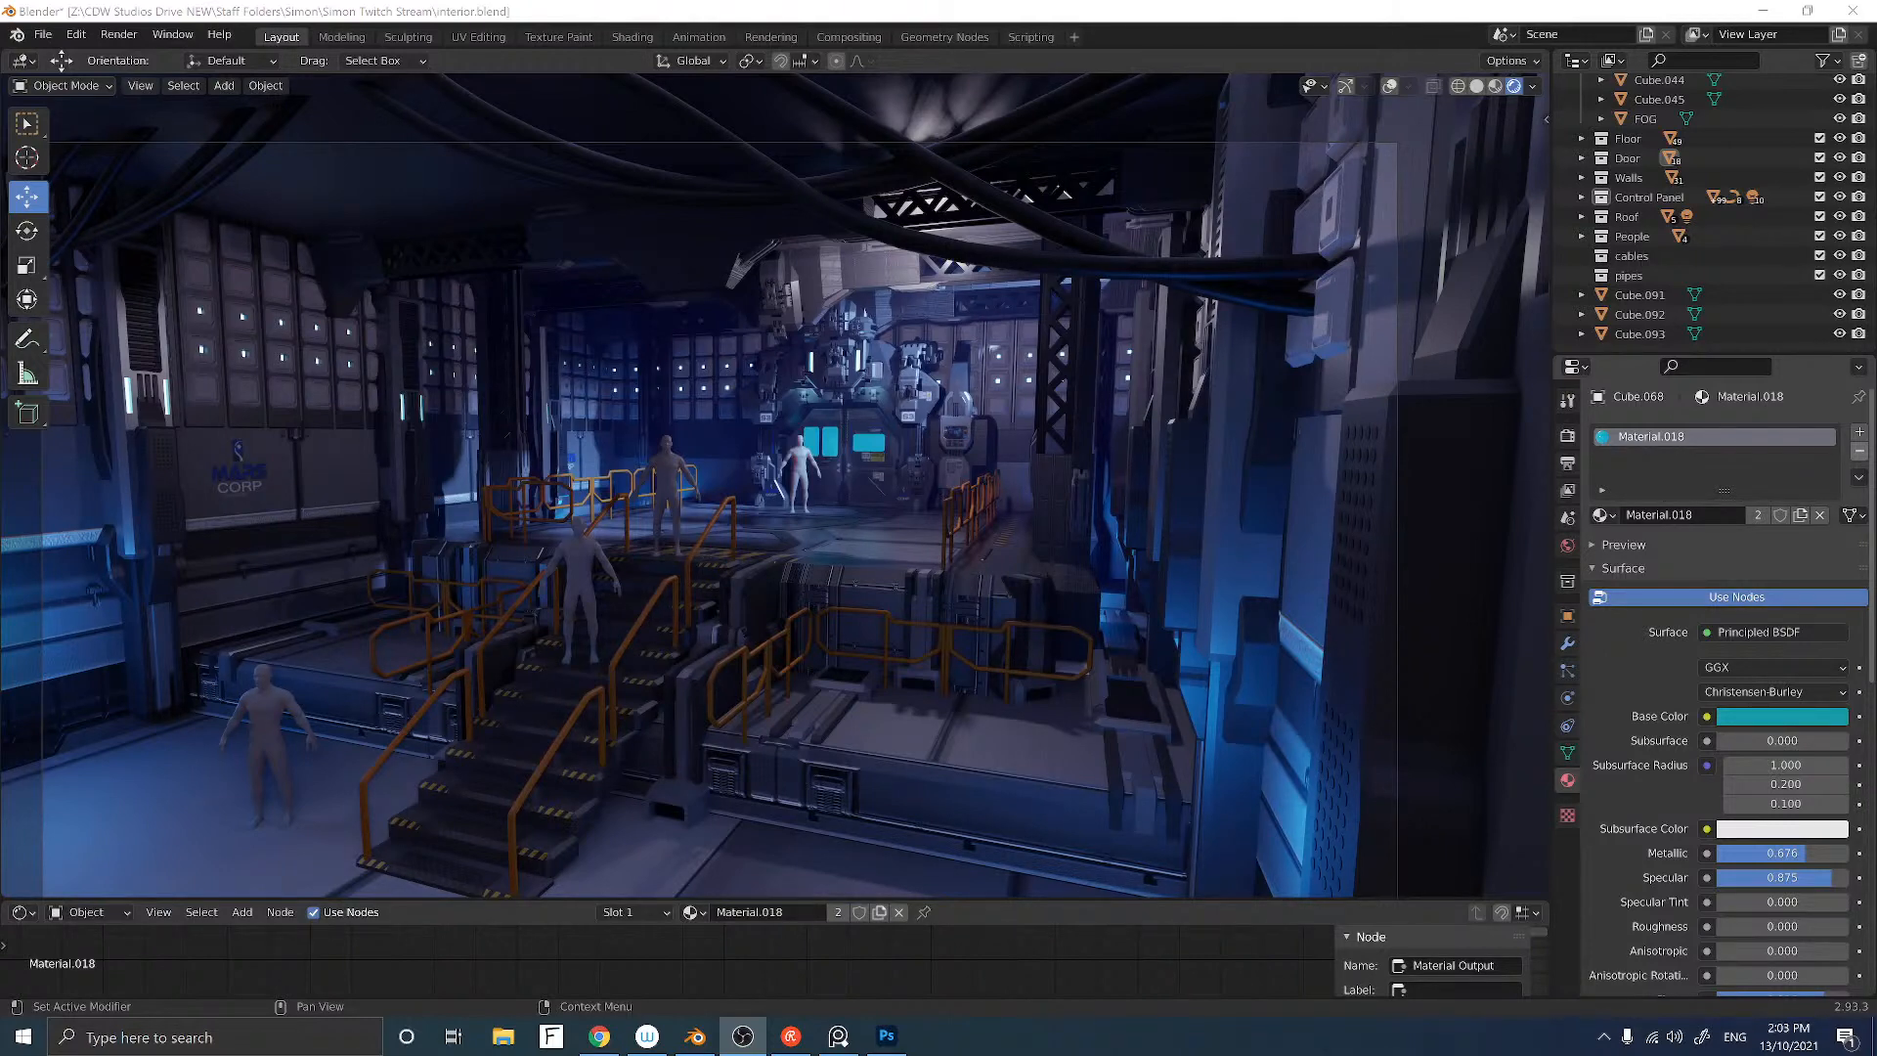
Step: Hide the FOG object and examine the control panel on the wall beside the Mars Corp door
click(1839, 118)
scroll(845, 454, up, 5)
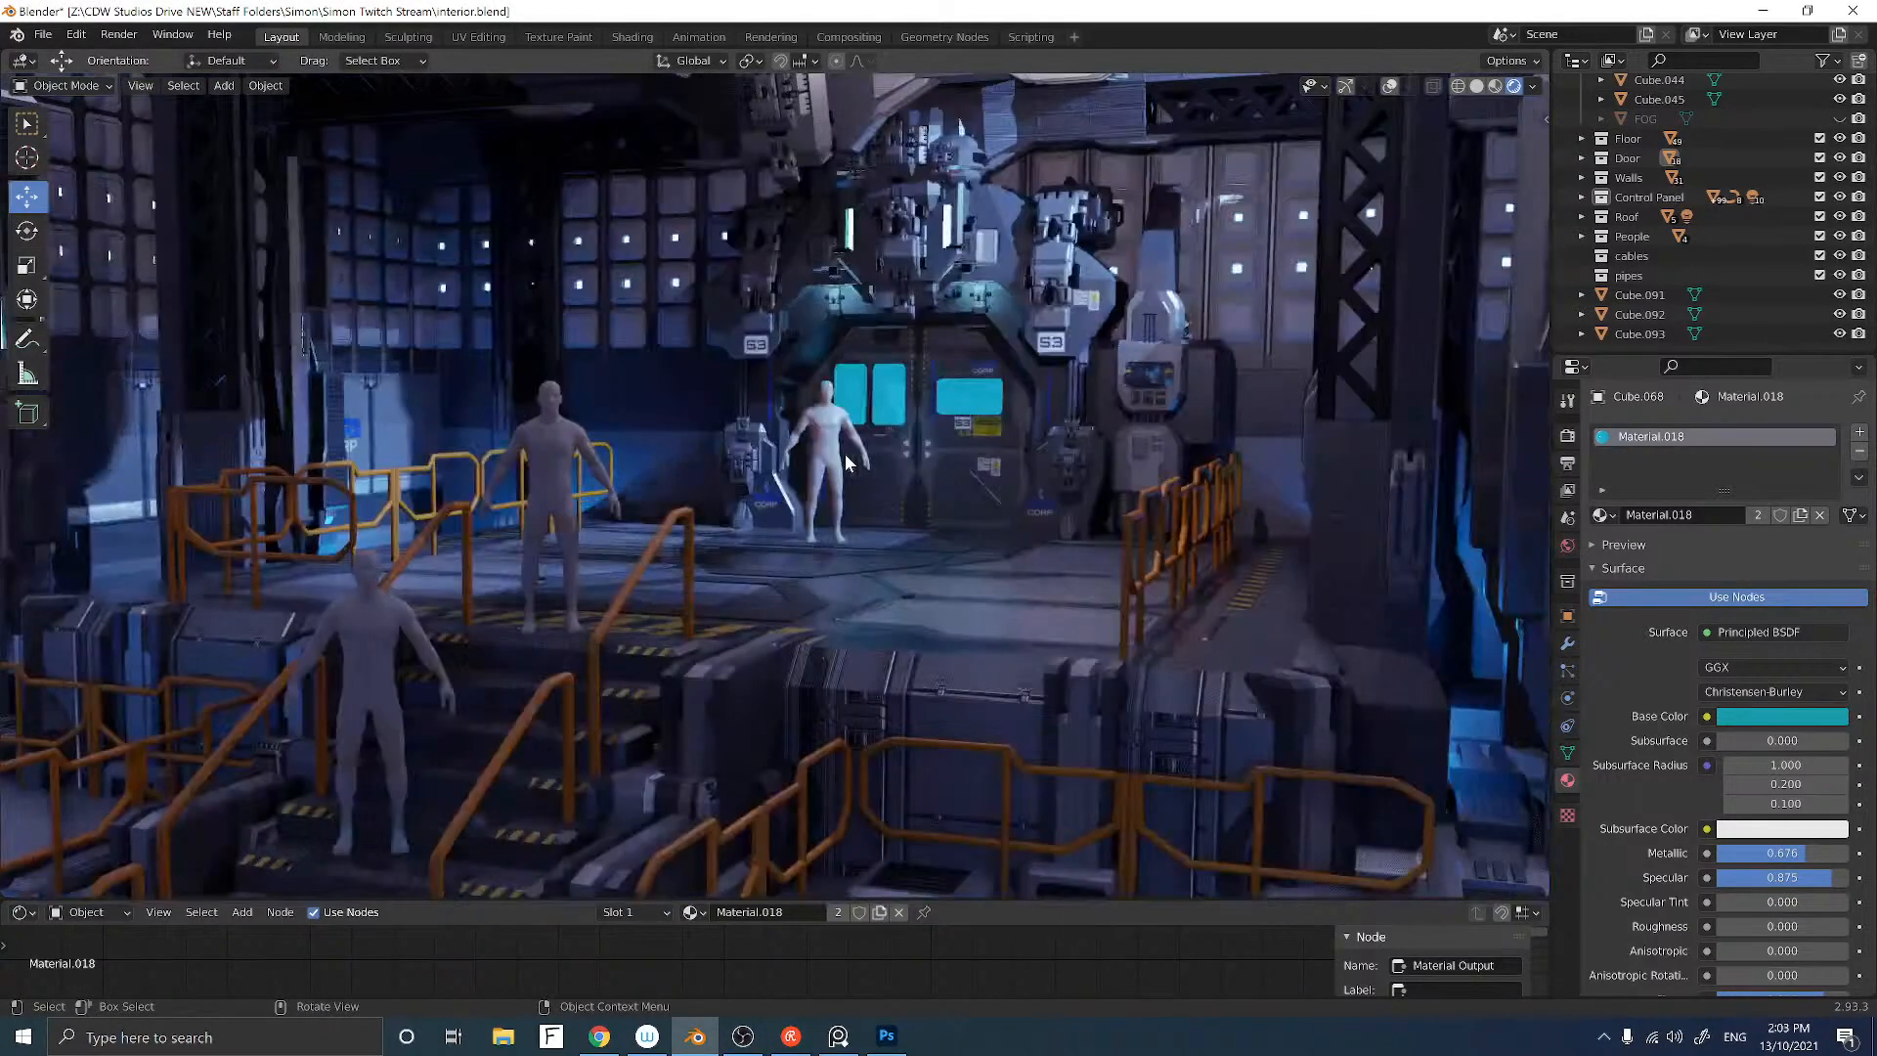
scroll(845, 453, down, 6)
scroll(968, 415, up, 2)
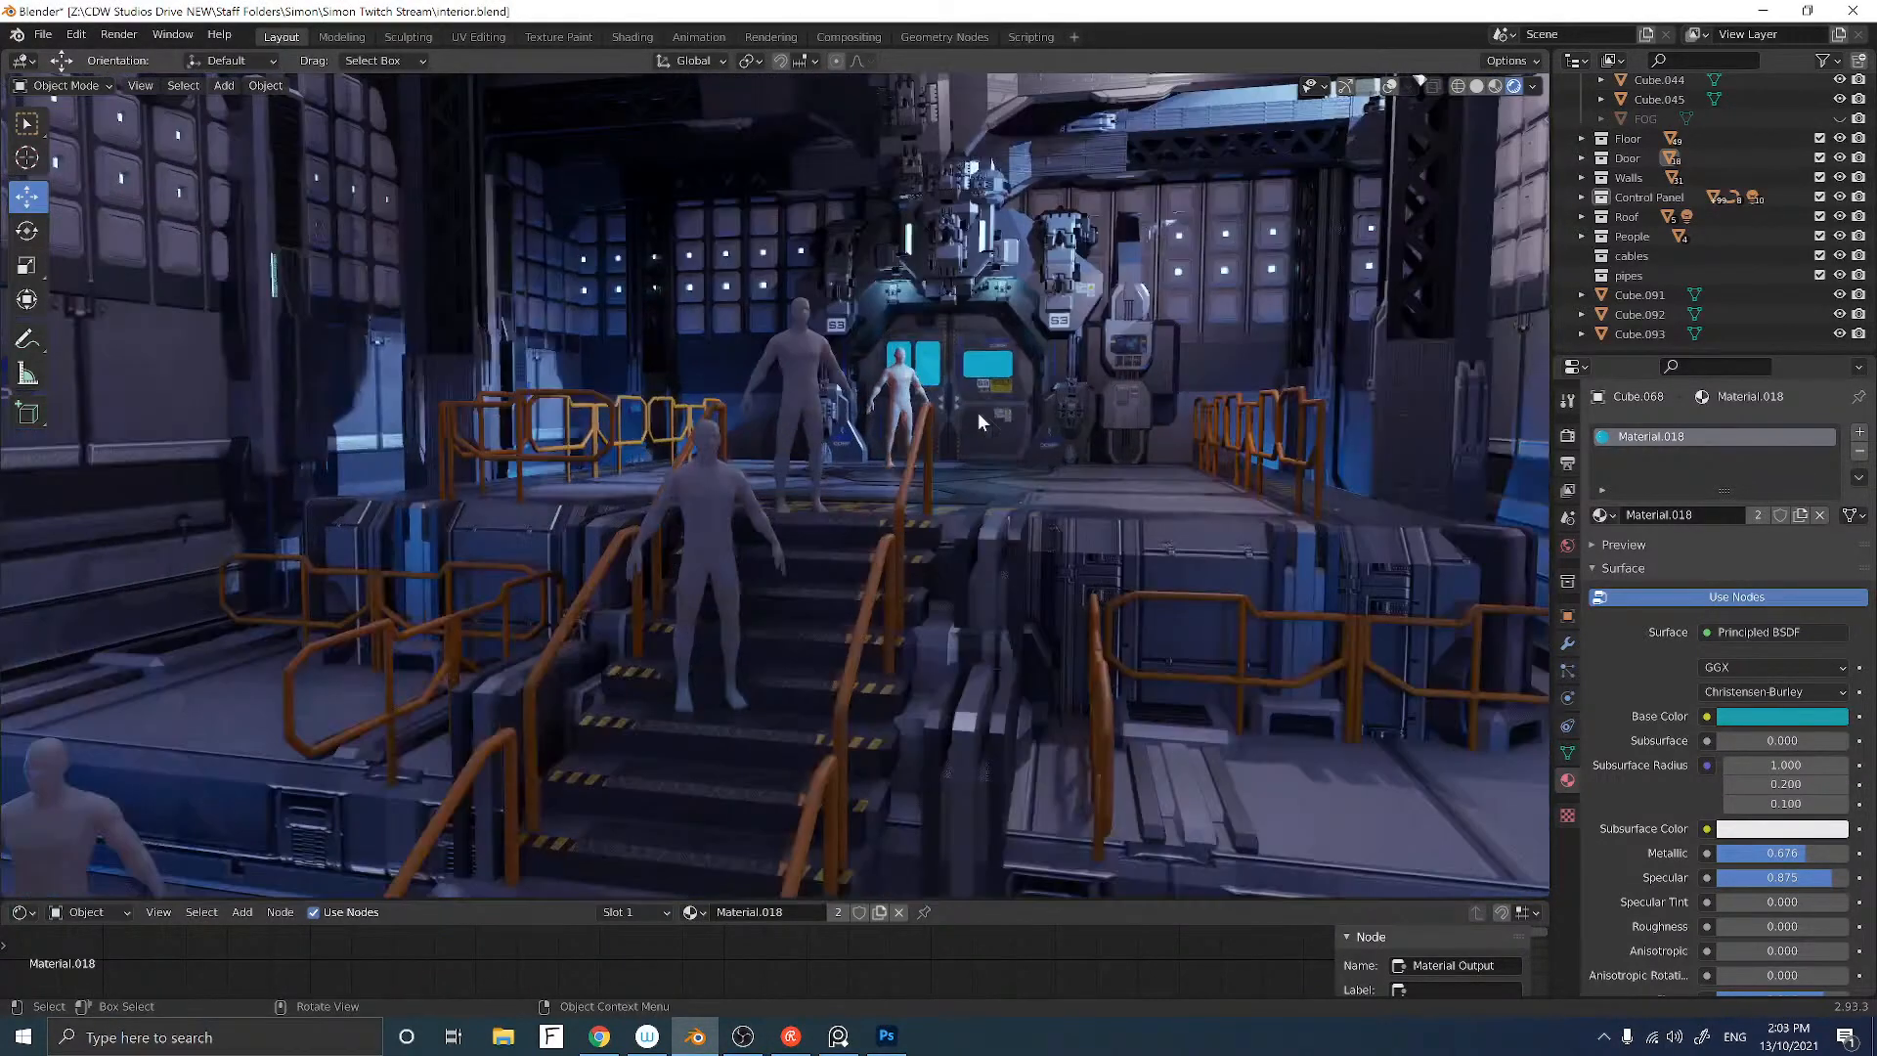
scroll(977, 413, up, 3)
scroll(1093, 426, up, 2)
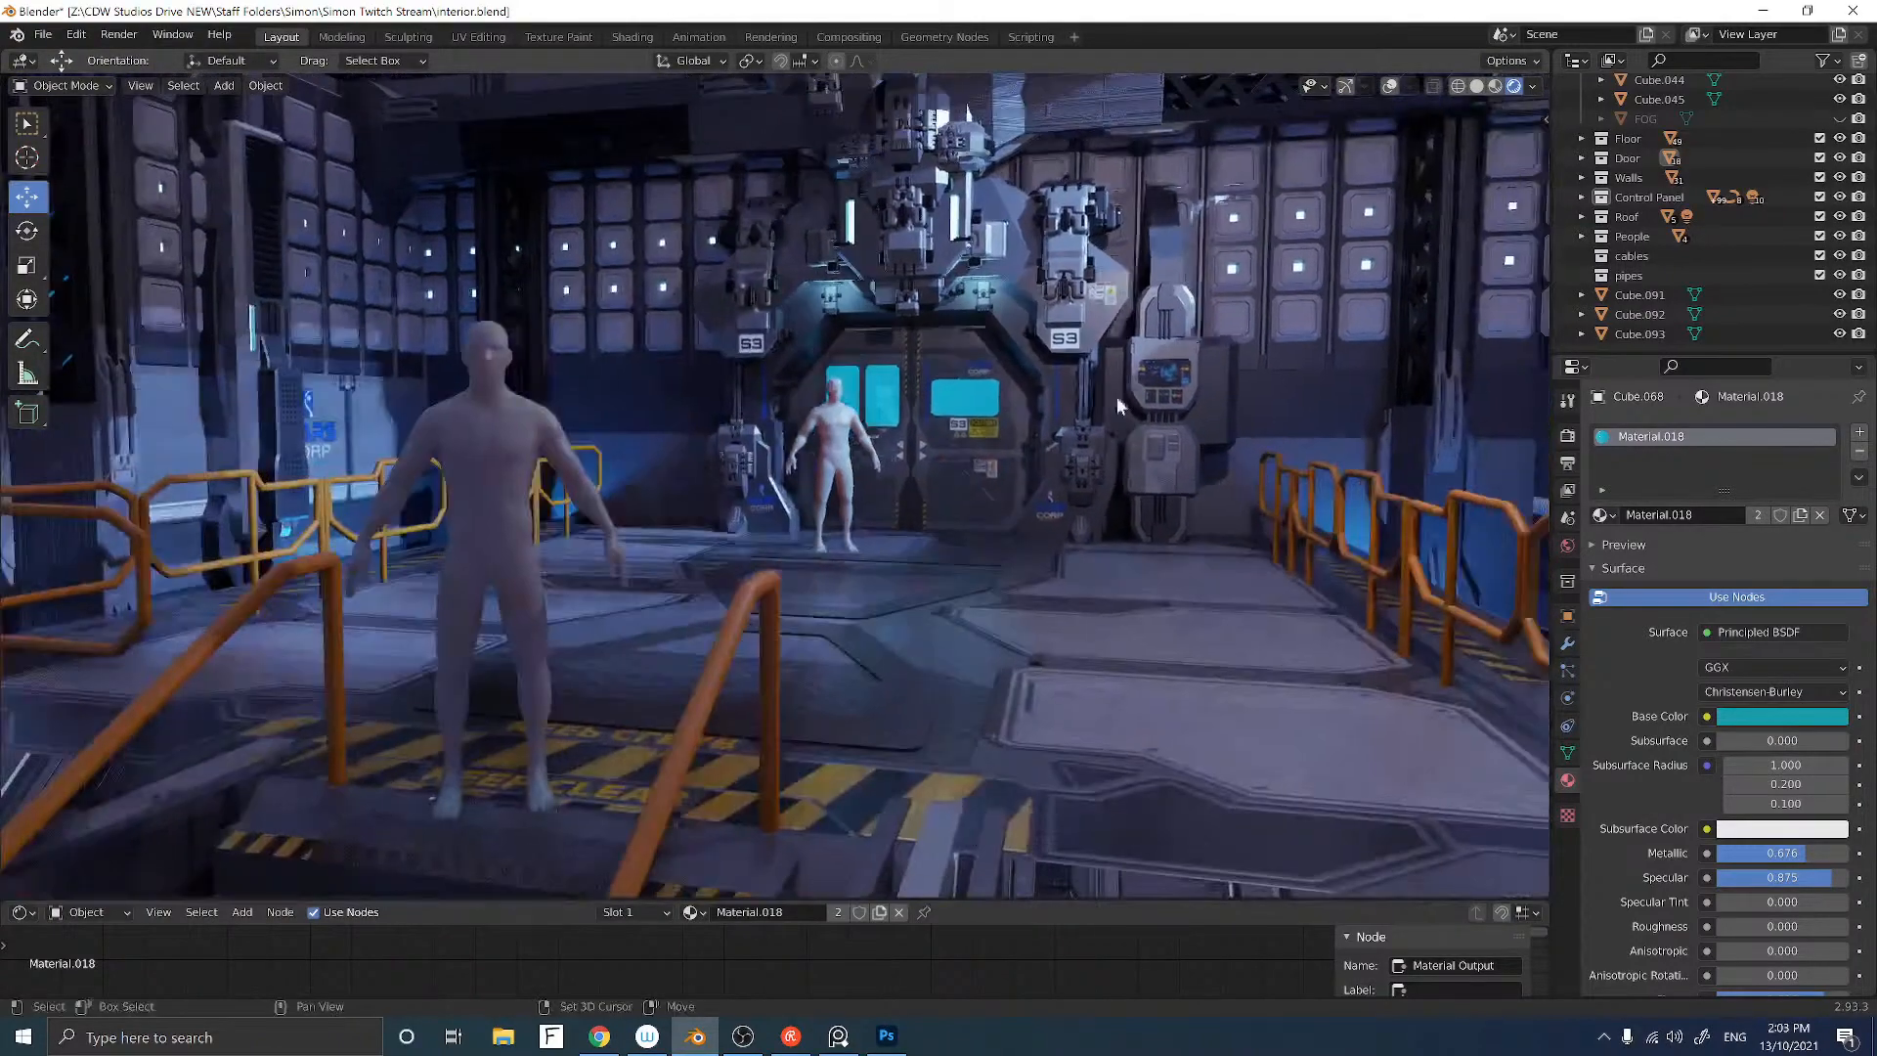
scroll(1046, 462, up, 6)
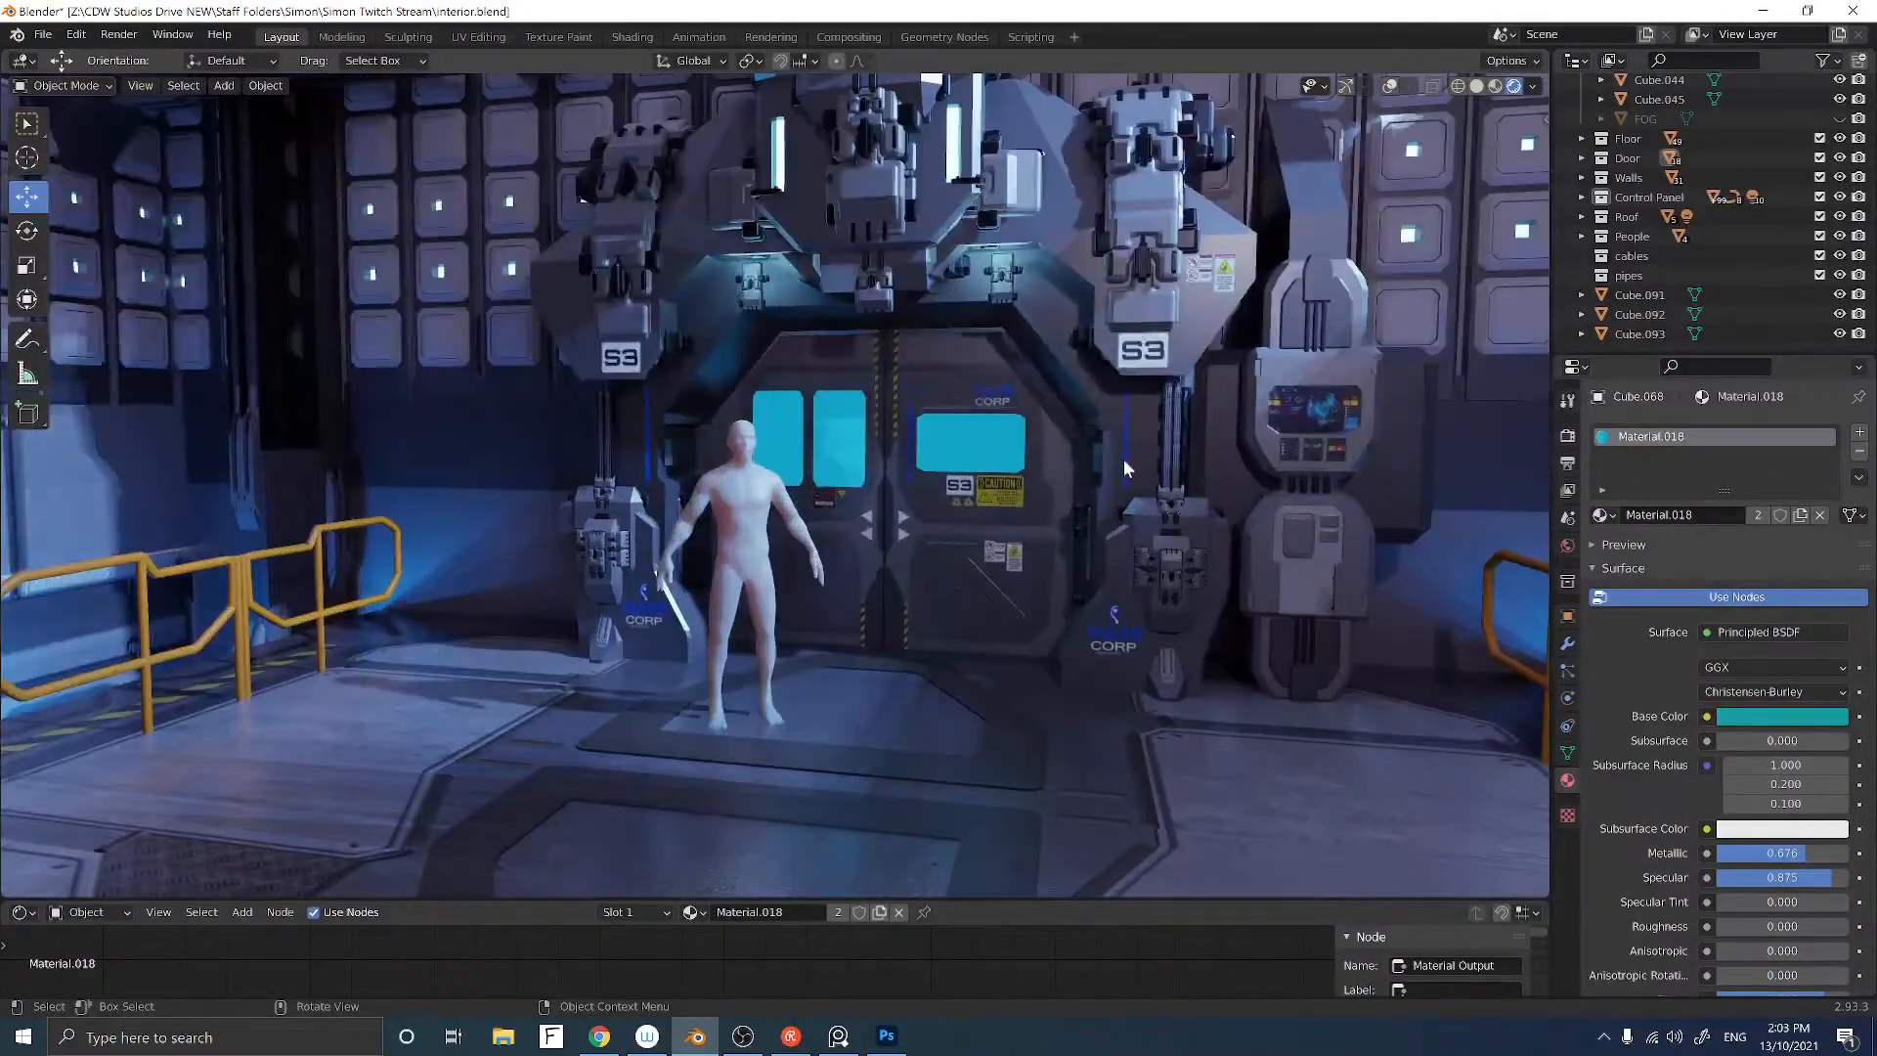
scroll(1124, 469, up, 3)
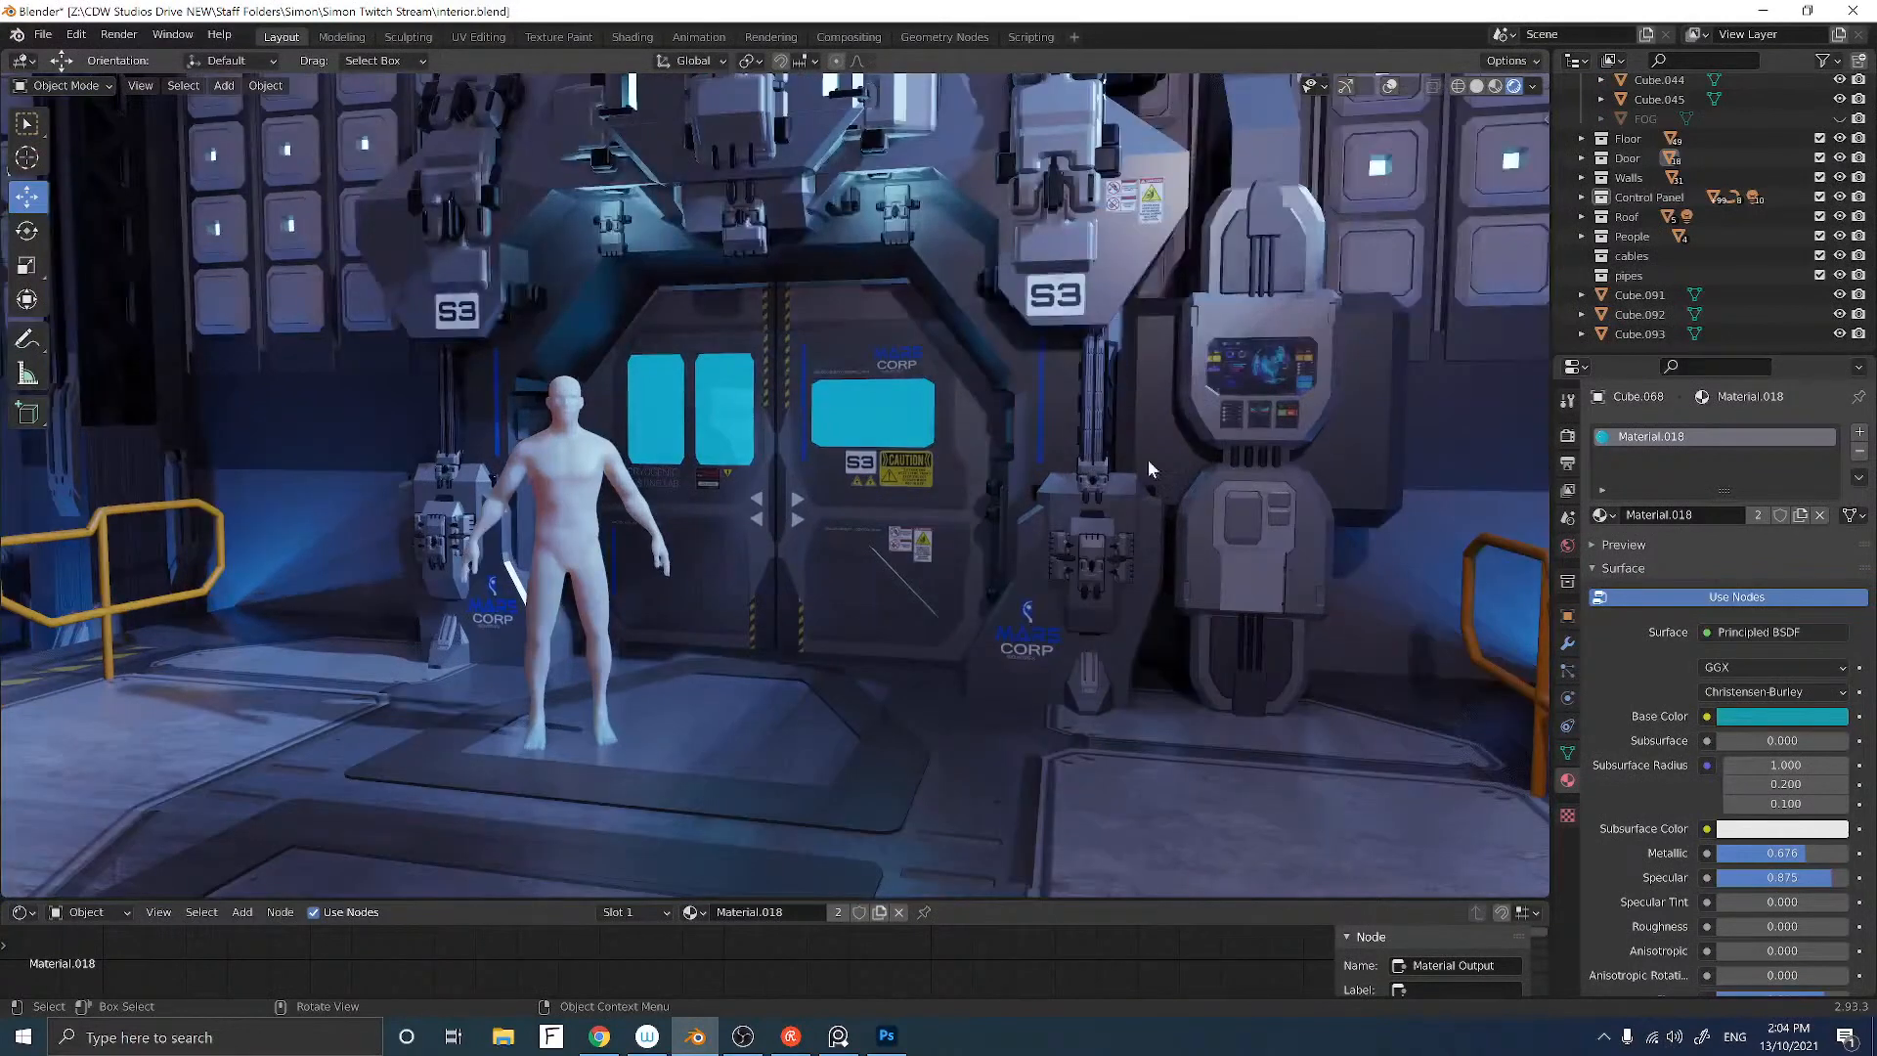
scroll(1147, 468, up, 5)
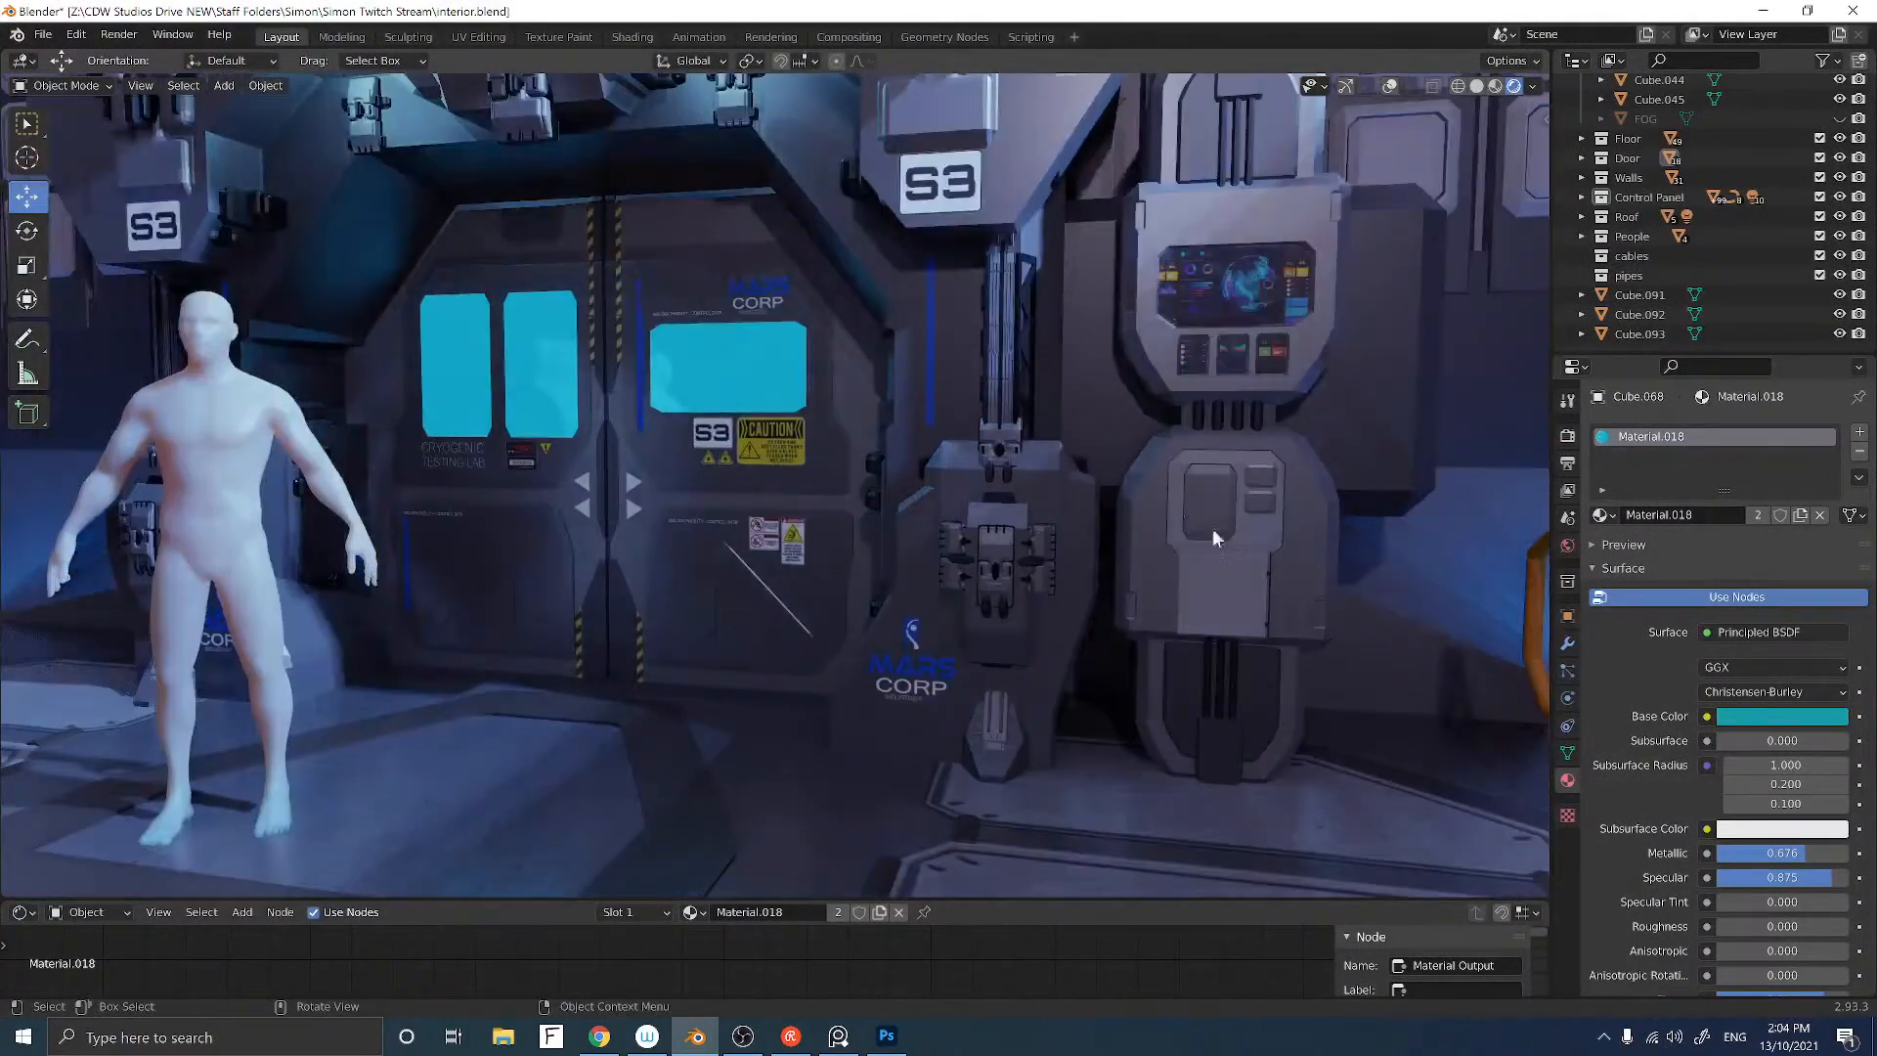
shift+middle_drag(1214, 491, 1034, 489)
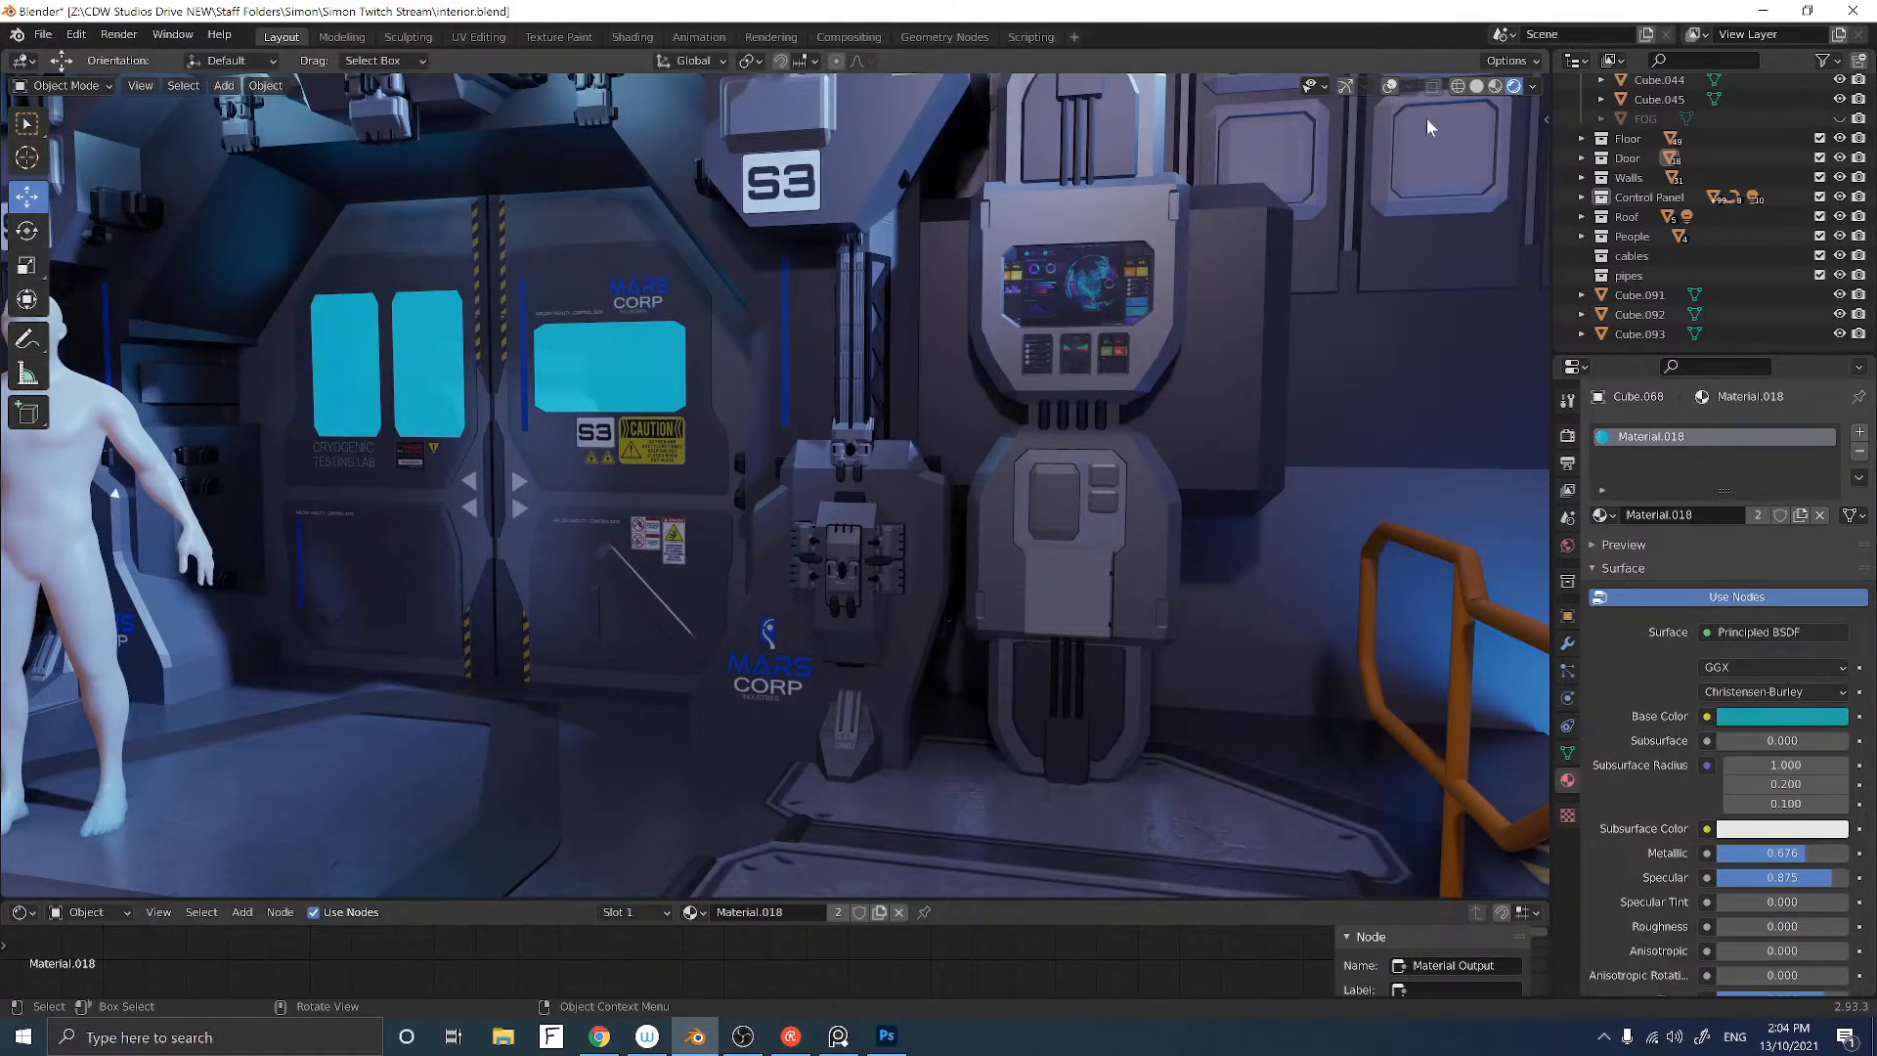
Step: Show the viewport overlays and navigation gizmo, and view the control panel in back orthographic projection
click(1390, 86)
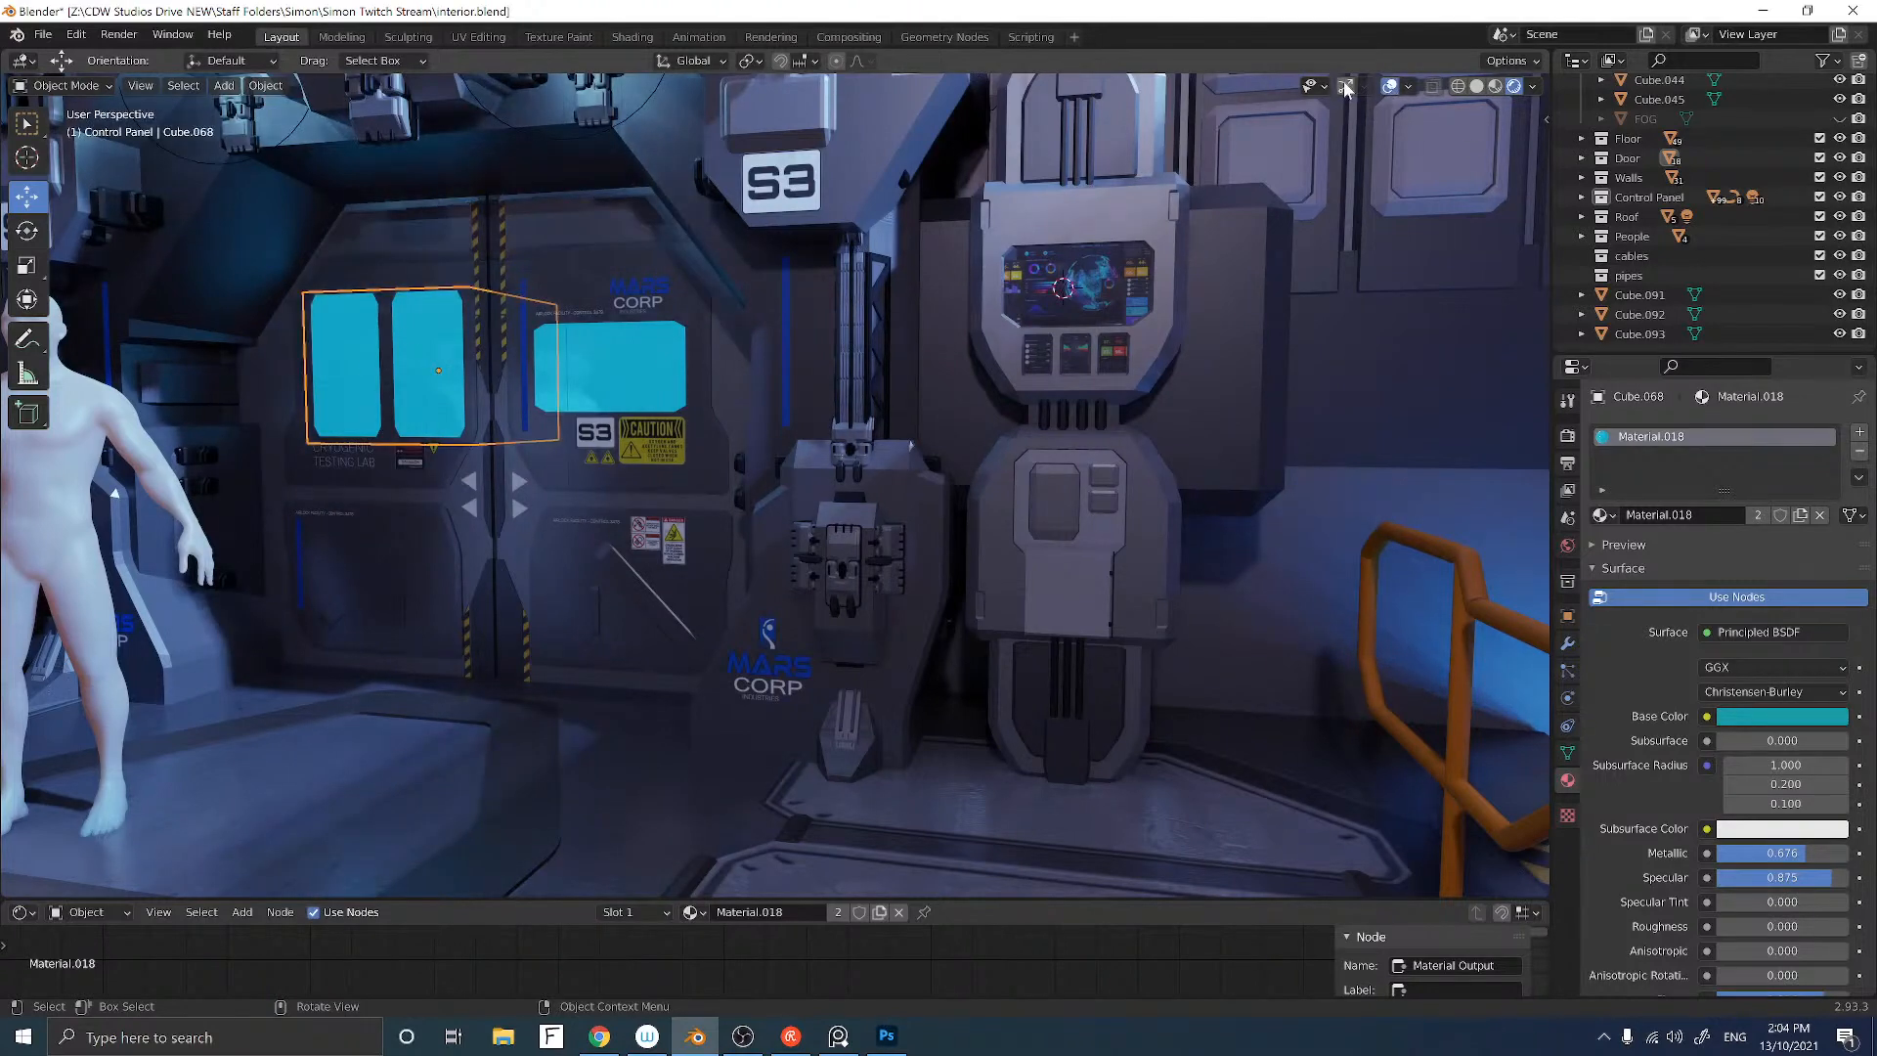
click(1493, 150)
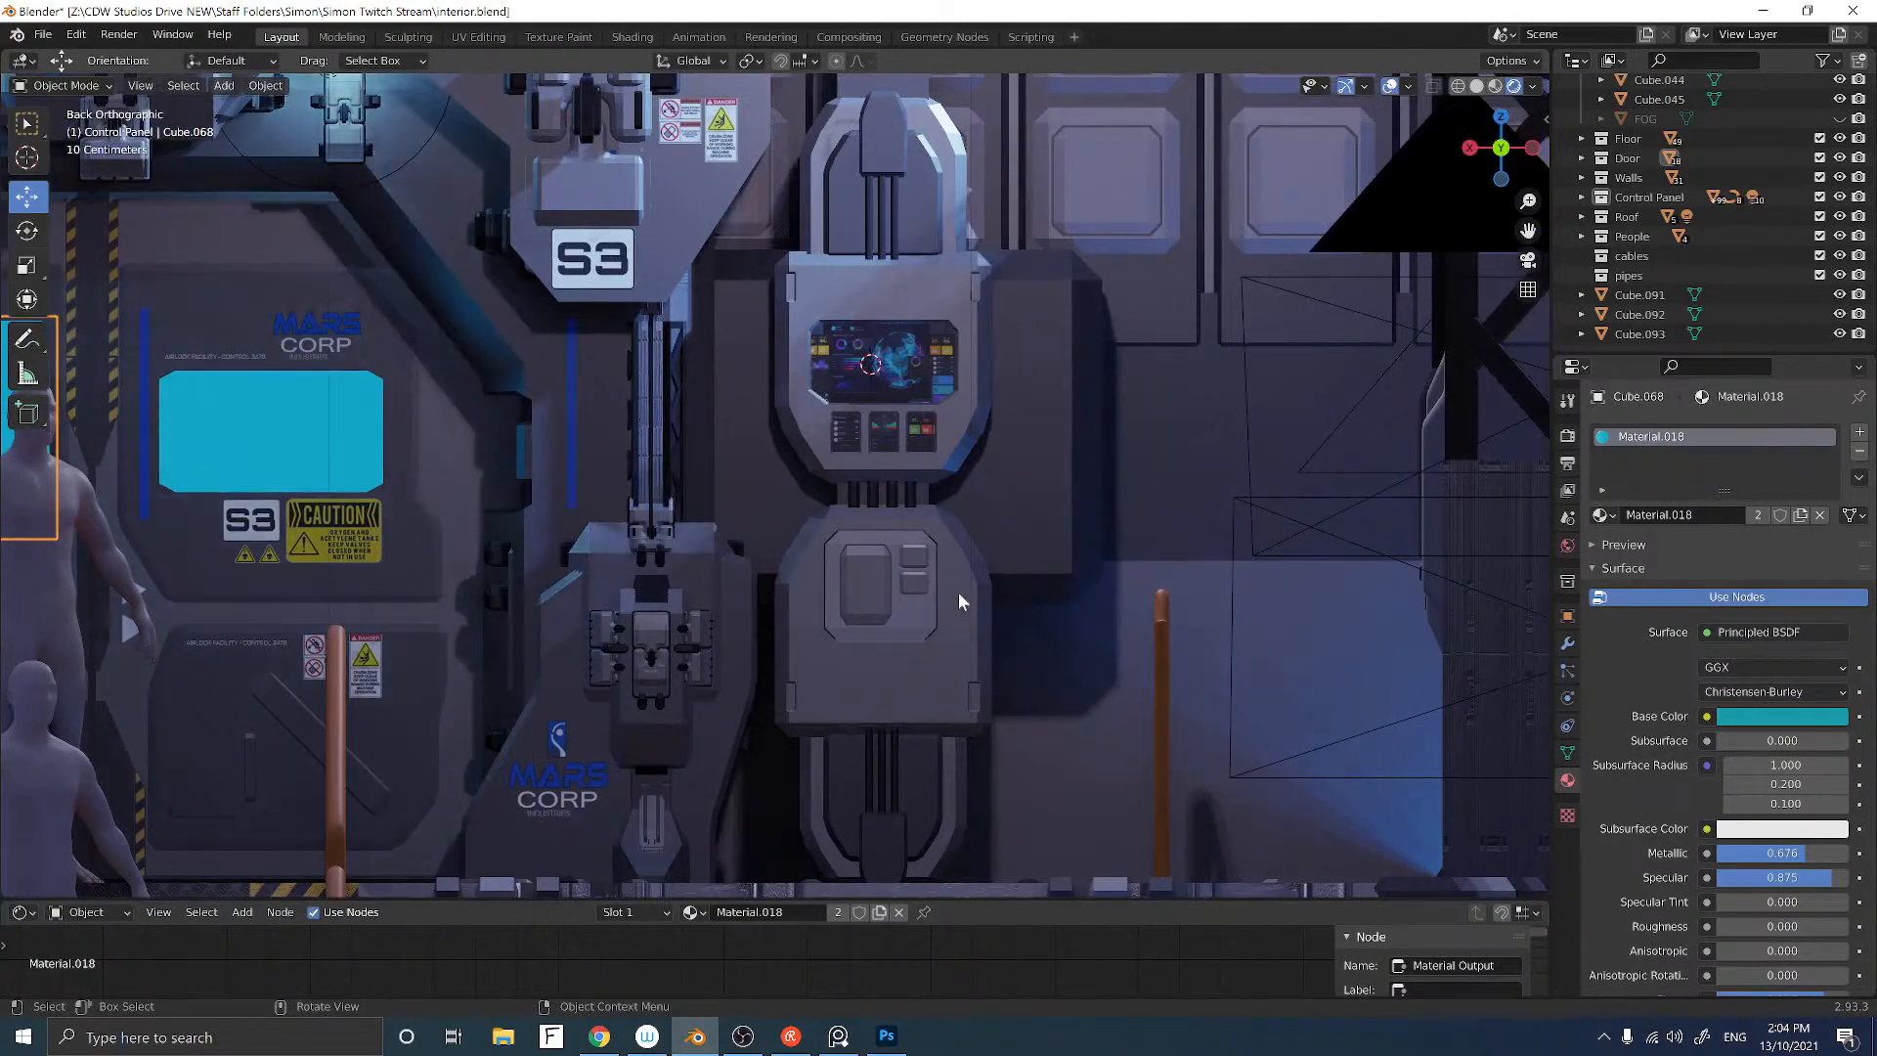
Step: Switch to Photoshop and examine the Sony and Harris control panel composites in control_panels_001.psd up close
click(886, 1037)
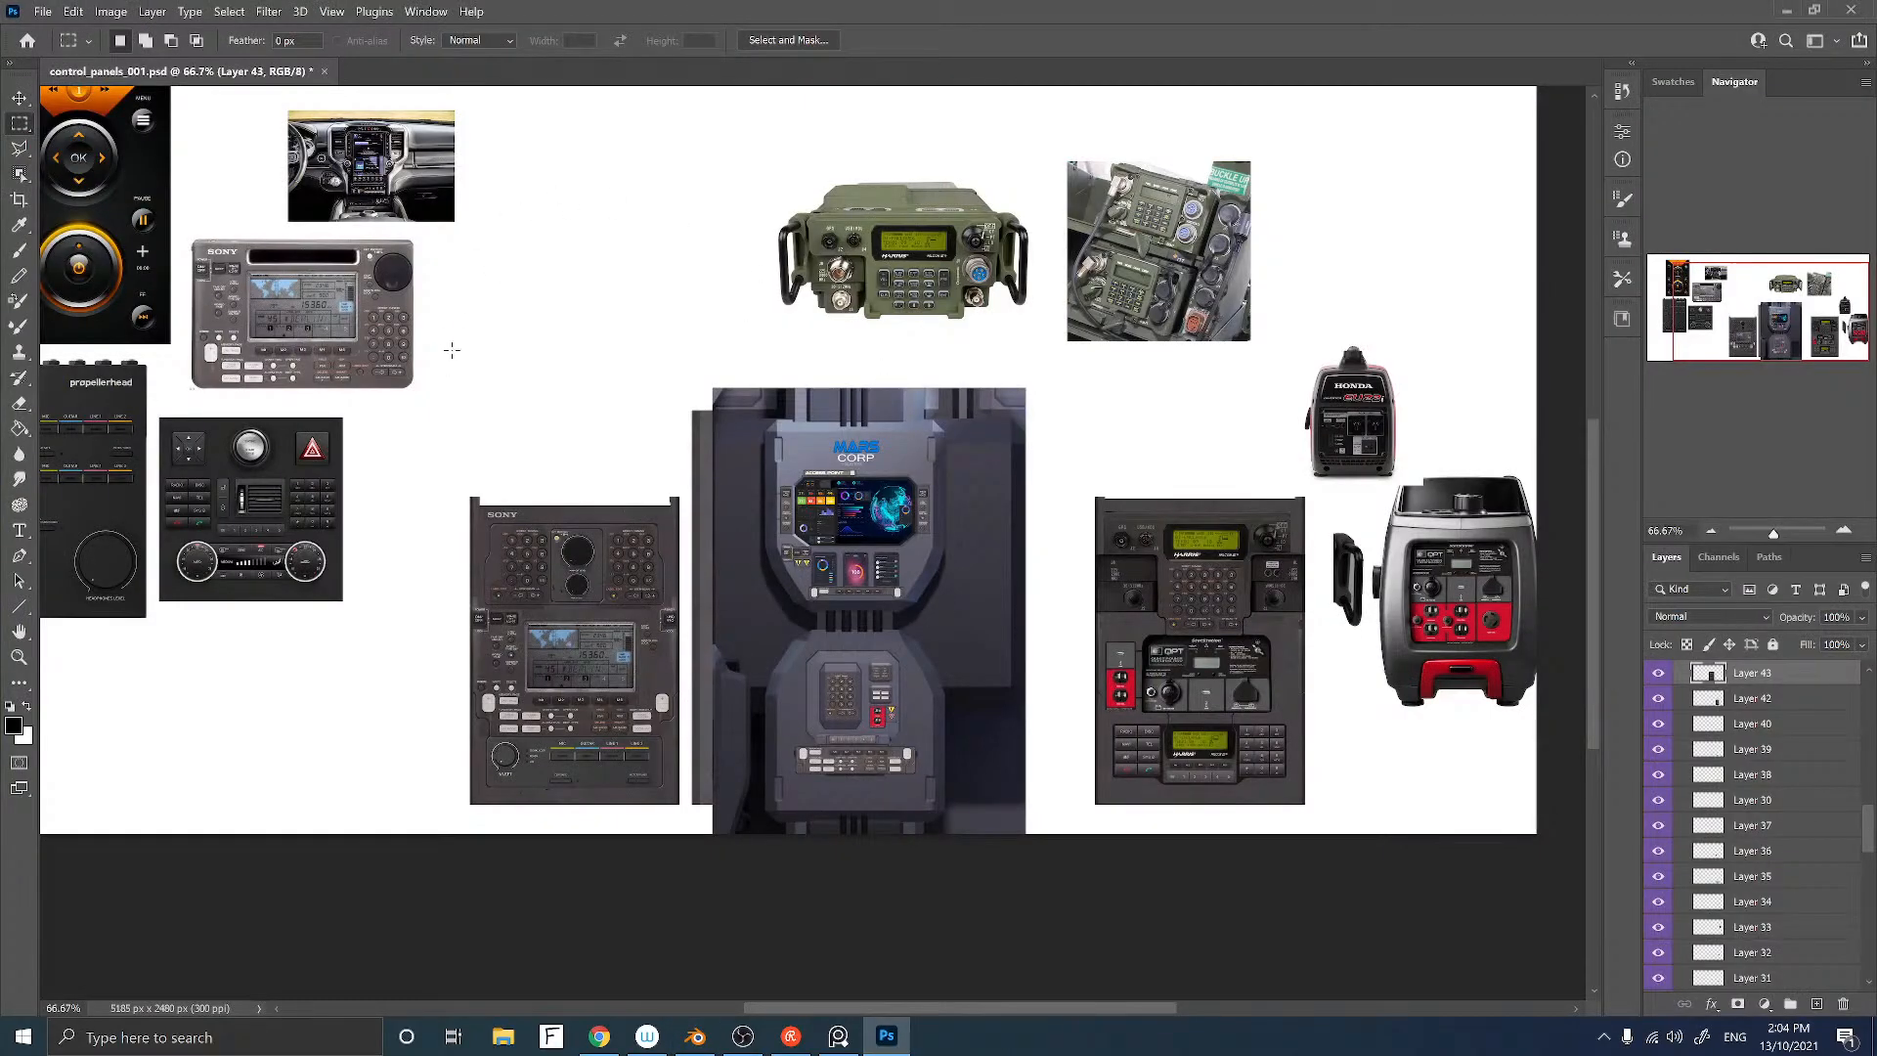
drag(541, 363, 863, 423)
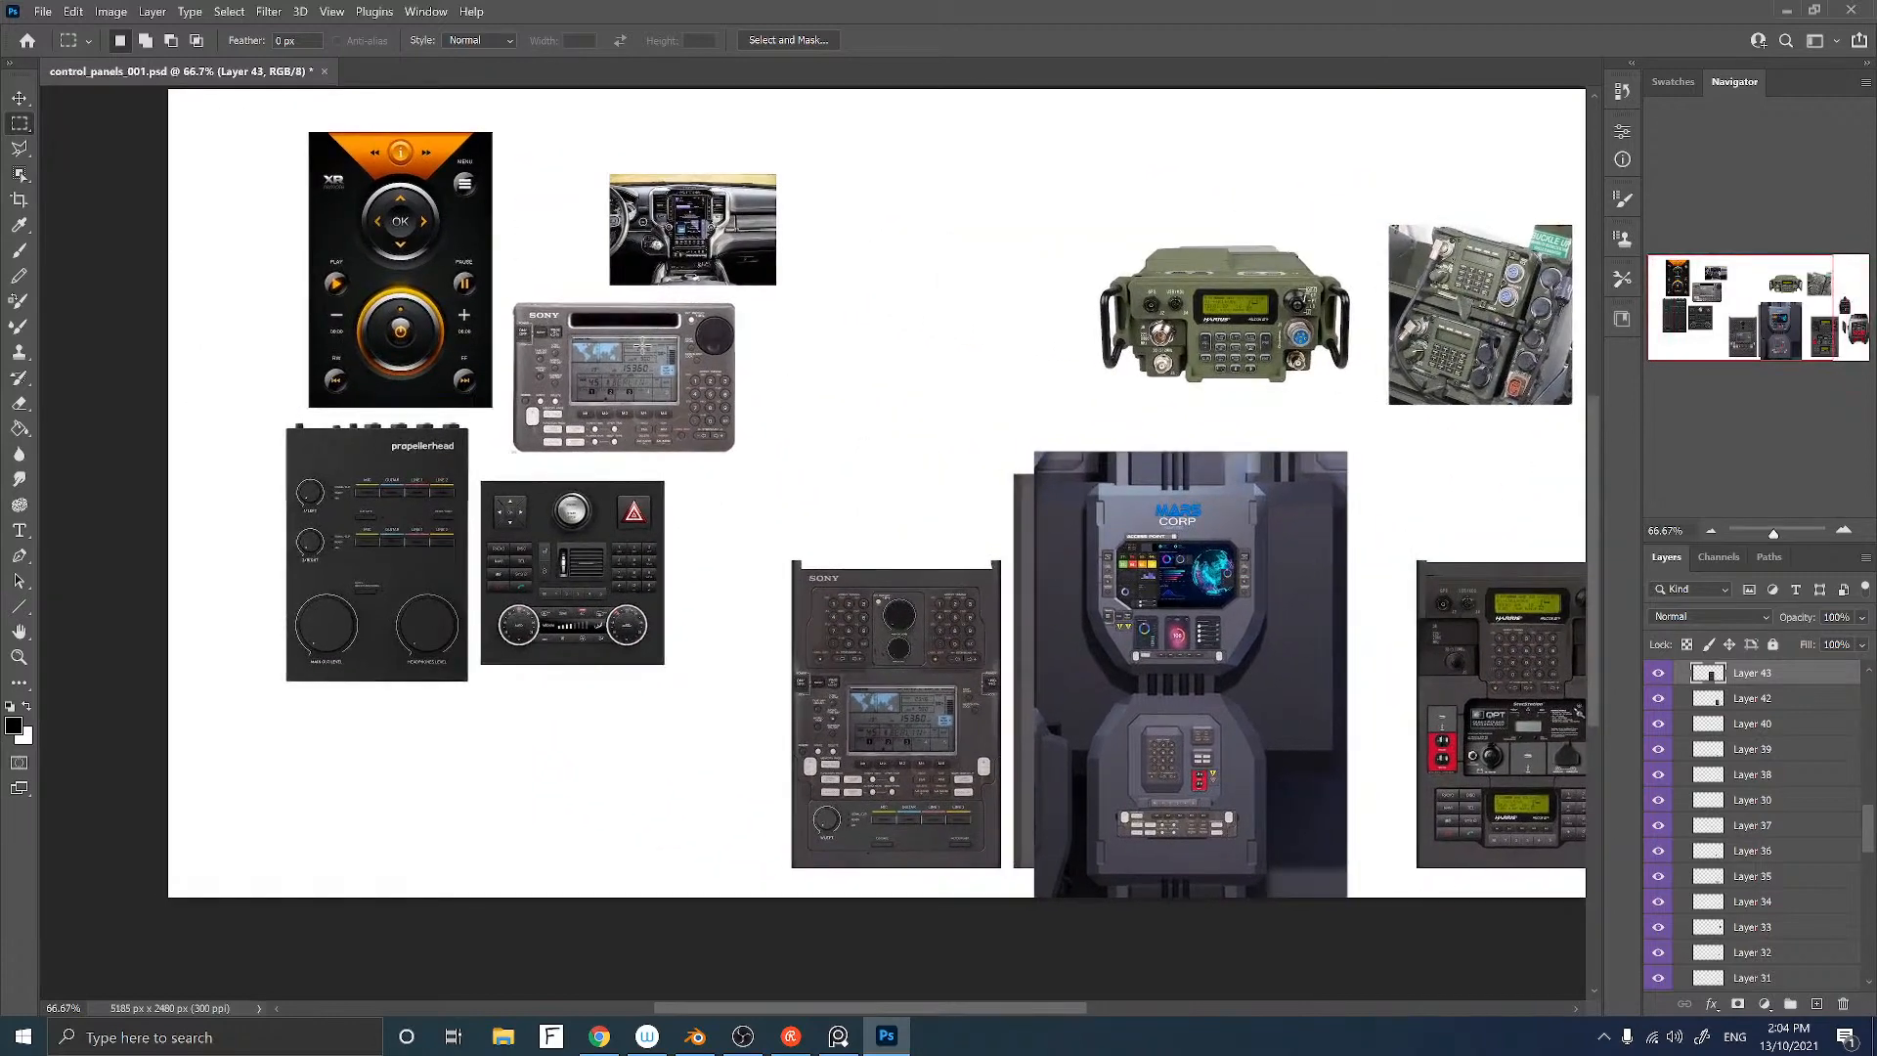
key(v)
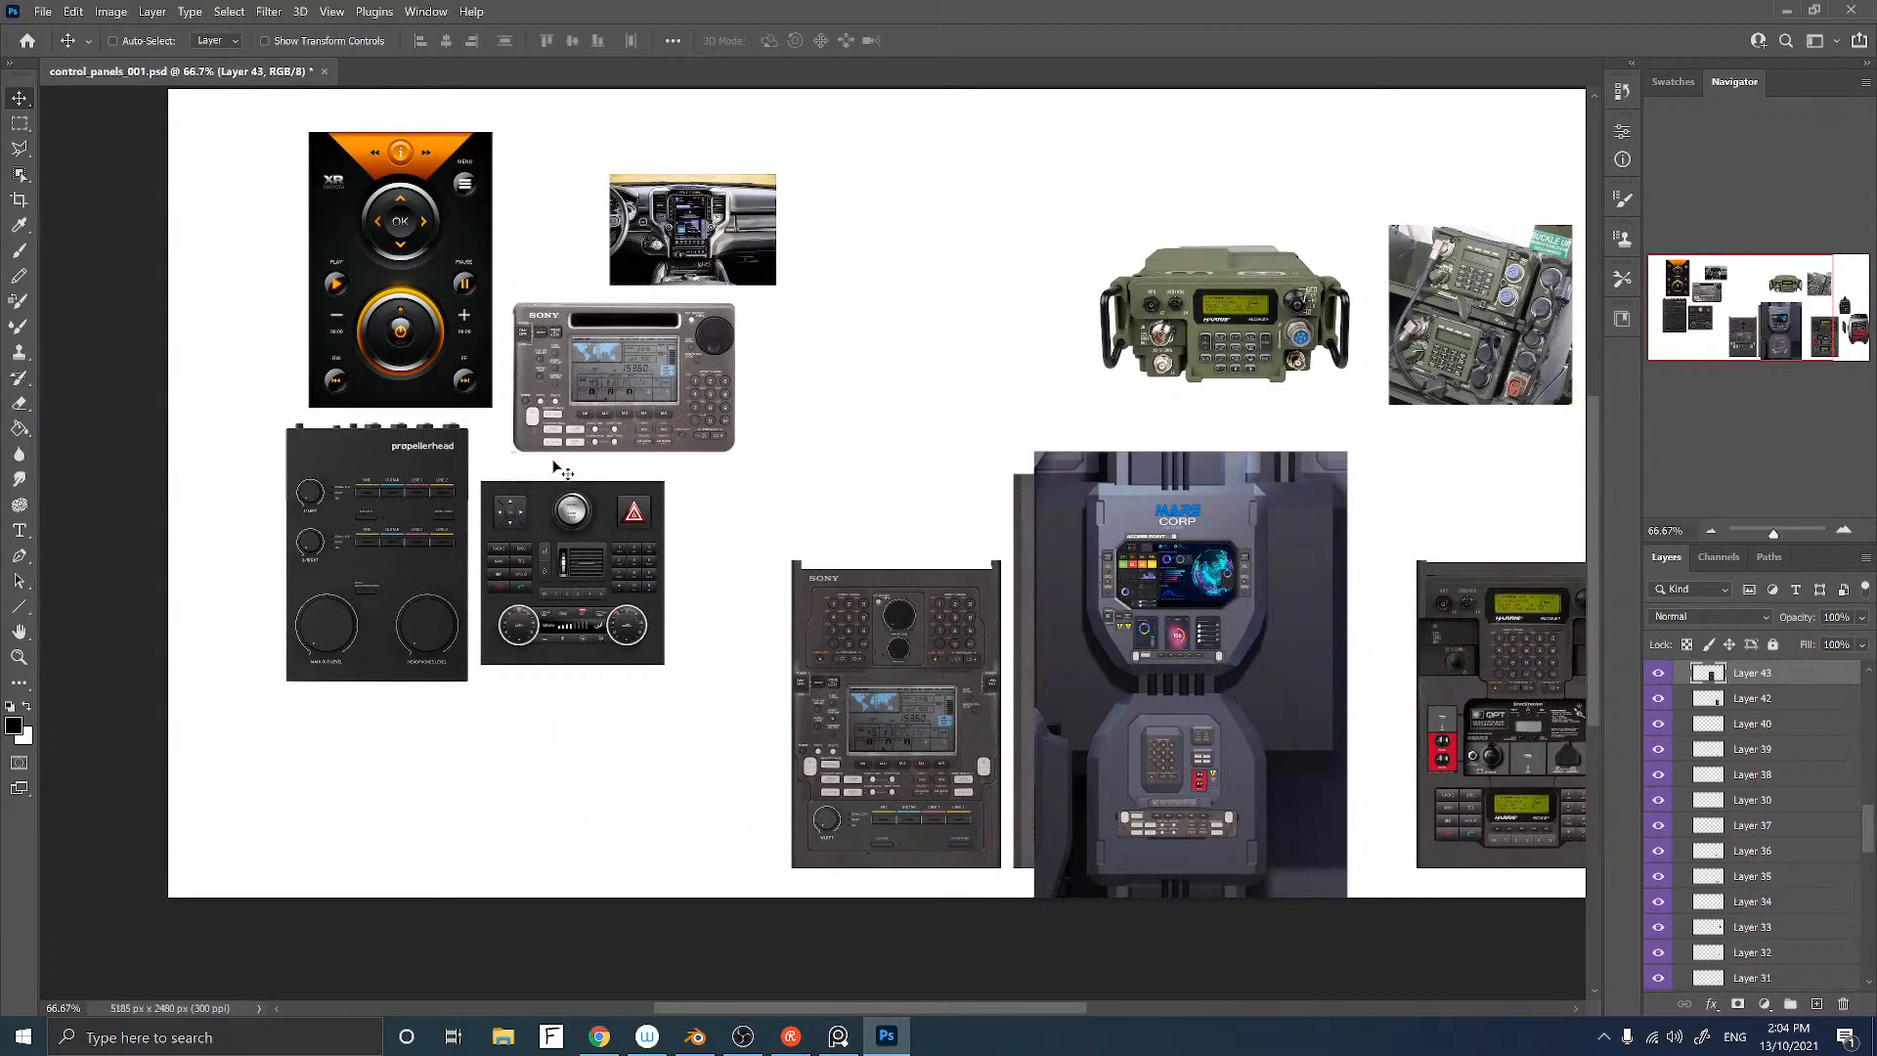
key(z)
click(819, 596)
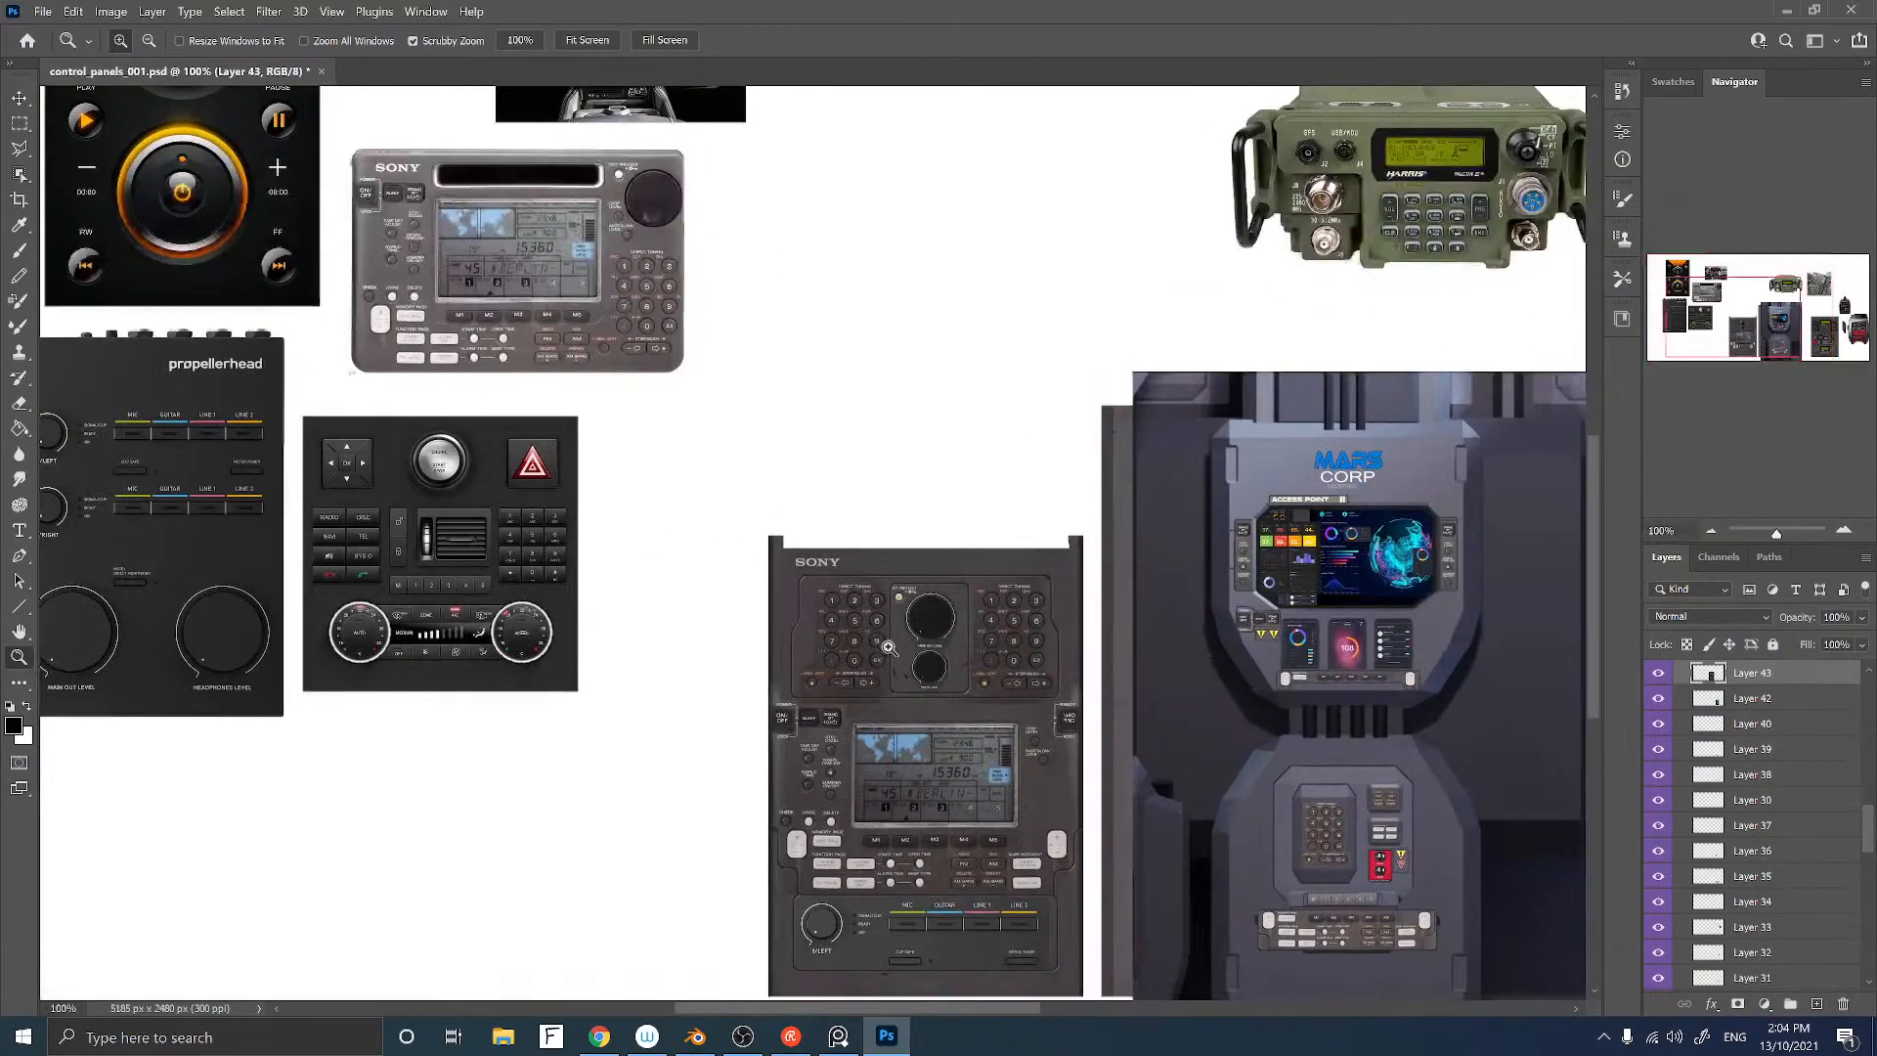
drag(819, 596, 816, 472)
key(ctrl+plus)
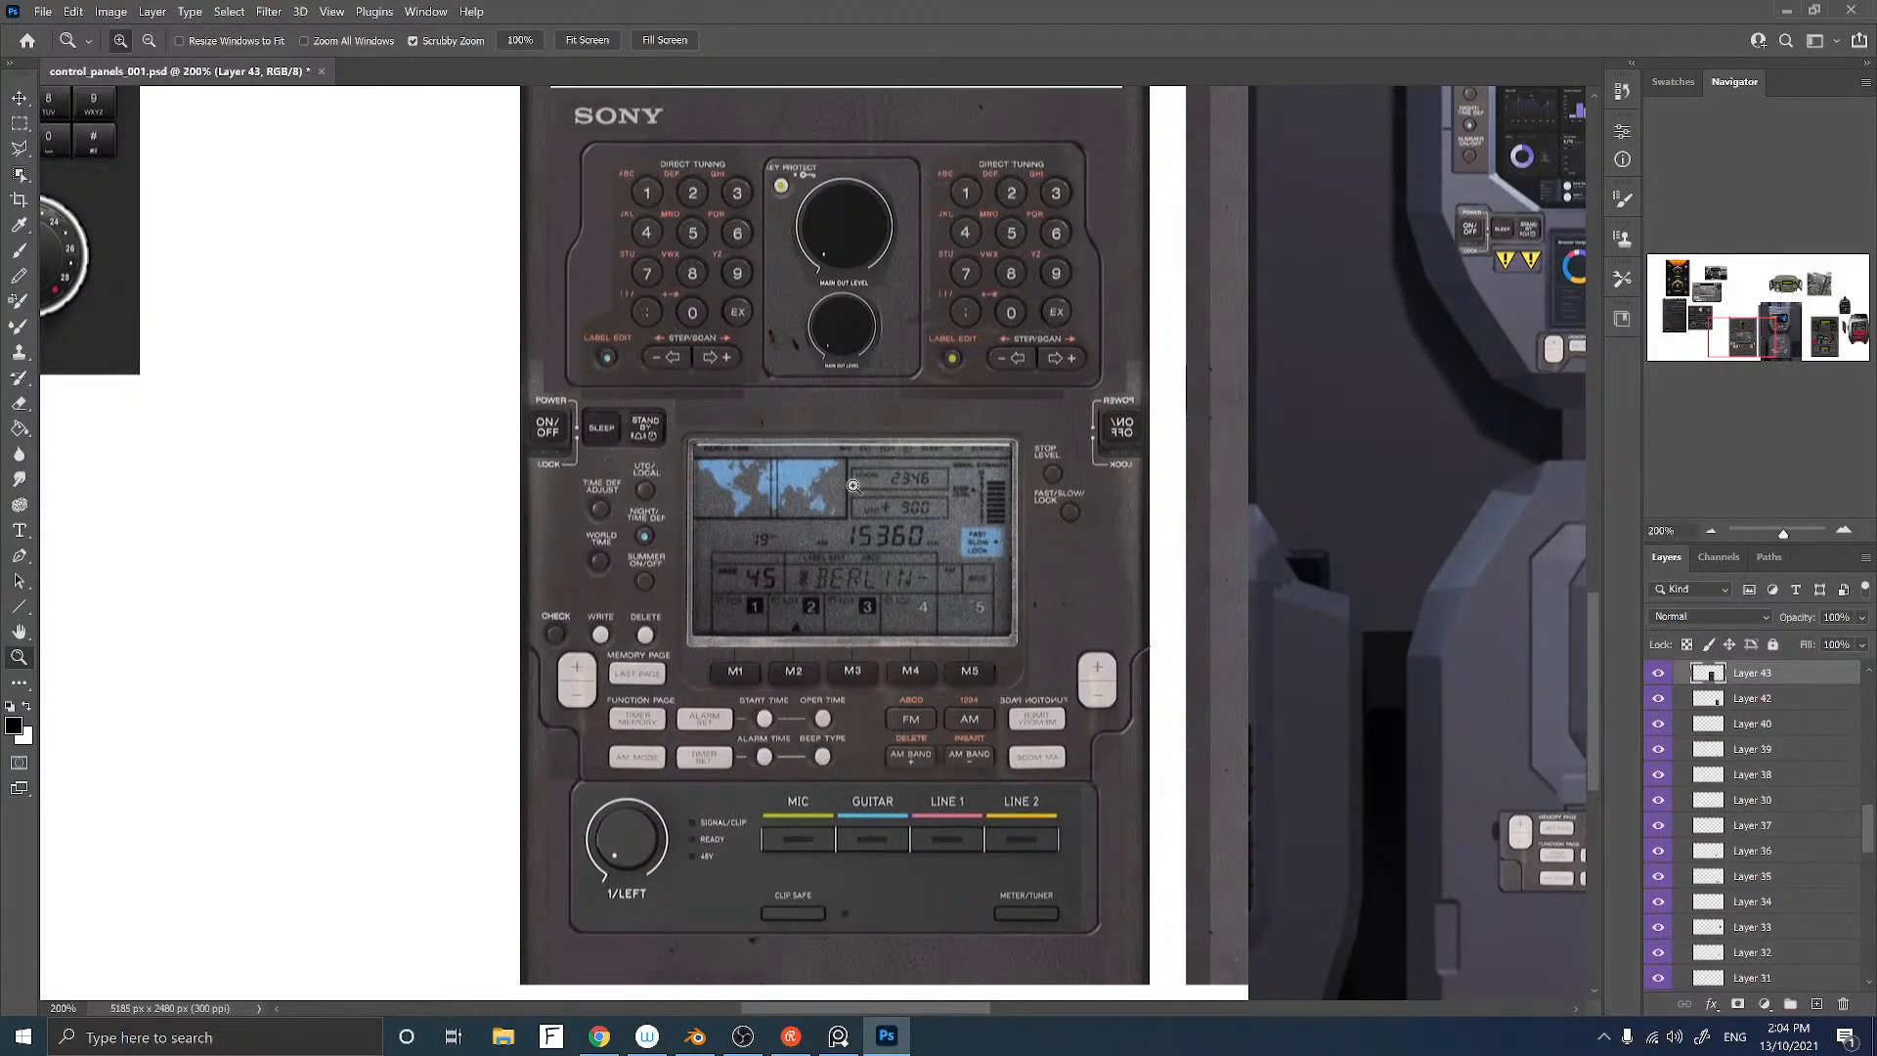
drag(945, 479, 323, 533)
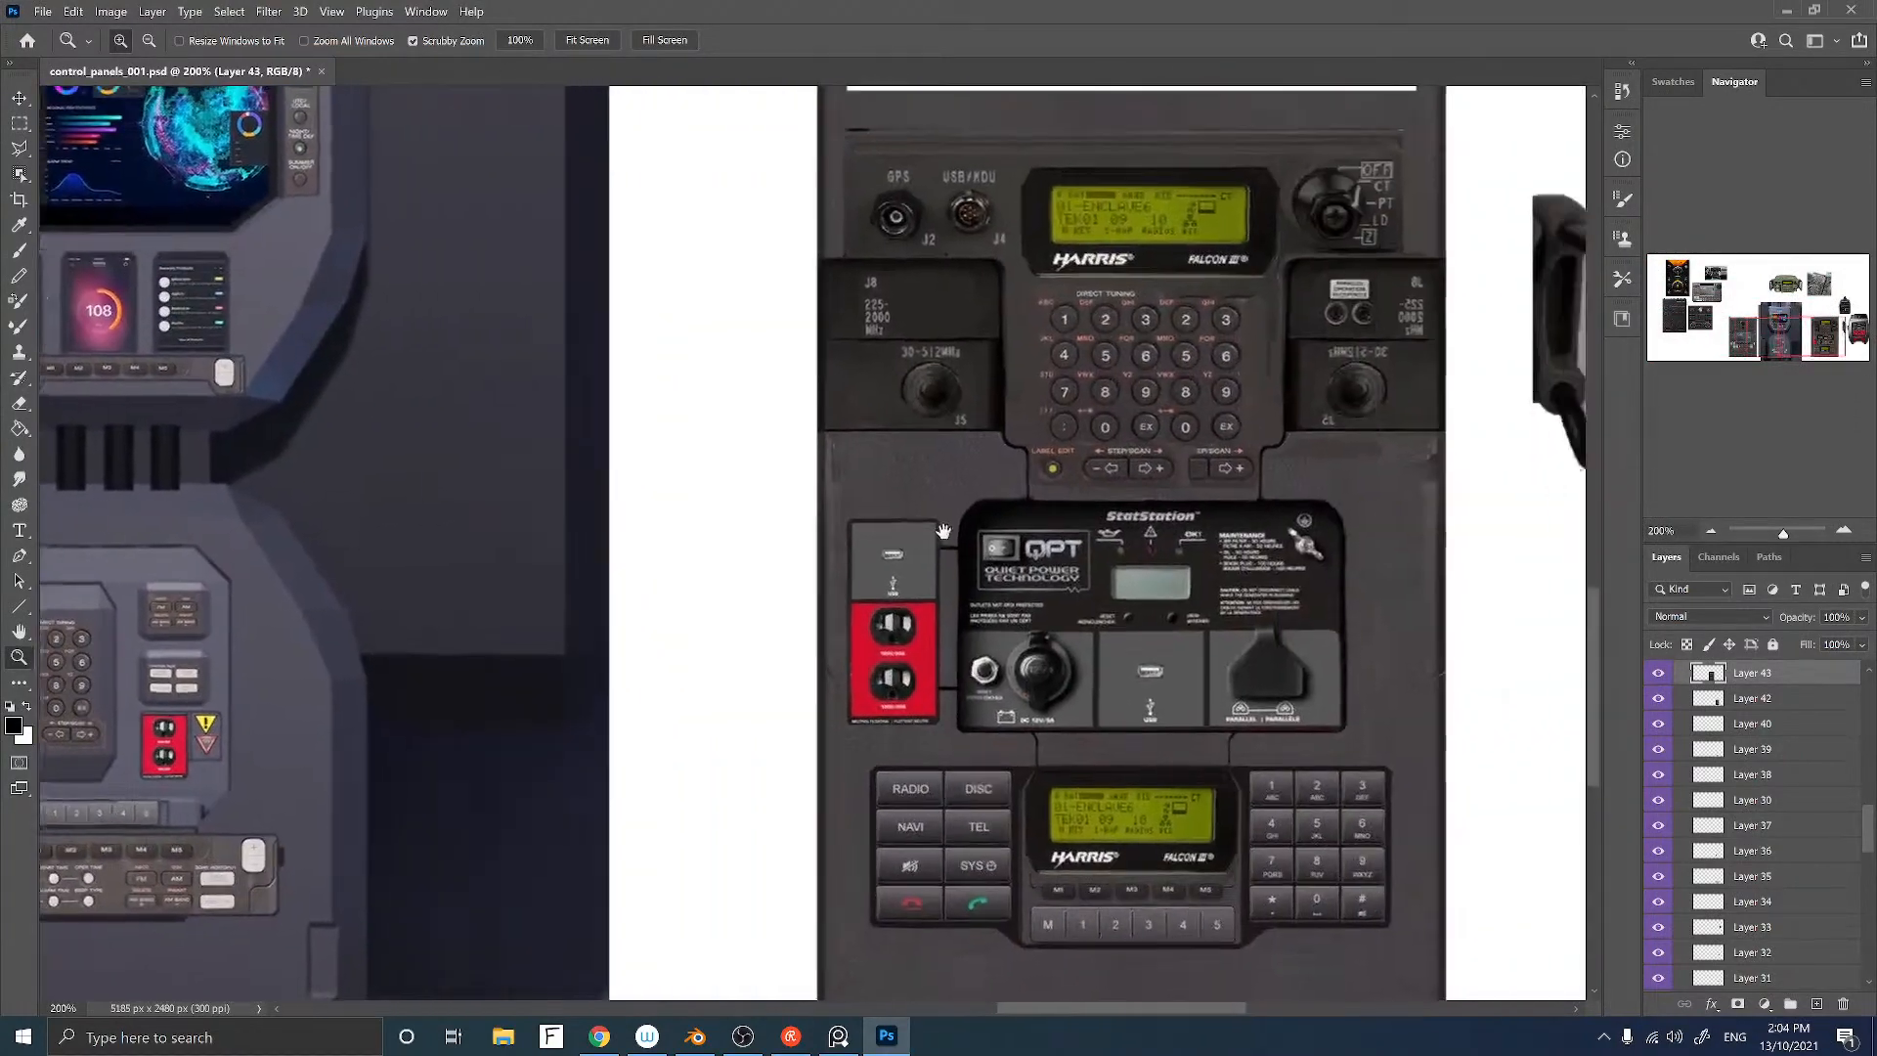
drag(896, 531, 860, 525)
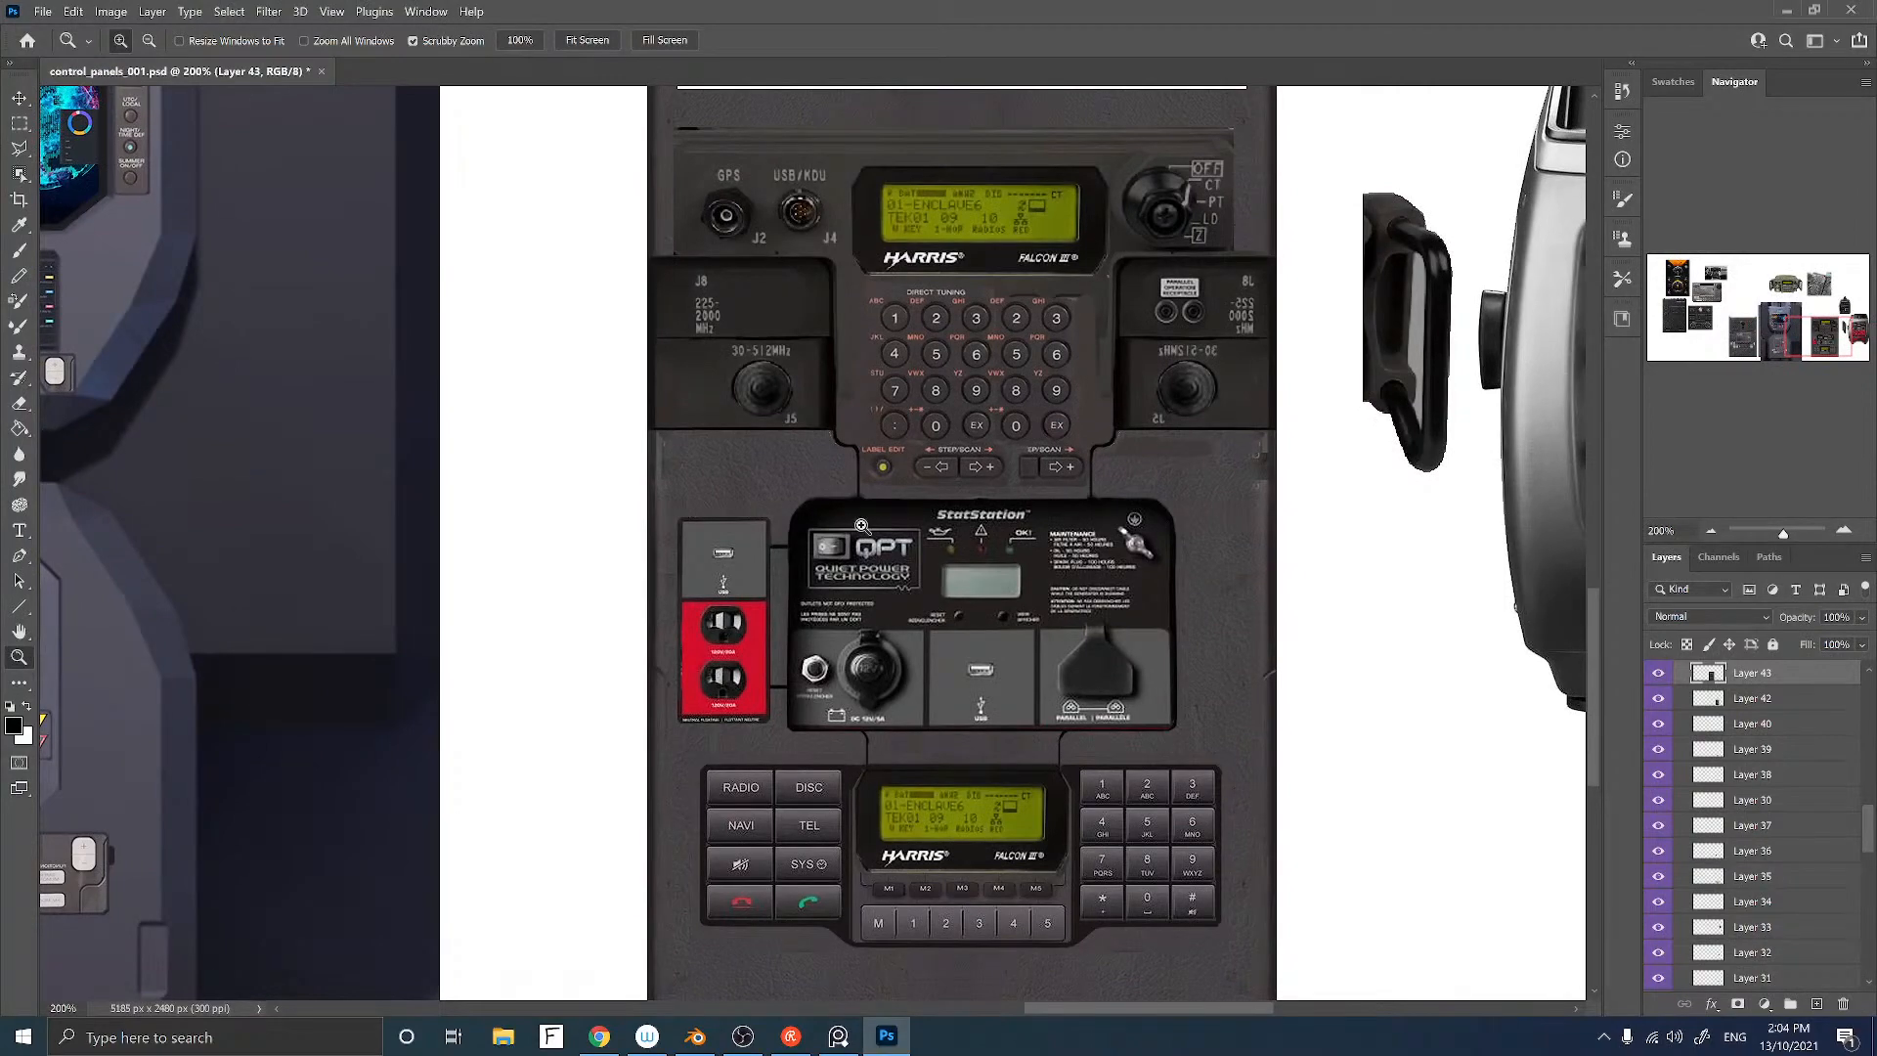
key(ctrl+minus)
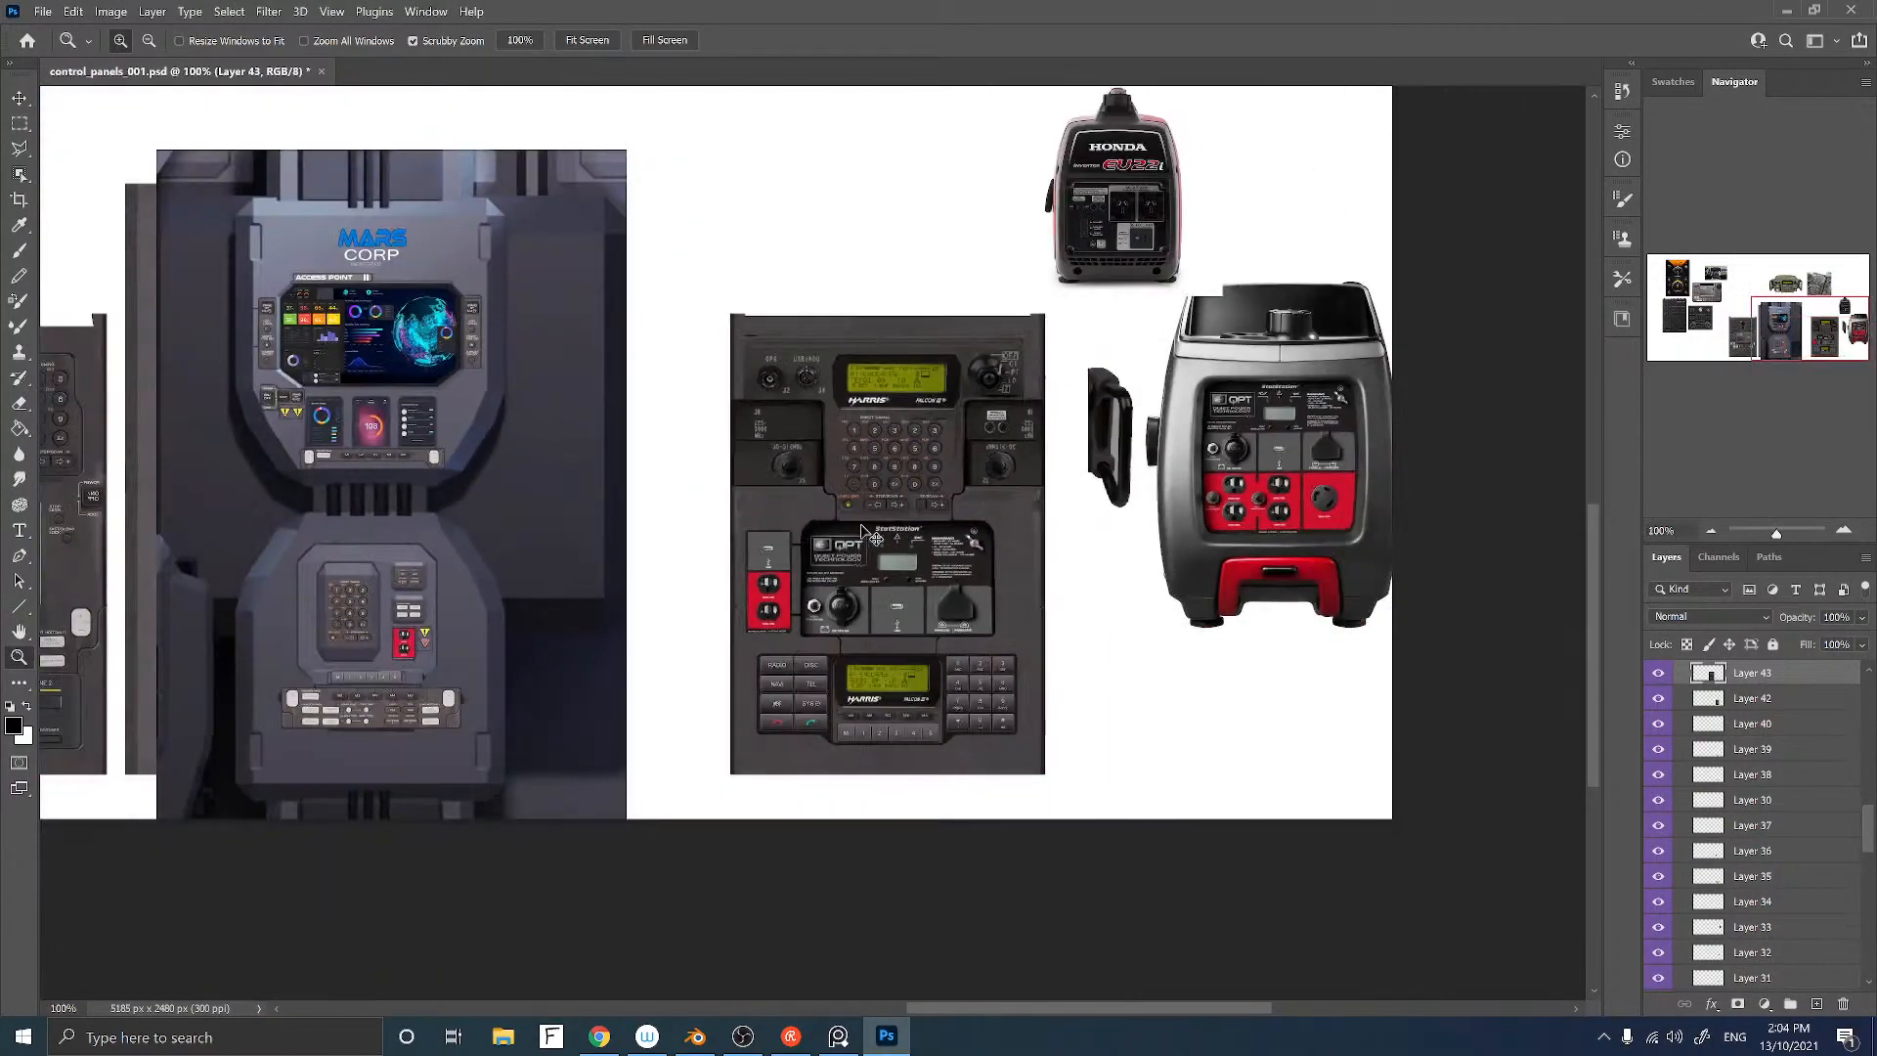
drag(765, 473, 847, 494)
Step: Examine the source device photos alongside the assembled Sony, Mars Corp and Harris panels
key(ctrl+minus)
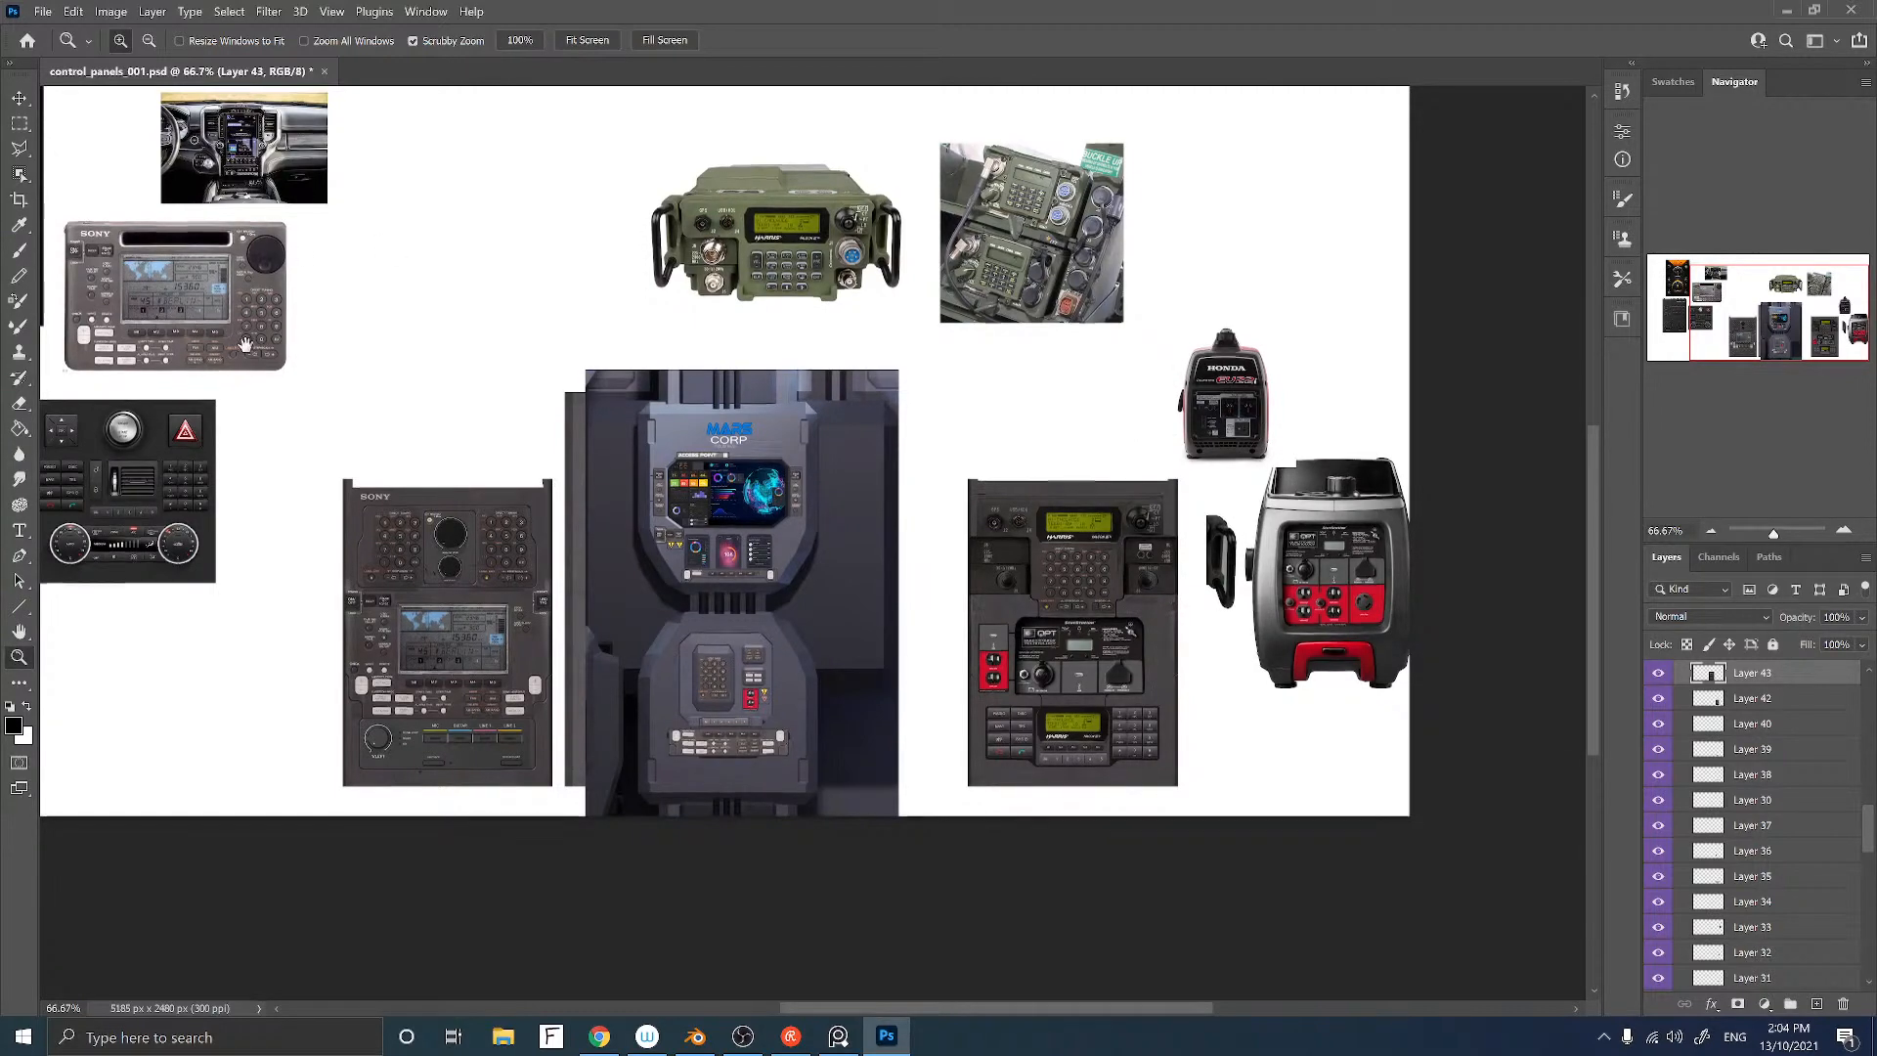
ctrl+scroll(747, 465, left, 3)
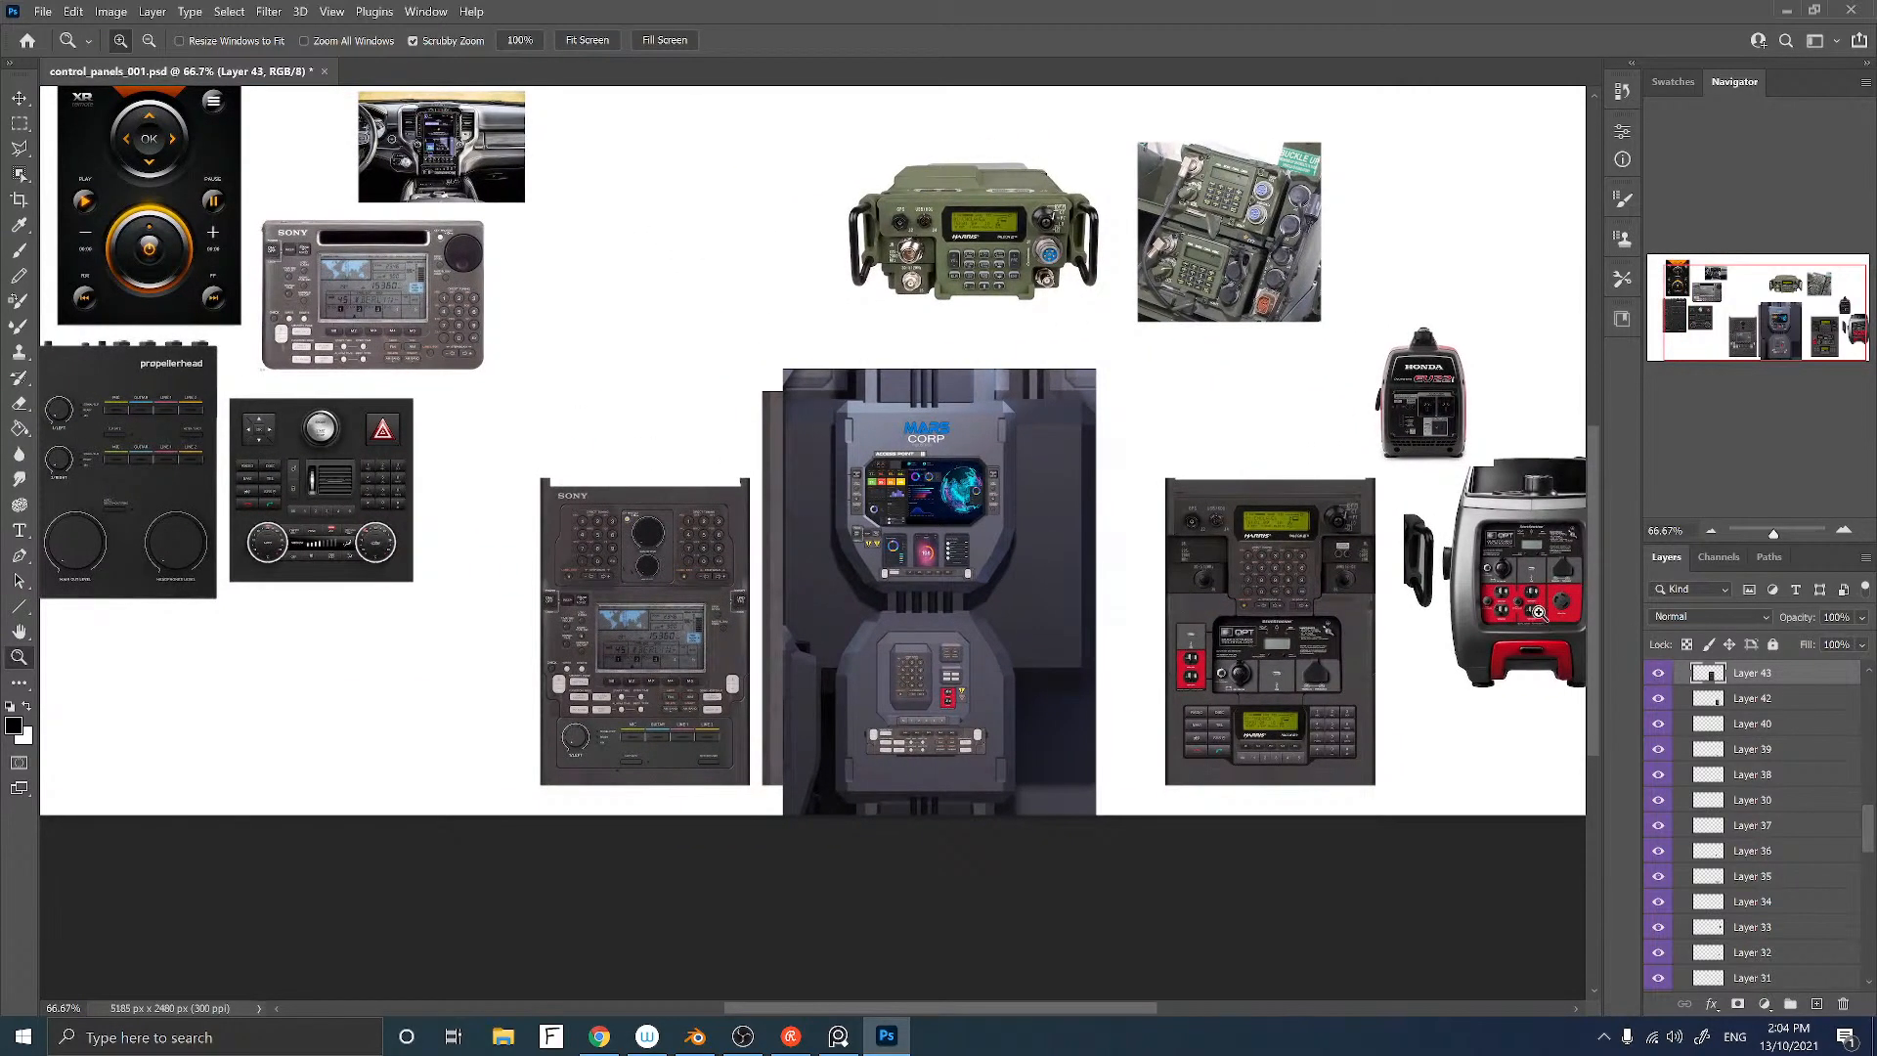
ctrl+scroll(319, 323, left, 3)
scroll(320, 324, up, 1)
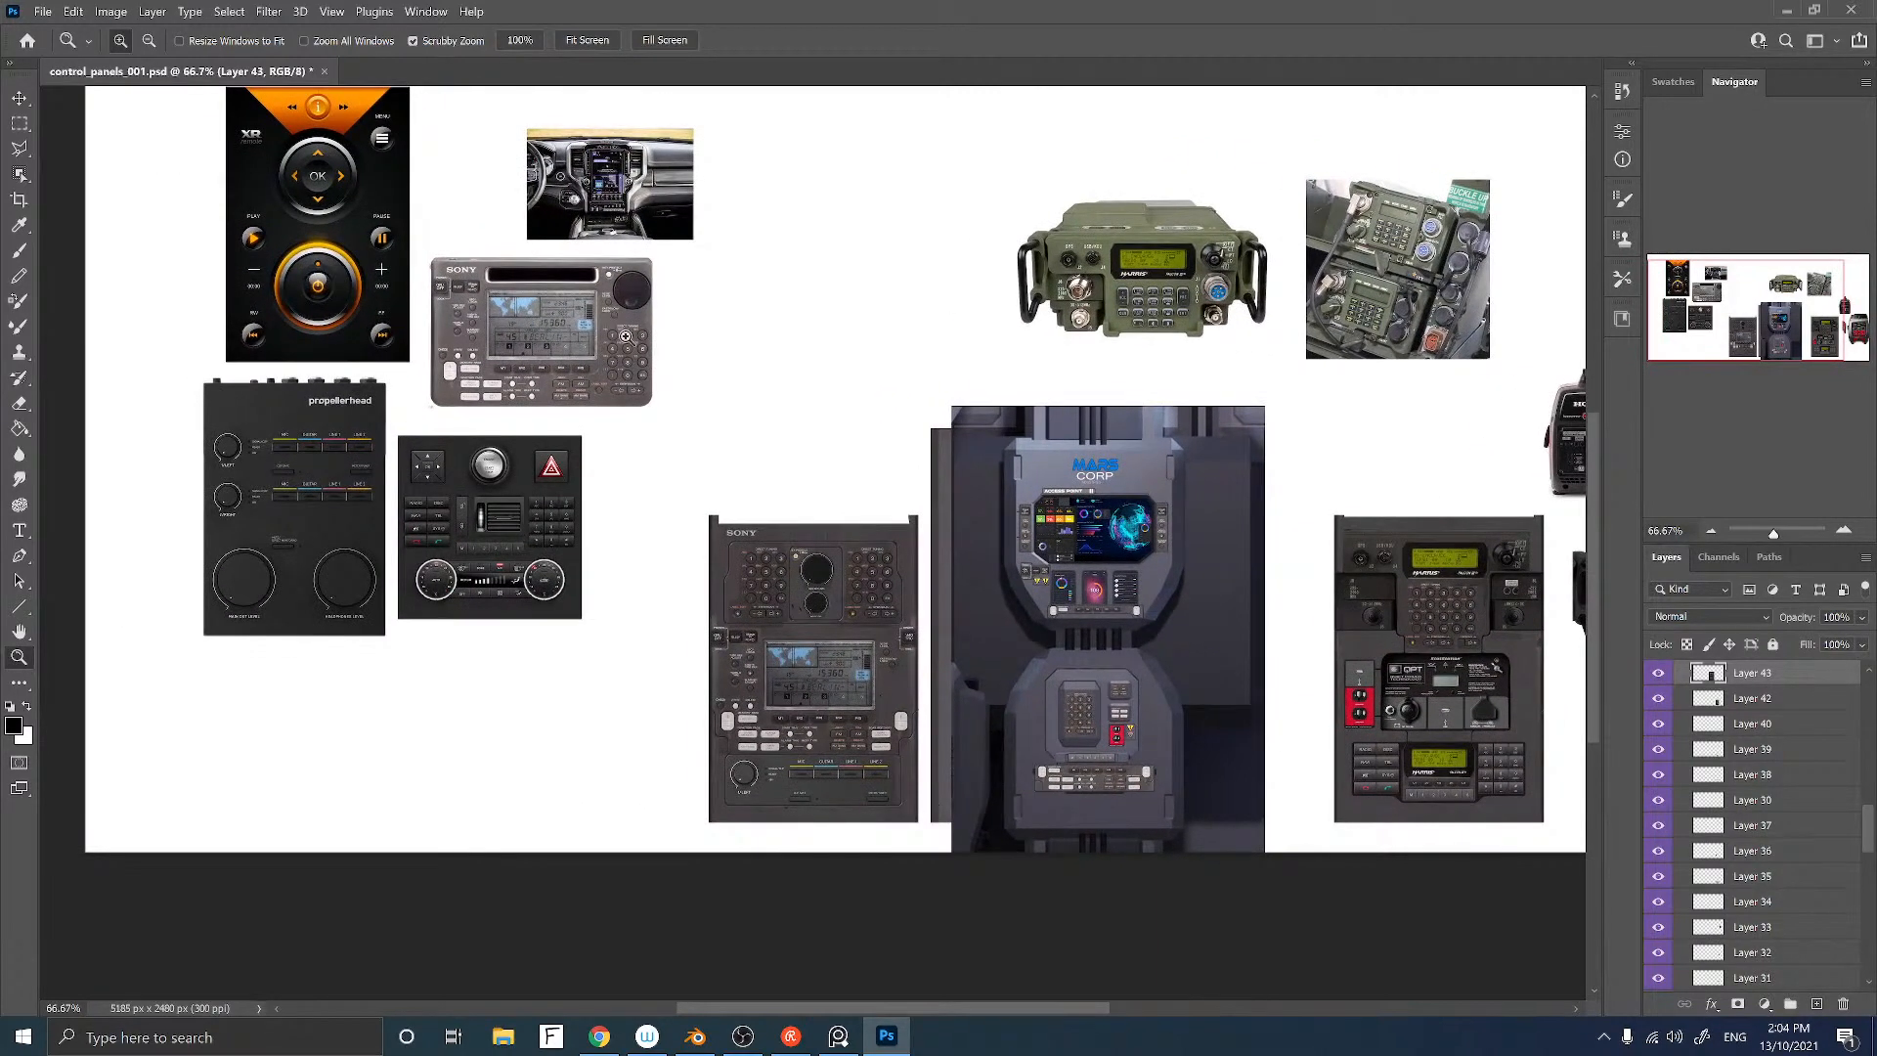
click(386, 336)
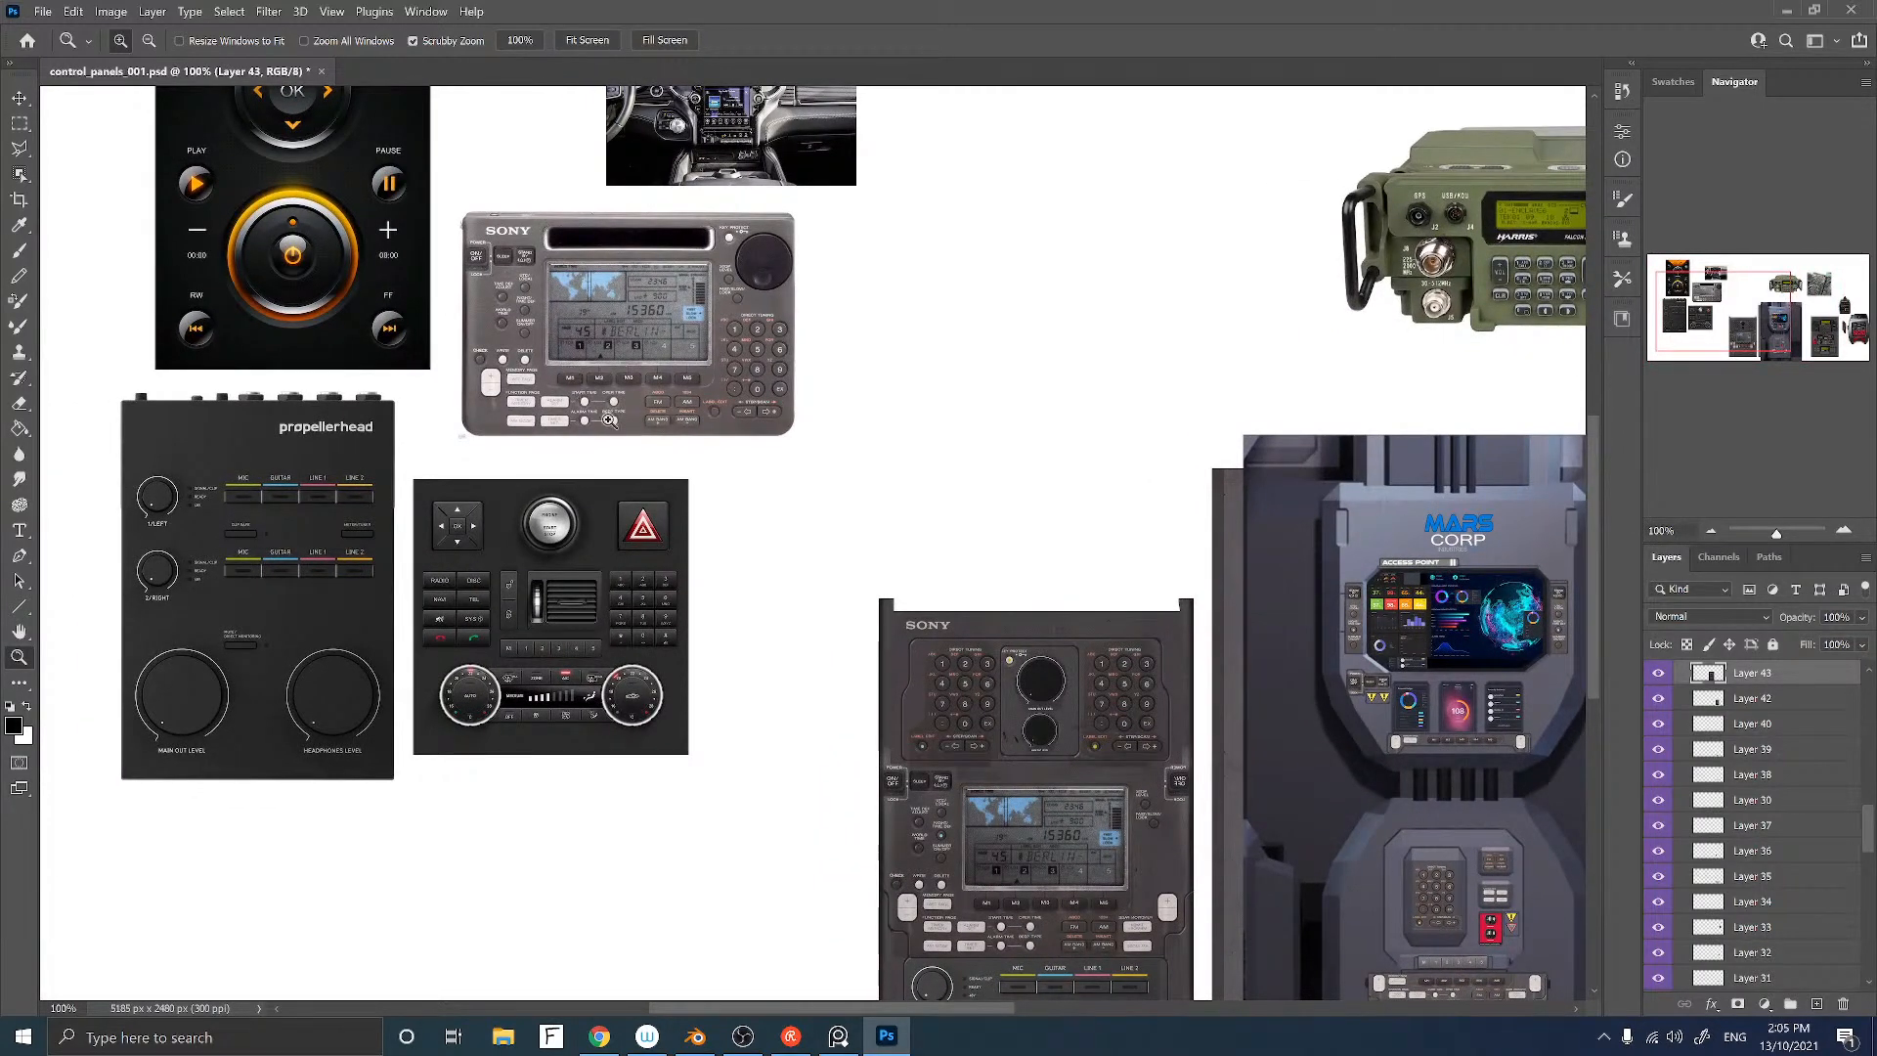
drag(1006, 511, 830, 448)
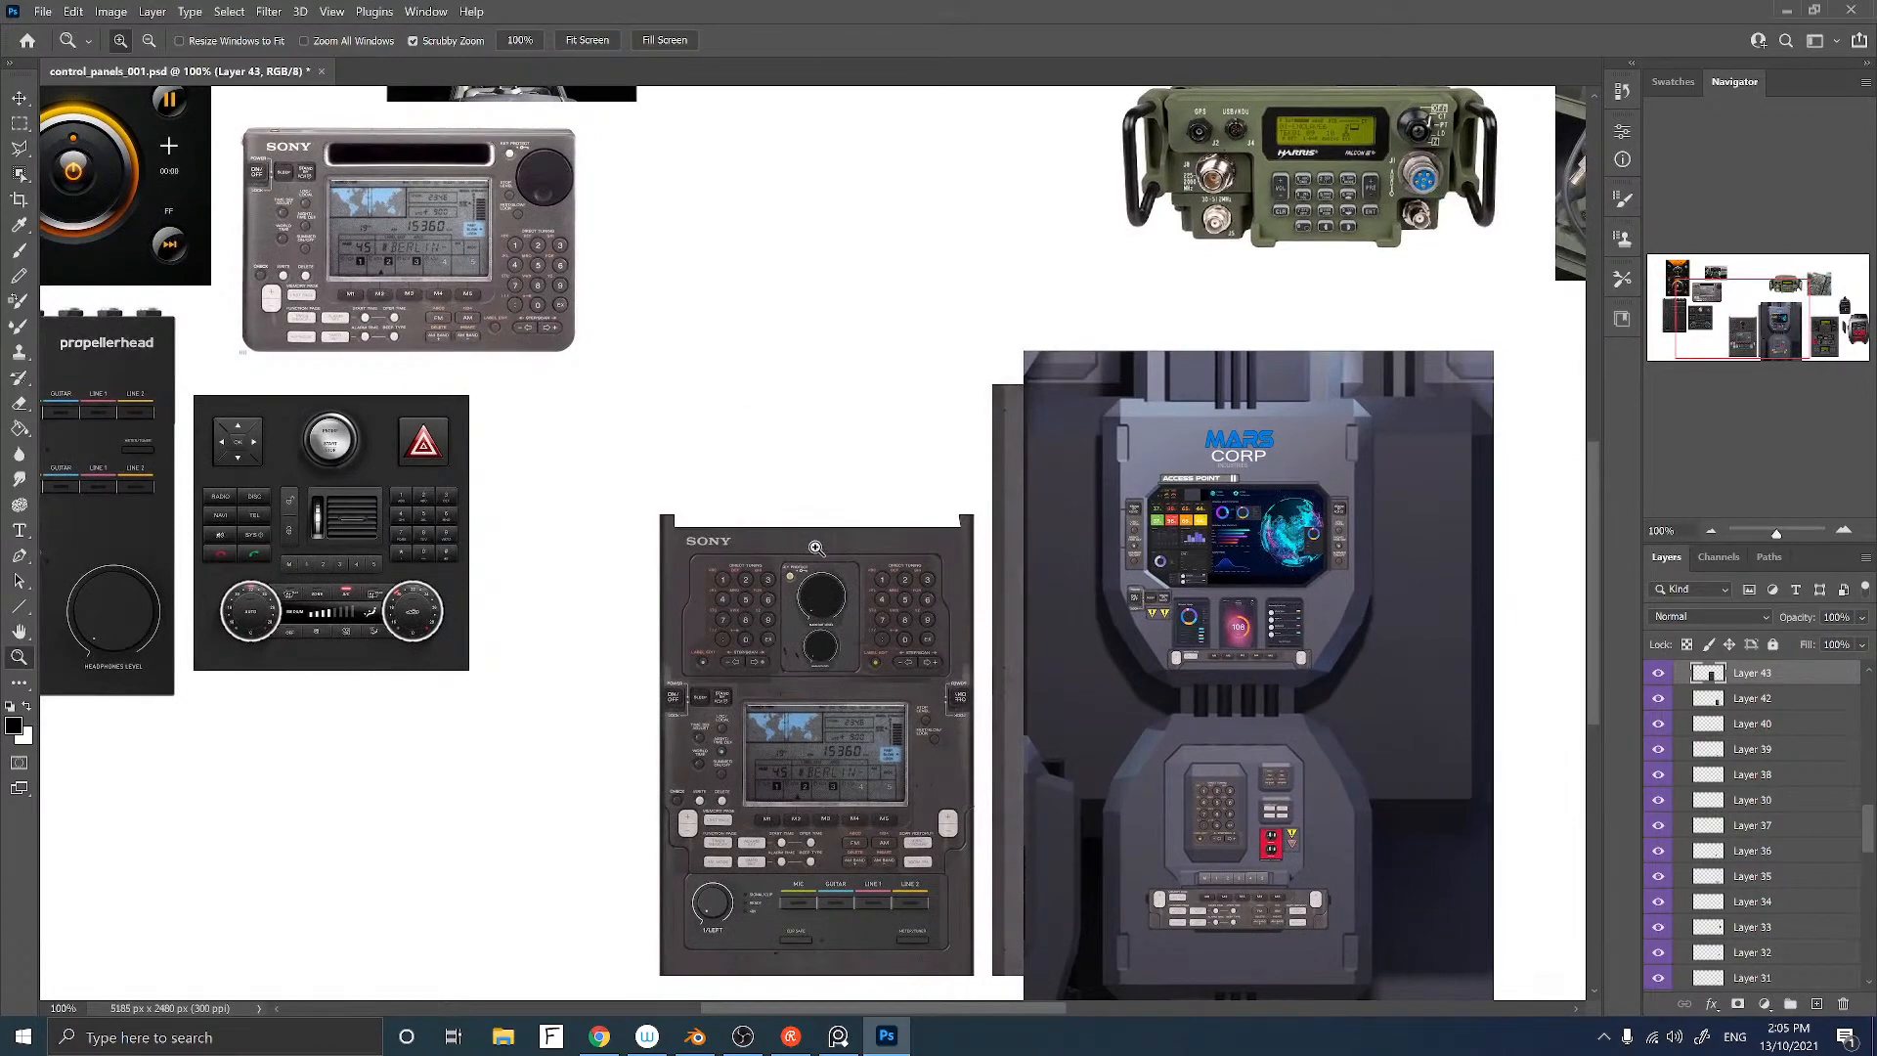
drag(902, 599, 762, 498)
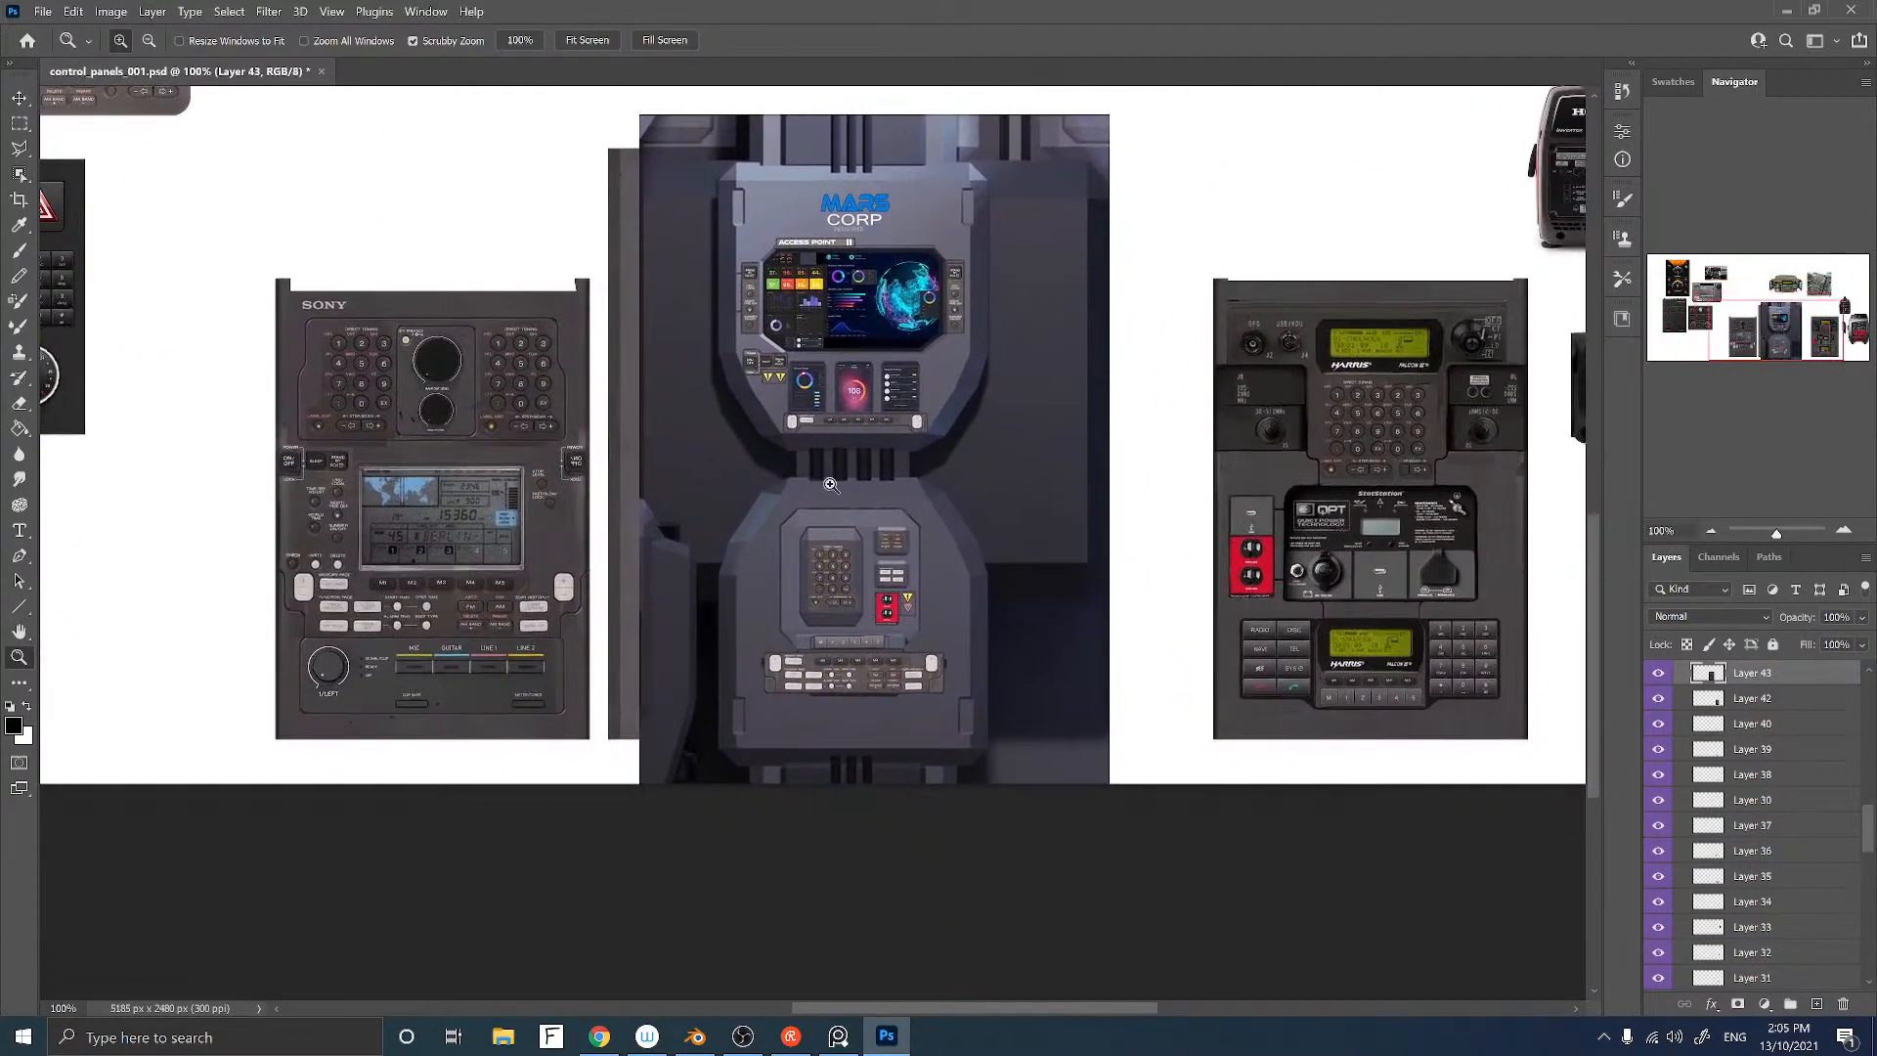
scroll(830, 481, up, 1)
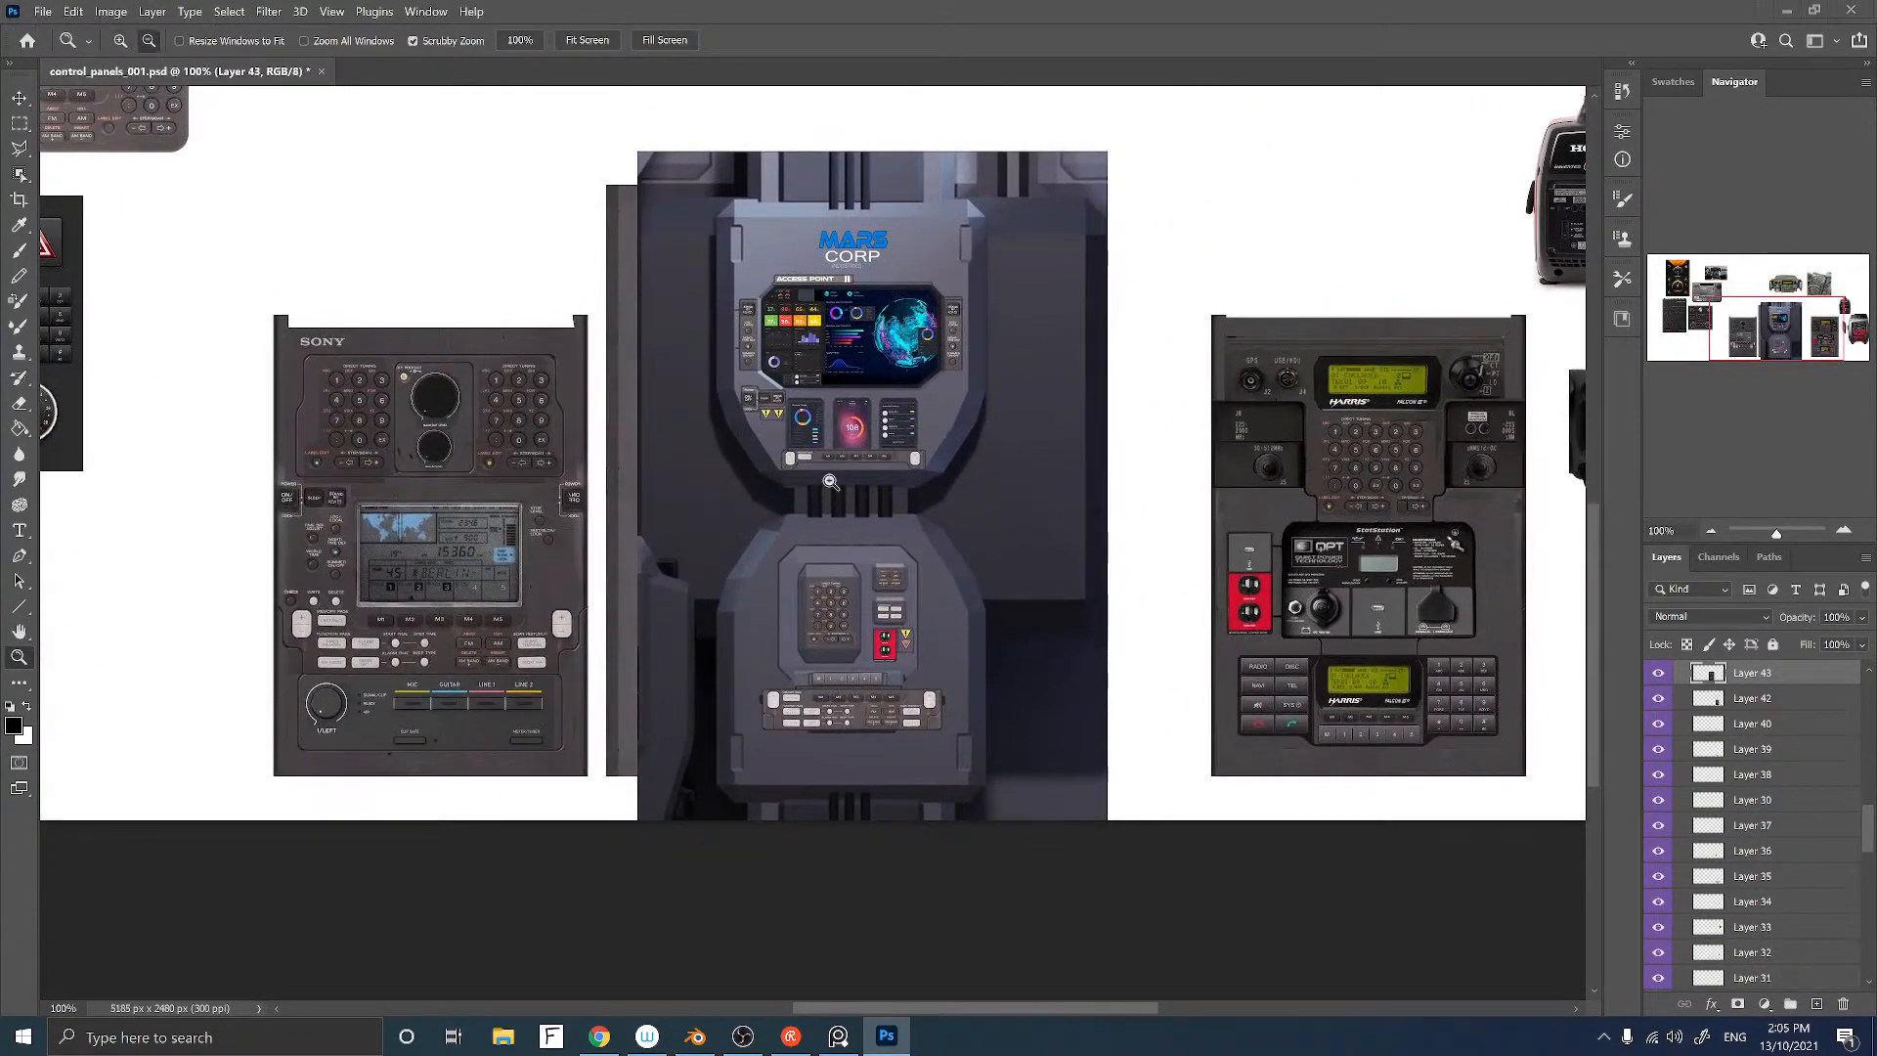
Step: Check the bare control panel in Blender, then return to Photoshop and examine the detailed Mars Corp panel design
key(alt+Tab)
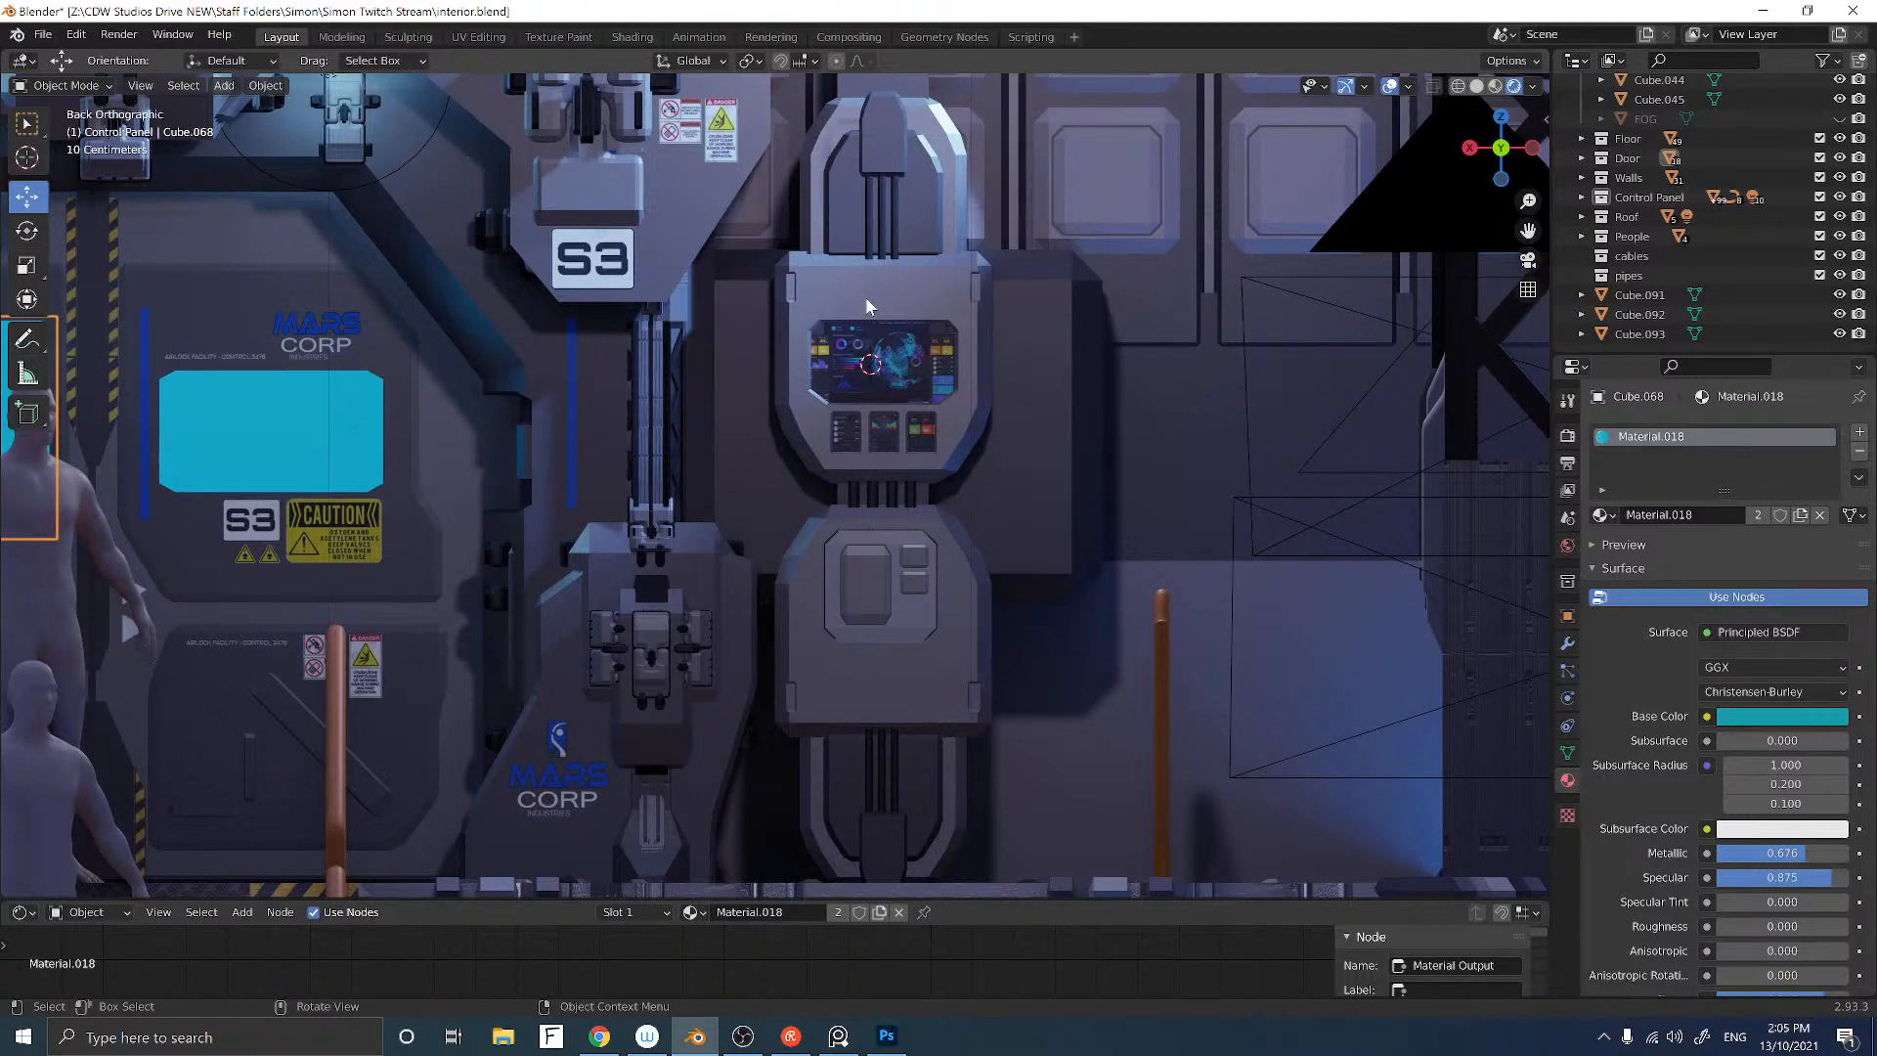
click(887, 1035)
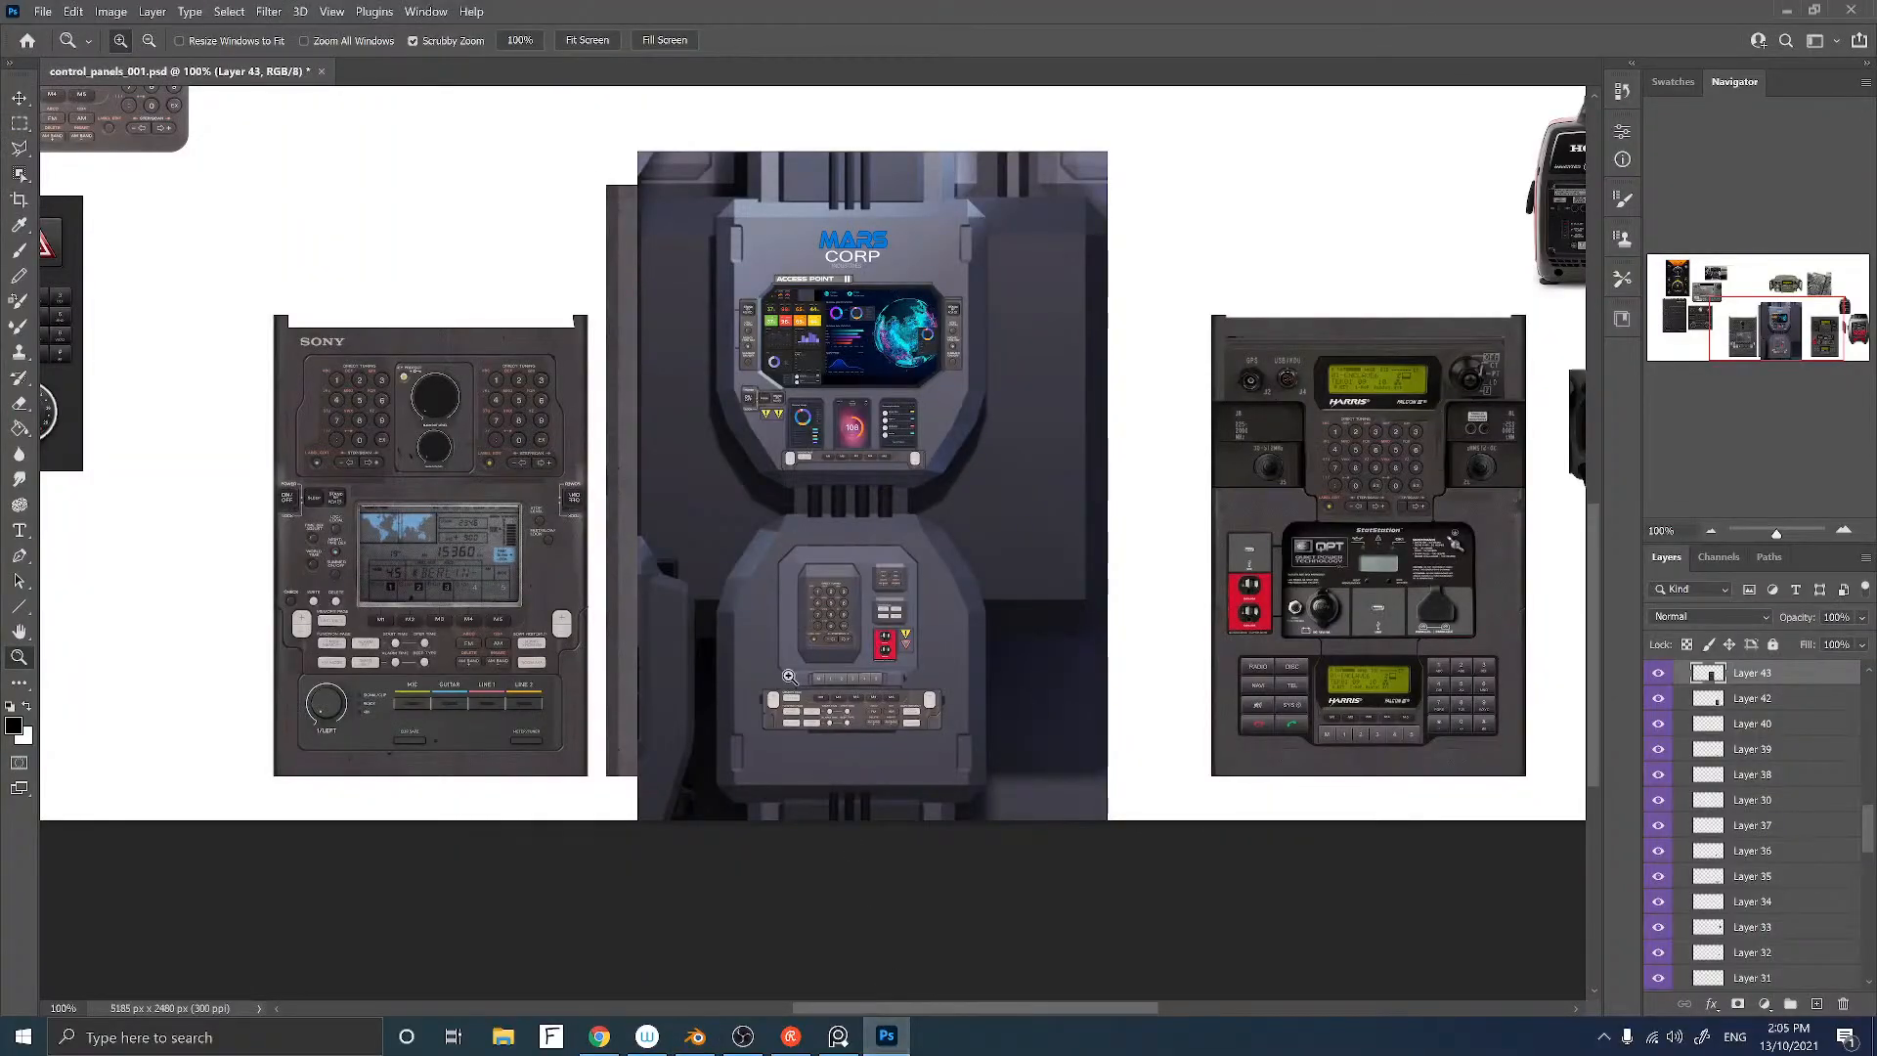
click(796, 434)
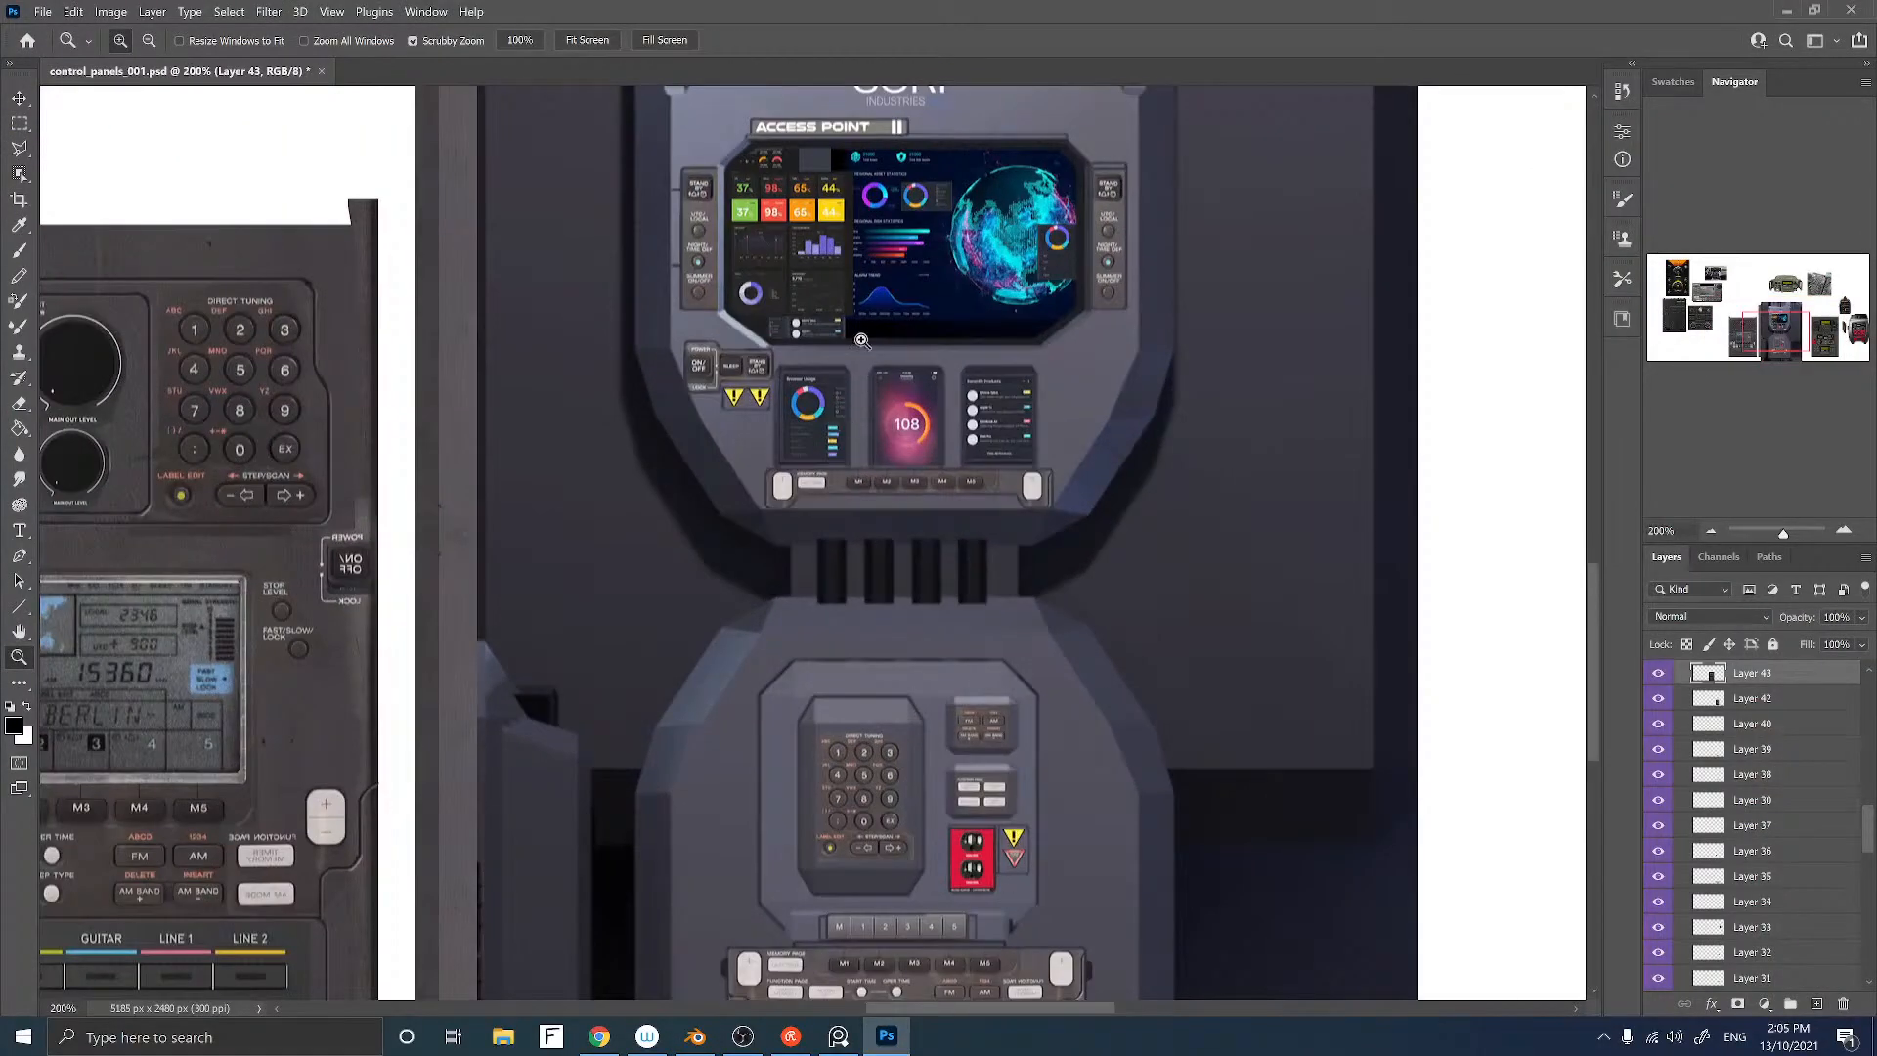
drag(862, 418, 860, 435)
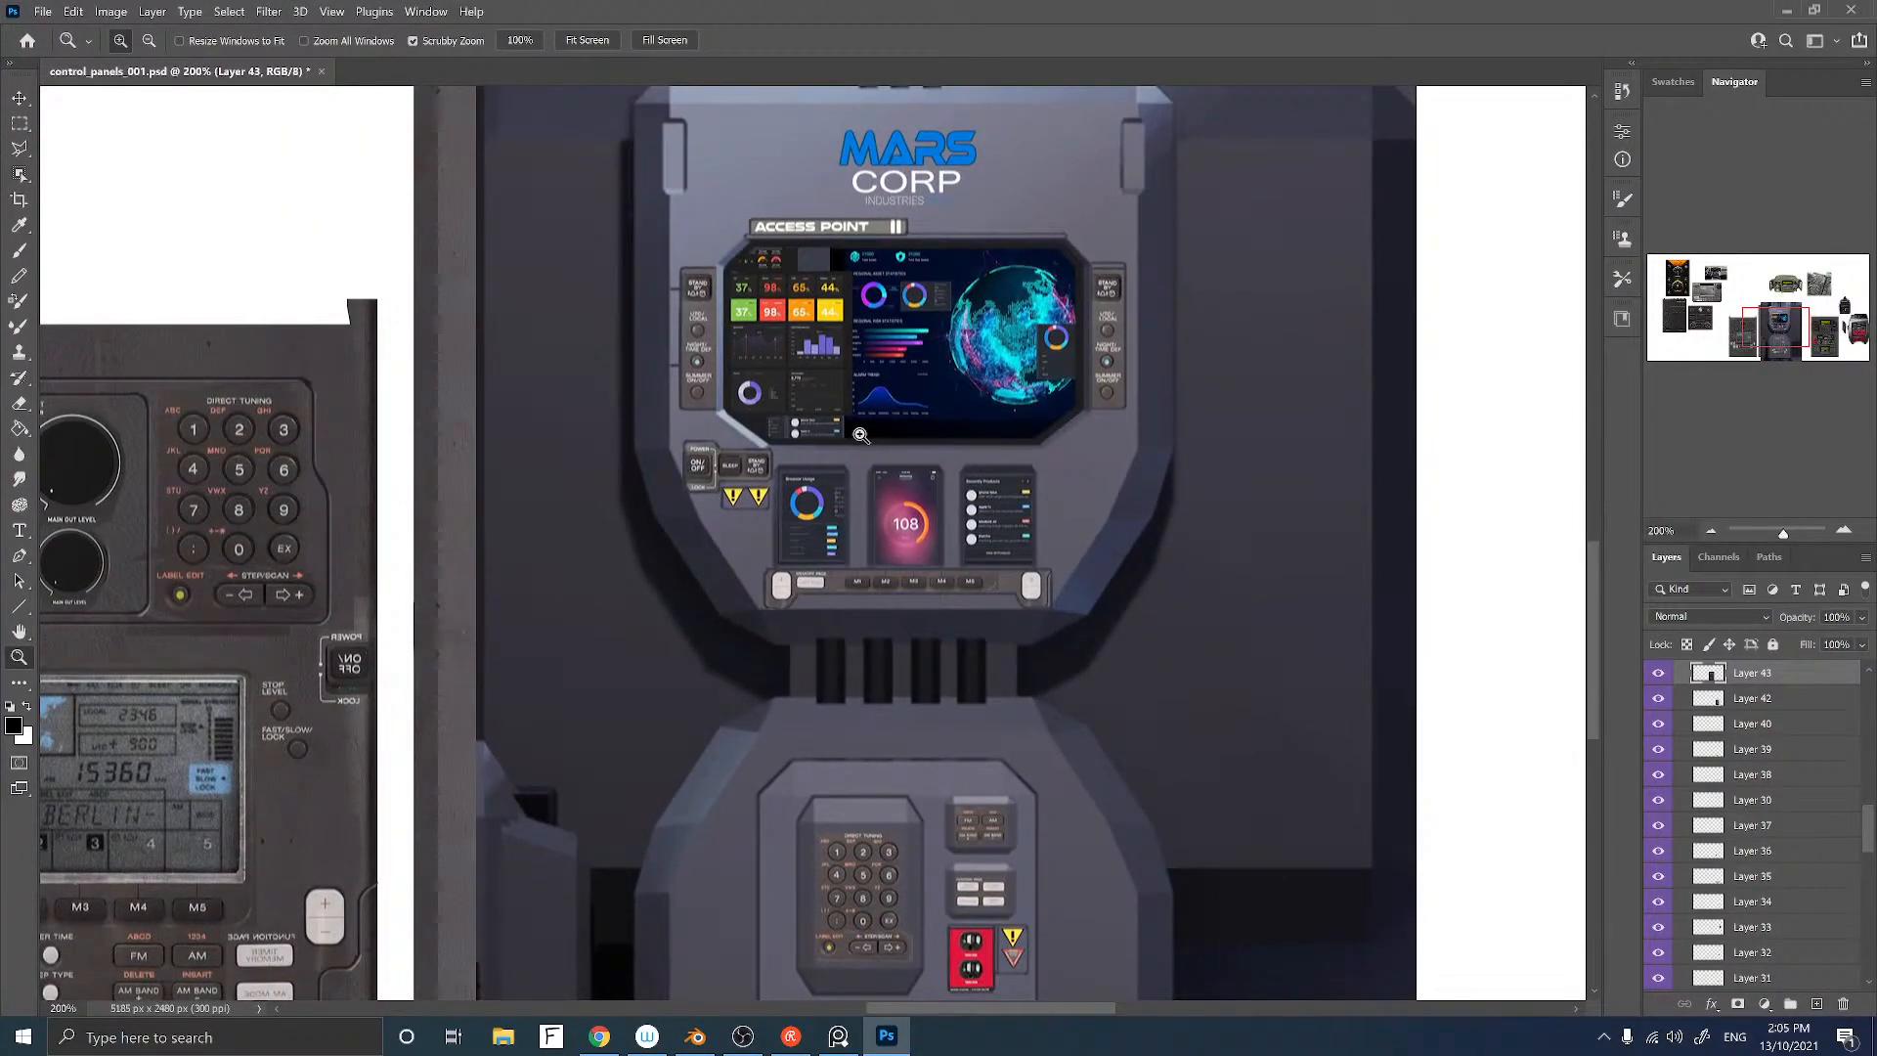
alt+click(860, 435)
drag(853, 483, 850, 415)
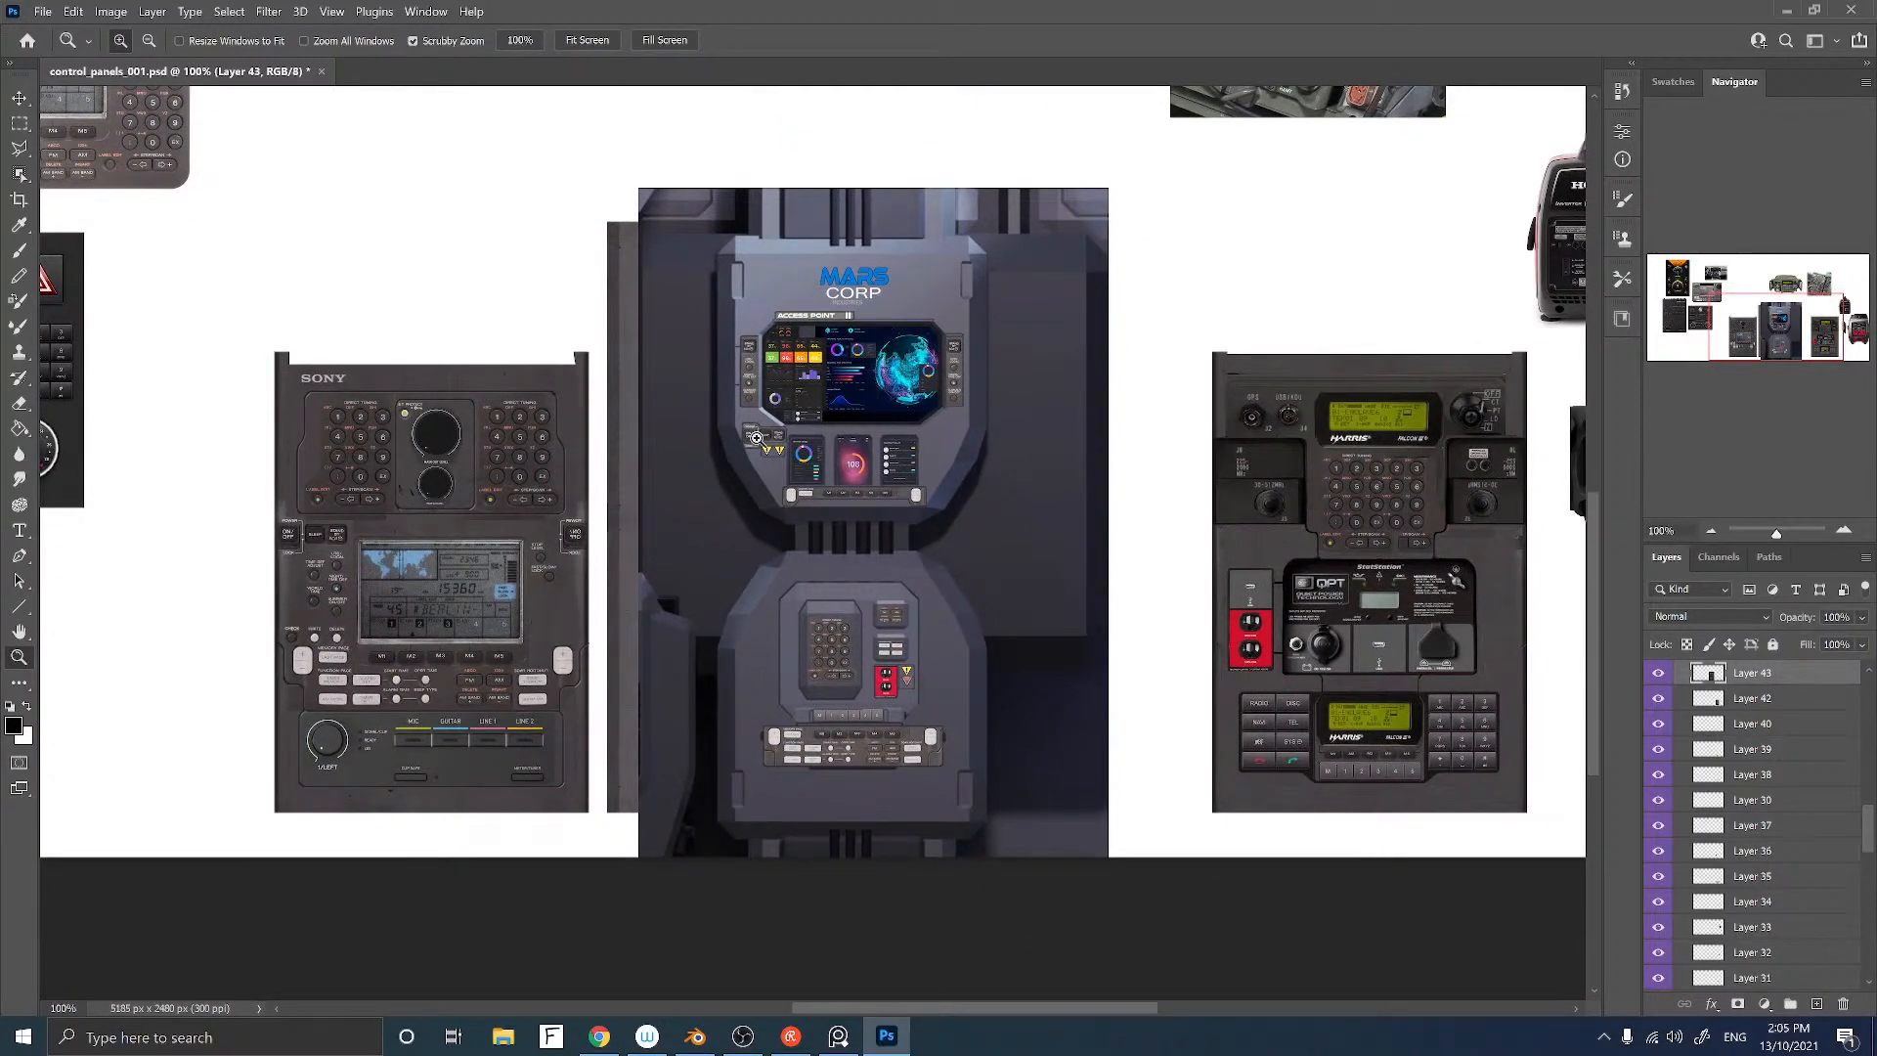
Step: Crop the document to the Mars Corp control panel, about 697 by 1301 px
key(m)
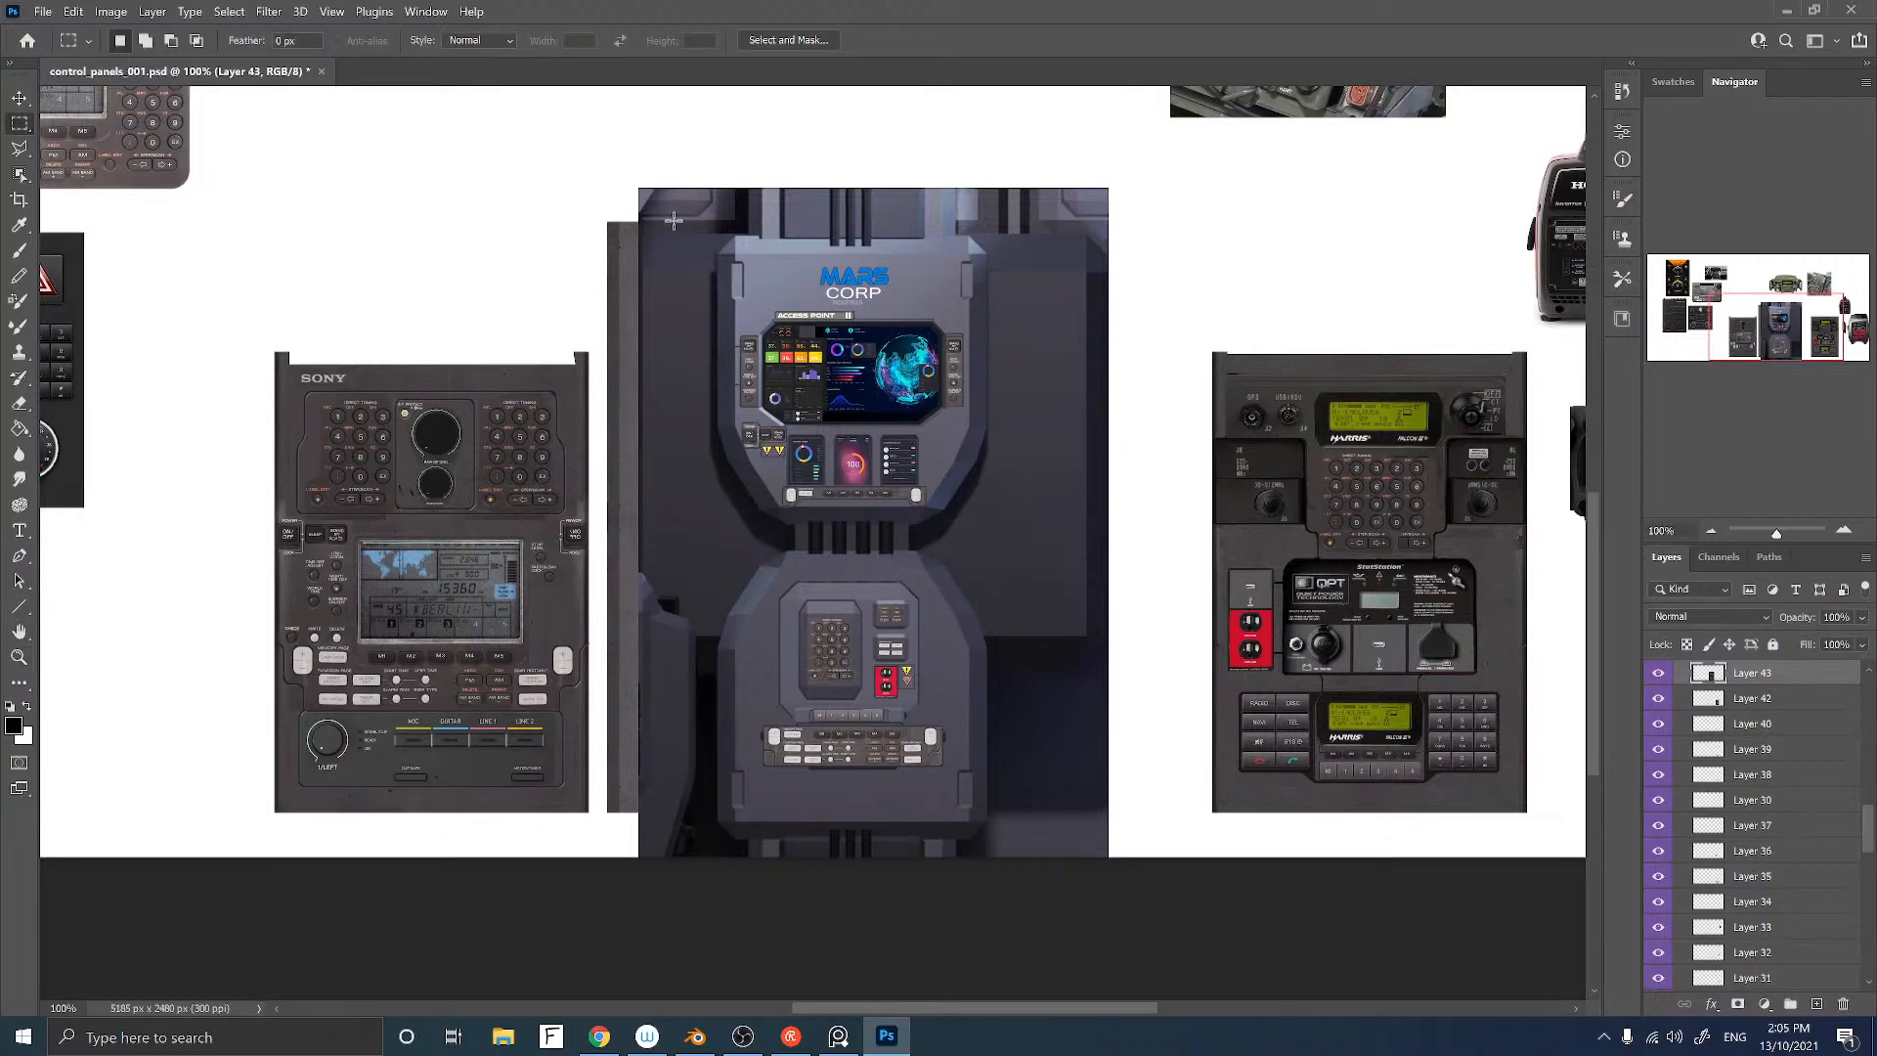
drag(677, 216, 754, 451)
drag(822, 558, 1019, 850)
key(c)
key(Return)
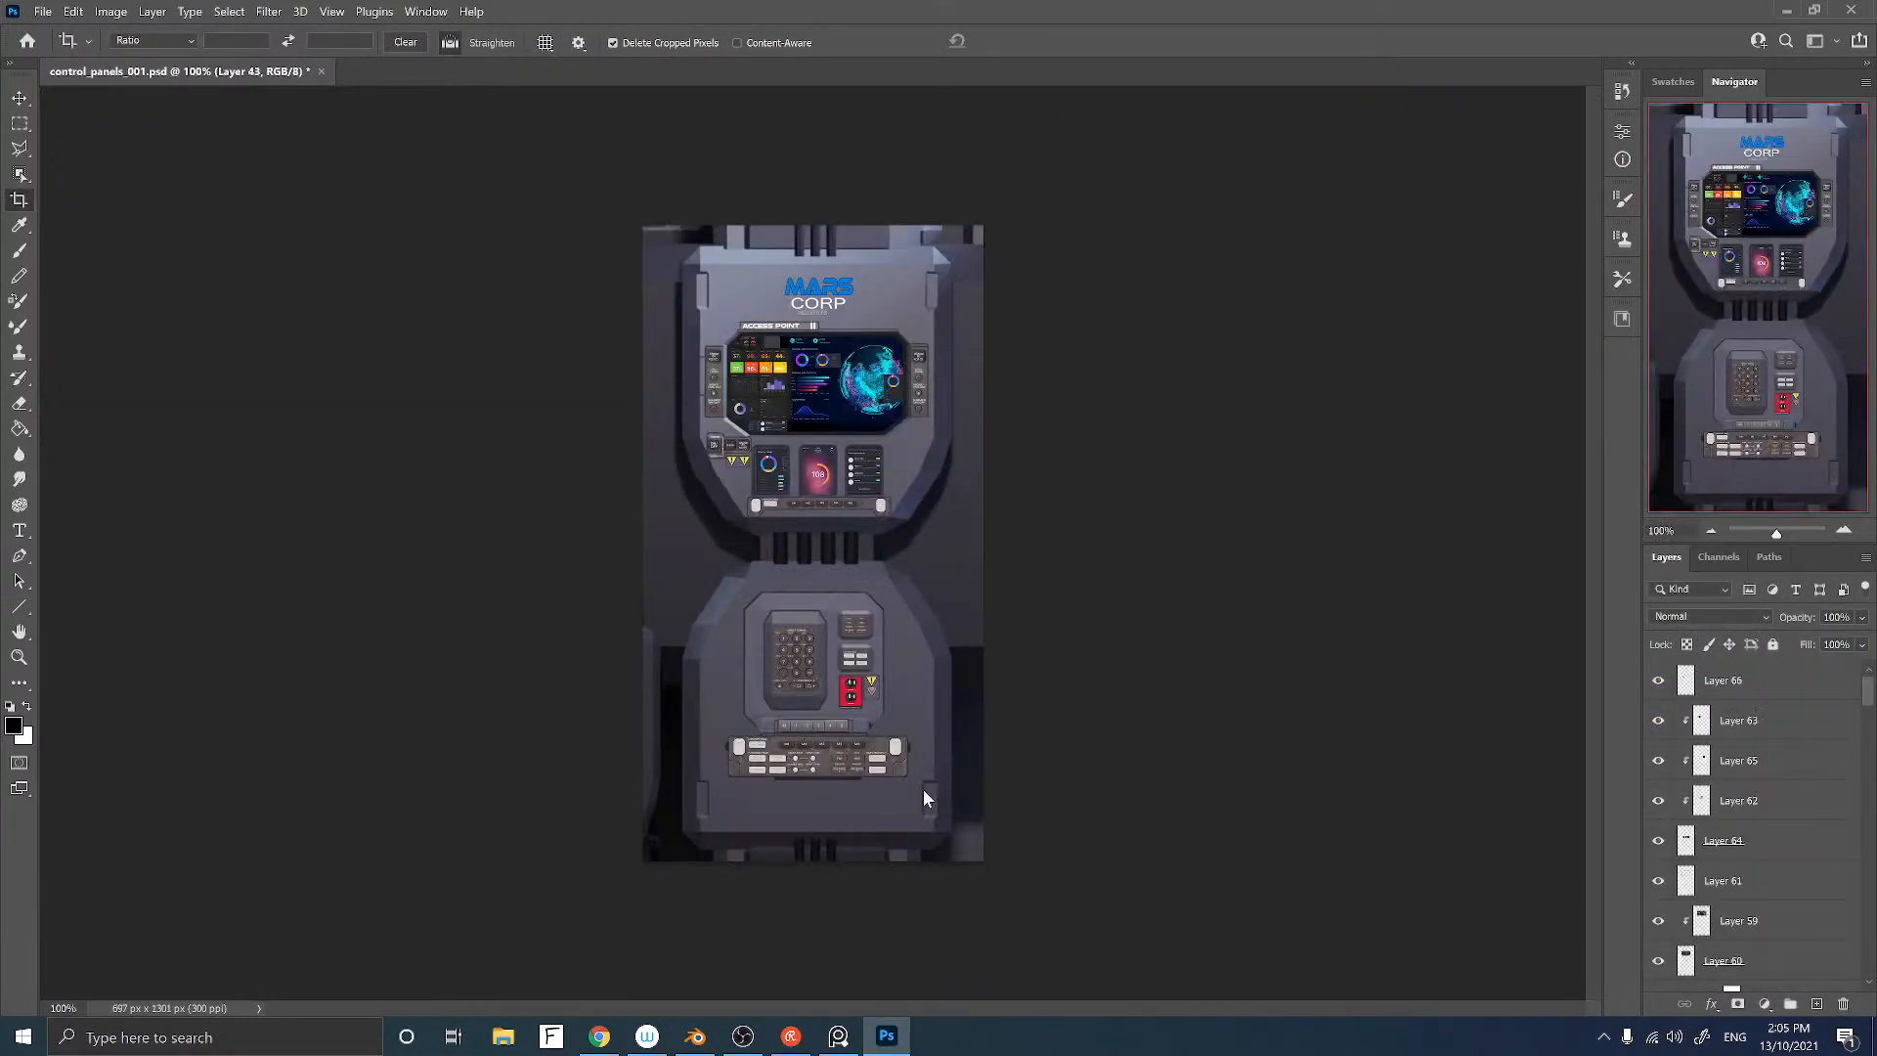
key(ctrl+shift+s)
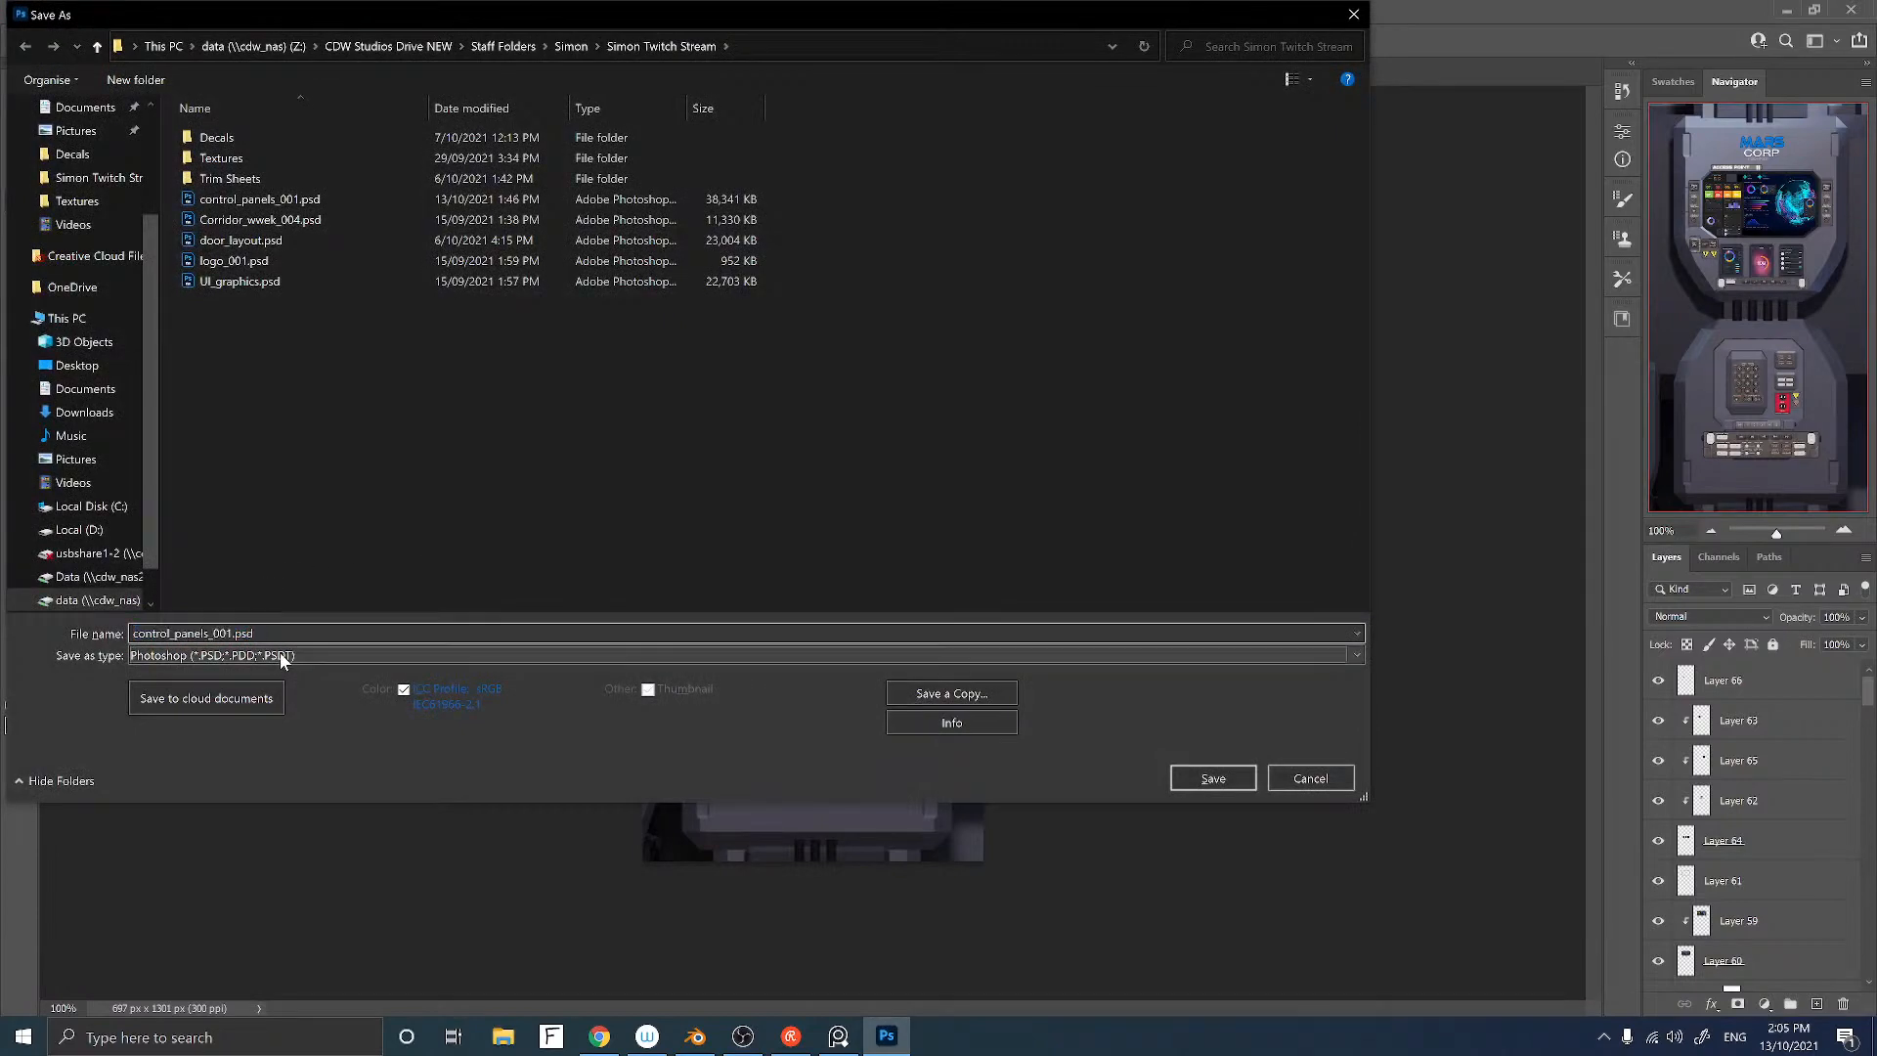
click(280, 655)
click(1063, 819)
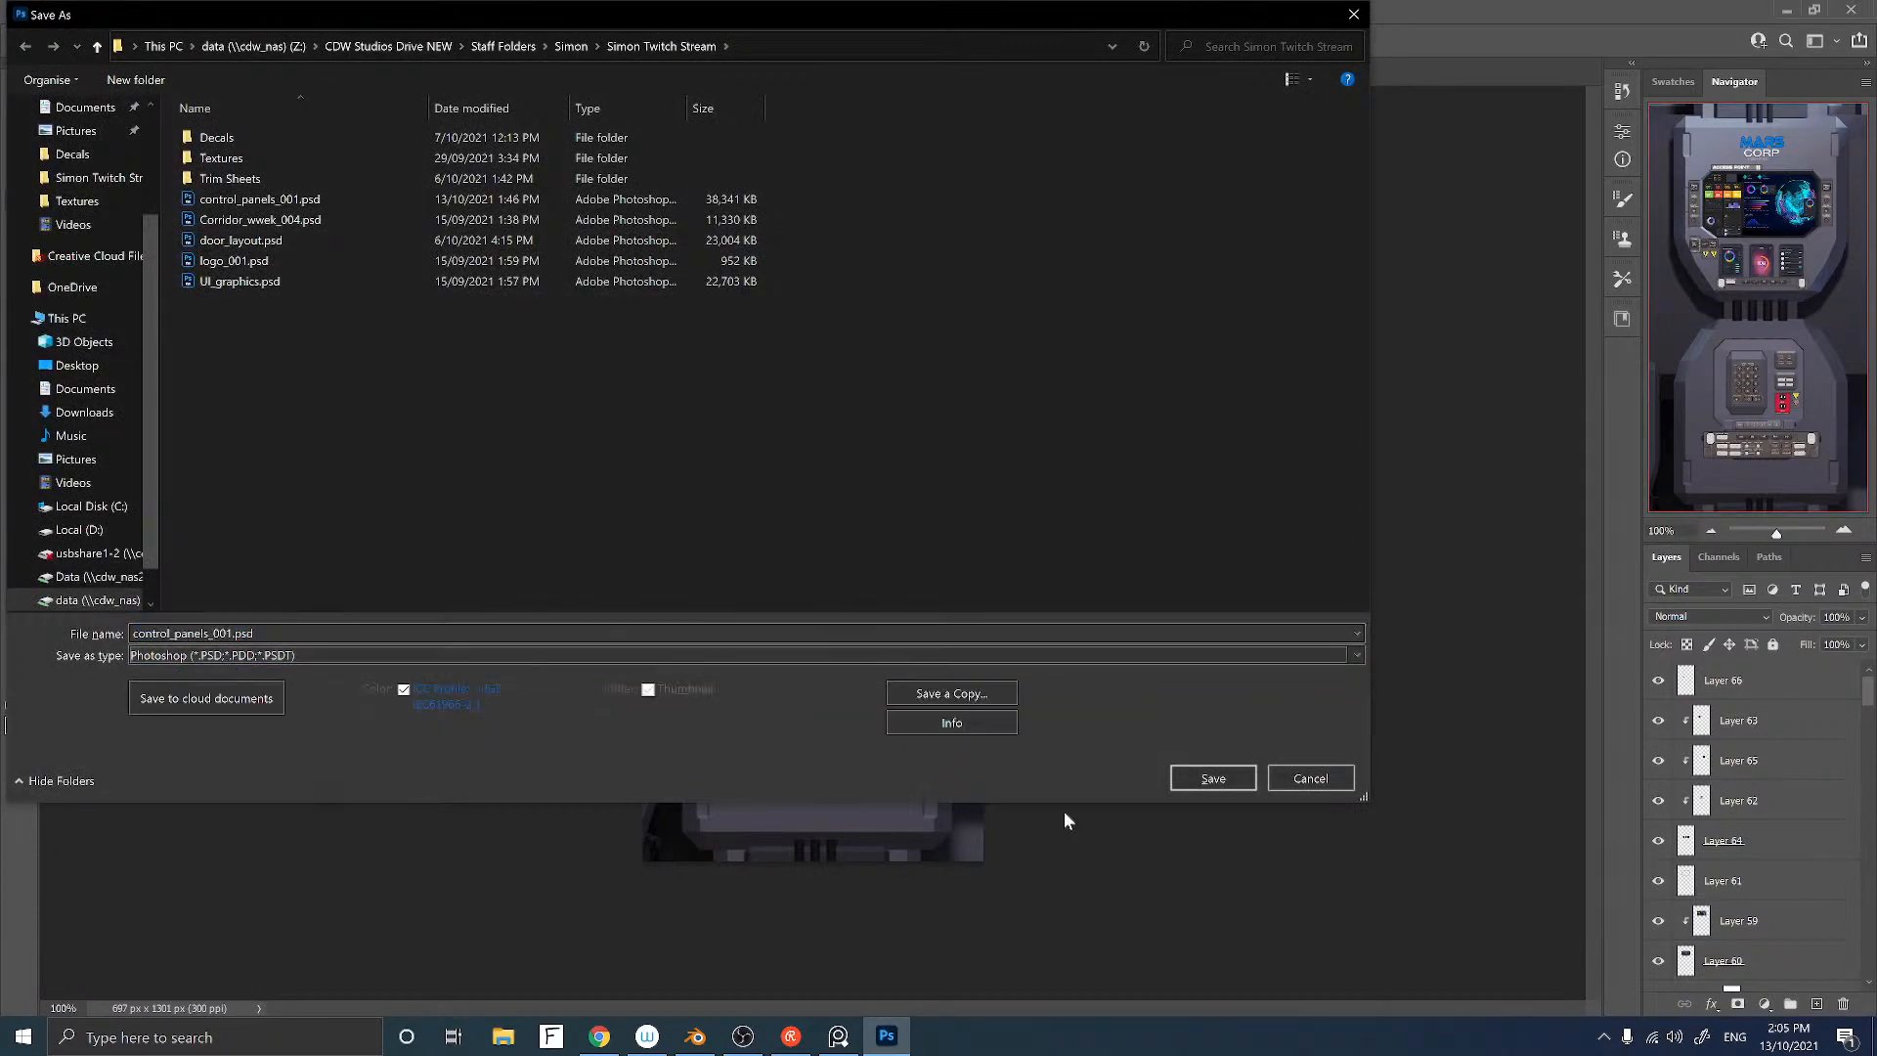
click(1306, 778)
Step: Flatten all layers of the cropped control panel image into a single background layer
click(1865, 558)
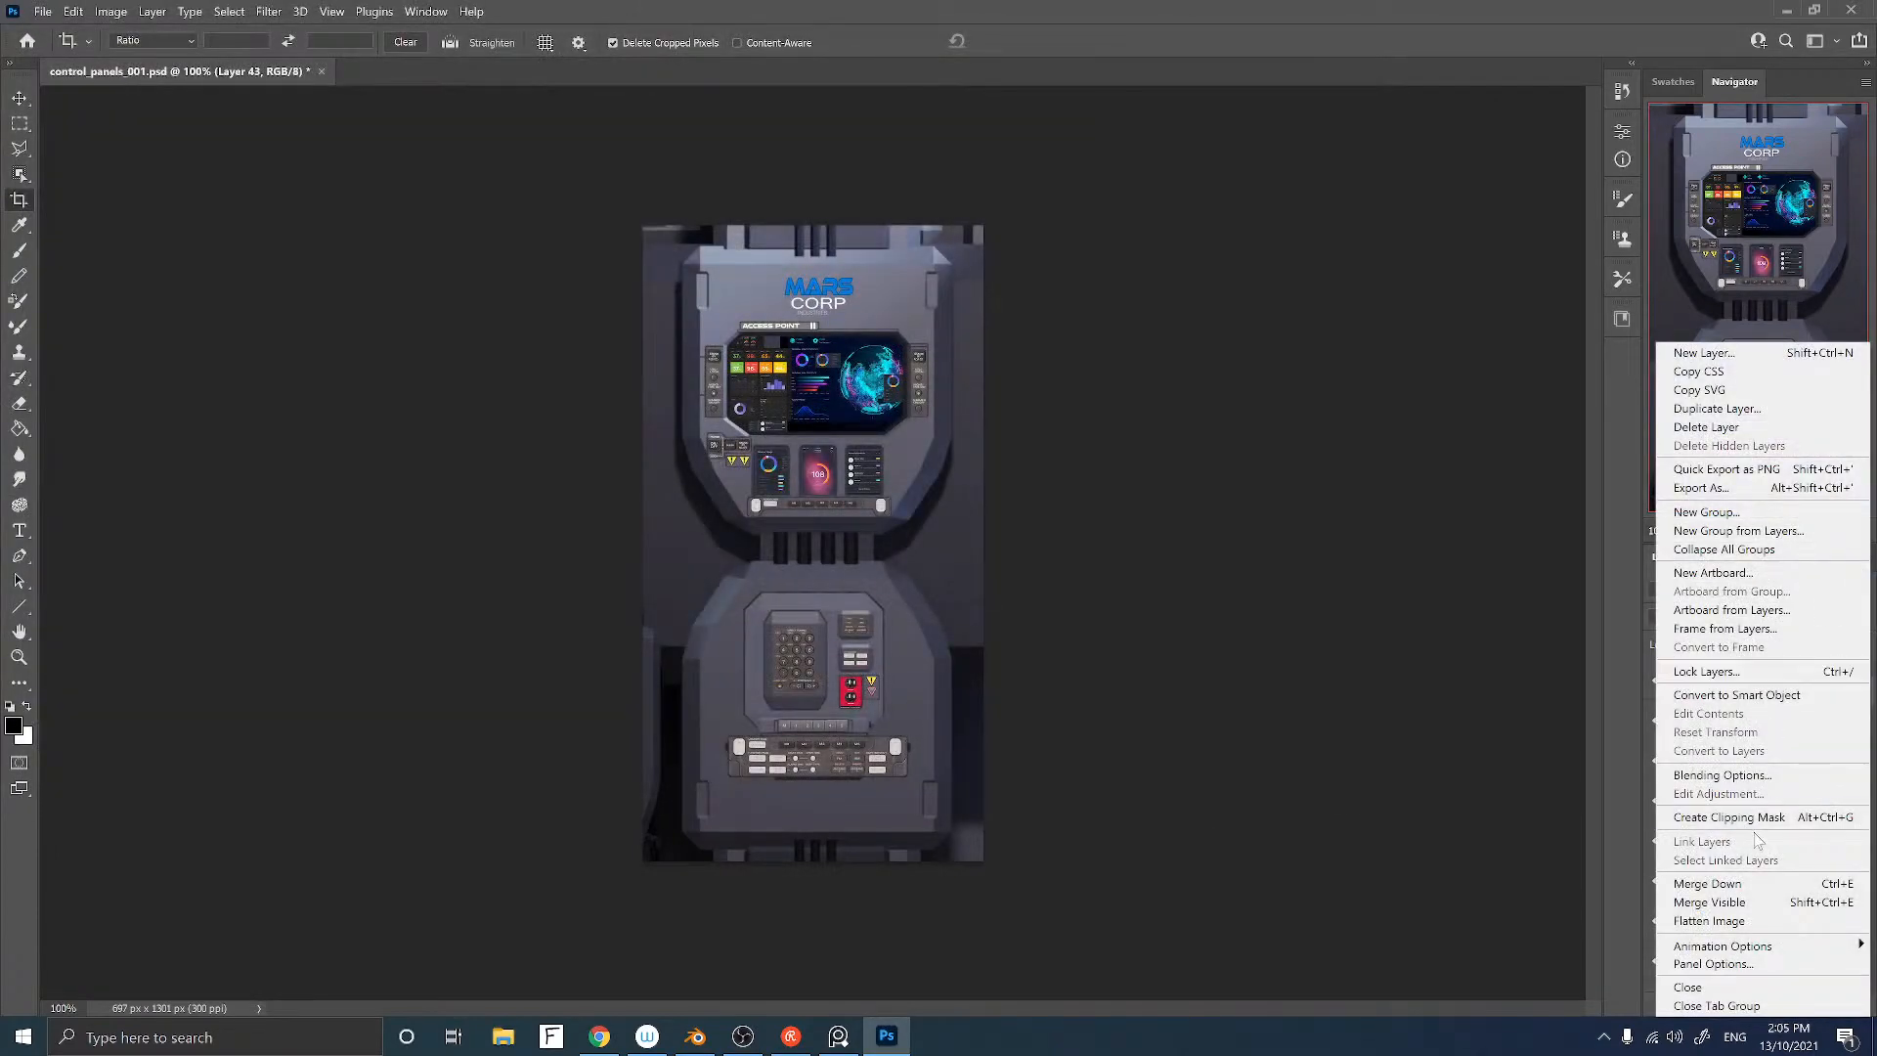
click(1708, 920)
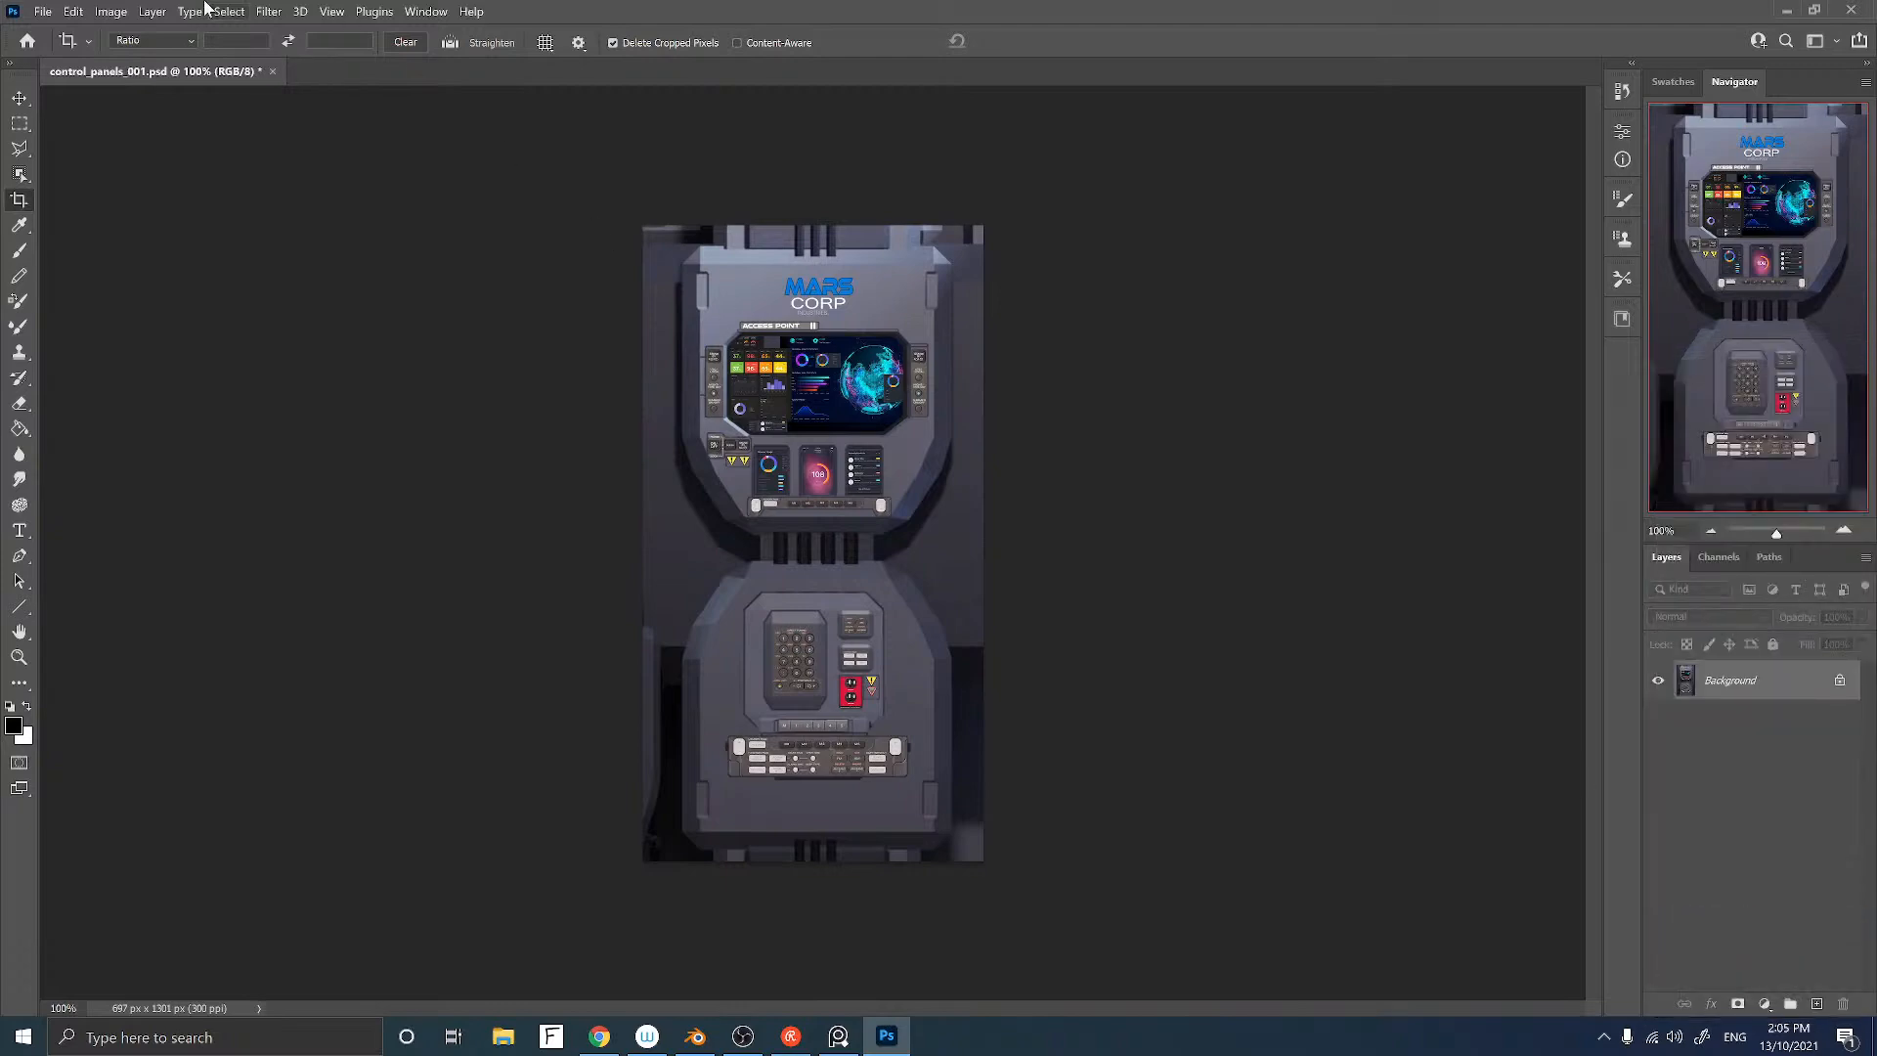
Step: Save the flattened control panel image as the JPEG control_panels_001.jpg at High quality 8 with the Baseline ("Standard") format
click(43, 12)
click(78, 244)
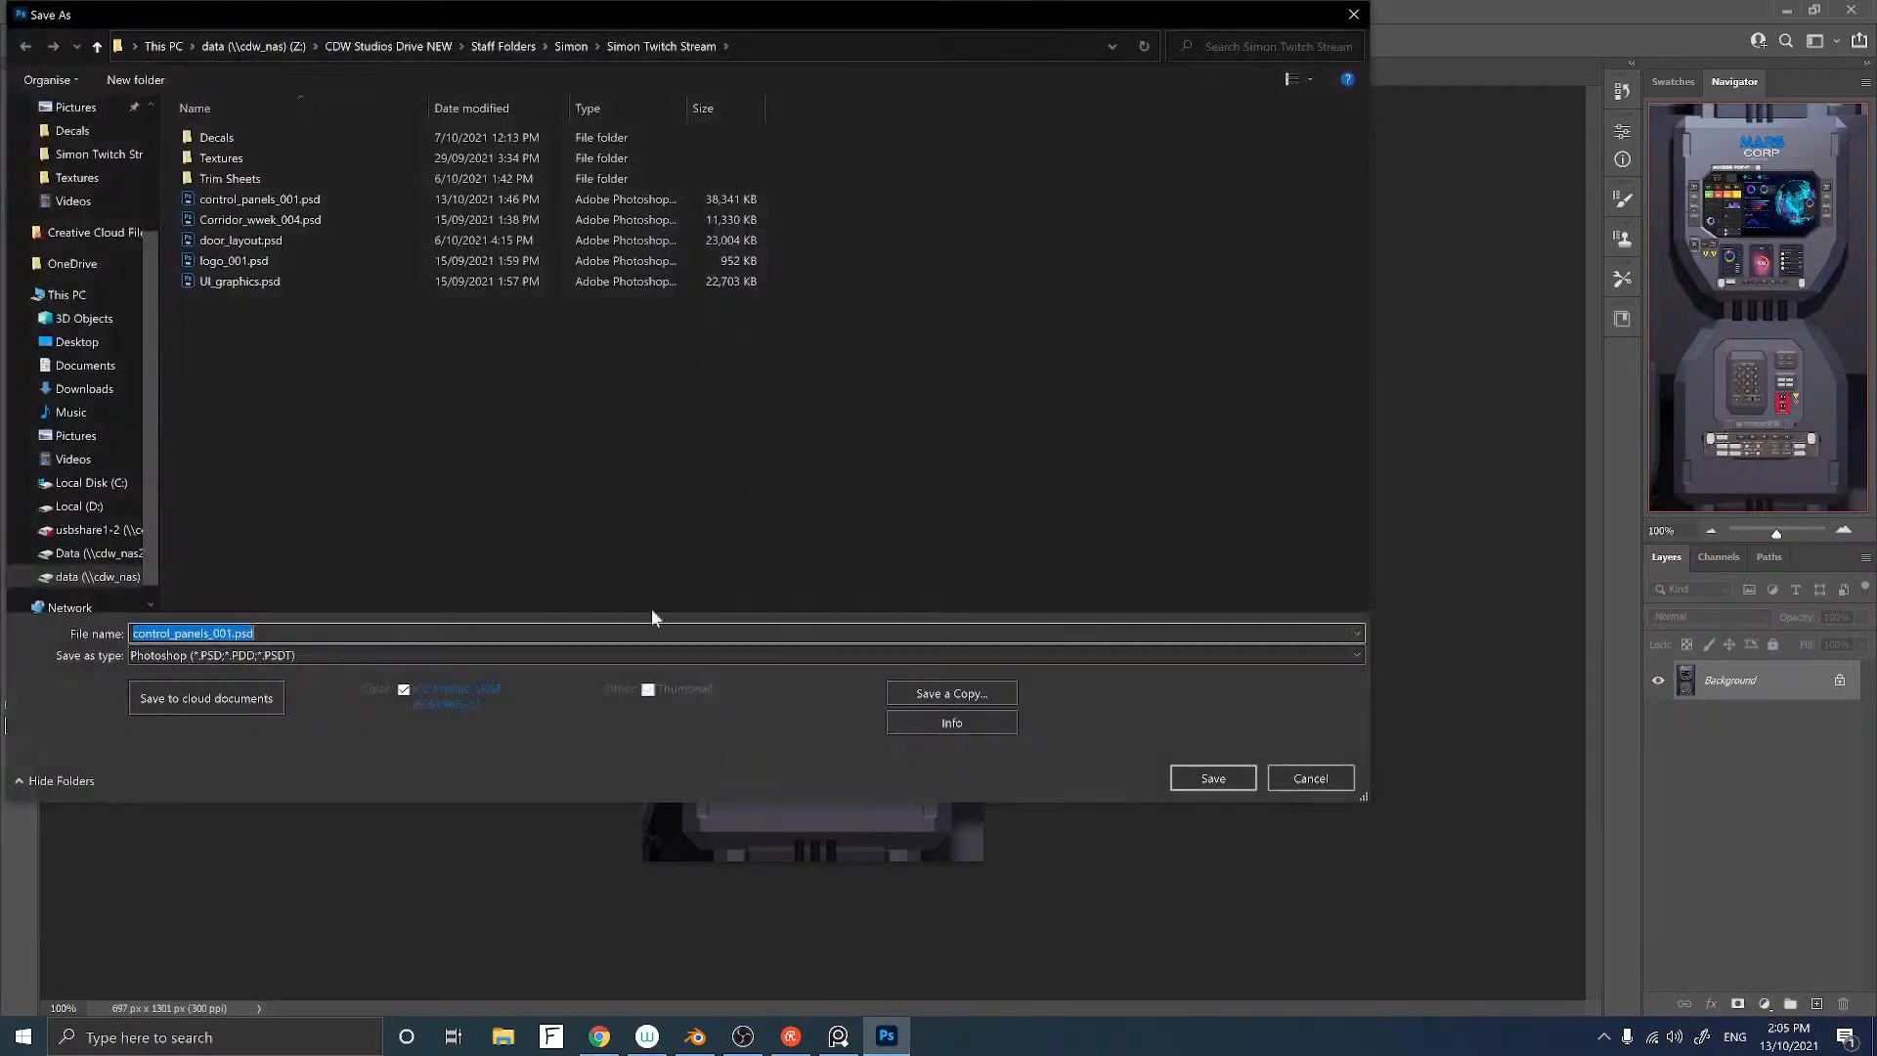
click(314, 655)
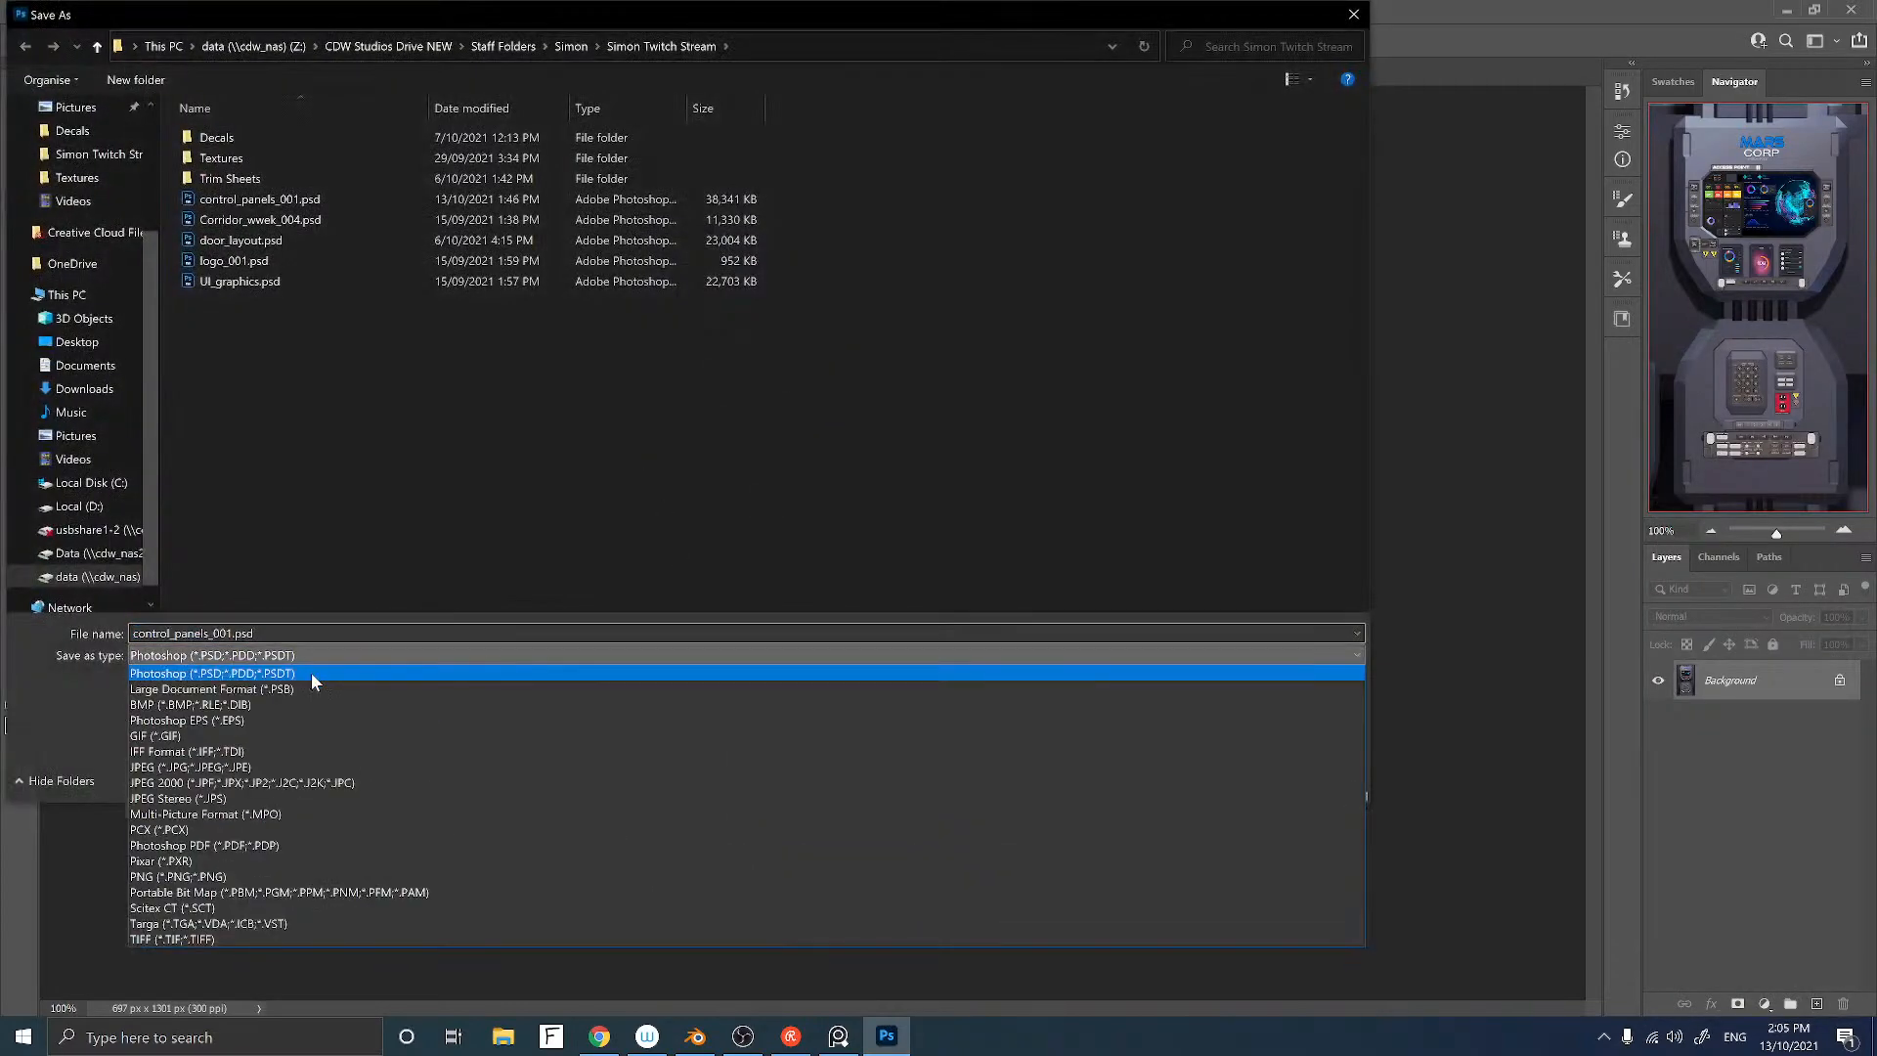
click(217, 767)
click(1211, 778)
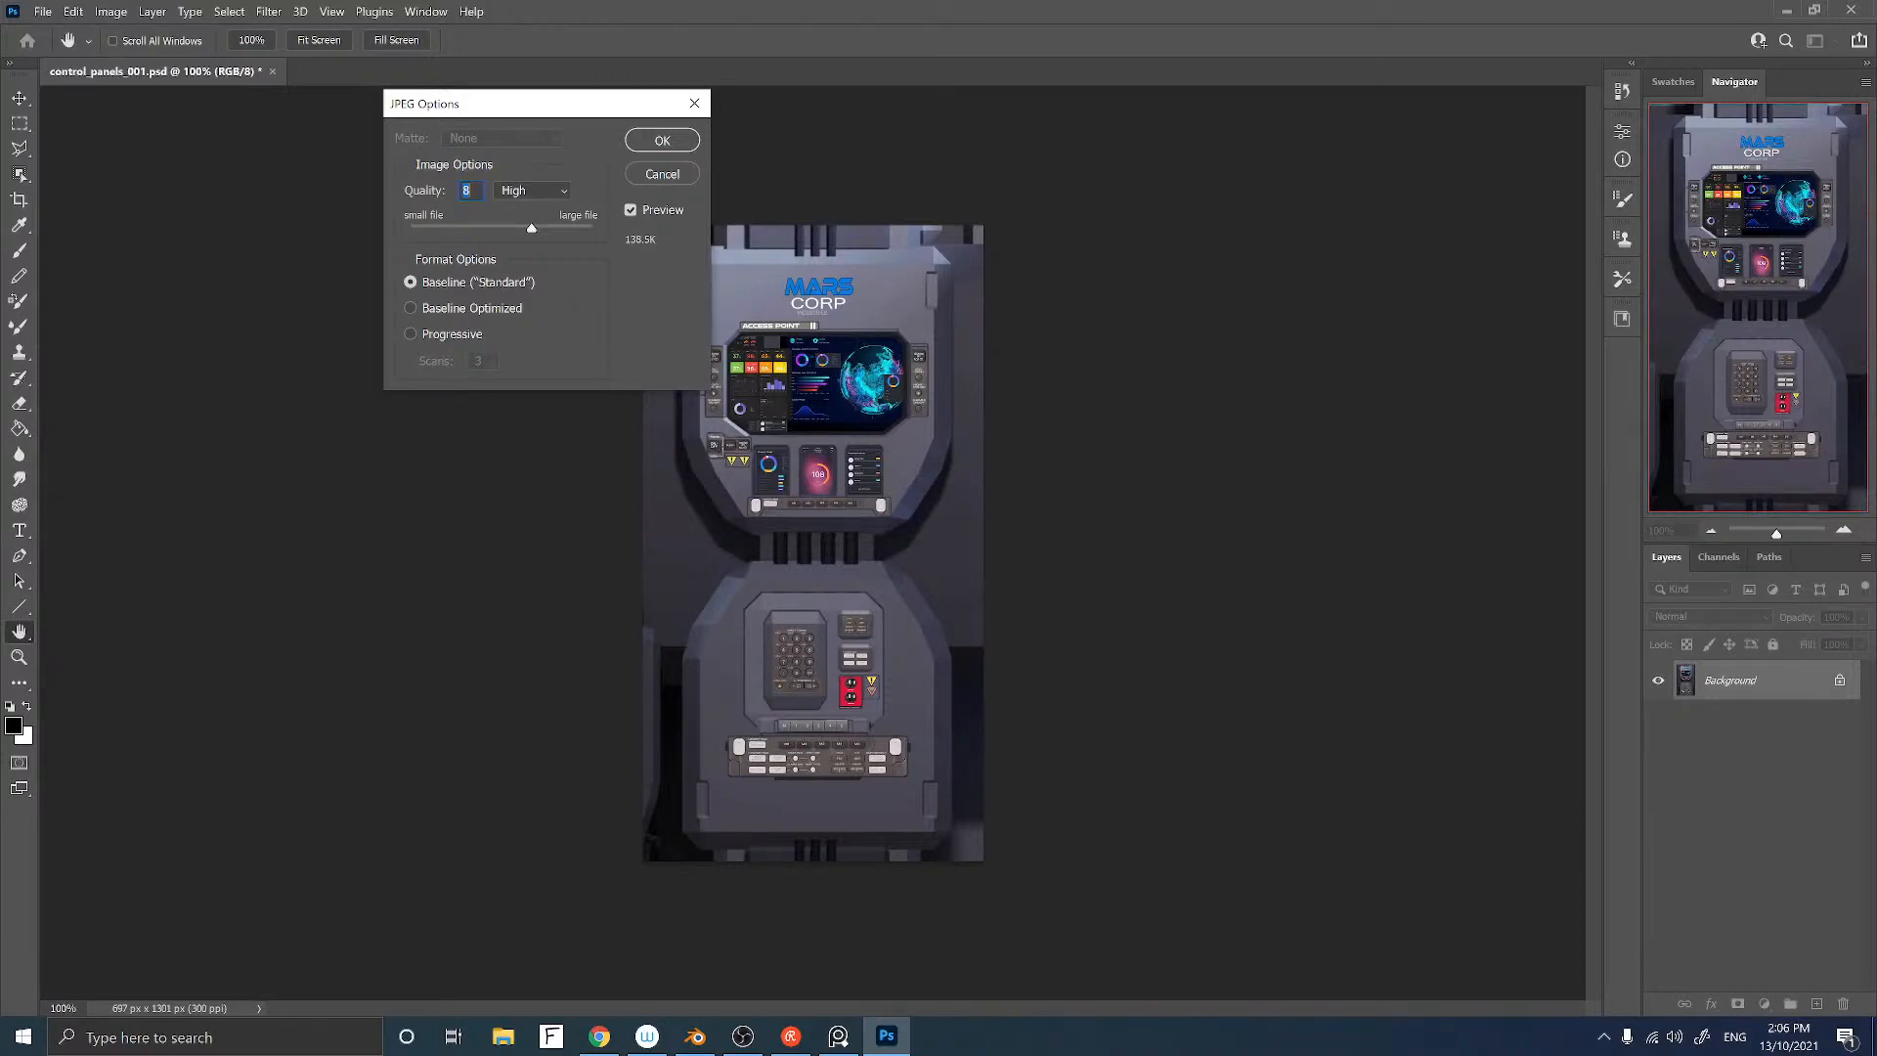
key(alt+Tab)
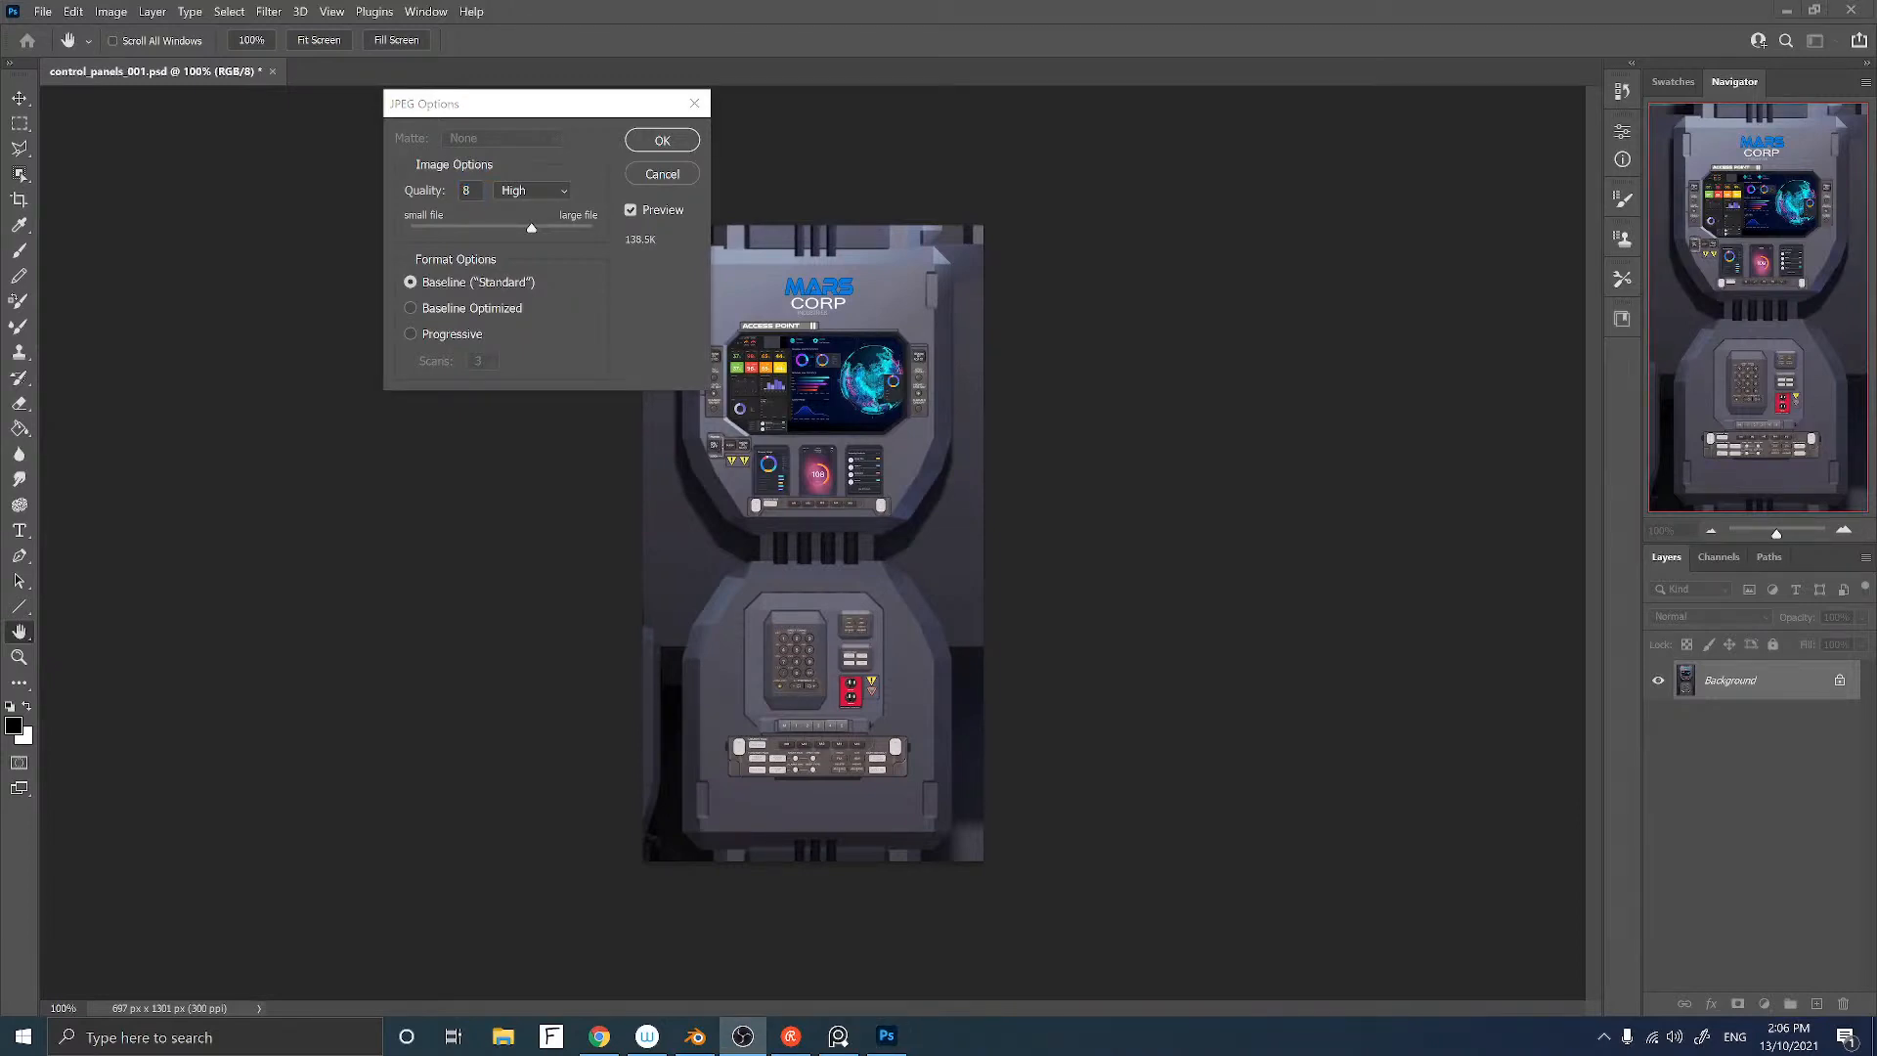
key(alt+Tab)
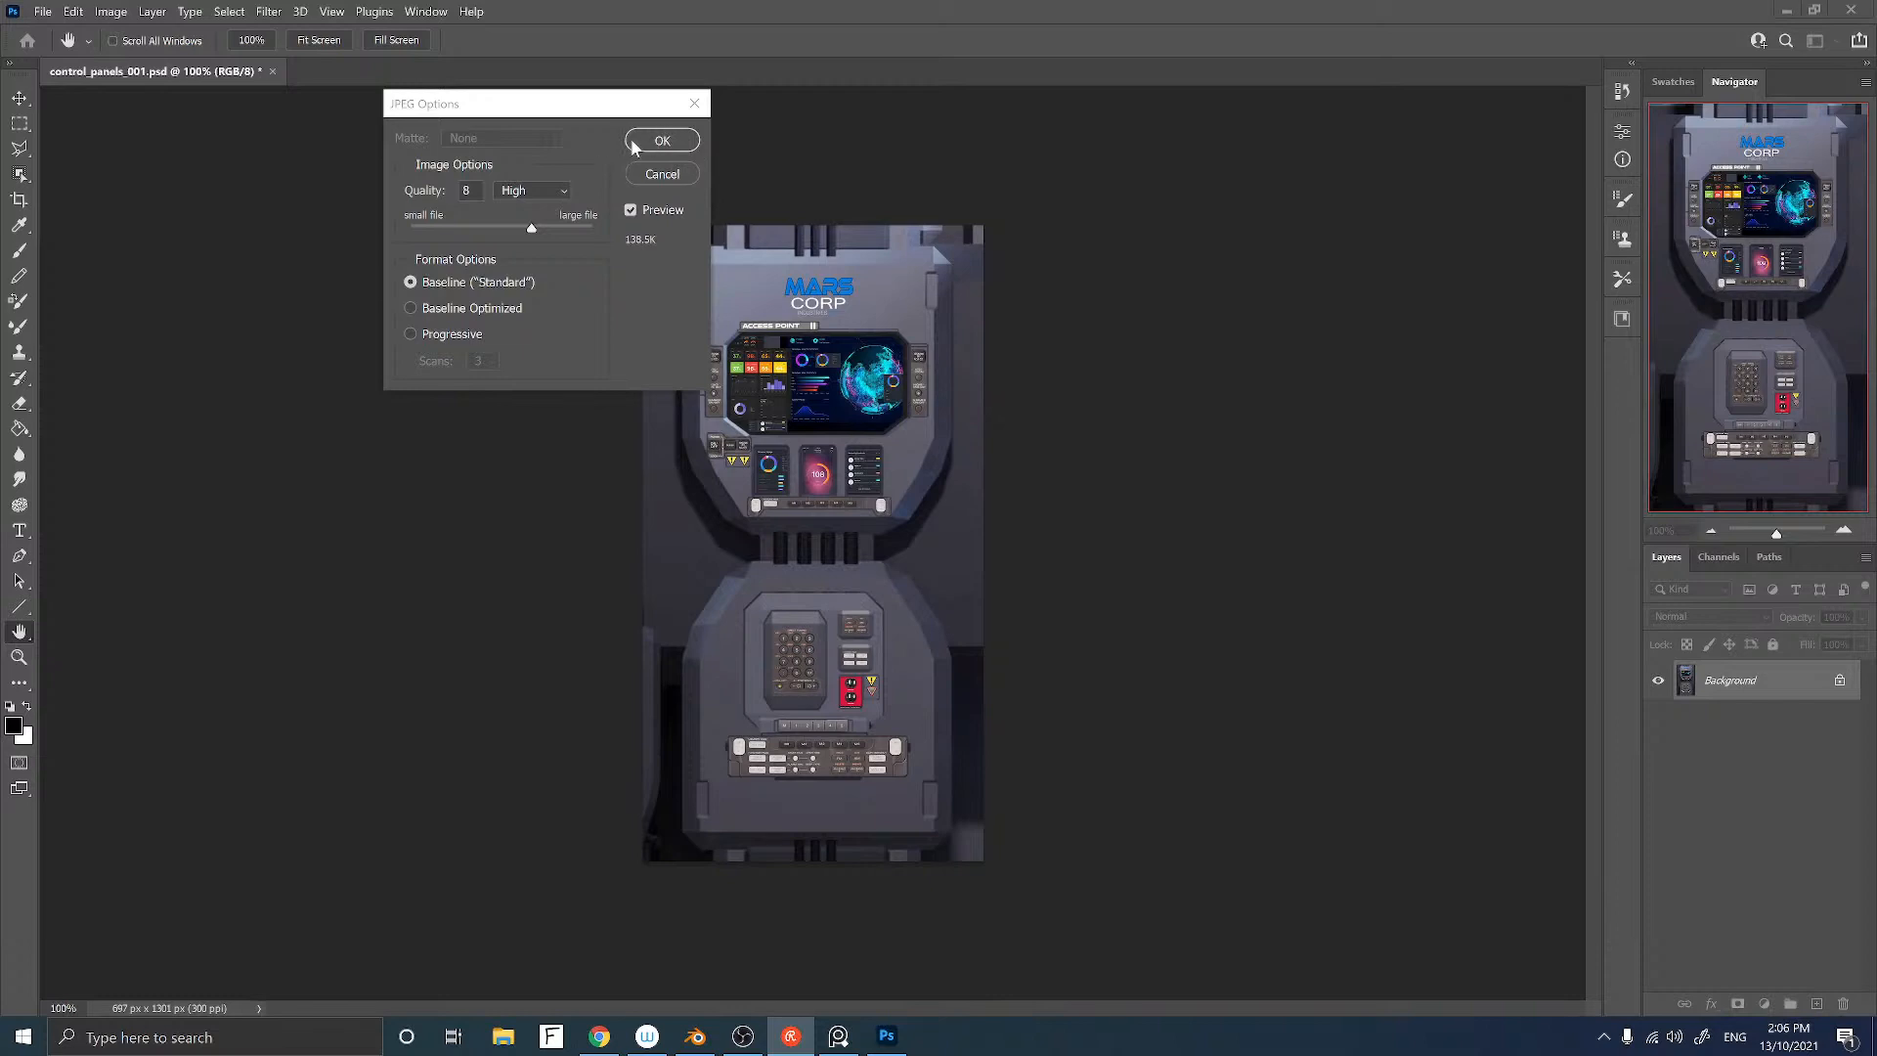
click(662, 143)
click(662, 143)
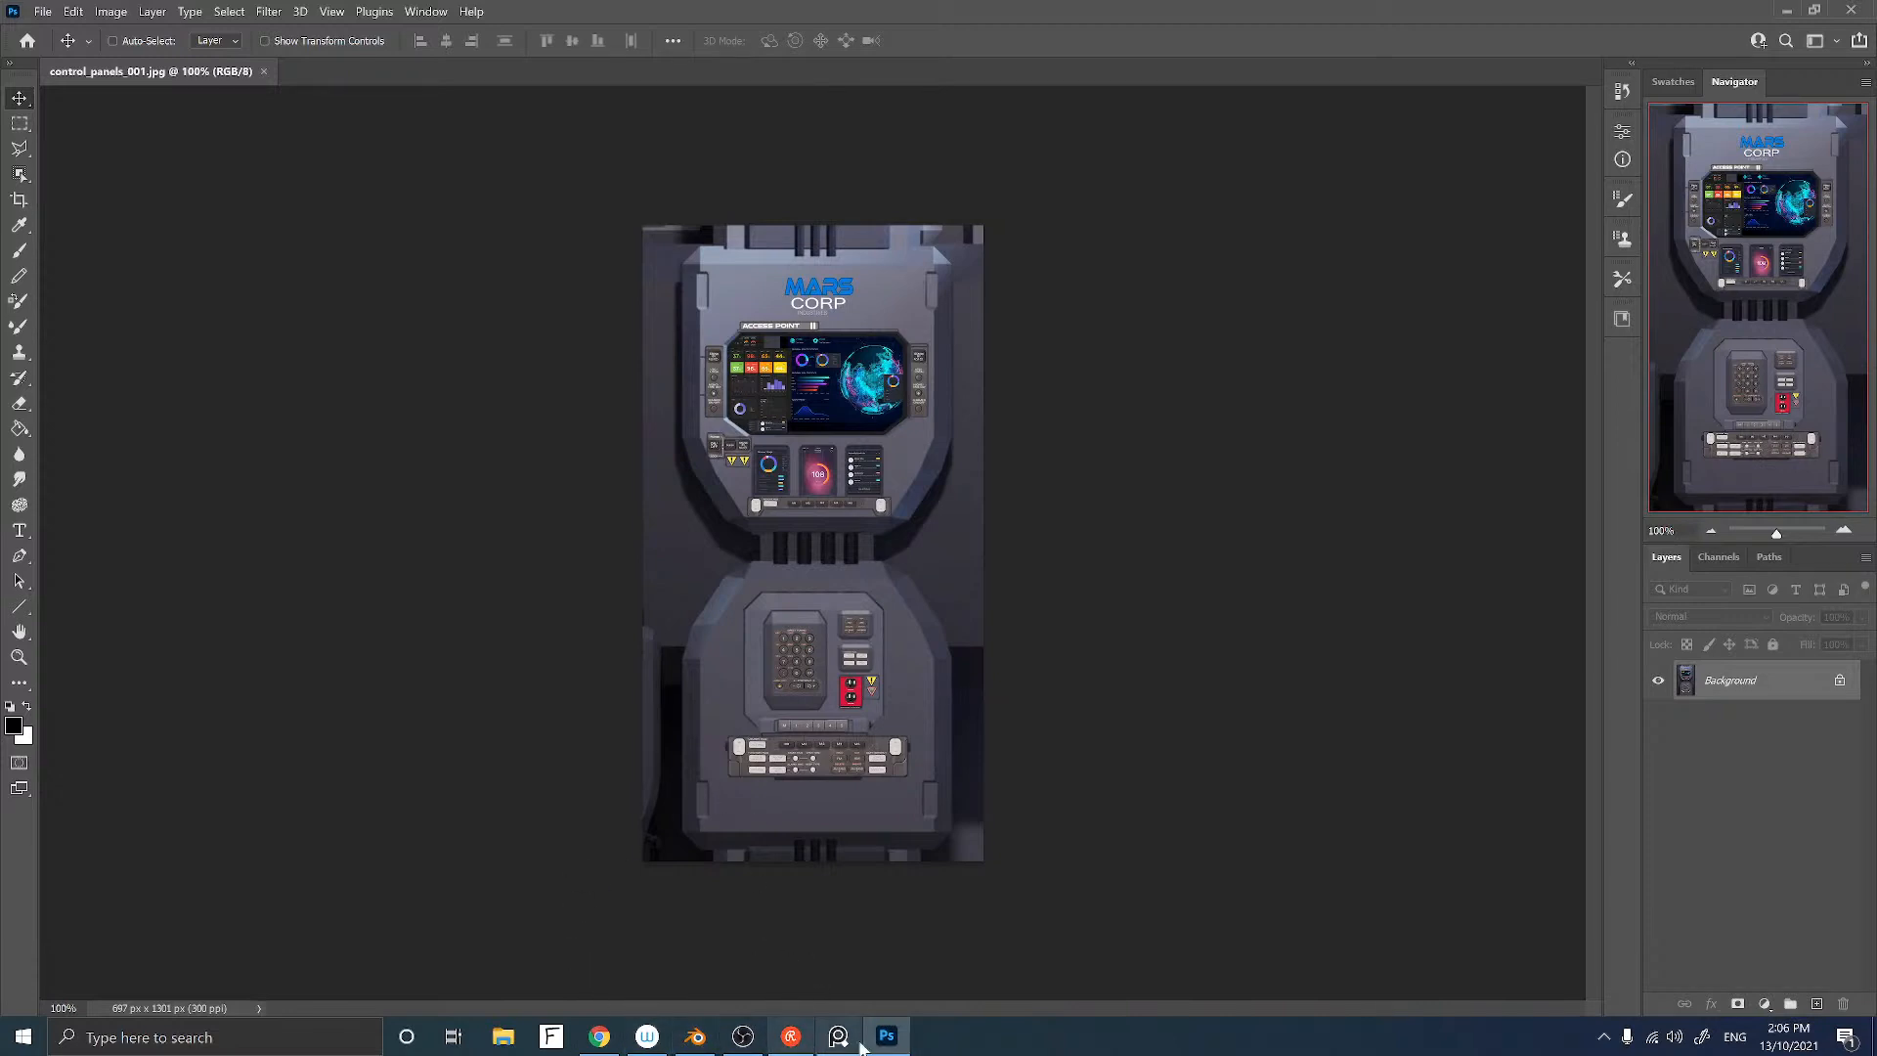
Step: Switch to Blender and enter Edit Mode on the upper control panel housing that holds the screens
mouse_move(880, 1042)
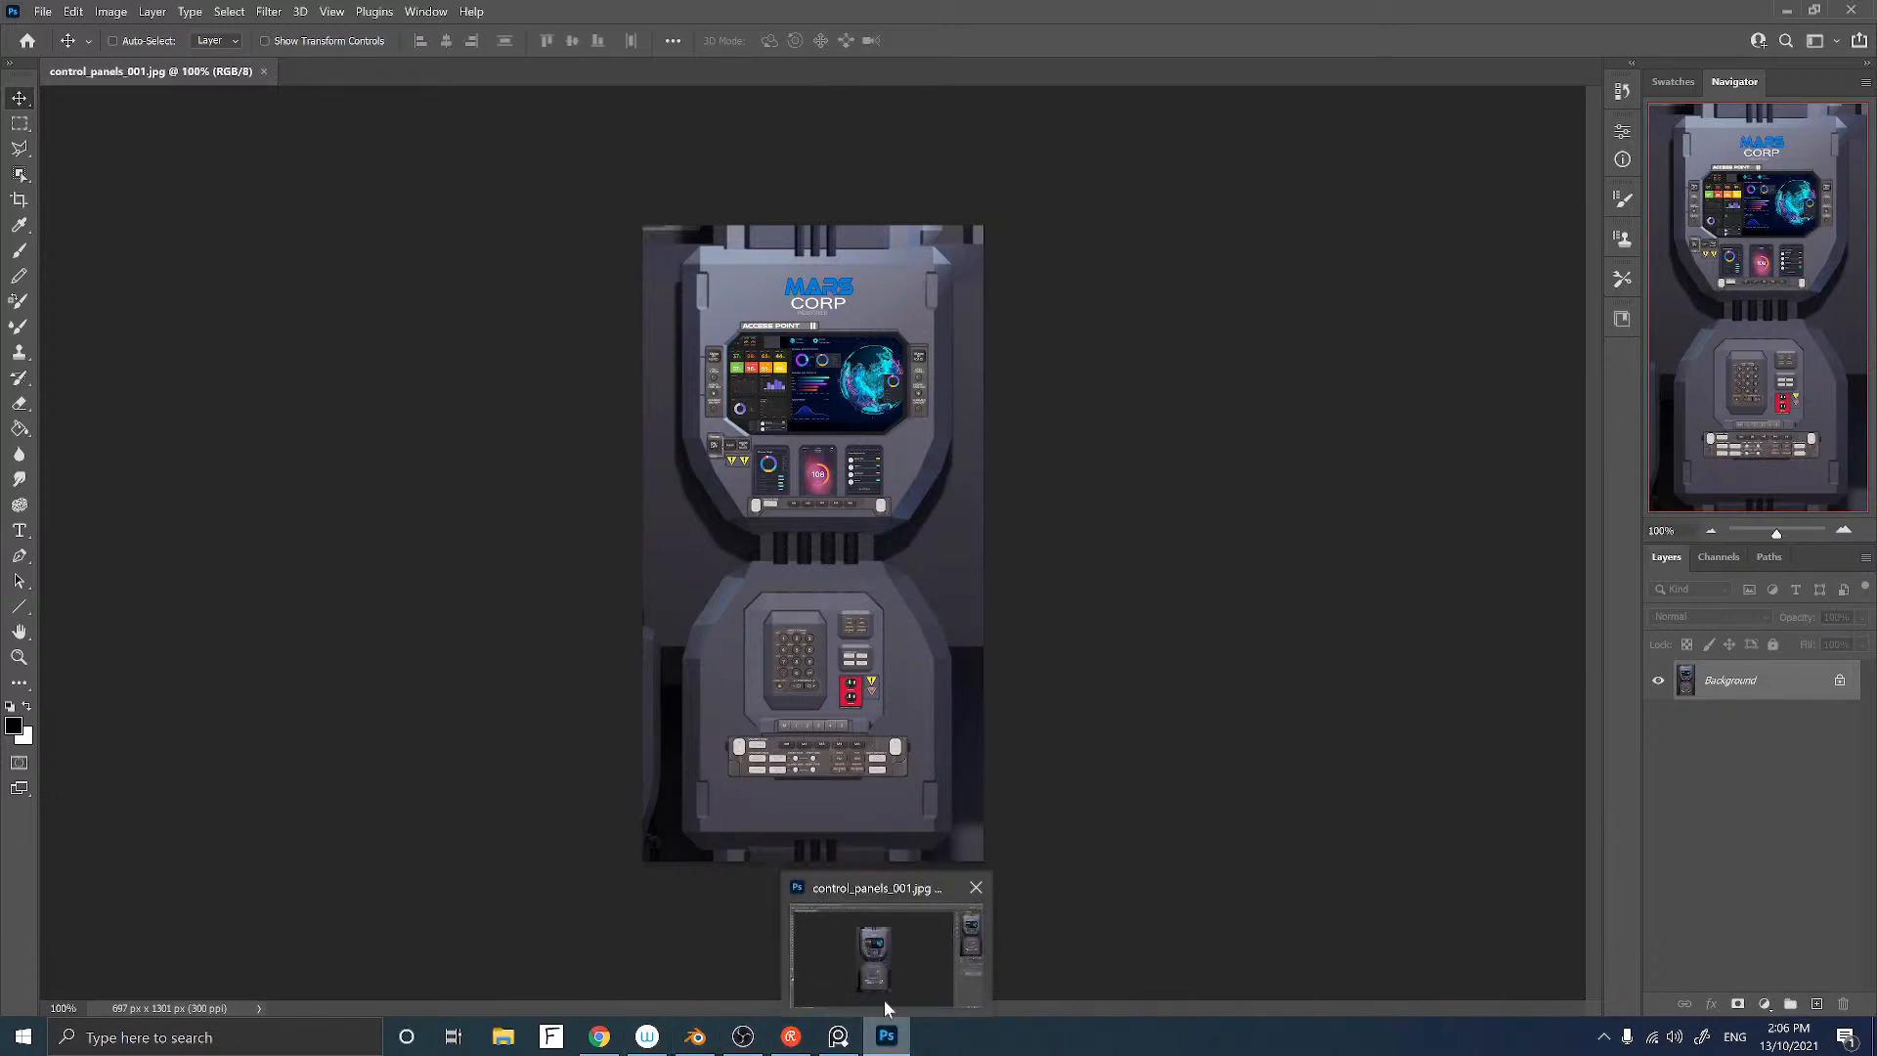
mouse_move(695, 1038)
click(706, 983)
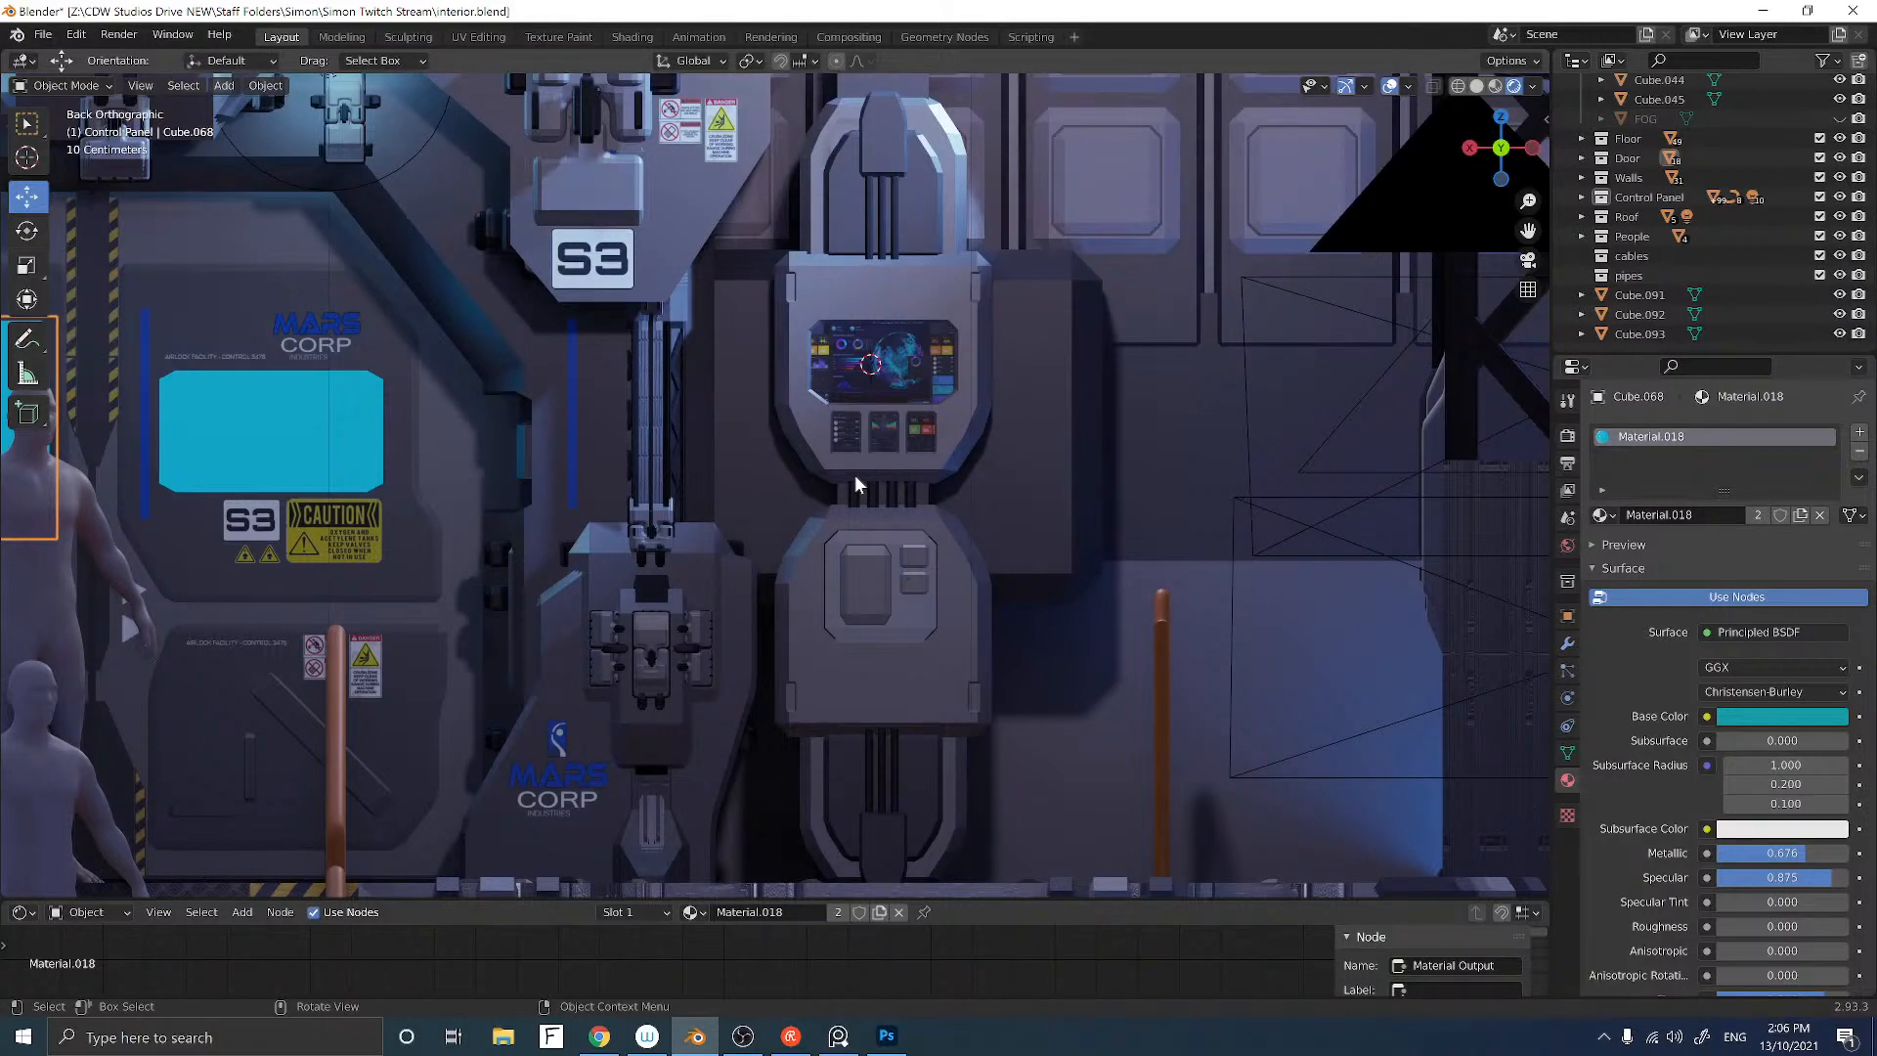
click(848, 291)
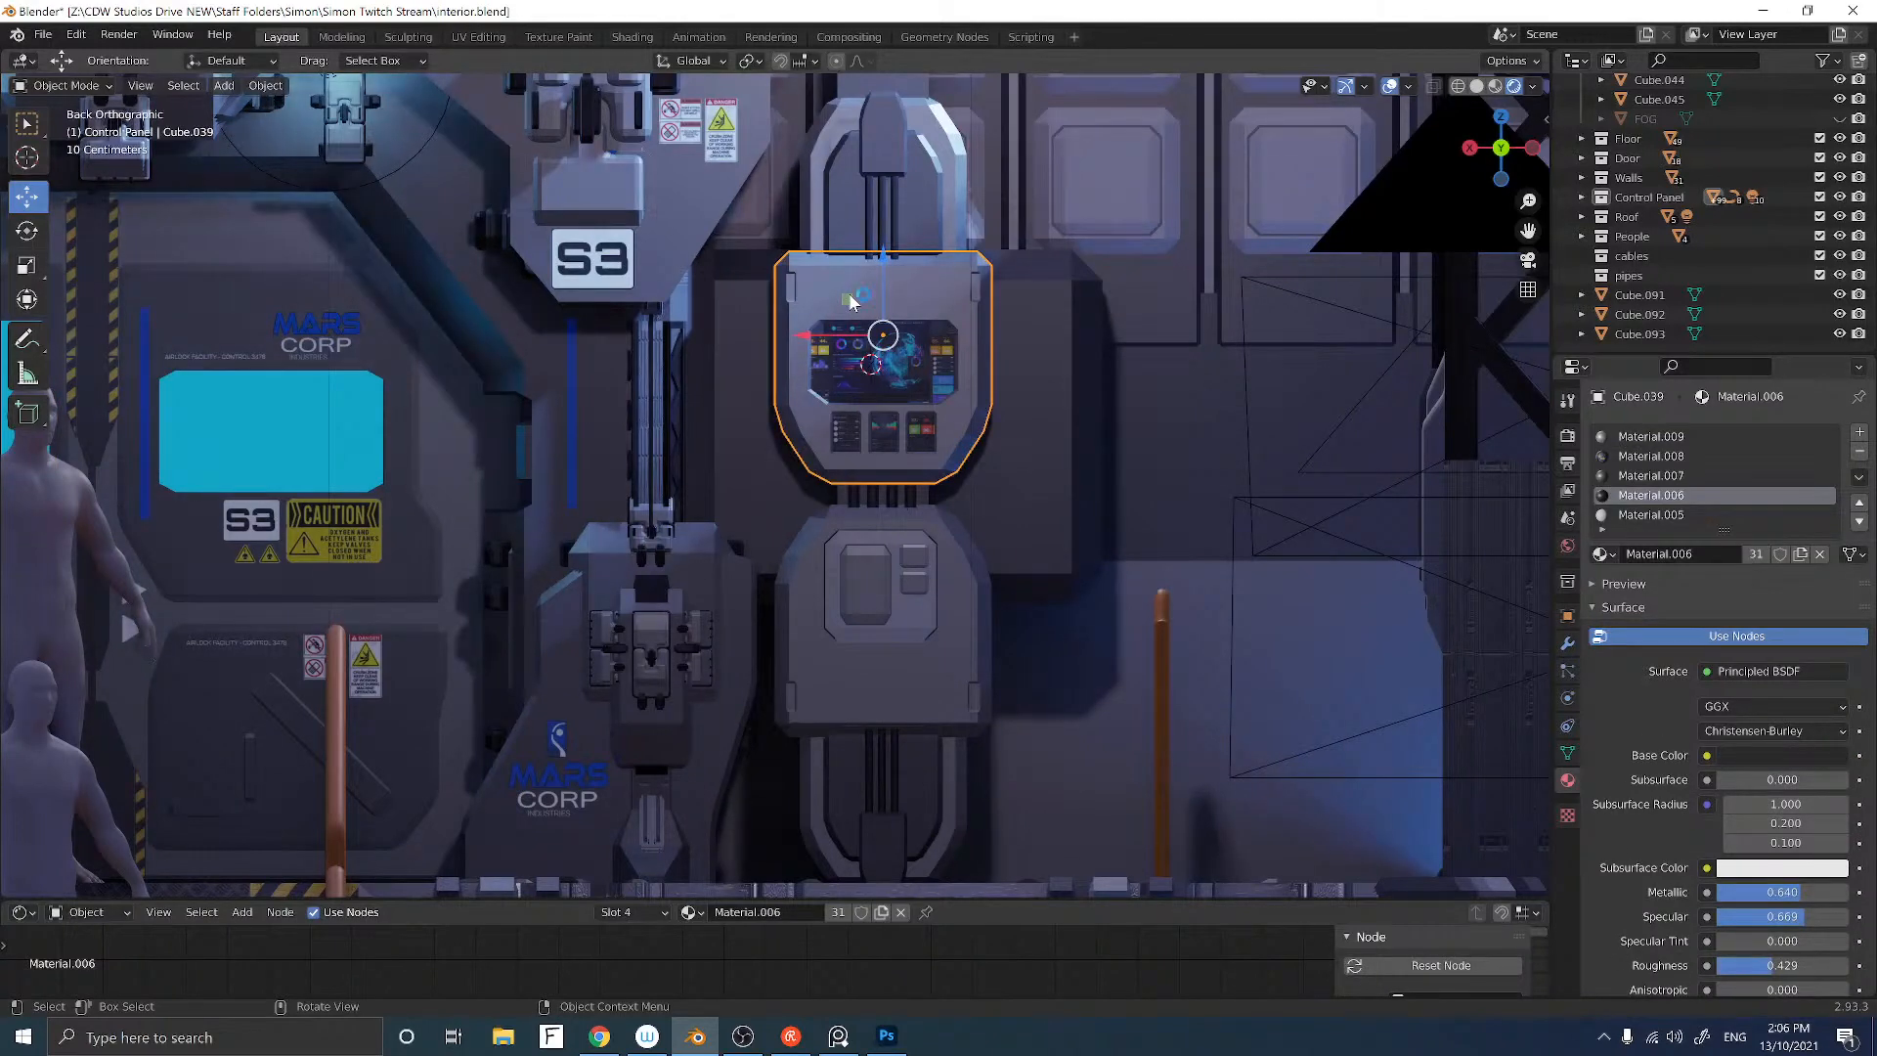
key(Tab)
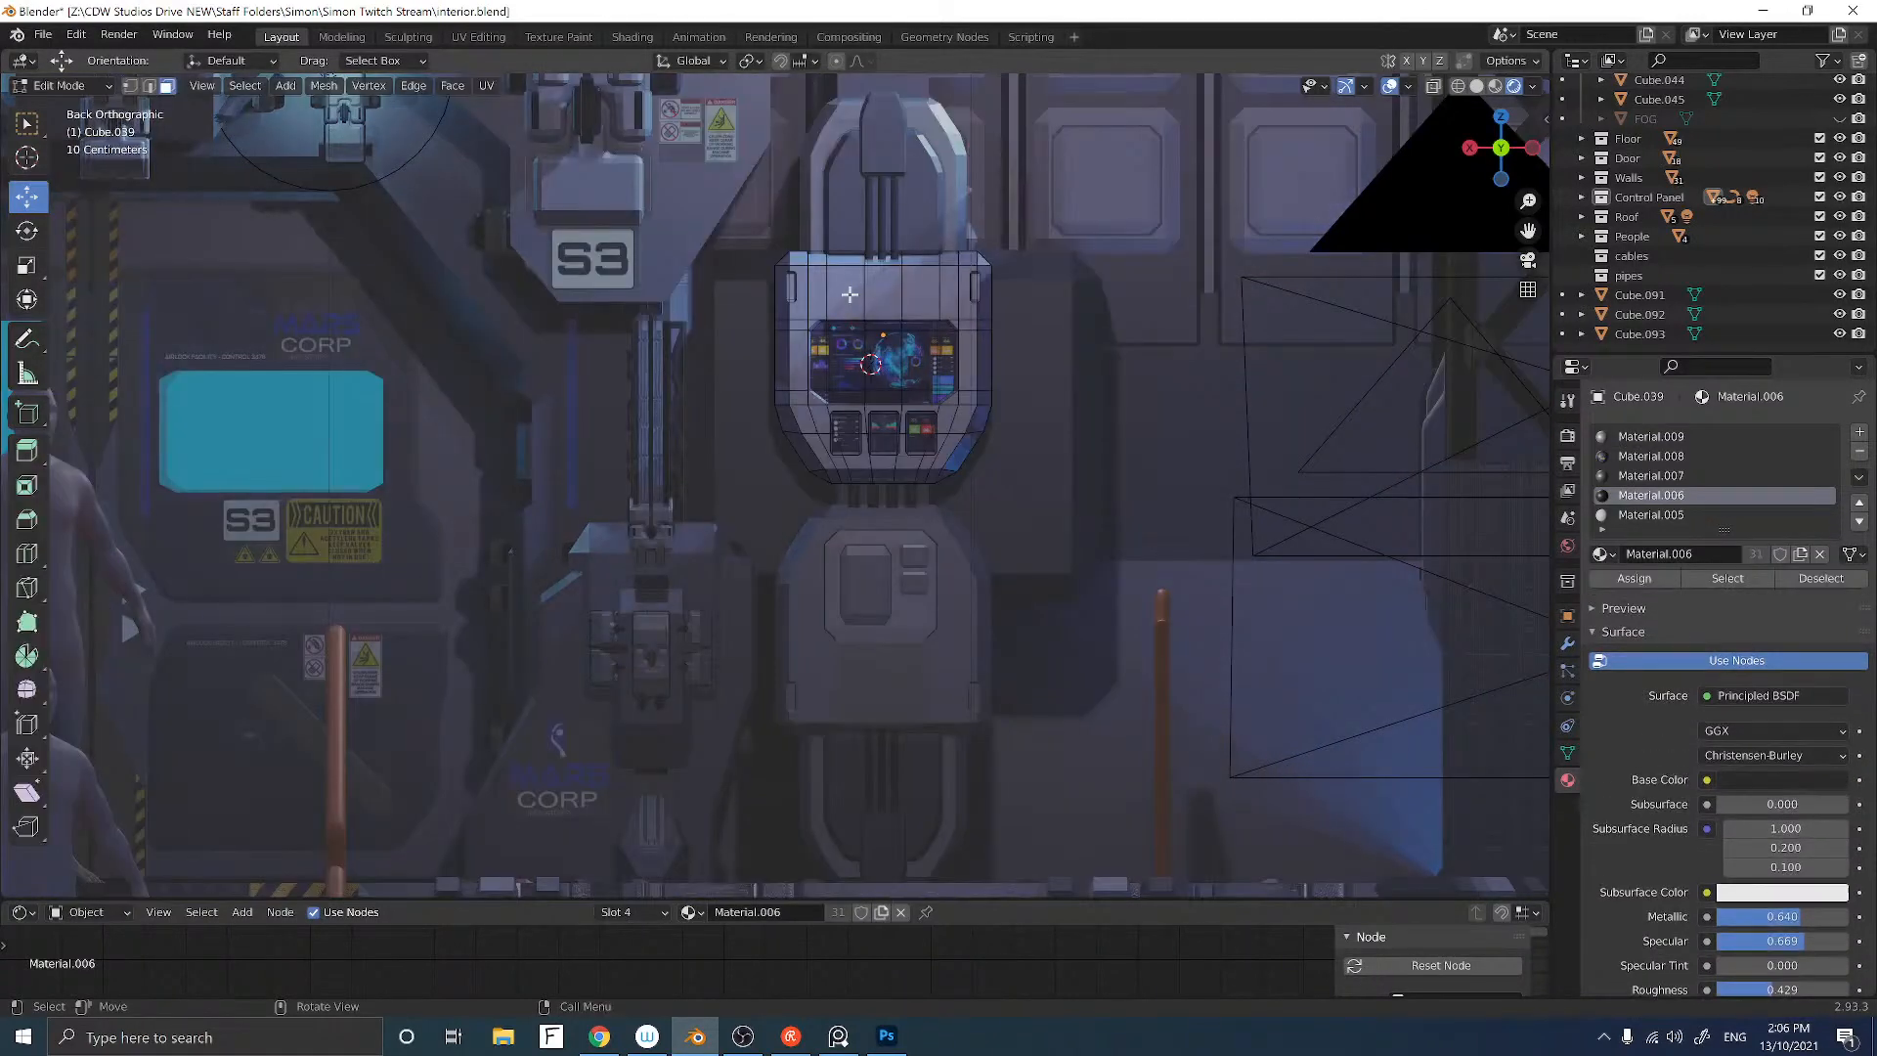
scroll(843, 310, up, 1)
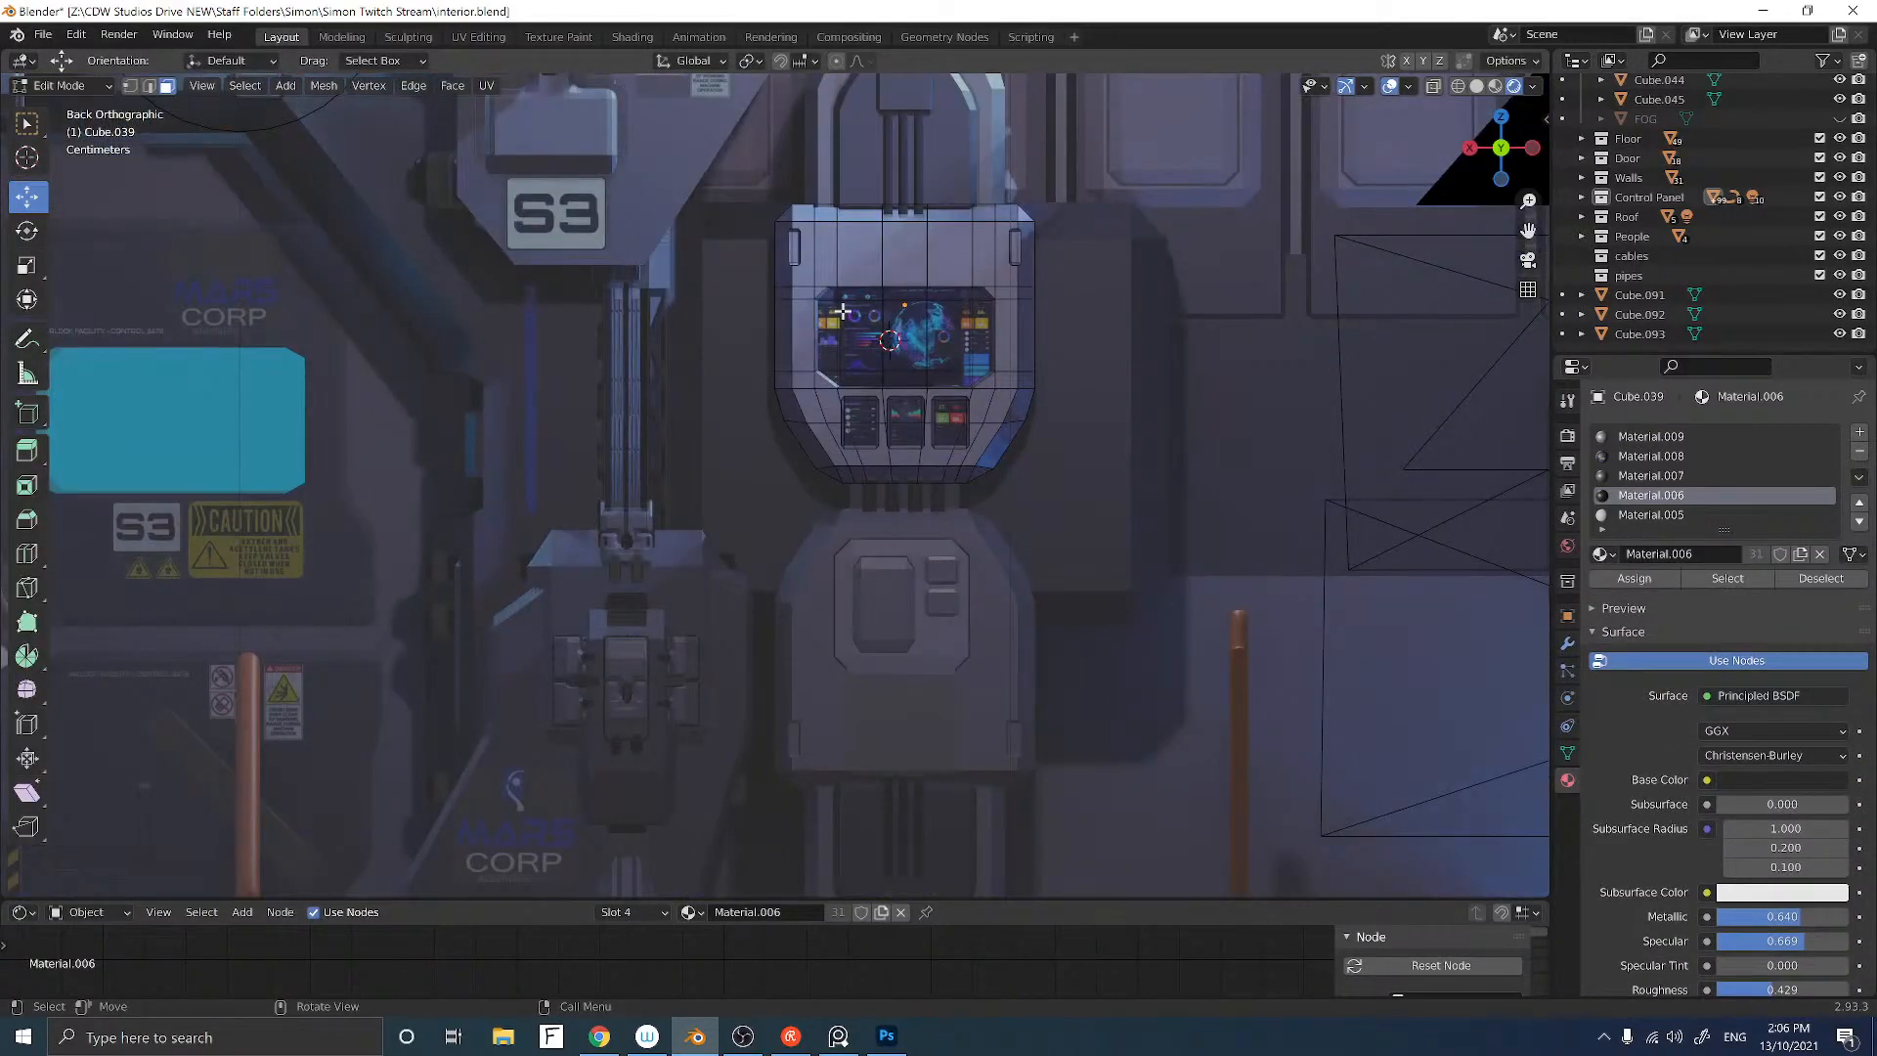
scroll(842, 311, up, 1)
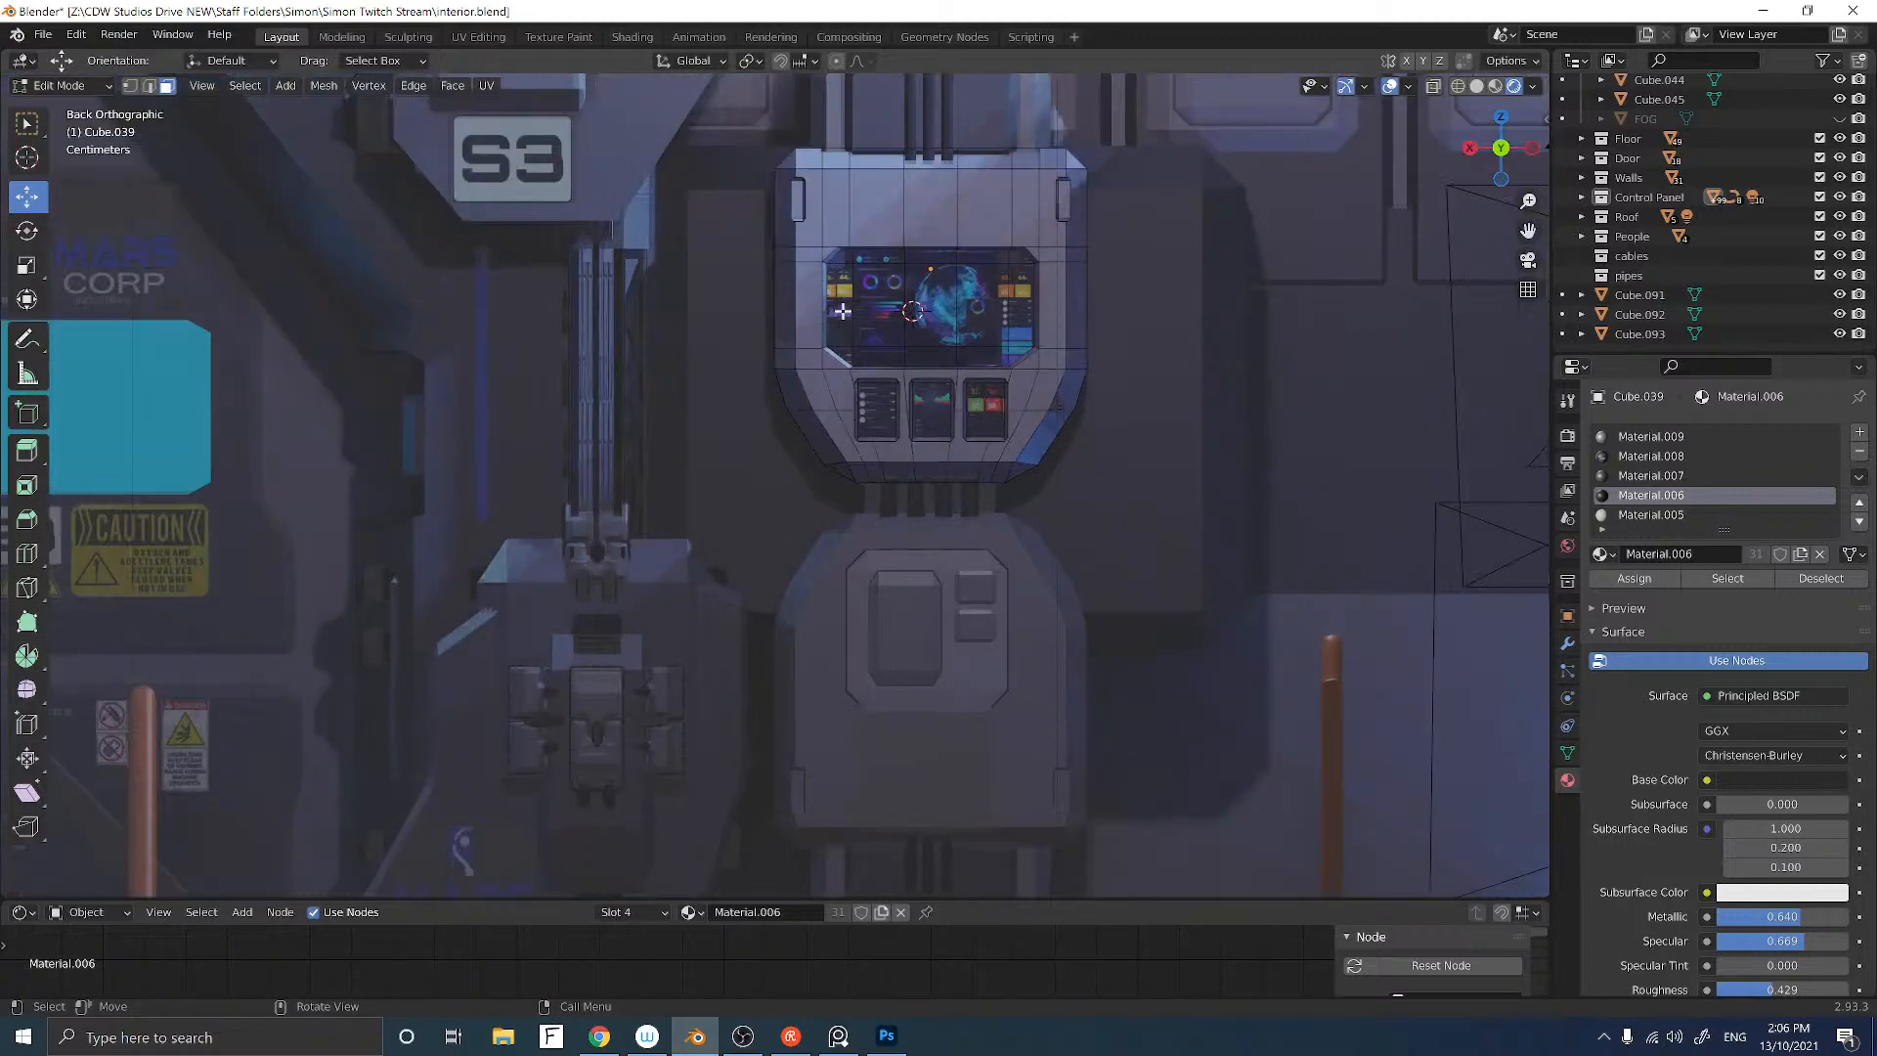
Step: Select the full row of front faces above the main screen on the upper control panel housing
click(804, 203)
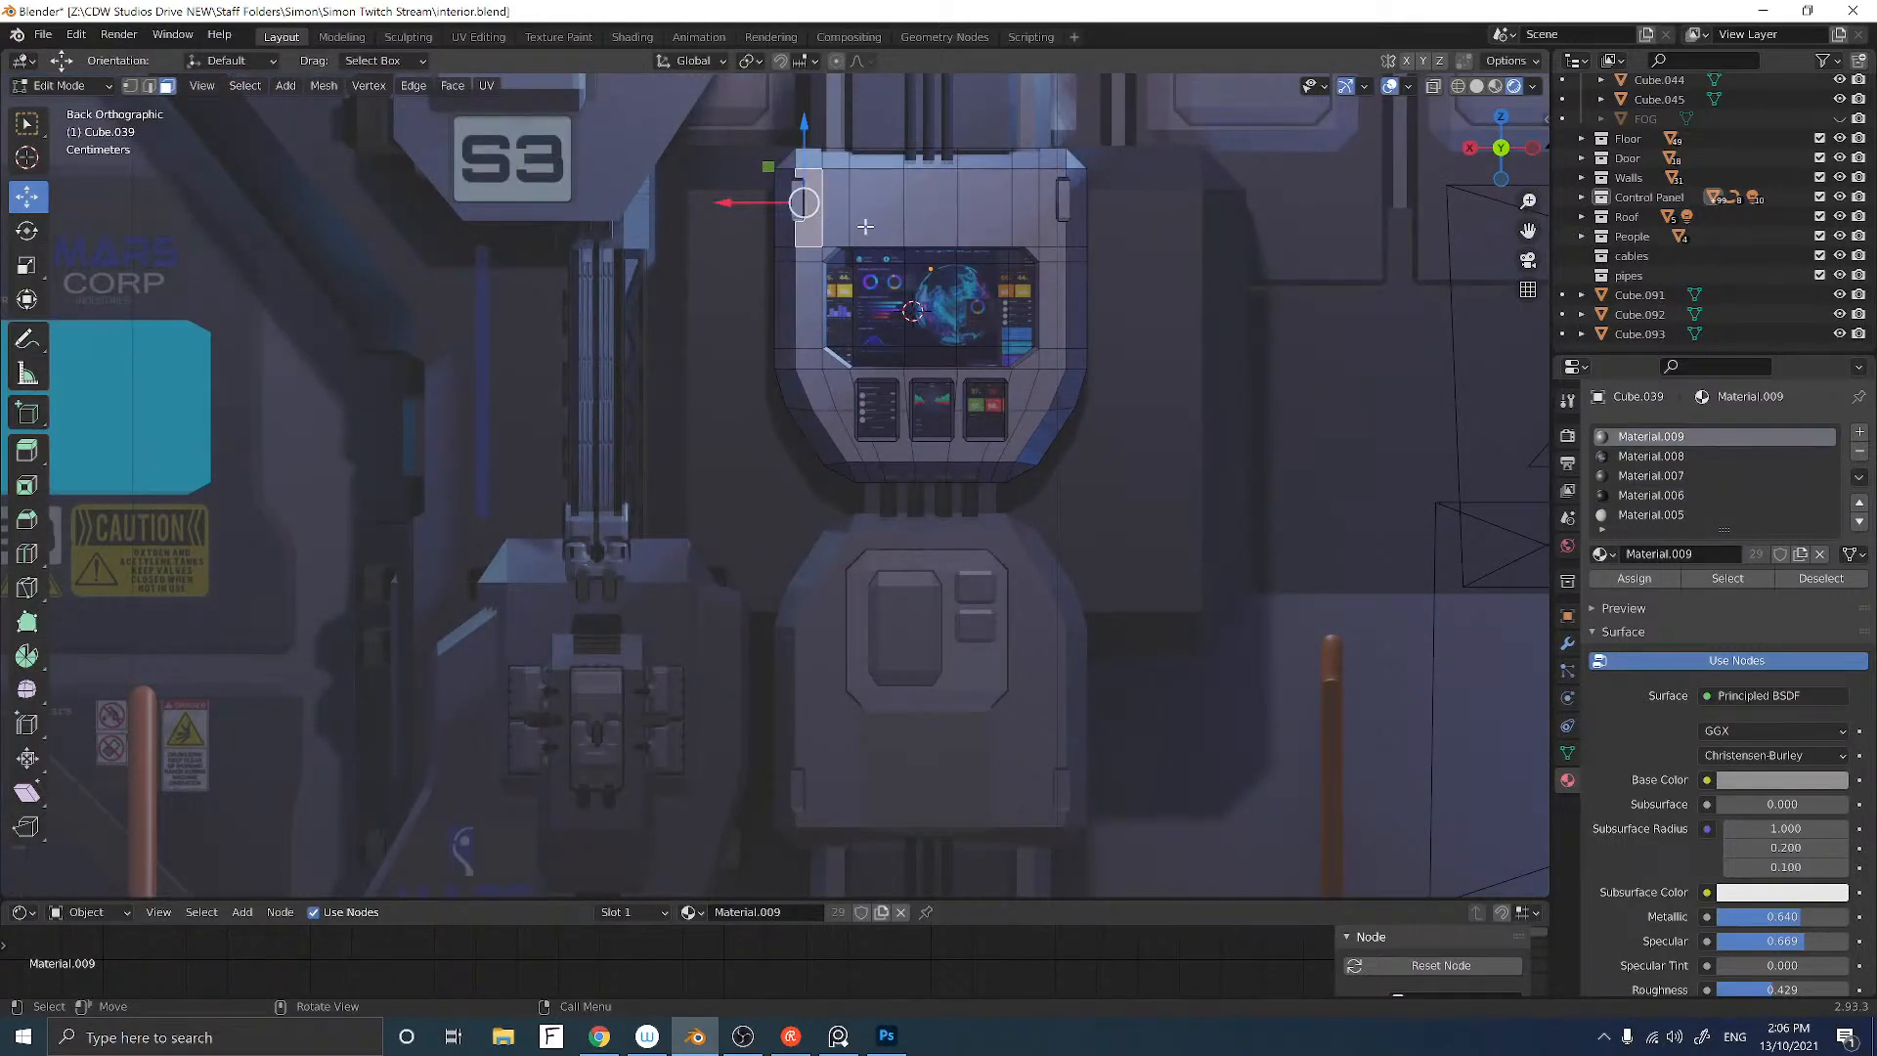
shift+click(836, 209)
shift+click(877, 215)
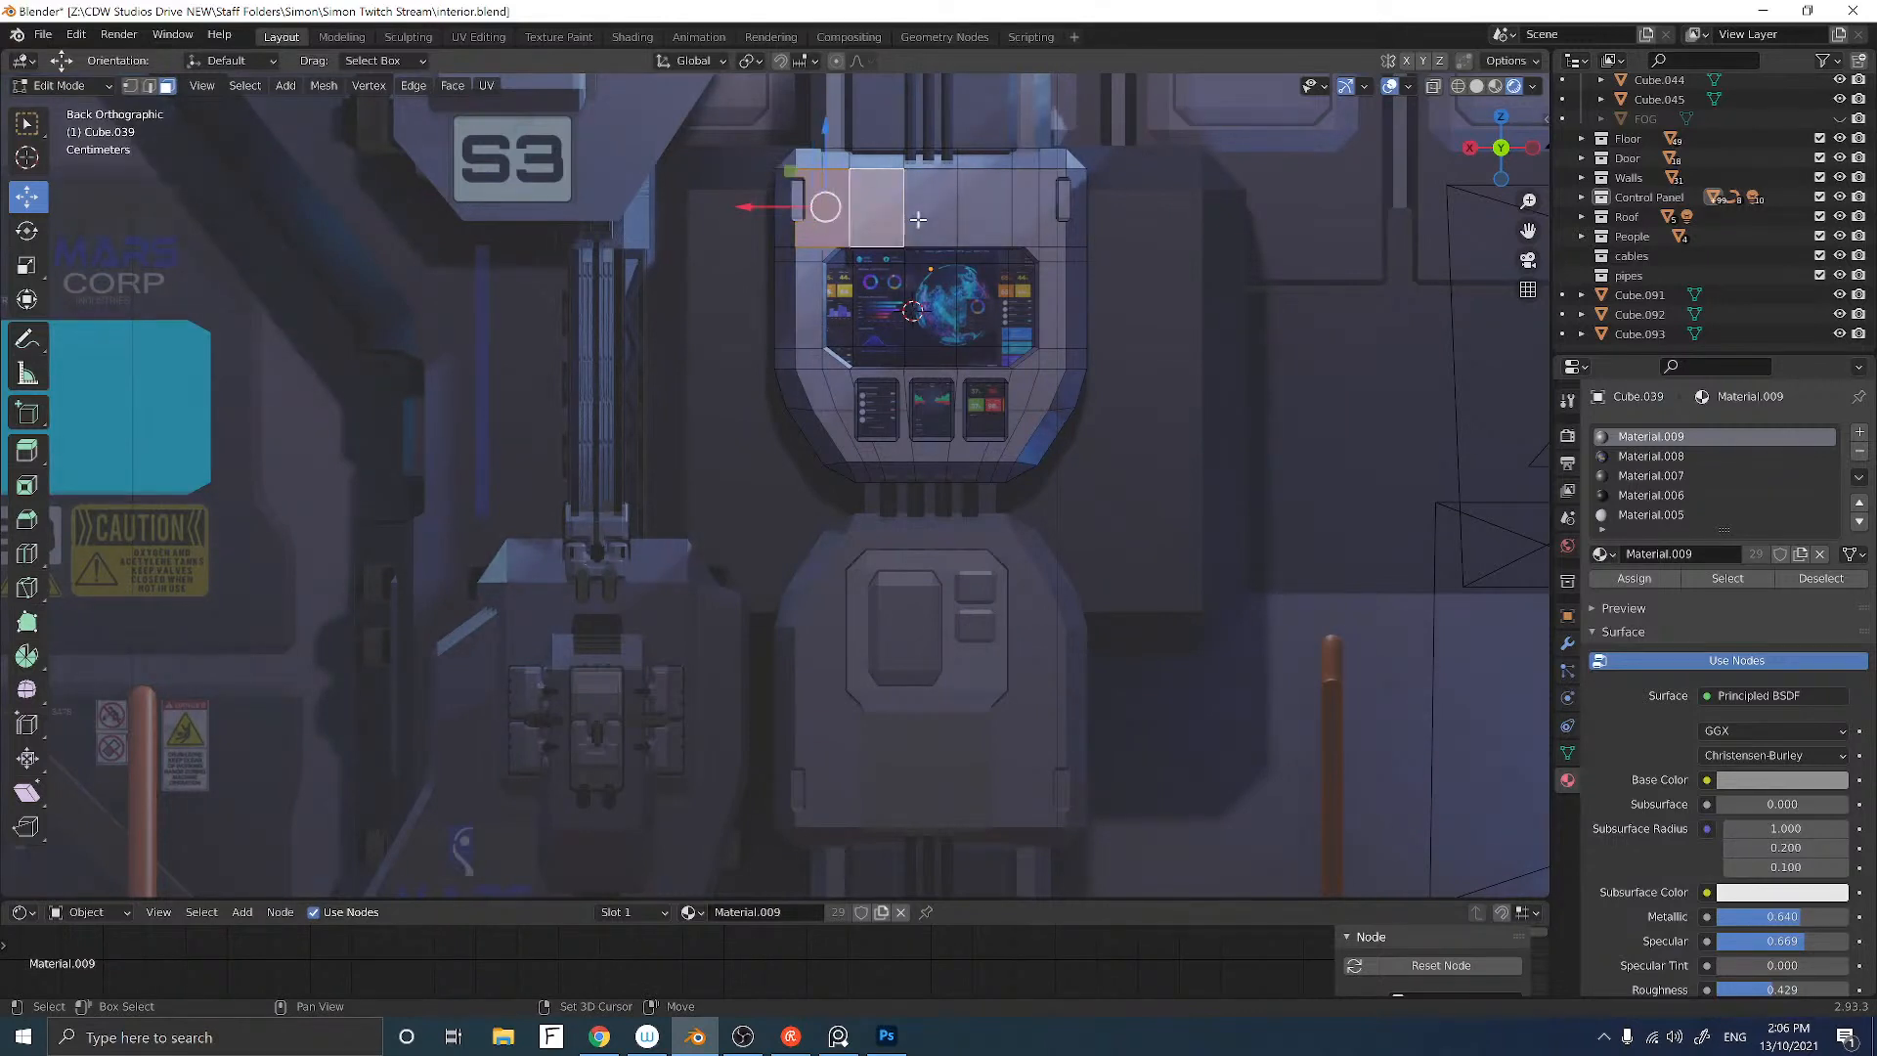
shift+click(931, 210)
shift+click(984, 211)
shift+click(1023, 213)
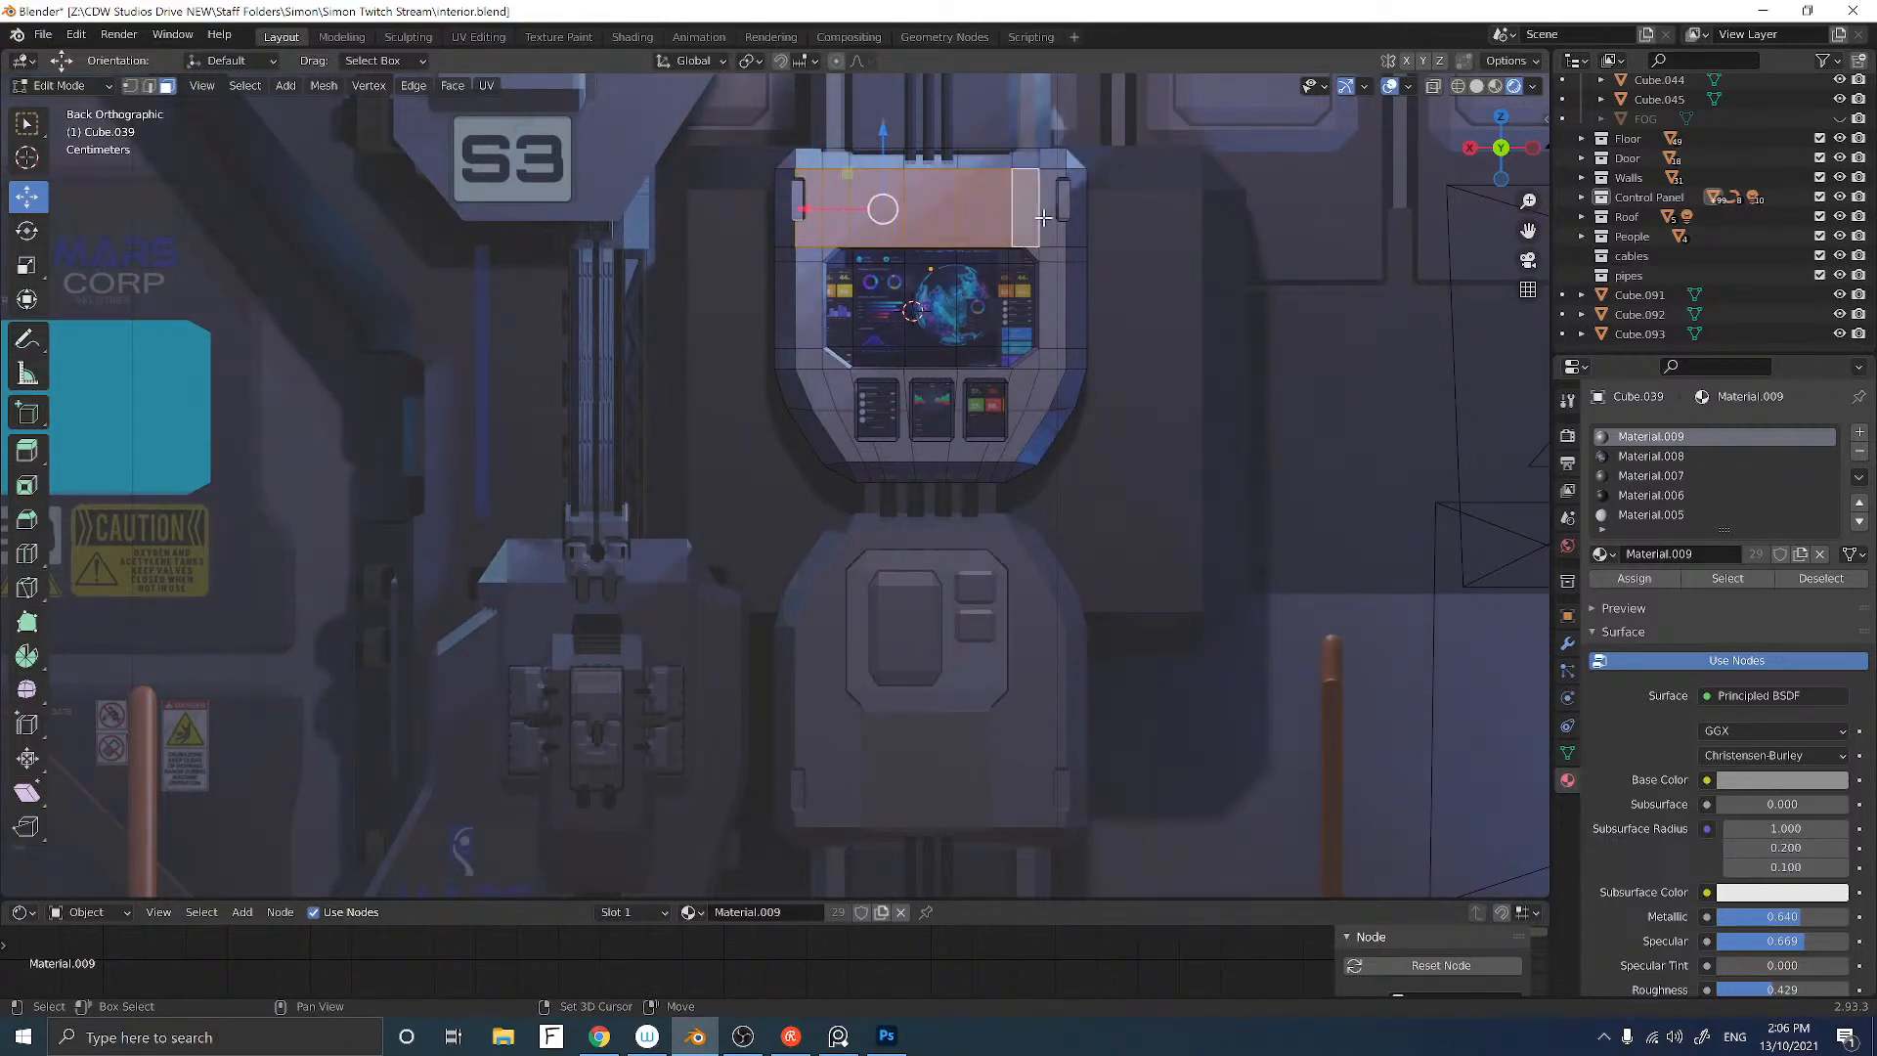
shift+click(1051, 208)
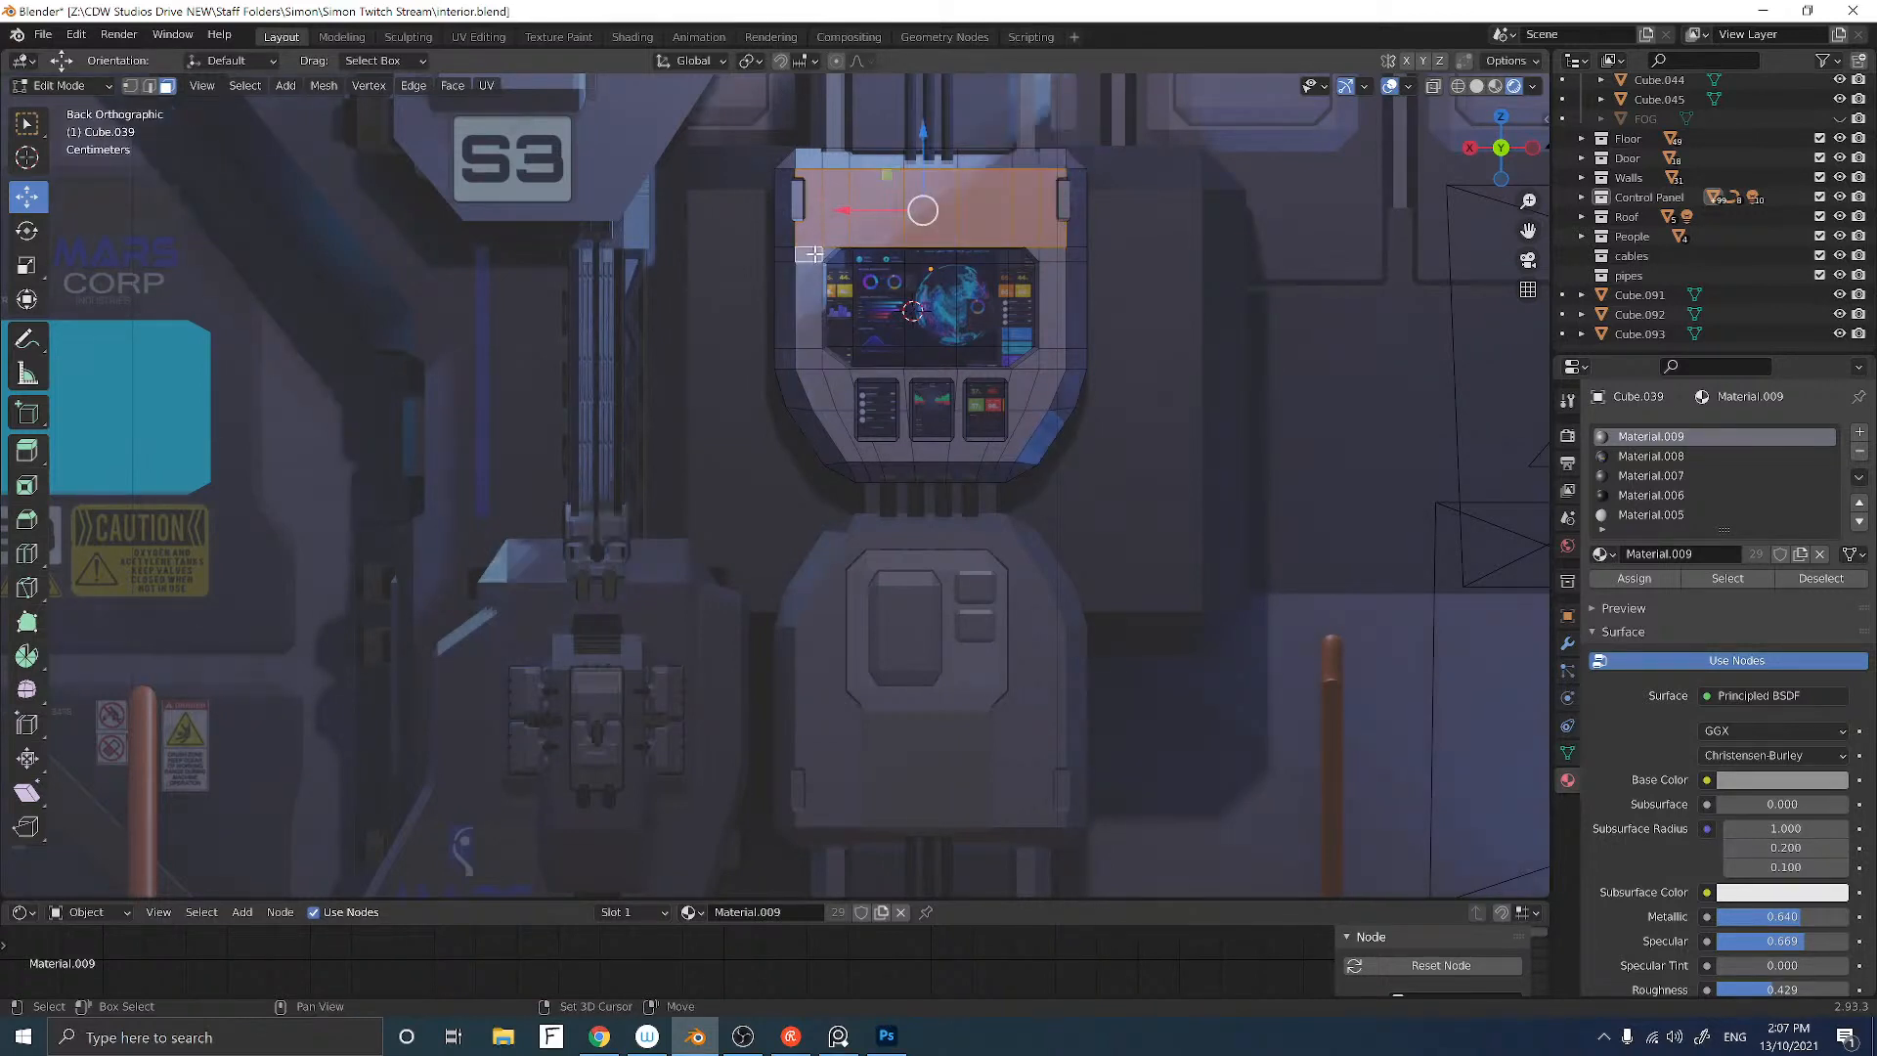
Step: Add the front faces left of the main screen and down to the housing's lower edge to the selection, checking the Photoshop design
shift+click(819, 266)
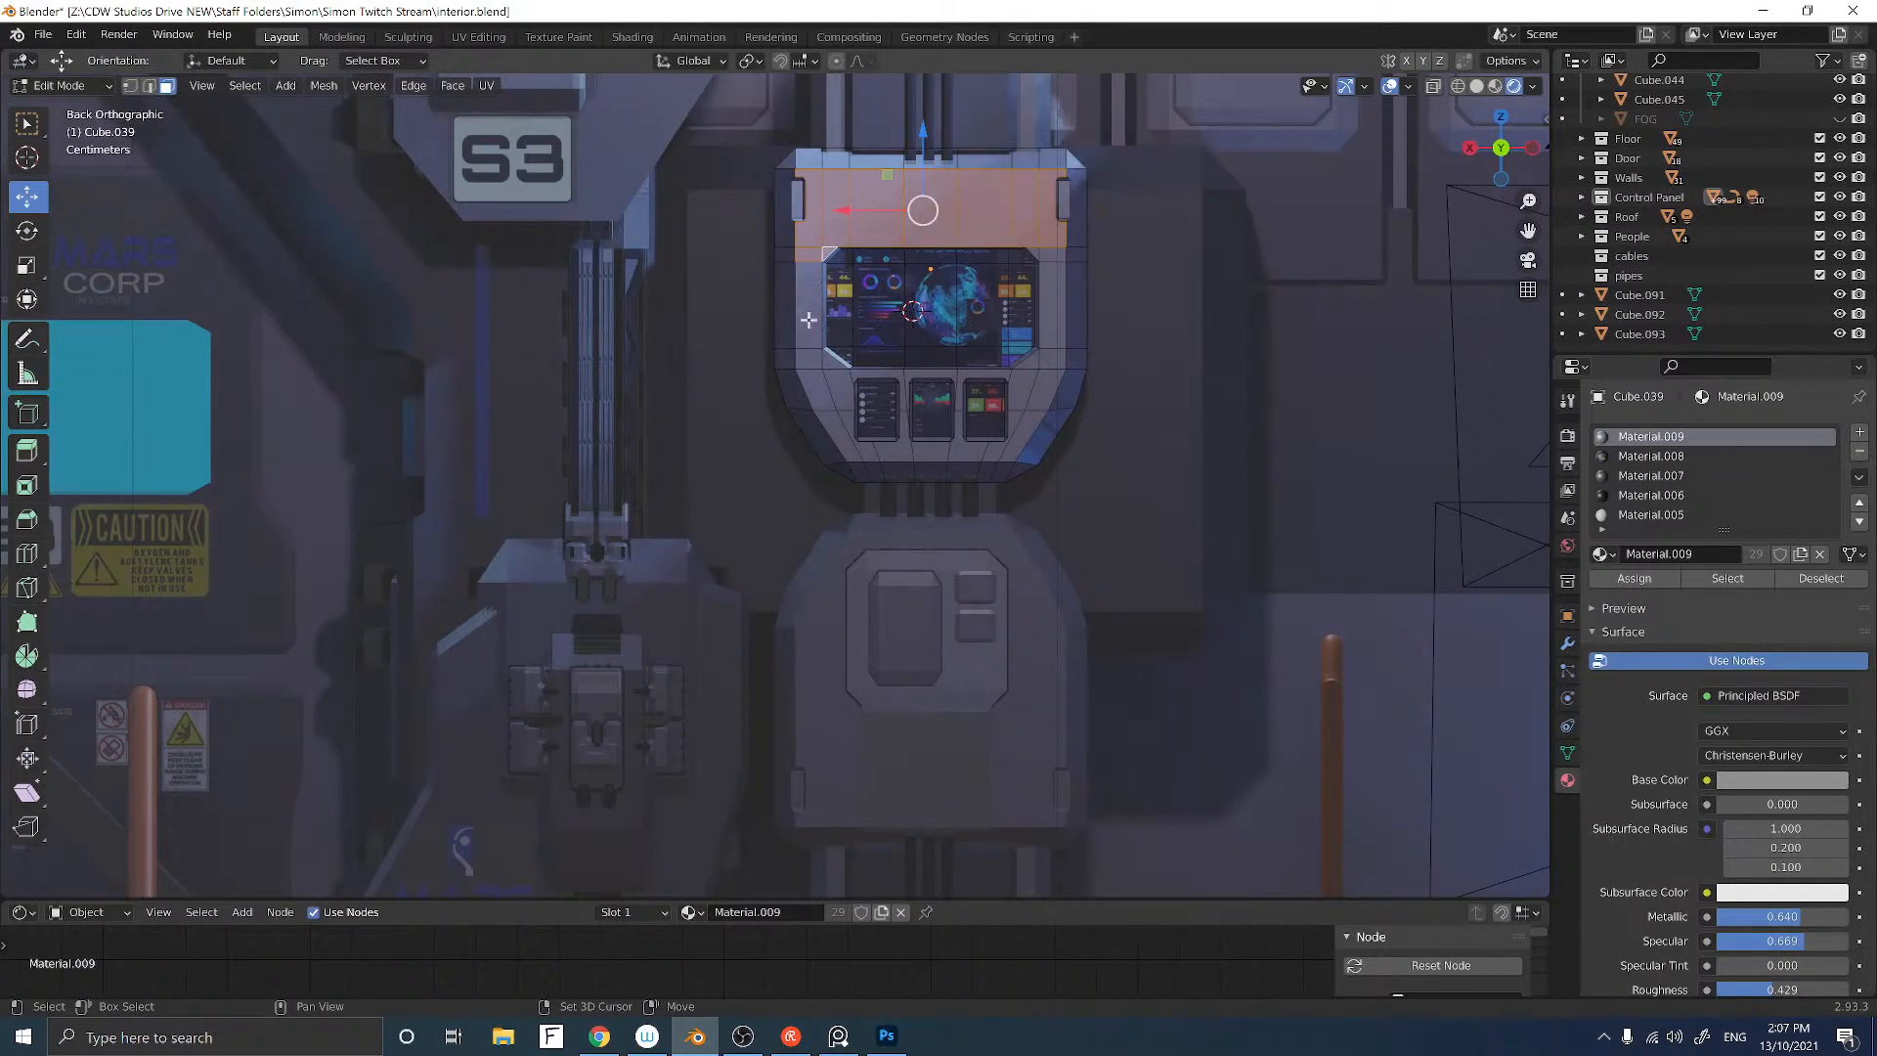
shift+click(817, 360)
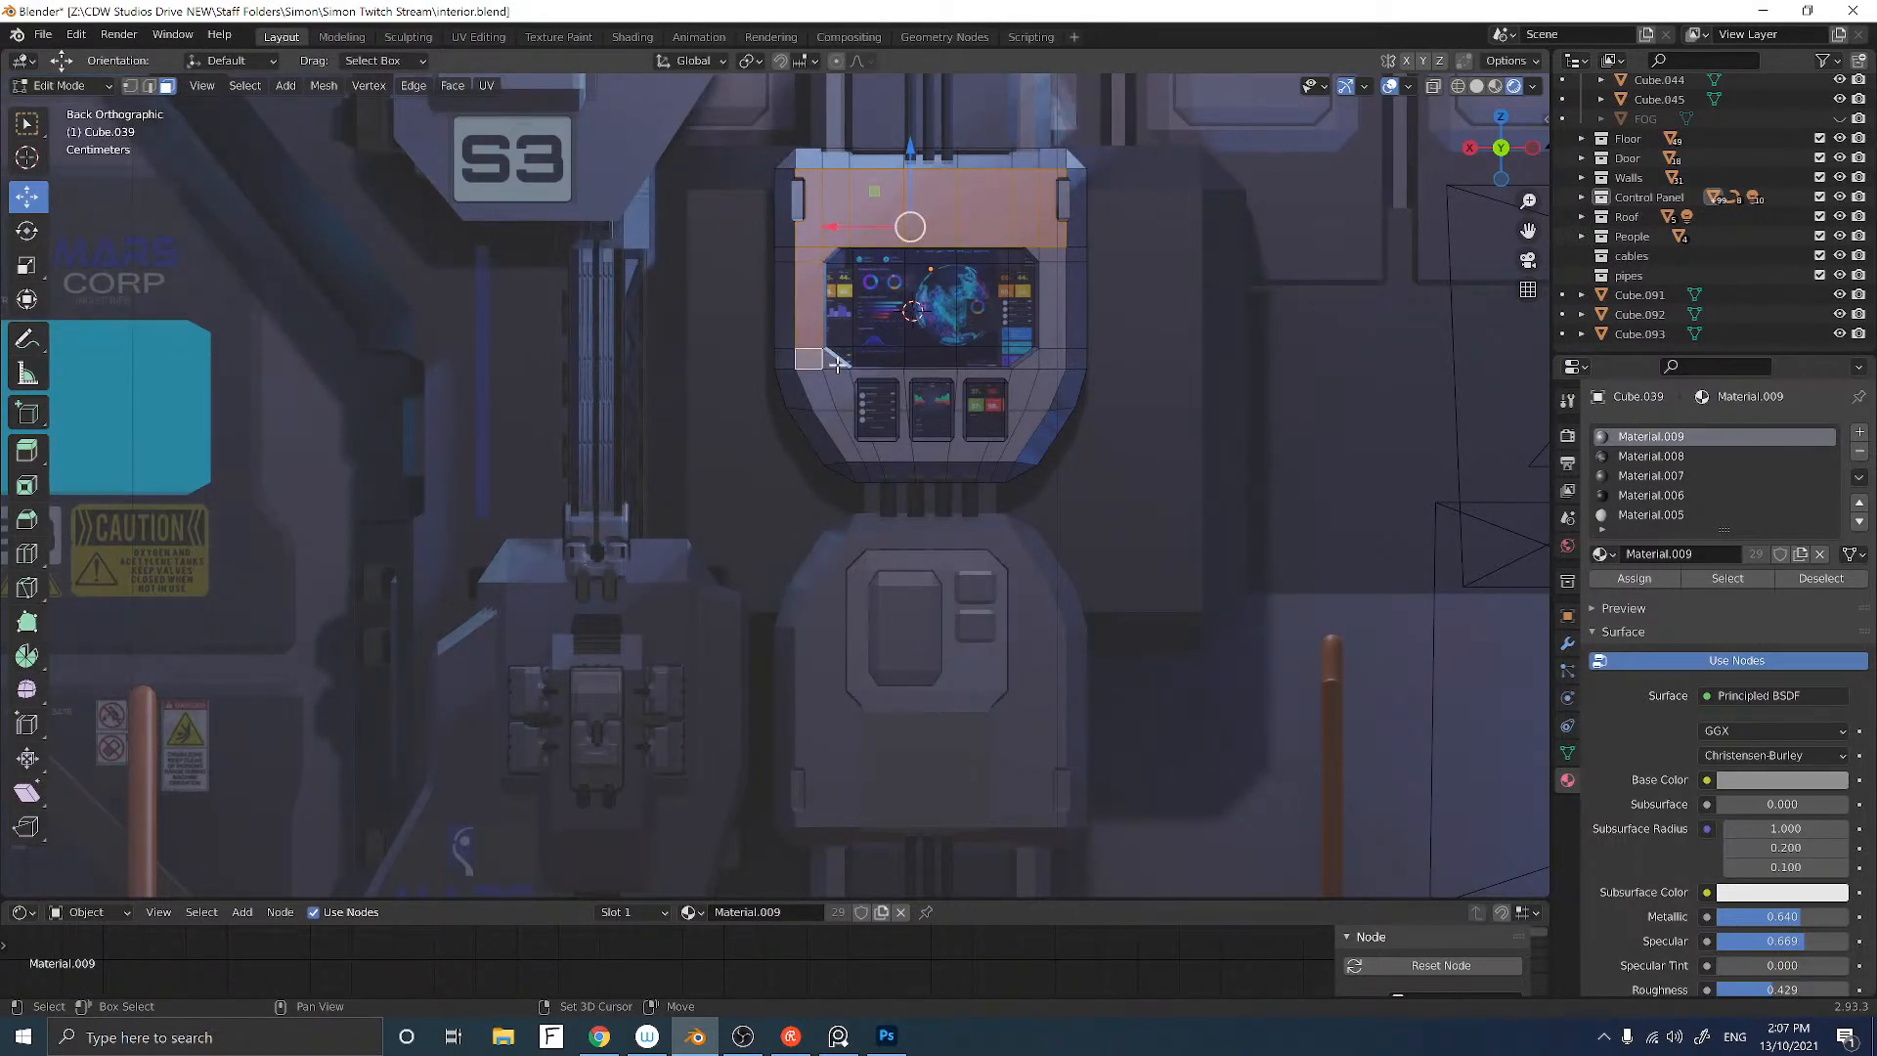
shift+click(838, 364)
click(887, 1035)
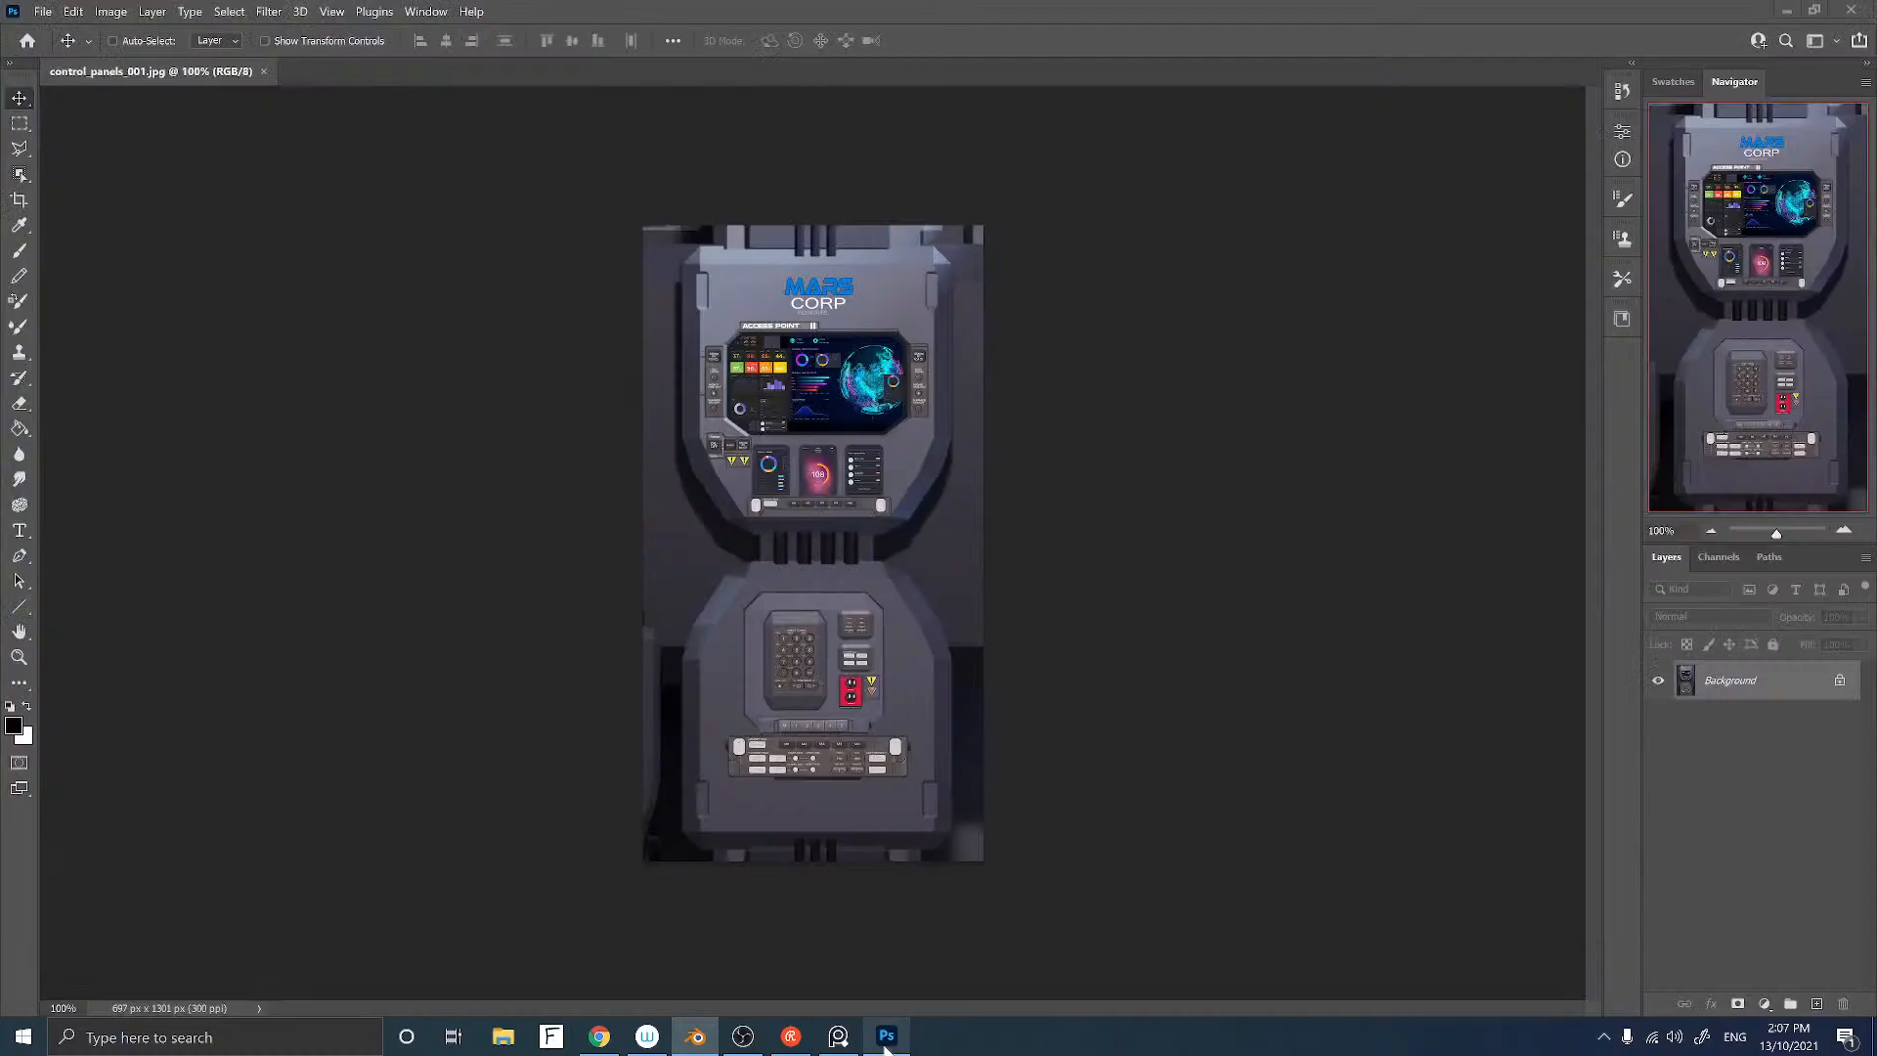
key(alt+Tab)
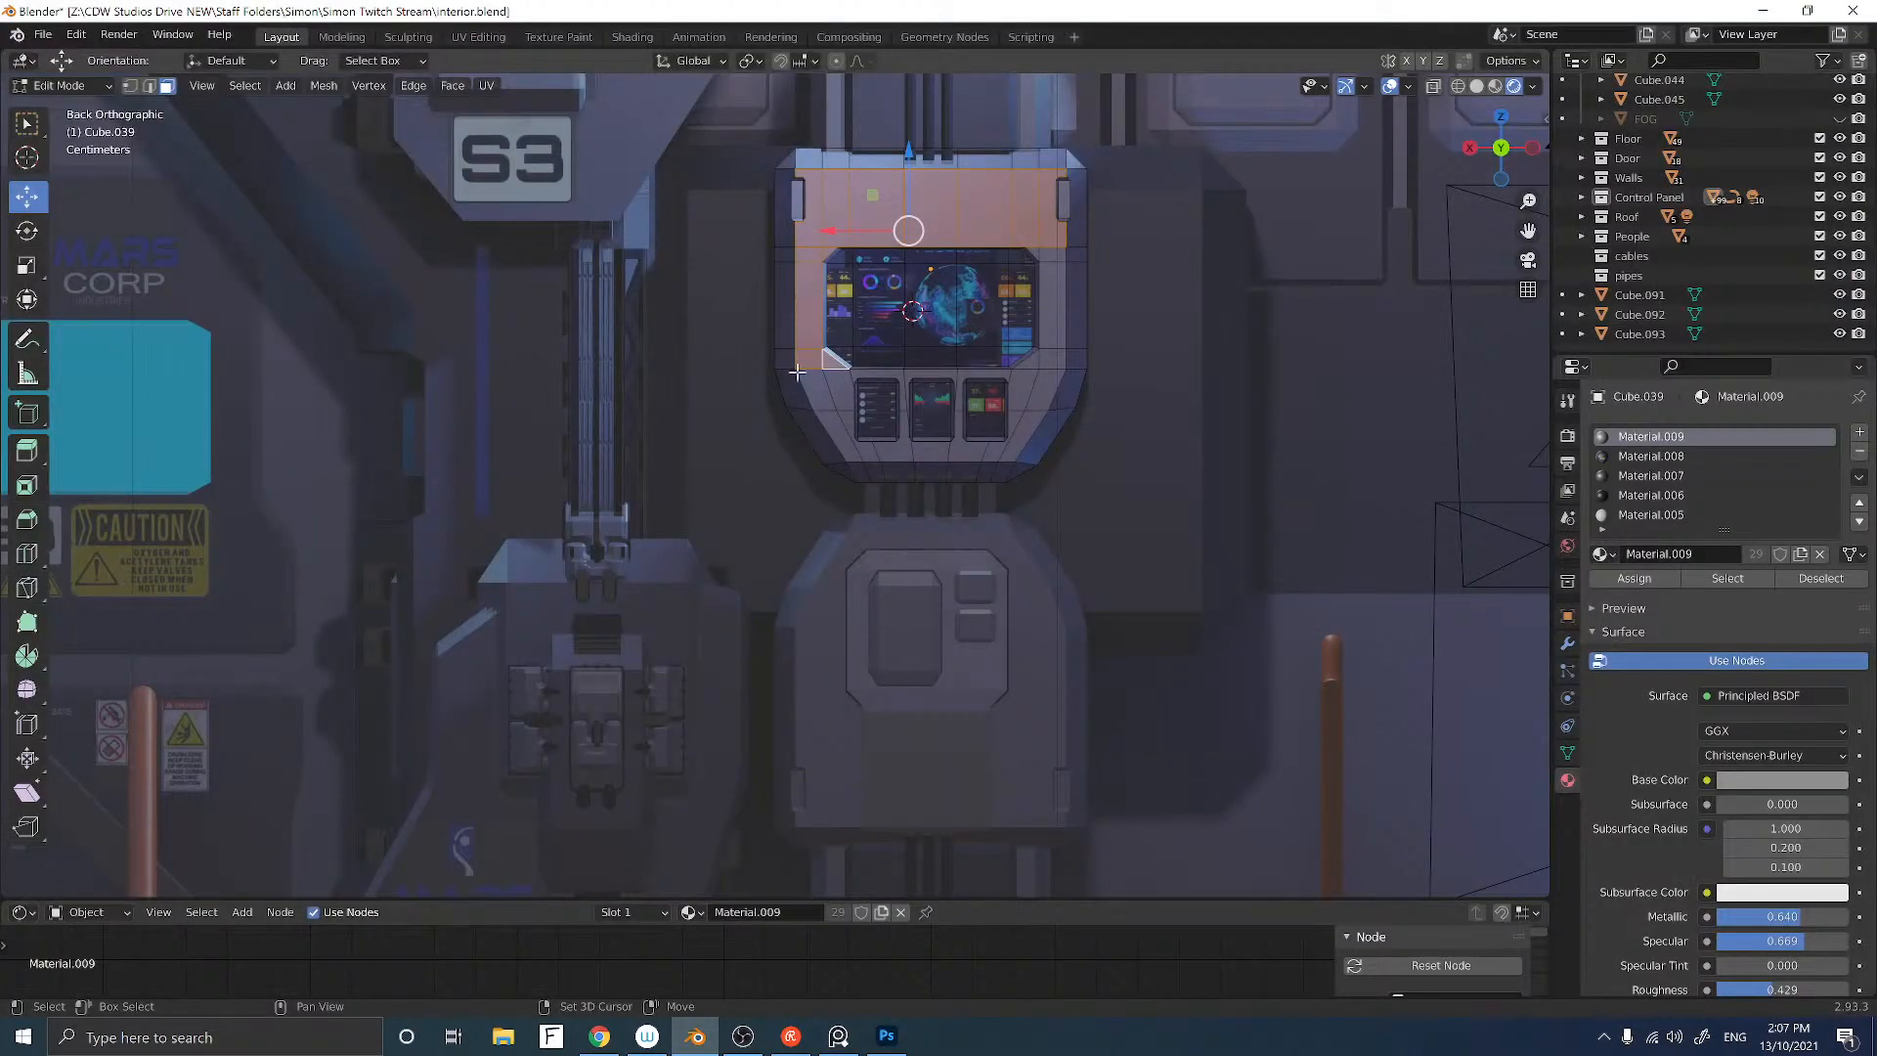
shift+click(831, 393)
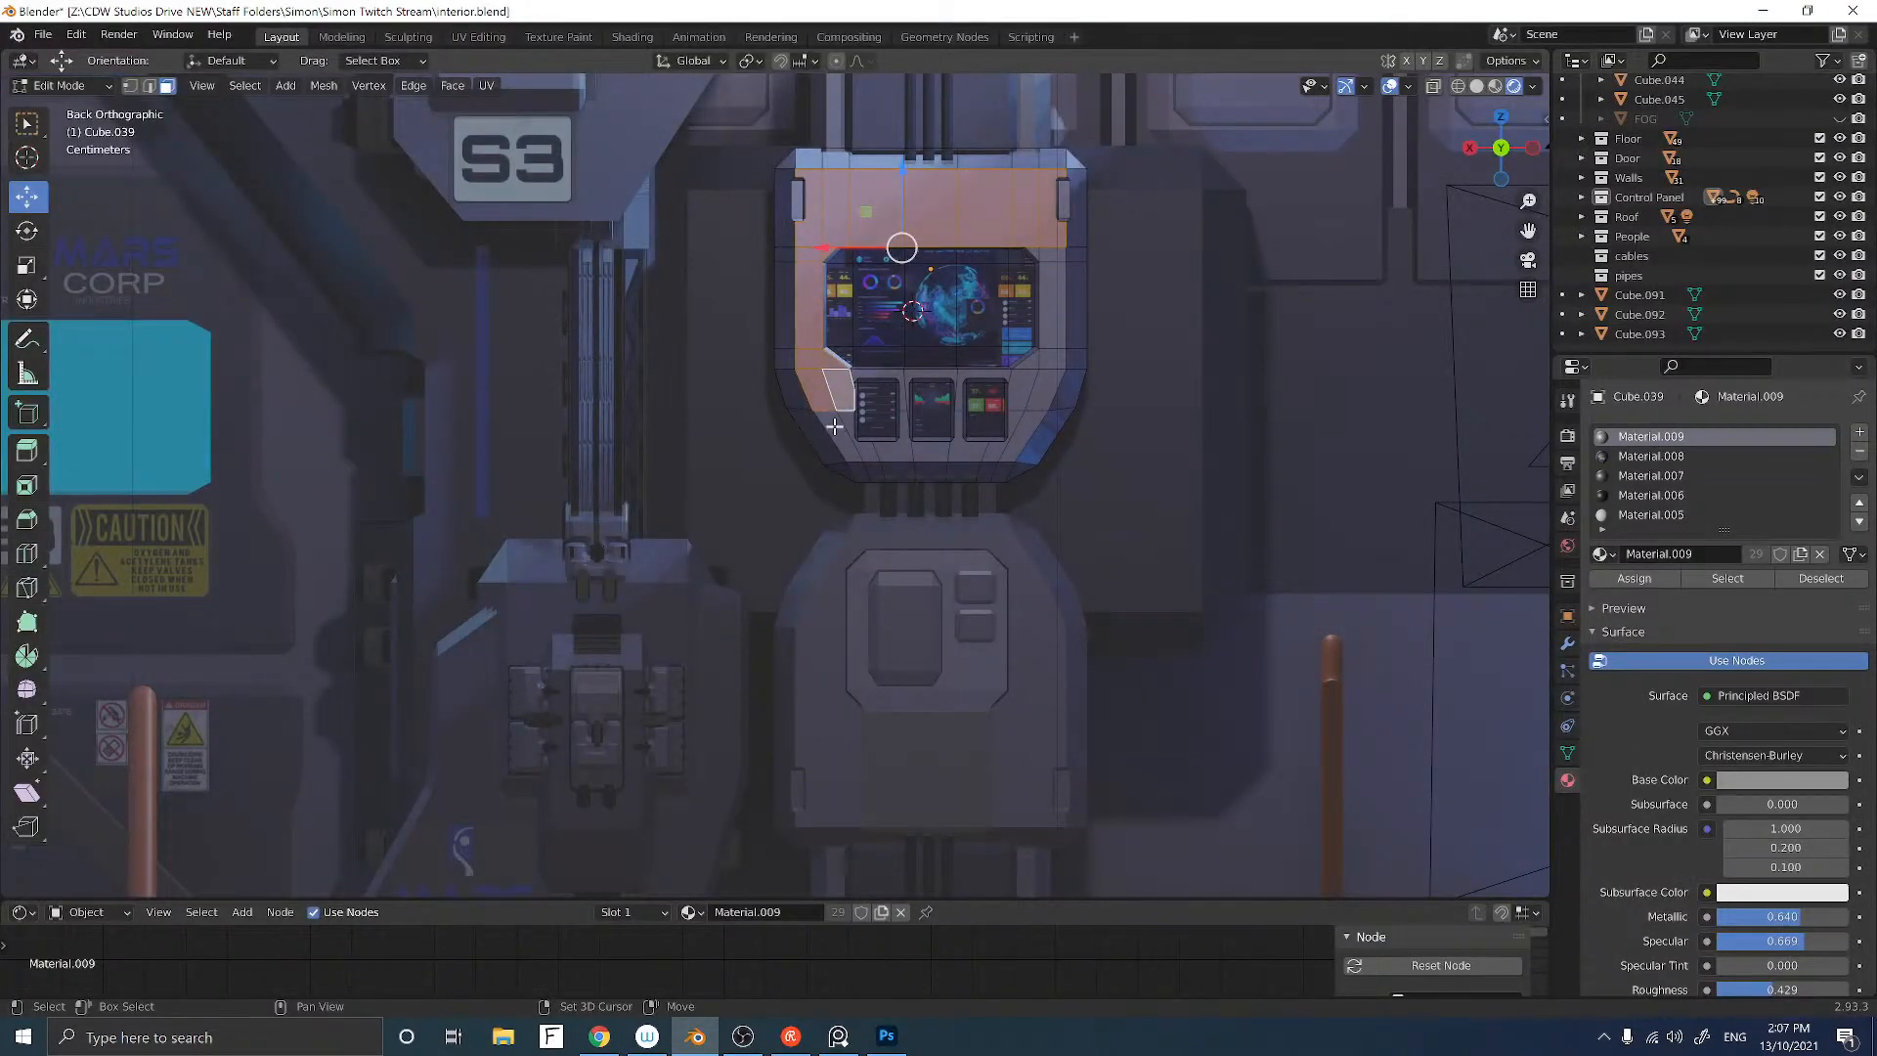
shift+click(849, 419)
shift+click(892, 440)
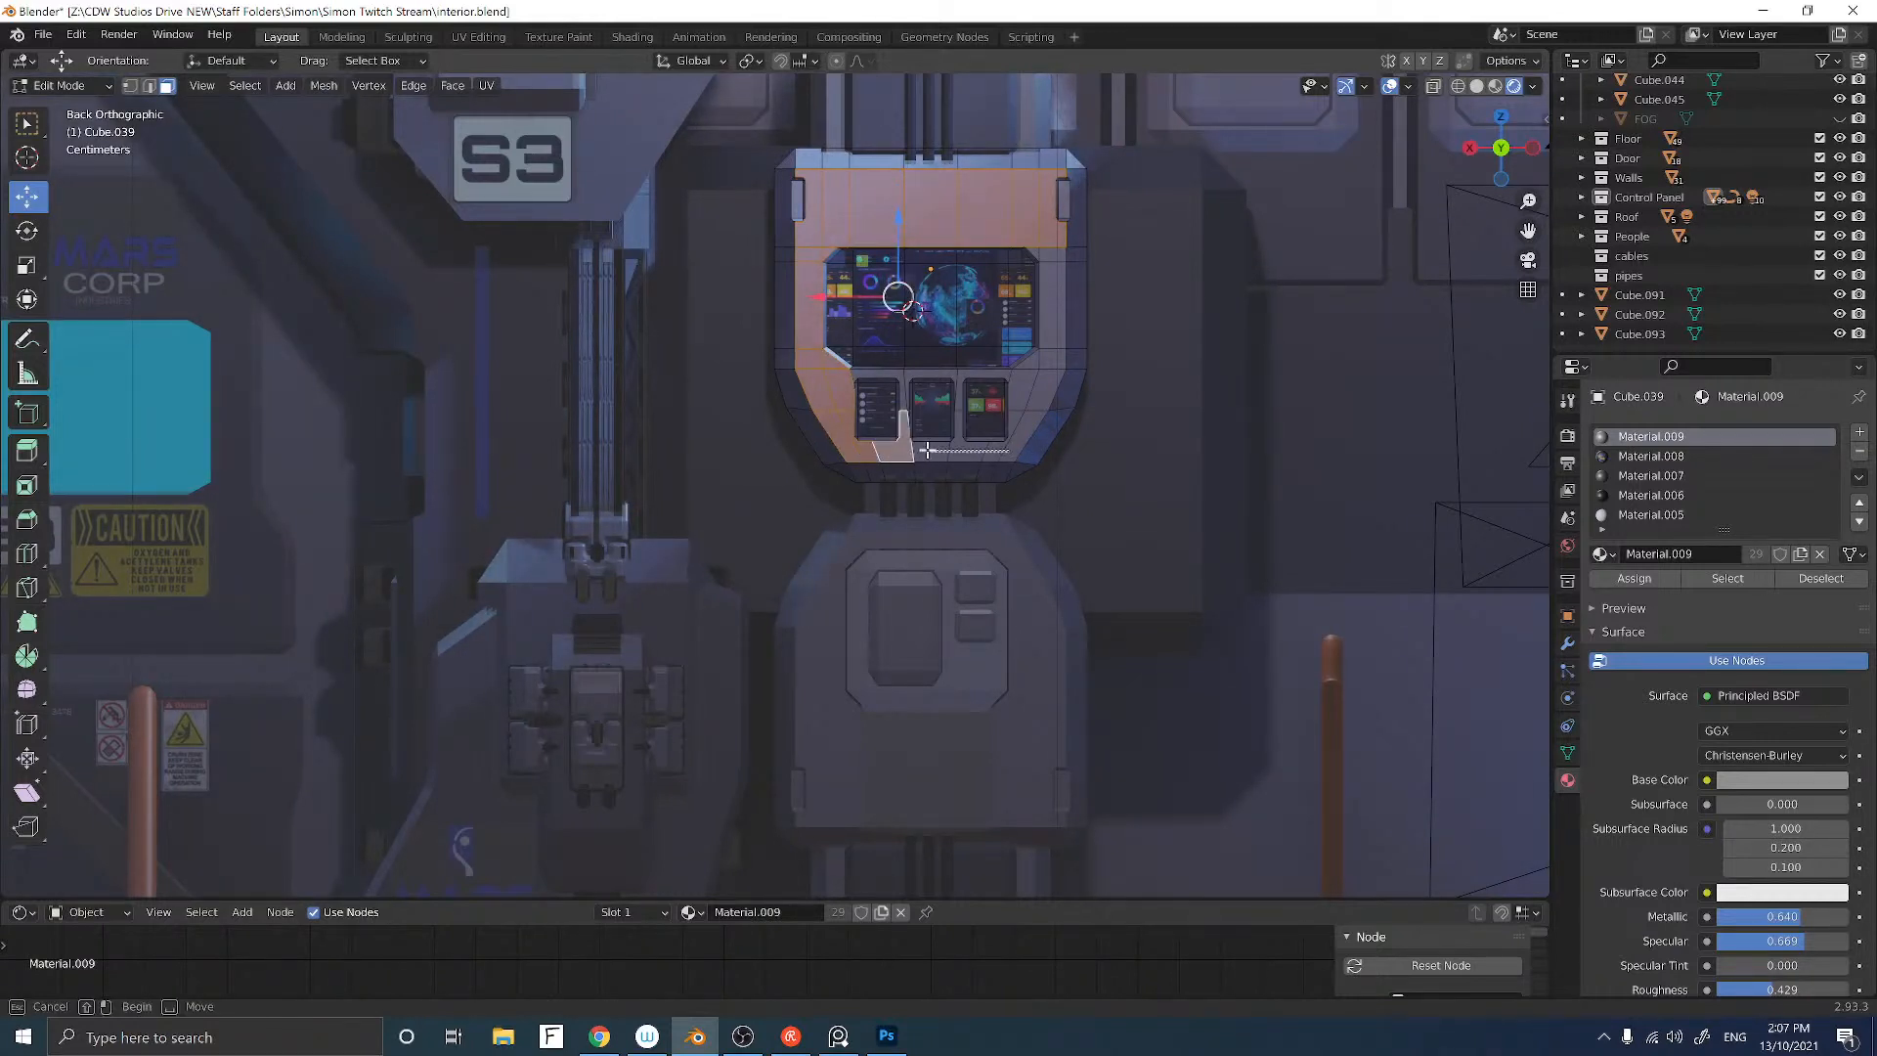
Step: Extend the selection to the front faces around the three small screens and along the right side of the main screen
ctrl+click(980, 401)
key(b)
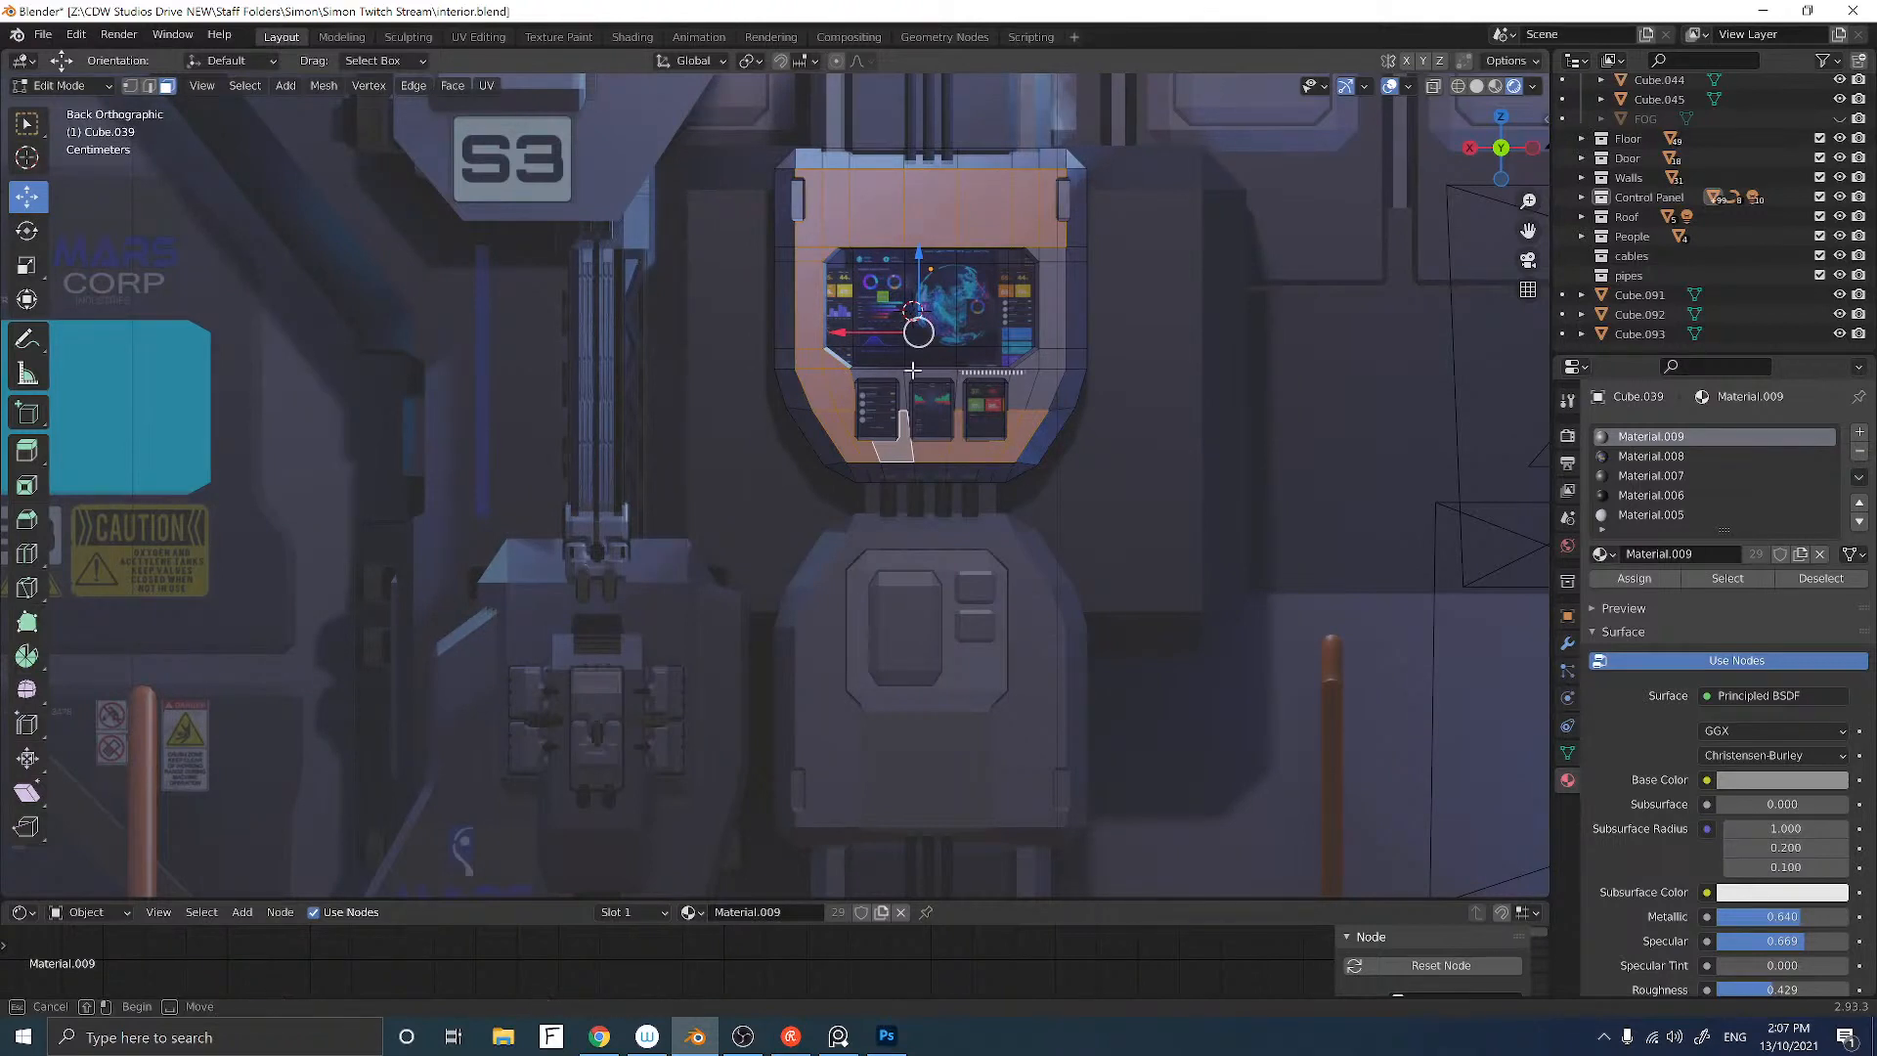
drag(839, 374, 1031, 361)
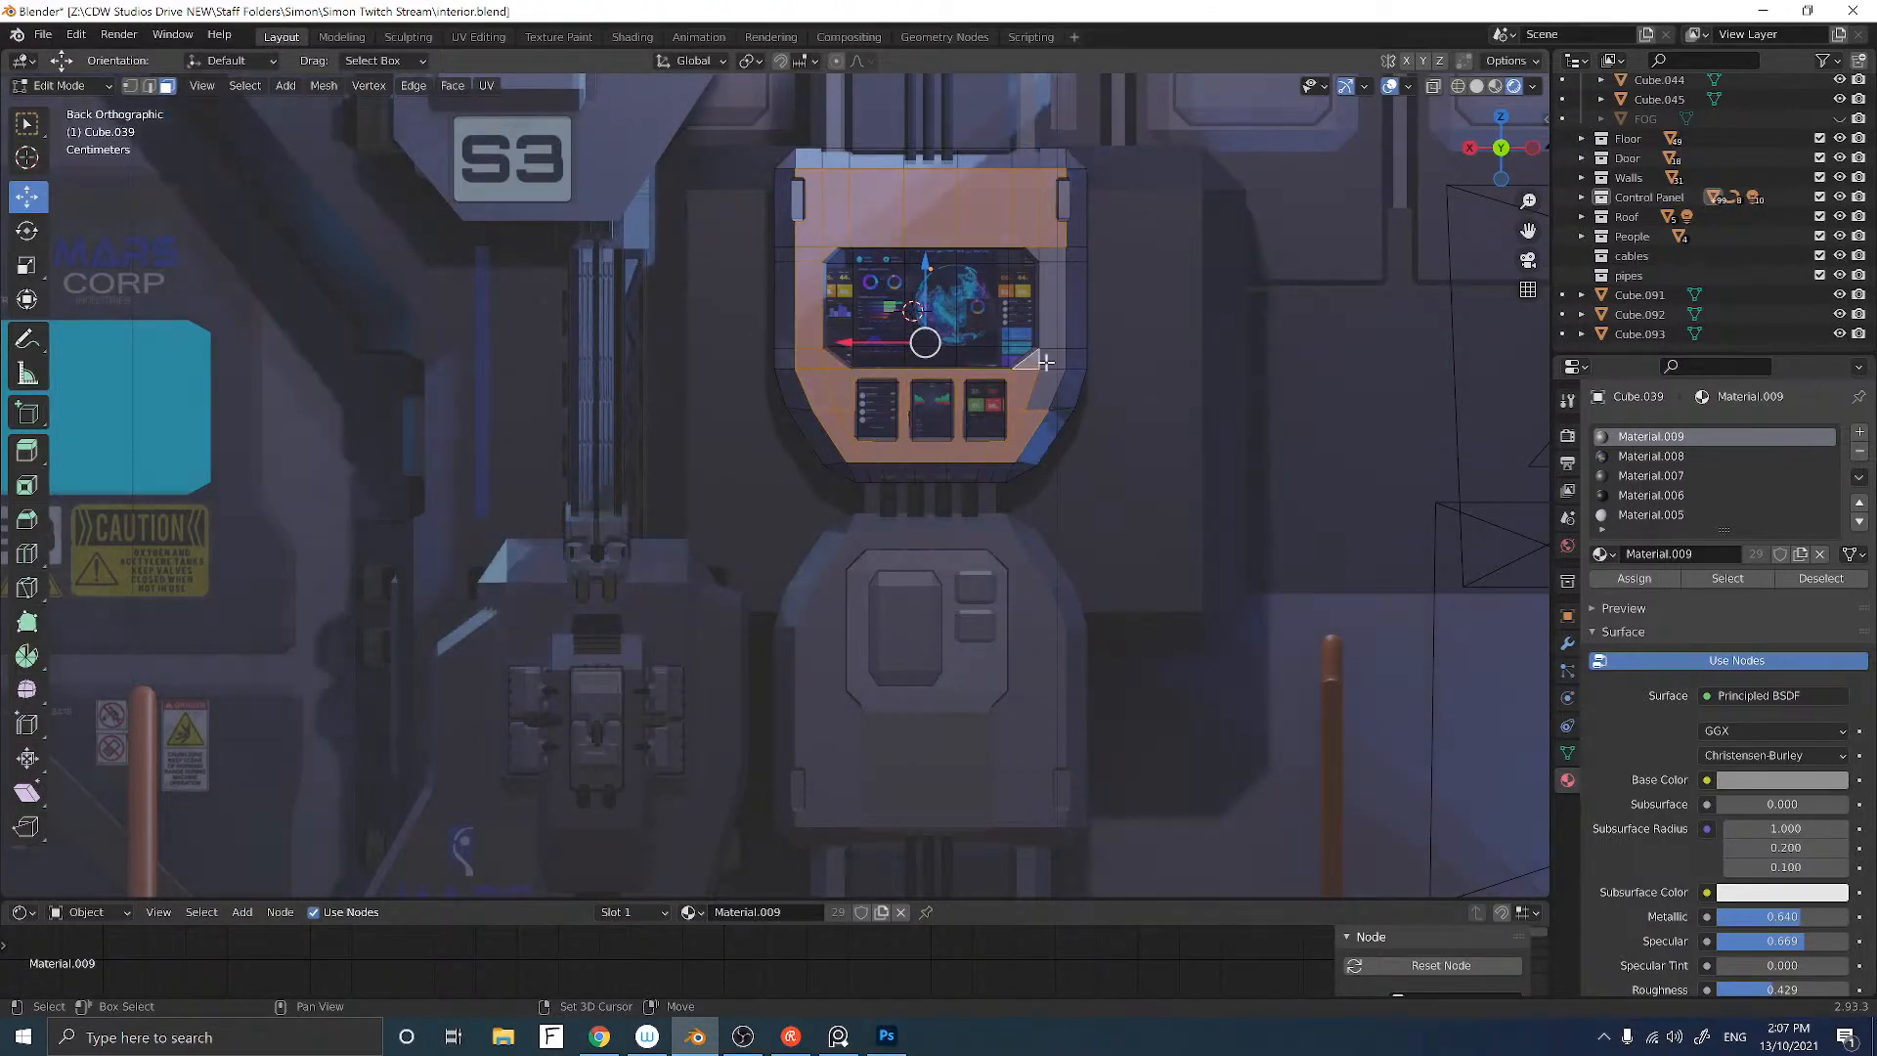
shift+click(1058, 288)
shift+click(1034, 252)
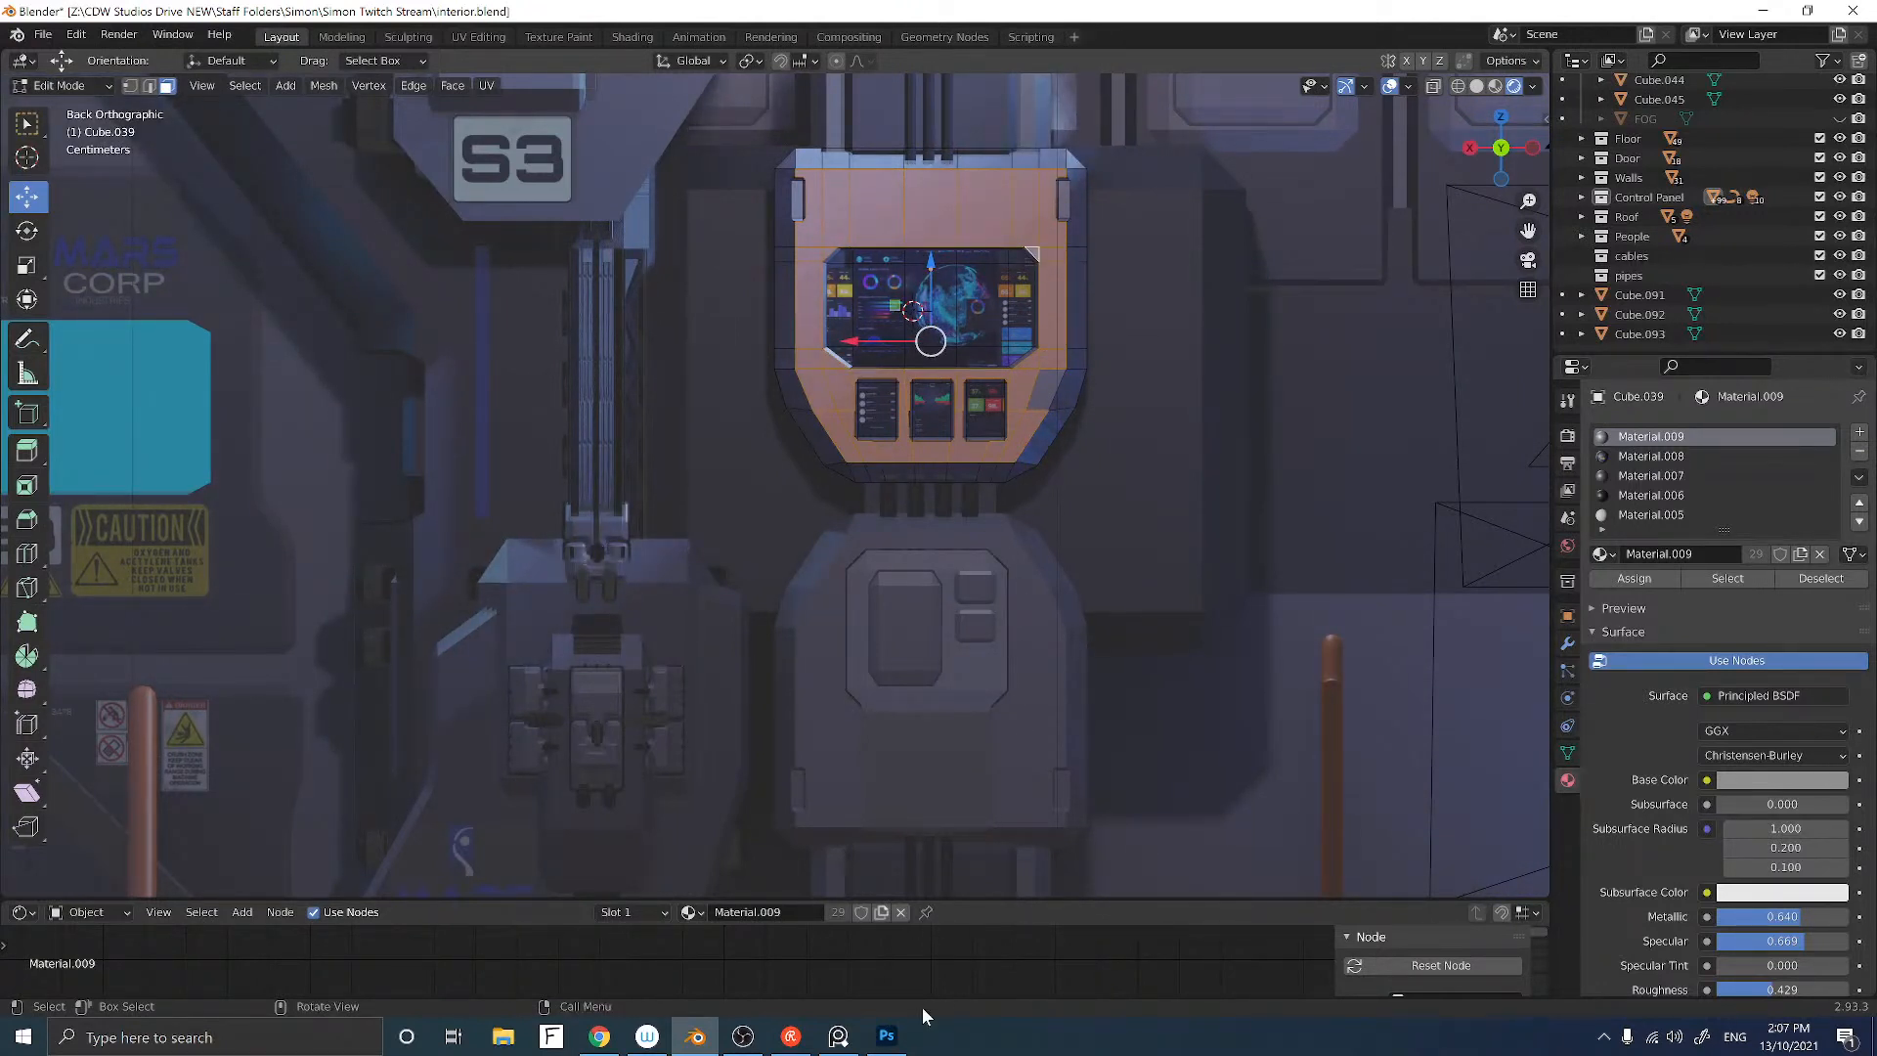
click(886, 1038)
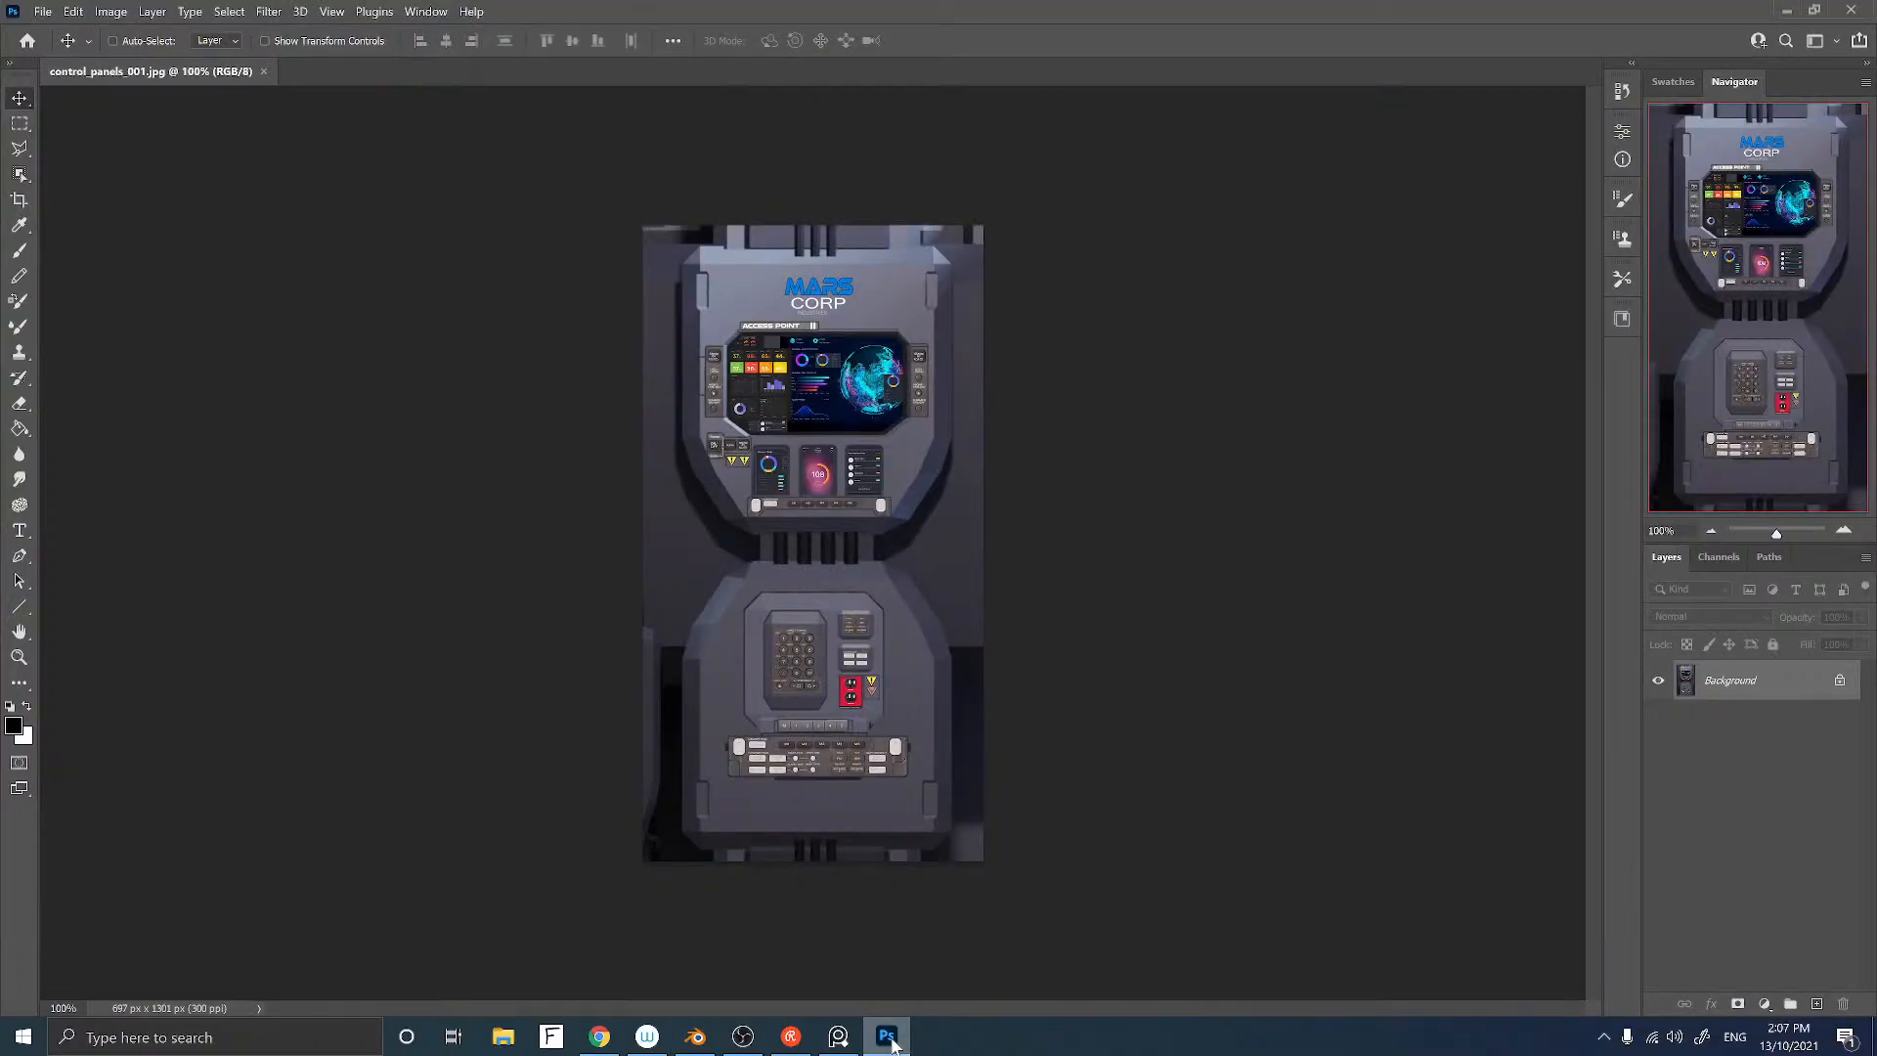
click(886, 1038)
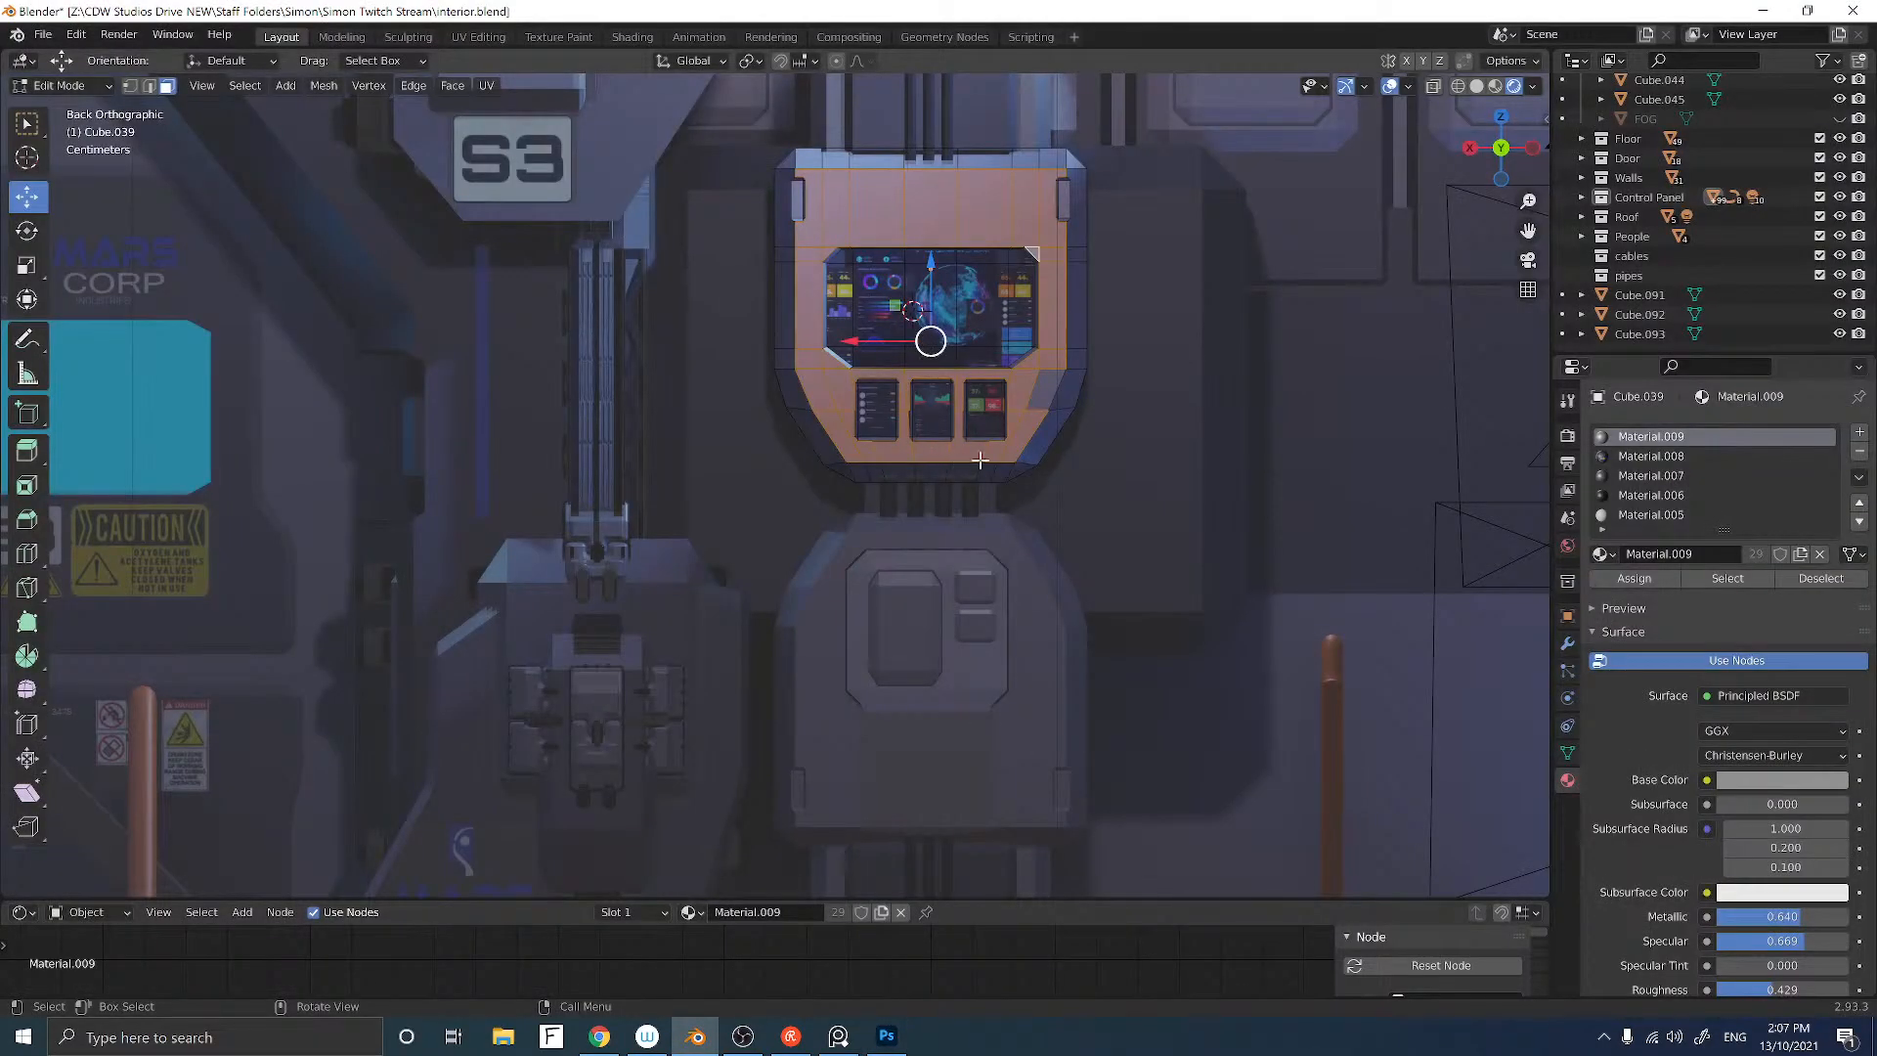
shift+click(1040, 384)
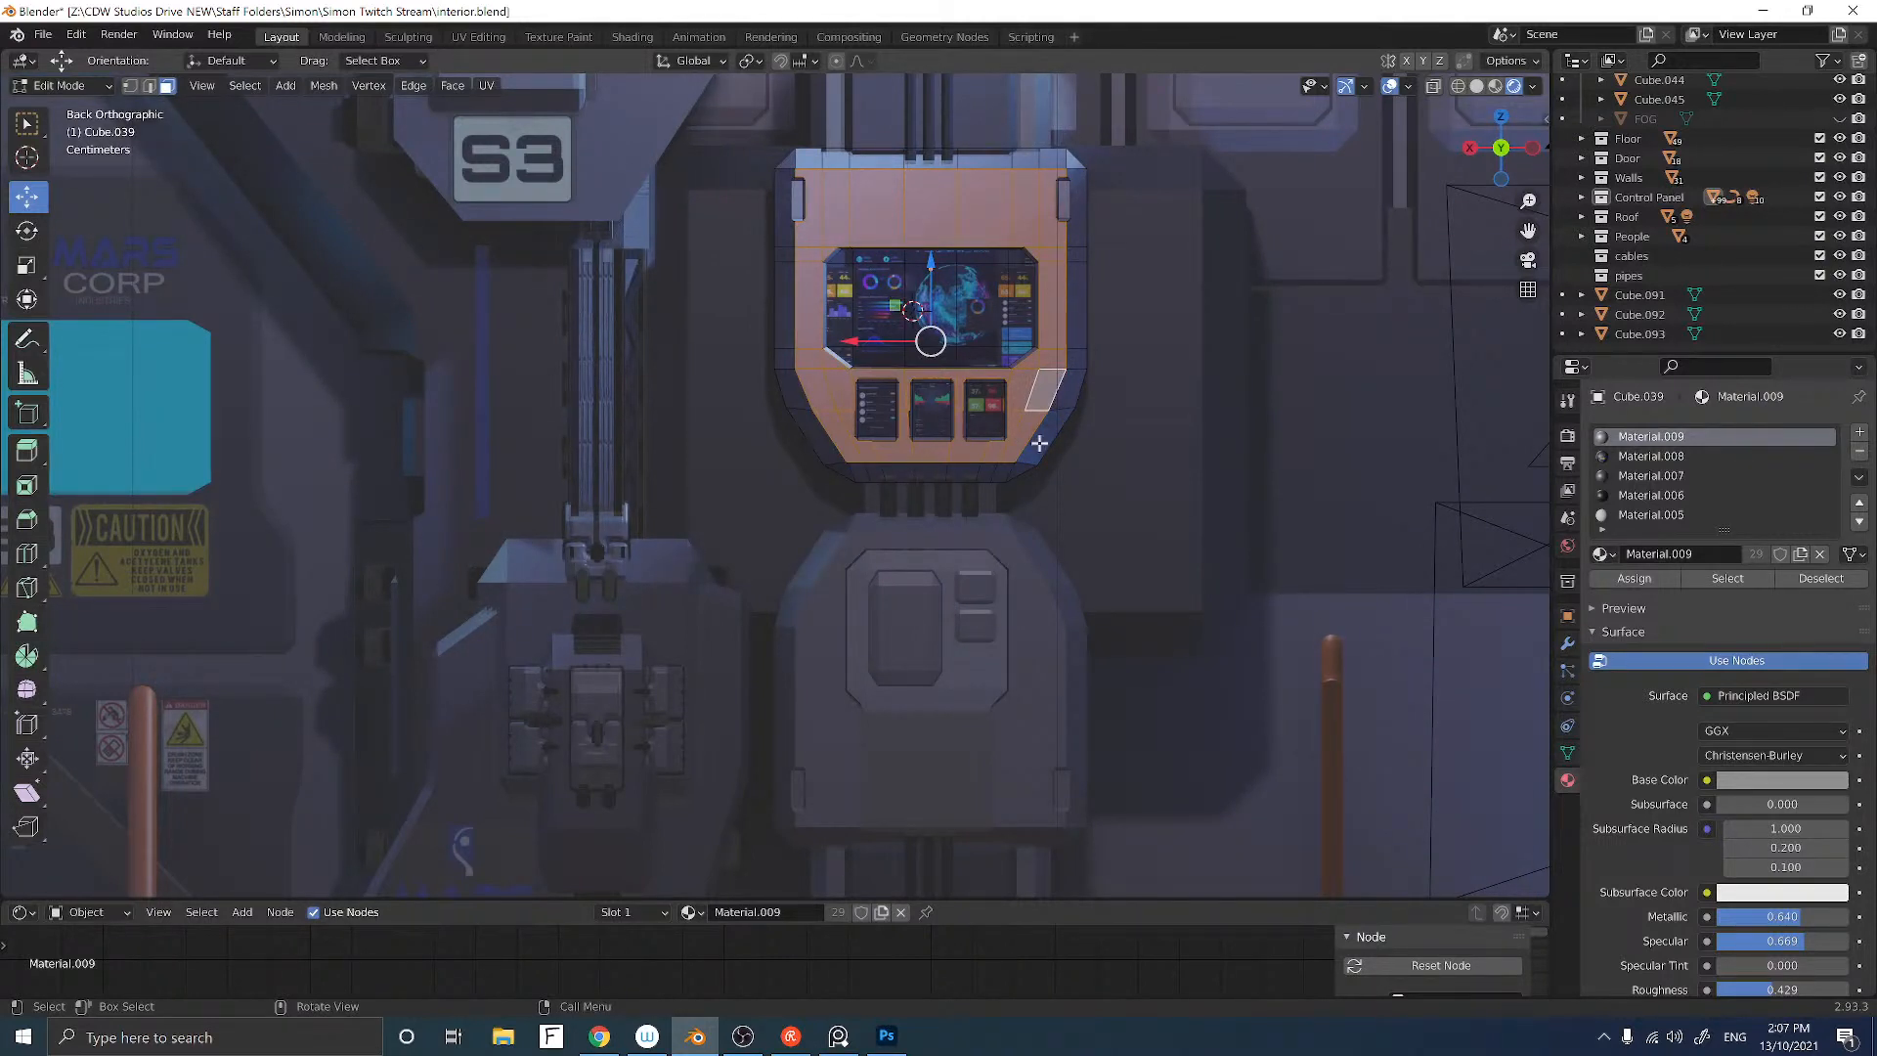
Step: Enlarge the shader node editor and add a new material named control_panel in a new slot on the upper housing
scroll(1672, 500, down, 3)
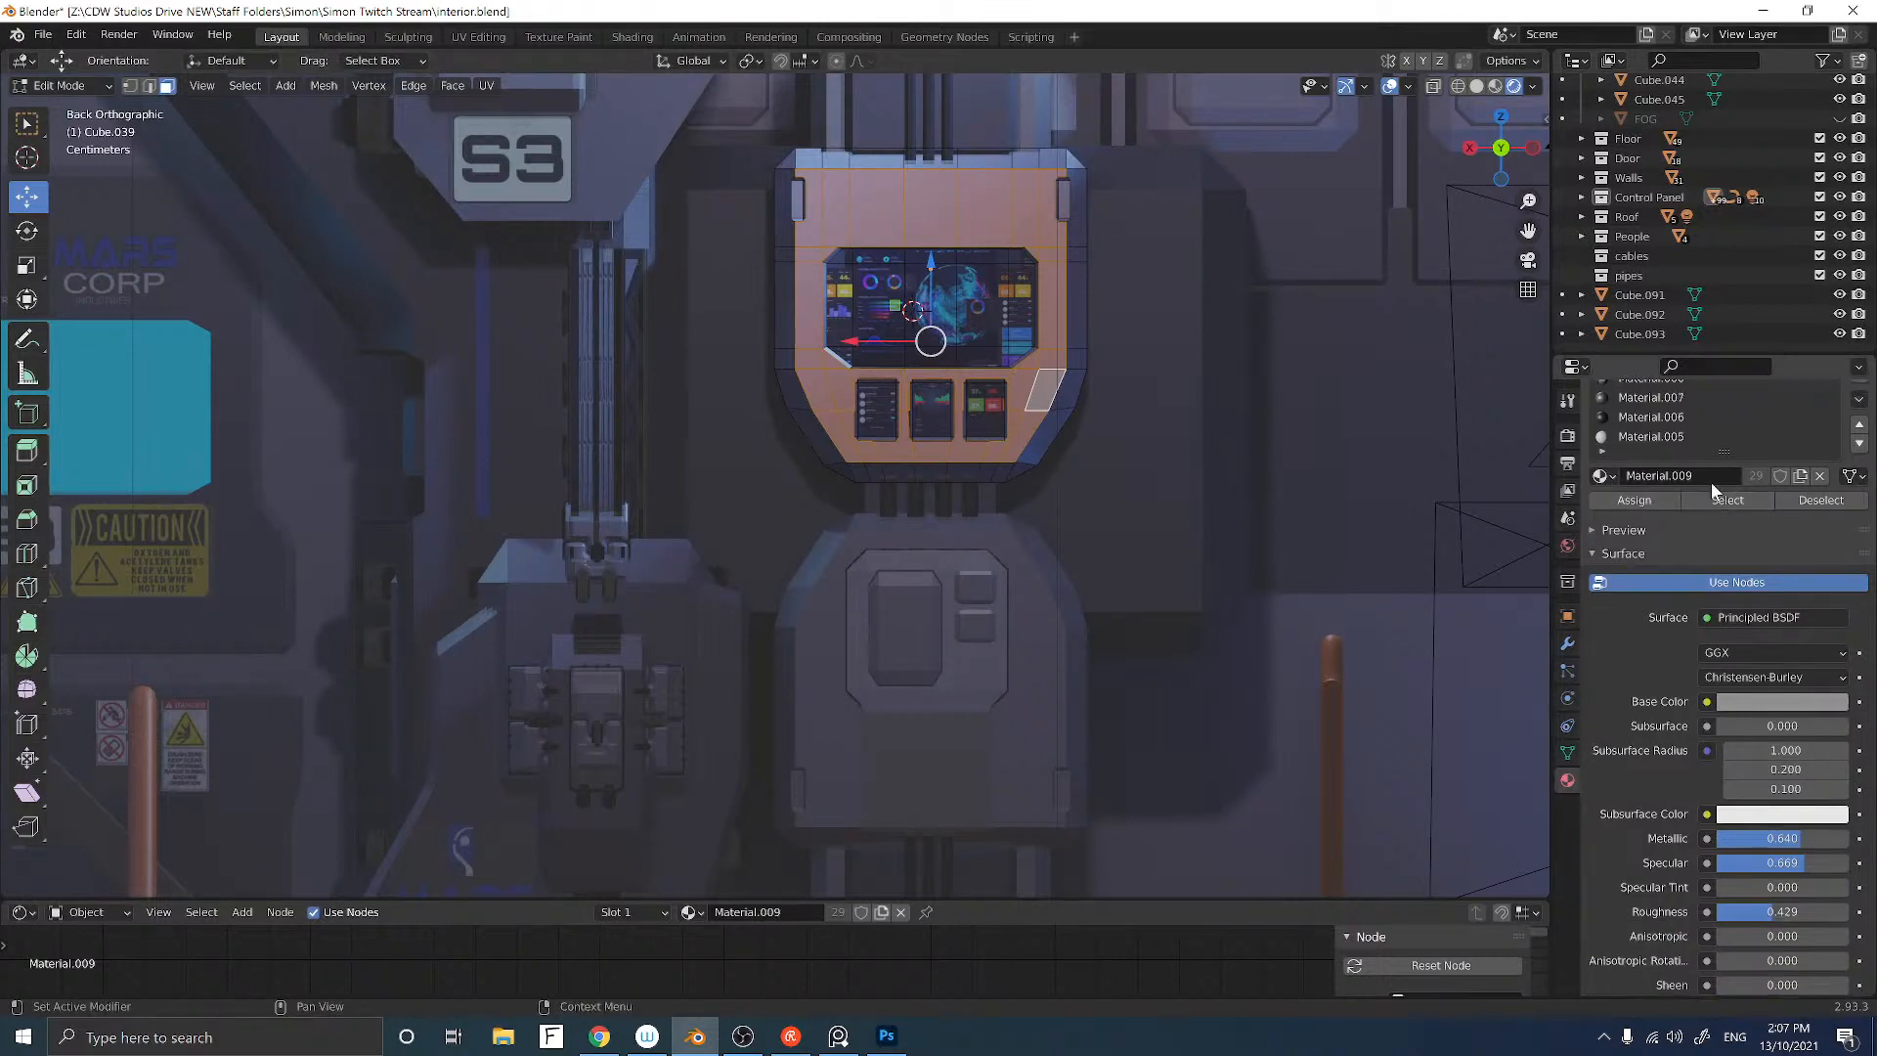
scroll(1711, 483, up, 3)
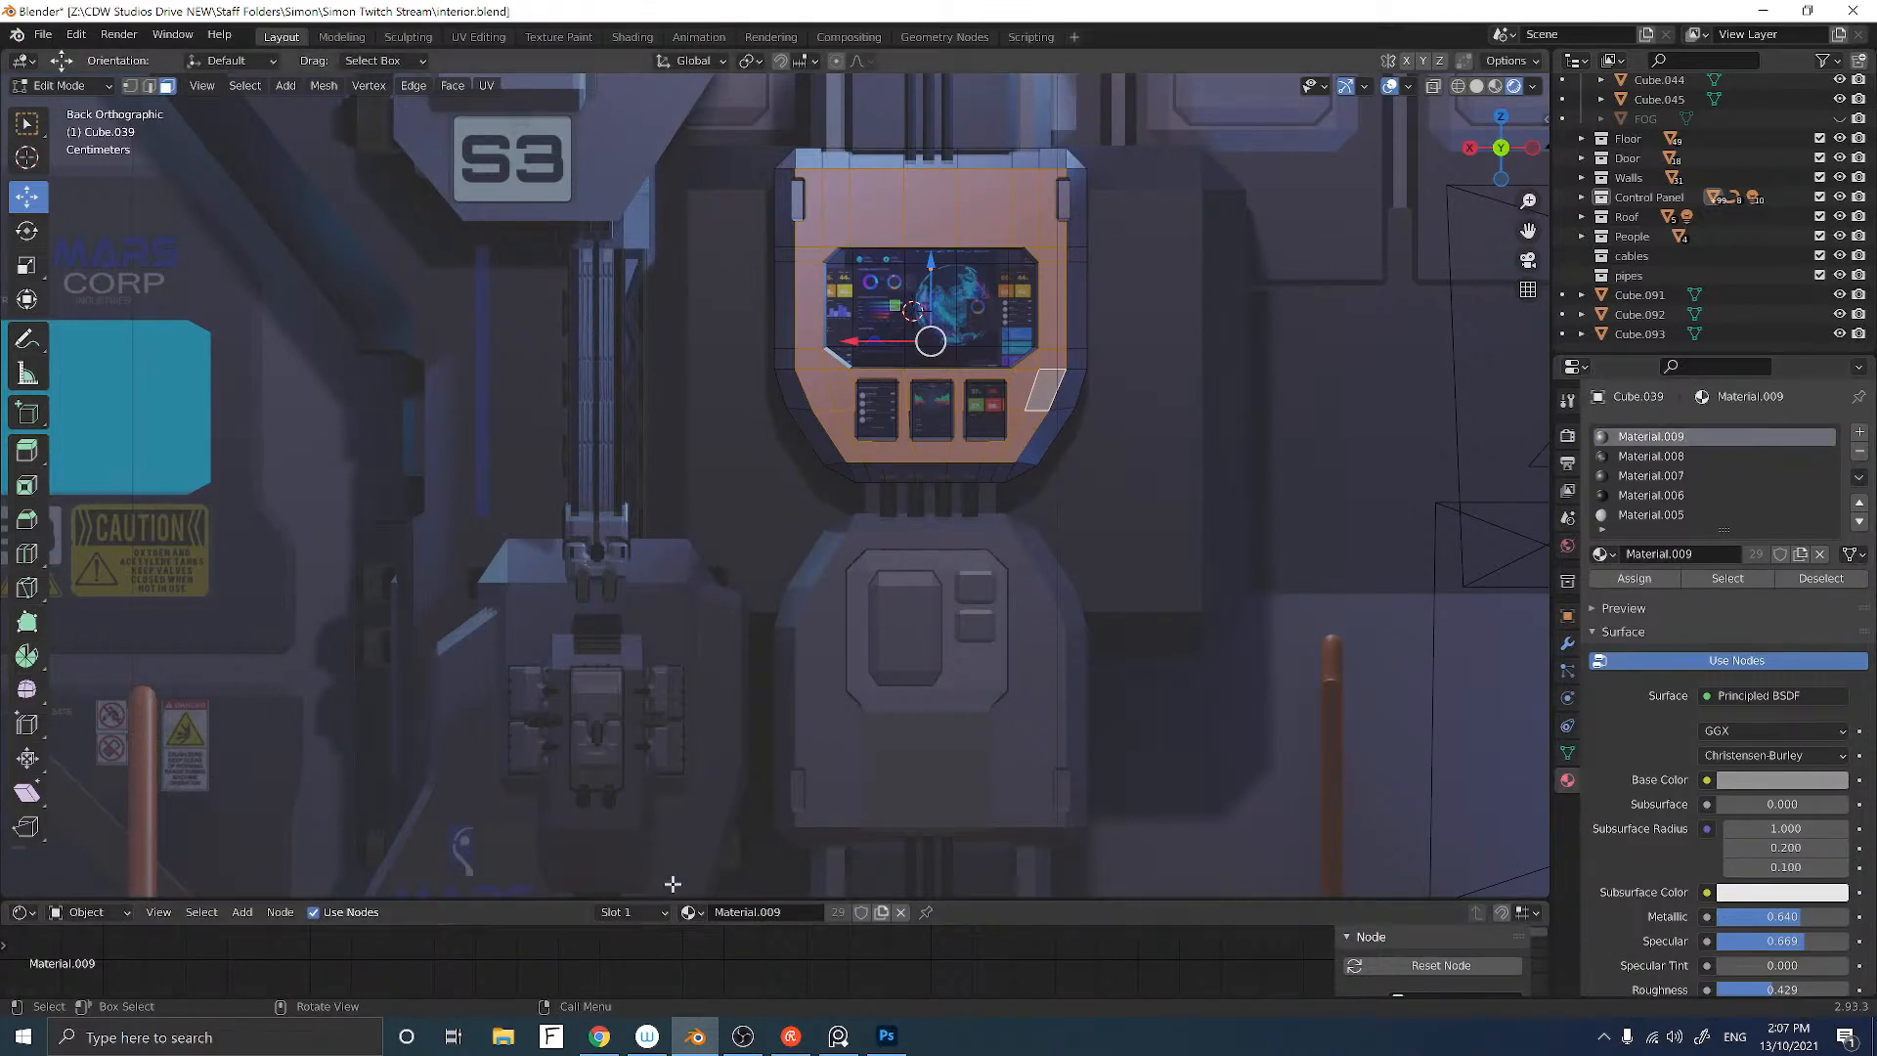
drag(968, 897, 987, 642)
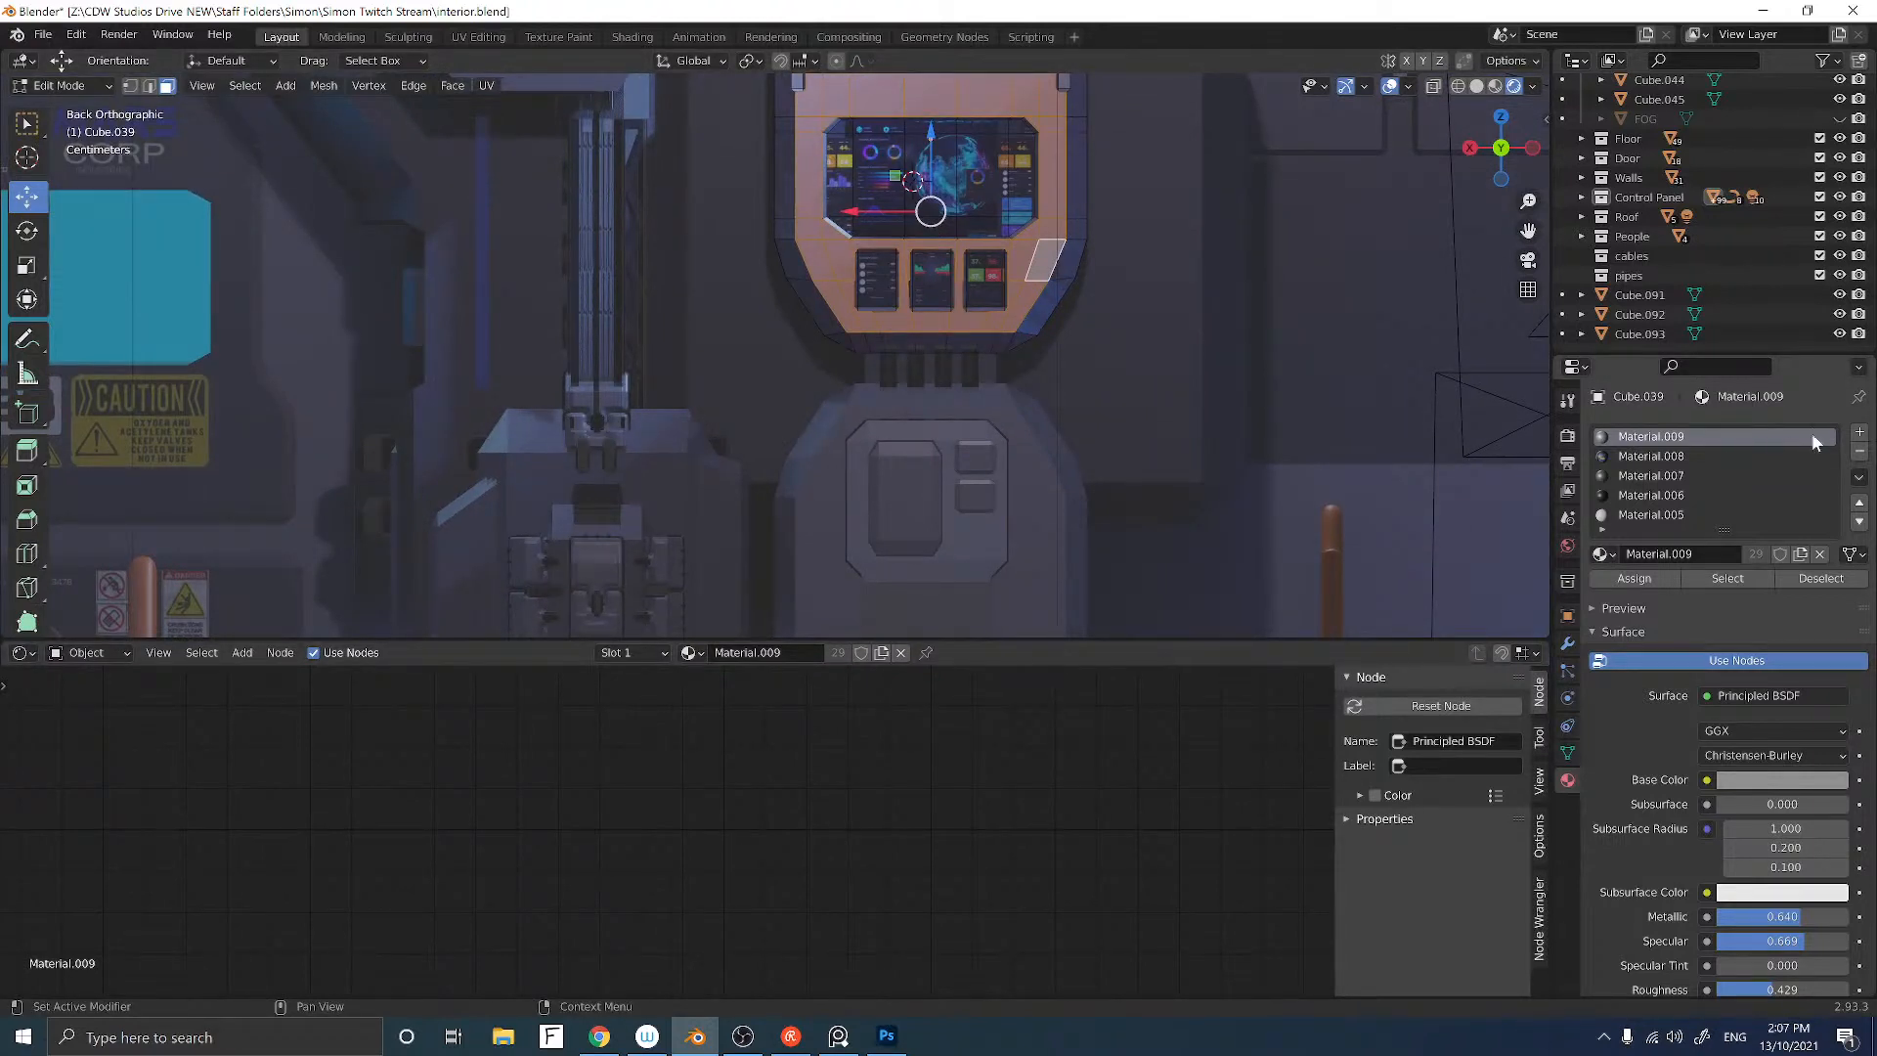
scroll(1720, 479, down, 1)
click(1710, 514)
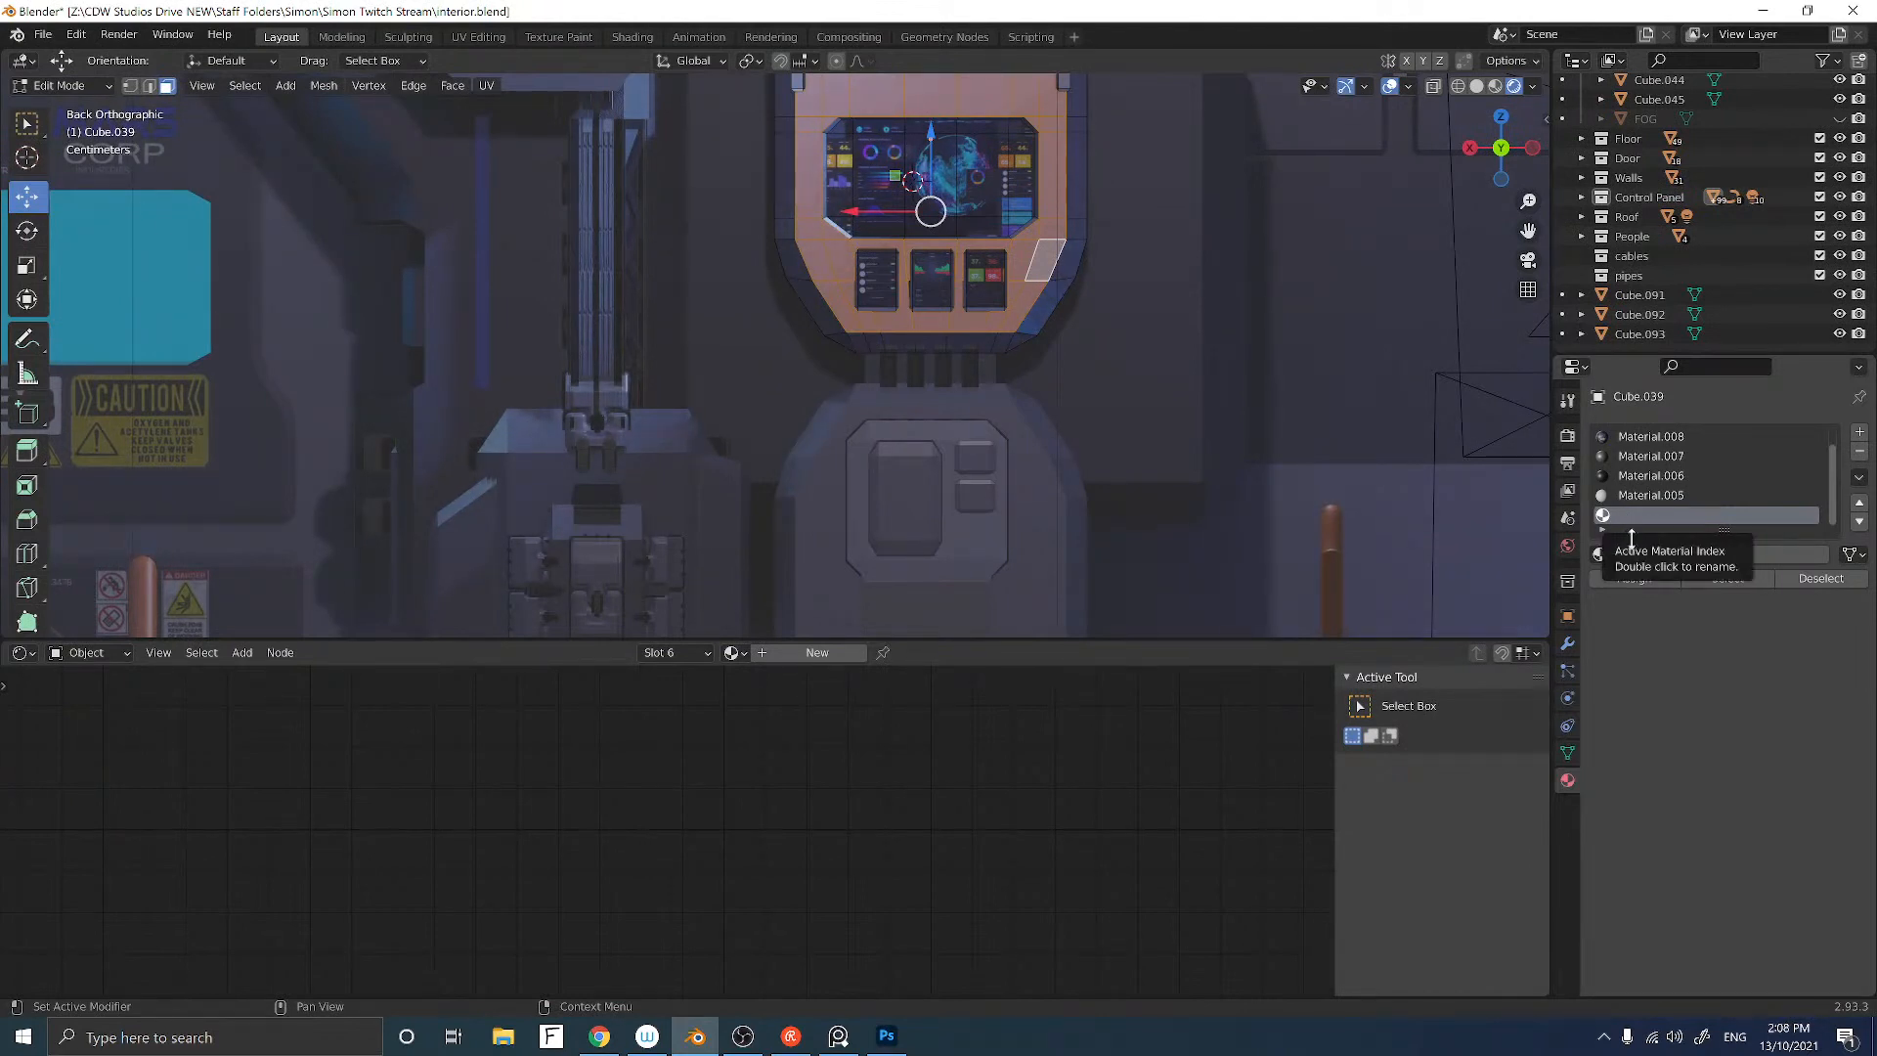
click(1697, 554)
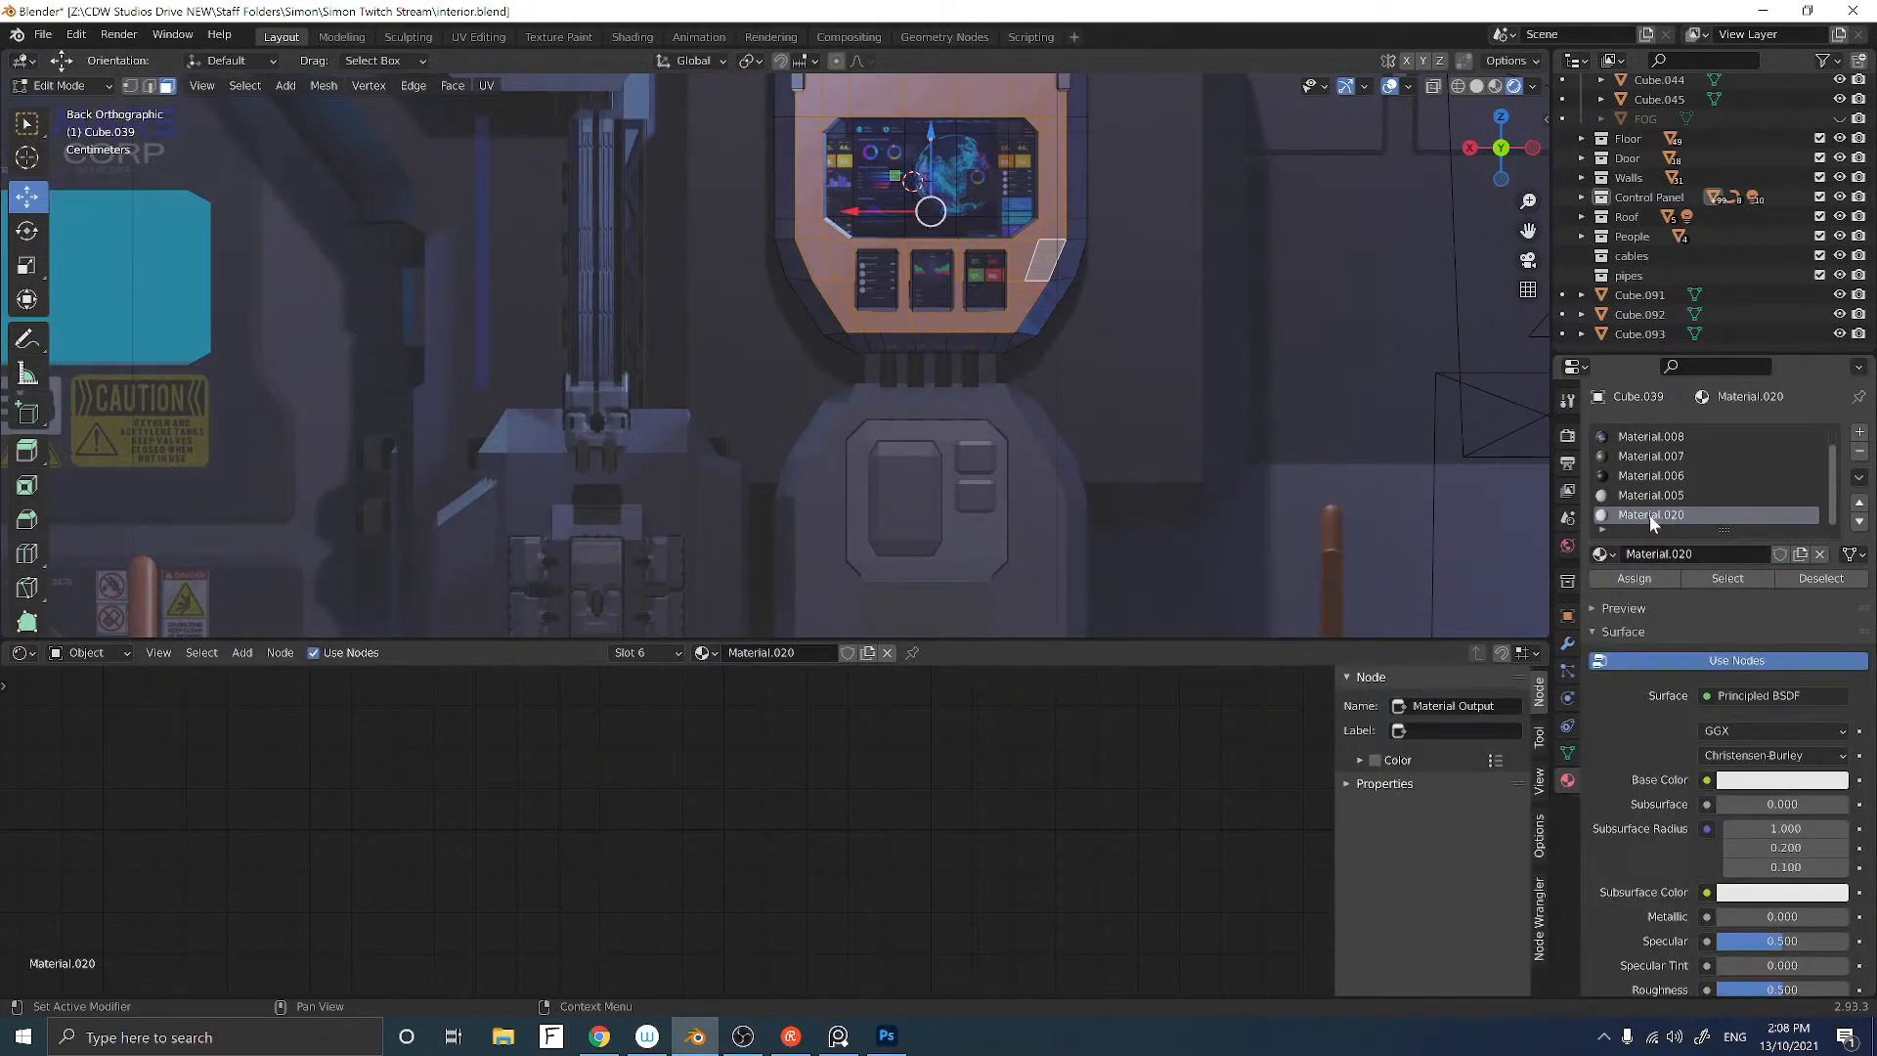
double_click(1650, 514)
text(control_panel)
key(Return)
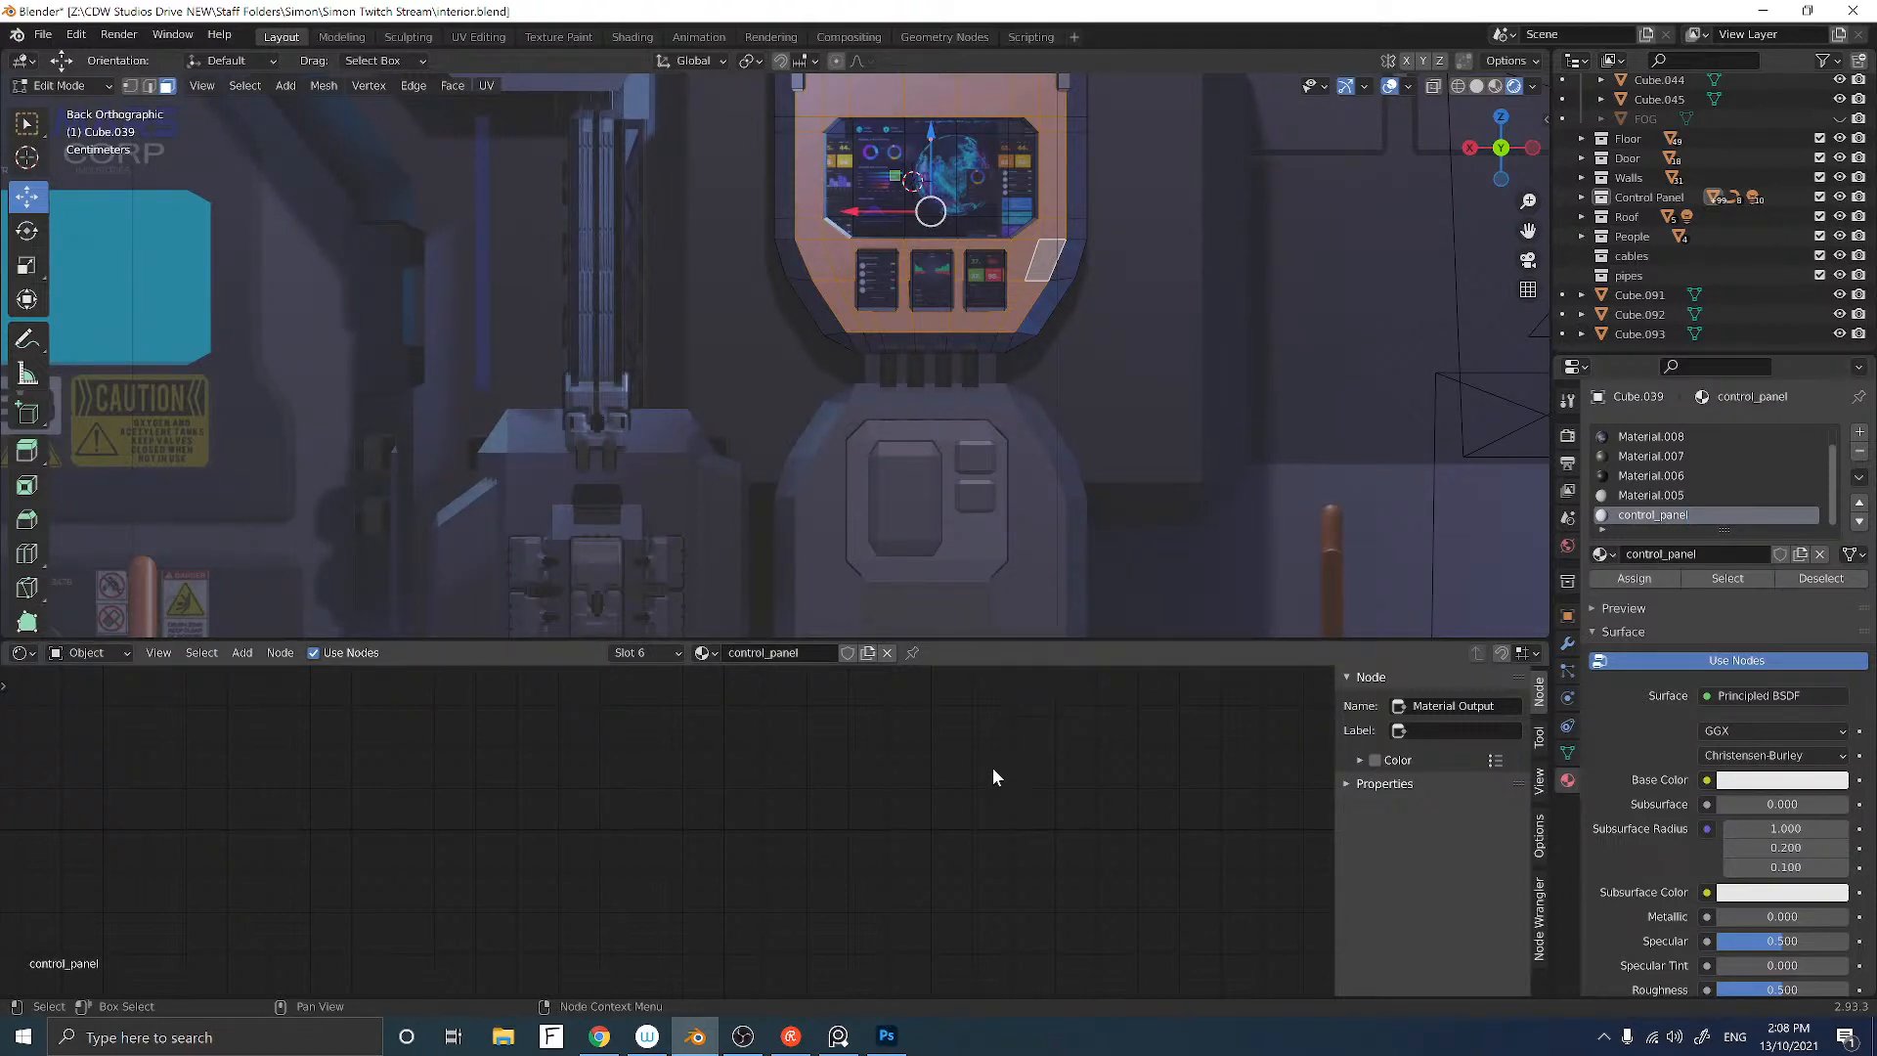
scroll(475, 782, down, 11)
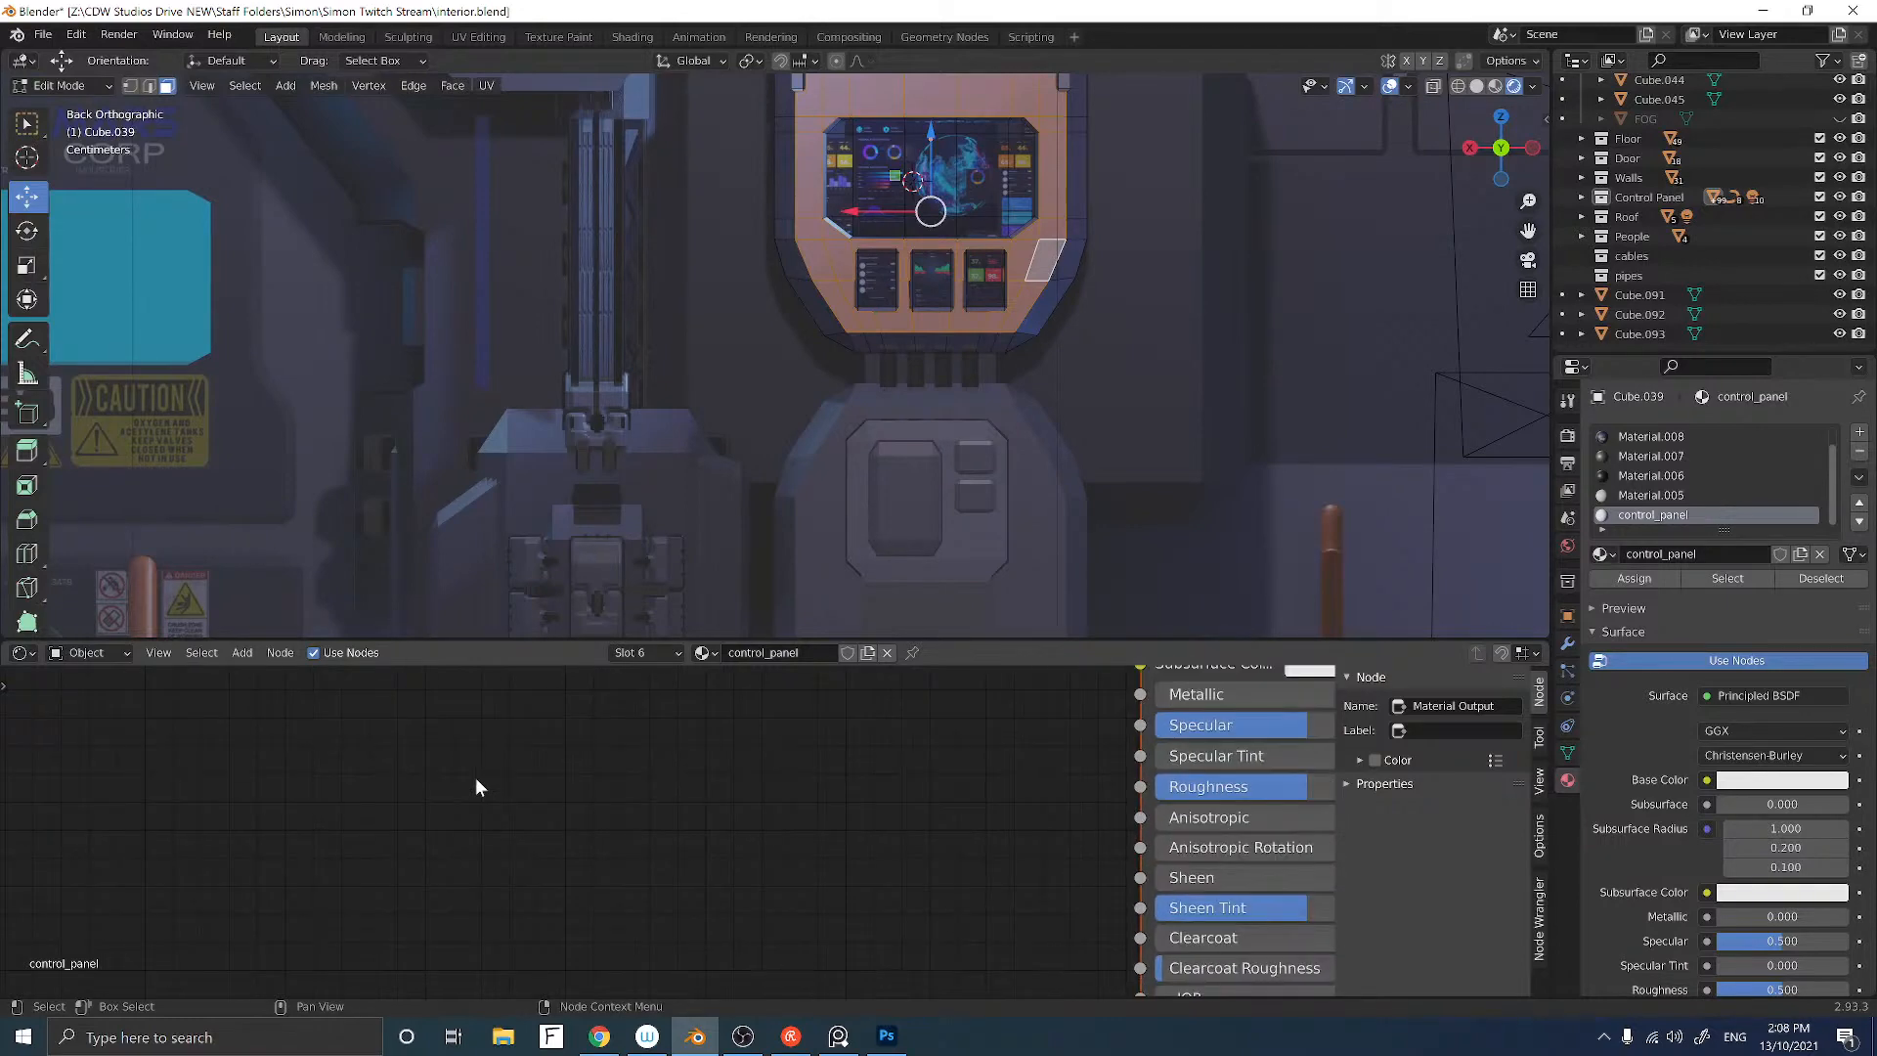
Step: Add an Image Texture with Mapping and Texture Coordinate nodes feeding the Principled BSDF's Base Color, and arrange them beside the shader
scroll(599, 784, down, 5)
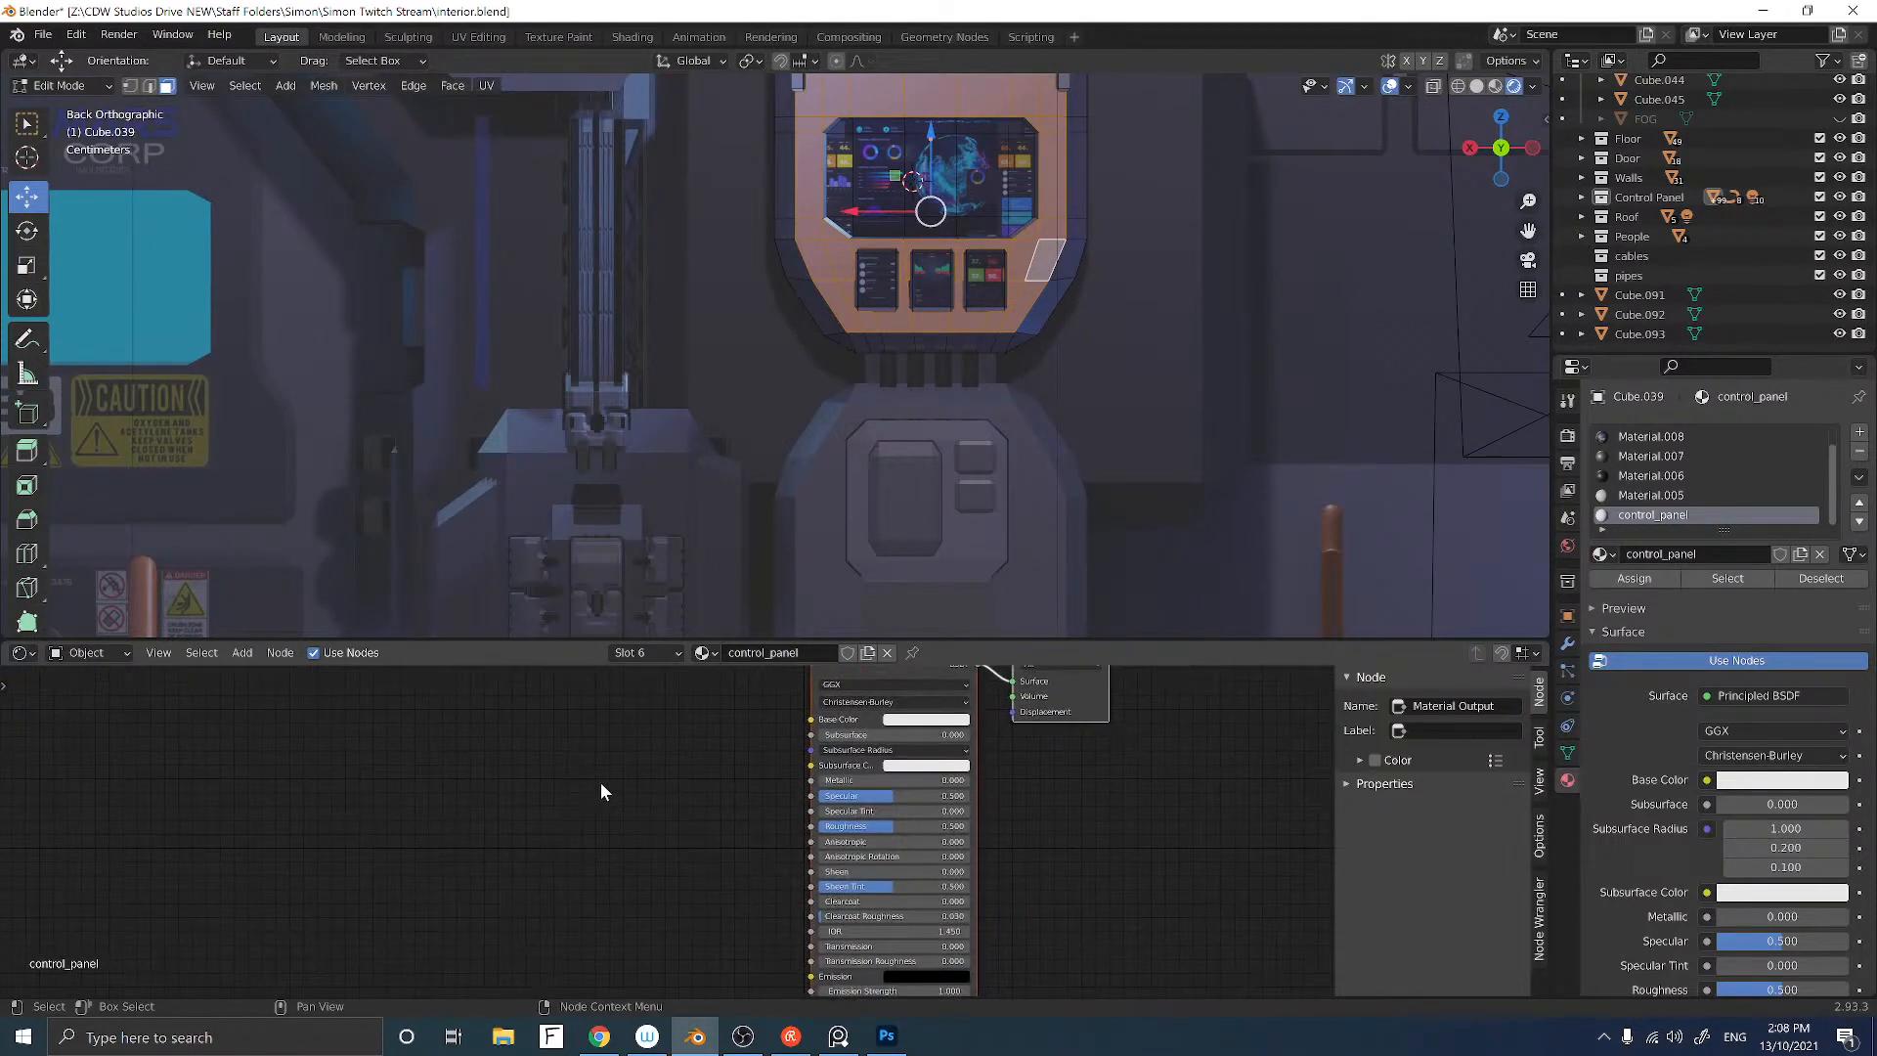
click(837, 689)
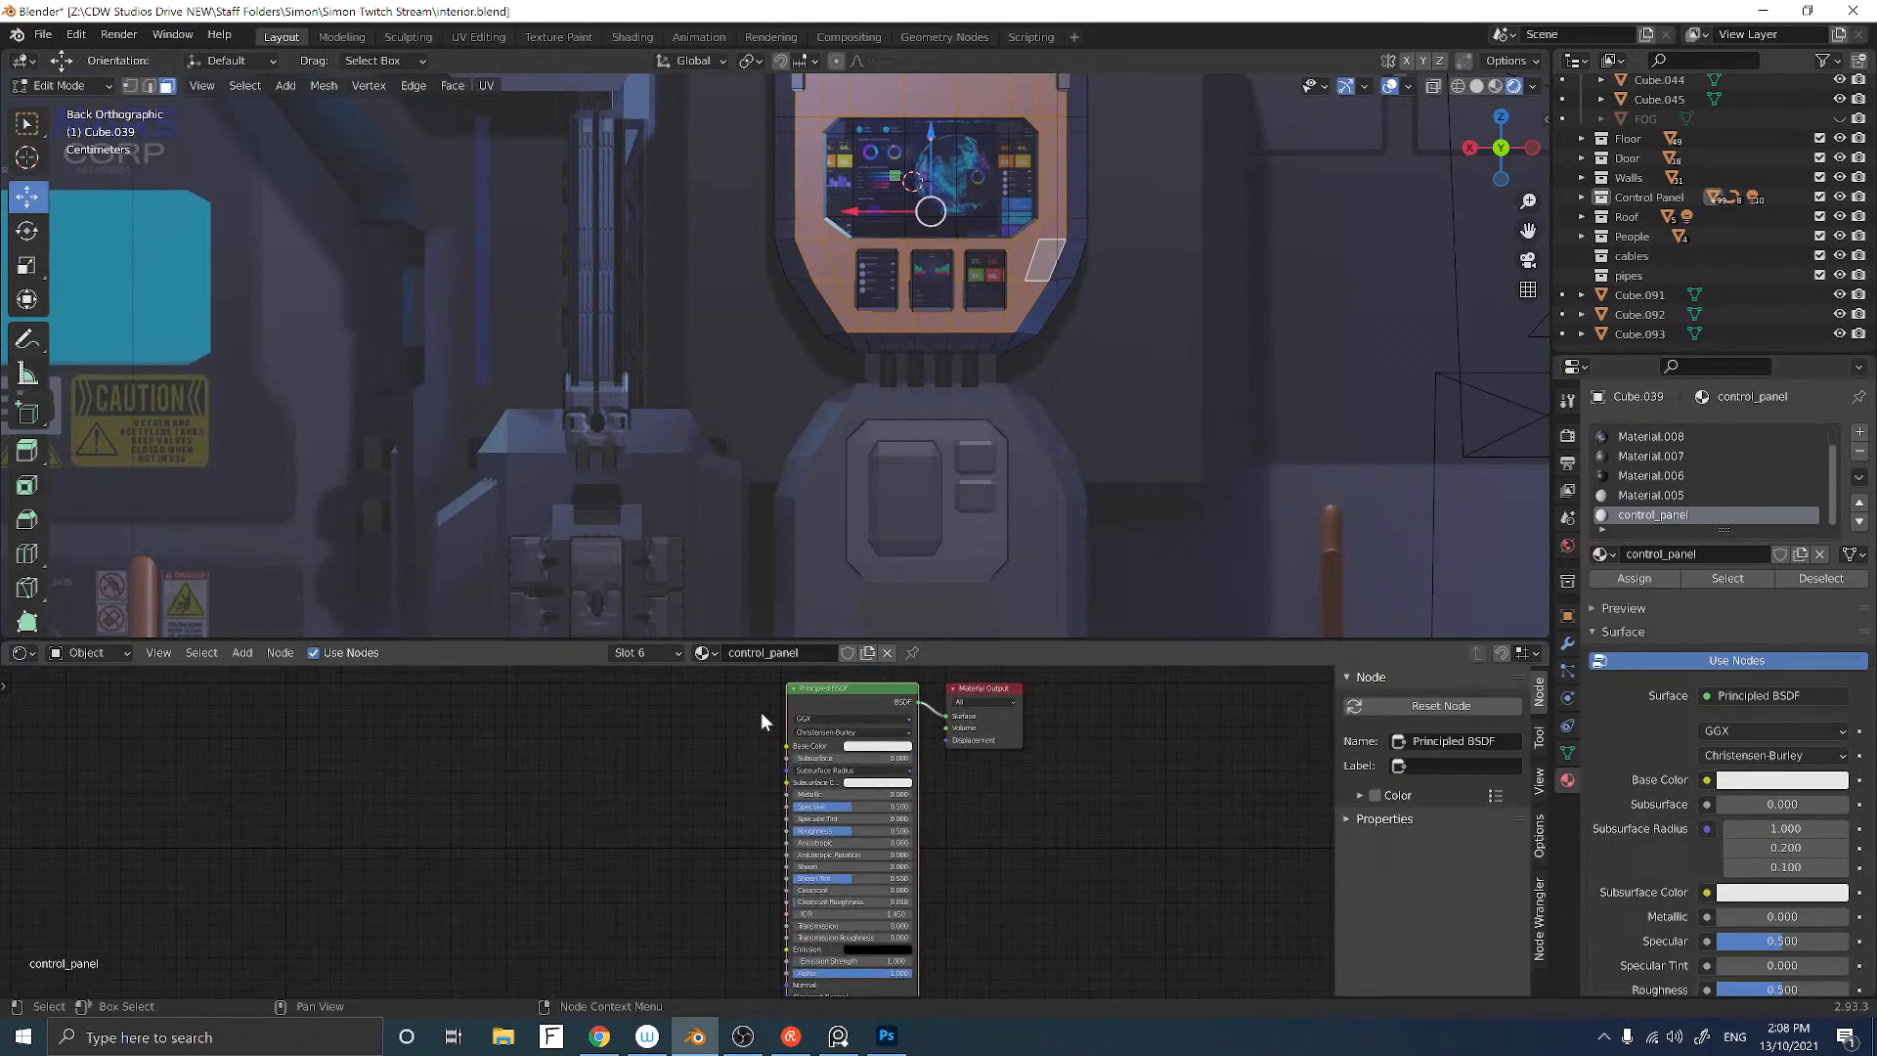
key(ctrl+t)
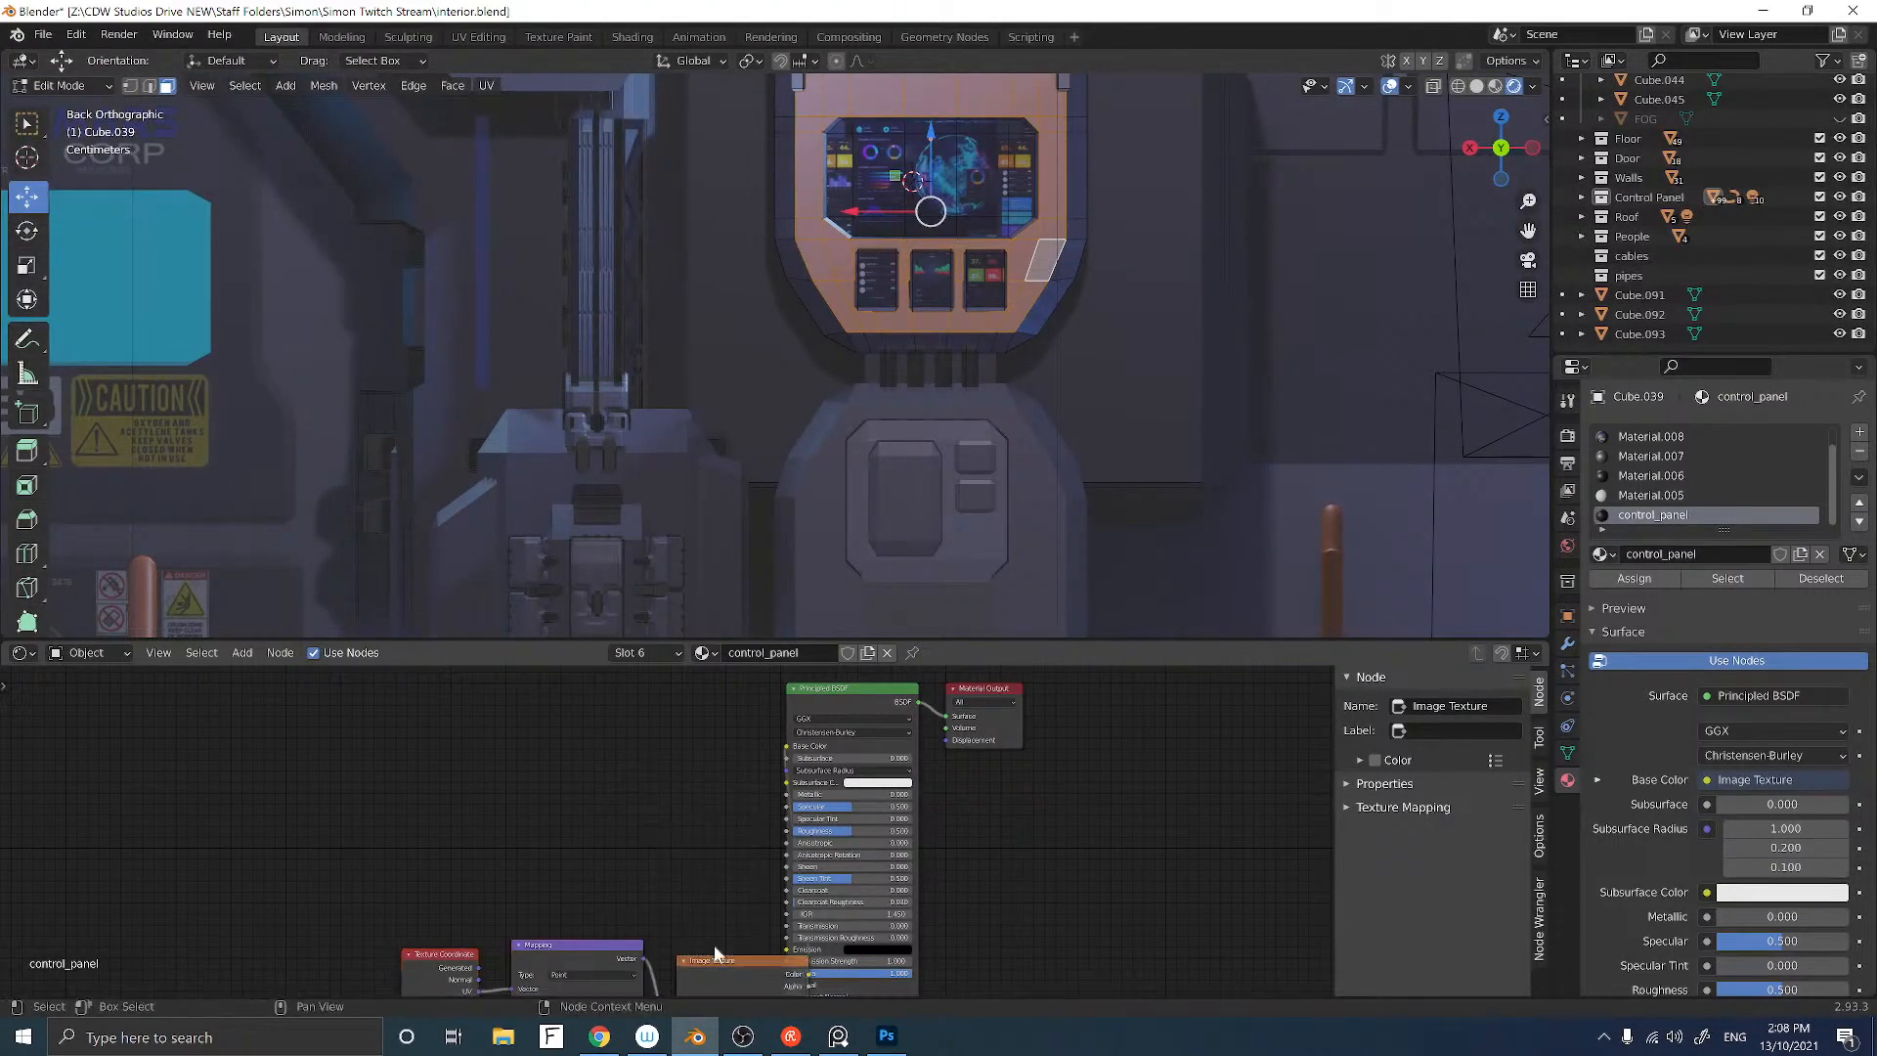
drag(440, 891, 729, 982)
key(g)
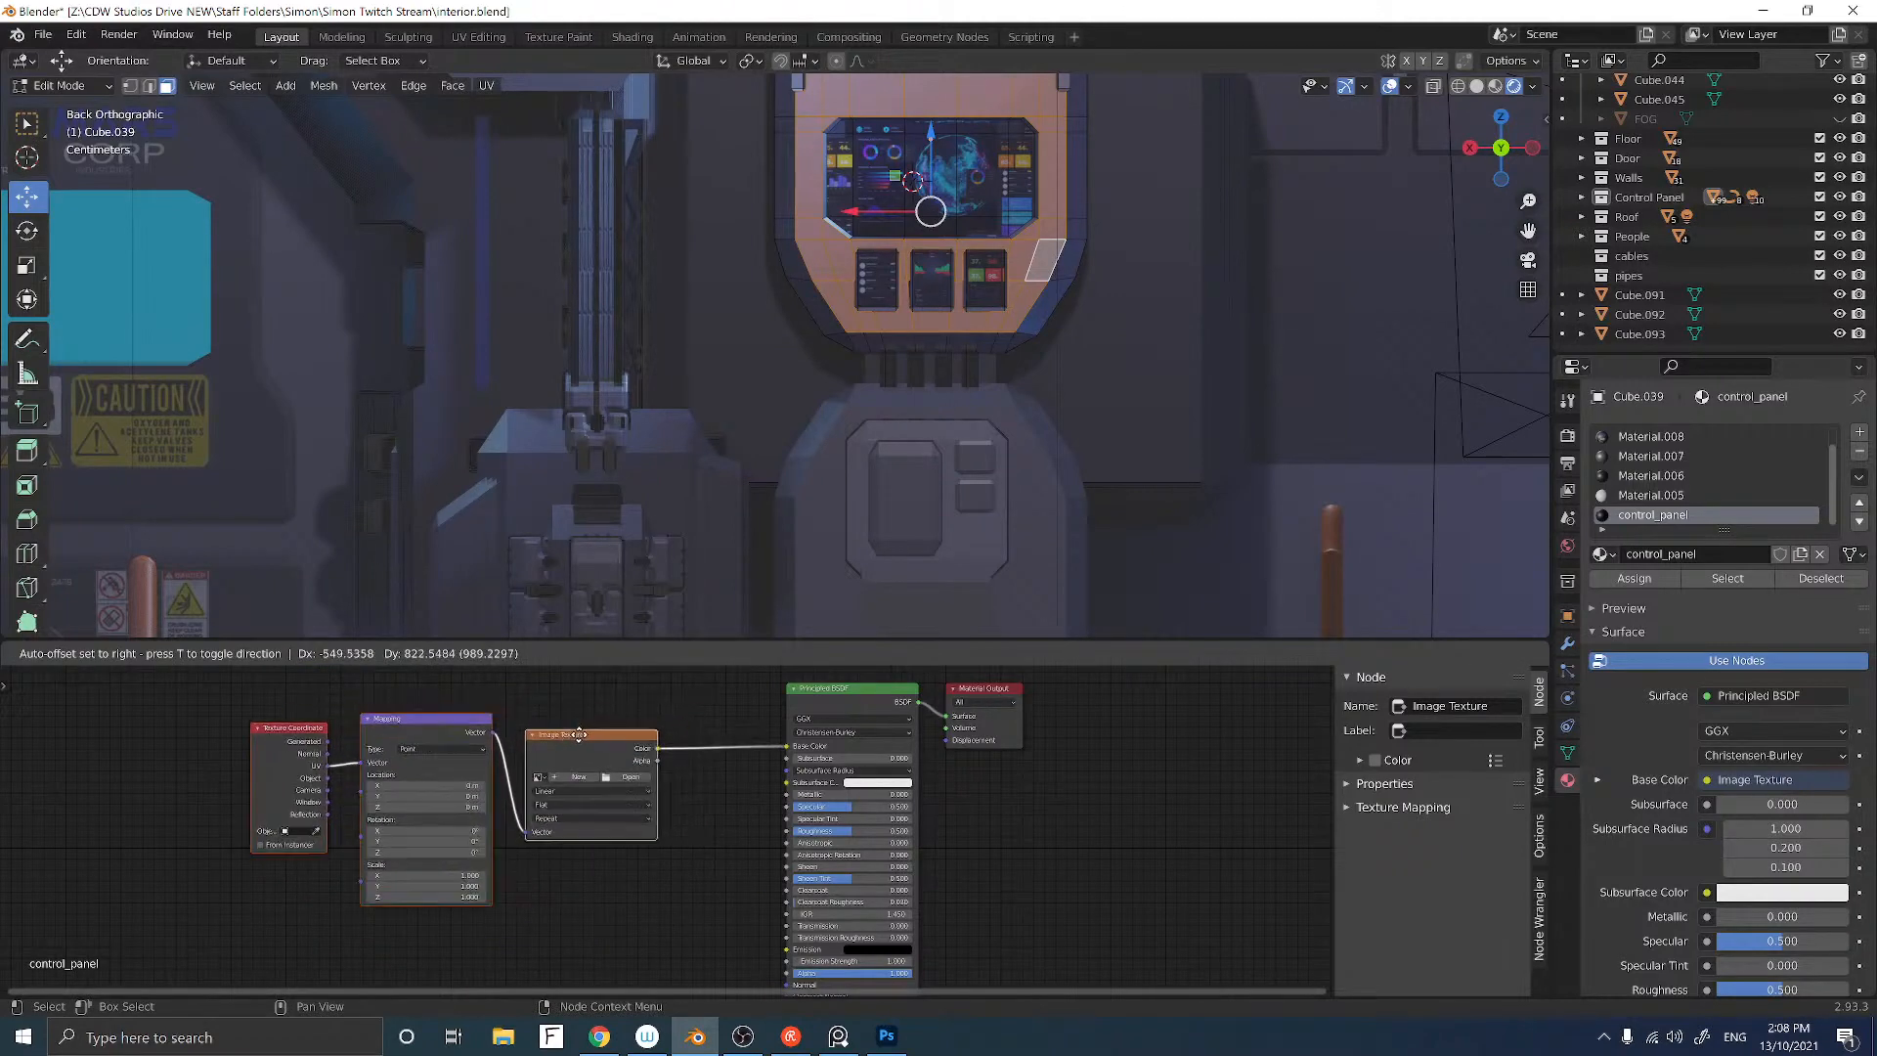
click(607, 767)
middle_drag(607, 767, 754, 764)
Step: Load control_panels_001.jpg into the Image Texture node
click(777, 776)
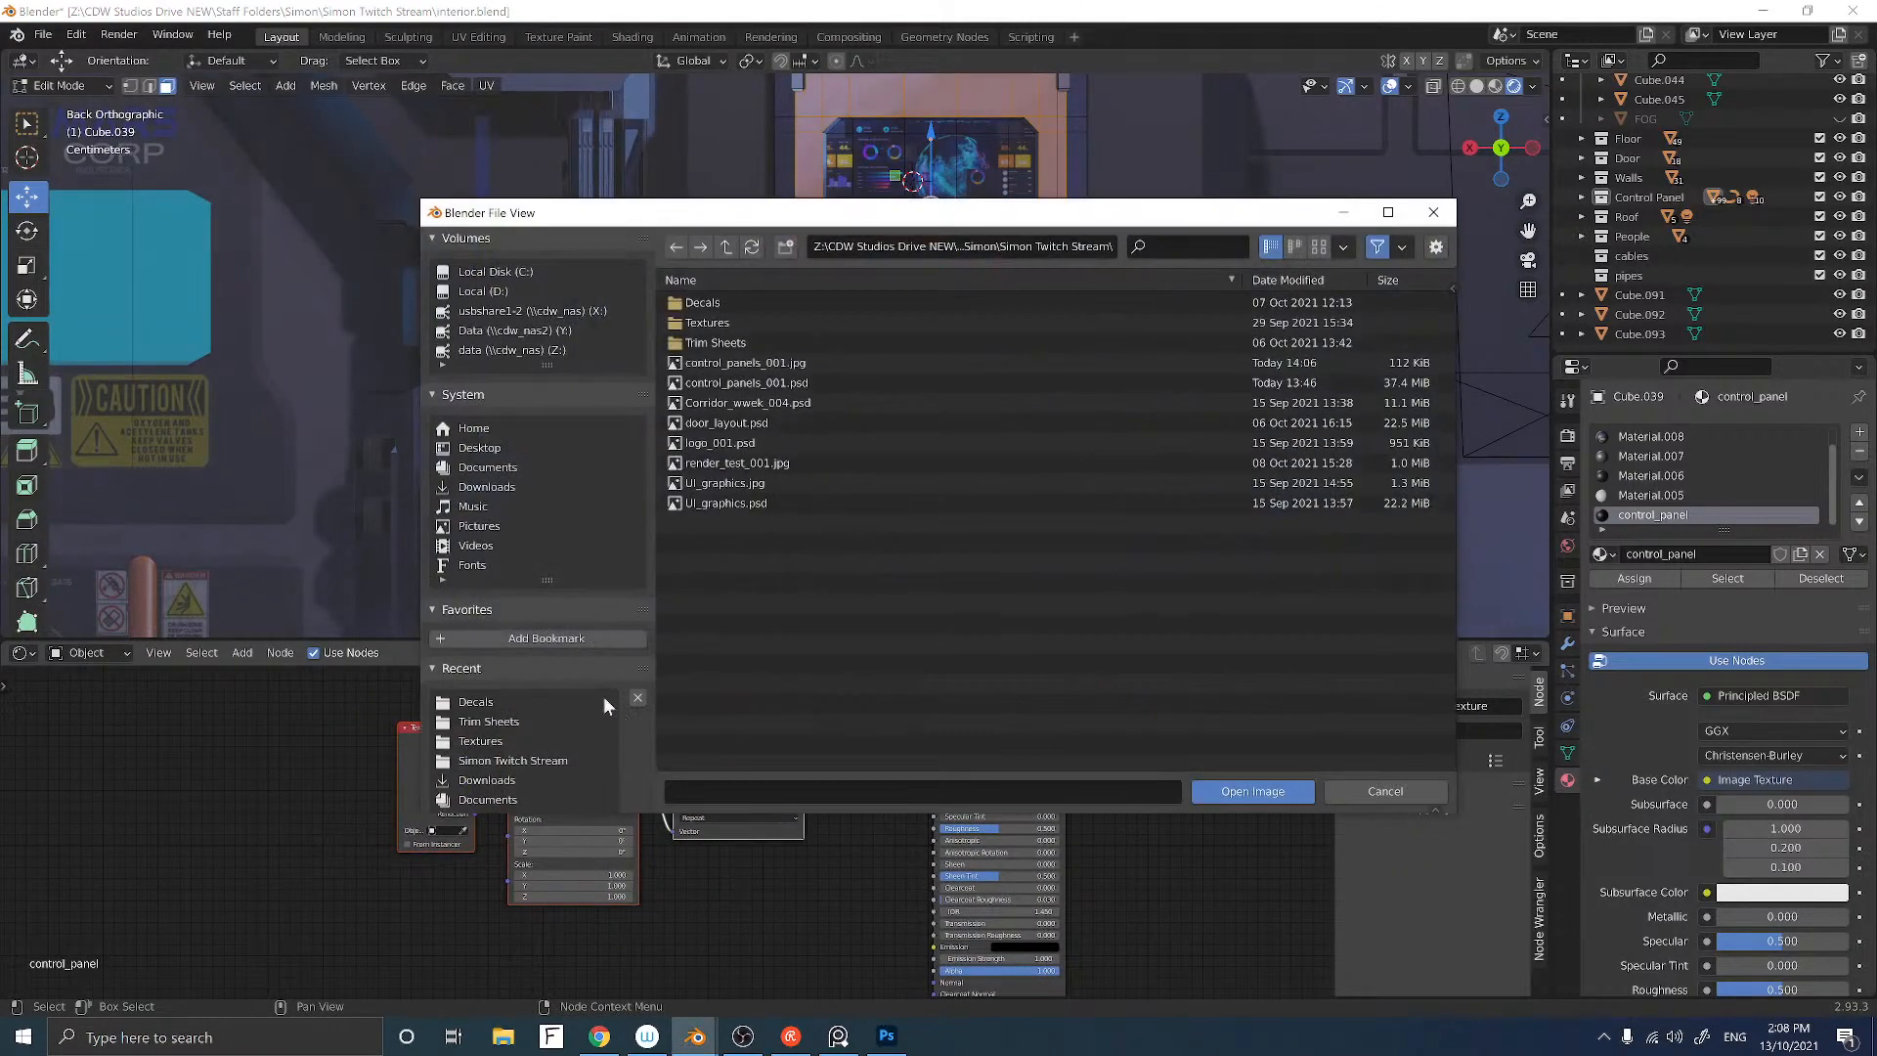
click(723, 361)
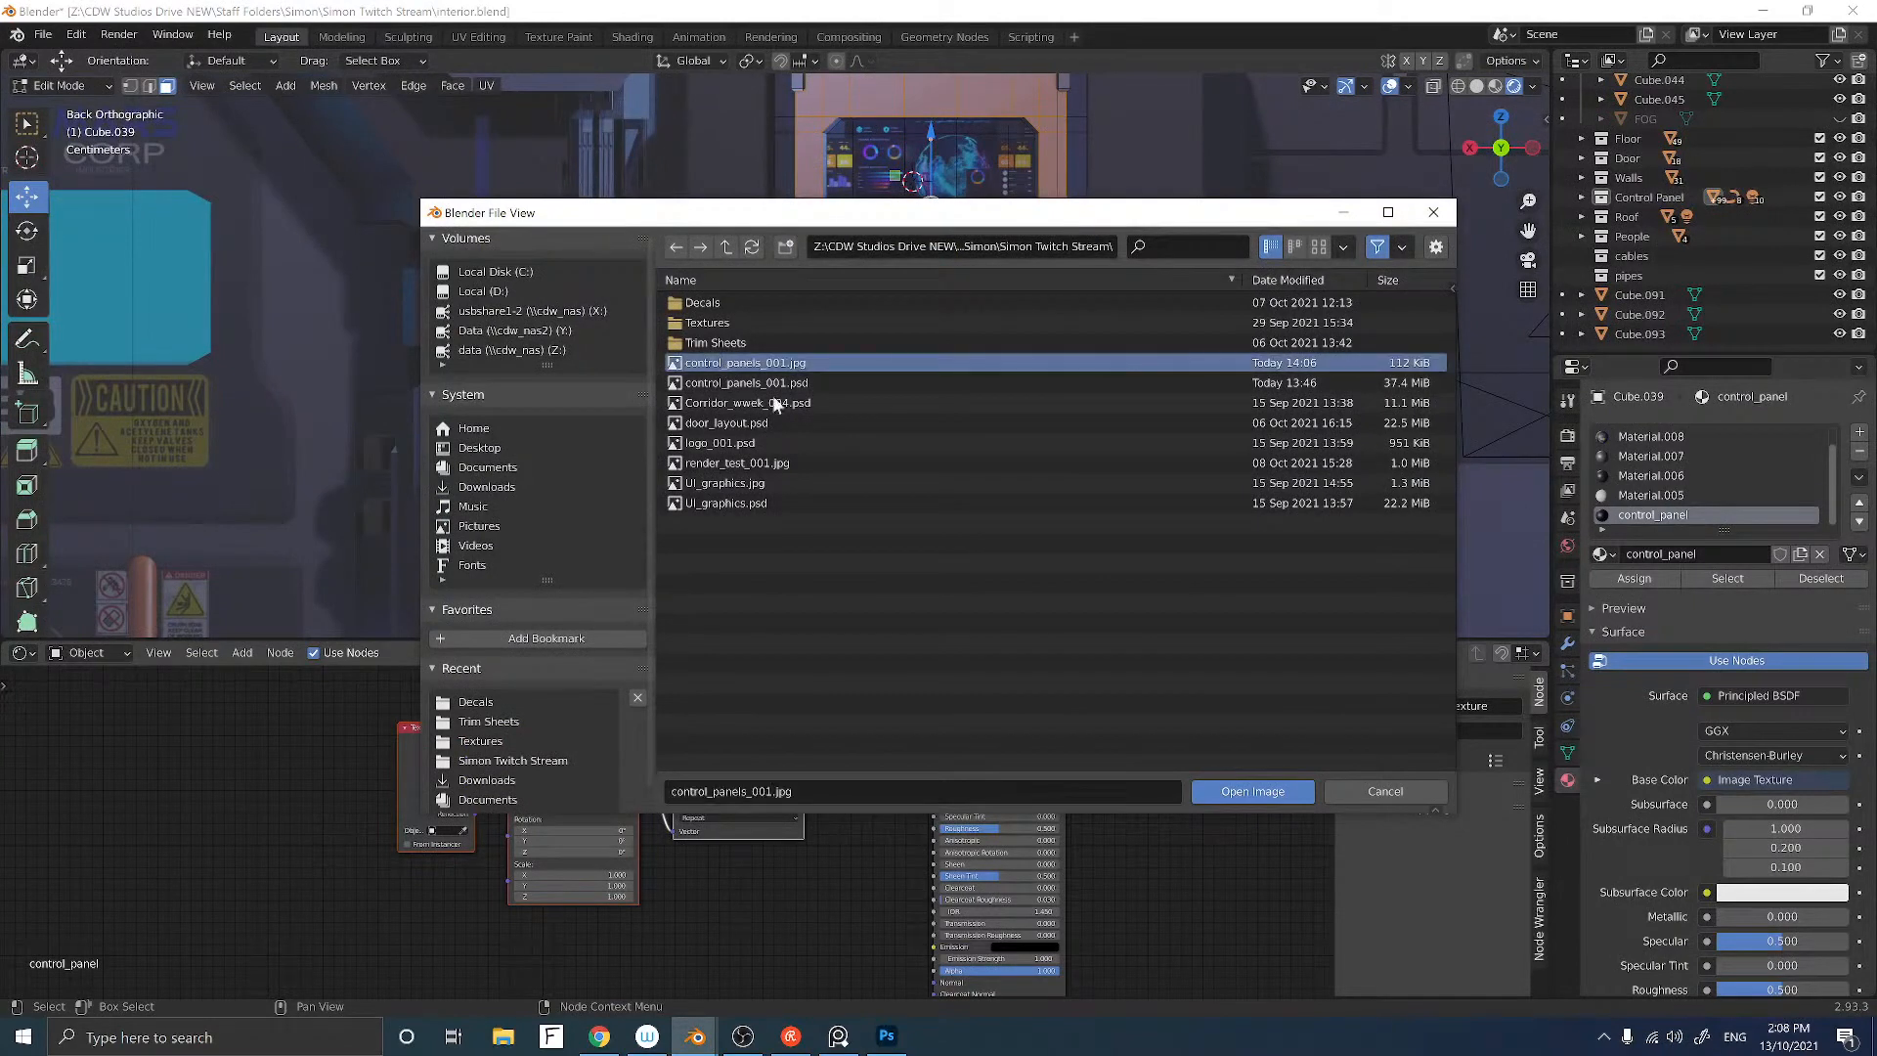
click(1222, 792)
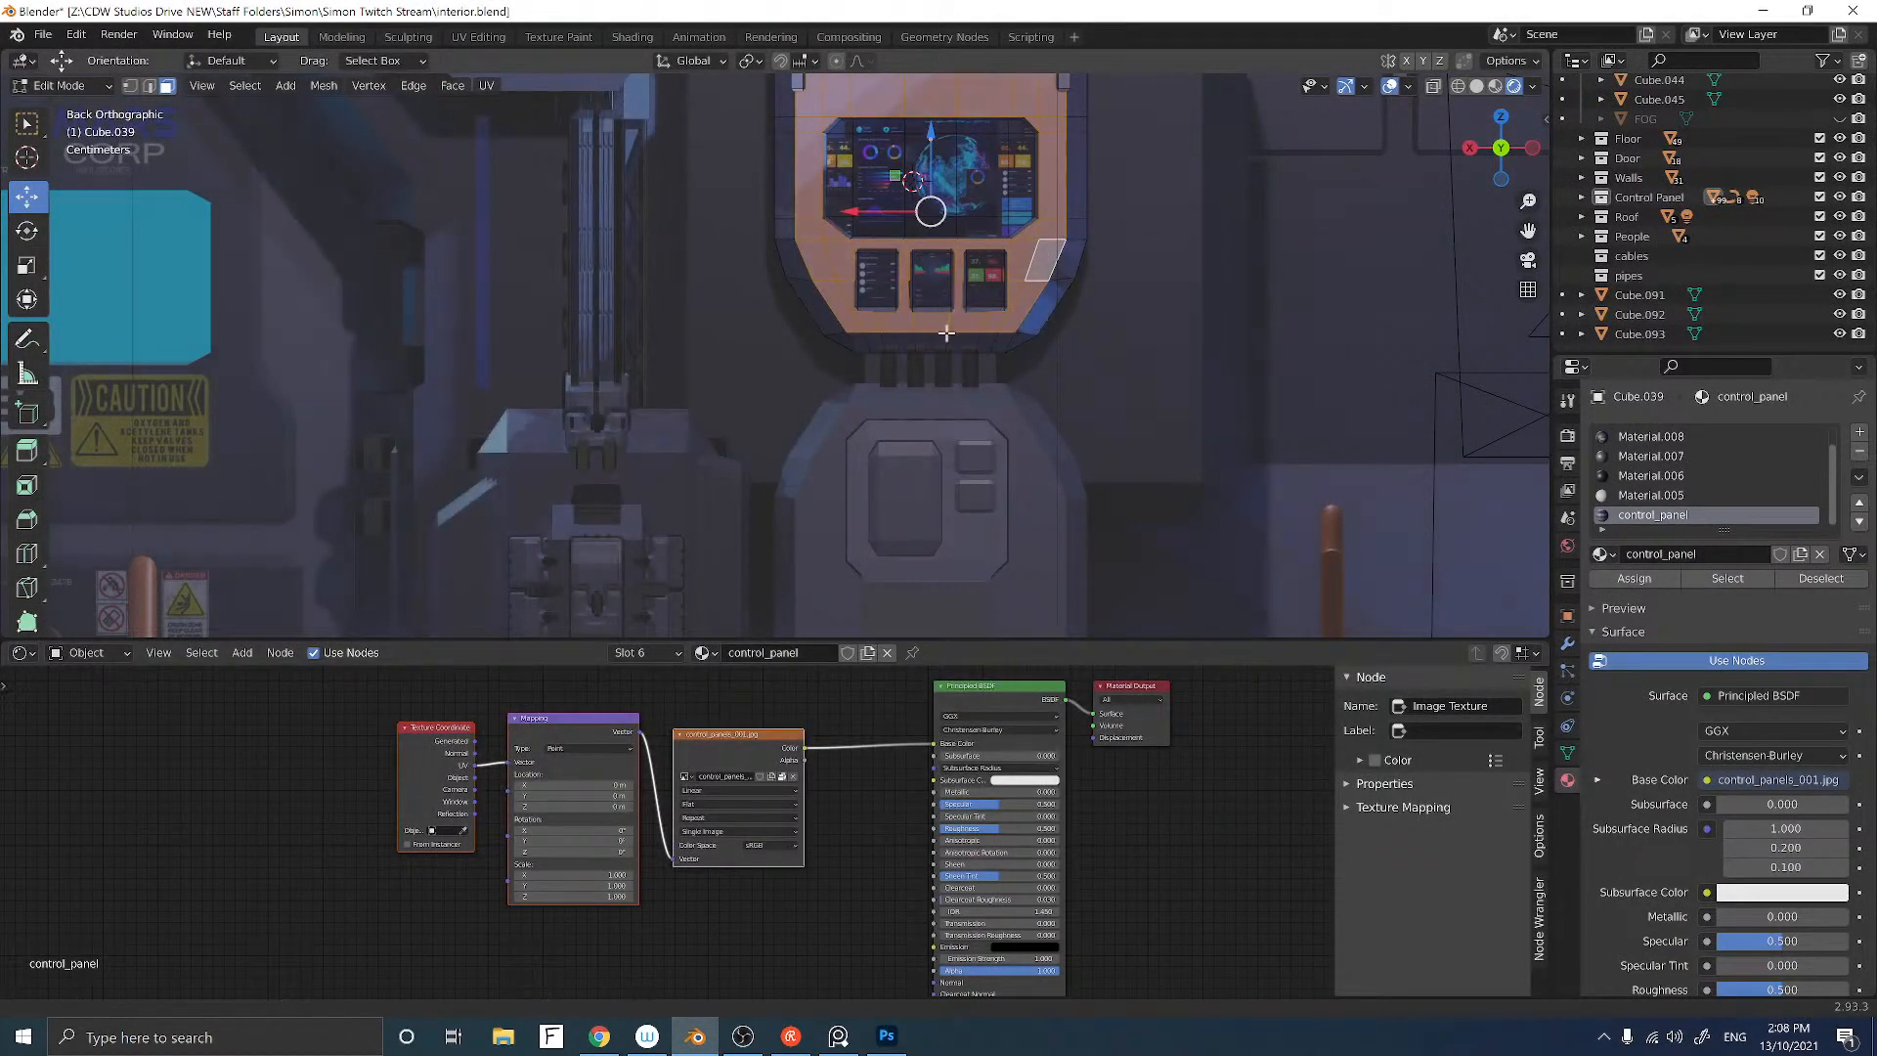
Step: Assign the control_panel material to the selected front faces and unwrap them with Project from View
shift+middle_drag(939, 318, 861, 493)
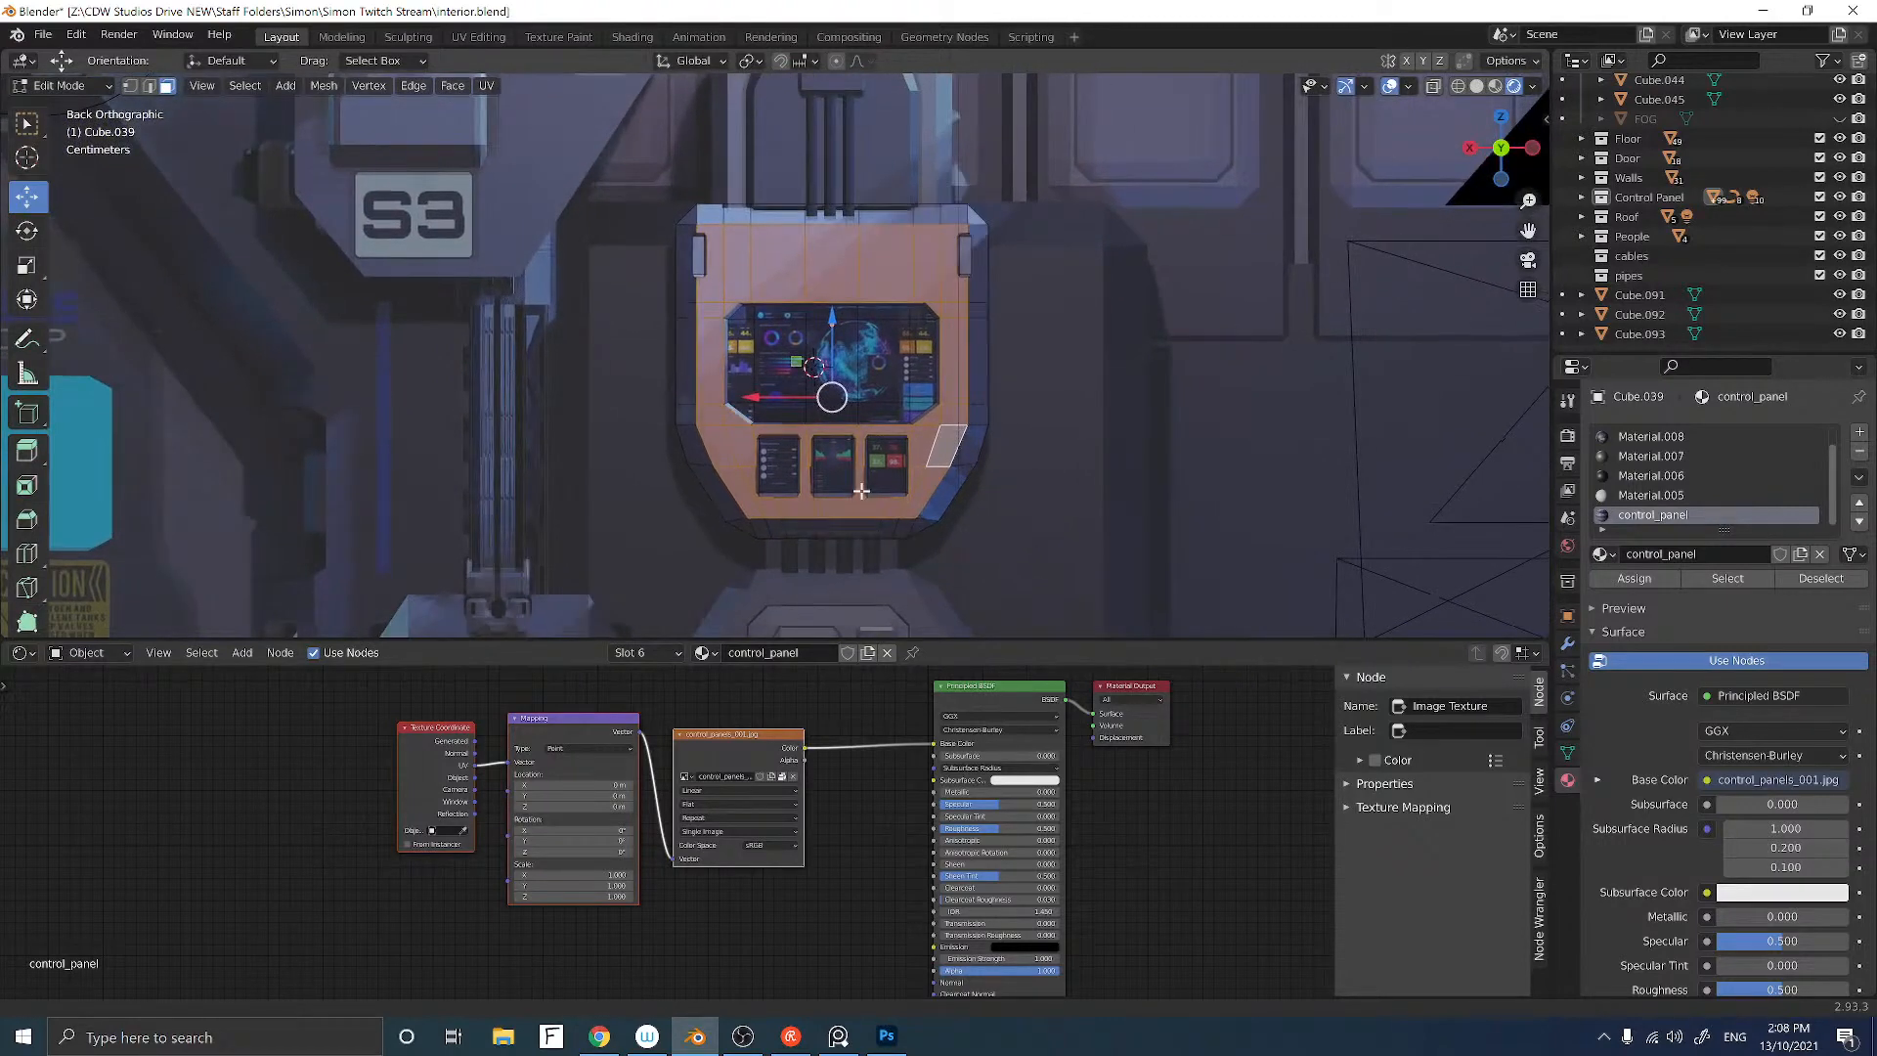
click(1617, 578)
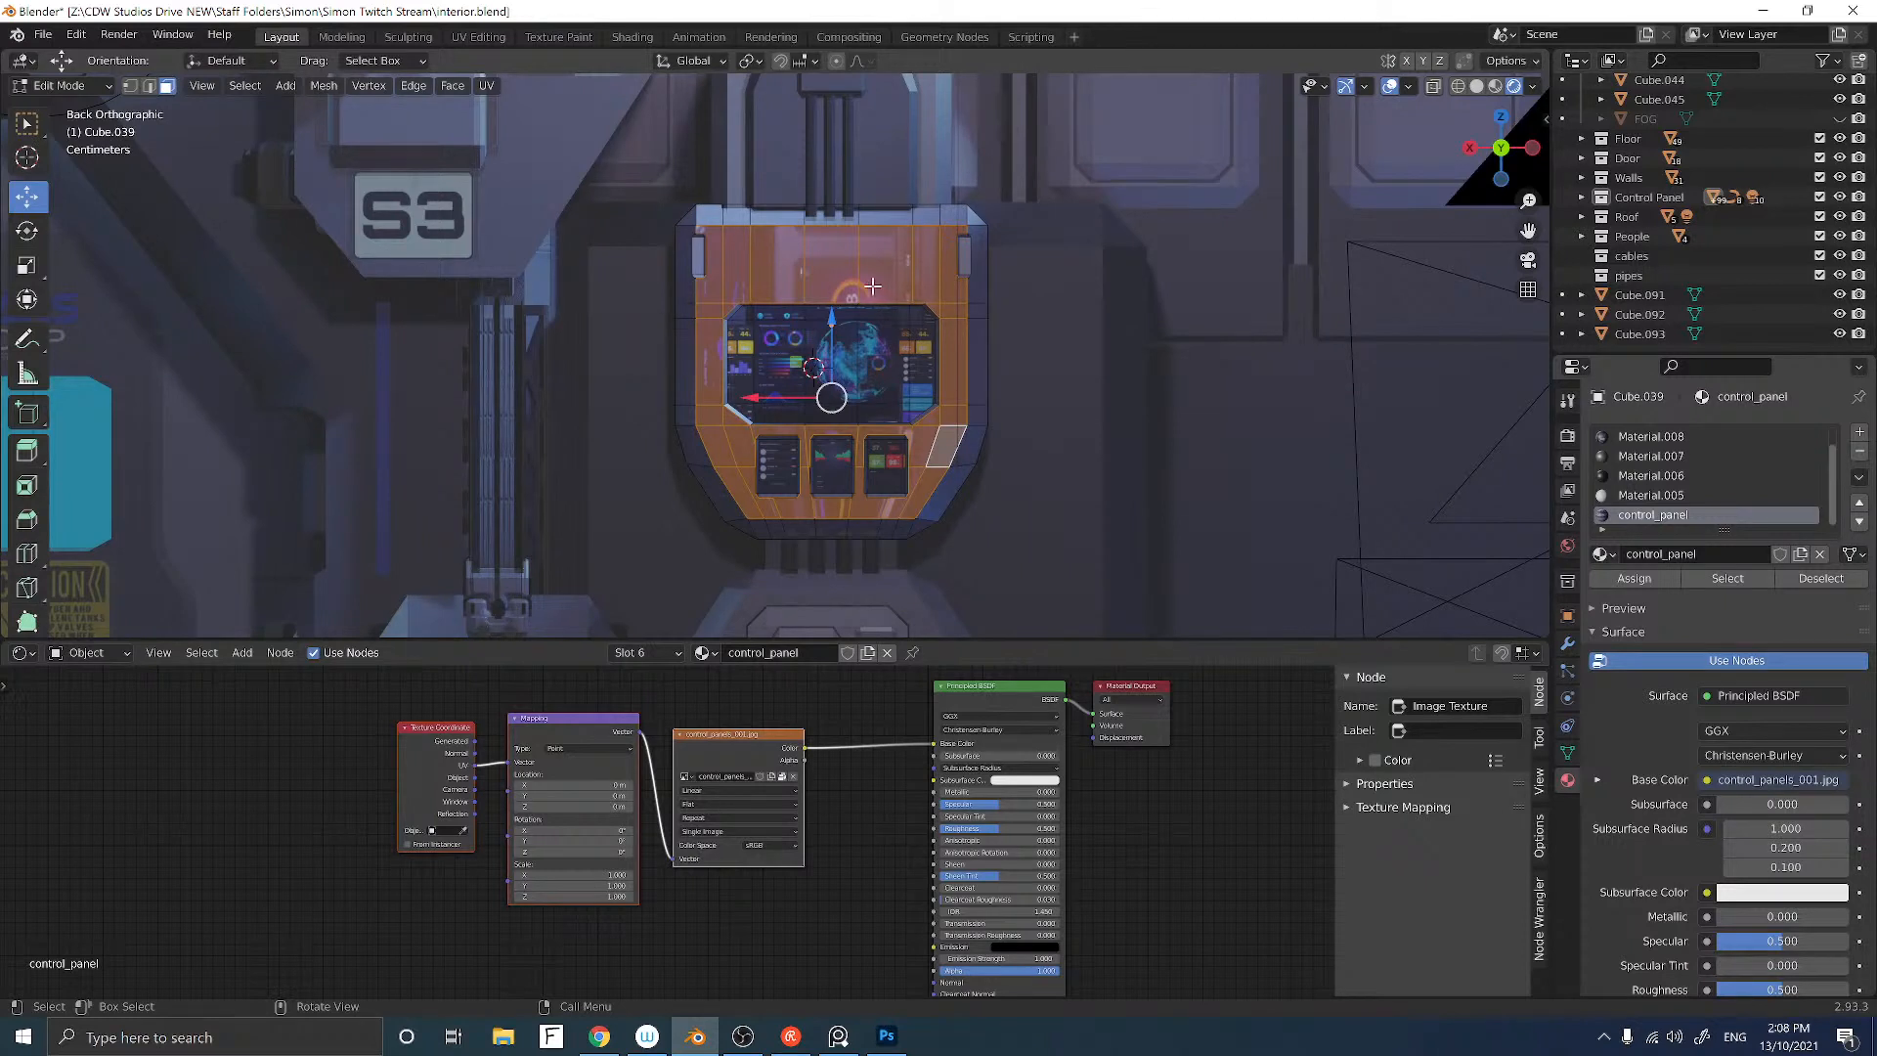
key(u)
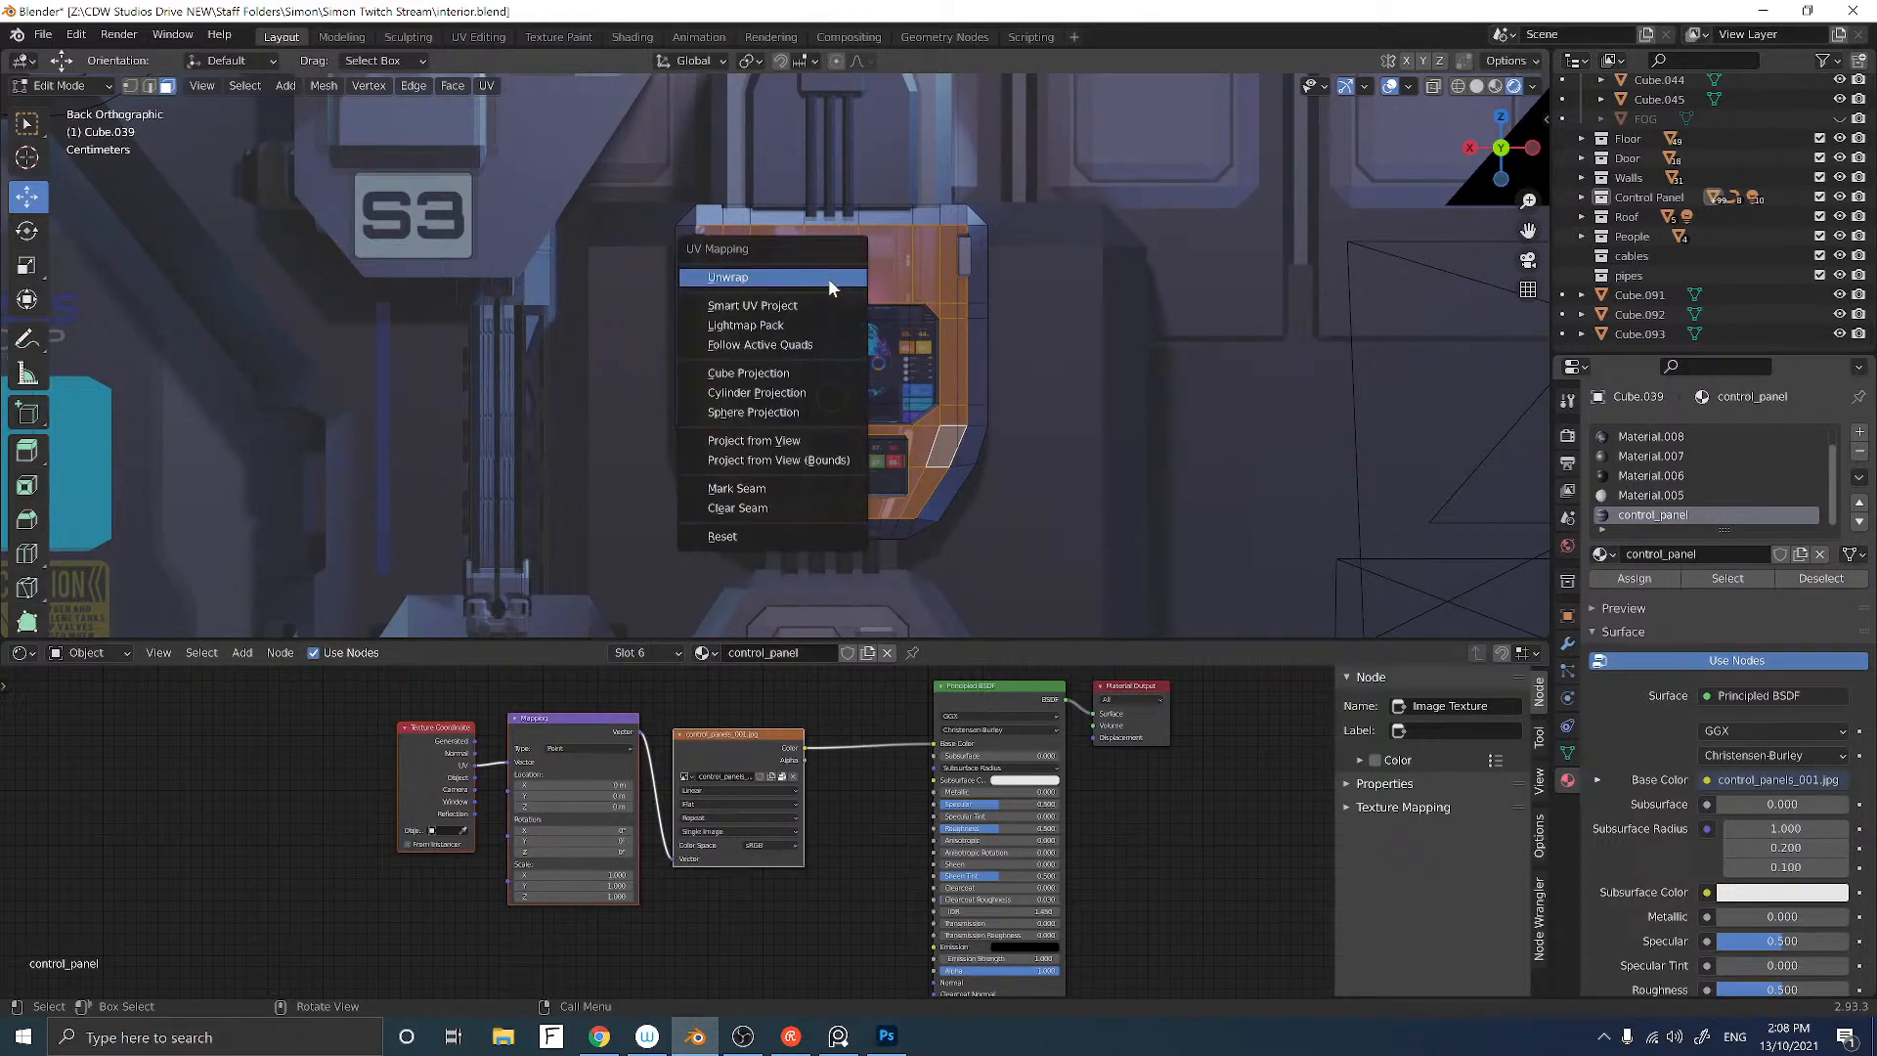
click(793, 441)
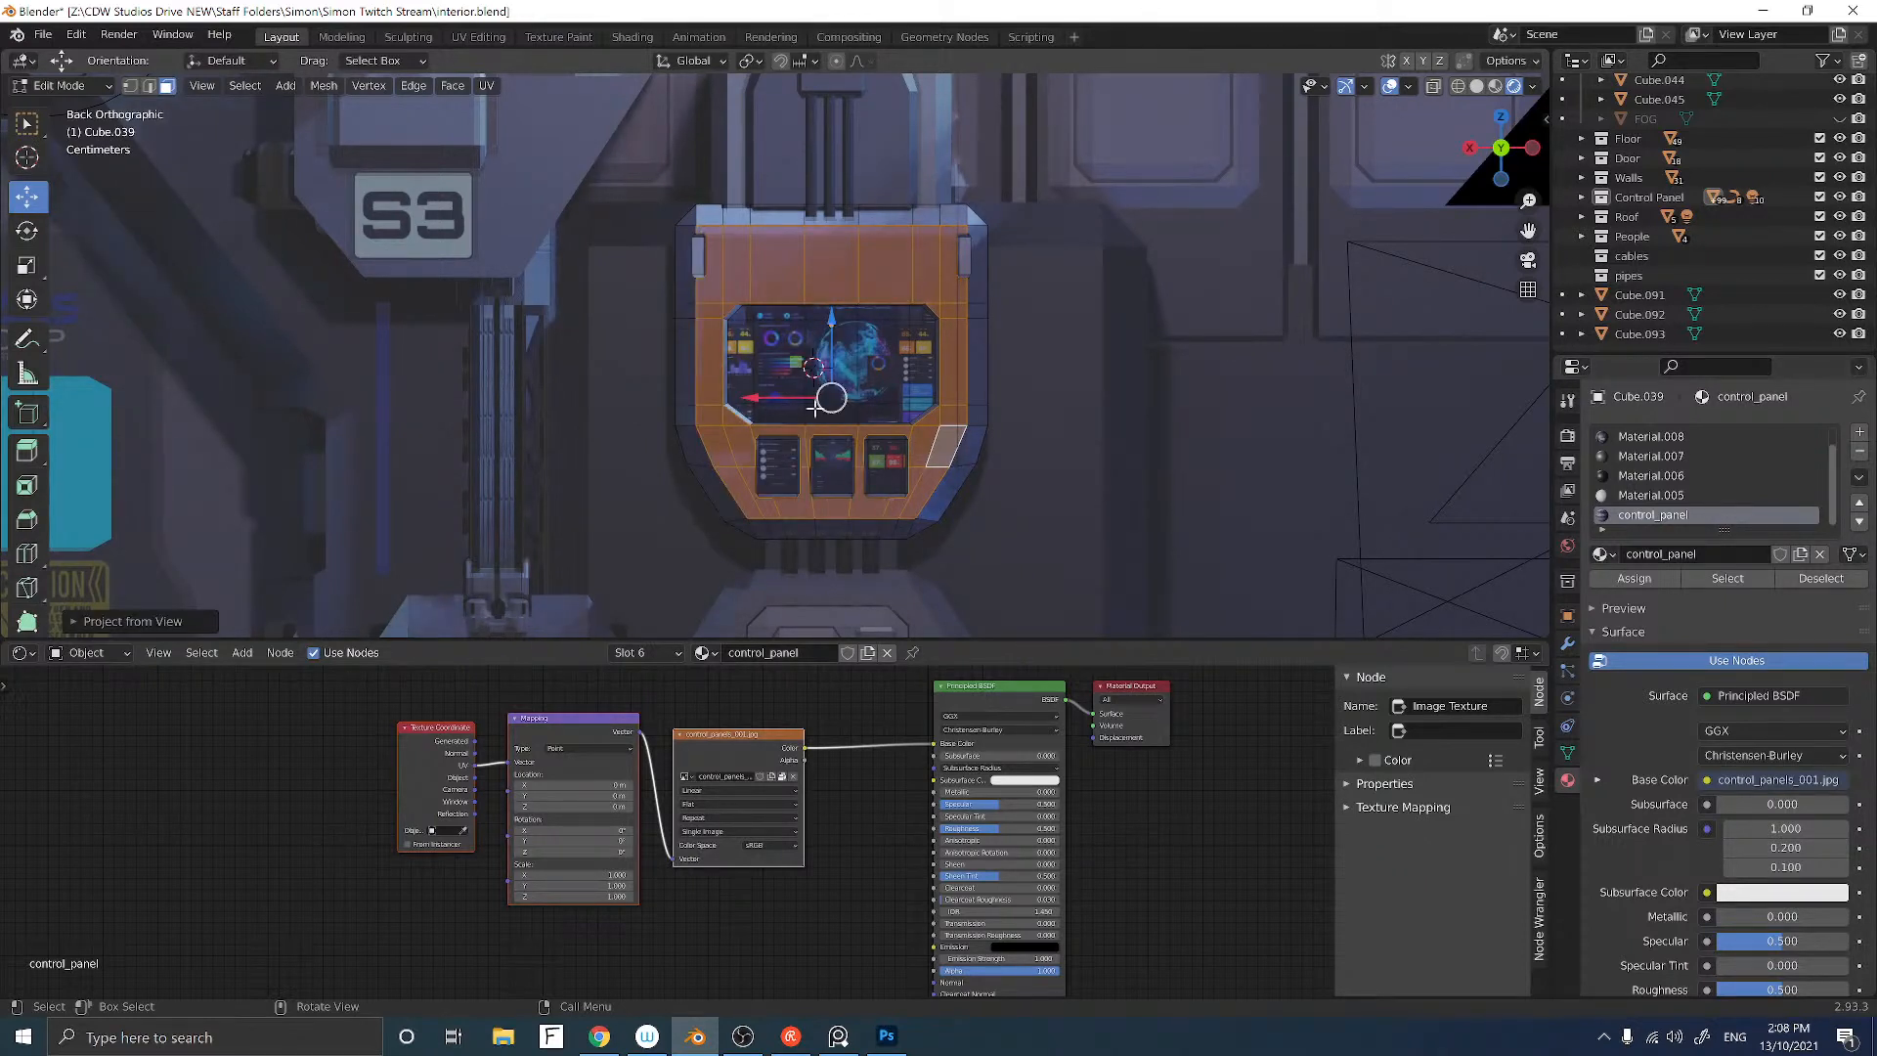
Step: Switch the node editor area to the UV Editor and enlarge it to show the upper panel of the image
click(22, 653)
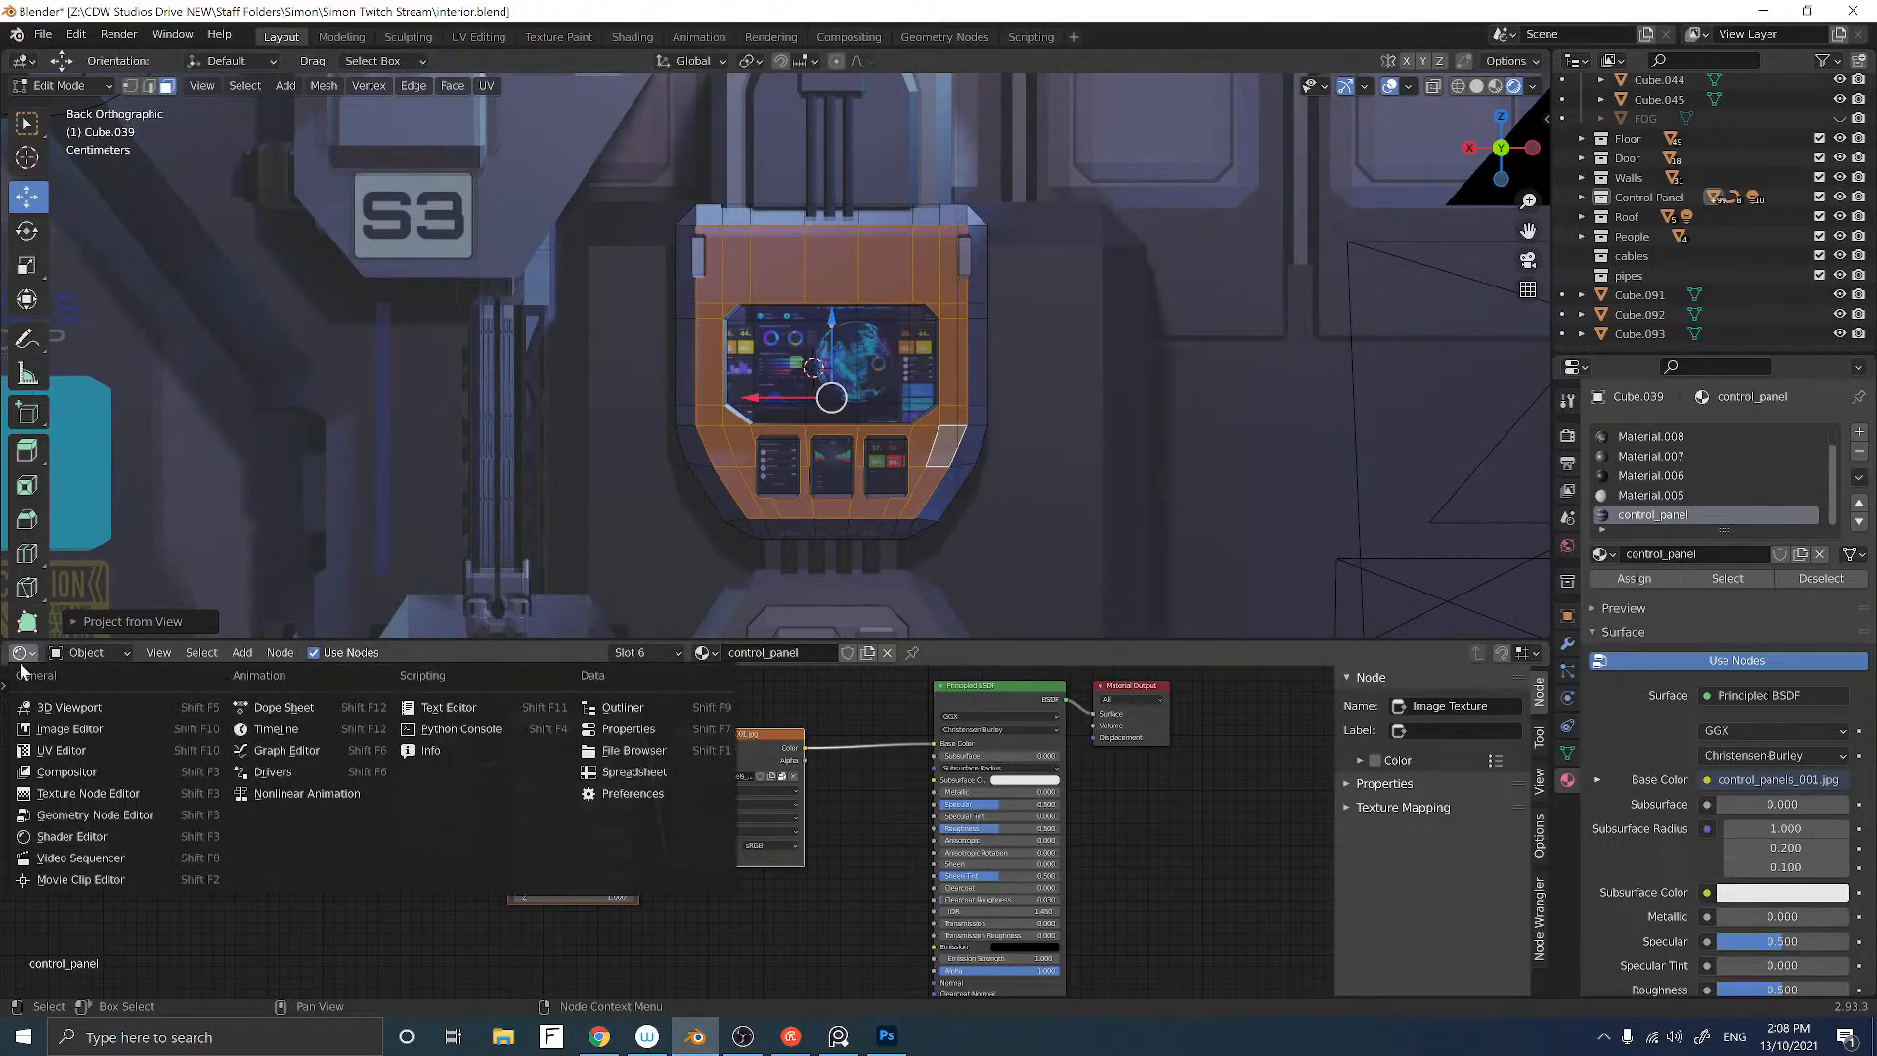
click(44, 750)
scroll(677, 752, up, 2)
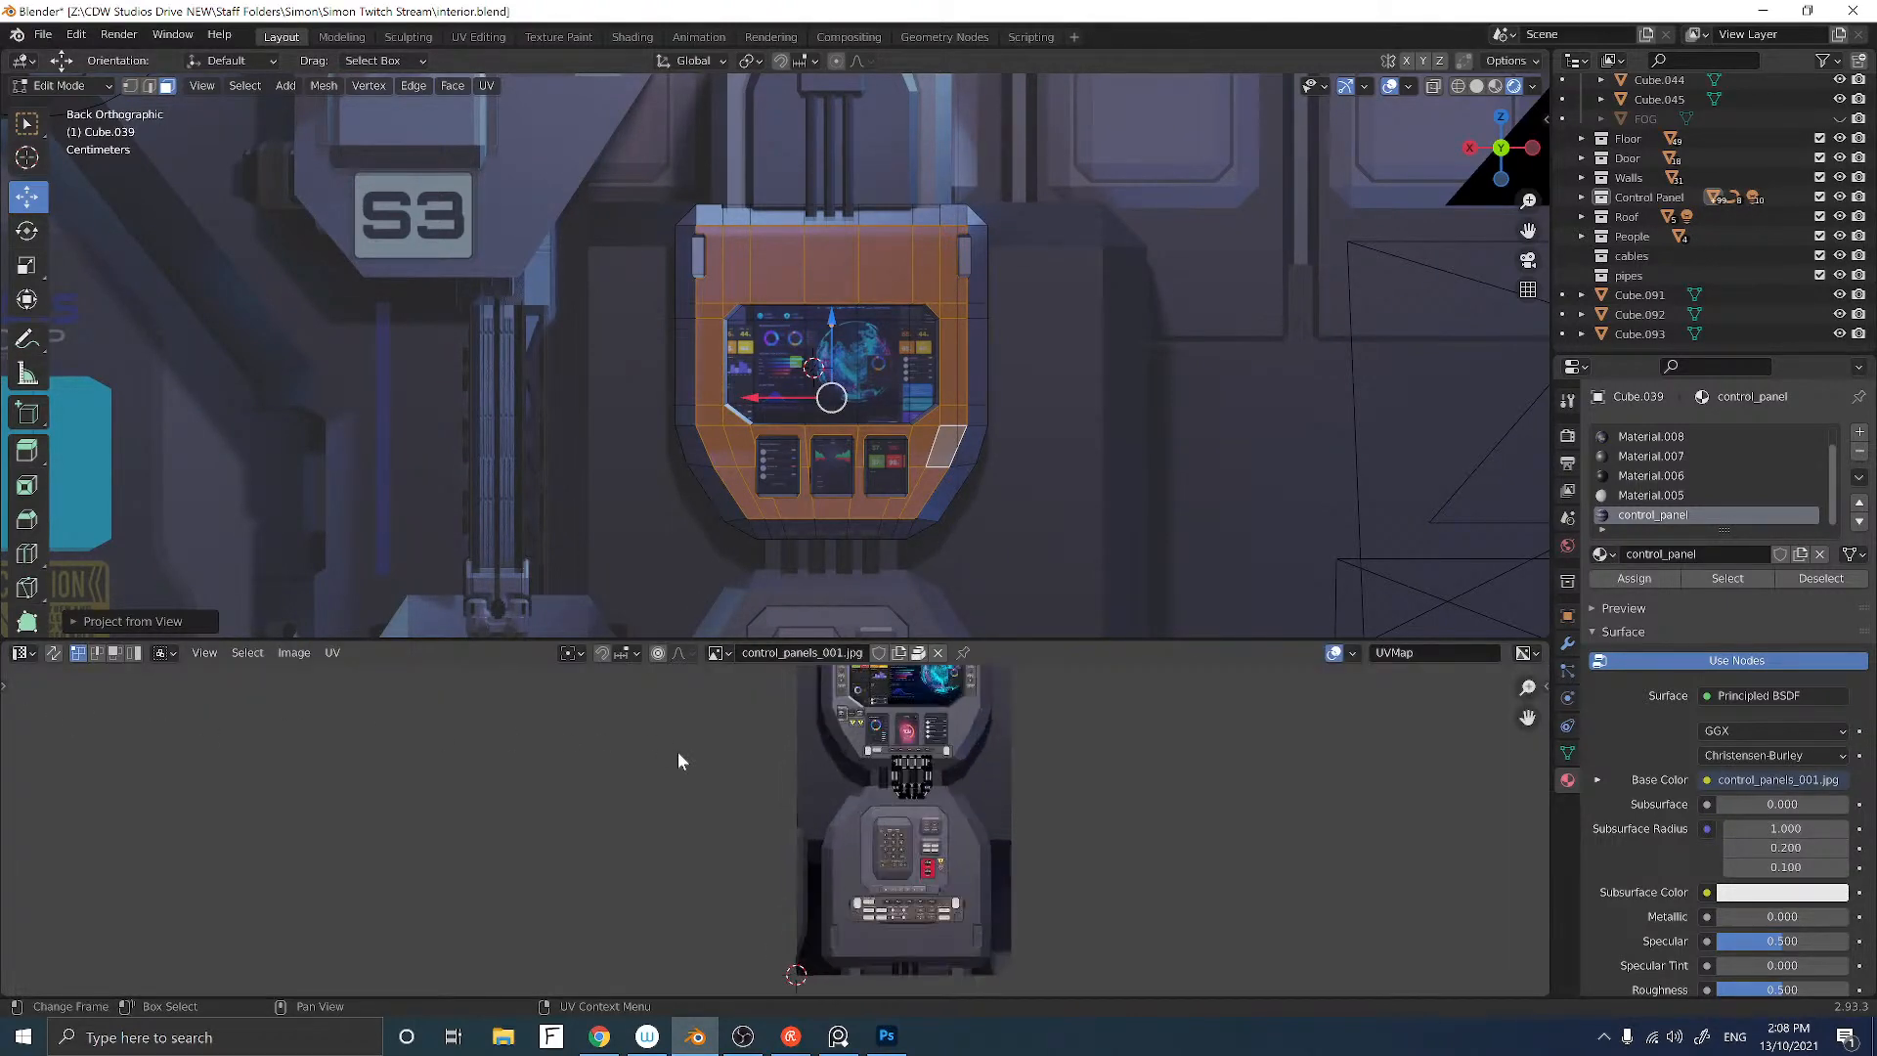
scroll(940, 786, up, 1)
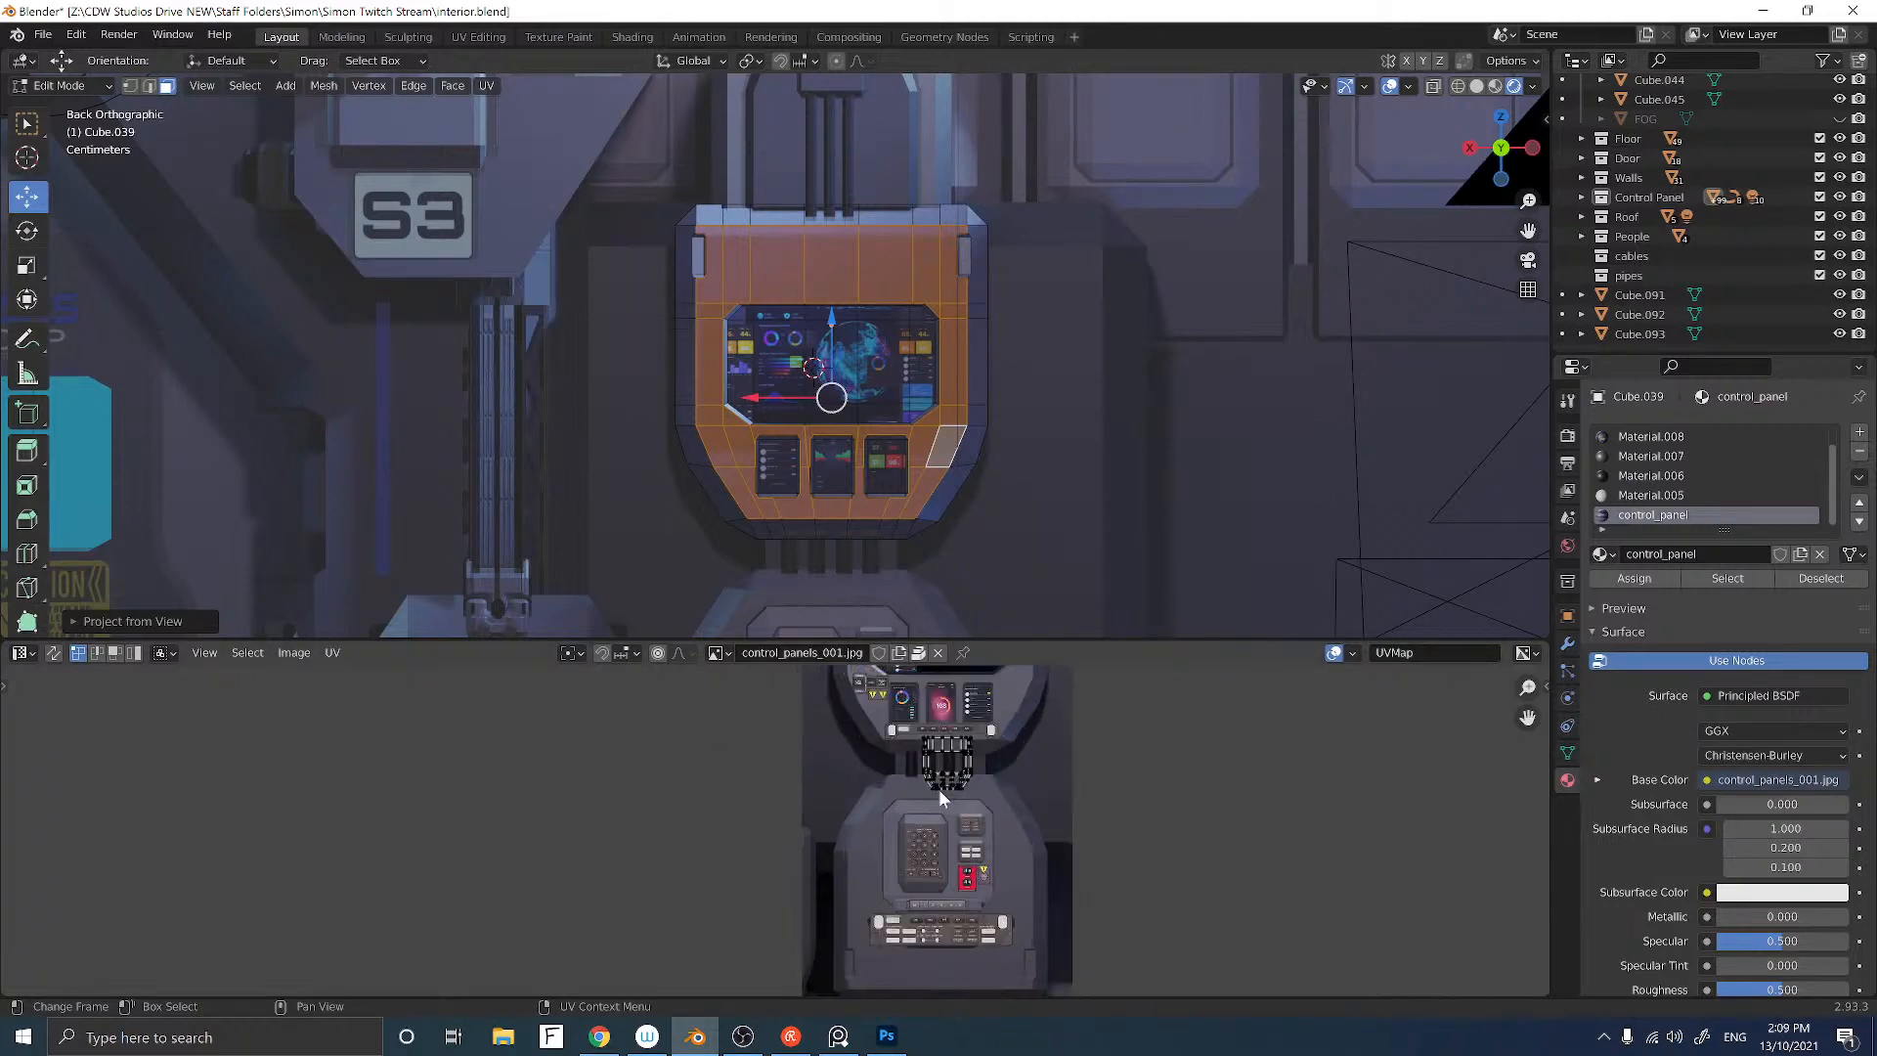
drag(1036, 641, 1061, 431)
middle_drag(925, 654, 823, 775)
scroll(823, 775, up, 1)
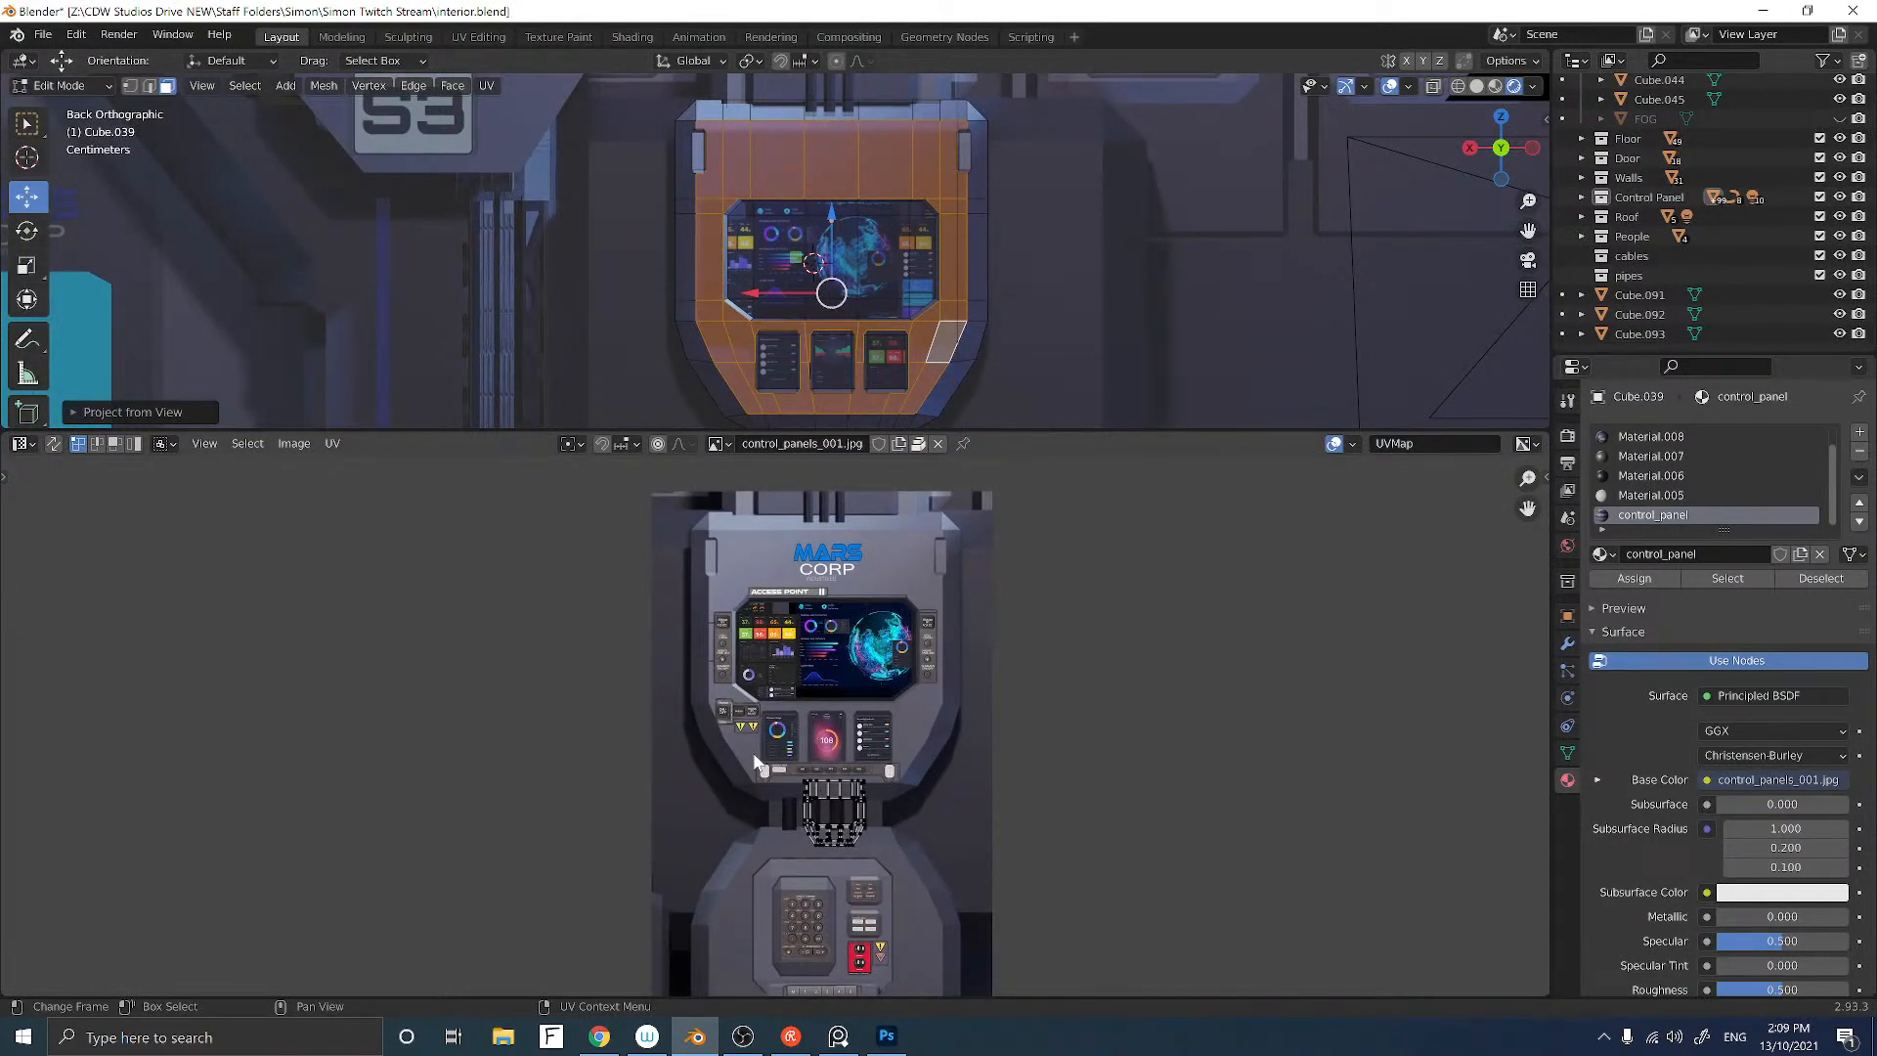
Step: Scale up all the UVs and move them over the upper Mars Corp panel in the image
key(a)
key(s)
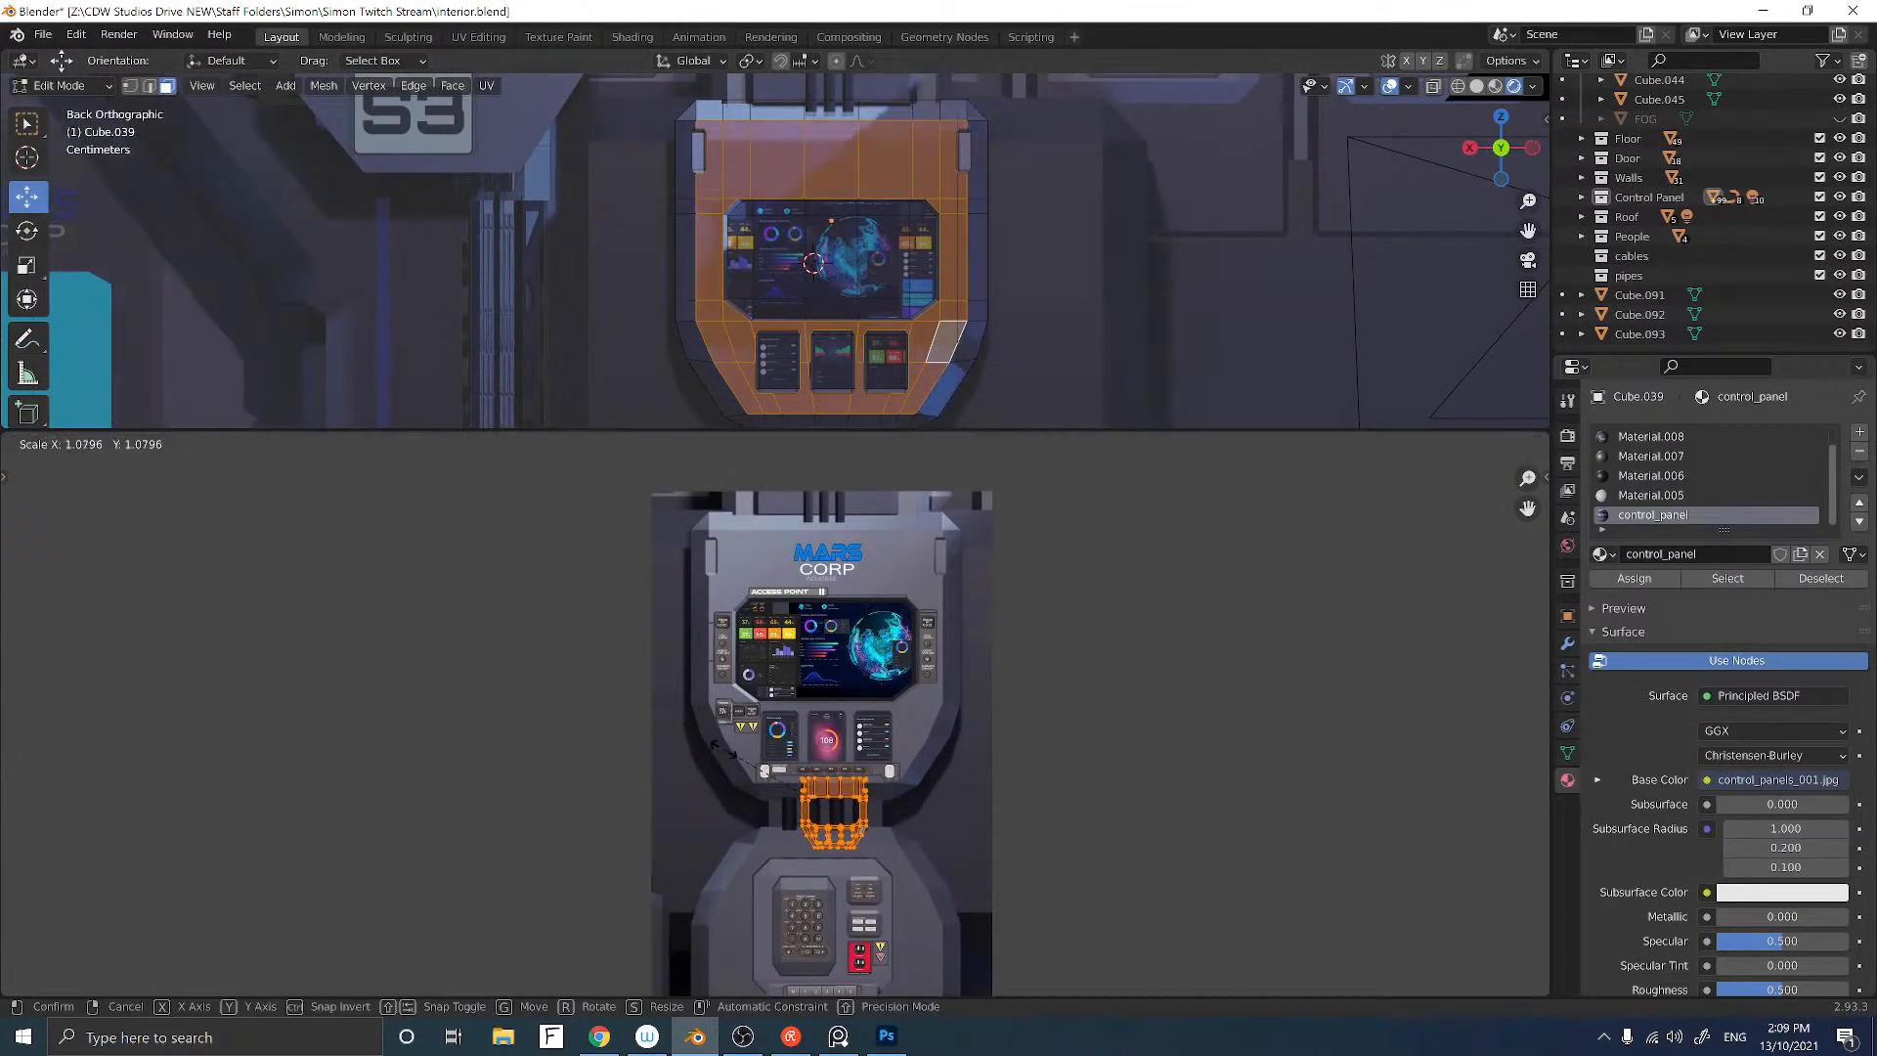
click(398, 653)
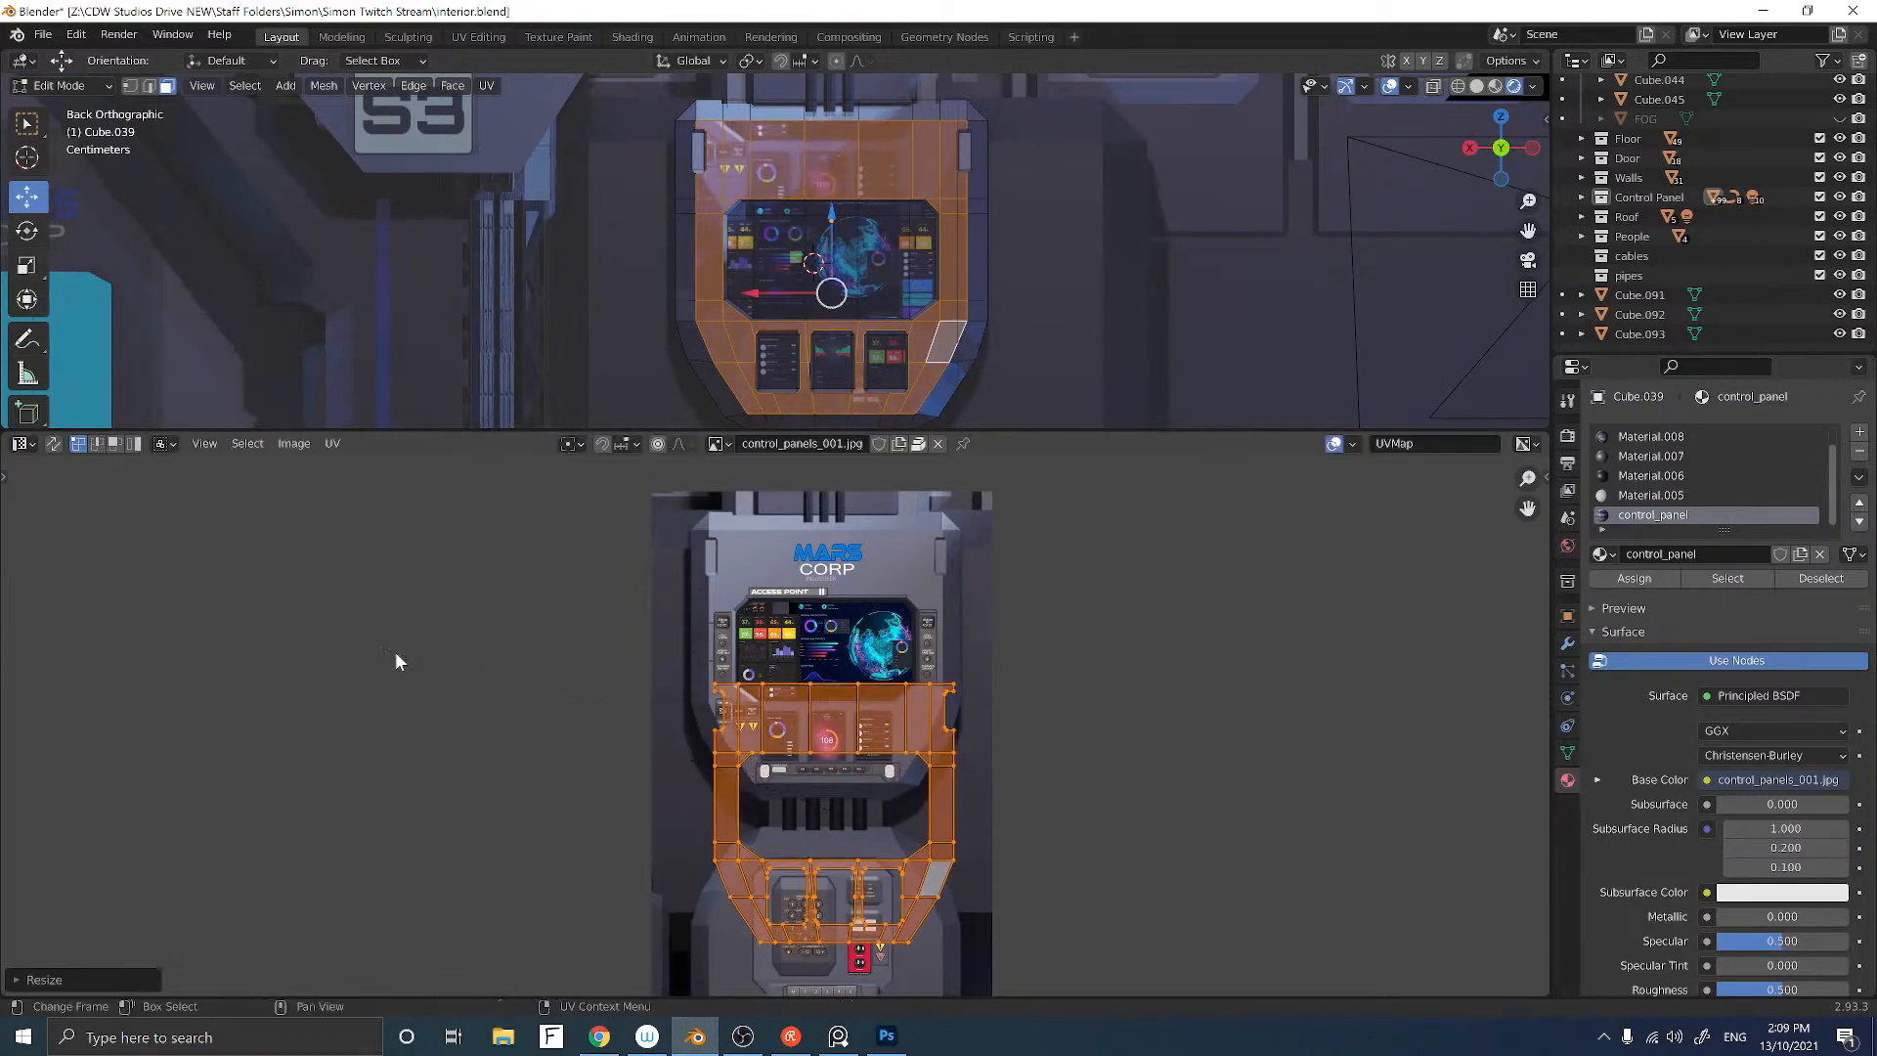
key(g)
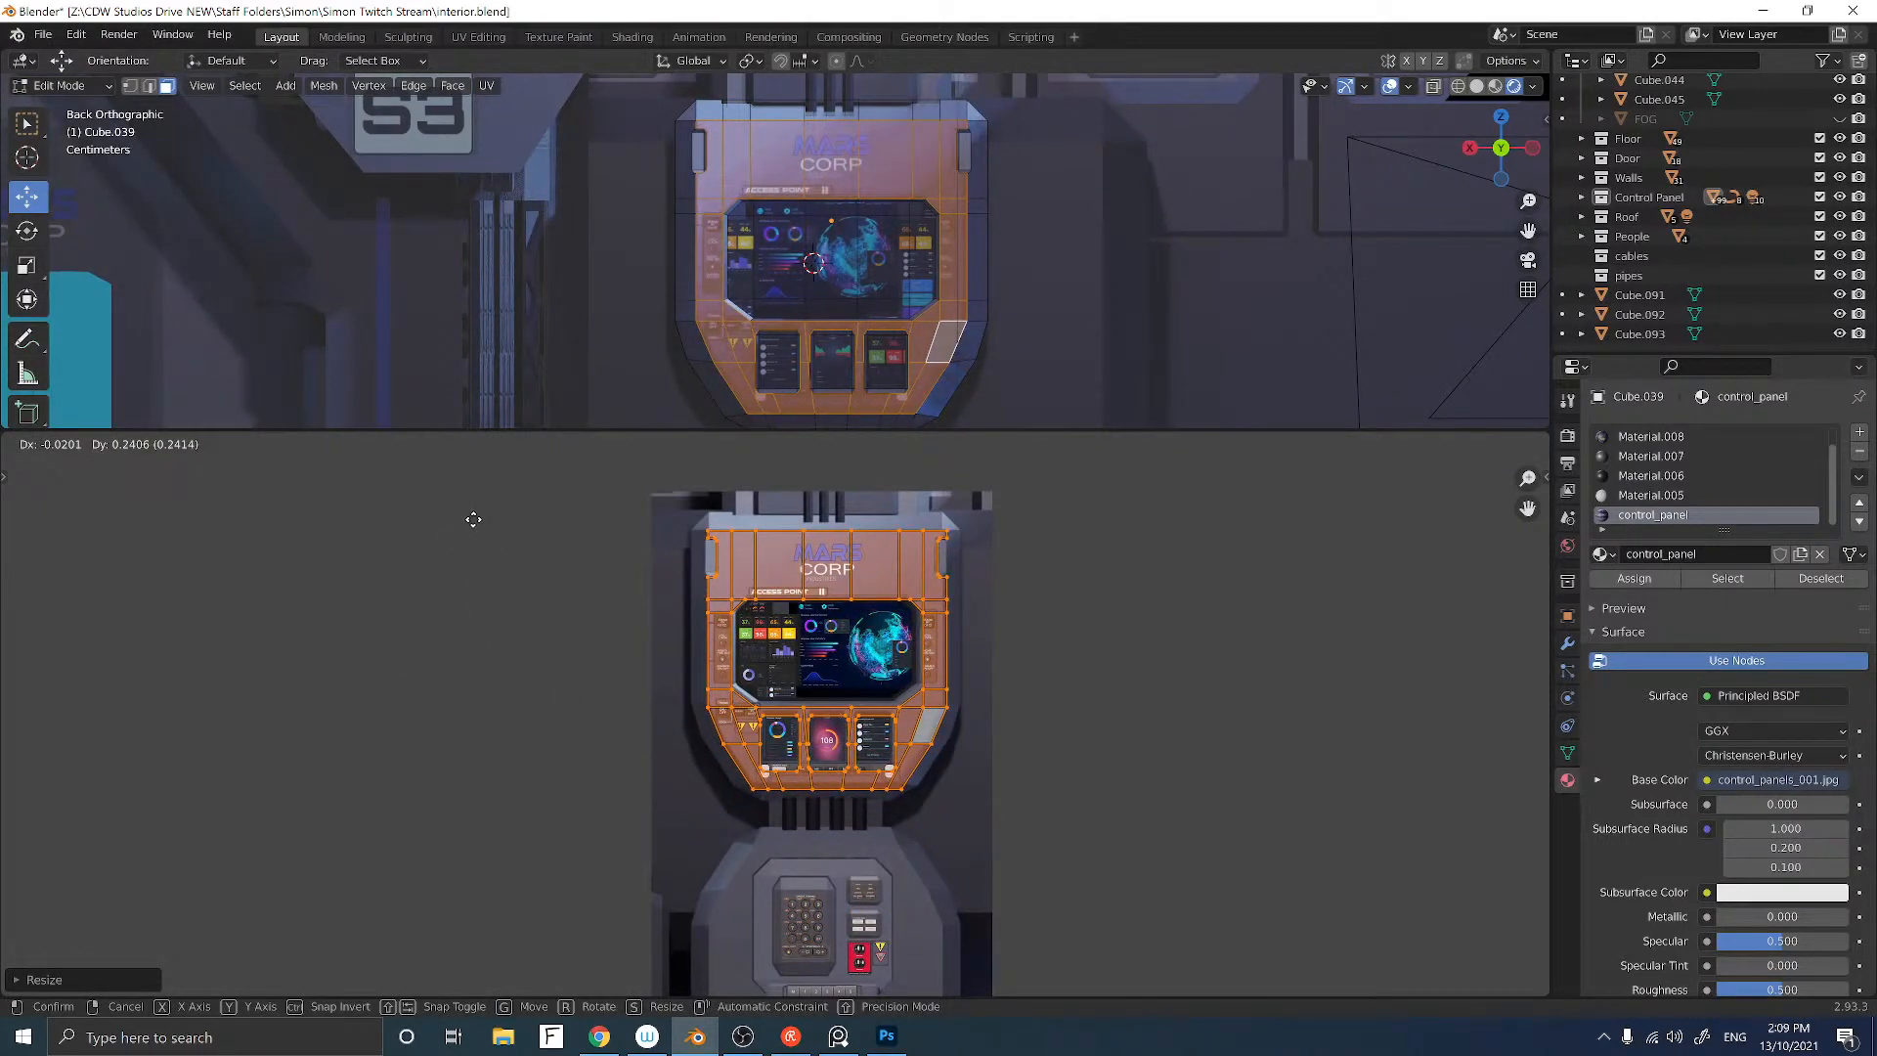
click(471, 519)
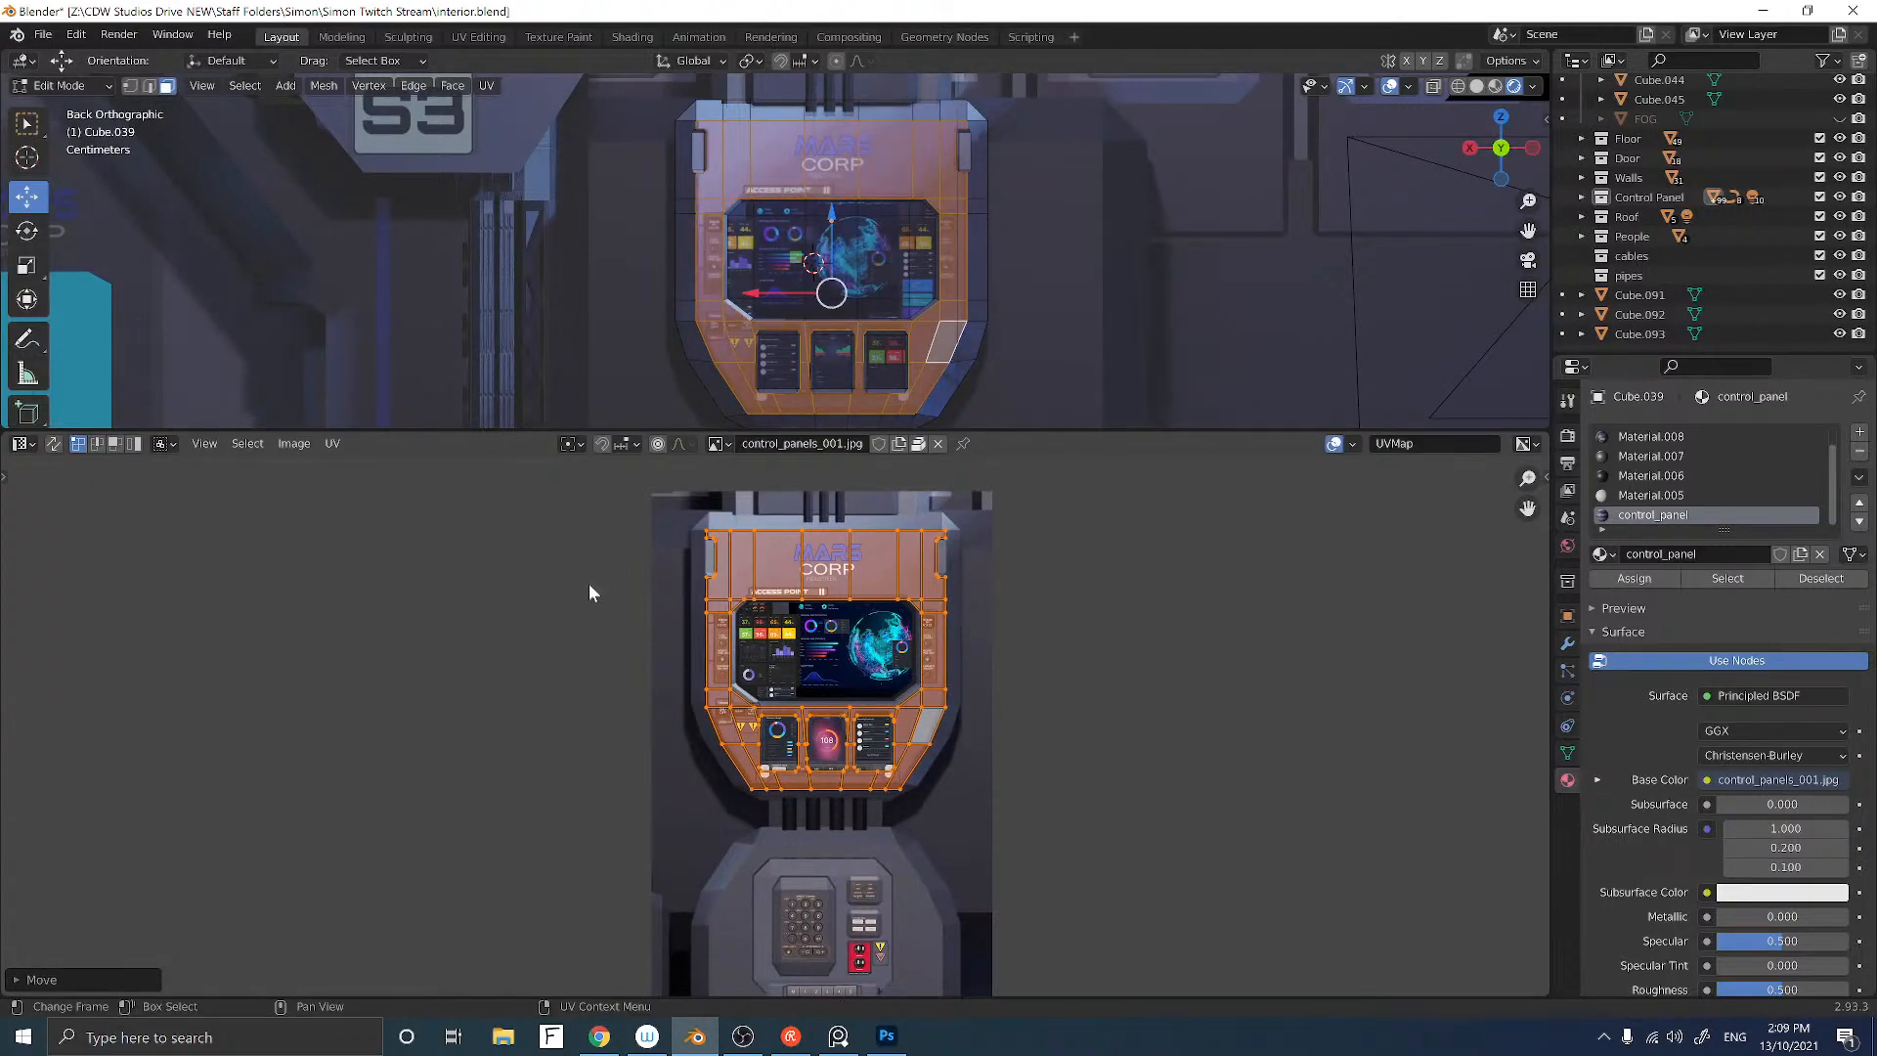
Step: Fine-tune the UV fit by scaling the islands to about 0.98 and nudging them onto the panel artwork
scroll(588, 583, up, 3)
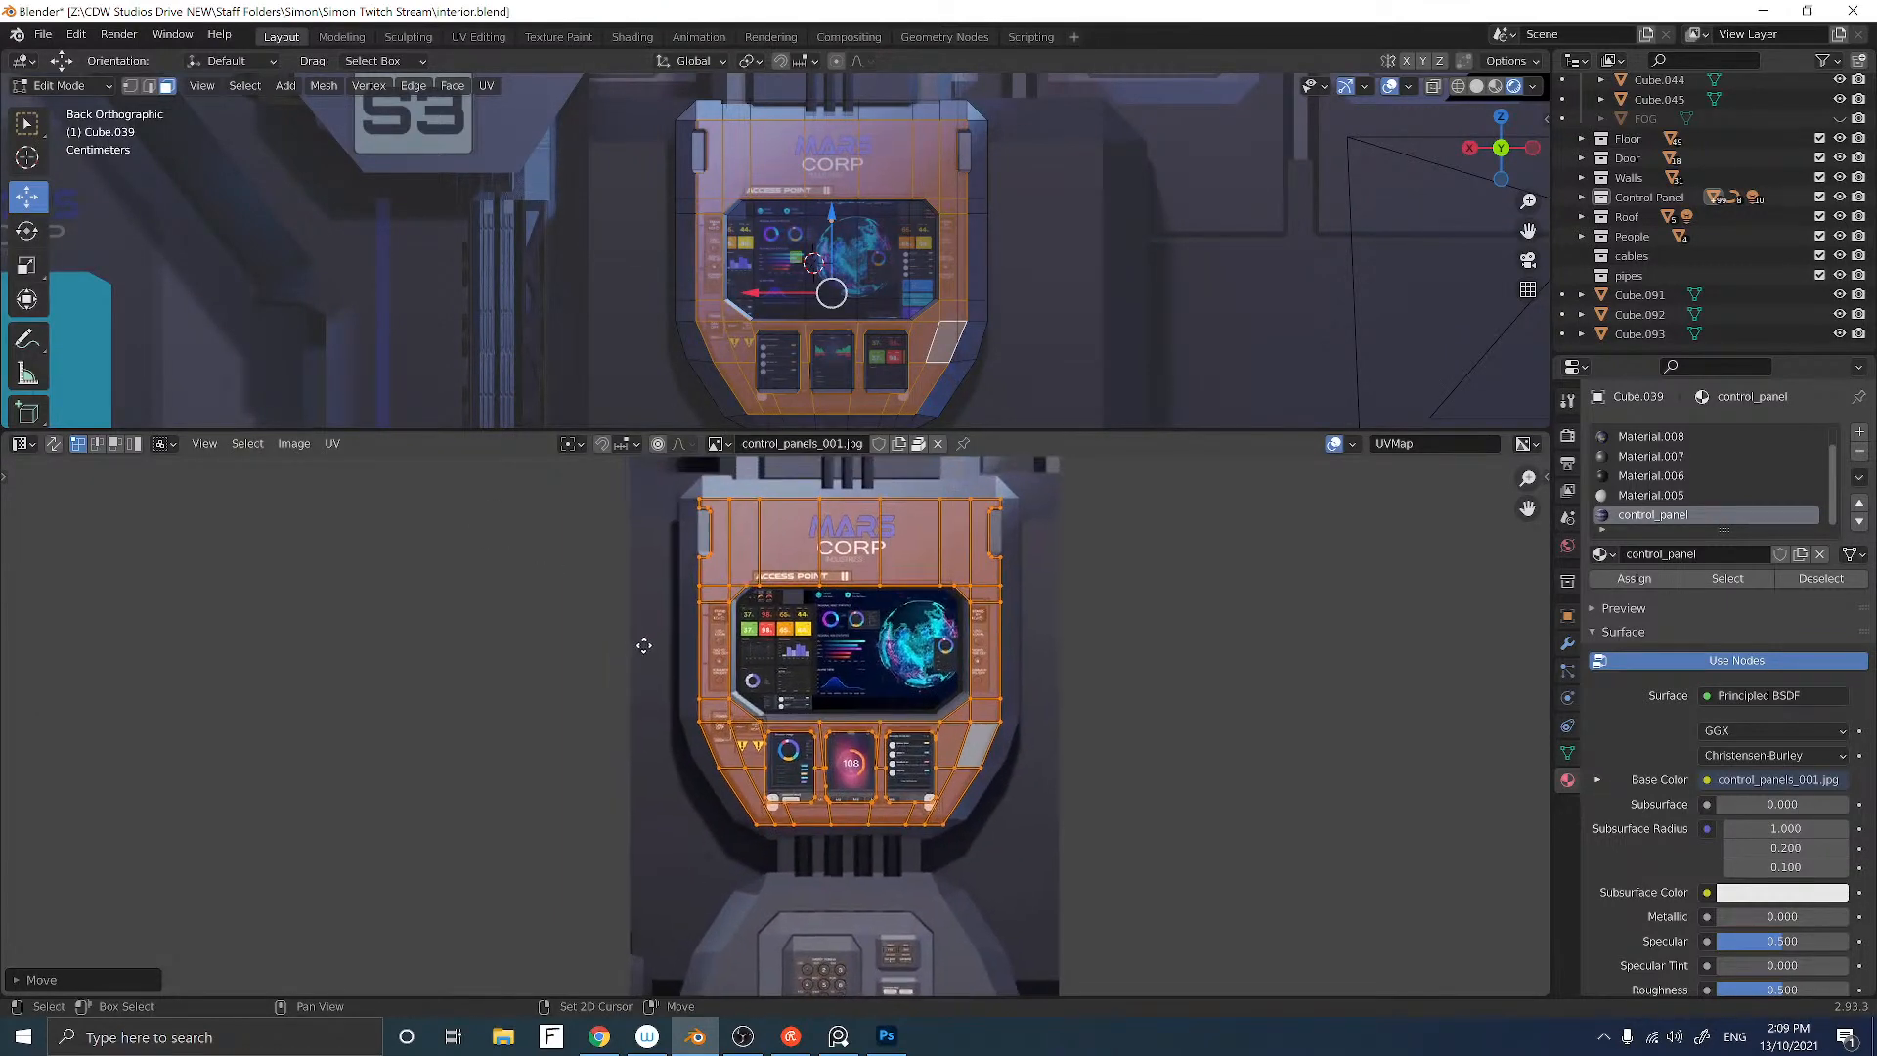
key(s)
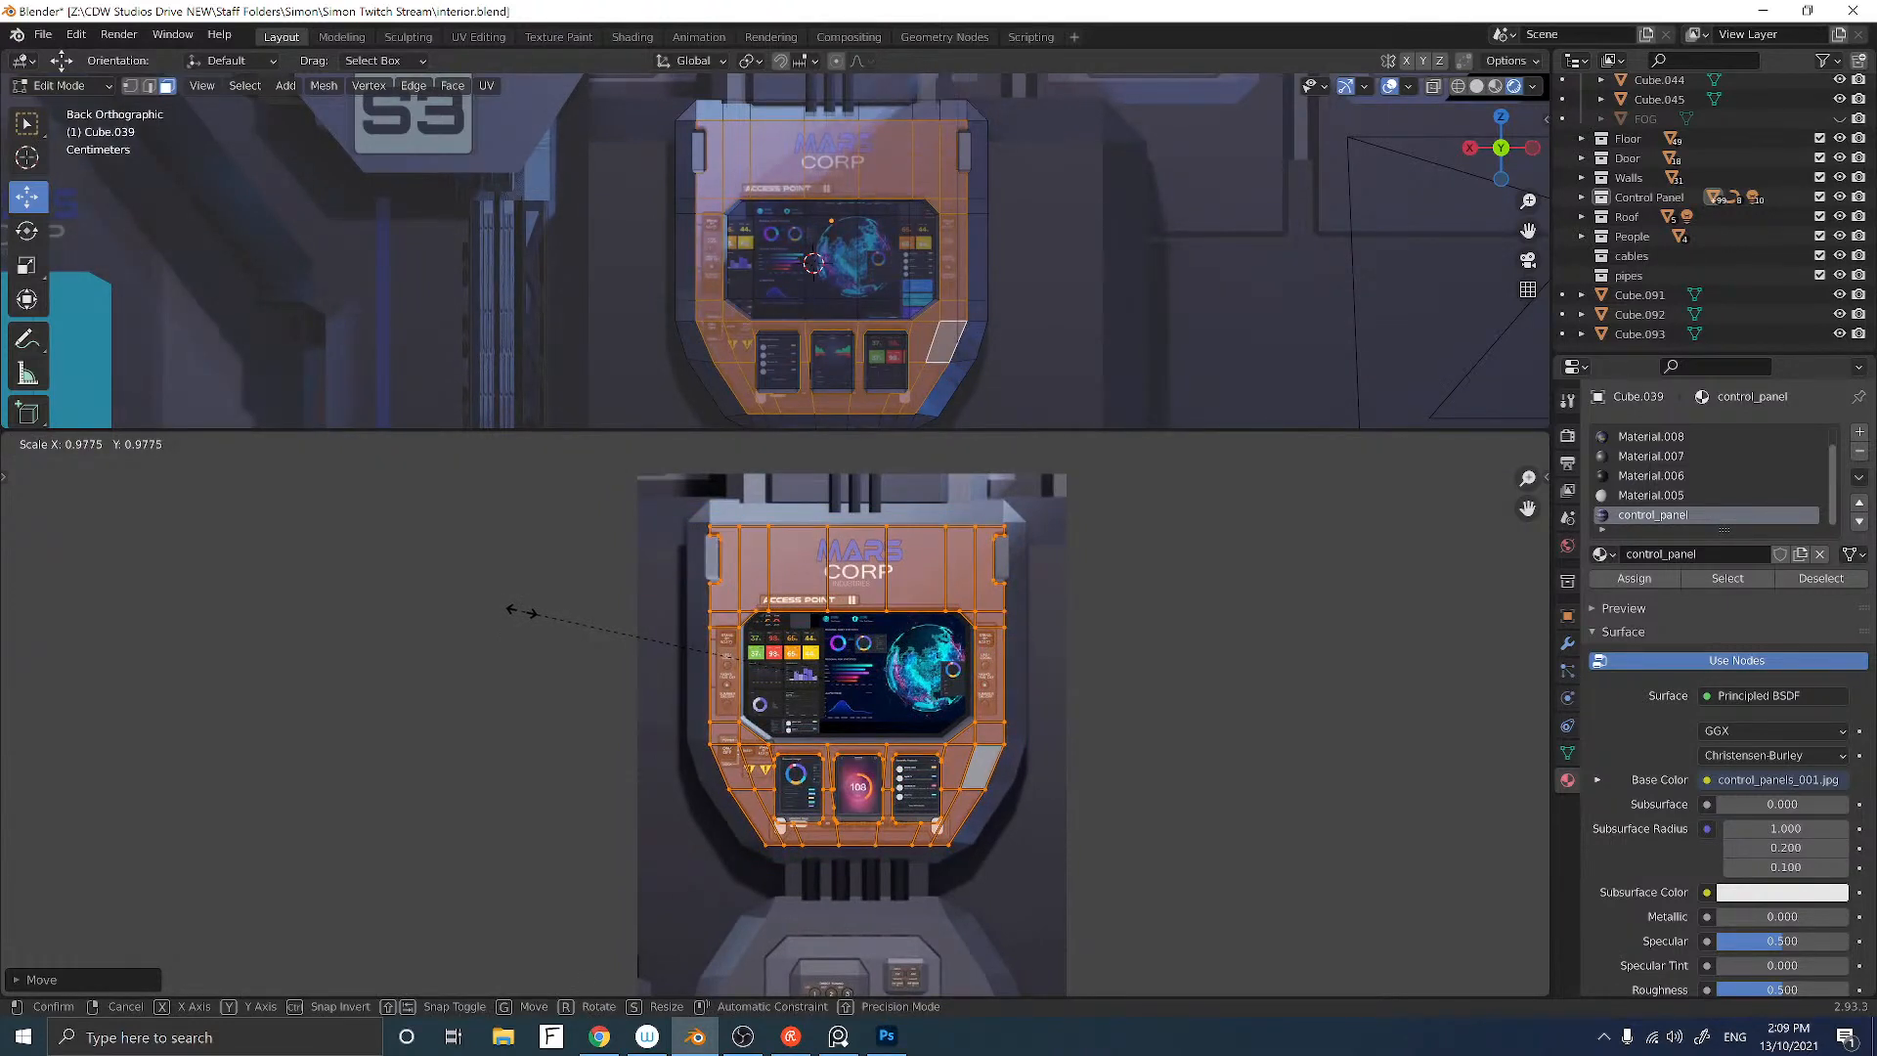
click(522, 616)
key(g)
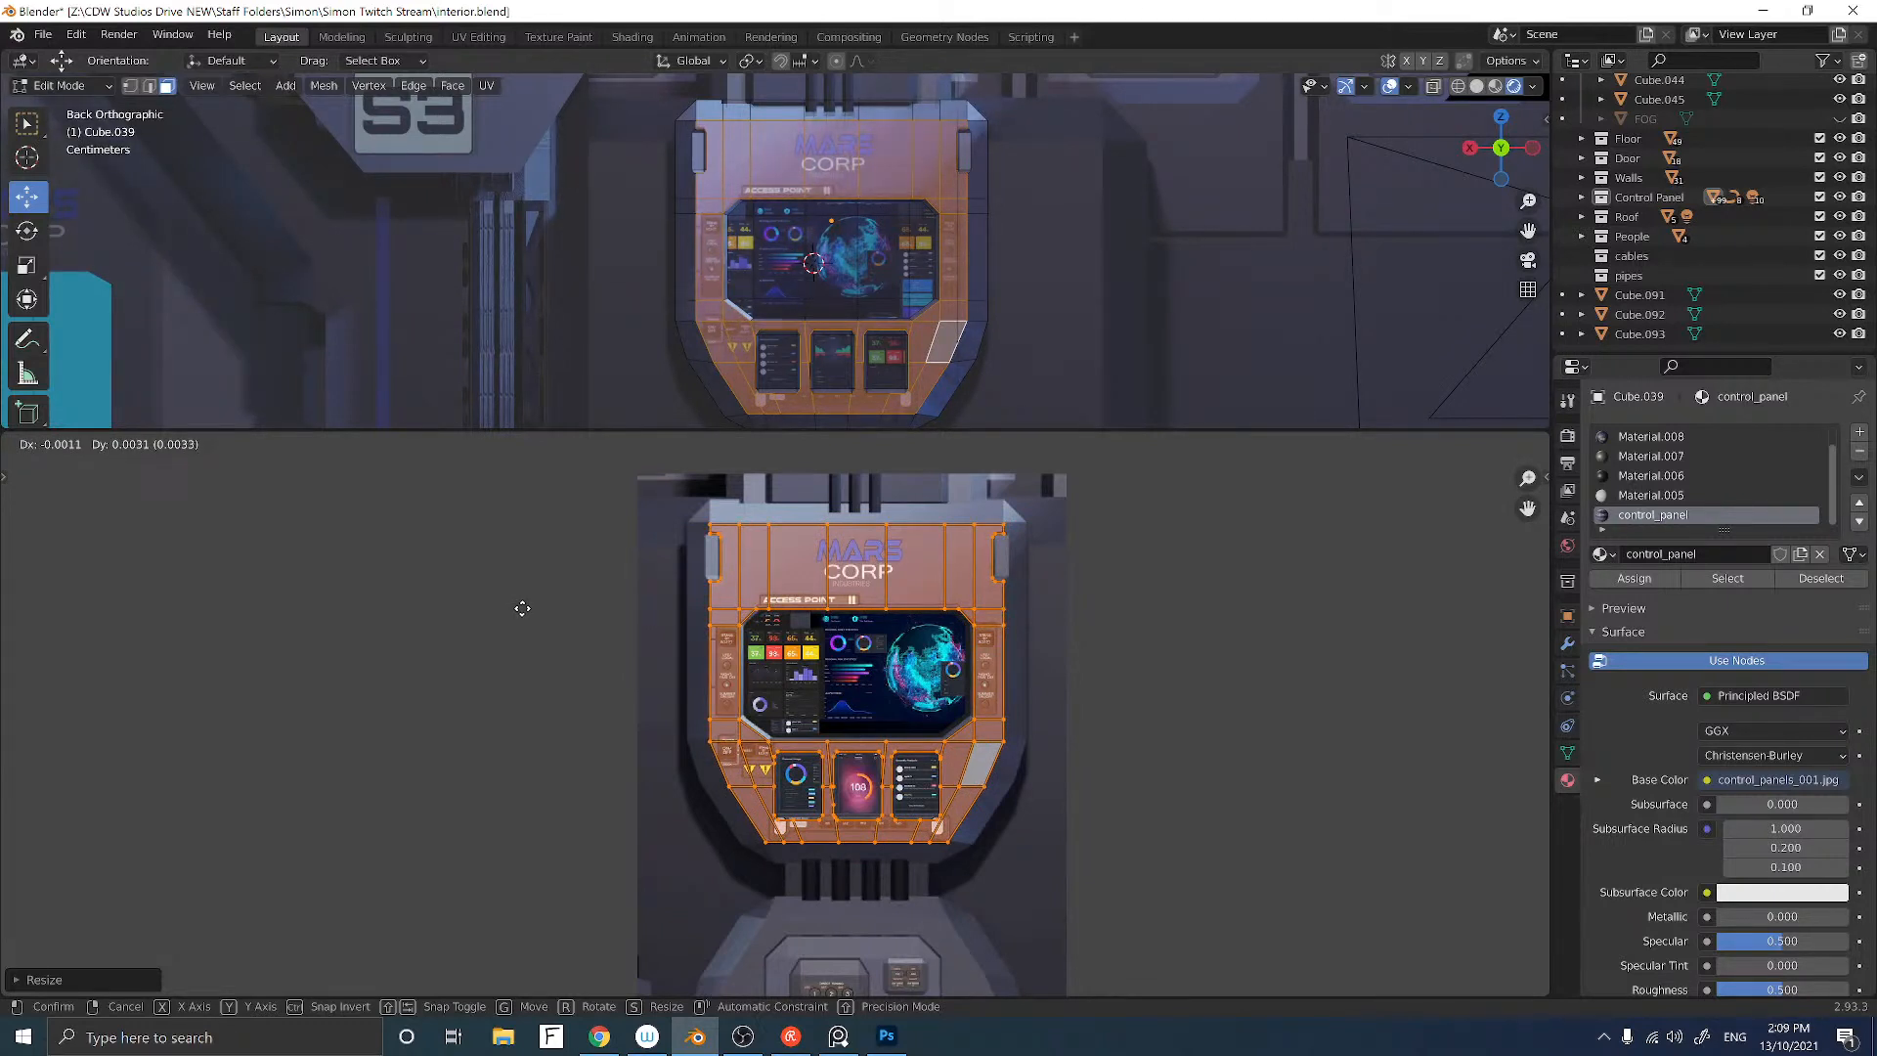
click(520, 611)
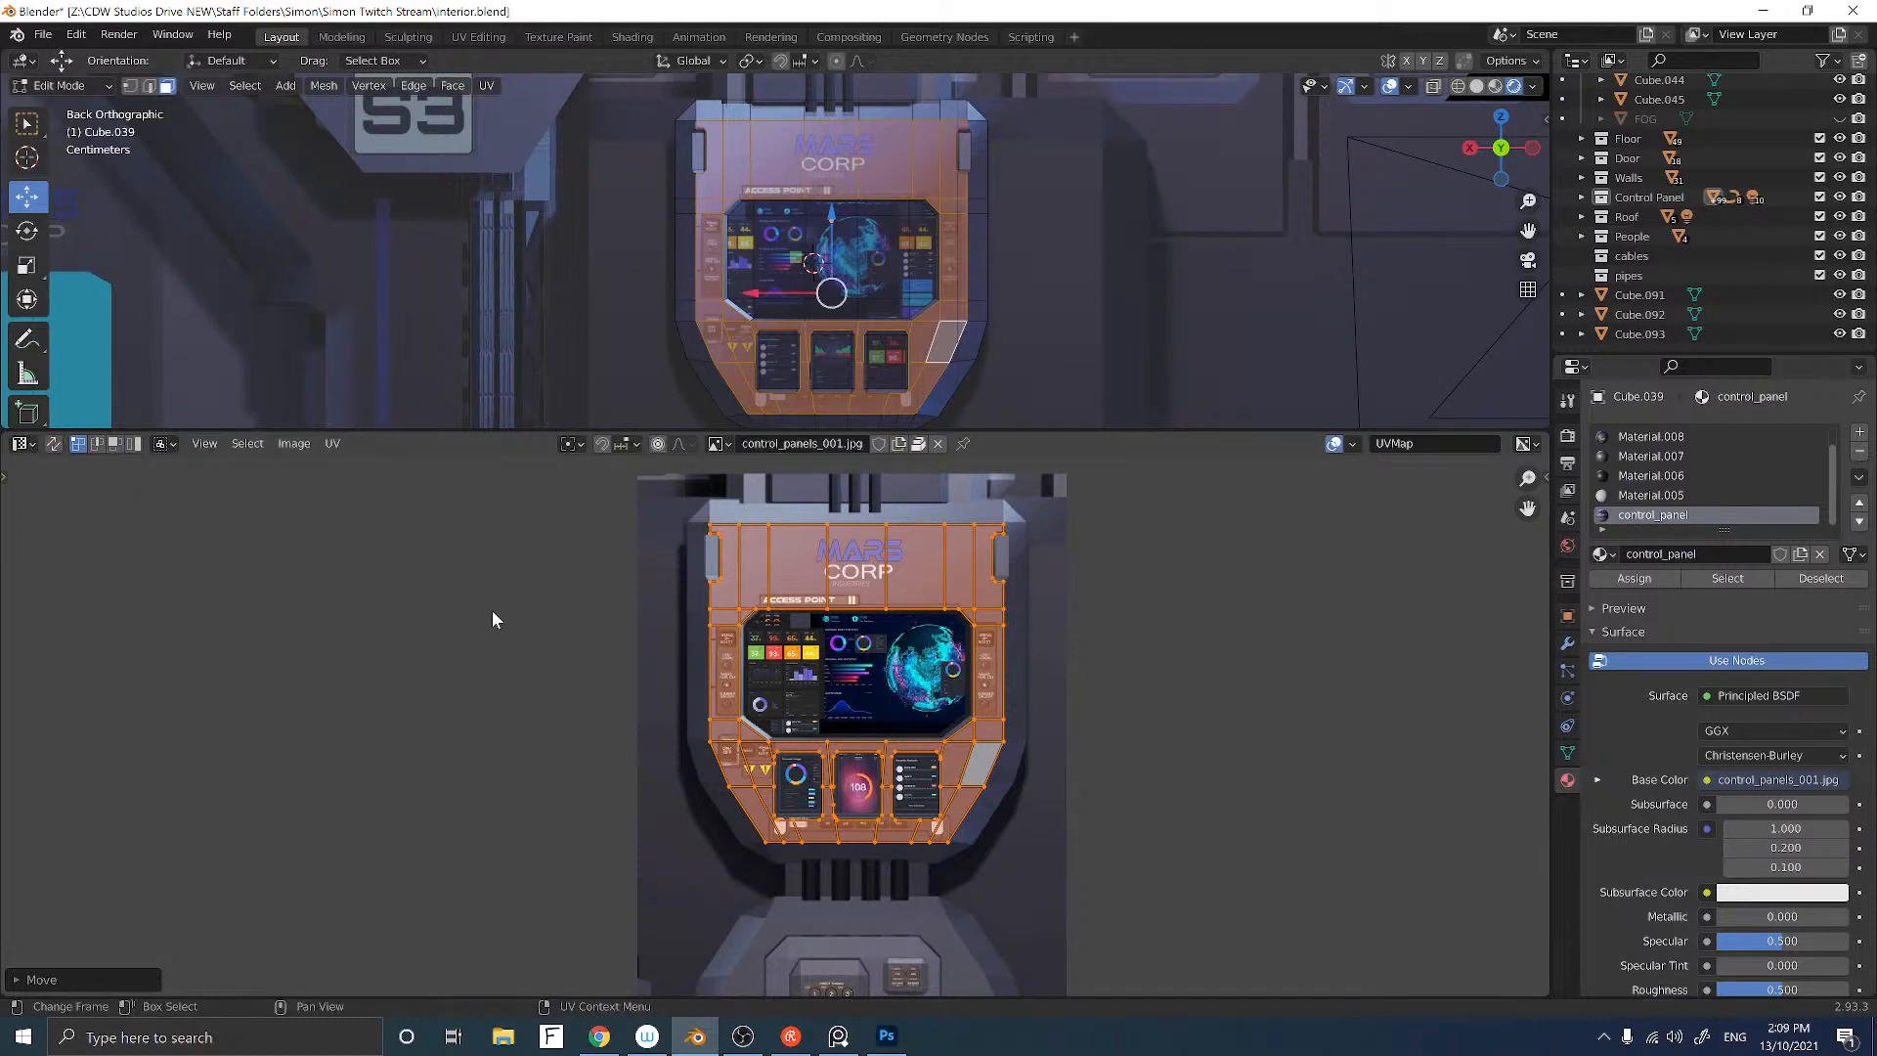
click(491, 610)
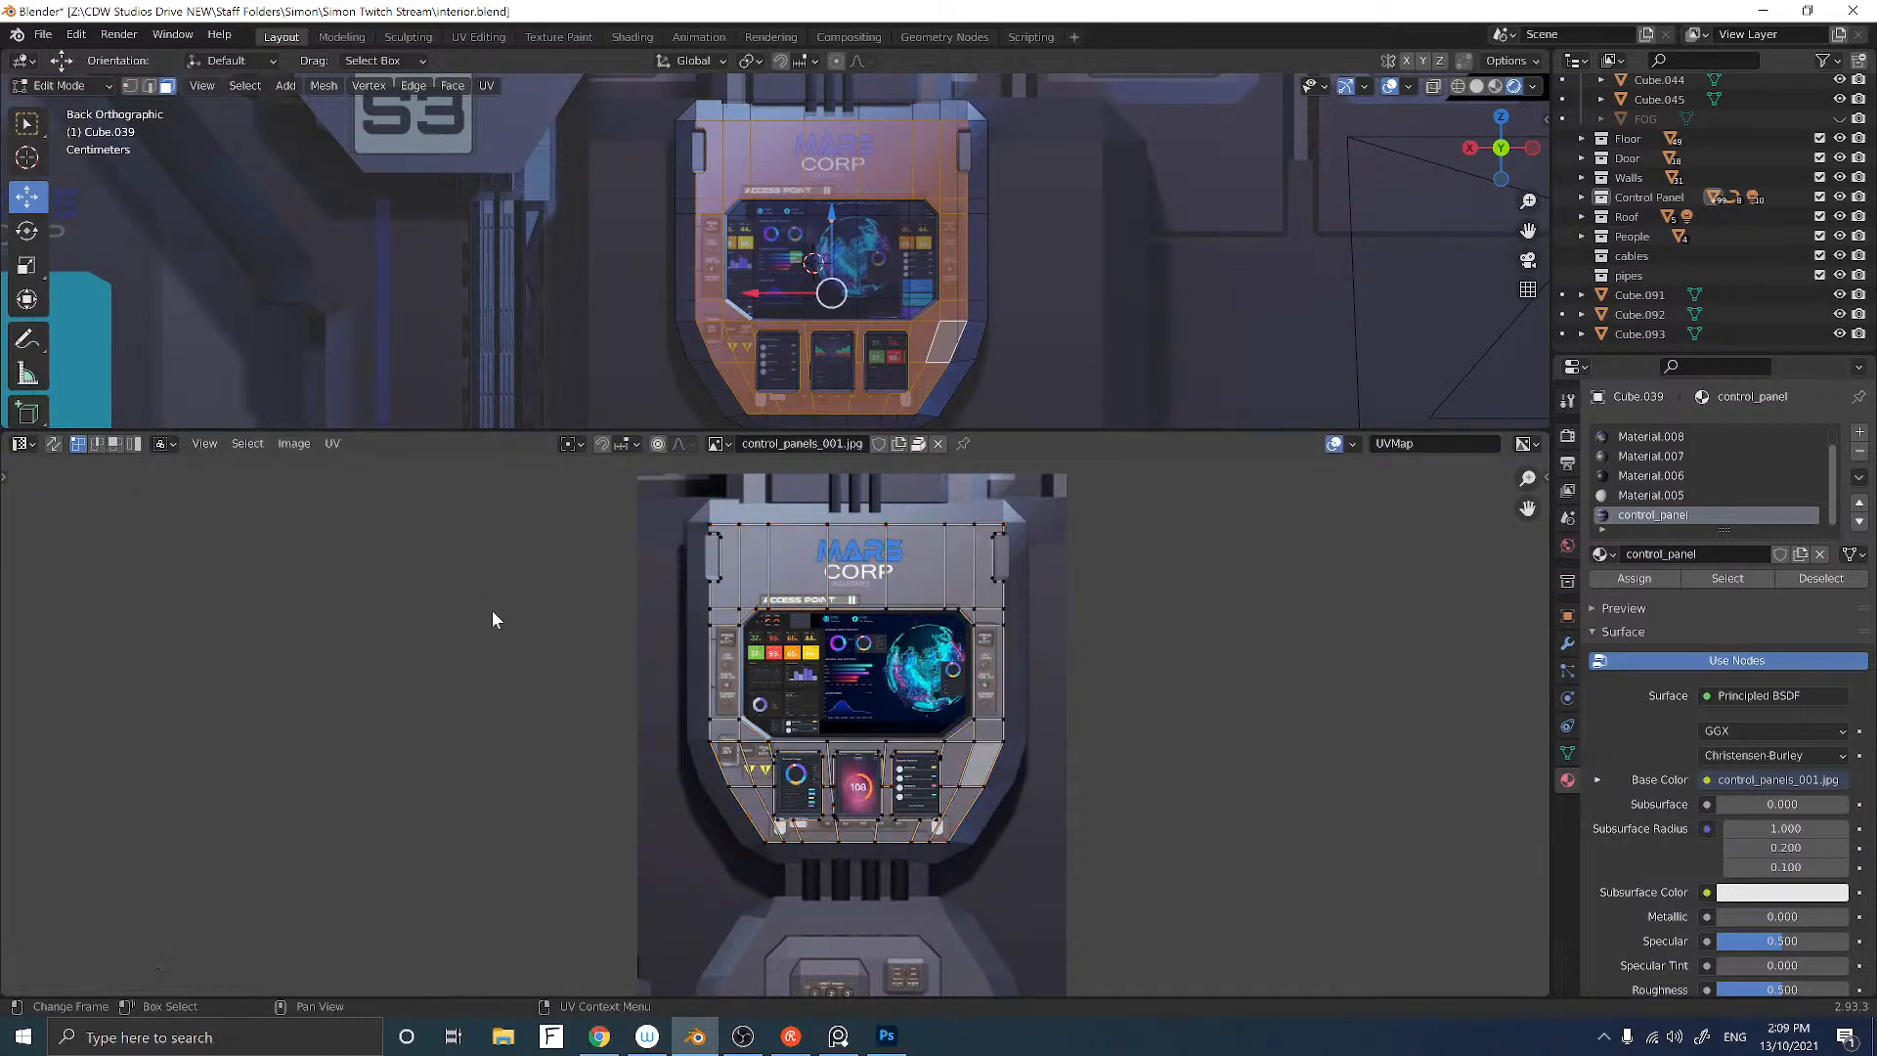
Step: Clear the face selection to inspect the texture's alignment on the panel, and restore the selection
click(1231, 346)
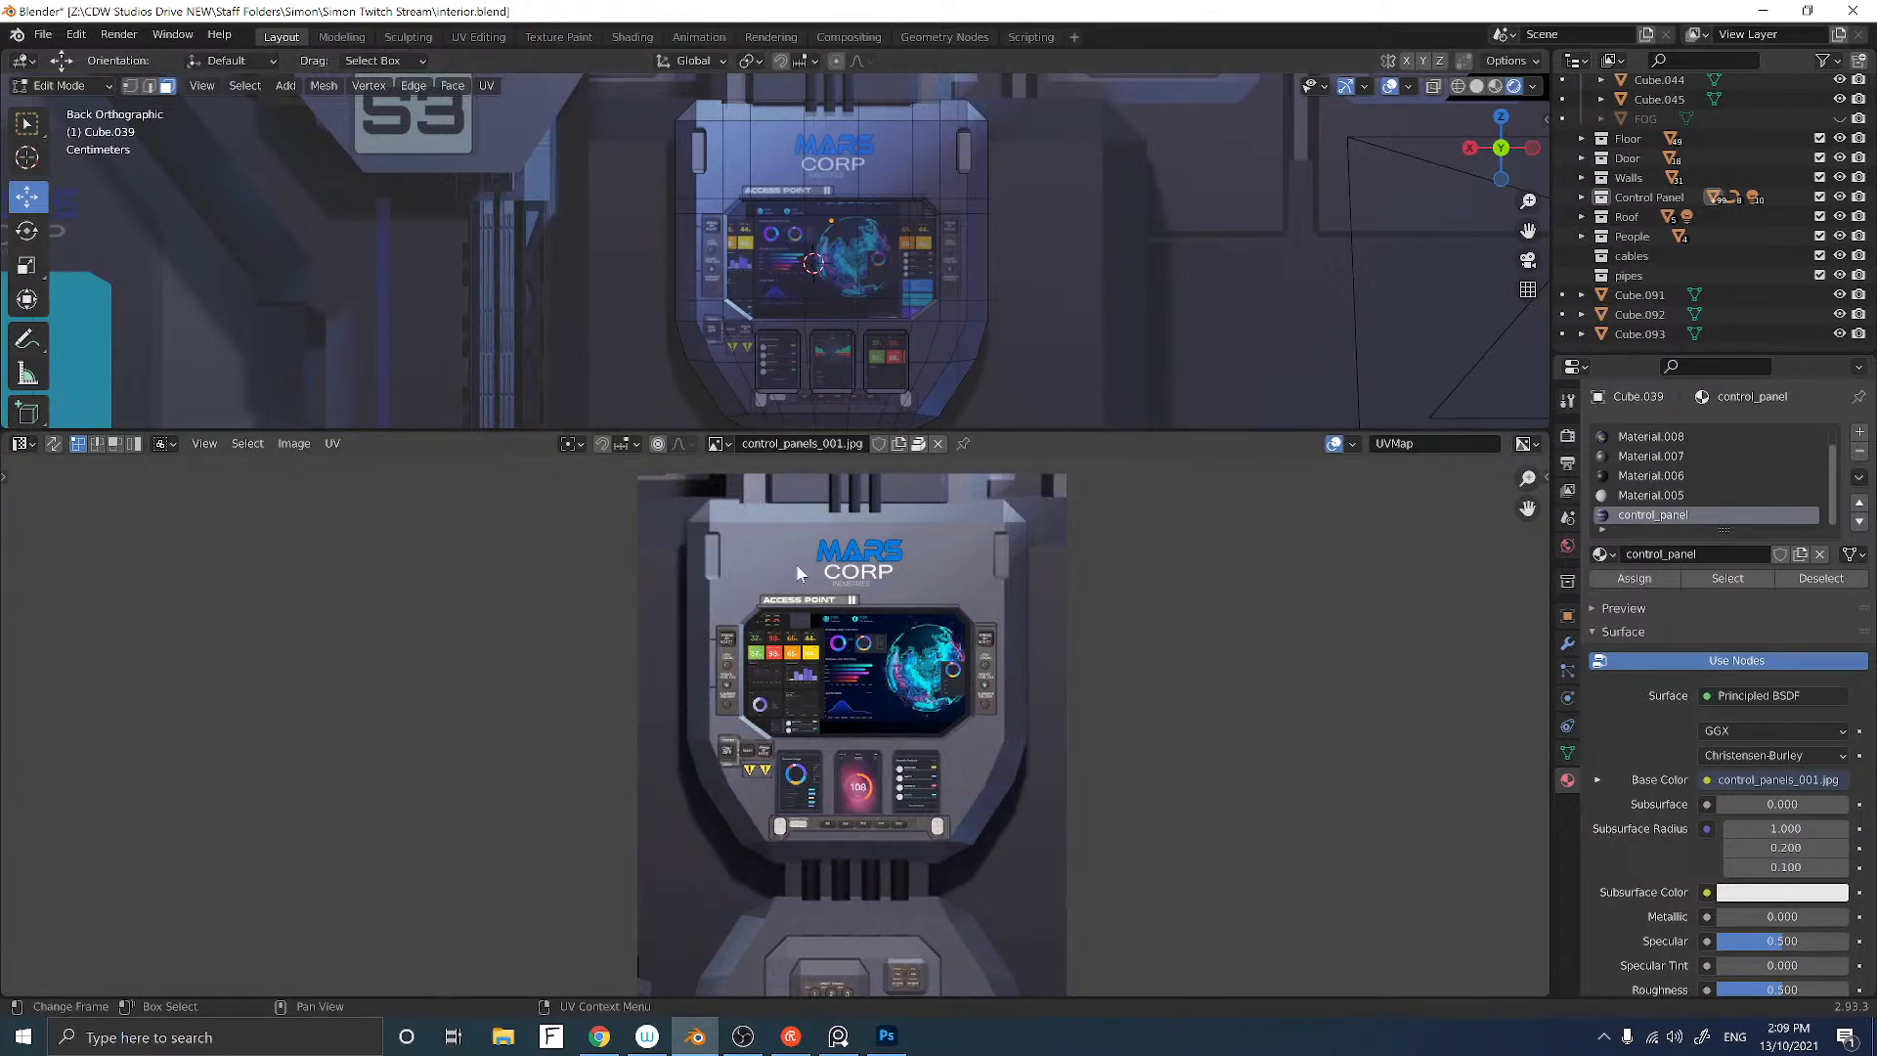
key(ctrl)
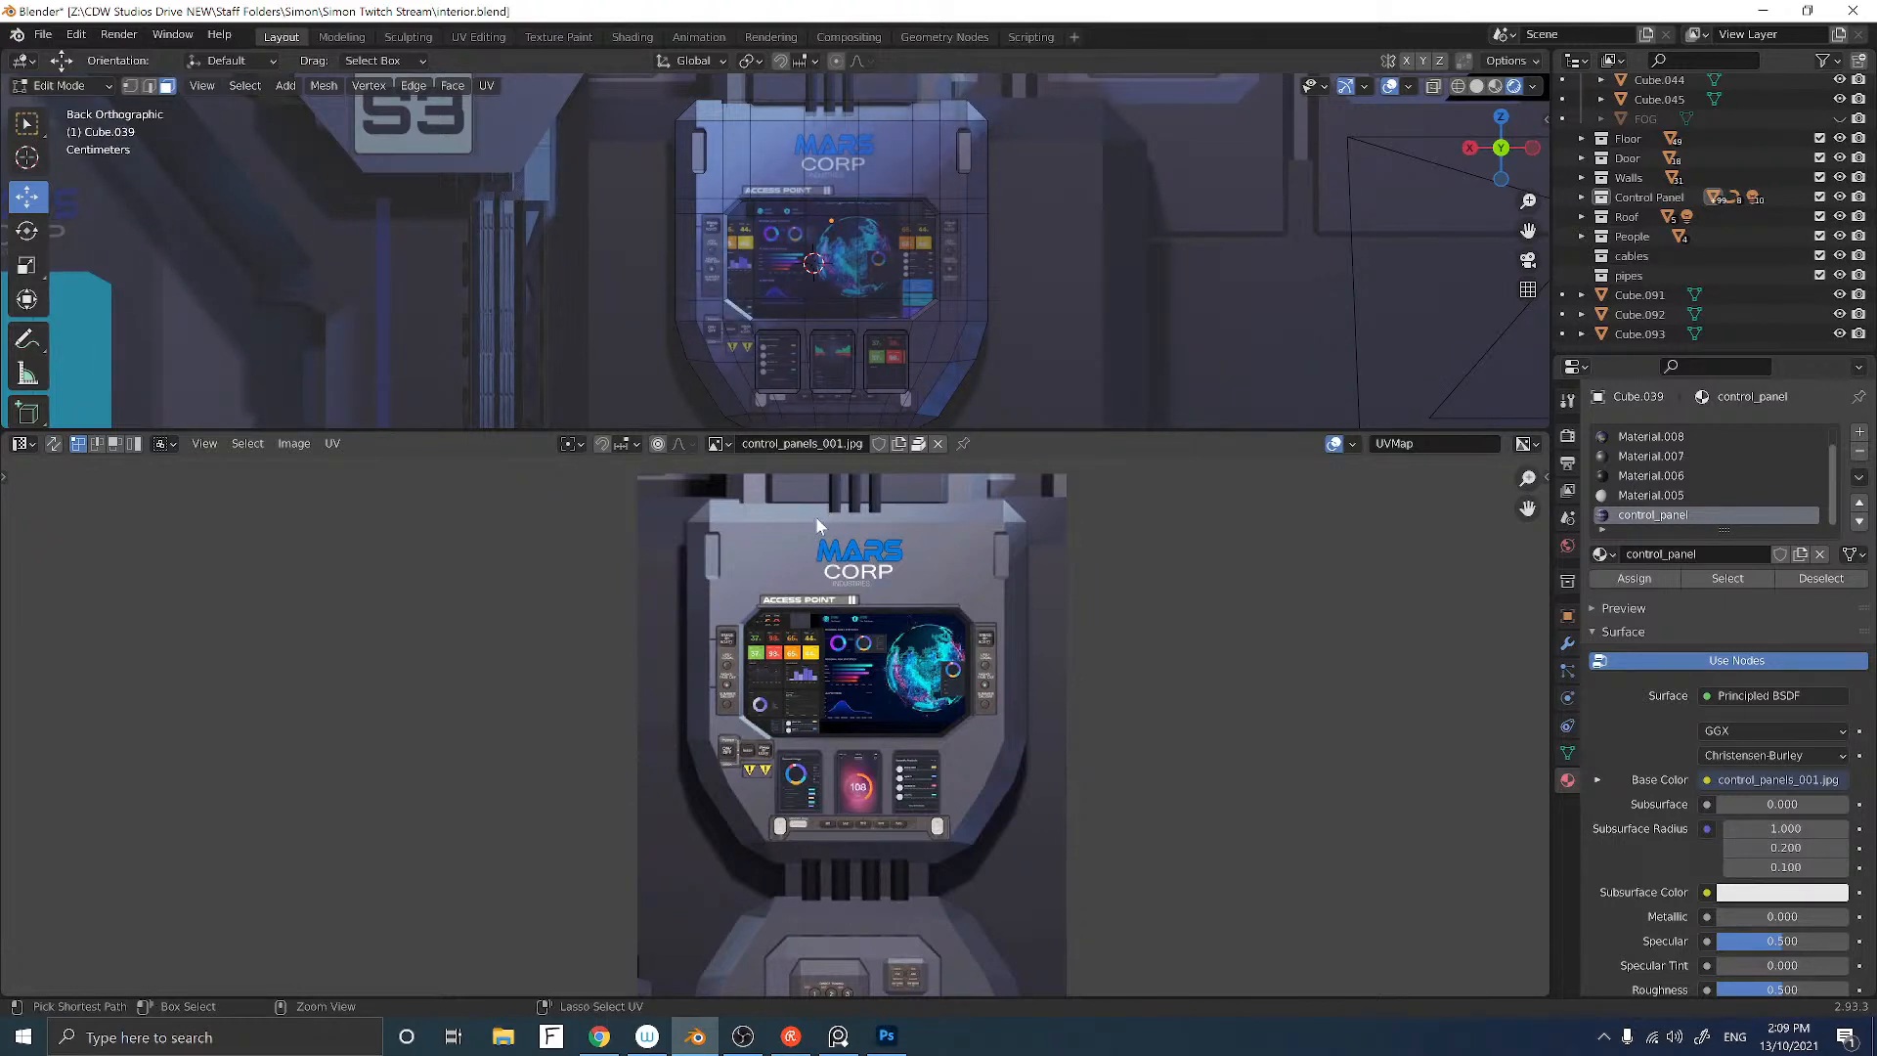
key(ctrl+z)
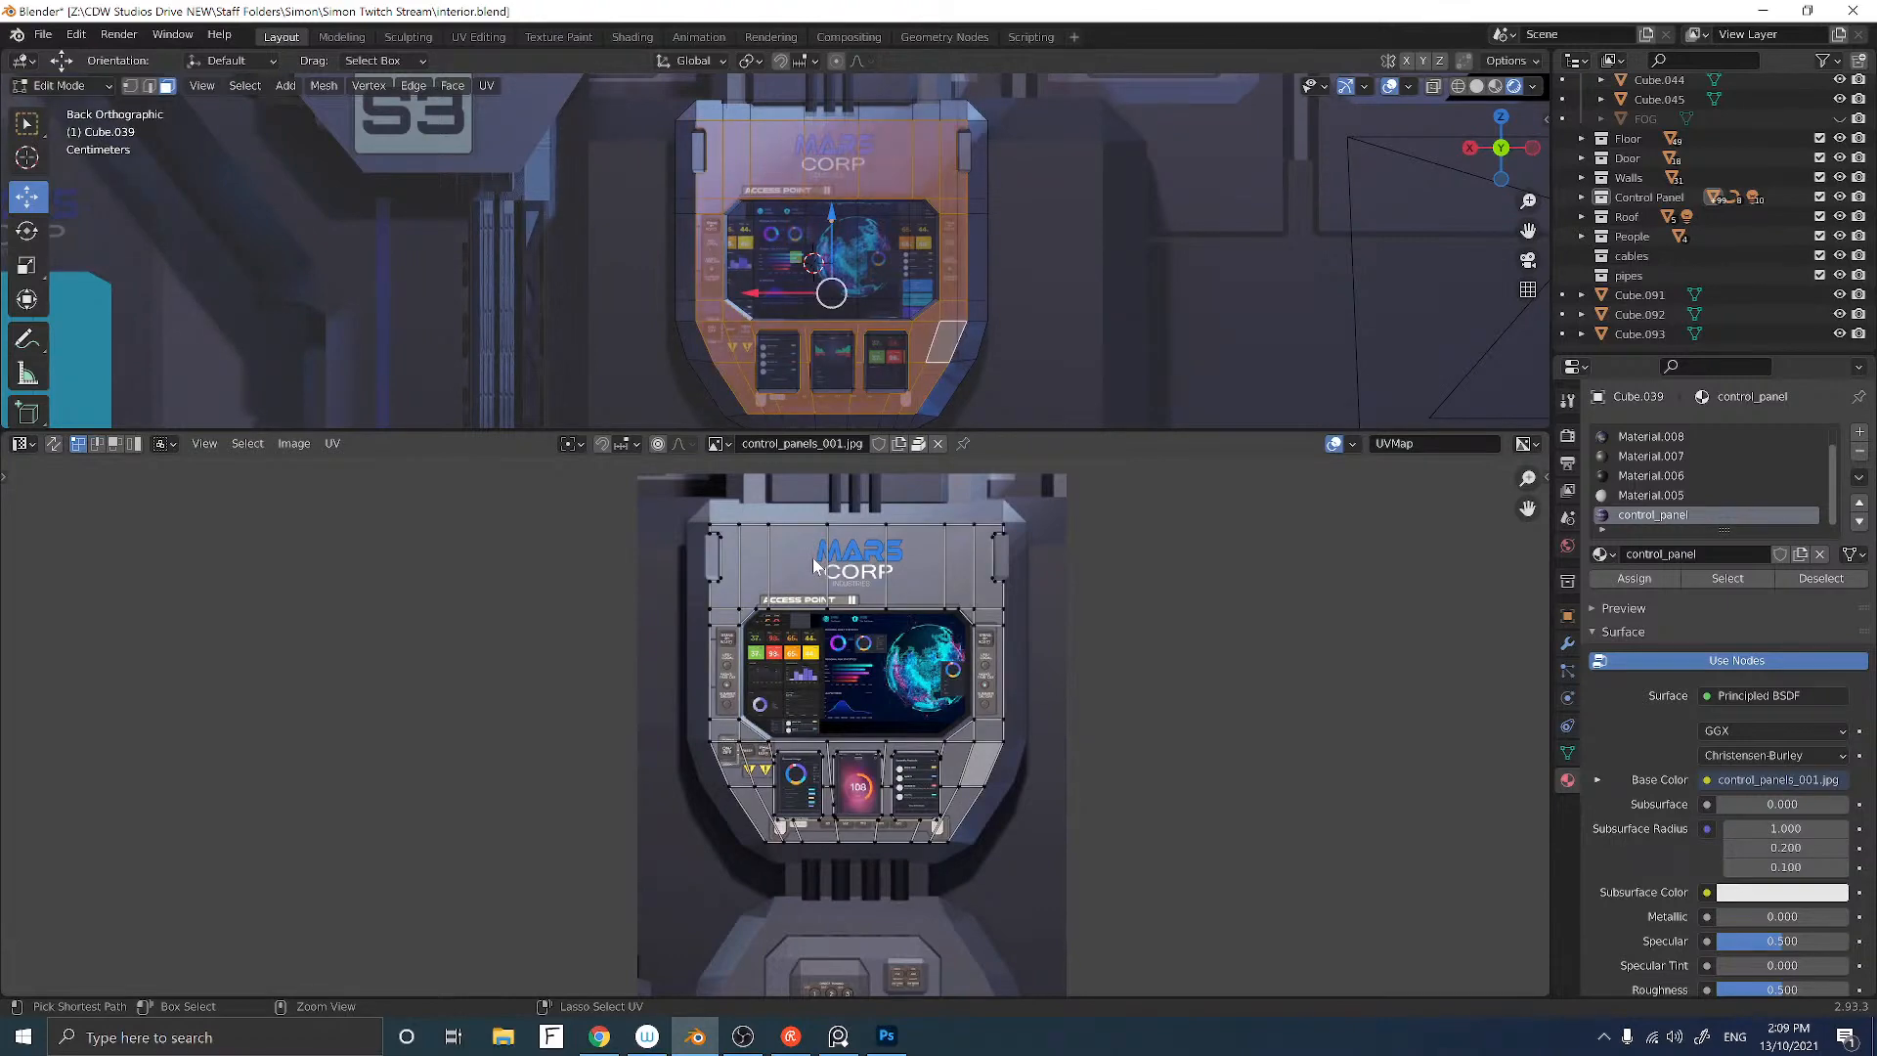
Step: Move all the UVs up by about 0.004 to align them with the screens, and deselect the panel faces
scroll(807, 684, up, 3)
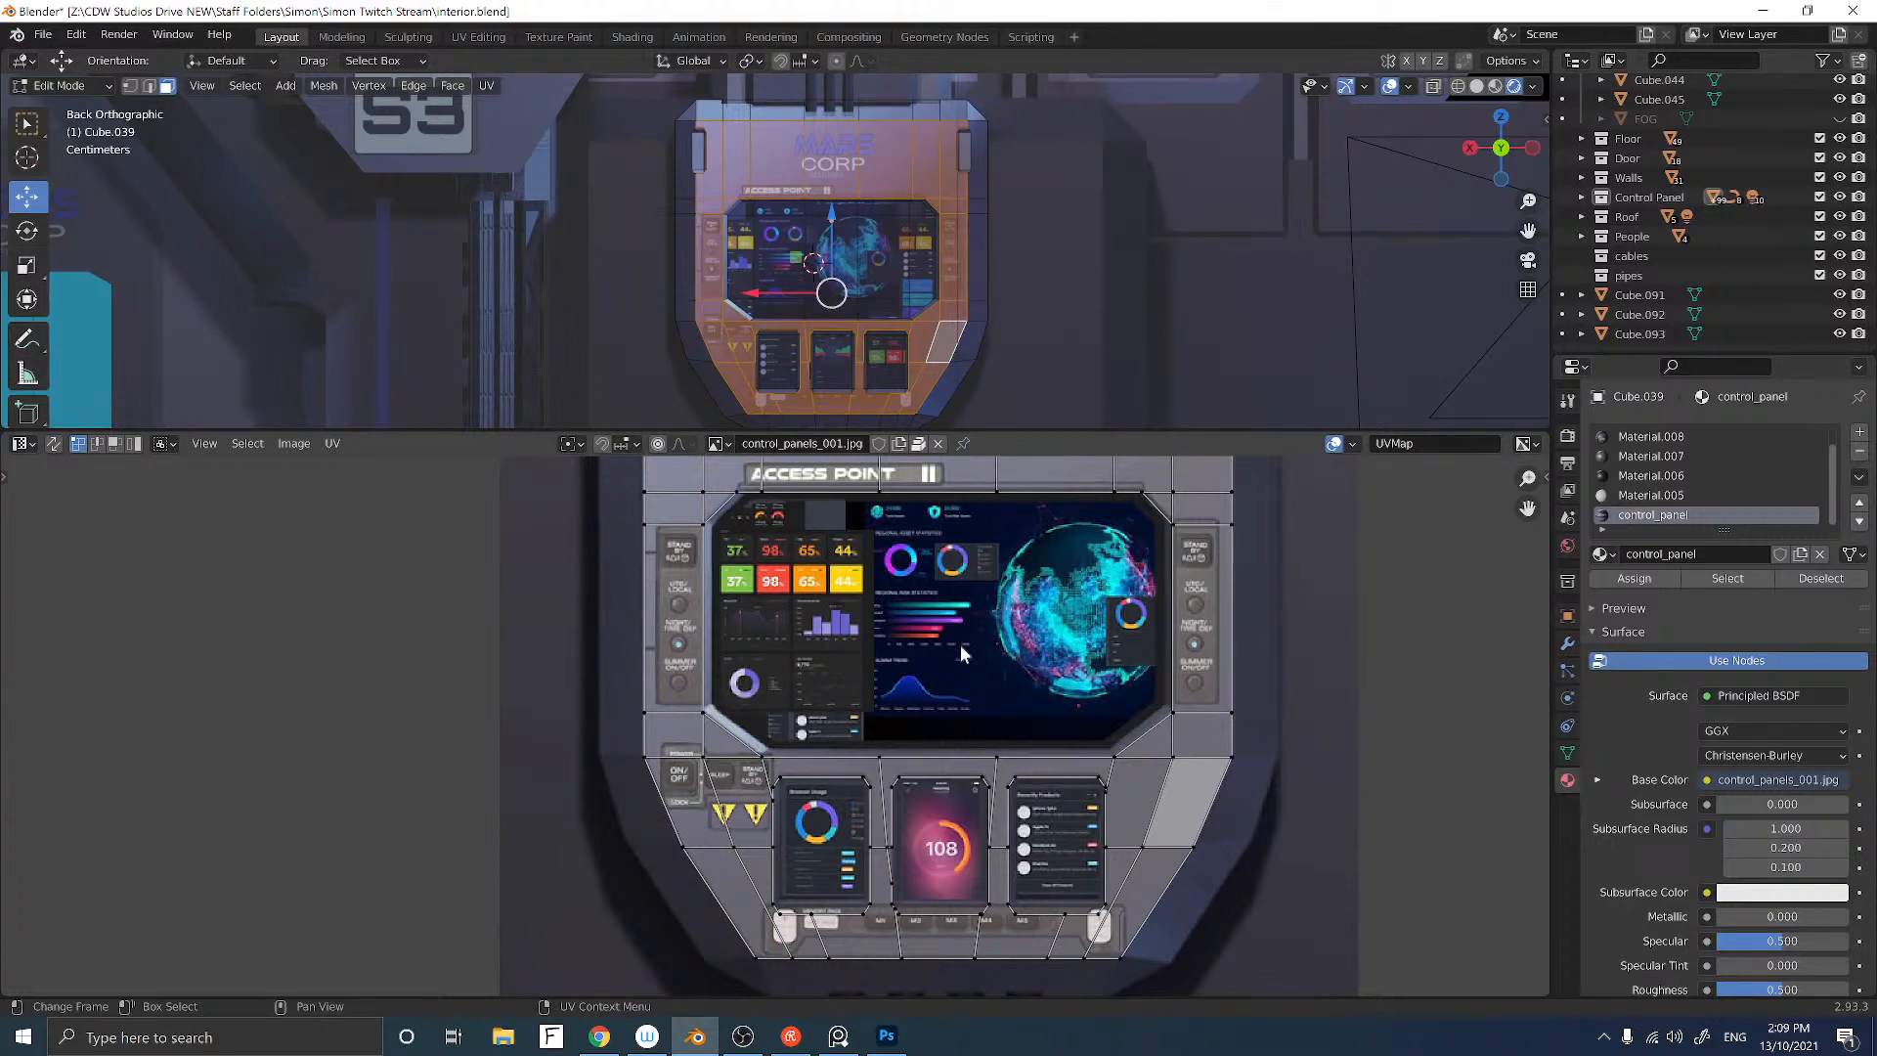
key(a)
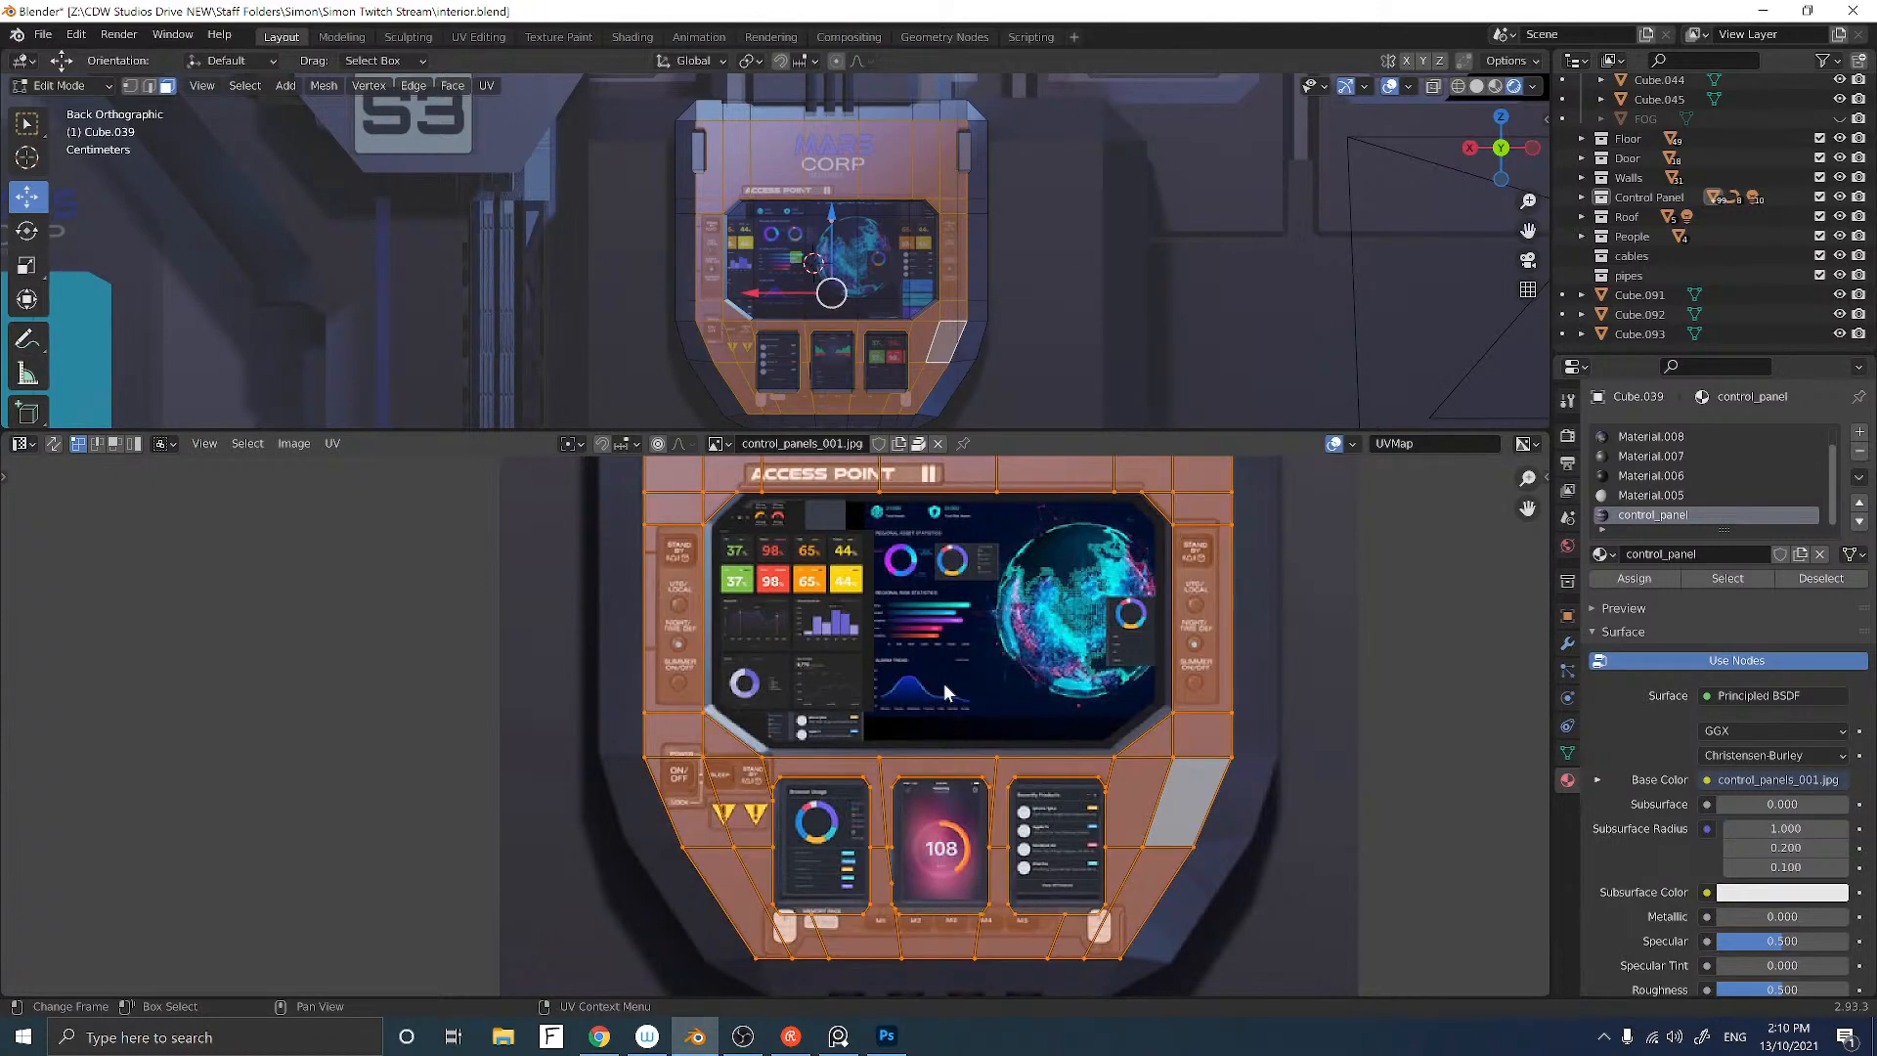
key(g)
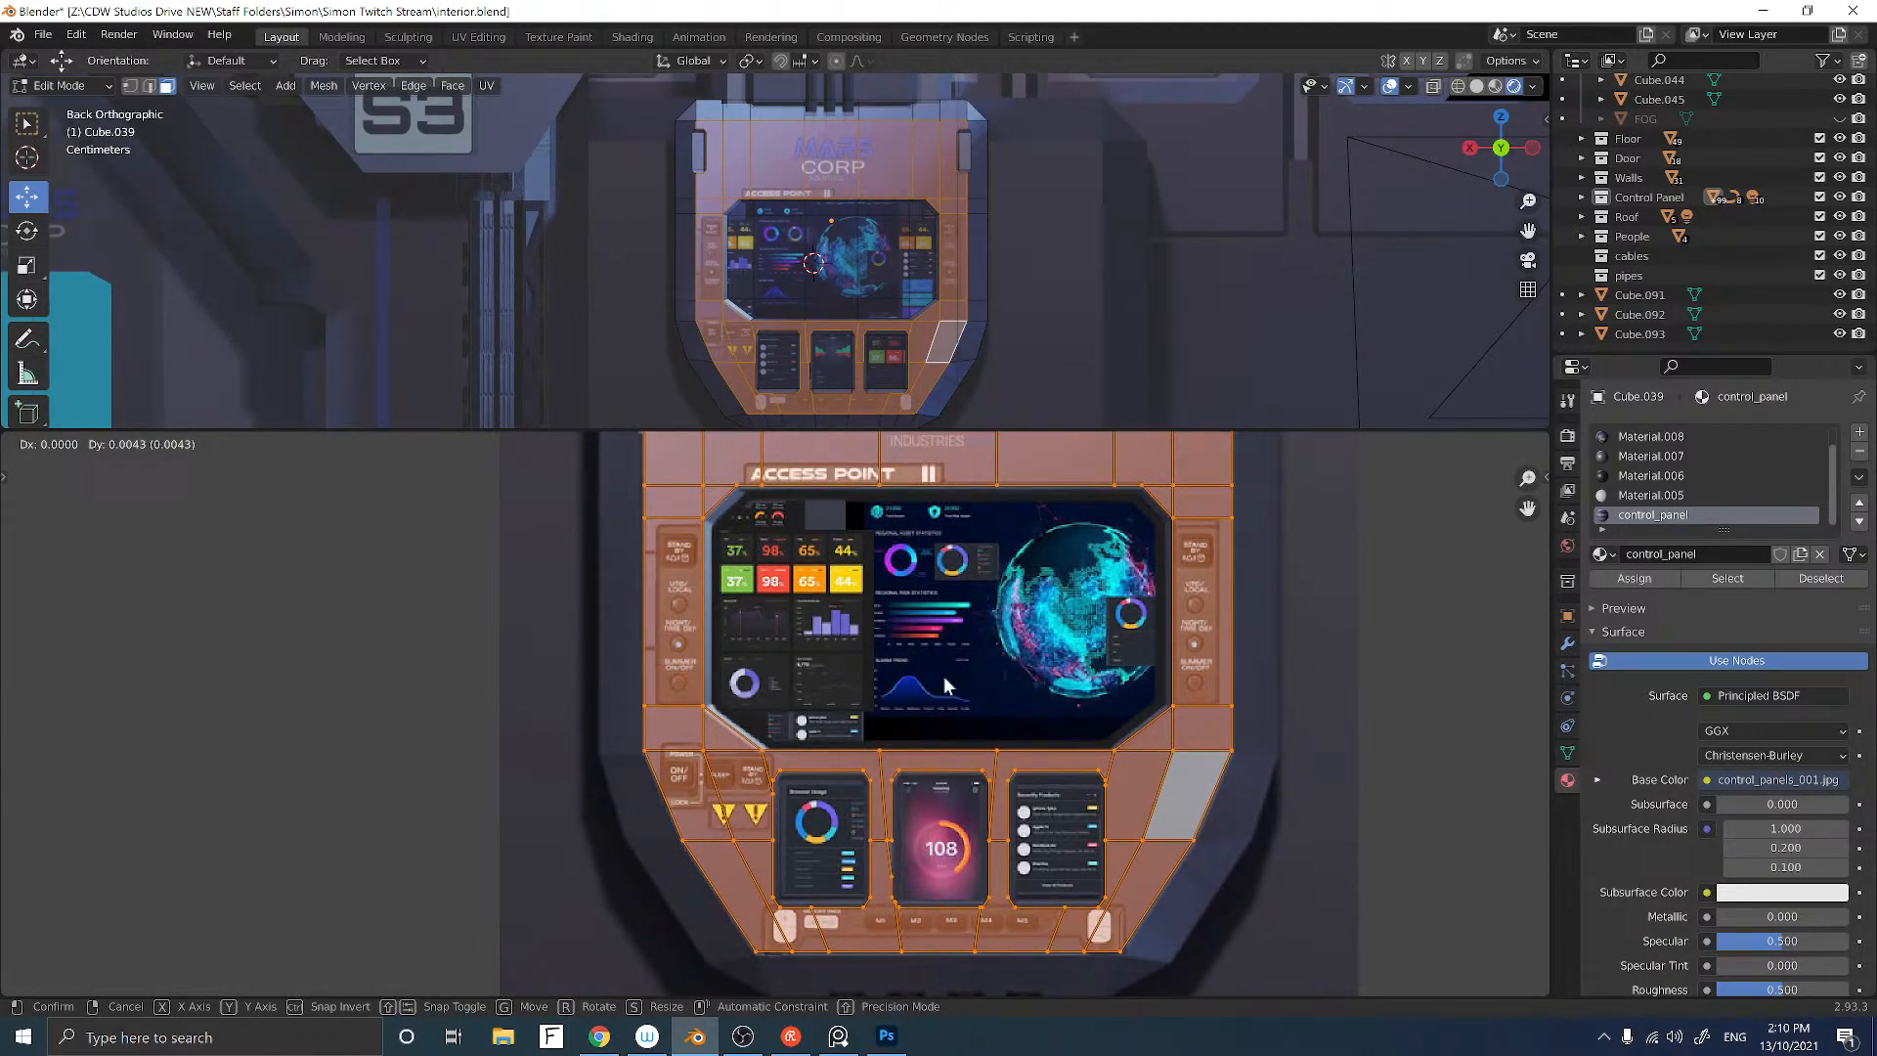
click(943, 676)
click(460, 697)
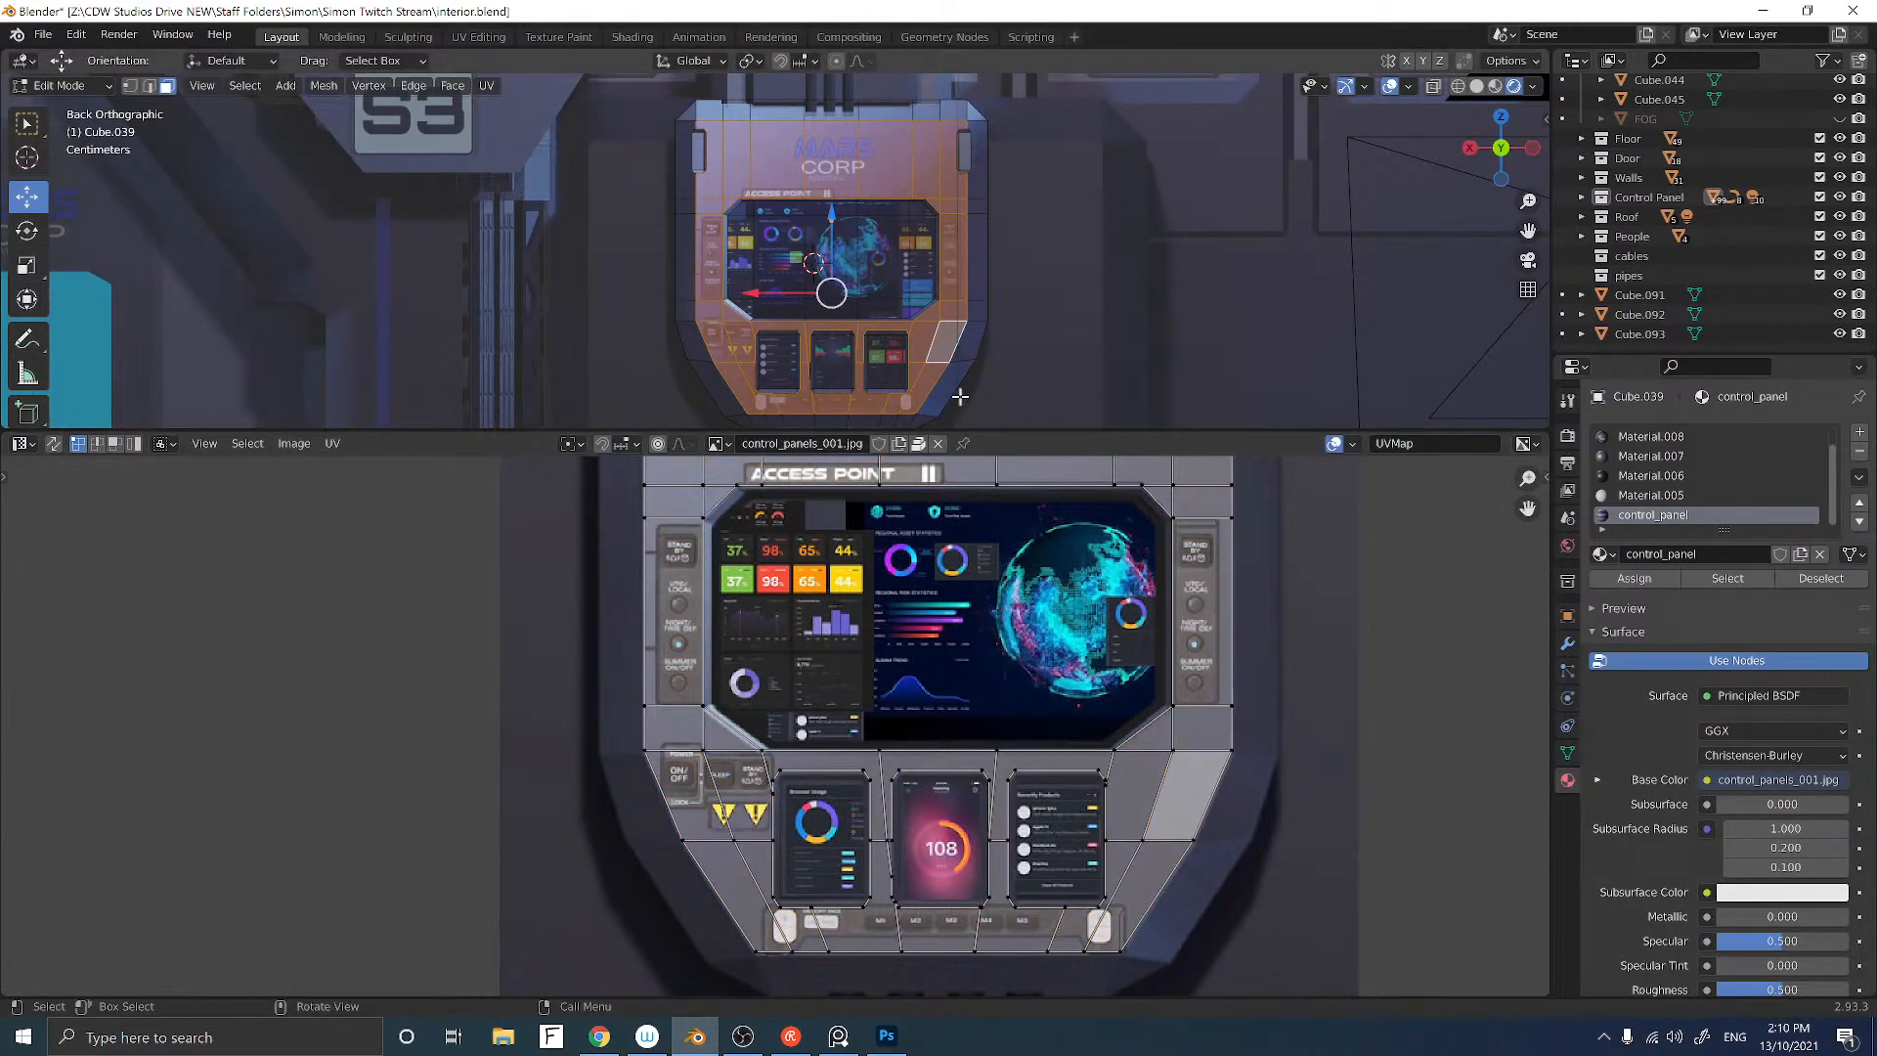
key(alt+a)
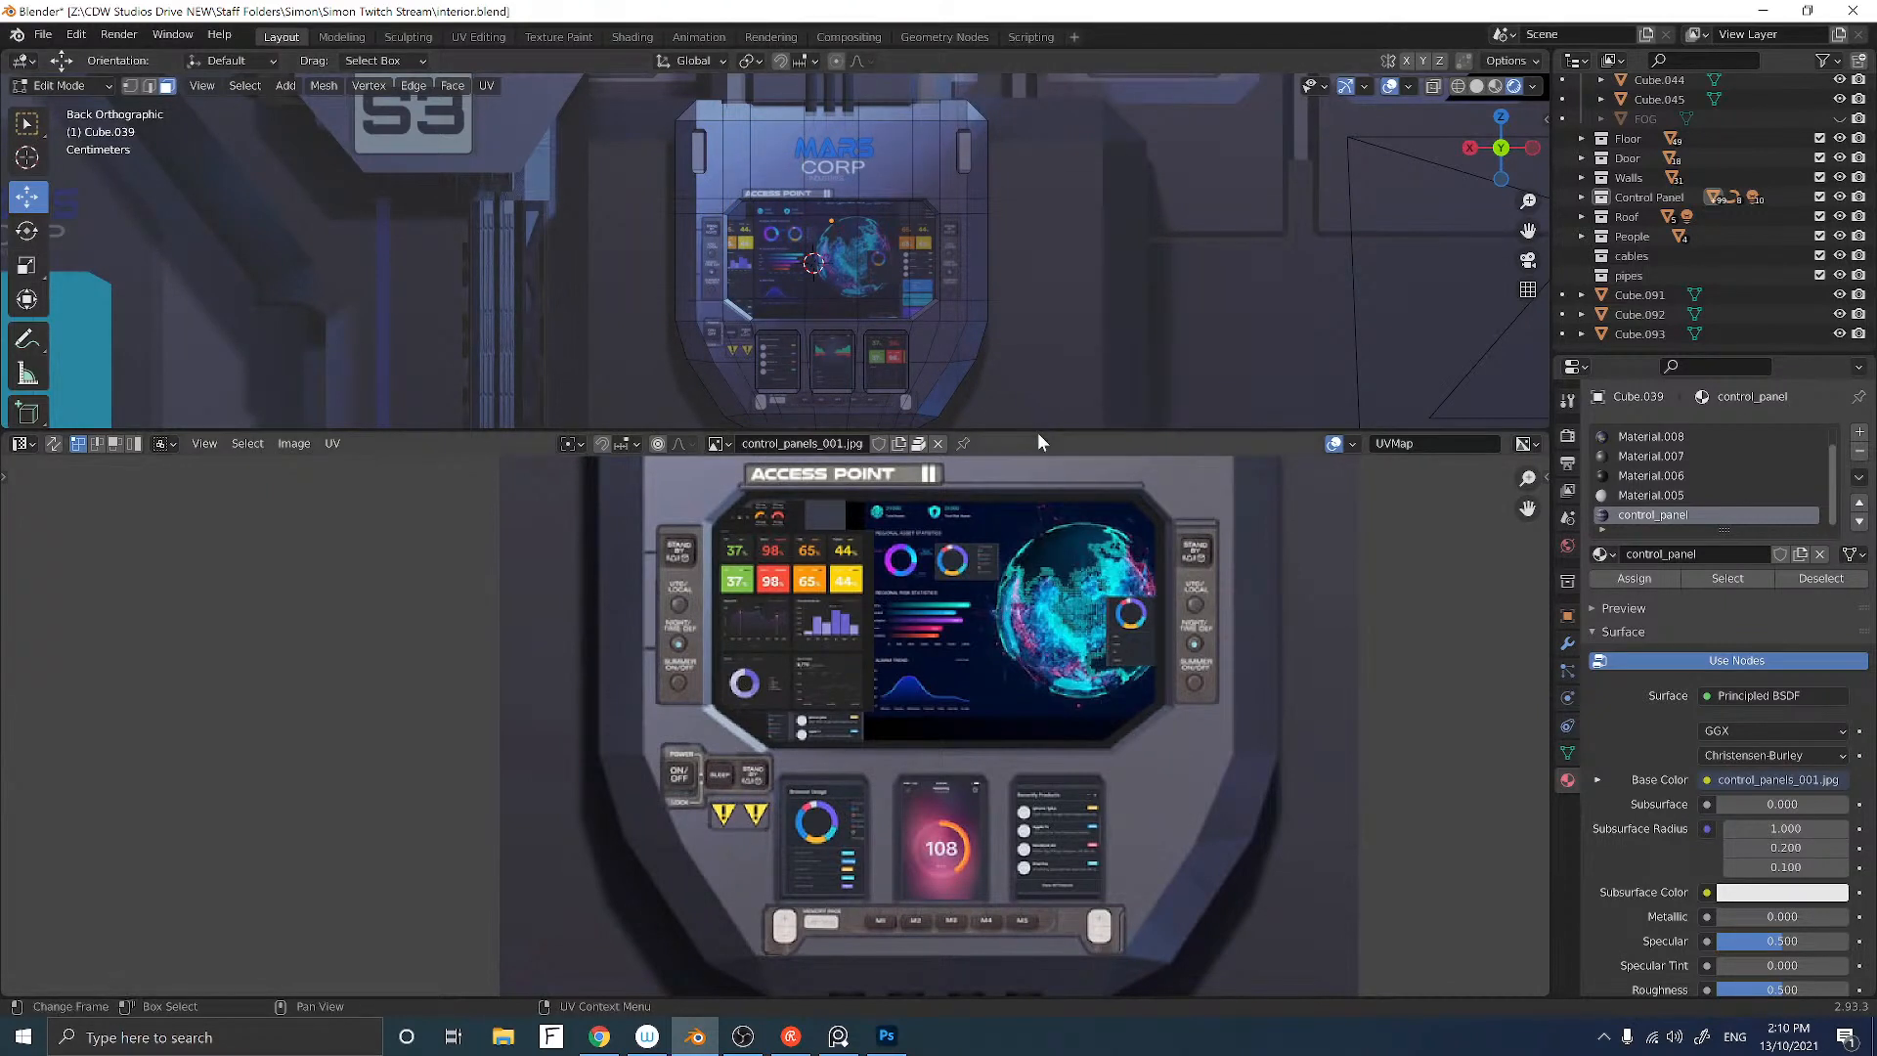
Step: Enlarge the 3D viewport, return to Object Mode and check the textured control panel within the room
drag(1034, 431, 1032, 788)
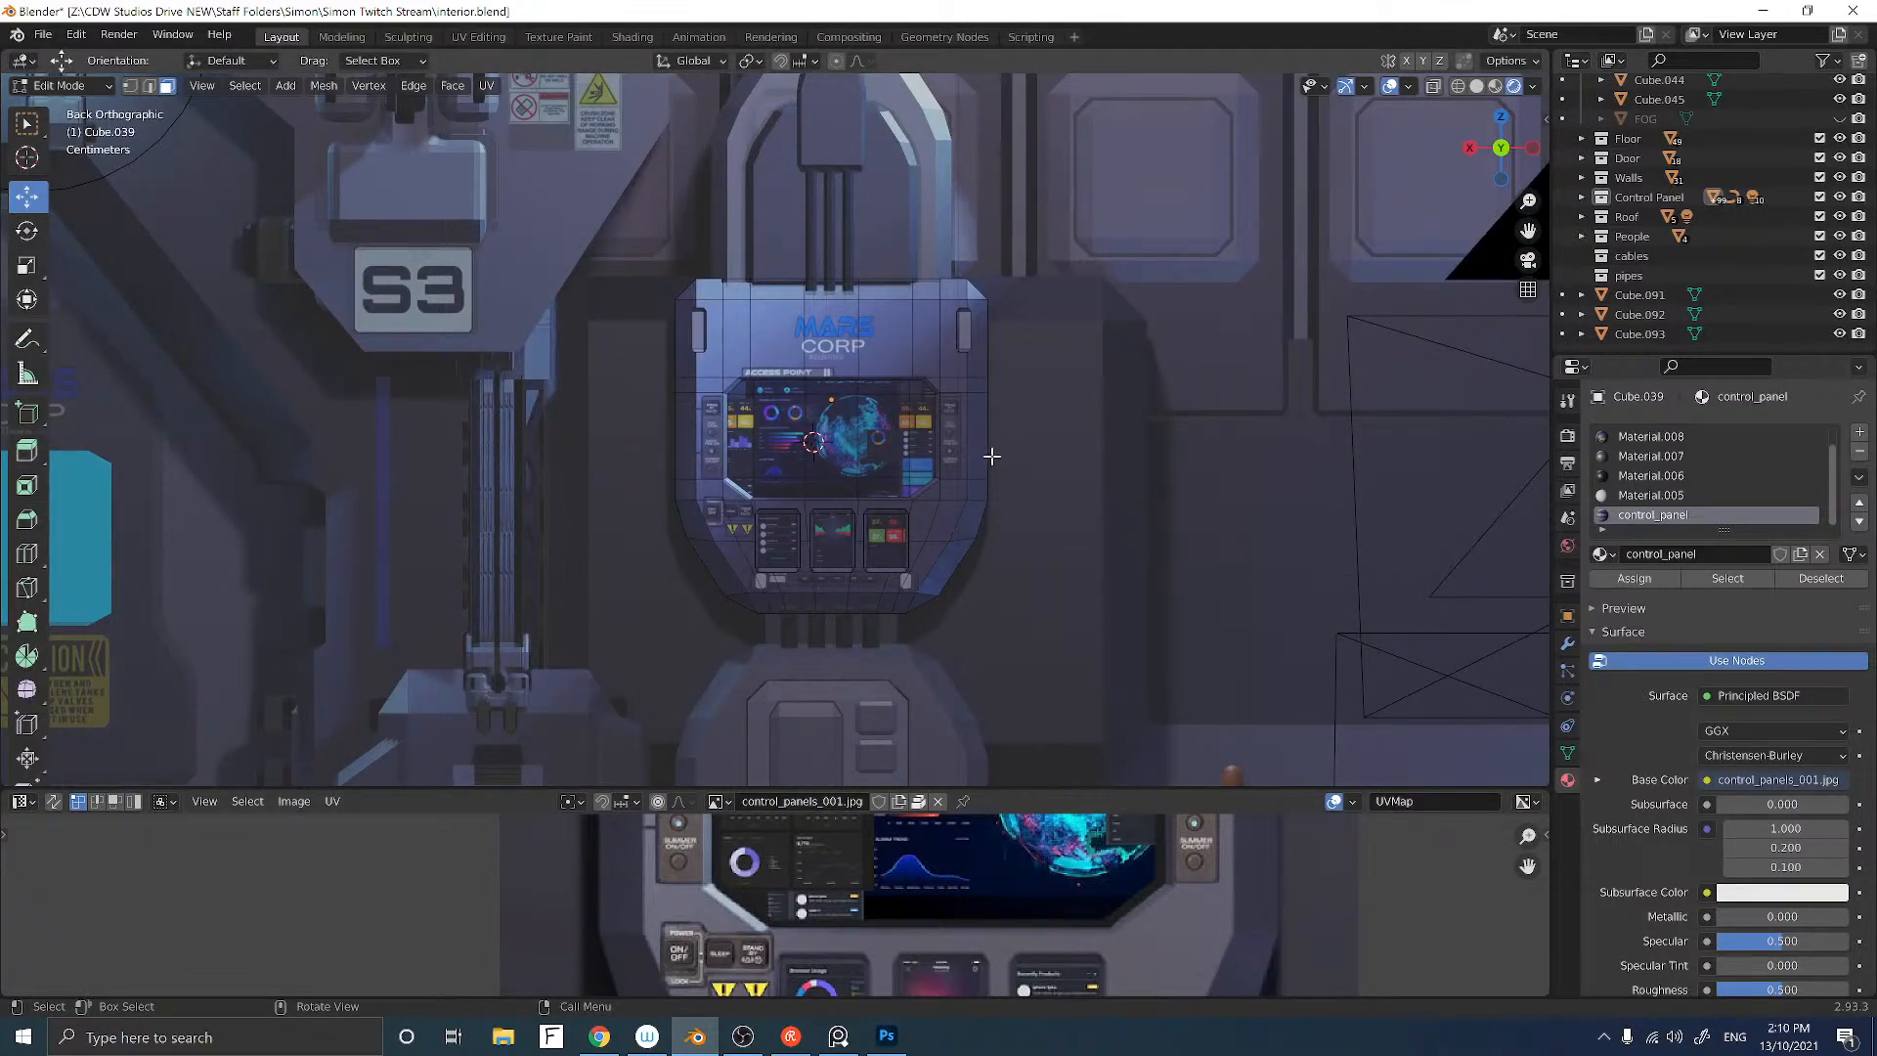
key(Tab)
middle_drag(1052, 495, 936, 481)
scroll(963, 501, down, 3)
scroll(937, 481, up, 1)
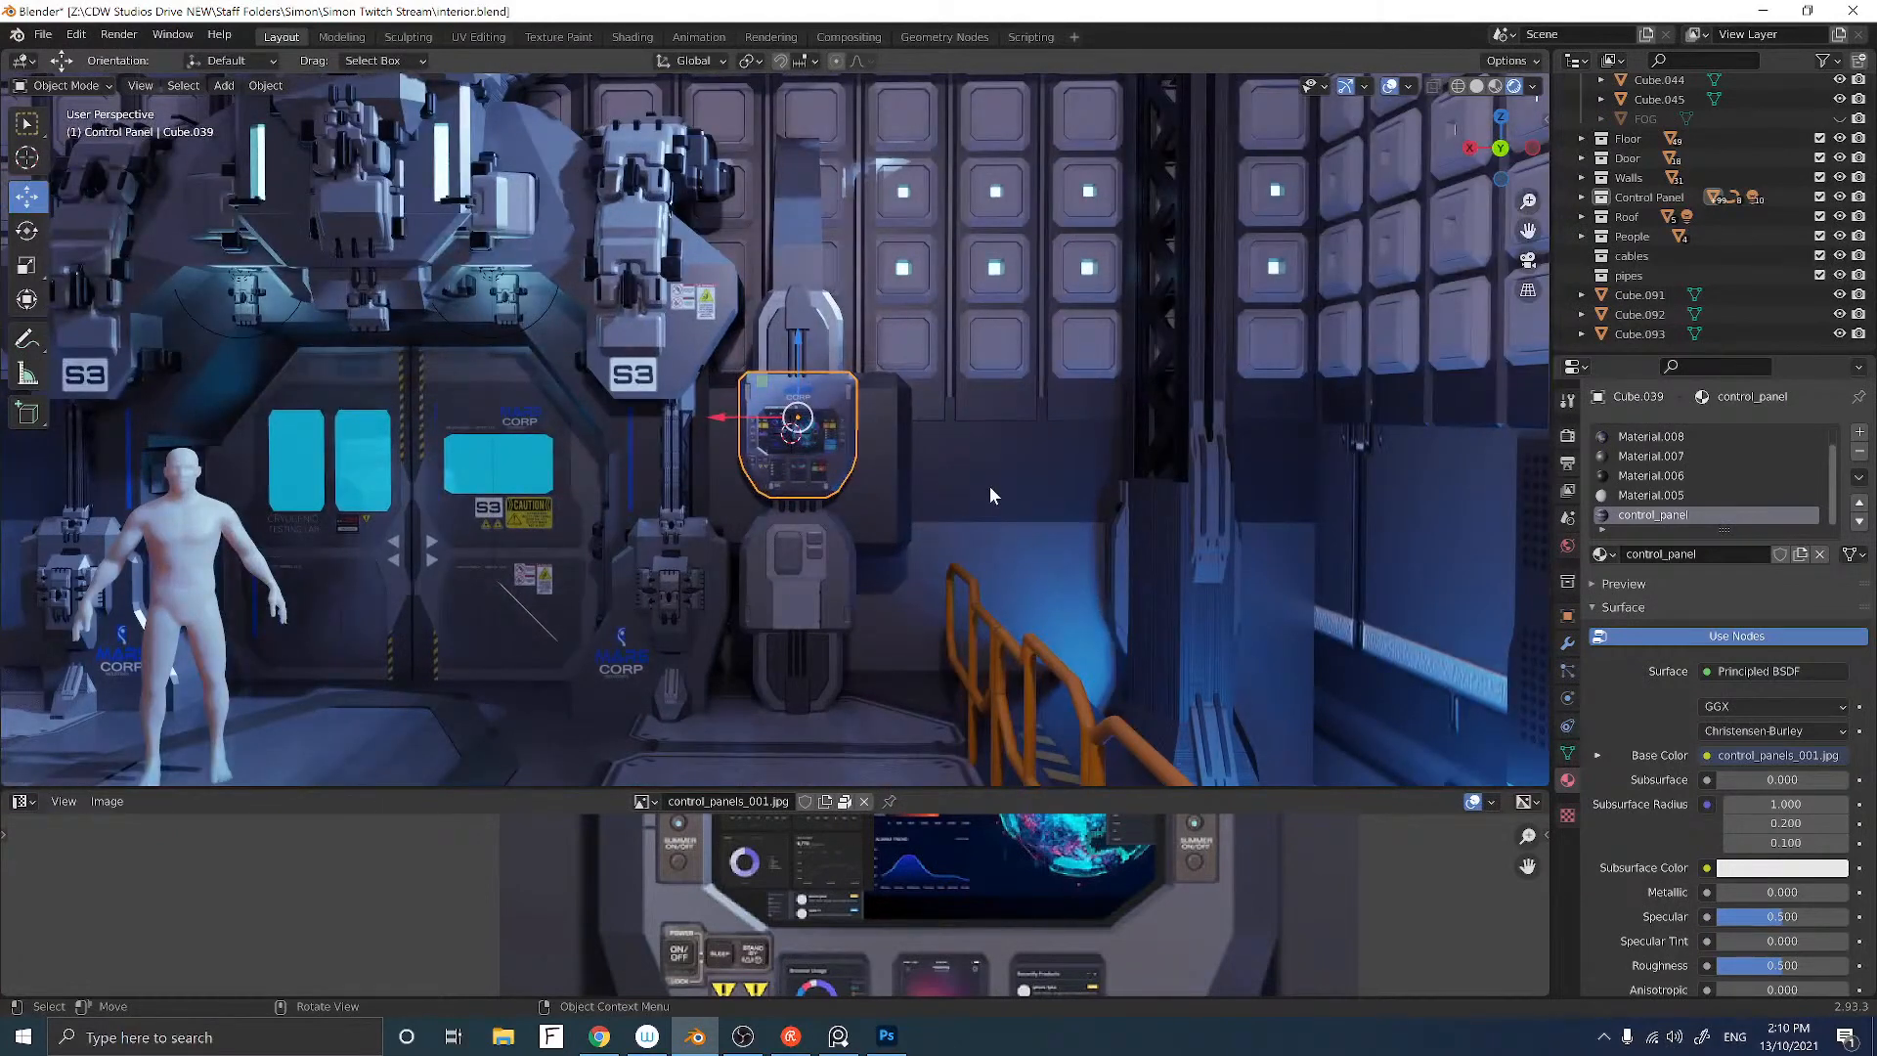
click(990, 485)
click(1018, 317)
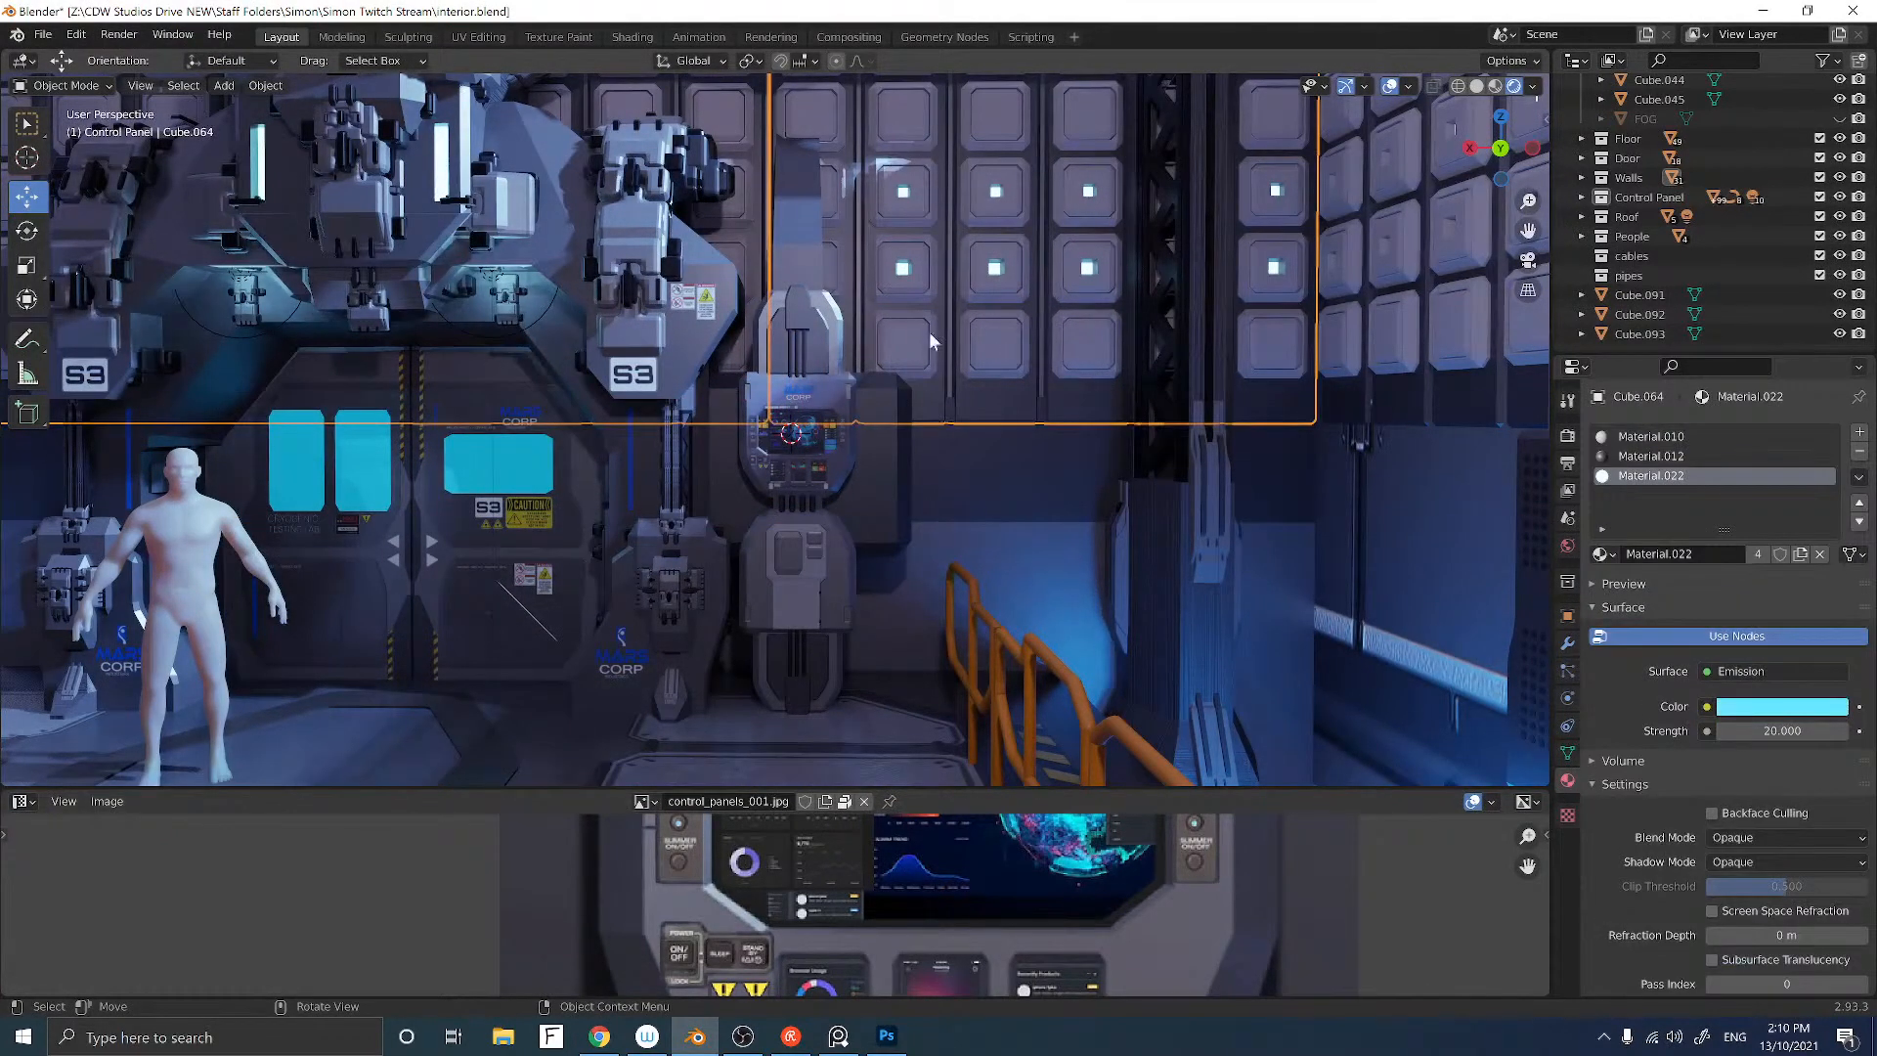
Step: Hide the viewport overlays and gizmos and inspect the textured Mars Corp screens on the control panel up close
click(1388, 88)
scroll(941, 354, up, 2)
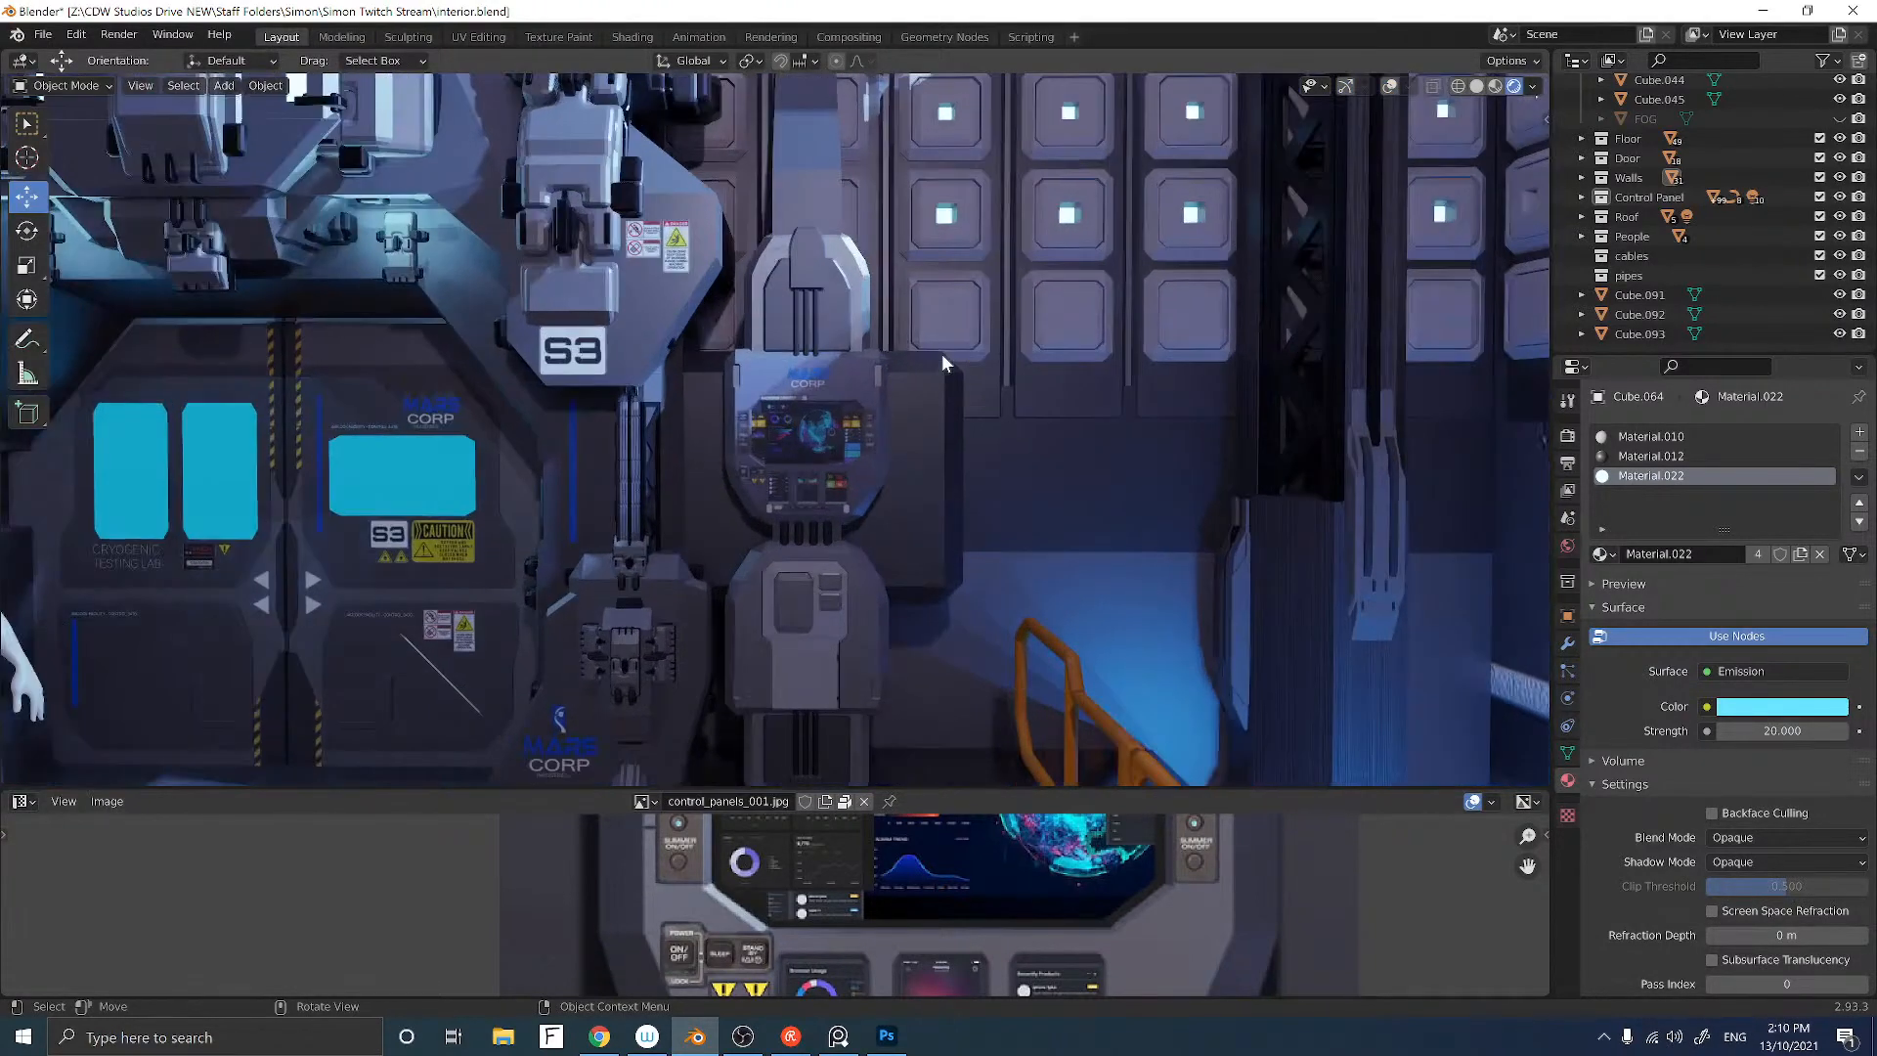
scroll(907, 441, up, 2)
scroll(907, 442, up, 2)
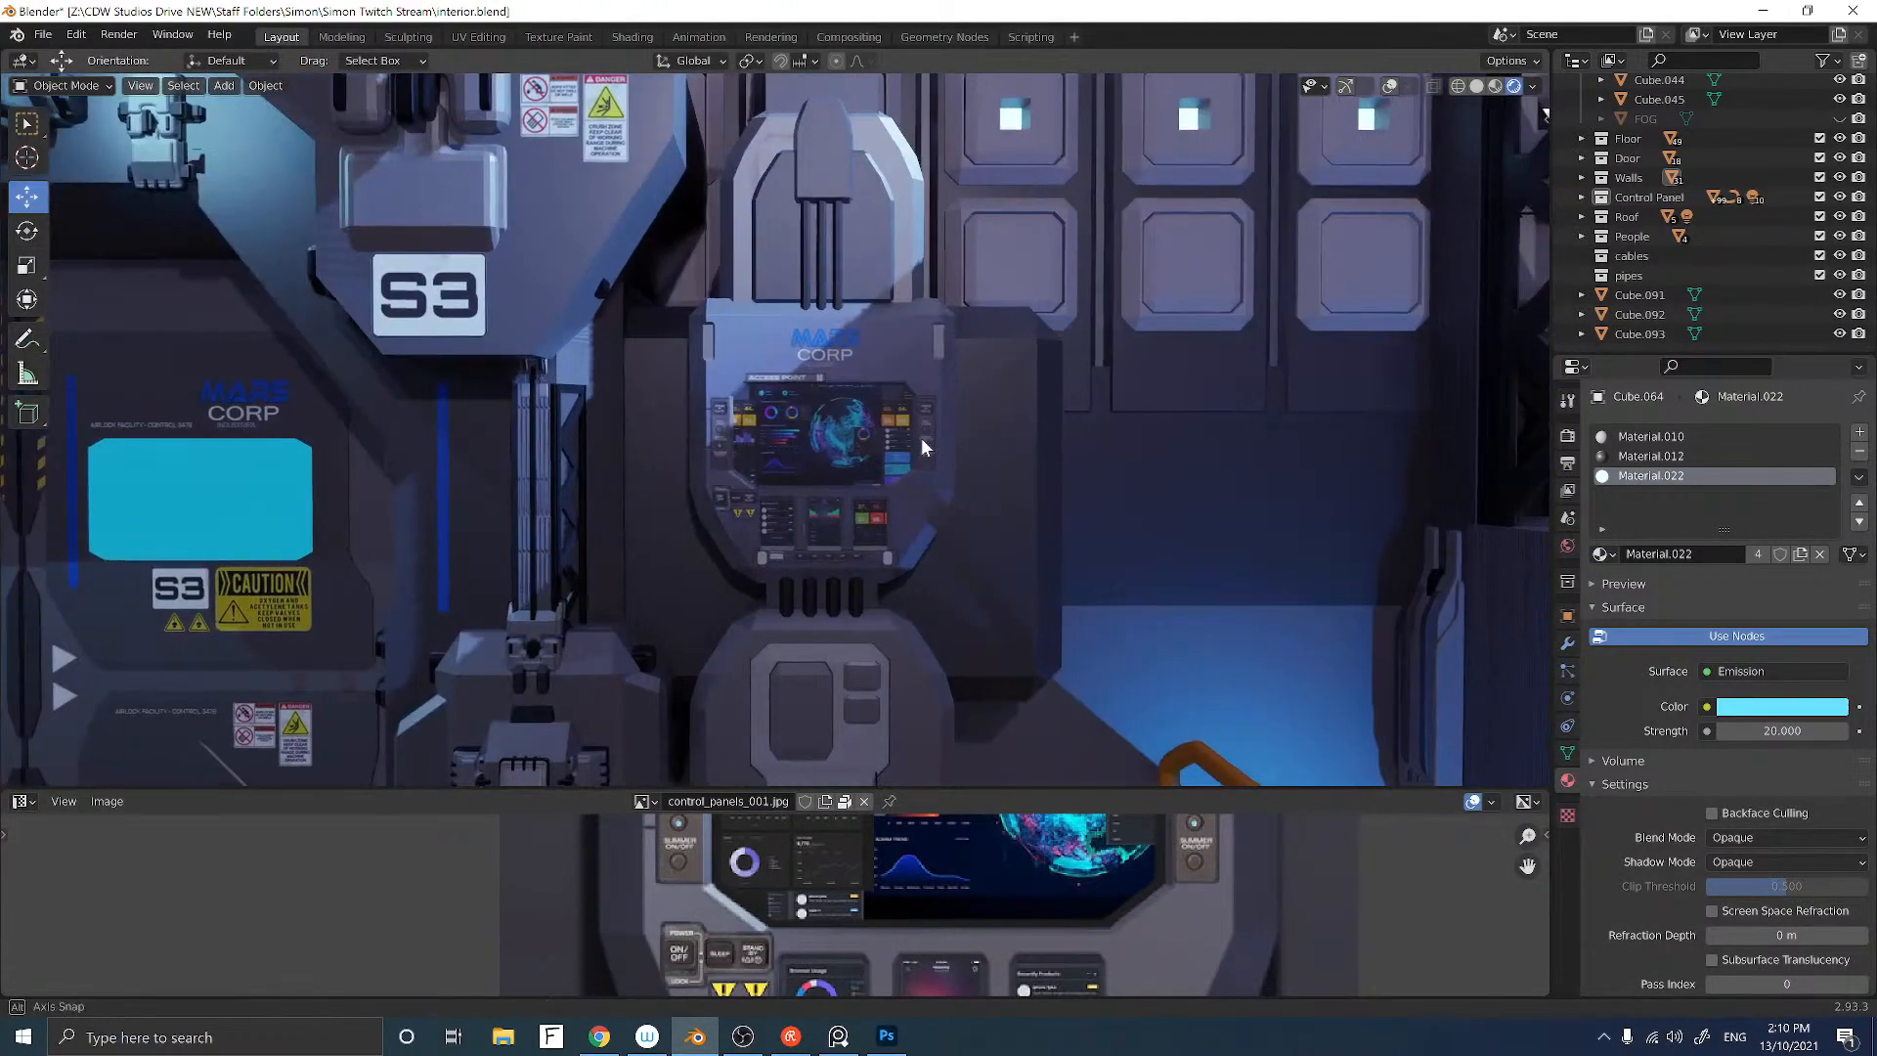
mouse_move(921, 442)
middle_down()
mouse_move(1036, 440)
mouse_move(884, 455)
mouse_move(911, 445)
middle_up()
scroll(874, 450, up, 3)
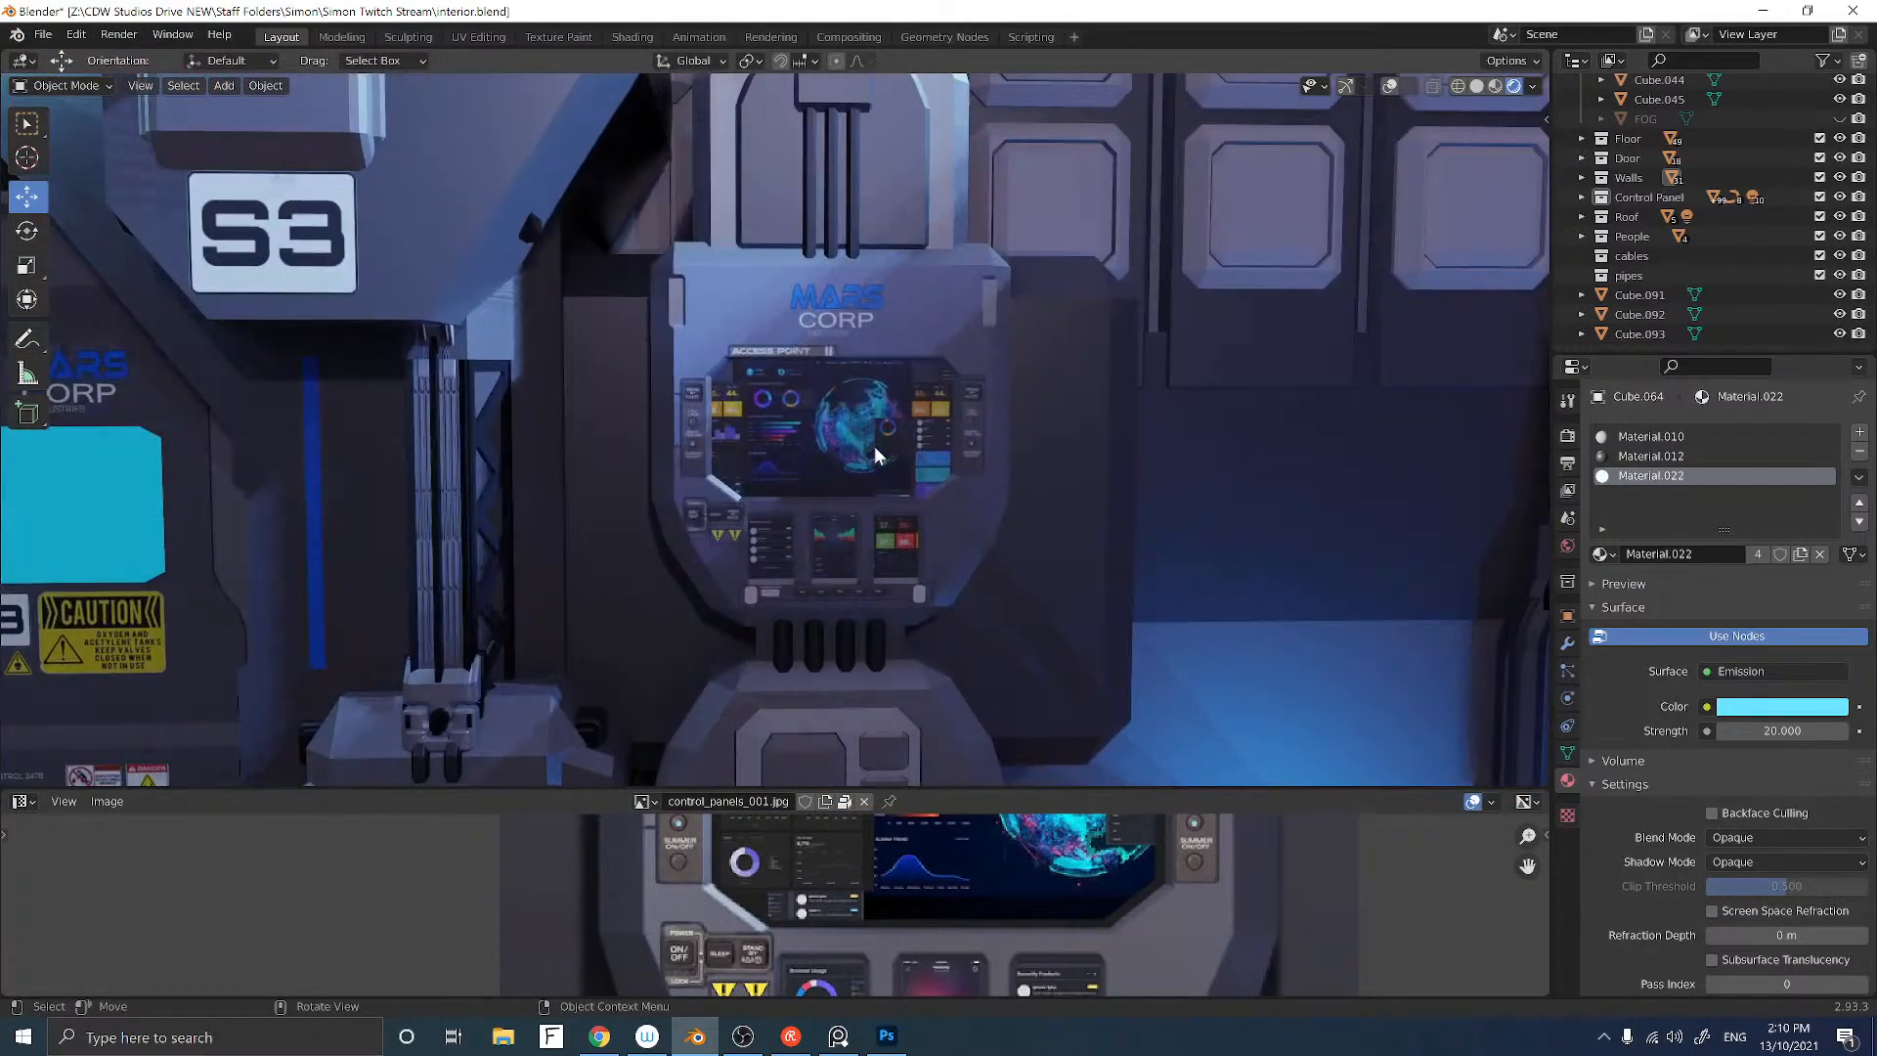
scroll(874, 445, up, 3)
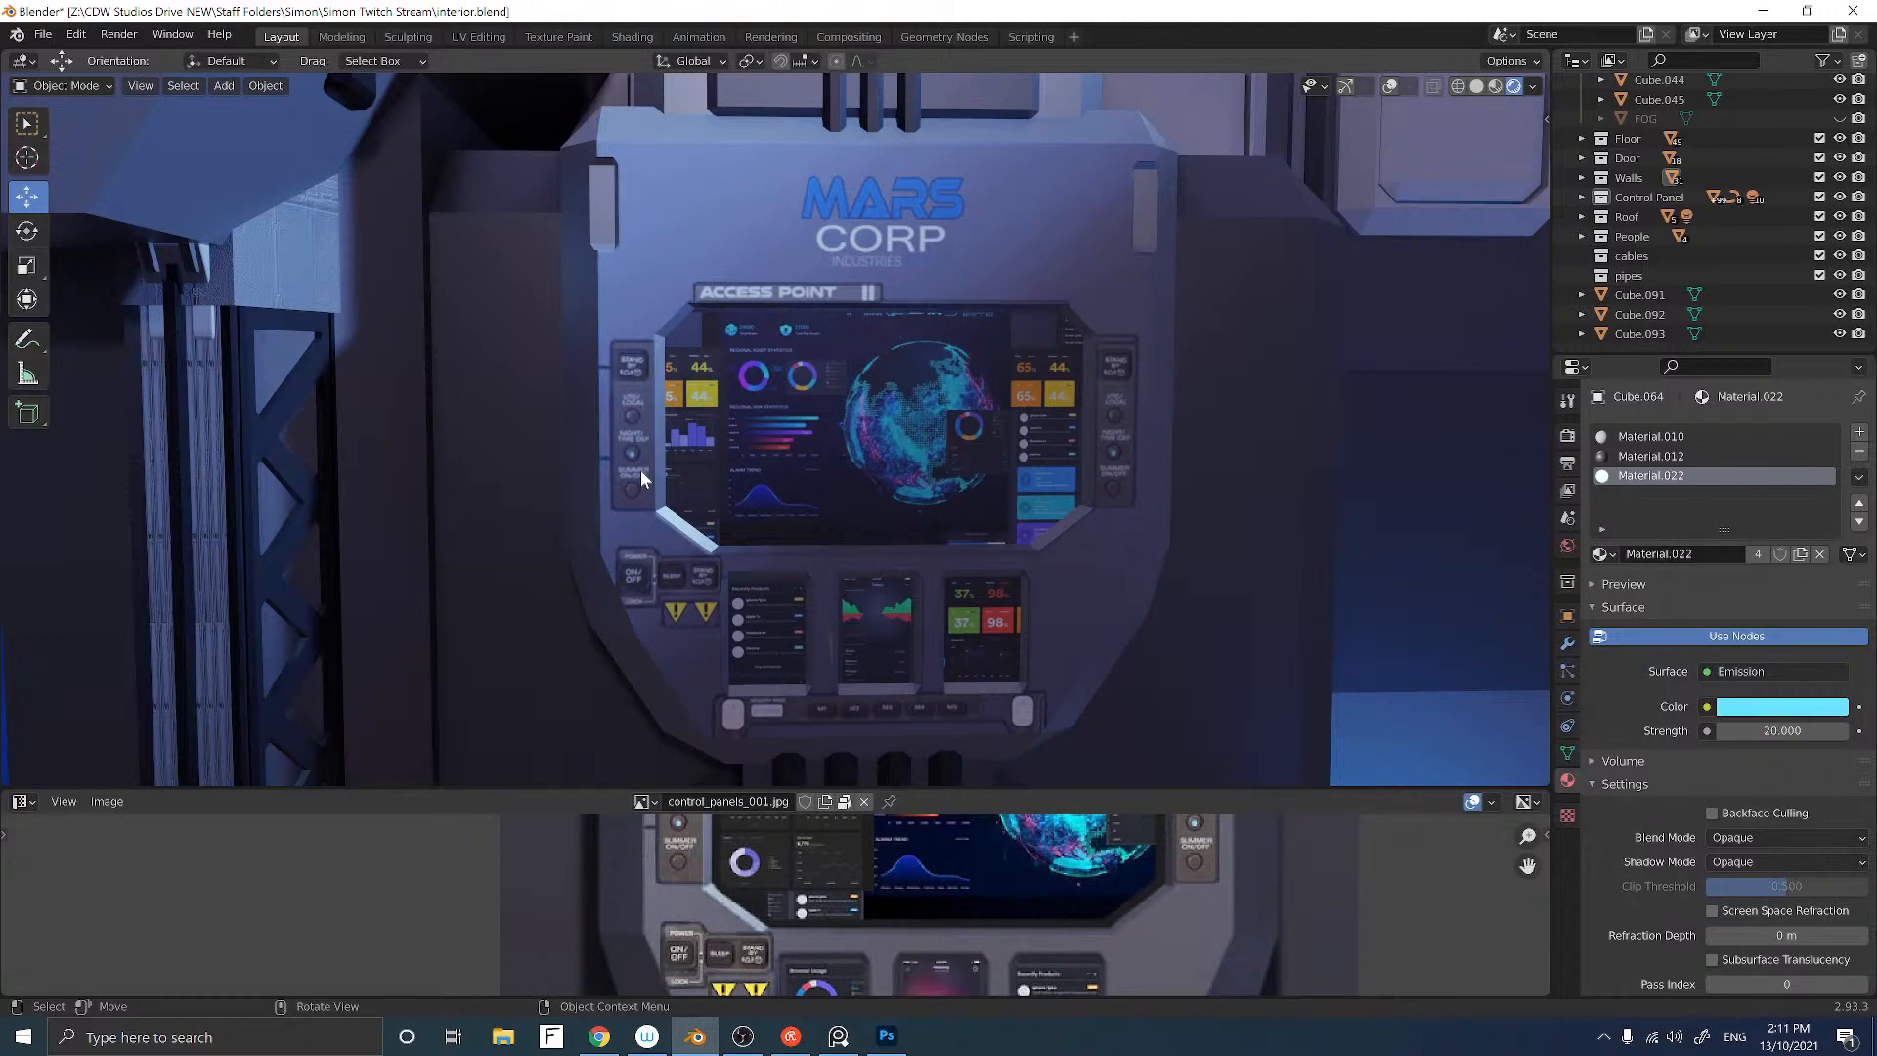
Step: Check how the textured control panel reads from angled and more distant viewpoints in the room
scroll(719, 530, down, 8)
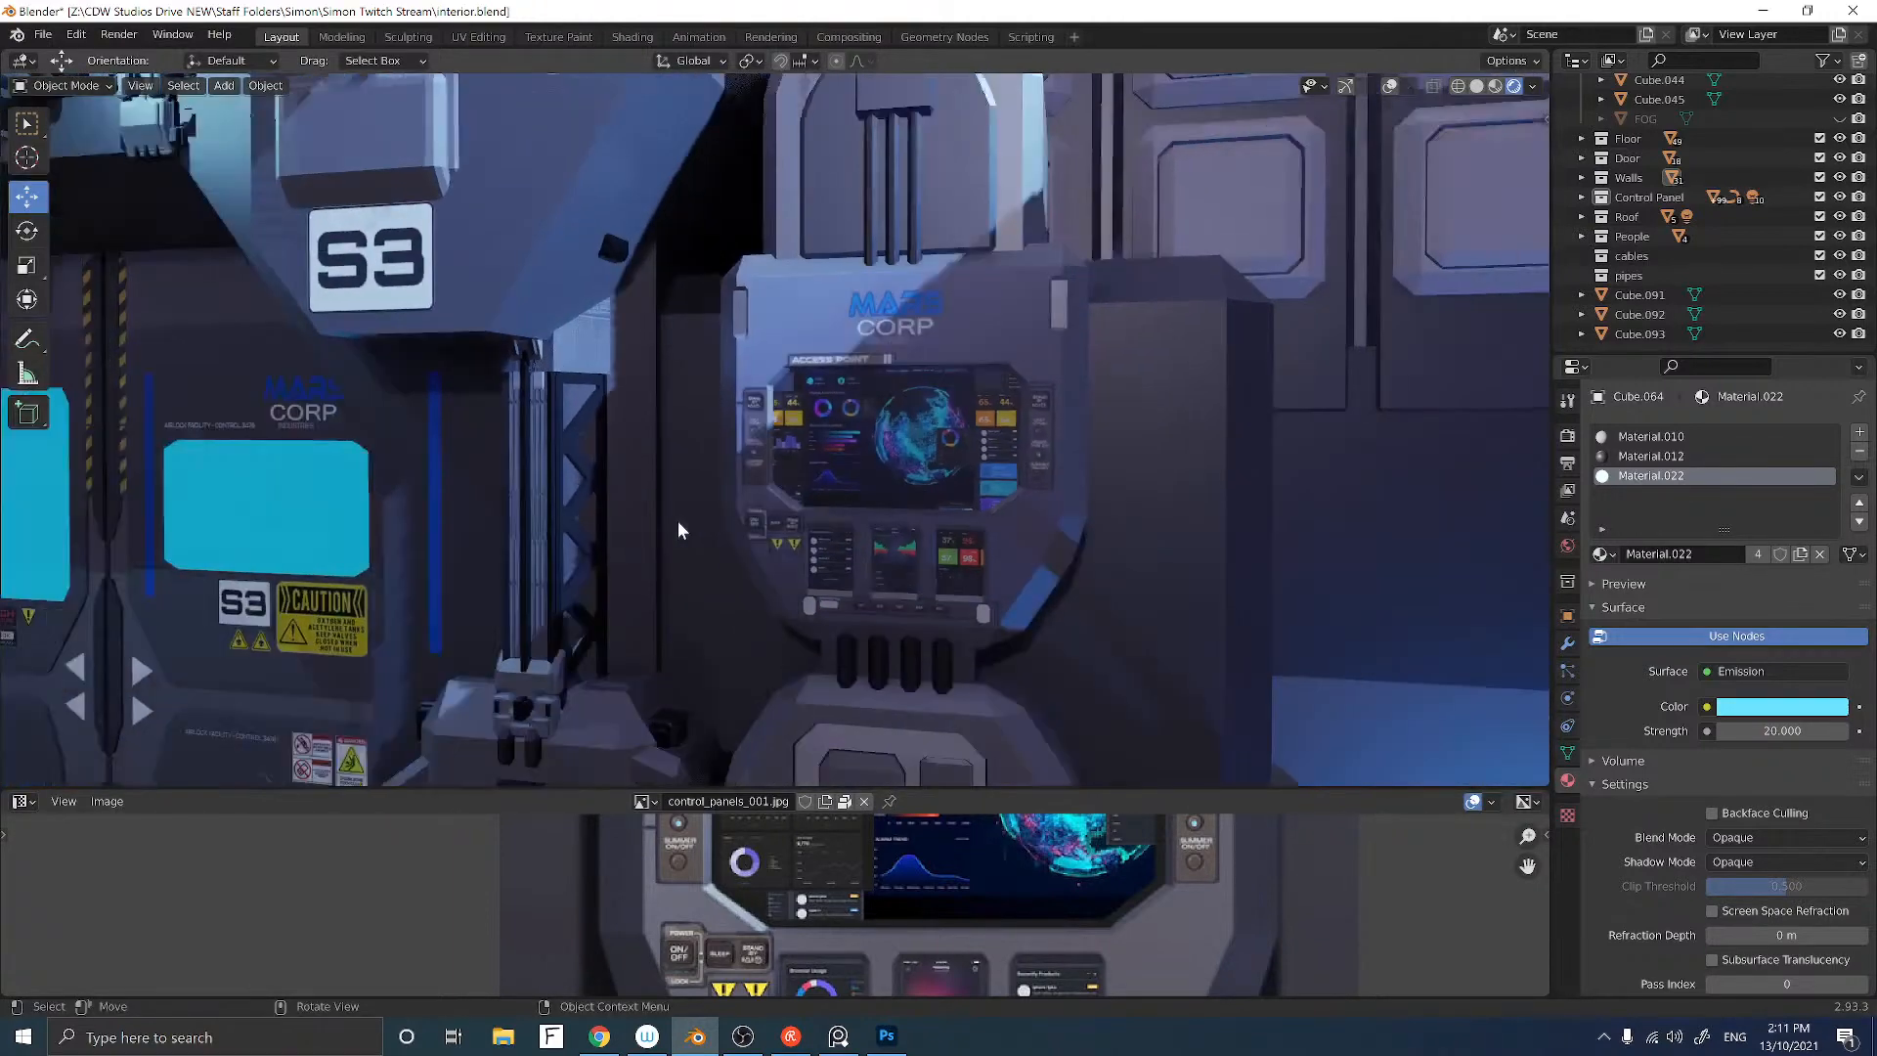
scroll(728, 525, up, 6)
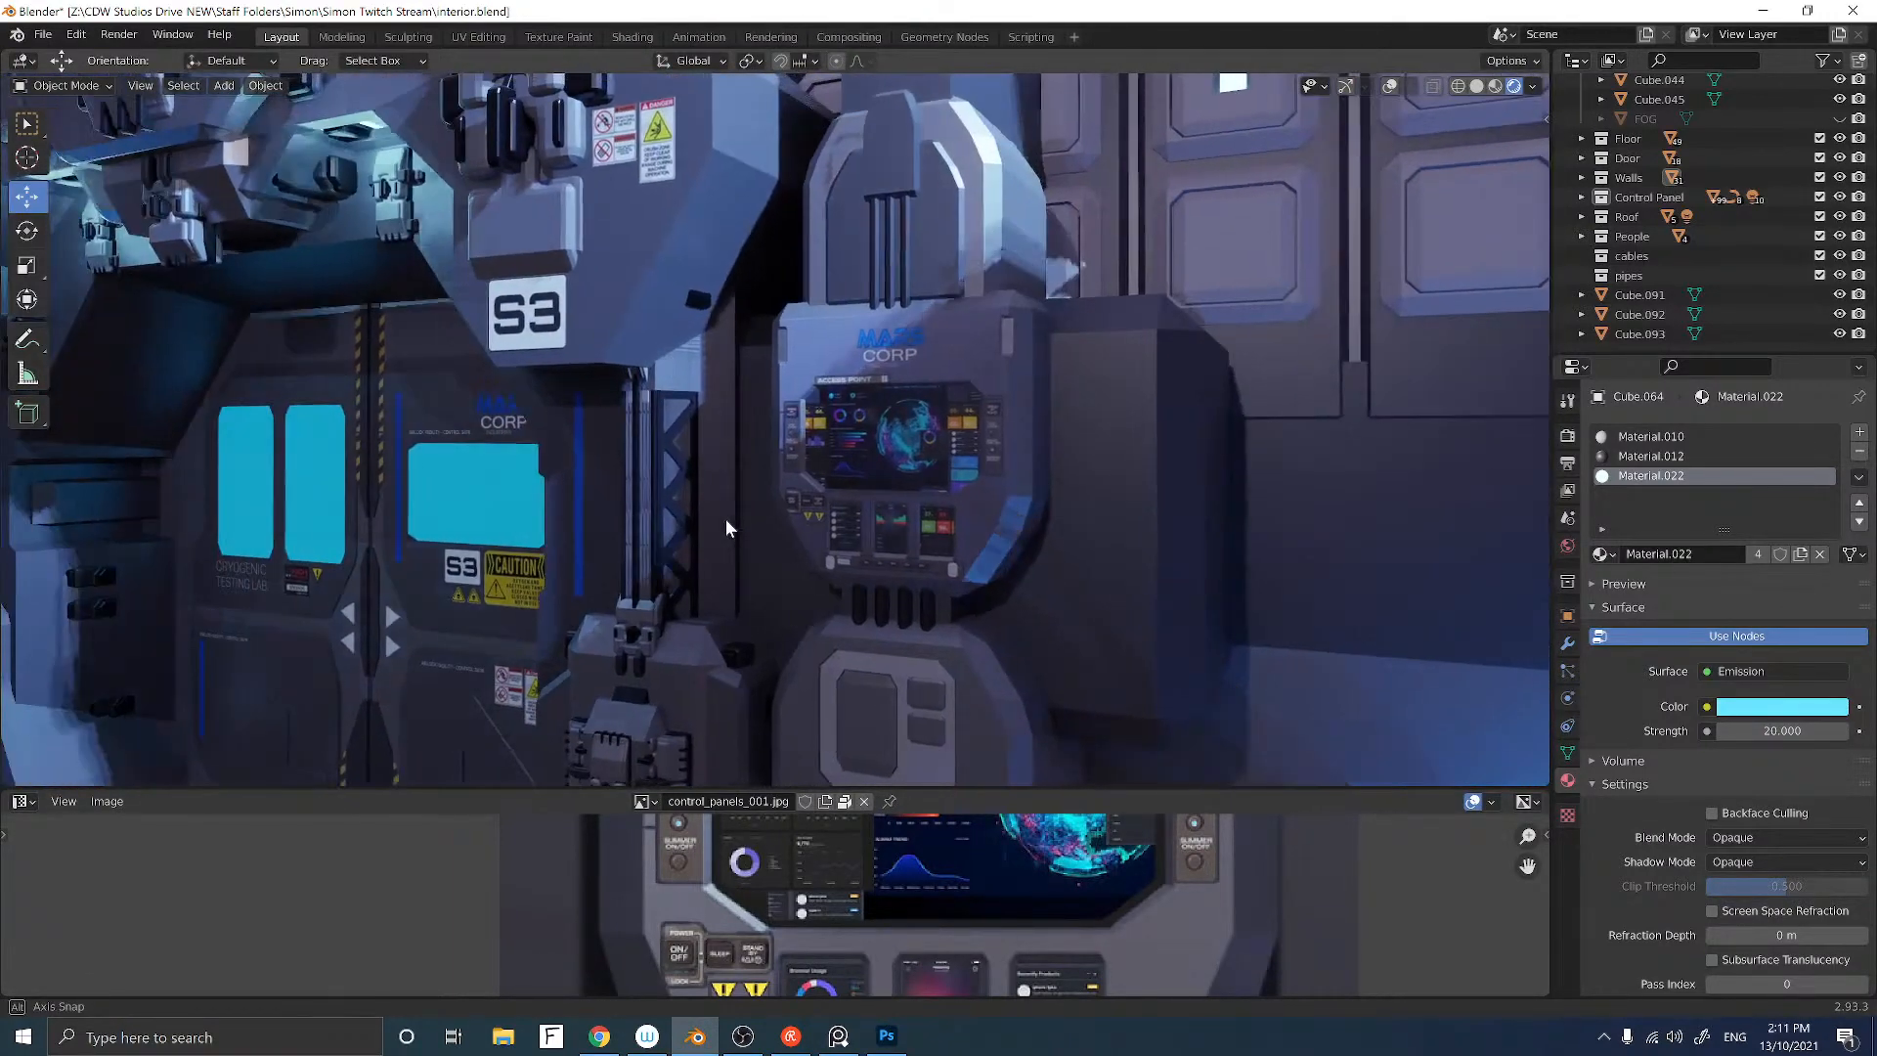
scroll(775, 483, down, 8)
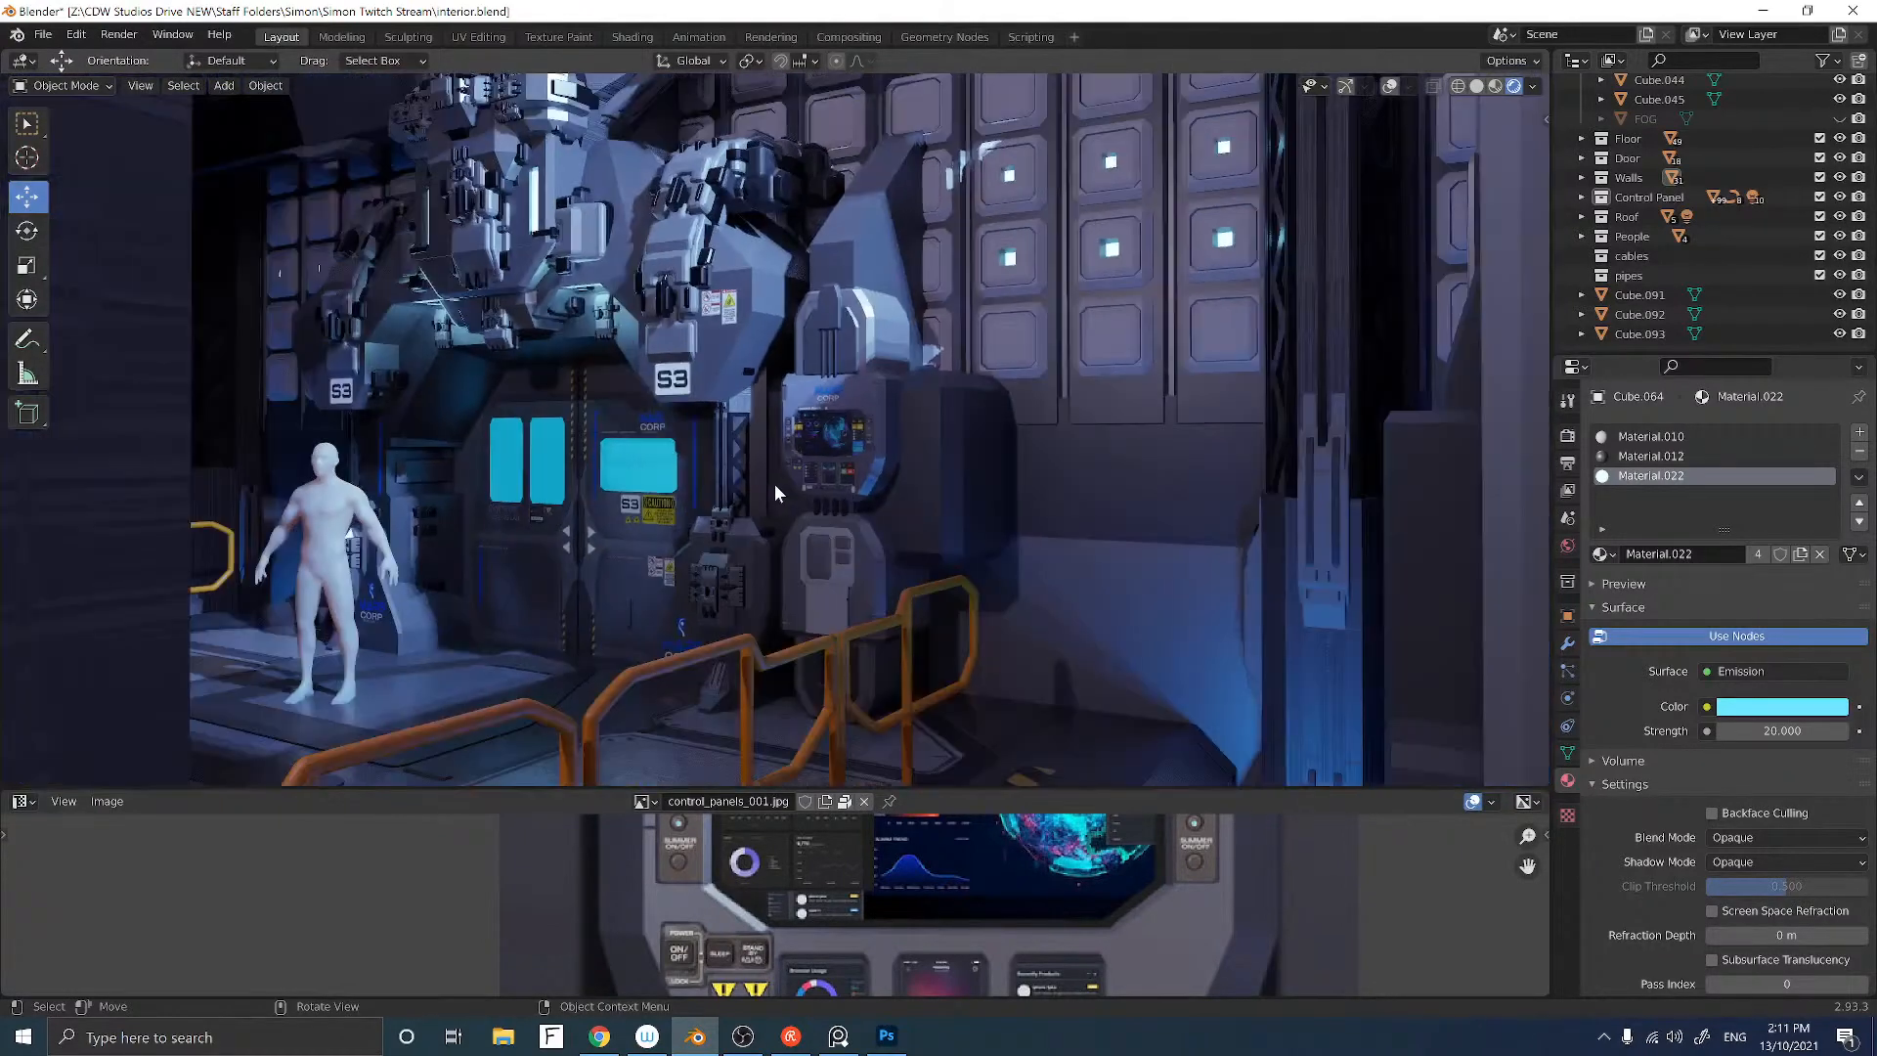
scroll(719, 497, down, 6)
scroll(787, 501, up, 3)
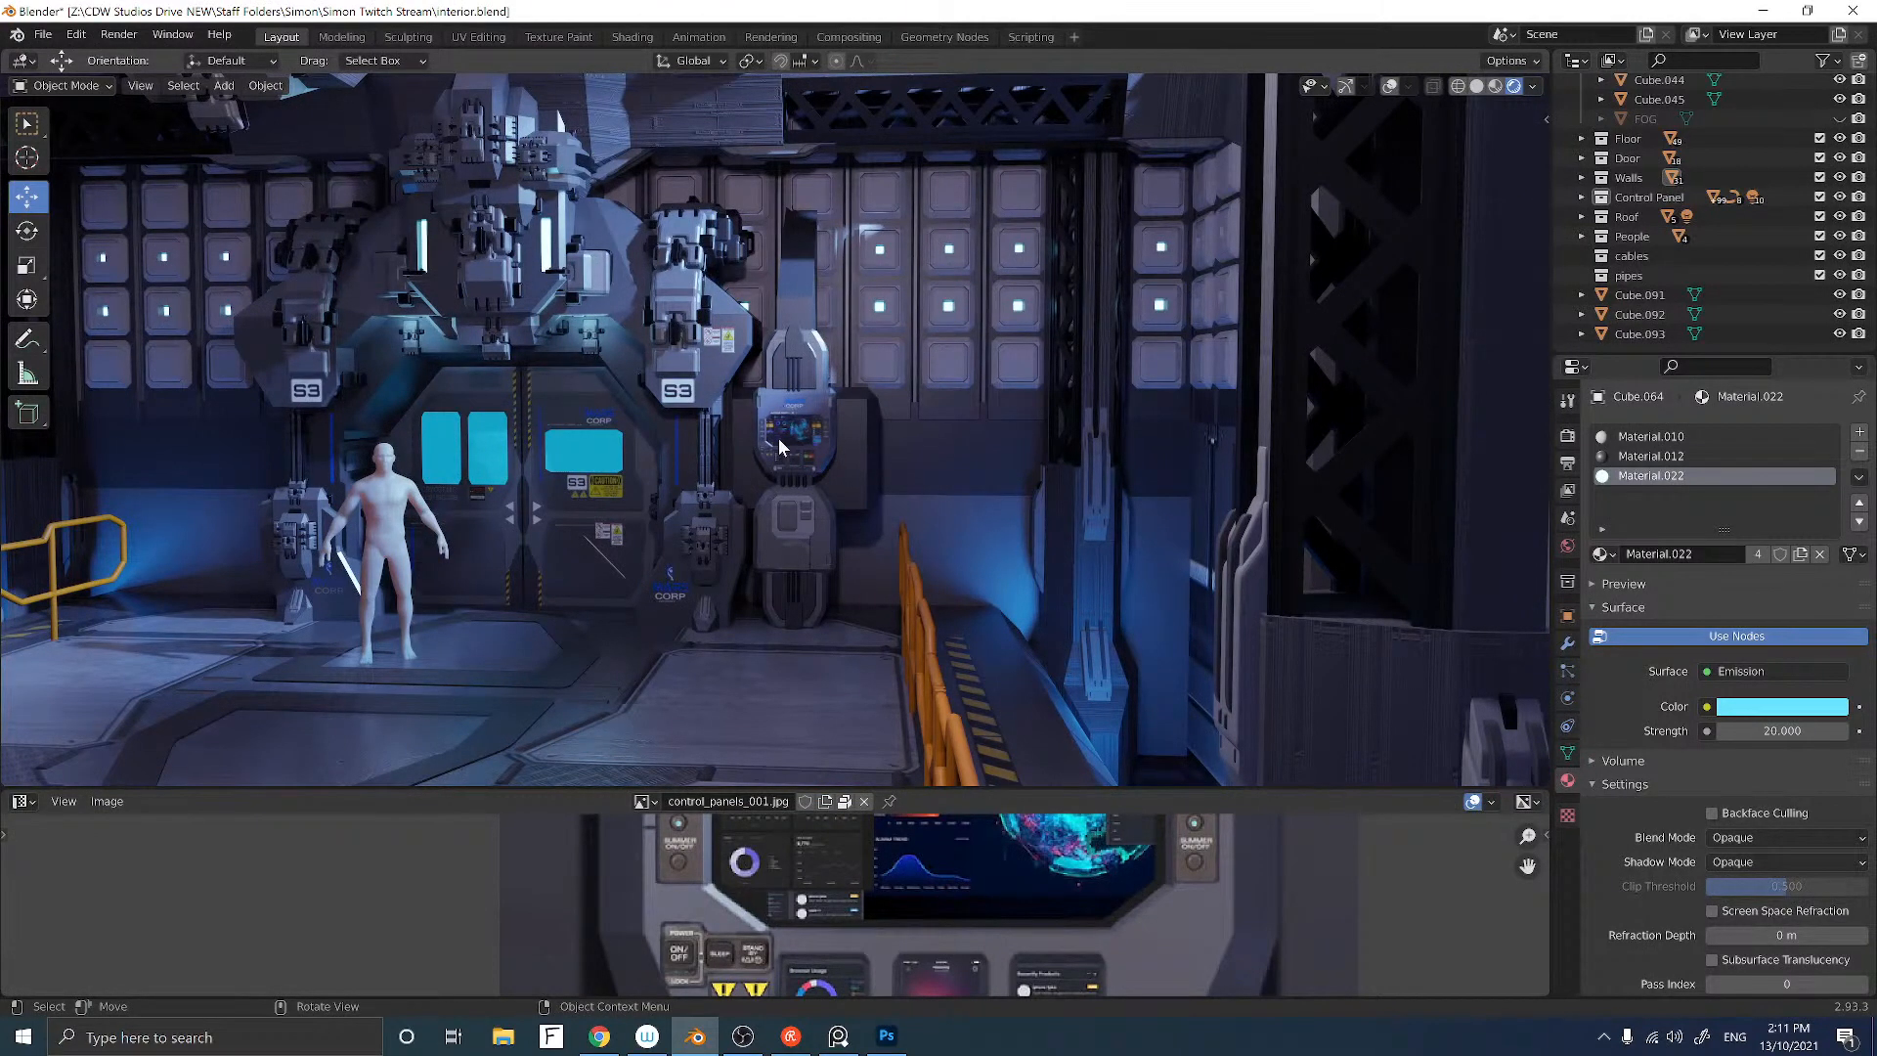
scroll(778, 438, up, 4)
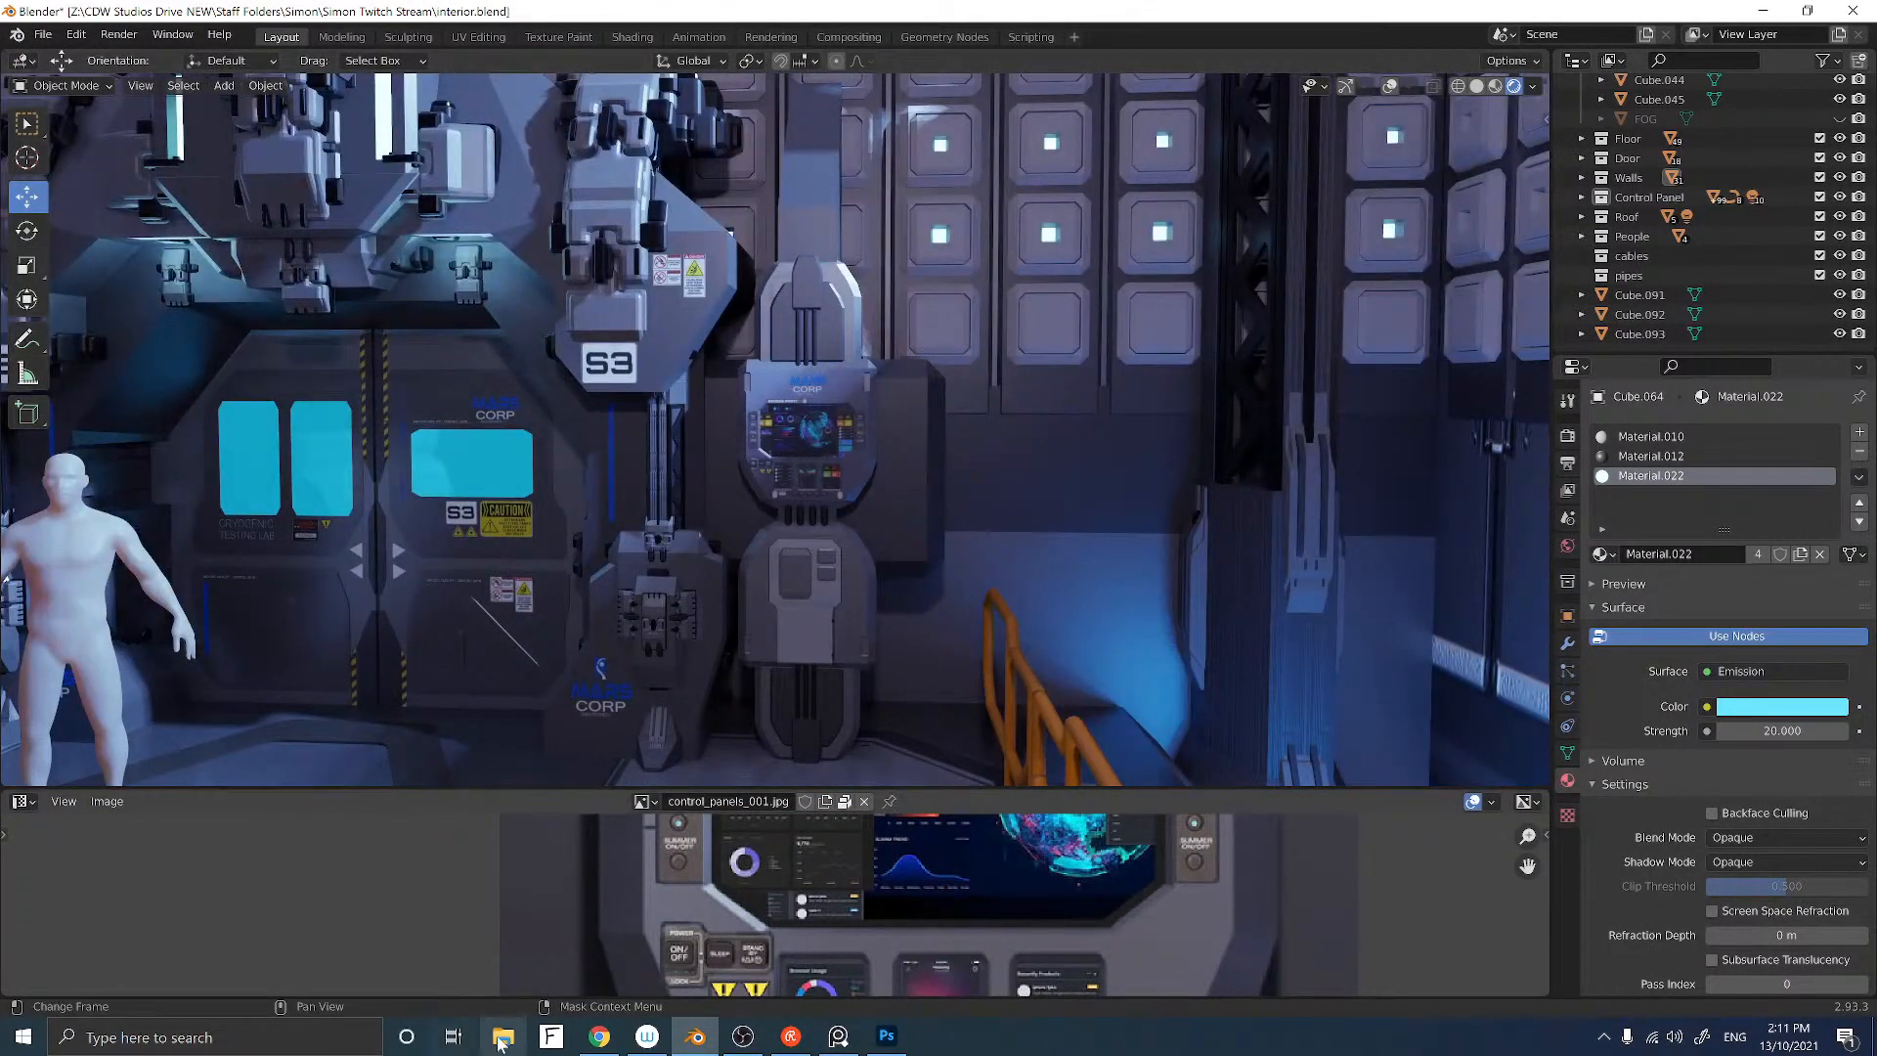
Step: Switch to File Explorer and browse to the intro_to_3D images in the portfolio folder
click(502, 1037)
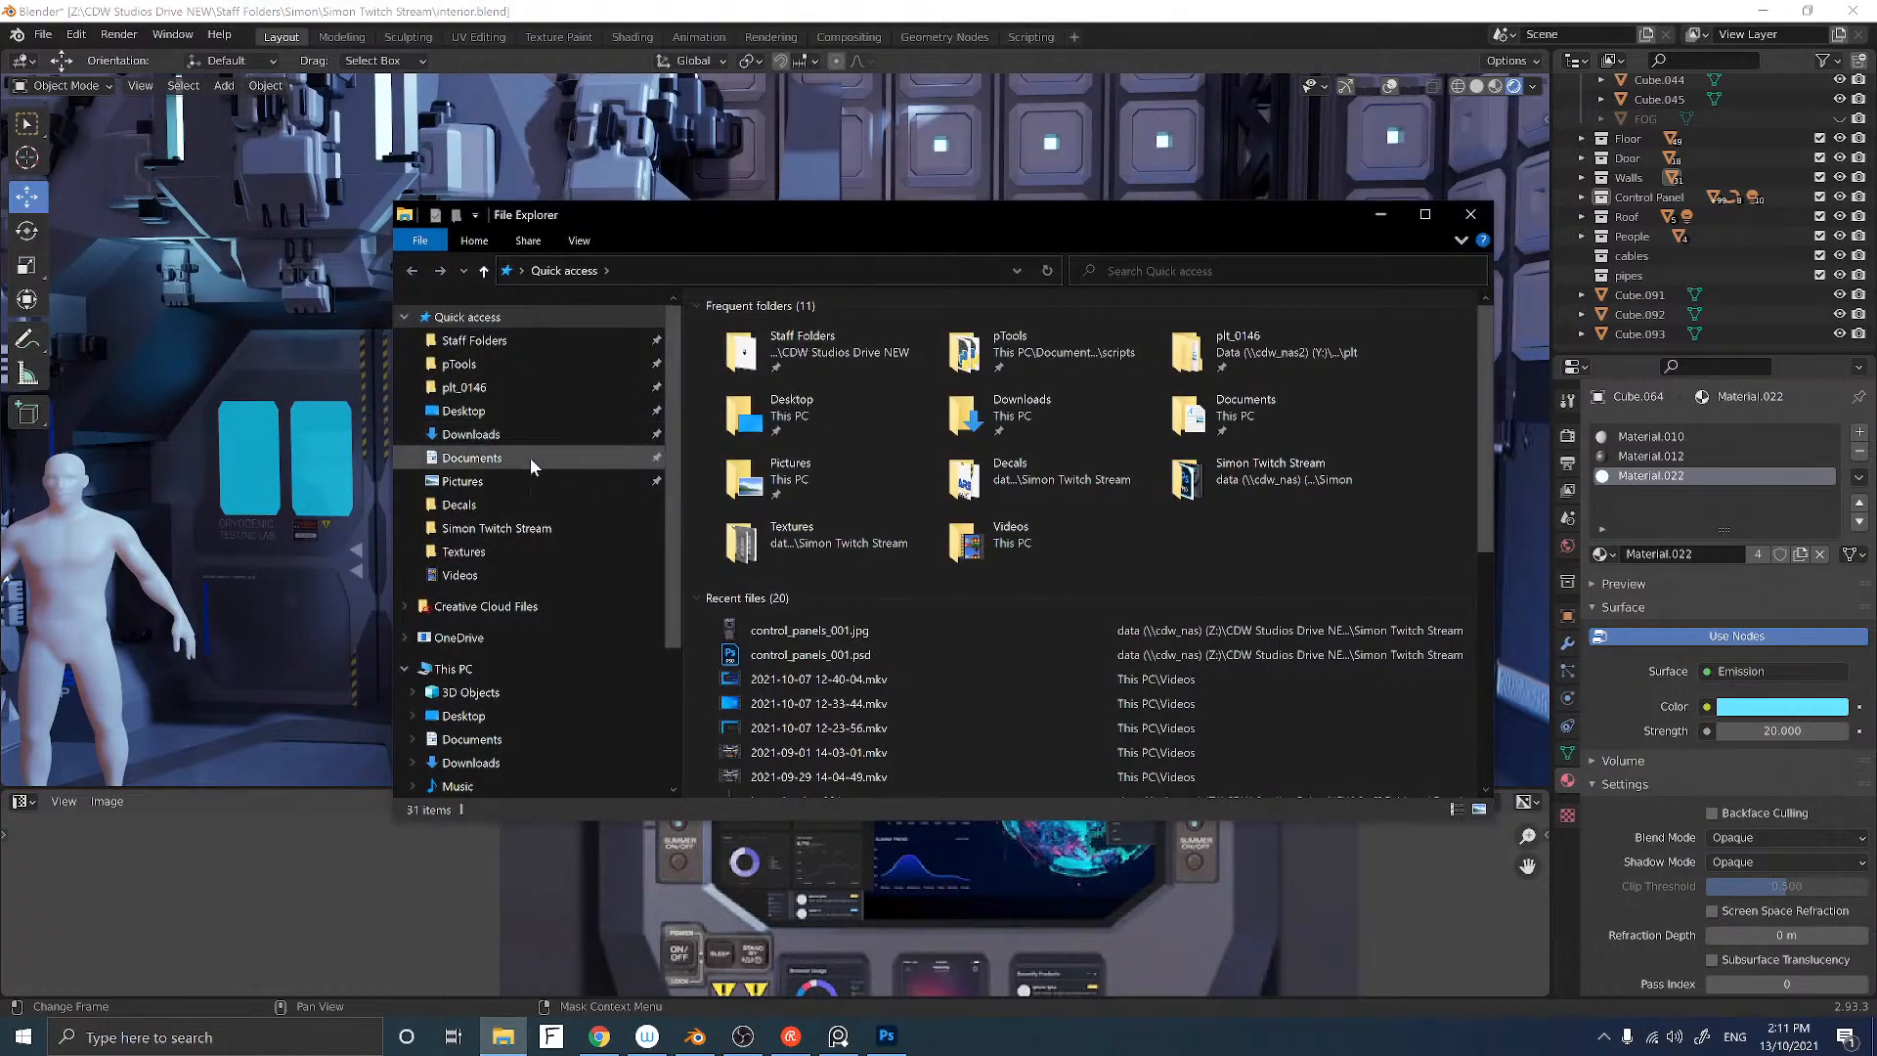
click(488, 529)
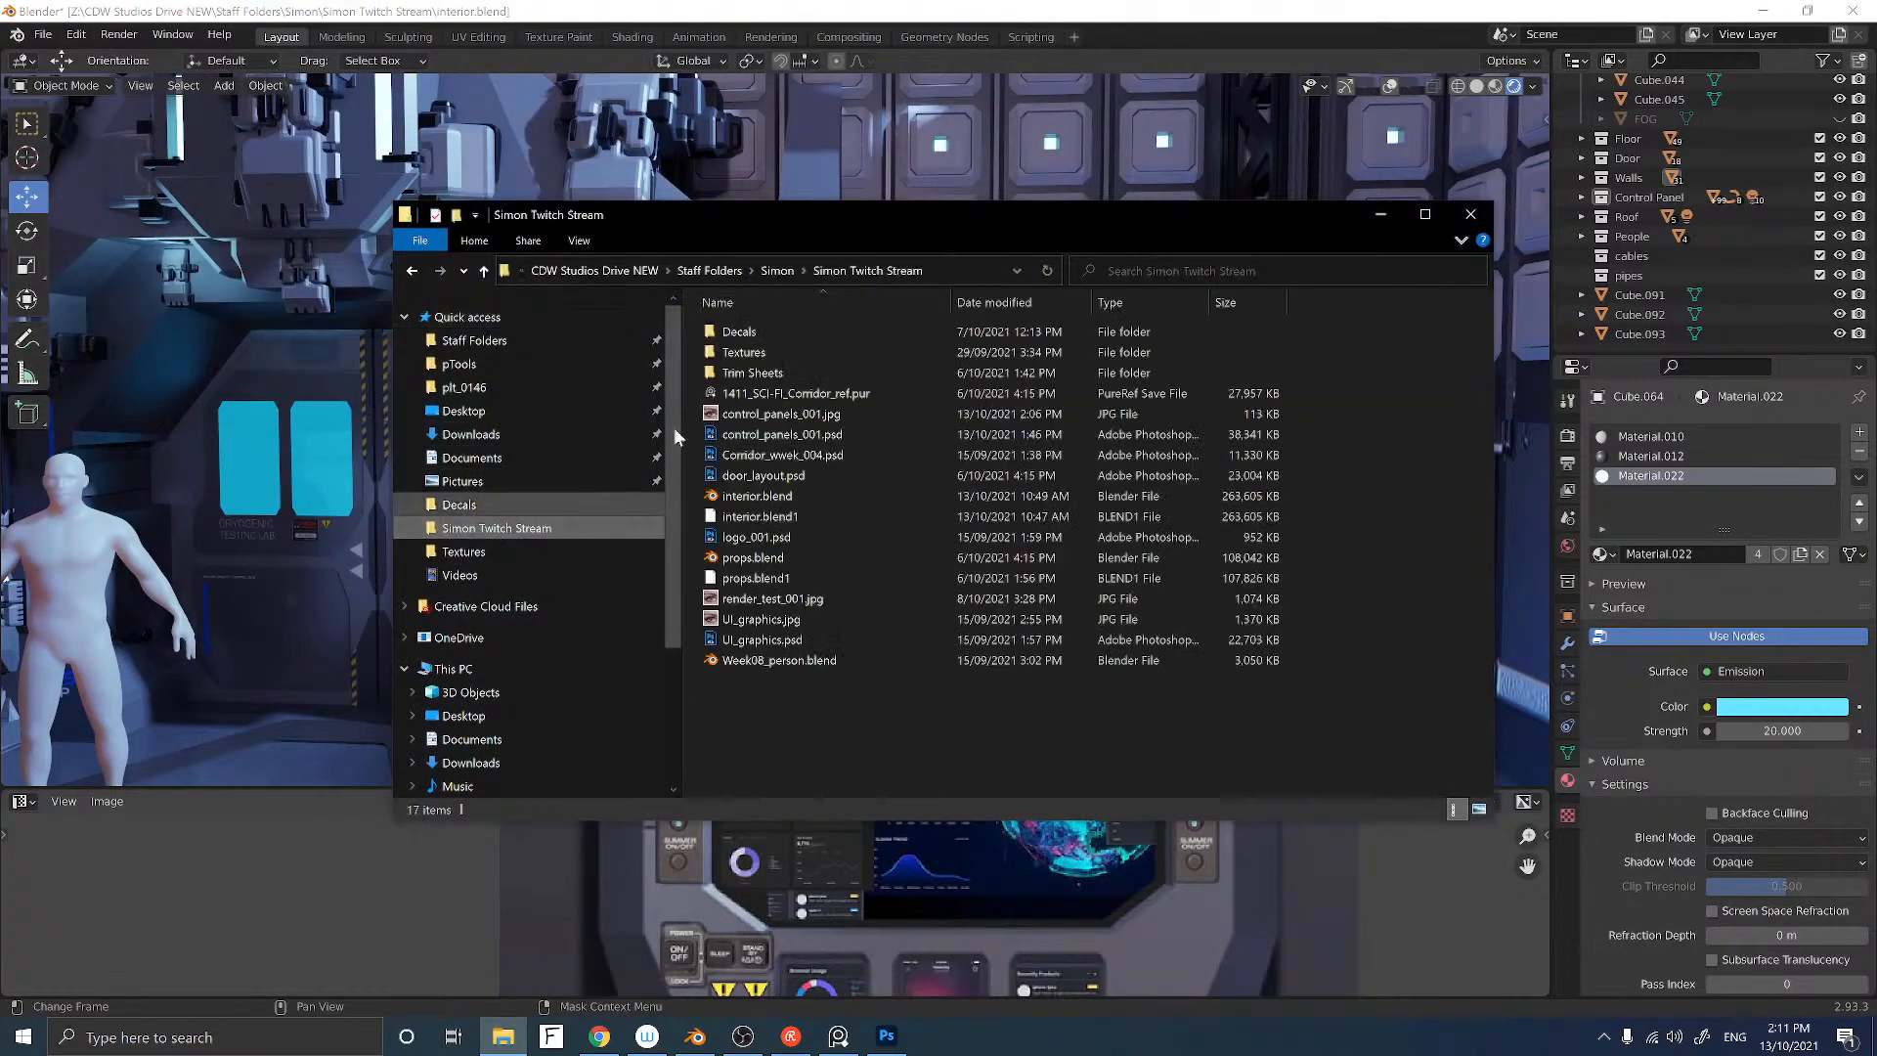
click(780, 272)
scroll(775, 529, down, 4)
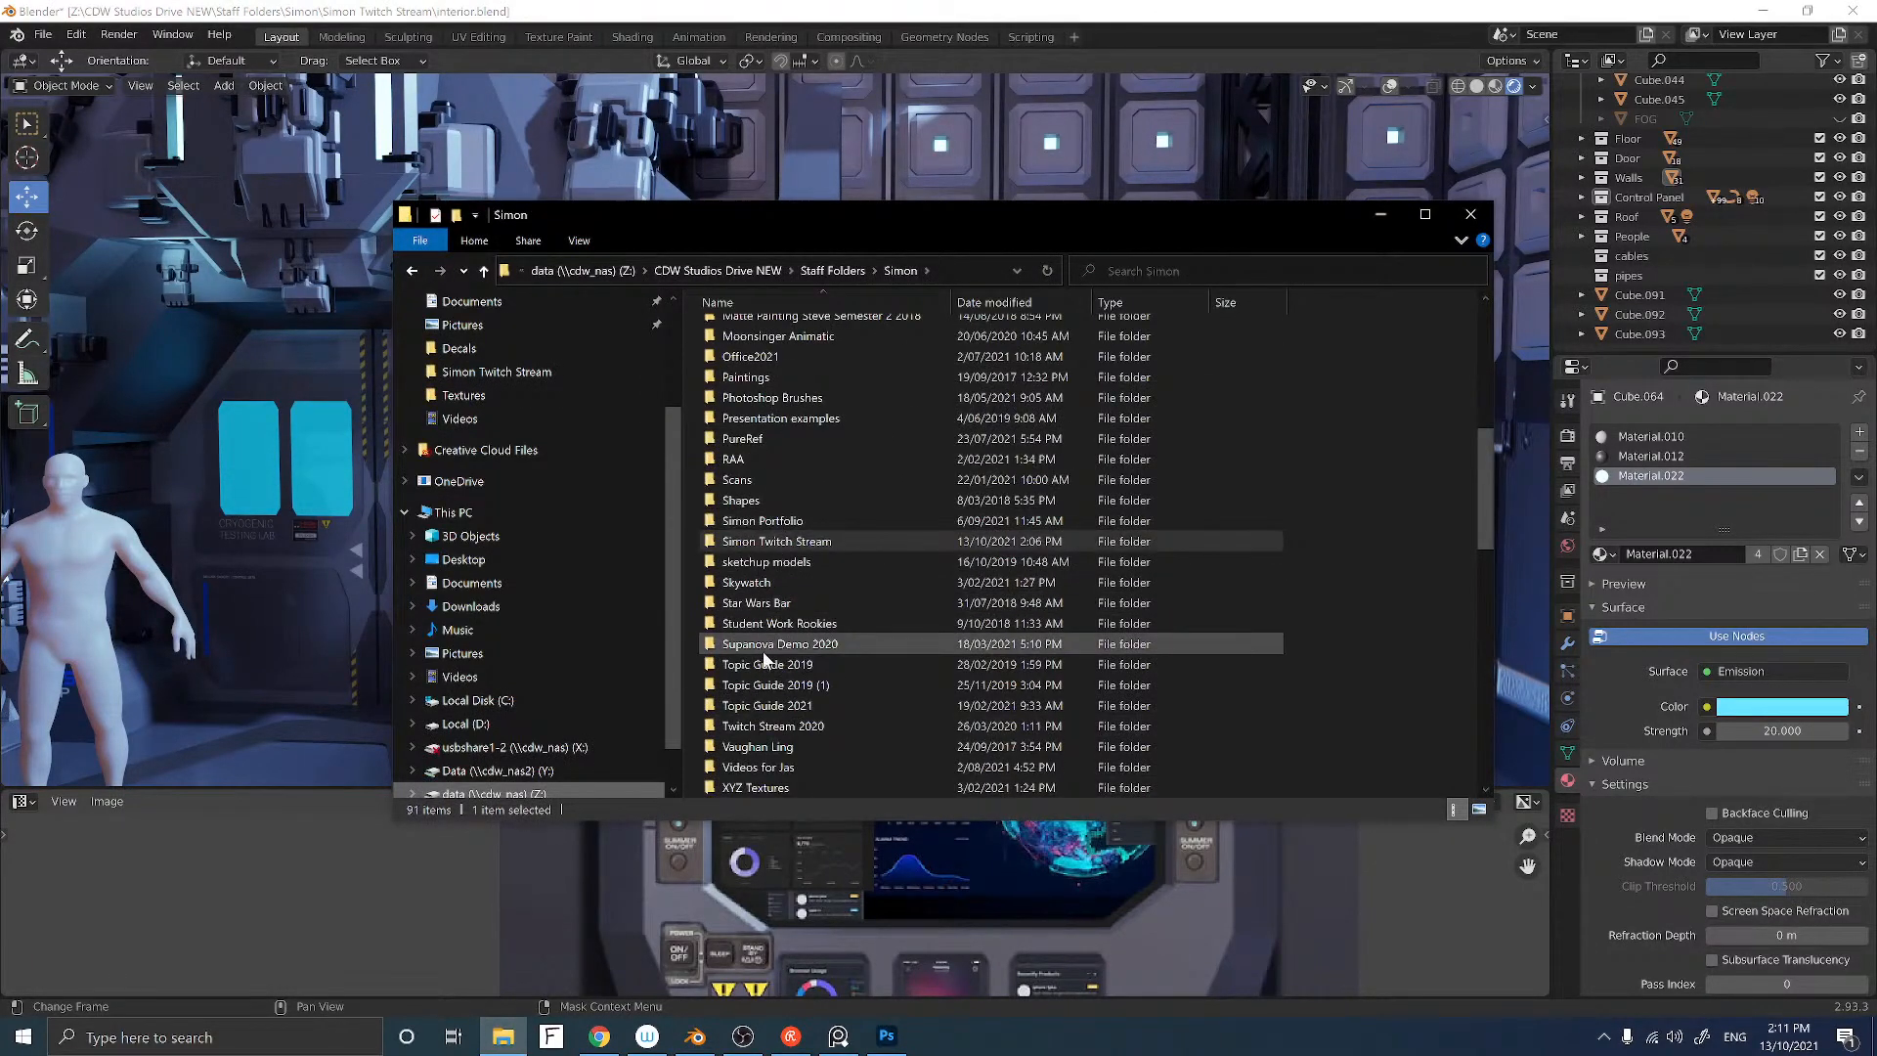
double_click(777, 522)
drag(1487, 379, 1479, 559)
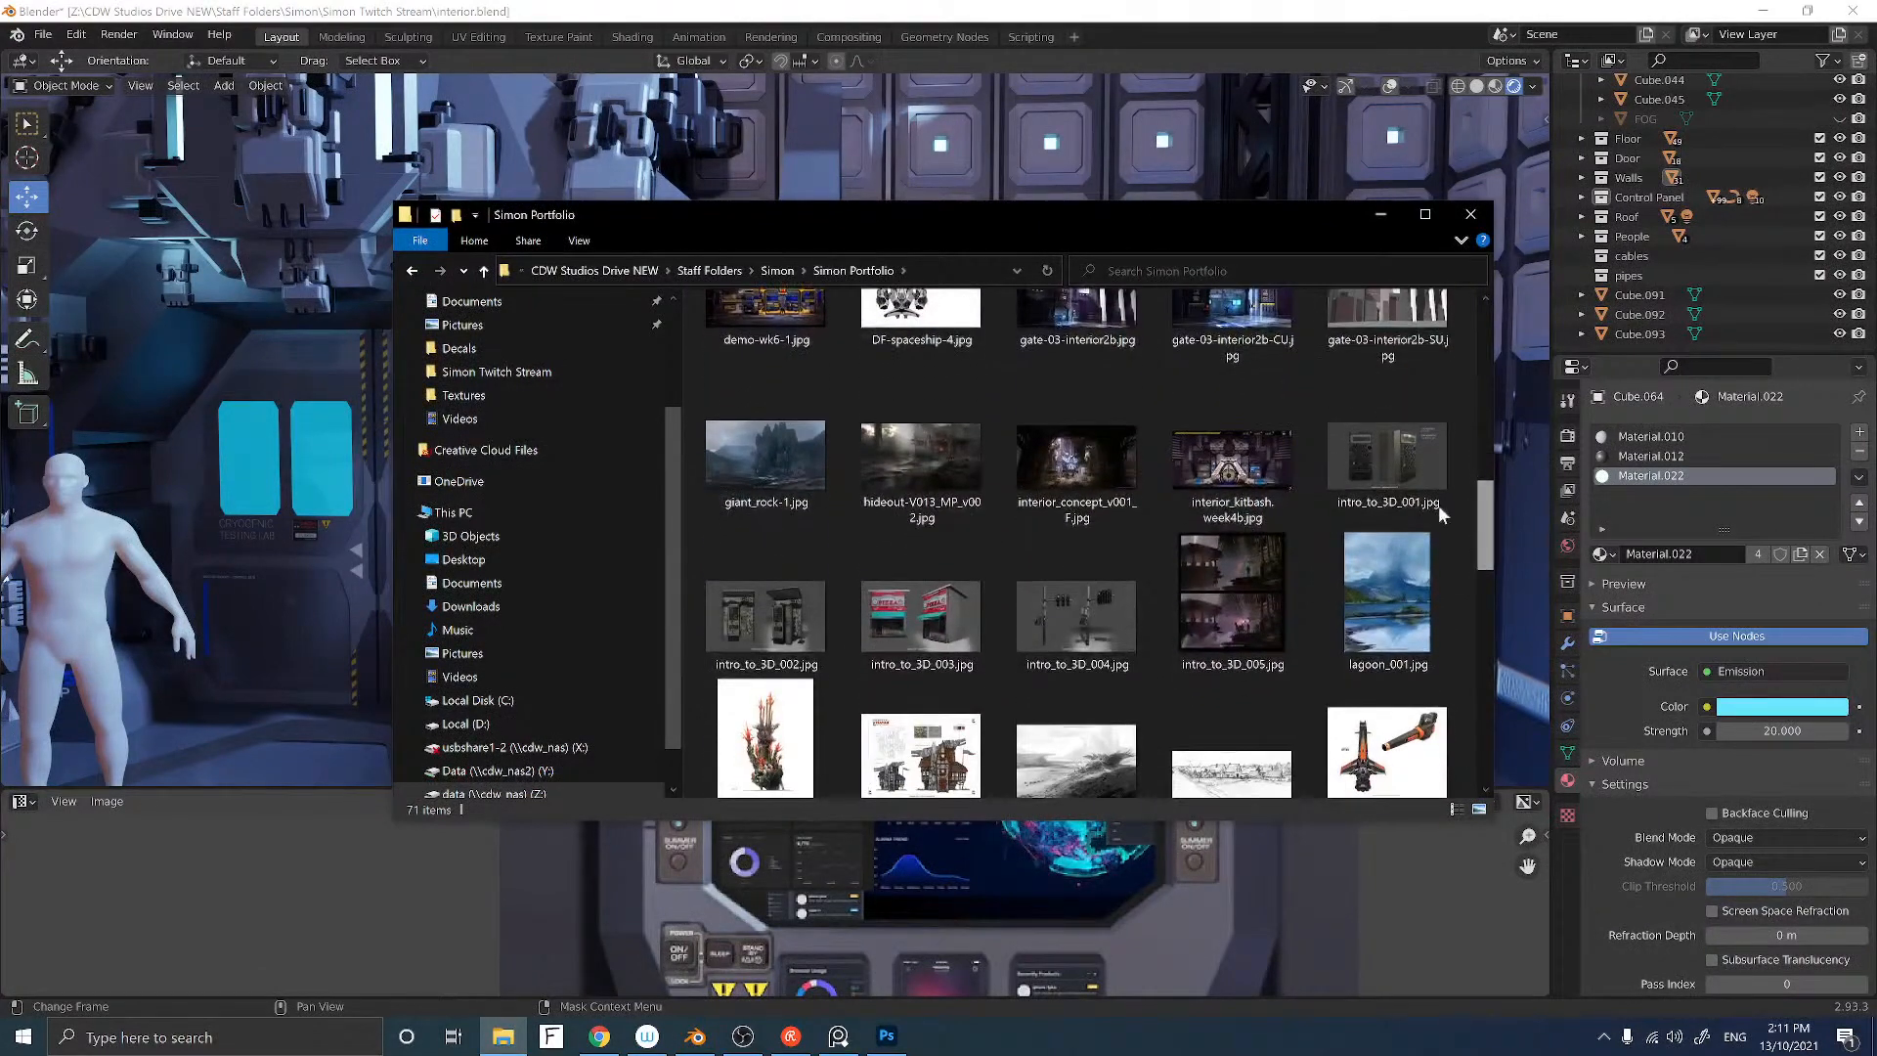
Step: Open intro_to_3D_001.jpg in Adobe Photoshop 2021 and enlarge it to 200% to examine the Sony radio prop's texturing
click(1413, 467)
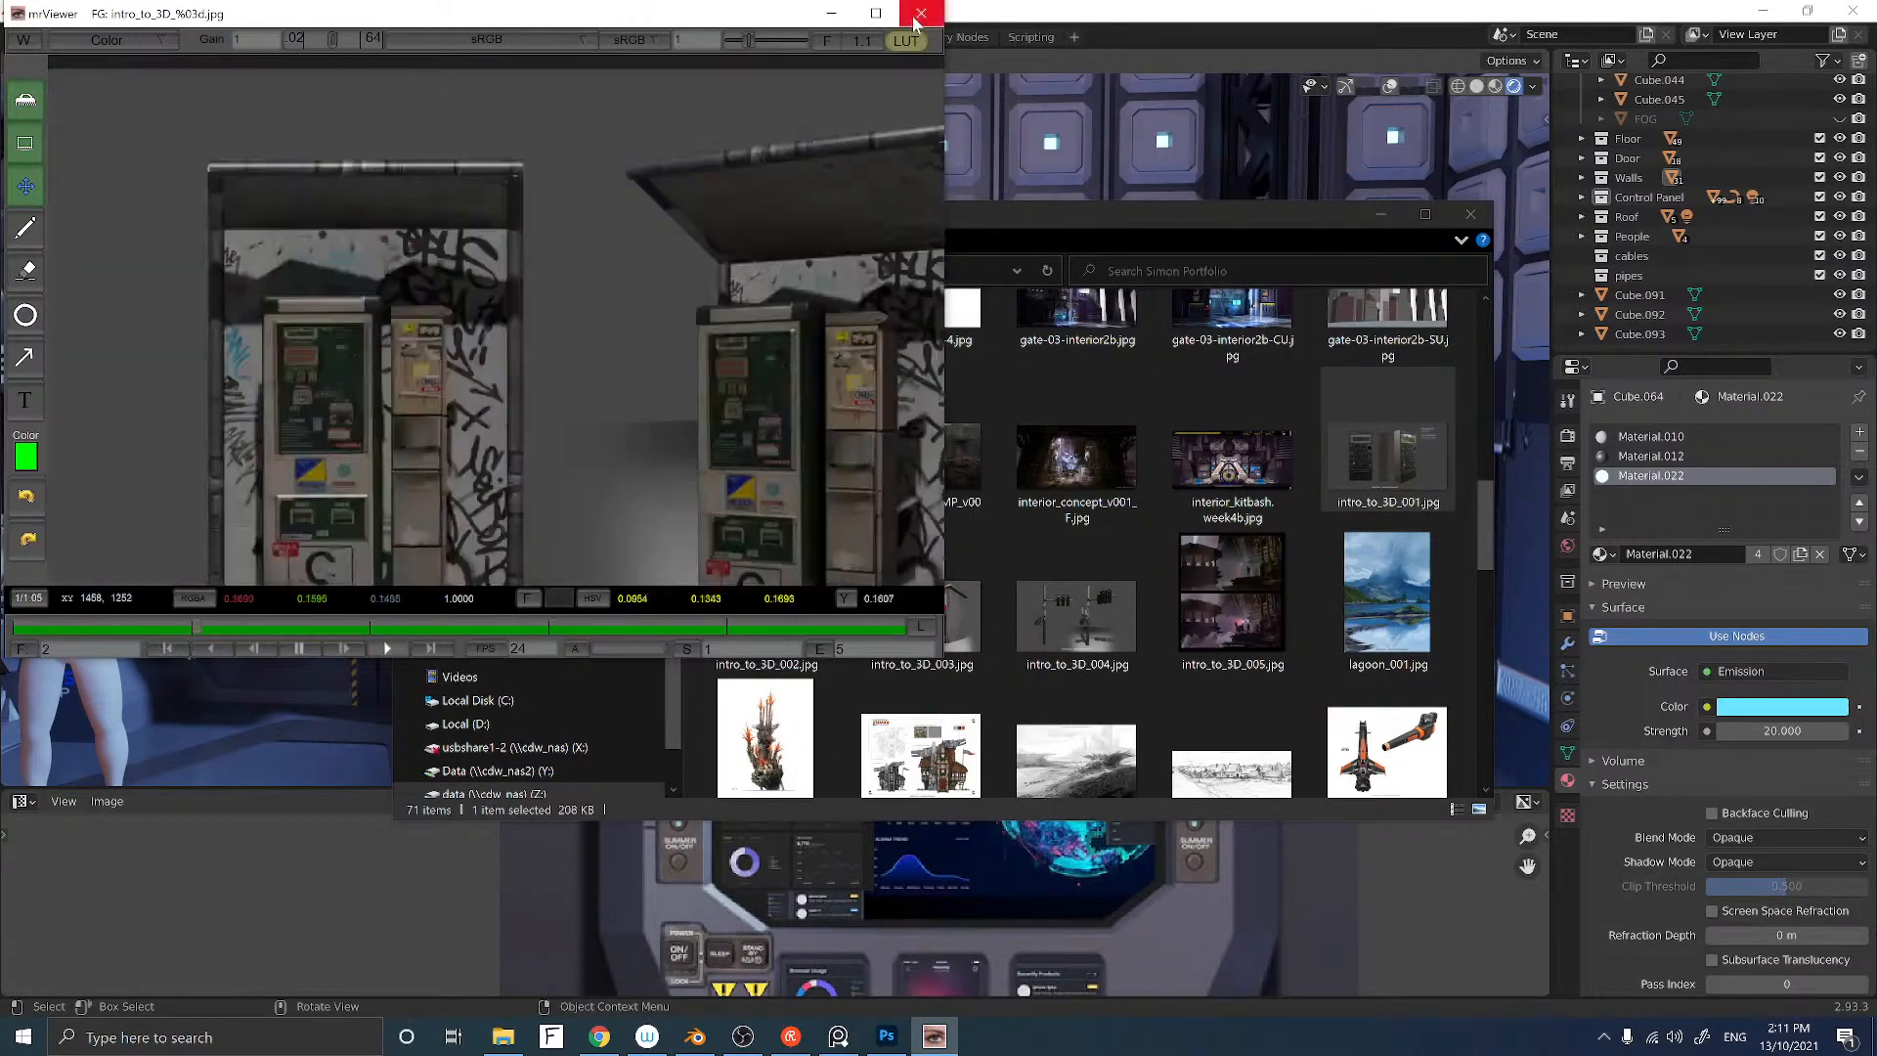
right_click(1392, 464)
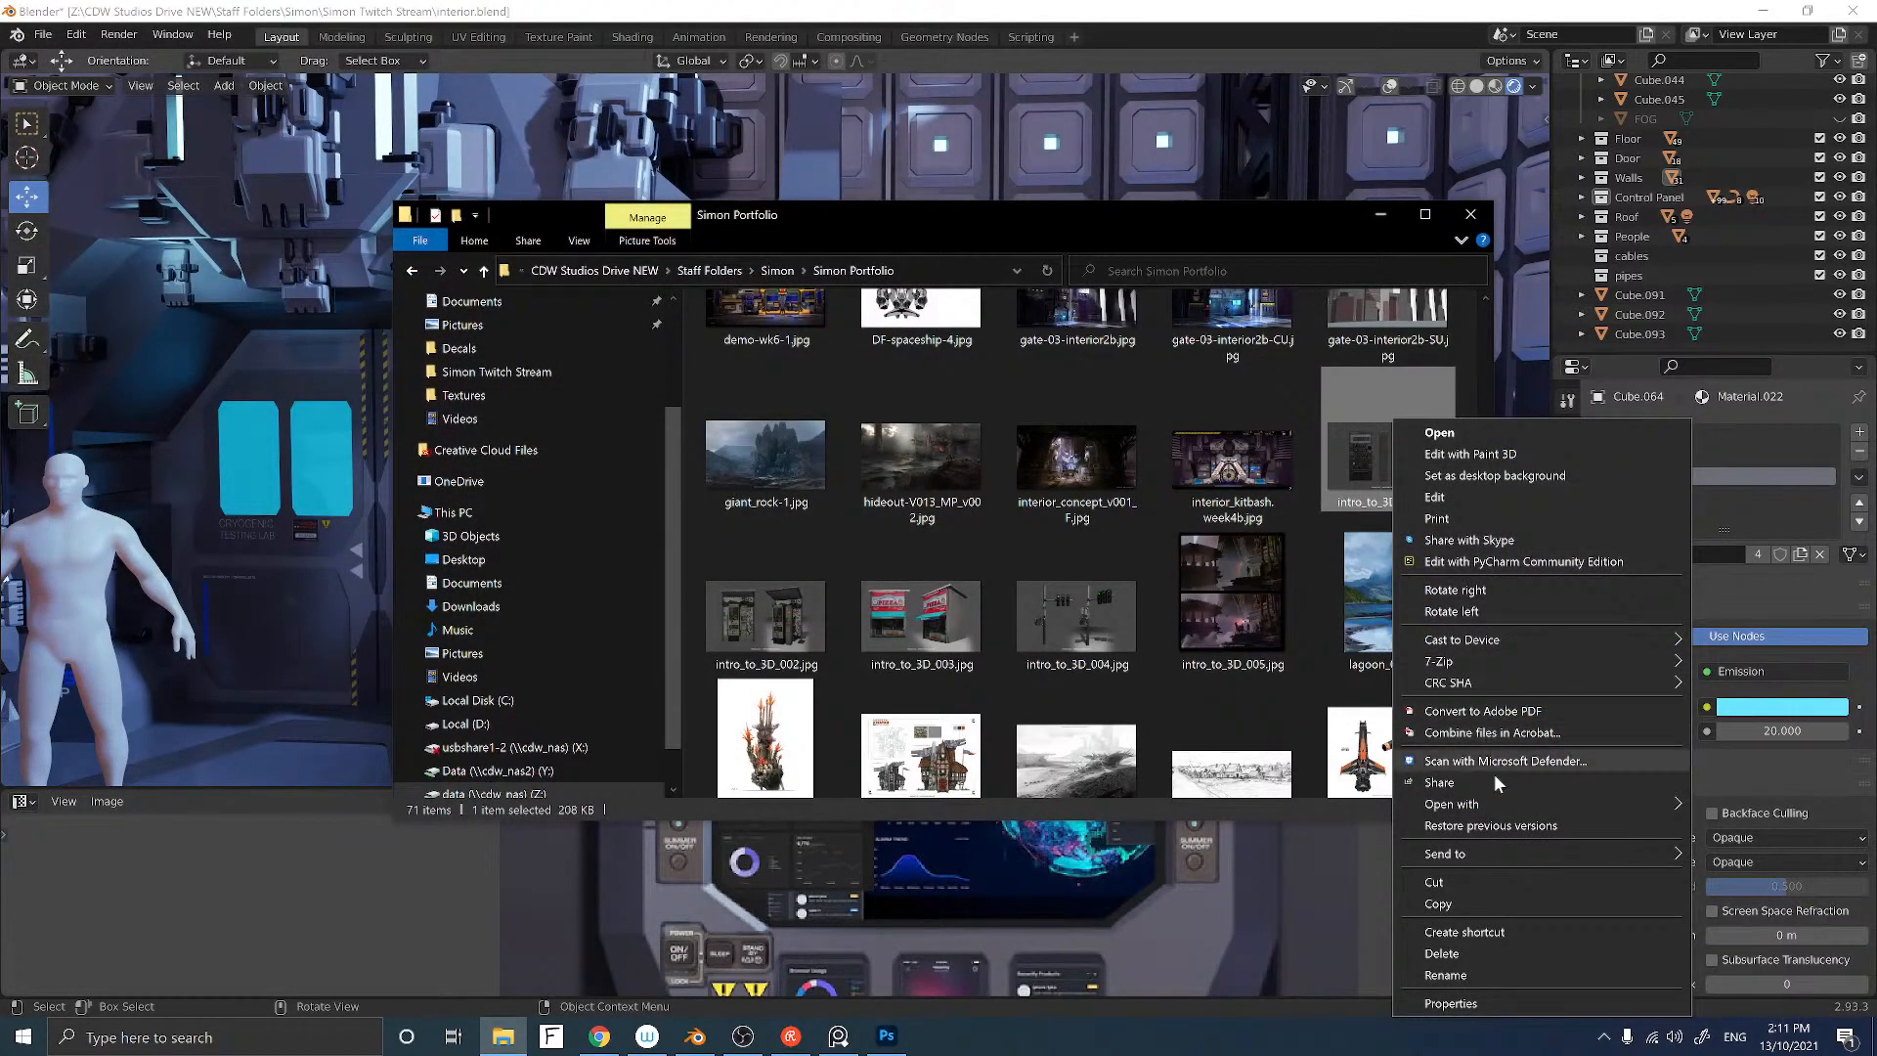
mouse_move(1493, 807)
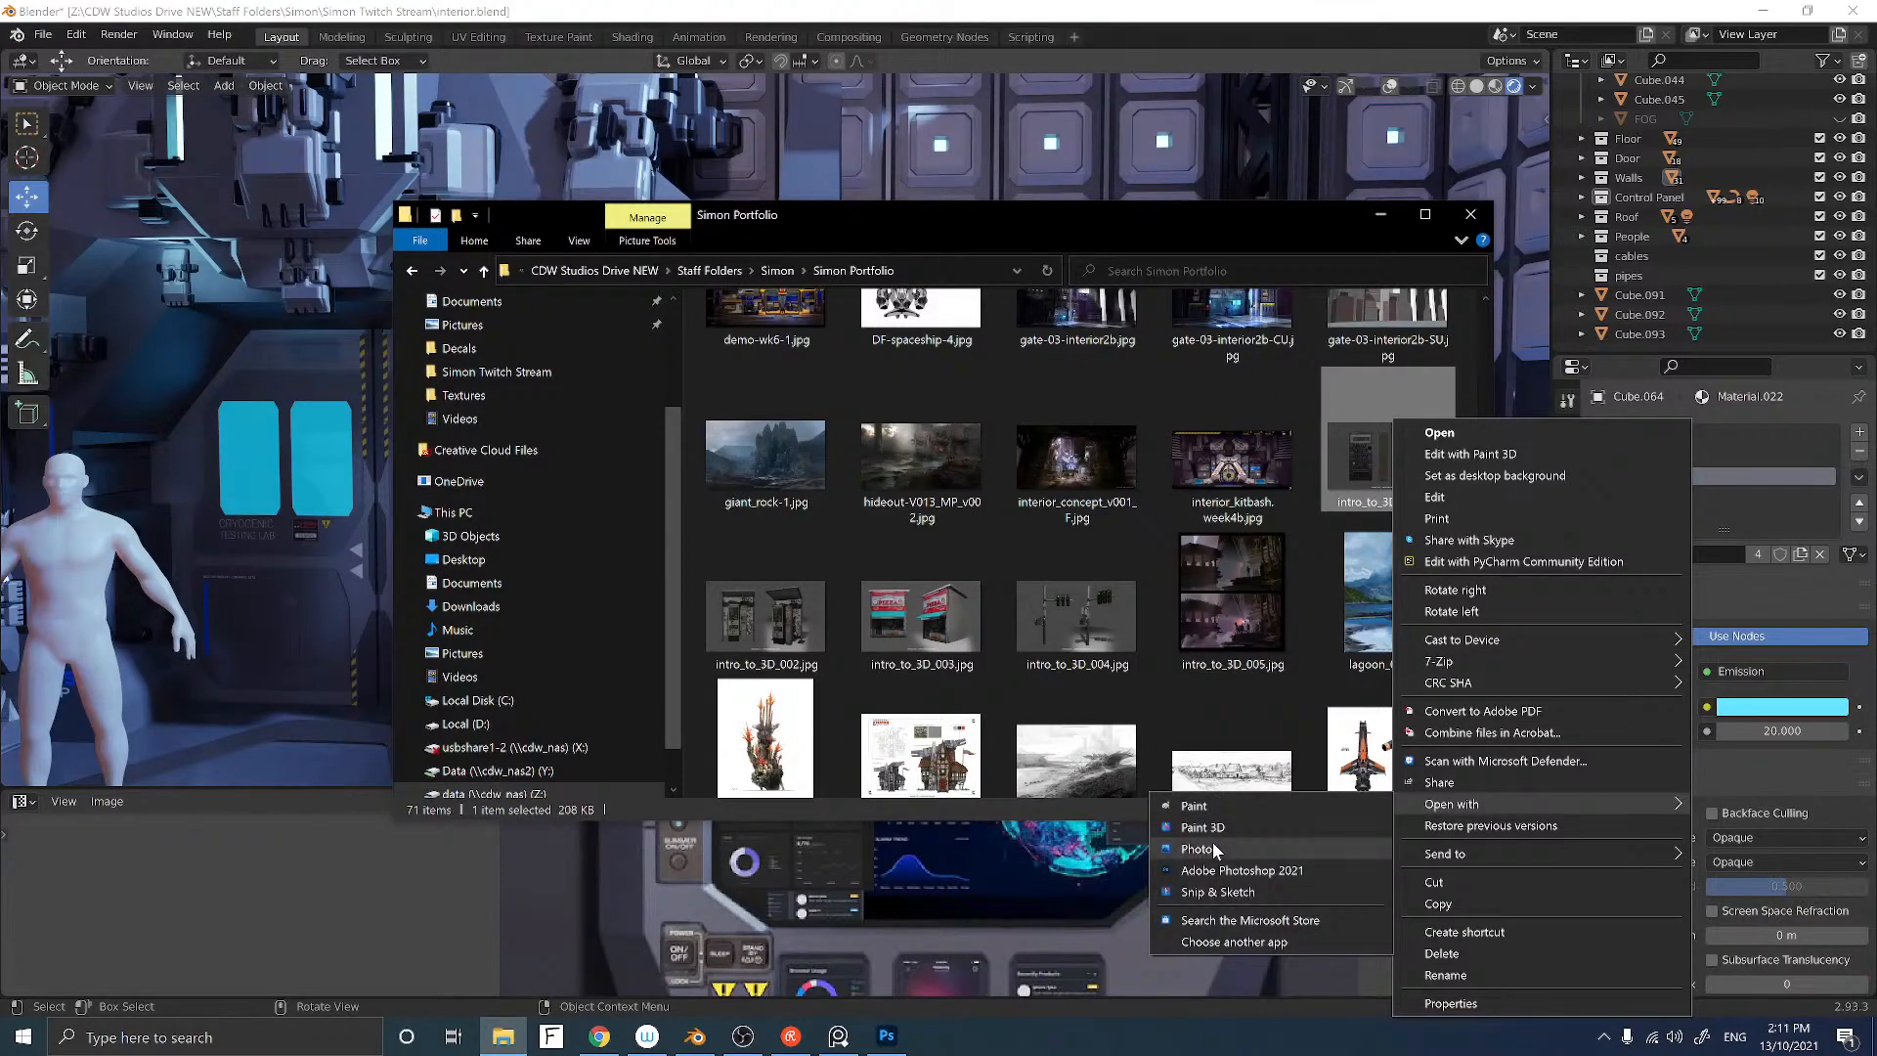
click(1224, 870)
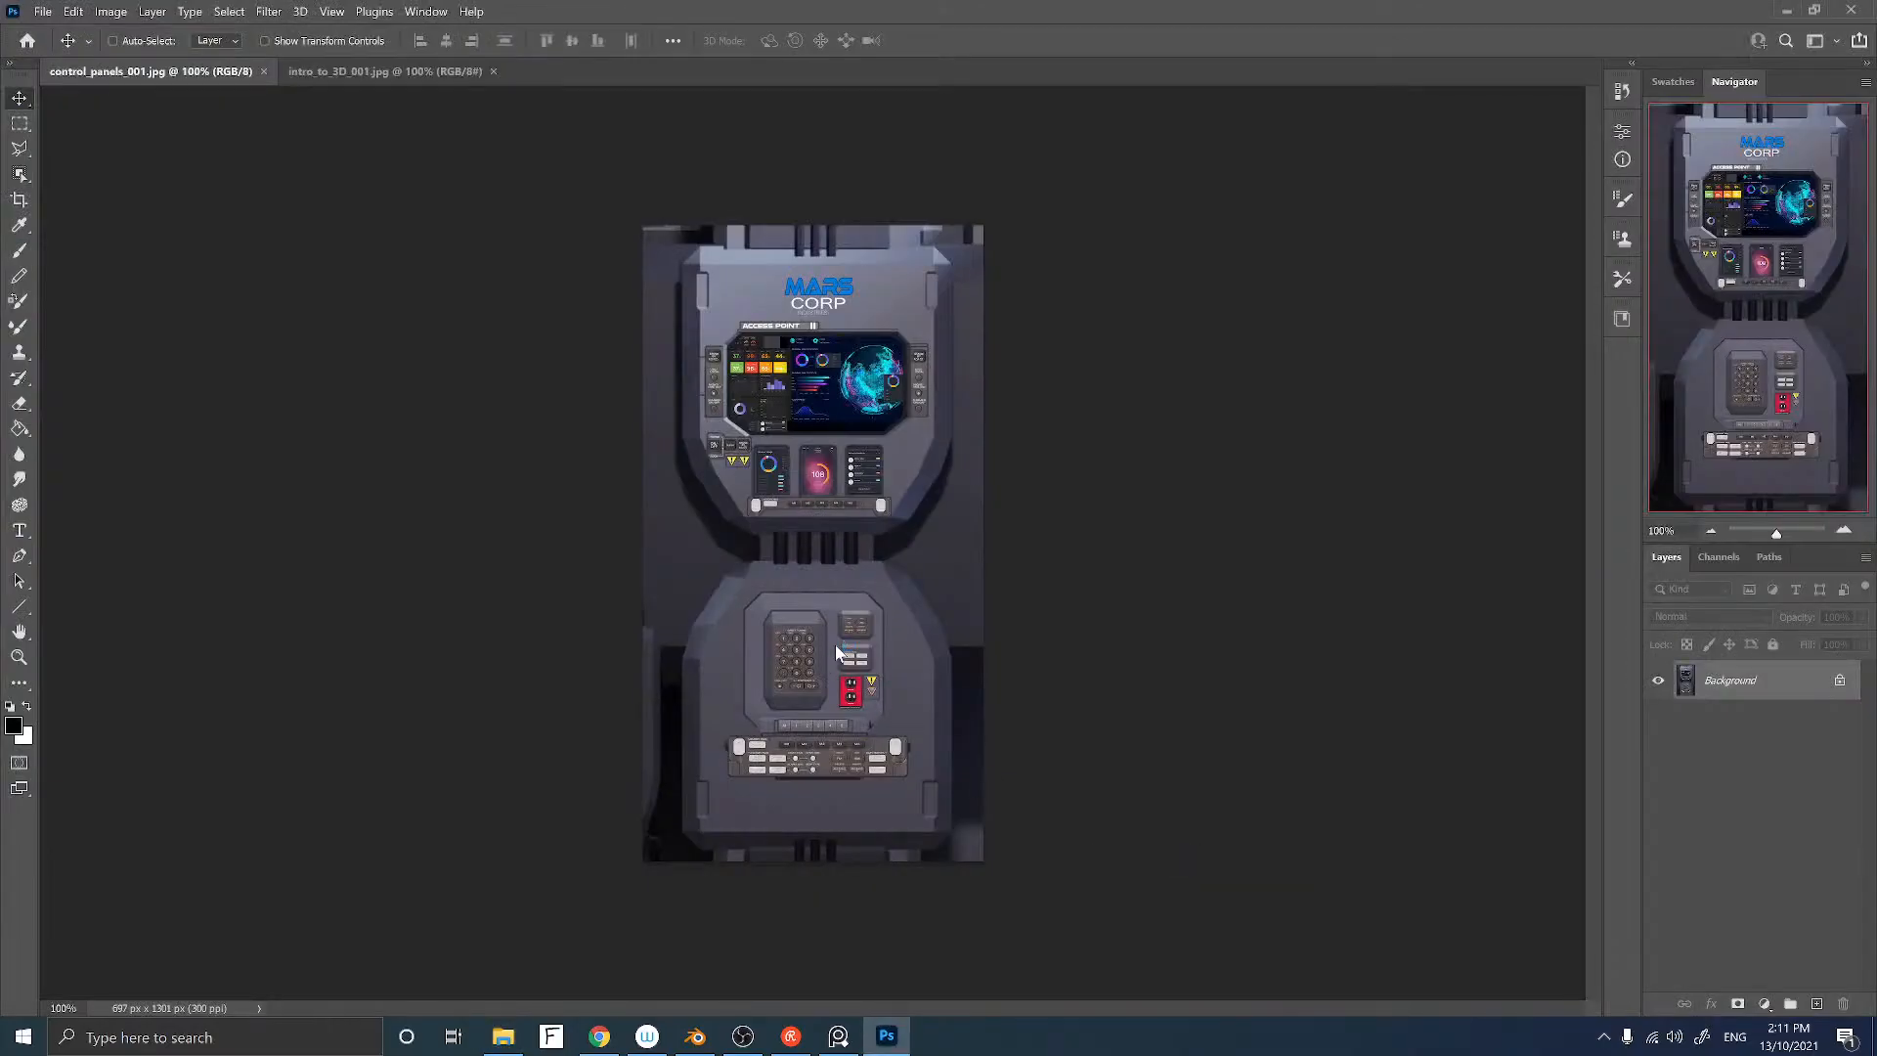
key(z)
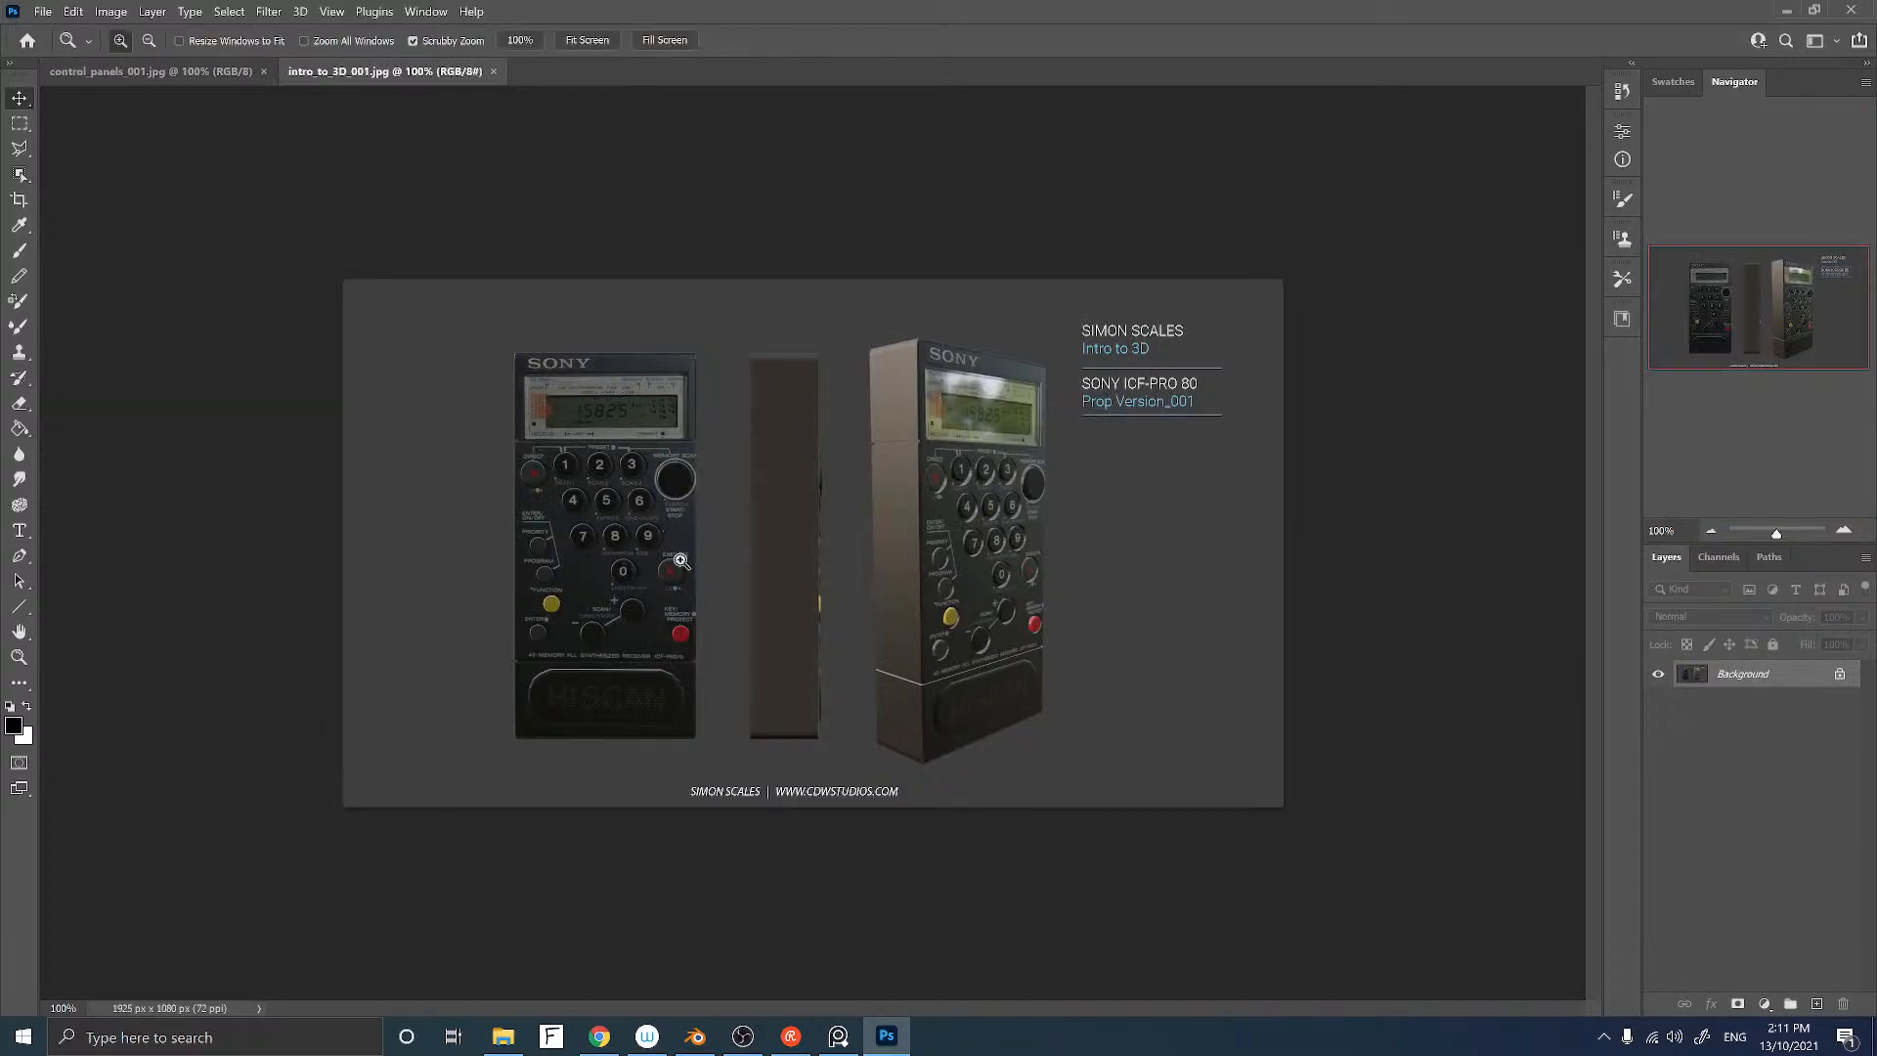
click(675, 553)
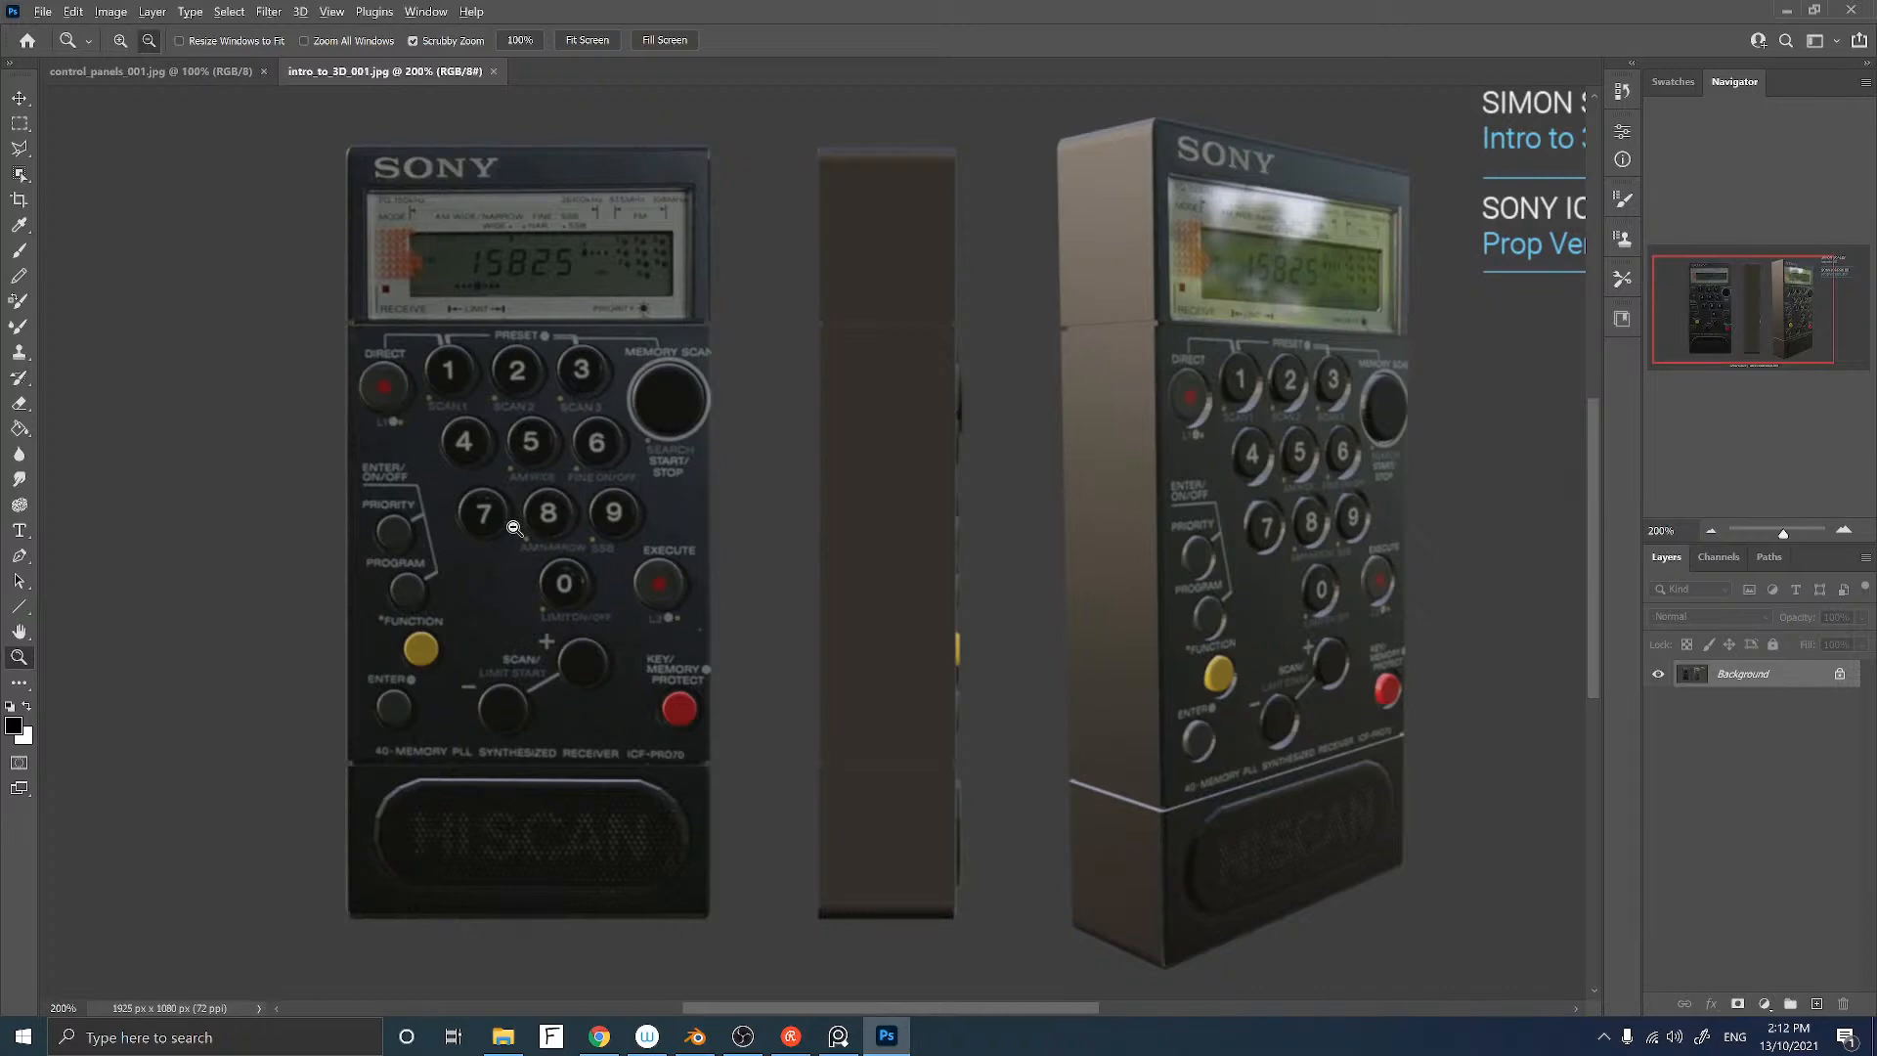
Step: Switch back to Blender and examine the textured upper control panel and the plain lower panel from several distances
key(alt+Tab)
key(alt+Tab)
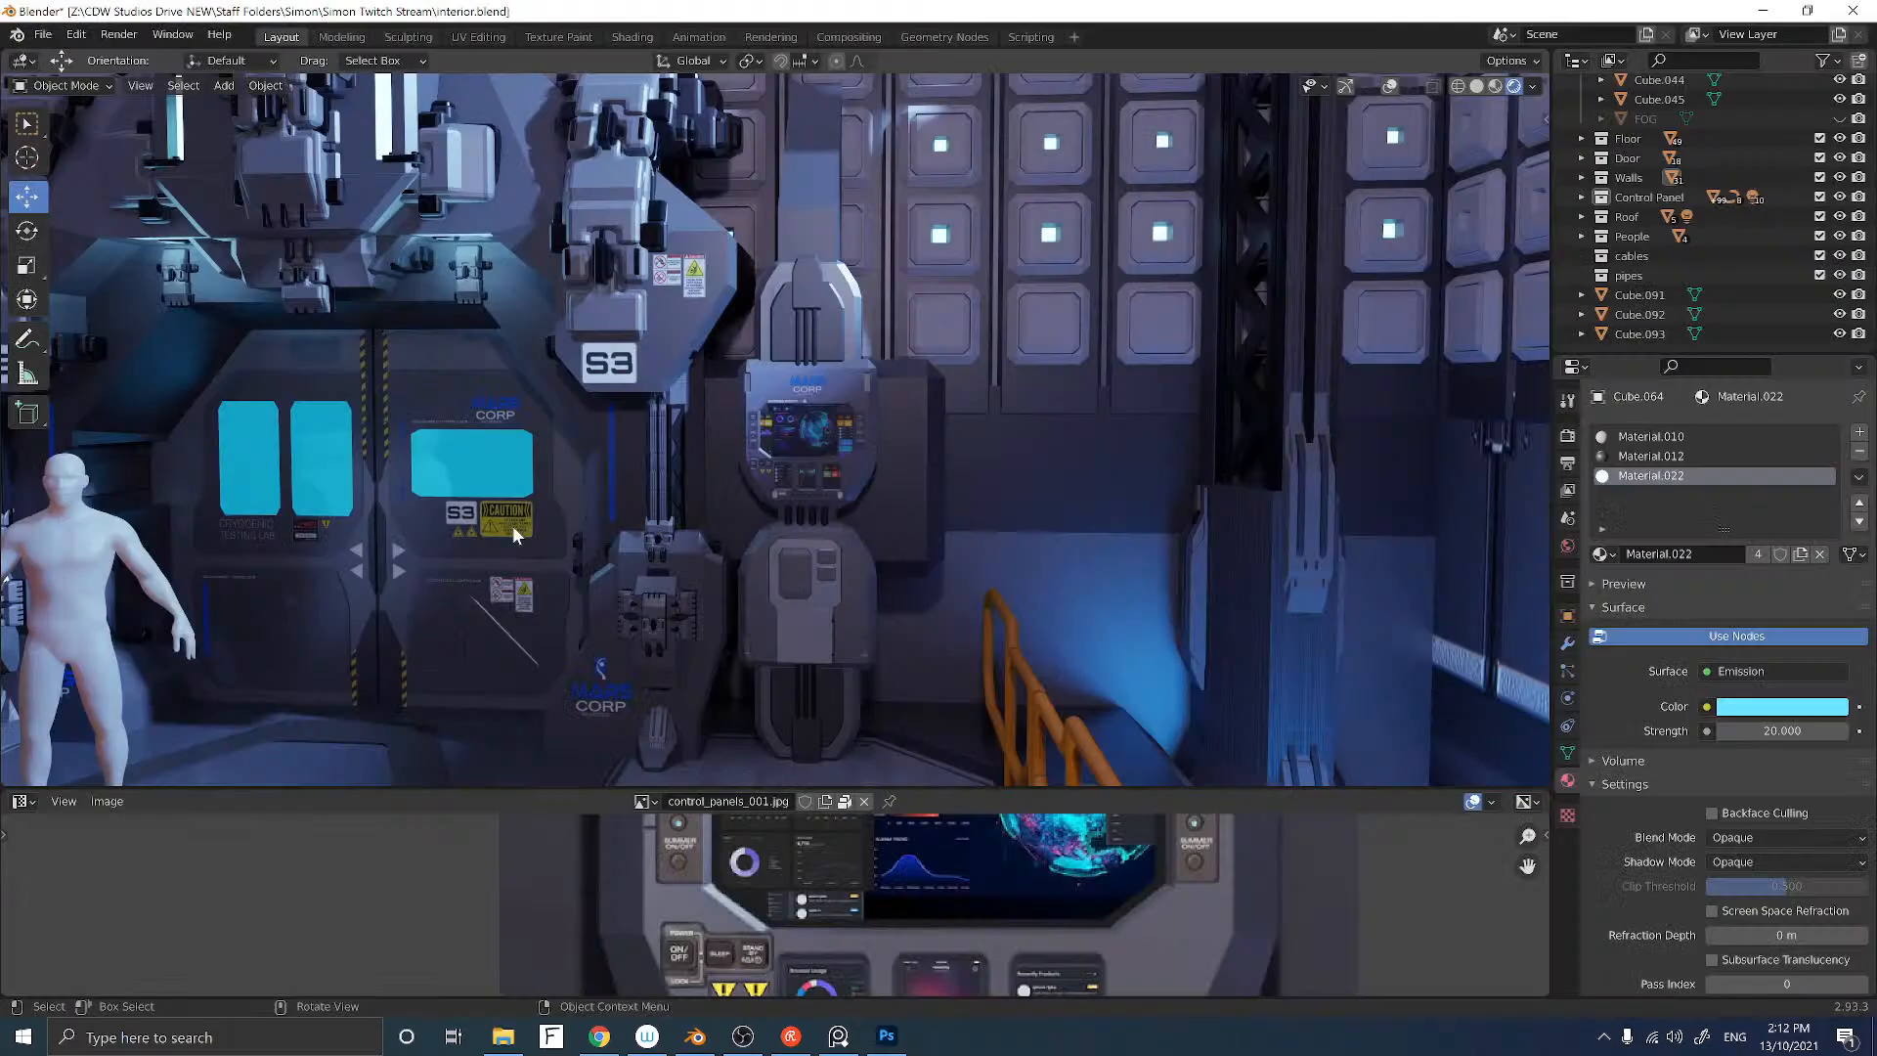
scroll(712, 438, up, 4)
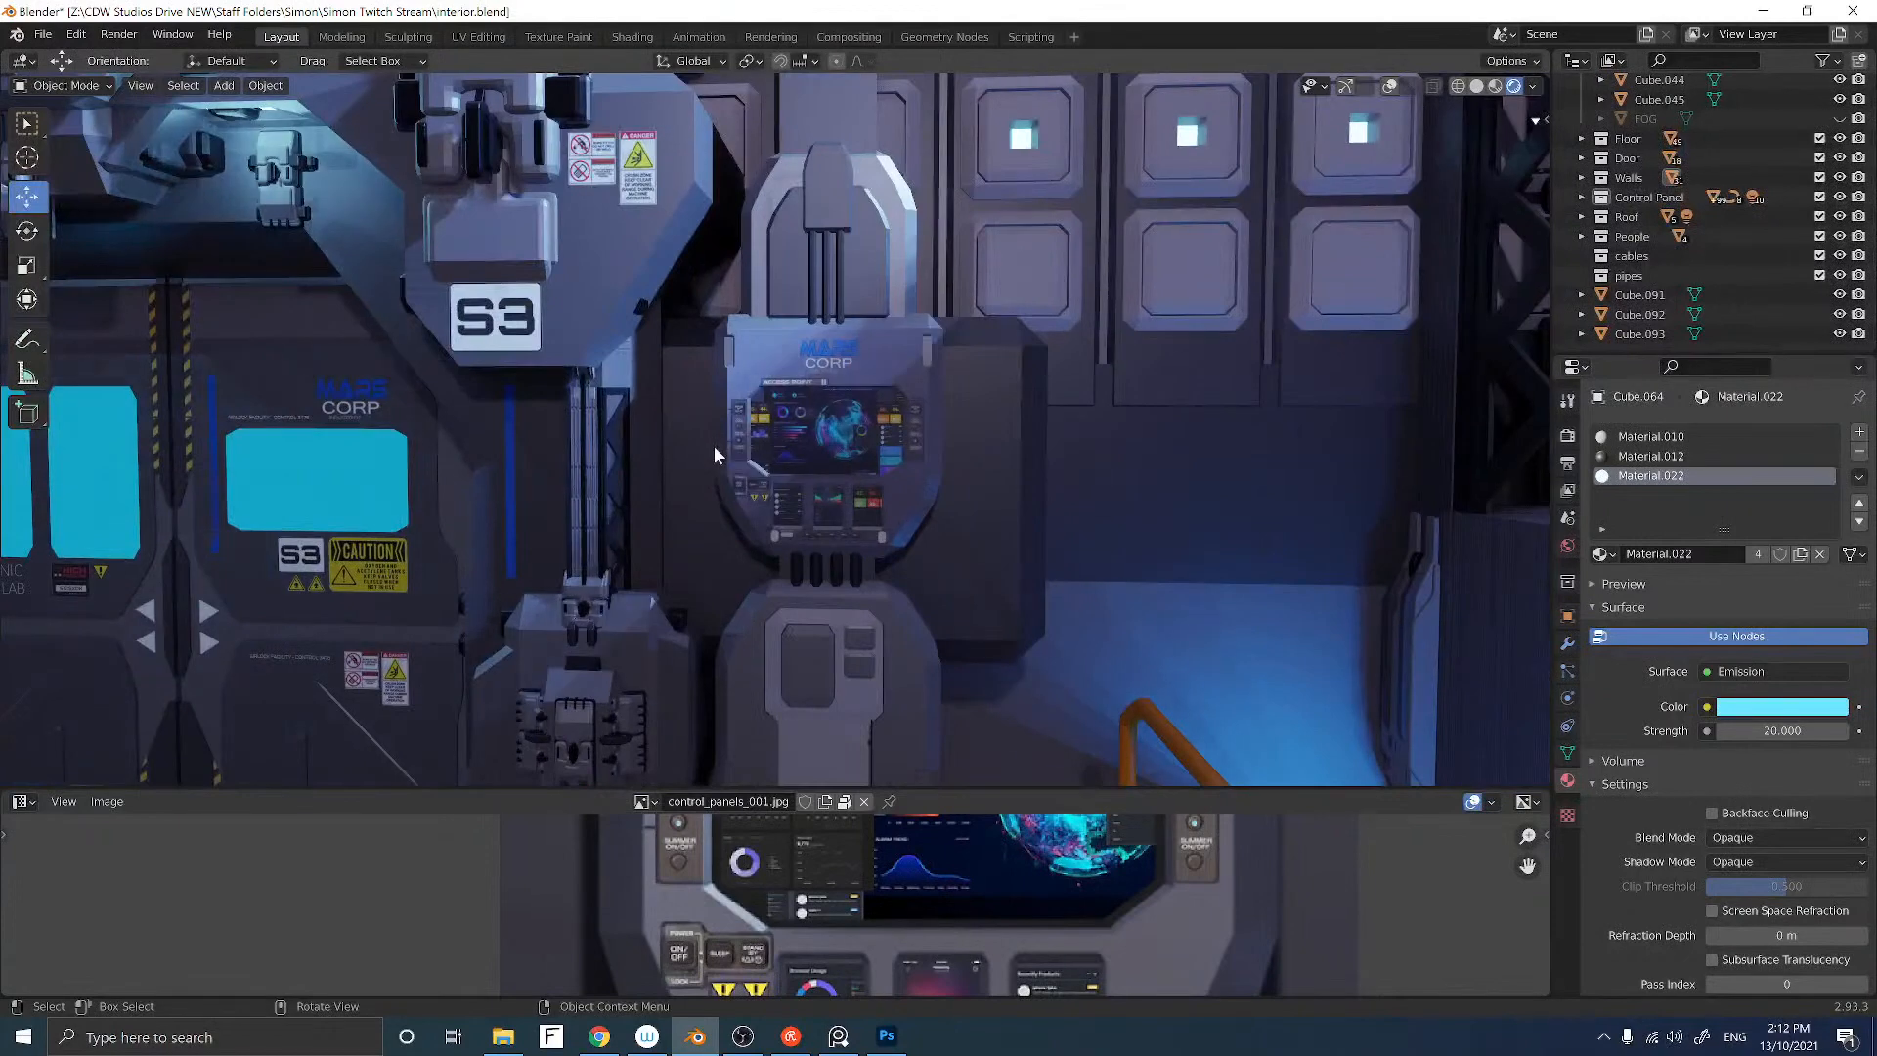
shift+middle_drag(754, 507, 808, 328)
scroll(794, 379, up, 4)
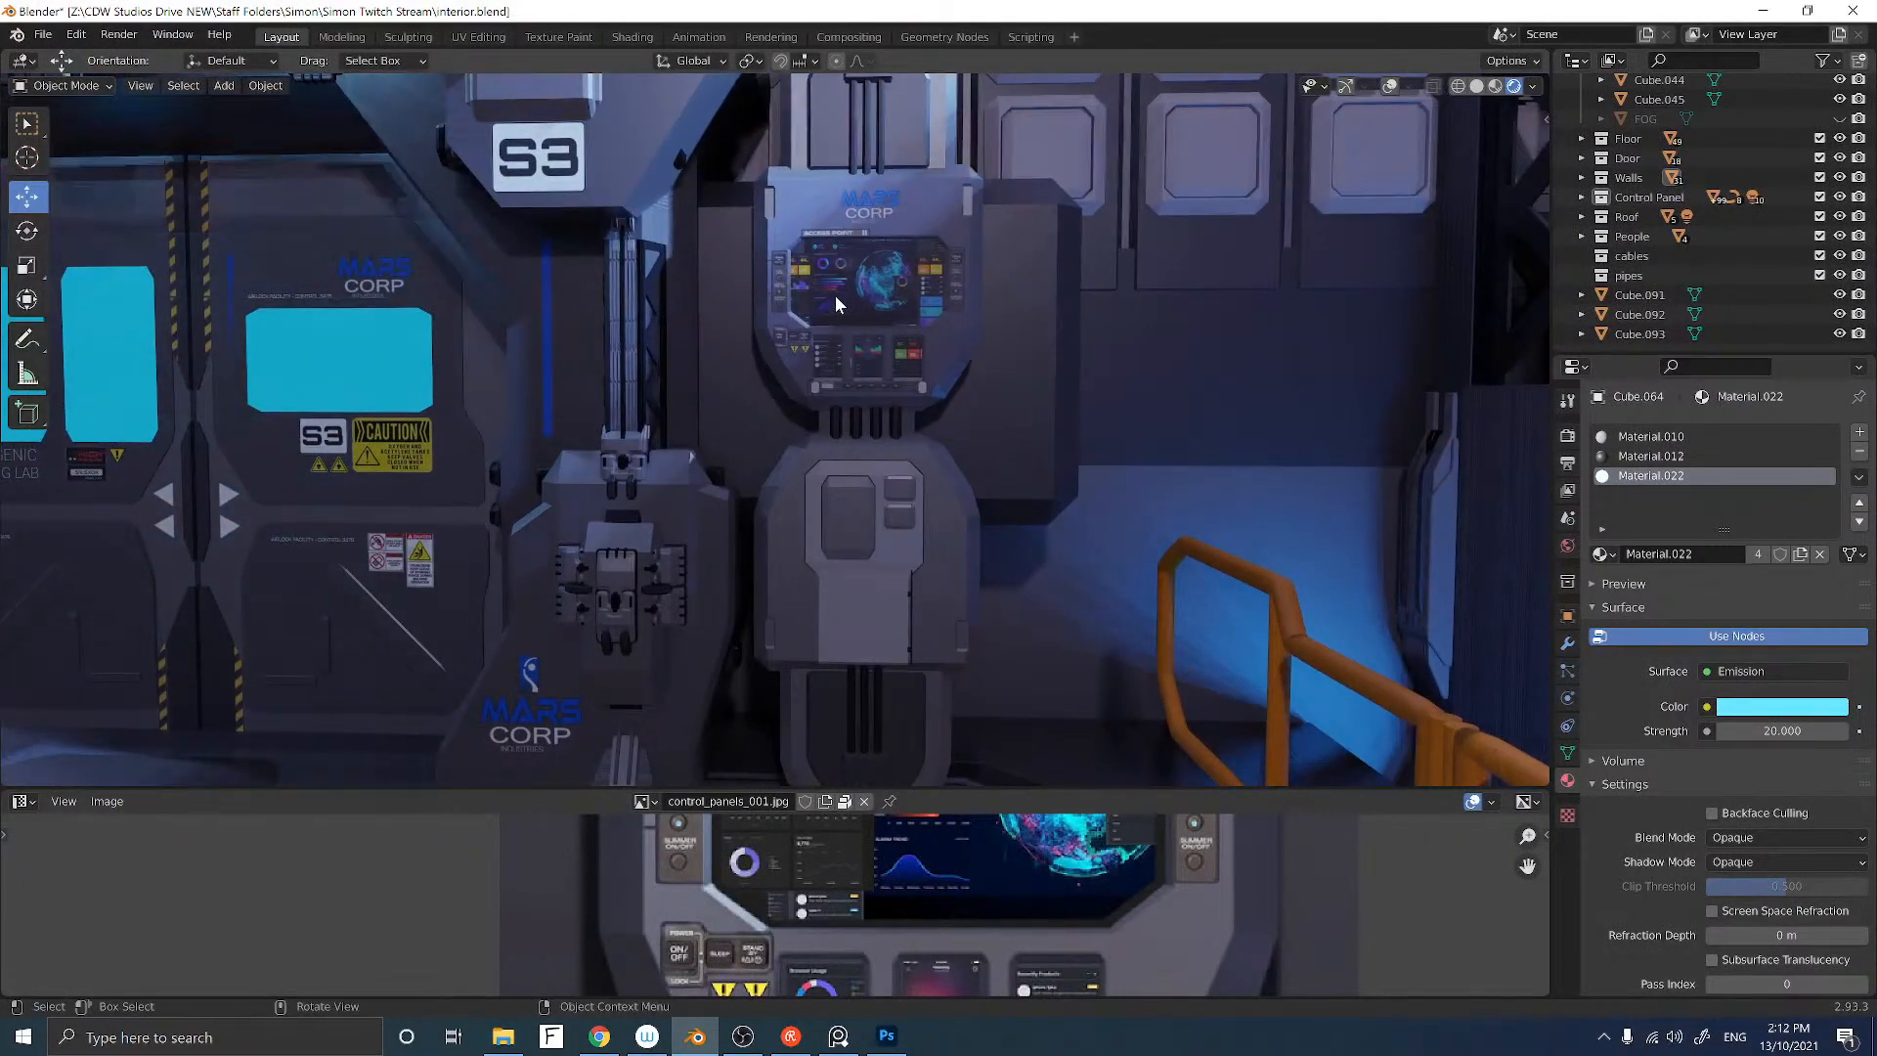
scroll(817, 382, down, 5)
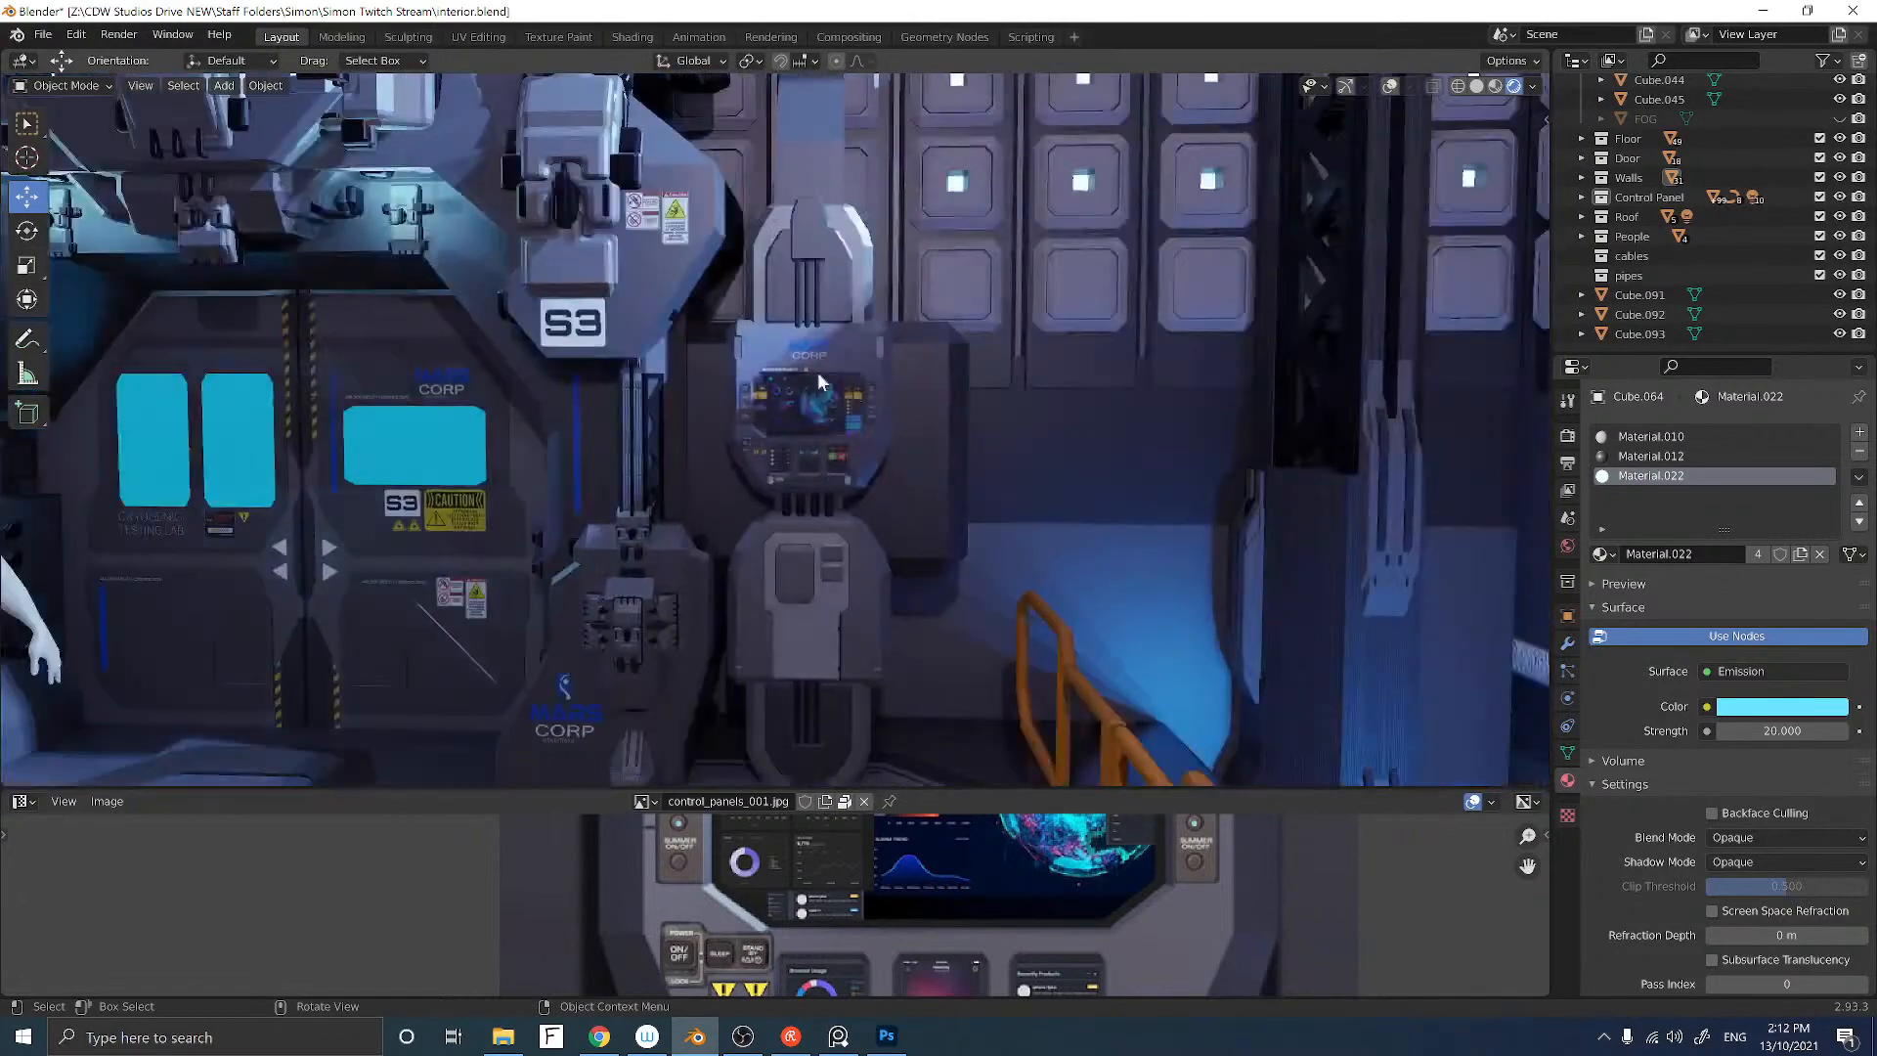
scroll(782, 415, down, 3)
mouse_move(737, 449)
middle_down()
mouse_move(670, 457)
mouse_move(735, 449)
middle_up()
scroll(735, 449, up, 4)
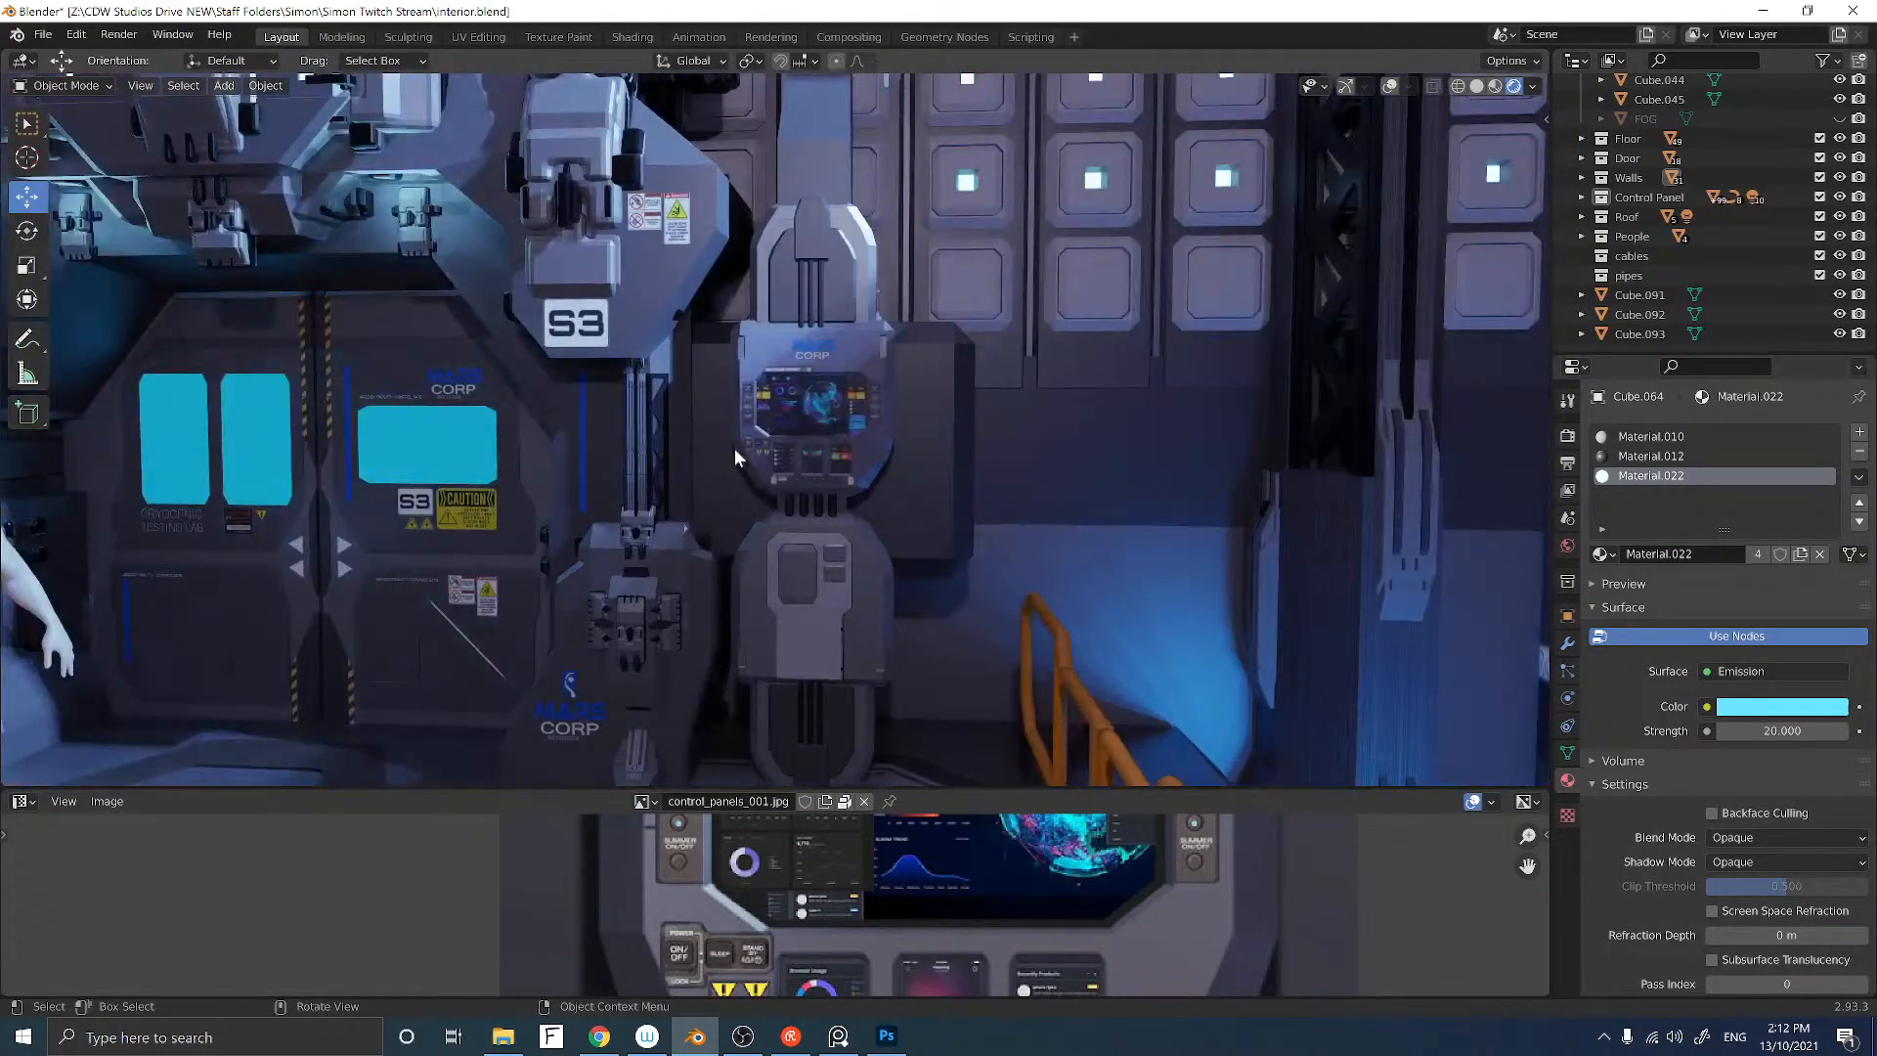
scroll(735, 449, up, 2)
scroll(735, 449, down, 2)
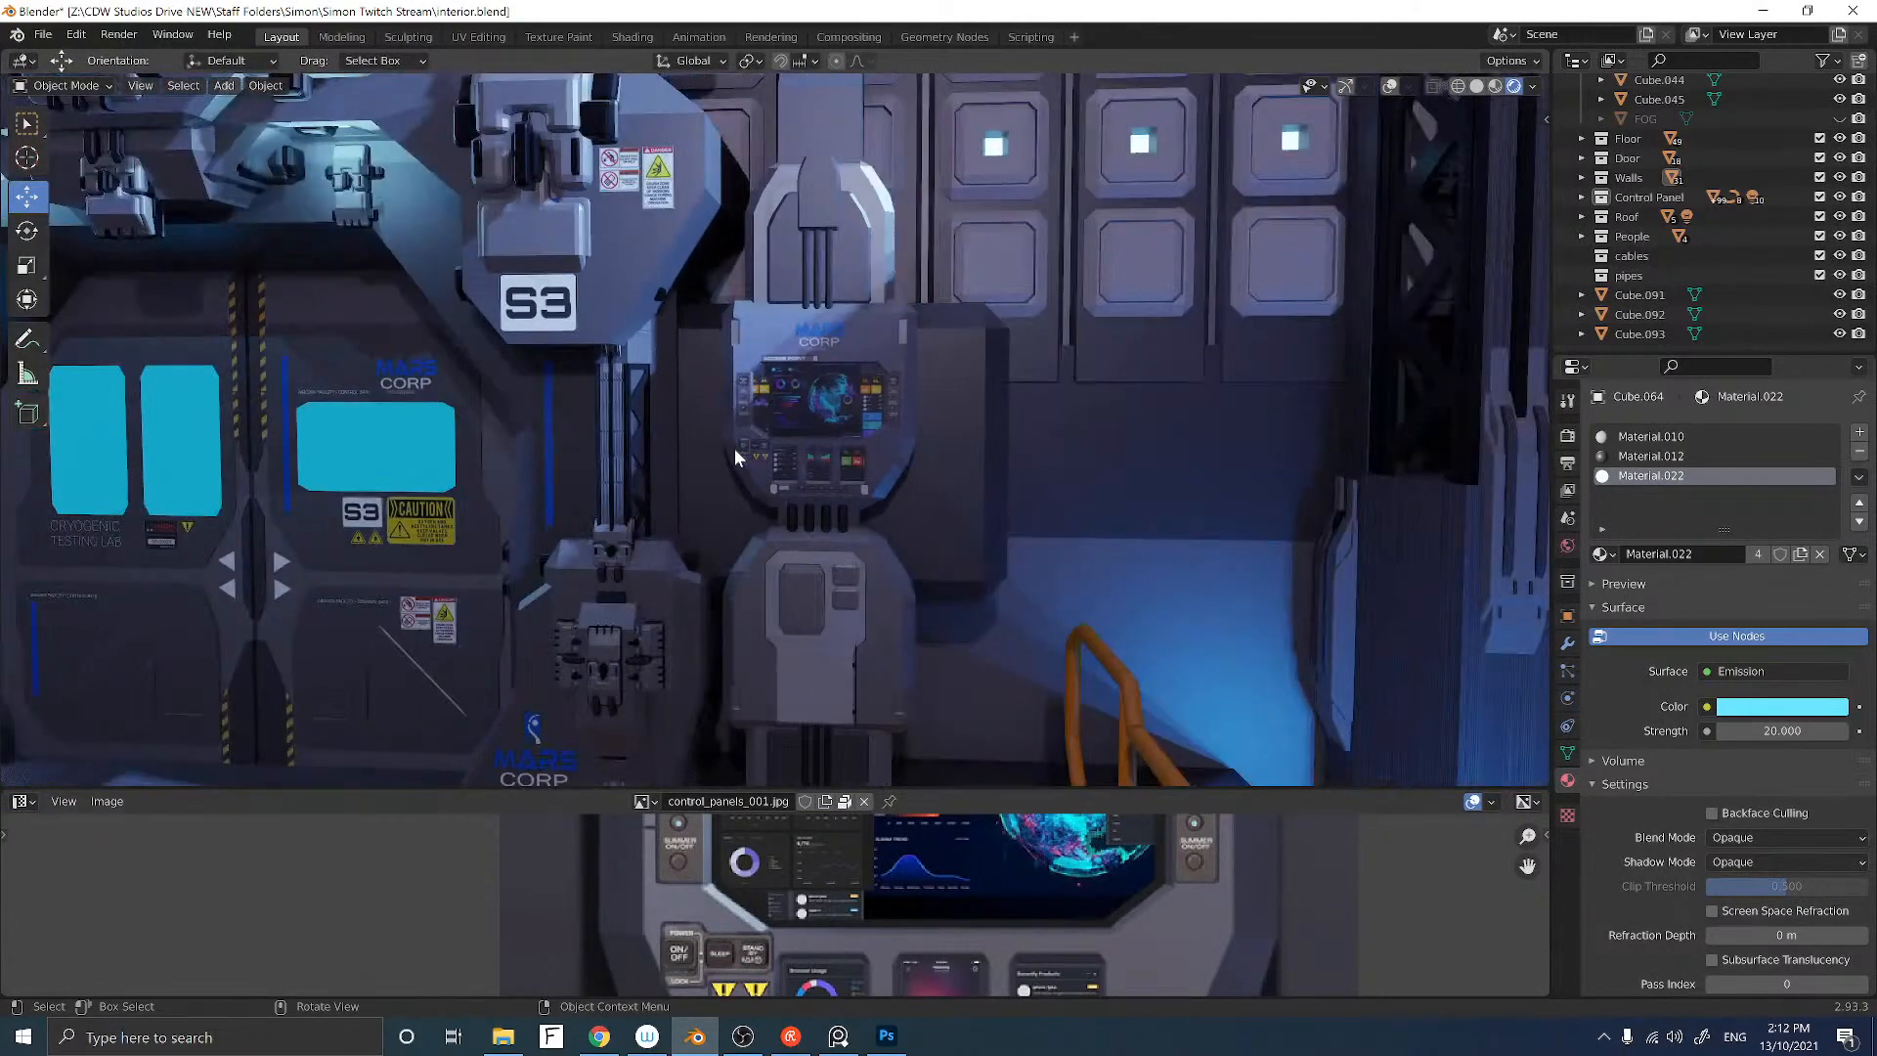
scroll(735, 449, up, 4)
middle_drag(735, 448, 742, 386)
Step: Close intro_to_3D_001.jpg in Photoshop and compare the lower panel in control_panels_001.jpg with the Blender model
click(887, 1035)
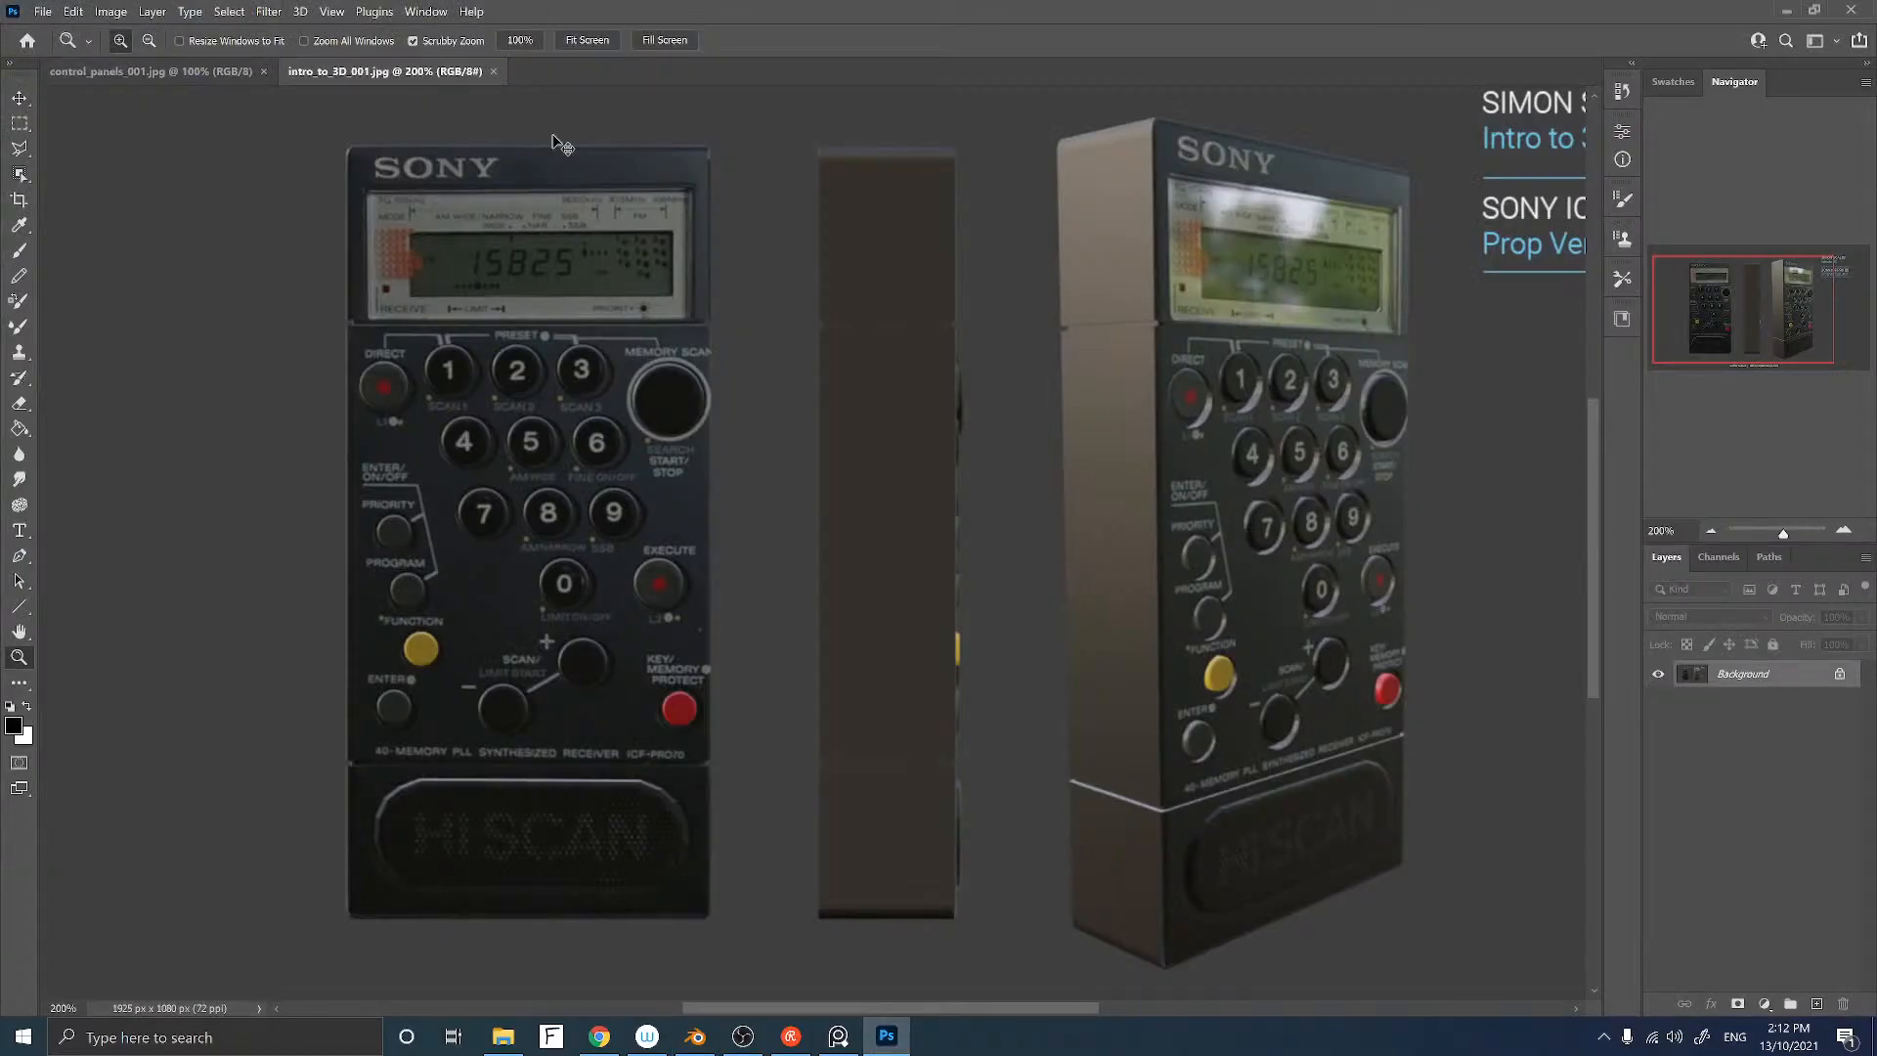
key(ctrl+w)
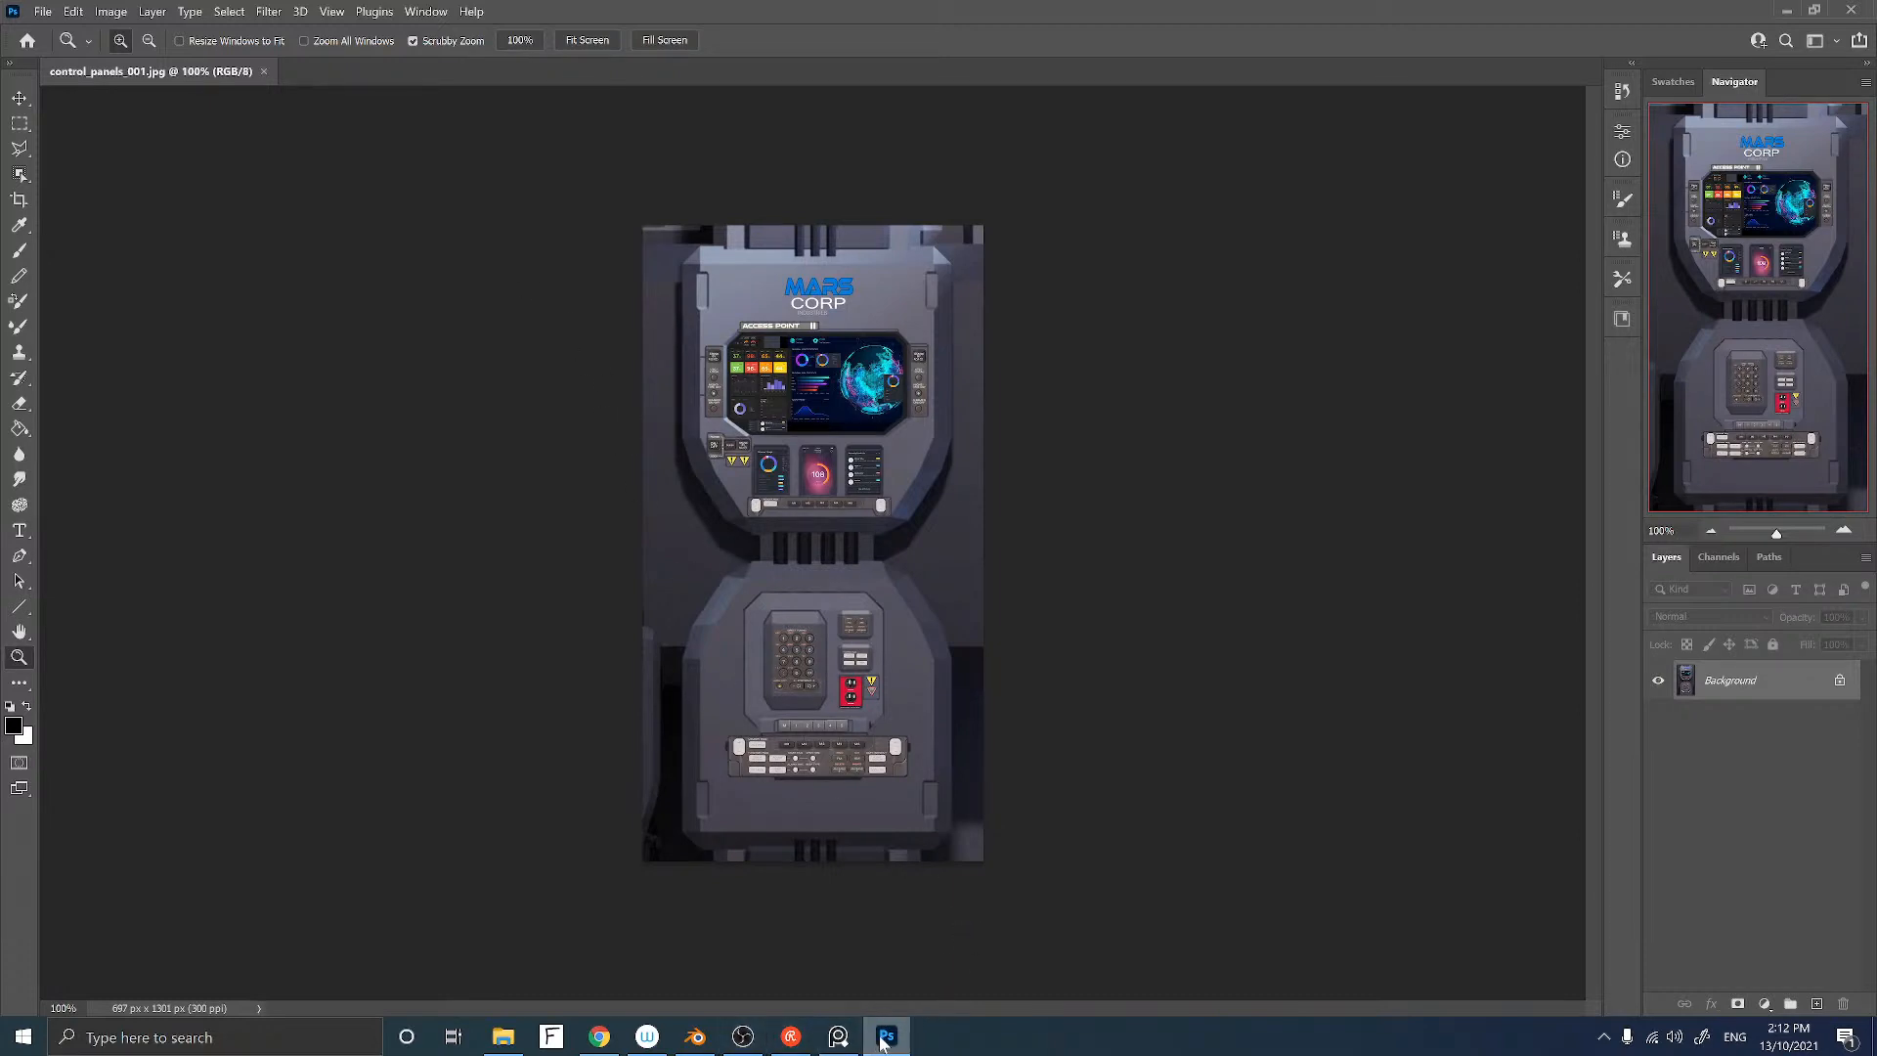
click(700, 1038)
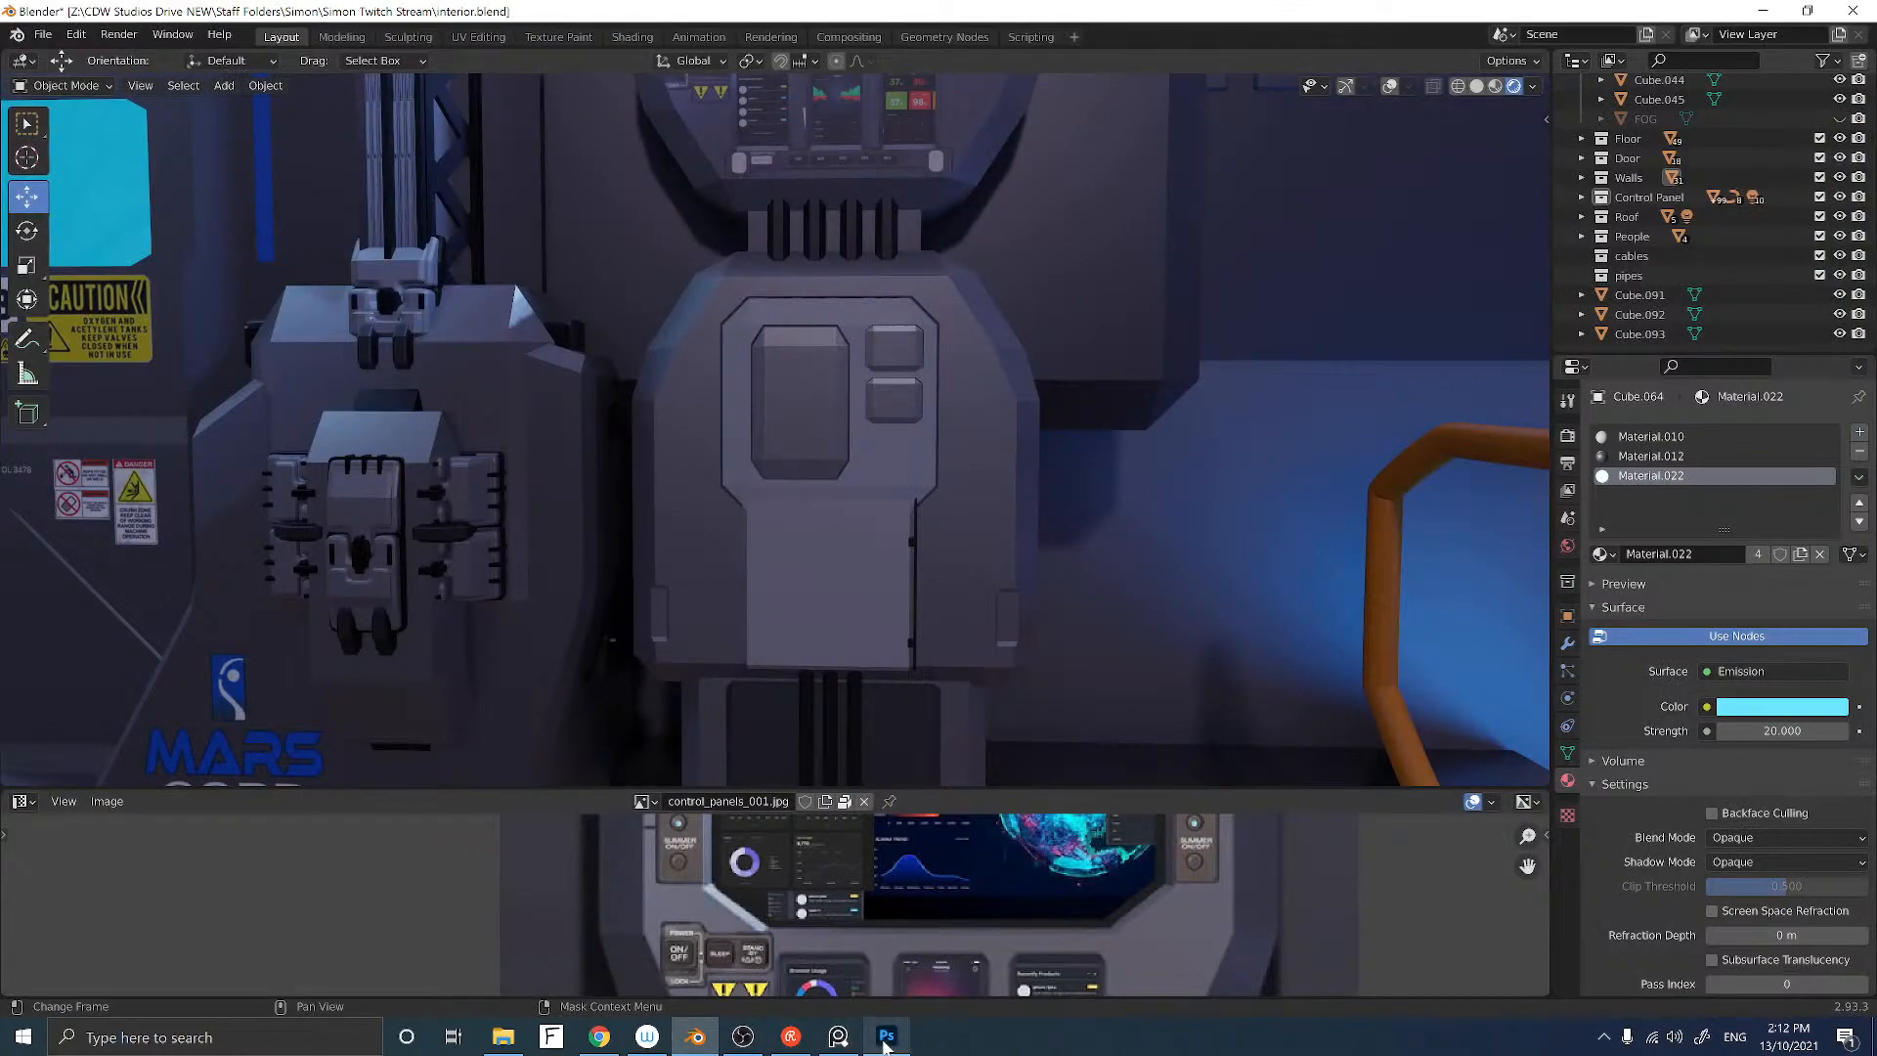
click(885, 1038)
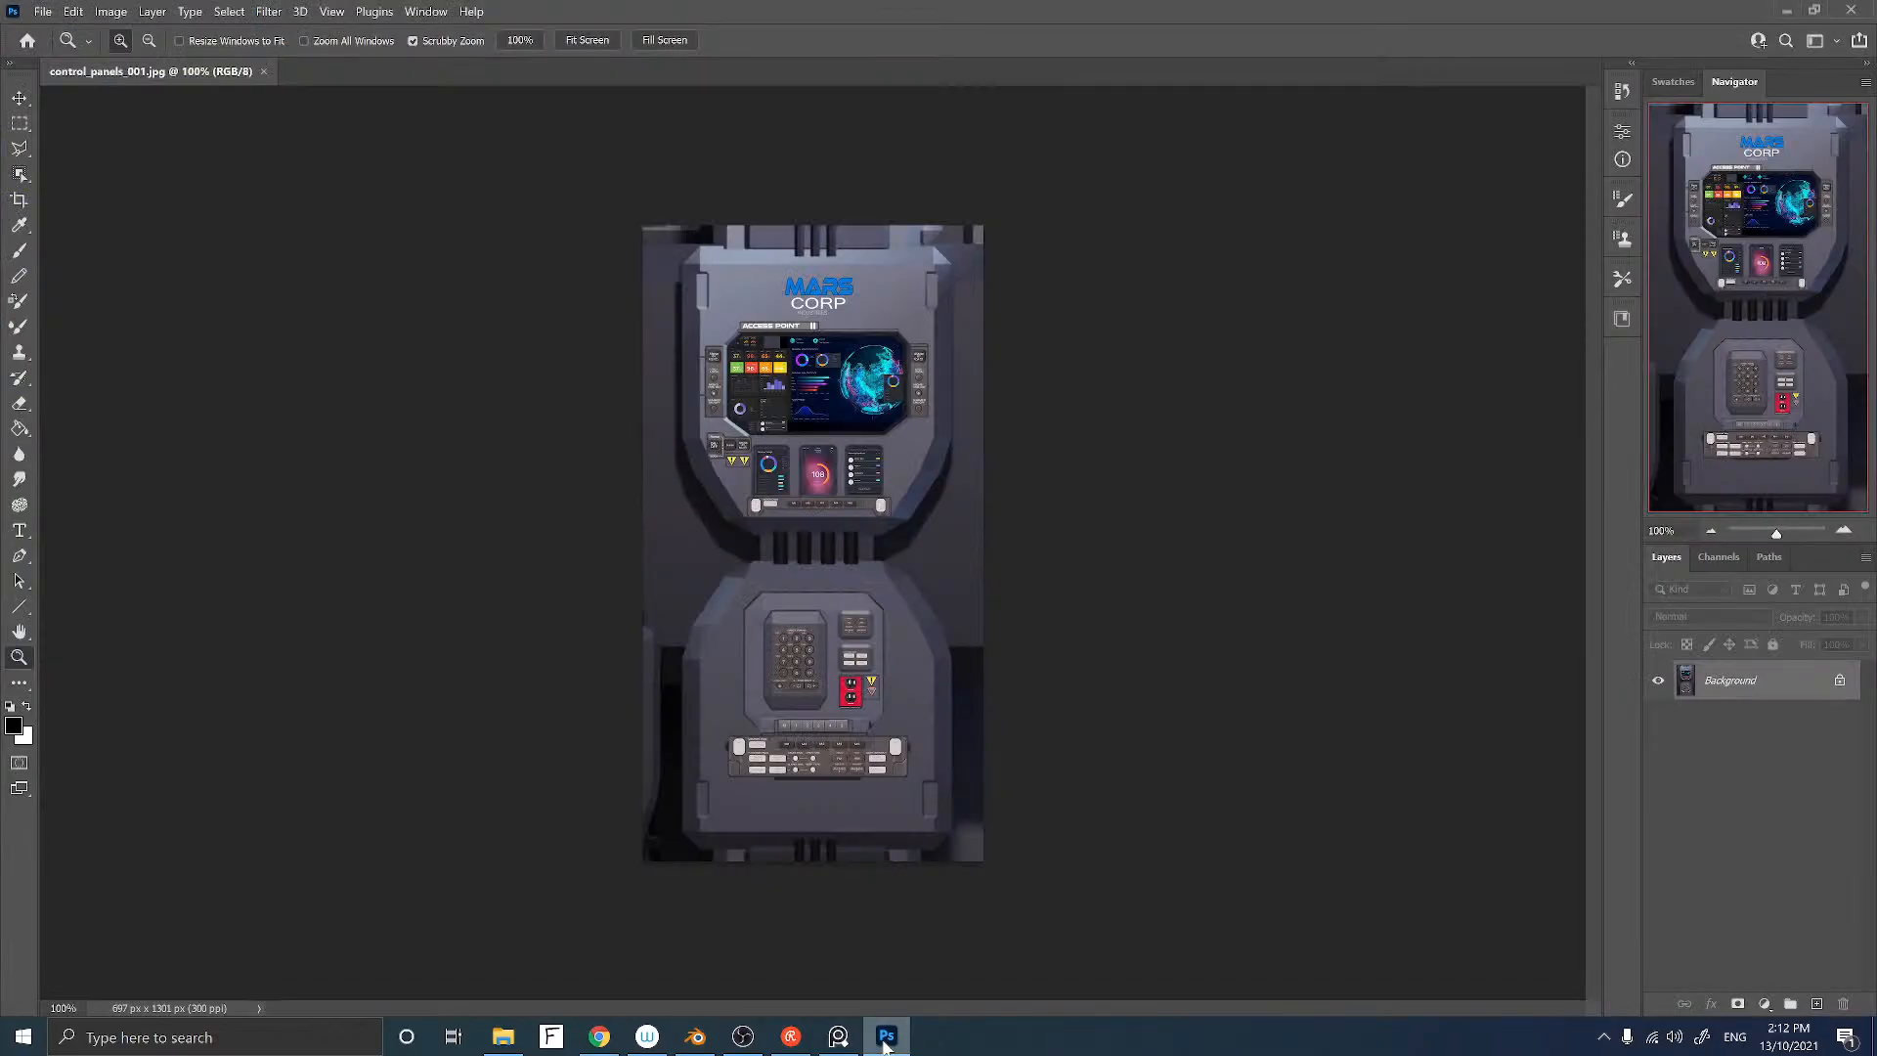
click(693, 1038)
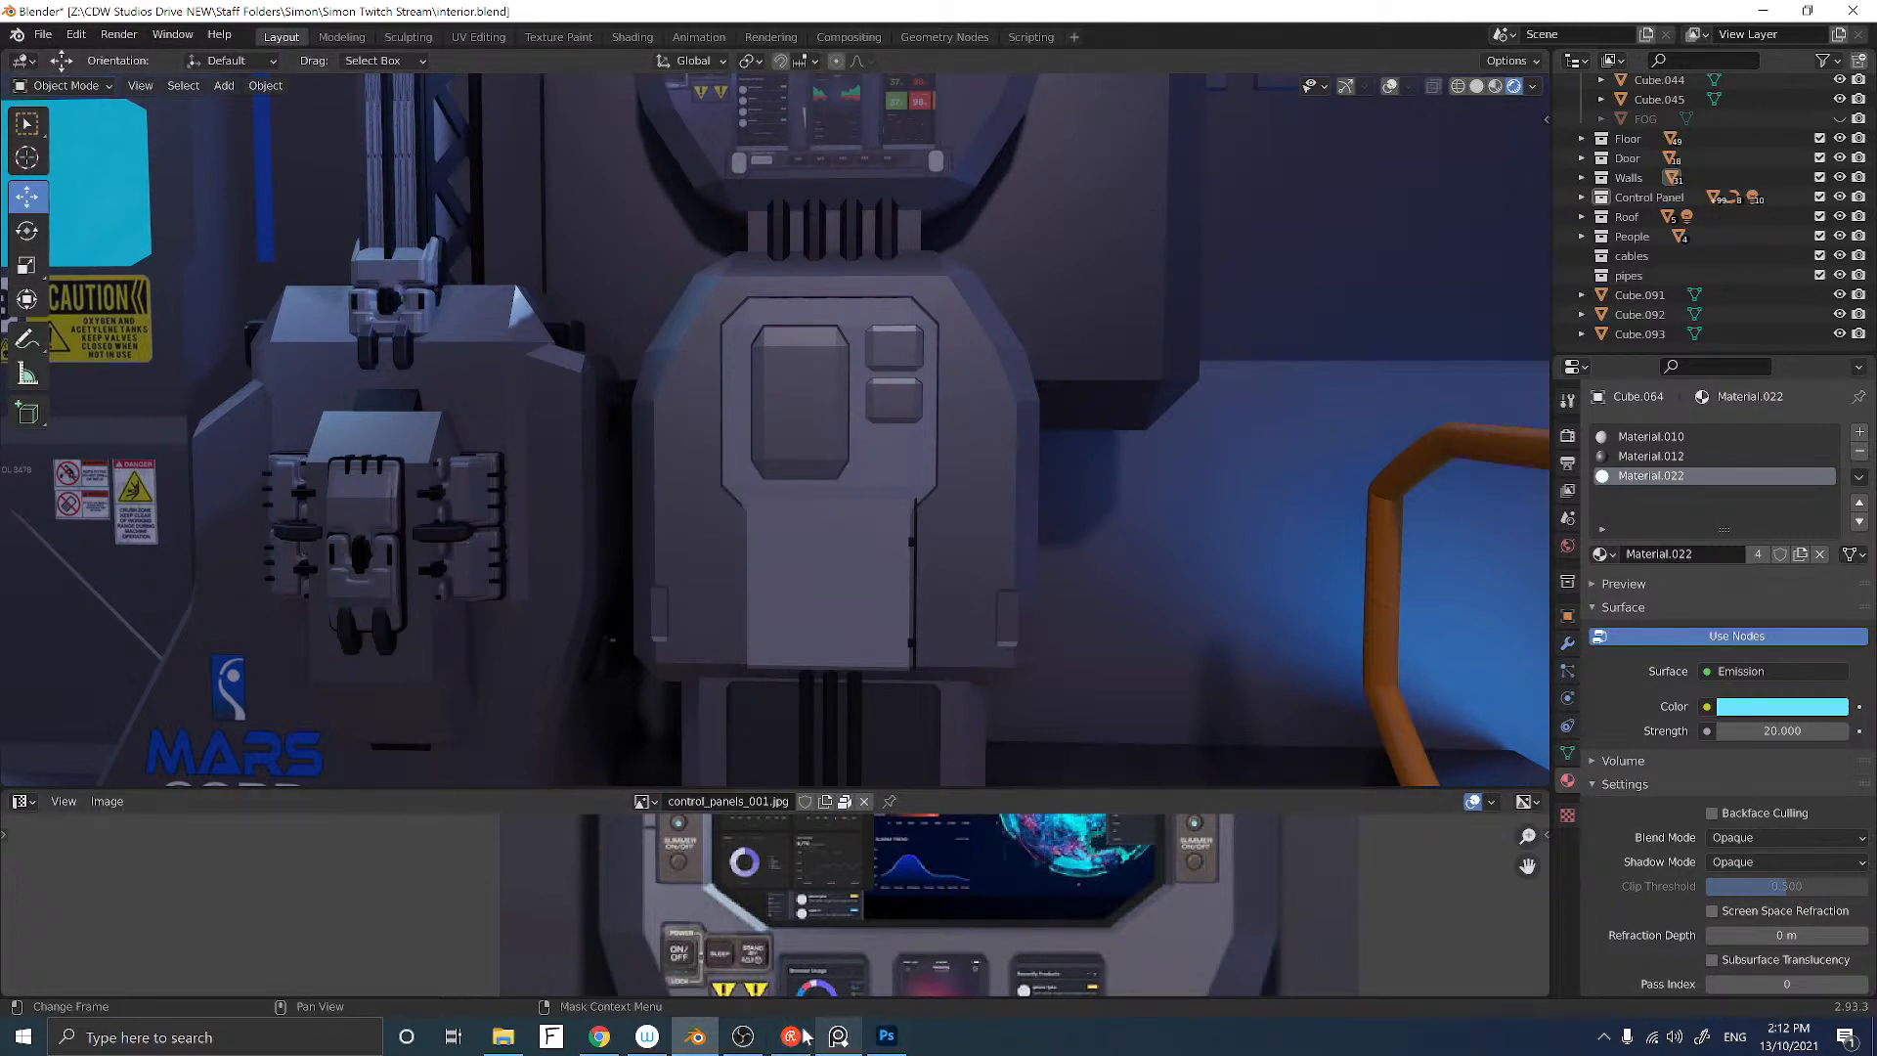
Step: Restore the viewport overlays and gizmos, and select the raised plate on the front of the lower control panel
click(860, 390)
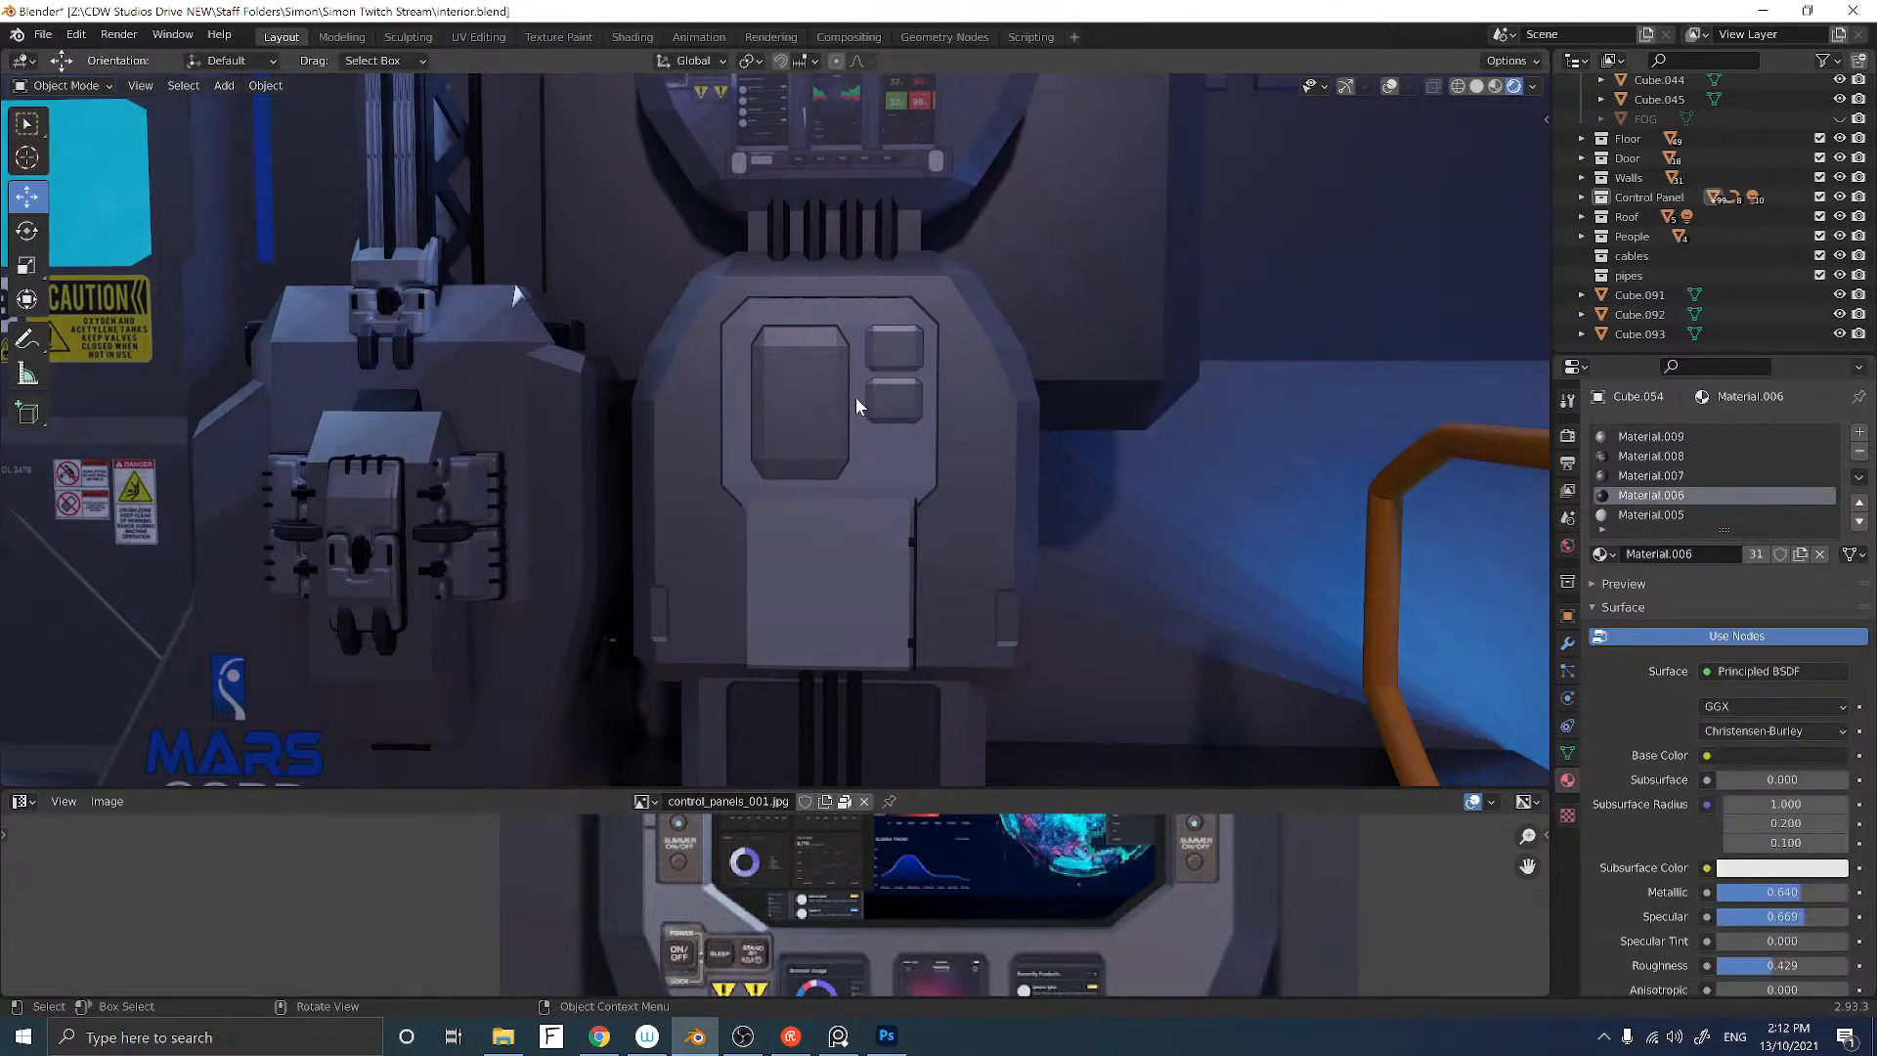
click(1389, 86)
click(1345, 86)
click(954, 470)
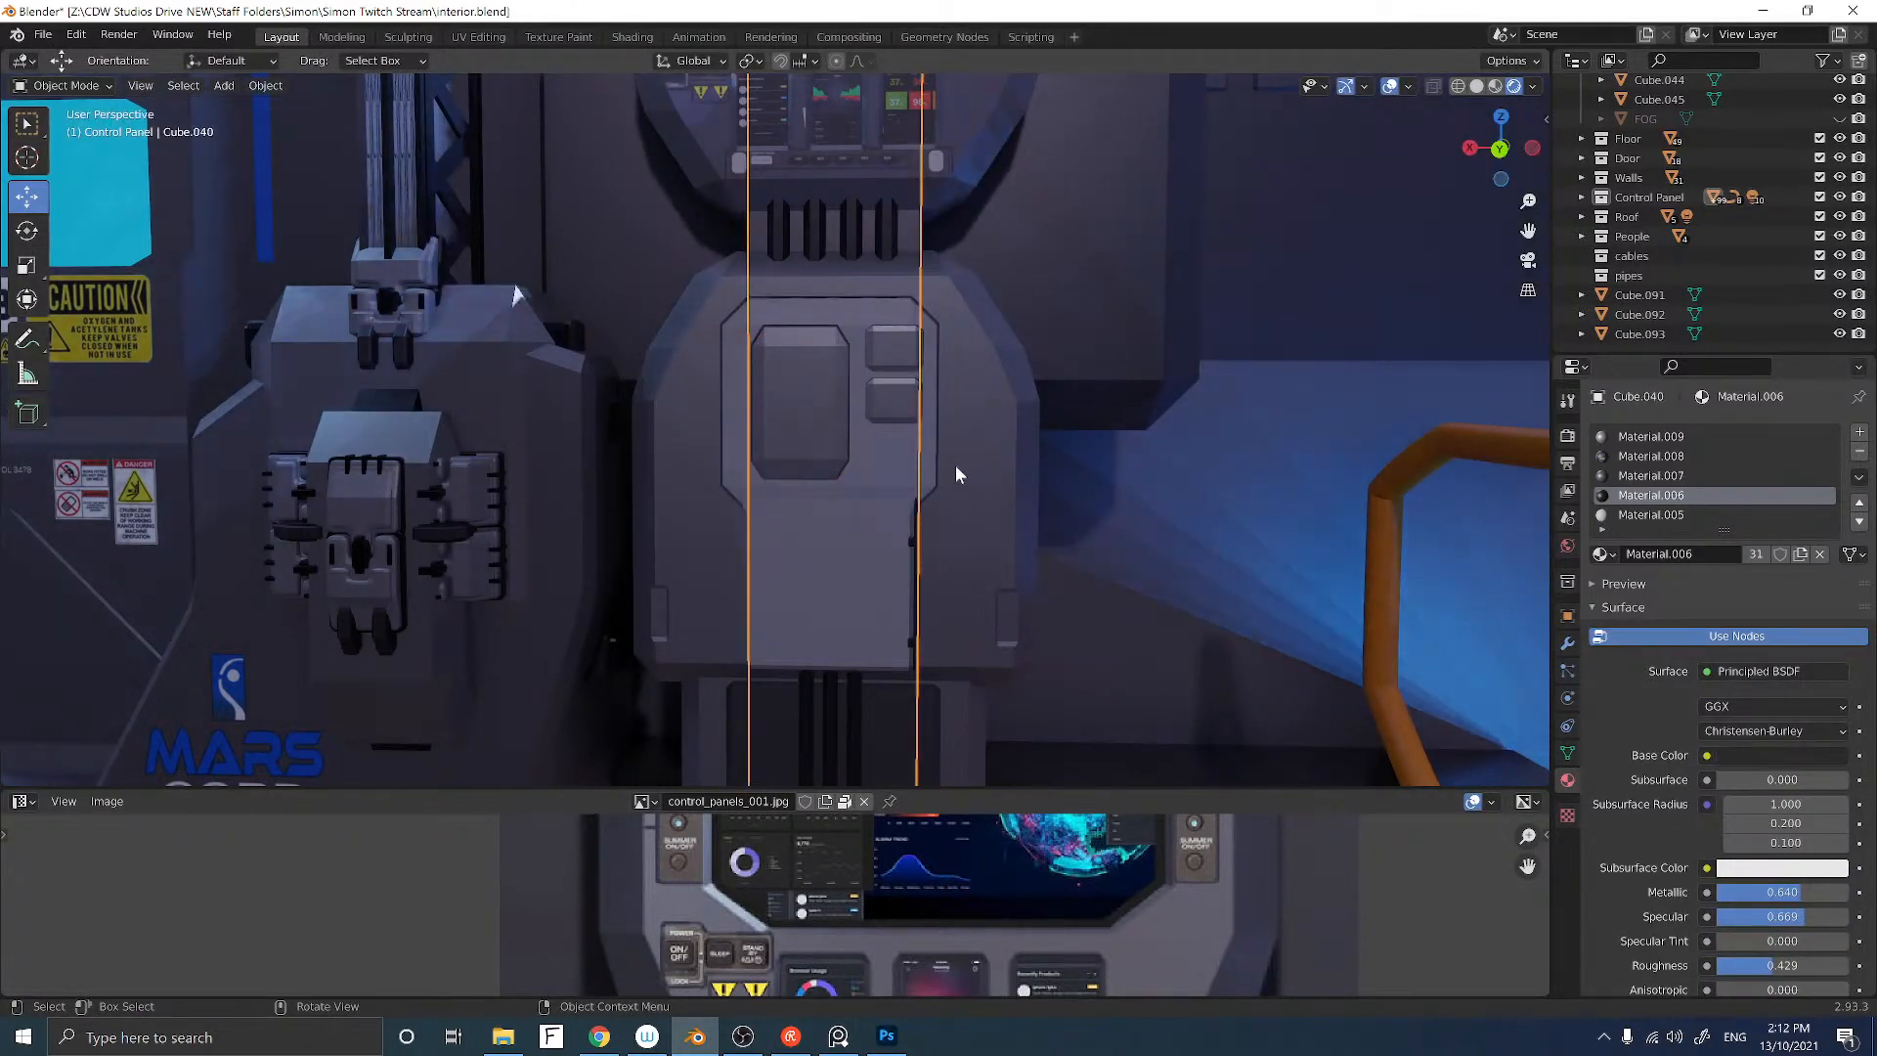
click(890, 472)
click(889, 471)
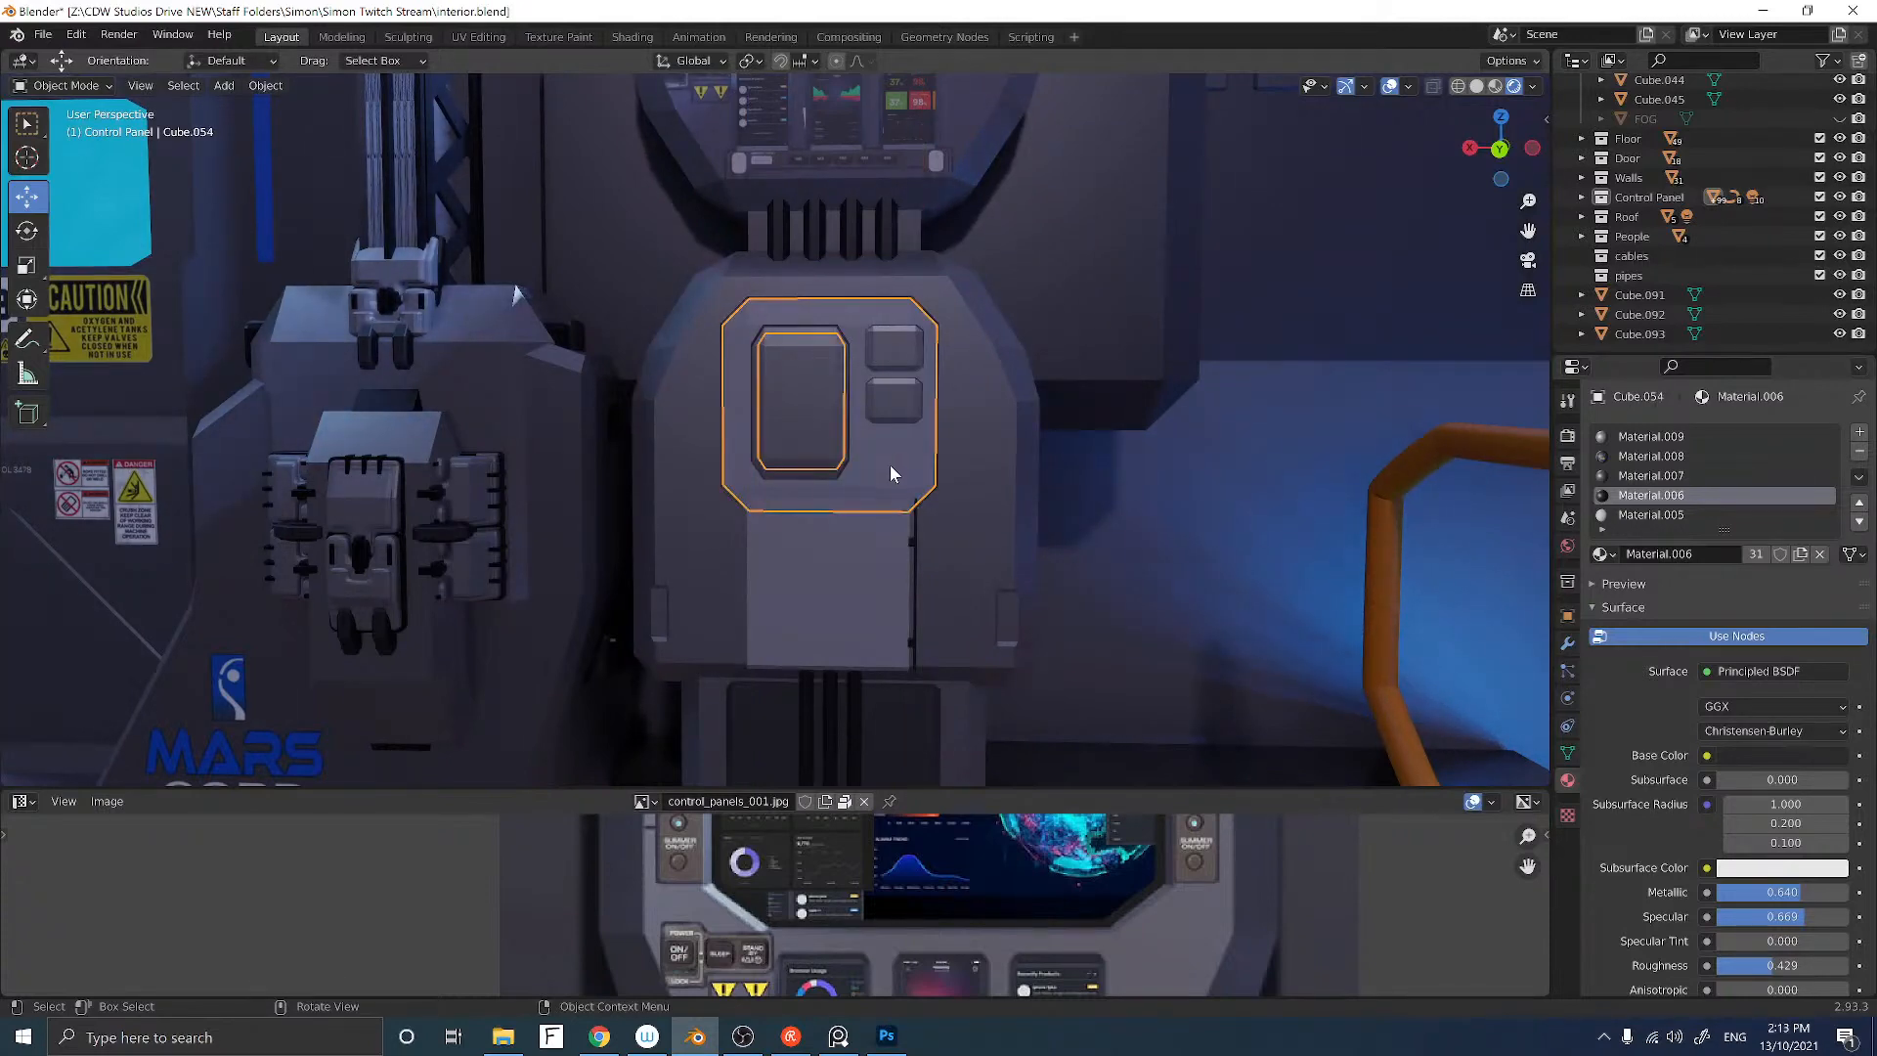
Step: Select the keypad block on the lower panel to identify it, and reselect the raised plate surrounding it
key(alt+Tab)
key(alt+Tab)
click(819, 419)
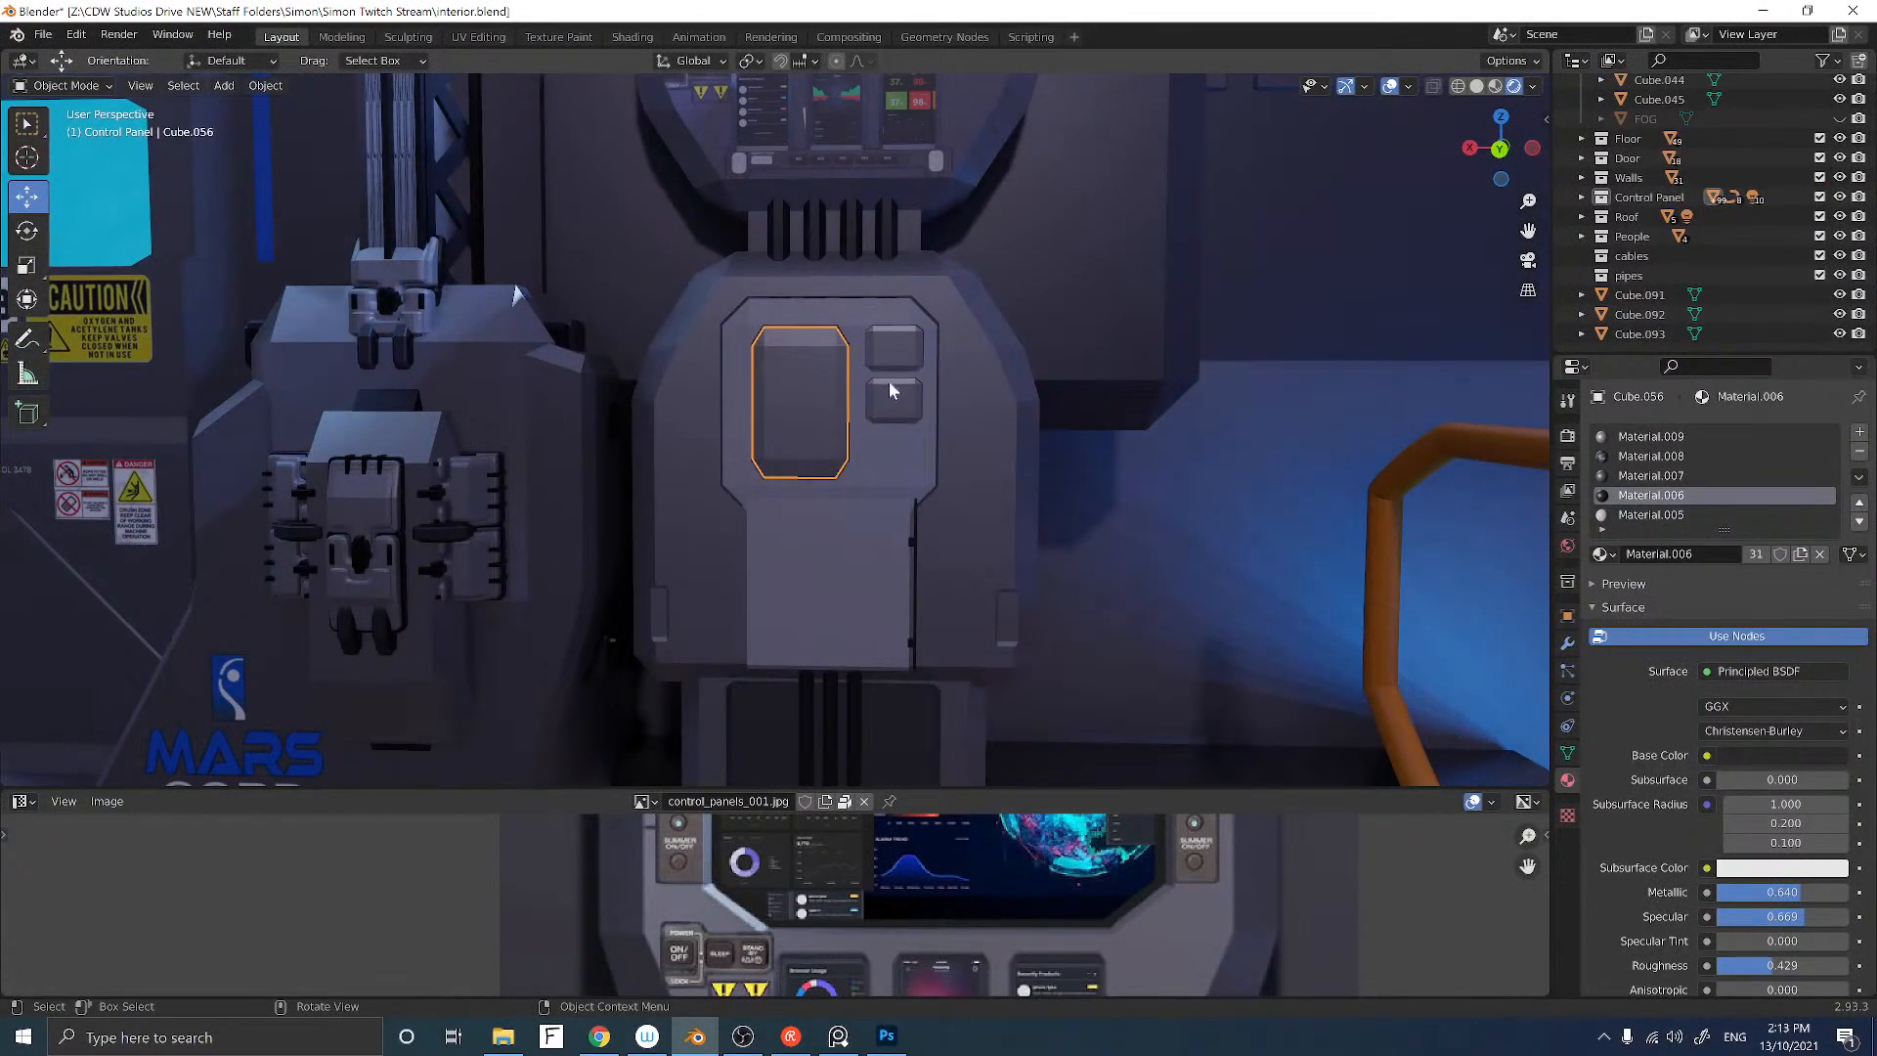
shift+click(888, 443)
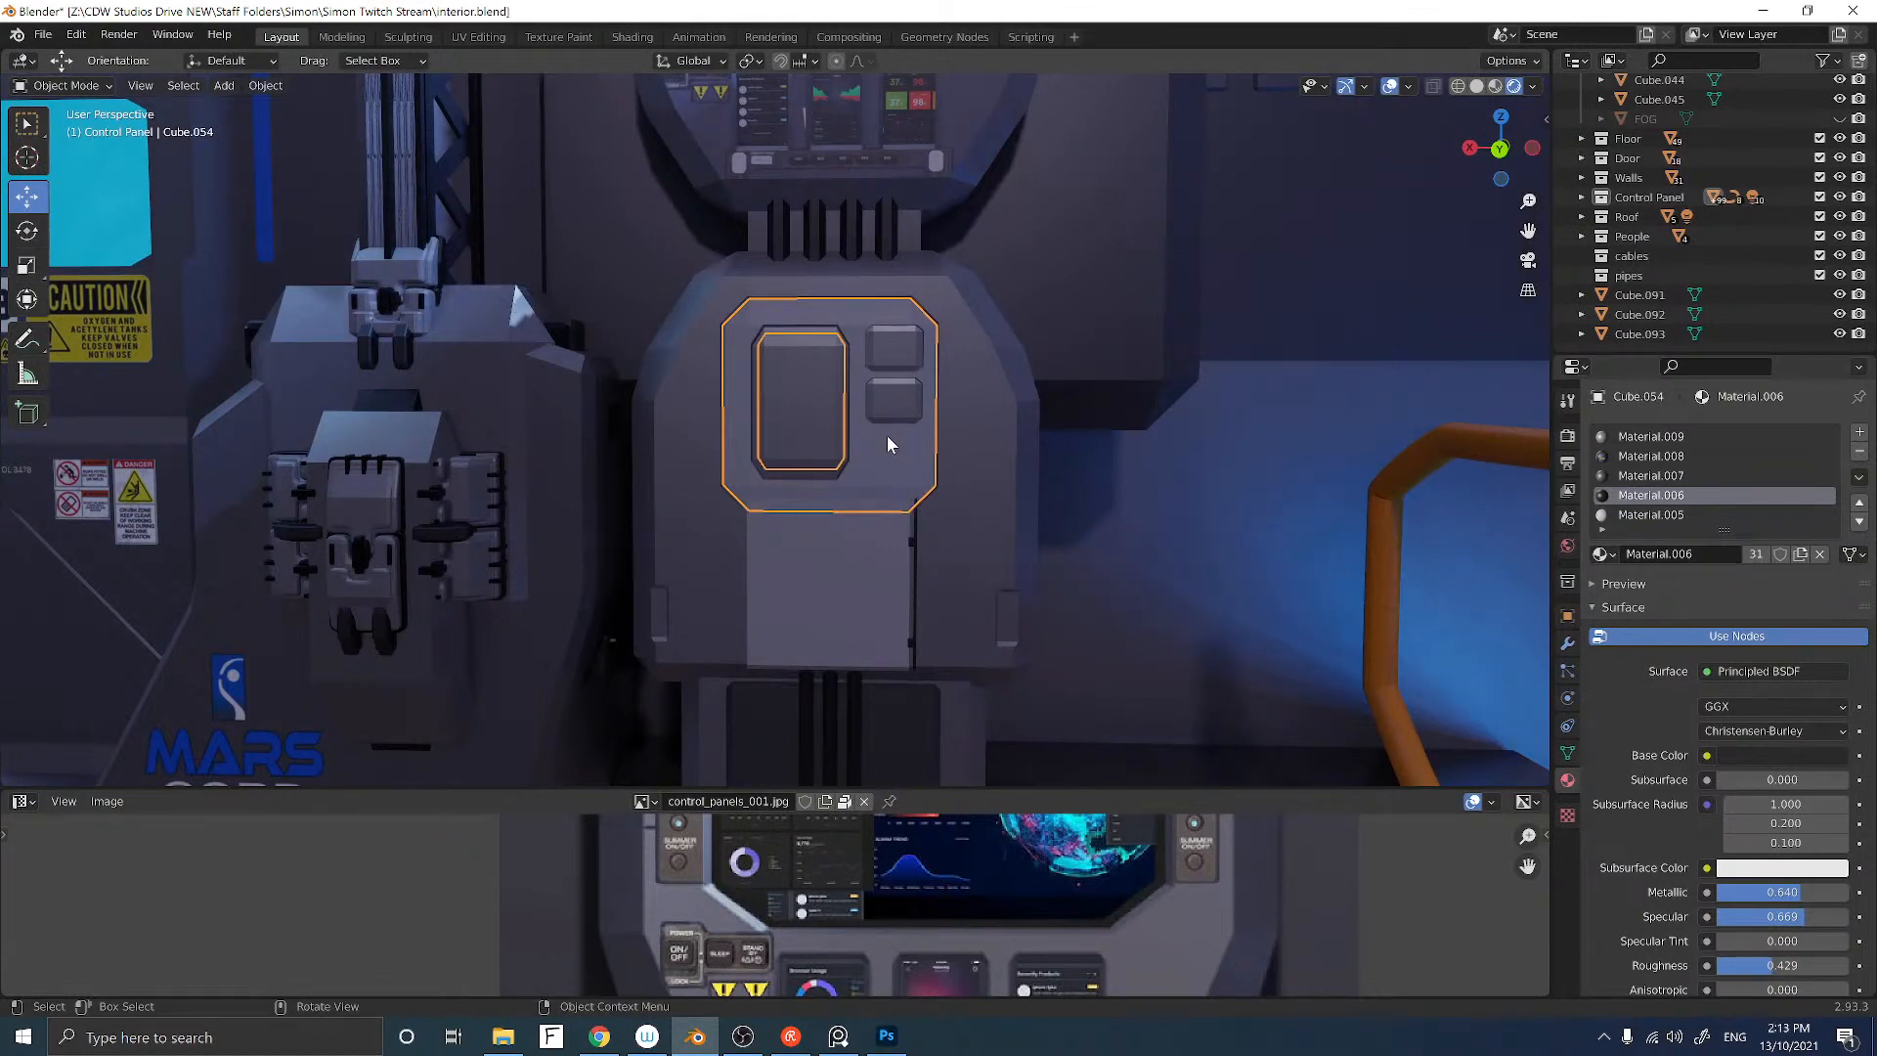
Step: Align the view squarely to the lower control panel and delete the square cover plate below the raised plate
key(Tab)
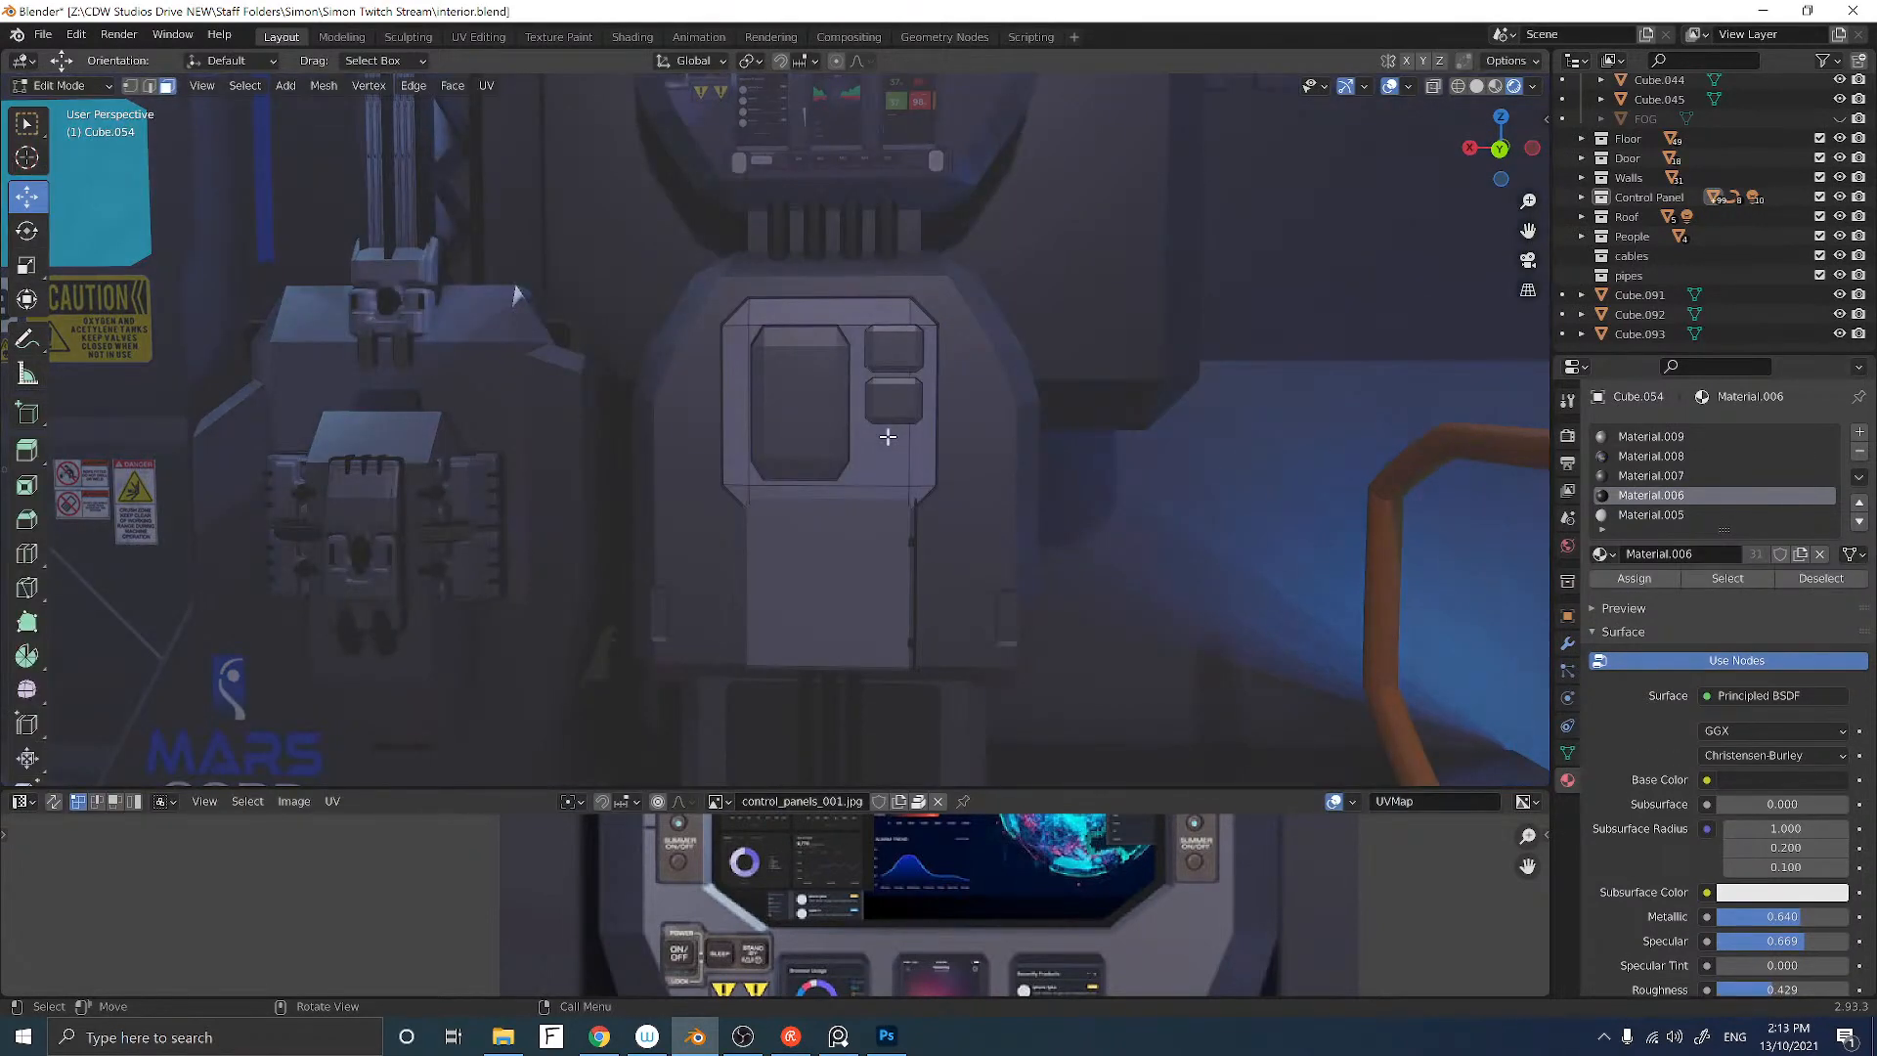
click(1499, 151)
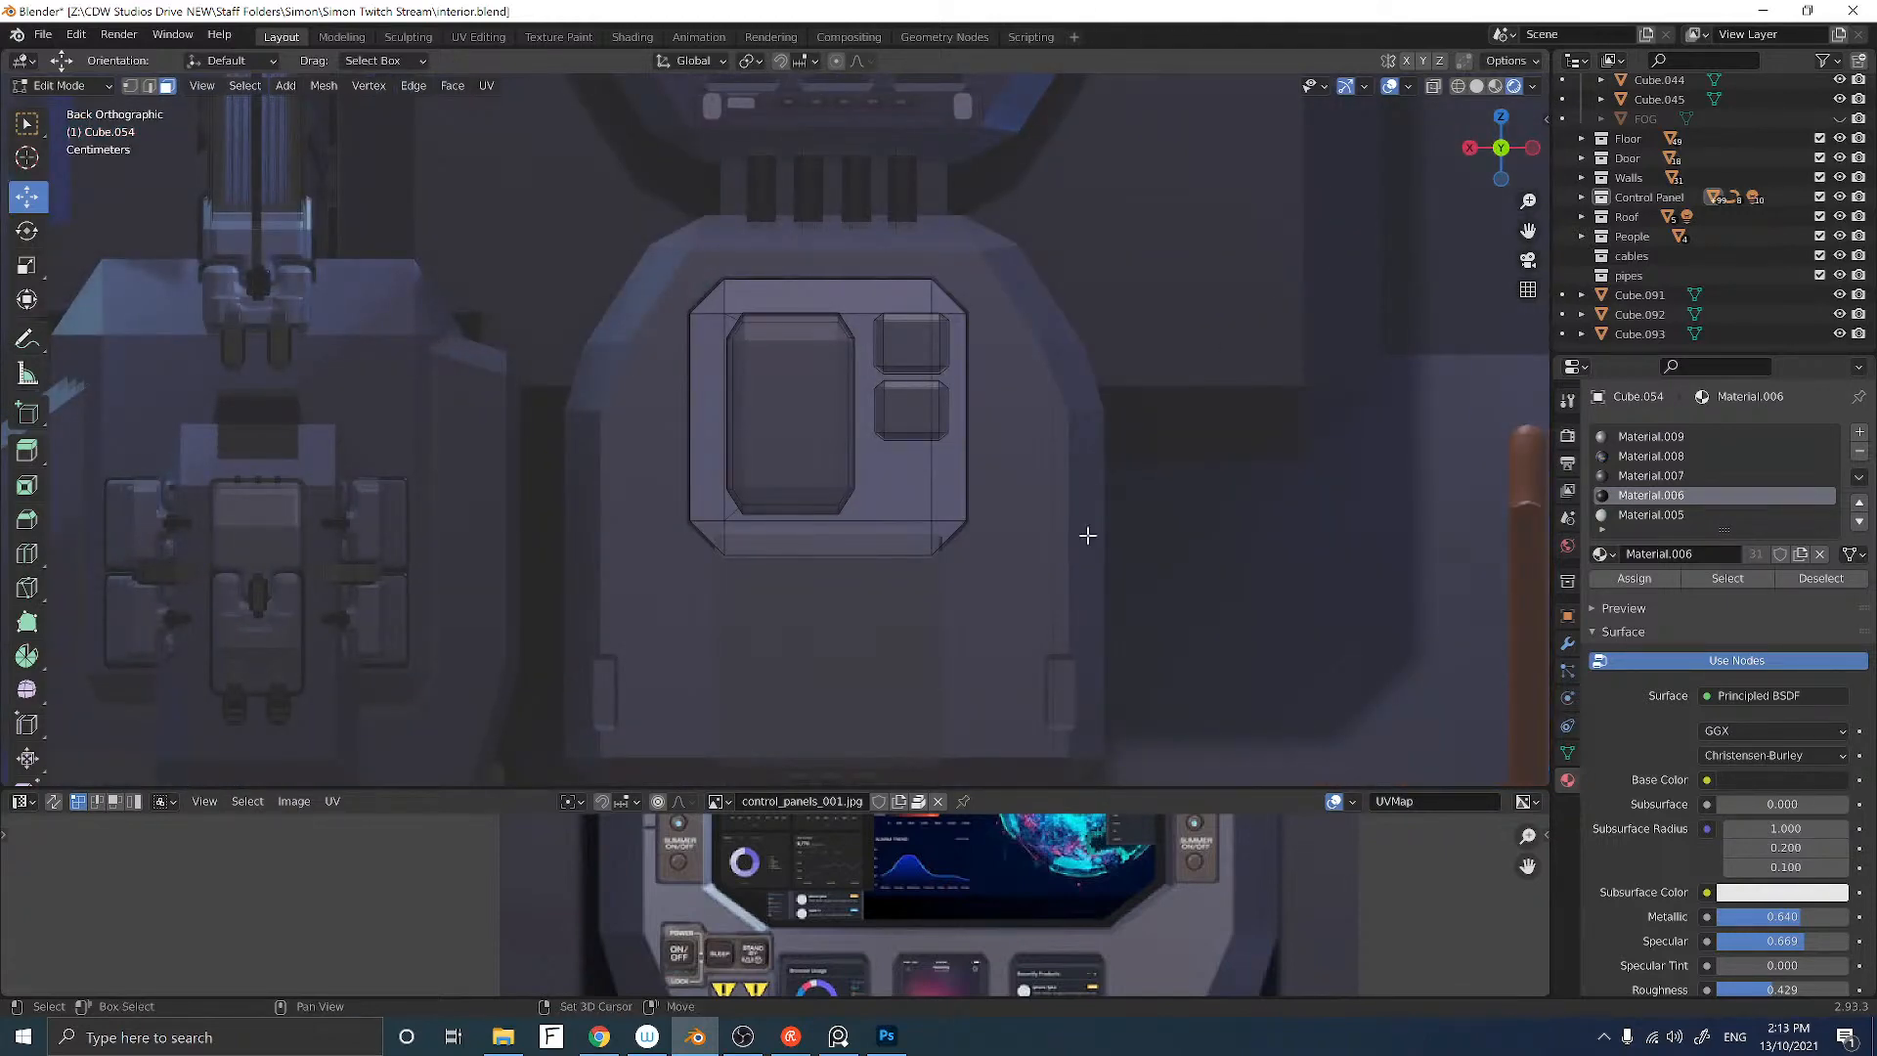
shift+middle_drag(1089, 531, 1193, 457)
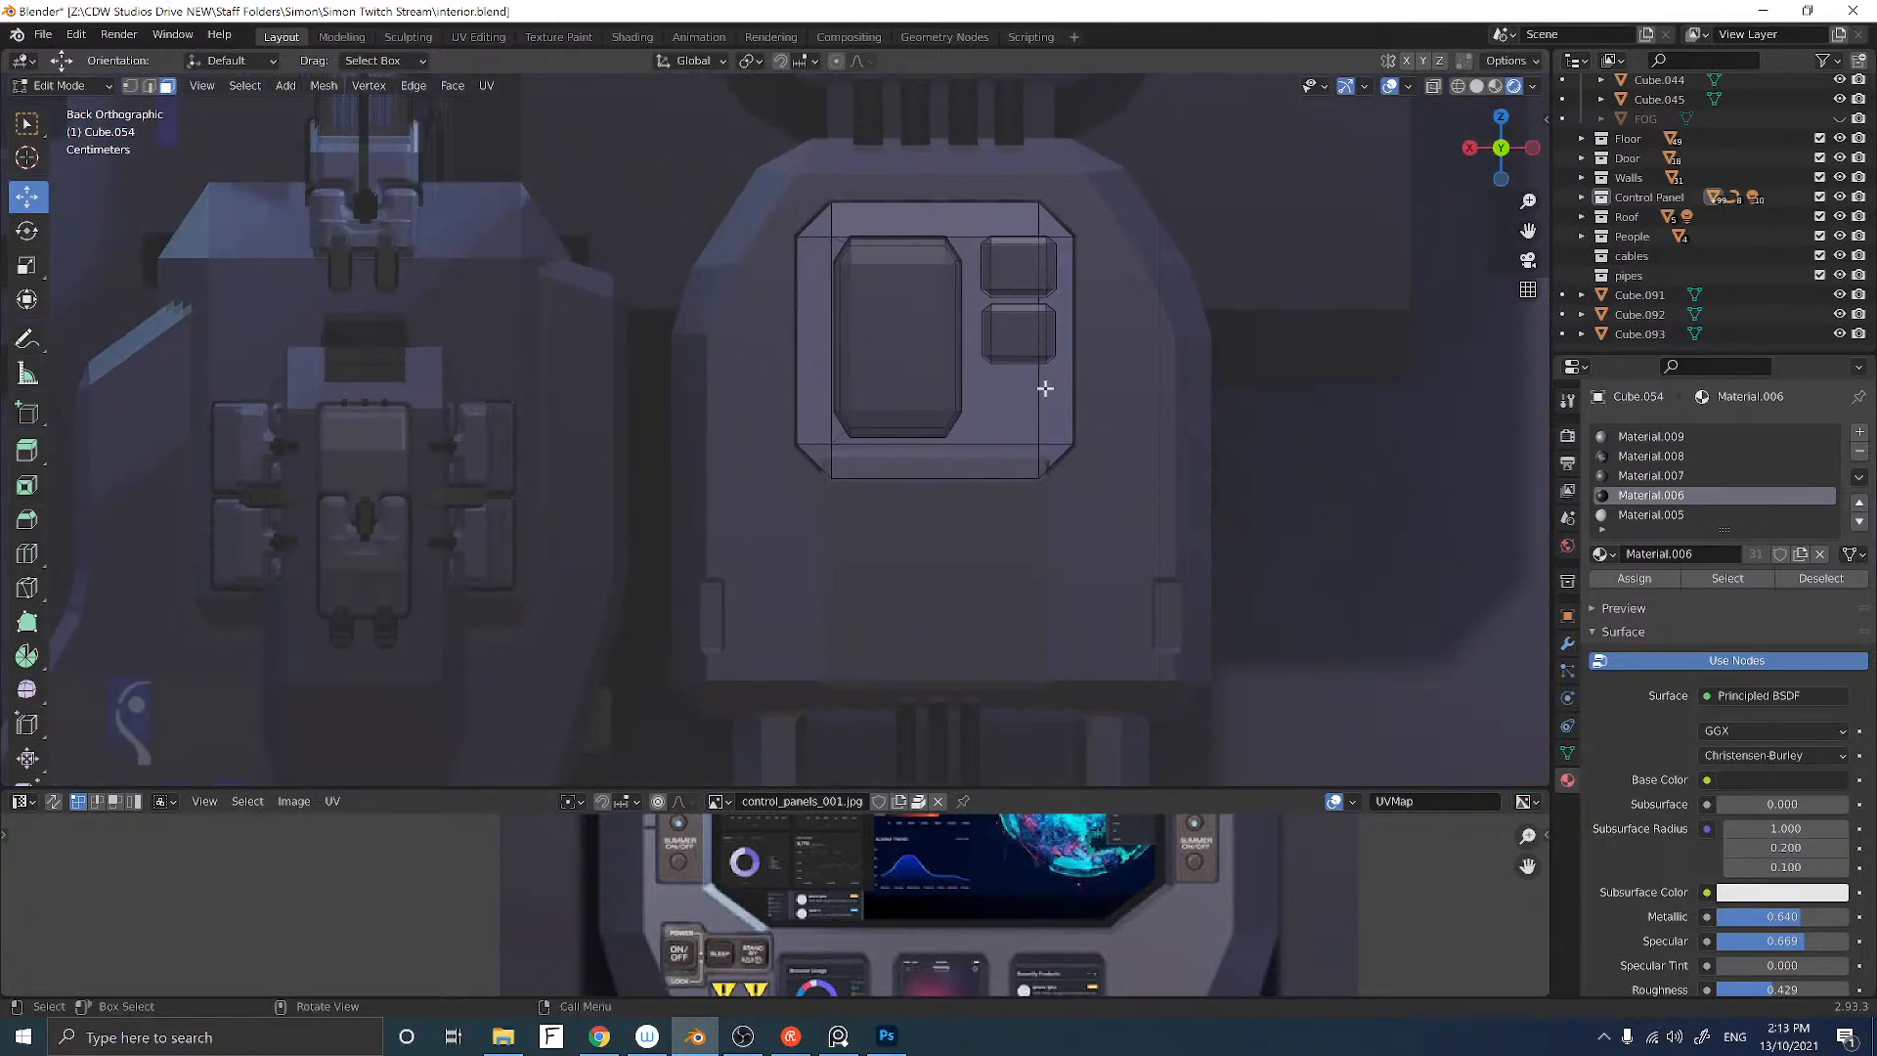
key(Tab)
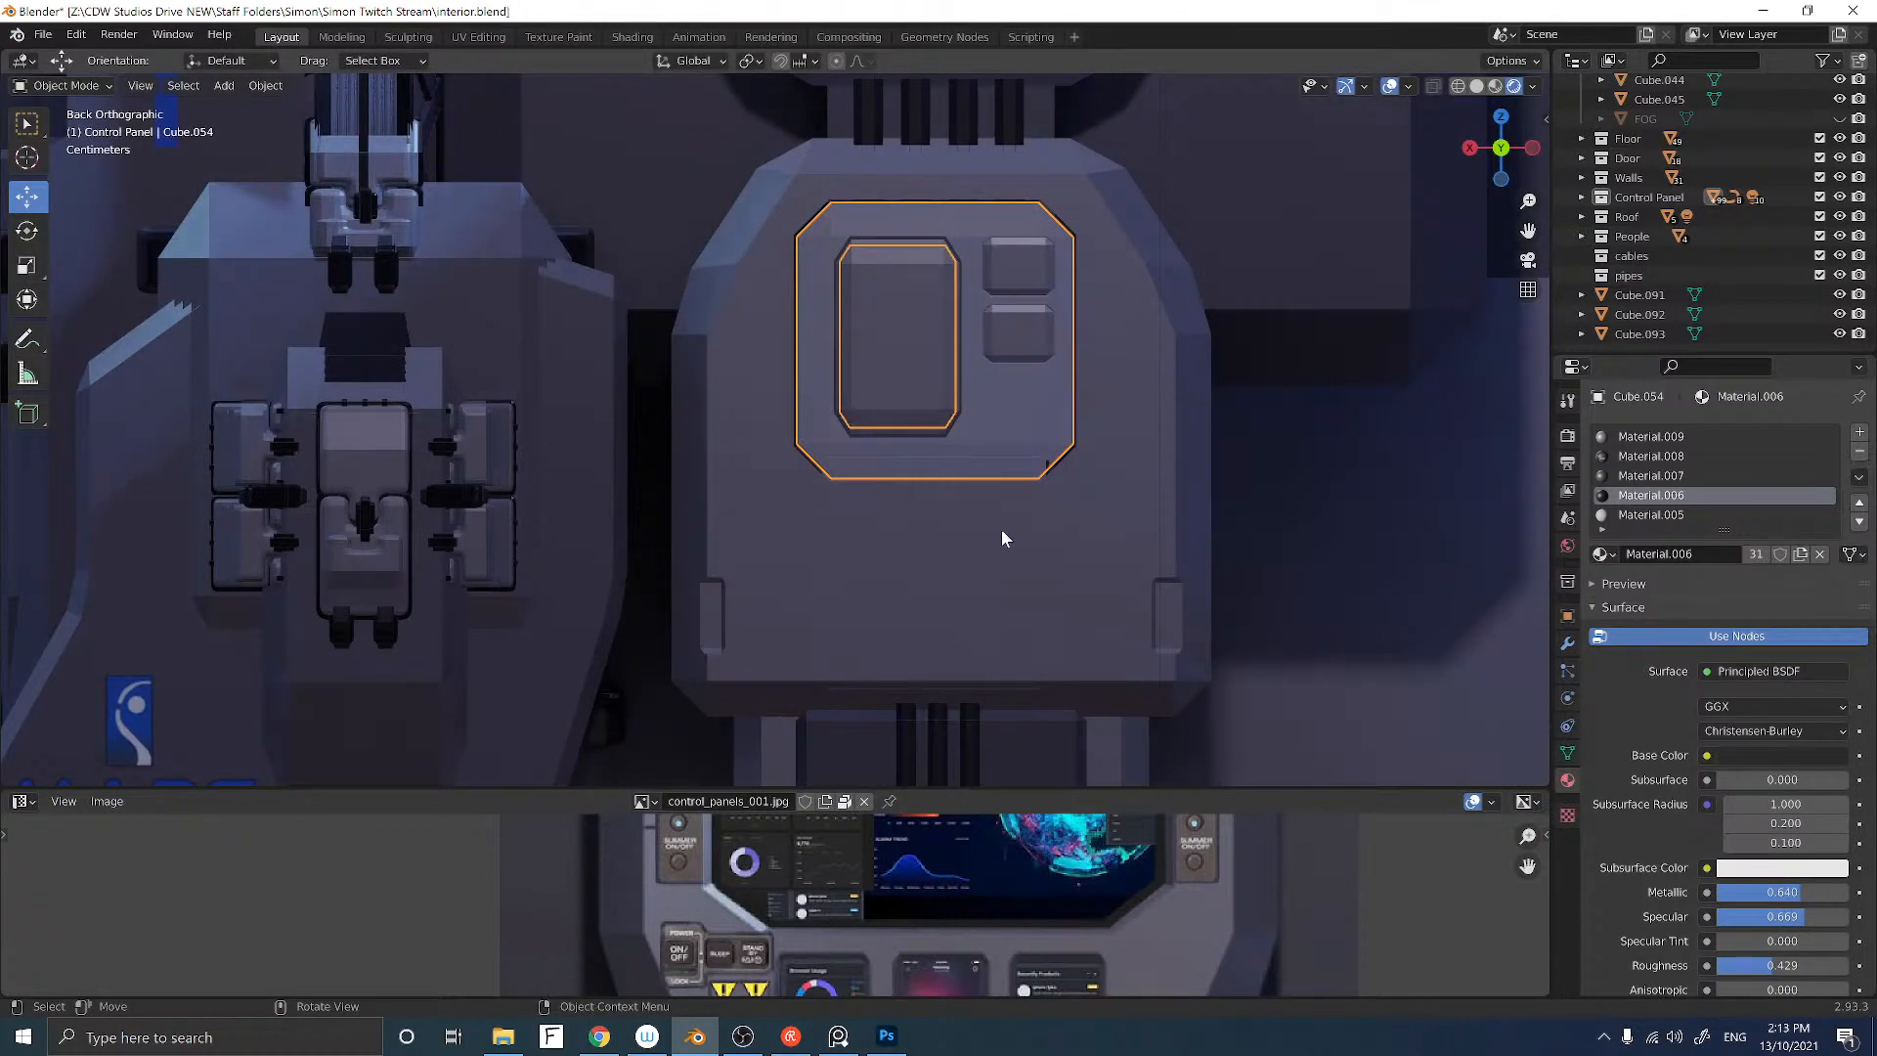
click(1016, 537)
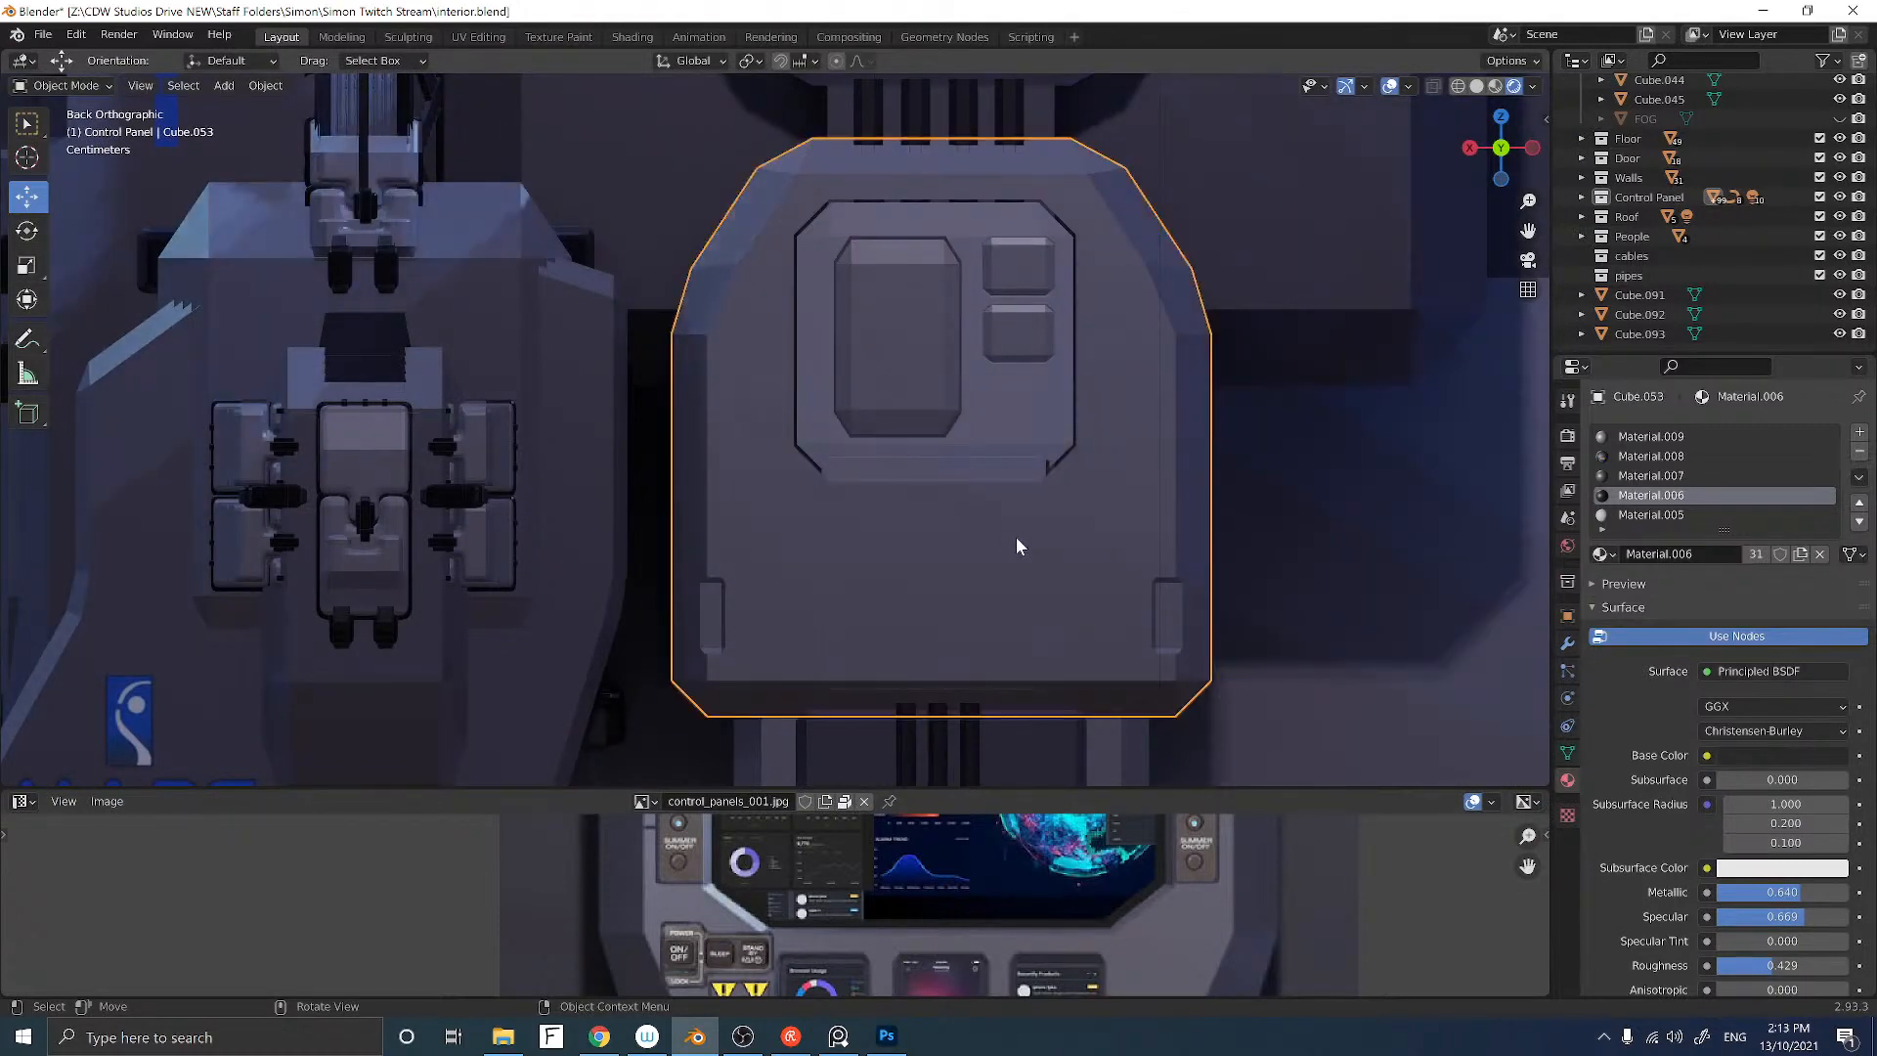
click(1006, 537)
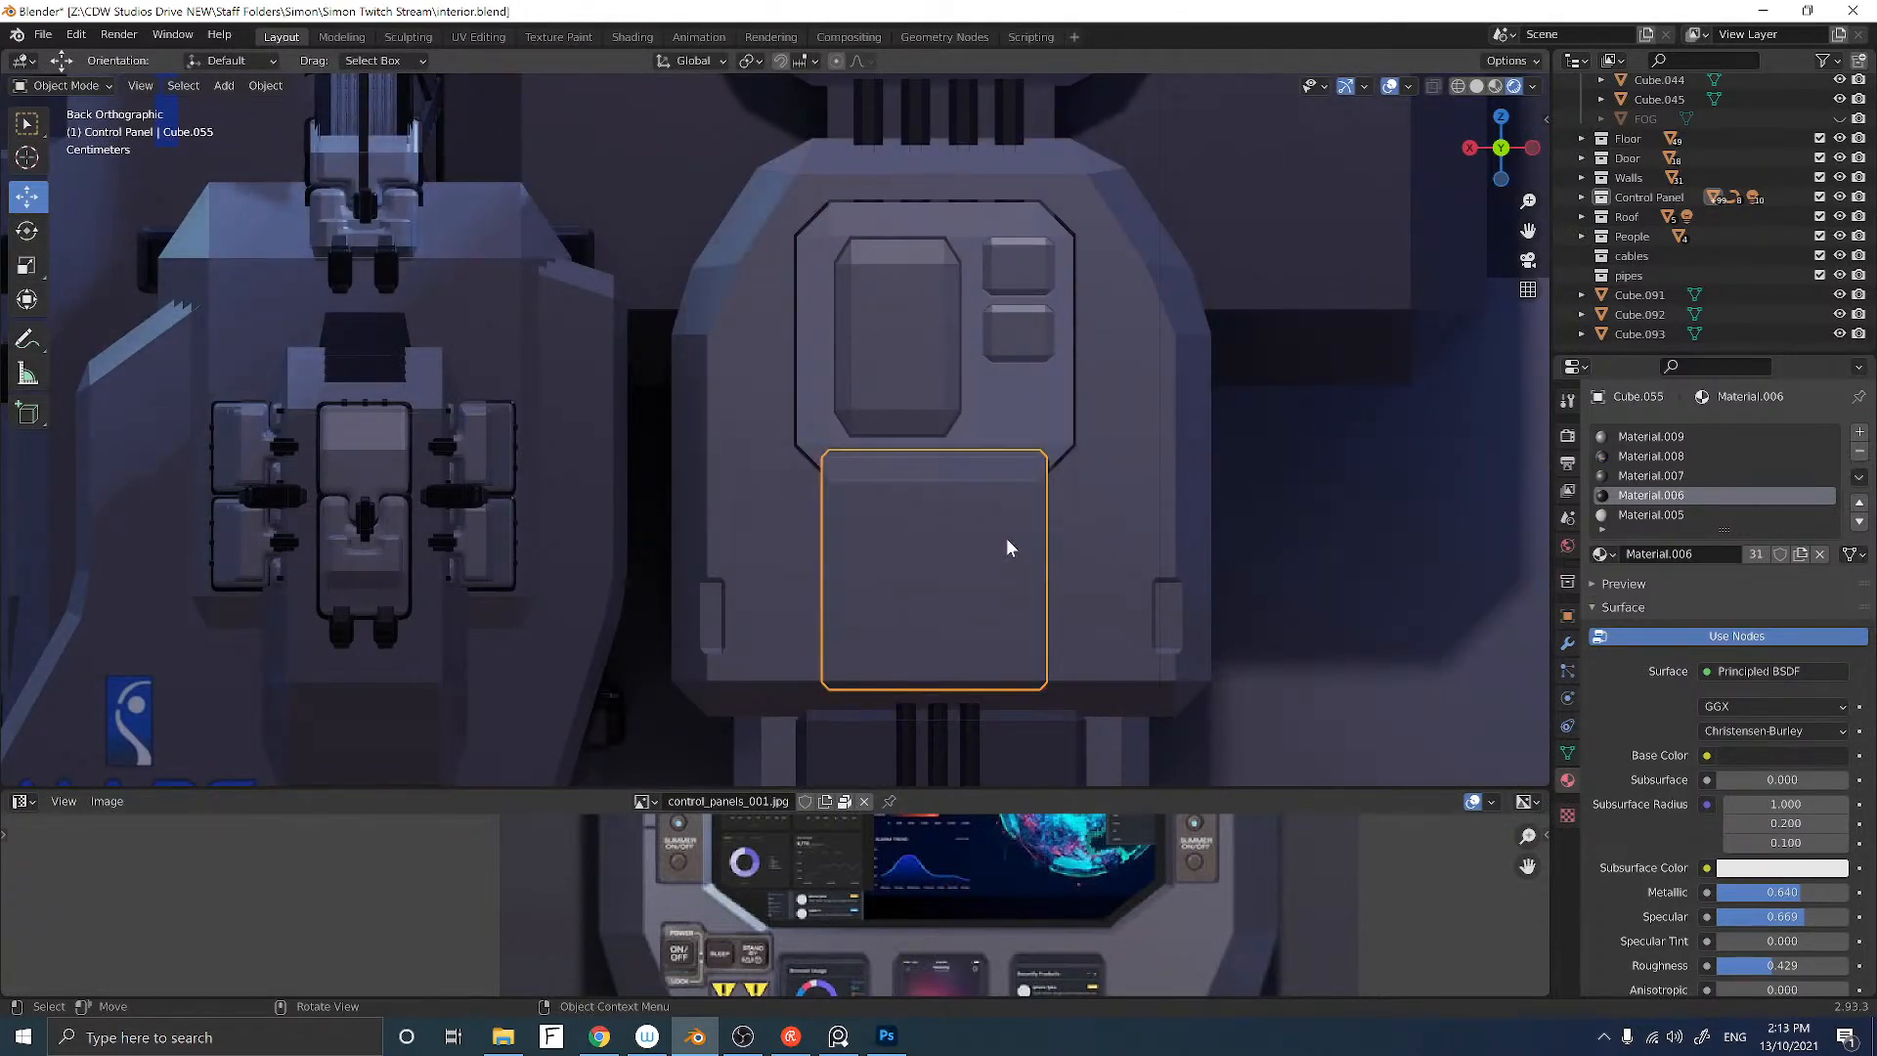
key(Delete)
middle_drag(1005, 538, 1041, 503)
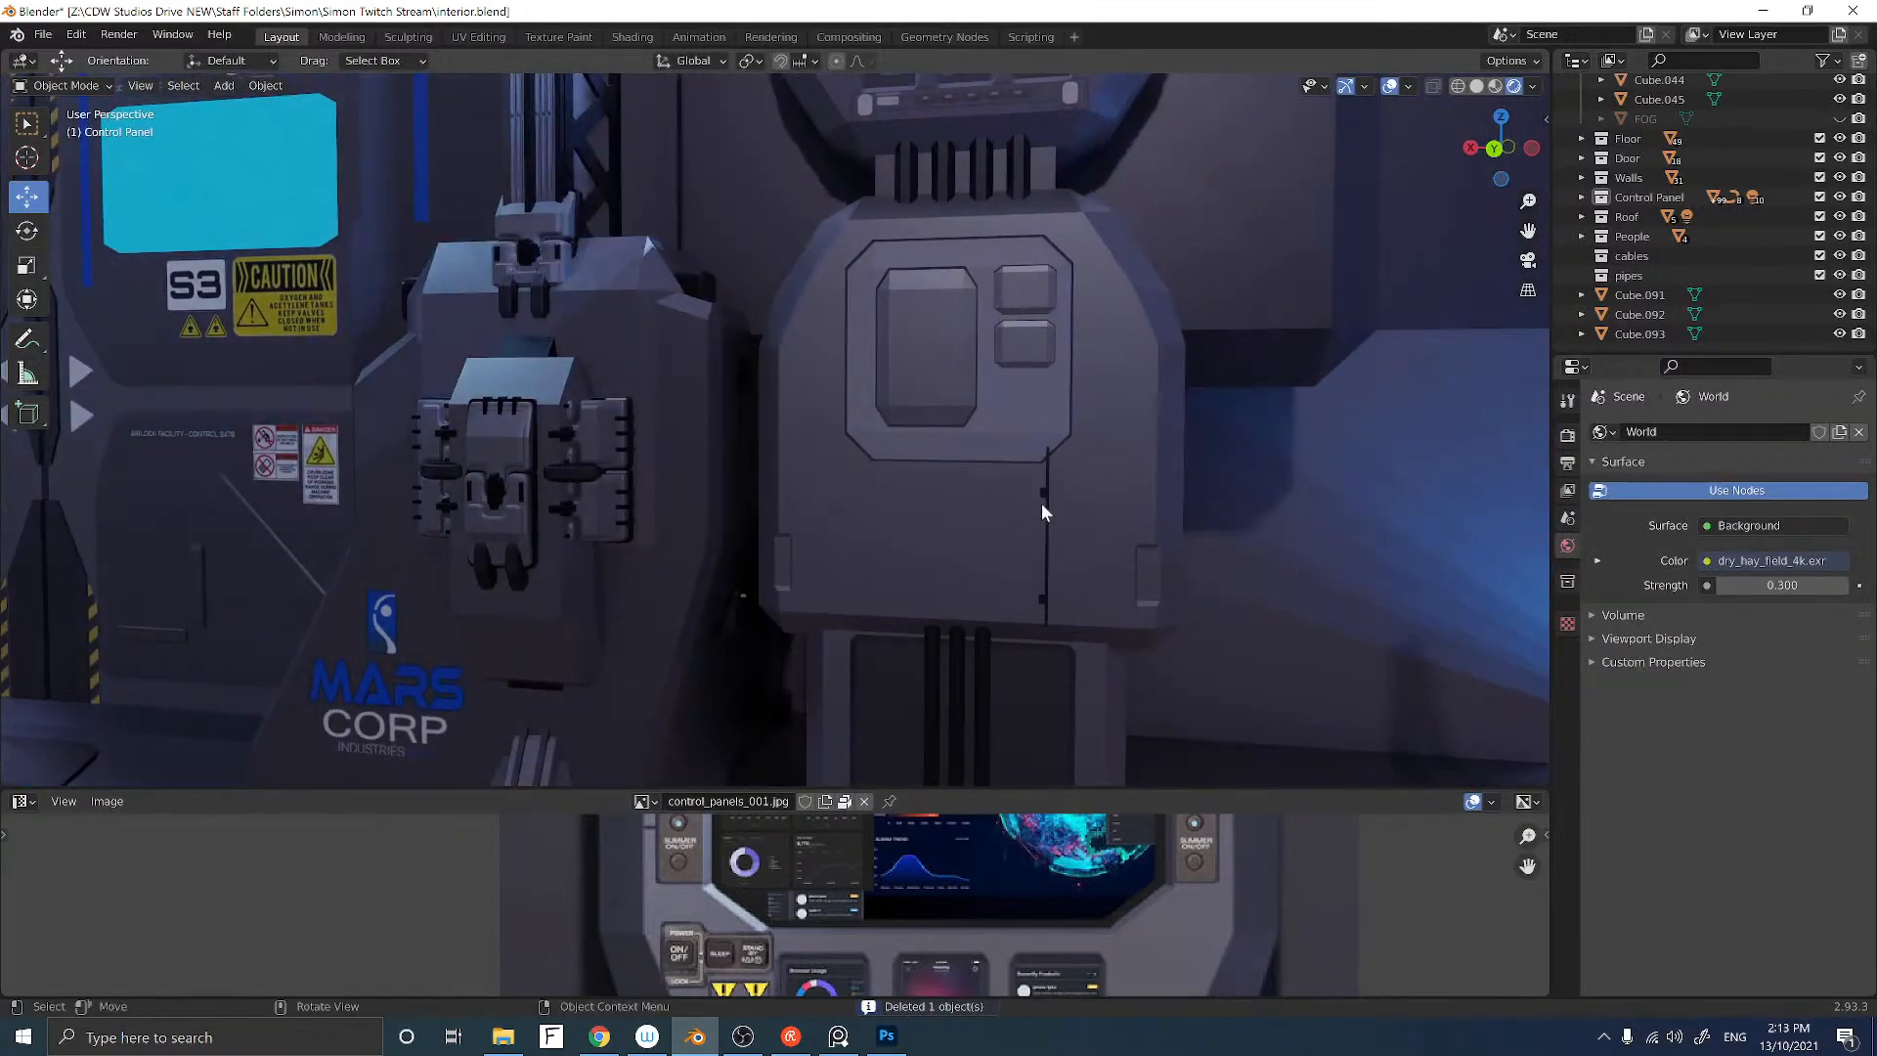
Step: Delete the thin vertical strip and the two small hinge pieces left over from the removed cover plate
click(1044, 501)
key(Delete)
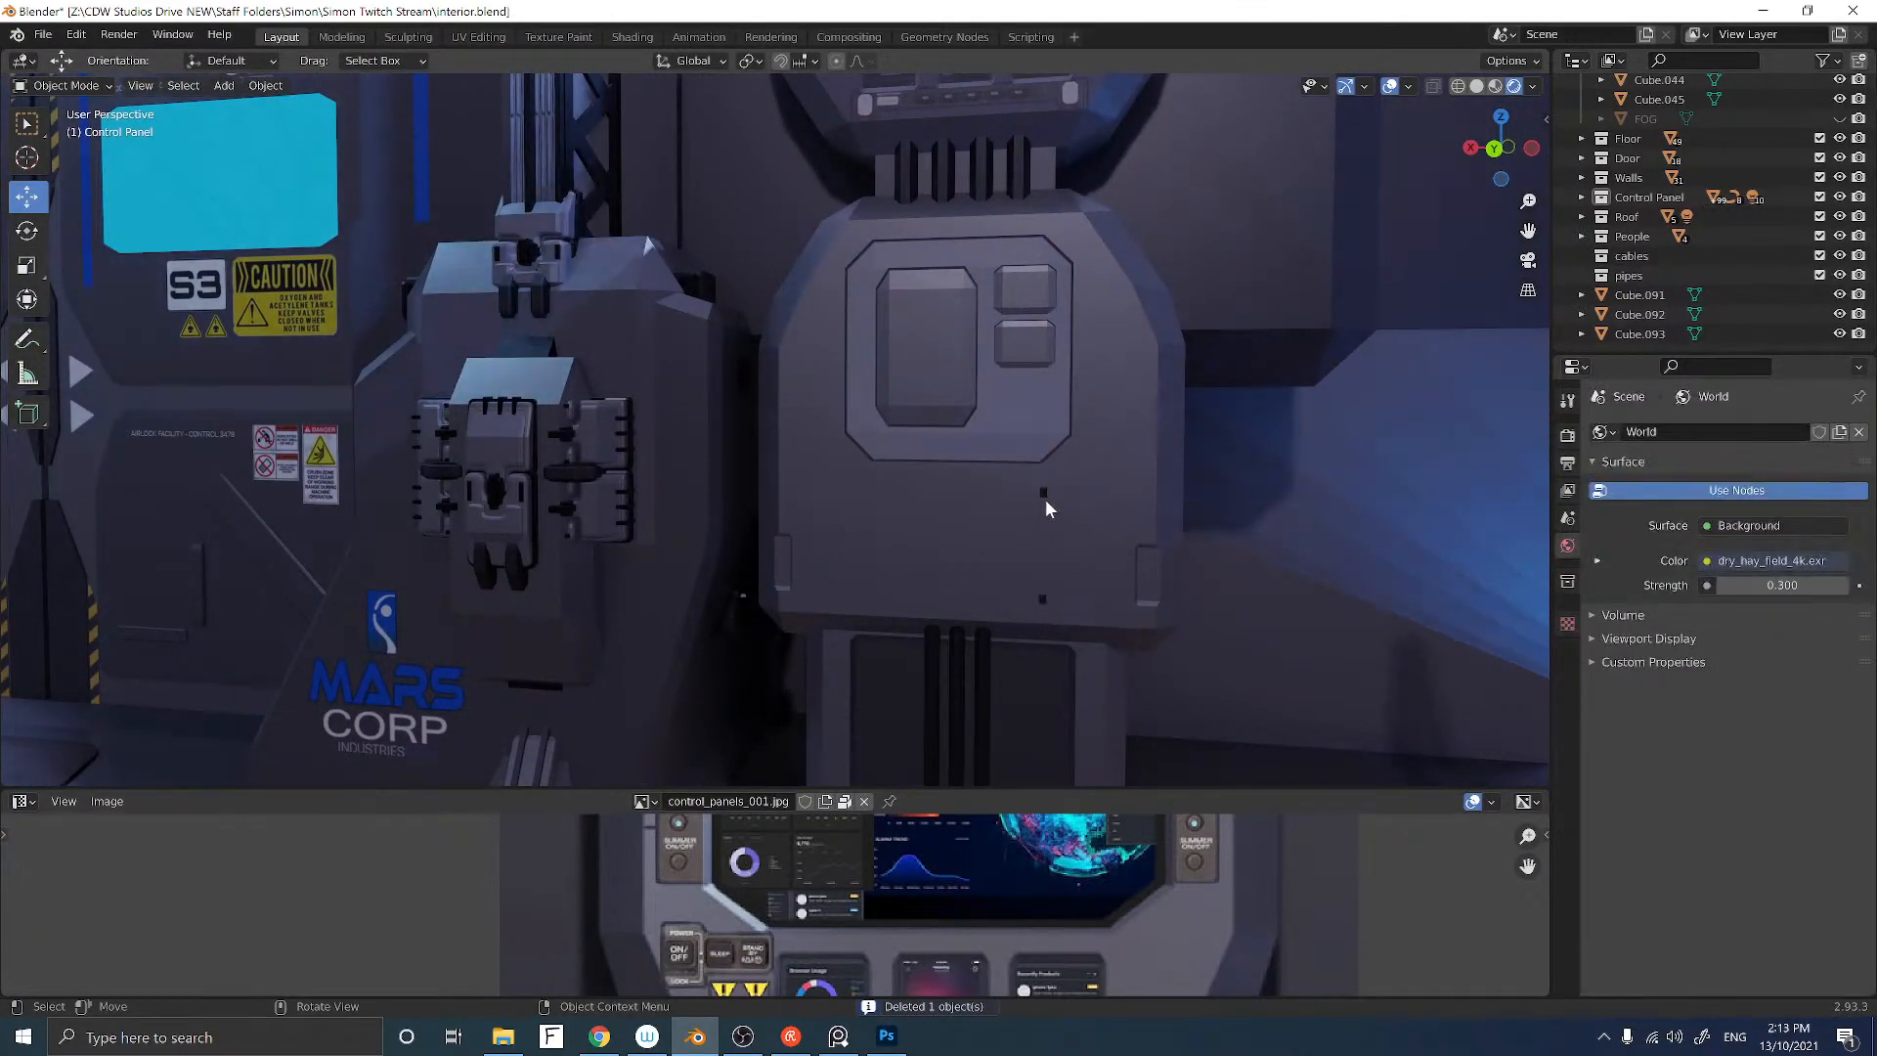
key(ctrl+z)
key(Delete)
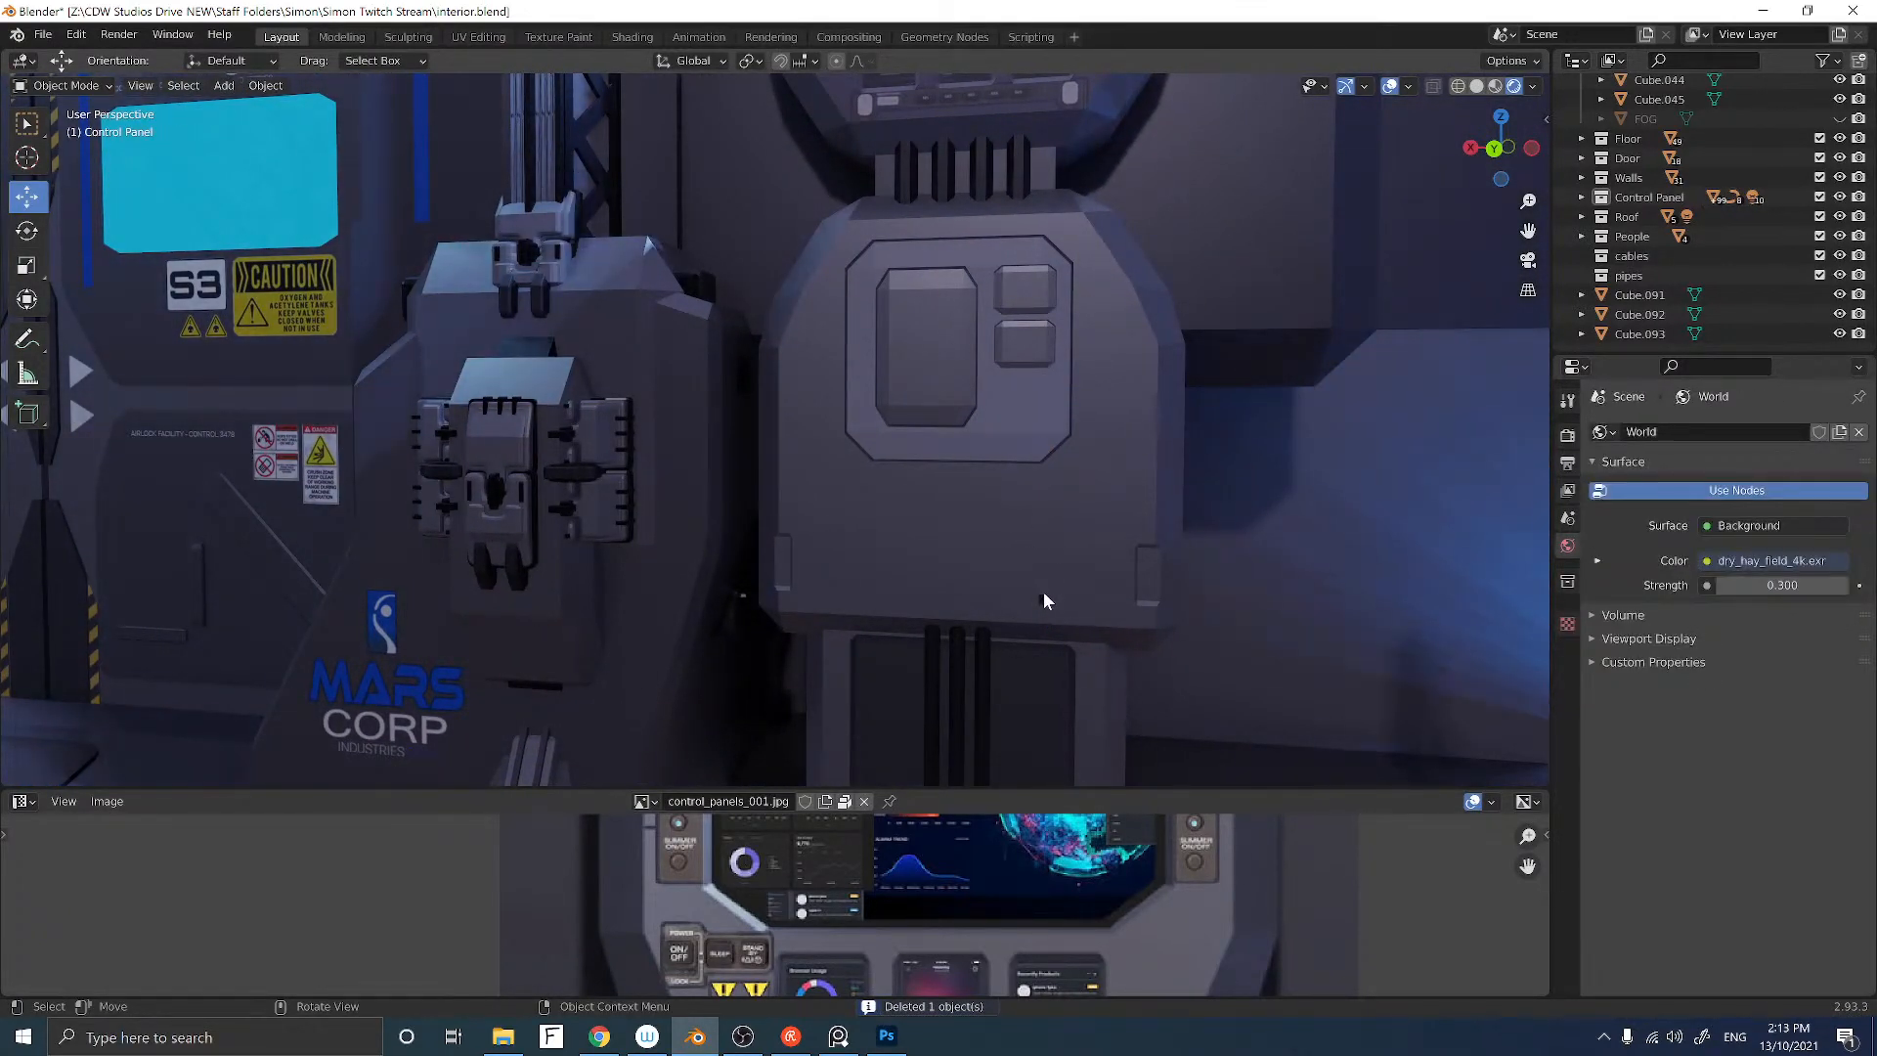
click(1042, 595)
key(Delete)
Step: Select the raised plate in the back orthographic view and select all its visible faces in Edit Mode
click(1000, 420)
click(1494, 148)
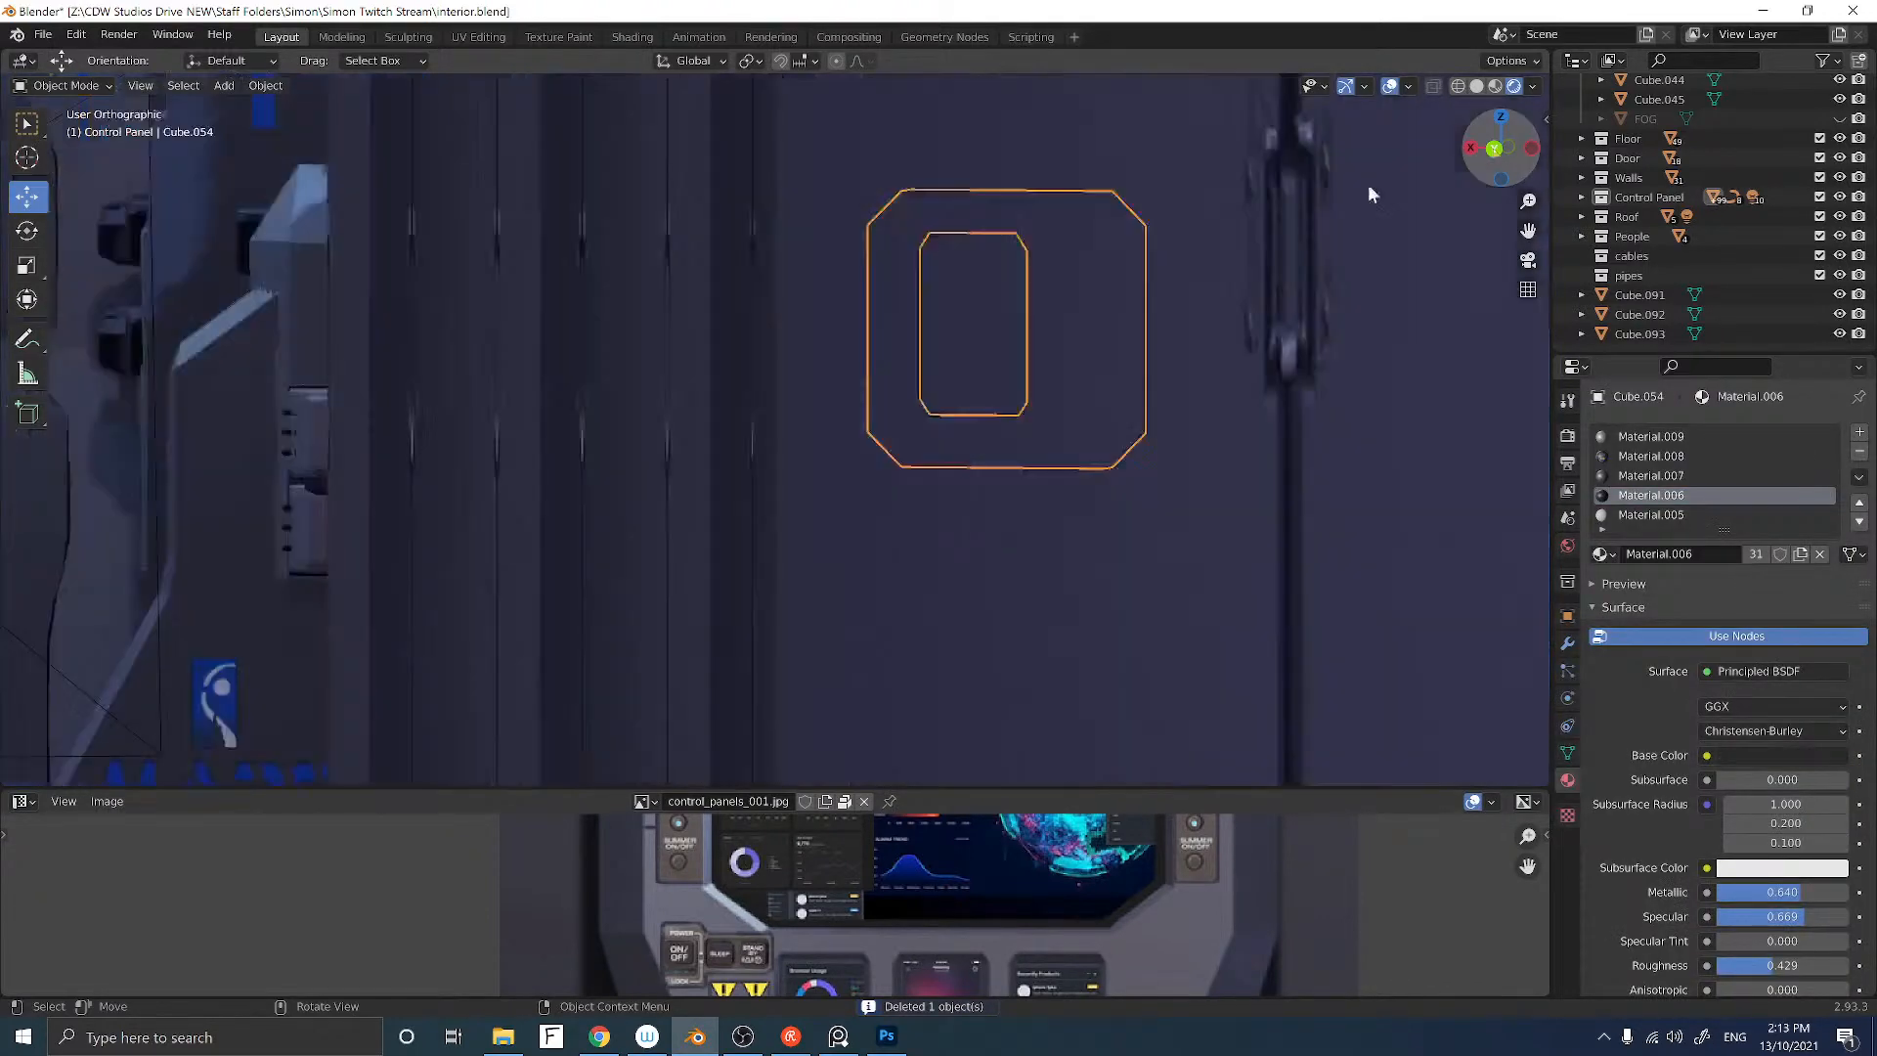
scroll(1142, 270, up, 2)
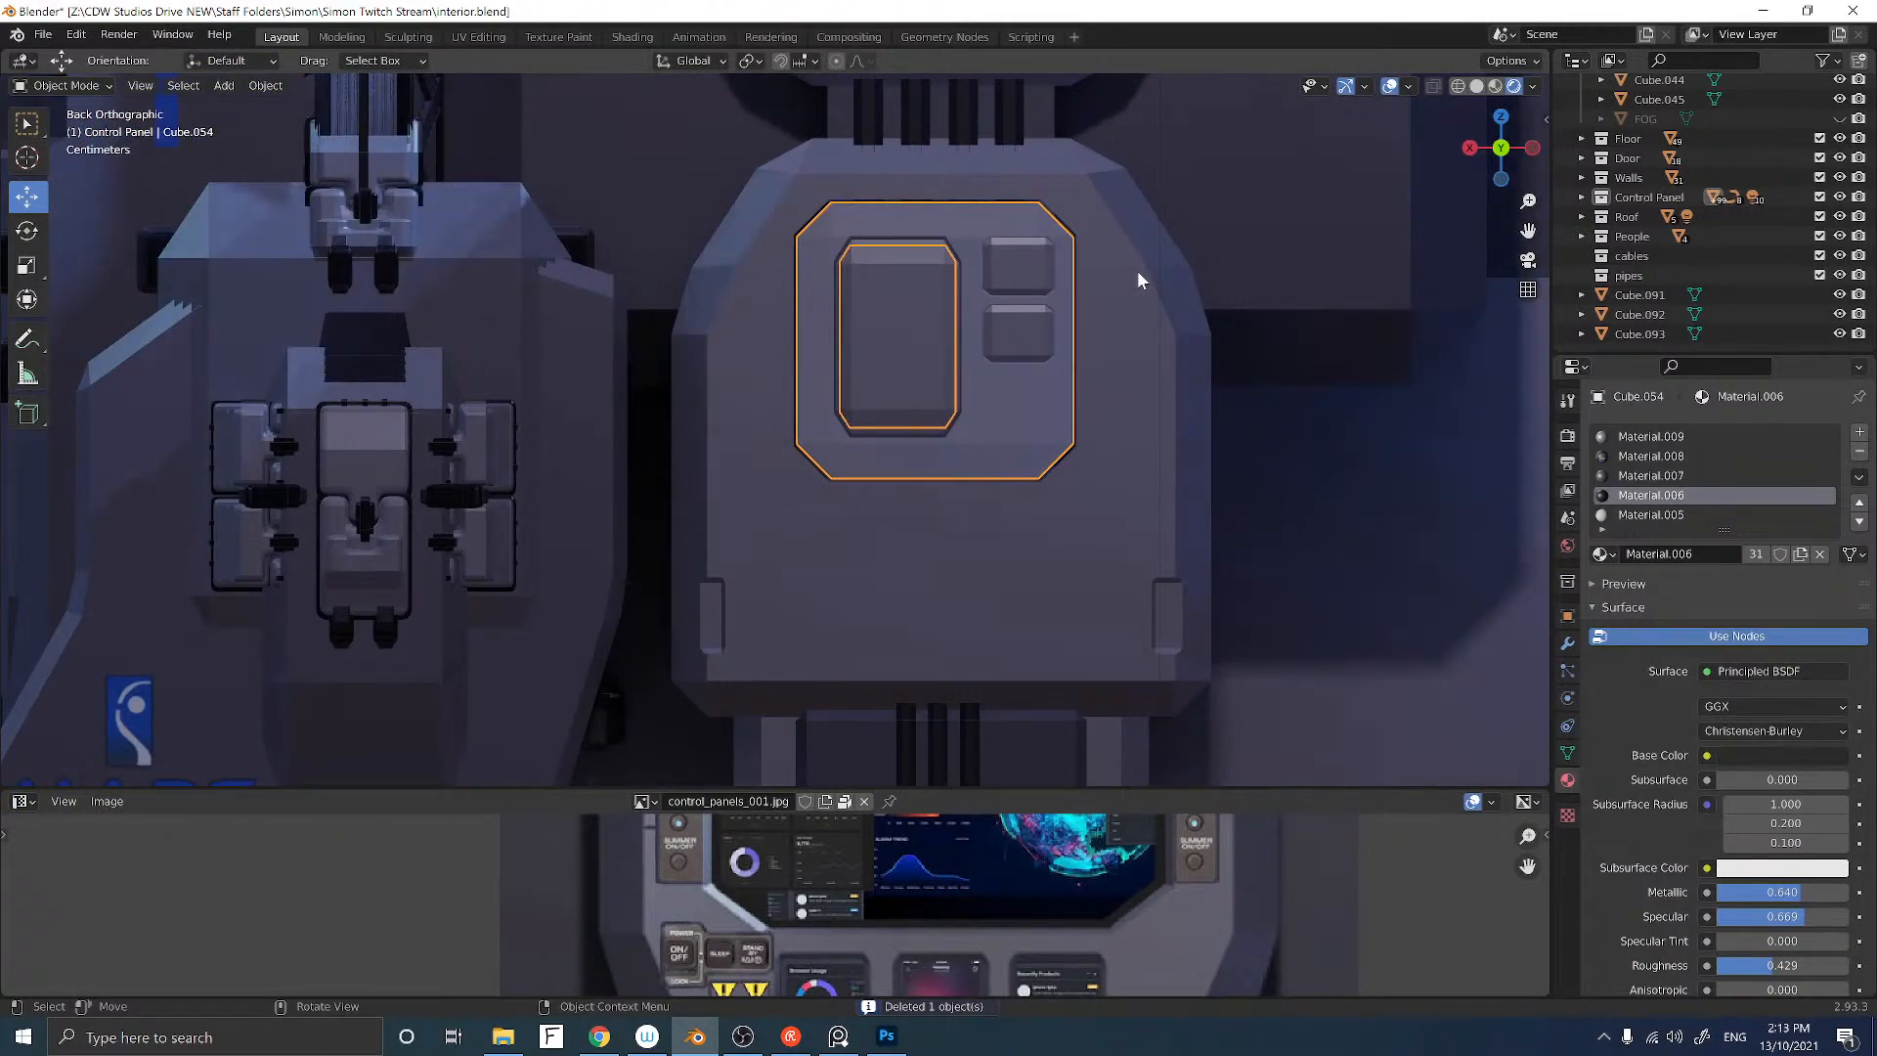
scroll(1136, 270, up, 1)
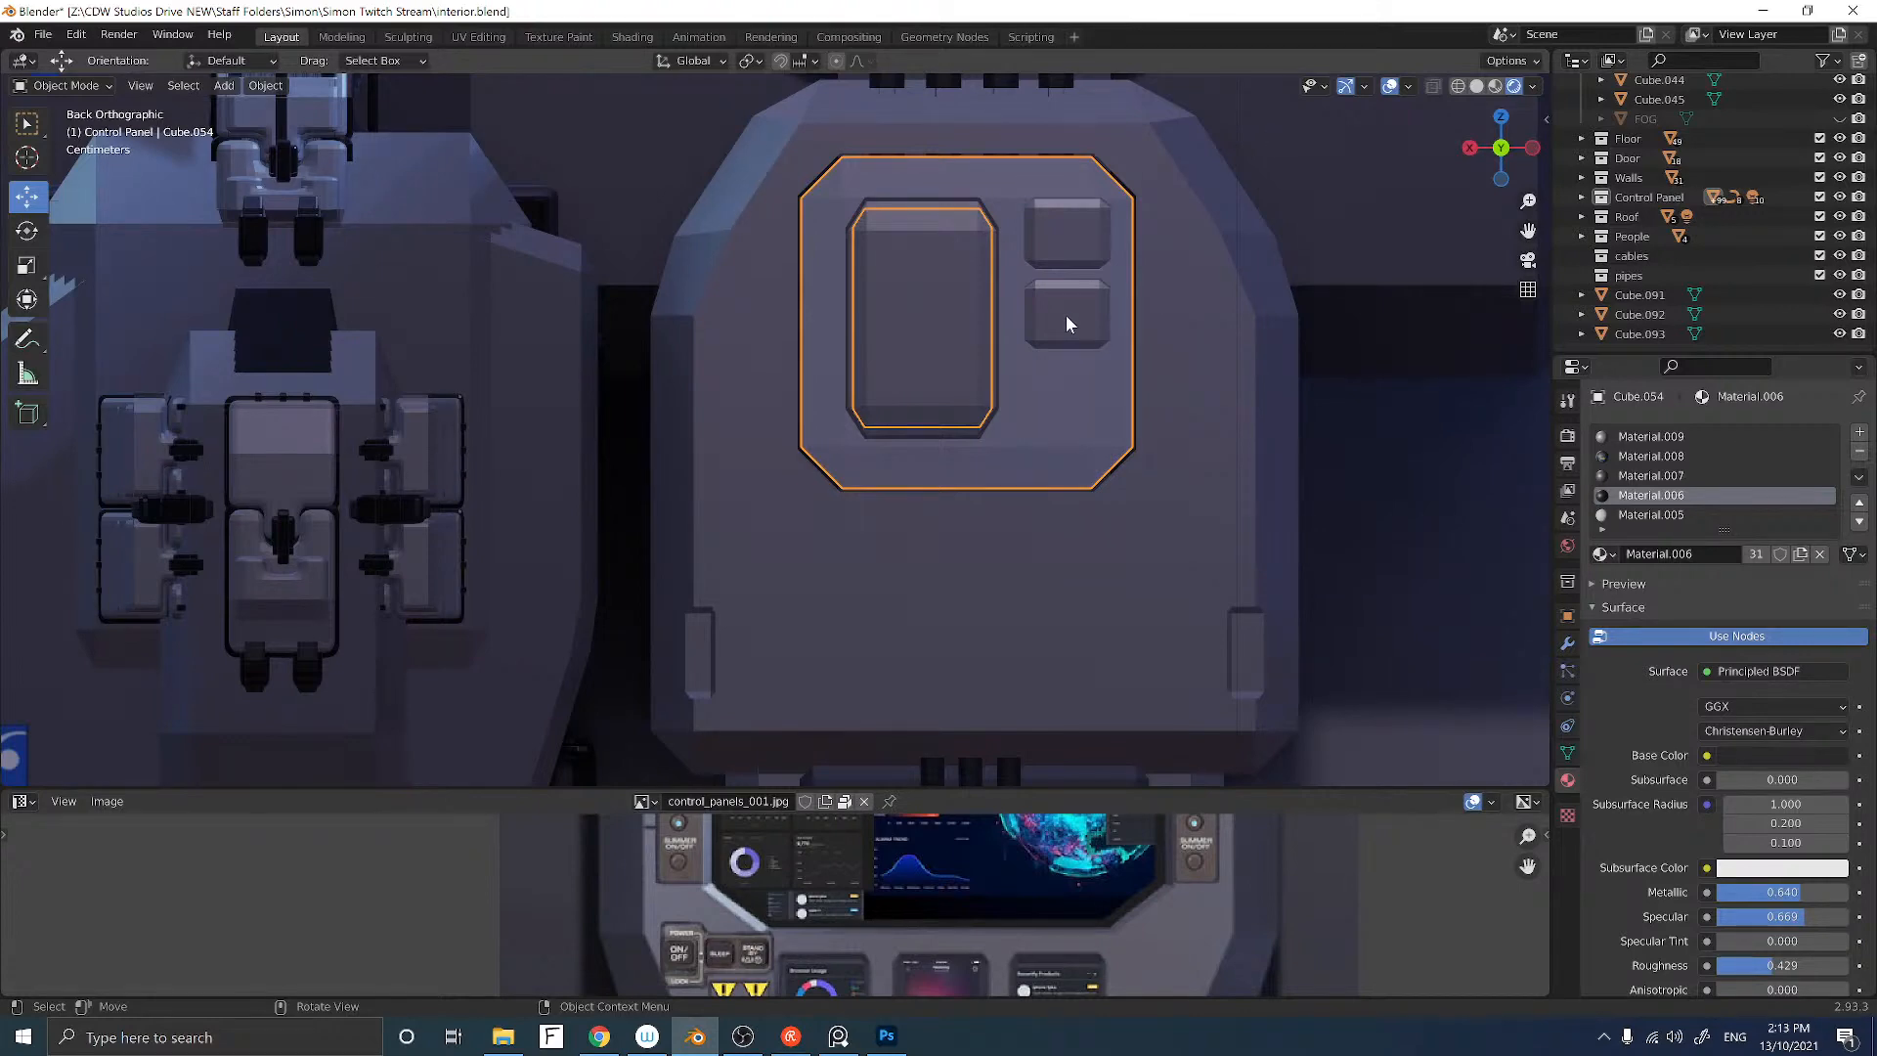
key(Tab)
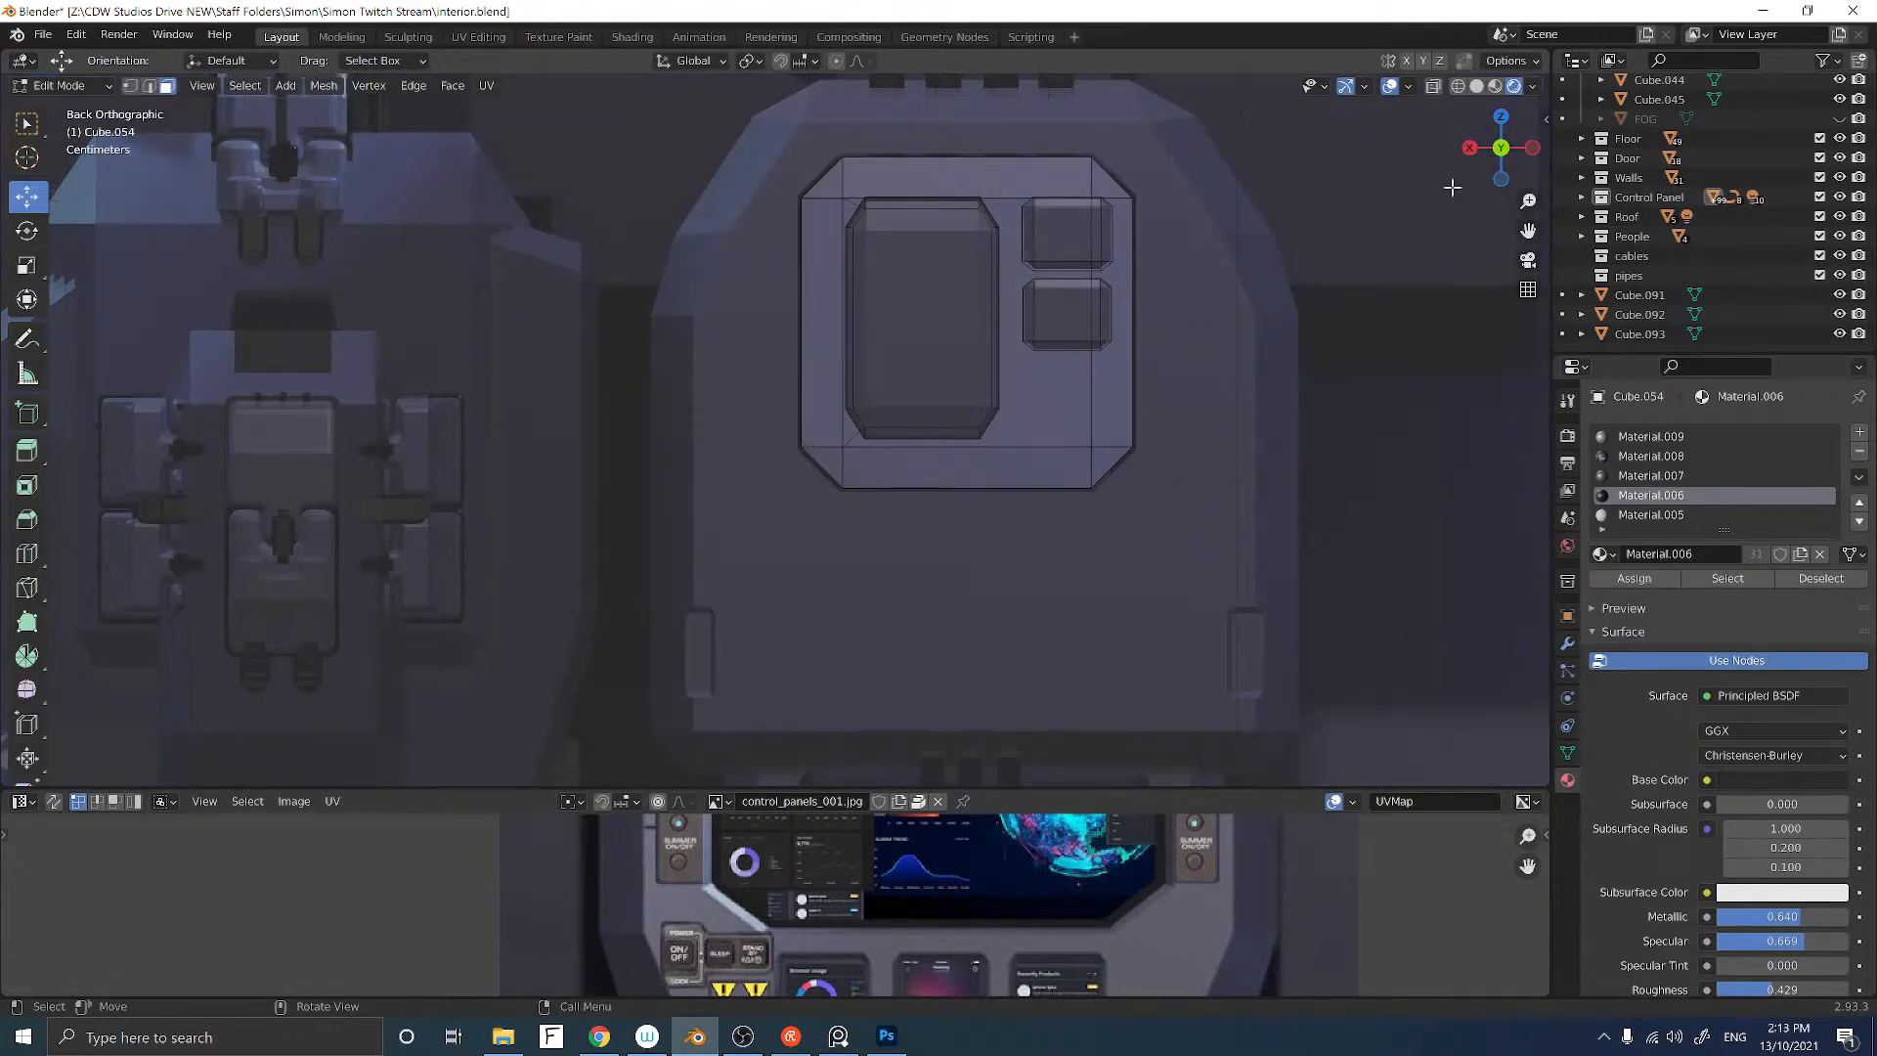
drag(765, 143, 1211, 540)
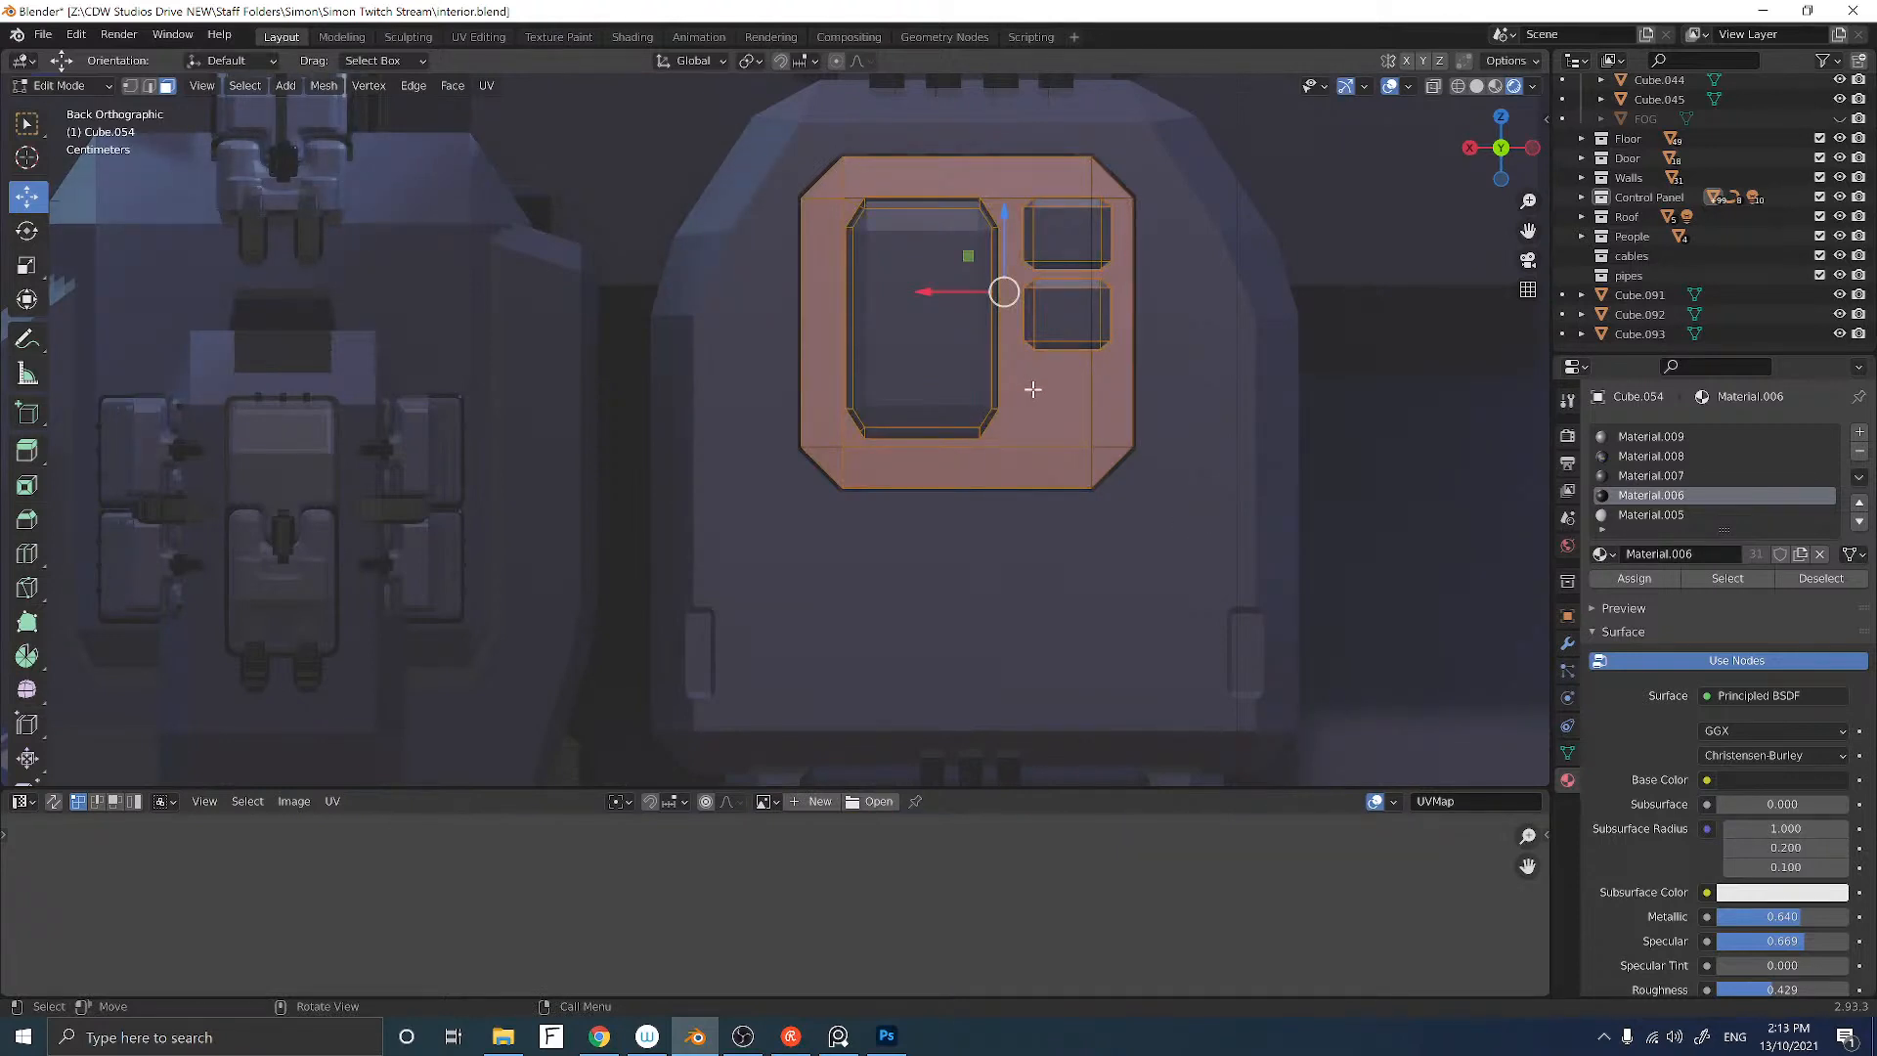
Step: Add a material slot to the raised plate, link the control_panel material and assign it to the selected faces
scroll(1617, 515, down, 2)
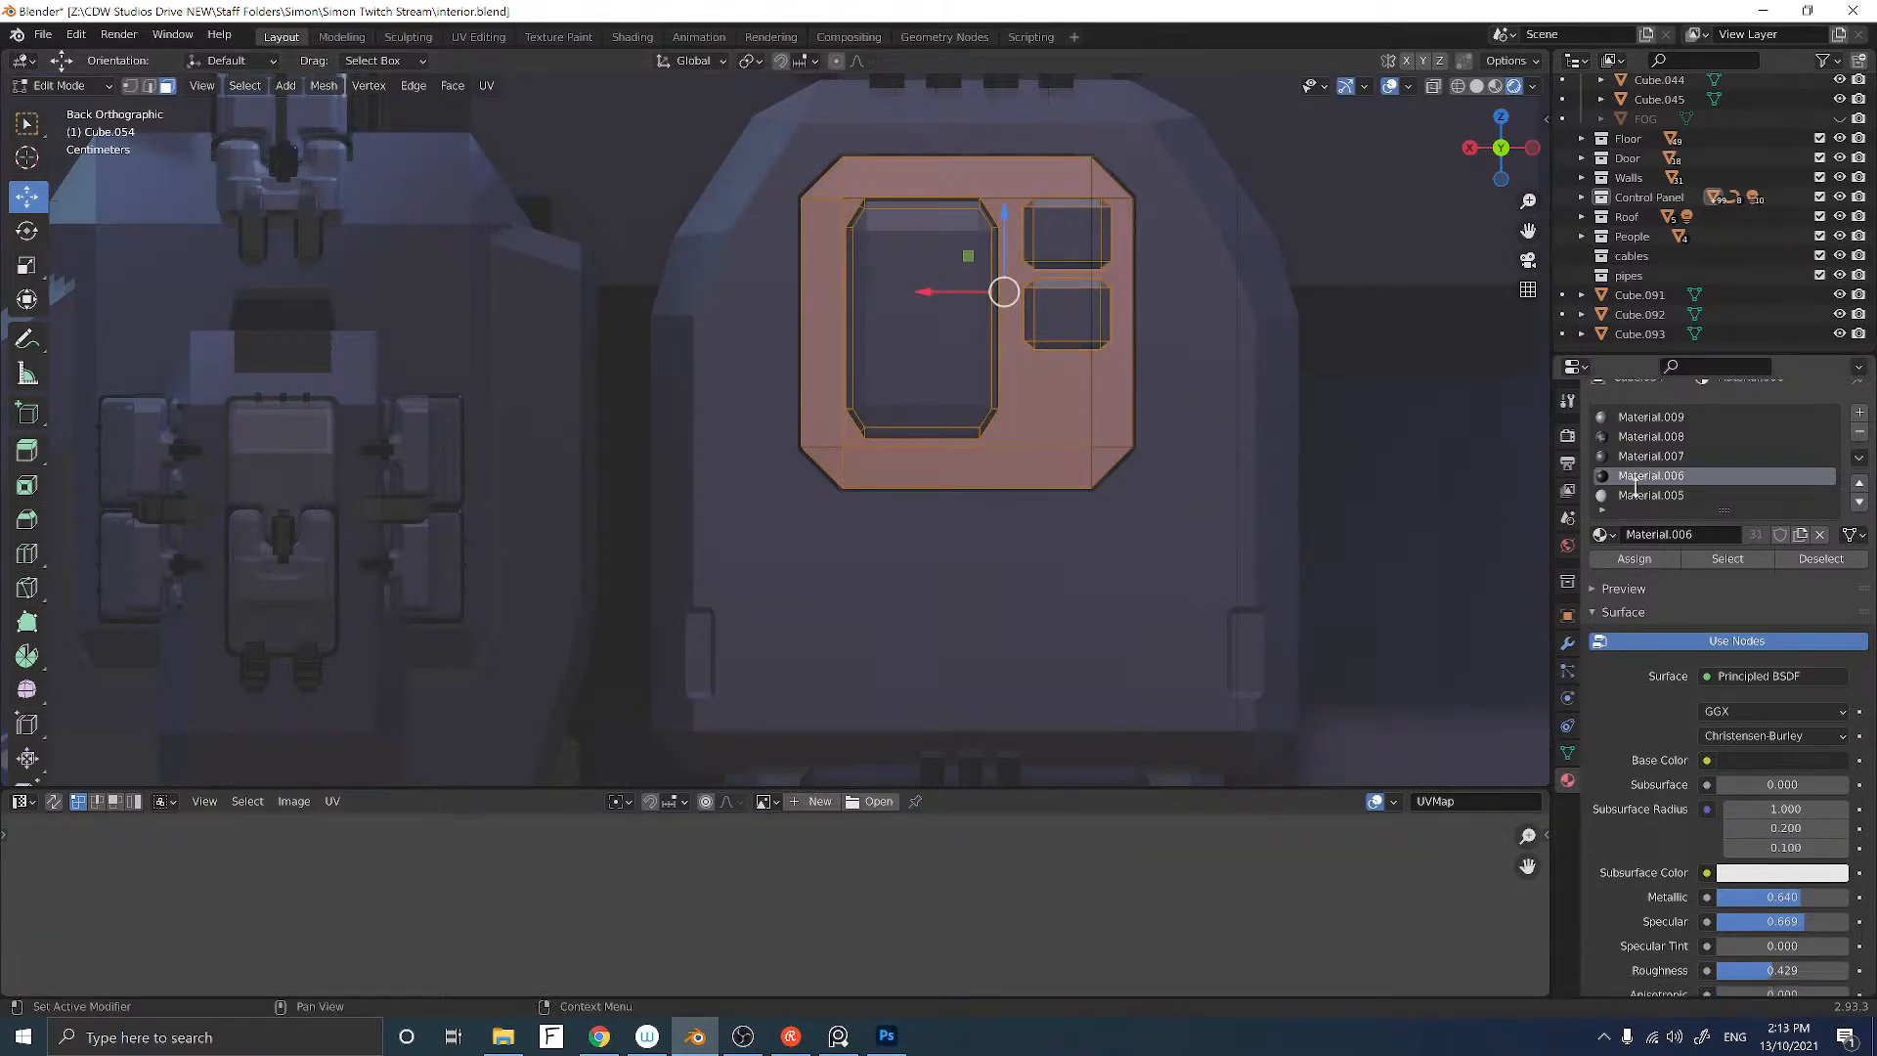
scroll(1617, 515, up, 2)
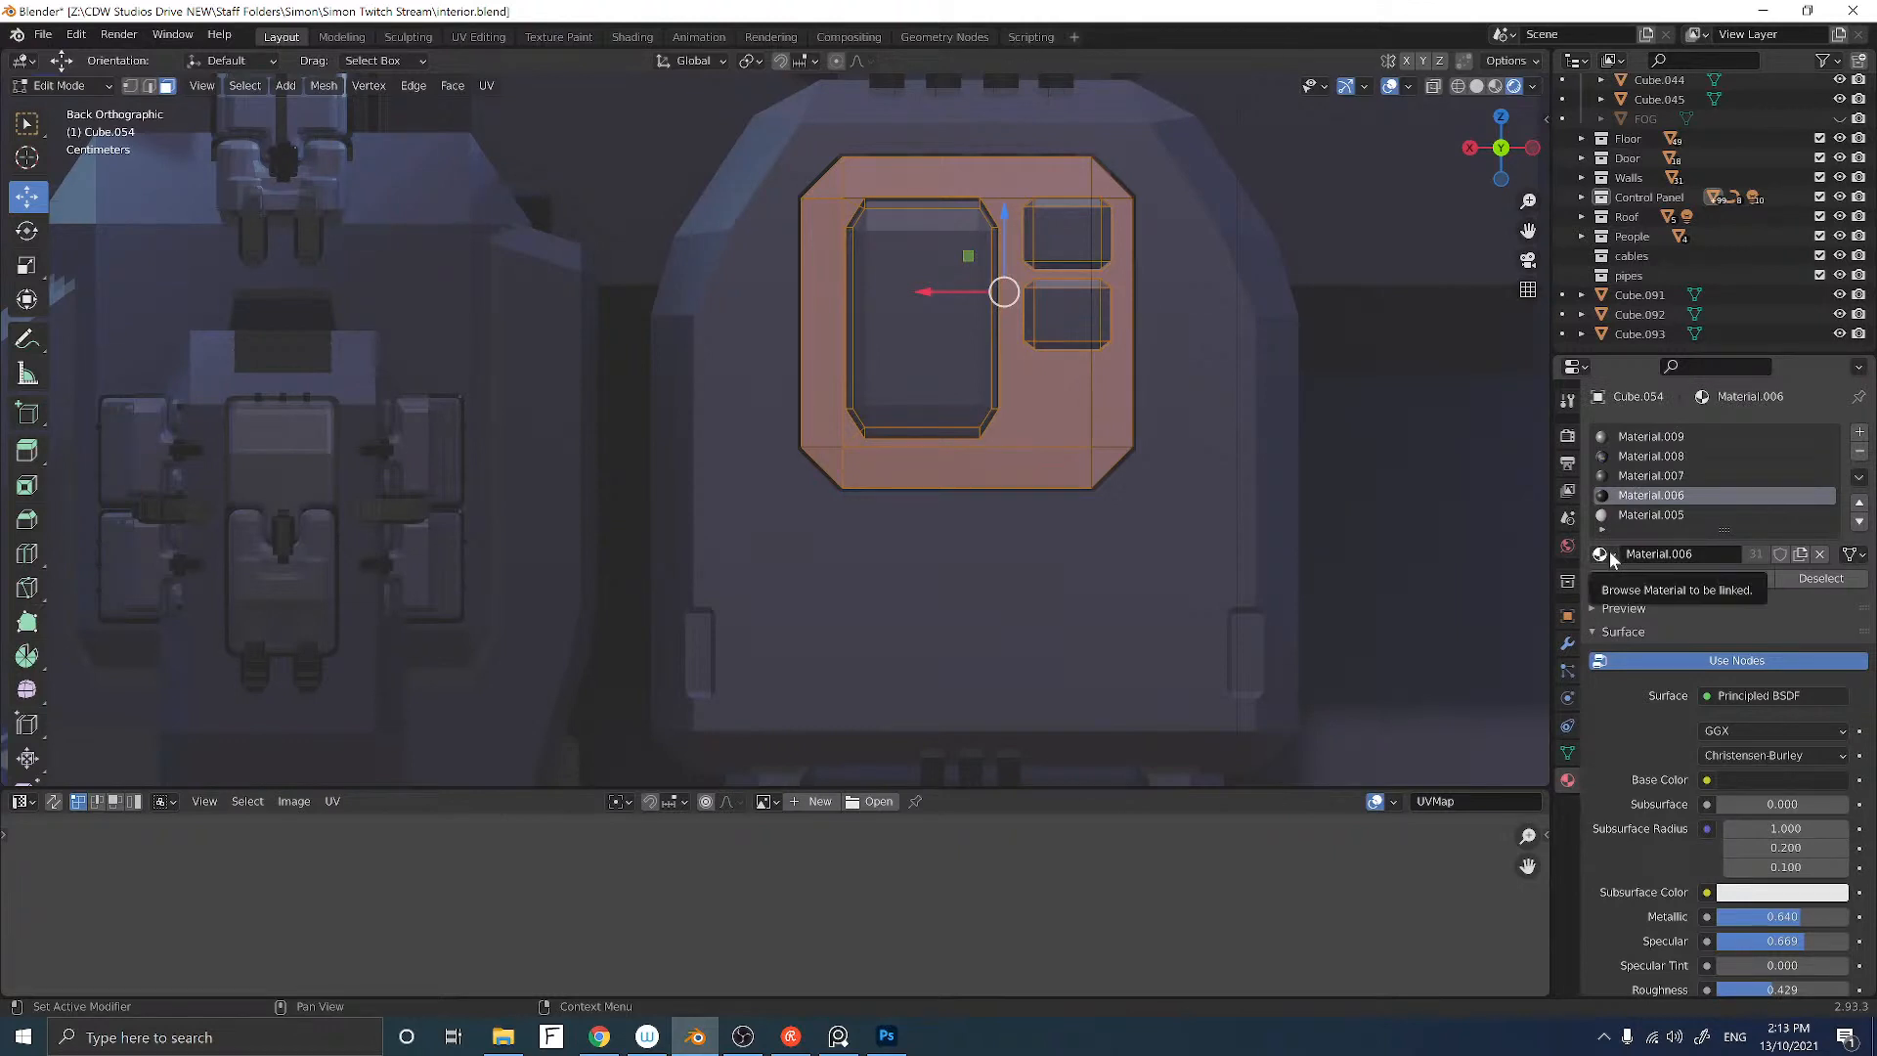
click(1858, 437)
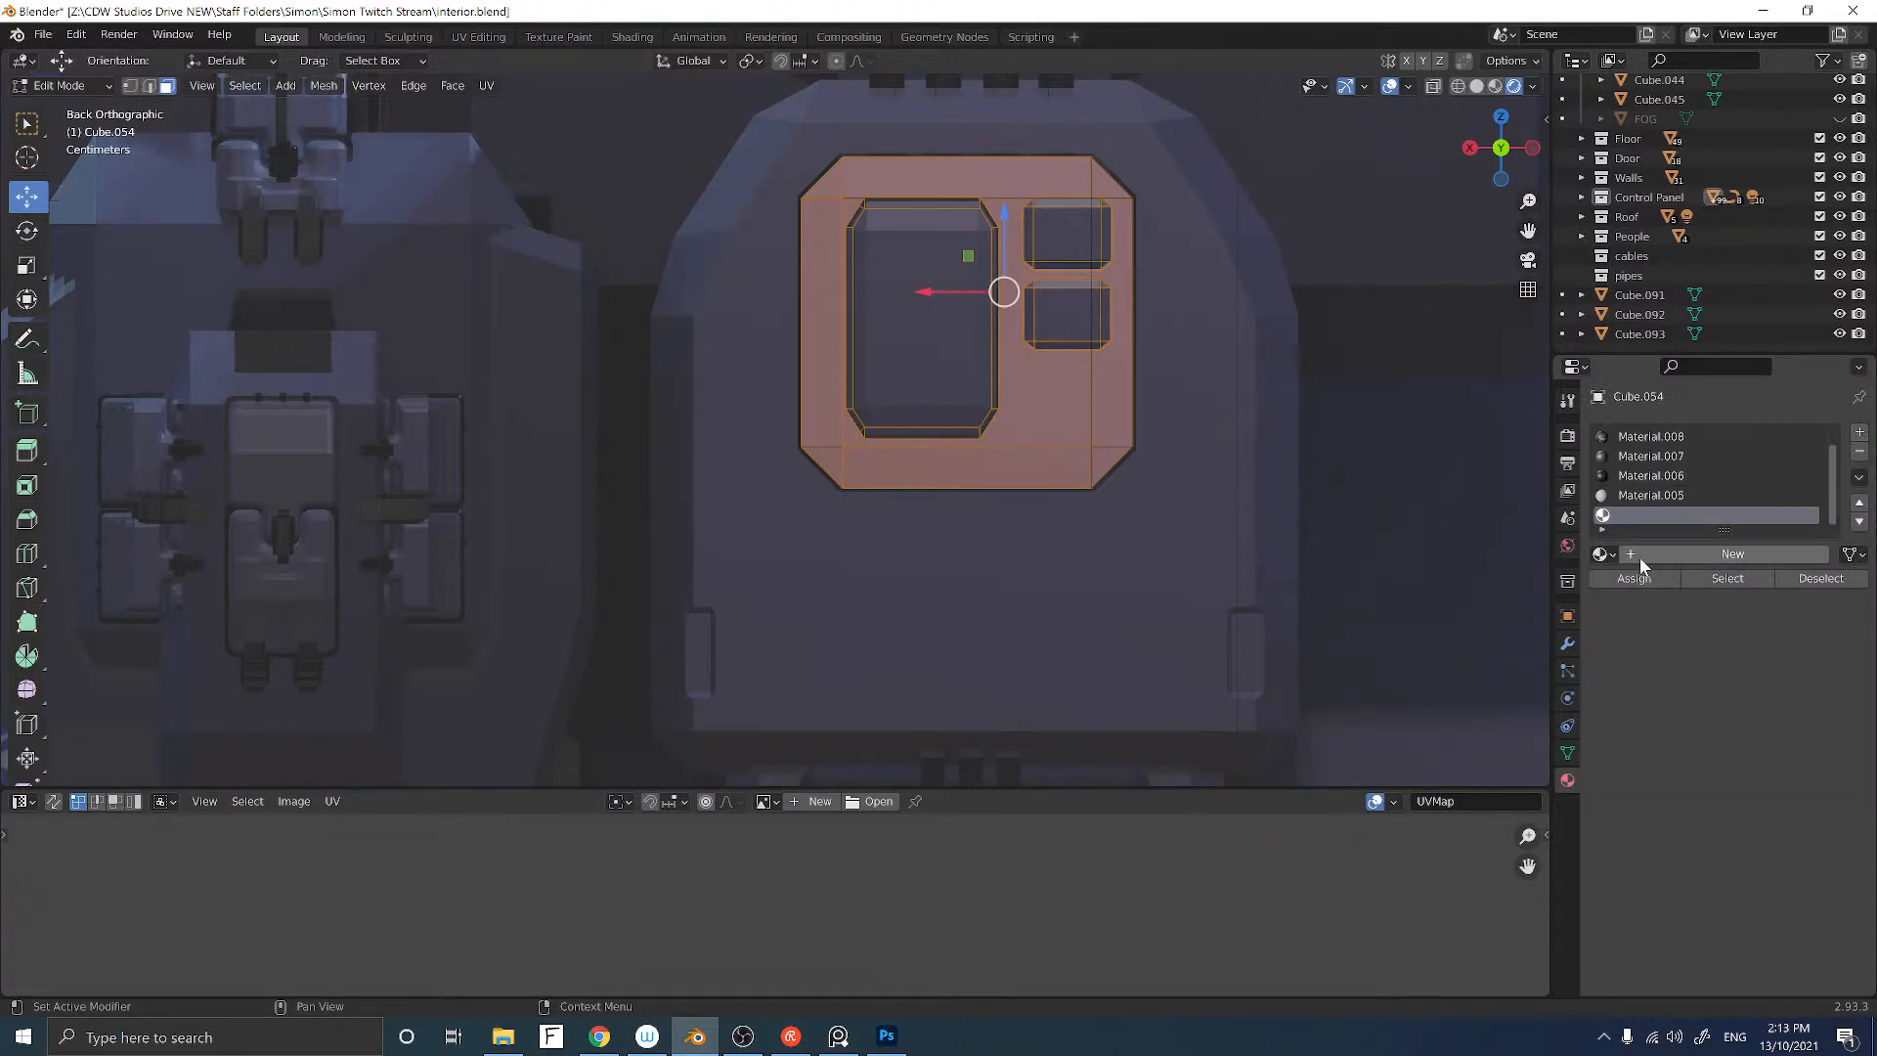
click(1603, 554)
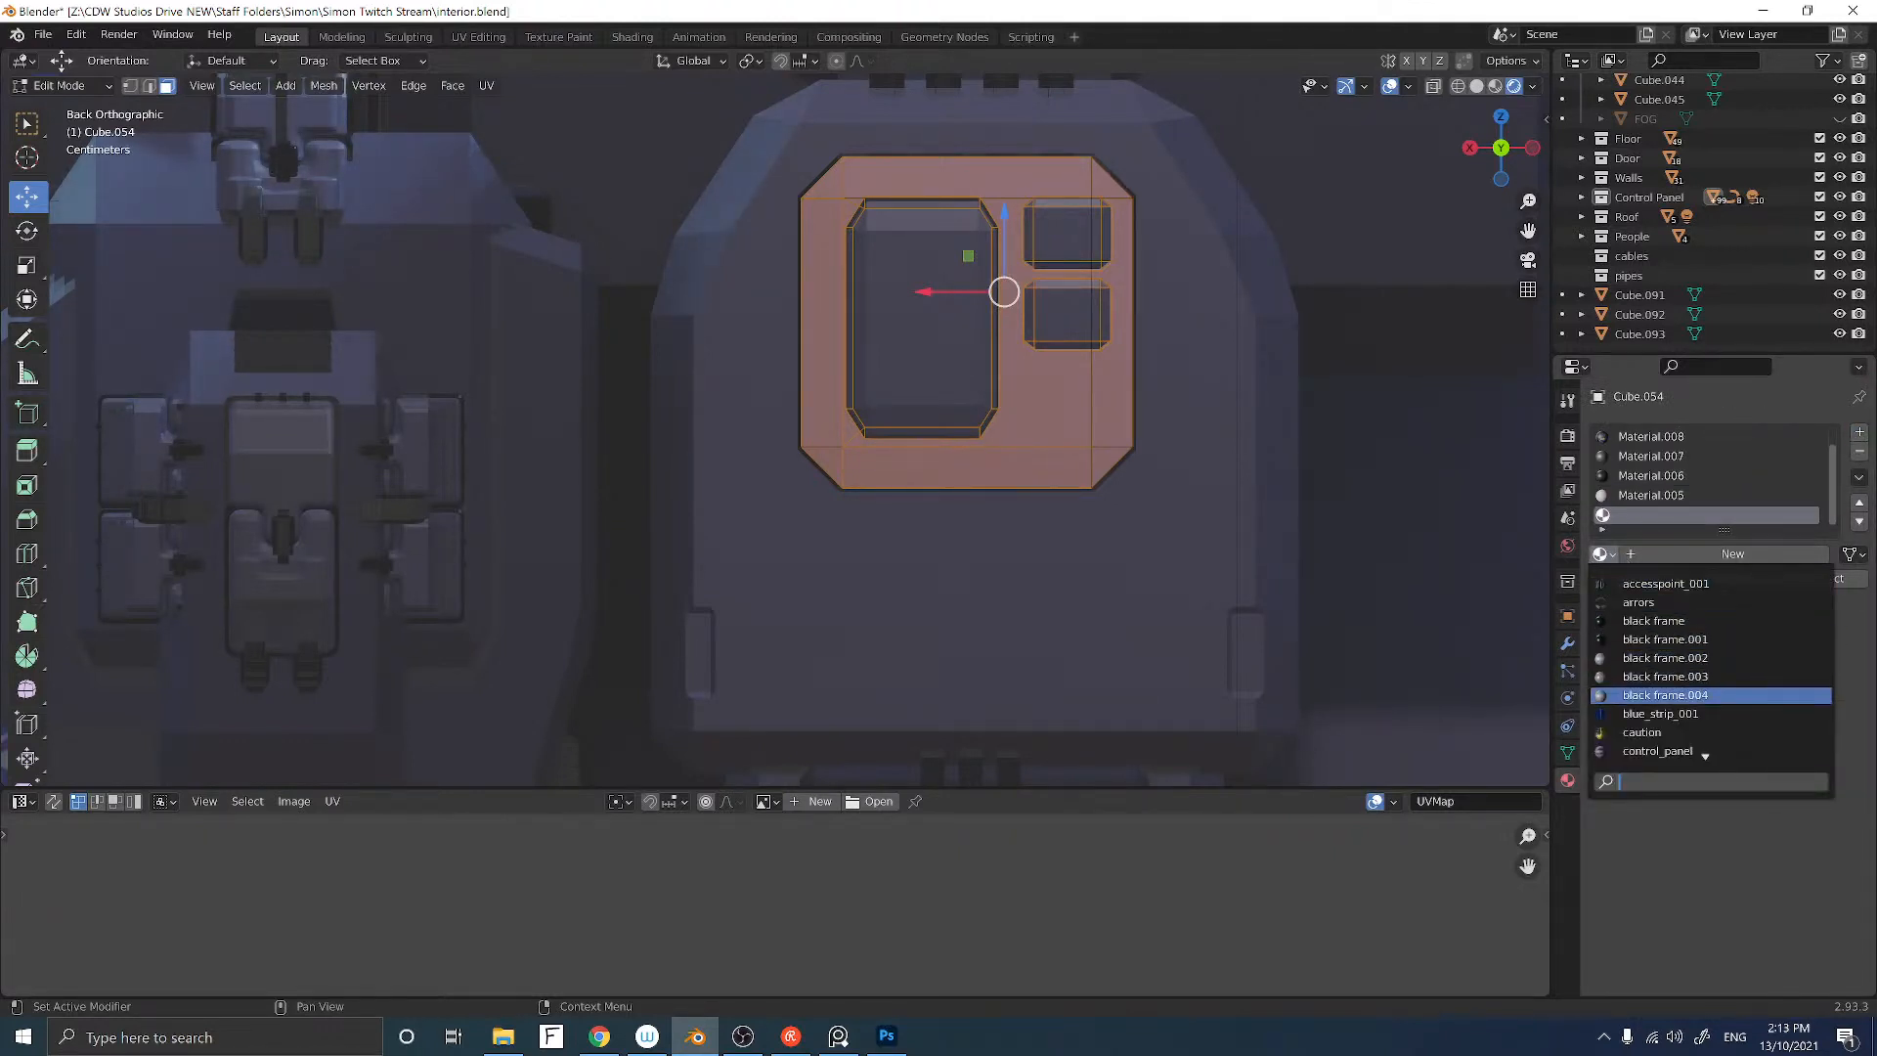
click(1627, 750)
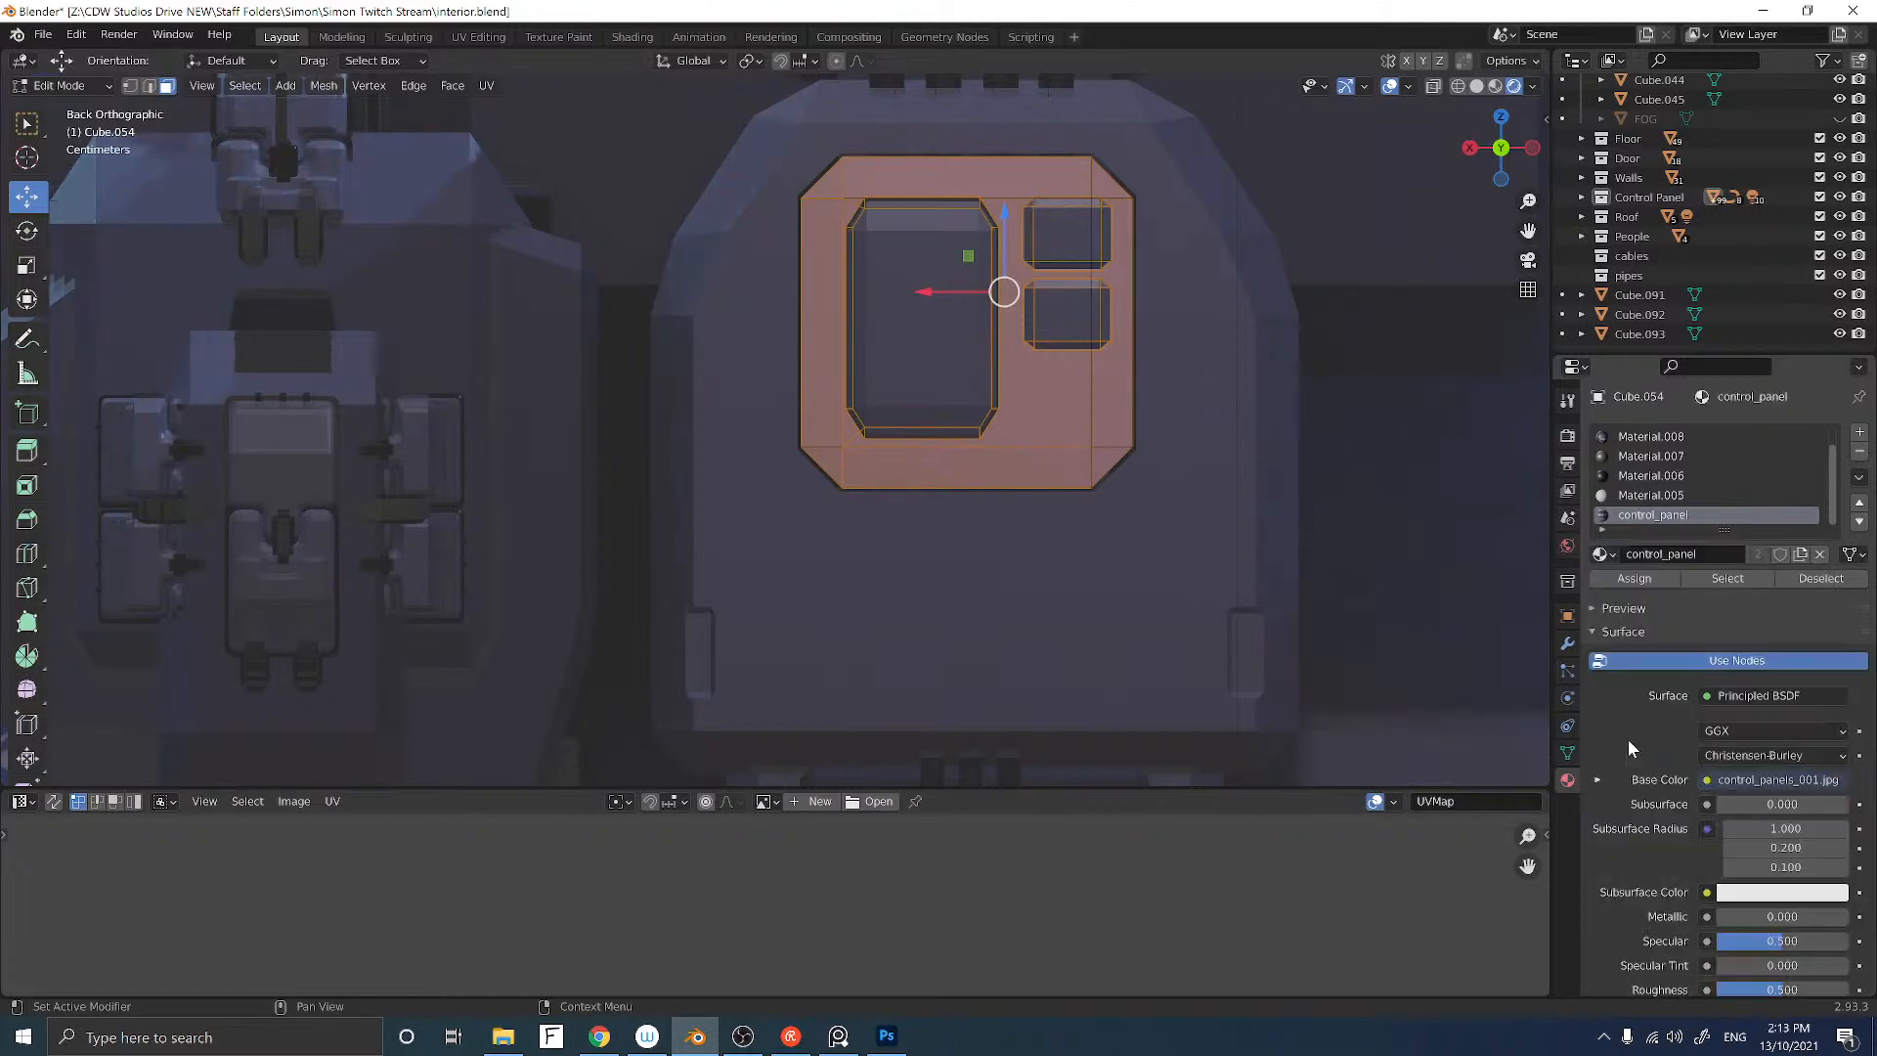
click(1641, 579)
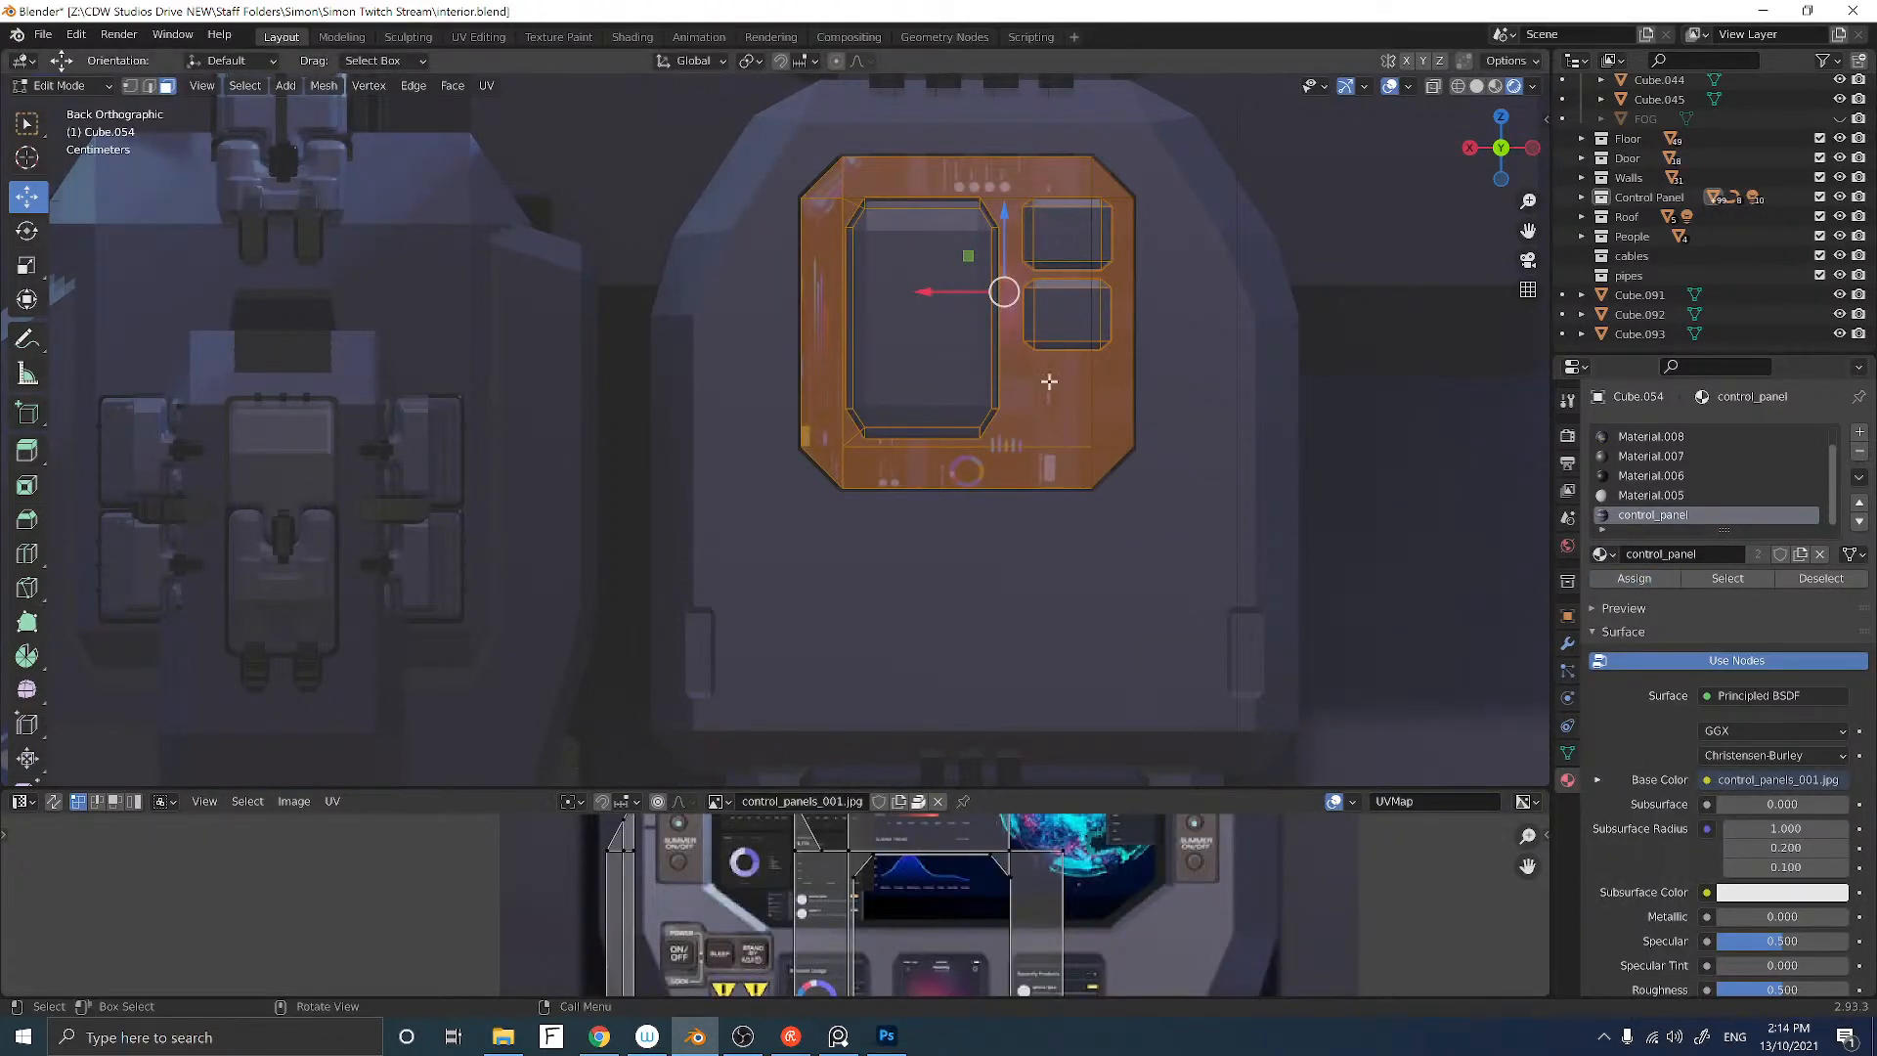
Step: Project the raised plate's UVs from the view and enlarge the UV editor around the keypad panel in control_panels_001.jpg
key(u)
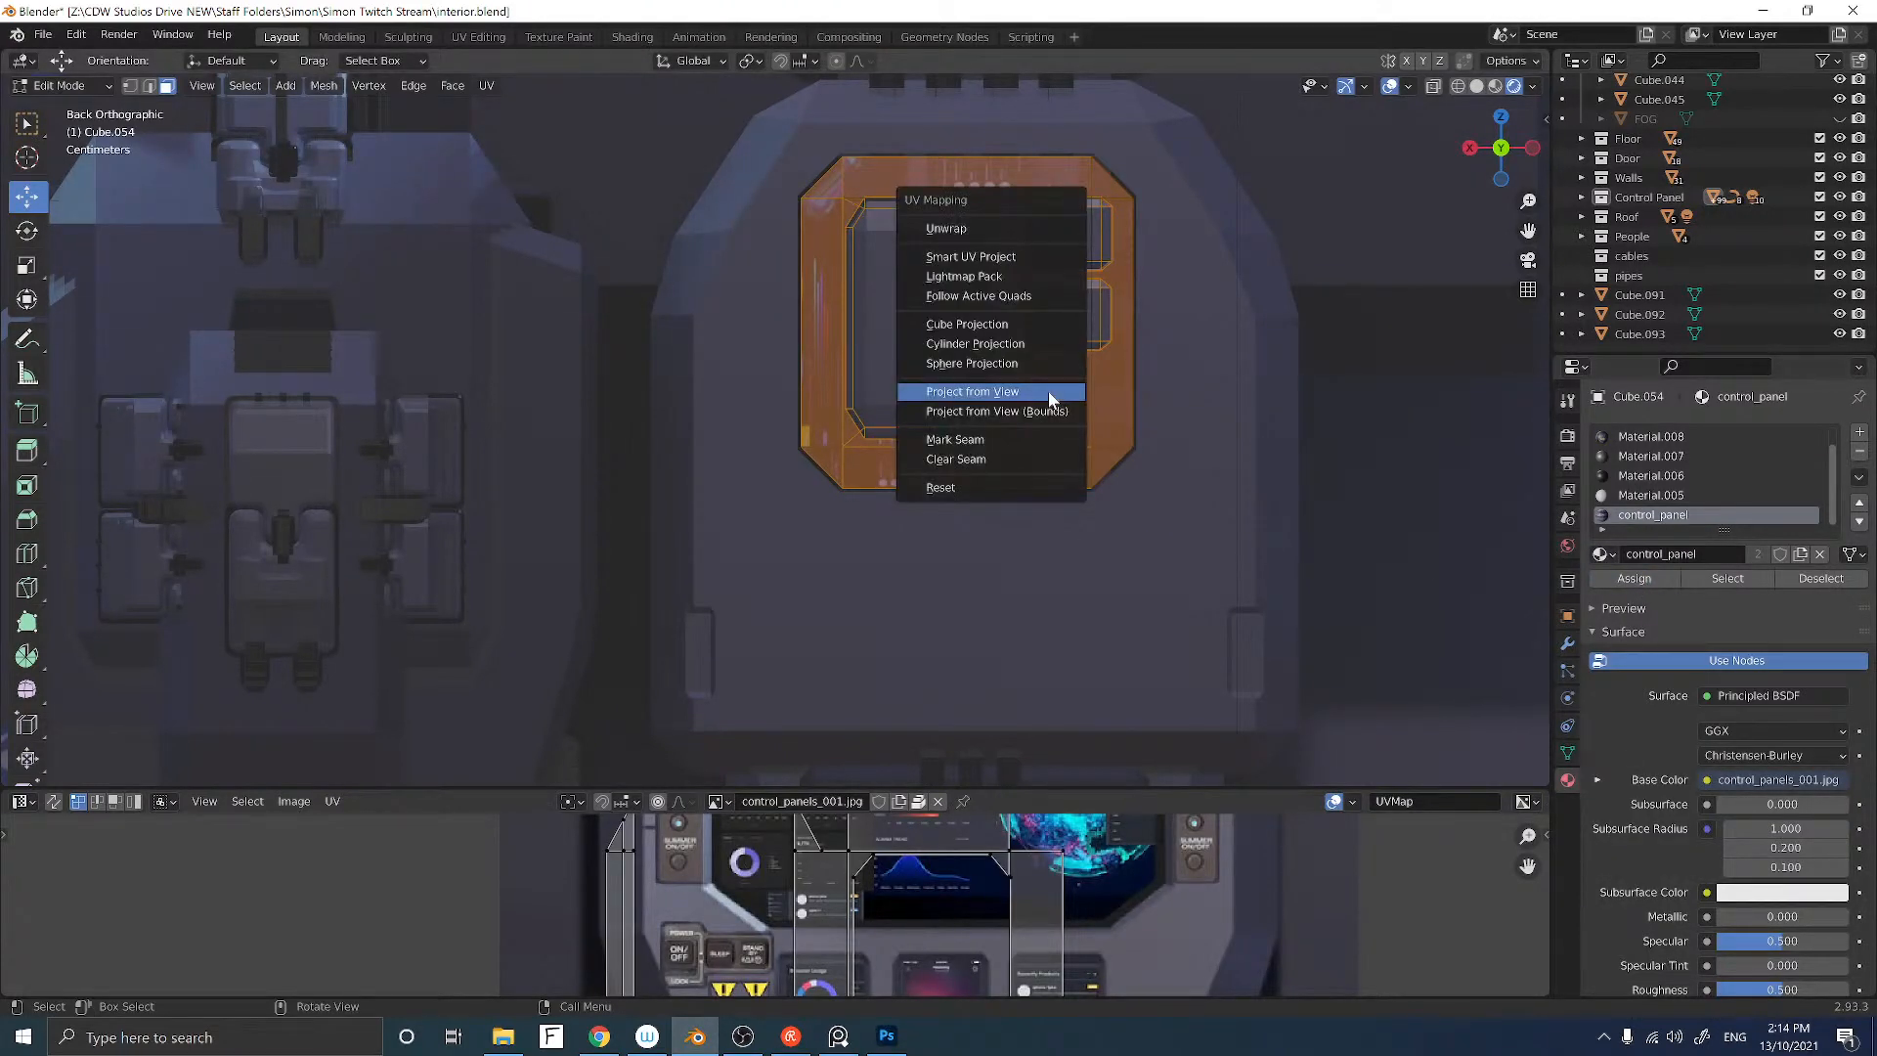
click(1048, 391)
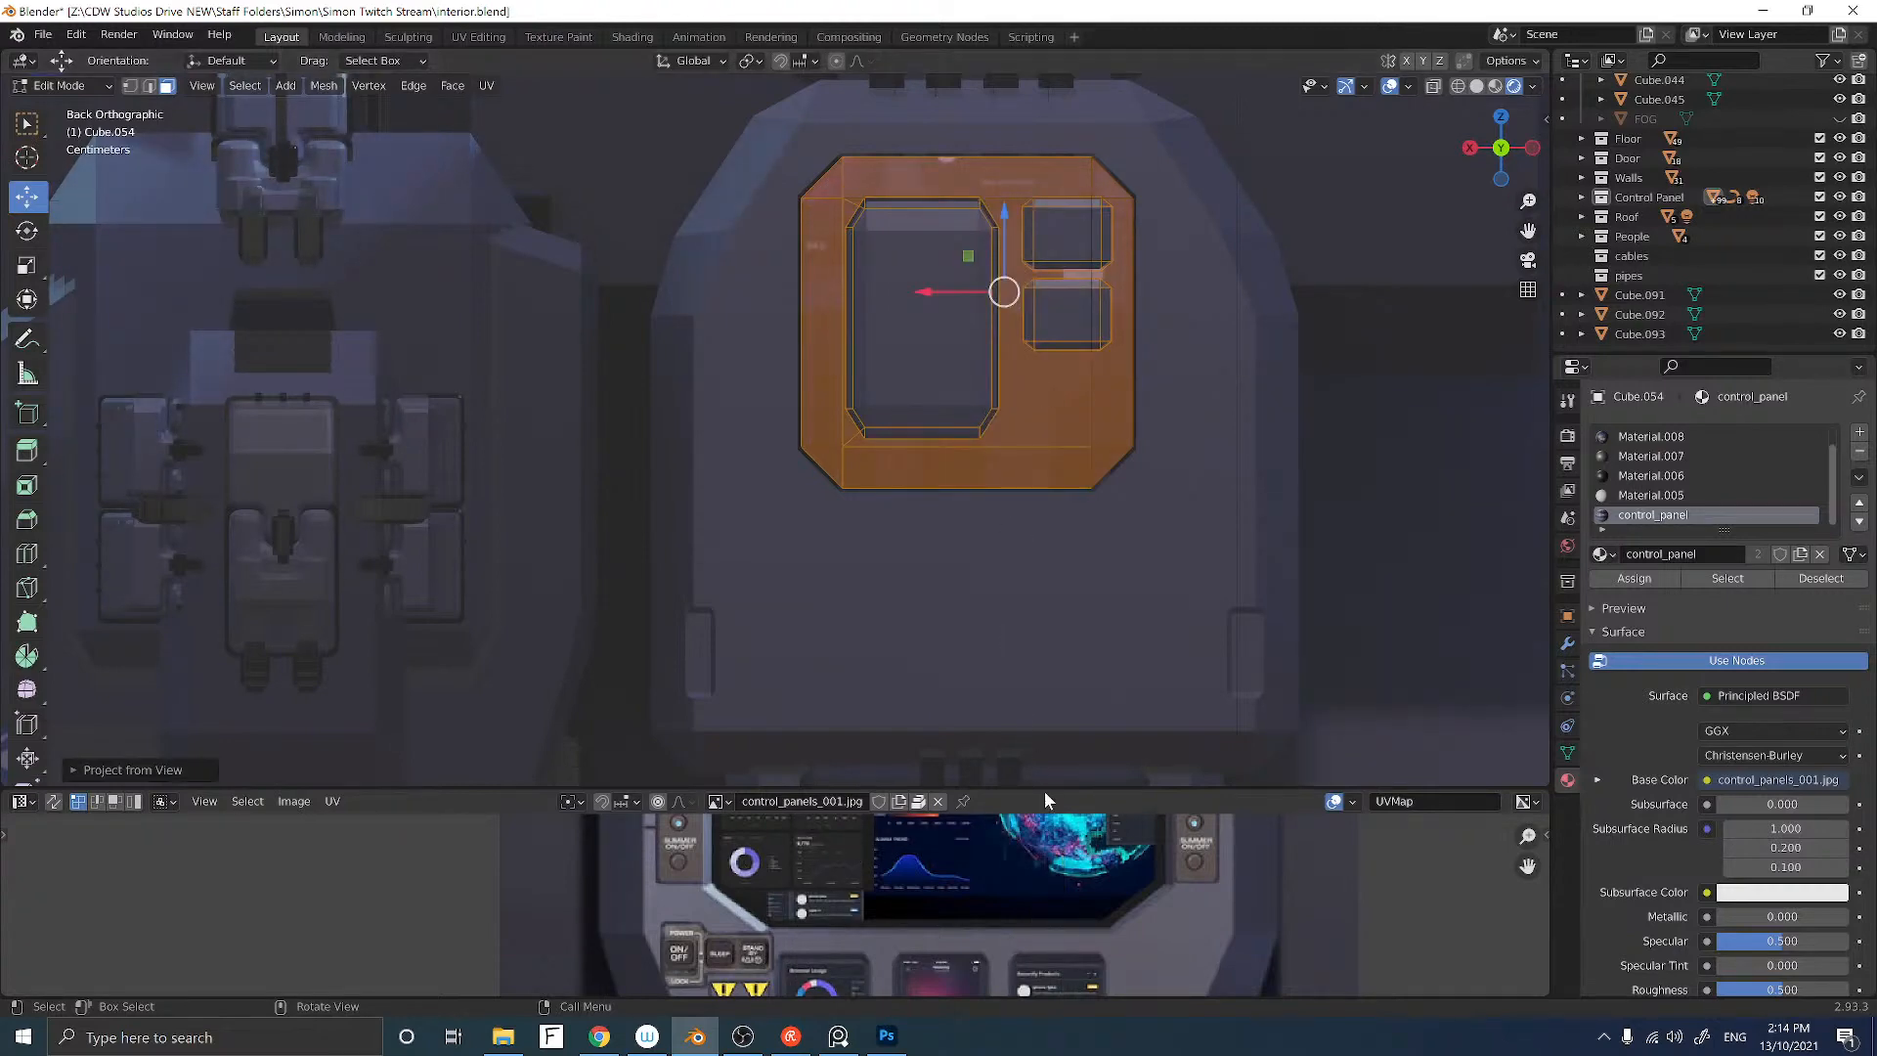
drag(1044, 790, 1023, 344)
scroll(1011, 577, down, 3)
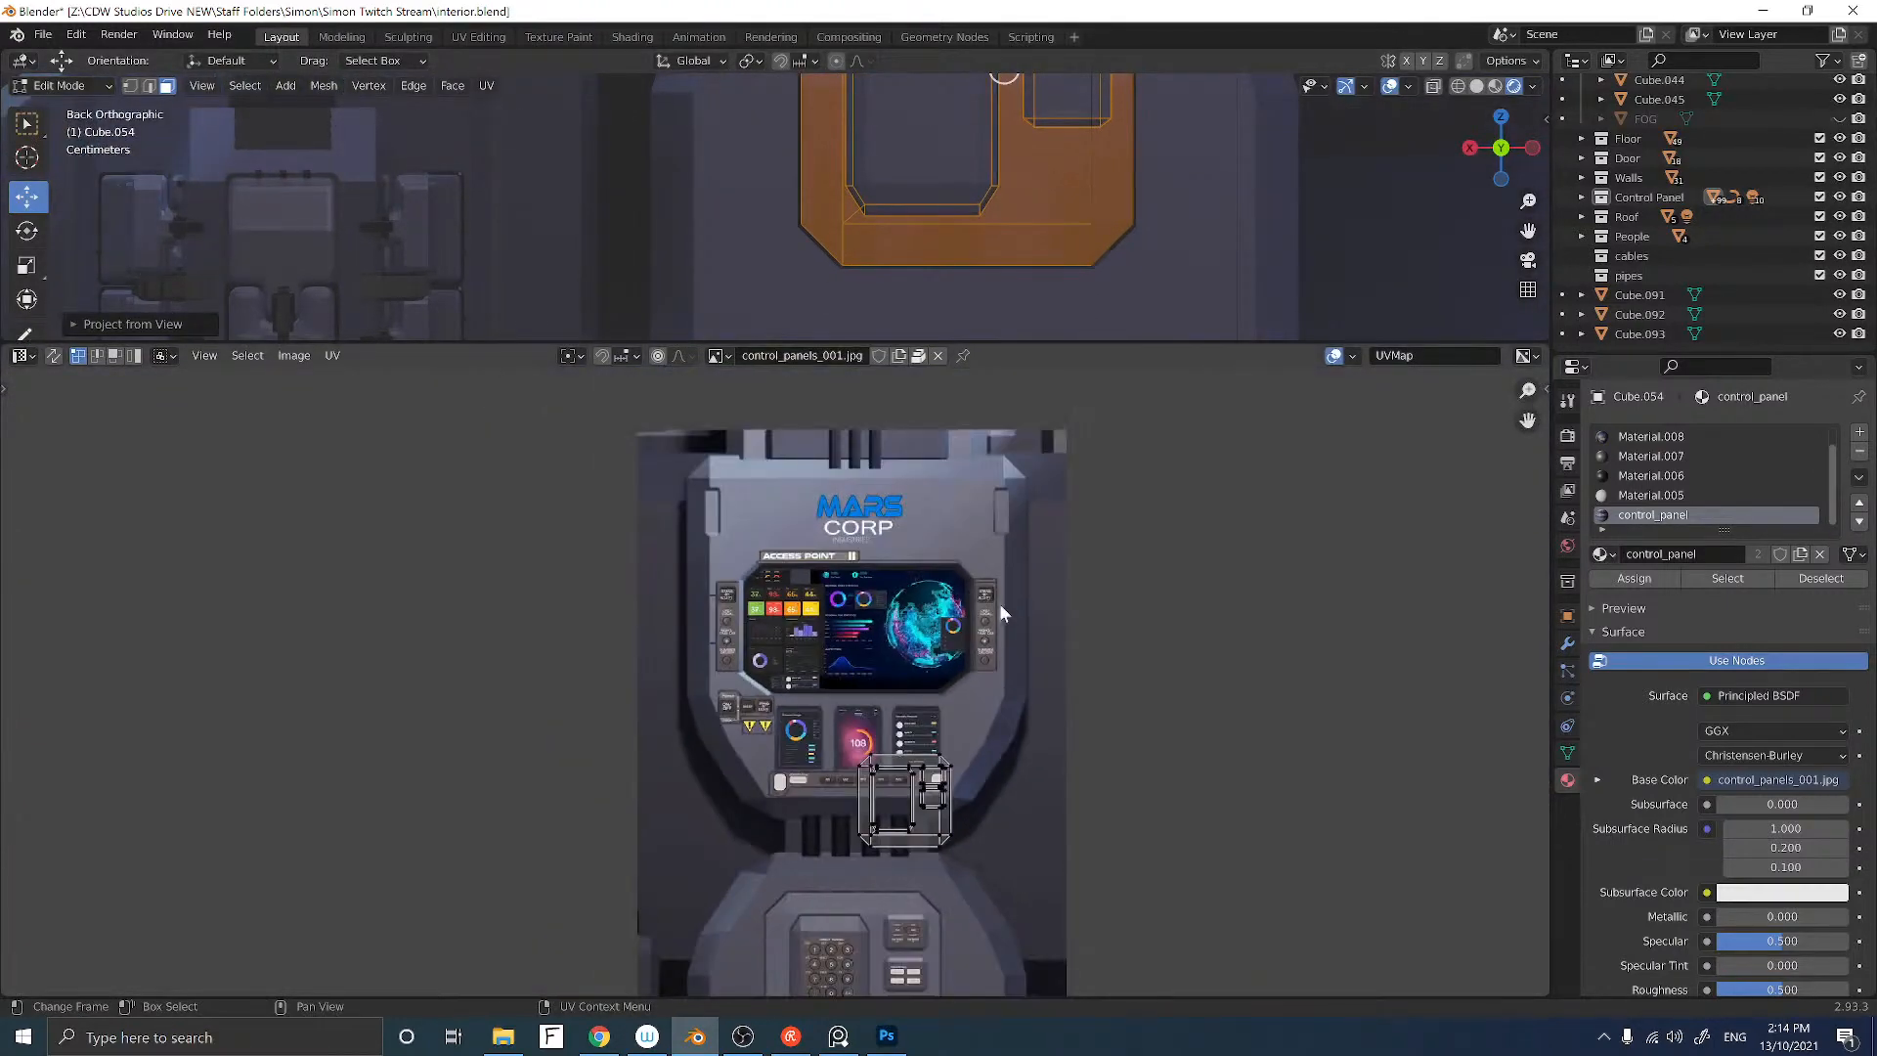
scroll(977, 654, up, 2)
middle_drag(966, 694, 924, 460)
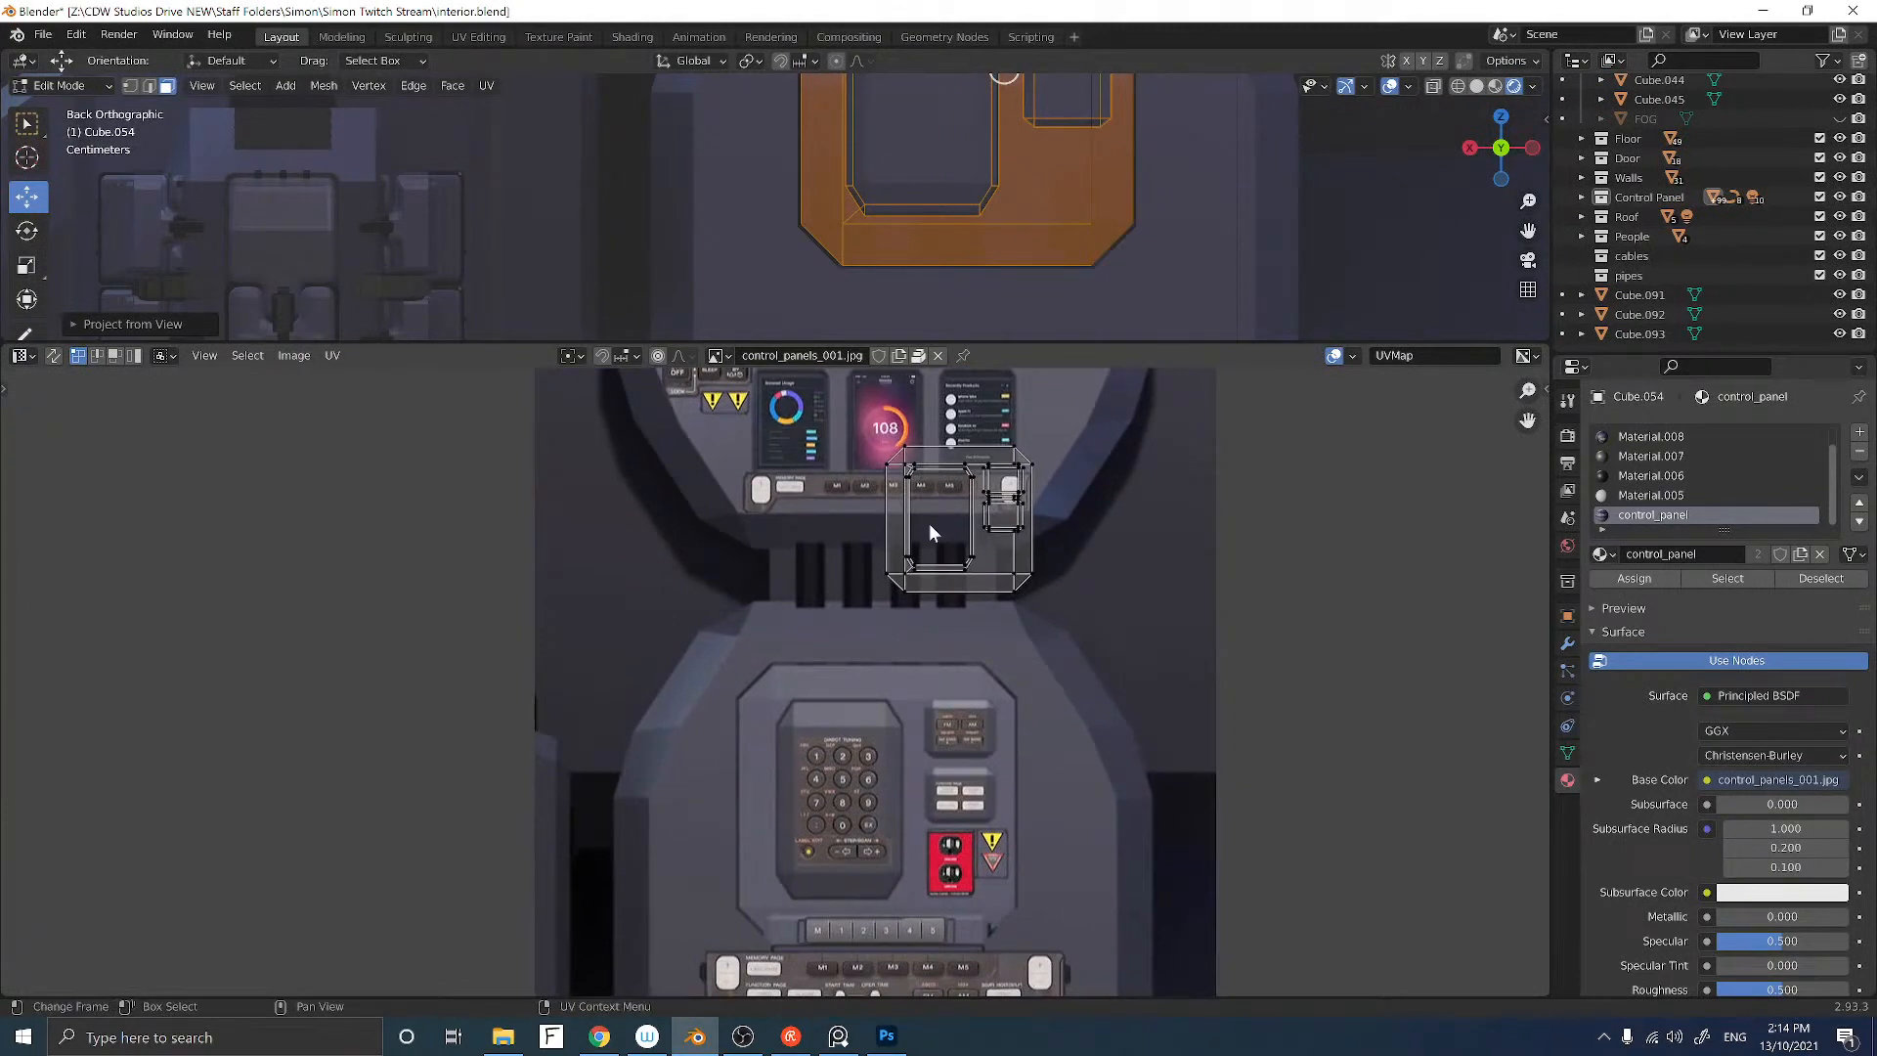
scroll(926, 526, down, 1)
Step: Scale the plate's whole UV layout to about twice its size and place it over the keypad panel in the image
key(a)
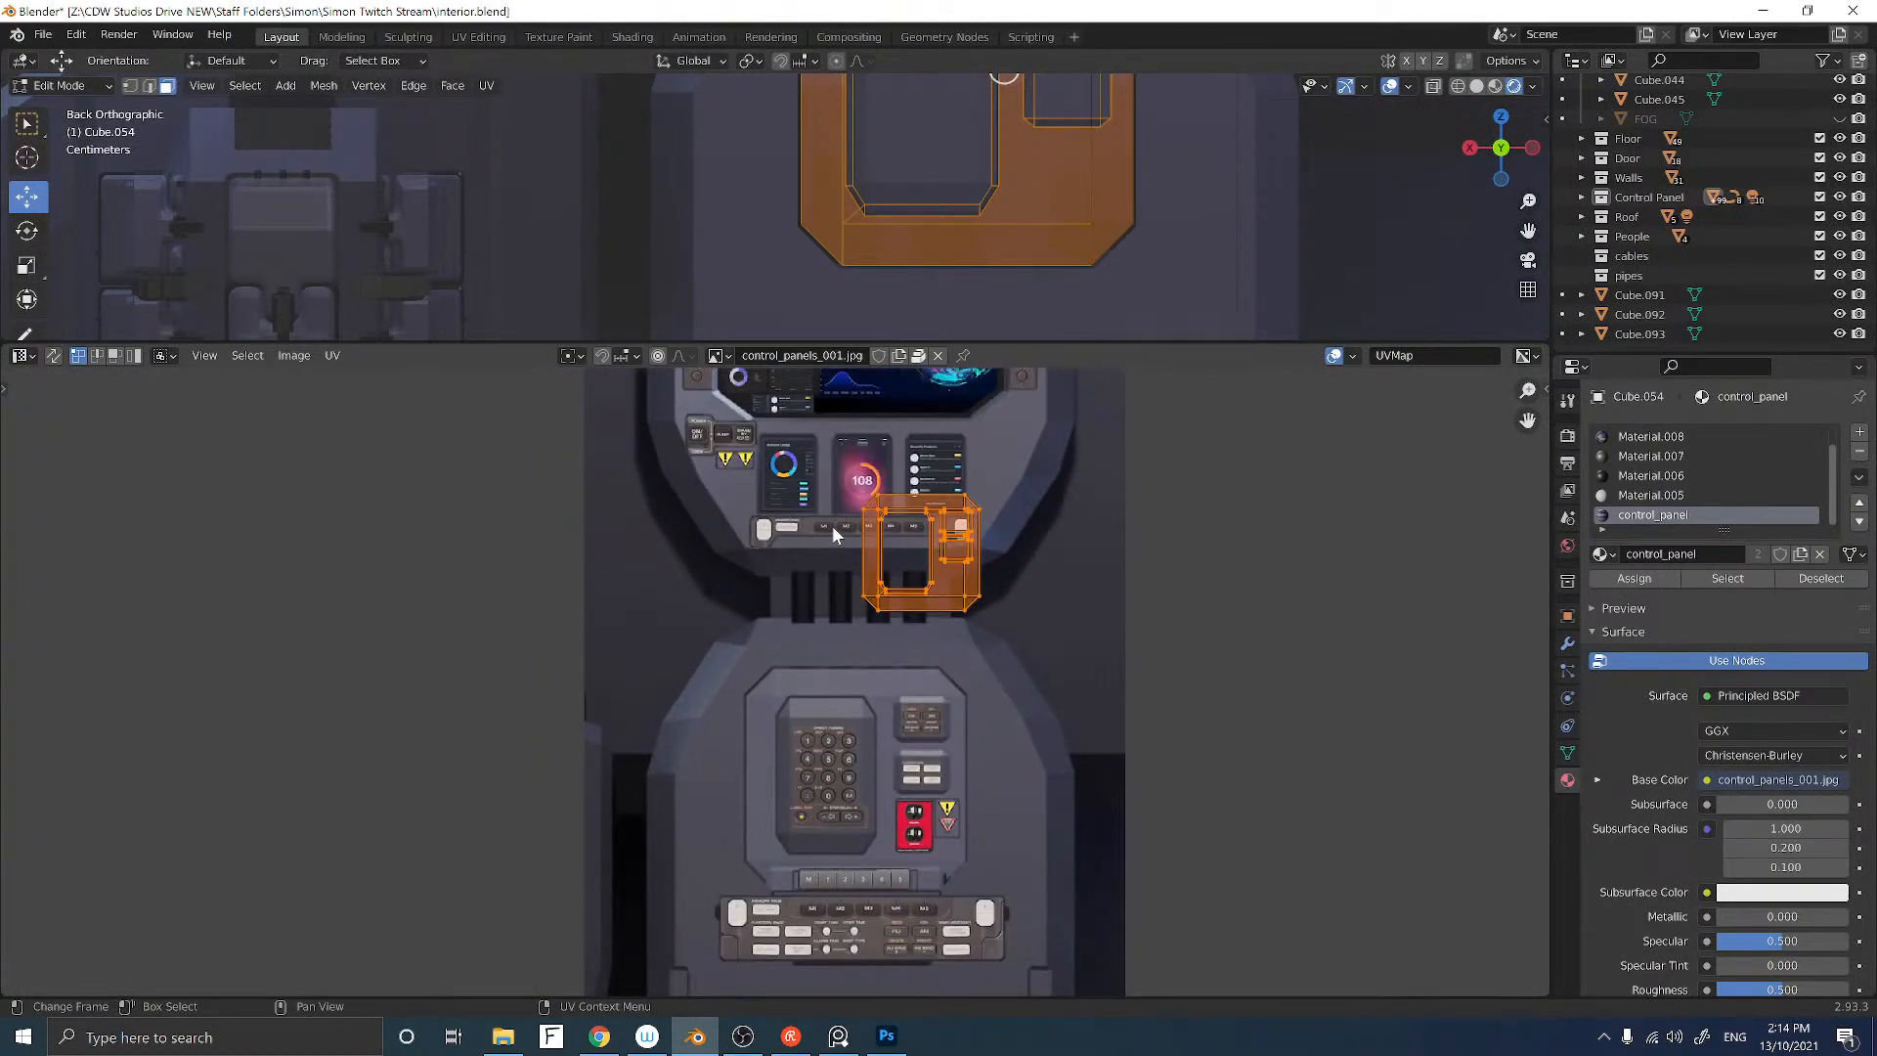
key(s)
click(746, 518)
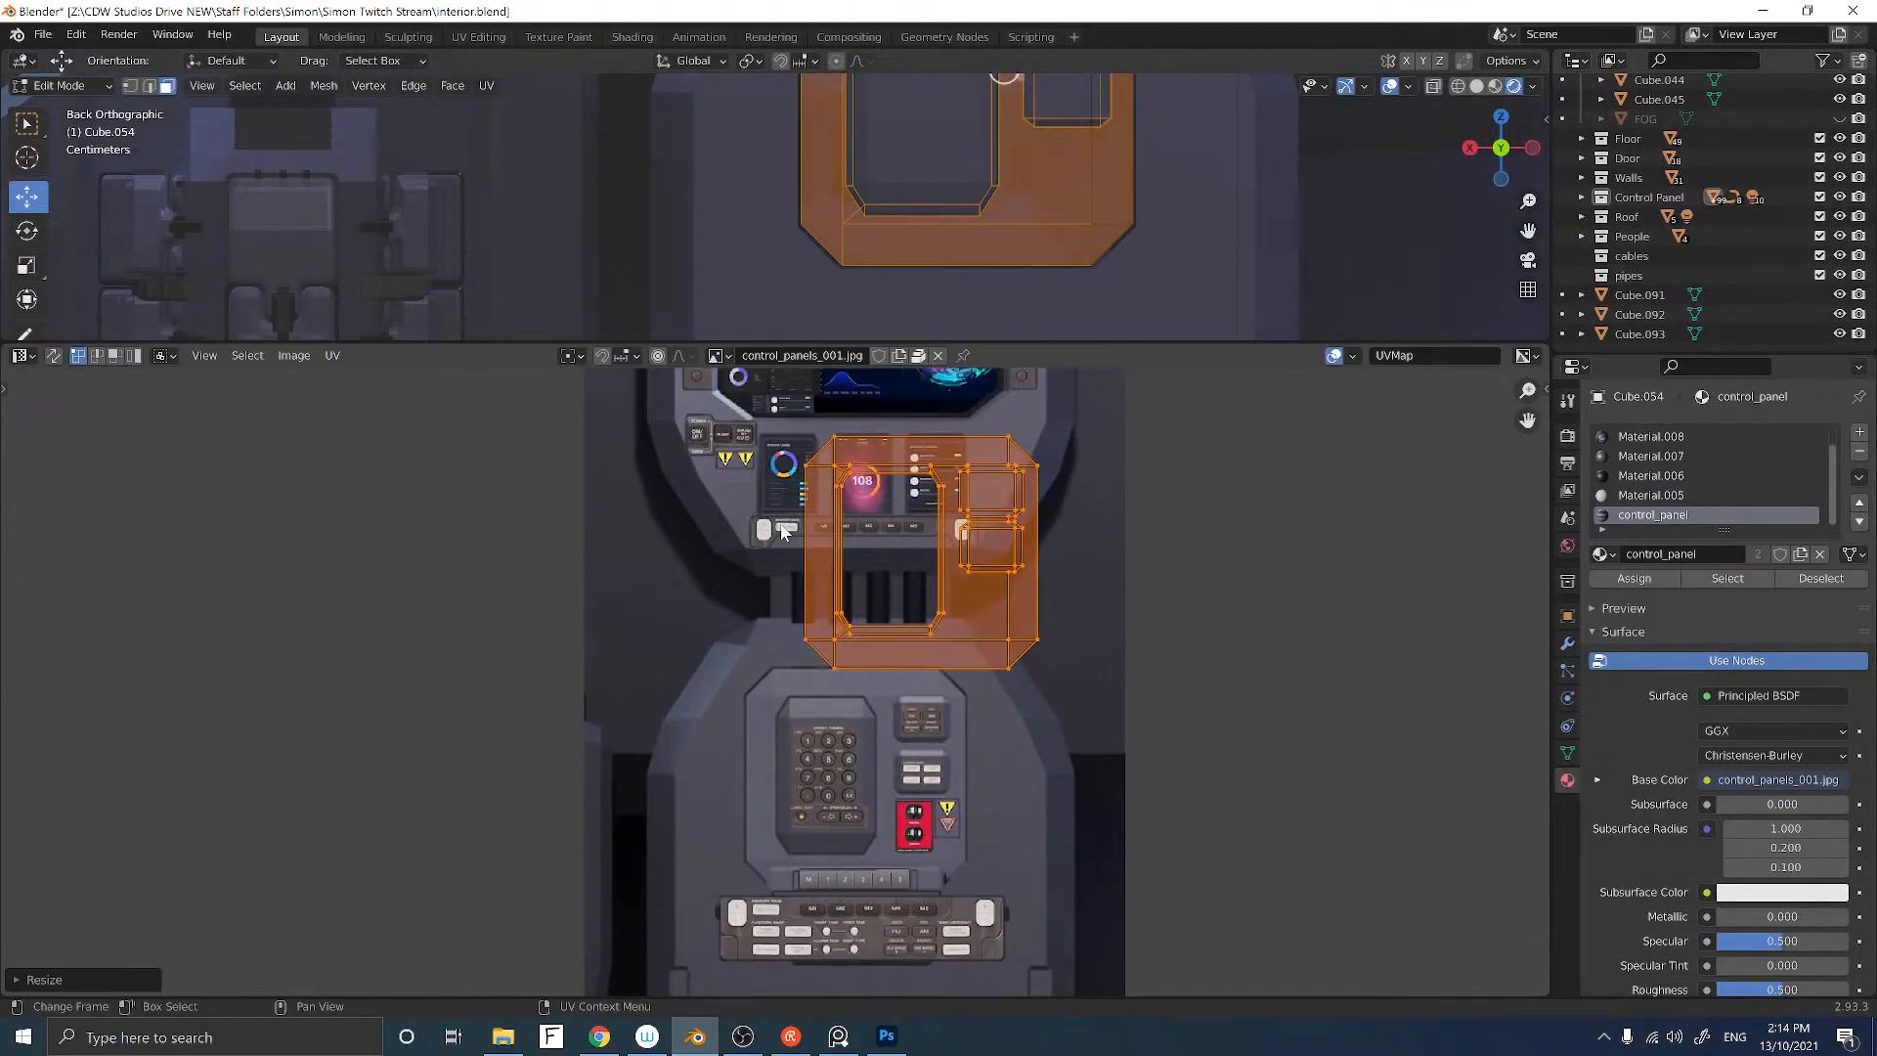
key(g)
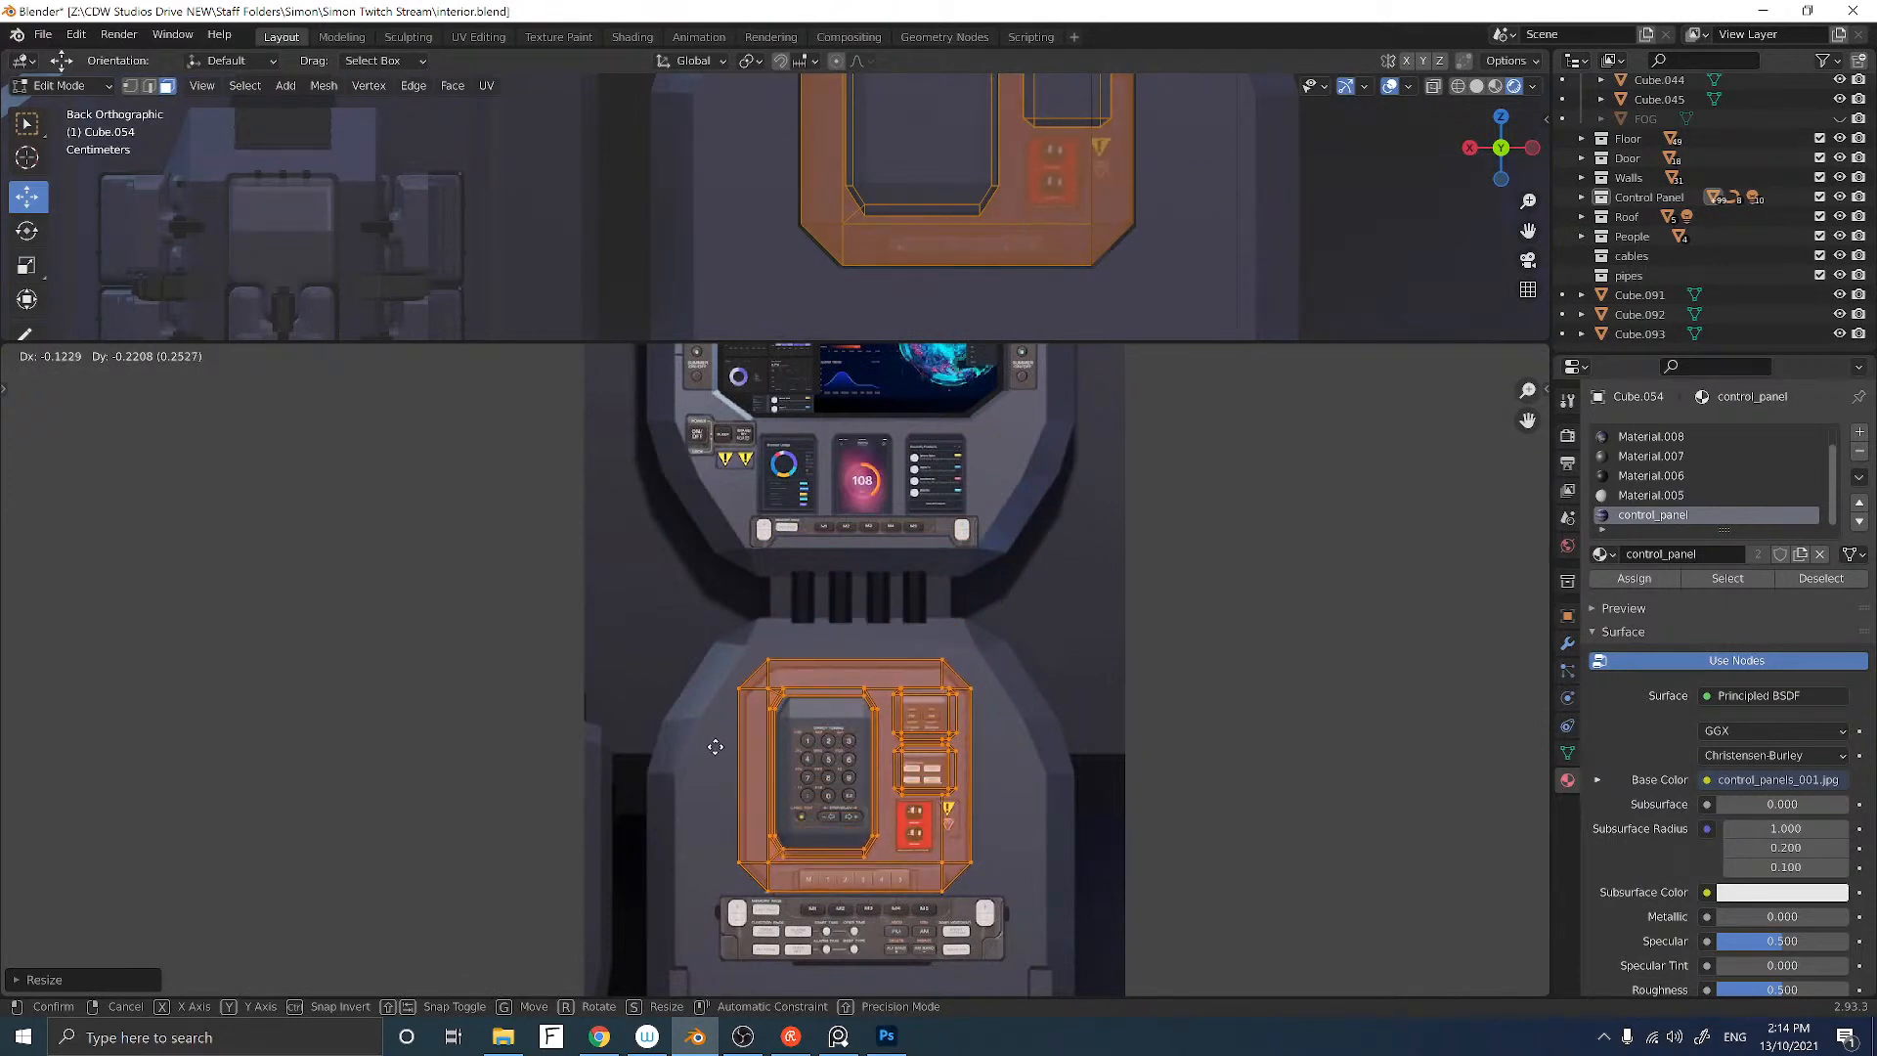
click(713, 746)
Step: Shrink and shift the plate's UVs slightly to match the image outline, then enlarge the 3D viewport and deselect the faces
key(s)
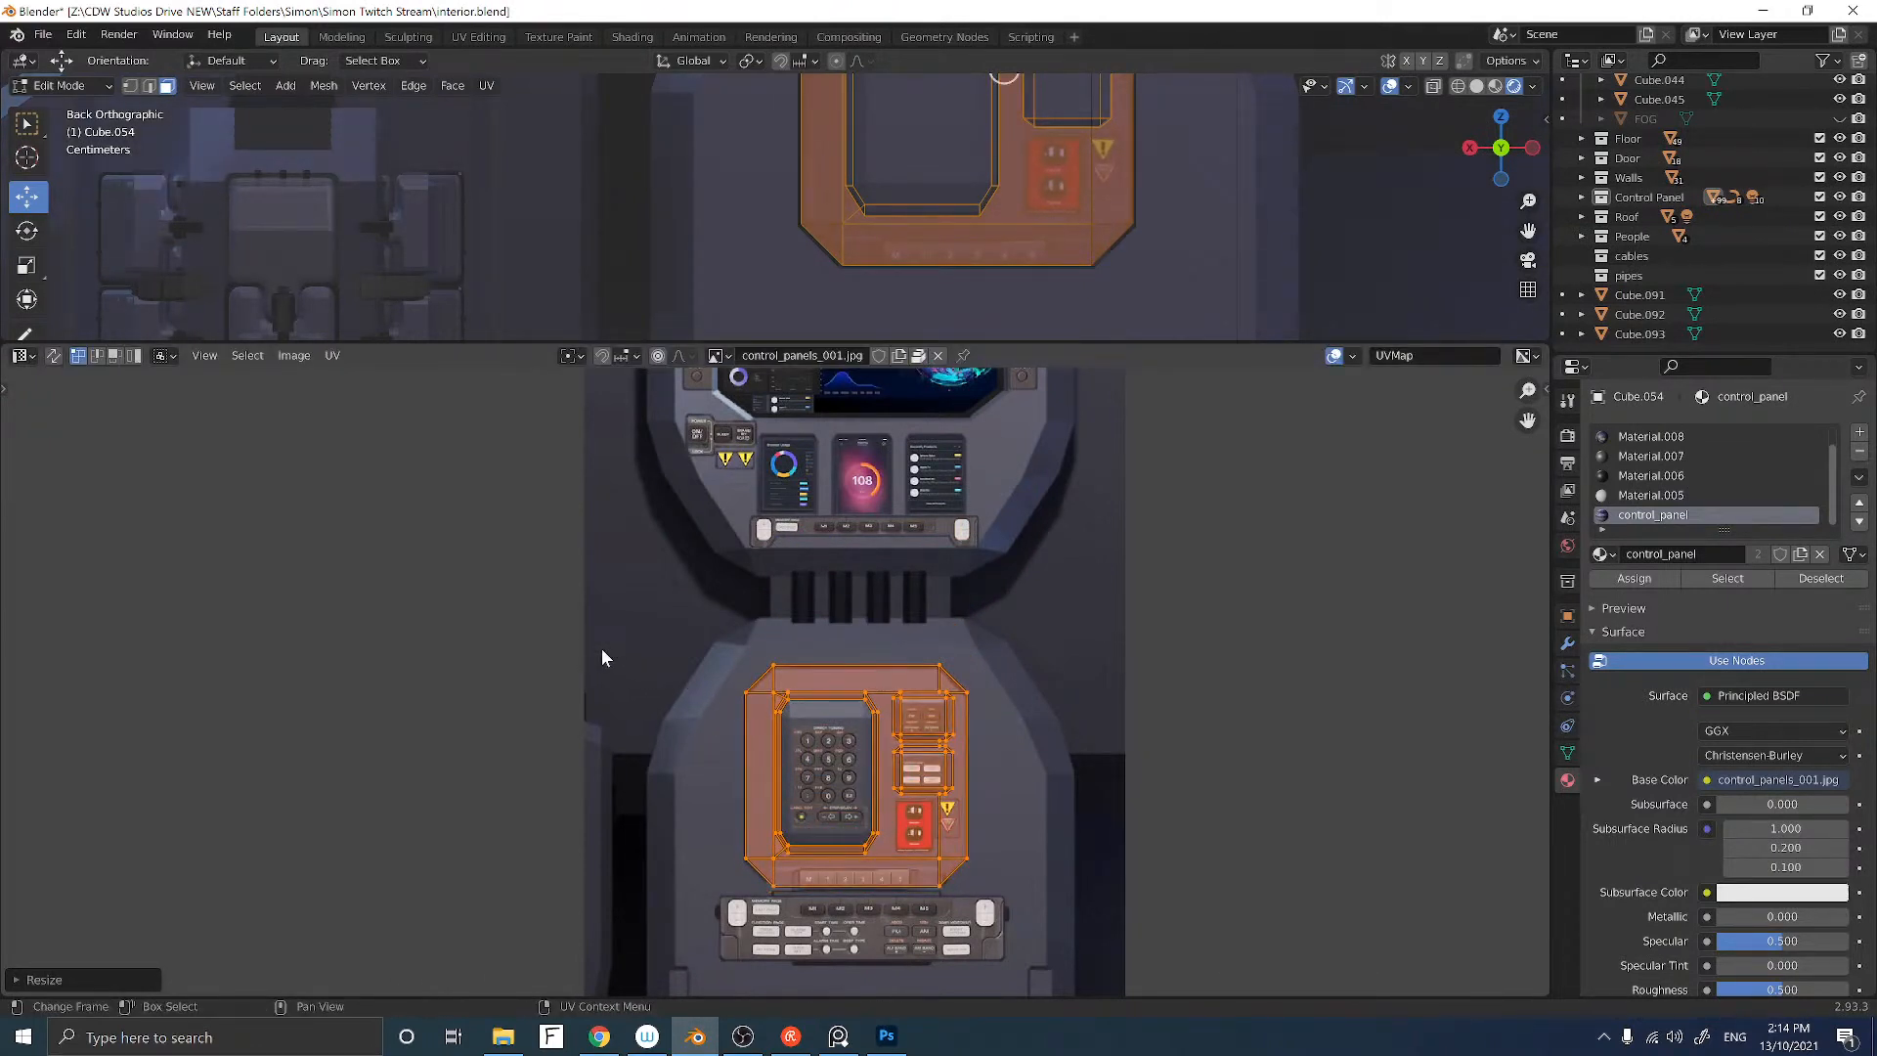
click(602, 655)
key(g)
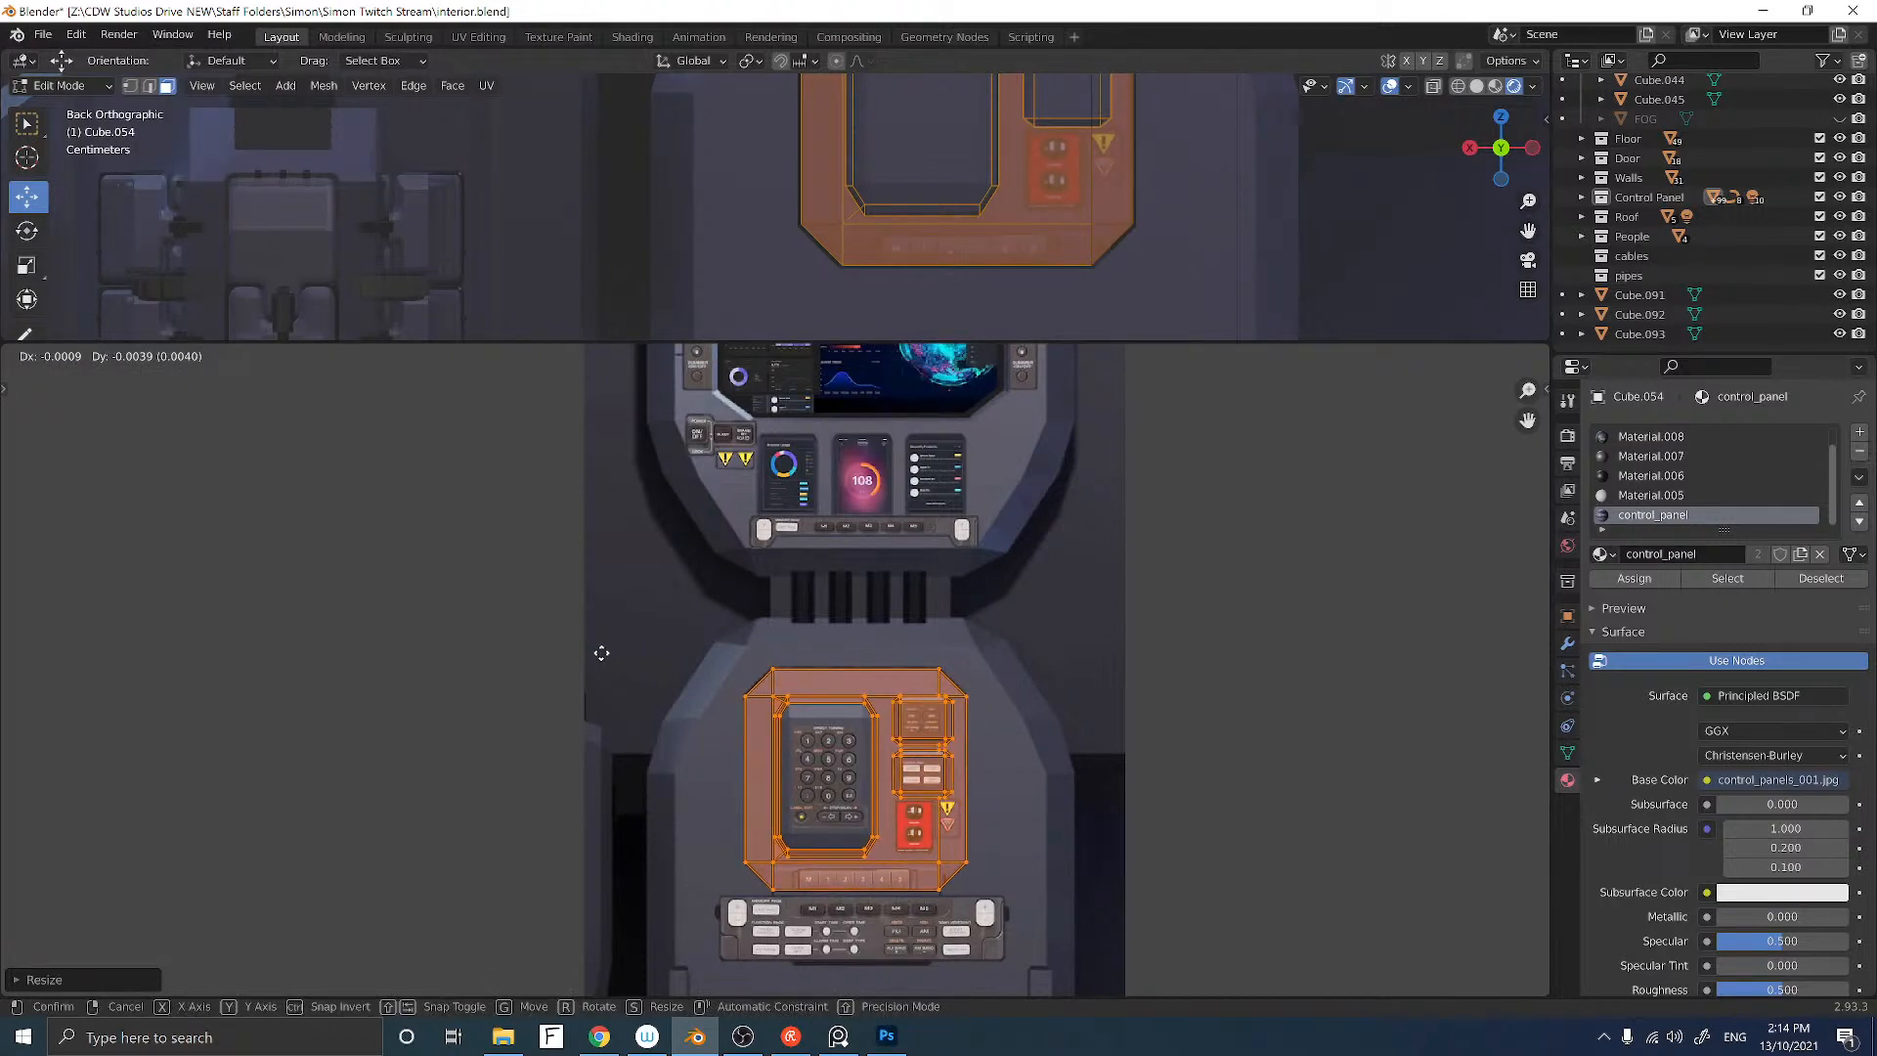
click(601, 653)
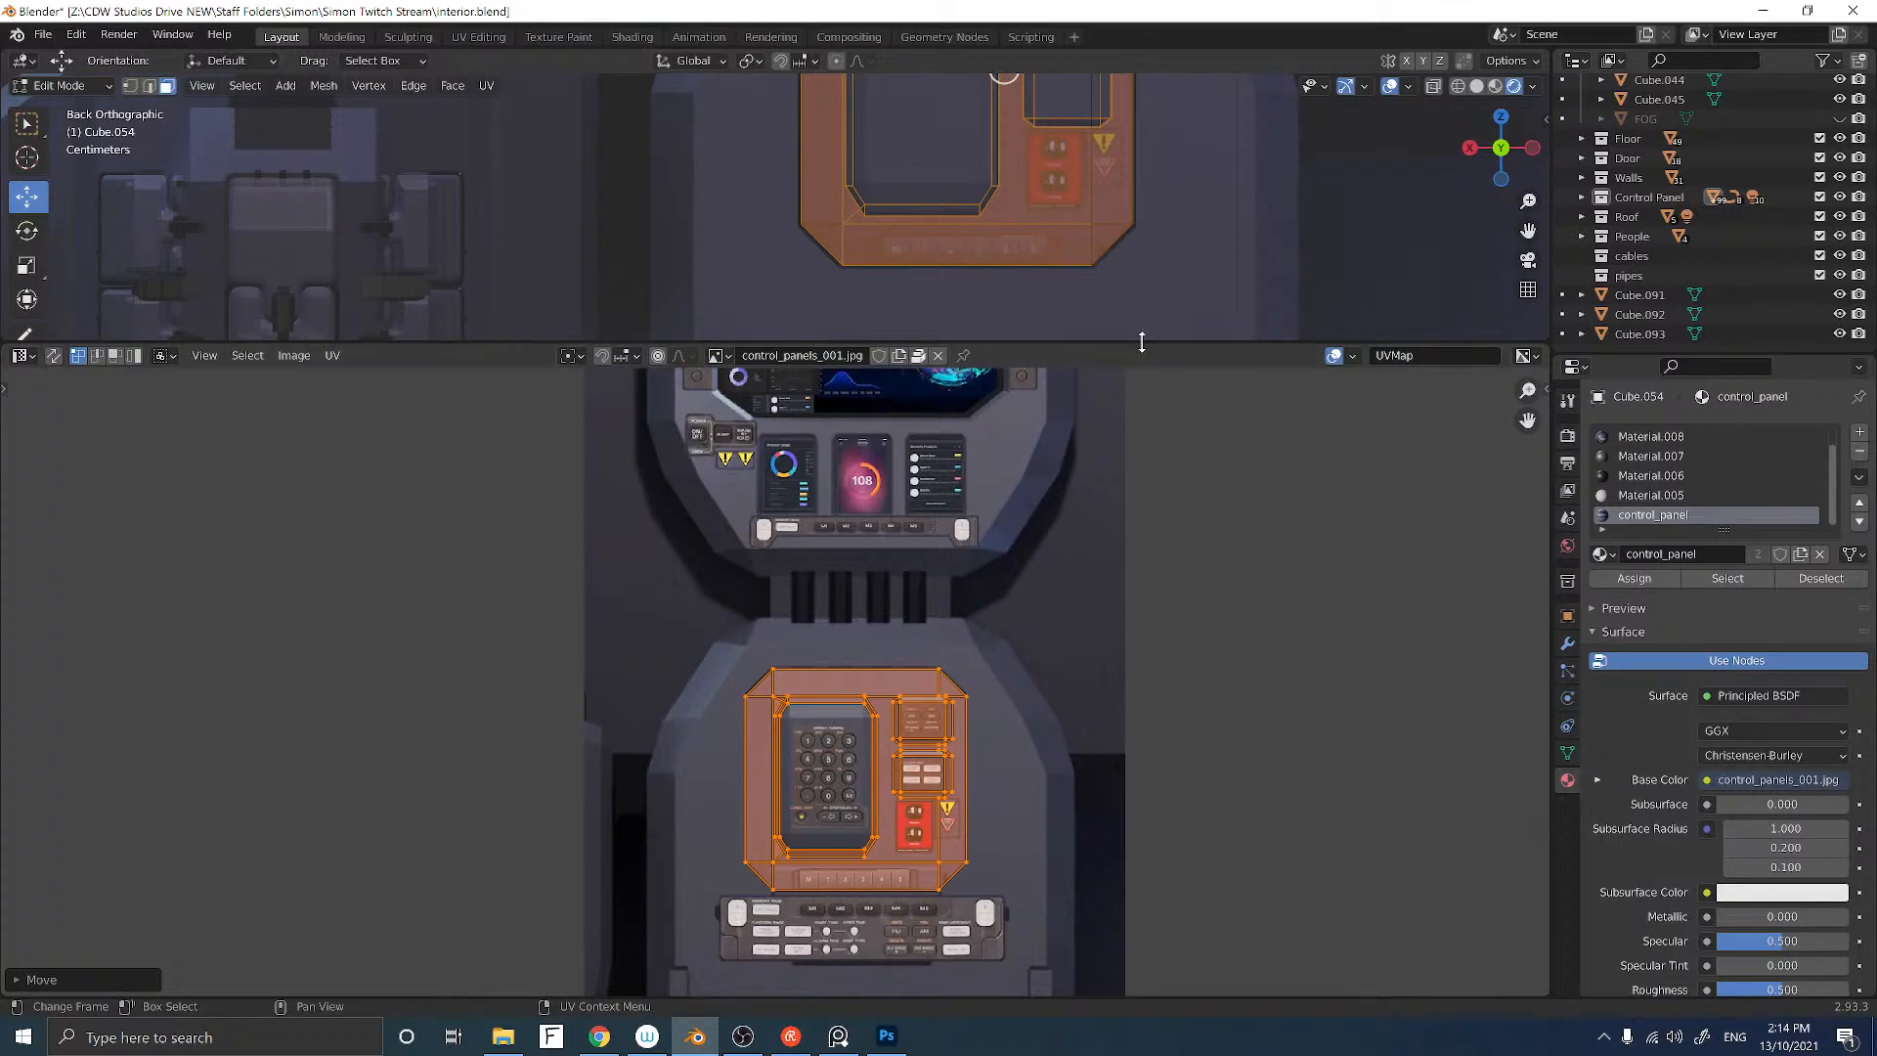
drag(1138, 343, 1137, 622)
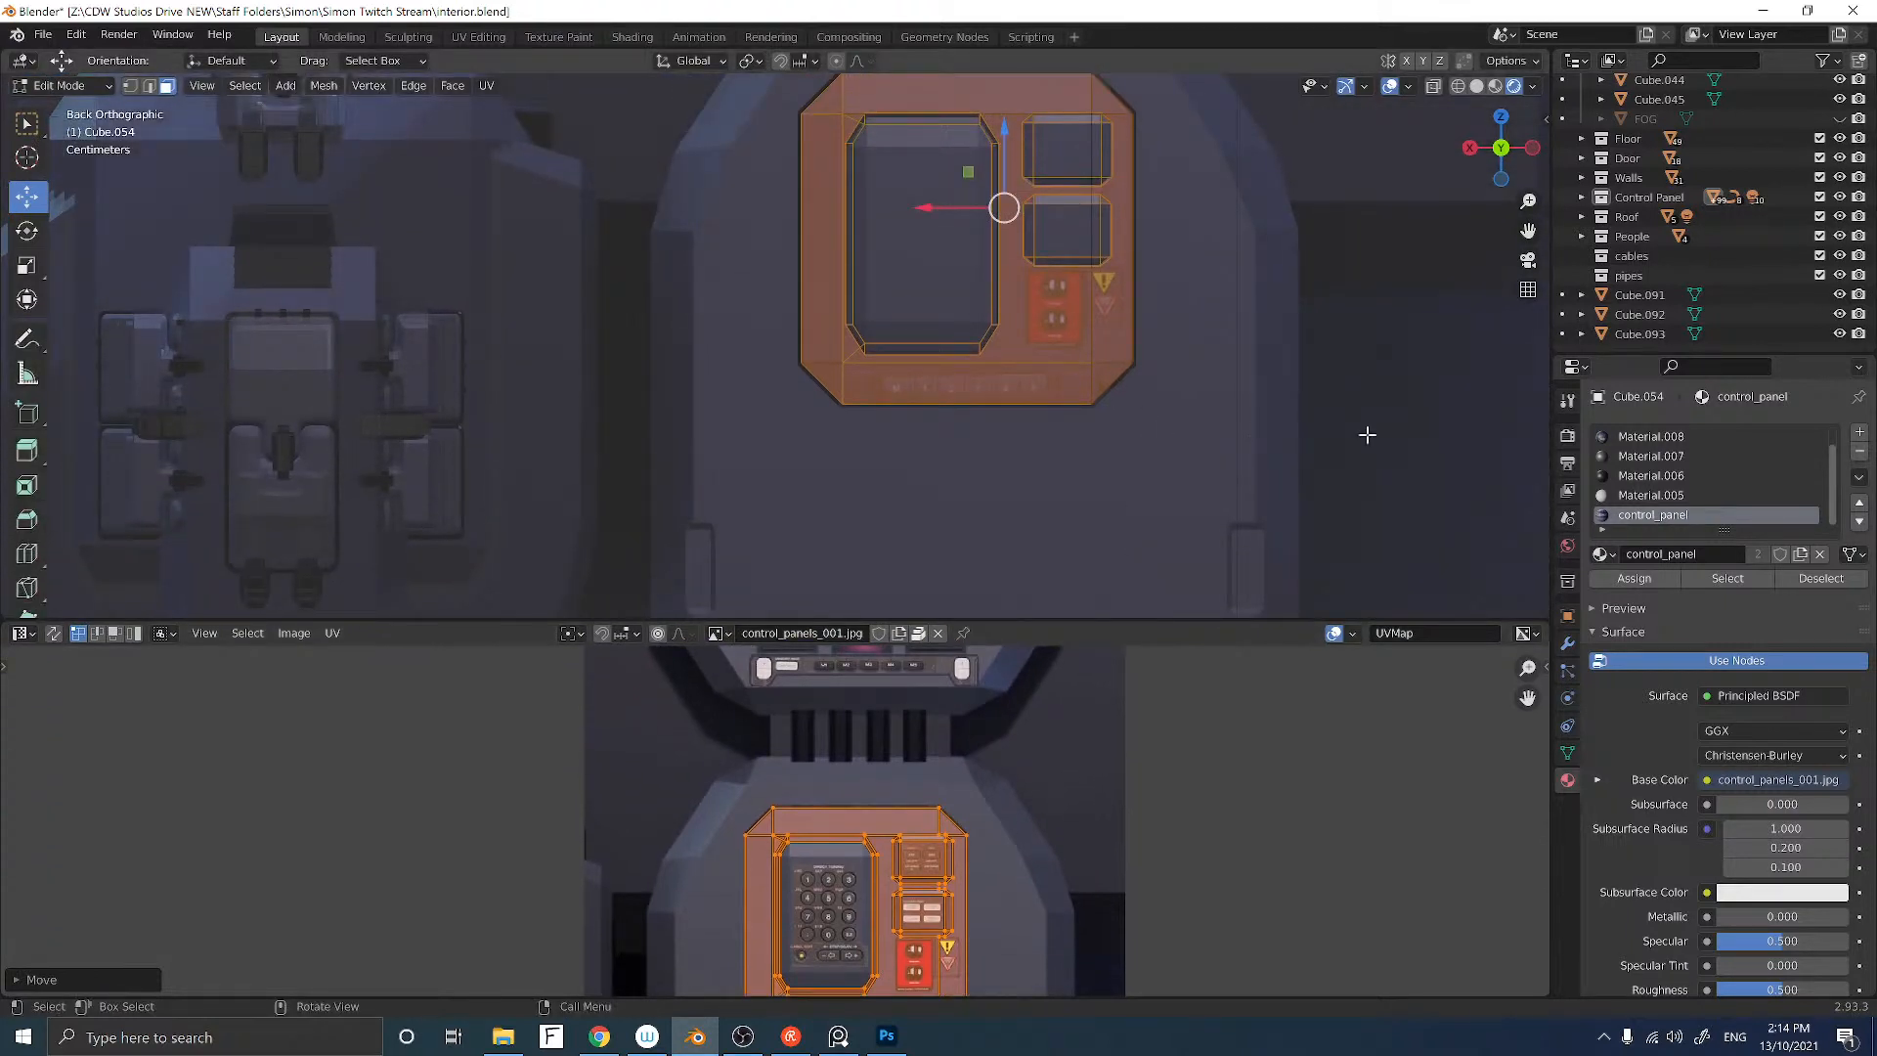
click(1150, 417)
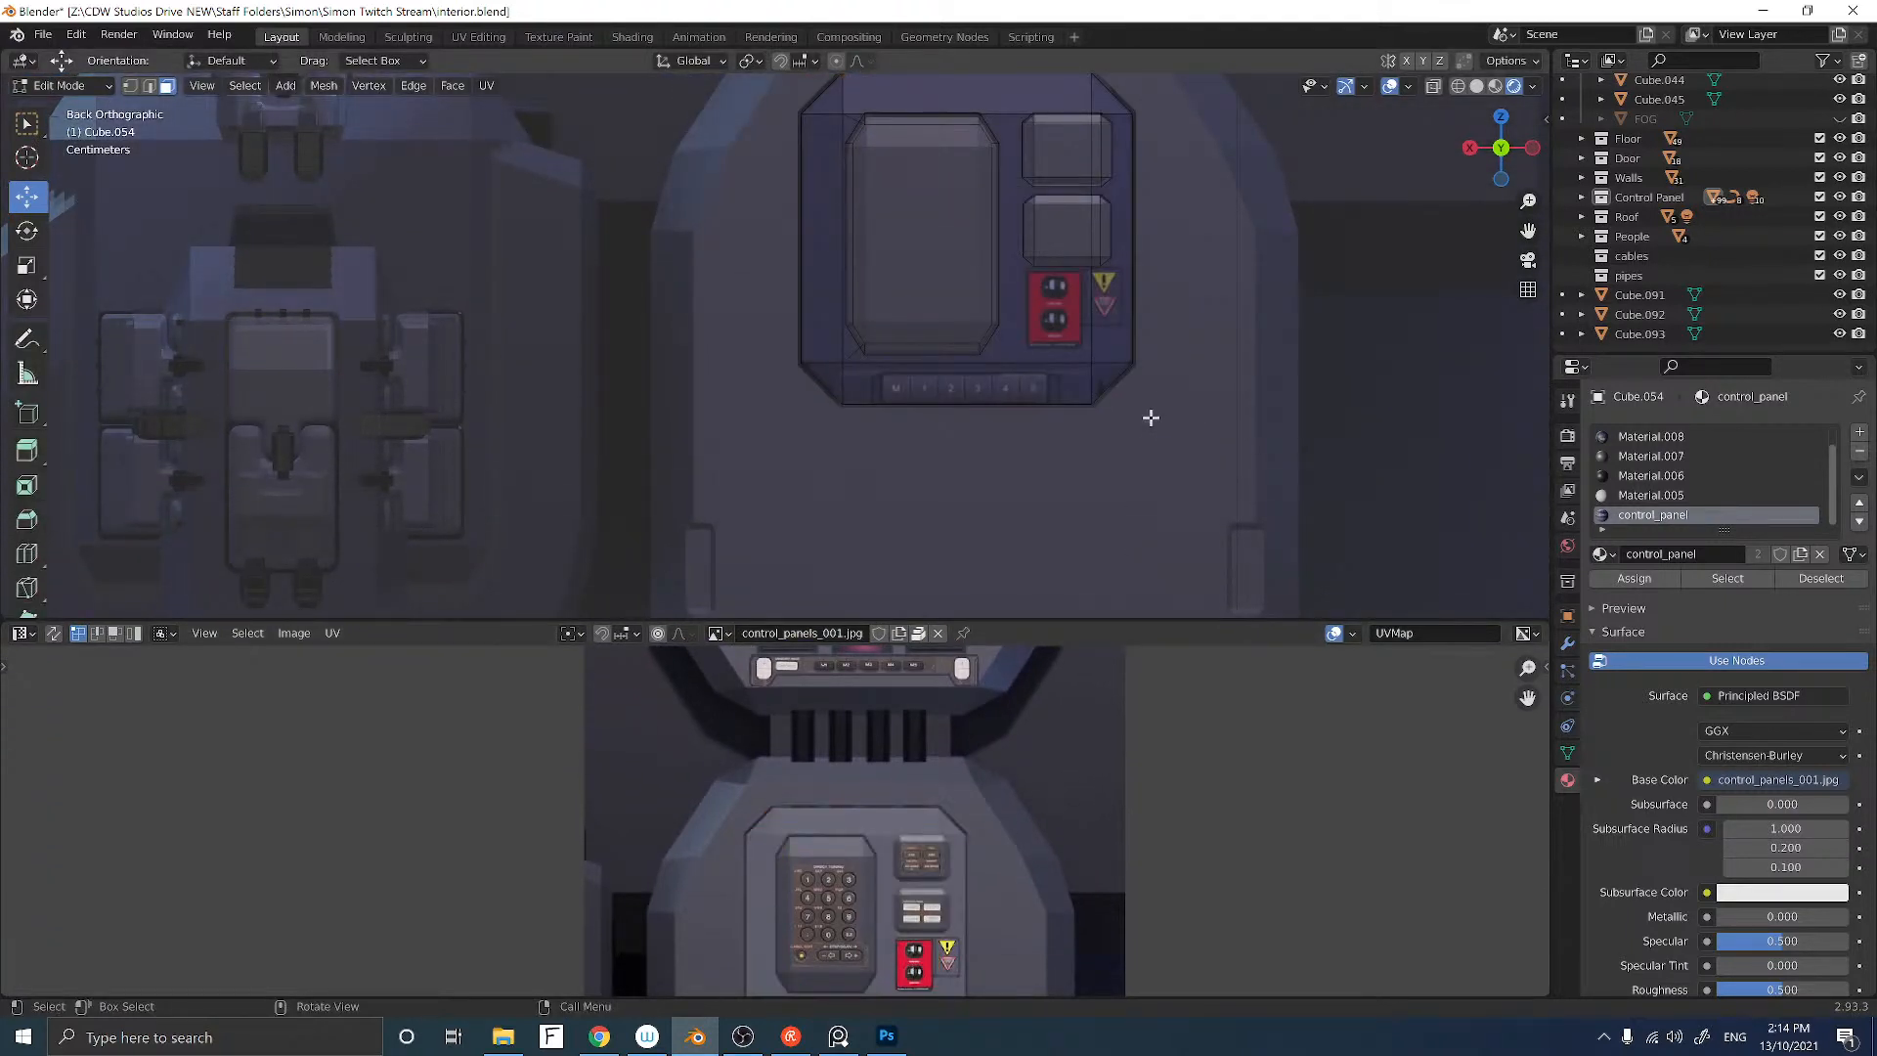
Step: Leave the raised plate, switch to editing the keypad block inside it and select all its visible faces
key(Tab)
click(971, 260)
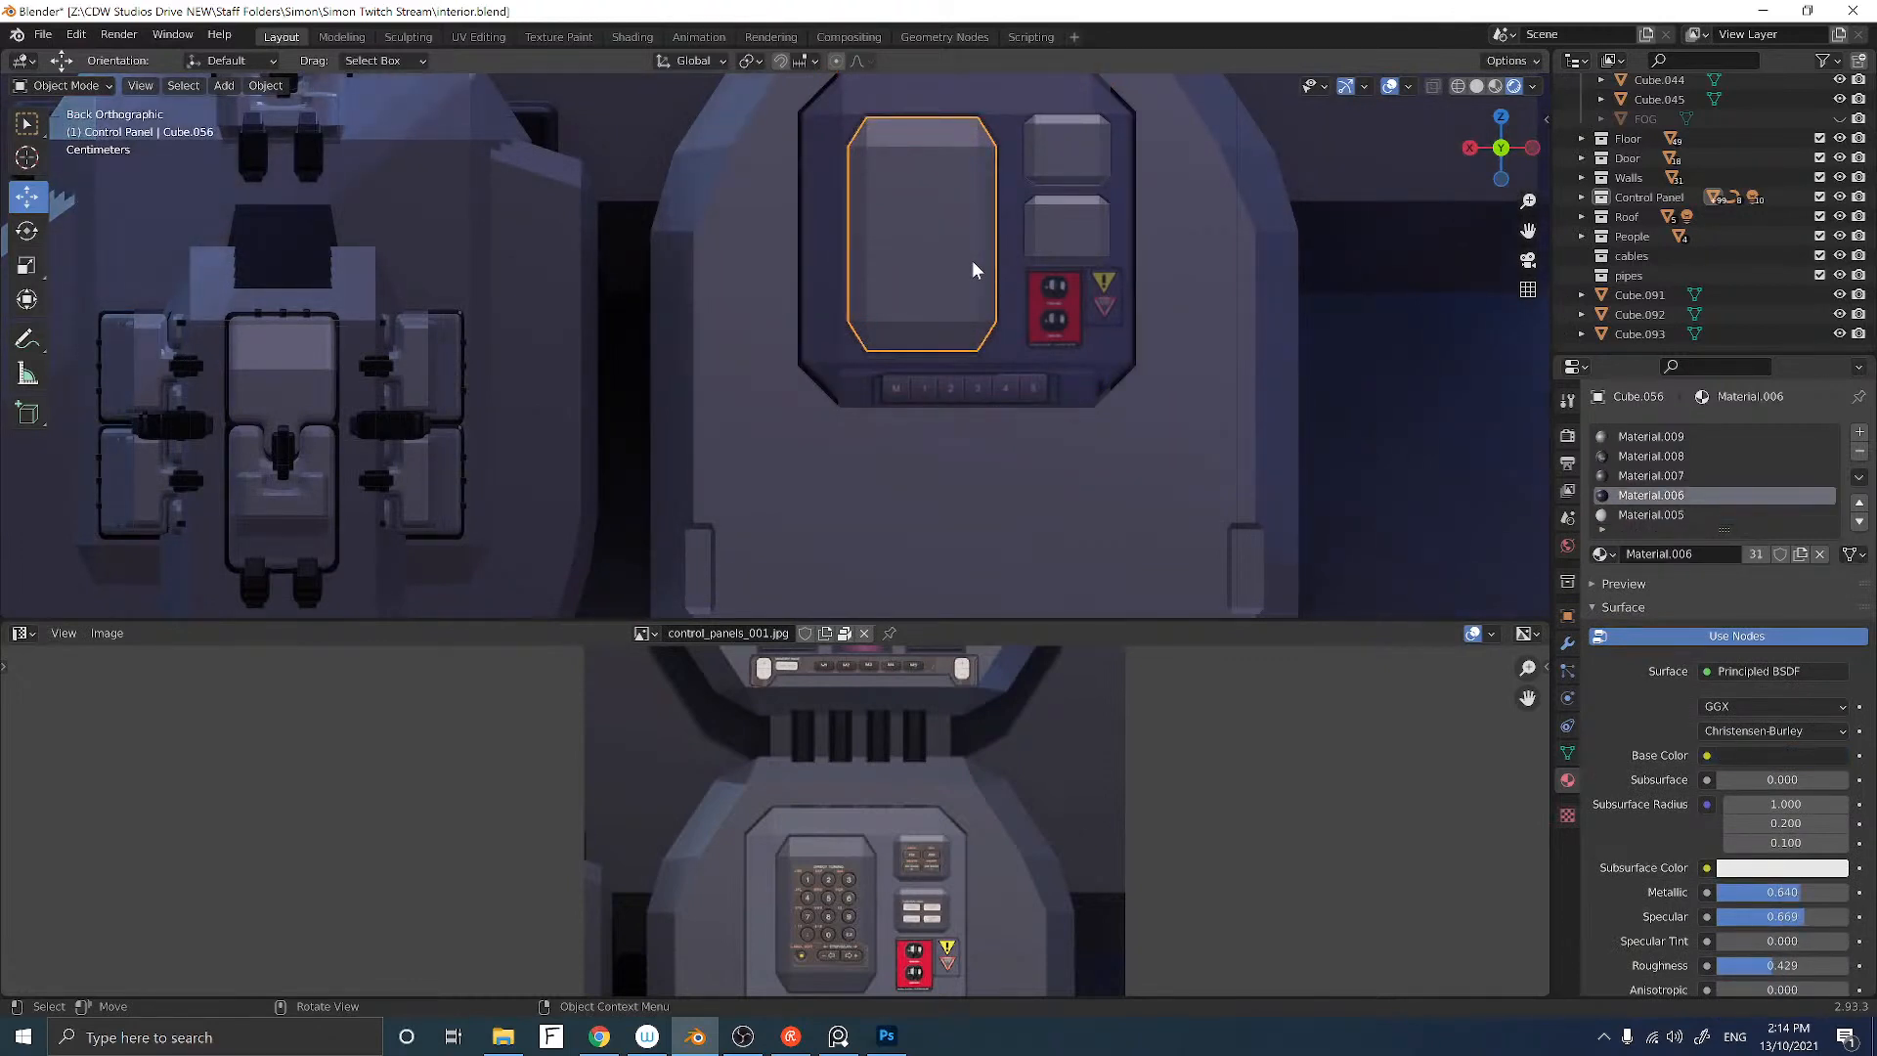
key(Tab)
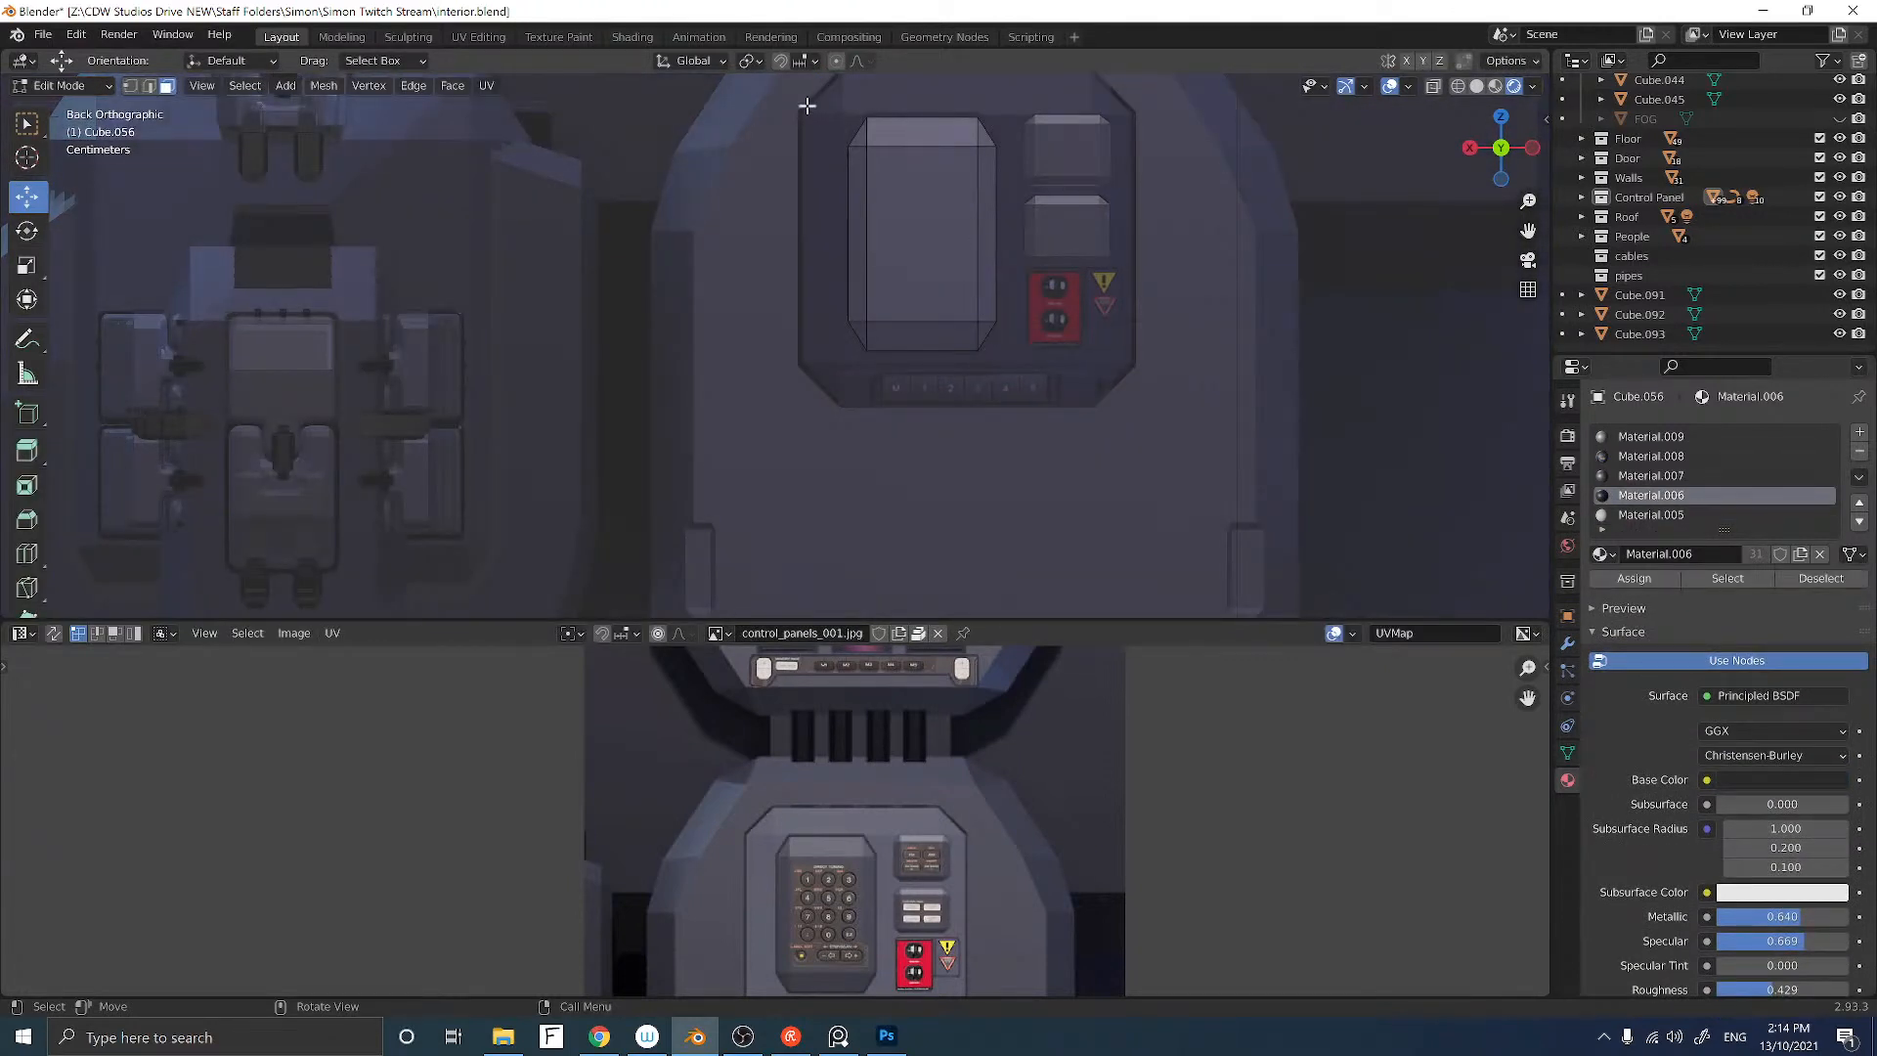
drag(807, 106, 1041, 411)
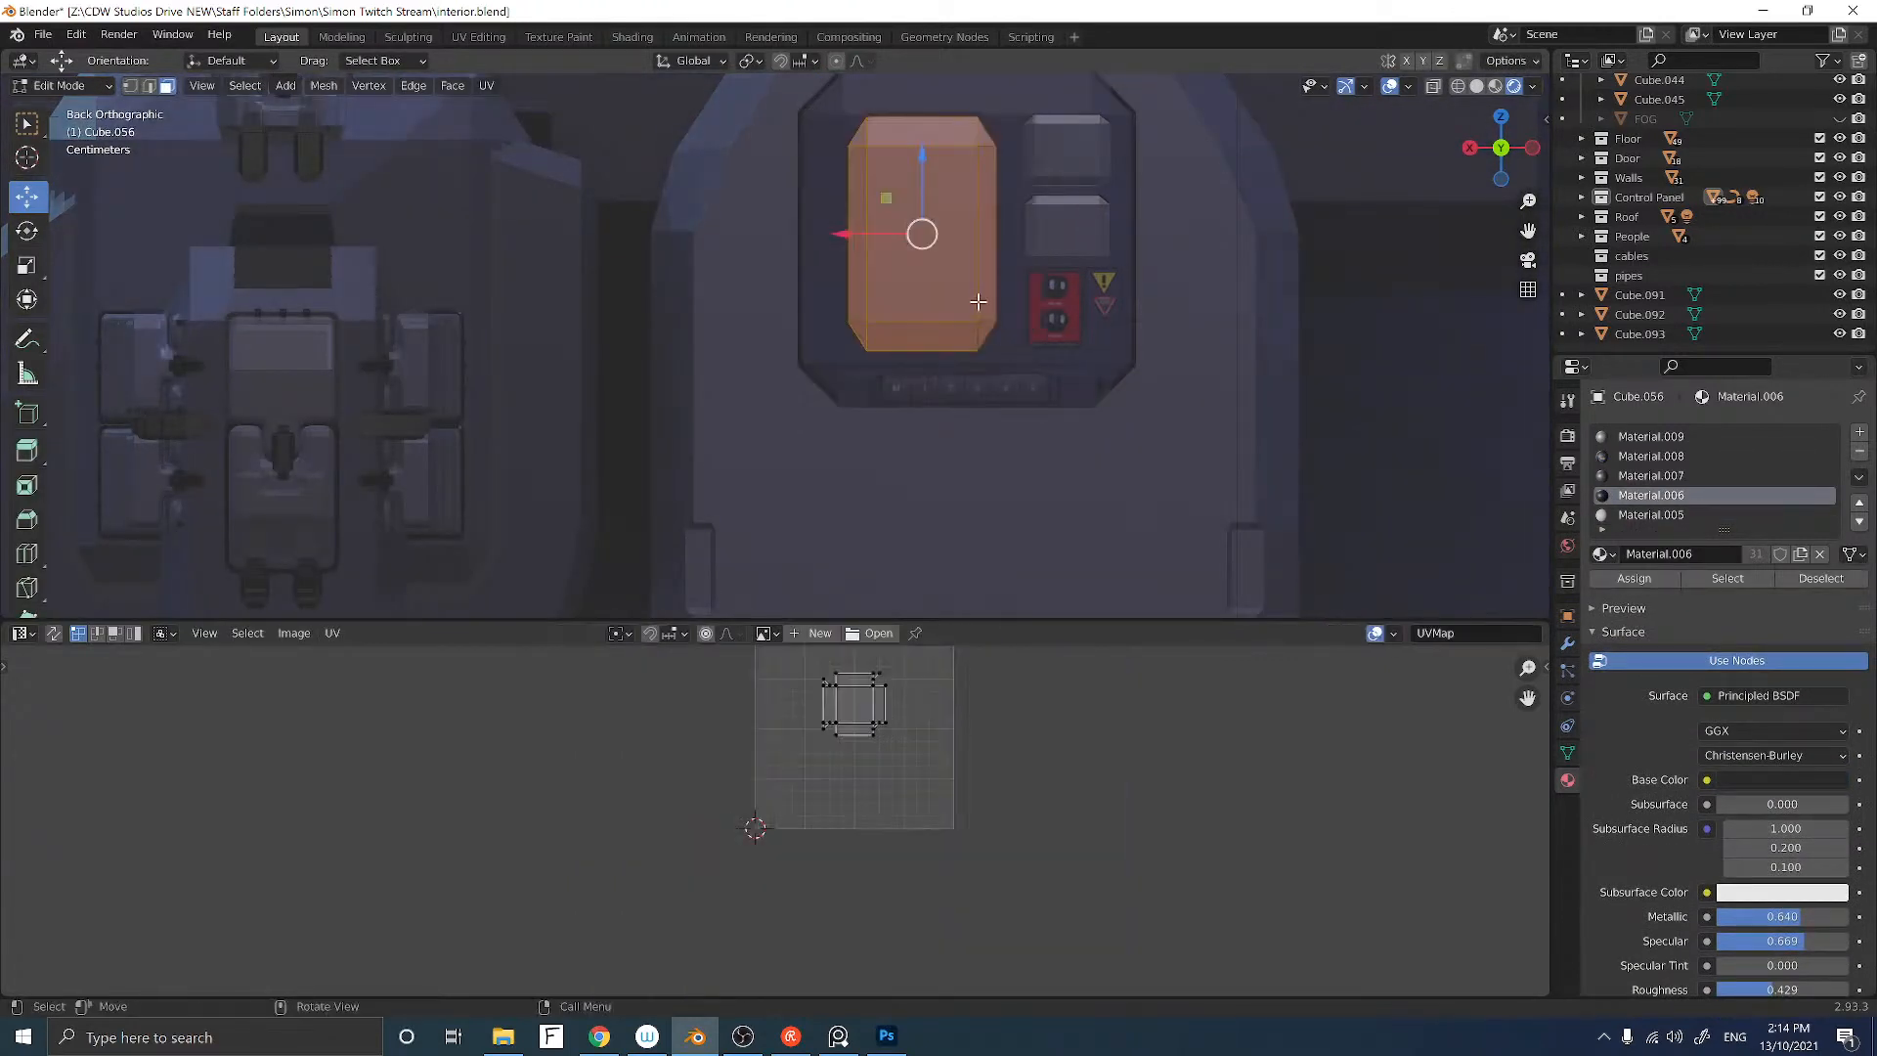
Step: Add a material slot holding control_panel to the keypad block and assign it to the selected faces
click(1859, 433)
click(1605, 553)
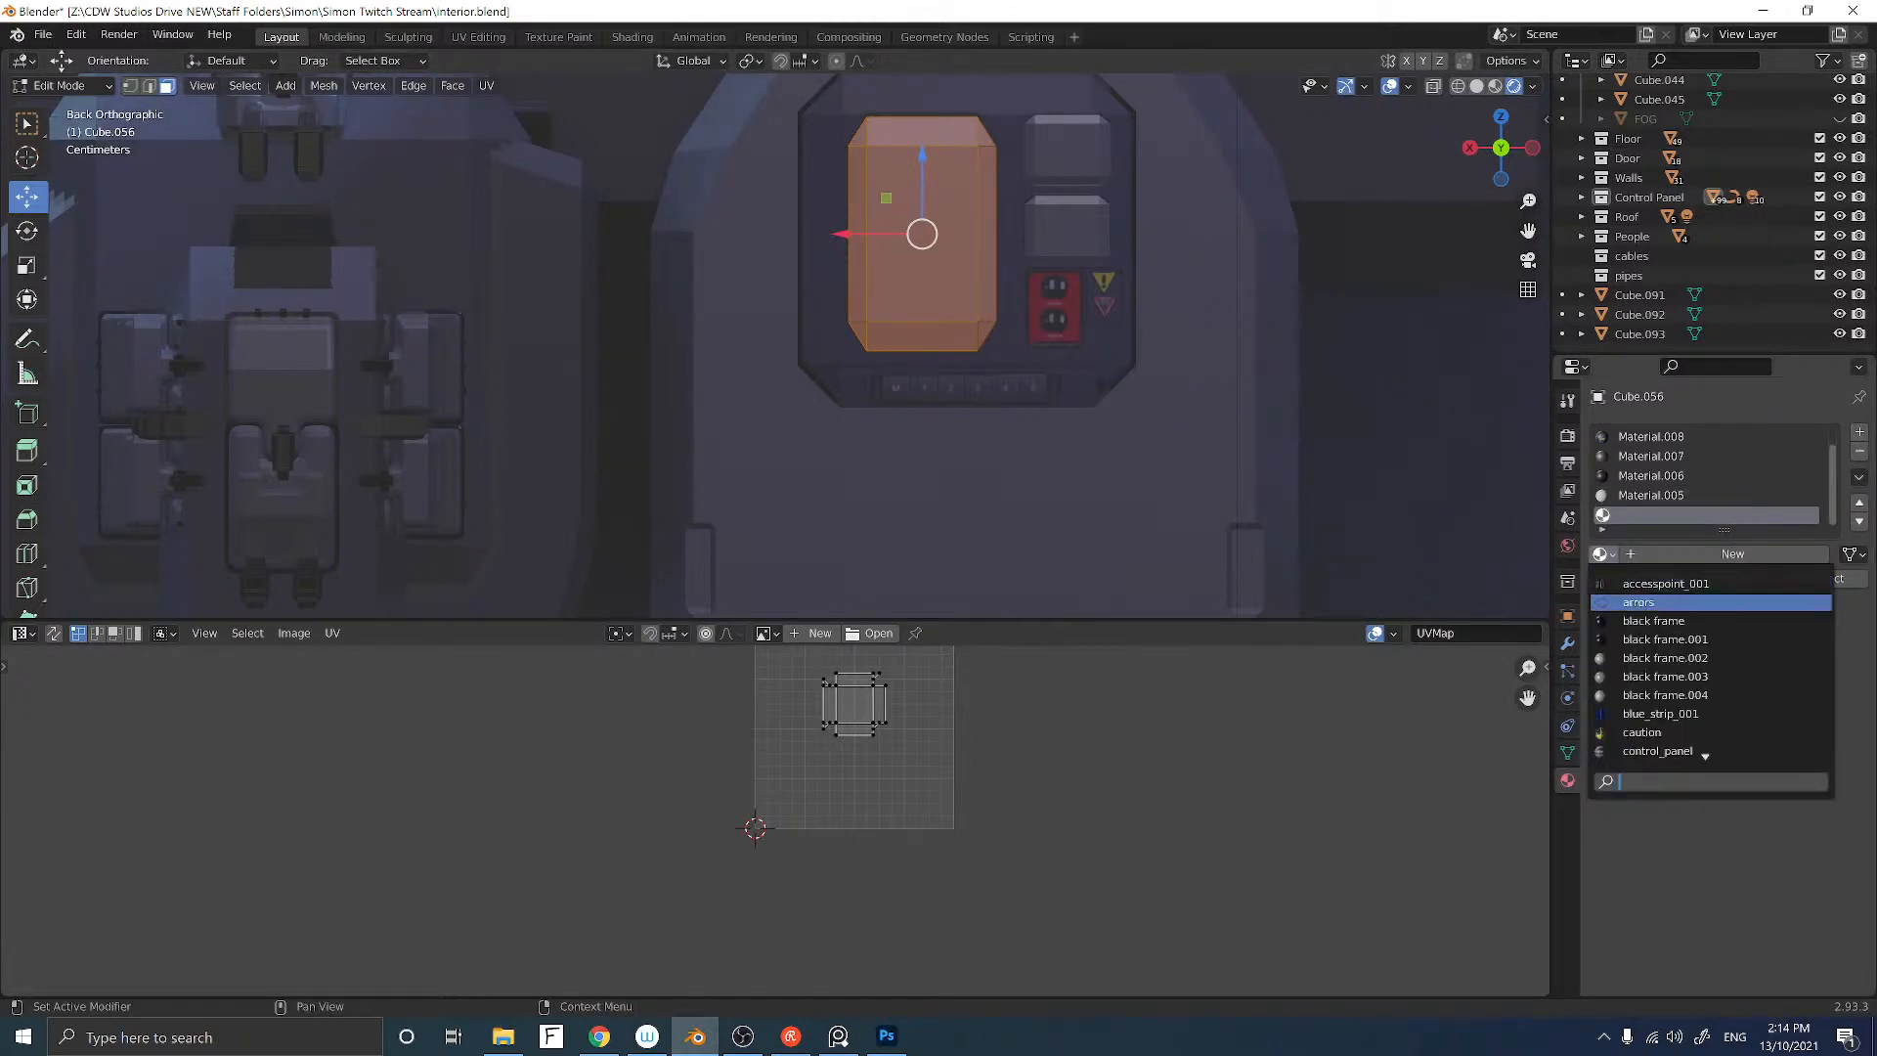
click(1650, 752)
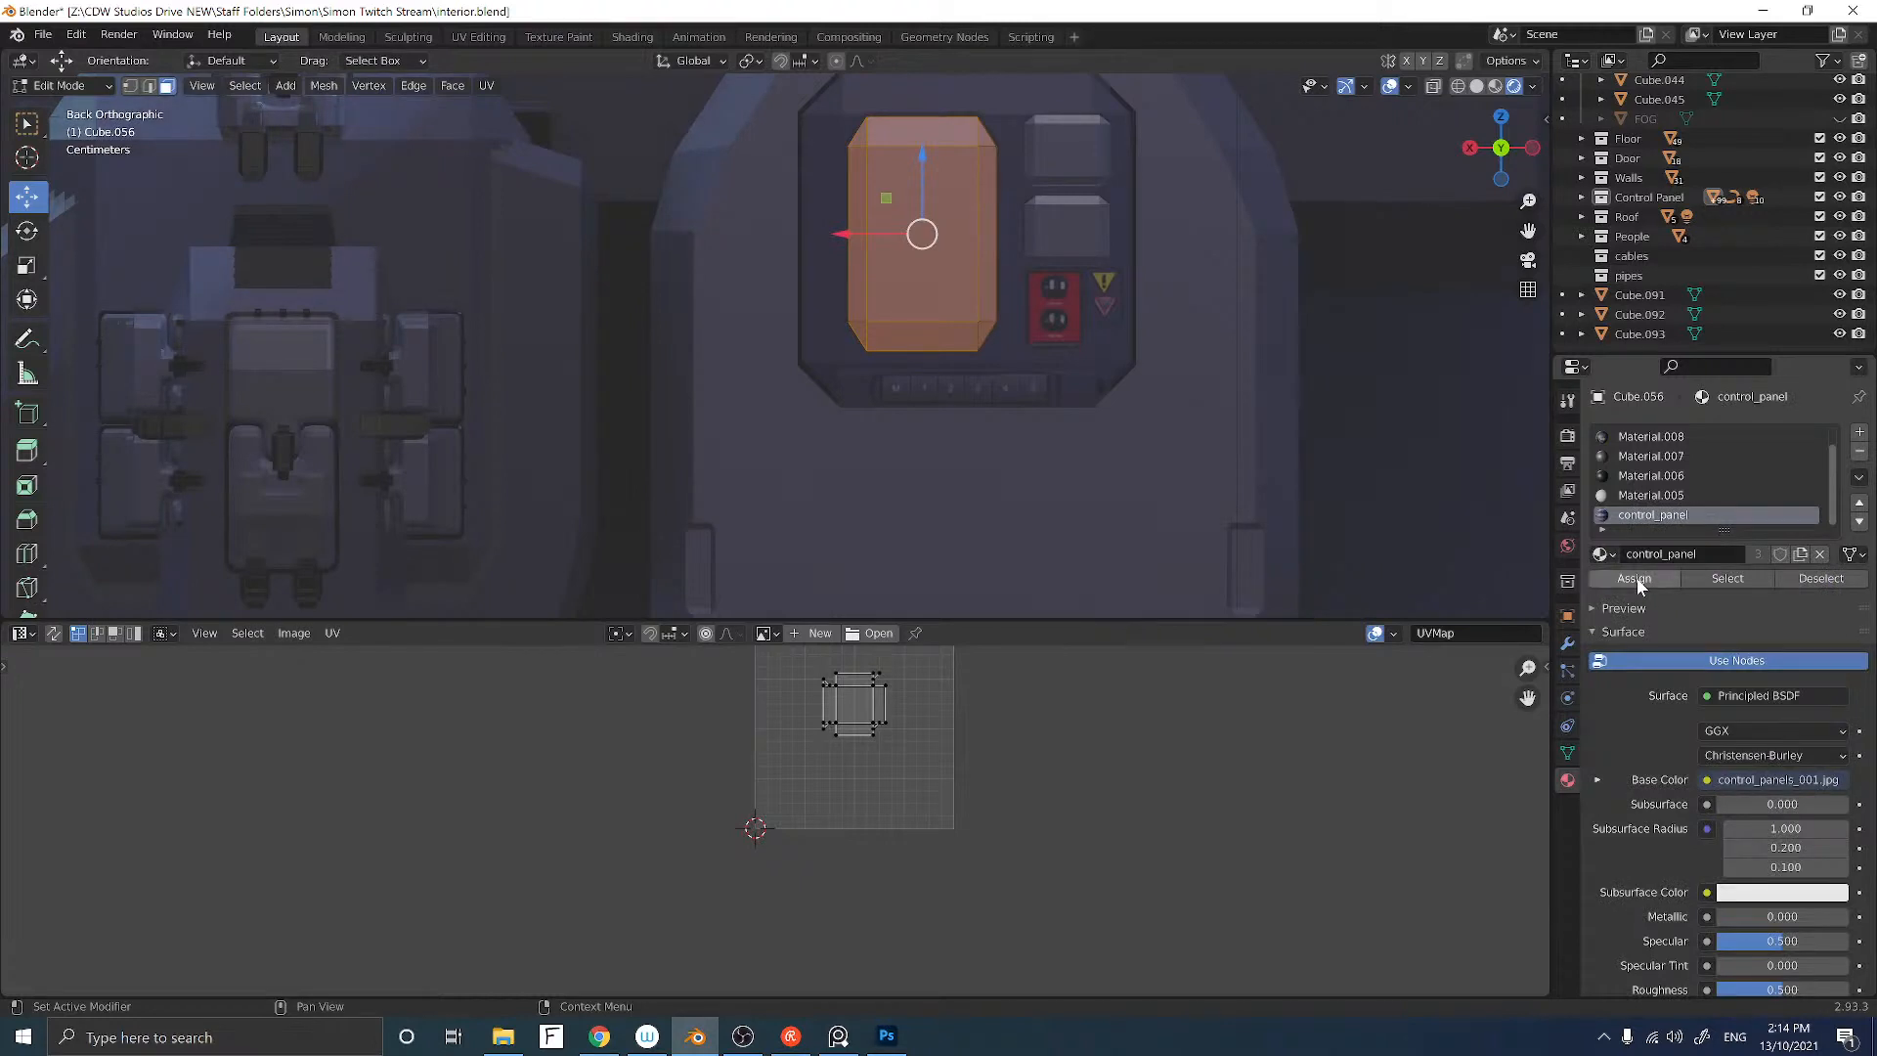
click(1634, 576)
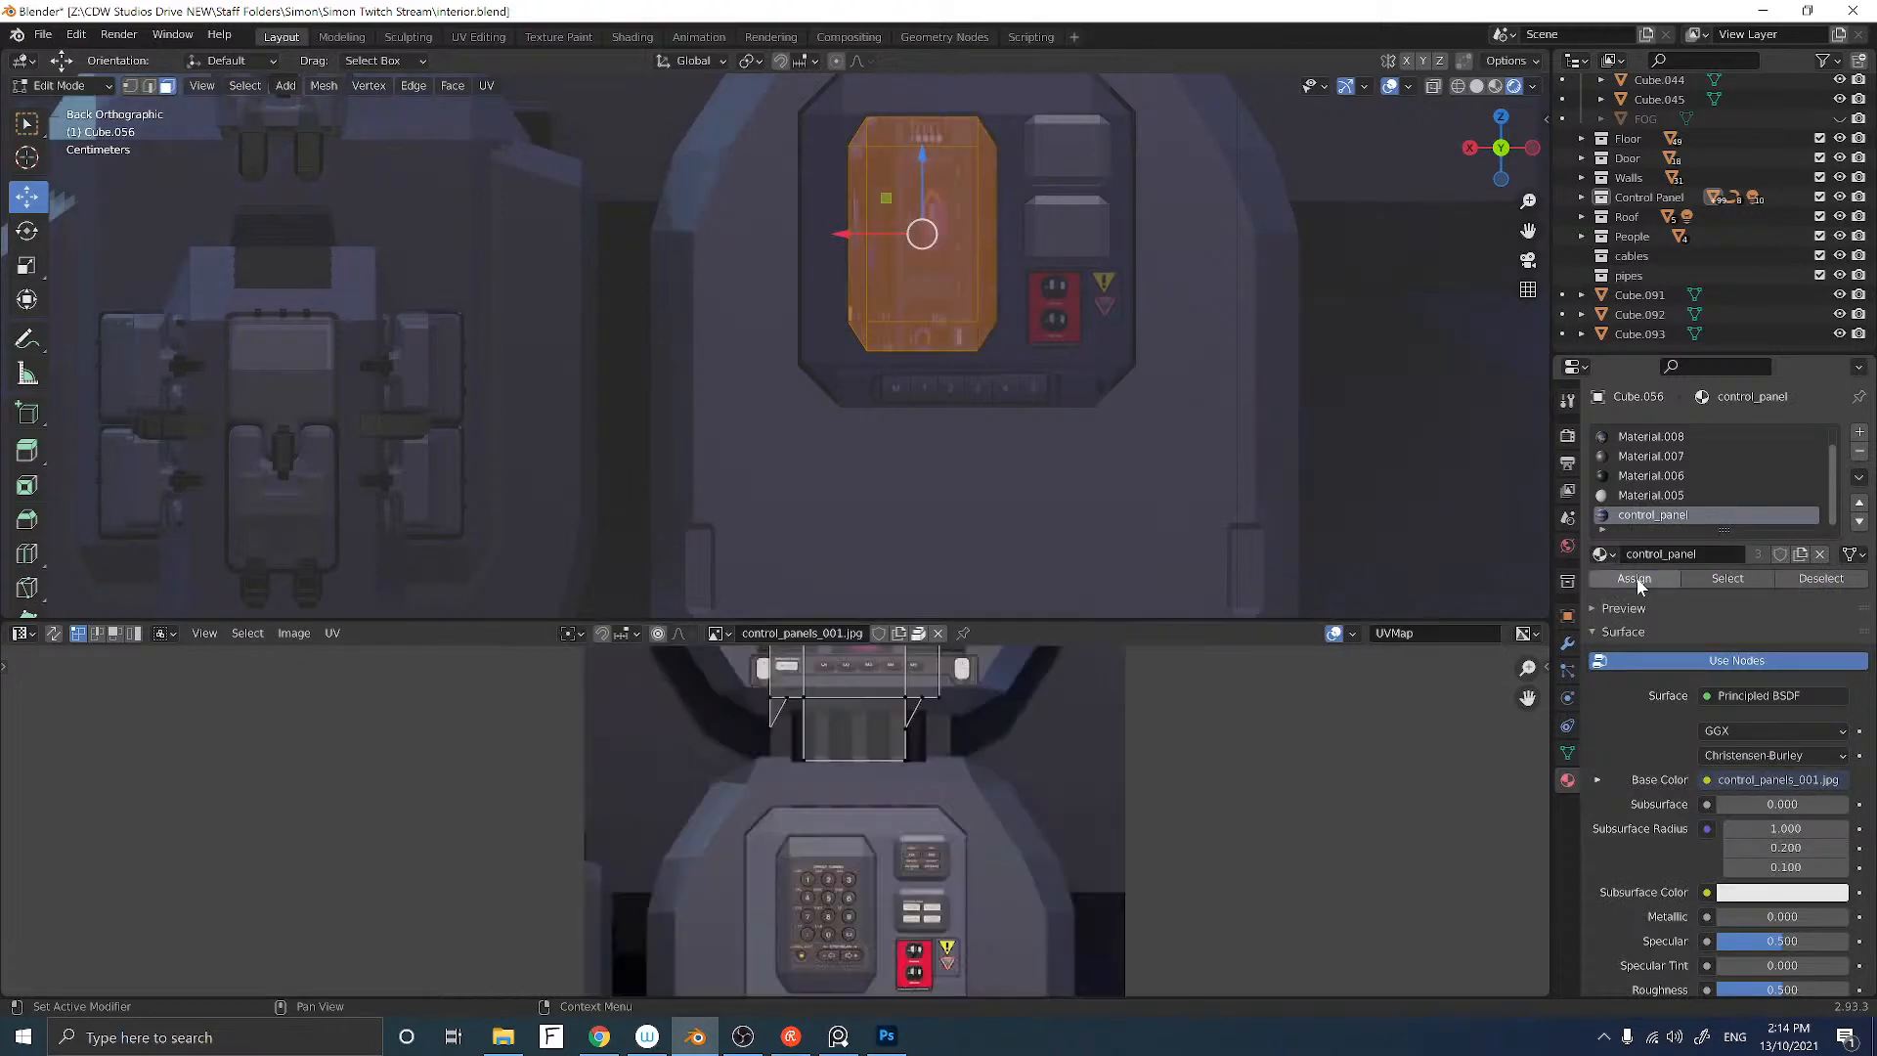
Step: Project the keypad block's UVs from the view and move them over the keypad in control_panels_001.jpg, with the UV editor enlarged
key(u)
click(926, 280)
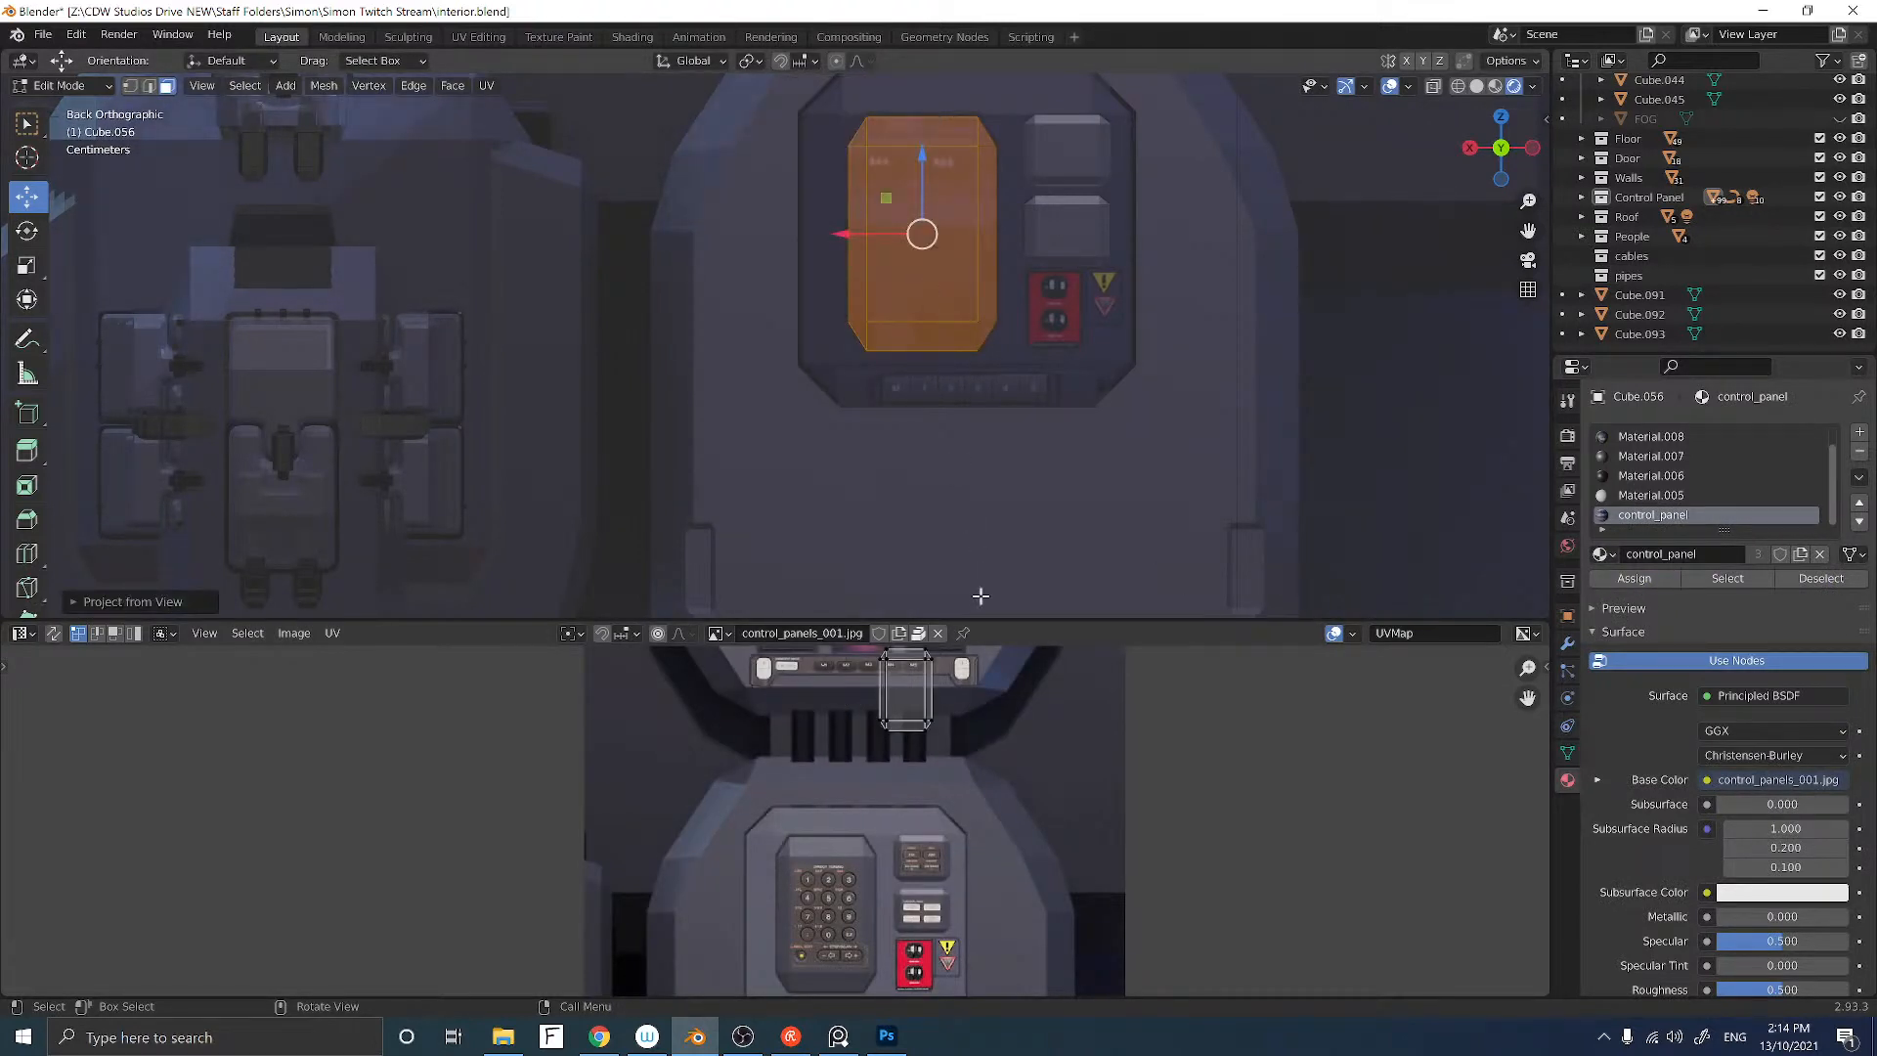
drag(1015, 620, 1023, 388)
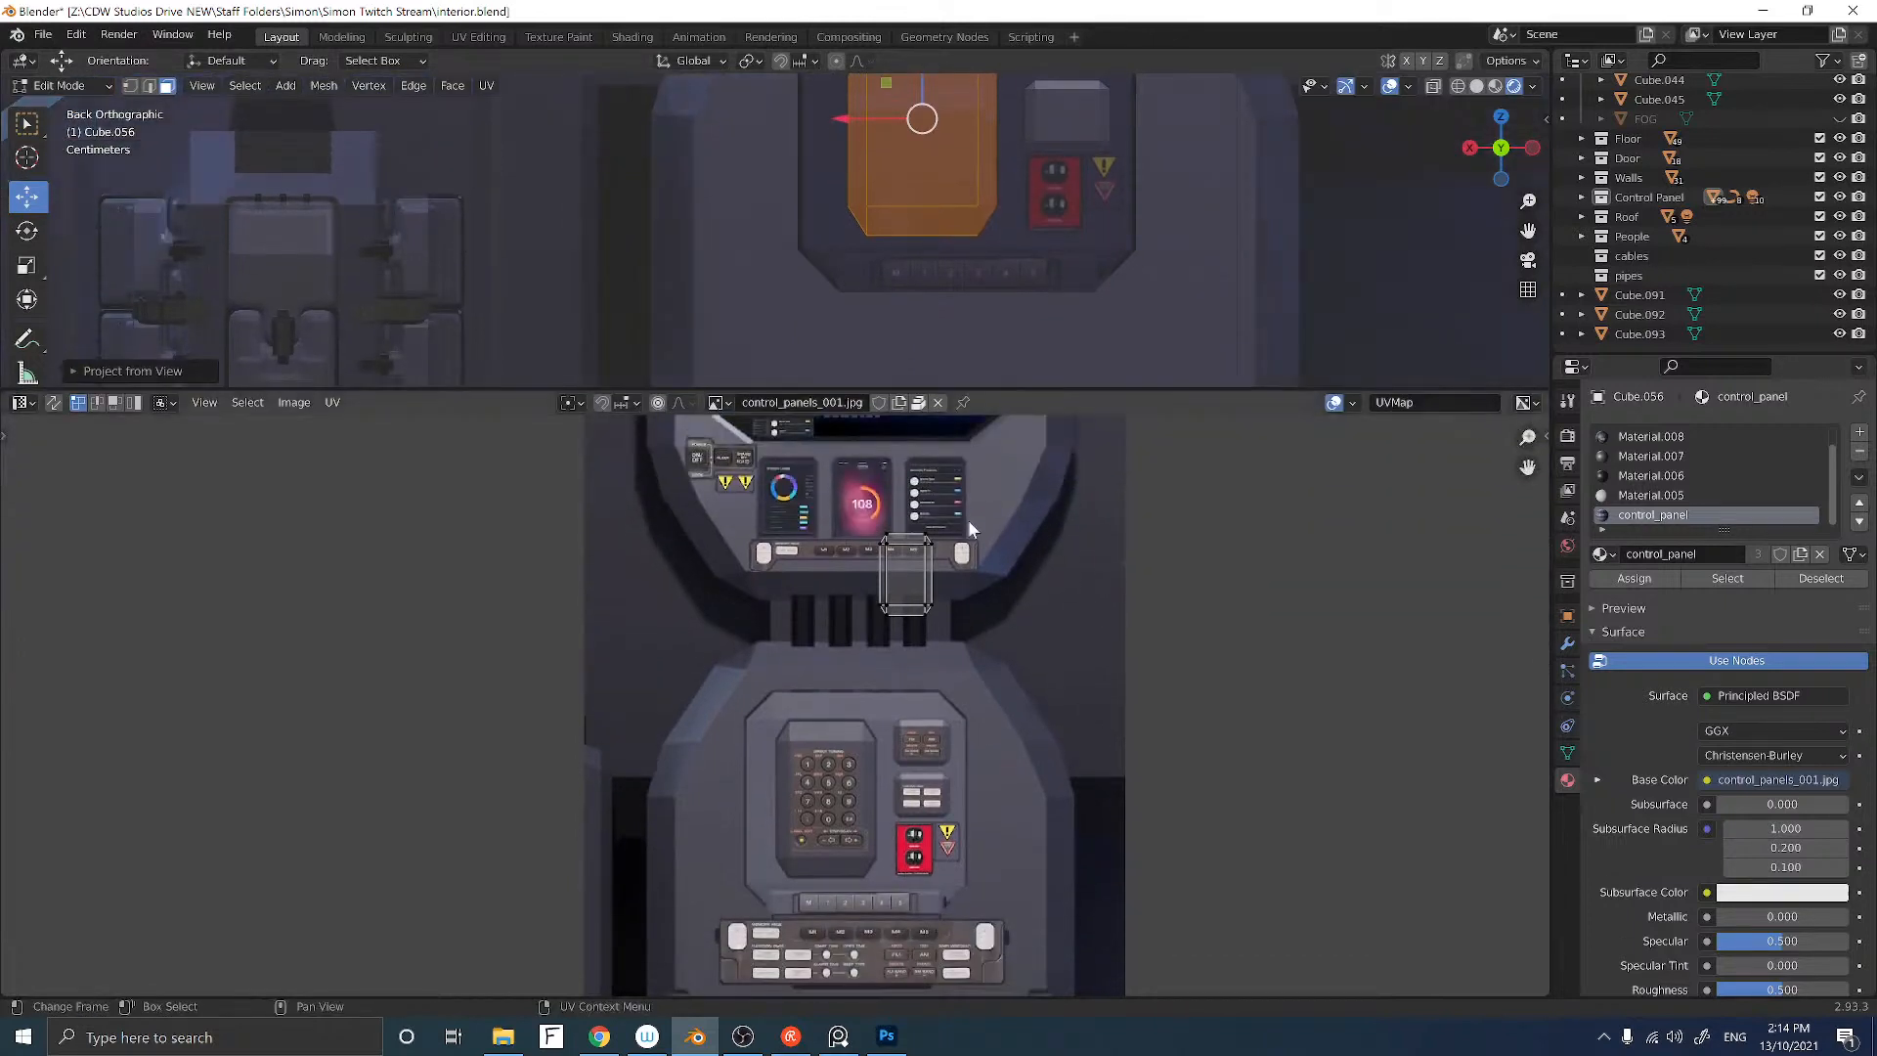
click(894, 592)
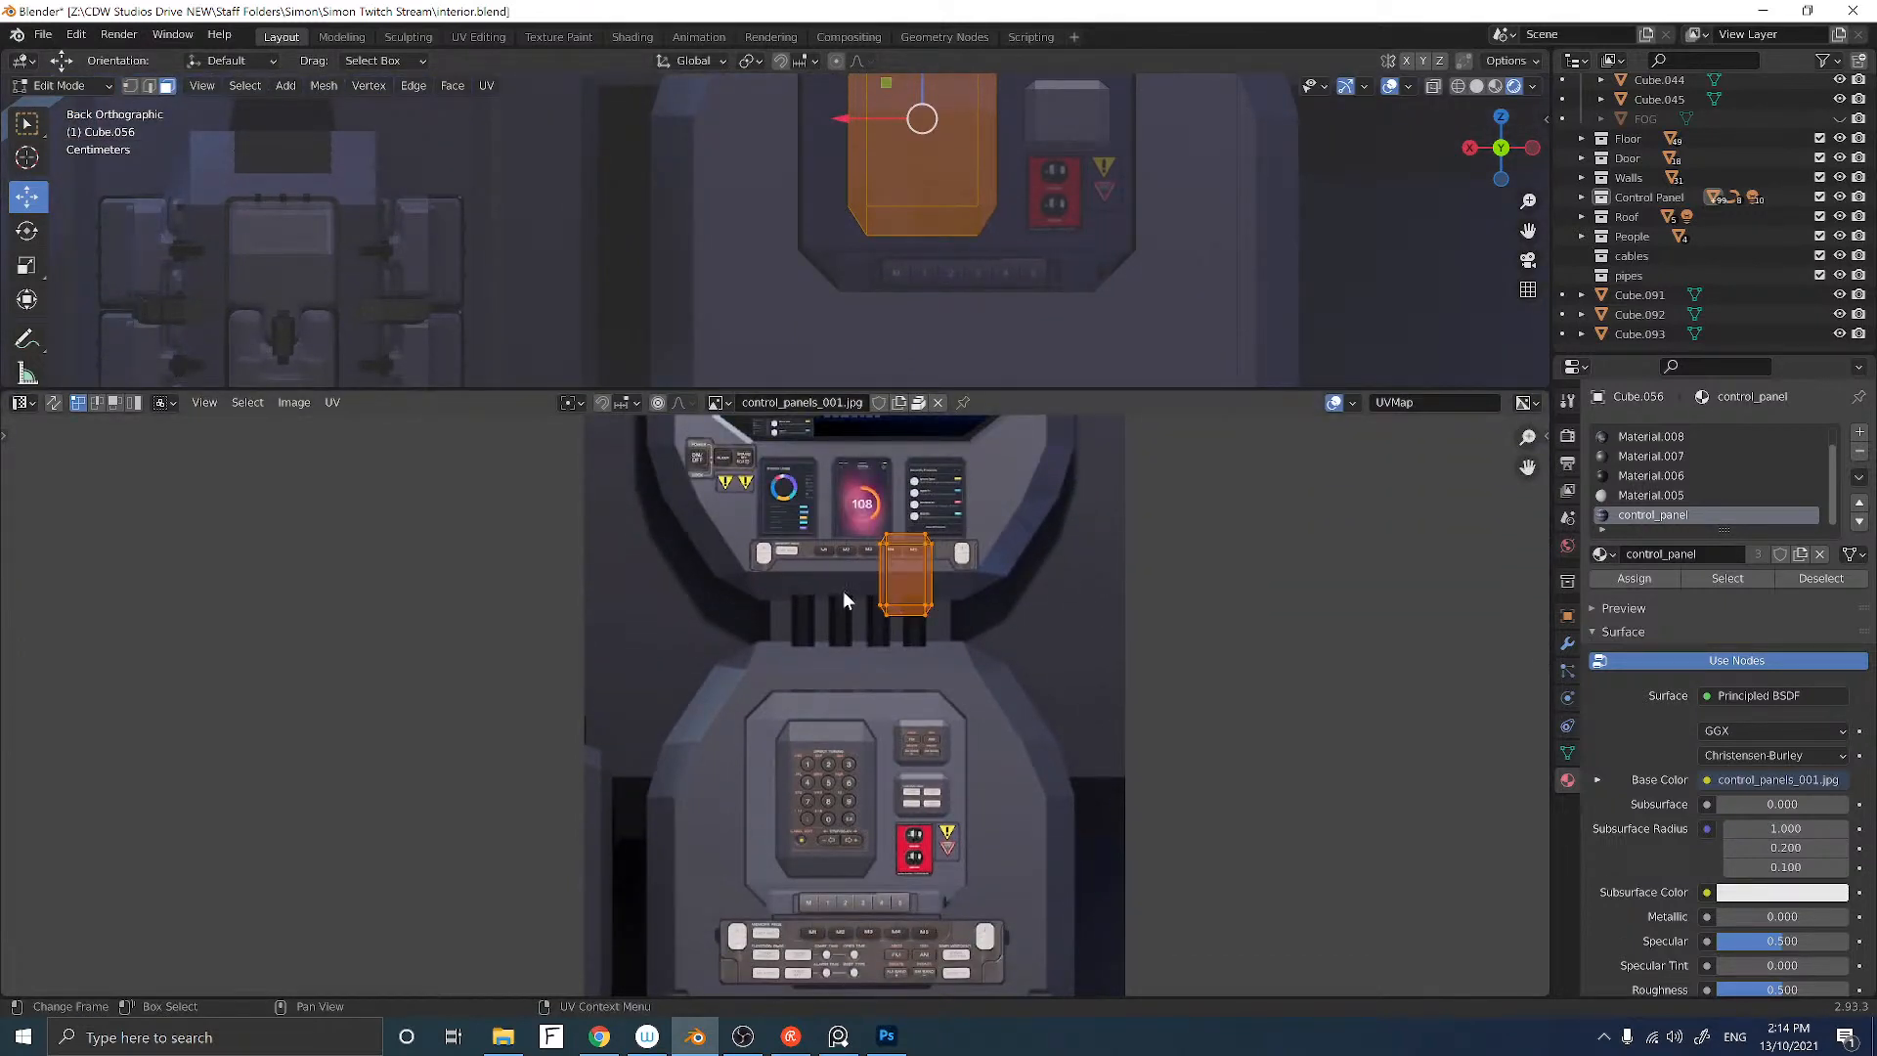
key(g)
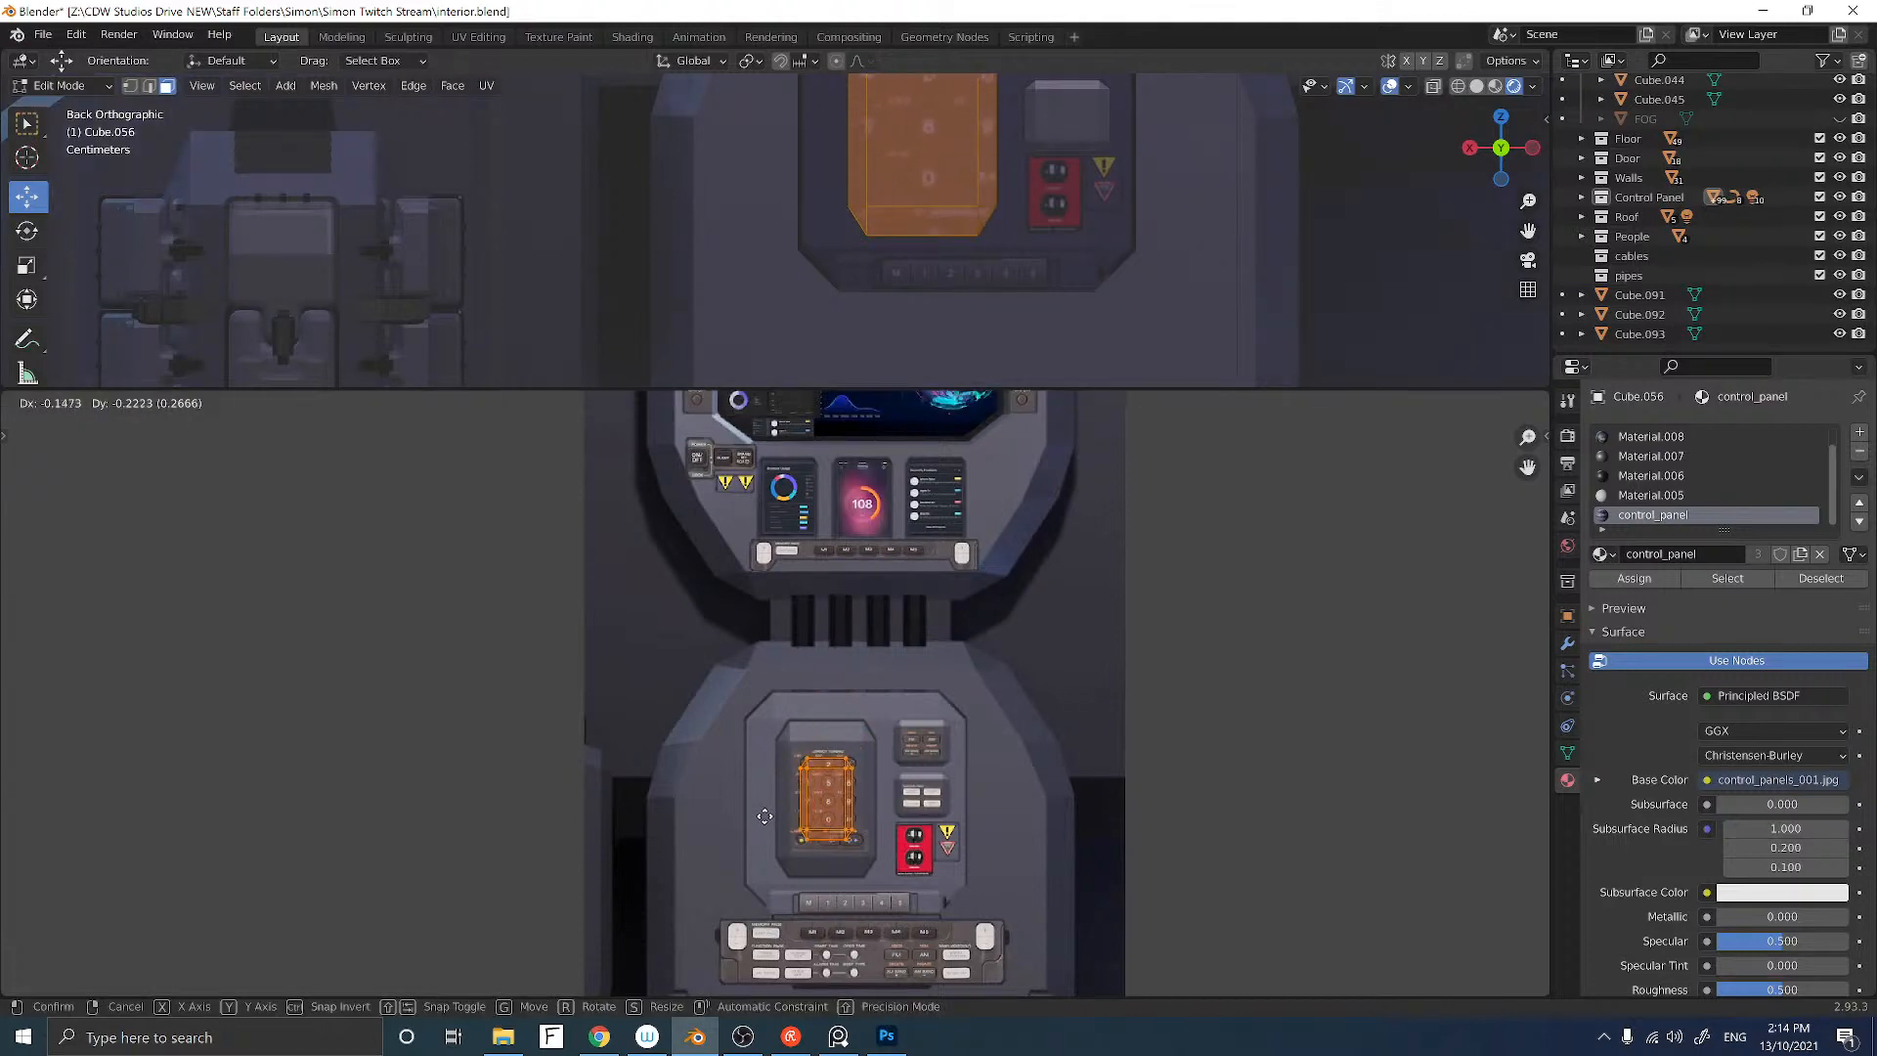
click(757, 804)
Step: Scale the keypad block's UVs to about 1.8 times and nudge them onto the keypad outline, then deselect and enlarge the 3D viewport
key(s)
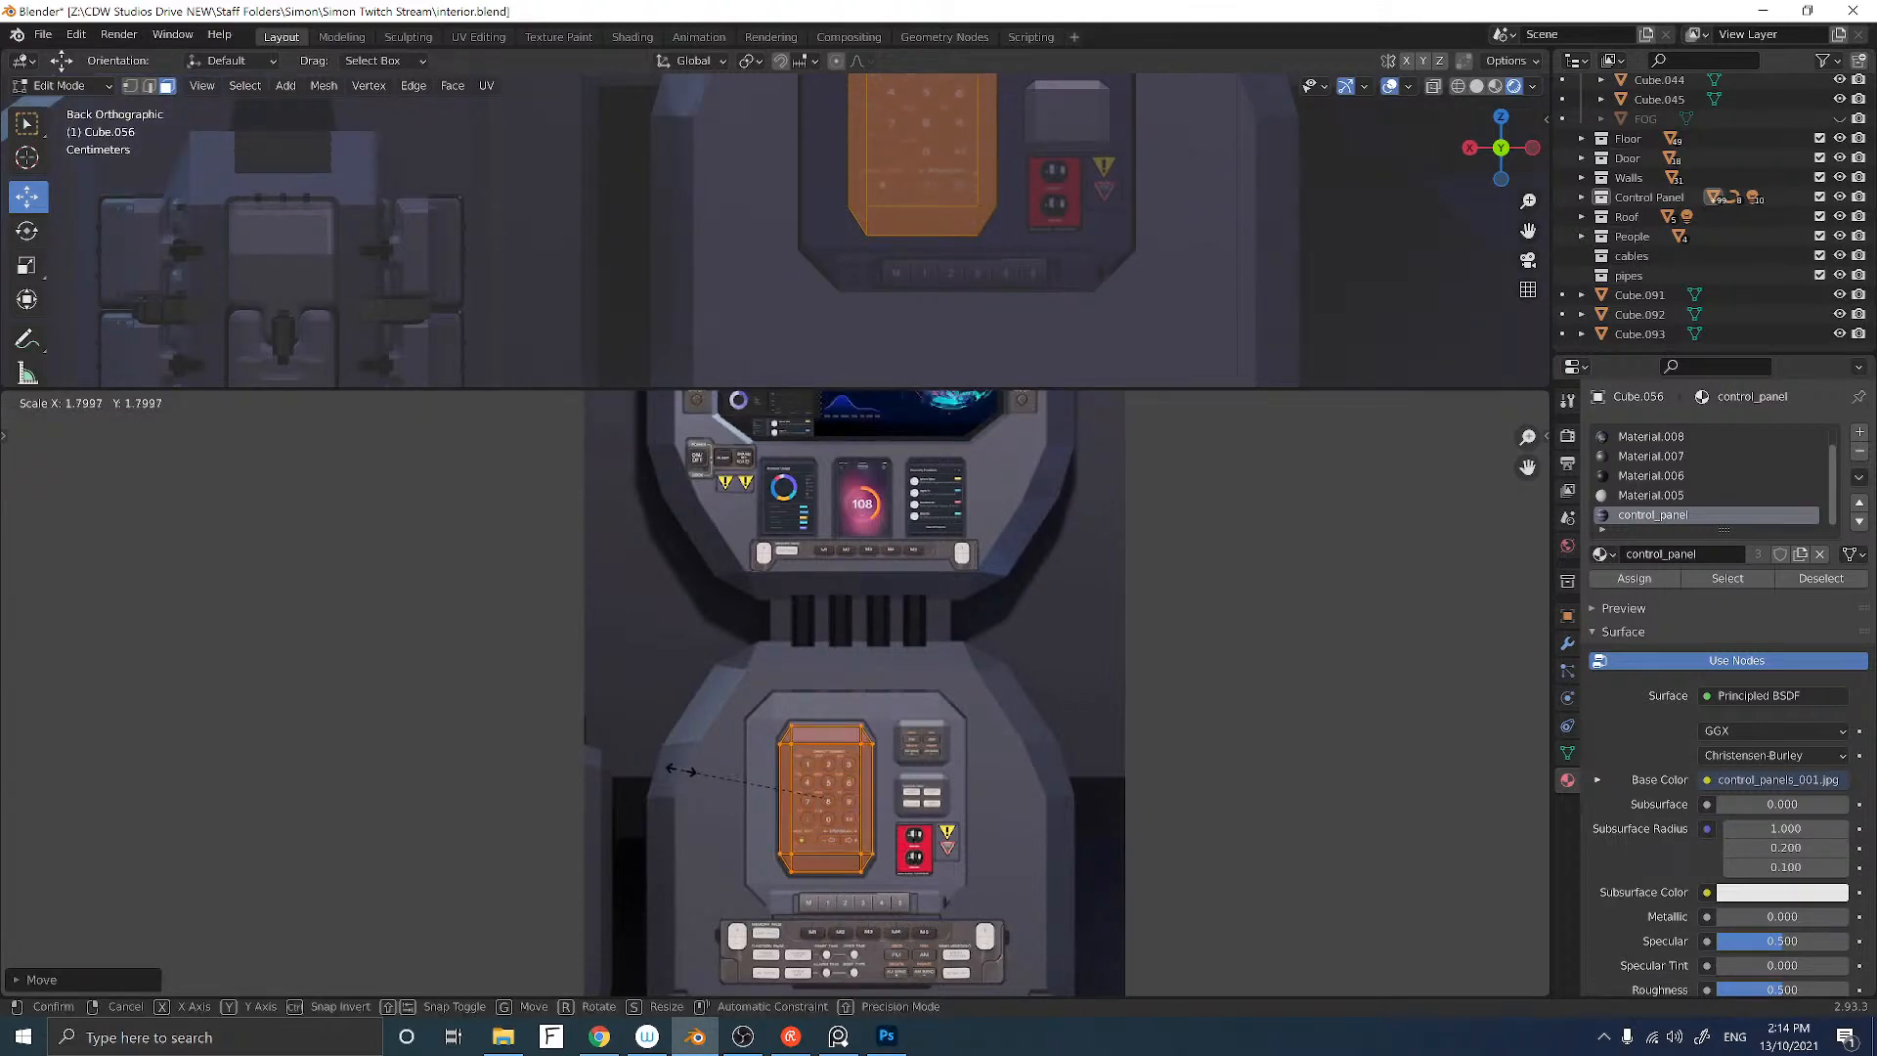
click(674, 768)
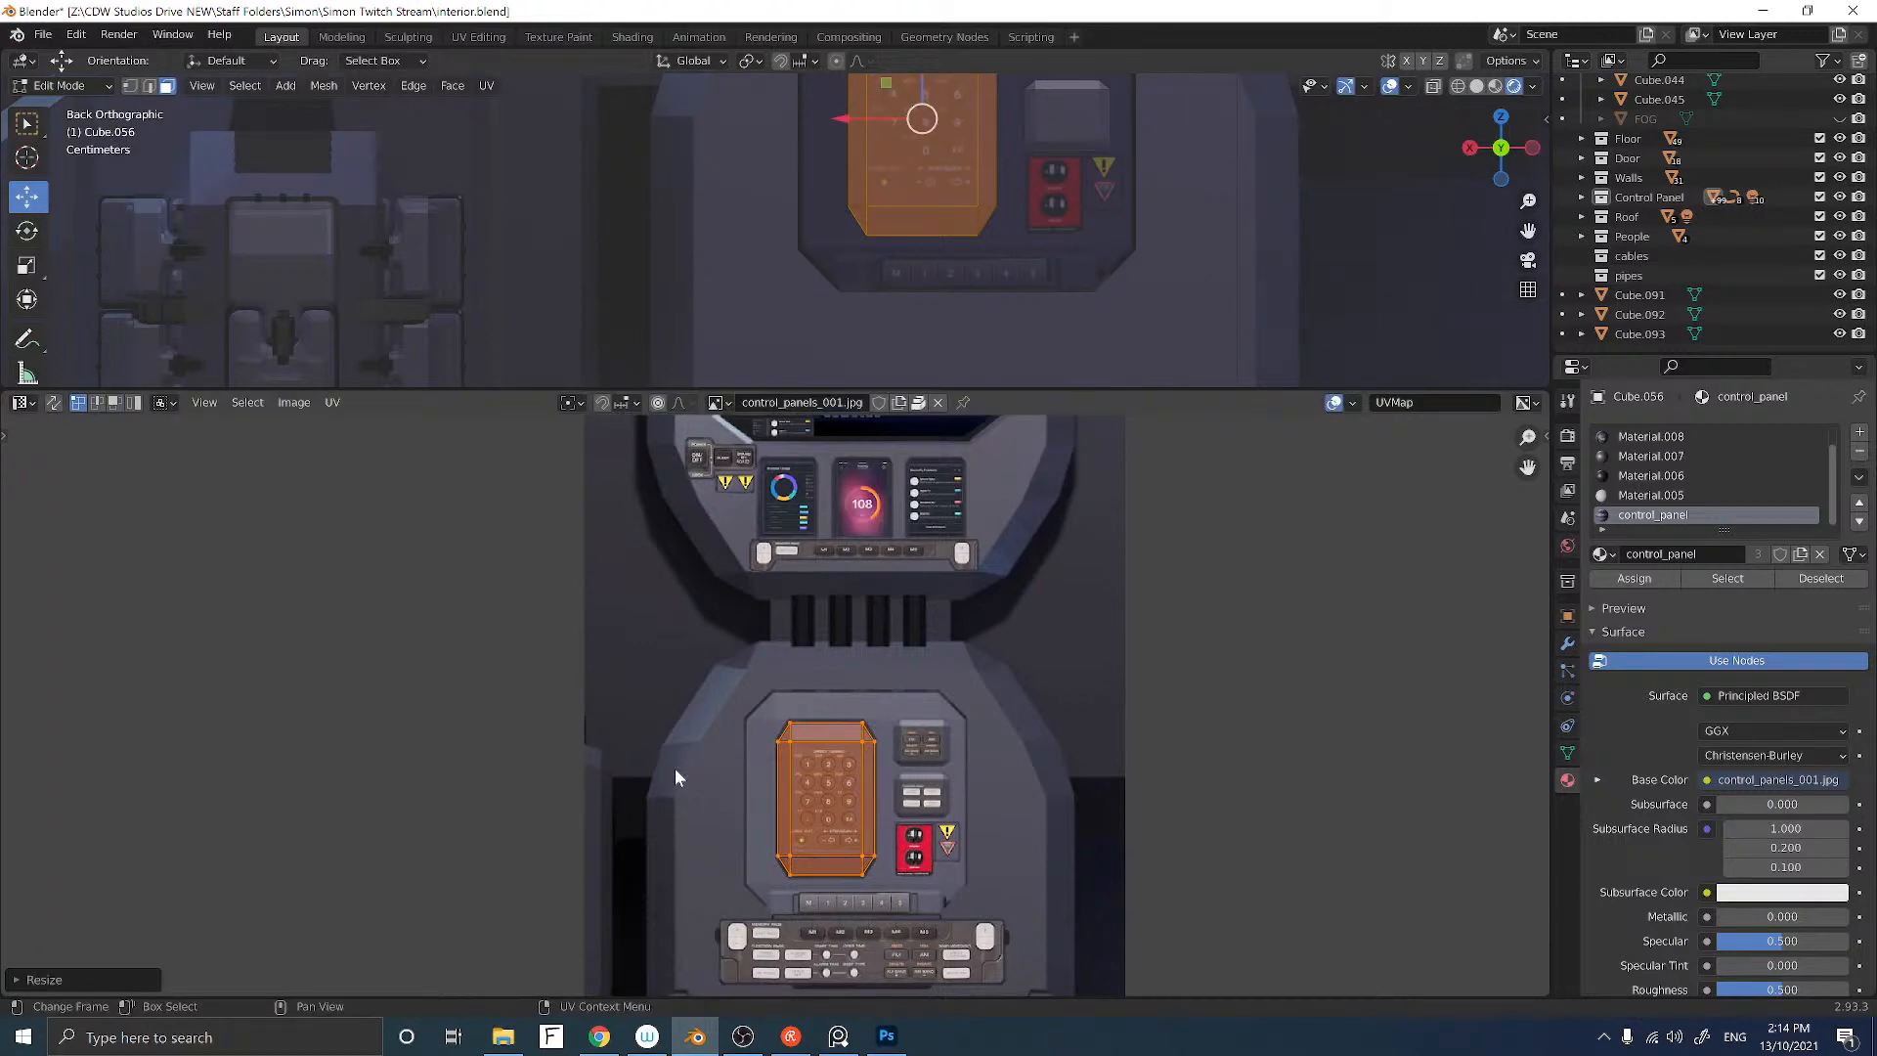
key(g)
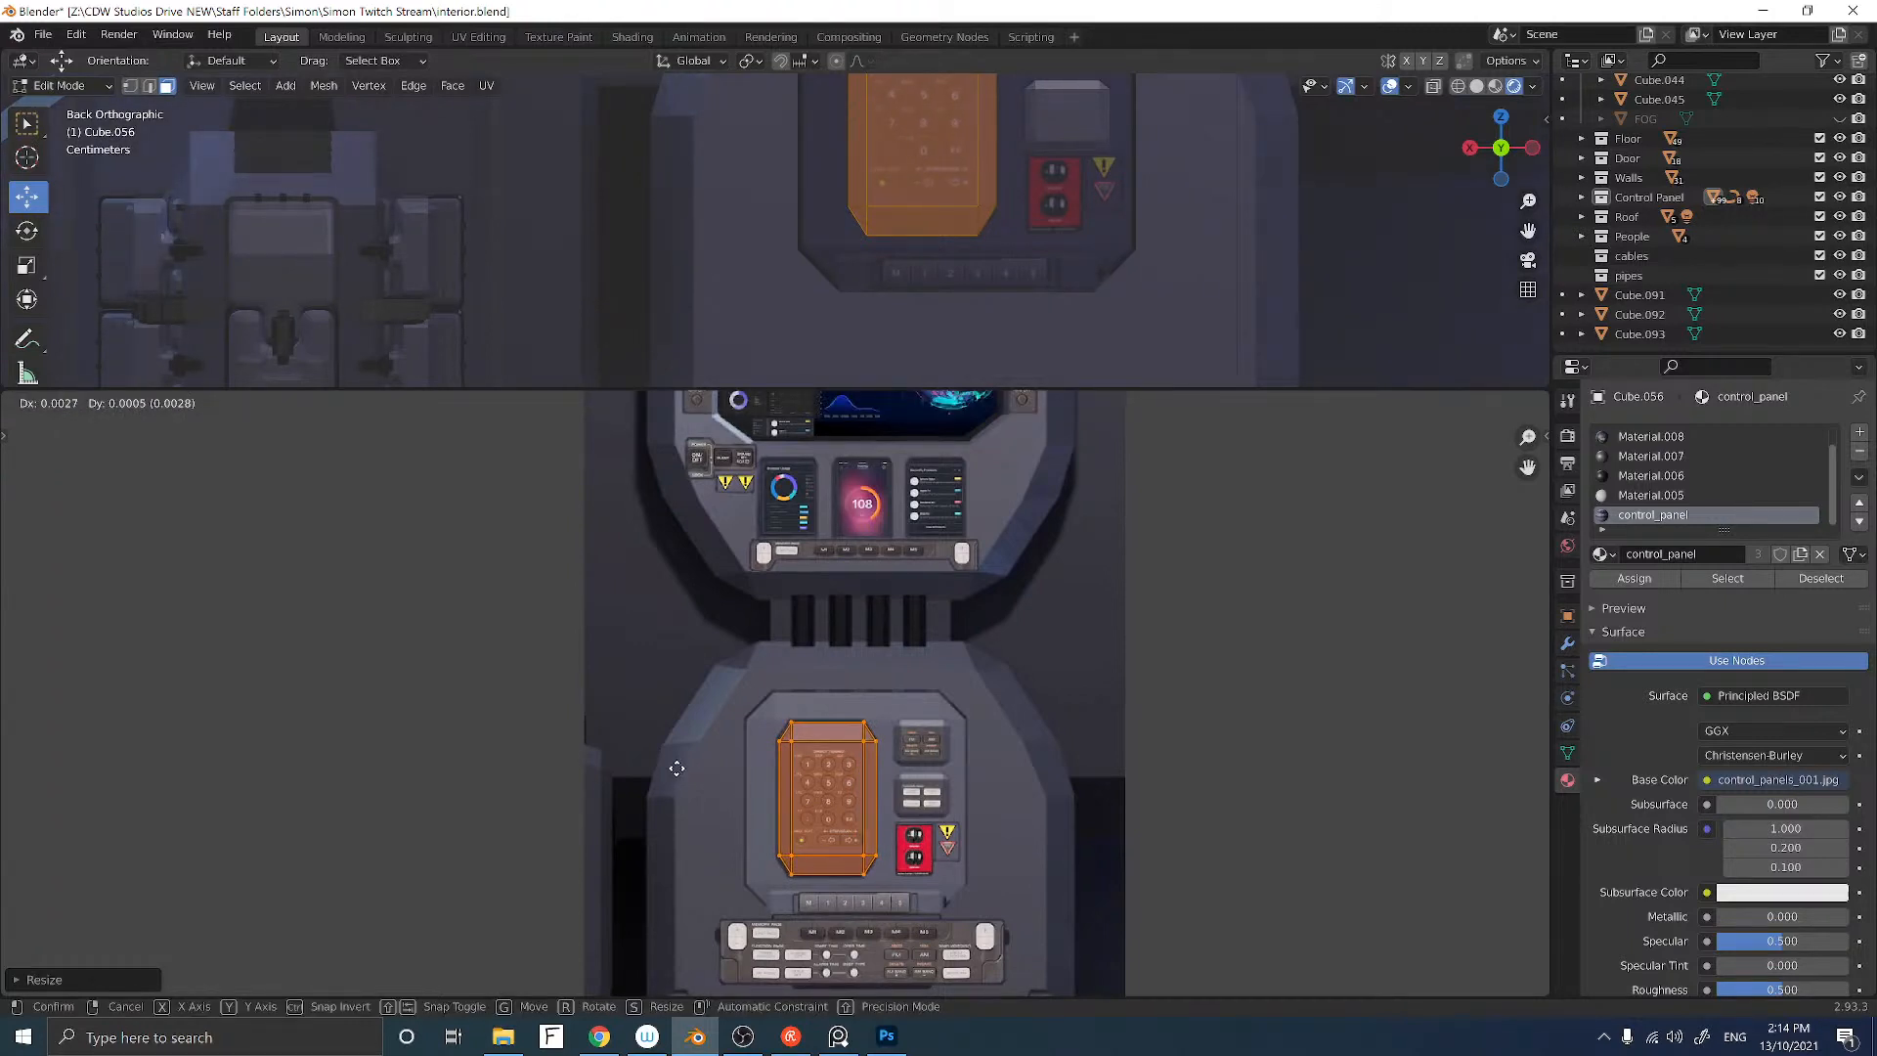
click(675, 770)
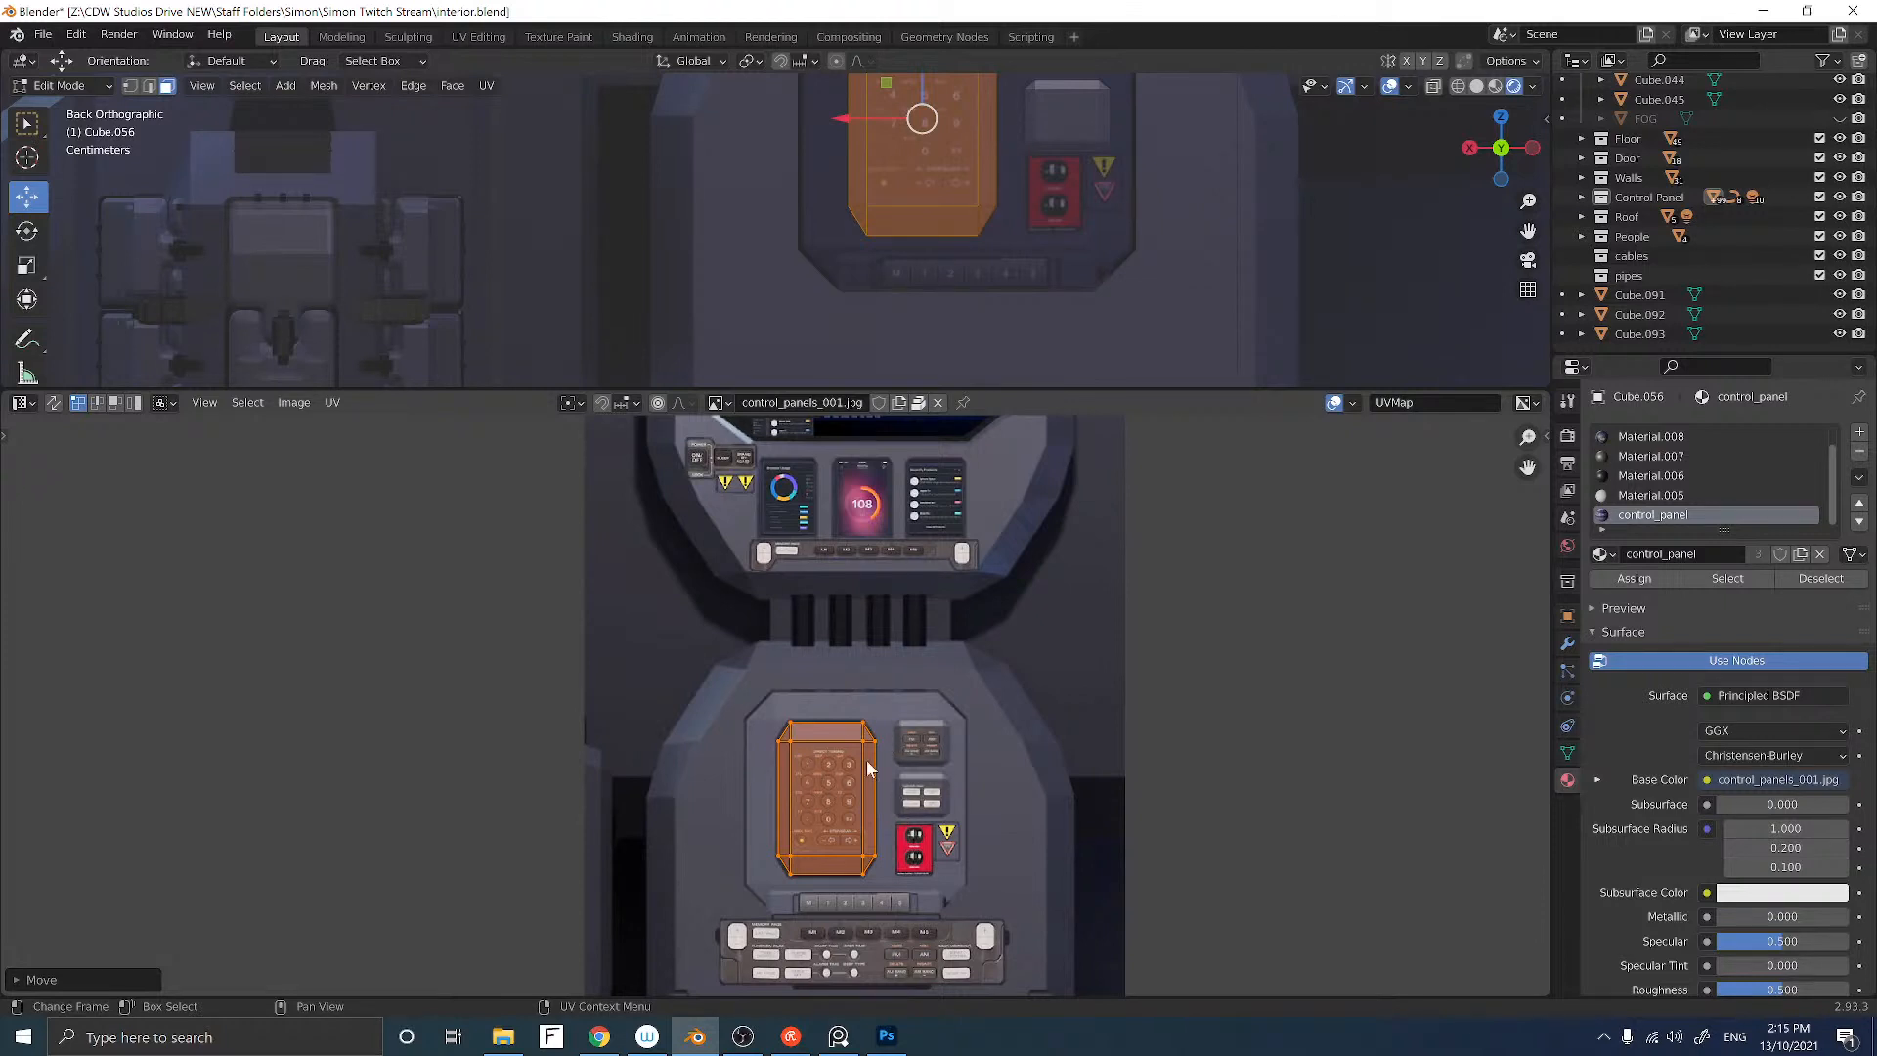
click(1336, 325)
drag(1181, 393, 1181, 583)
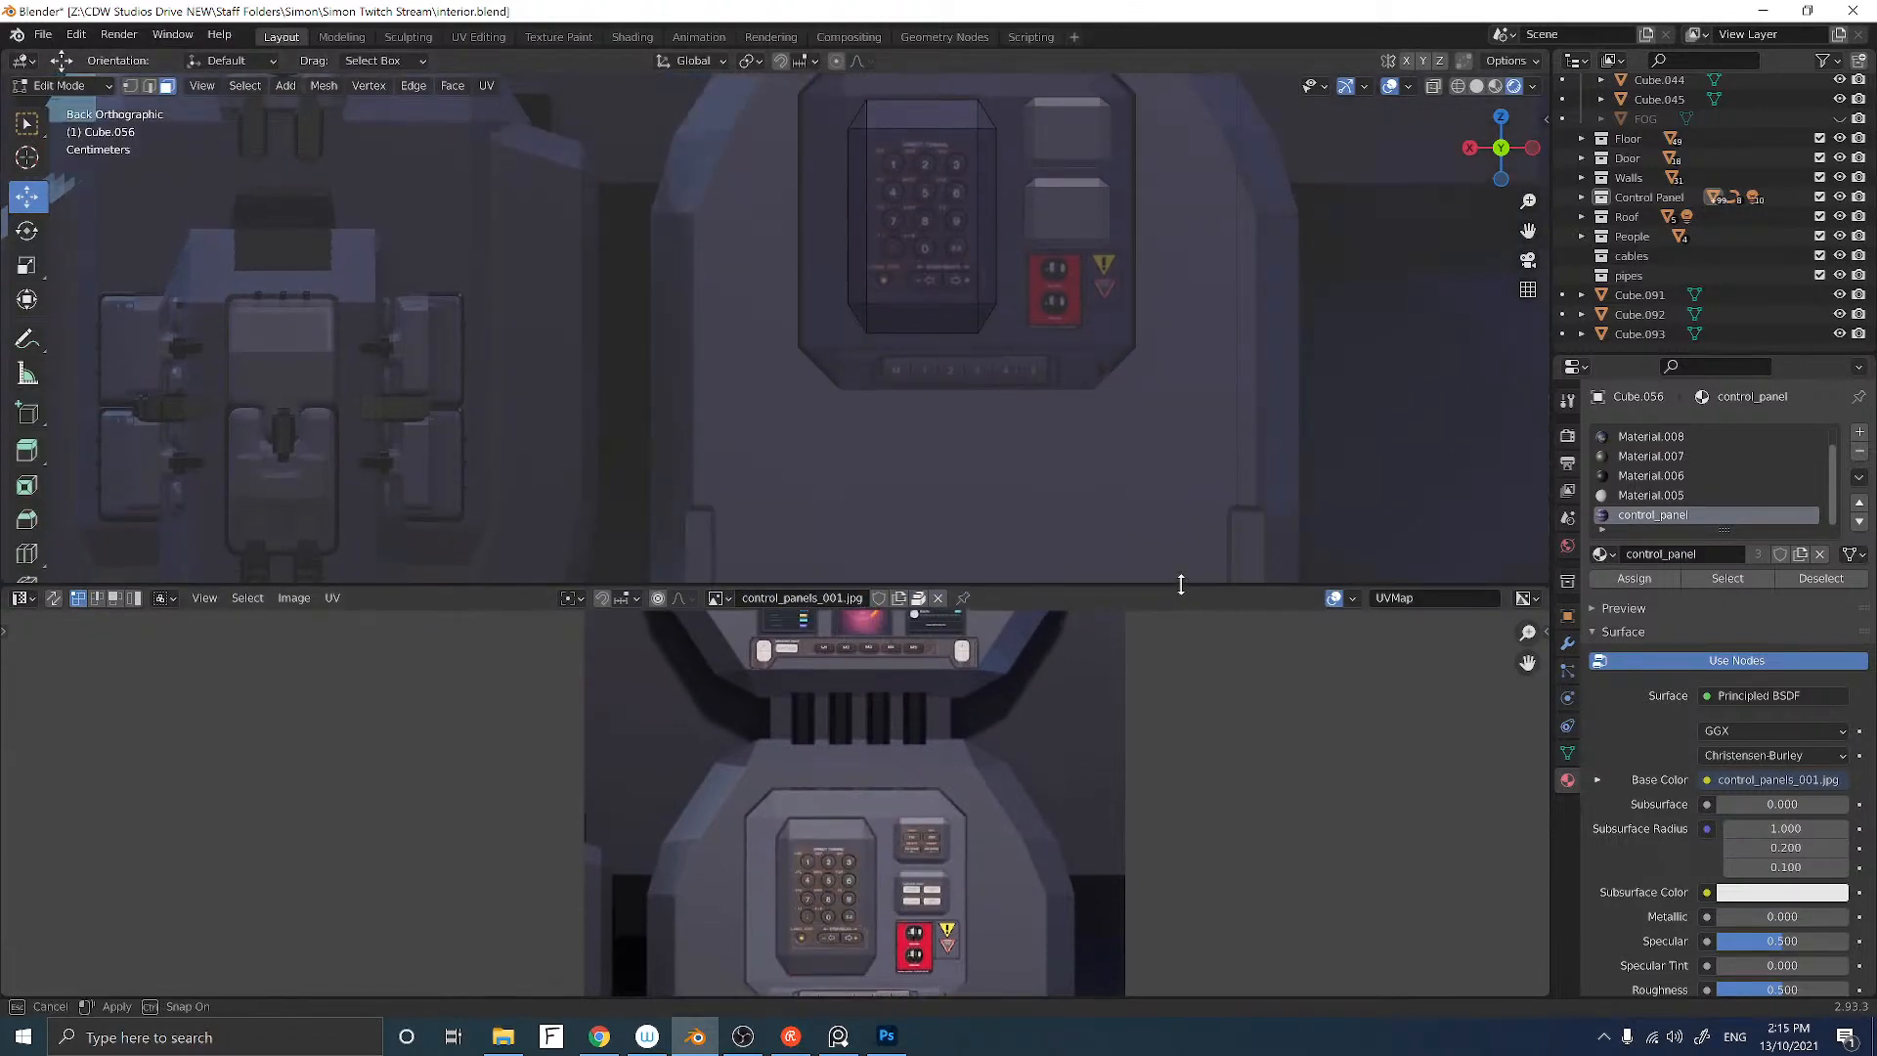
Step: Switch to editing the upper of the two small blocks beside the keypad and select all its visible faces
click(1083, 138)
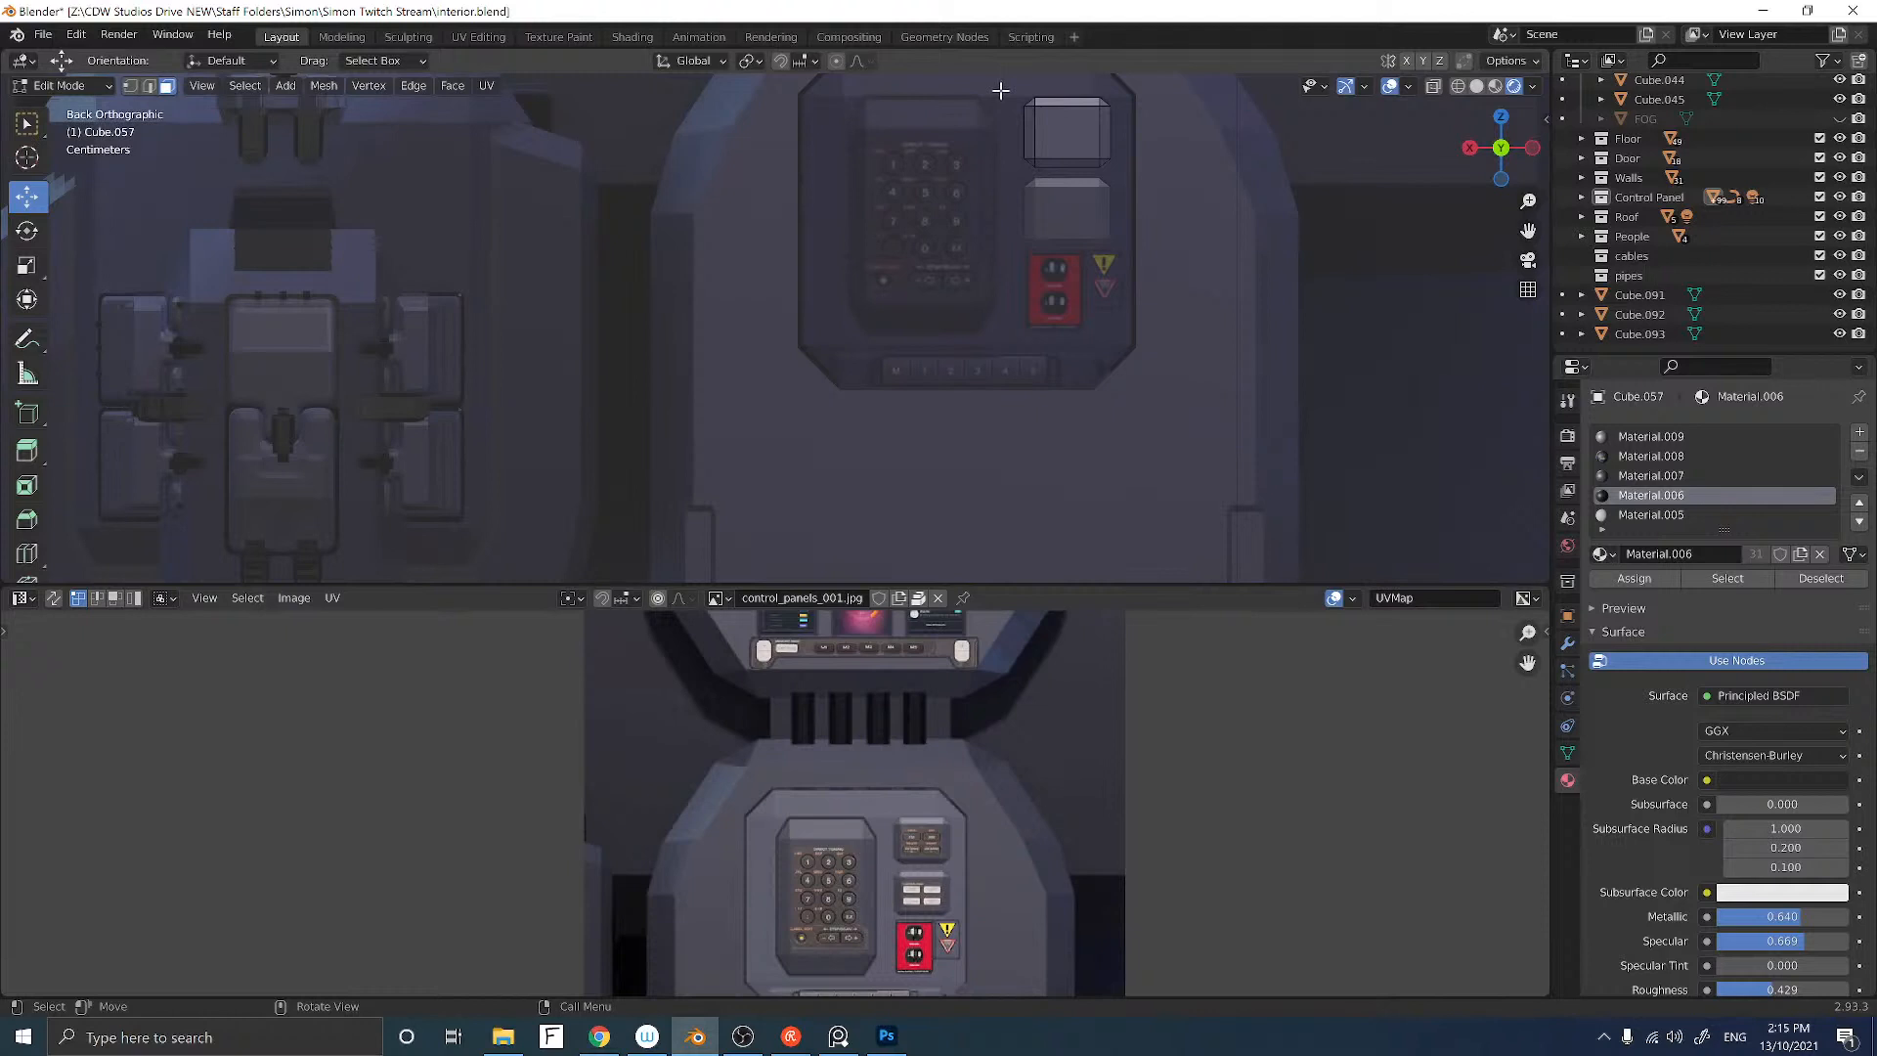
click(1075, 140)
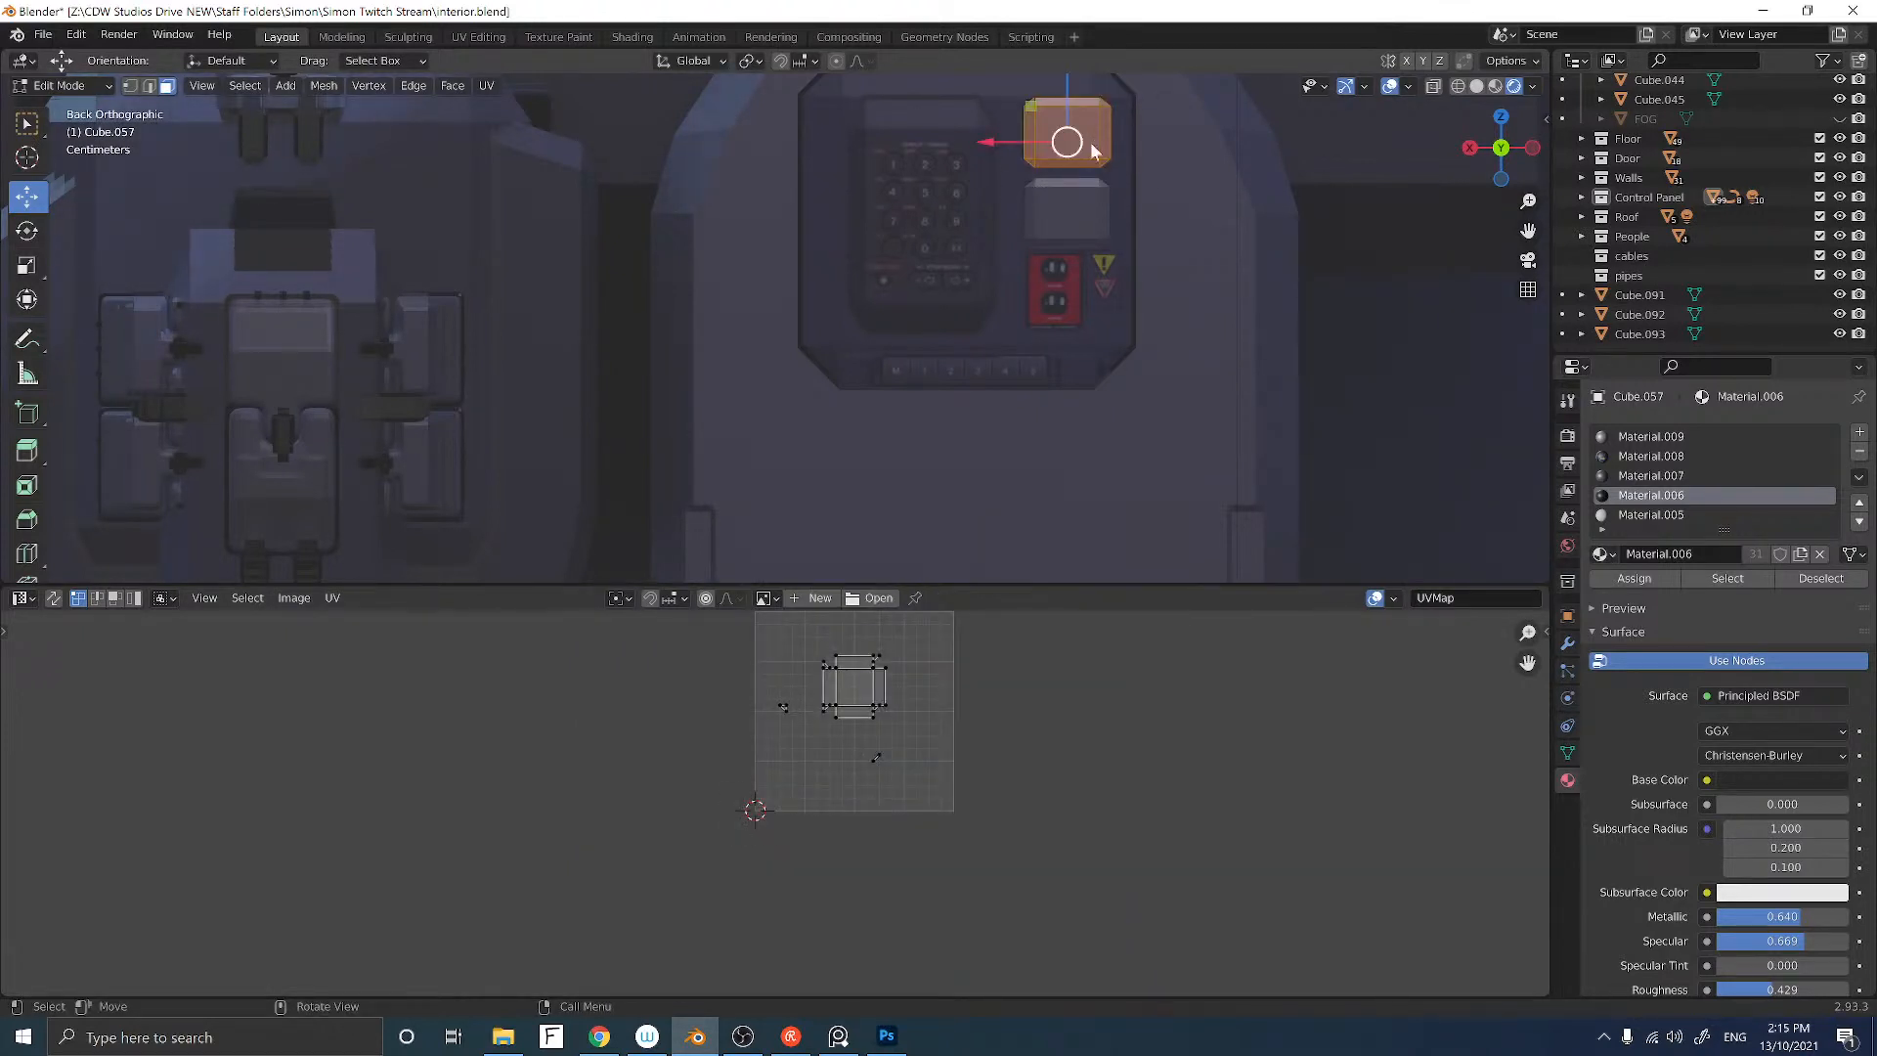
key(u)
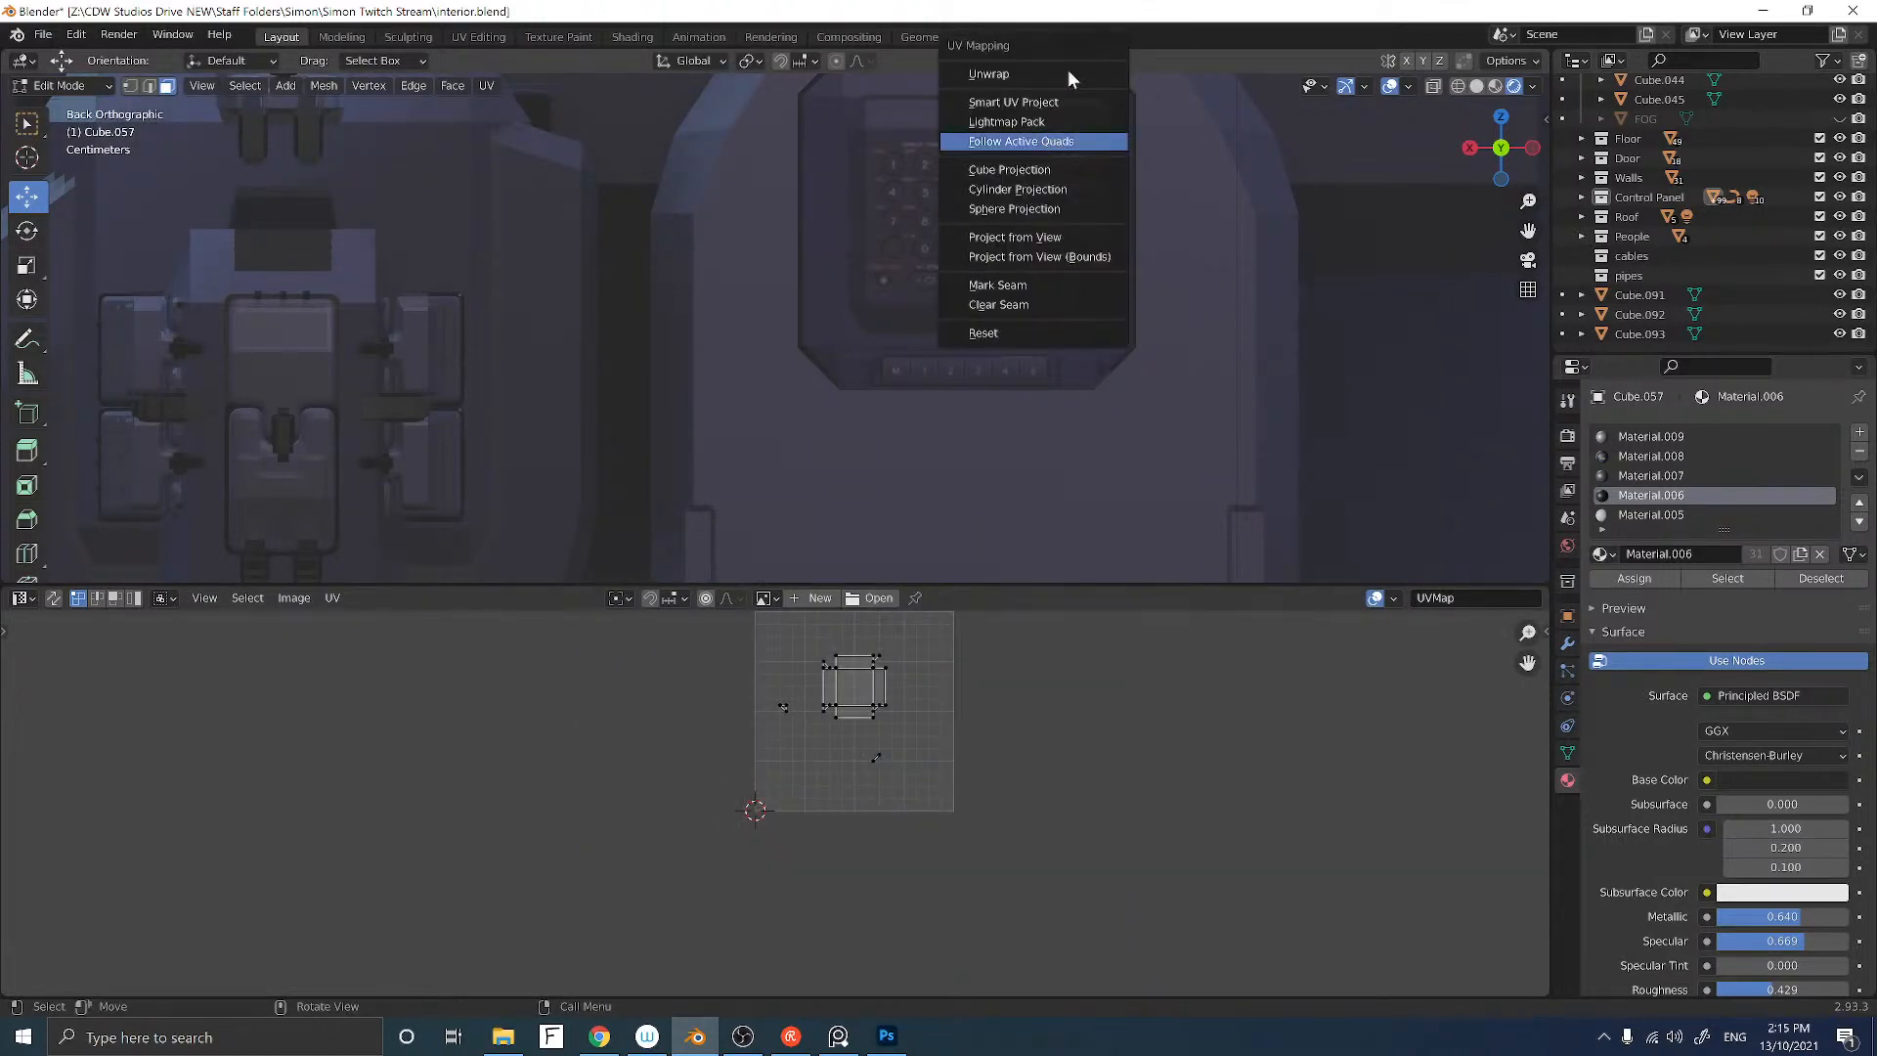
click(1173, 192)
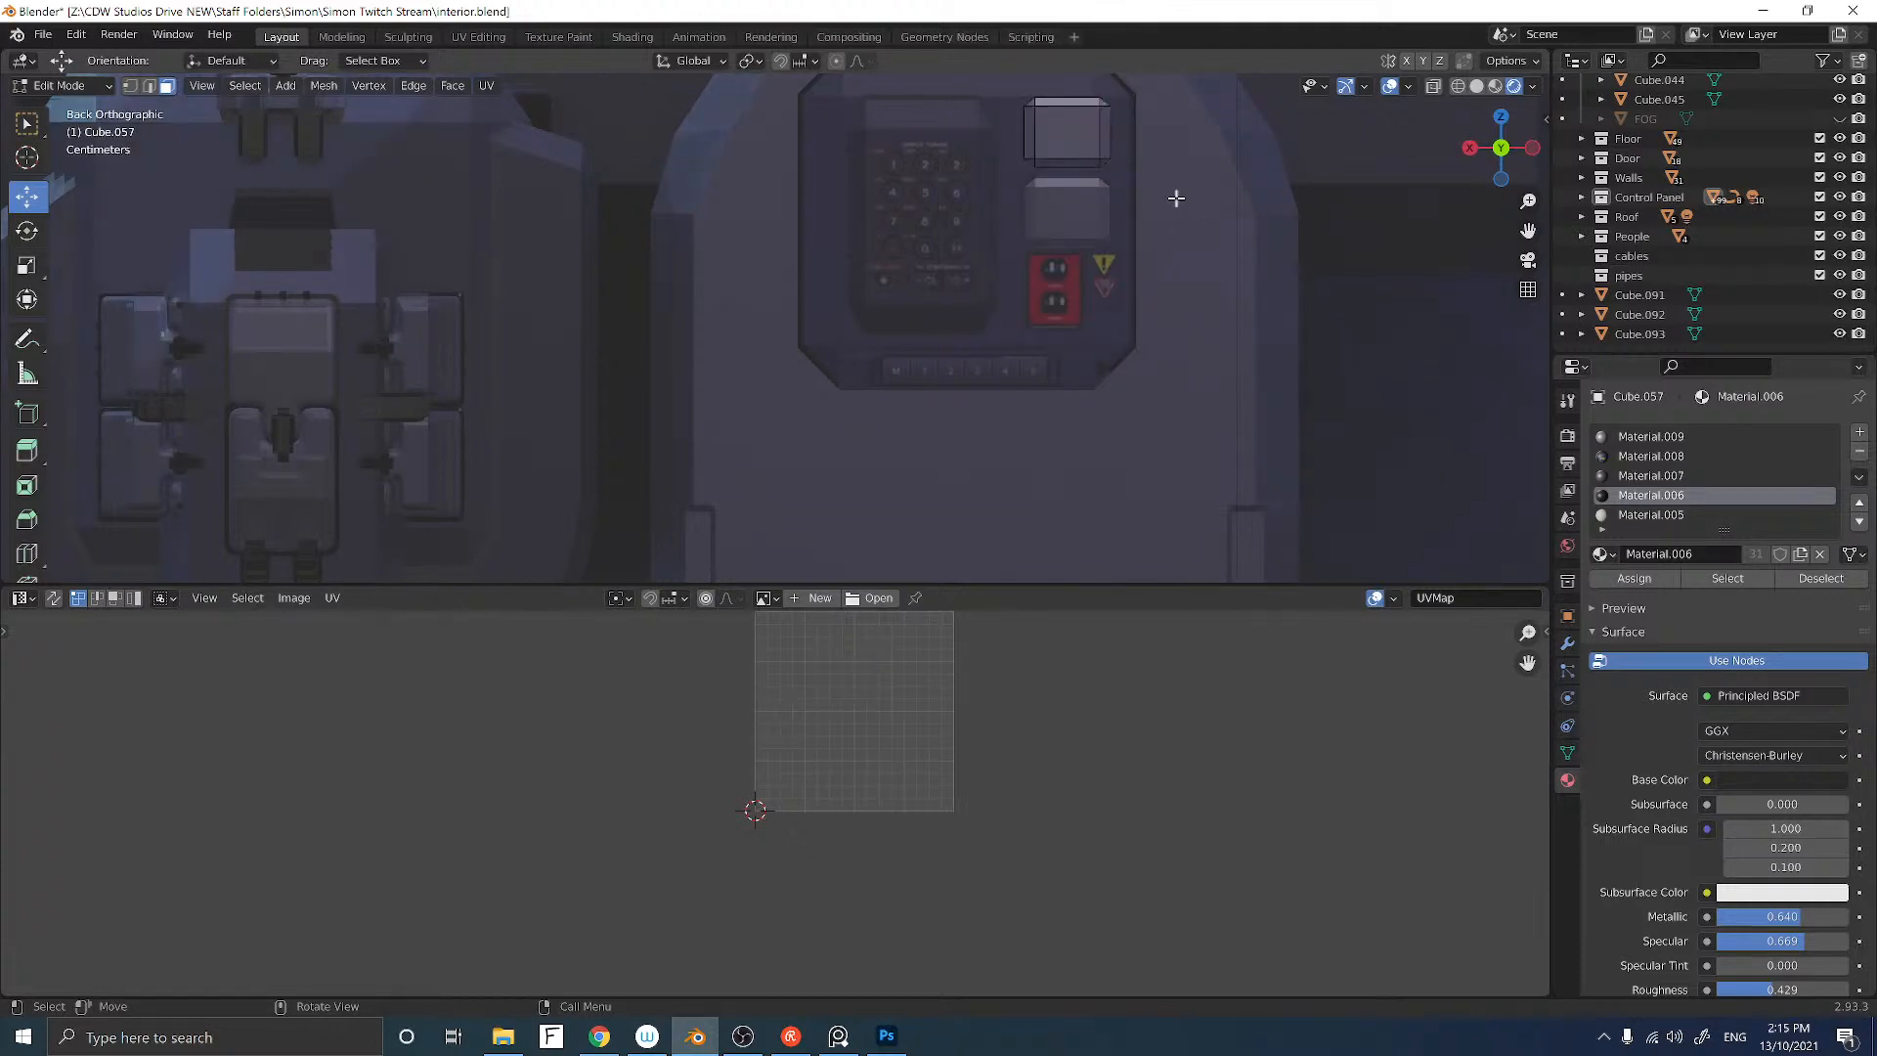
drag(999, 84, 1164, 201)
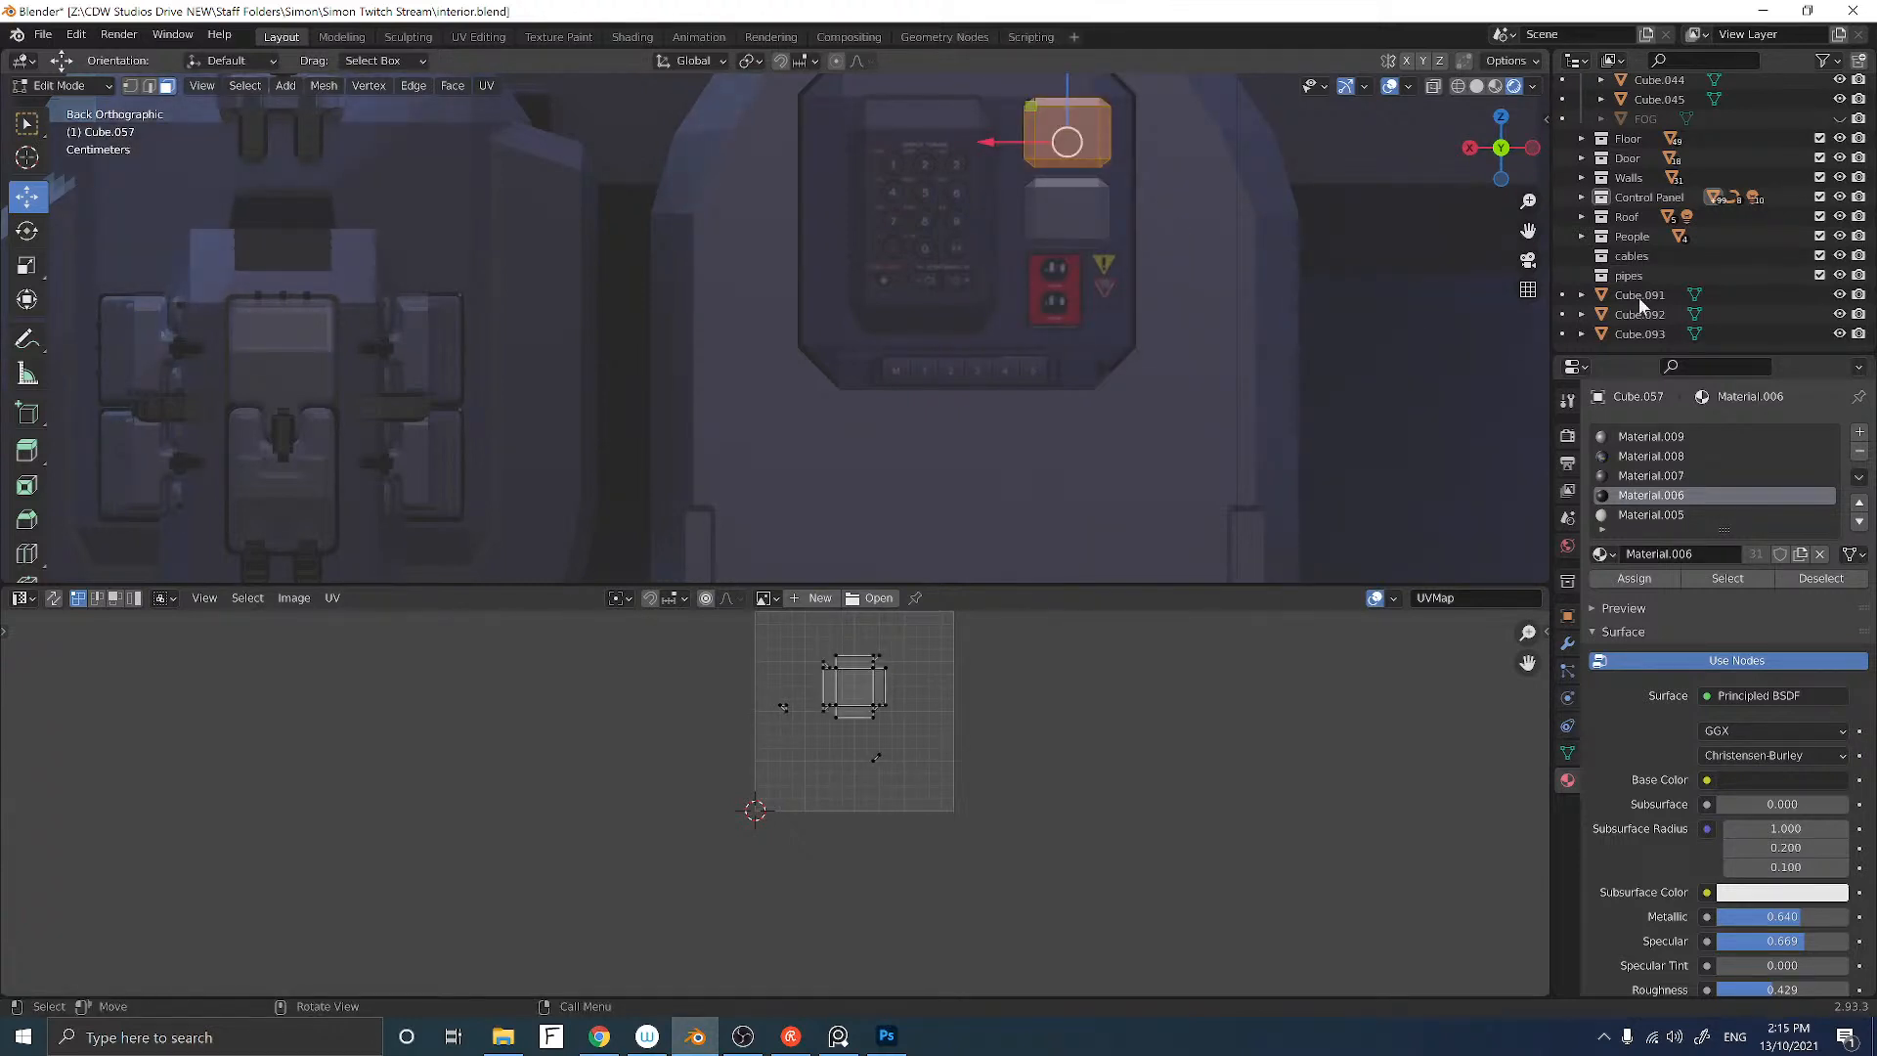
Step: Give the upper small block a new material slot with control_panel and assign it to the selected faces
click(1860, 433)
click(1611, 554)
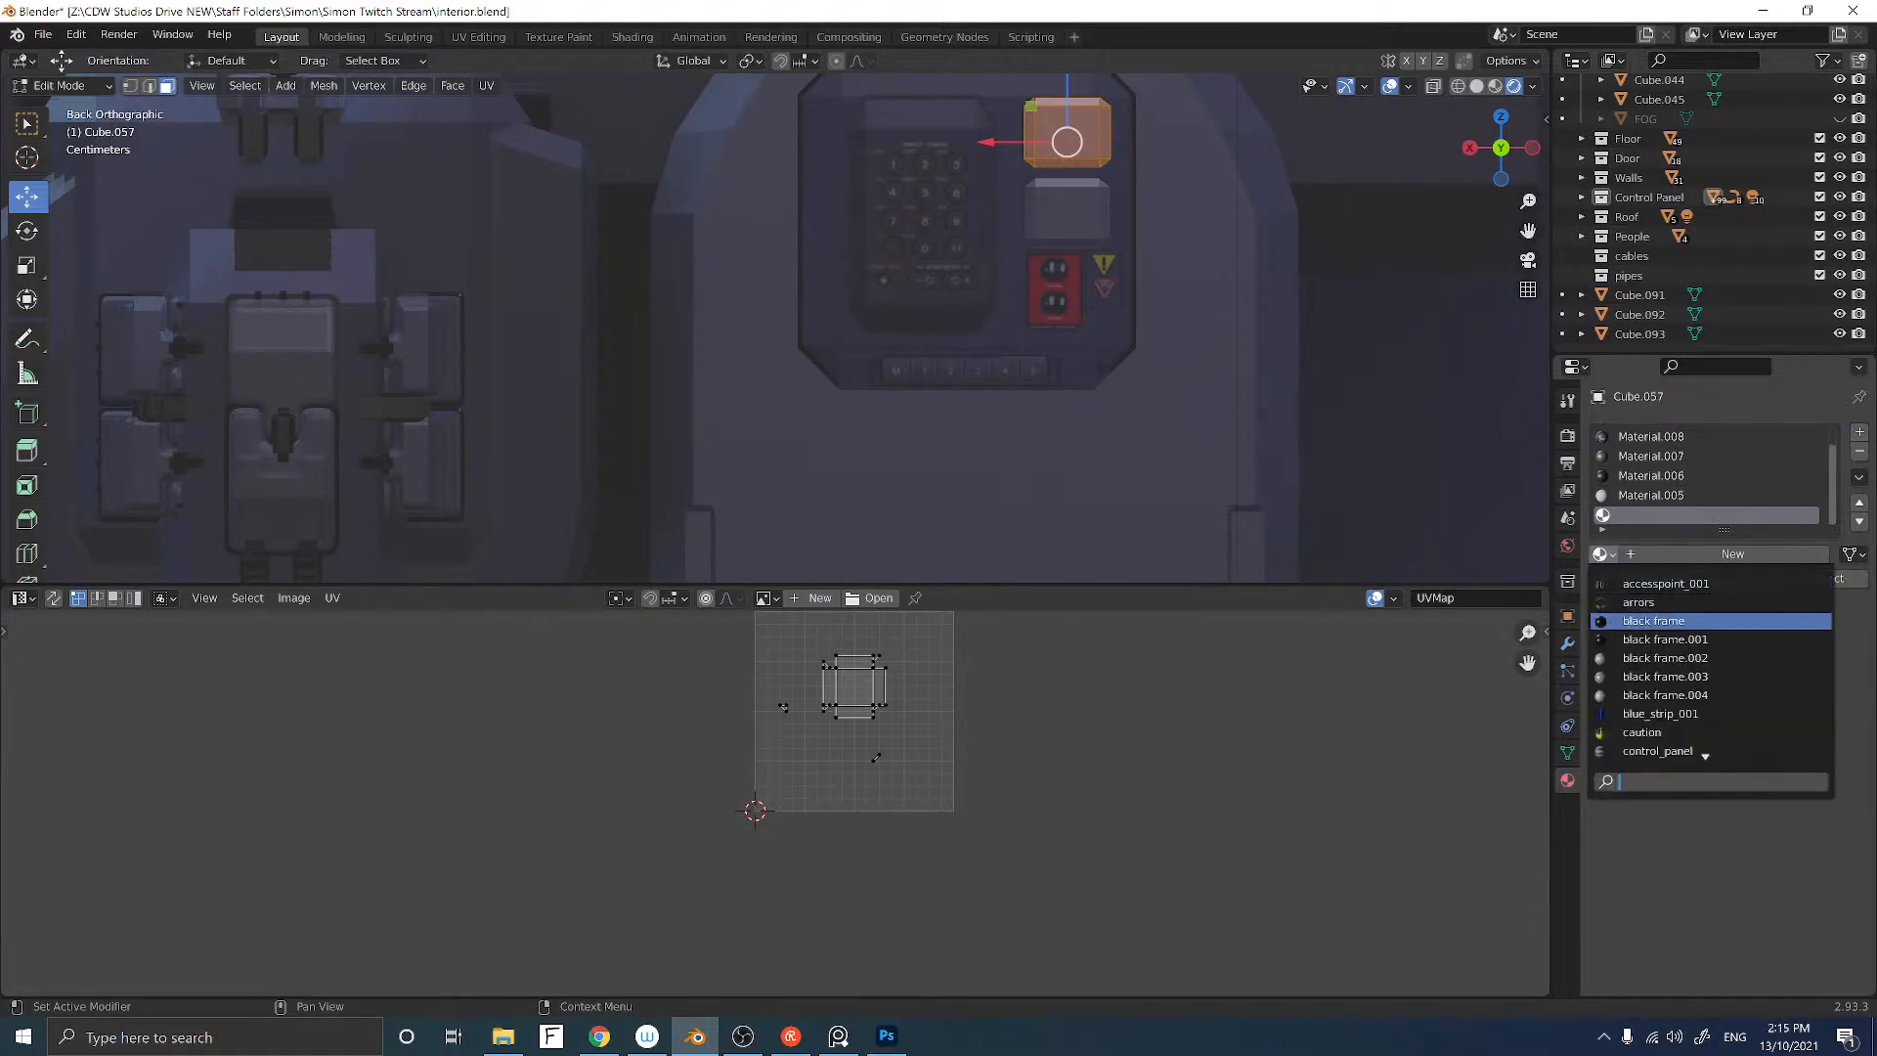
click(1646, 750)
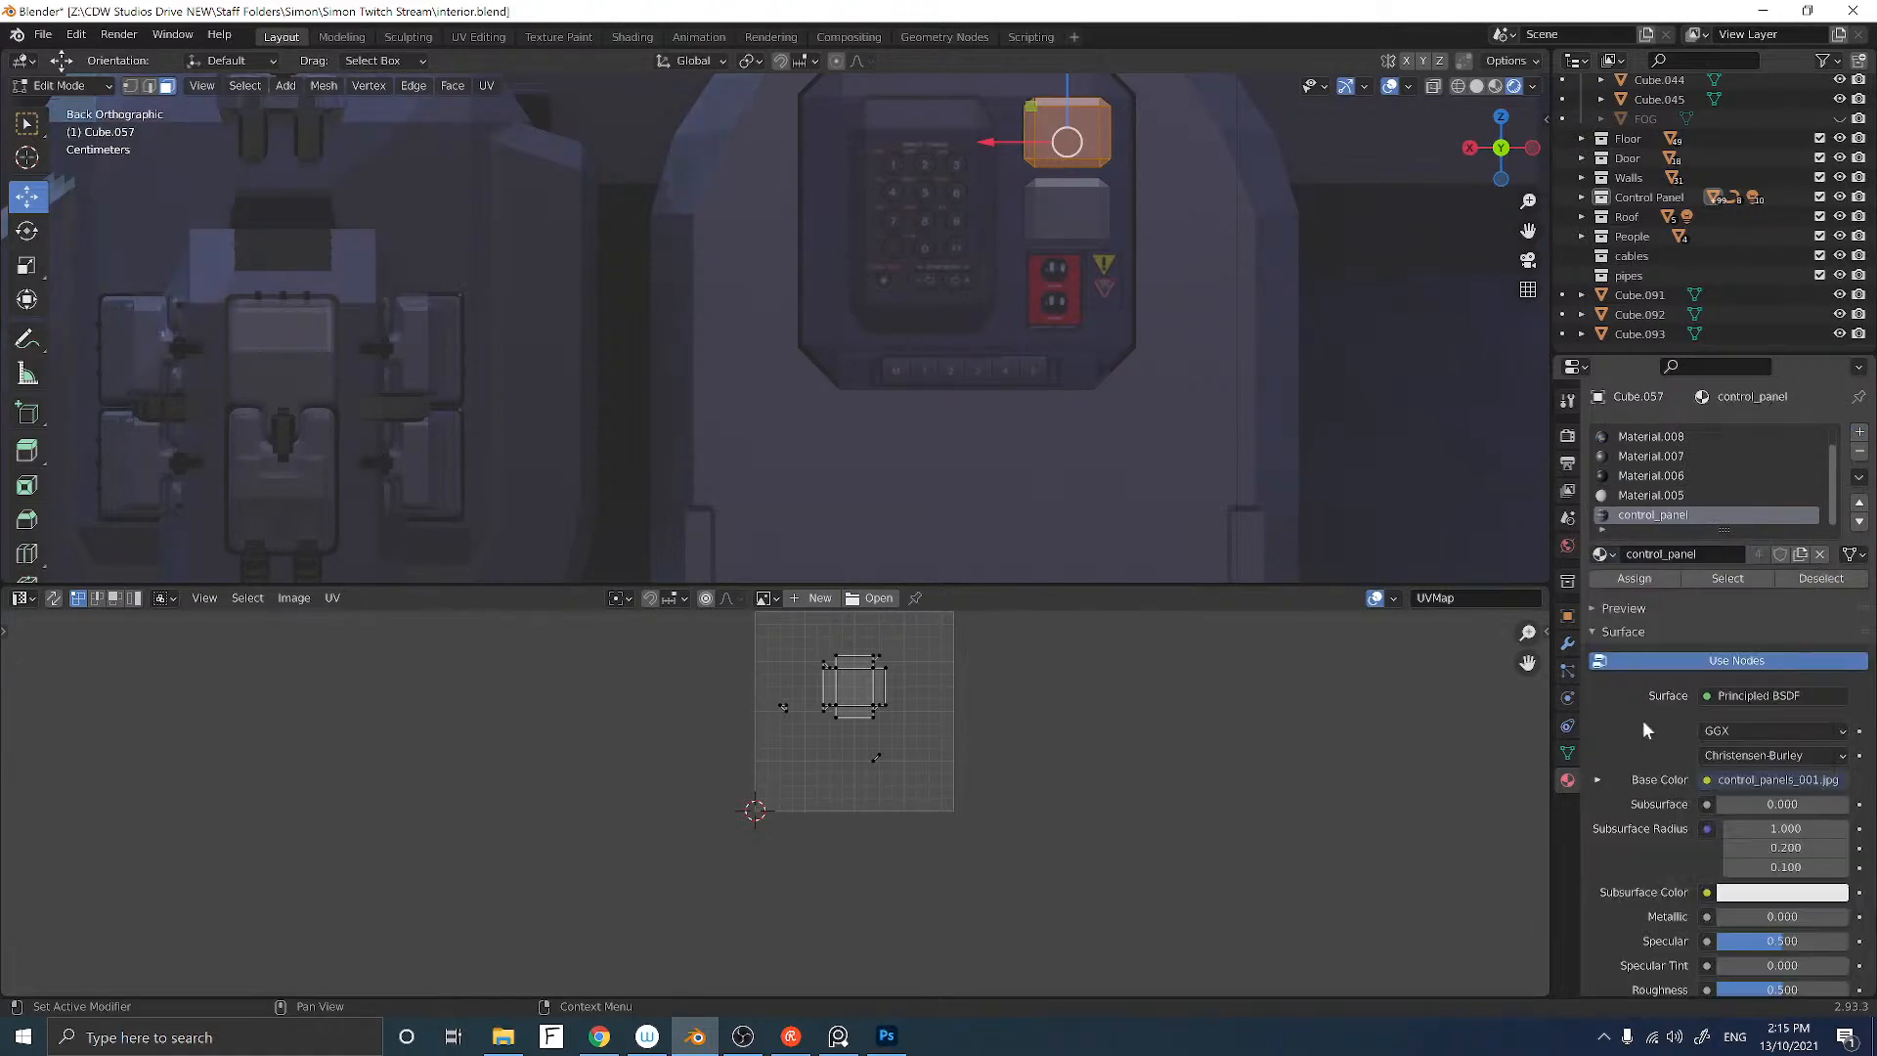
click(1633, 578)
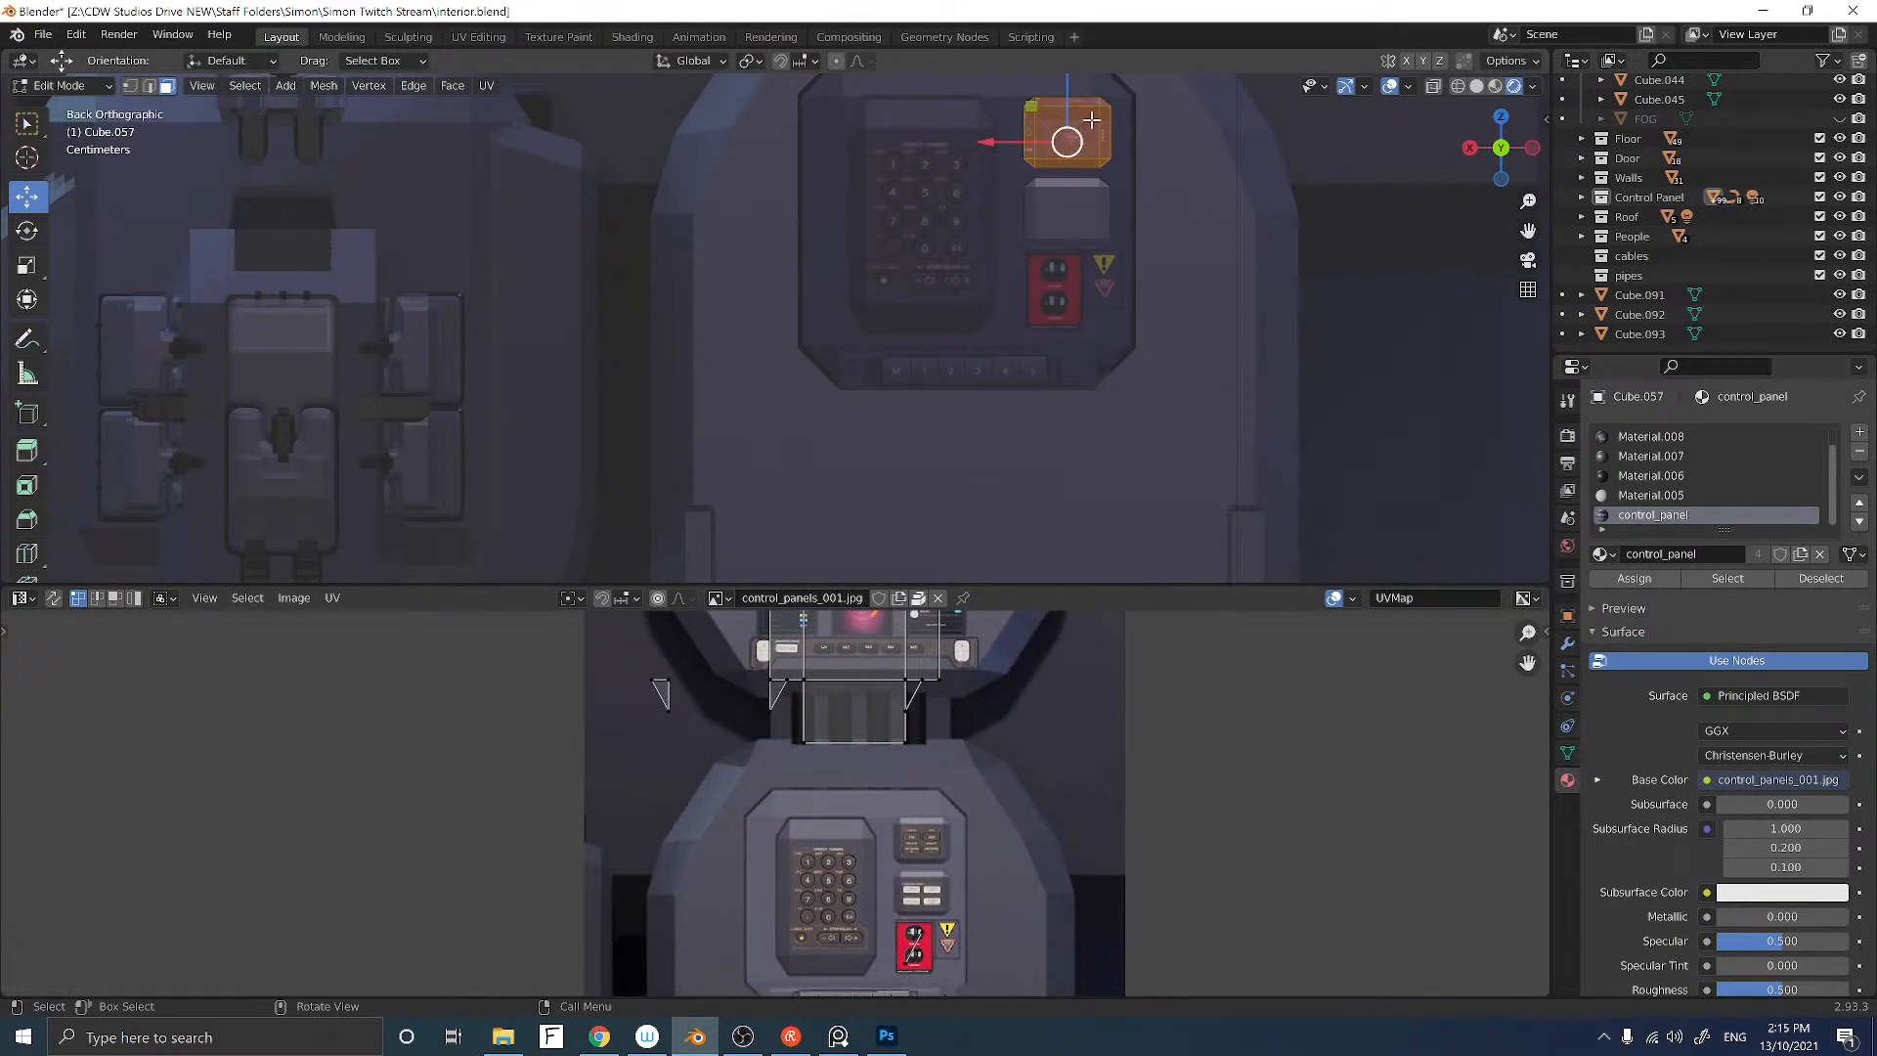
Step: Project the upper small block's UVs from the view and move them over the upper button group beside the keypad in the image
key(u)
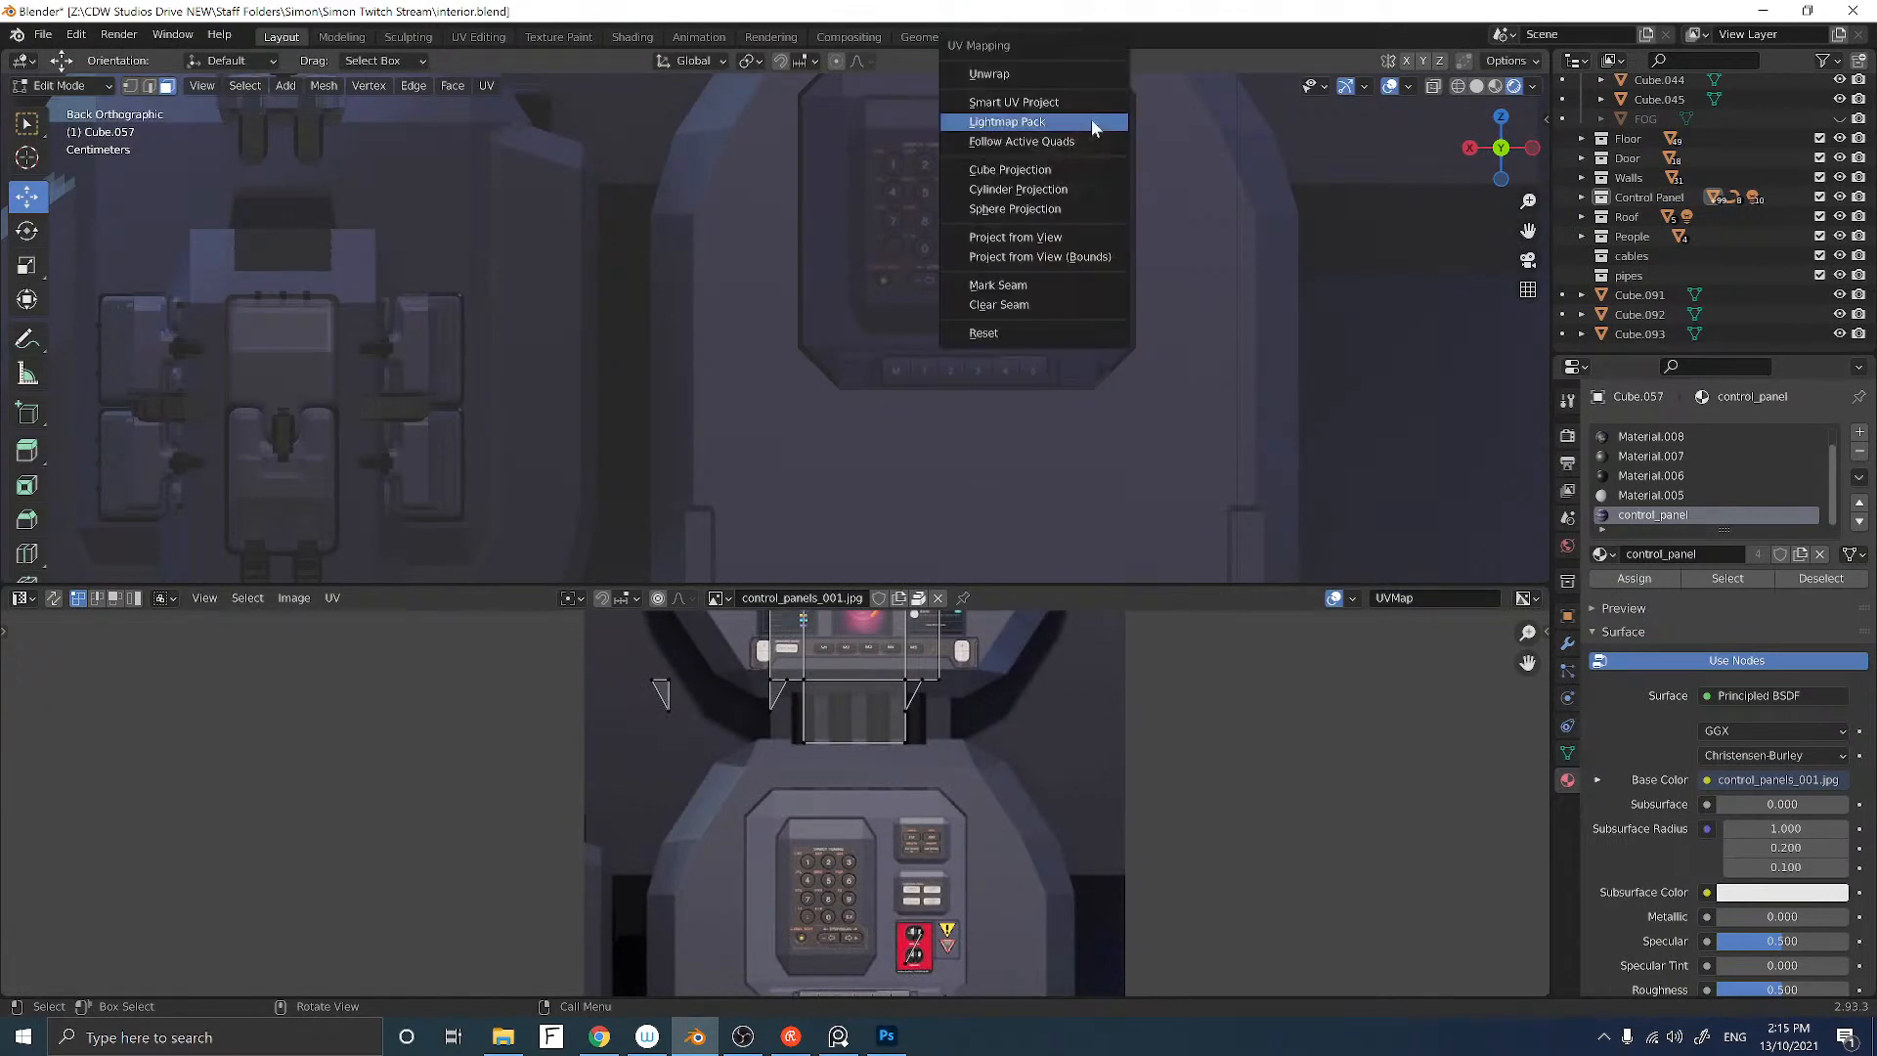
click(1044, 237)
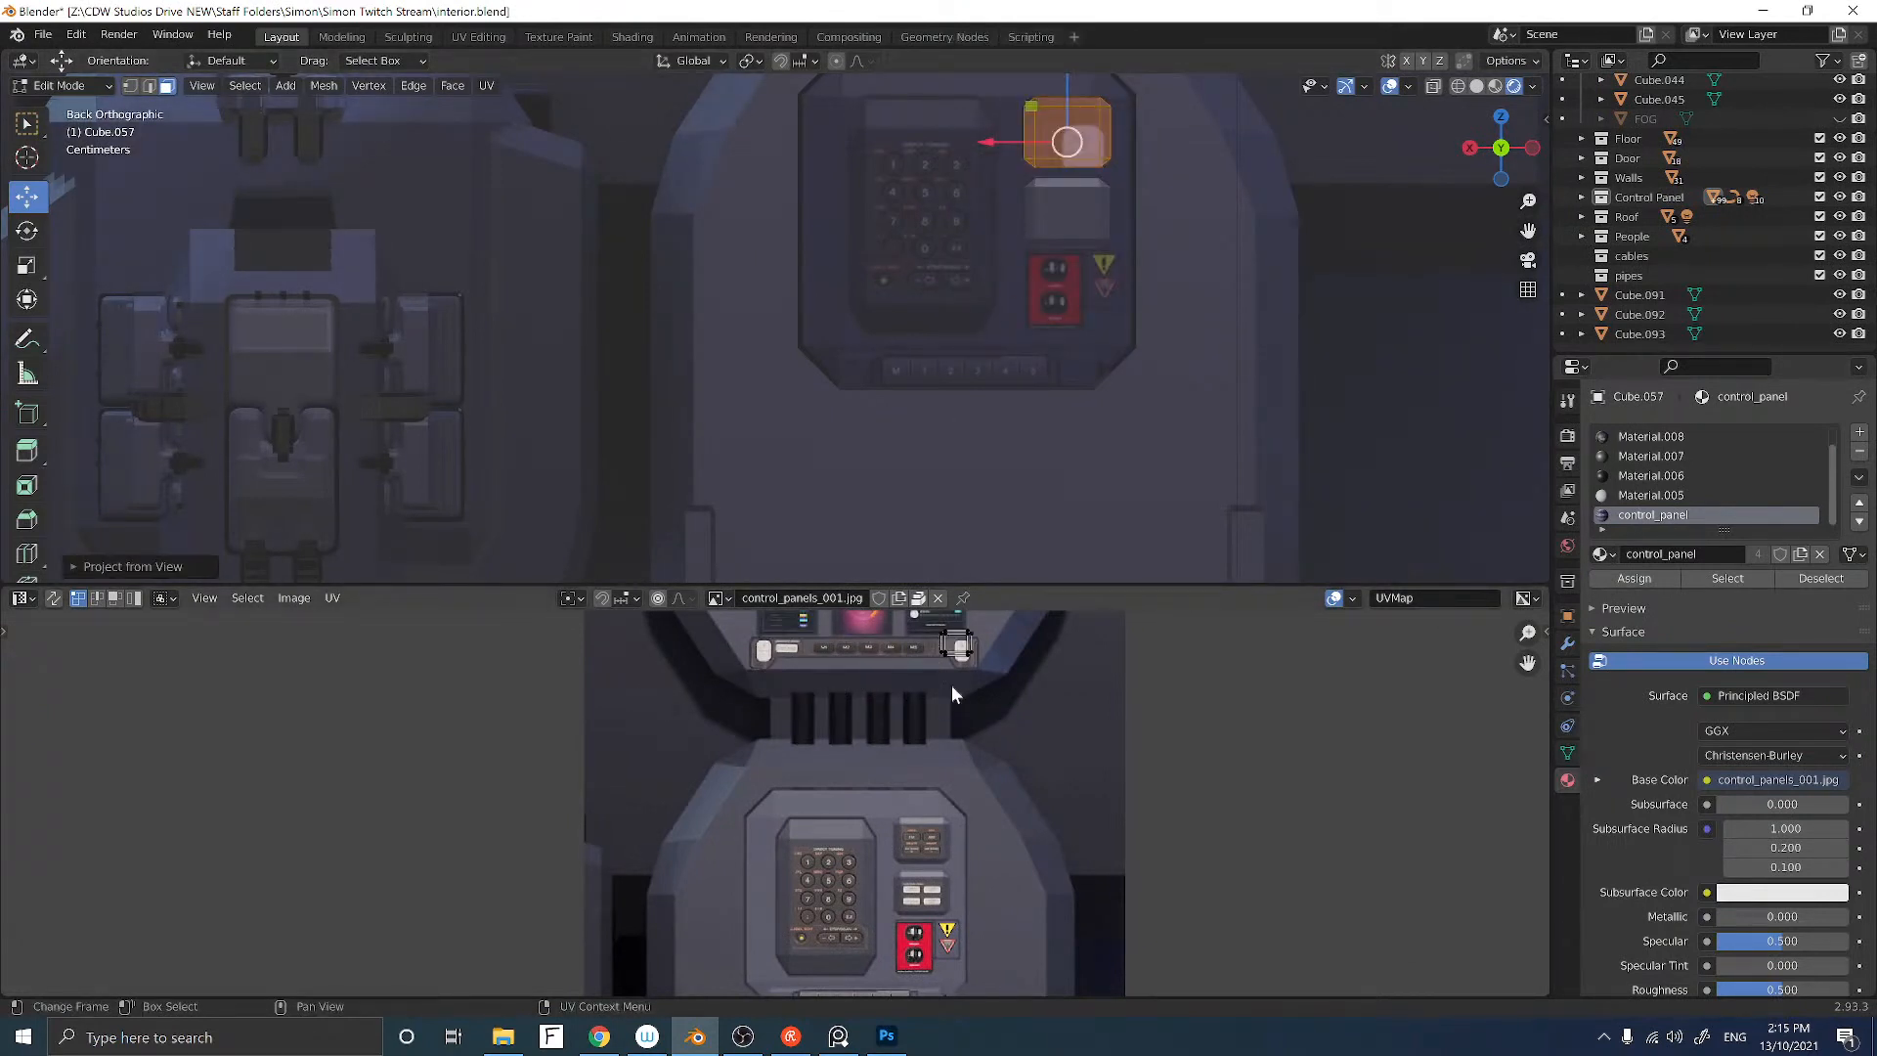
key(g)
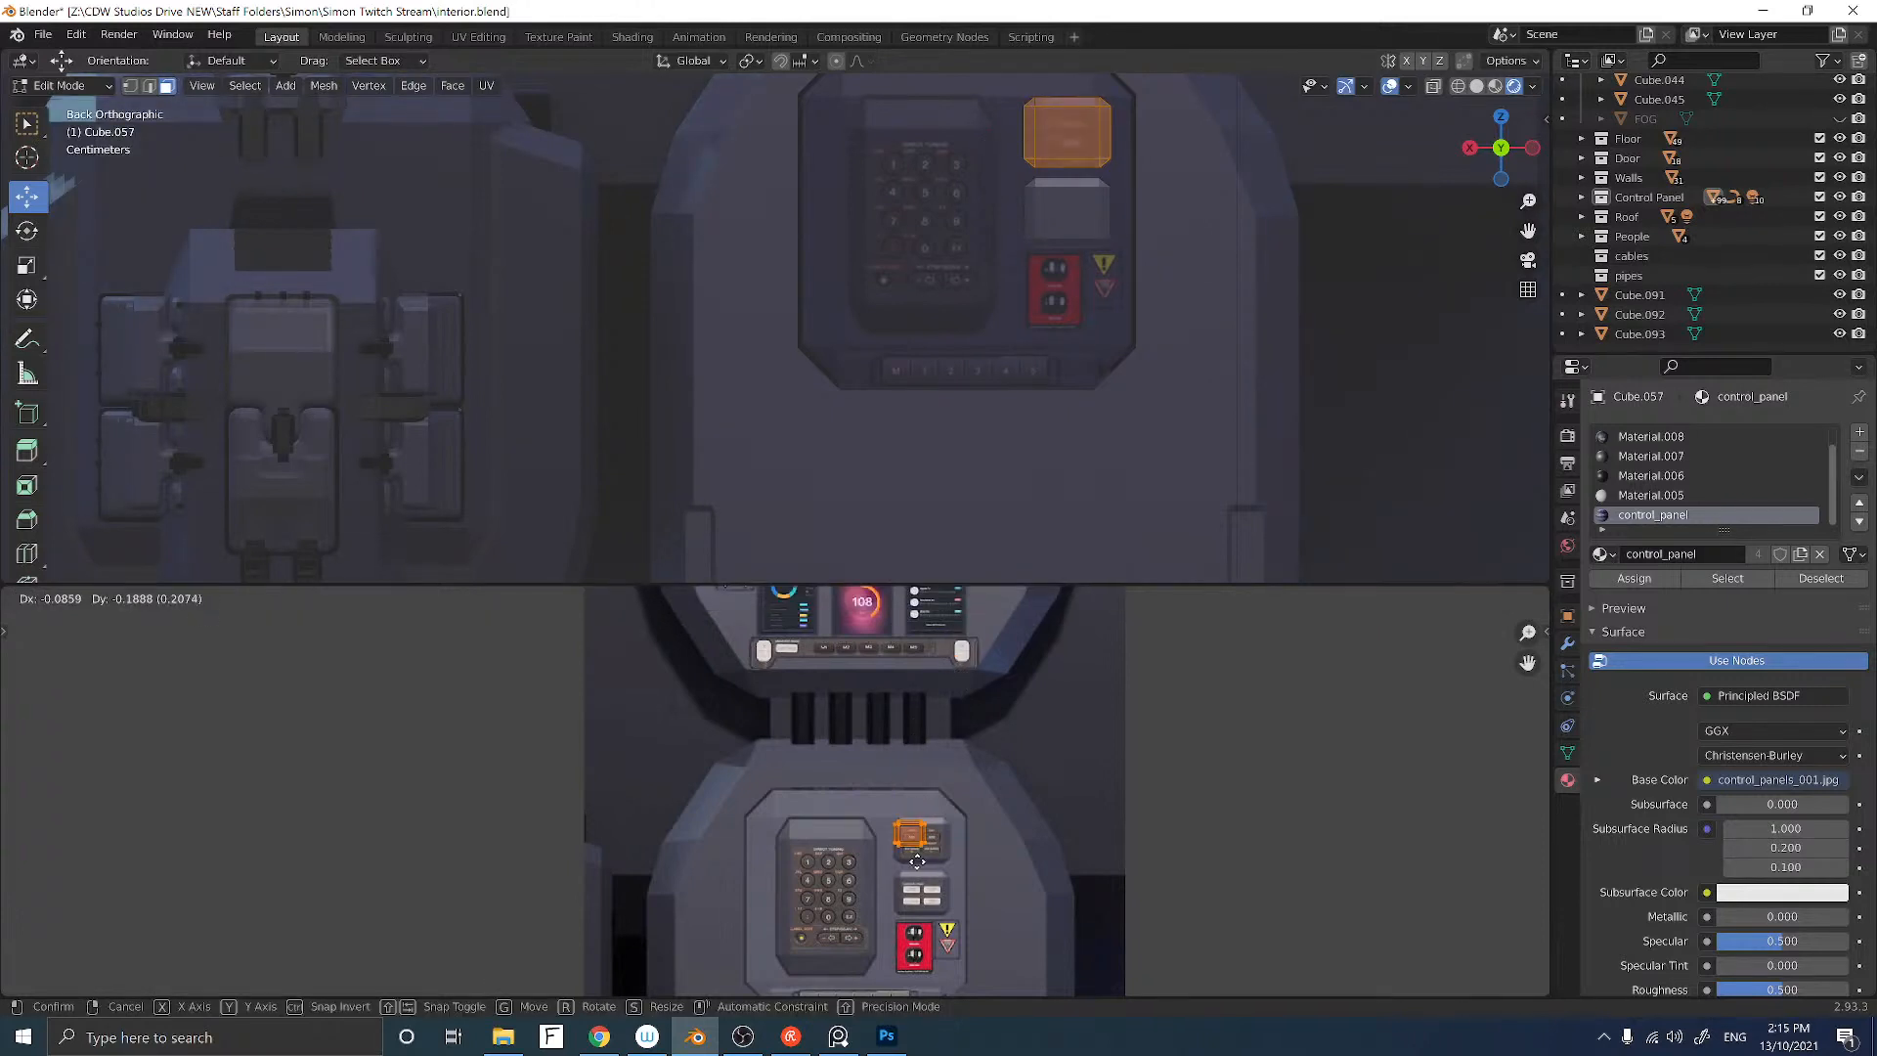
click(921, 856)
Step: Enlarge and nudge the upper small block's UVs to match its outline in the image, then deselect them
scroll(923, 854, up, 4)
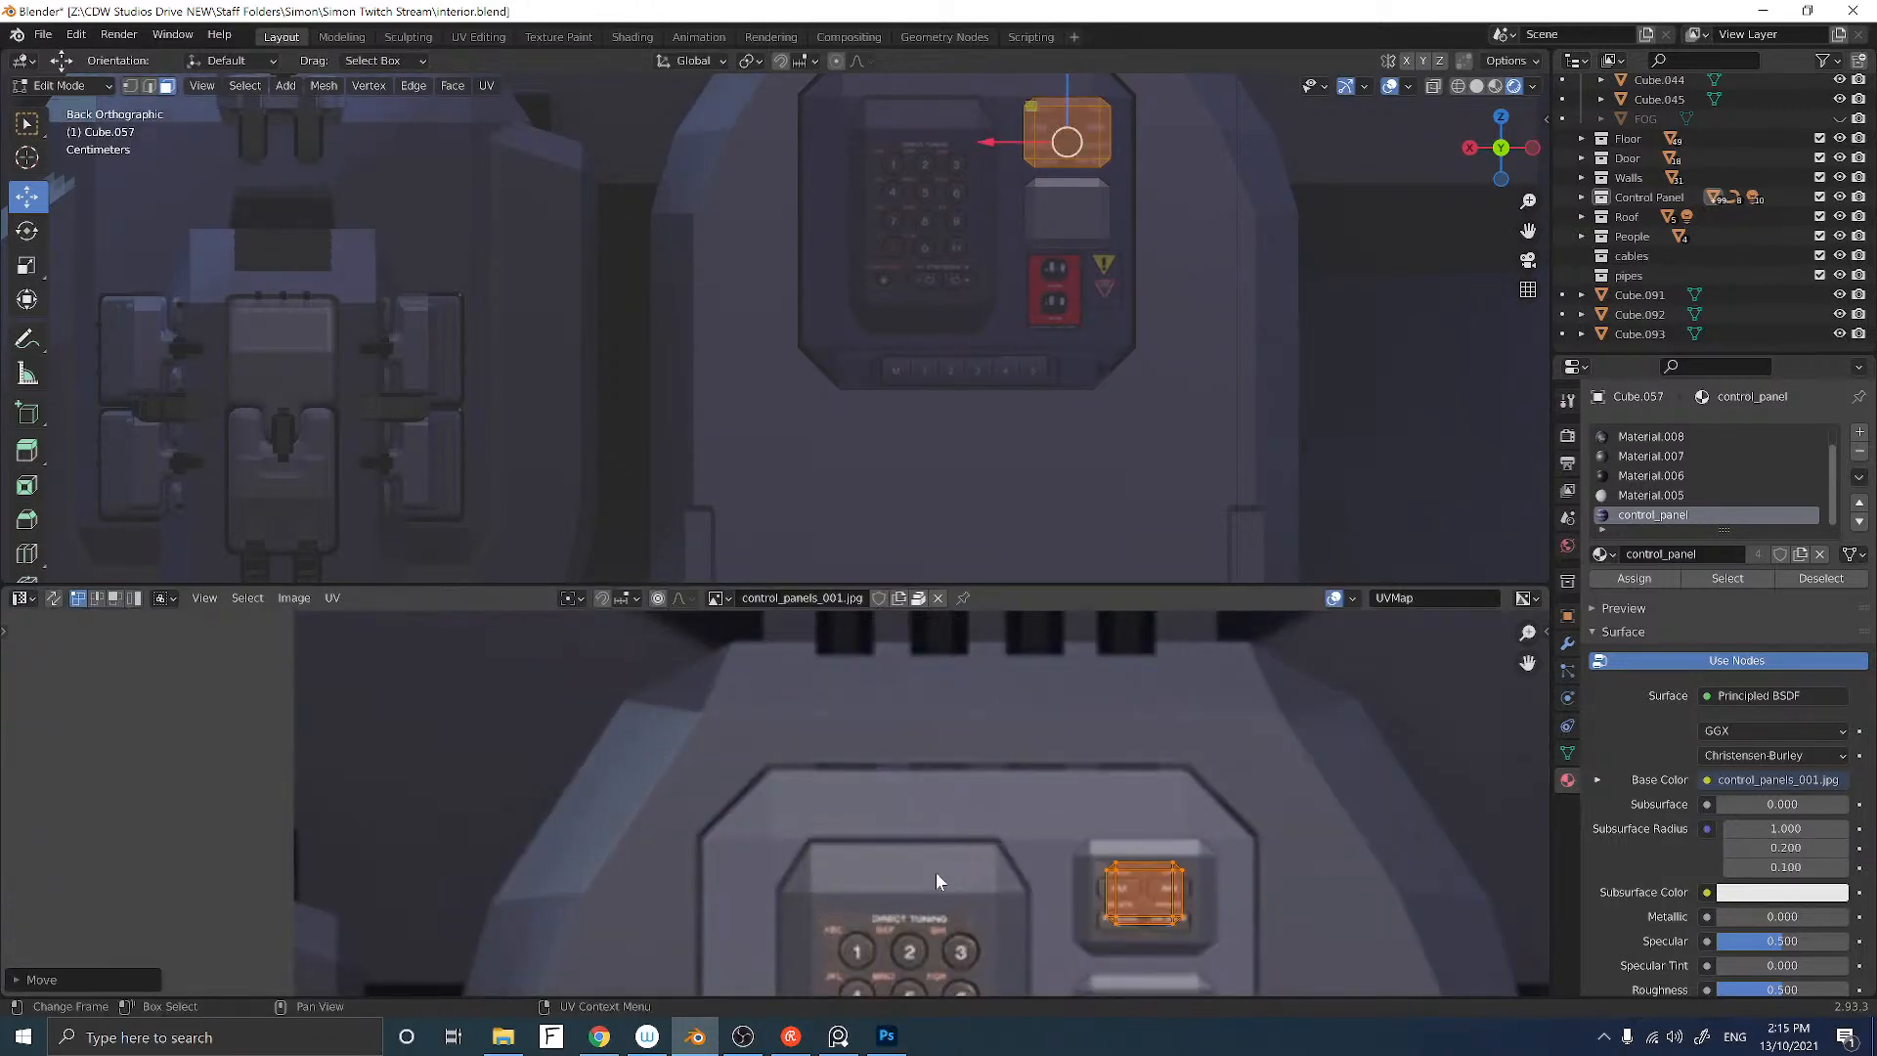
middle_drag(935, 878, 754, 705)
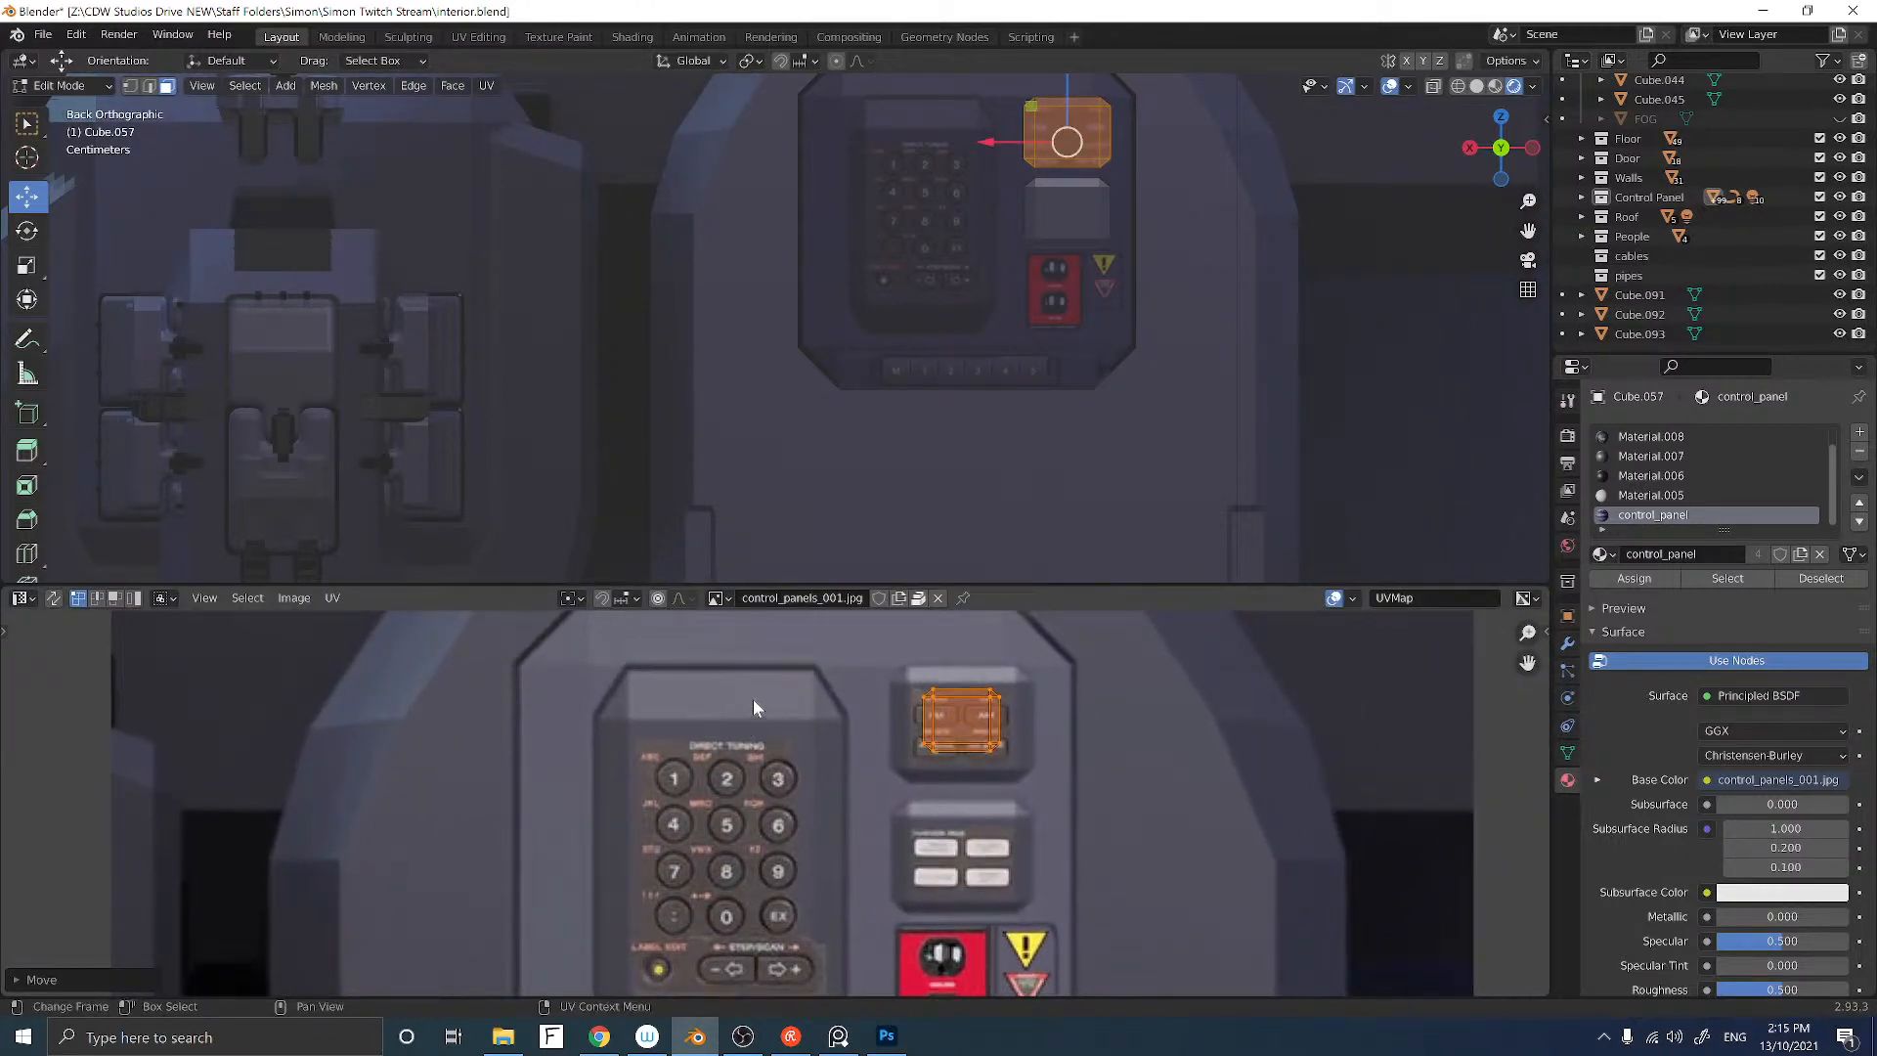
key(s)
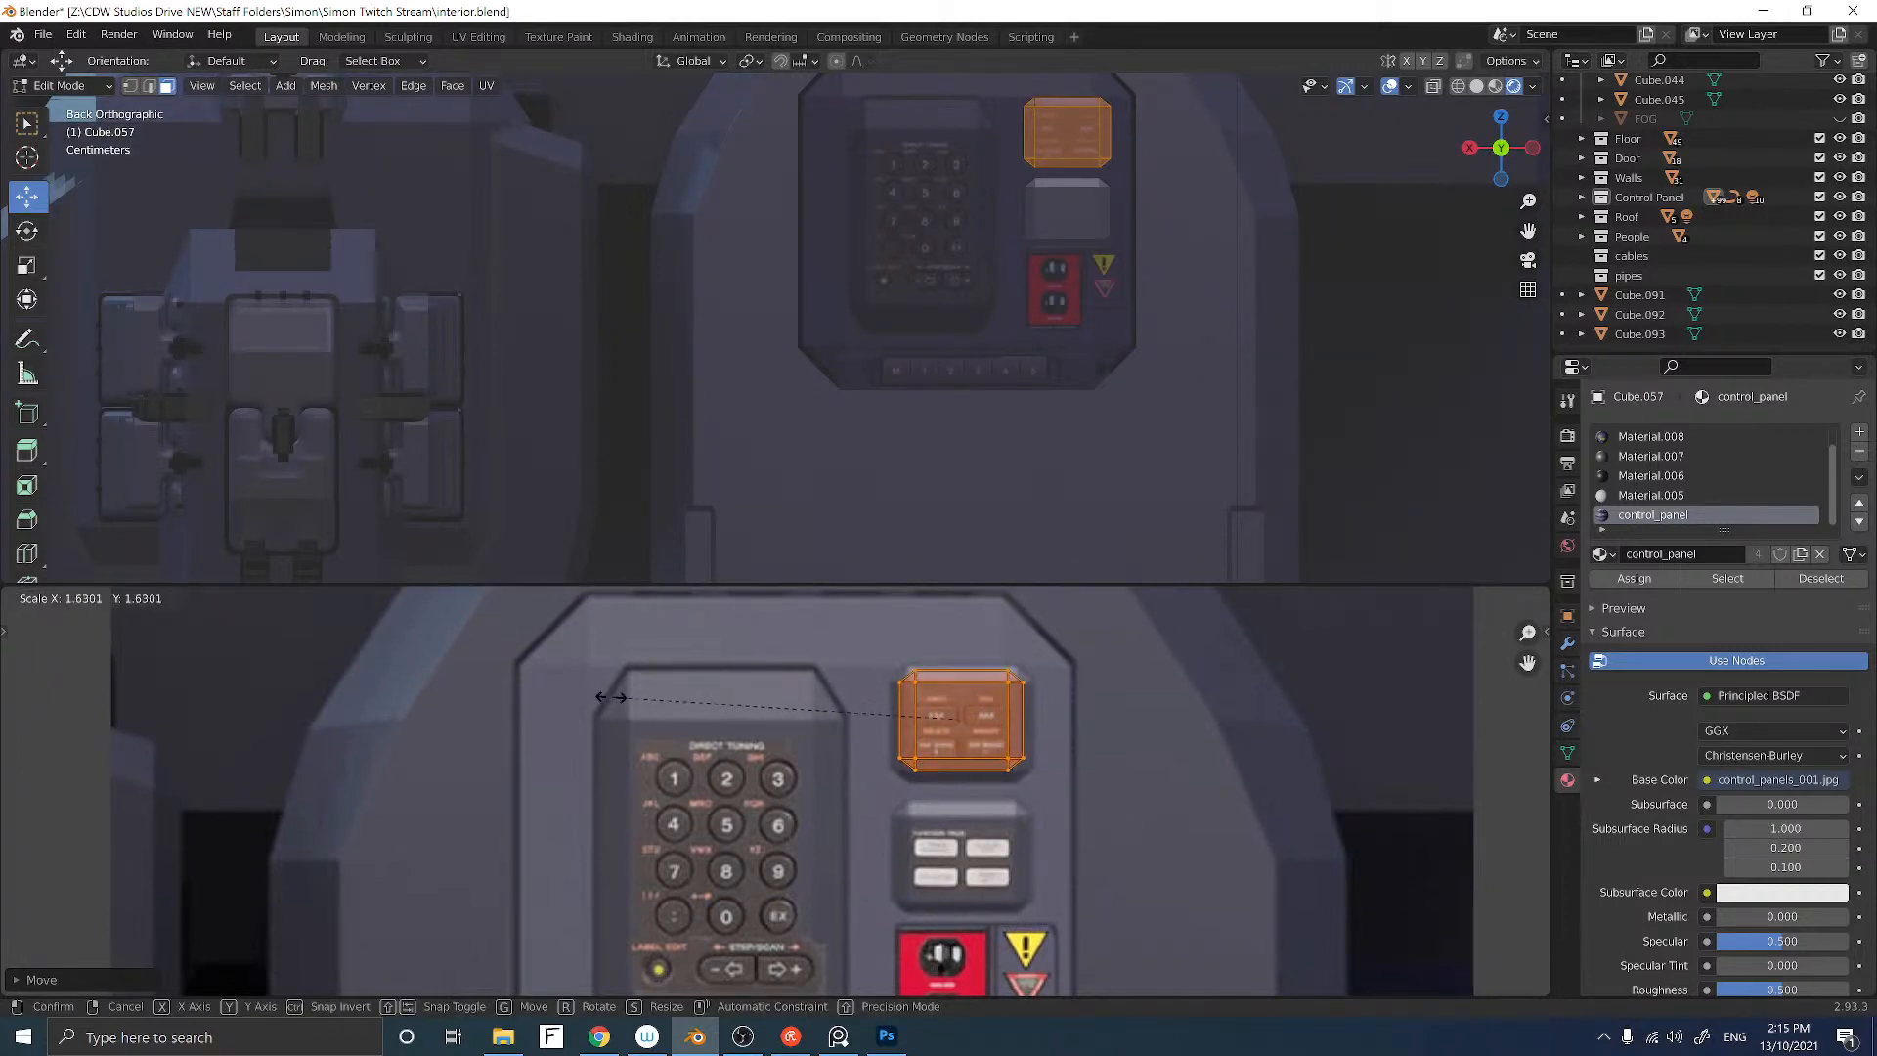
click(573, 701)
key(g)
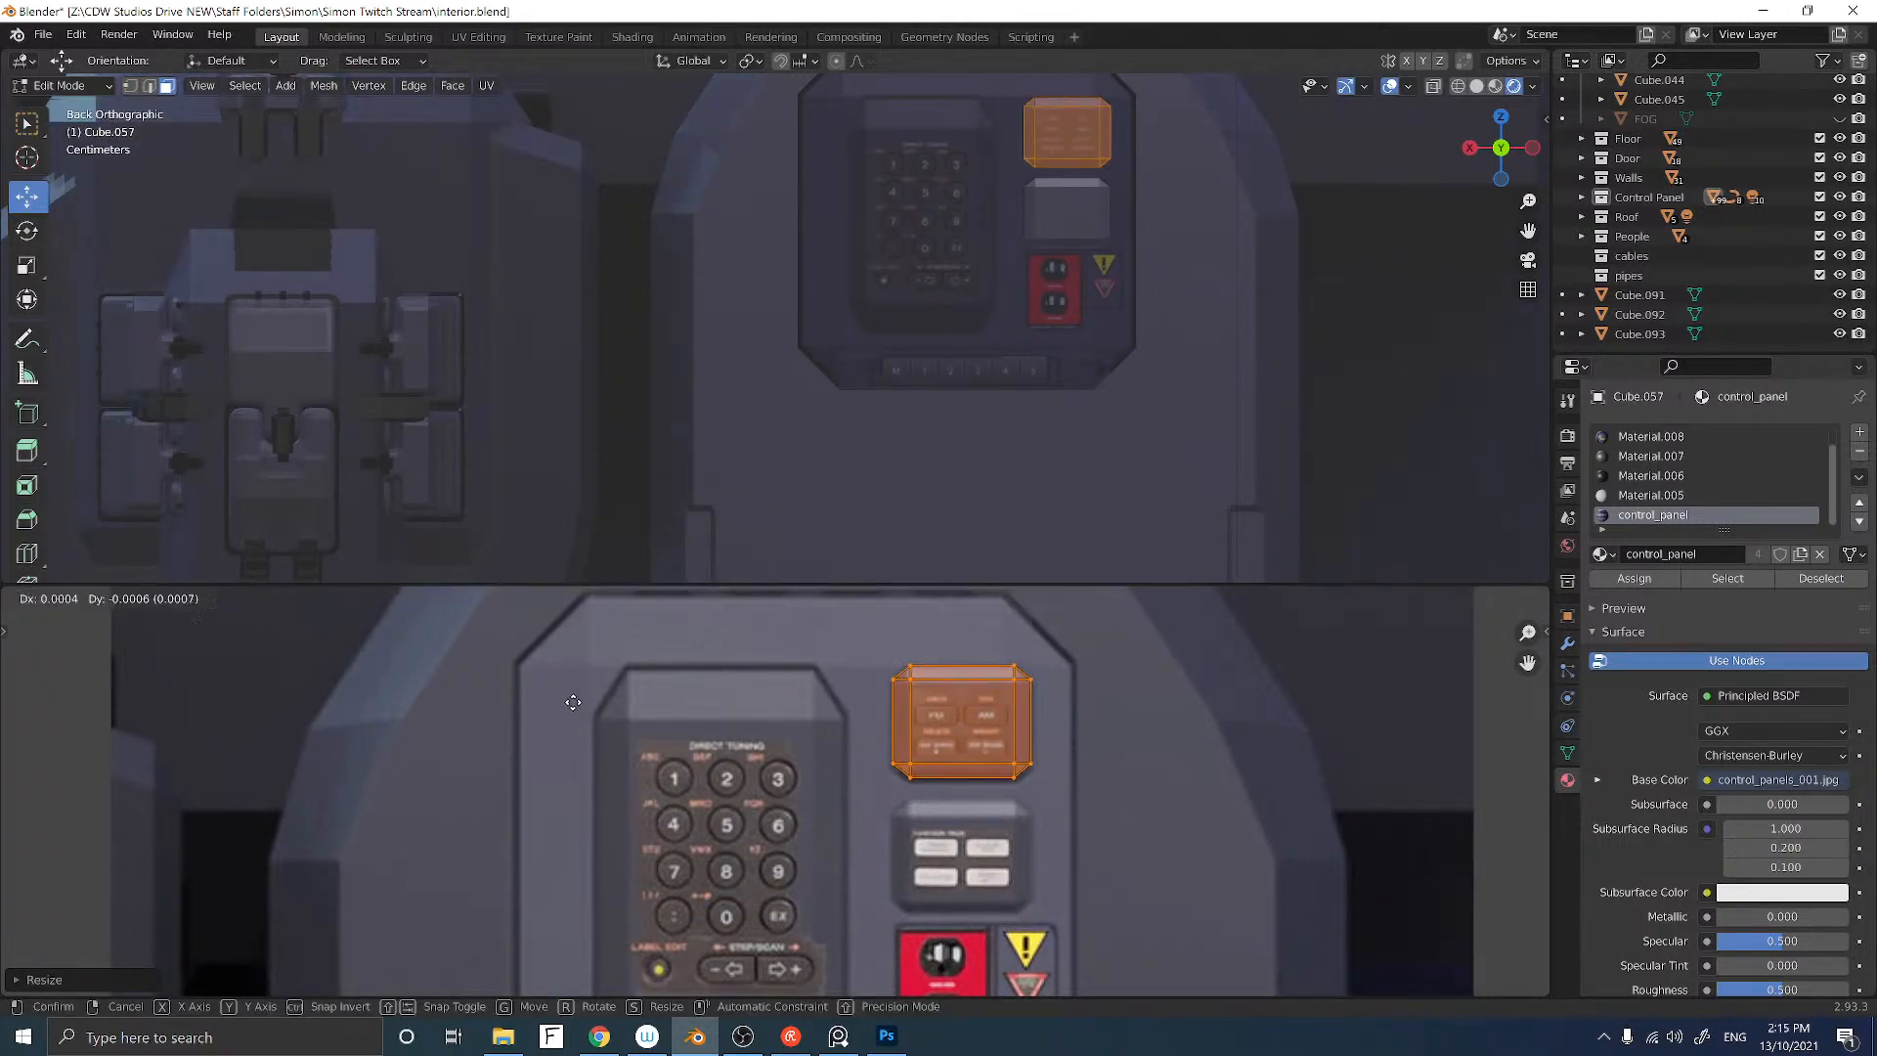
click(572, 702)
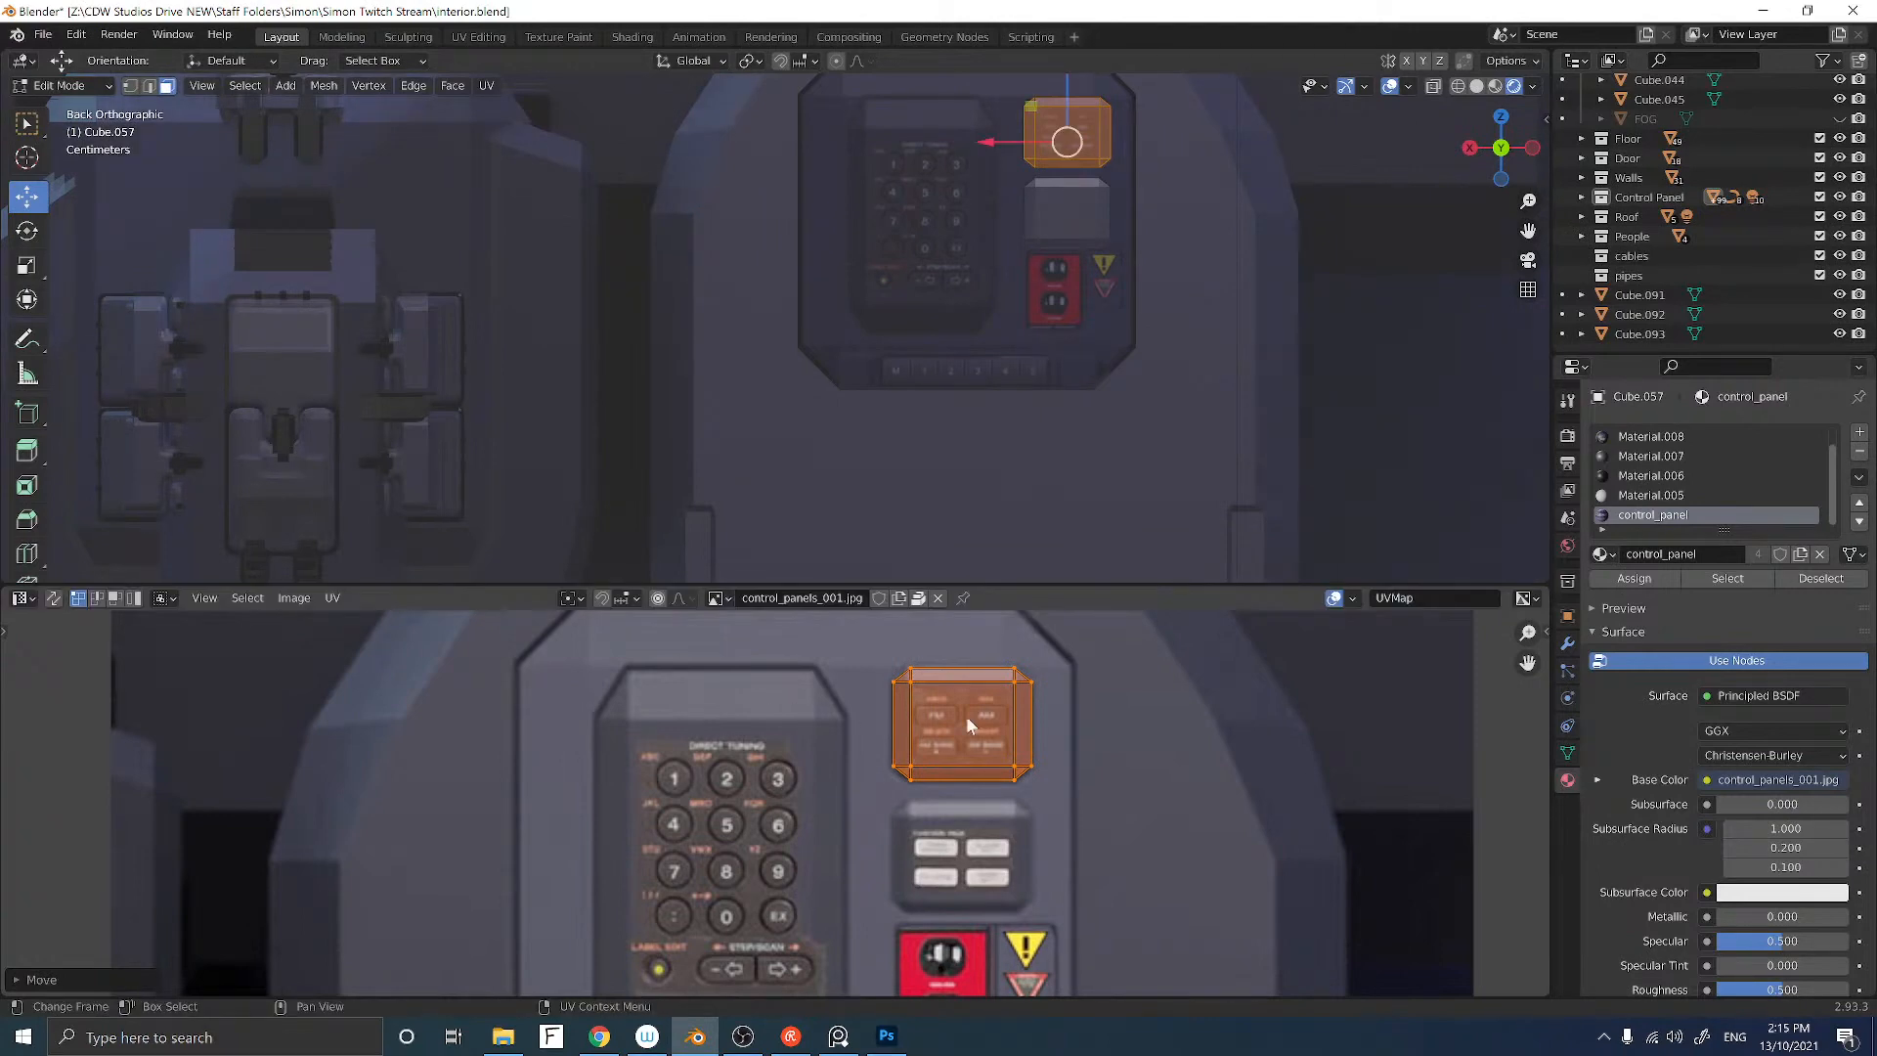
click(1136, 730)
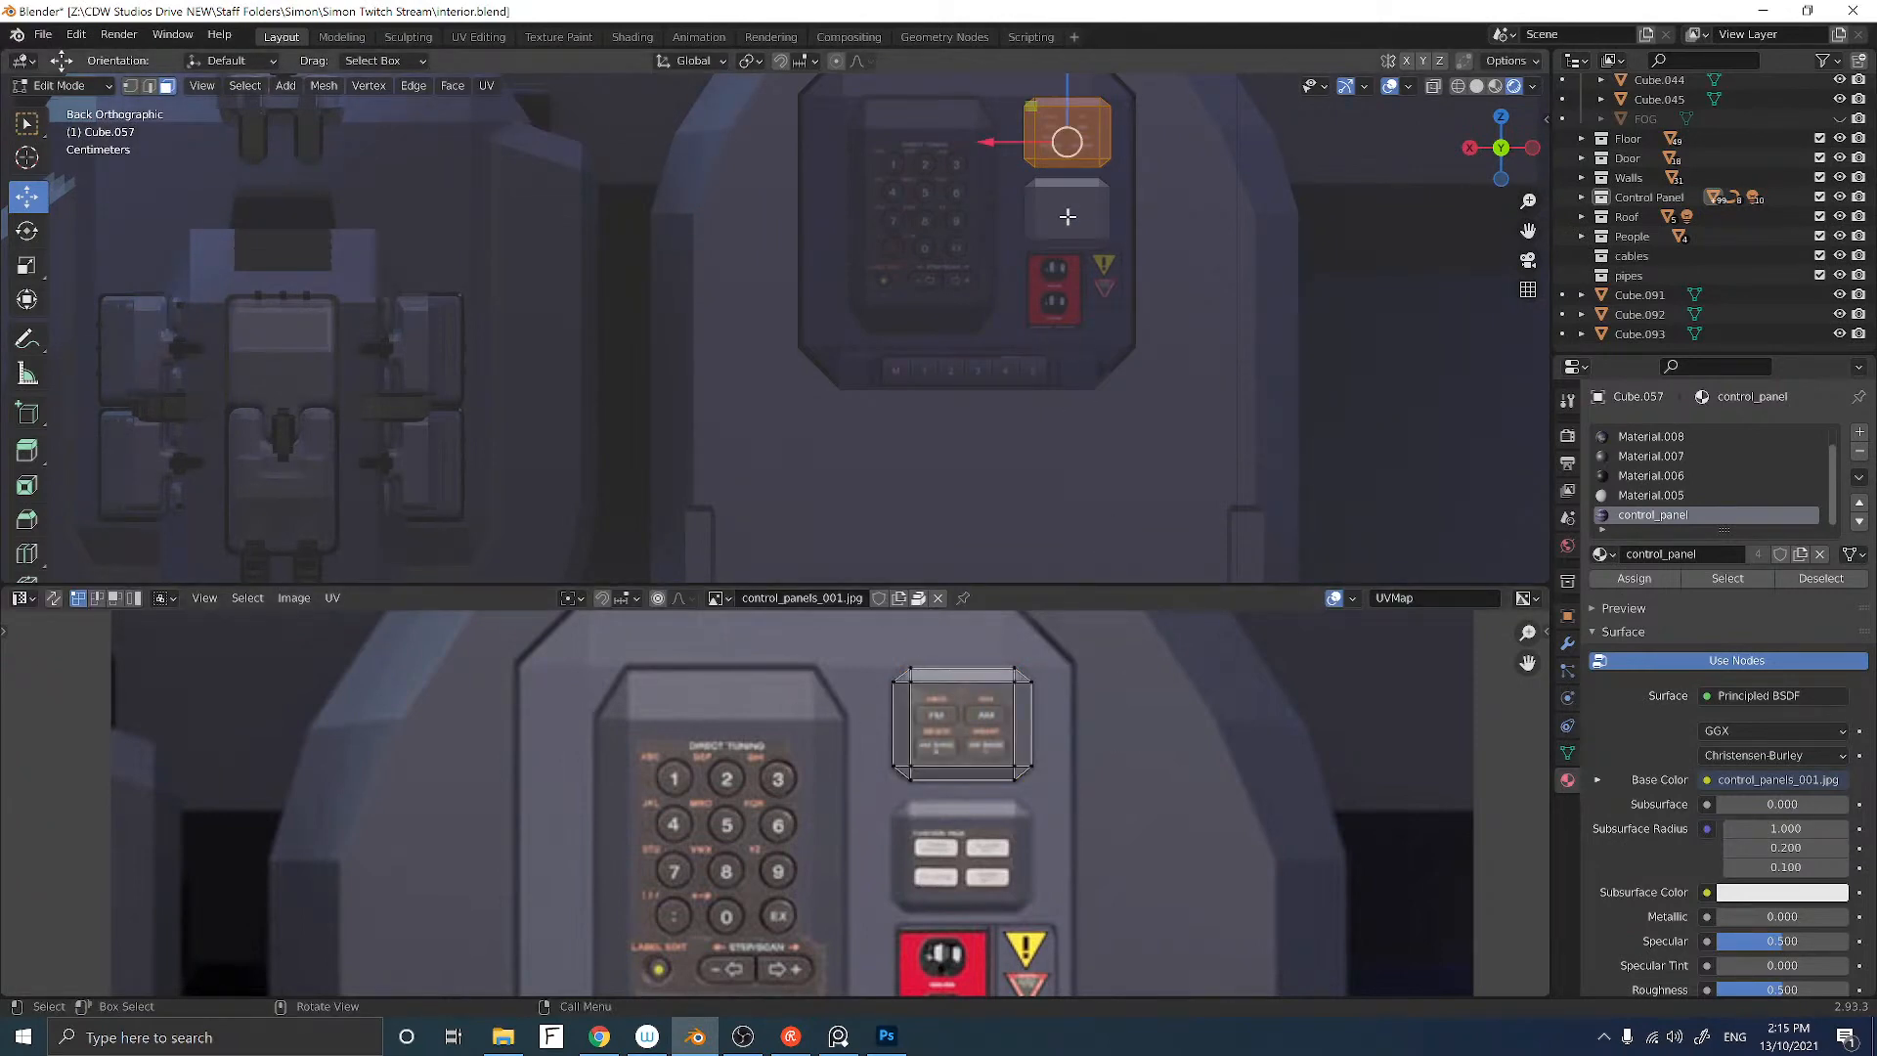
Step: Switch editing to the lower small block beside the keypad and assign its visible faces a new material slot with control_panel
key(alt+q)
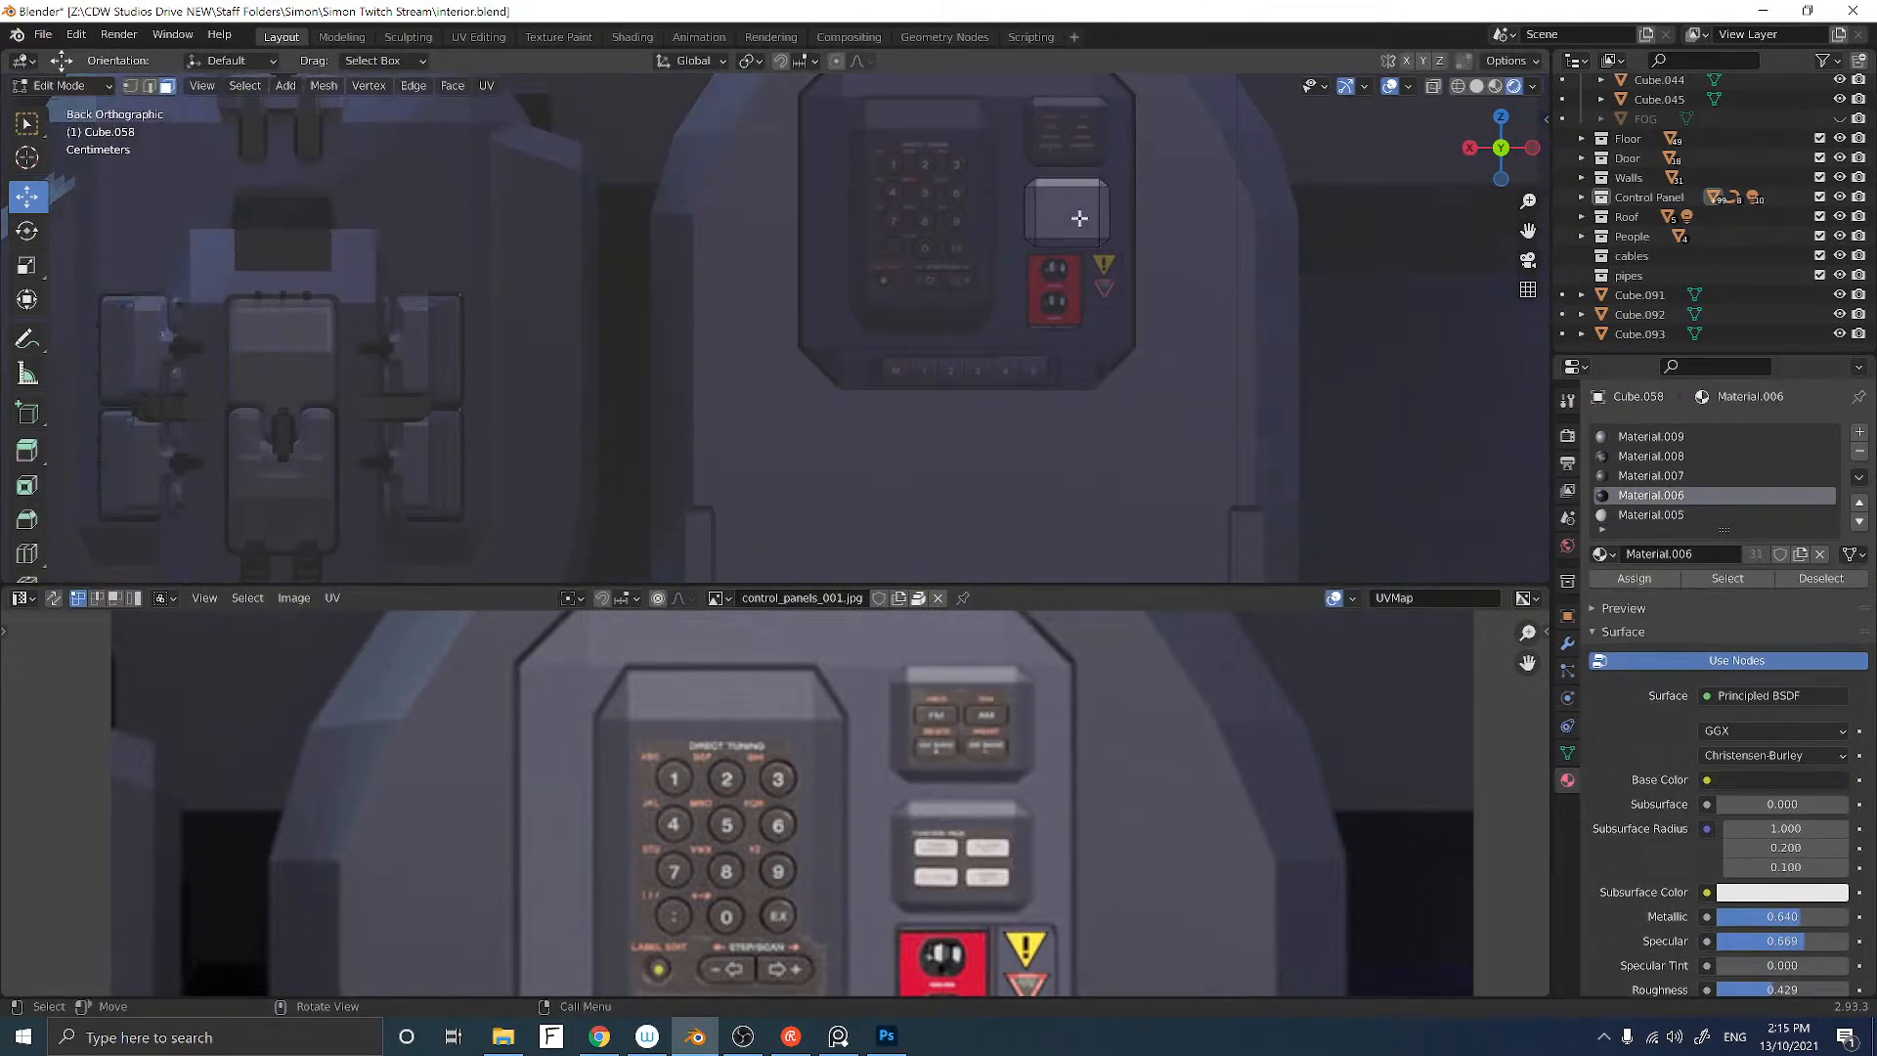
click(1068, 213)
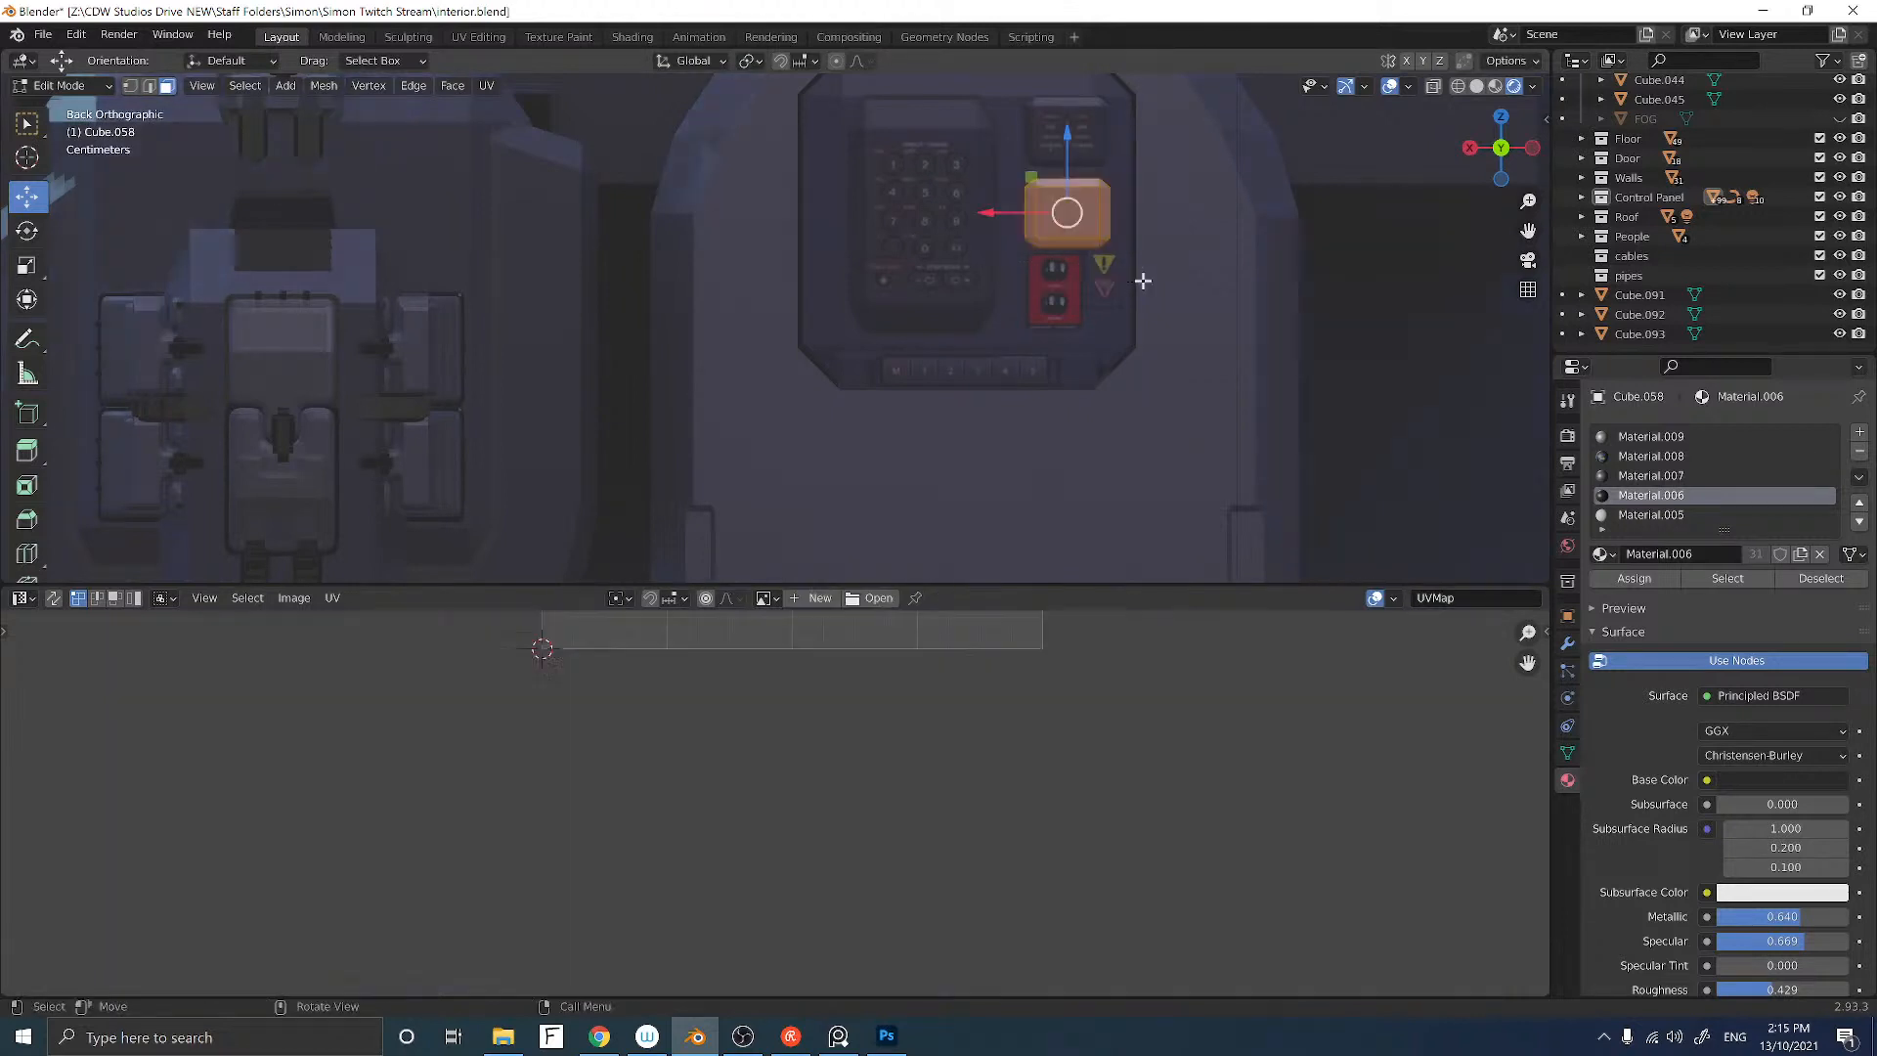
scroll(1644, 496, down, 3)
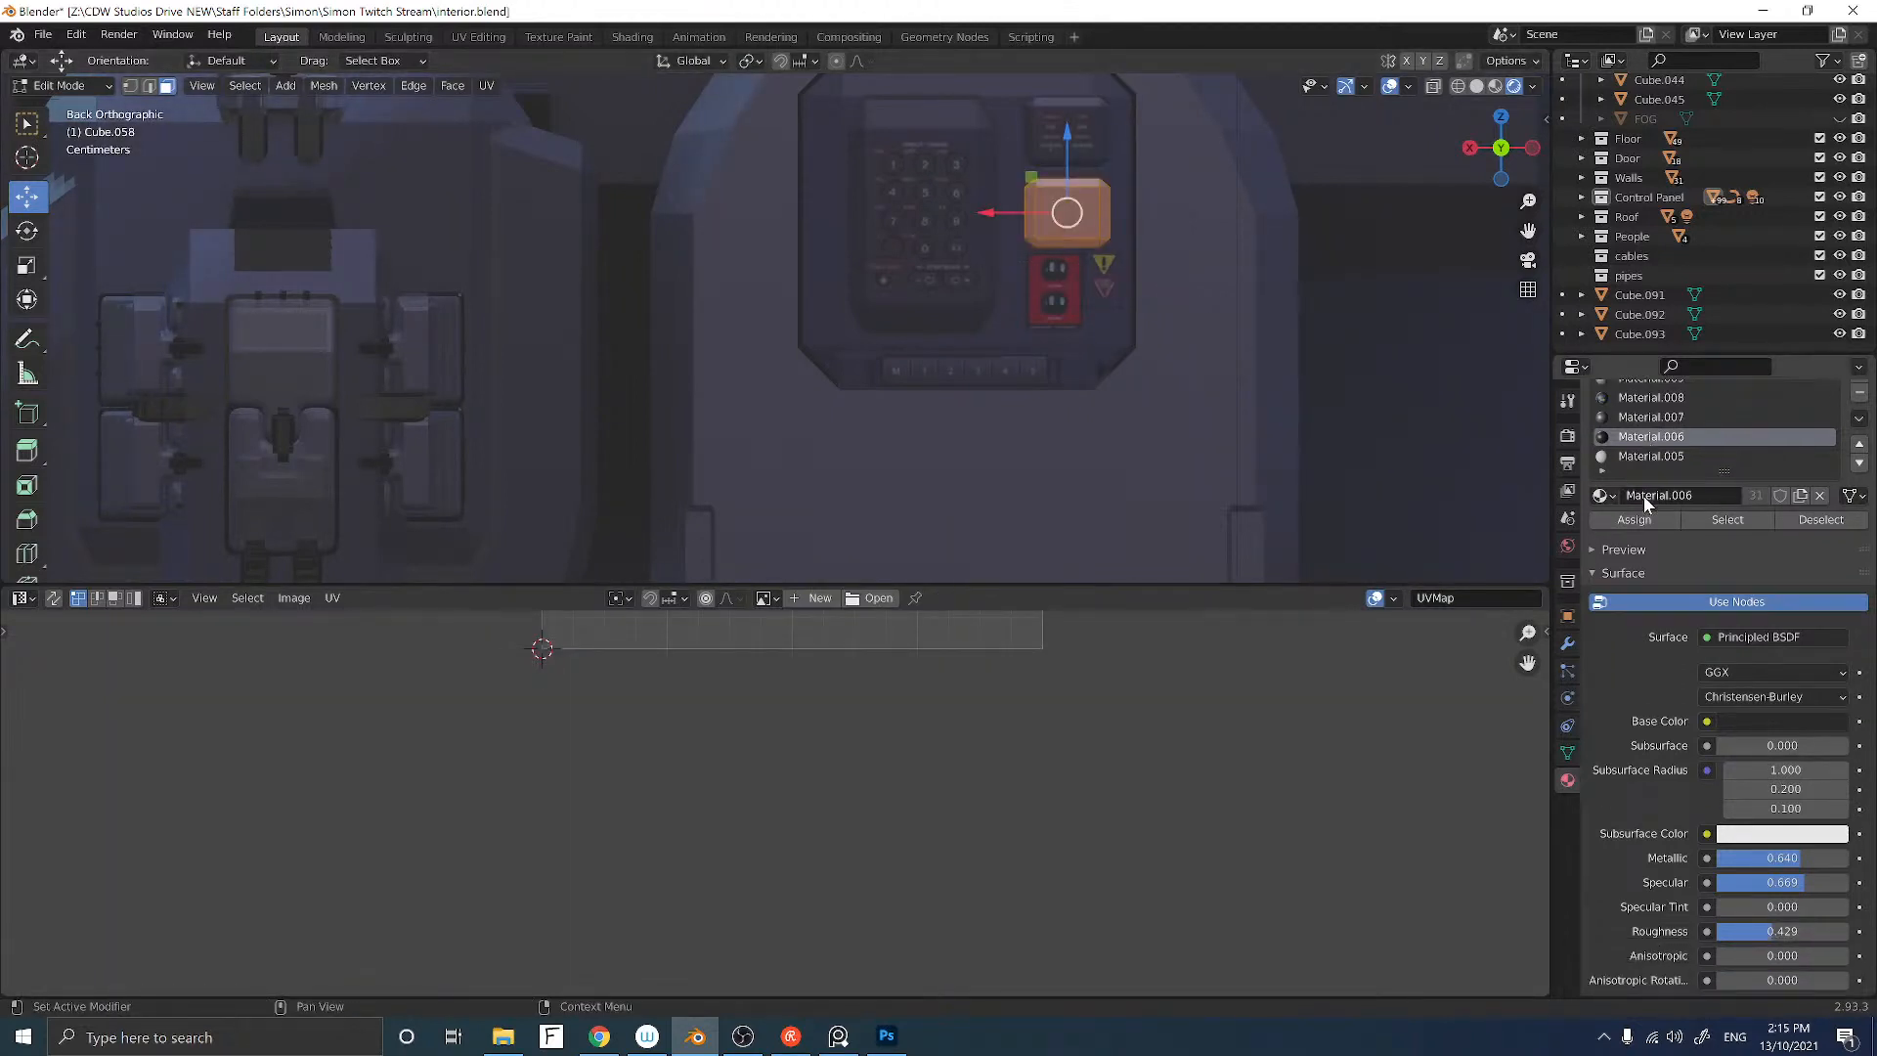
scroll(1644, 495, up, 3)
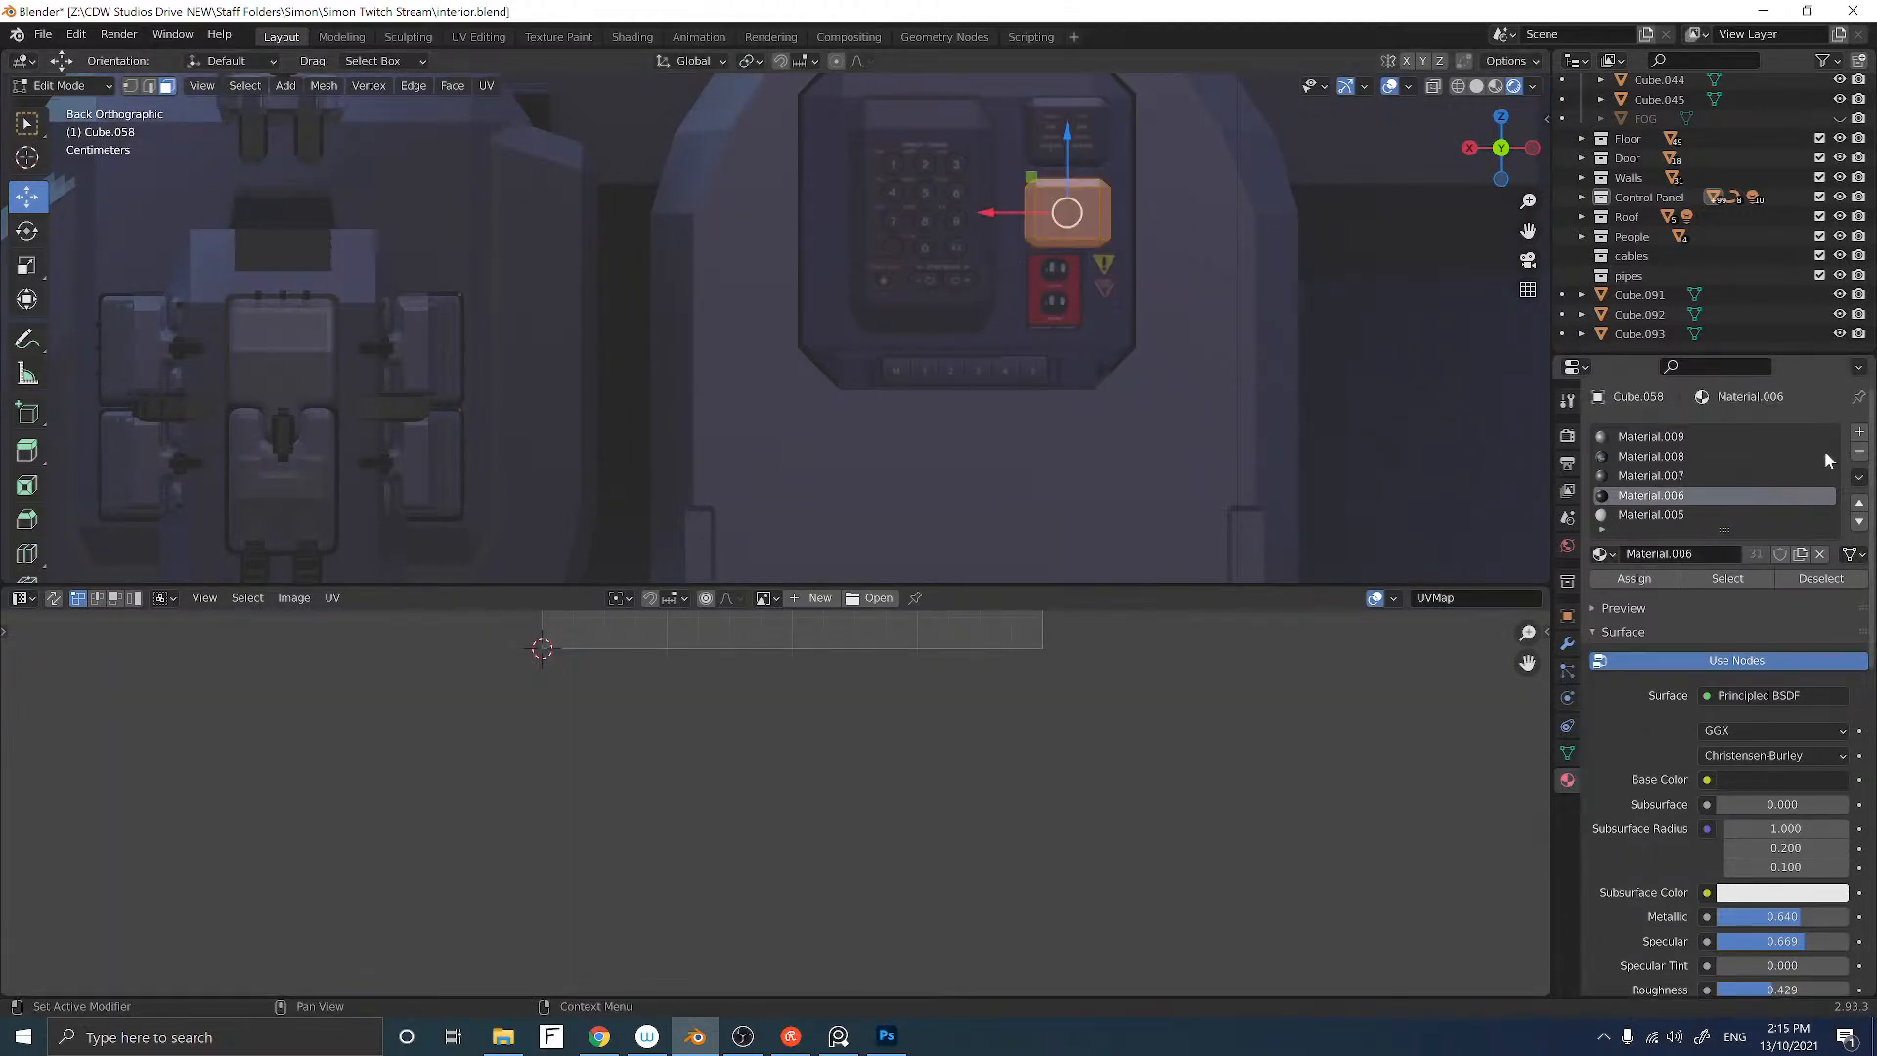
click(1859, 432)
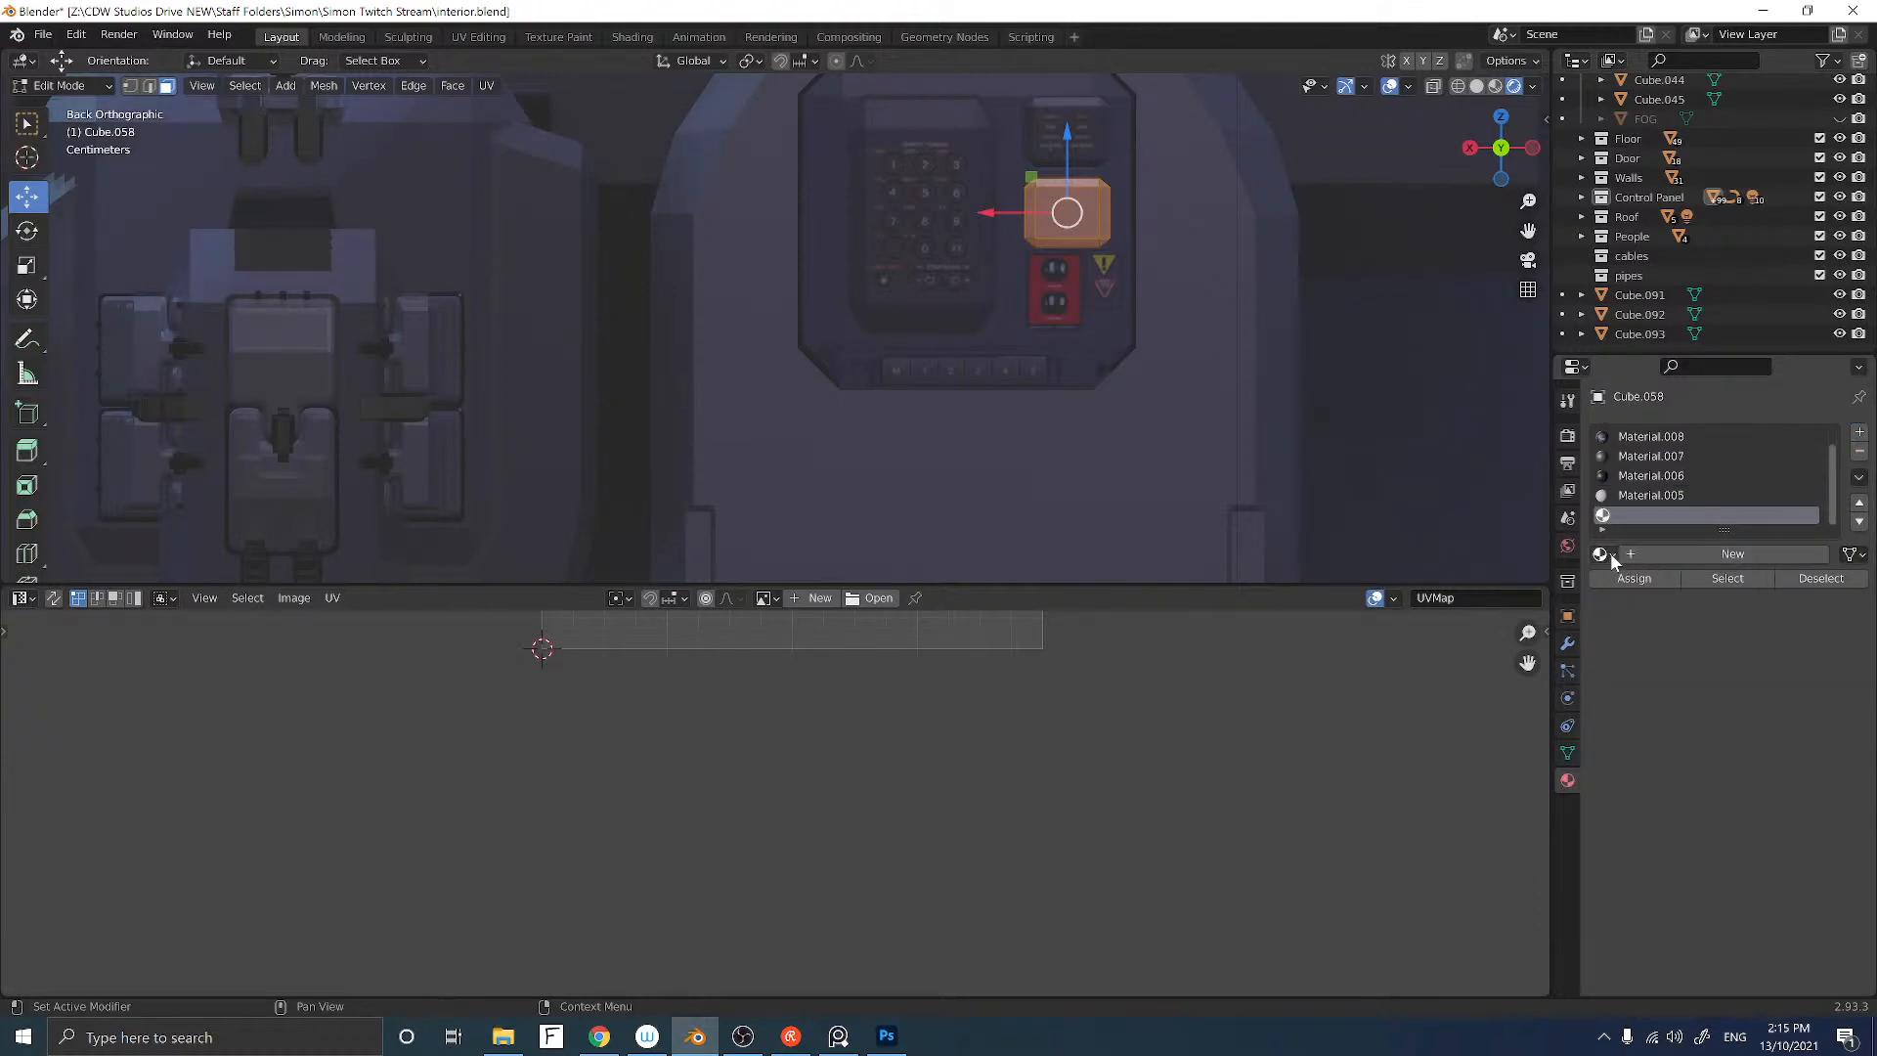
click(1608, 553)
click(1652, 751)
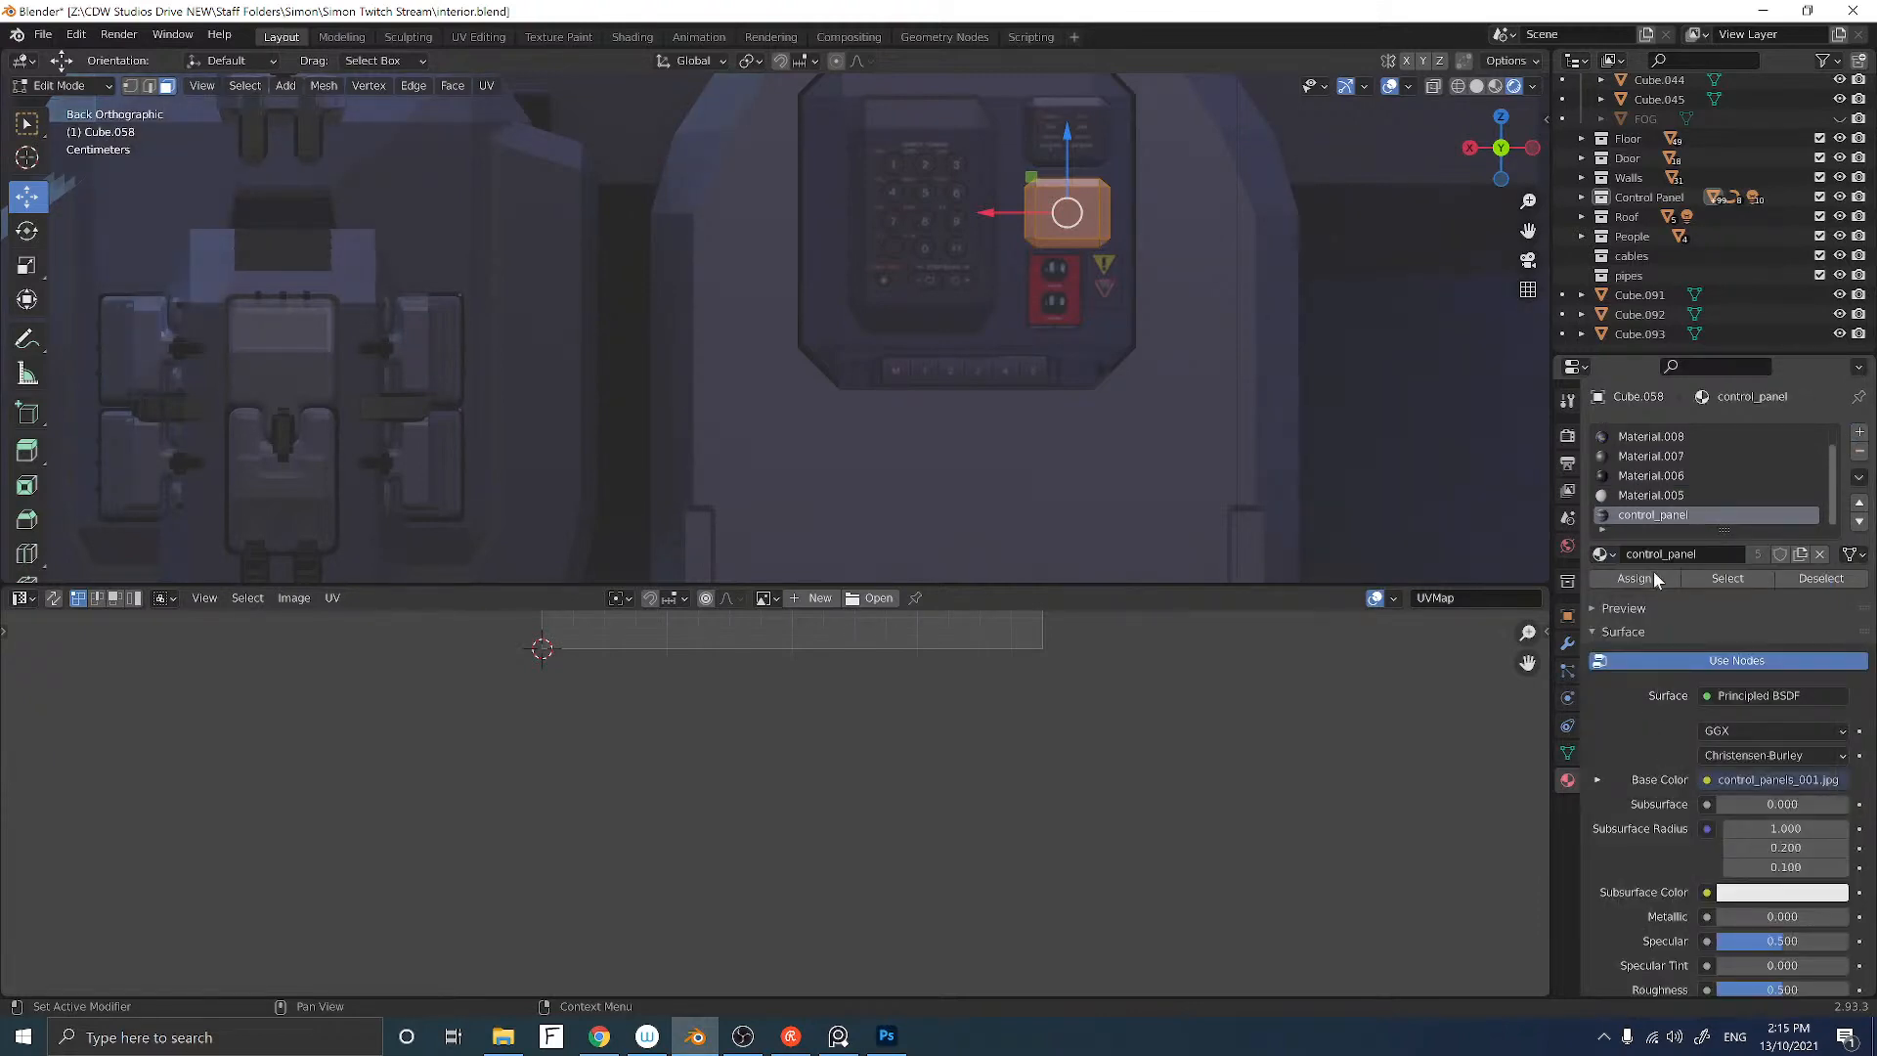
click(1635, 579)
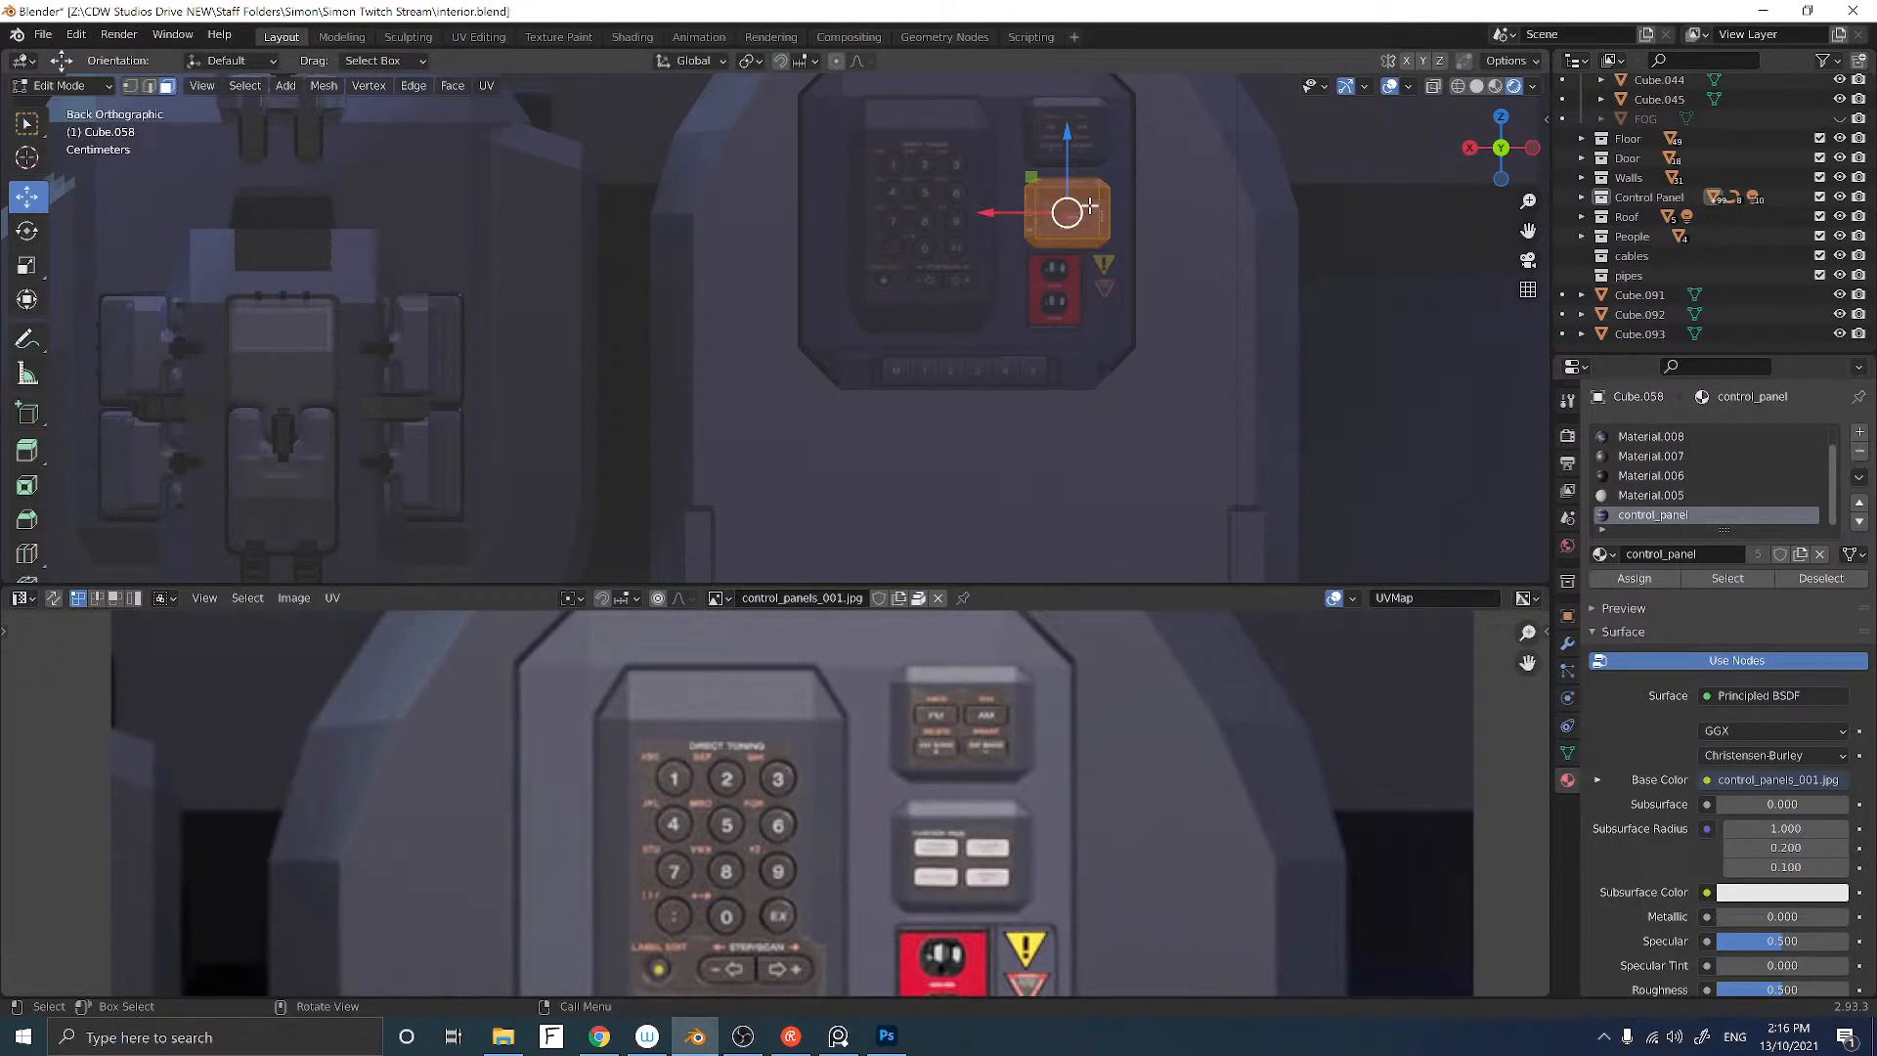
Step: Project the lower small block's UVs from the view and move them over the white-button group in the image
key(u)
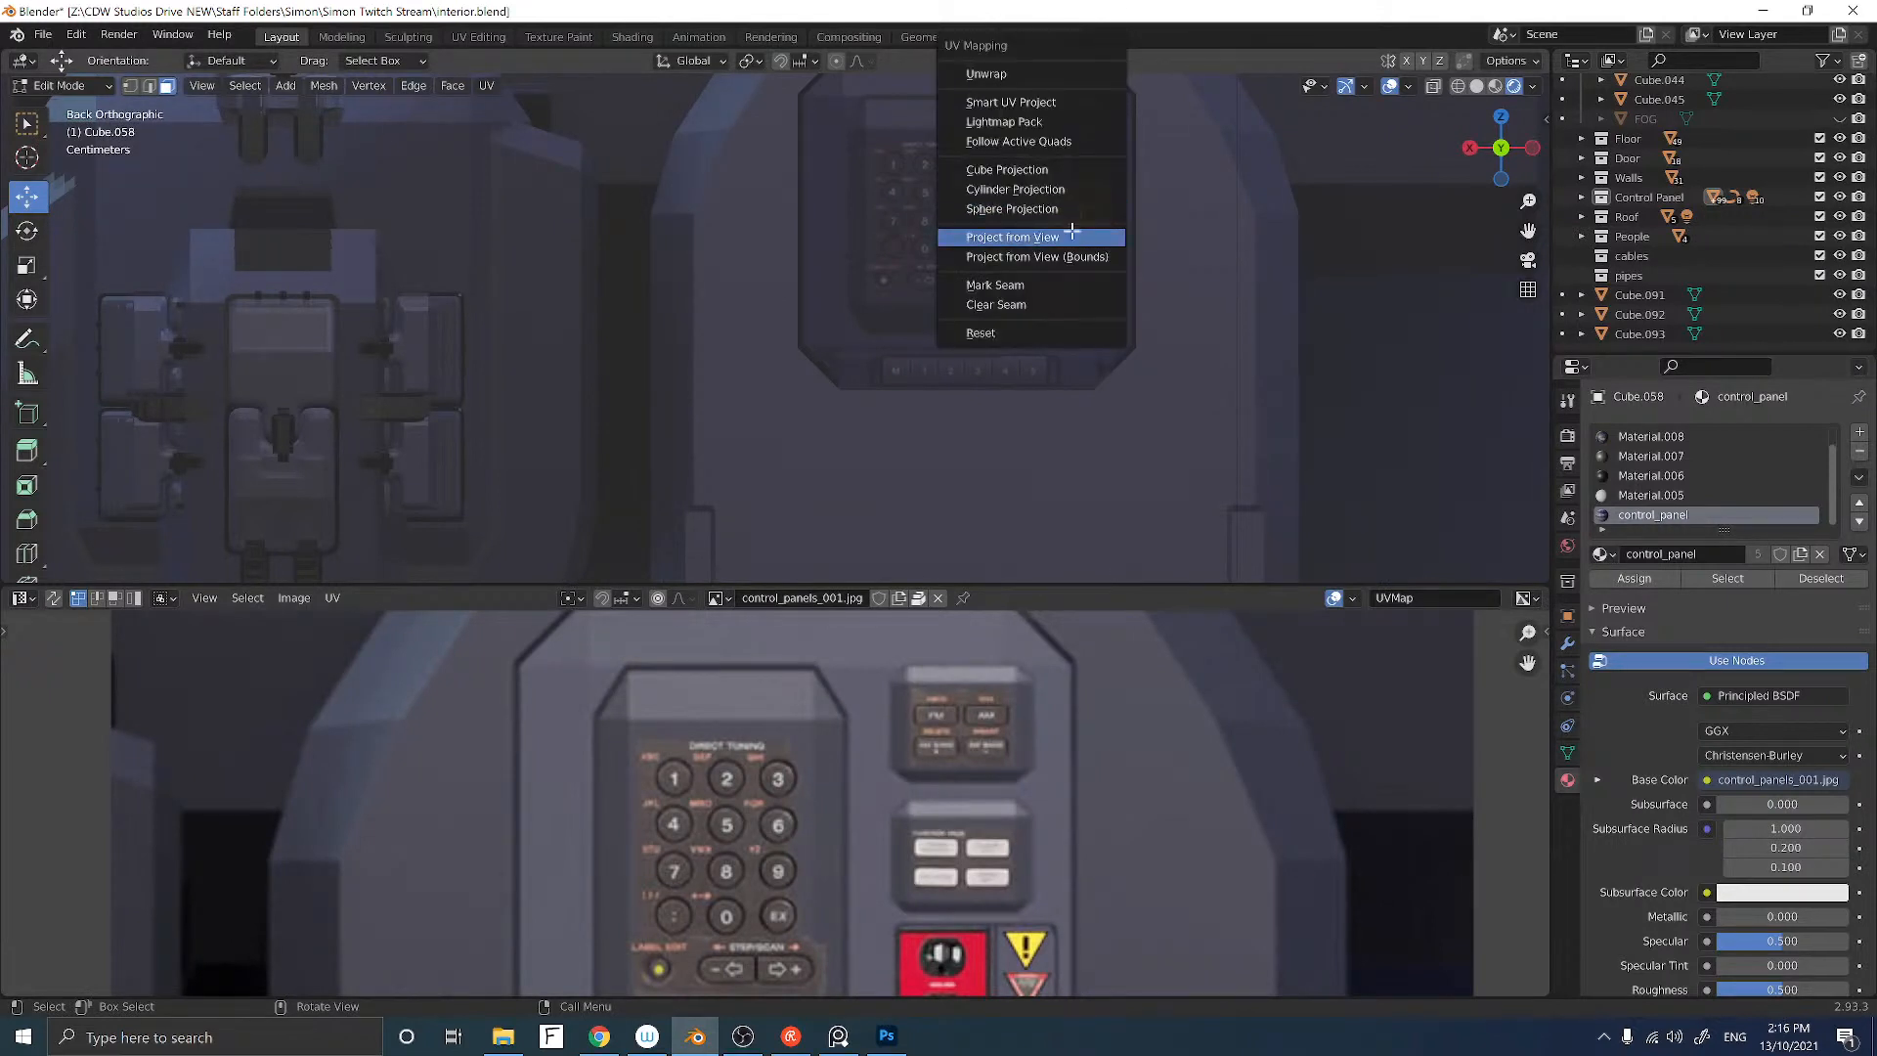
click(1071, 235)
scroll(944, 757, down, 5)
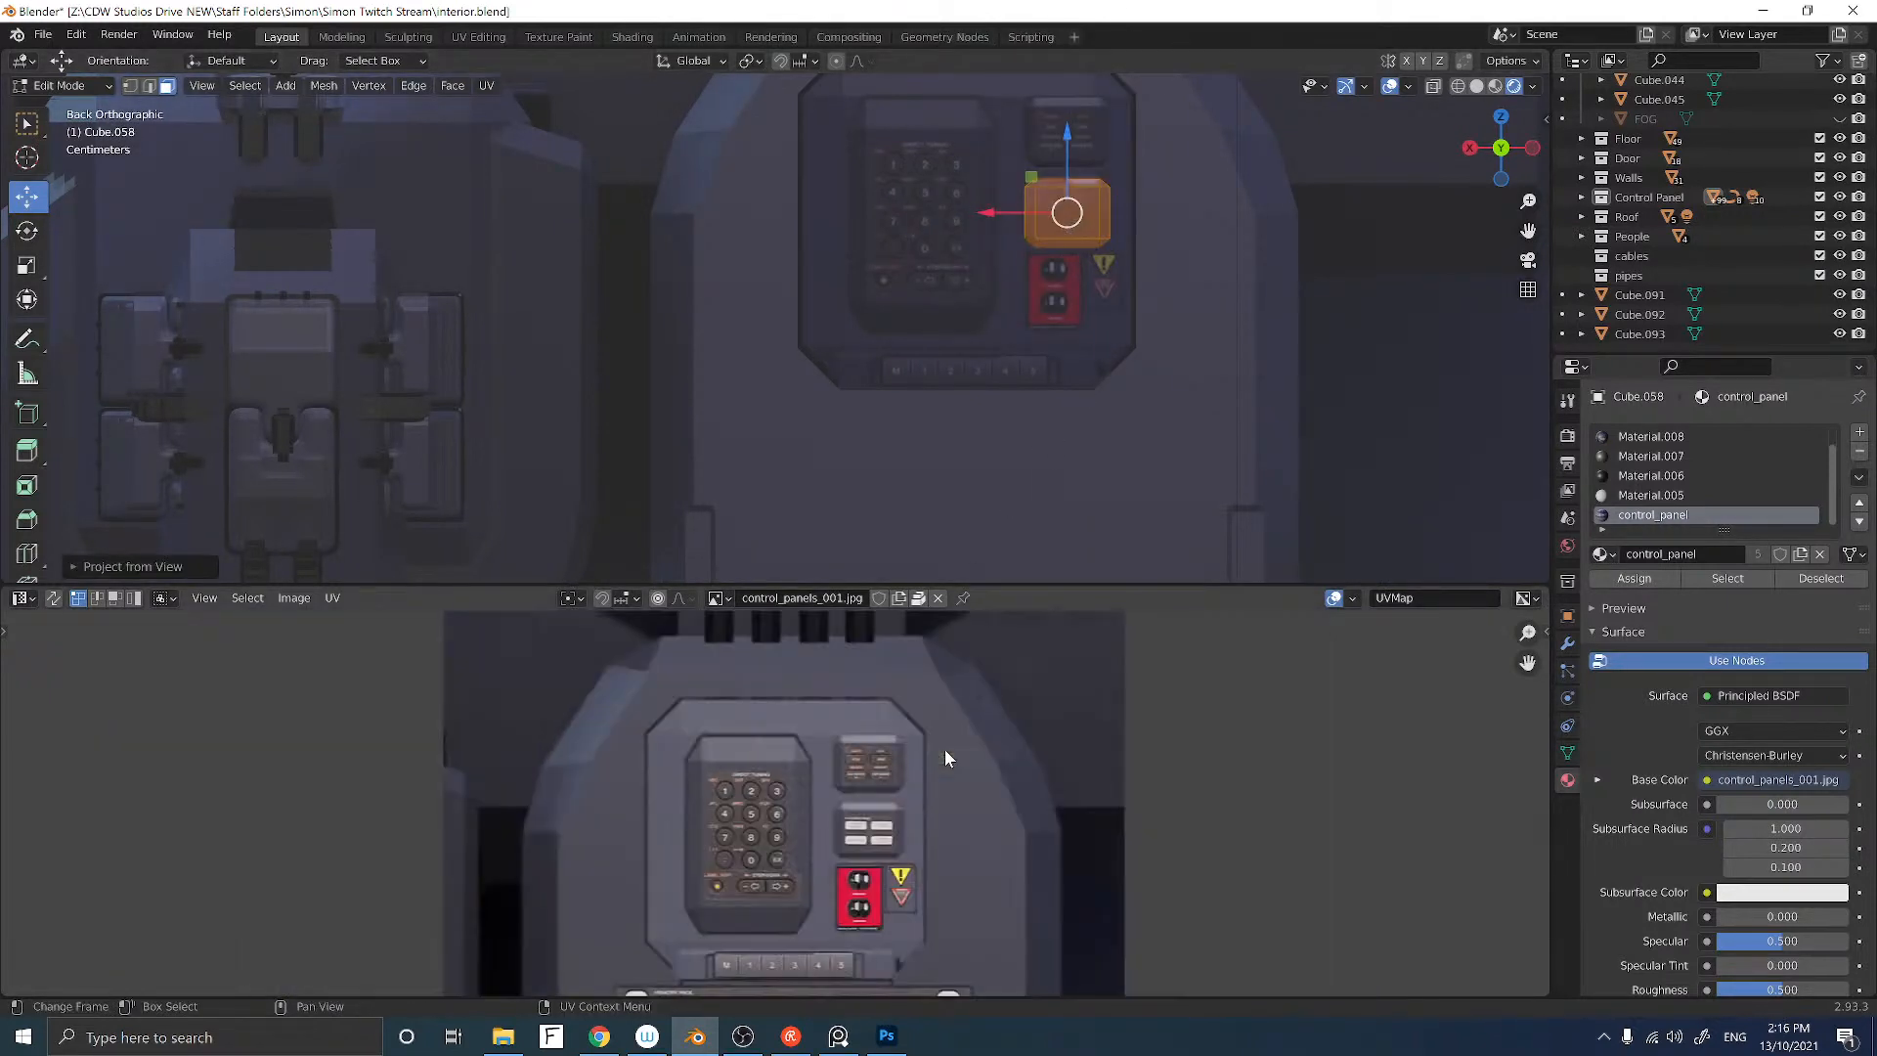
scroll(945, 759, down, 2)
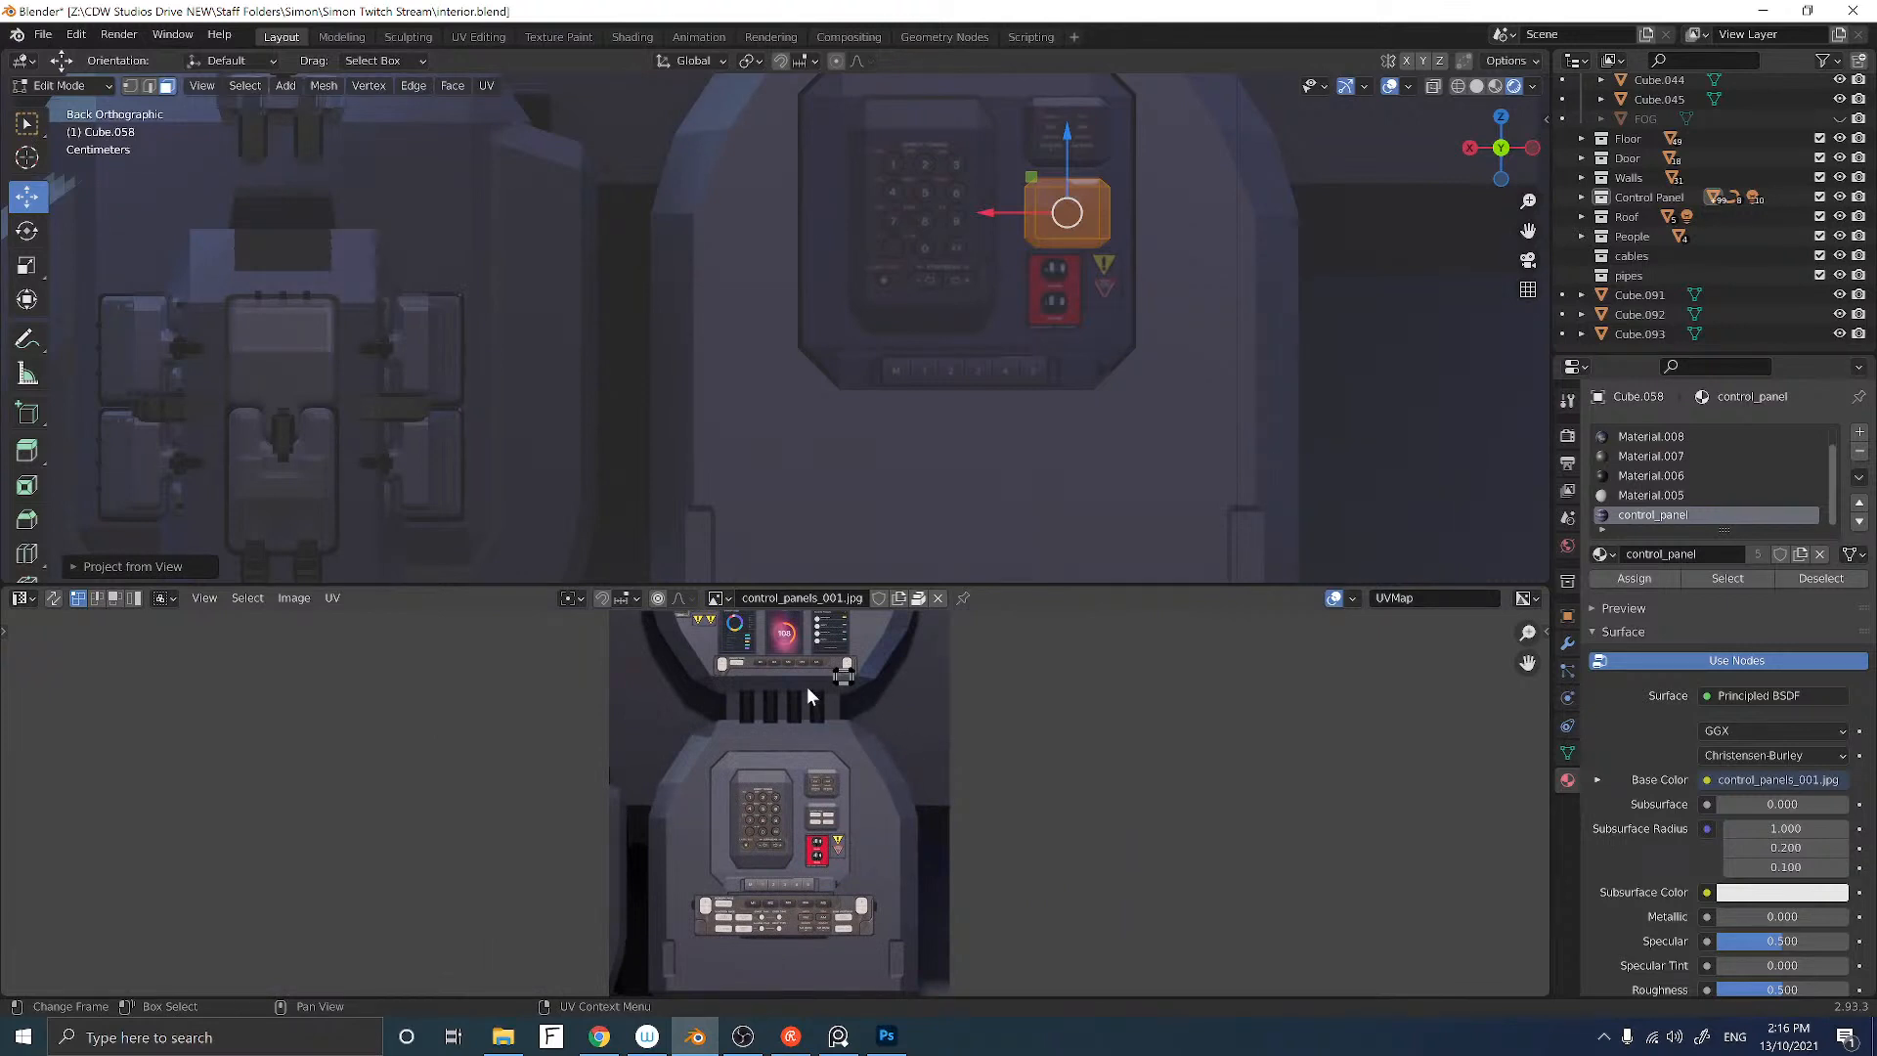
key(g)
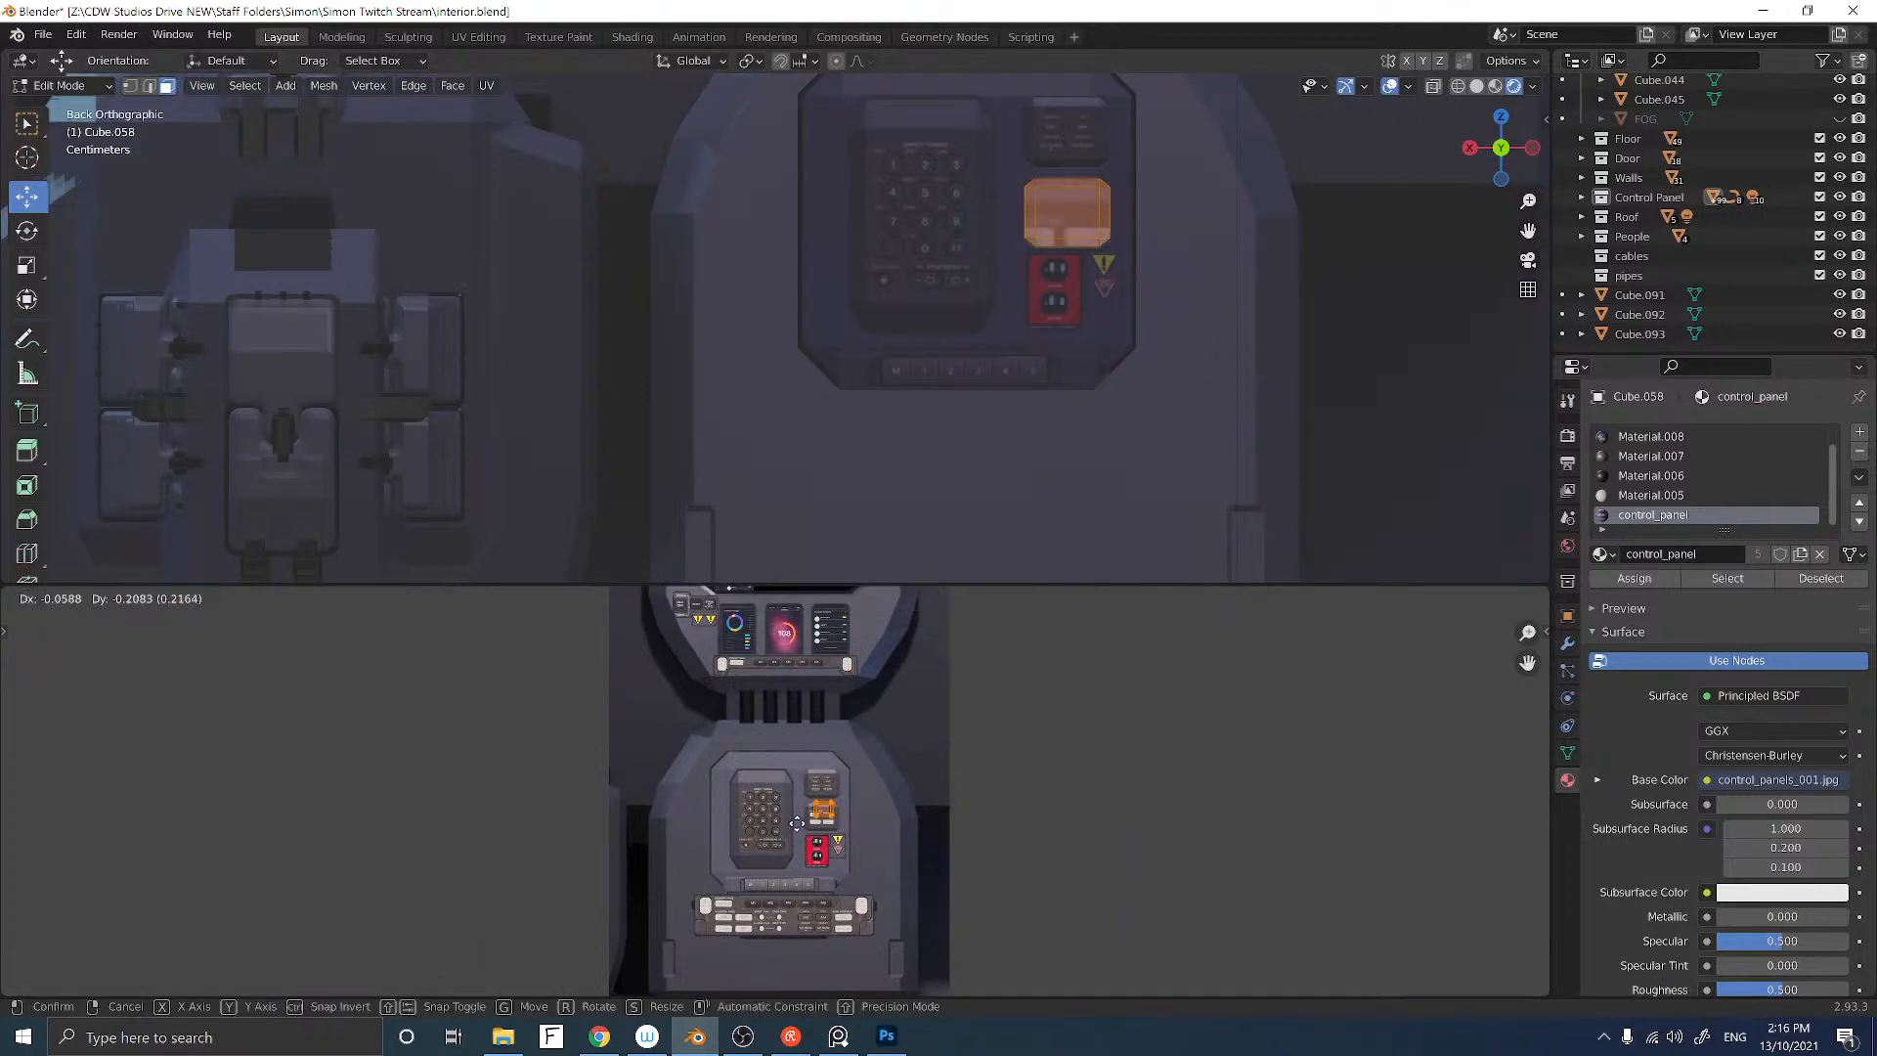
click(797, 821)
Step: Enlarge and nudge the lower small block's UVs to match its outline in the image, then deselect them
scroll(800, 814, up, 4)
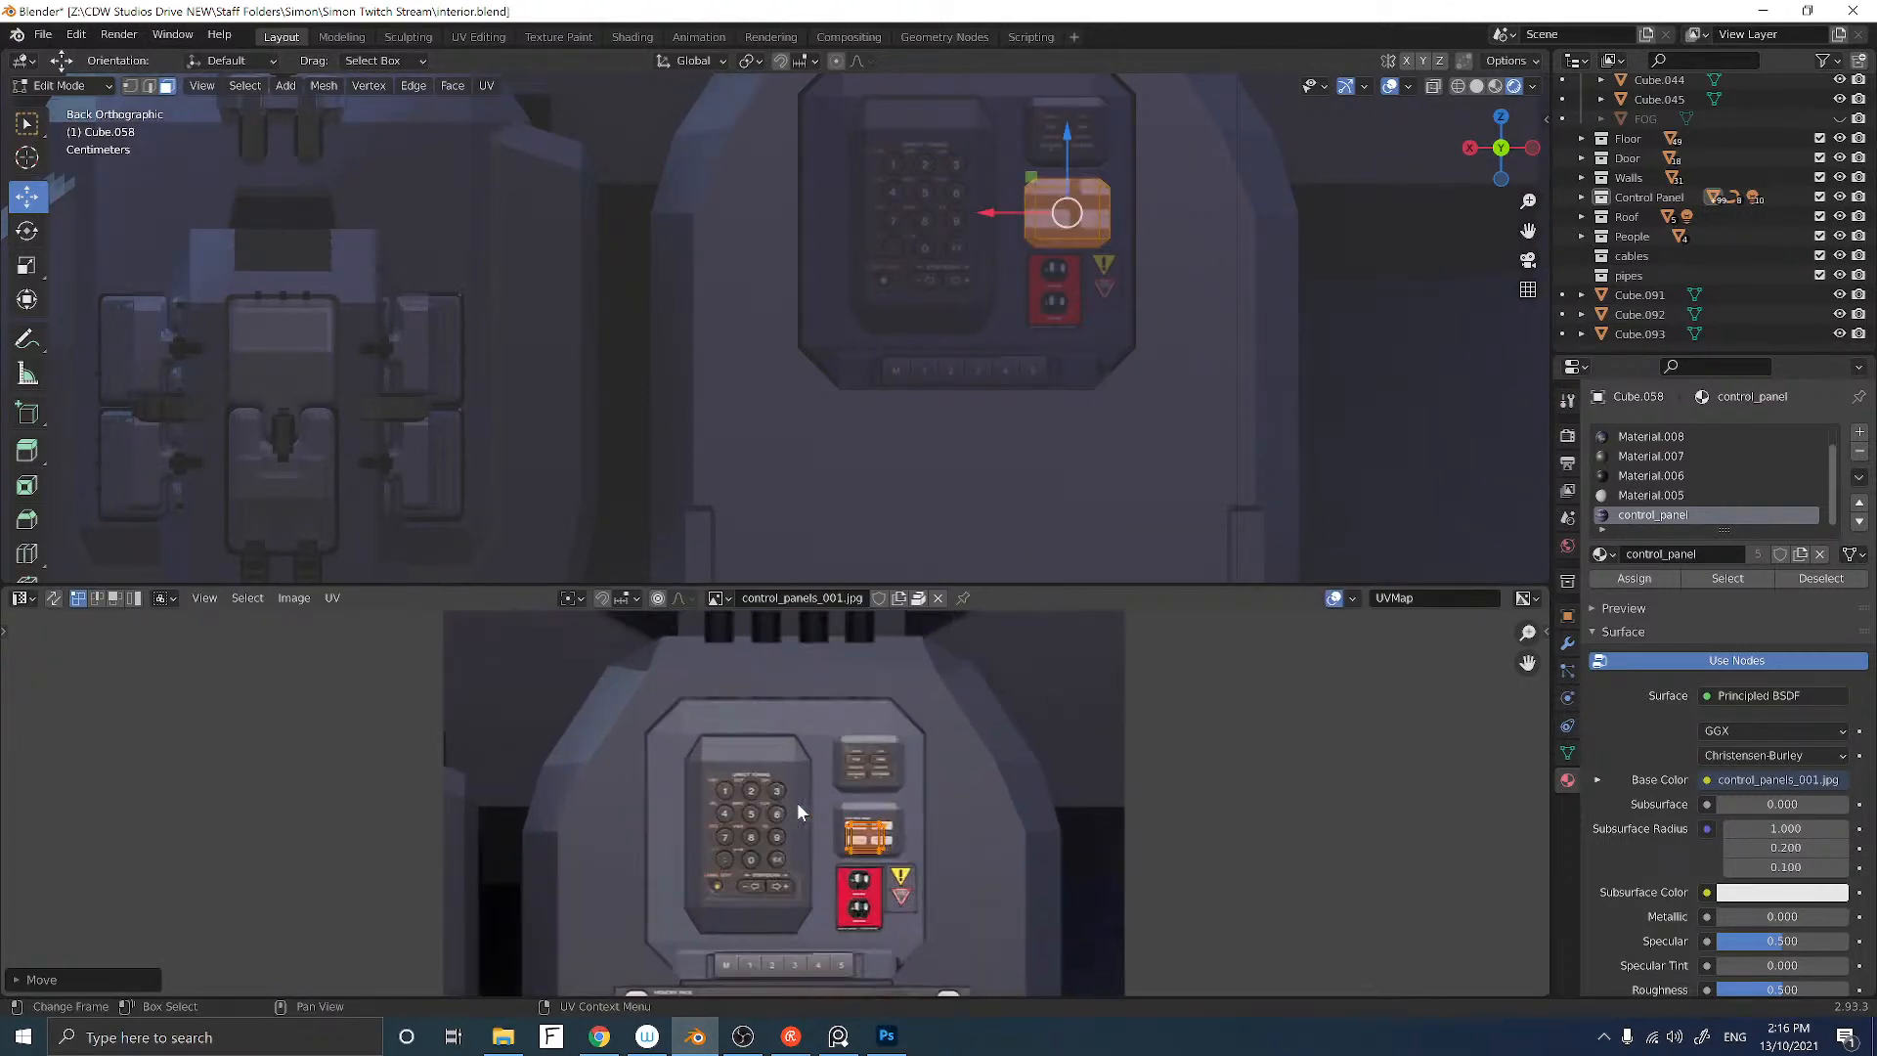
scroll(798, 811, up, 1)
middle_drag(800, 811, 815, 717)
key(s)
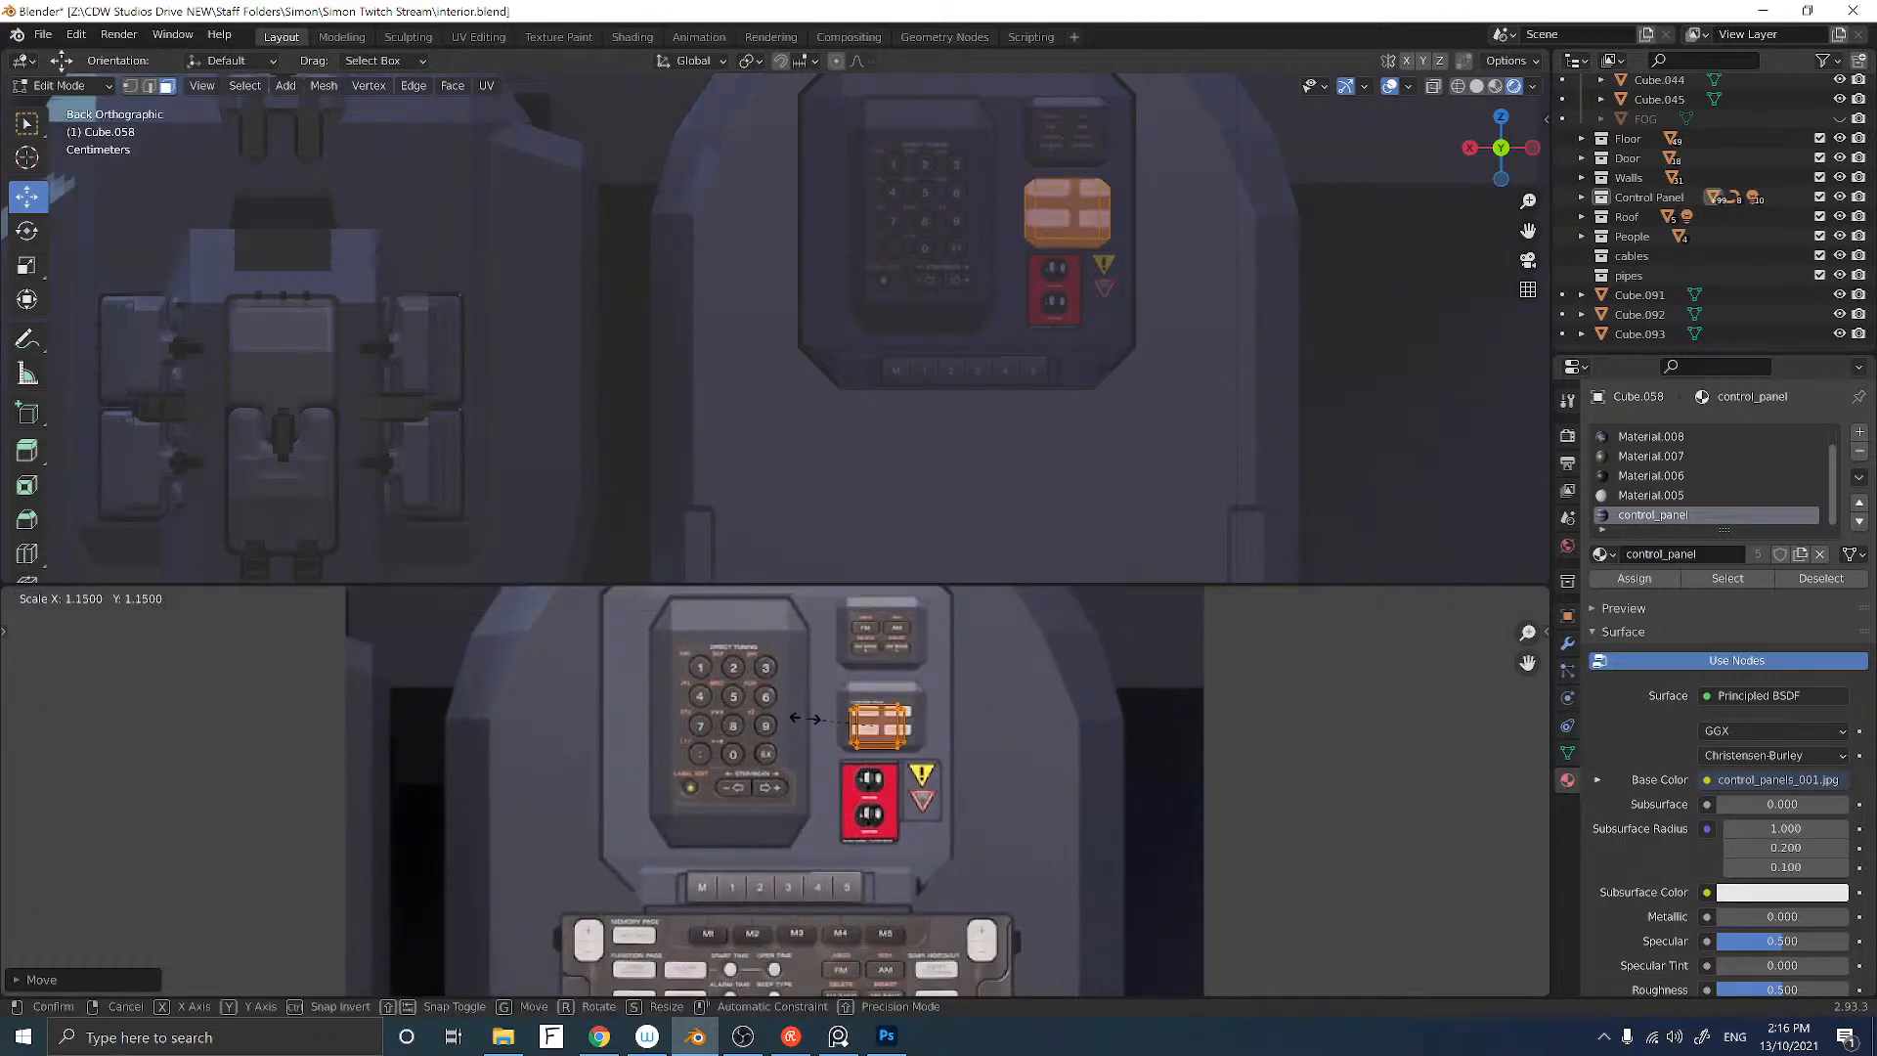
click(773, 715)
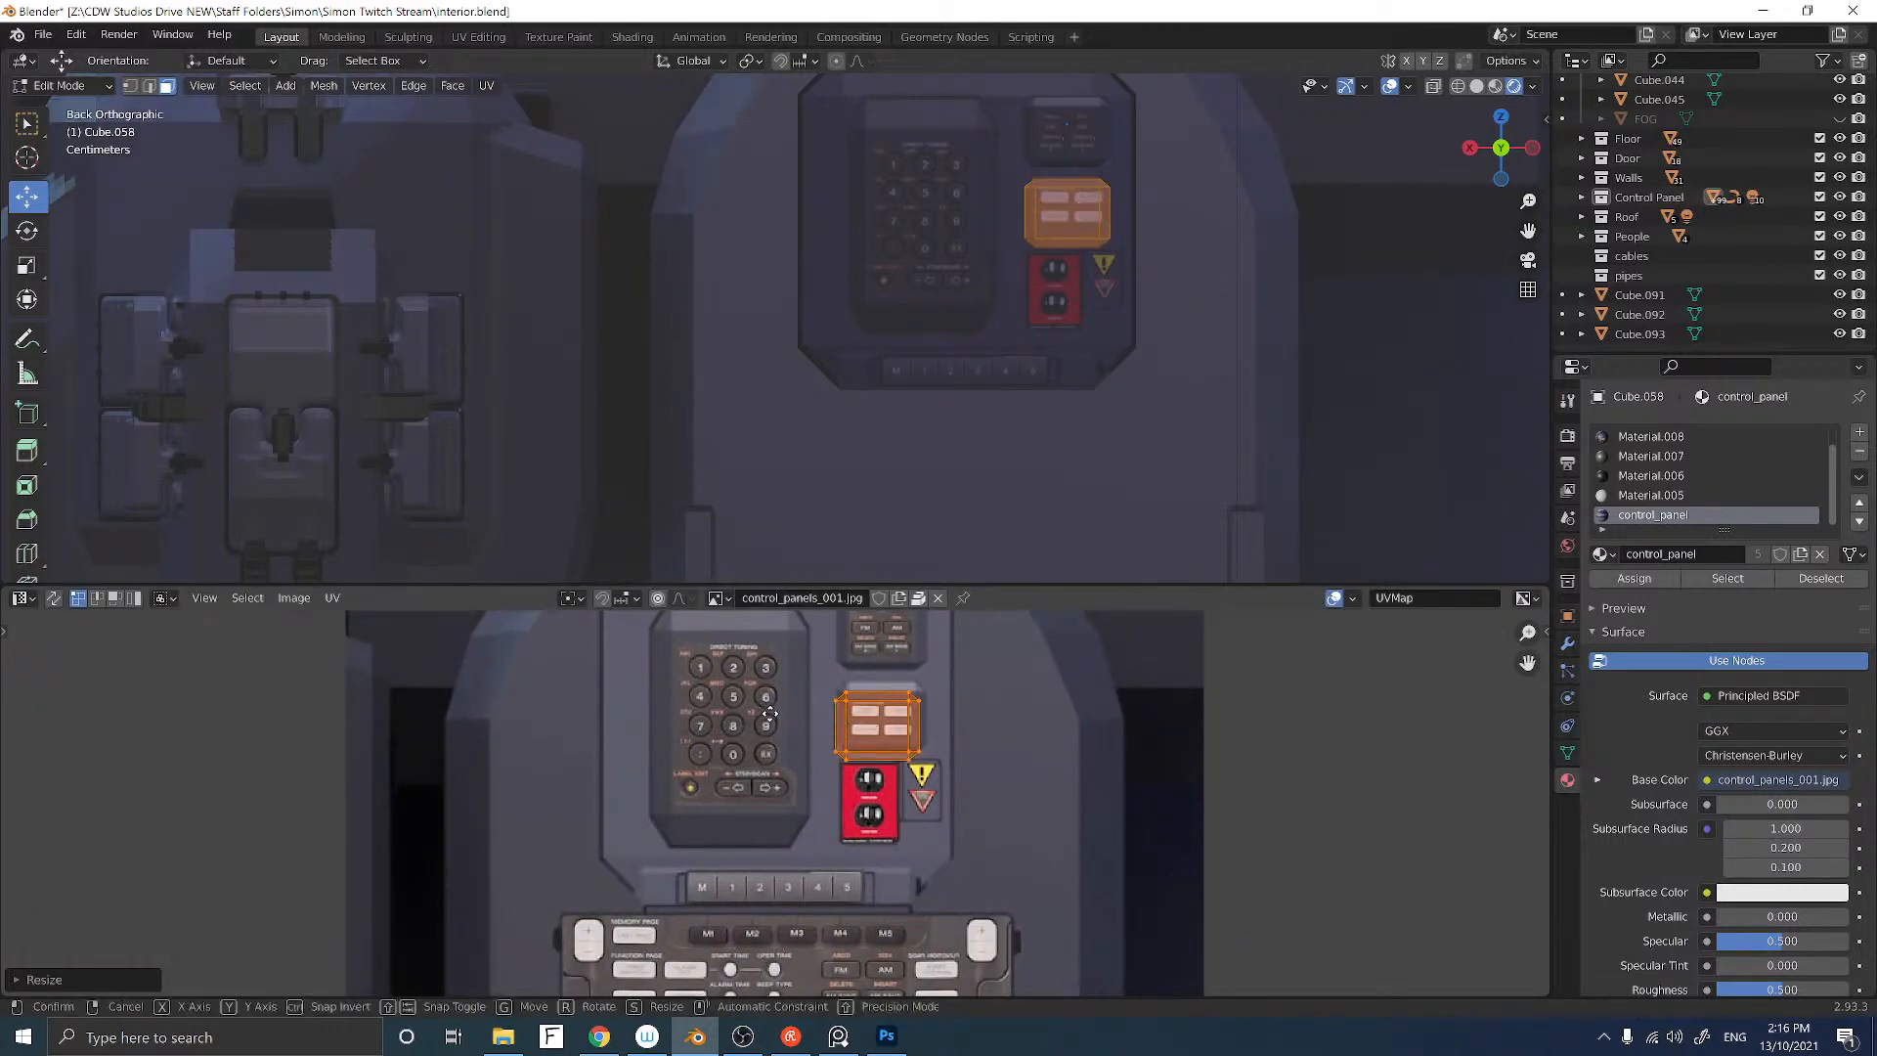
key(g)
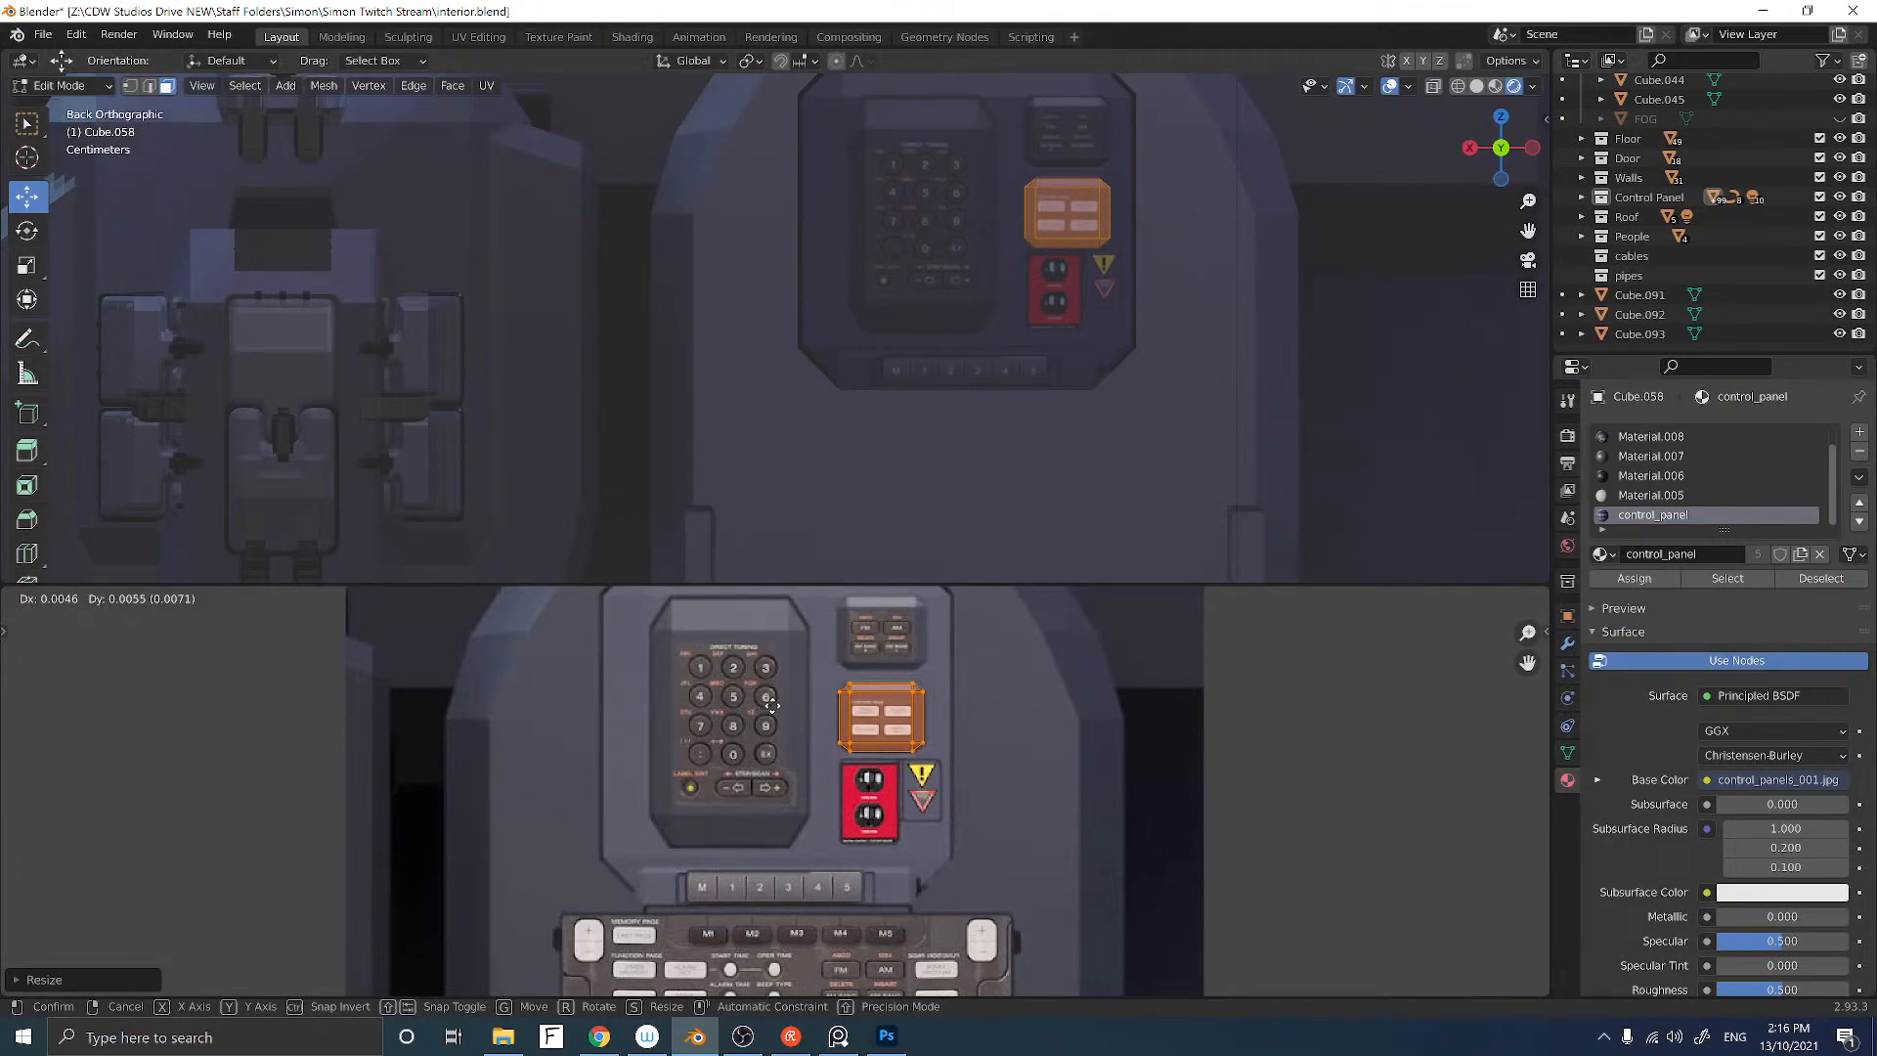
click(772, 705)
key(alt+a)
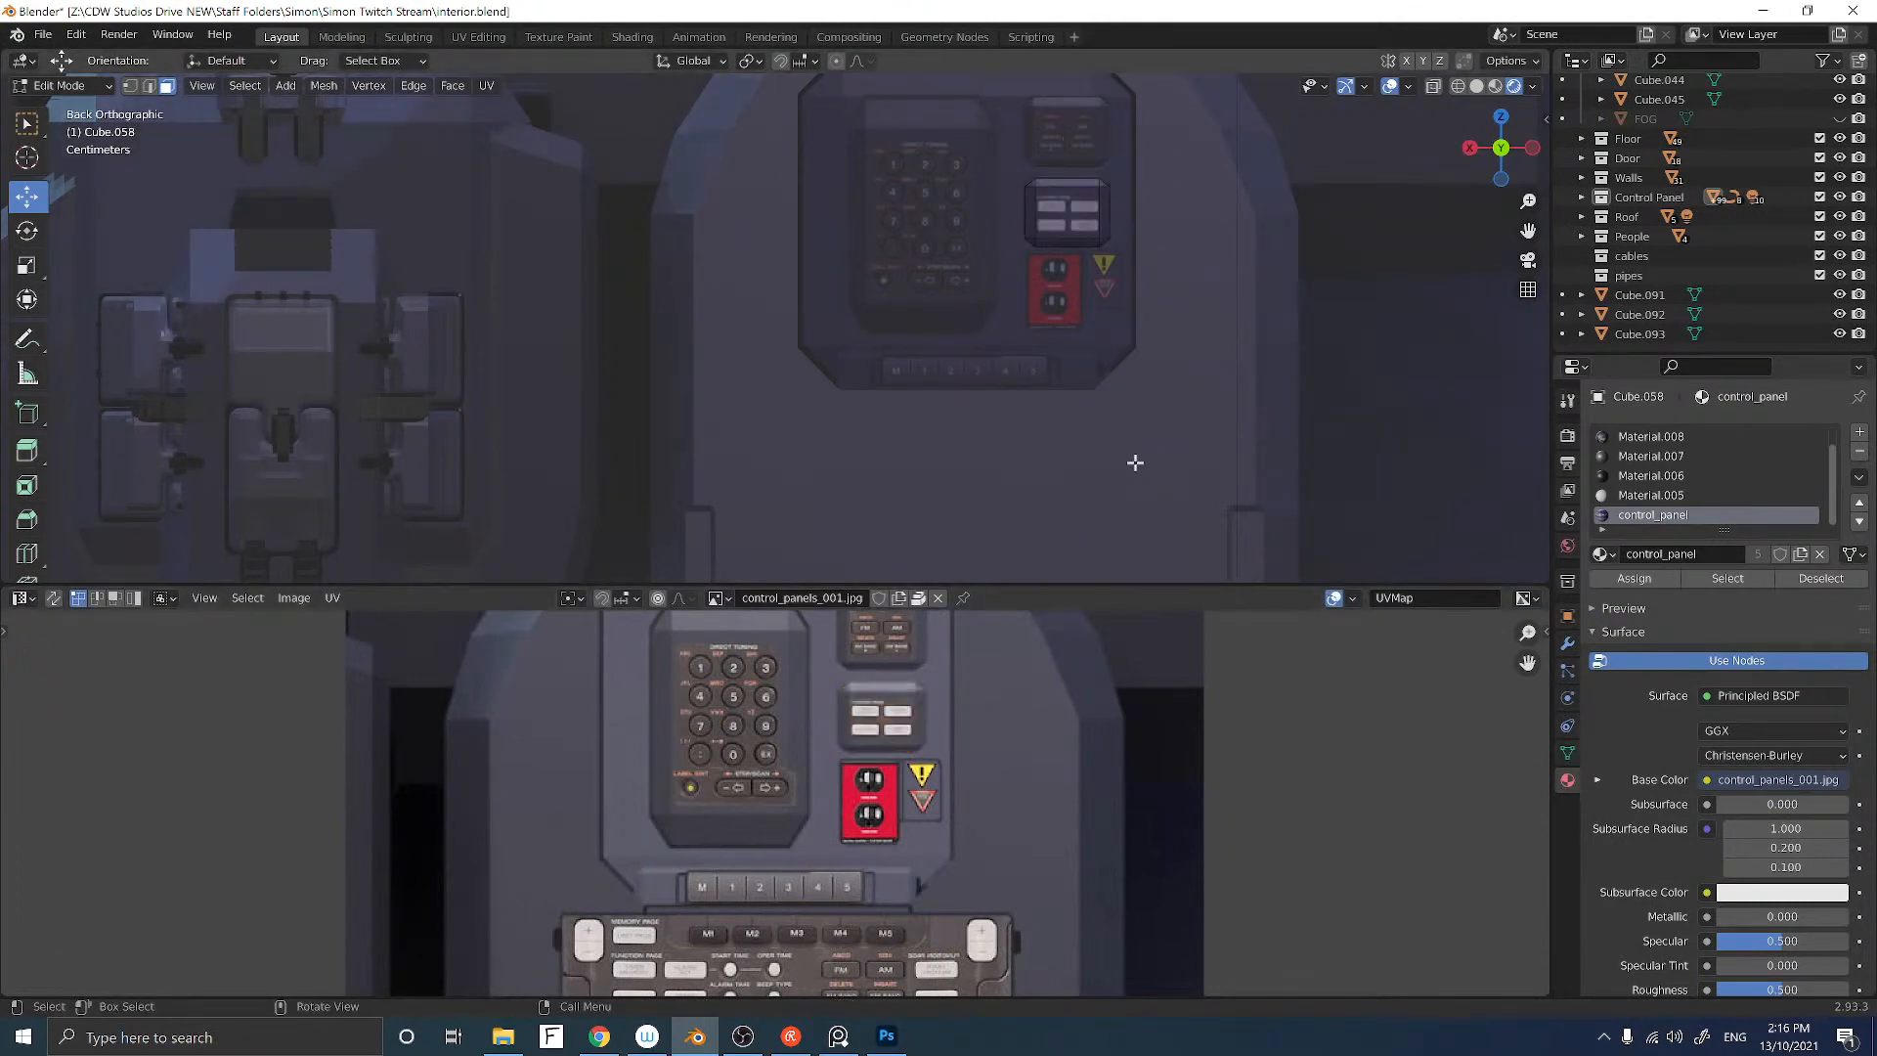
Step: Switch to editing the large lower panel body and select its front faces around and below the recessed keypad panel
key(Tab)
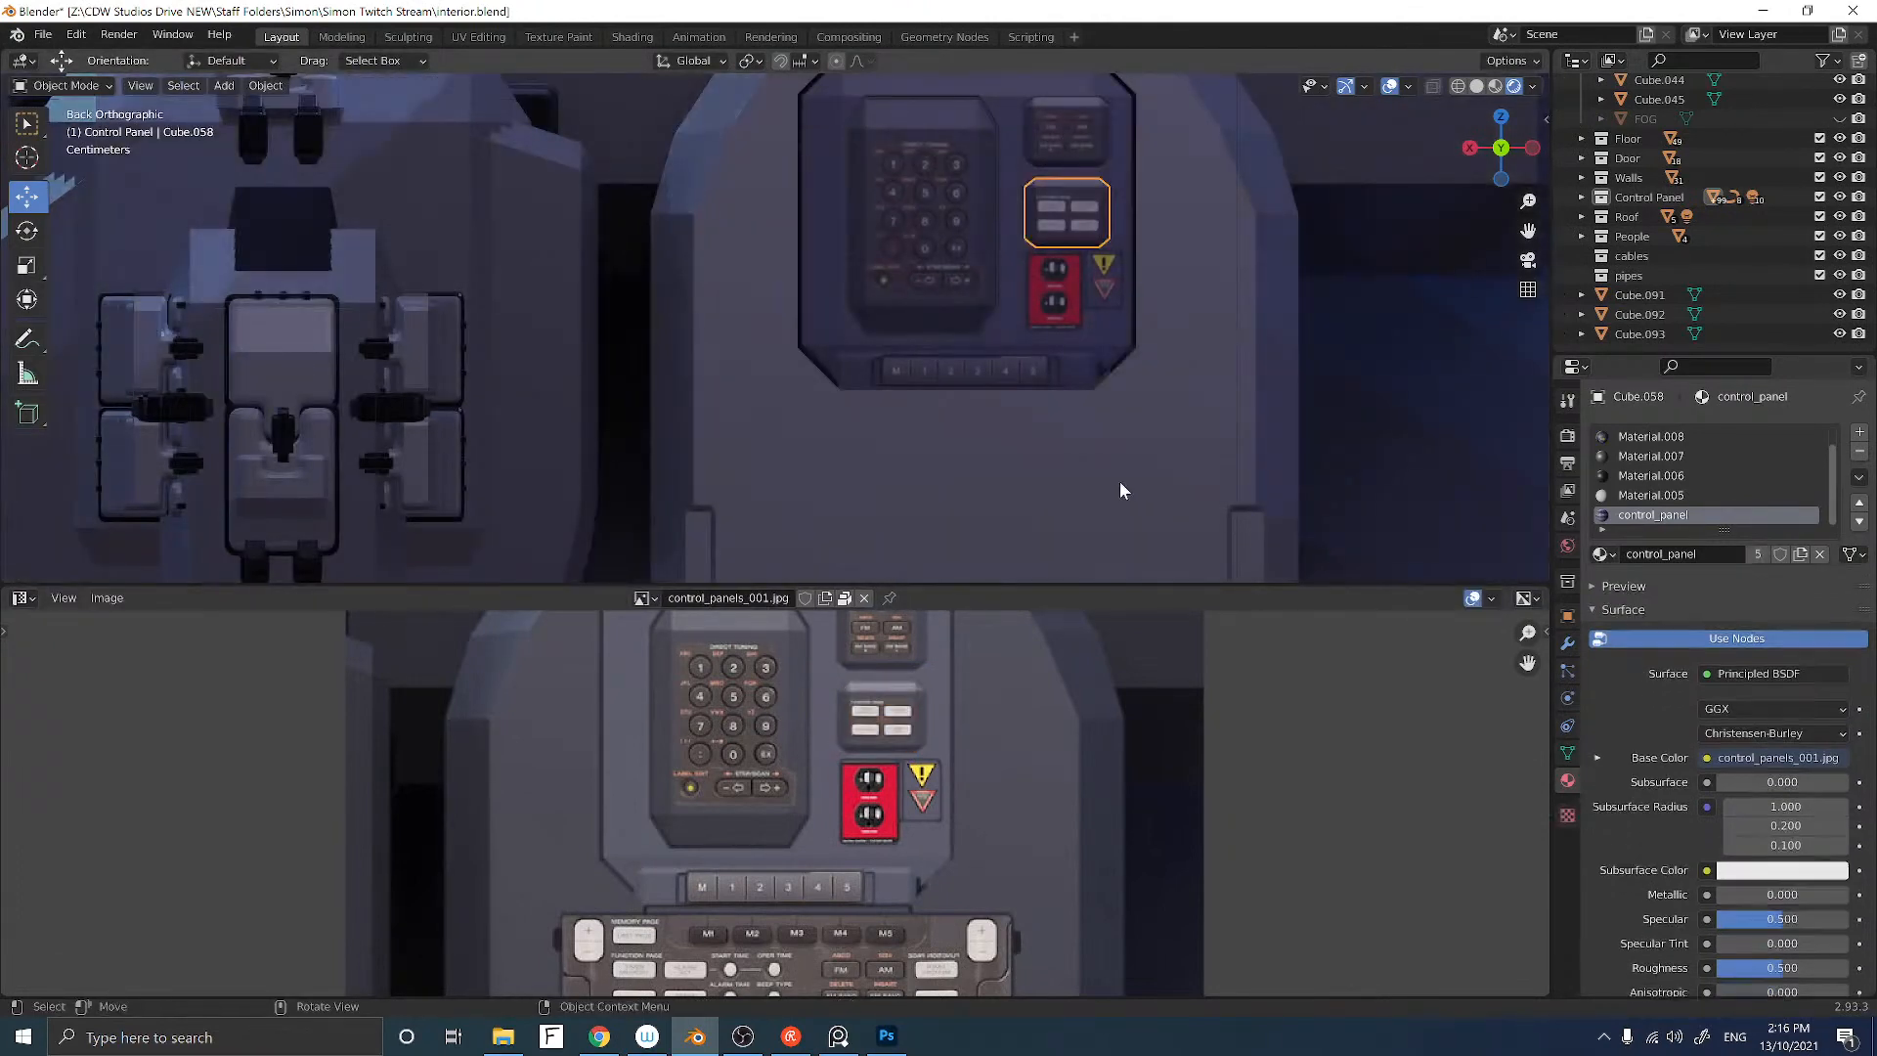
click(1118, 481)
key(Tab)
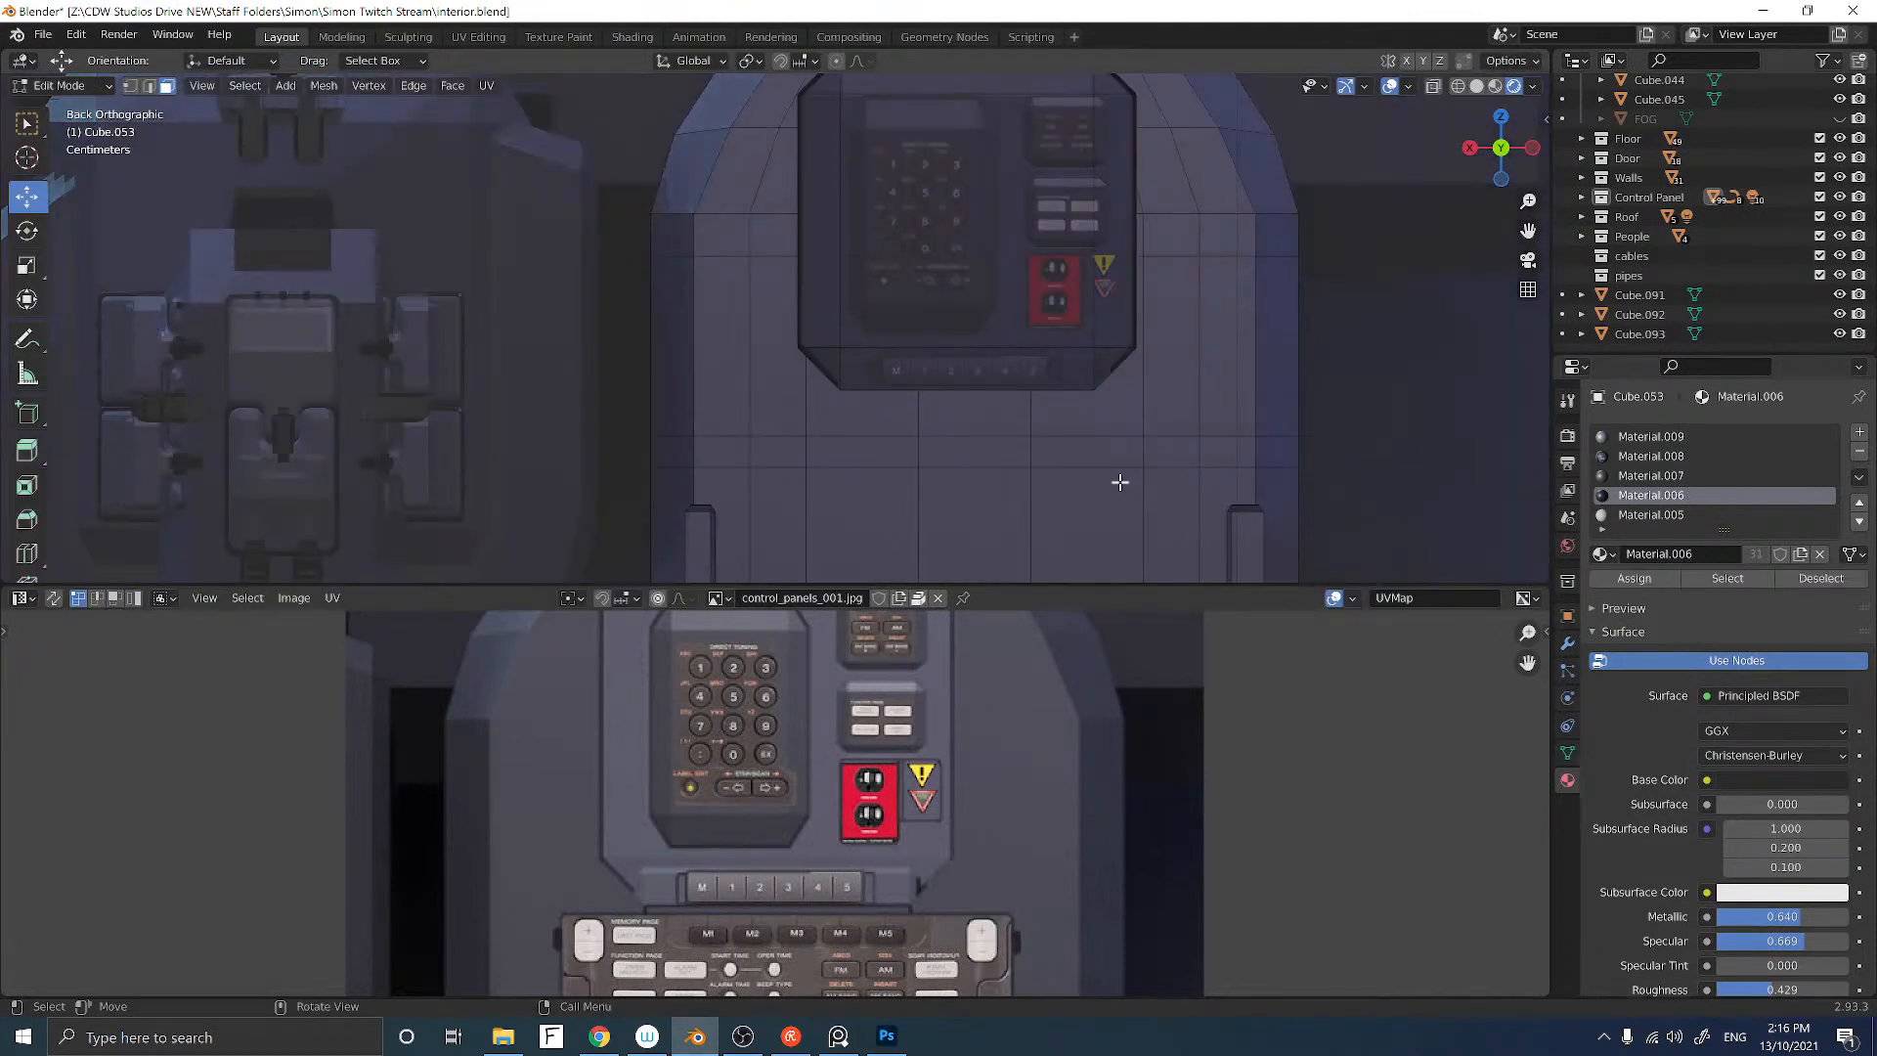
drag(757, 374, 1197, 556)
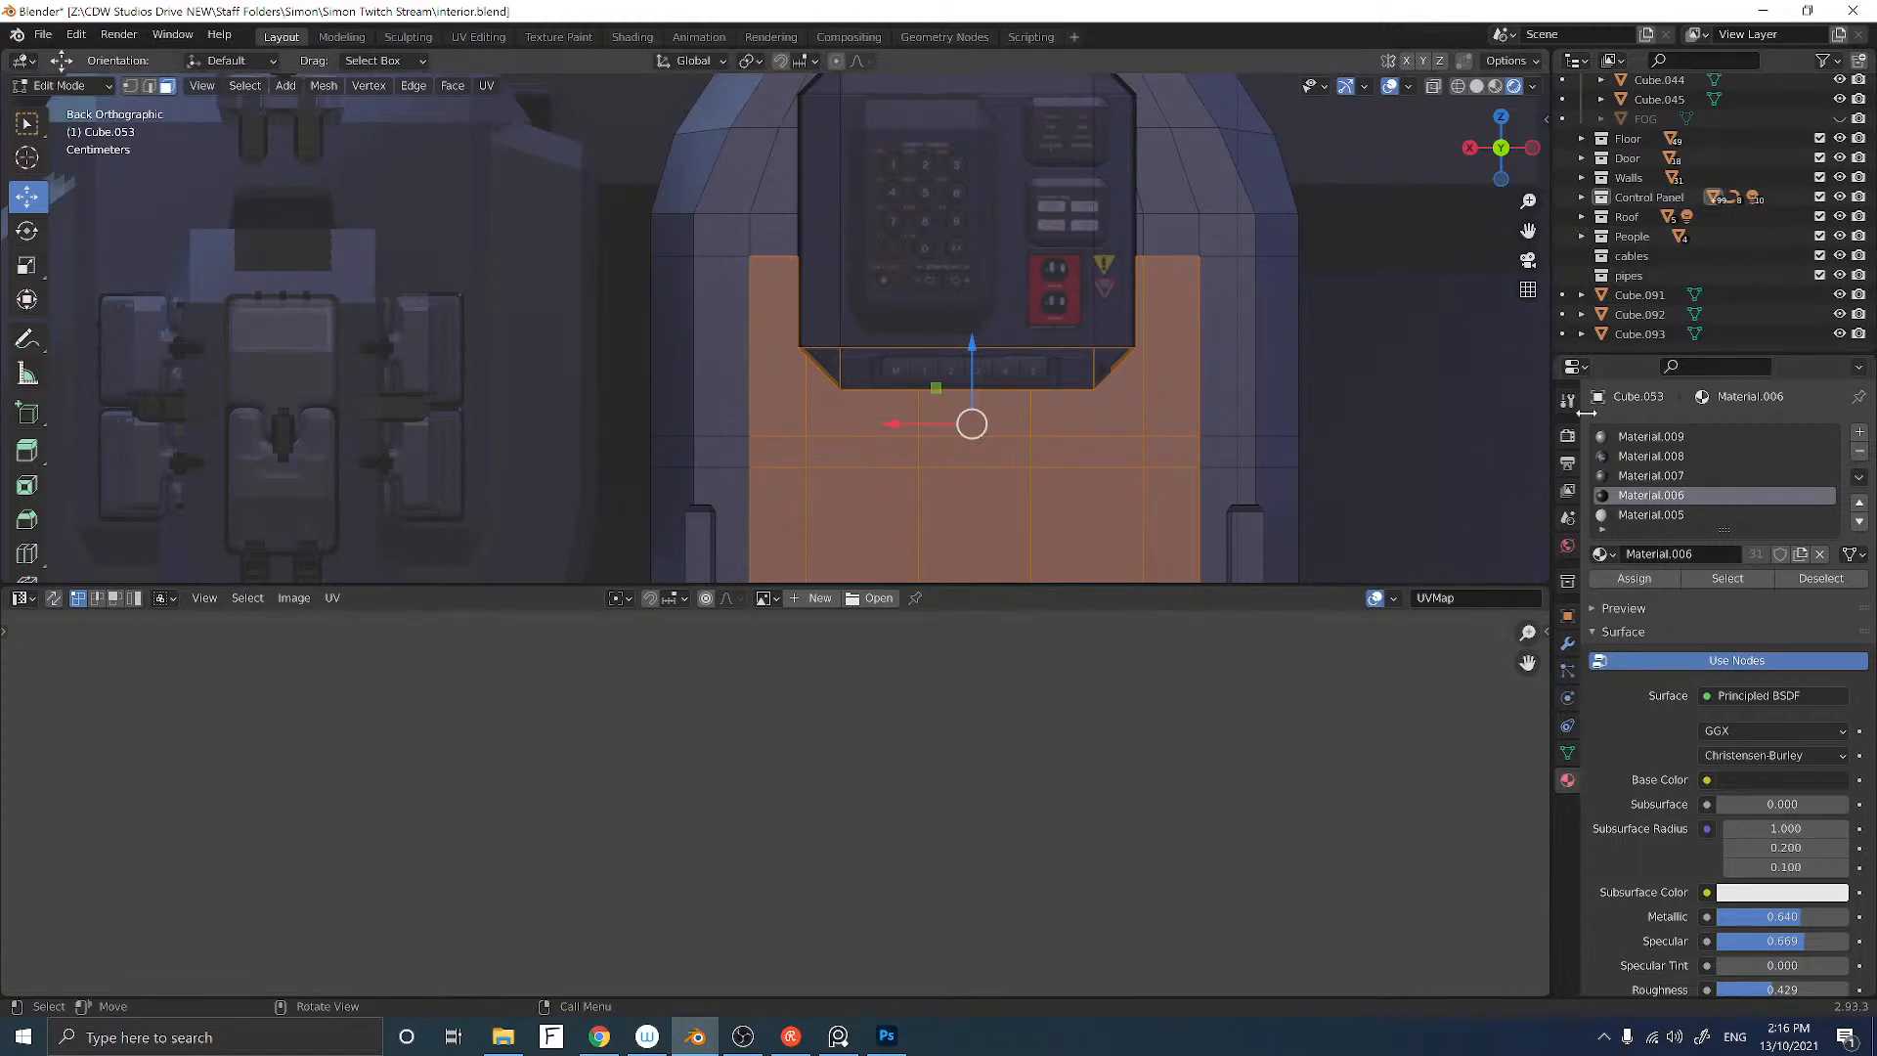
Step: Give the lower panel body a new material slot with control_panel and assign it to the selected front faces
scroll(1632, 478, down, 1)
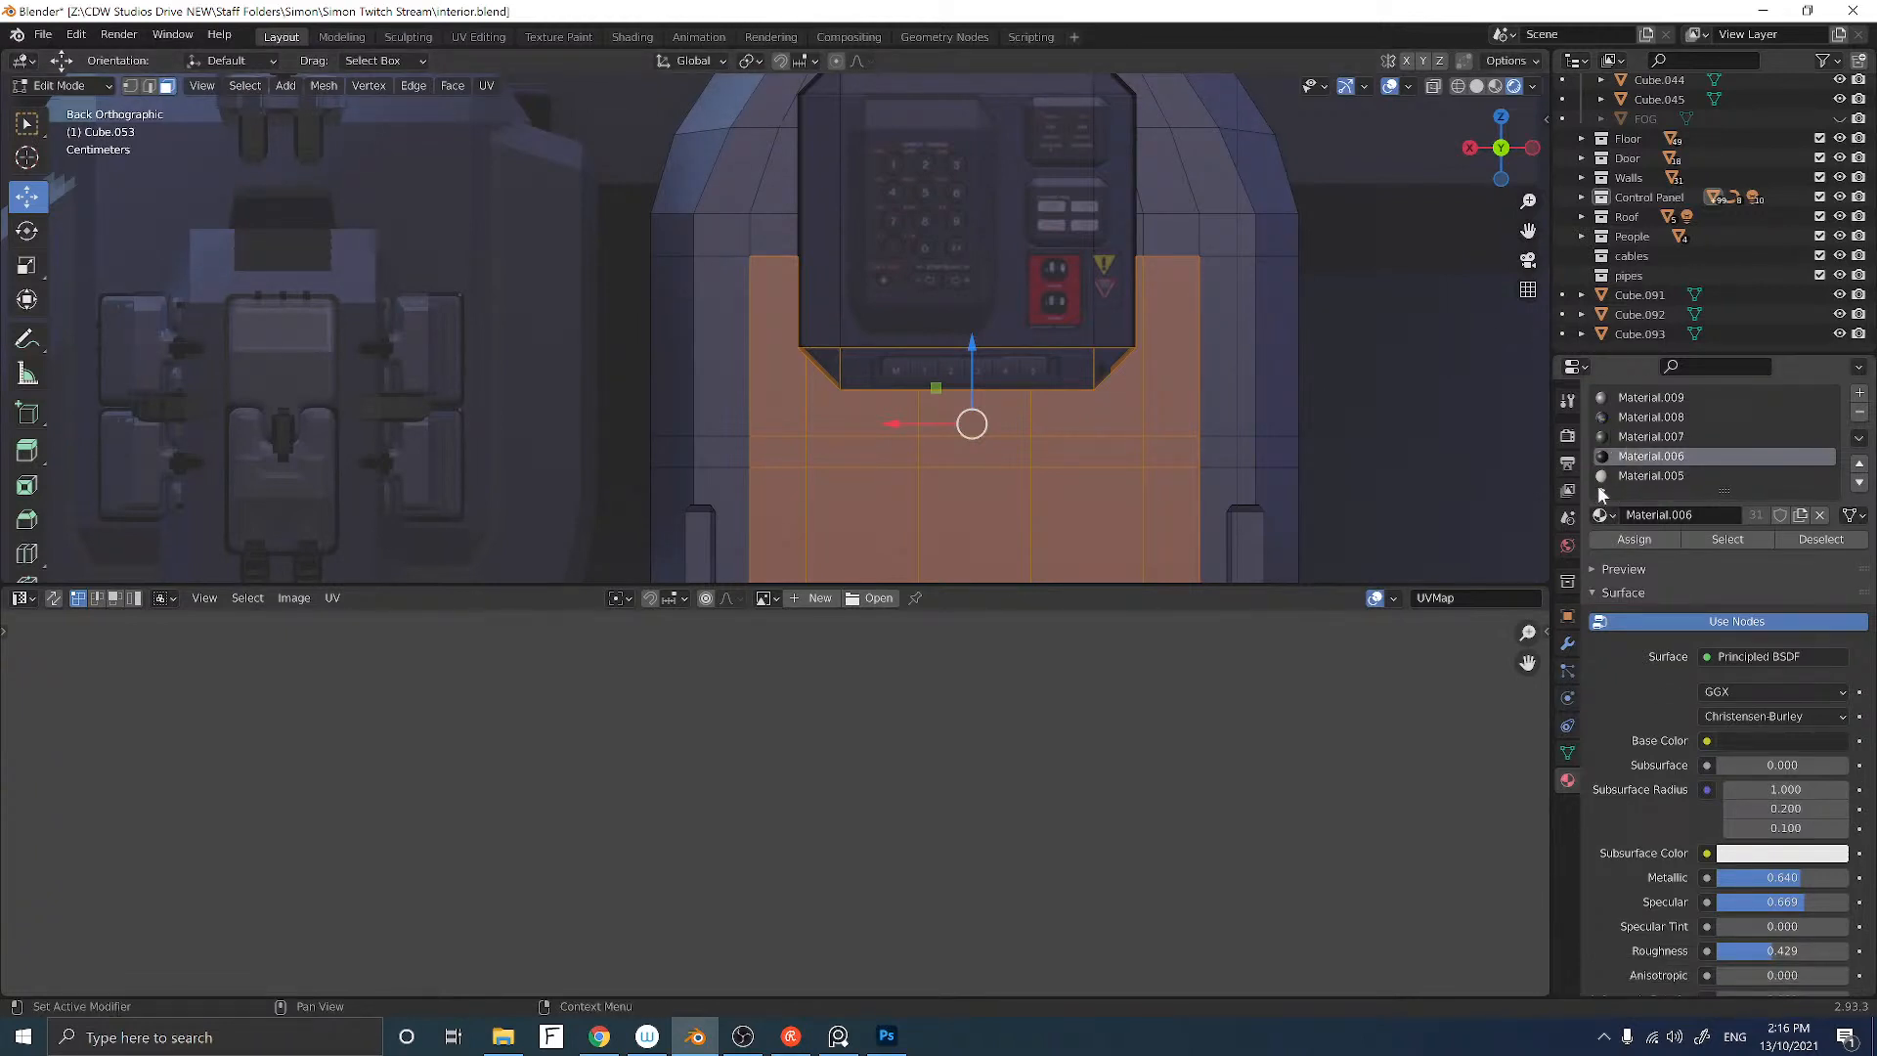
click(1601, 492)
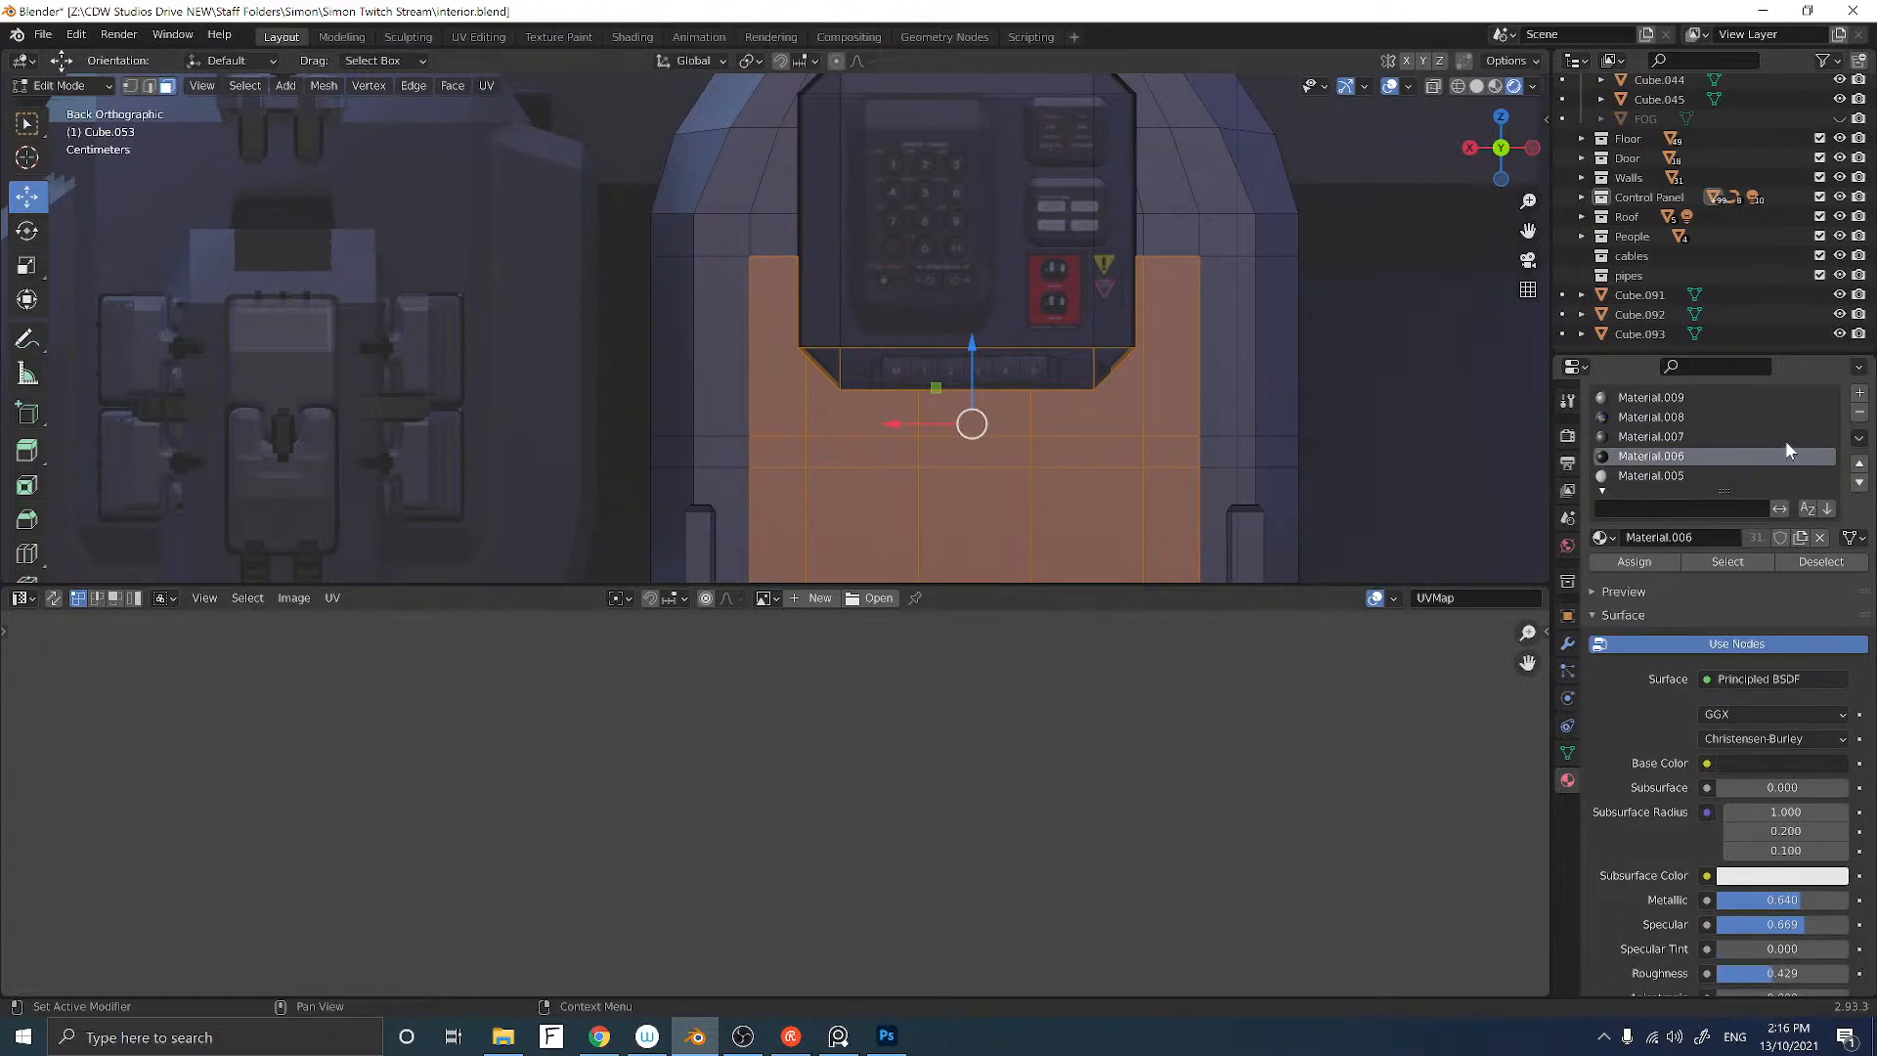
click(1859, 392)
click(1600, 575)
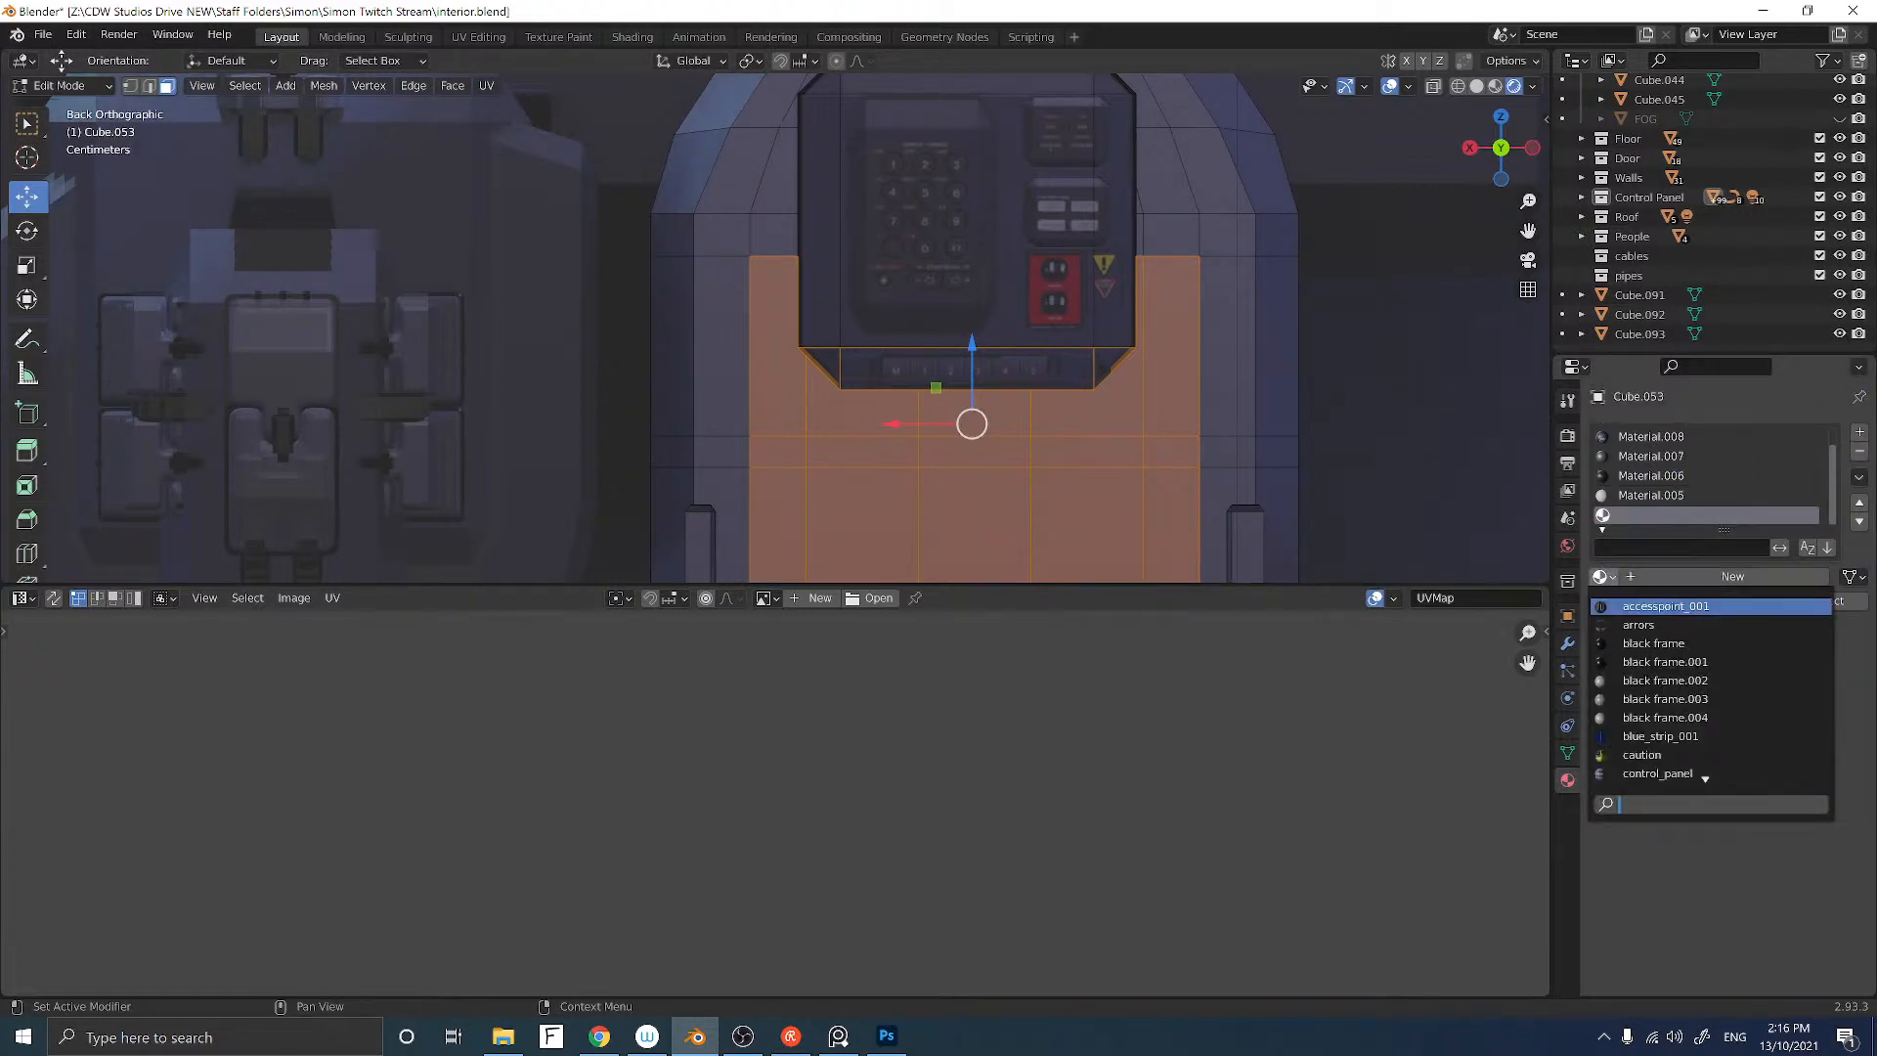
click(1656, 779)
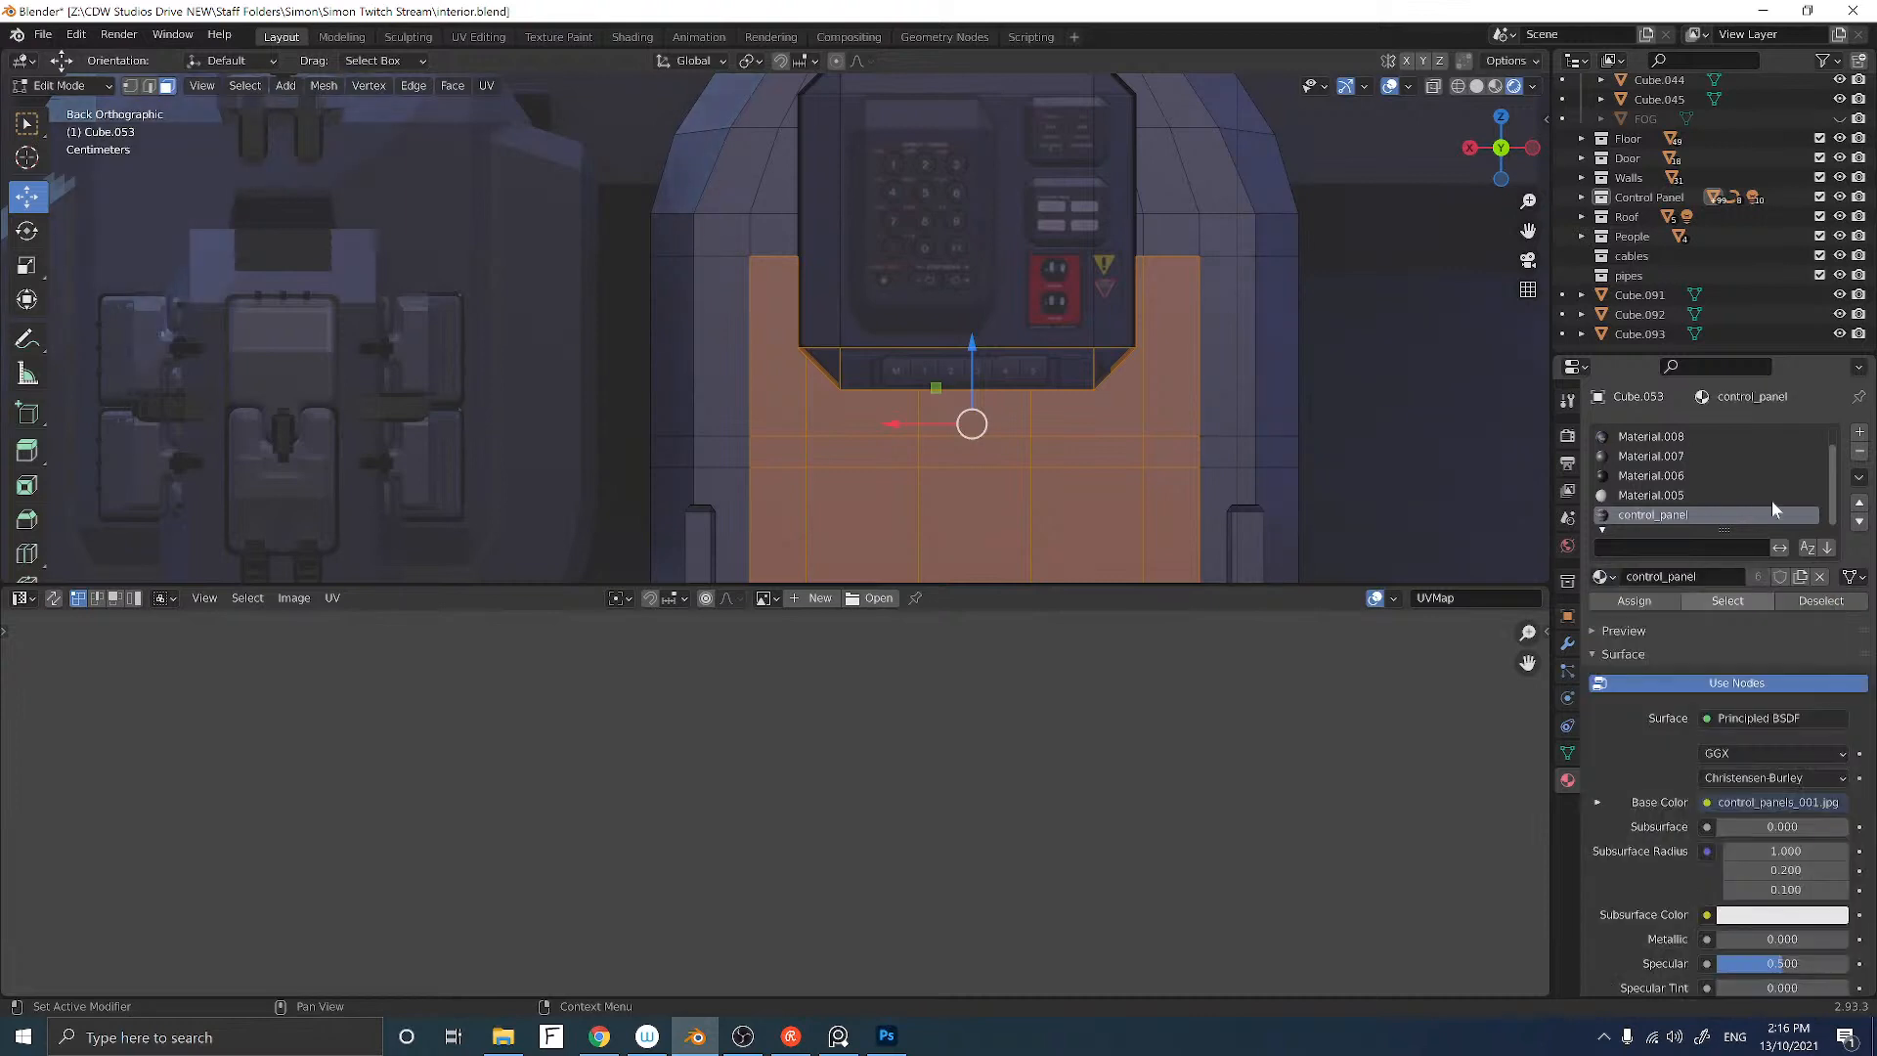
click(1633, 602)
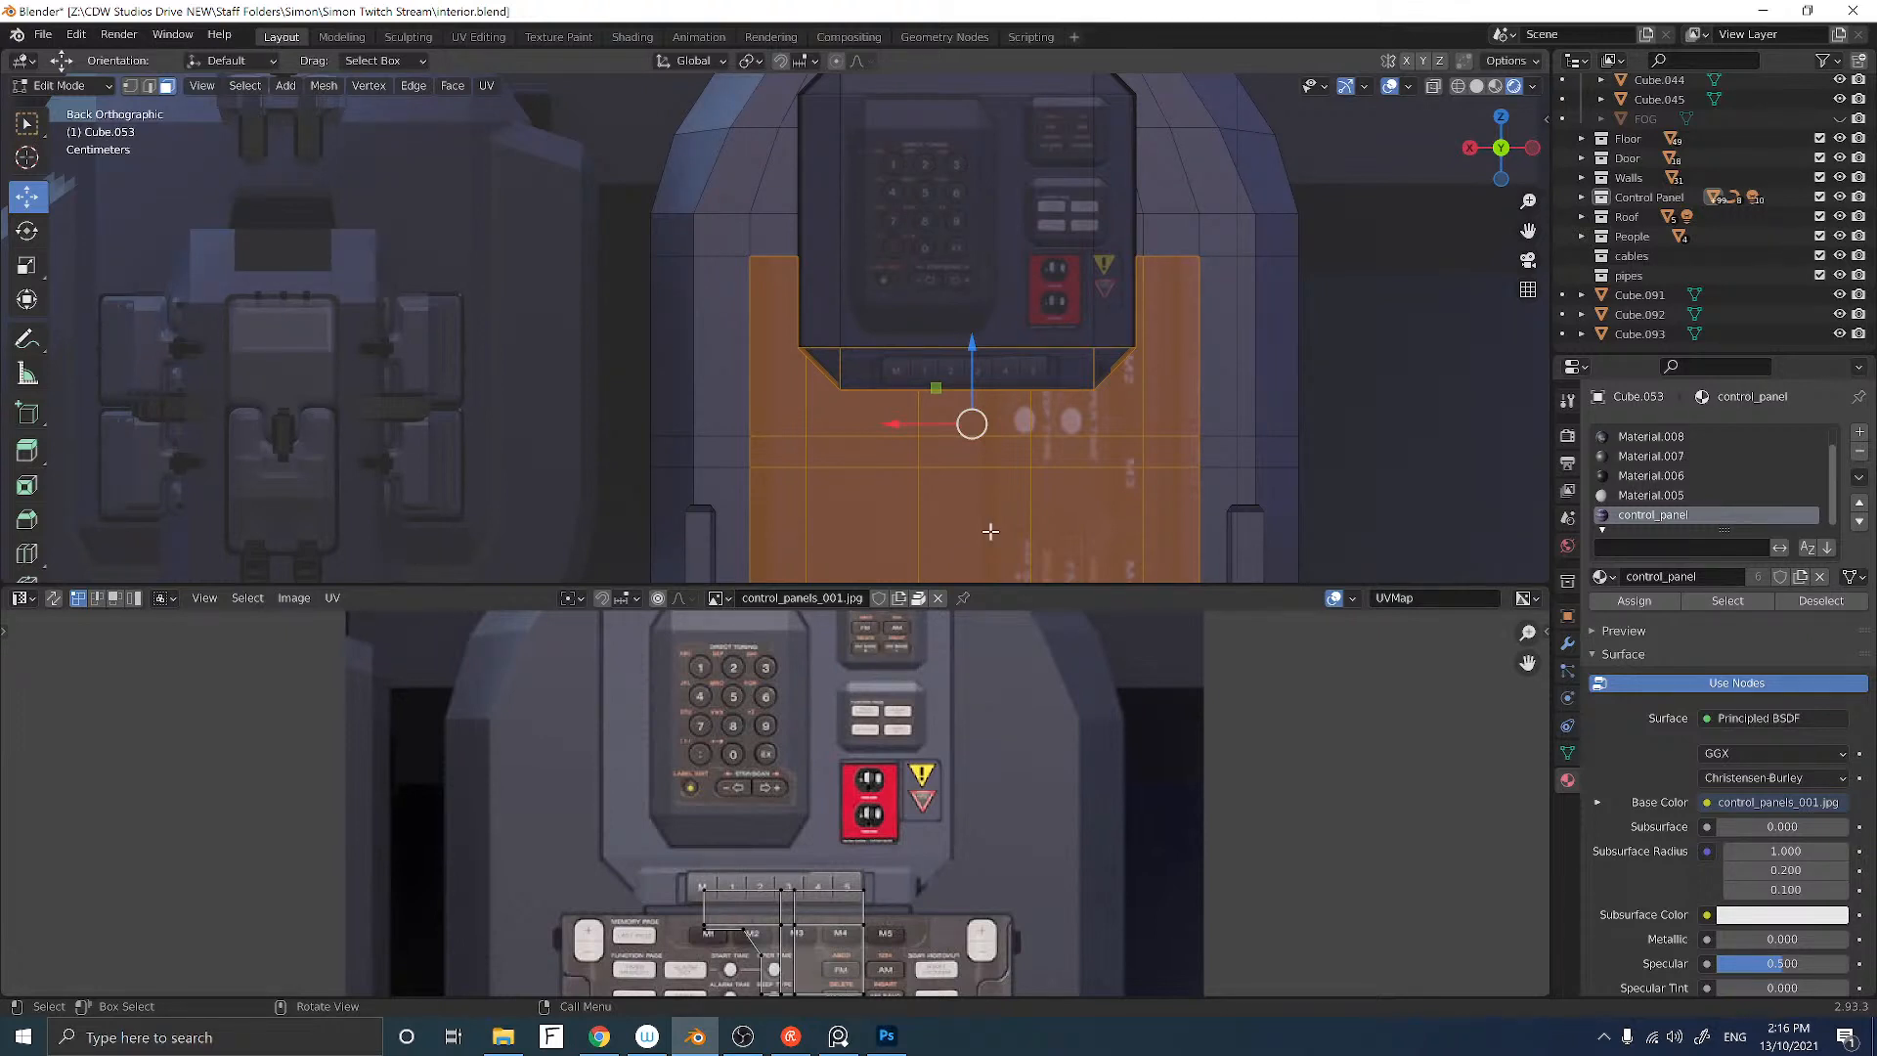
Step: Project the selected body faces' UVs from the view, then enlarge and move them over the wide button strip in the image
key(u)
click(971, 485)
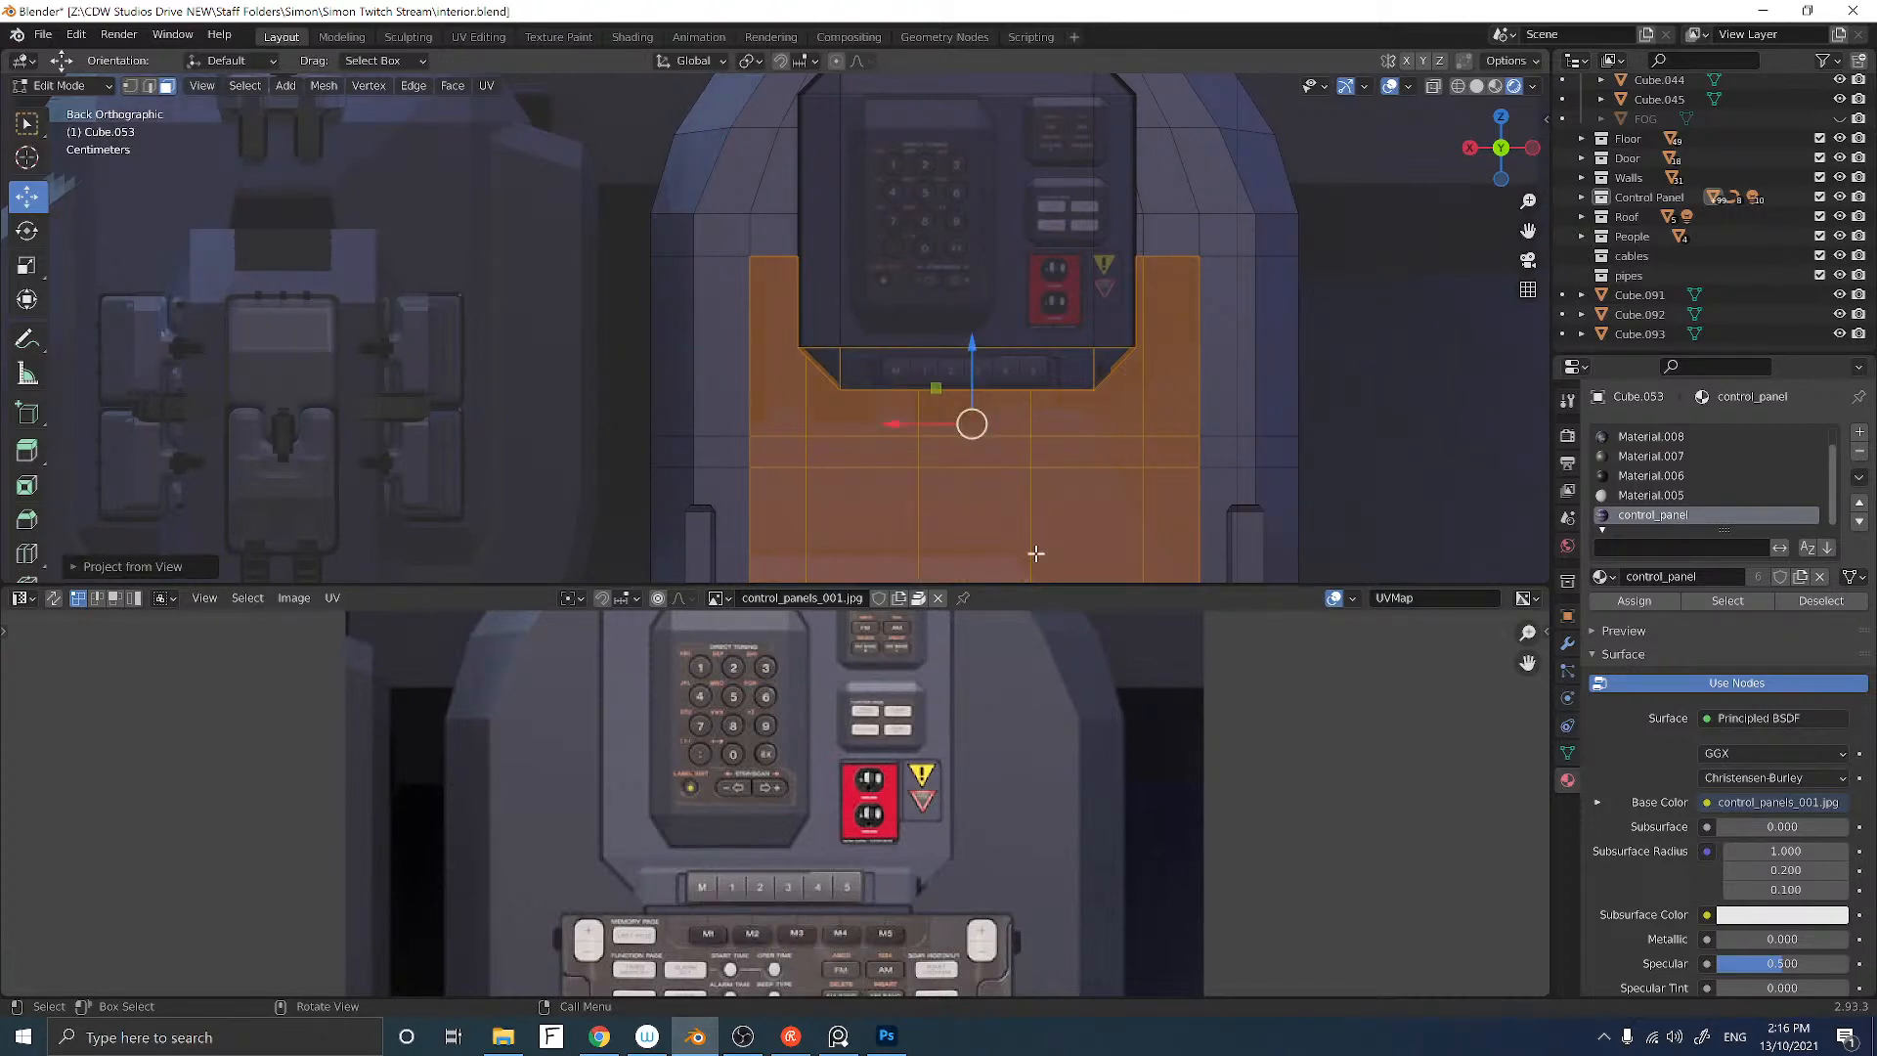
drag(1061, 582, 1060, 315)
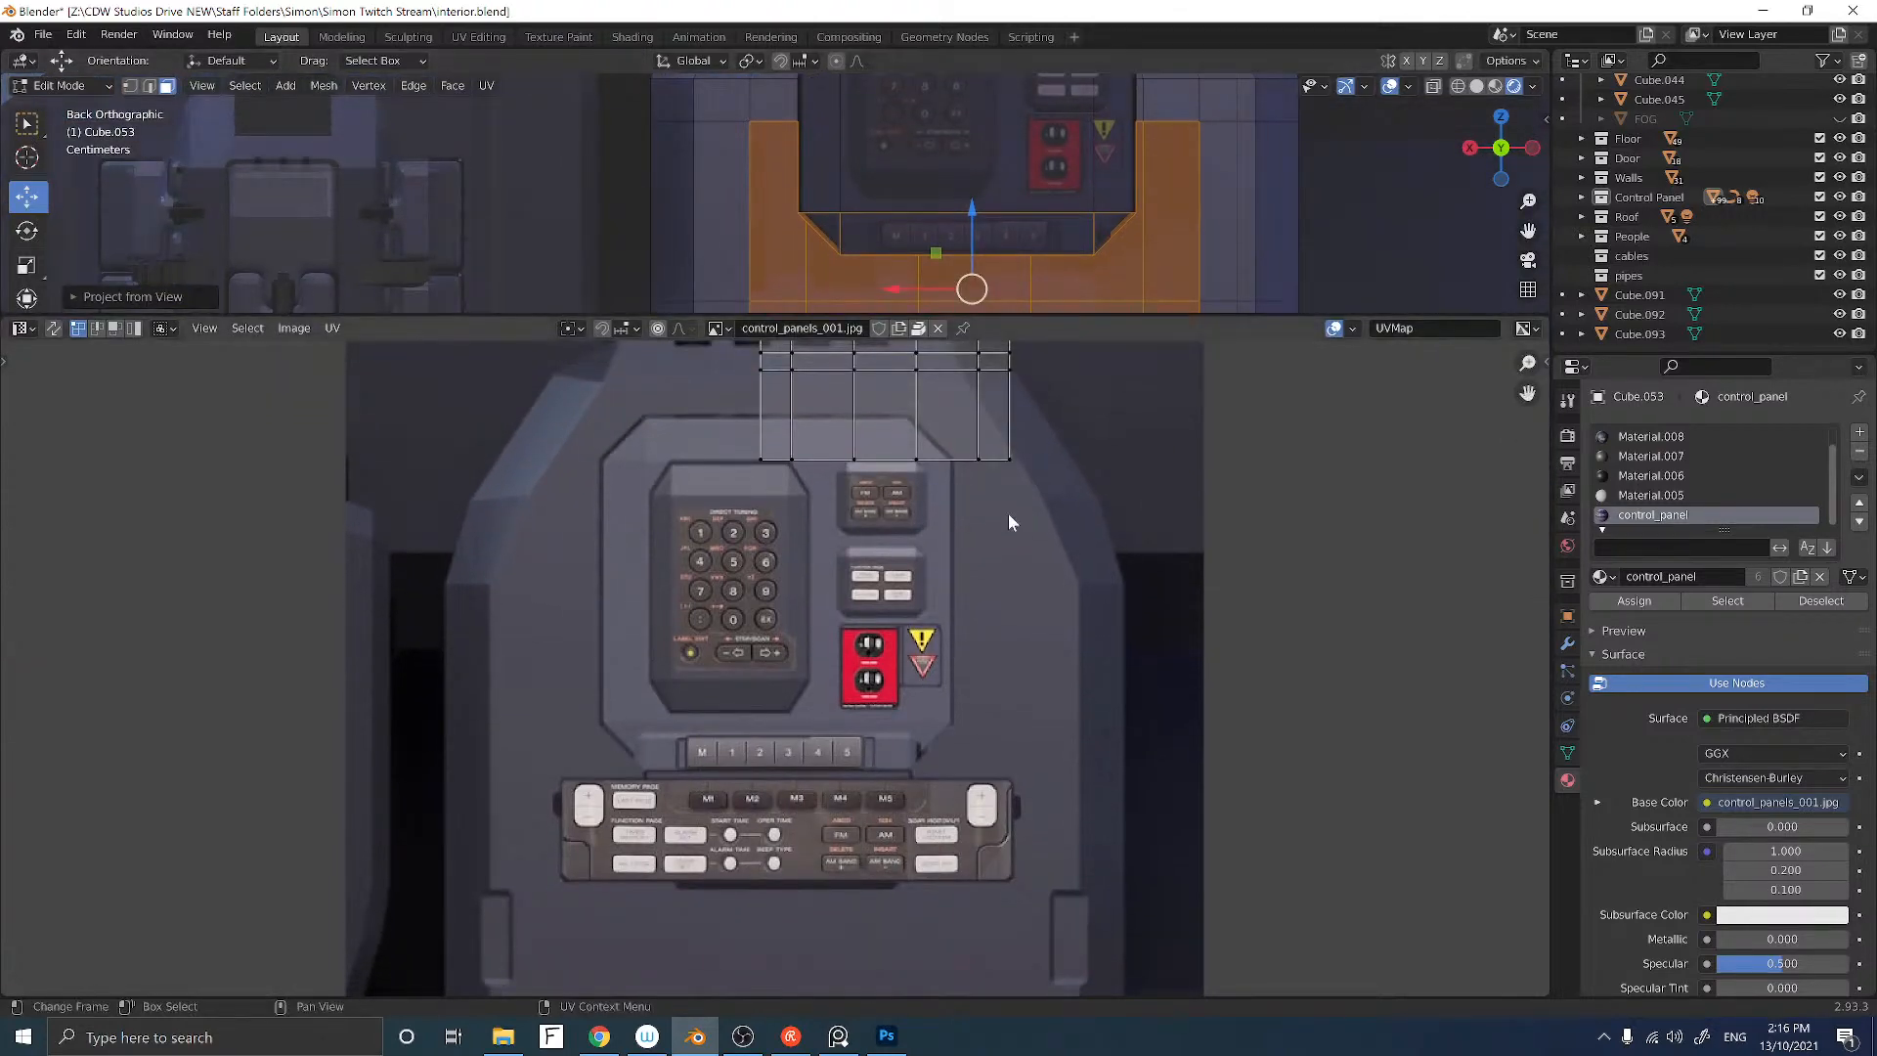
scroll(1007, 513, down, 3)
scroll(1007, 514, up, 2)
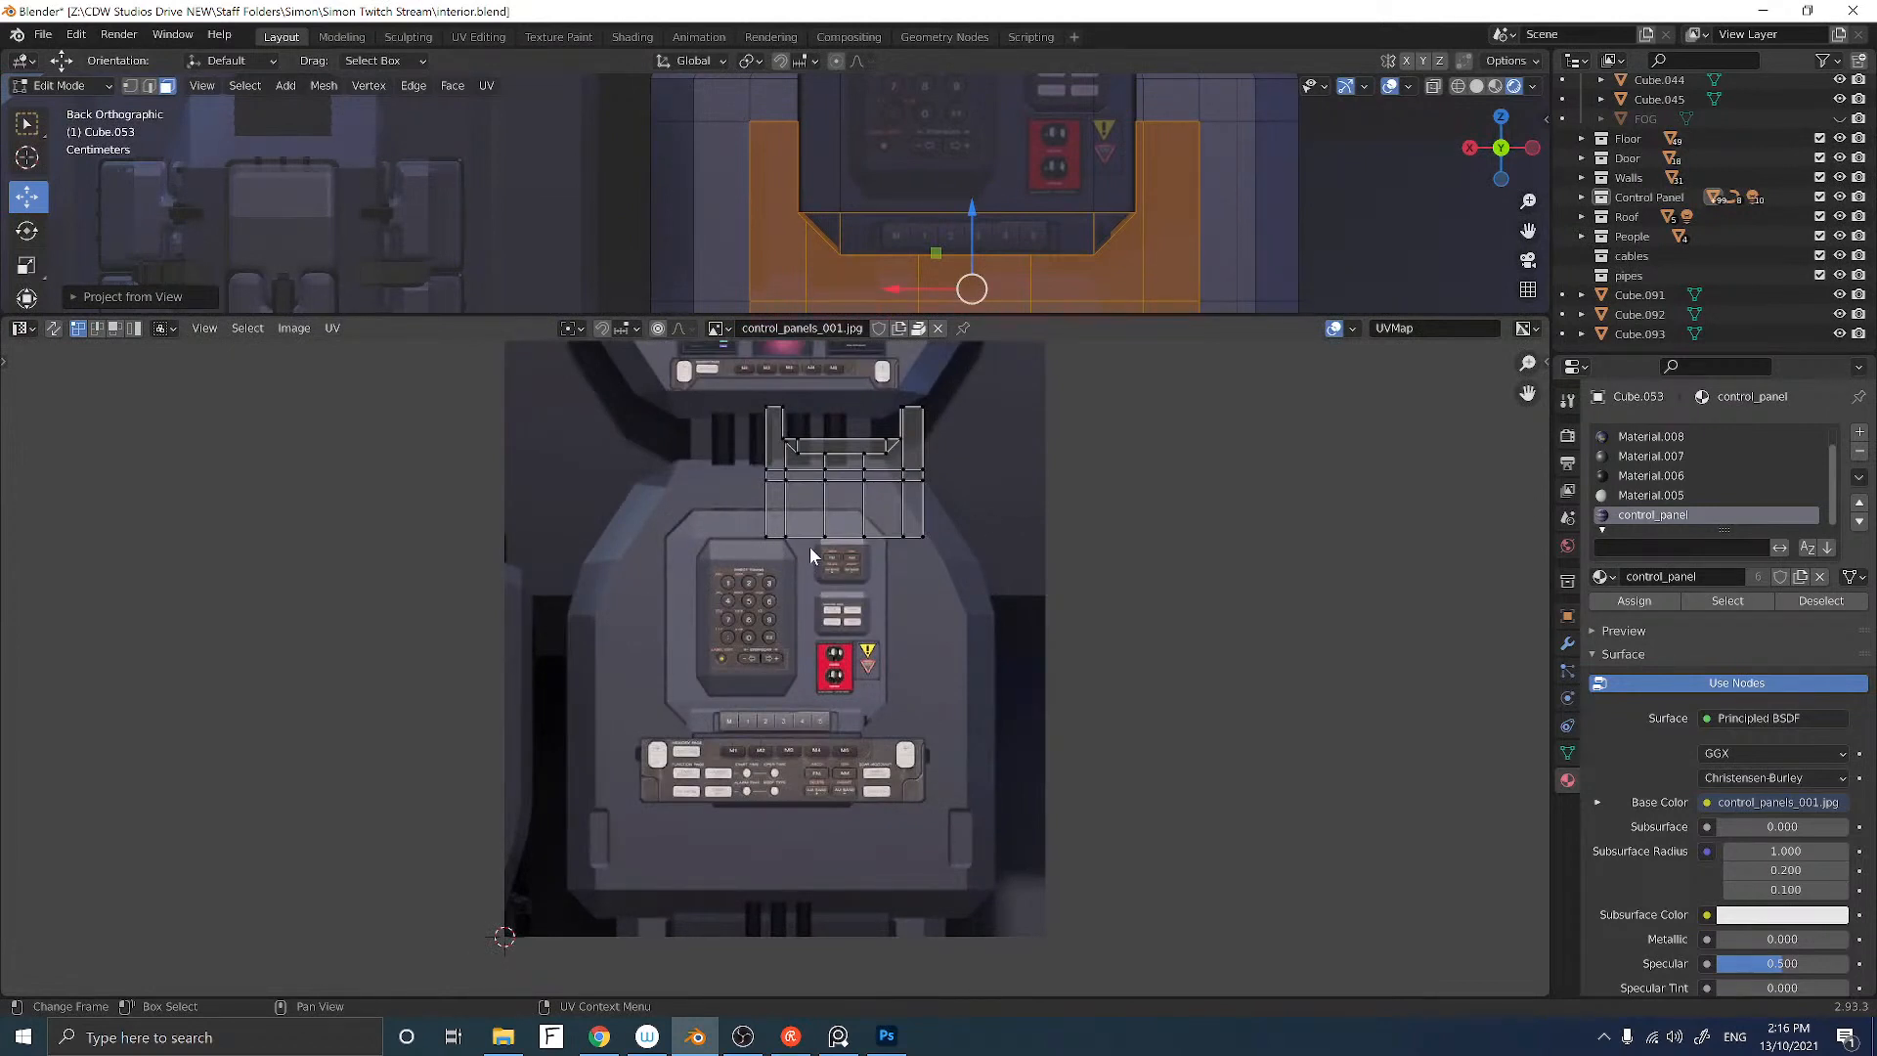
key(a)
key(s)
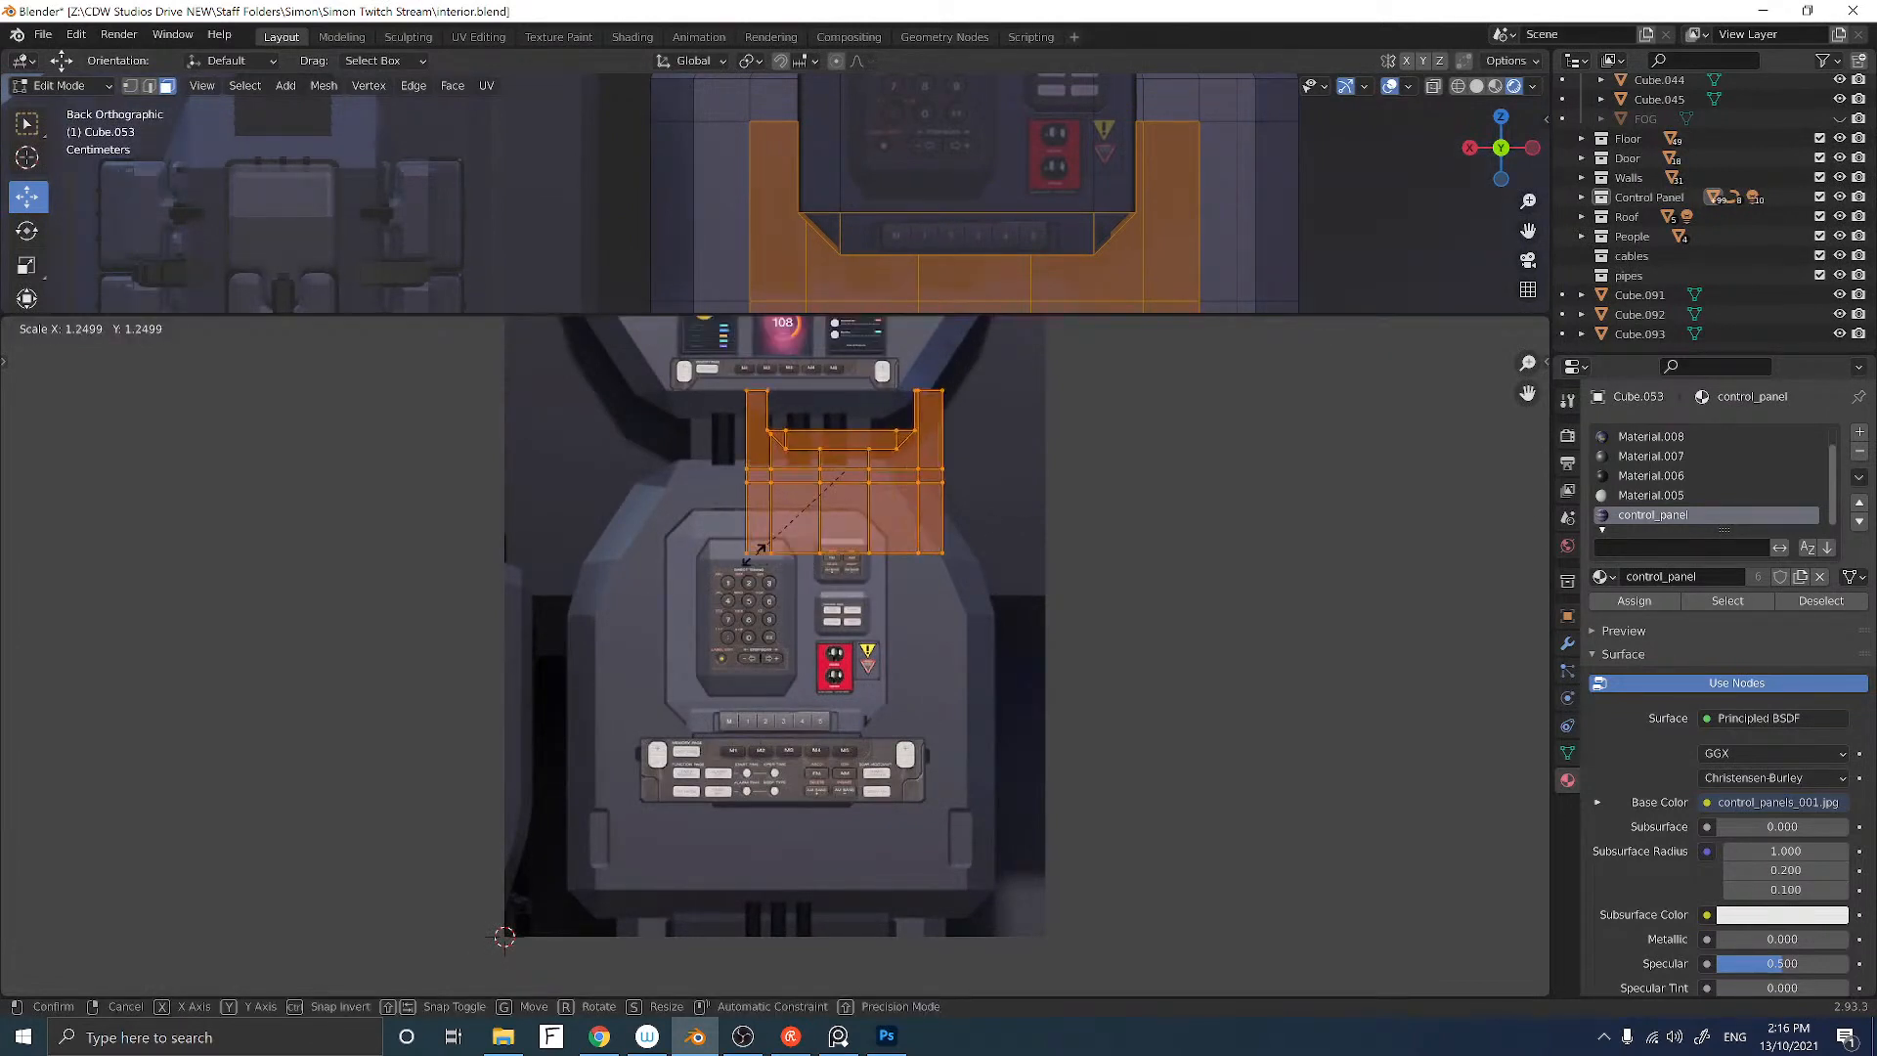
click(710, 572)
key(g)
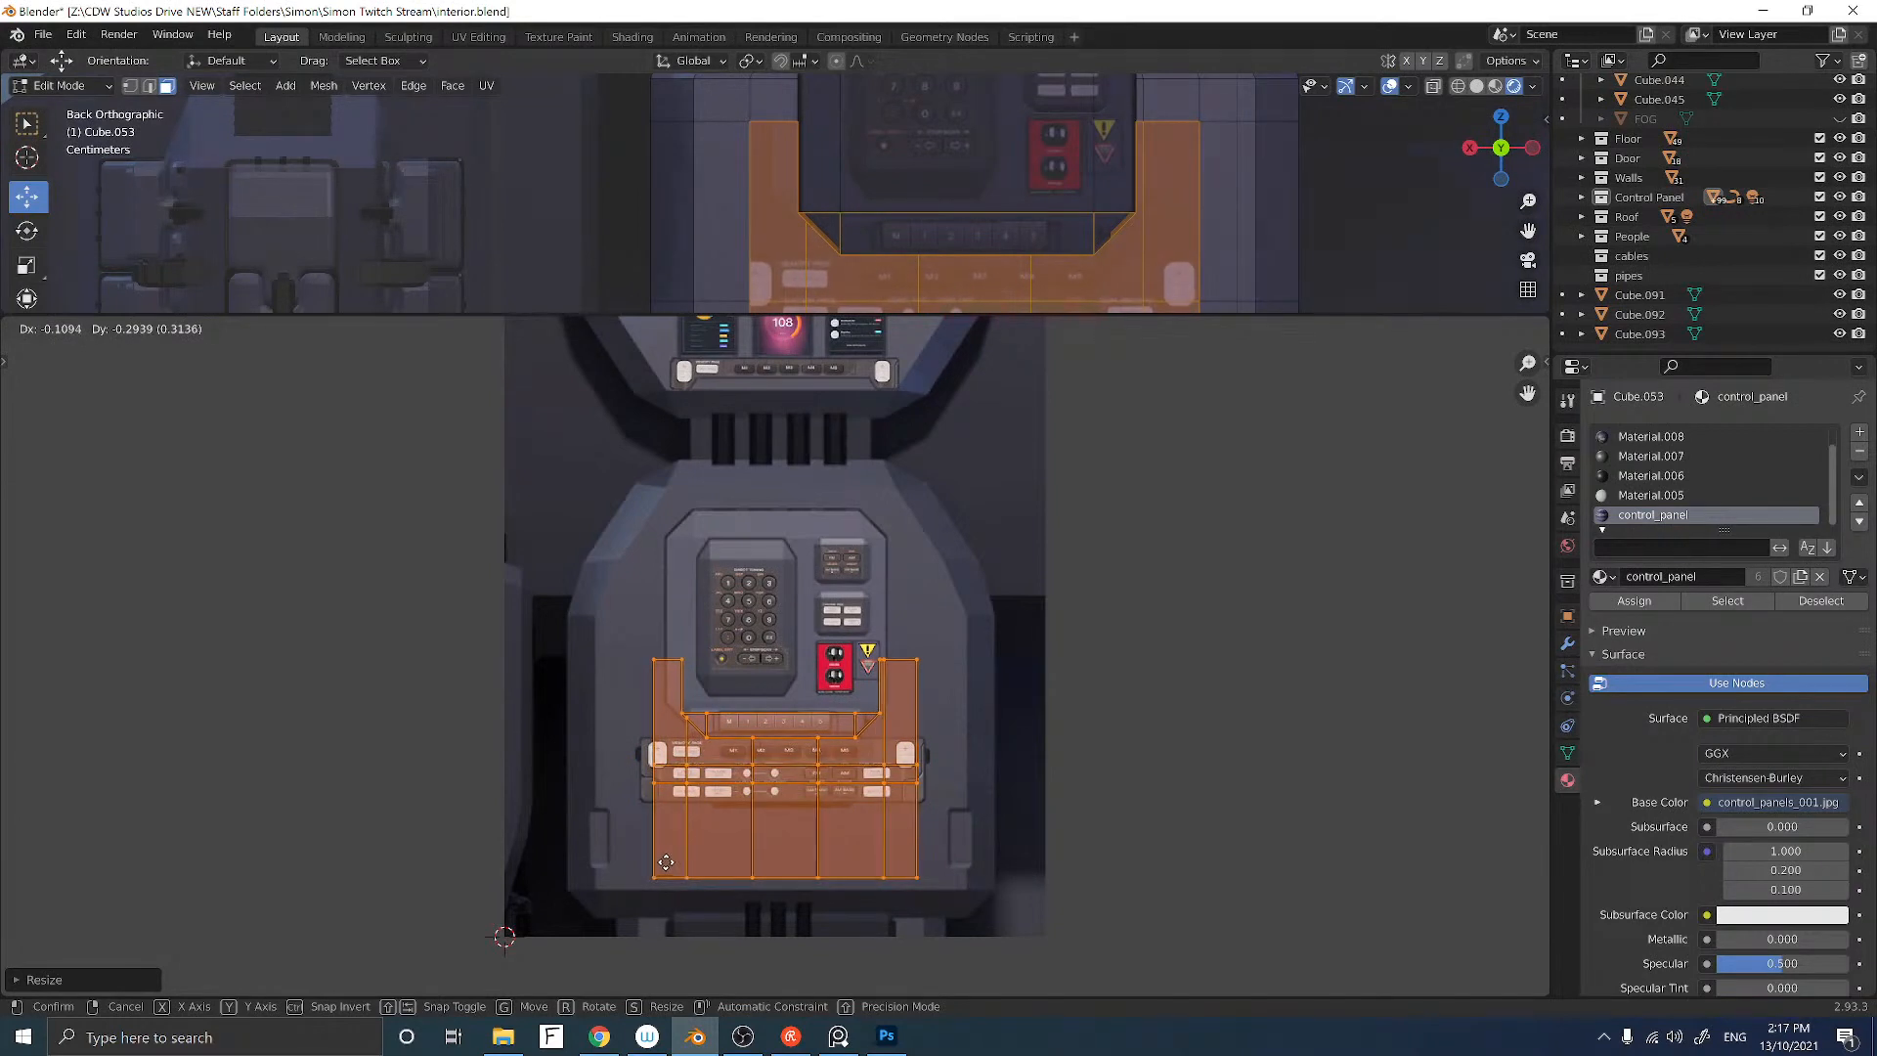
click(662, 867)
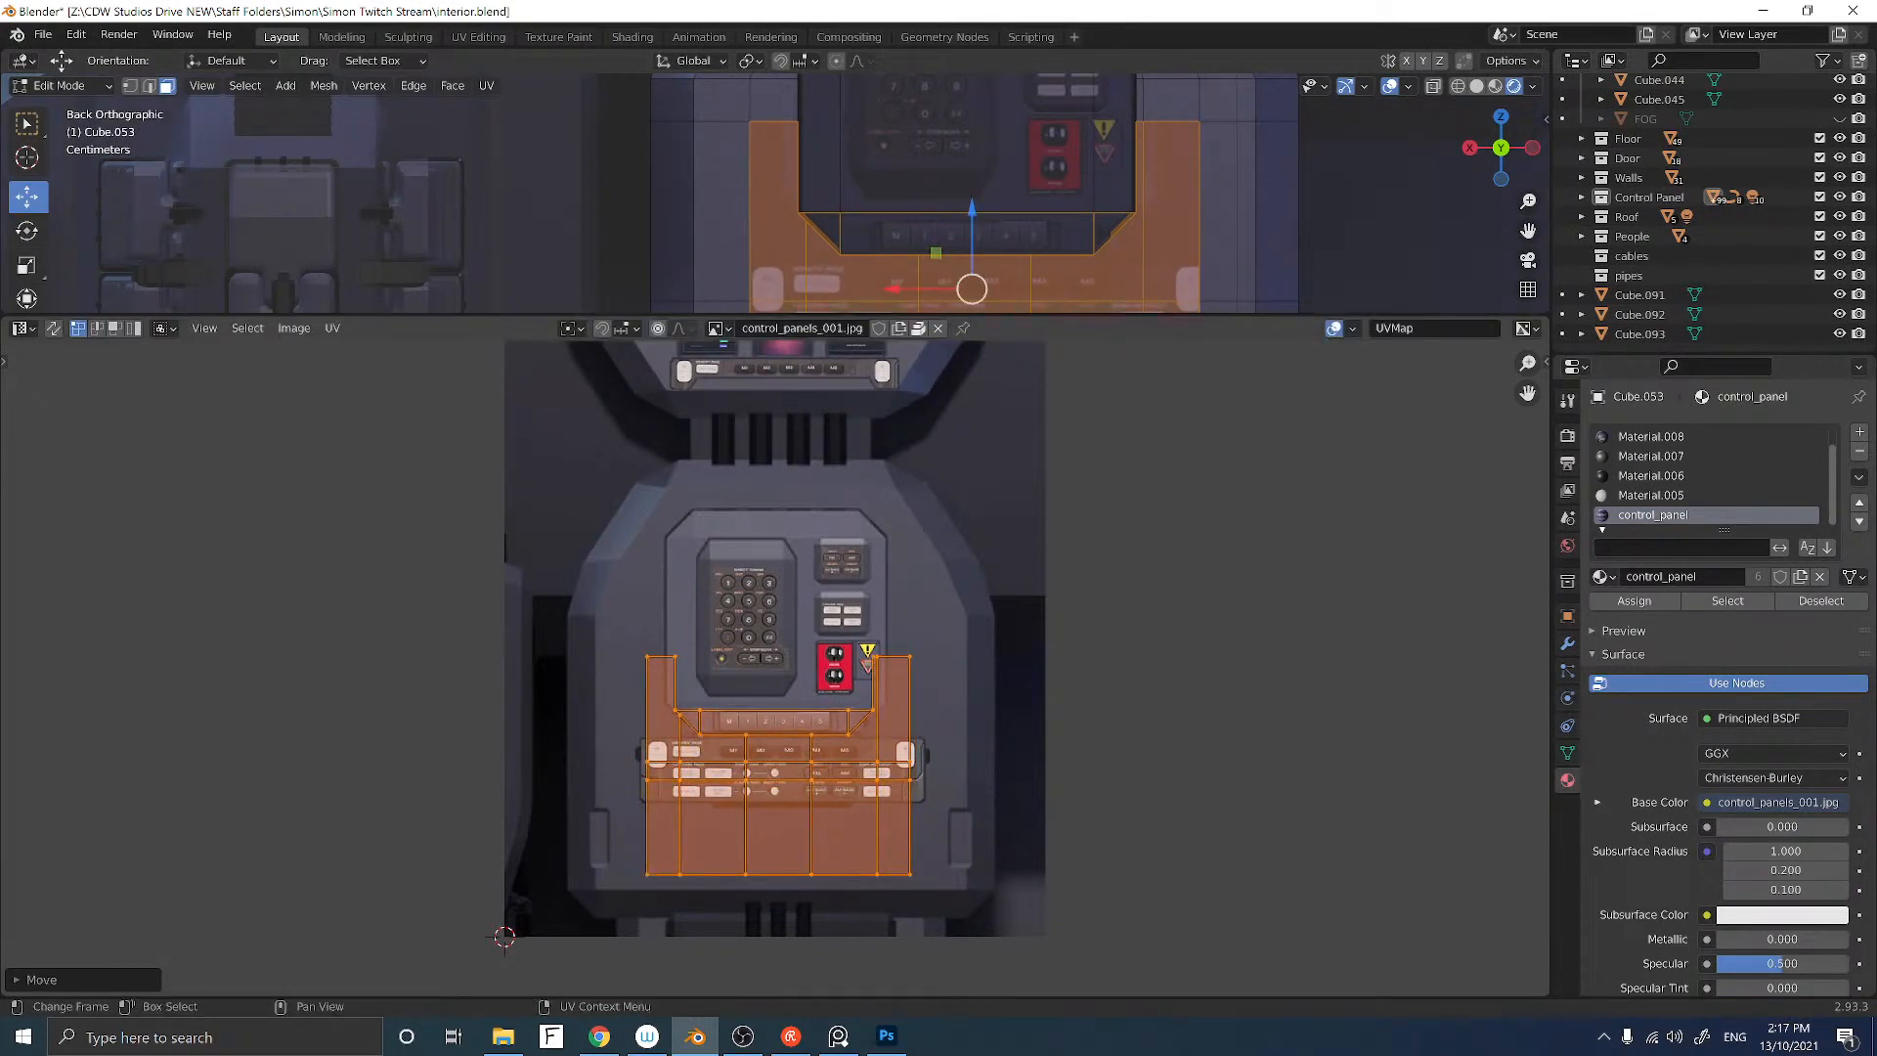
Step: Slightly enlarge and nudge the body faces' UVs so the whole button strip fits within them, then deselect the faces
key(s)
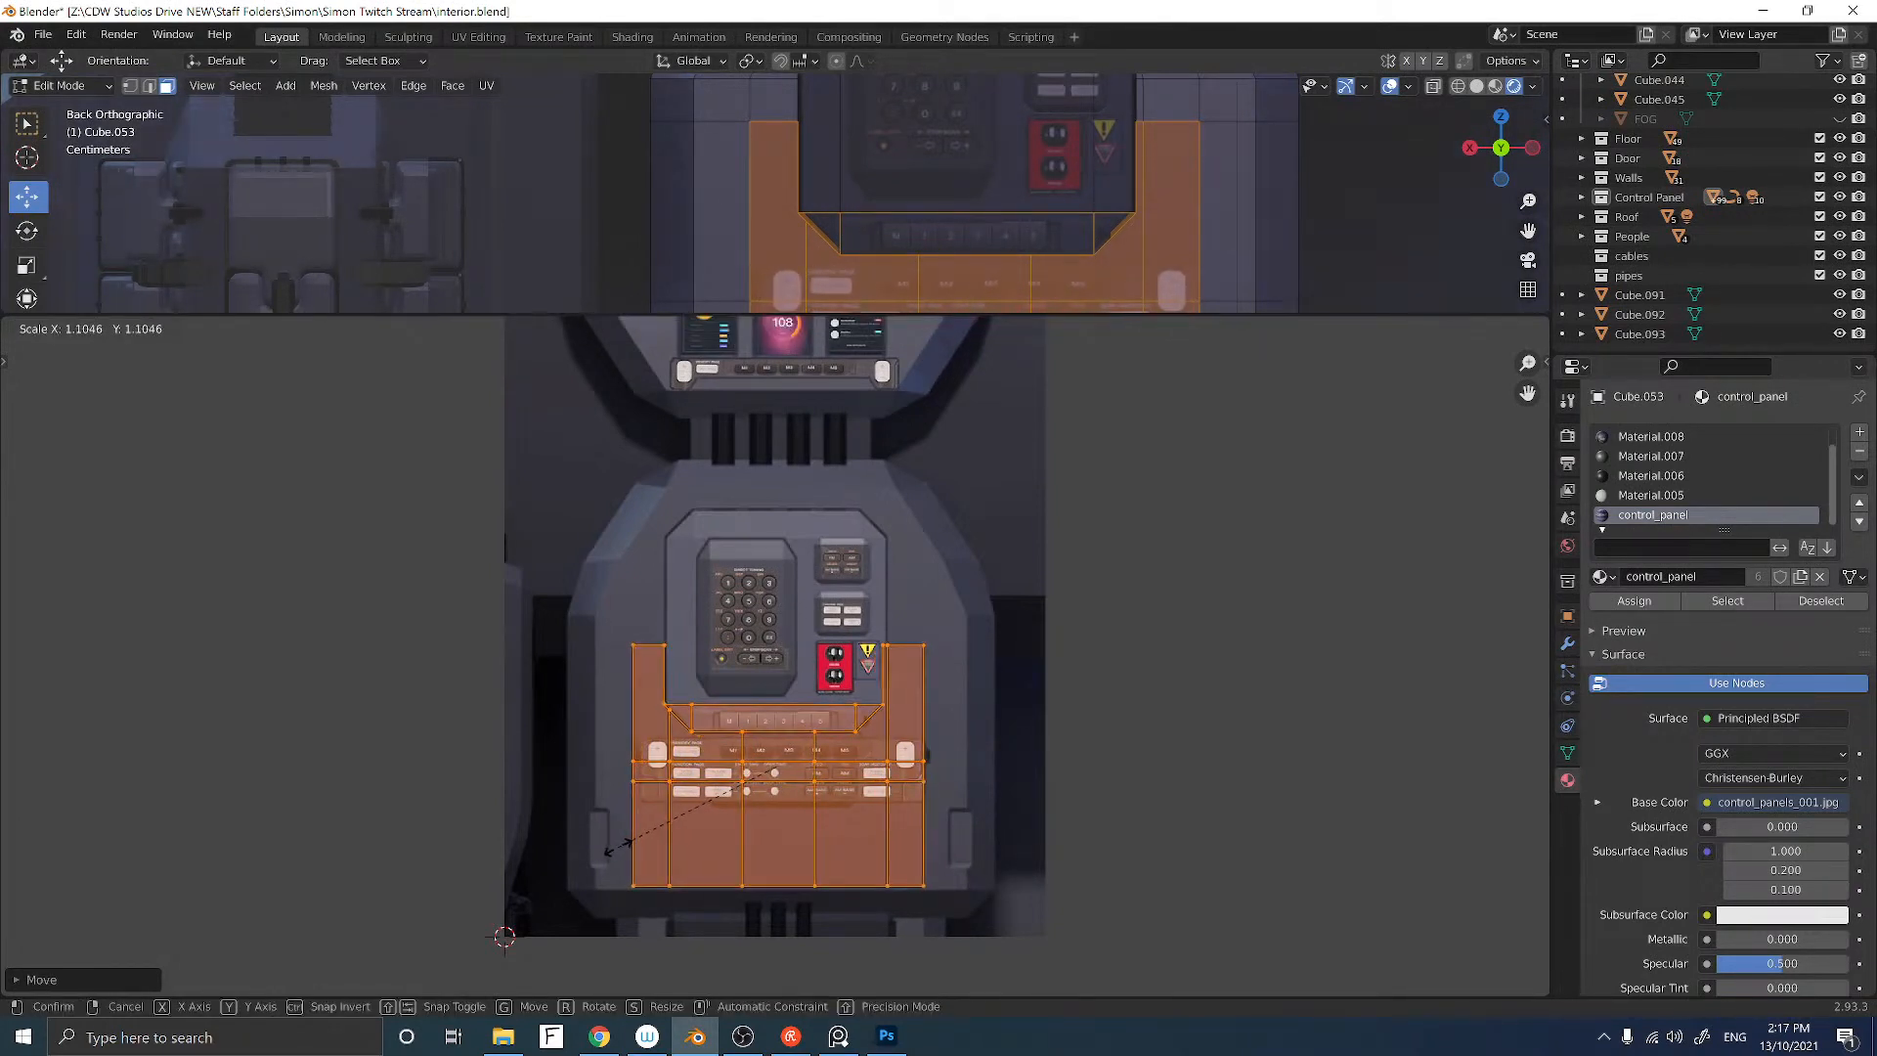
click(612, 846)
key(g)
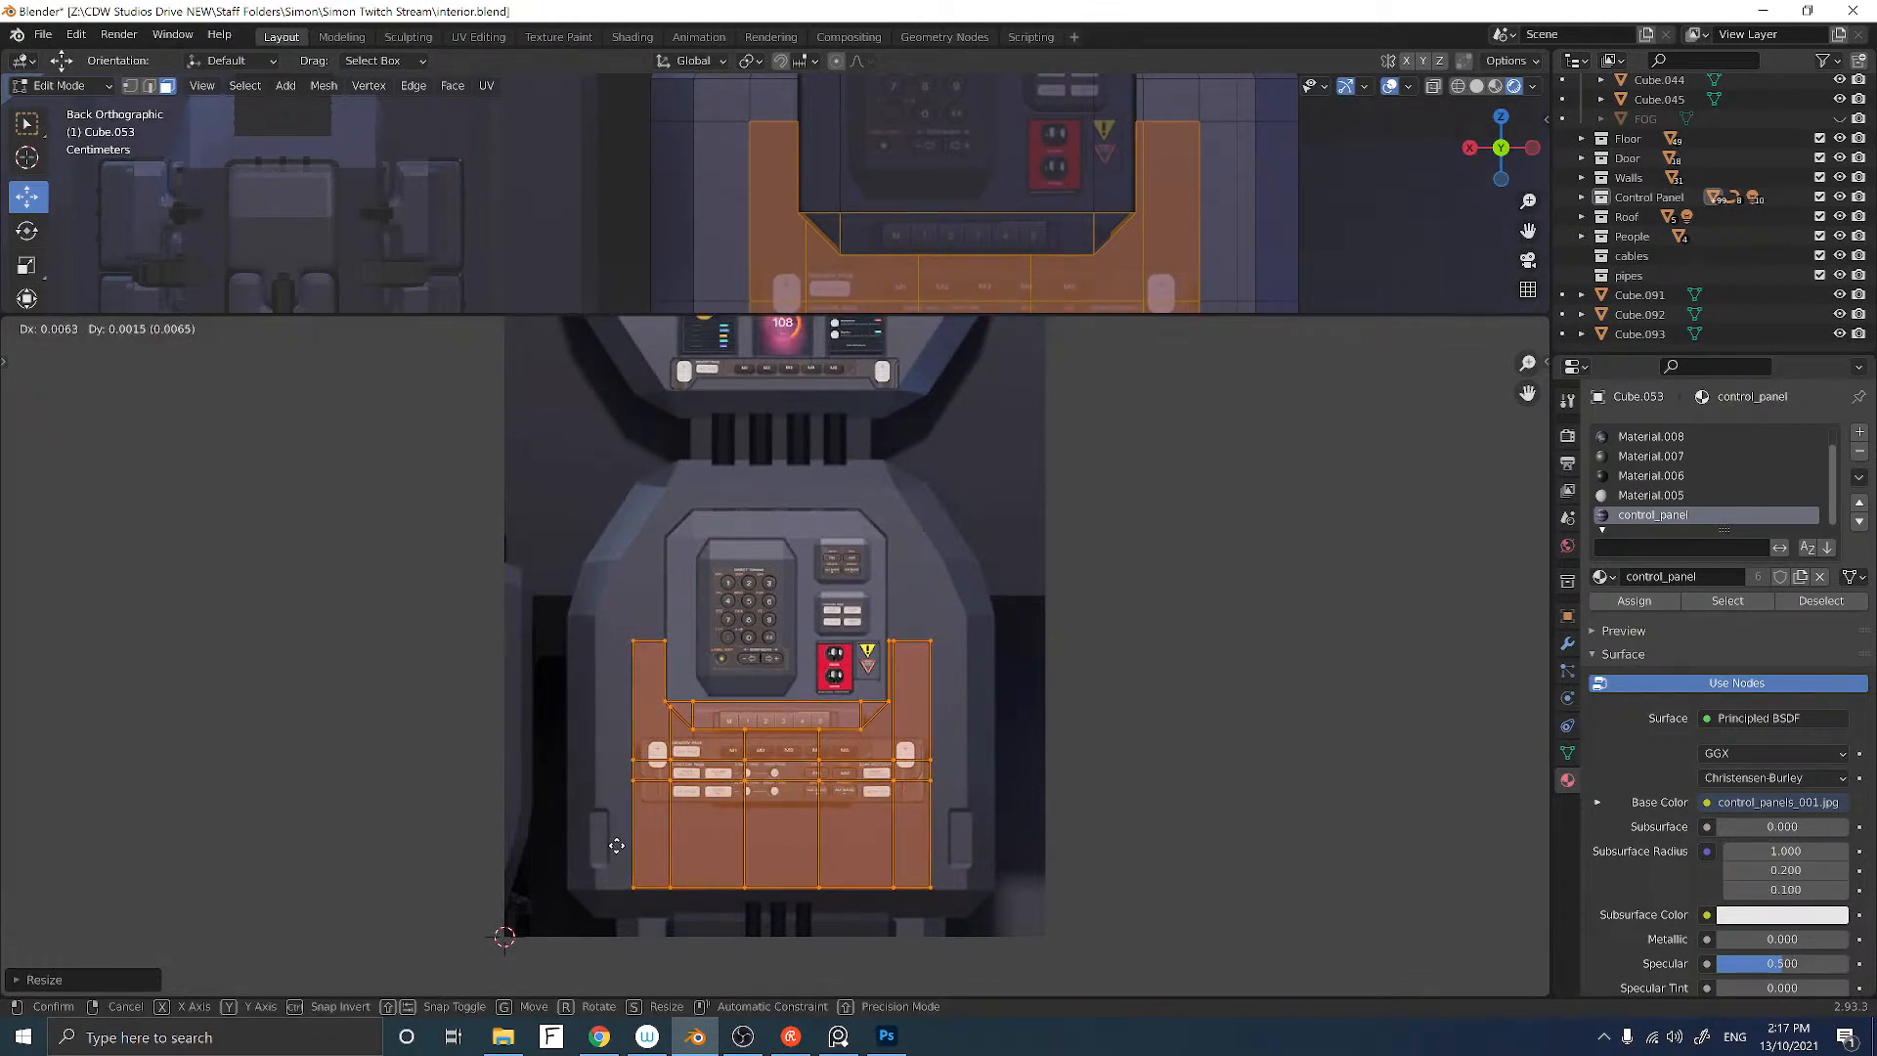
click(617, 845)
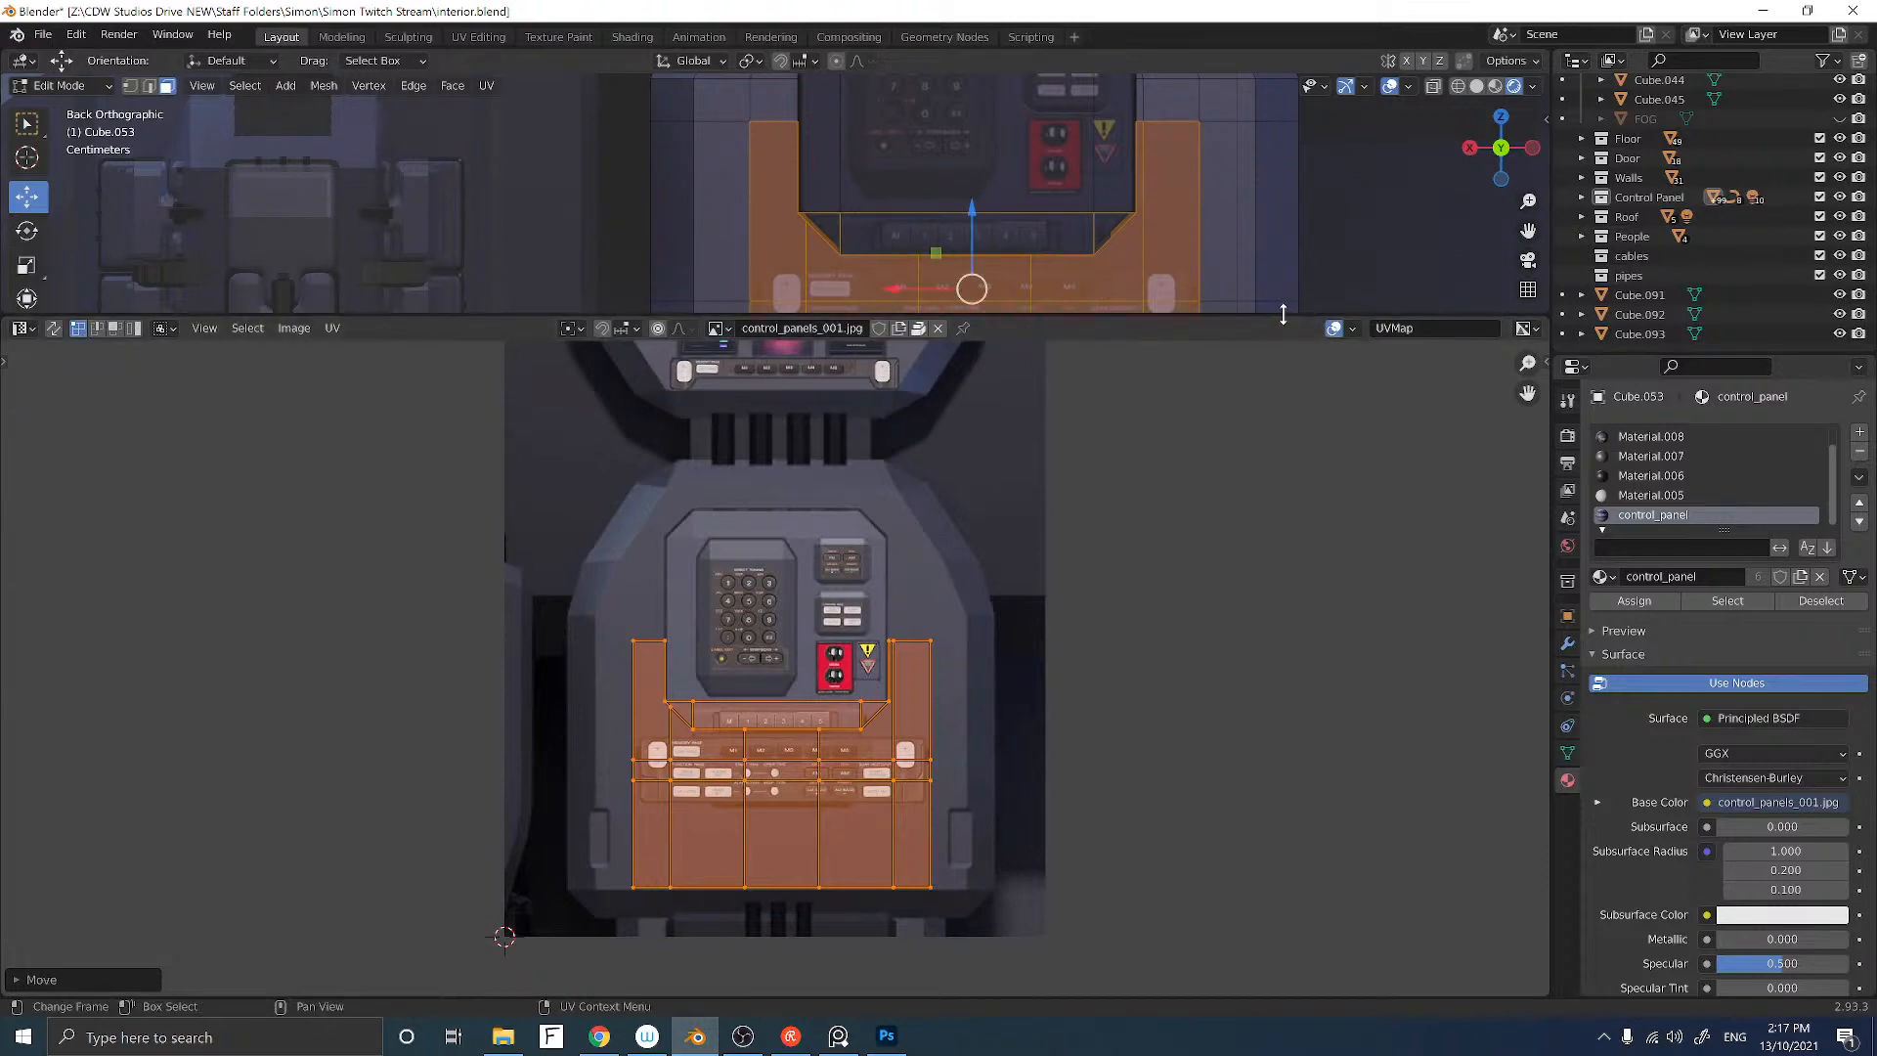
drag(1283, 314, 1319, 650)
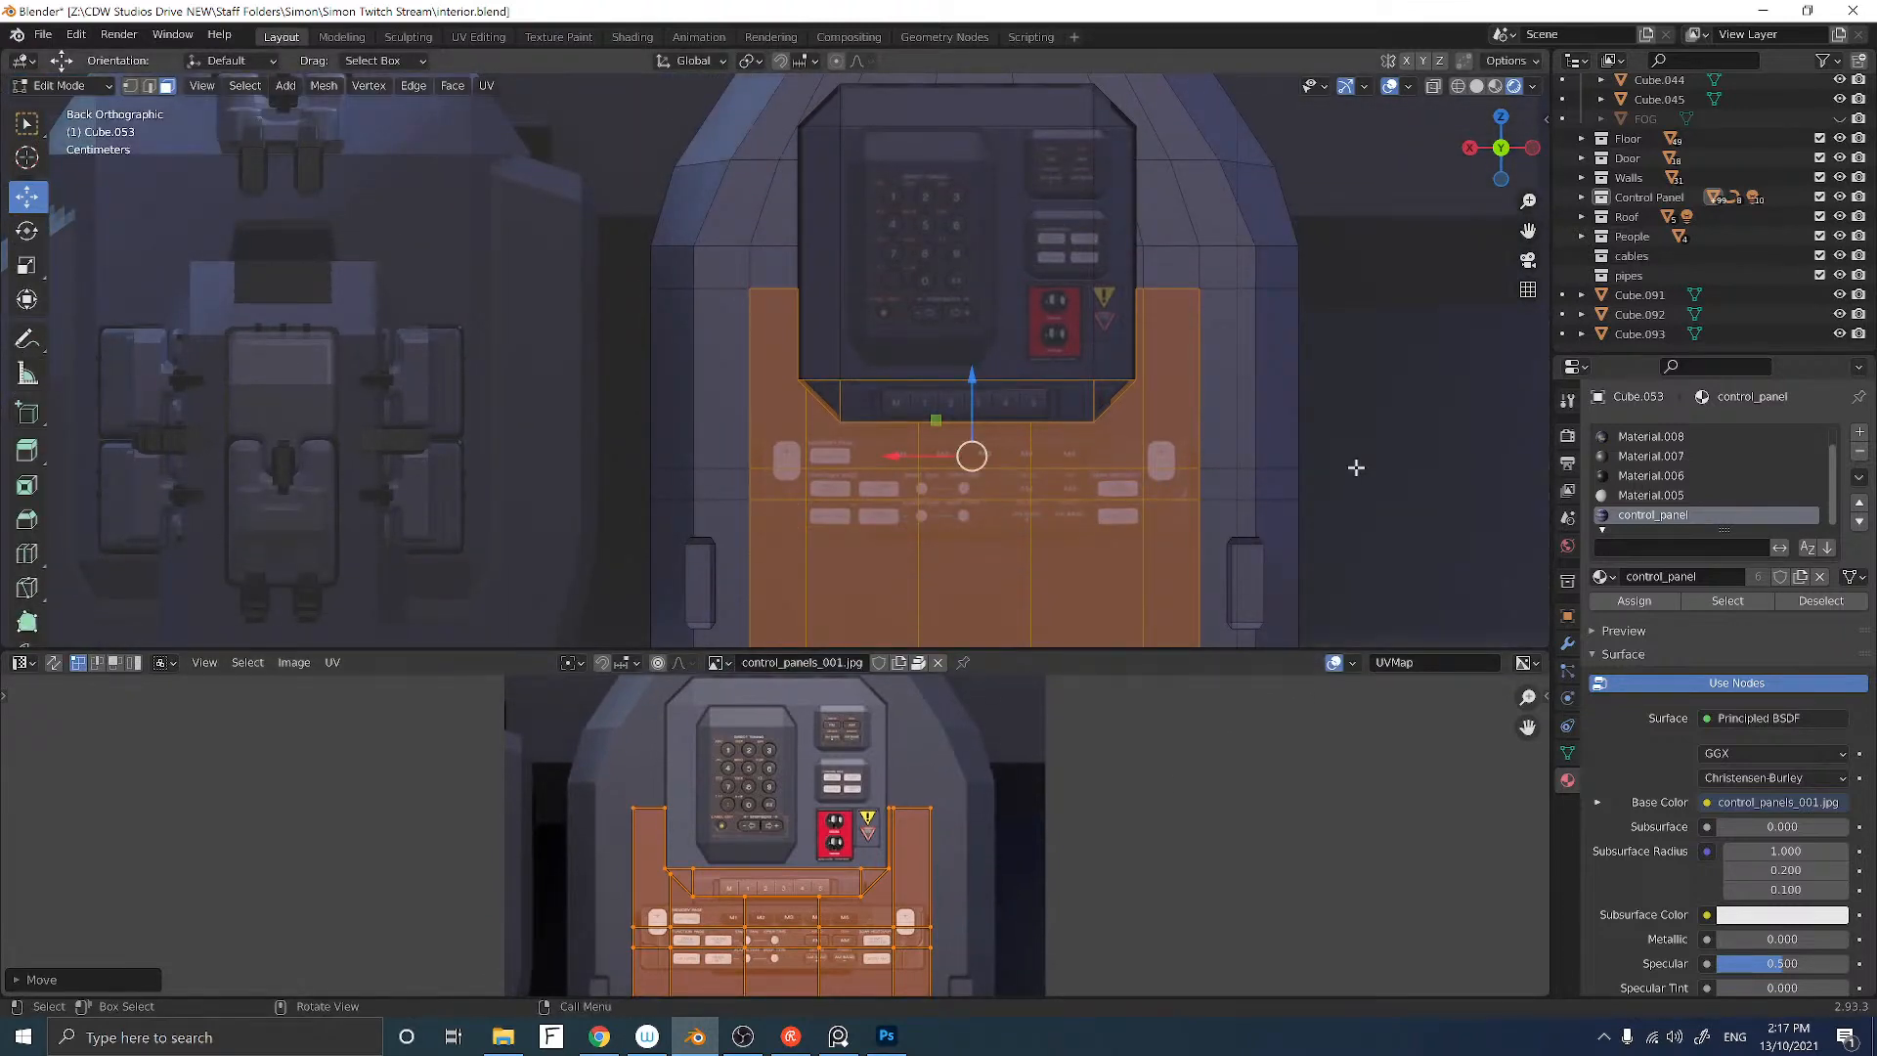
click(1356, 467)
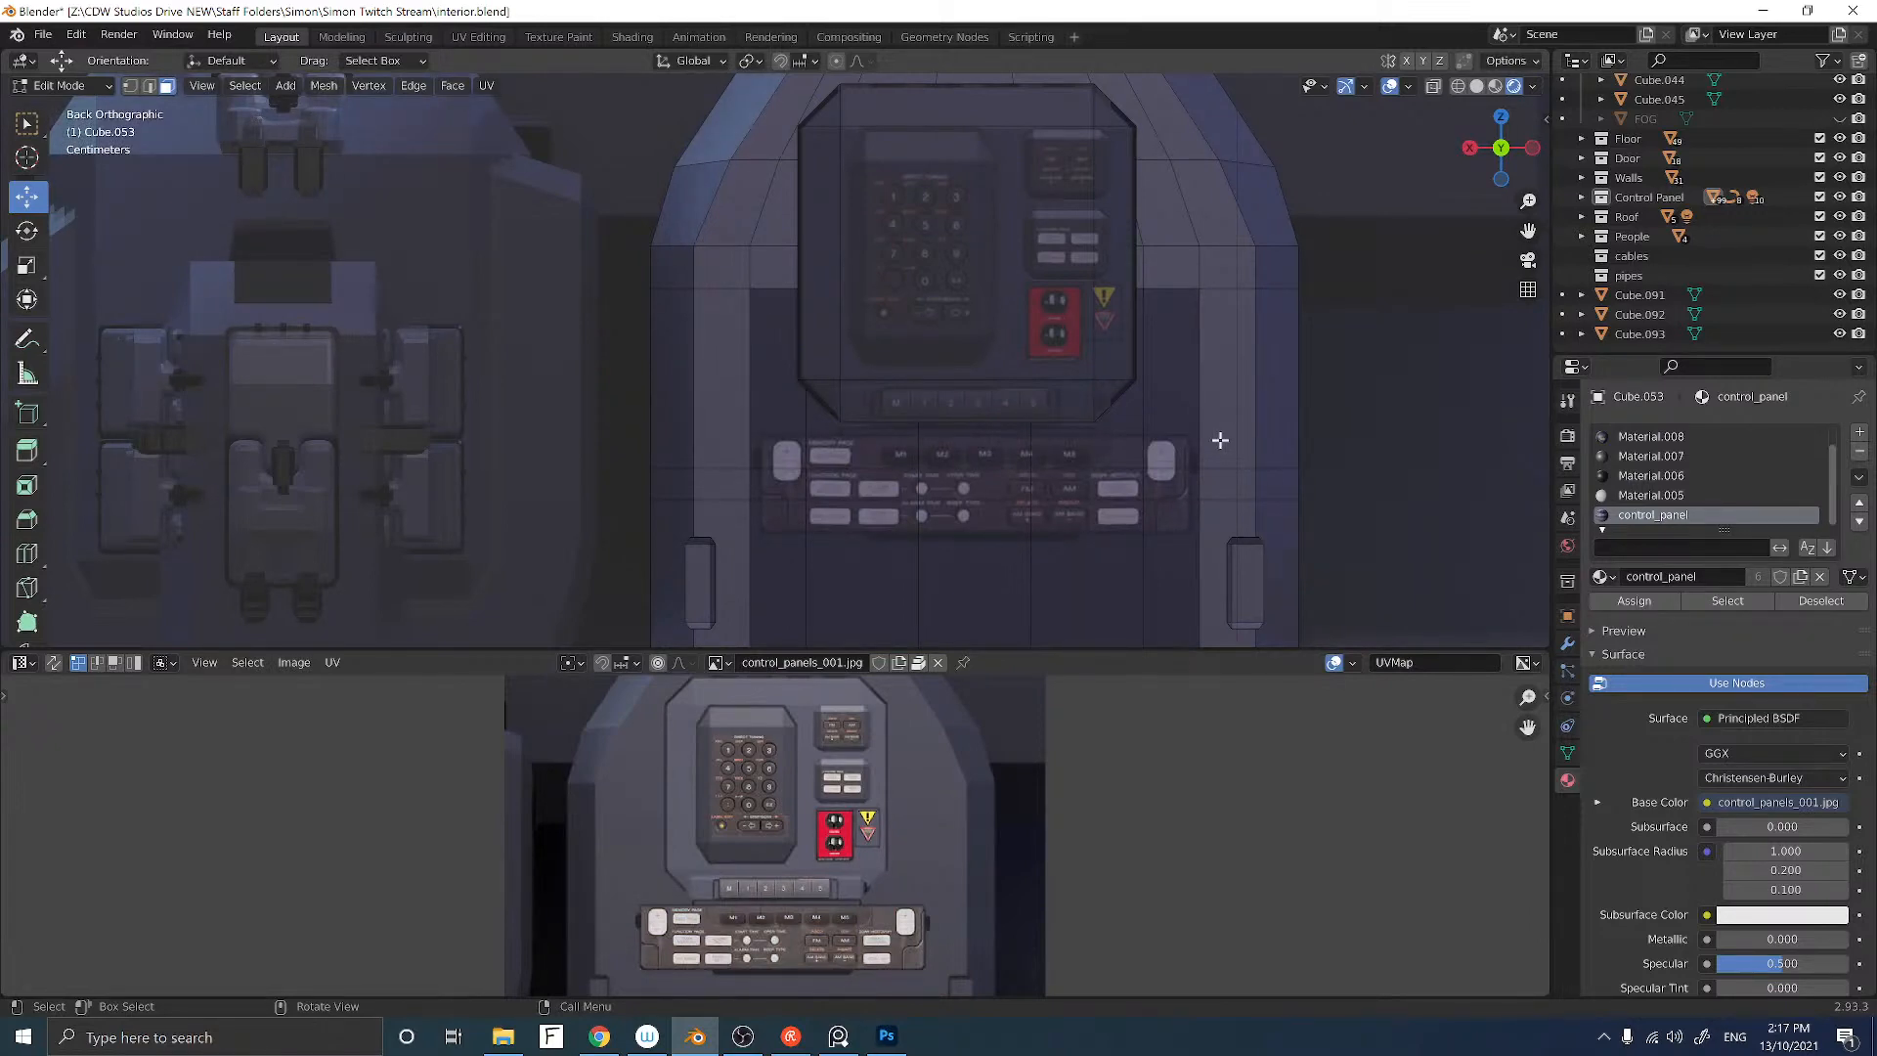
Step: Finish editing the lower panel body and add a new cube beside the panel's warning triangles, scaled down to about half its size
middle_drag(1220, 440, 1052, 338)
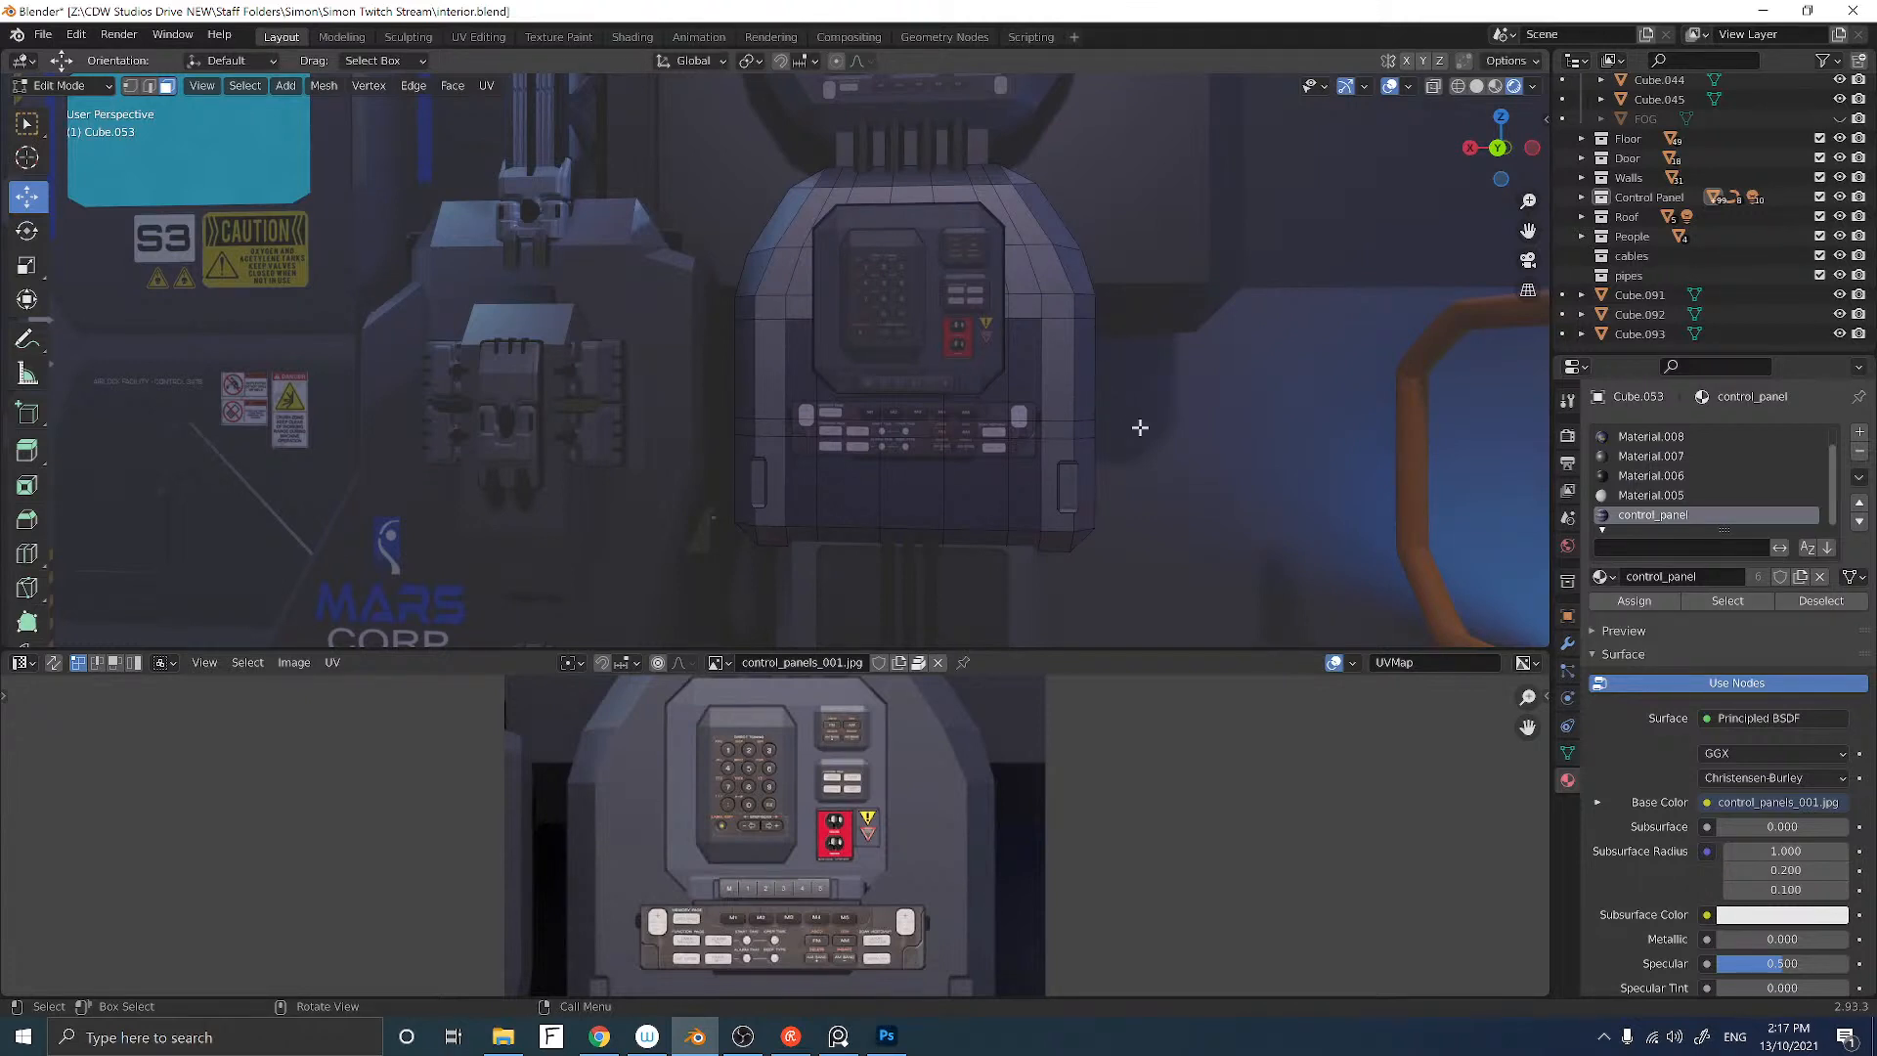
mouse_move(1140, 426)
middle_down()
mouse_move(1170, 431)
mouse_move(1142, 429)
middle_up()
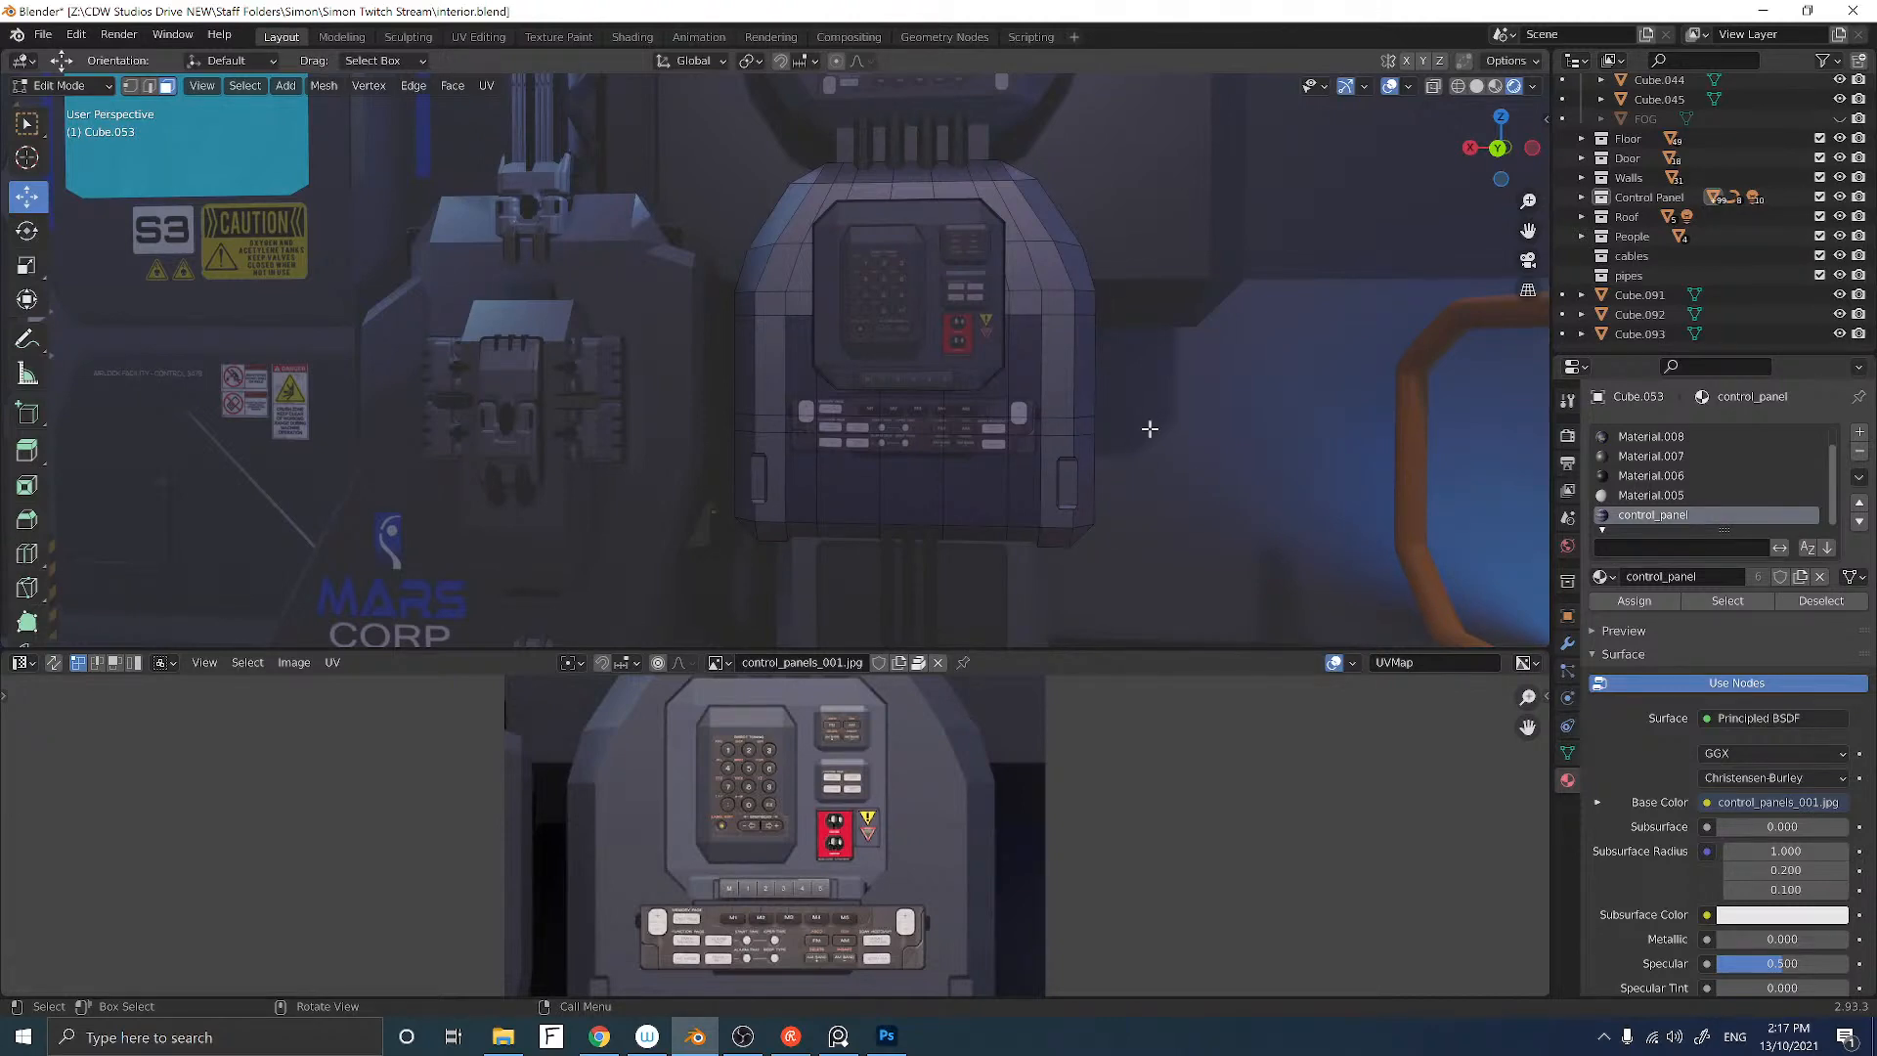
key(Tab)
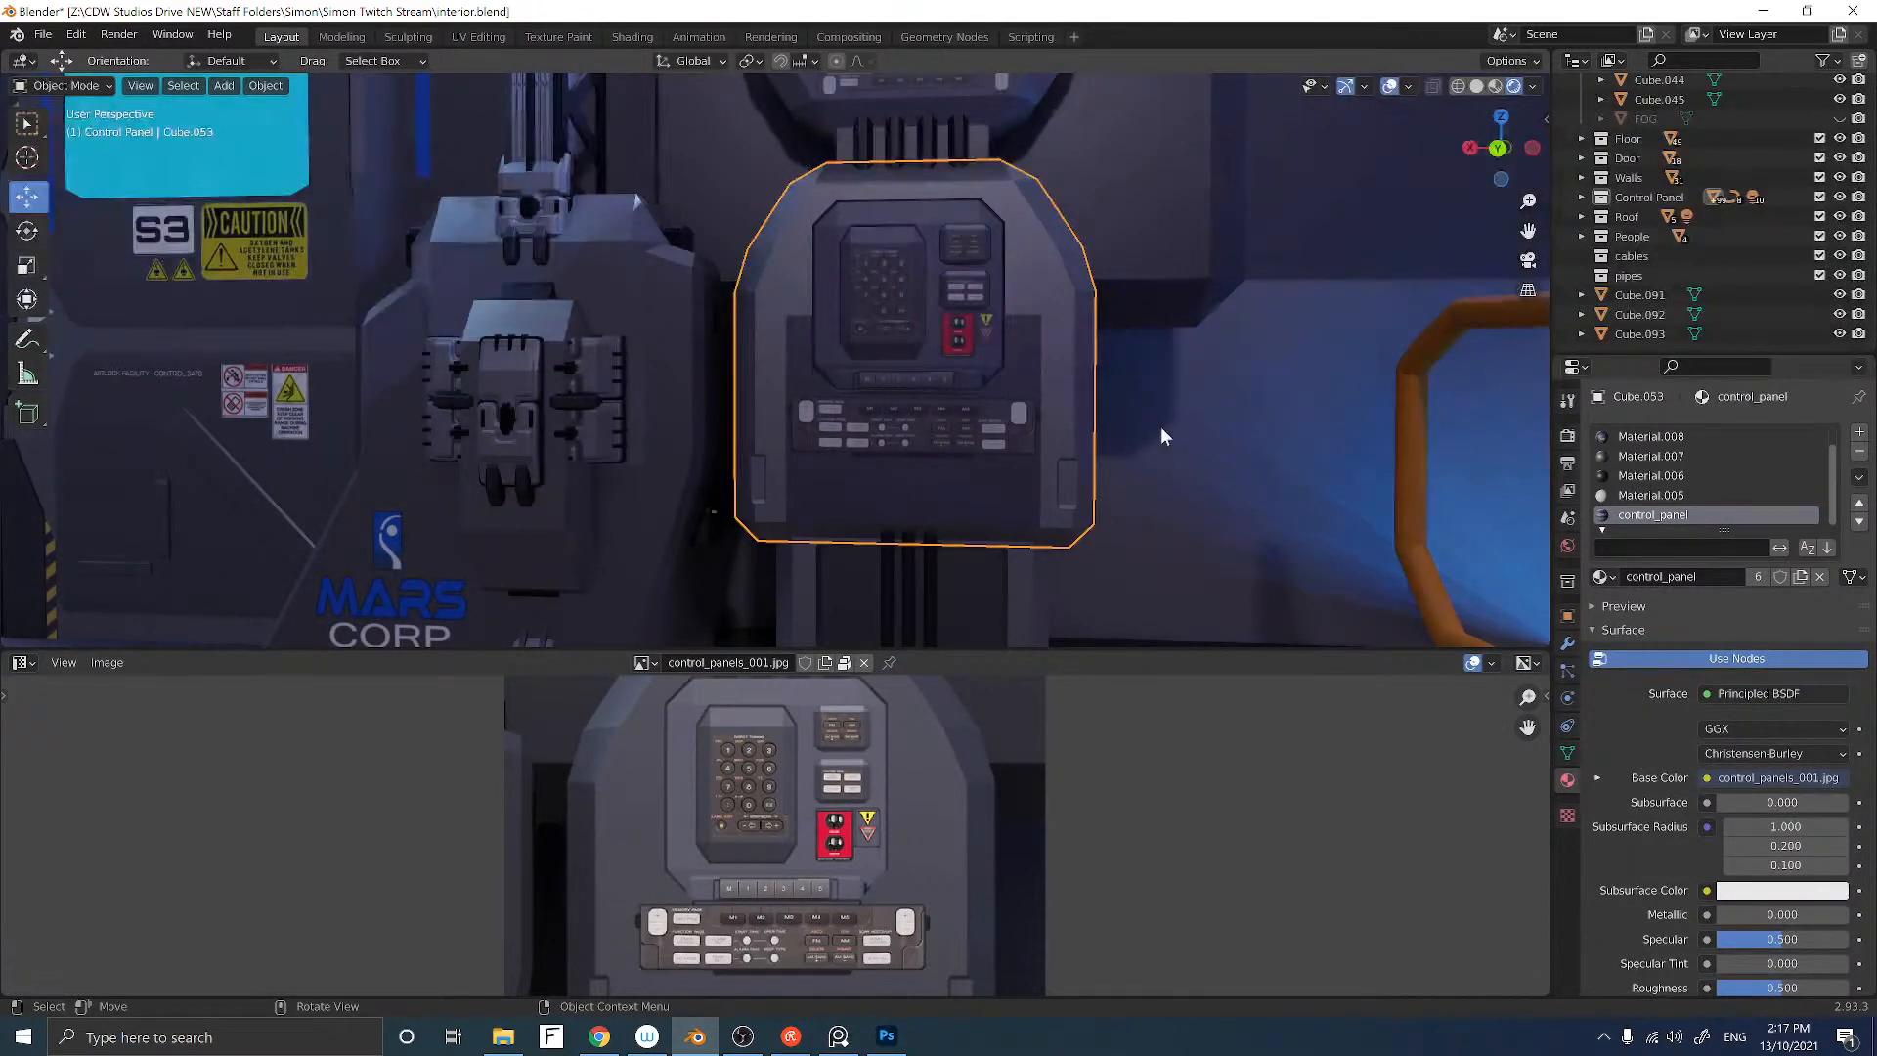
middle_drag(1159, 426, 1121, 421)
mouse_move(1068, 326)
middle_down()
mouse_move(1046, 337)
mouse_move(1071, 332)
middle_up()
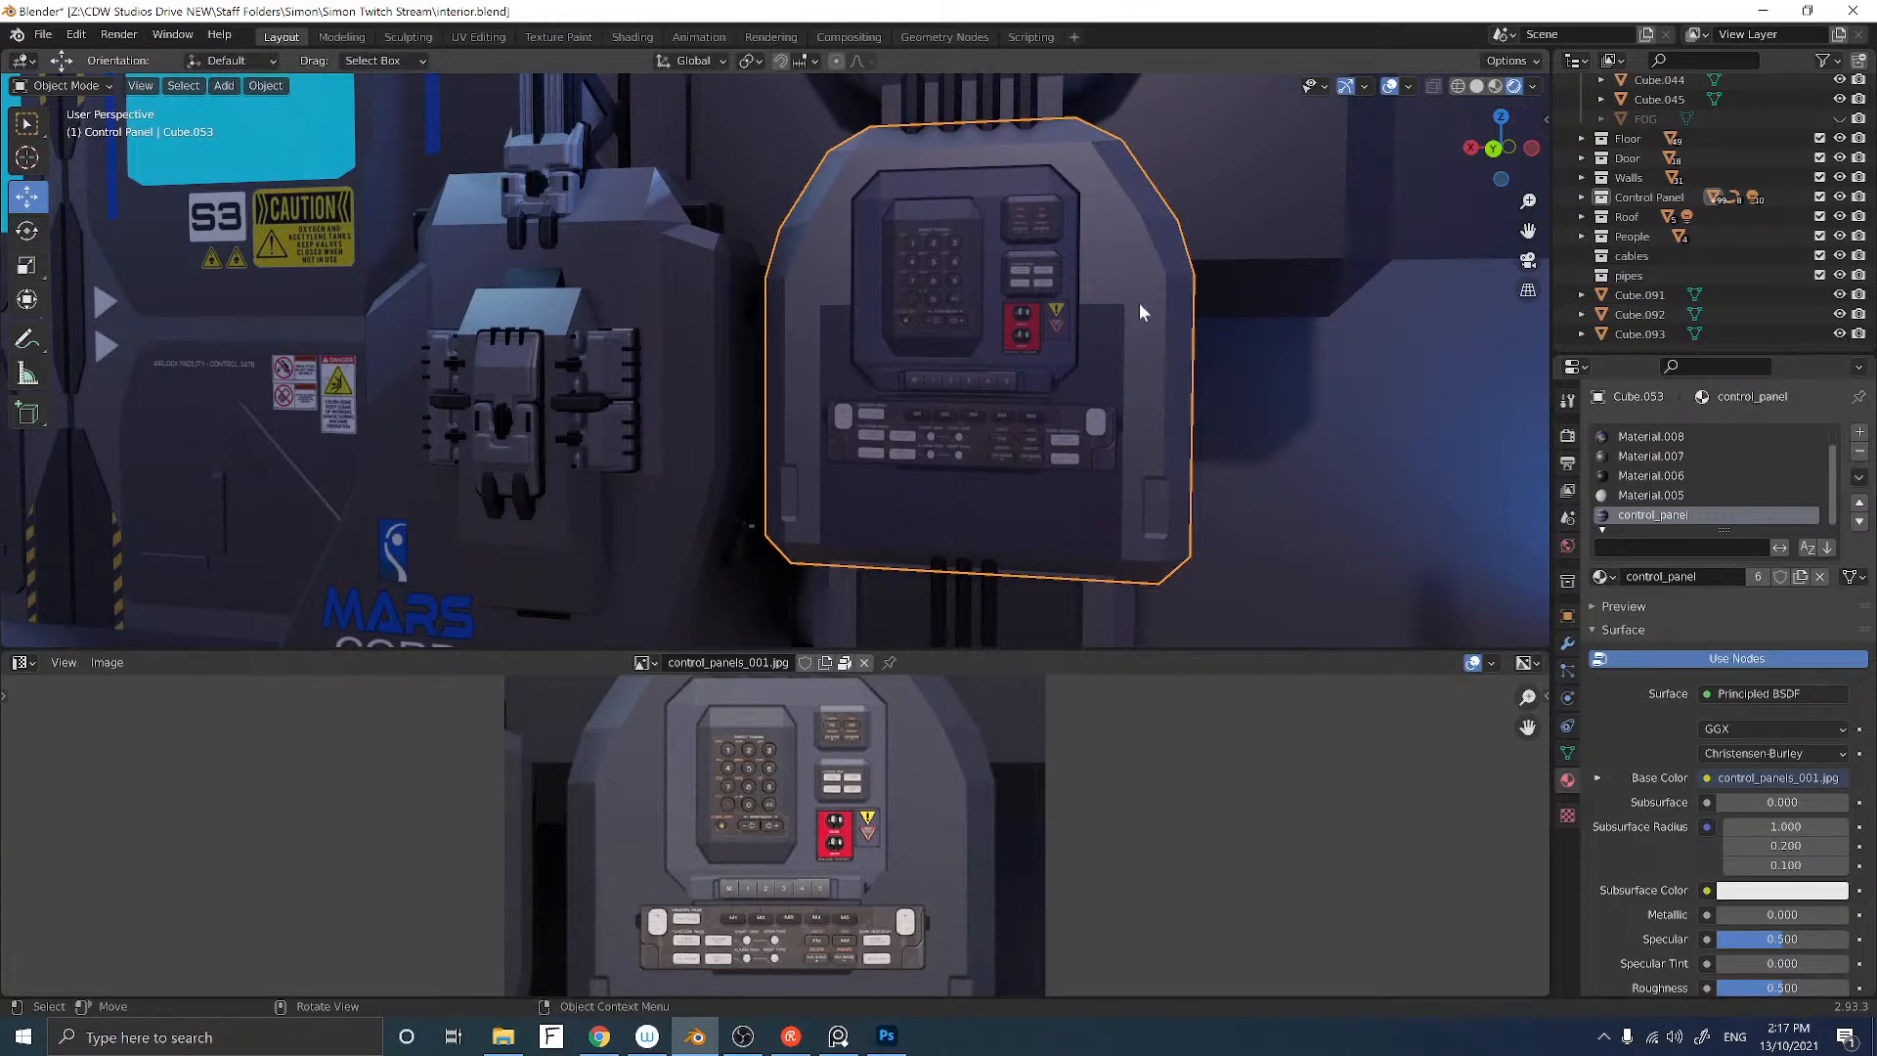
scroll(1104, 325, up, 3)
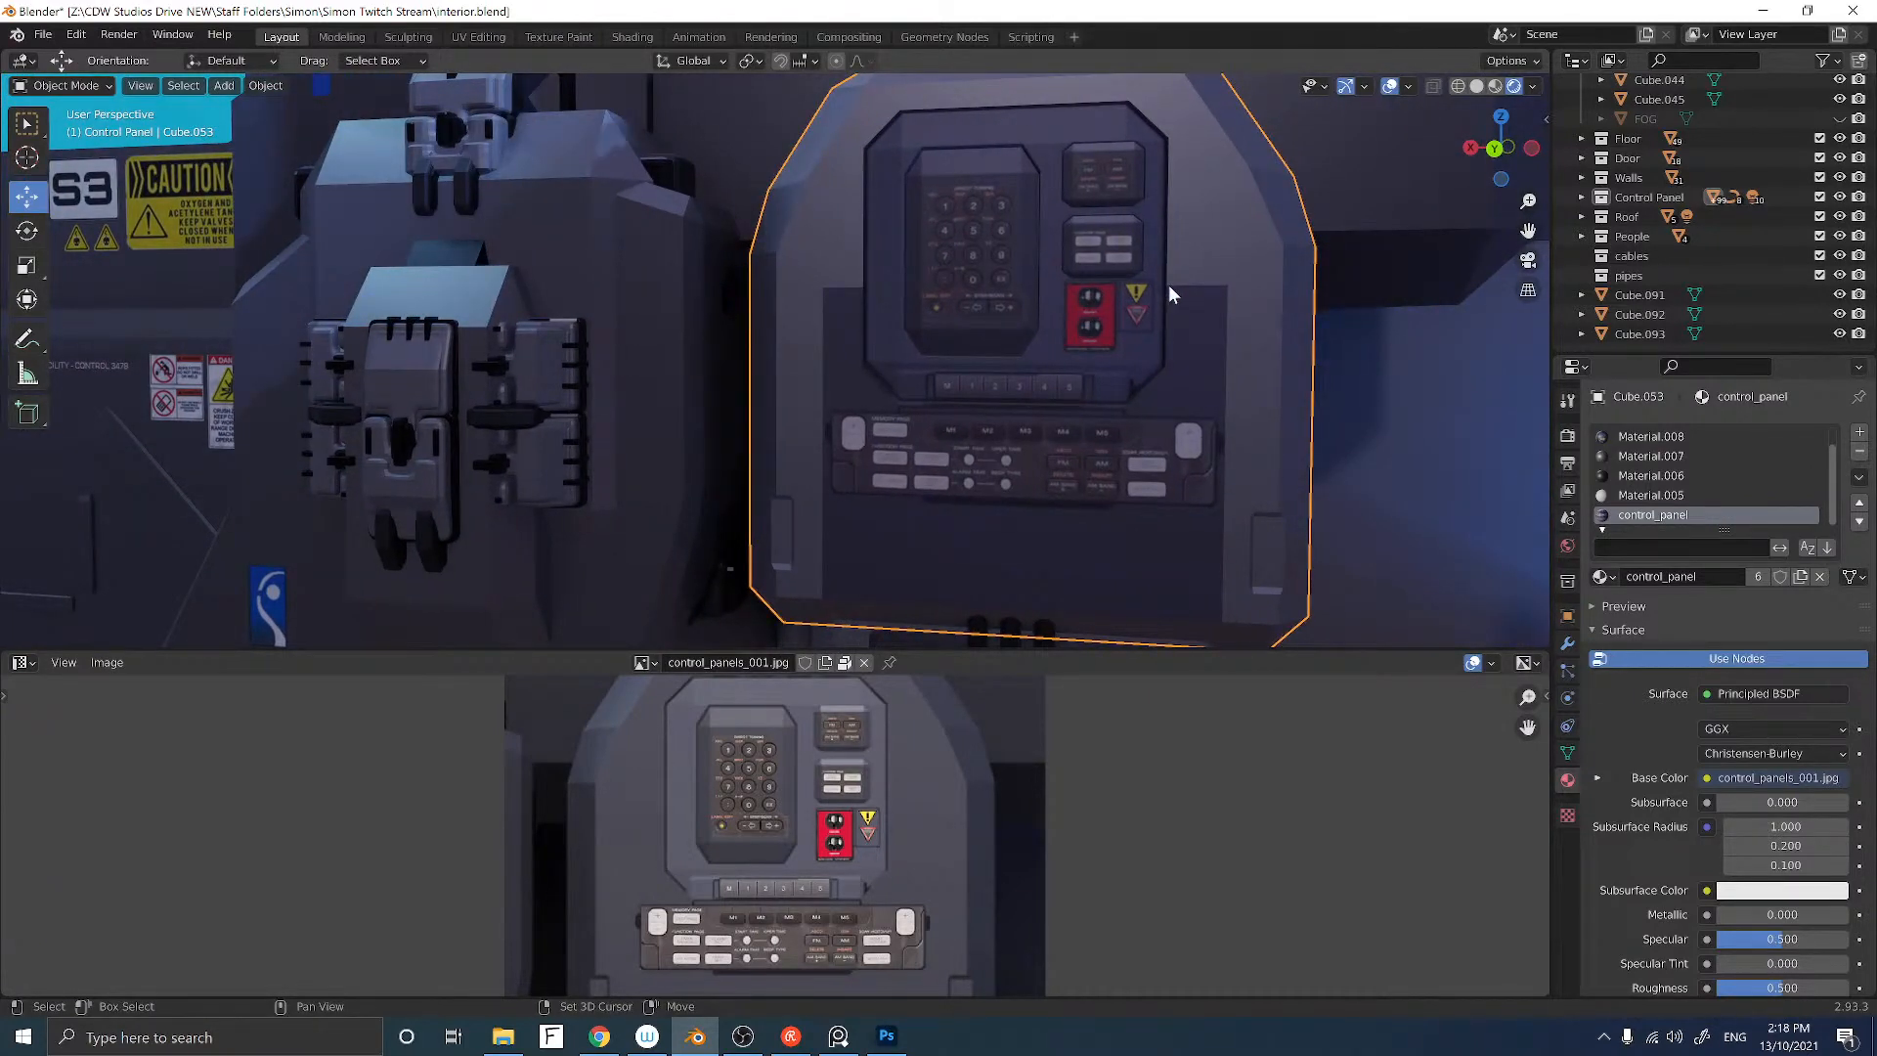
key(shift+a)
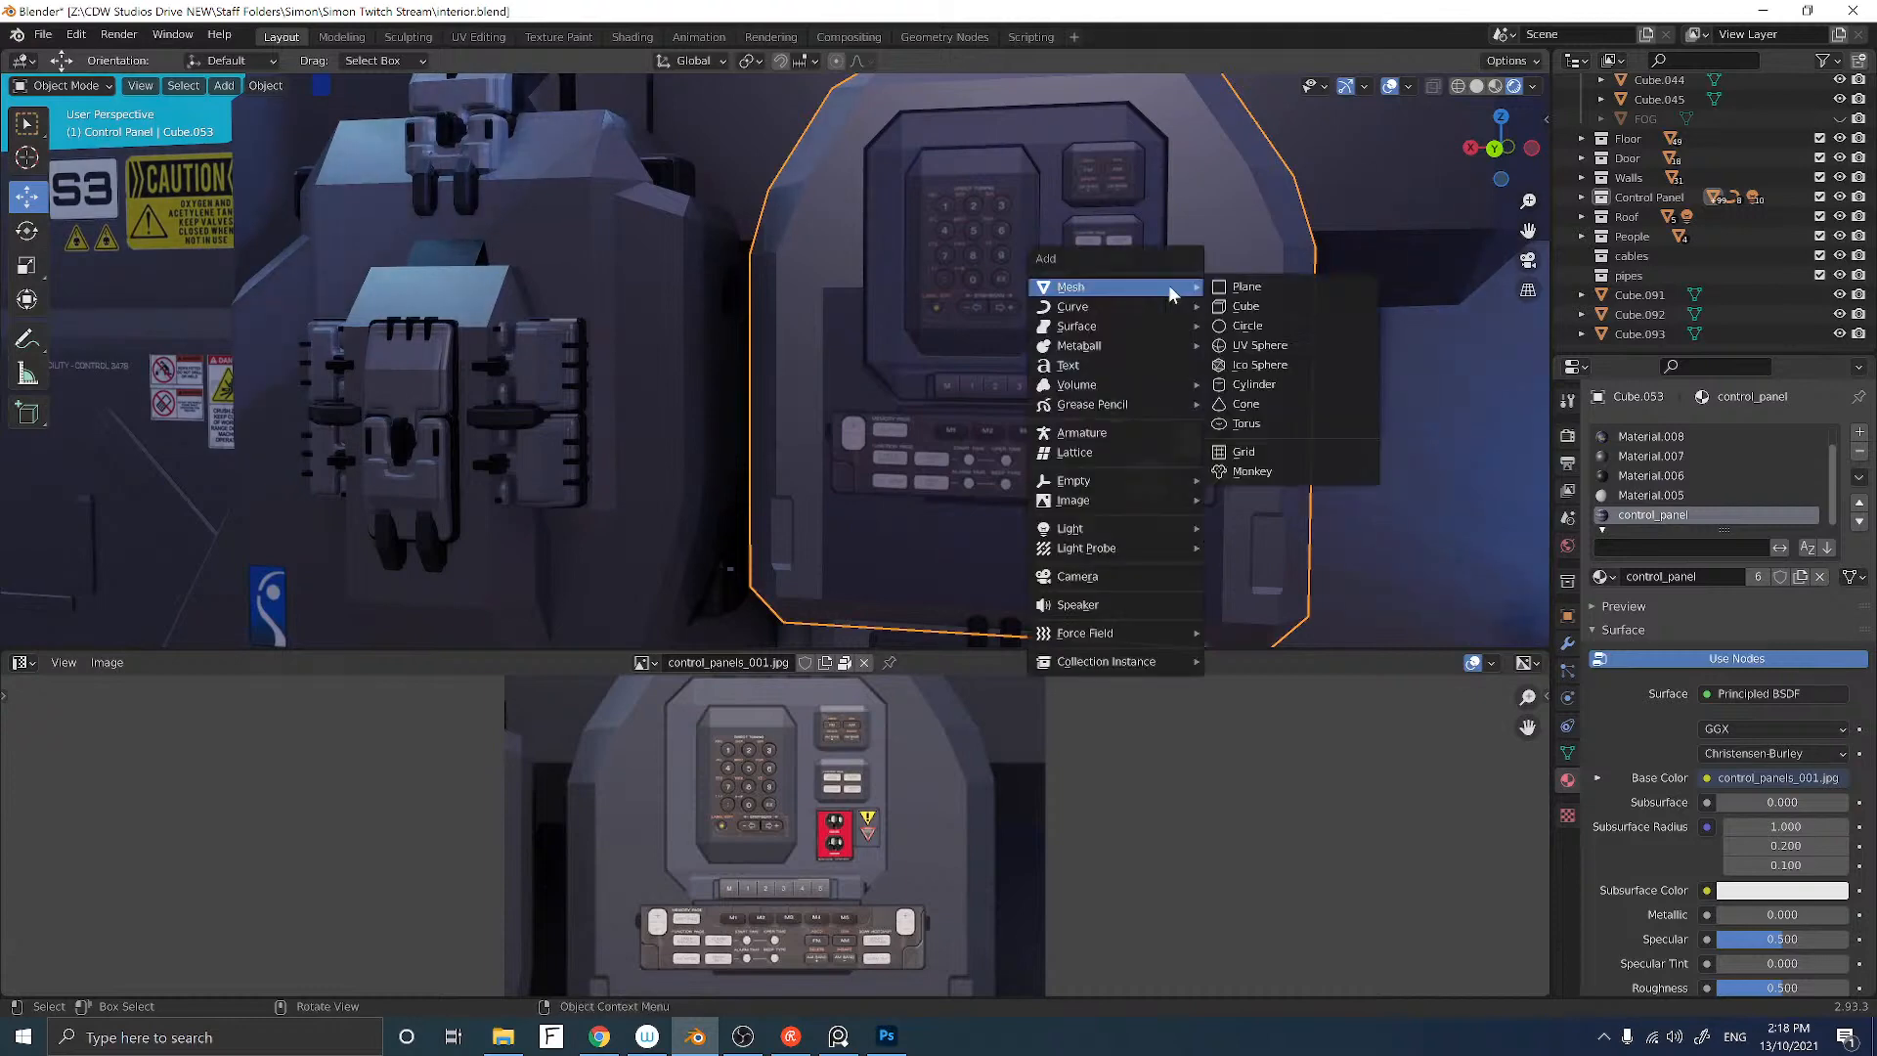
click(1239, 305)
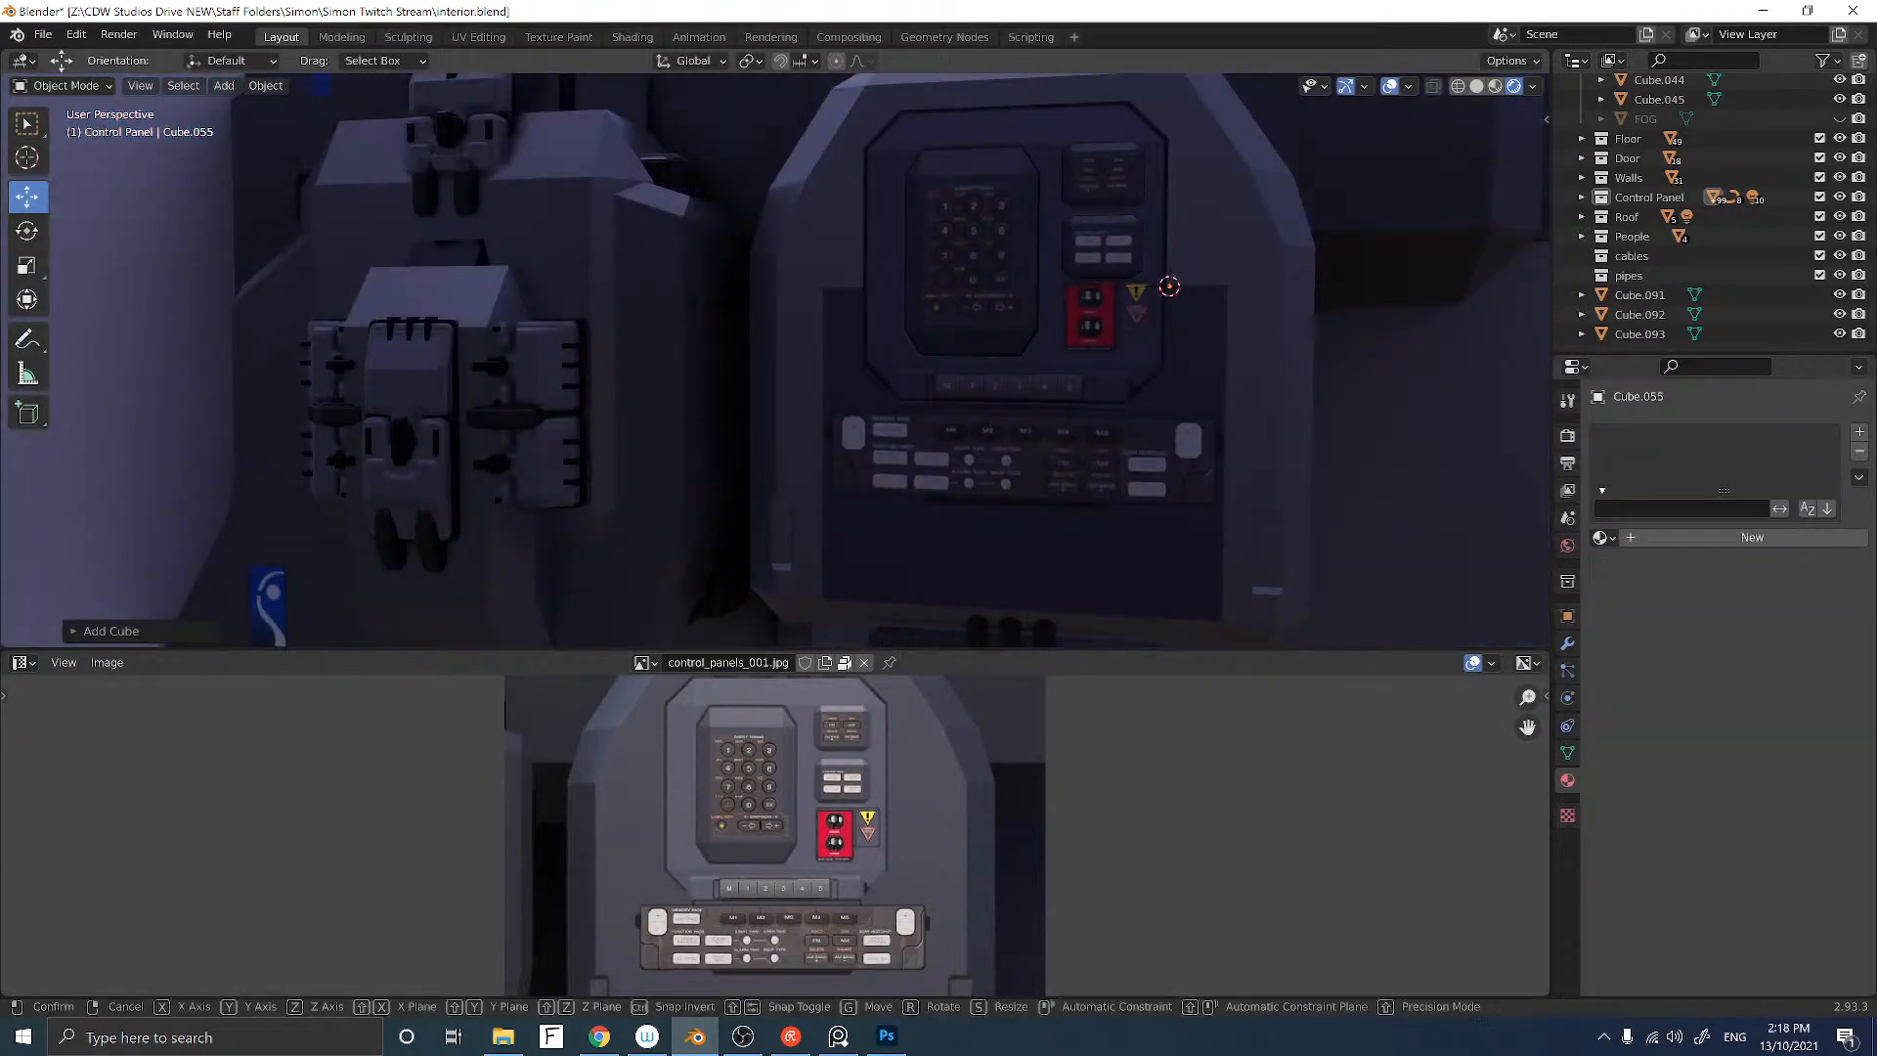
key(s)
click(860, 308)
key(s)
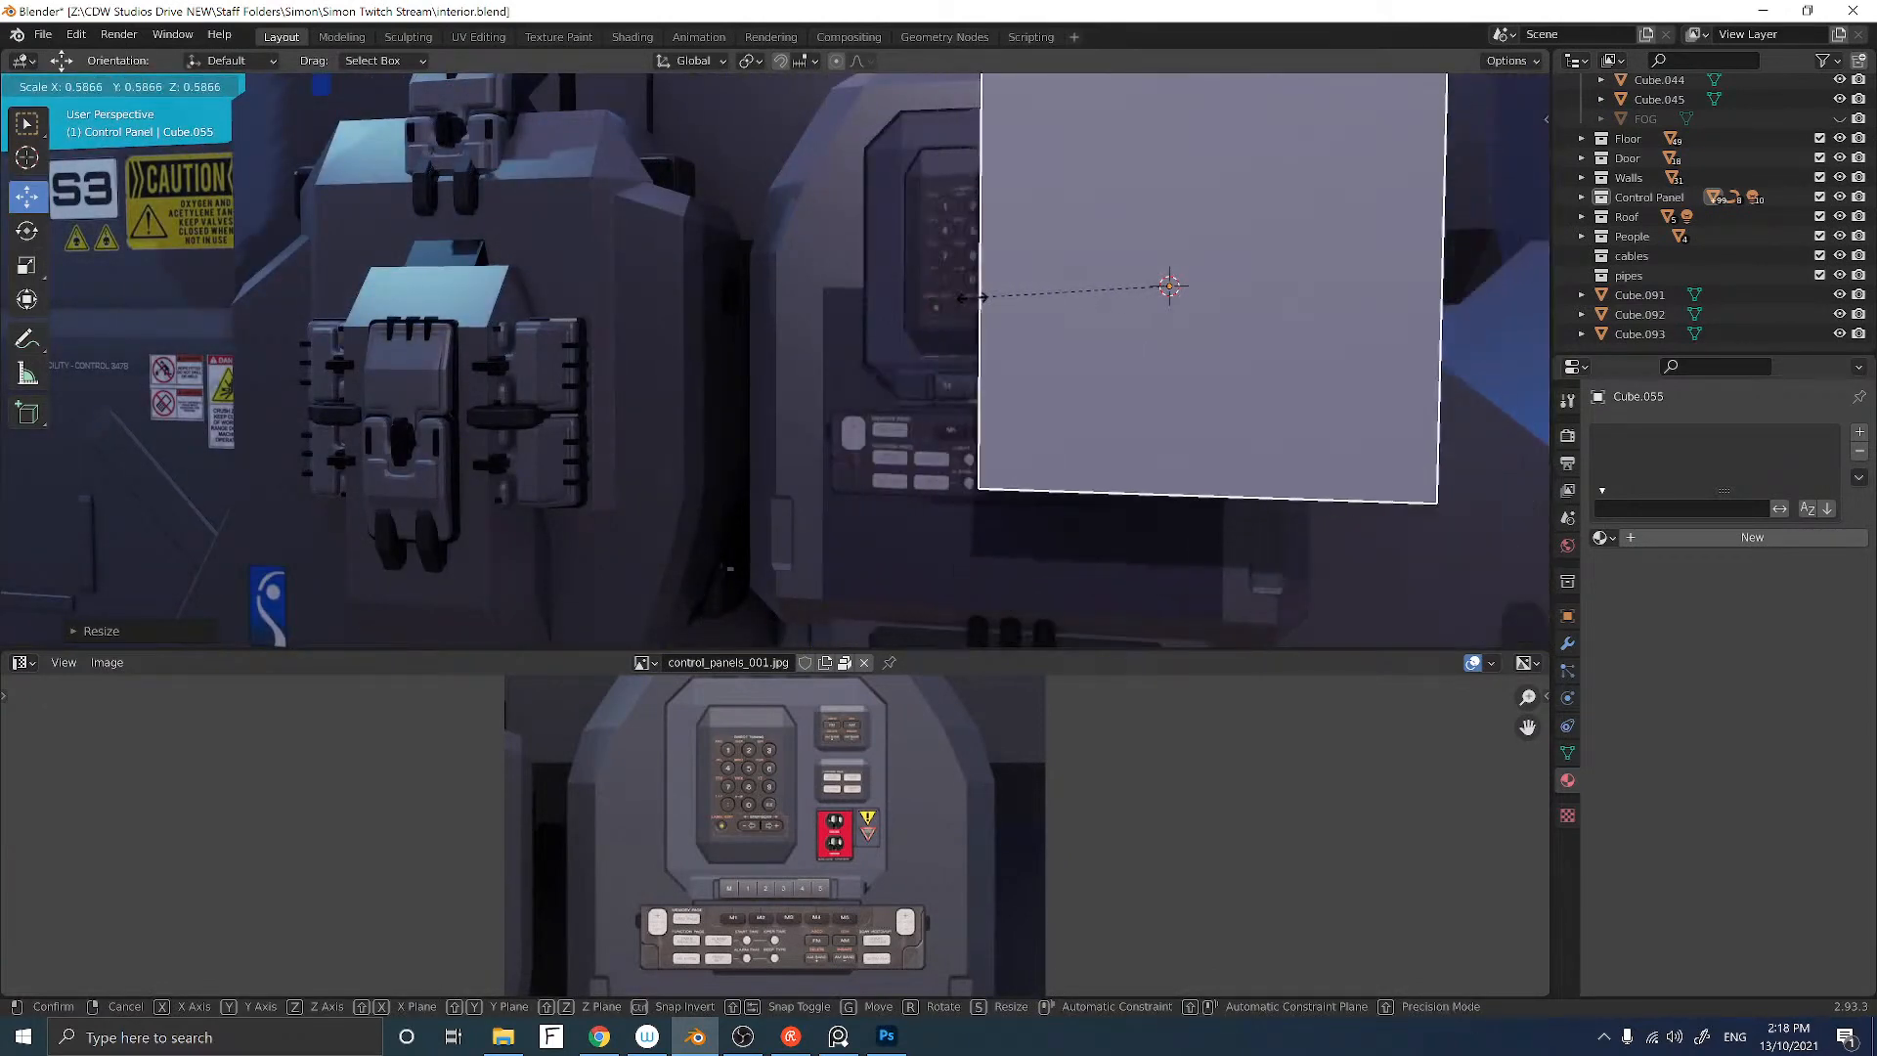
click(1023, 293)
middle_drag(1064, 314, 907, 377)
Step: Flatten the cube's height, reduce its depth and shrink it to a small bar beside the red socket block
click(27, 265)
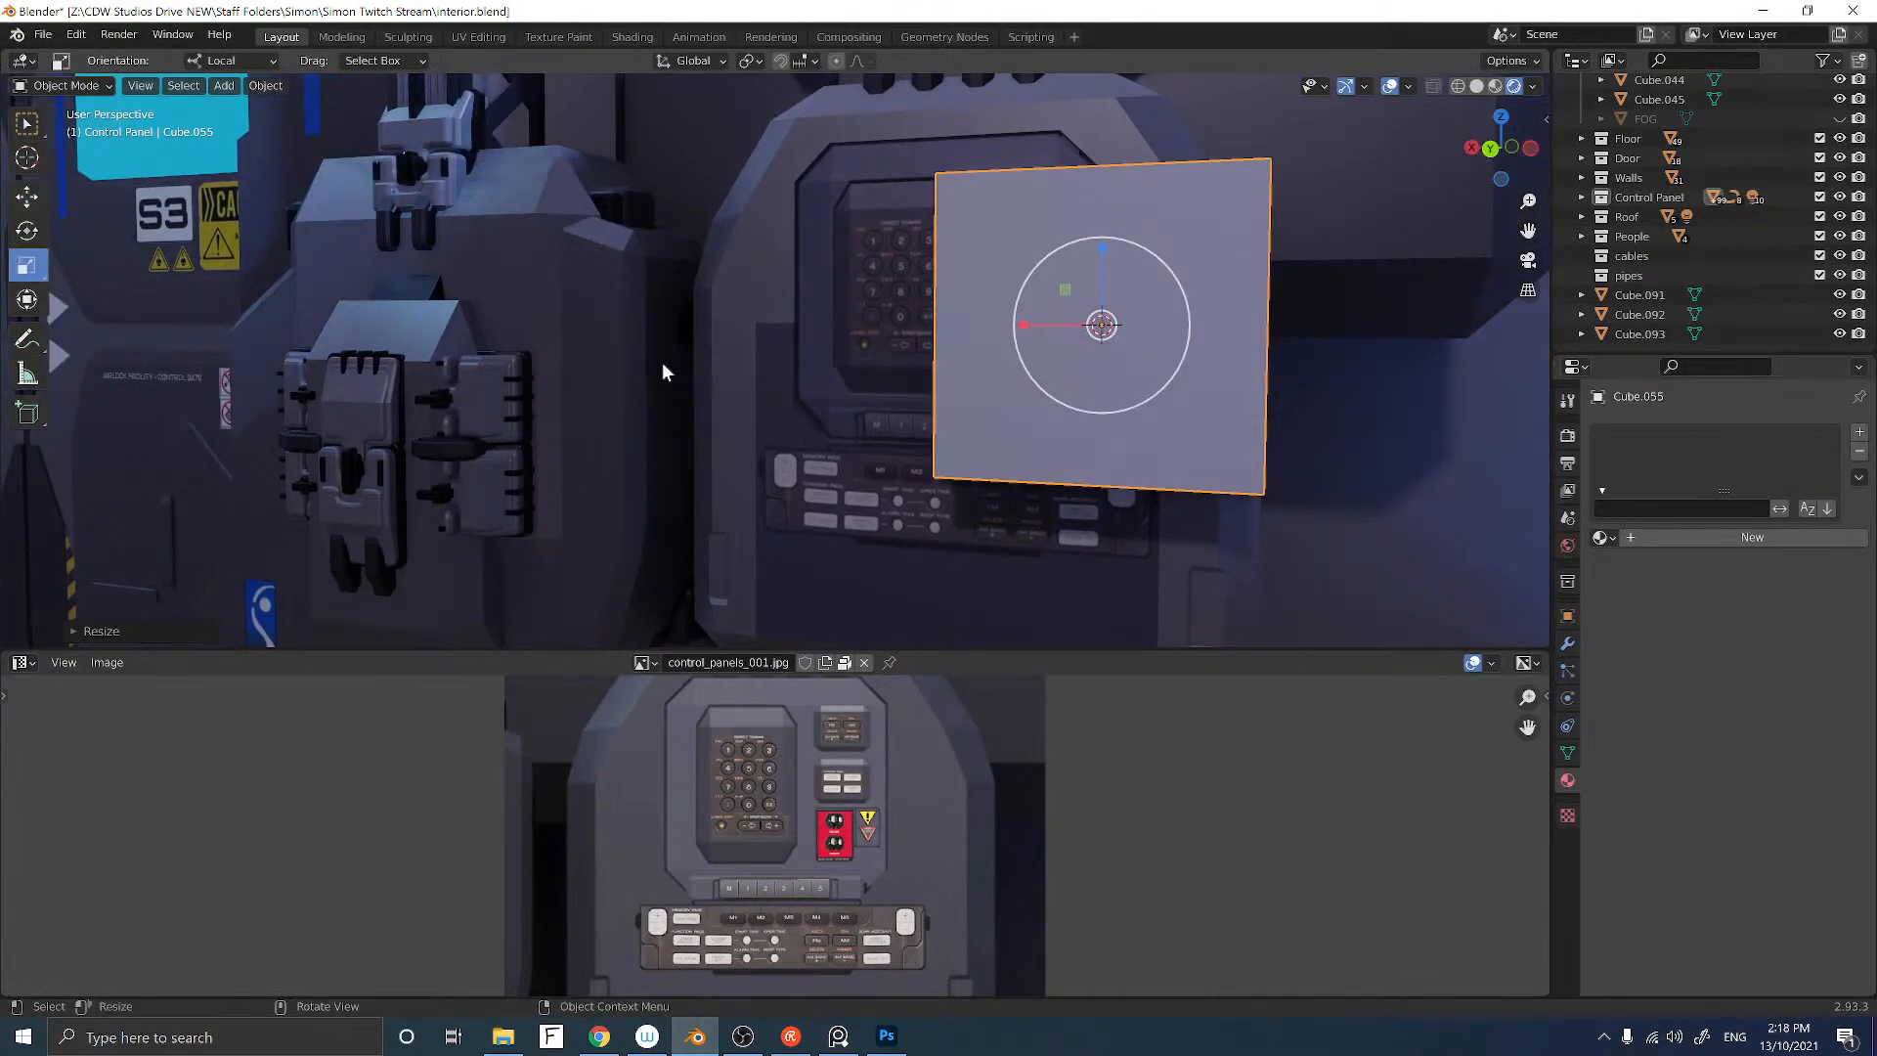
middle_drag(661, 361, 743, 371)
drag(1198, 246, 1196, 293)
middle_drag(1123, 325, 981, 309)
key(s)
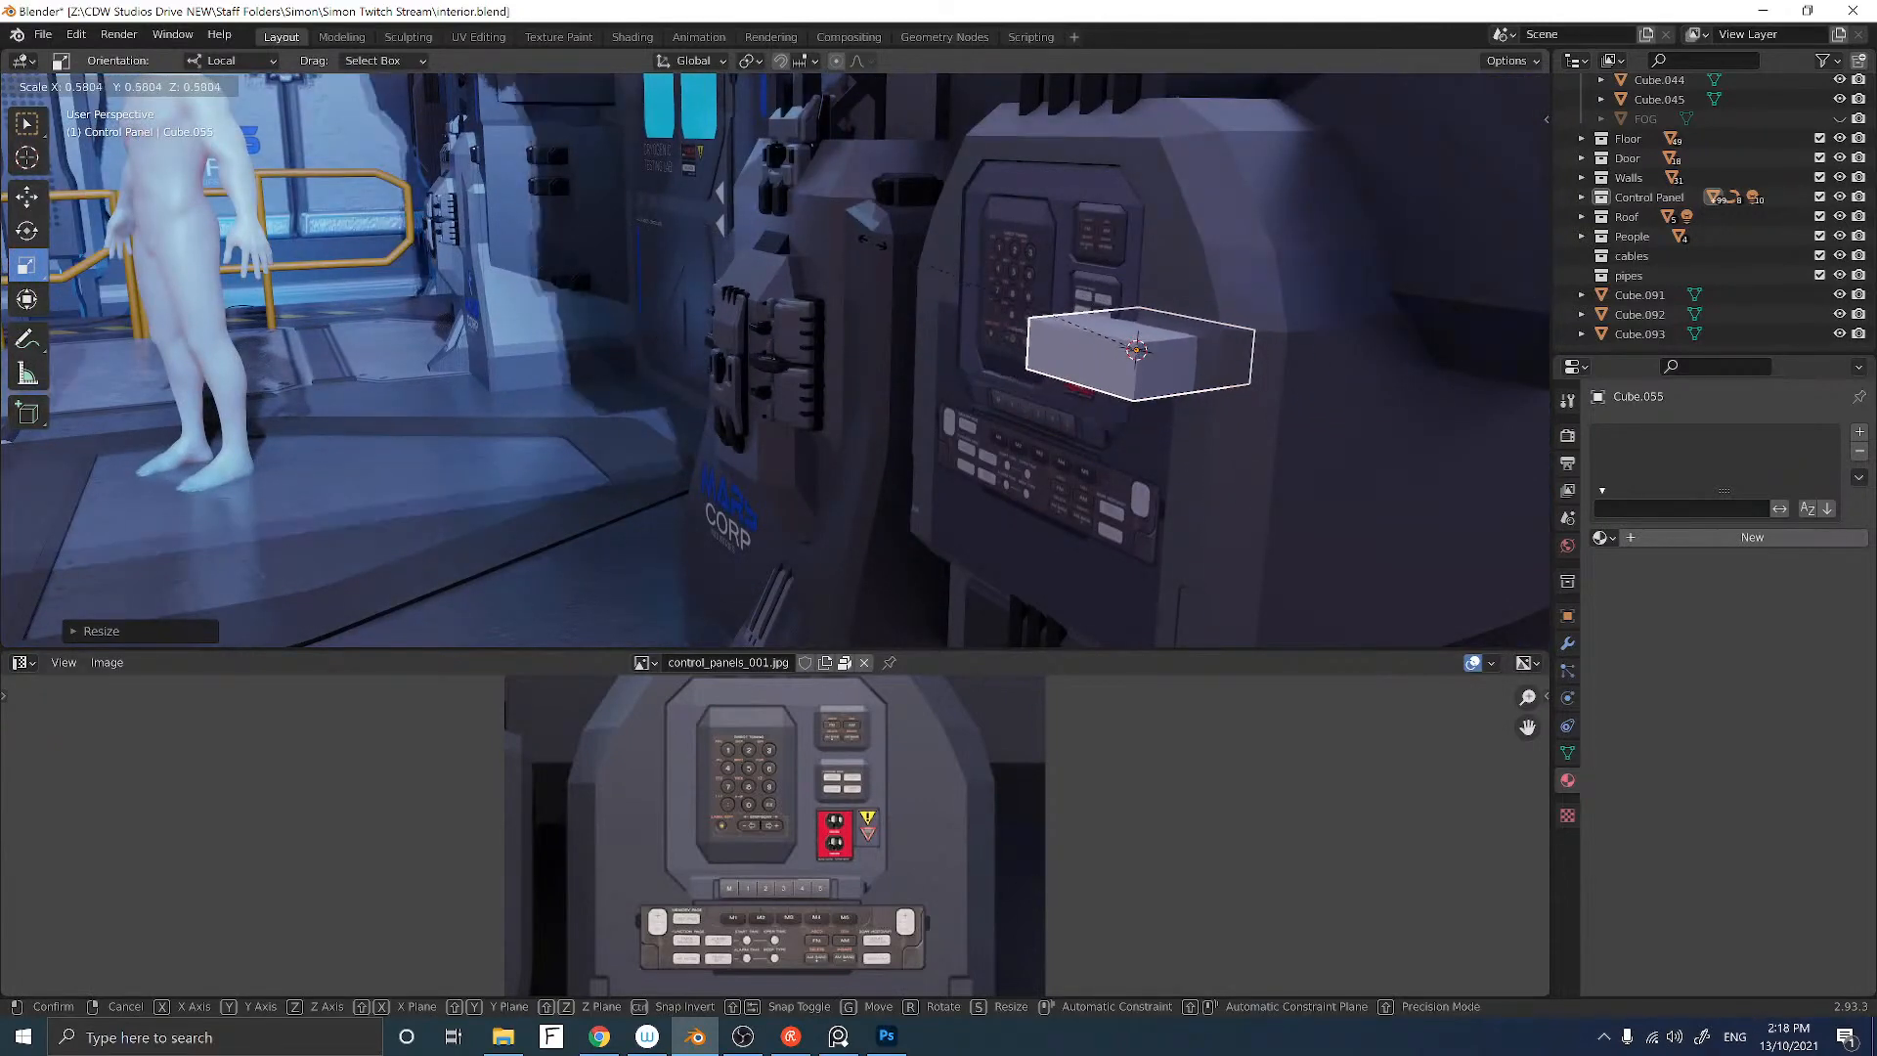
click(1092, 350)
key(s)
key(x)
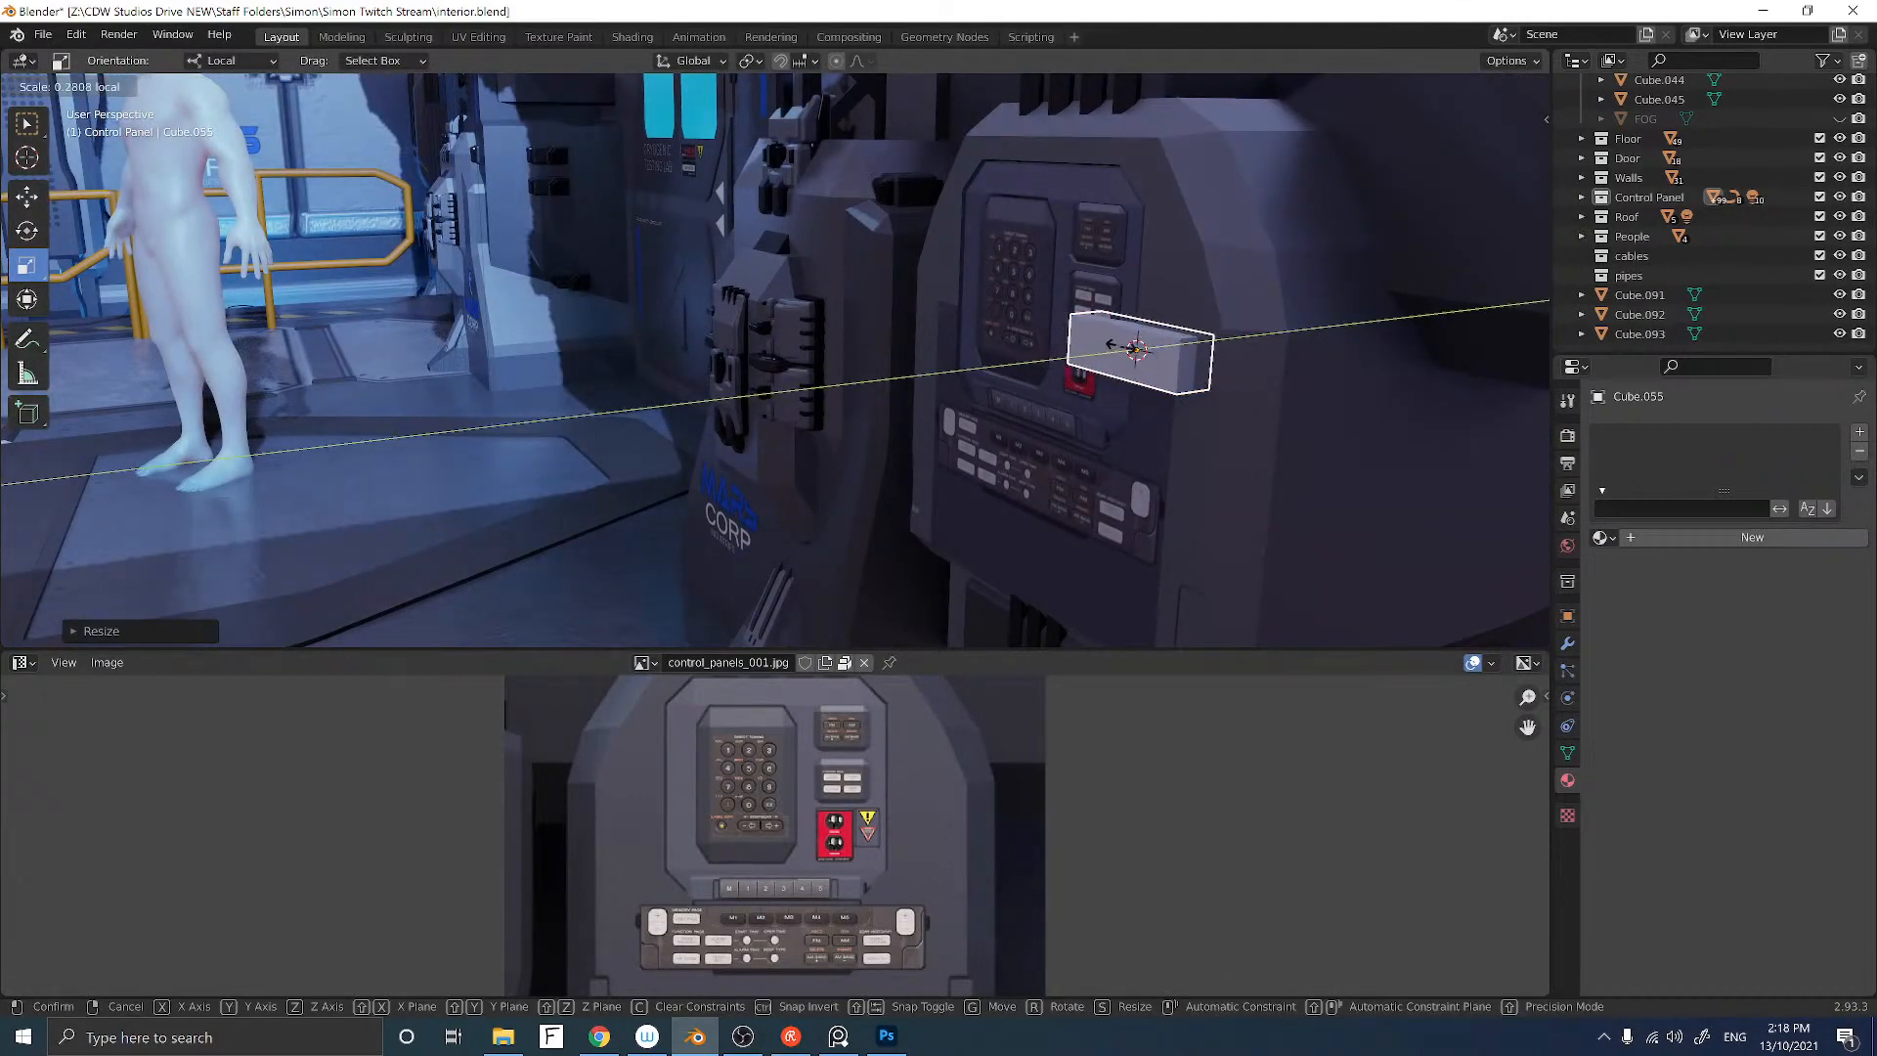
key(x)
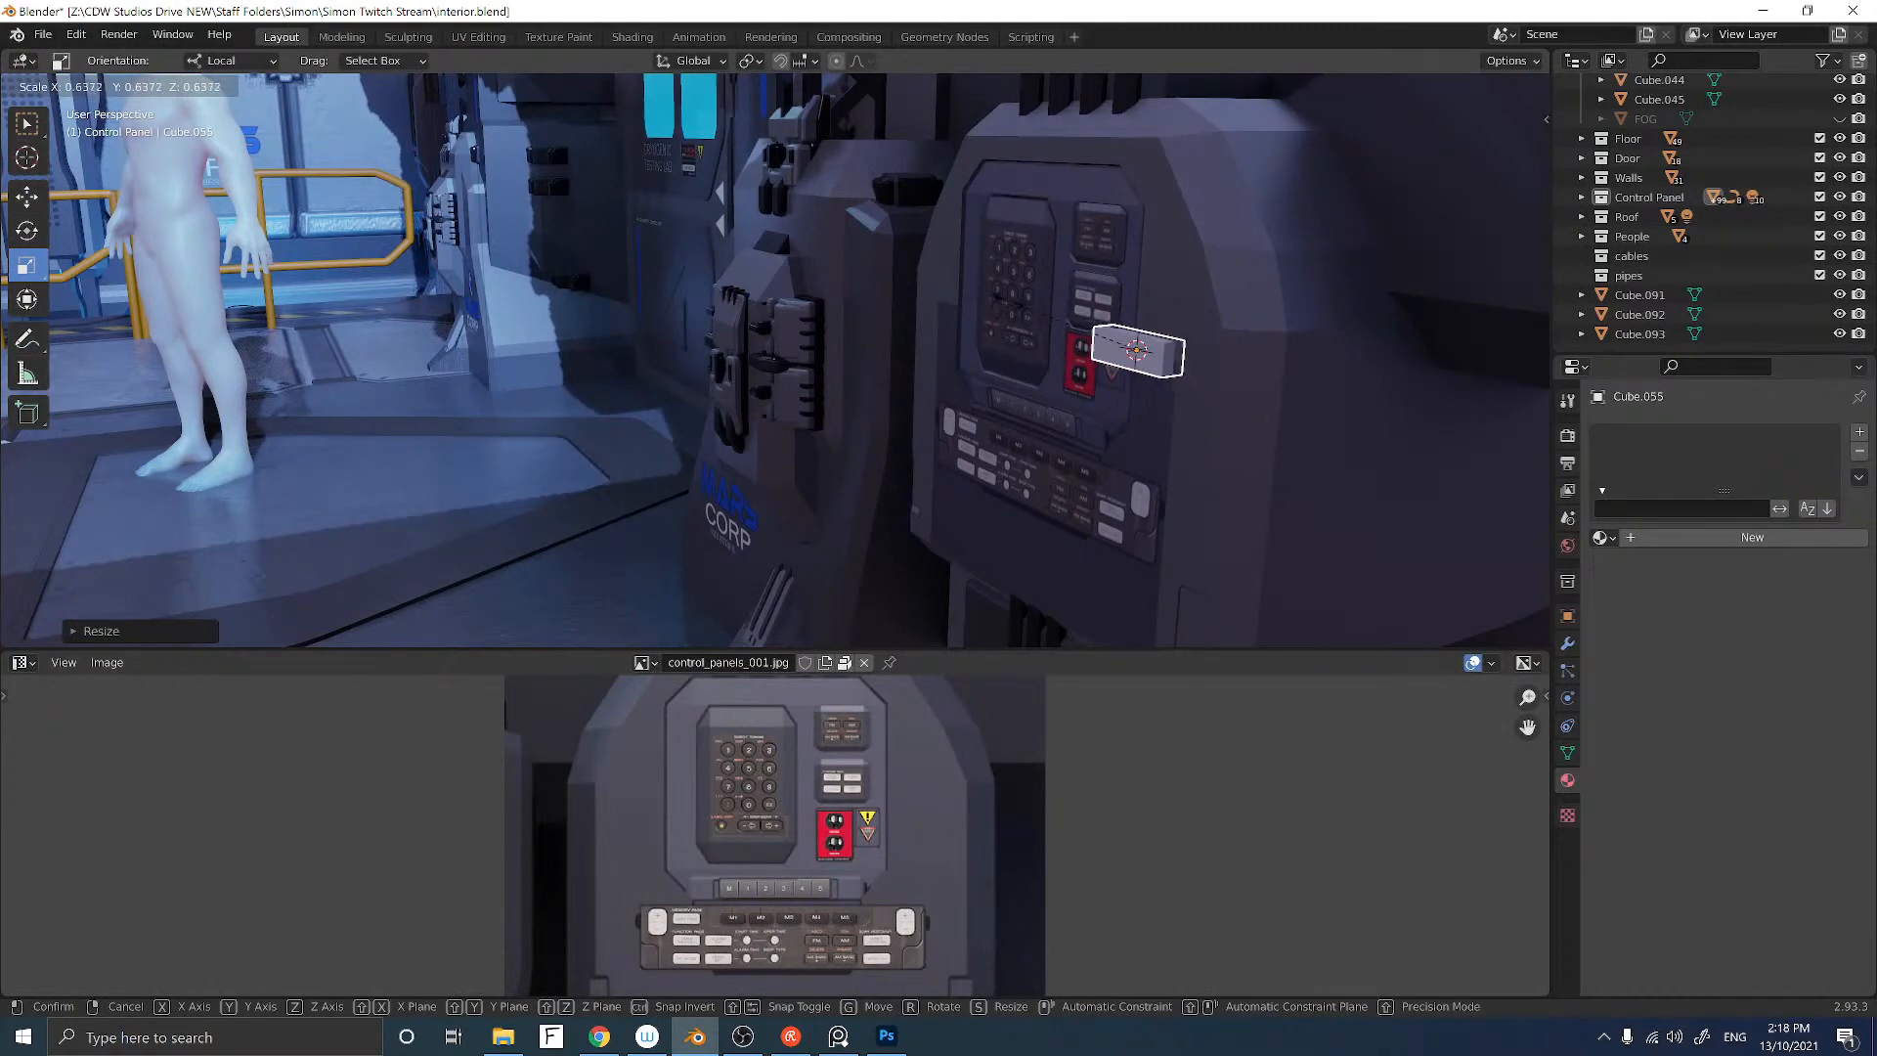
click(1083, 309)
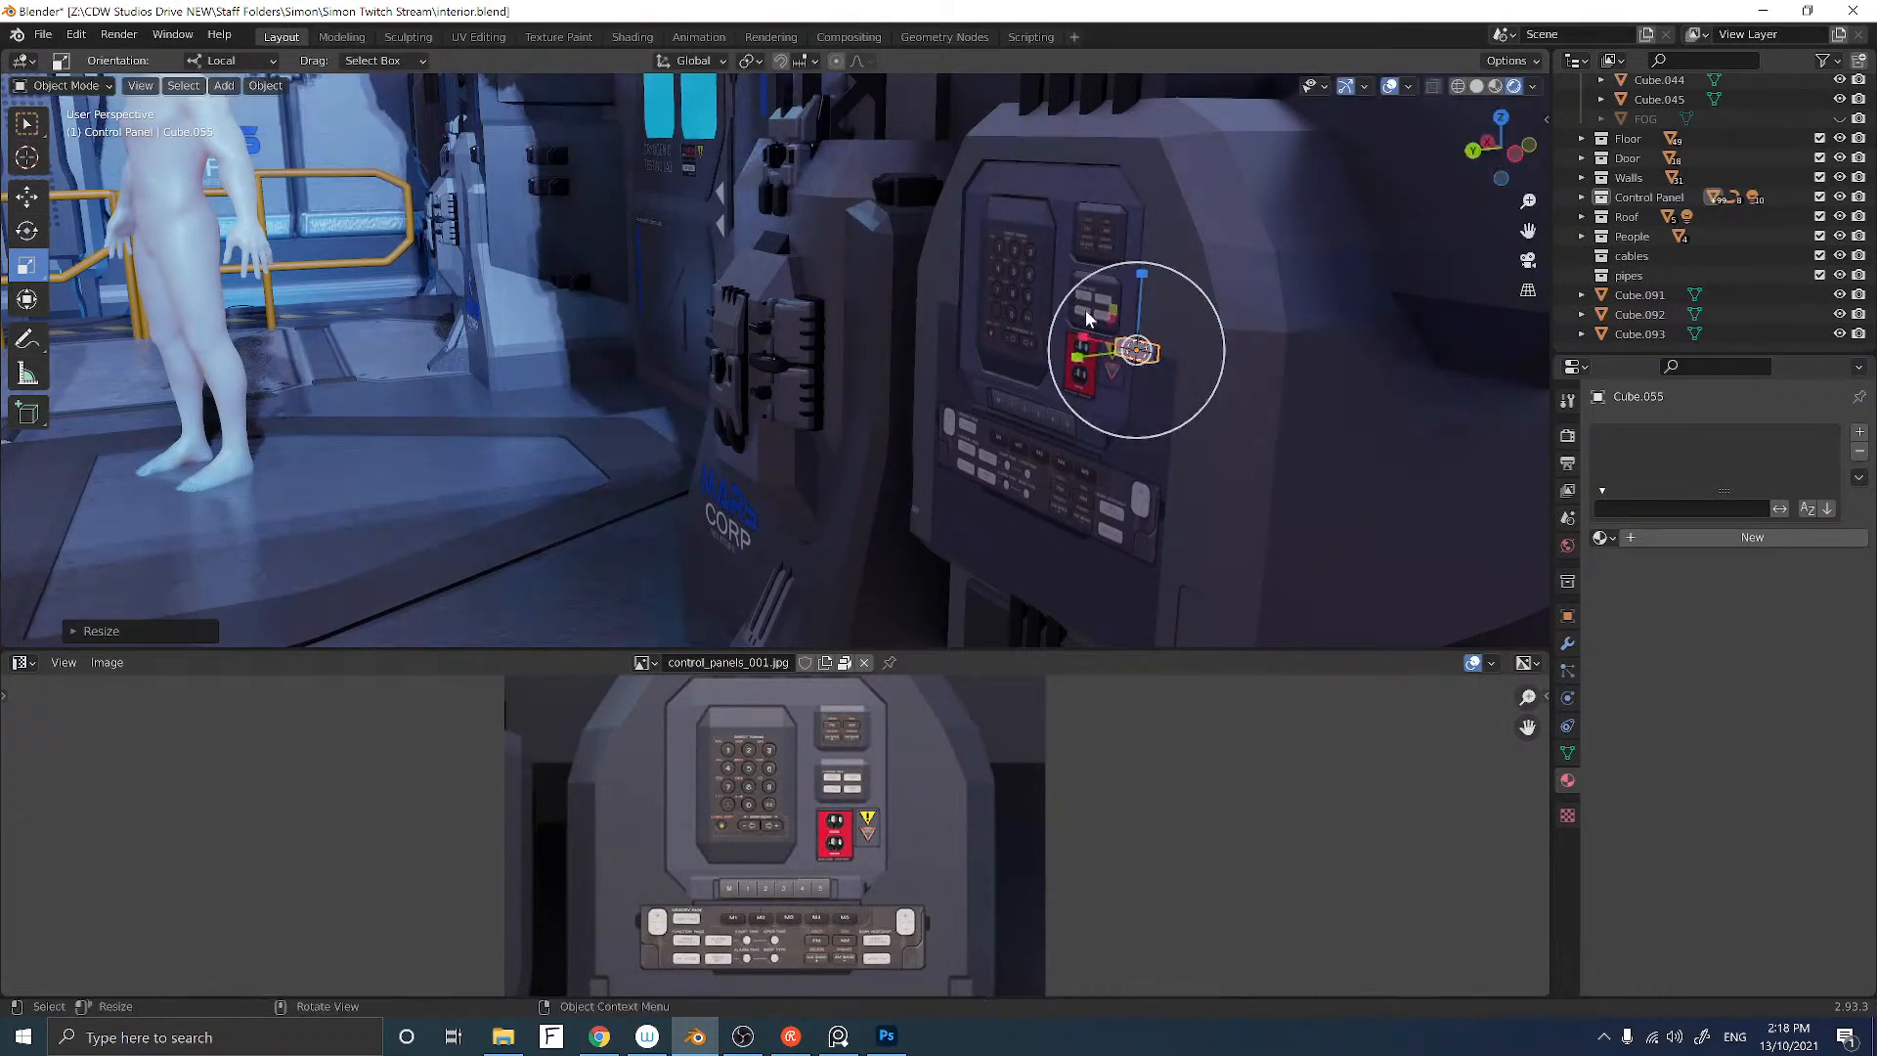
Step: Stretch the small bar sideways along its local X axis to make it wider
scroll(1089, 324, up, 2)
middle_drag(1100, 324, 854, 301)
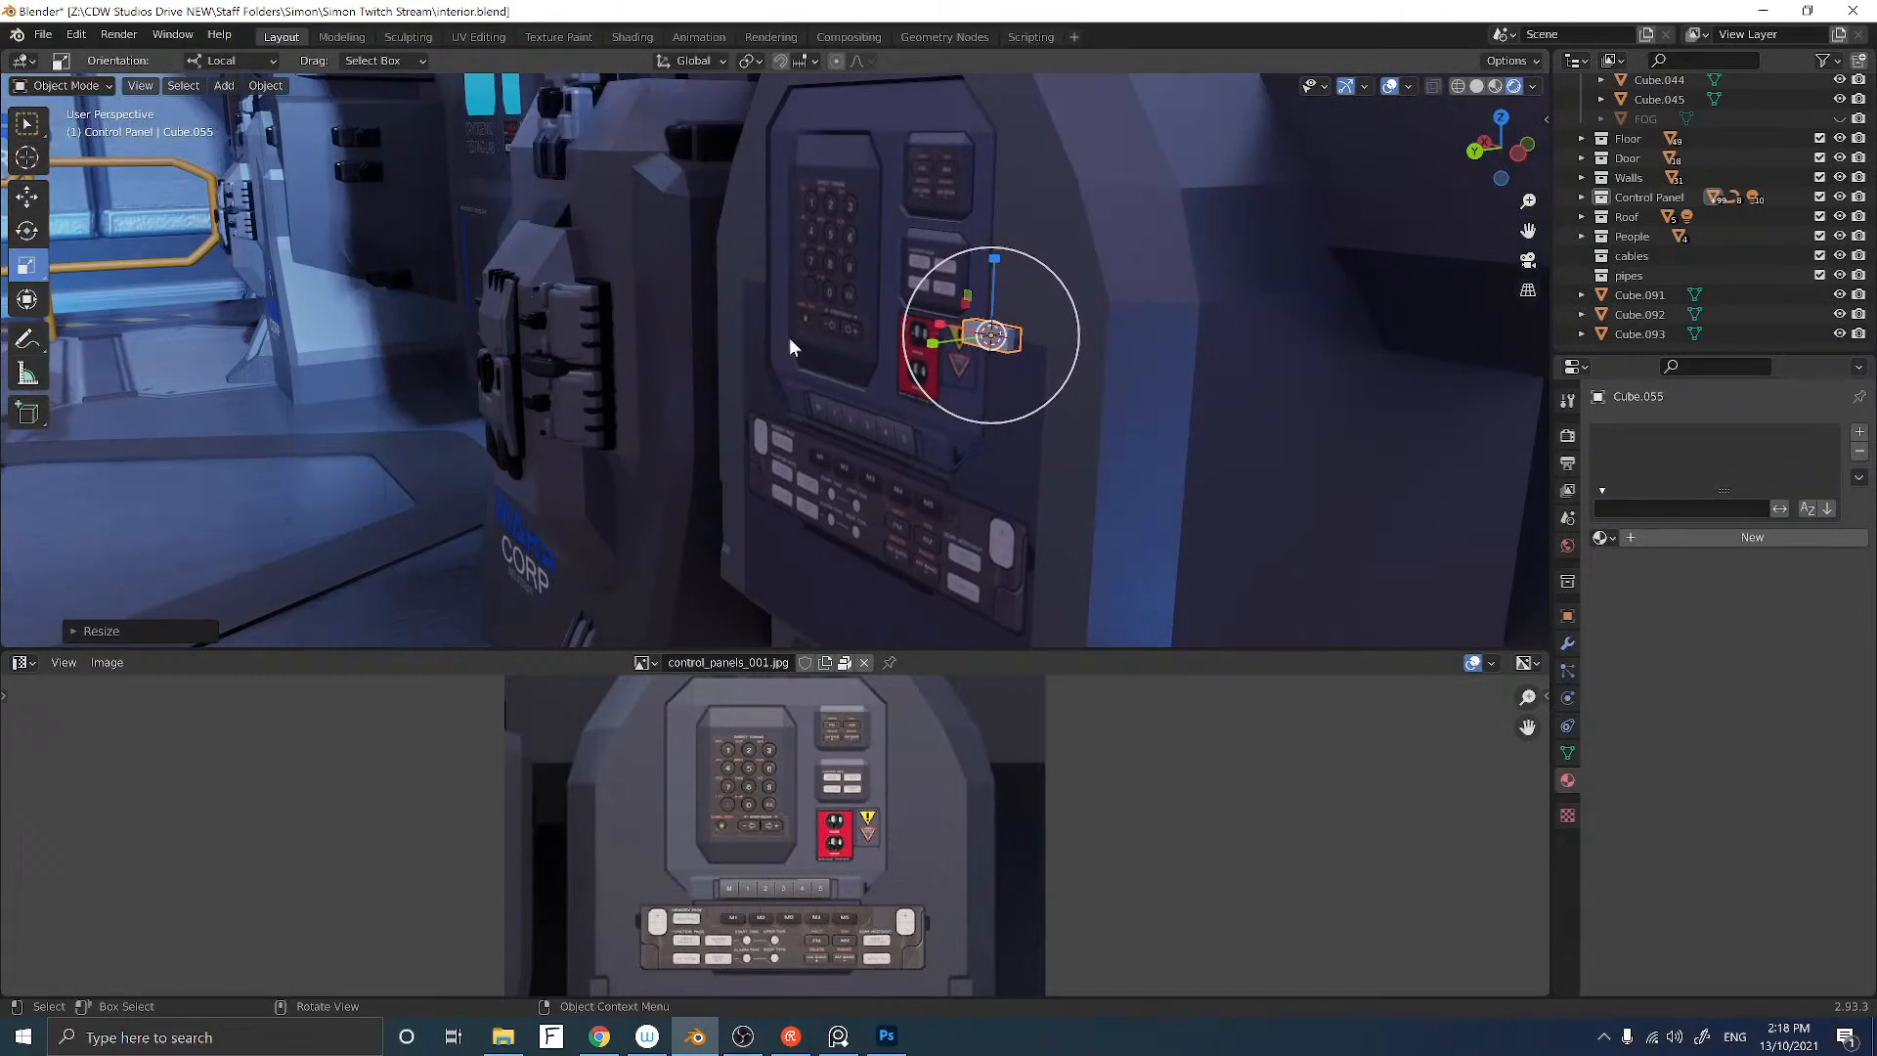
scroll(957, 339, up, 2)
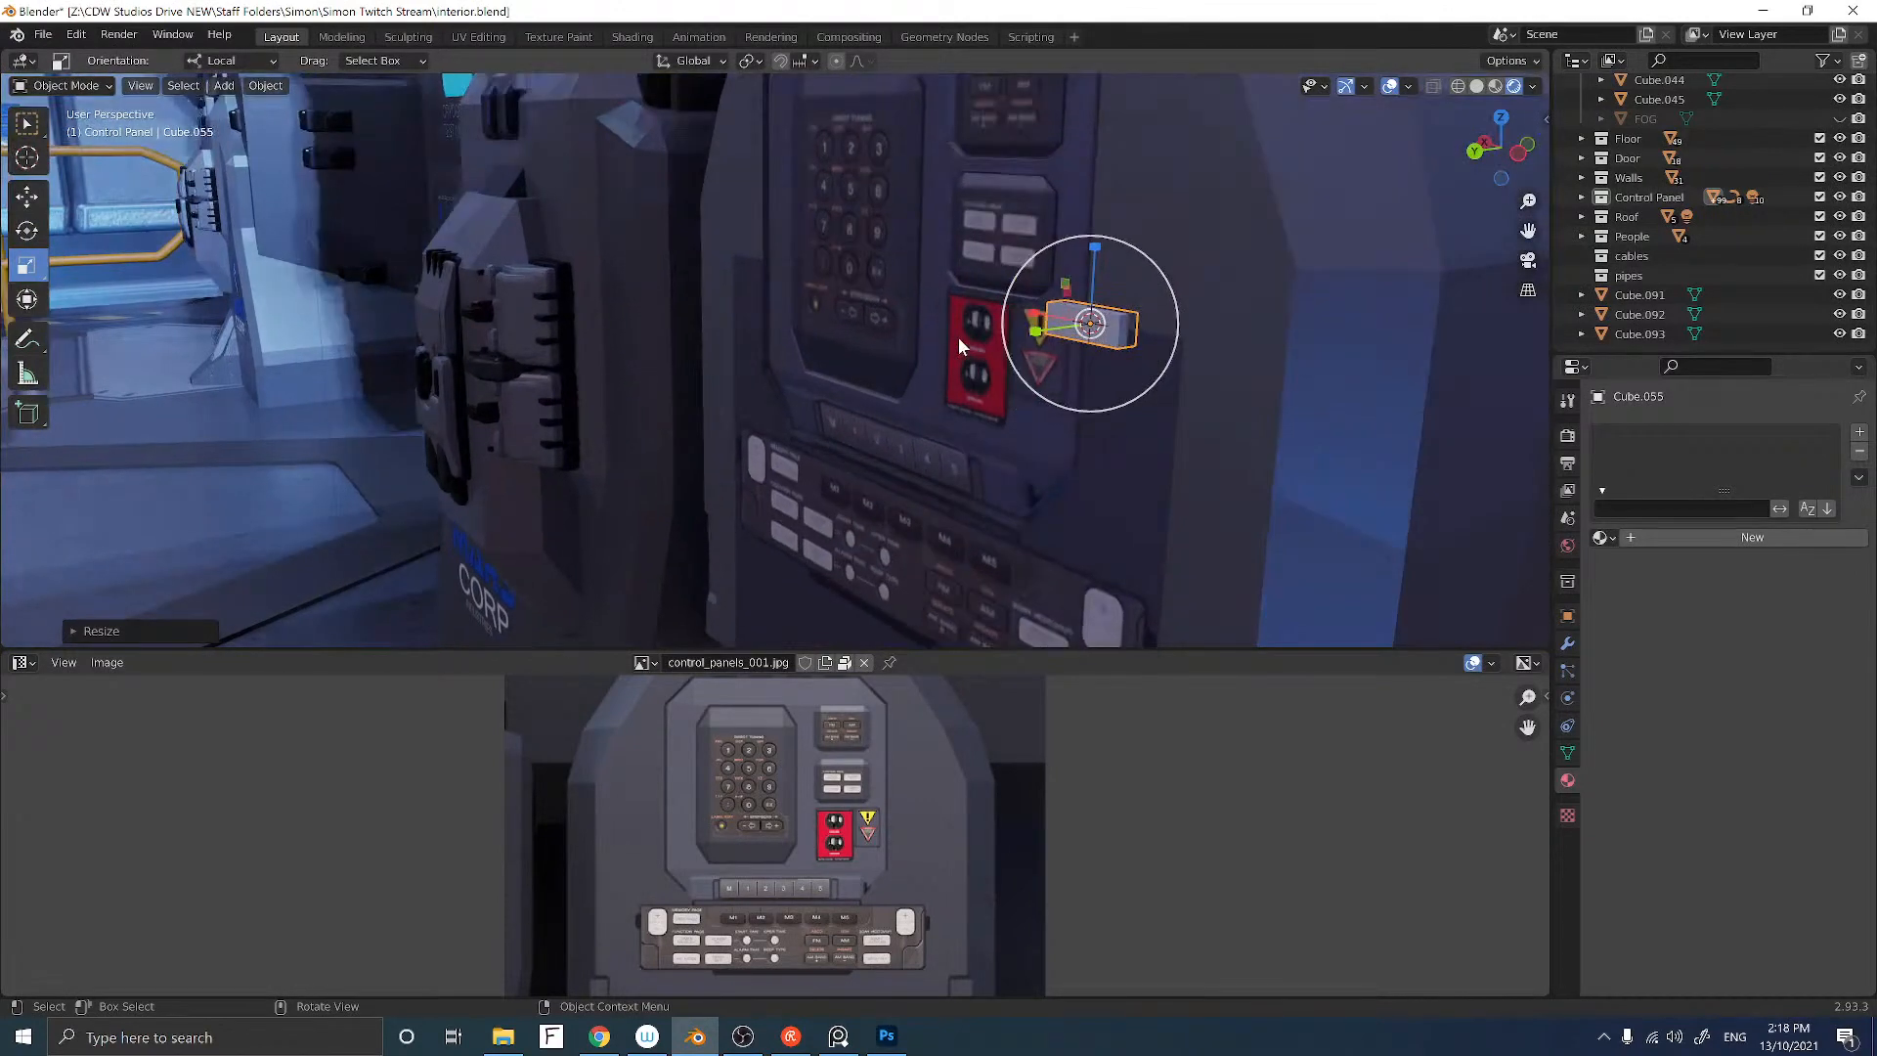
middle_drag(958, 337, 1054, 330)
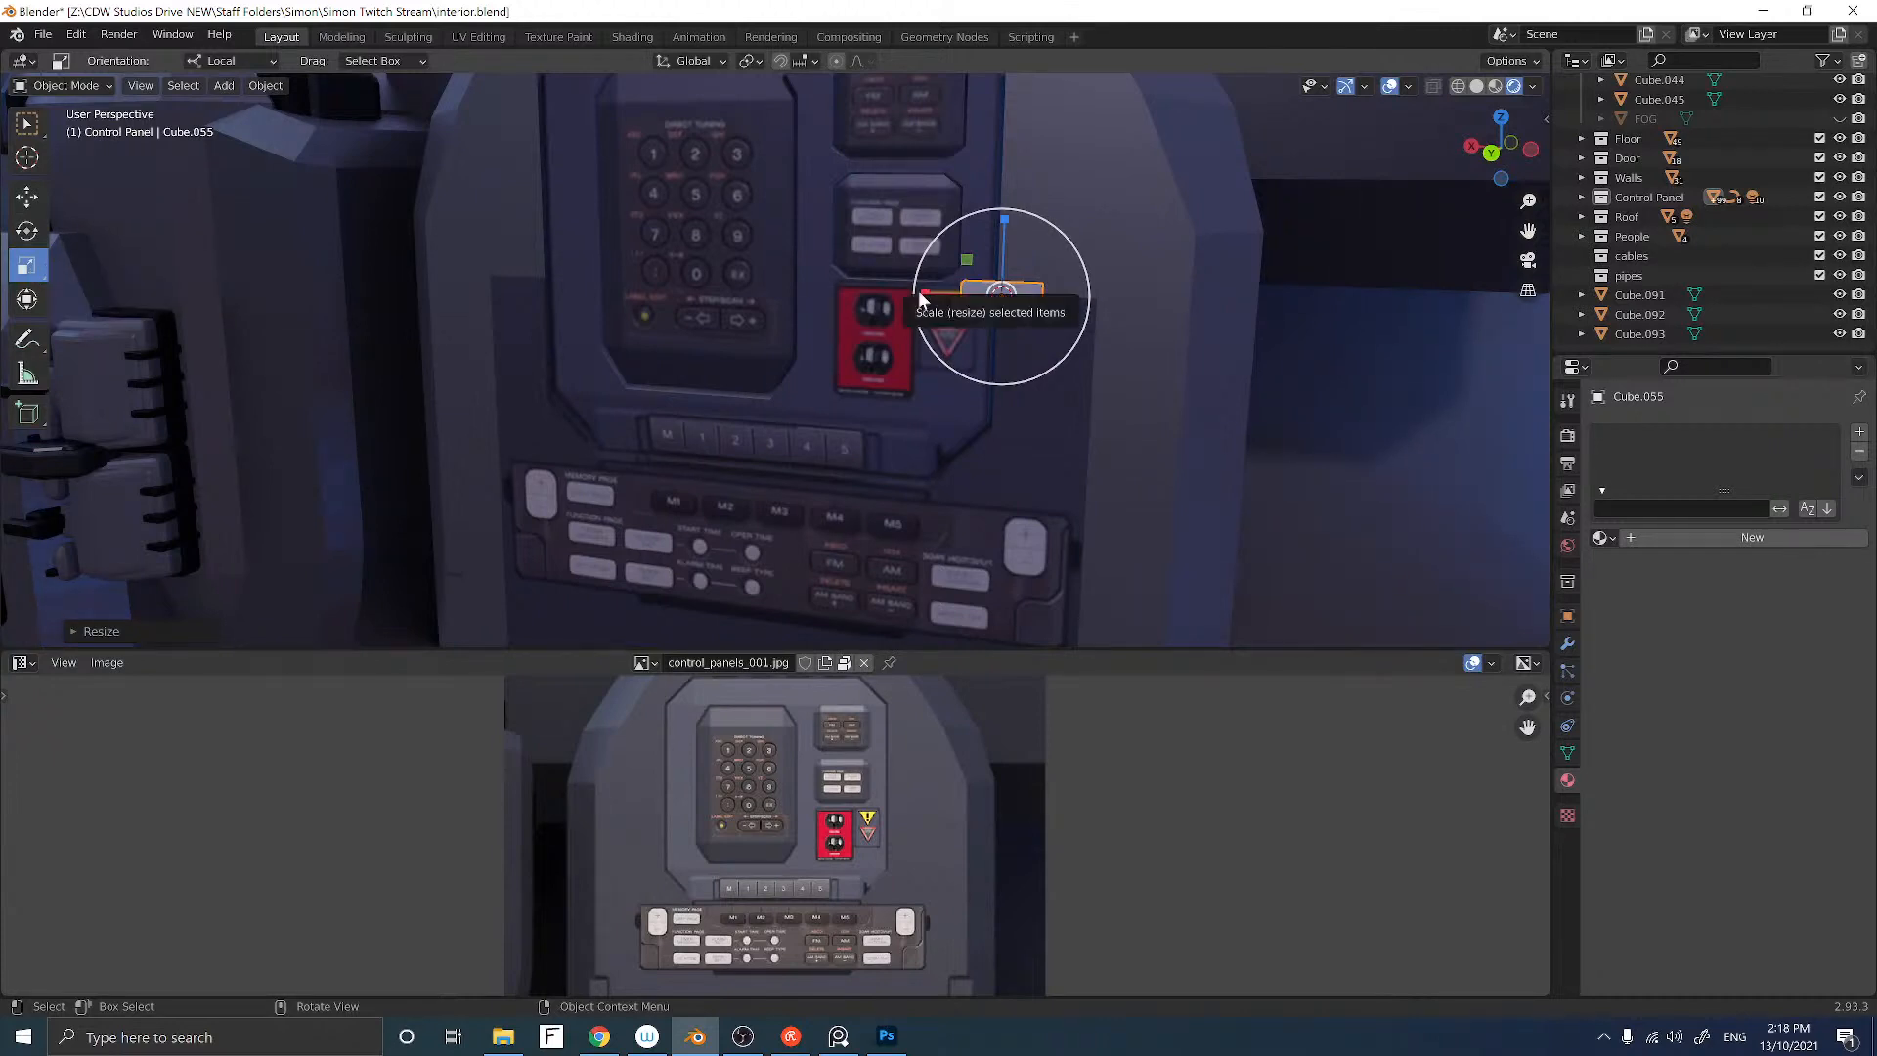
drag(945, 303, 888, 265)
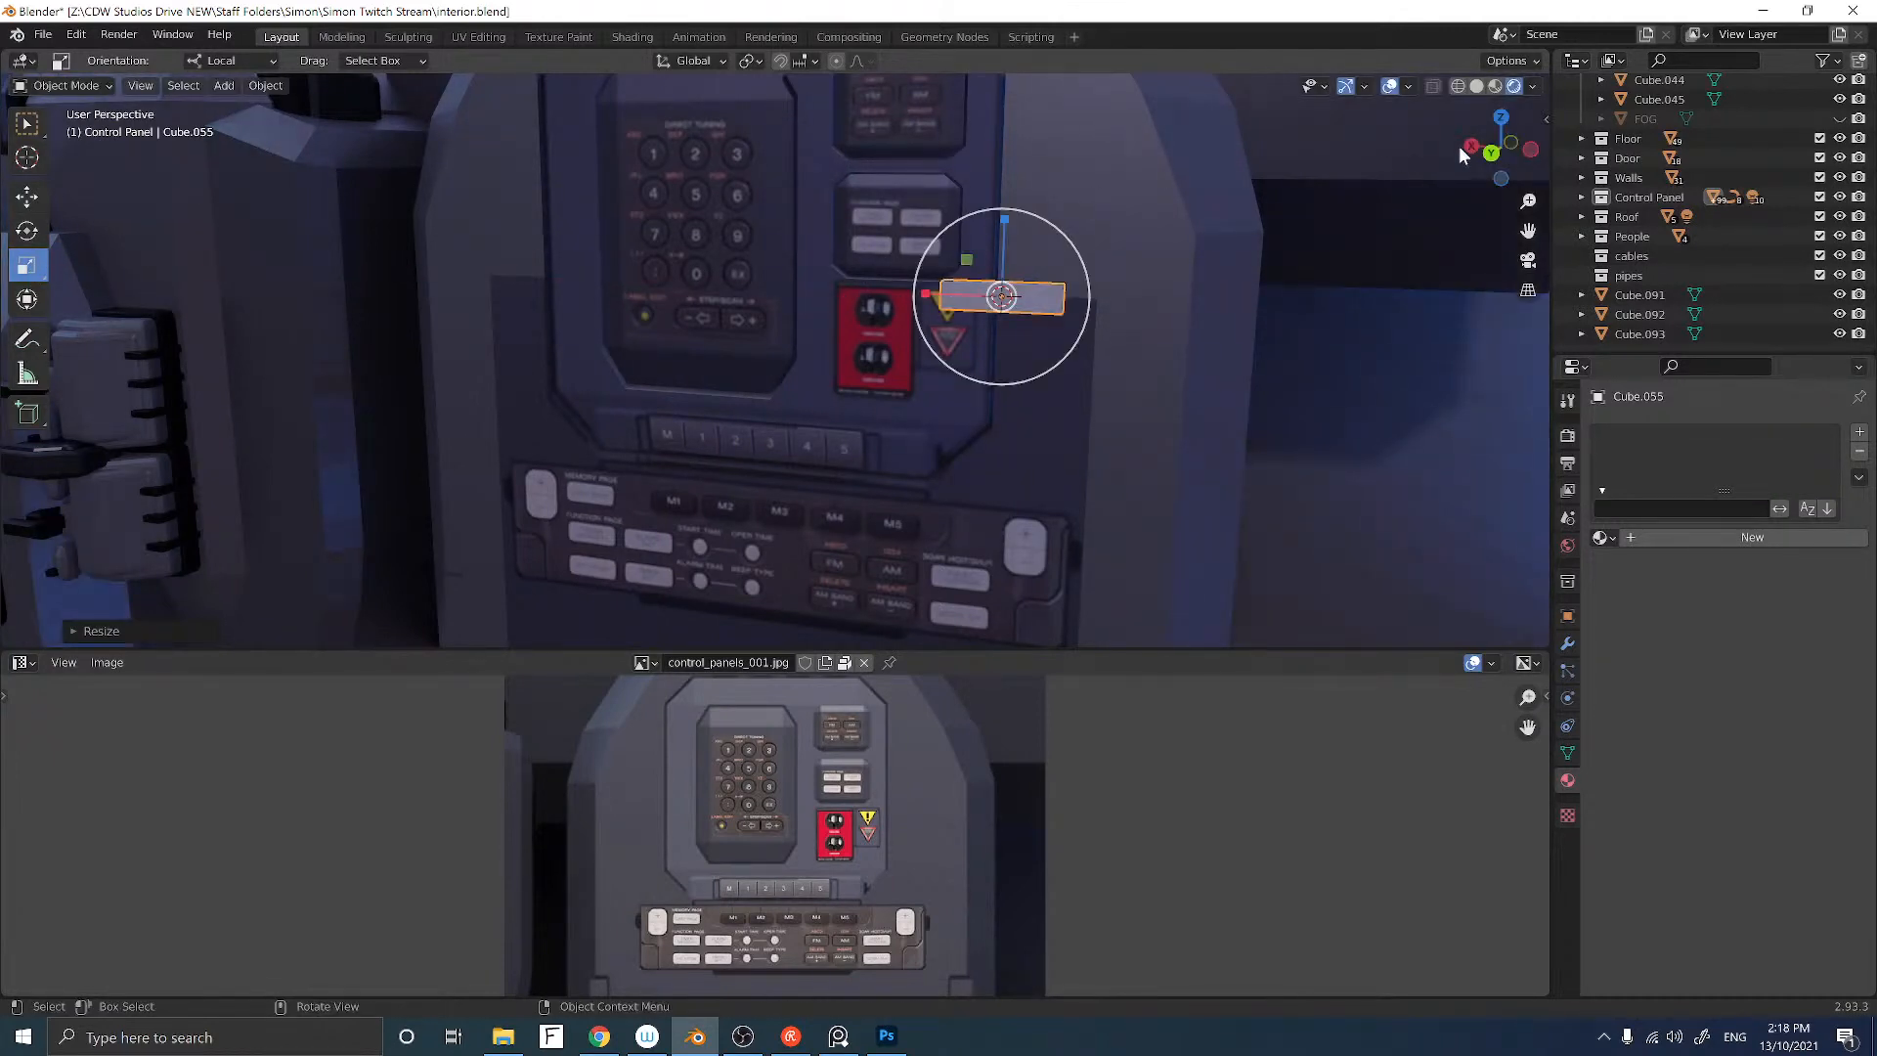
Step: From the back view, move the bar against the keypad panel's outer edge, scale it to about 0.73 and thin its height
click(1490, 154)
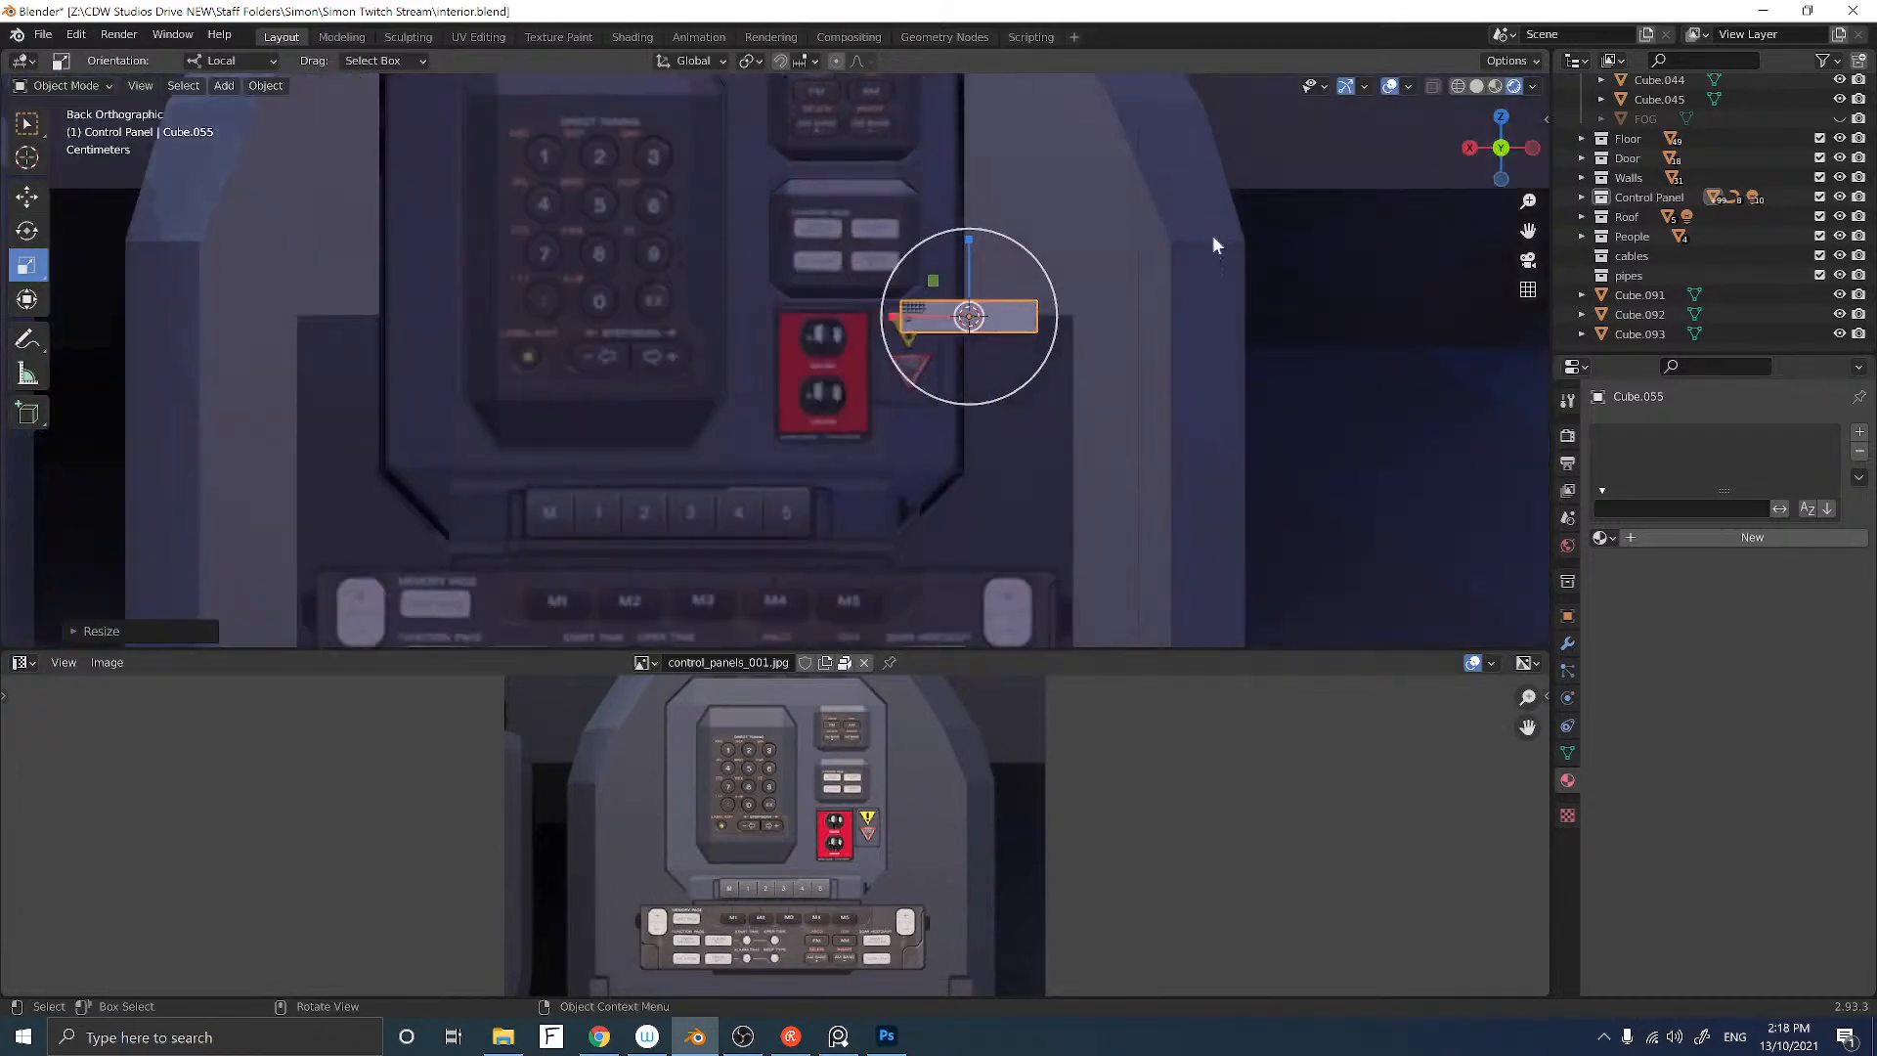
key(g)
click(913, 277)
key(s)
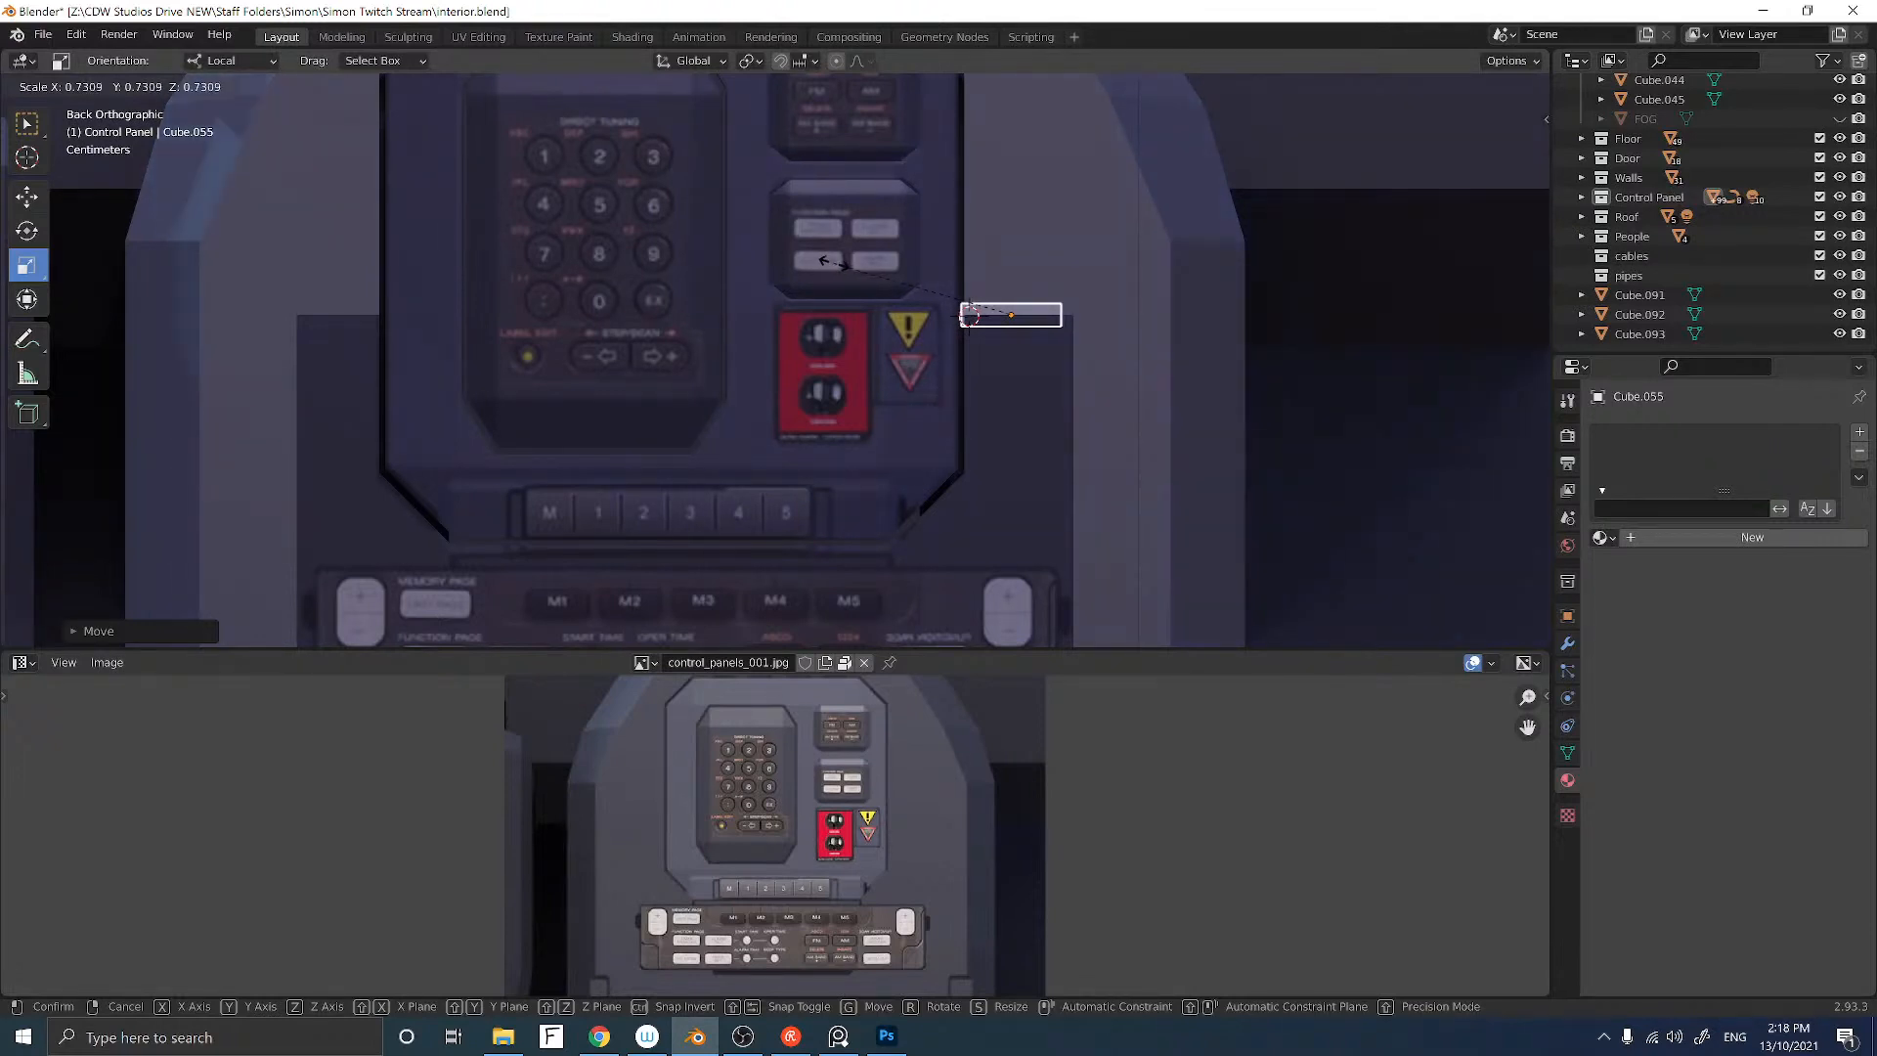
click(837, 261)
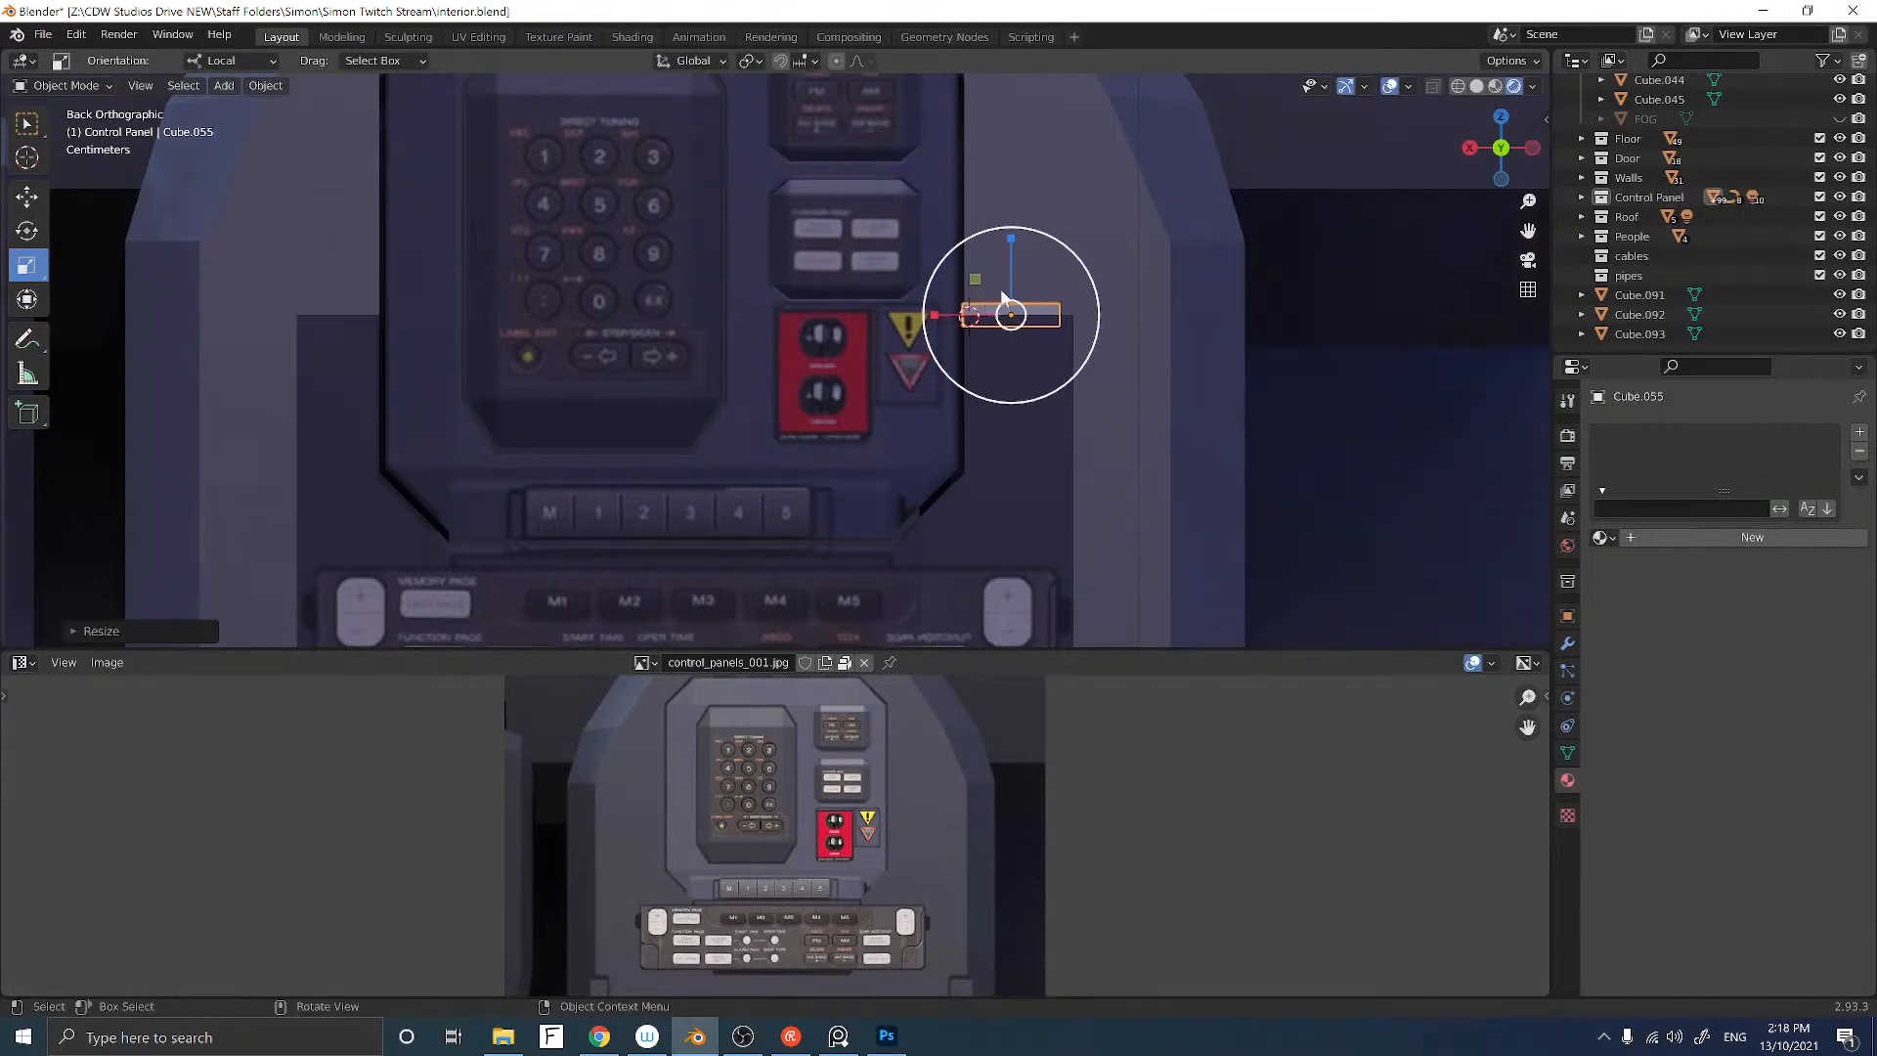
drag(1007, 239, 1015, 274)
middle_drag(1019, 287, 940, 309)
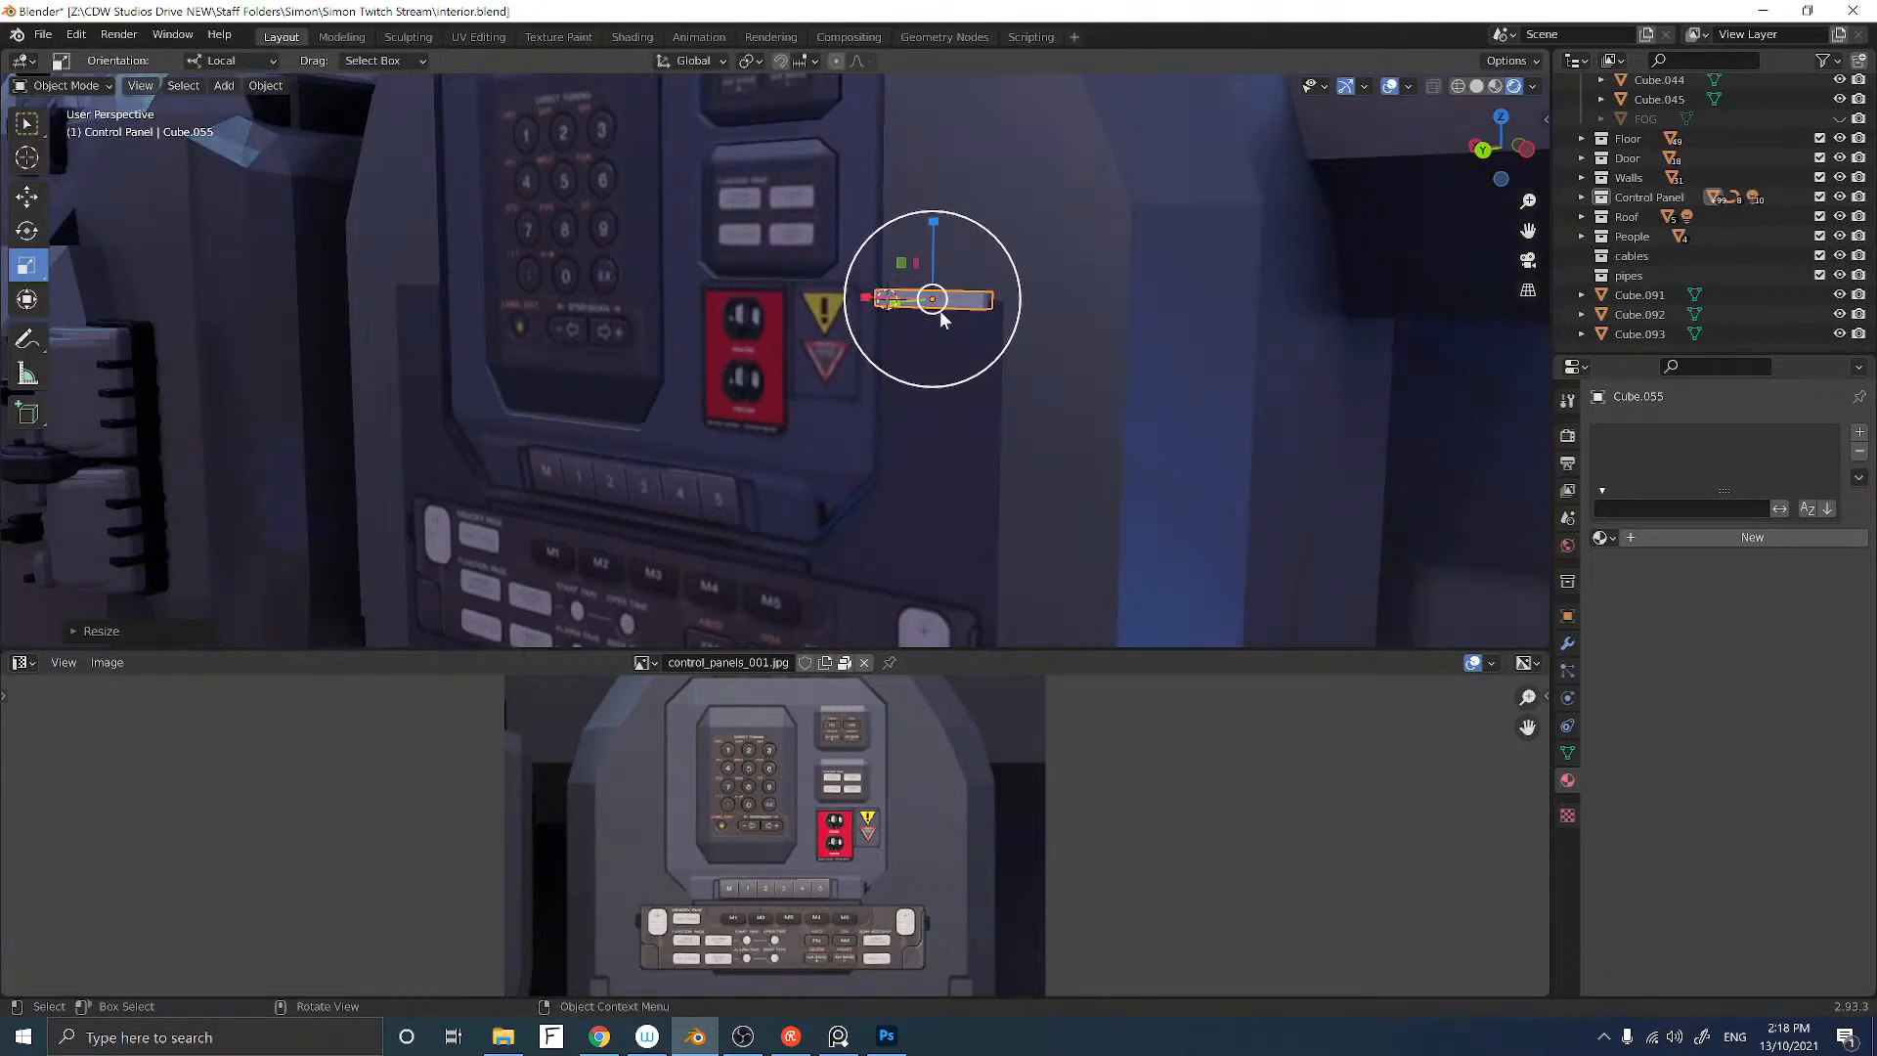
Step: Apply all transforms to the bar and bevel its edges slightly to round off the ends
key(ctrl+a)
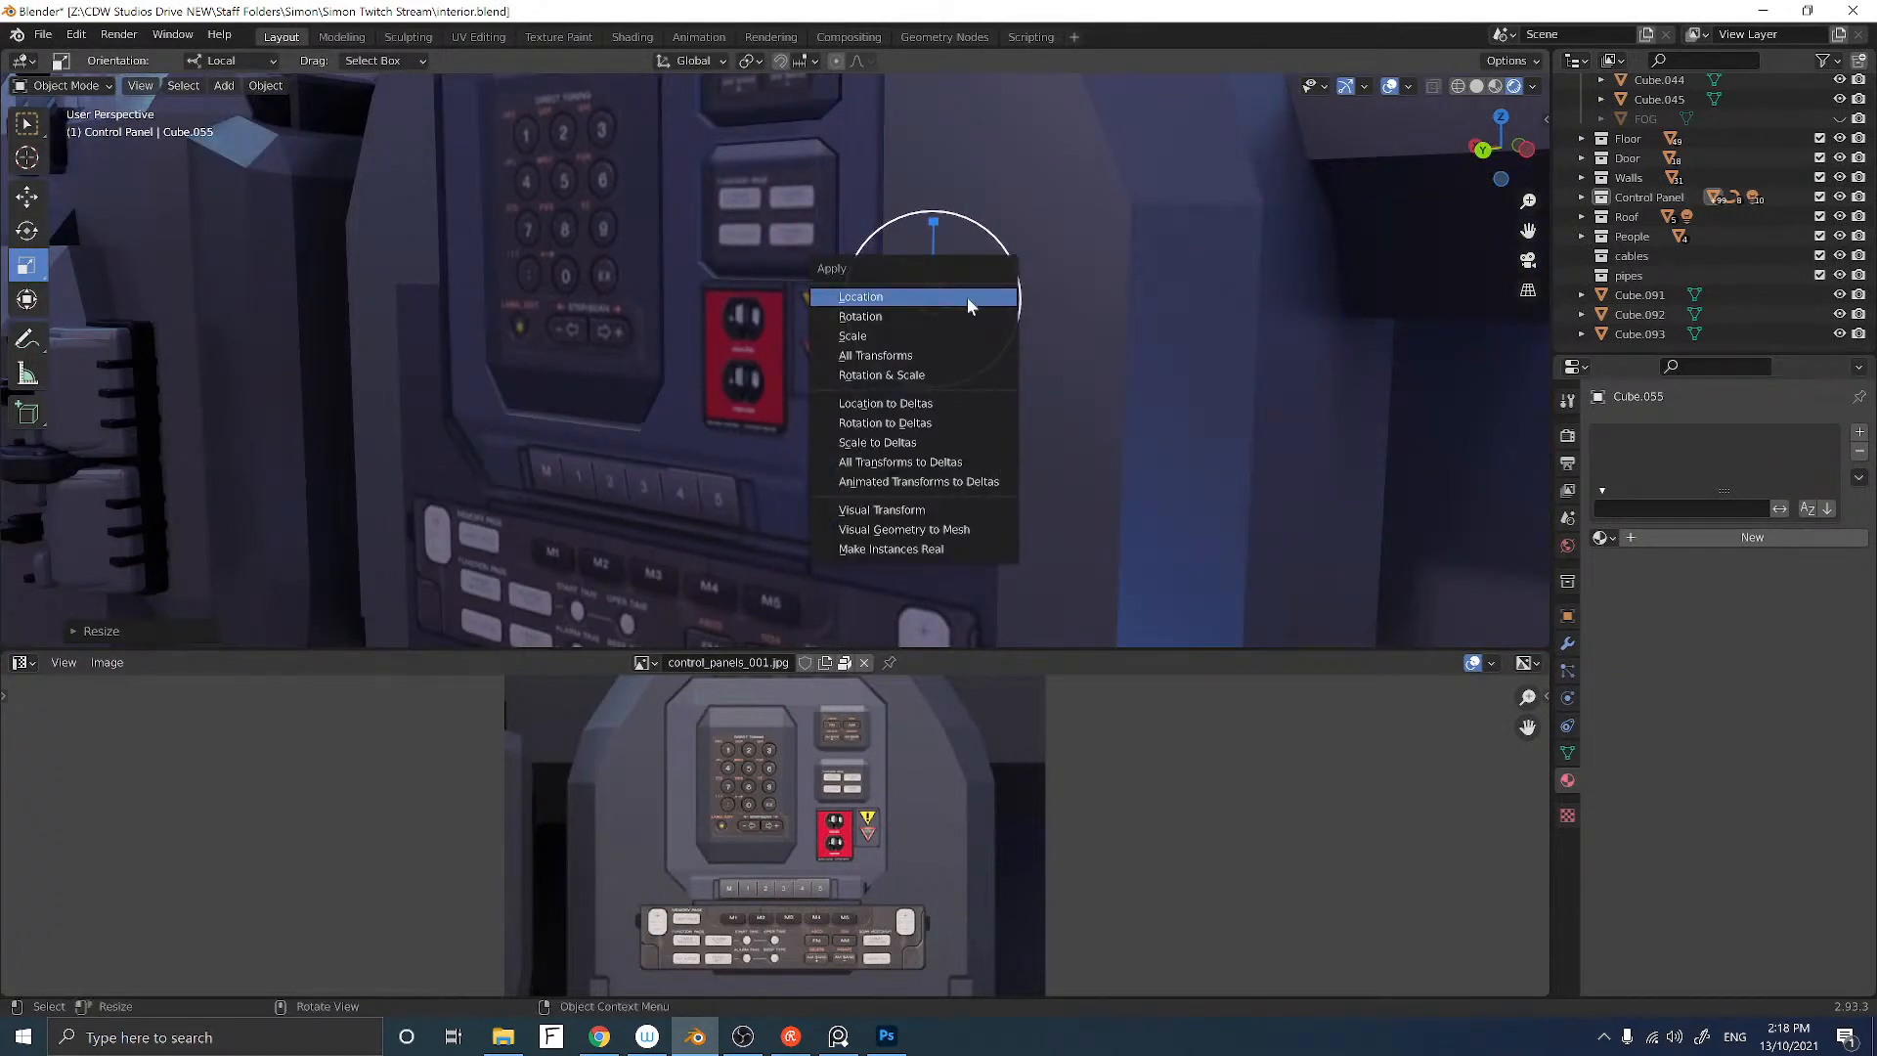
click(886, 356)
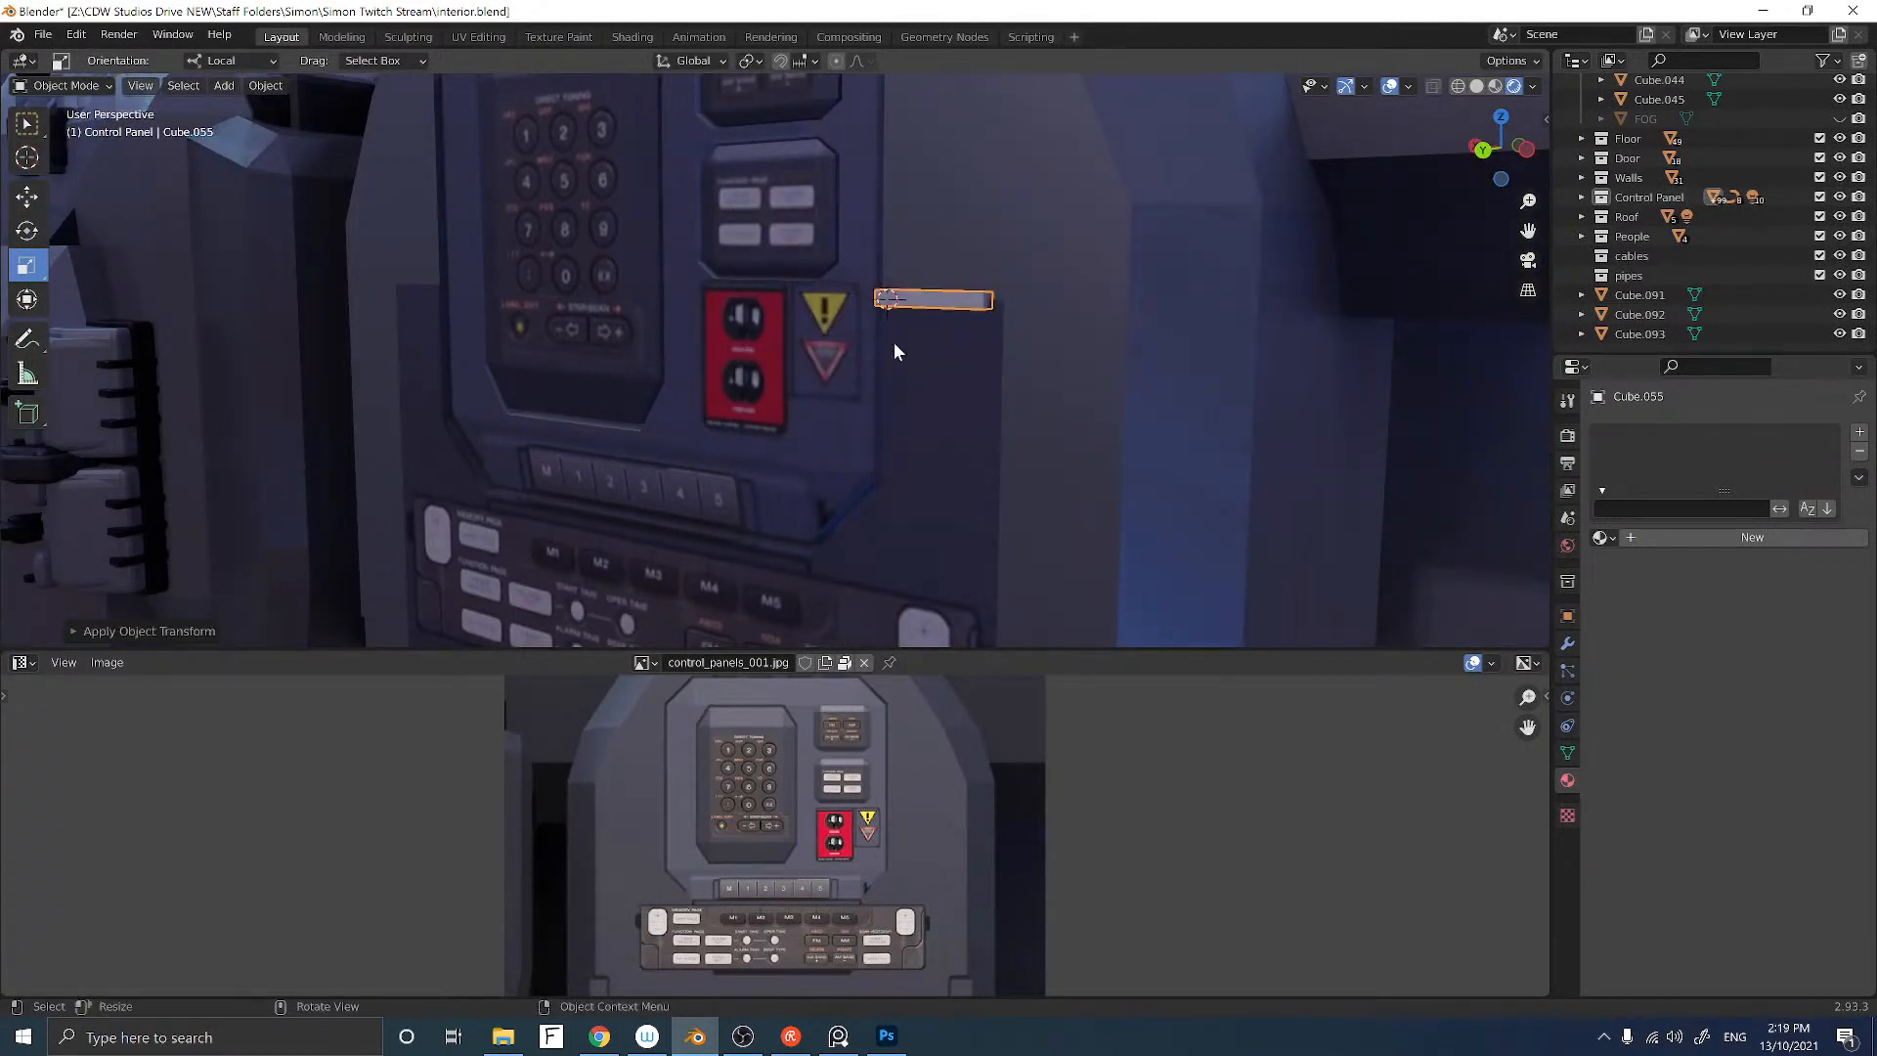
key(Tab)
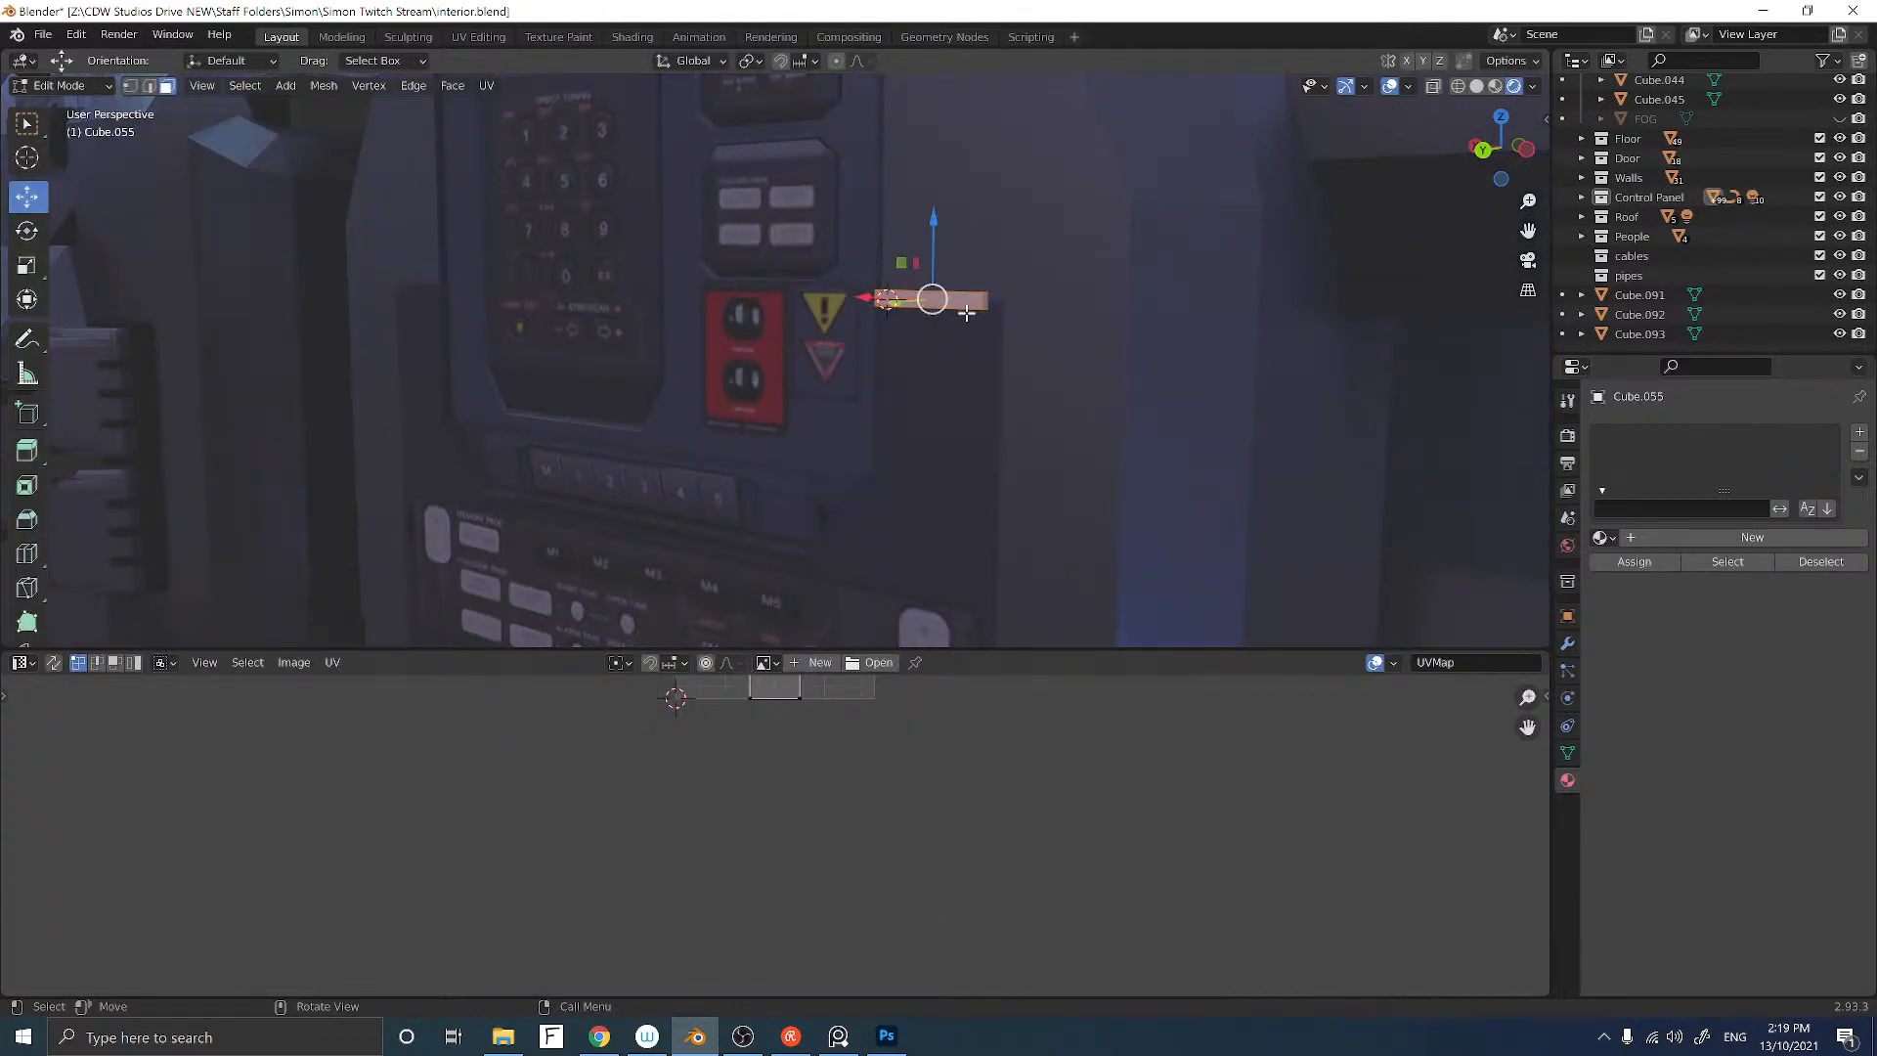
key(ctrl+b)
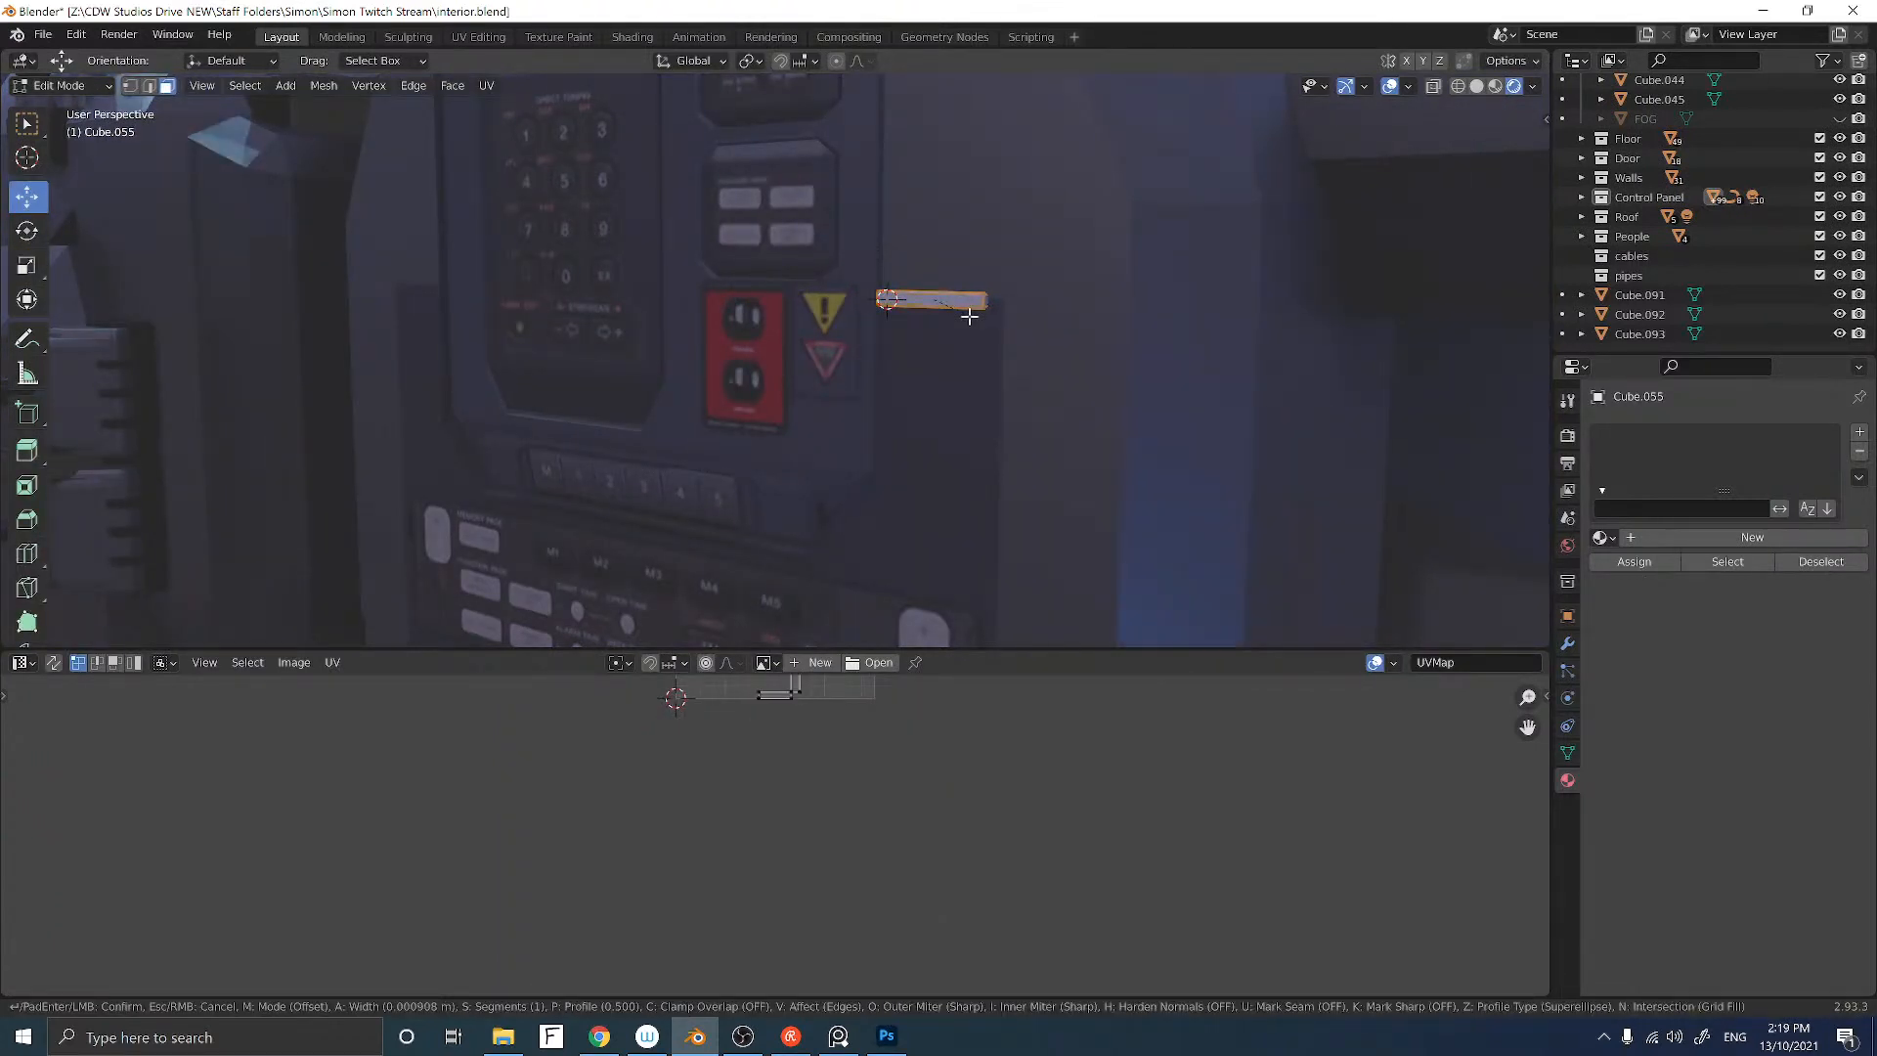
click(968, 316)
key(Tab)
scroll(933, 309, up, 1)
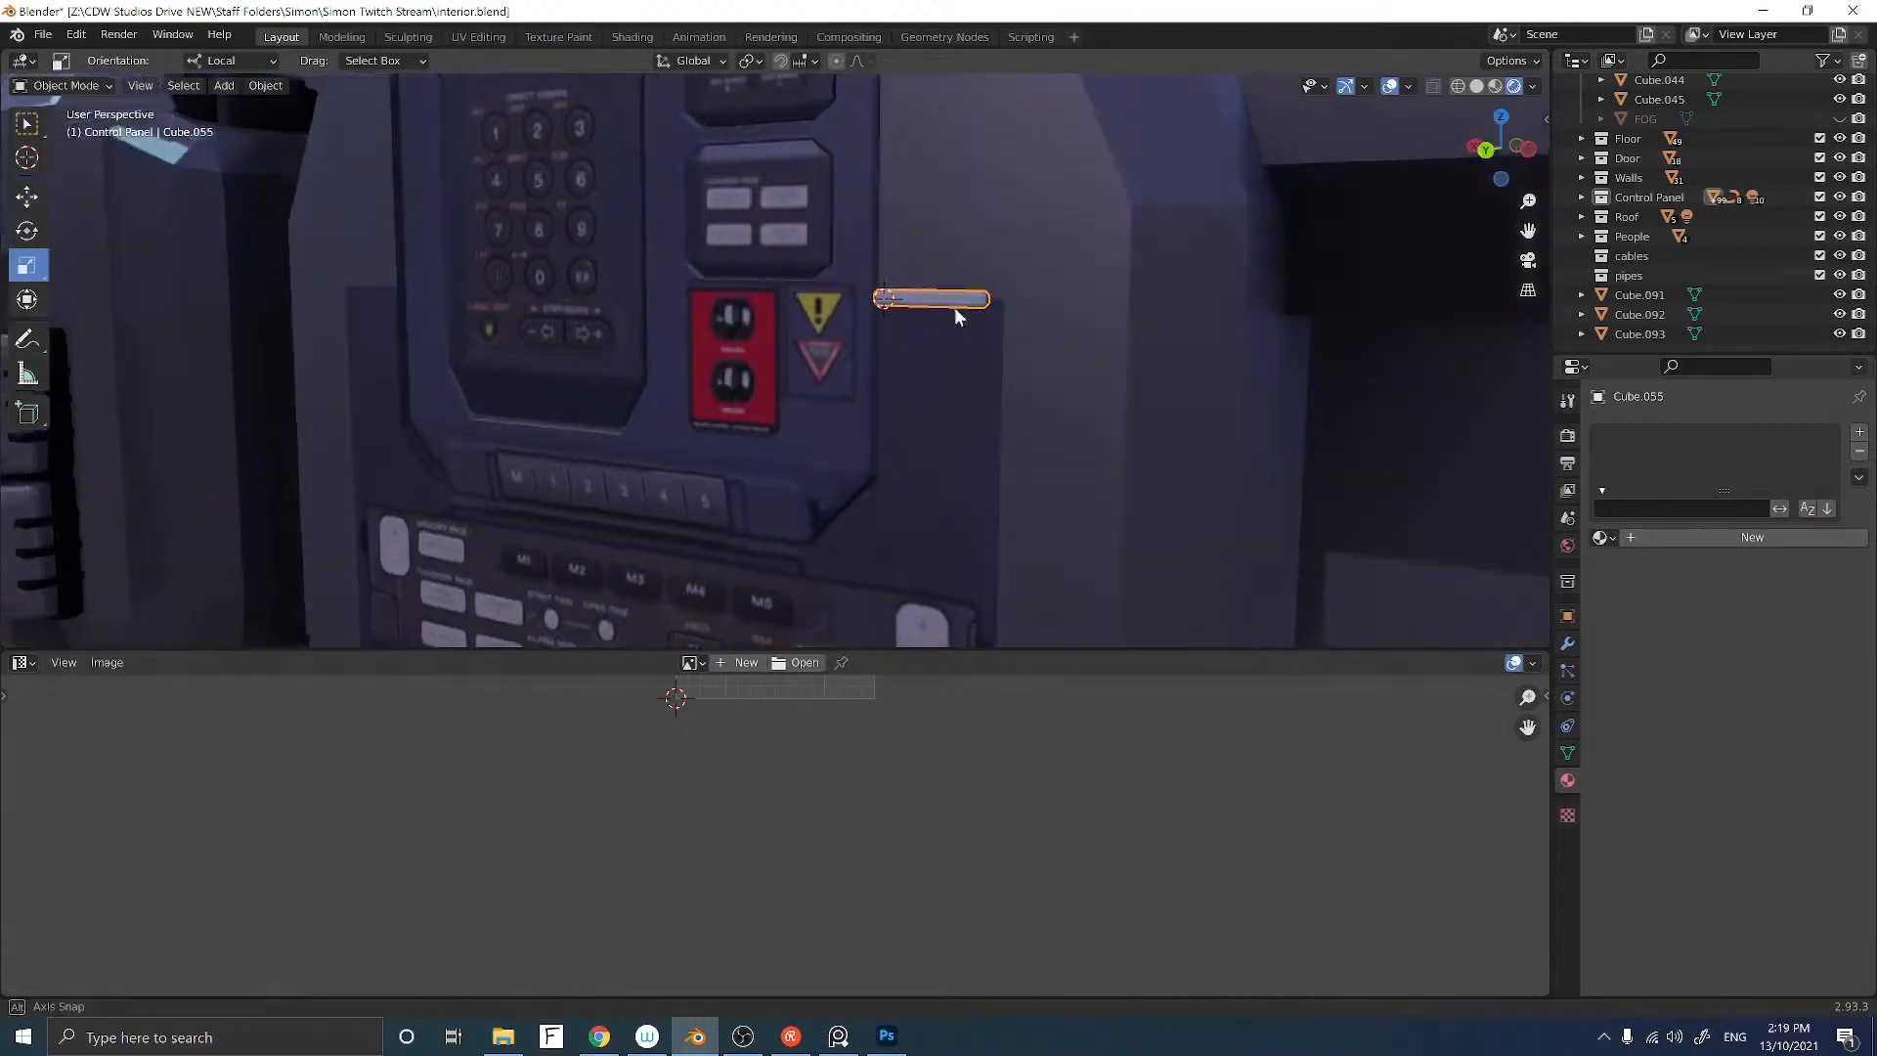
scroll(954, 307, up, 5)
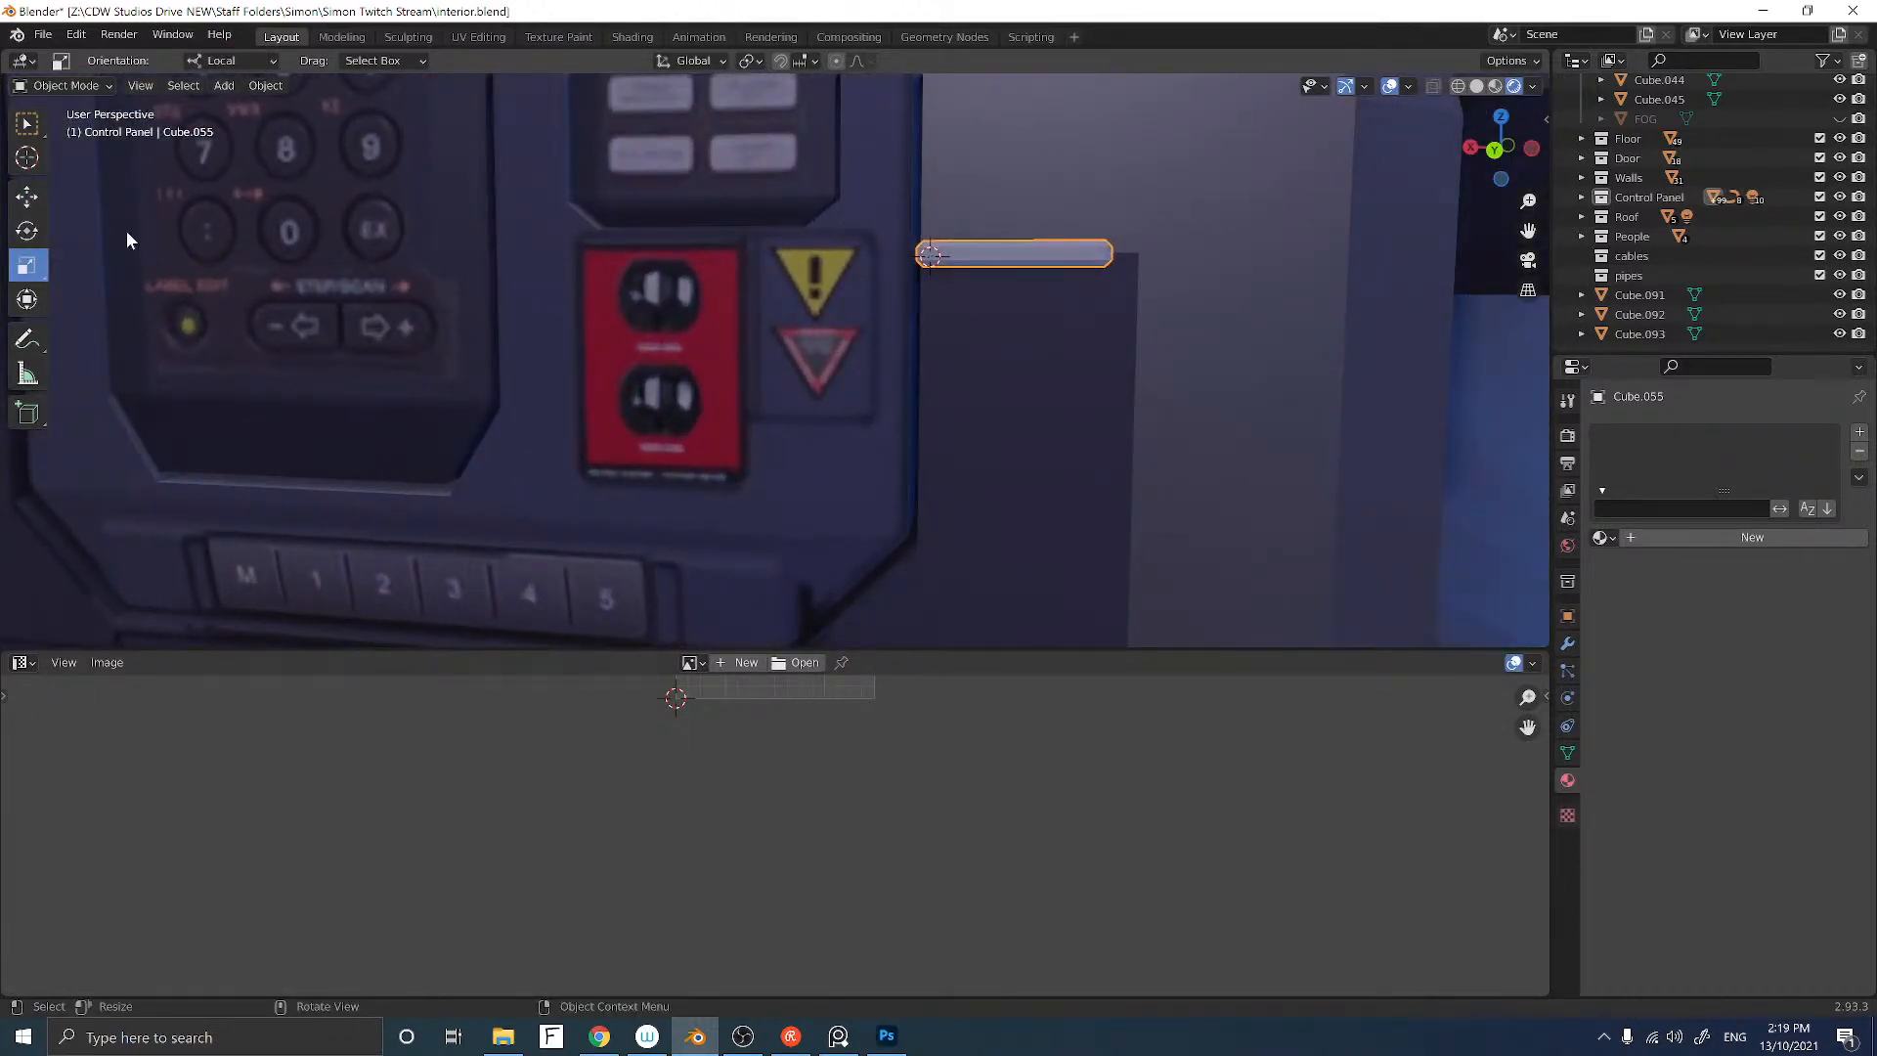
Step: Centre the bar's origin on its own geometry, working from the back view
click(1494, 152)
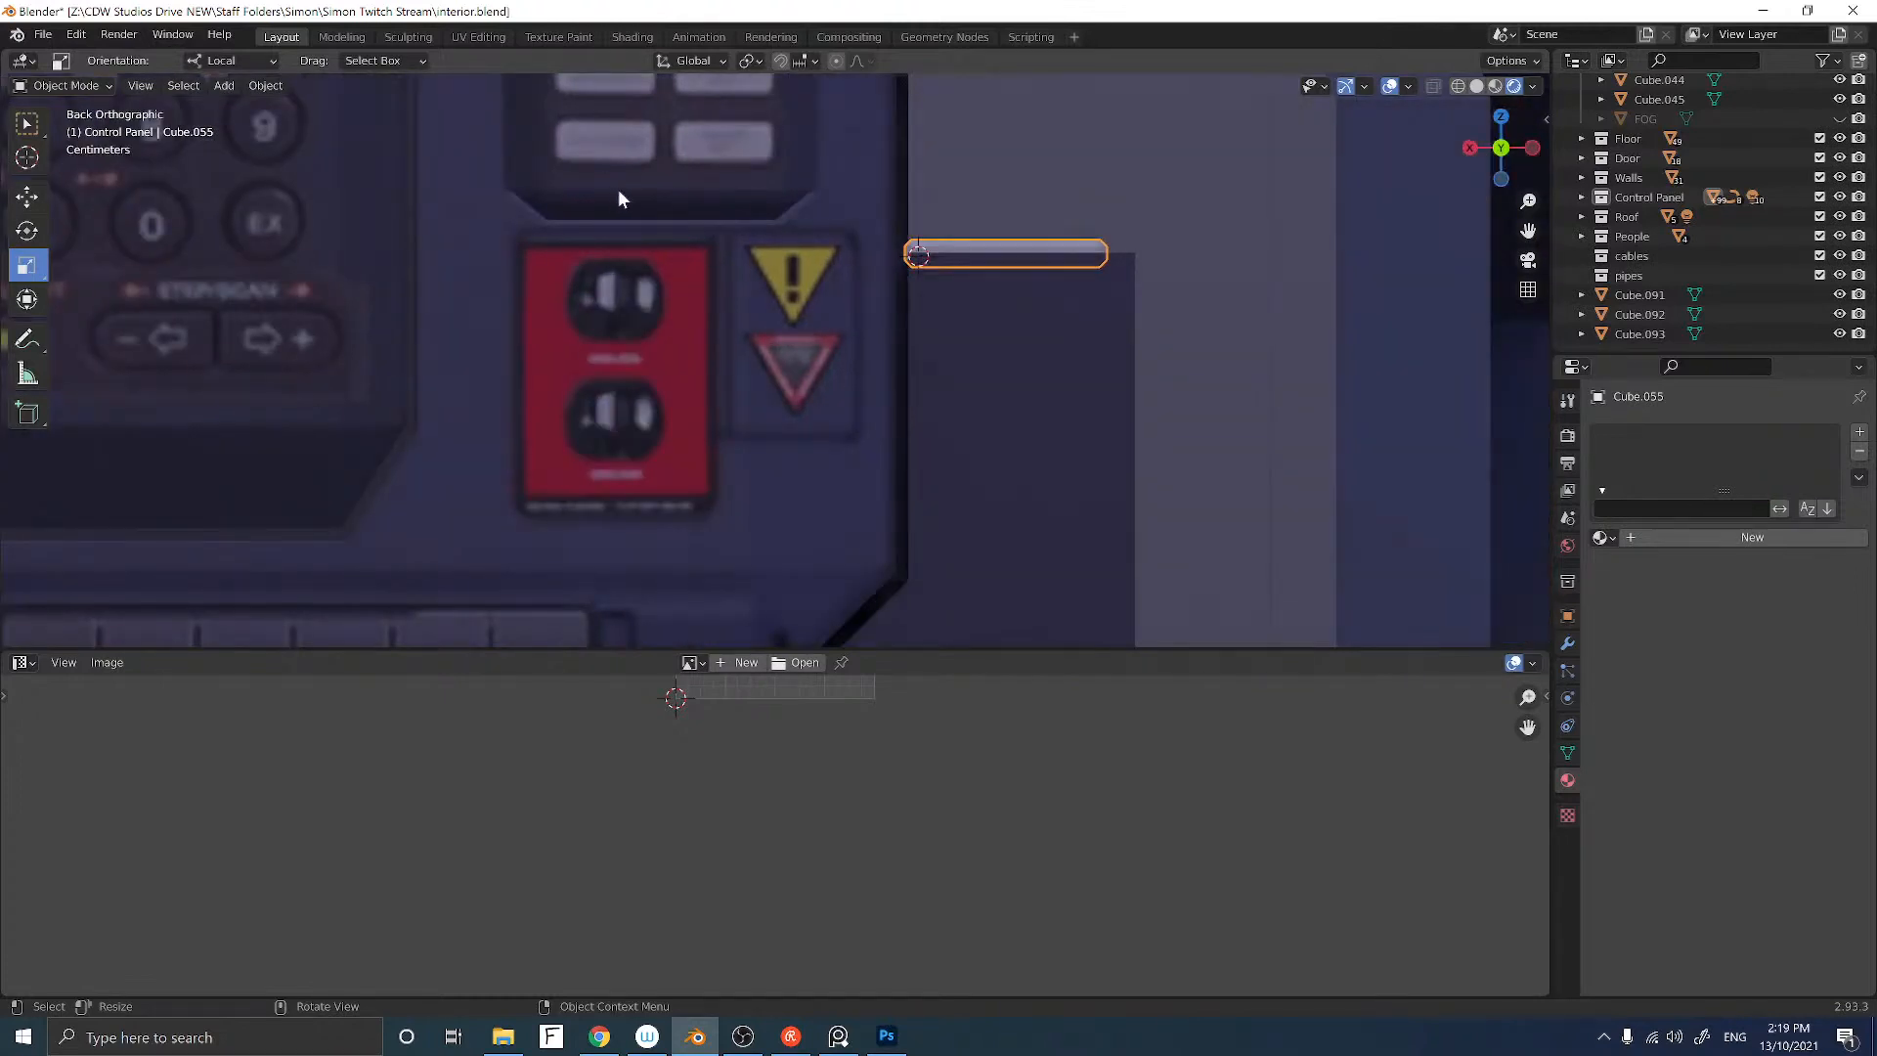
click(662, 241)
click(973, 252)
right_click(1047, 247)
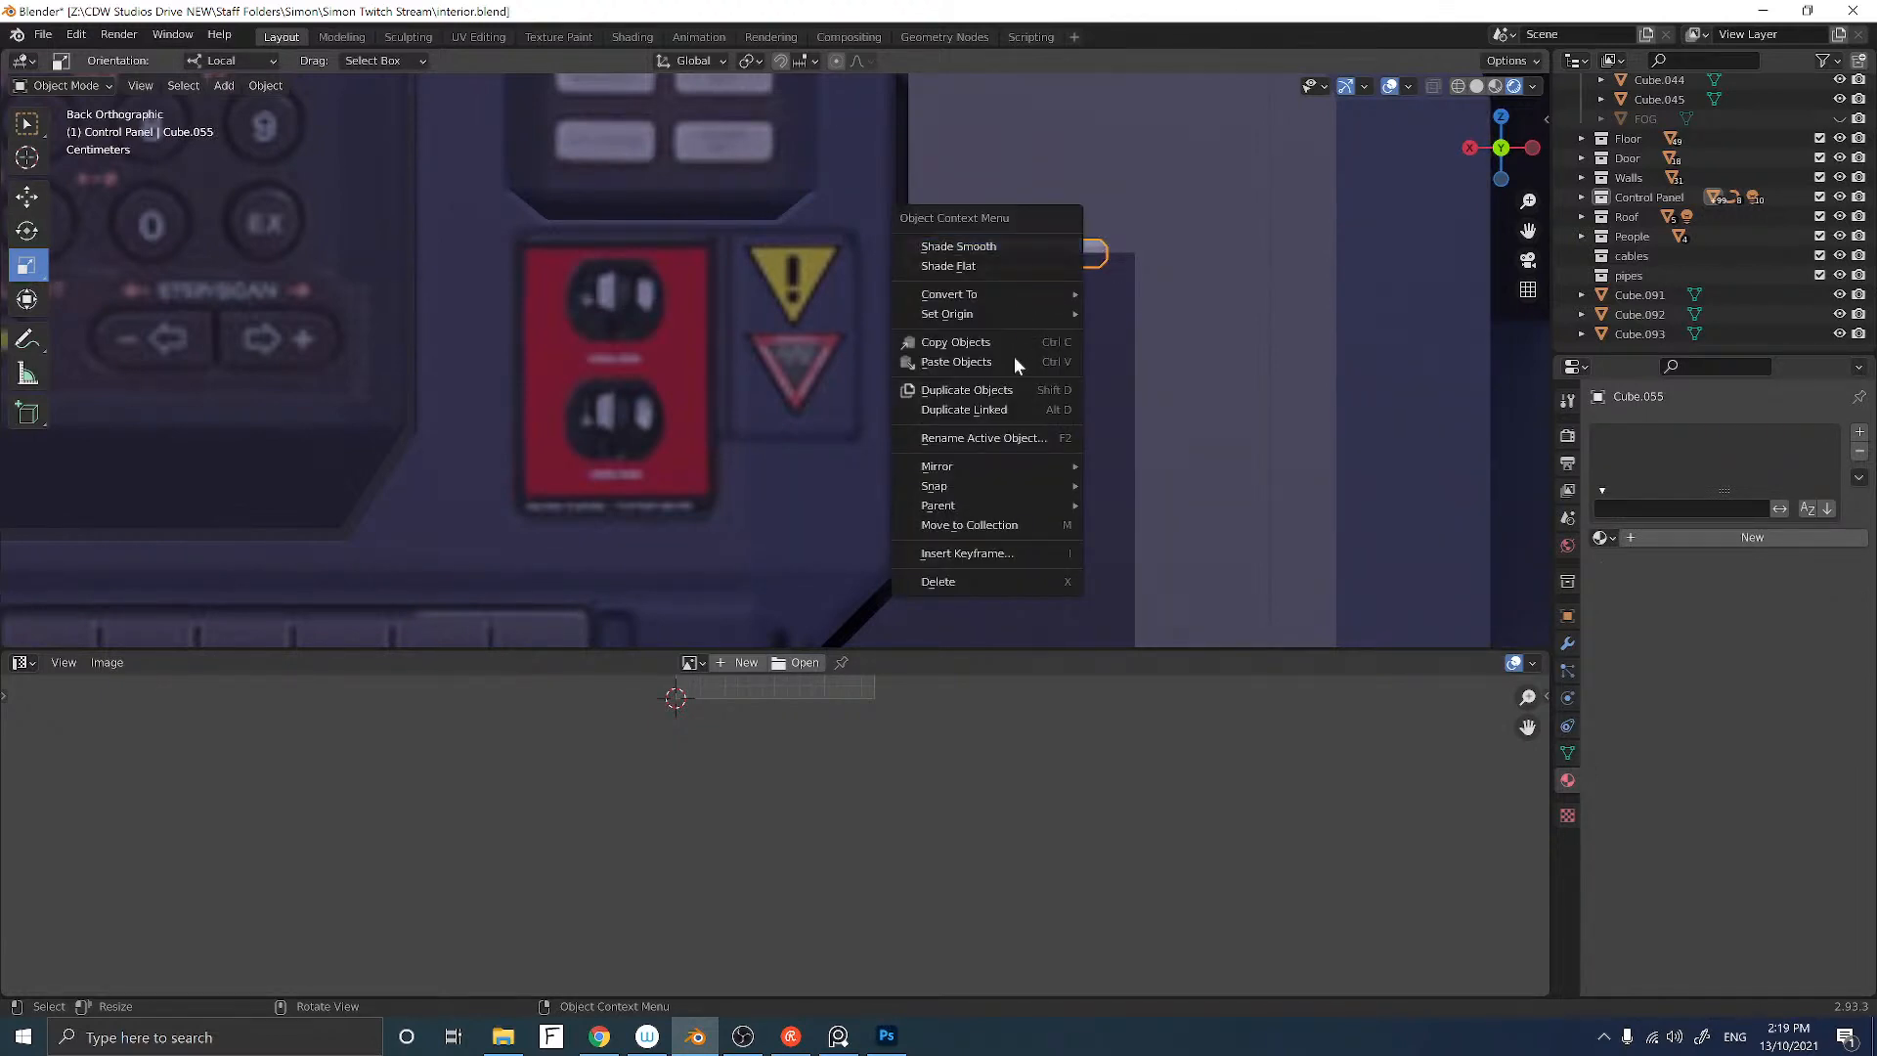
mouse_move(987, 315)
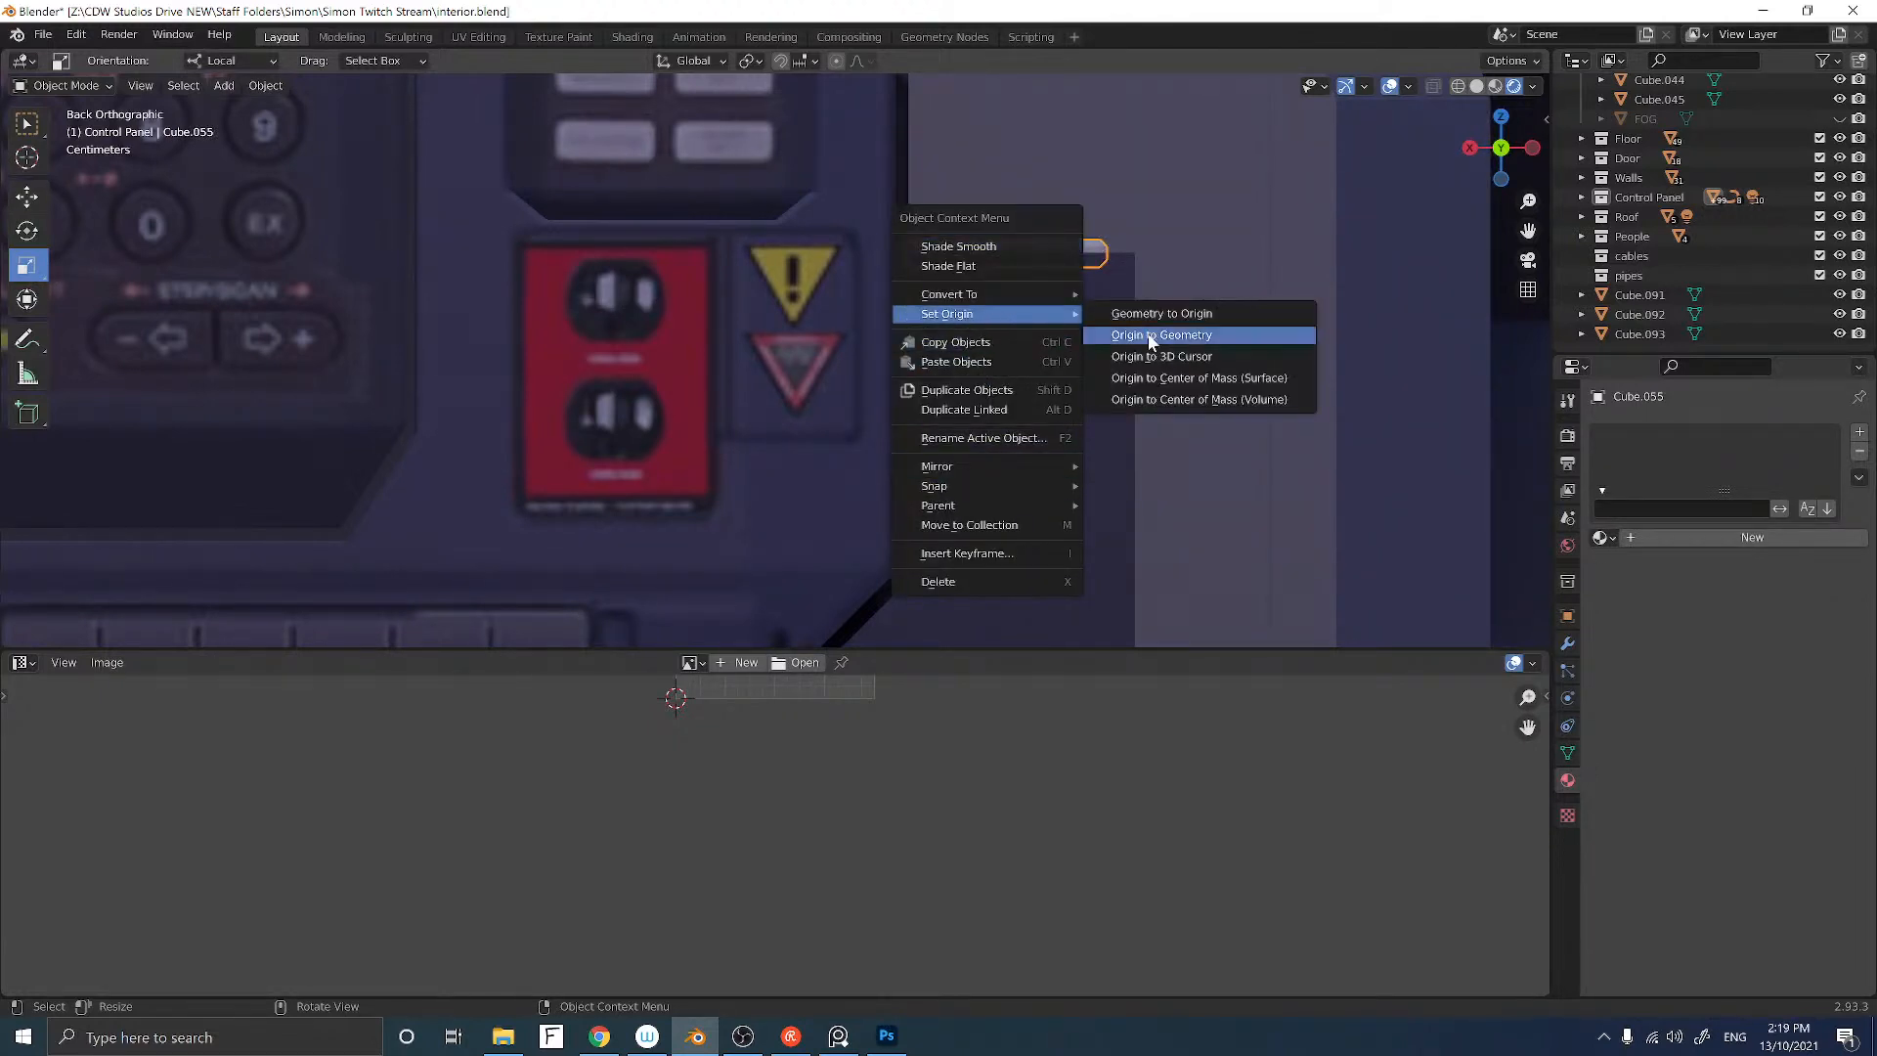
click(1149, 377)
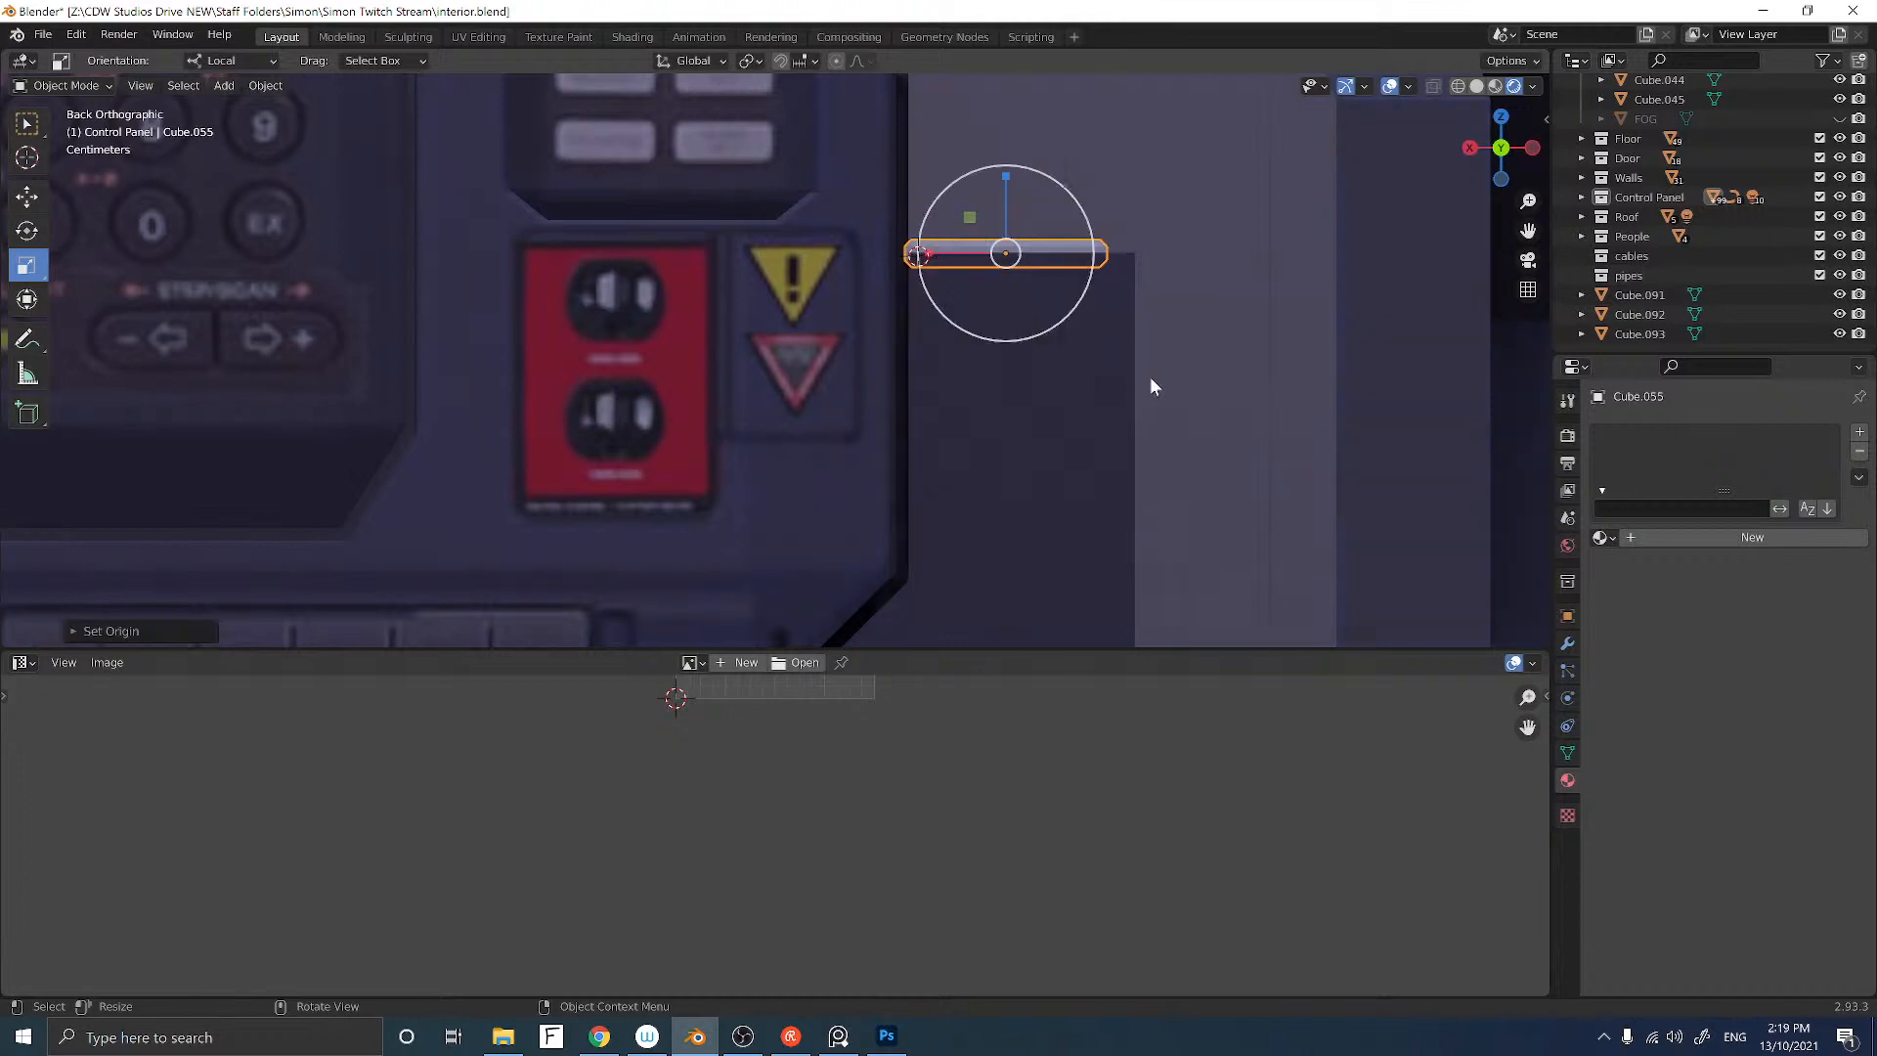
Step: Lengthen the bar along X and shift it sideways so it spans from the keypad panel's edge to the dark area's edge
drag(925, 257, 917, 254)
click(908, 257)
click(27, 196)
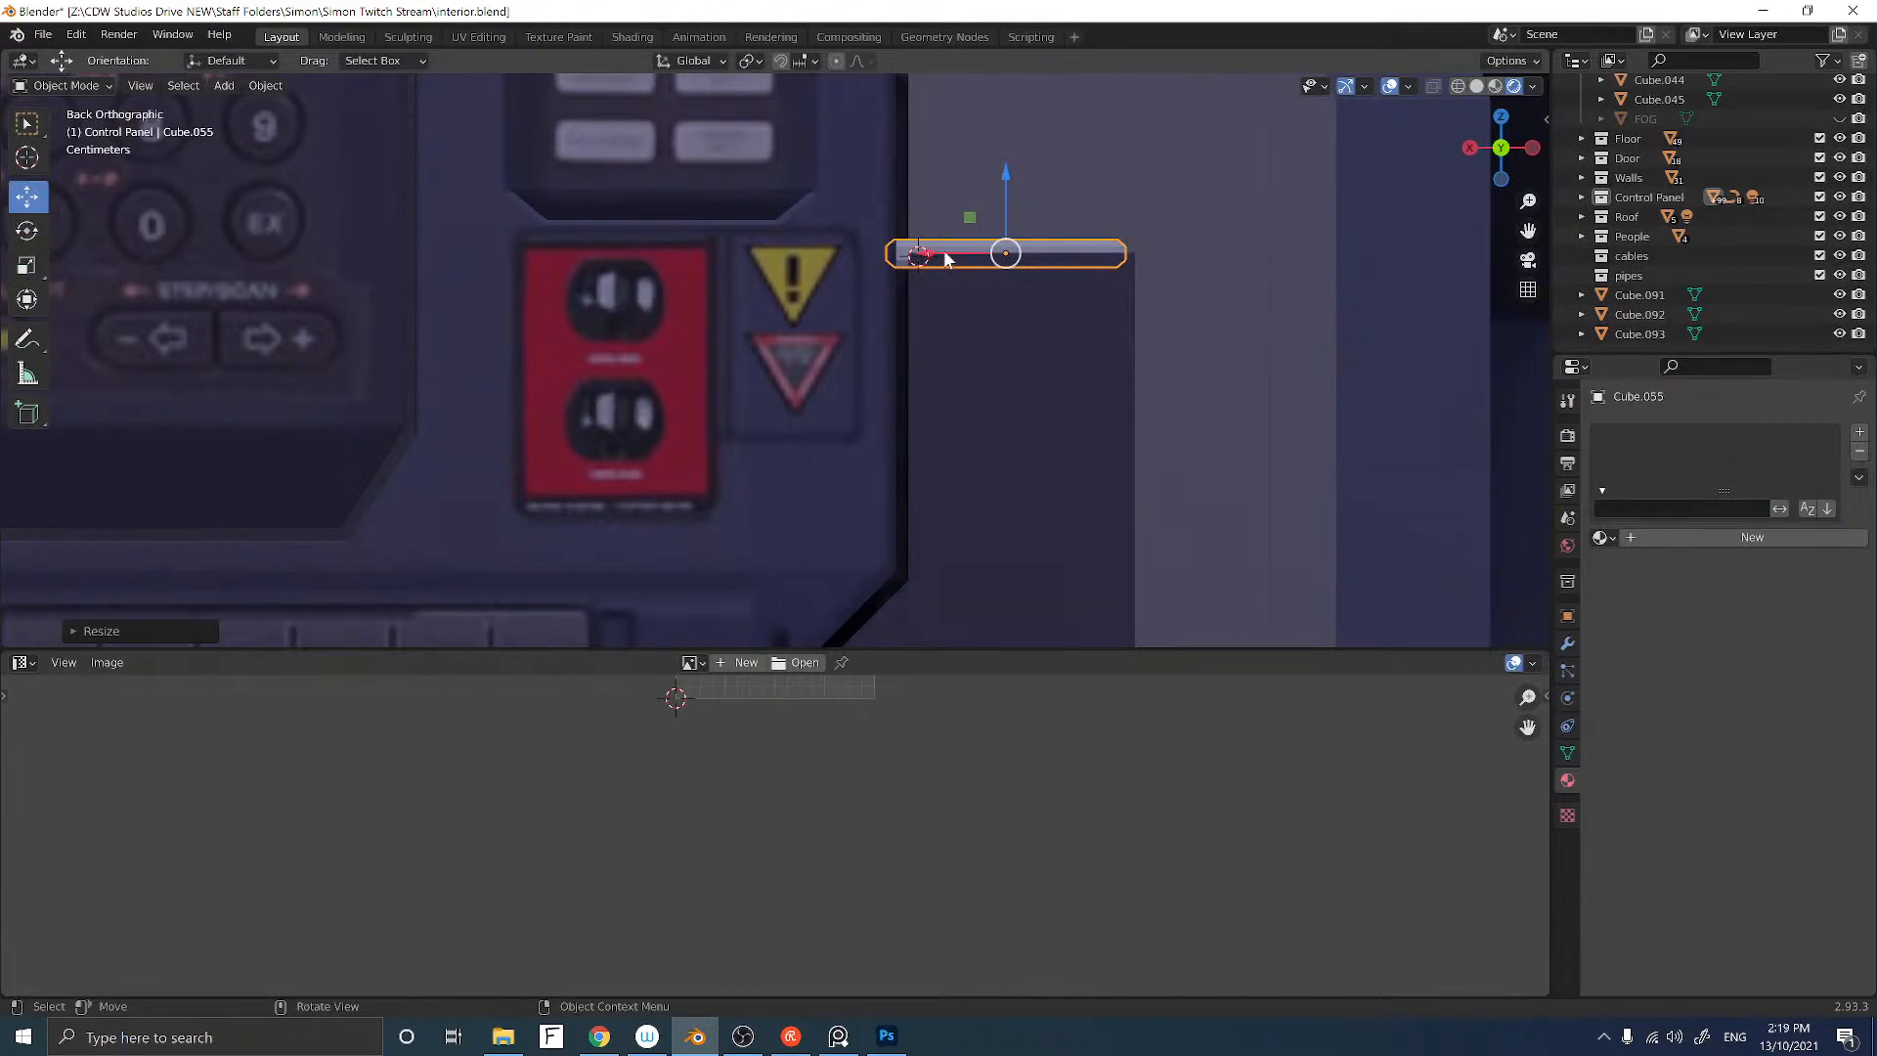
drag(945, 259, 965, 251)
Step: Assign the existing black frame material to the bar and leave the bar selected
middle_drag(960, 336, 900, 350)
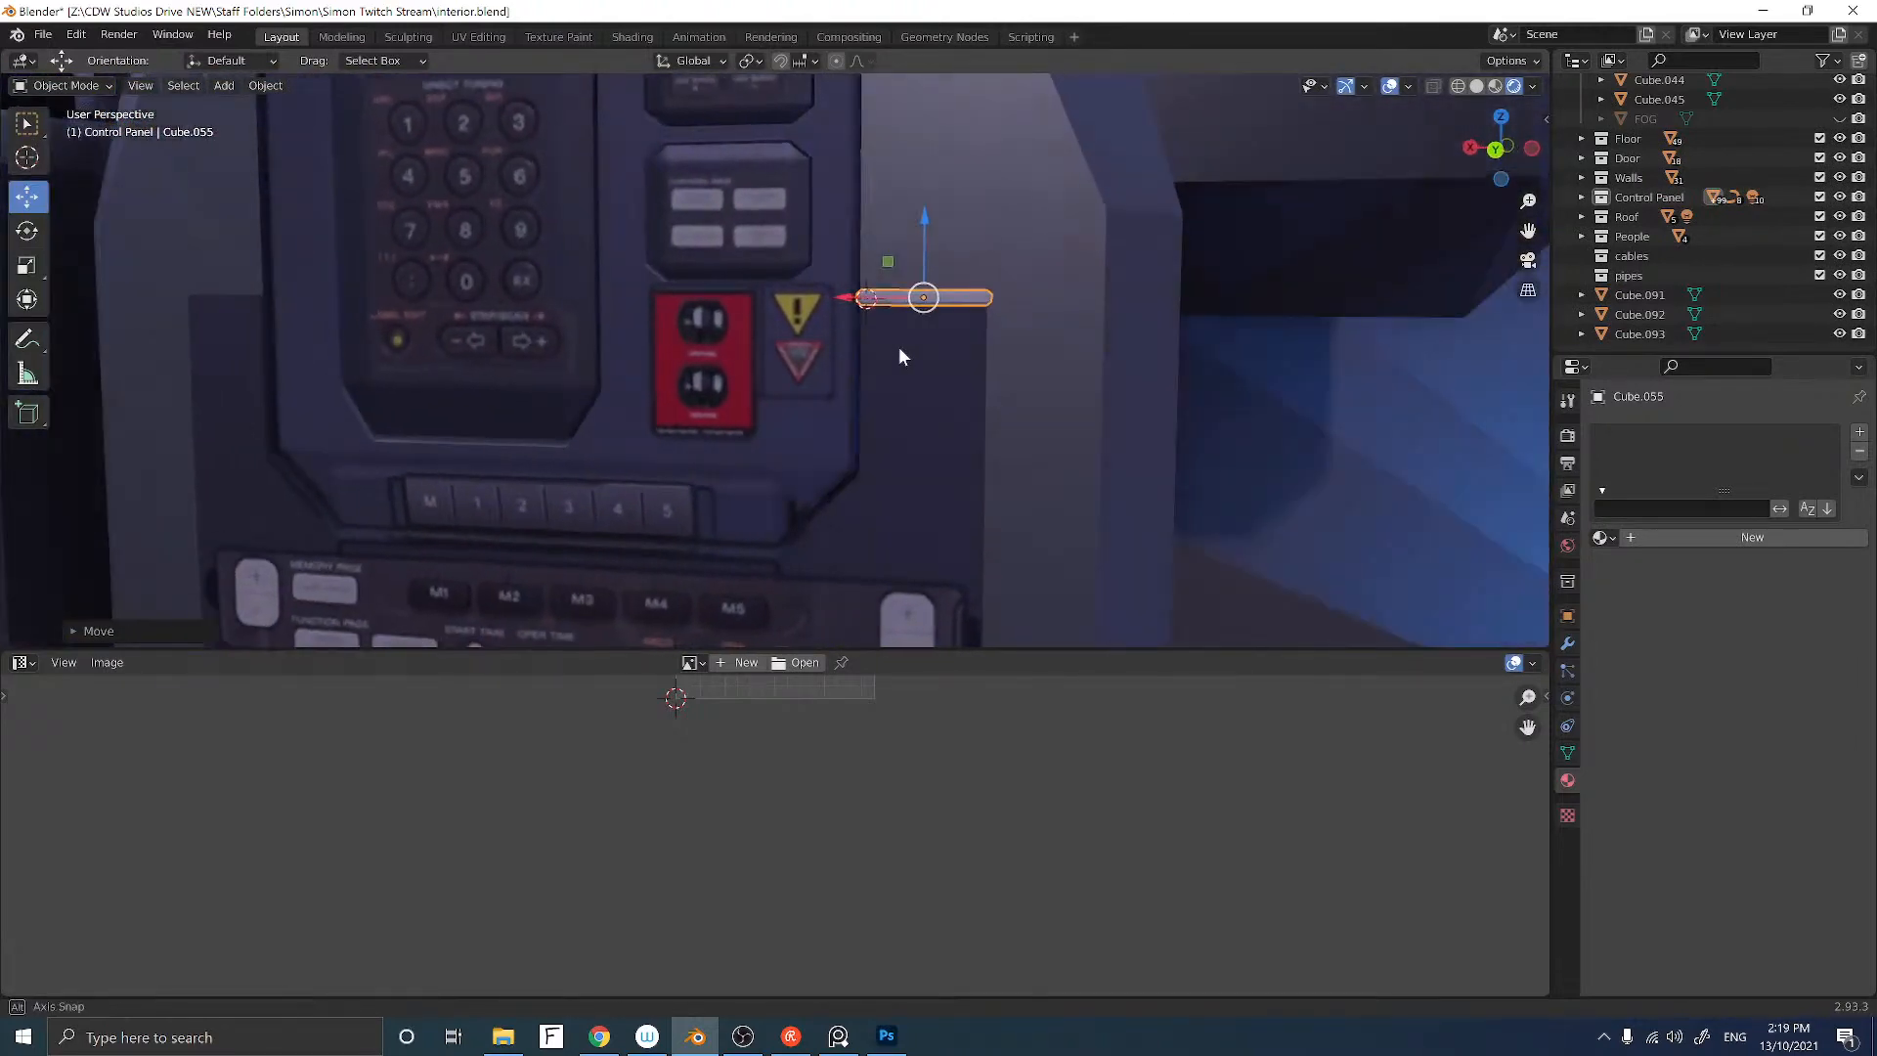
click(1604, 538)
click(1631, 608)
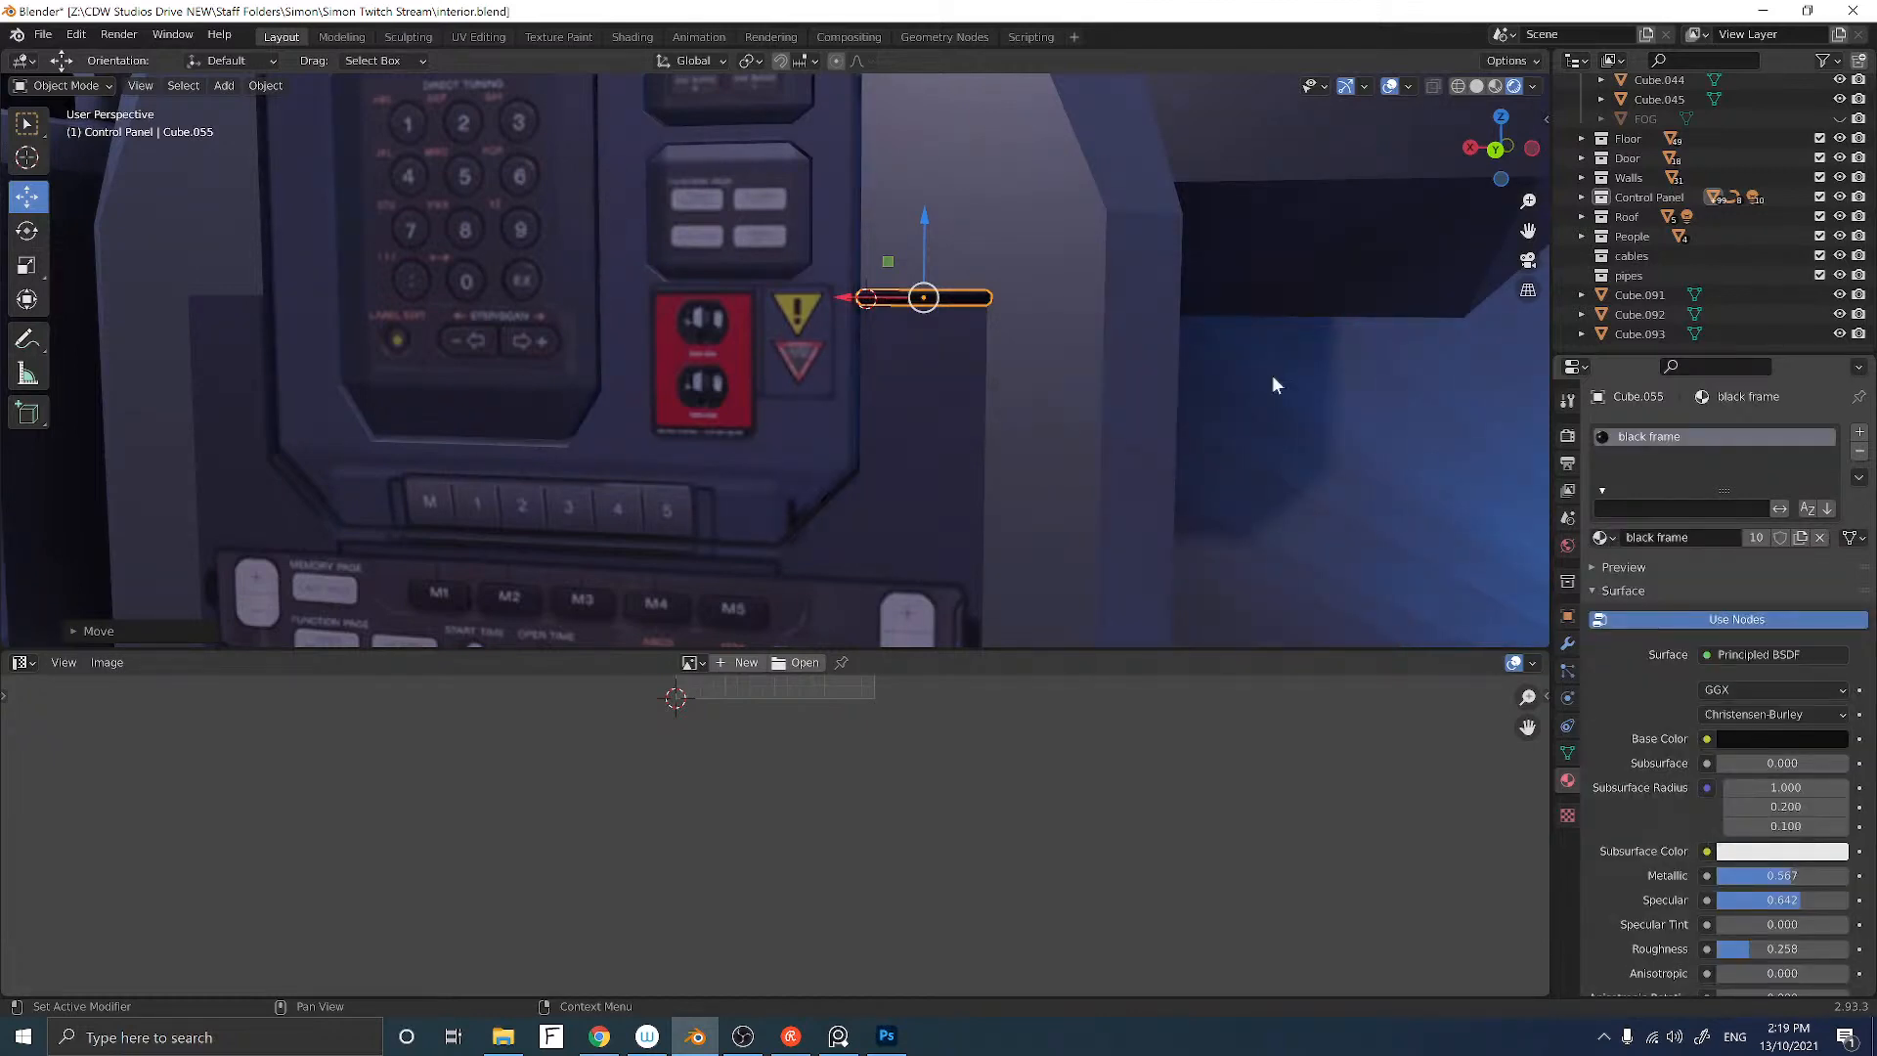
middle_drag(1028, 344, 1046, 262)
scroll(1006, 377, down, 3)
click(1032, 401)
scroll(1076, 401, up, 1)
scroll(1076, 396, up, 1)
click(886, 226)
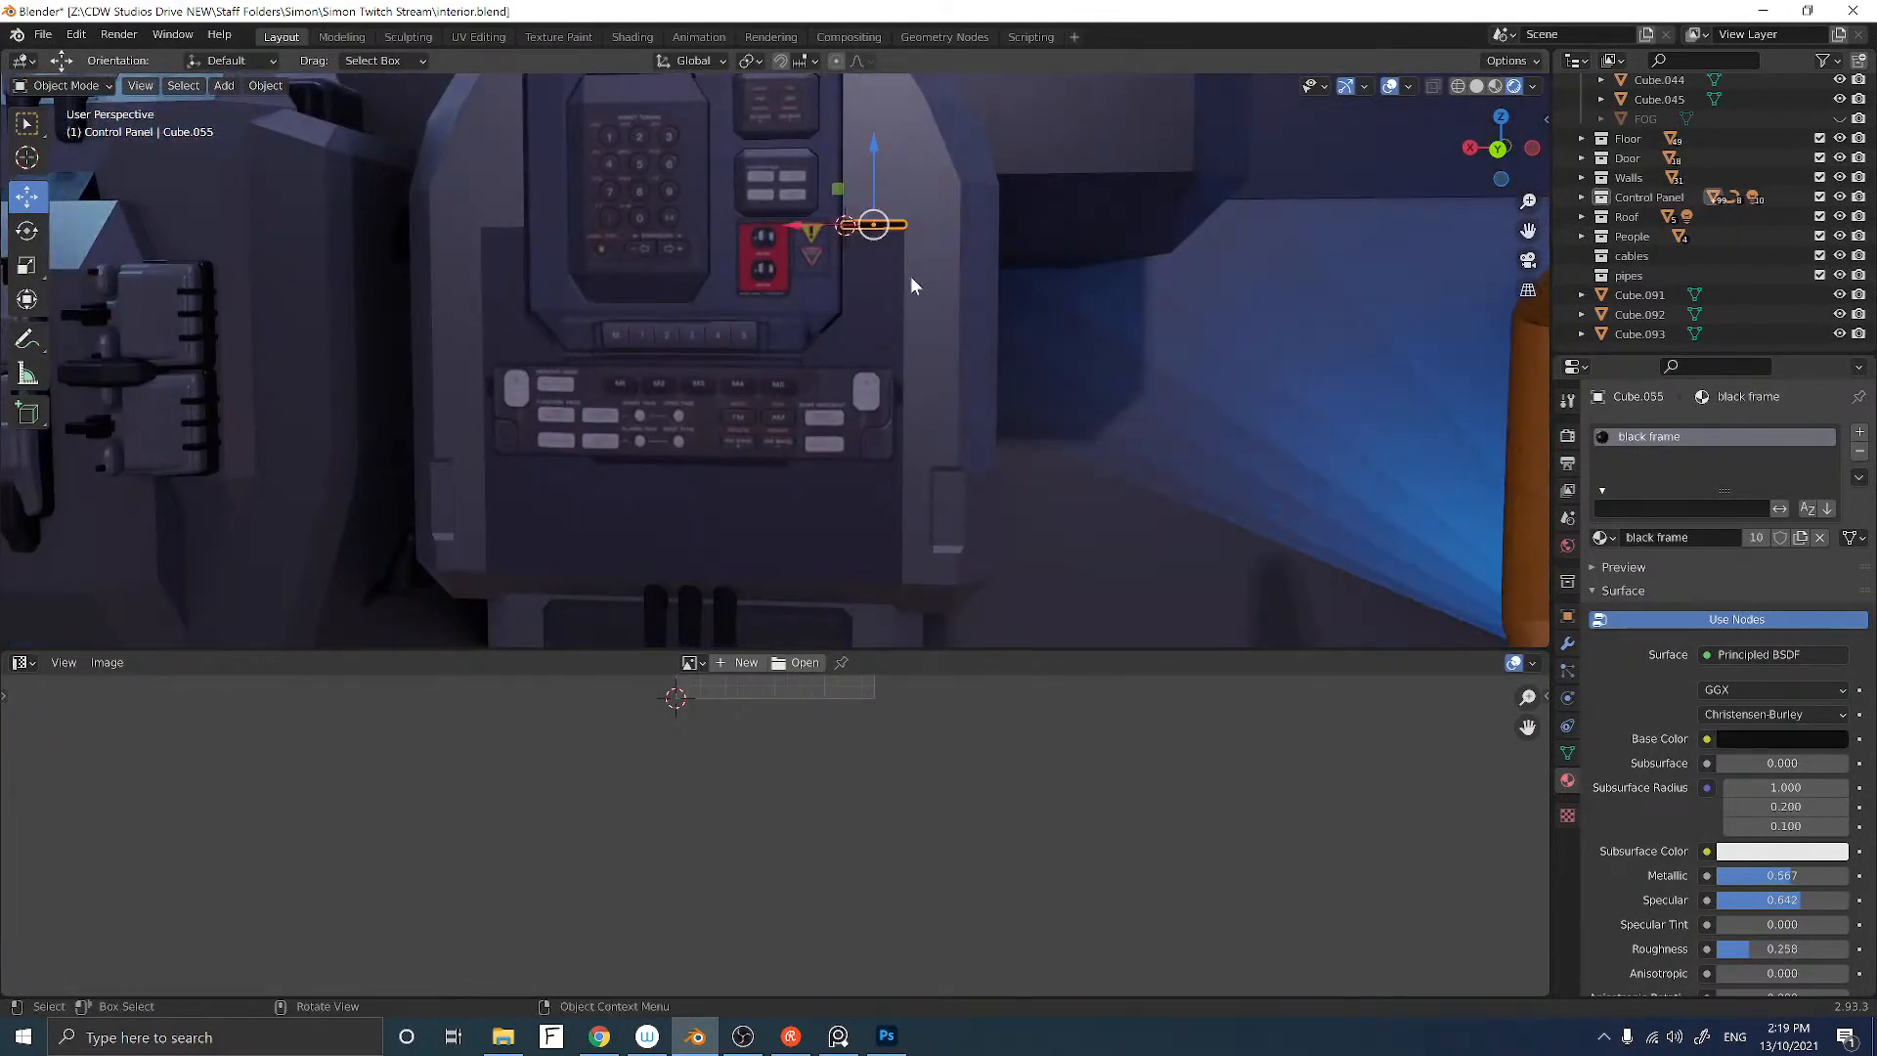
Step: Duplicate the short horizontal black bar in place and view the copy from the back
right_click(917, 281)
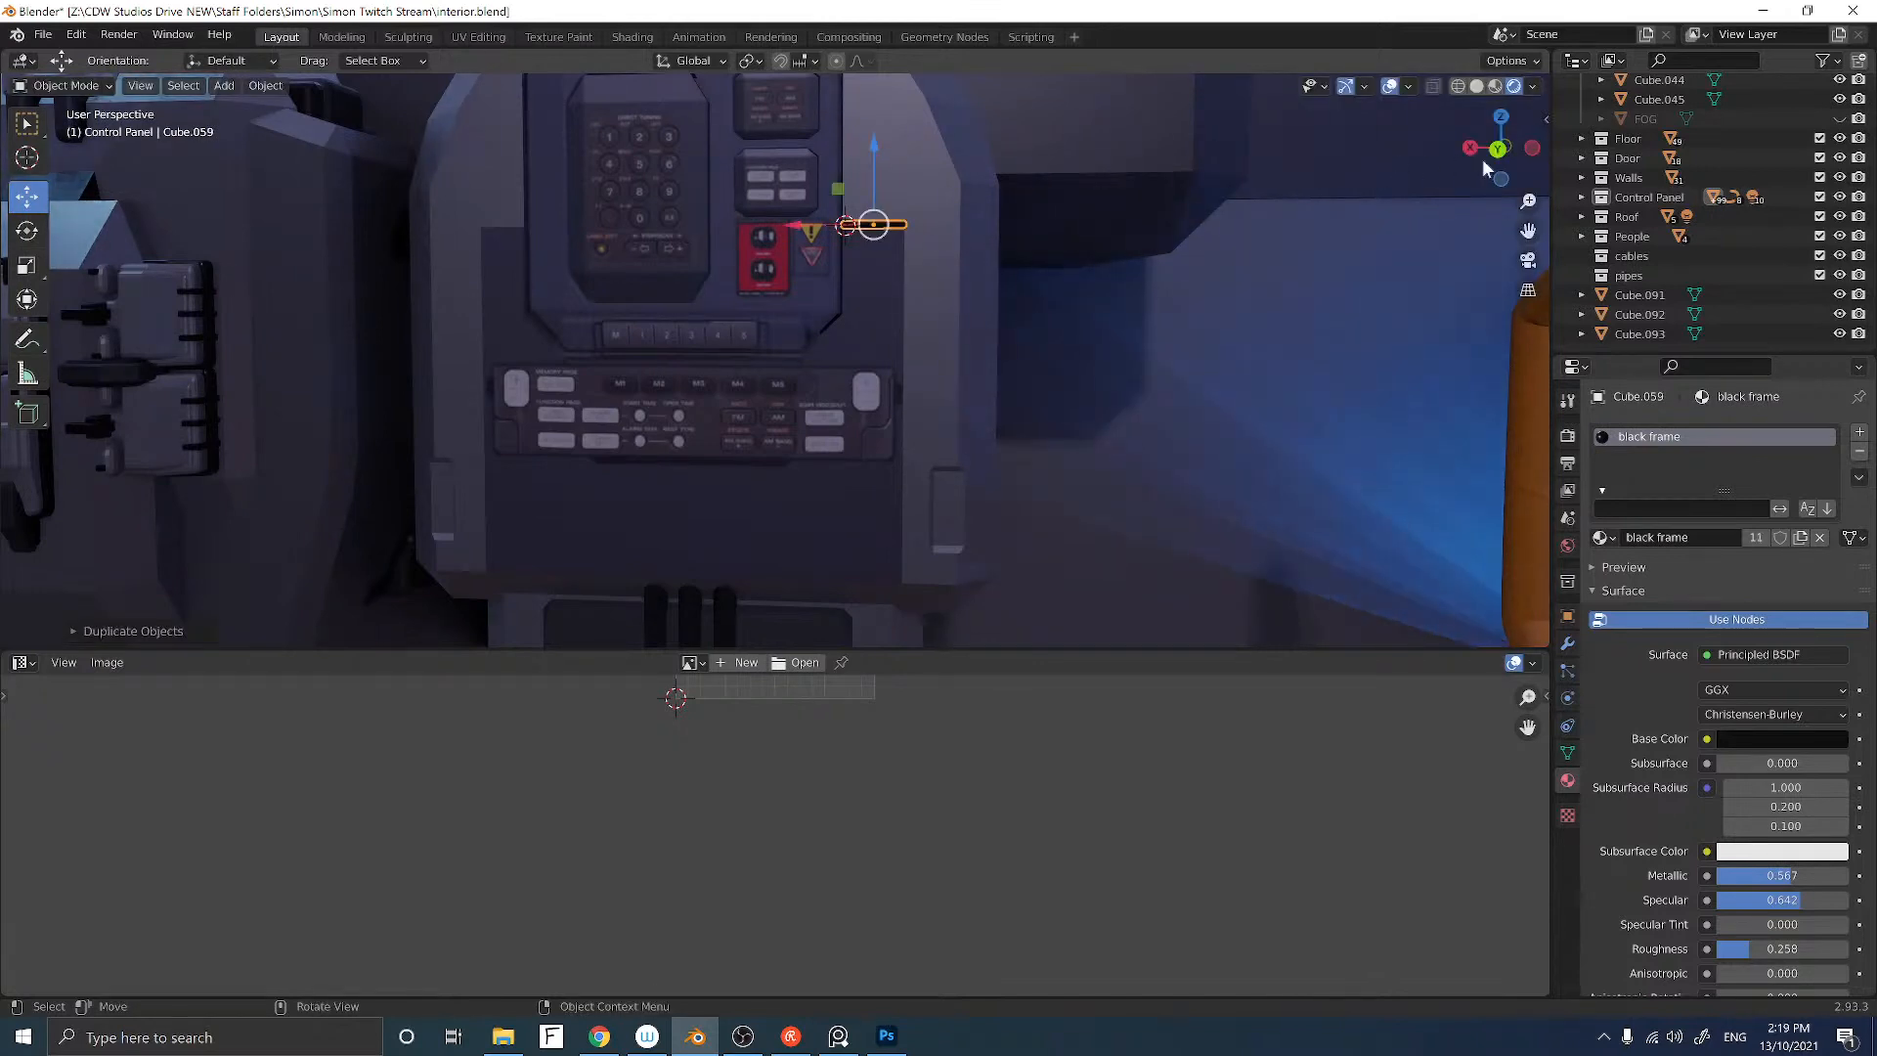
click(1501, 147)
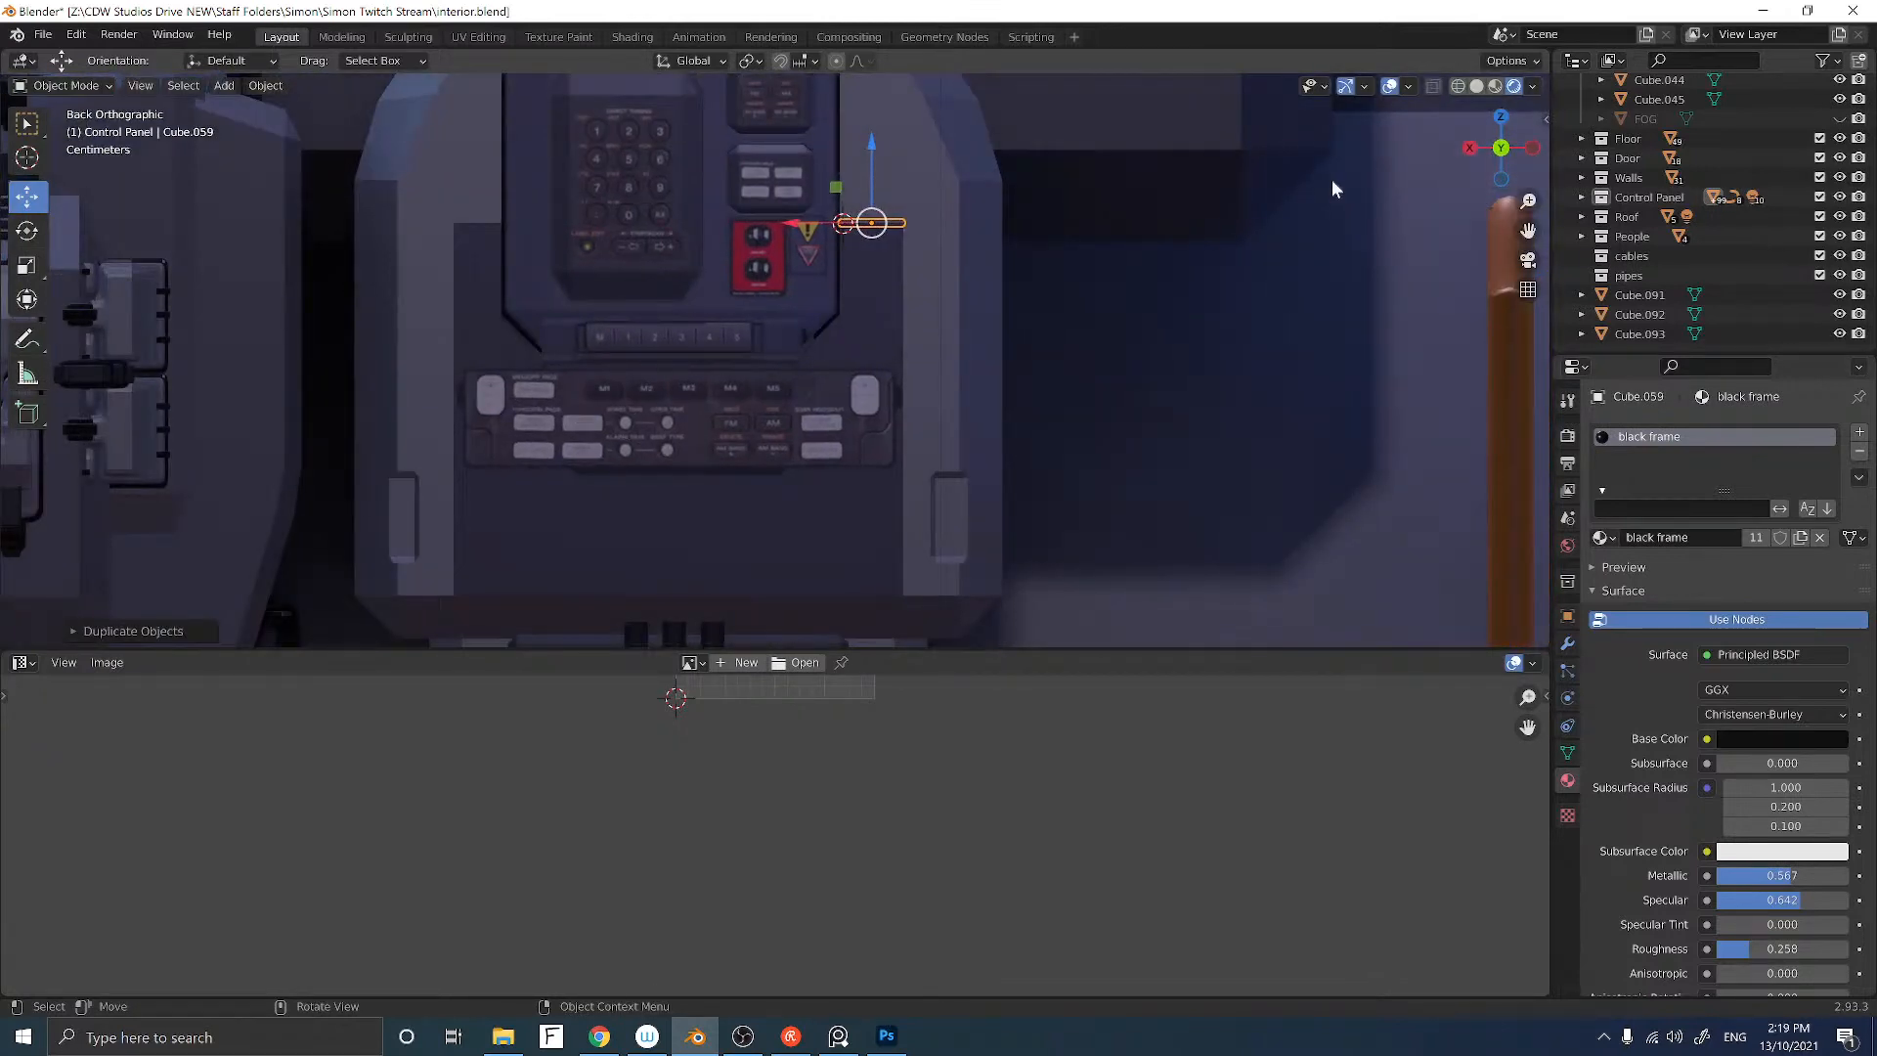
text(r90)
key(Return)
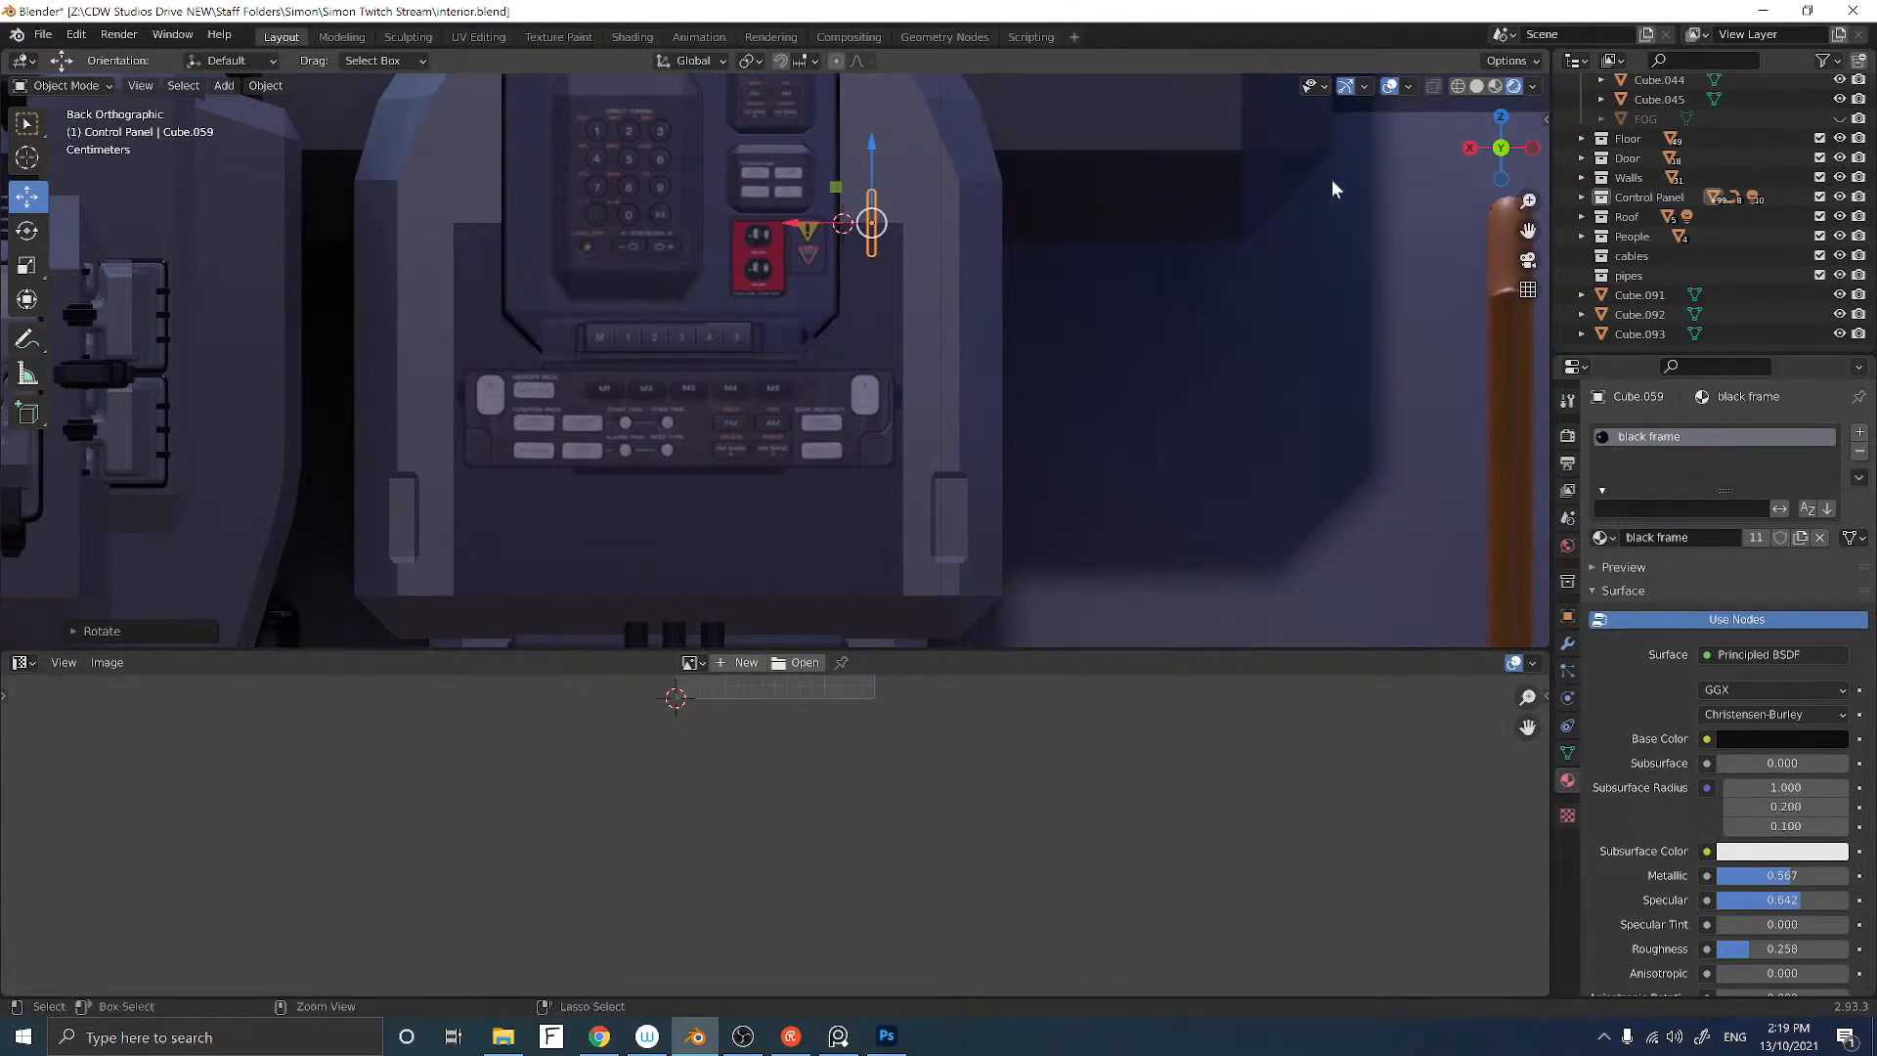
key(ctrl+z)
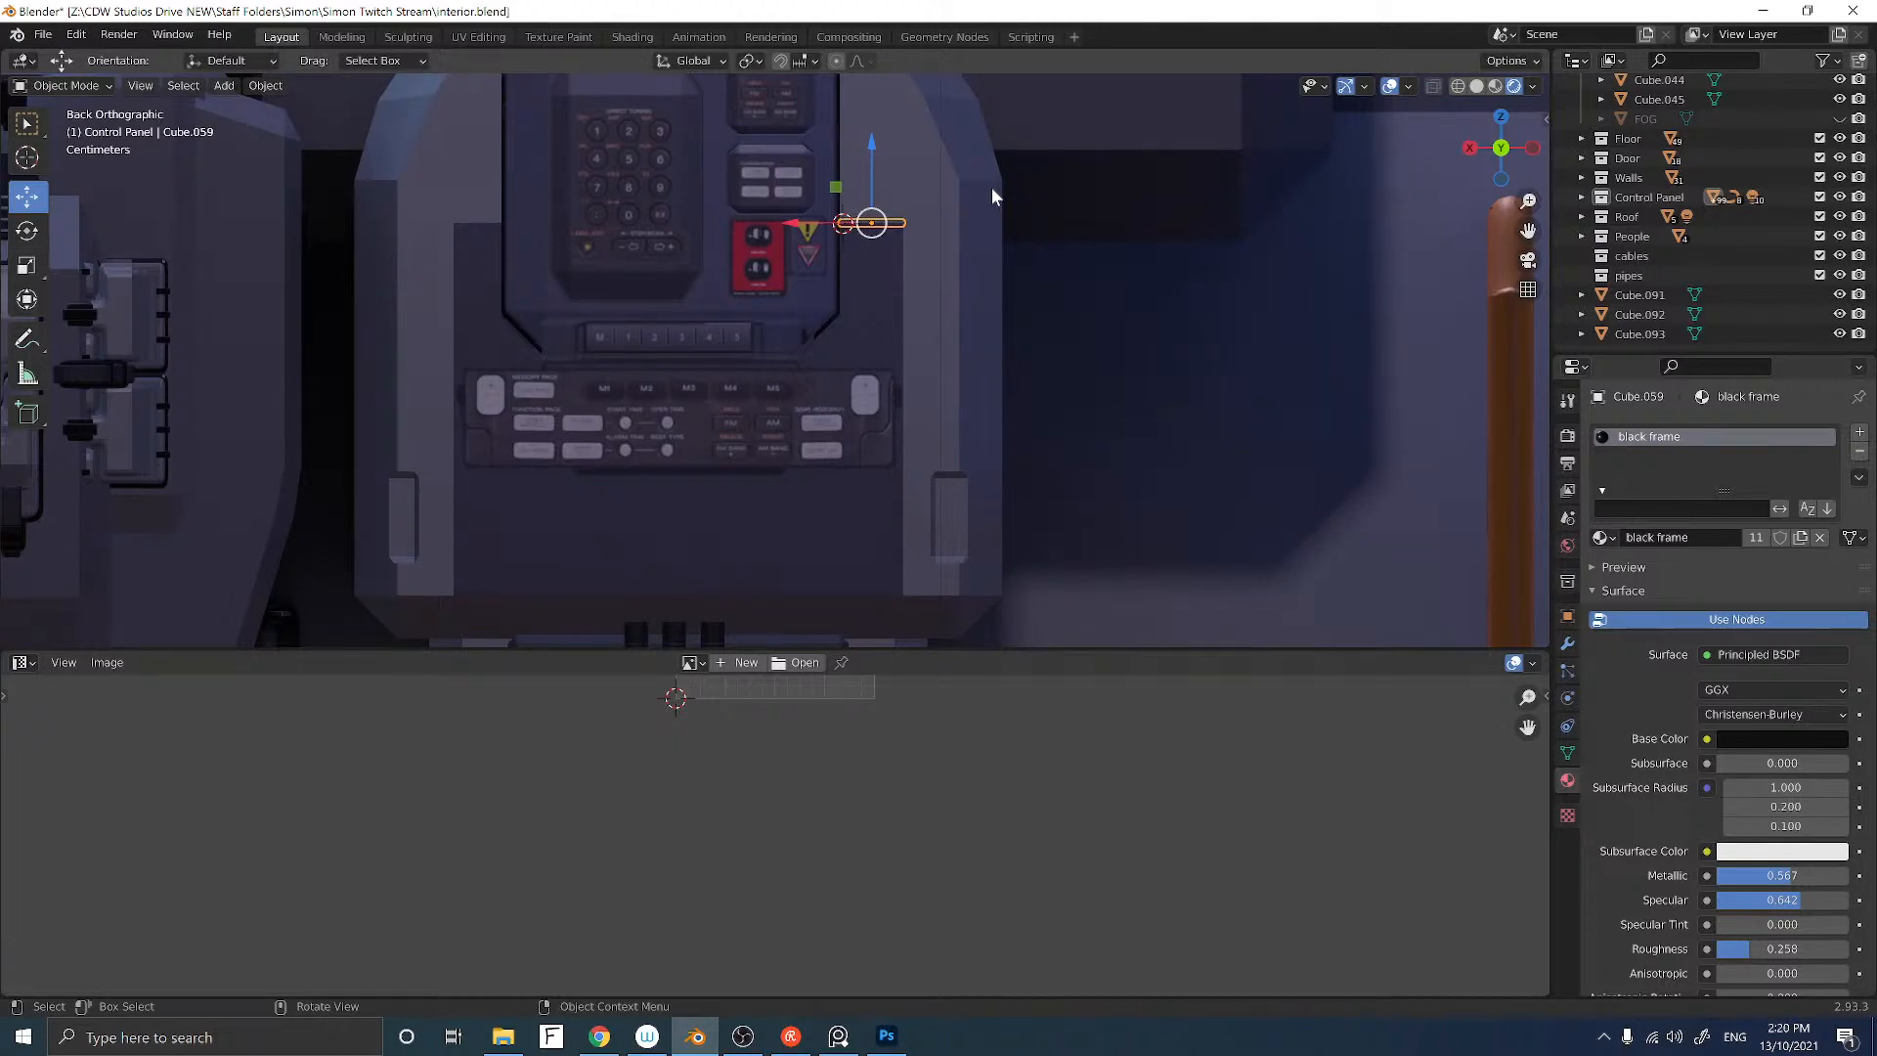
Step: Rotate the copied bar 90 degrees in the back view so that it stands upright
text(r90)
key(Return)
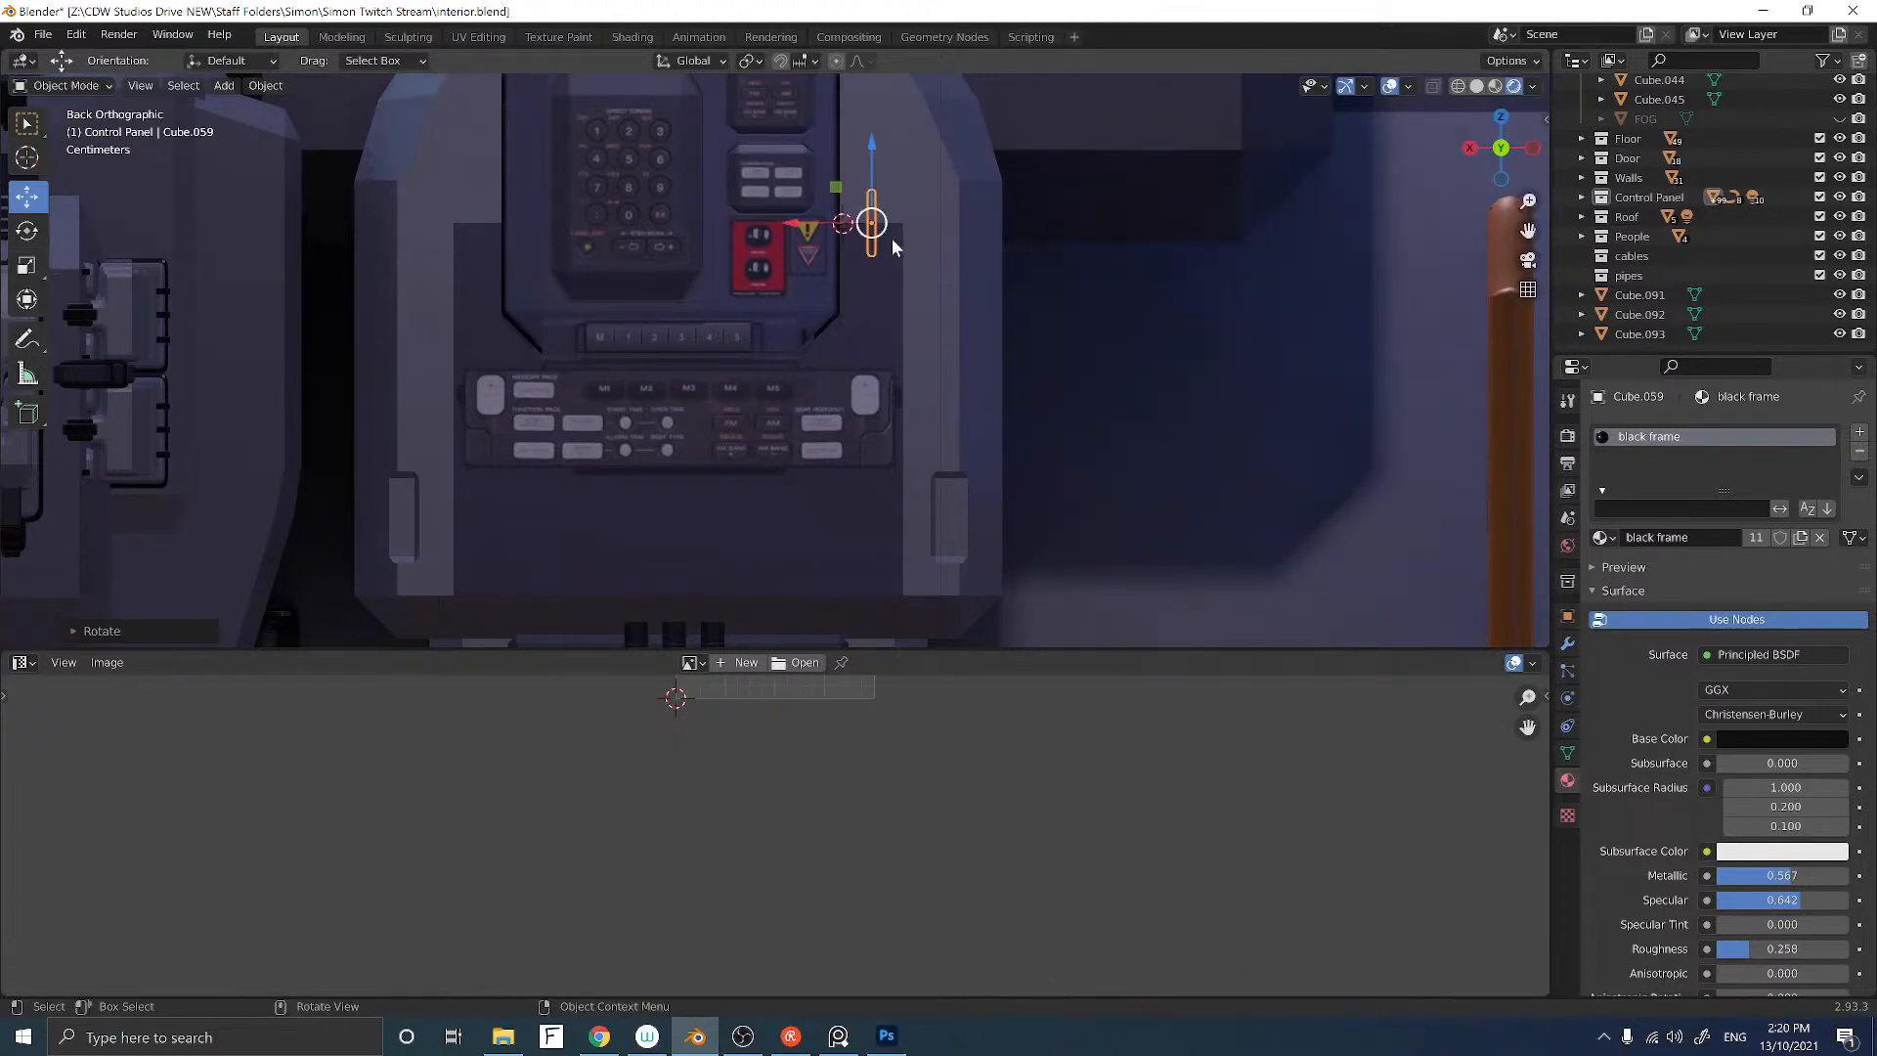
middle_drag(891, 239, 1341, 156)
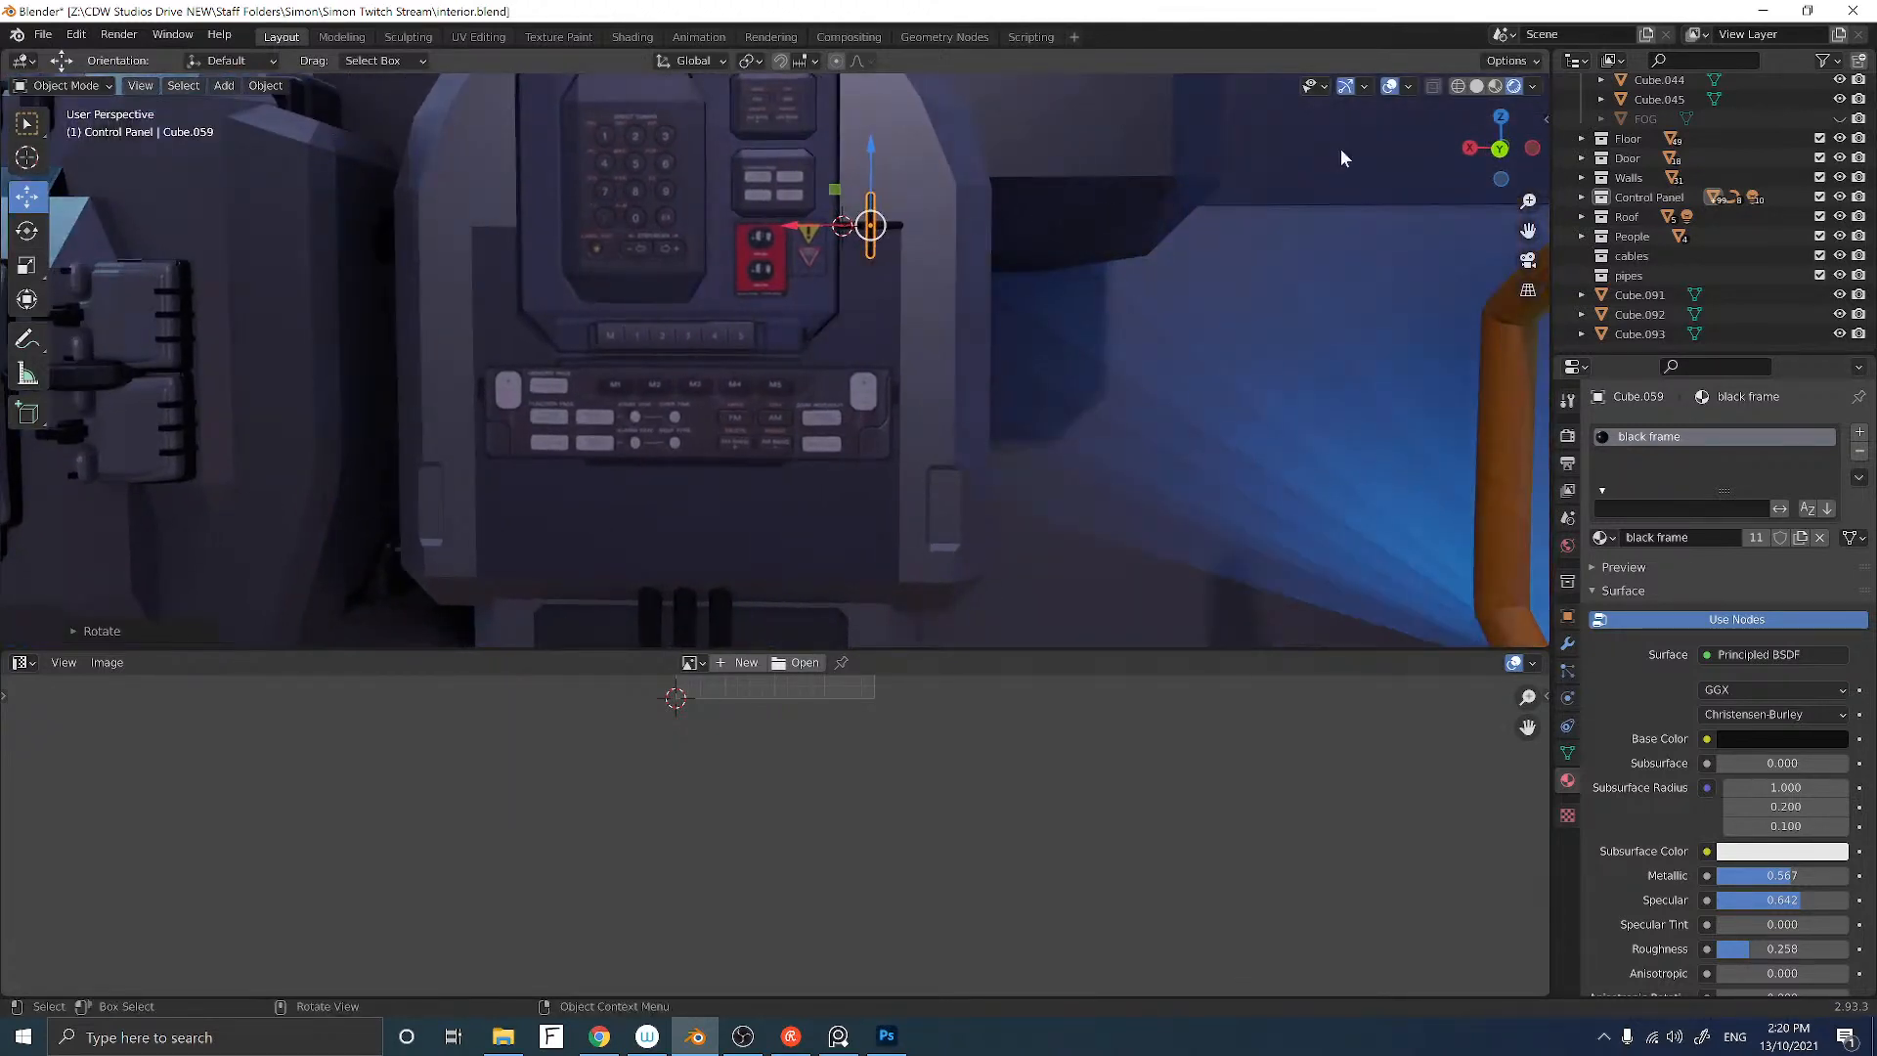
Step: Move the upright bar along X onto the dark area's side edge, then down along Z beside the lower button panel
click(1499, 157)
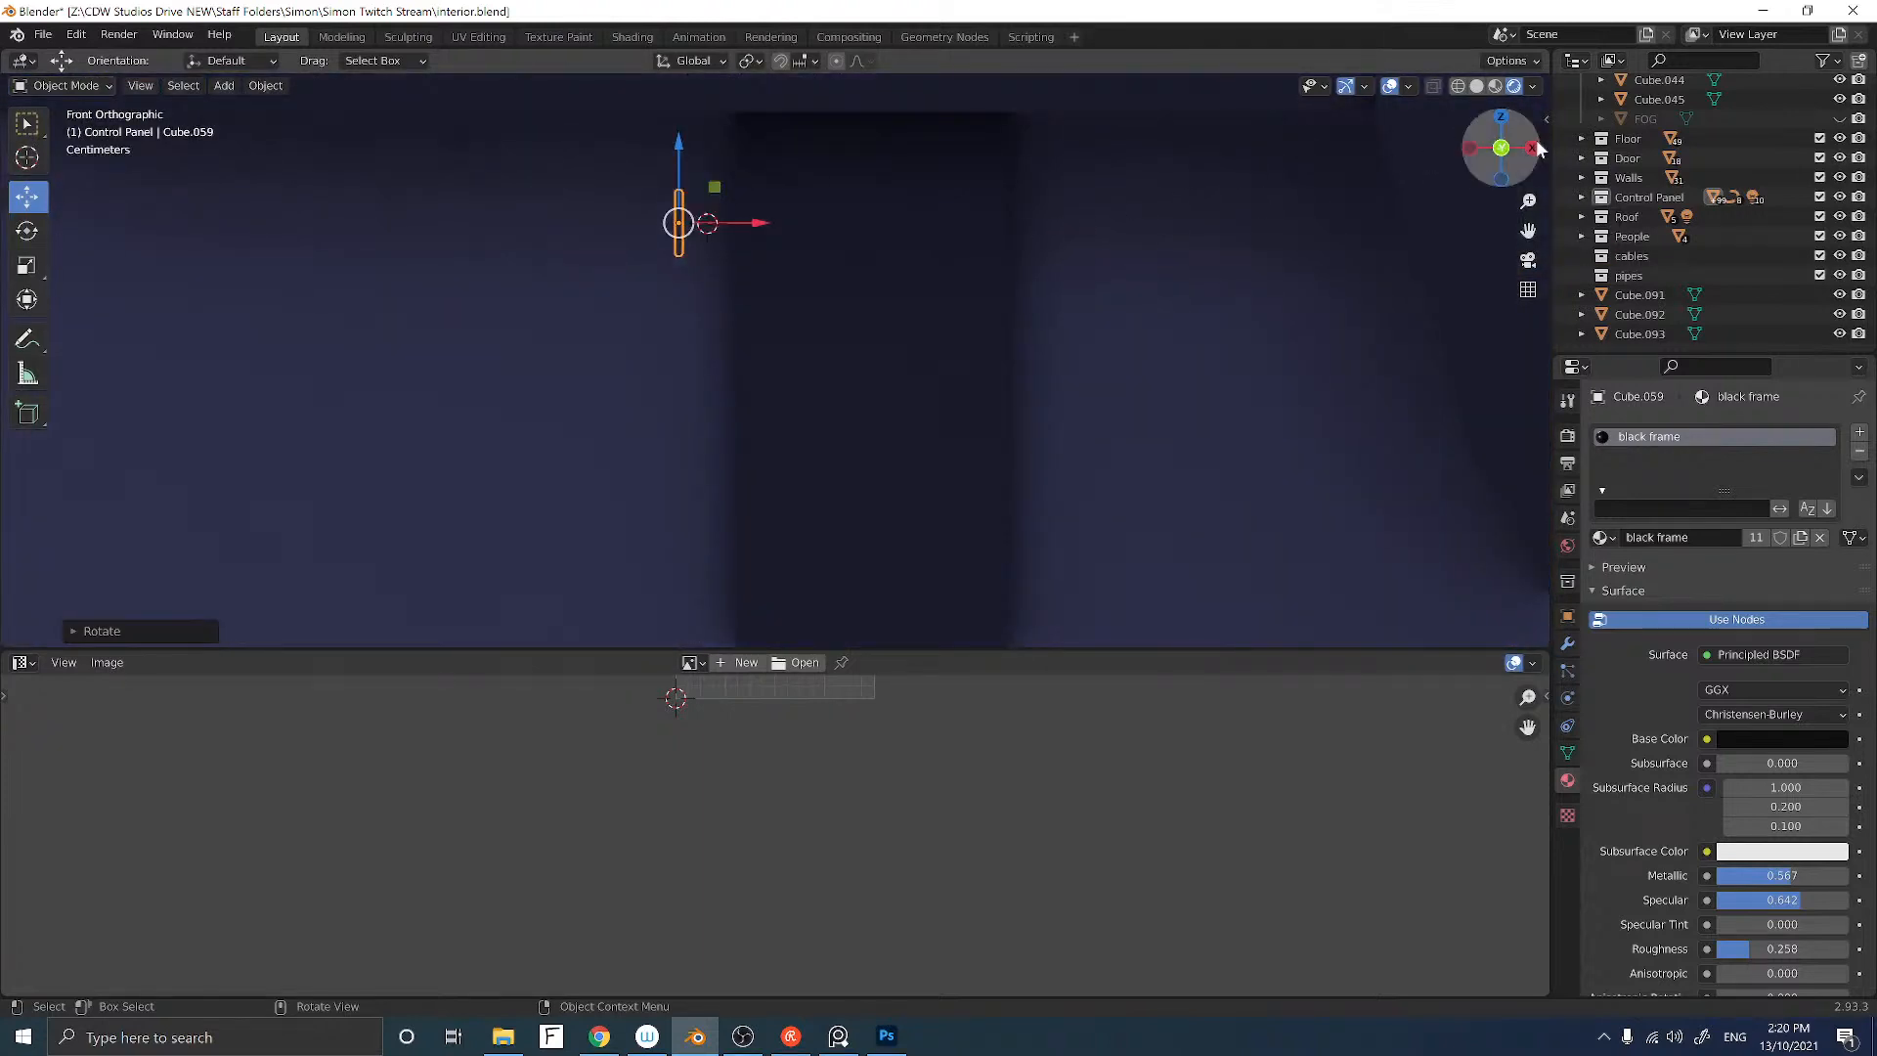
click(1502, 149)
scroll(905, 231, up, 1)
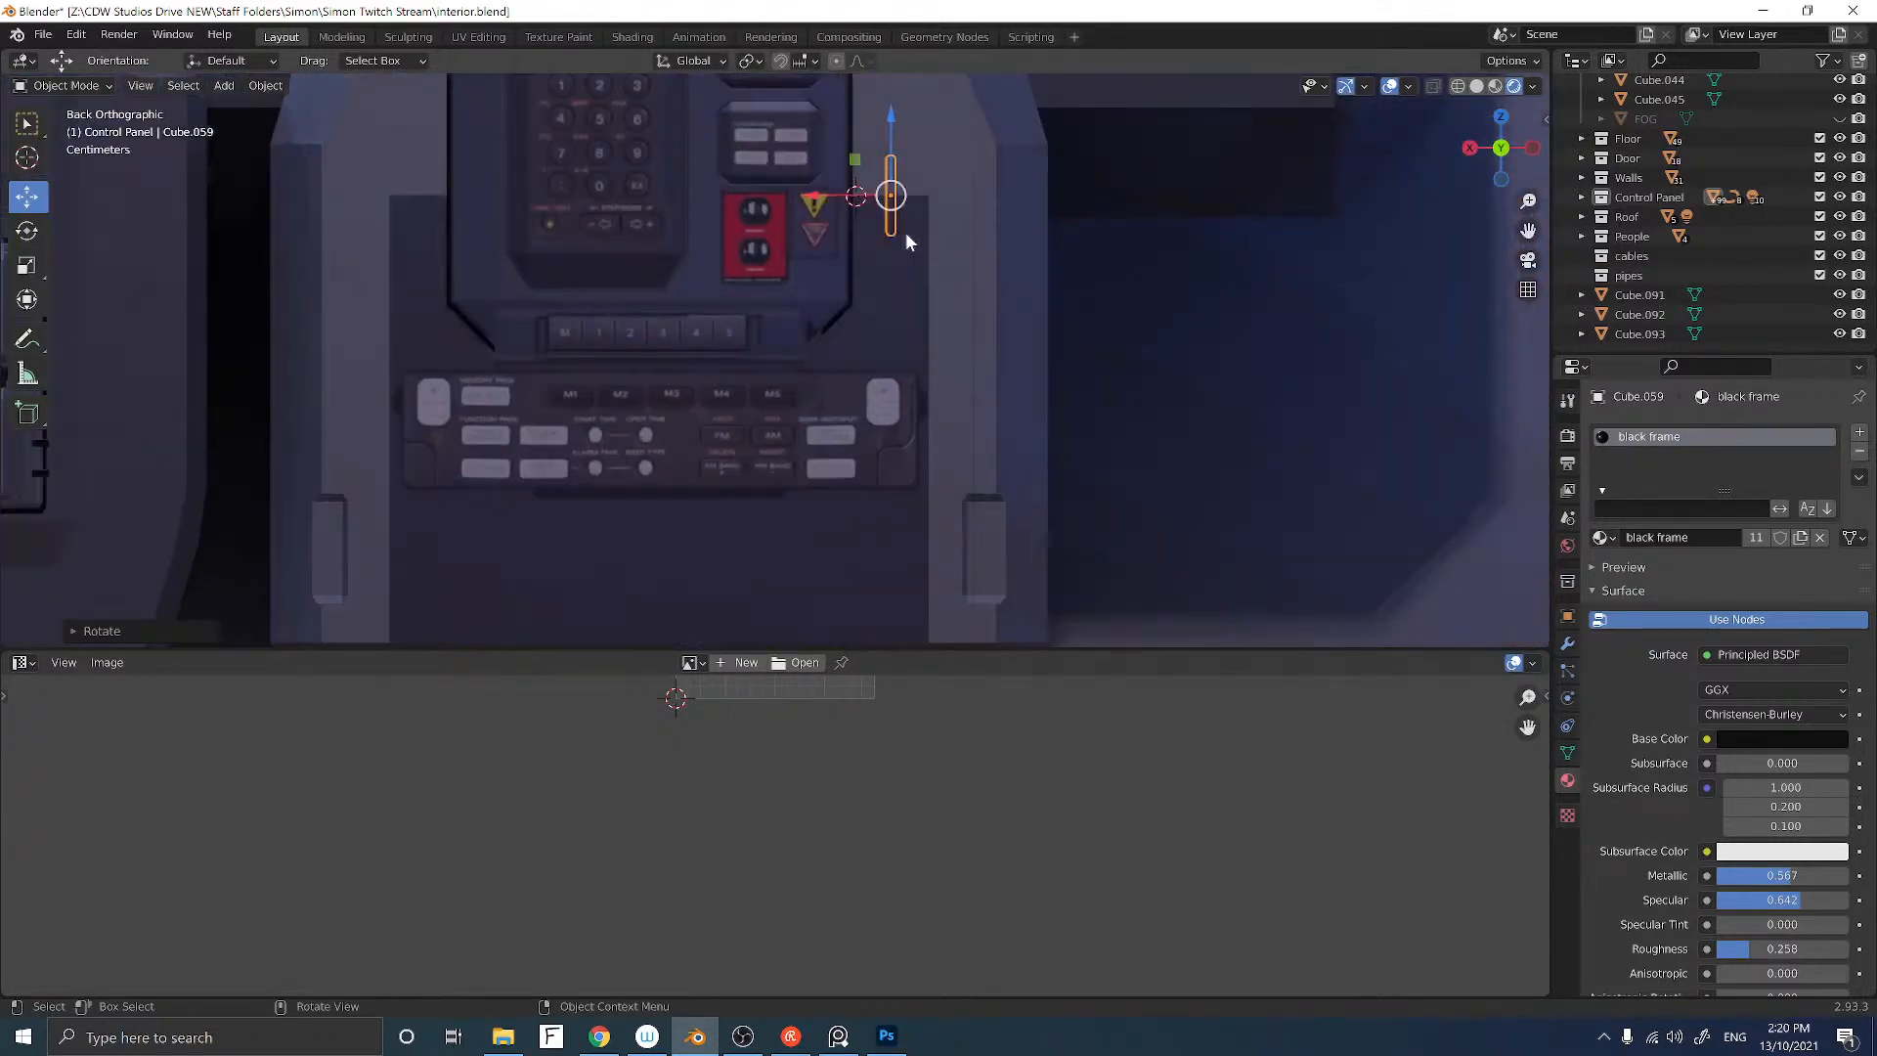
key(g)
key(x)
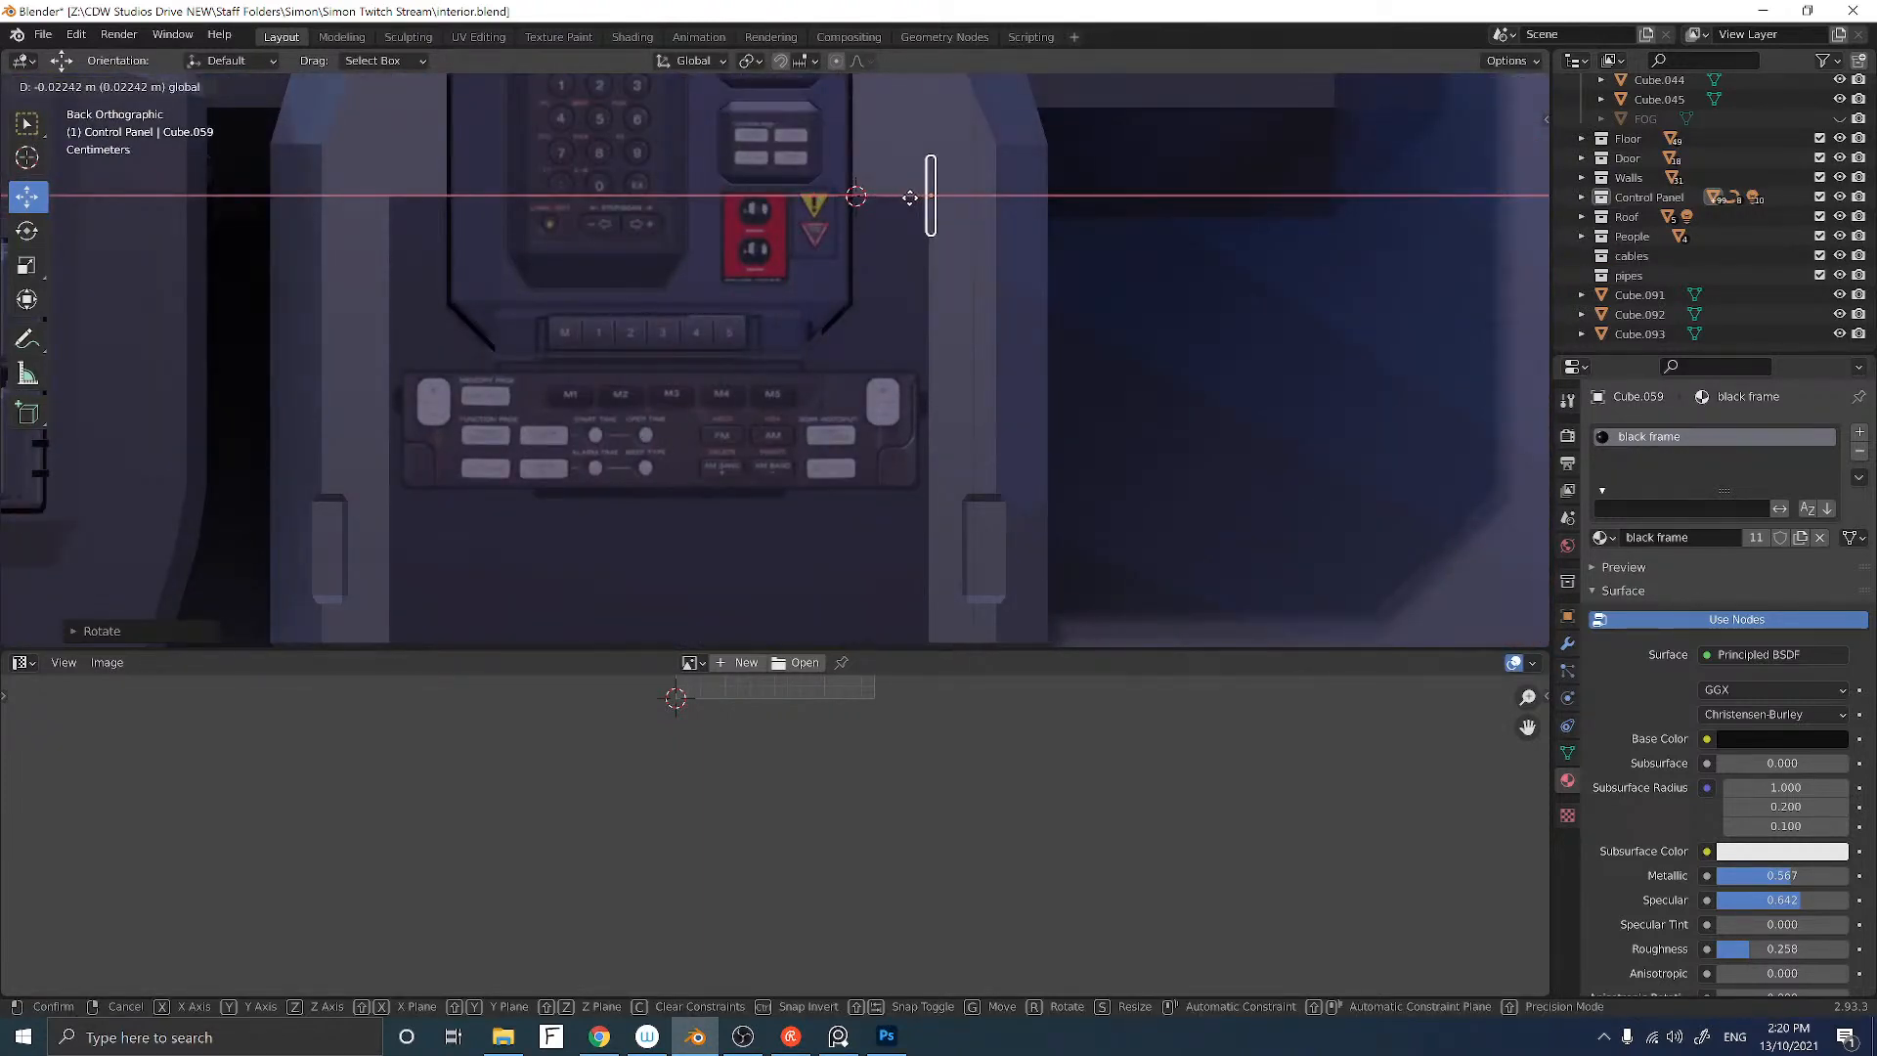
click(908, 205)
key(g)
key(z)
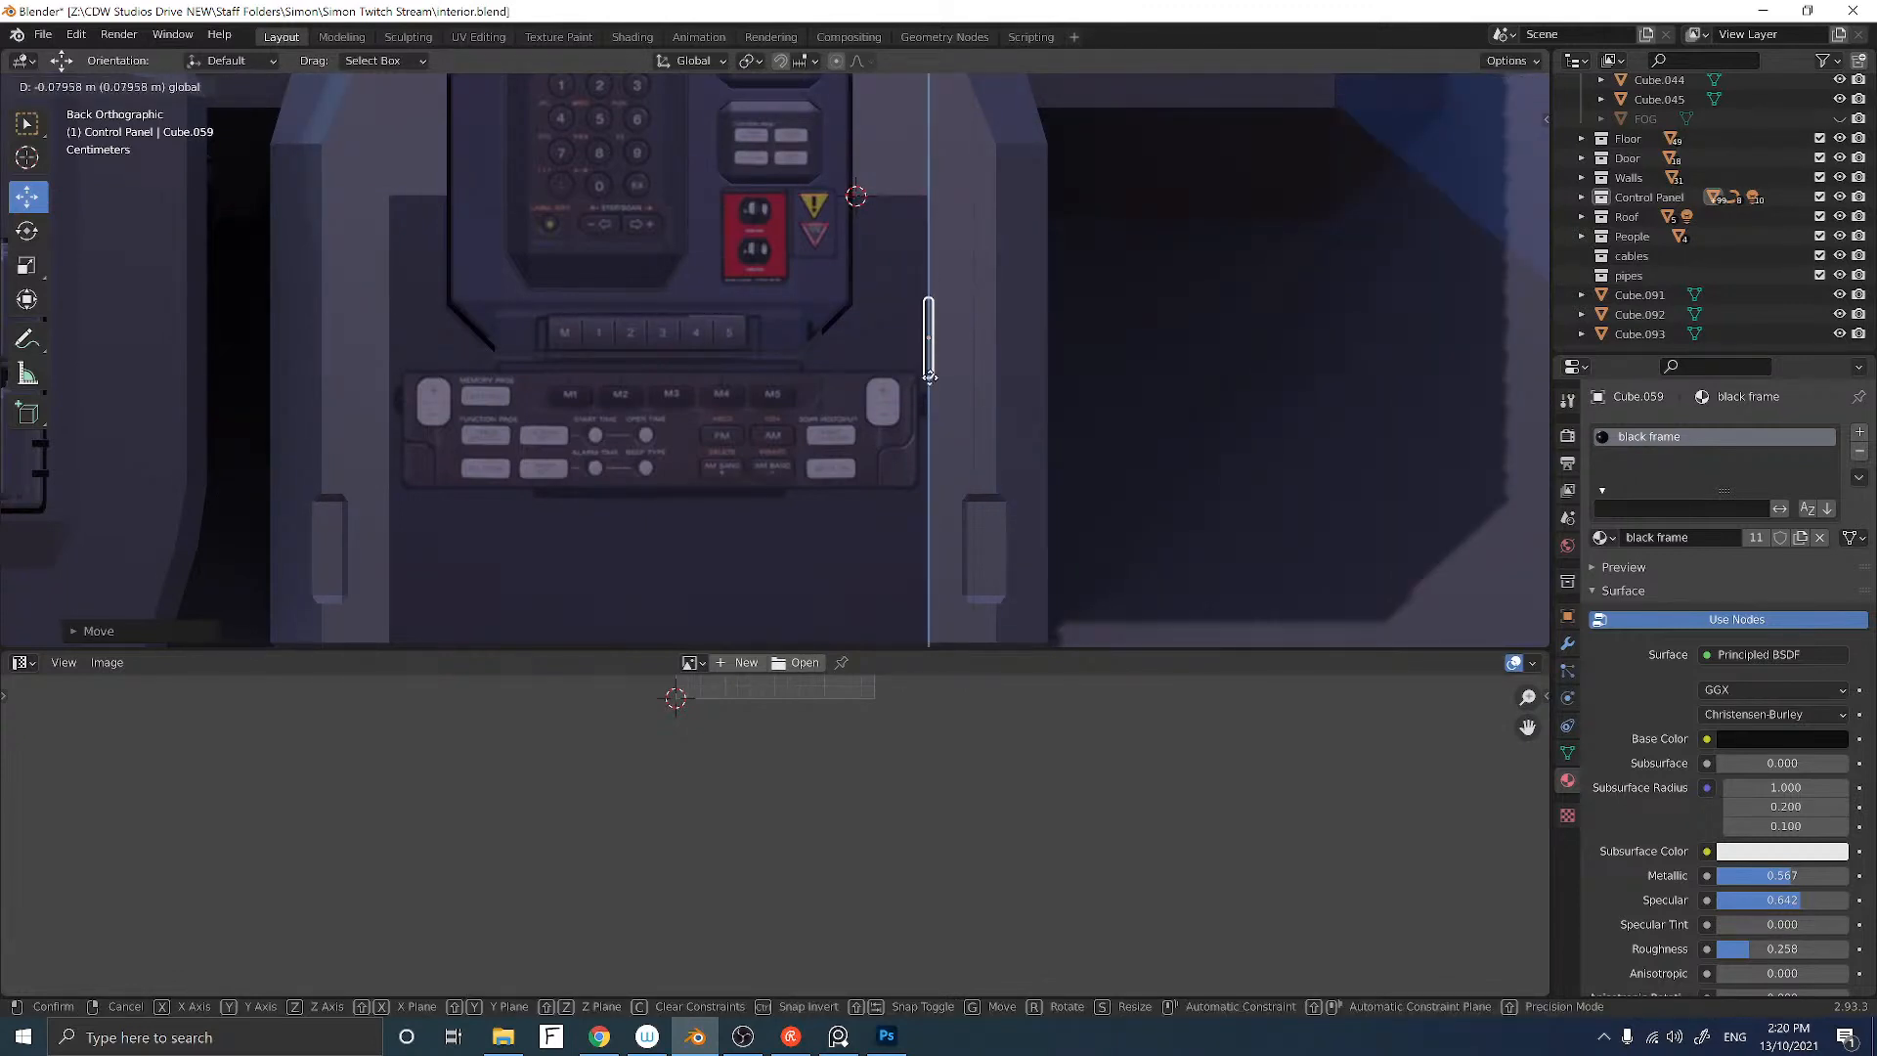
click(923, 441)
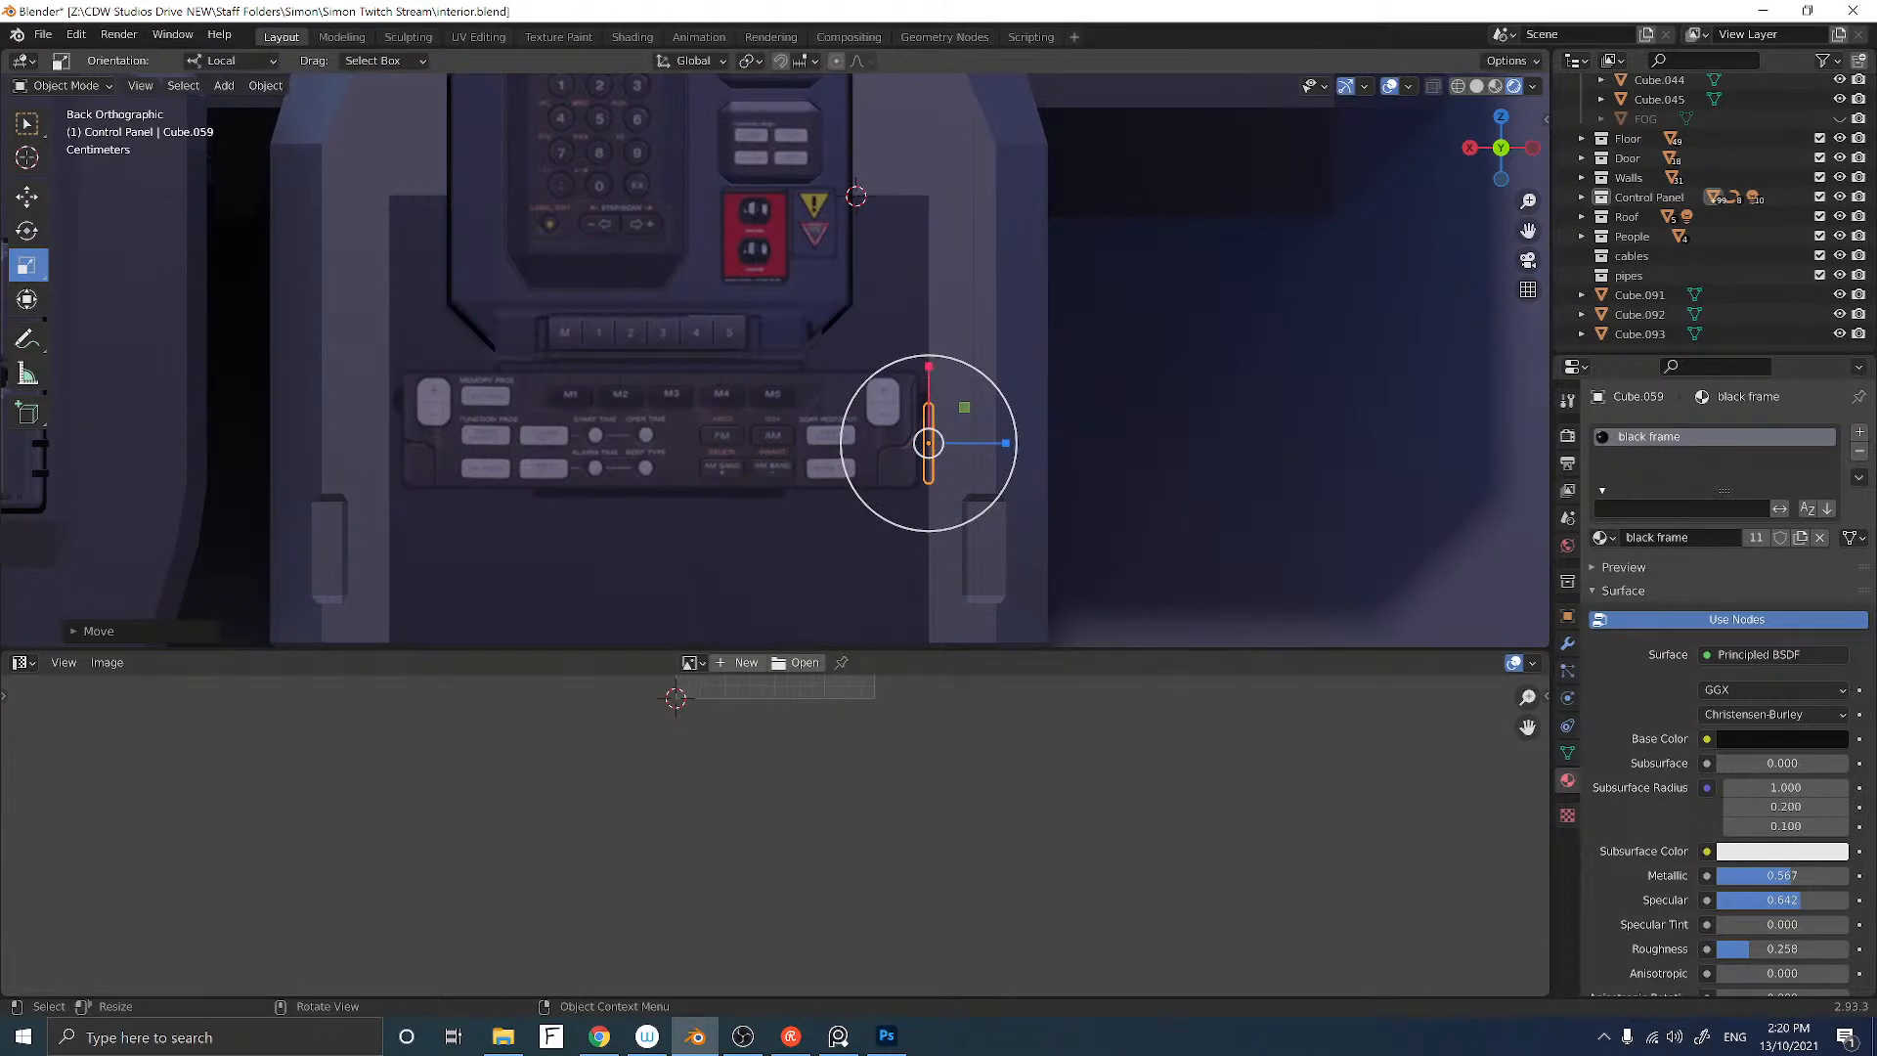
Step: Stretch the upright bar along Z until its upper end reaches the height of the horizontal bar
key(s)
key(z)
click(934, 284)
key(s)
key(z)
click(931, 241)
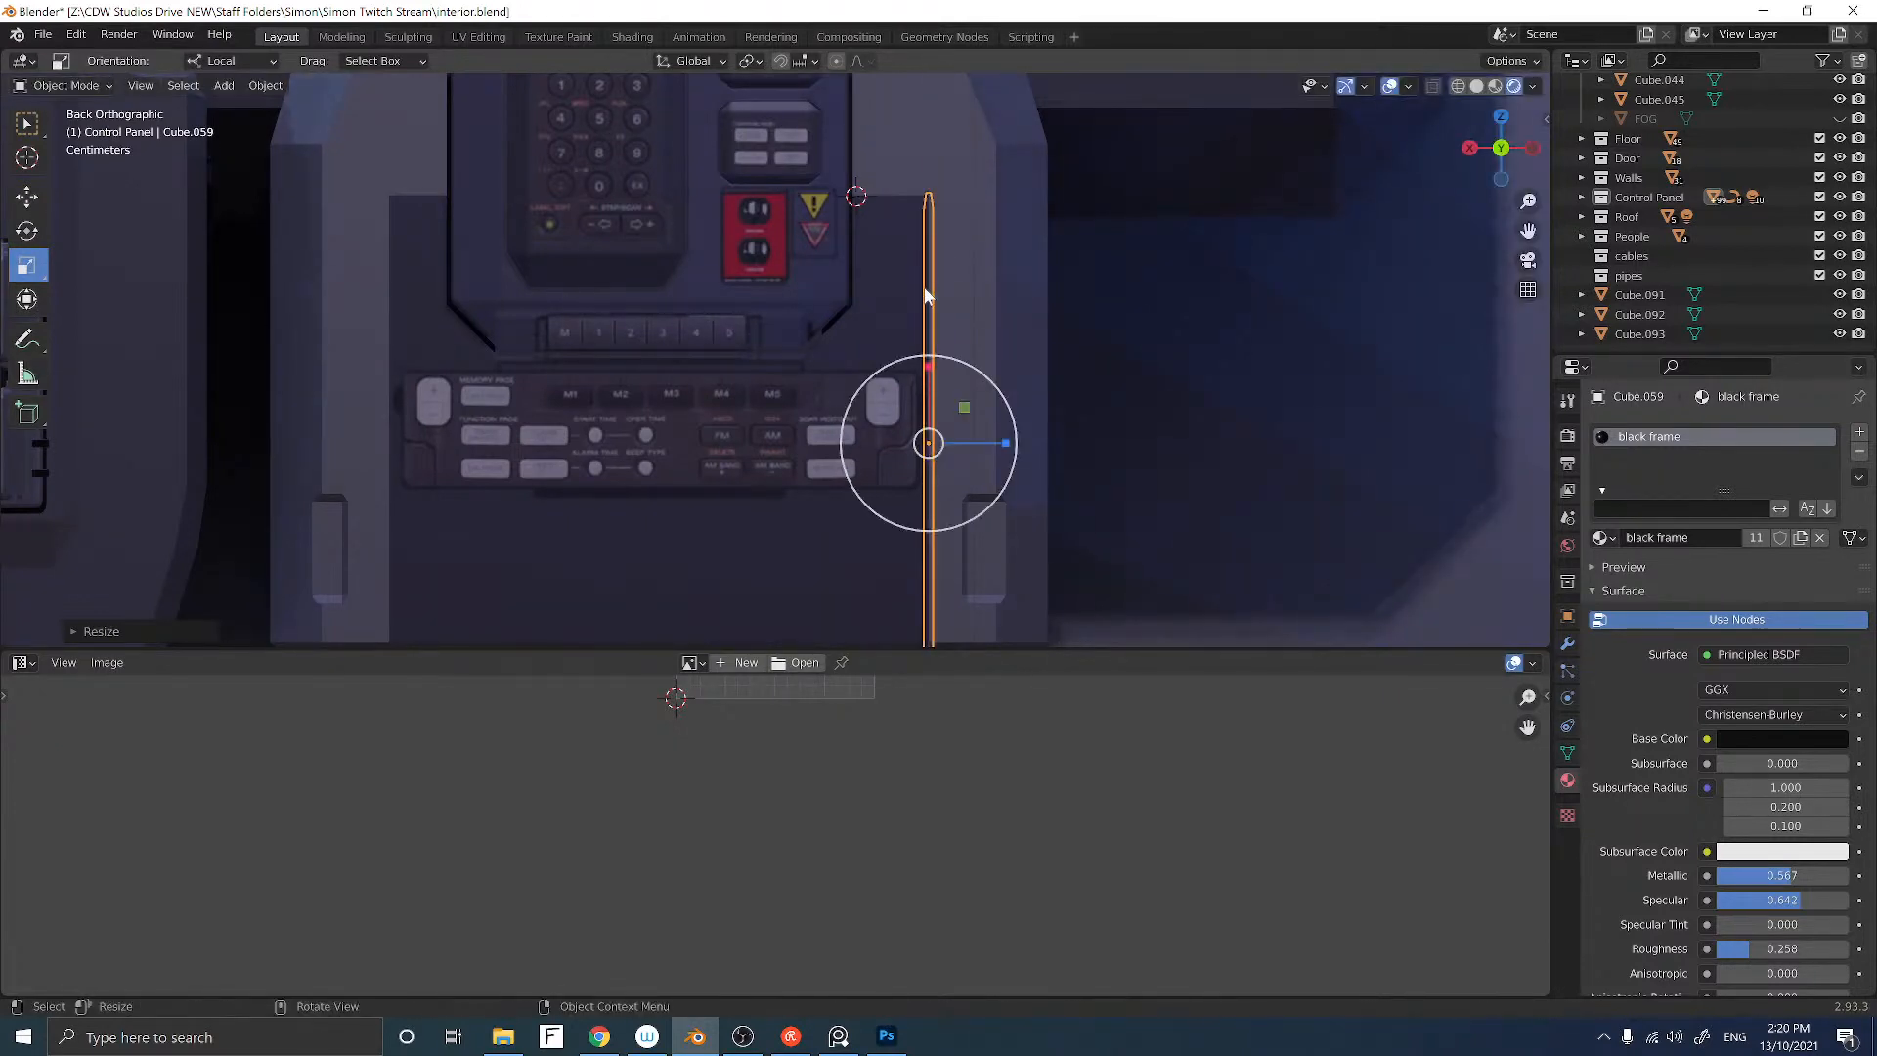
mouse_move(838, 289)
middle_down()
mouse_move(823, 289)
mouse_move(844, 291)
middle_up()
scroll(845, 299, up, 1)
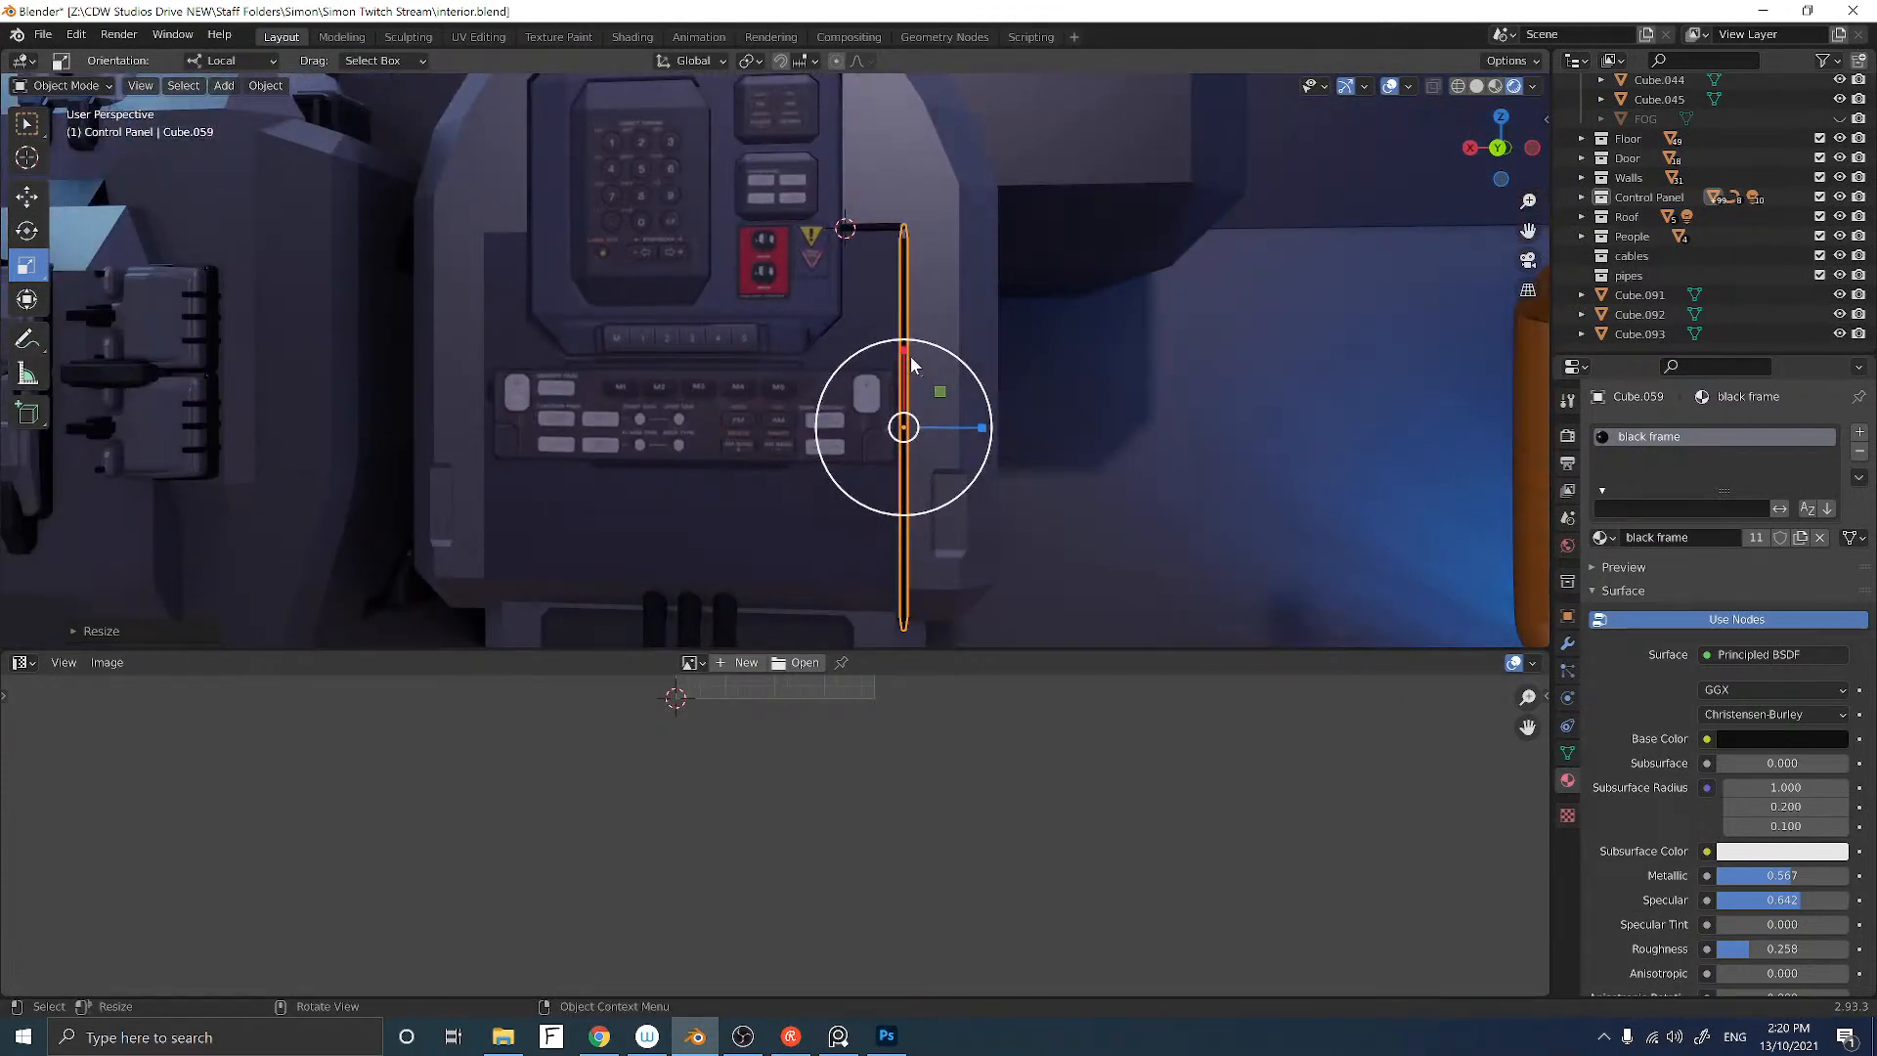
Step: Shorten the upright bar and raise it along Z so its top end meets the end of the horizontal bar
drag(902, 350, 82, 171)
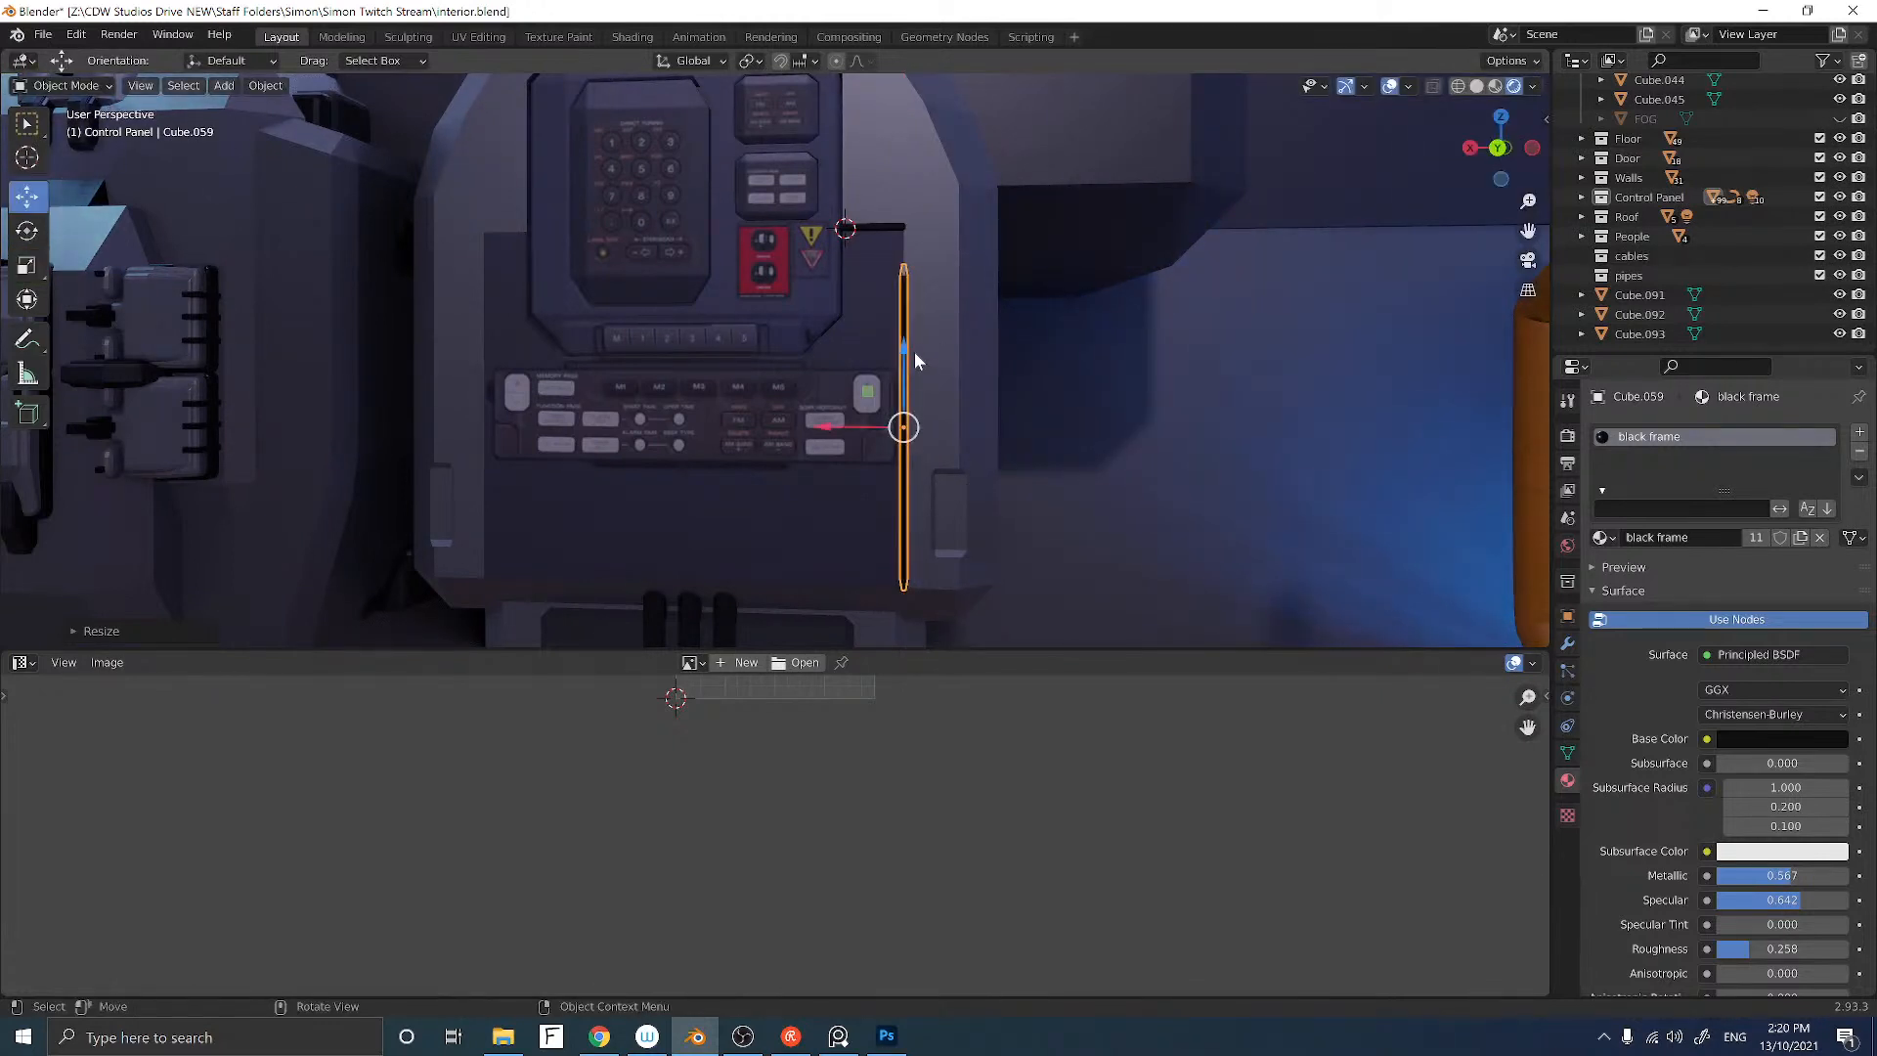
mouse_move(904, 365)
mouse_down()
mouse_move(902, 331)
mouse_move(884, 334)
mouse_up()
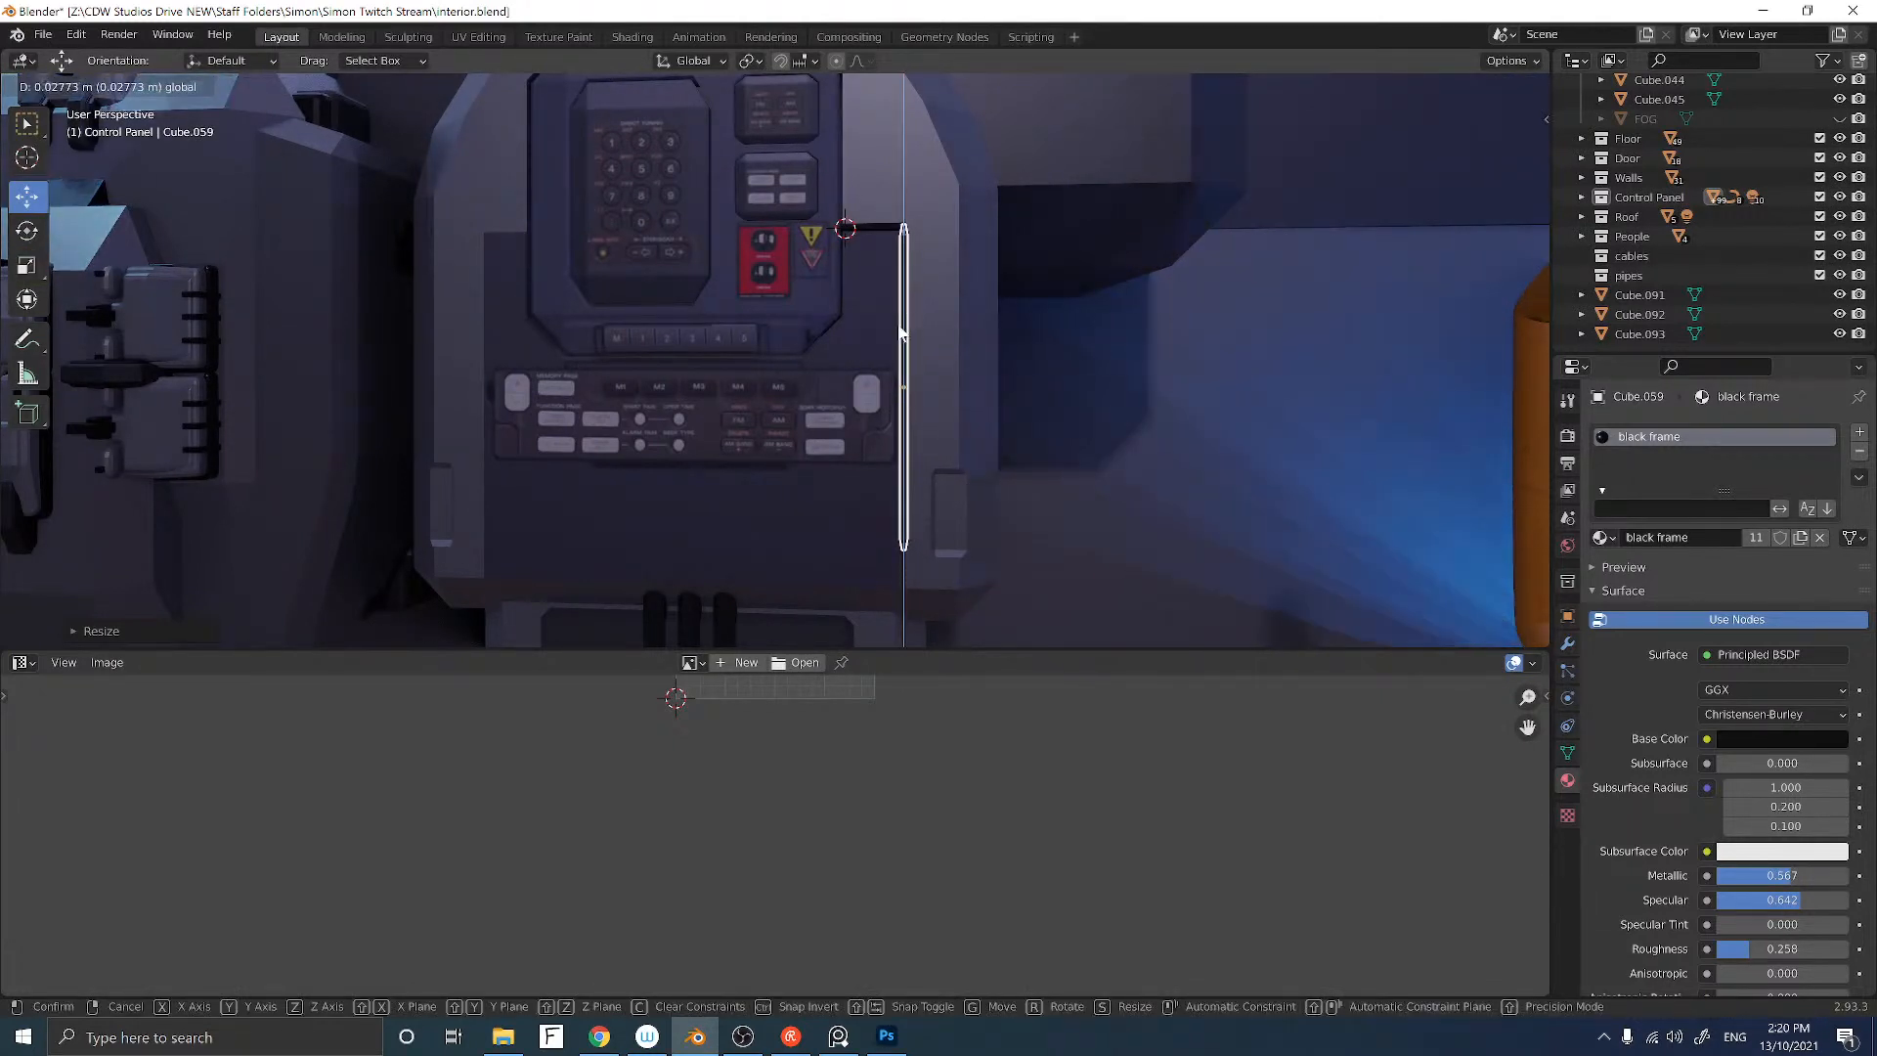
click(1021, 366)
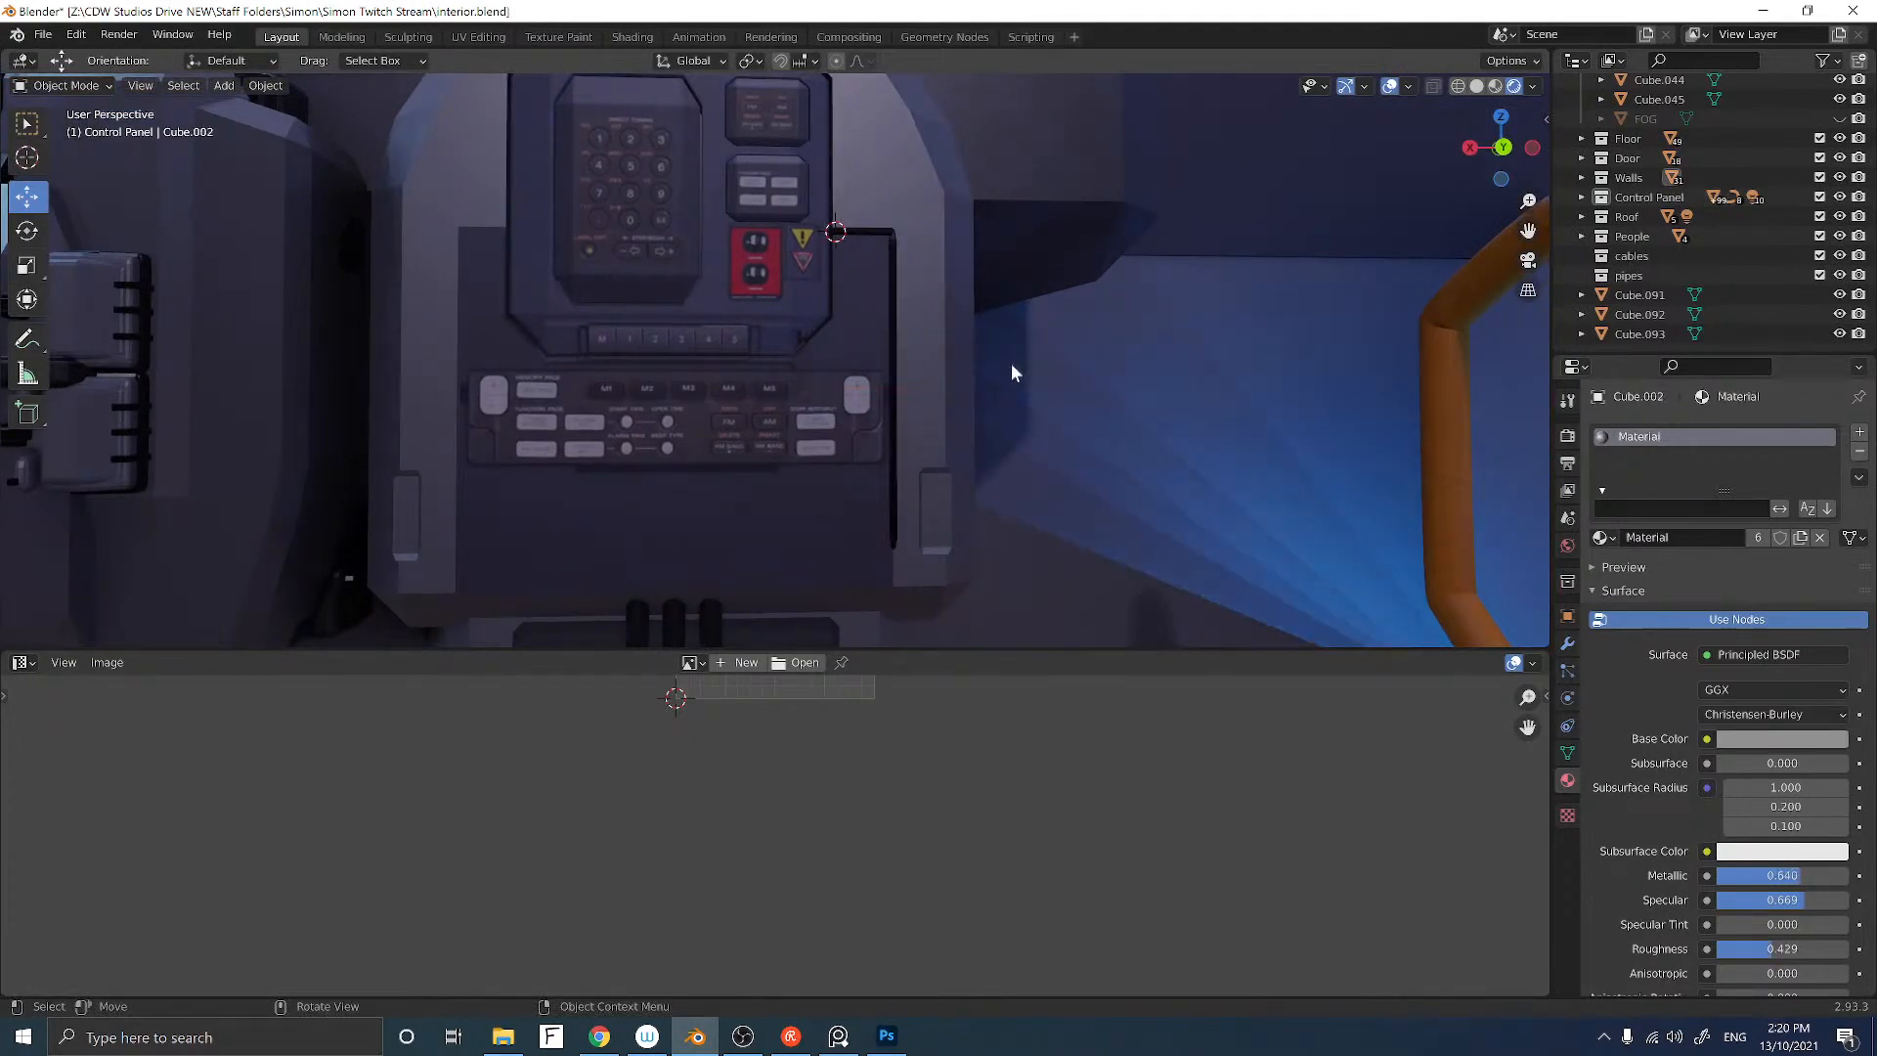
middle_drag(965, 368, 900, 385)
scroll(958, 372, up, 4)
scroll(958, 372, down, 4)
scroll(895, 385, up, 3)
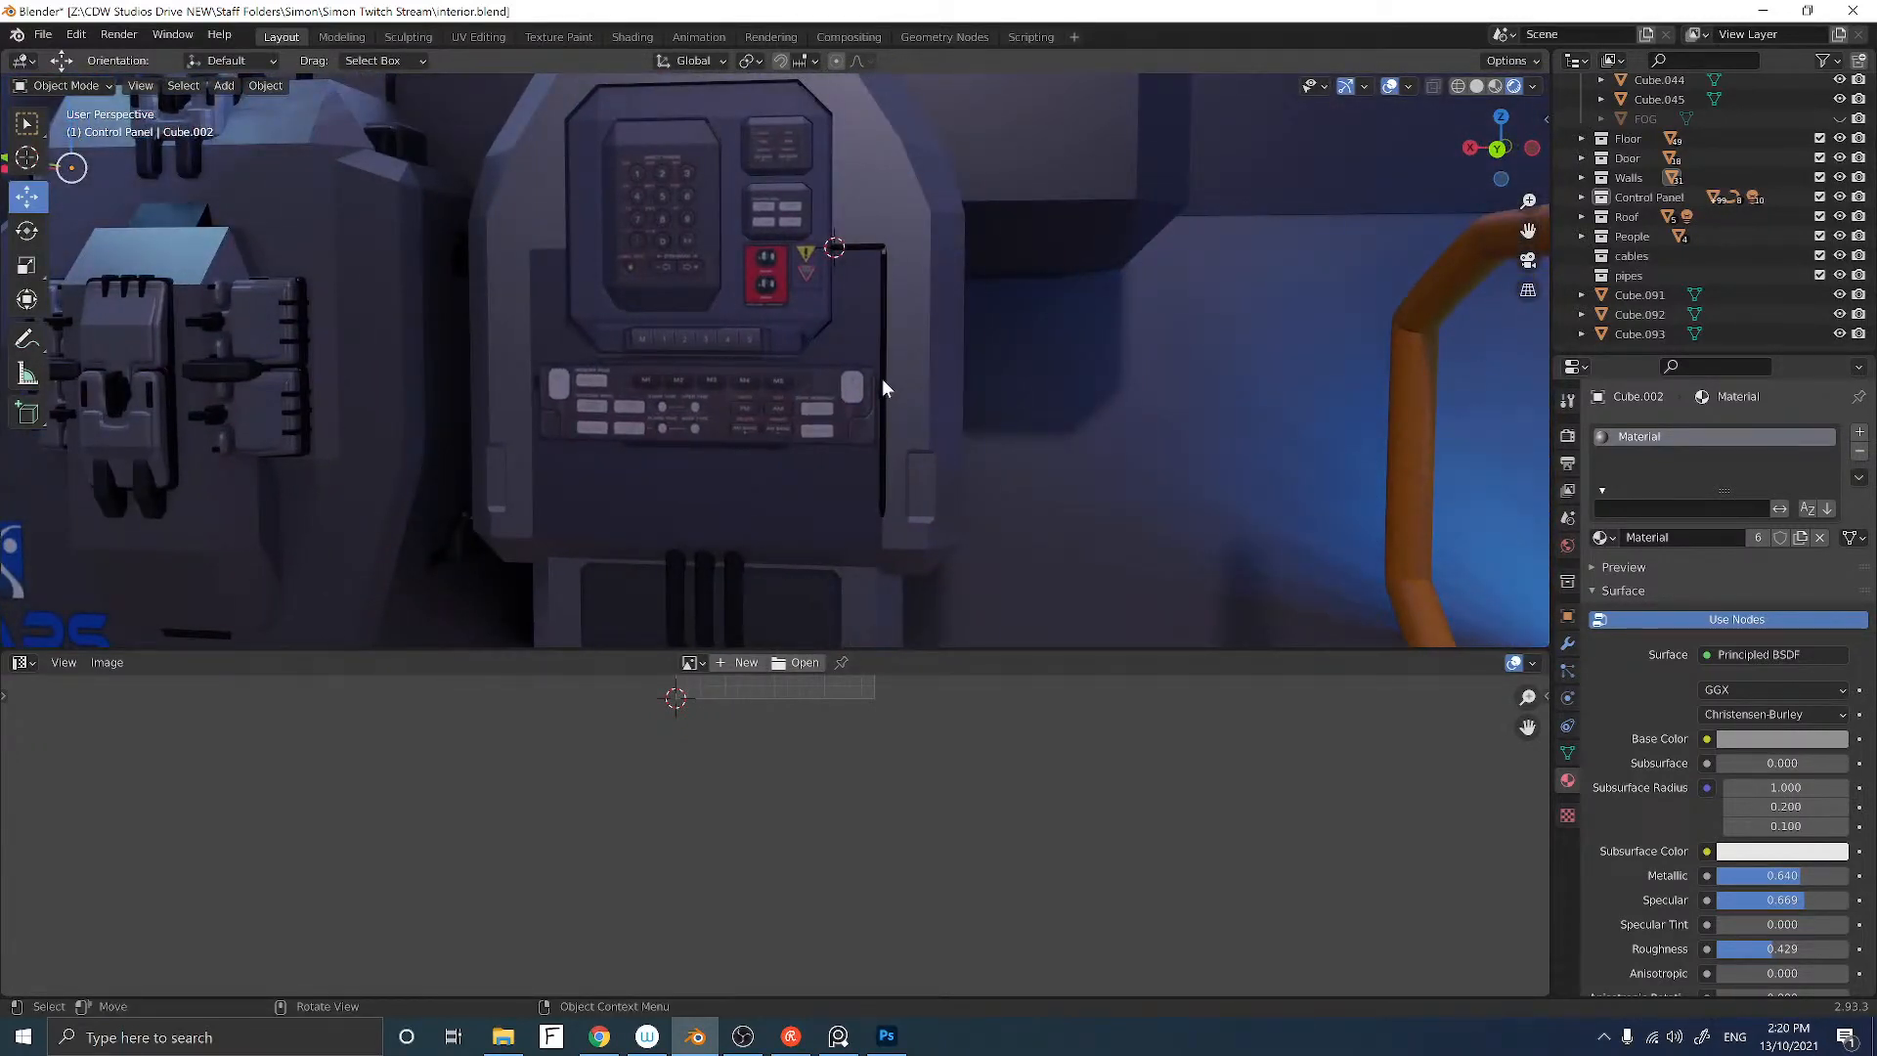
Step: Lengthen the upright bar and lower it slightly so it runs from the horizontal bar to the dark area's lower edge
click(882, 381)
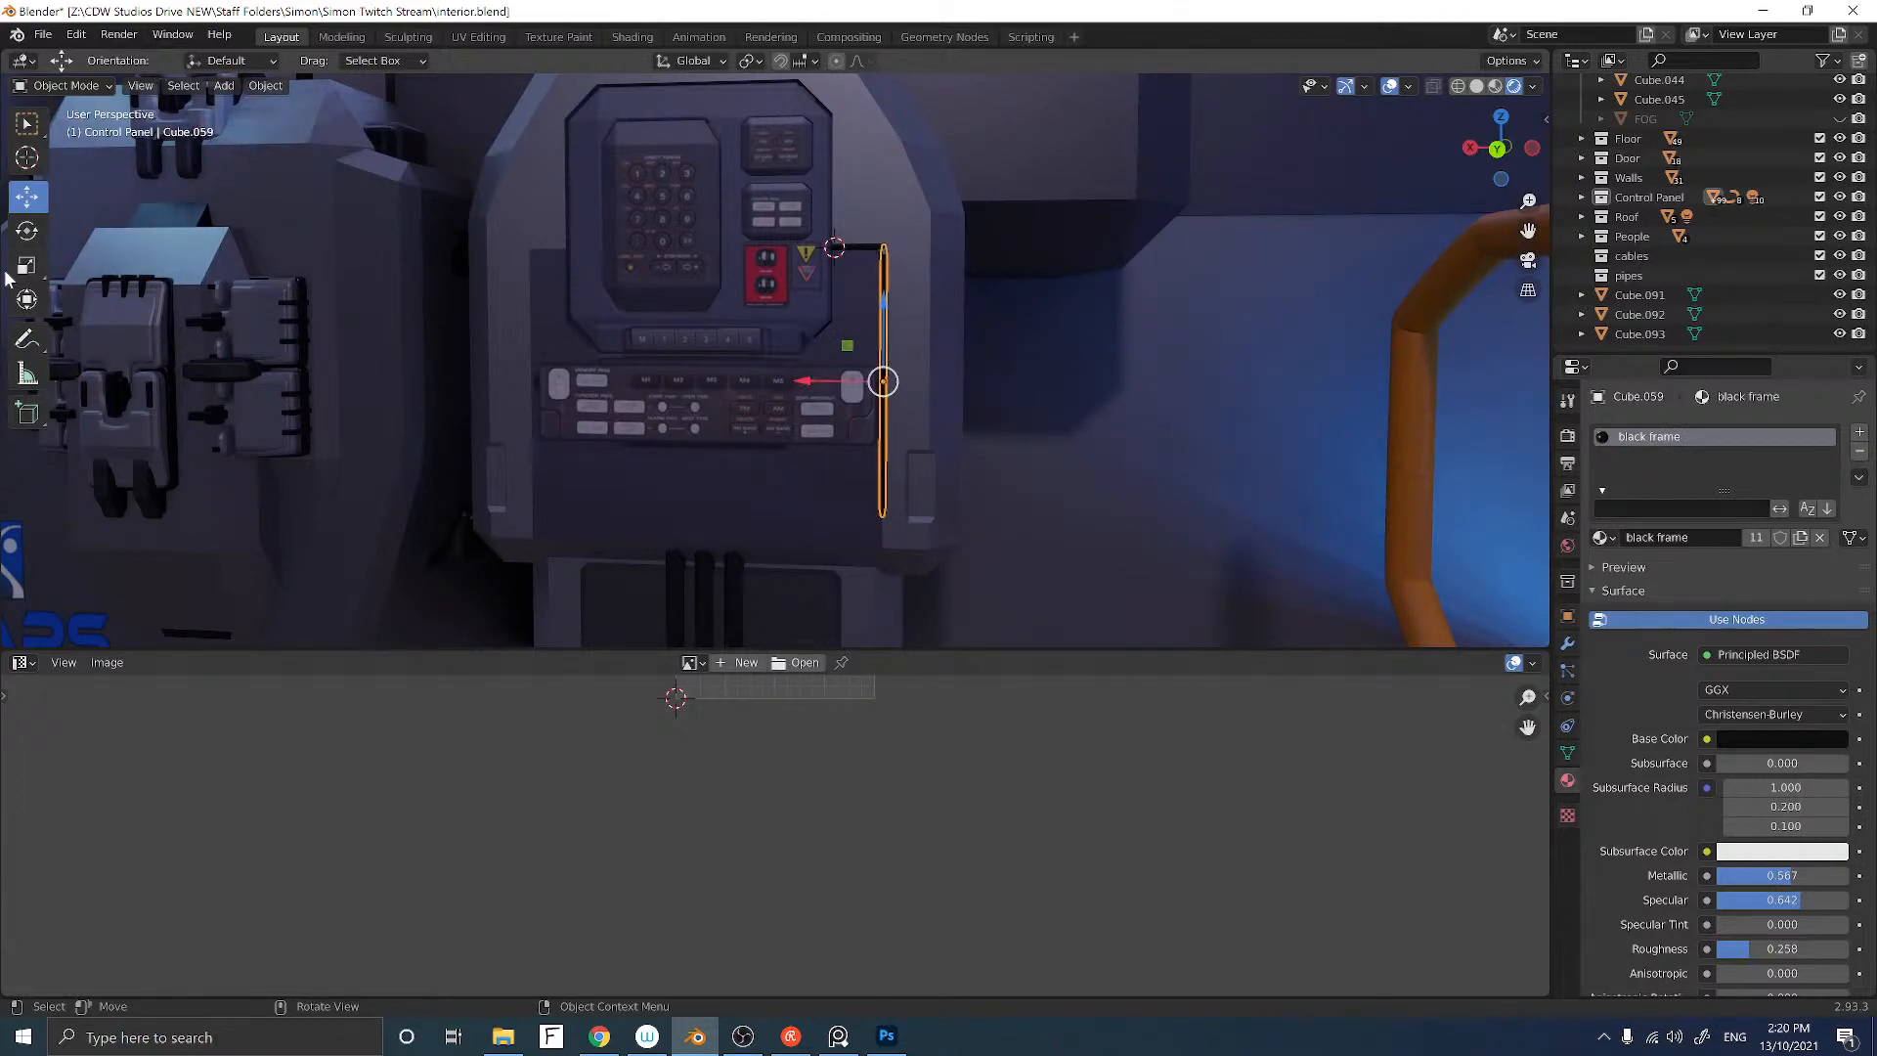
mouse_move(884, 309)
mouse_down()
mouse_move(881, 329)
mouse_move(885, 305)
mouse_up()
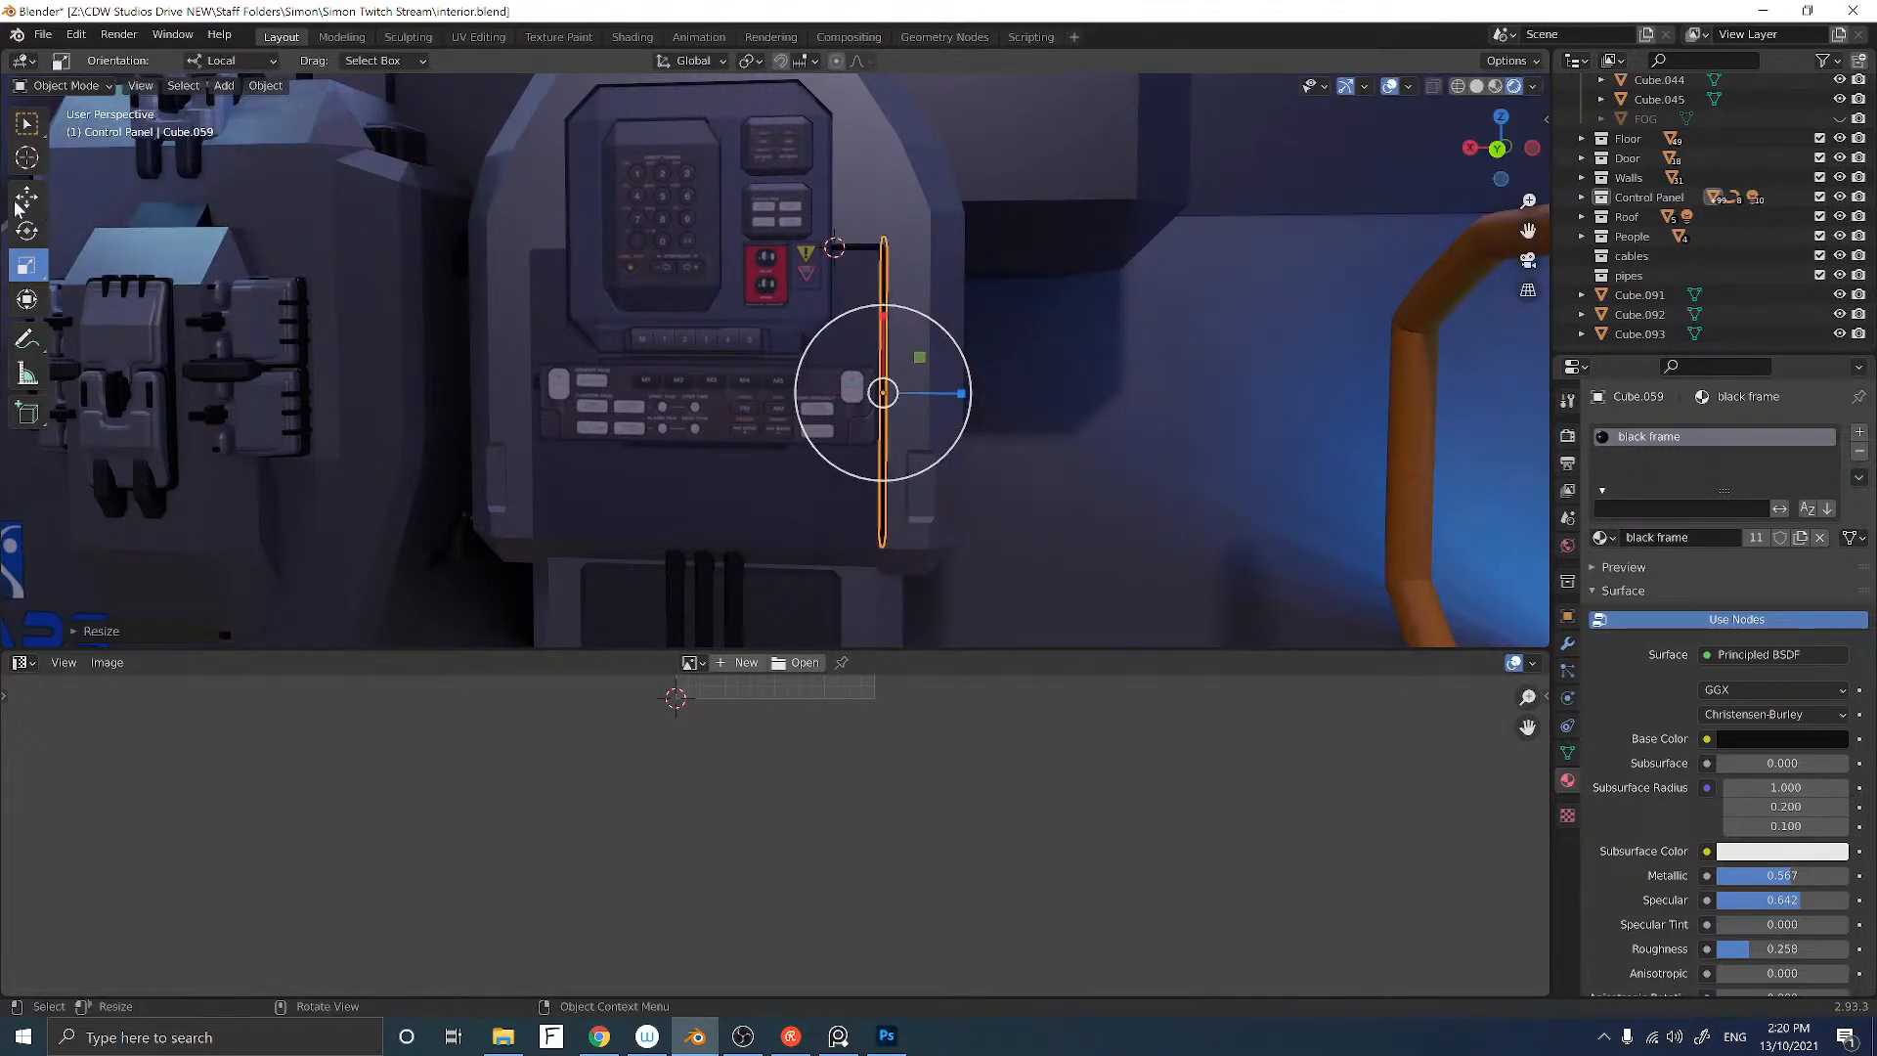
drag(885, 332, 884, 339)
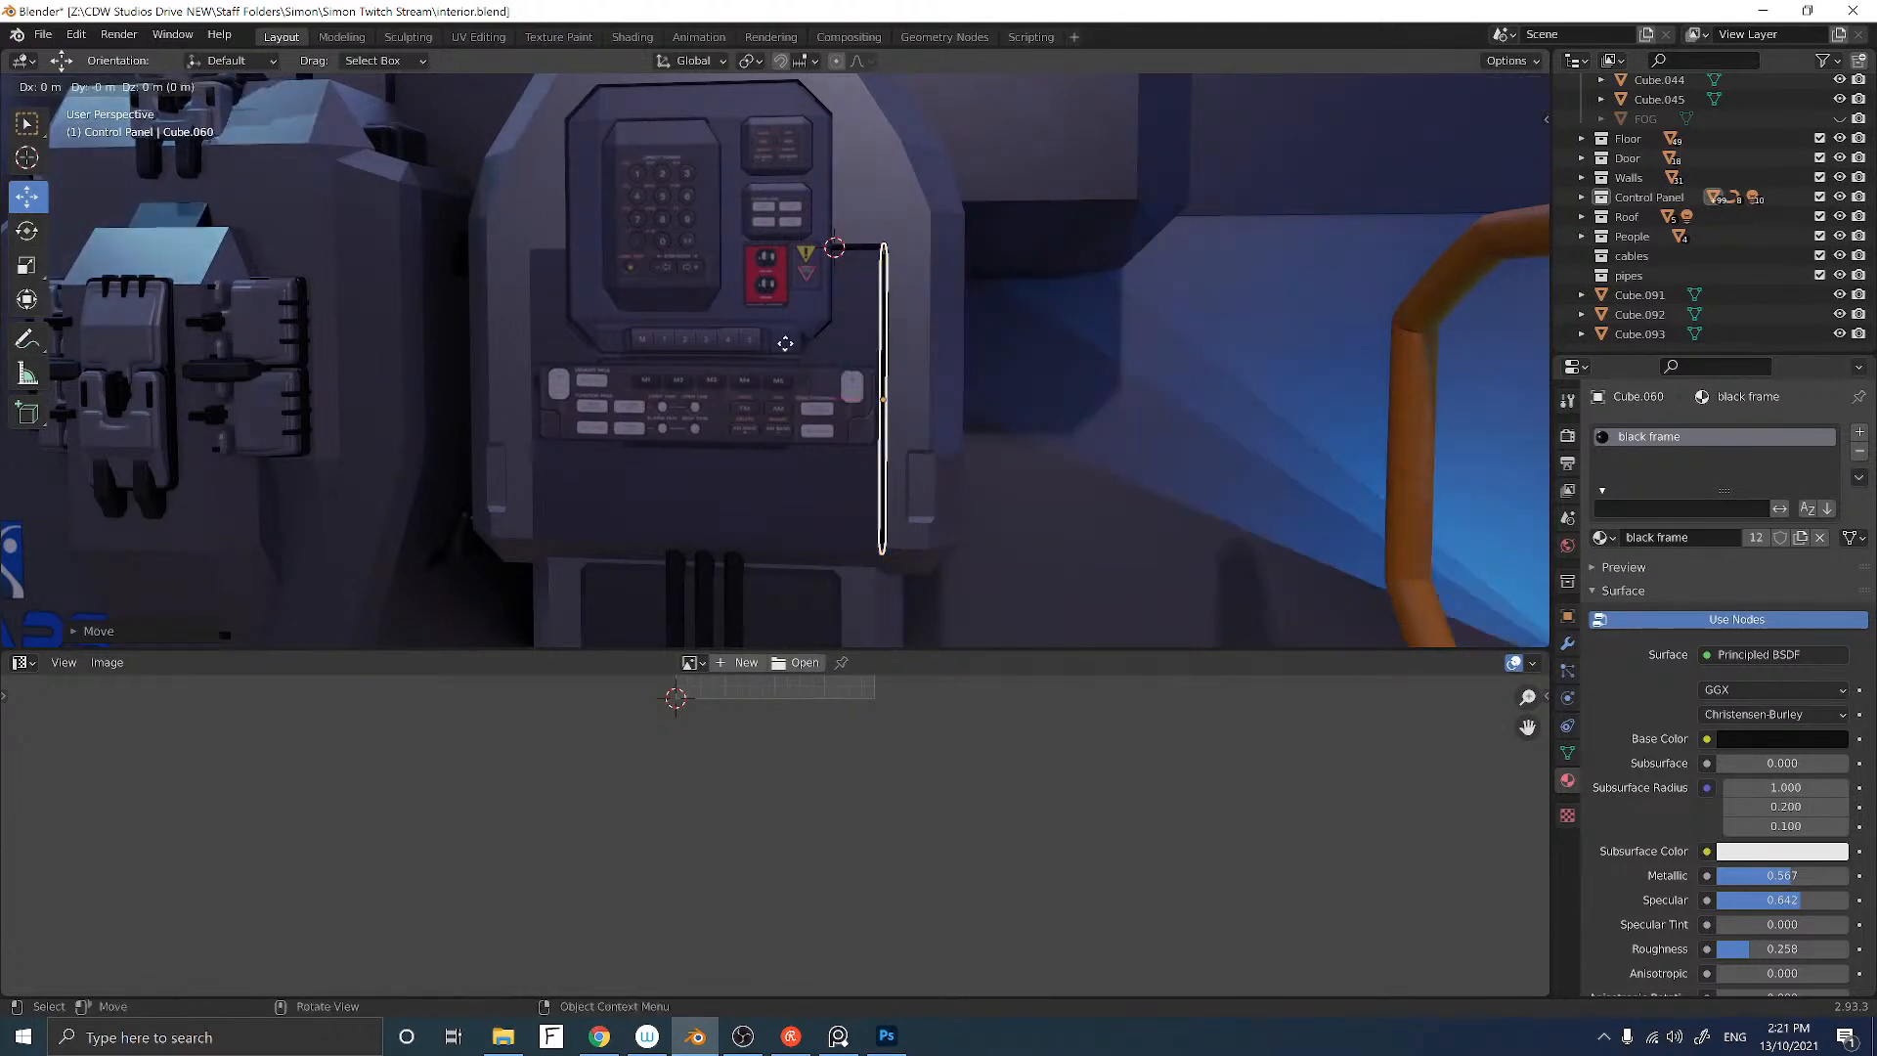
Step: Duplicate the upright bar and move the copy along X to the opposite edge of the dark area
key(shift+d)
right_click(861, 366)
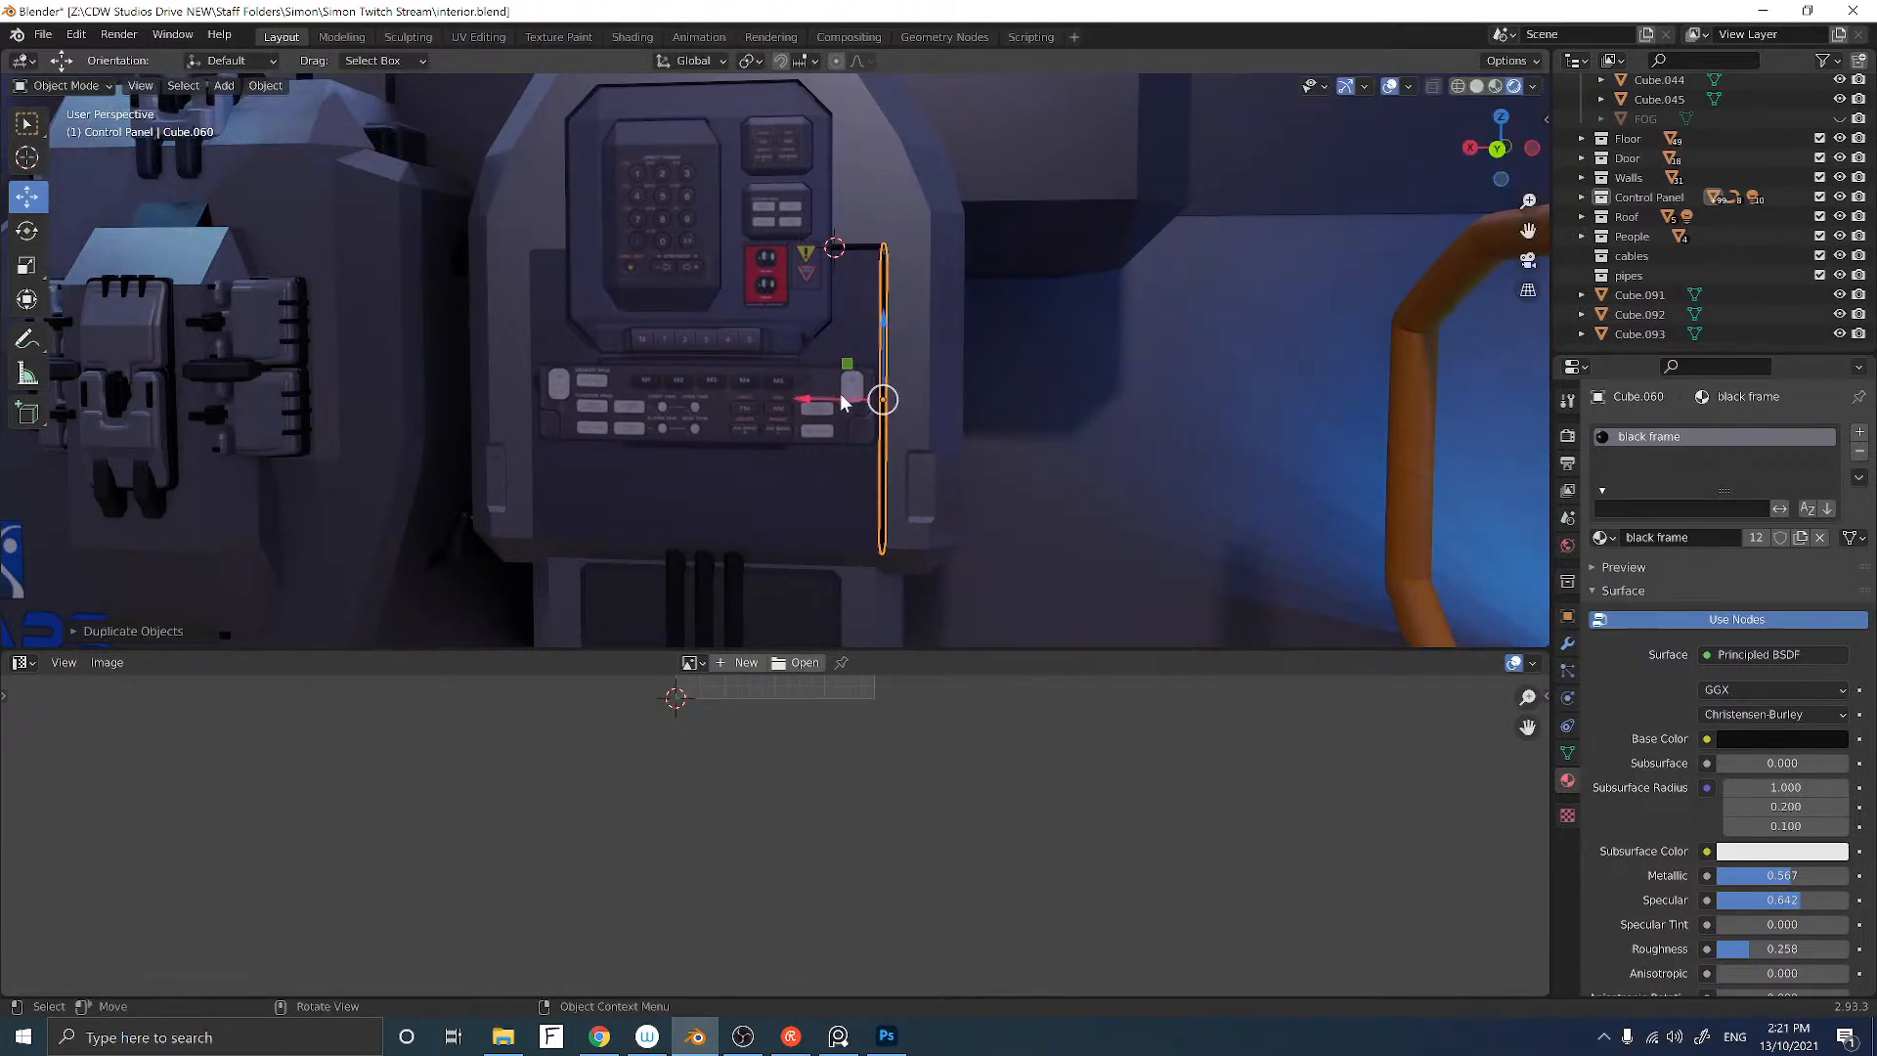
drag(842, 403, 656, 384)
drag(461, 385, 474, 386)
middle_drag(583, 379, 601, 377)
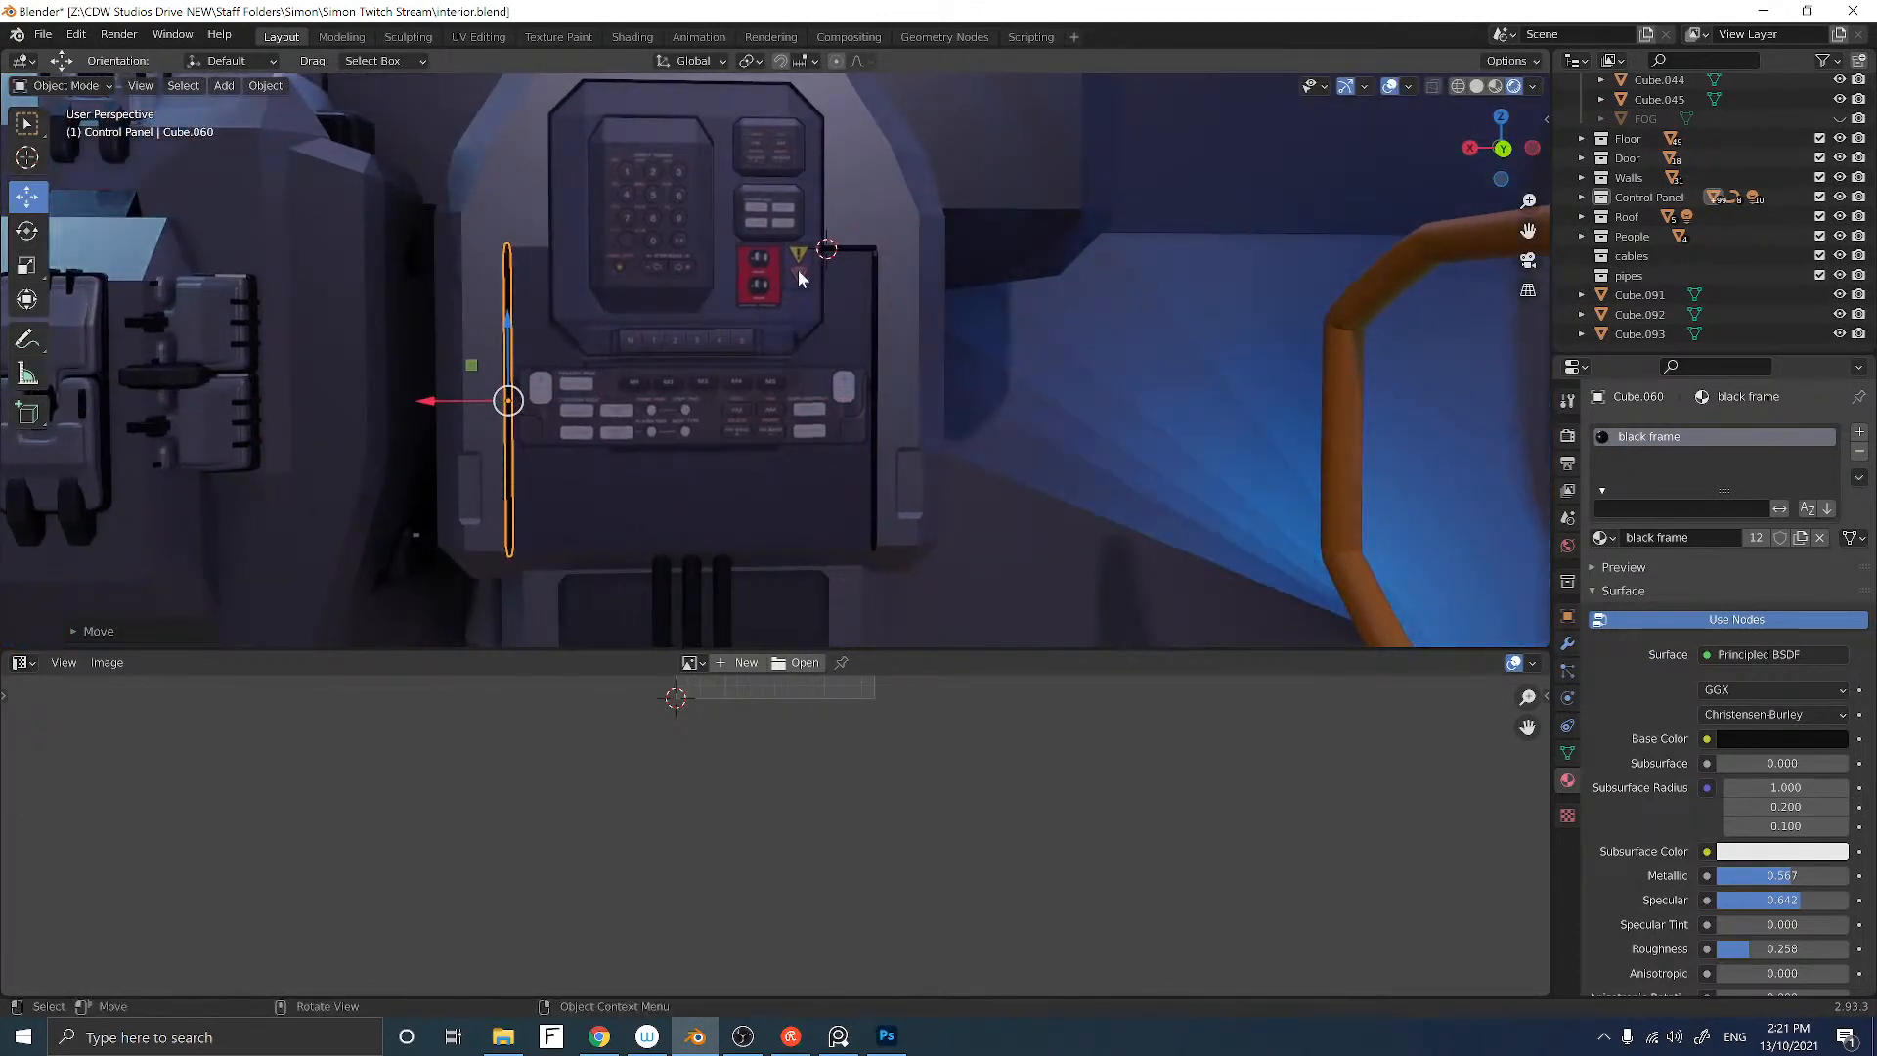
Step: Duplicate the short horizontal bar and move the copy along X to the opposite side of the keypad panel, above the second upright bar
click(859, 253)
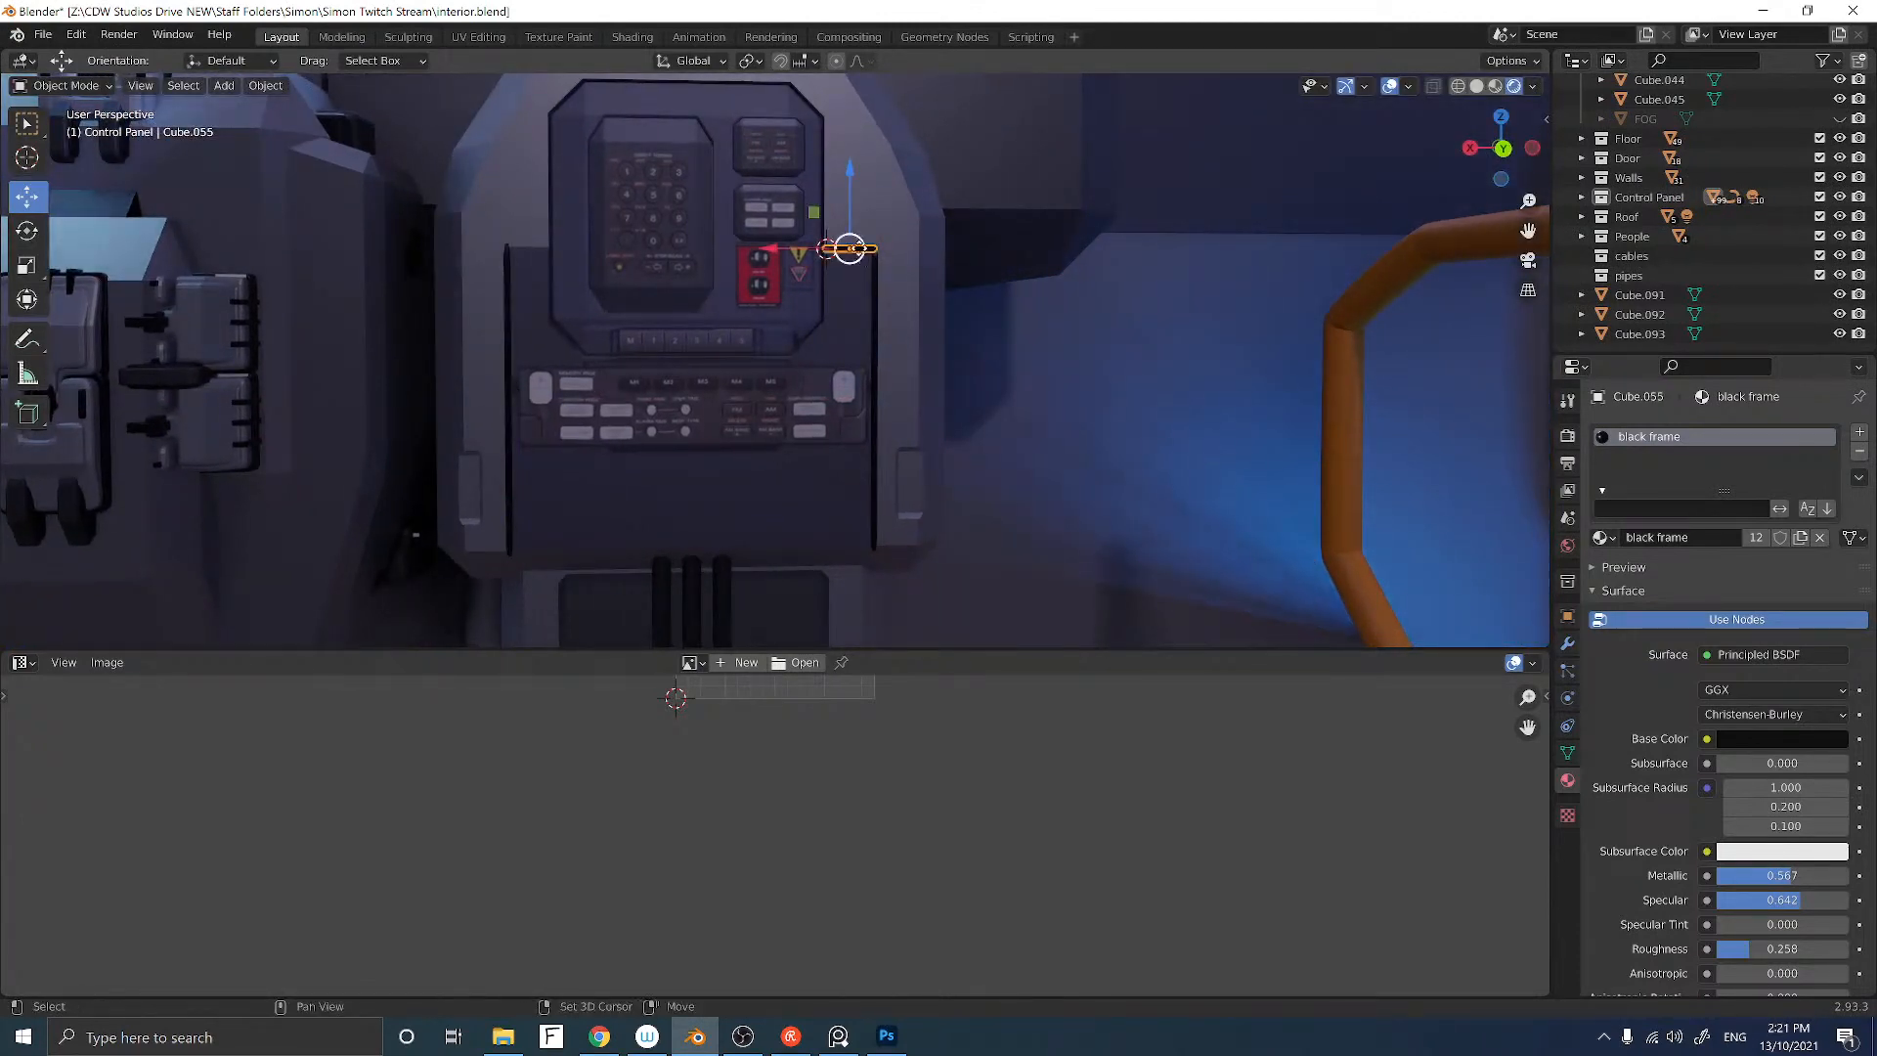
key(shift+d)
right_click(821, 253)
drag(805, 253, 479, 244)
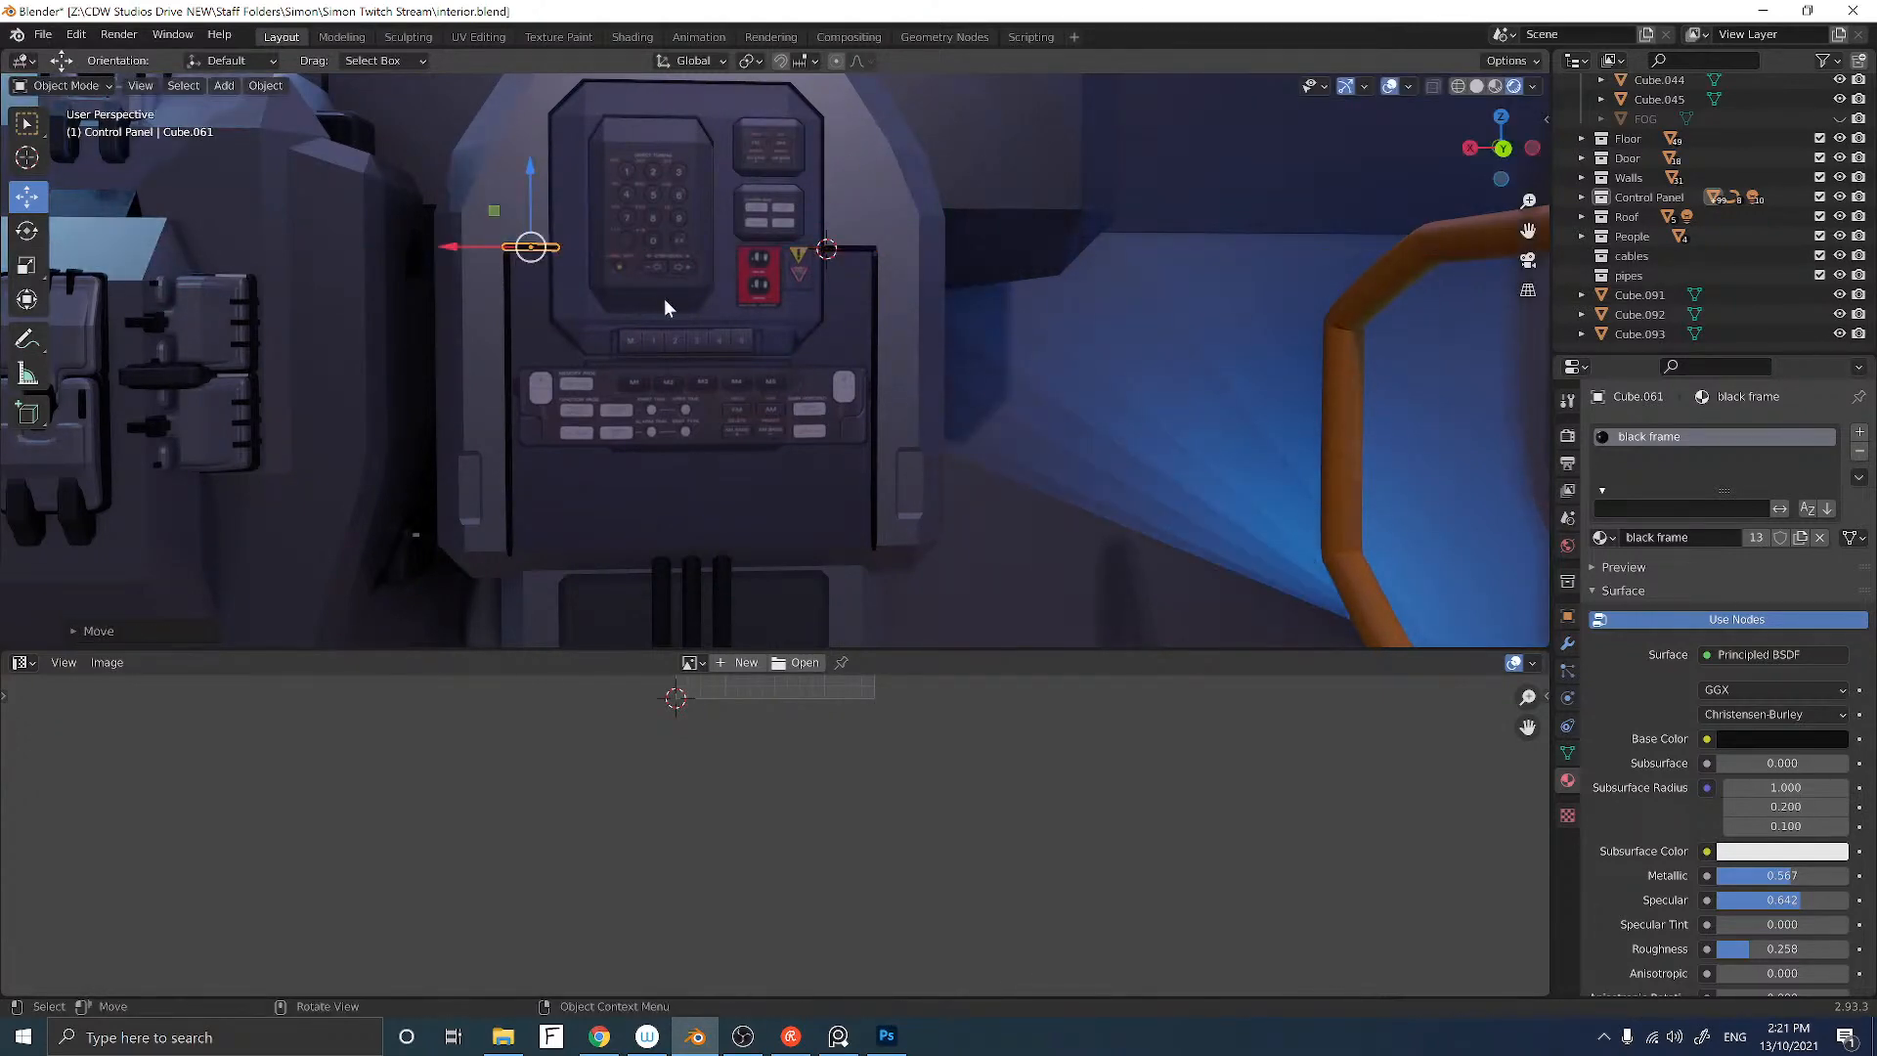
mouse_move(666, 302)
middle_down()
mouse_move(616, 313)
mouse_move(643, 305)
middle_up()
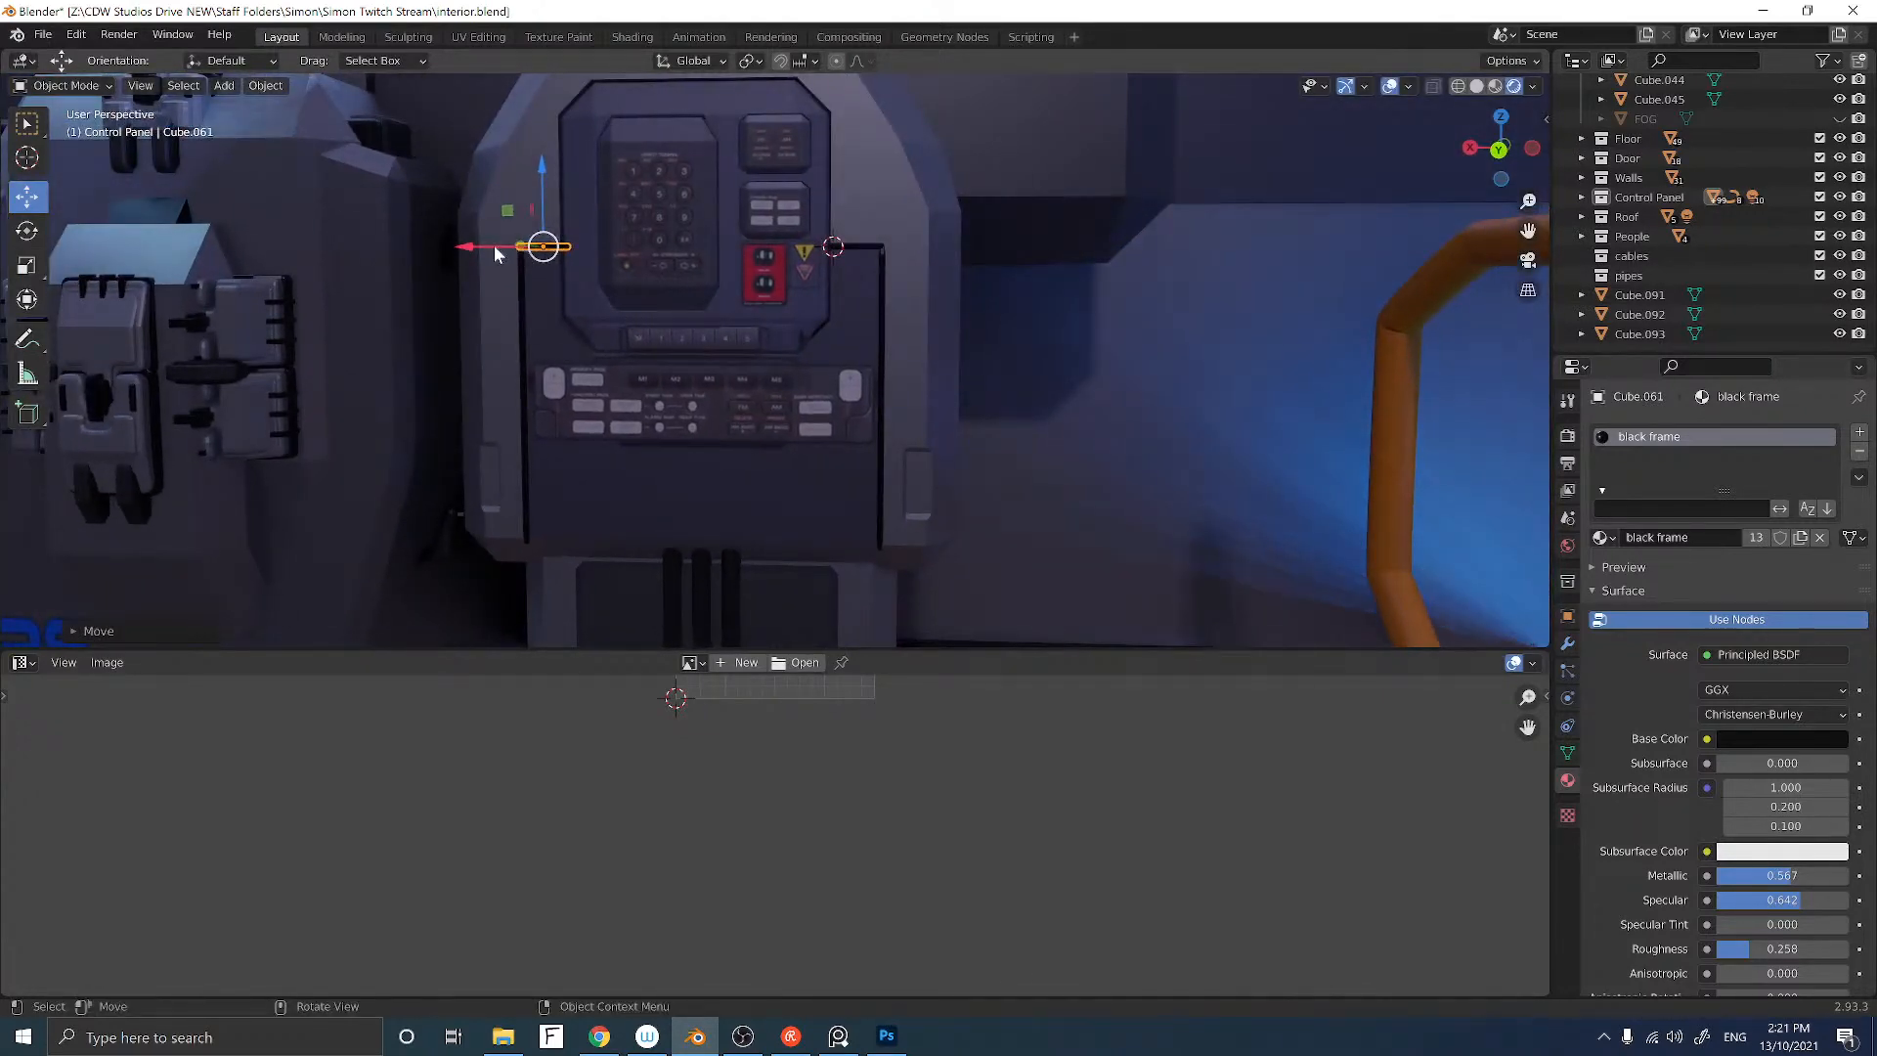
drag(494, 244, 486, 246)
mouse_move(489, 249)
middle_down()
mouse_move(524, 260)
mouse_move(484, 262)
middle_up()
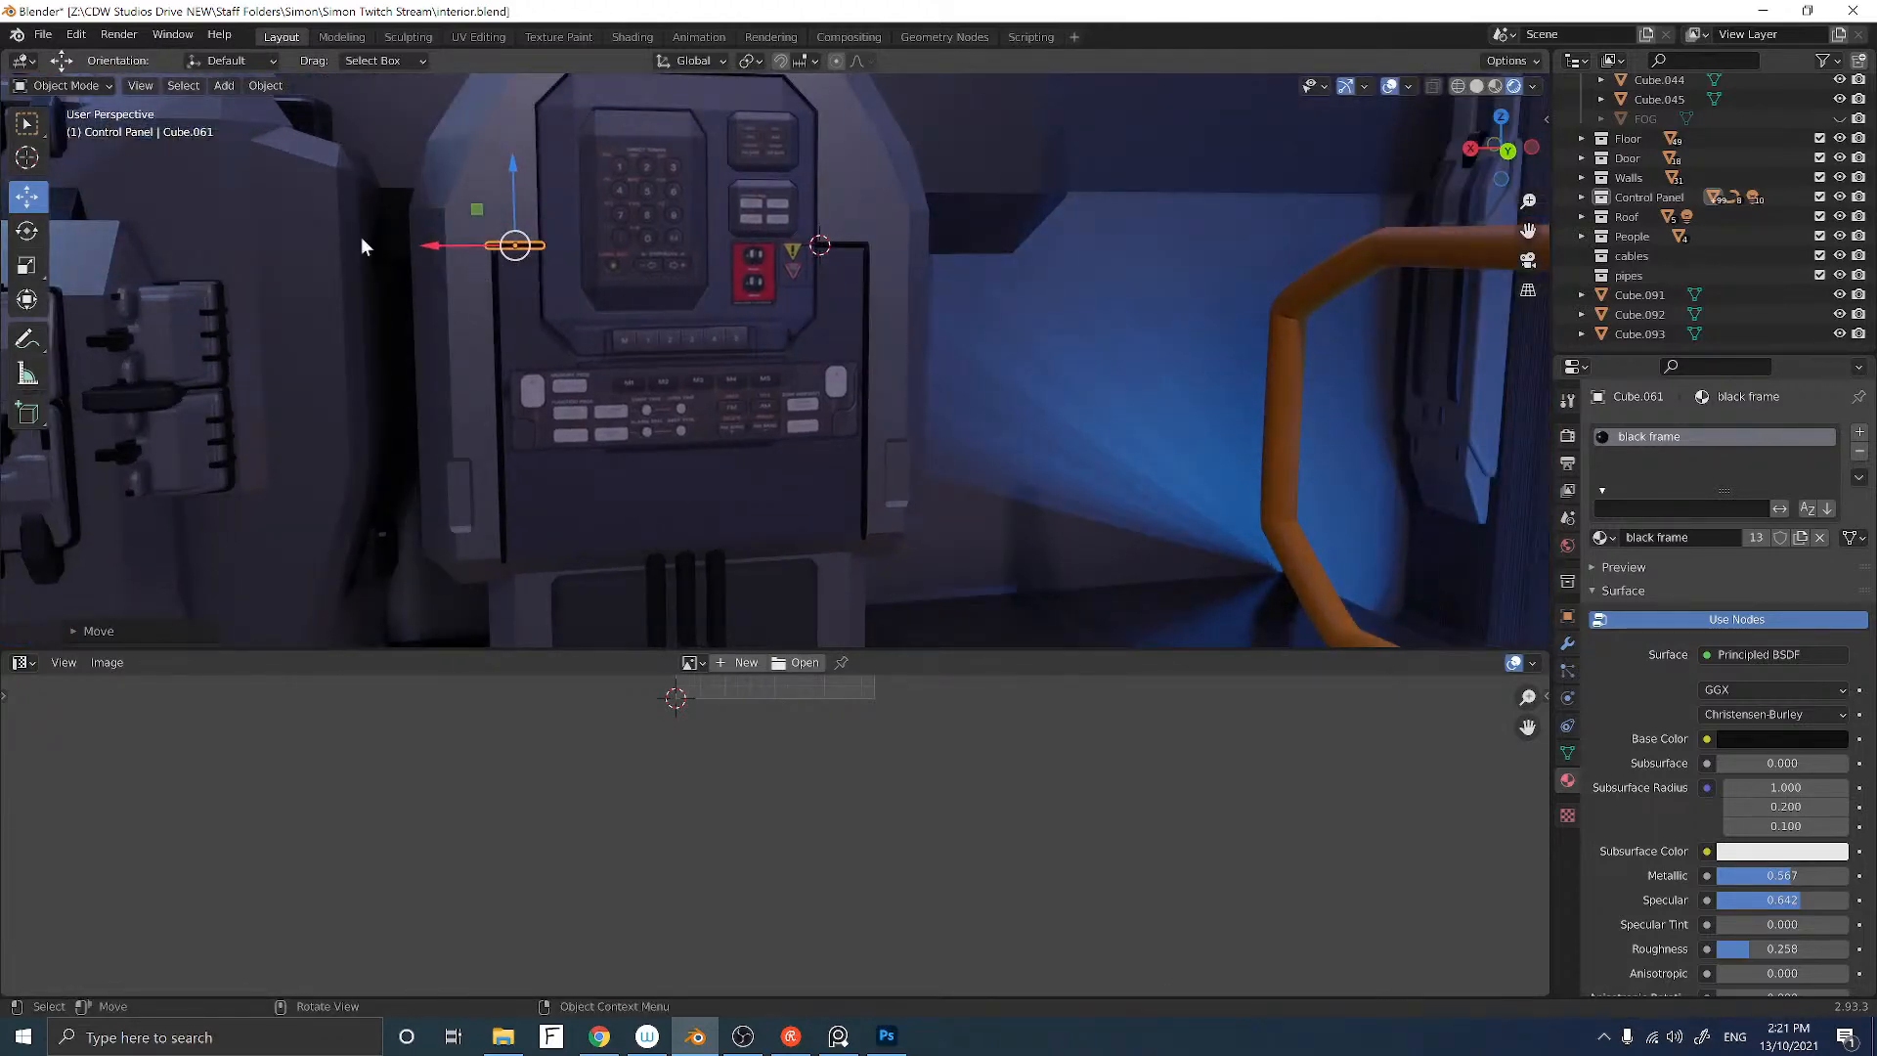
Step: Shorten the copied horizontal bar along X and shift it so its outer end joins the second upright bar
scroll(393, 271, up, 4)
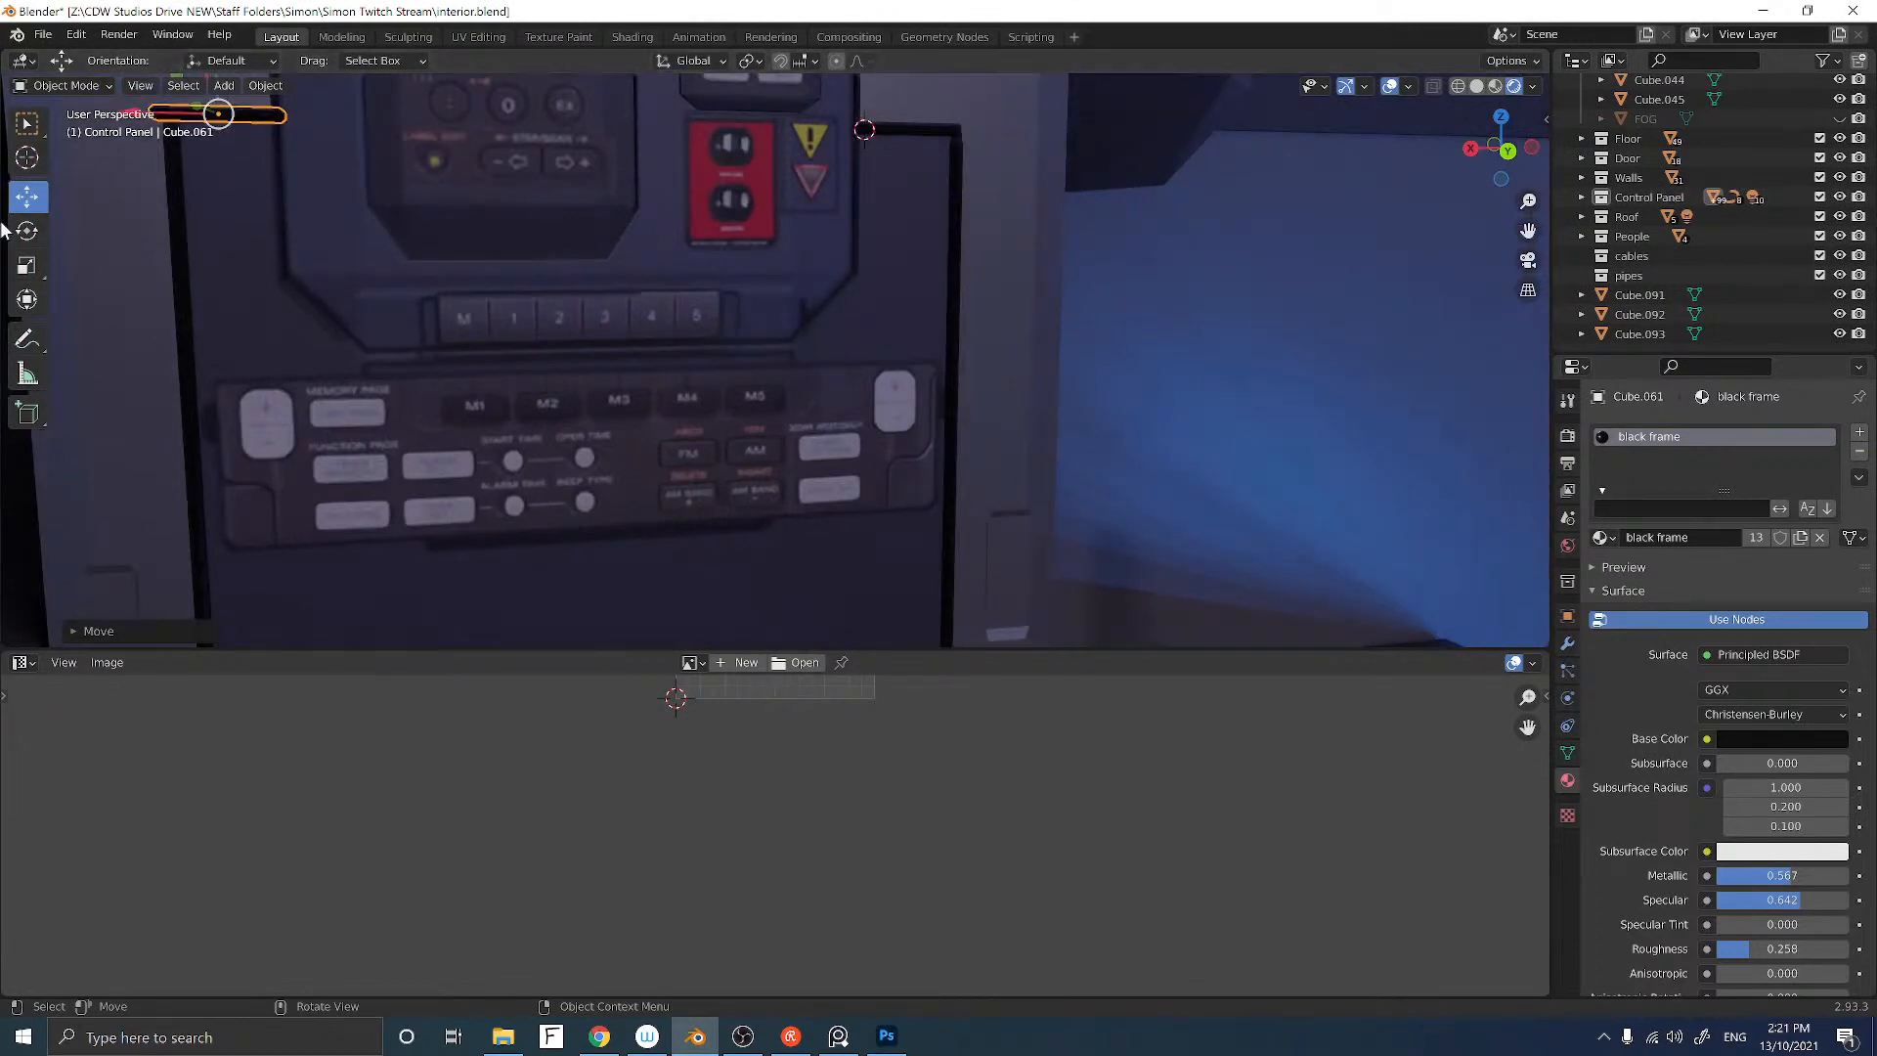
shift+middle_drag(127, 282, 334, 374)
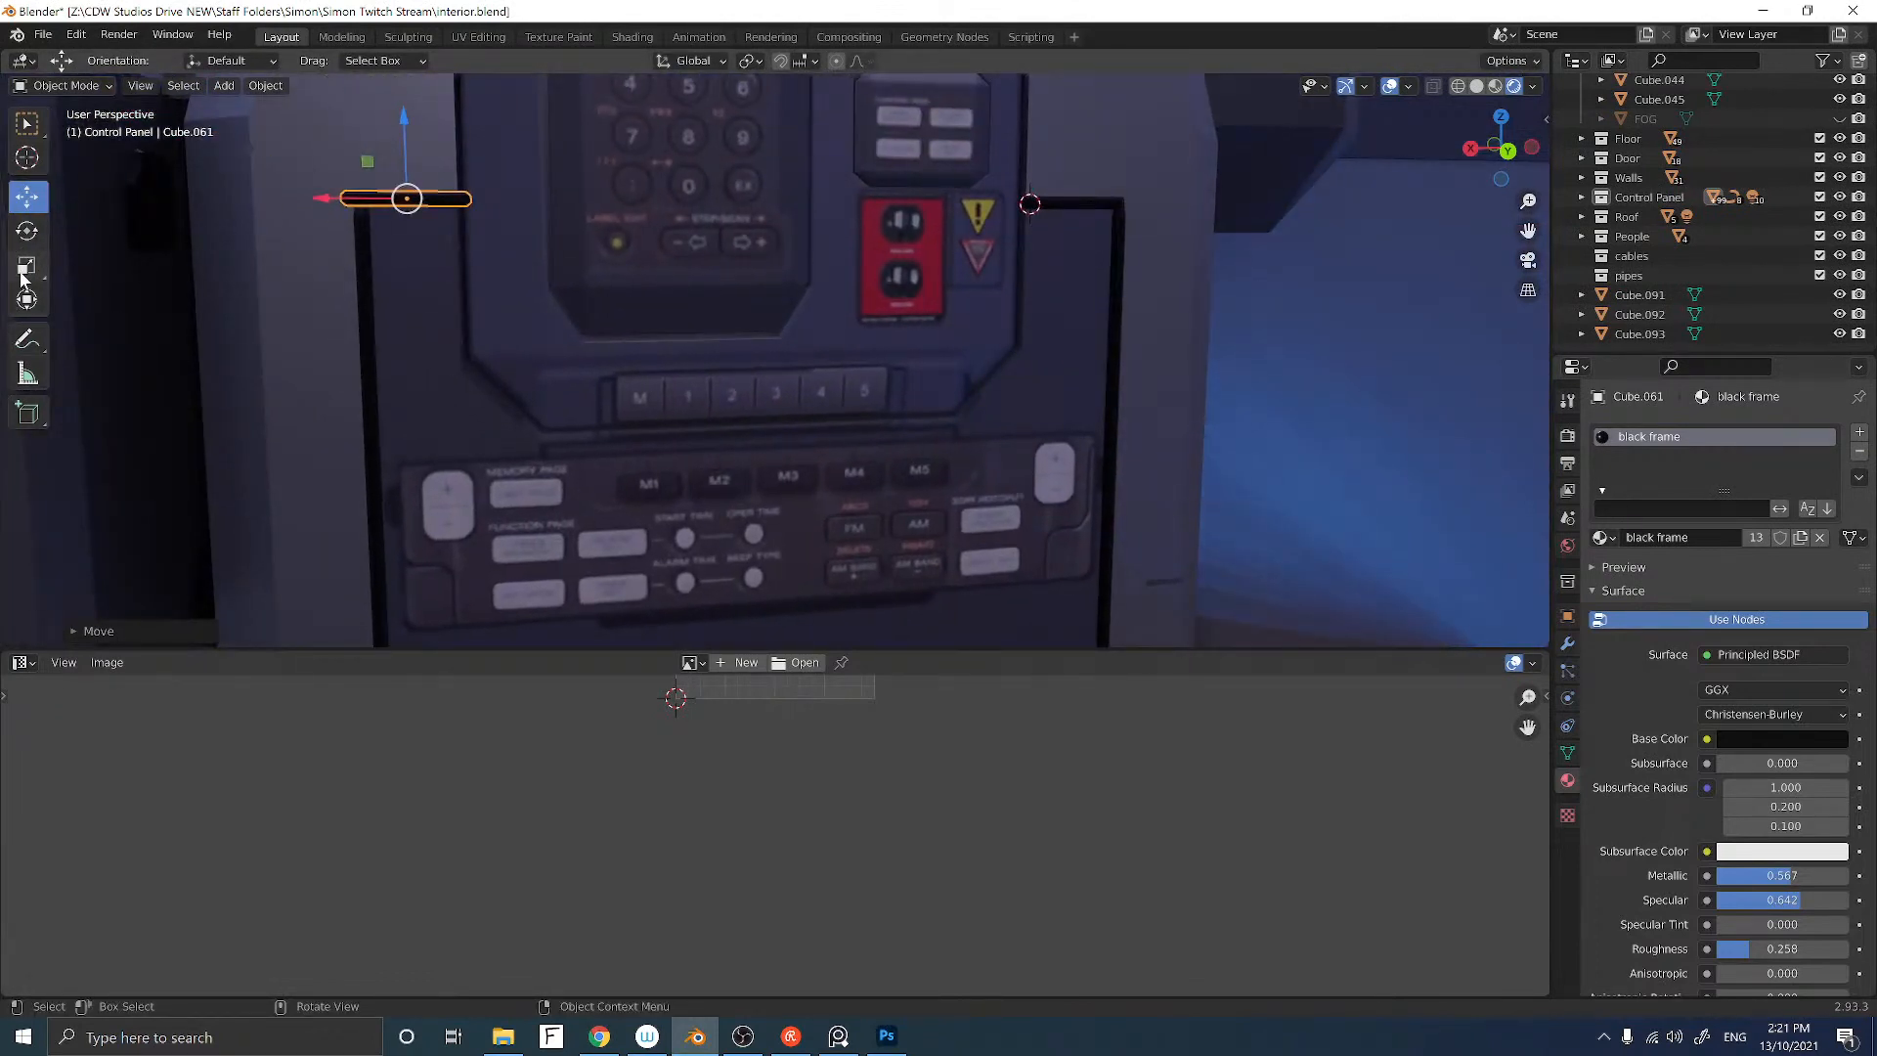
drag(329, 202, 326, 197)
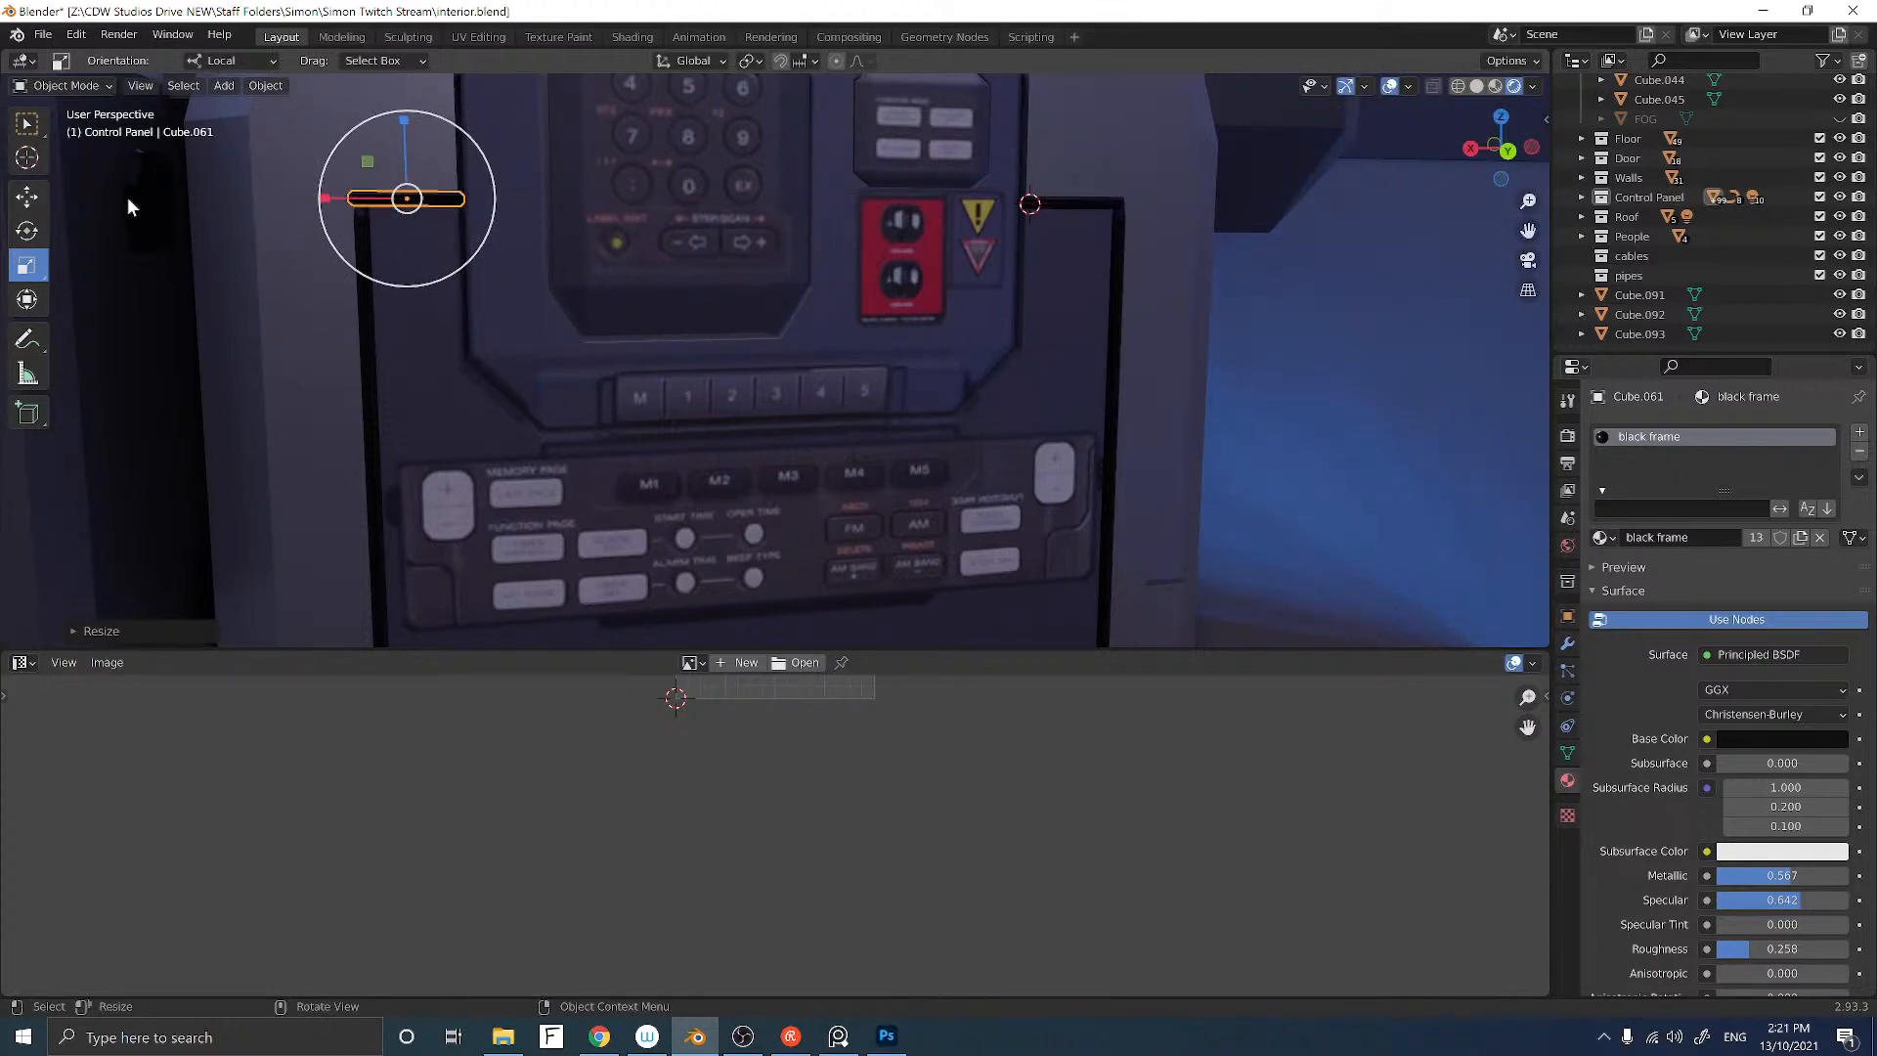
drag(372, 195, 383, 196)
scroll(591, 272, down, 5)
mouse_move(604, 286)
middle_down()
mouse_move(572, 285)
mouse_move(586, 275)
middle_up()
scroll(557, 283, down, 2)
click(1021, 268)
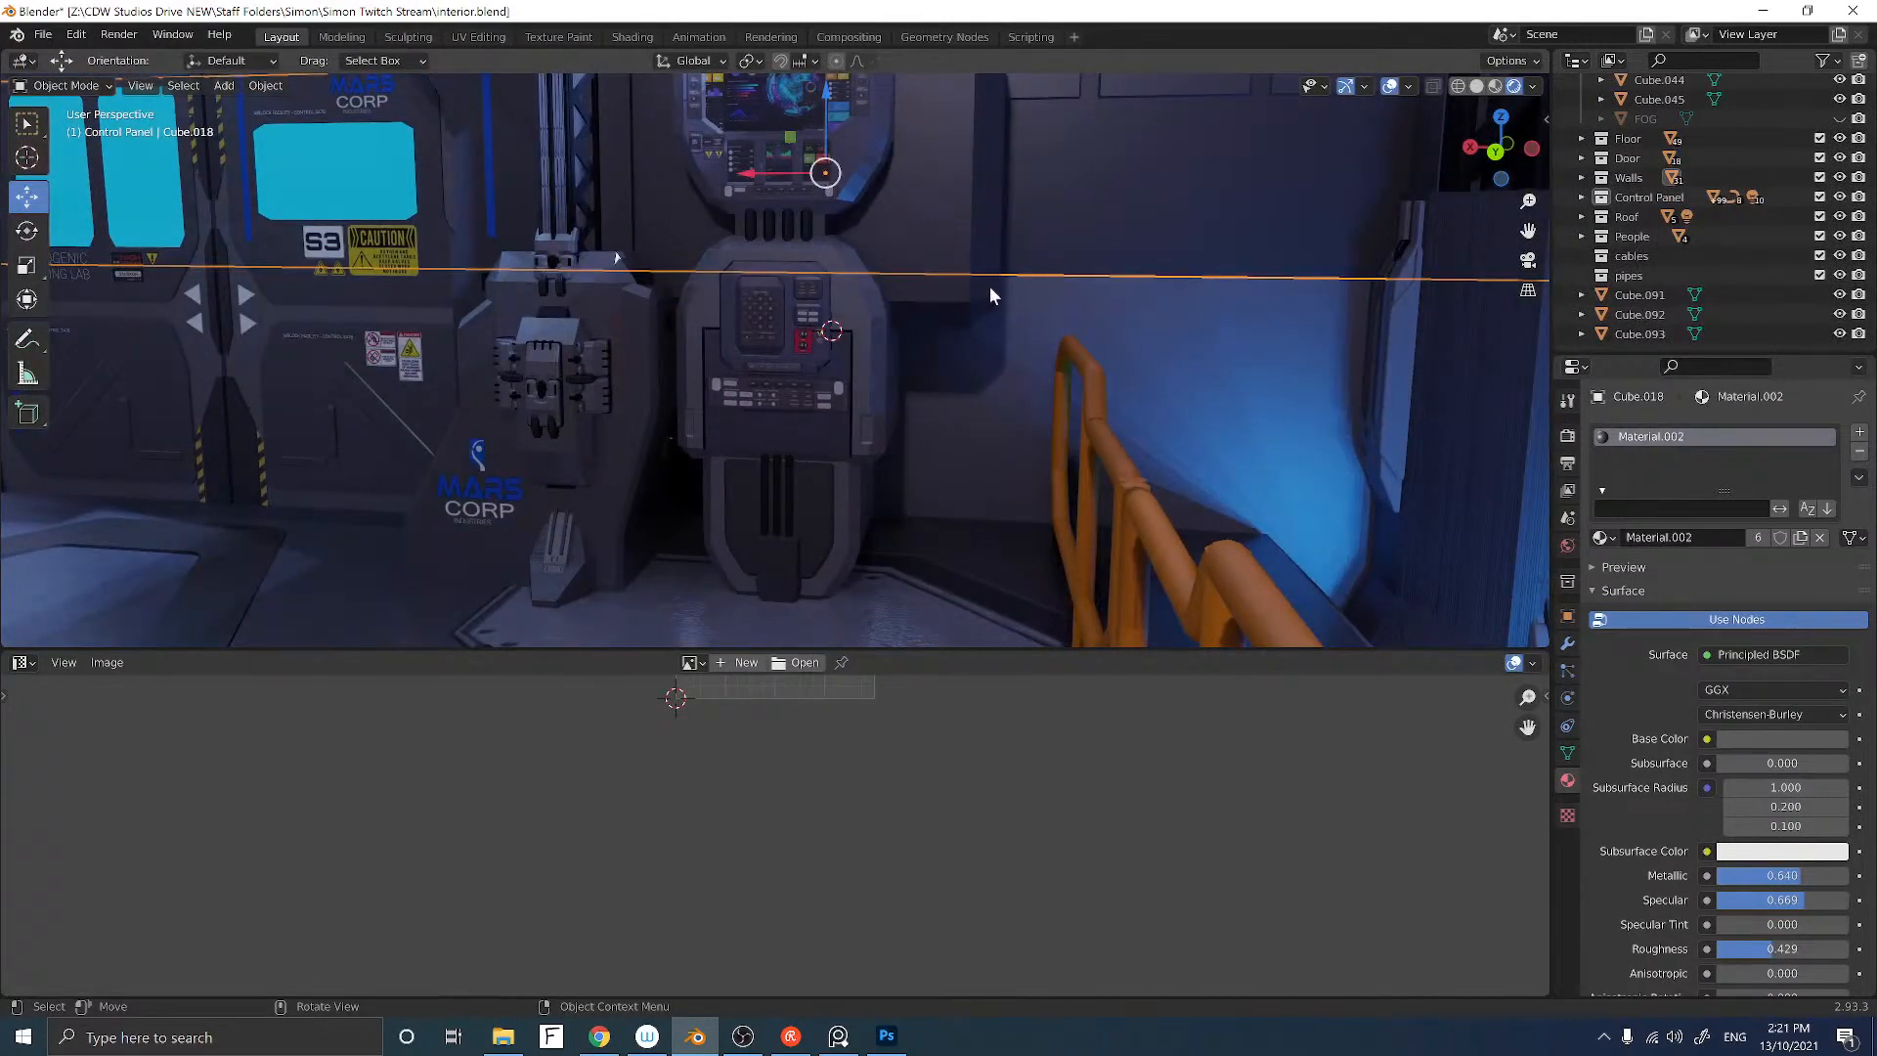
Step: Examine the black-outlined control panel from close up and from a distance within the whole interior scene
middle_drag(989, 285, 899, 316)
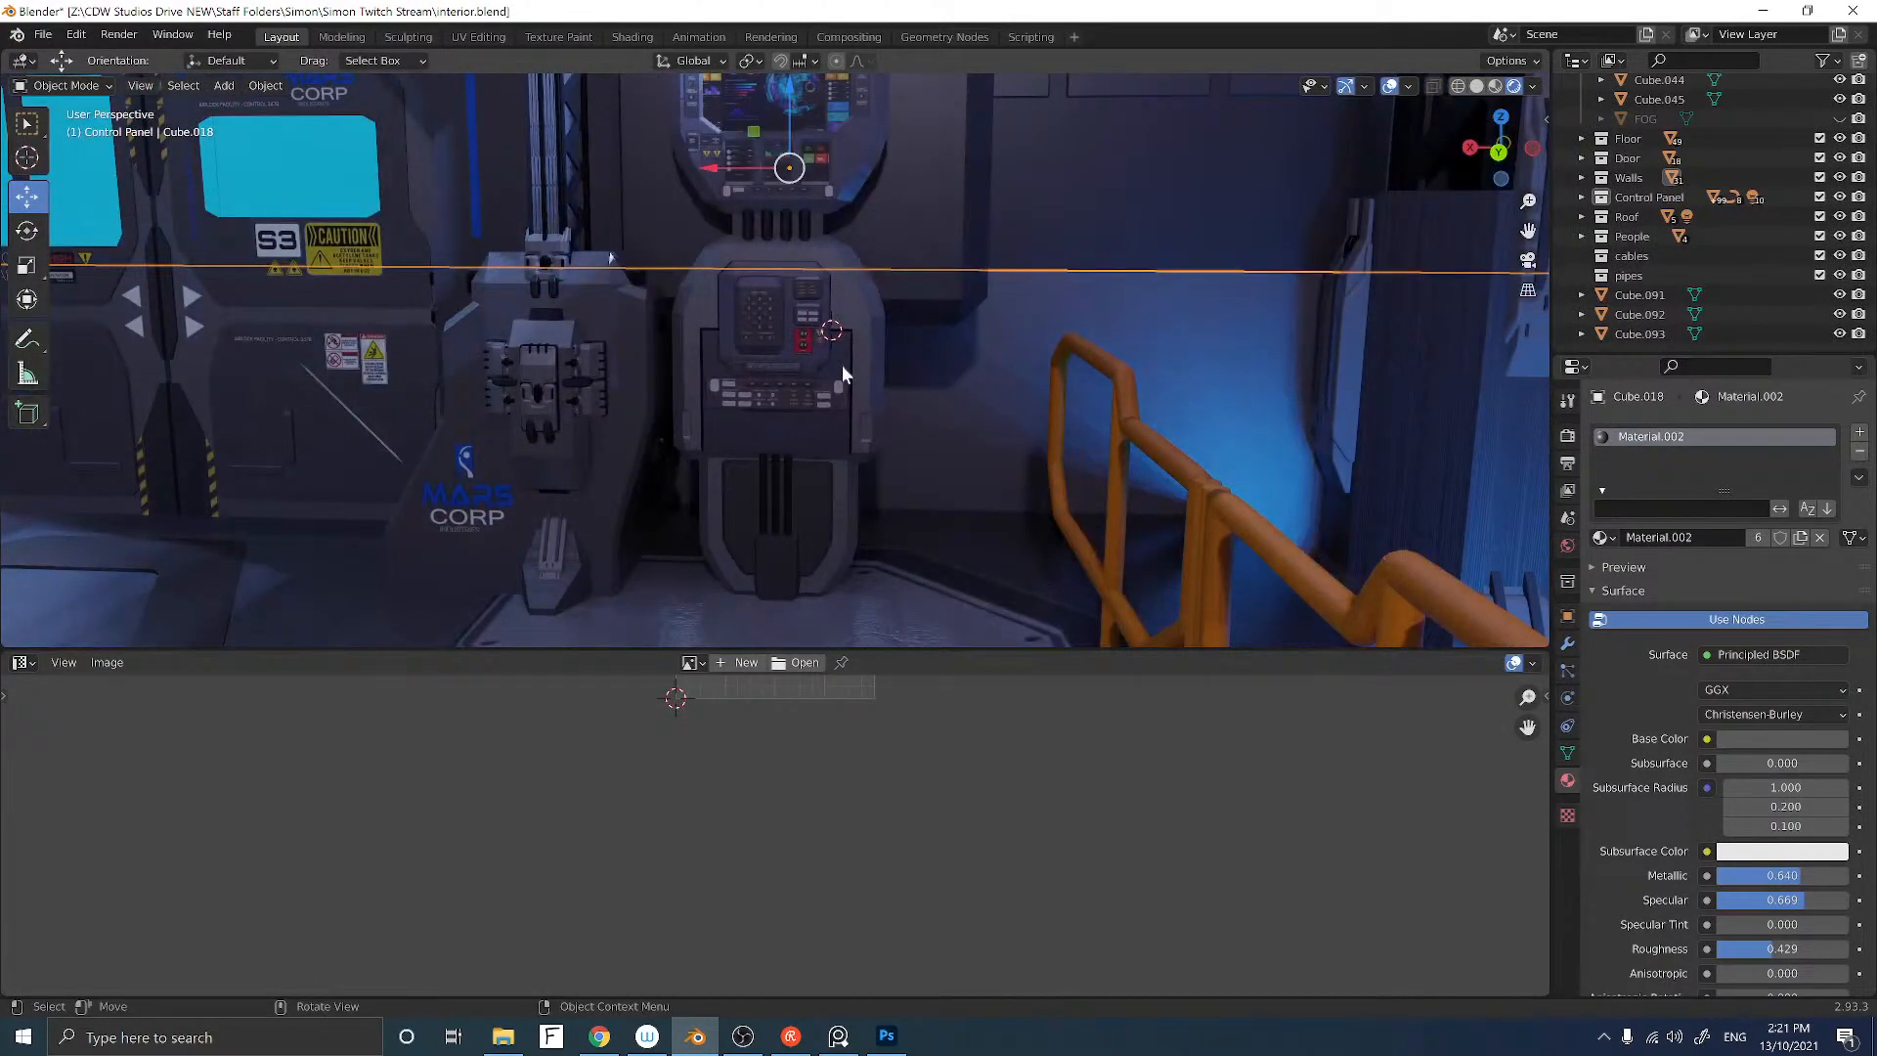
middle_drag(928, 378, 718, 373)
scroll(879, 380, down, 3)
scroll(836, 376, up, 1)
scroll(836, 376, down, 3)
scroll(824, 344, up, 4)
scroll(821, 327, up, 1)
scroll(719, 373, up, 1)
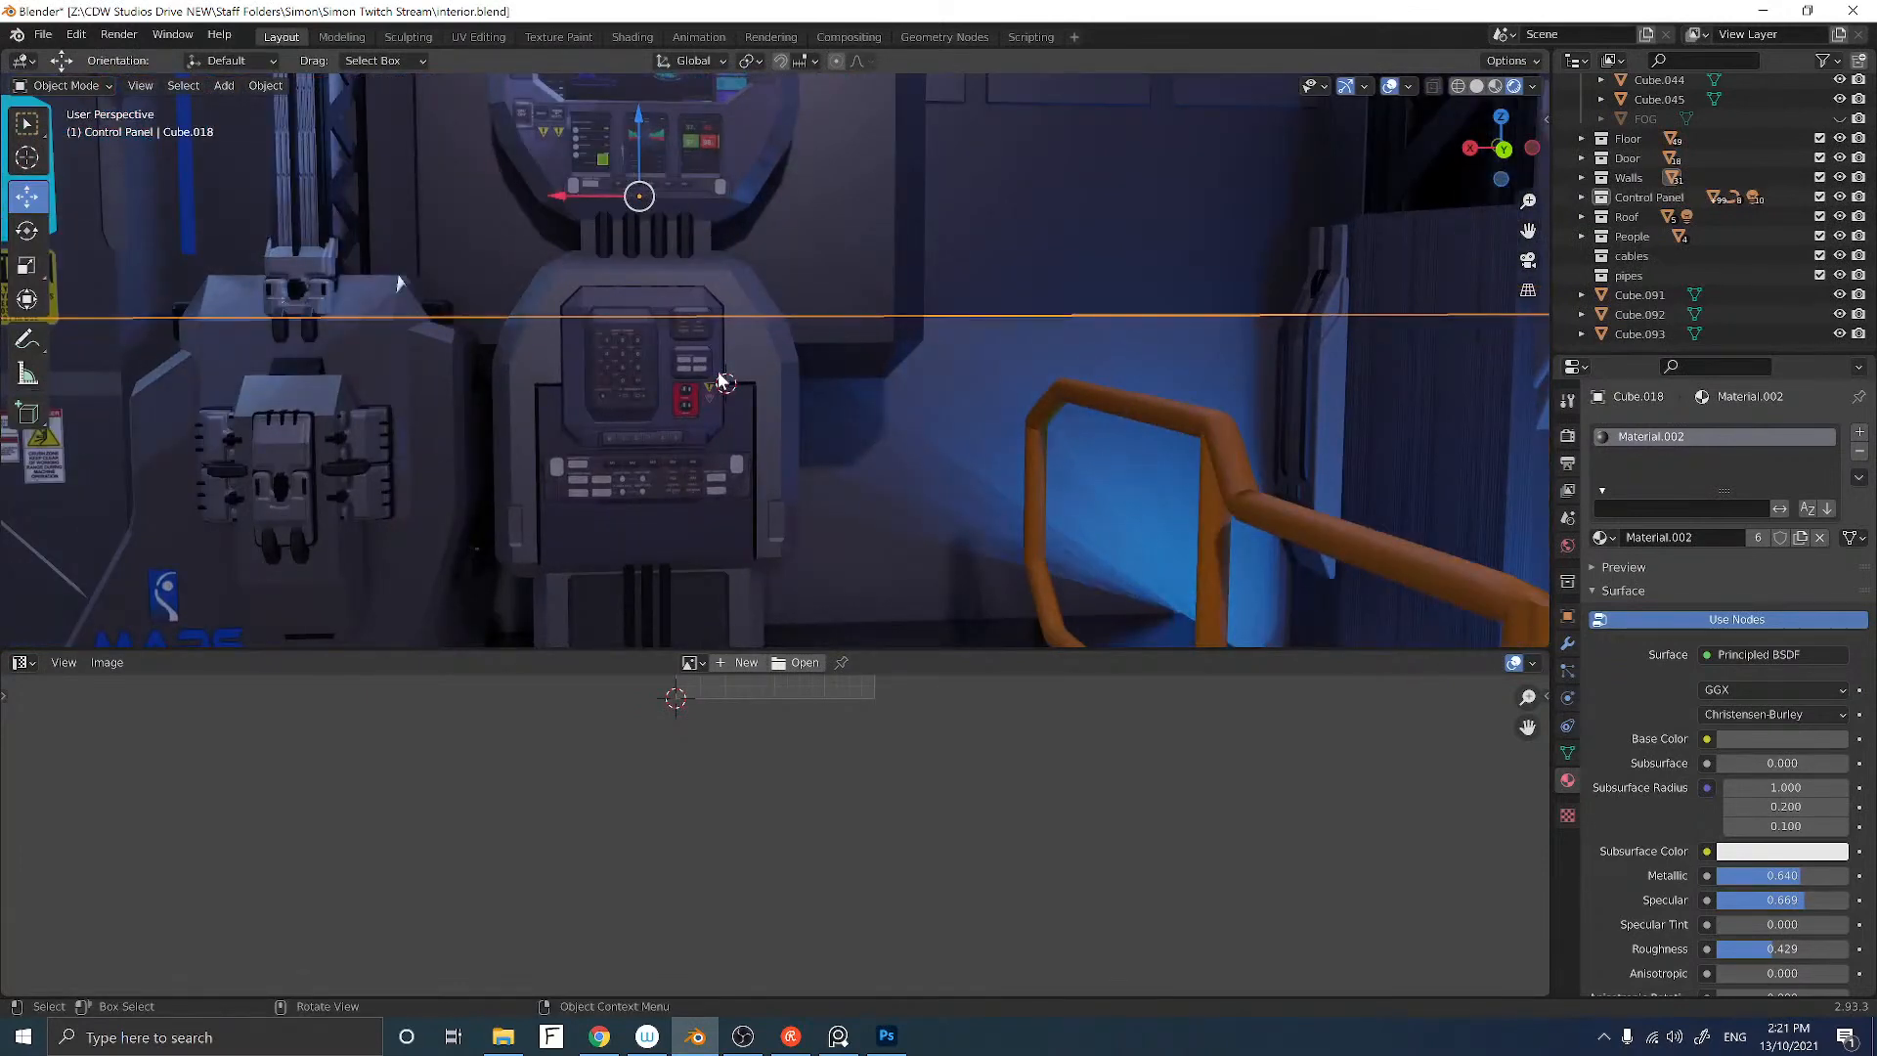
scroll(721, 380, down, 5)
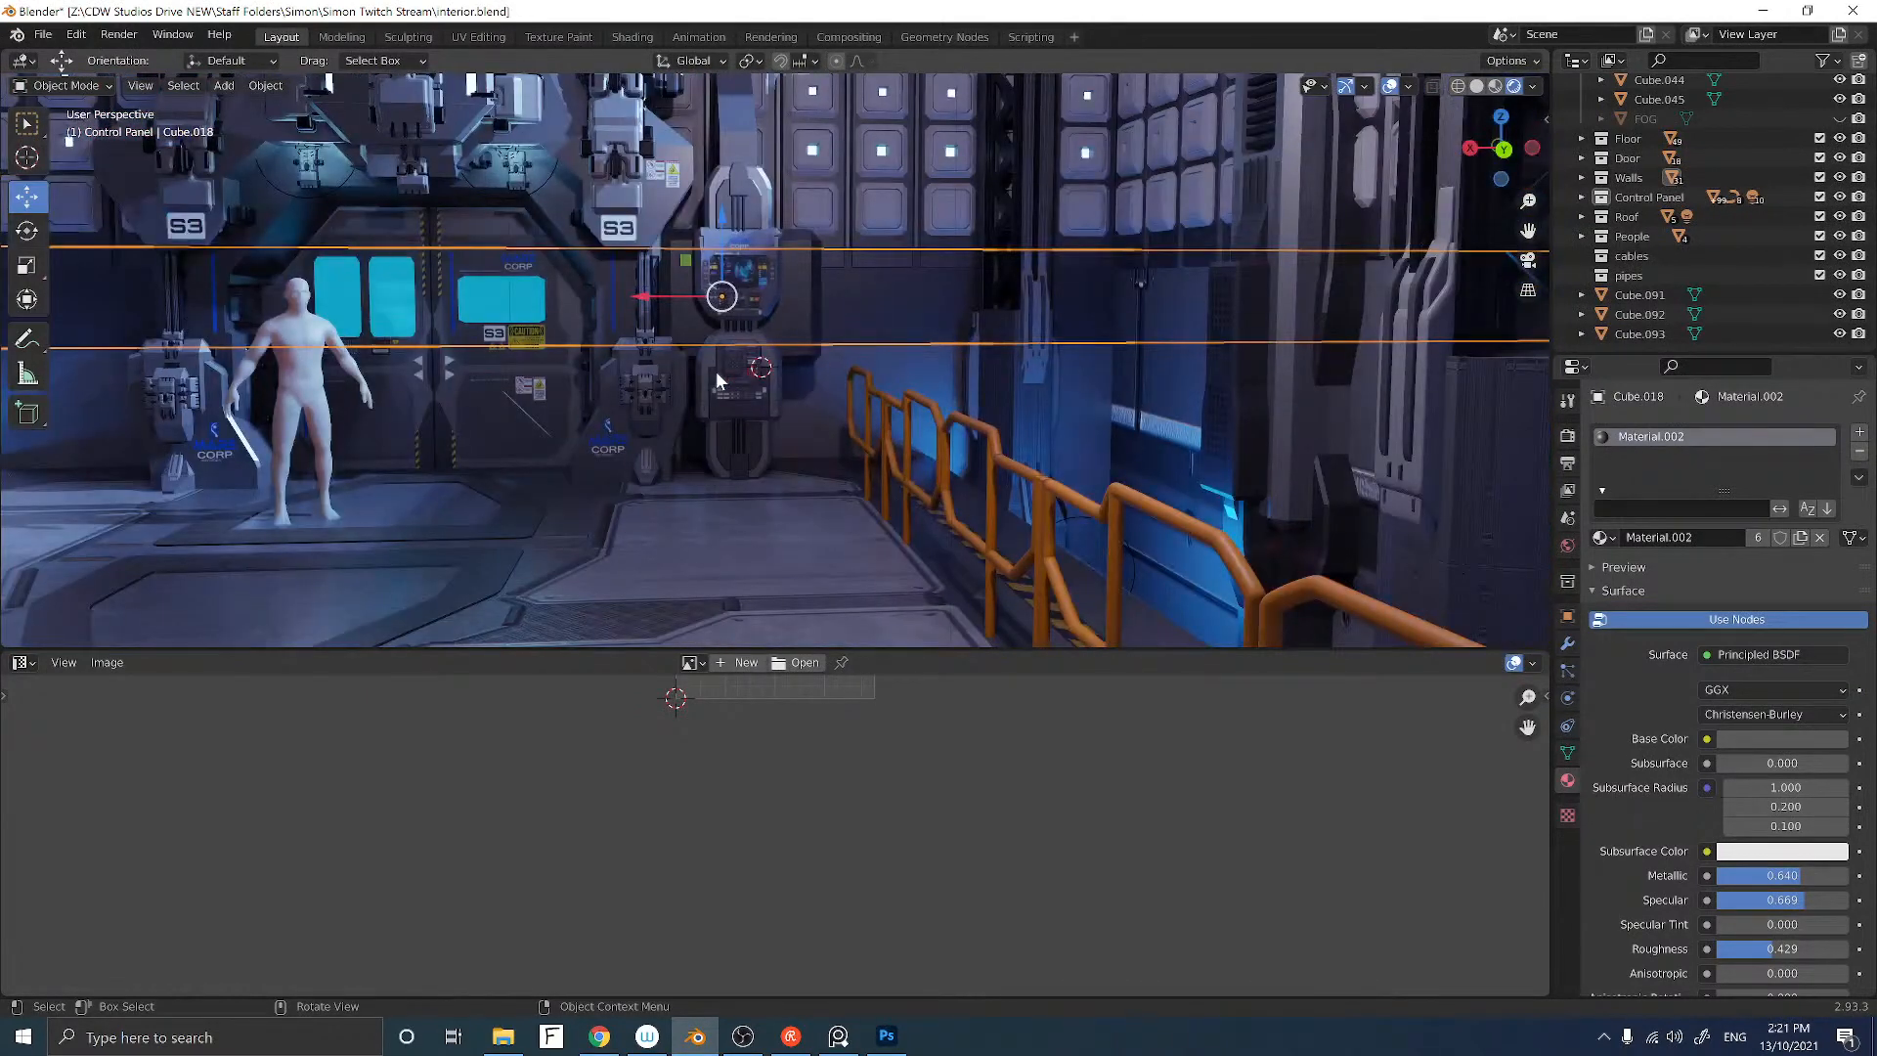
scroll(715, 379, down, 3)
scroll(716, 382, down, 2)
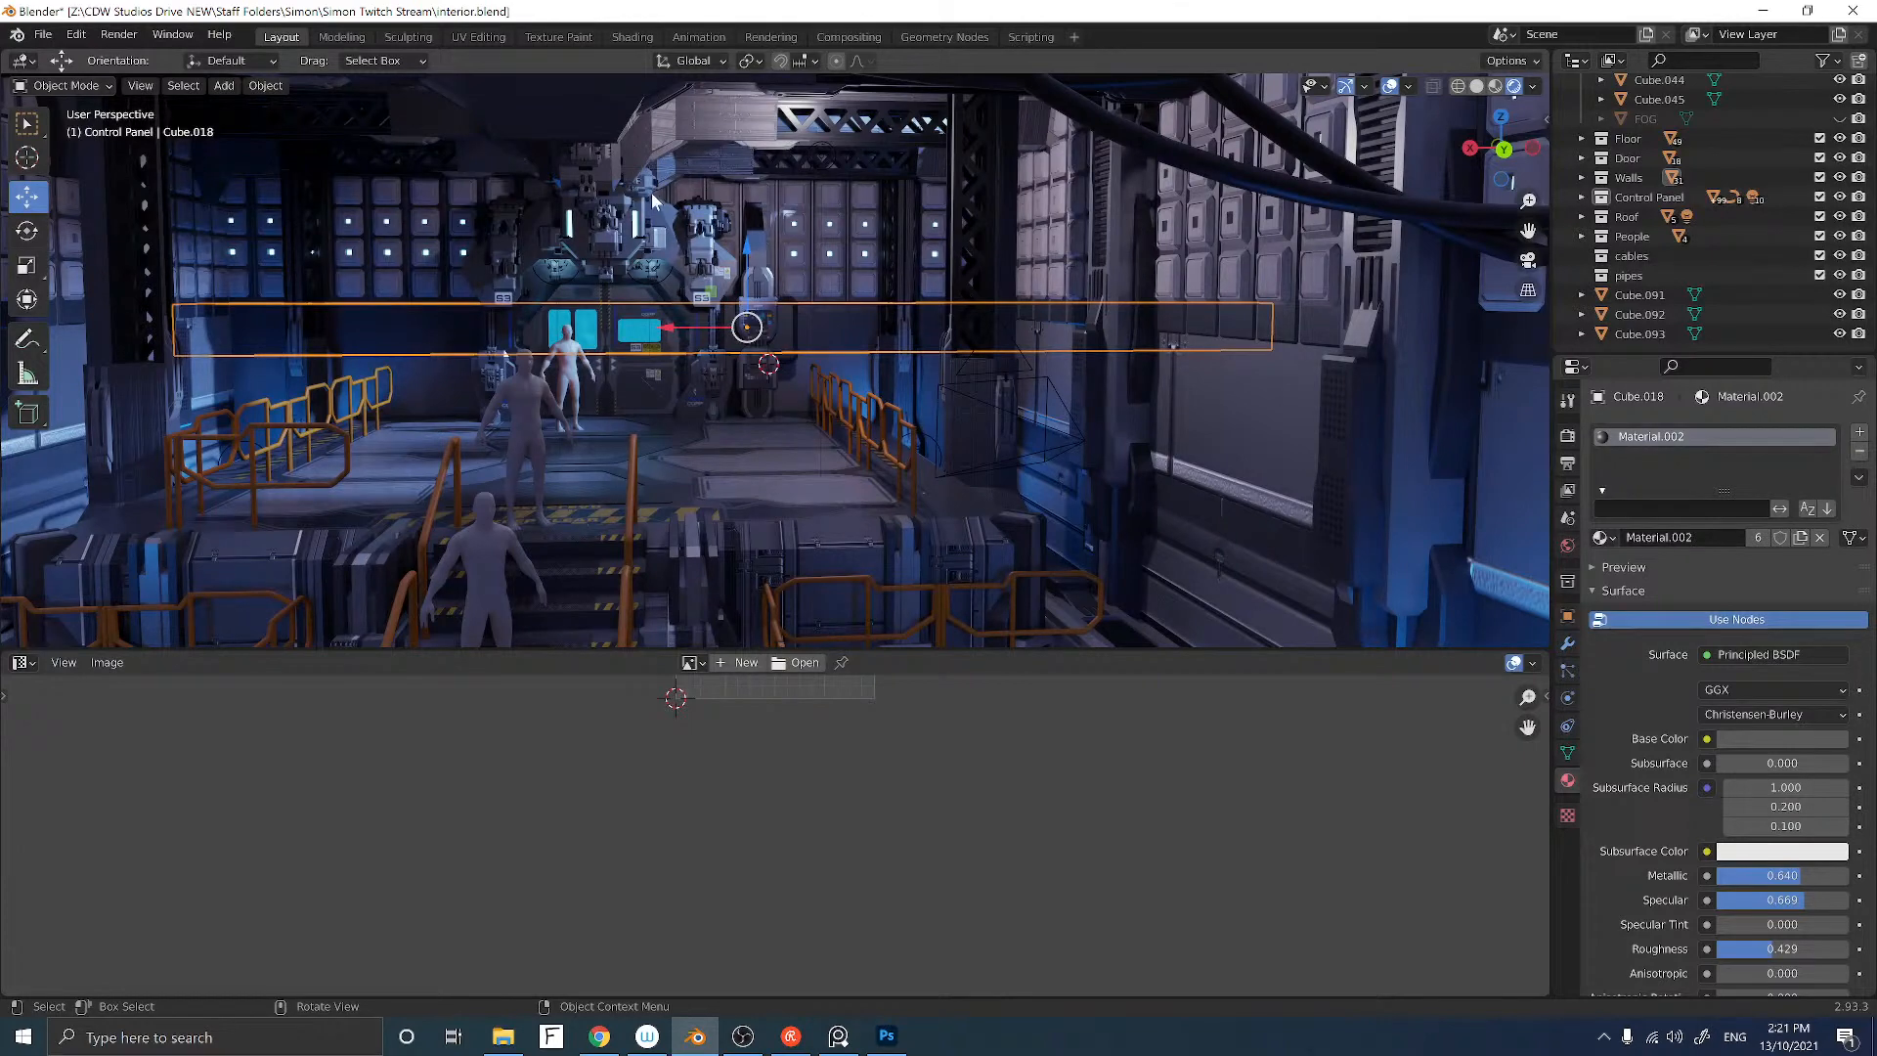
scroll(651, 192, up, 5)
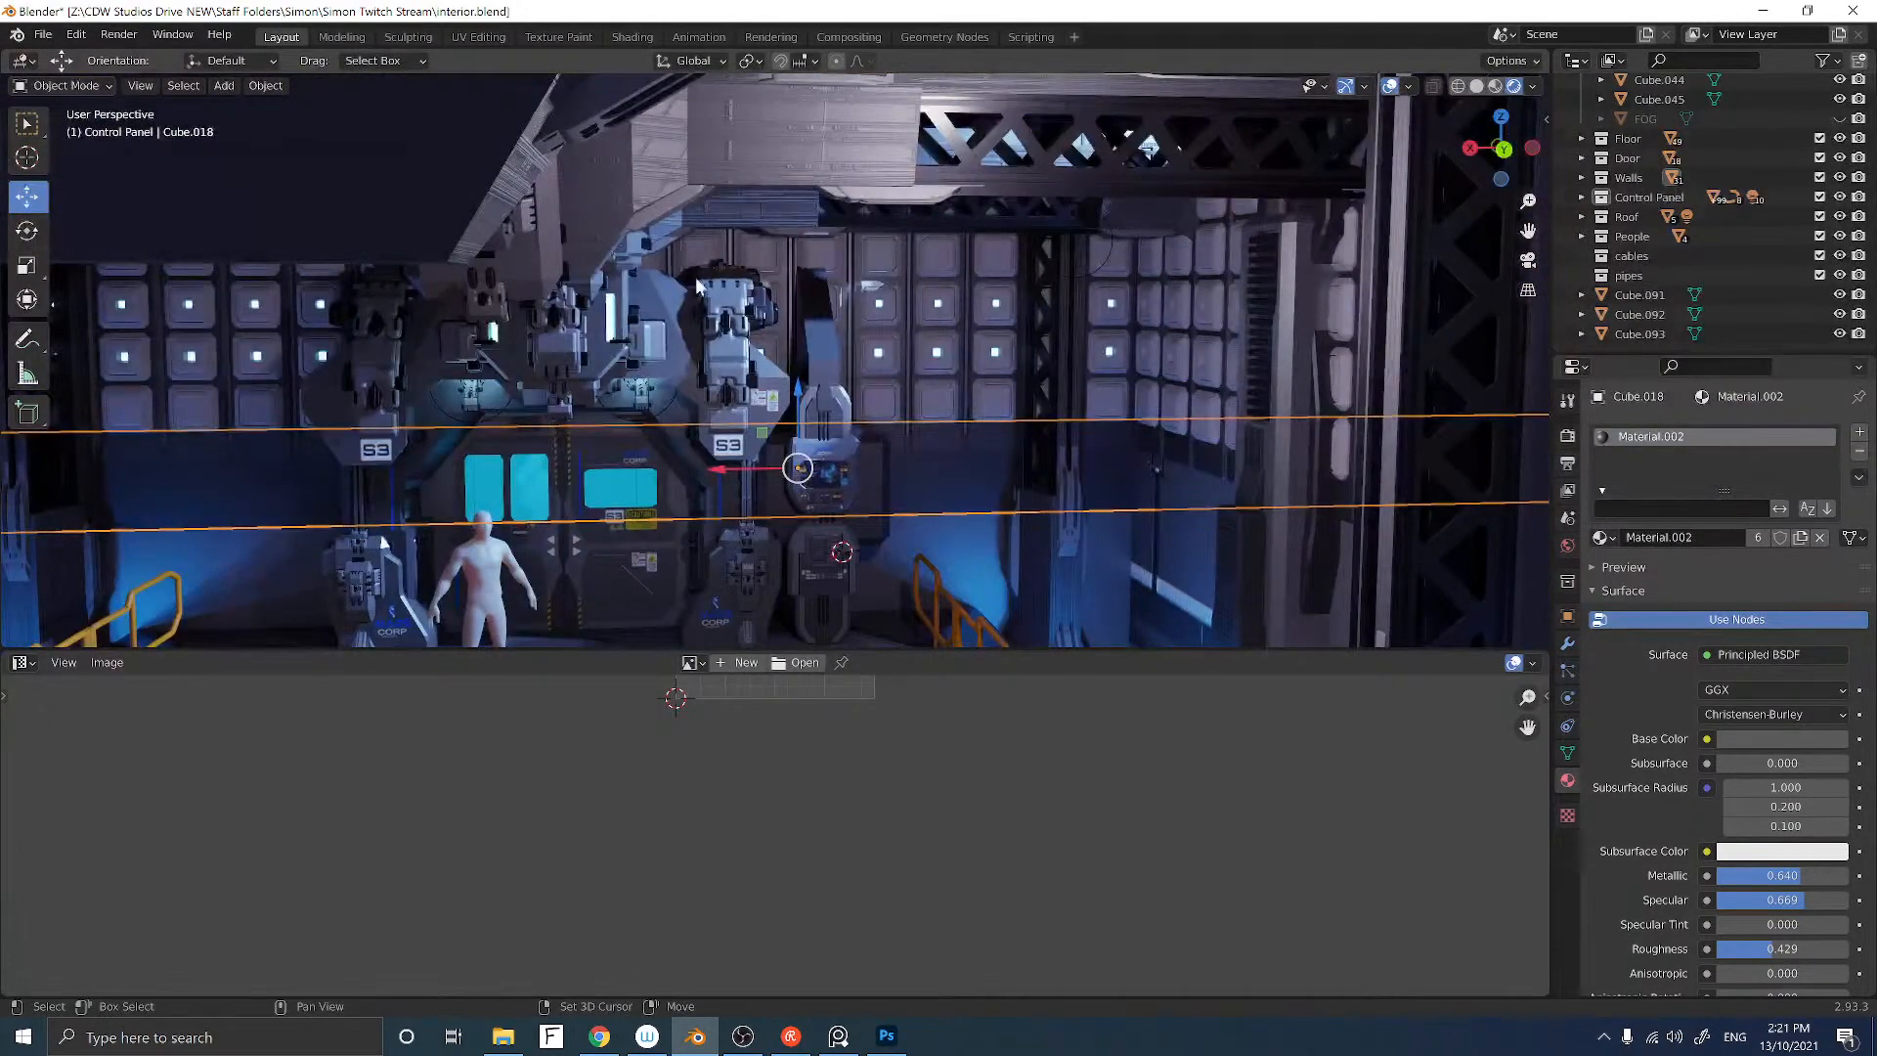
Step: Duplicate the small mechanical block above the door and move the copy along Y out from the wall unit
middle_drag(697, 284, 415, 313)
click(407, 309)
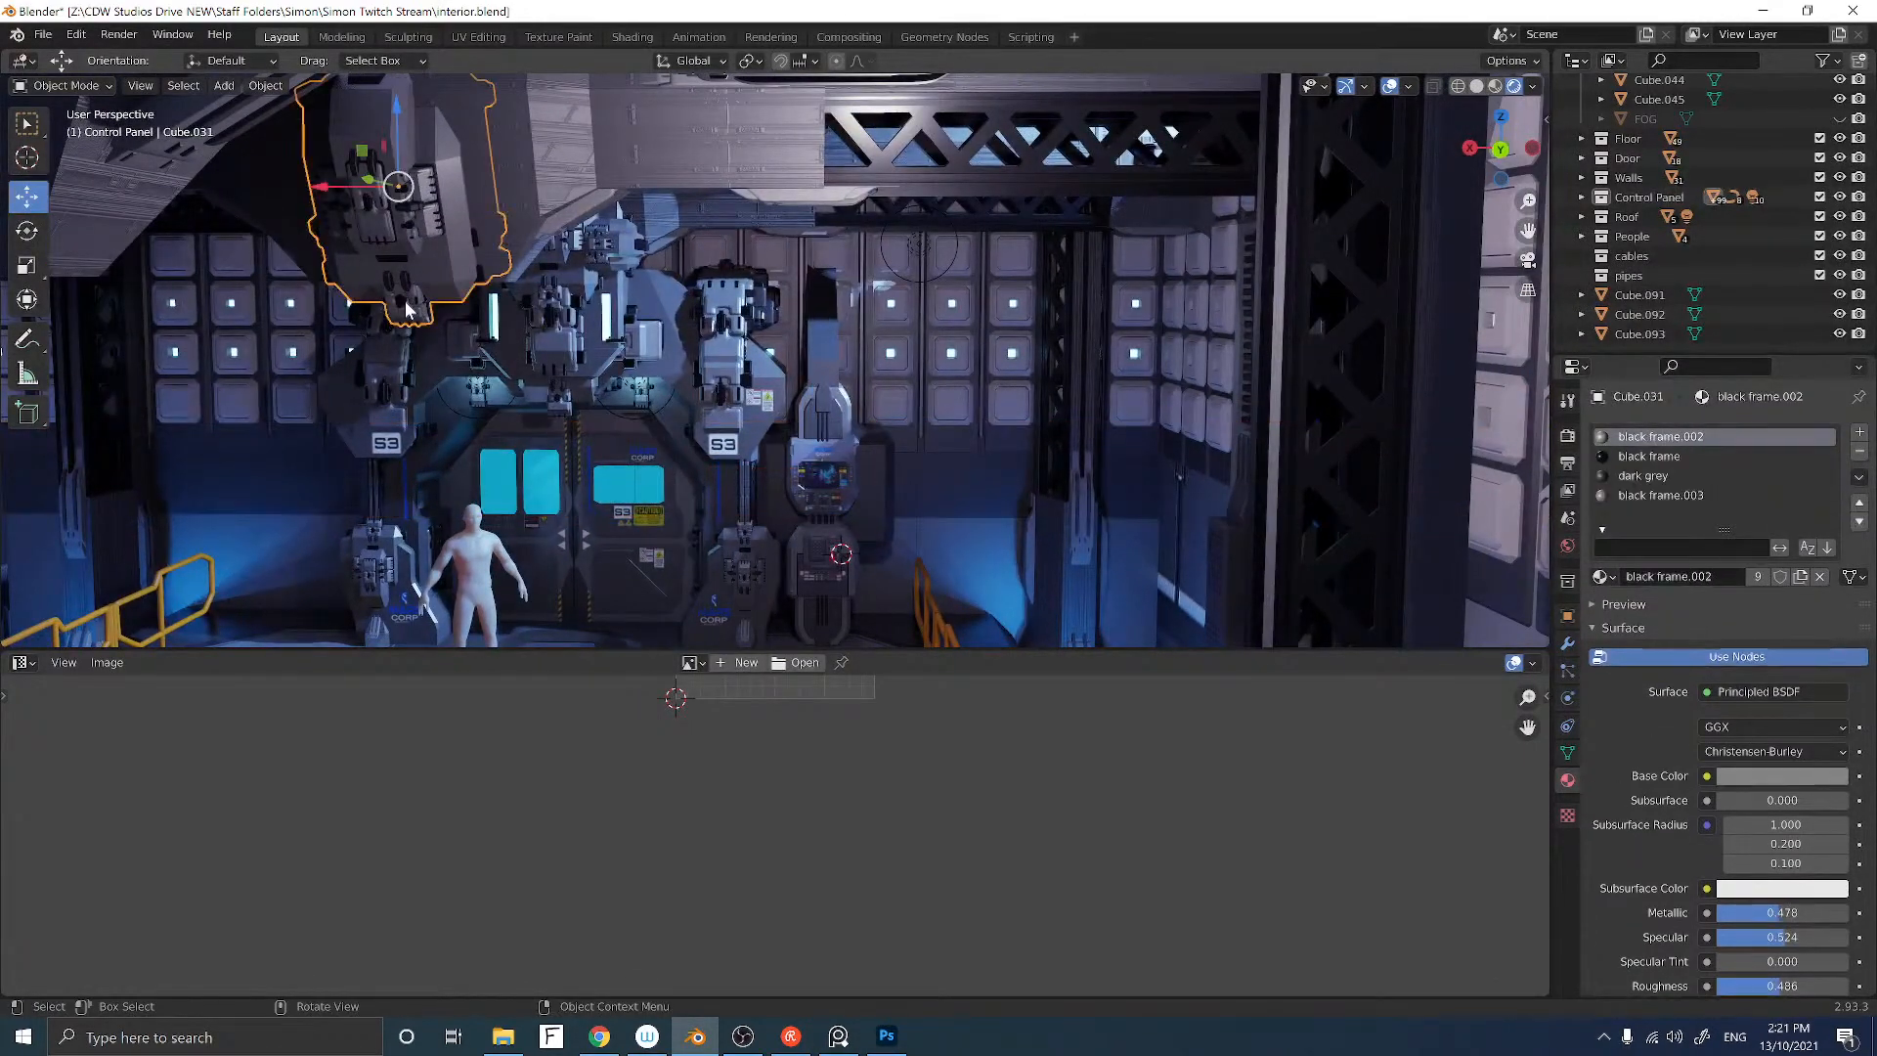
middle_drag(426, 293, 642, 396)
click(642, 394)
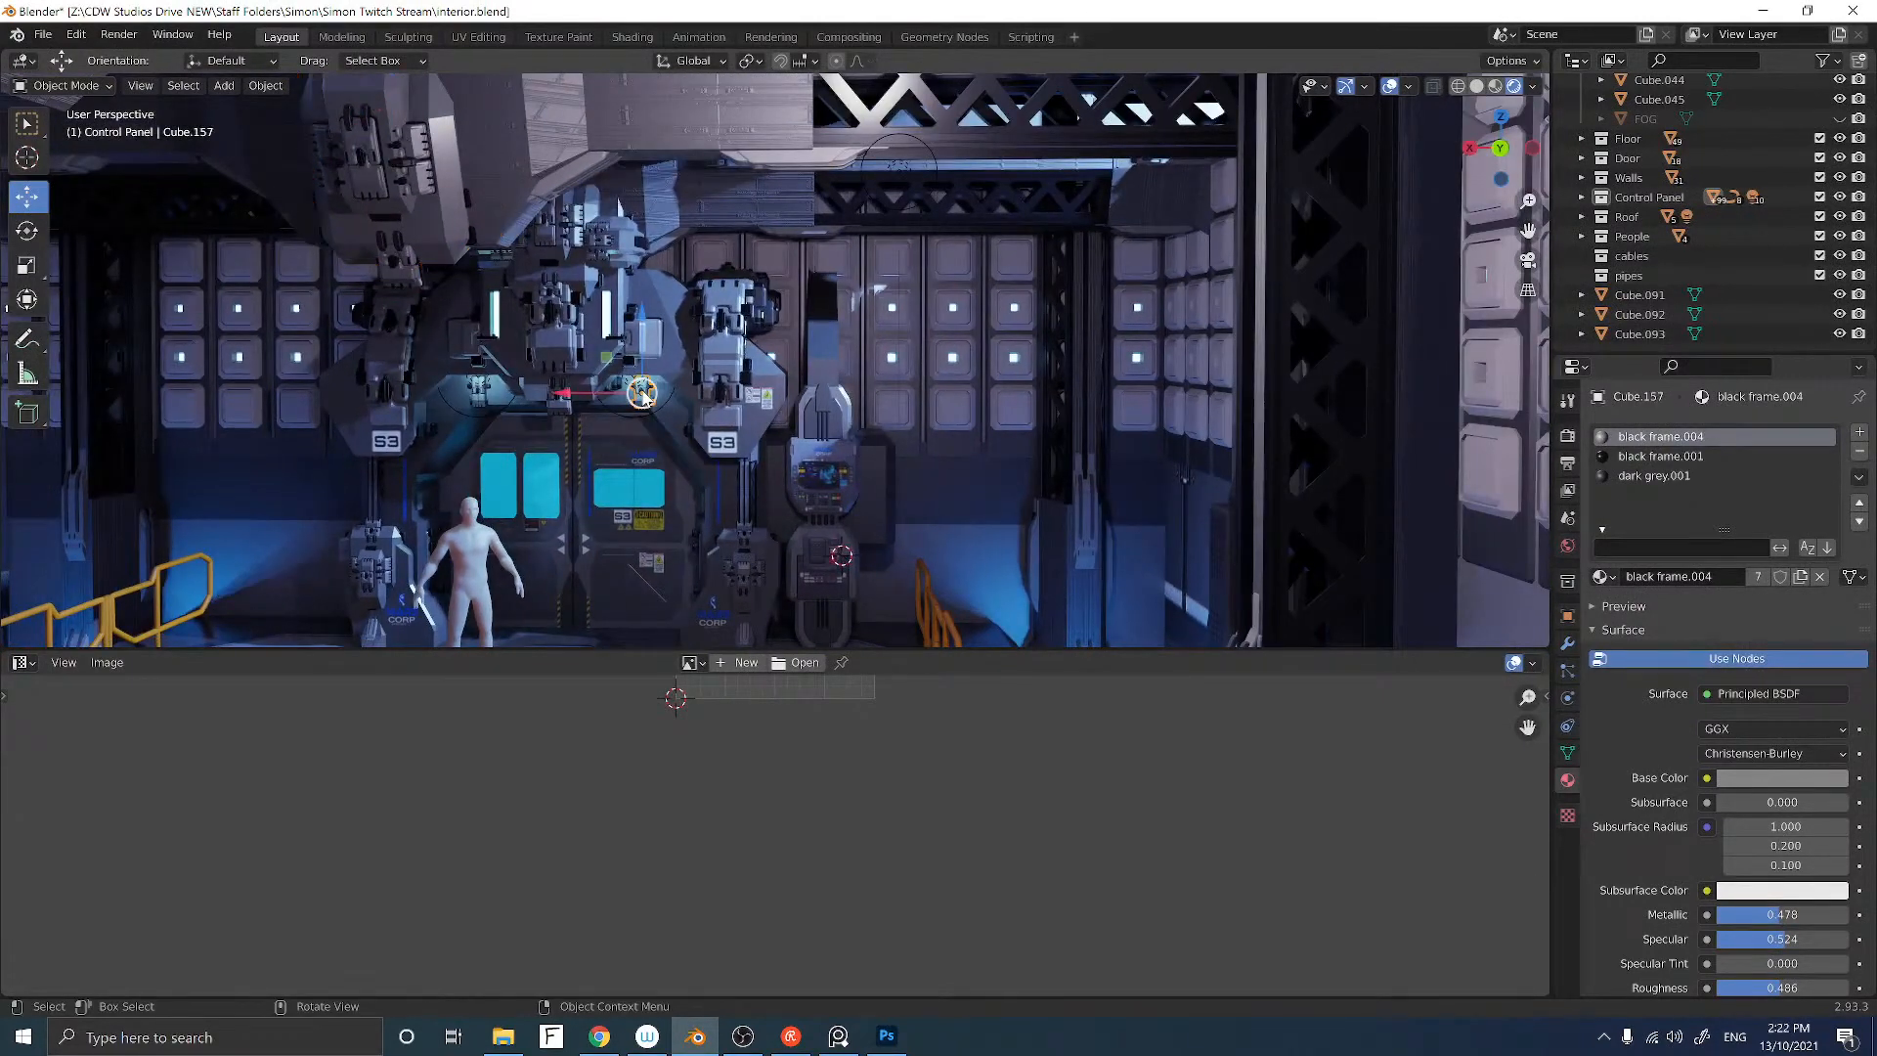
key(shift+d)
right_click(657, 391)
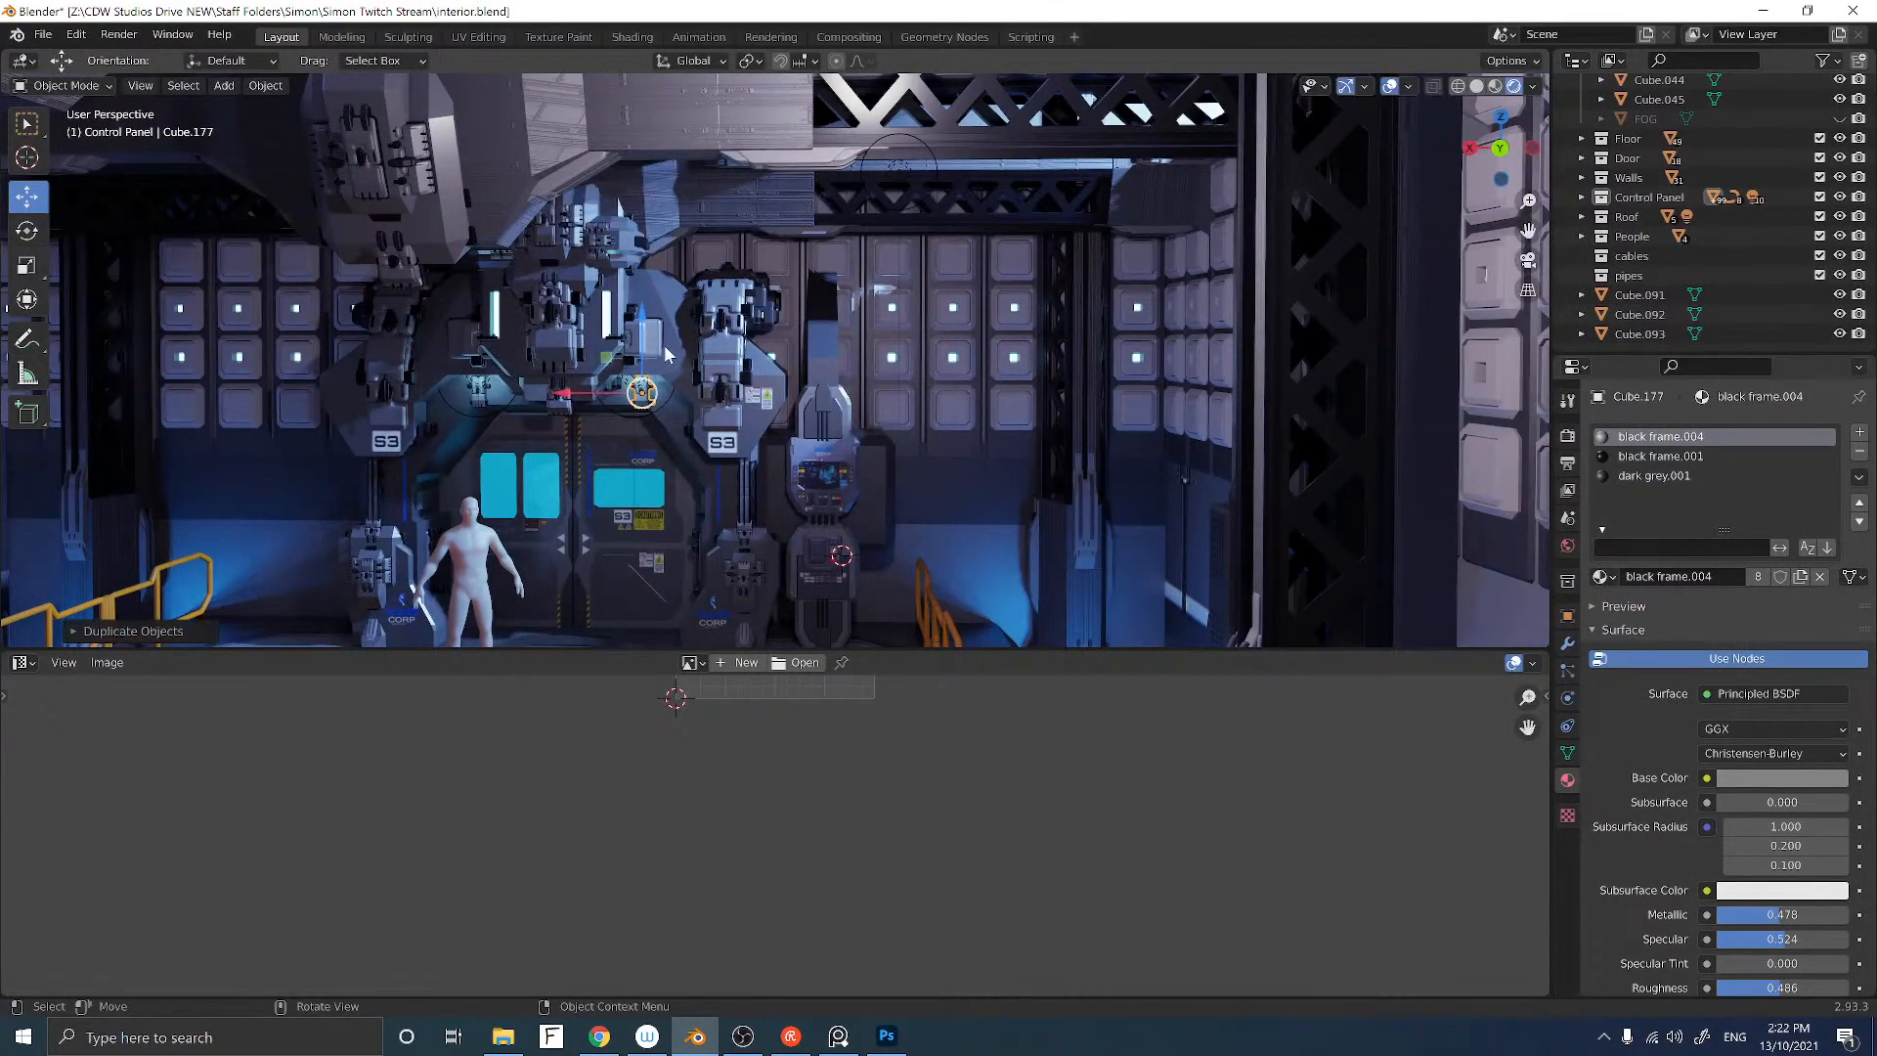
middle_drag(665, 354, 601, 366)
scroll(600, 371, down, 8)
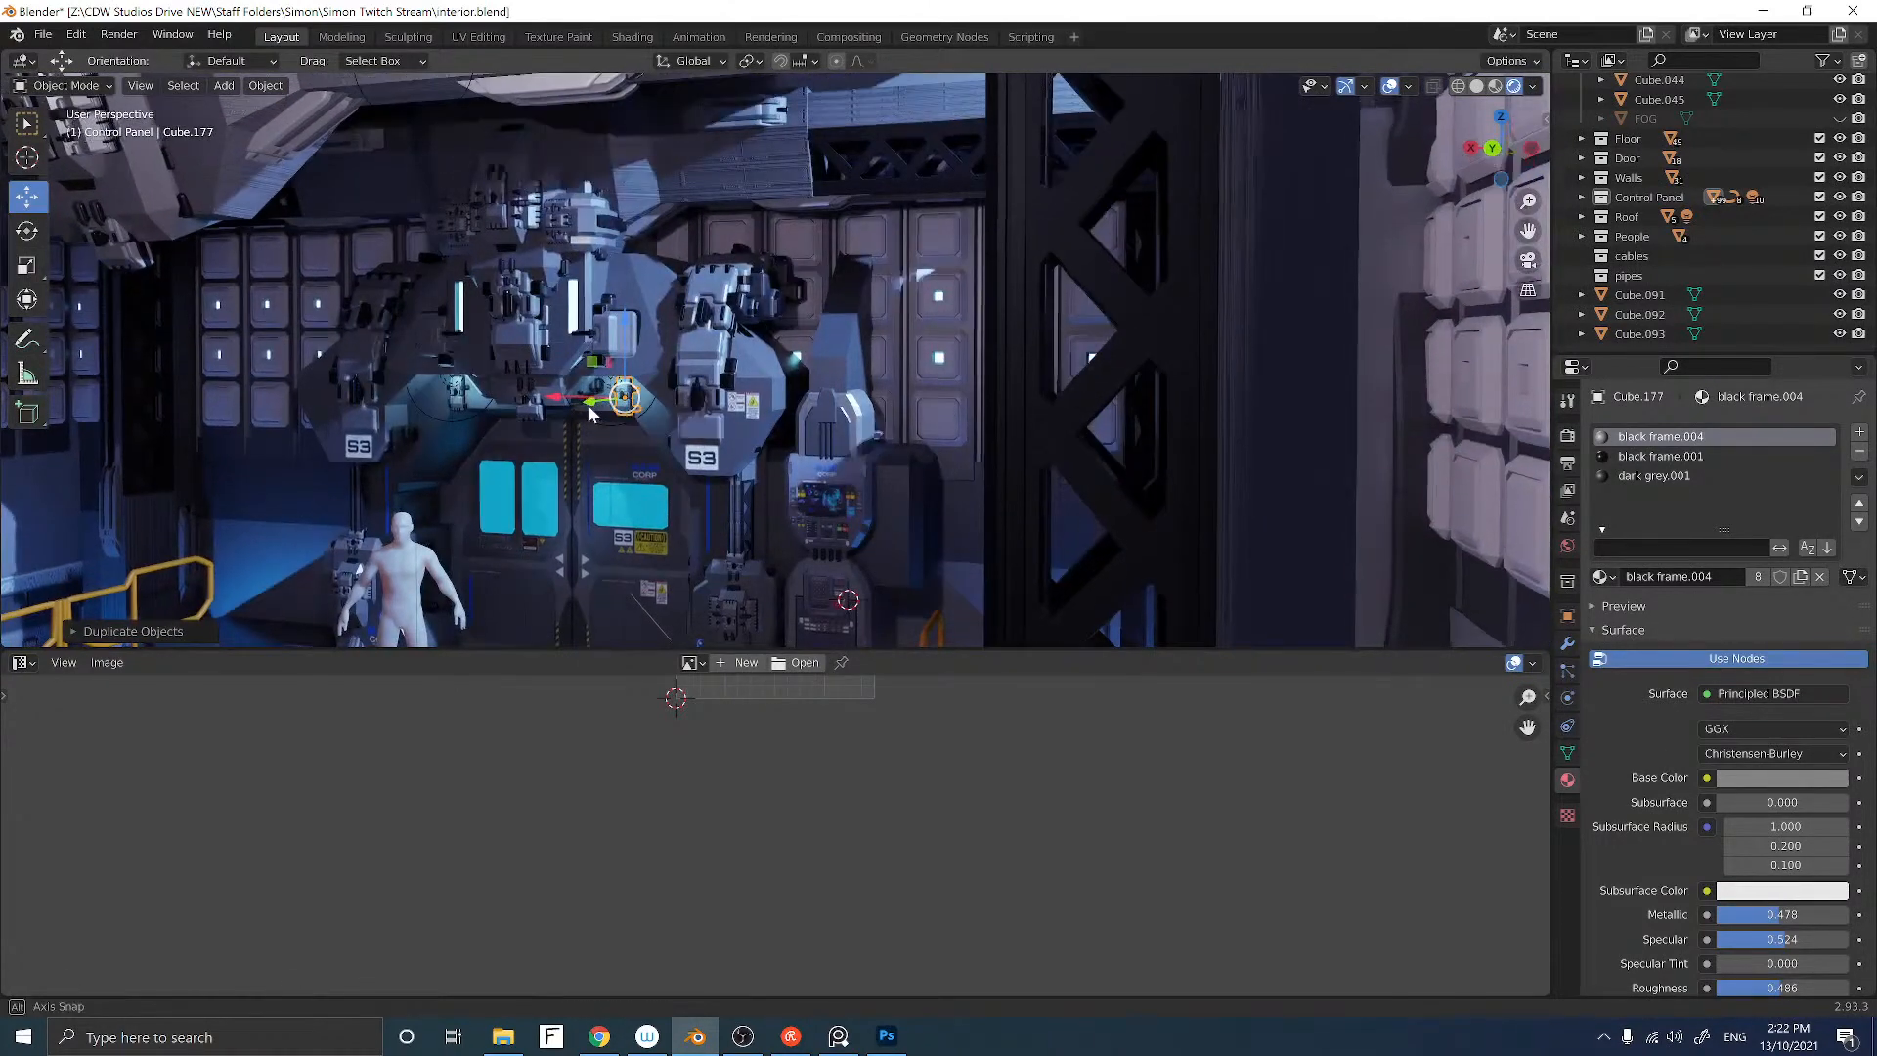
key(g)
key(y)
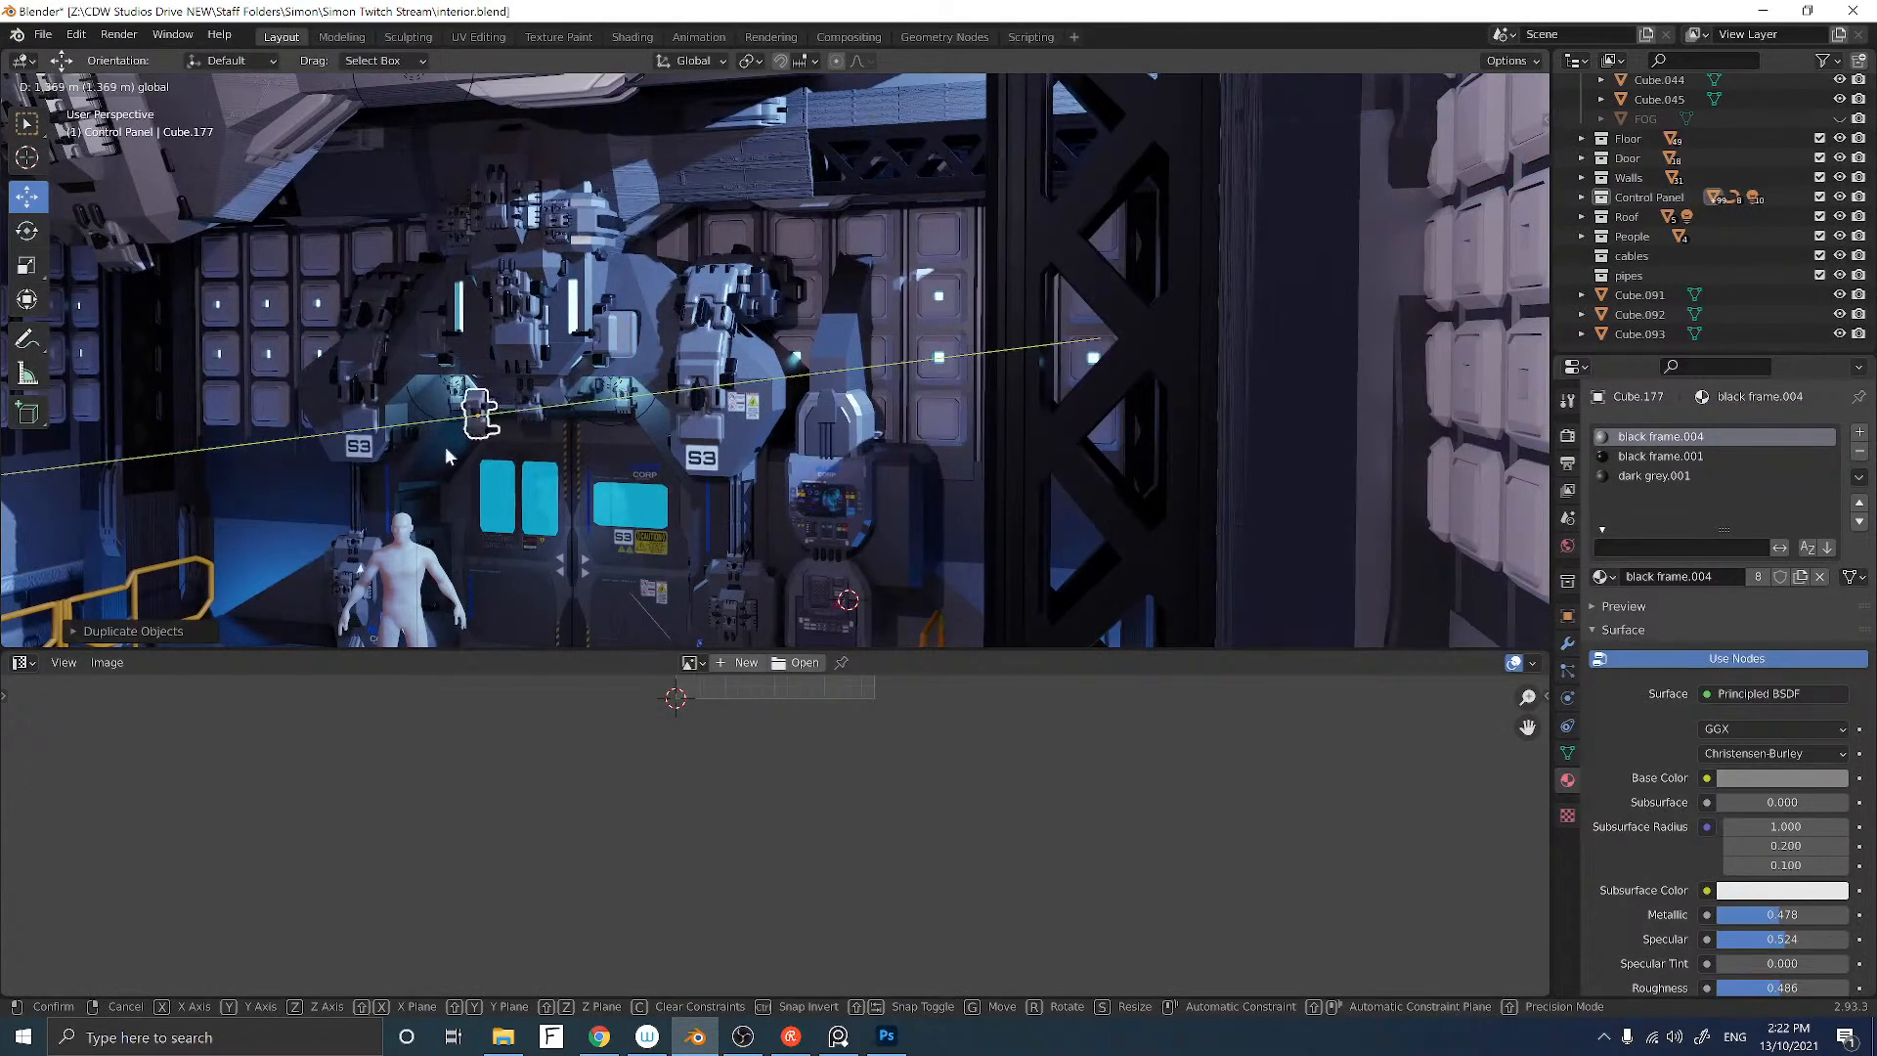
click(447, 456)
Step: Raise the copied block to the roof's level and shift it along X until it is above the control panel
drag(478, 388, 482, 181)
middle_drag(451, 245, 474, 244)
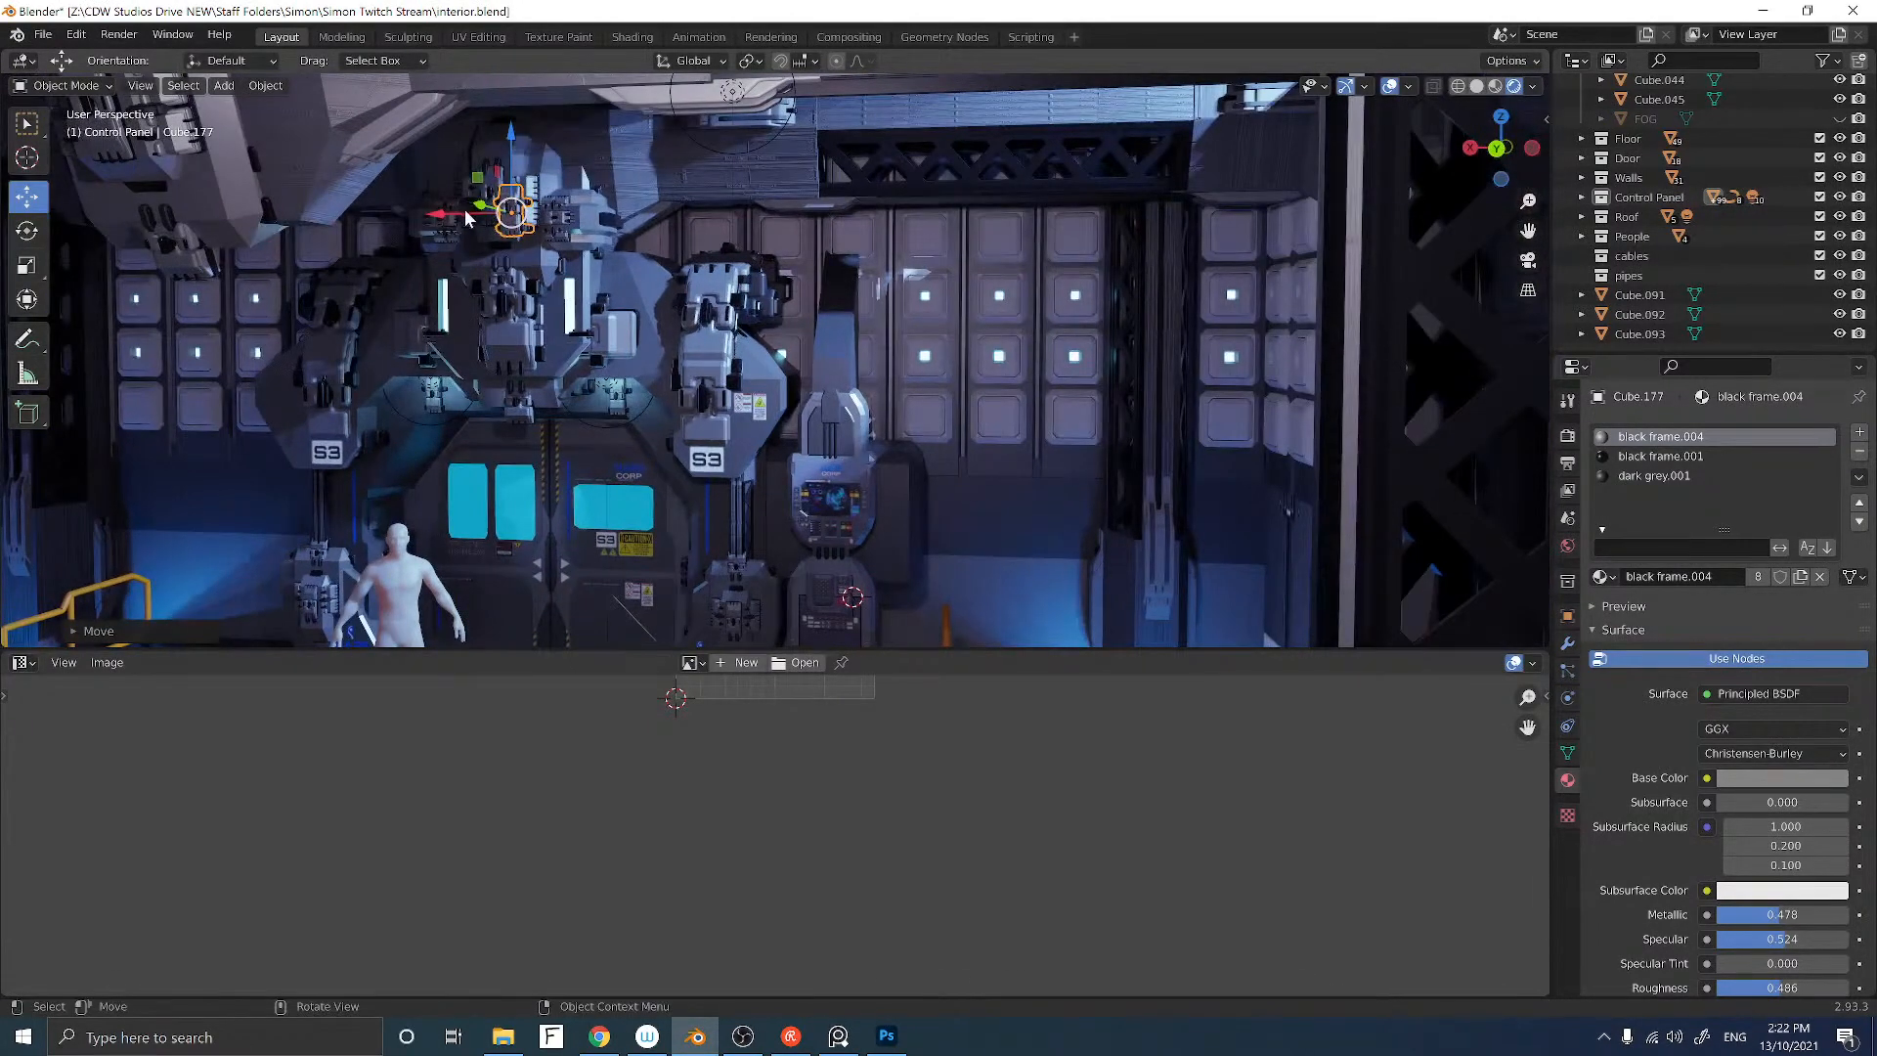
drag(466, 217, 752, 220)
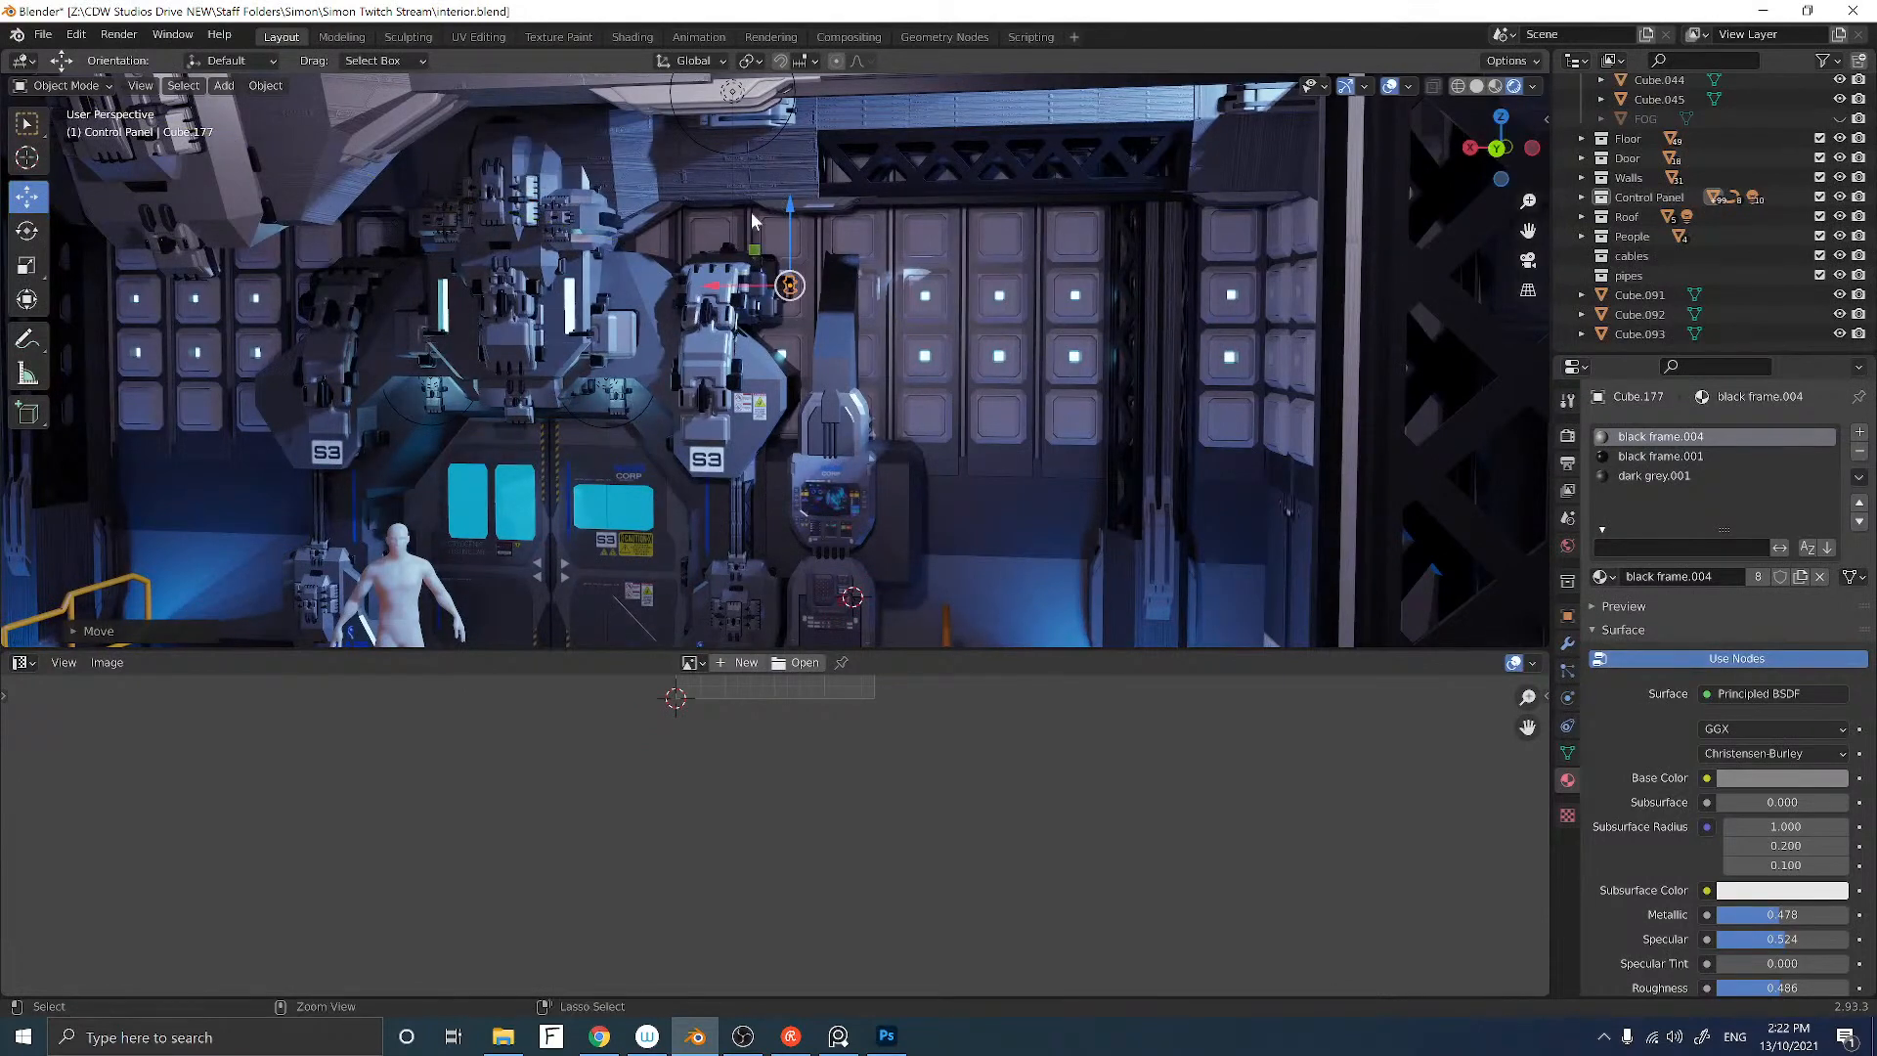
key(ctrl+z)
middle_drag(485, 211, 506, 209)
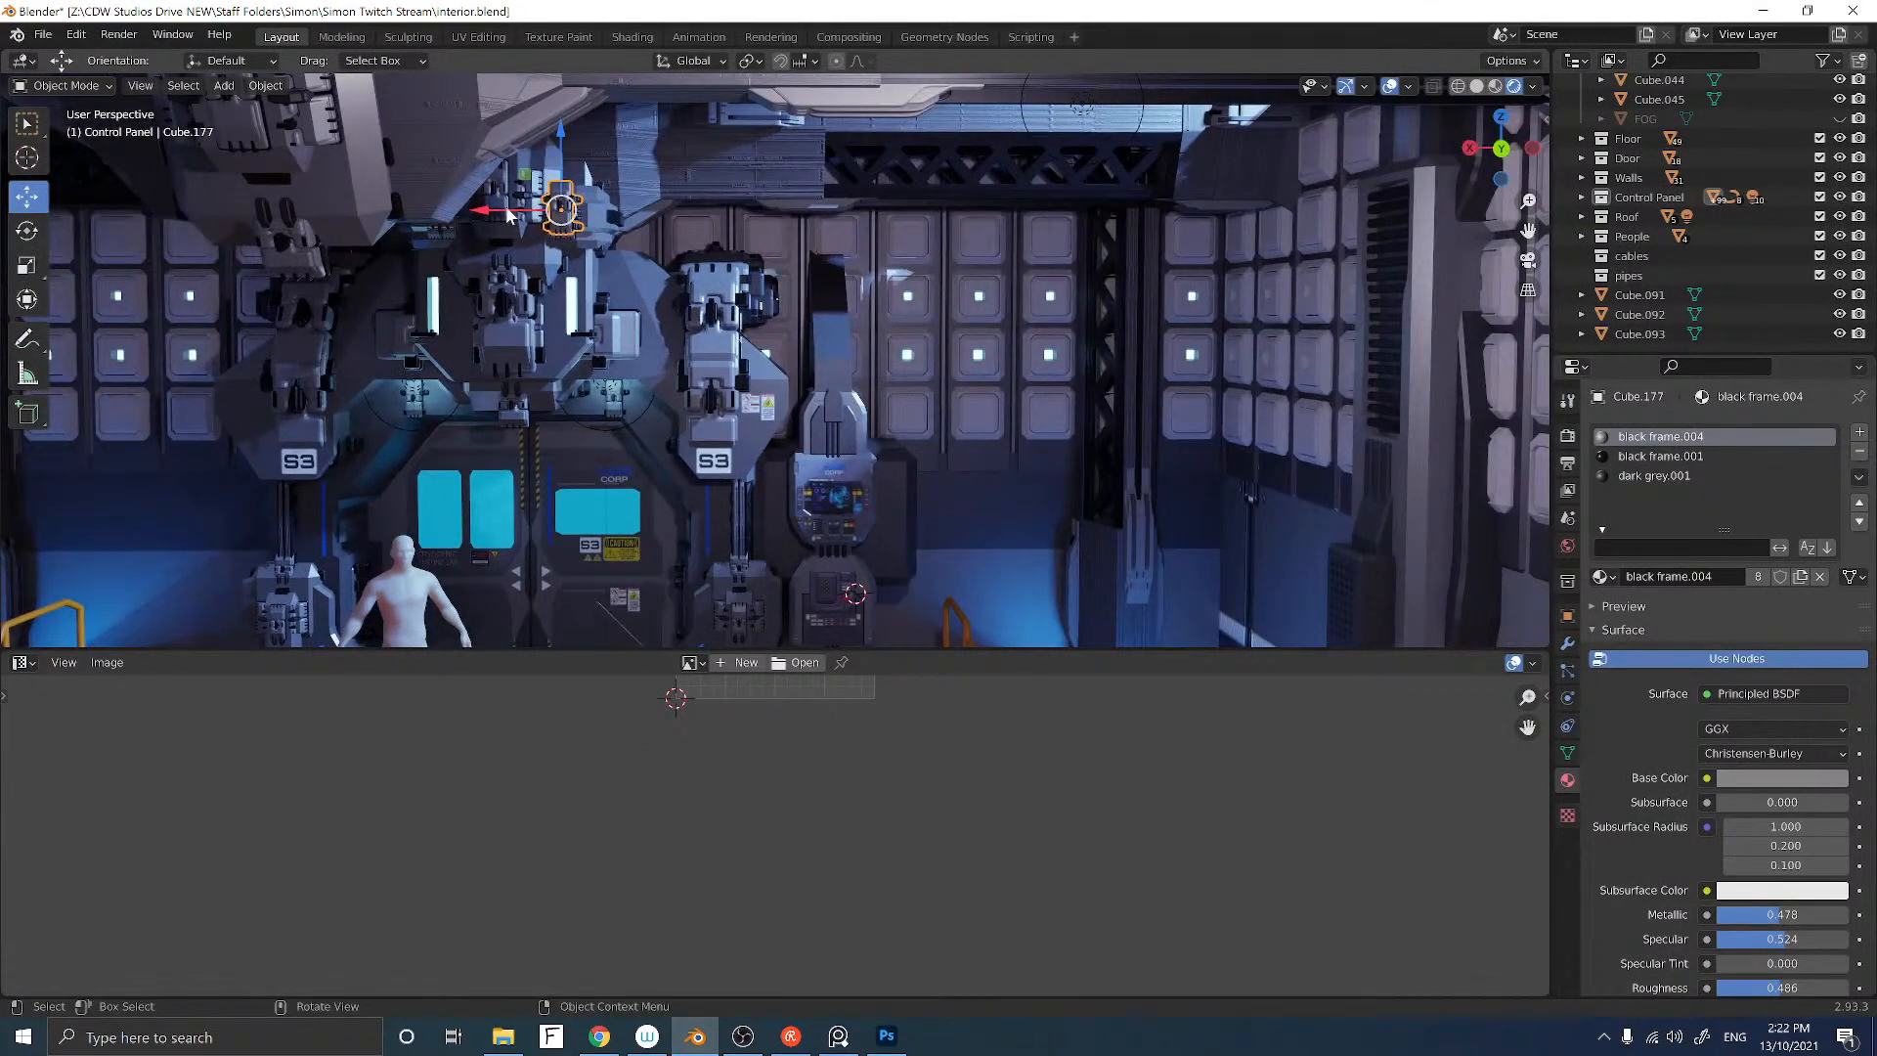
drag(507, 214, 838, 209)
Step: Rotate the copied block 90° in the back orthographic view so it lies horizontally
click(1504, 149)
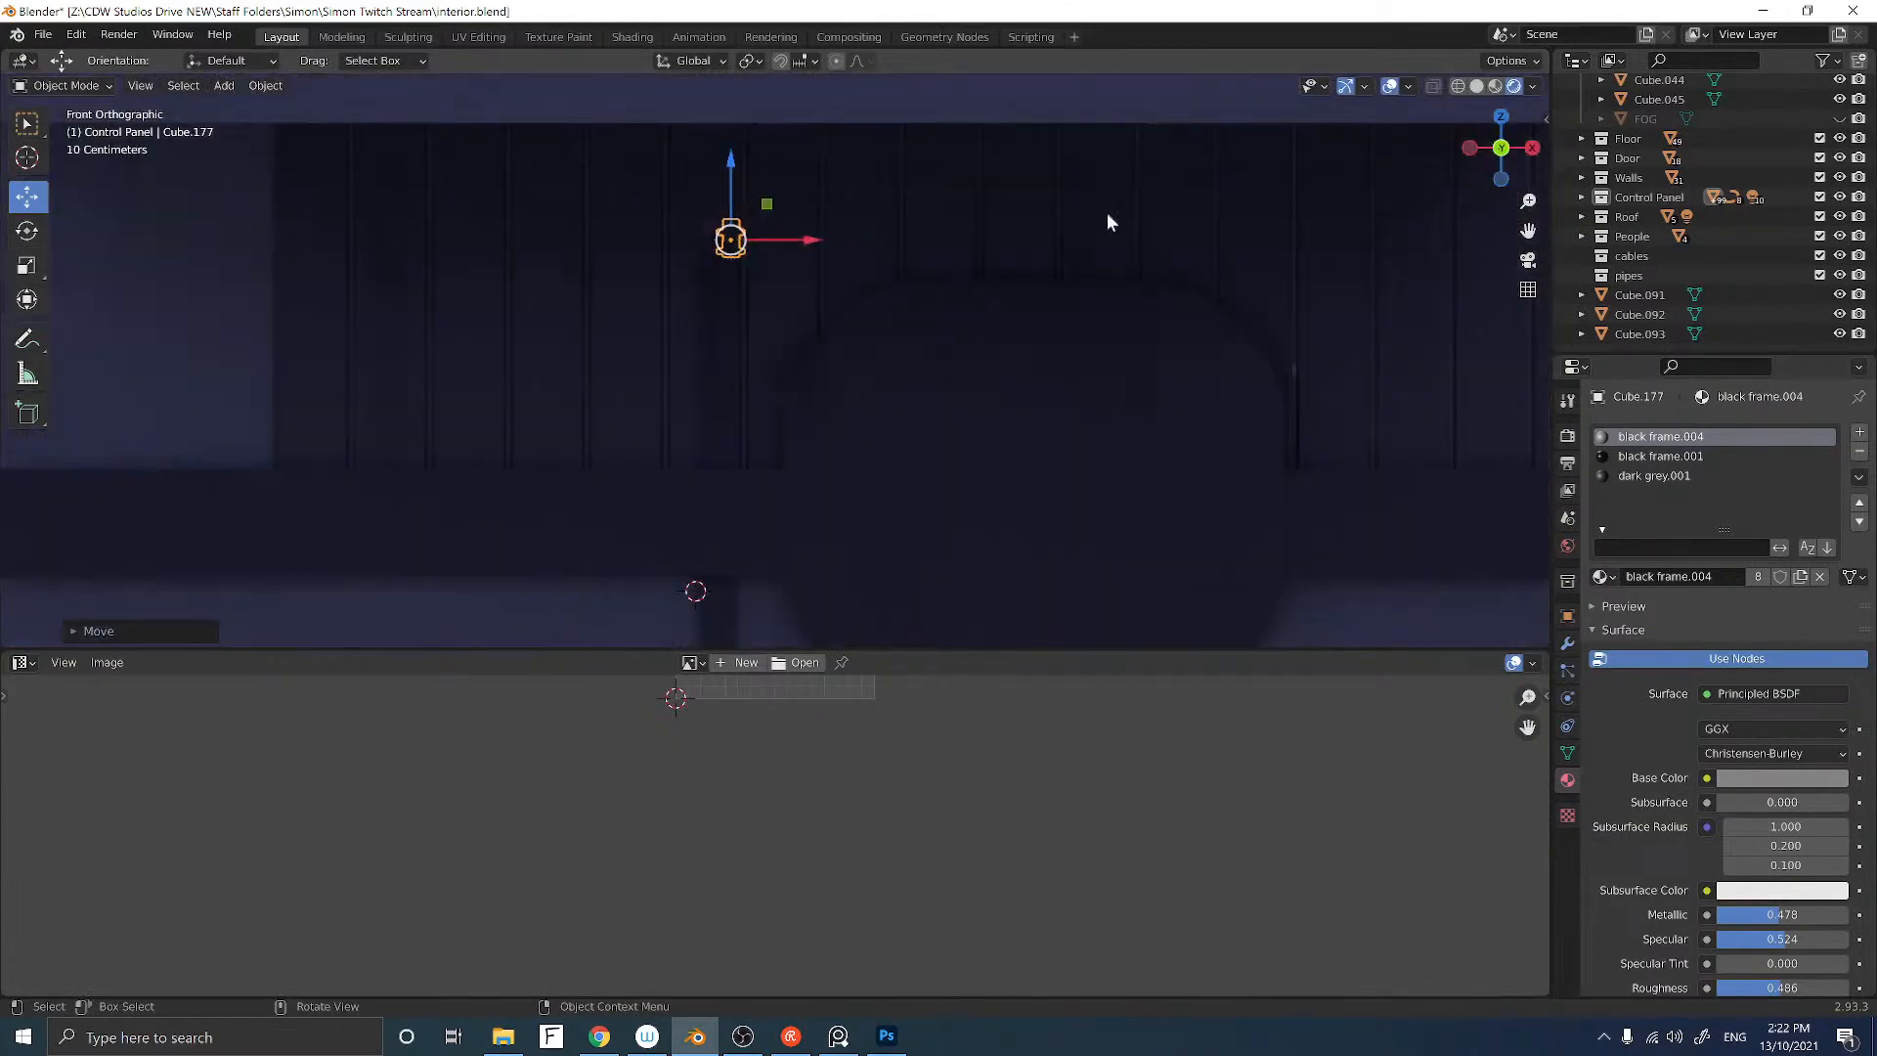
click(1501, 148)
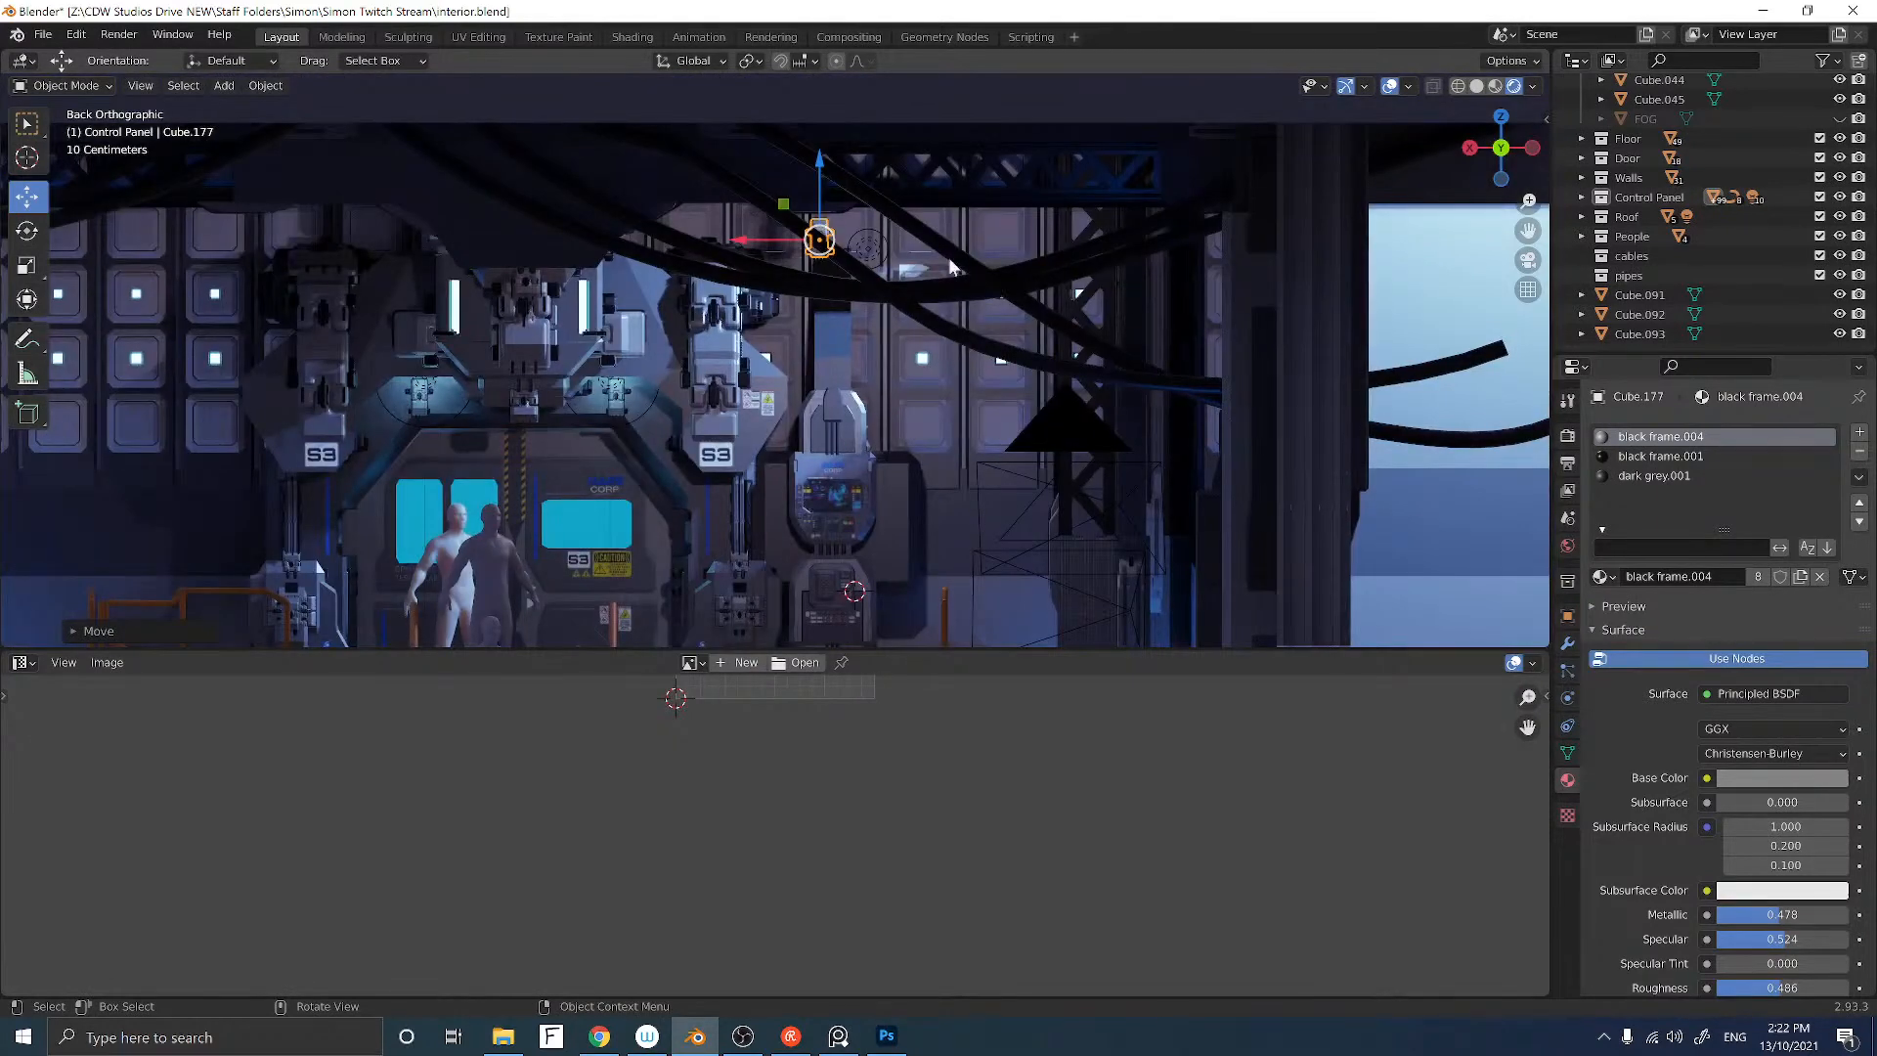
text(r90)
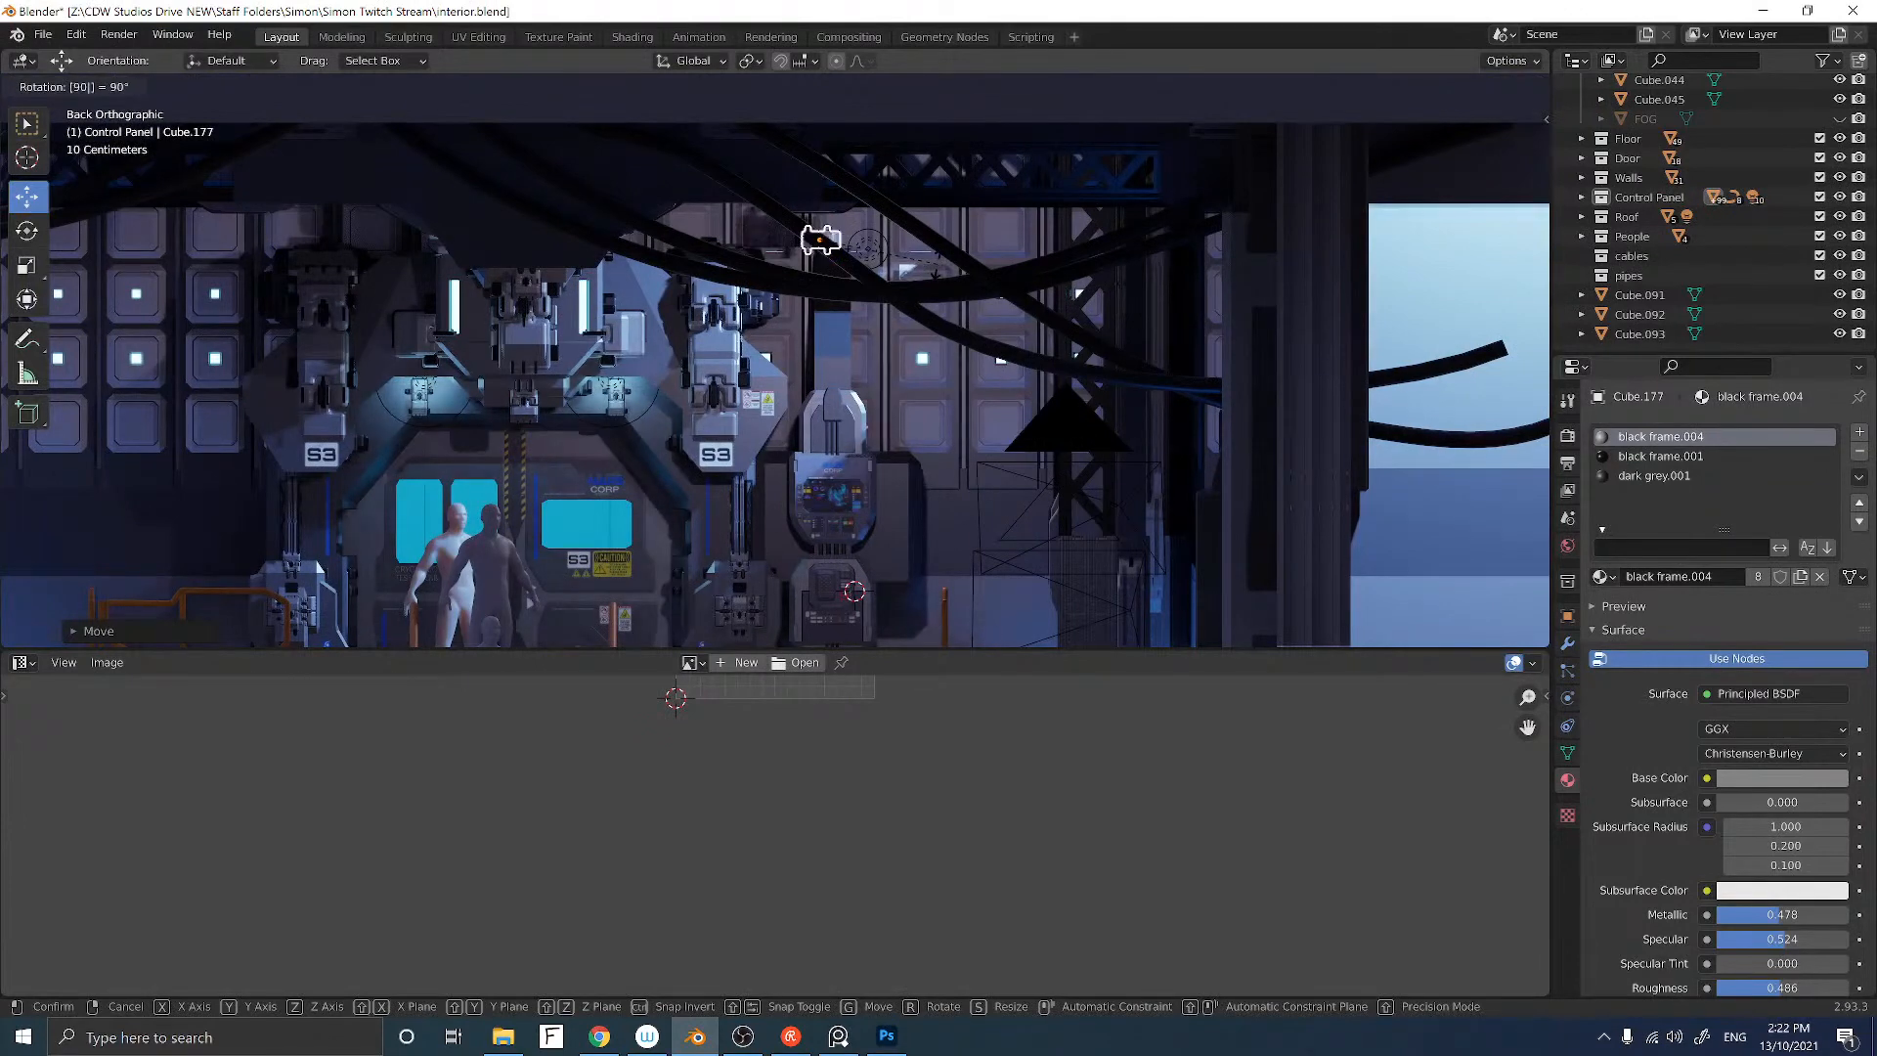
key(Return)
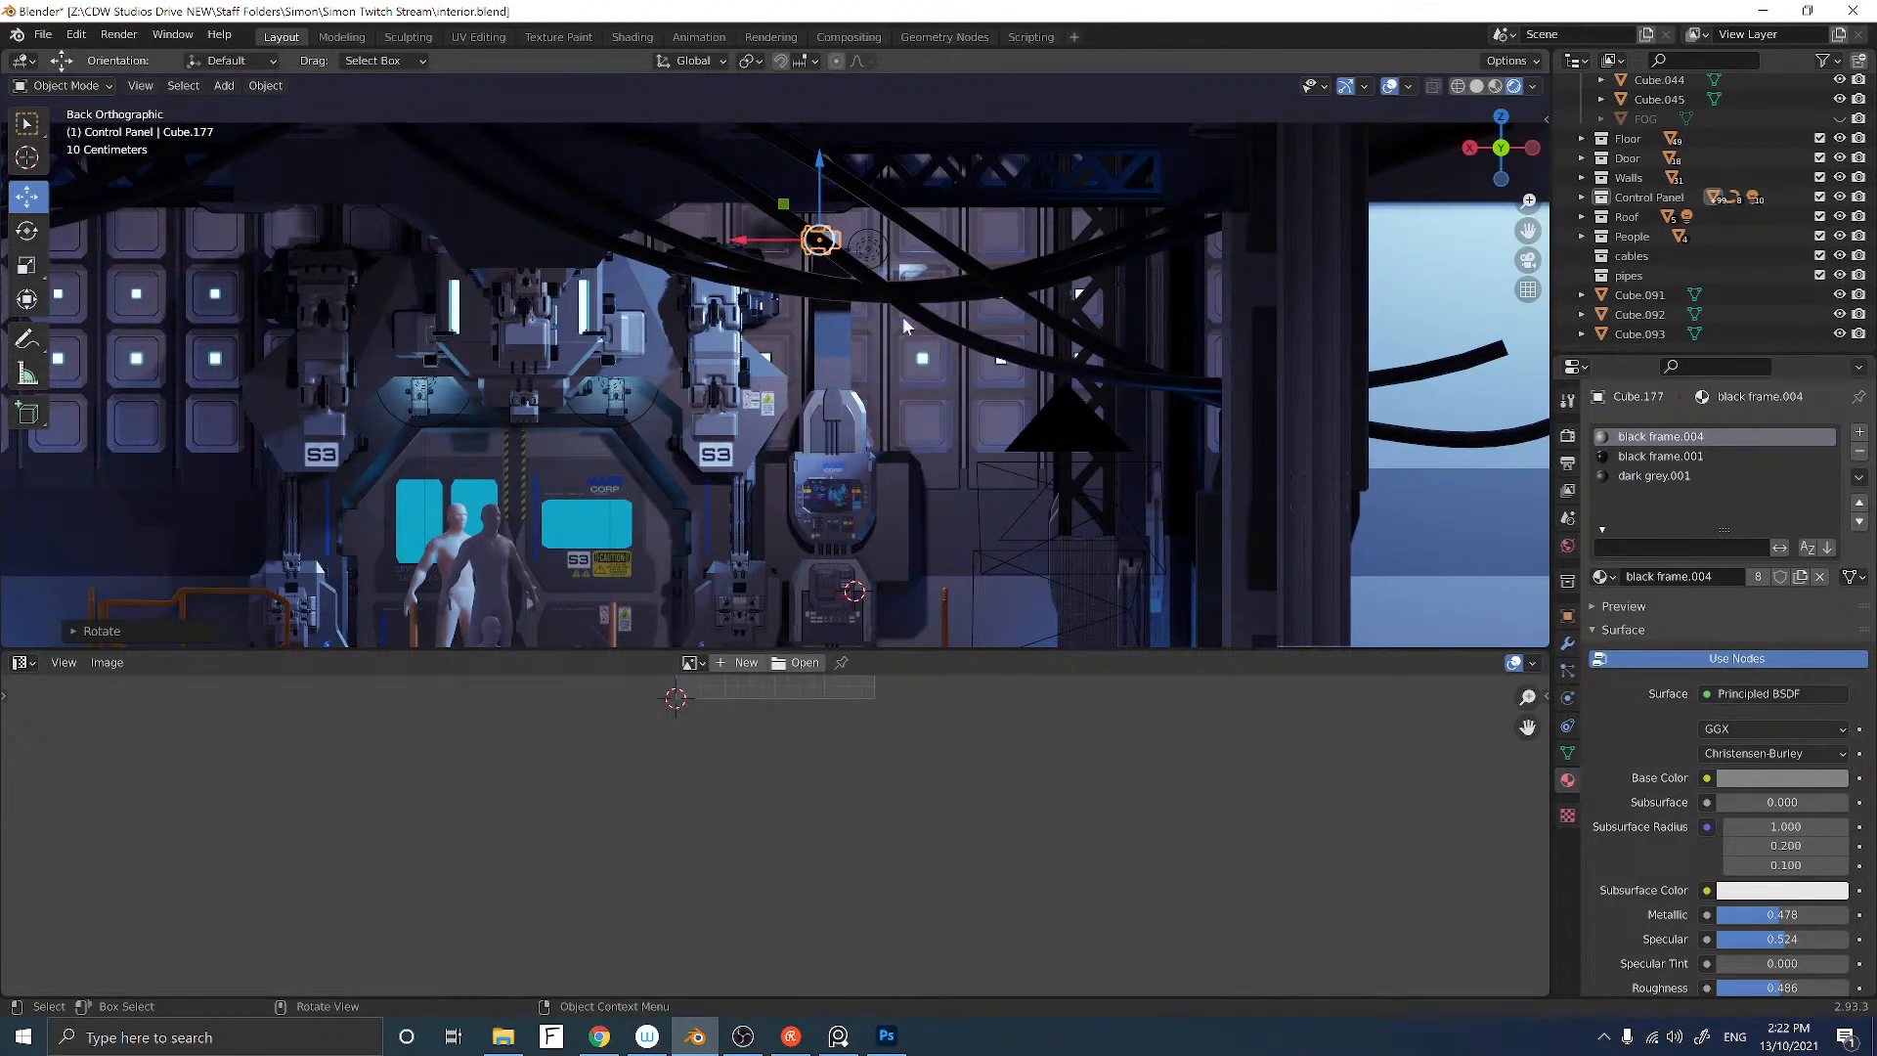
Step: Hide the Walls collection and the lattice pillar blocking the view, and reselect the copied block
middle_drag(902, 315, 672, 242)
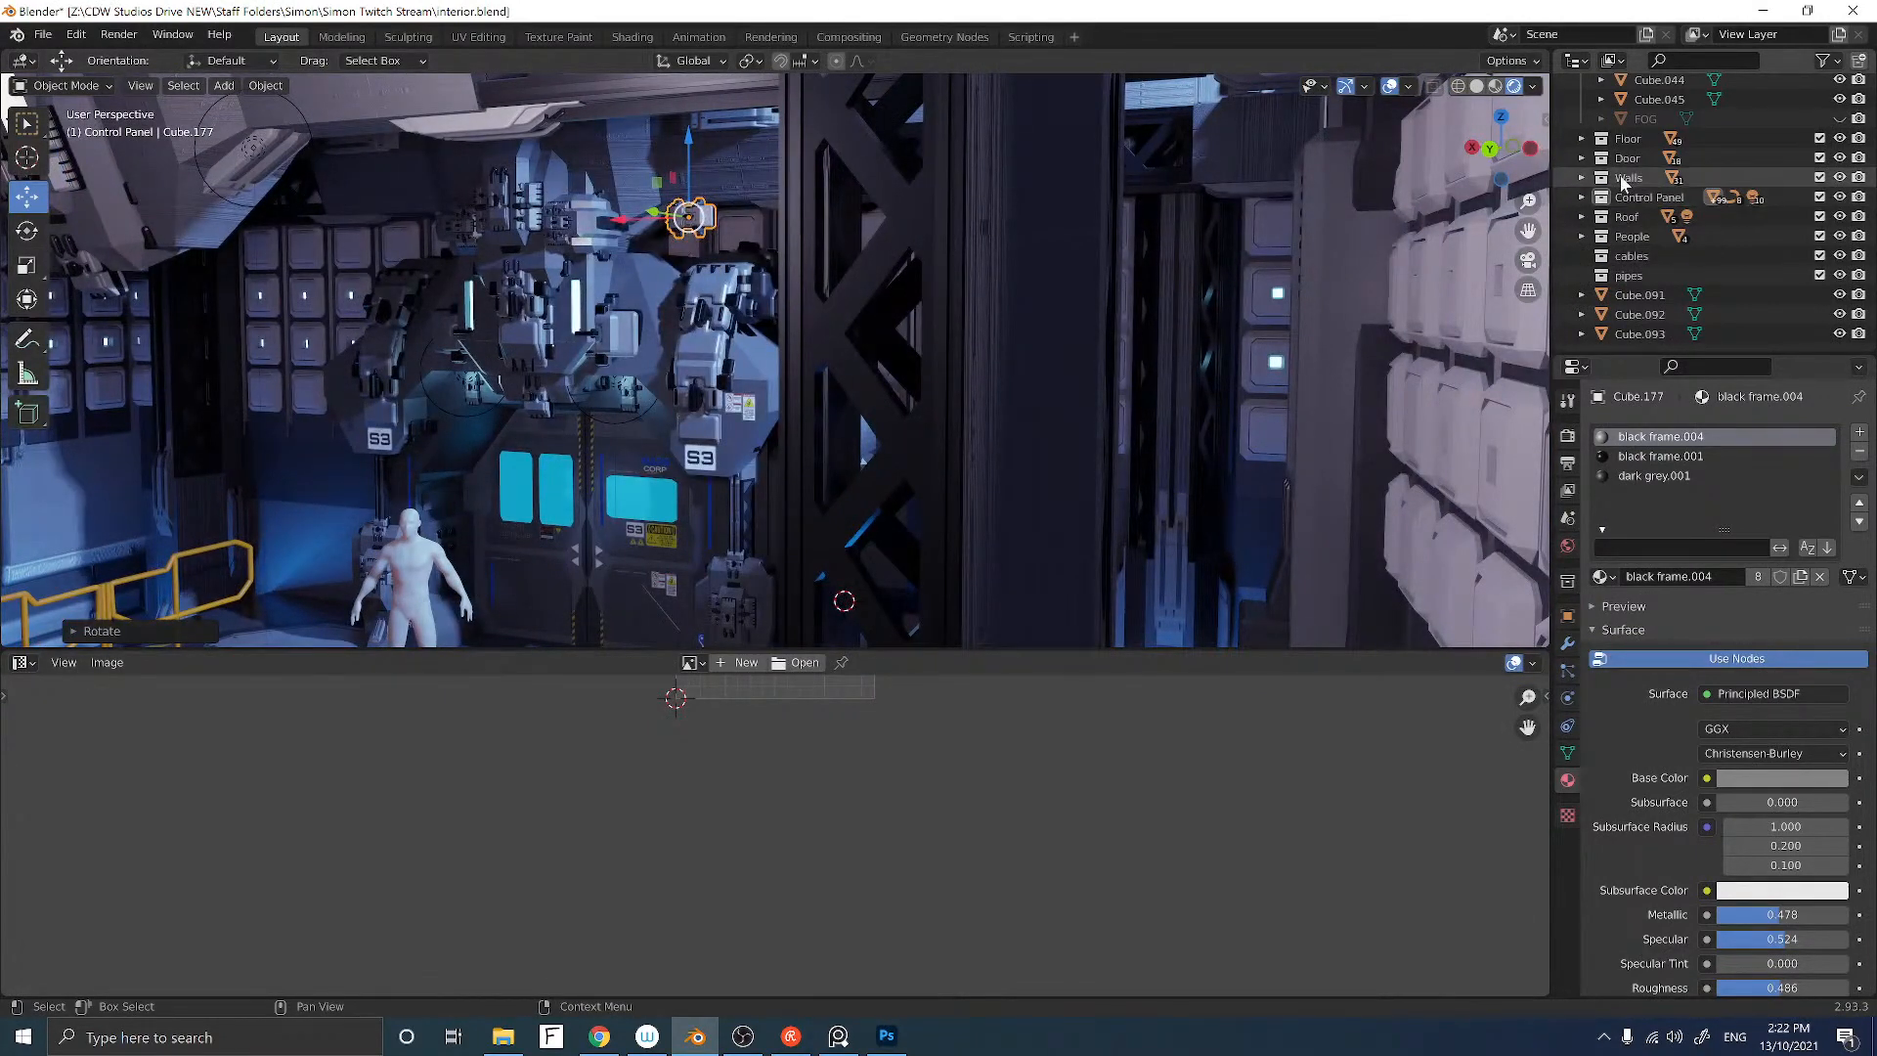
click(1839, 177)
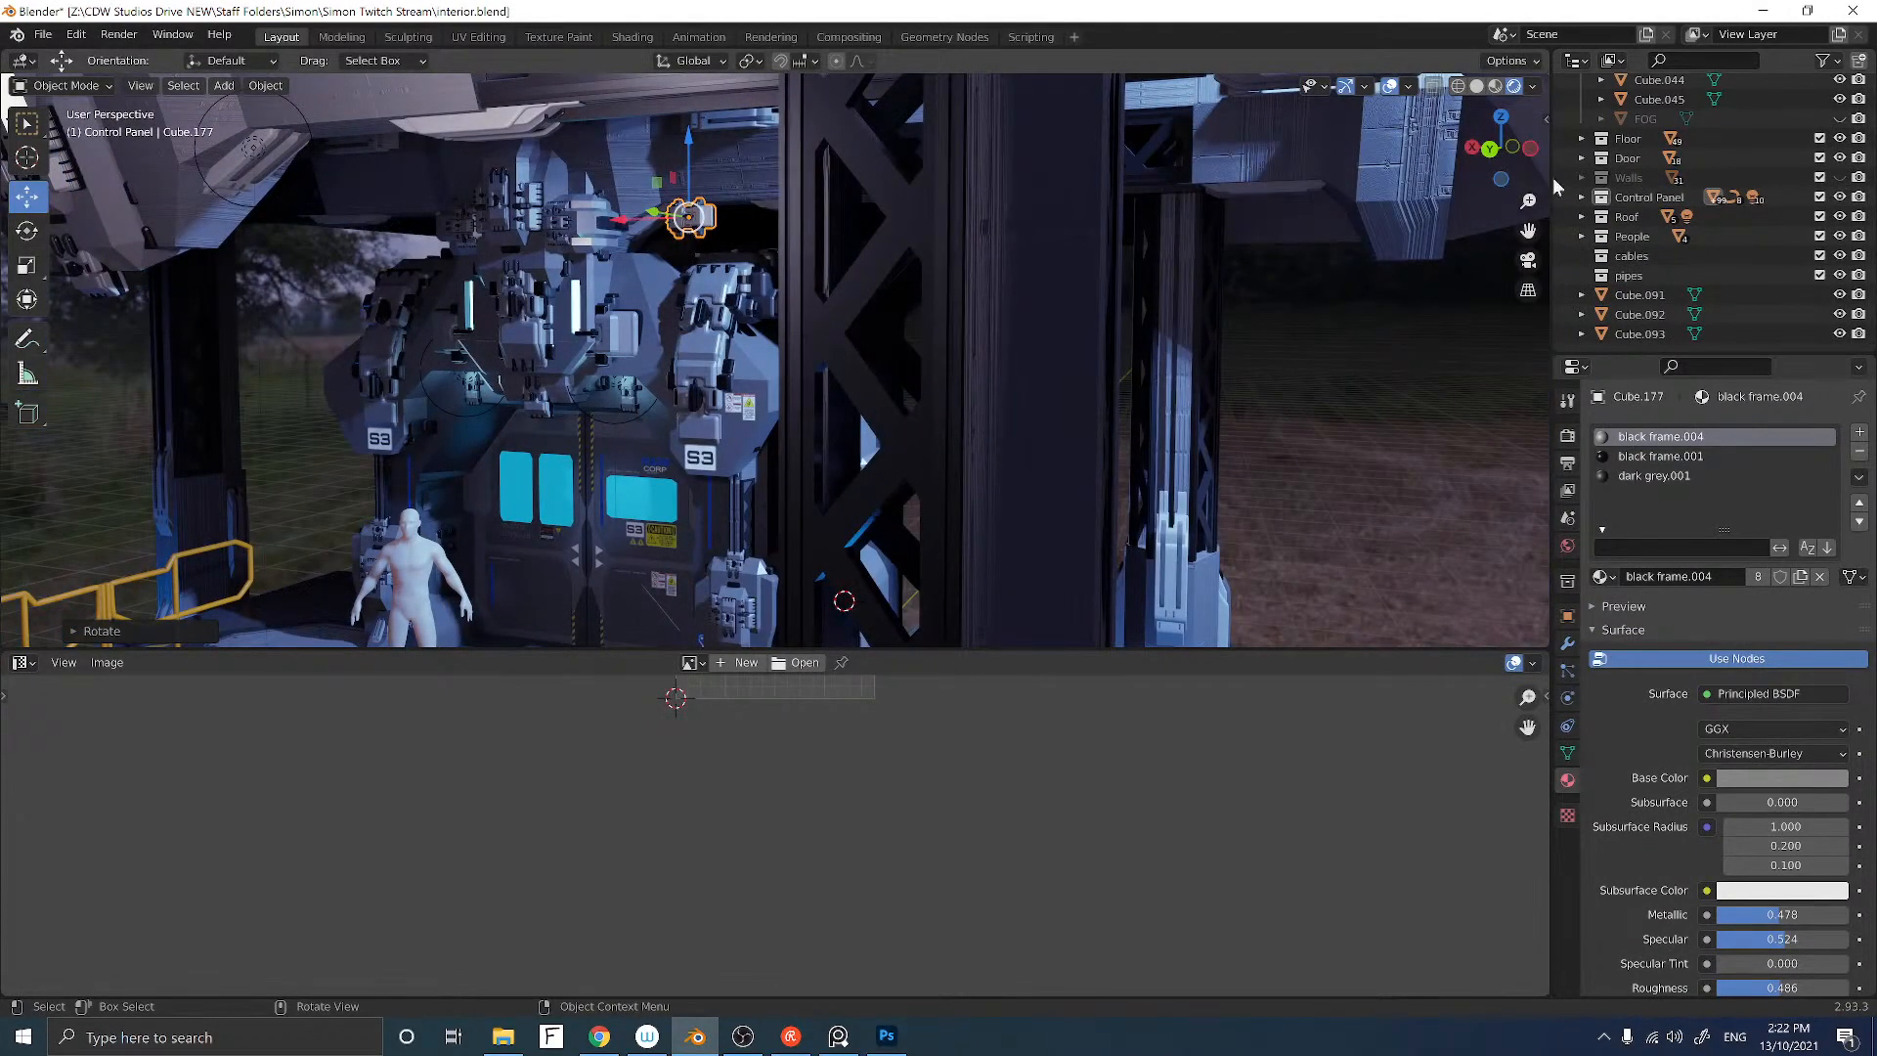
click(1029, 238)
key(h)
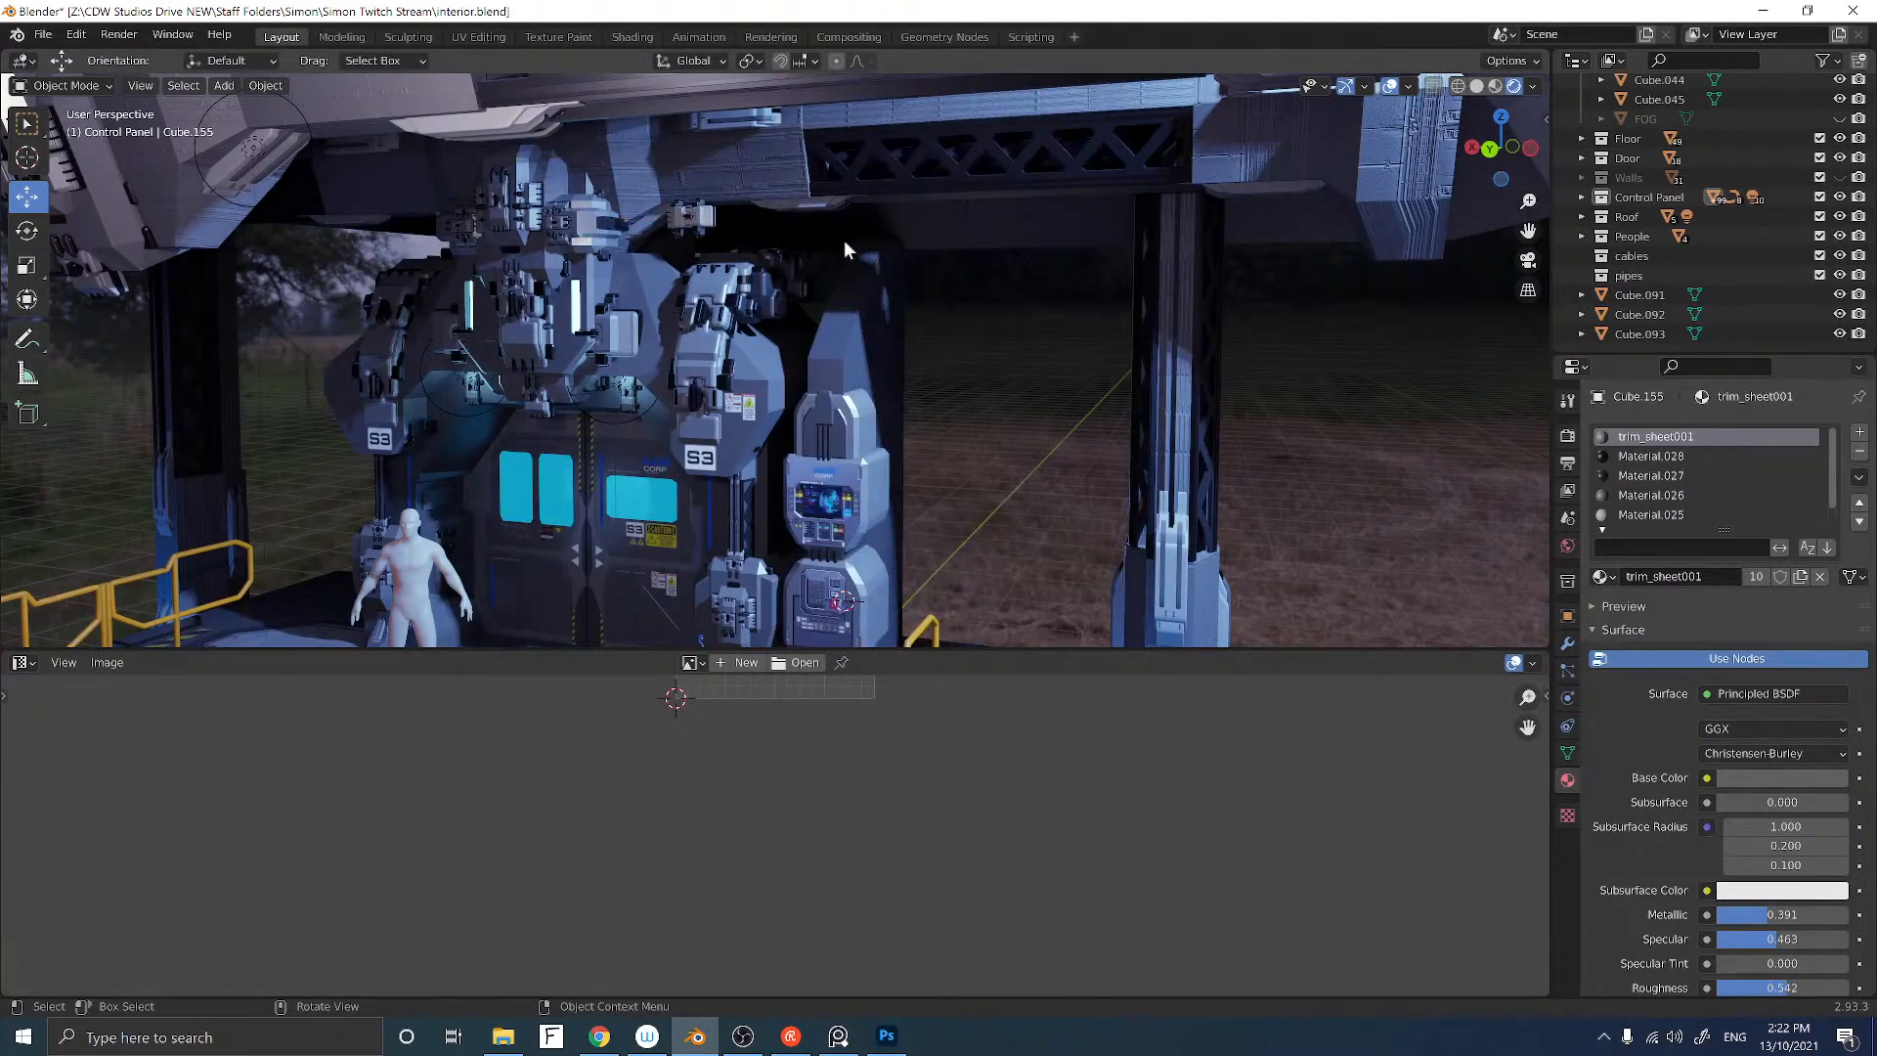
click(702, 219)
Step: Slide the block along Y until it sits at the front face of the roof beam over the door
middle_drag(755, 234, 471, 267)
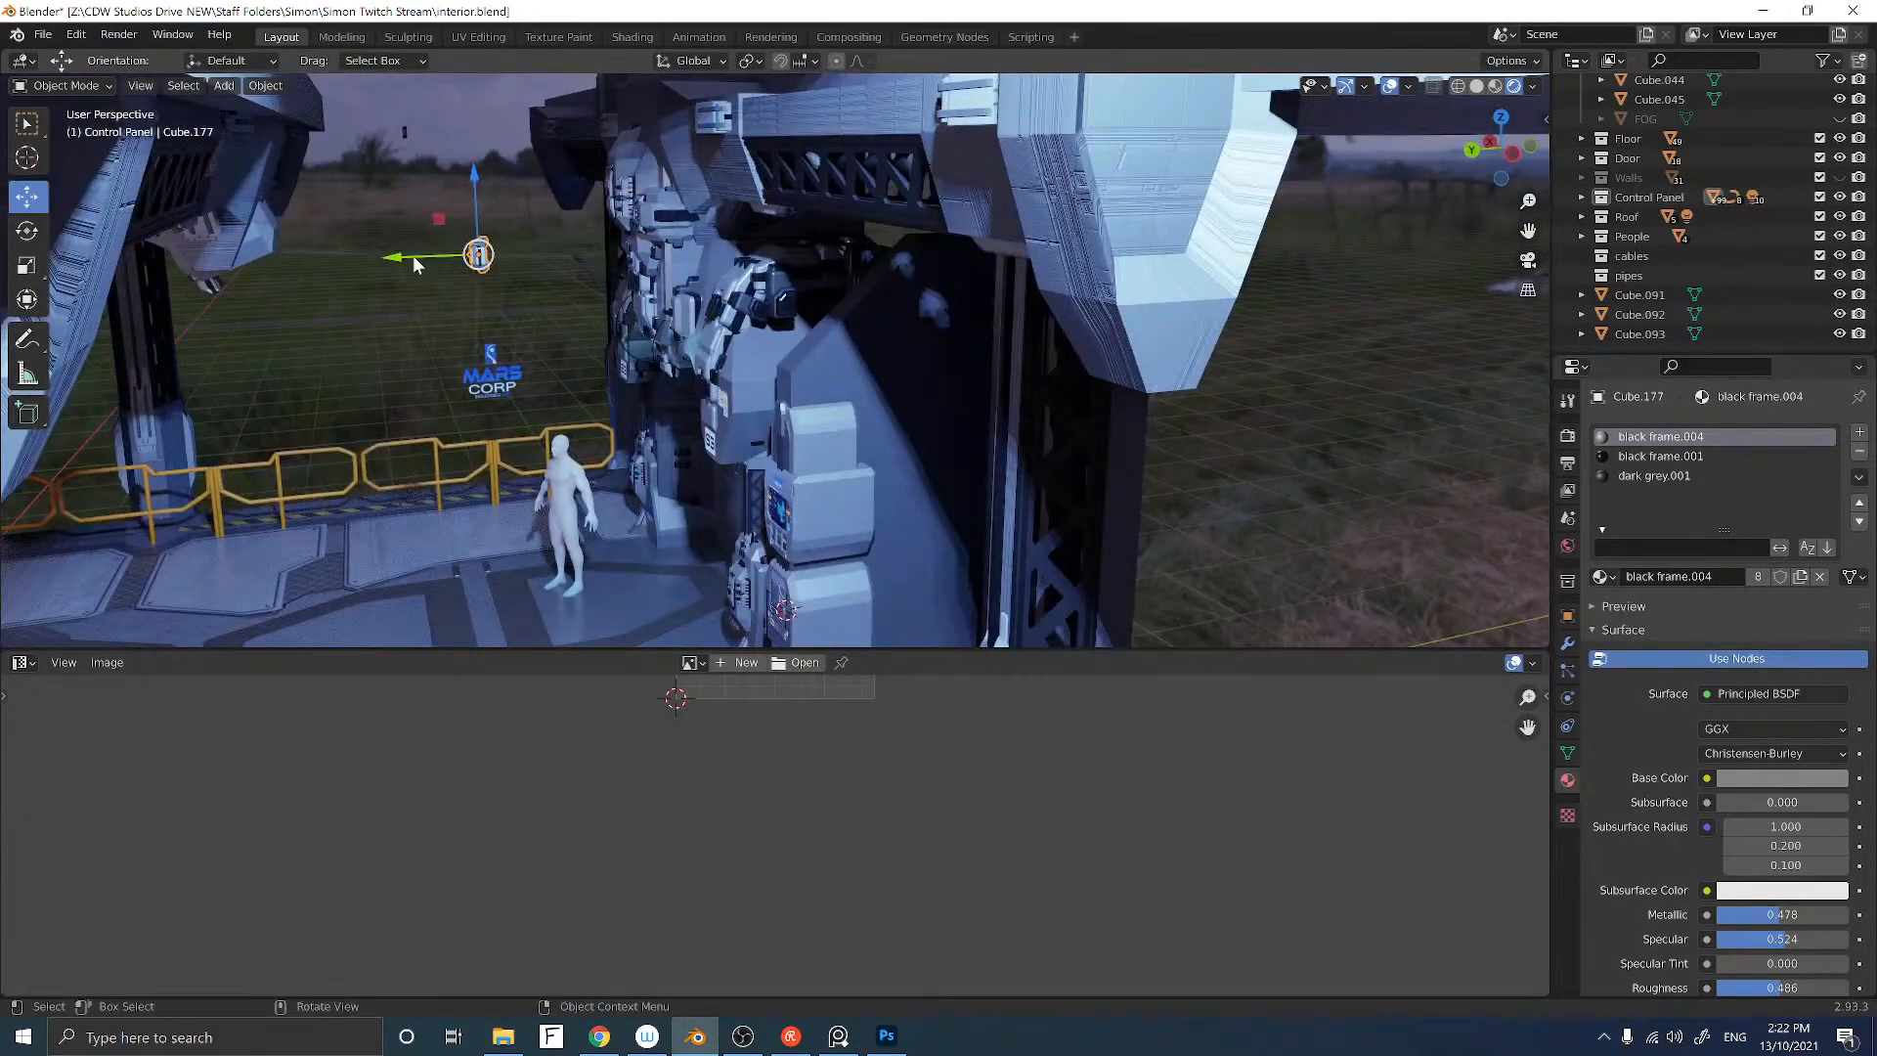
drag(413, 255, 761, 225)
middle_drag(765, 219, 706, 168)
drag(706, 168, 547, 173)
Step: Enlarge the block and reposition it along X on the roof beam
key(s)
middle_drag(548, 173, 696, 276)
scroll(759, 285, up, 2)
key(g)
key(x)
click(713, 250)
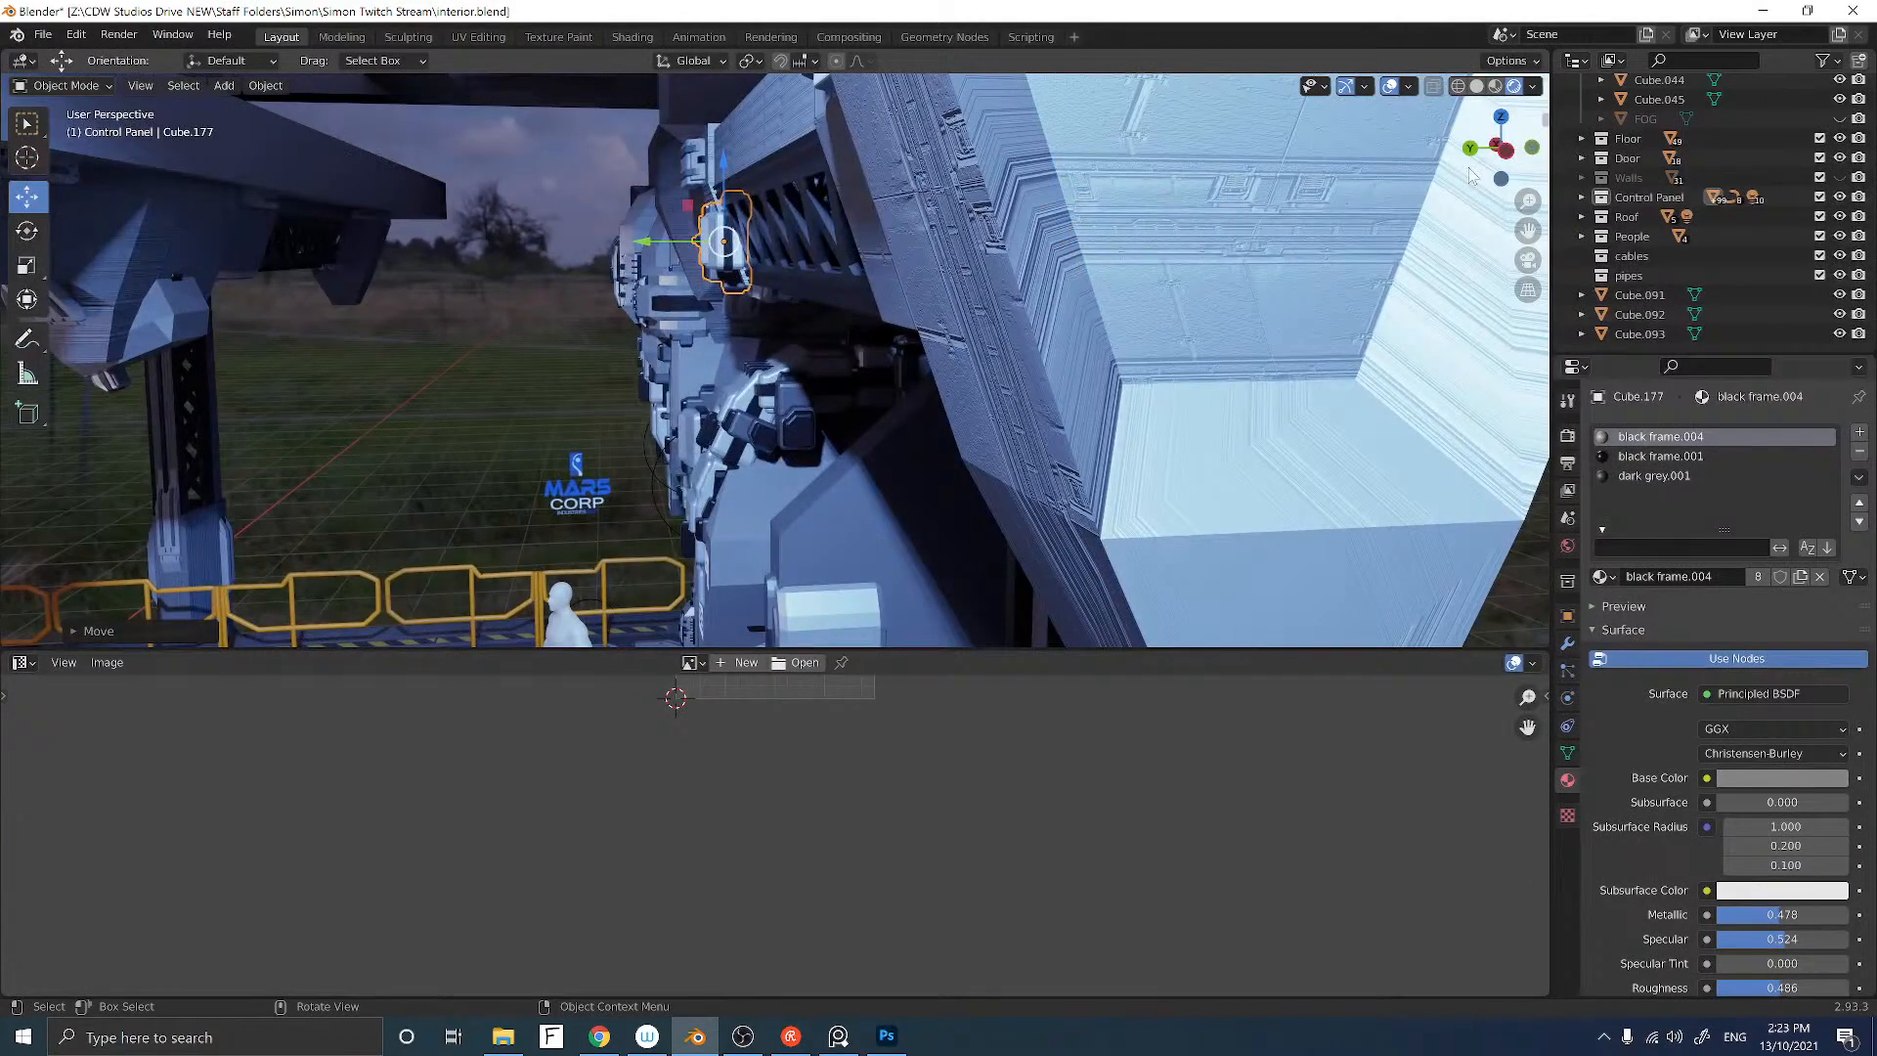
Step: Tilt the block about -19° in the left orthographic view to follow the beam's sloping face, and nudge it along X
click(1504, 151)
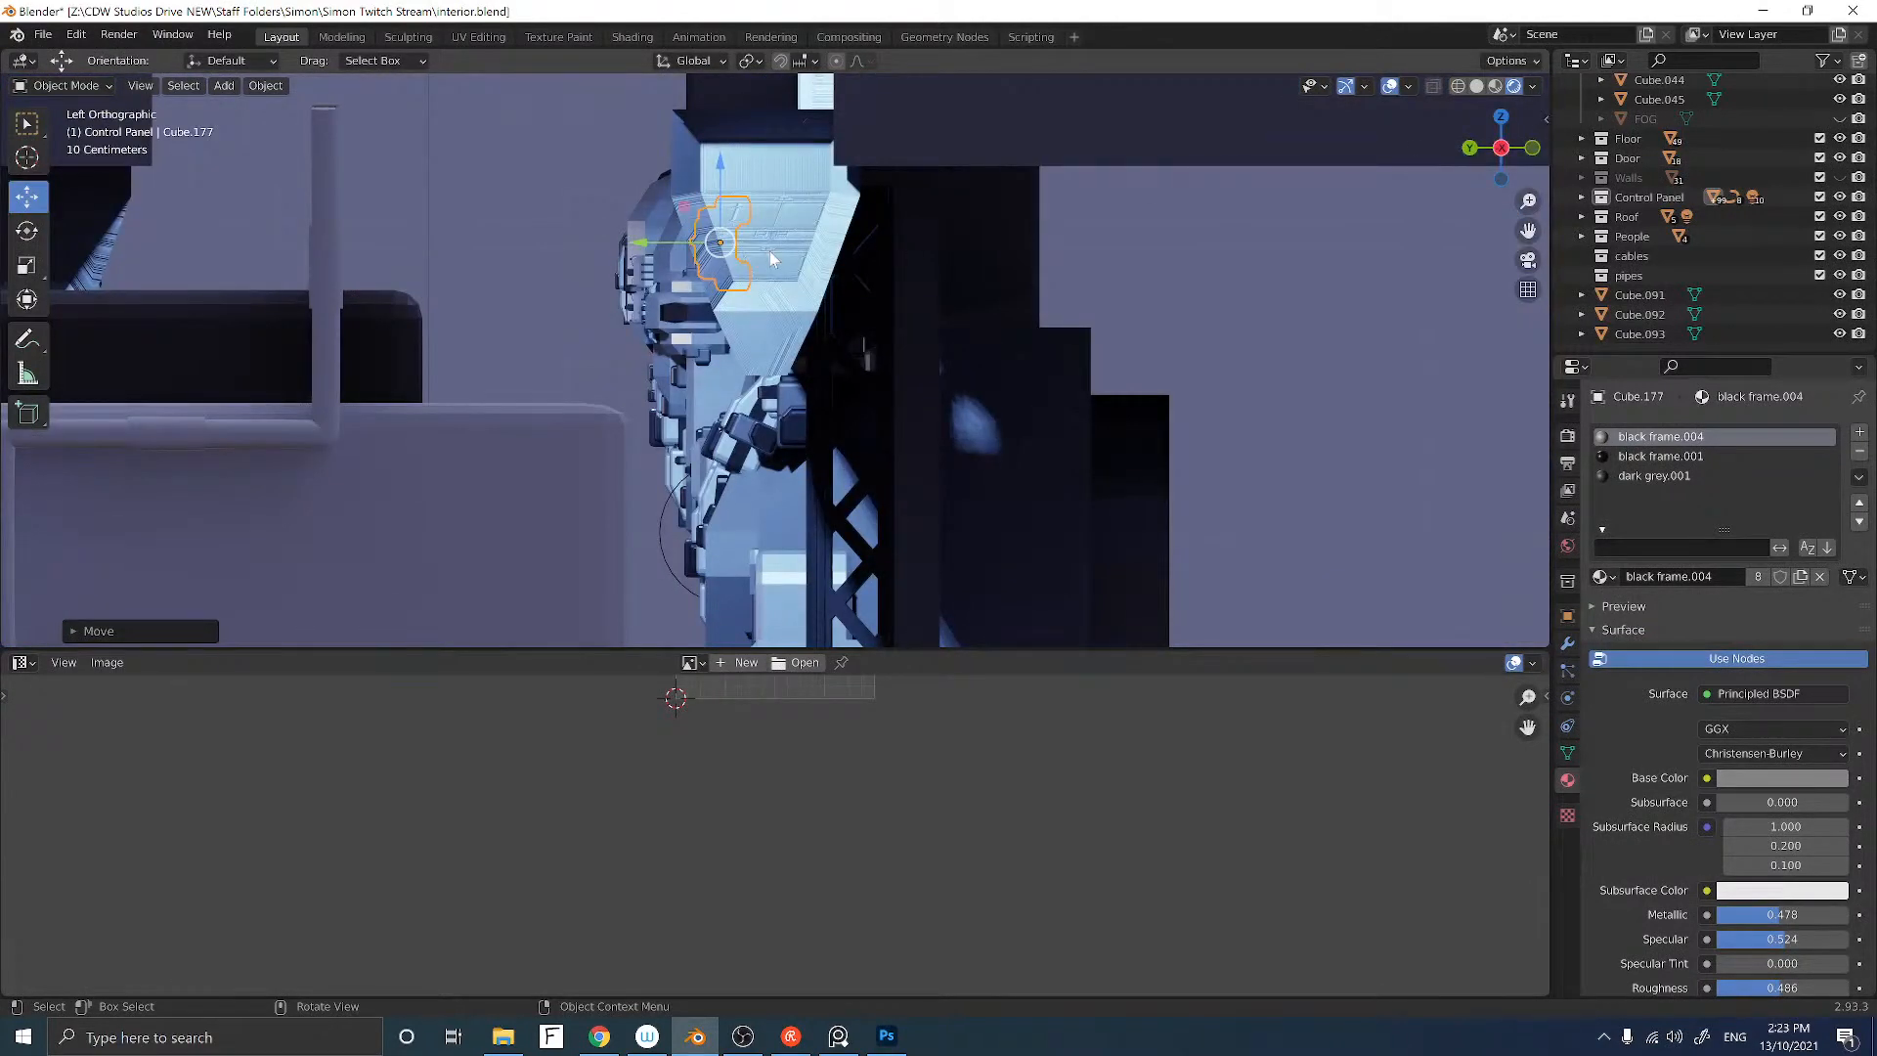
scroll(771, 251, up, 1)
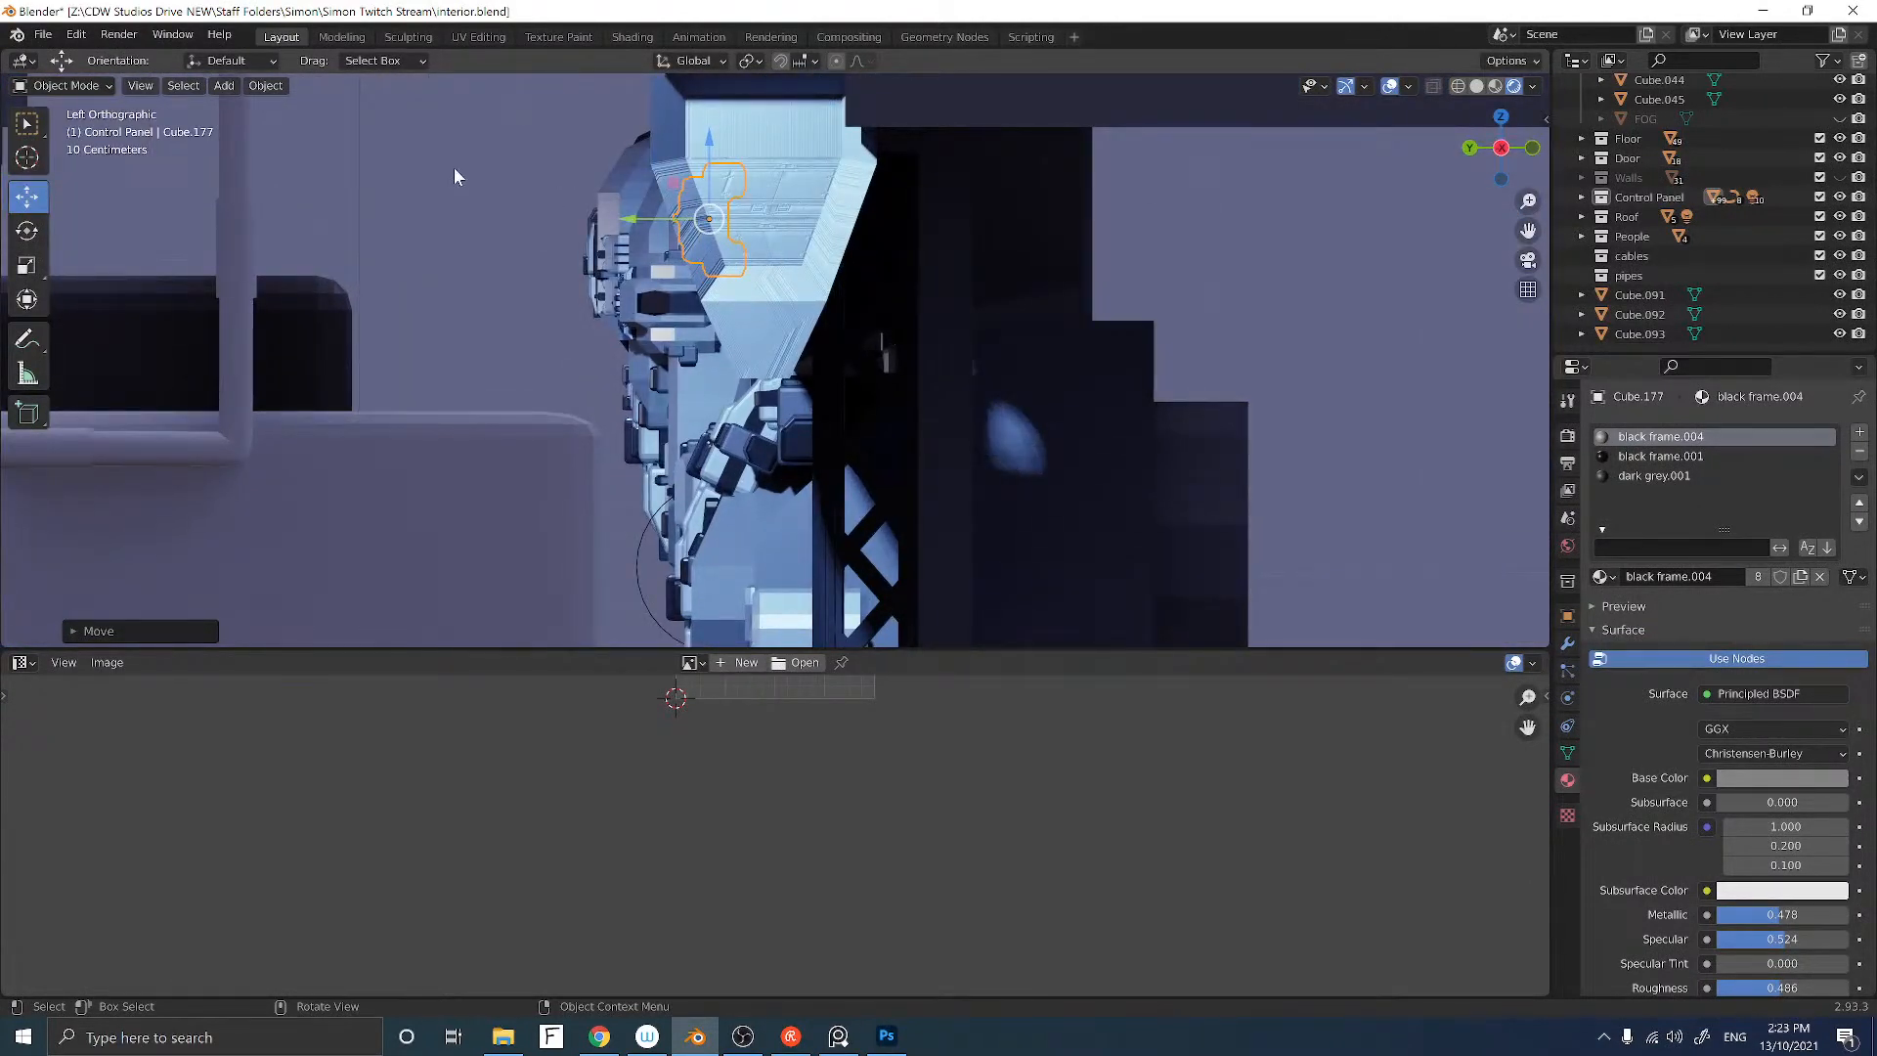
key(r)
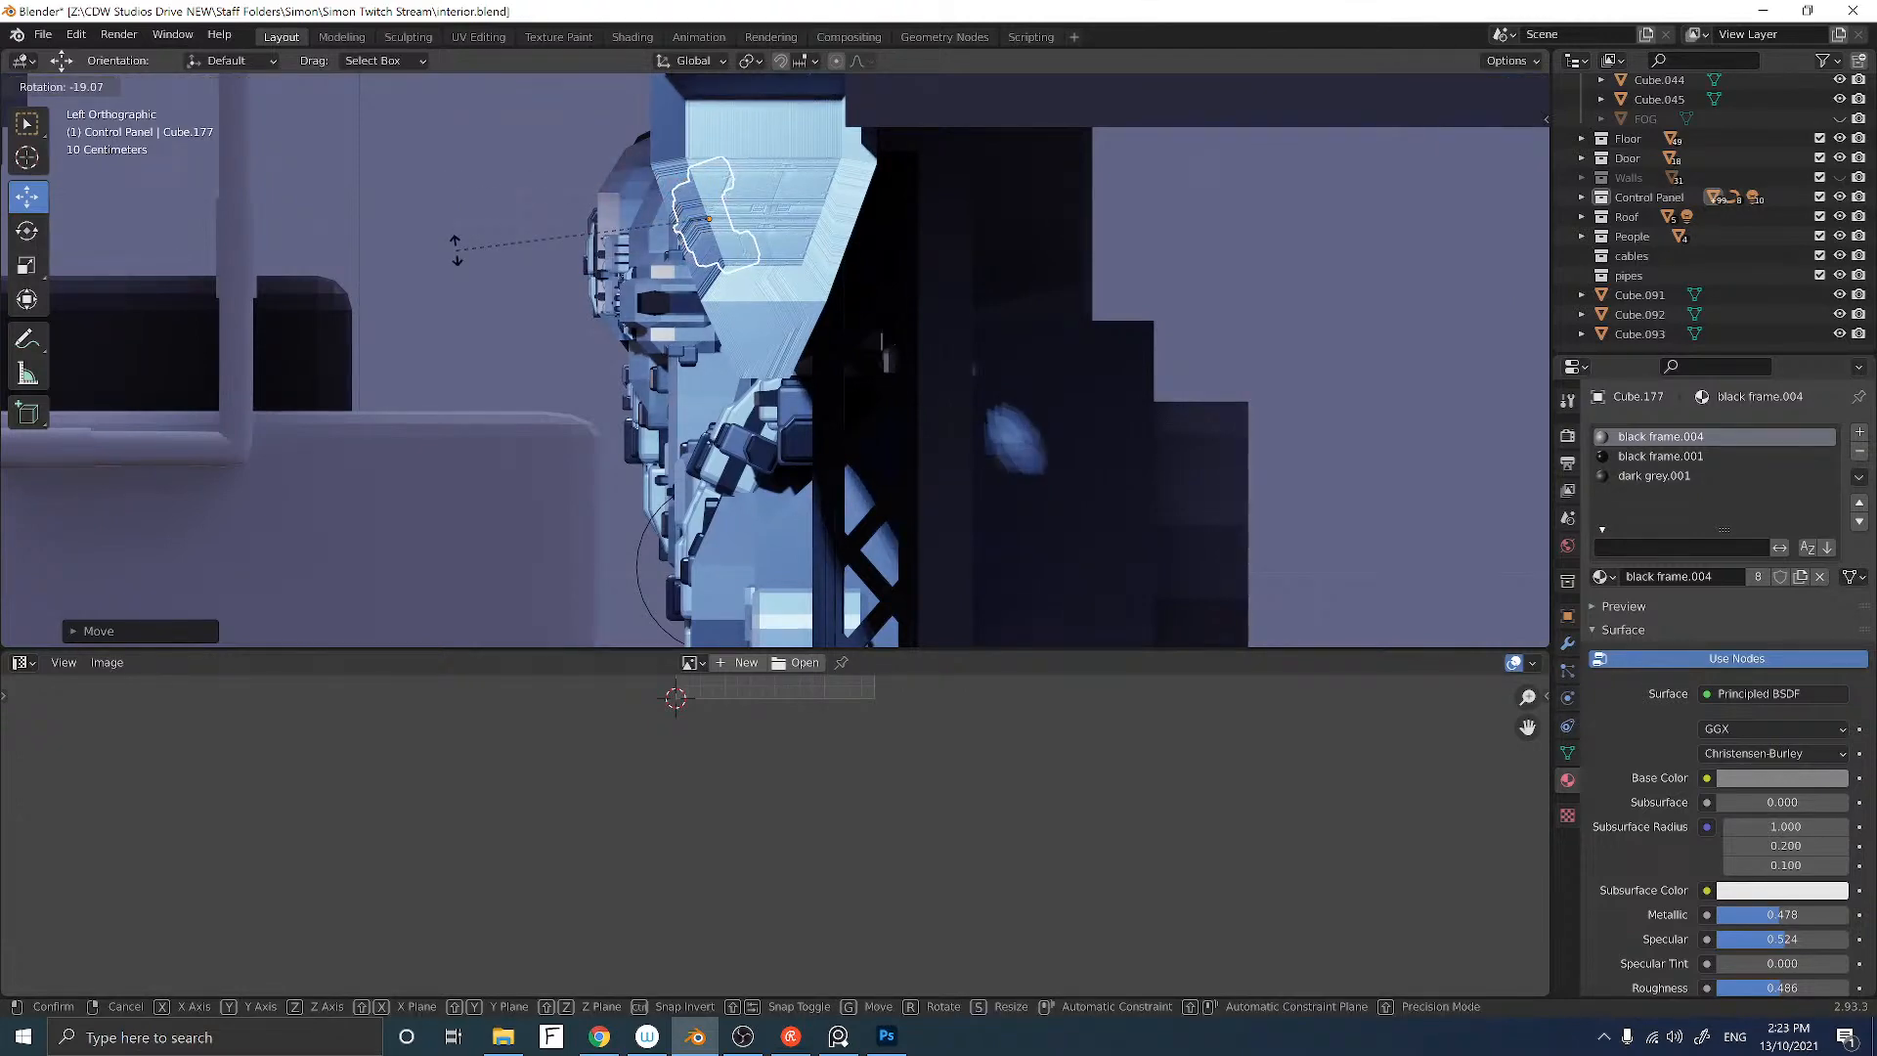
click(455, 249)
middle_drag(467, 214, 682, 201)
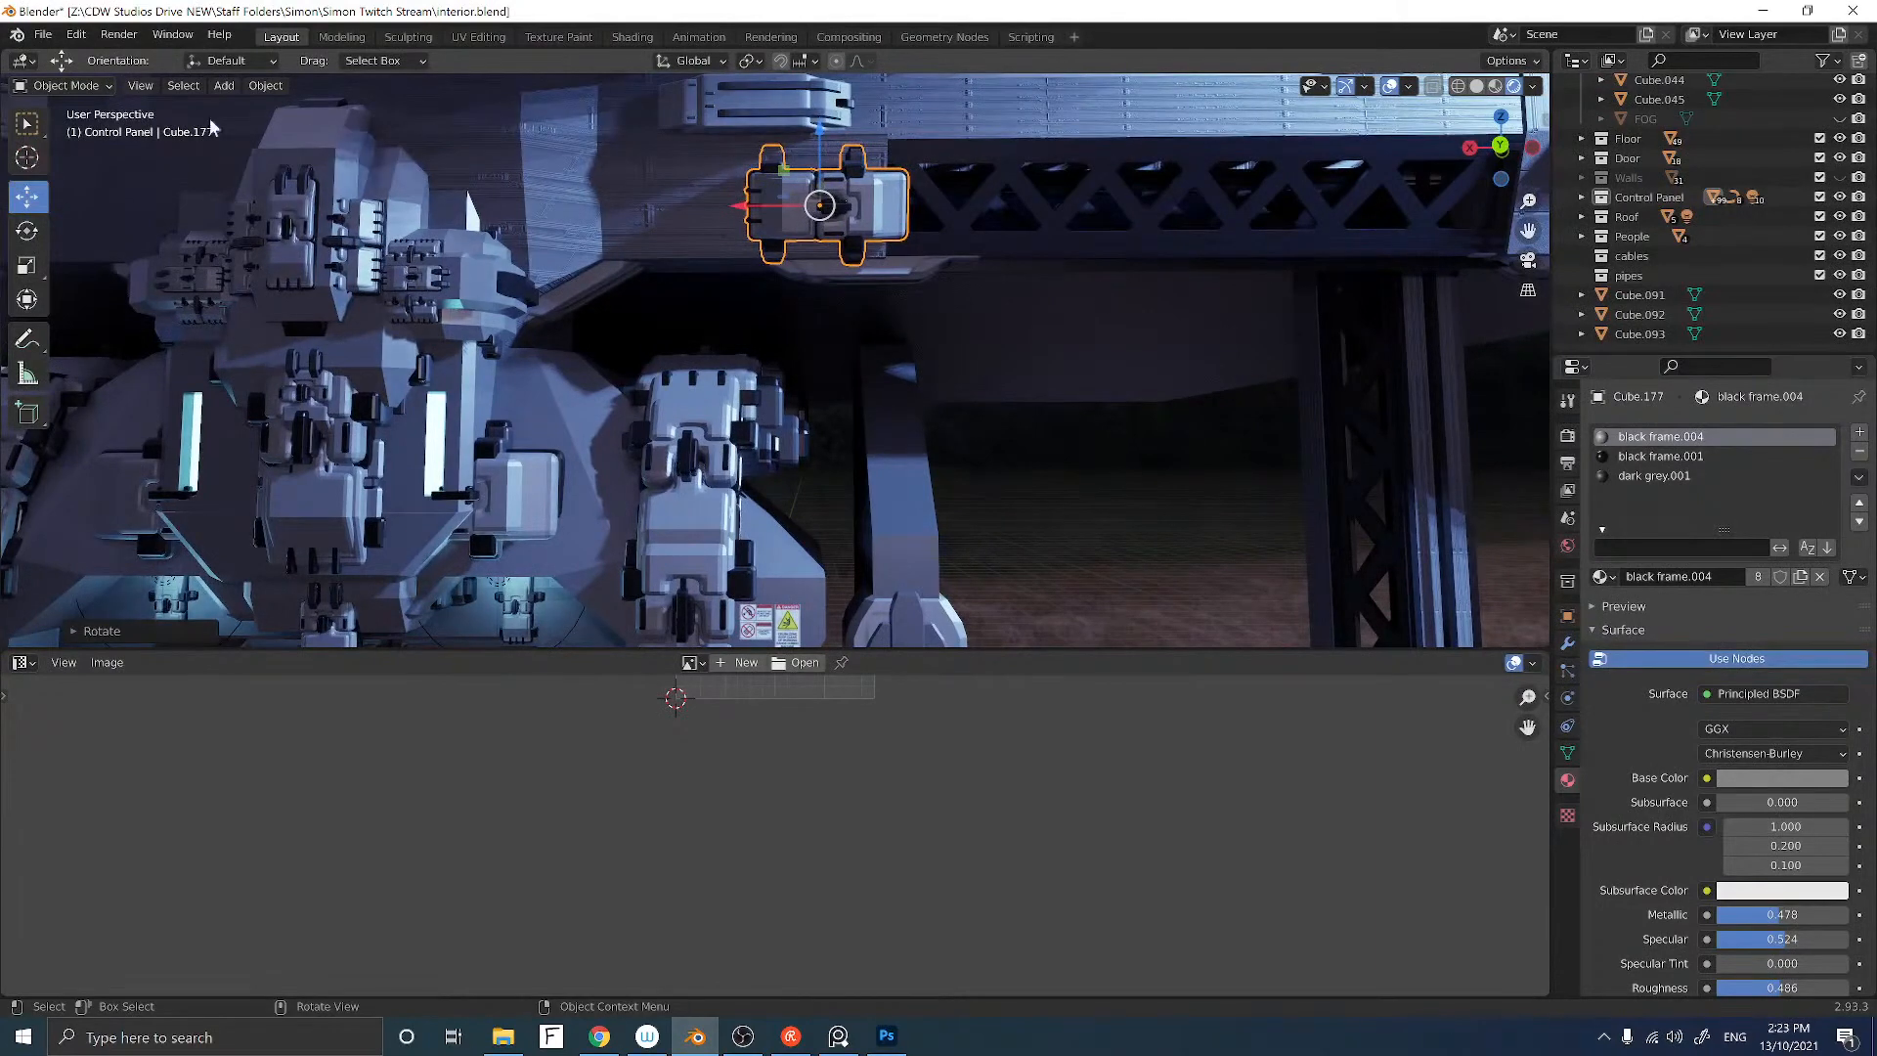
mouse_move(766, 203)
mouse_down()
mouse_move(821, 178)
mouse_move(802, 199)
mouse_up()
mouse_move(801, 199)
middle_down()
mouse_move(620, 232)
mouse_move(790, 215)
middle_up()
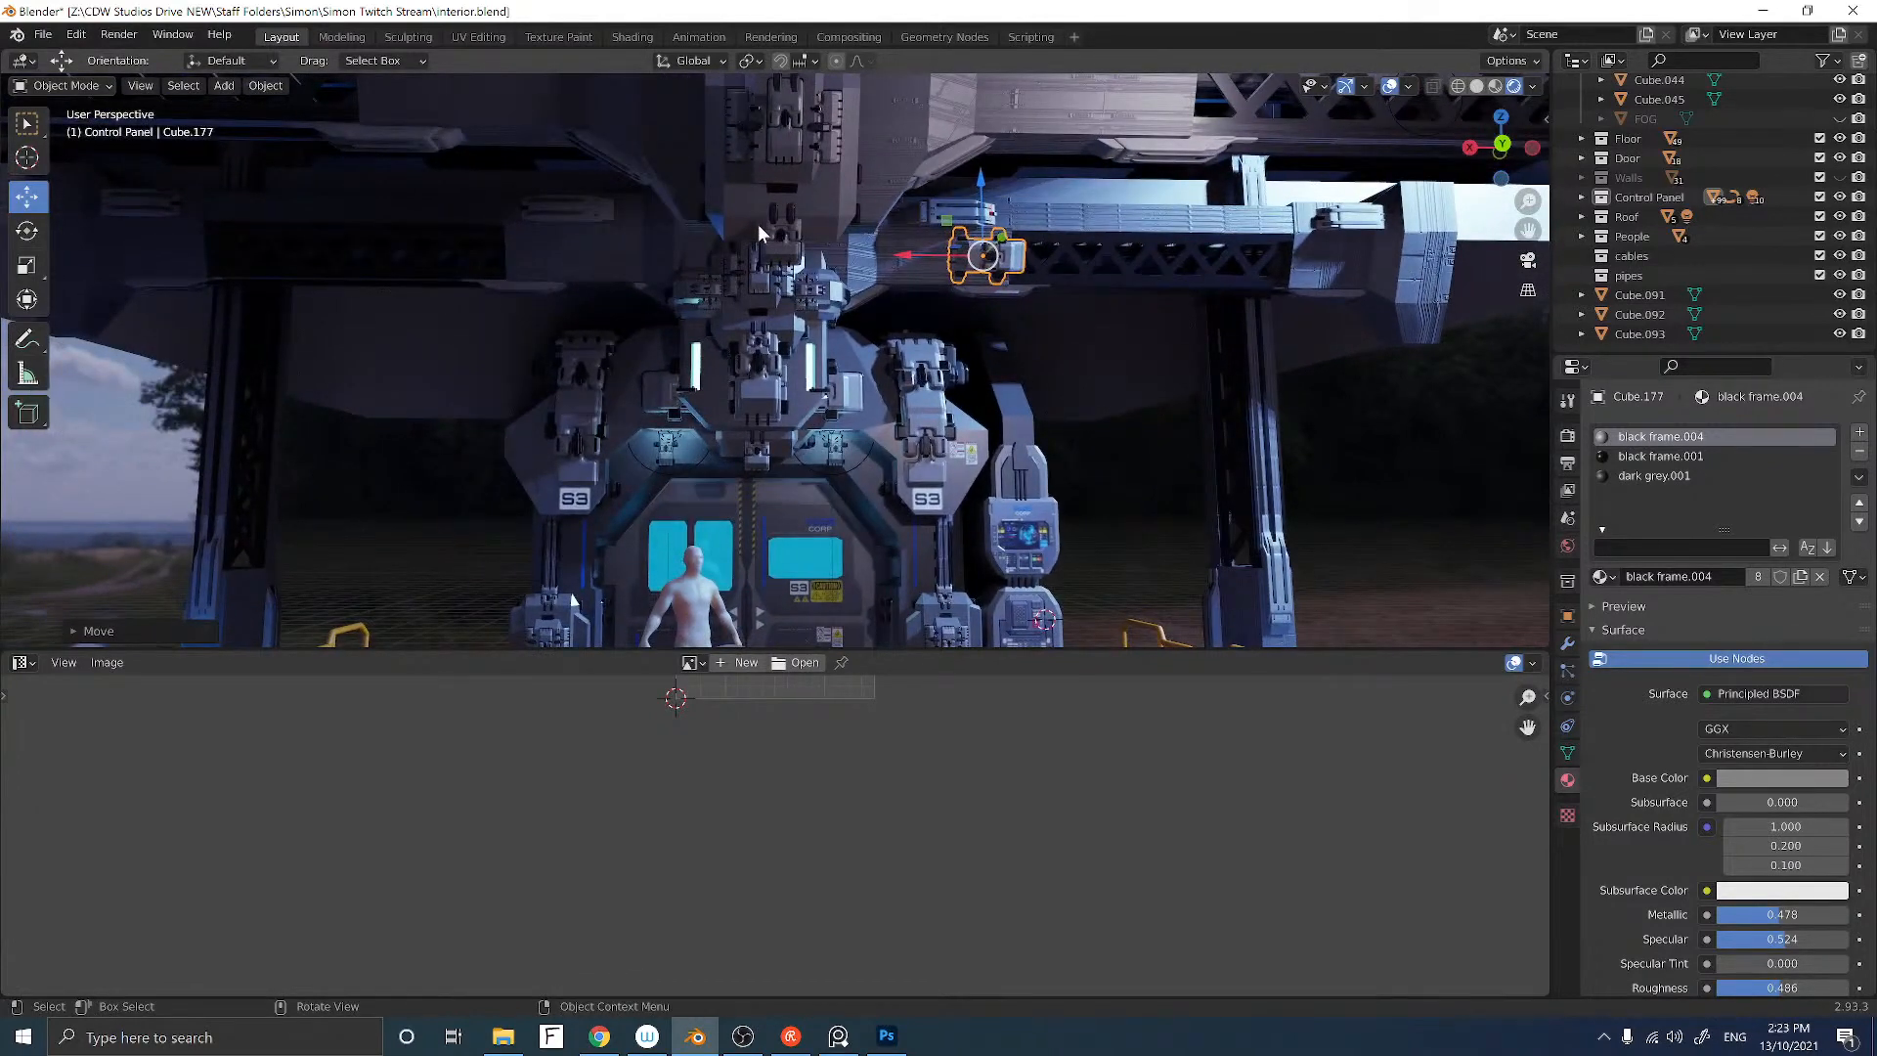
Step: Duplicate the tilted block and move the copy along X to the opposite side of the roof beam
key(shift+d)
right_click(759, 225)
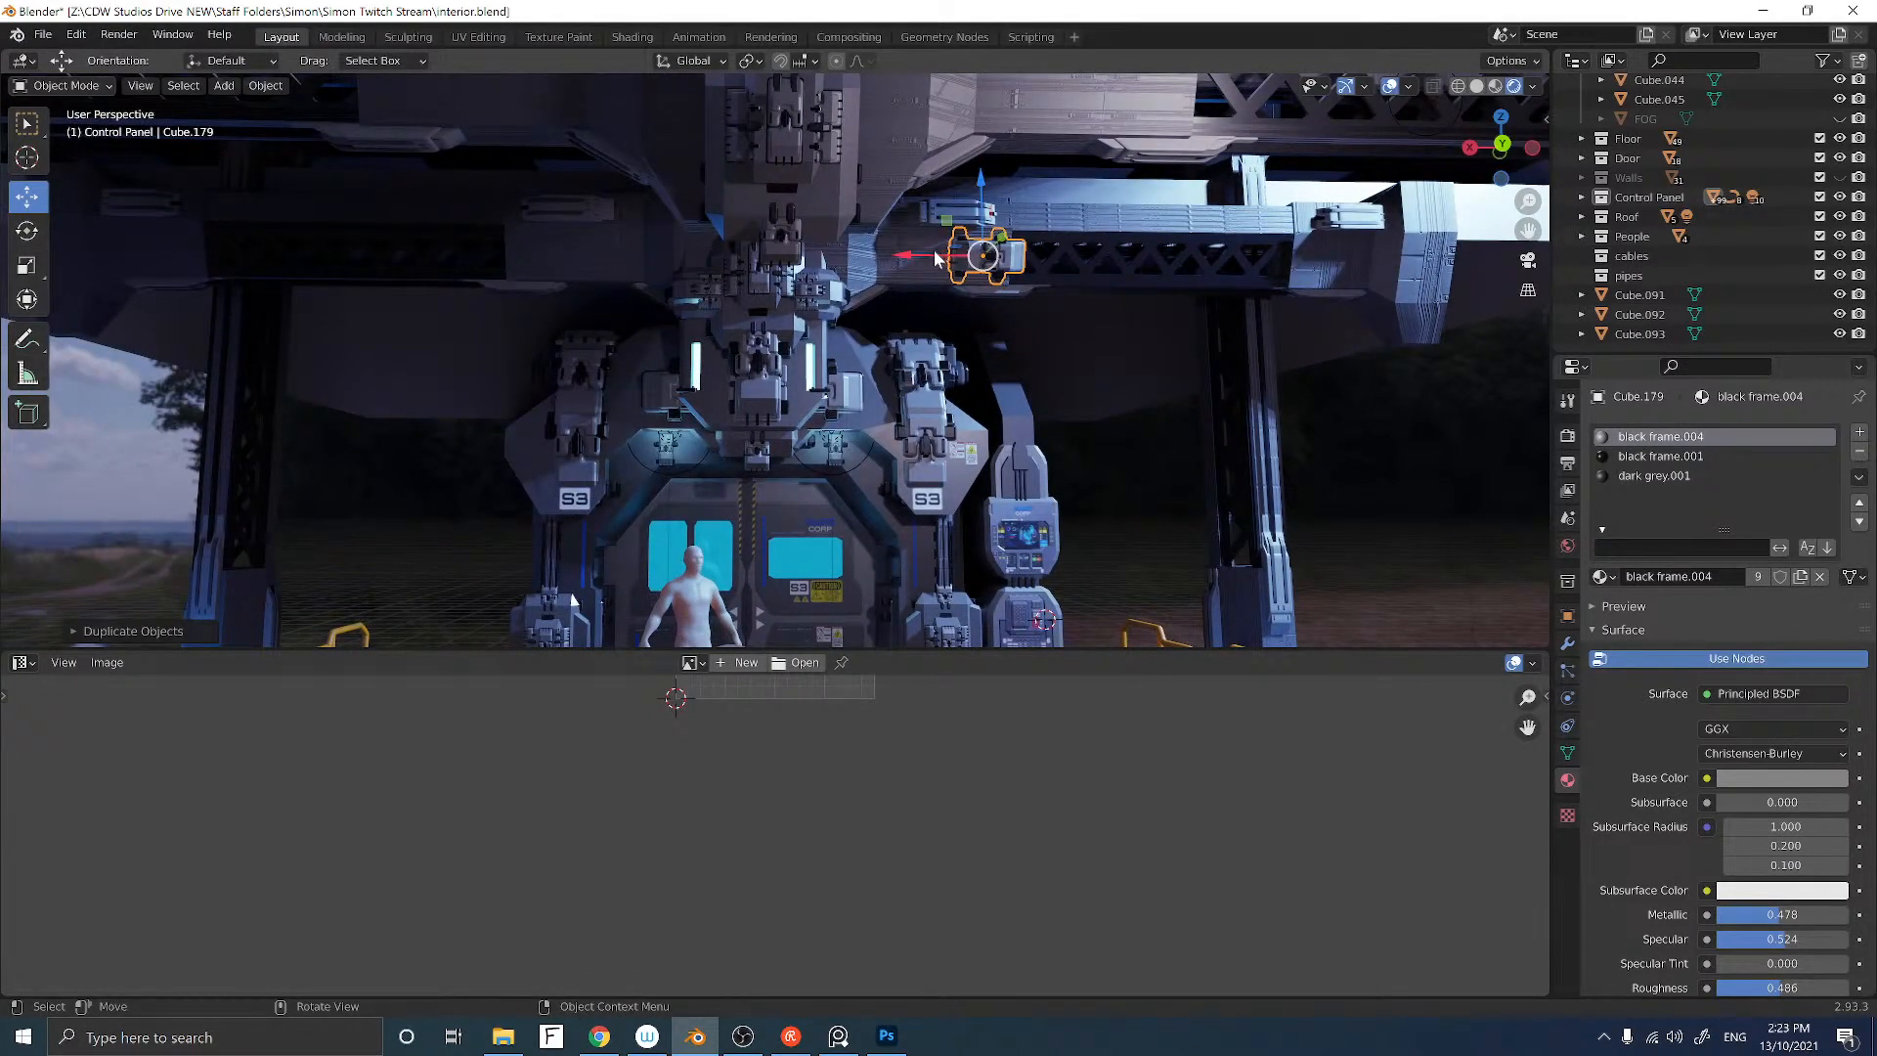
drag(935, 259, 898, 259)
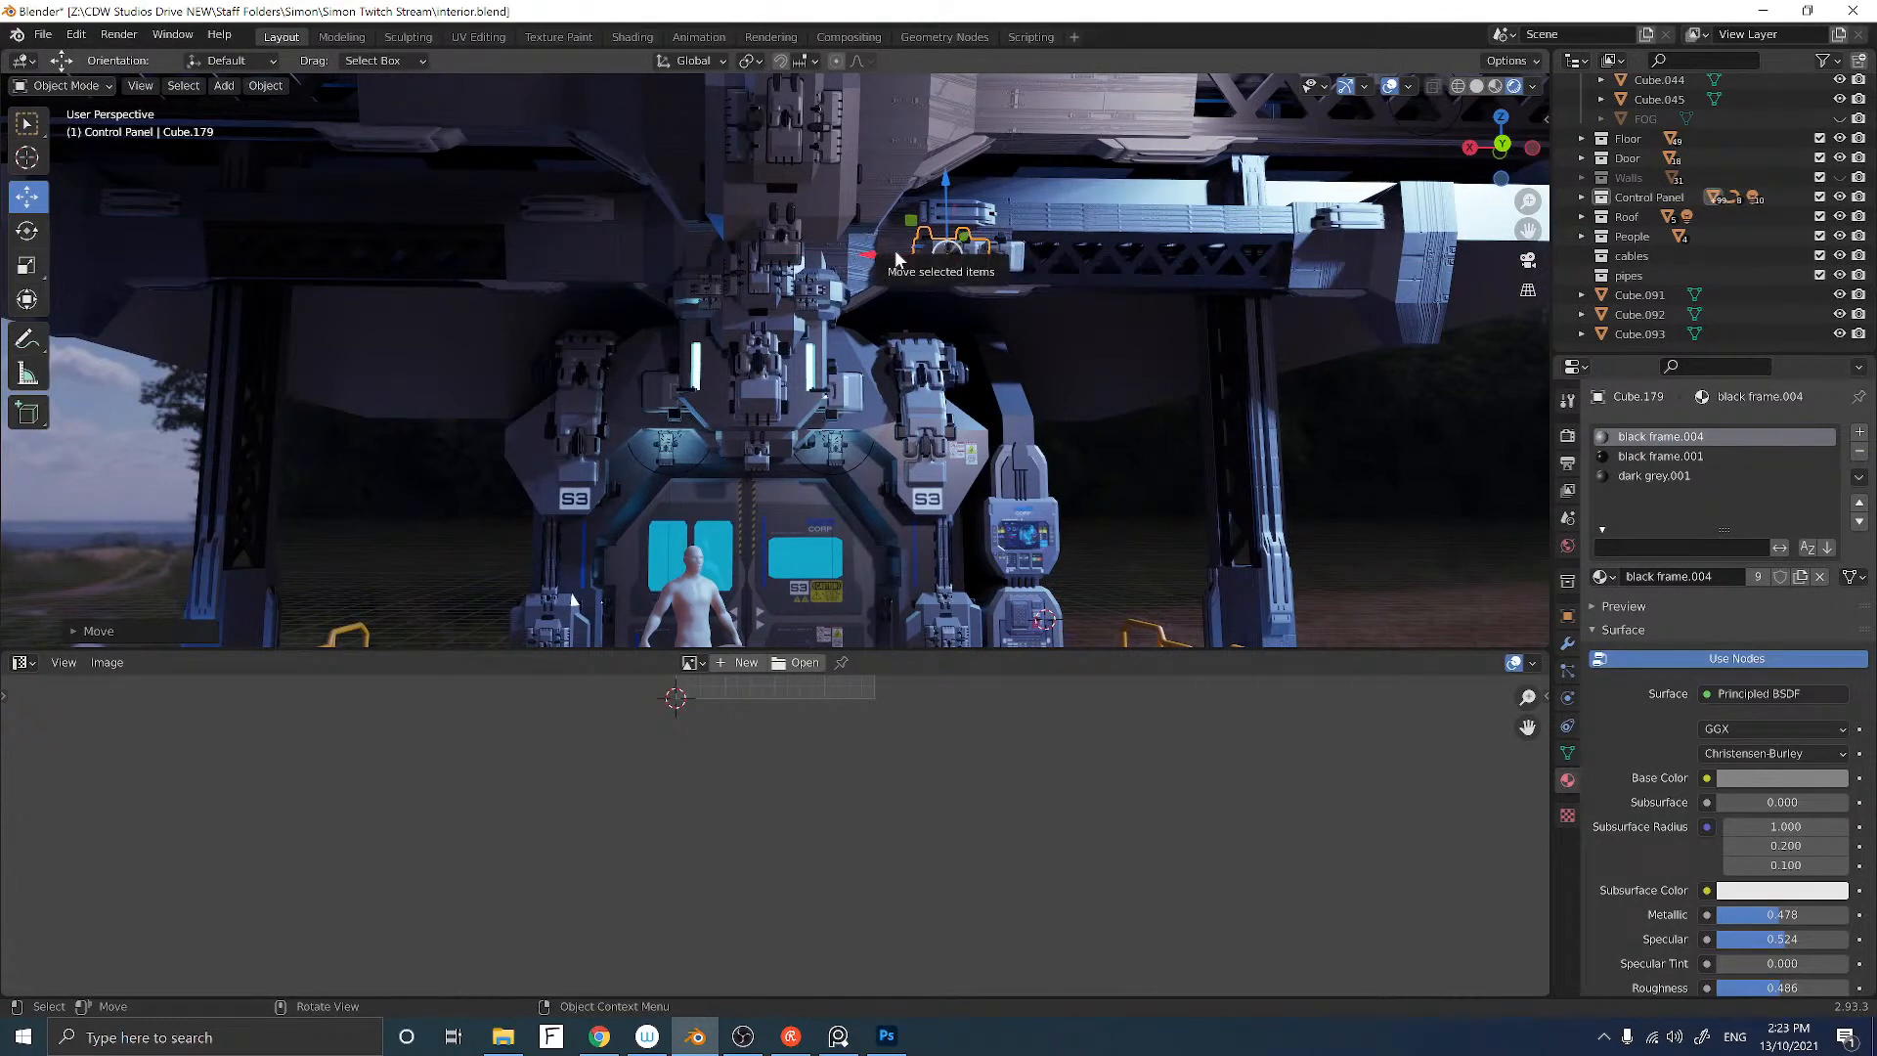
drag(896, 258, 452, 256)
click(906, 257)
mouse_move(723, 295)
middle_down()
mouse_move(675, 298)
mouse_move(748, 300)
mouse_move(718, 305)
middle_up()
Step: Duplicate both tilted blocks together and move the copies along Y onto the next roof beam, away from the door
click(870, 289)
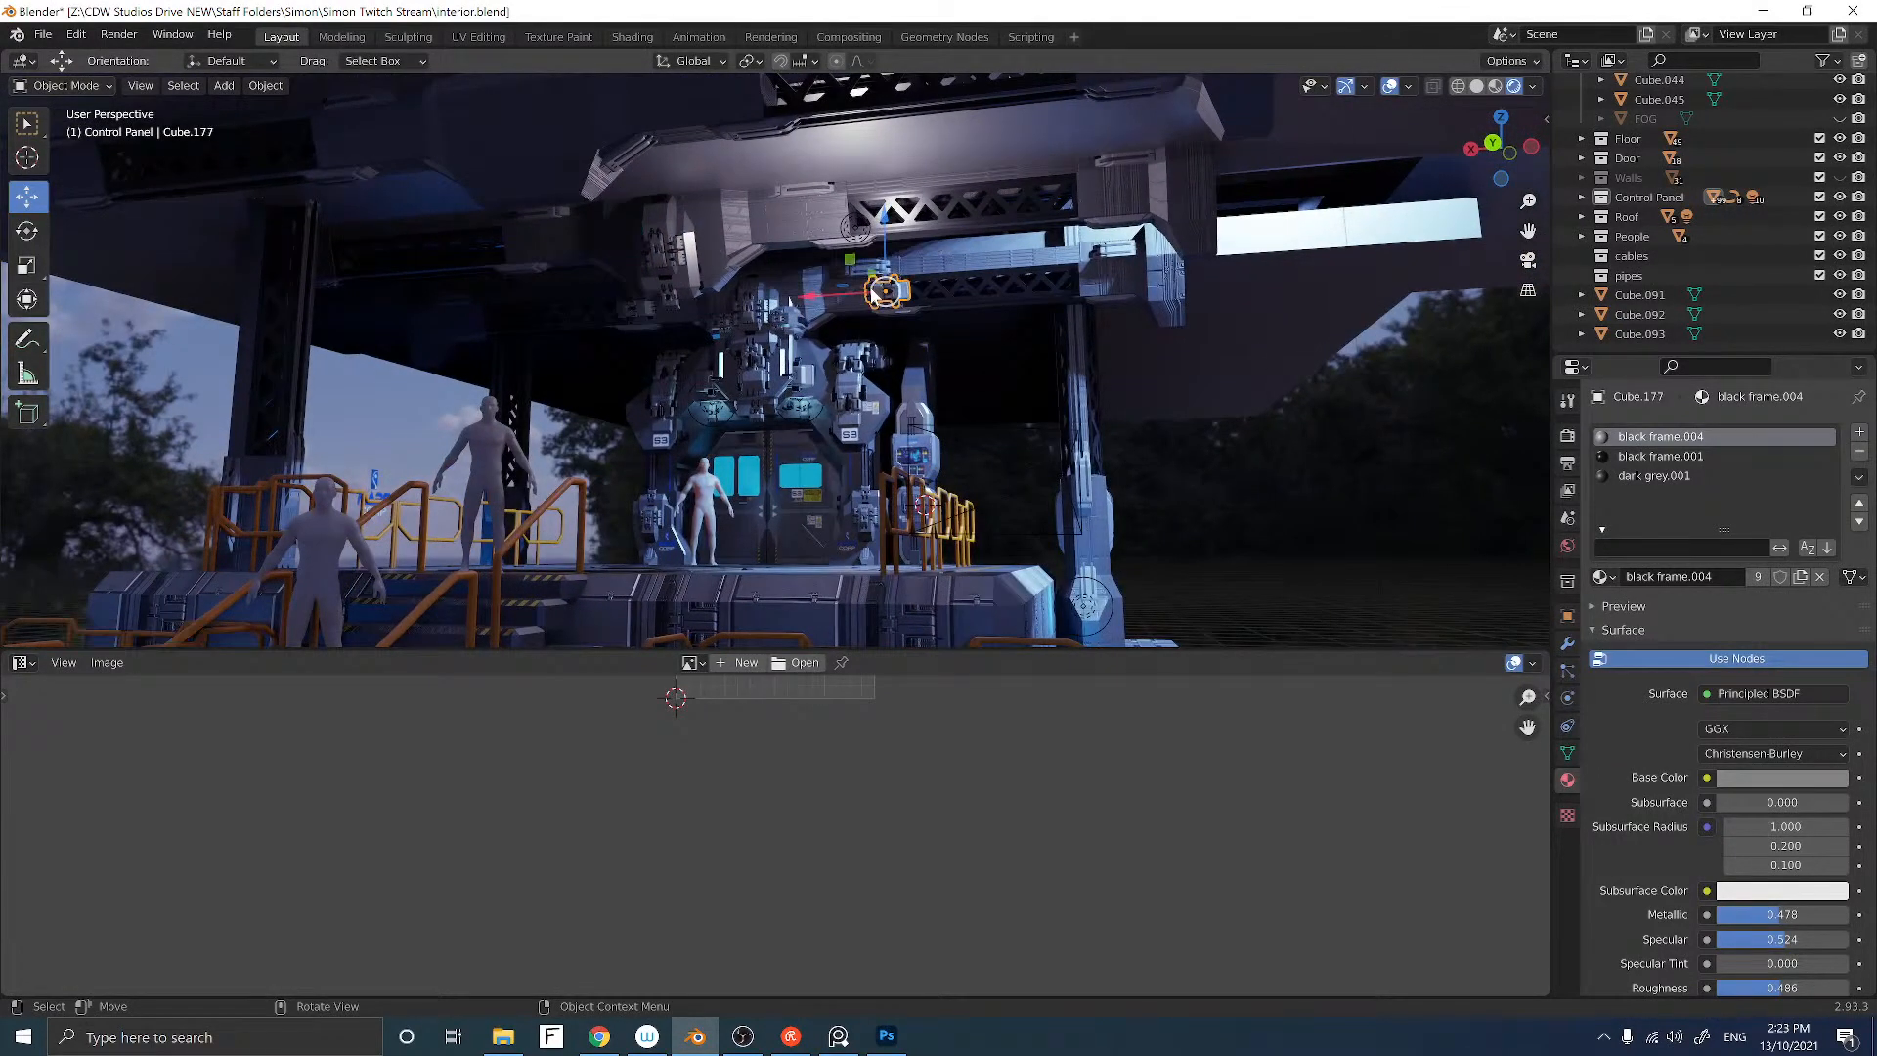
middle_drag(870, 293, 802, 303)
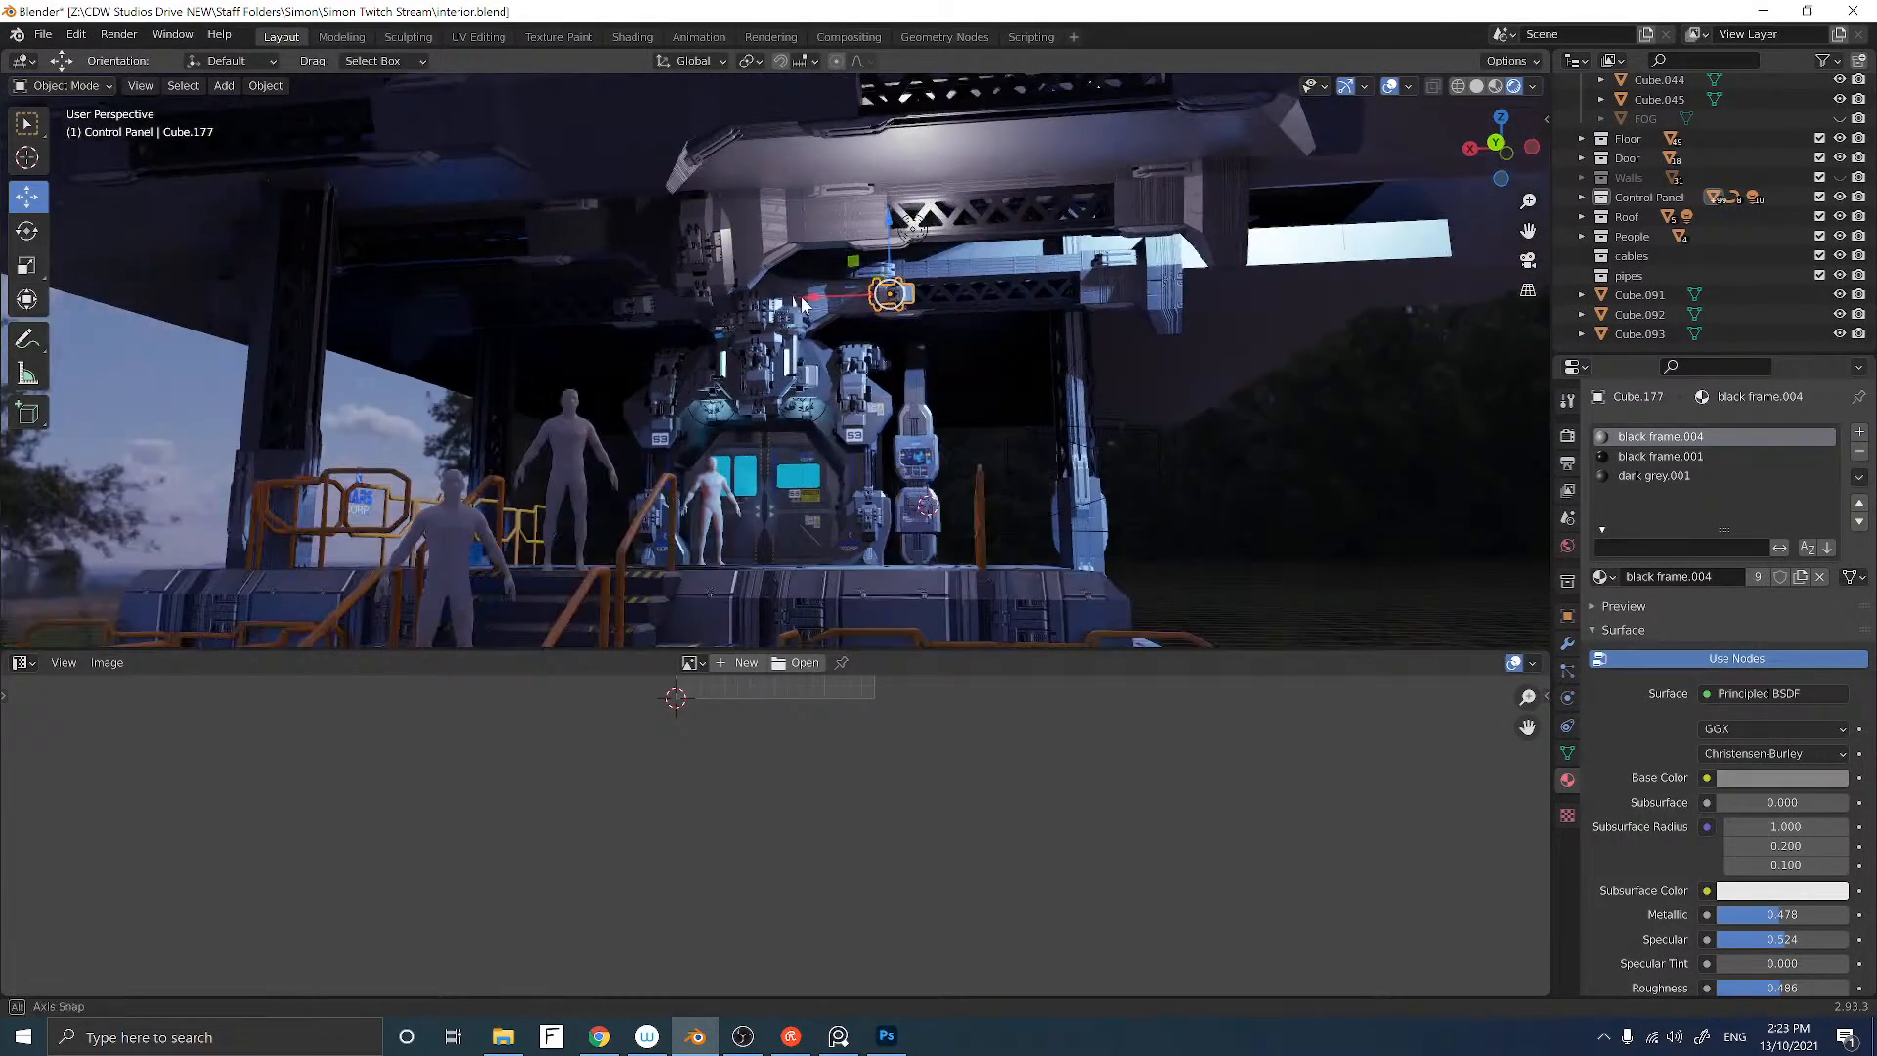
key(shift+d)
click(635, 305)
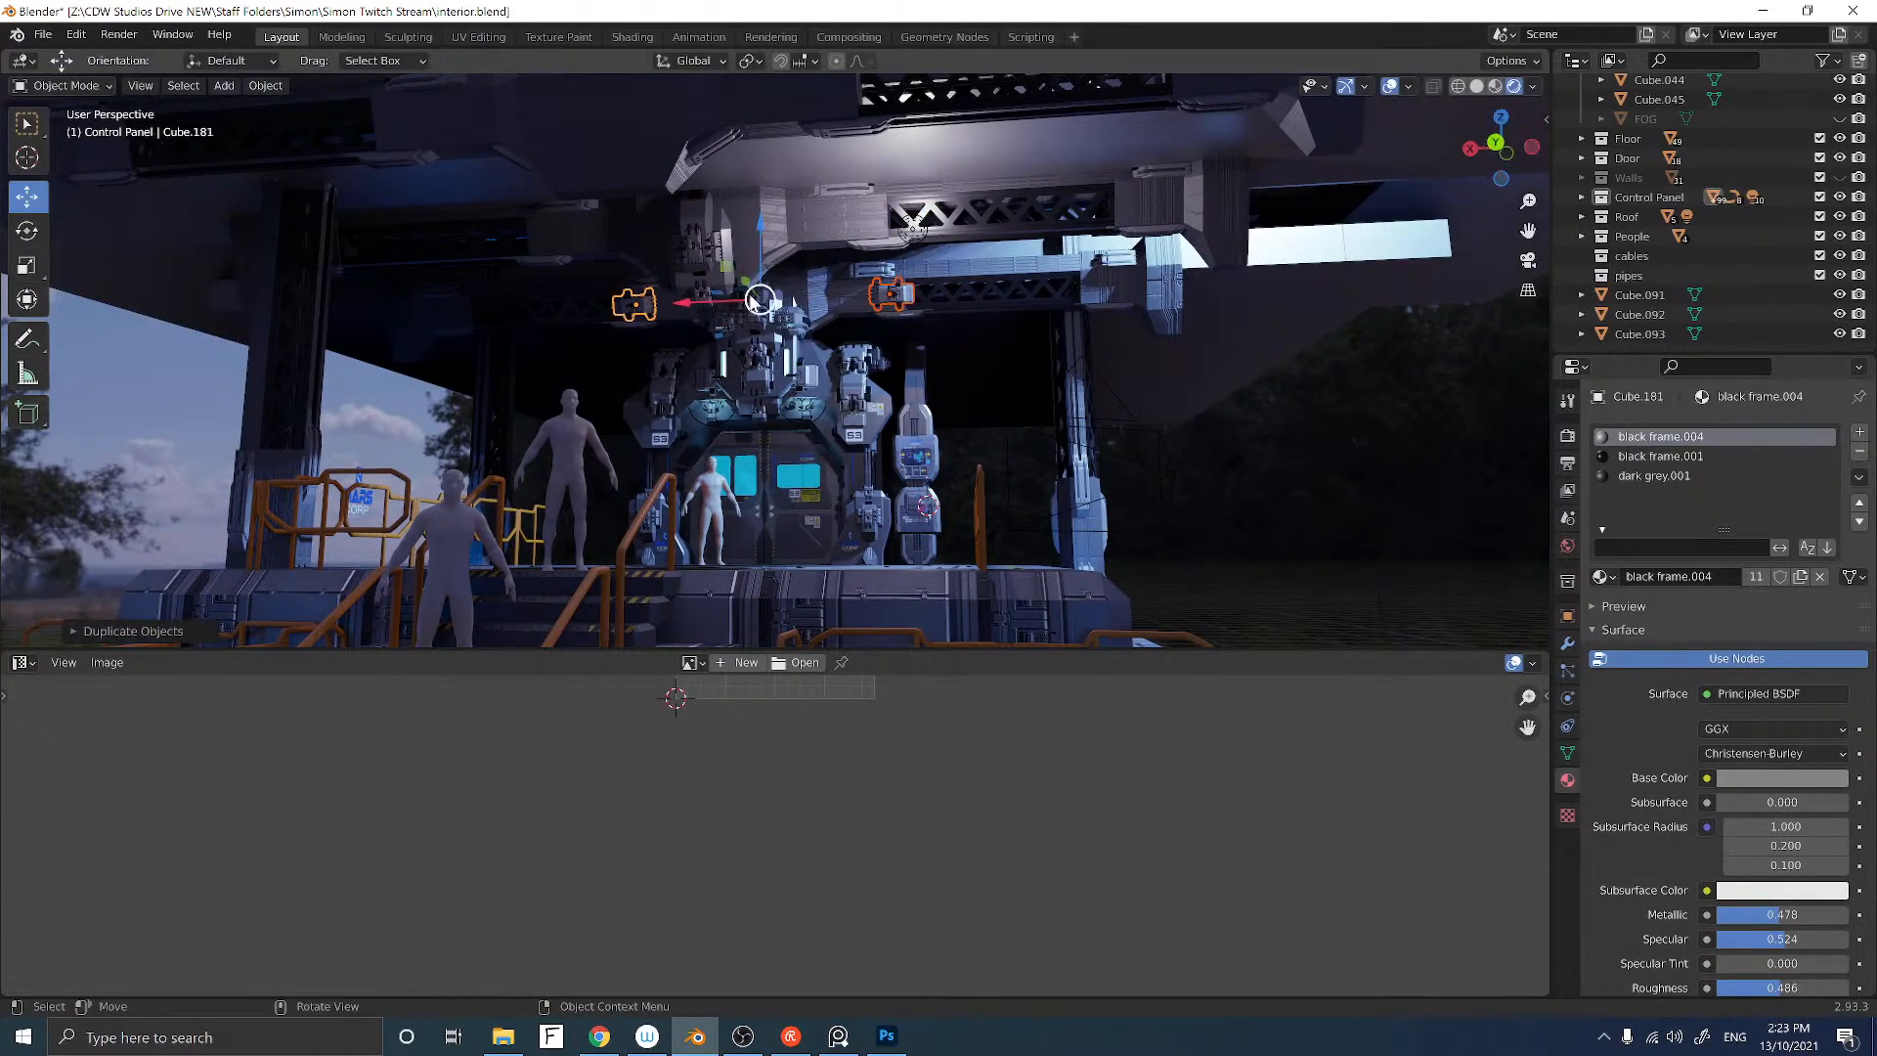
mouse_move(636, 305)
middle_down()
mouse_move(614, 315)
mouse_move(669, 309)
middle_up()
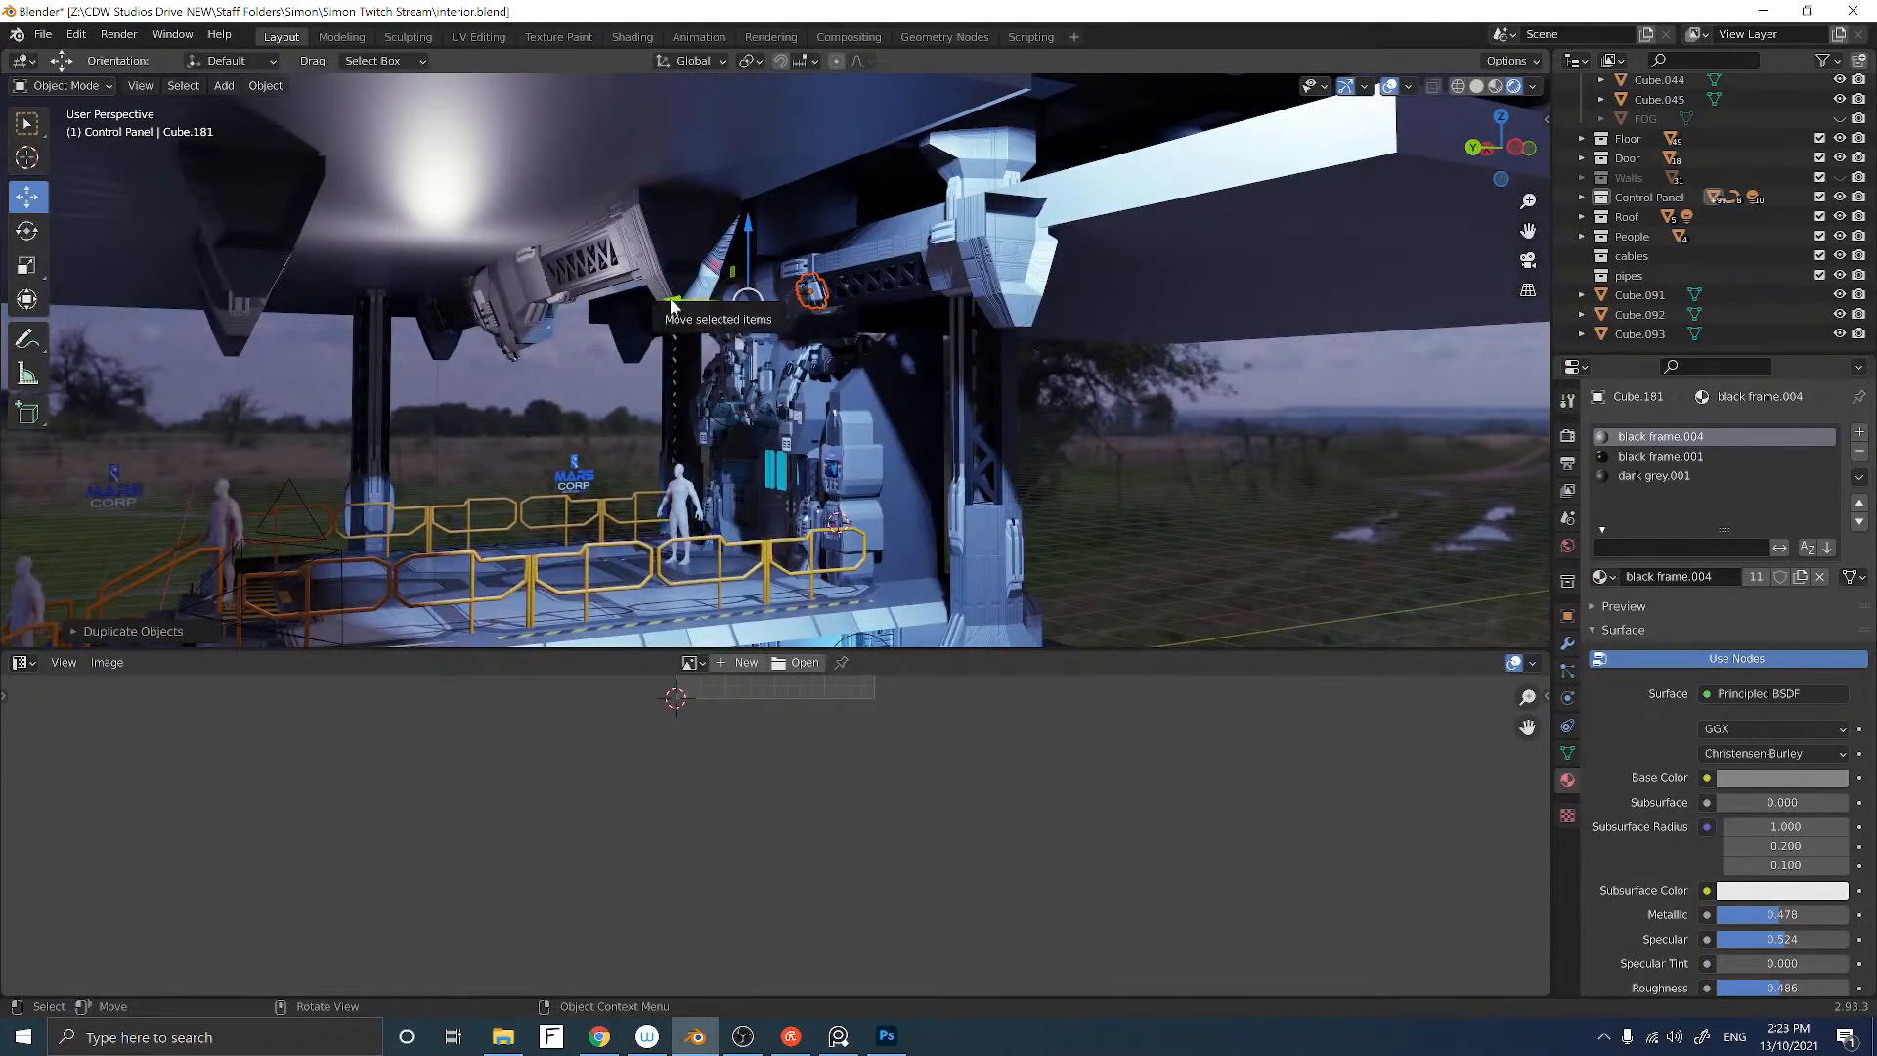
drag(670, 306, 520, 301)
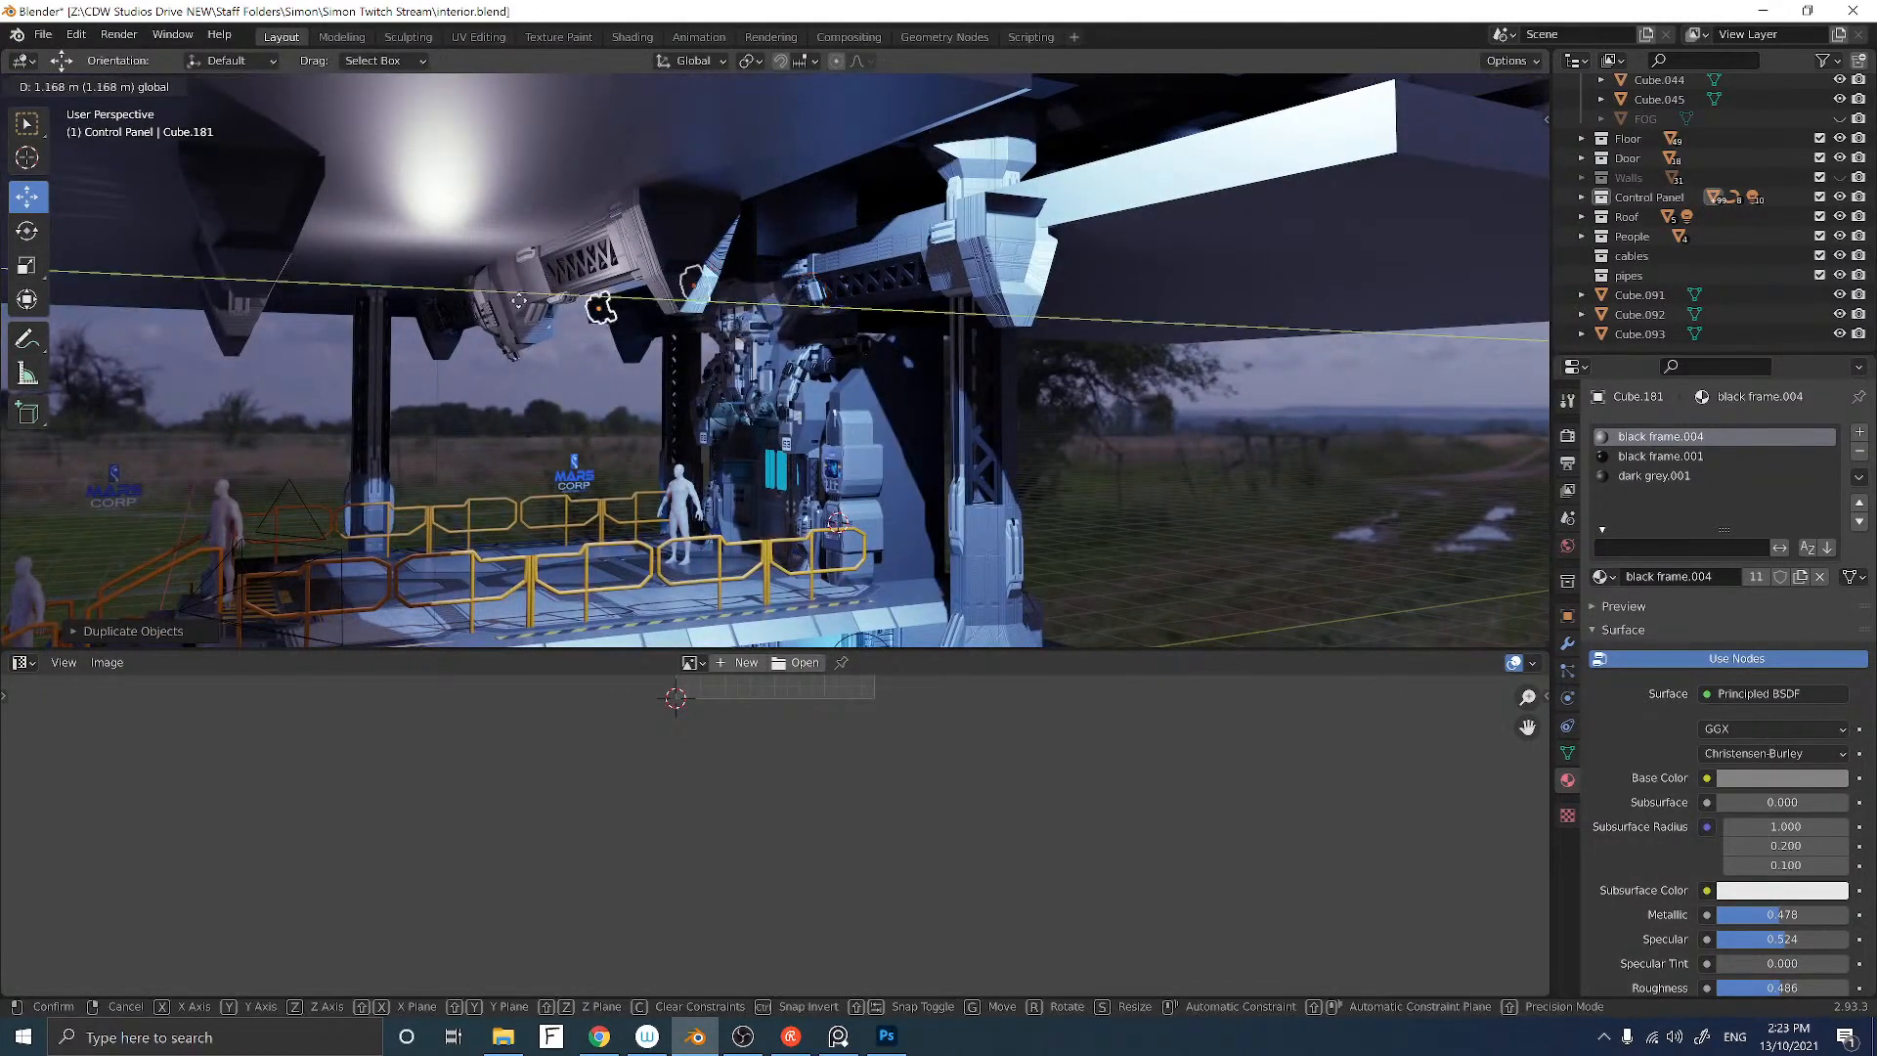
click(408, 303)
scroll(430, 294, up, 6)
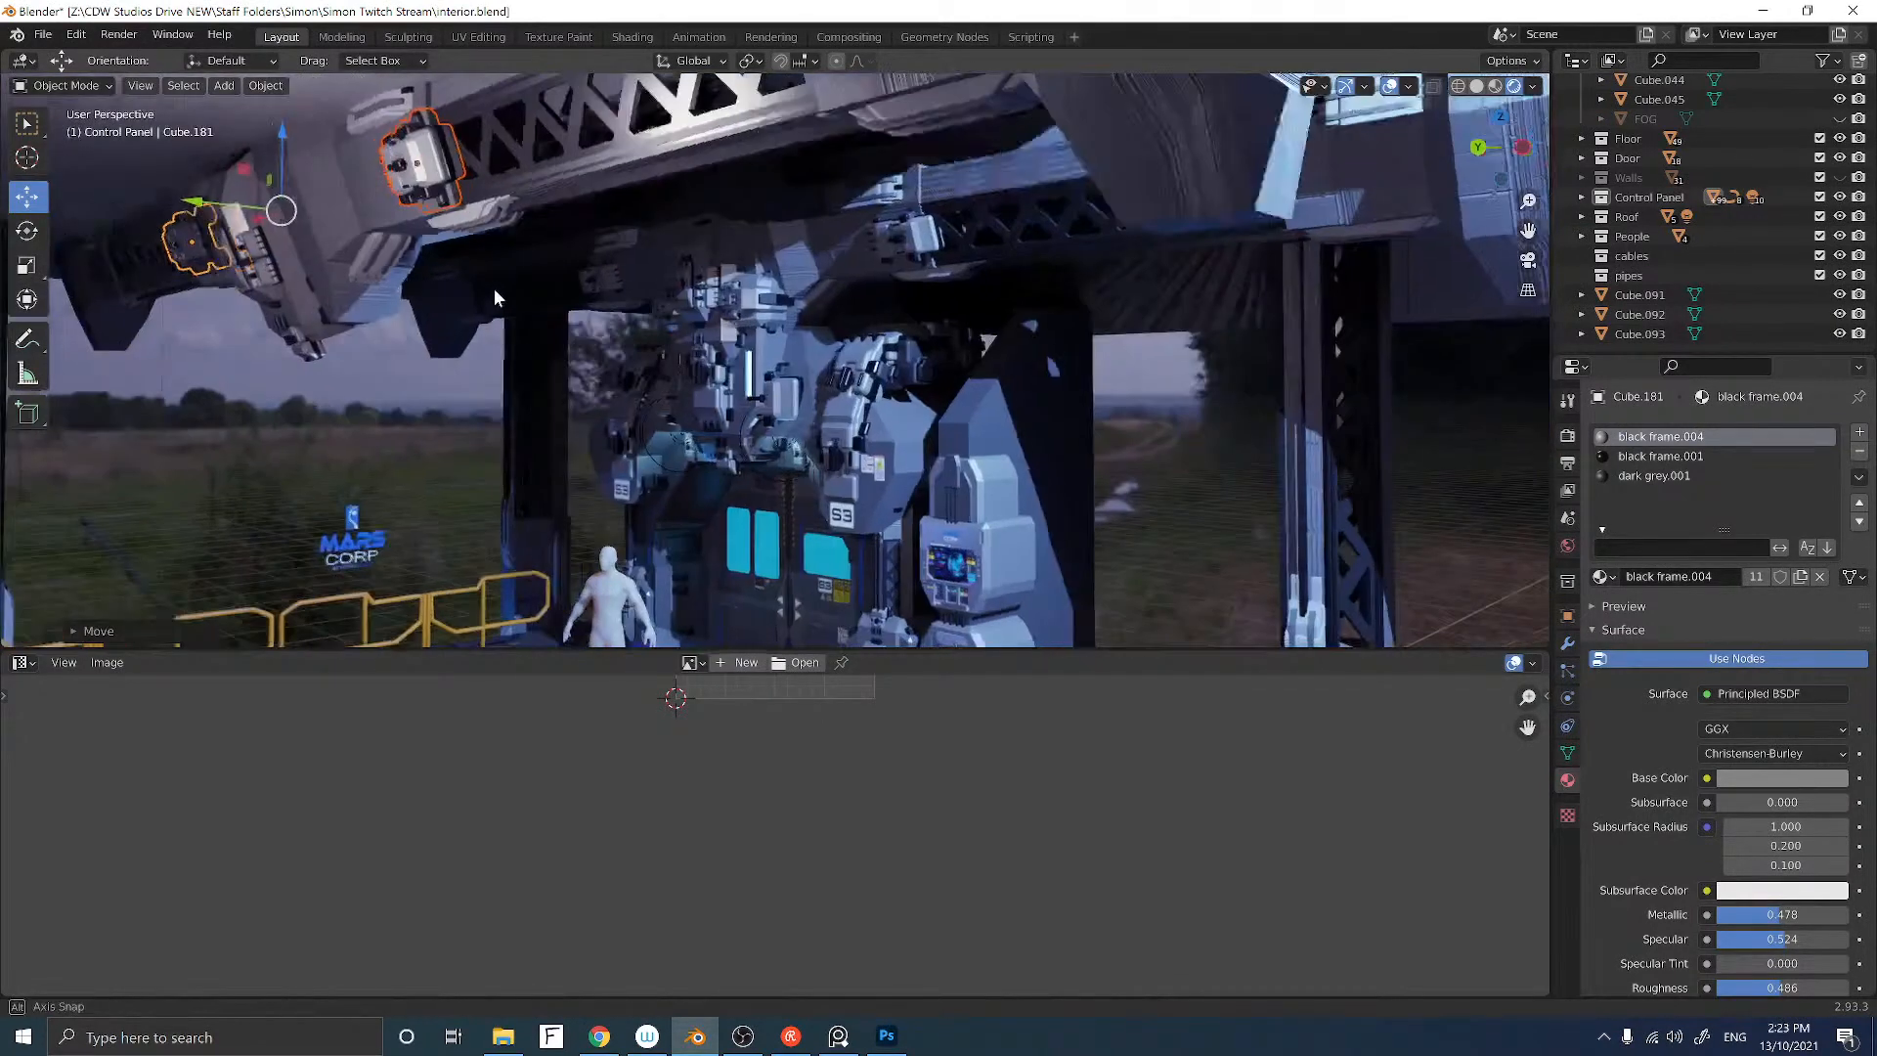
middle_drag(479, 287, 384, 300)
drag(348, 303, 349, 295)
middle_drag(349, 295, 1056, 379)
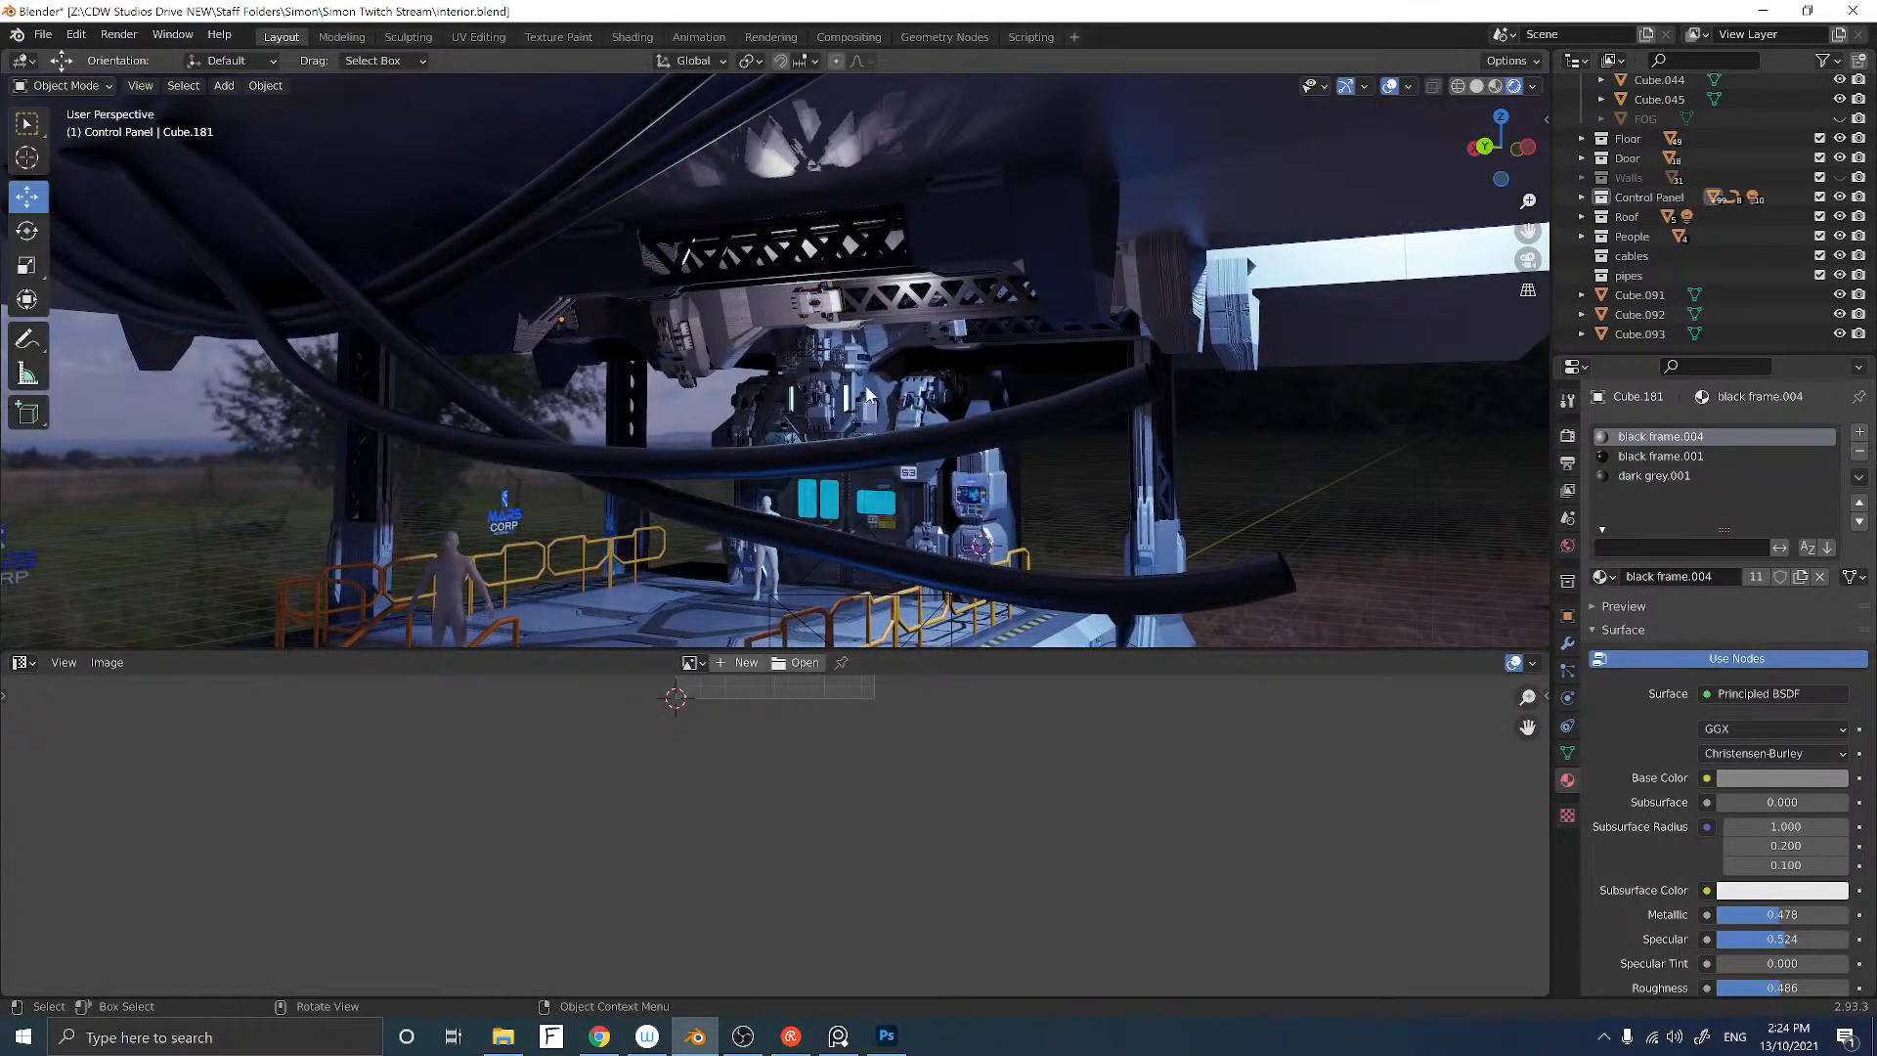
Step: Select the large mechanical block and the two tilted blocks on the roof beam, and duplicate all three in place
scroll(874, 383, up, 6)
middle_drag(830, 374, 720, 332)
click(674, 328)
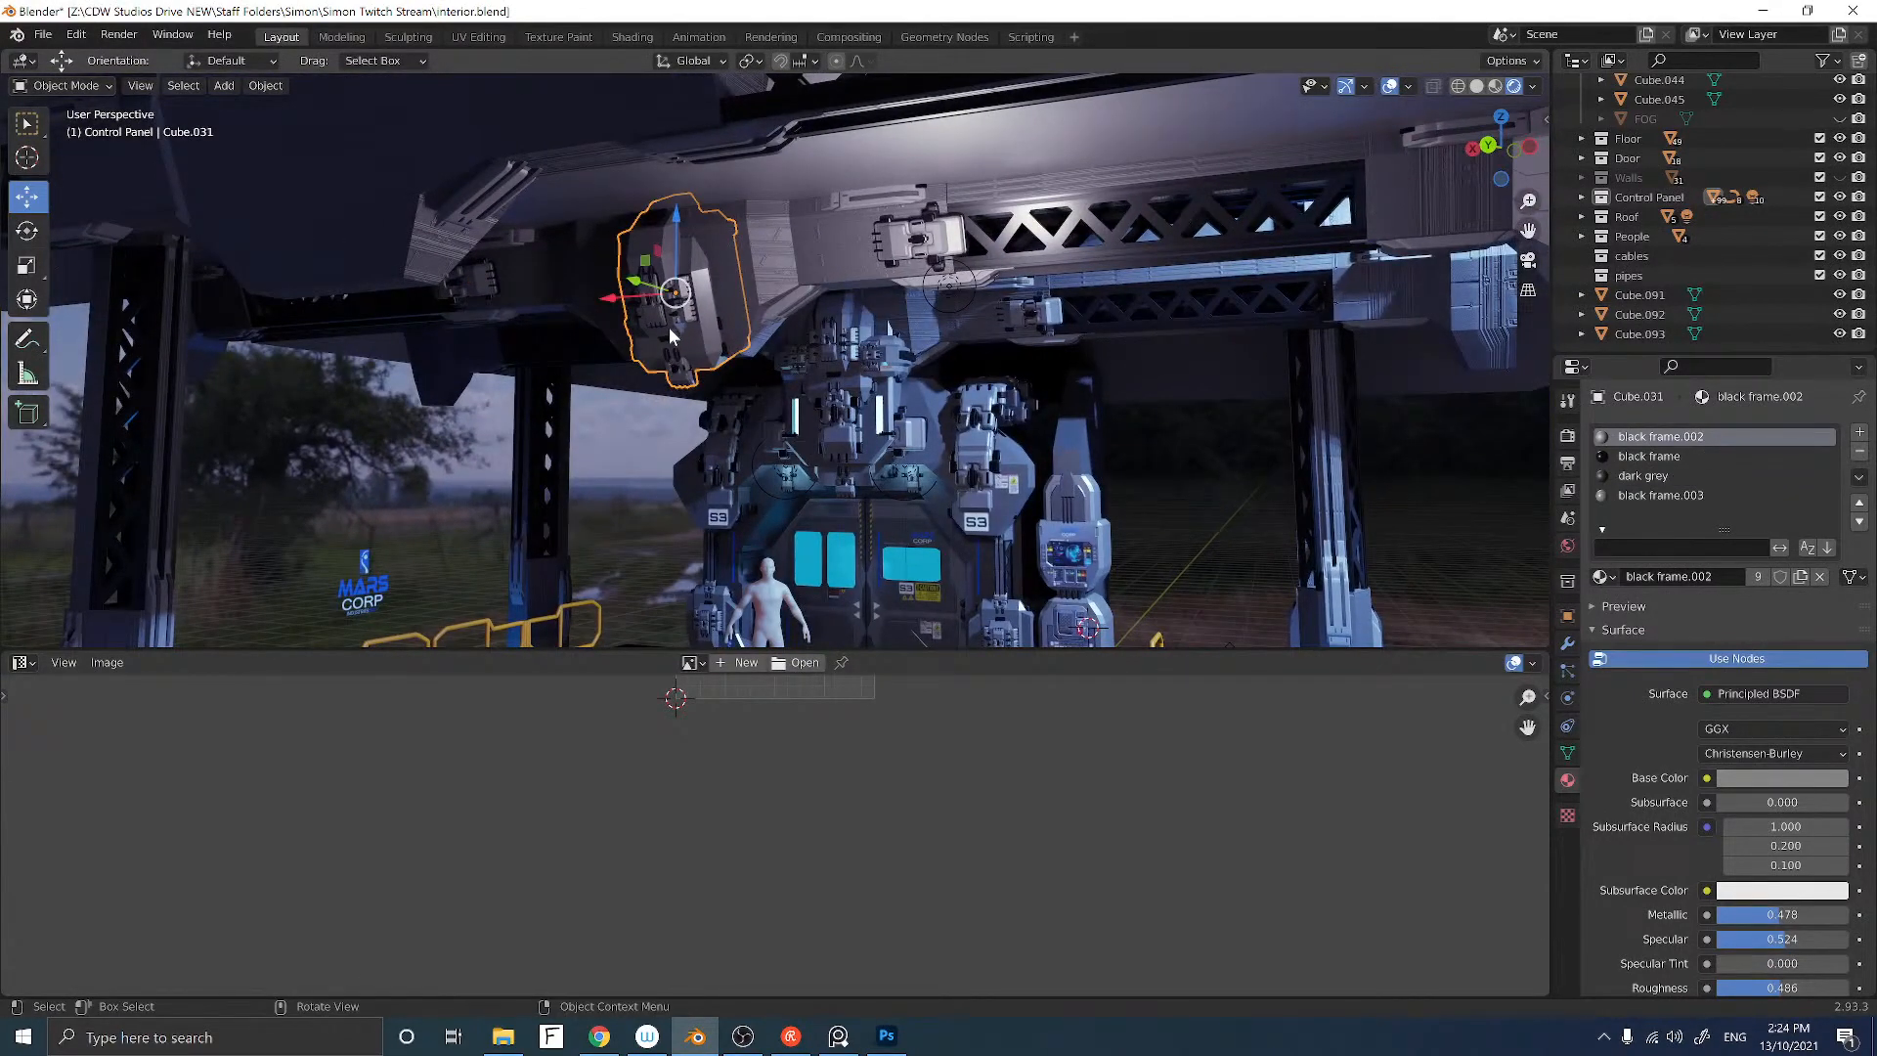
shift+click(476, 286)
shift+click(918, 247)
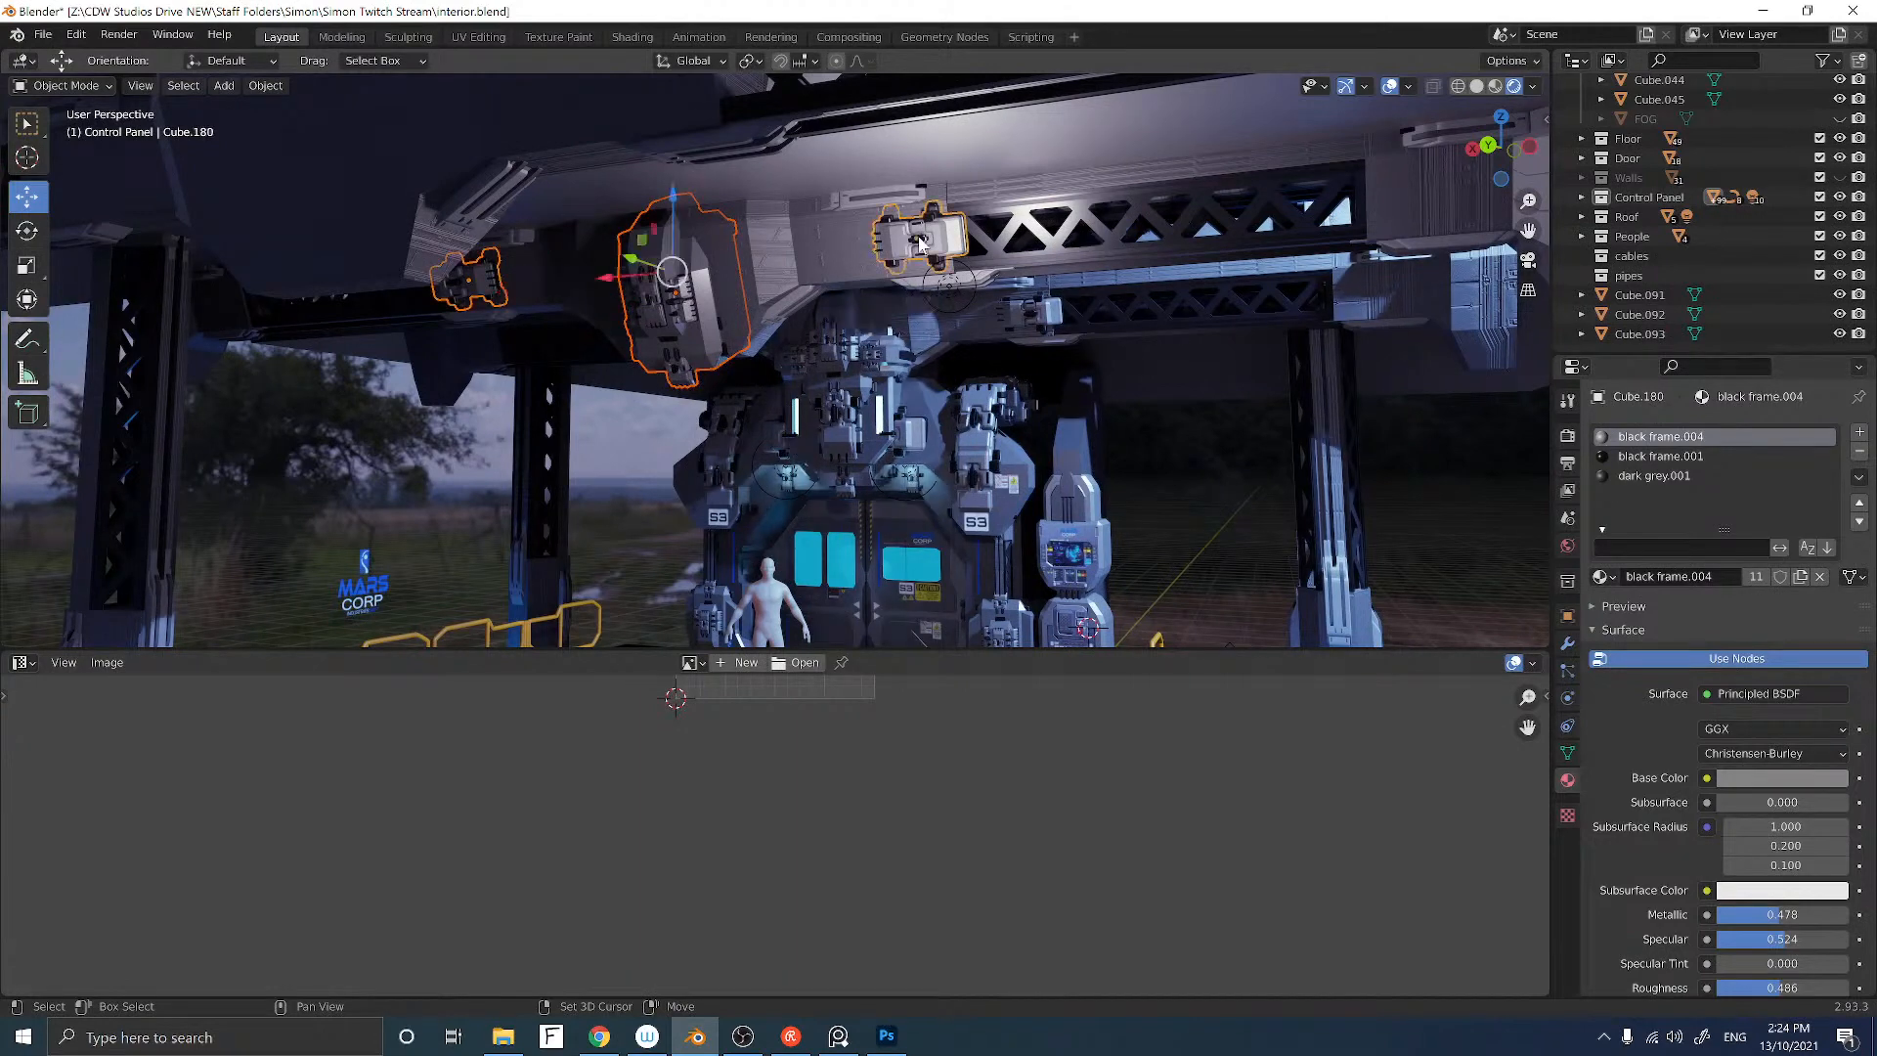
key(shift+d)
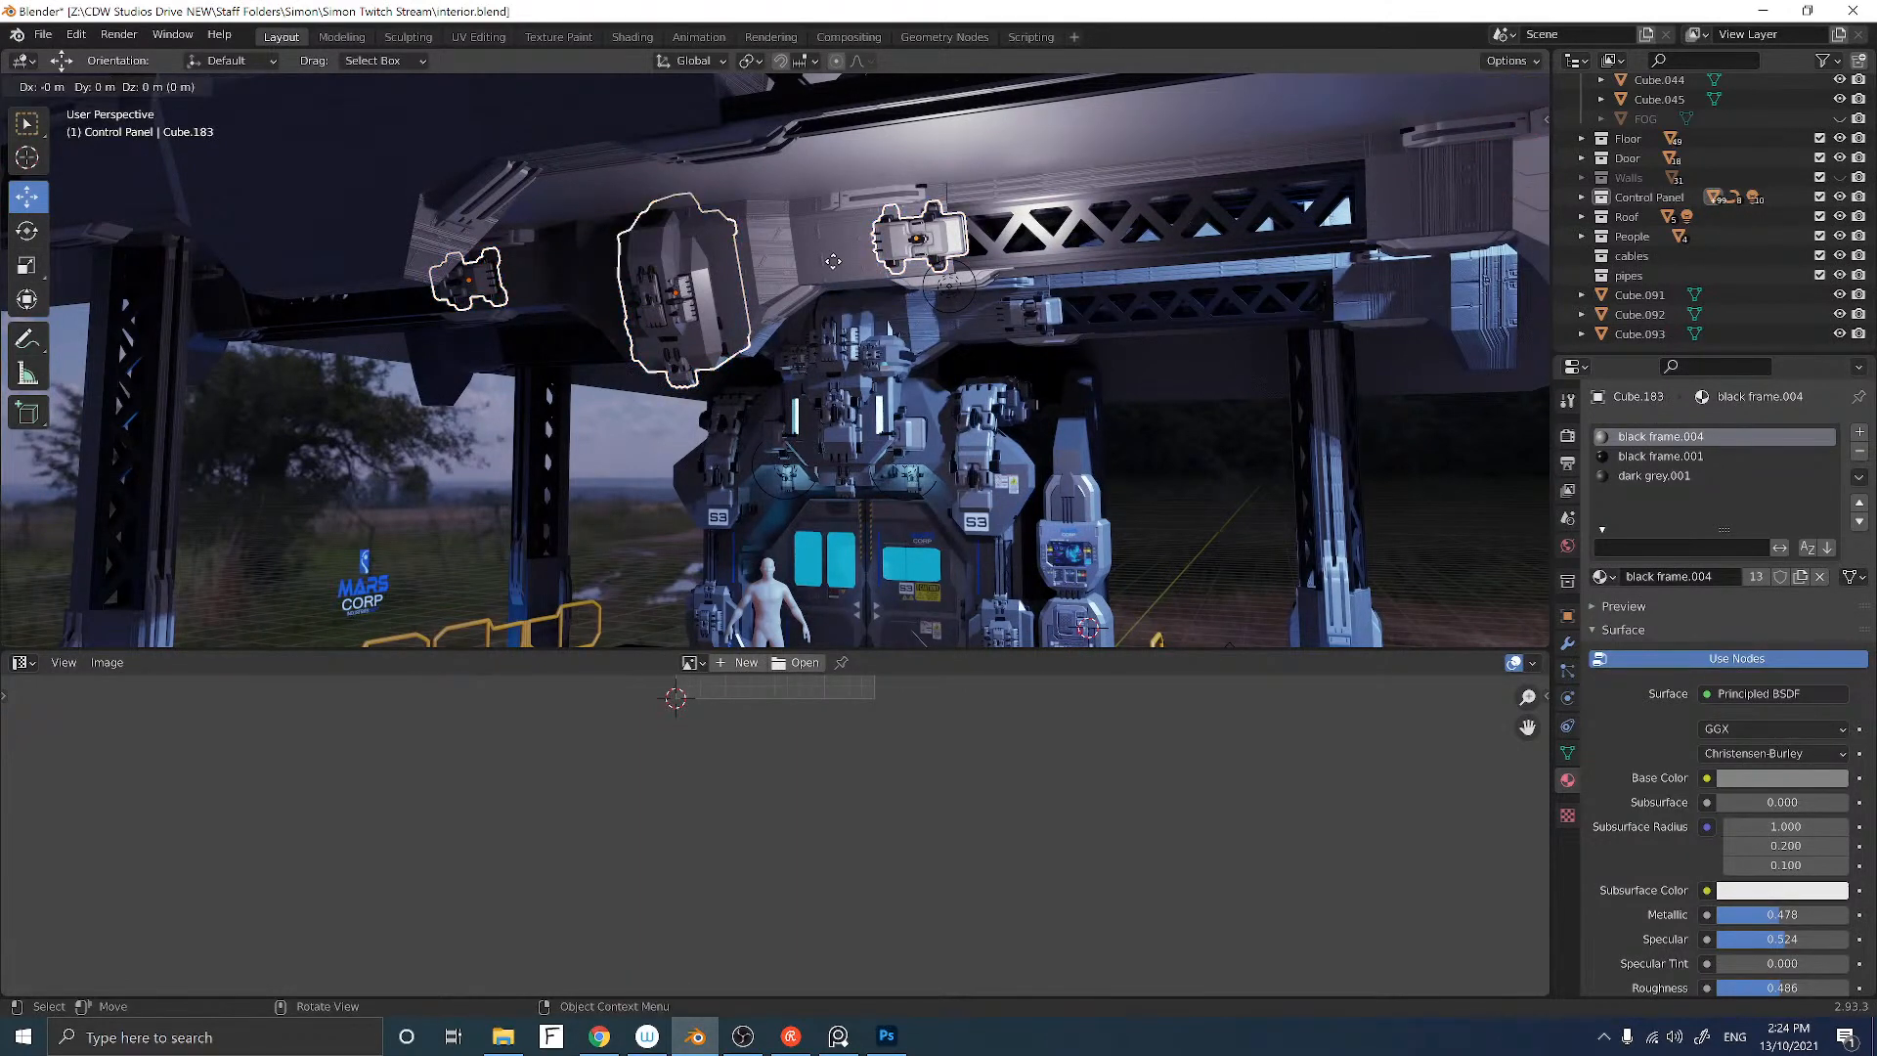
right_click(831, 260)
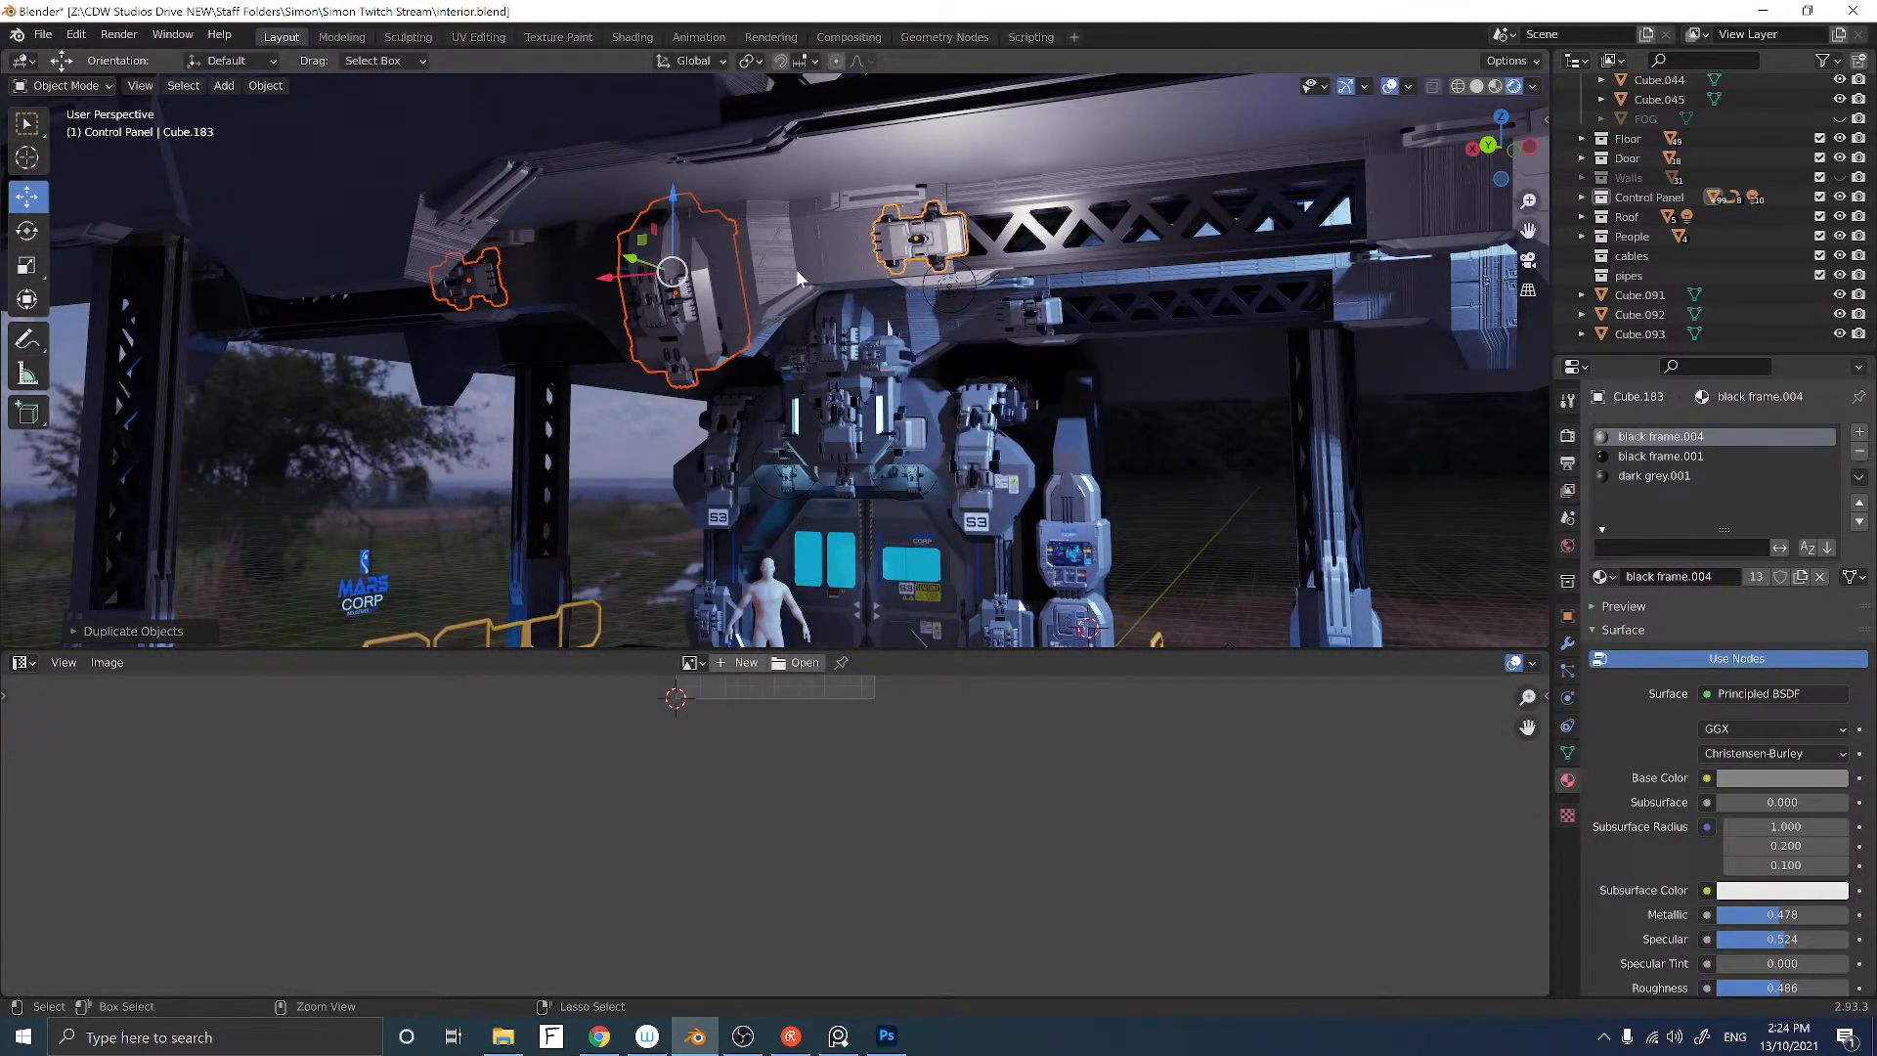
Step: Move the three duplicated blocks along Y onto the next roof beam away from the door, fine-tuning their fit against it
middle_drag(796, 267, 739, 288)
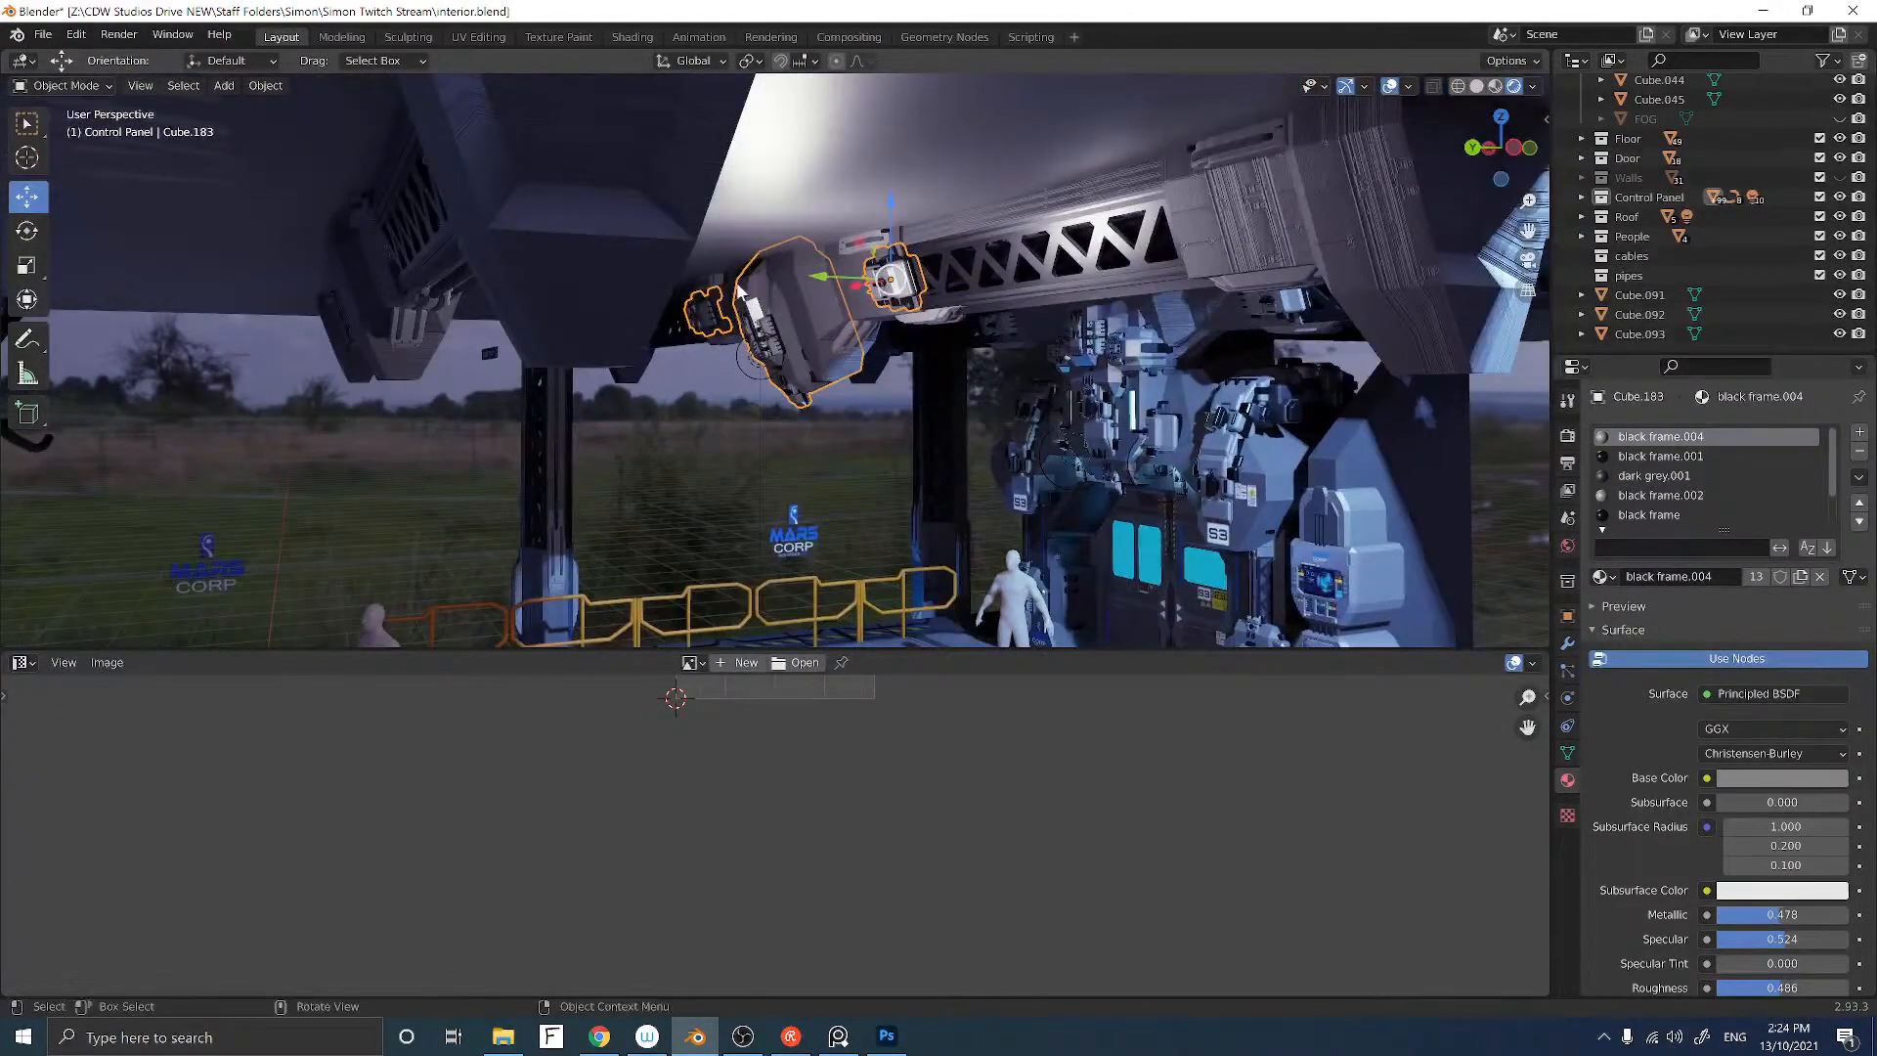
drag(827, 283, 246, 283)
scroll(350, 243, up, 5)
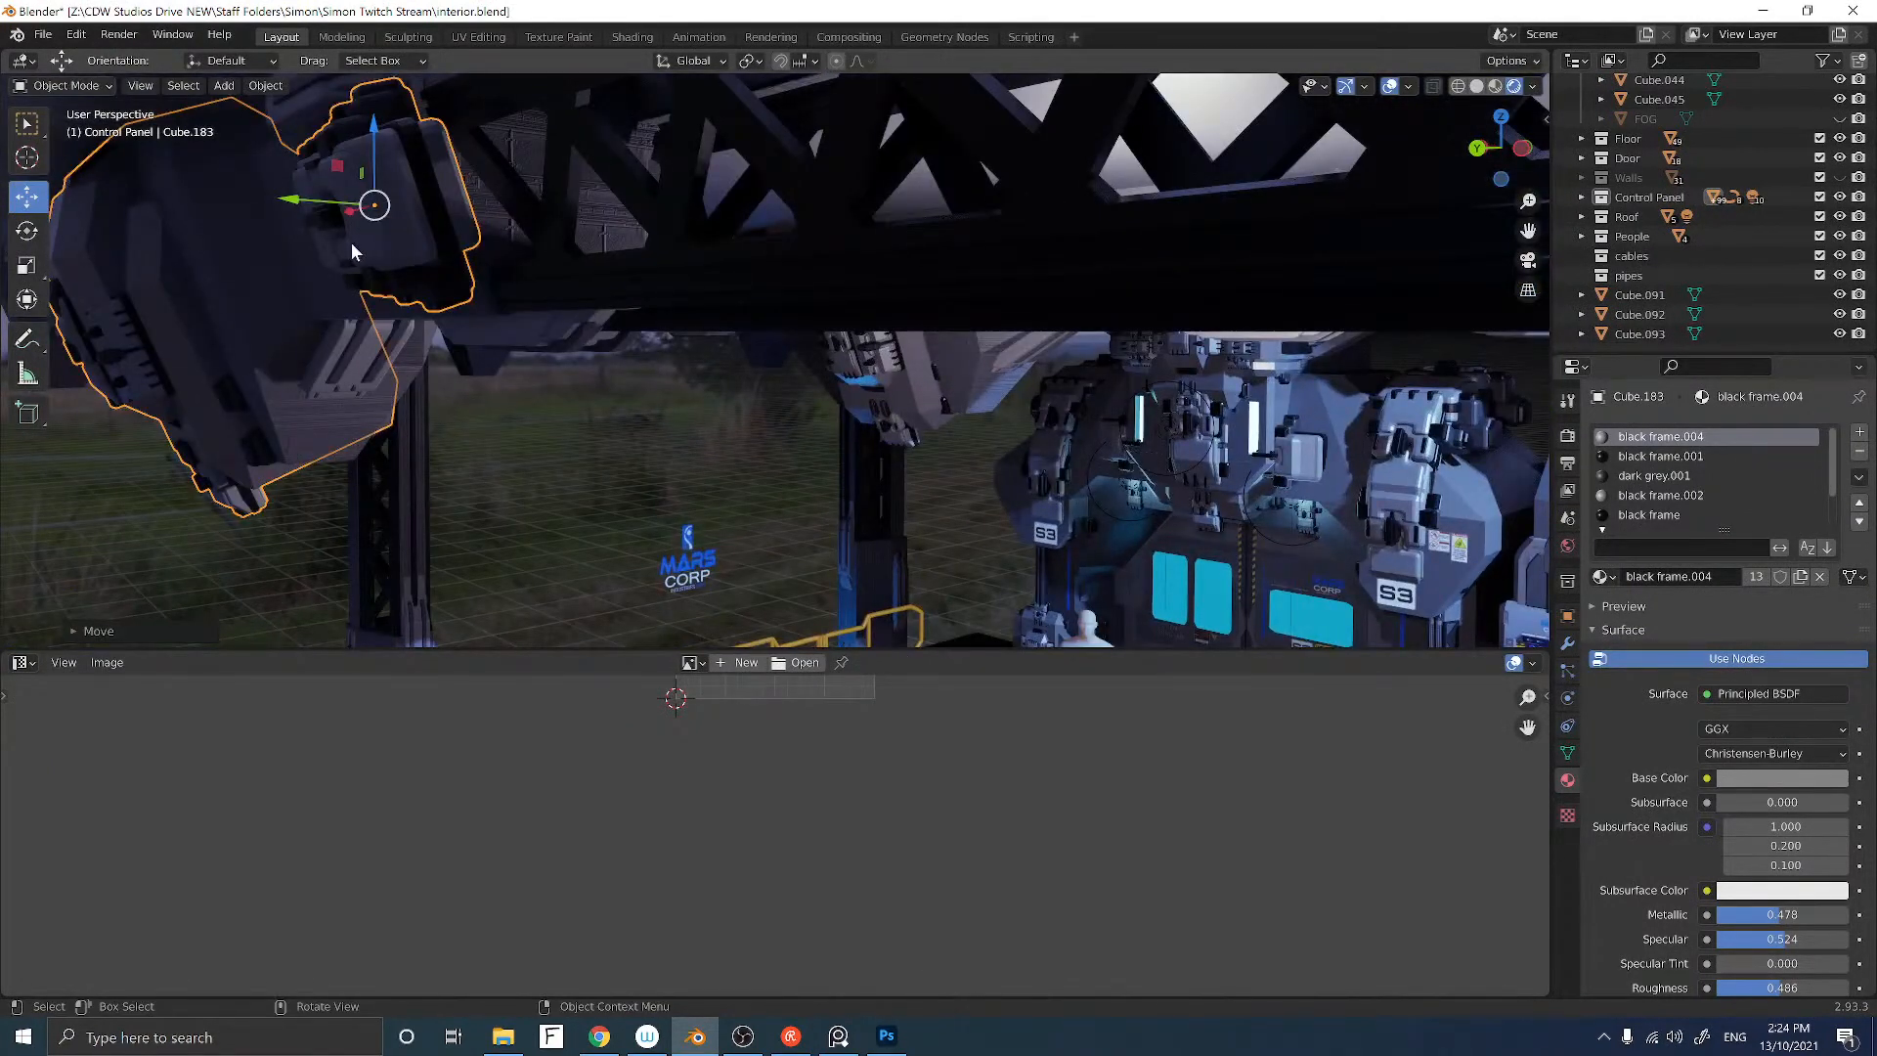
scroll(306, 203, up, 4)
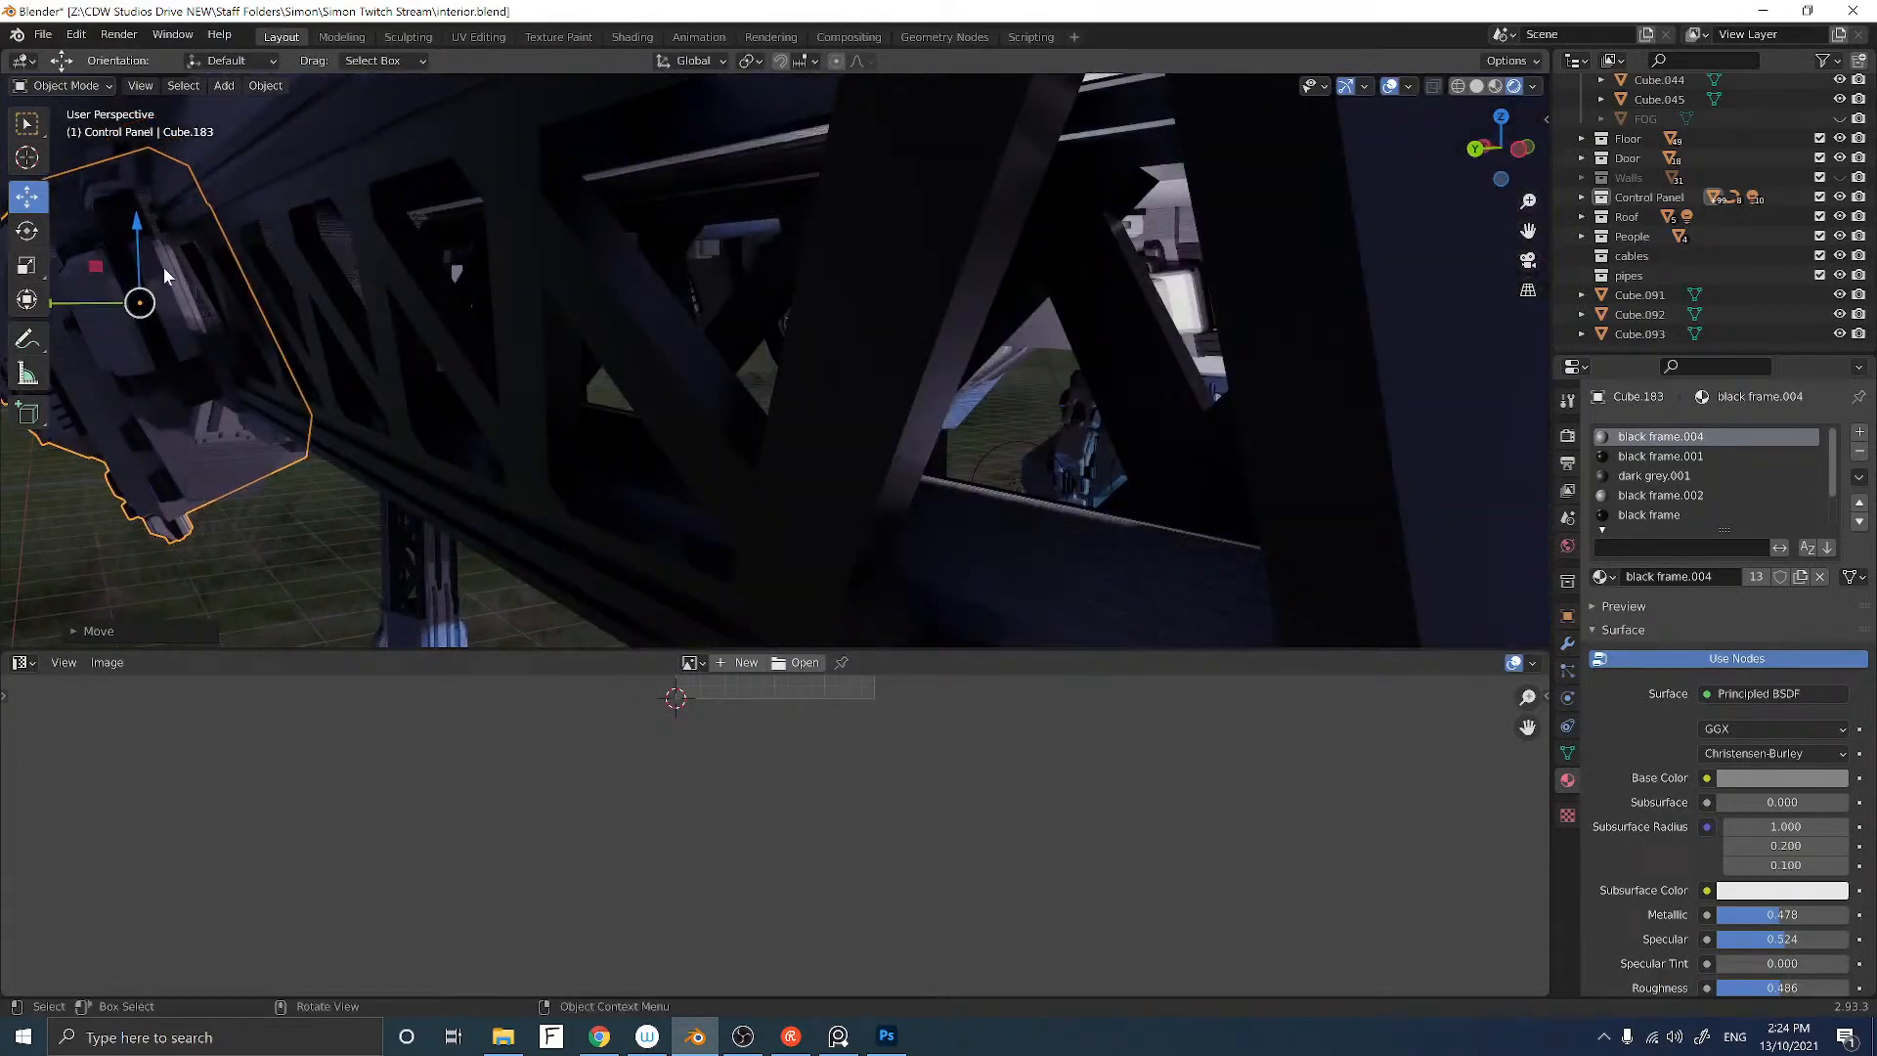
drag(74, 298, 88, 301)
scroll(201, 331, down, 5)
middle_drag(201, 330, 349, 334)
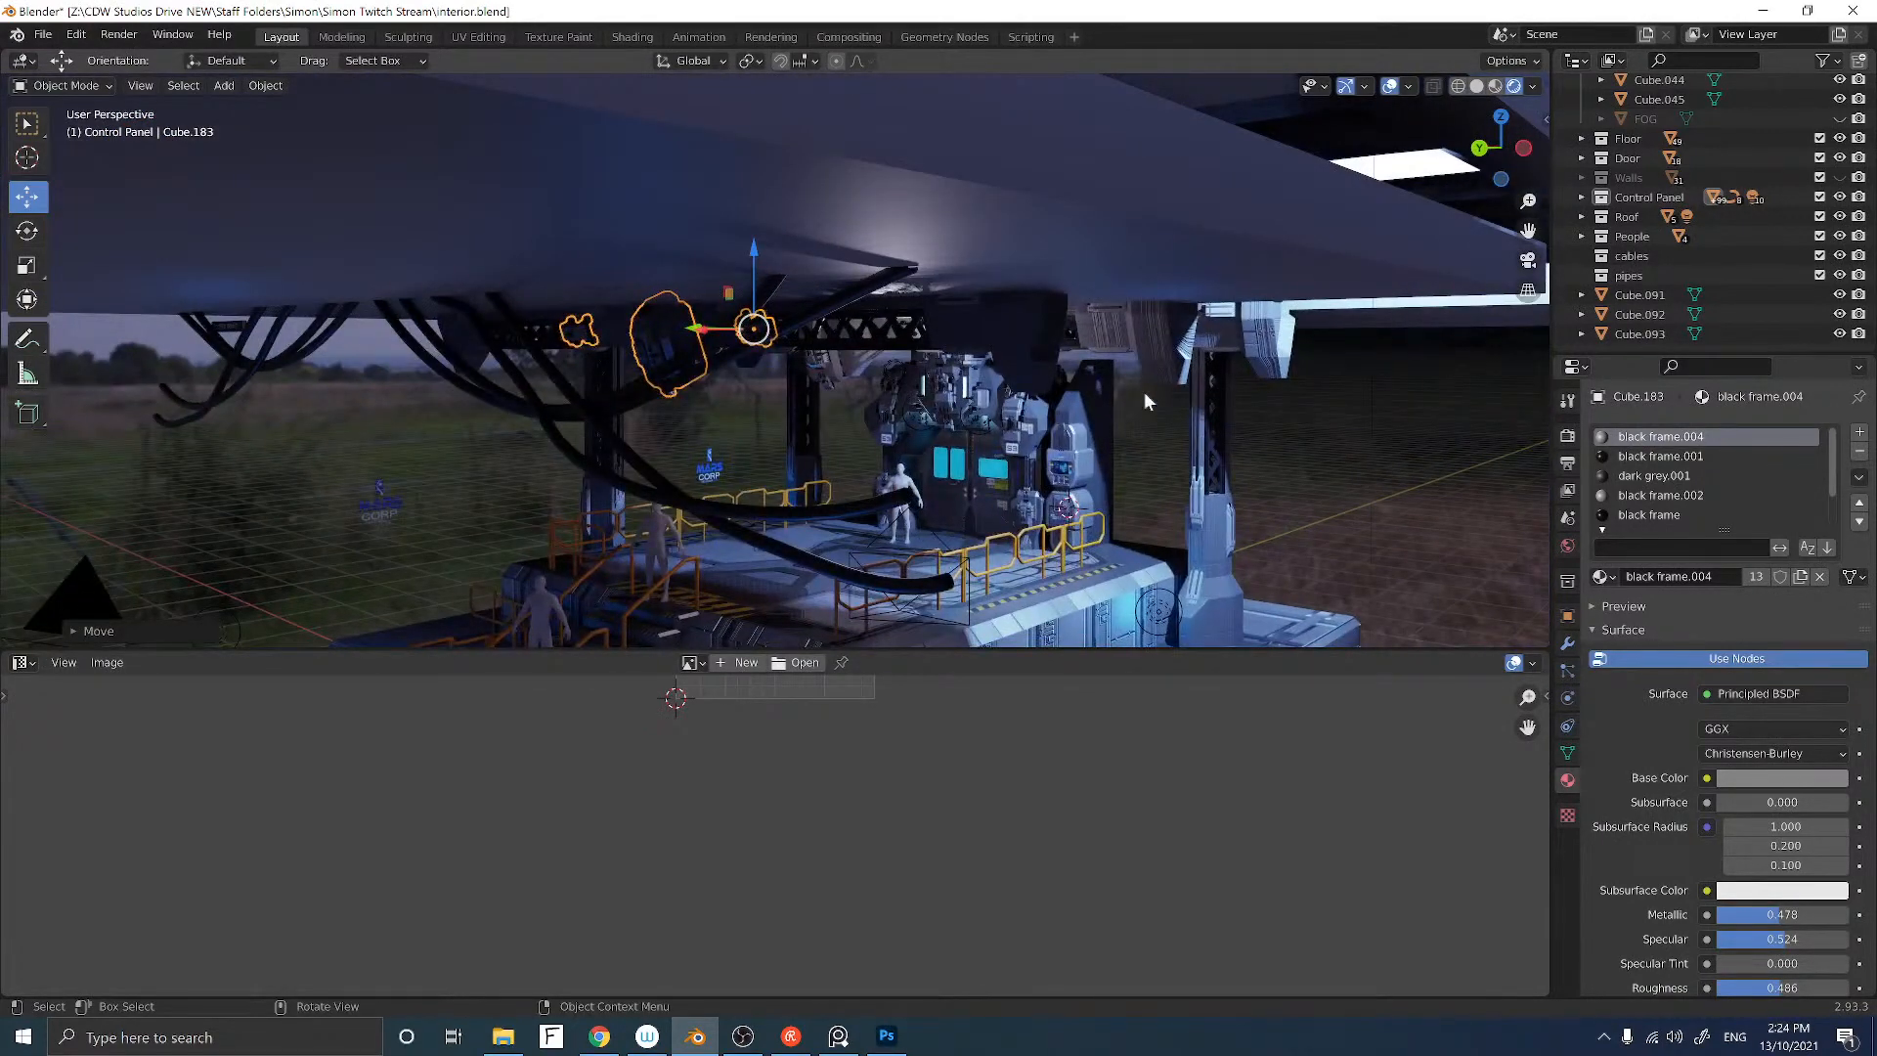
Step: Deselect the blocks, show the Walls collection, and keep the FOG object hidden
click(1259, 415)
middle_drag(1259, 414, 1466, 352)
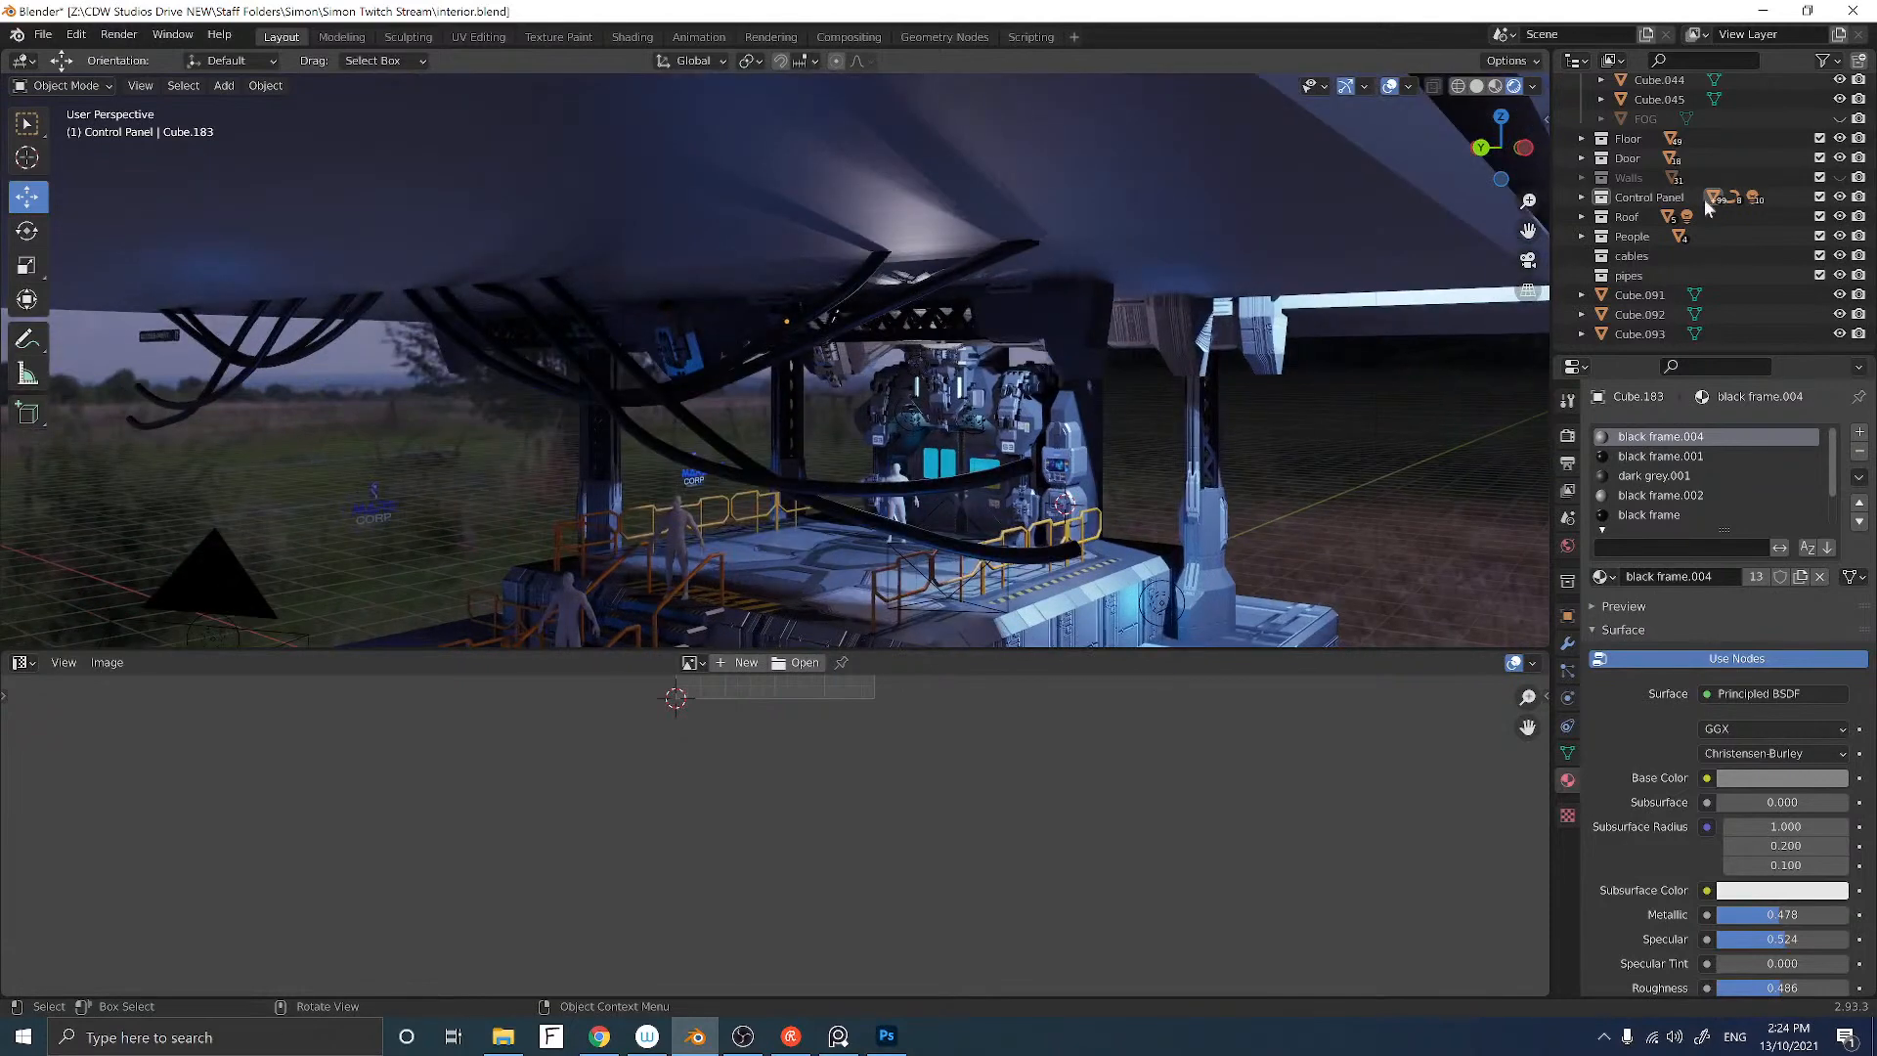
click(1837, 177)
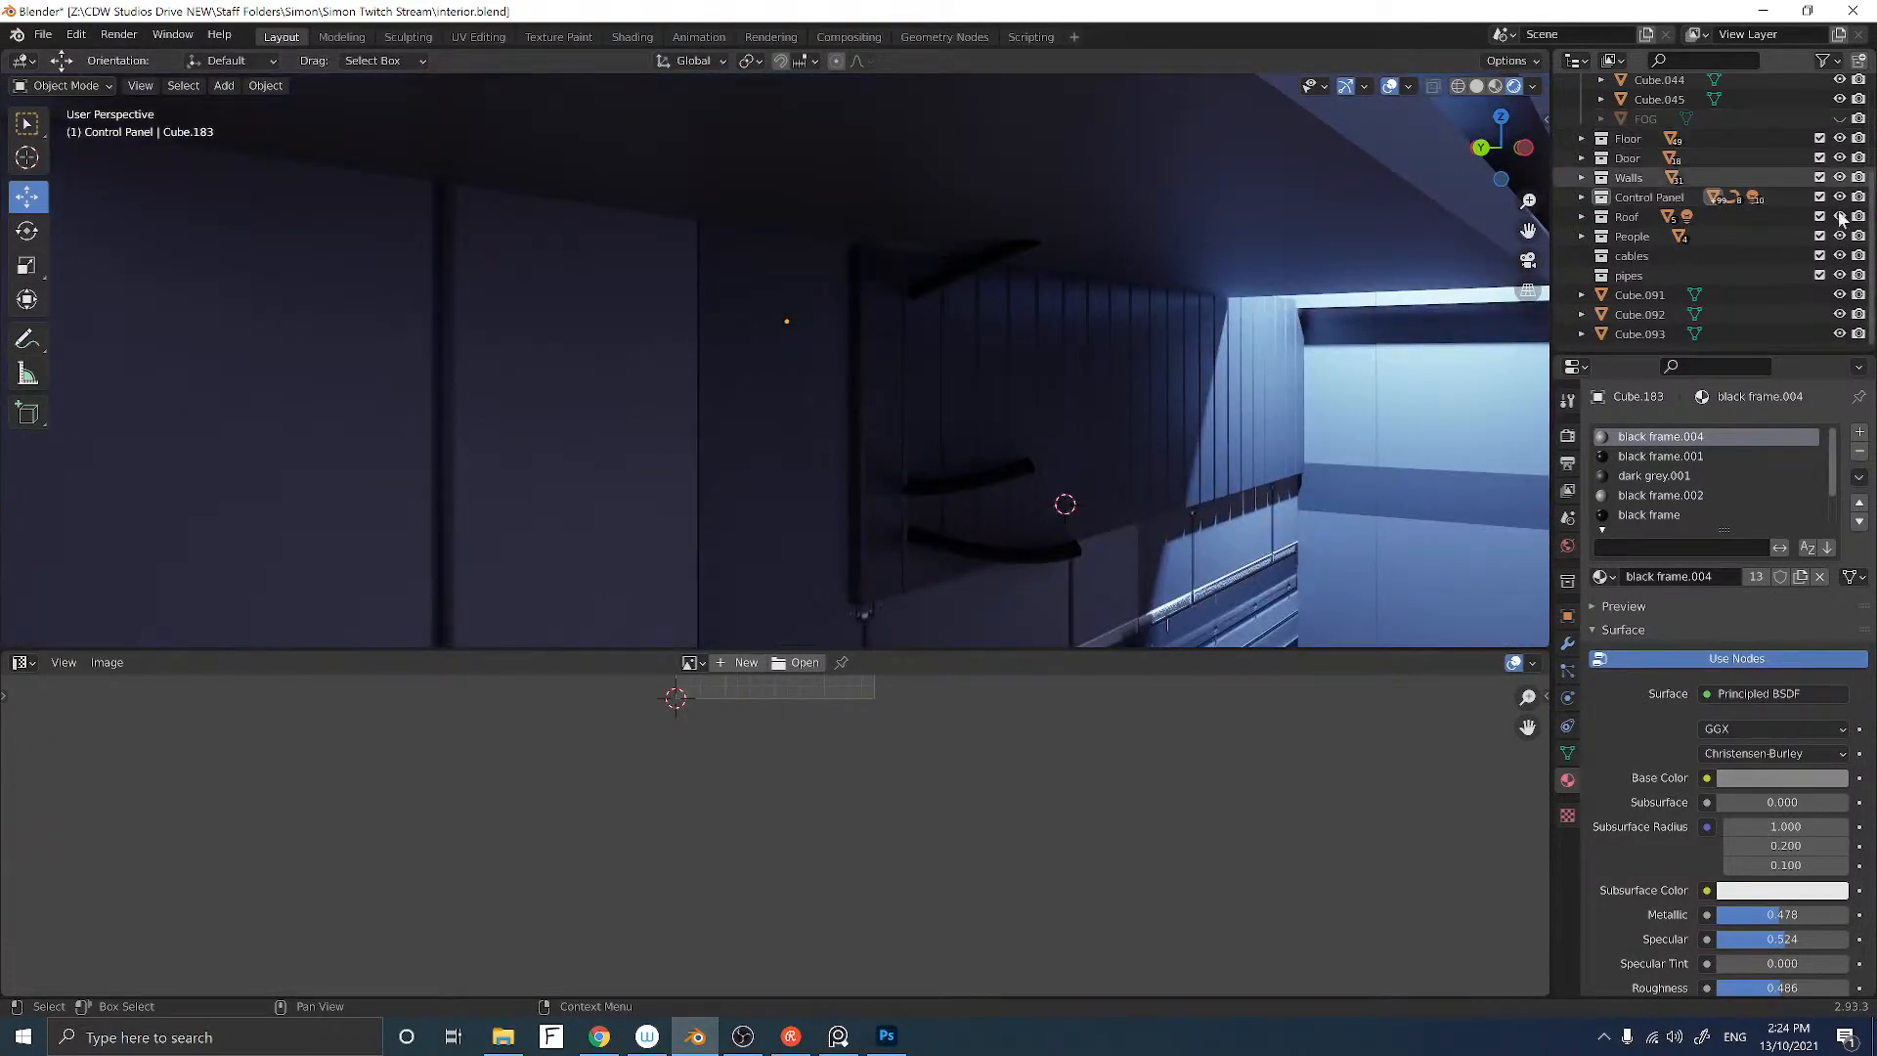
scroll(931, 406, down, 8)
middle_drag(931, 407, 987, 402)
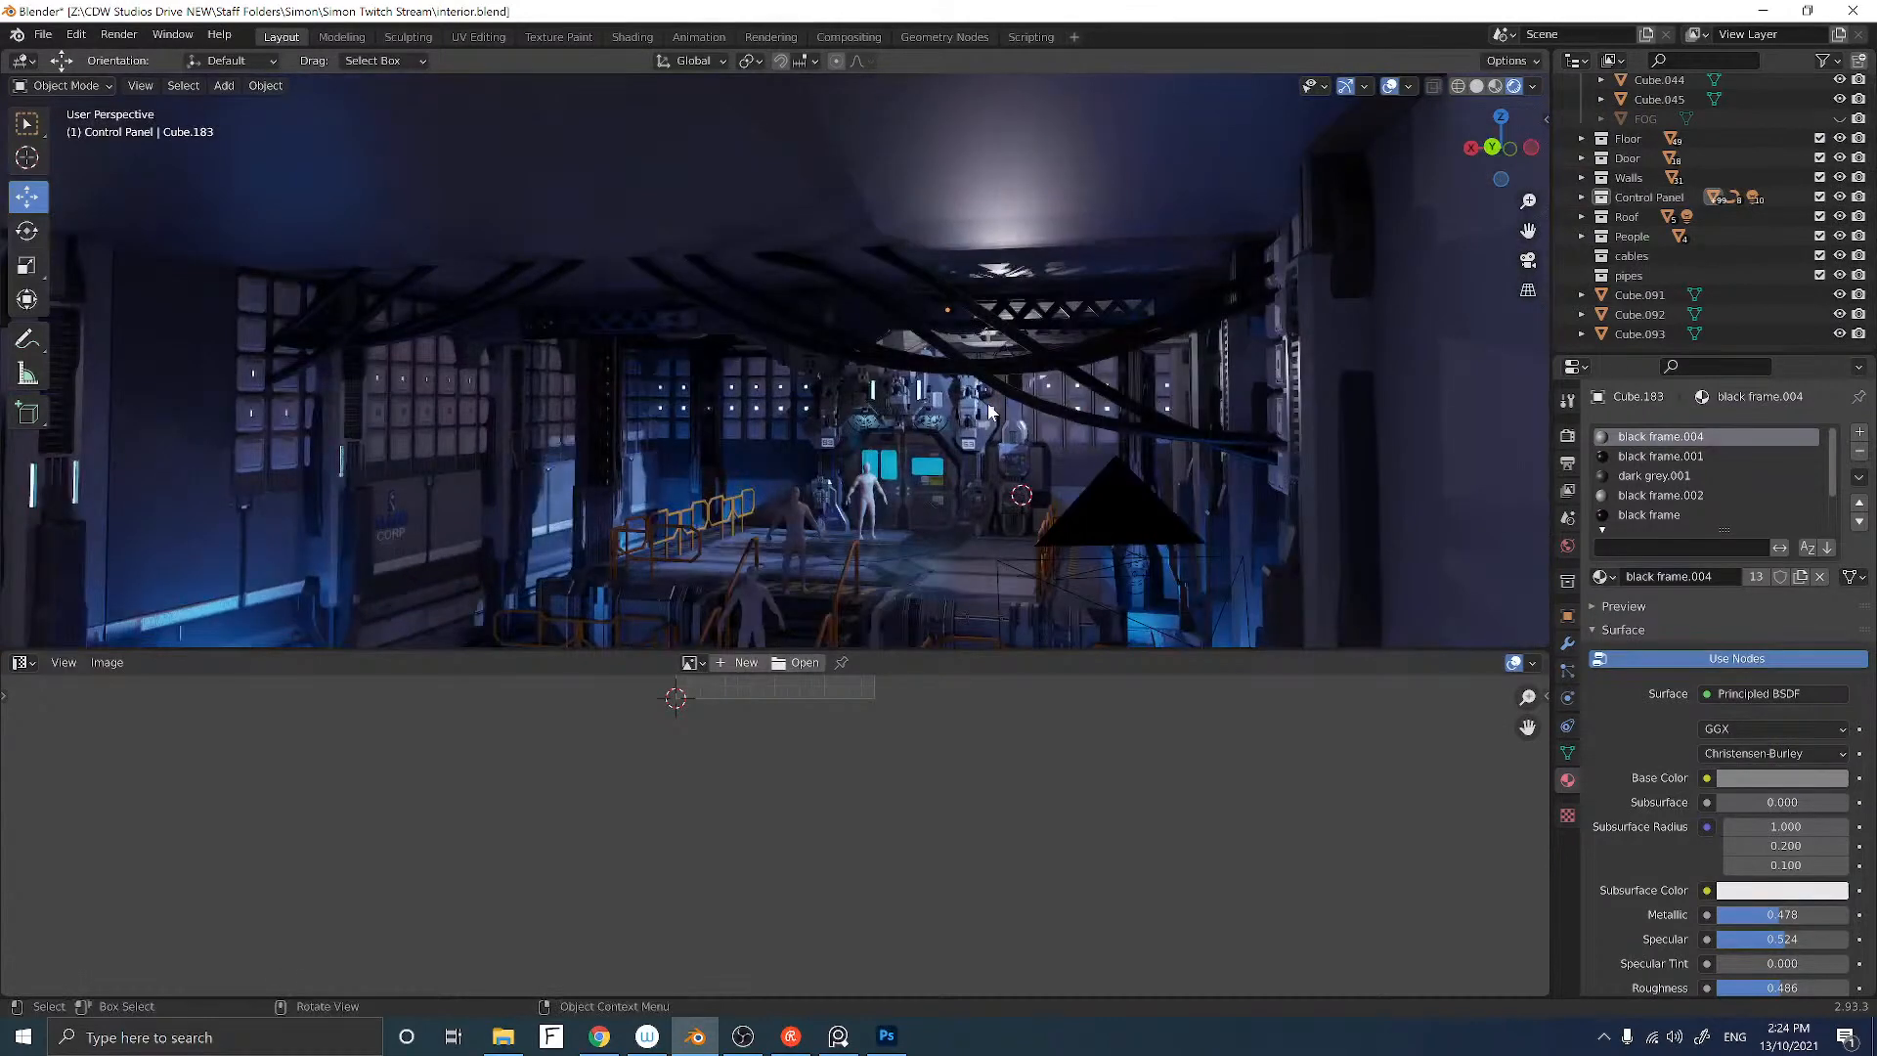
click(987, 403)
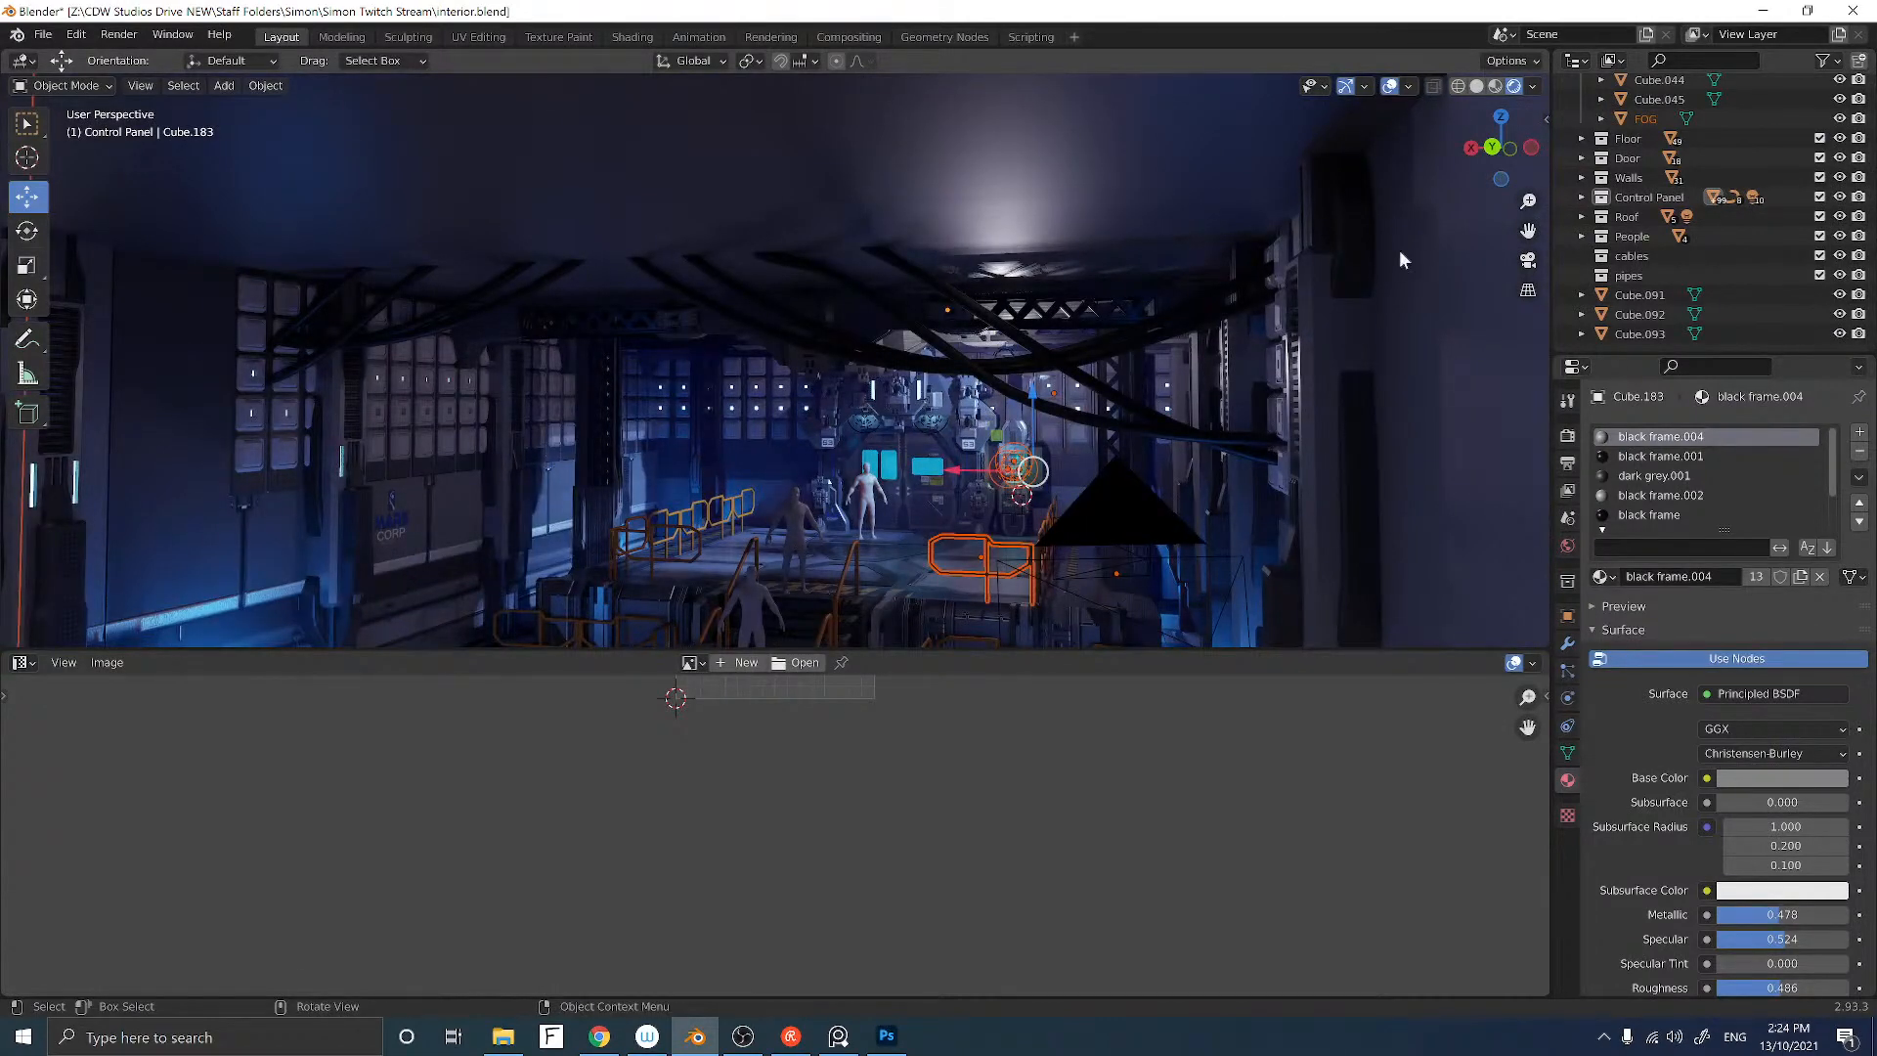
click(1839, 118)
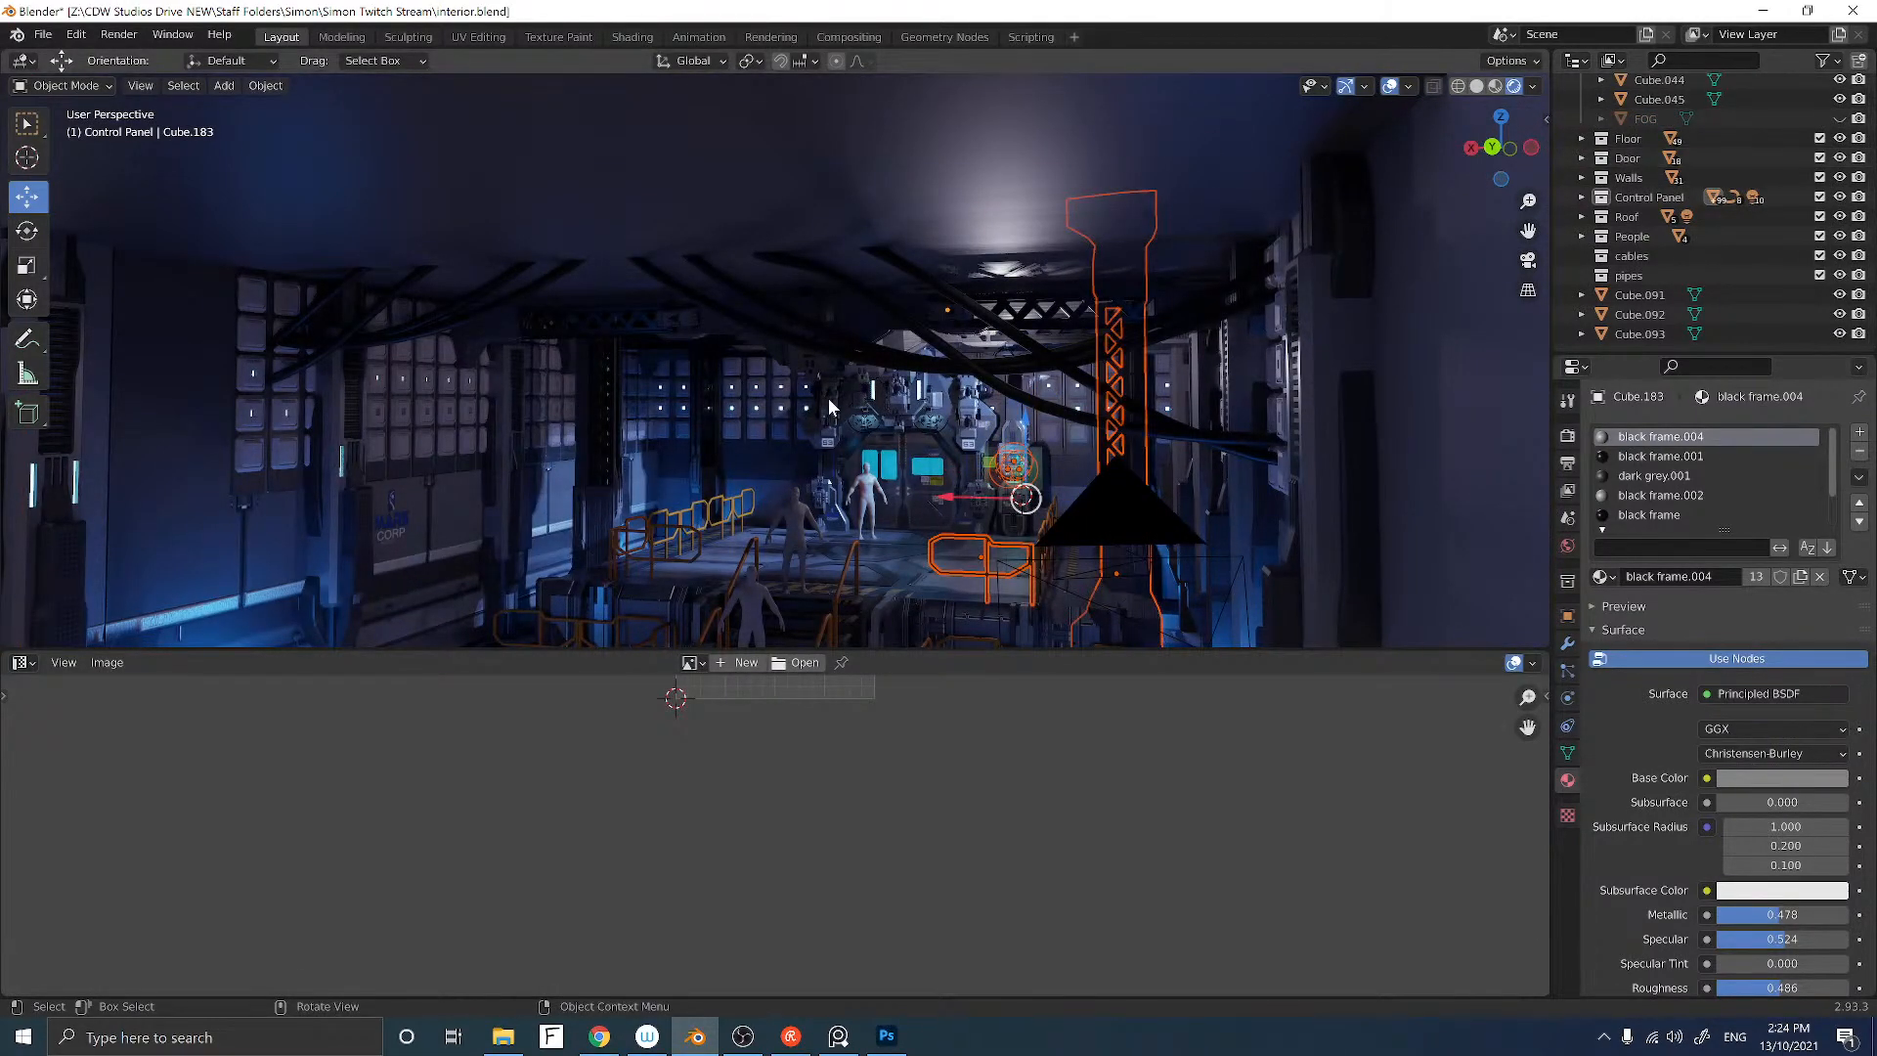
Step: Duplicate the long floor trim piece beside the lower railing, shift the copy toward the stairs, and raise it to upper platform height
scroll(826, 397, up, 3)
scroll(830, 395, up, 3)
middle_drag(810, 389, 883, 435)
scroll(978, 418, down, 5)
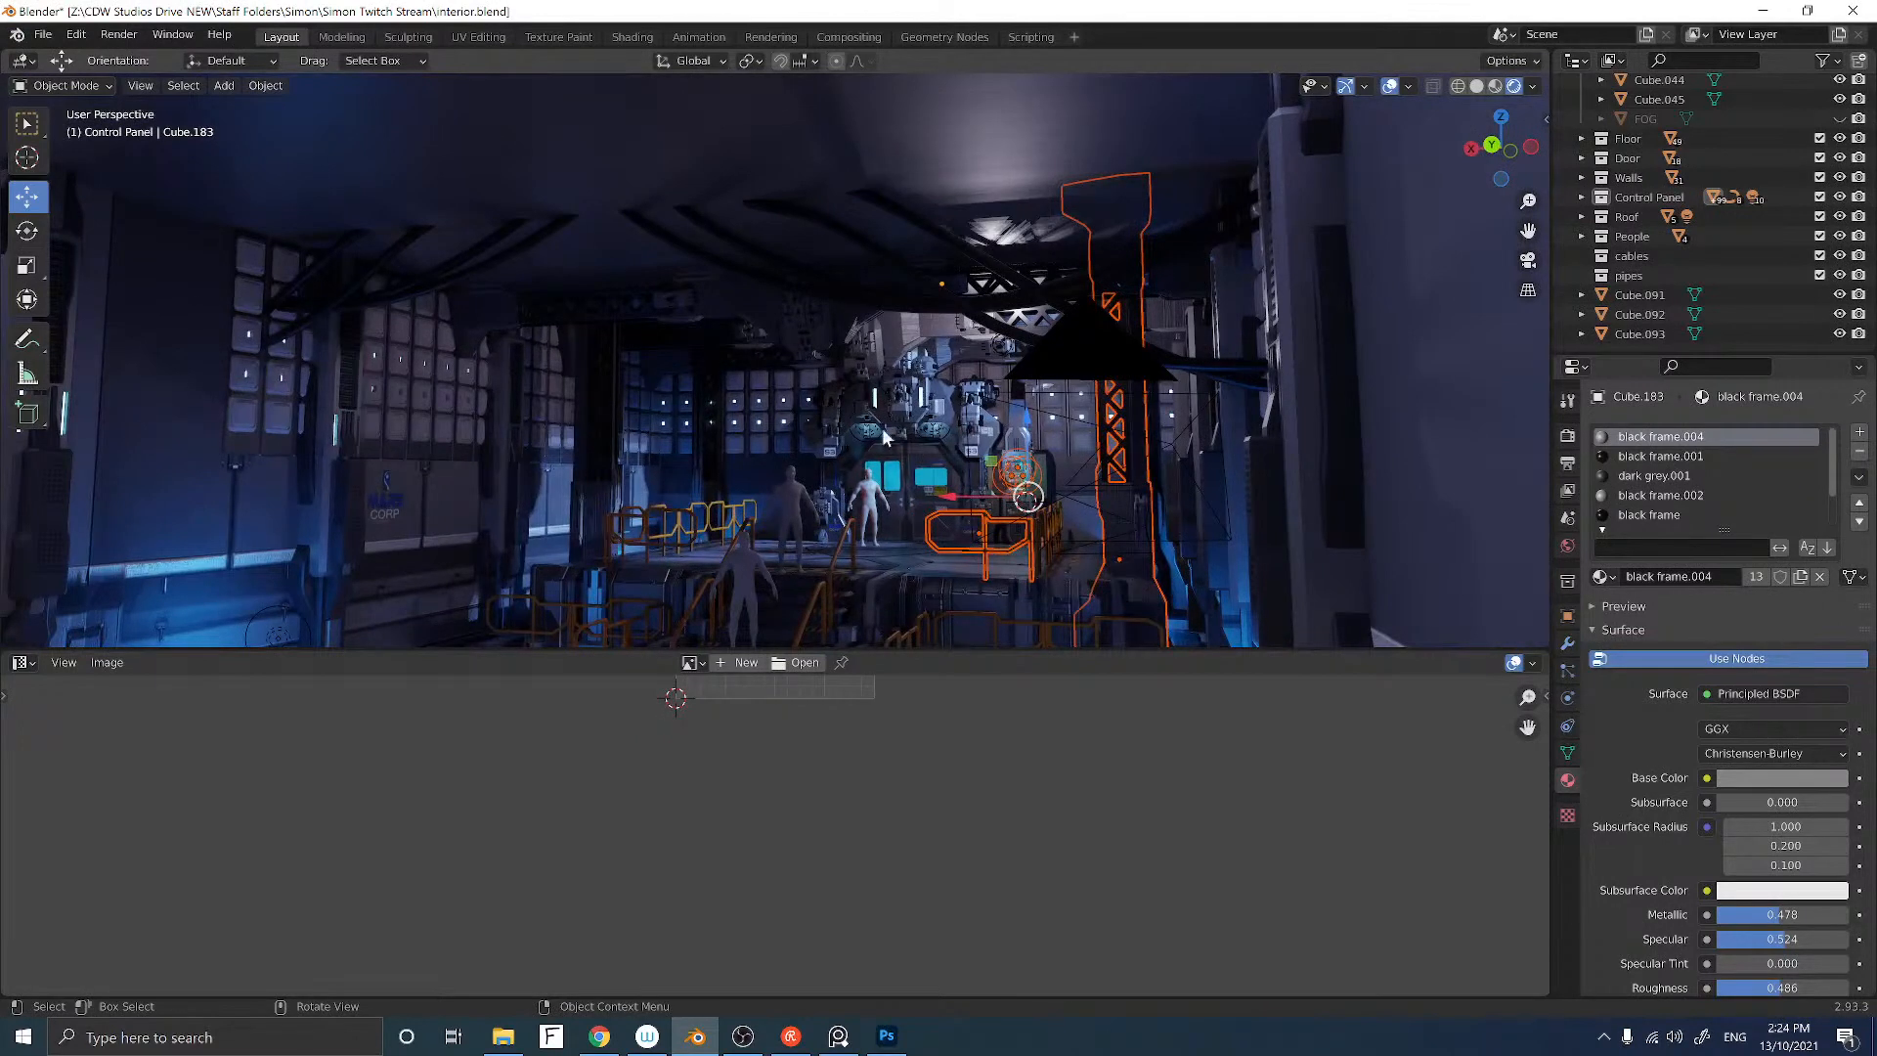
scroll(972, 508, up, 5)
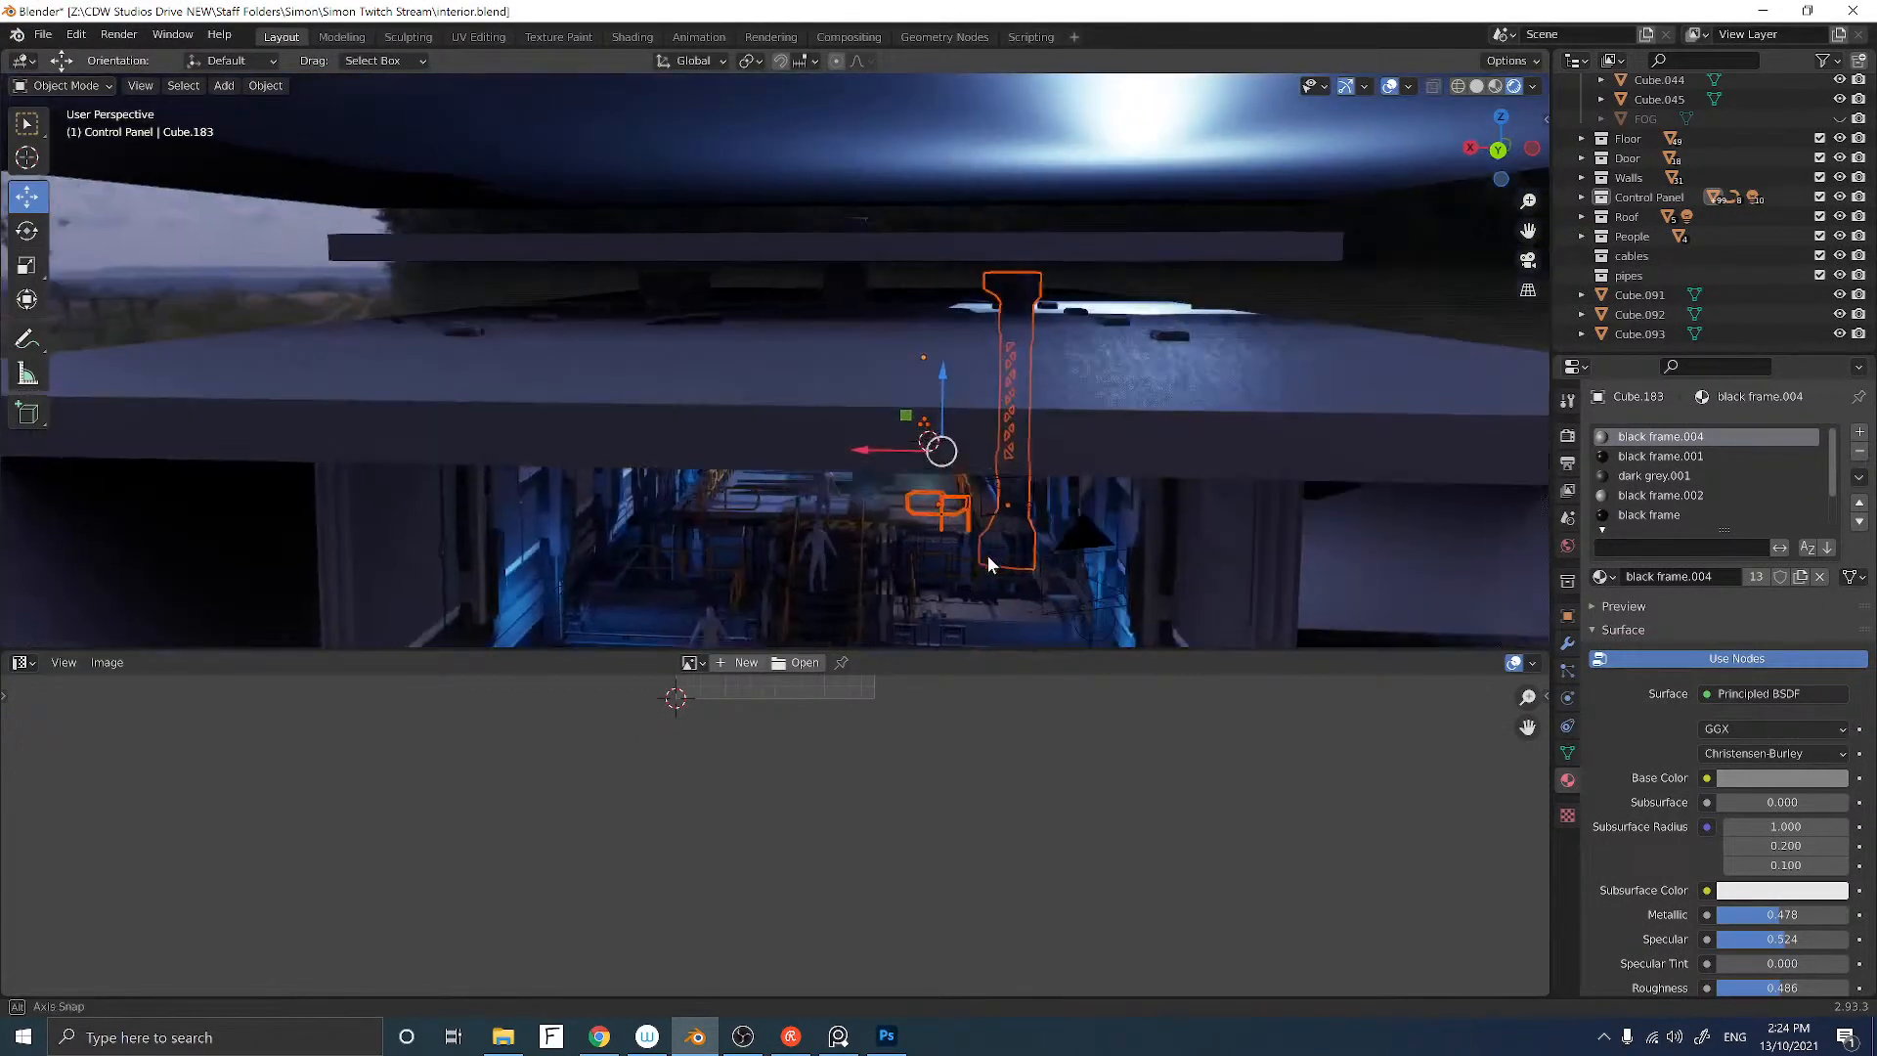
scroll(972, 553, down, 5)
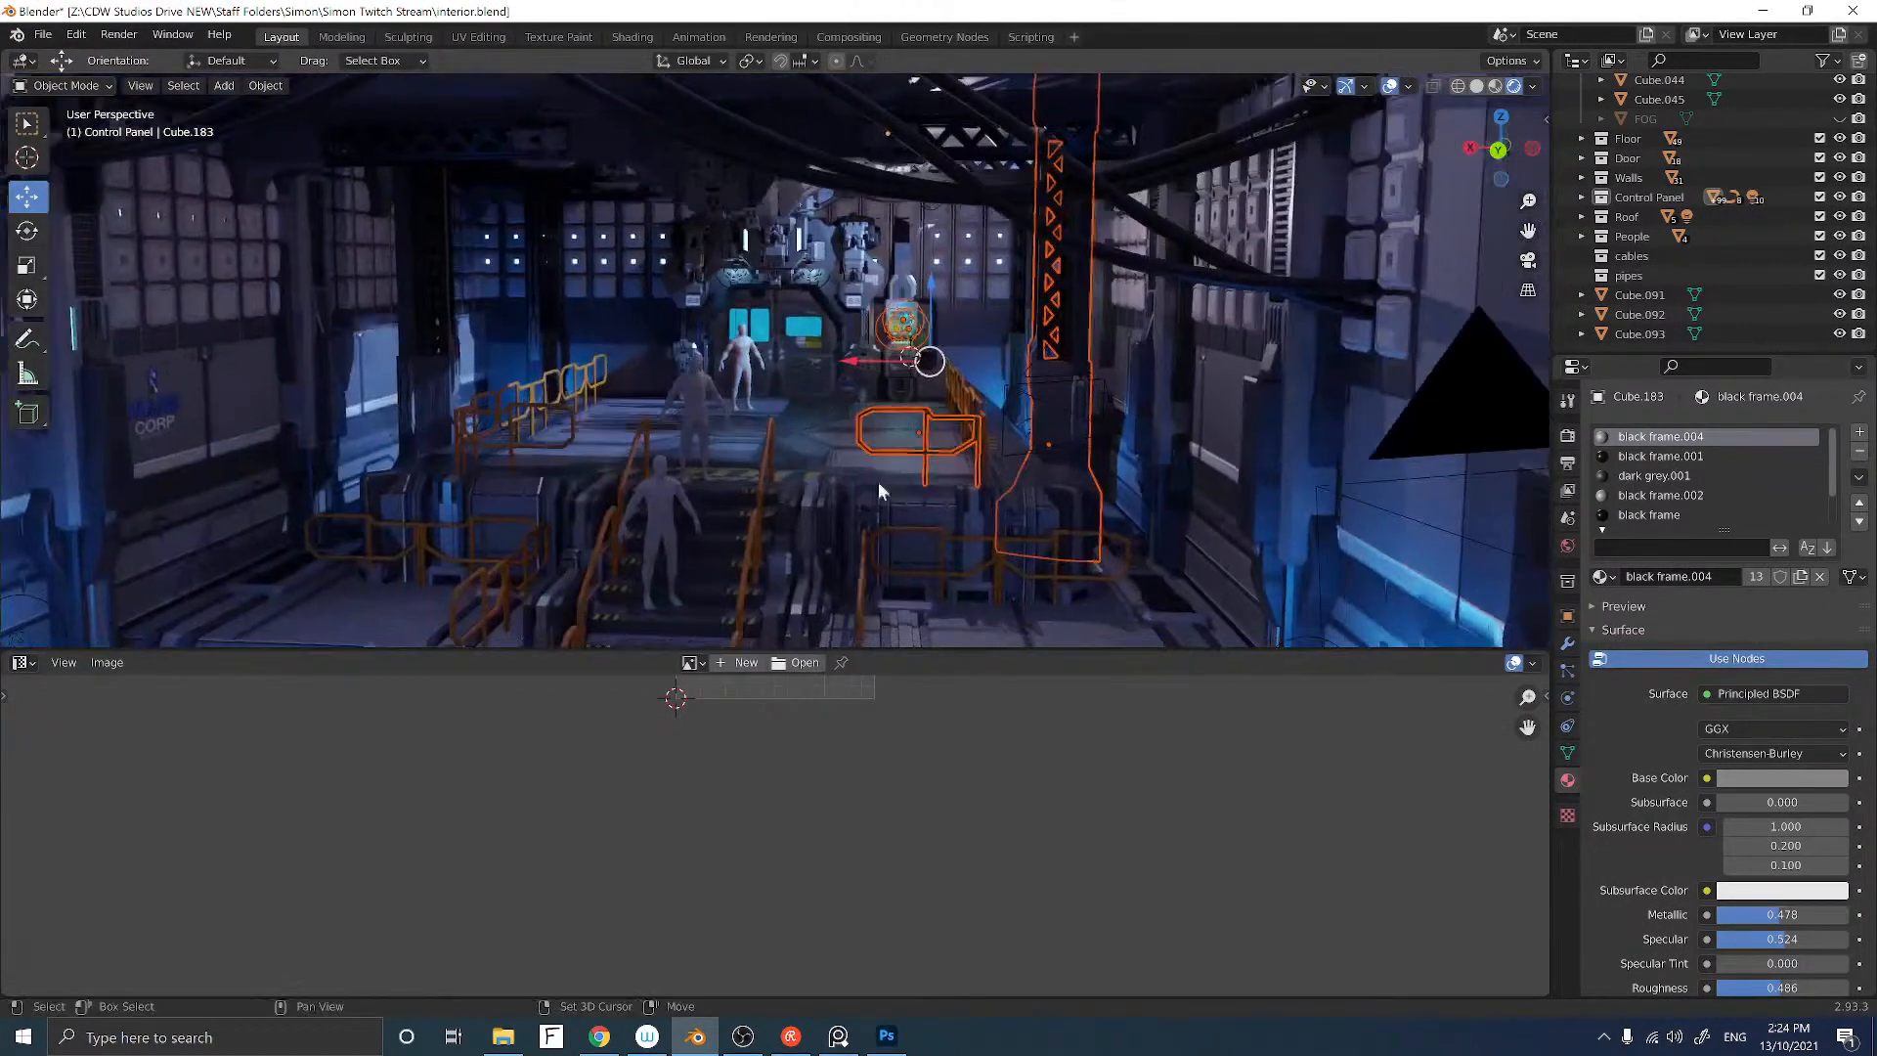
click(1136, 589)
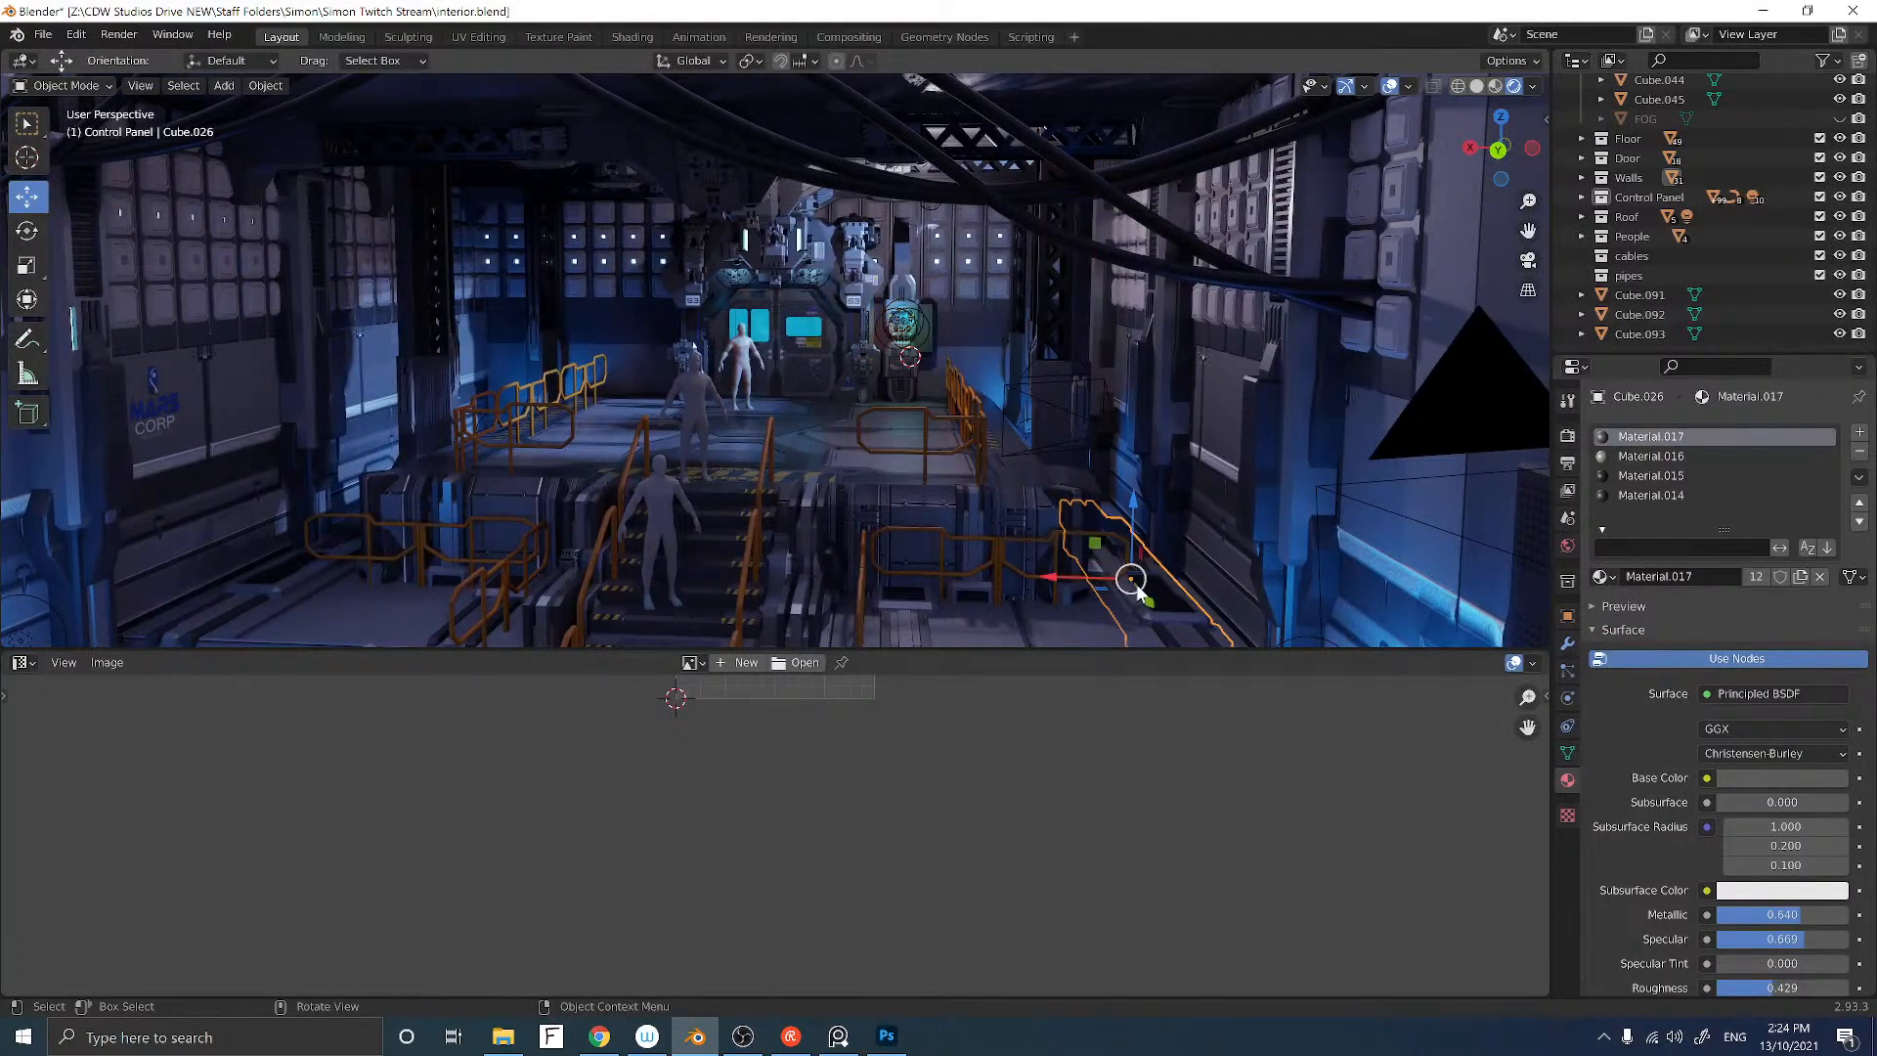
key(shift+d)
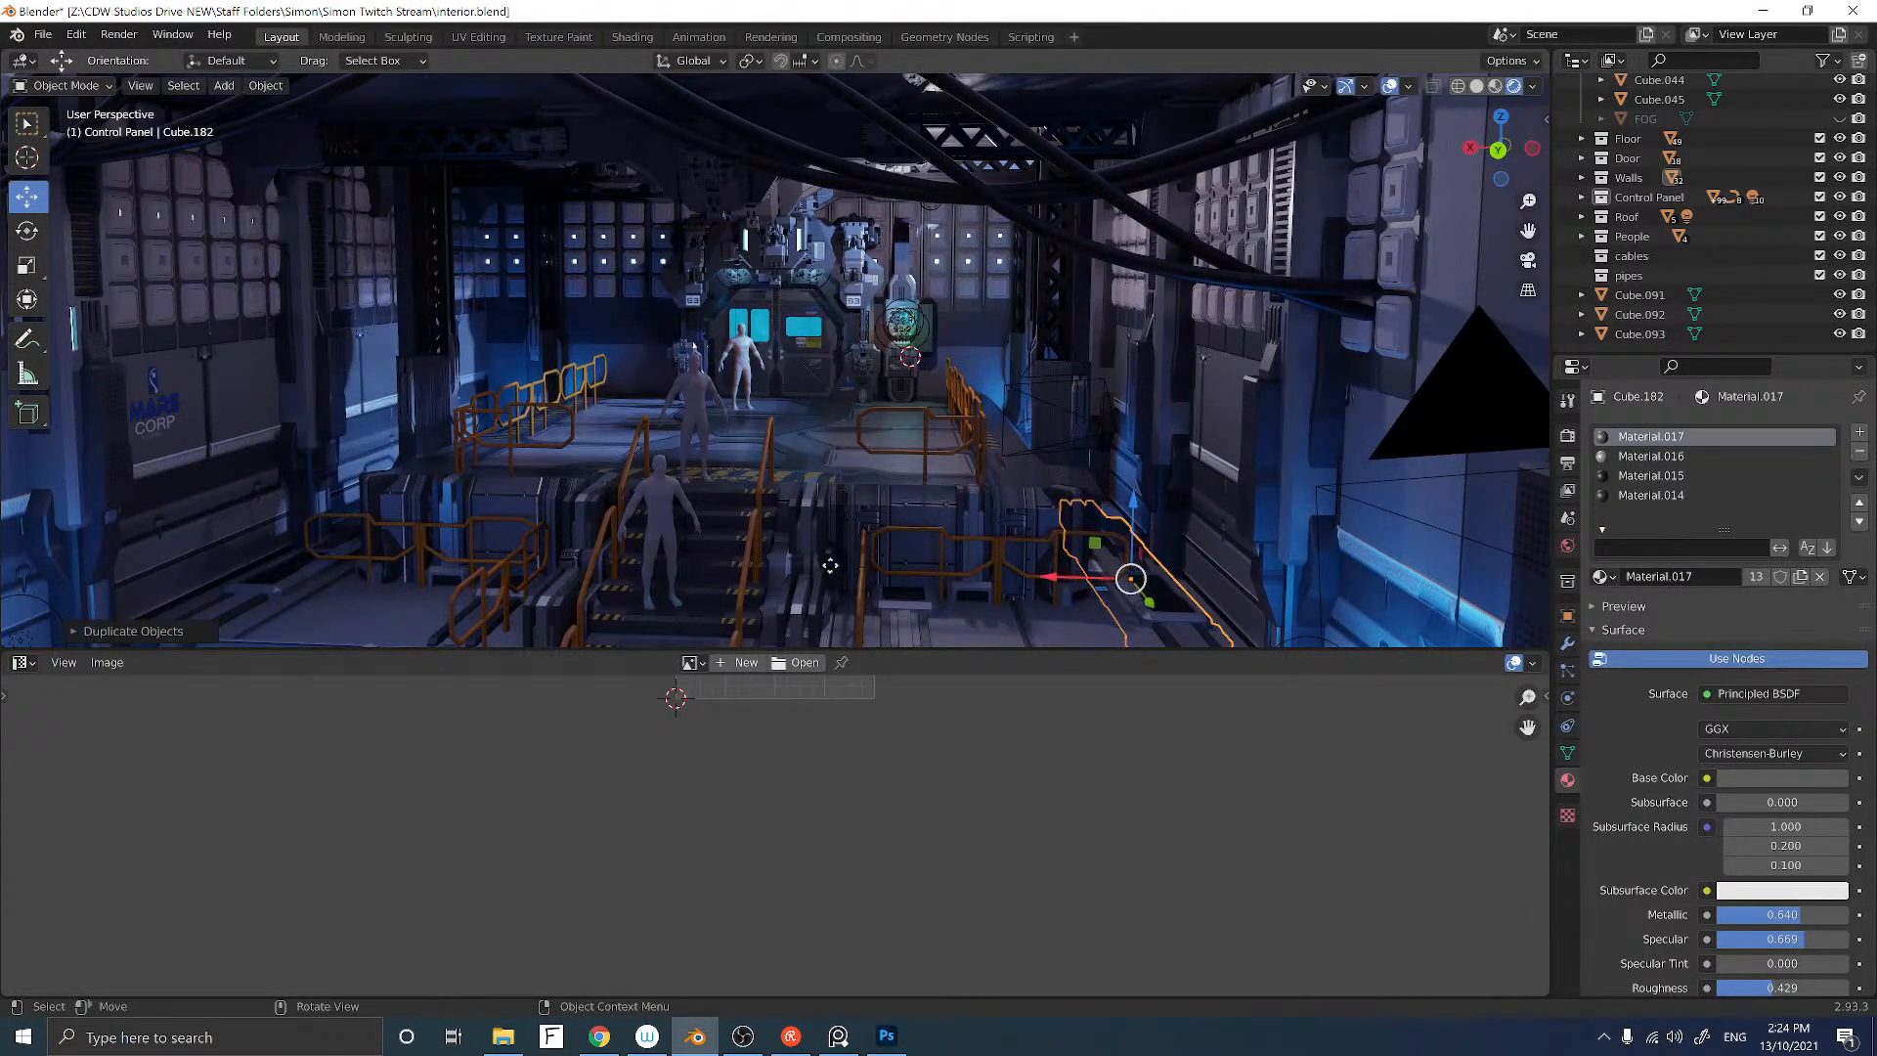
click(848, 559)
drag(842, 544, 853, 430)
Step: Move the copied trim piece along X and Y onto the middle of the upper platform
scroll(851, 431, up, 3)
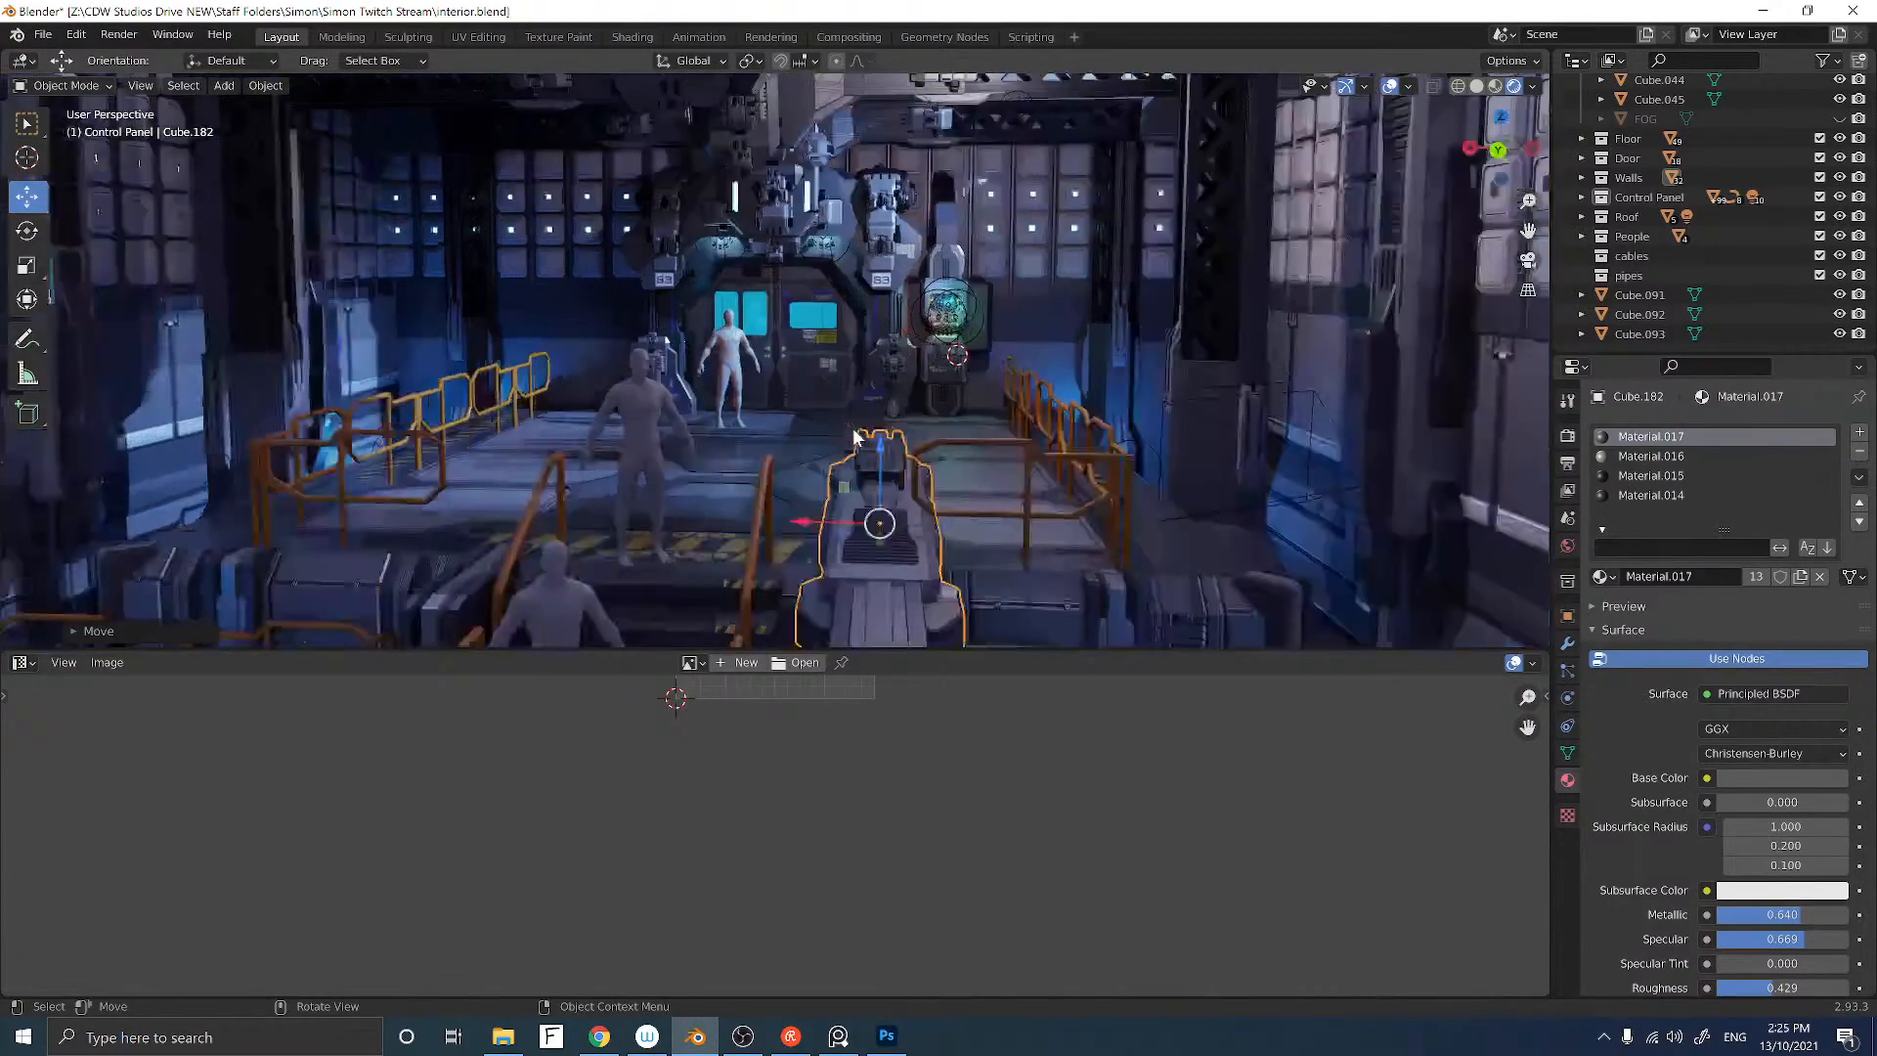
middle_drag(851, 430, 674, 584)
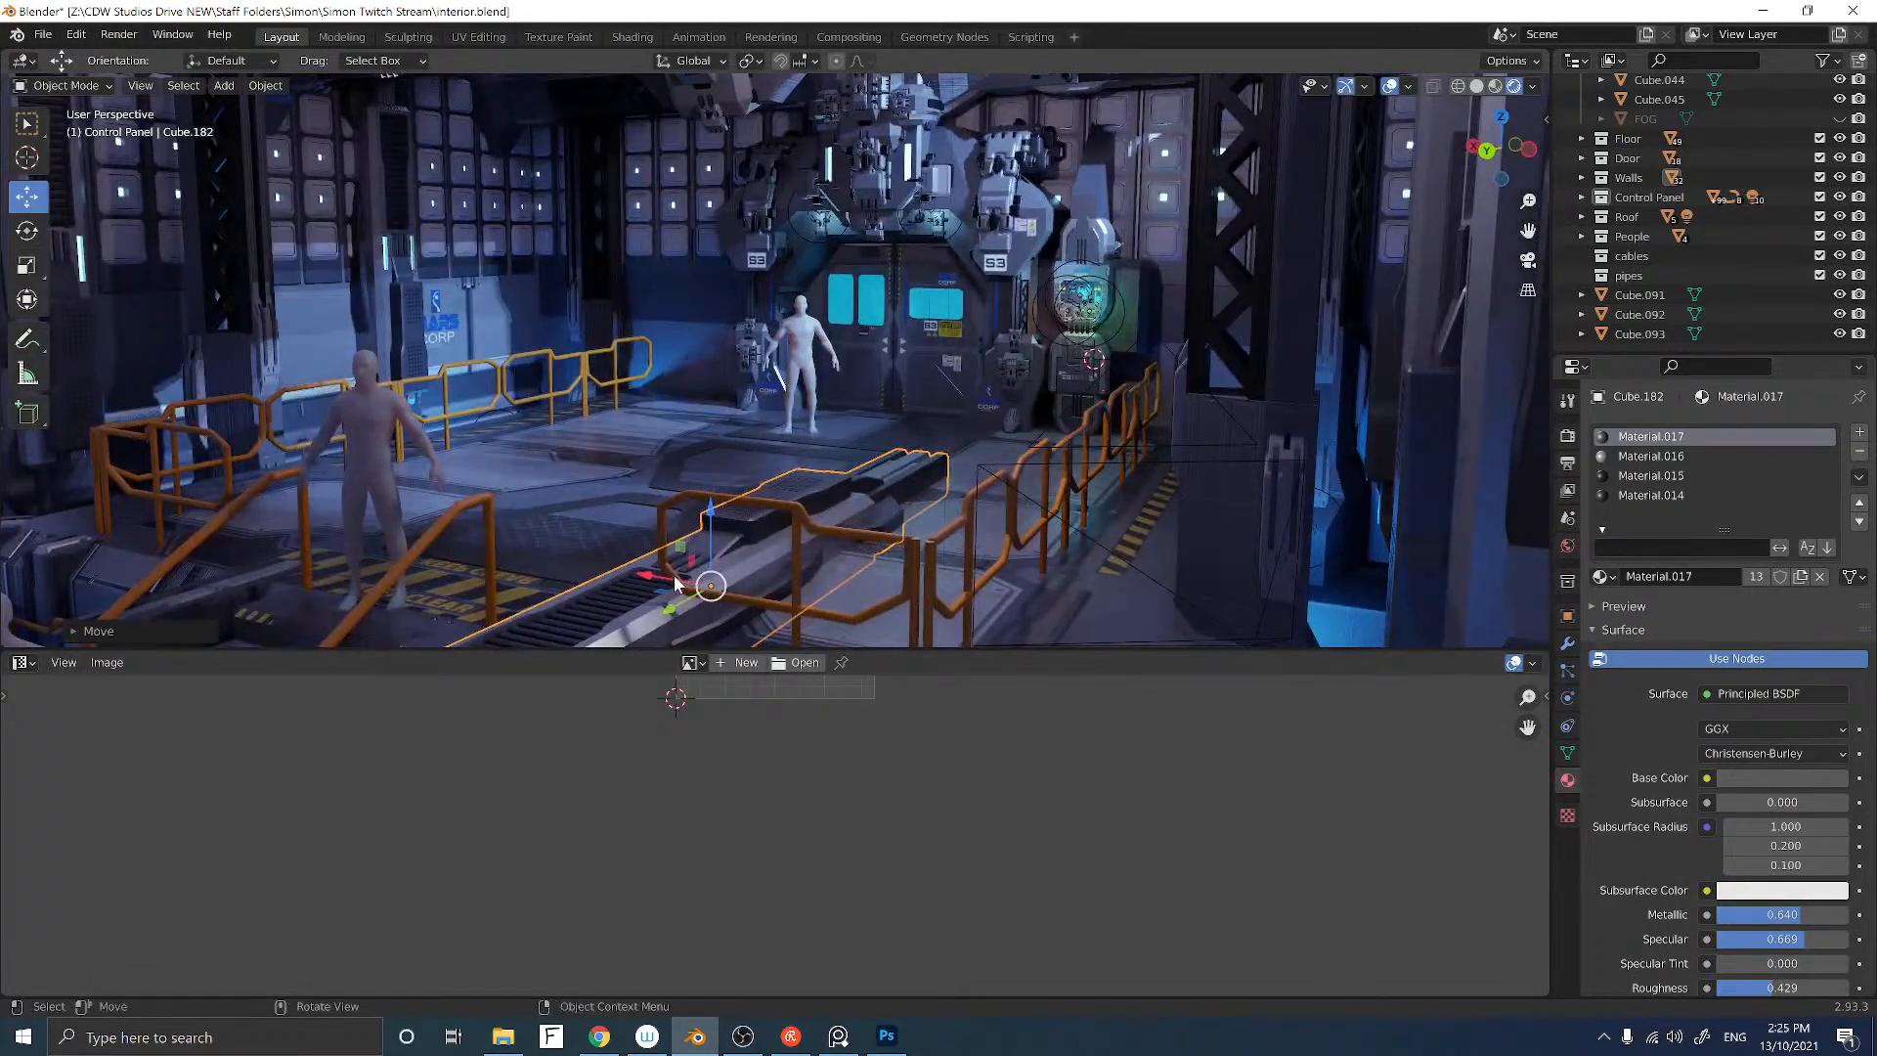
drag(631, 572, 508, 535)
middle_drag(508, 535, 470, 548)
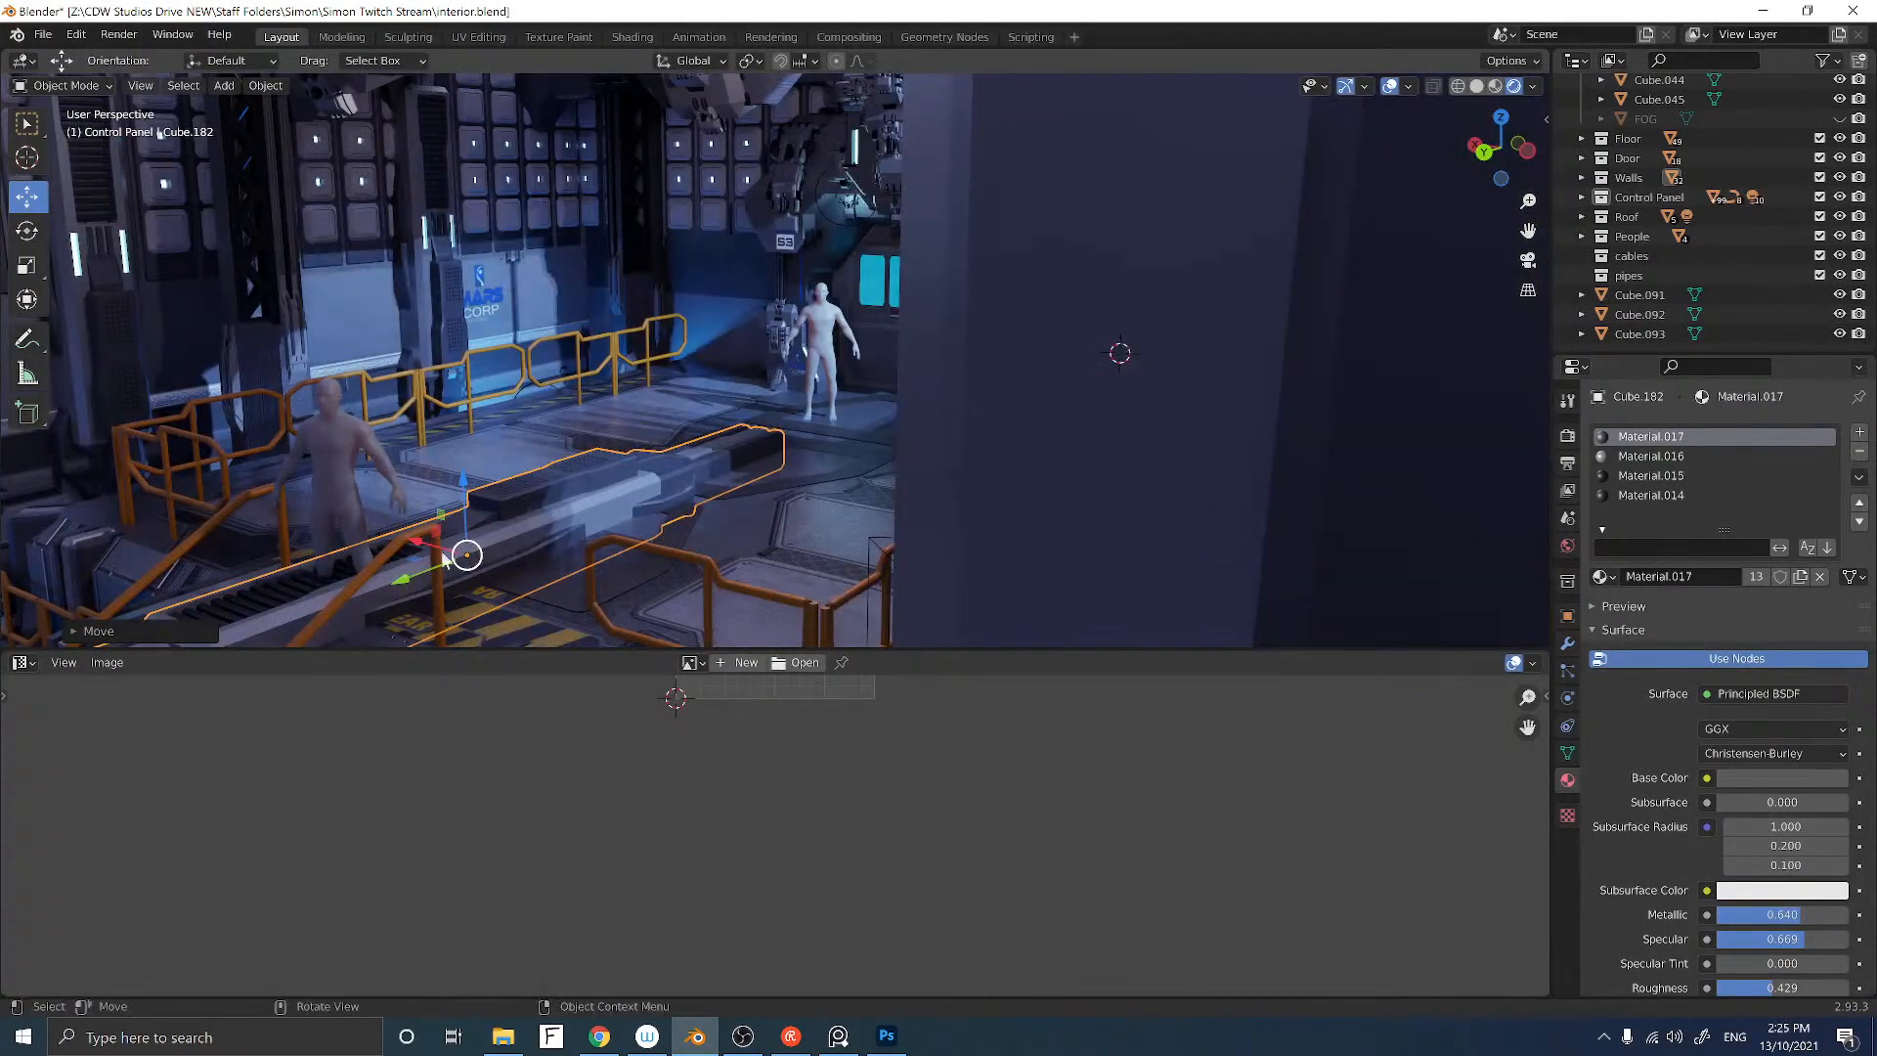
drag(453, 567, 548, 544)
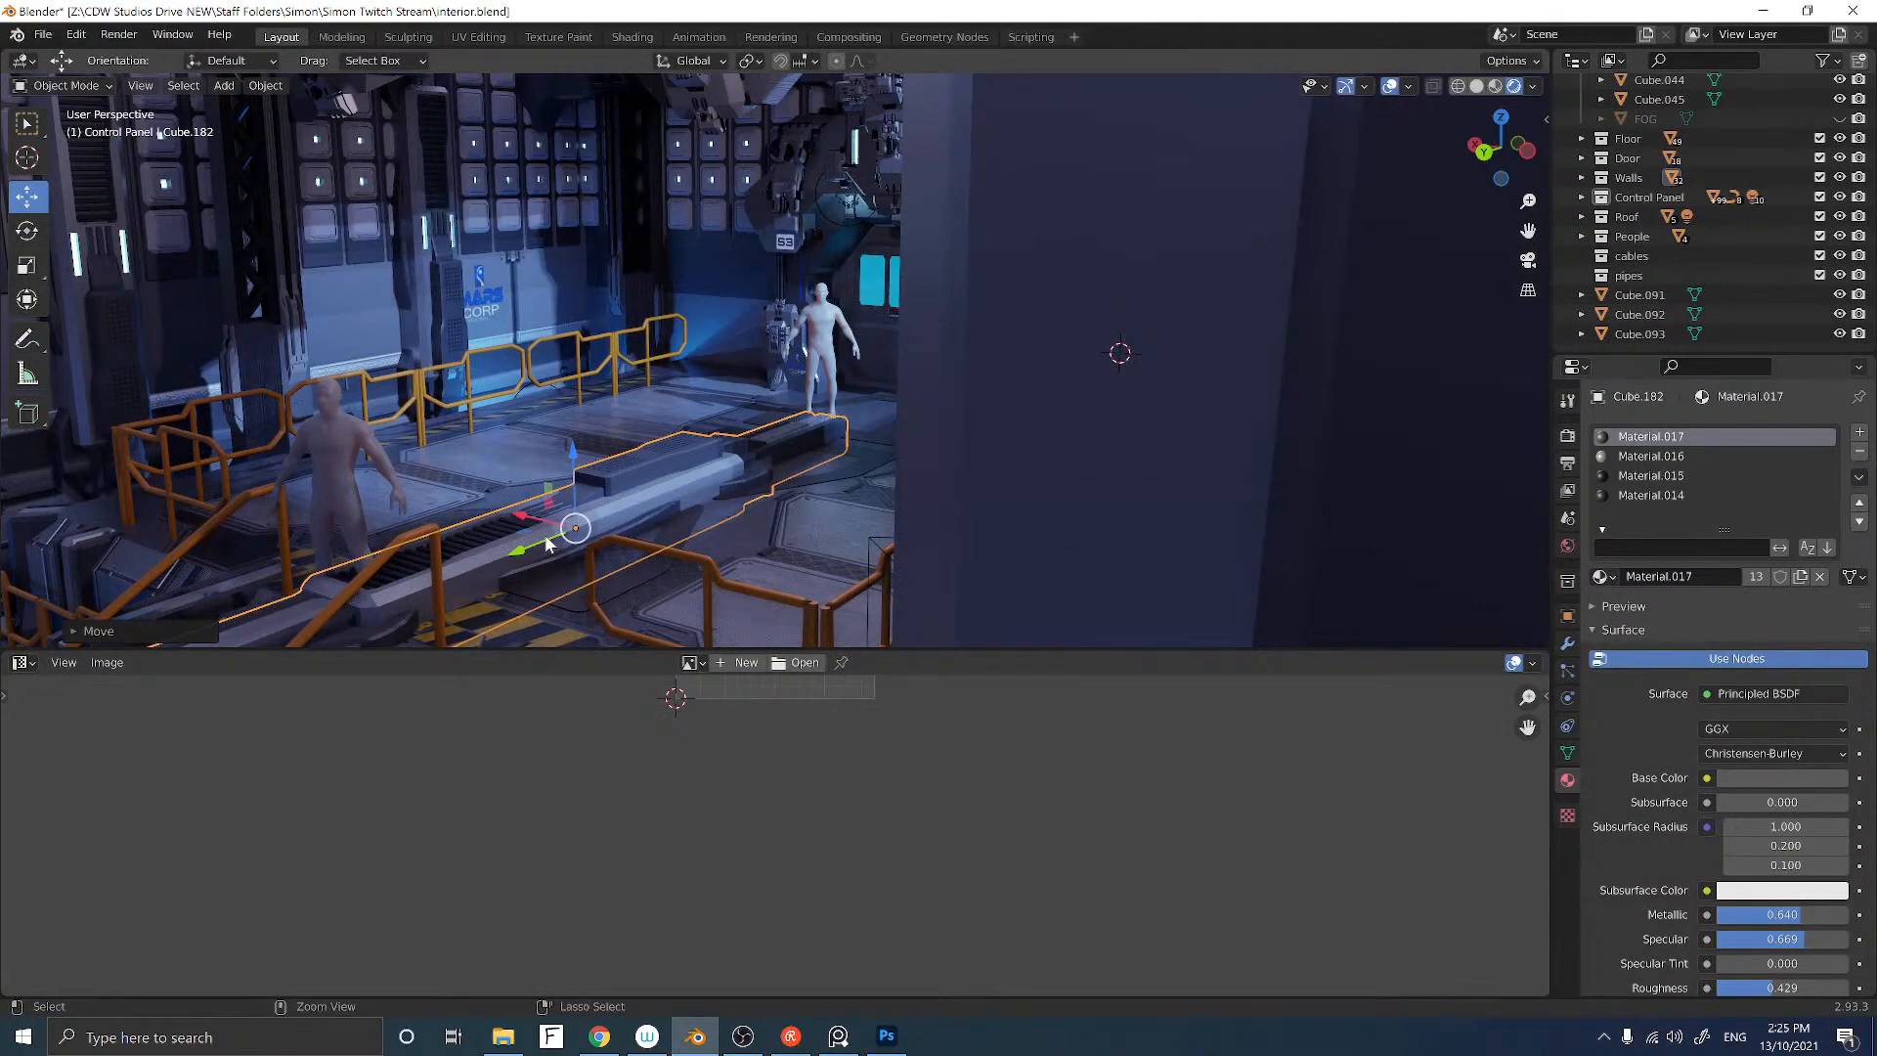
middle_drag(543, 525, 584, 528)
Step: Slide the trim piece farther toward the door and flatten it into a thin floor strip along its local Y axis
drag(598, 530, 735, 430)
mouse_move(735, 430)
middle_down()
mouse_move(753, 451)
mouse_move(764, 438)
middle_up()
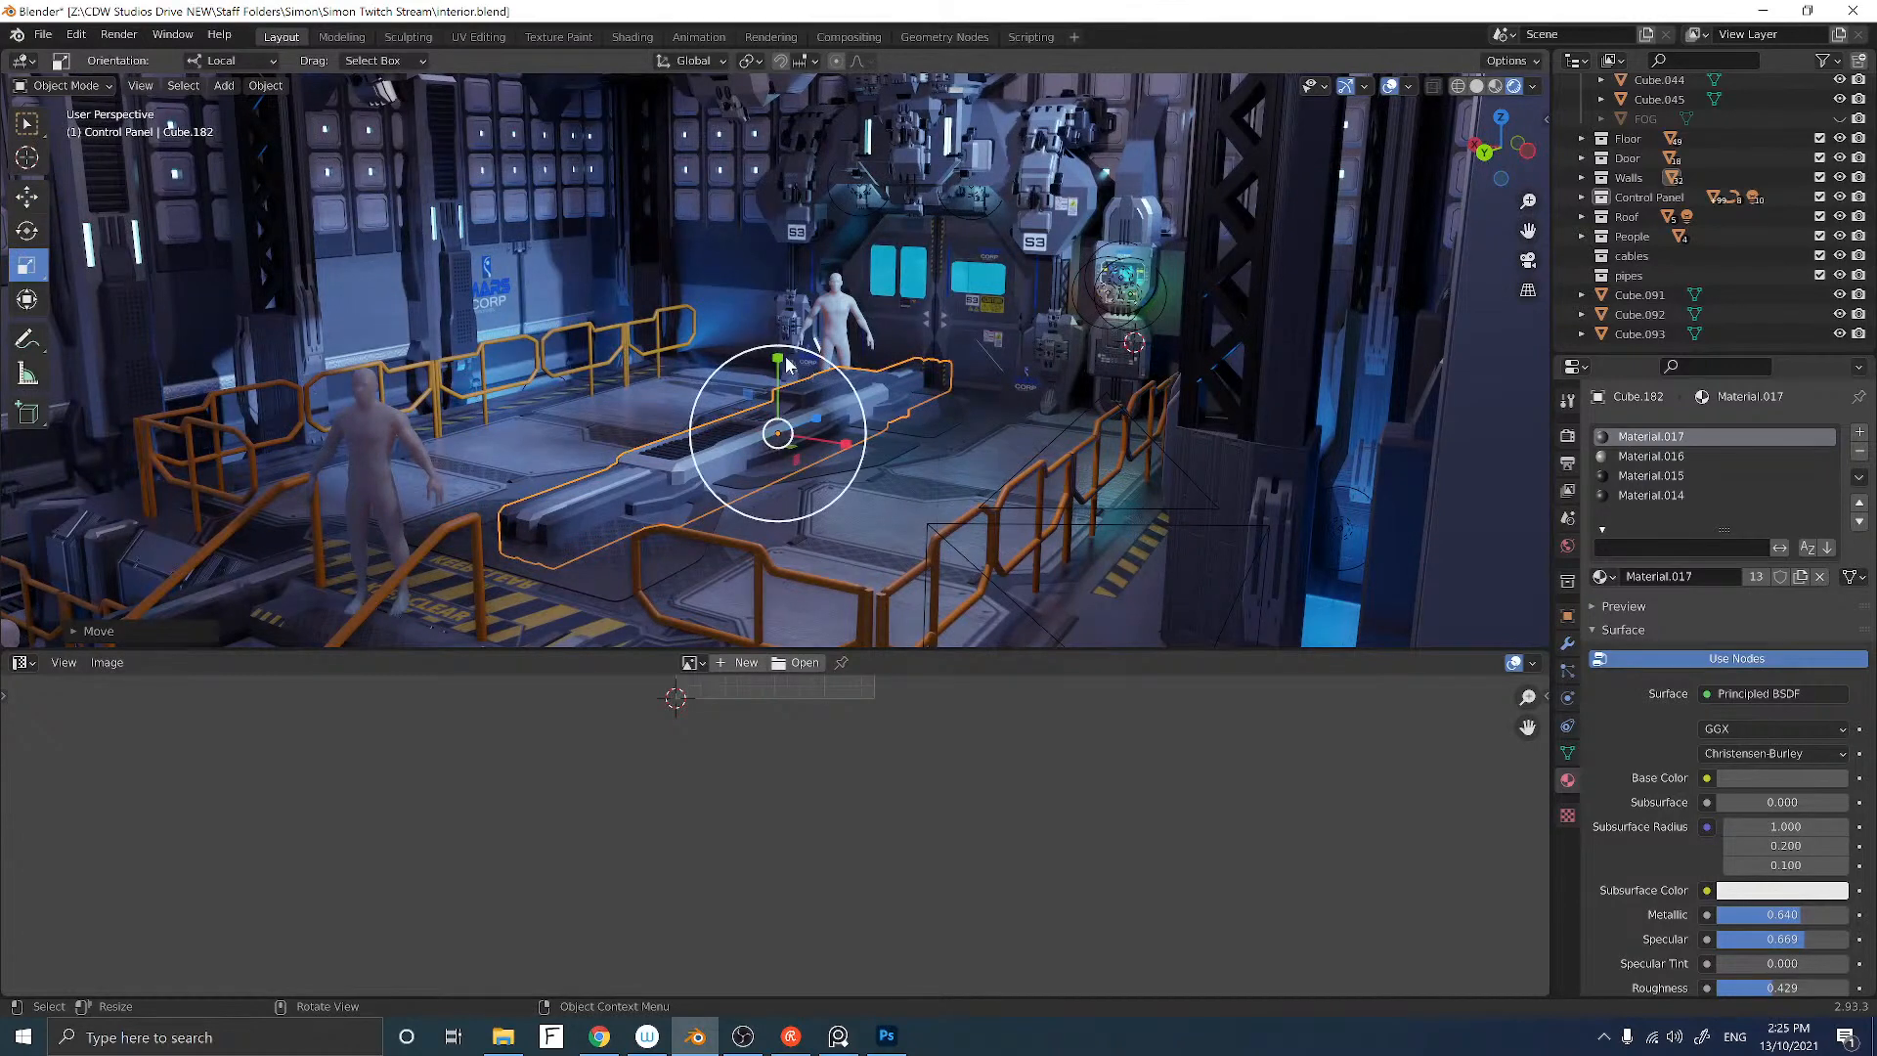
drag(780, 364, 790, 442)
scroll(790, 442, up, 2)
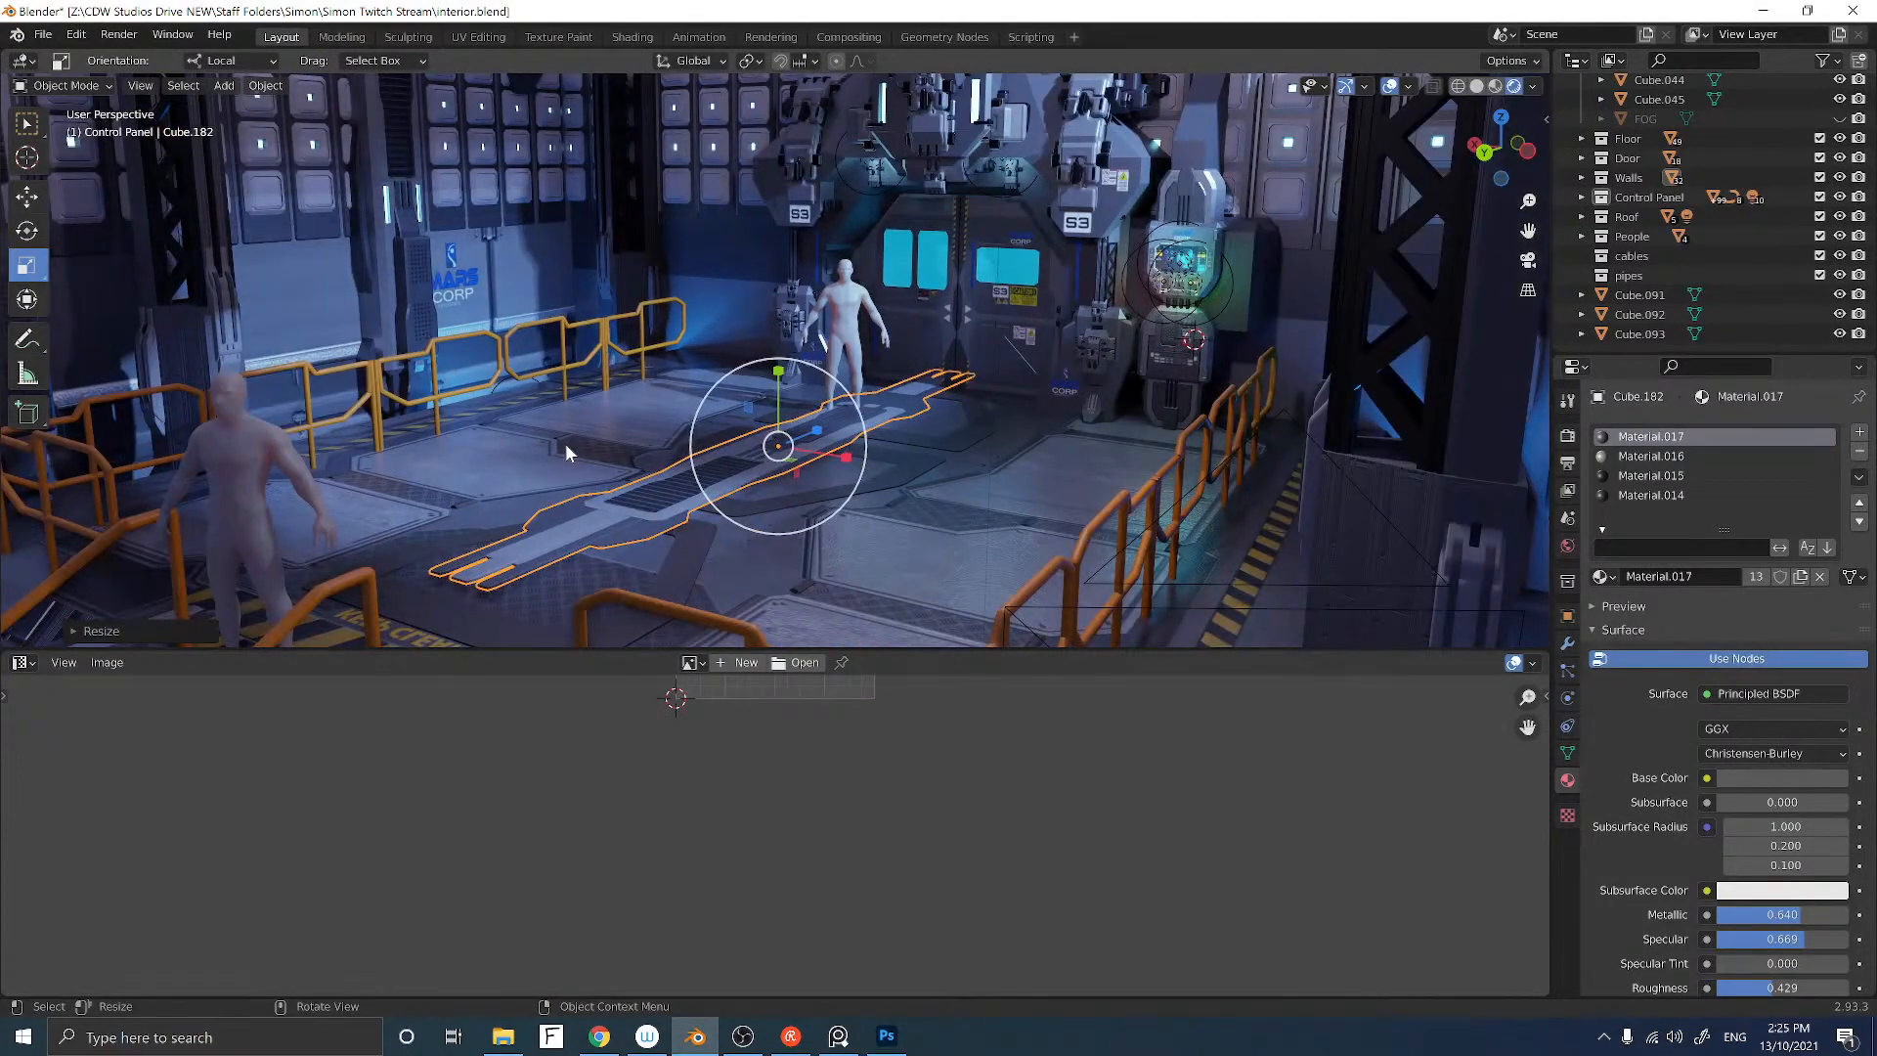
Step: Hide the Roof collection and, in top orthographic view, centre the strip on the platform by moving it about -0.16 m in X and 0.29 m in Y
middle_drag(565, 444, 637, 488)
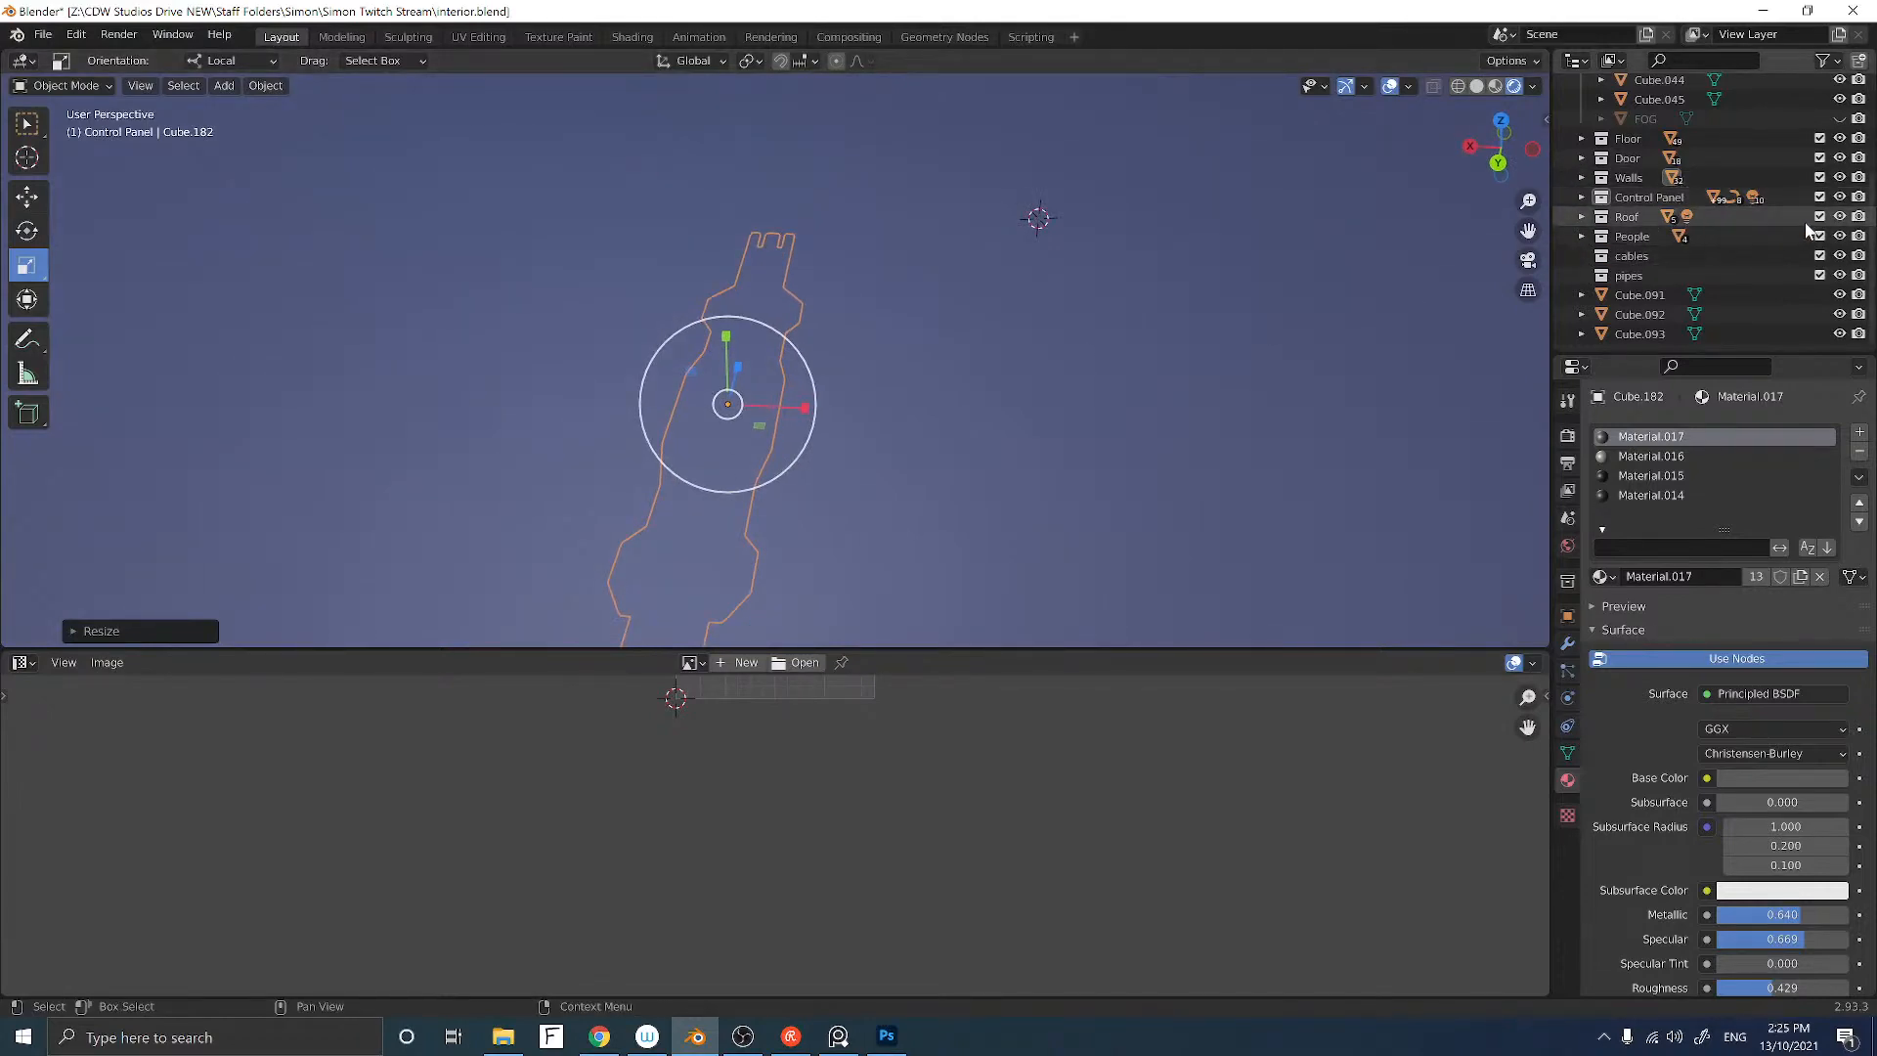
click(1841, 217)
middle_drag(823, 366, 853, 420)
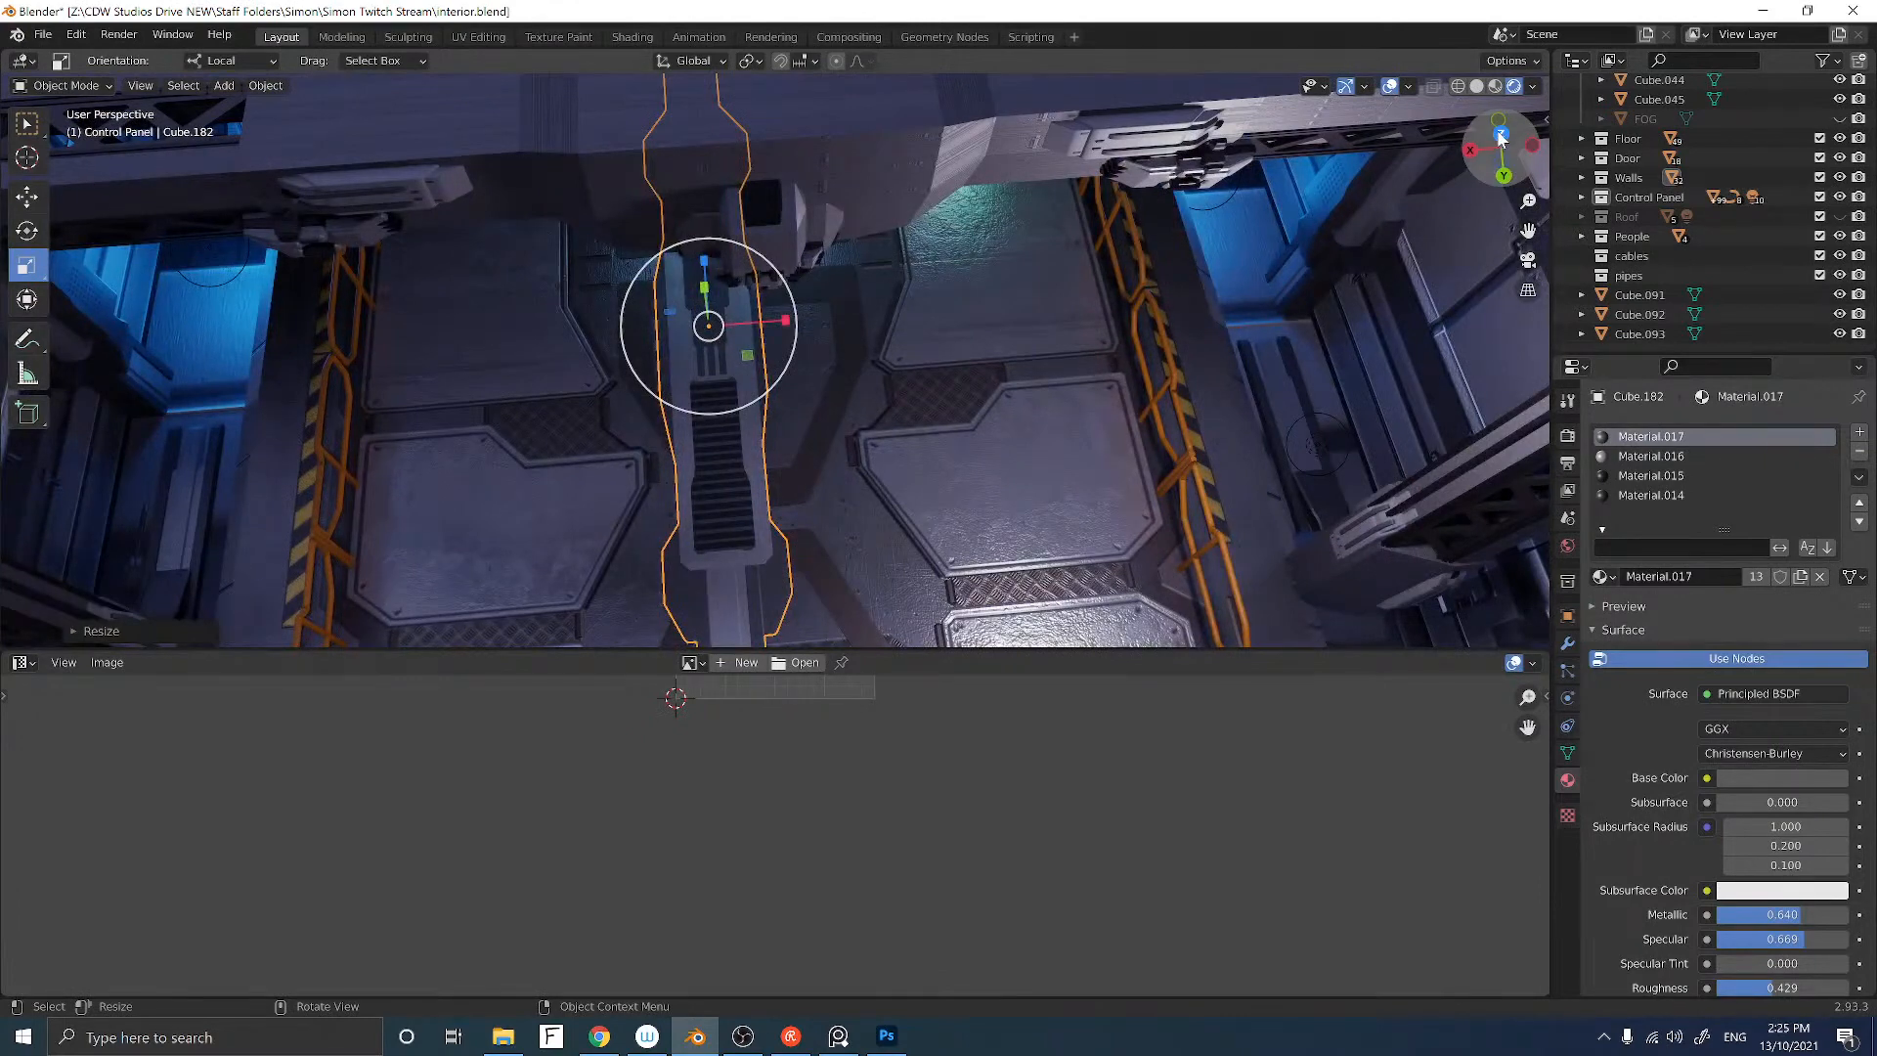
click(1500, 134)
scroll(943, 330, down, 5)
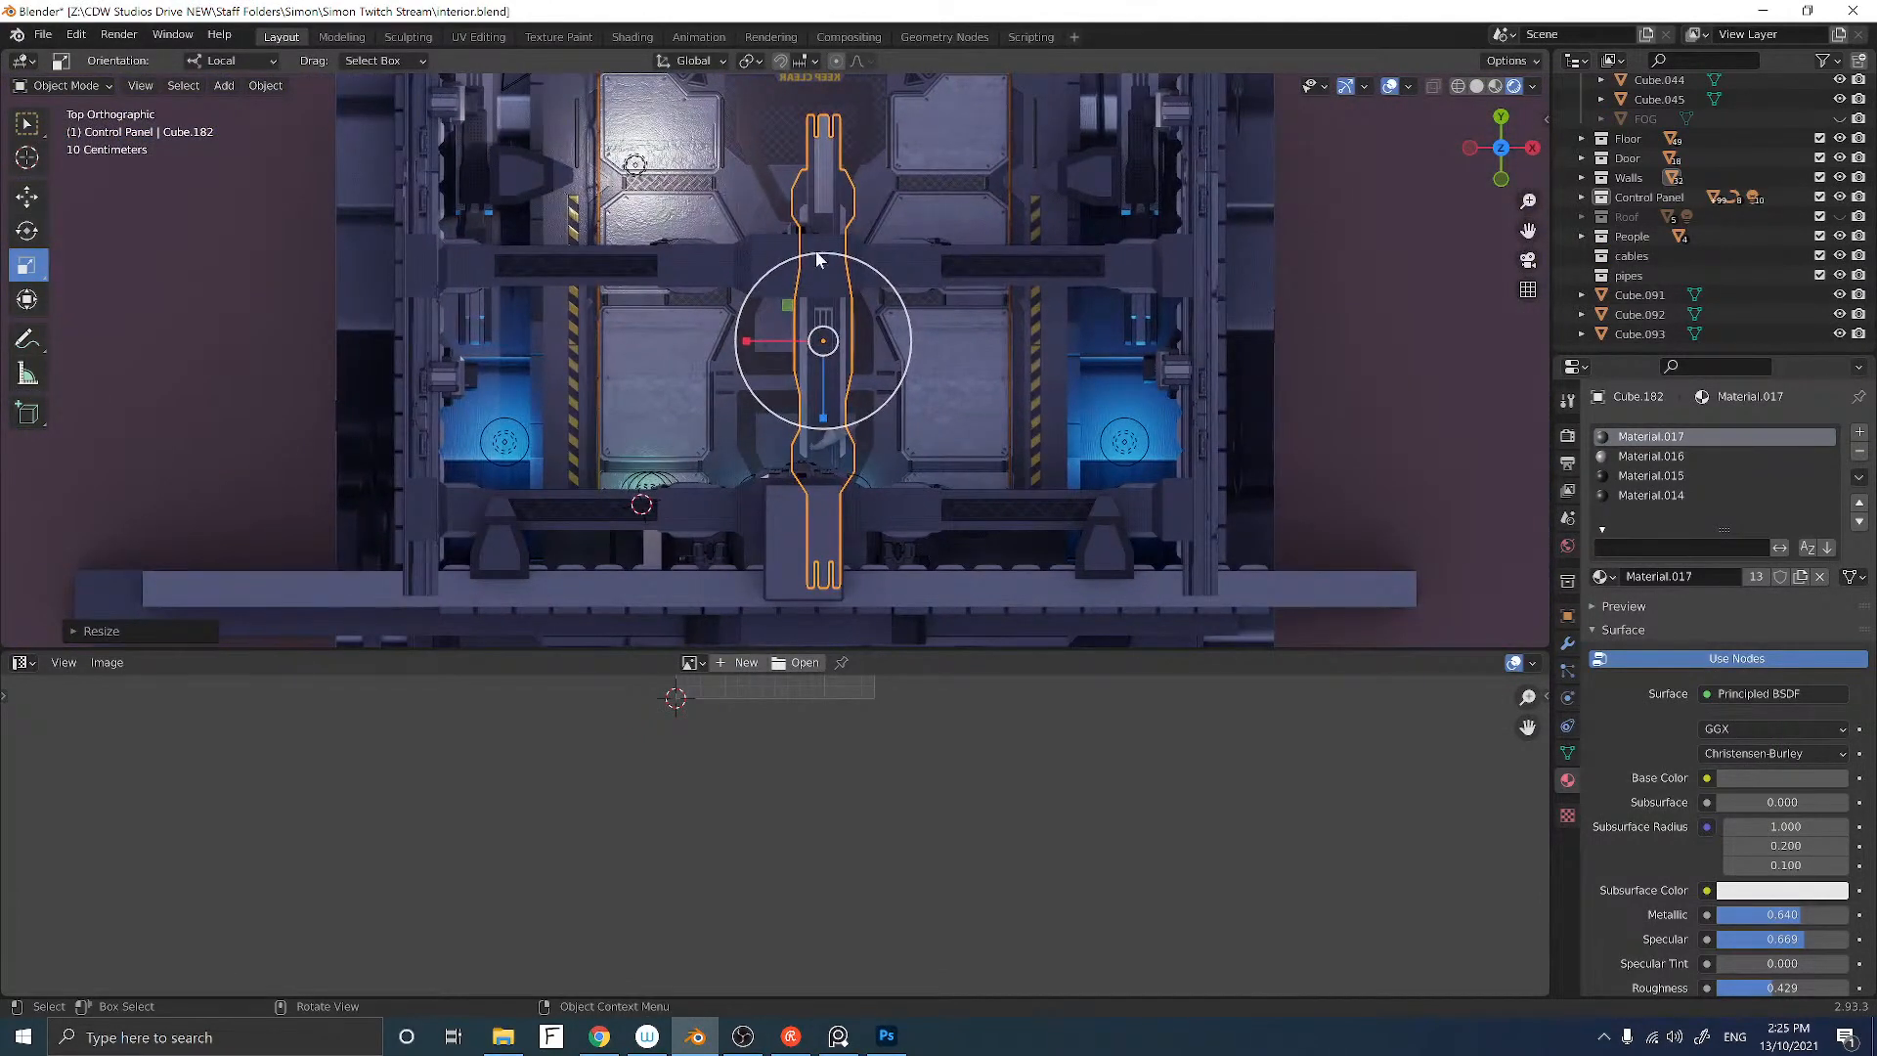
shift+middle_drag(792, 298, 878, 316)
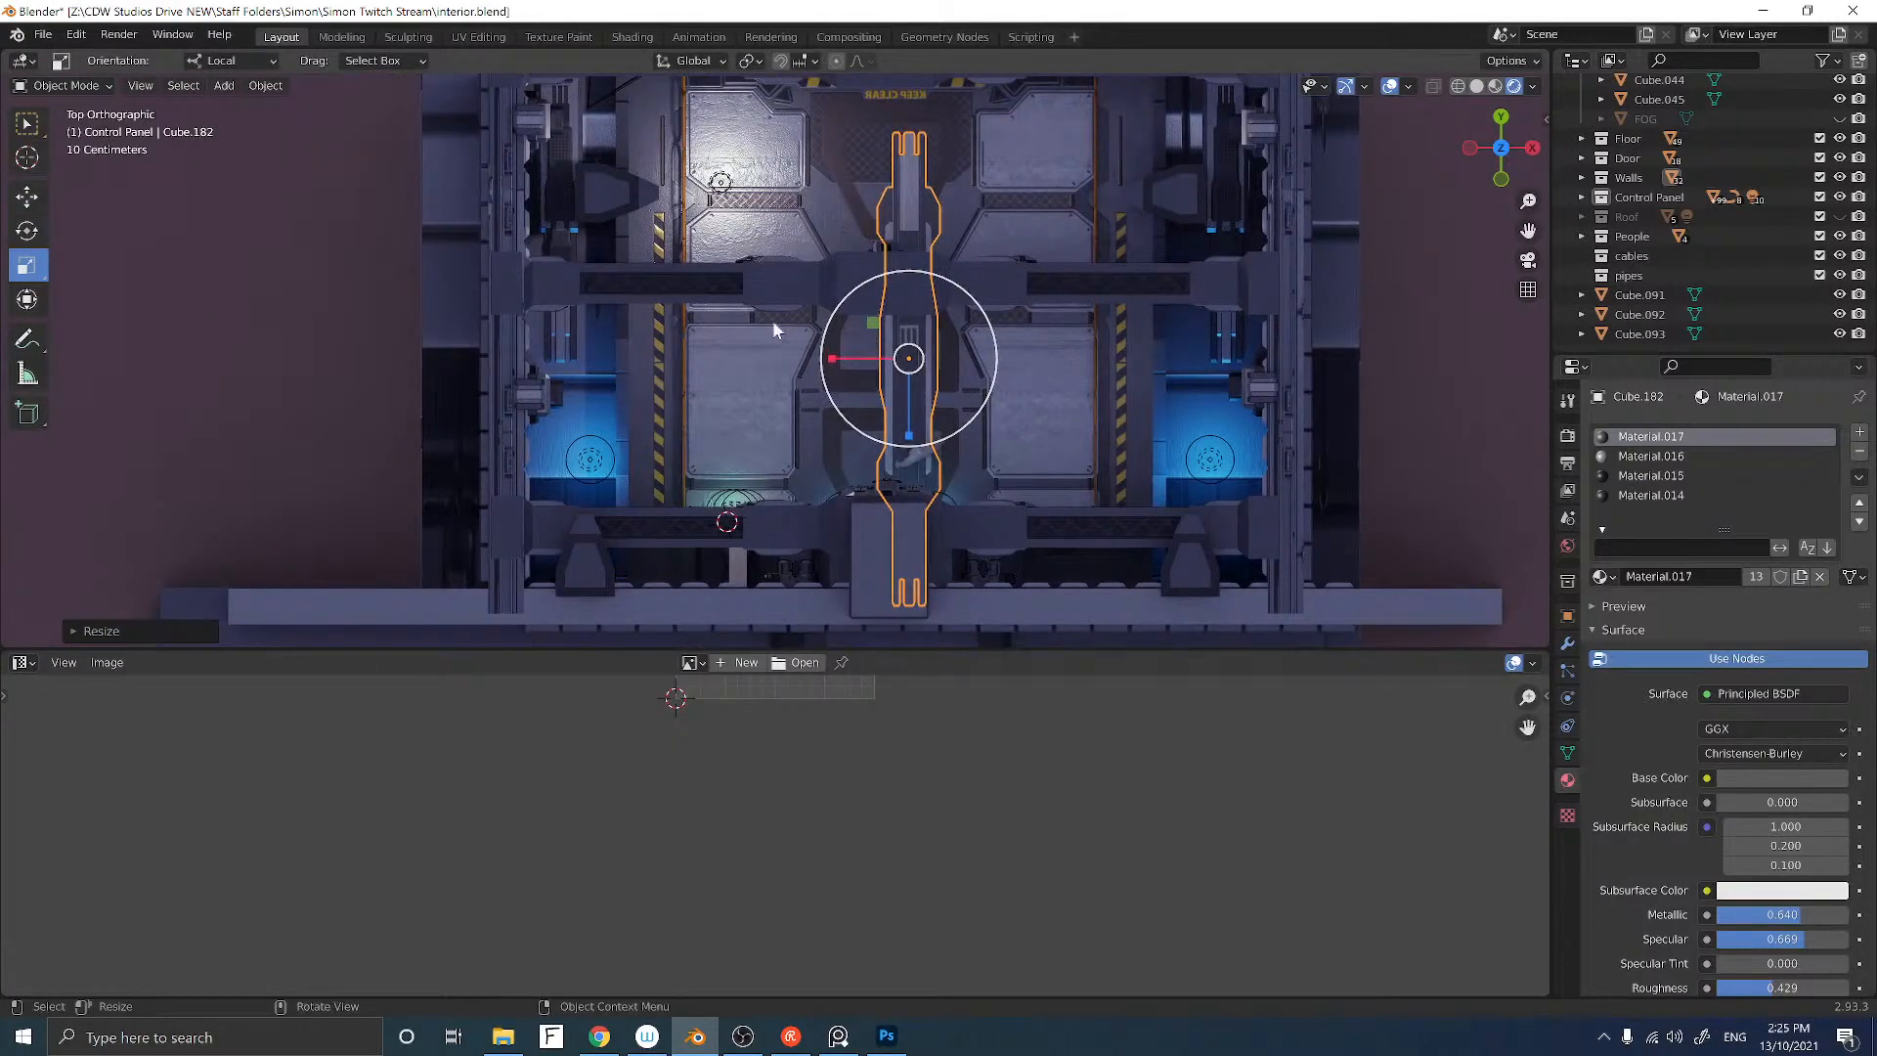
key(g)
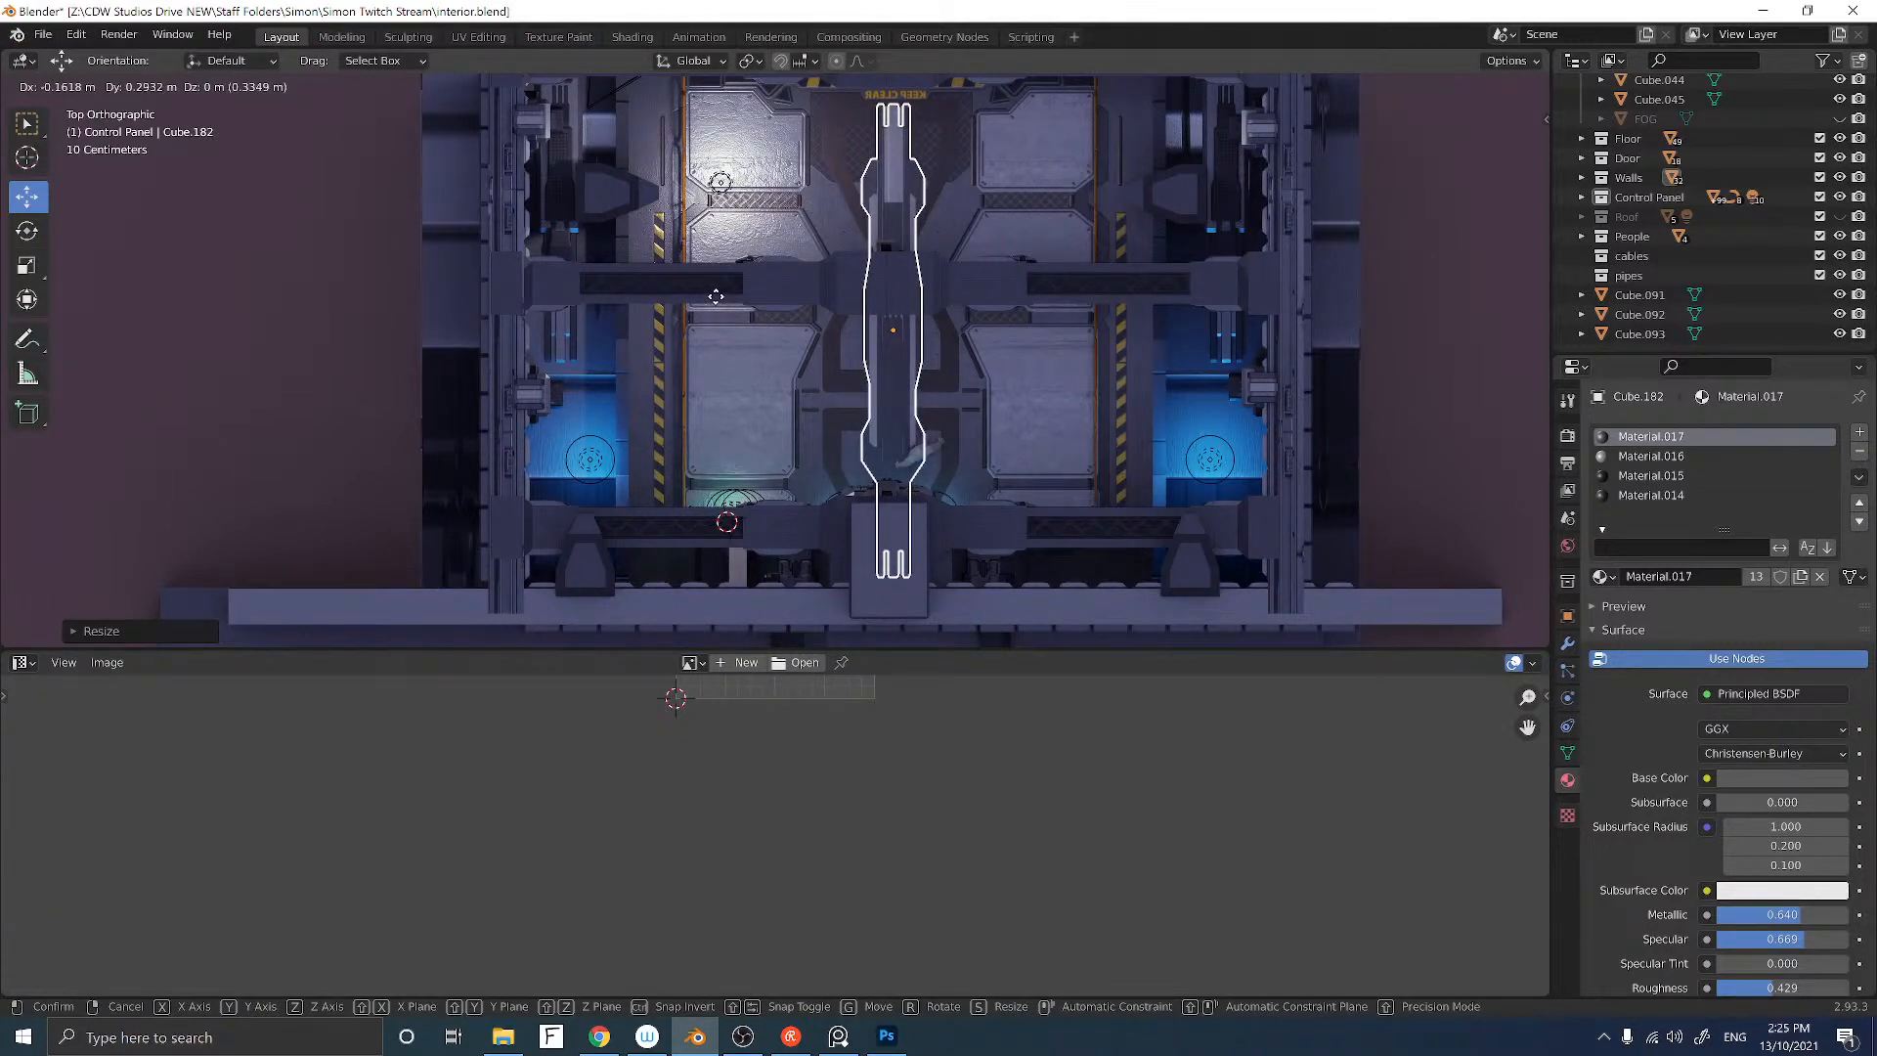
click(715, 295)
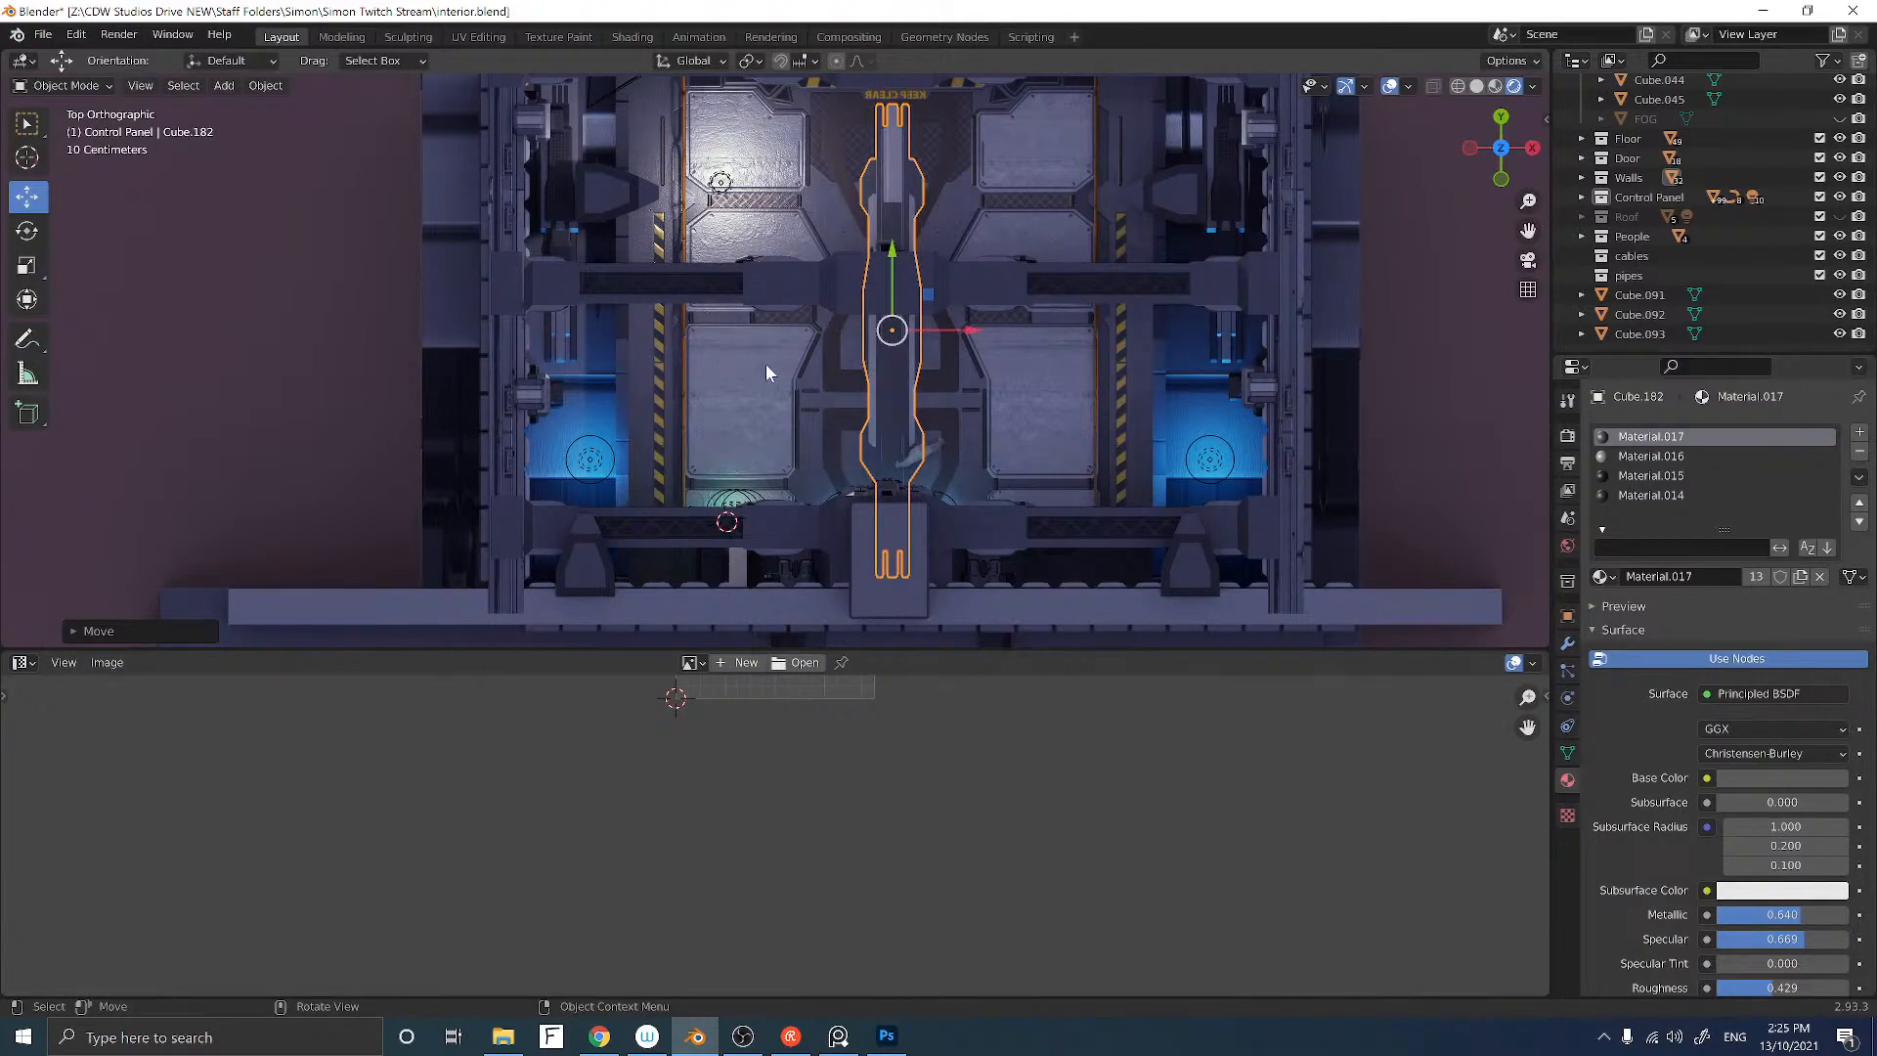
Step: Lower the strip along Z by about 0.03 m so it sinks into the platform floor
middle_drag(783, 350, 512, 334)
scroll(600, 348, up, 3)
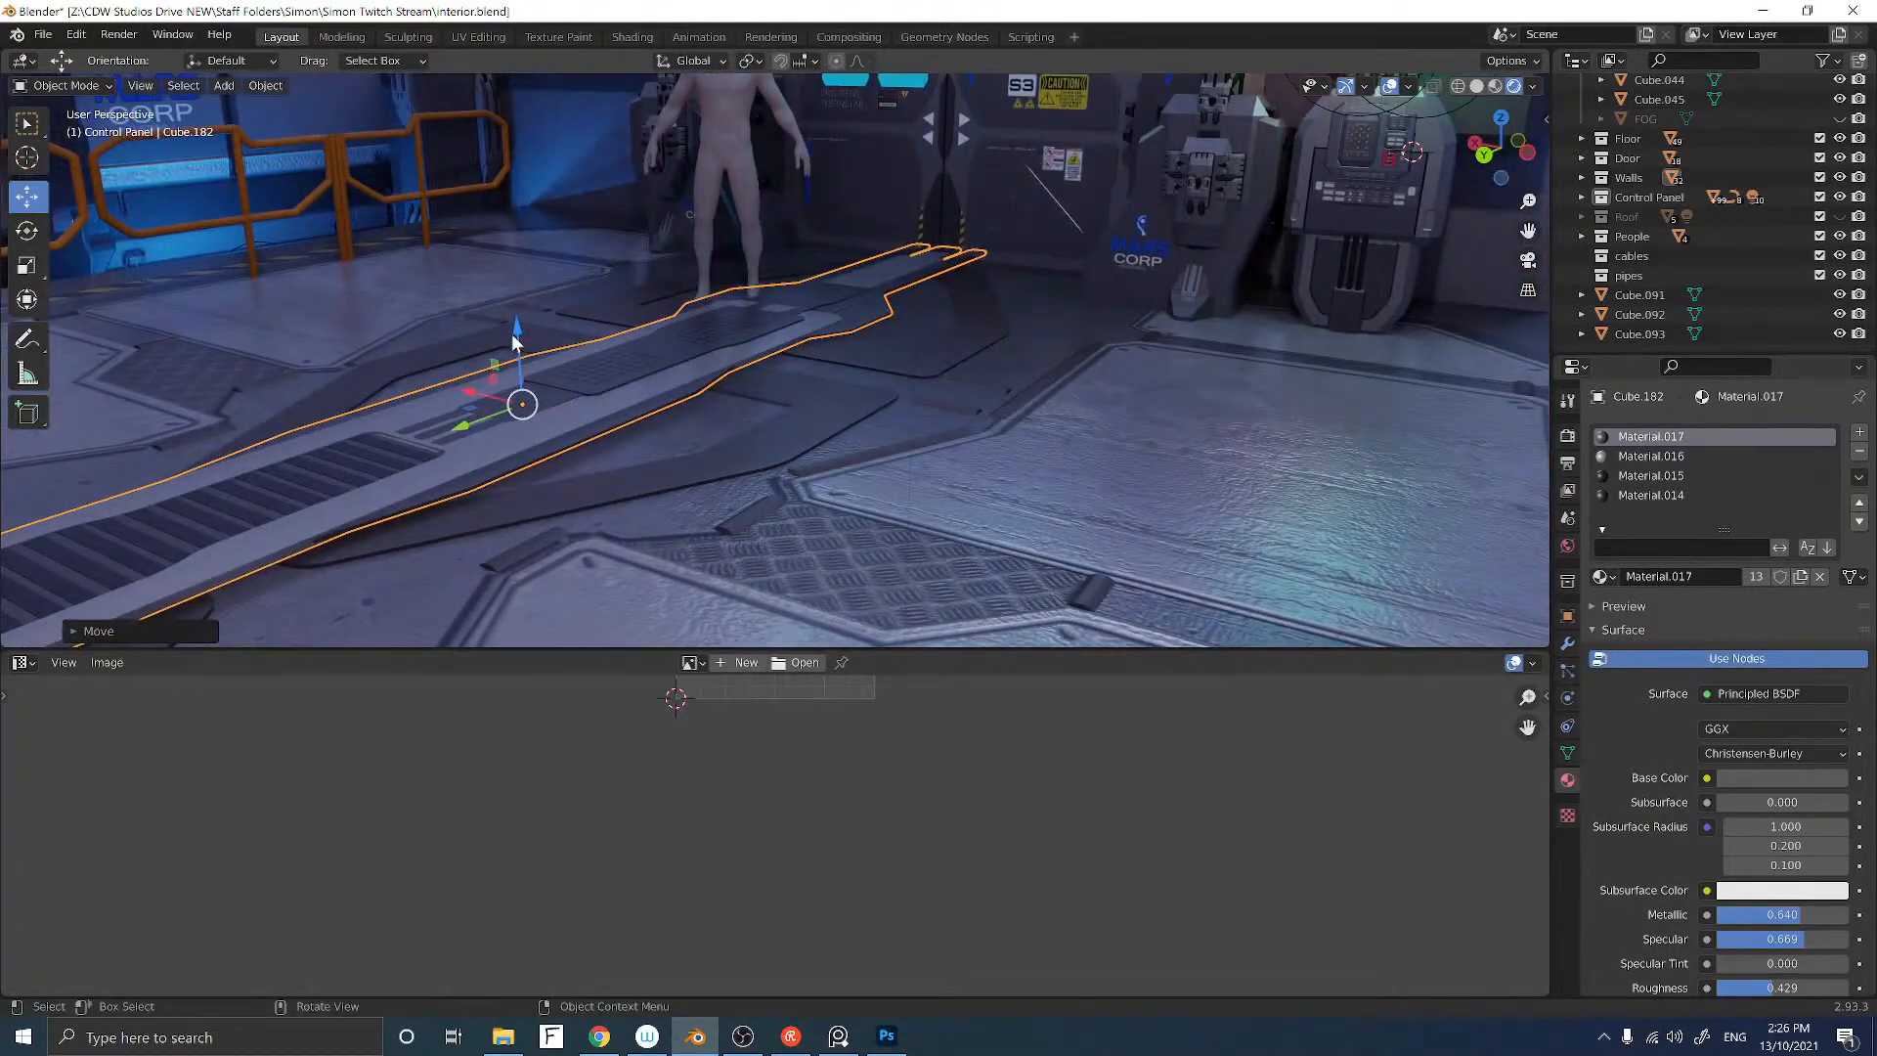
drag(515, 331, 516, 348)
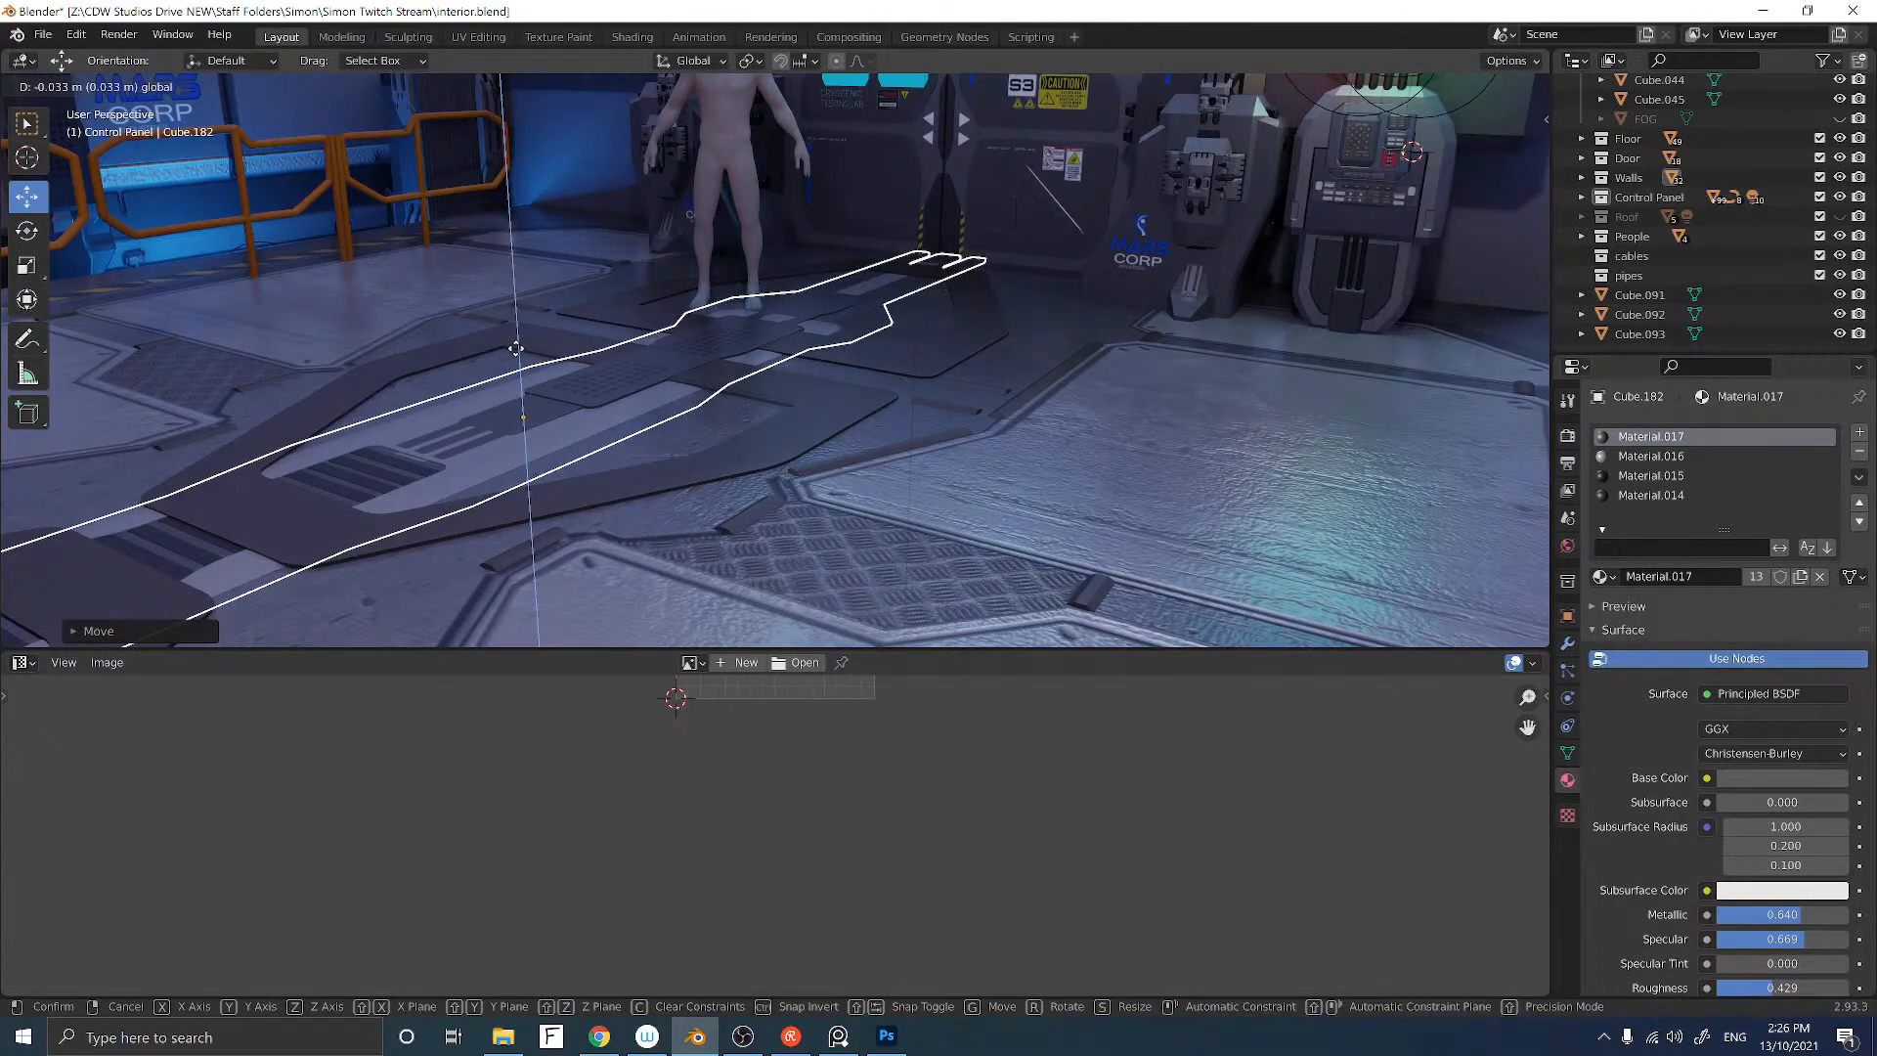
drag(515, 348, 518, 346)
Step: Duplicate the floor strip and move the copy about -2.17 m along X, beside the platform's side railing
middle_drag(530, 334, 553, 369)
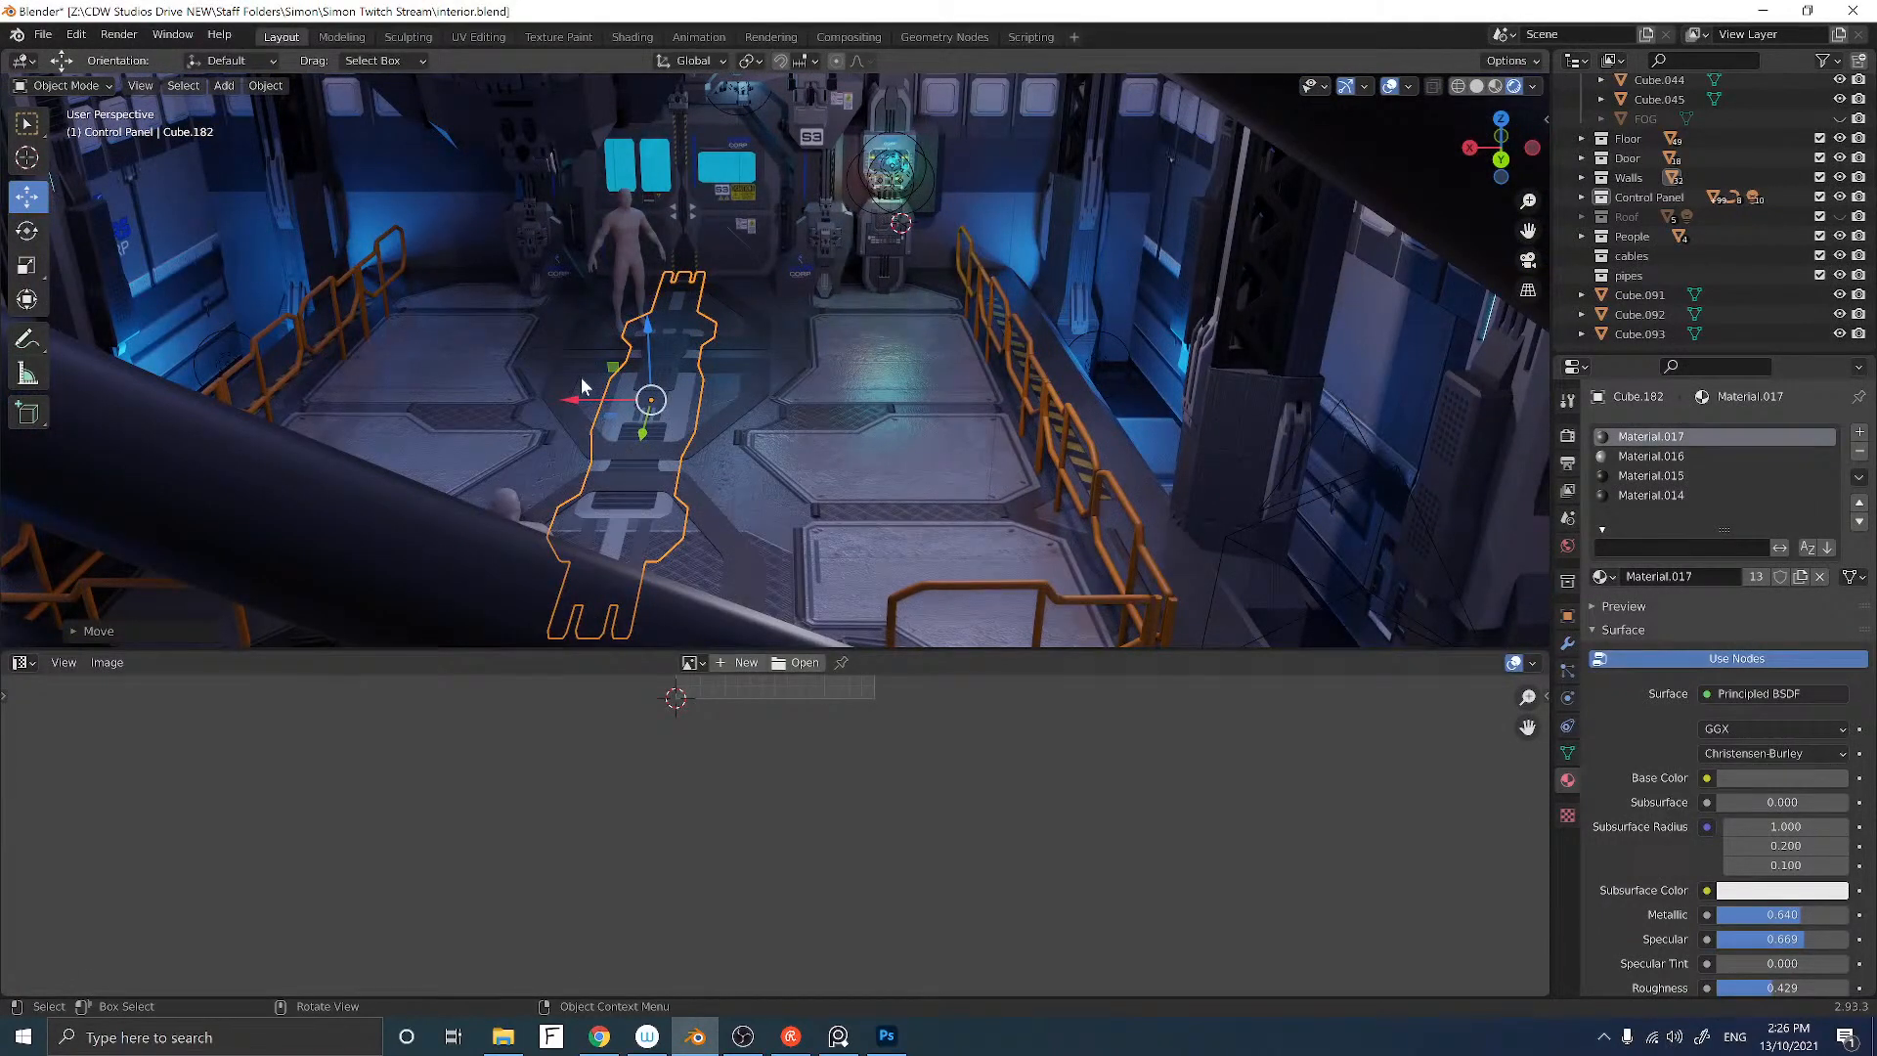
key(shift+d)
right_click(586, 387)
key(g)
key(x)
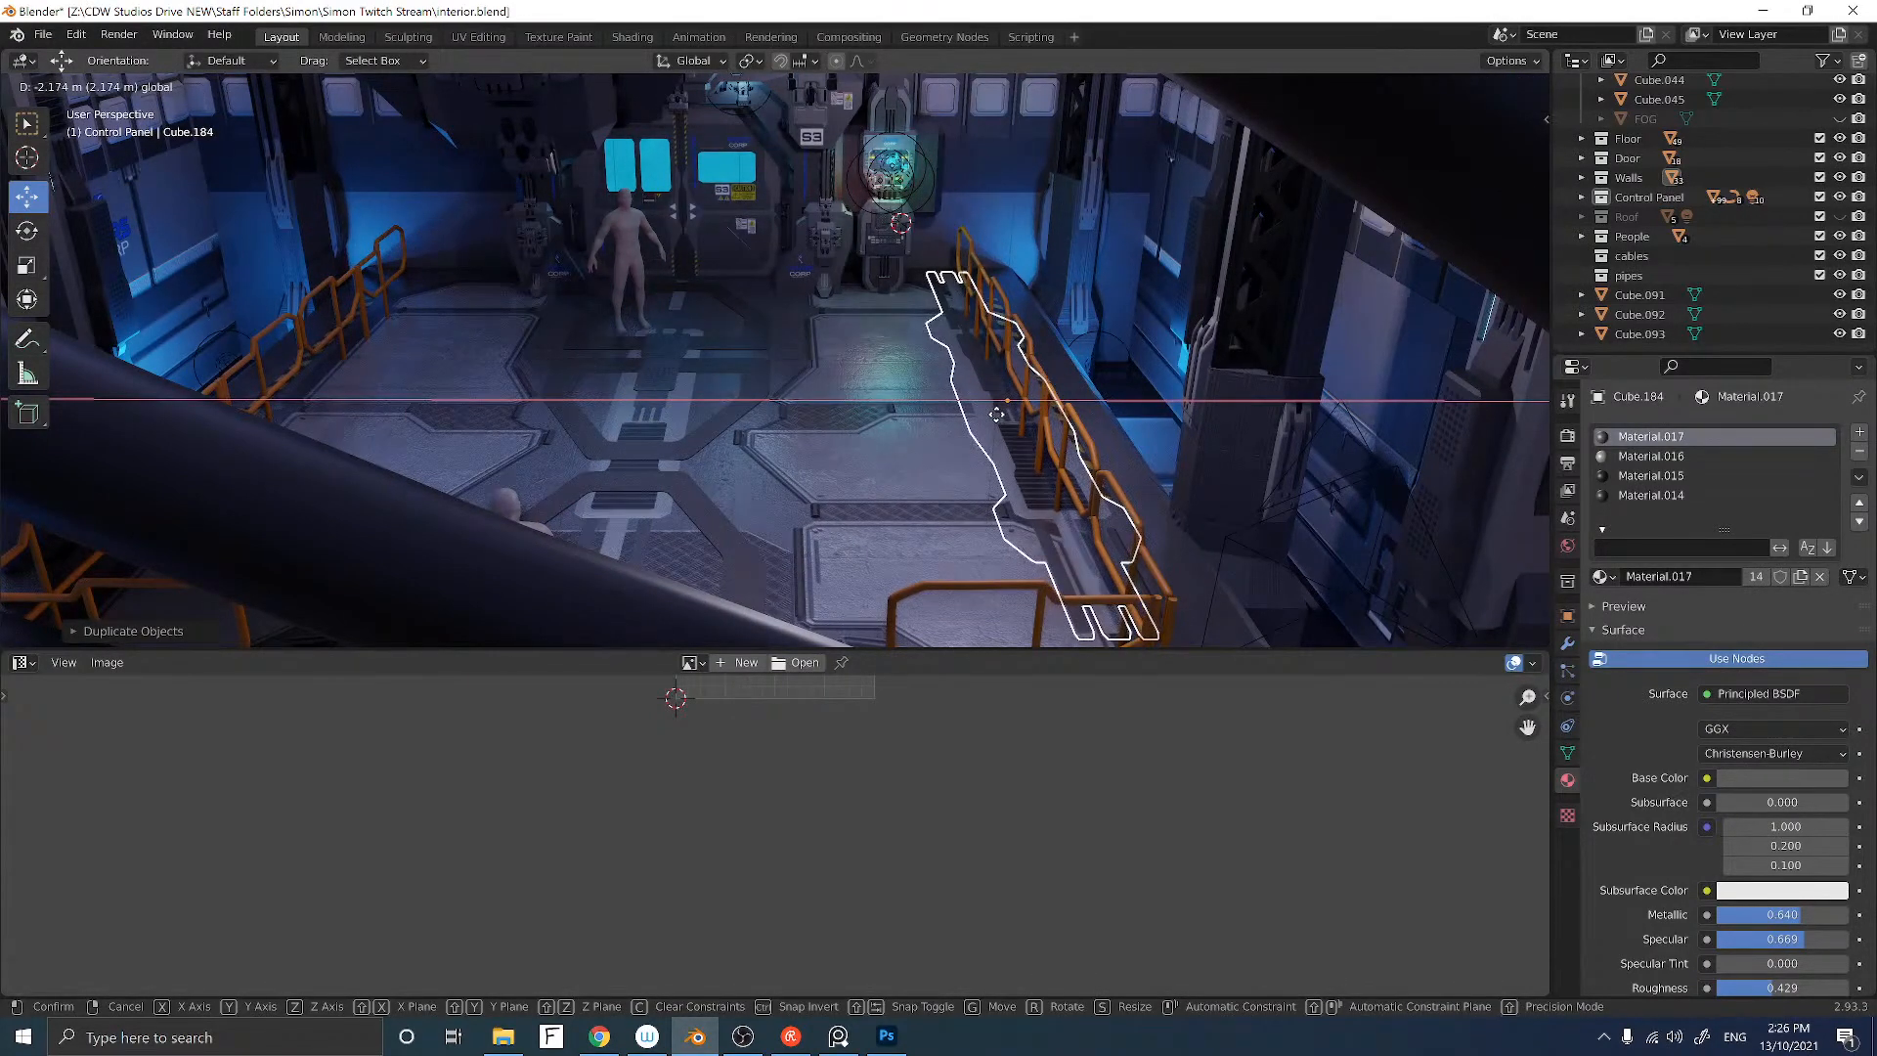
click(996, 414)
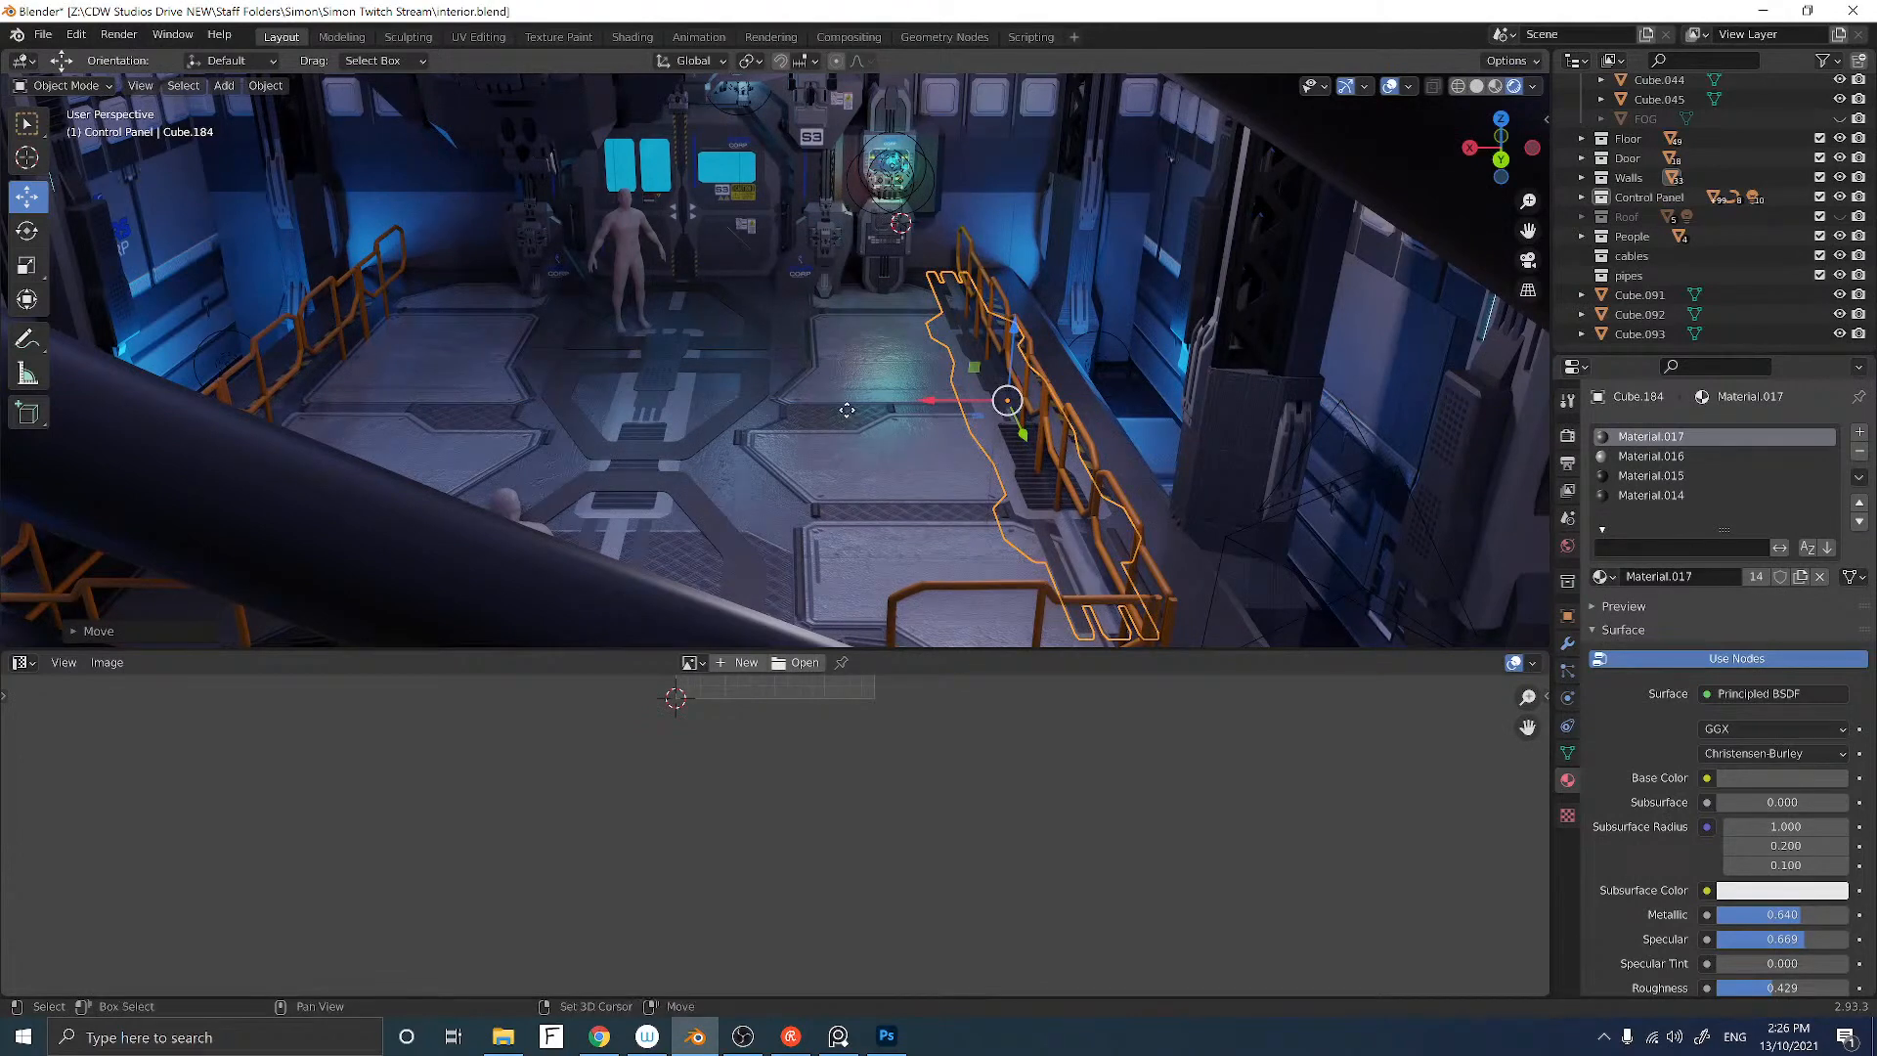
Step: Duplicate the railing-side floor strip and move the copy along X to the platform's opposite side railing
key(shift+d)
right_click(897, 427)
key(g)
key(x)
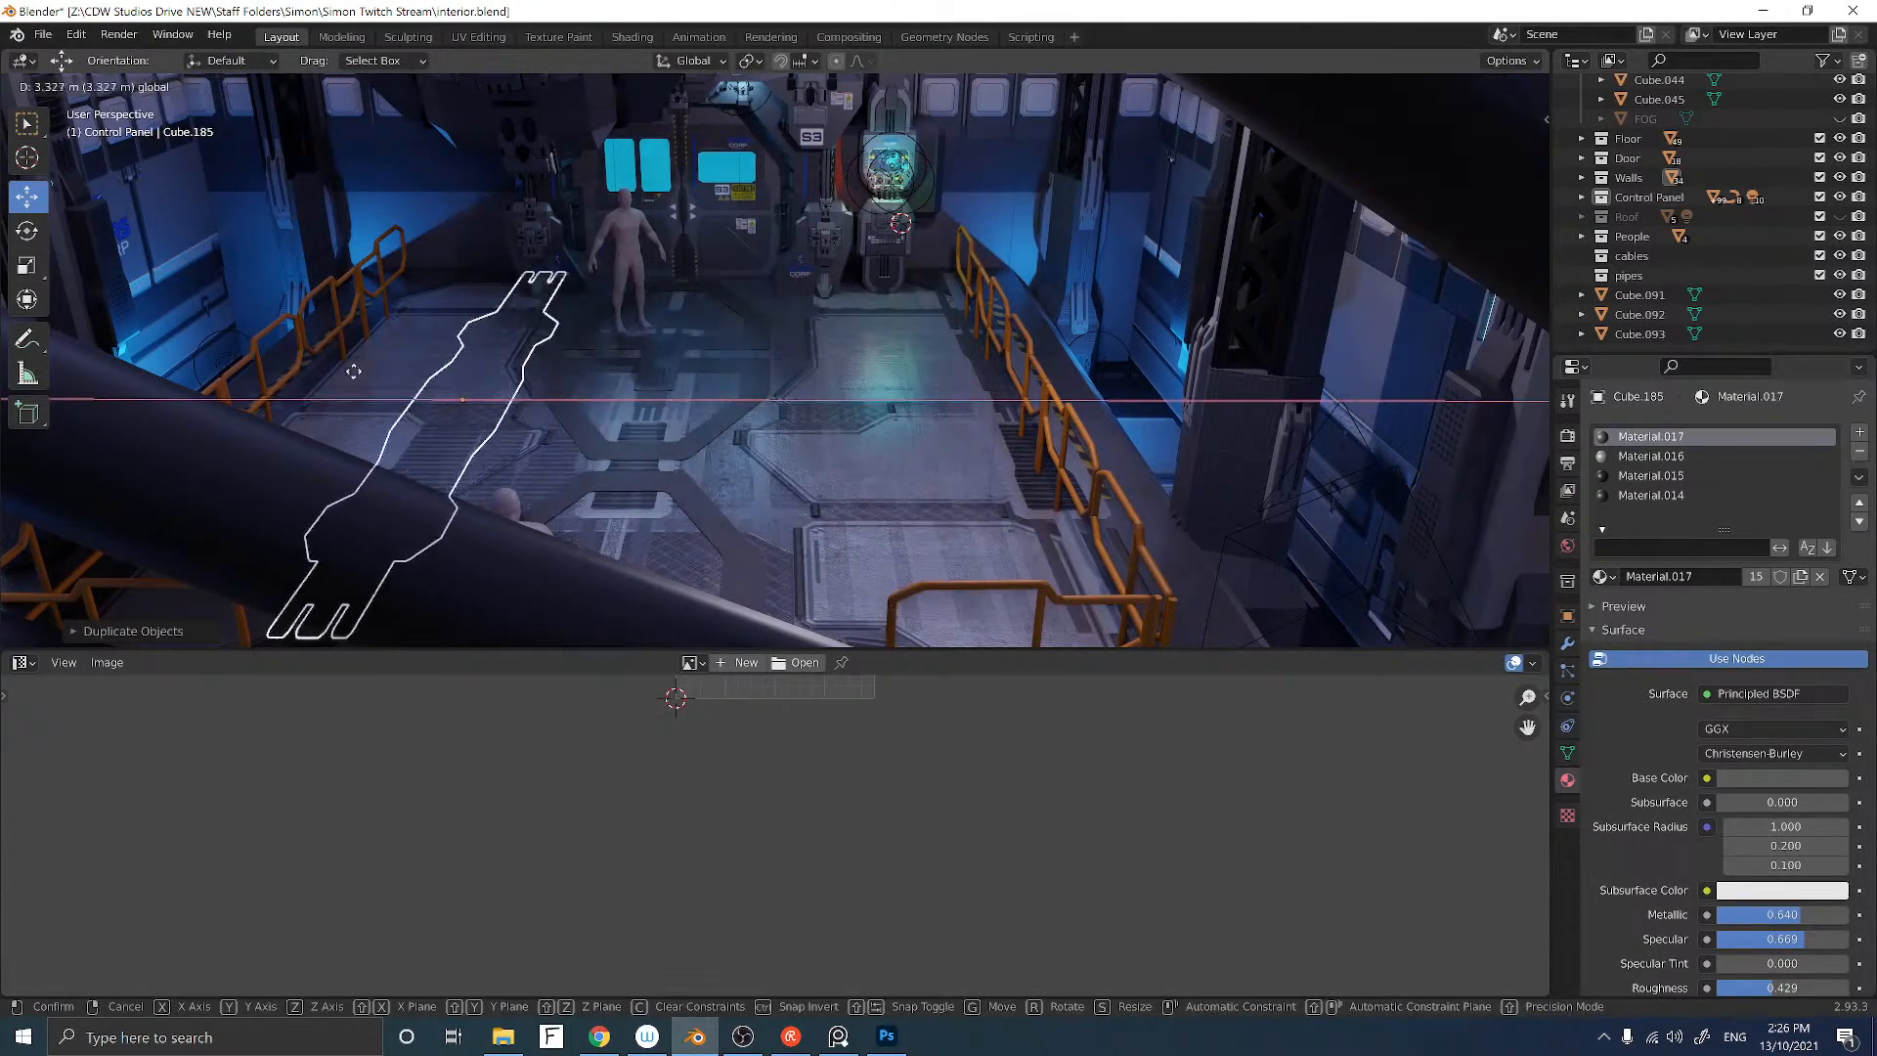
click(249, 369)
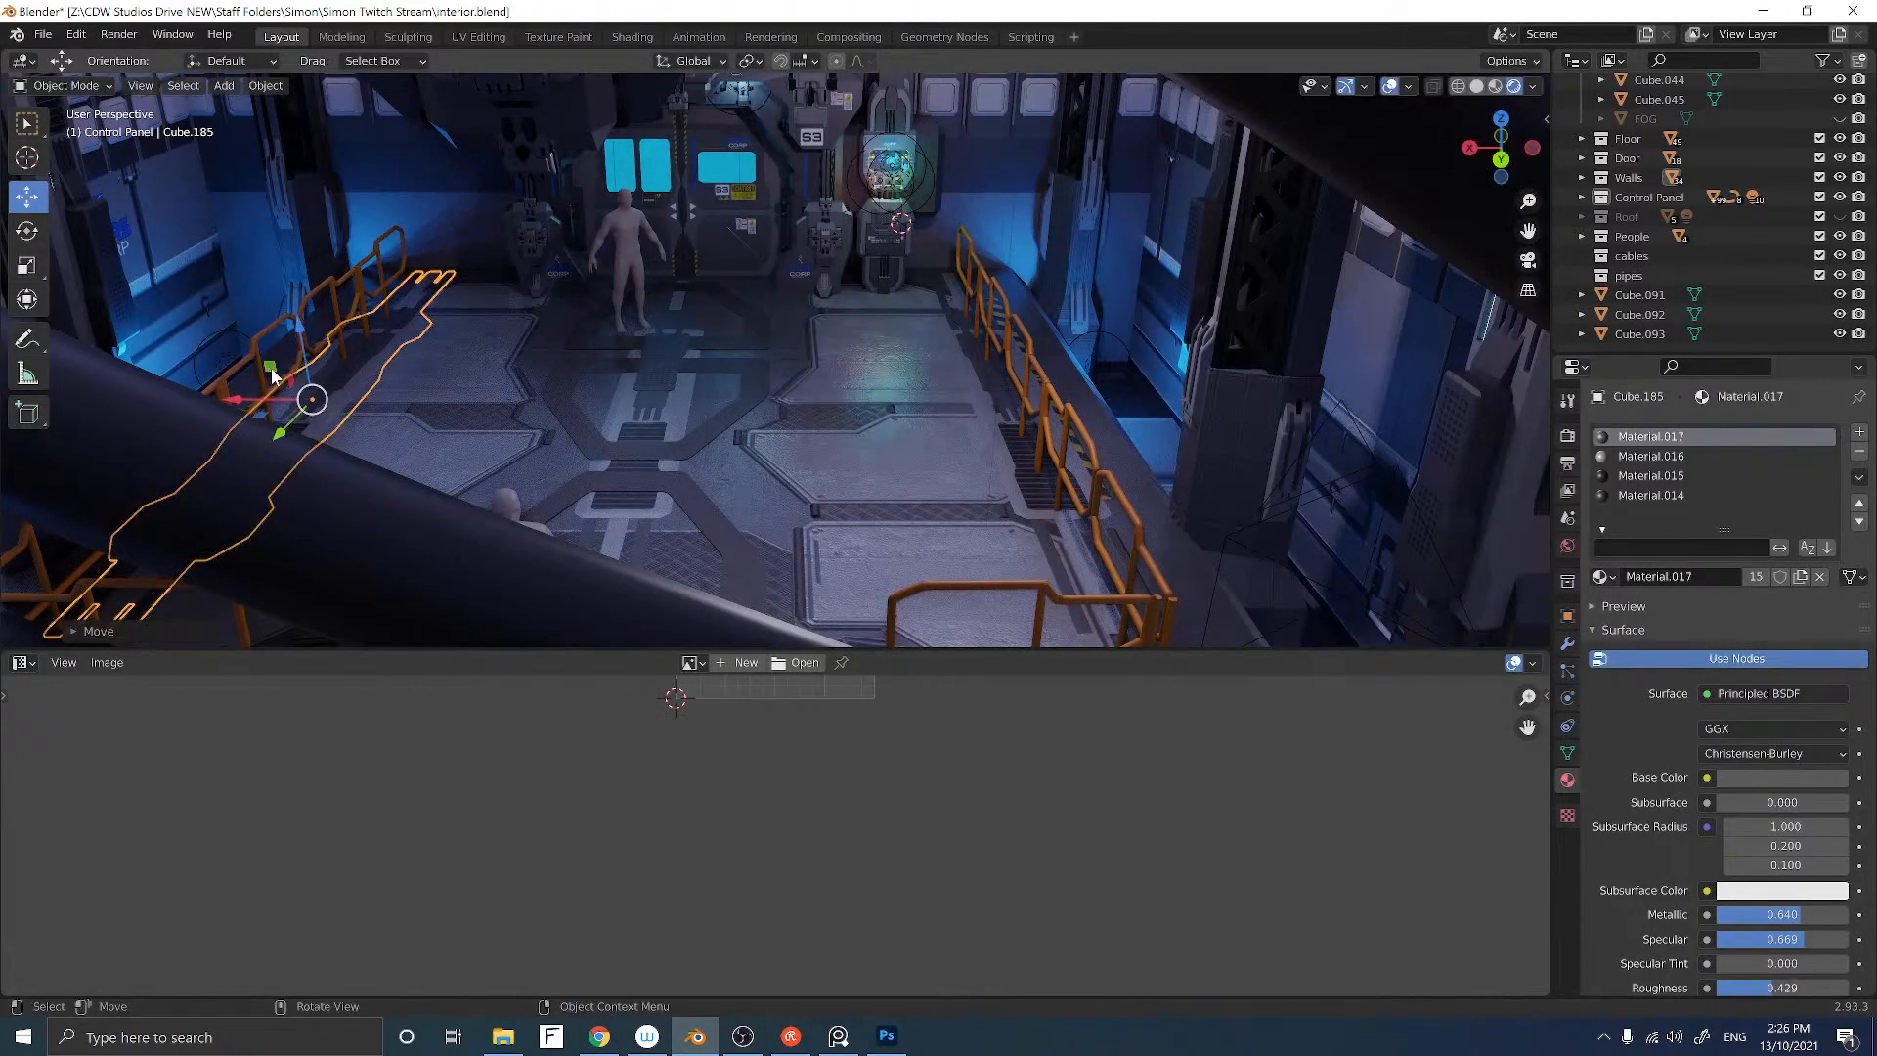
Step: Try shifting the earlier strip copy inward from its side railing over the floor panels, and delete that copy
middle_drag(252, 370, 1052, 438)
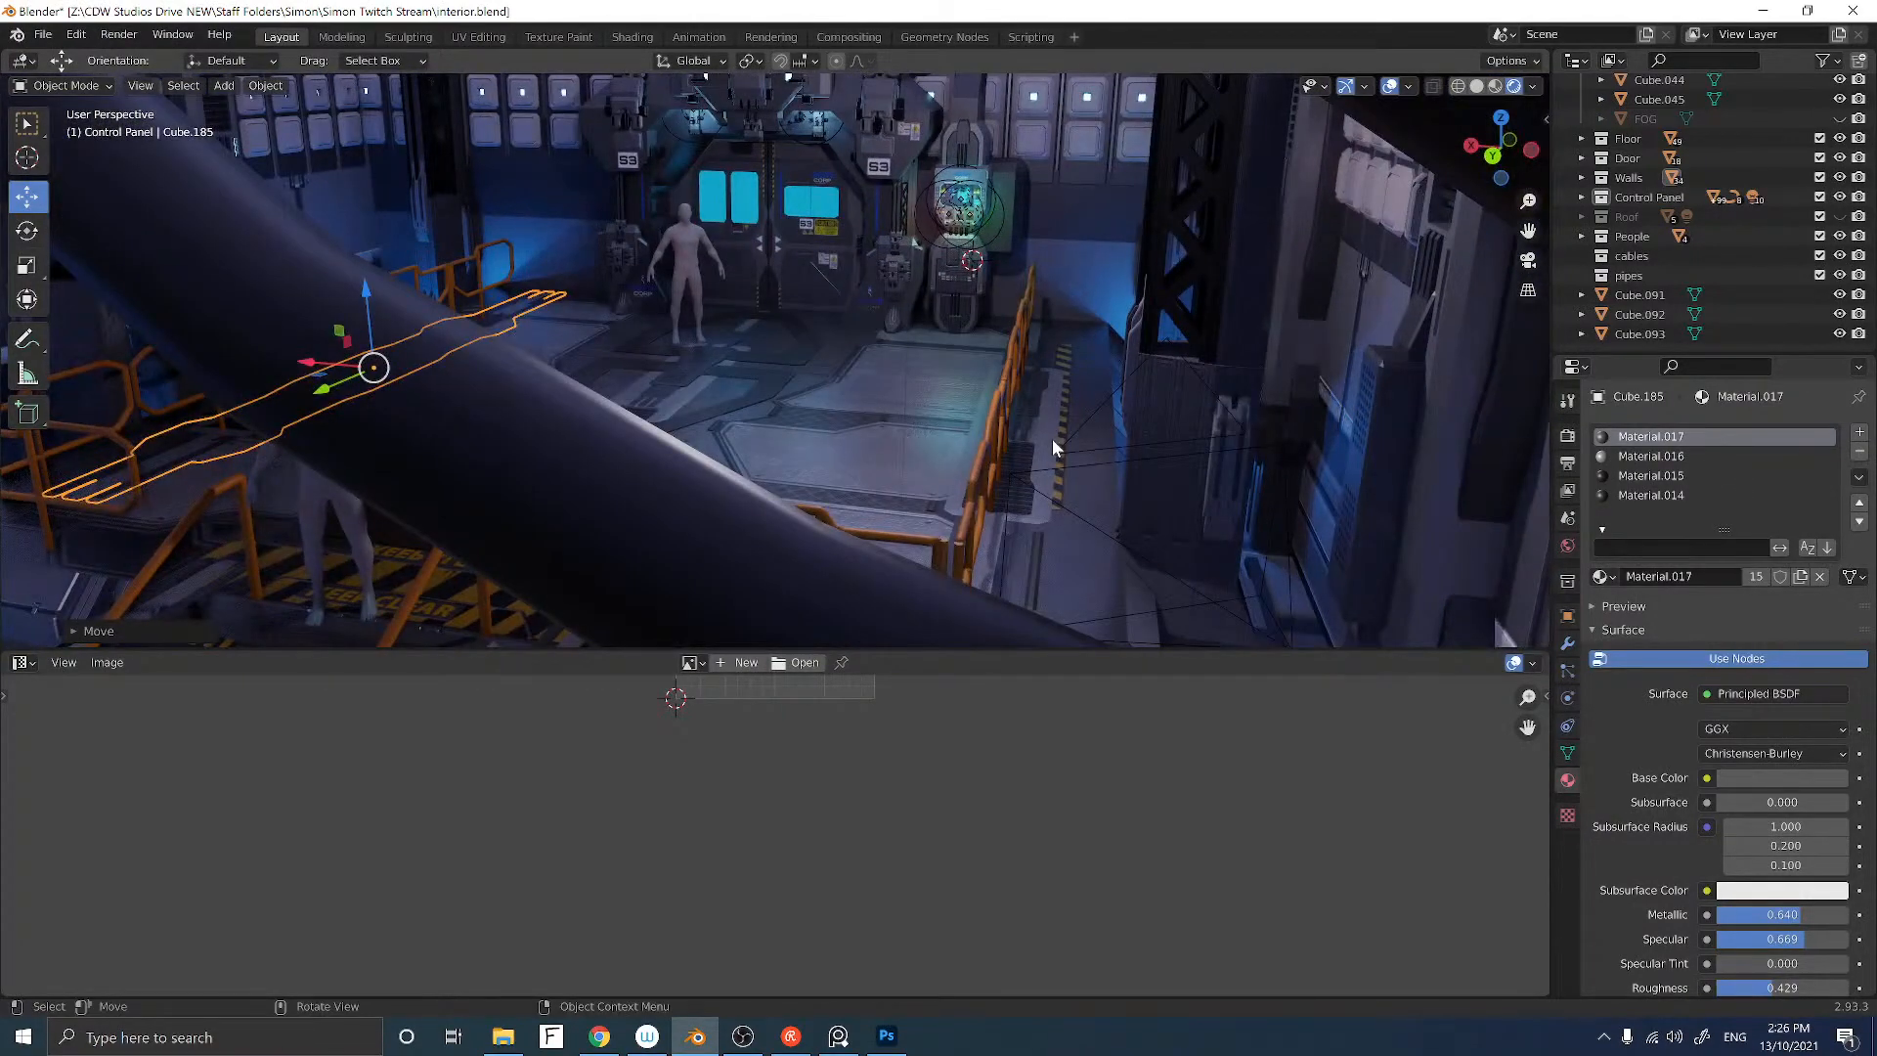
click(995, 449)
drag(995, 450, 1032, 428)
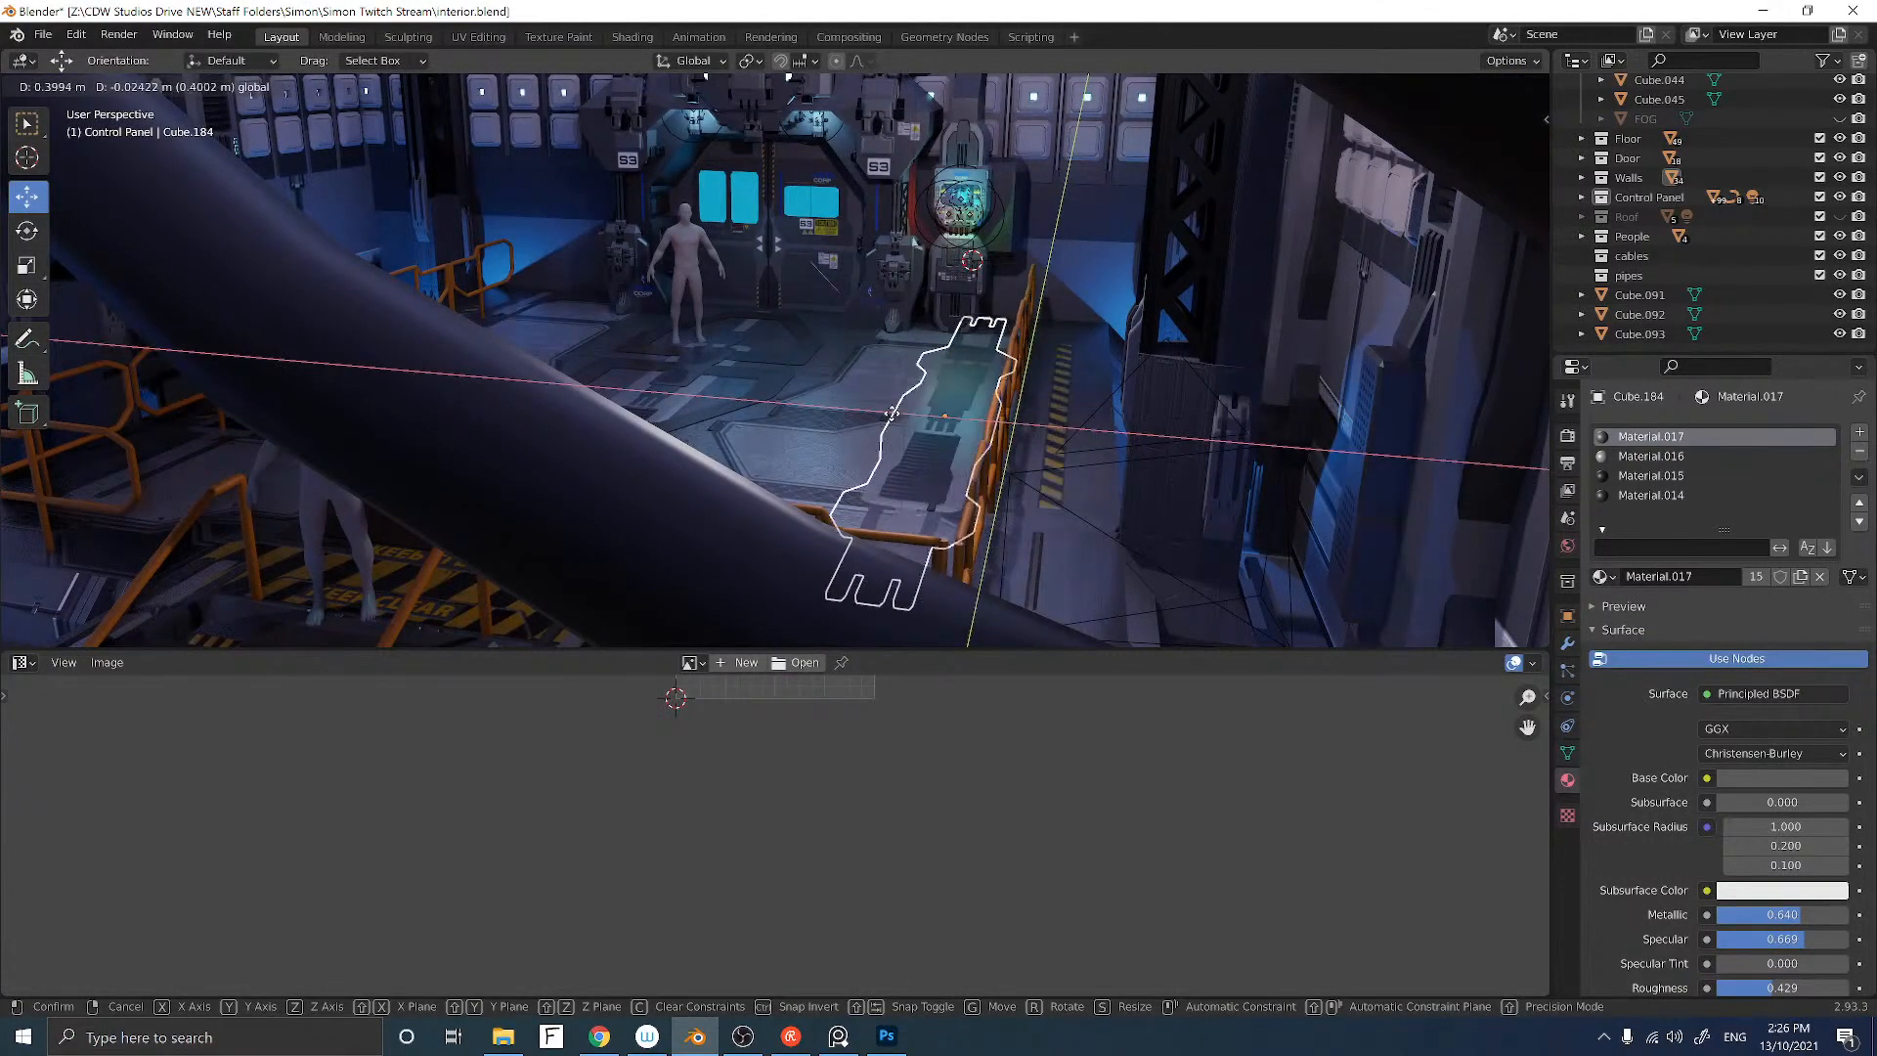
click(847, 415)
key(Delete)
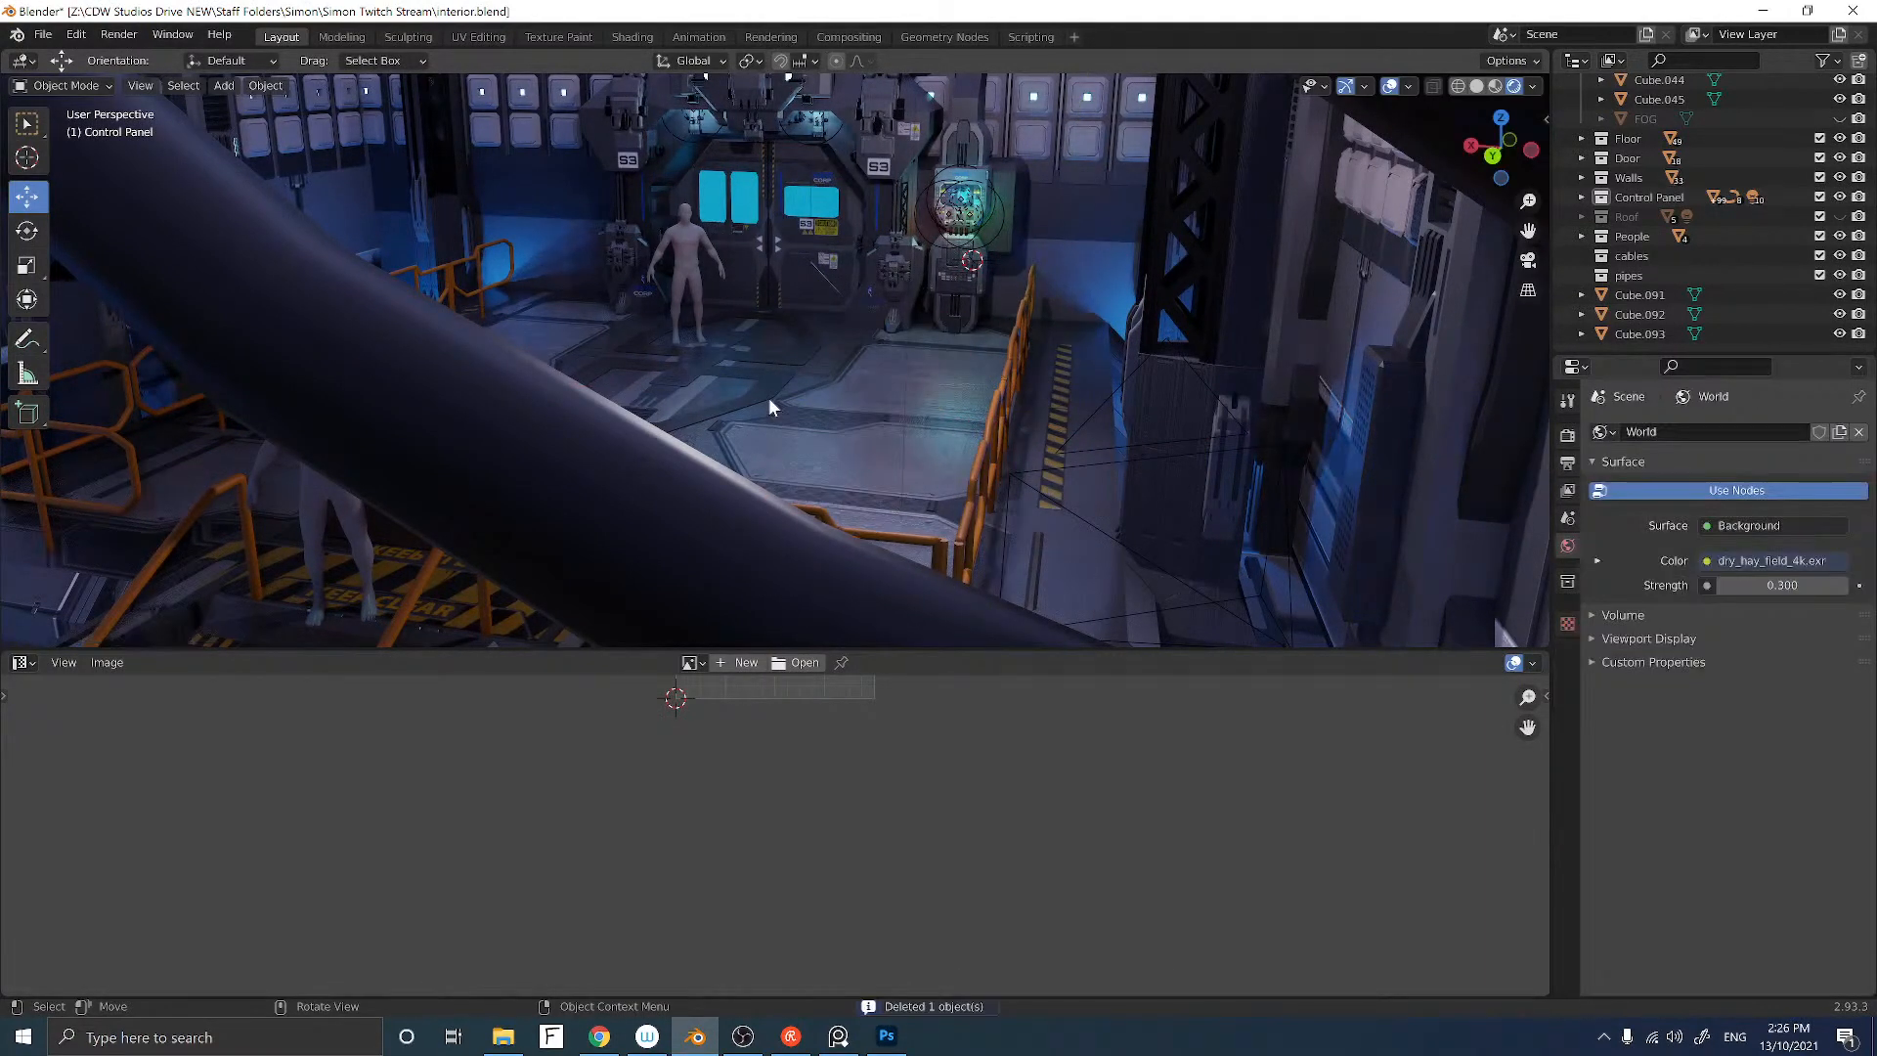
Step: Delete the remaining strip copy beside the platform's opposite side railing
middle_drag(768, 401, 299, 438)
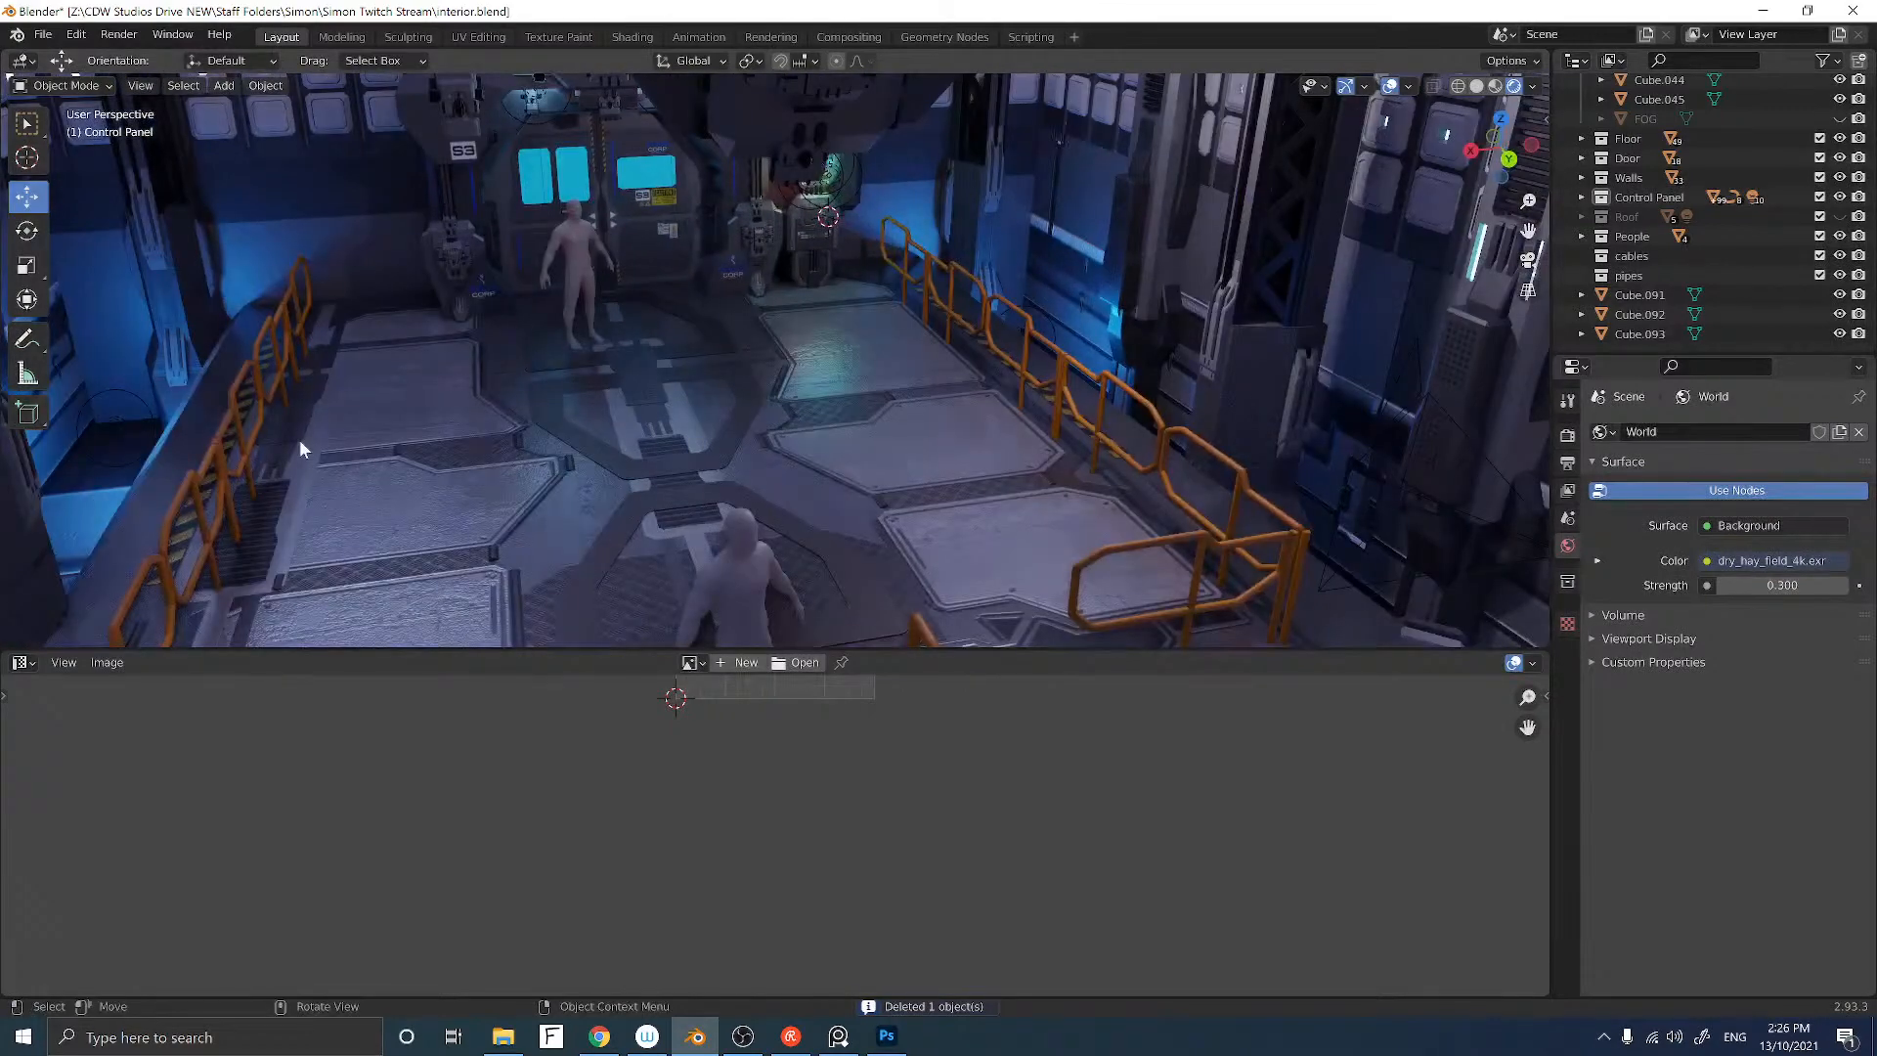
click(299, 438)
key(Delete)
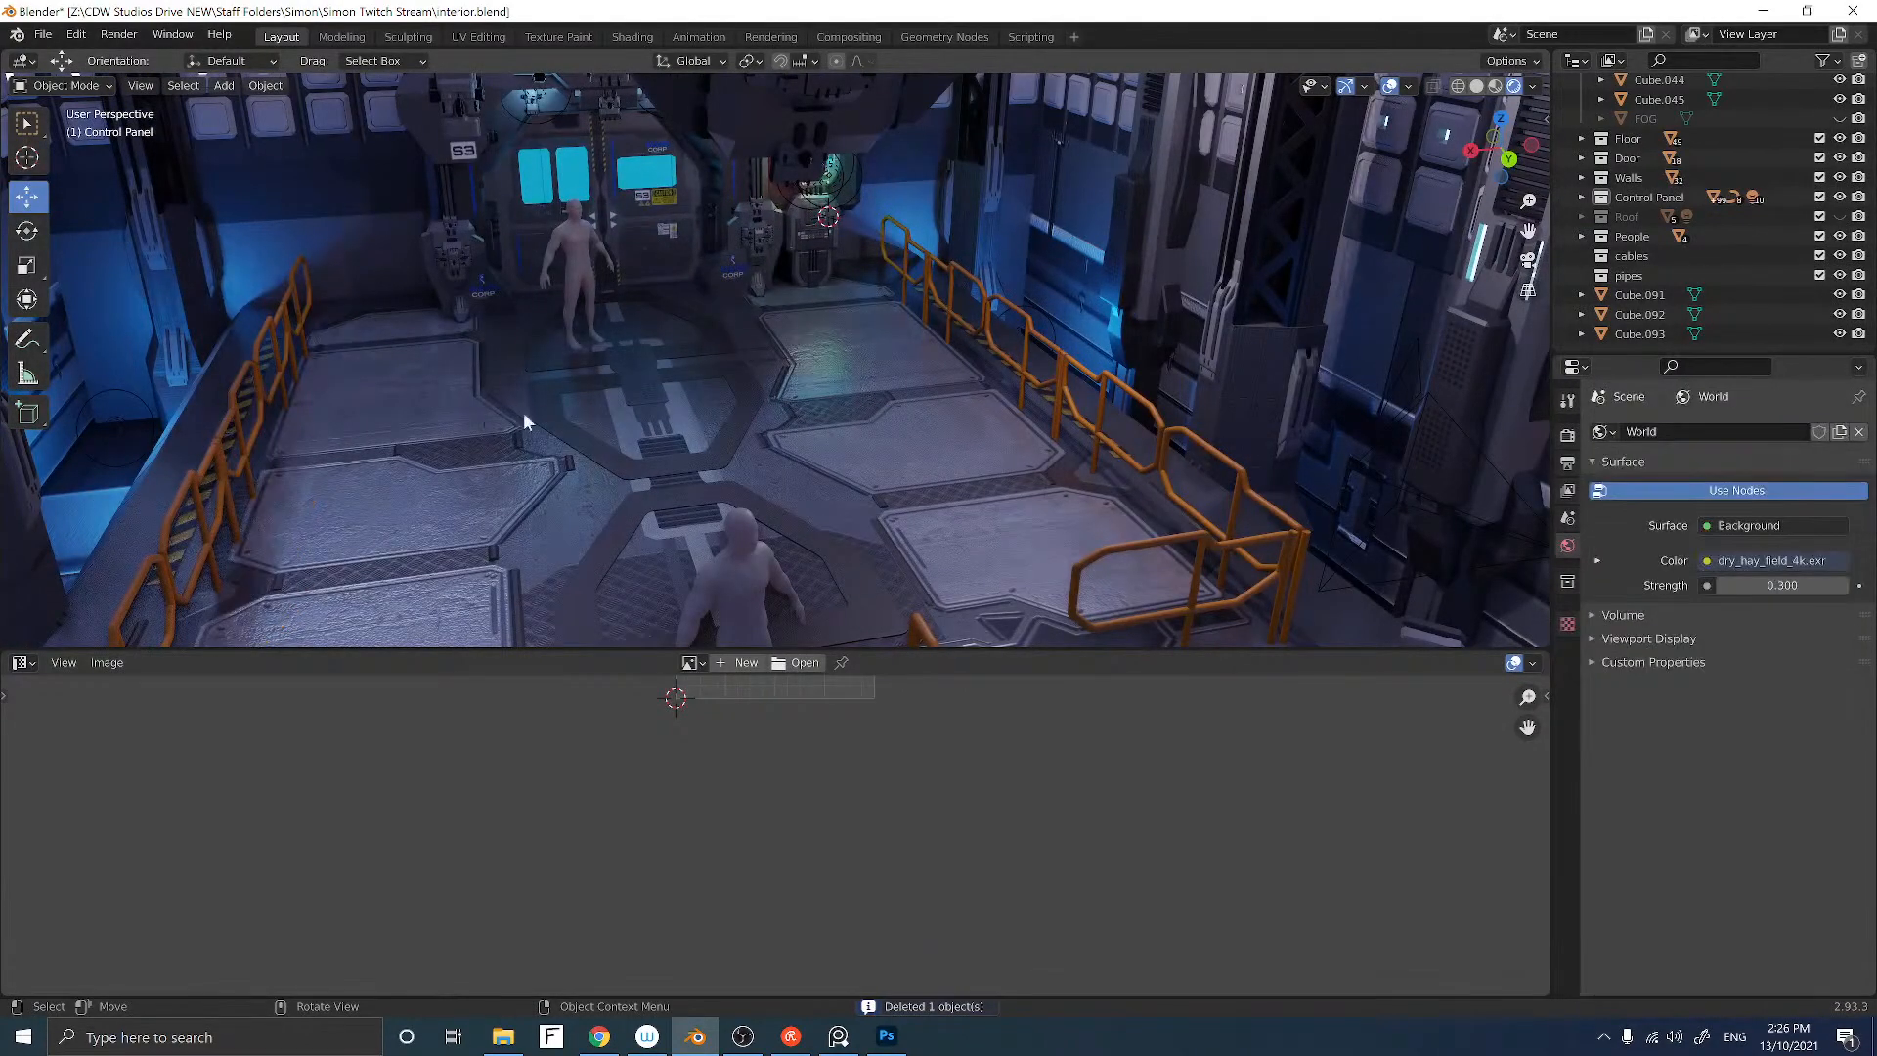
mouse_move(512, 408)
middle_down()
mouse_move(472, 401)
mouse_move(489, 426)
middle_up()
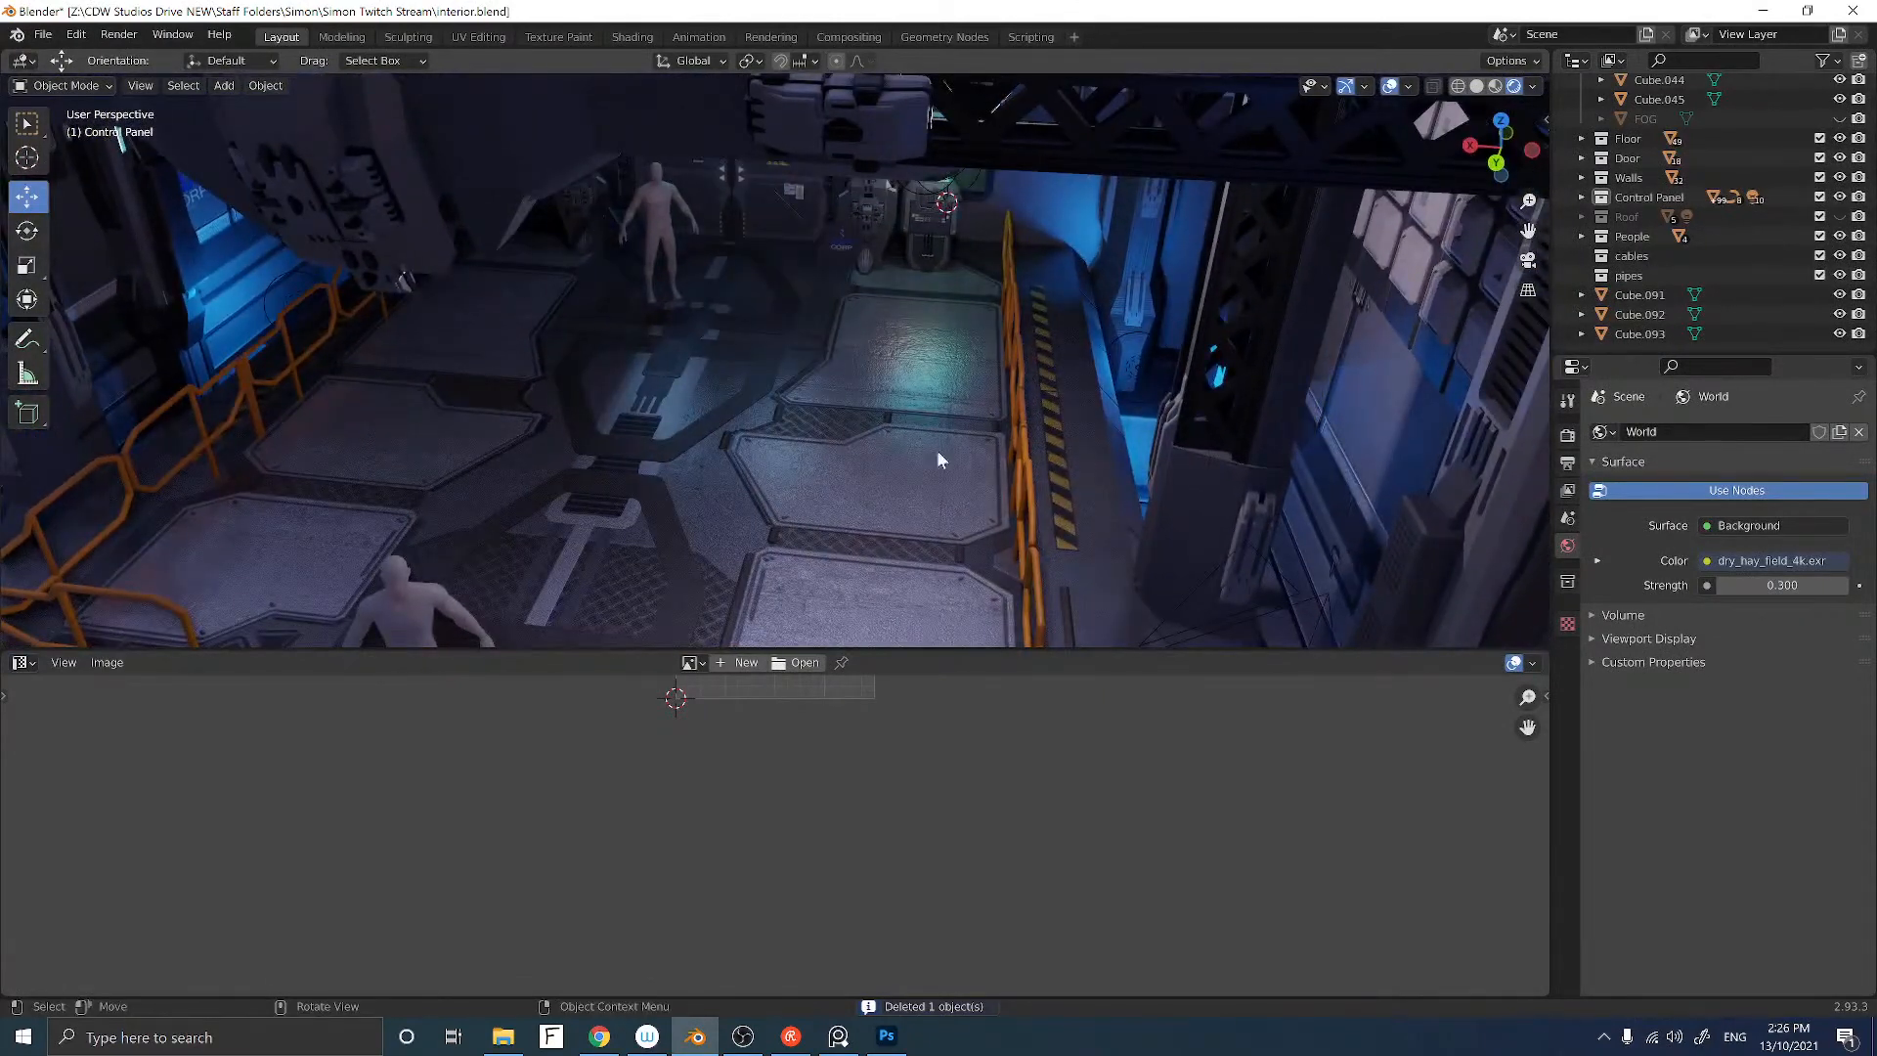
scroll(713, 461, up, 2)
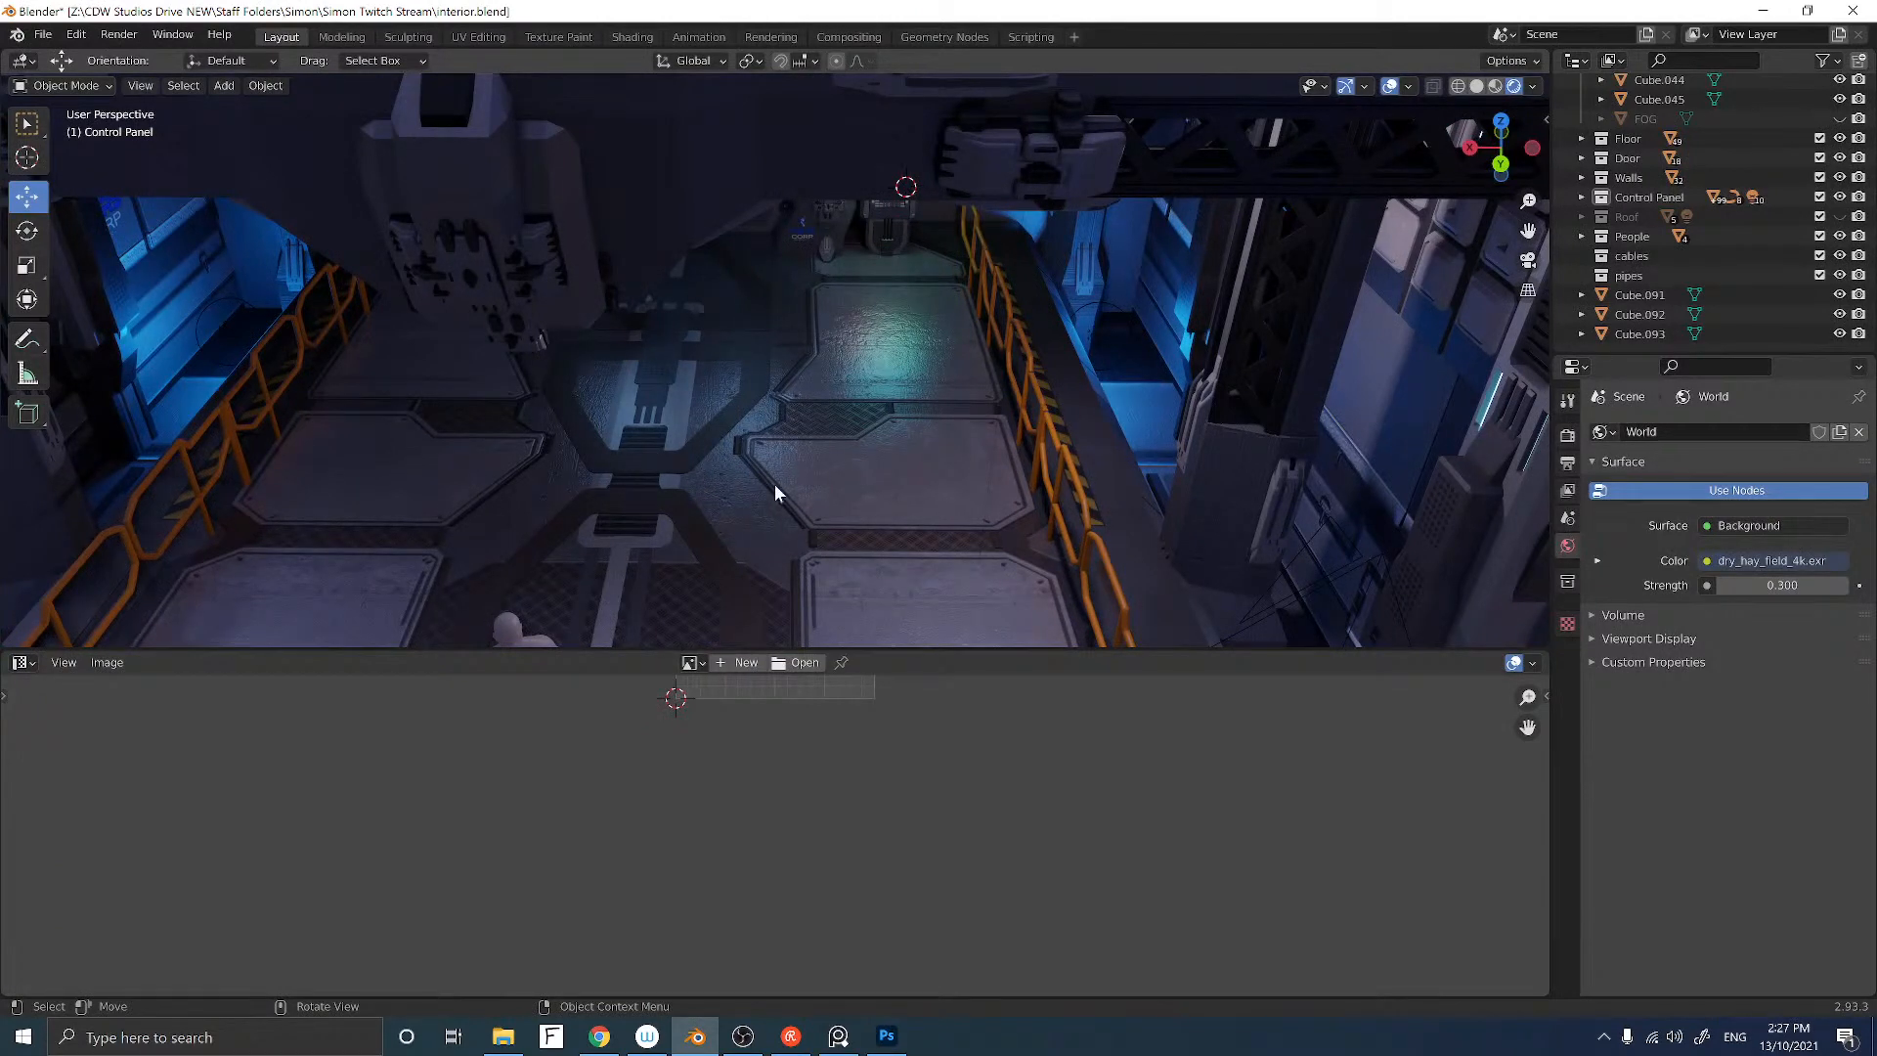
middle_drag(774, 484, 754, 431)
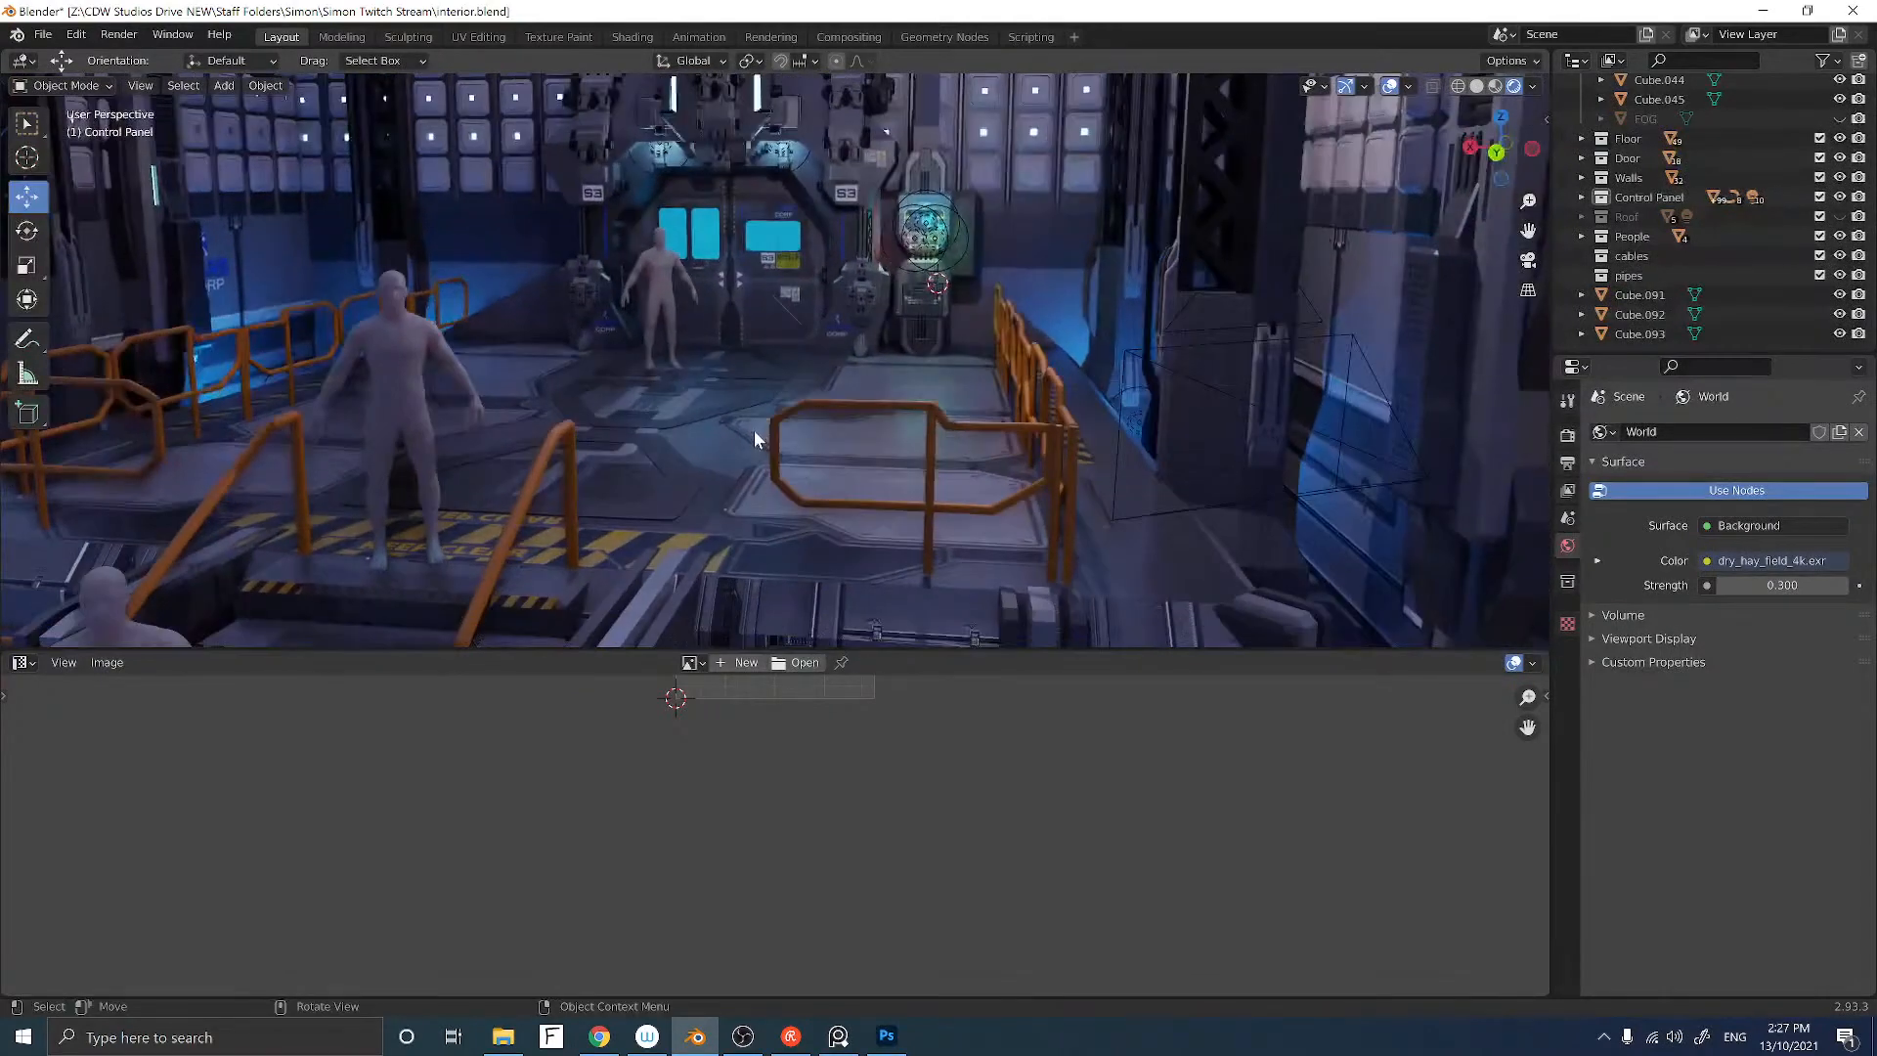
Step: Place the 3D cursor above the door beside the central machinery and add a cube there
middle_drag(720, 350, 706, 290)
scroll(741, 320, up, 4)
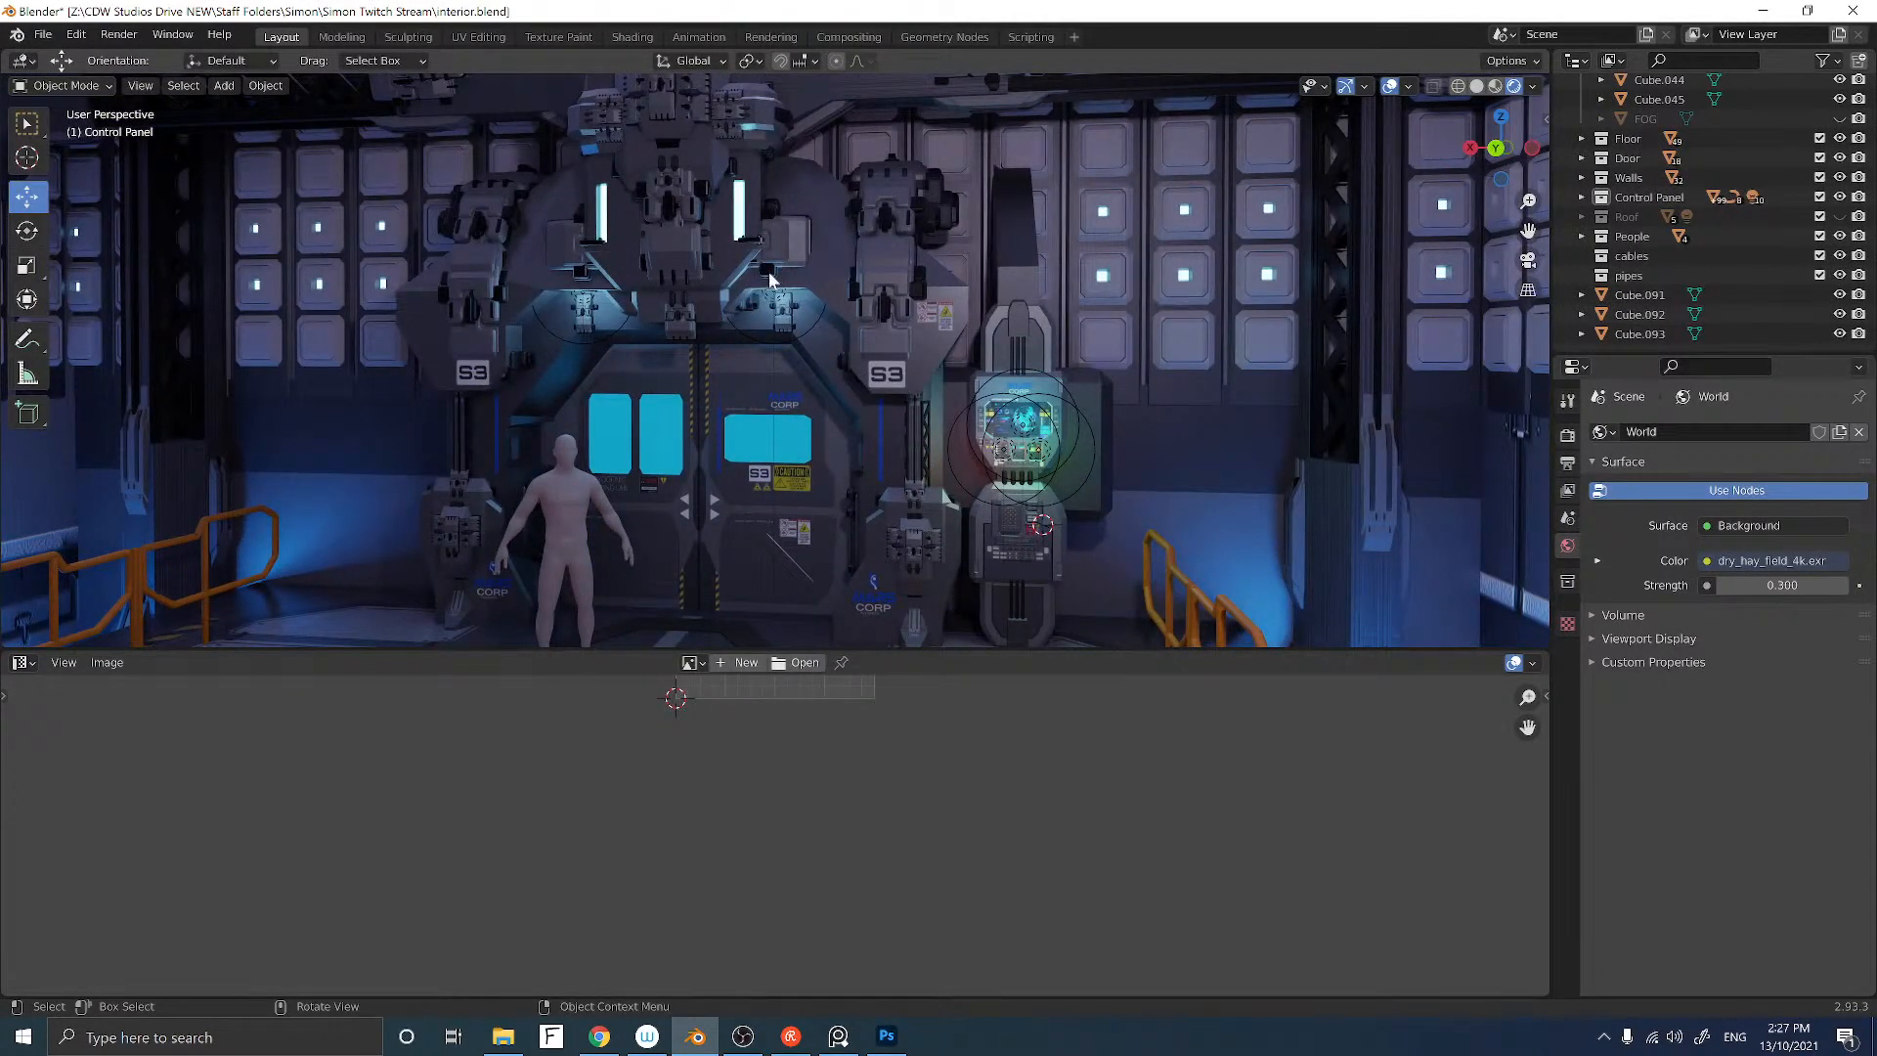
mouse_move(787, 275)
middle_down()
mouse_move(801, 258)
mouse_move(718, 397)
middle_up()
shift+middle_drag(794, 309, 776, 328)
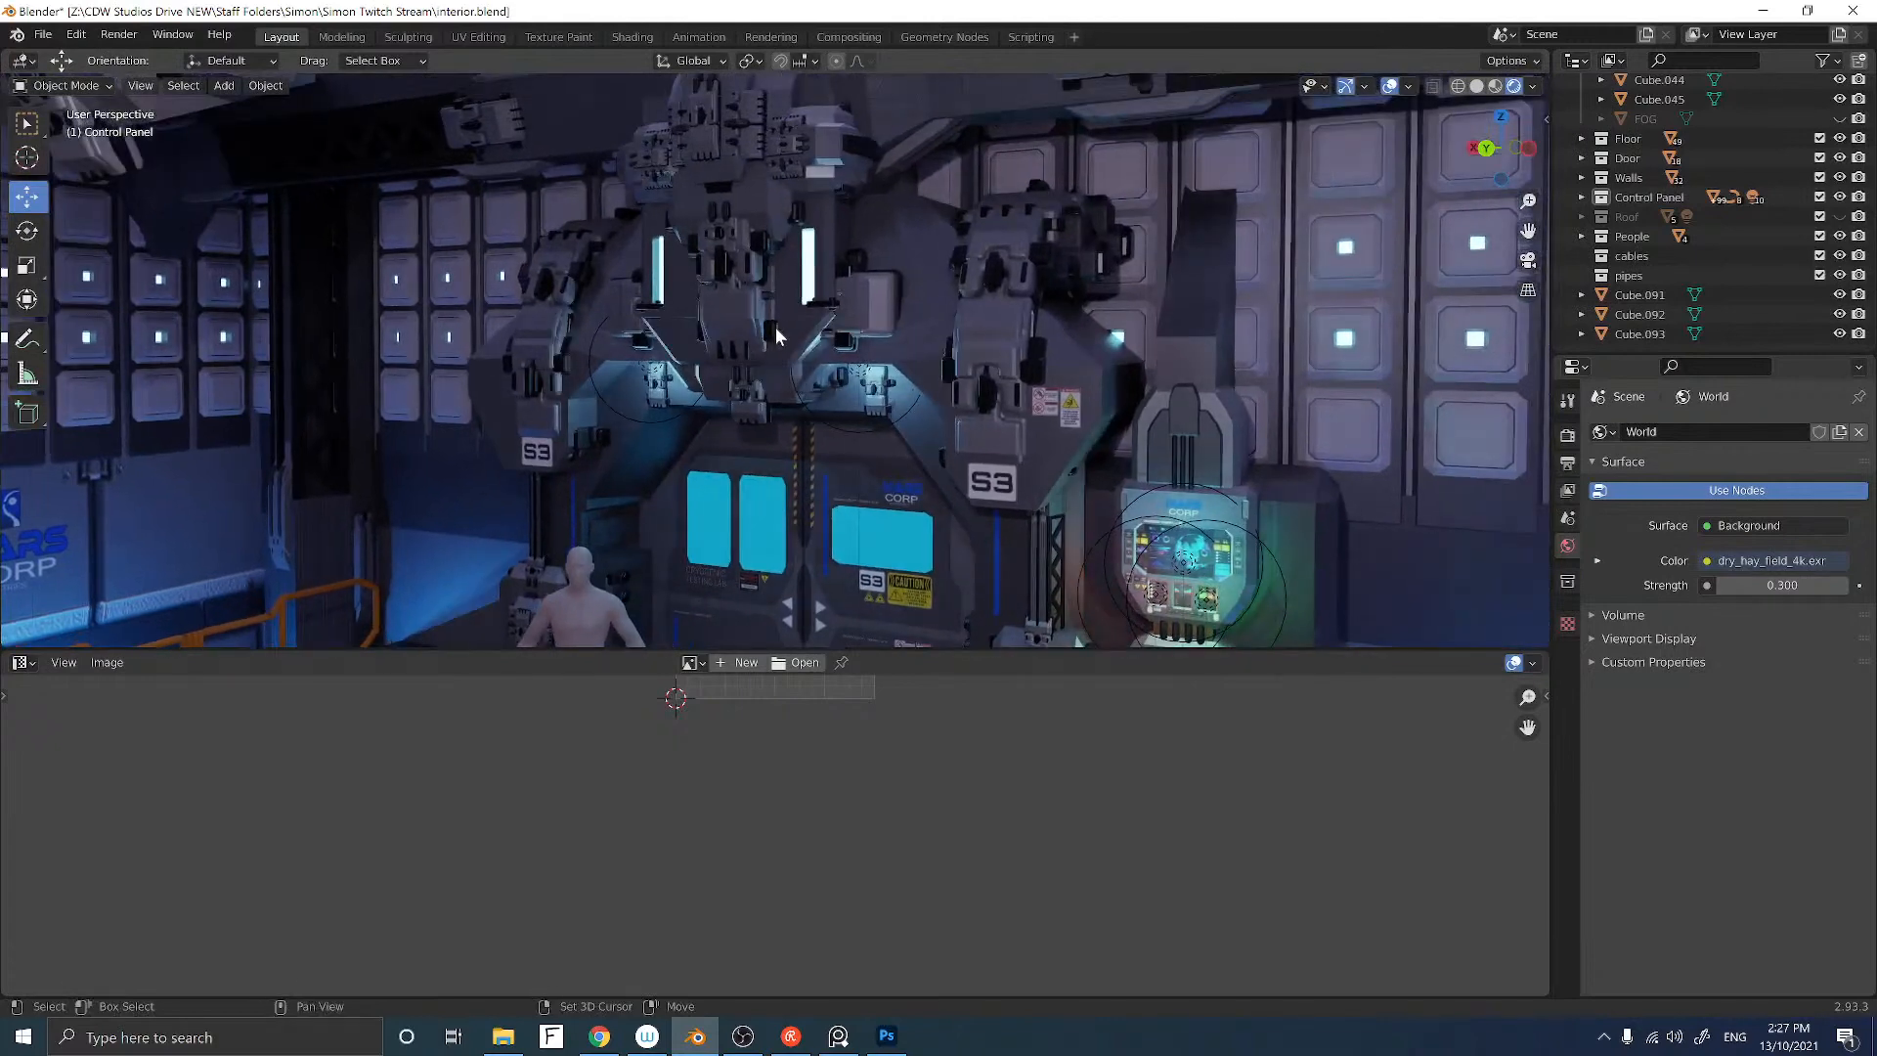
shift+right_click(847, 225)
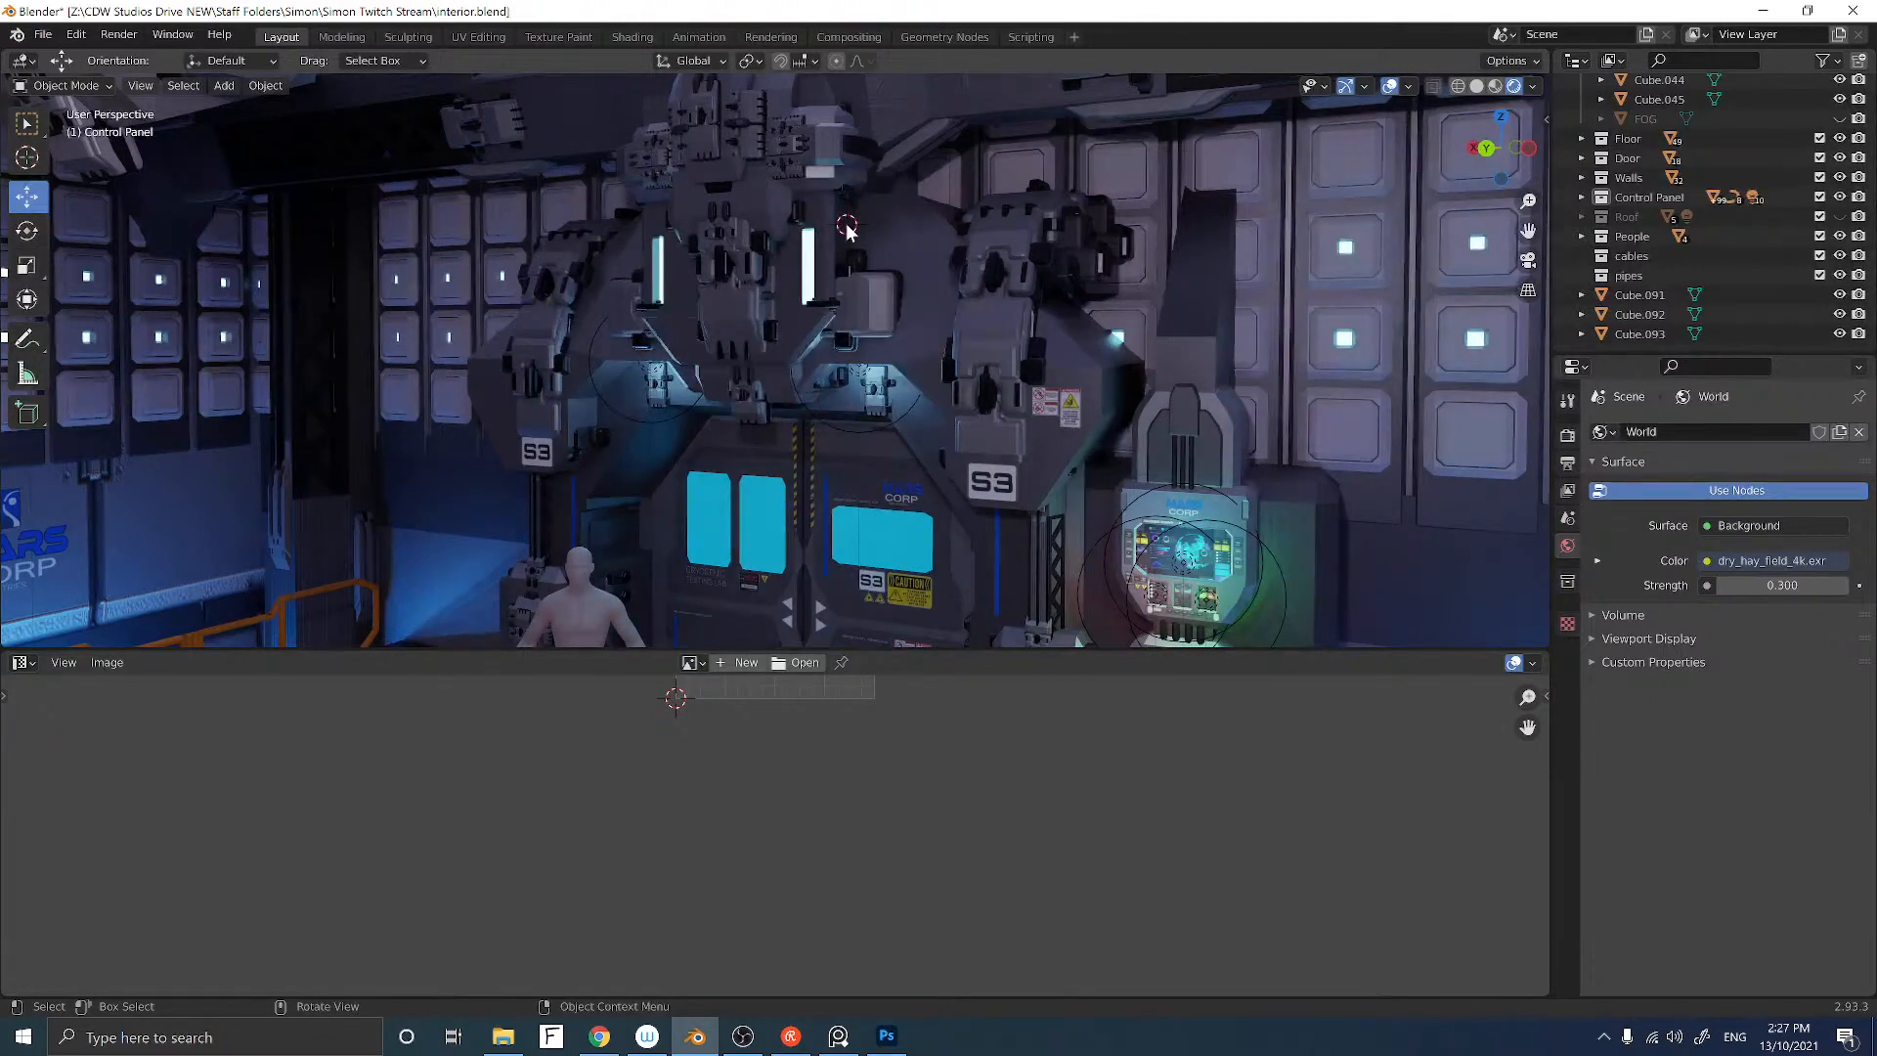
key(shift+a)
mouse_move(846, 224)
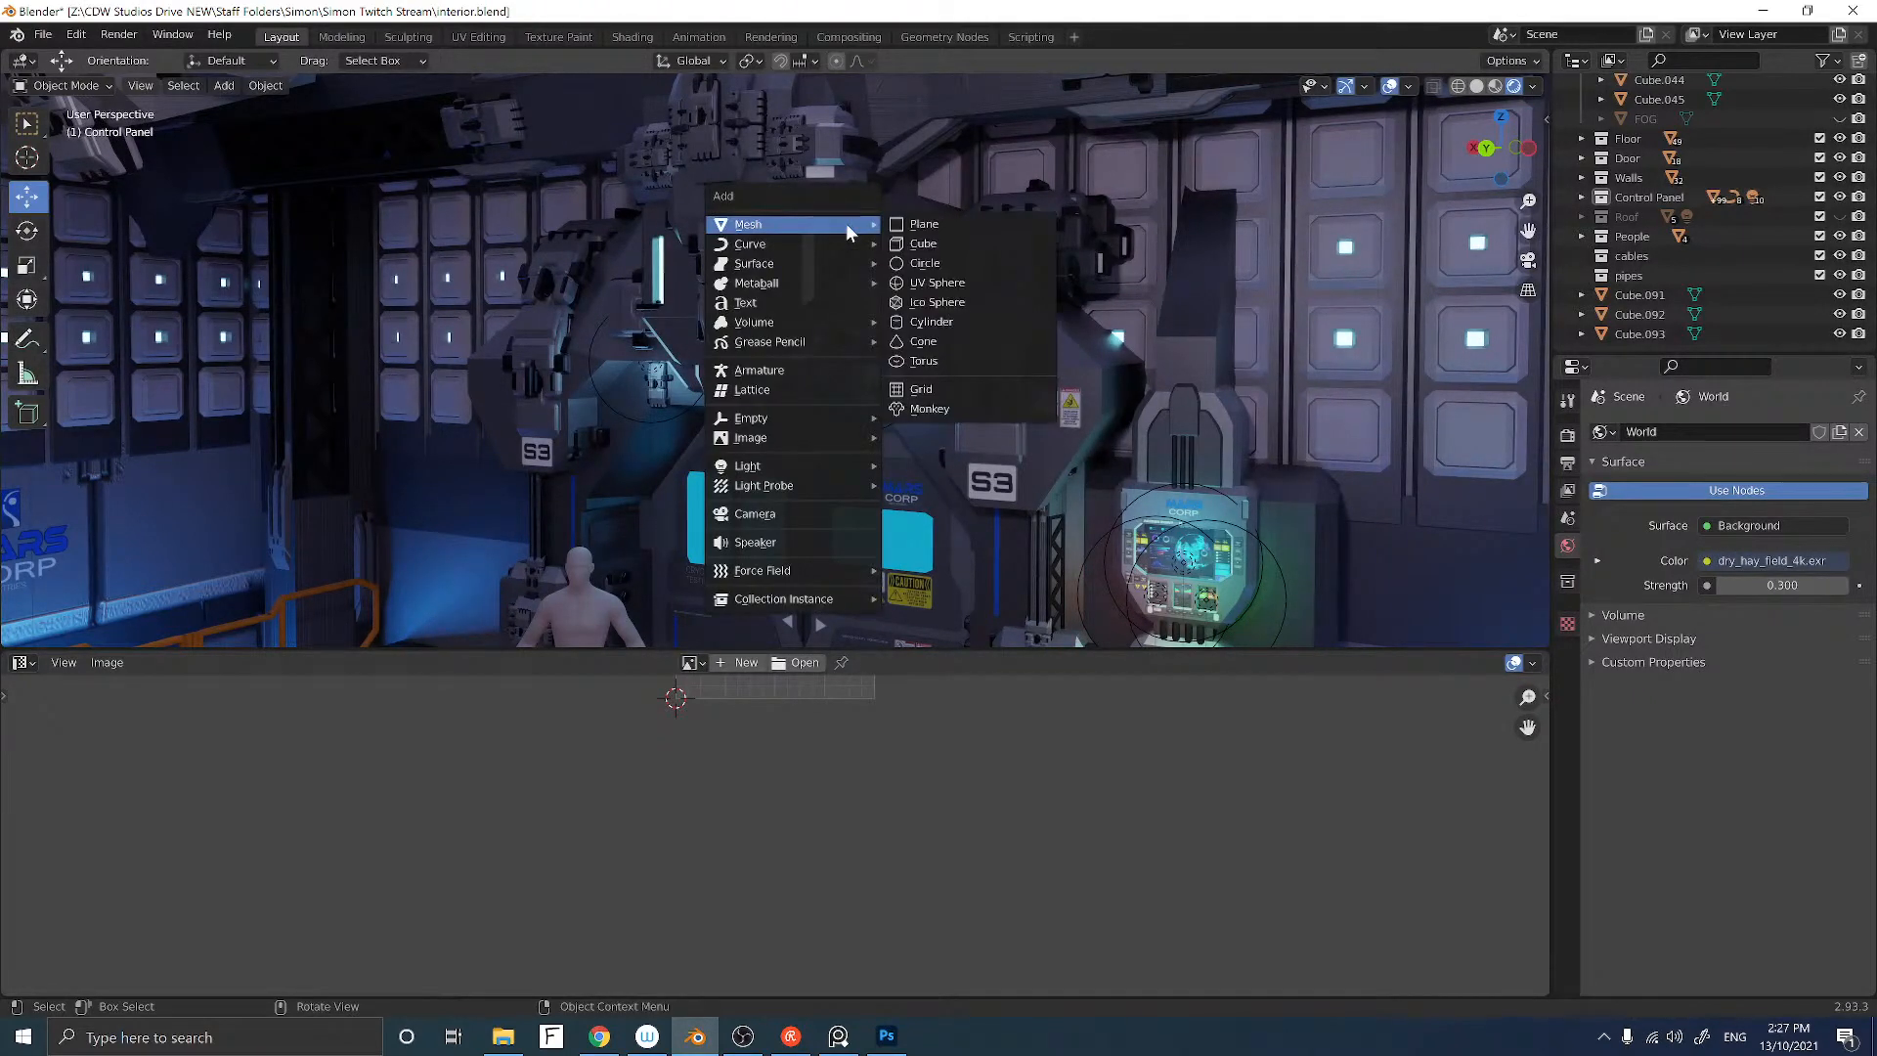
click(919, 246)
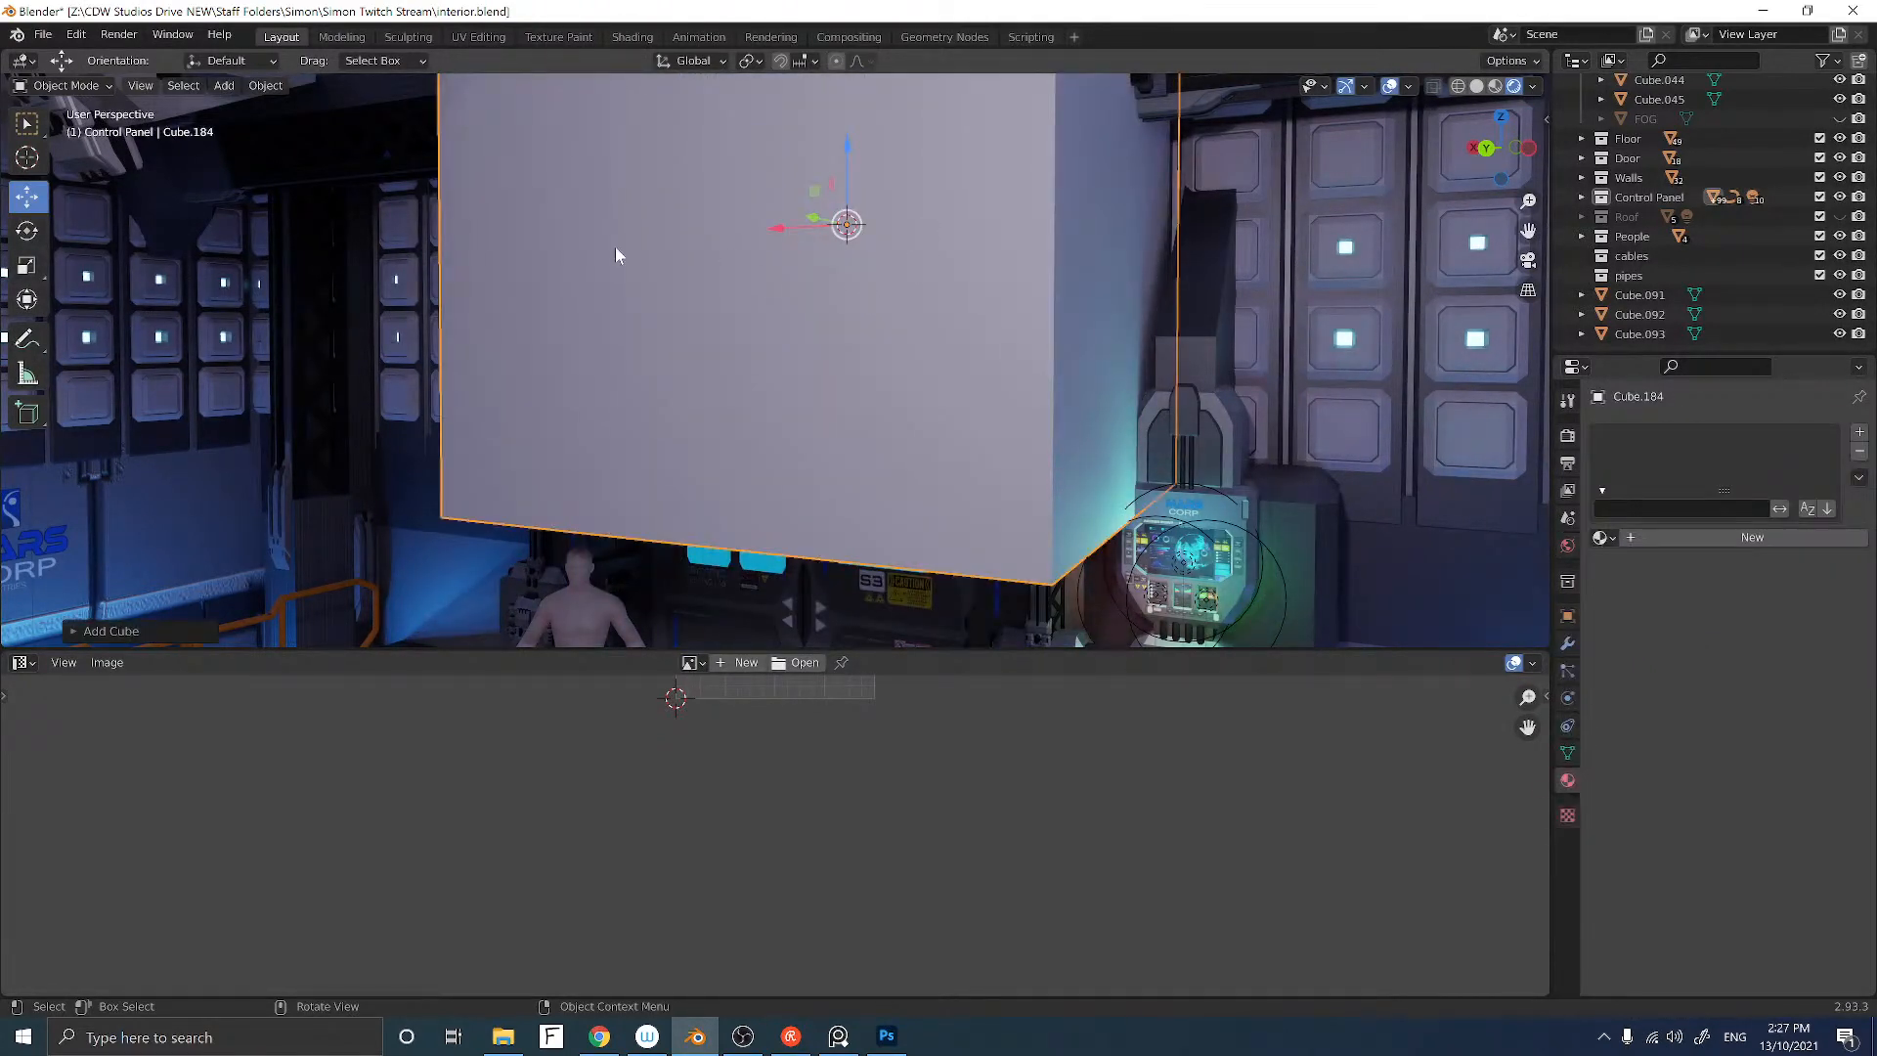
Step: Move the cube back behind the door machinery and sideways along X, past the glowing light strips, as a backdrop
middle_drag(700, 281, 596, 288)
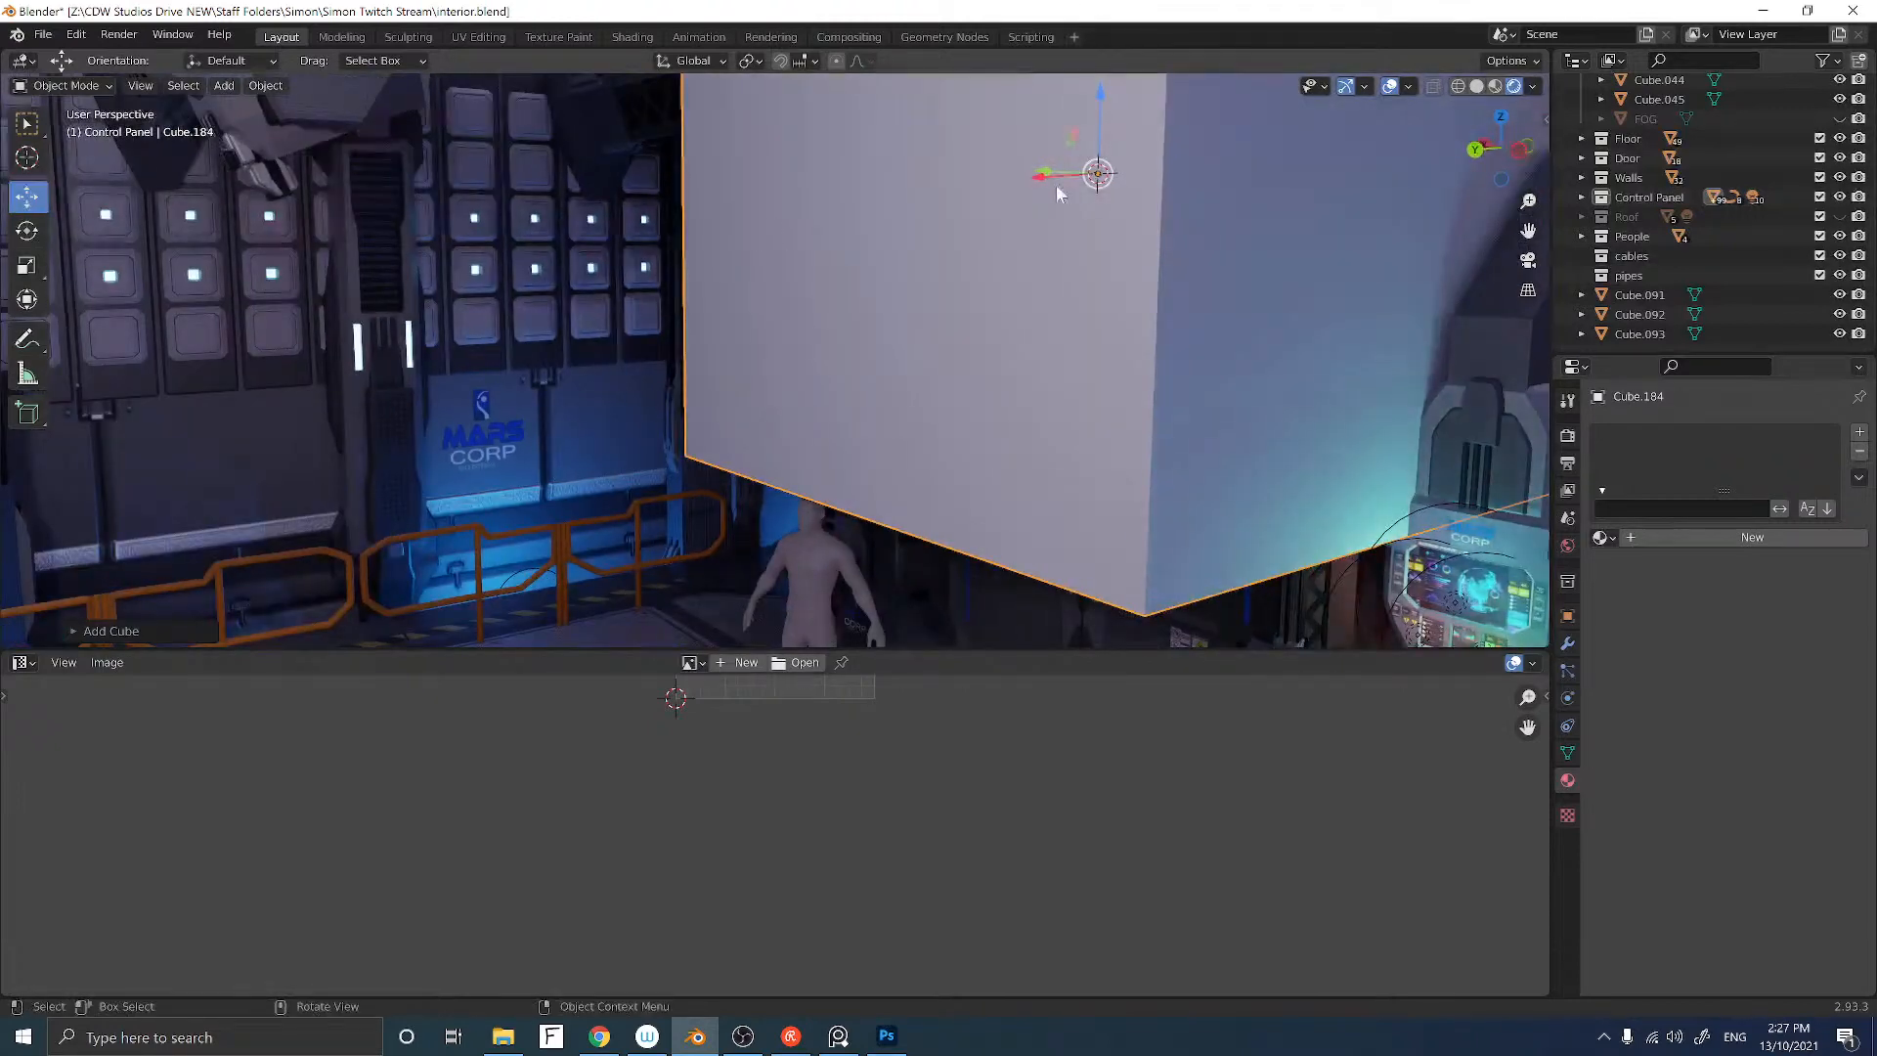
middle_drag(958, 210, 875, 264)
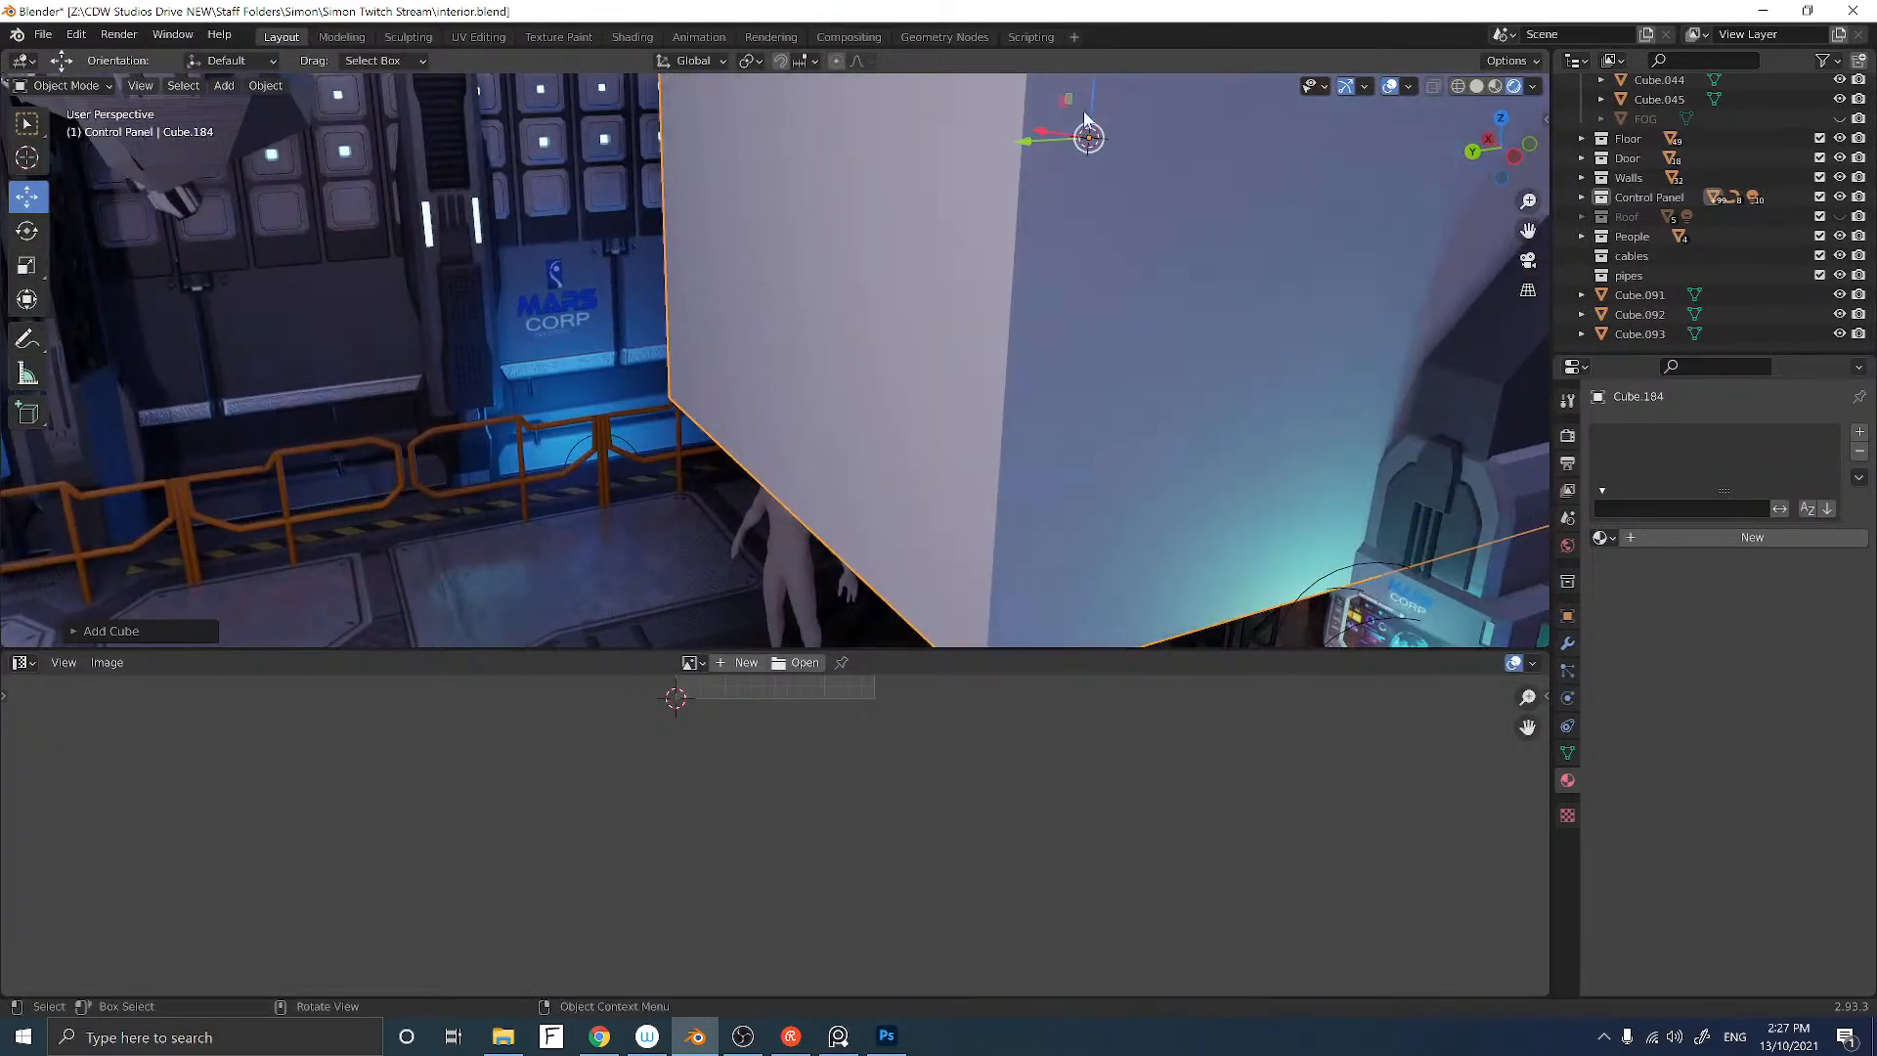
drag(1093, 98, 1109, 148)
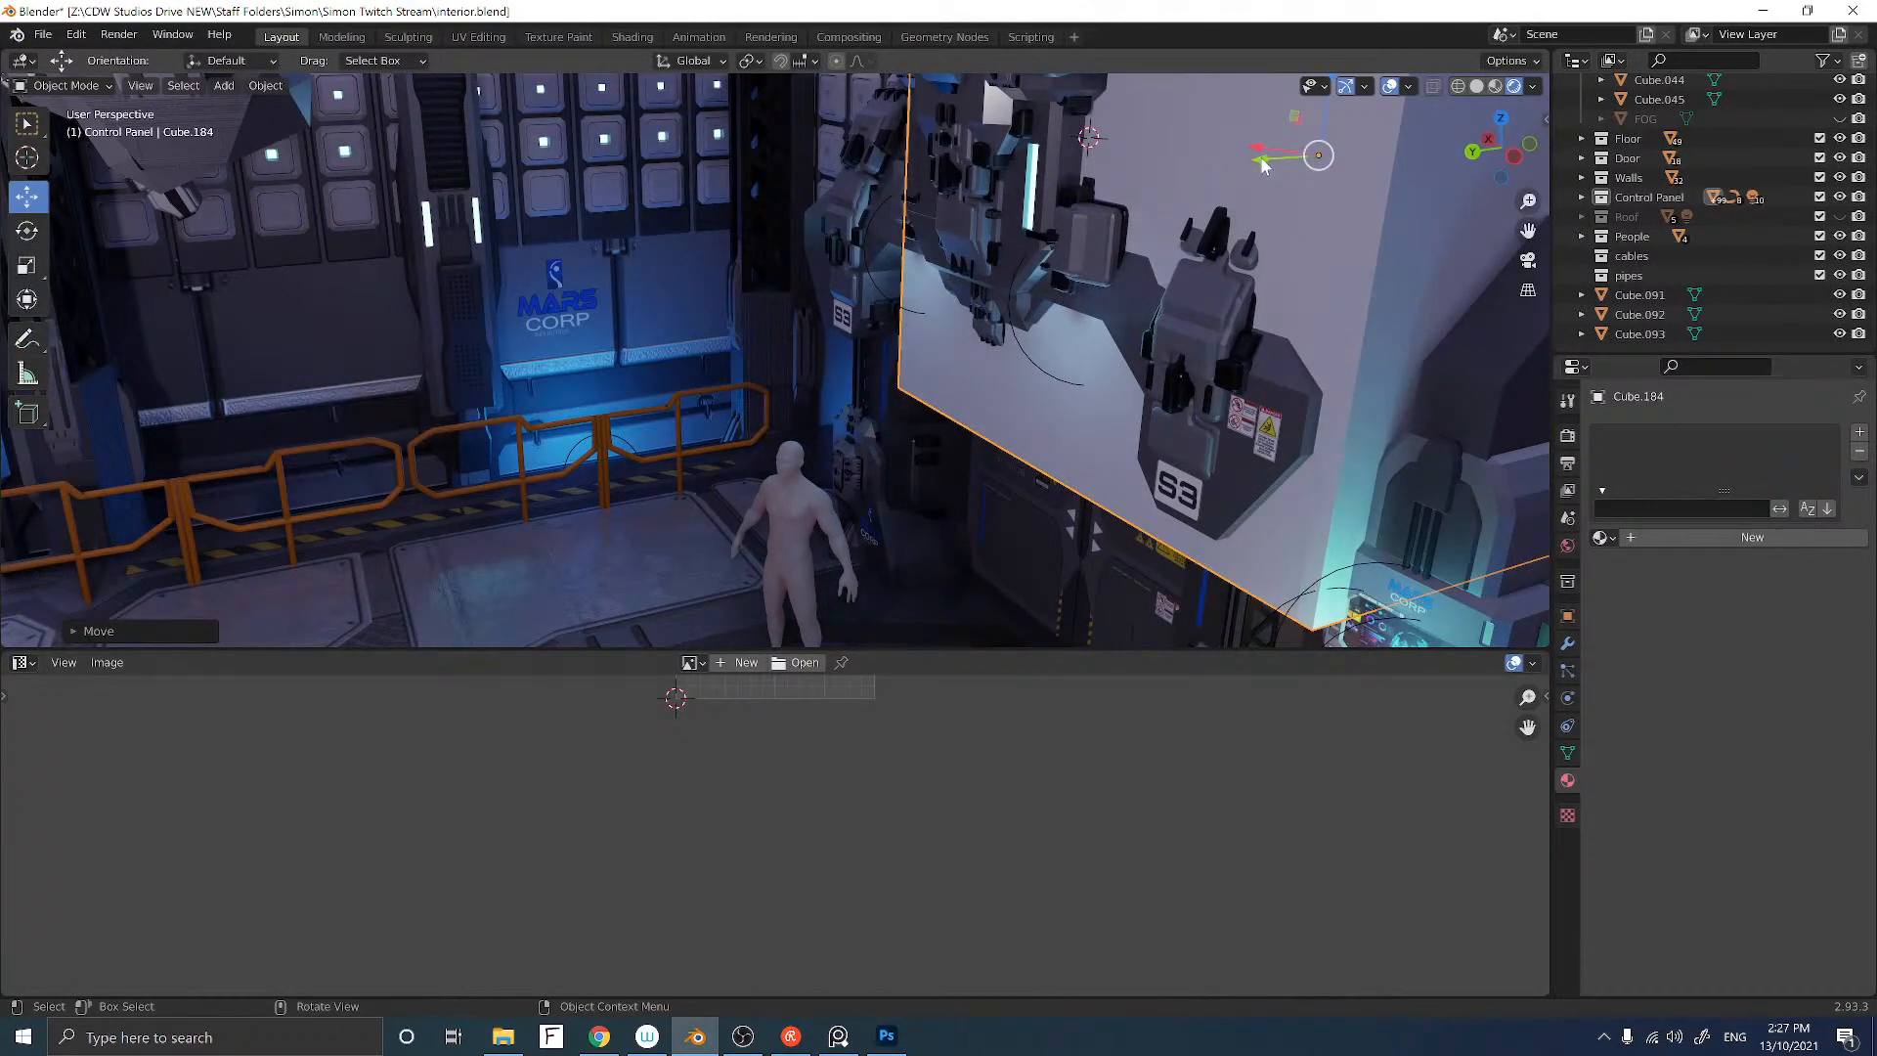
drag(1261, 163, 1258, 160)
middle_drag(1258, 159, 900, 306)
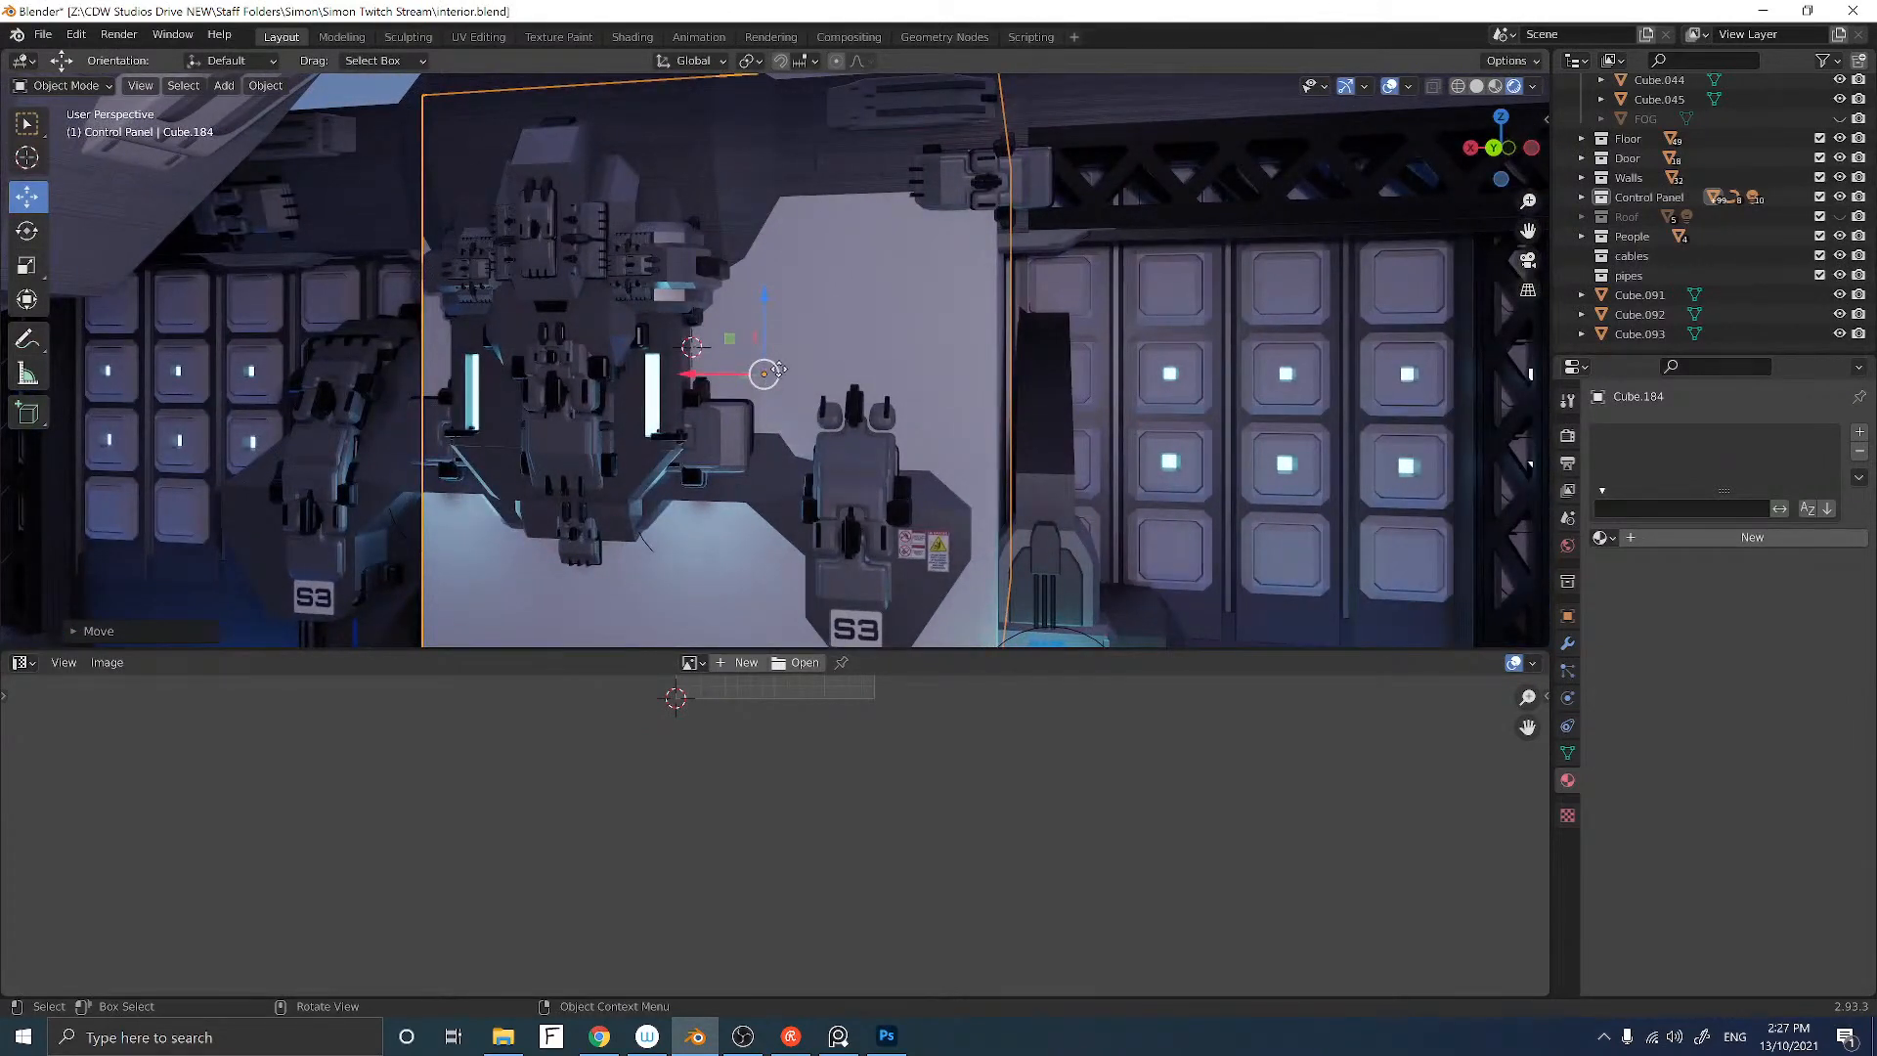
drag(778, 370, 919, 374)
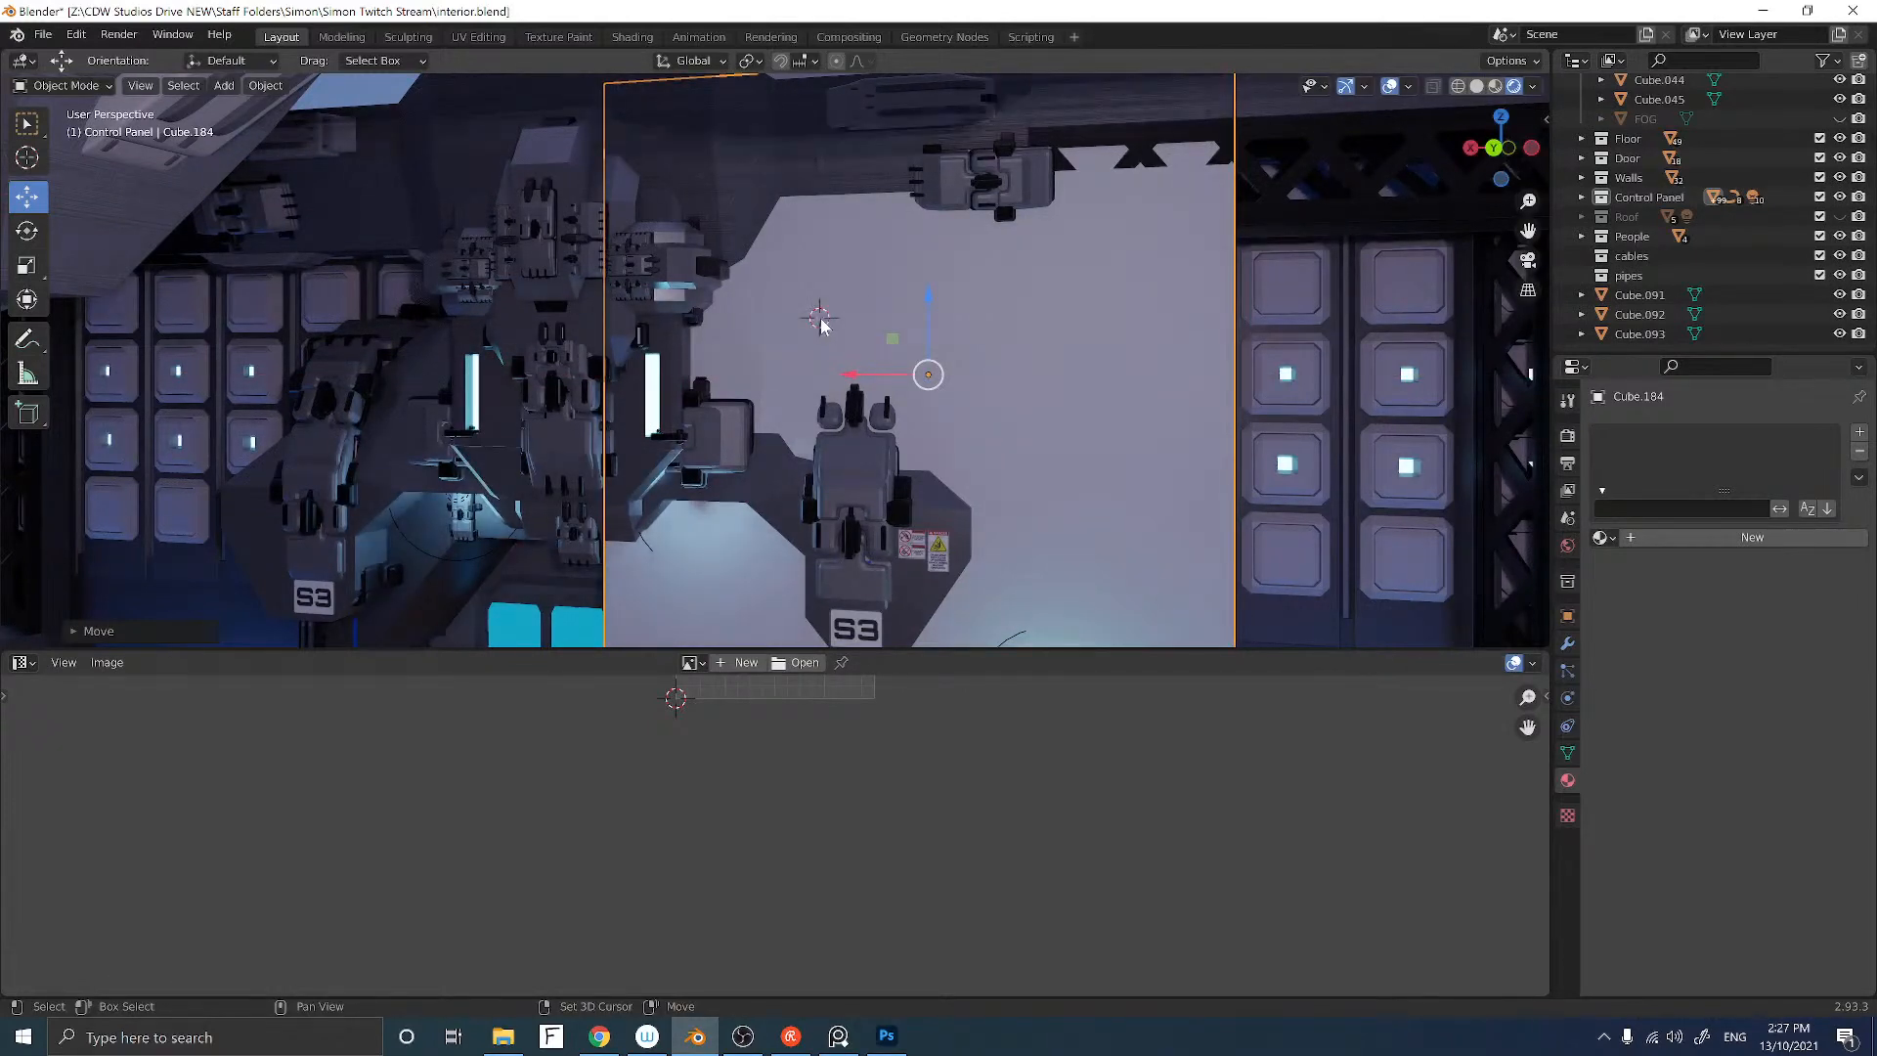
Step: Add a Bezier curve at the 3D cursor and delete all of its vertices in Edit Mode
mouse_move(818, 317)
middle_down()
mouse_move(794, 332)
mouse_move(833, 327)
middle_up()
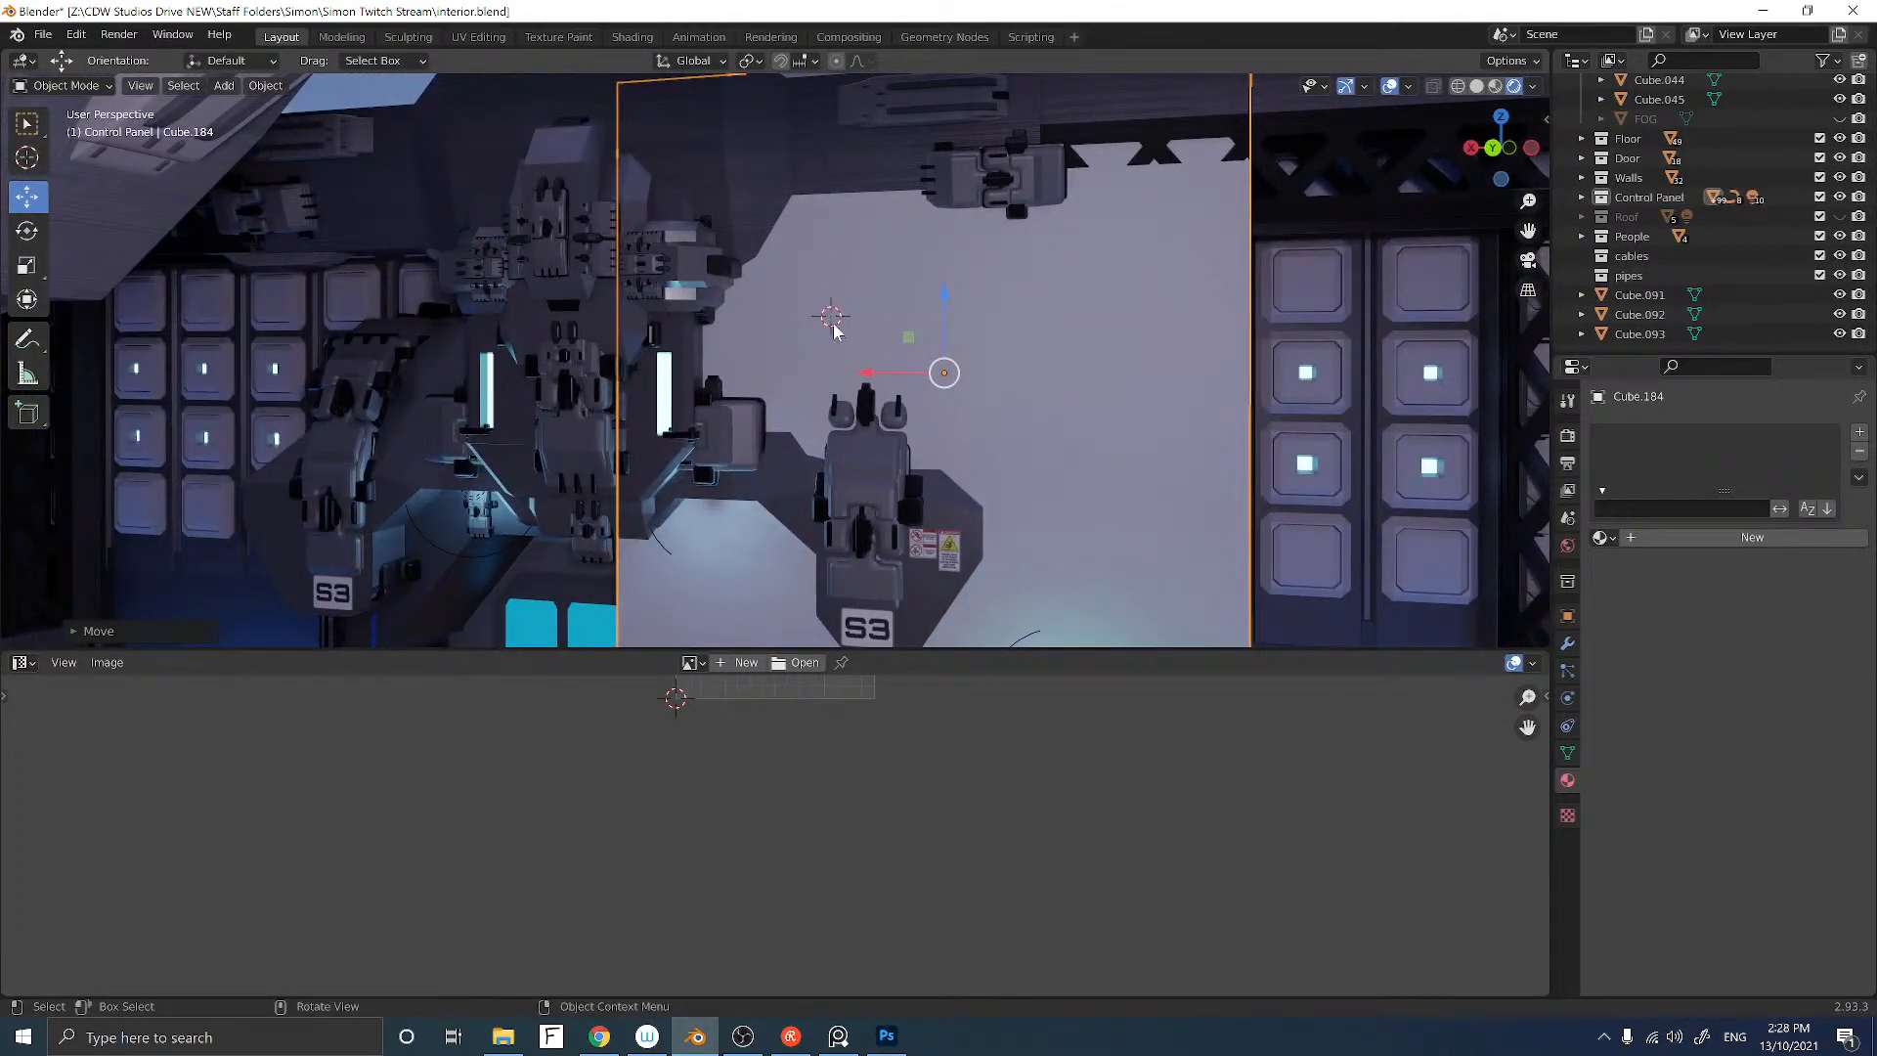
key(shift+a)
mouse_move(830, 320)
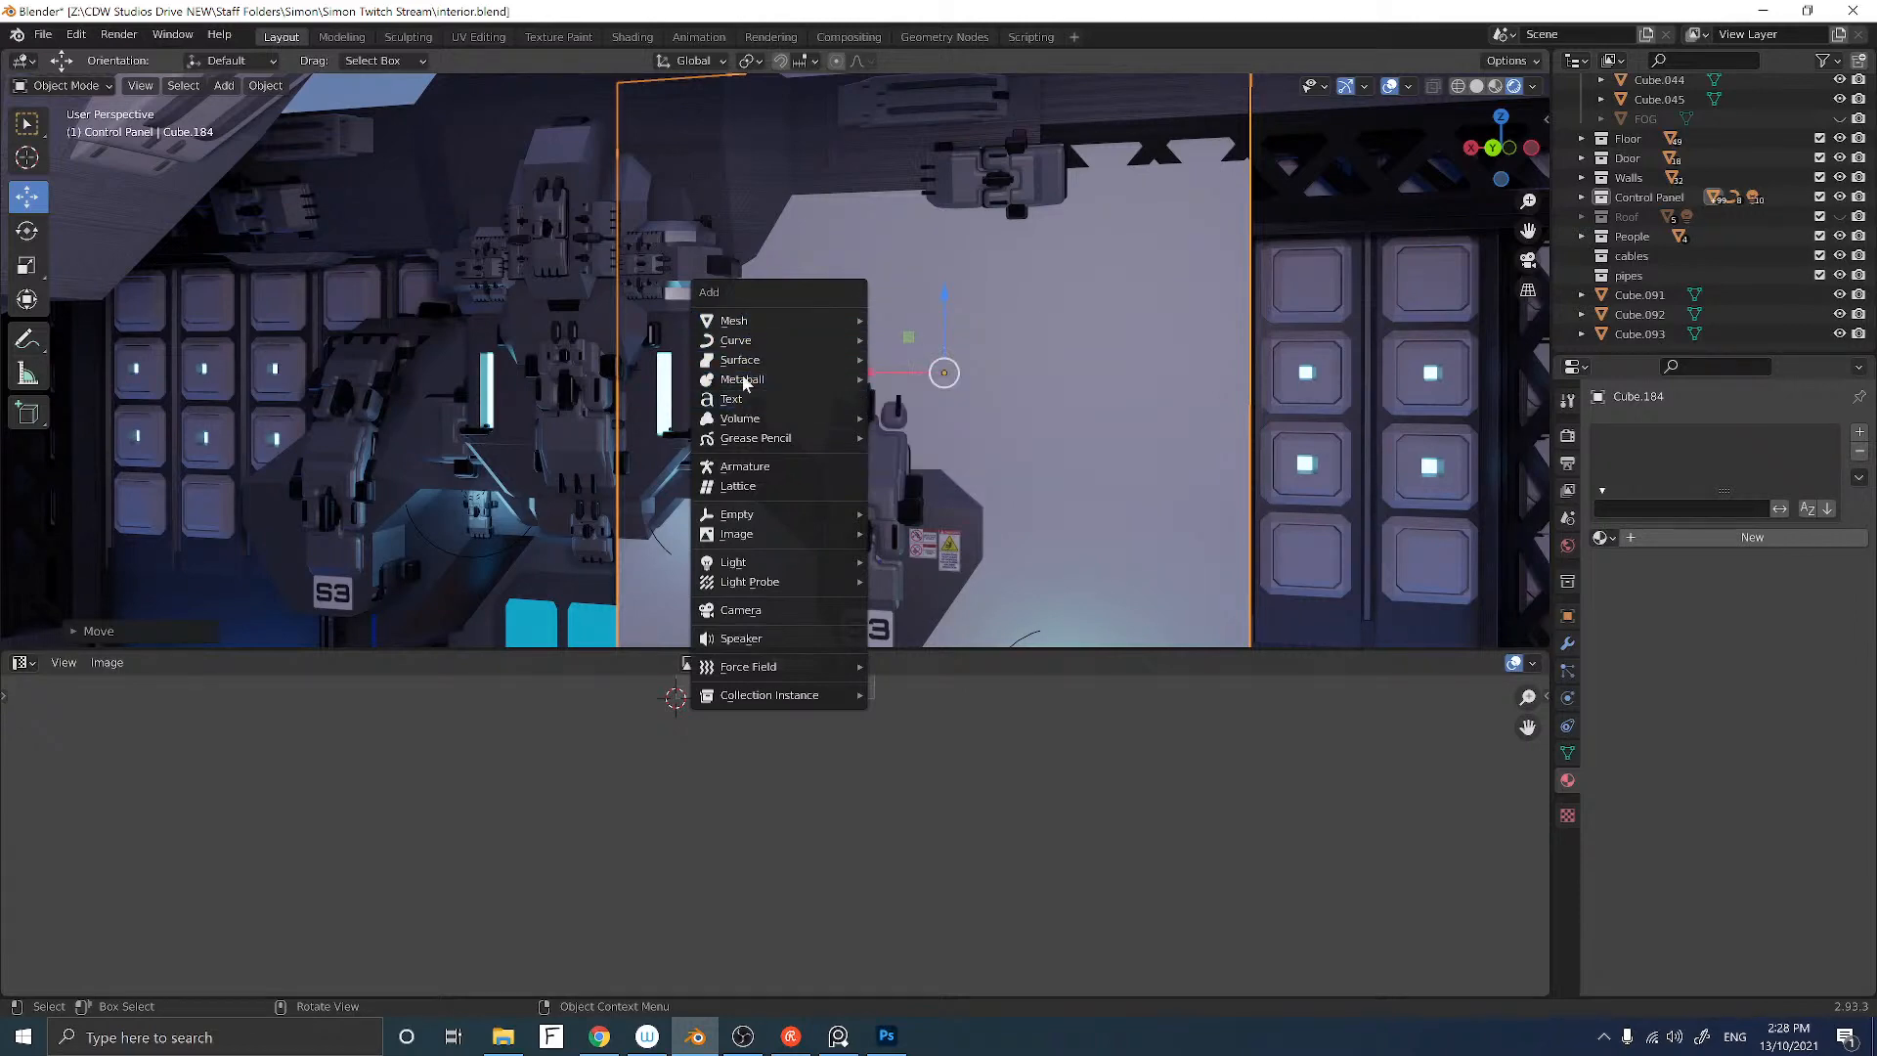
mouse_move(742, 342)
click(909, 338)
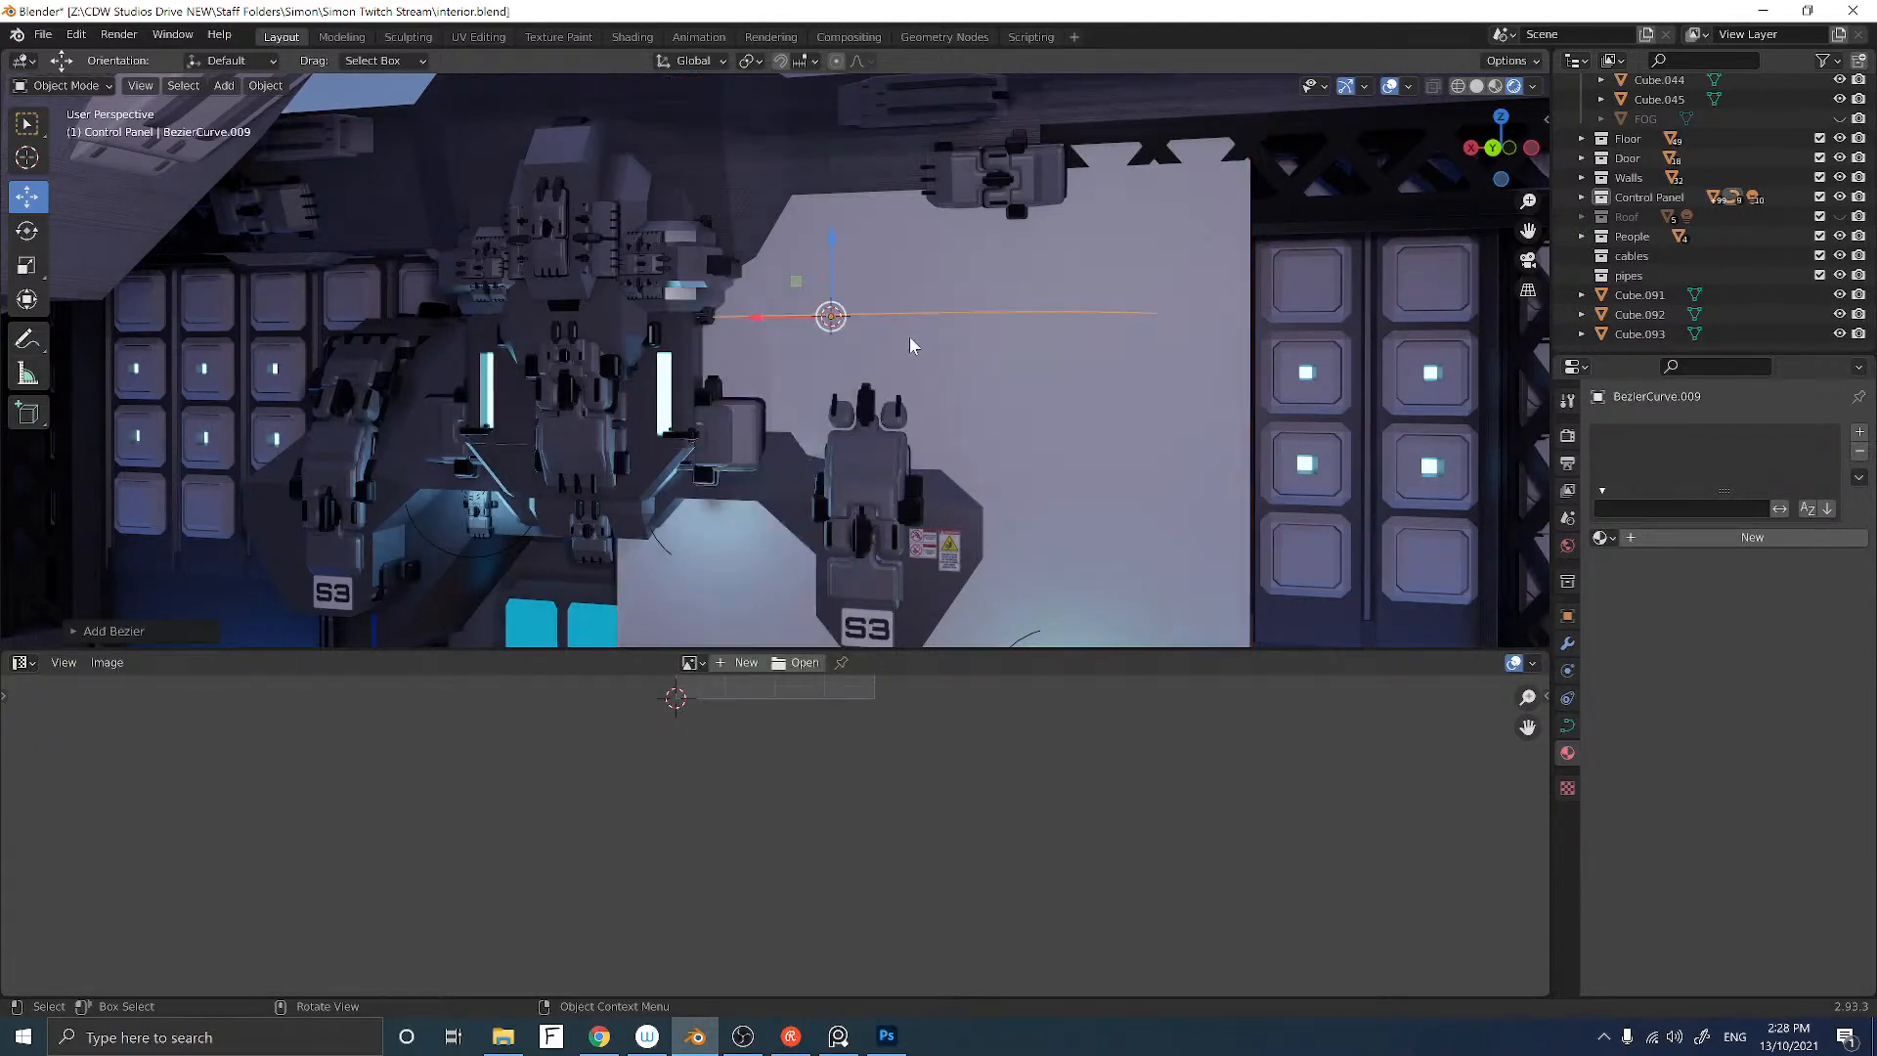
key(Tab)
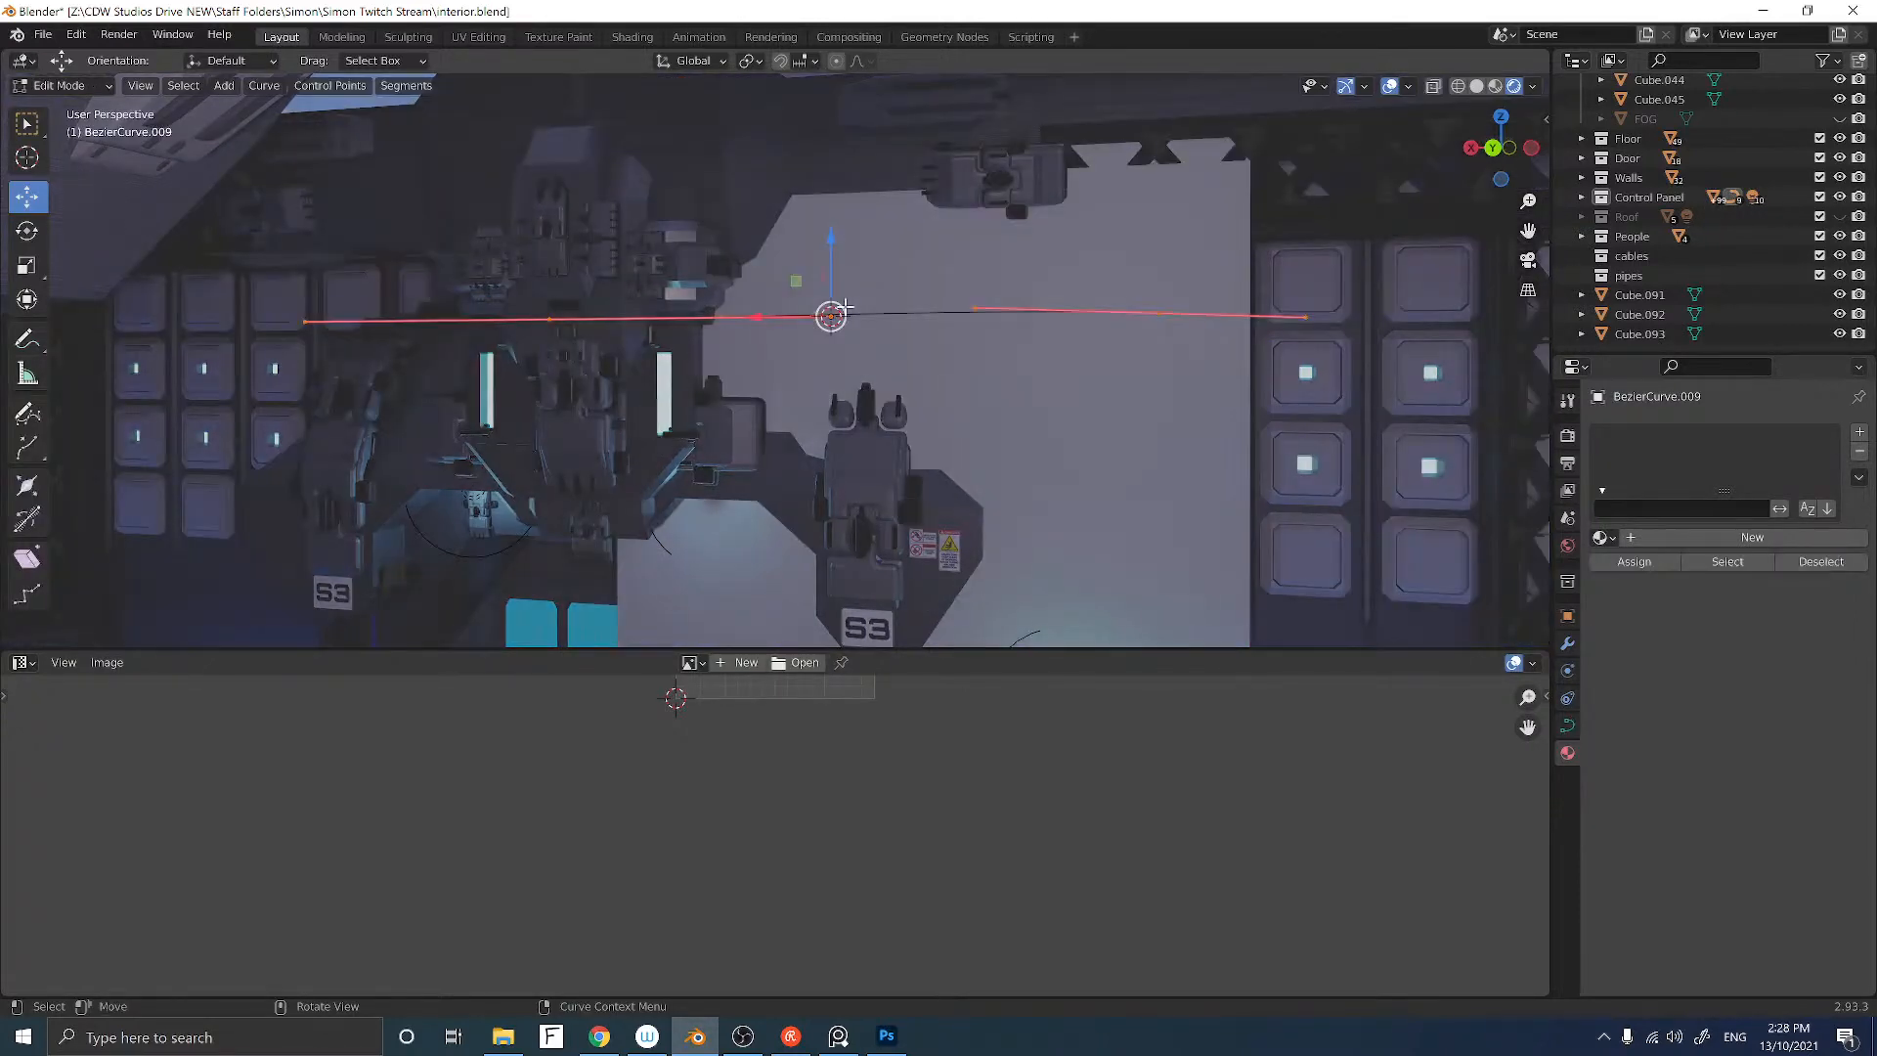
key(x)
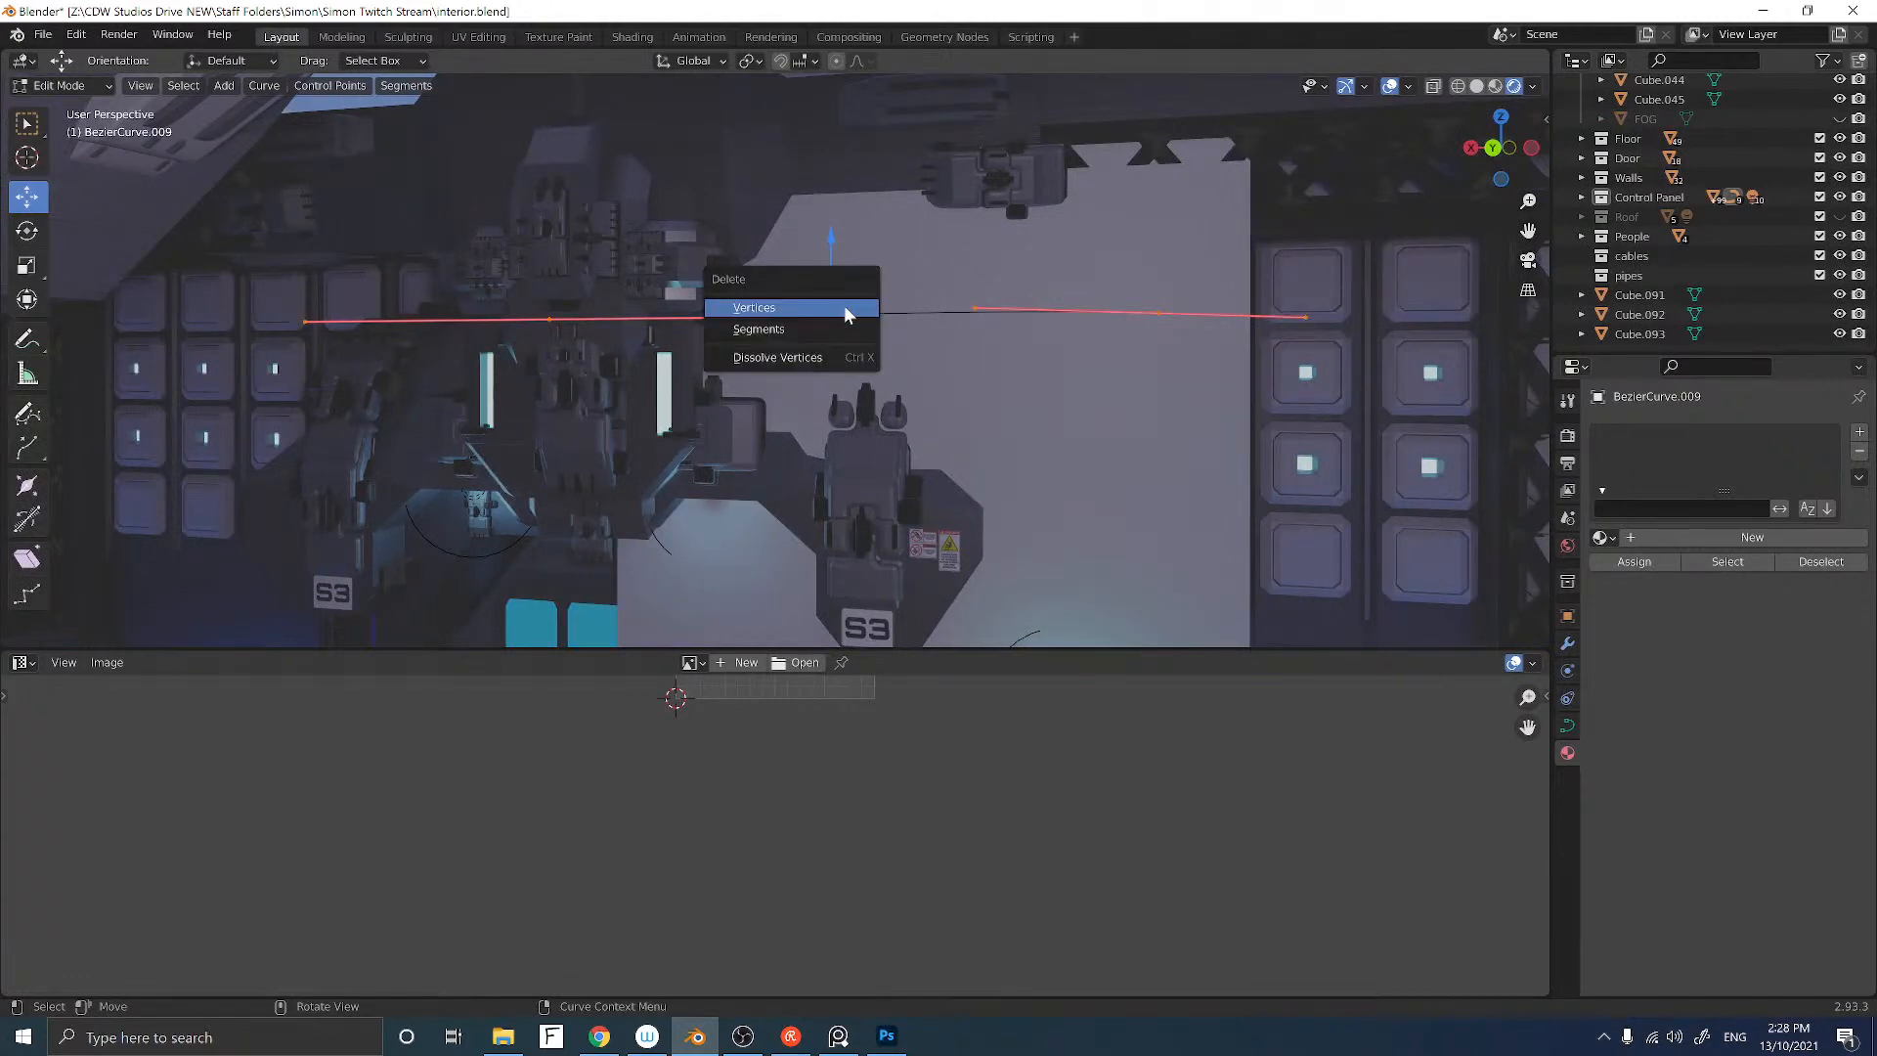
click(842, 305)
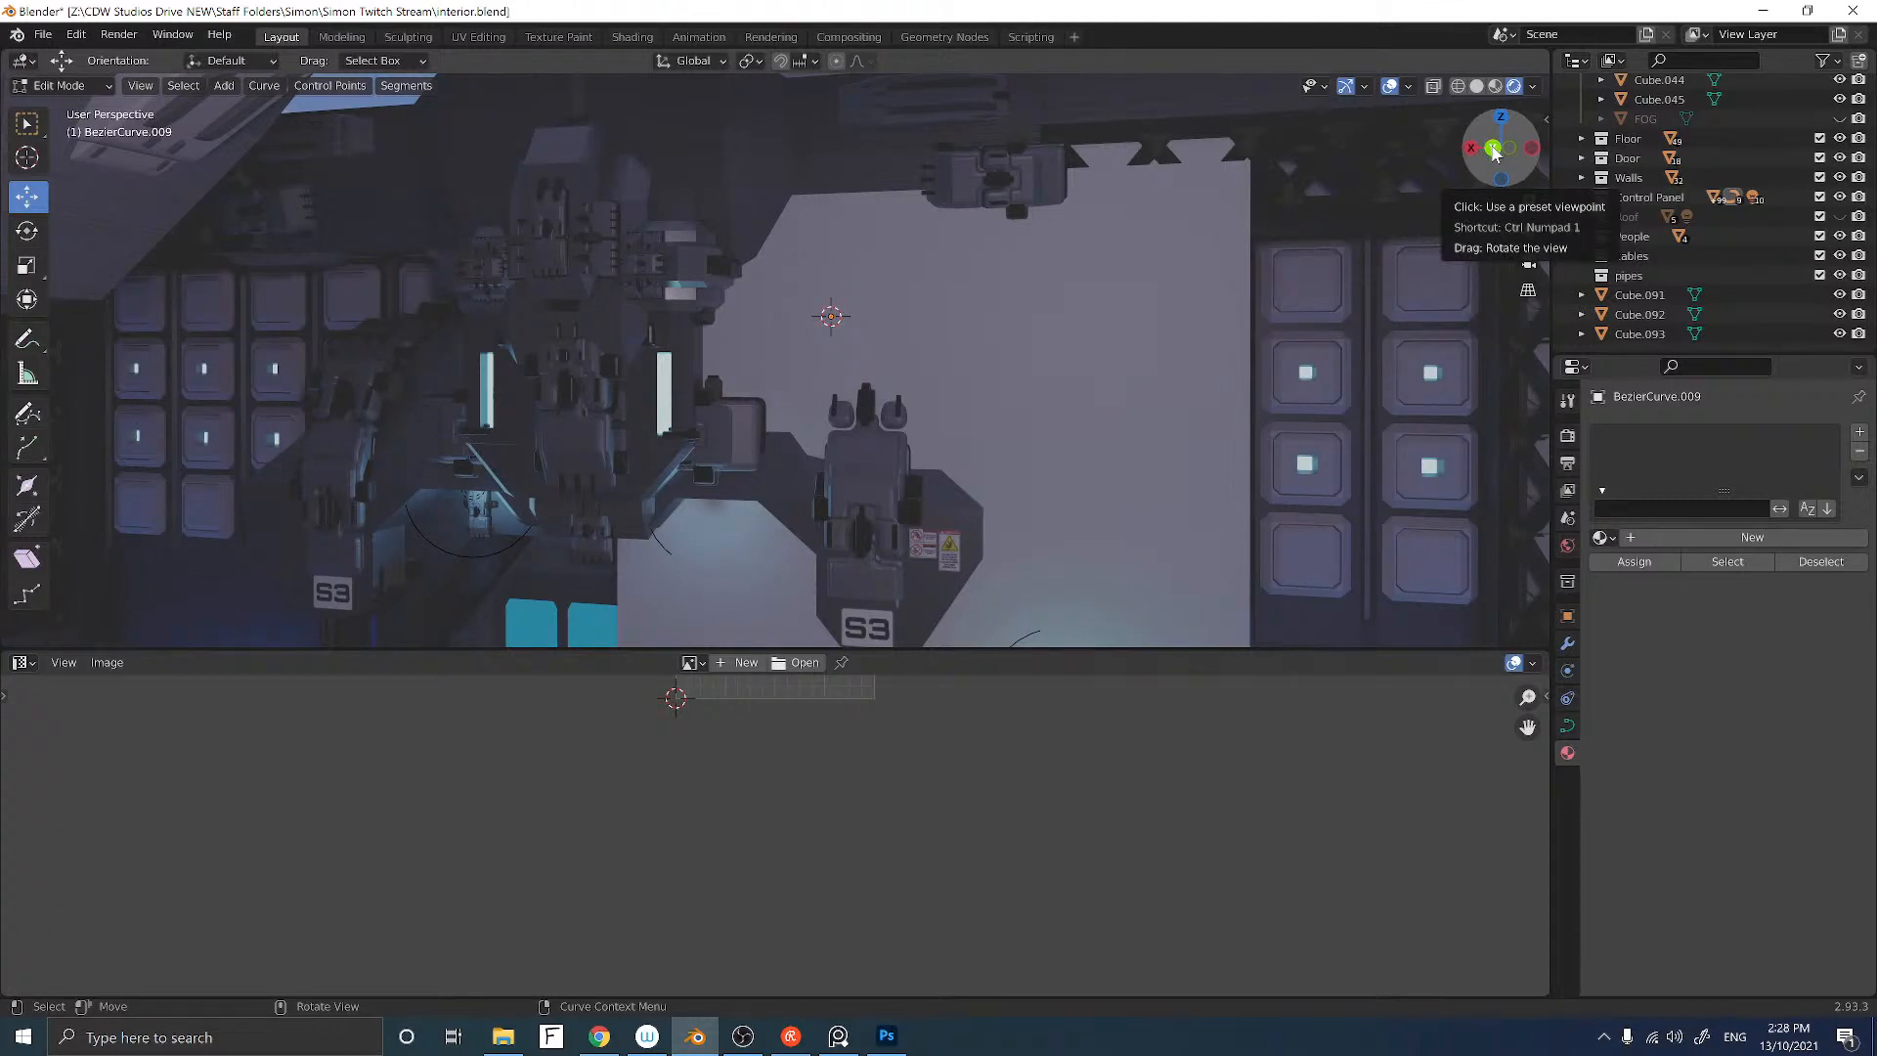
Step: In the back view, hide the hanging cables, the clamp-like machine part above the S3 sign and the dark overhead piece covering the cube's face
click(1493, 148)
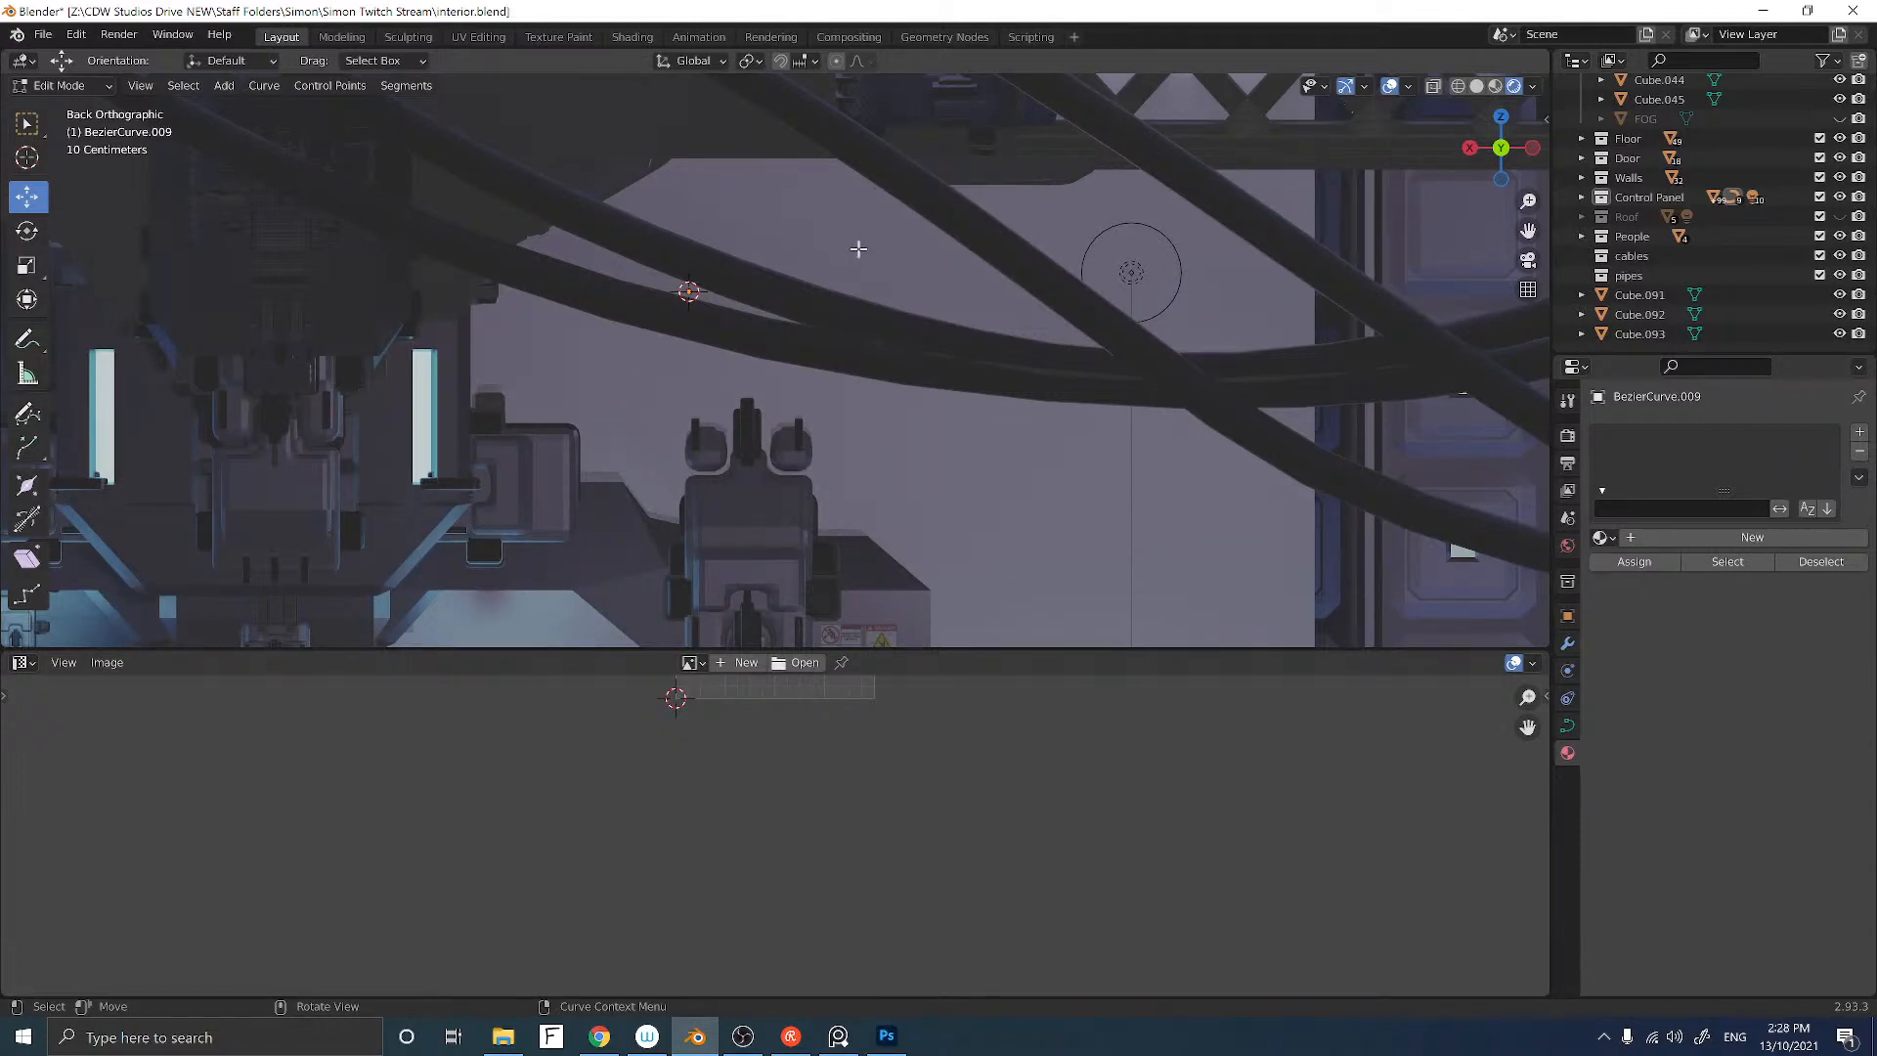
key(Tab)
click(807, 301)
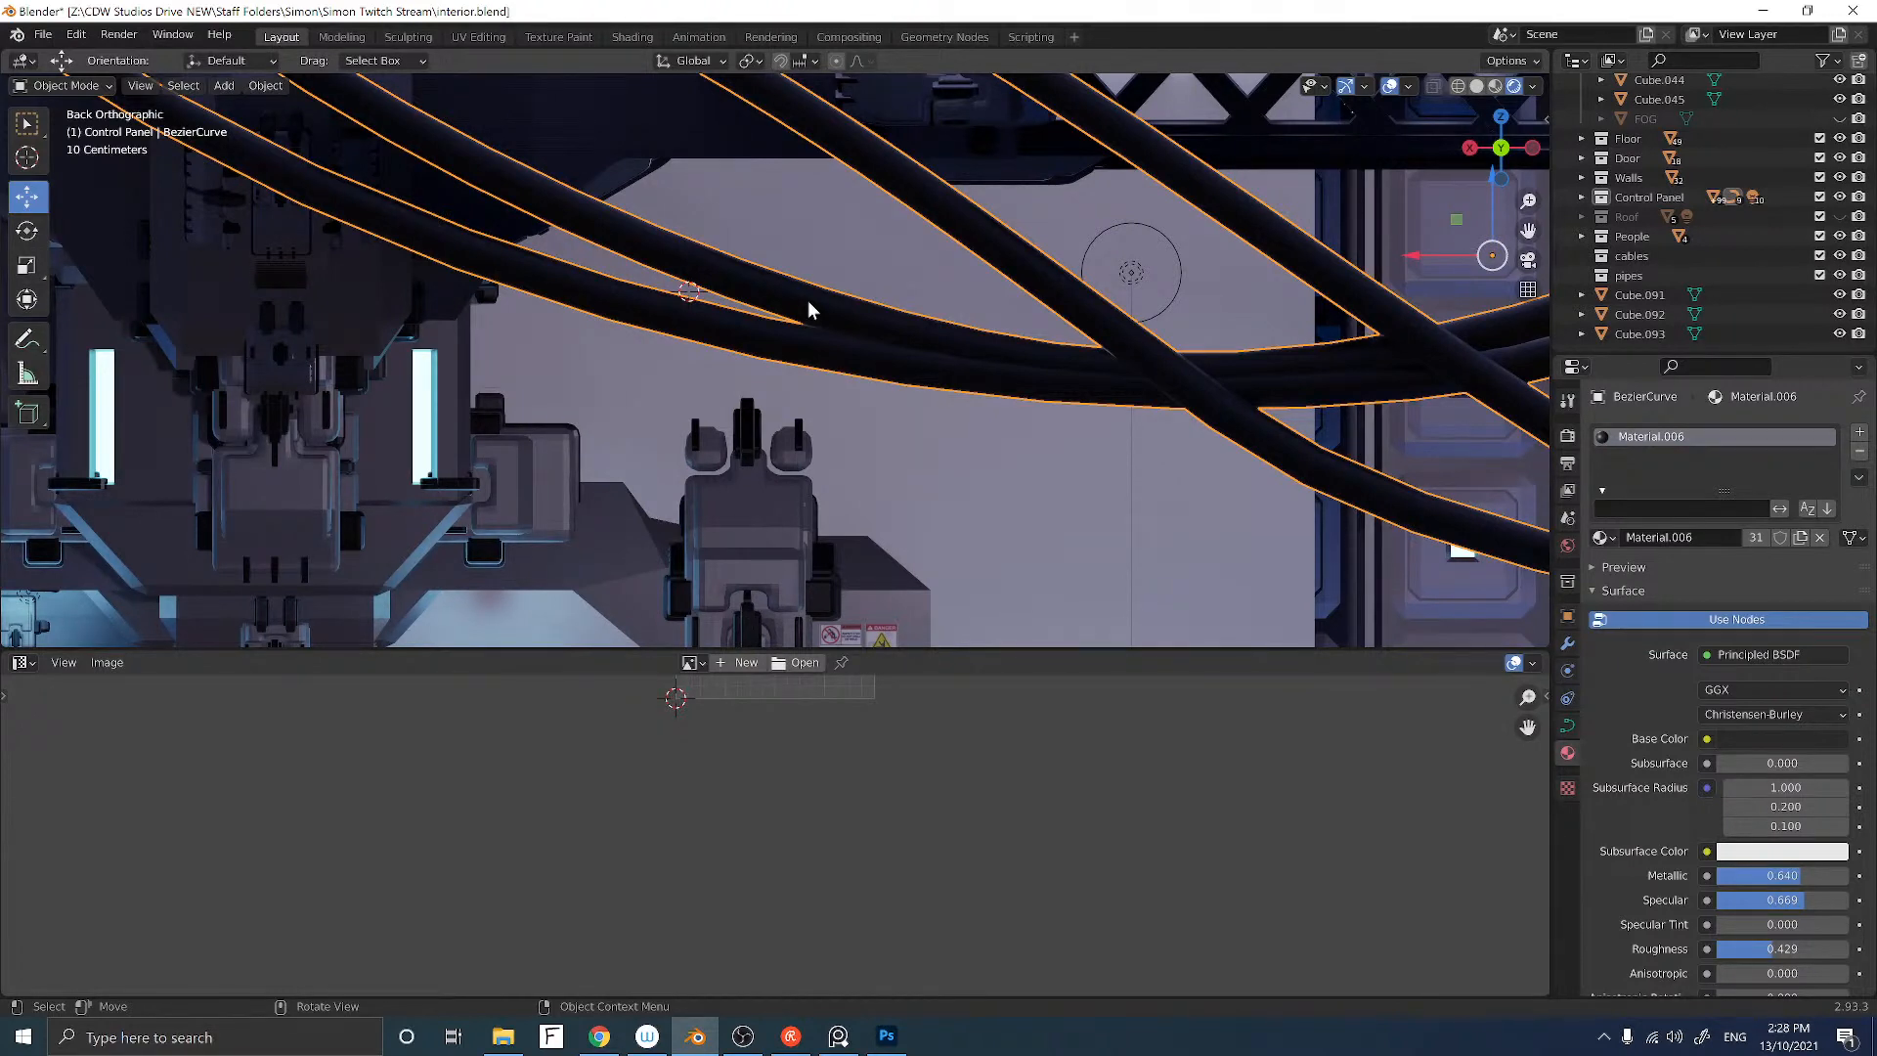
key(h)
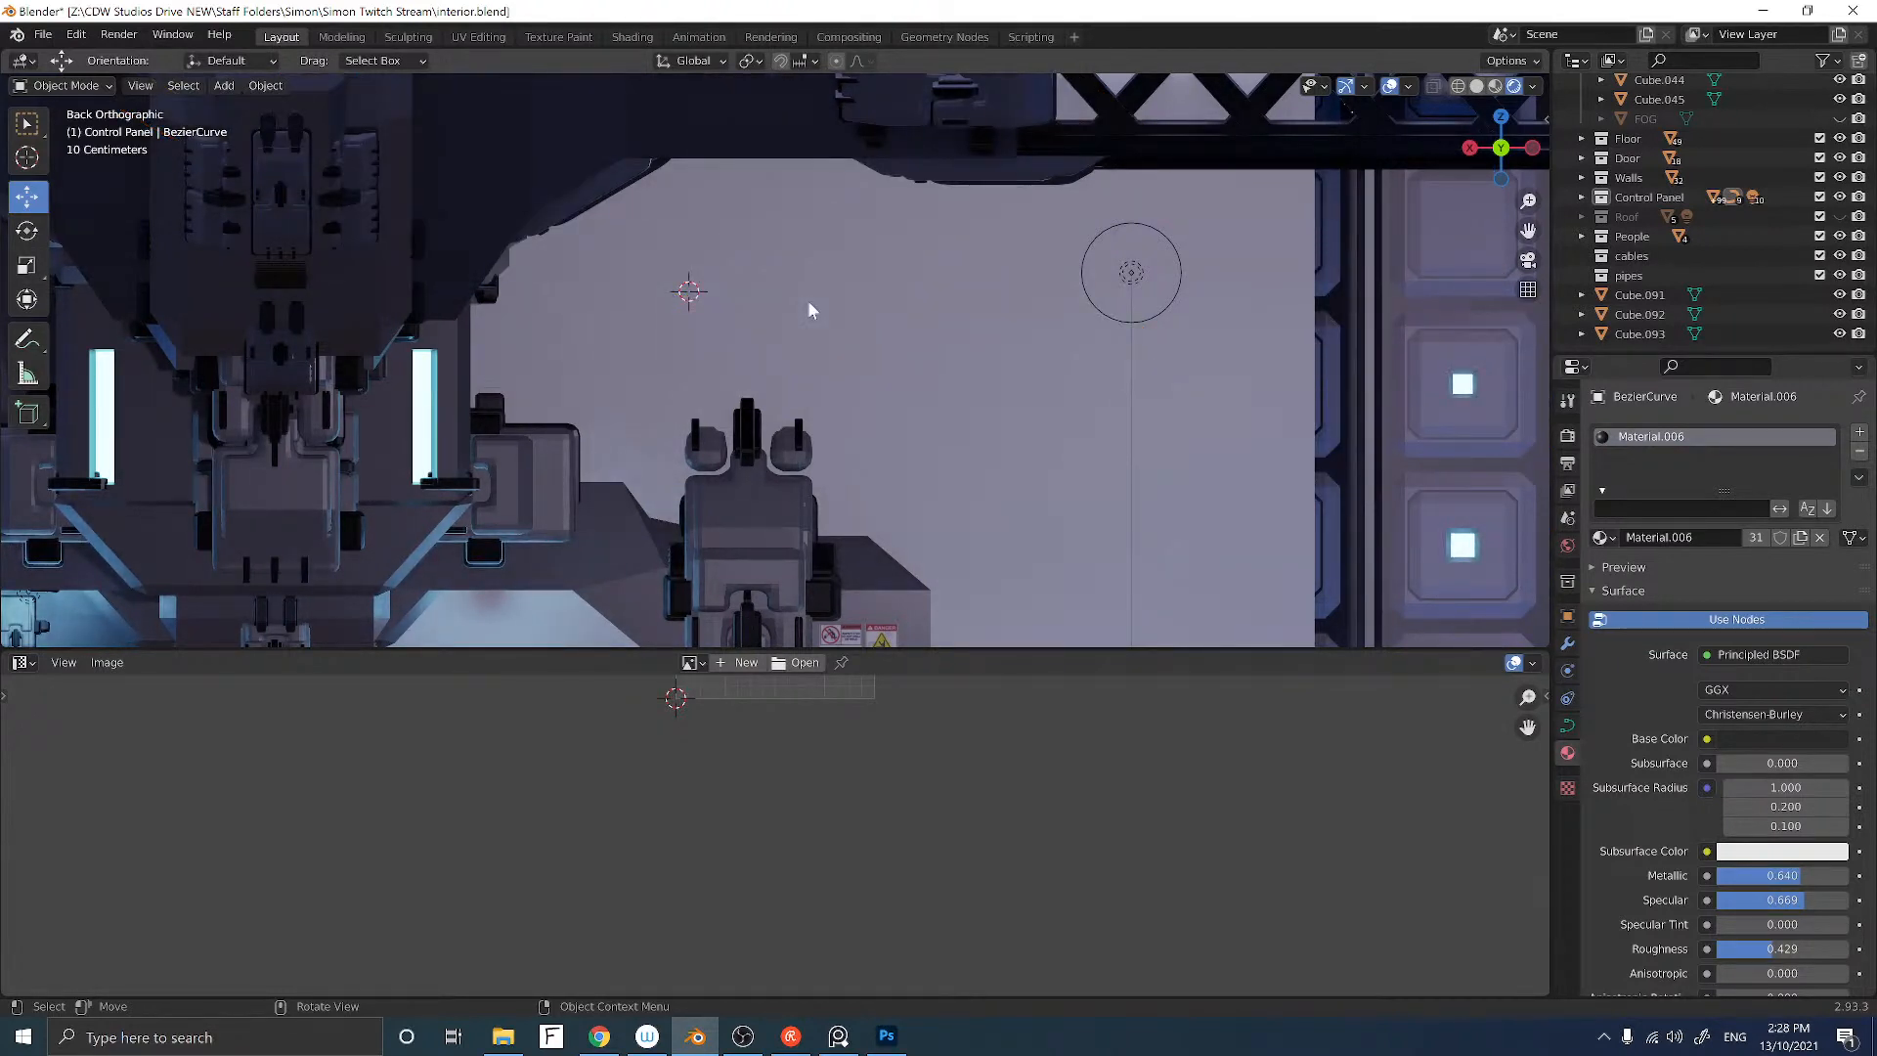
click(746, 506)
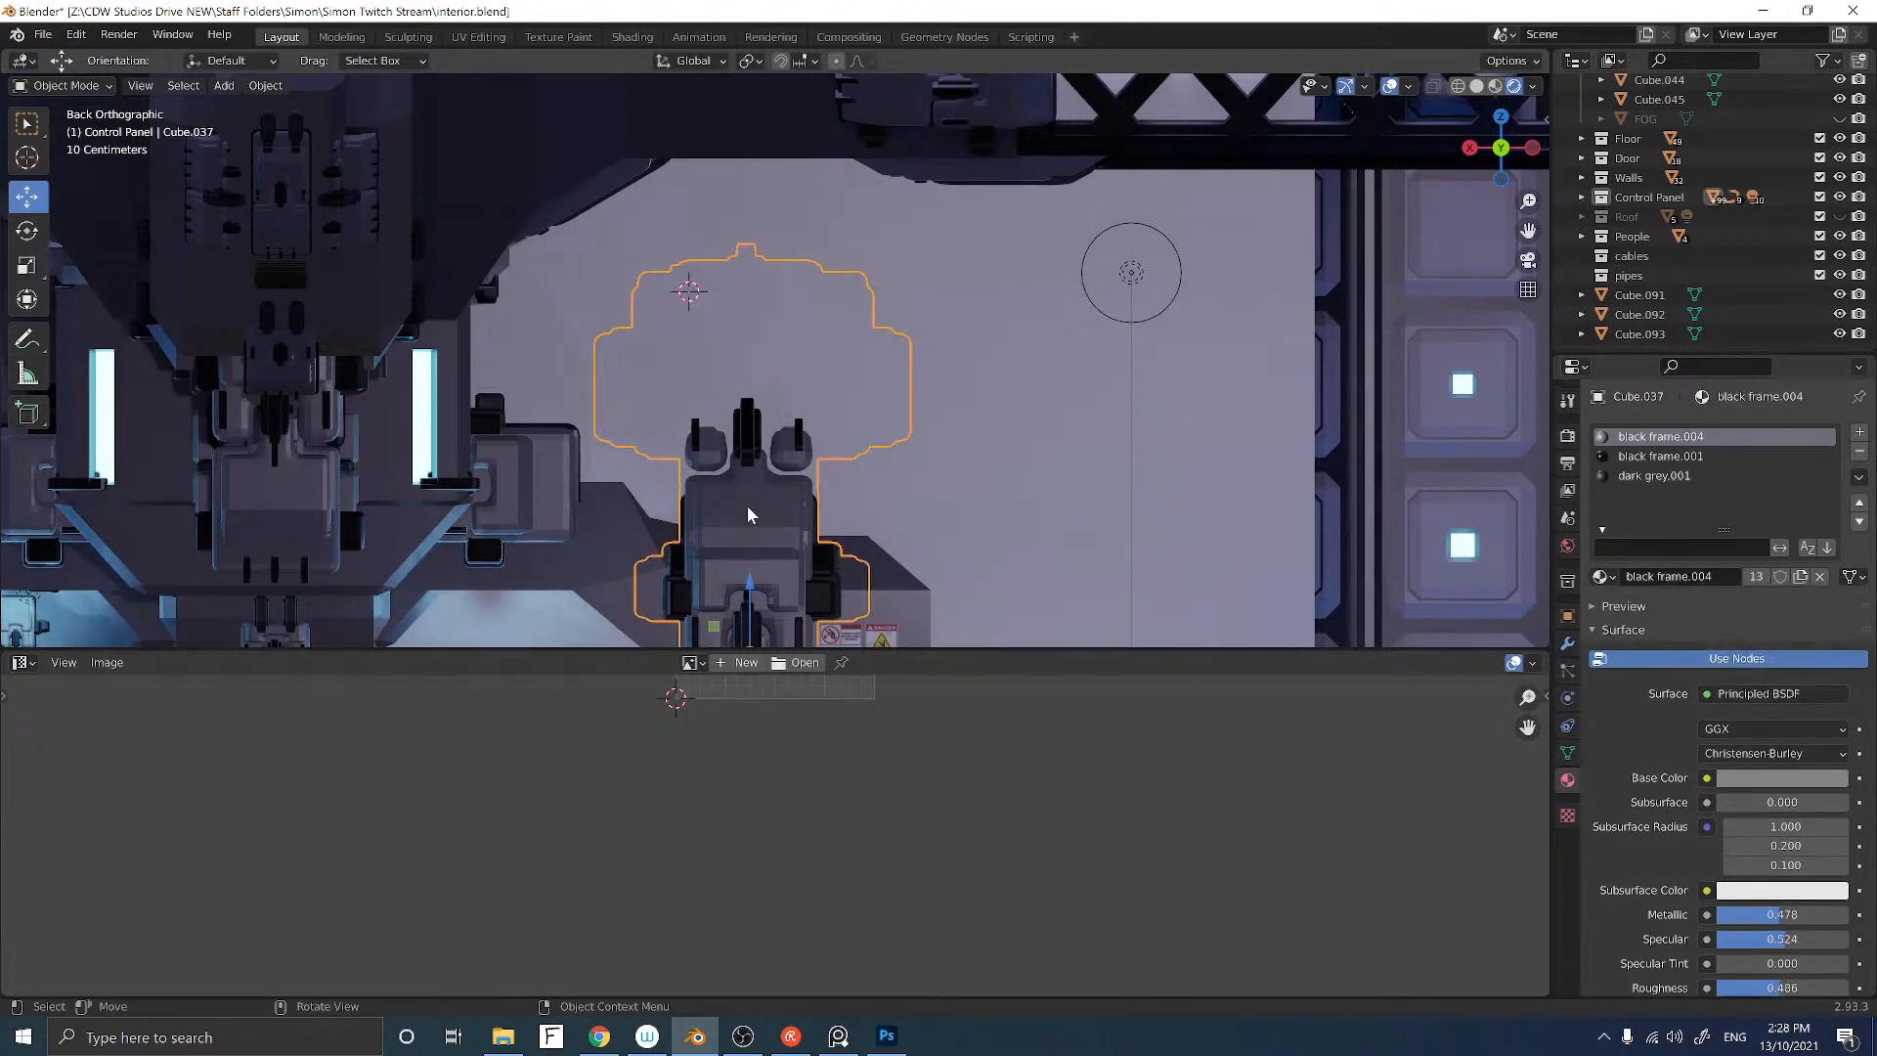
key(h)
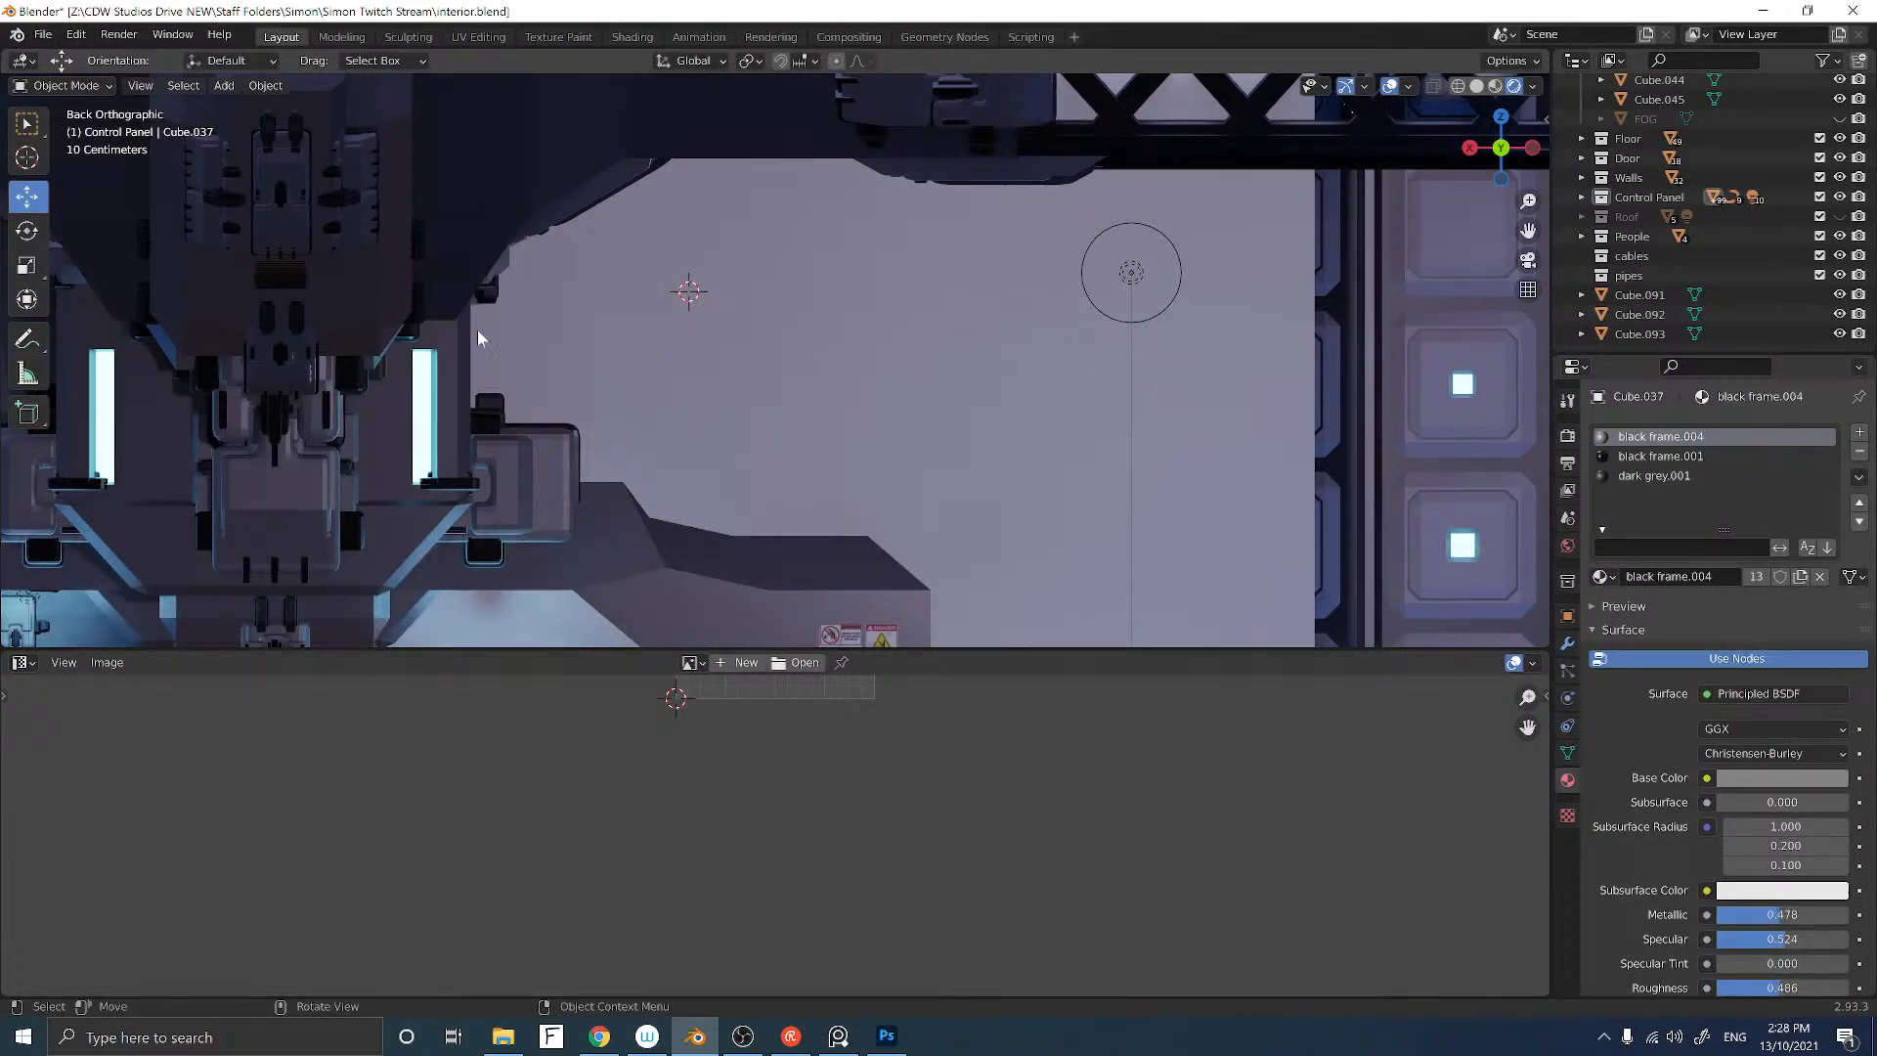
click(1065, 151)
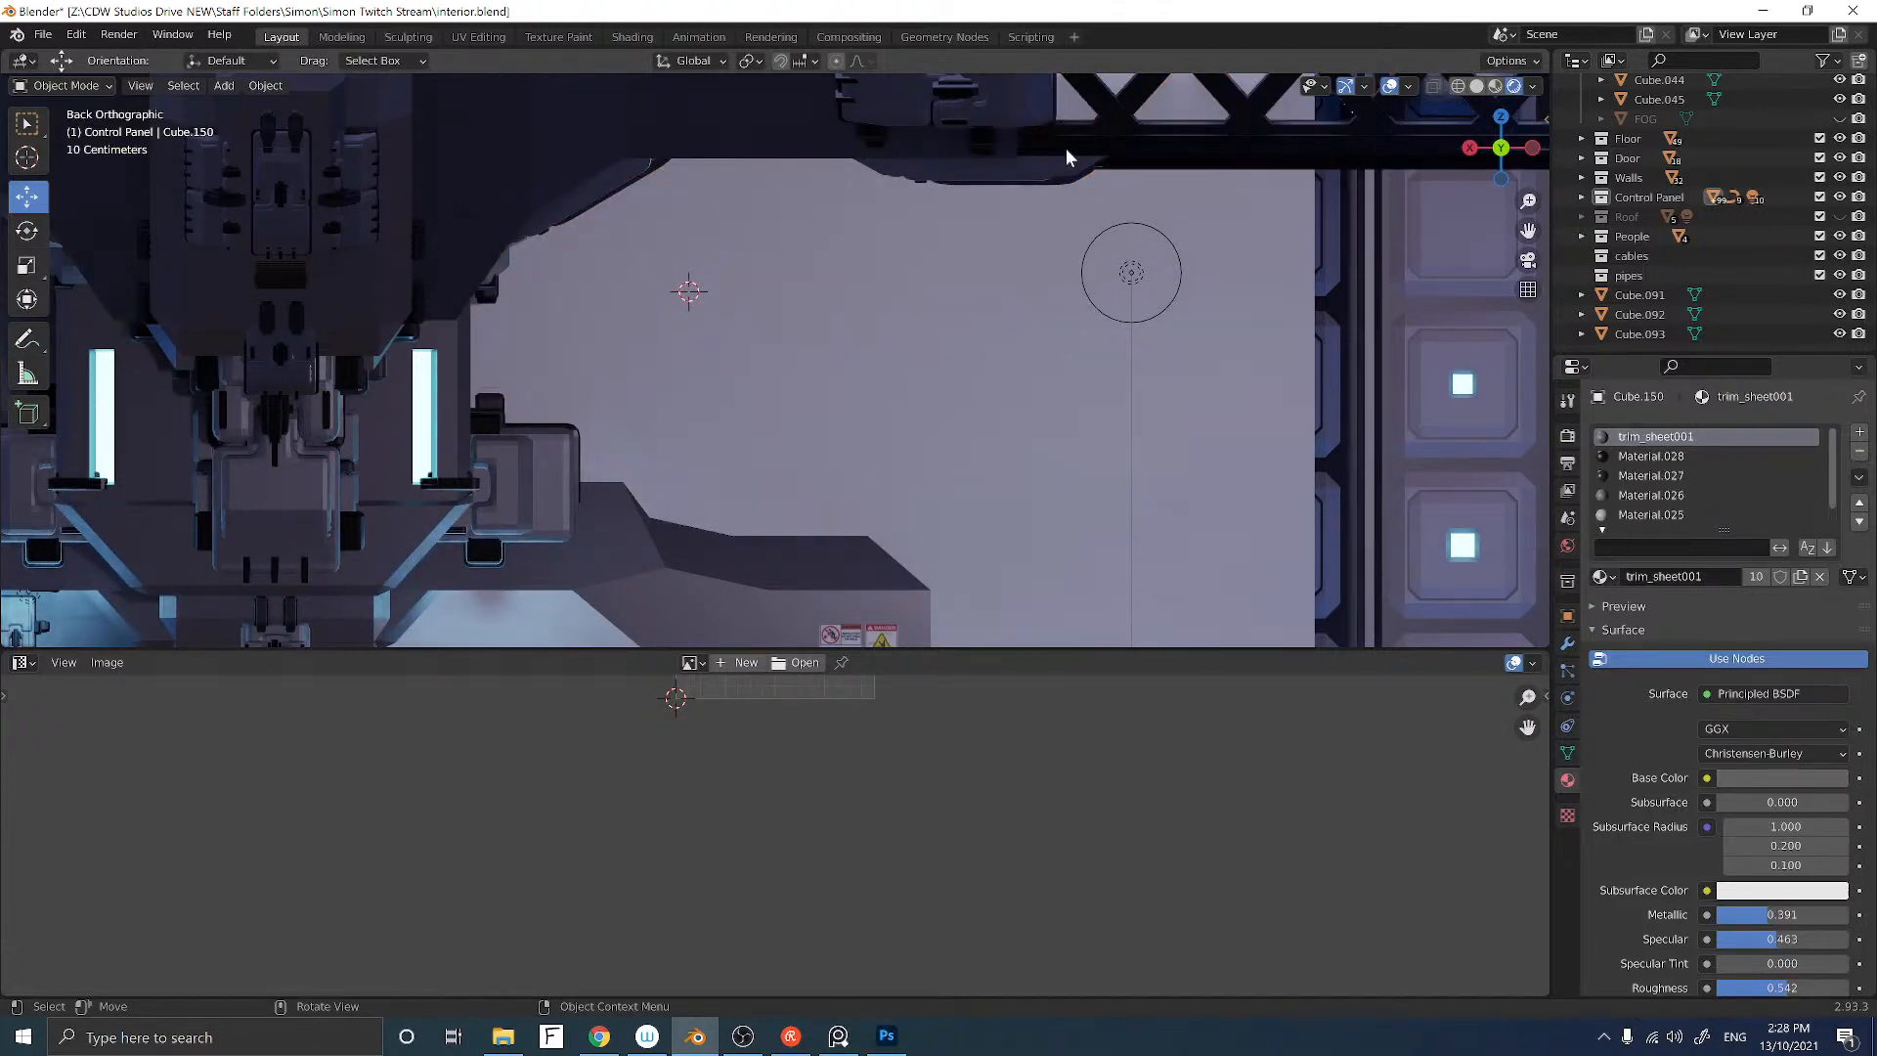
click(1066, 155)
key(h)
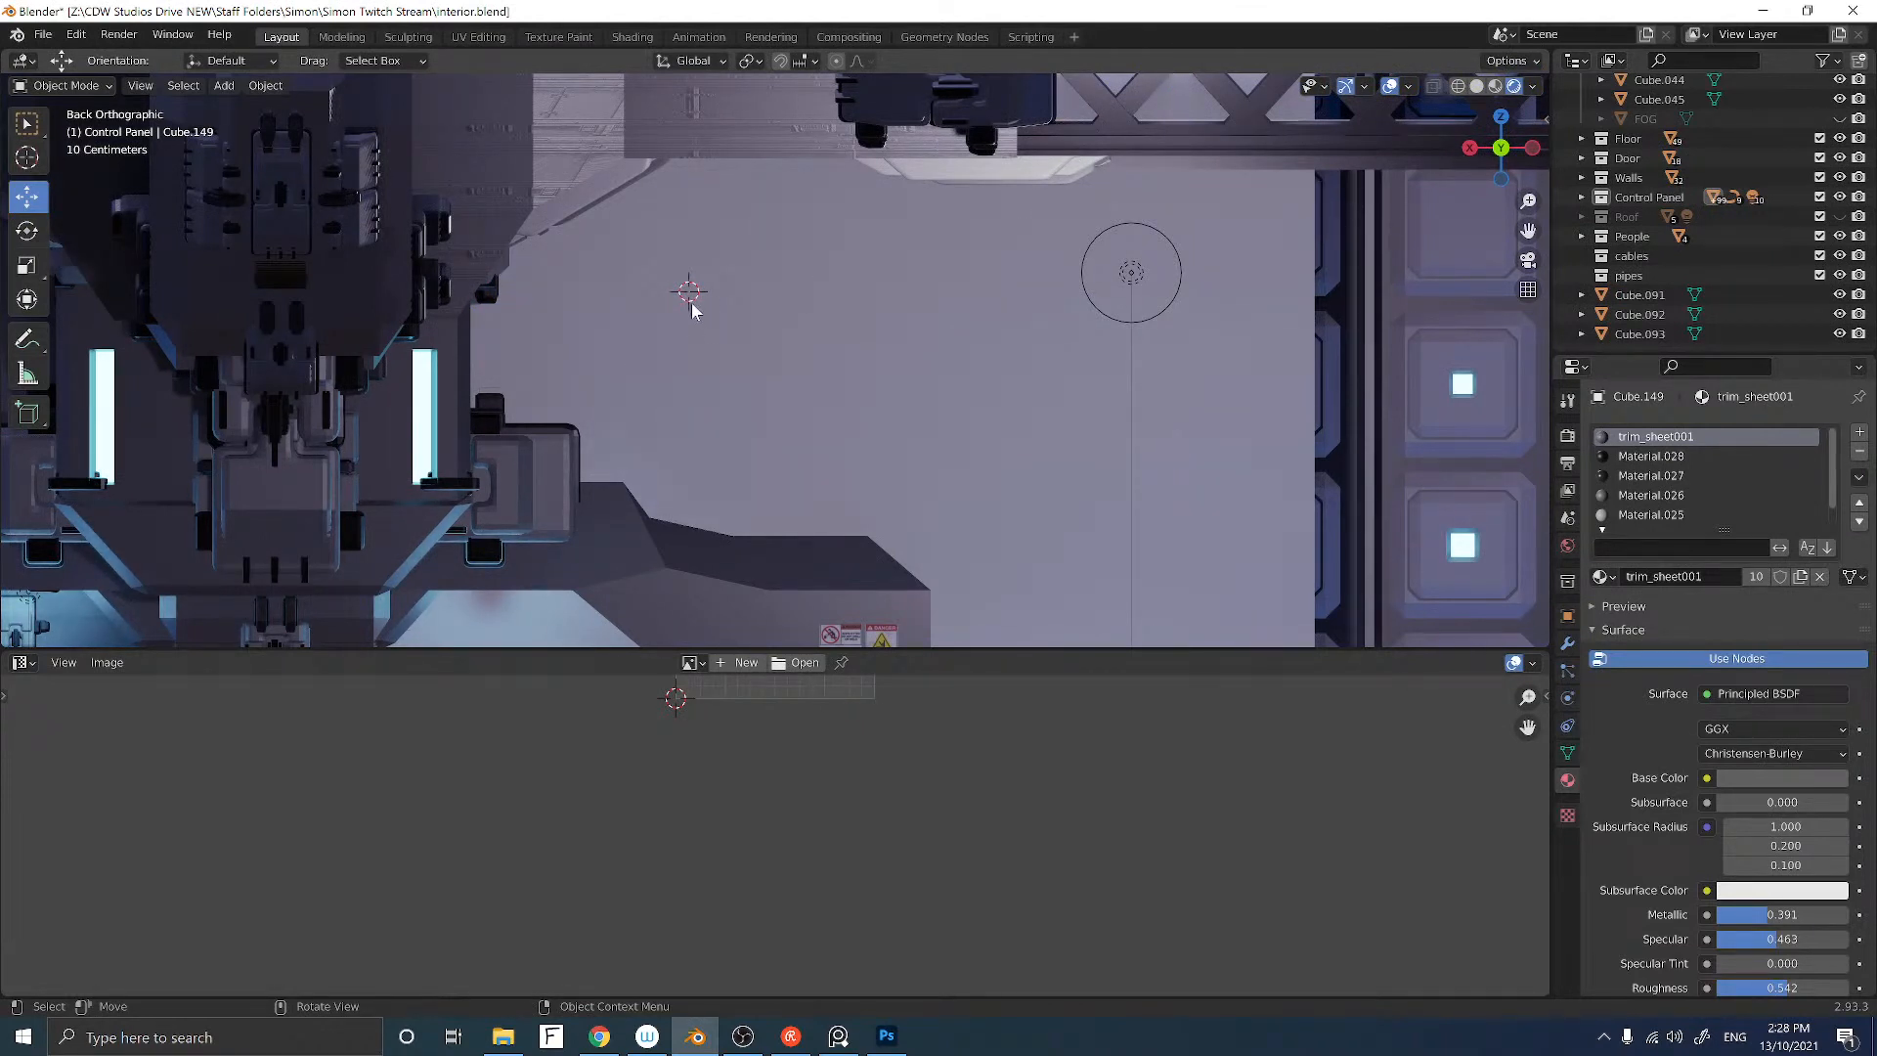
Step: Add a fresh Bezier curve at the 3D cursor and dissolve all of its vertices in Edit Mode
key(shift+a)
mouse_move(691, 310)
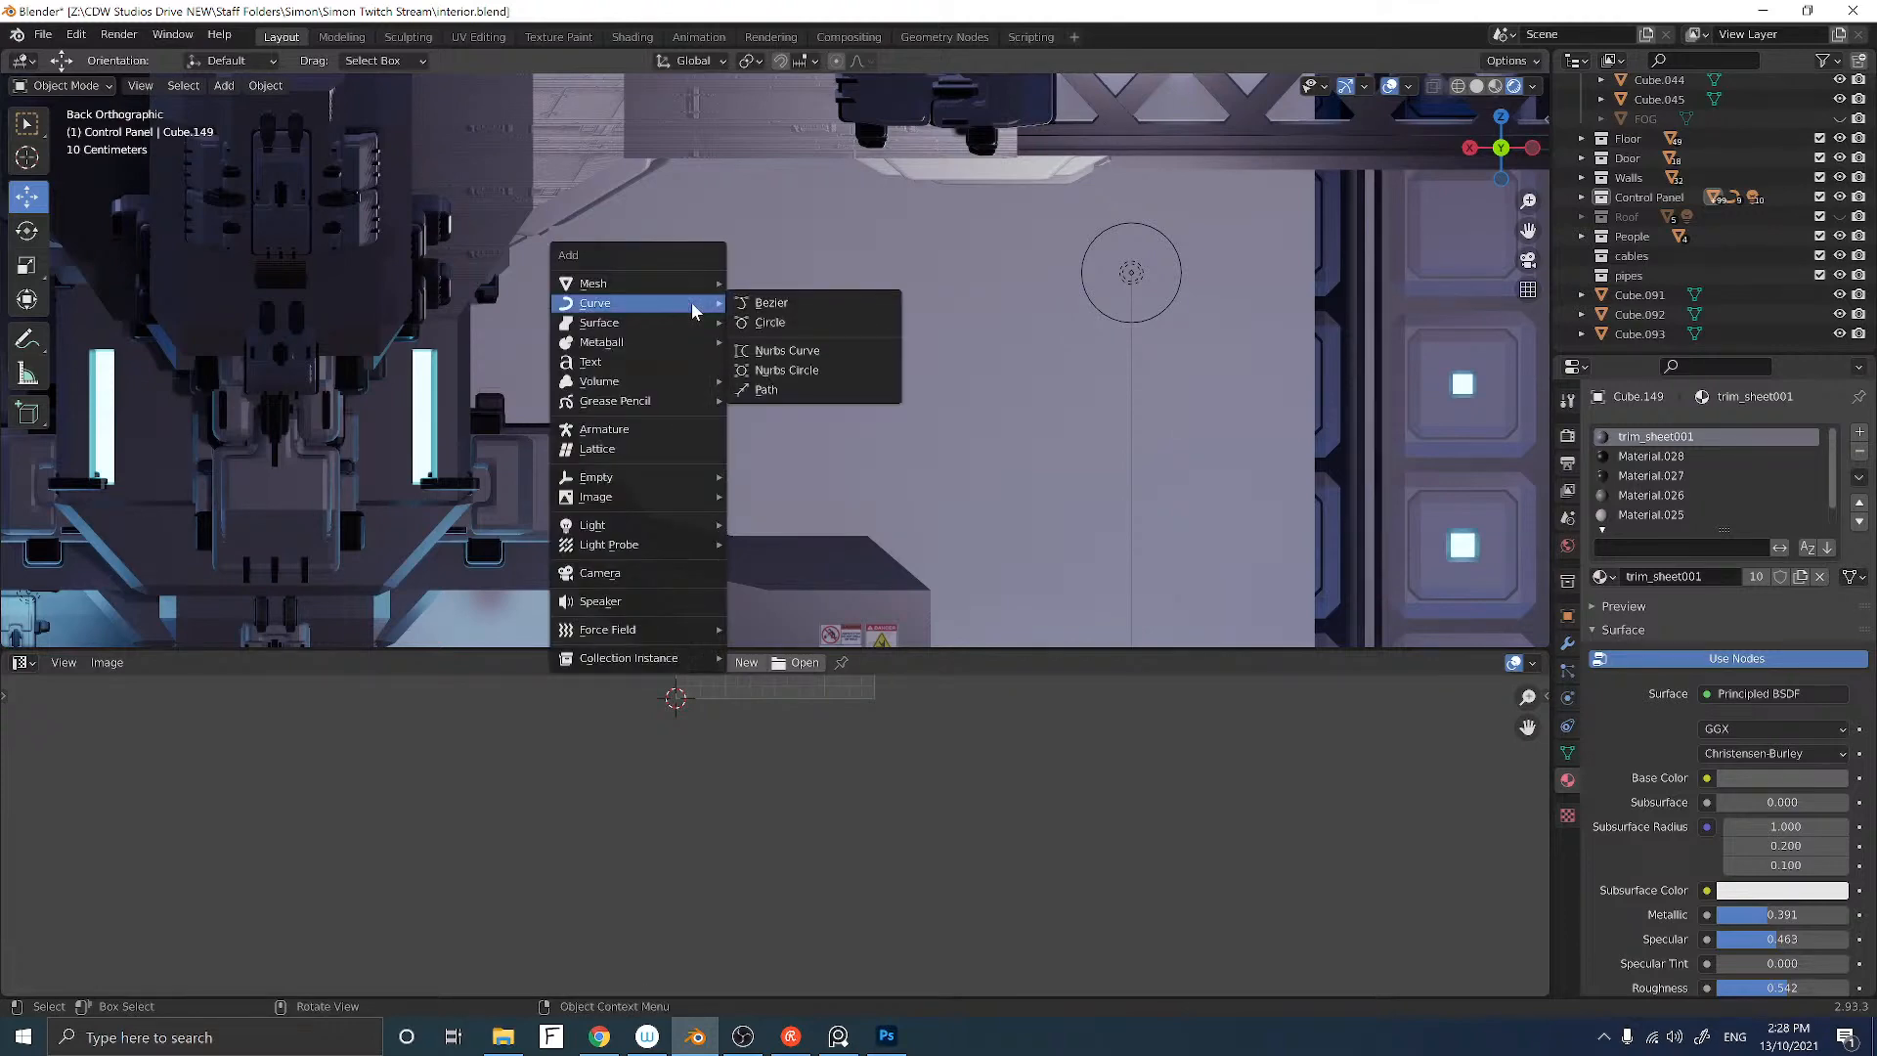
click(761, 305)
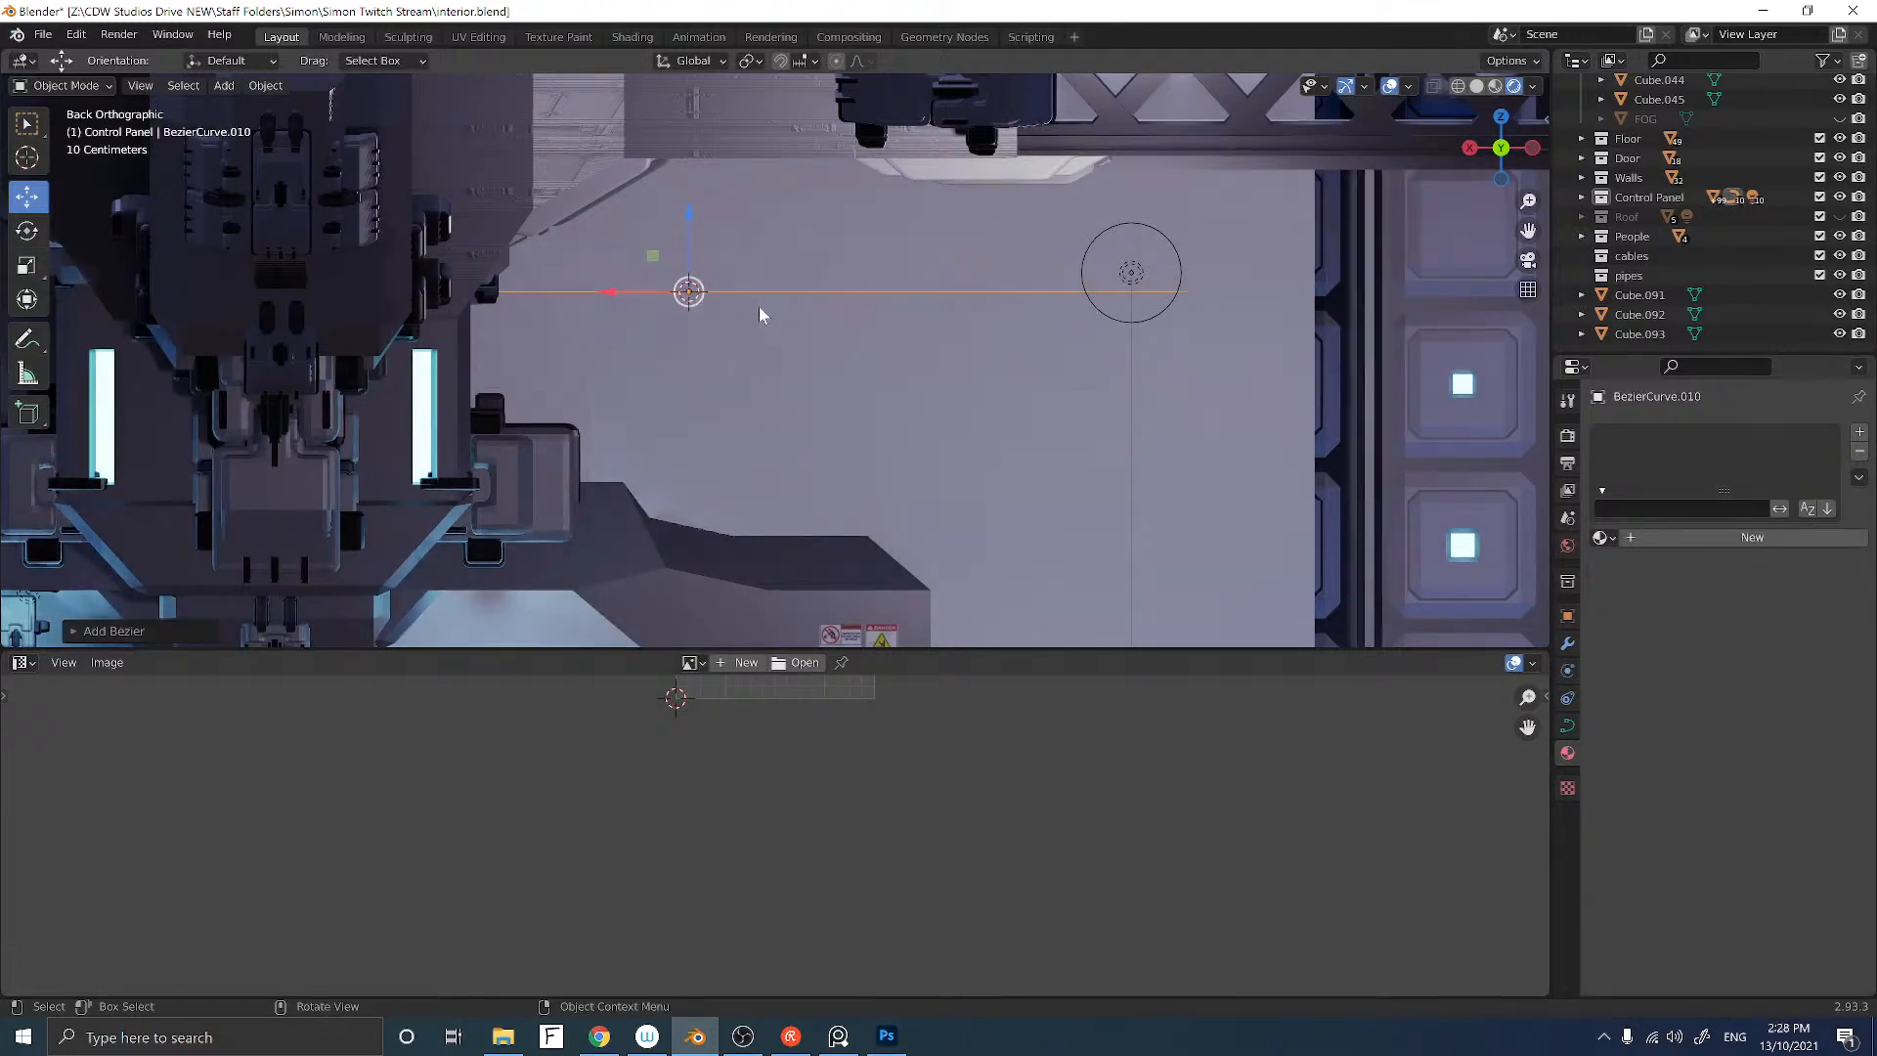
key(Tab)
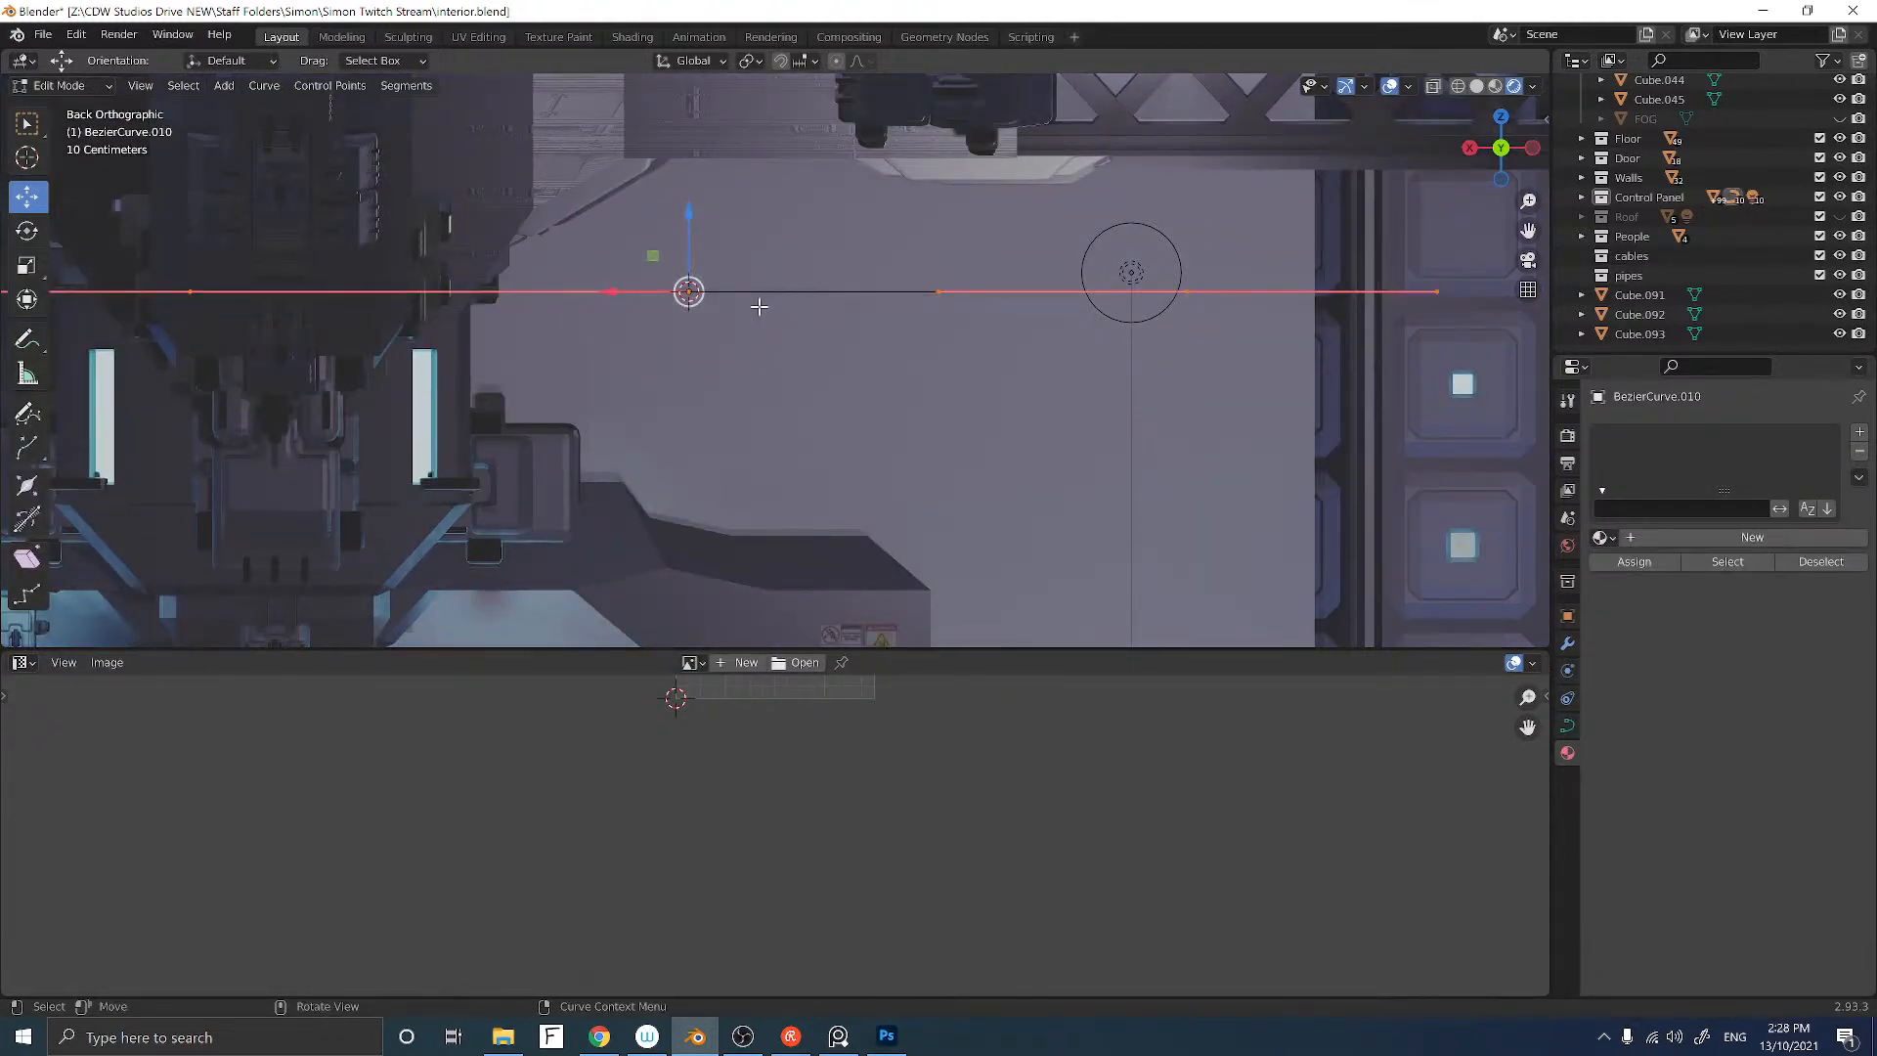
key(x)
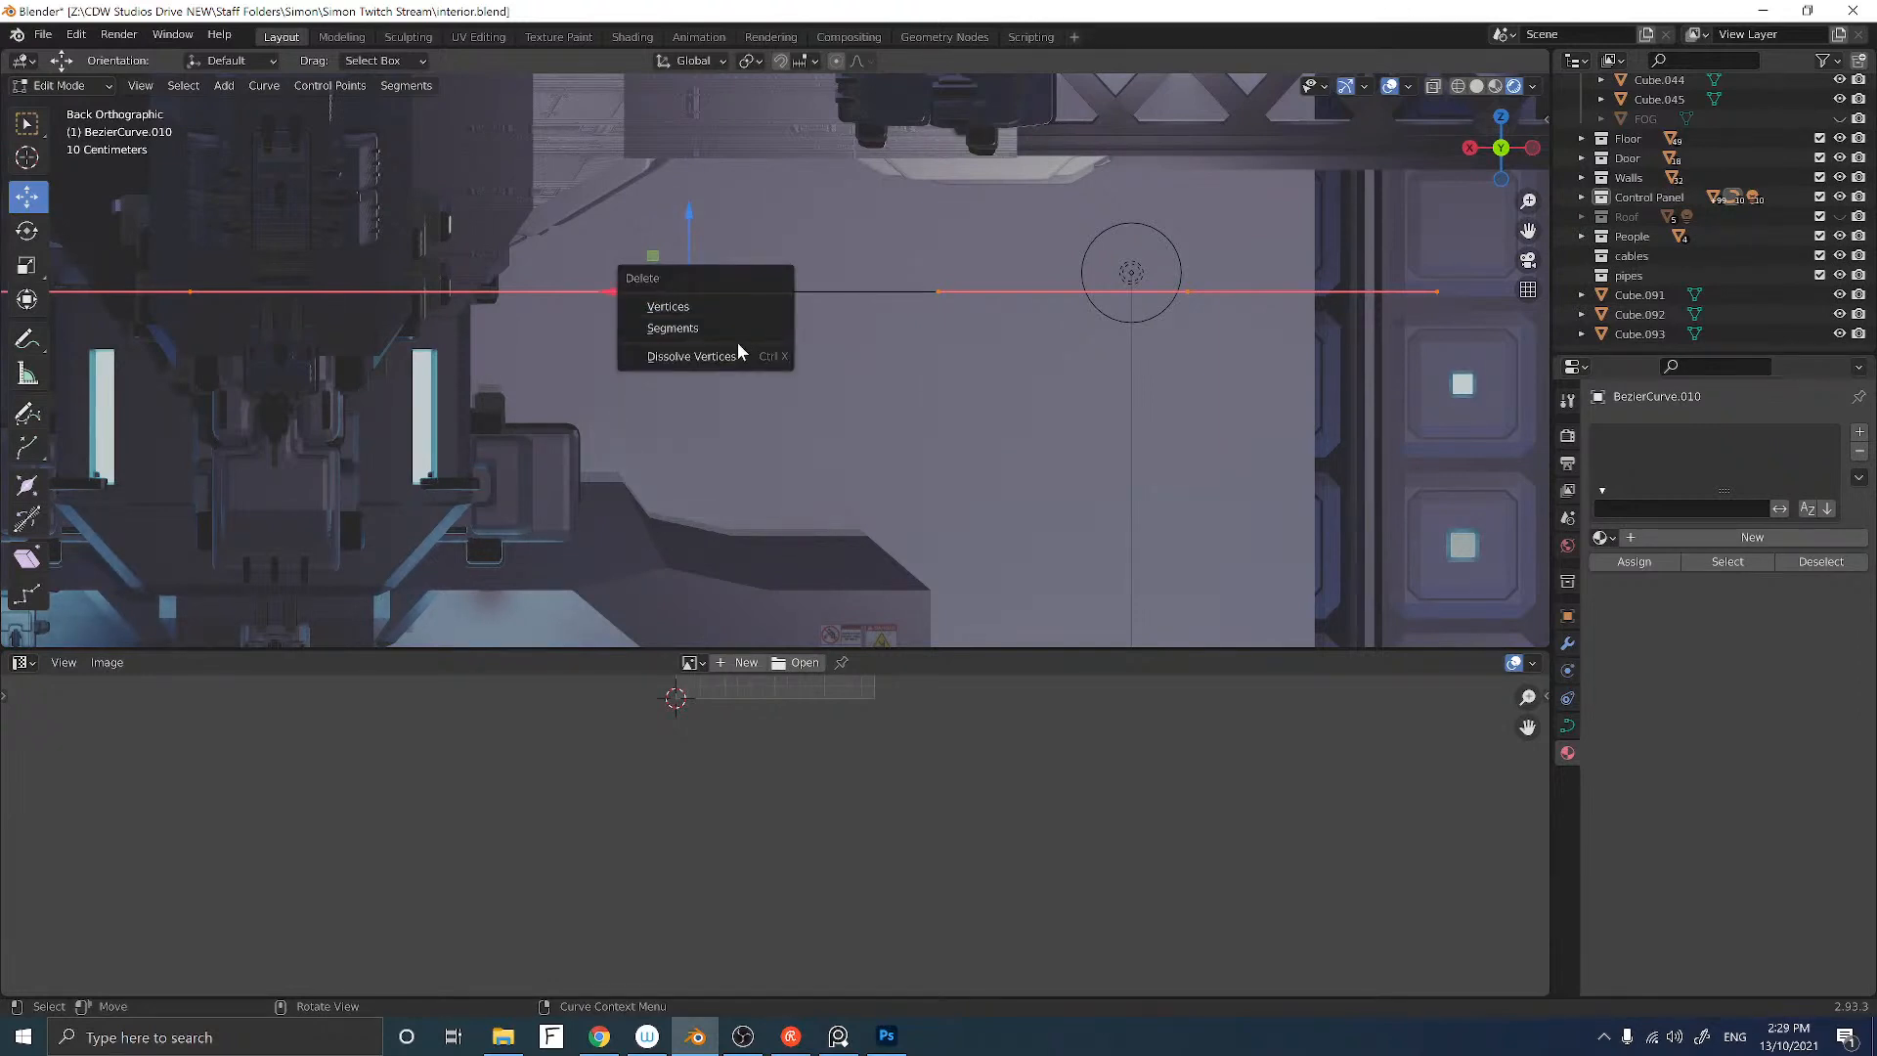
click(733, 352)
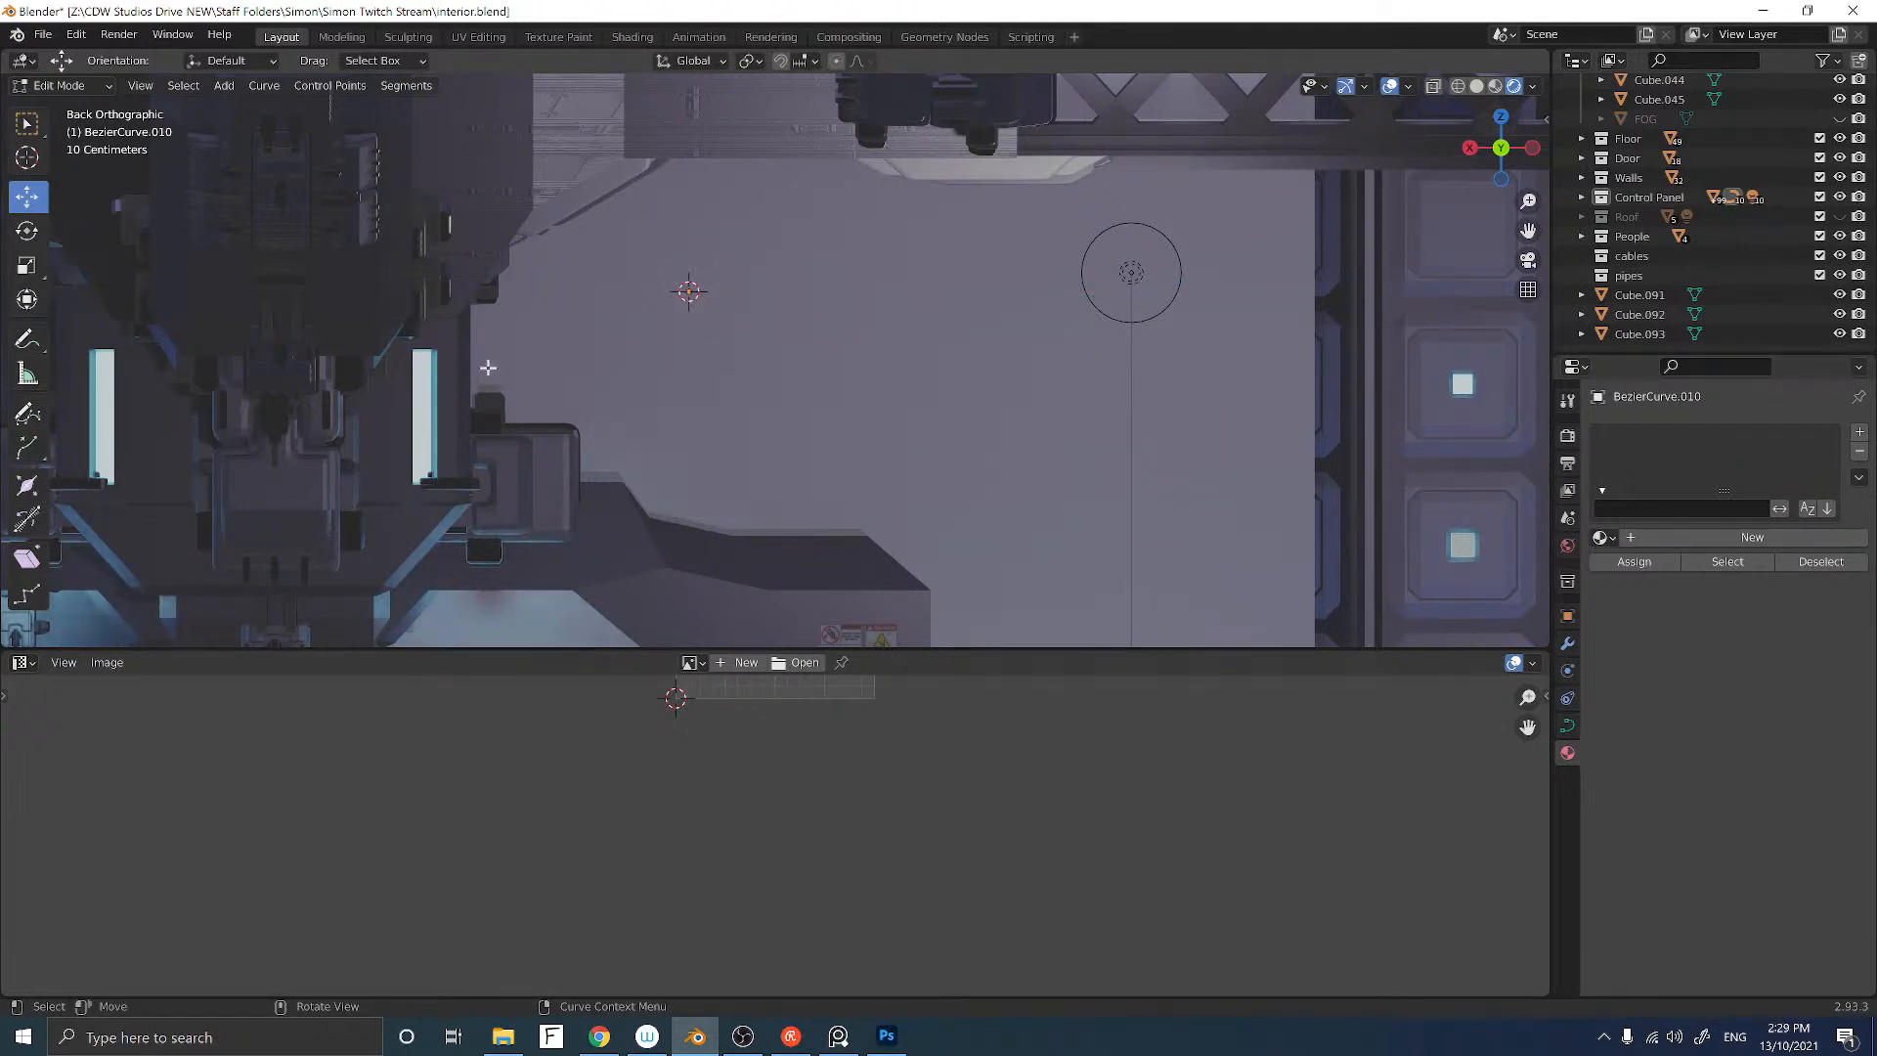
Step: Activate the curve Draw tool and set the empty curve's round bevel depth to 0.05 m
click(27, 414)
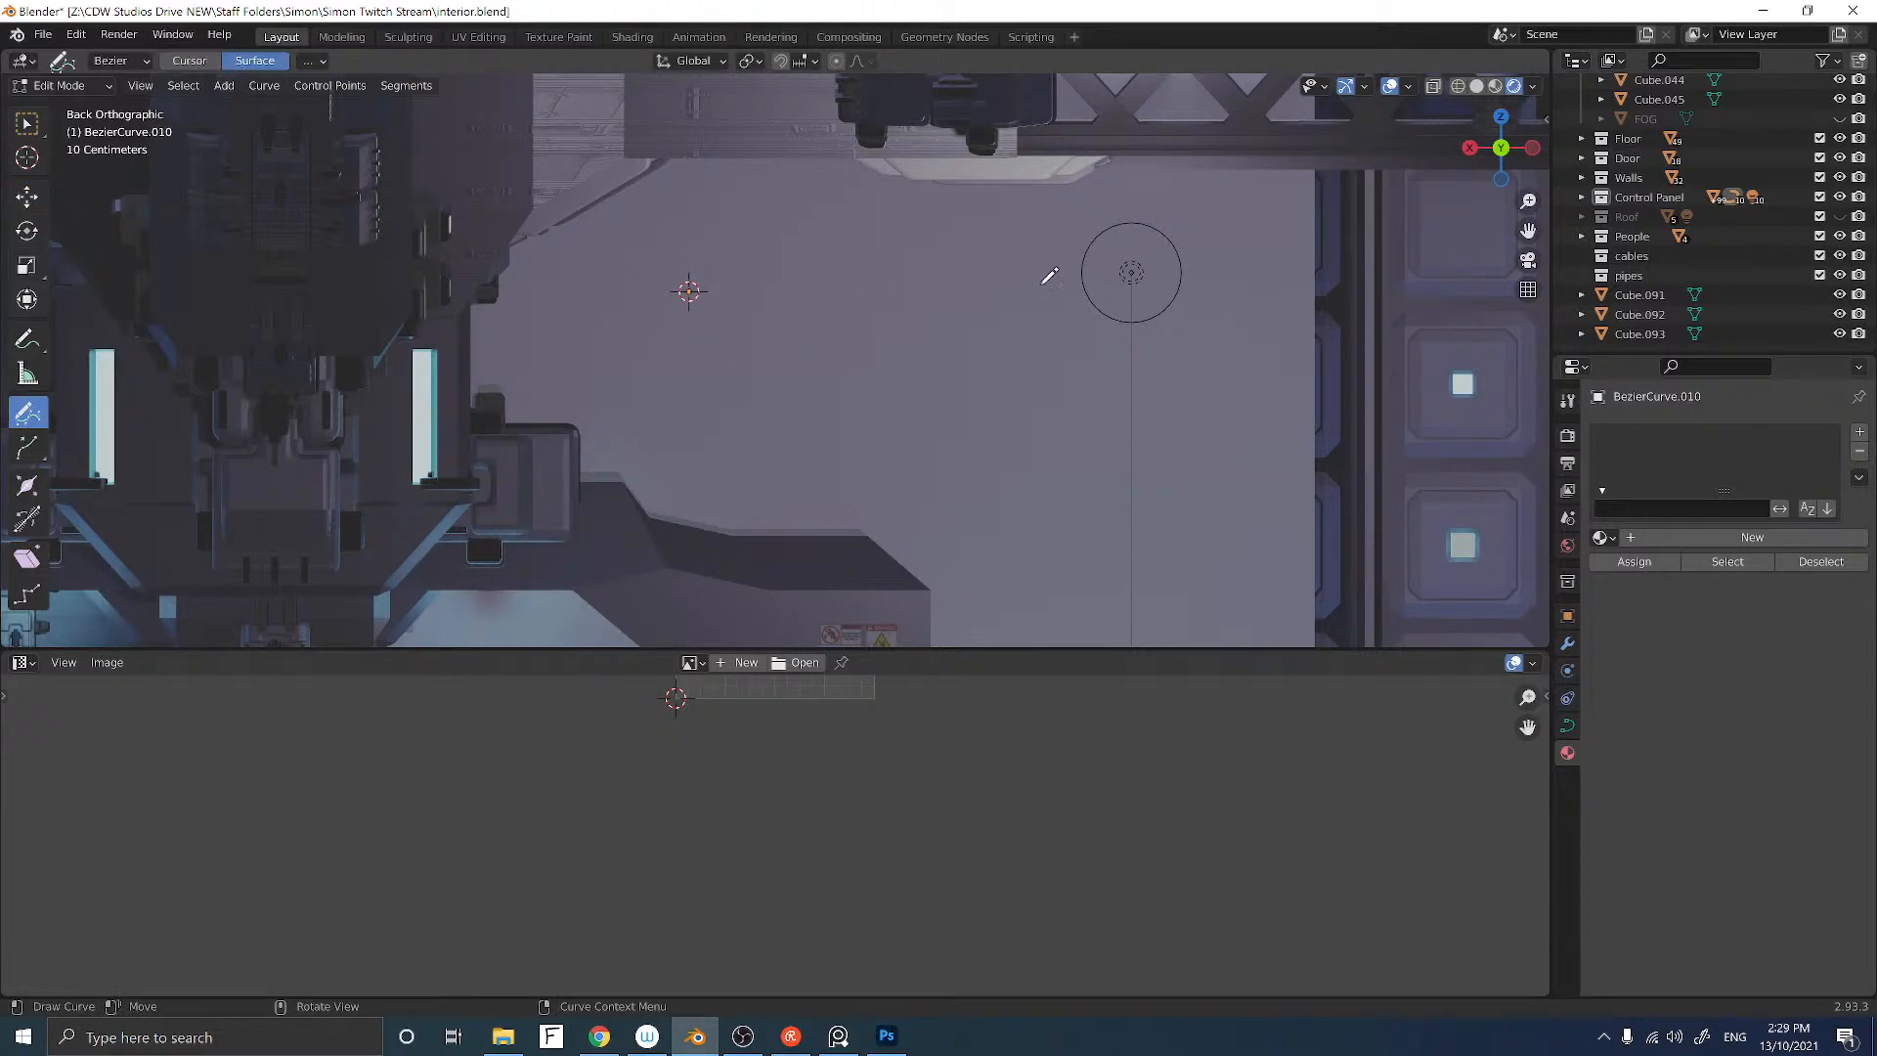
key(n)
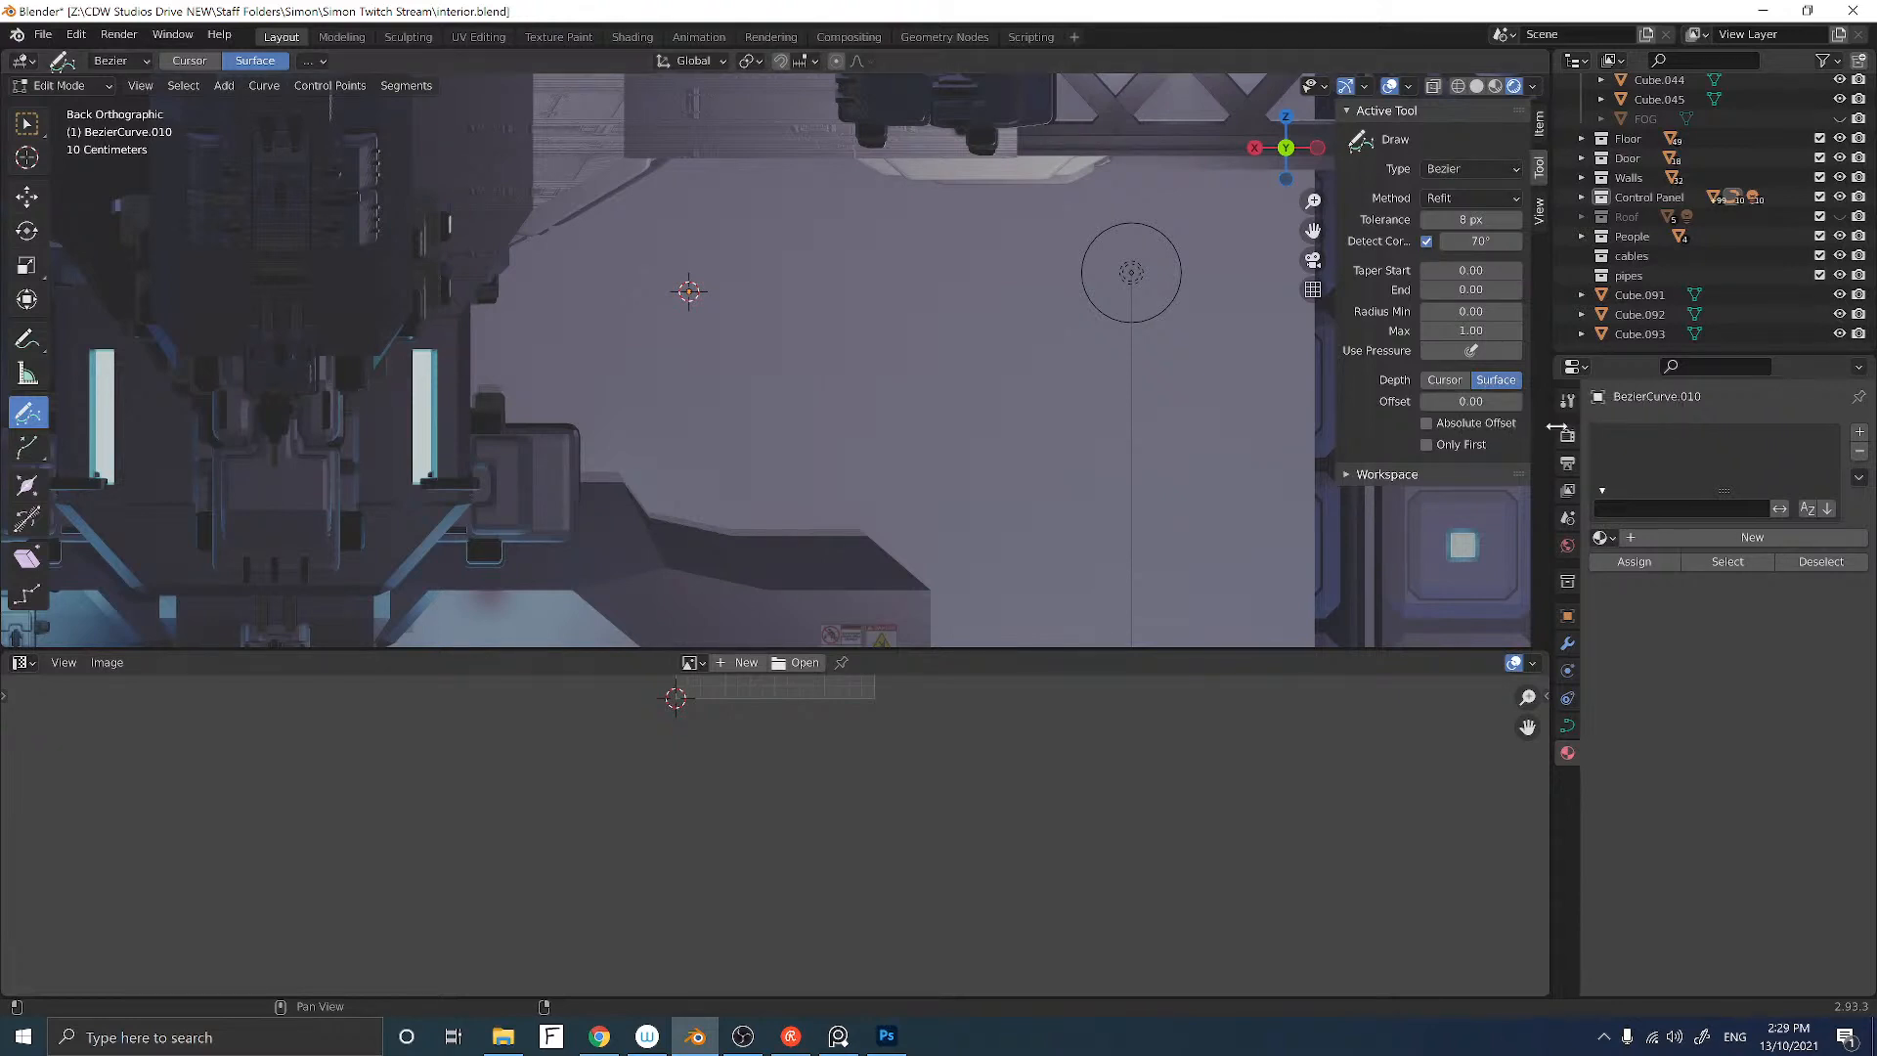
click(1570, 727)
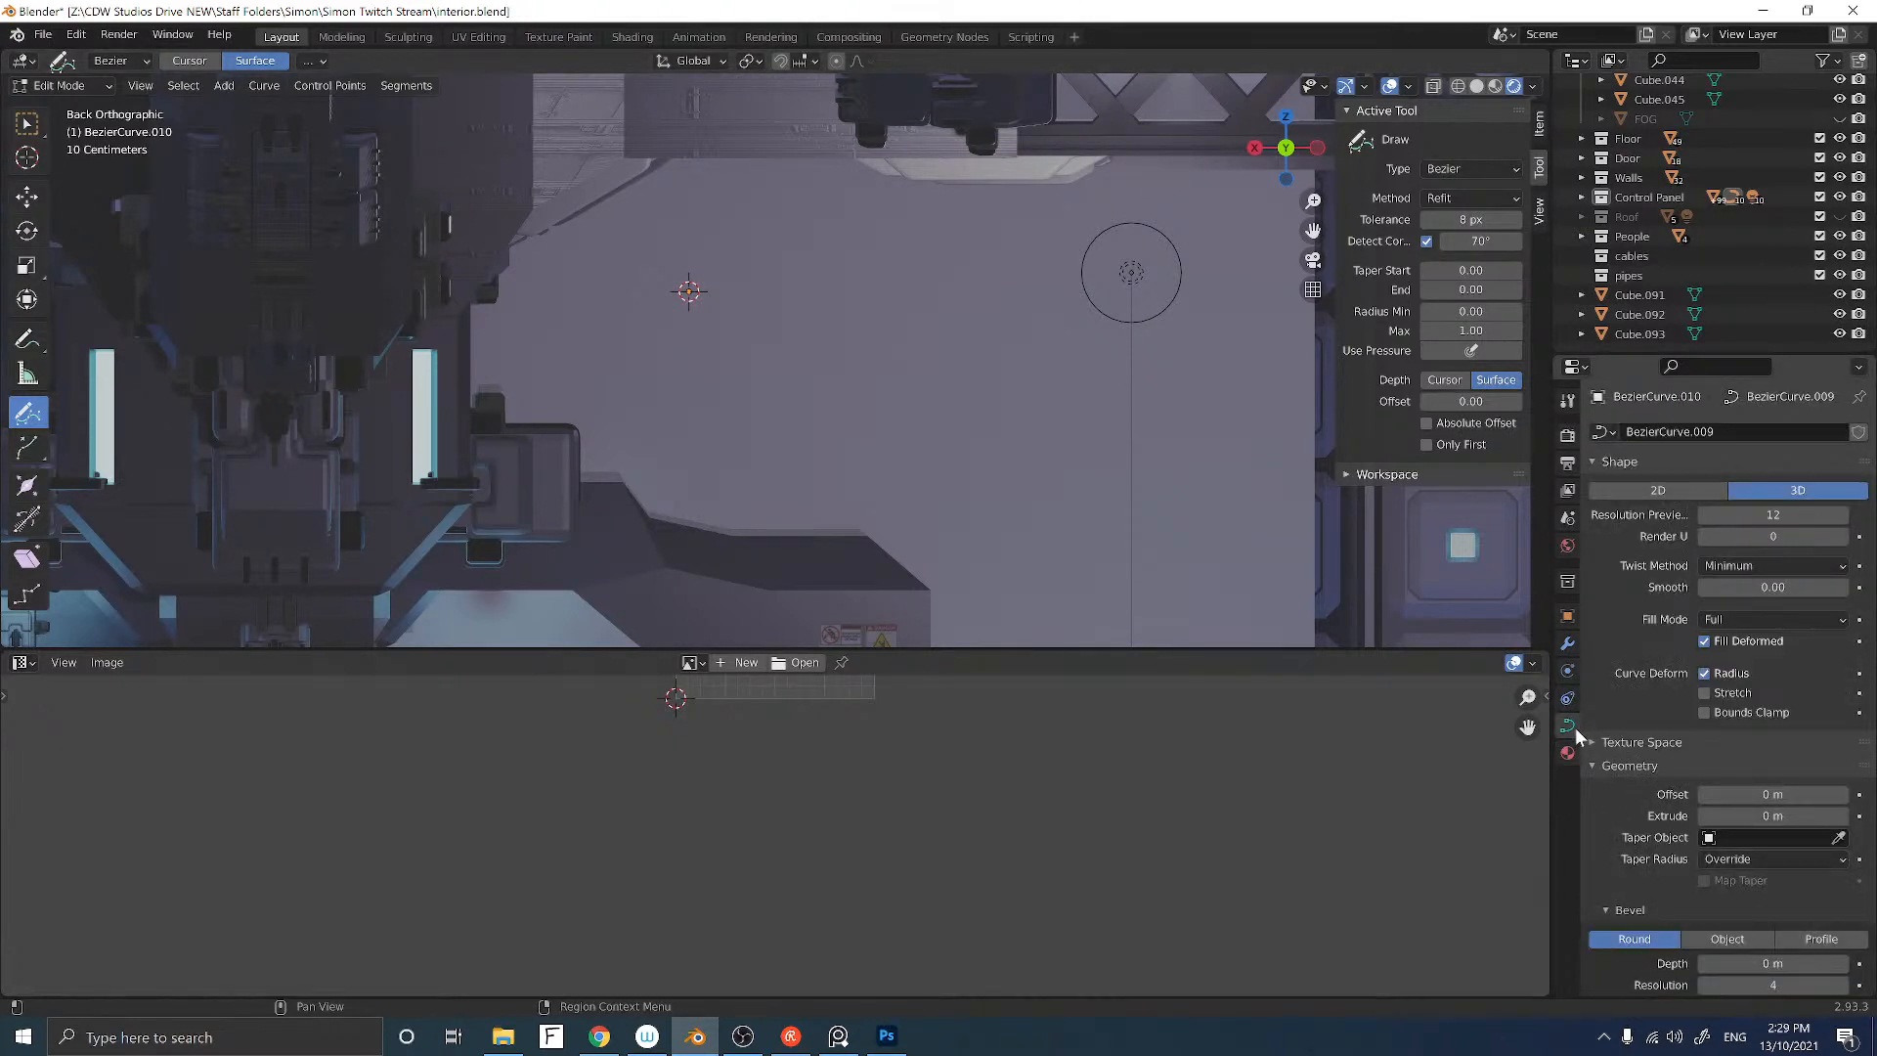
scroll(1605, 684, down, 2)
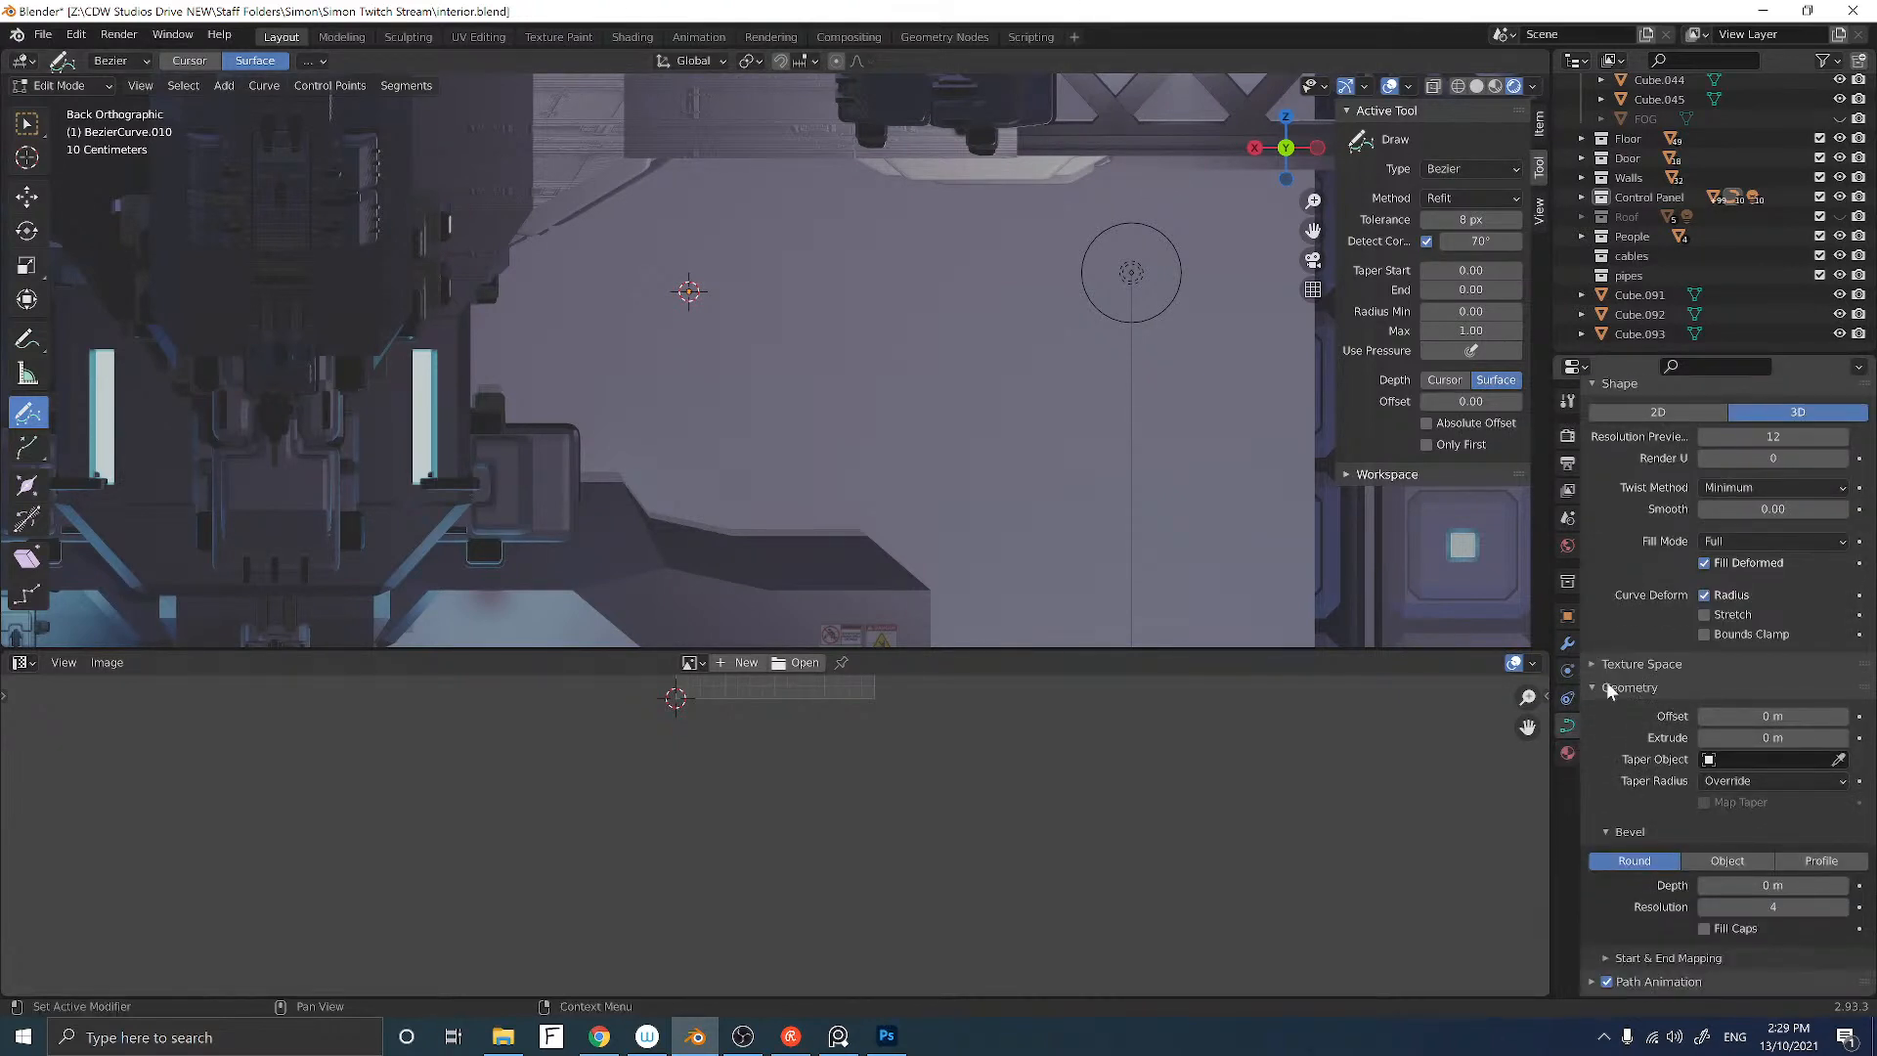
click(1750, 885)
text(0.05)
key(Return)
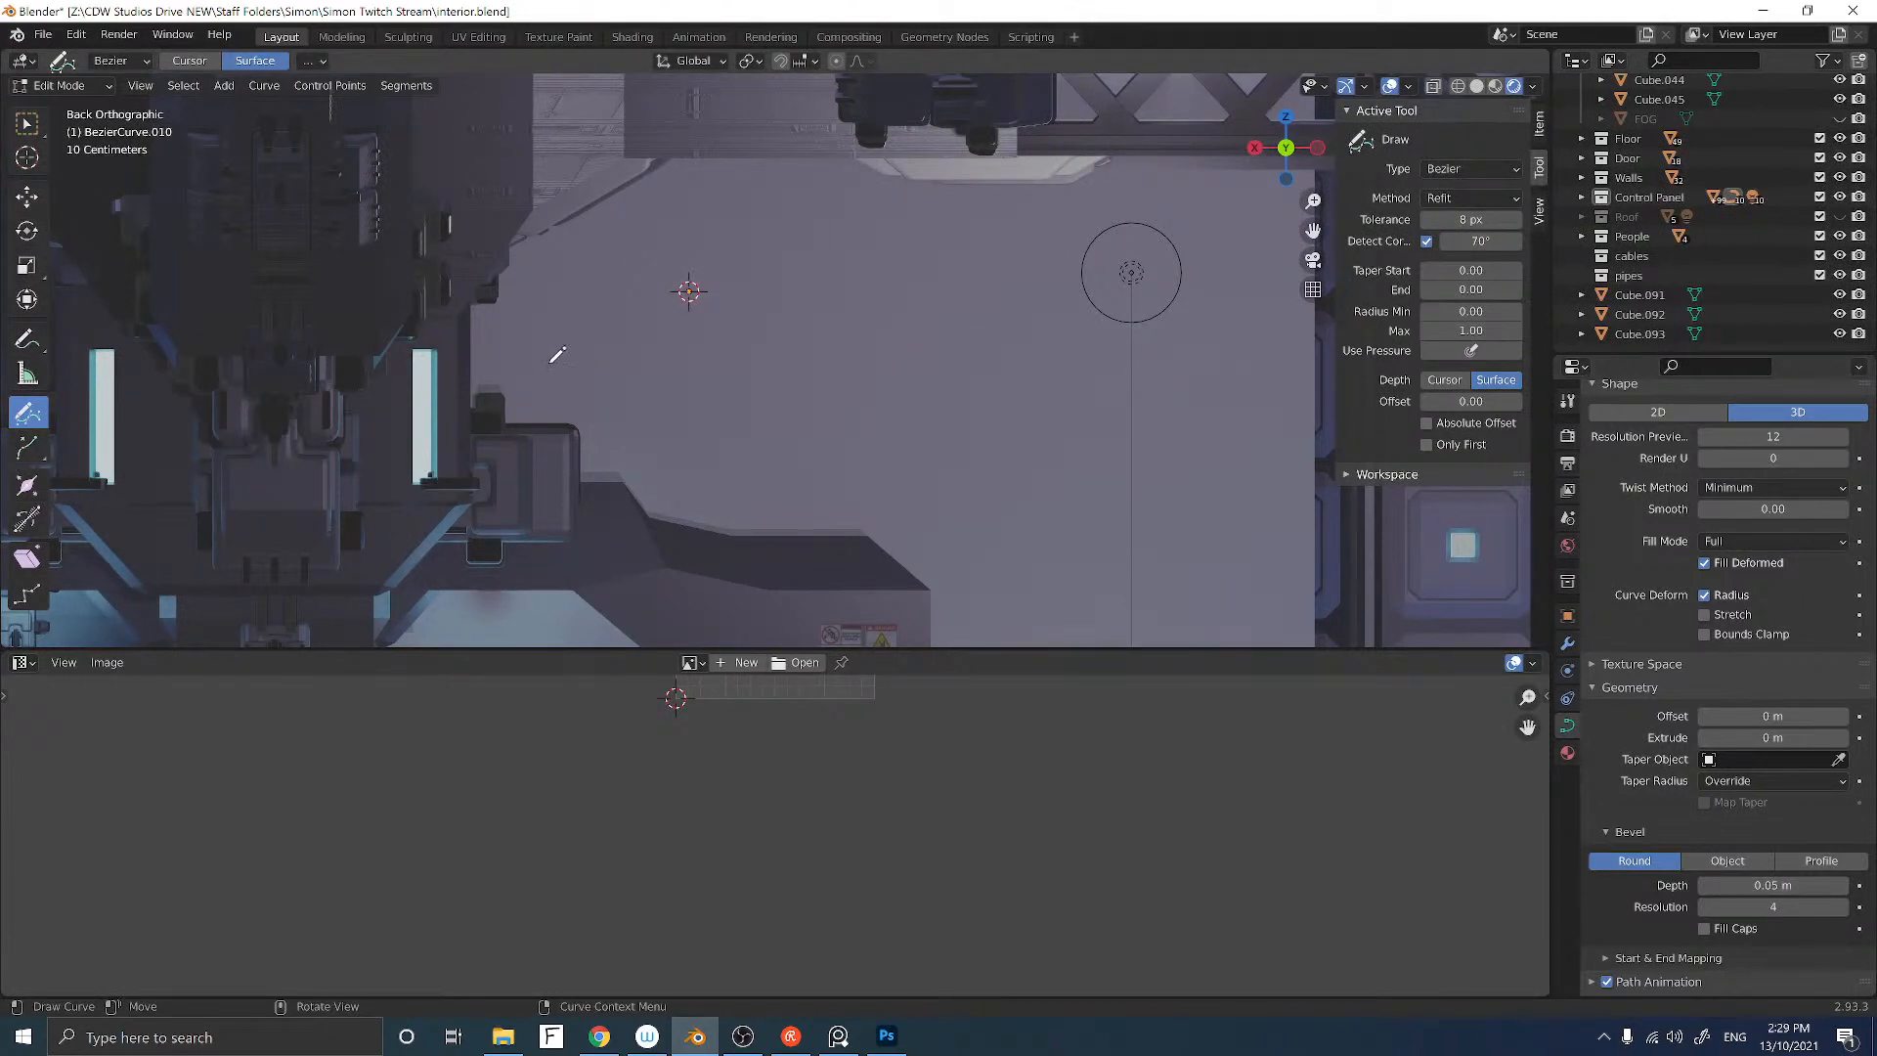
Step: Try drawing a short sagging curve across the cube's face with the Draw tool and undo the stroke
mouse_move(562, 364)
mouse_down()
mouse_move(782, 354)
mouse_move(895, 323)
mouse_up()
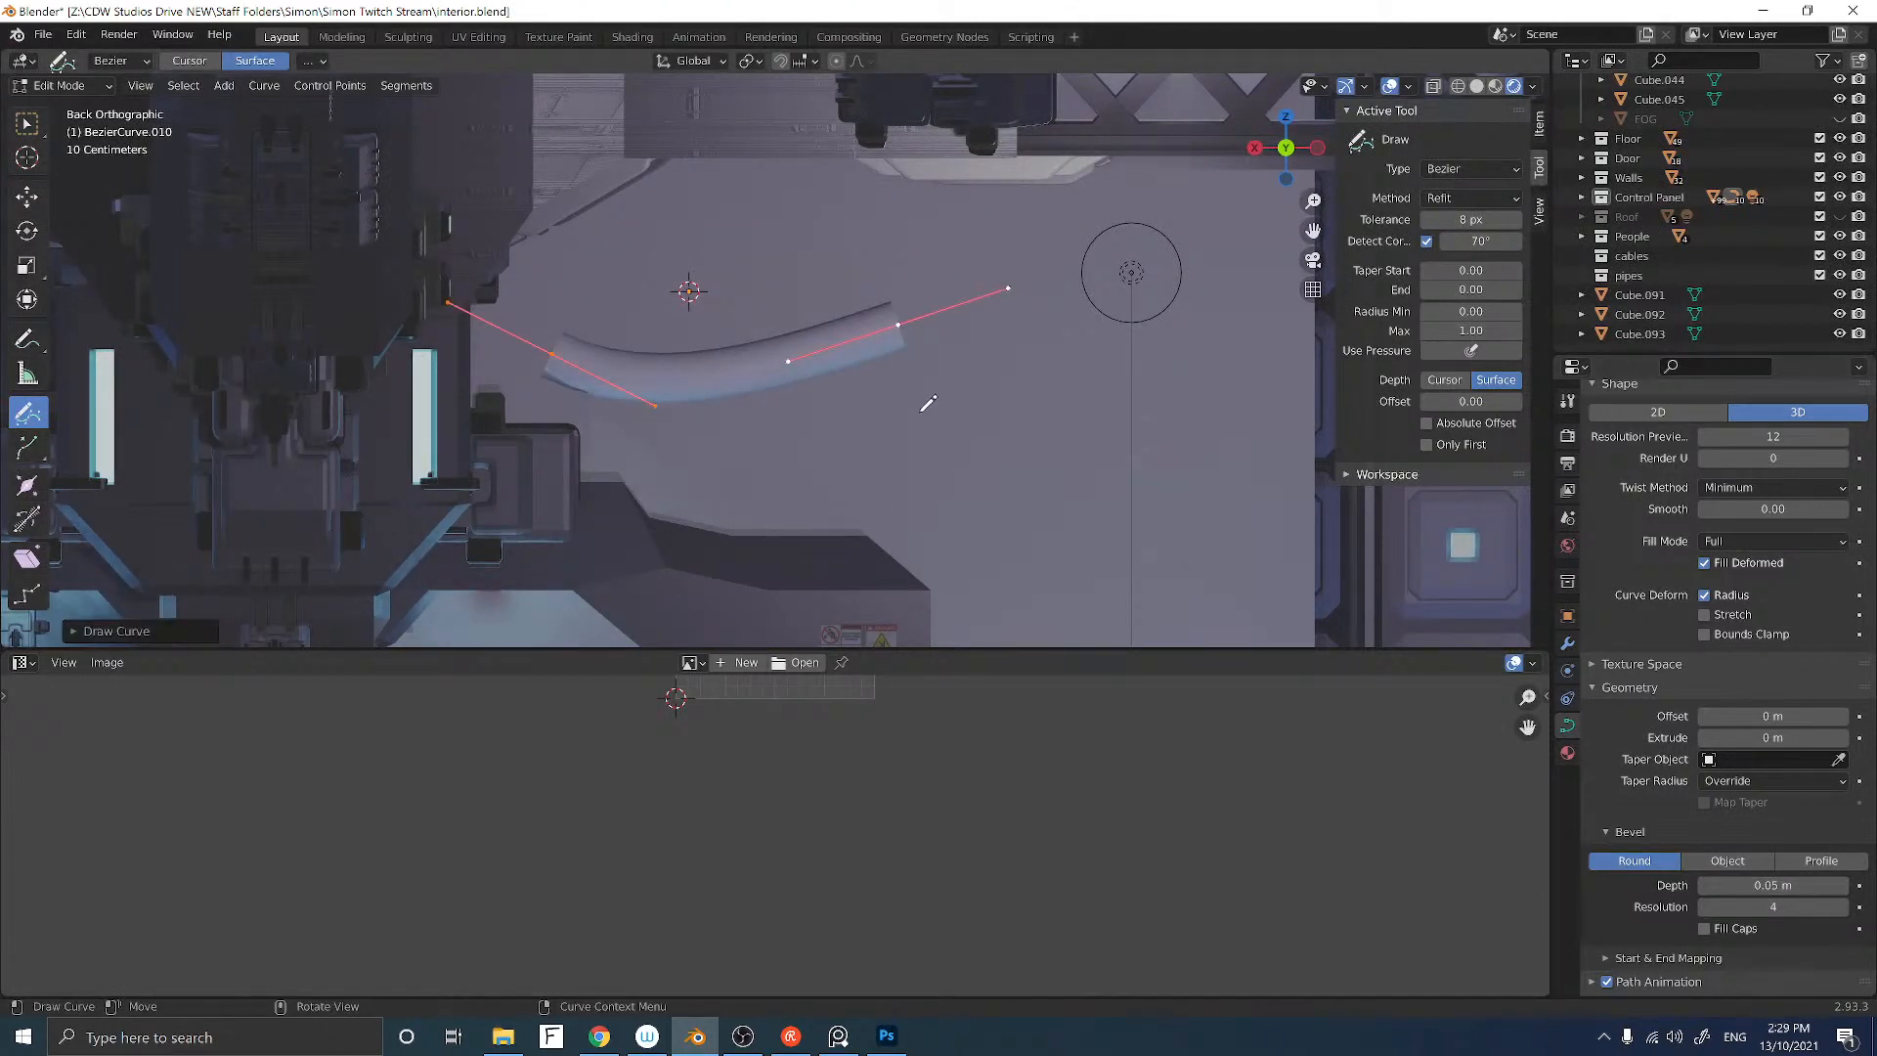
key(ctrl+z)
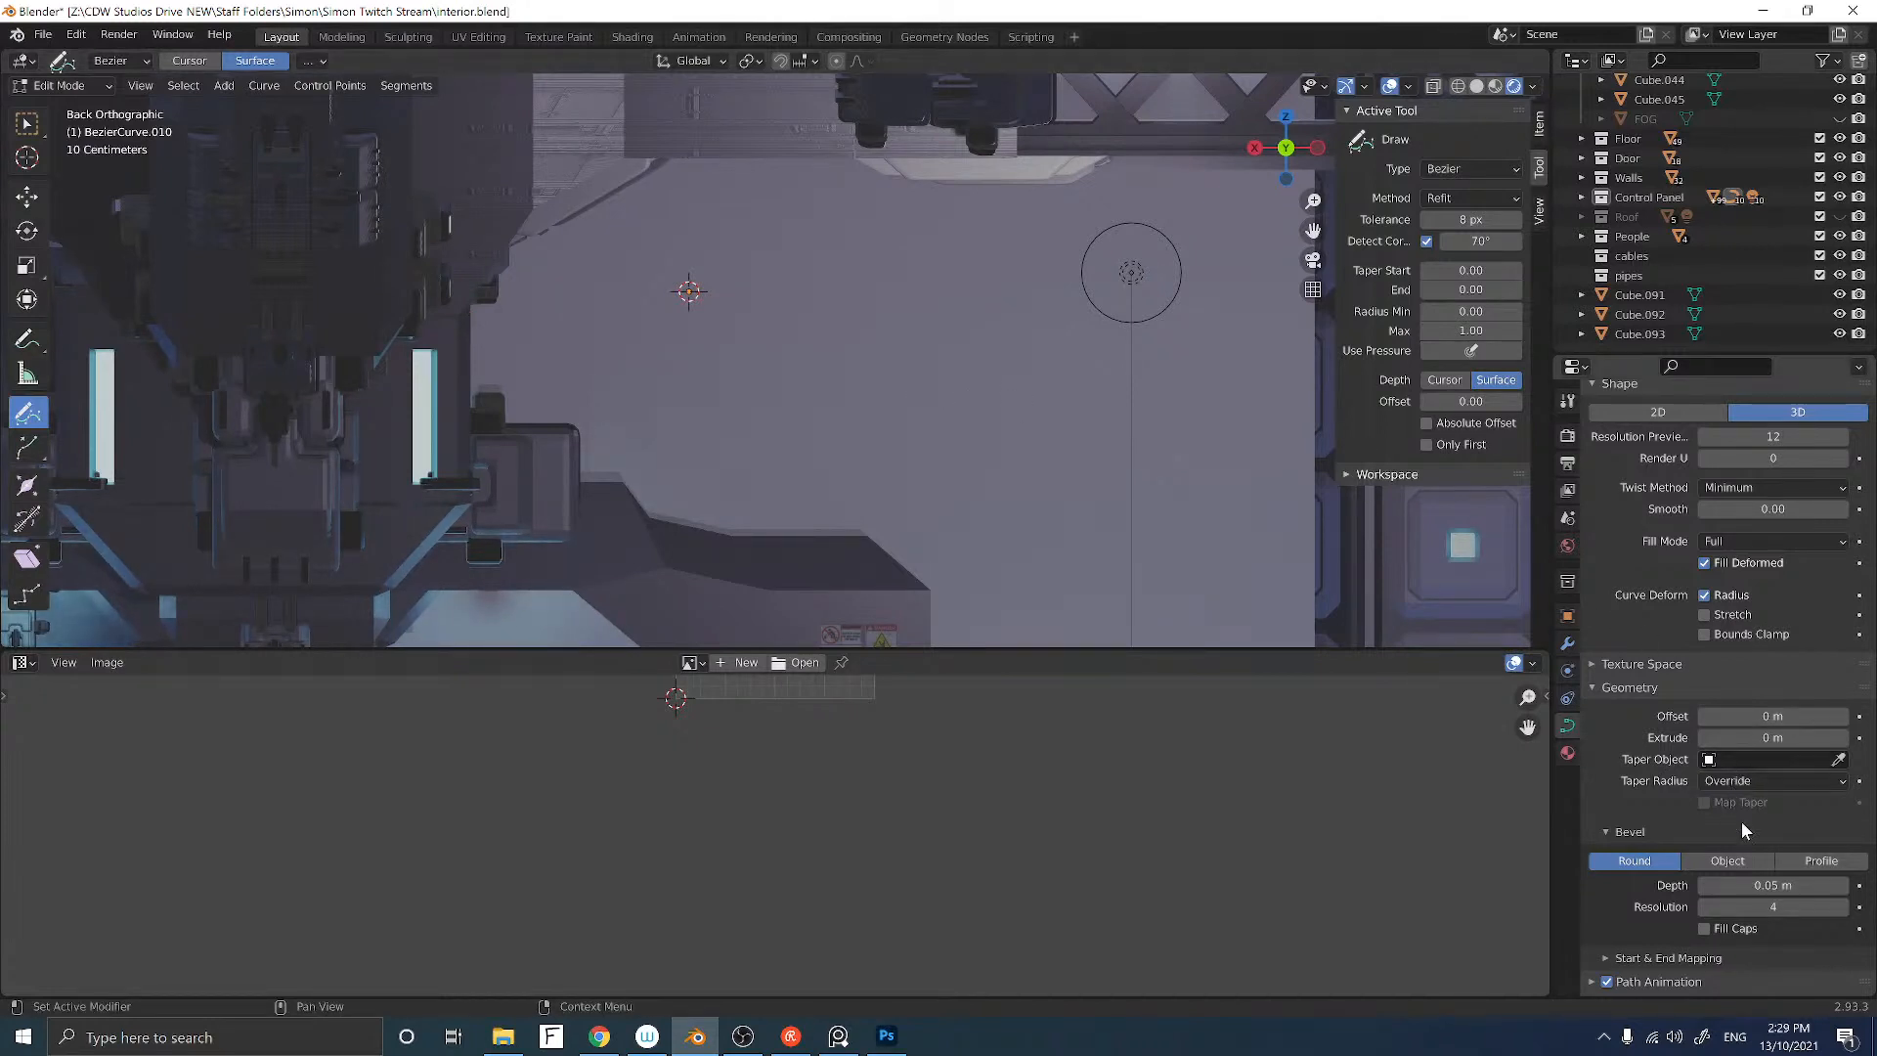
Step: Set the bevel depth to 0.01 m, try a thin sagging stroke on the backdrop cube and undo it
click(1759, 885)
click(1732, 884)
key(Return)
mouse_move(621, 340)
mouse_down()
mouse_move(796, 344)
mouse_move(974, 311)
mouse_up()
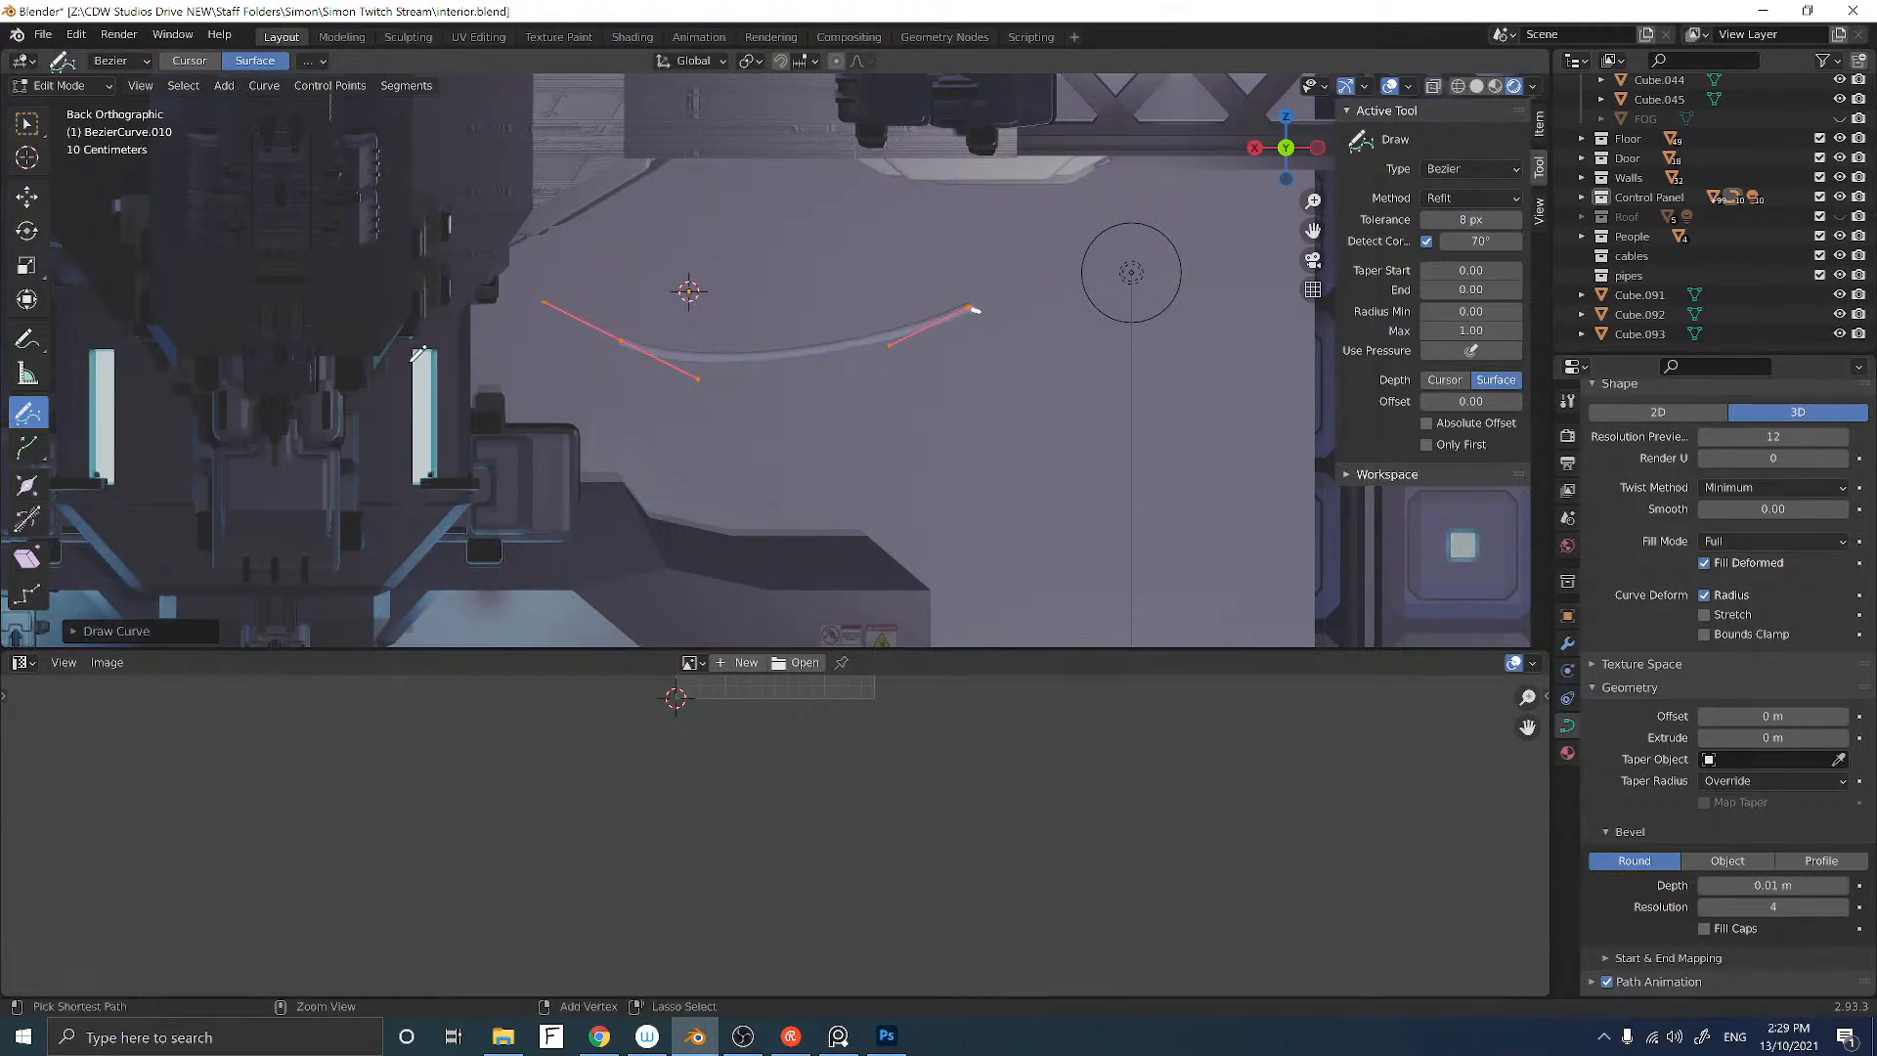
key(ctrl+z)
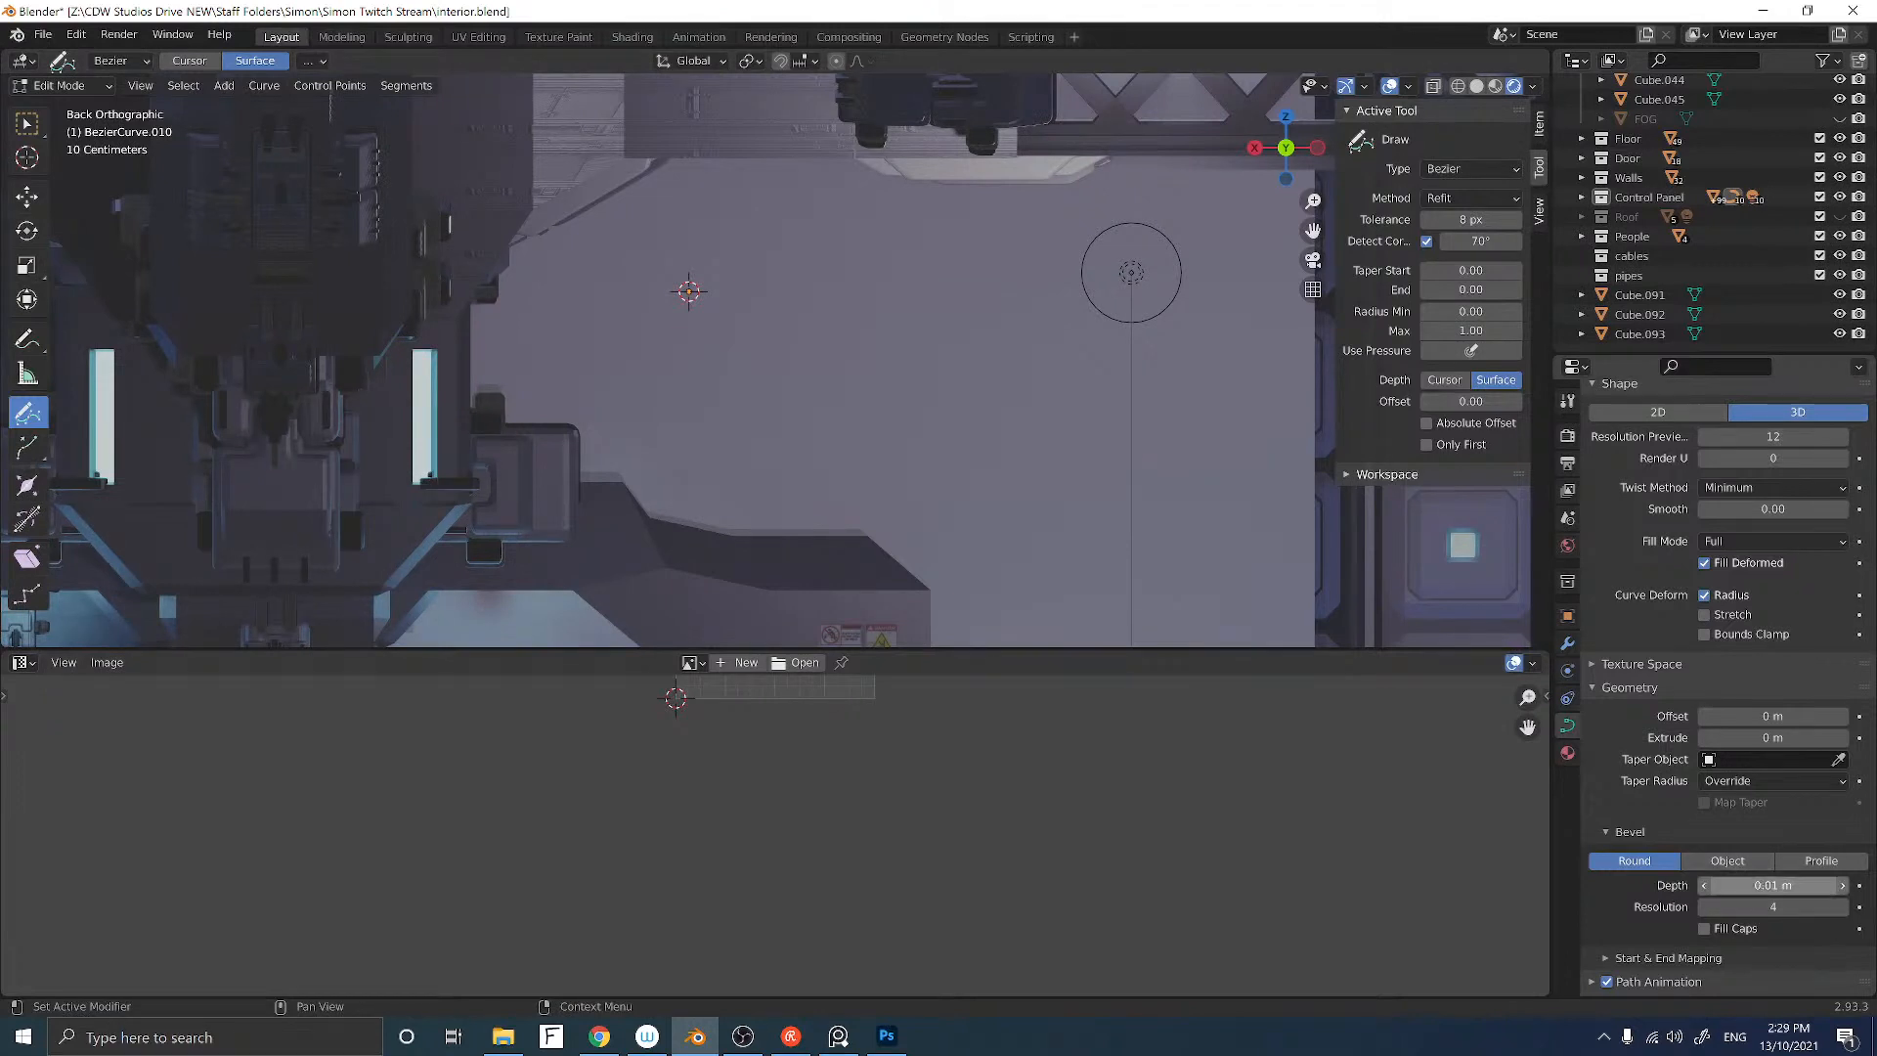
Step: Set the bevel depth to 0.03 m, test the thickness with a rising stroke and undo that stroke
click(1726, 885)
click(1729, 885)
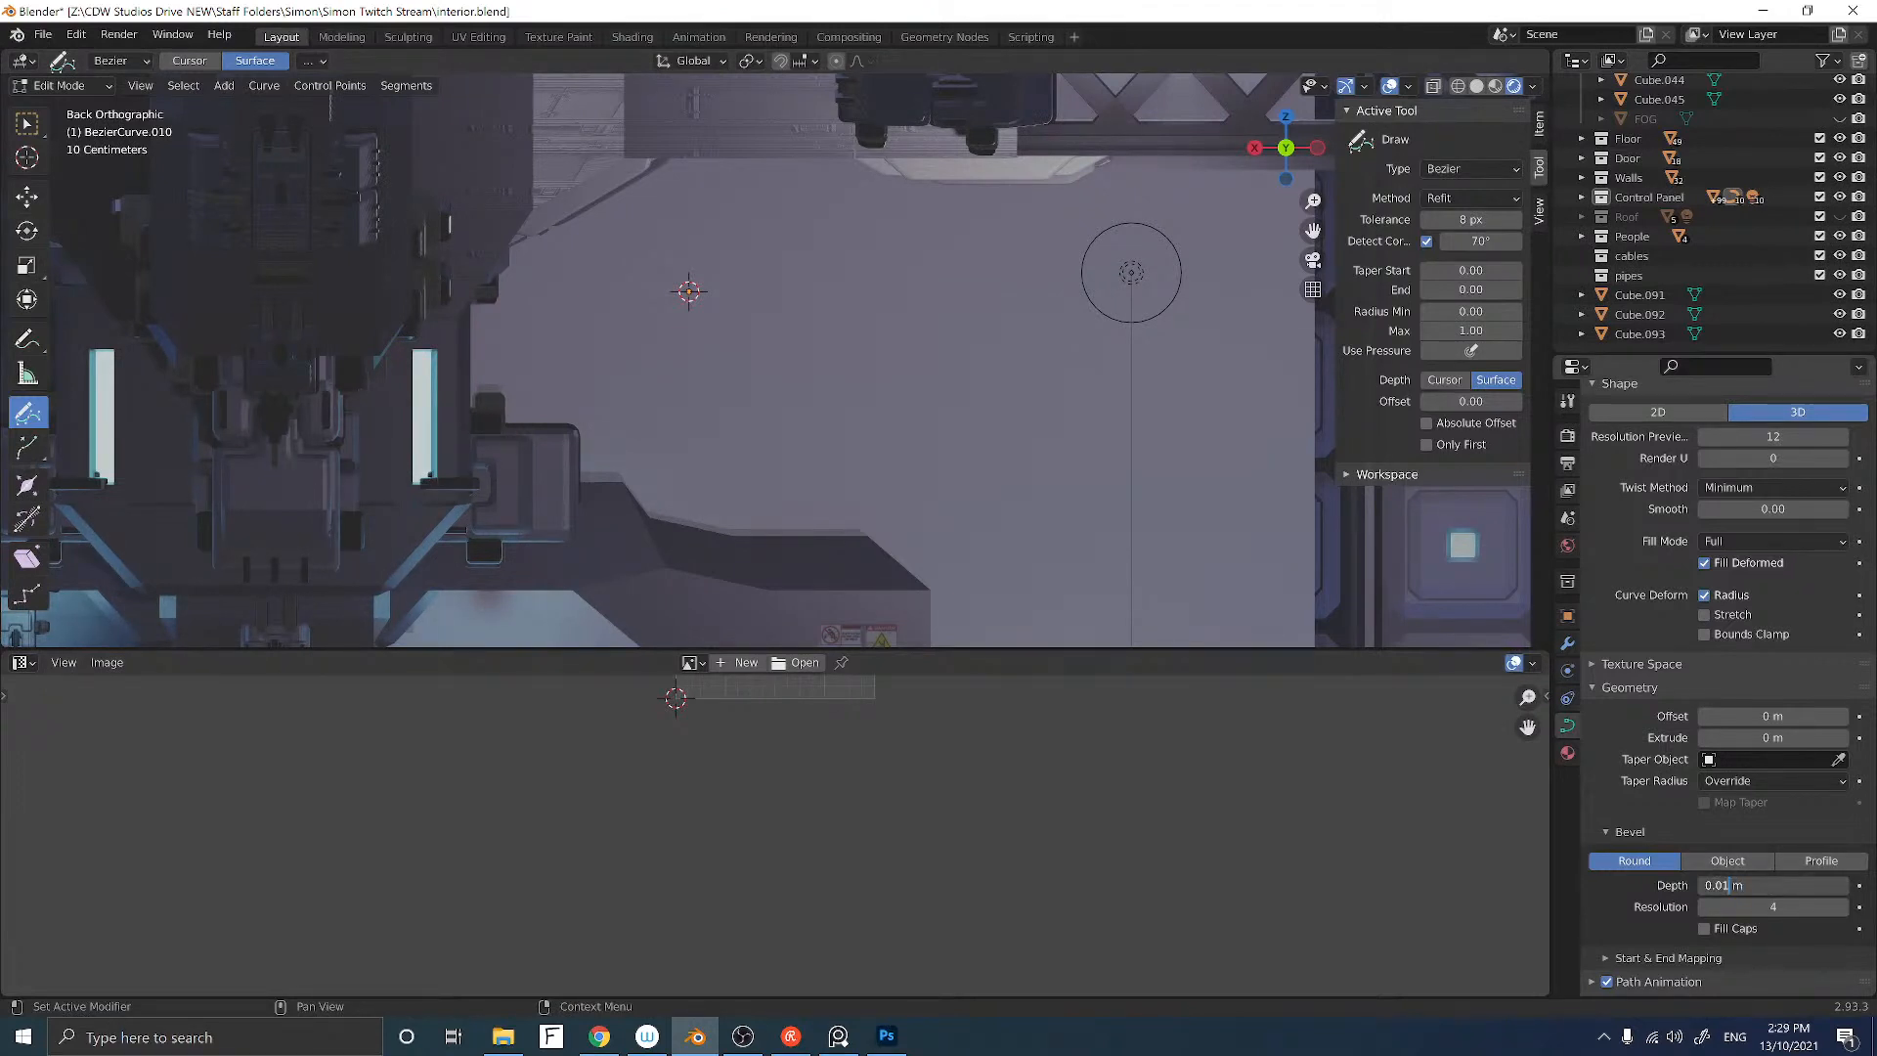
key(Return)
drag(507, 338, 972, 256)
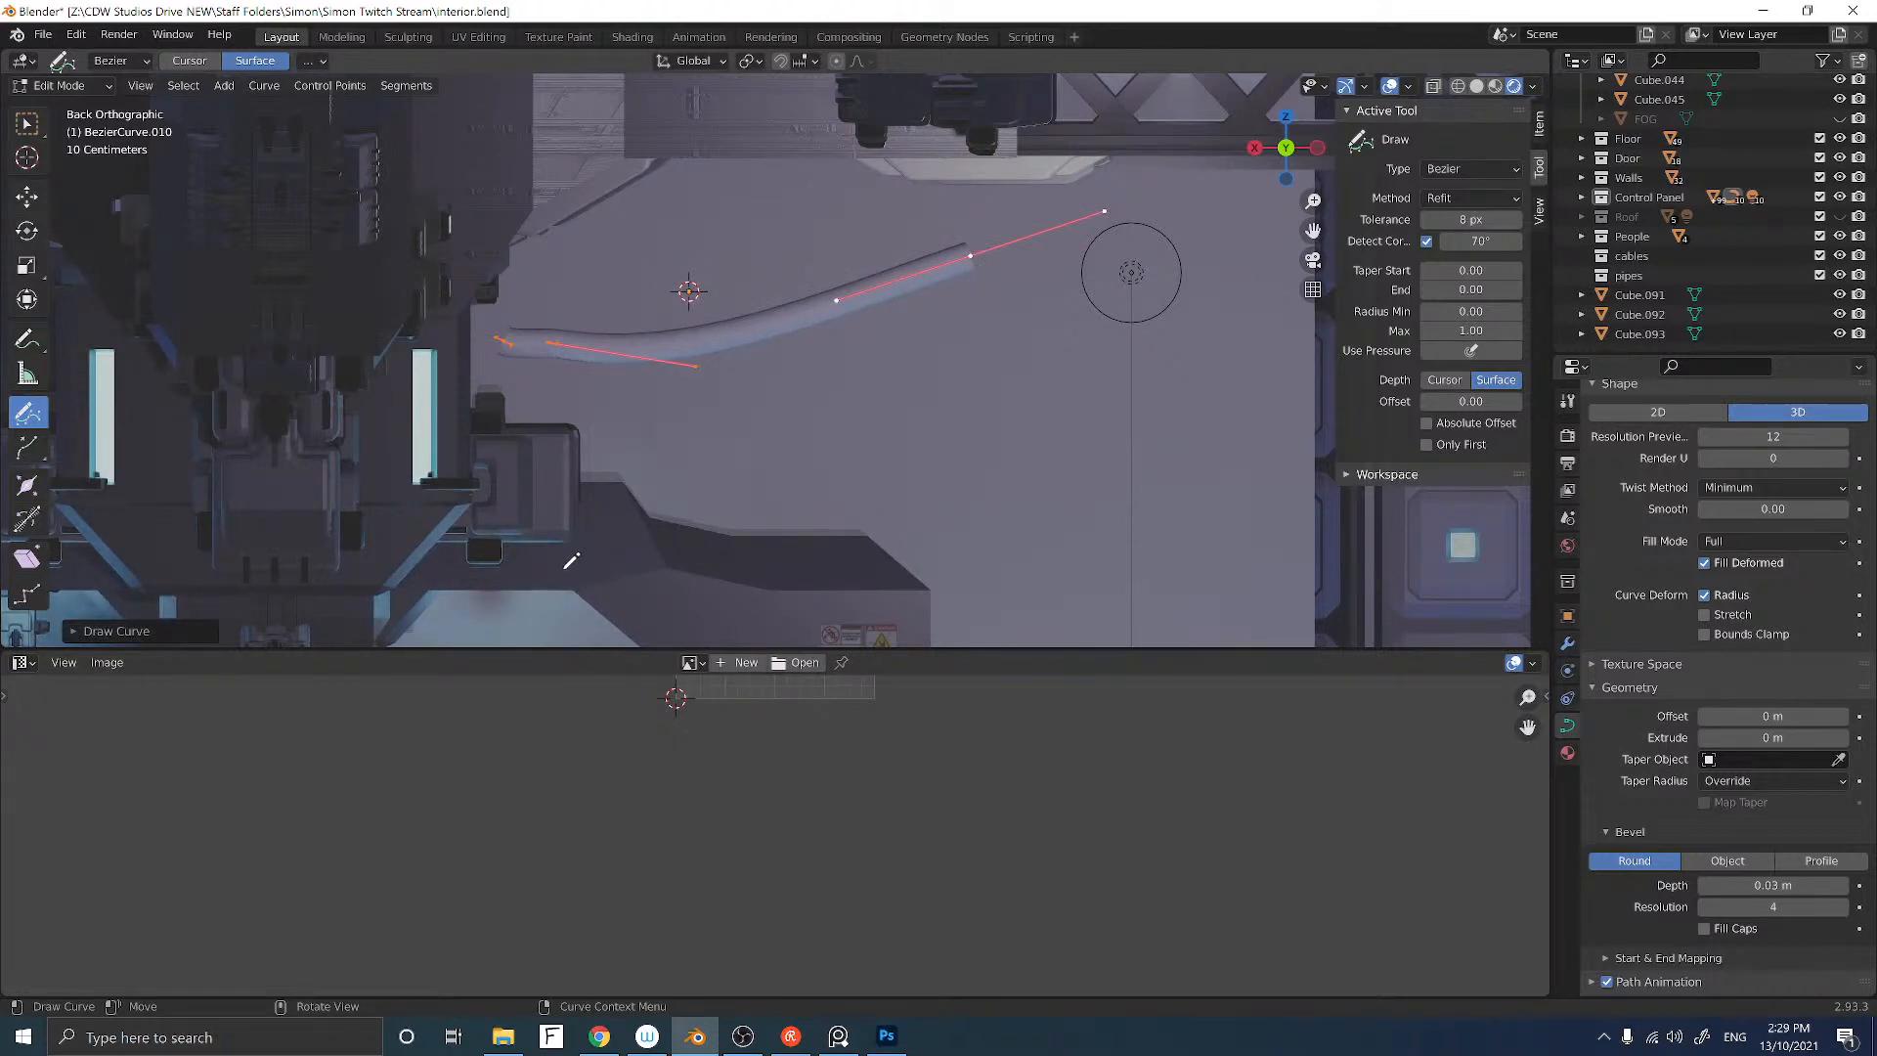
key(ctrl+z)
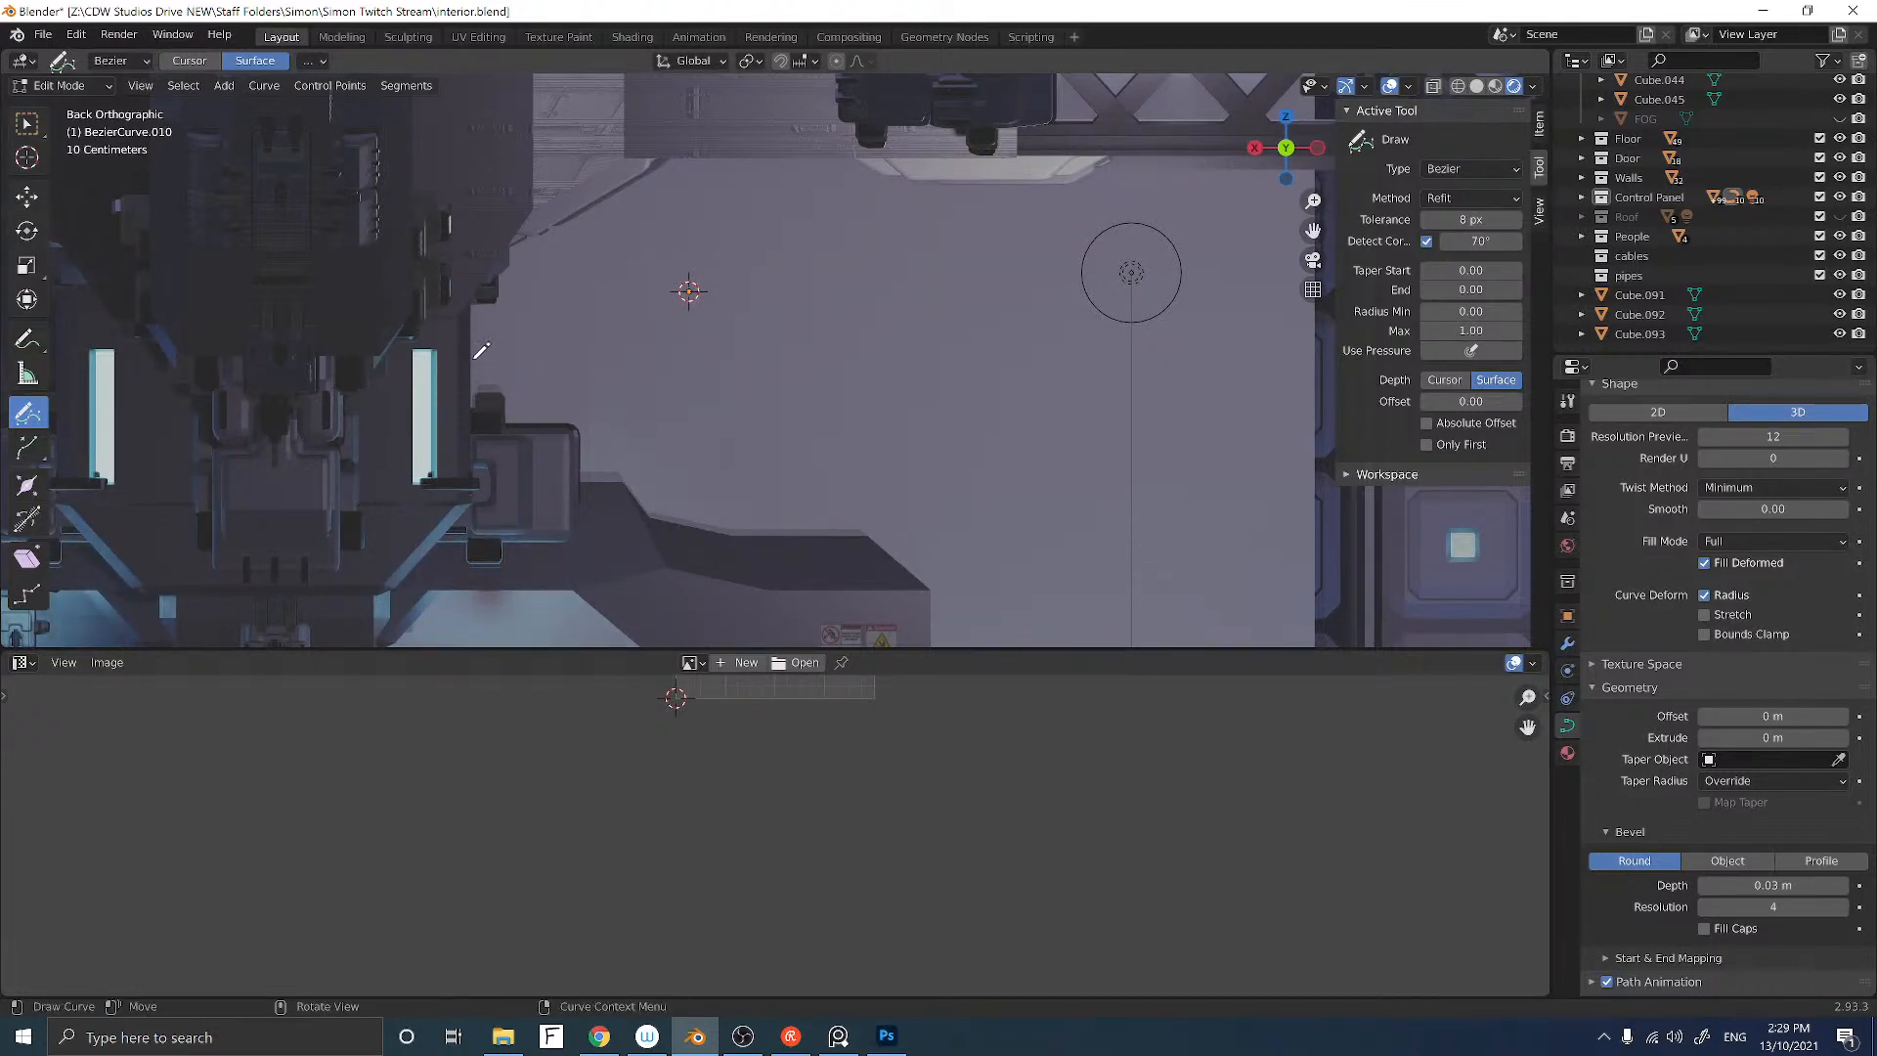
Step: Draw three overlapping sagging cables from the door machinery up to the cube's upper edge, redoing the second stroke
mouse_move(482, 355)
mouse_down()
mouse_move(606, 350)
mouse_move(1122, 181)
mouse_up()
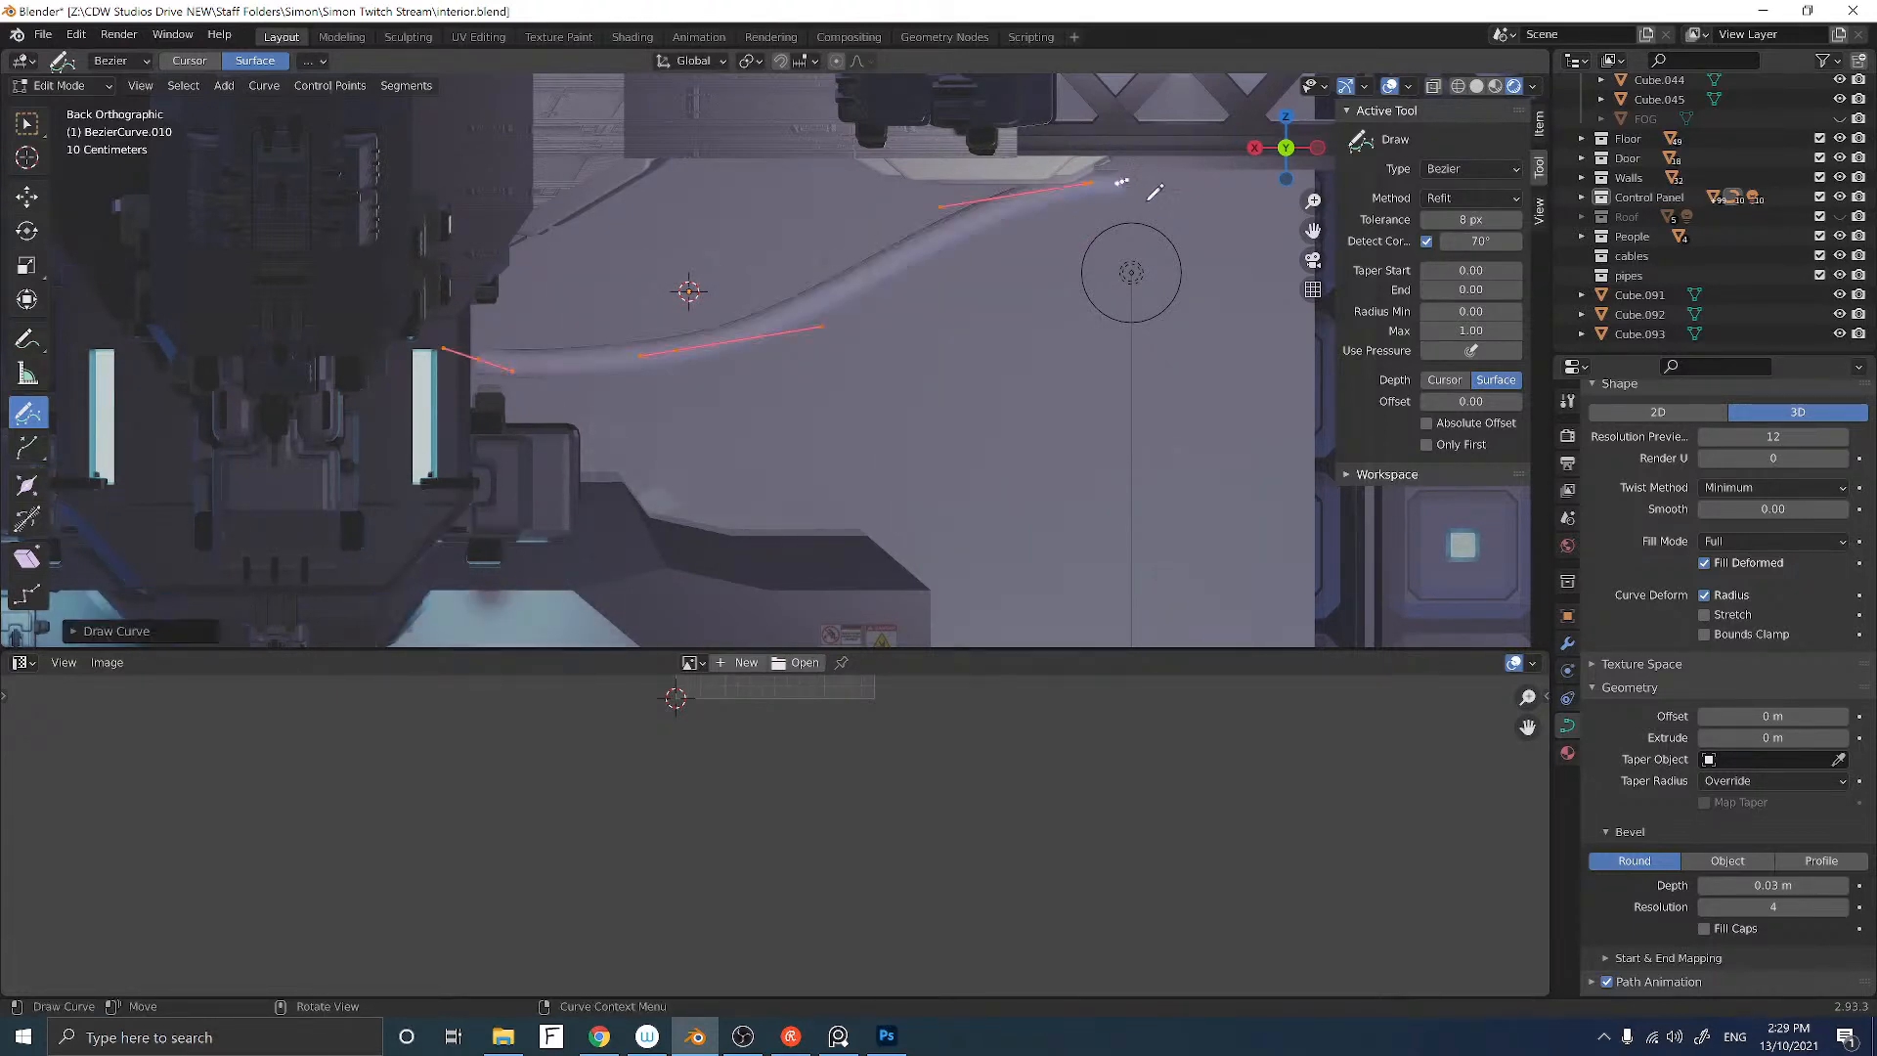
mouse_move(483, 366)
mouse_down()
mouse_move(860, 342)
mouse_move(1100, 142)
mouse_up()
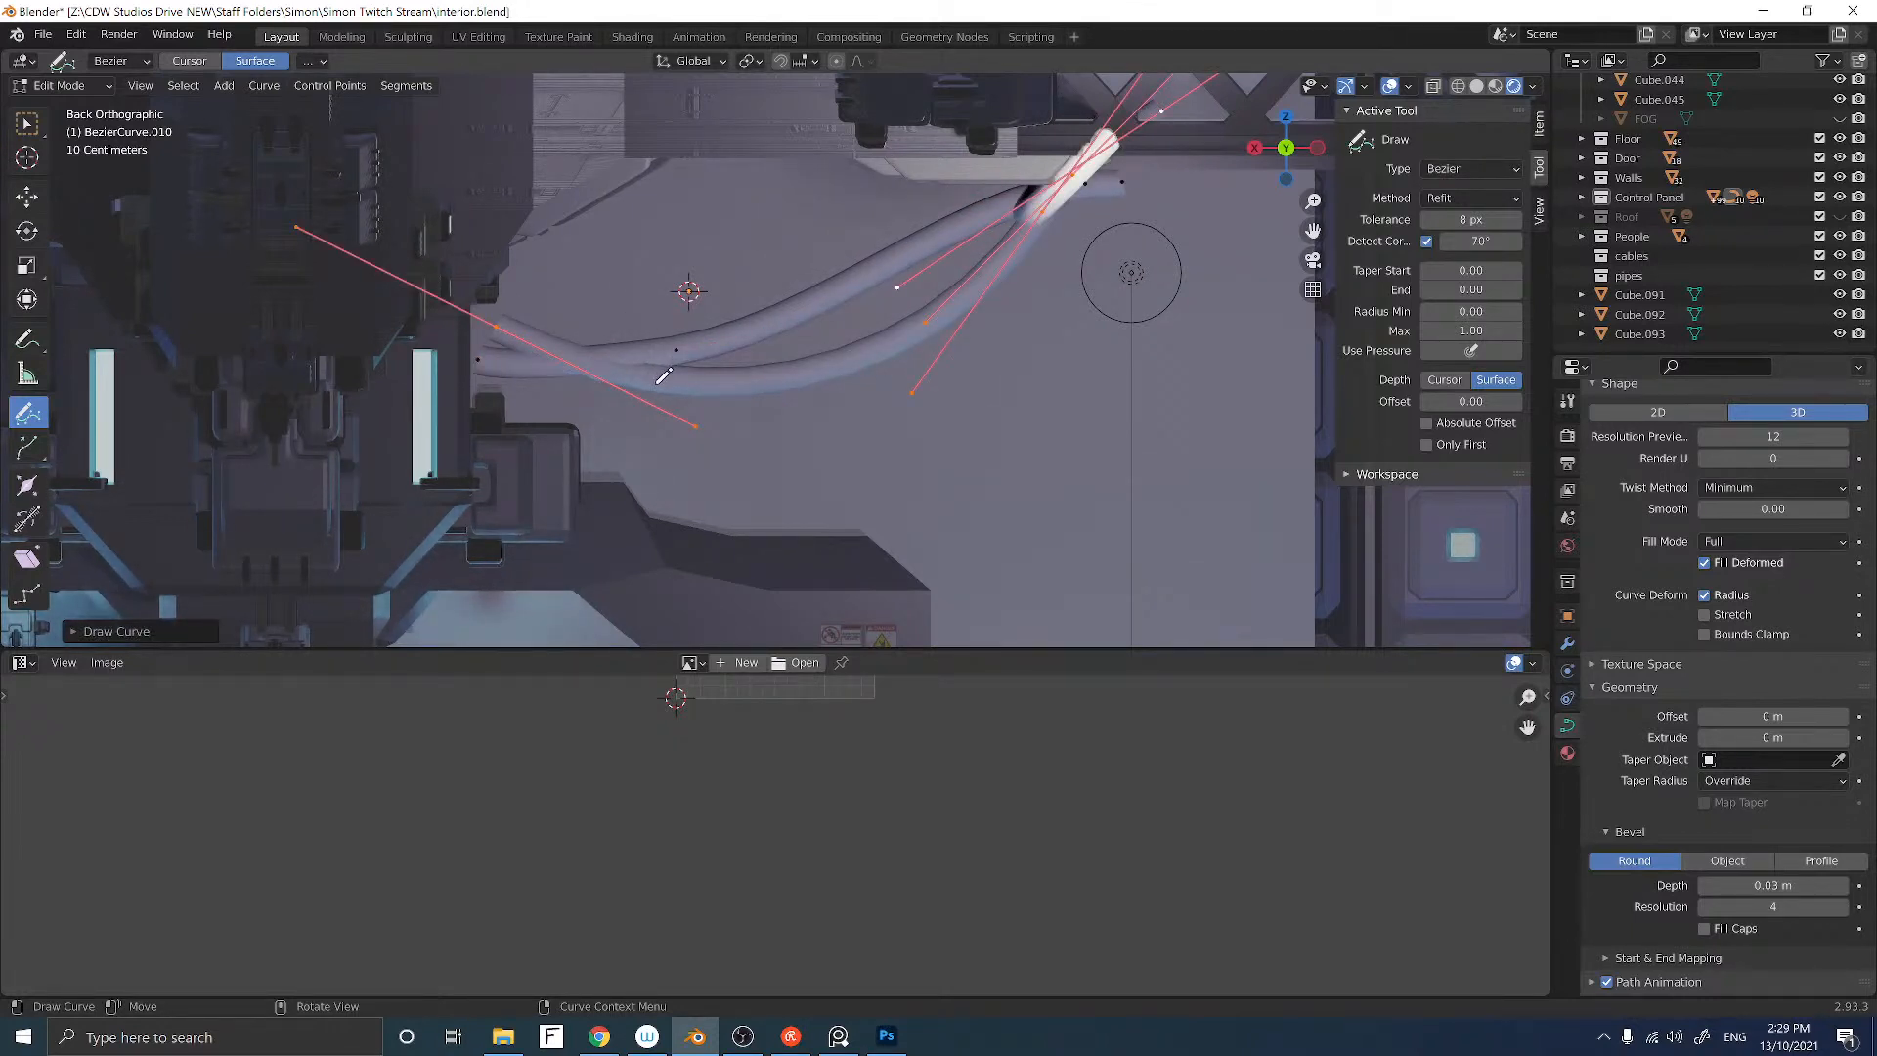
key(ctrl+z)
mouse_move(472, 313)
mouse_down()
mouse_move(858, 358)
mouse_move(1064, 203)
mouse_up()
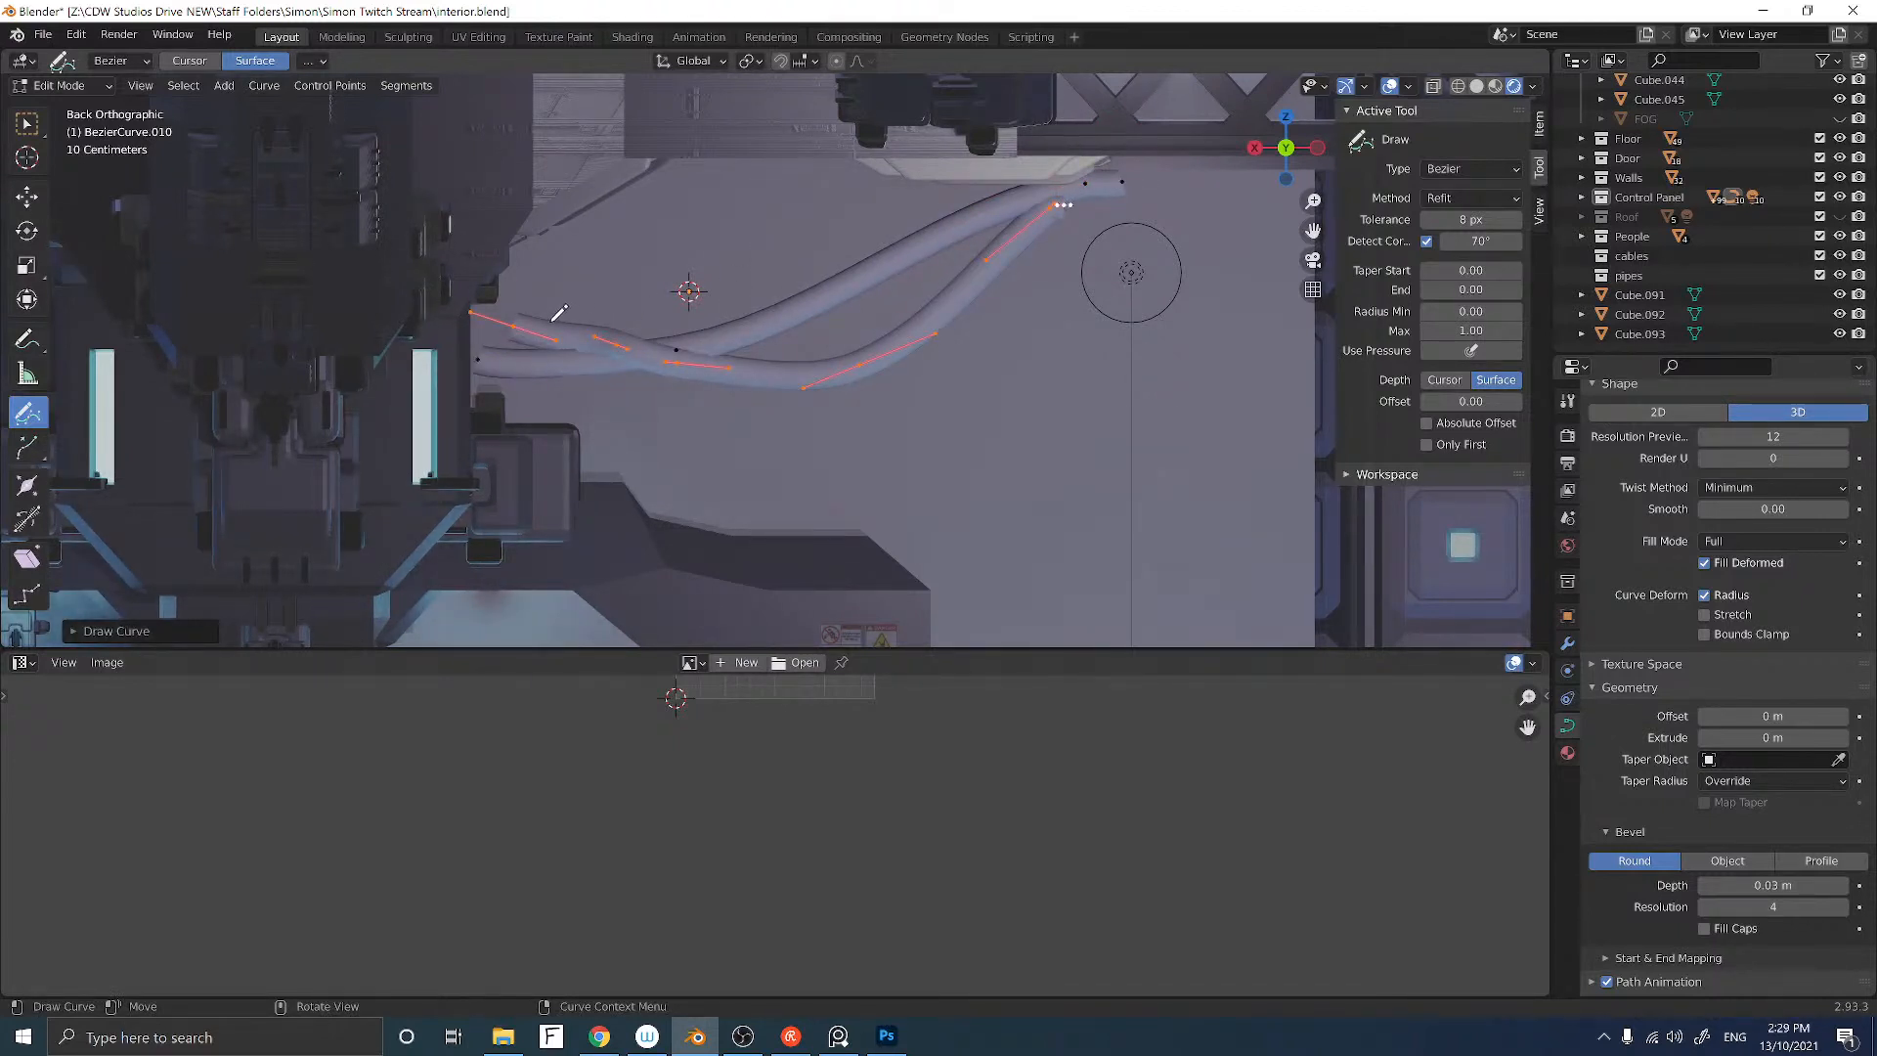
mouse_move(529, 300)
mouse_down()
mouse_move(745, 421)
mouse_move(876, 326)
mouse_move(907, 211)
mouse_move(941, 177)
mouse_up()
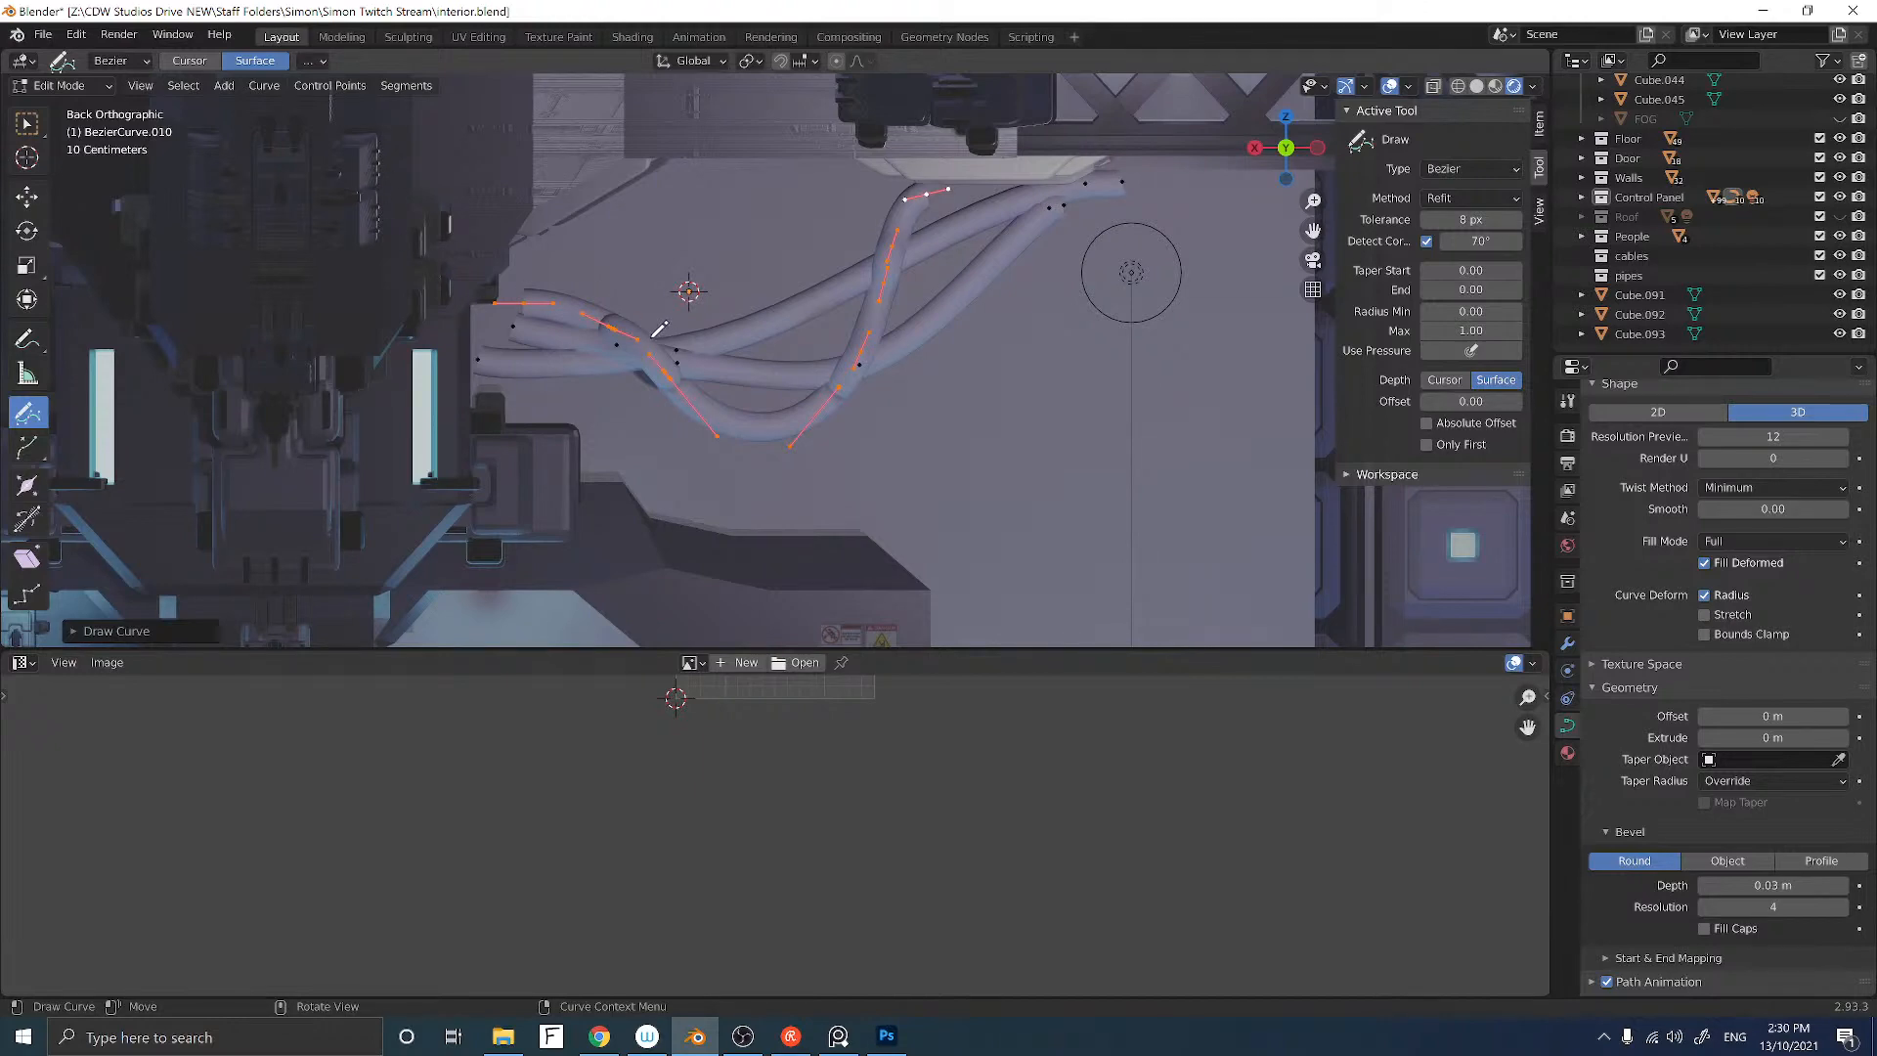
Step: Delete the backdrop cube behind the finished cables and unhide the hidden machine parts, keeping the FOG object hidden
middle_drag(659, 330, 900, 352)
shift+middle_drag(973, 337, 850, 346)
key(Tab)
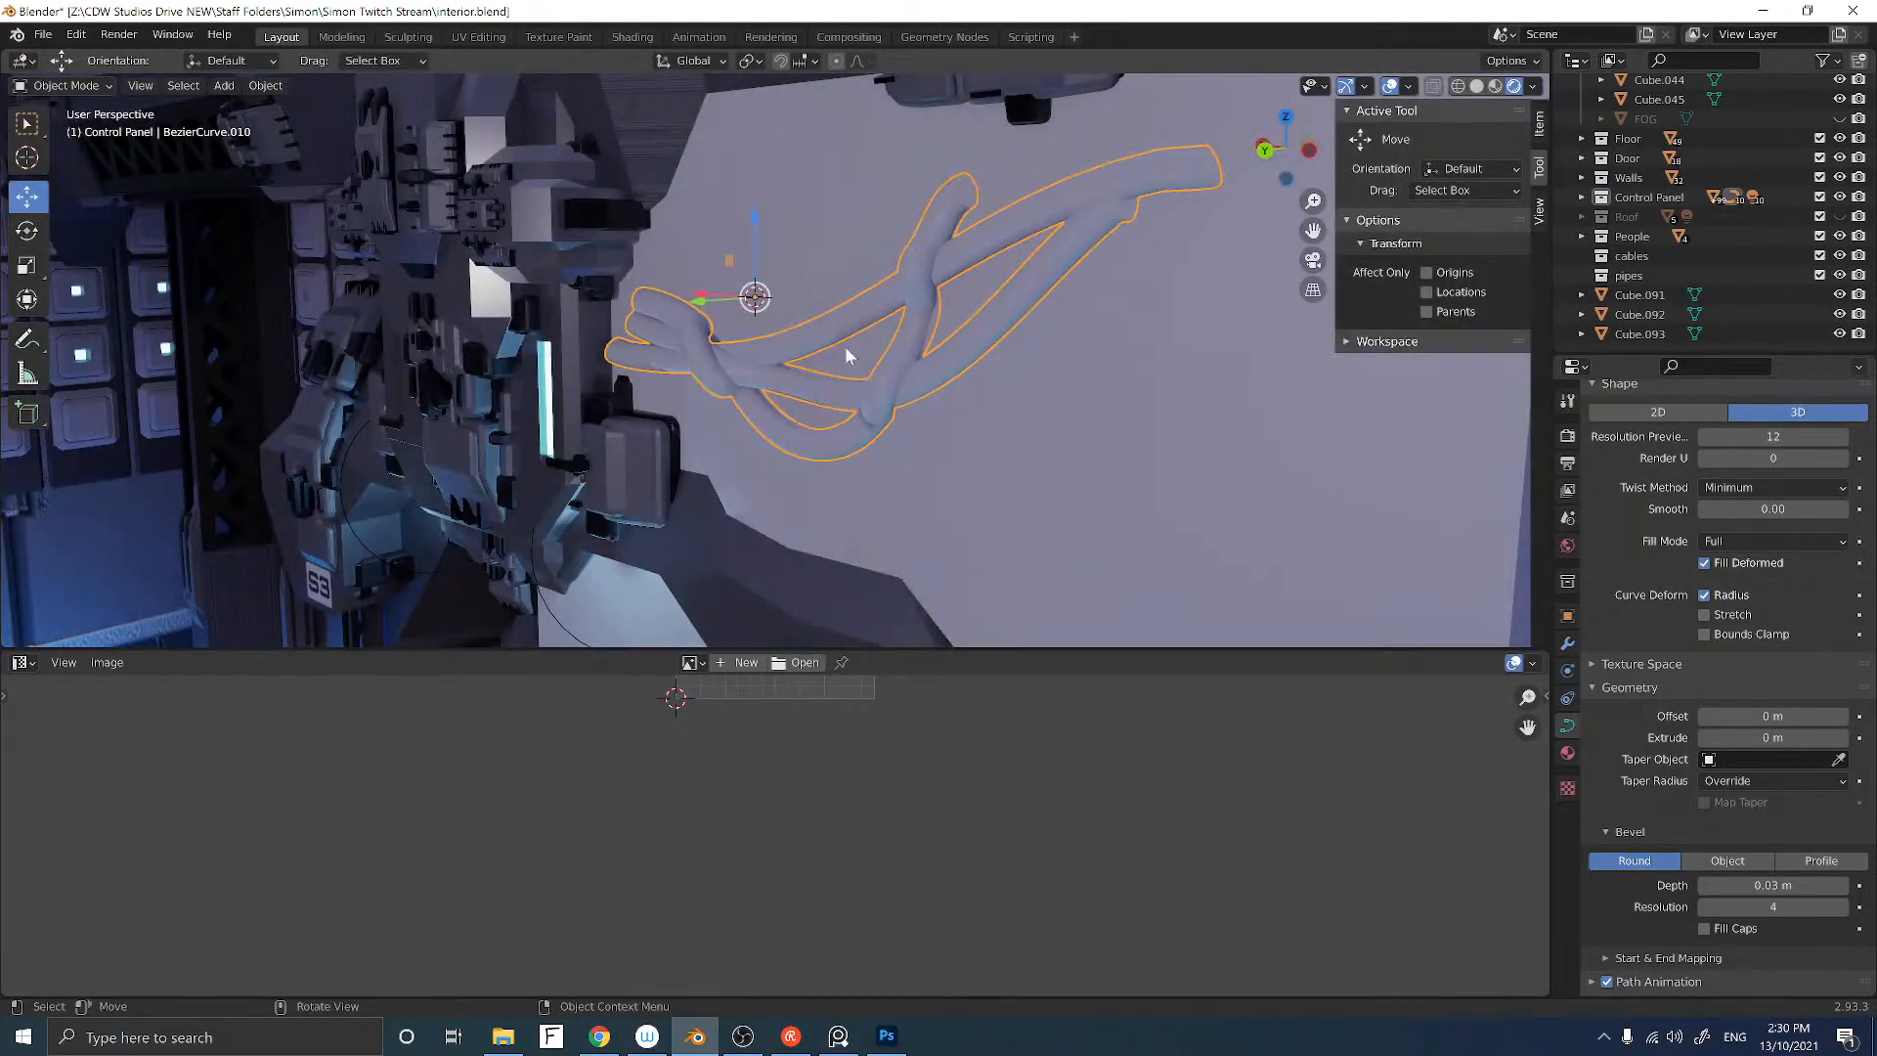
click(1046, 408)
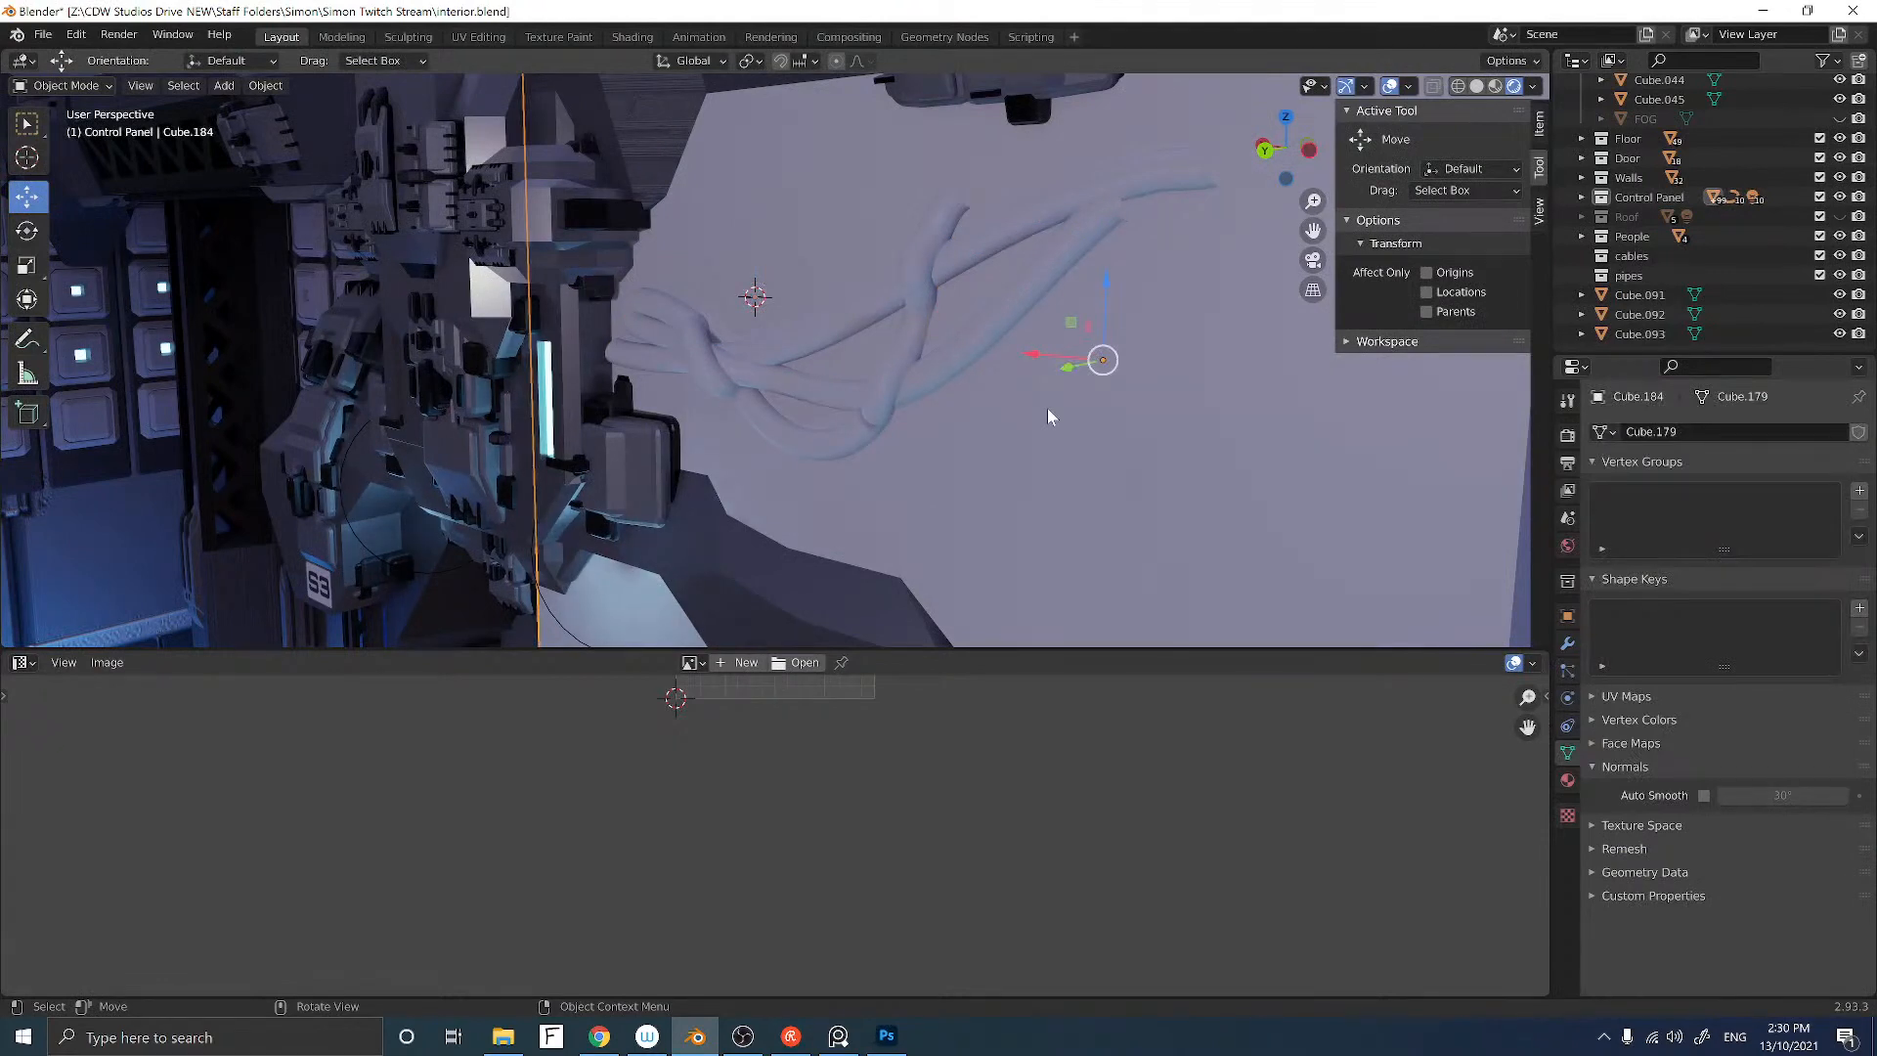
key(Delete)
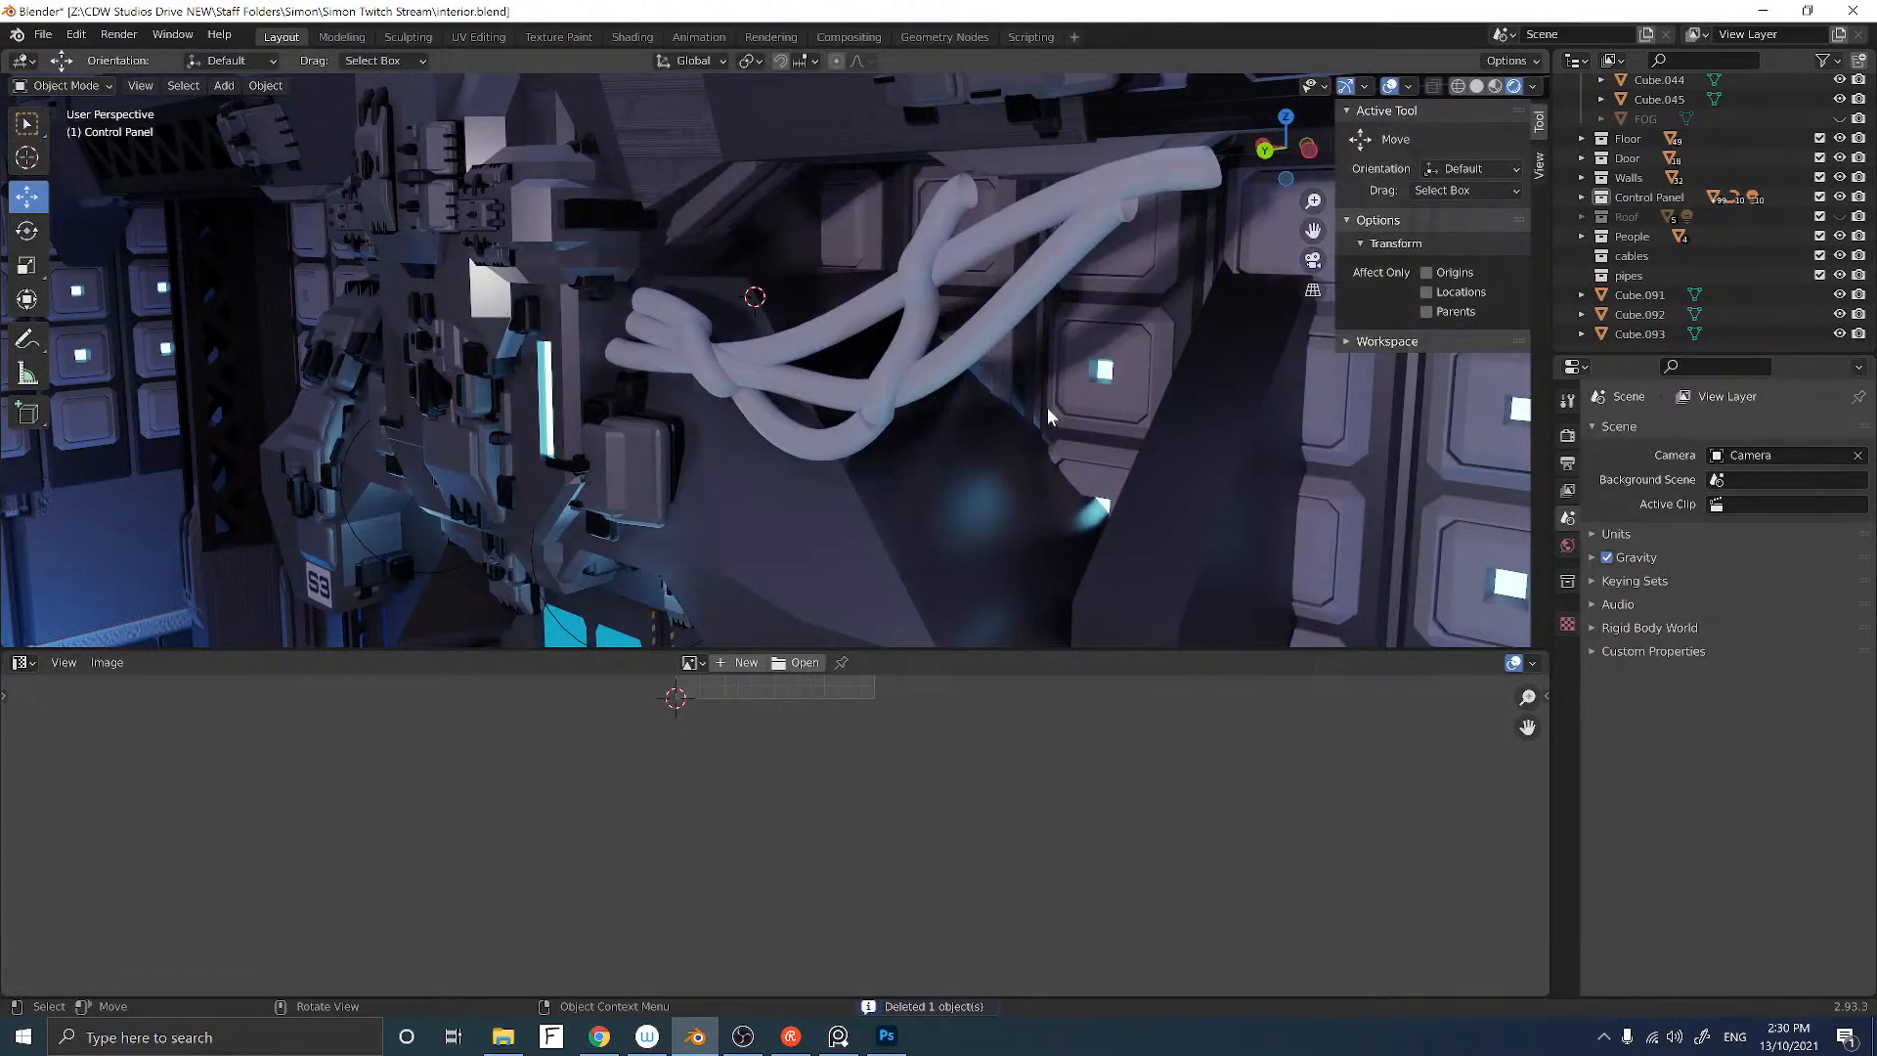
click(1046, 407)
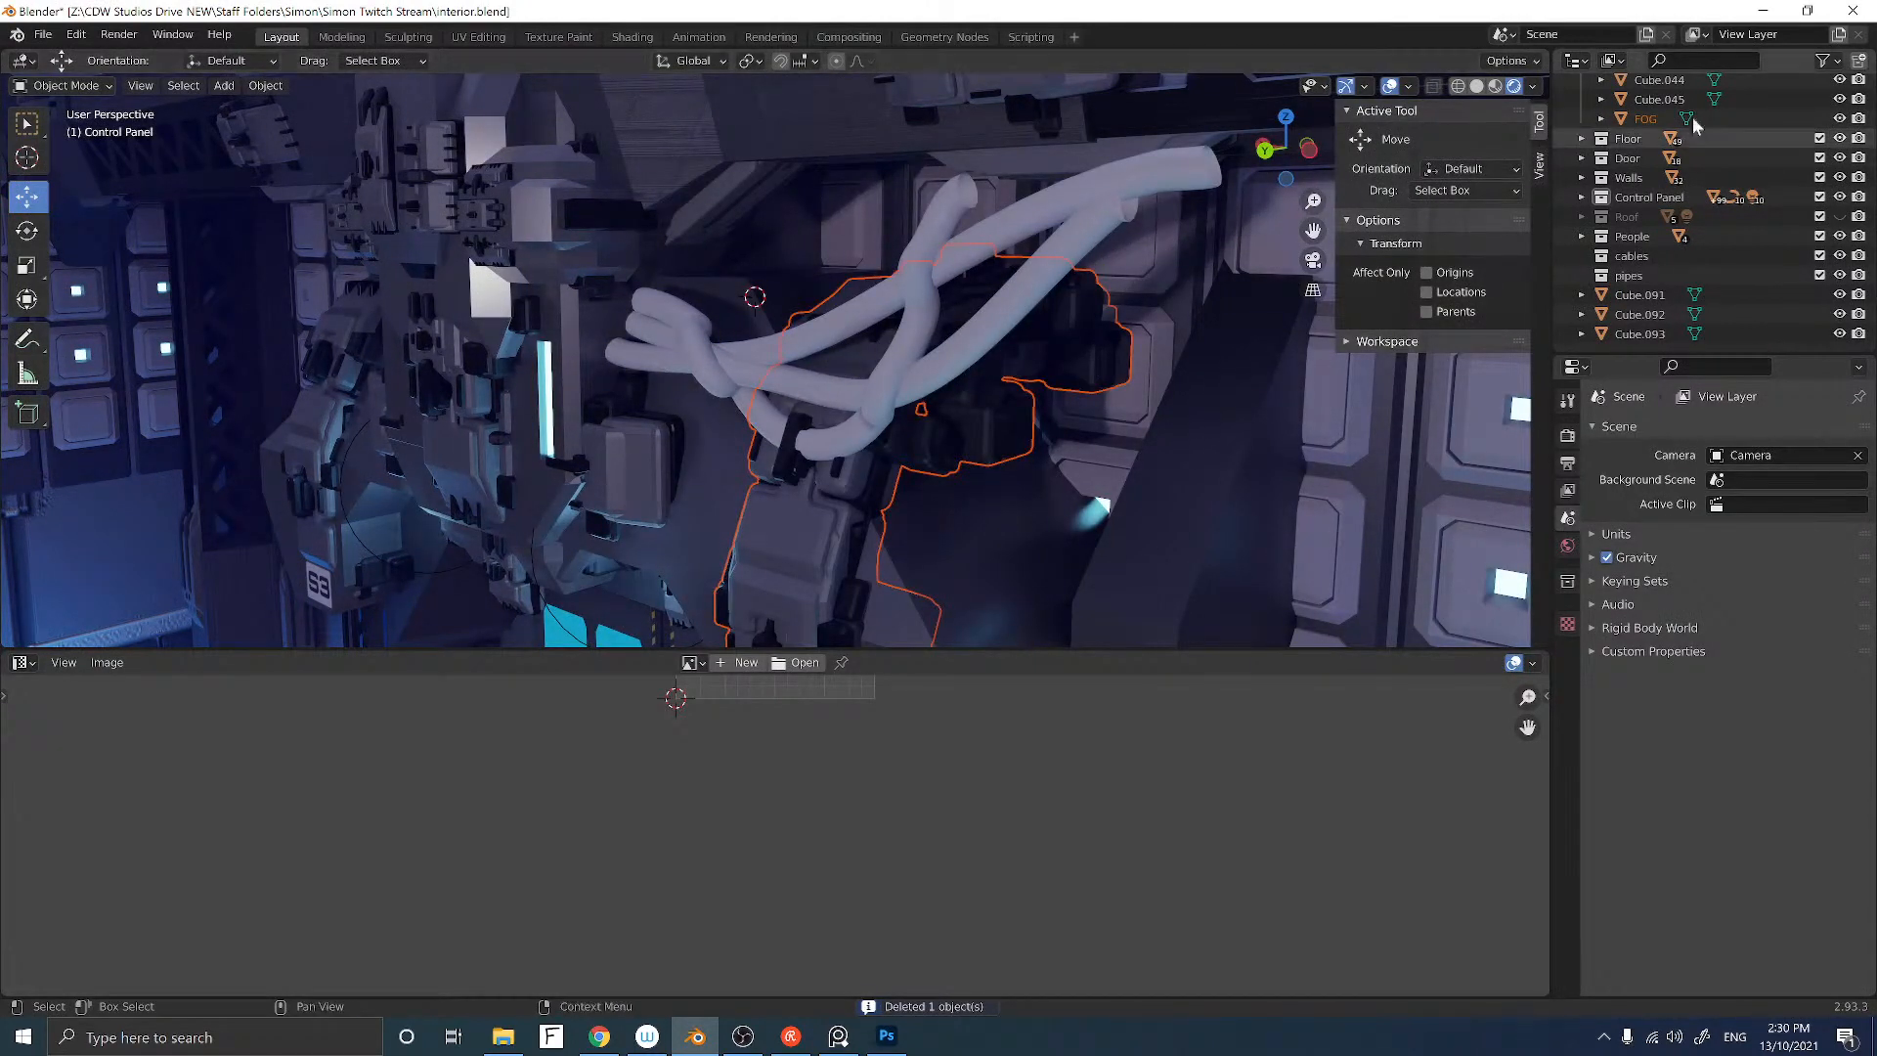
click(1839, 118)
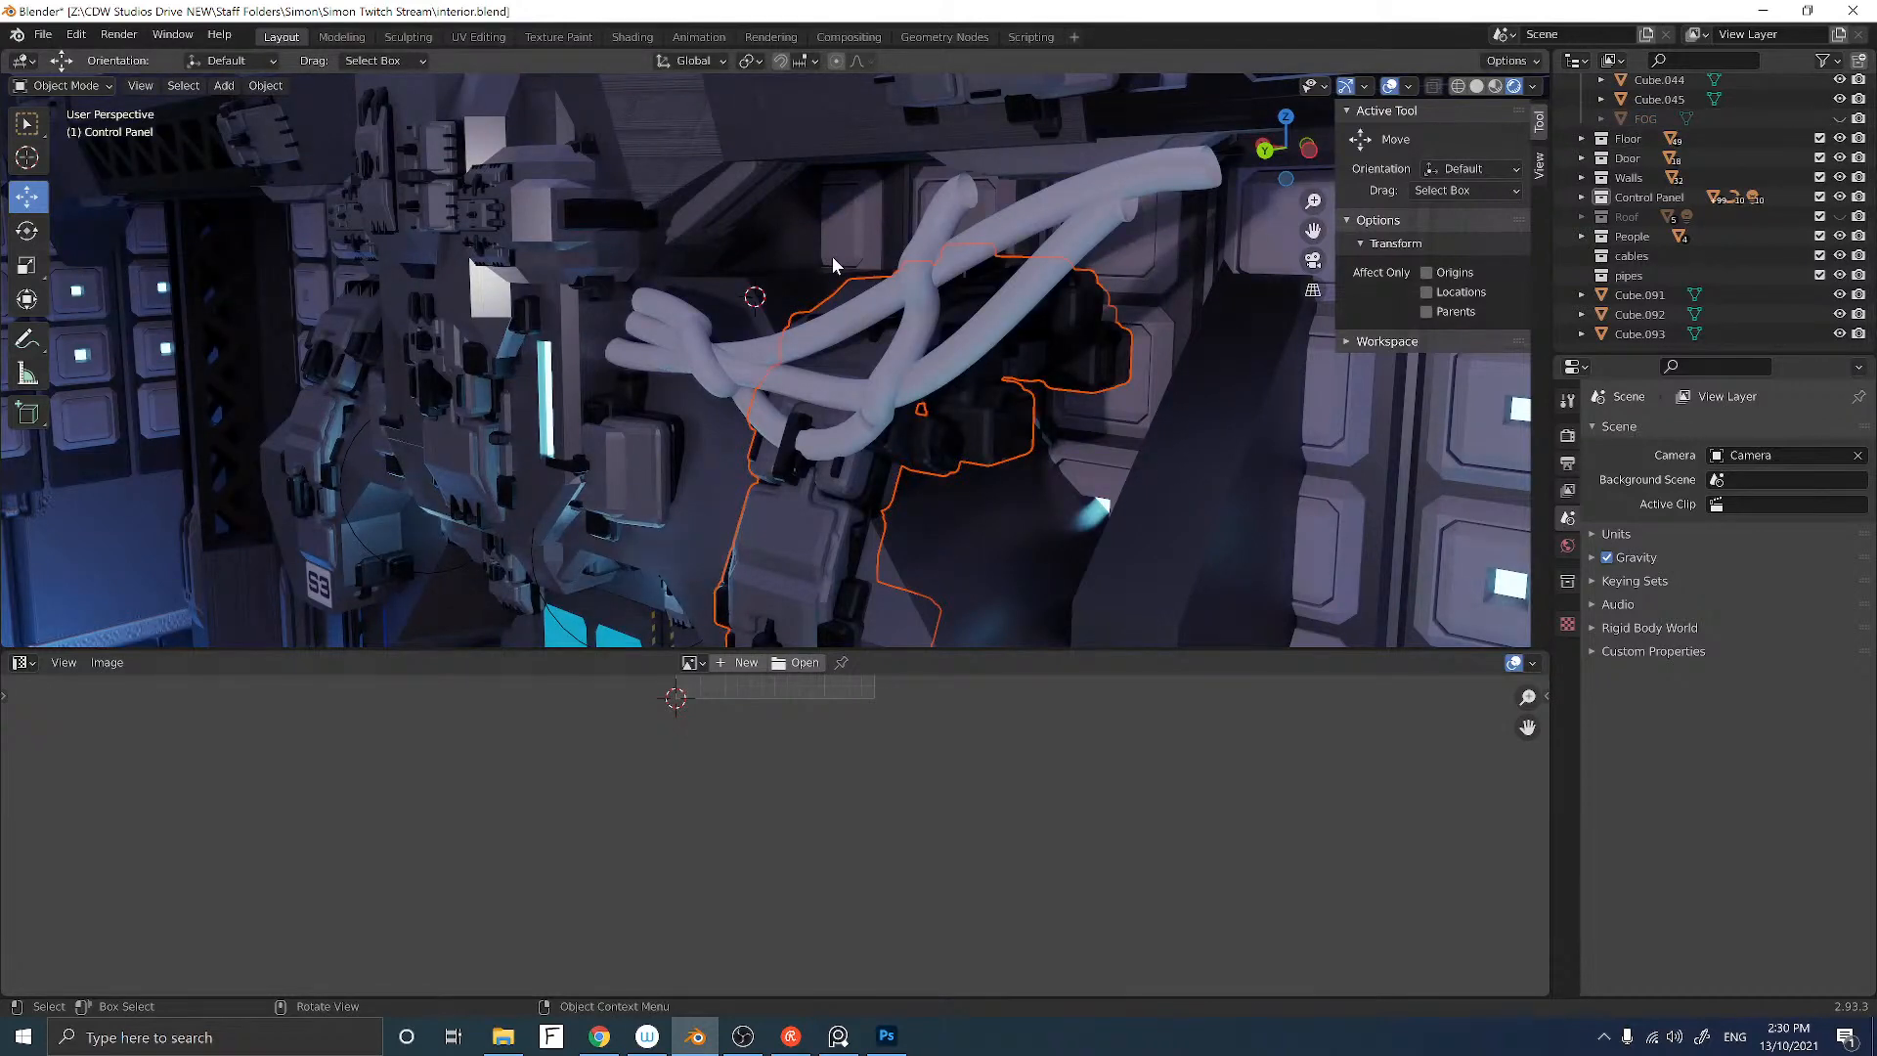
Step: In the cable curve's Edit Mode, raise the upper end of the steep crossing cable into the overhead machine block
click(686, 383)
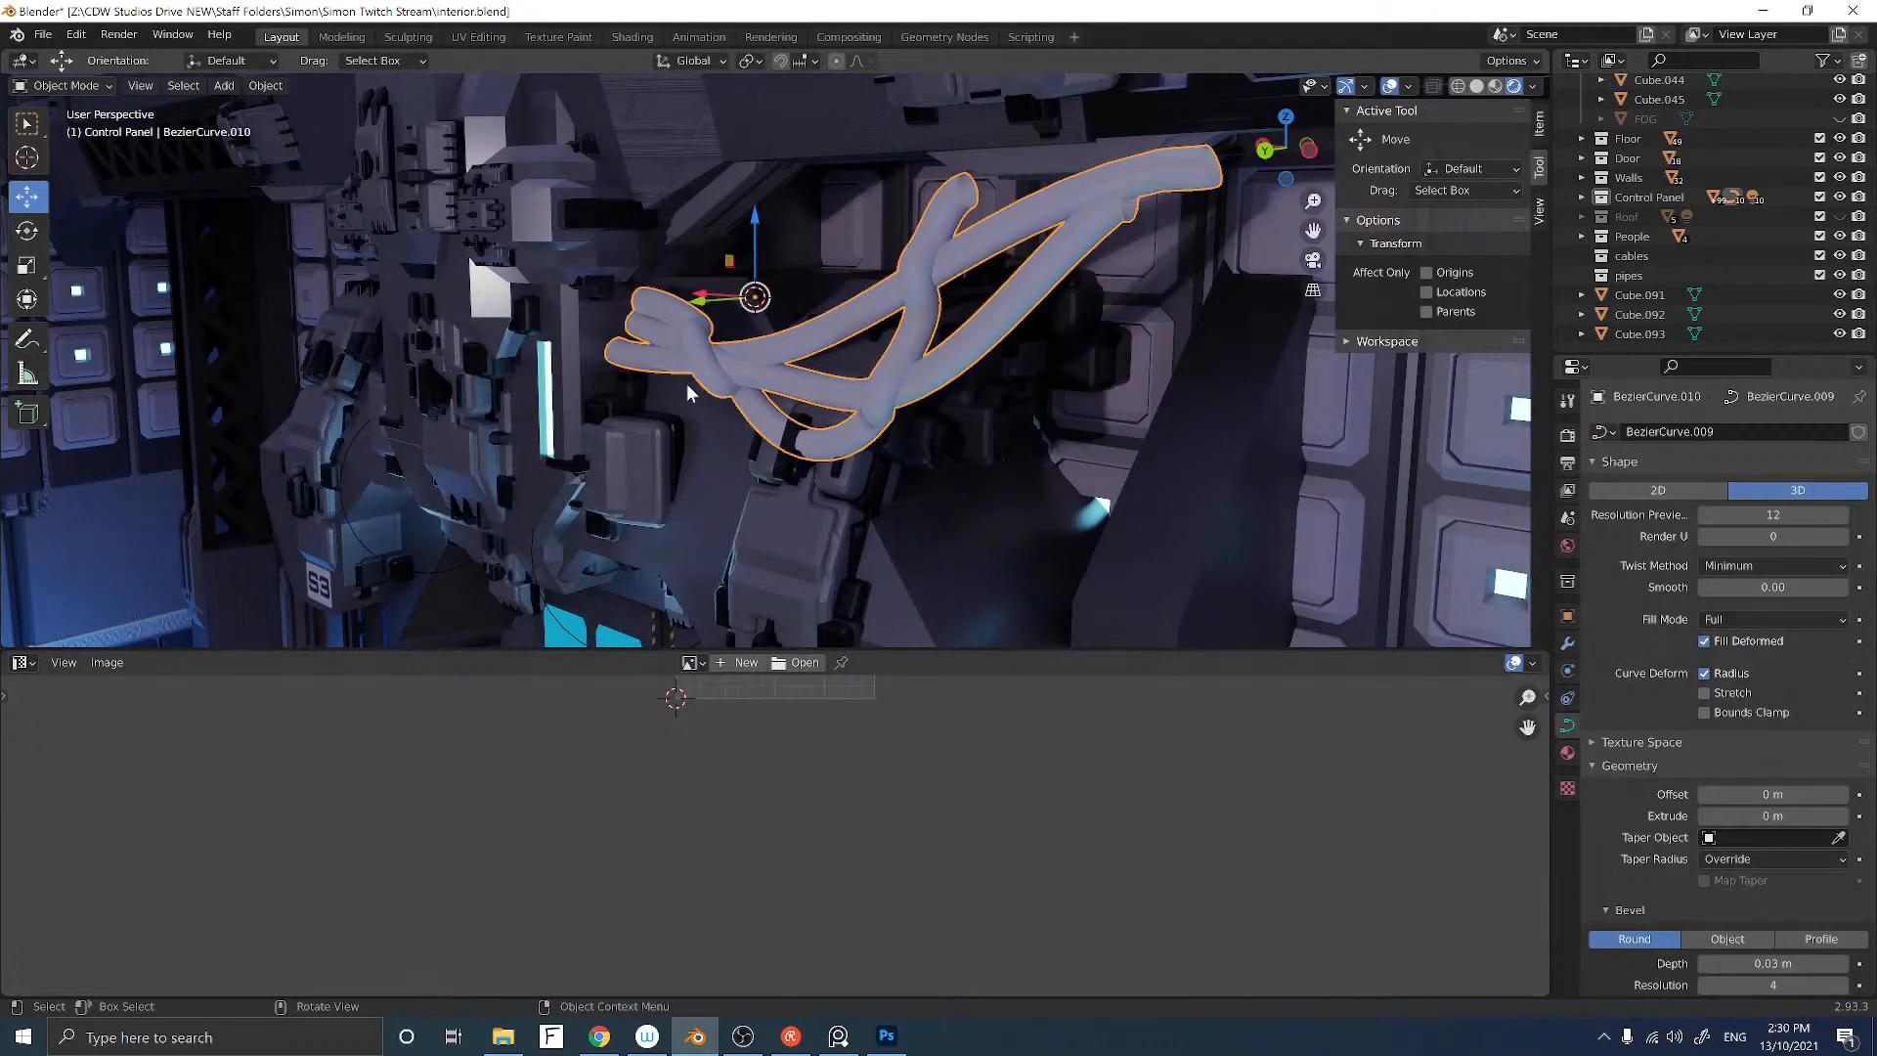
key(Tab)
middle_drag(741, 384, 821, 361)
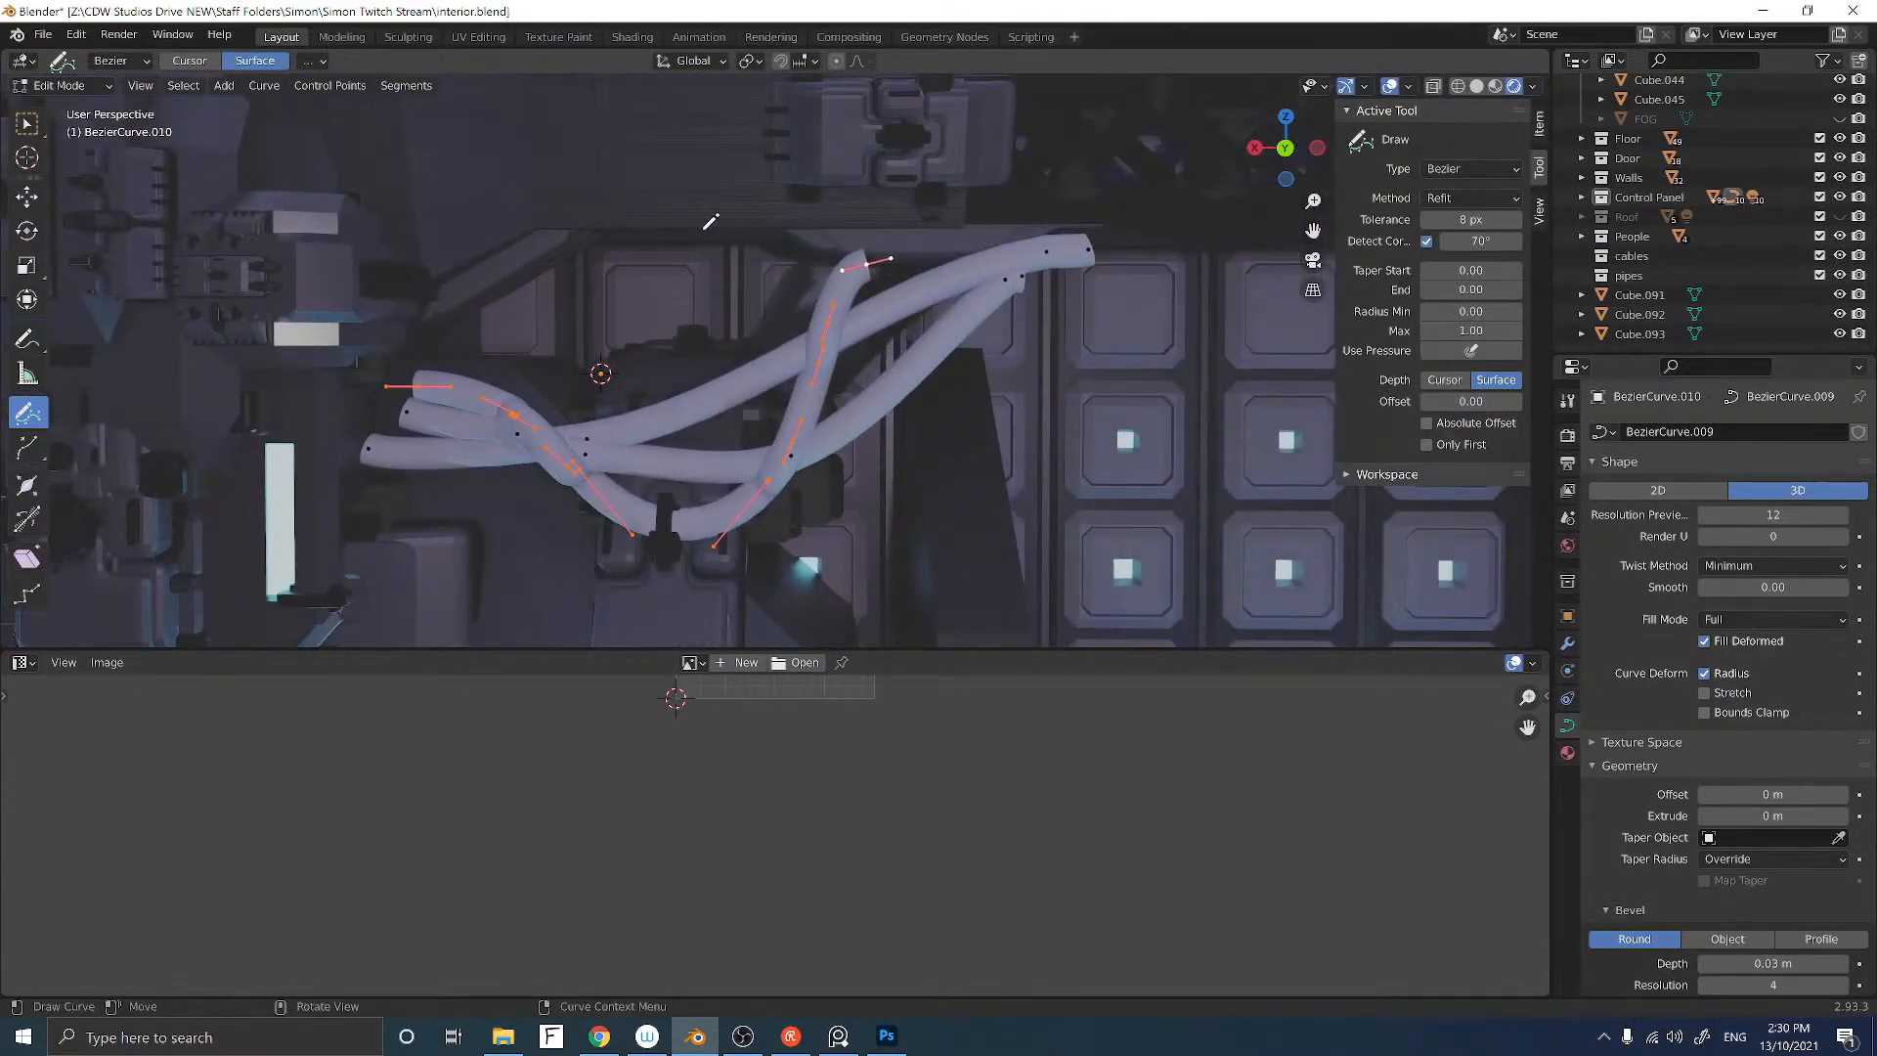
click(27, 196)
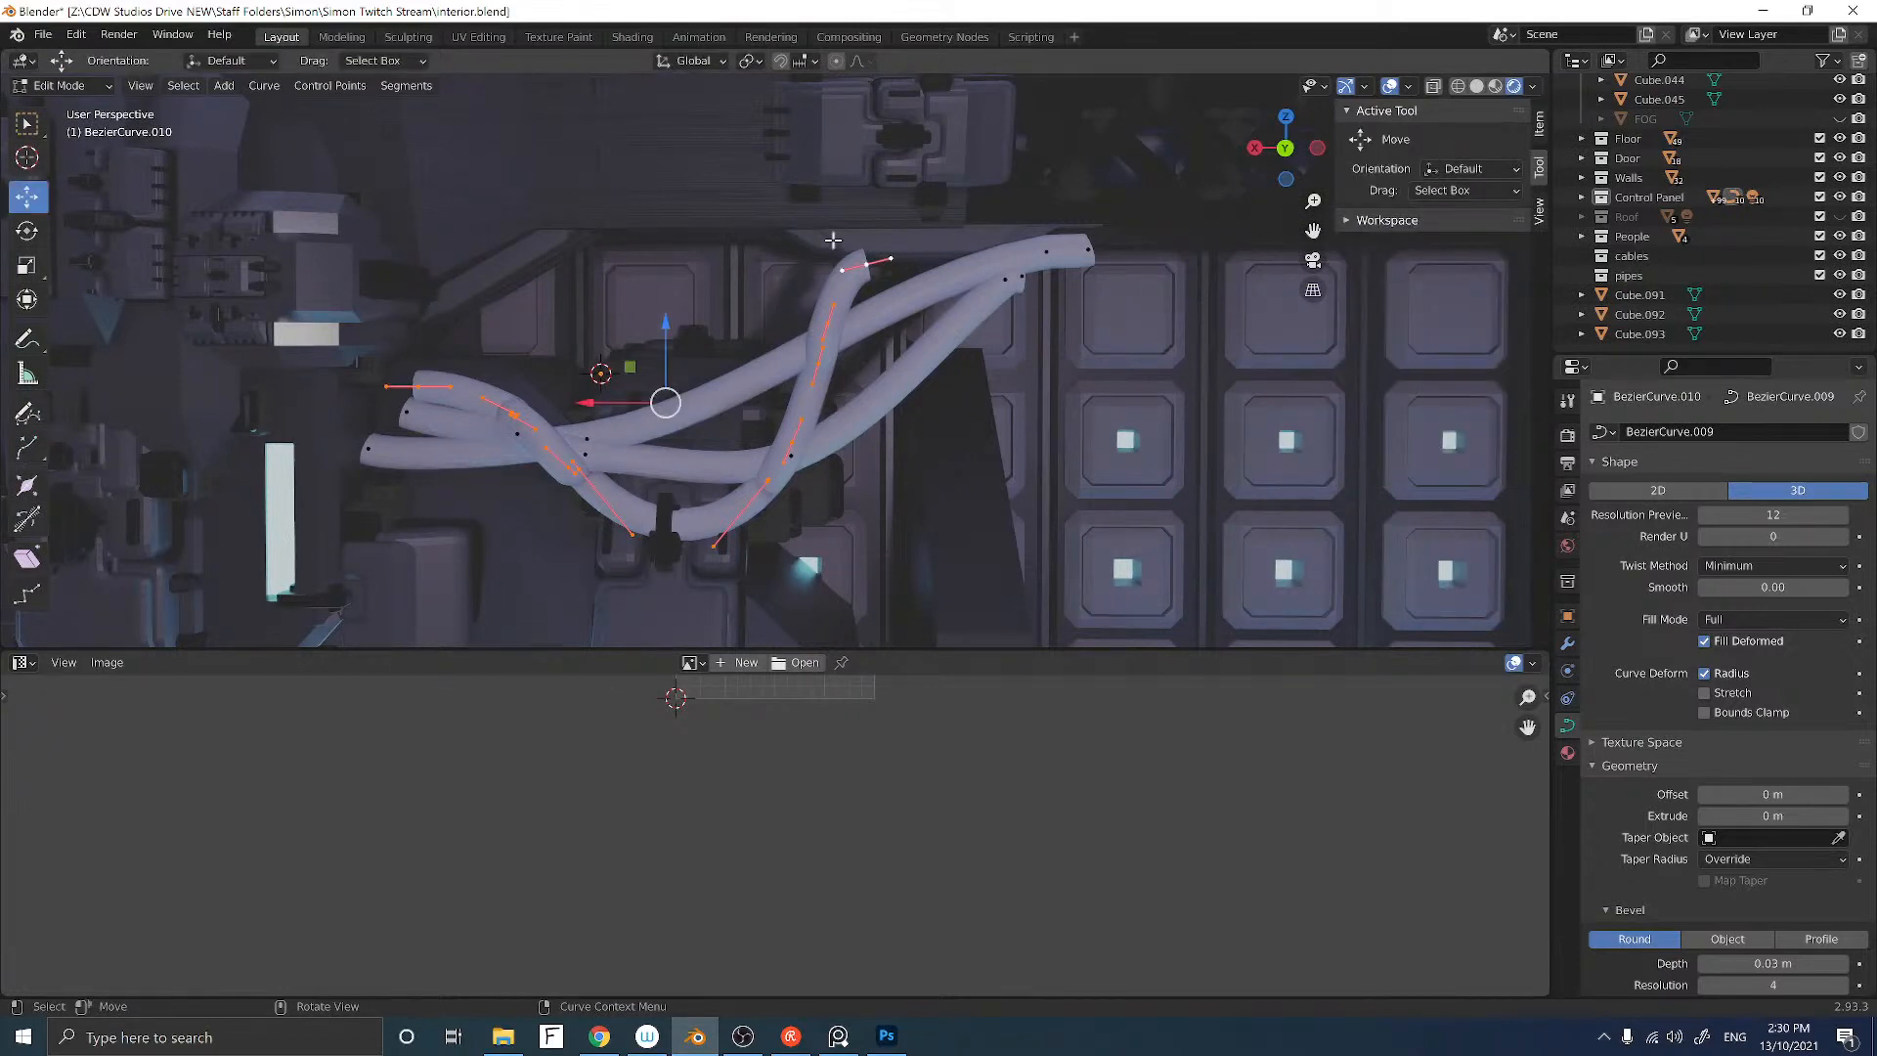
drag(896, 289, 896, 289)
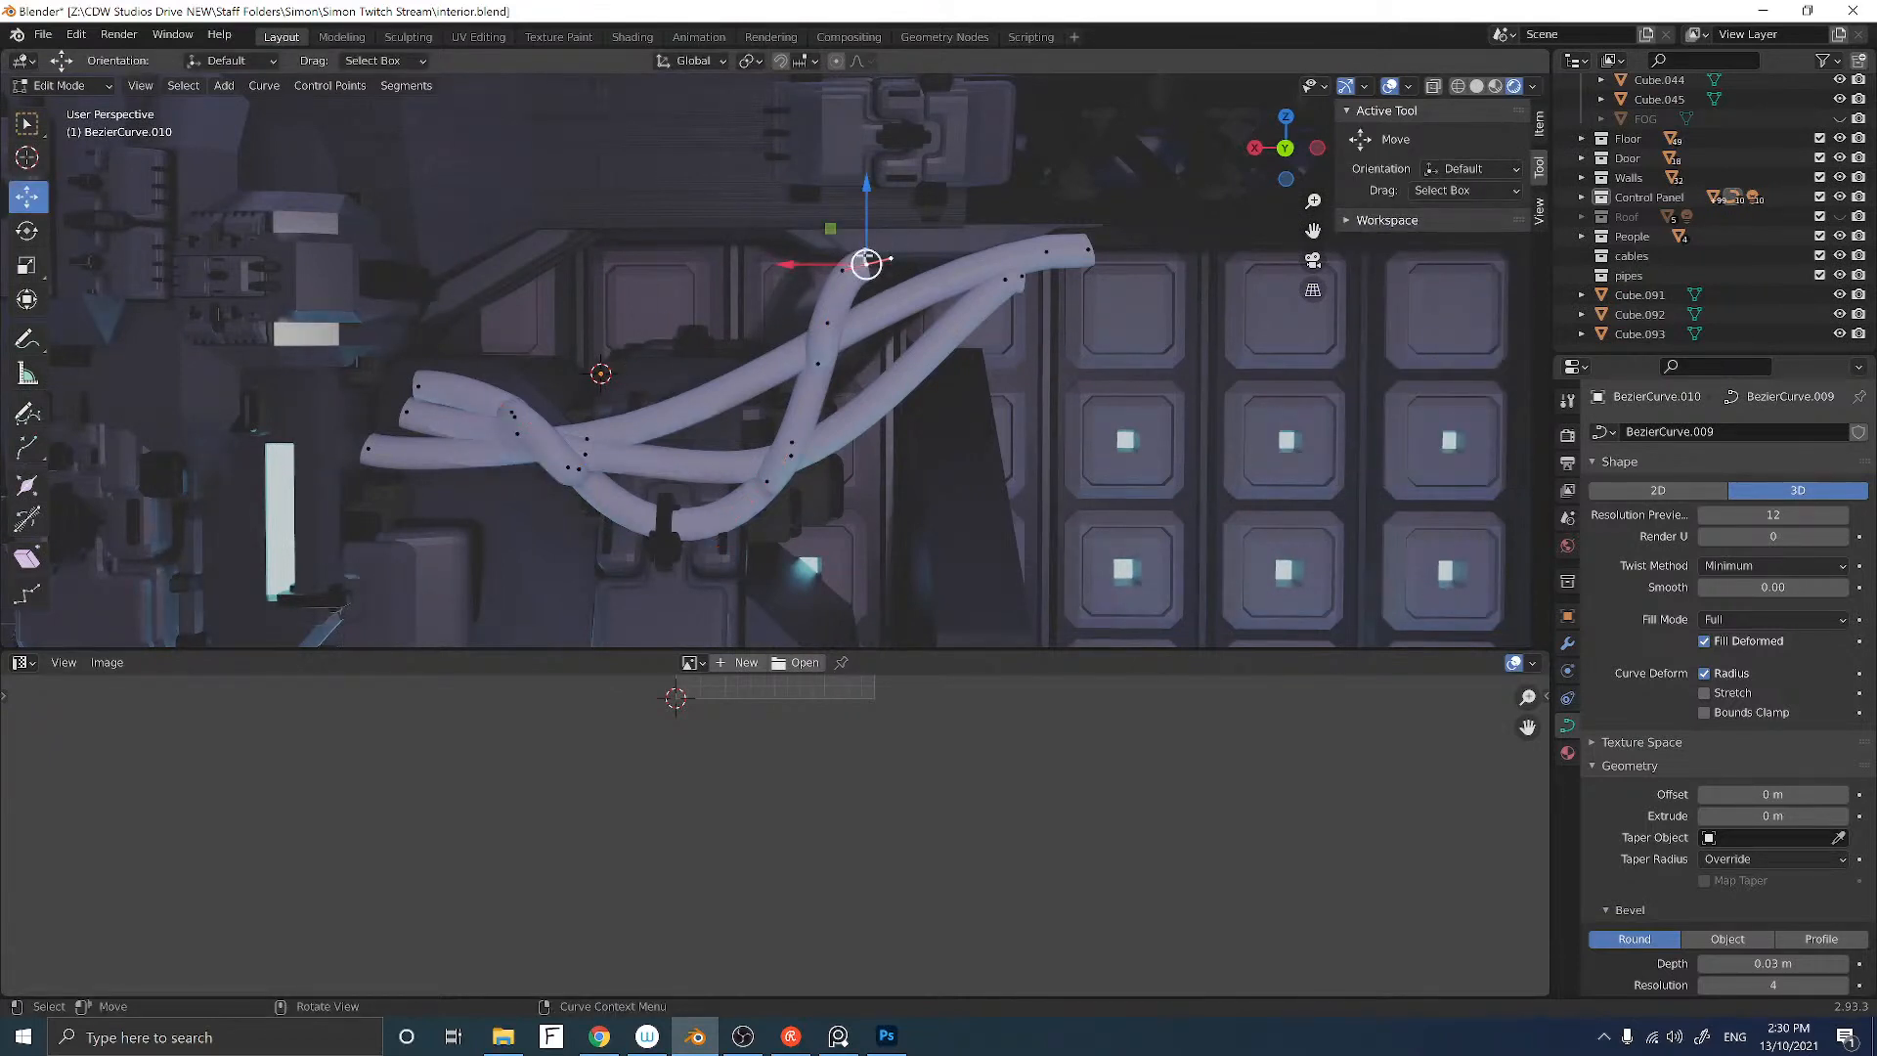
drag(867, 211, 870, 125)
middle_drag(870, 125, 767, 249)
drag(766, 249, 811, 260)
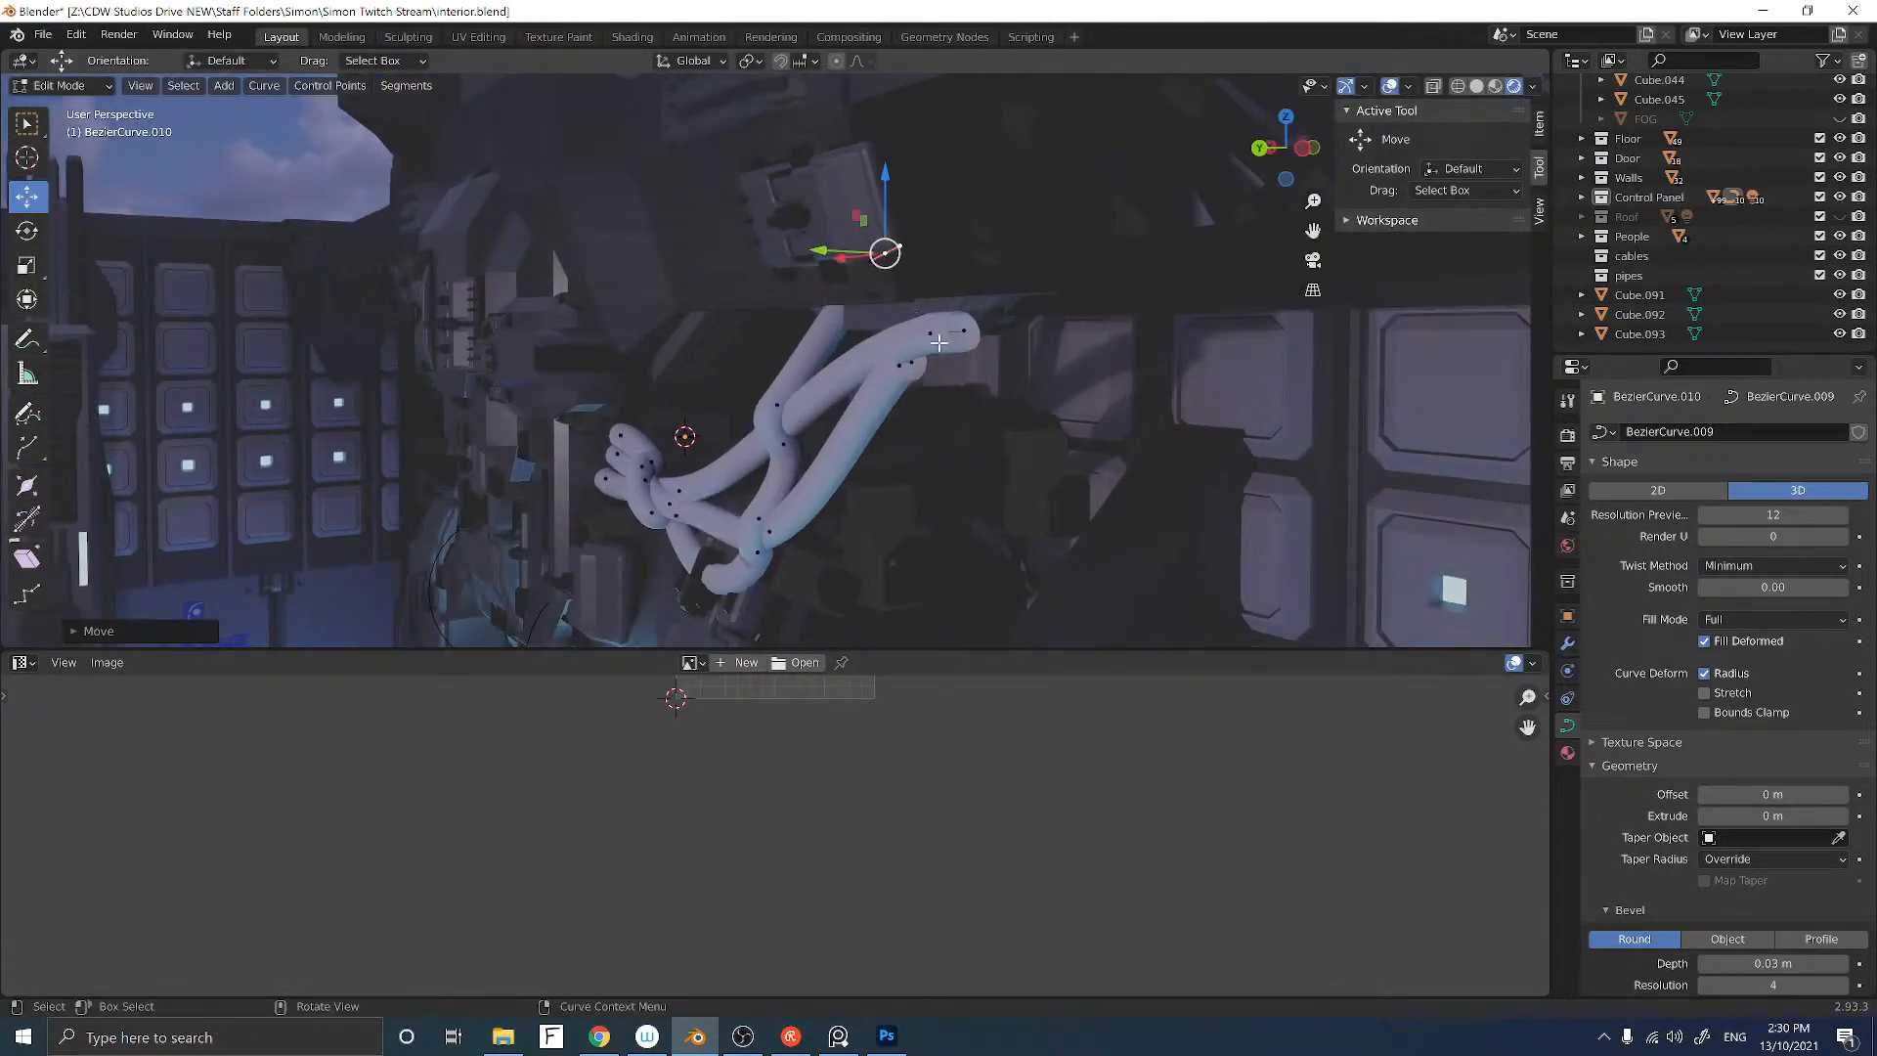
middle_drag(811, 260, 1059, 344)
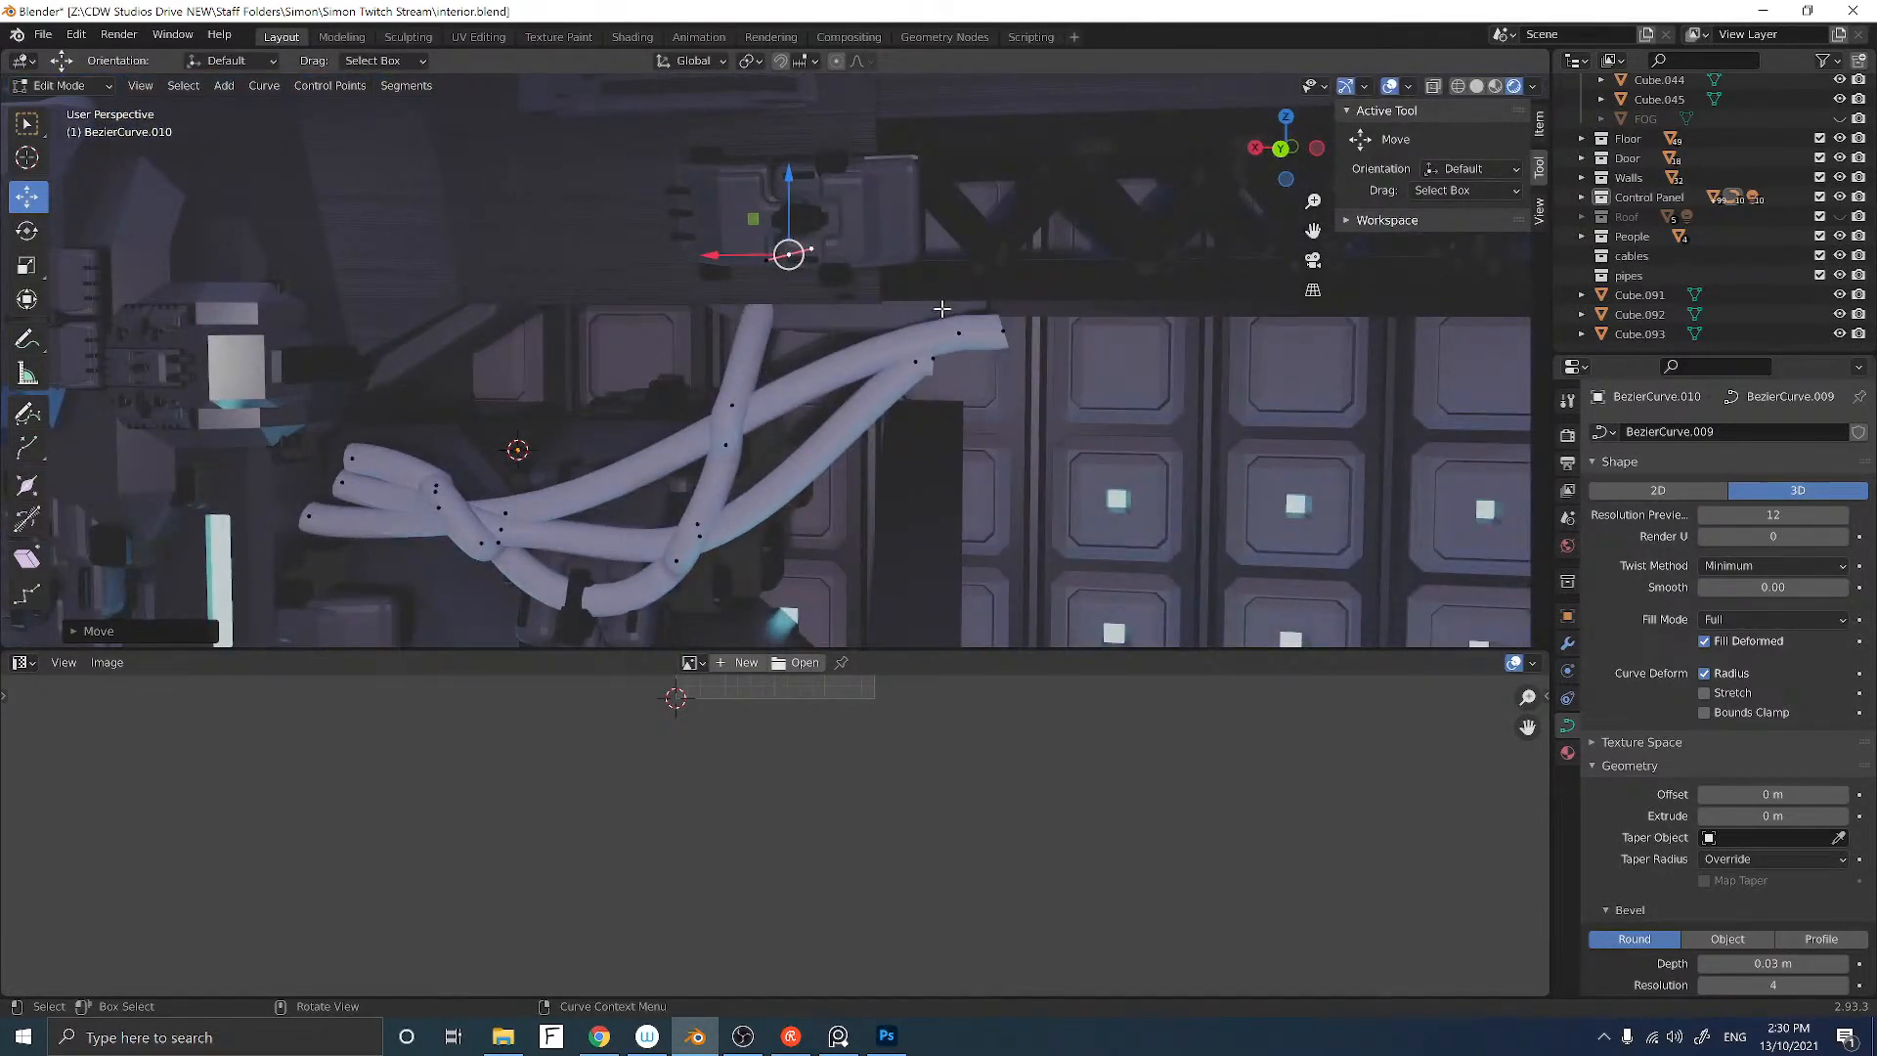
Step: Select the end points of the longest upper cable and move them up inside the overhead beam
drag(1025, 350, 1023, 350)
middle_drag(1011, 352, 873, 368)
drag(888, 354, 1014, 293)
middle_drag(1043, 290, 899, 344)
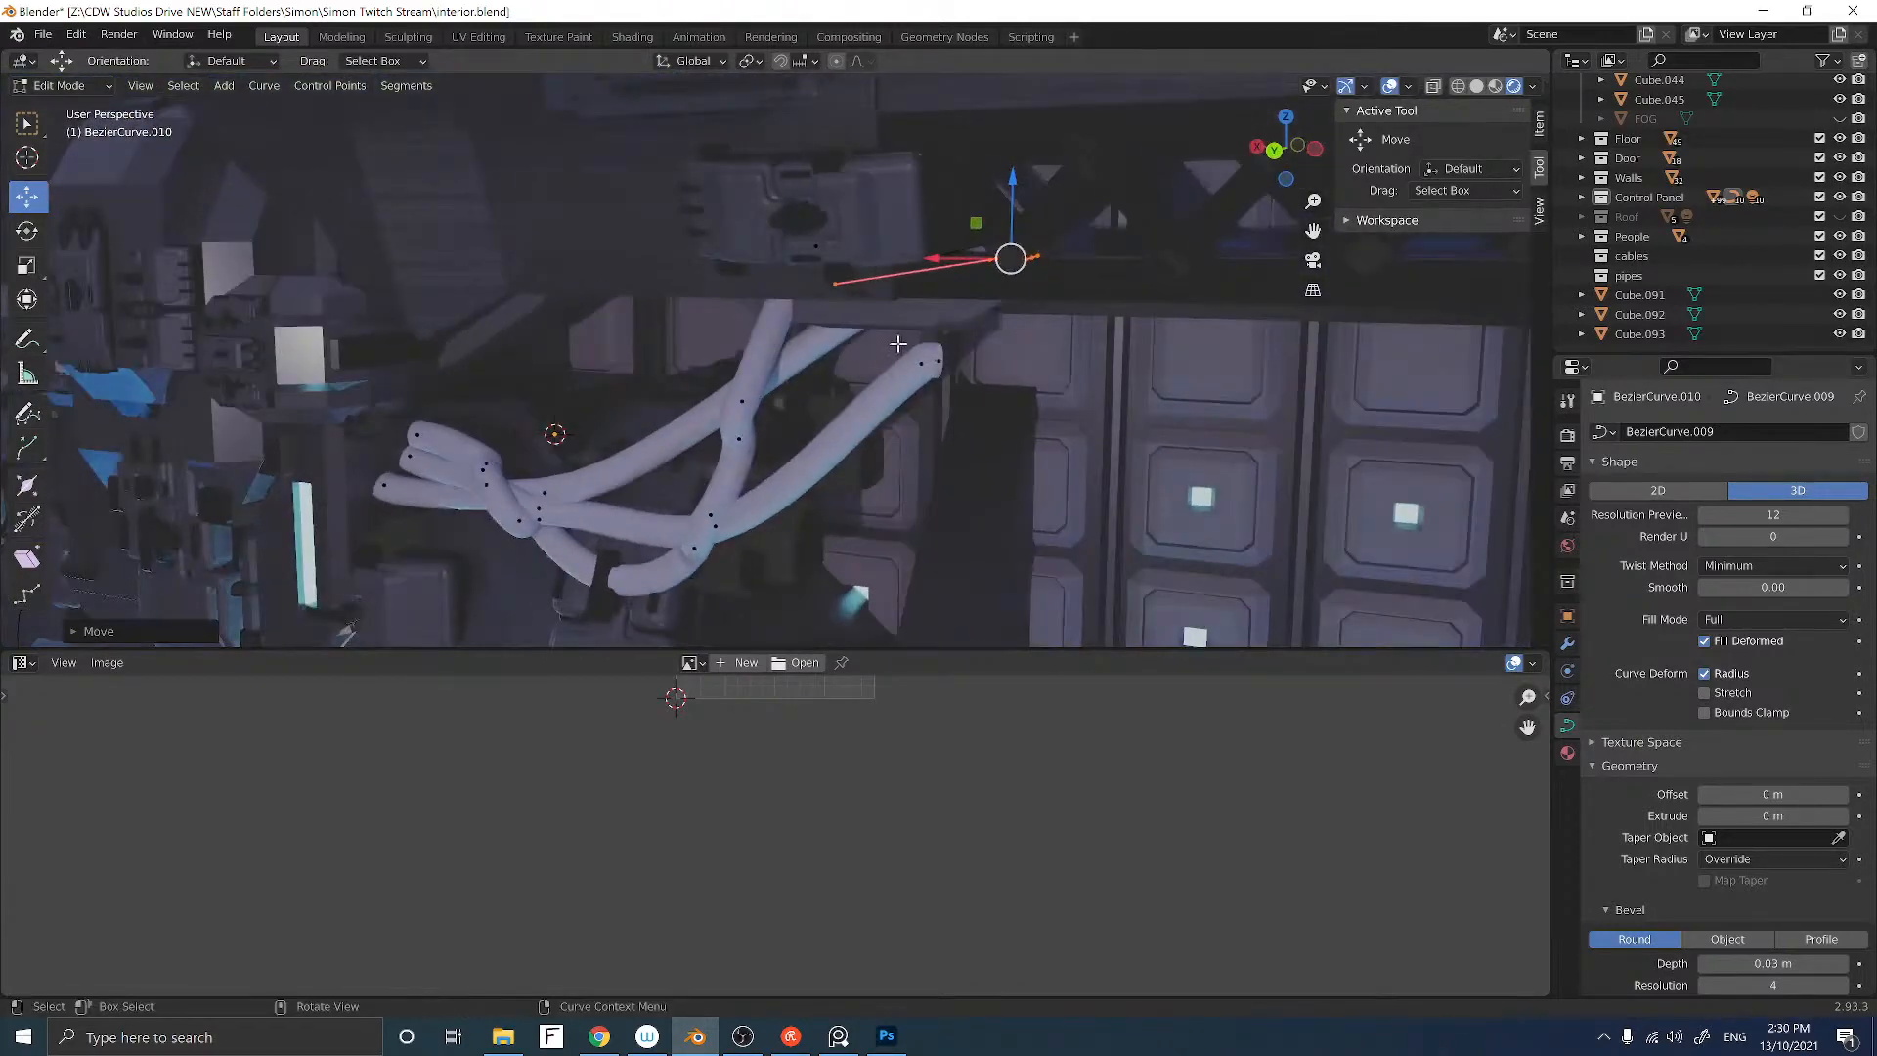
Step: Select the free end of the remaining lower cable and move it outward, away from the other cables
middle_drag(968, 396, 784, 382)
drag(834, 372, 1007, 370)
mouse_move(1006, 369)
middle_down()
mouse_move(1051, 336)
mouse_move(1015, 361)
middle_up()
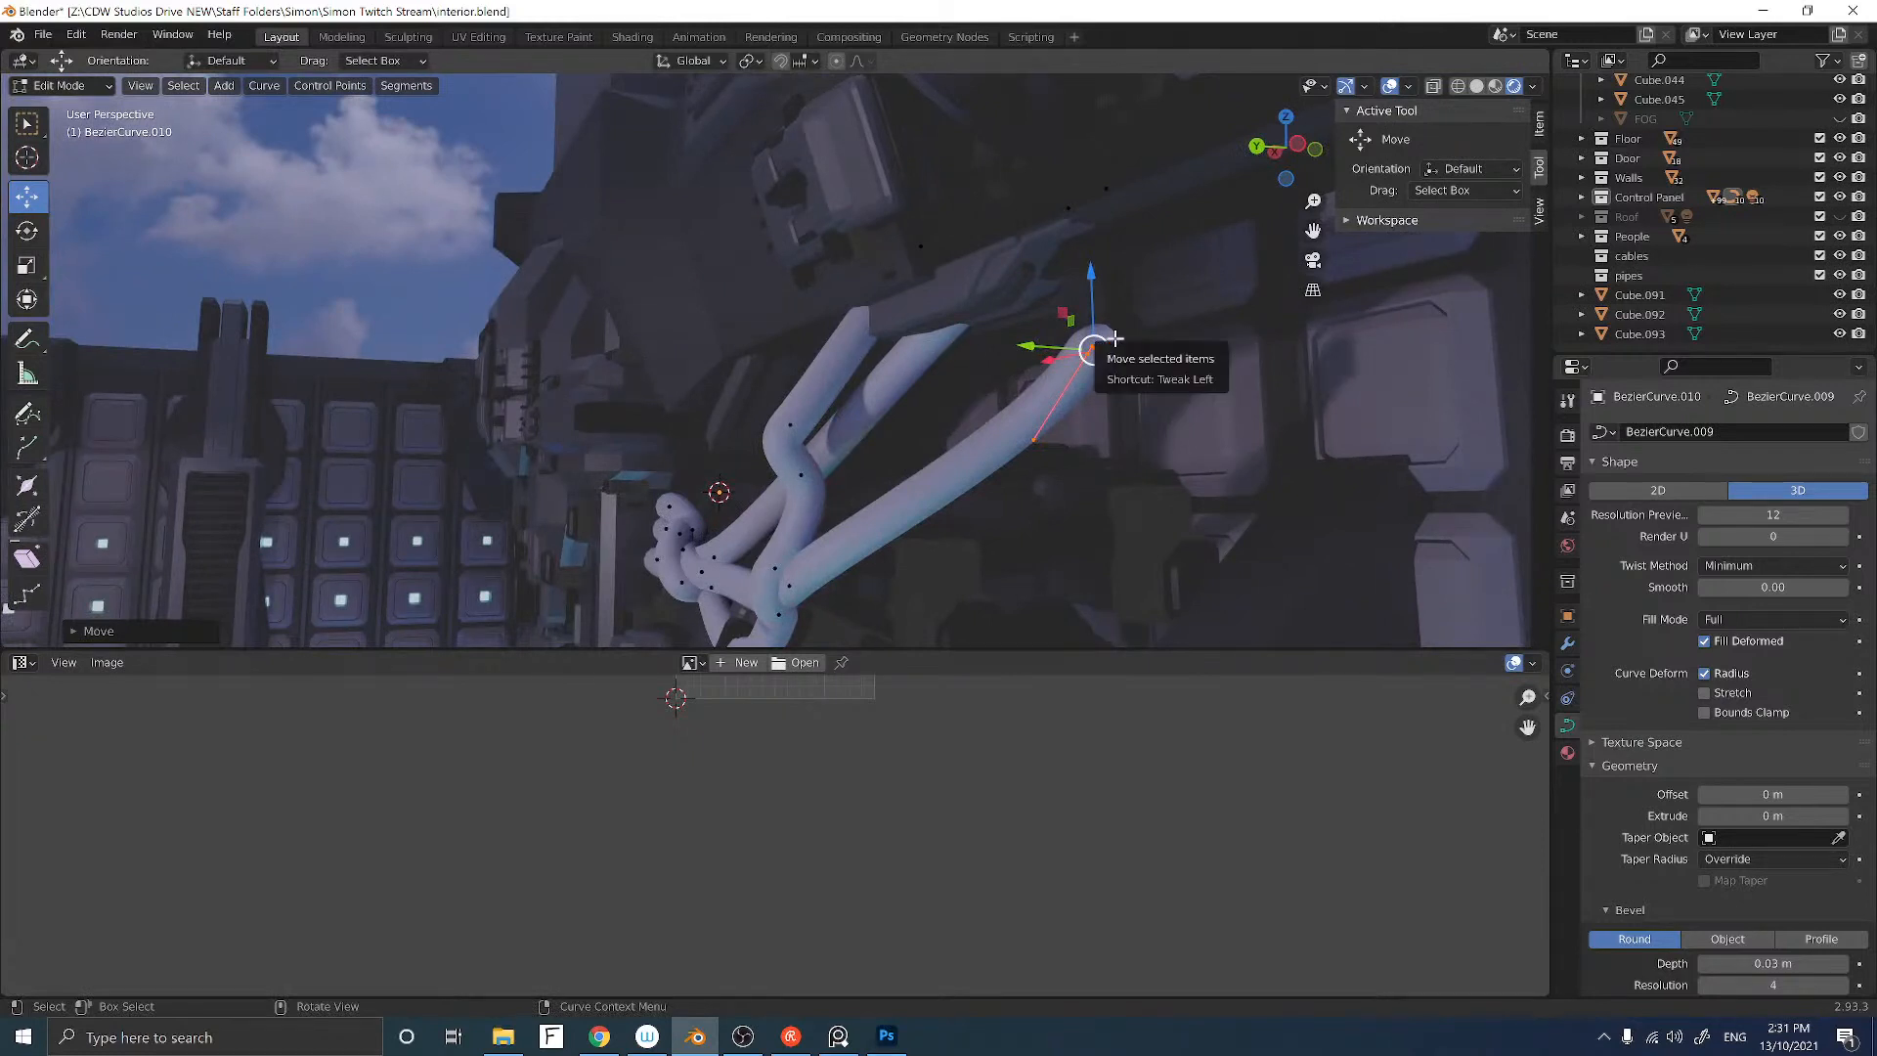
drag(1114, 339, 1267, 278)
key(Escape)
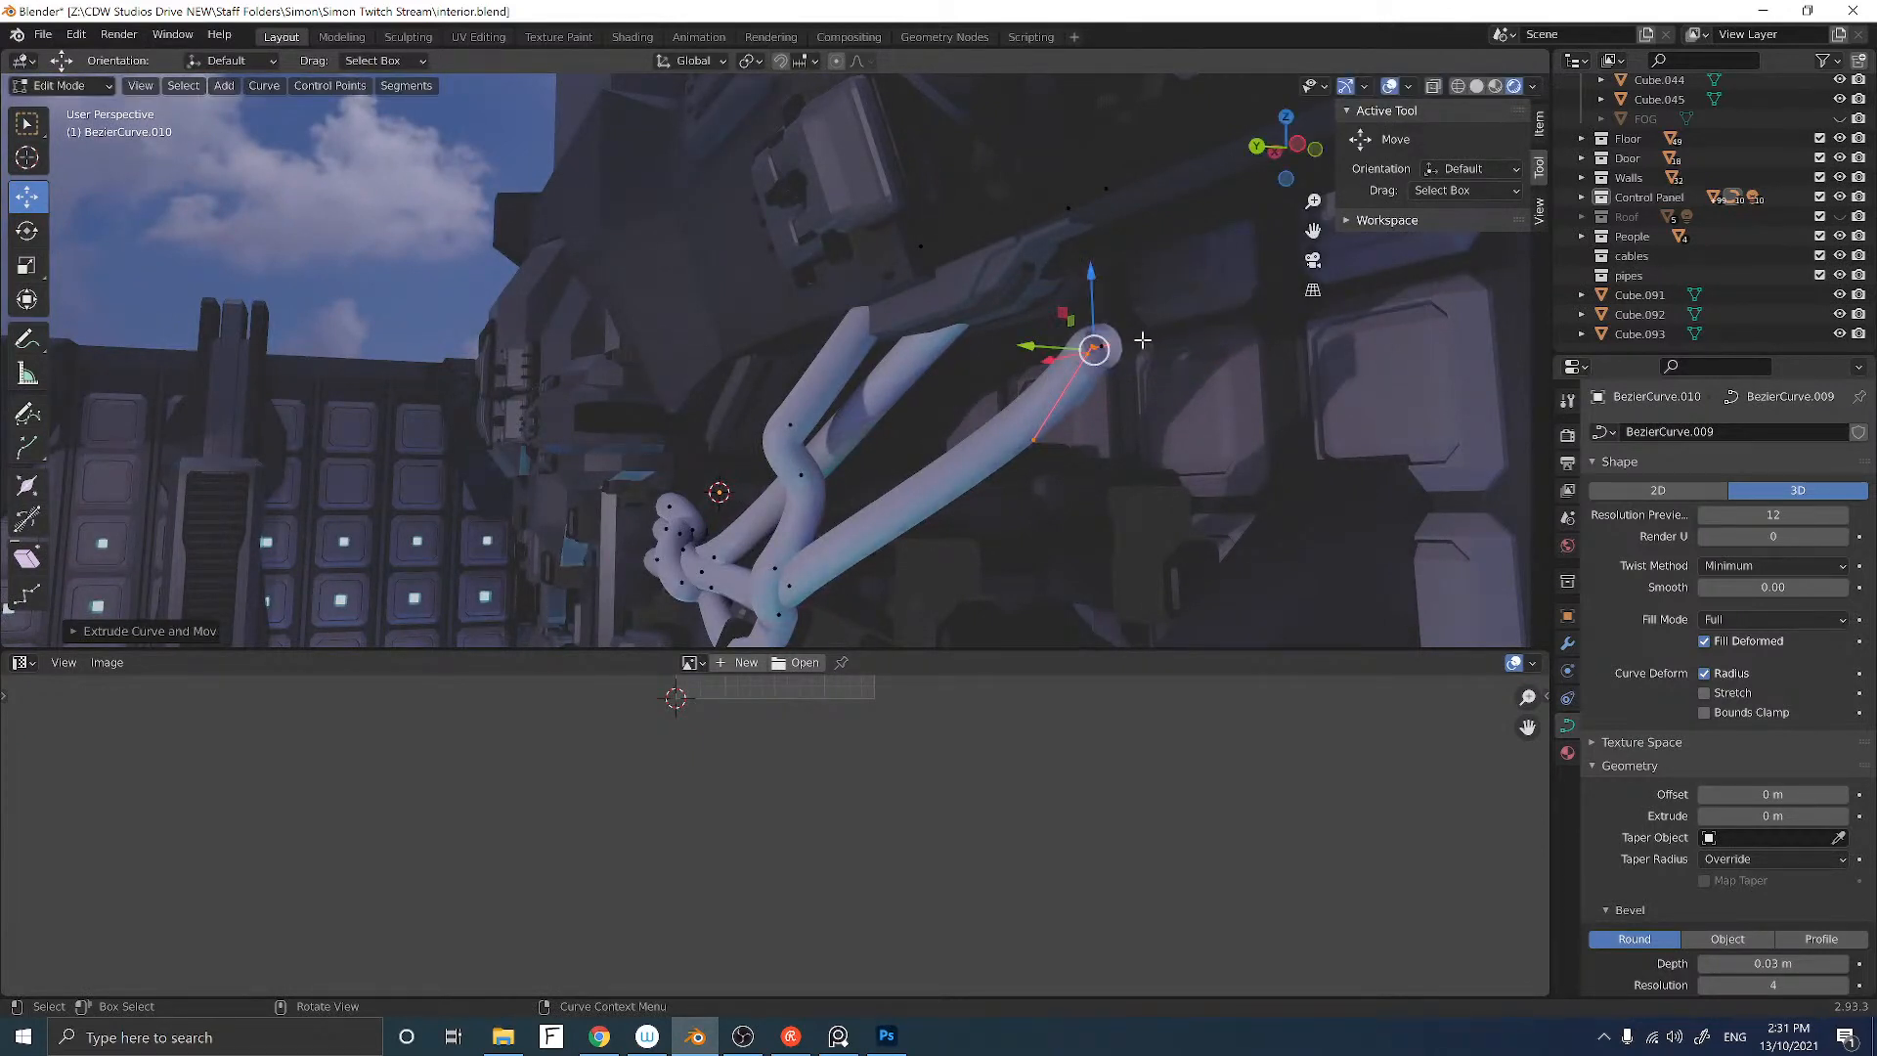
key(ctrl+z)
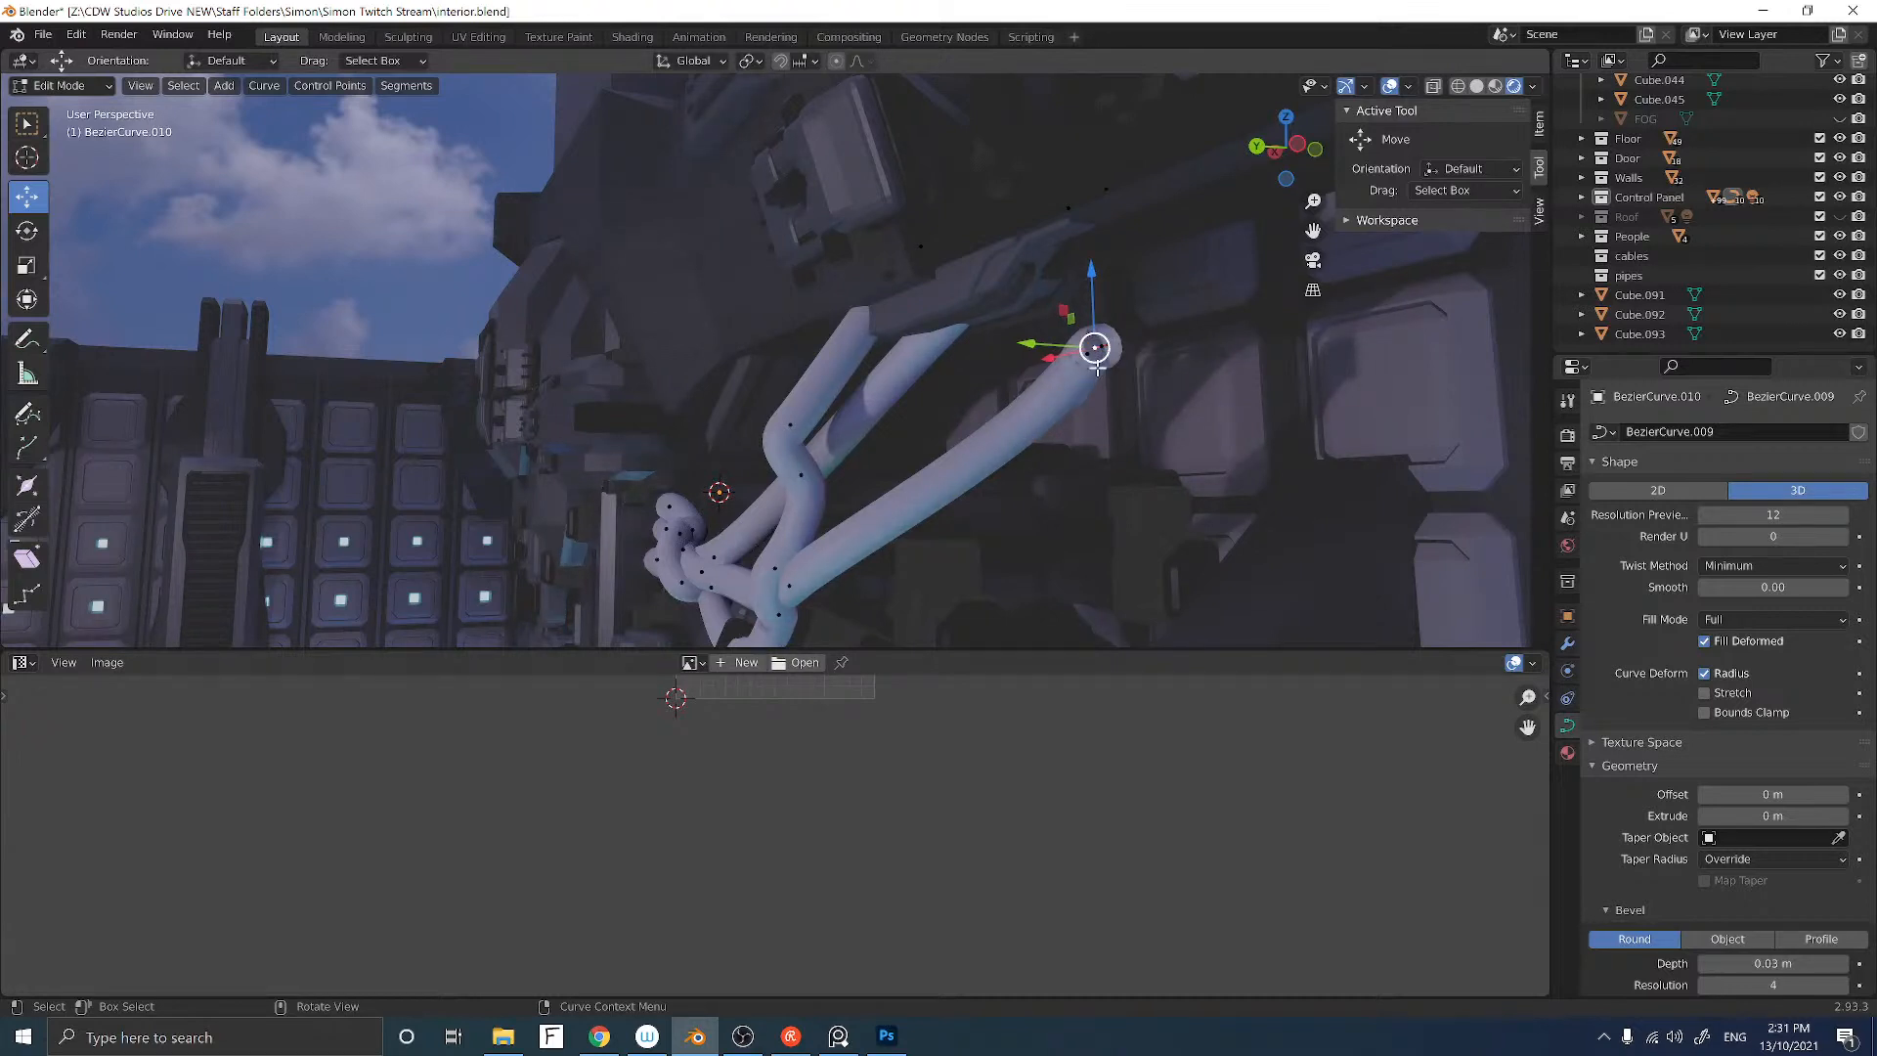
Step: Dissolve the surplus control points clustered at the lower cable's free end
key(x)
click(1081, 366)
click(1083, 358)
middle_drag(1083, 357, 1099, 366)
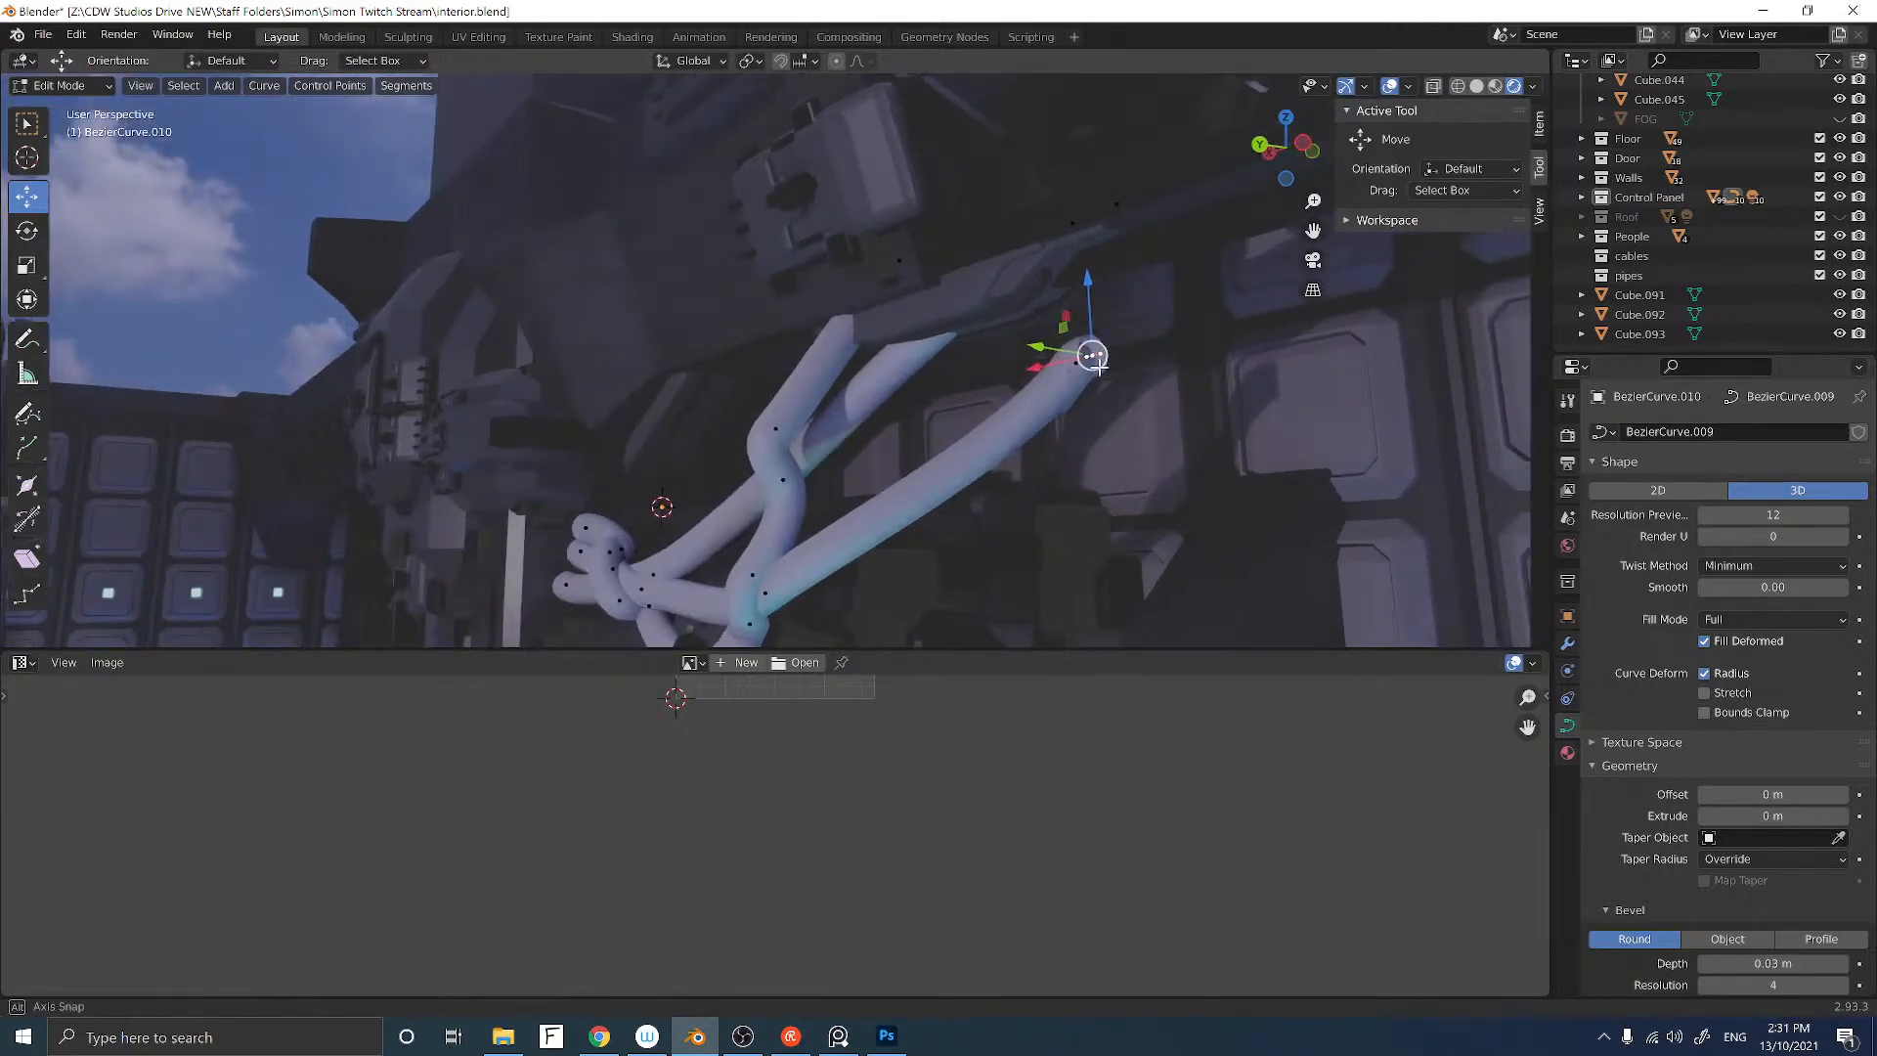
key(x)
click(1098, 367)
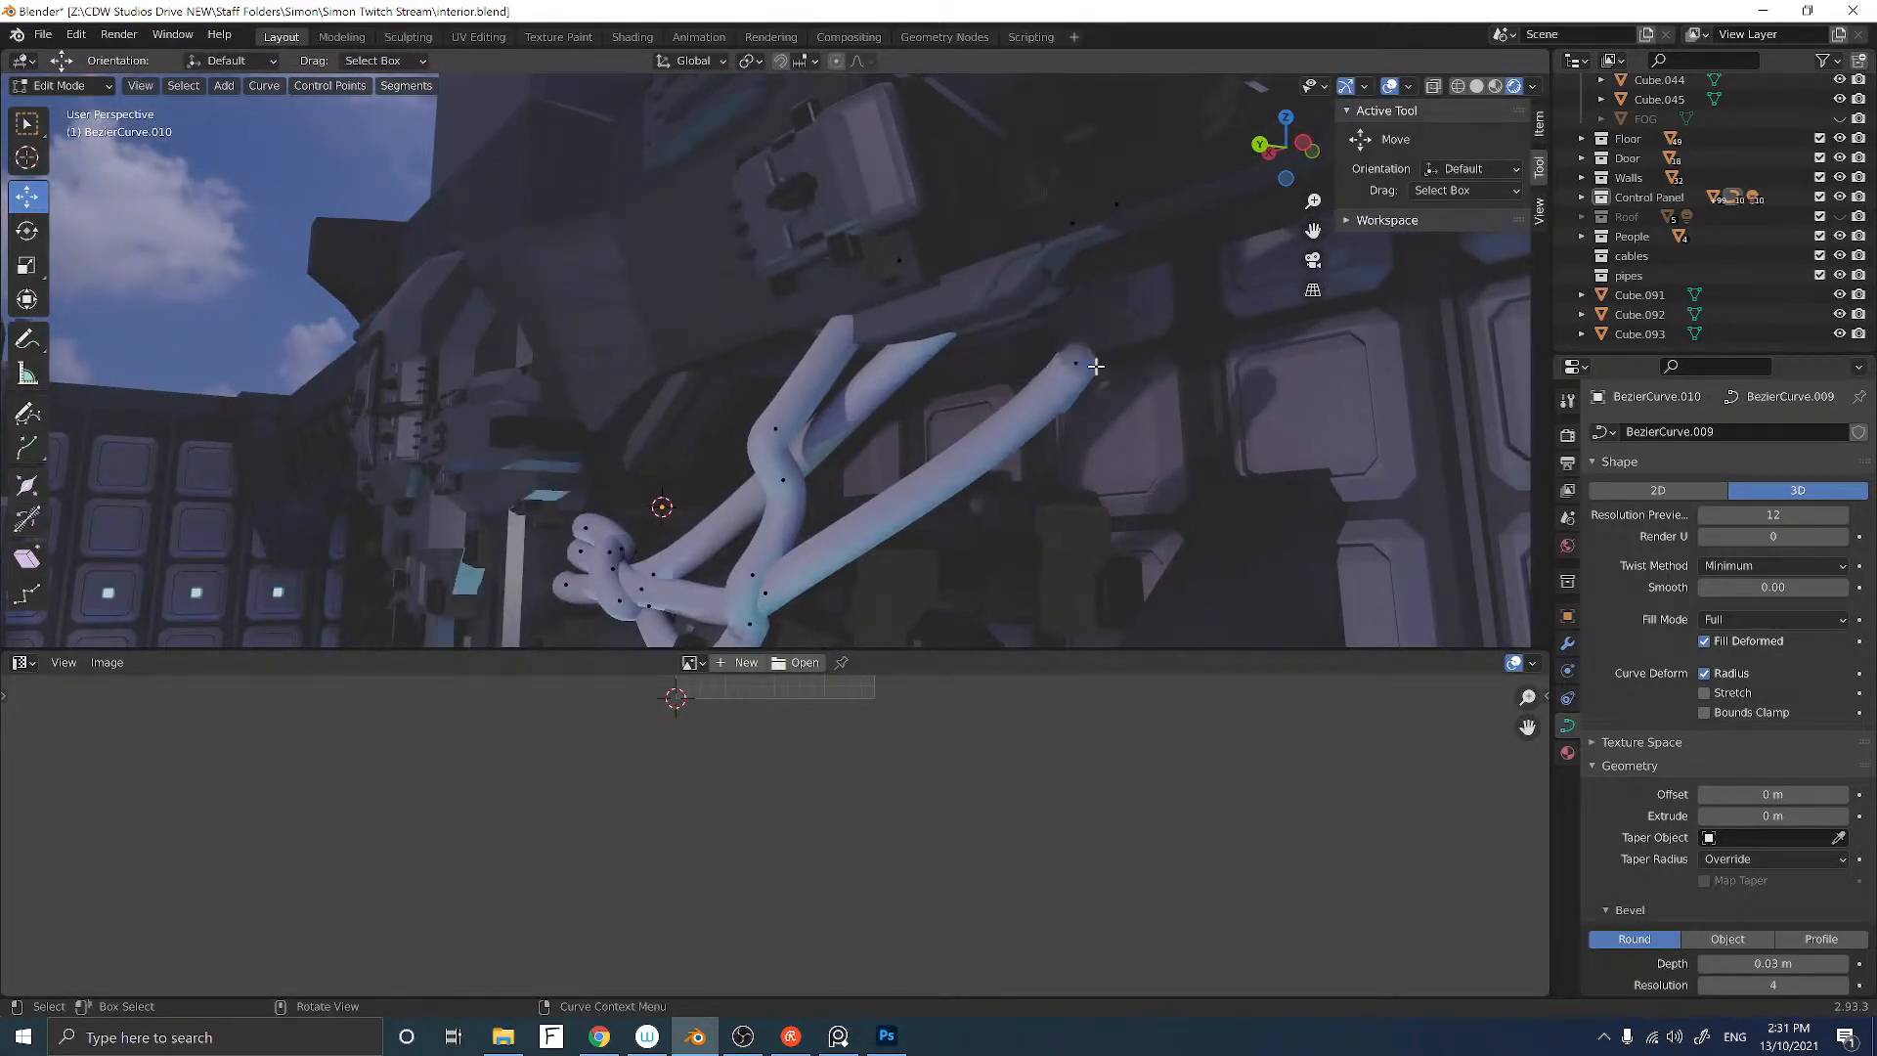
middle_drag(1082, 365, 1011, 379)
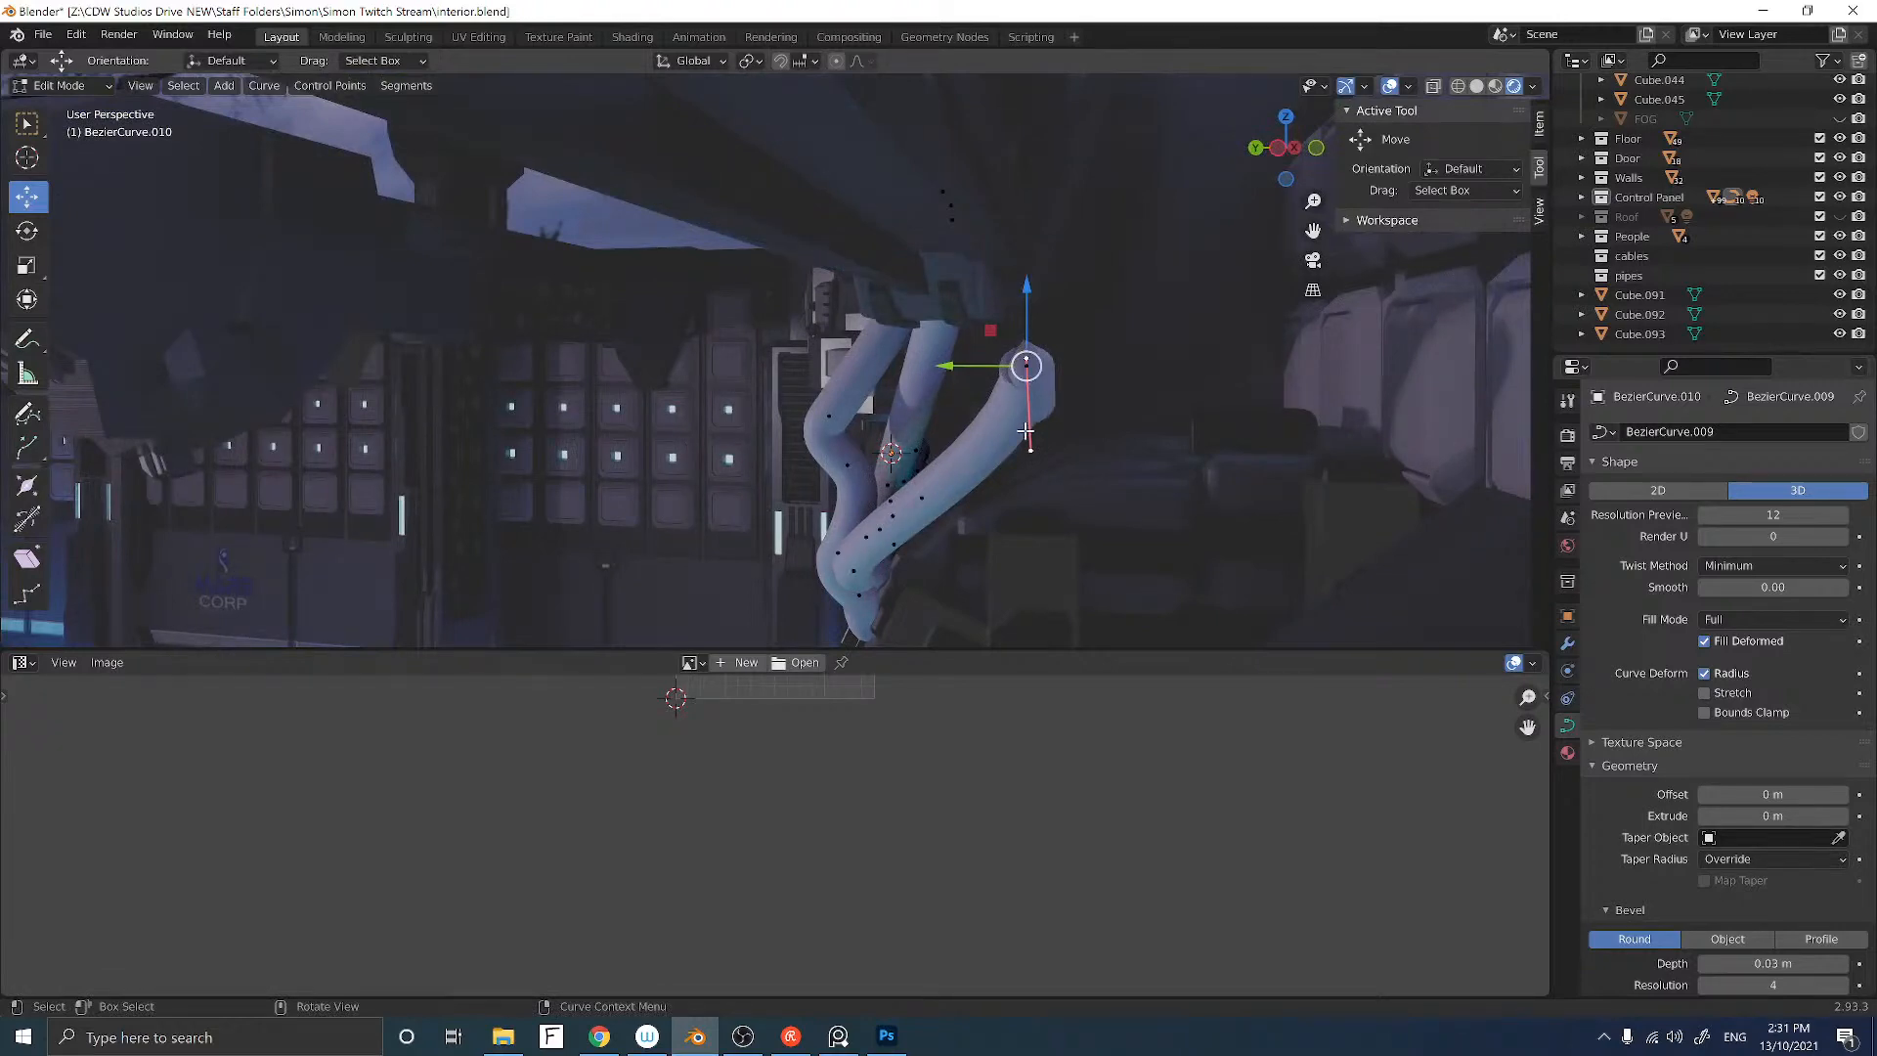
key(x)
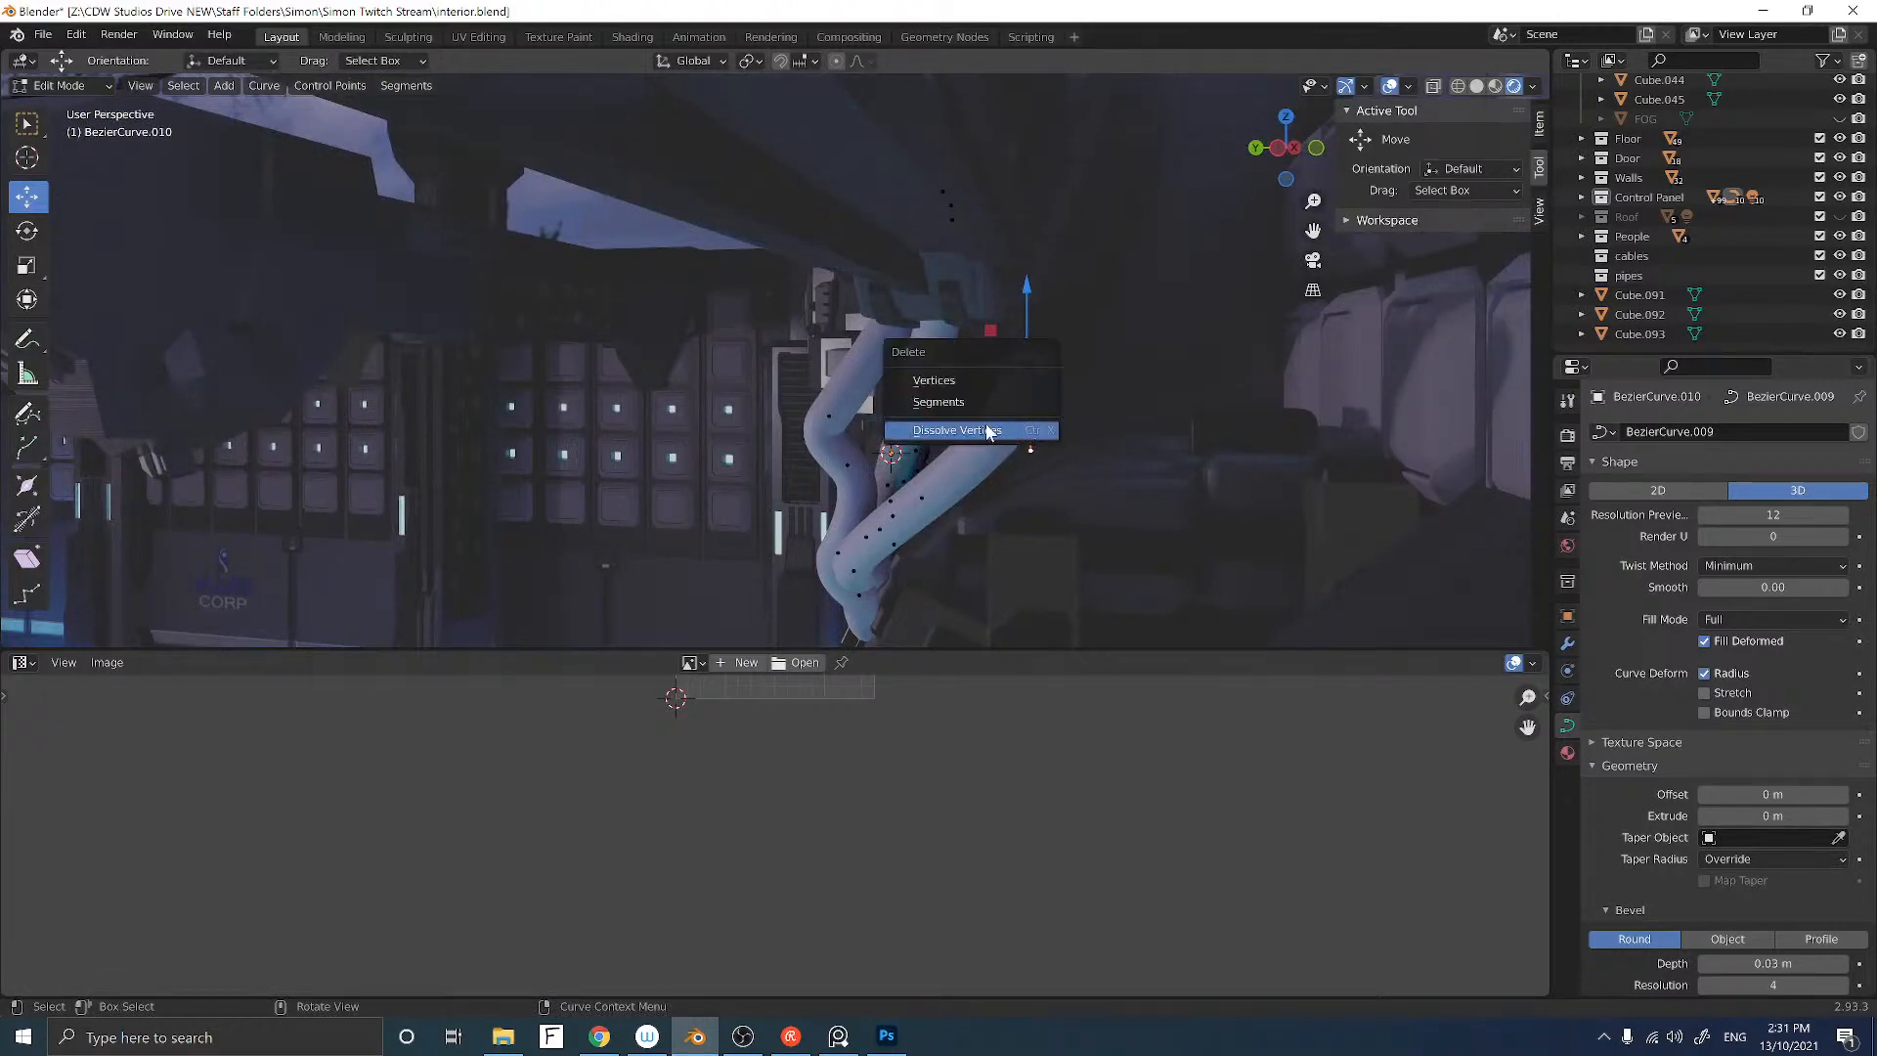
click(971, 430)
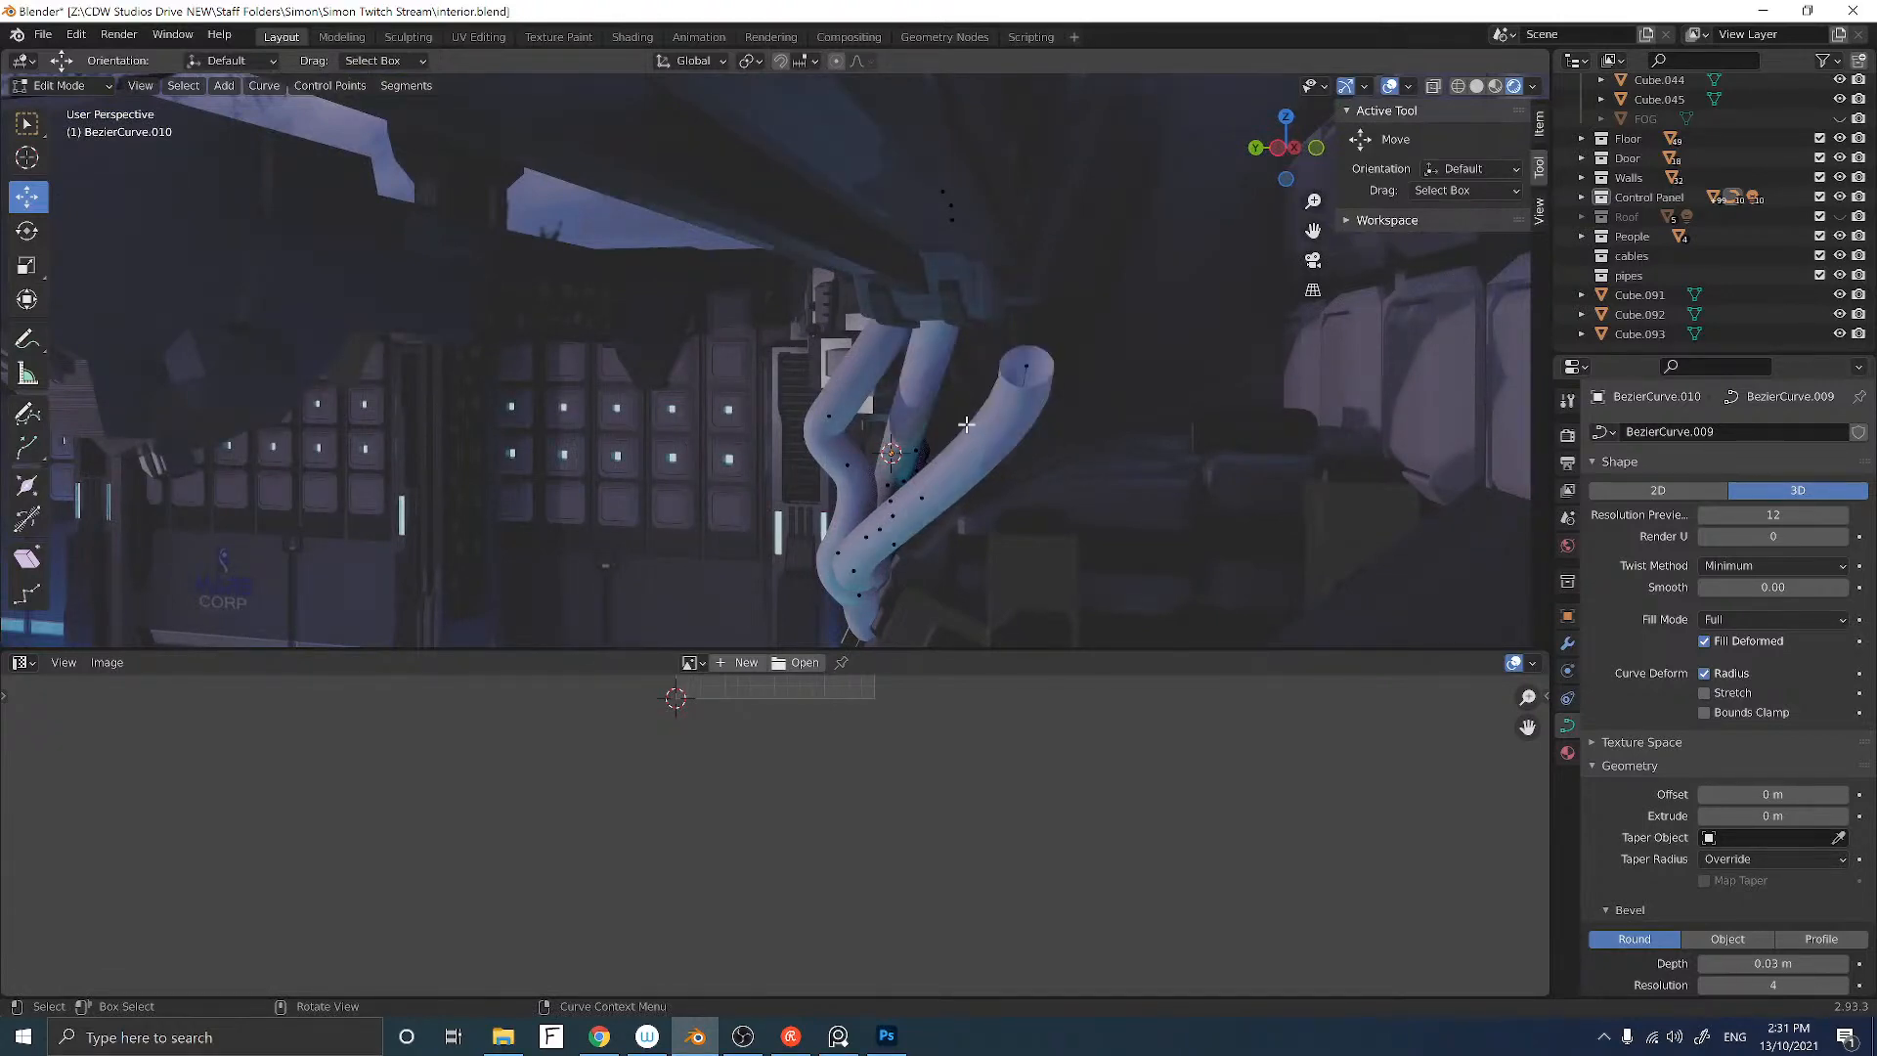
Step: Extrude the lower cable's end point upward so the cable continues into the overhead beam
middle_drag(927, 414, 1029, 394)
click(1056, 395)
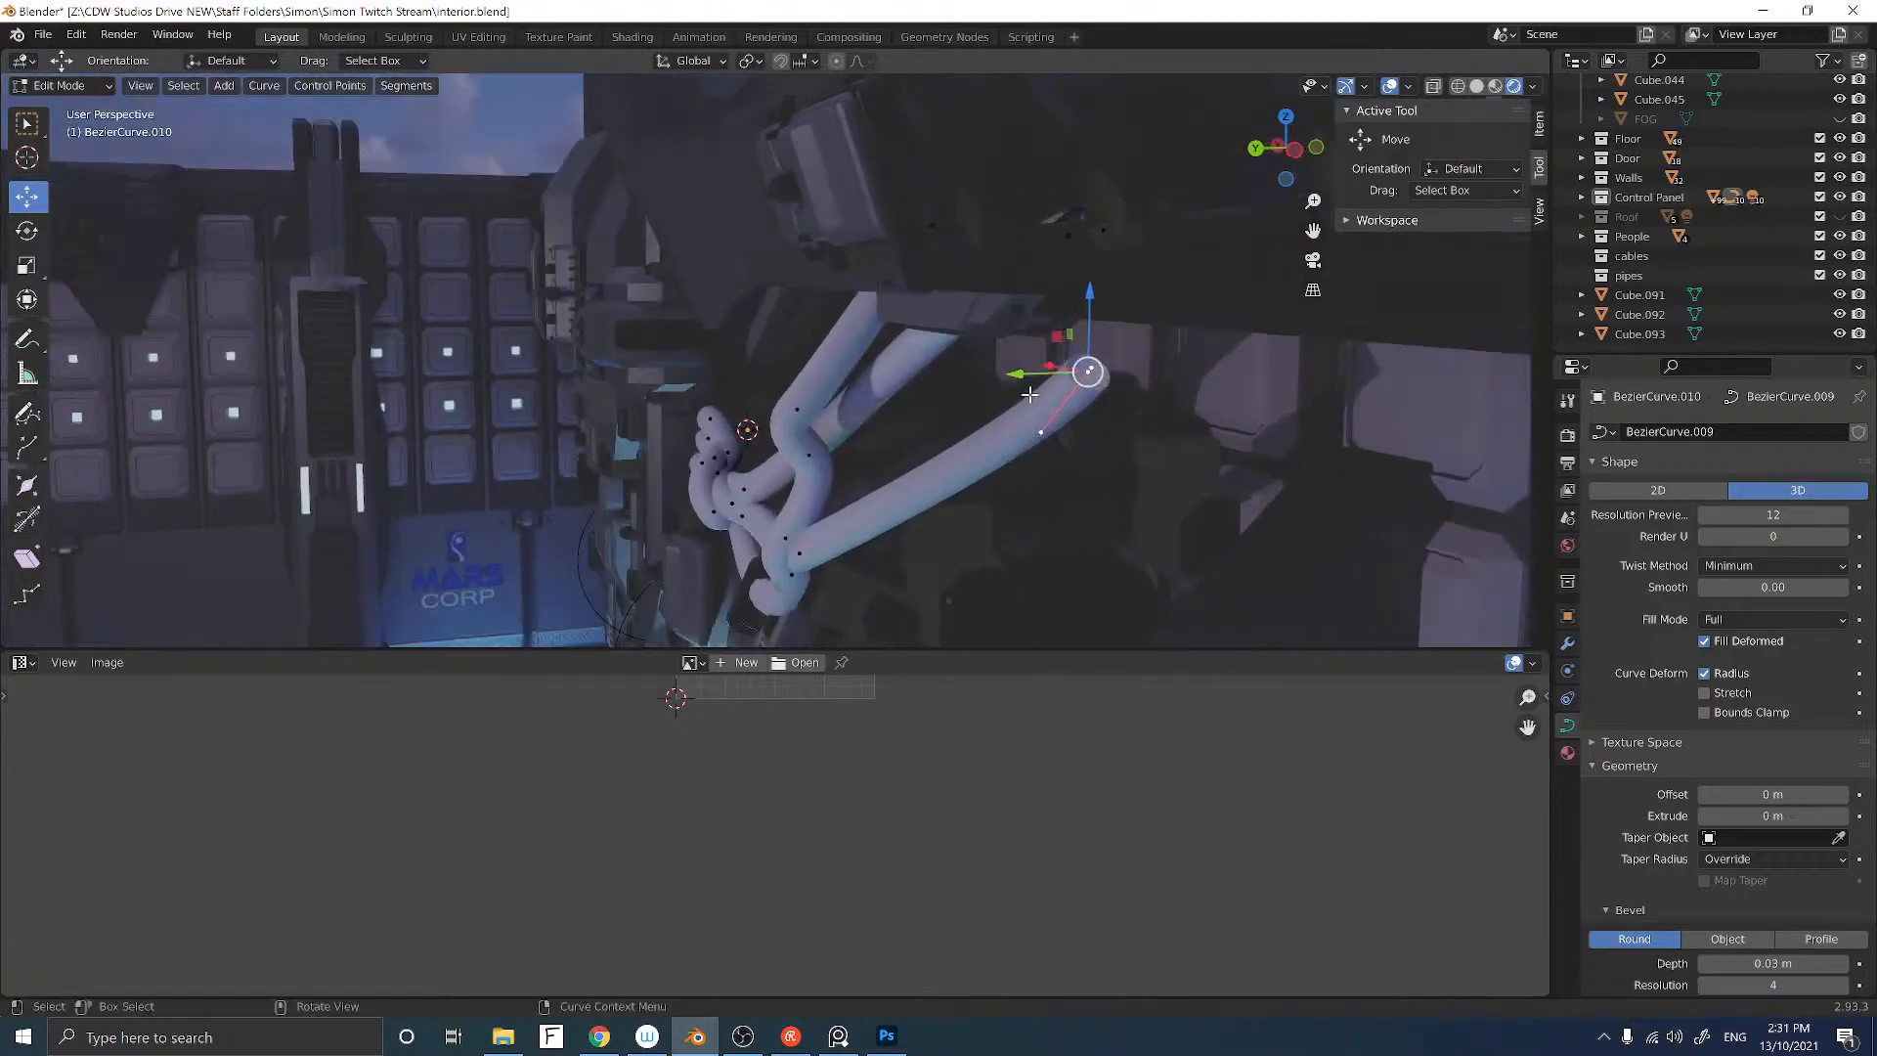
key(g)
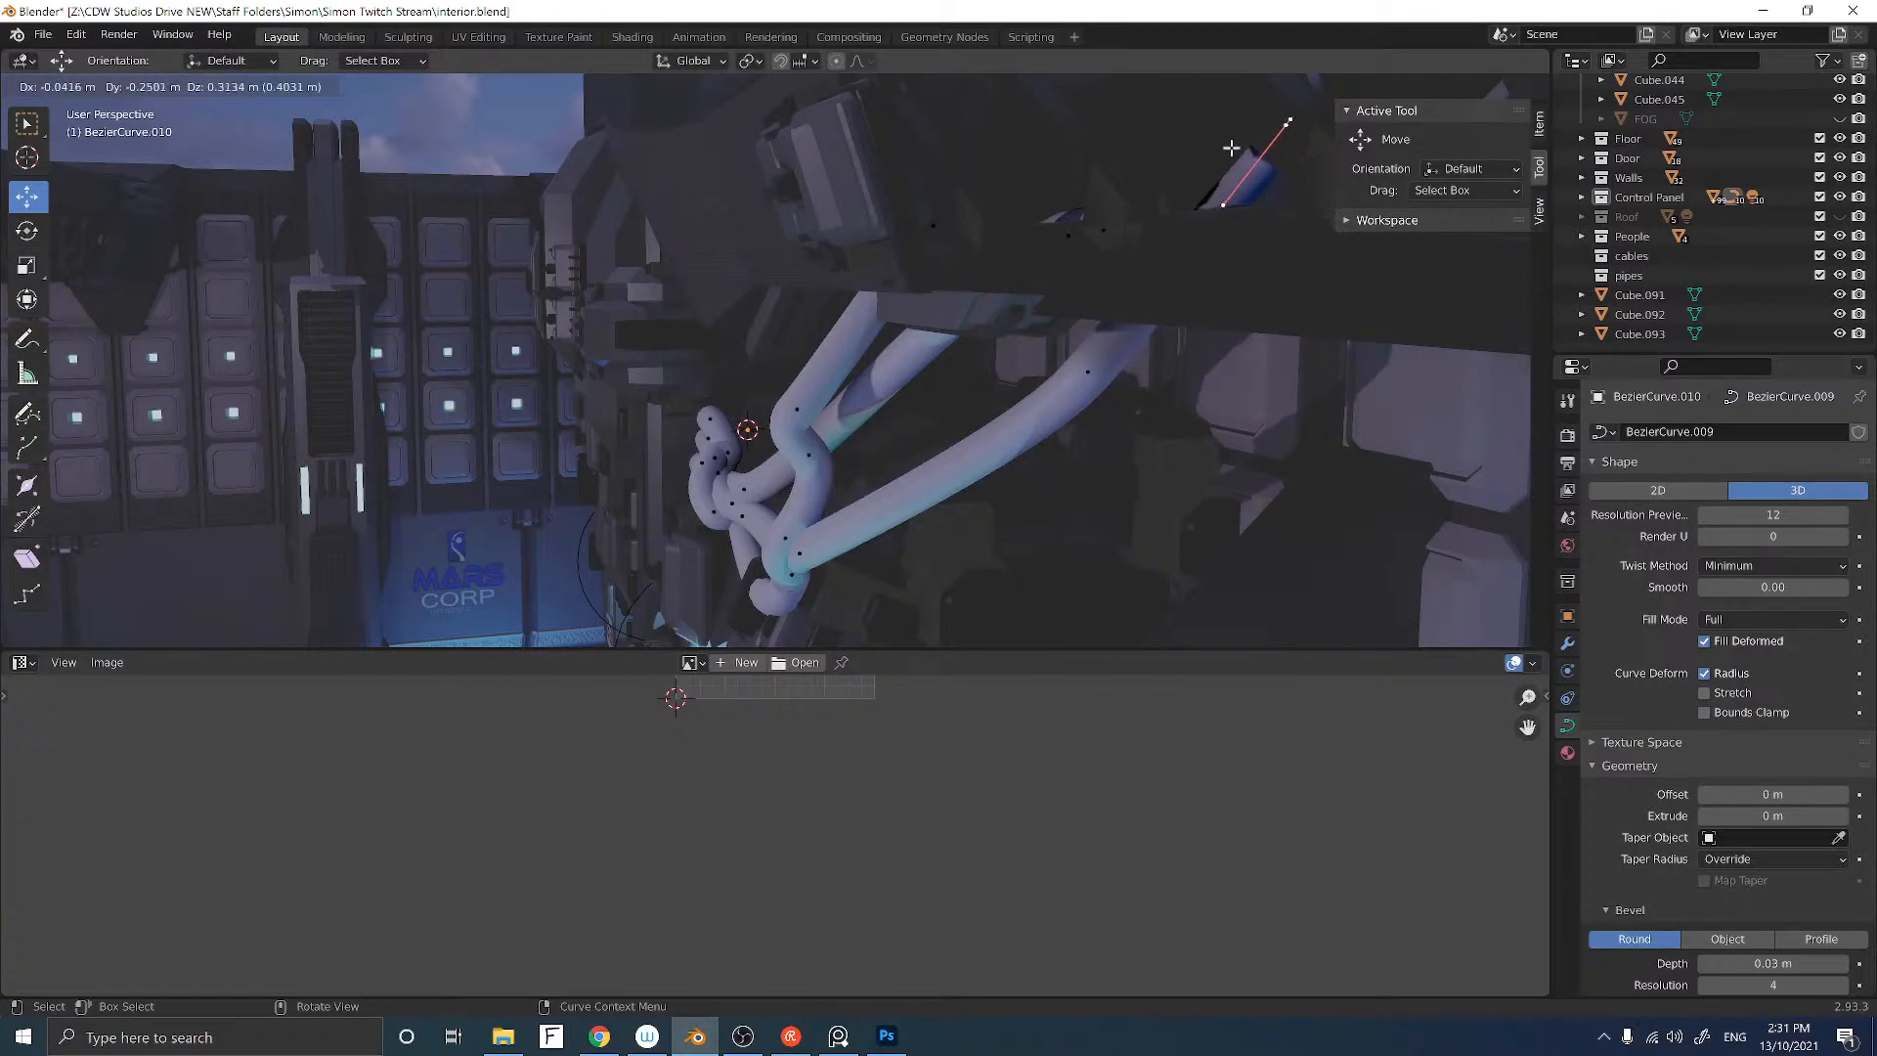
click(1231, 148)
middle_drag(1052, 306, 941, 385)
scroll(1023, 318, down, 3)
scroll(1077, 307, up, 5)
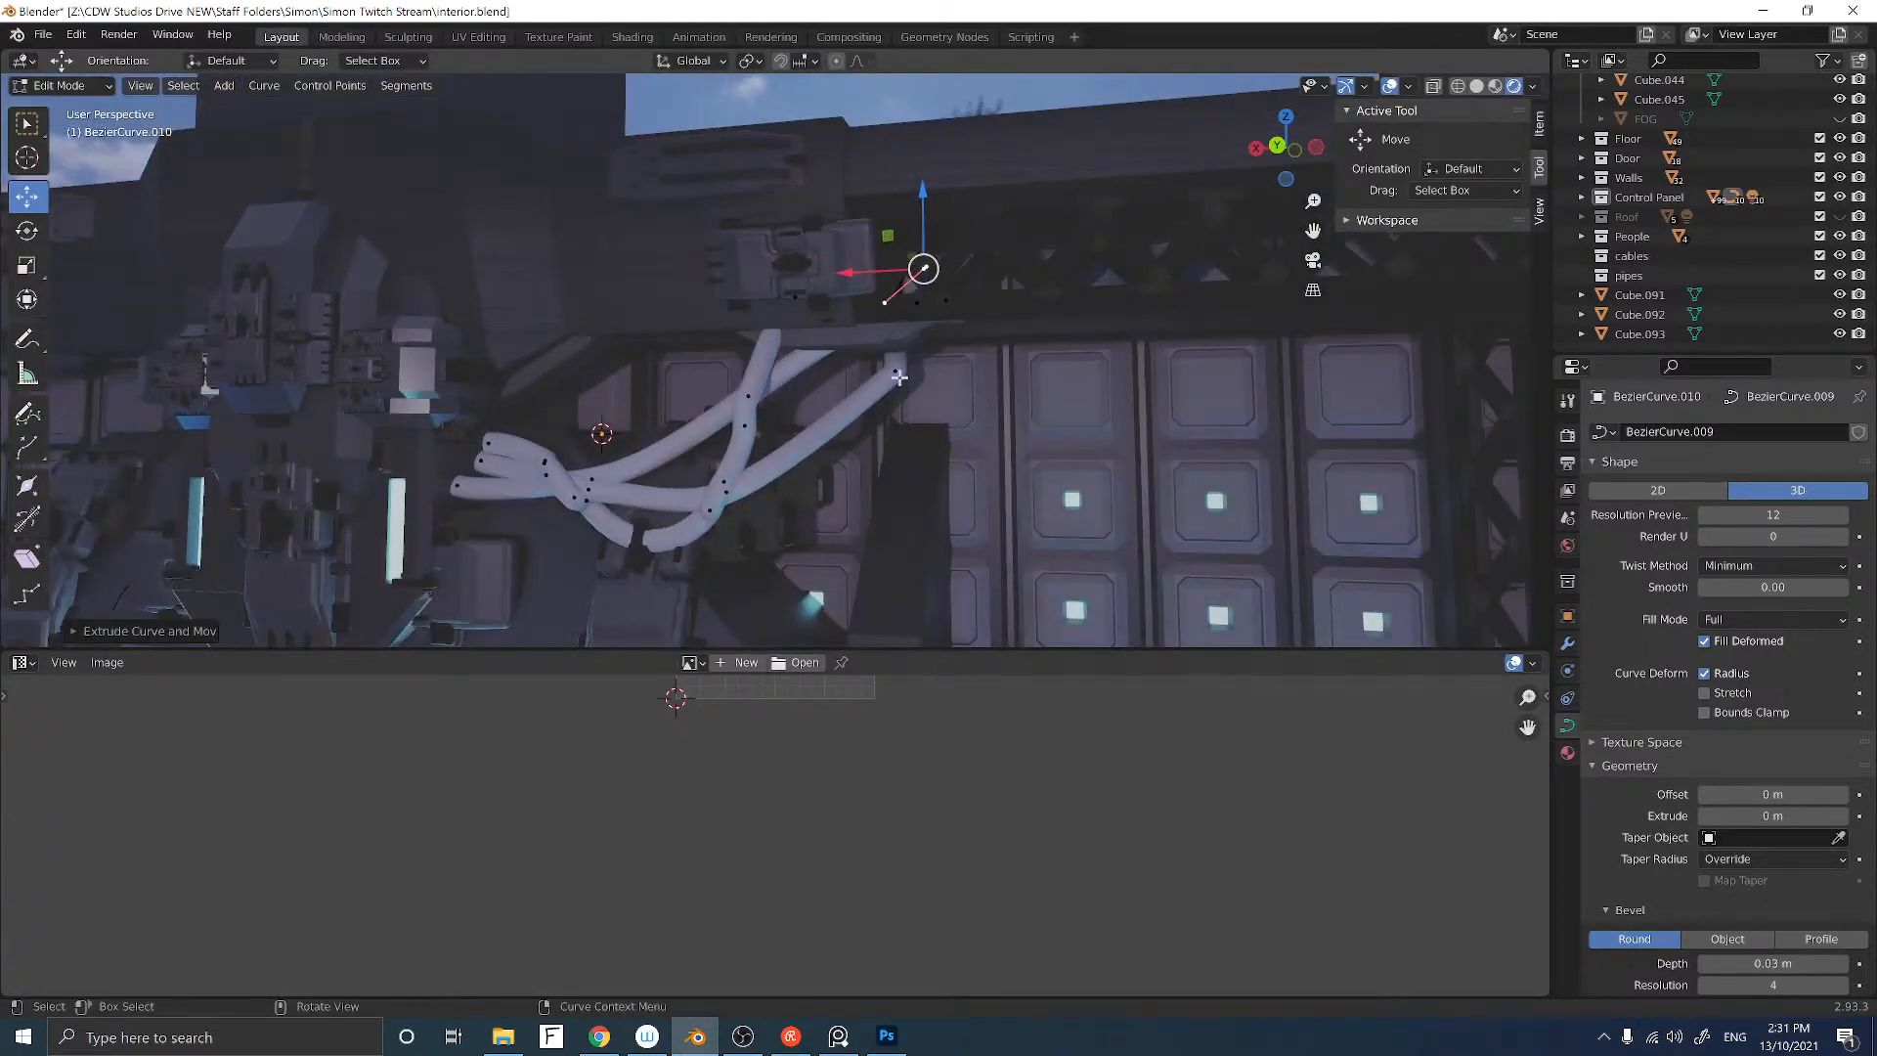
Step: Move the lower cable's former end point up to the beam's underside to smooth its bend
scroll(899, 376, up, 3)
click(965, 381)
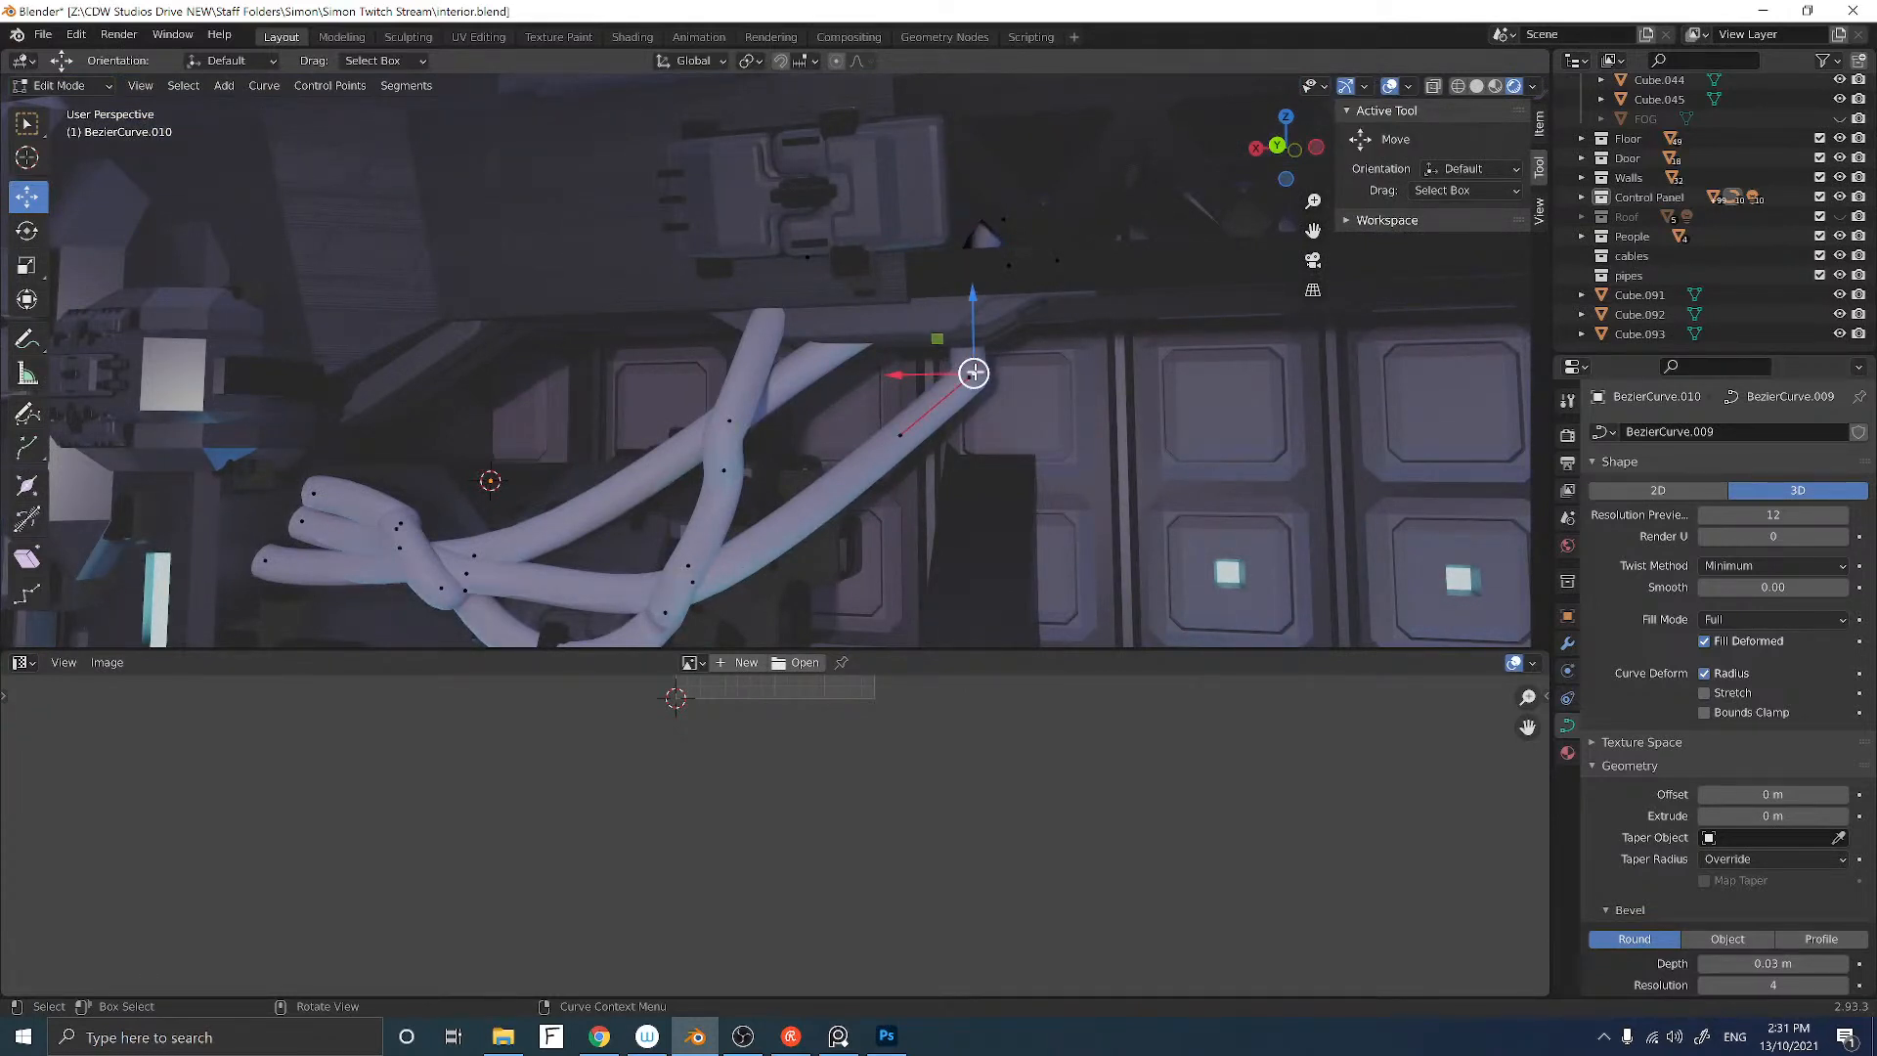
drag(973, 373, 993, 315)
middle_drag(863, 409, 763, 419)
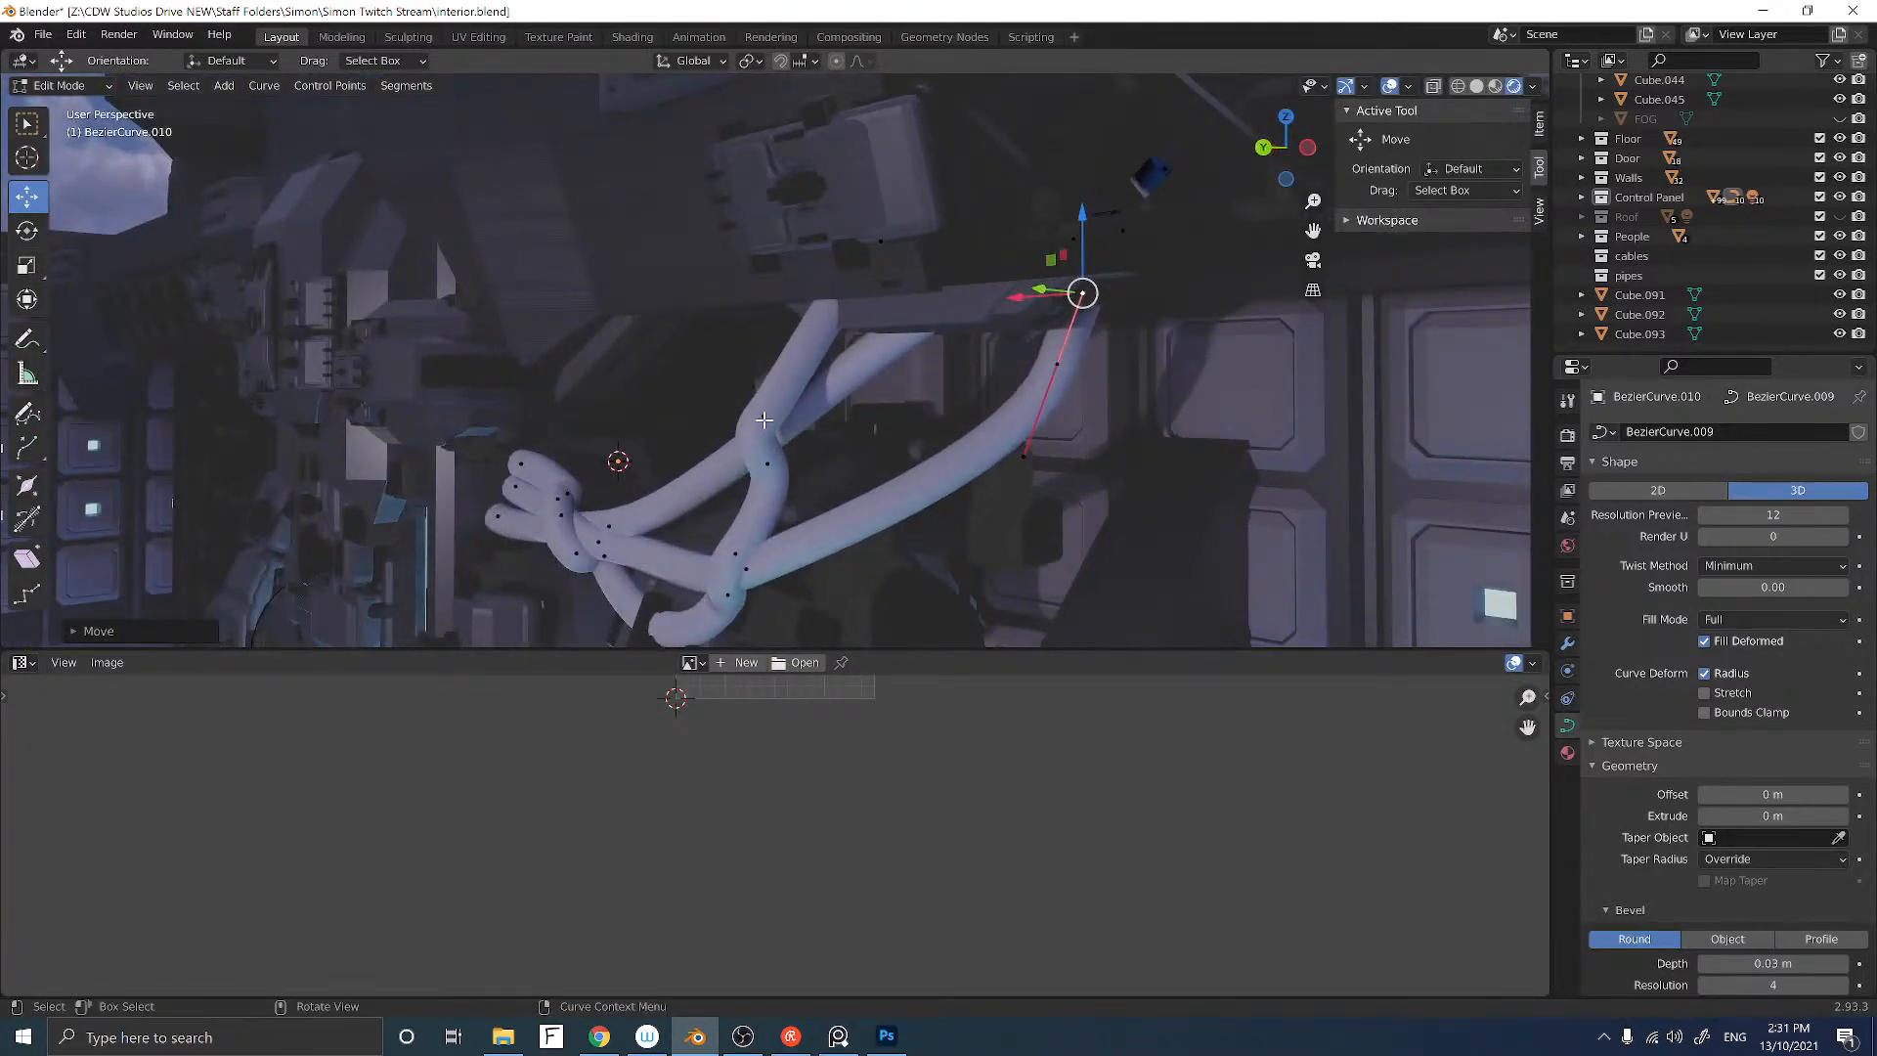
Step: Dissolve the control point at the kink of the cable that rises steeply into the beam
click(765, 419)
key(x)
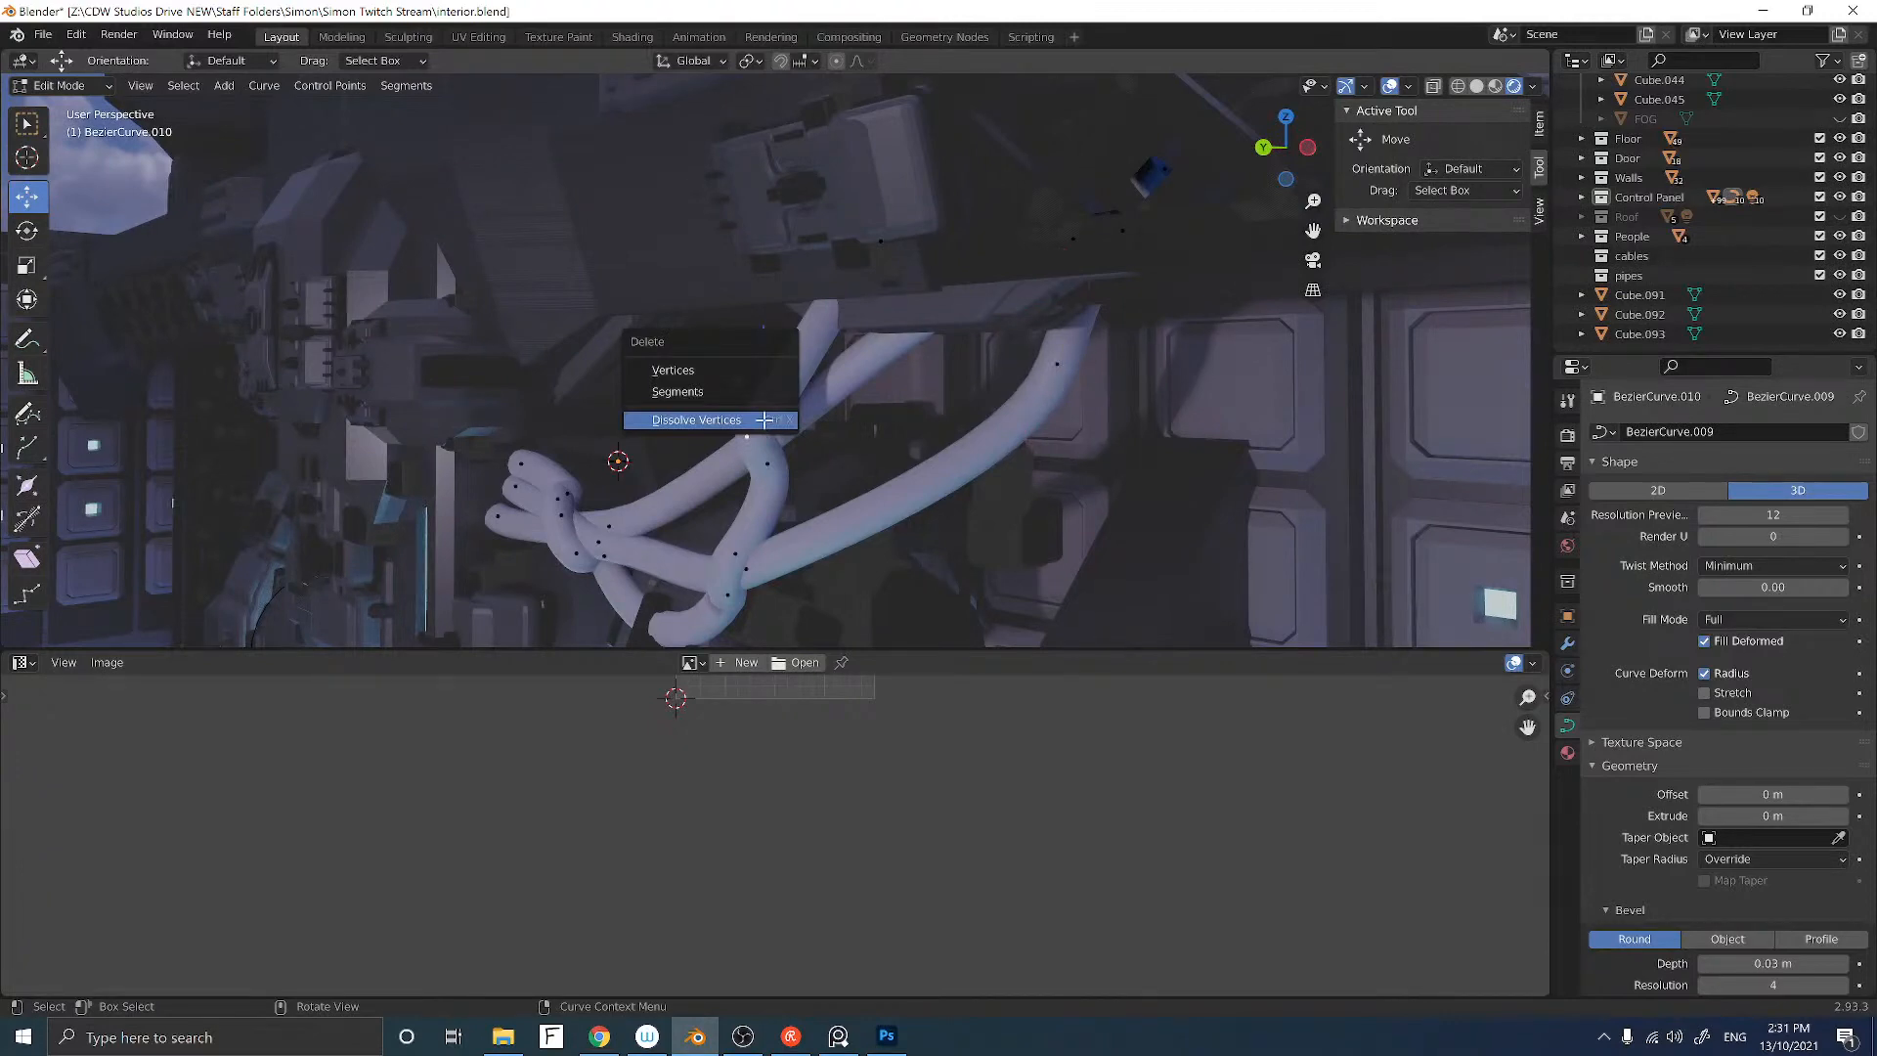
click(765, 419)
Step: Shift the control point at the lower cable crossing slightly along the Y axis
middle_drag(772, 439, 716, 479)
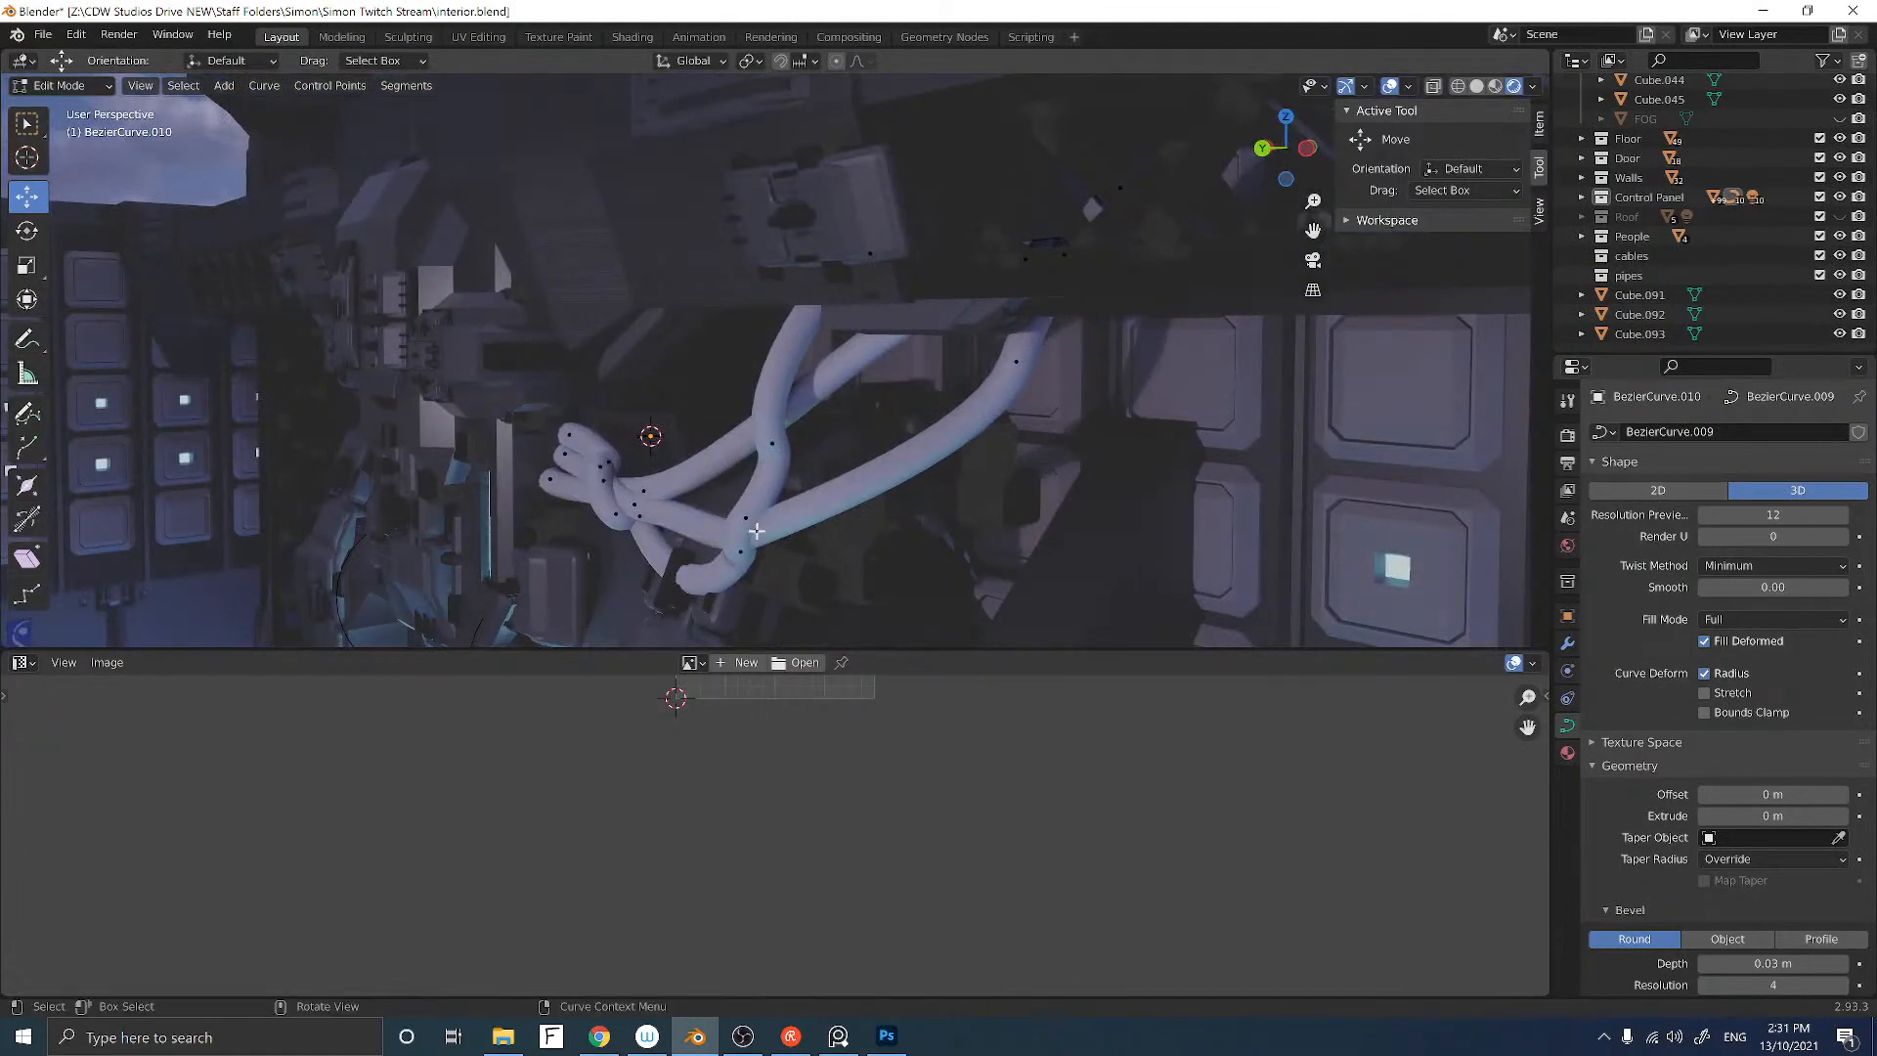
middle_drag(750, 551, 751, 536)
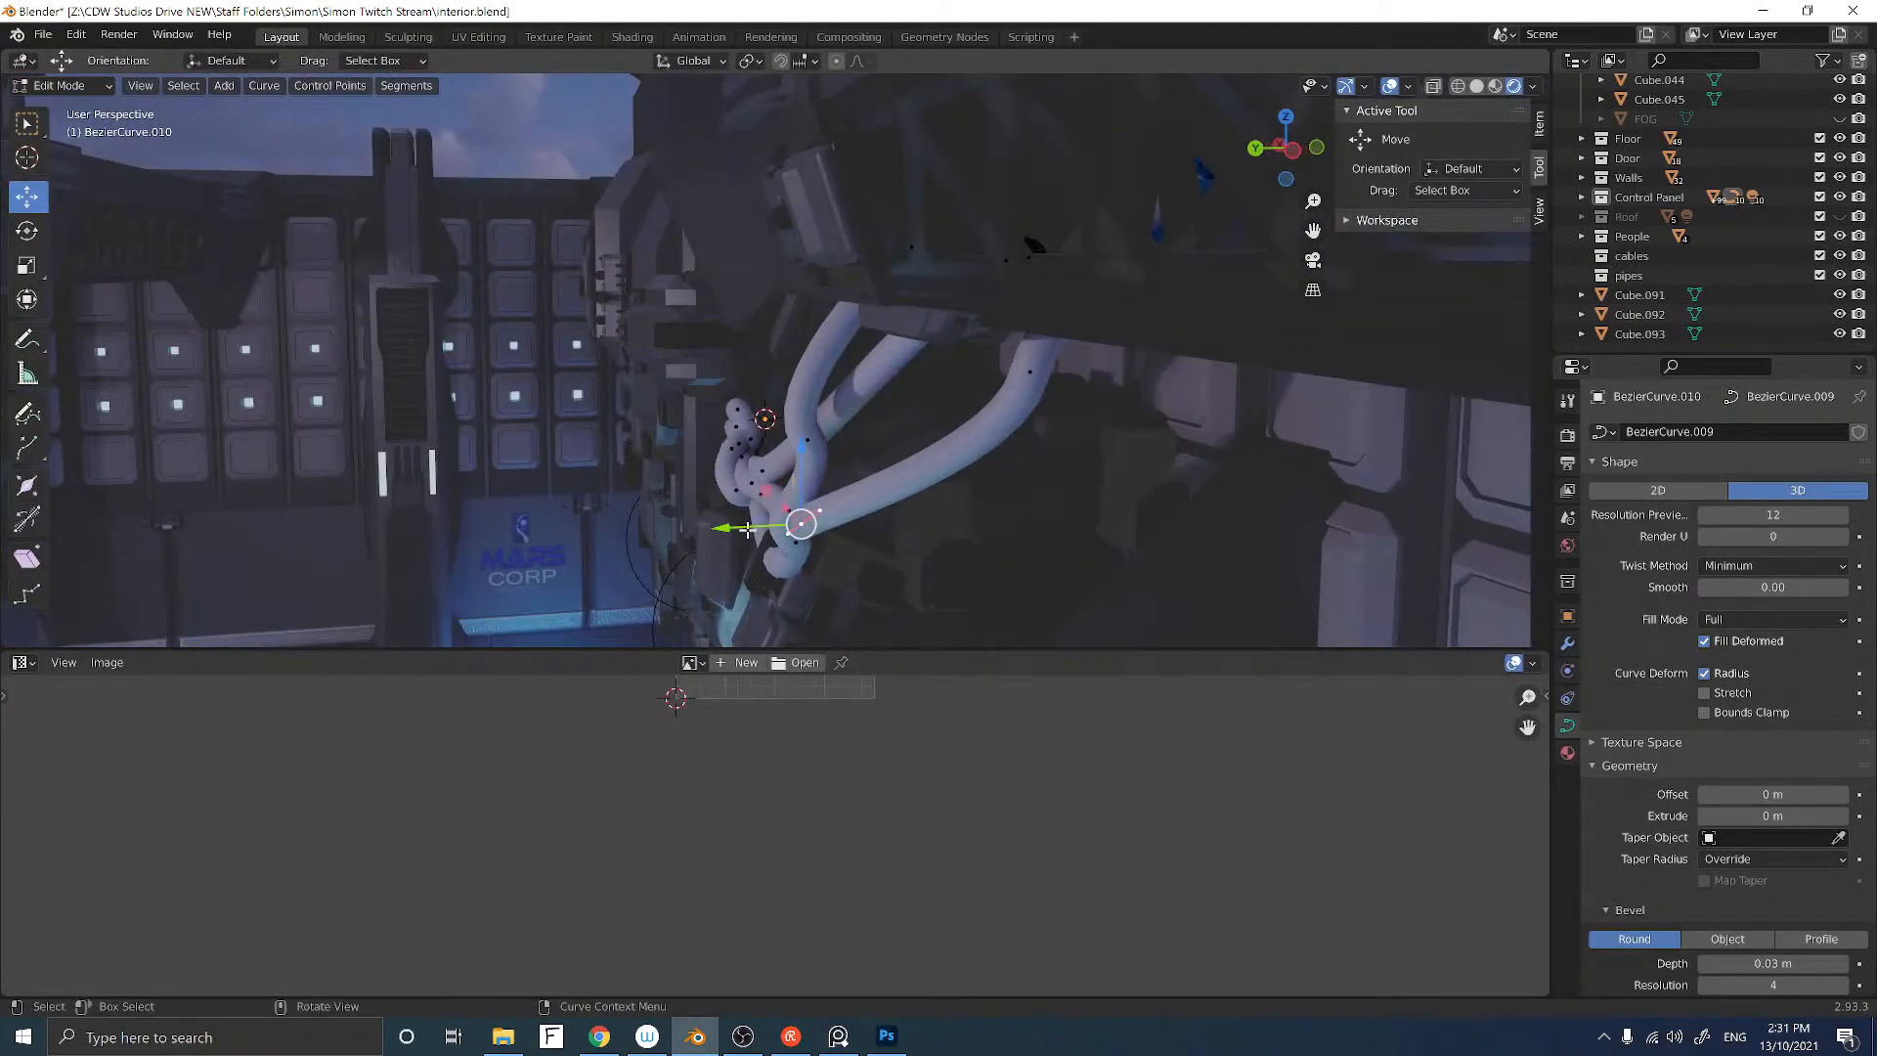
drag(747, 529, 772, 523)
Step: Dissolve the surplus control points in the cable bundle's bend near the door machinery
middle_drag(773, 523, 629, 398)
key(x)
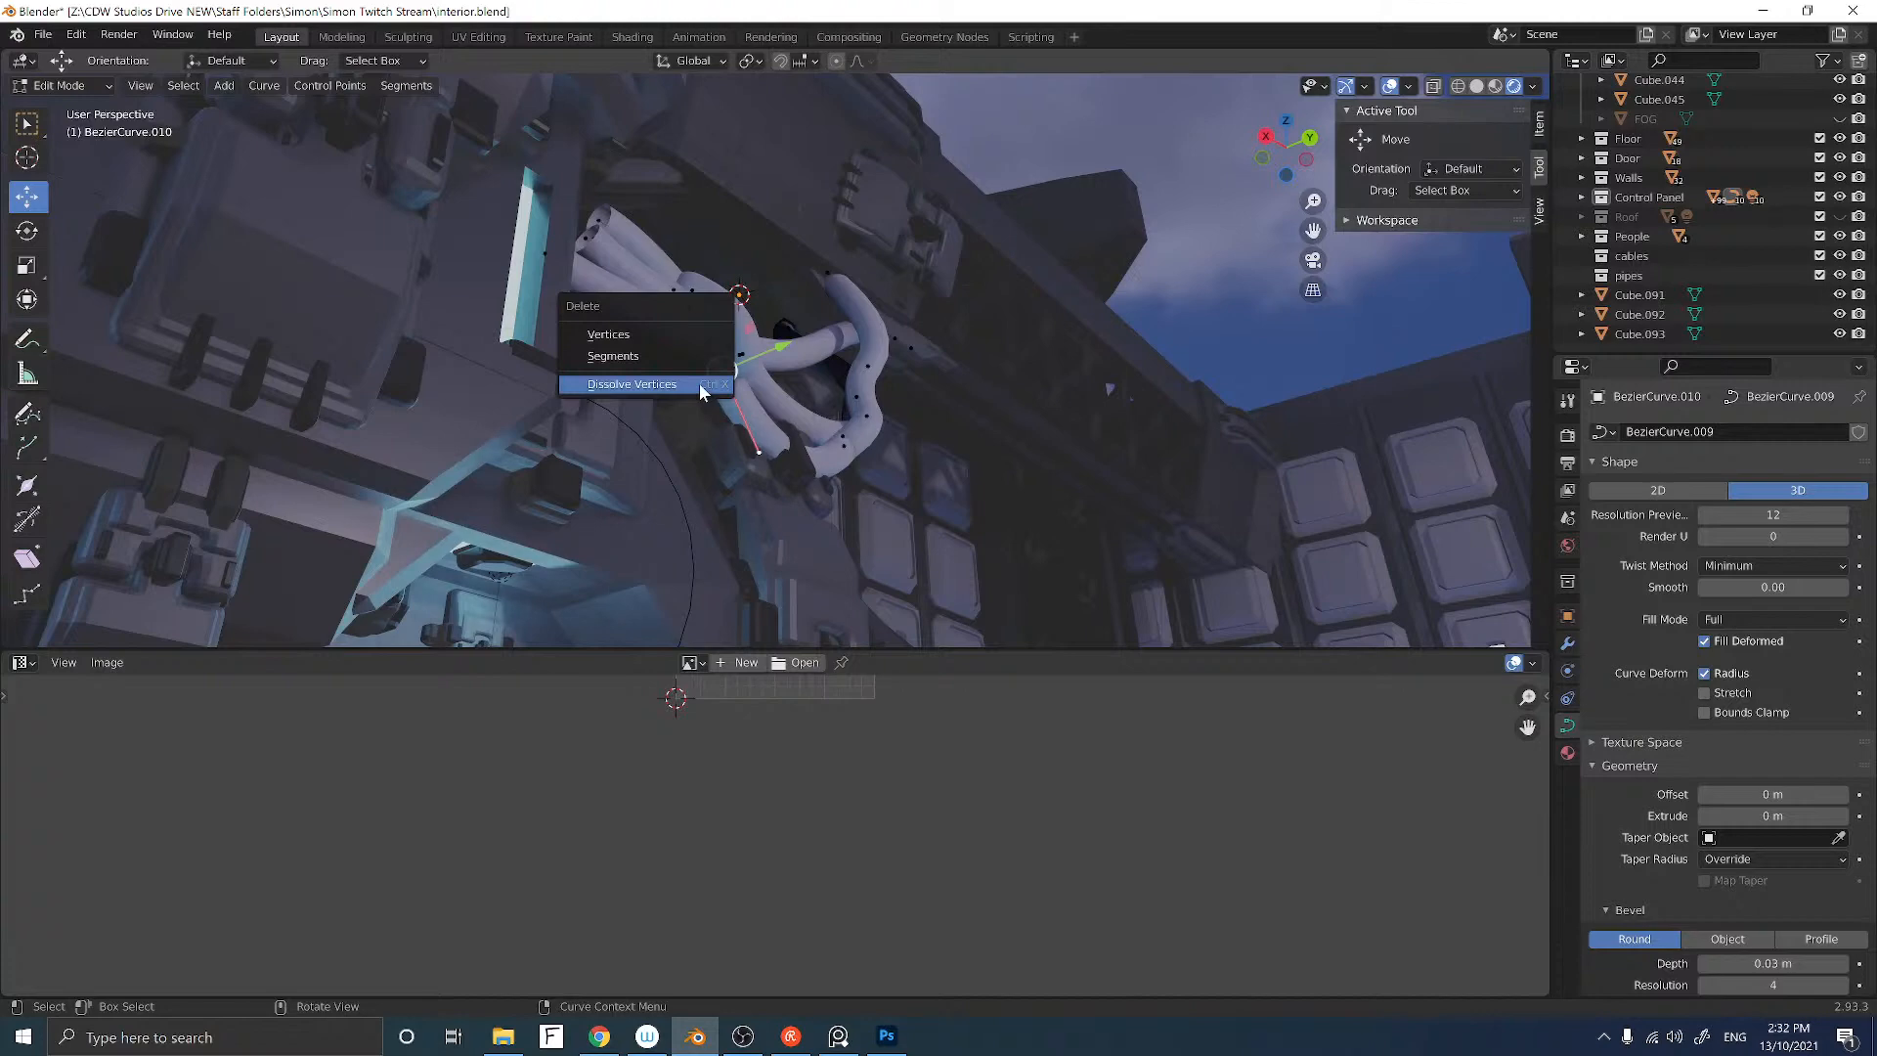
click(700, 383)
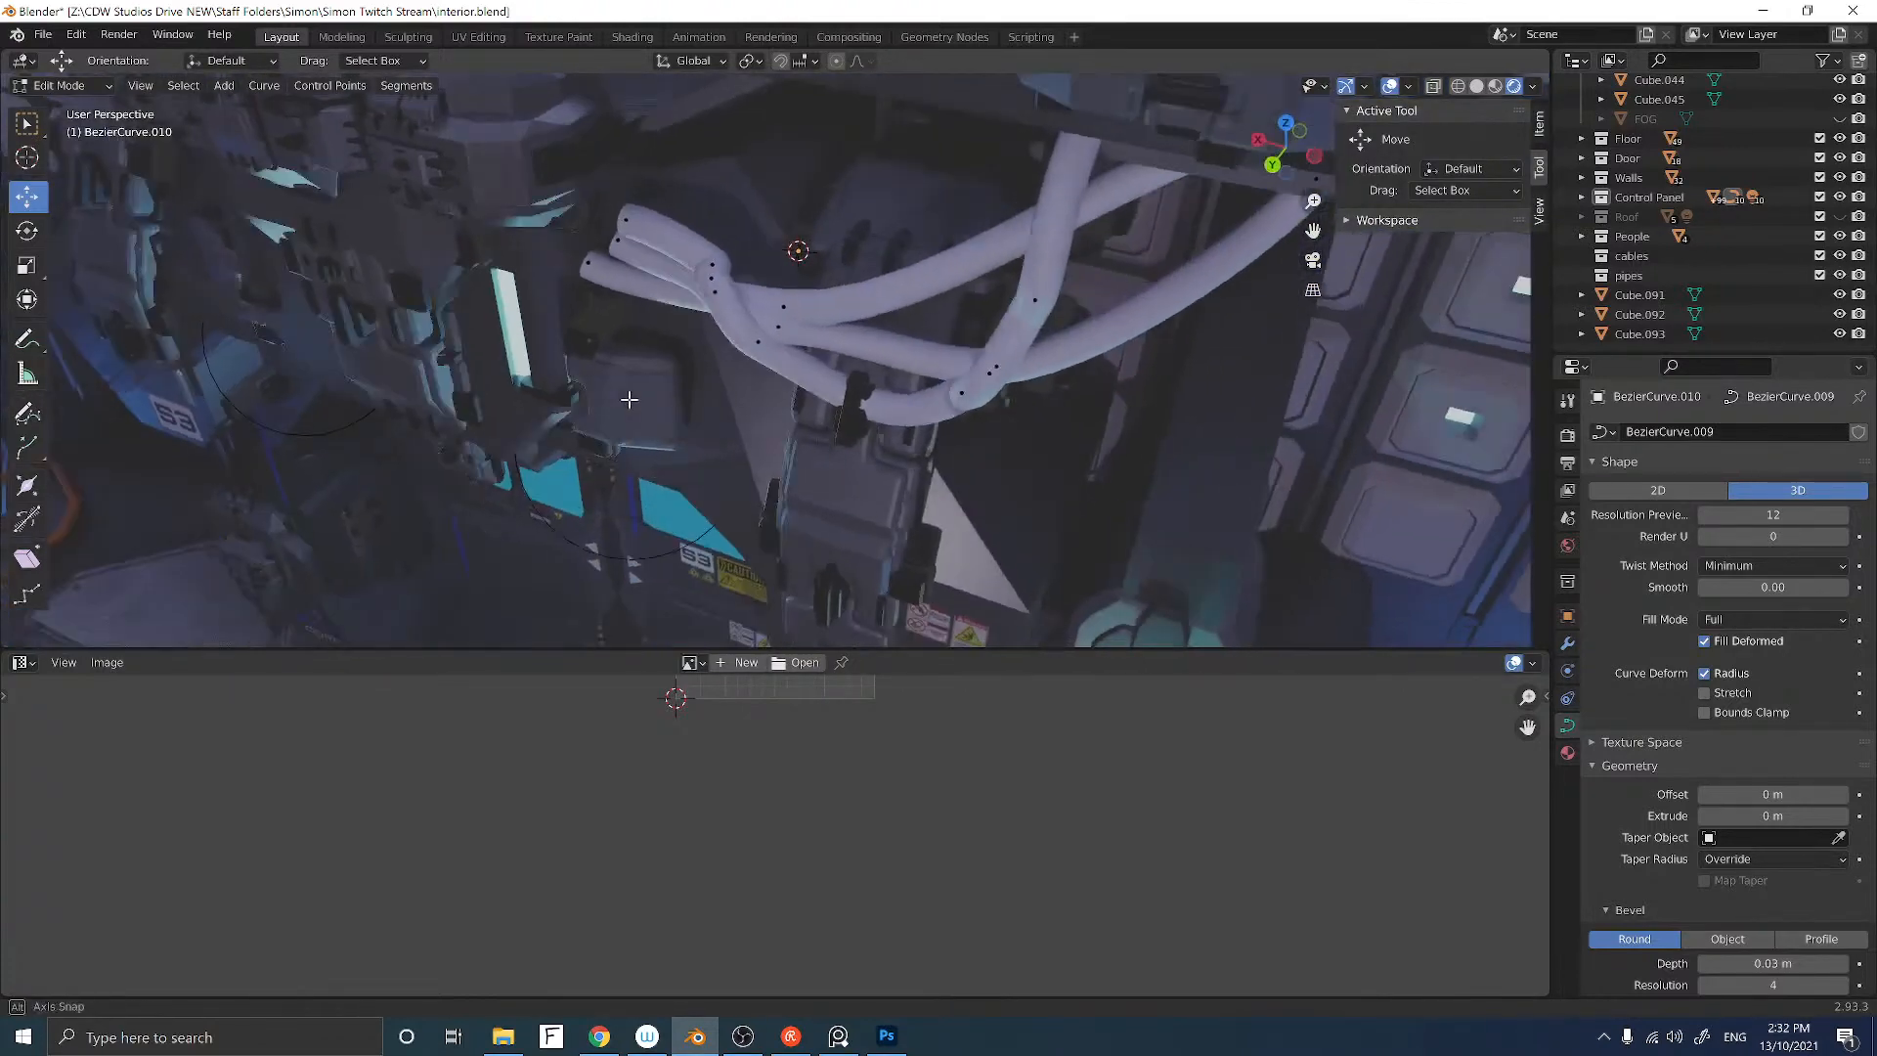
click(713, 264)
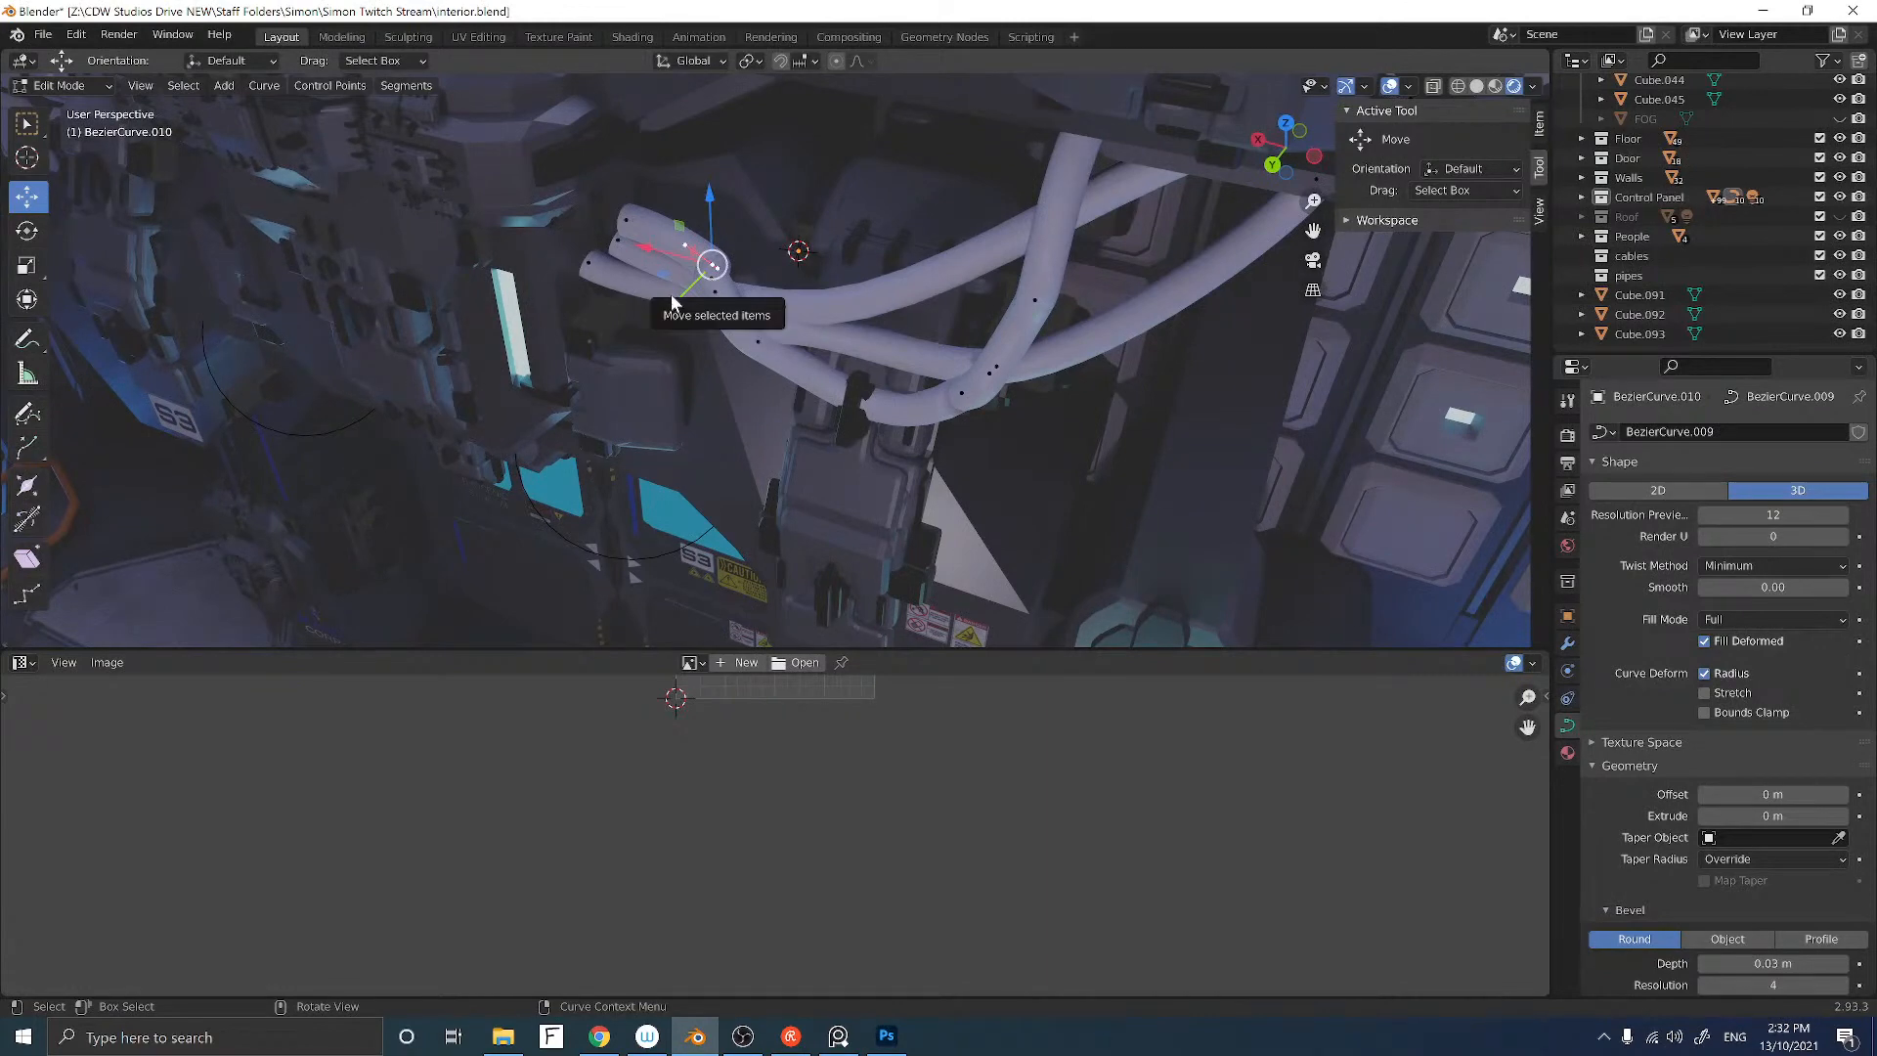
key(x)
click(671, 291)
Step: Move the uppermost cable's machinery-side end along X into the door machinery and adjust its depth along Y
middle_drag(684, 279, 756, 259)
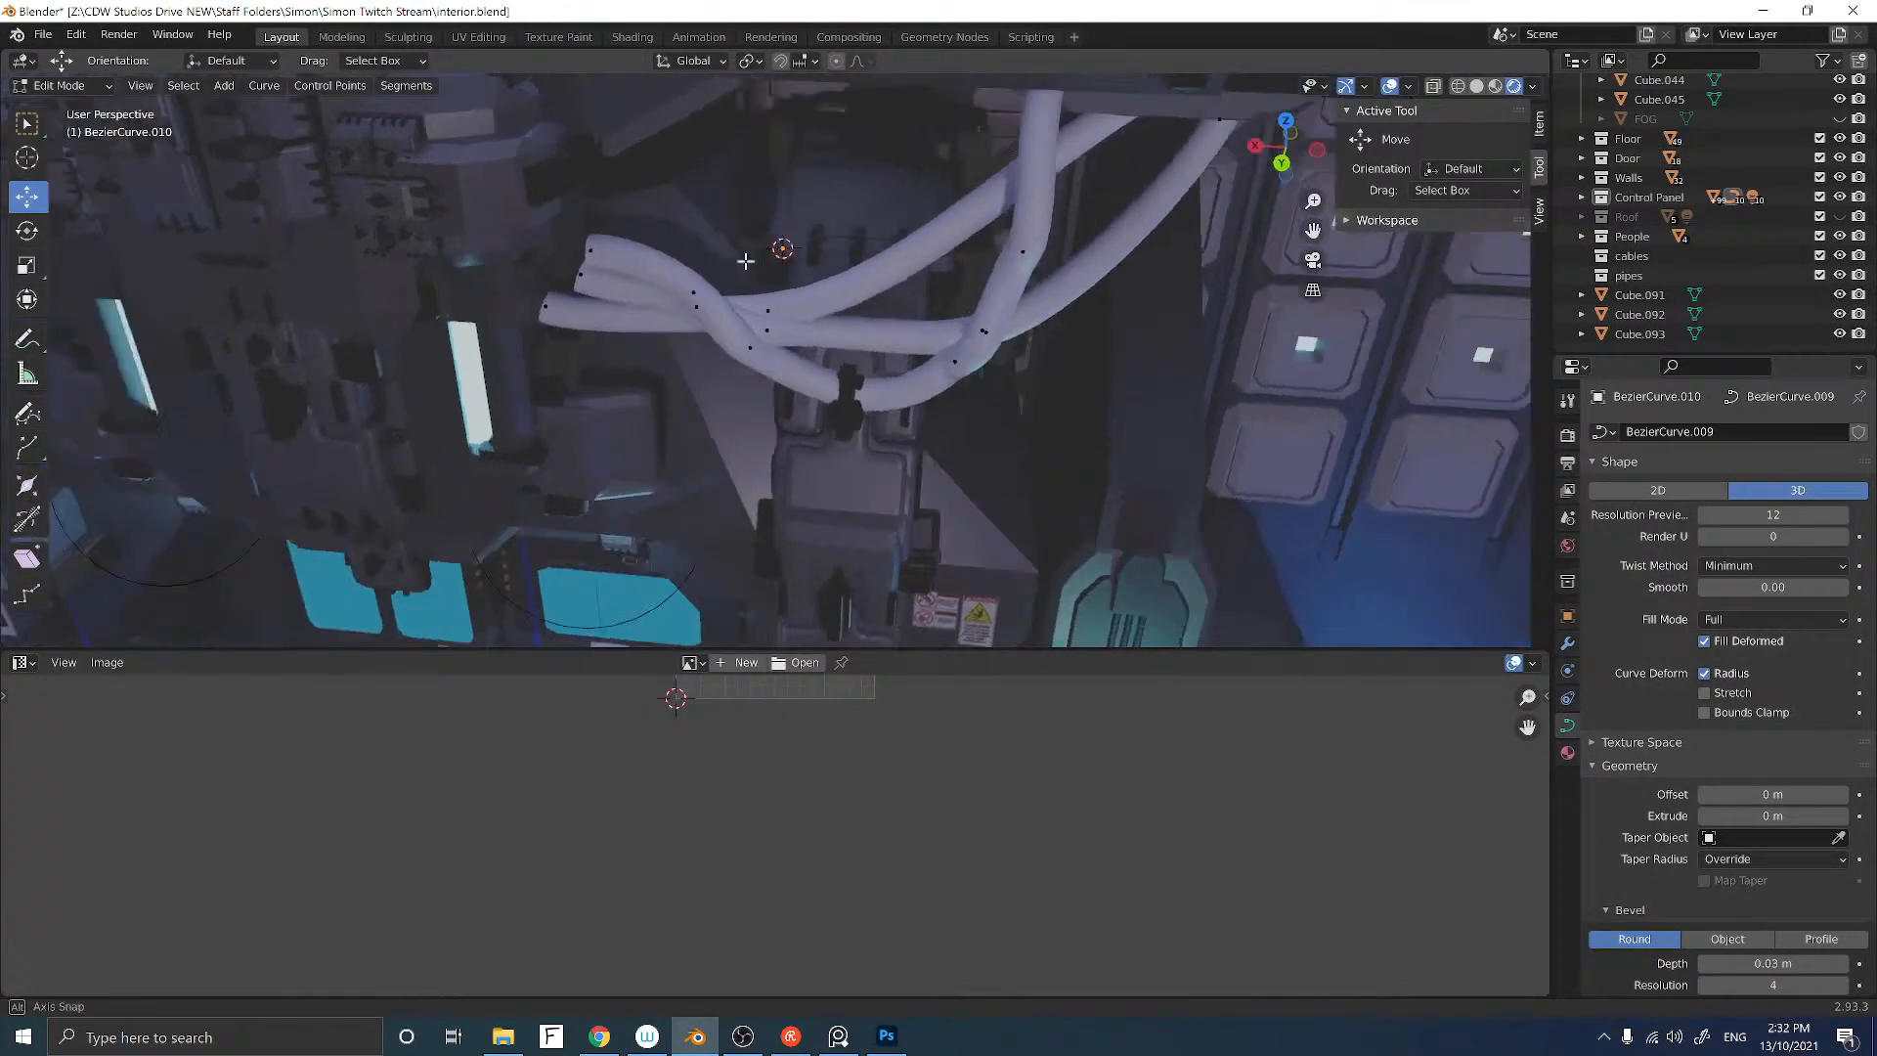
click(568, 277)
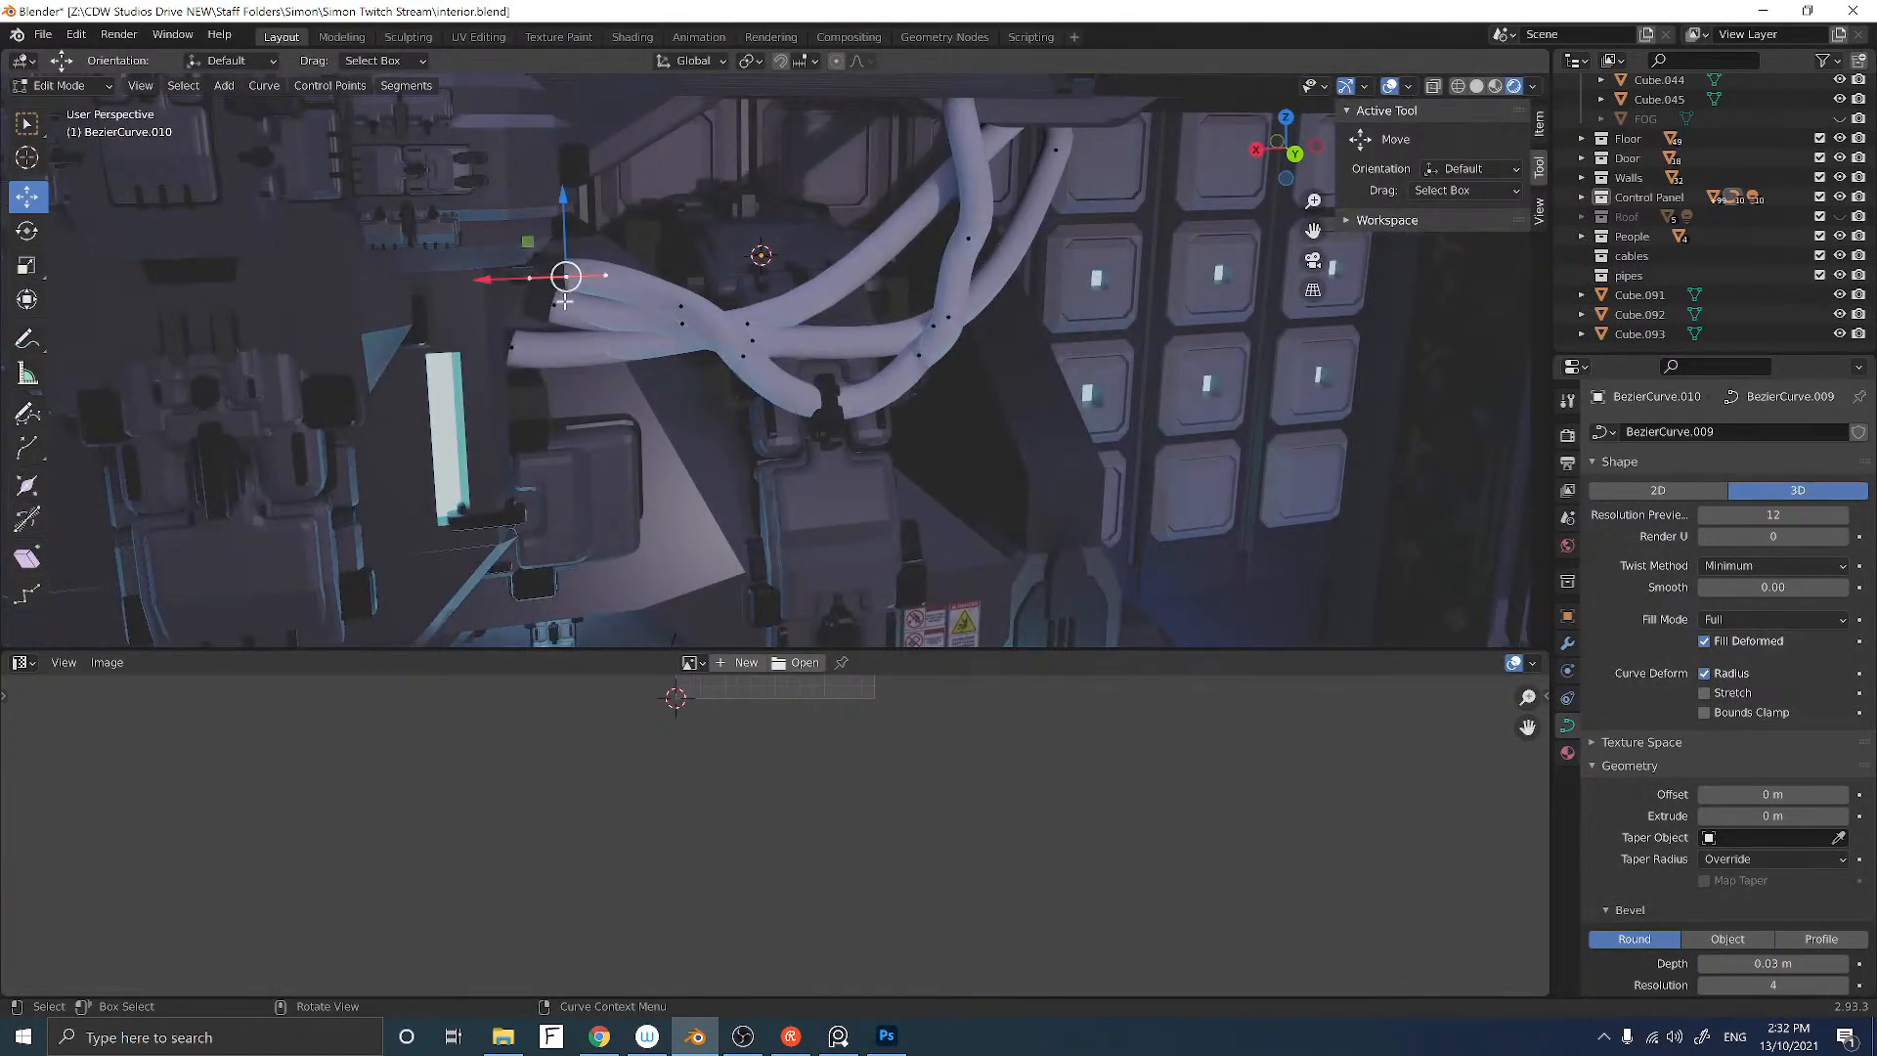
middle_drag(516, 293, 426, 253)
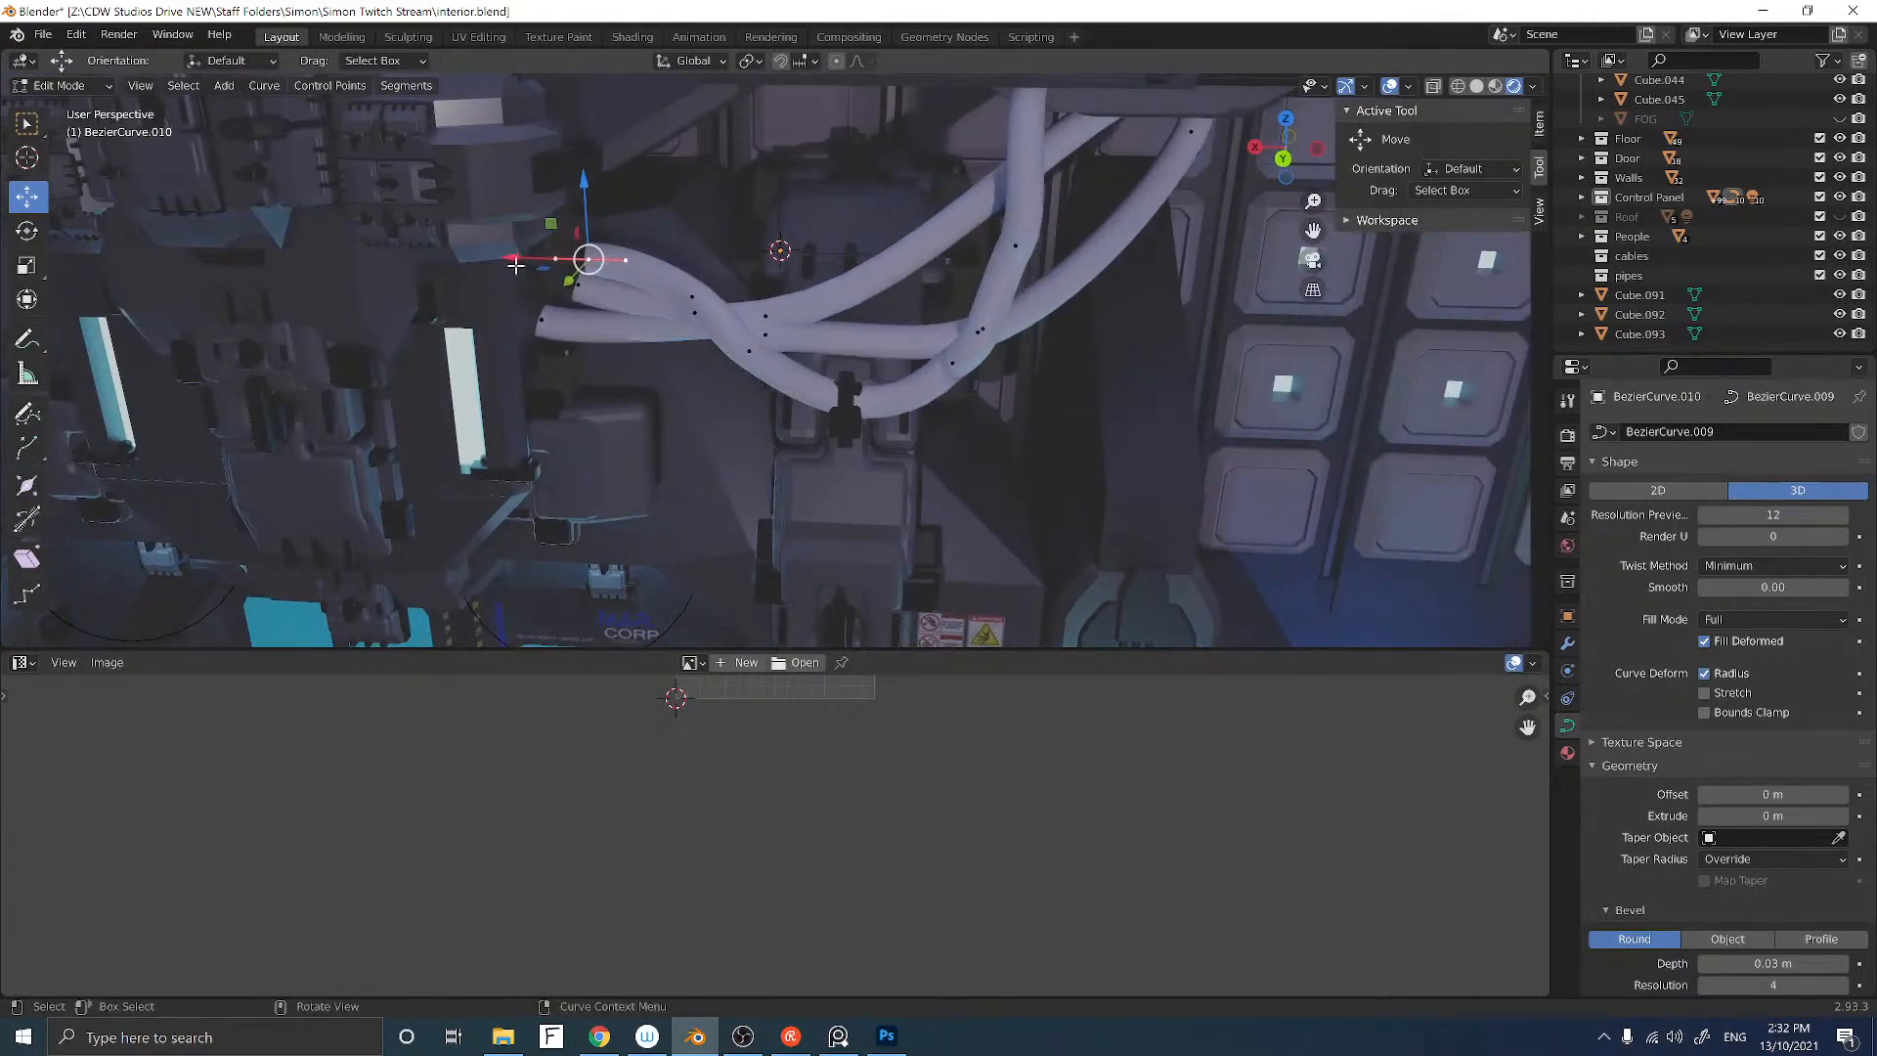
key(g)
key(x)
click(354, 242)
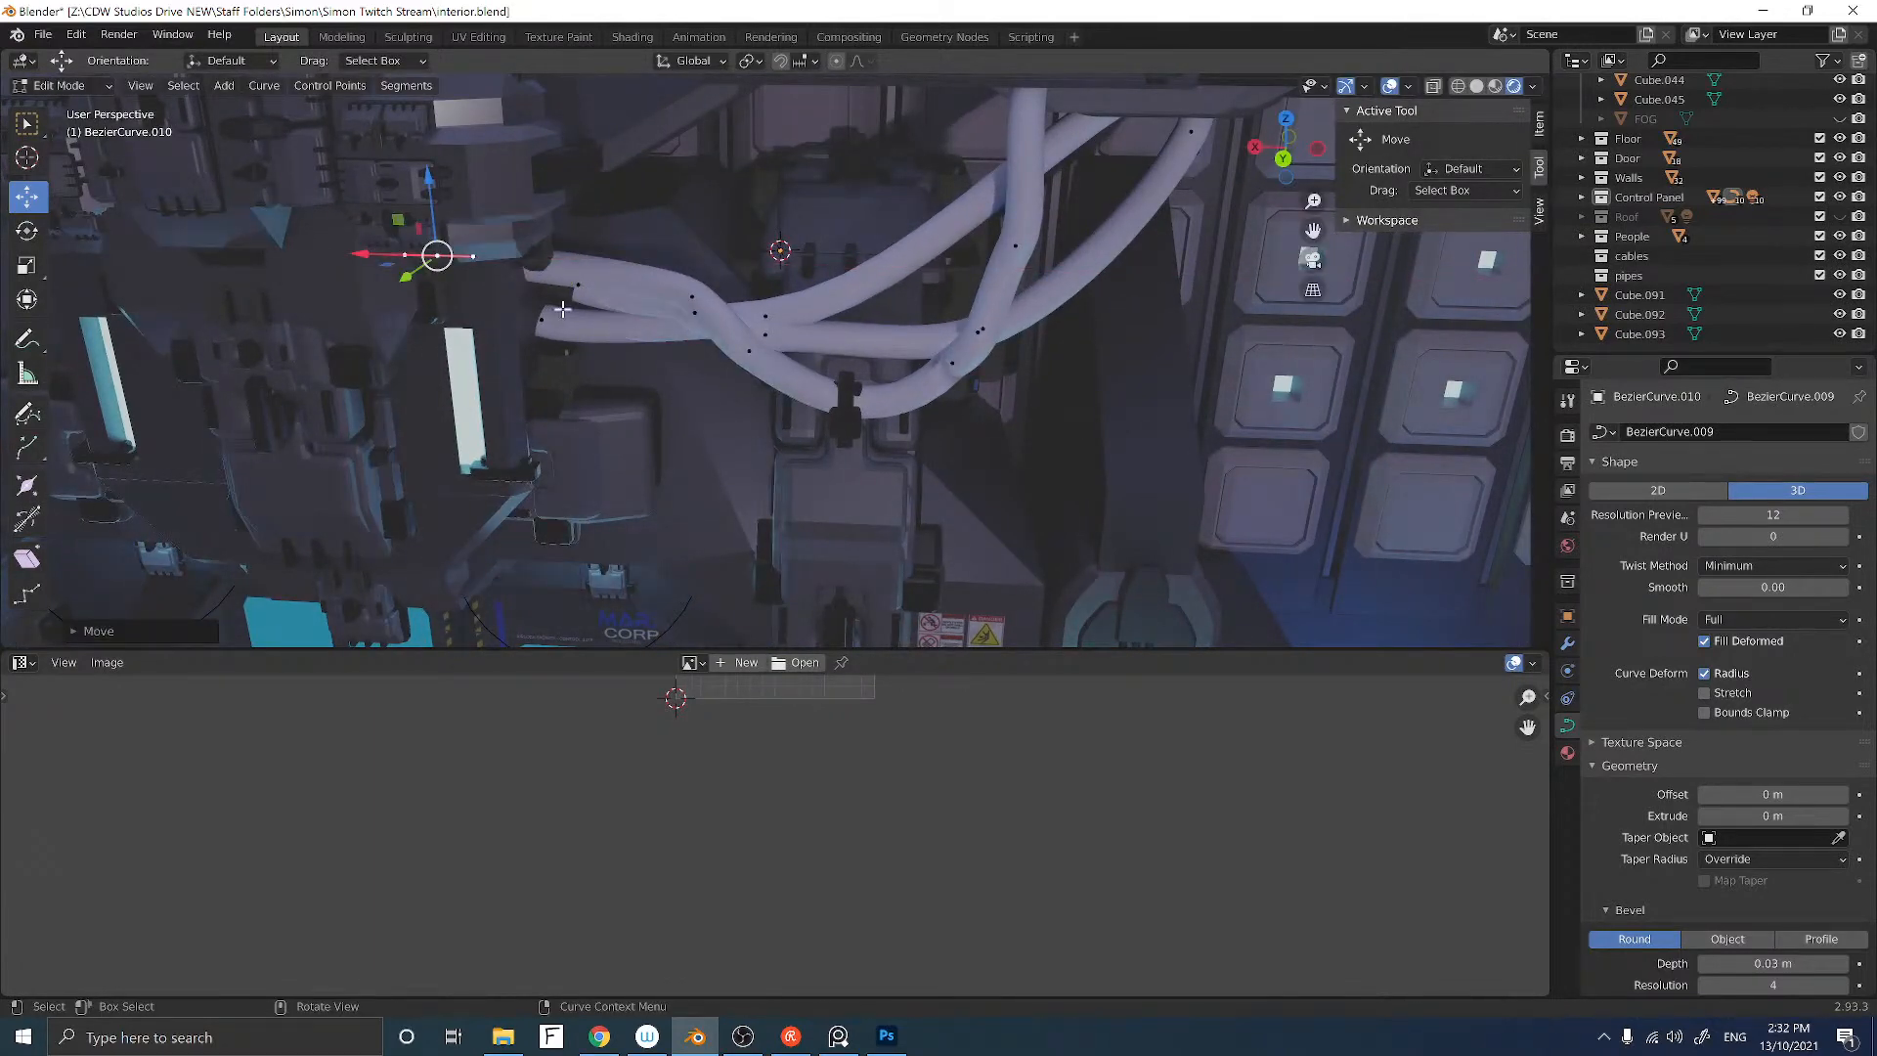
middle_drag(562, 309, 458, 280)
drag(406, 275, 458, 236)
Step: Move the lower cable ends into the door machinery as well and return to Object Mode
click(558, 300)
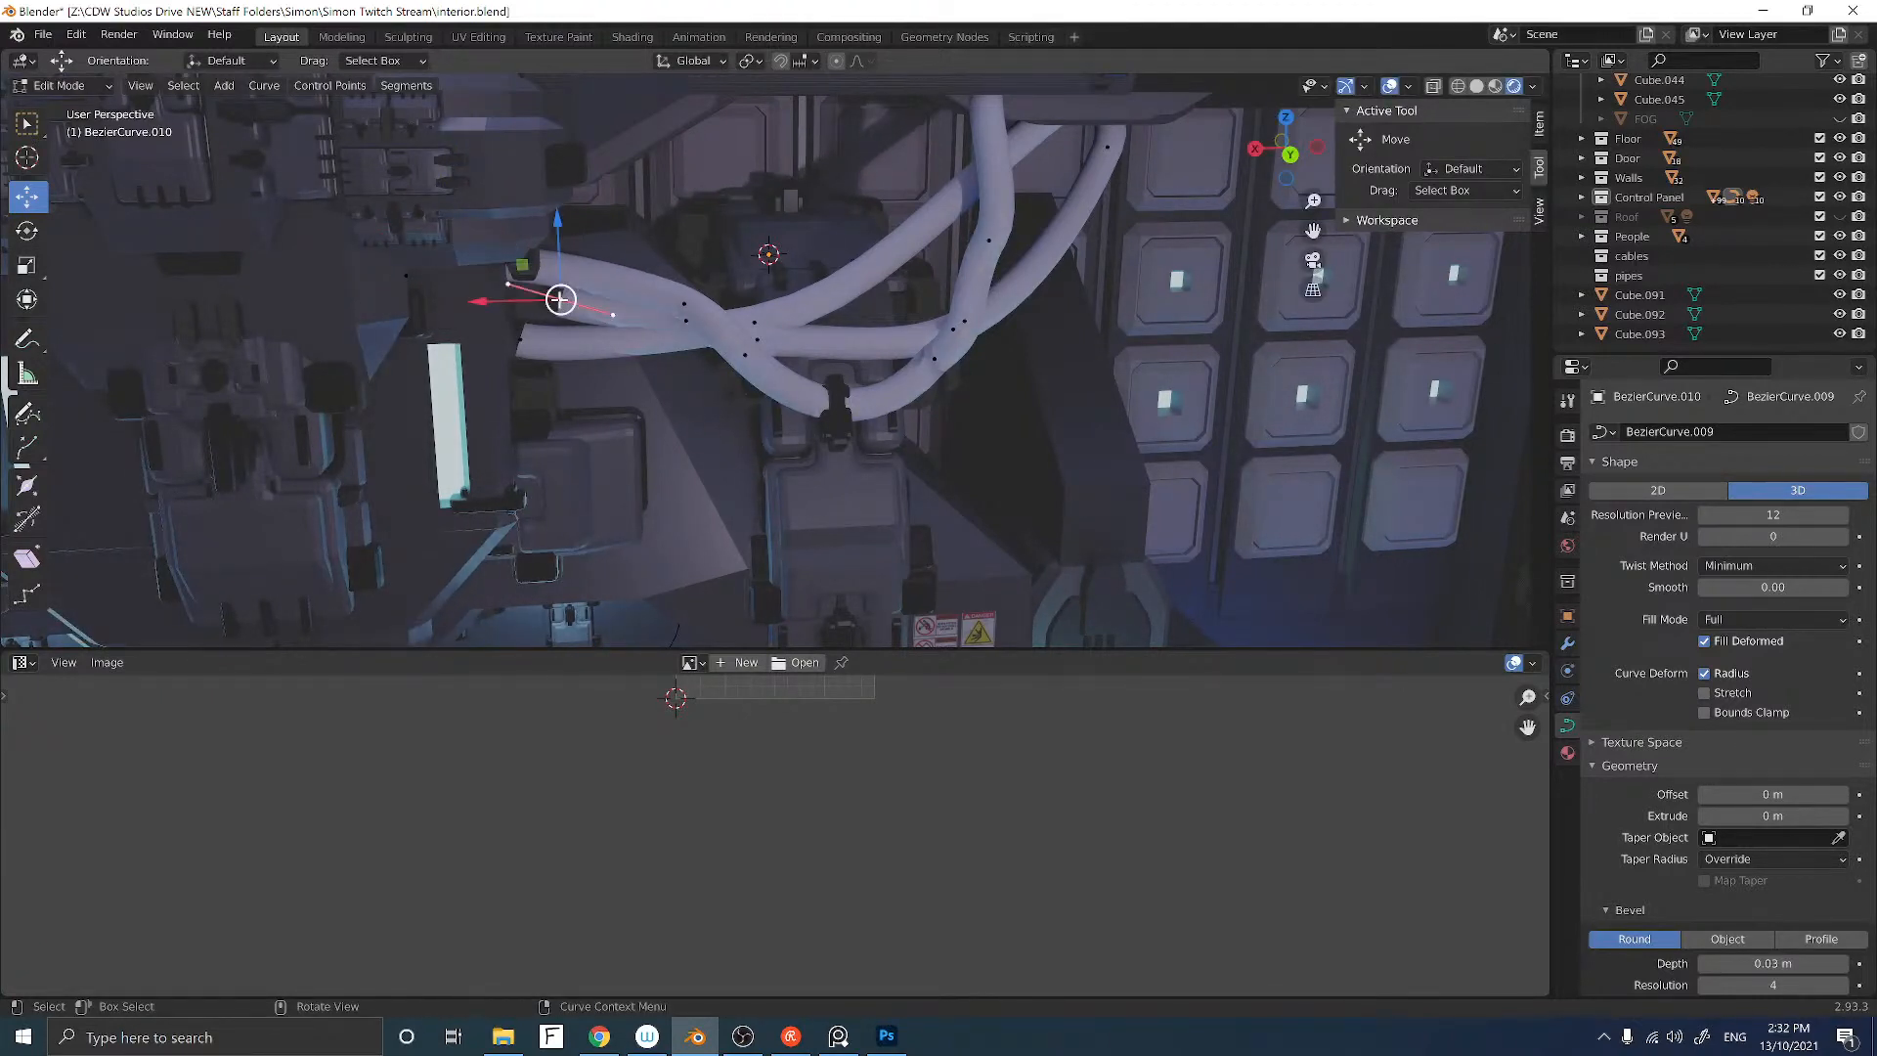
drag(558, 298, 490, 337)
middle_drag(607, 348, 572, 324)
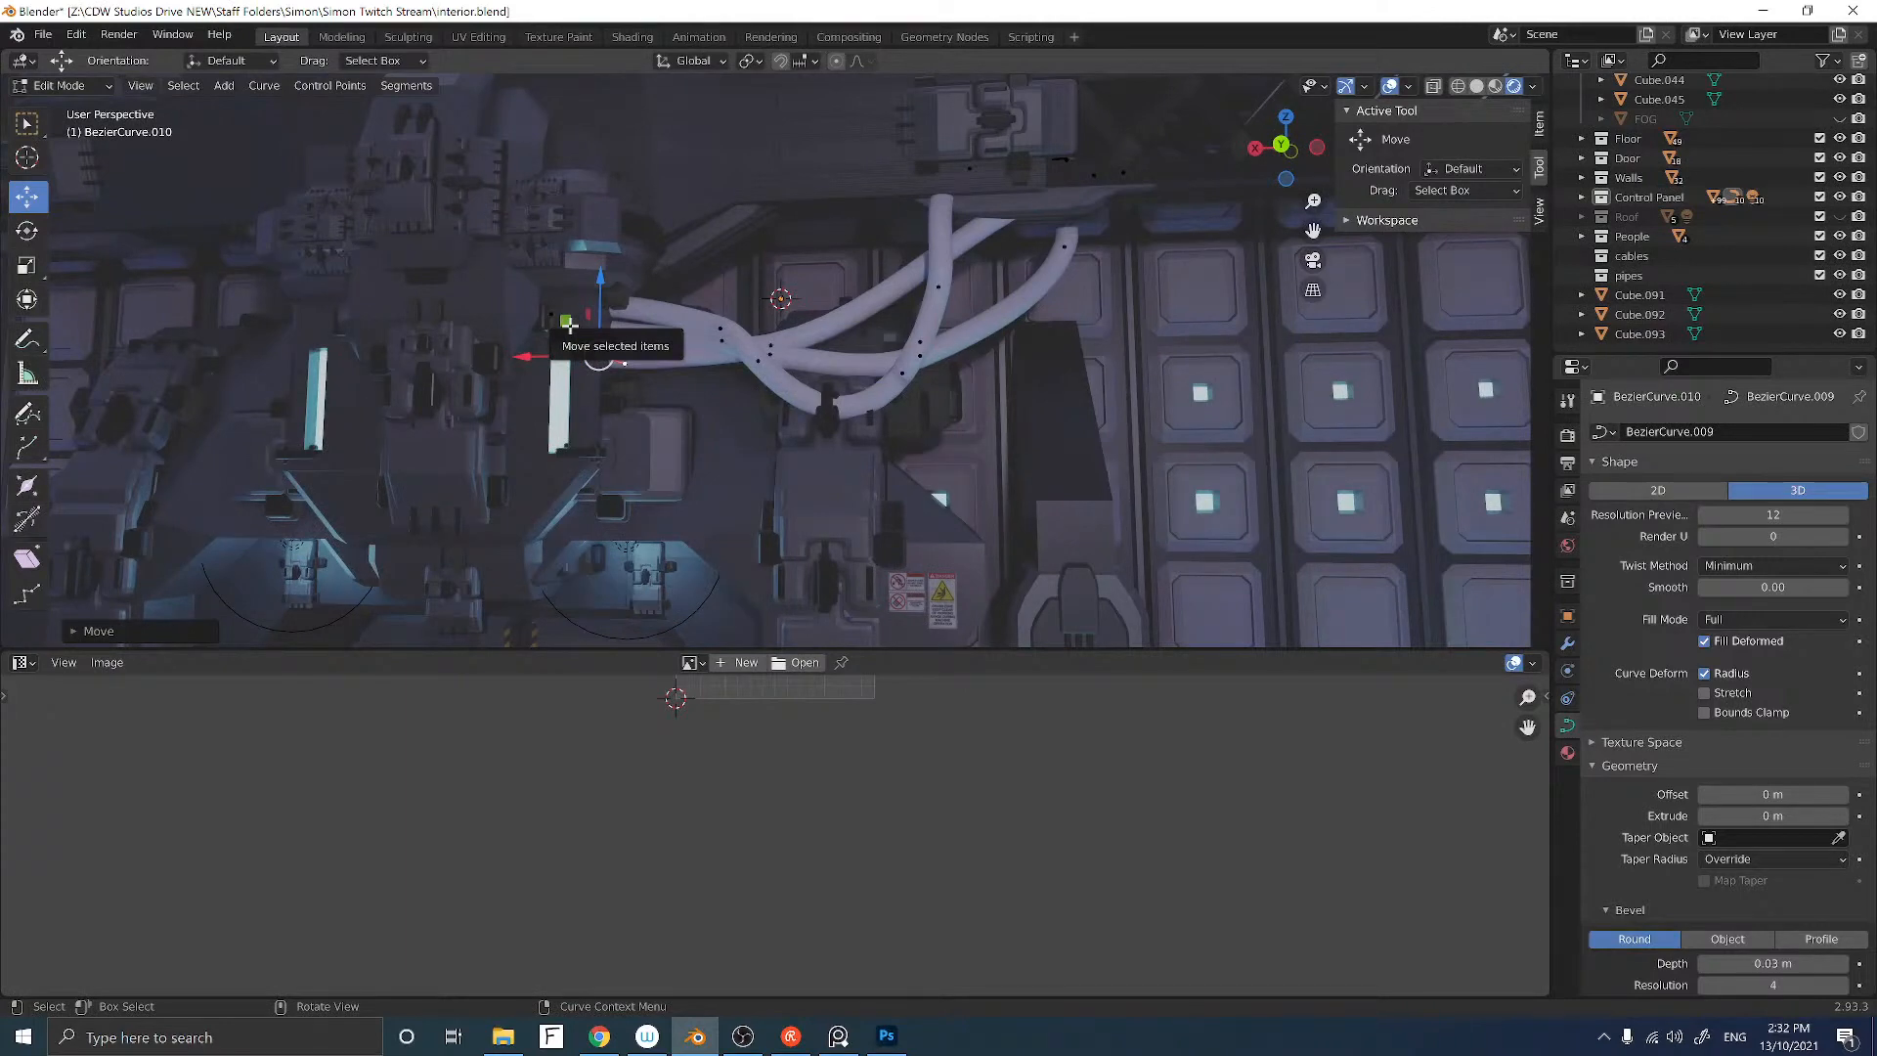
key(Tab)
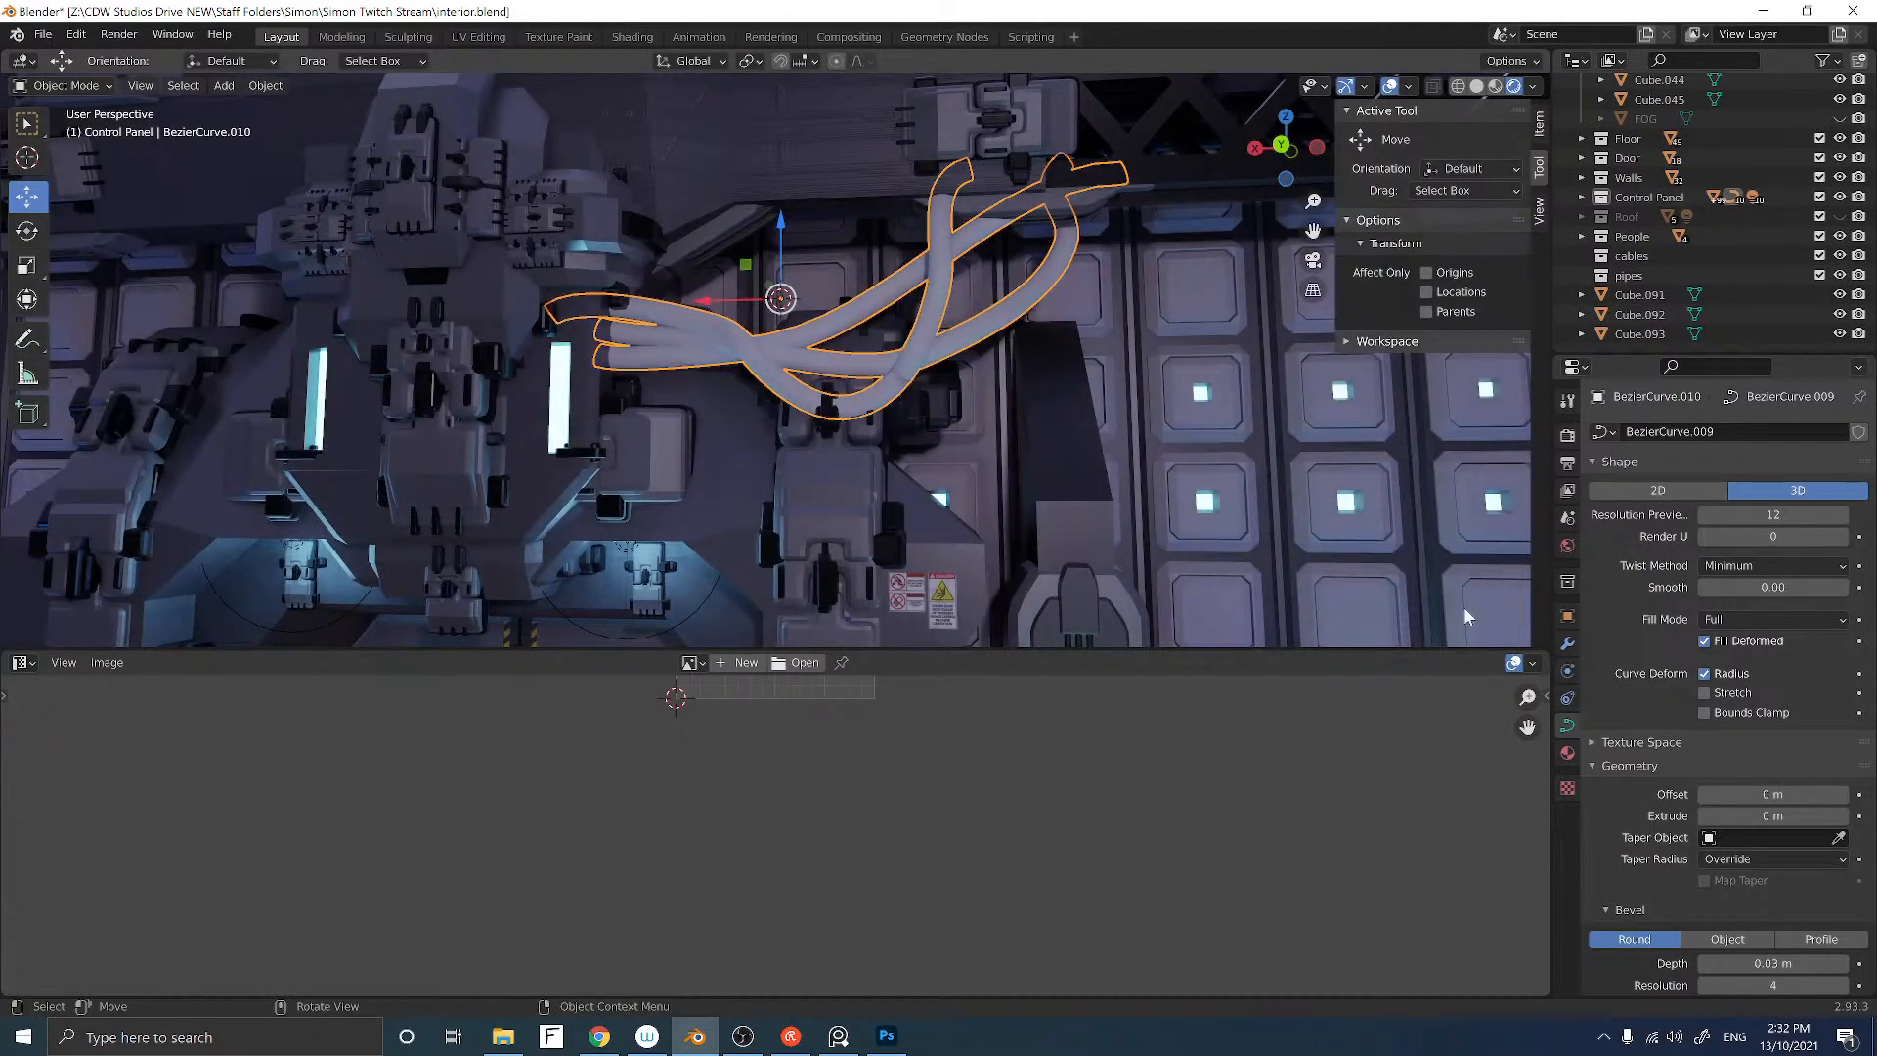
Step: Assign the existing "black frame" material to the cables and inspect them deselected
click(1567, 754)
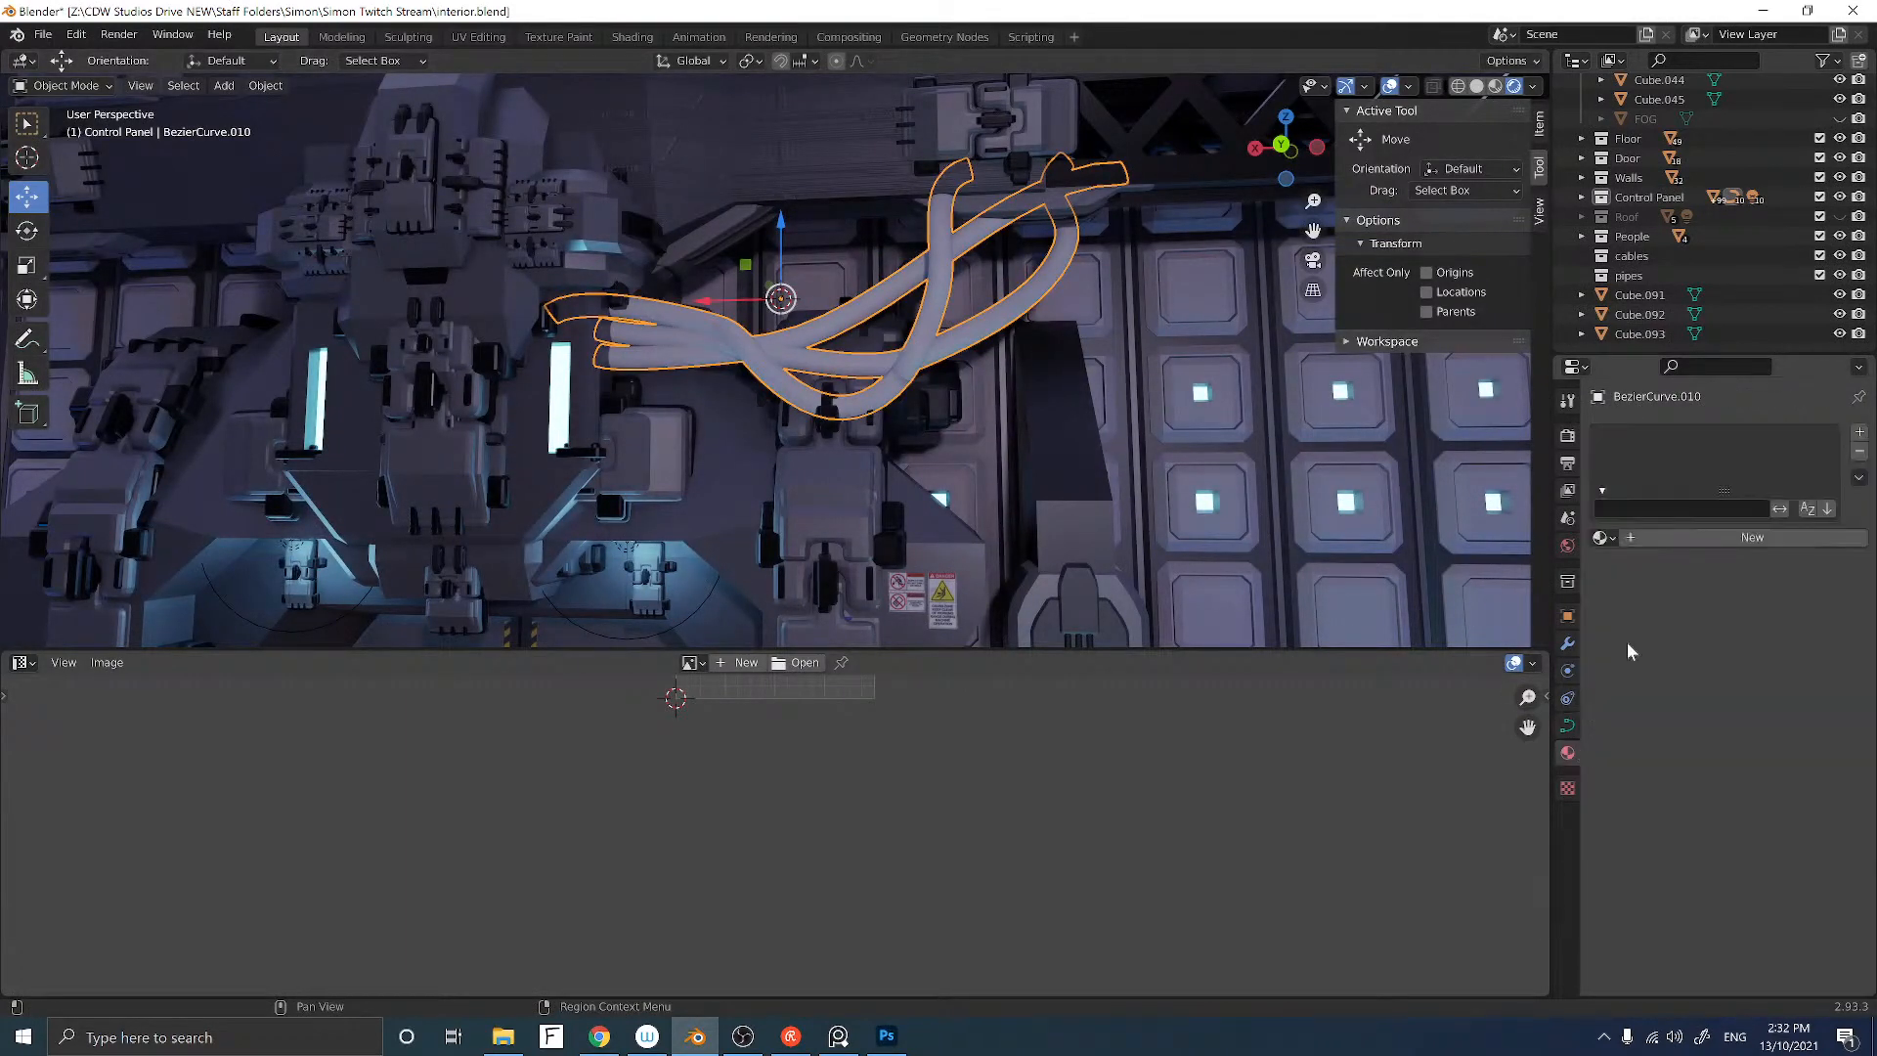
click(1604, 537)
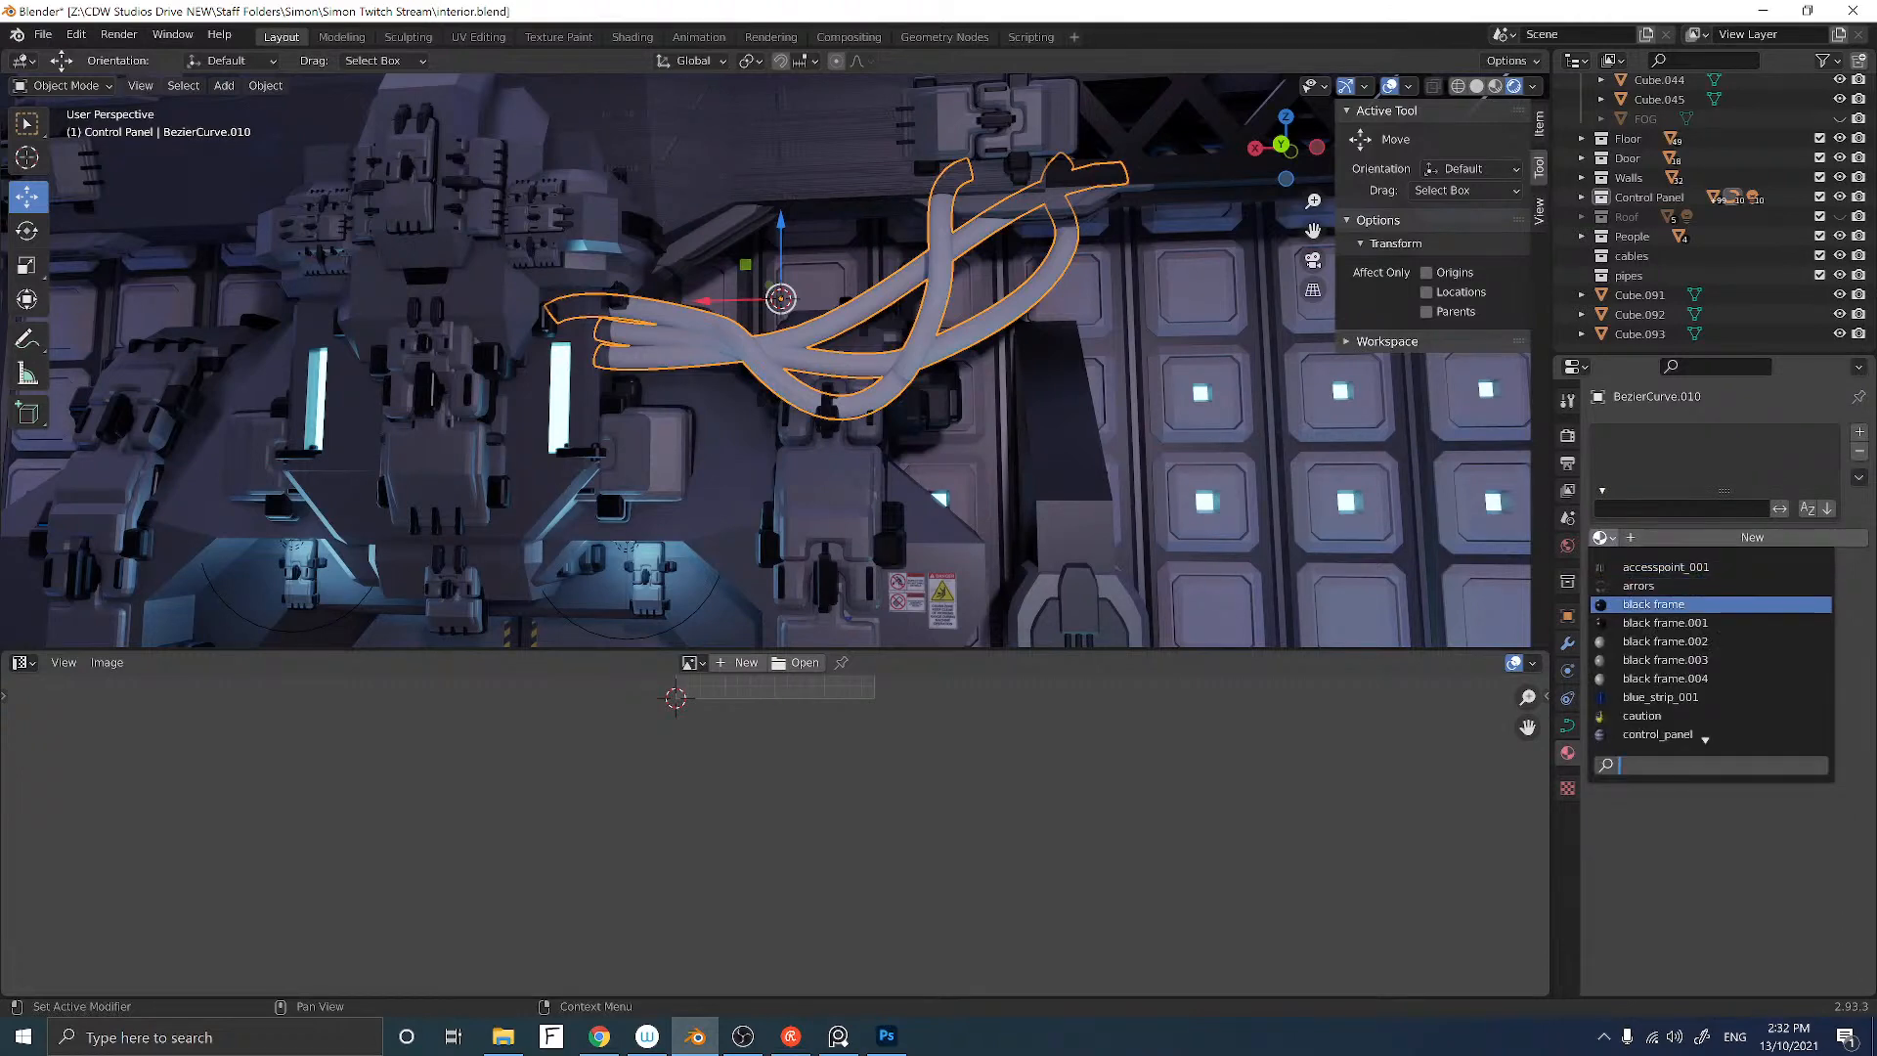
click(1654, 604)
middle_drag(550, 355, 738, 322)
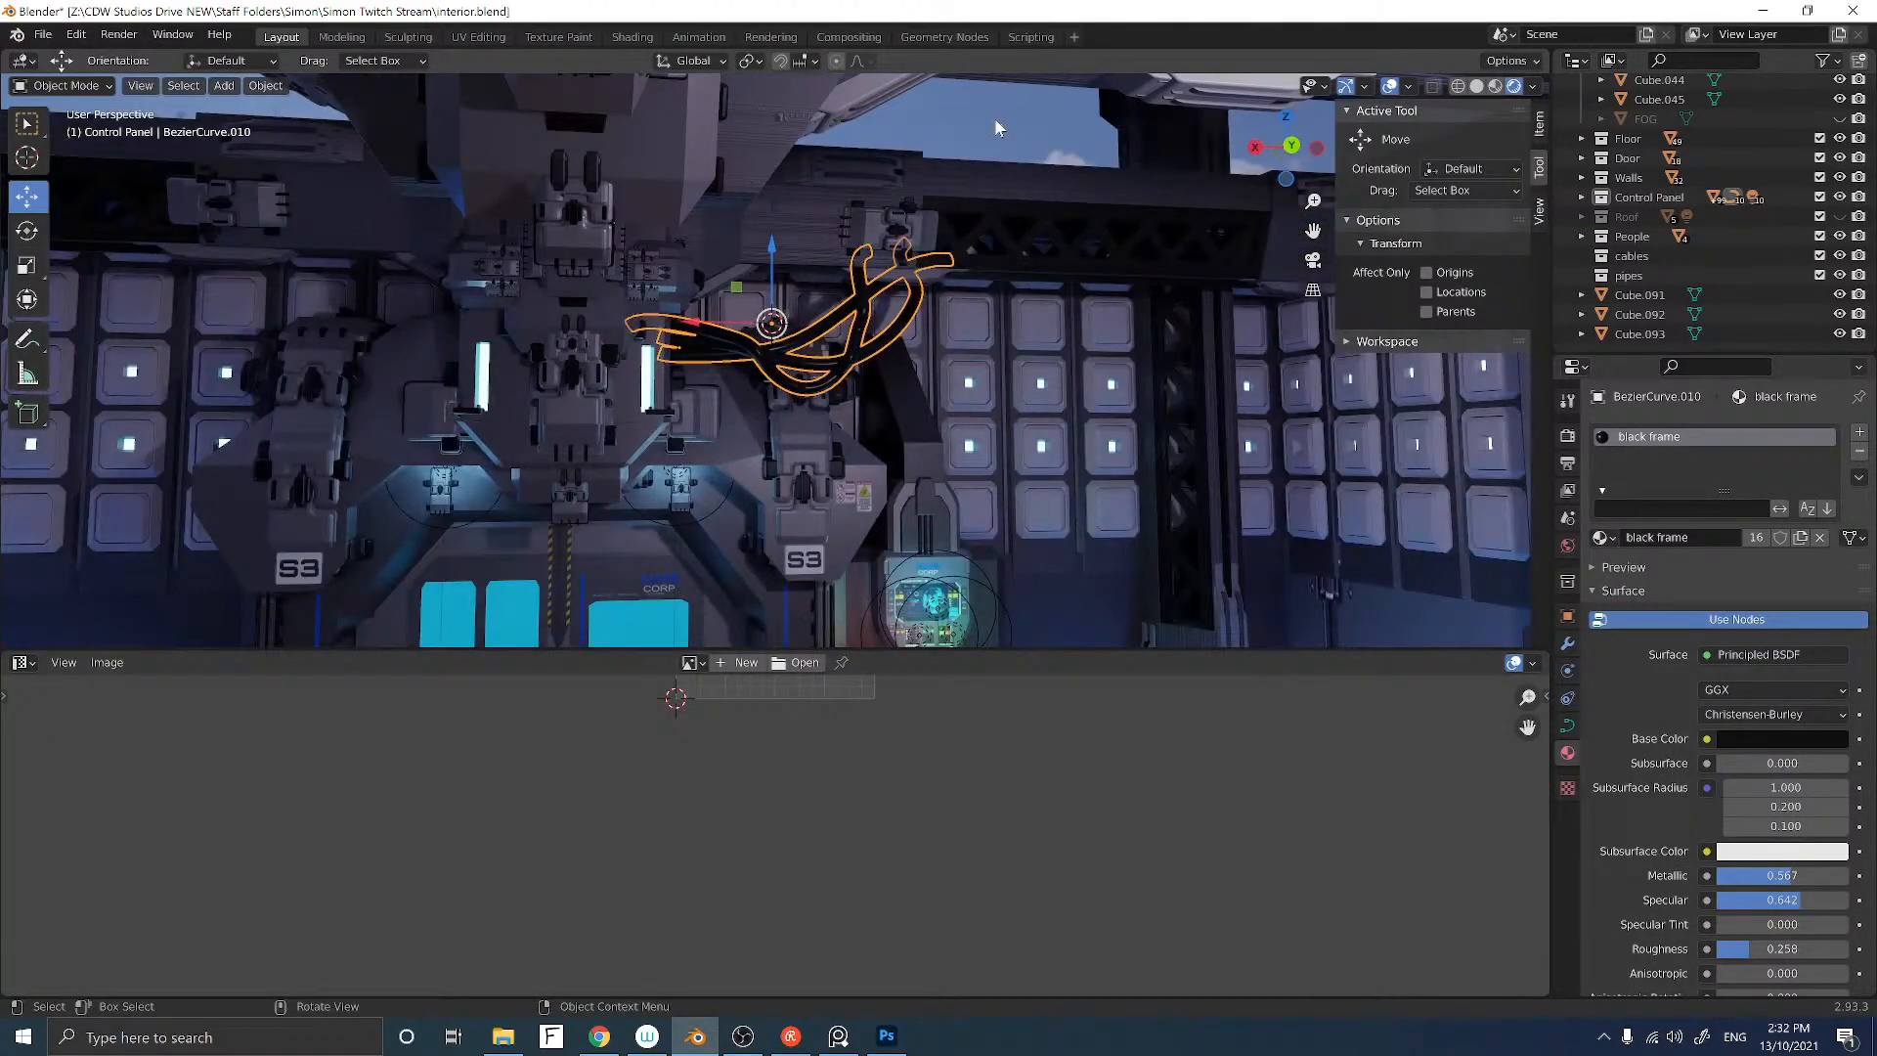
click(993, 125)
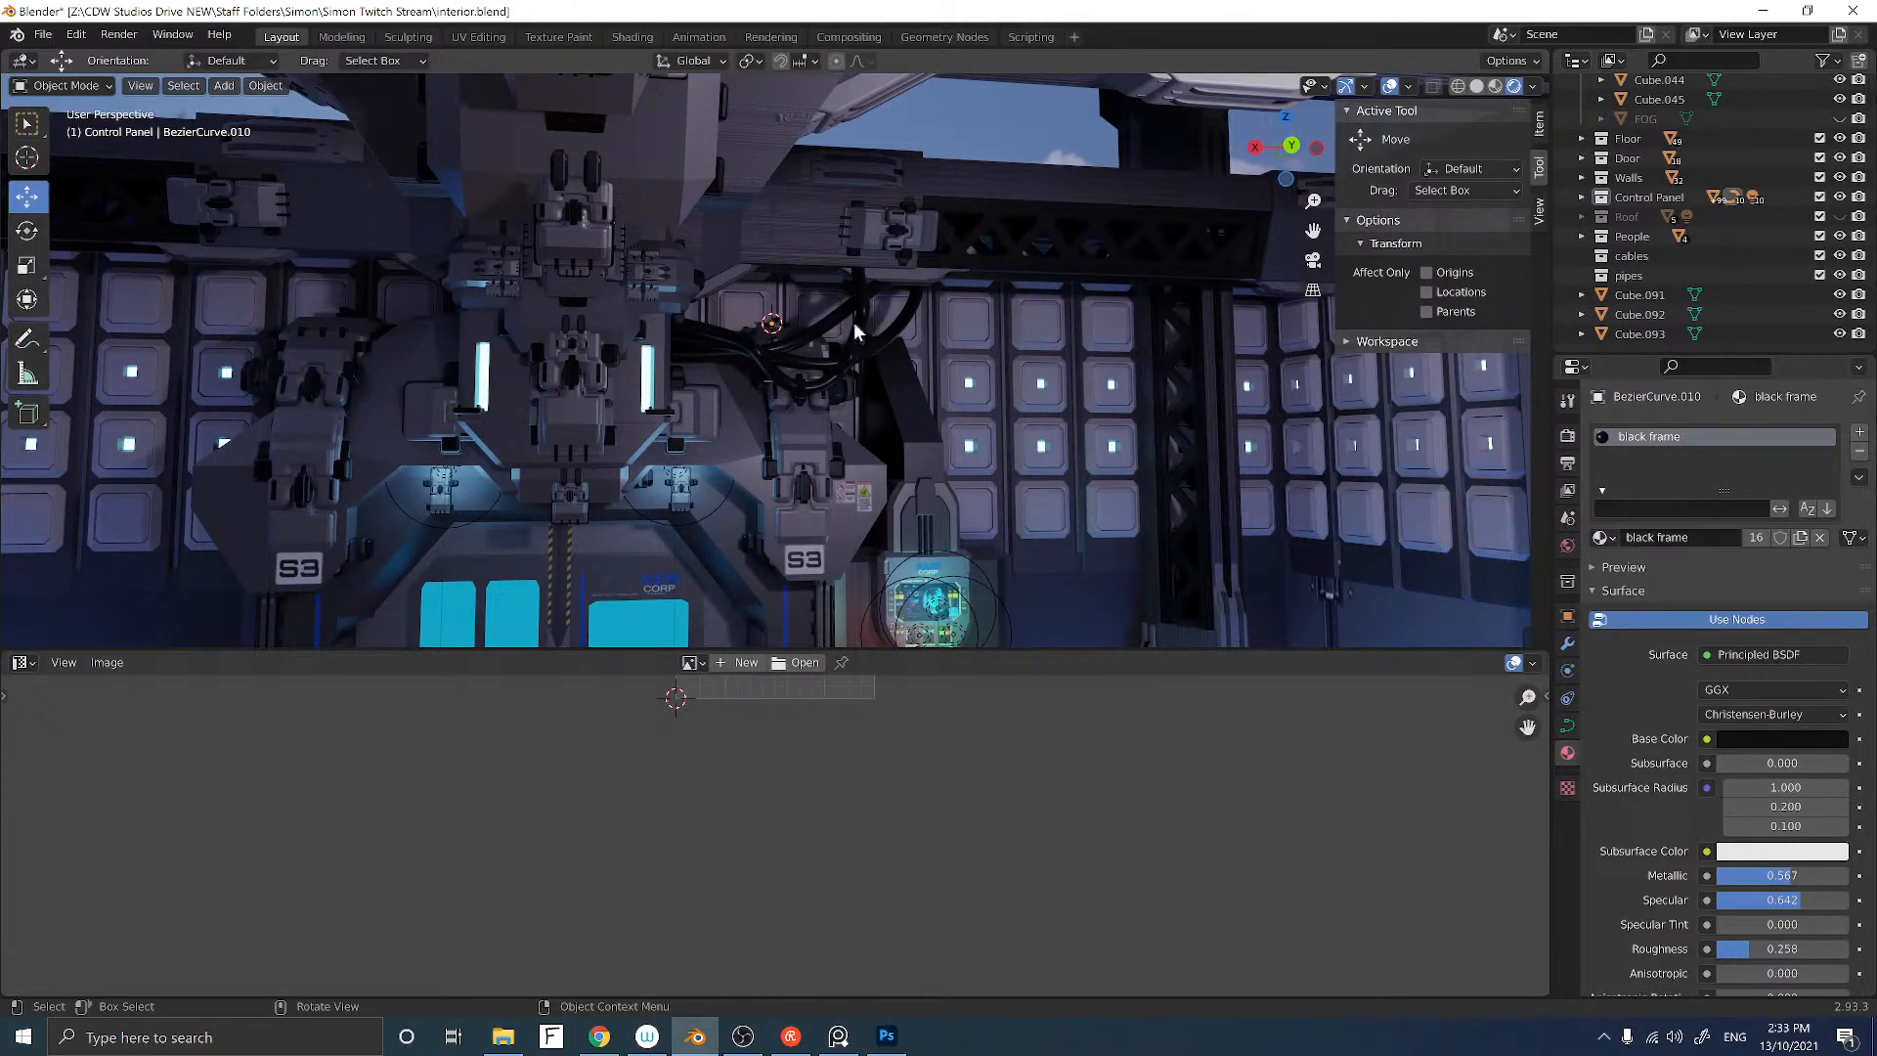
middle_drag(852, 346, 747, 353)
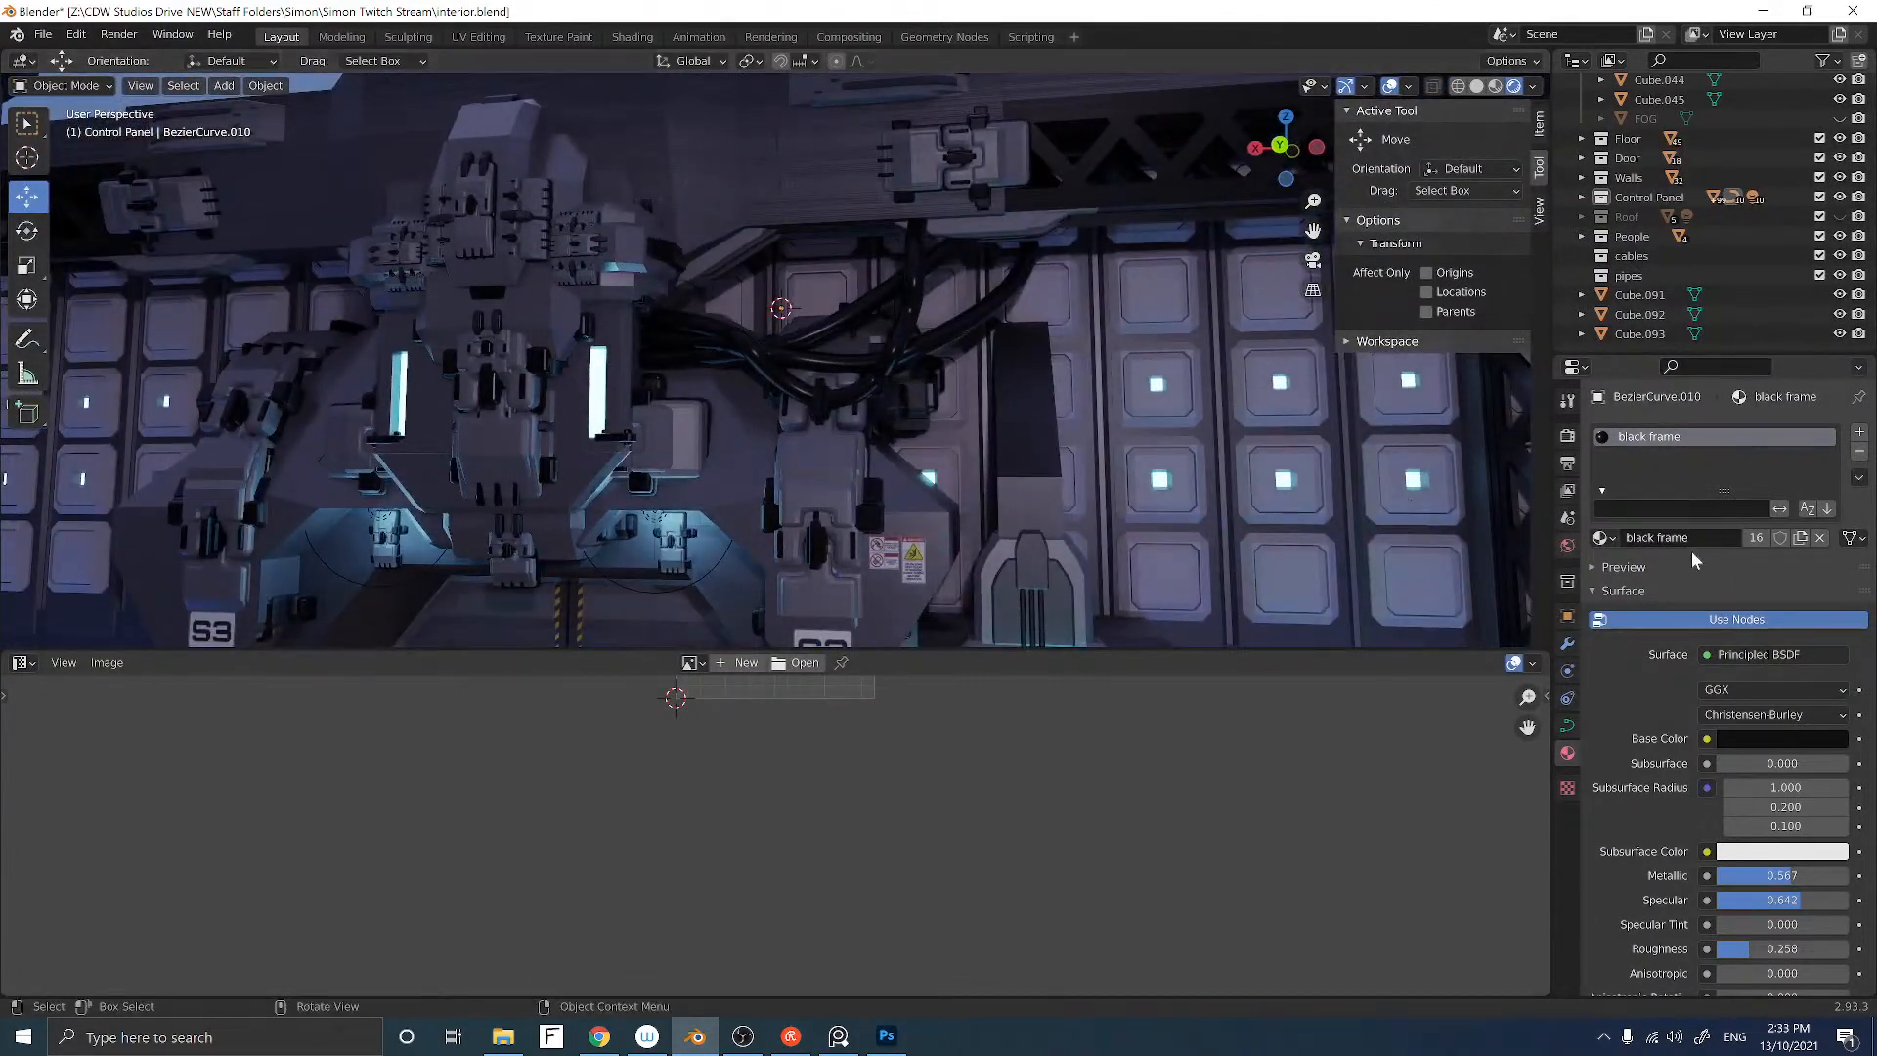
Step: Switch the cables' material to "black frame.001" and check how it looks on them
click(1604, 537)
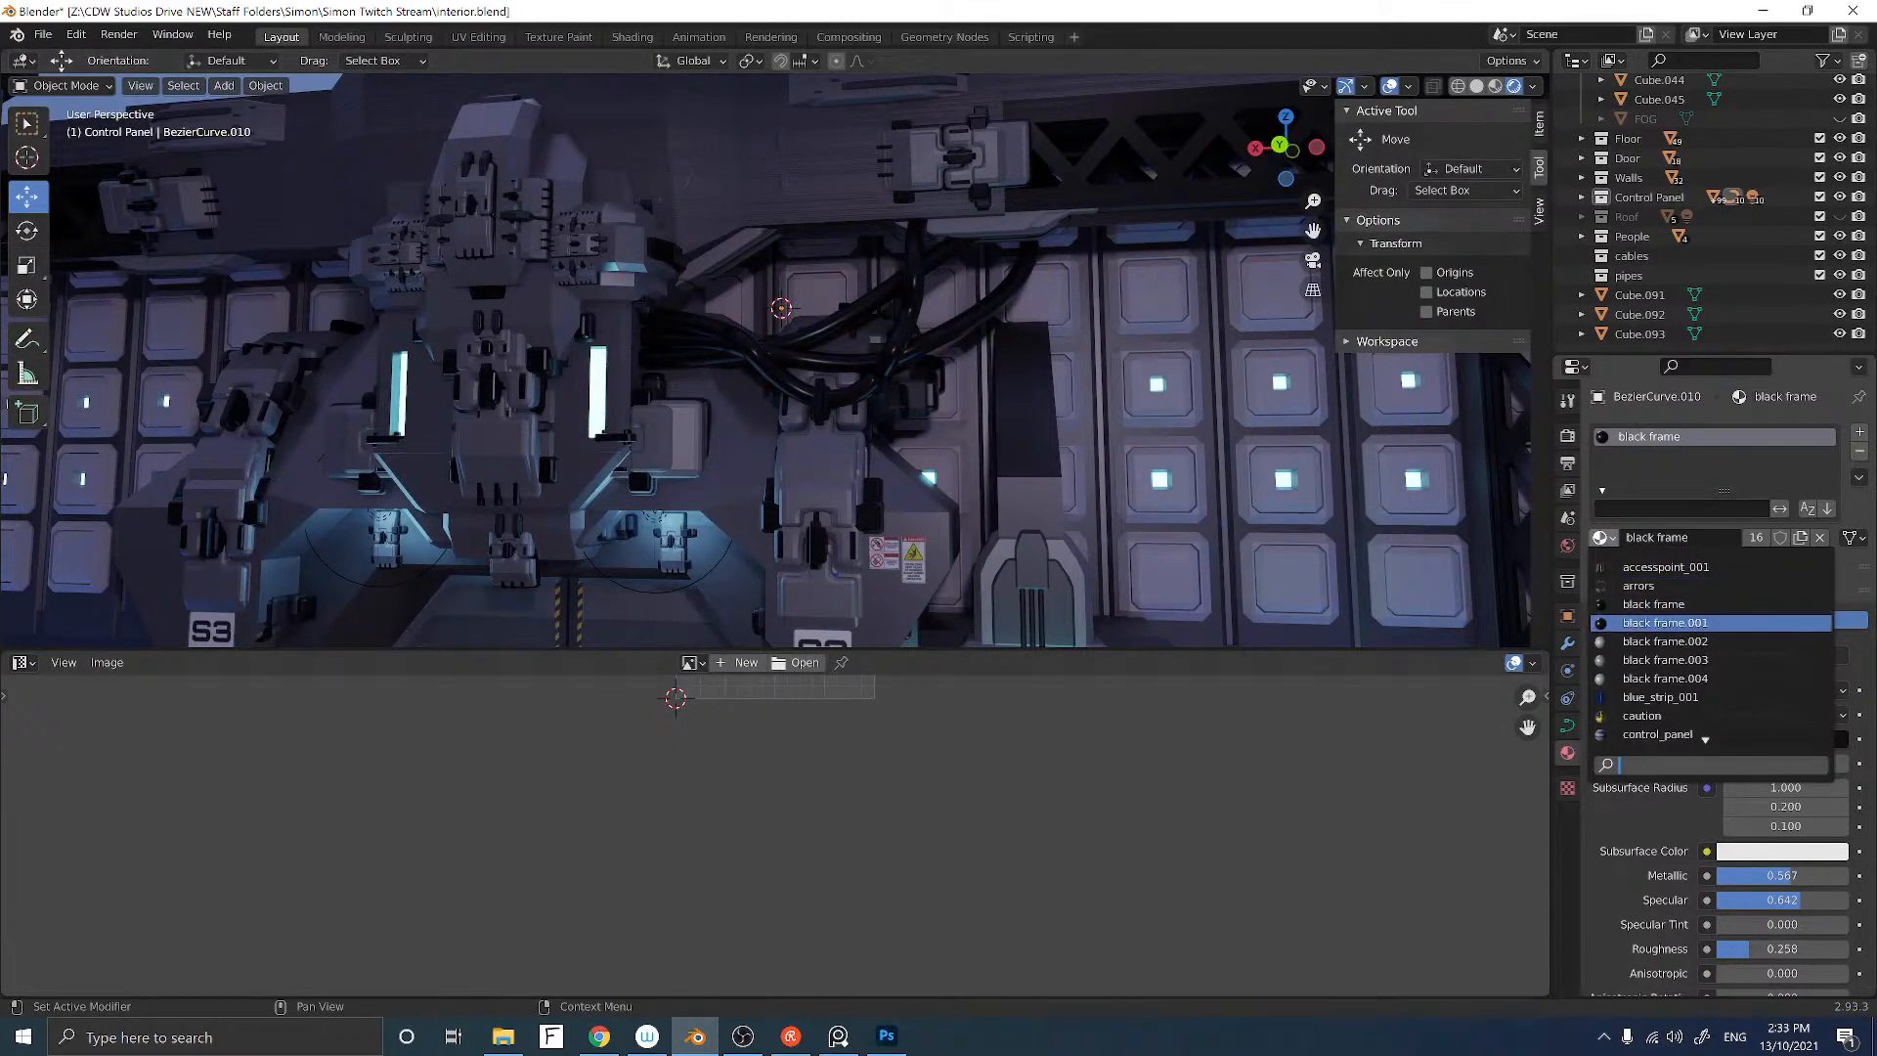
click(1639, 624)
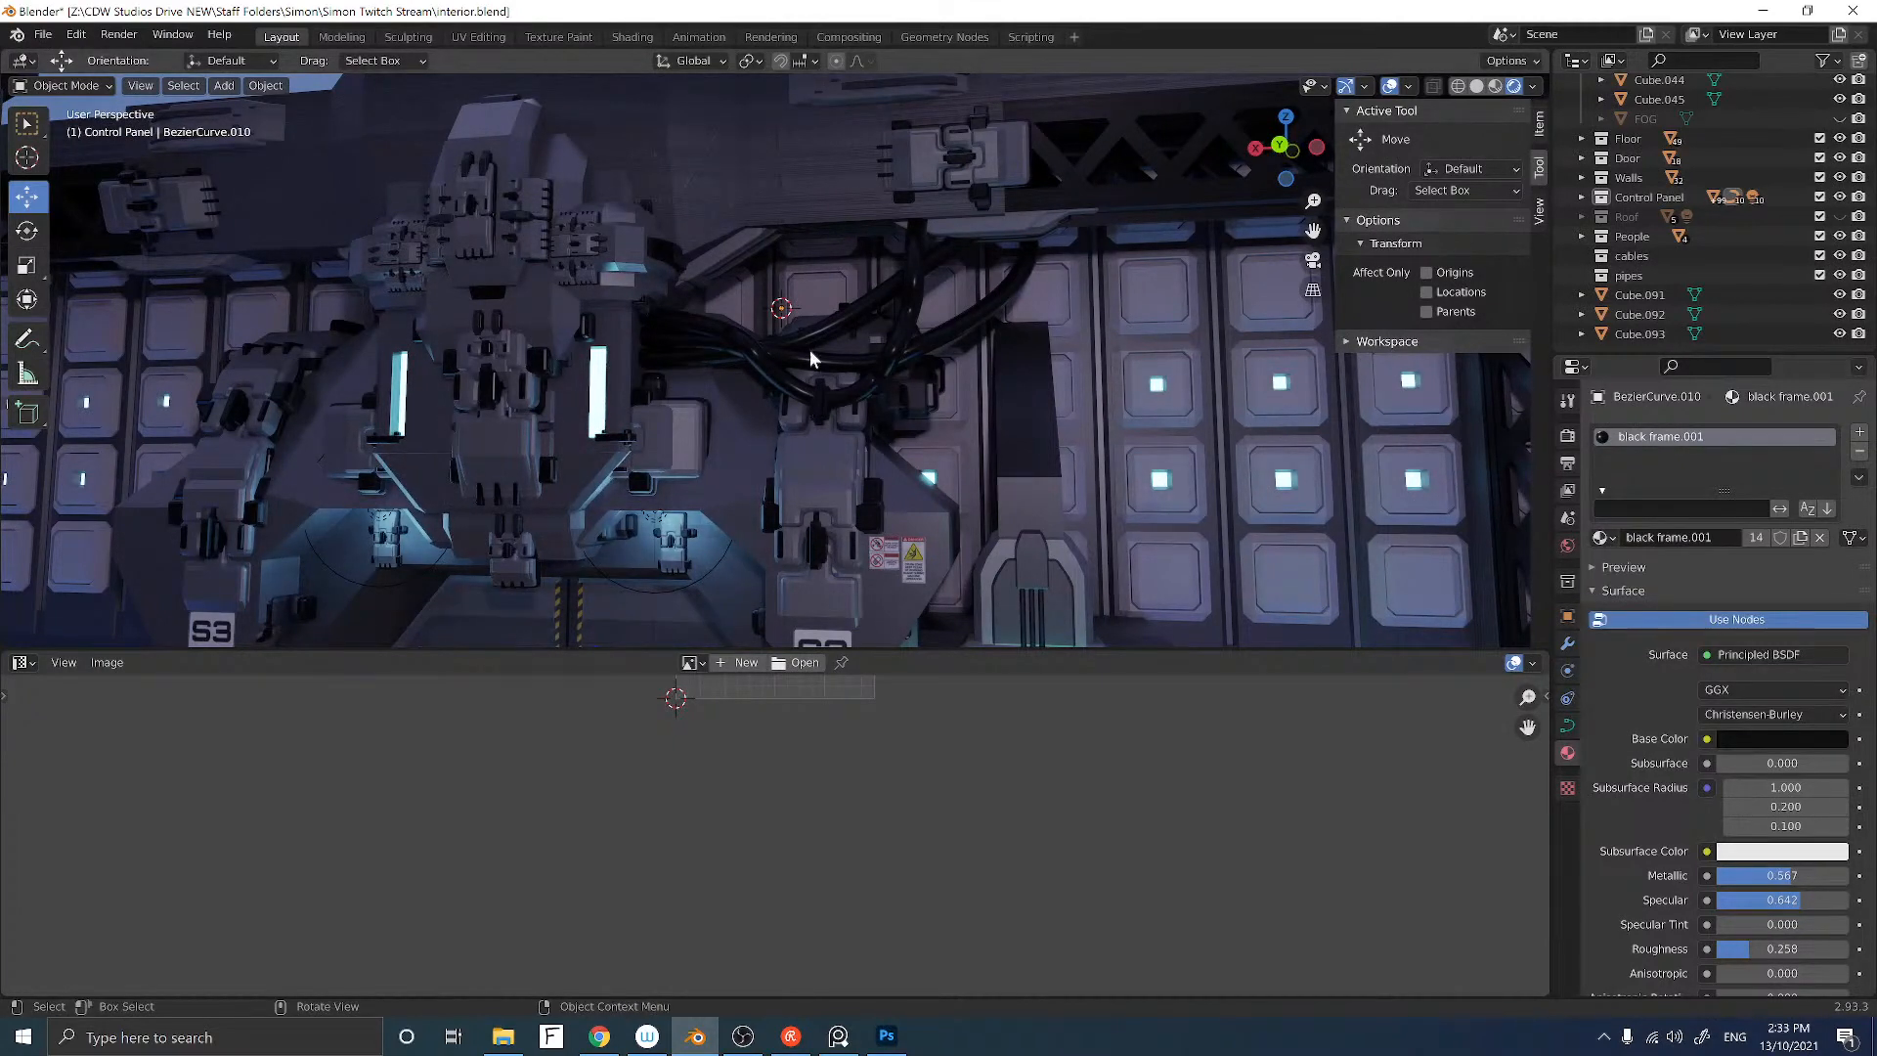
mouse_move(714, 330)
middle_down()
mouse_move(684, 330)
mouse_move(748, 344)
mouse_move(596, 346)
mouse_move(749, 342)
mouse_move(731, 348)
middle_up()
scroll(731, 348, up, 1)
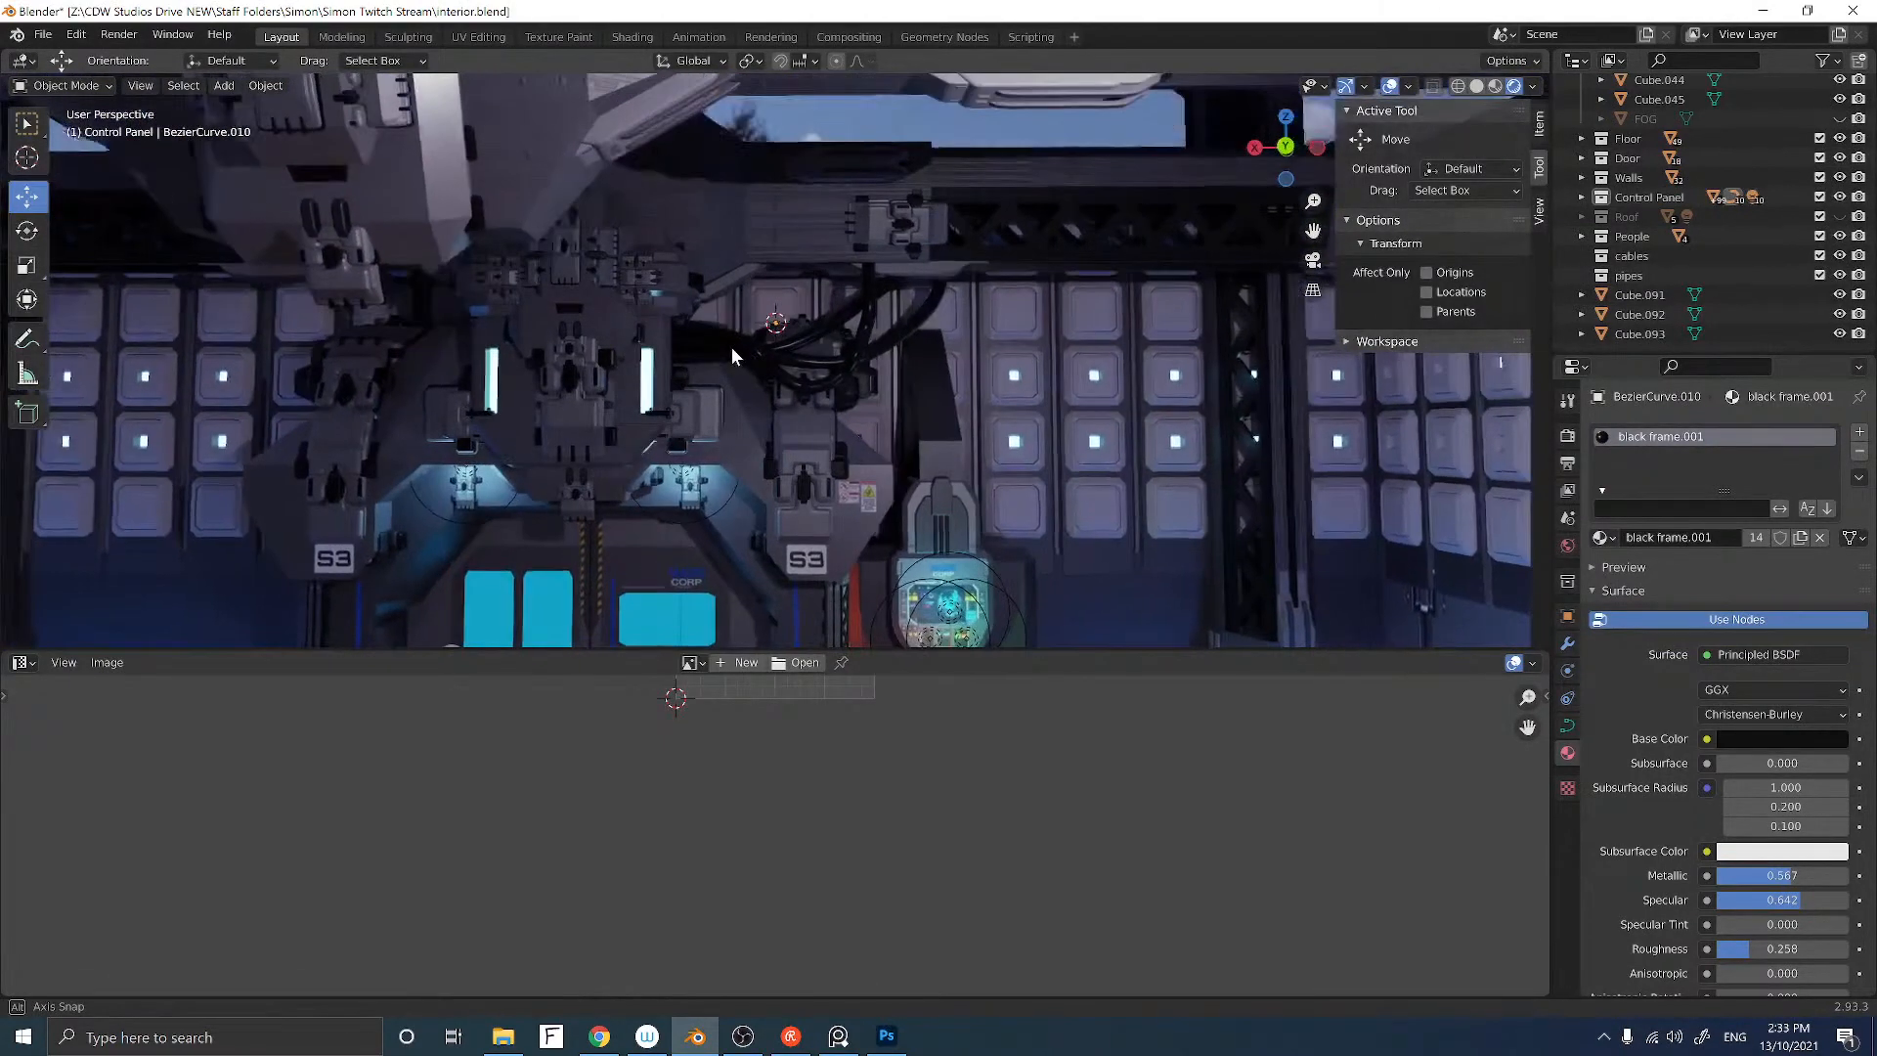
scroll(731, 346, up, 2)
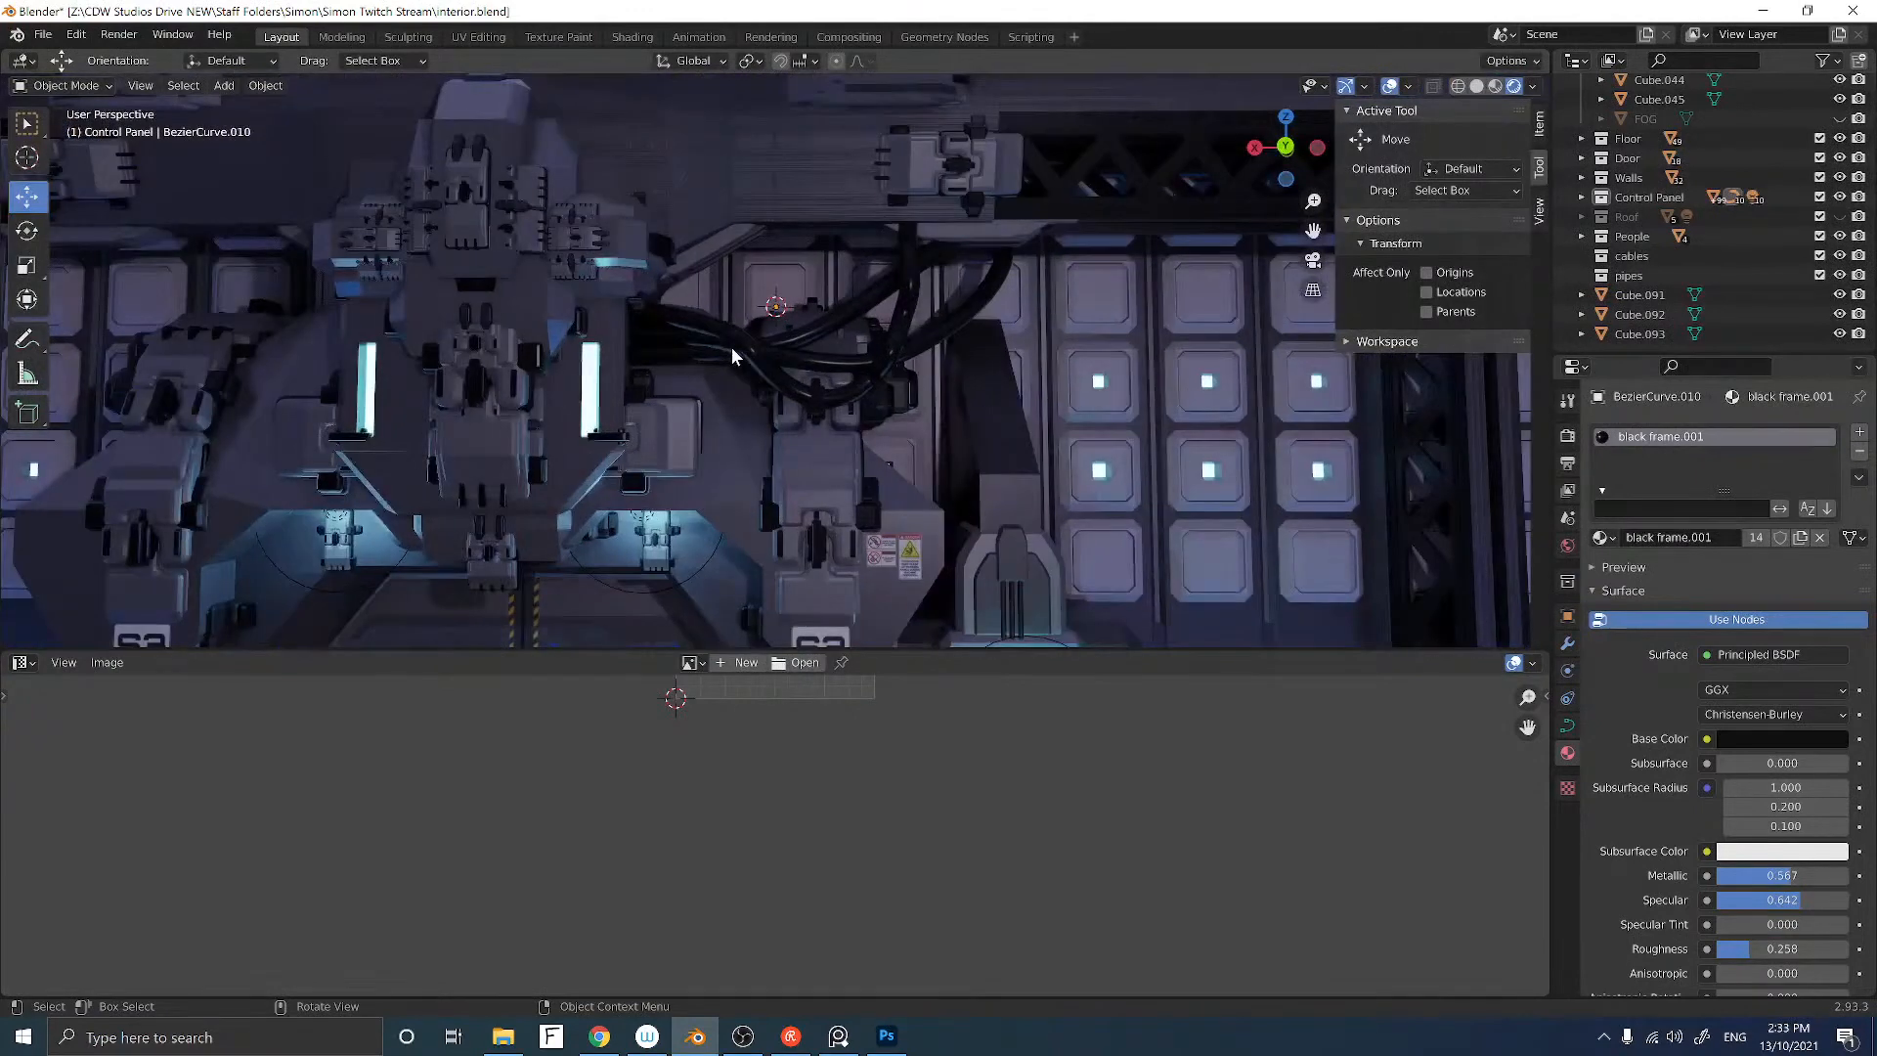
middle_drag(741, 368, 718, 368)
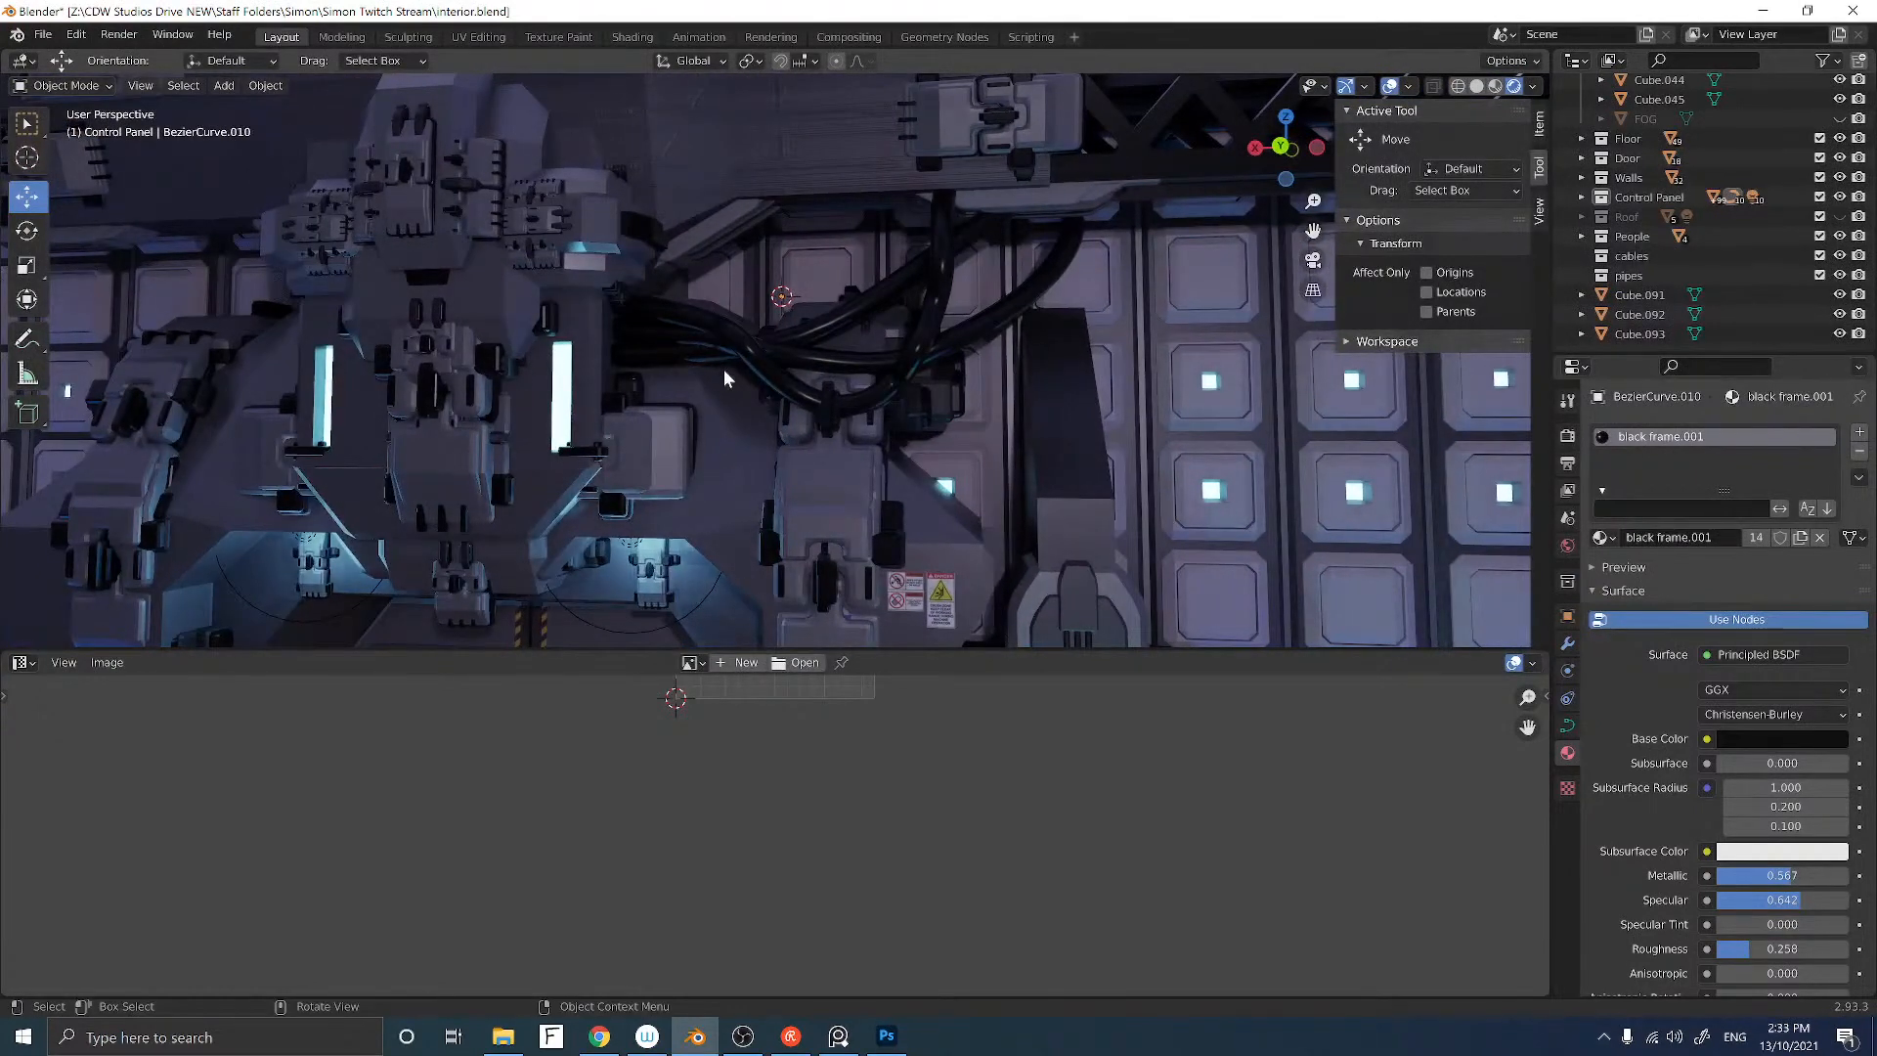
Step: Add a cube at the block beneath the cables beside the door machinery and scale it down
middle_drag(723, 370, 708, 452)
shift+right_click(701, 450)
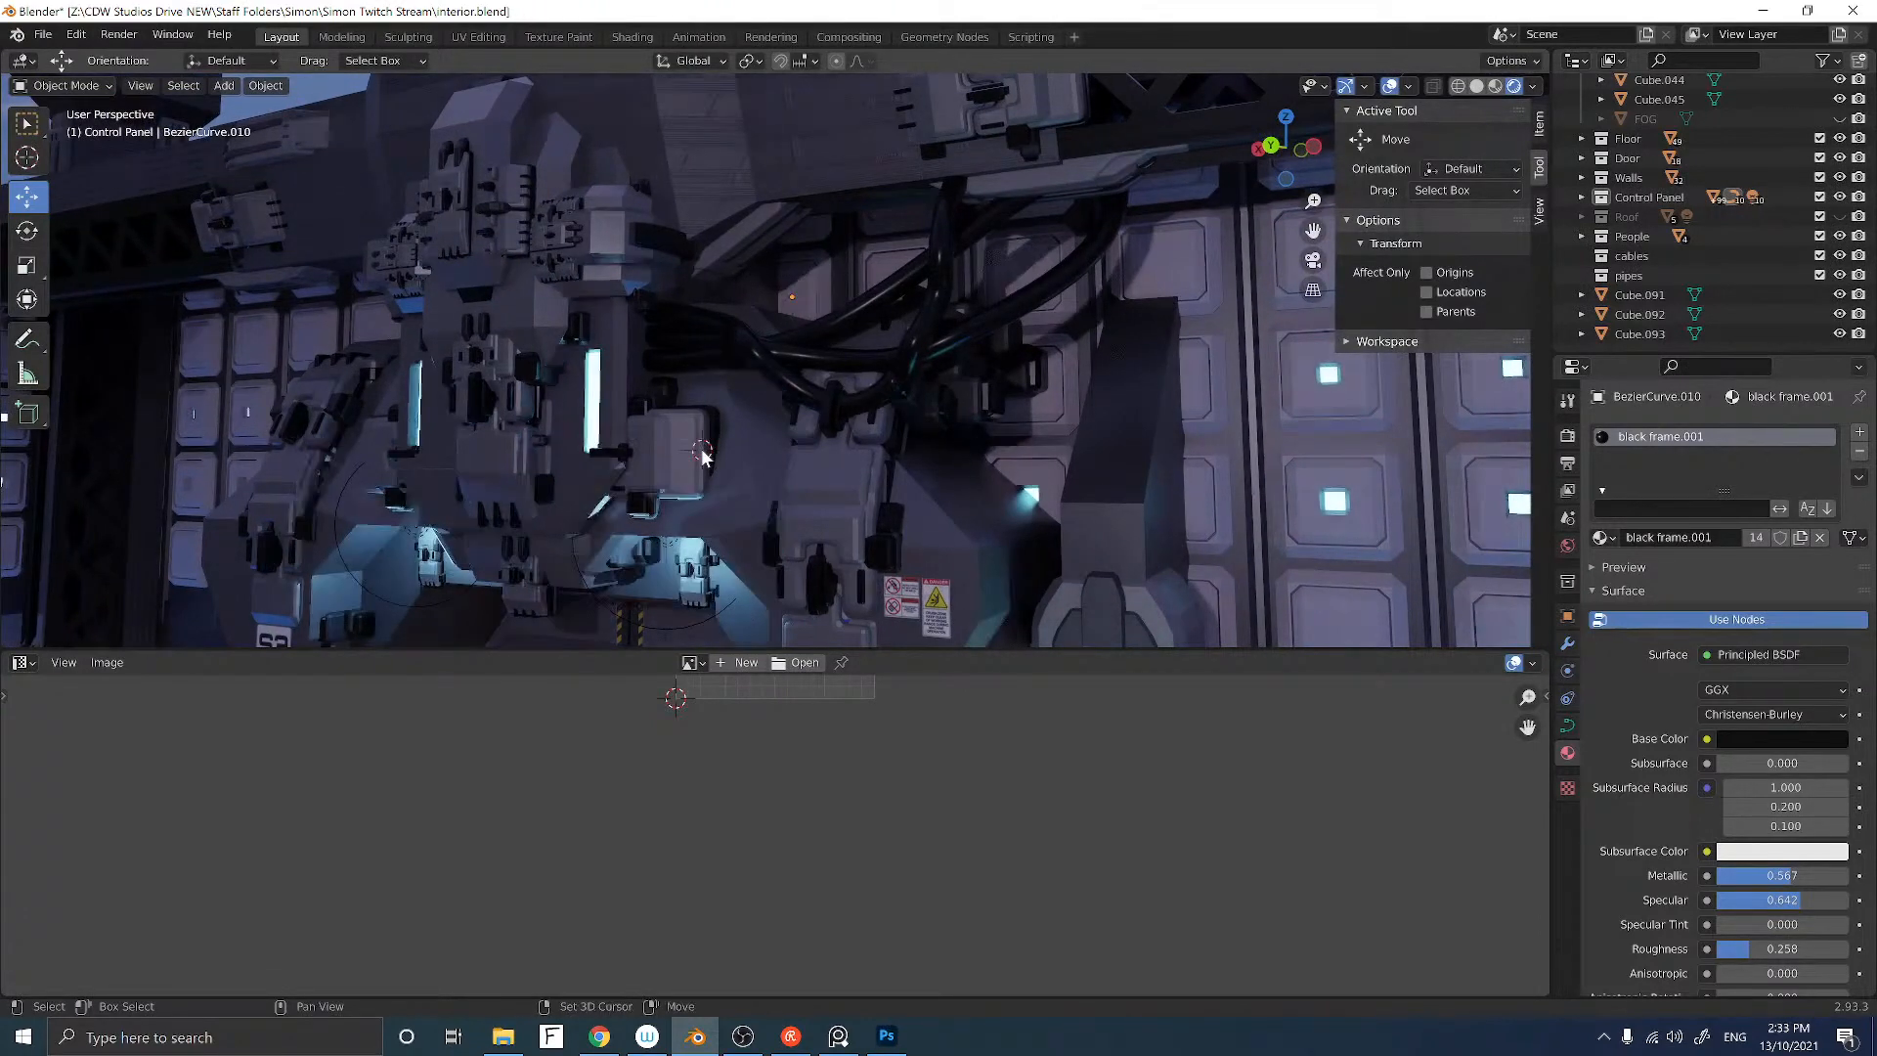
key(shift+a)
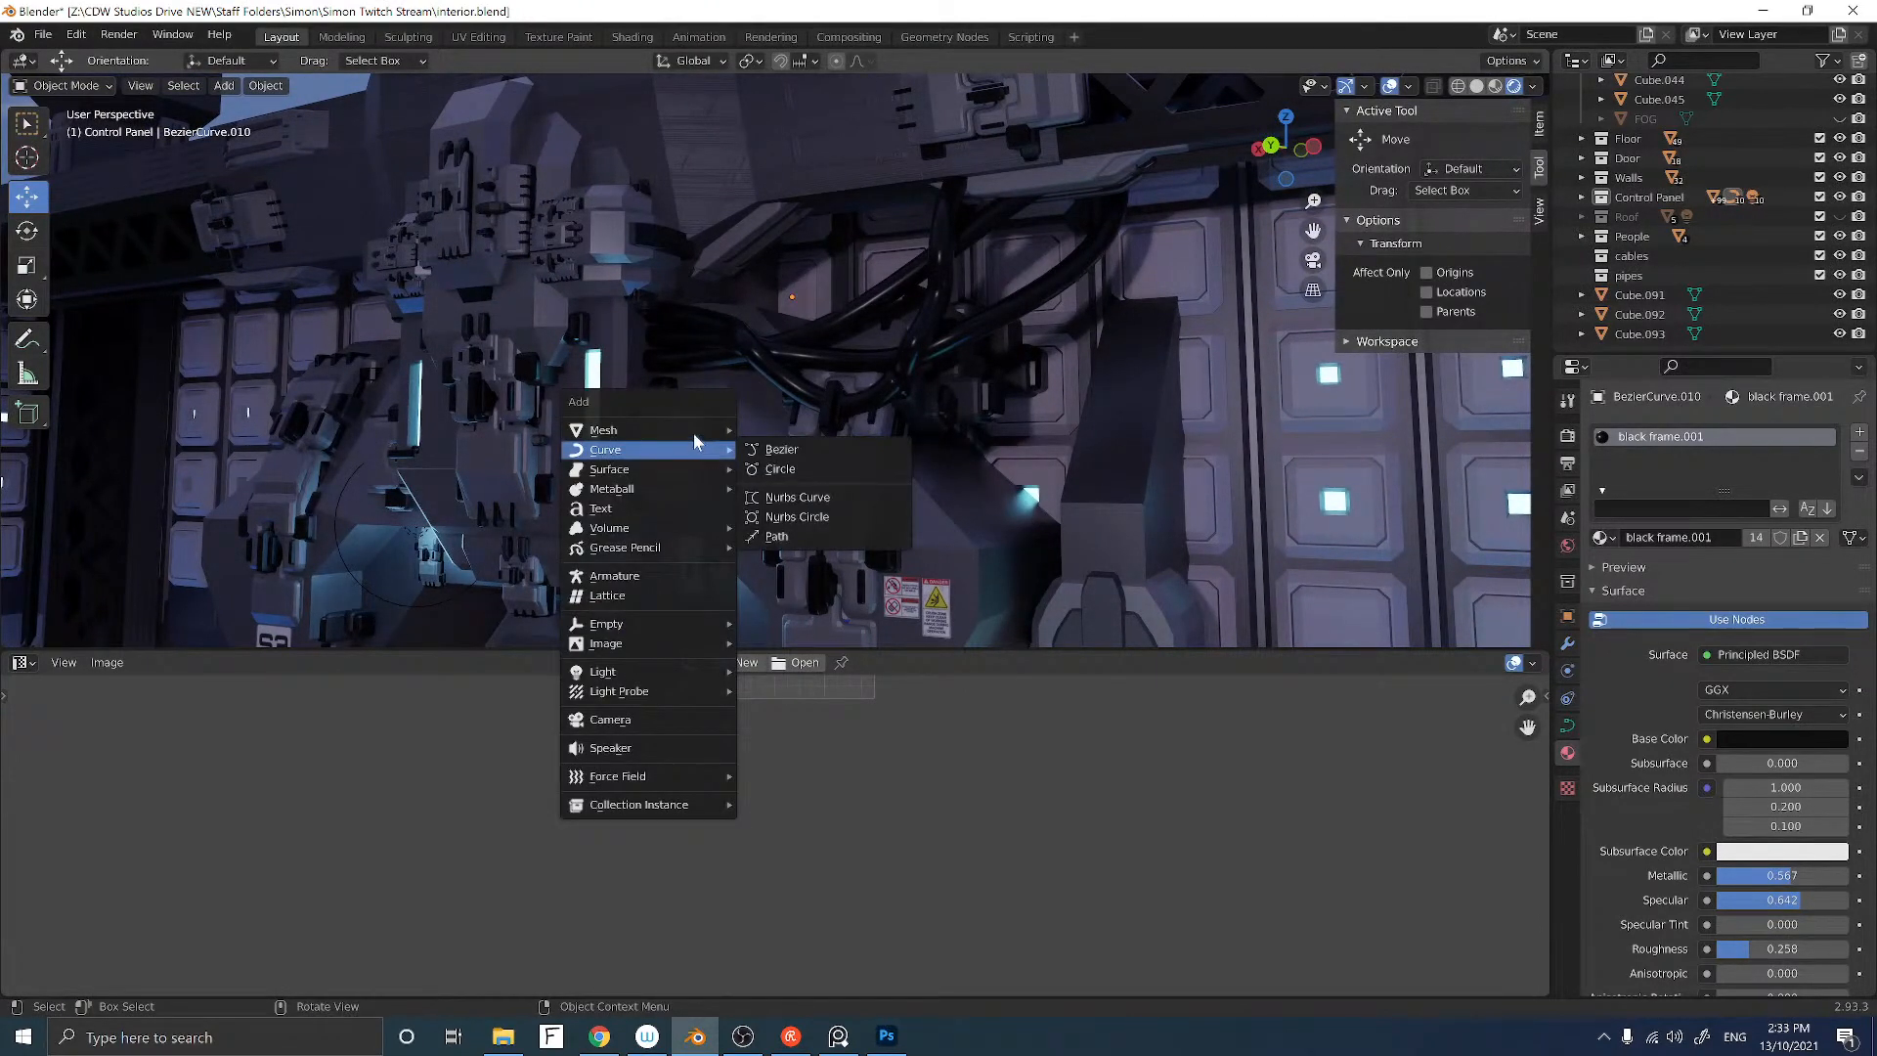
mouse_move(691, 430)
click(778, 448)
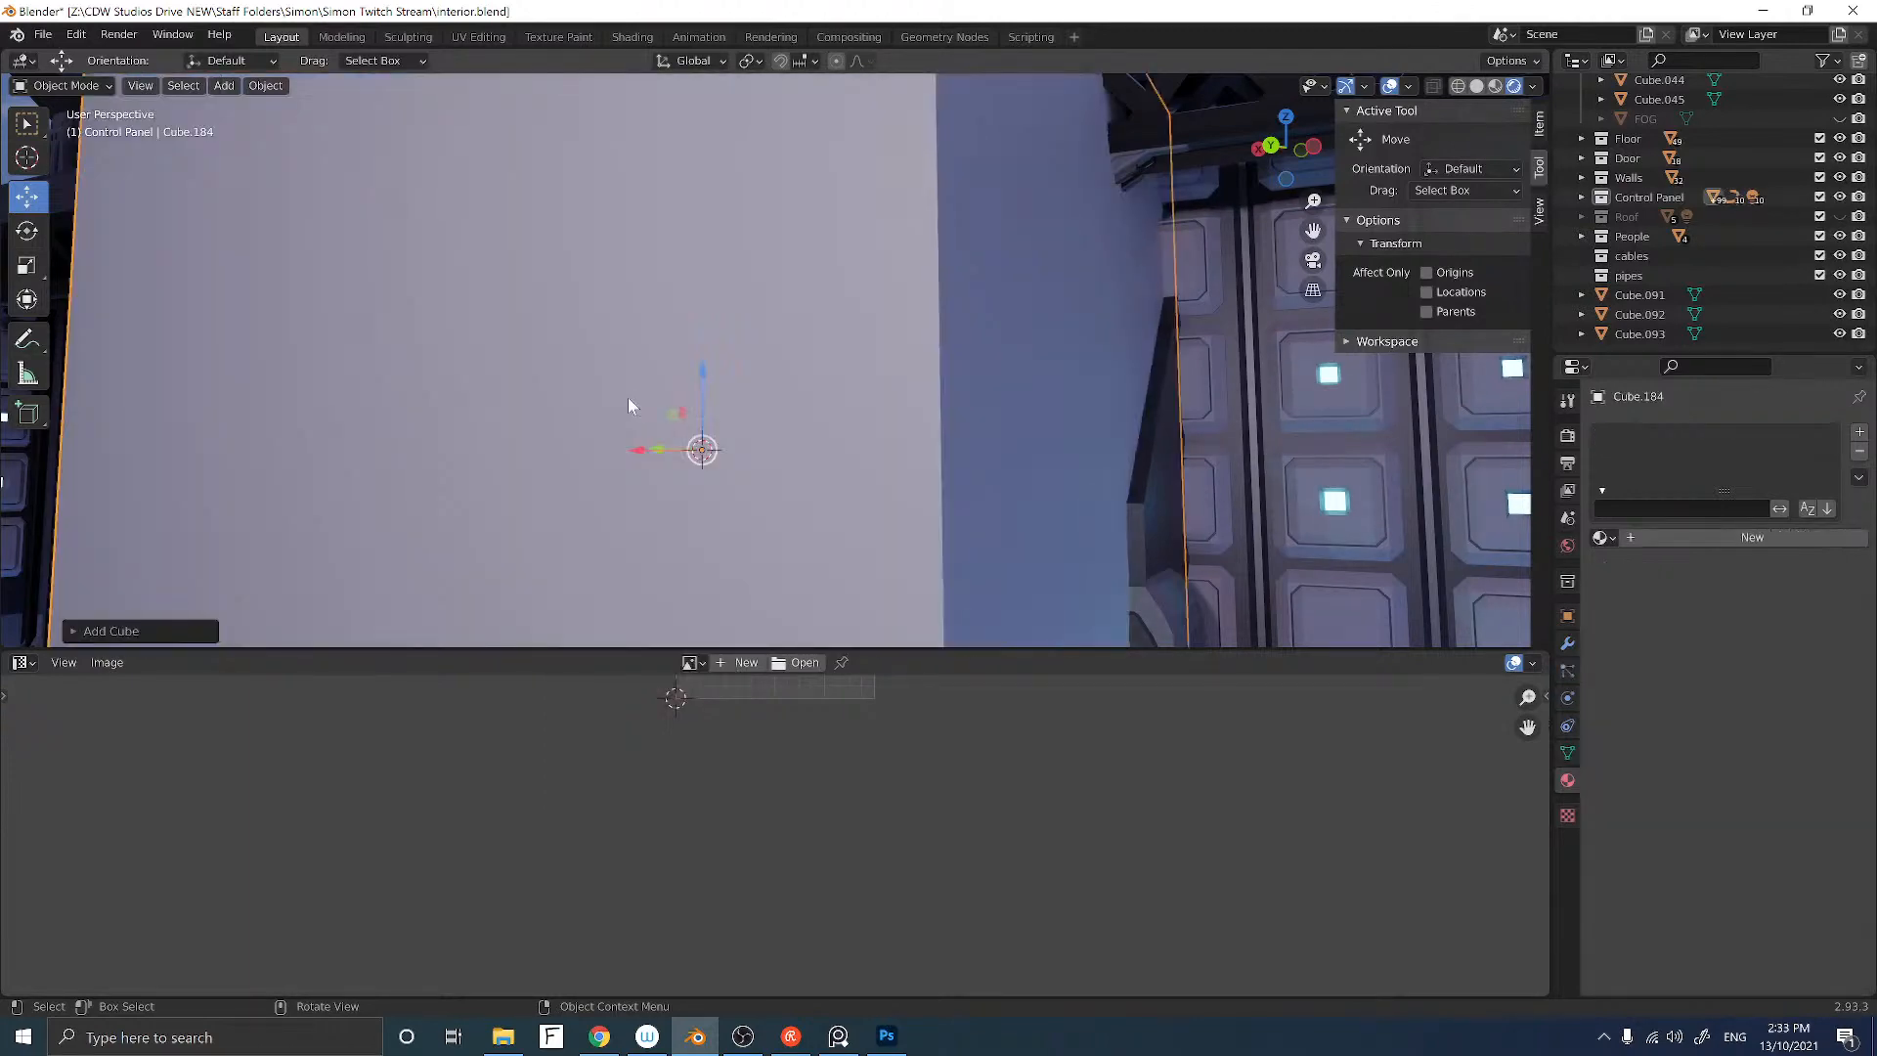
key(s)
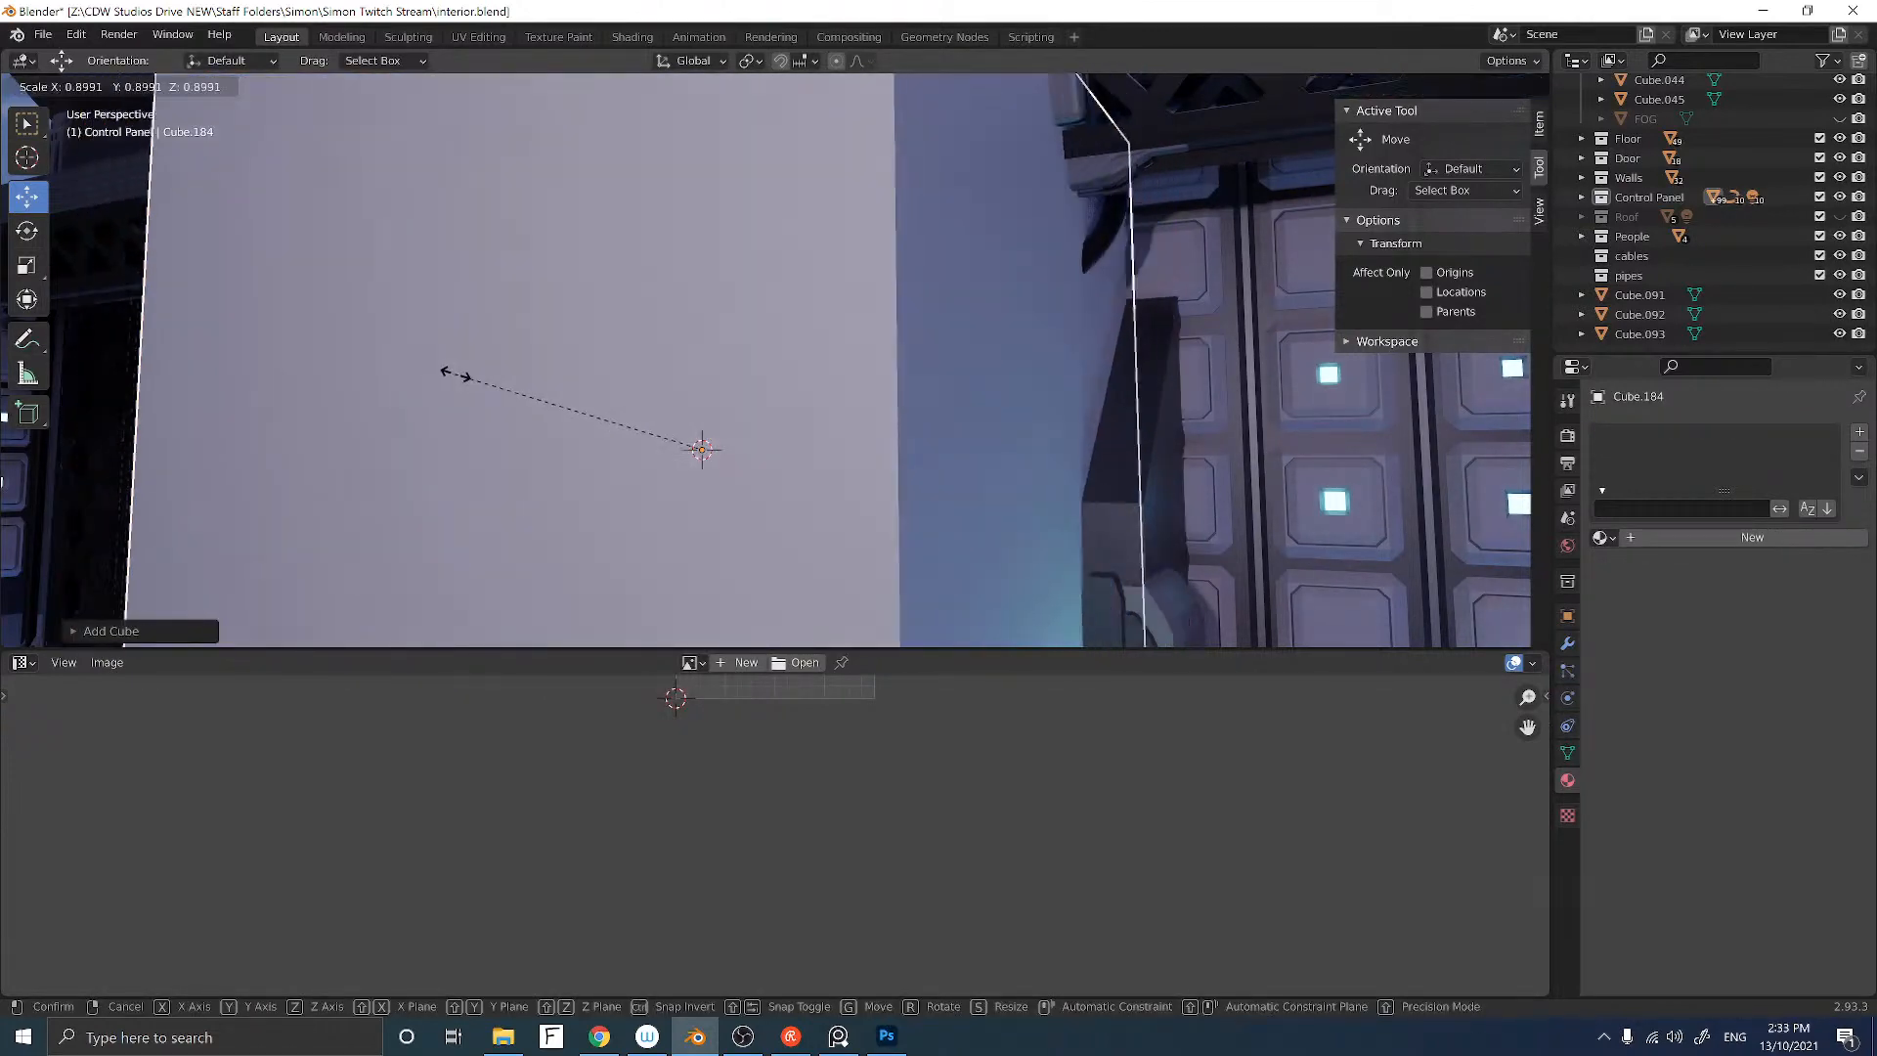
click(518, 387)
Step: Move the new cube back along the Y axis so the cables partly emerge in front of it
middle_drag(518, 387, 557, 427)
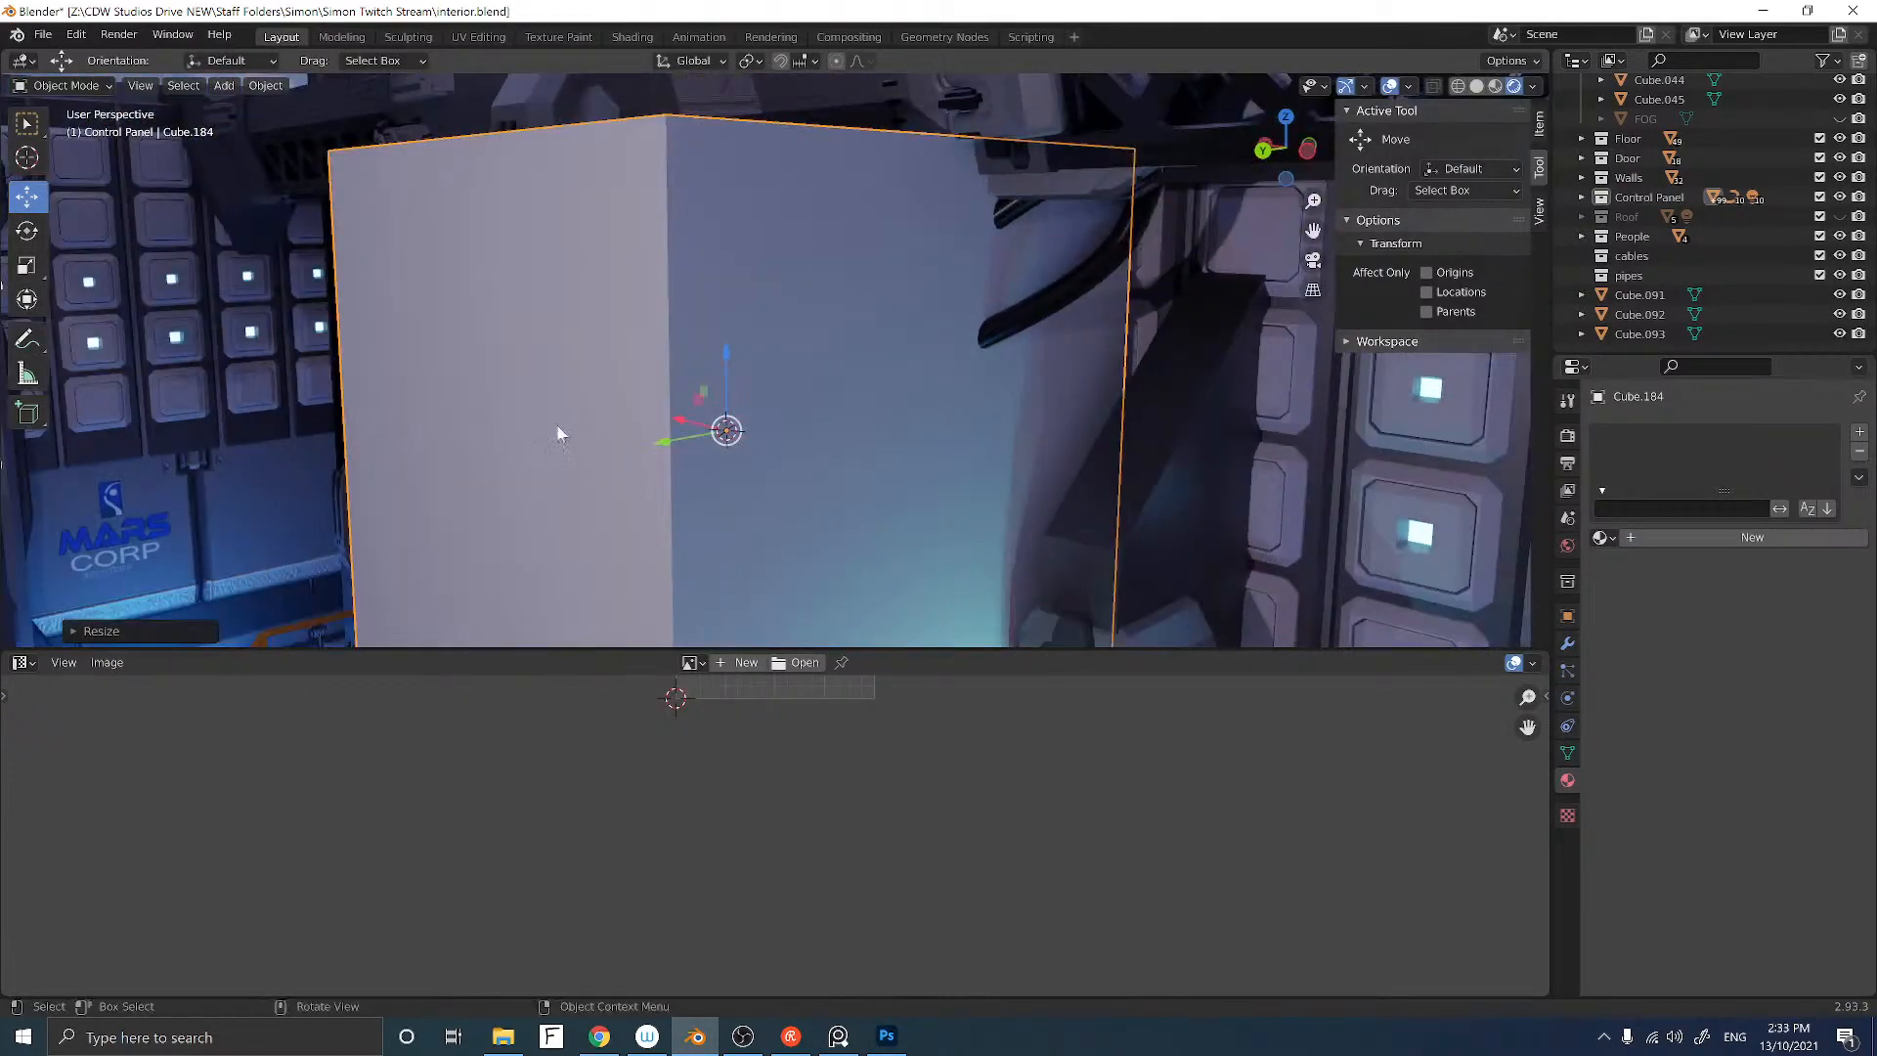
key(g)
key(y)
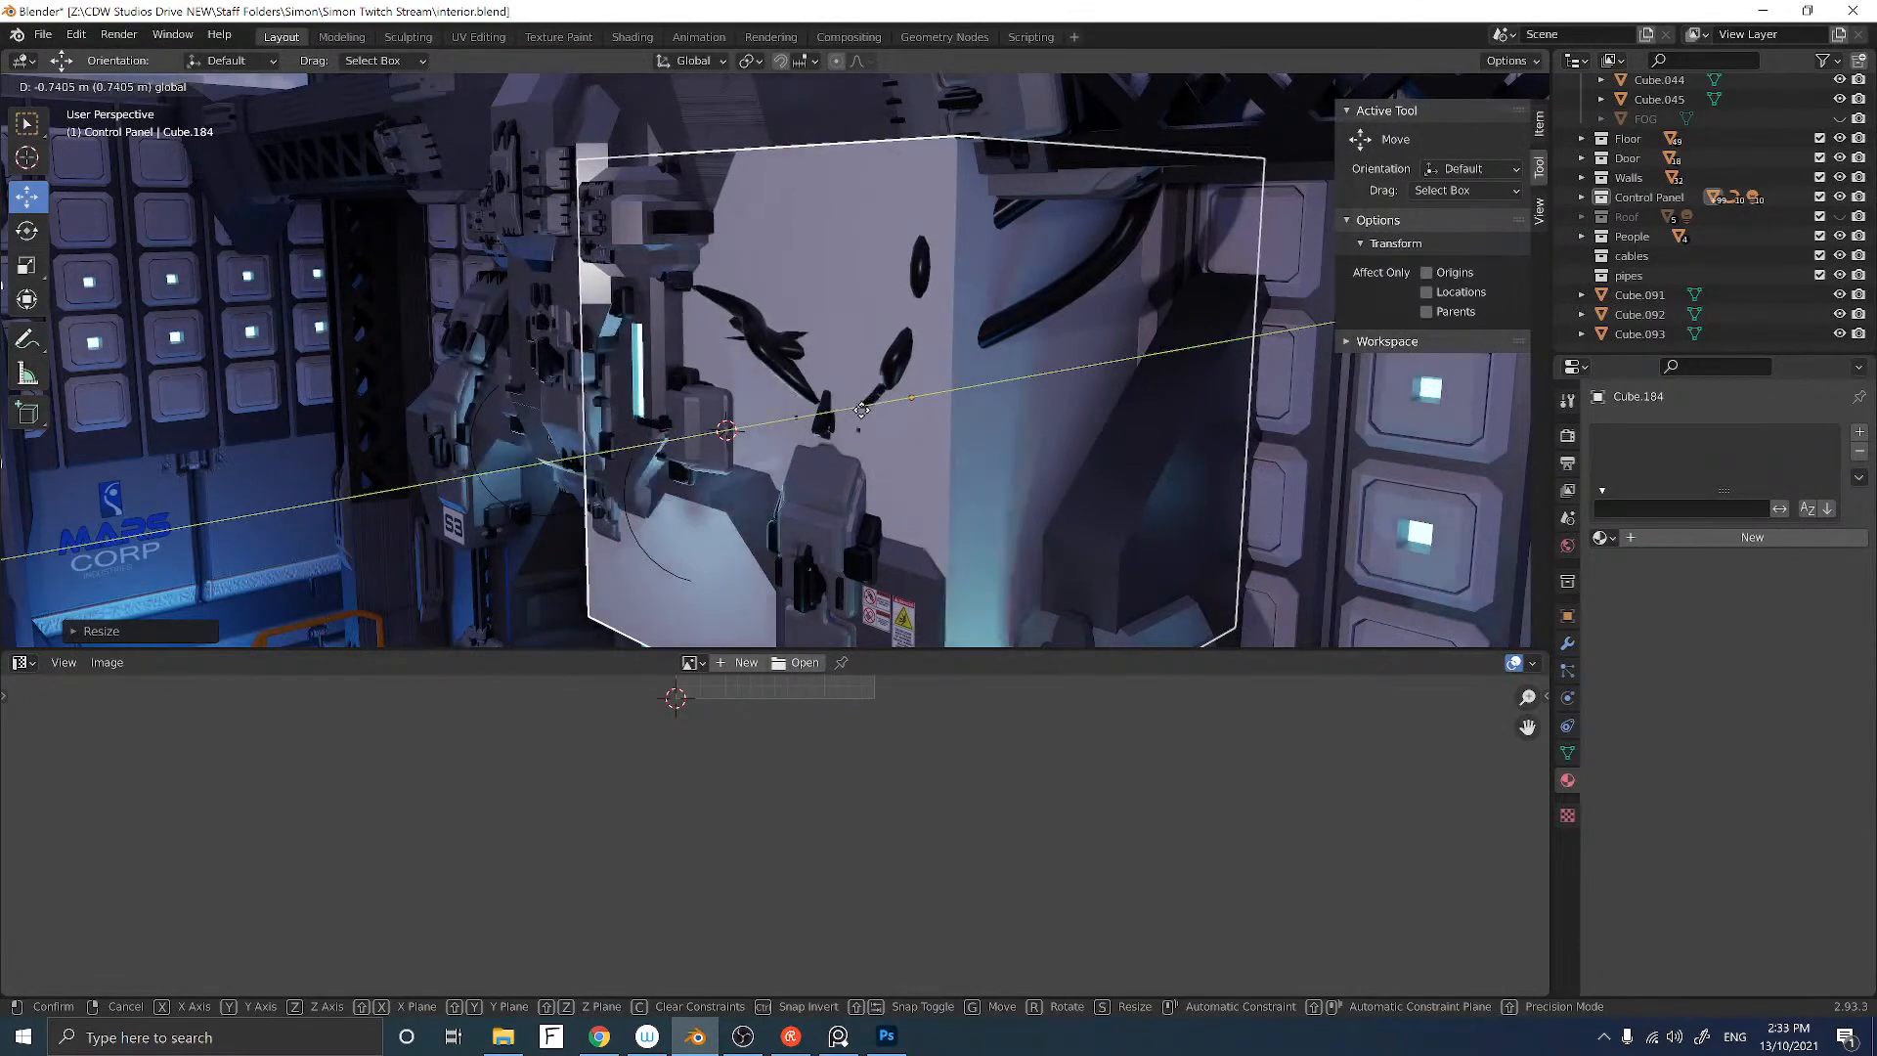
click(815, 427)
Step: Move the cube about -0.36 m along X to sit behind the cables, and raise it slightly
middle_drag(815, 427, 899, 414)
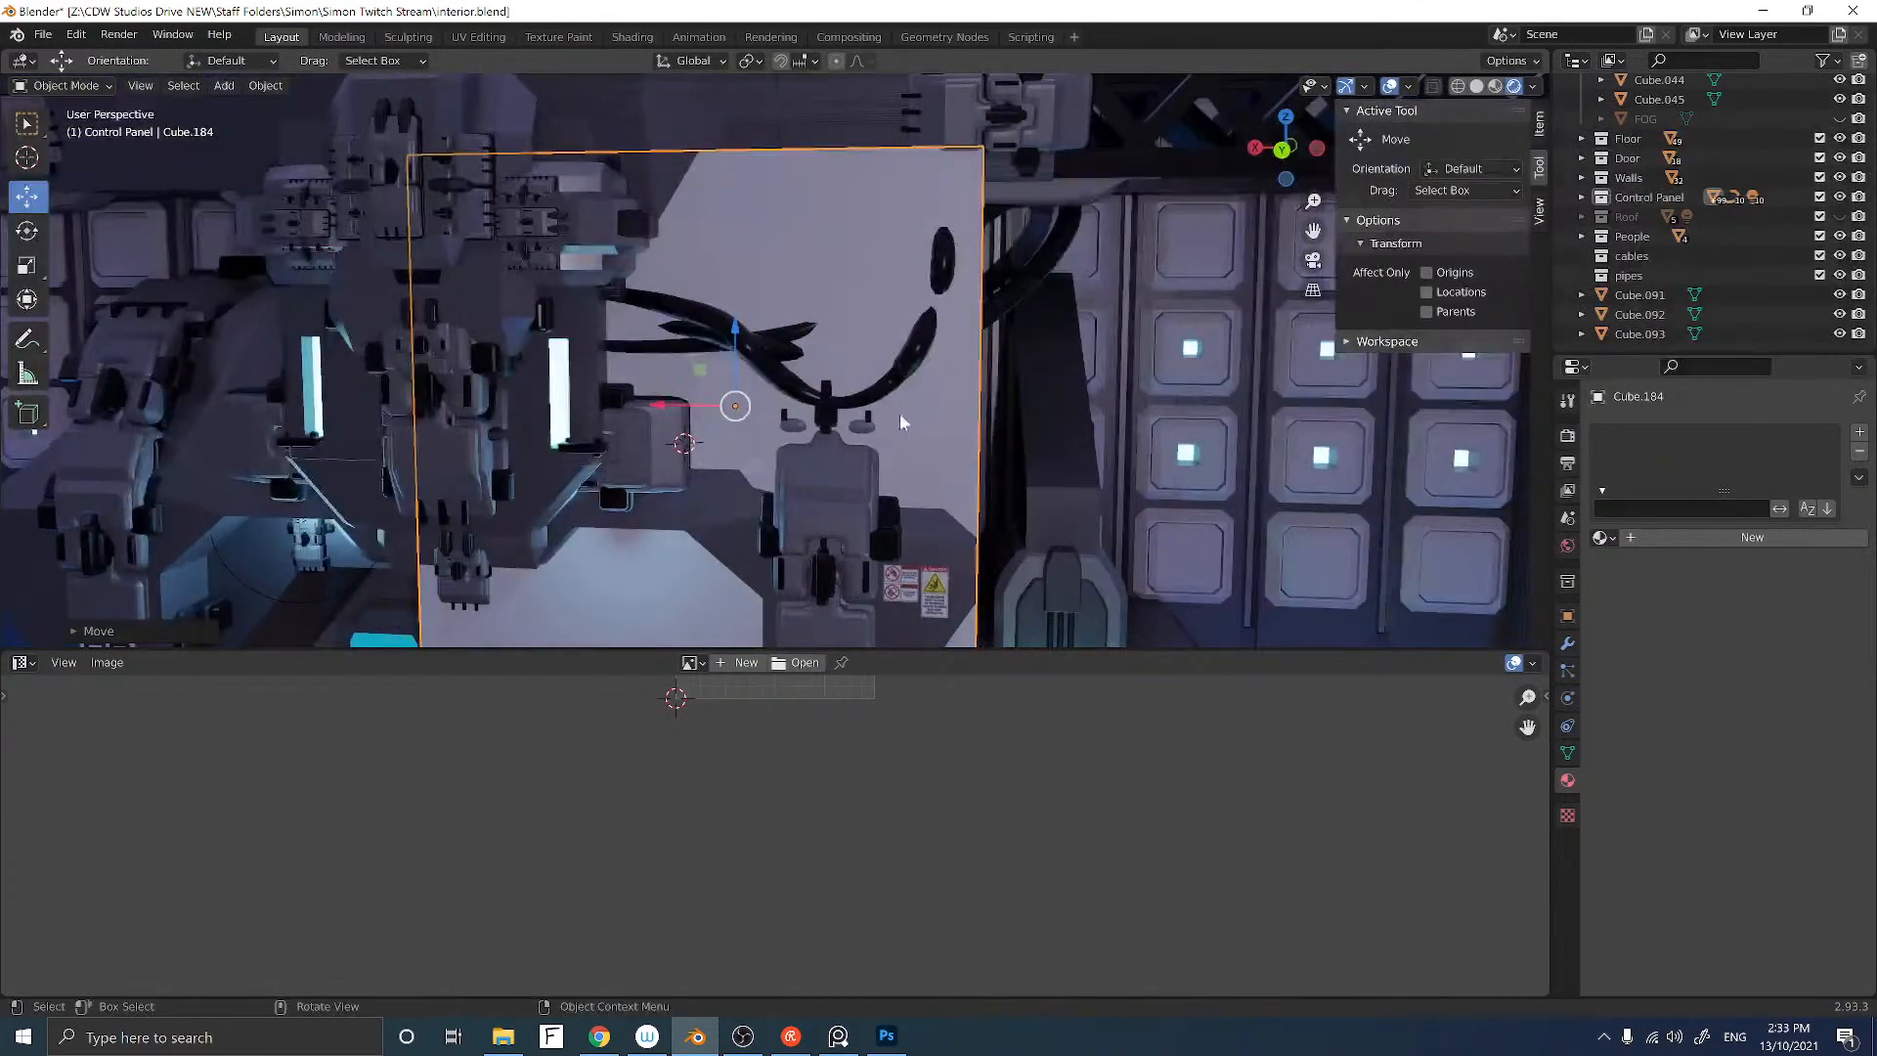
key(g)
key(x)
click(813, 403)
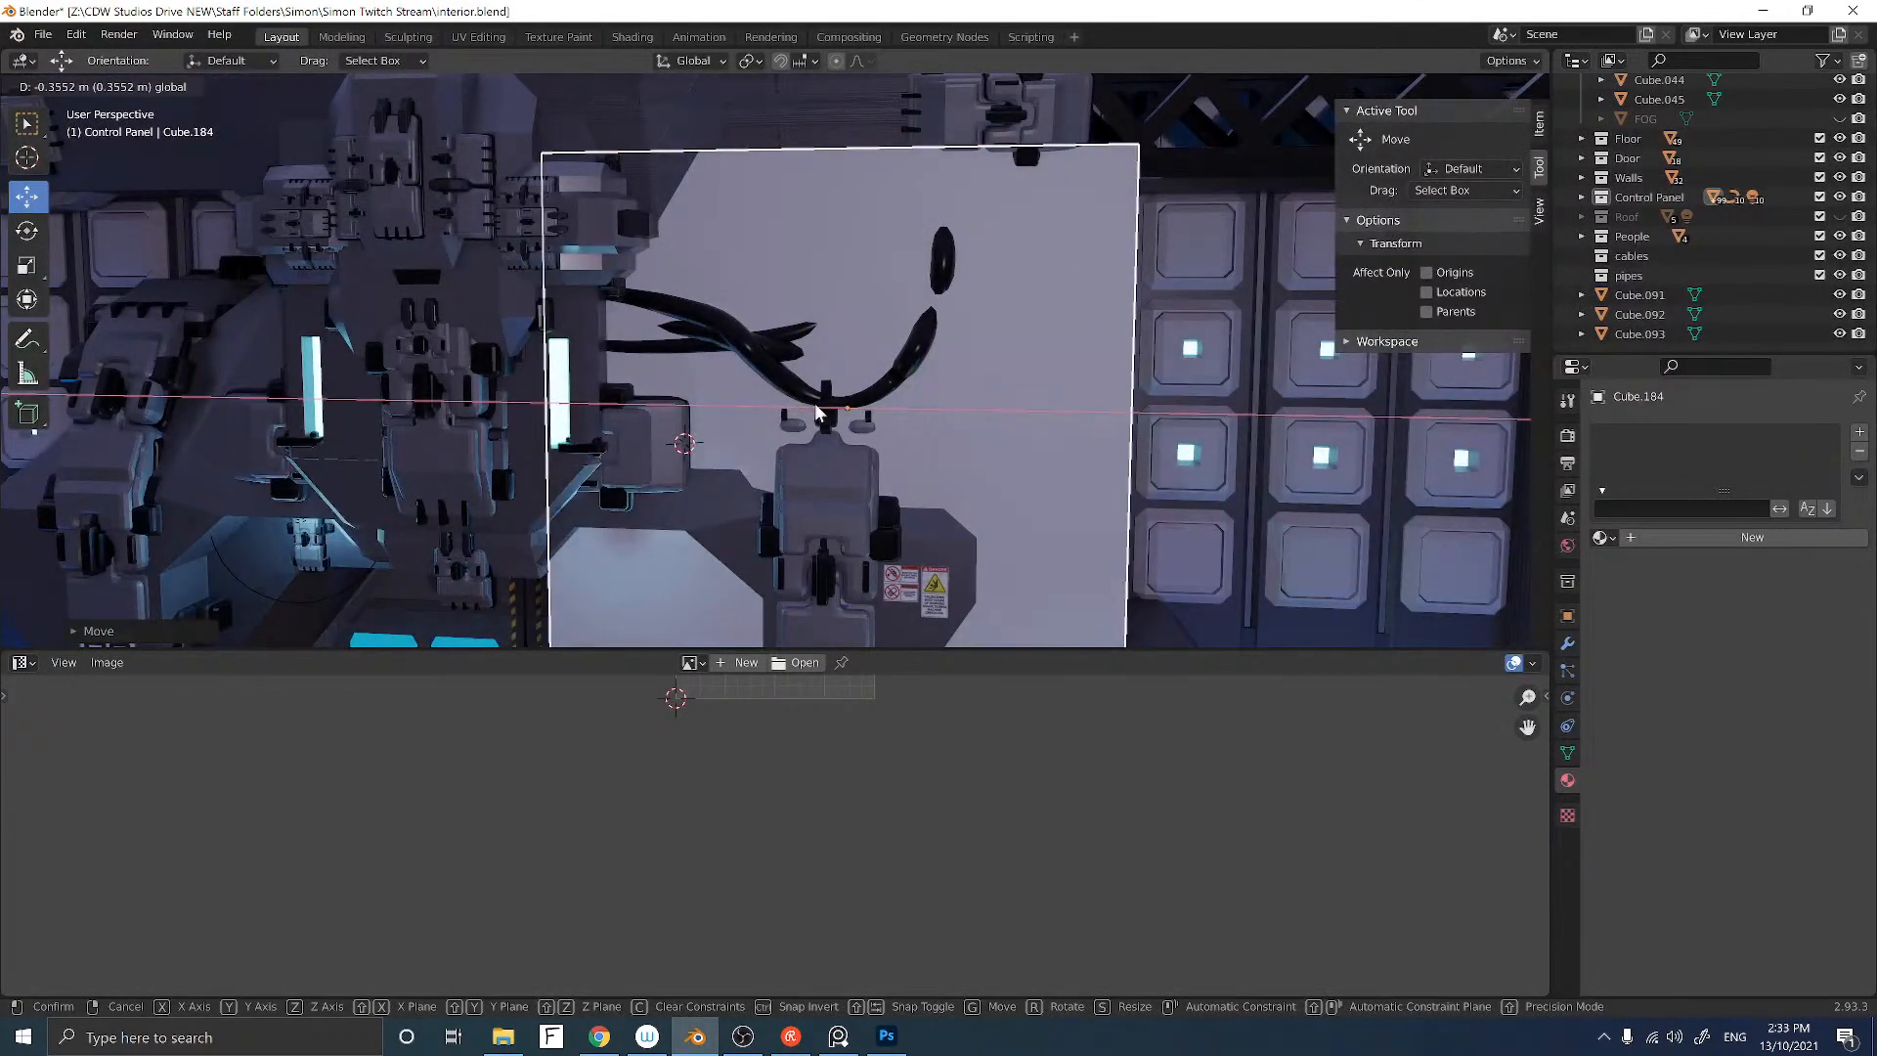
drag(847, 342, 847, 313)
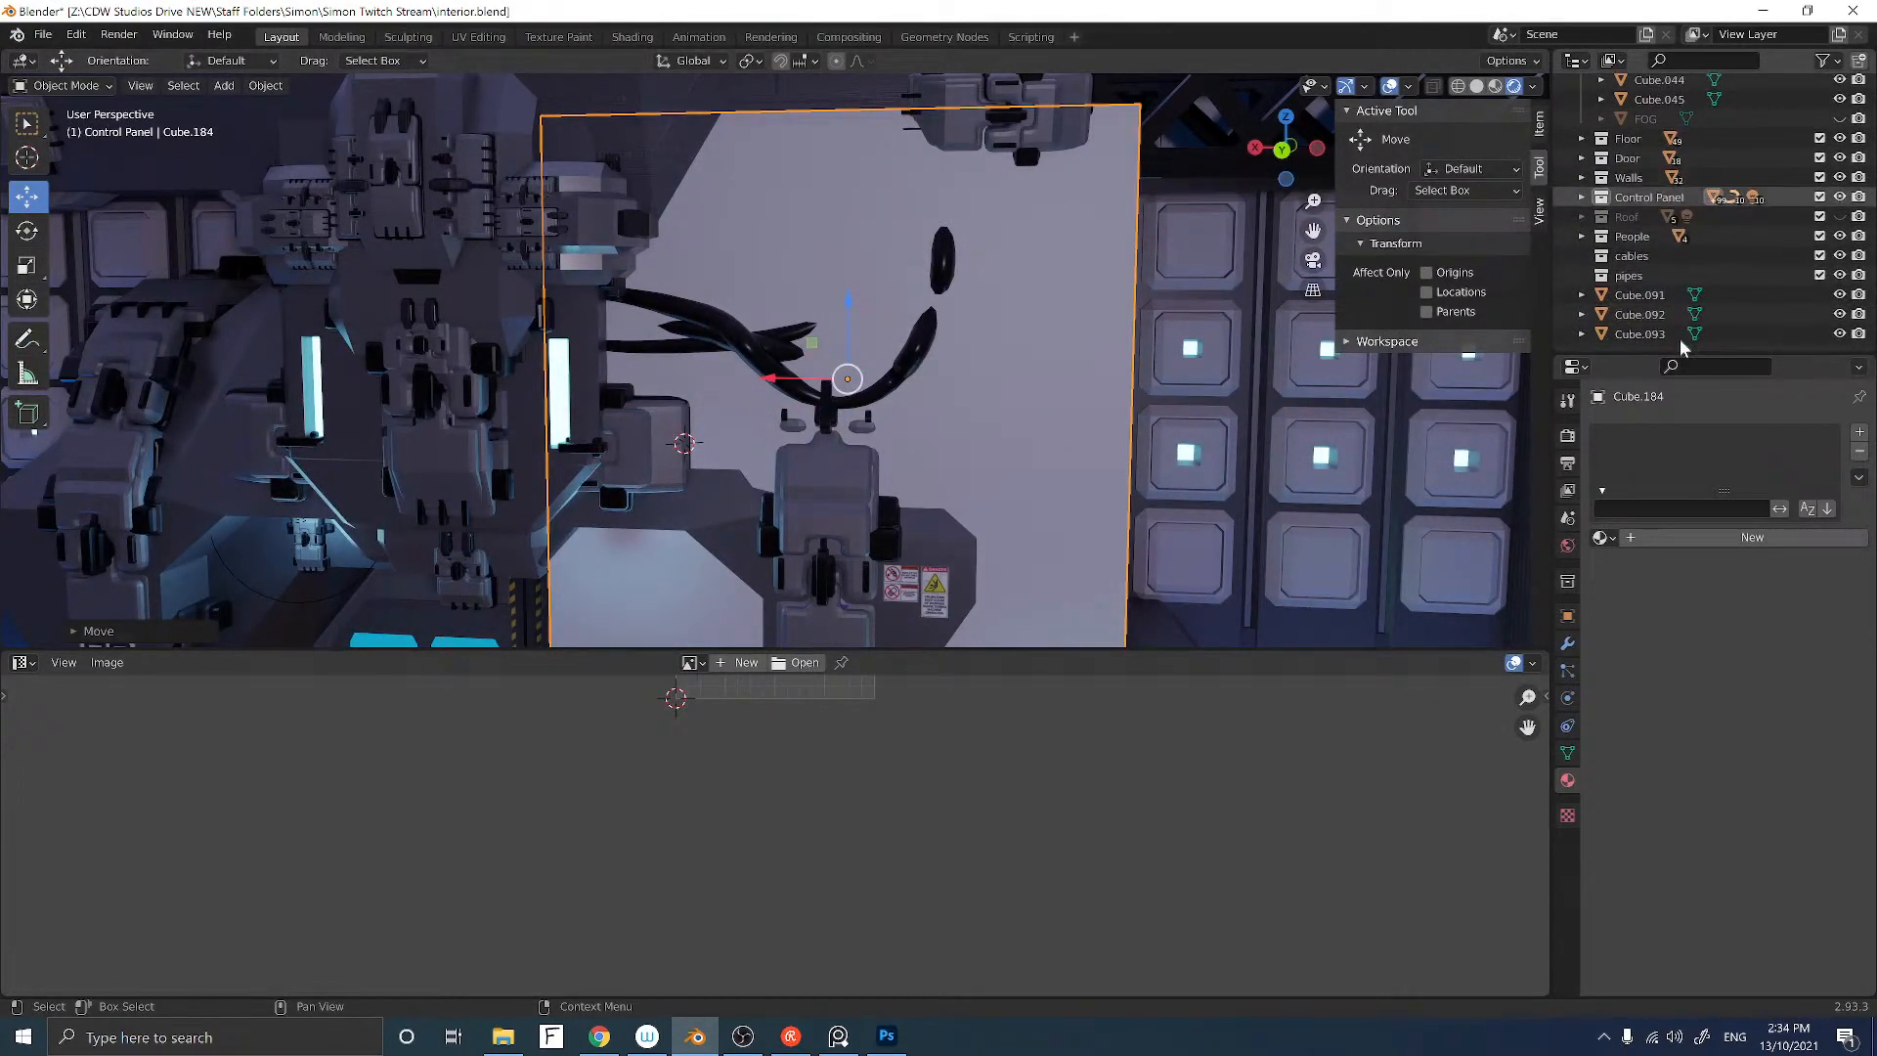
Step: Expand the Control Panel collection in the Outliner and locate the new cube's entry
click(1581, 198)
scroll(1587, 239, down, 5)
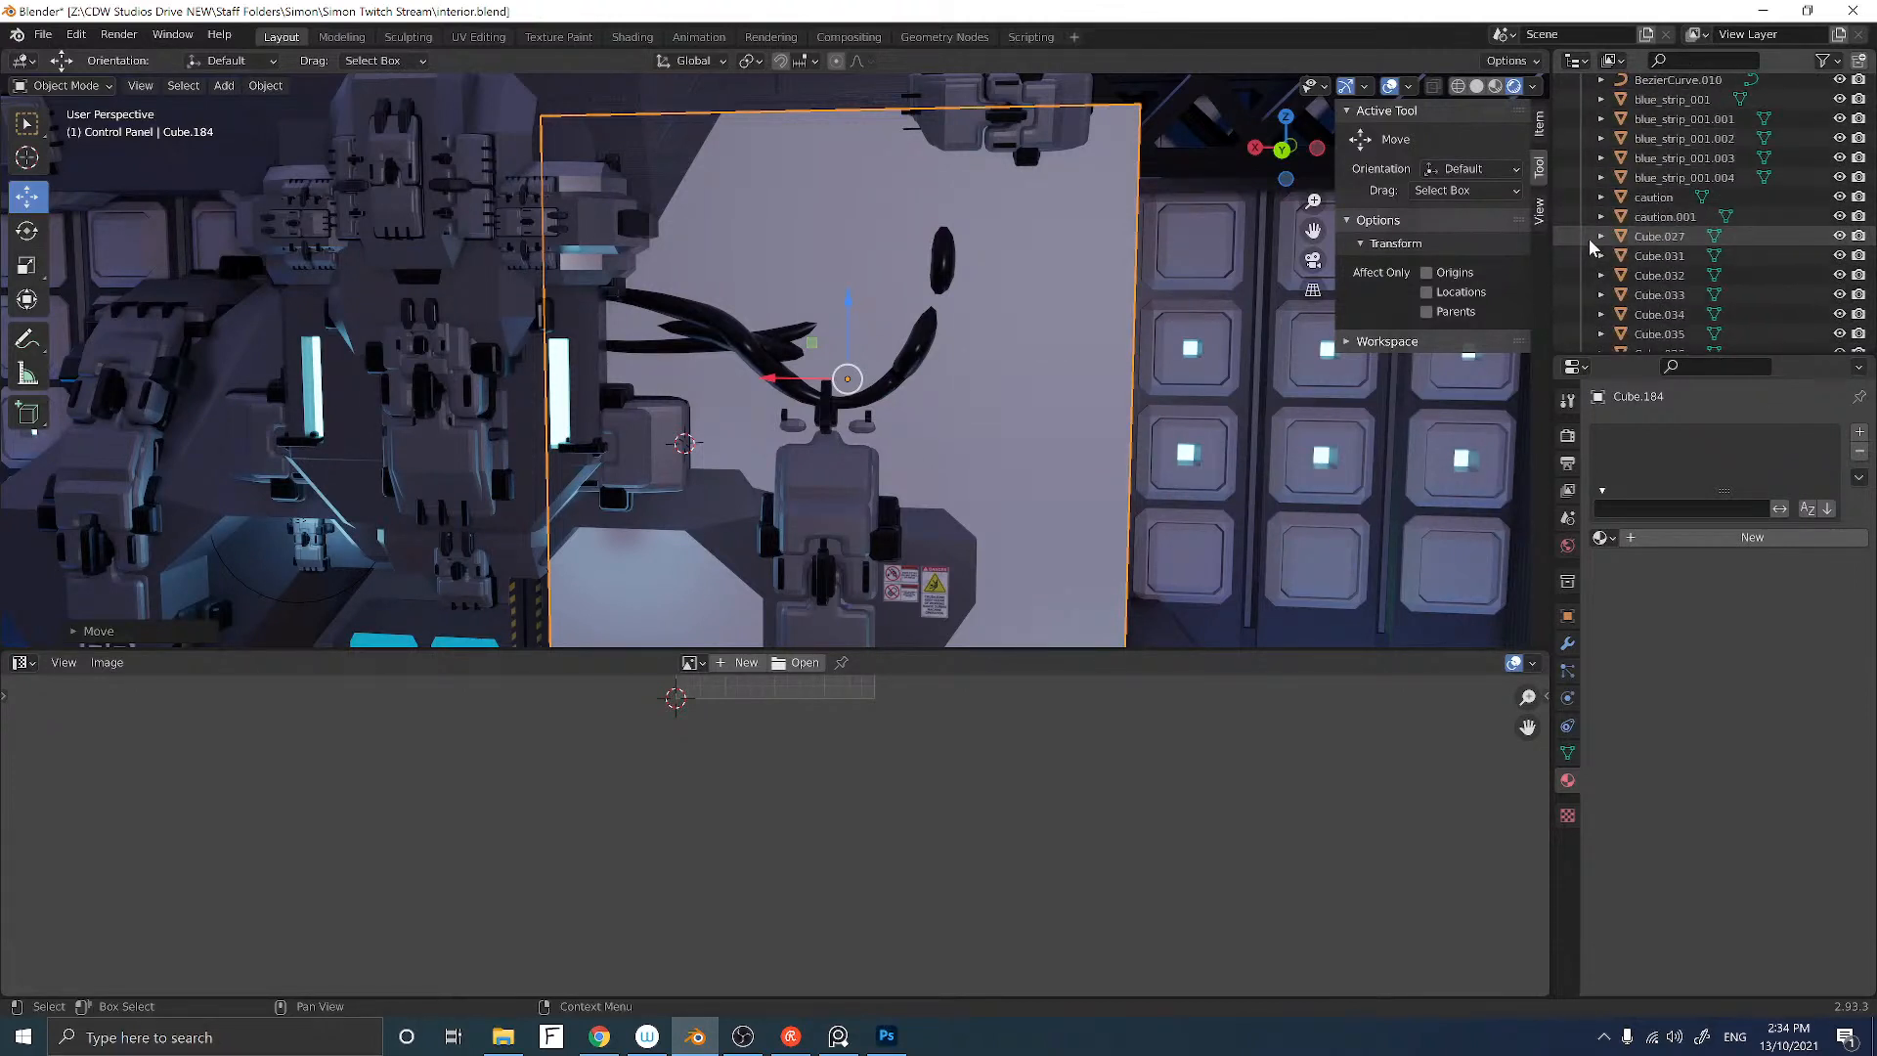
scroll(1587, 239, down, 8)
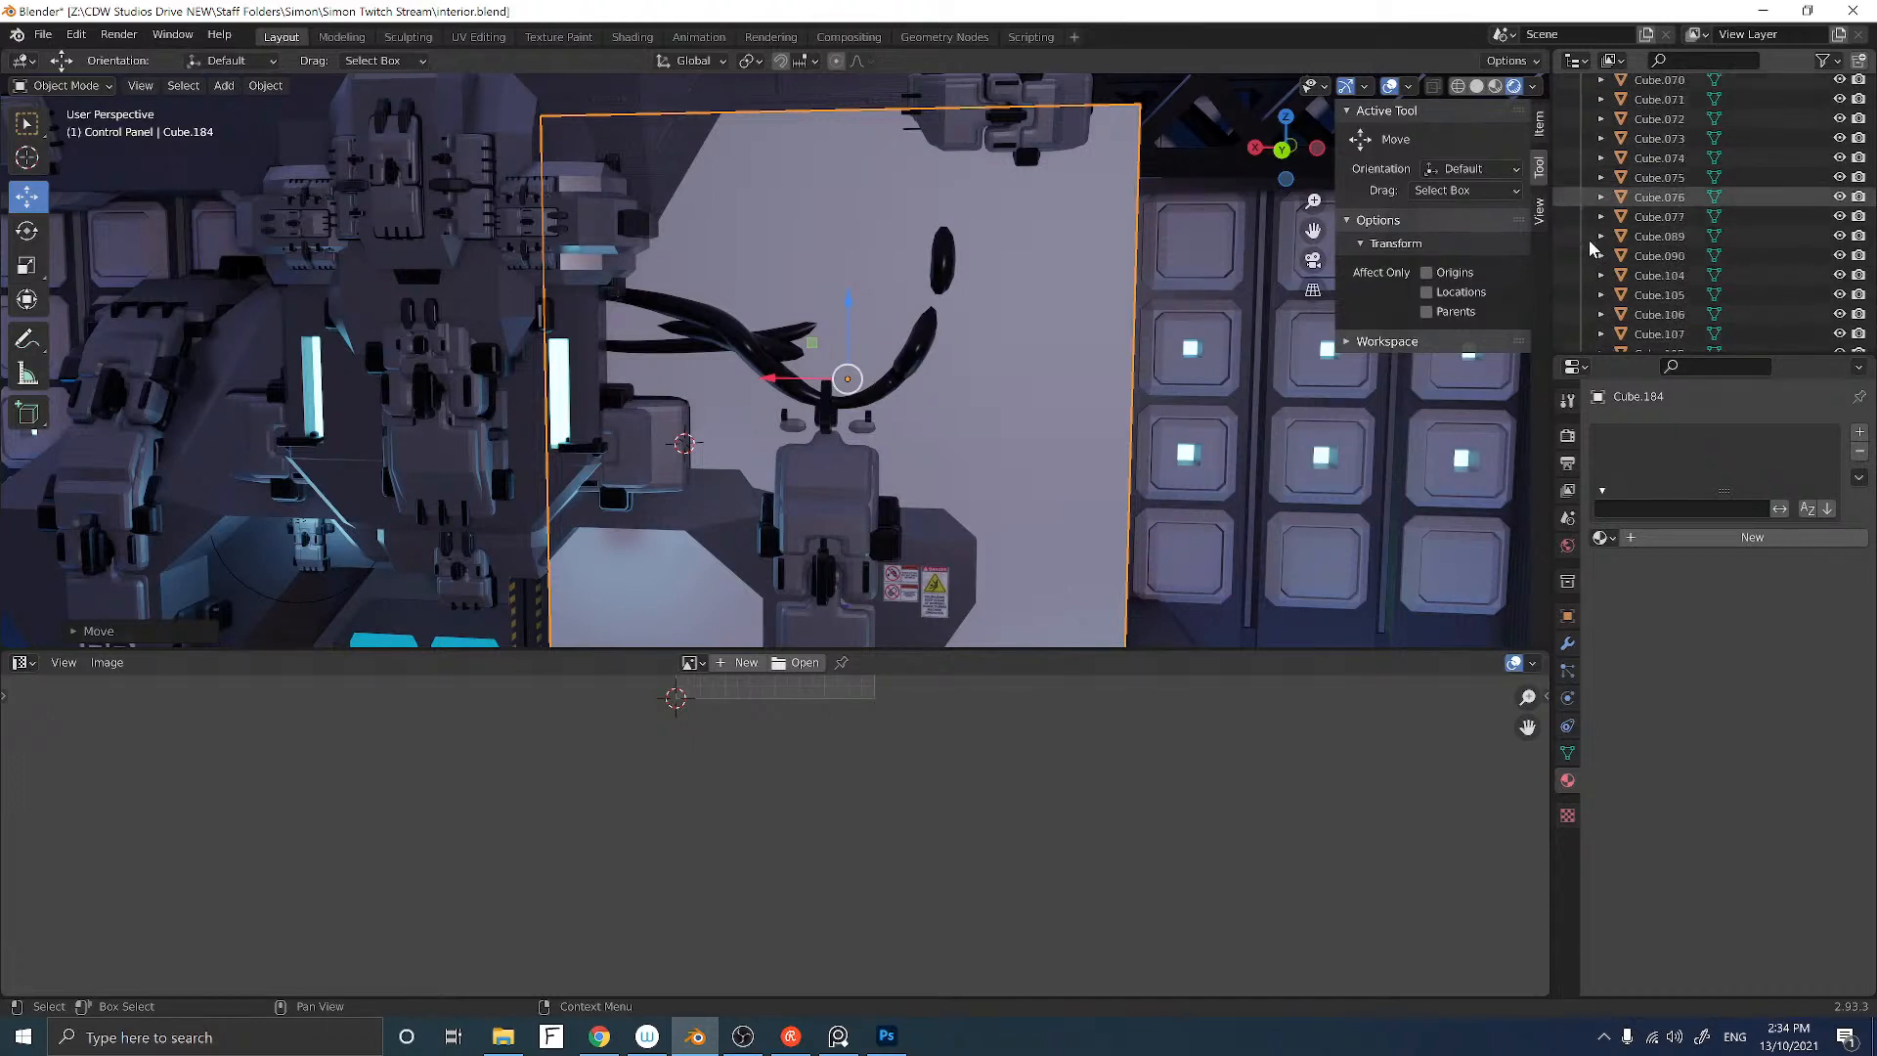
key(KP_Decimal)
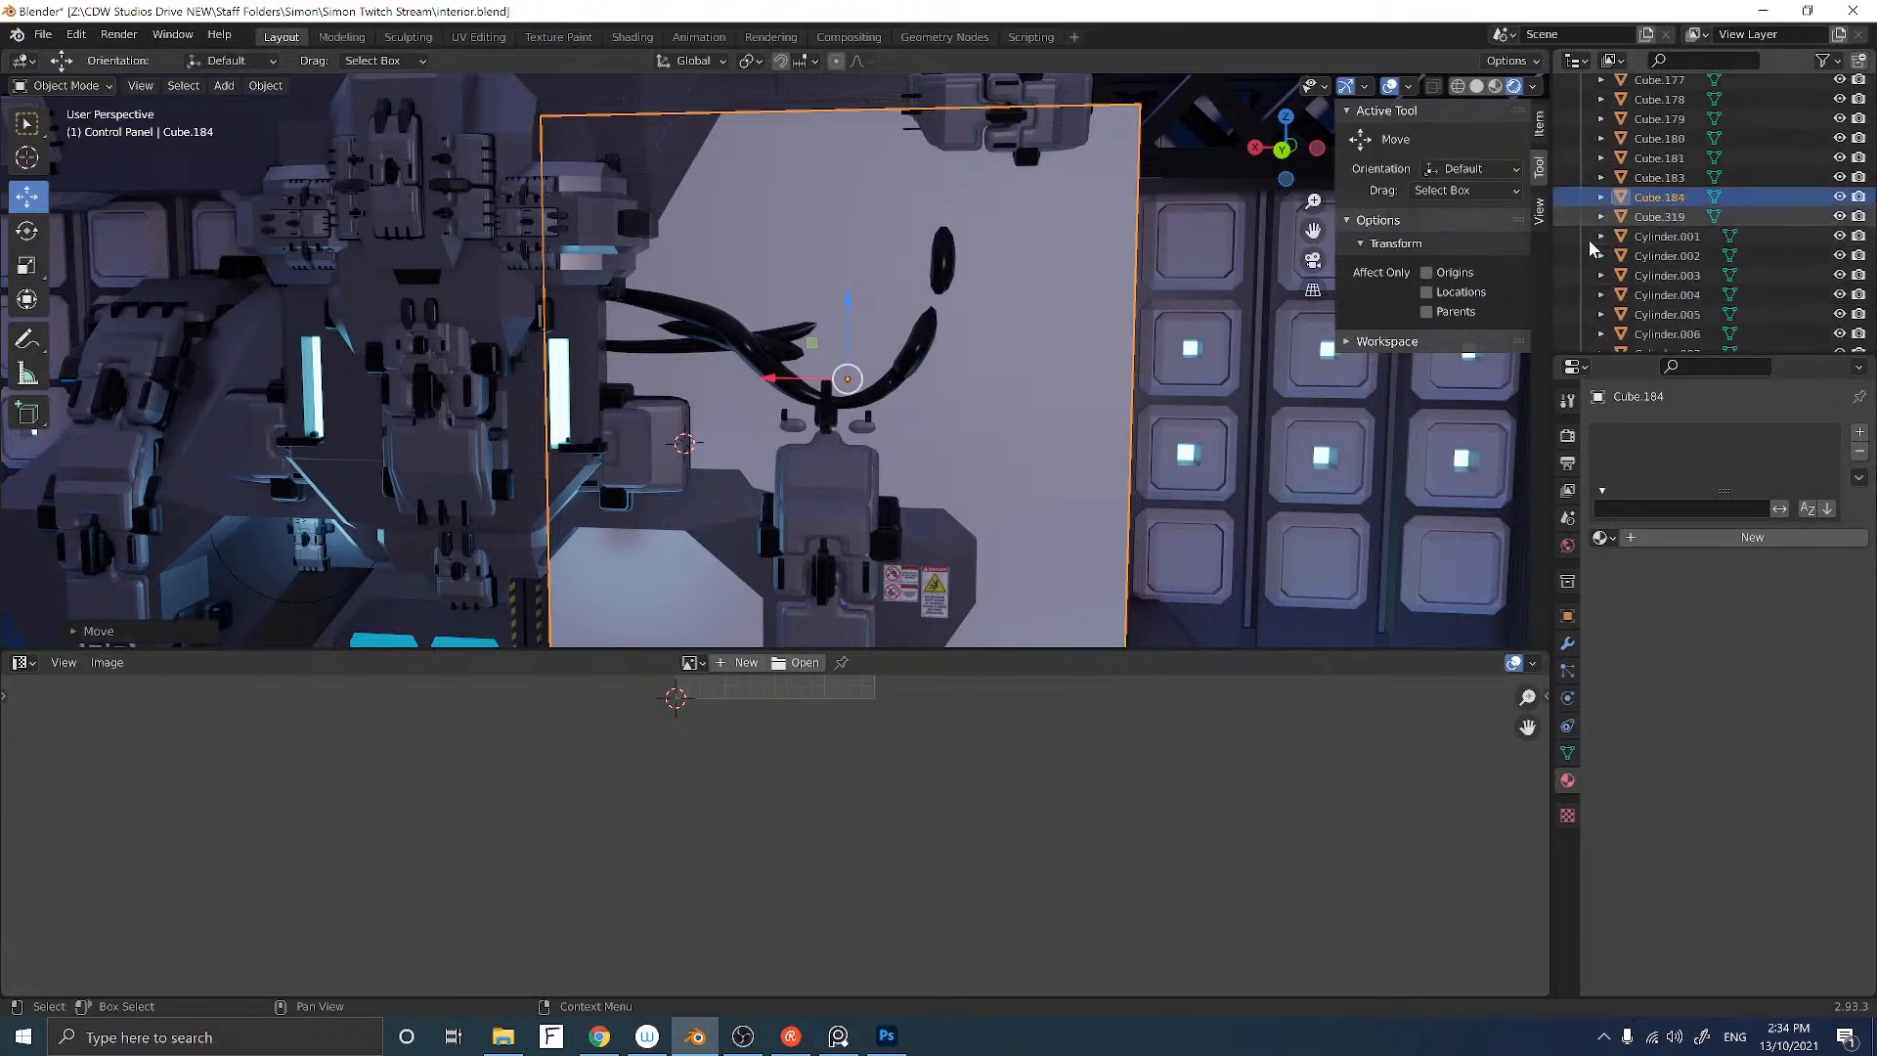
Step: Toggle the new cube's viewport visibility off and on to compare the cables with and without it
scroll(1588, 239, up, 1)
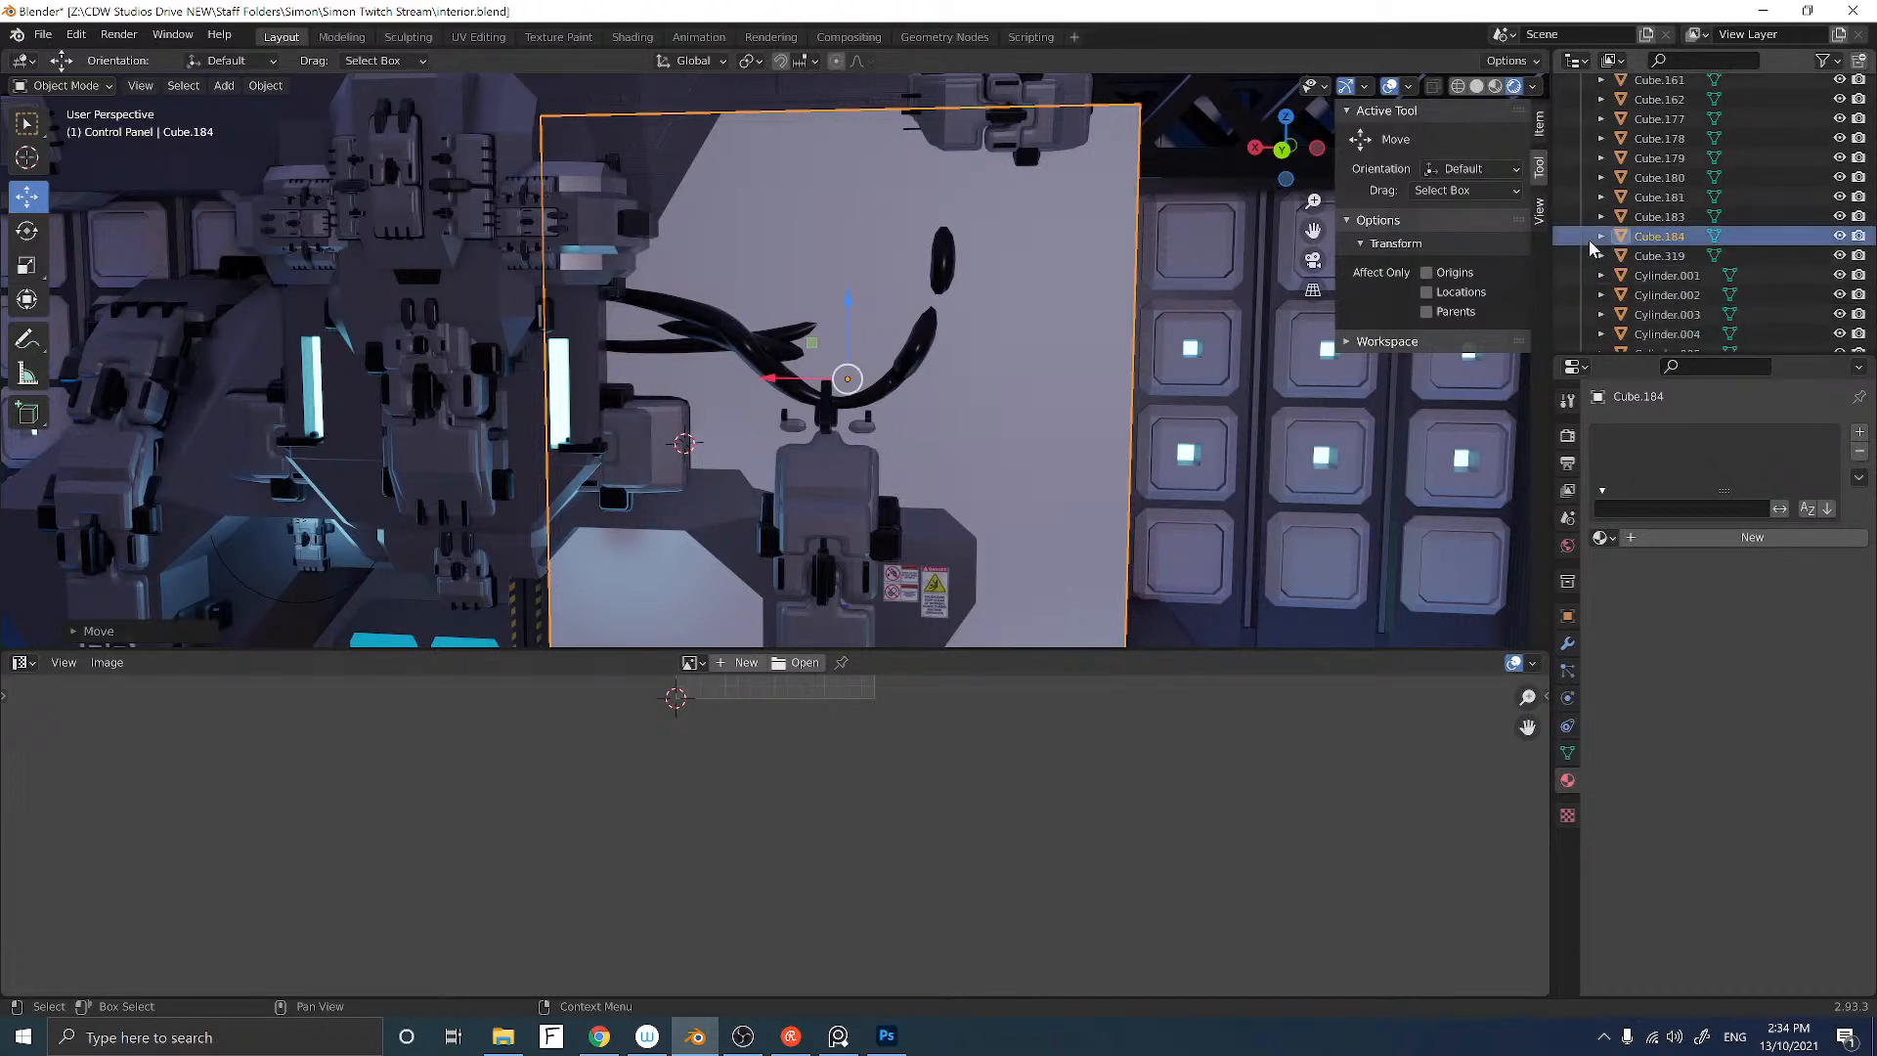
click(1840, 236)
click(1840, 237)
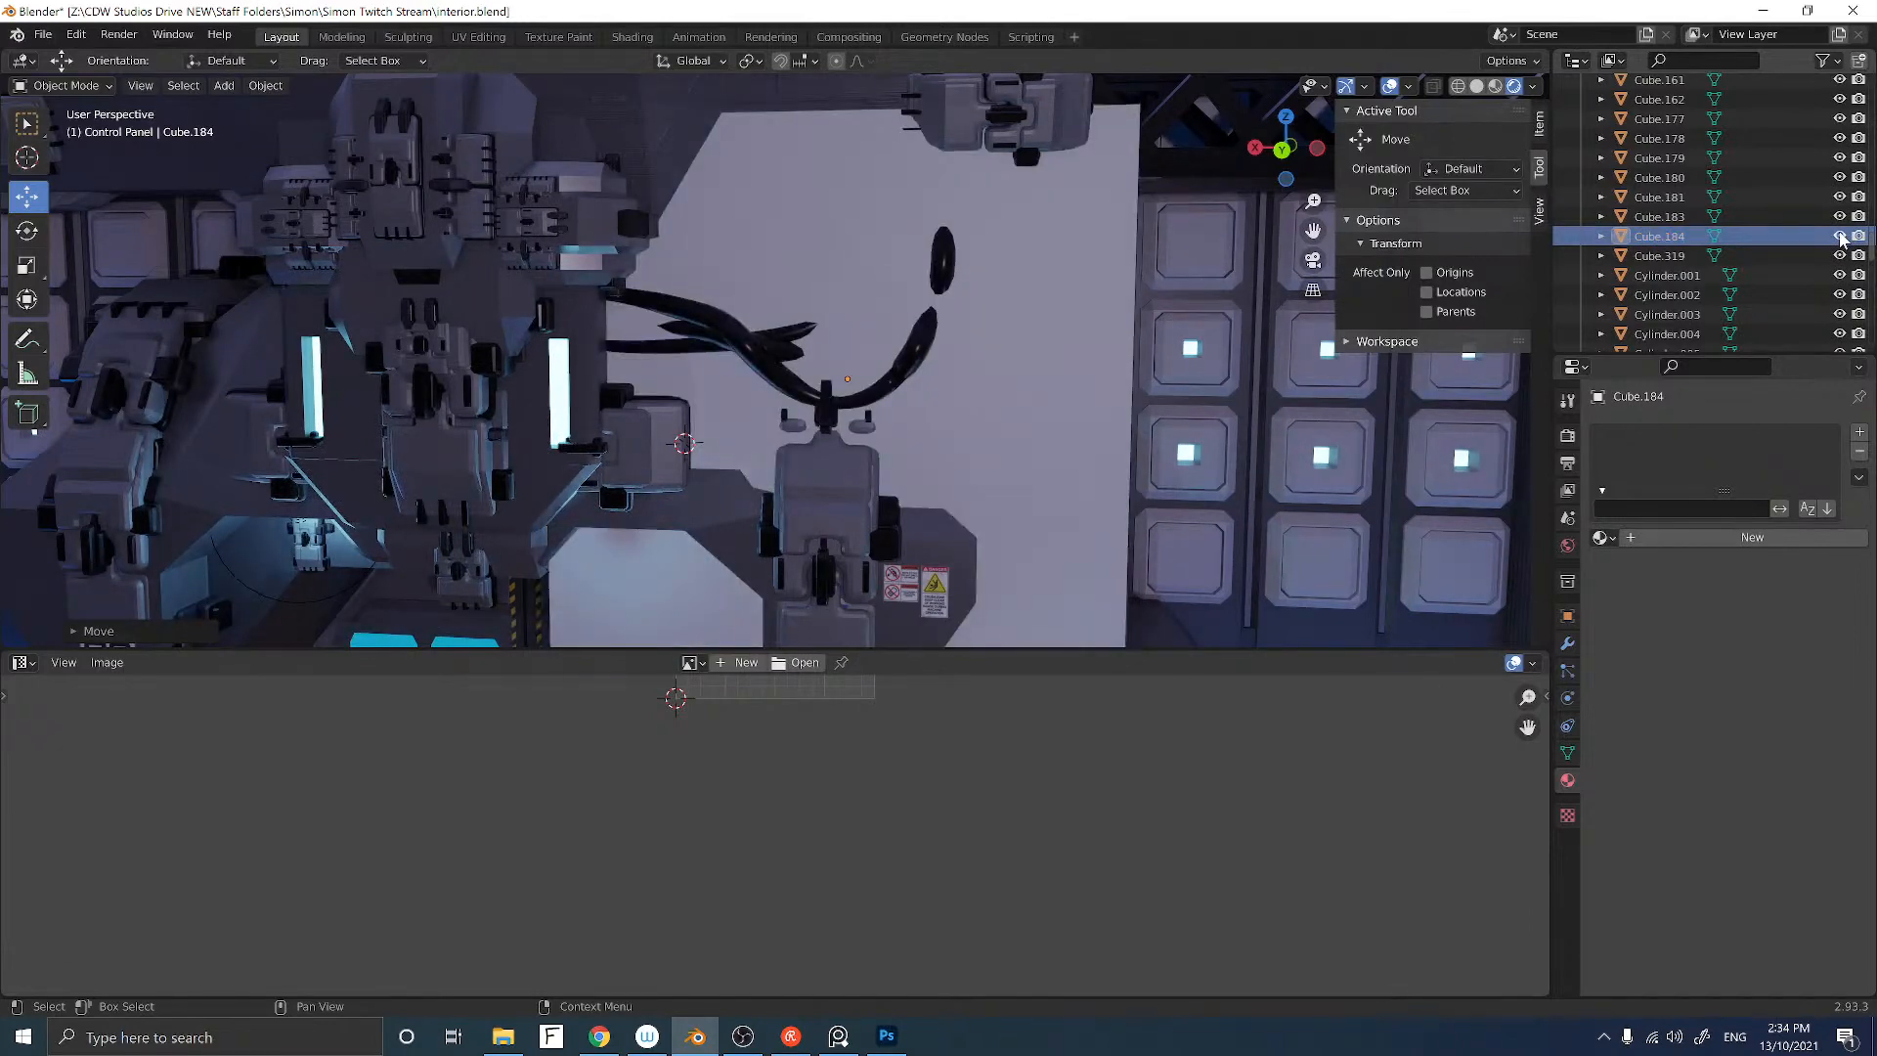
click(1840, 237)
click(1840, 236)
click(1839, 237)
click(1840, 237)
click(1840, 237)
click(1840, 237)
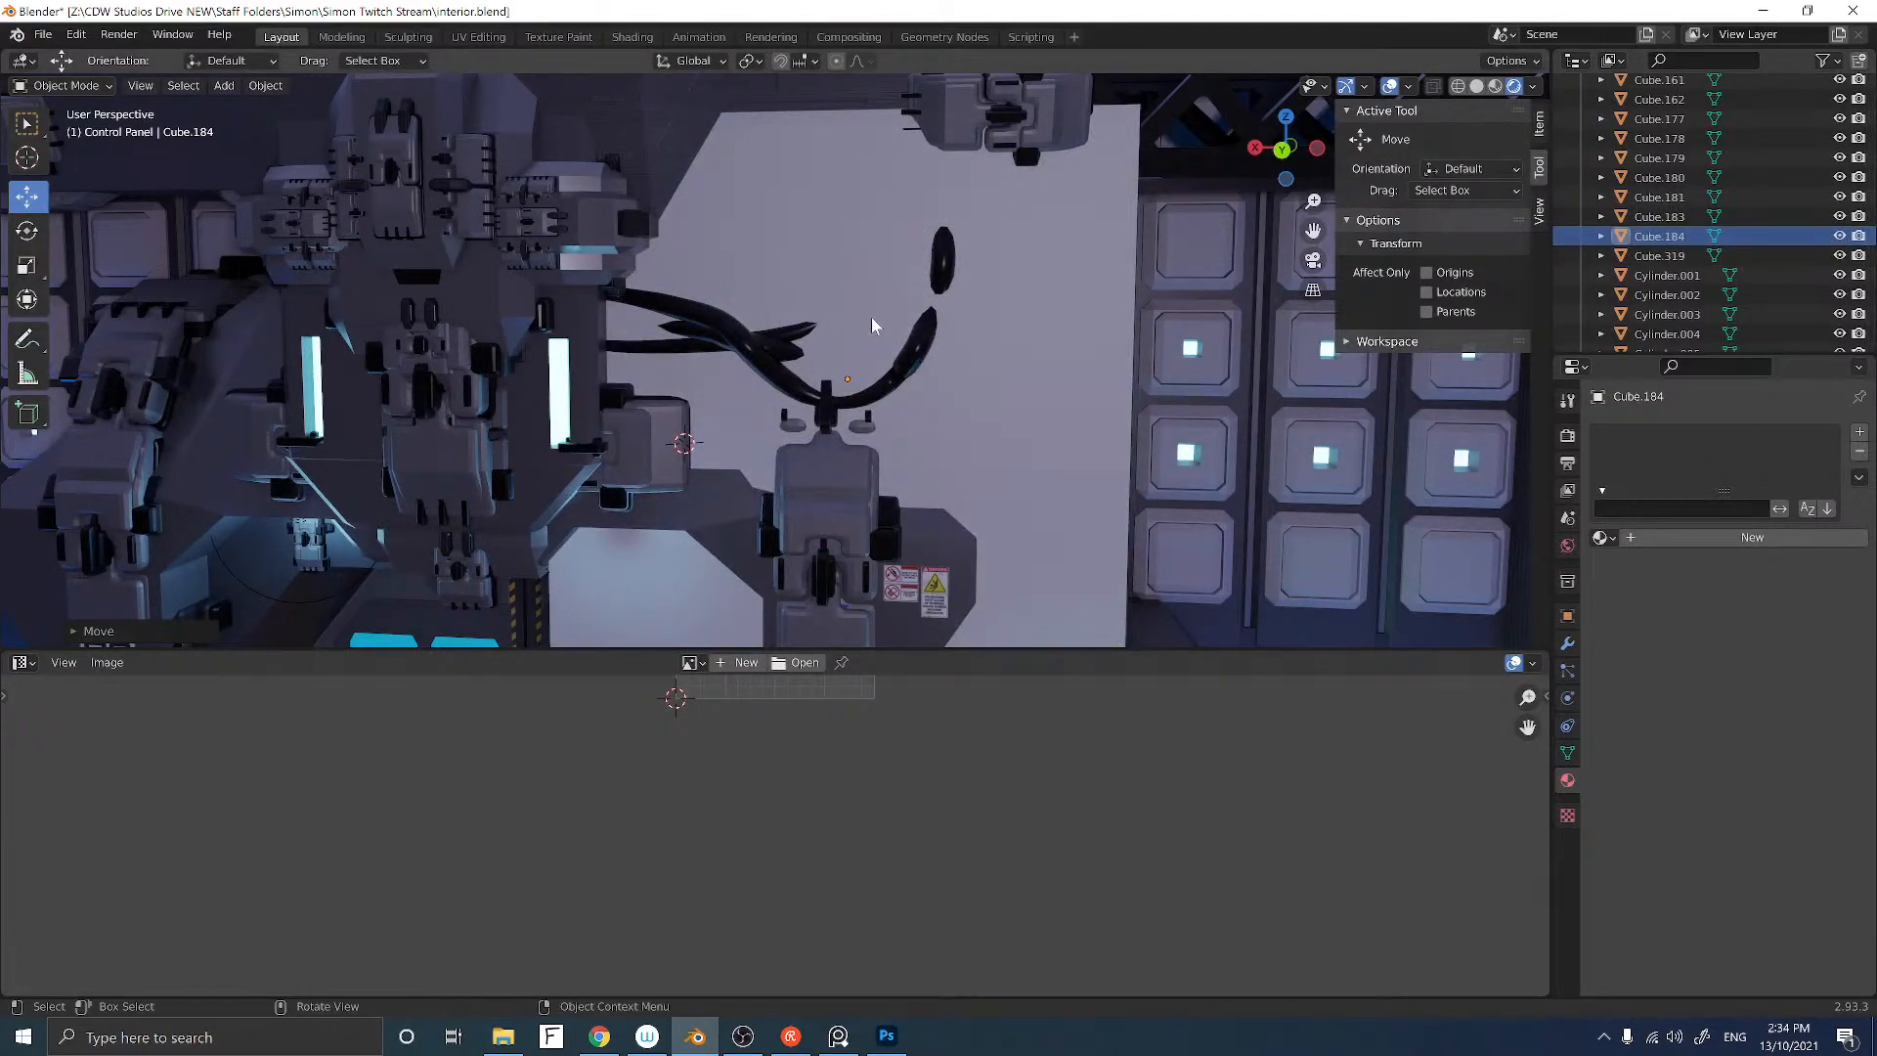
Step: Hide the existing black cables and the machinery arm standing in front of the cube
mouse_move(824, 384)
middle_down()
mouse_move(792, 377)
mouse_move(834, 371)
middle_up()
click(746, 350)
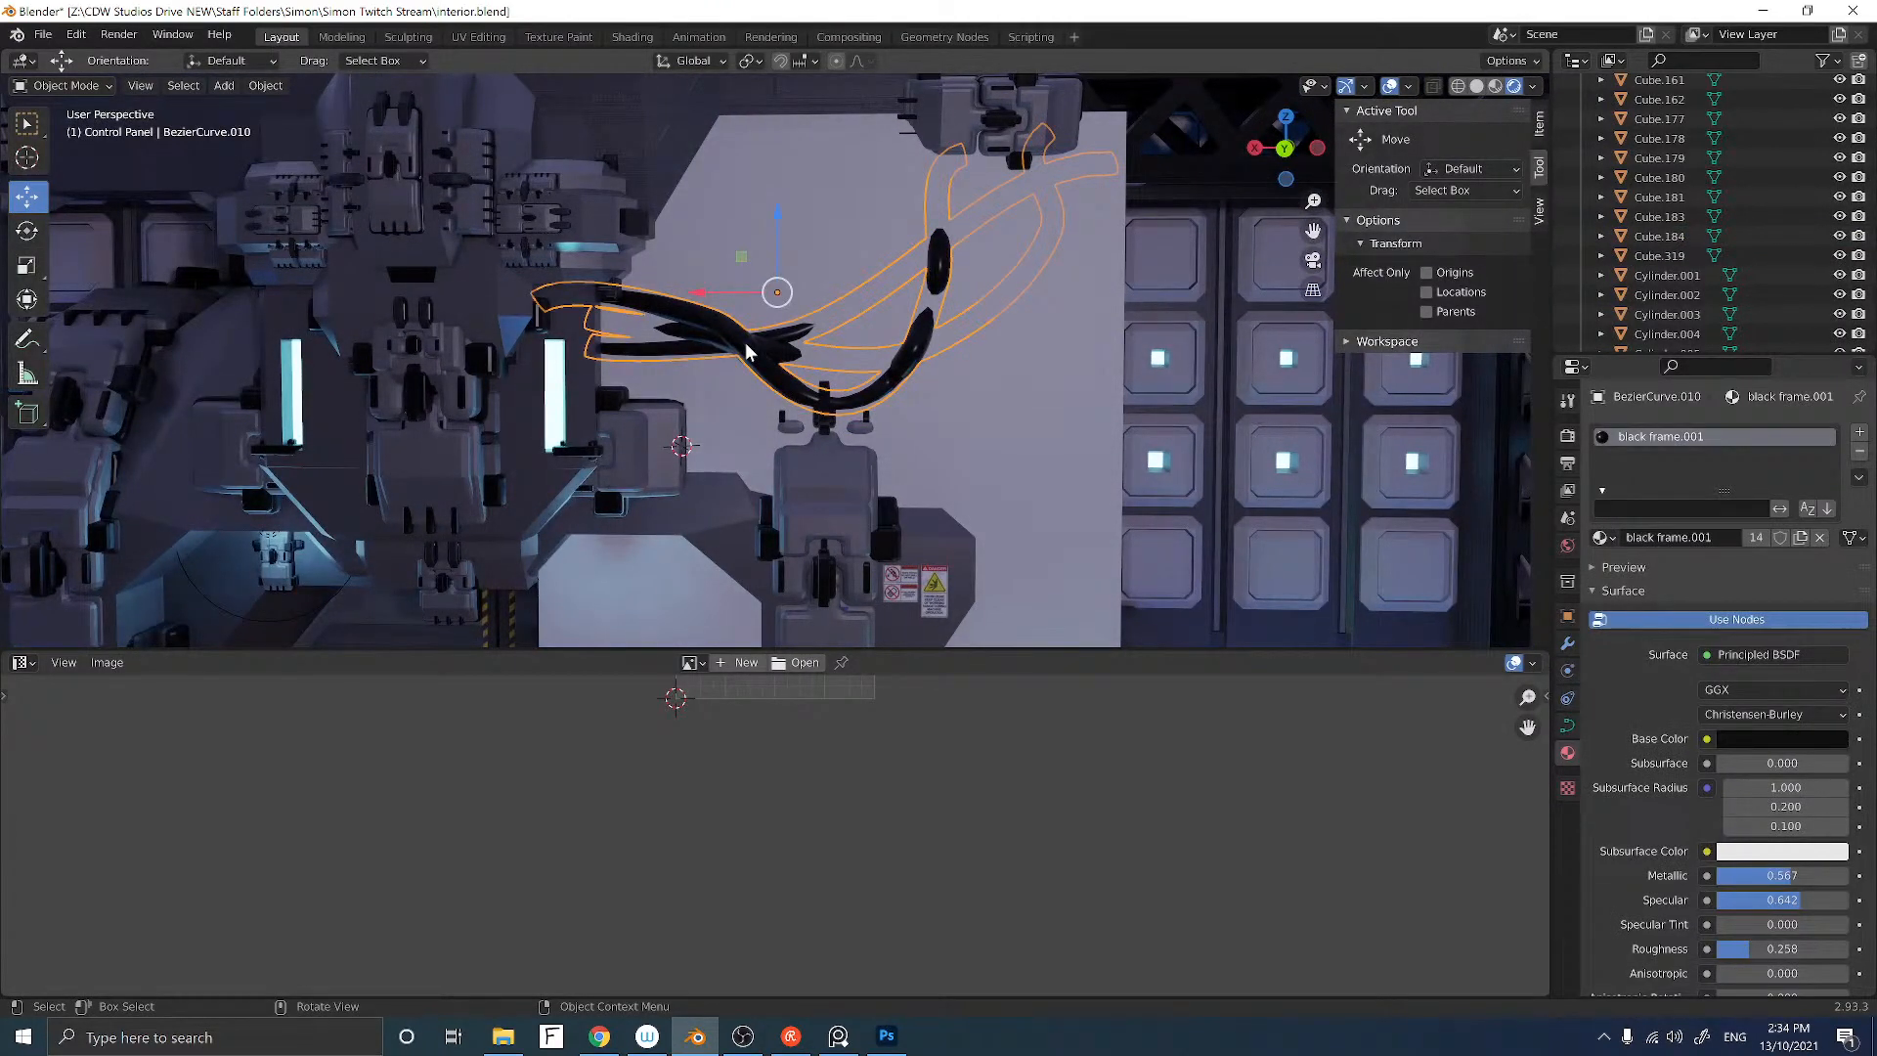
key(h)
click(819, 475)
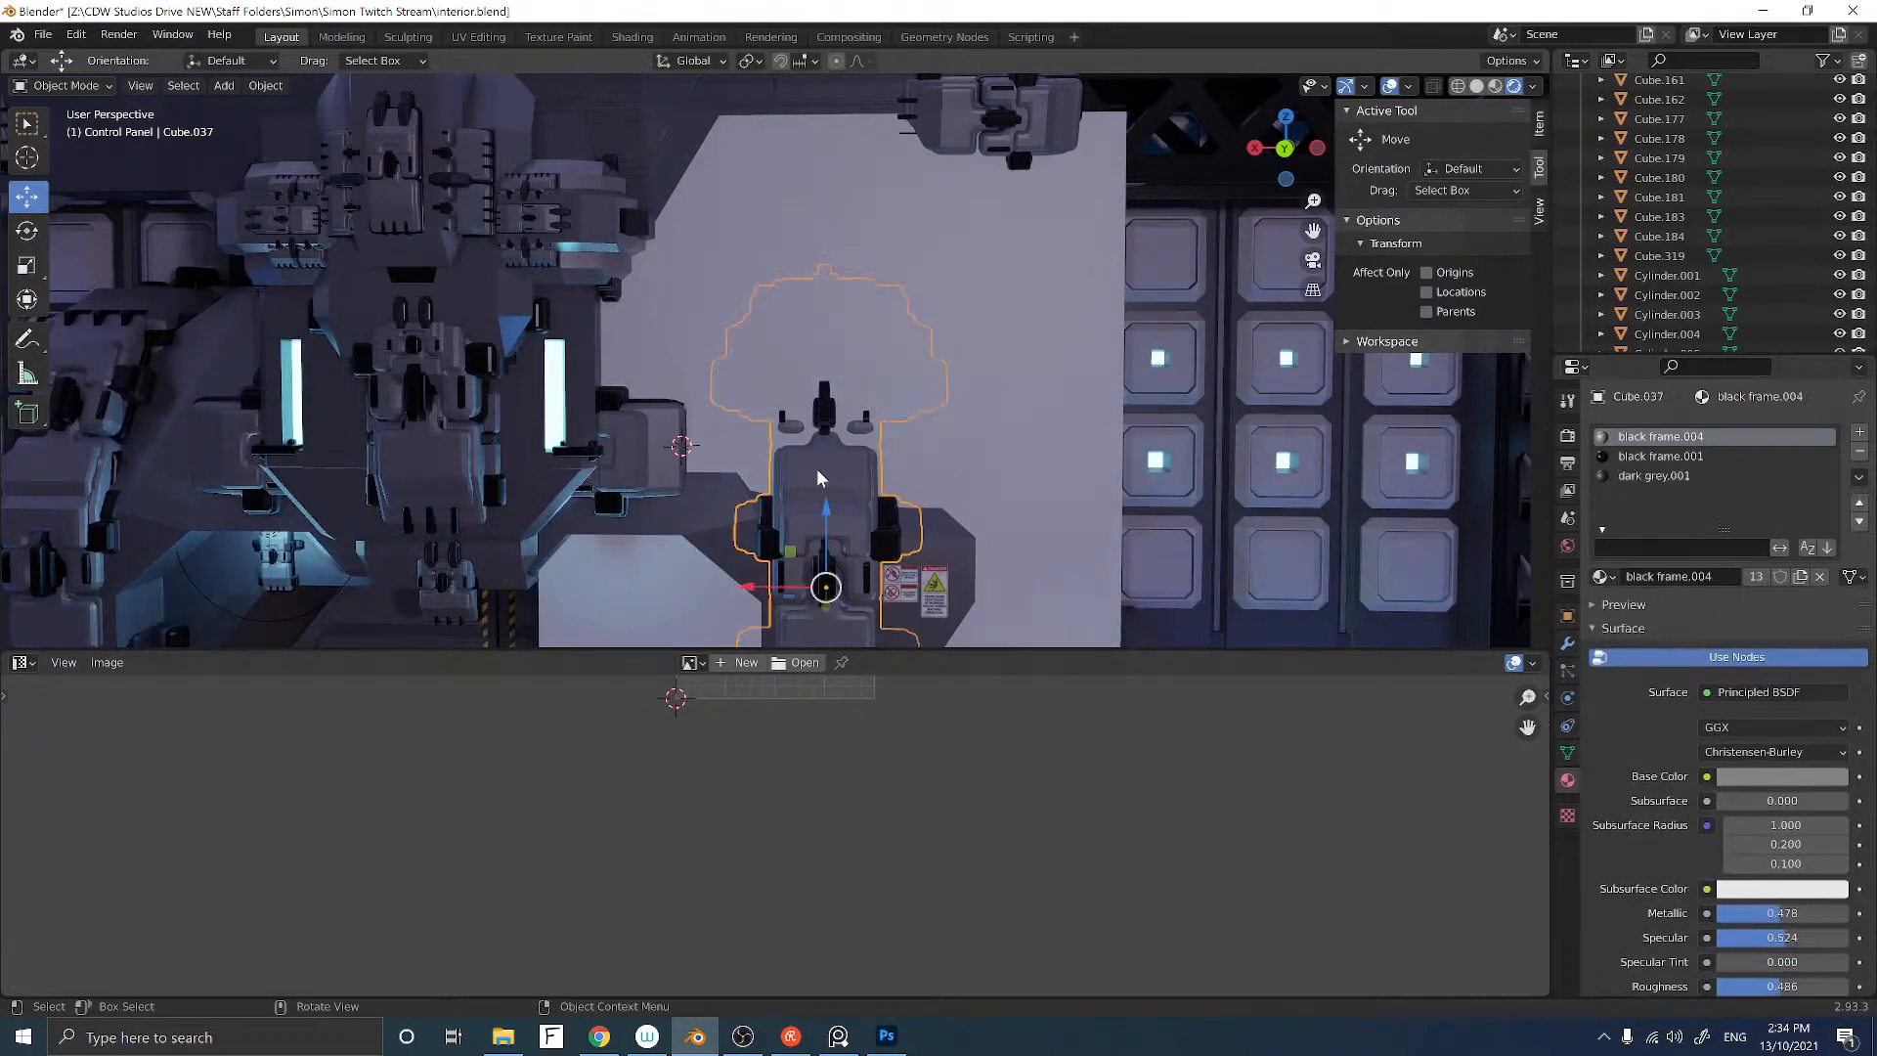
key(h)
Step: Add a Bezier curve with the 3D cursor placed on the cube's front face, and delete the curve's default points
mouse_move(788, 443)
middle_down()
mouse_move(807, 442)
mouse_move(790, 430)
middle_up()
click(792, 395)
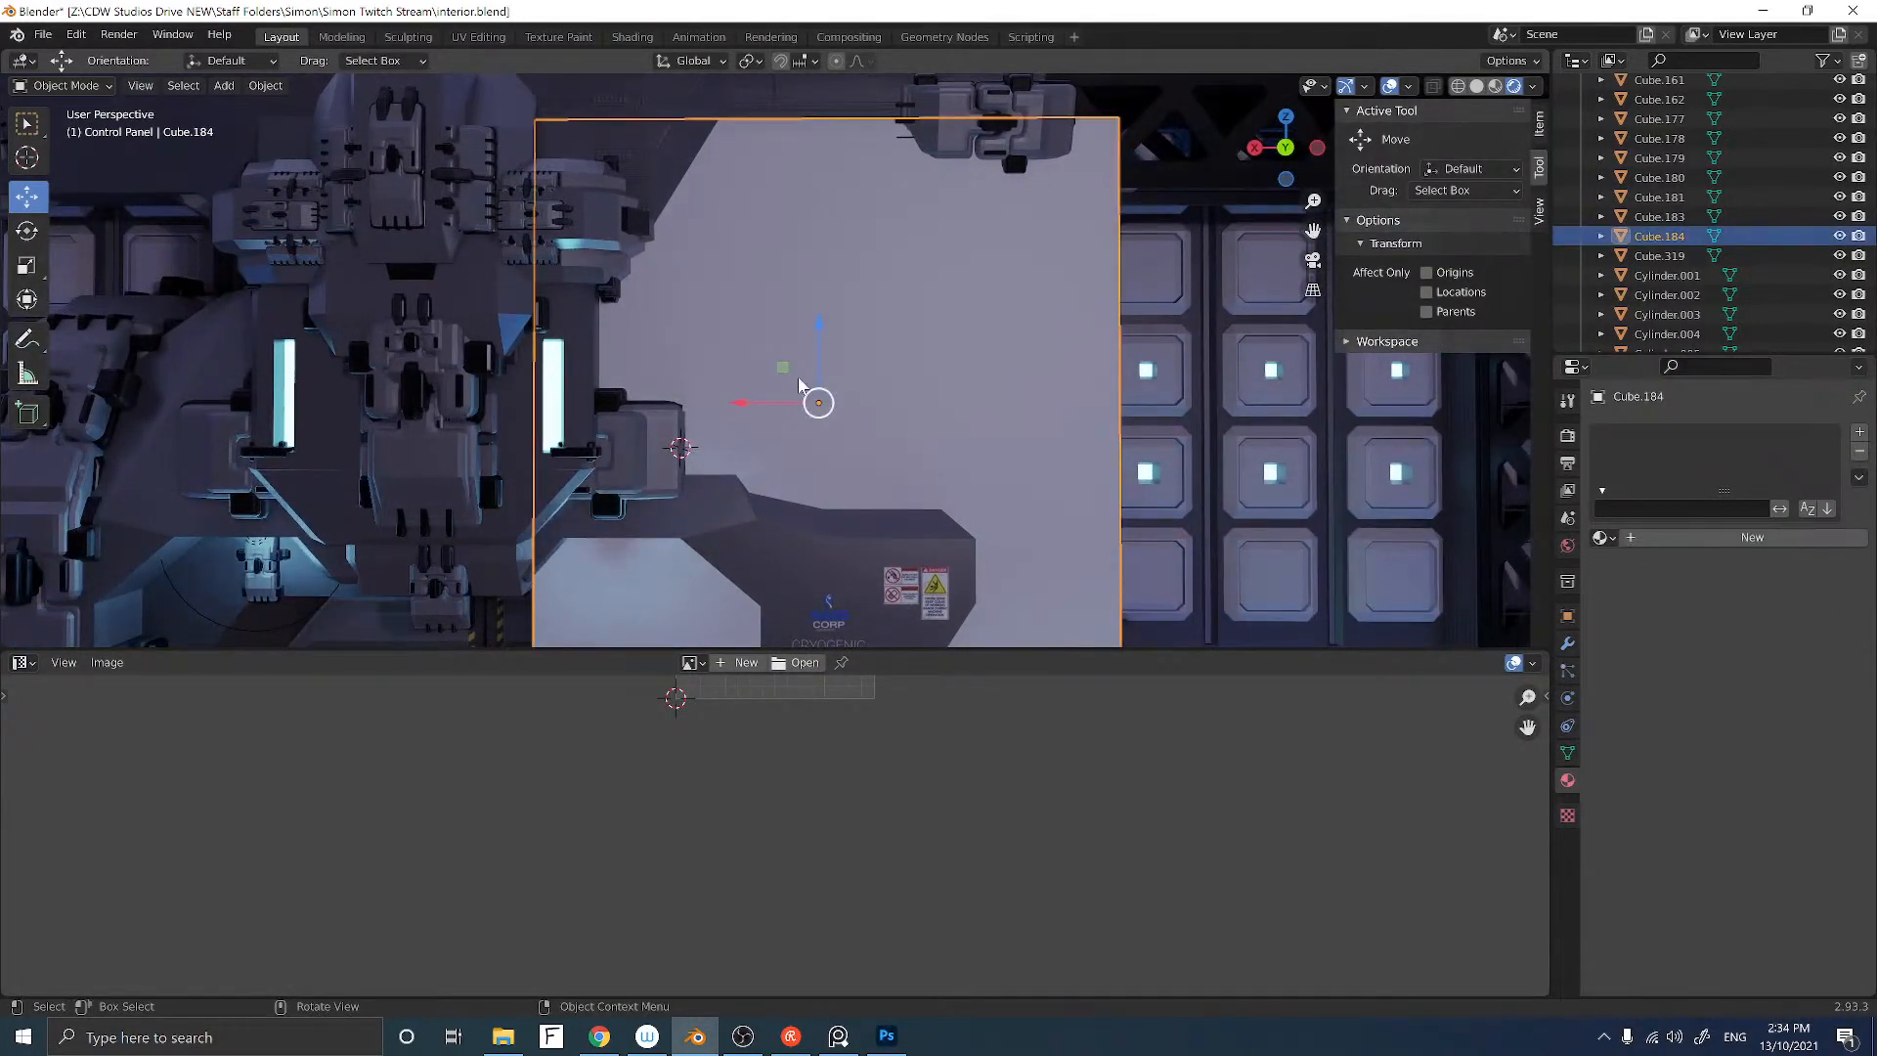
shift+right_click(799, 385)
key(shift+a)
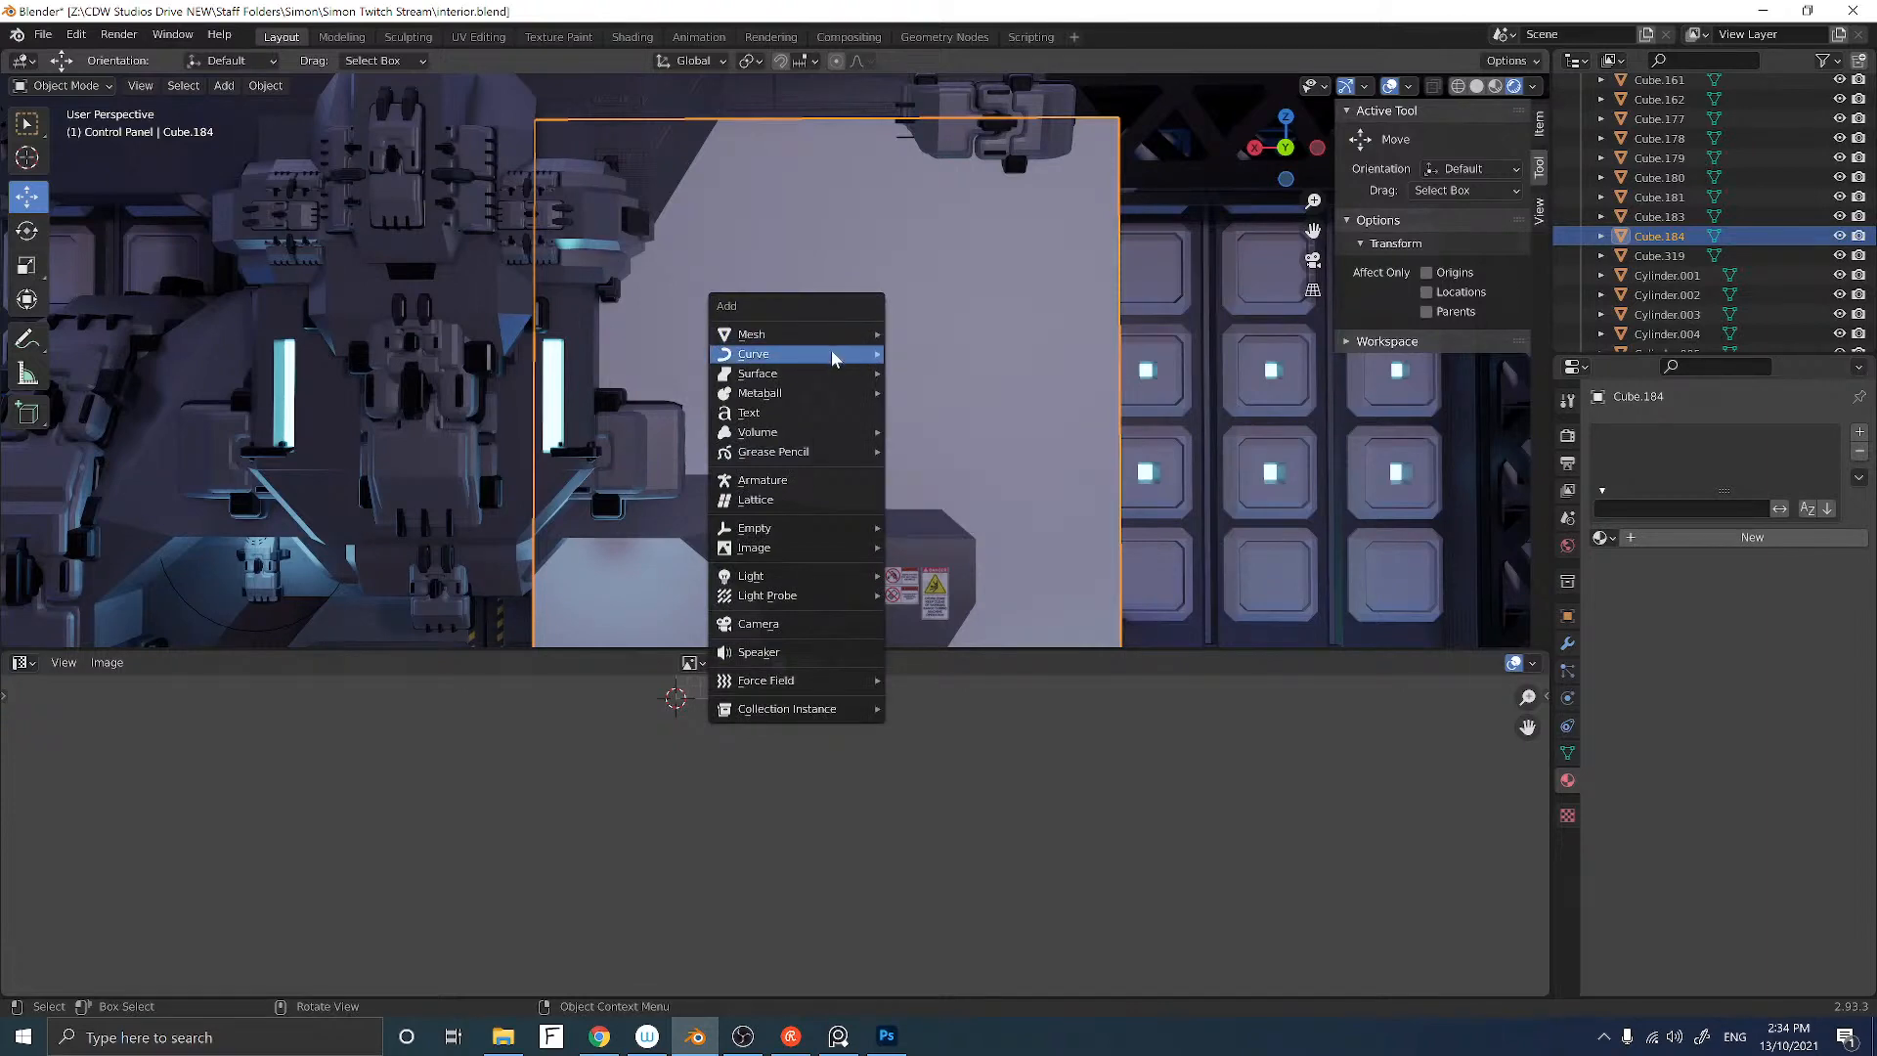
mouse_move(837, 355)
click(928, 354)
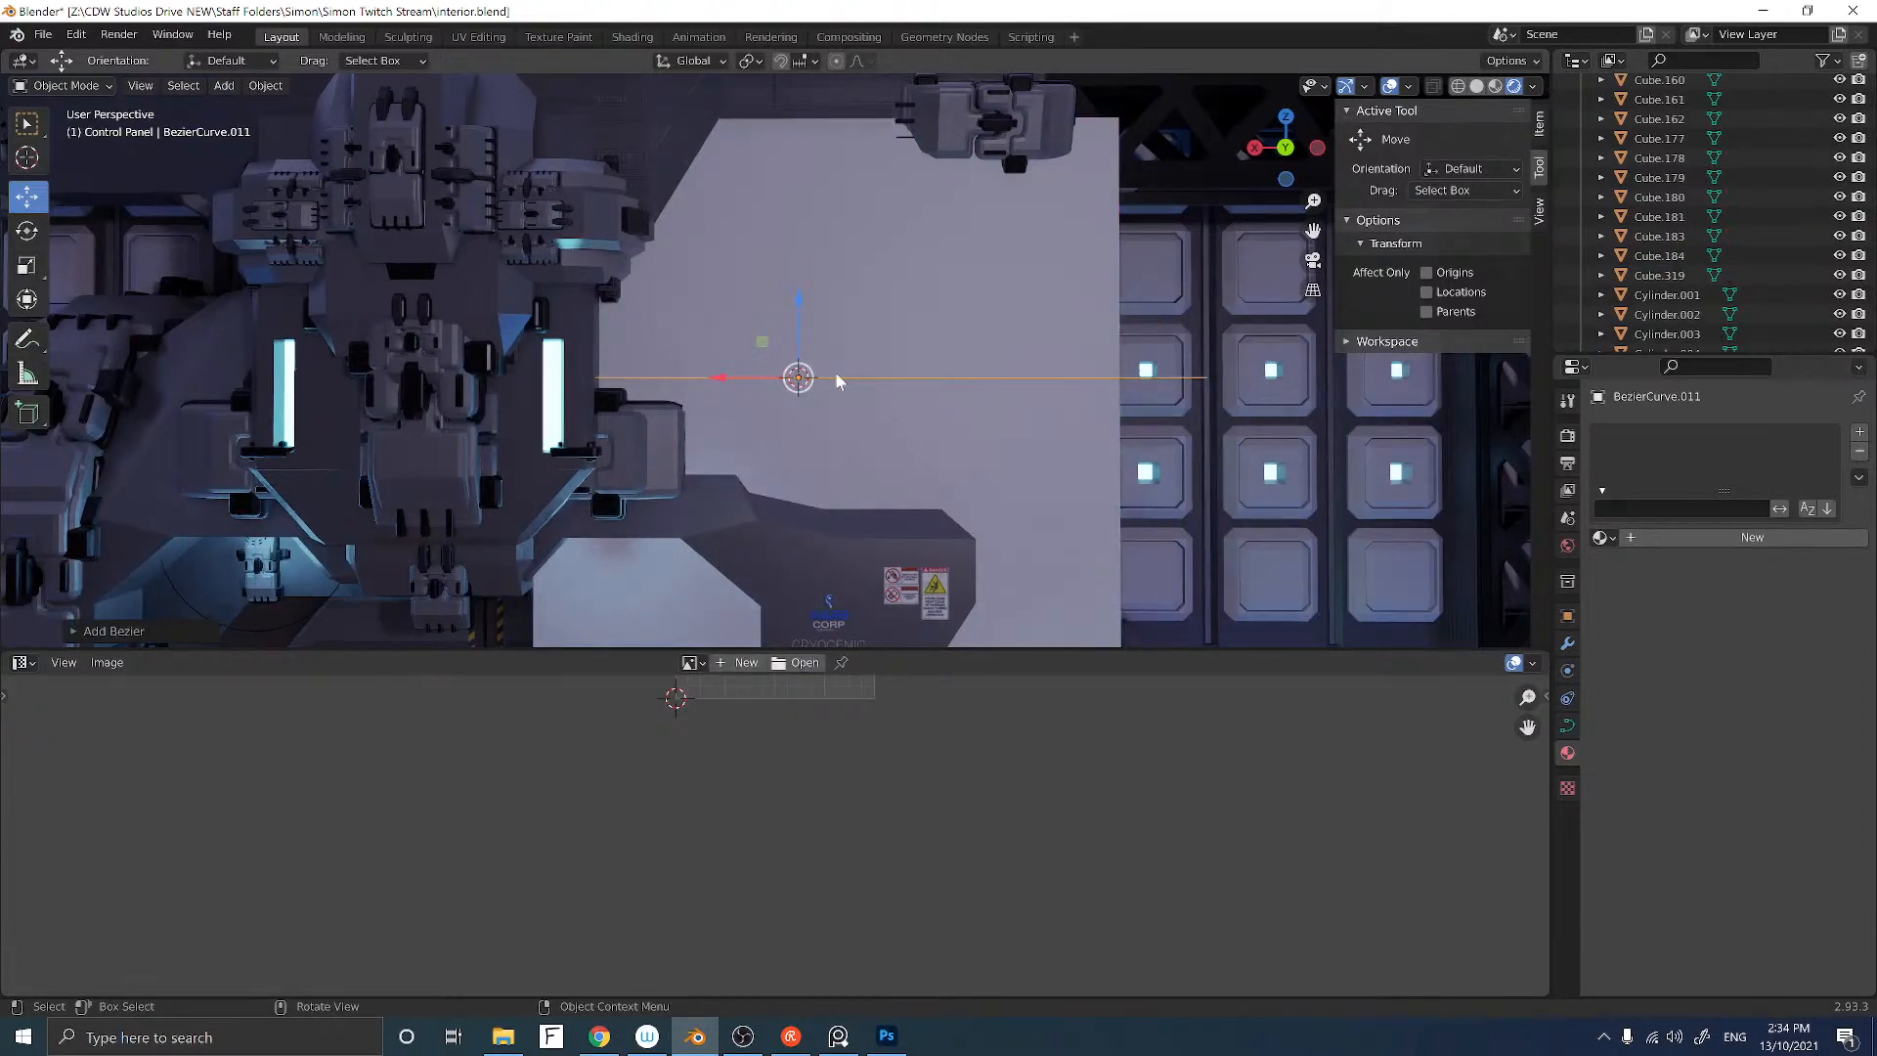
key(Tab)
key(x)
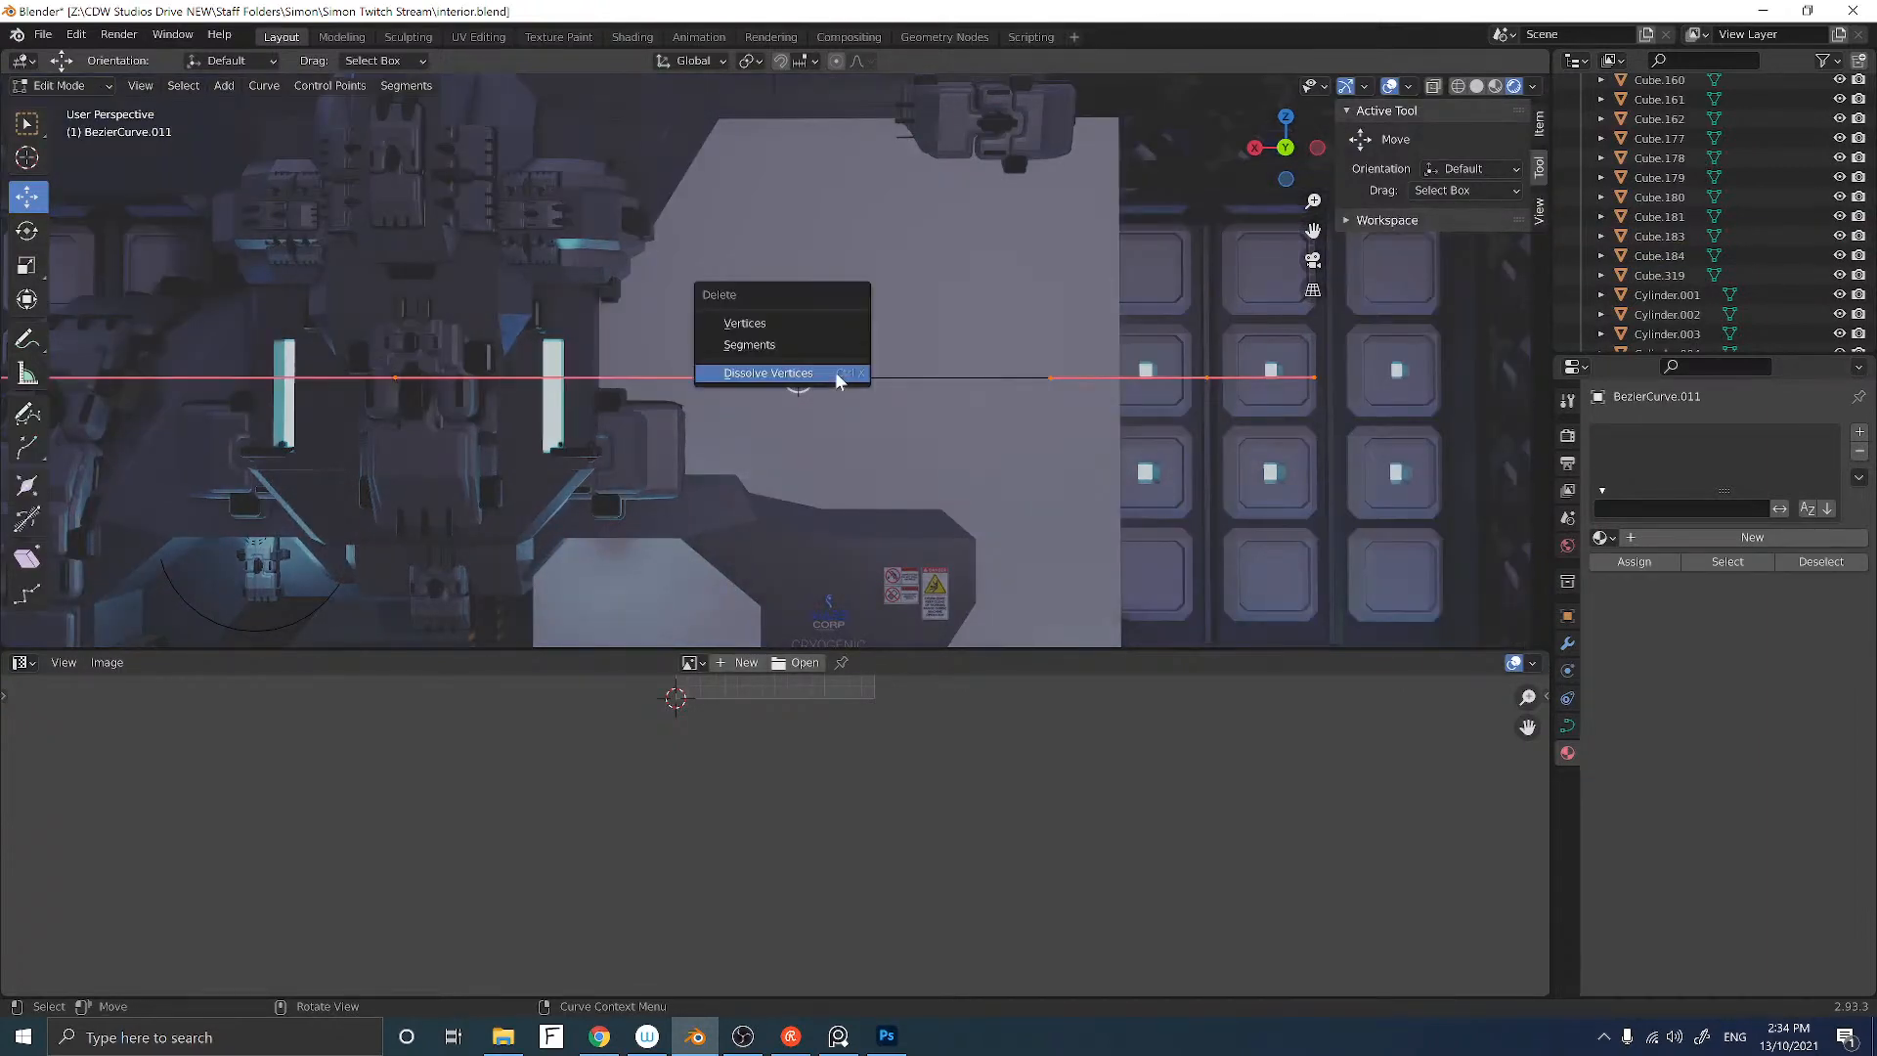
click(835, 372)
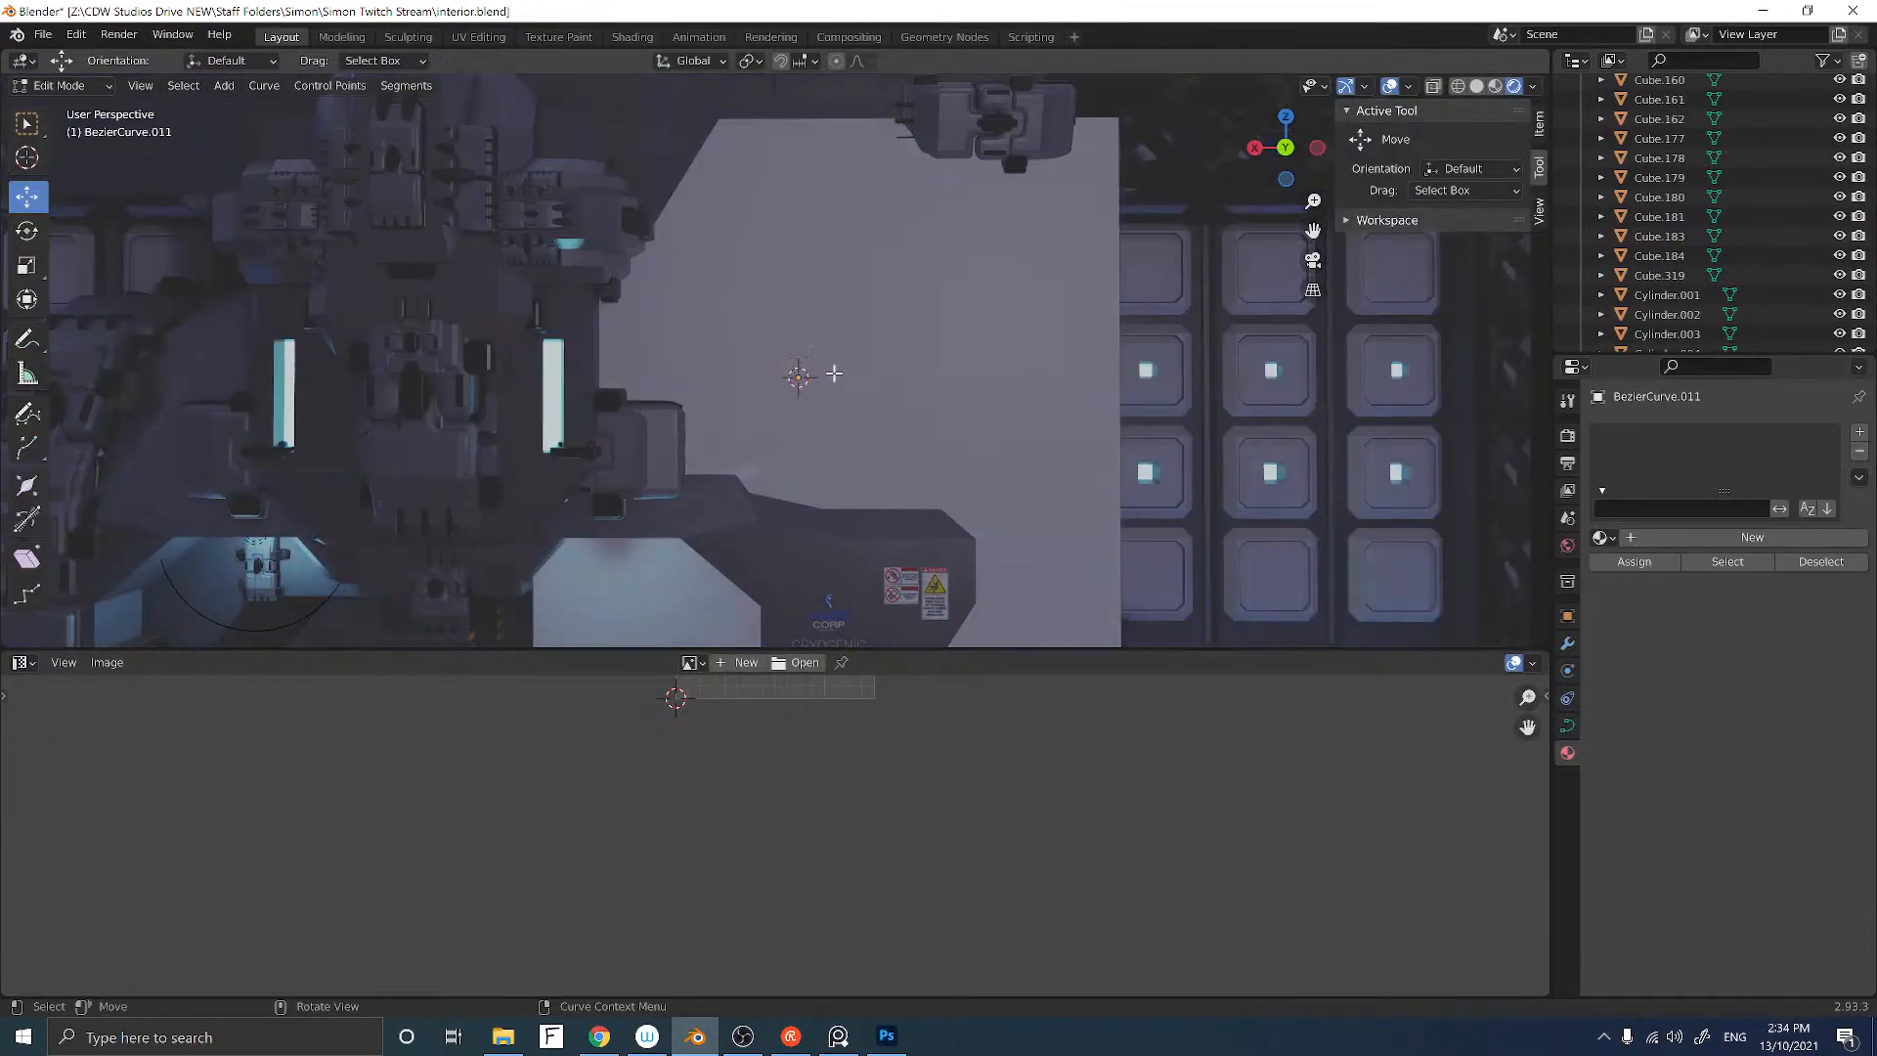
Step: Activate the curve Draw tool and set the empty curve's round bevel depth to 0.03 m
click(30, 419)
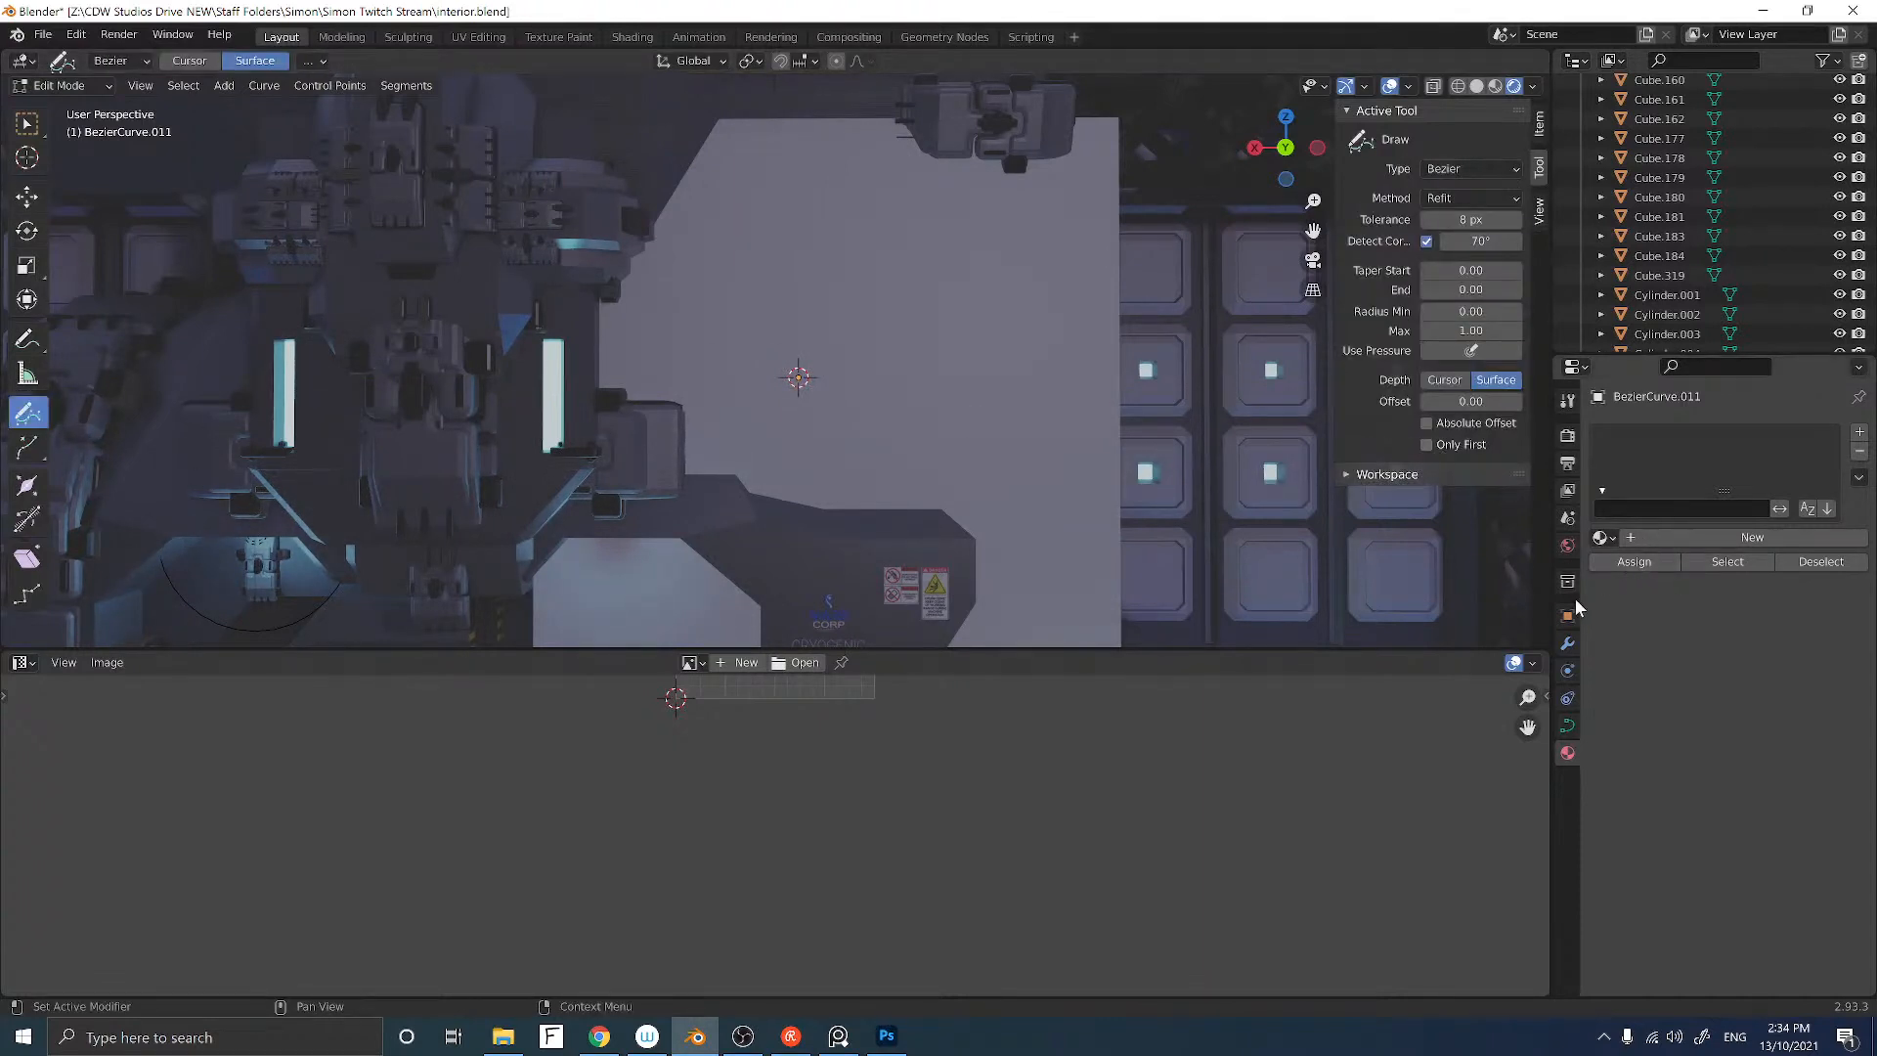
click(1568, 728)
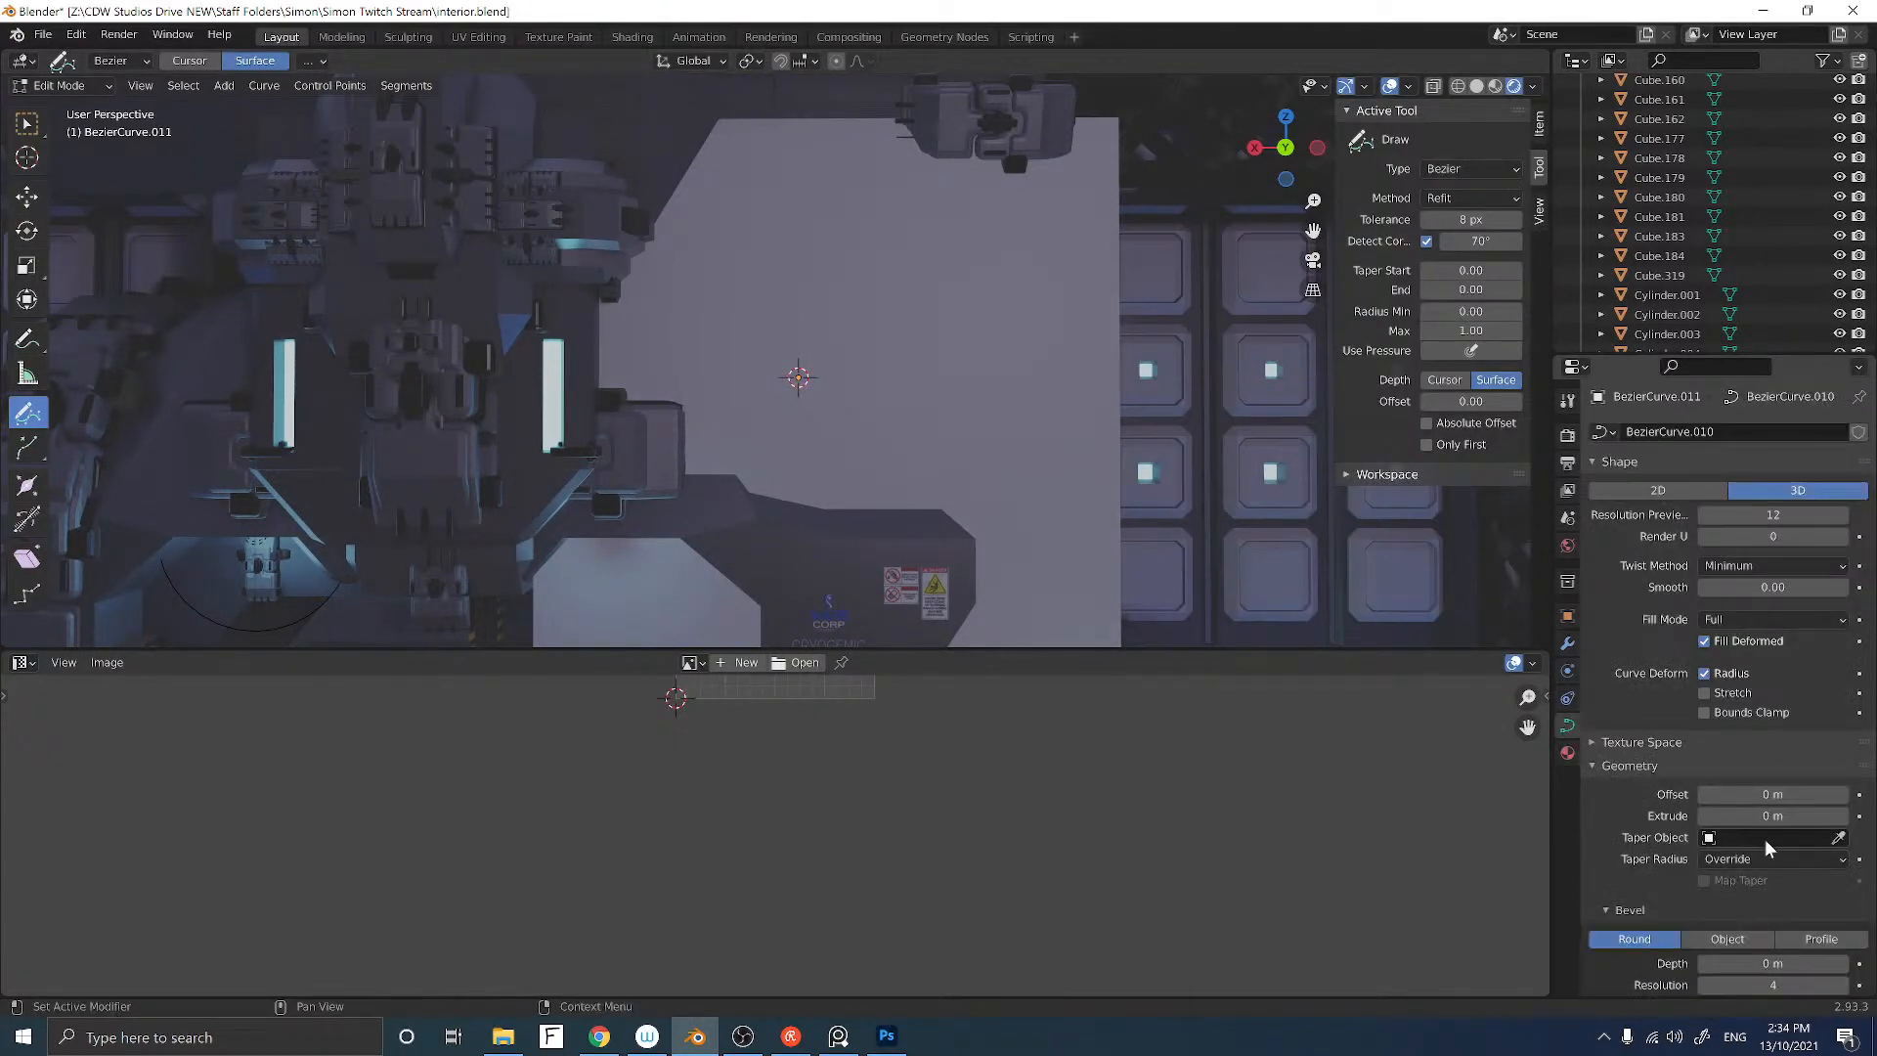
scroll(1754, 878, down, 2)
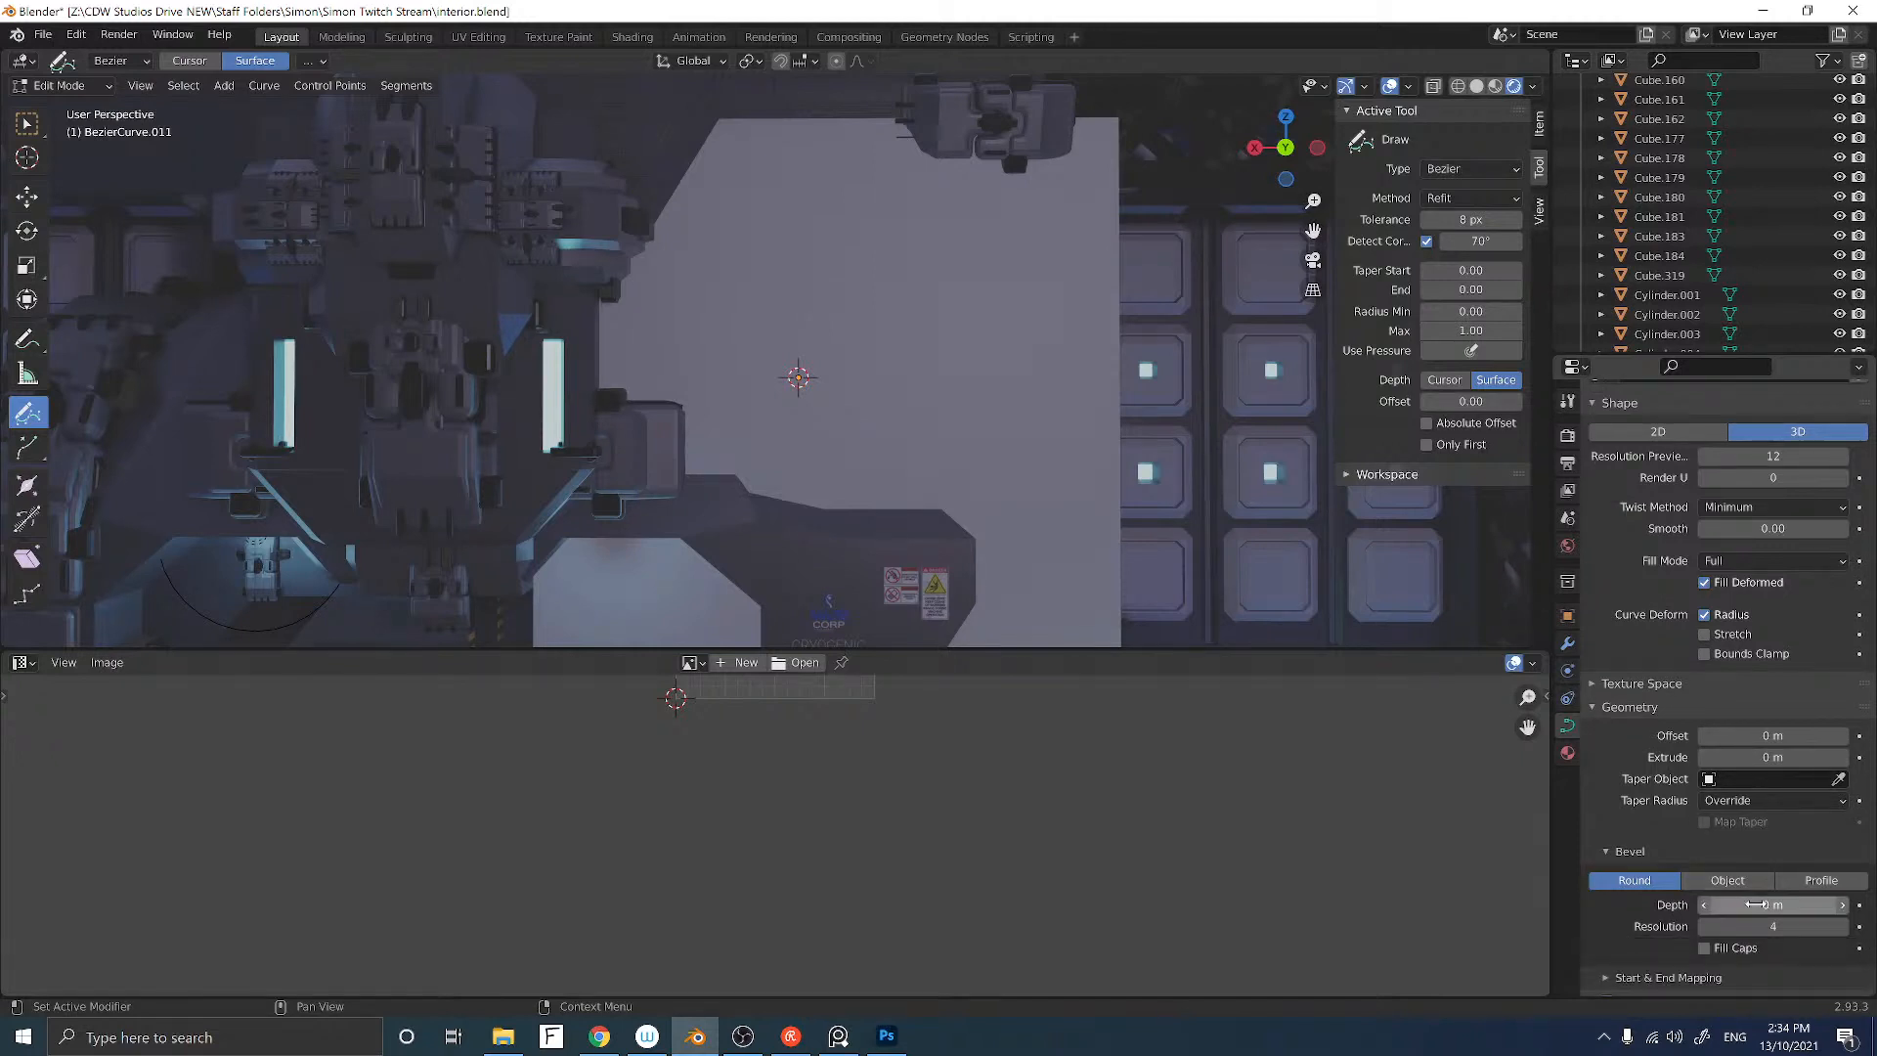
click(1753, 904)
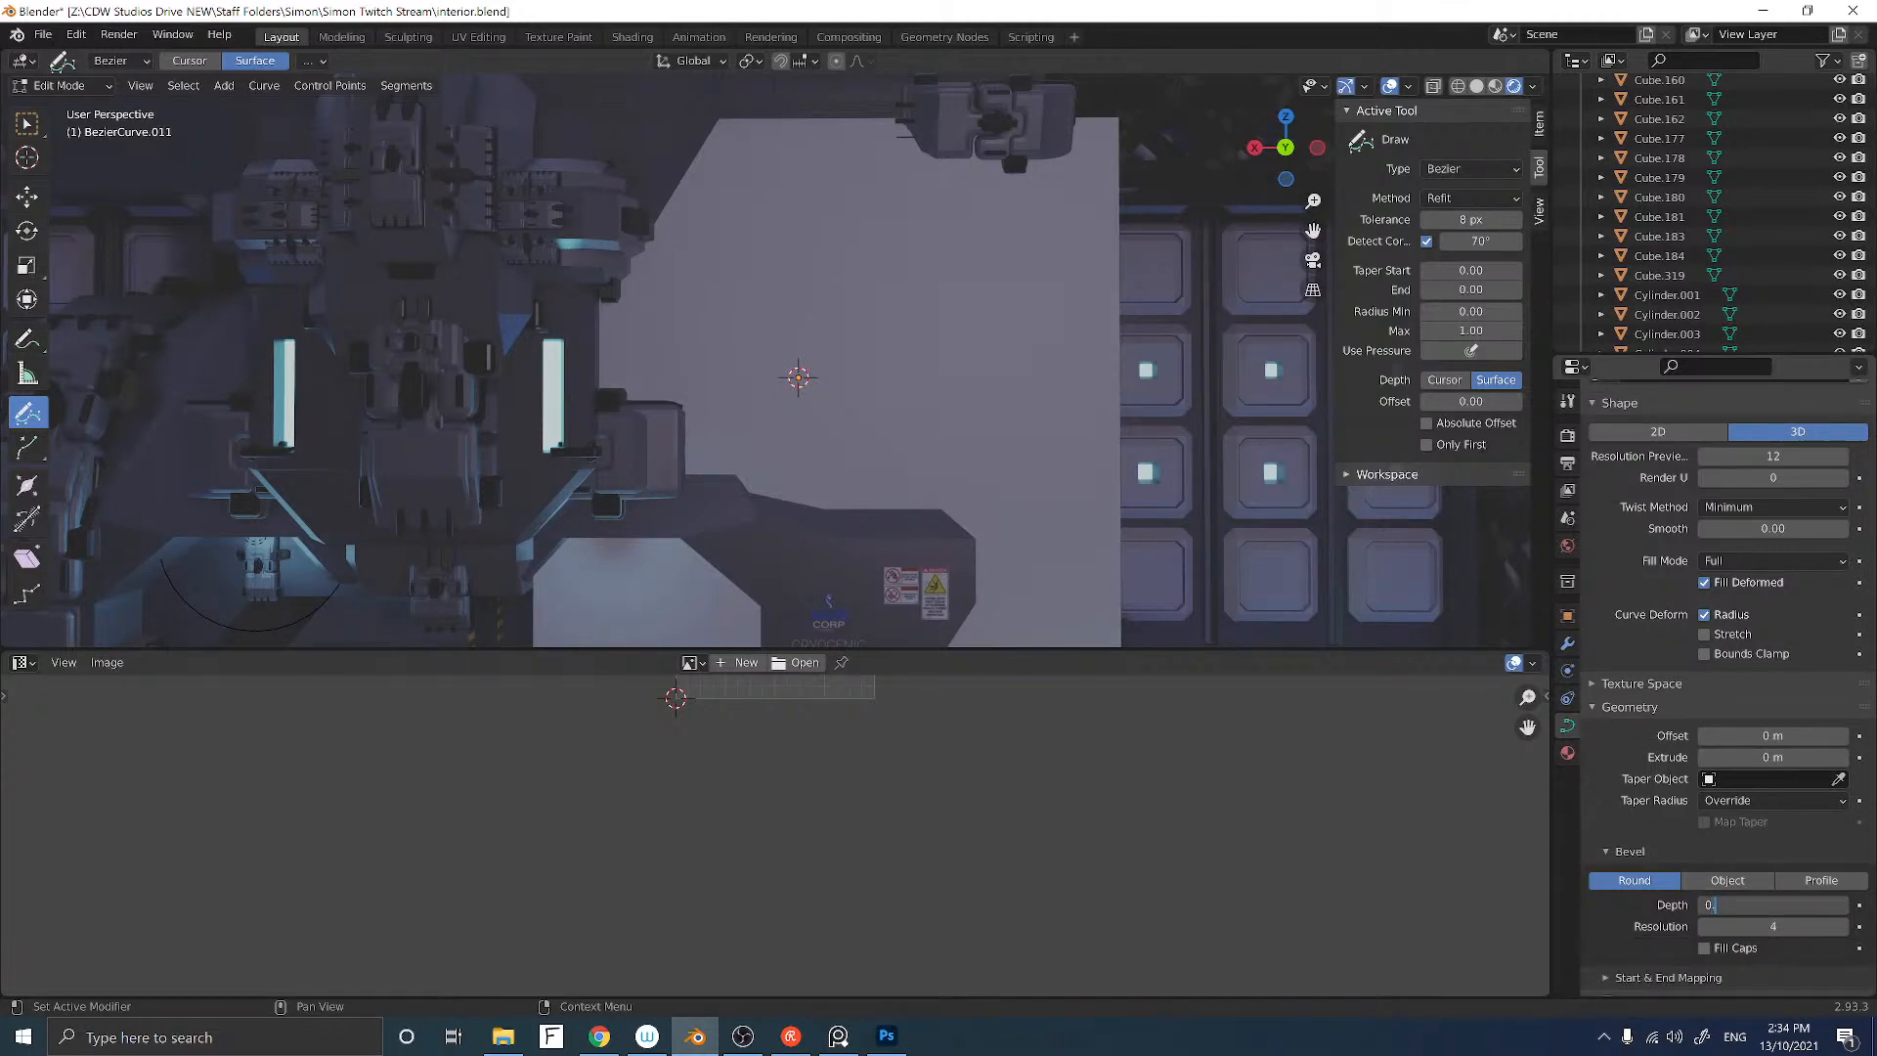
key(Return)
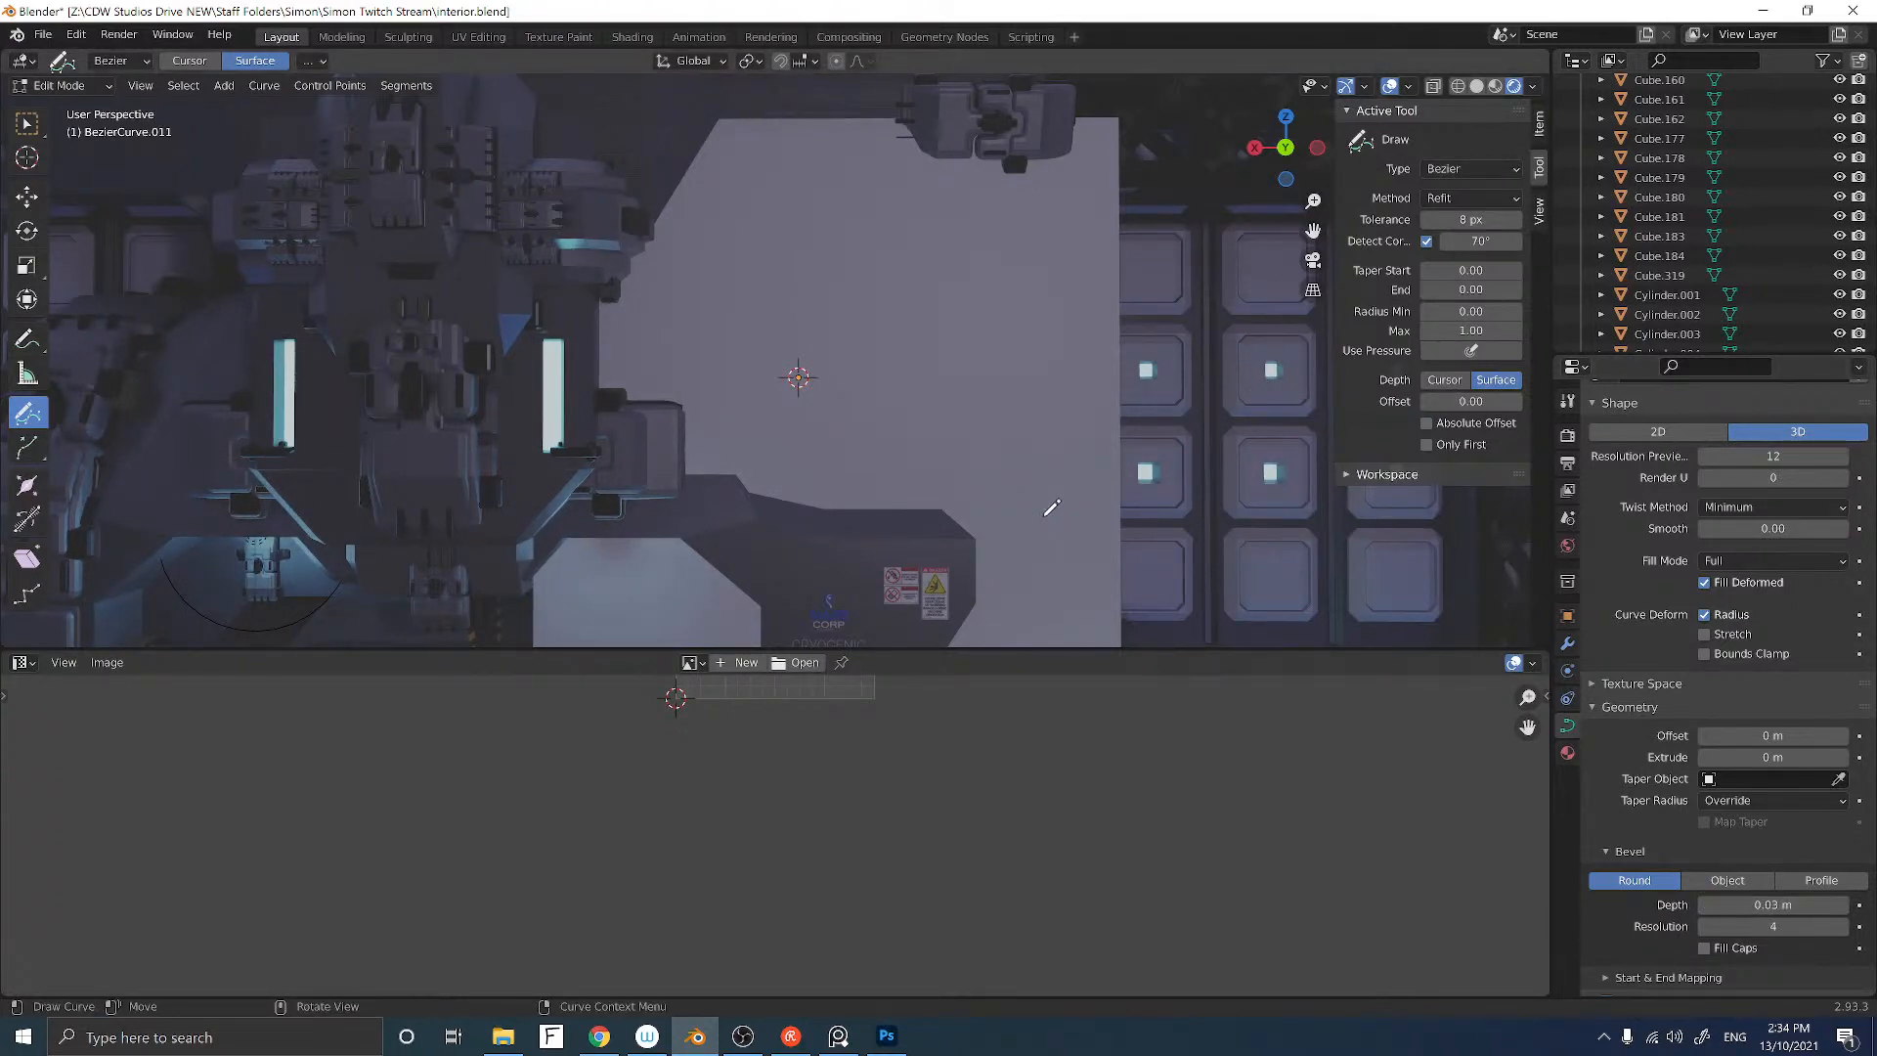
Step: Draw three curved cables across the cube's face between the machinery's side block and the fixture above
mouse_move(697, 436)
mouse_down()
mouse_move(733, 442)
mouse_move(929, 264)
mouse_move(934, 116)
mouse_up()
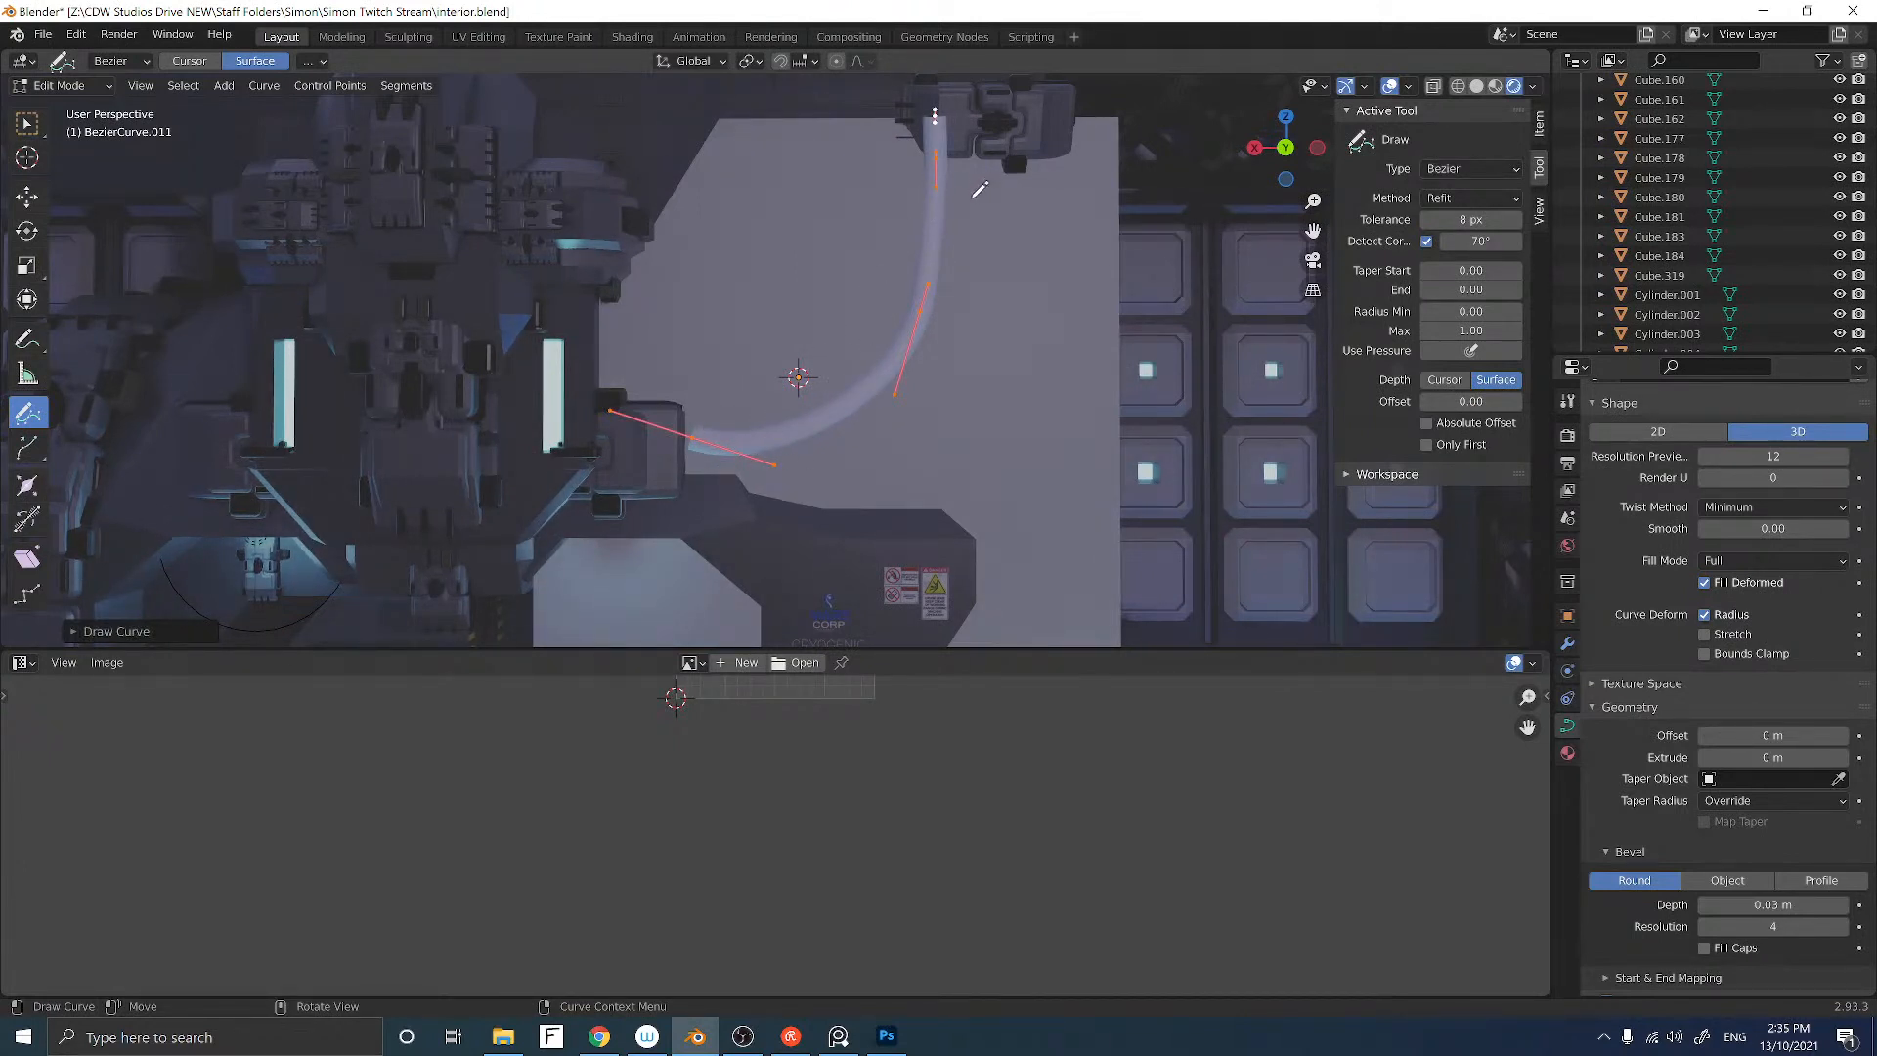
drag(976, 194, 874, 336)
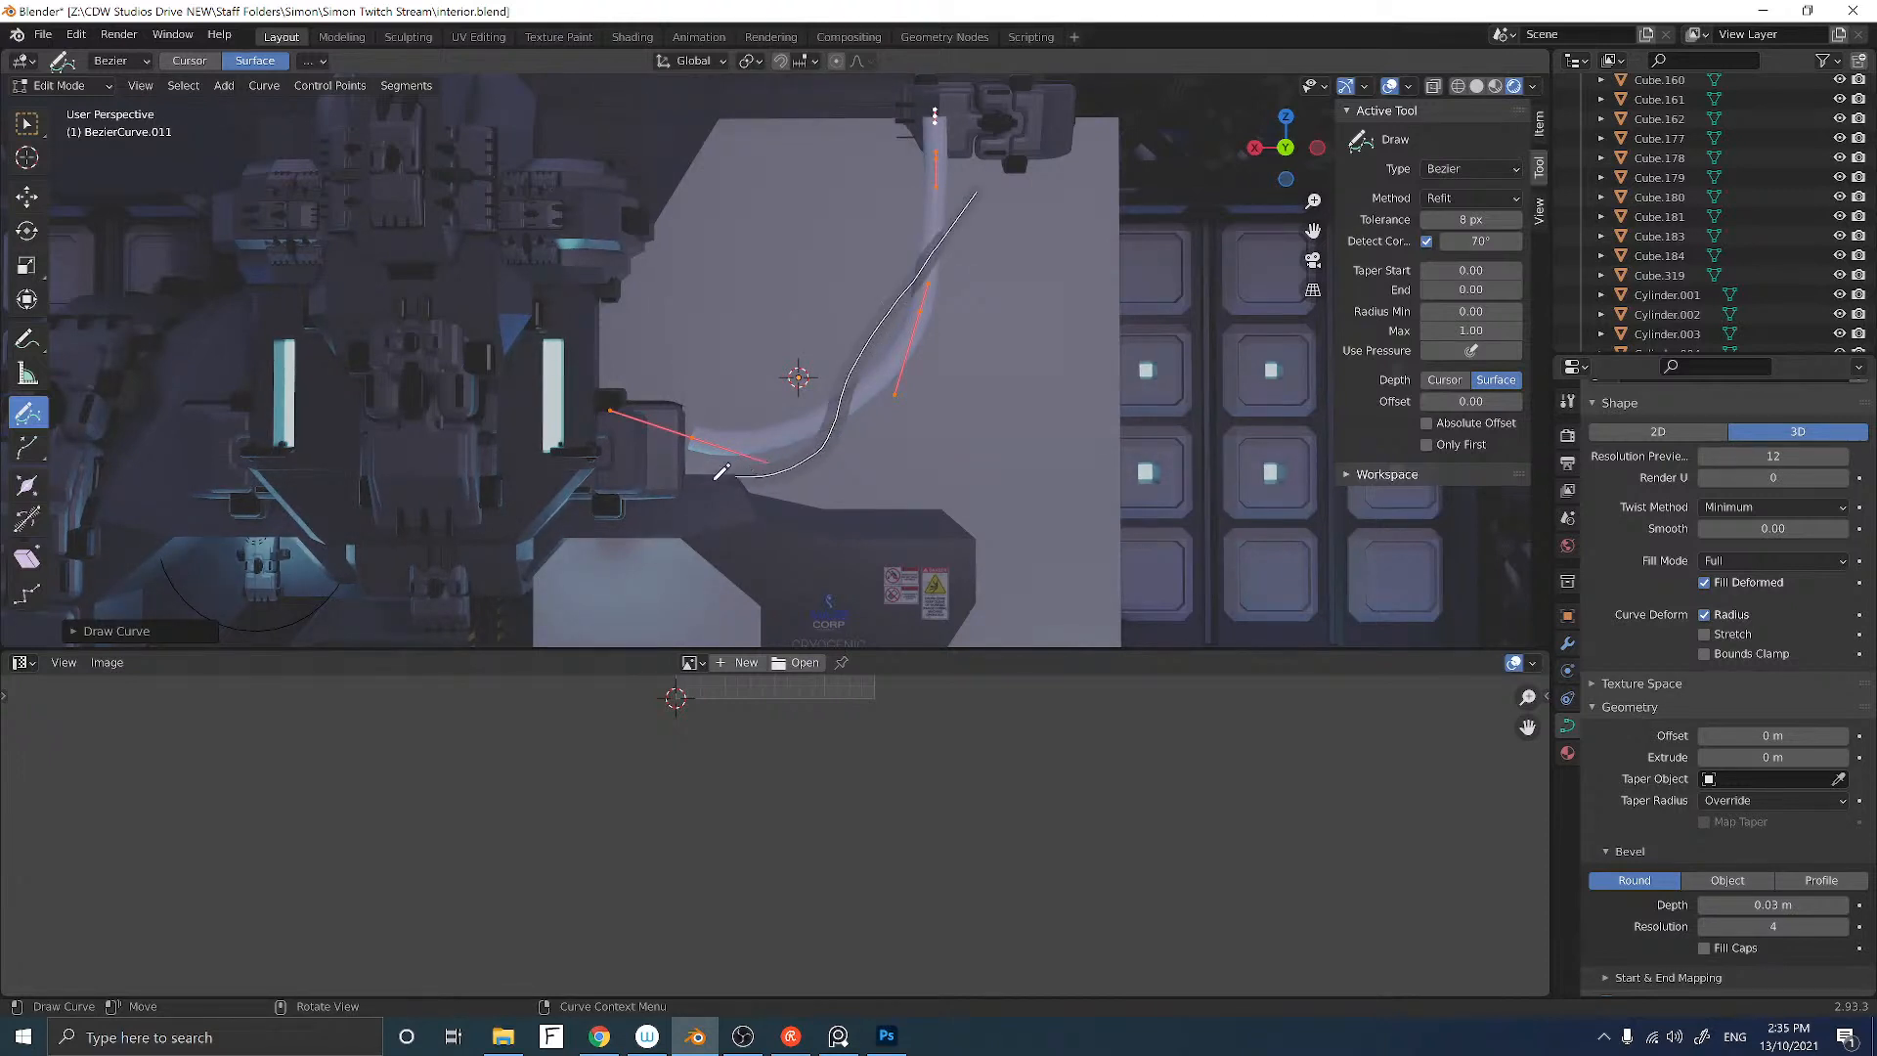
drag(722, 472, 731, 477)
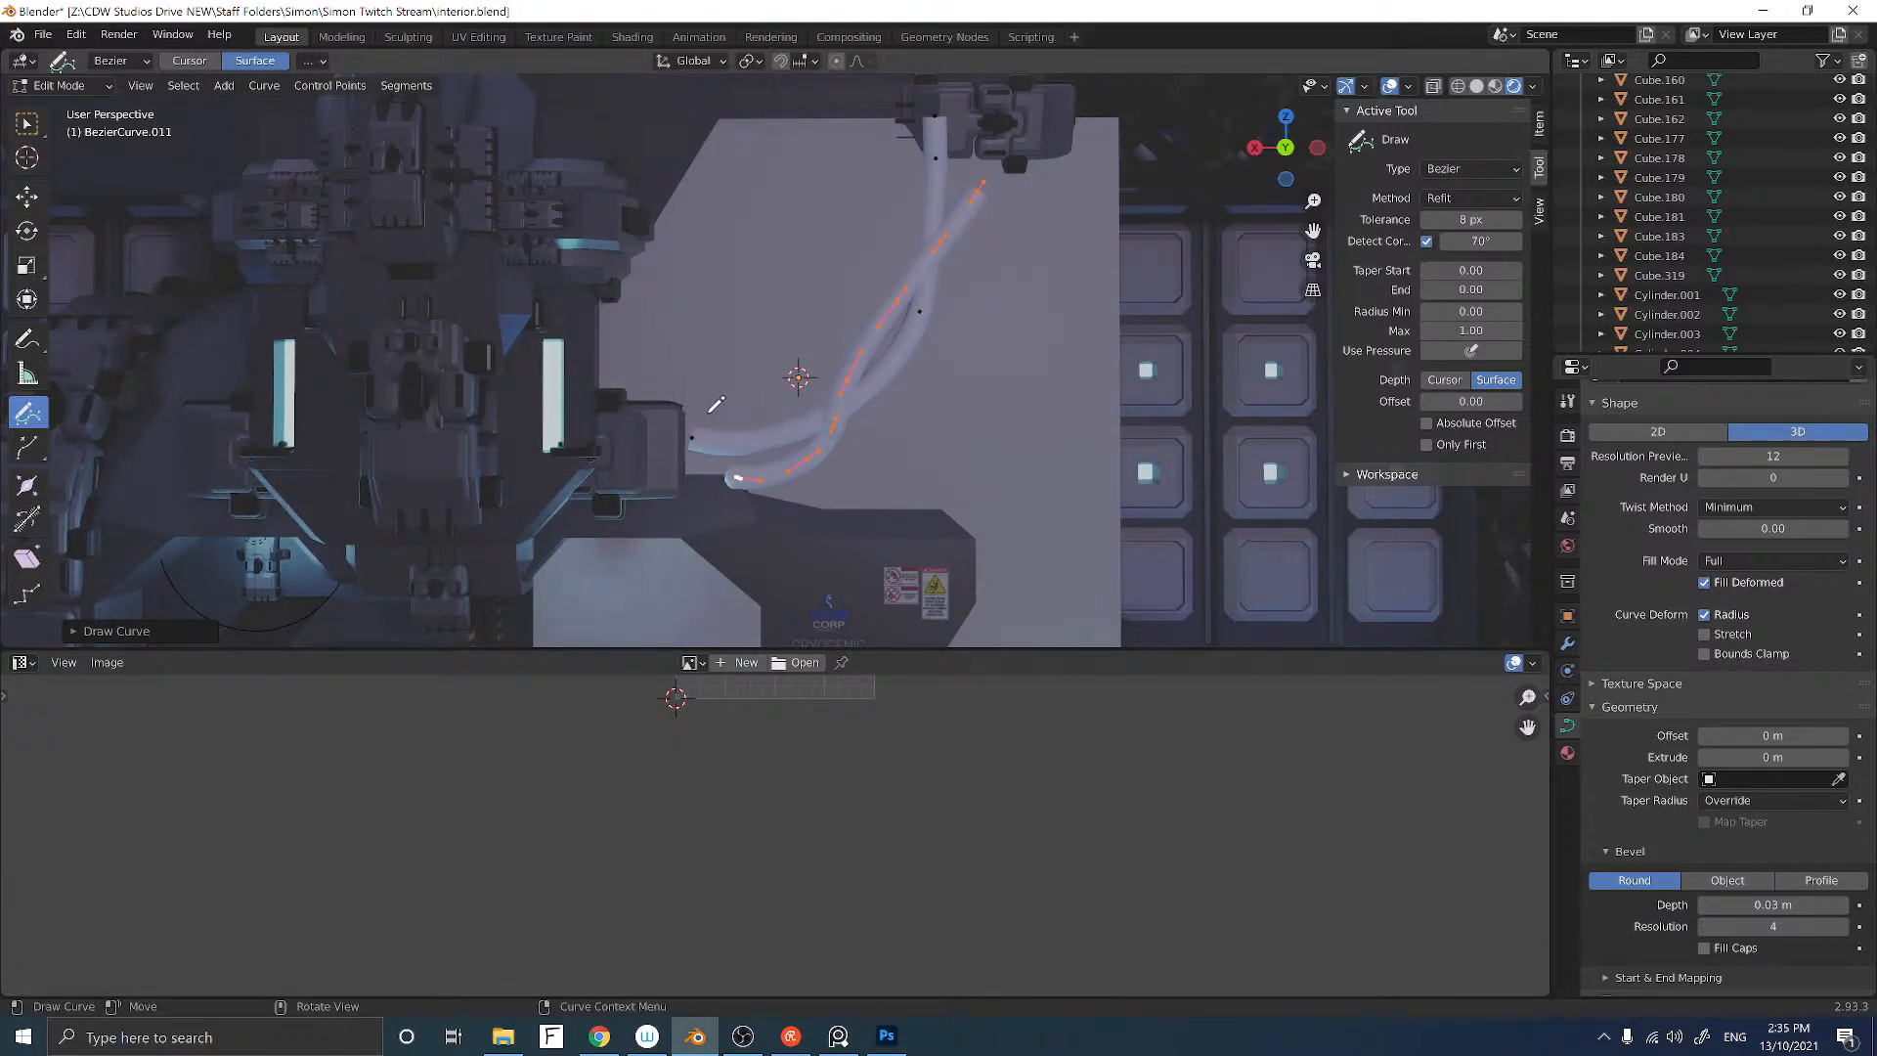
mouse_move(711, 412)
mouse_down()
mouse_move(826, 399)
mouse_move(1044, 251)
mouse_move(1034, 192)
mouse_up()
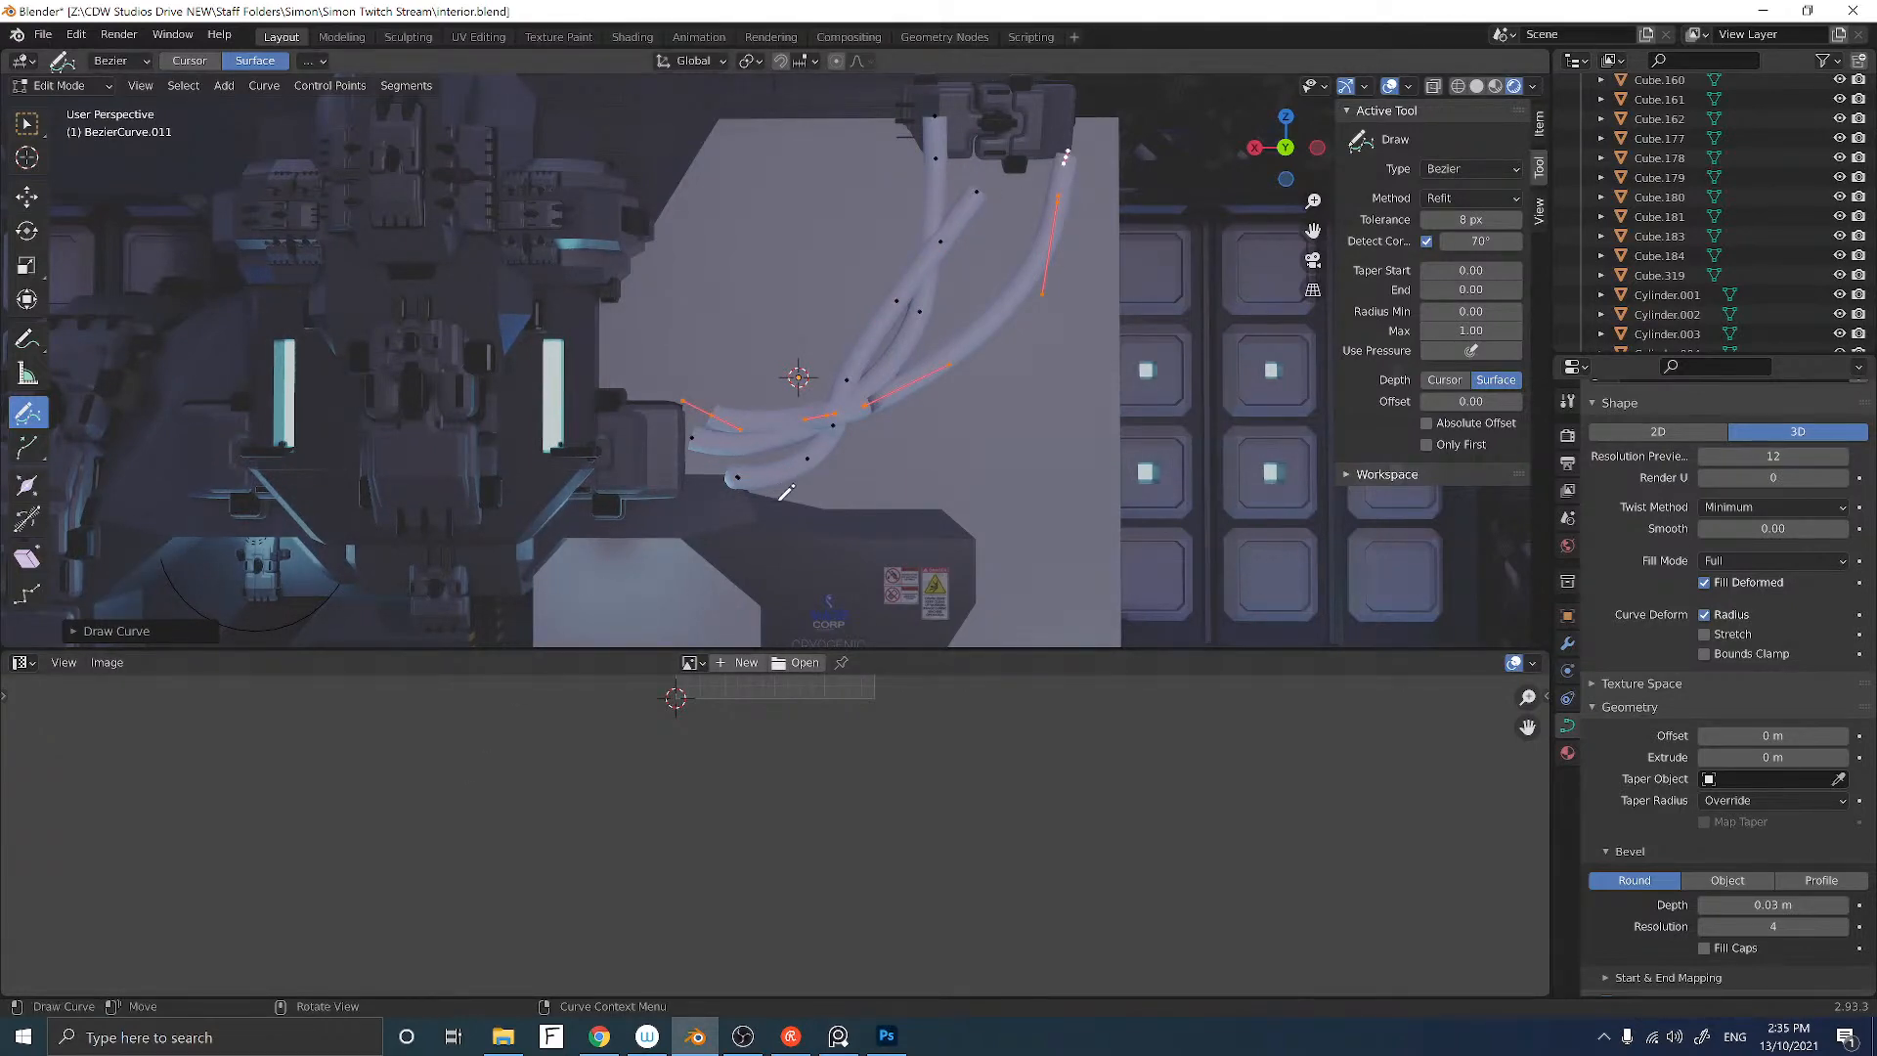
Step: Leave curve editing and delete the cube that served as the drawing surface behind the cables
key(Tab)
middle_drag(785, 492, 881, 475)
click(900, 479)
key(Delete)
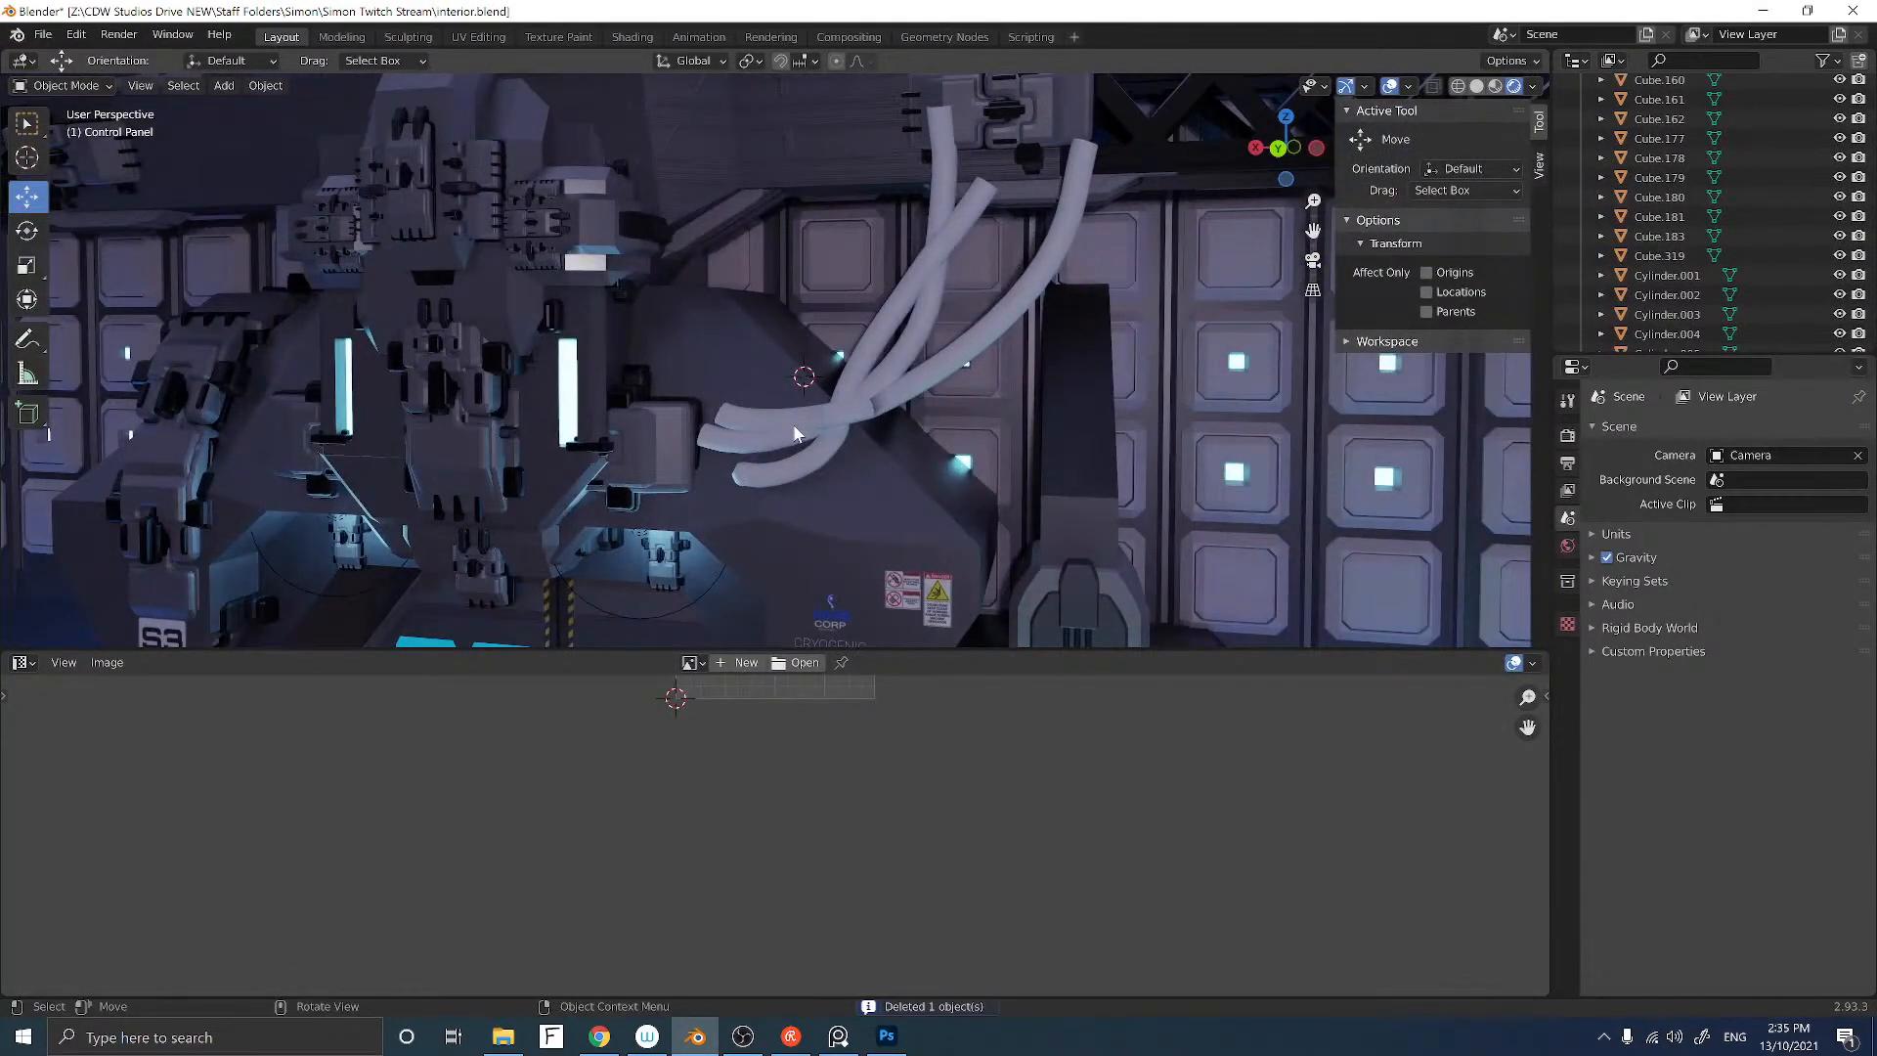
Step: Edit the new curve and move the ends of the two upper cables into the machinery's side block, adjusting their depth along Y
middle_drag(799, 425, 825, 422)
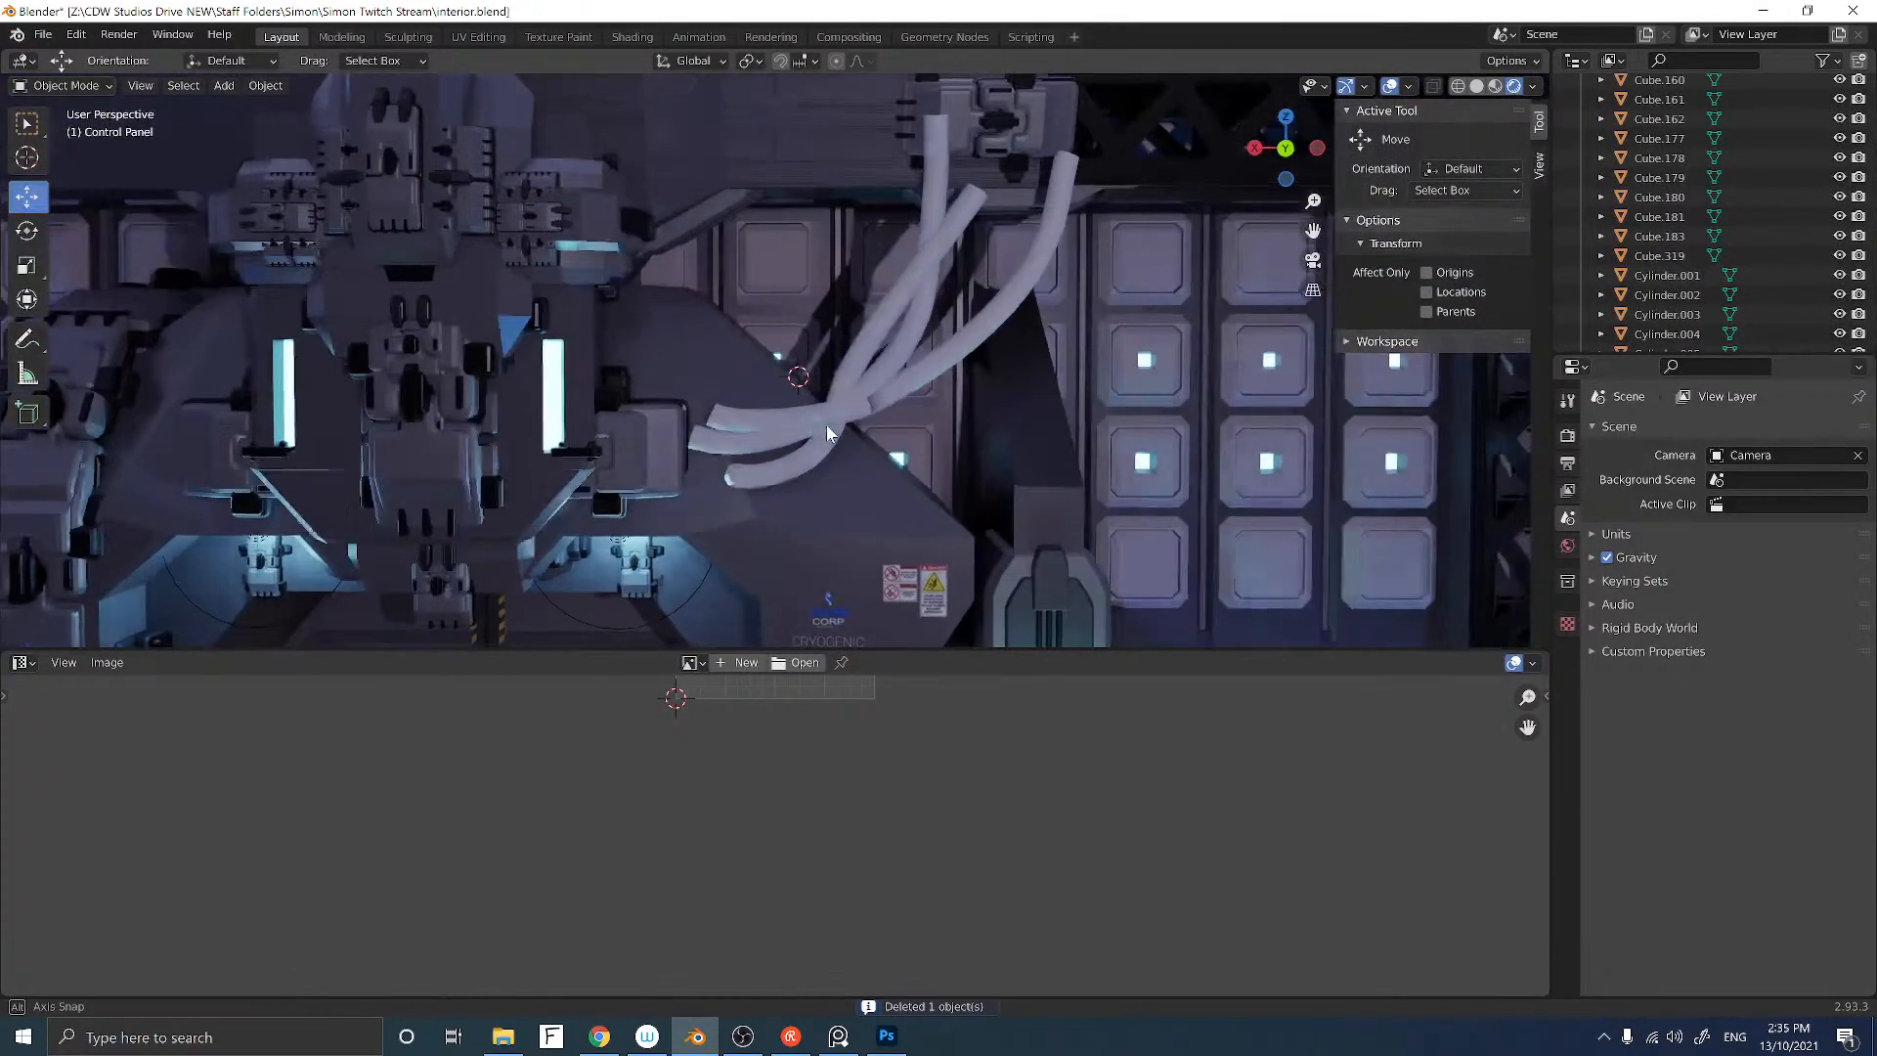
click(825, 419)
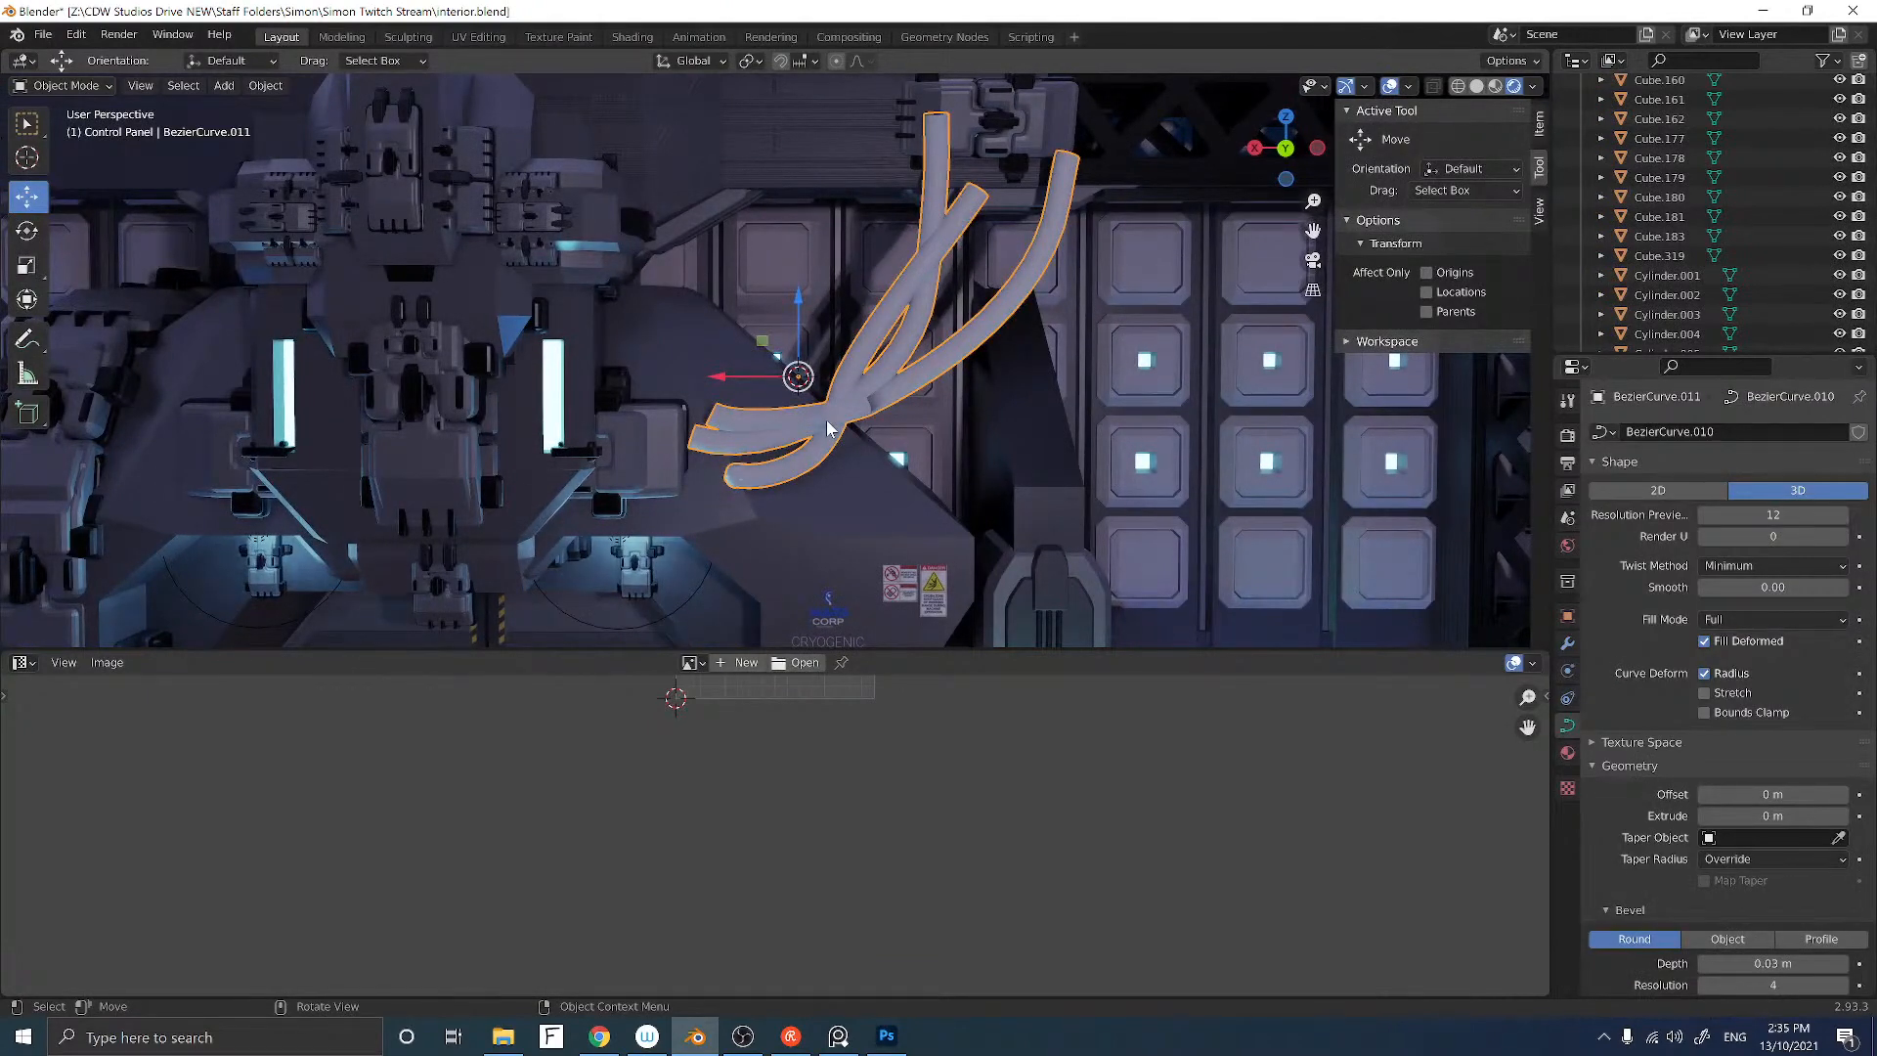
key(Tab)
mouse_move(825, 420)
middle_down()
mouse_move(799, 416)
mouse_move(811, 391)
mouse_move(919, 342)
middle_up()
scroll(791, 415, up, 3)
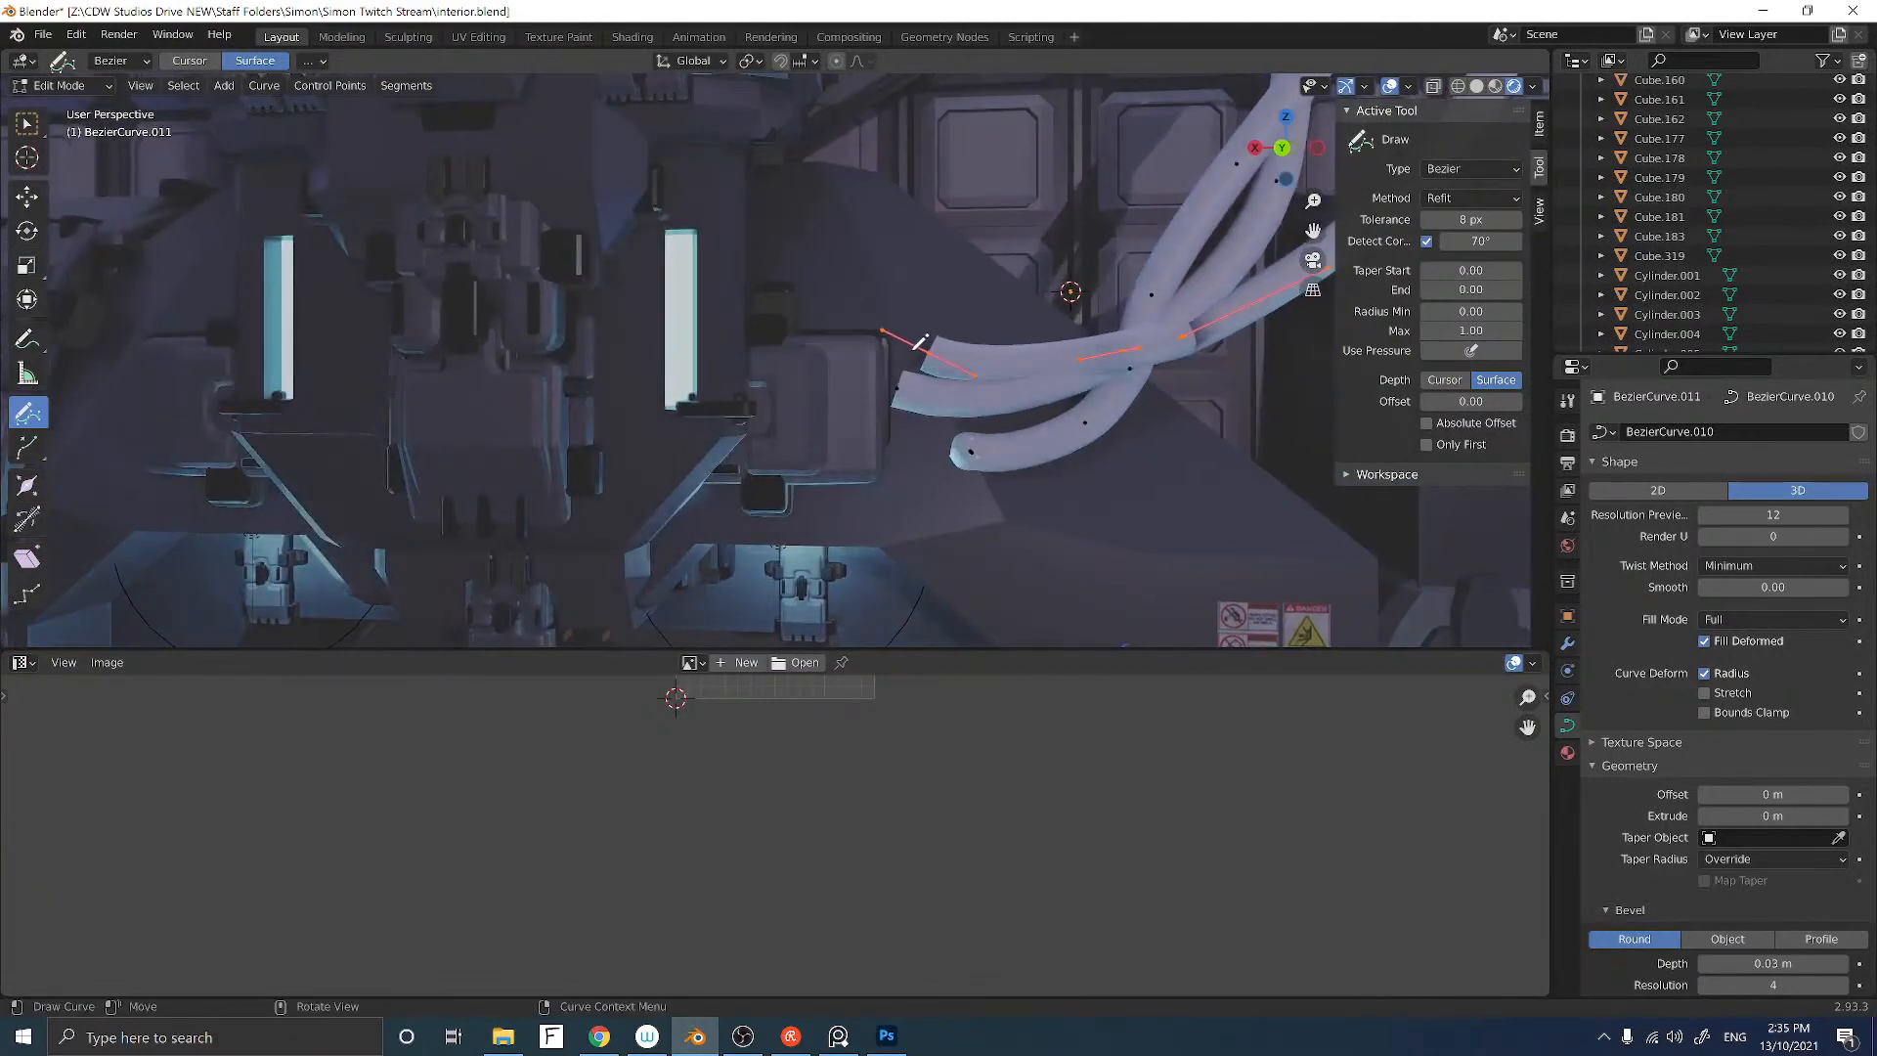
click(39, 202)
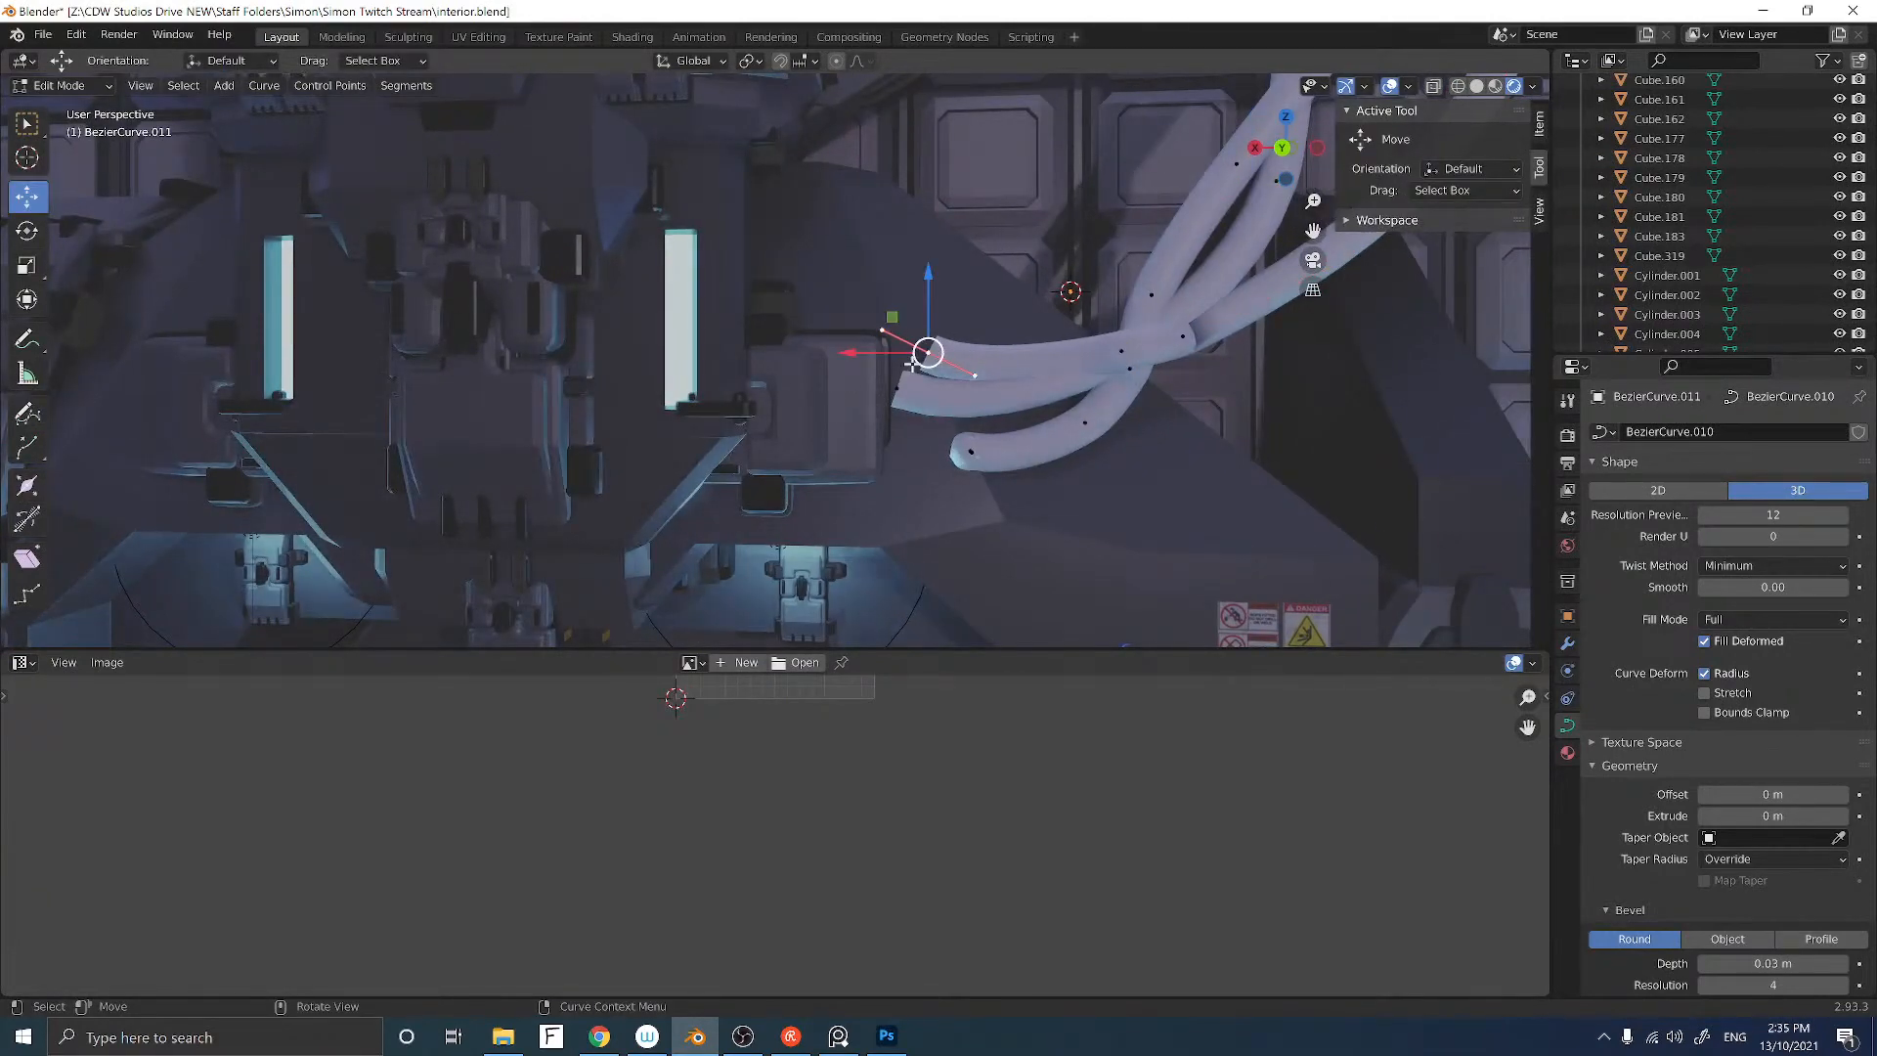
drag(925, 353, 831, 367)
mouse_move(866, 383)
middle_down()
mouse_move(704, 436)
mouse_move(843, 393)
middle_up()
drag(866, 384, 886, 383)
middle_drag(886, 383, 870, 318)
drag(871, 319, 826, 339)
click(940, 365)
middle_drag(850, 380, 794, 389)
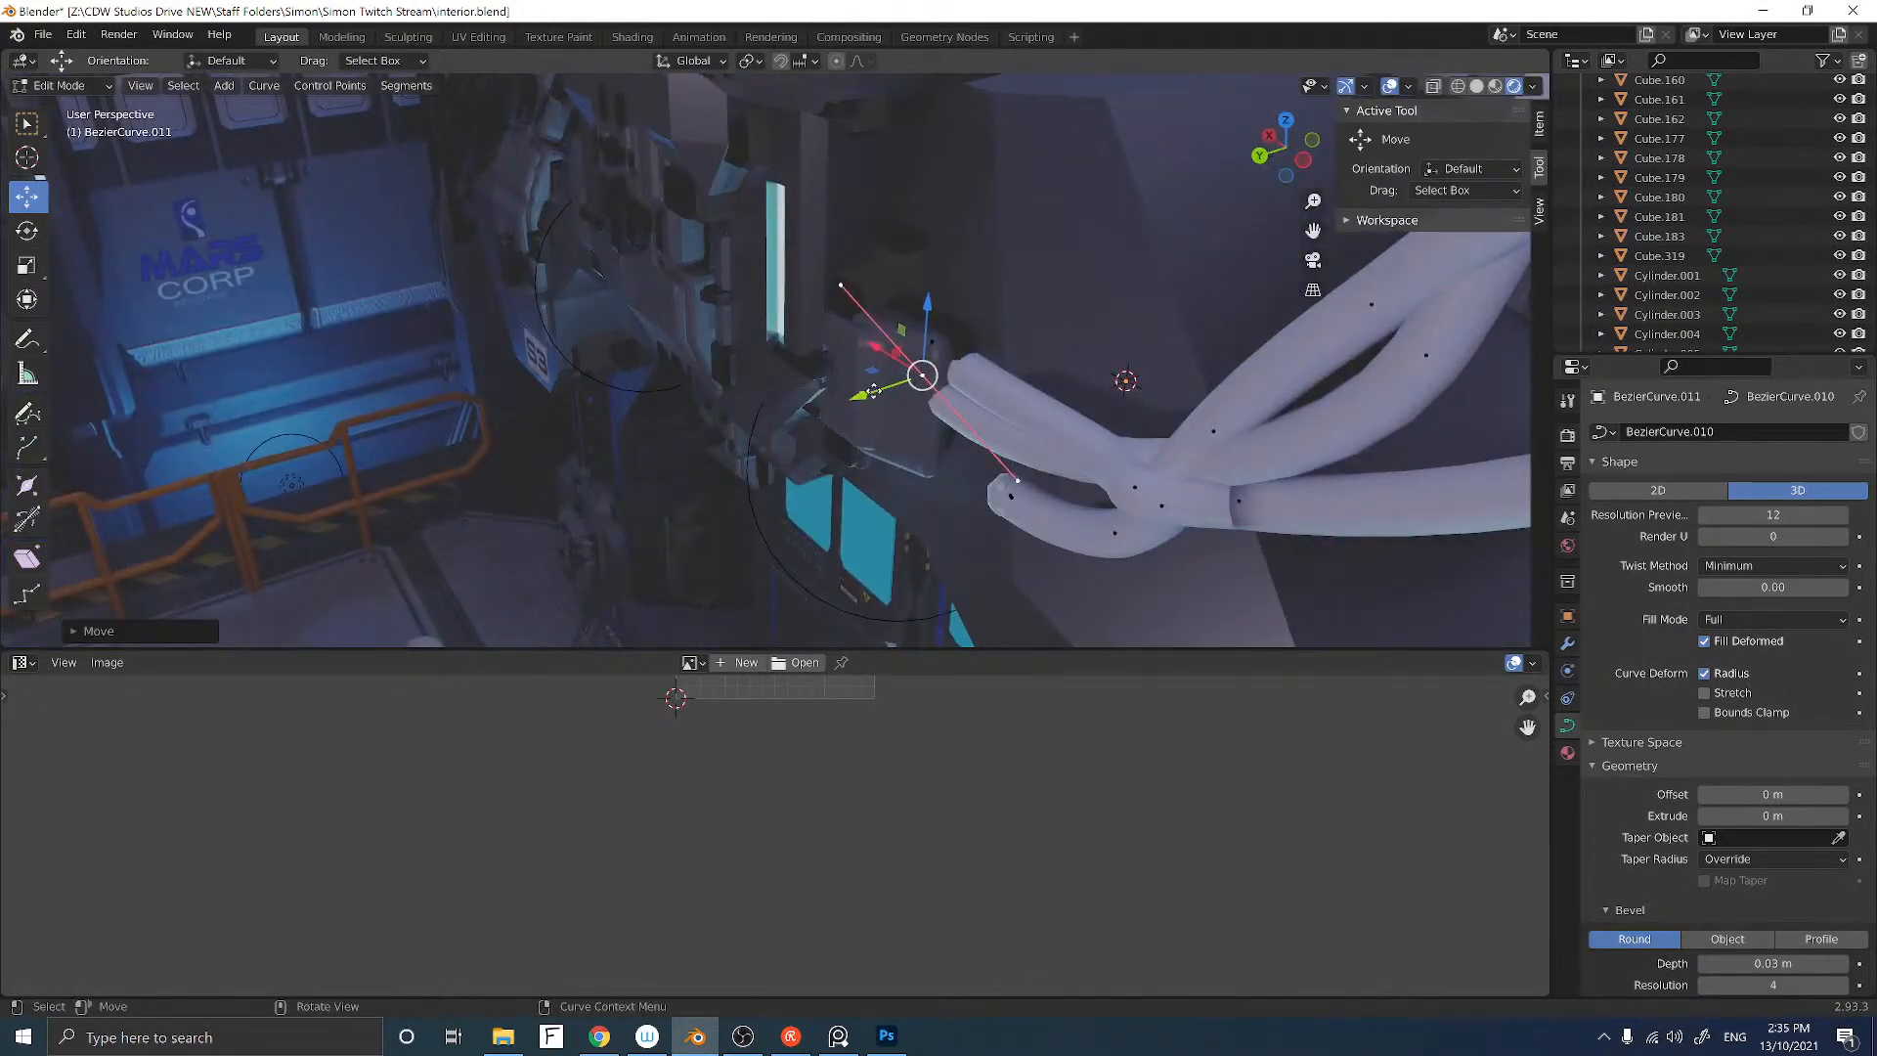
mouse_move(872, 396)
mouse_down()
mouse_move(831, 411)
mouse_move(888, 396)
mouse_up()
Step: Try to dissolve the end point of the lowest cable near the side block
middle_drag(999, 498, 934, 435)
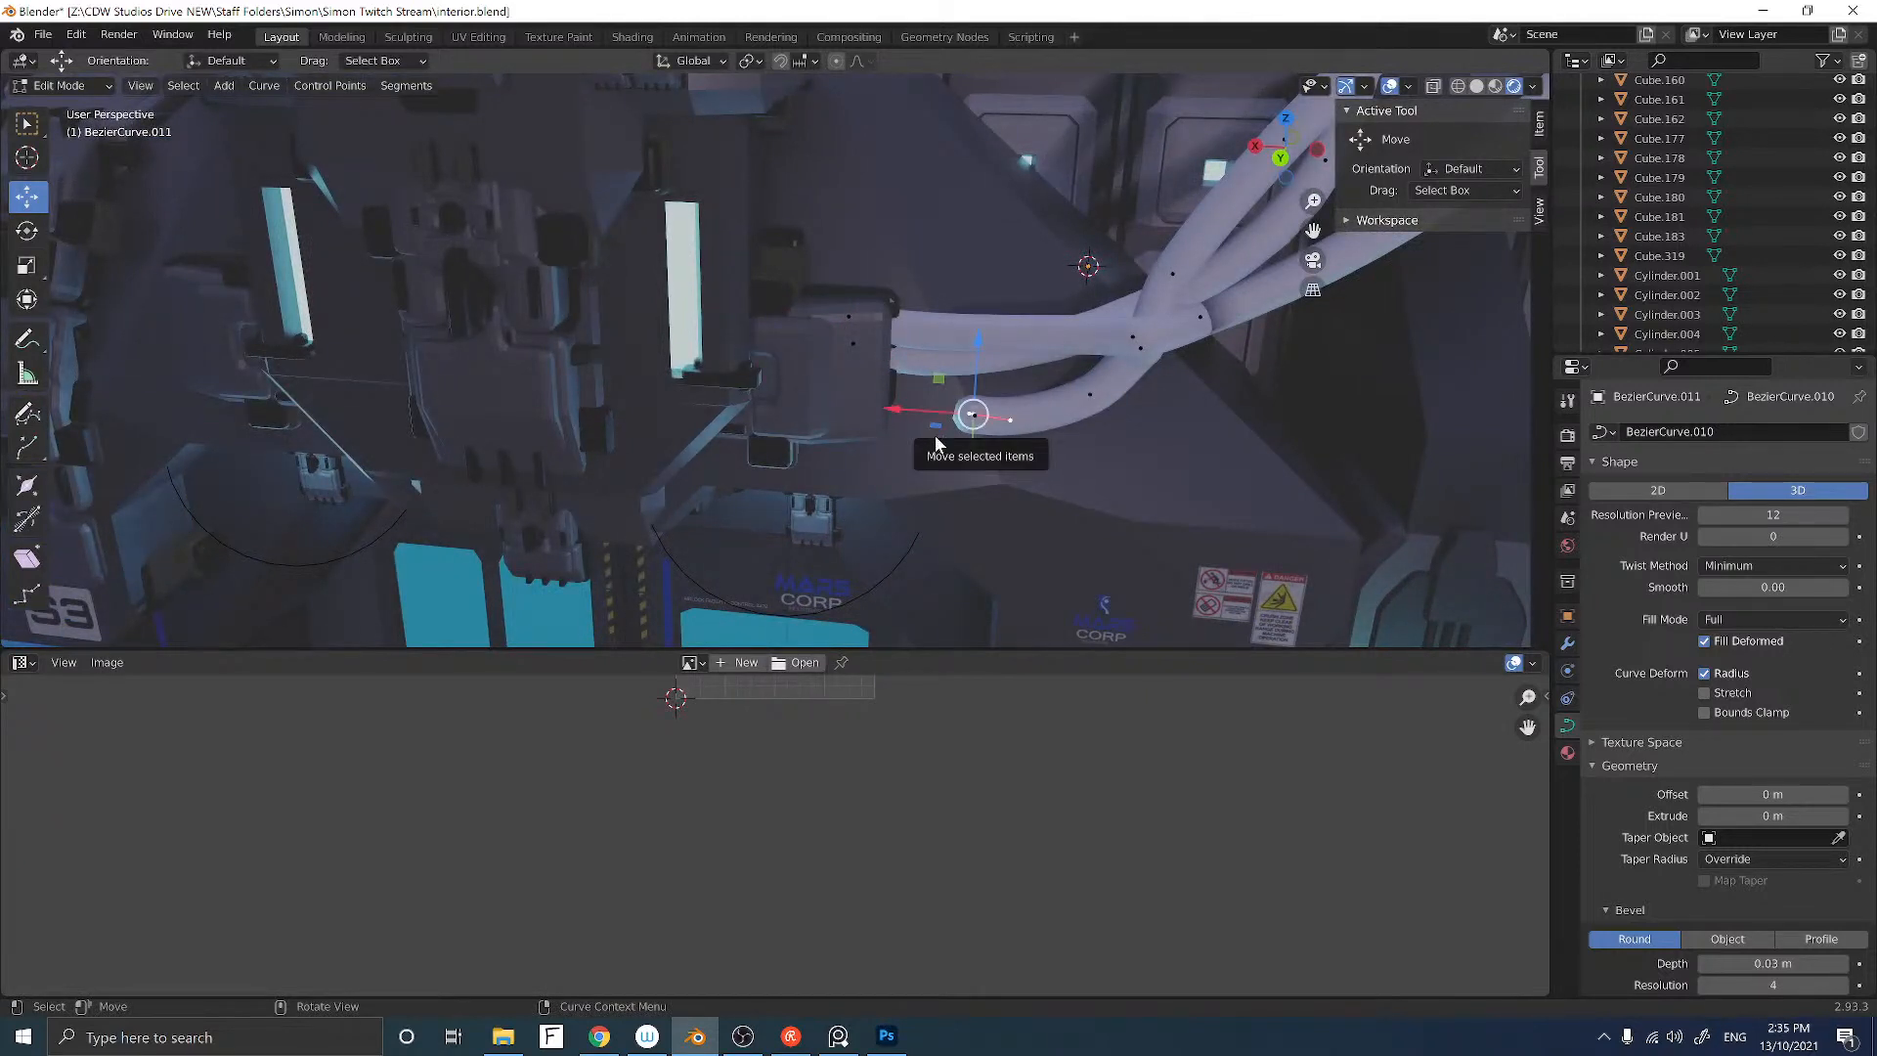
key(x)
click(934, 436)
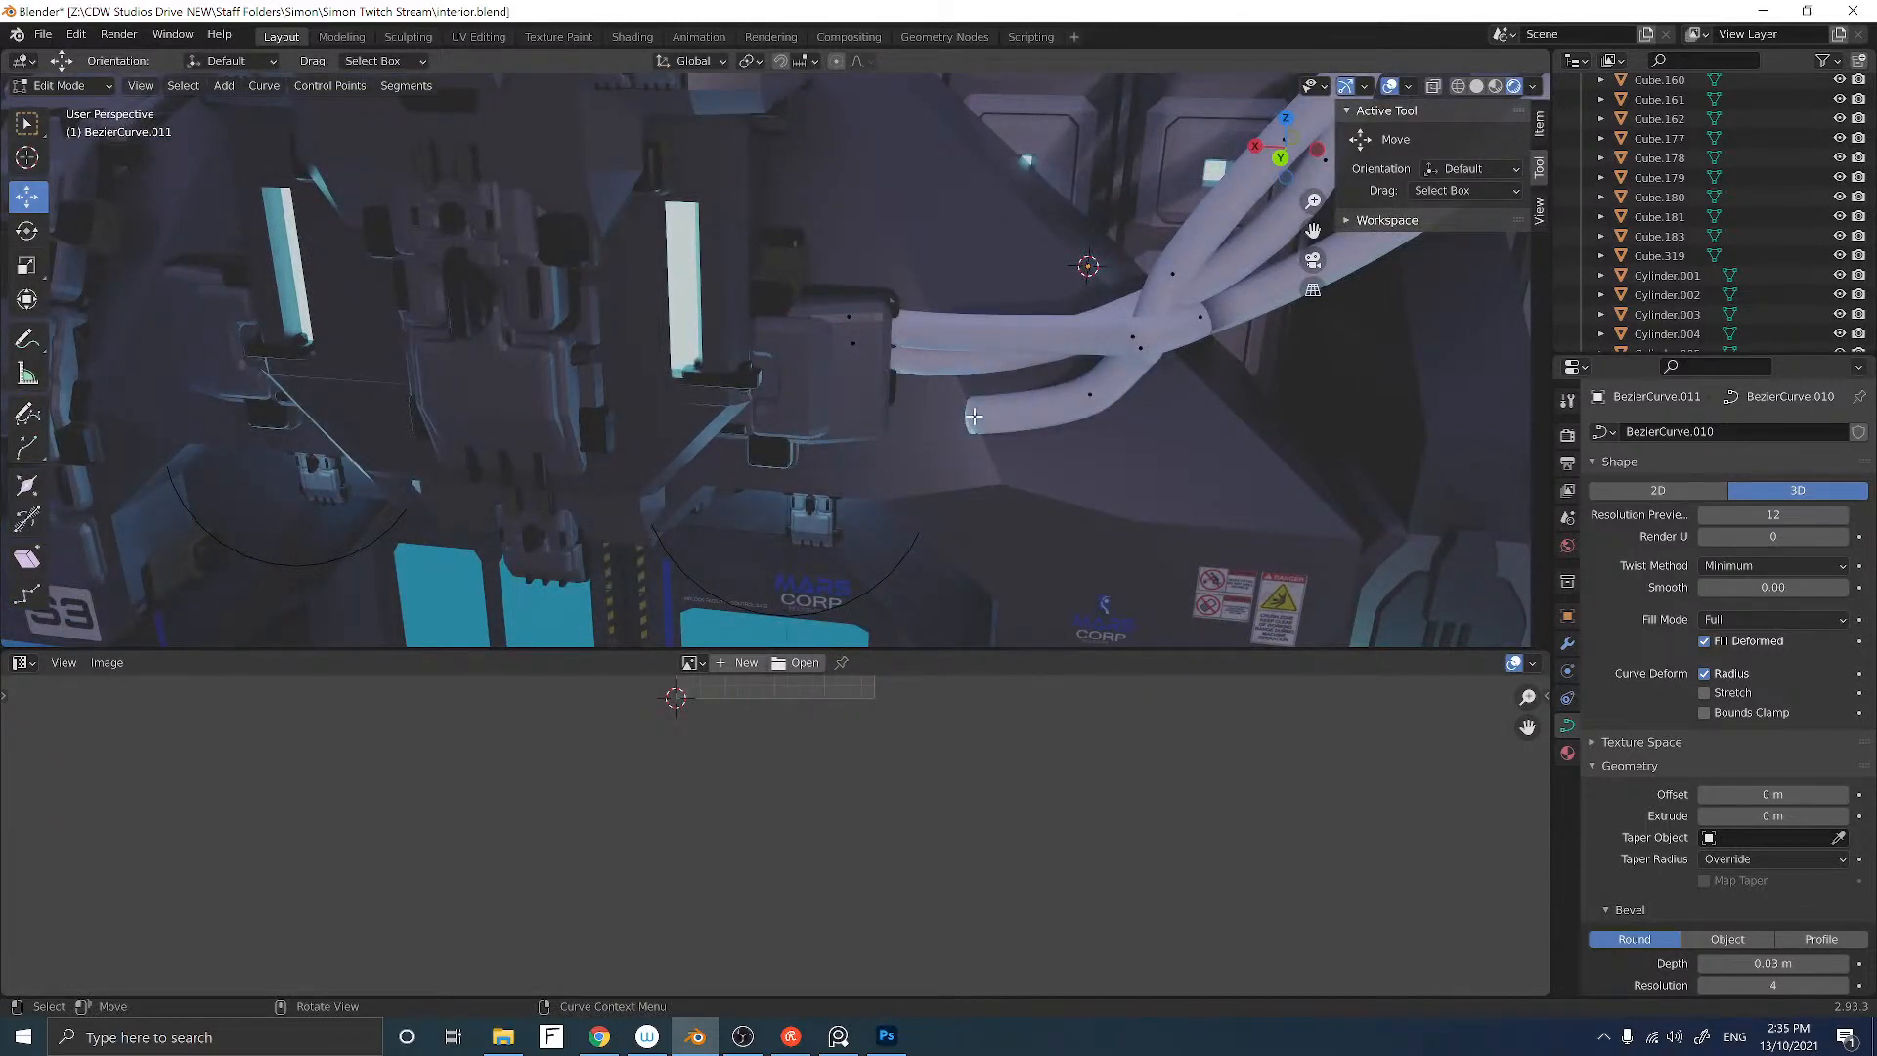
click(974, 415)
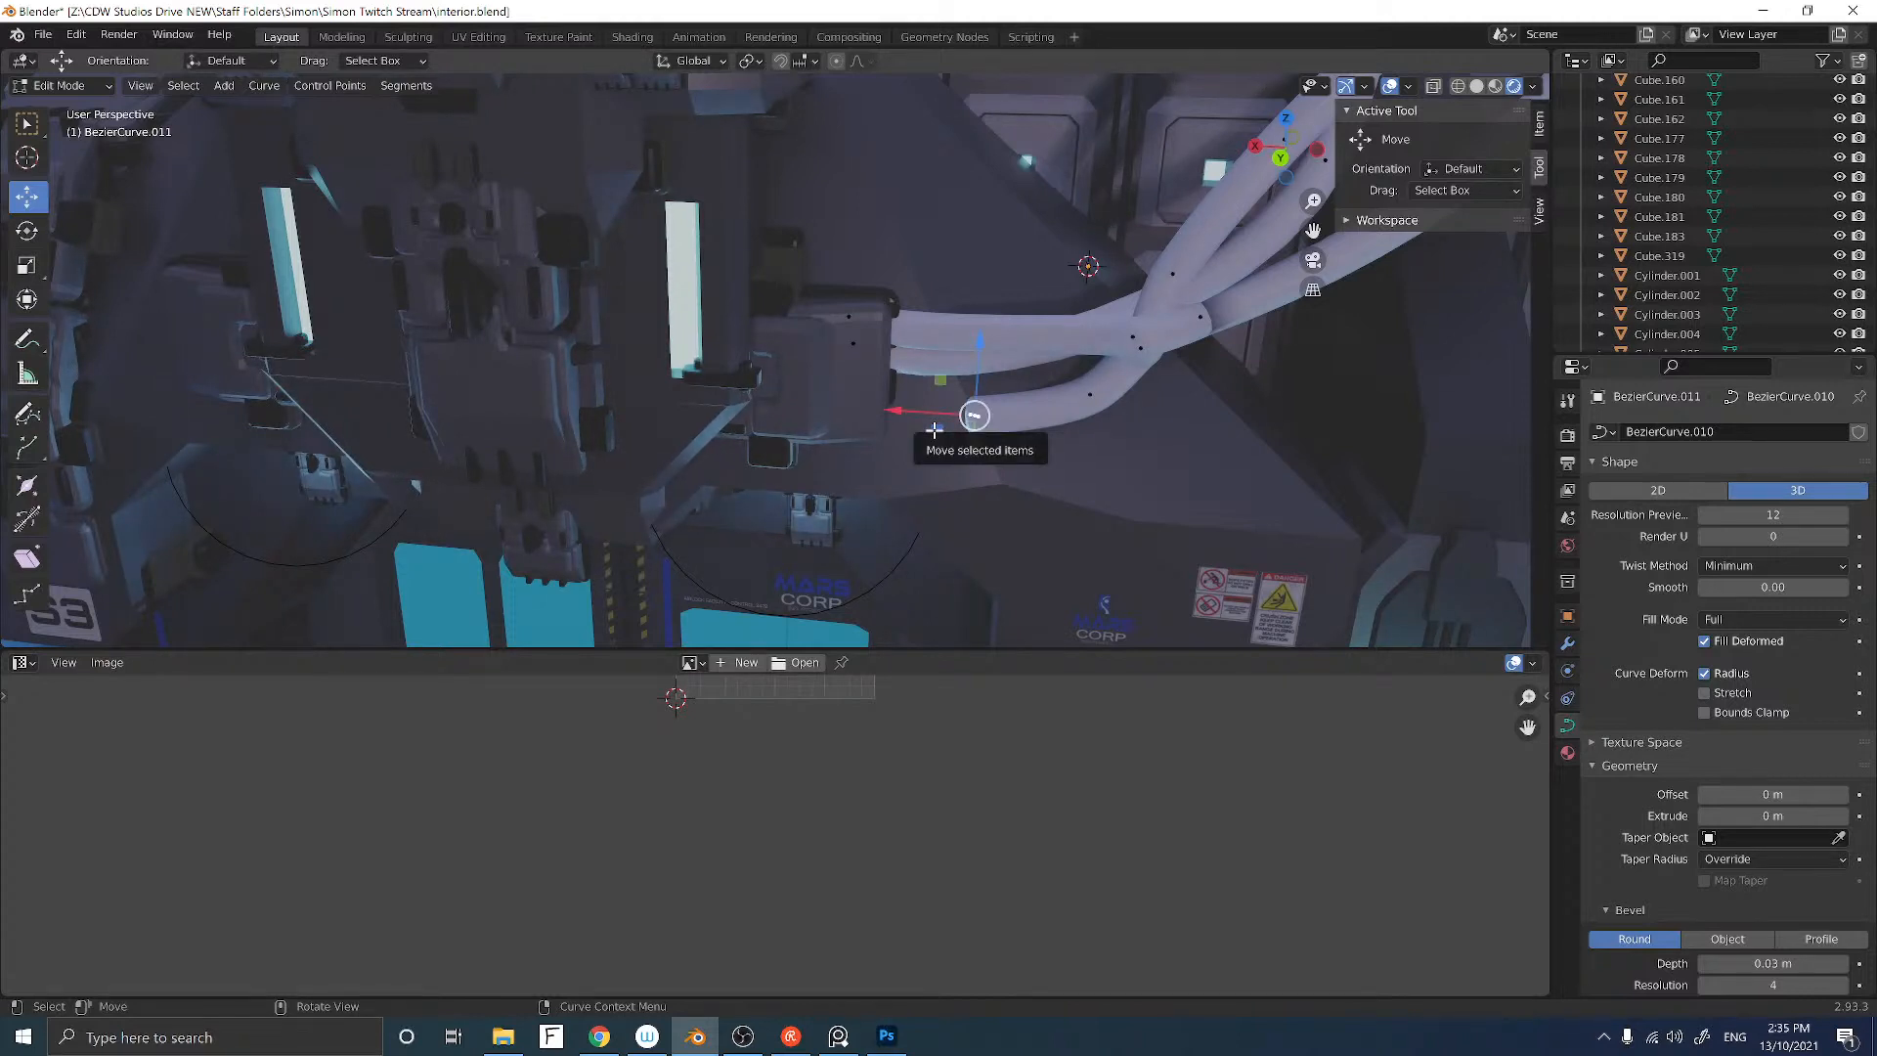
key(x)
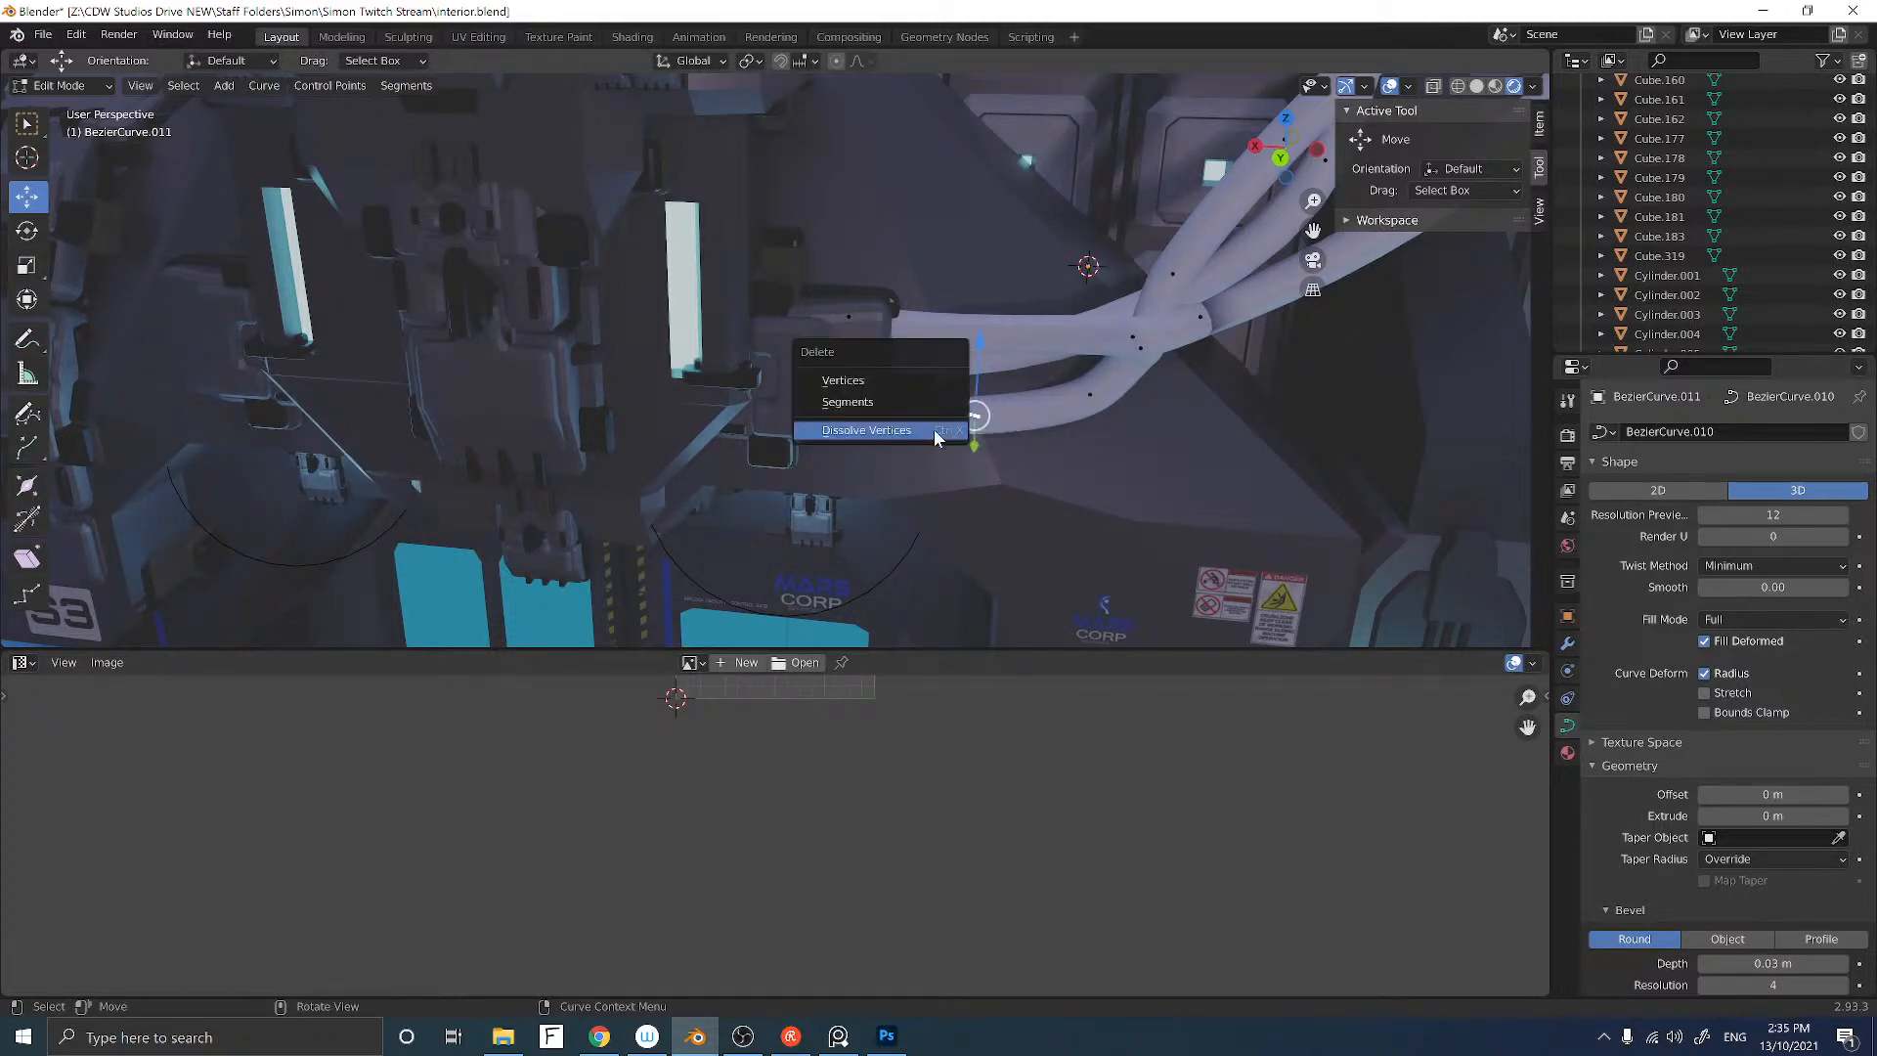
click(935, 430)
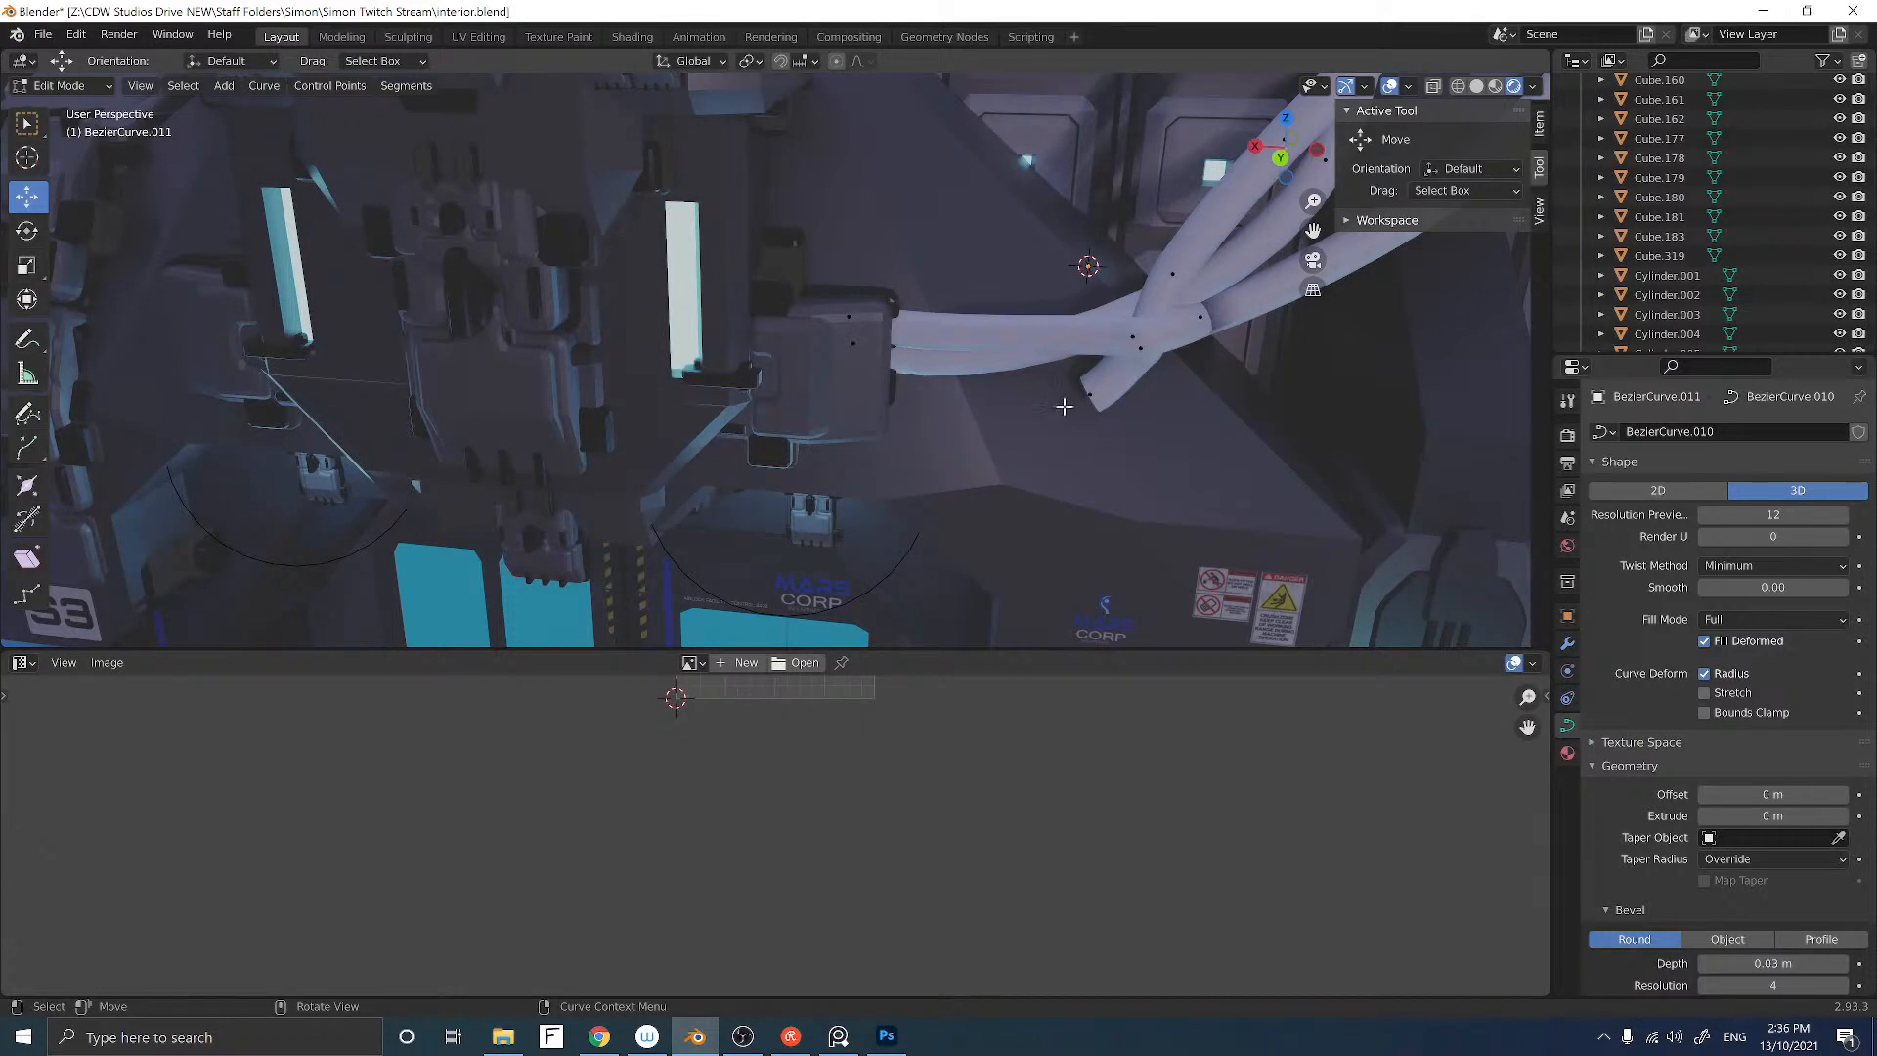
key(ctrl+z)
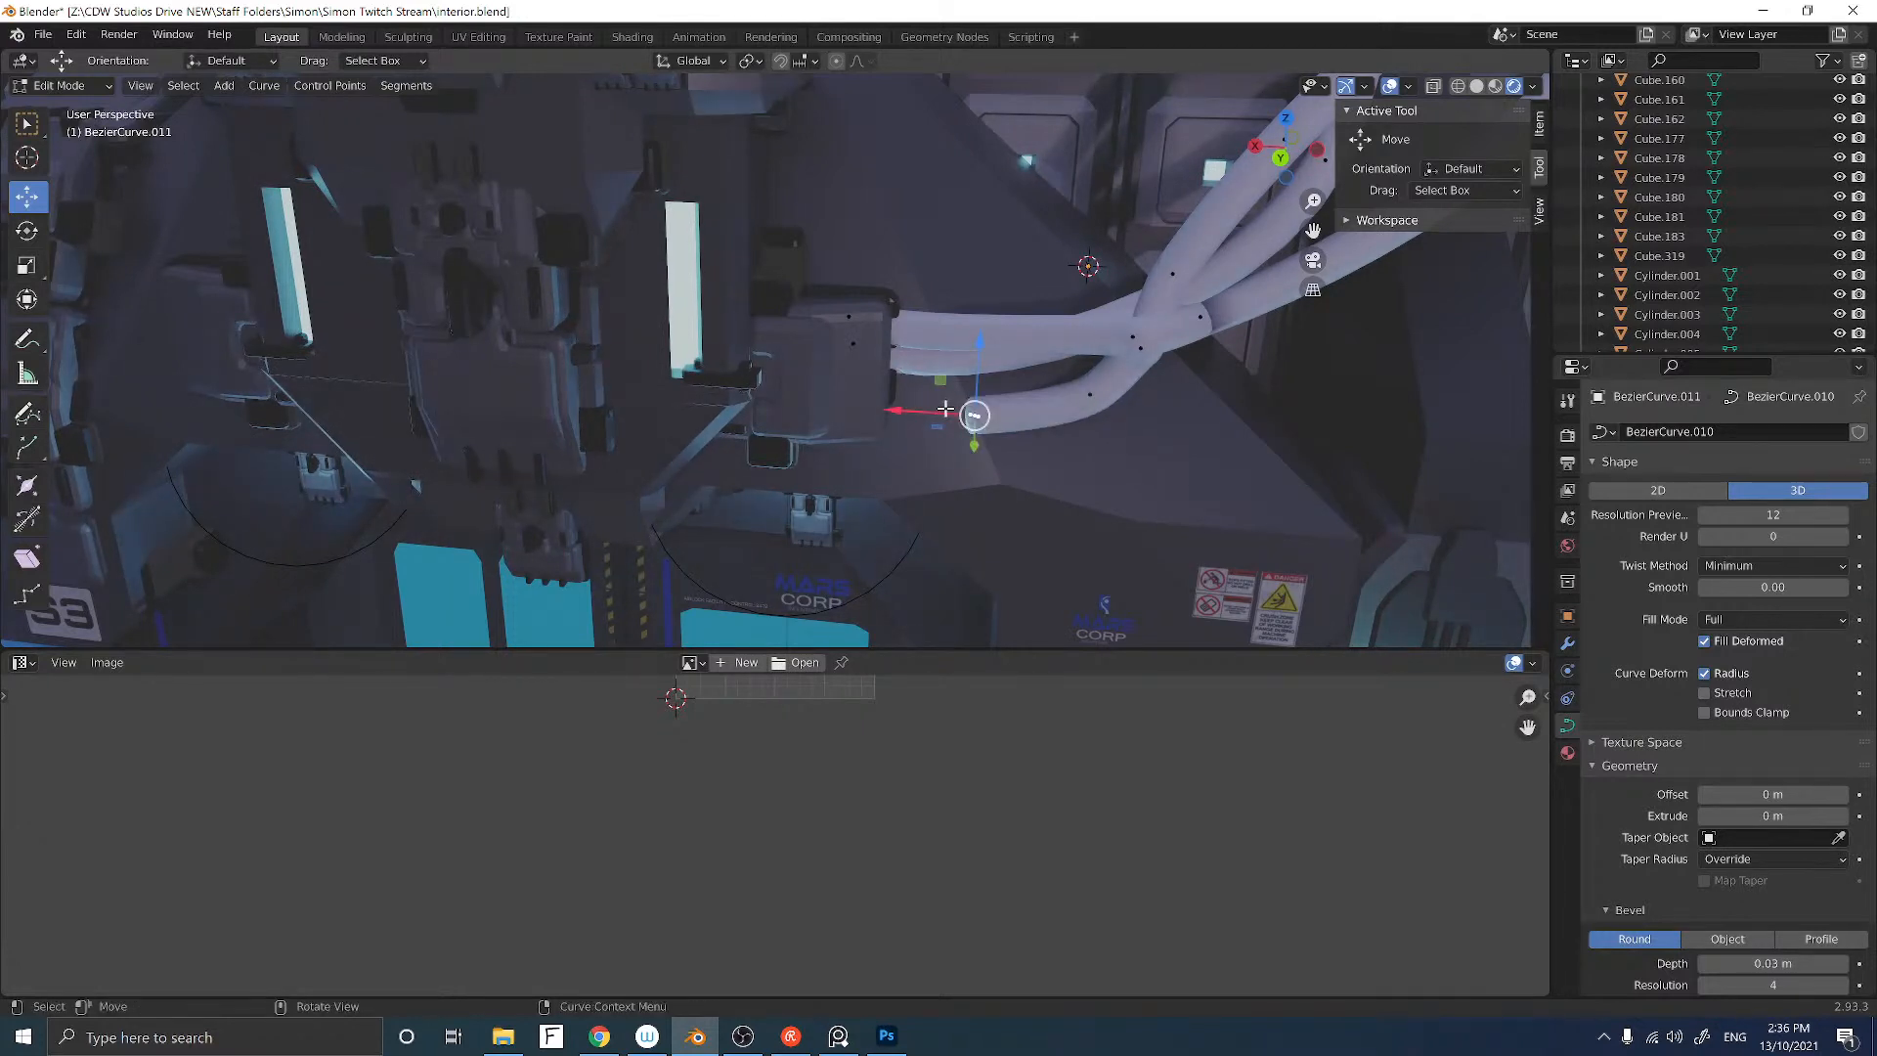
Step: Move the lowest cable's end into the side block beneath the other two cable ends and adjust its depth
key(g)
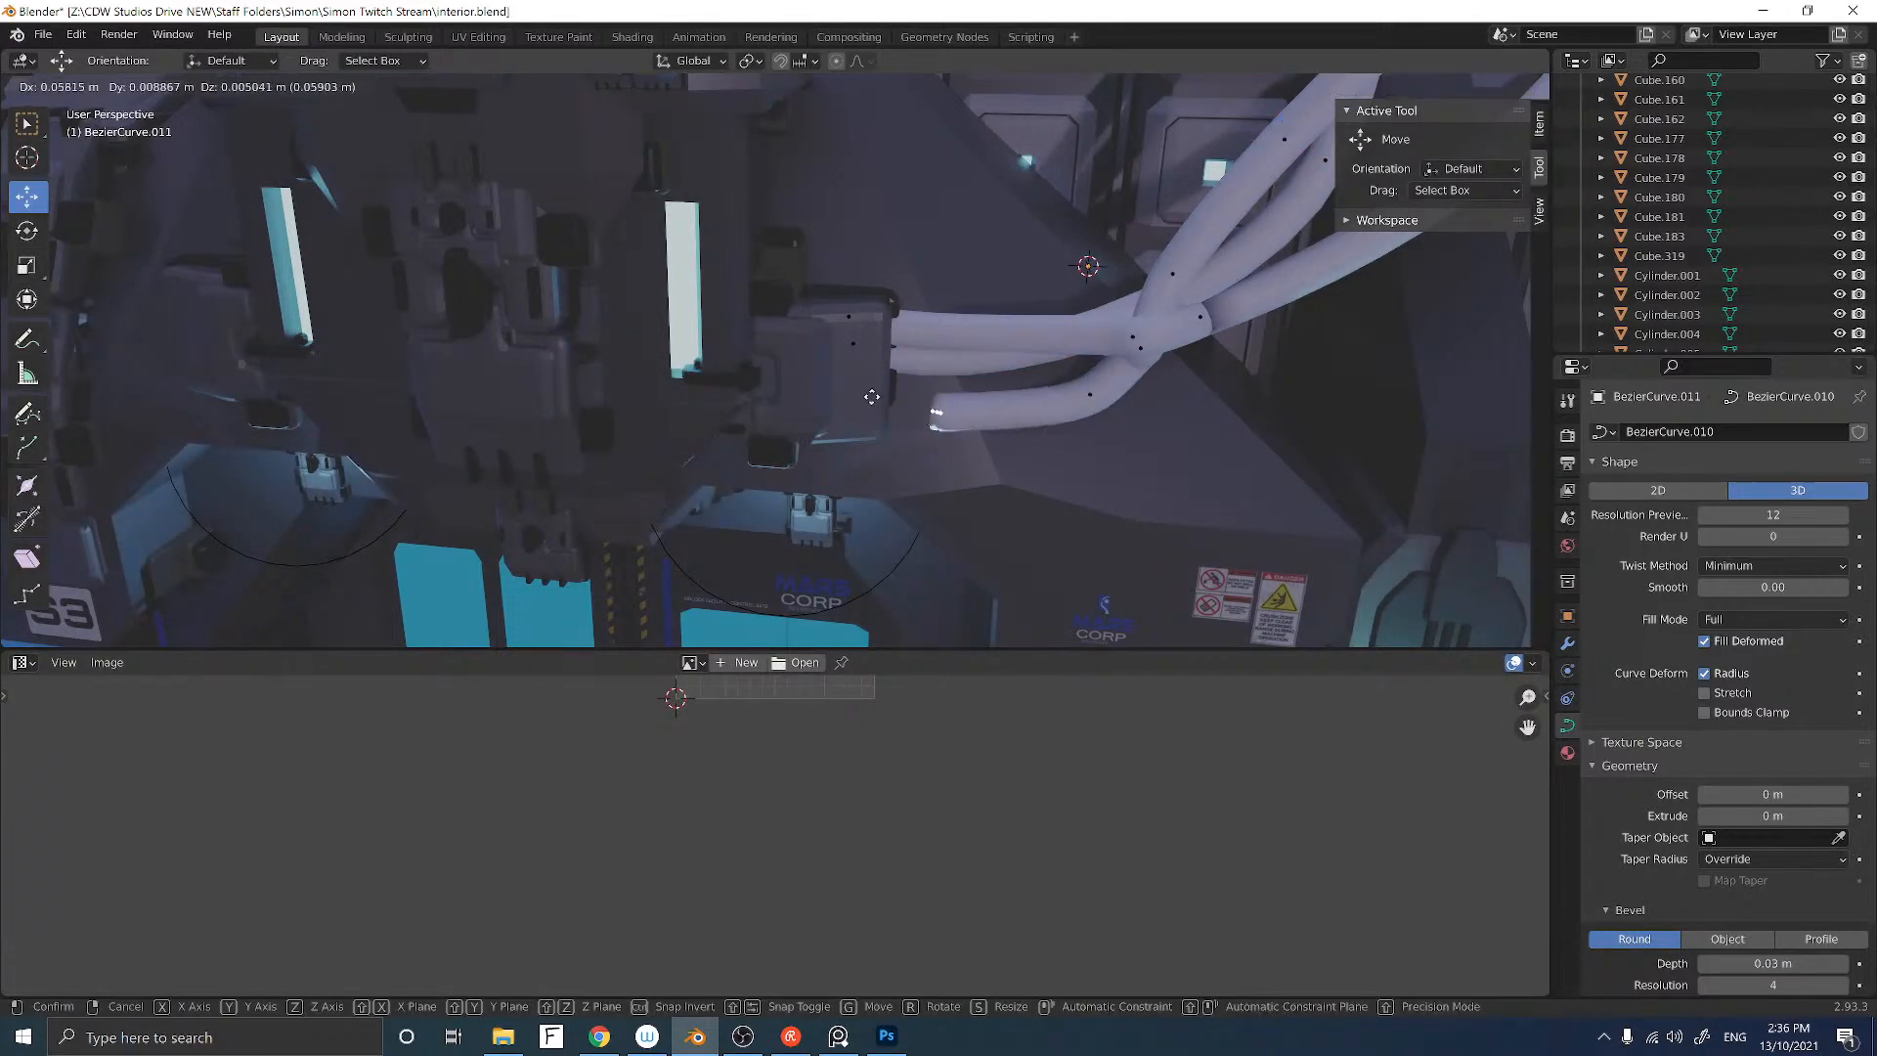
click(833, 383)
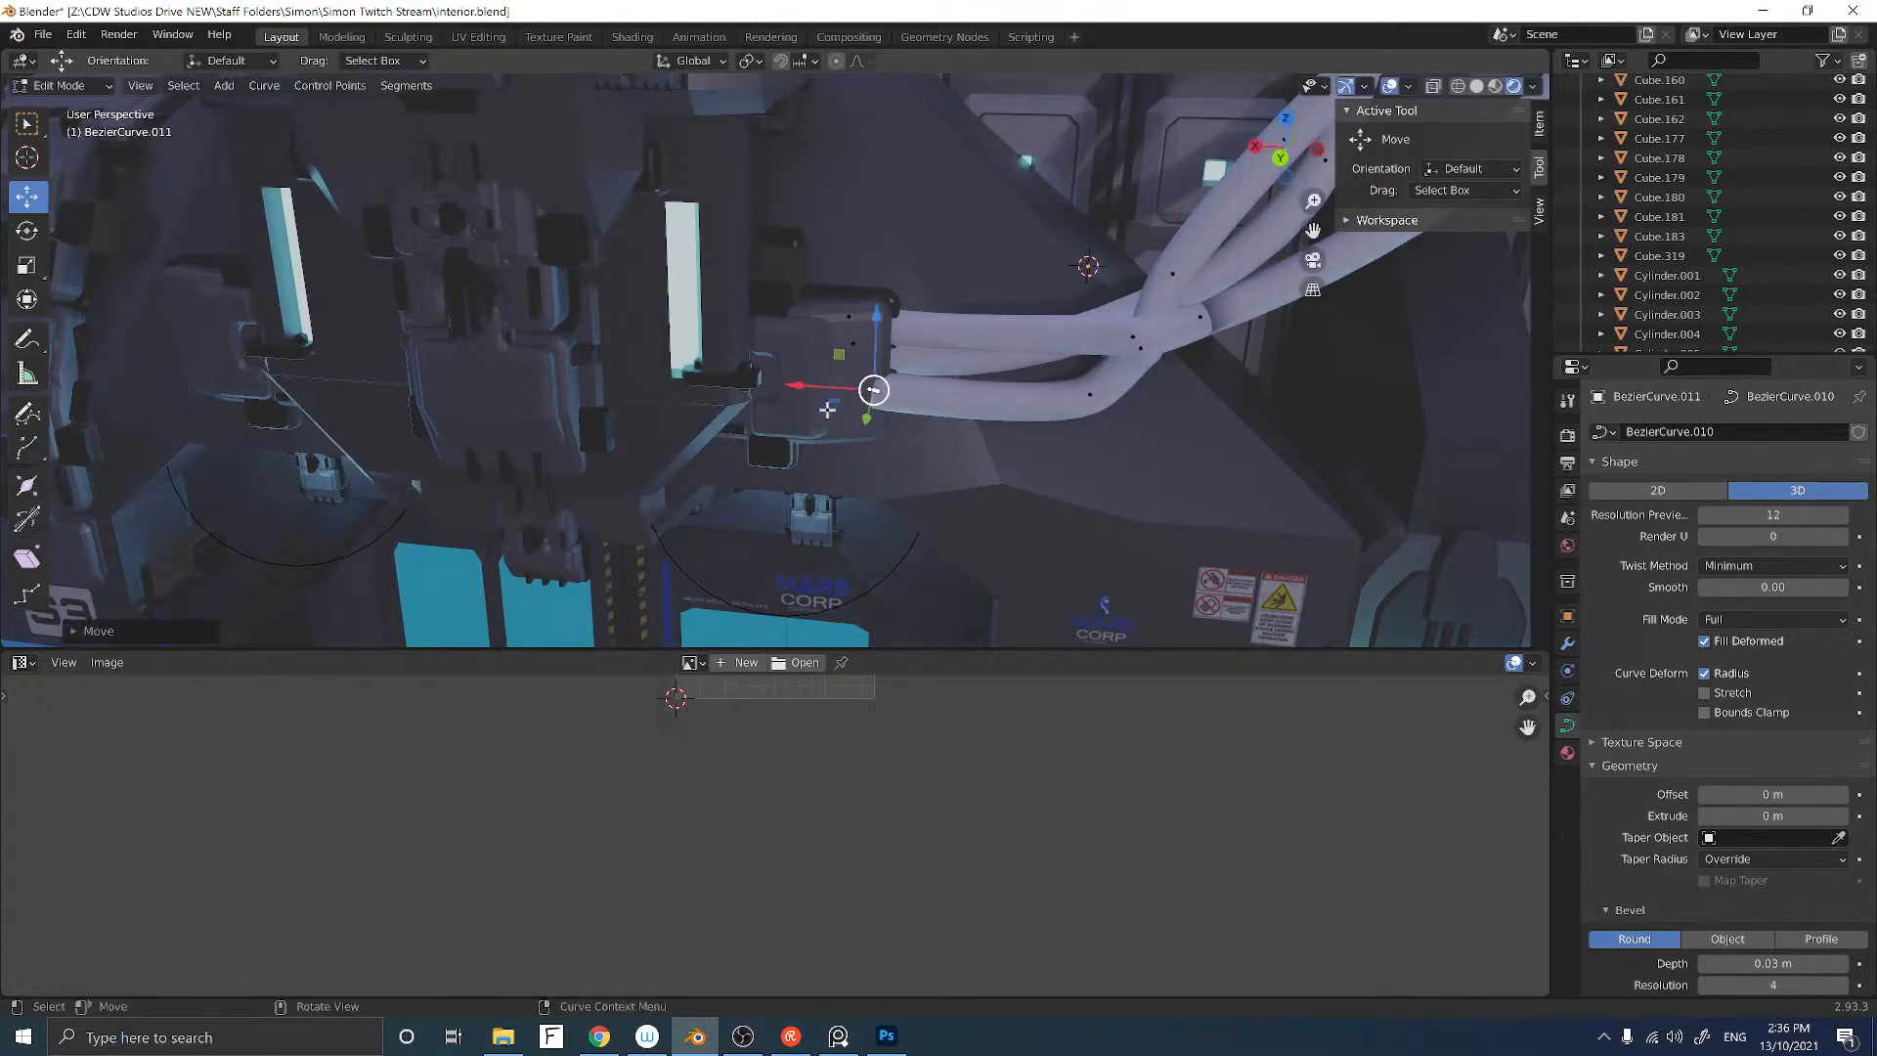
middle_drag(833, 386, 836, 453)
drag(855, 459, 877, 460)
middle_drag(877, 461, 1047, 479)
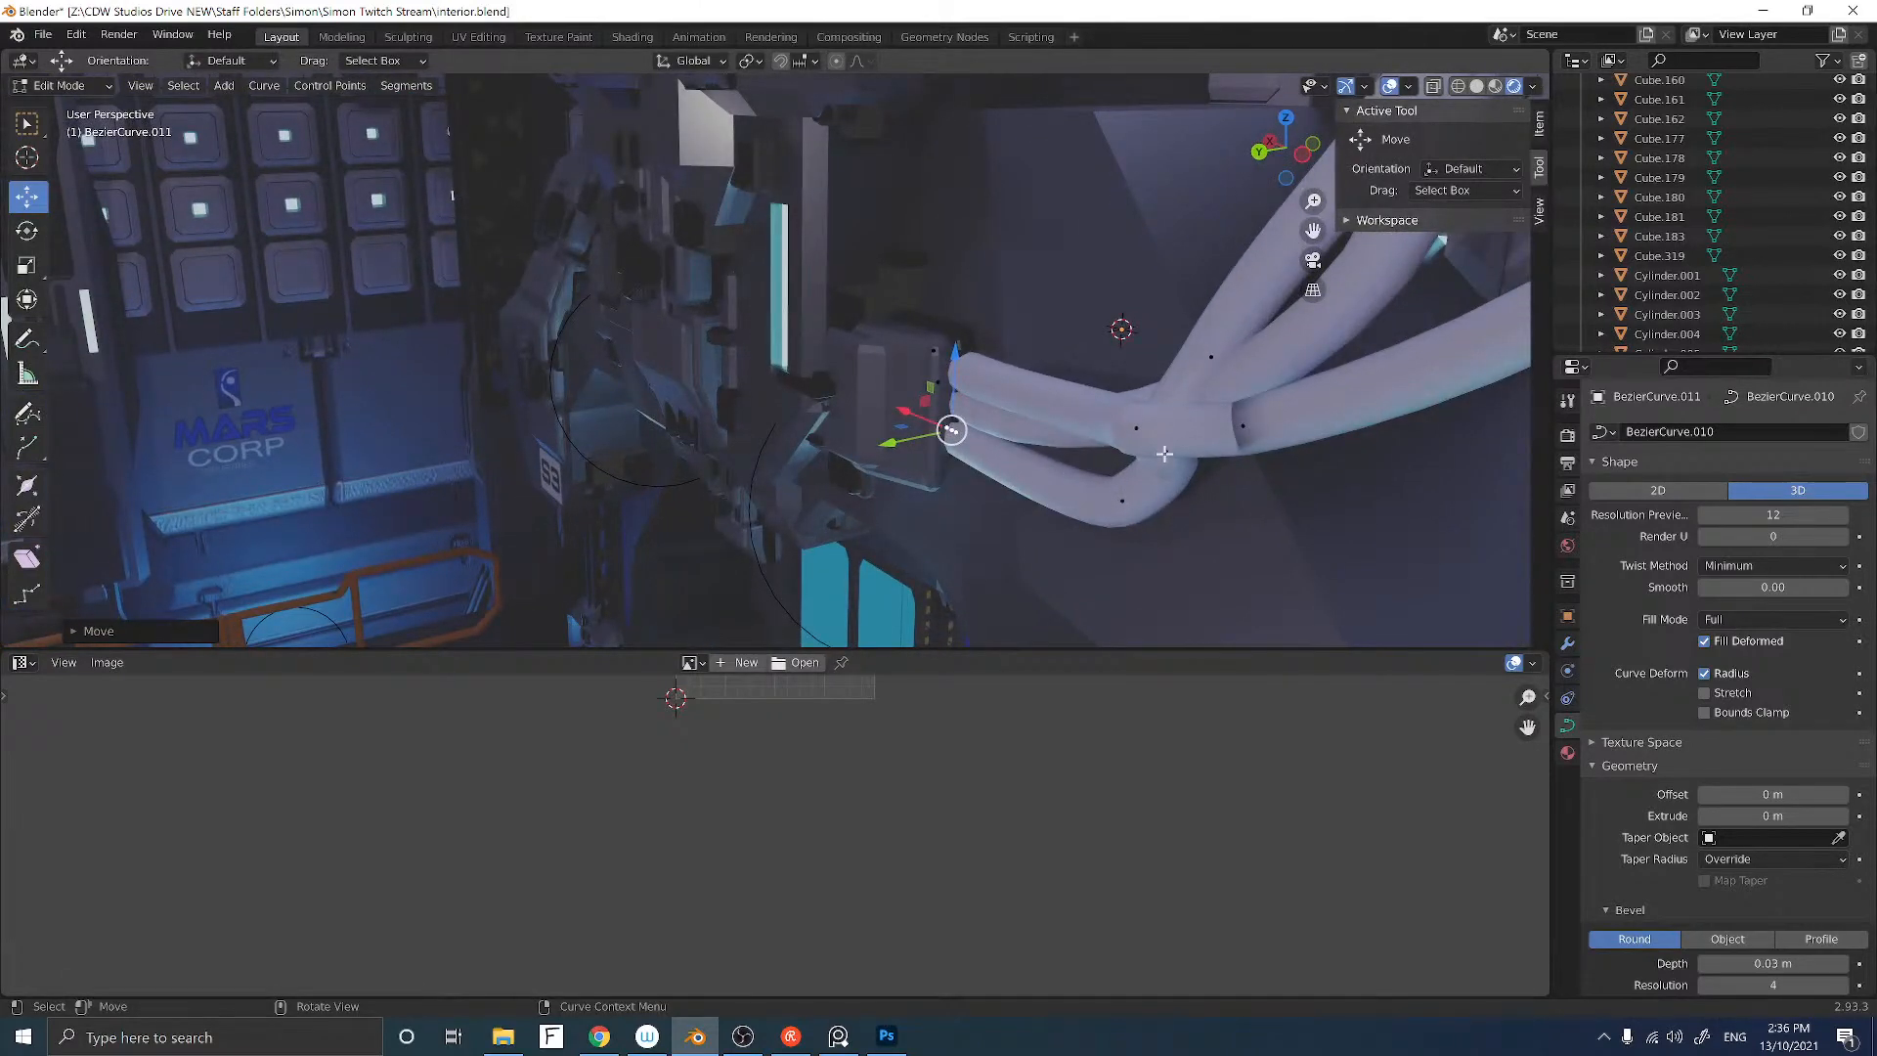
key(x)
click(1101, 470)
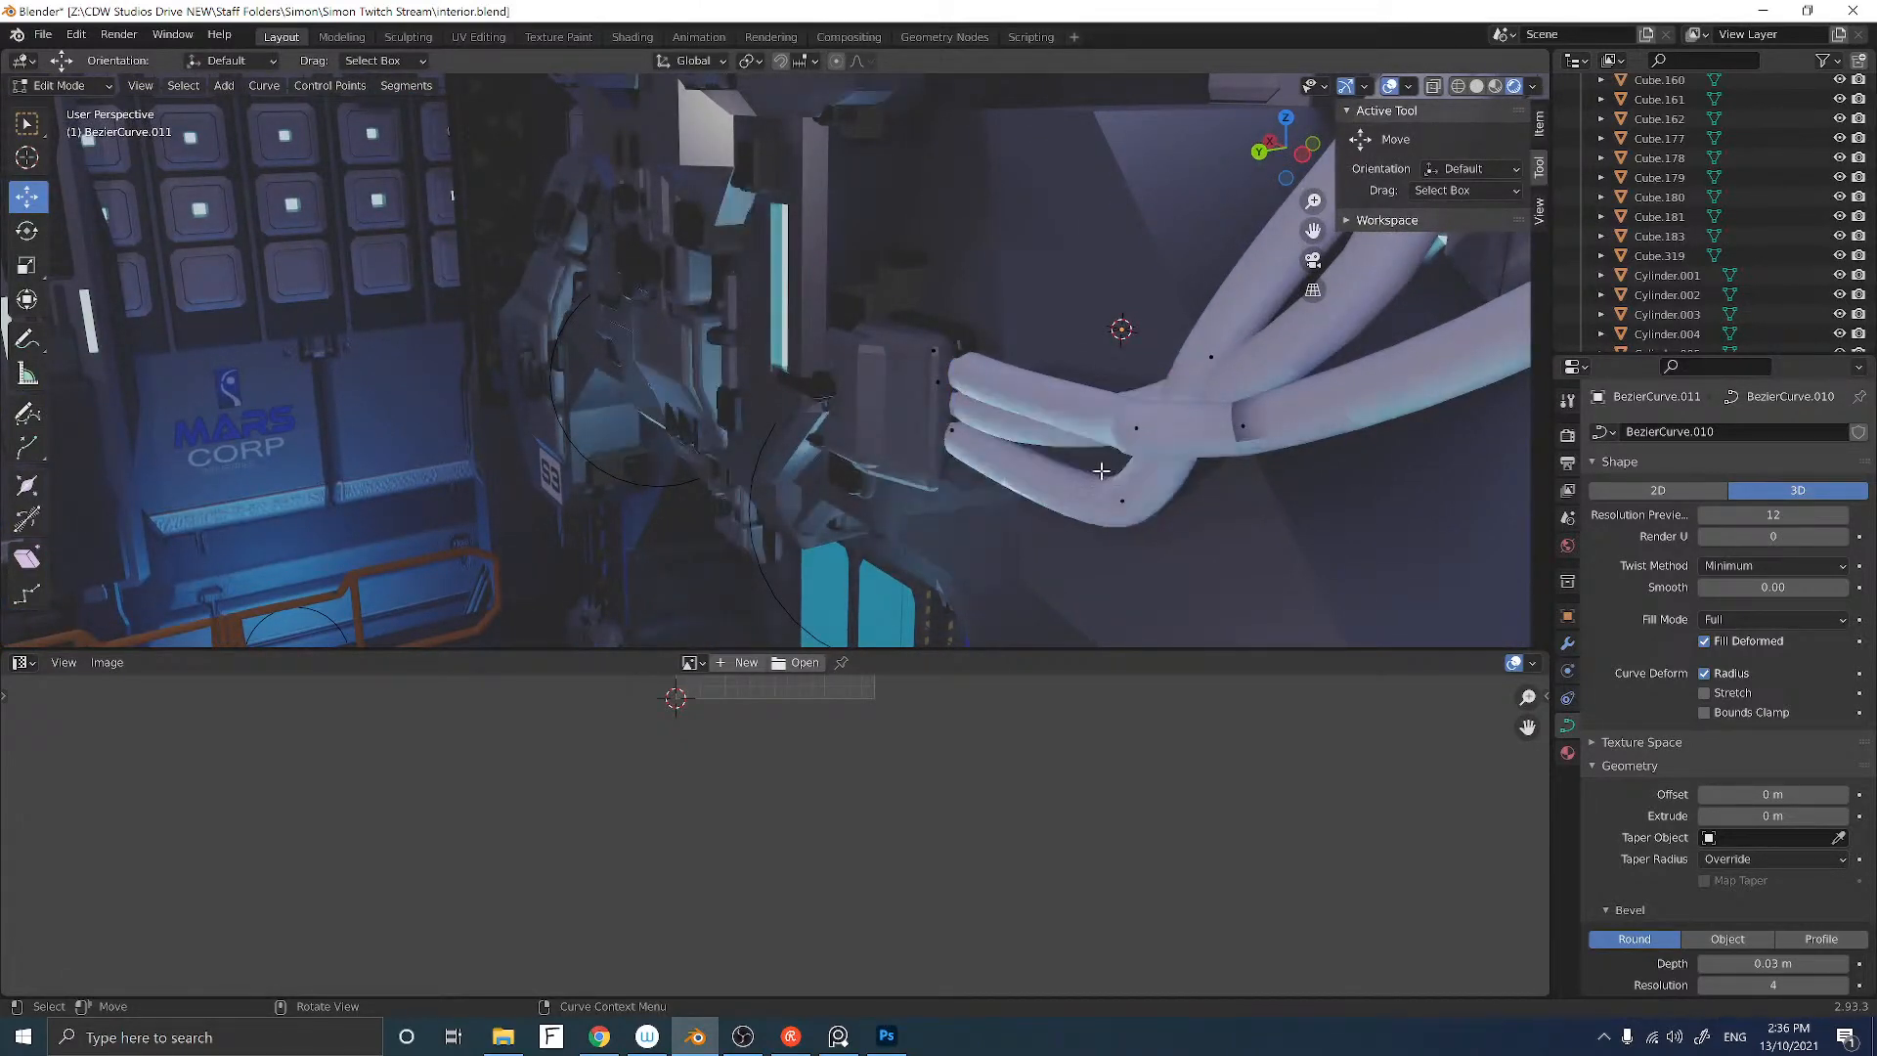
Step: Dissolve the extra control point at the front cable's bend near the side block
mouse_move(1101, 470)
middle_down()
mouse_move(1009, 448)
mouse_move(1076, 460)
middle_up()
click(1076, 459)
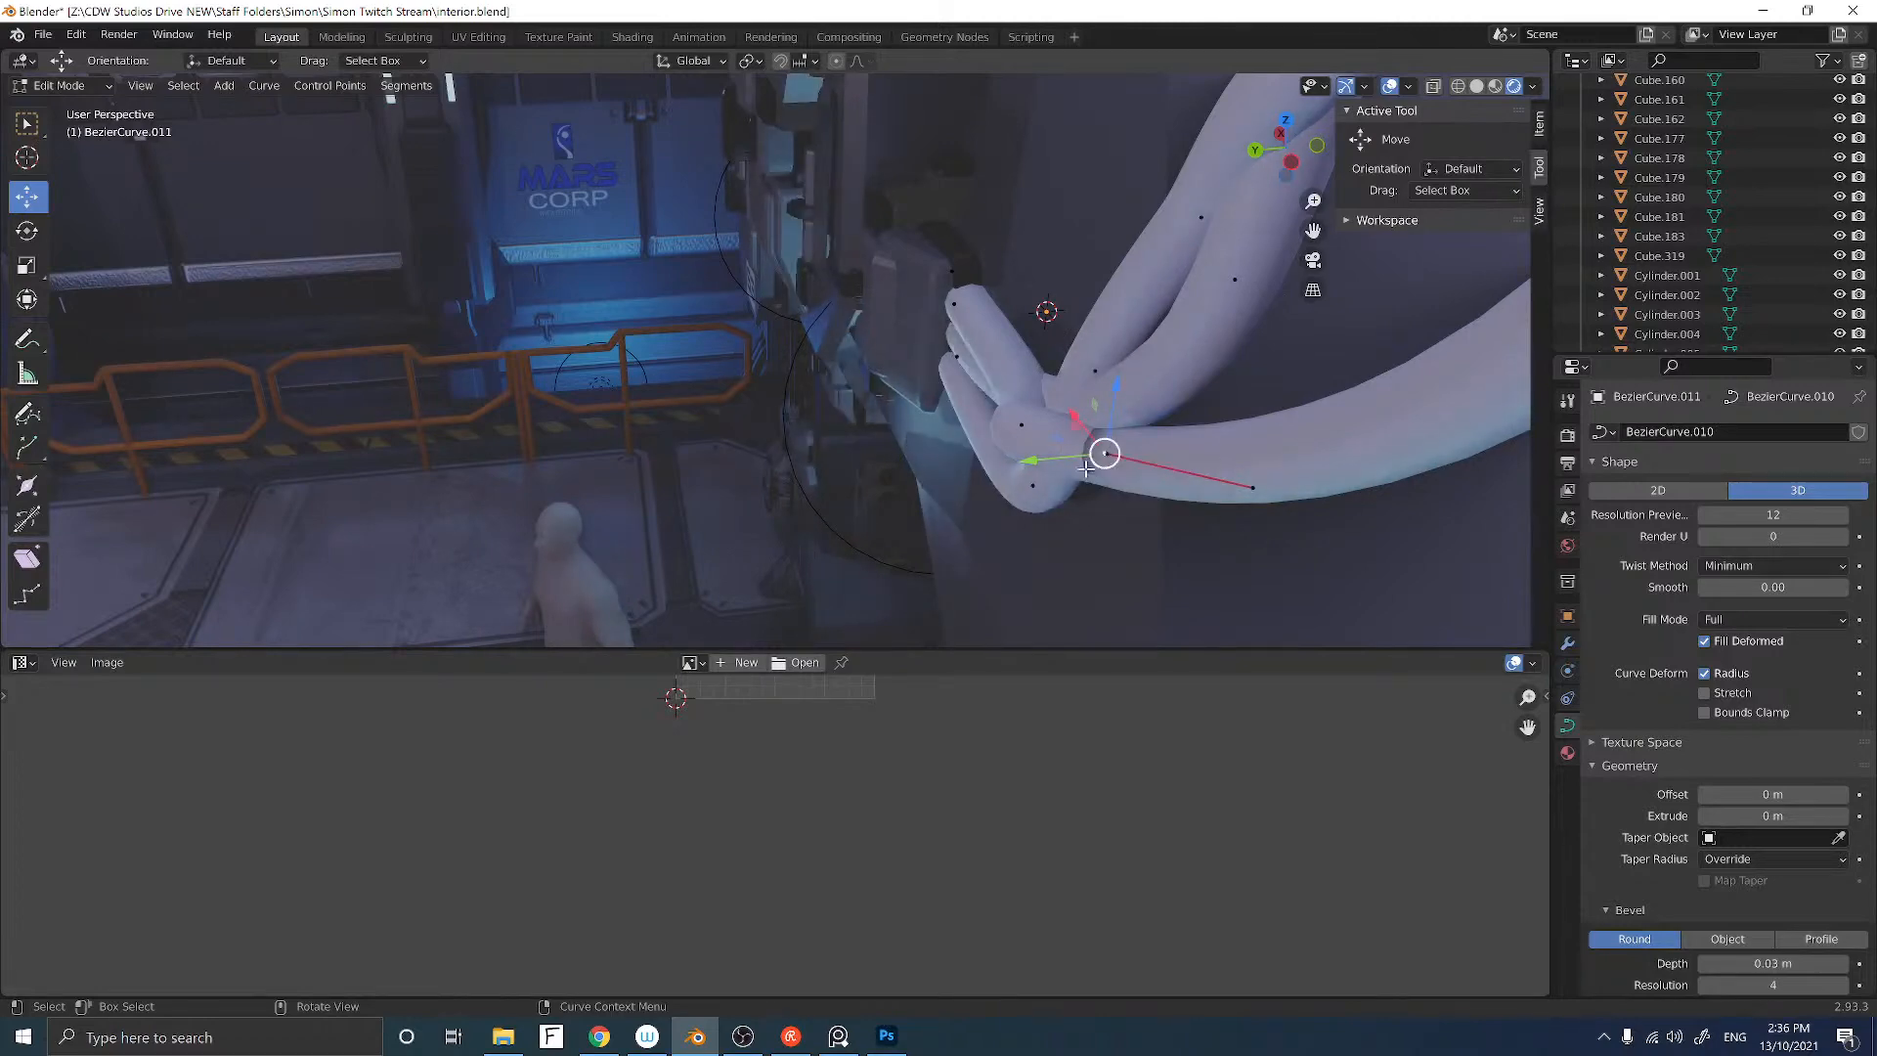
key(x)
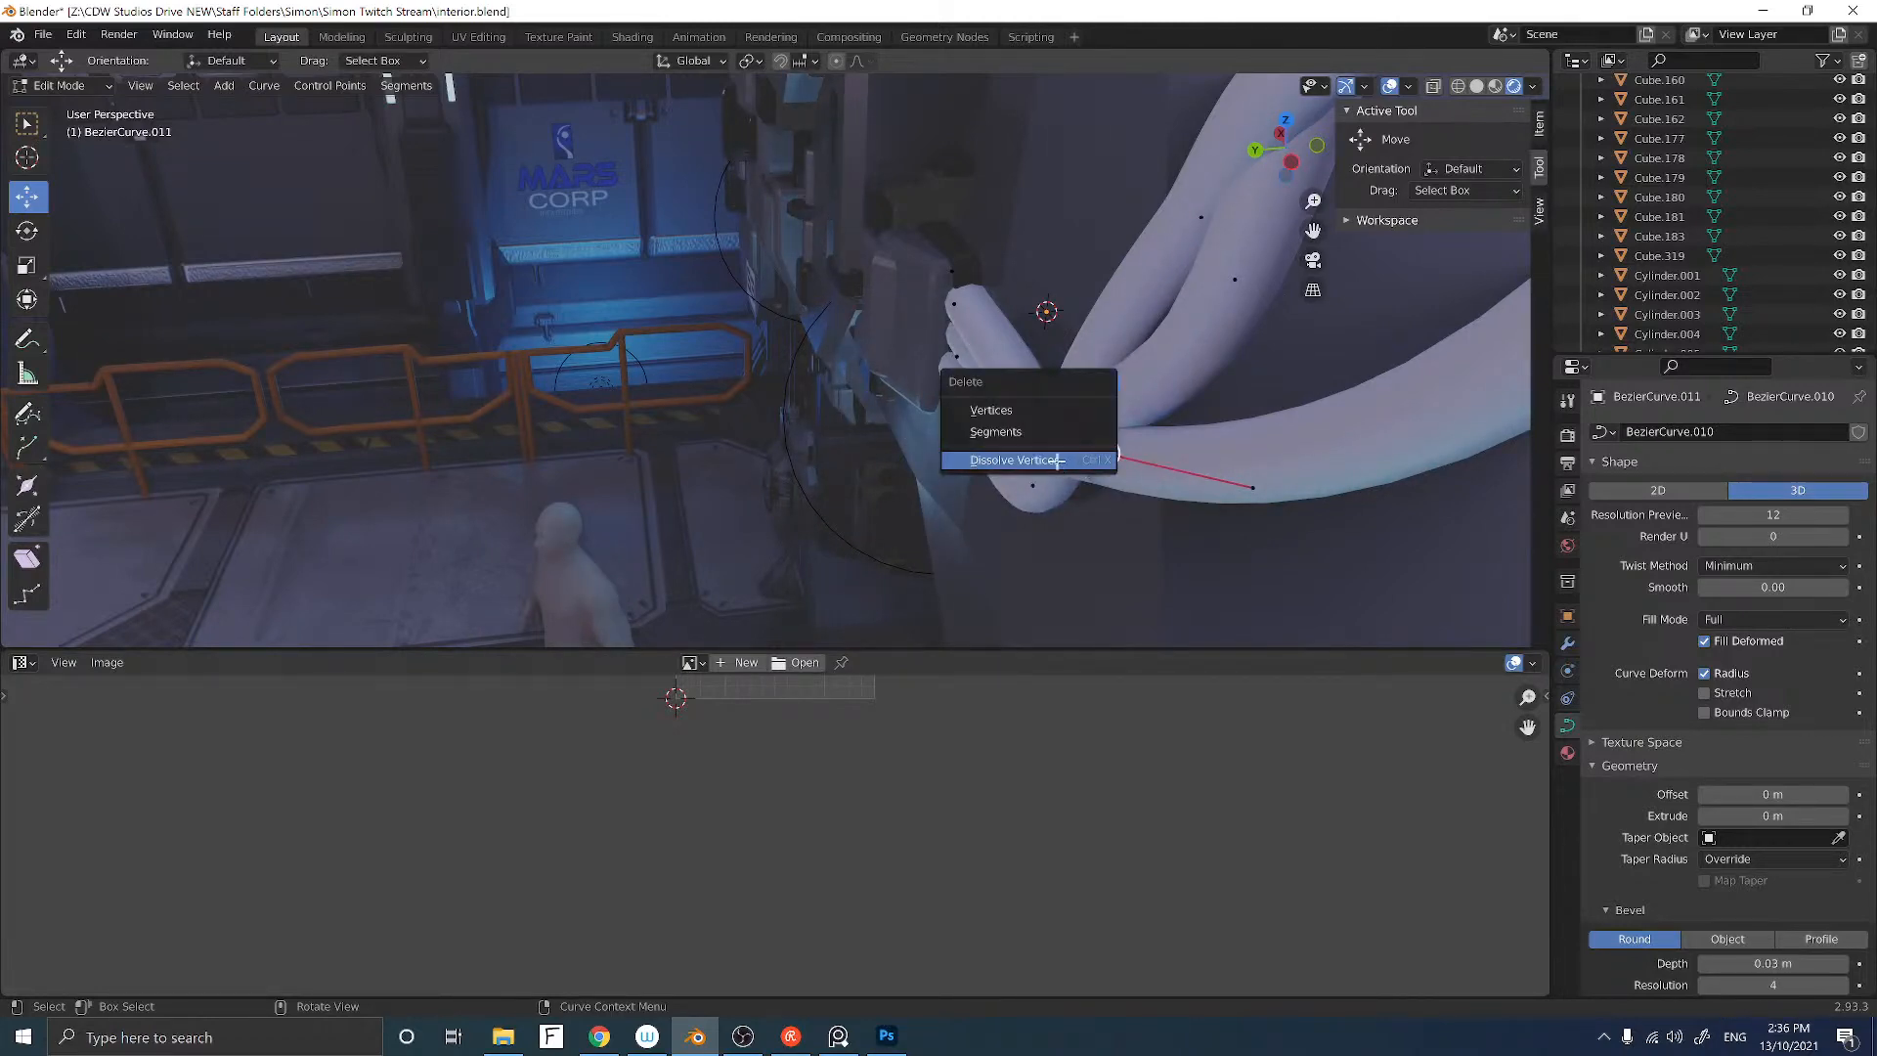
click(1081, 460)
middle_drag(1032, 464, 1009, 548)
Step: Reposition the front cable's remaining bend point and adjust its handle so the cable curves toward the side block
click(1134, 372)
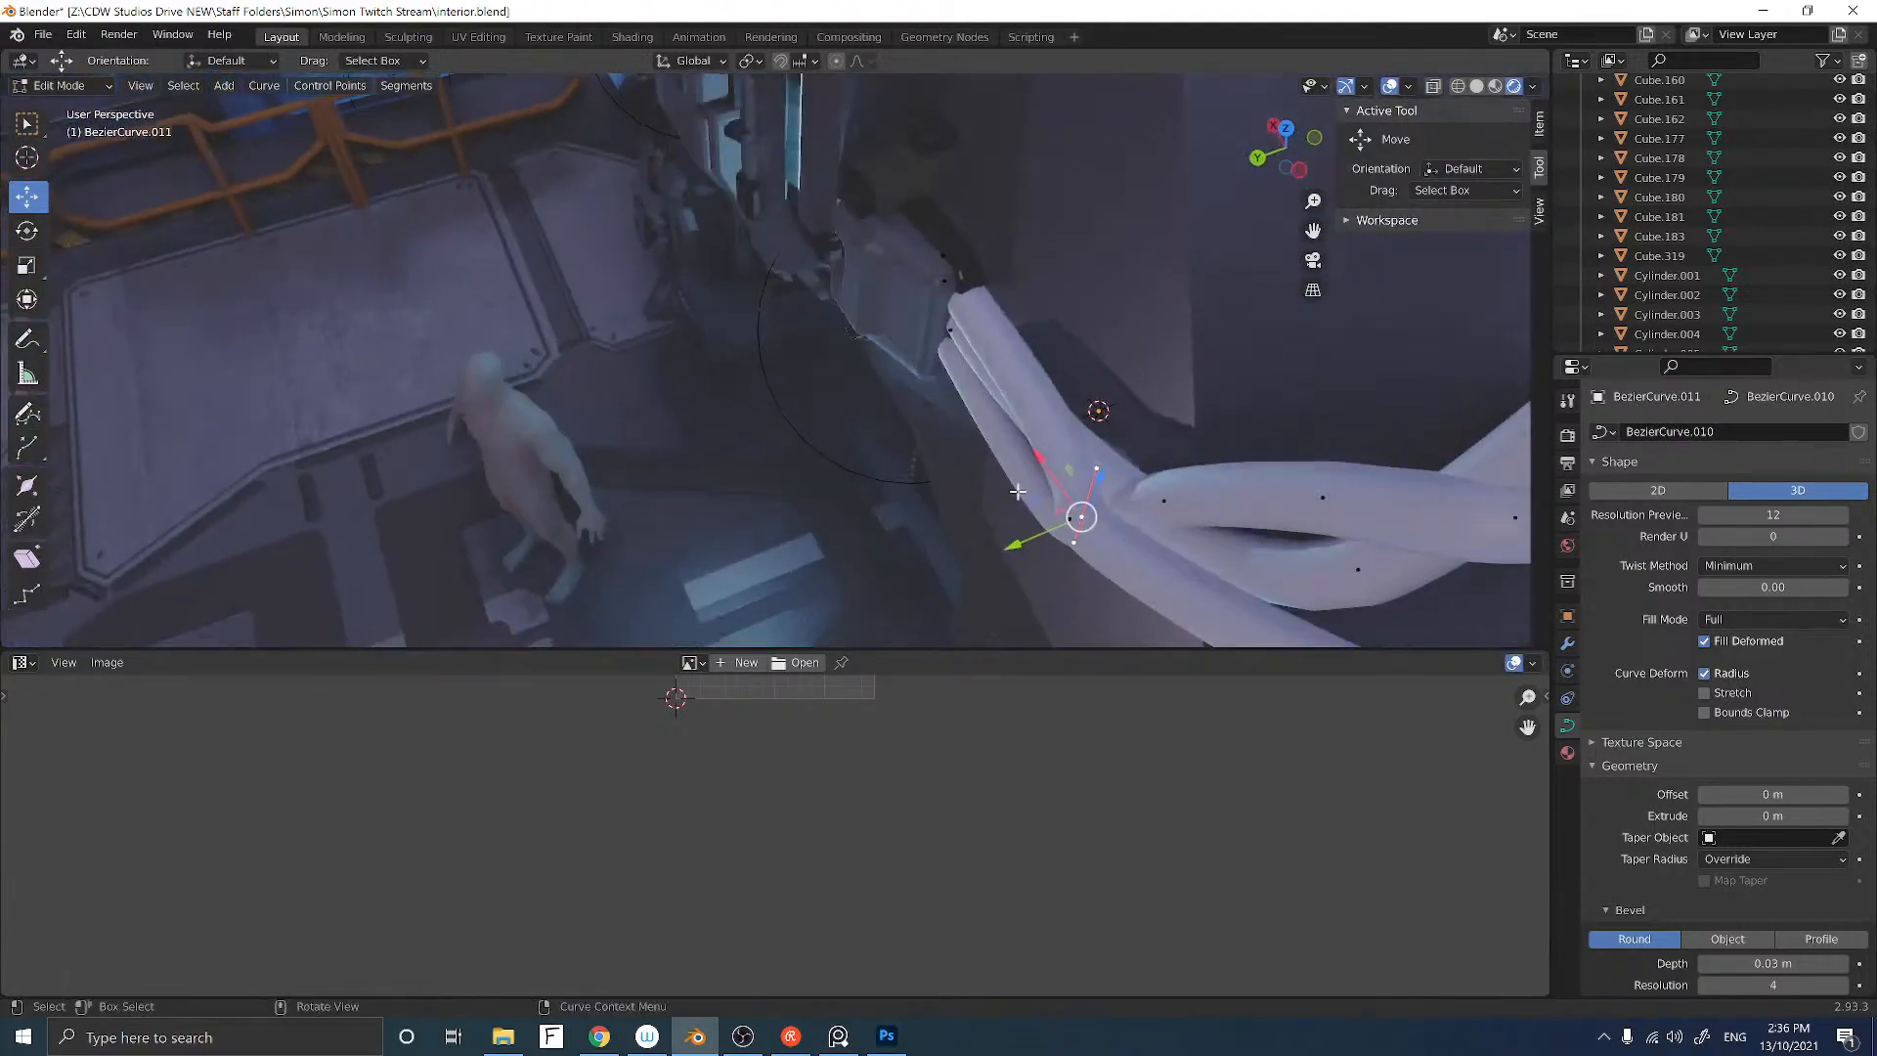
drag(1008, 547, 1023, 529)
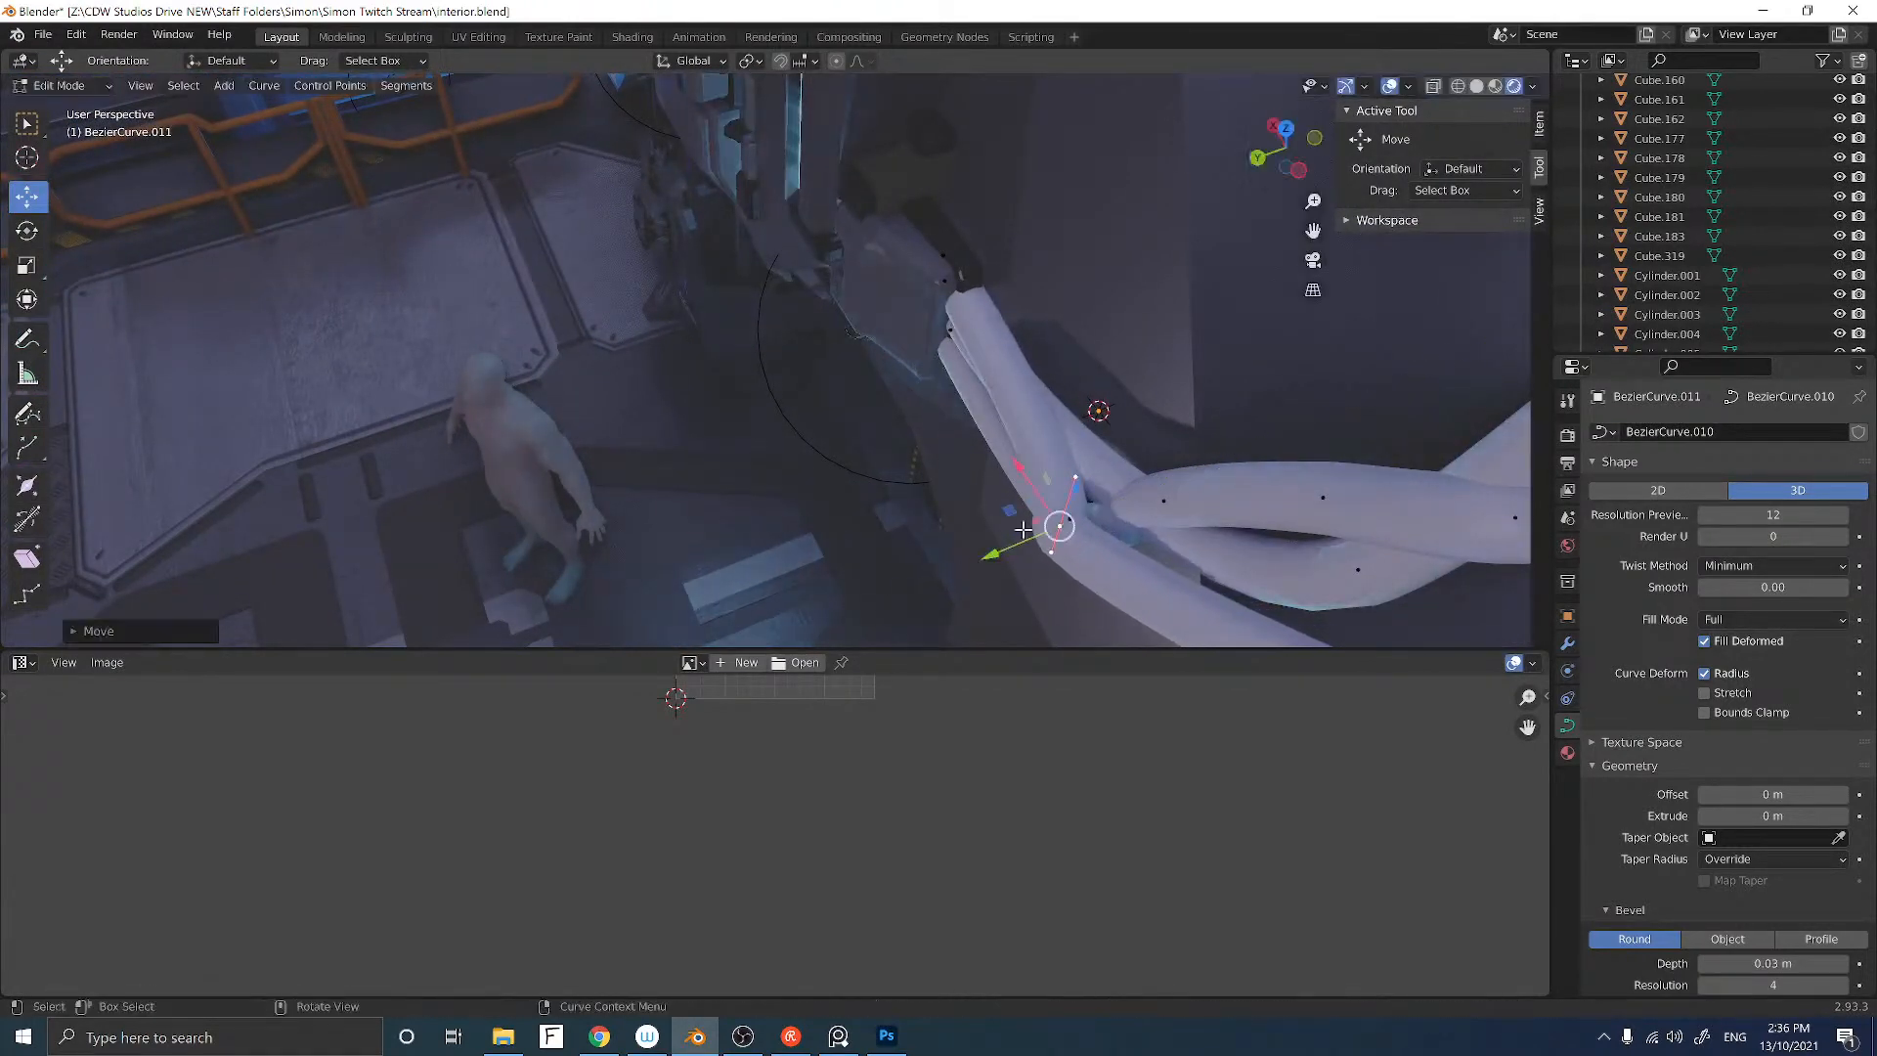
click(1068, 522)
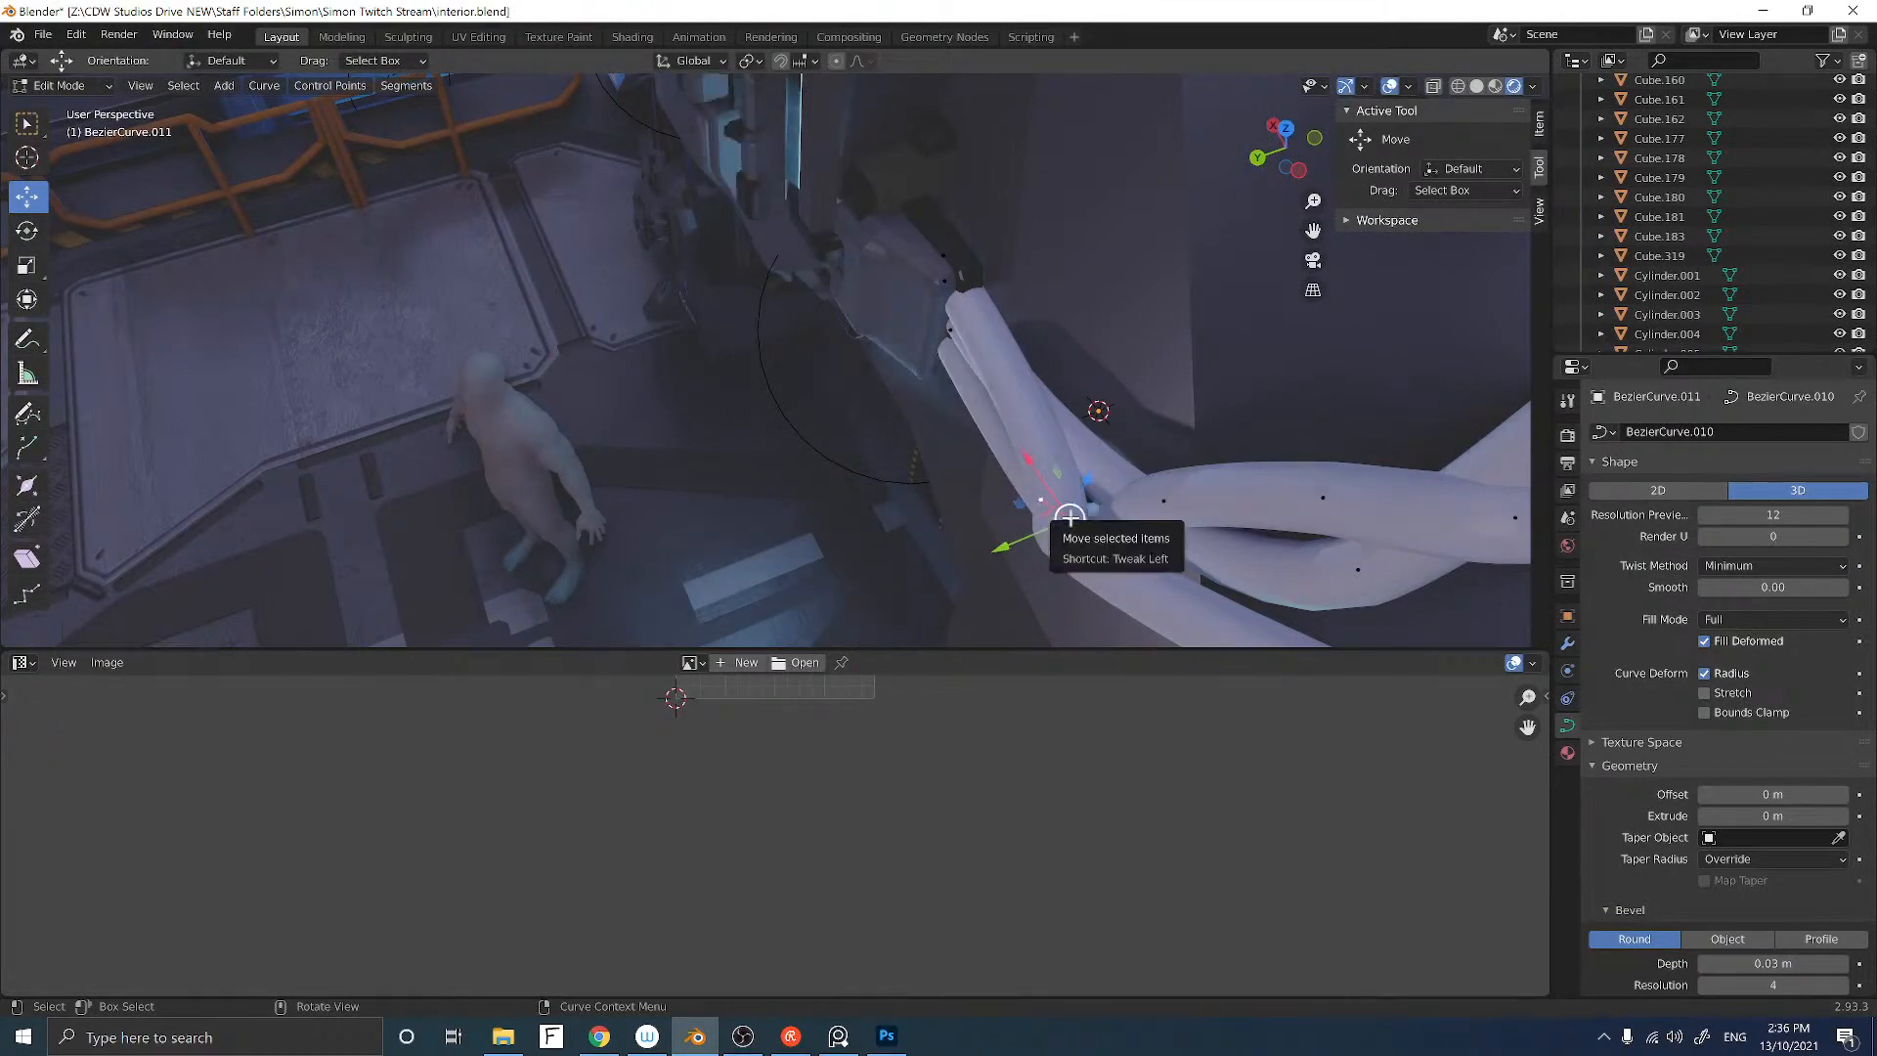
key(x)
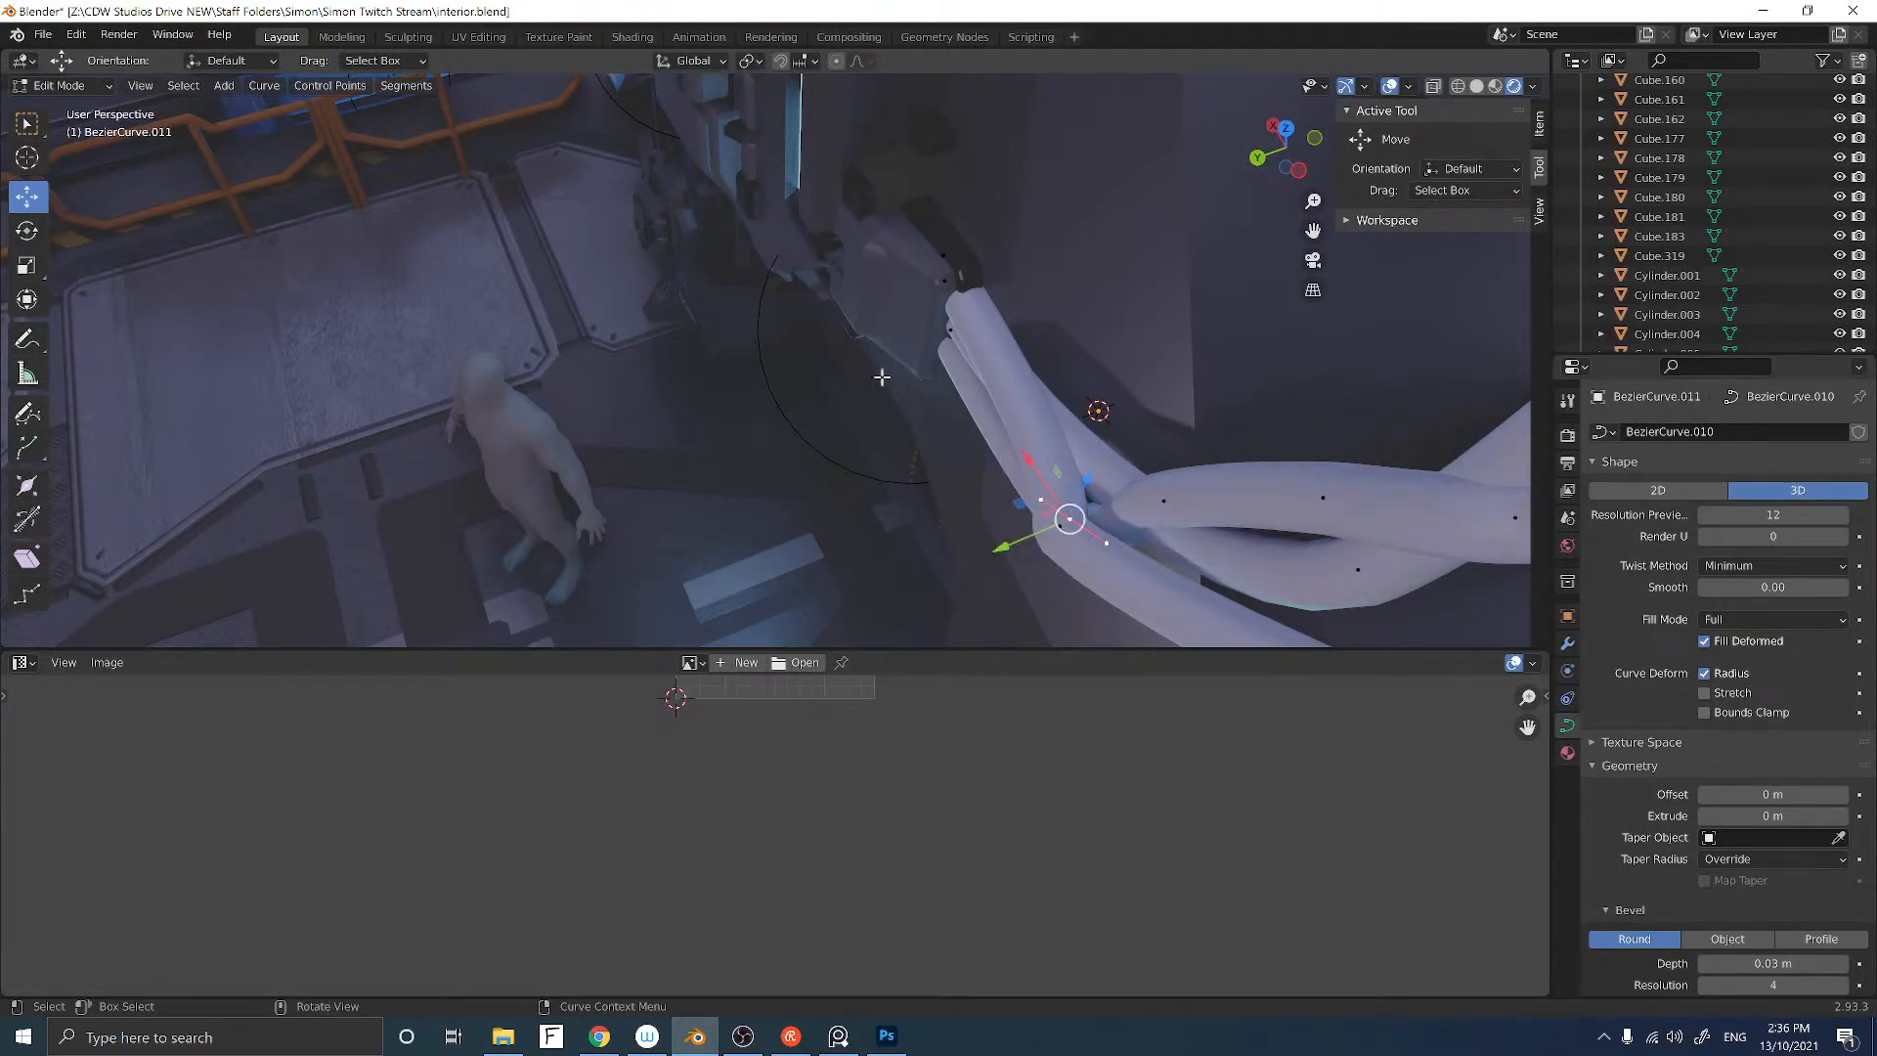
middle_drag(882, 376, 1013, 526)
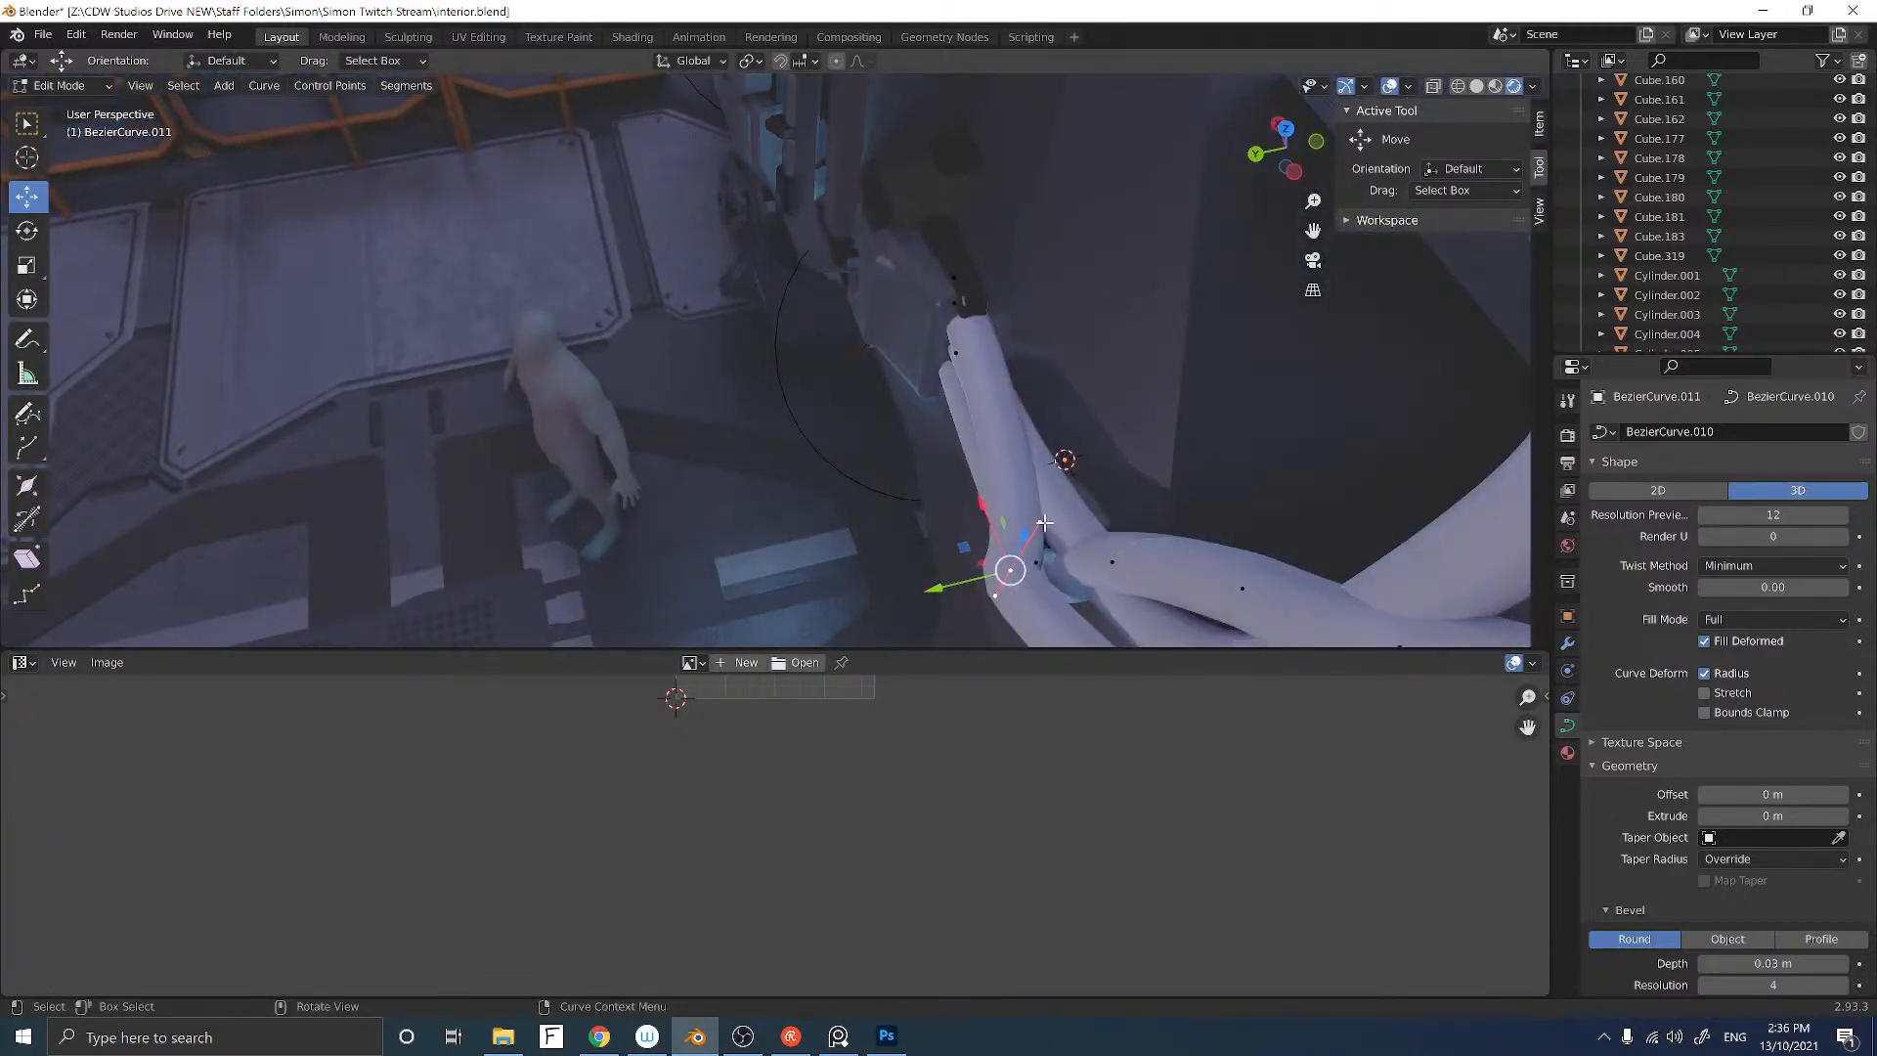
click(1041, 523)
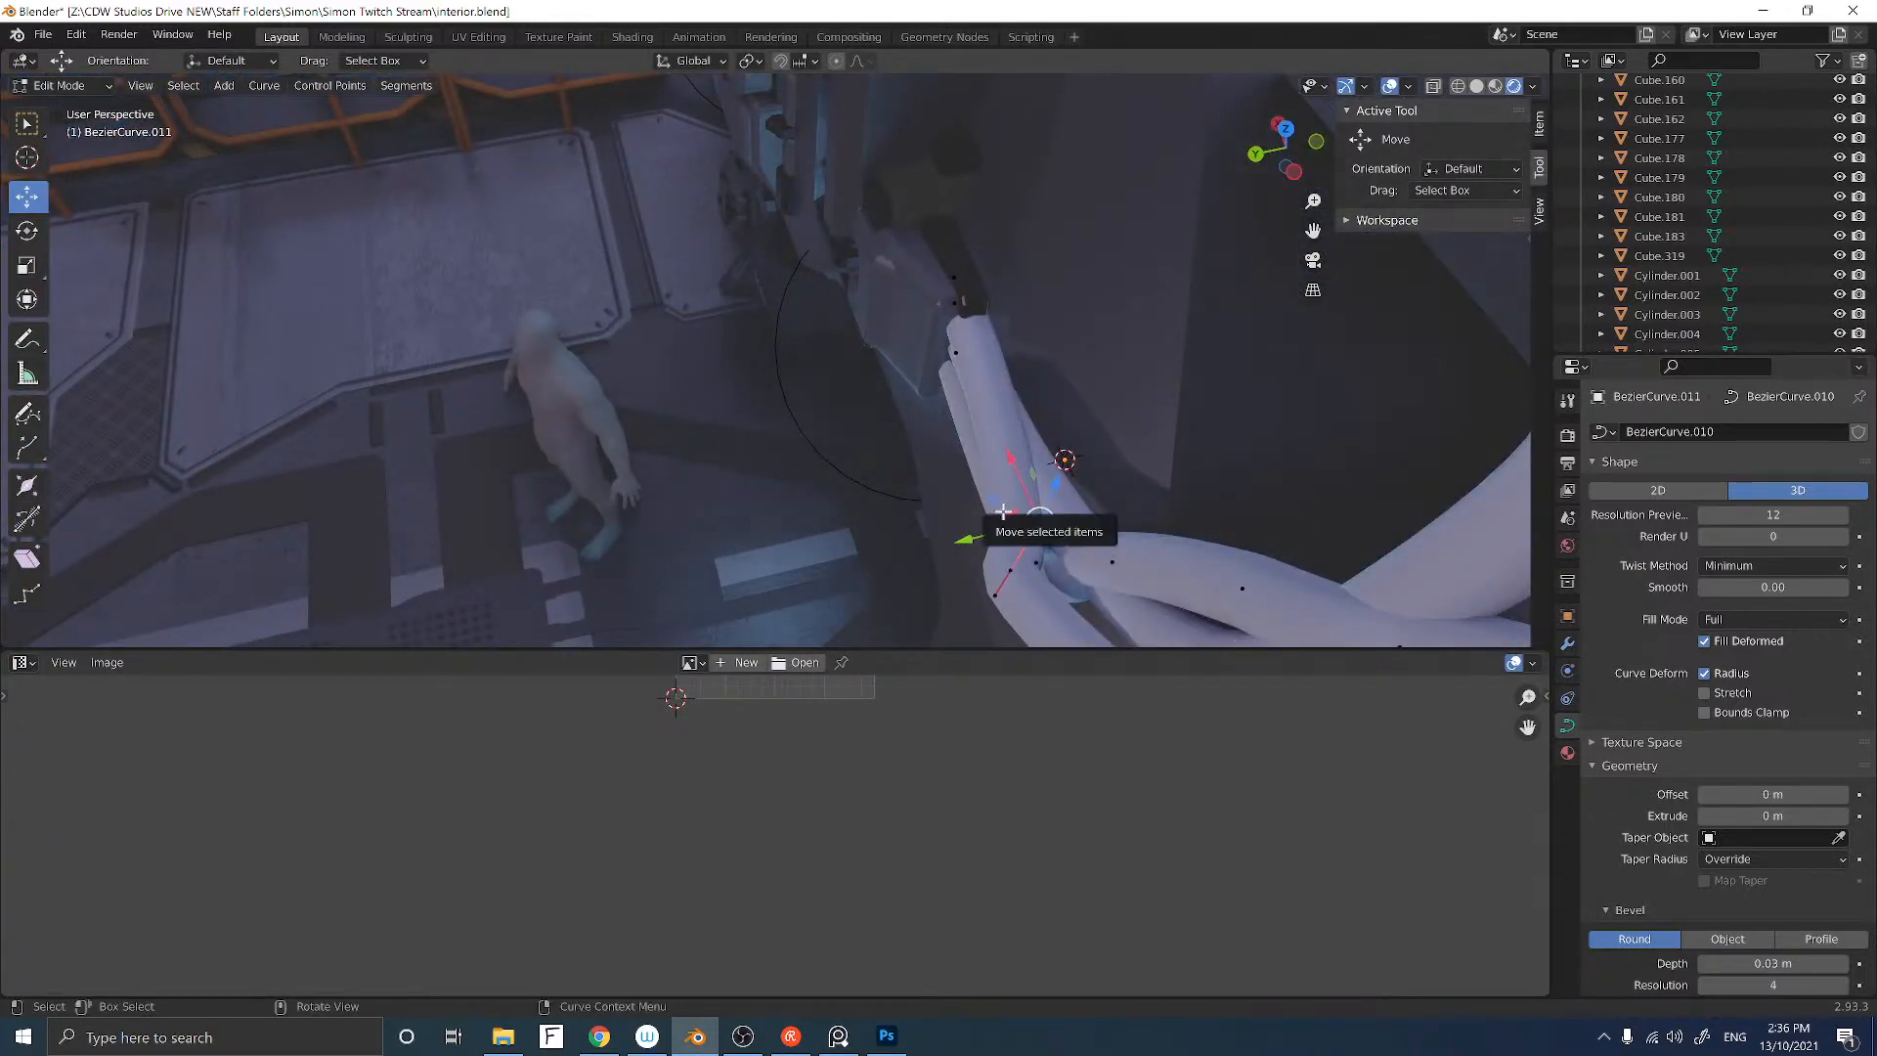
key(g)
click(964, 508)
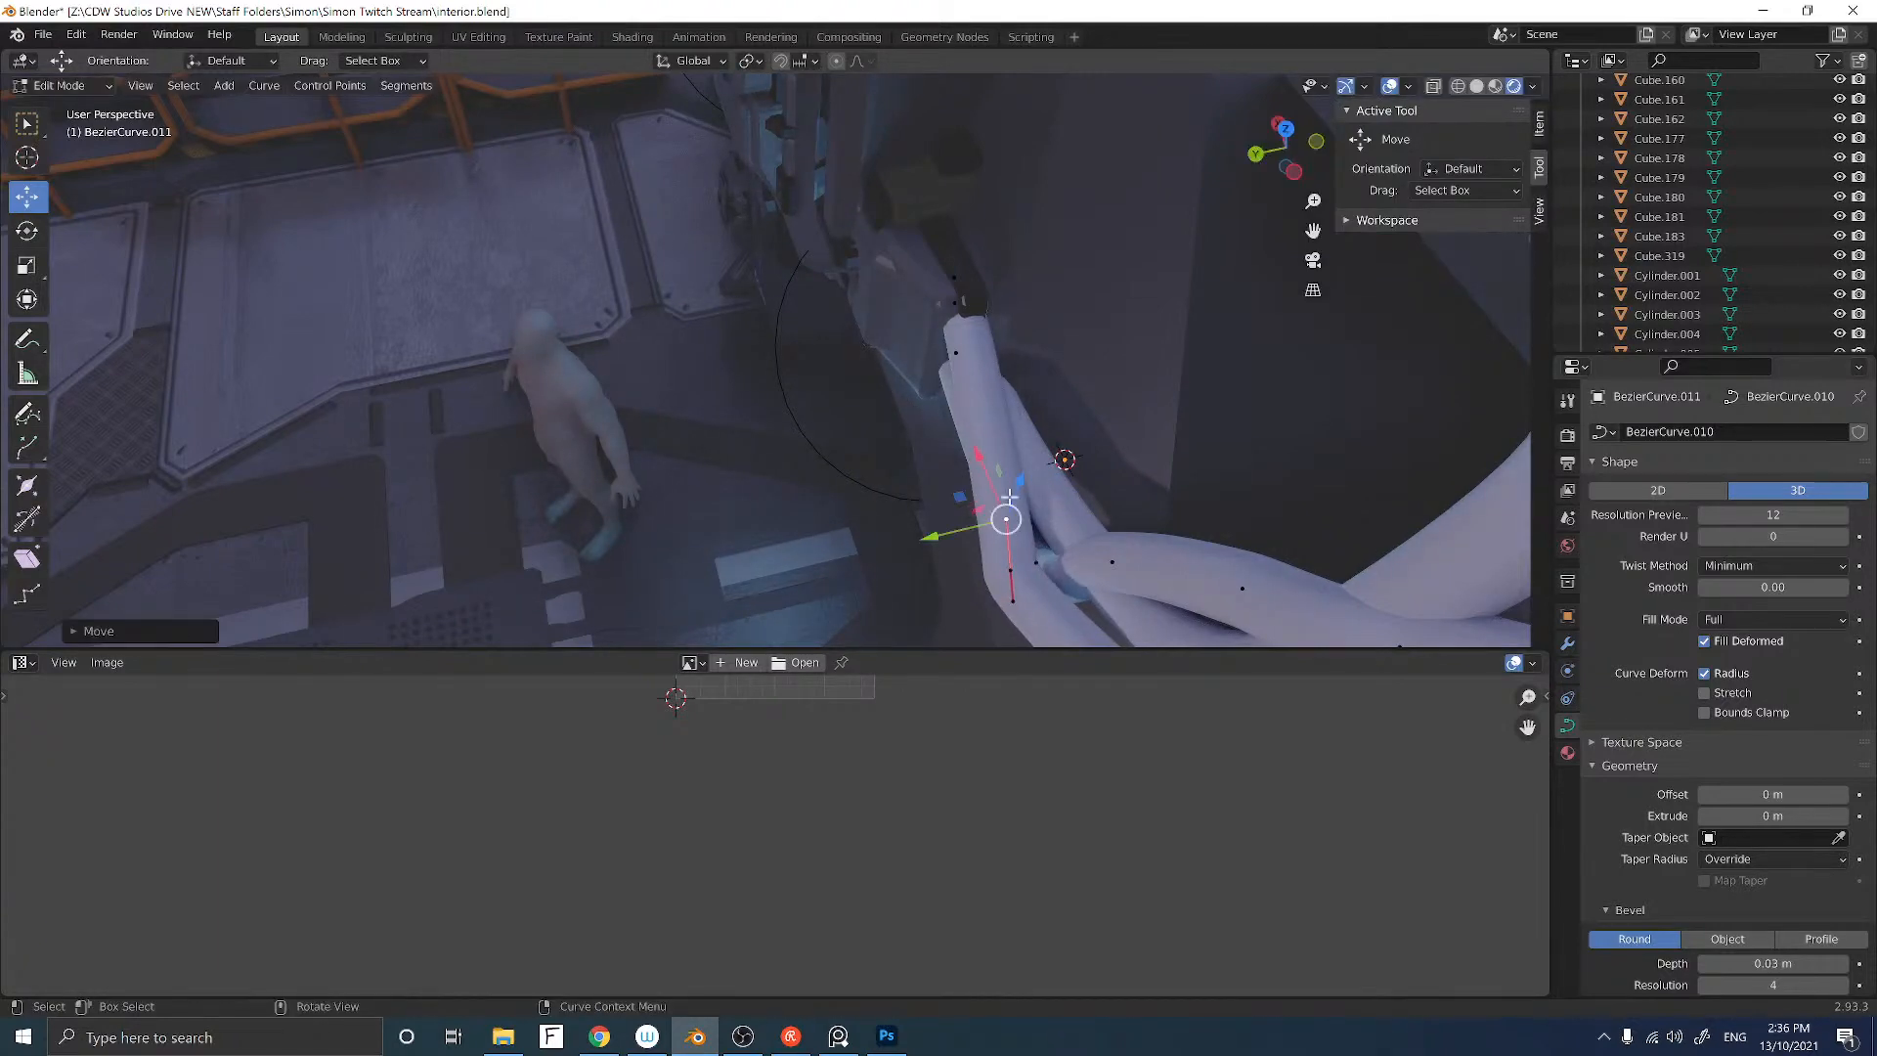
Step: Move the control point where the middle cable crosses the others to separate it from the neighbouring cables
middle_drag(967, 510, 996, 321)
shift+middle_drag(835, 409, 833, 319)
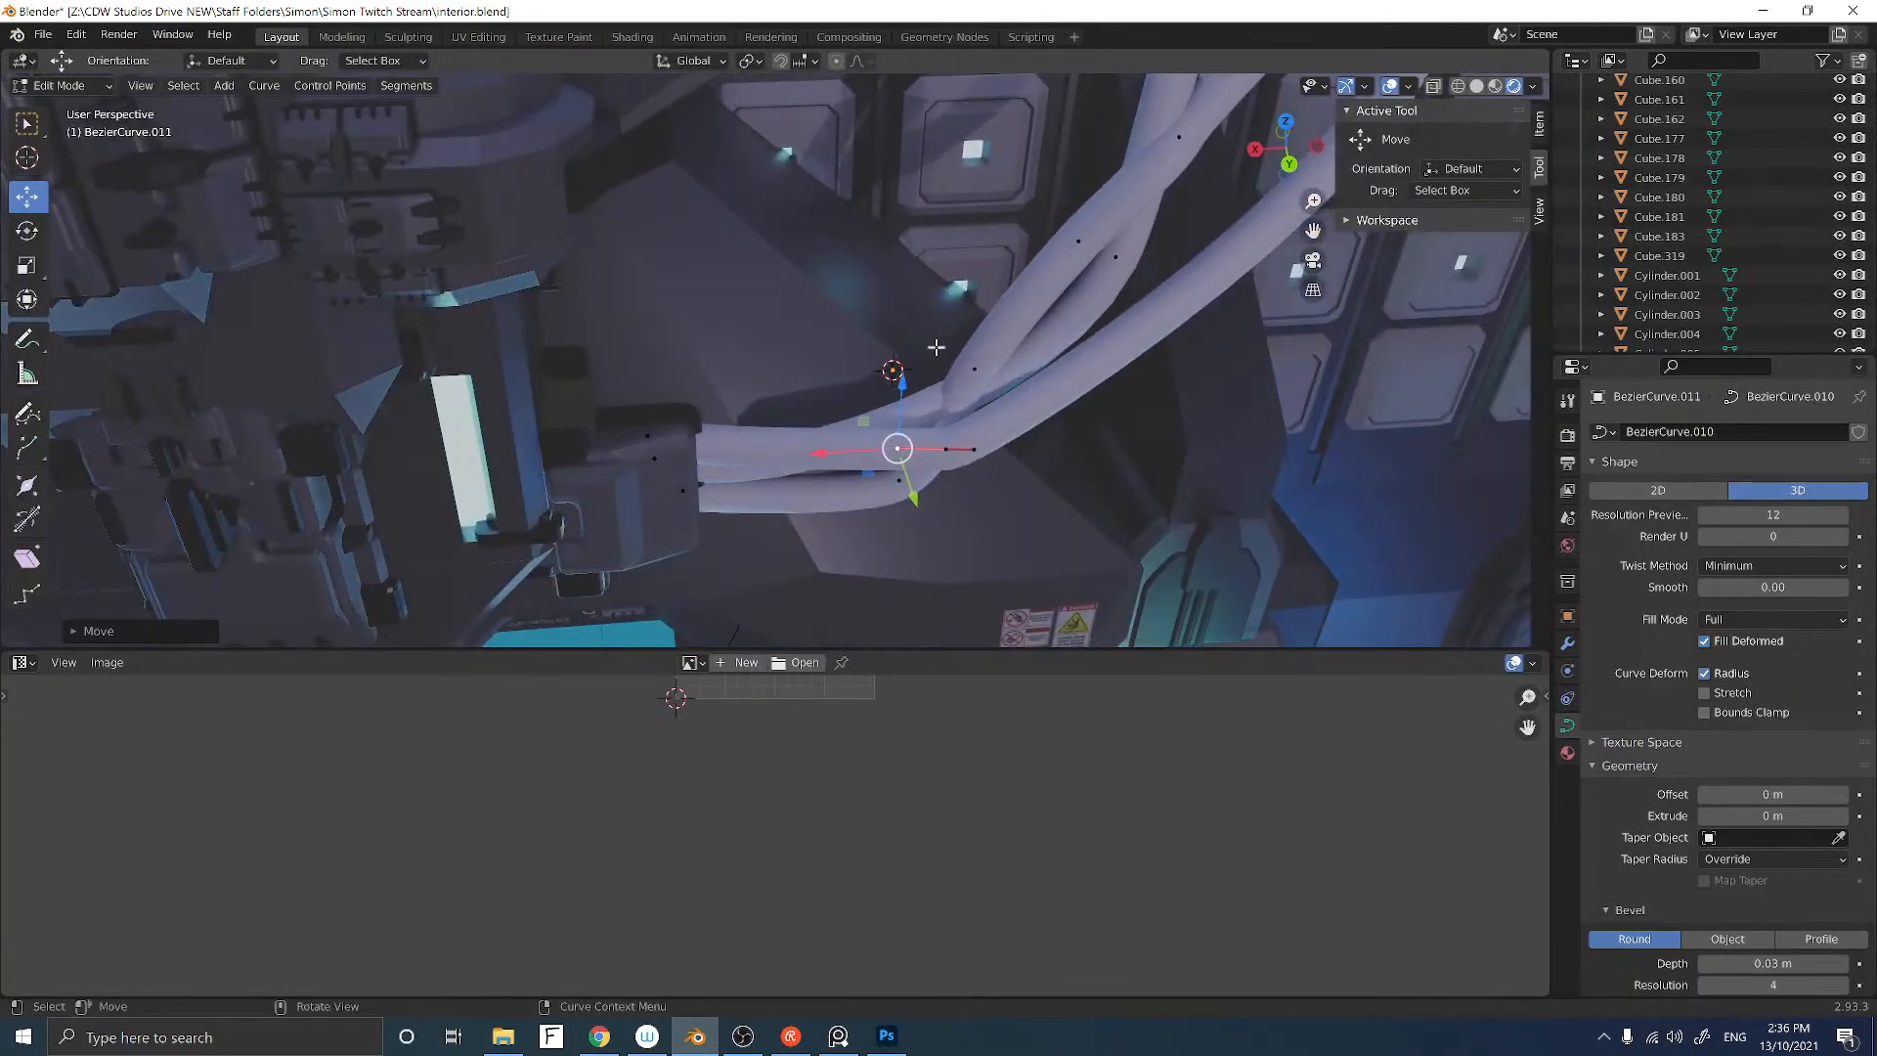
click(1115, 253)
middle_drag(1019, 313, 1015, 327)
drag(1017, 325, 968, 328)
middle_drag(968, 328, 1017, 306)
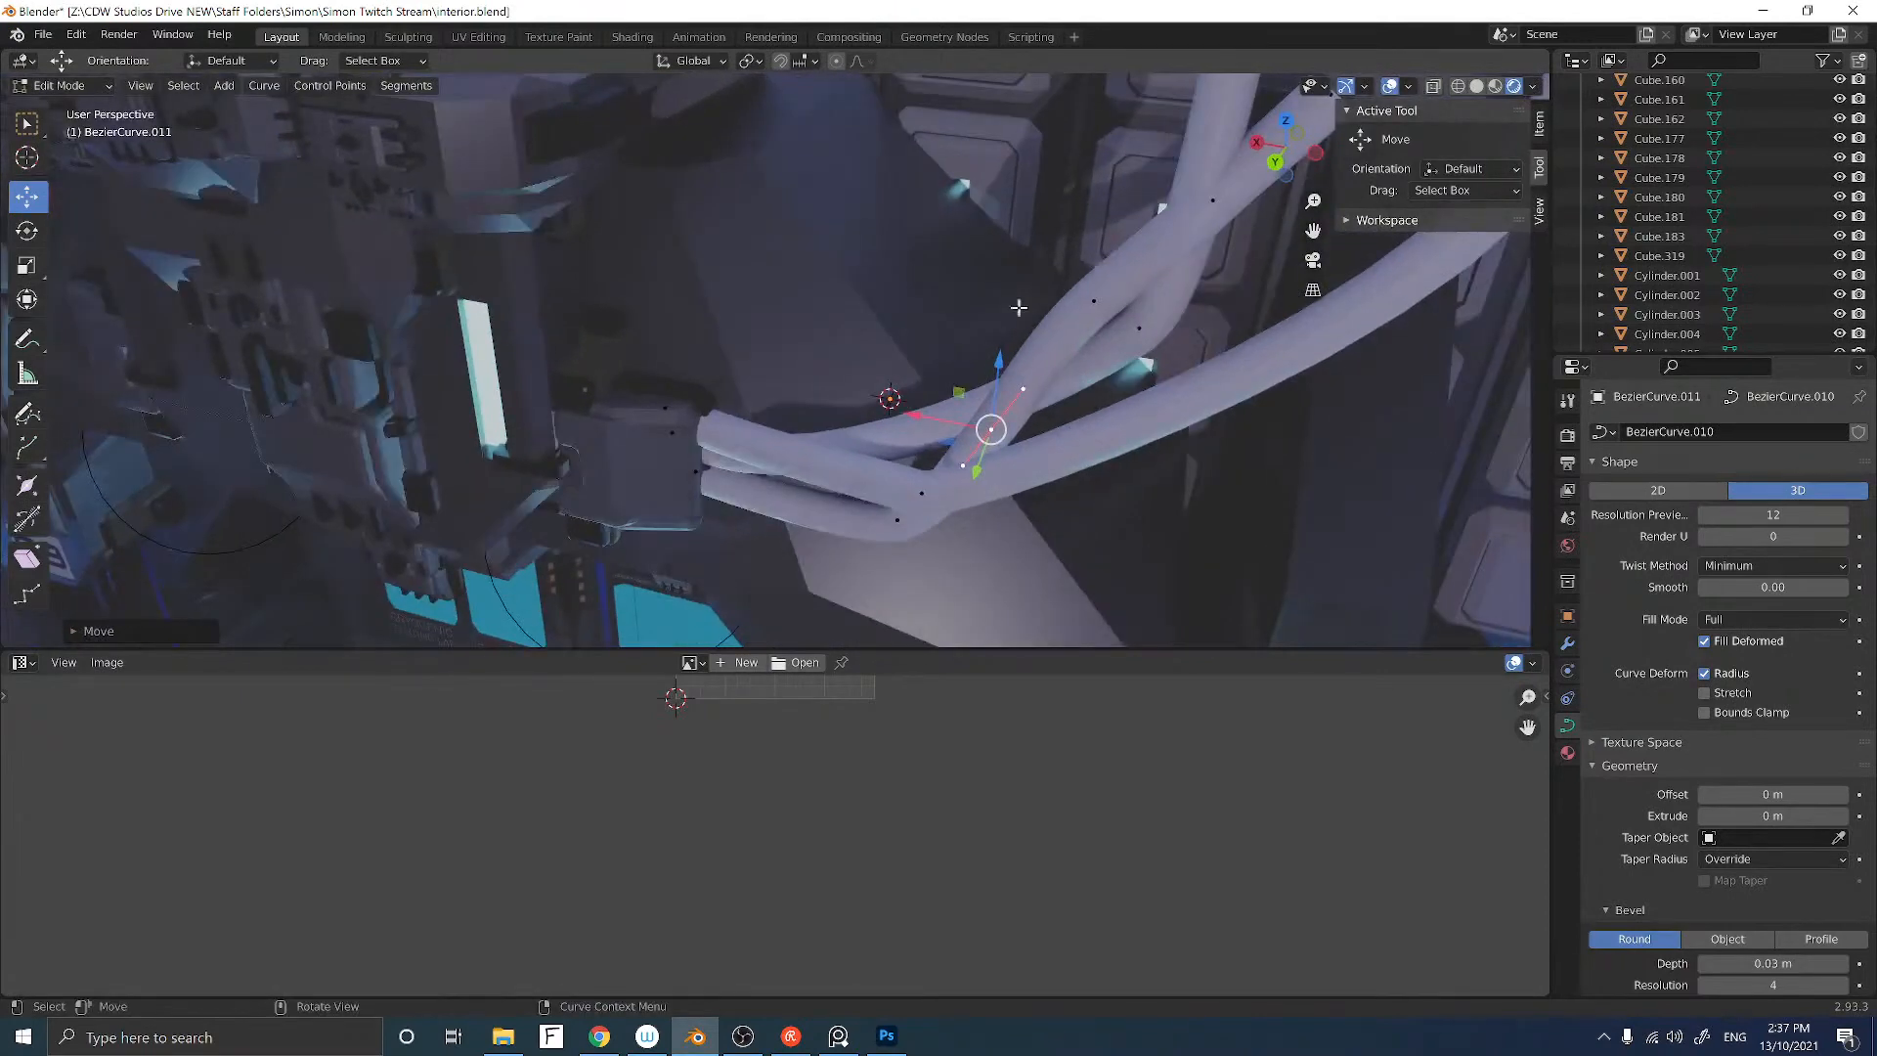
Step: Shift the middle cable's upper end and pull the outer cable's upper end back toward the overhead structure
mouse_move(1154, 241)
middle_down()
mouse_move(1183, 262)
mouse_move(1173, 227)
middle_up()
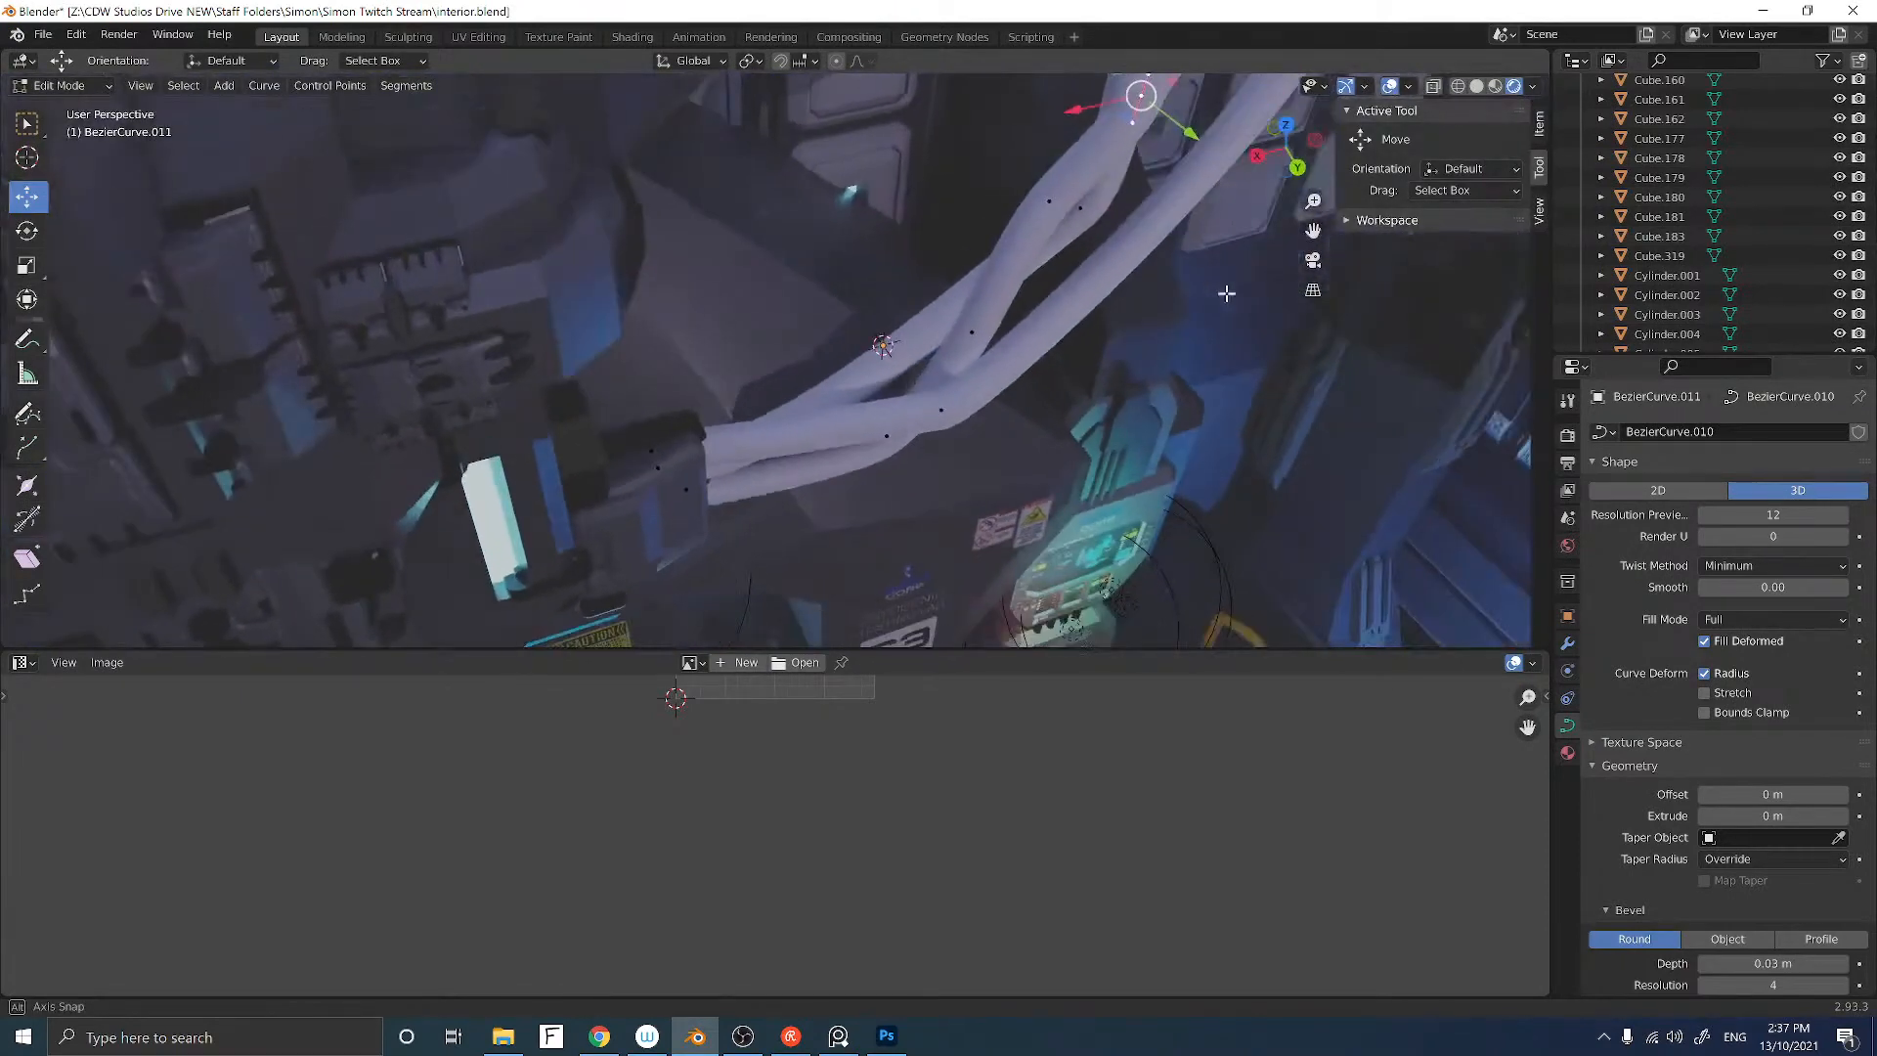
key(g)
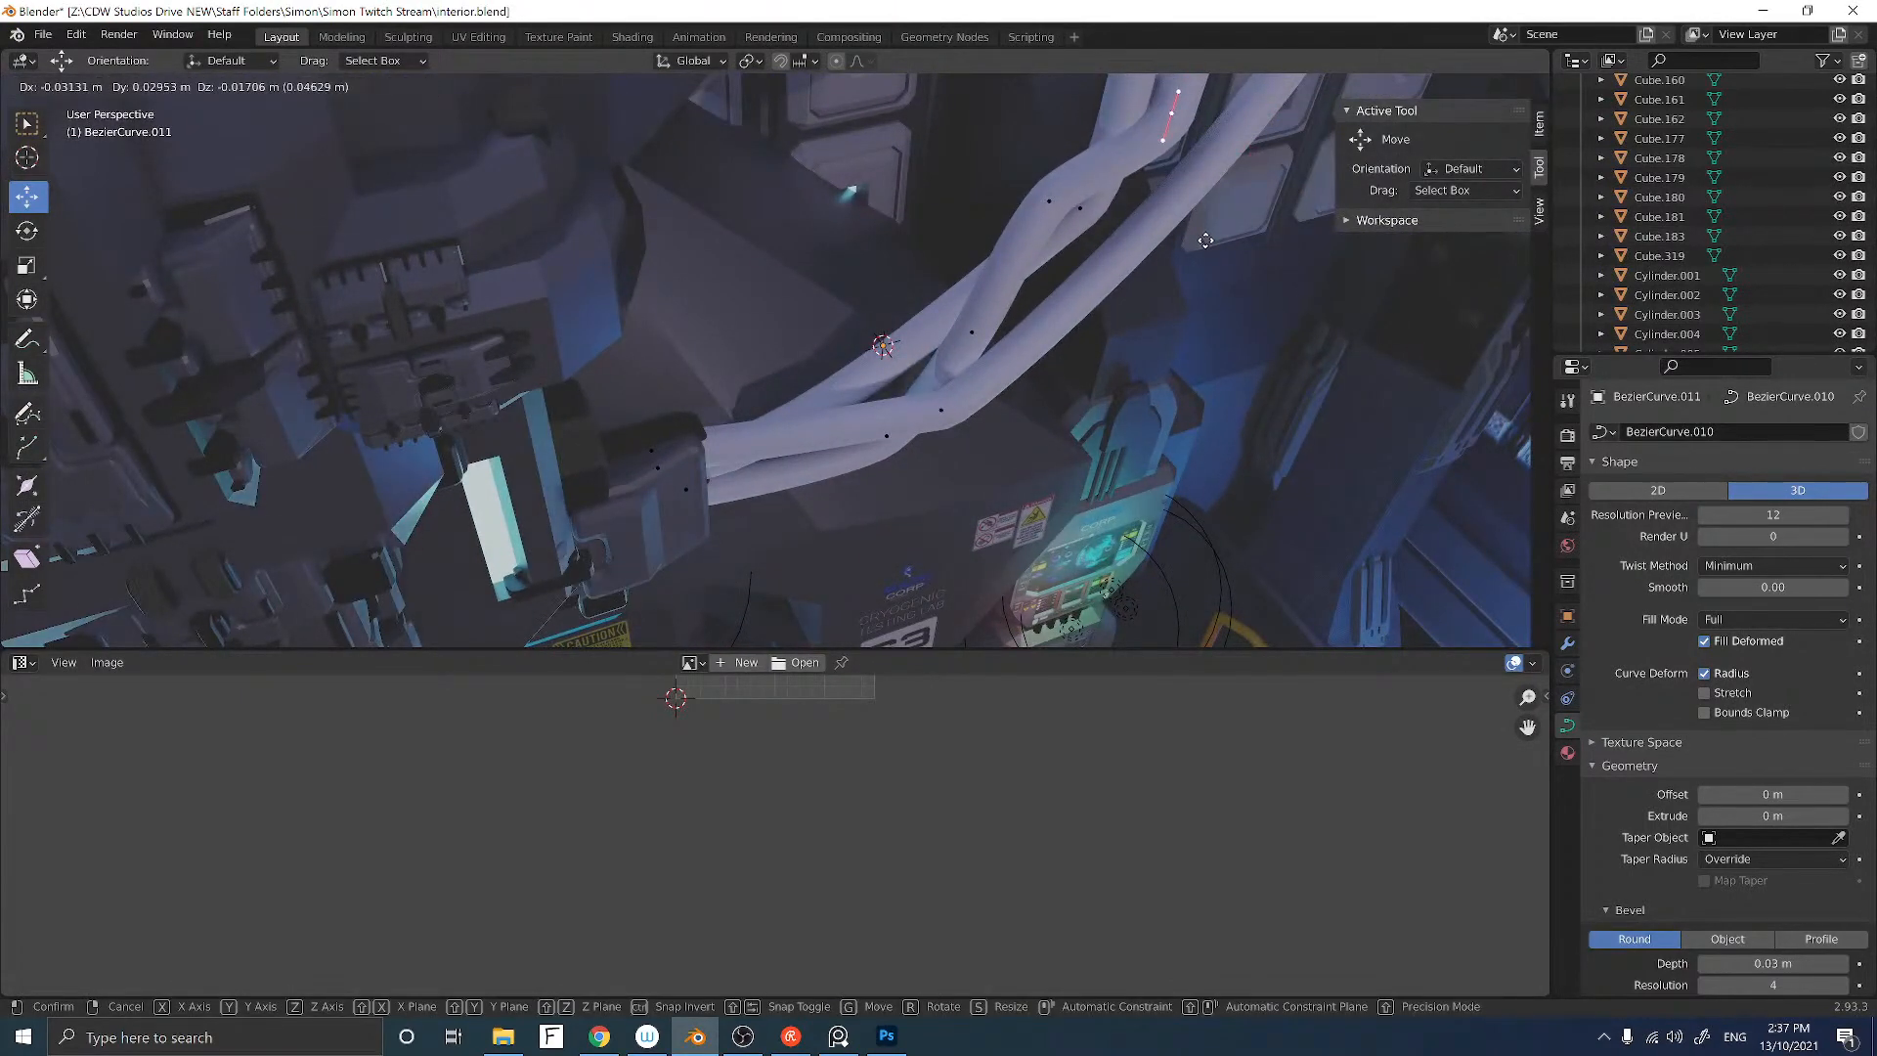
click(1205, 246)
middle_drag(1205, 246, 954, 240)
click(935, 239)
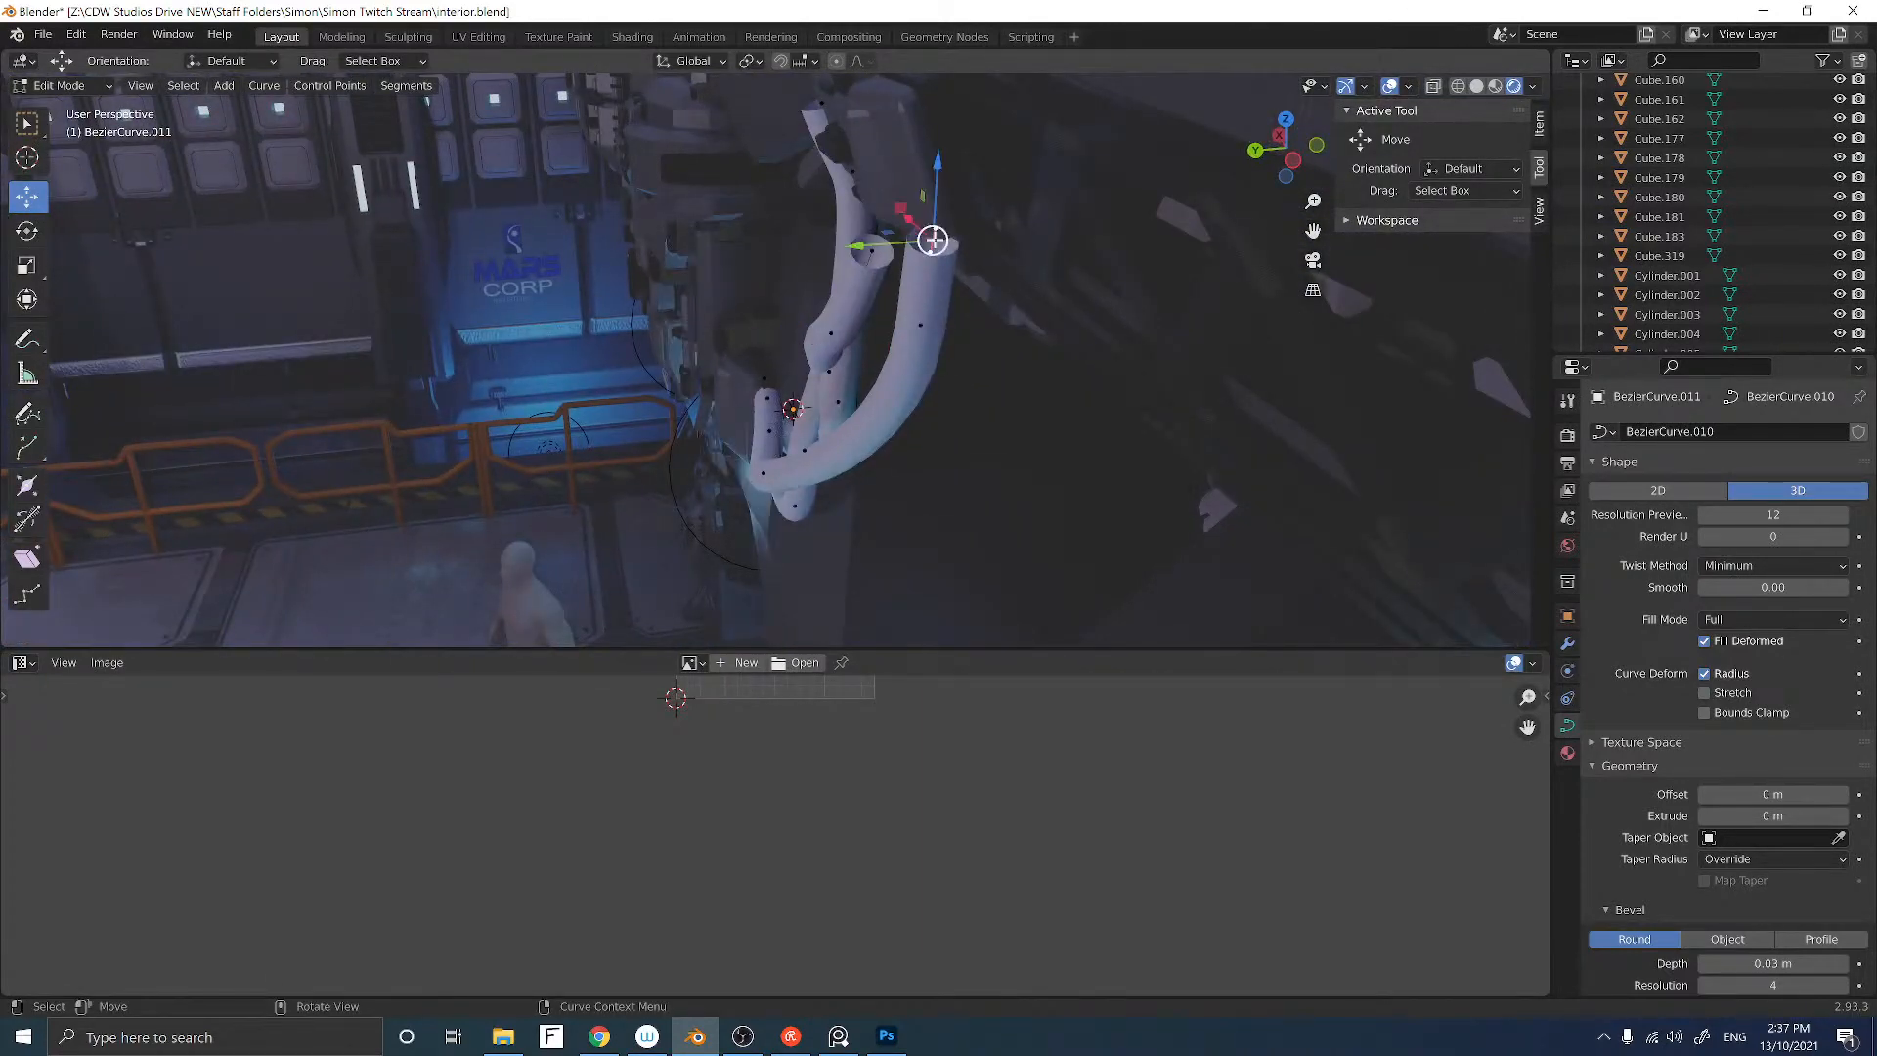
drag(934, 238, 971, 236)
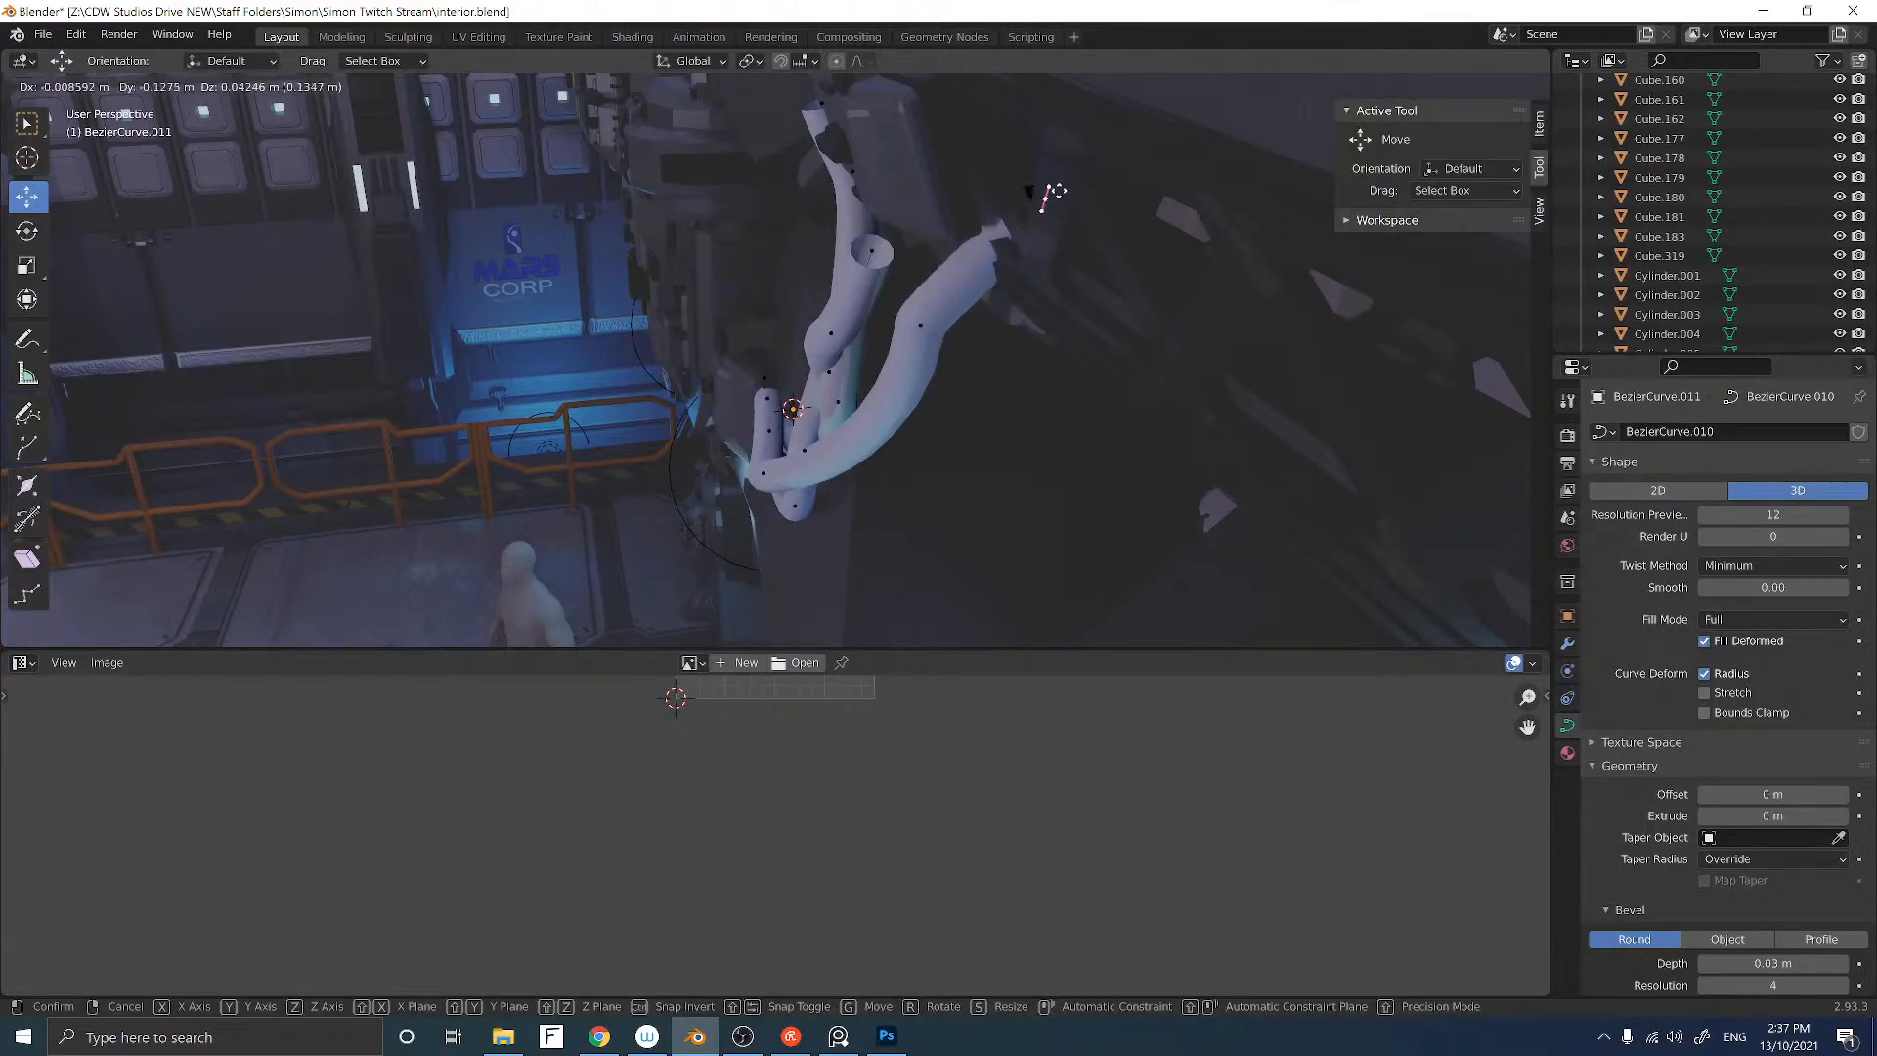
drag(1056, 190, 1074, 179)
Step: From the back view, move the middle cable's upper end up into the overhead block
middle_drag(871, 252, 1223, 192)
click(1261, 158)
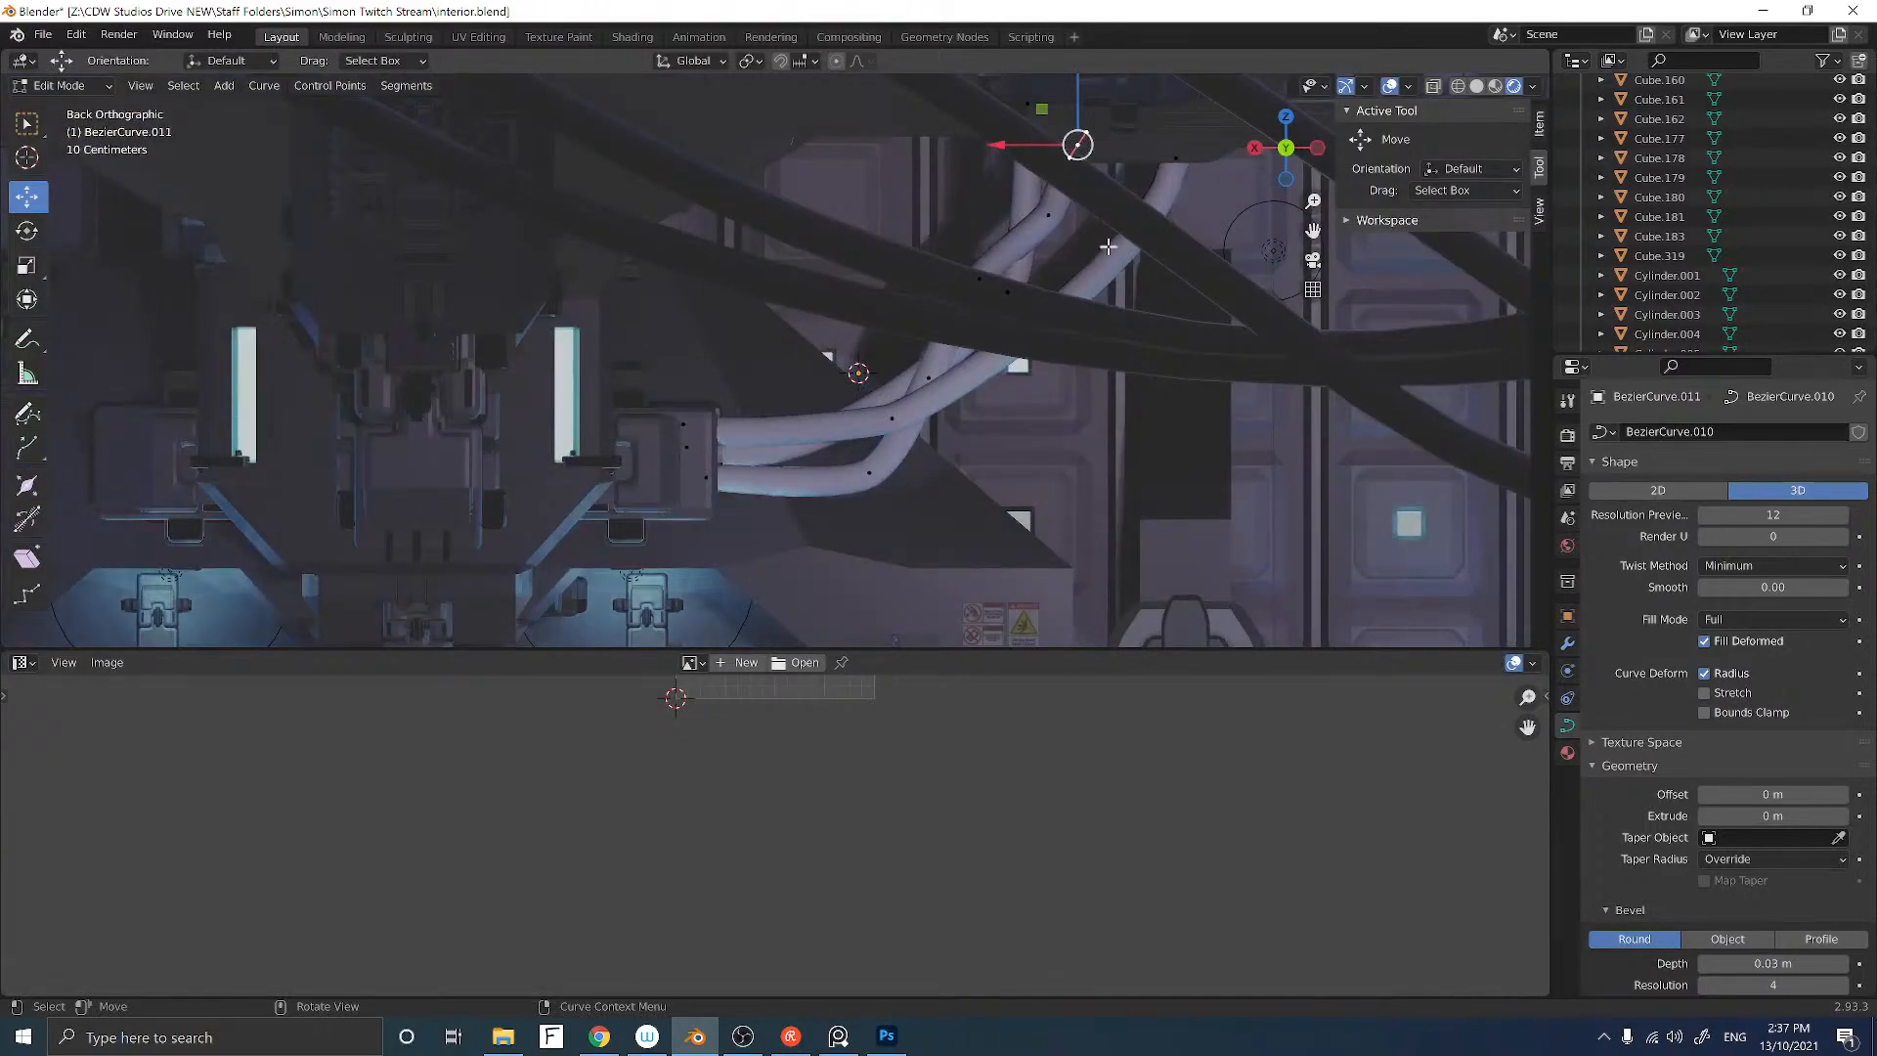
shift+middle_drag(1081, 220, 981, 374)
key(g)
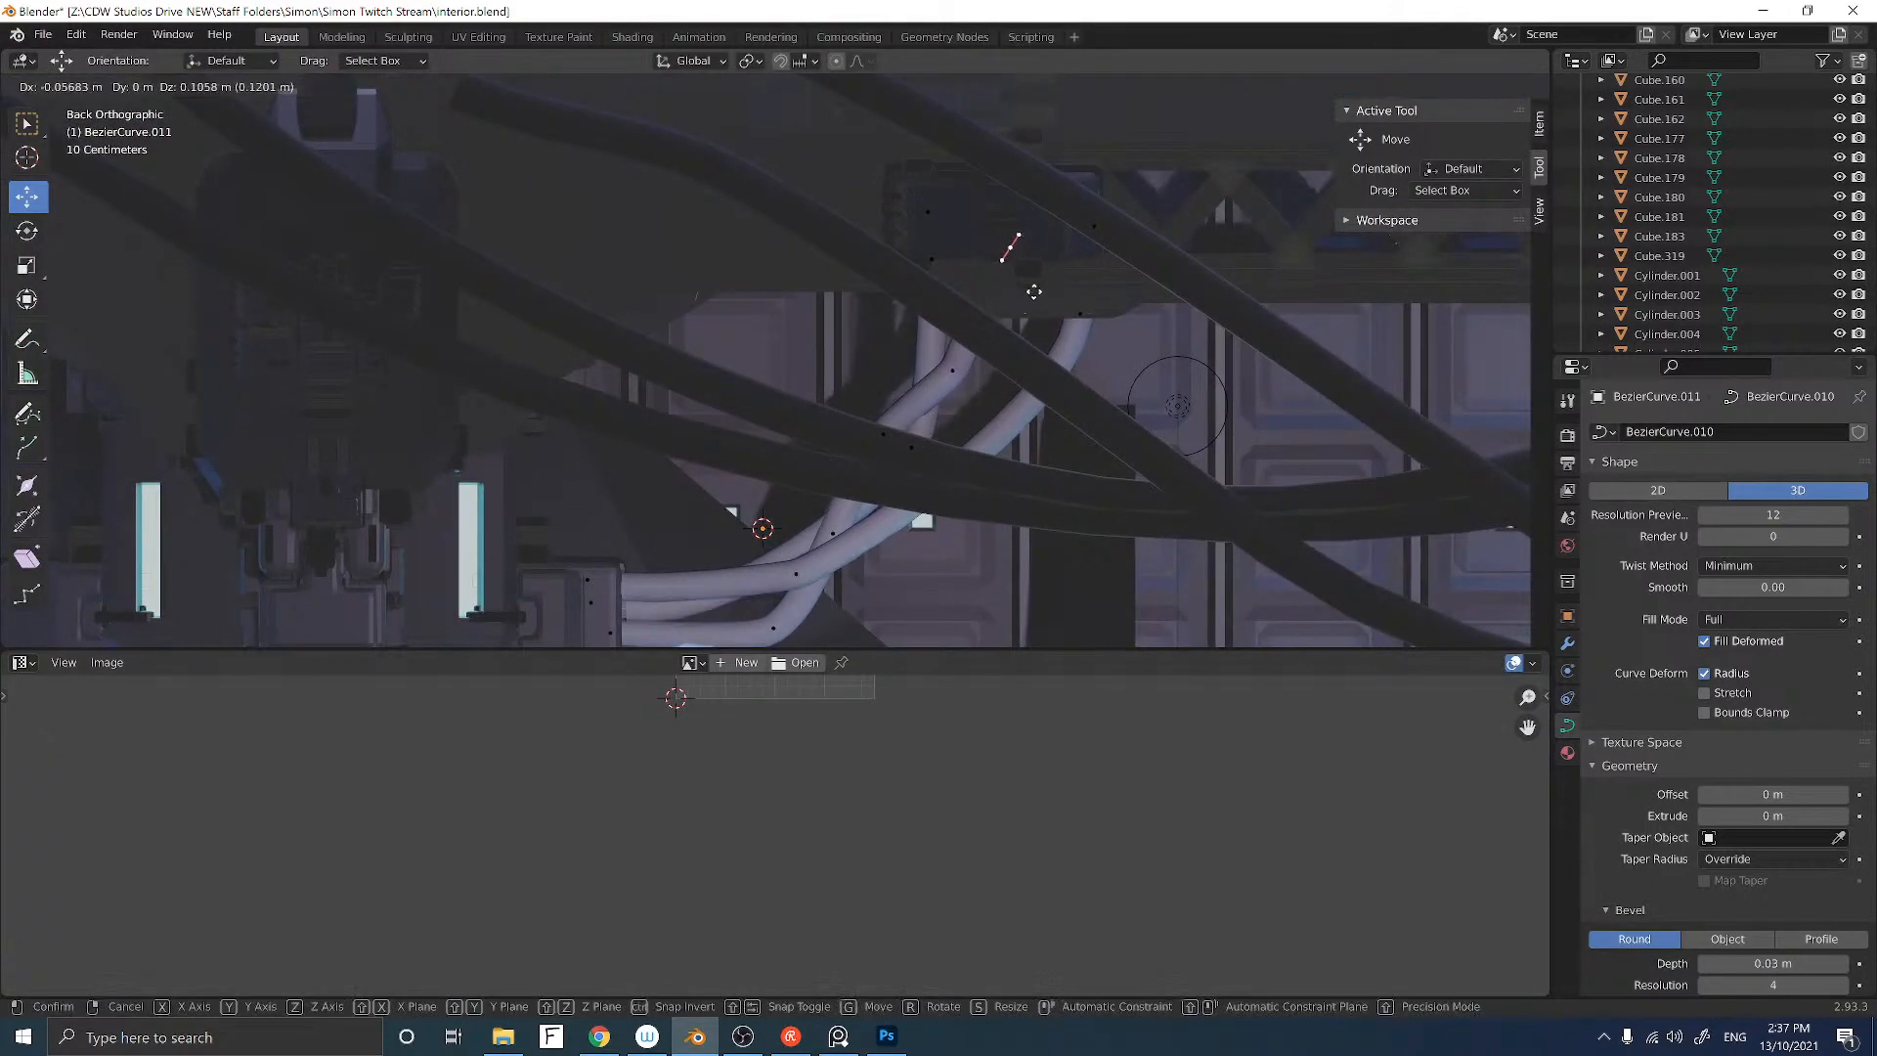
click(1041, 272)
Step: Delete the inner cable's topmost control point and move its new upper end into the overhead structure along Y and Z
middle_drag(929, 277, 936, 225)
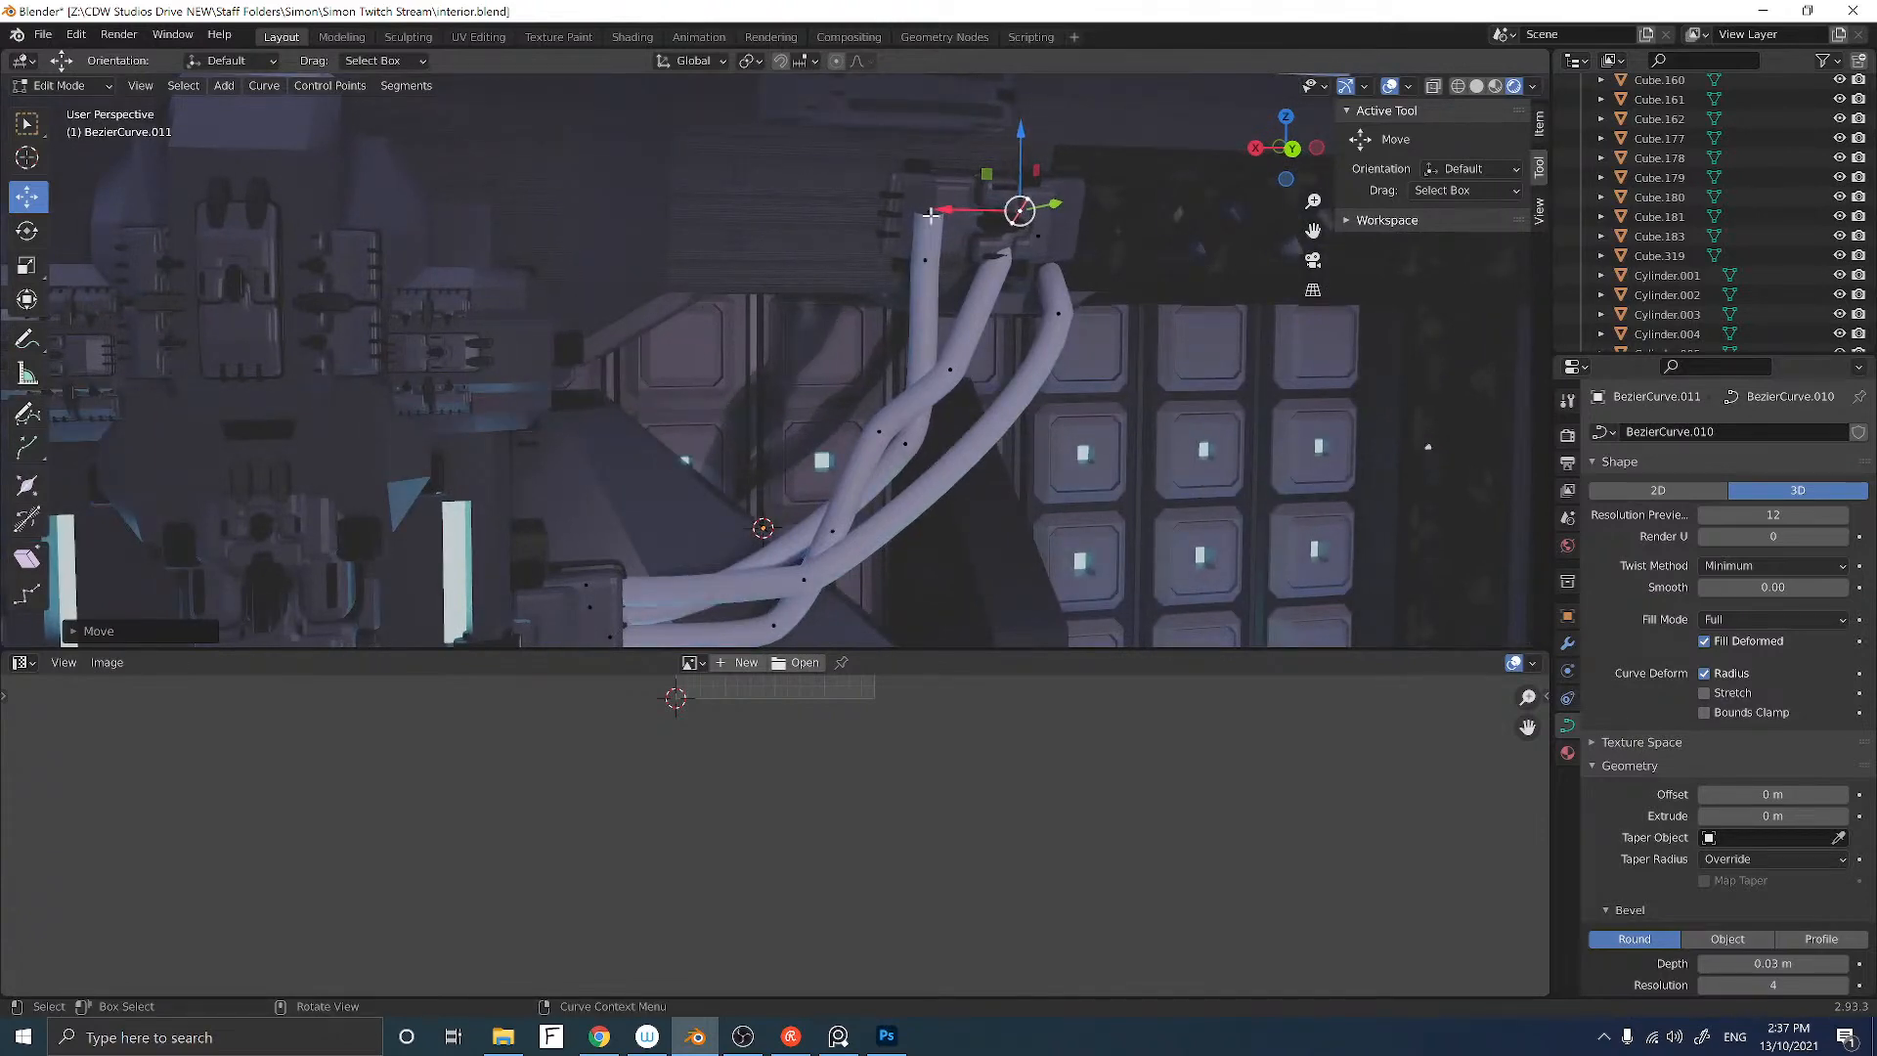
key(x)
click(925, 221)
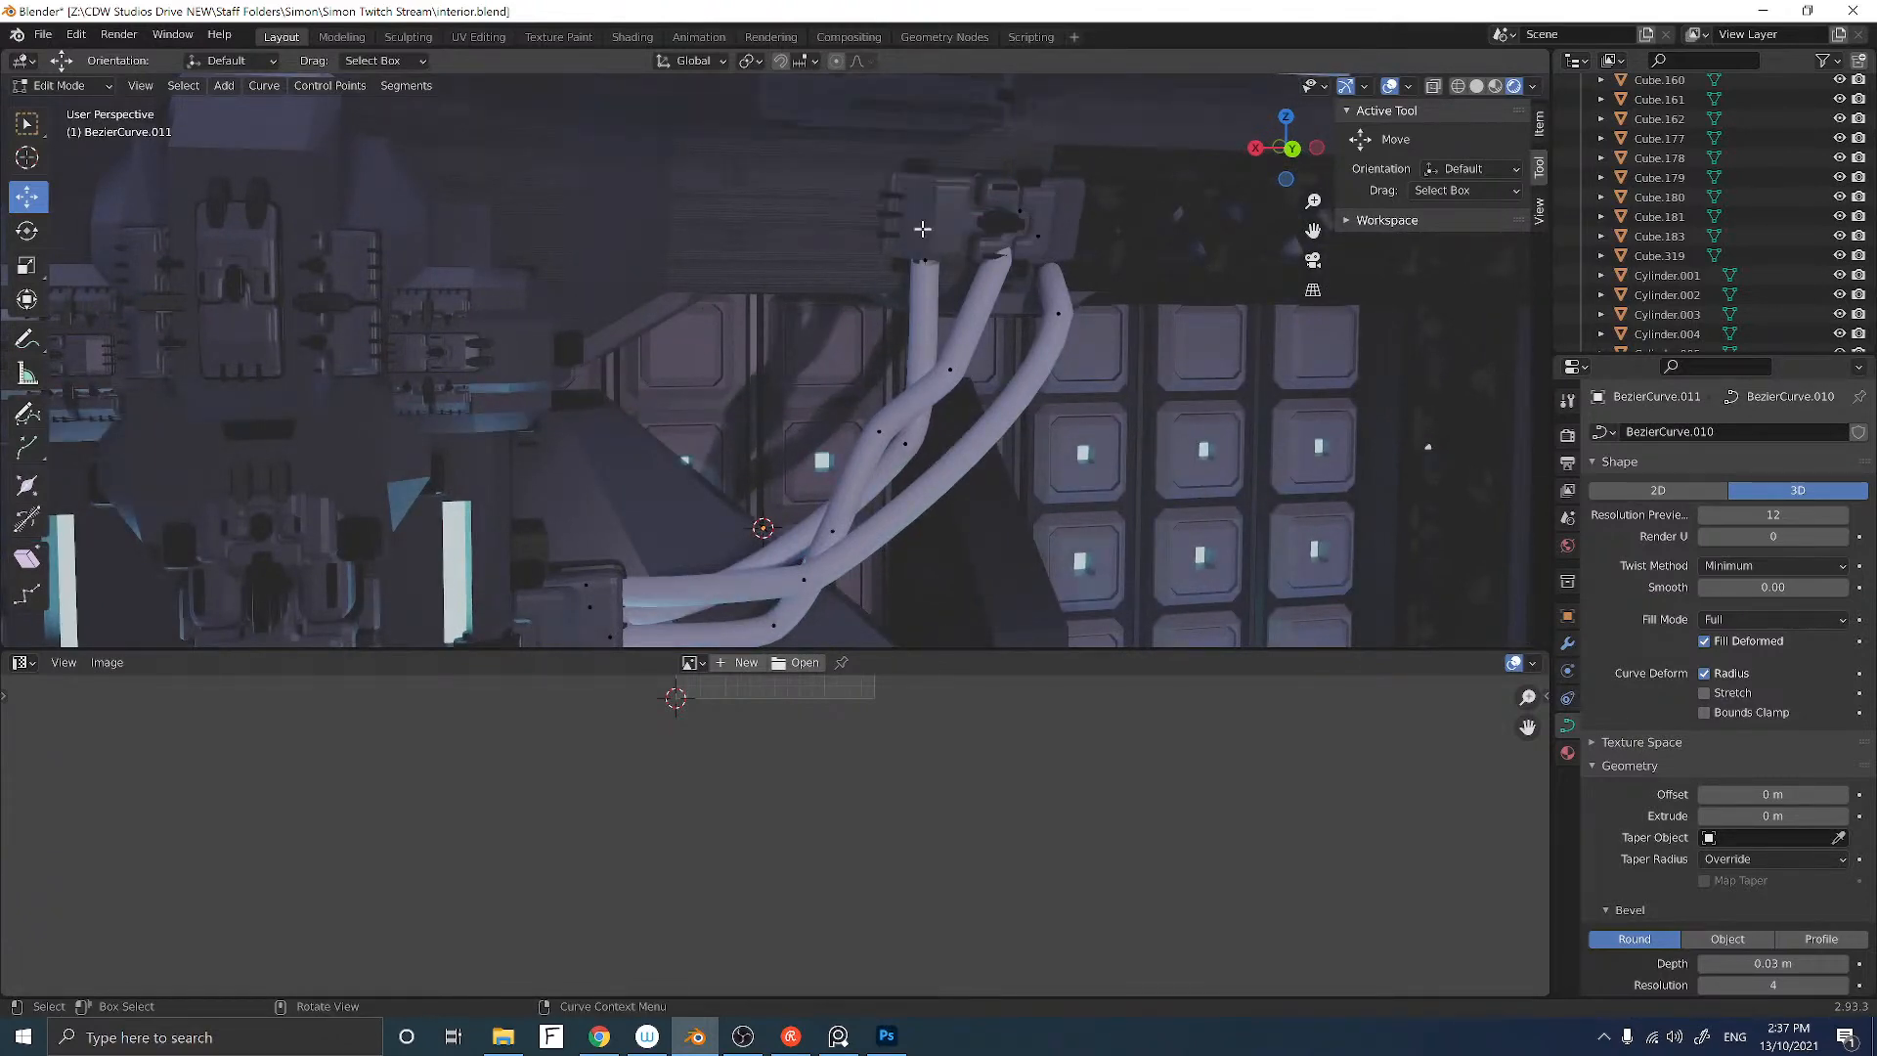
middle_drag(922, 228, 947, 285)
click(909, 261)
key(g)
key(y)
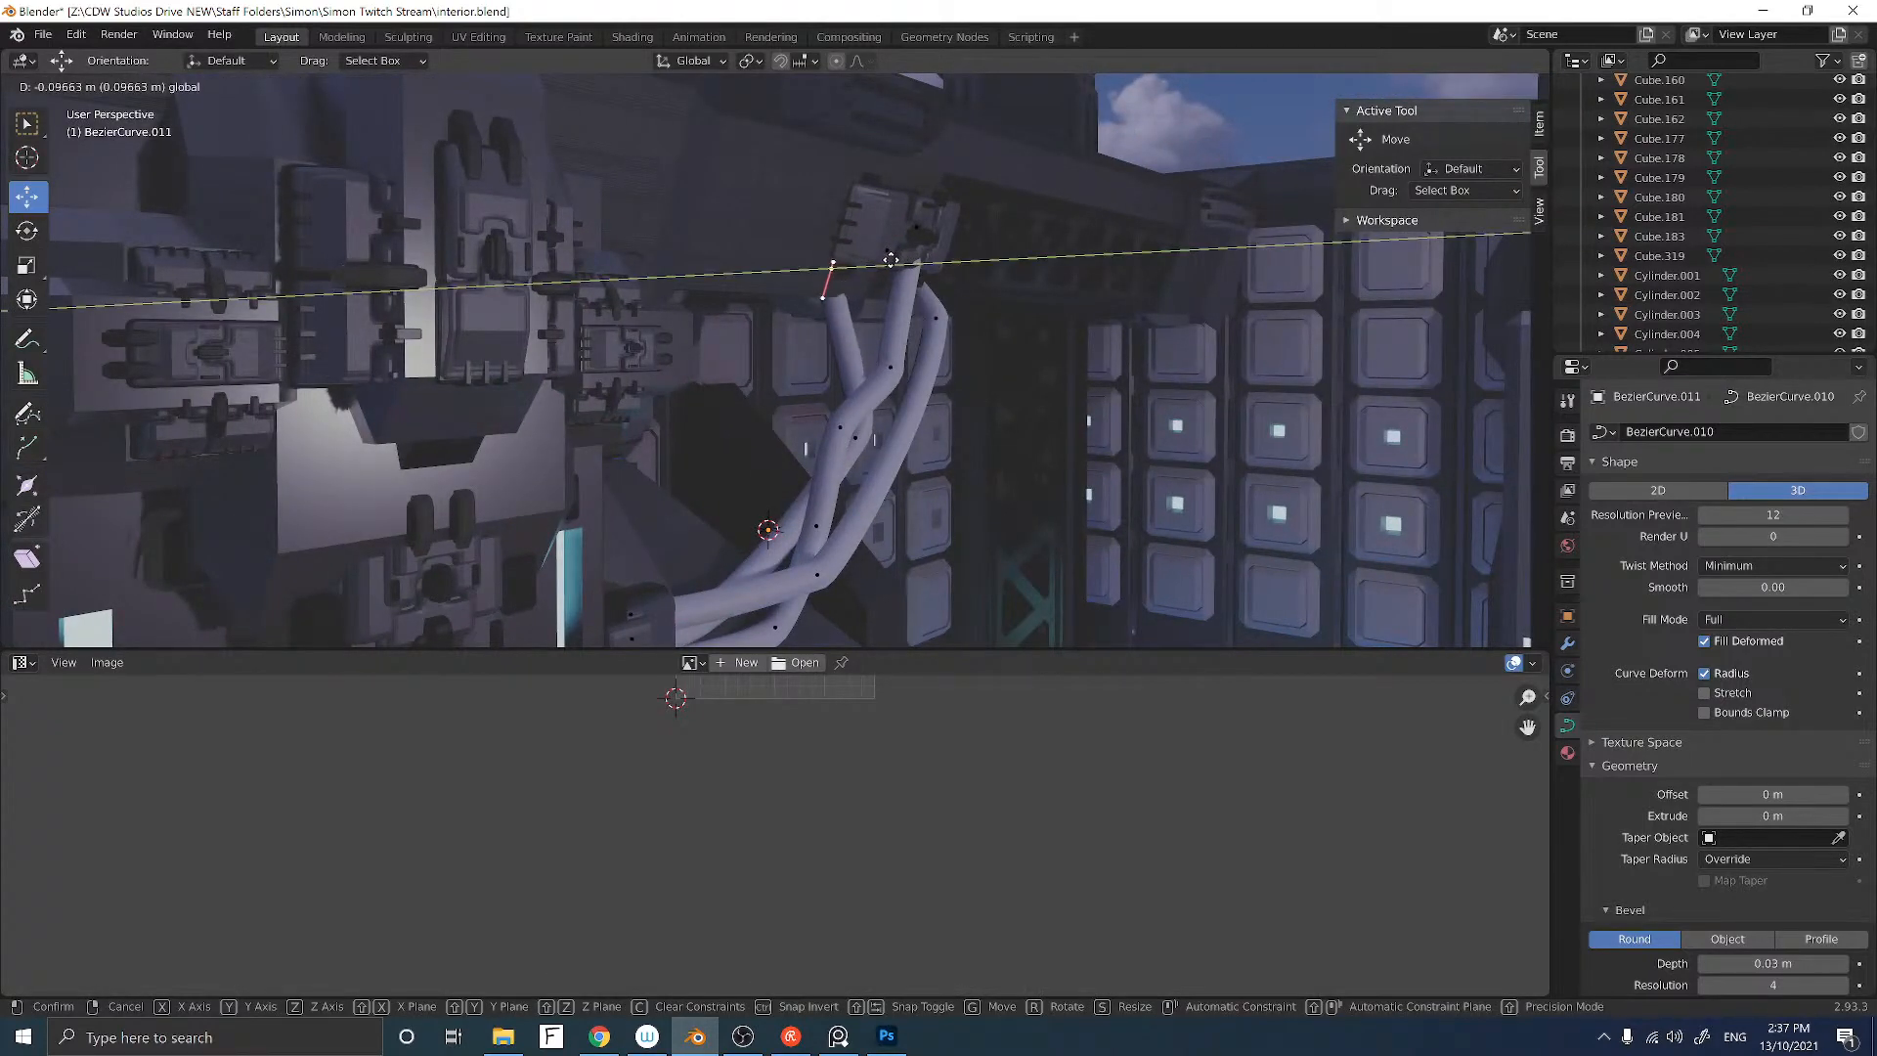
click(852, 262)
drag(826, 241, 826, 217)
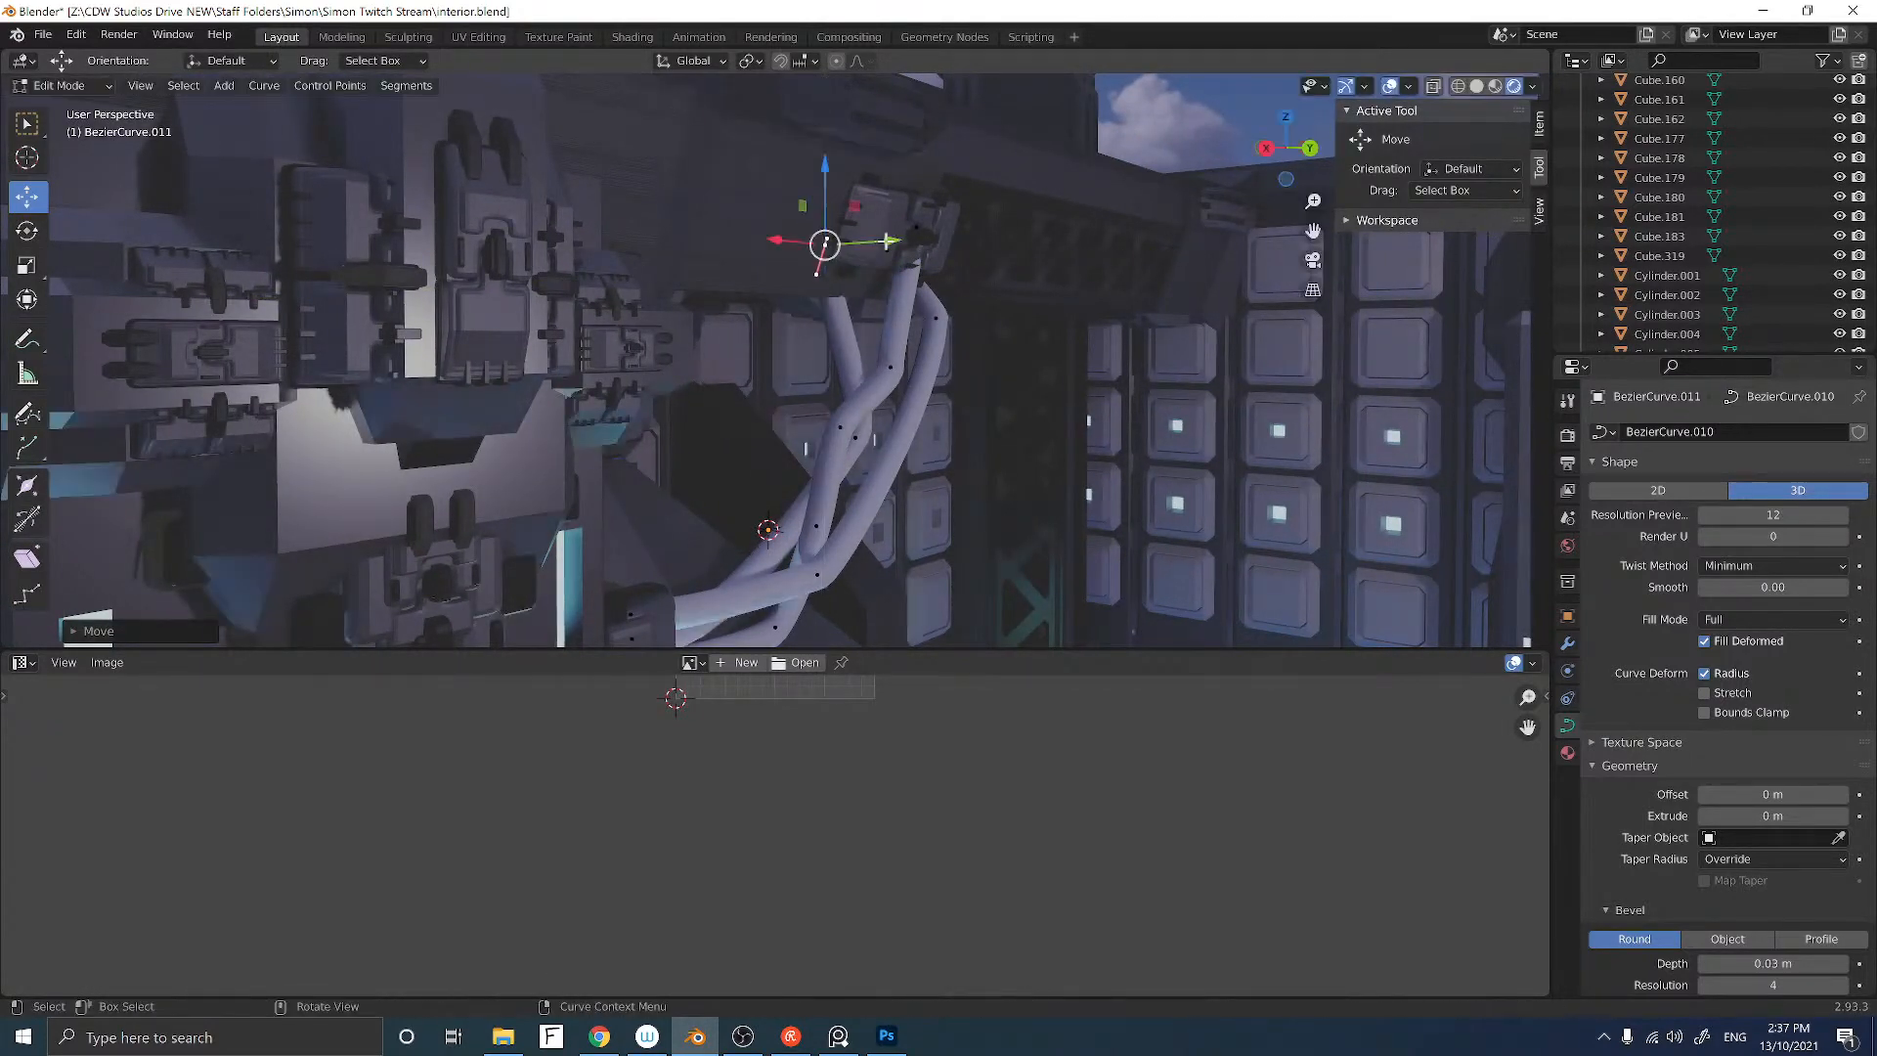
Step: Move the middle cable's upper end along Y beside the inner cable's end, and lengthen the upper handle of its bend point
click(912, 231)
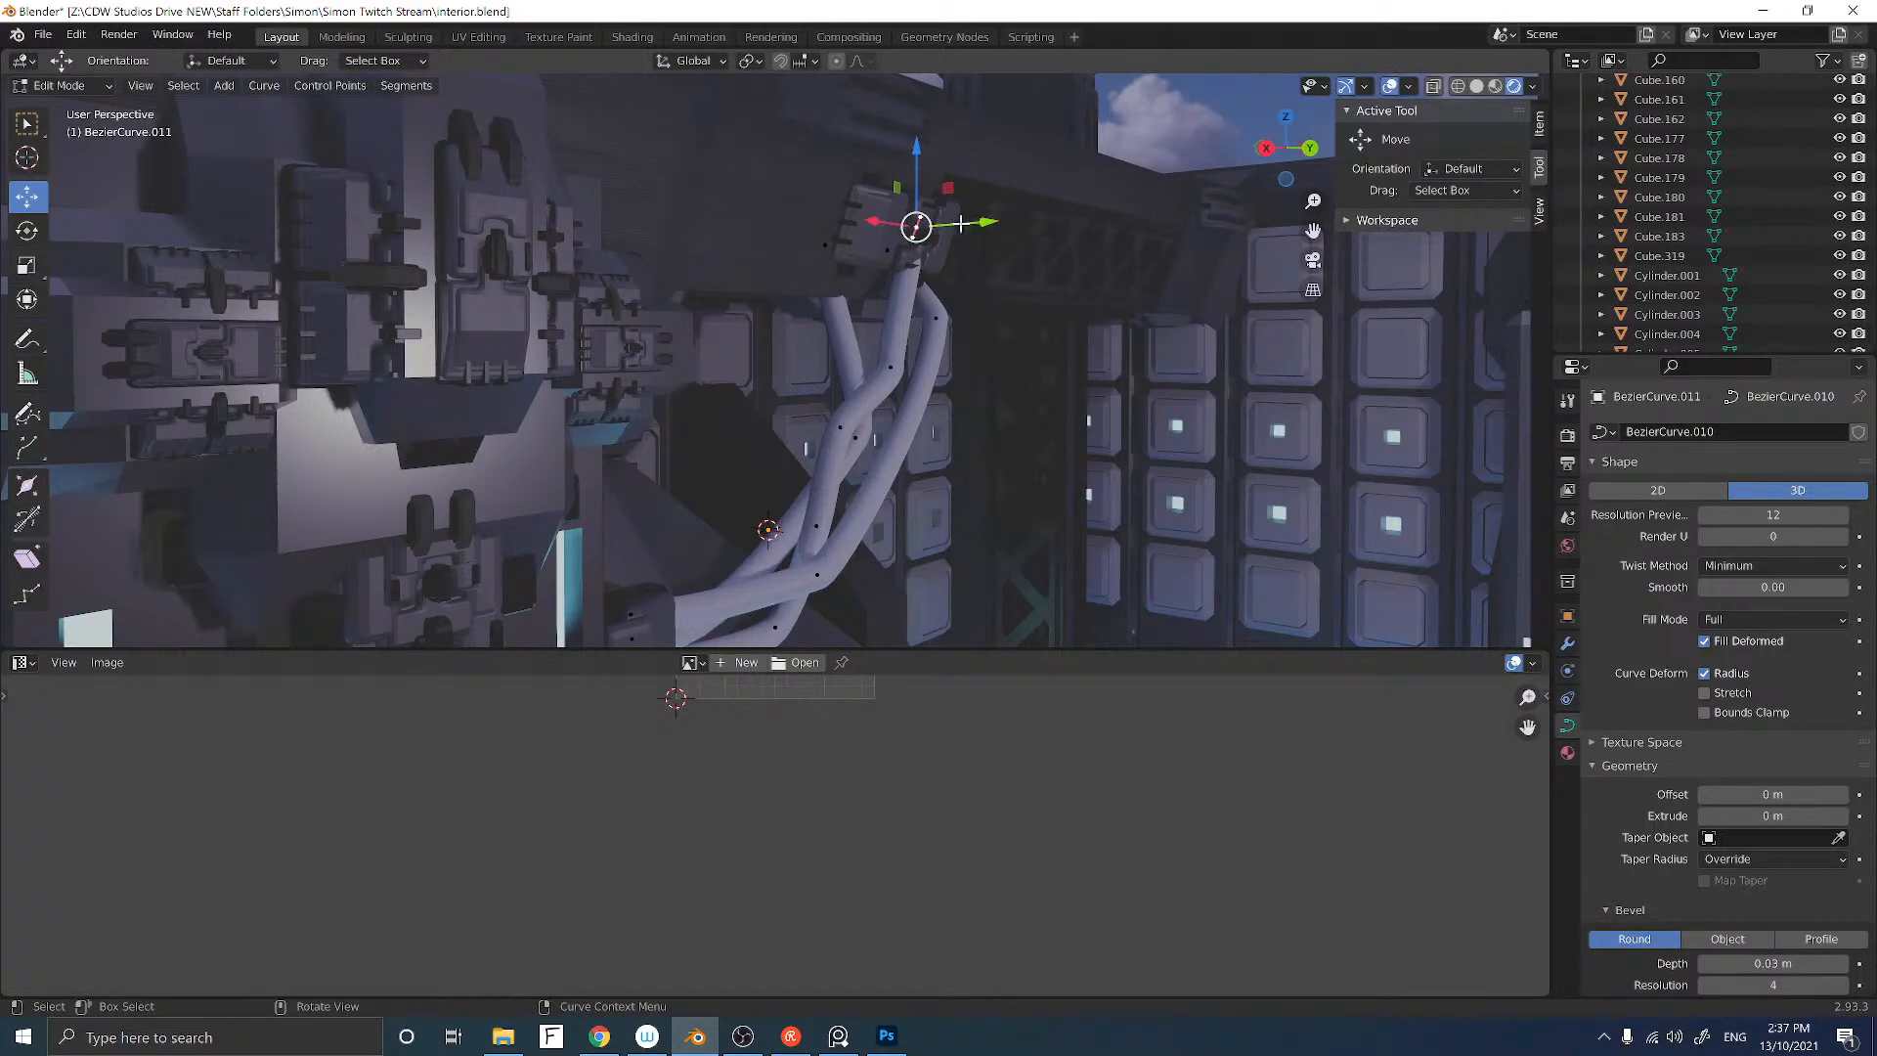
drag(962, 224, 863, 224)
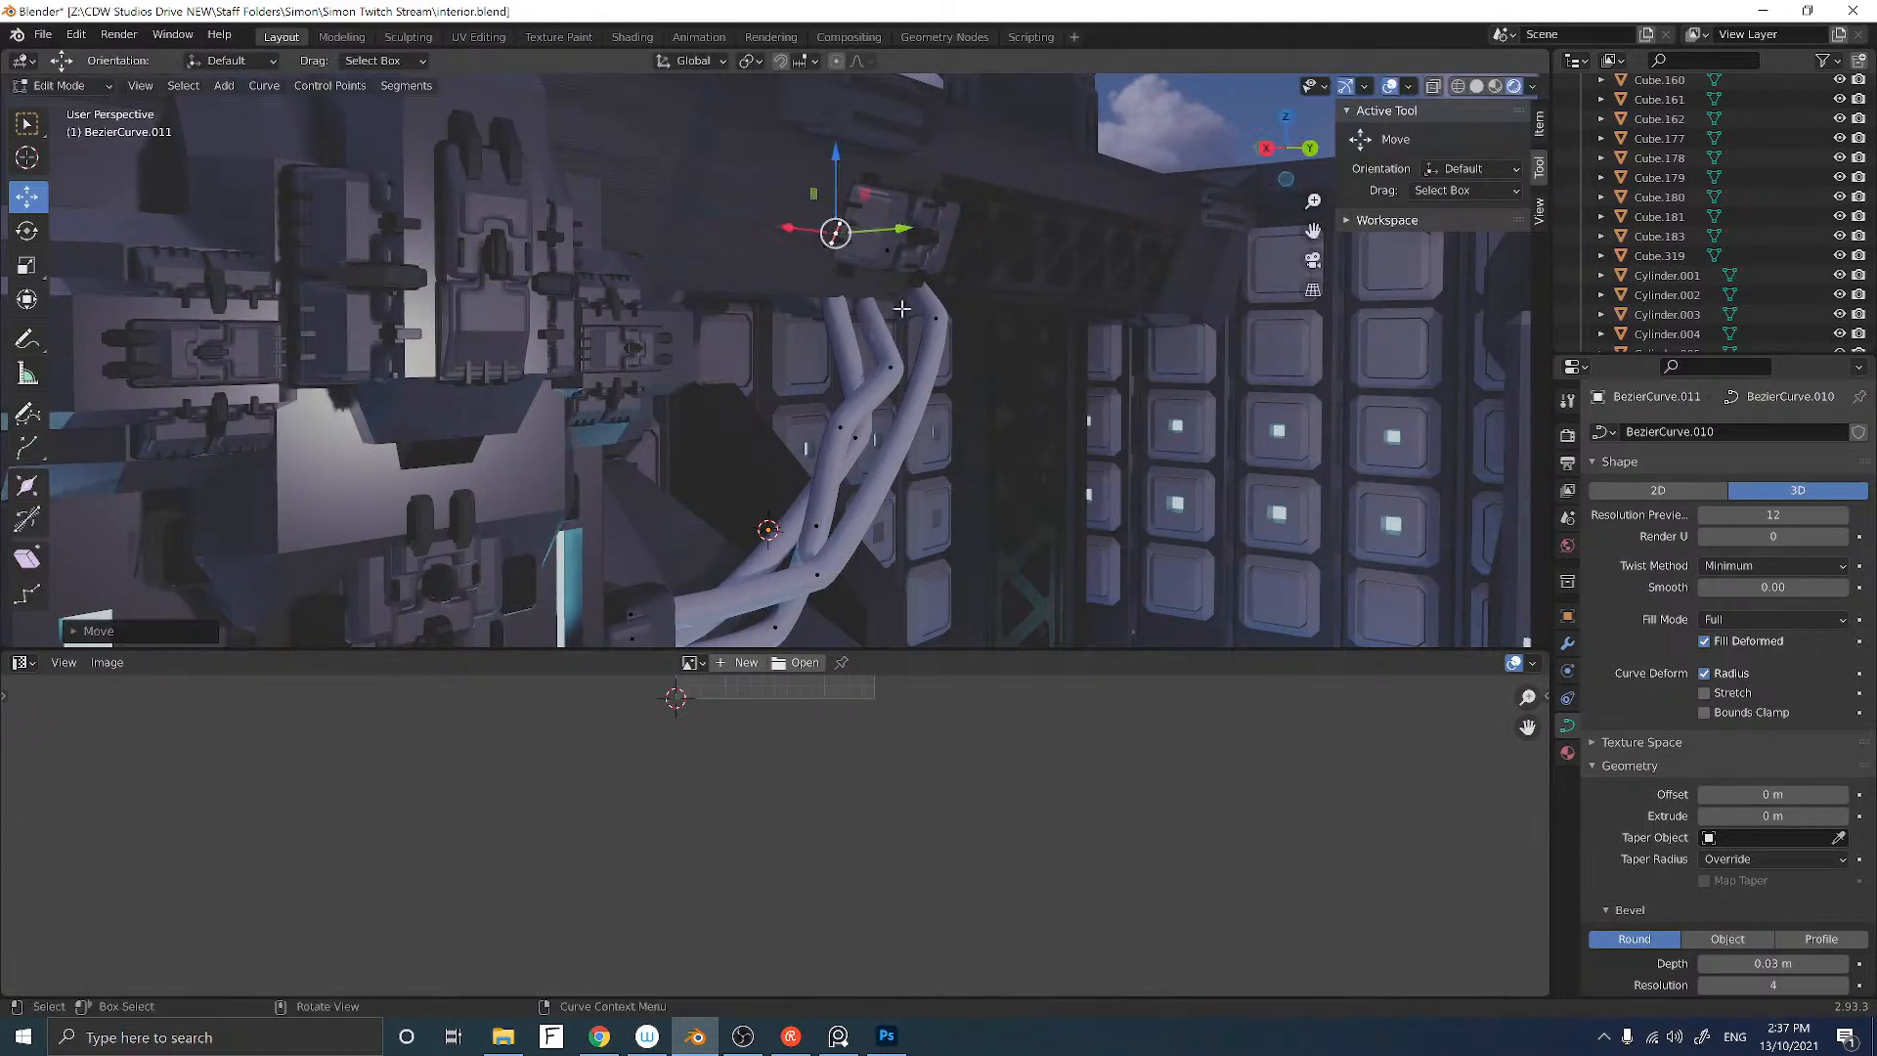
click(888, 366)
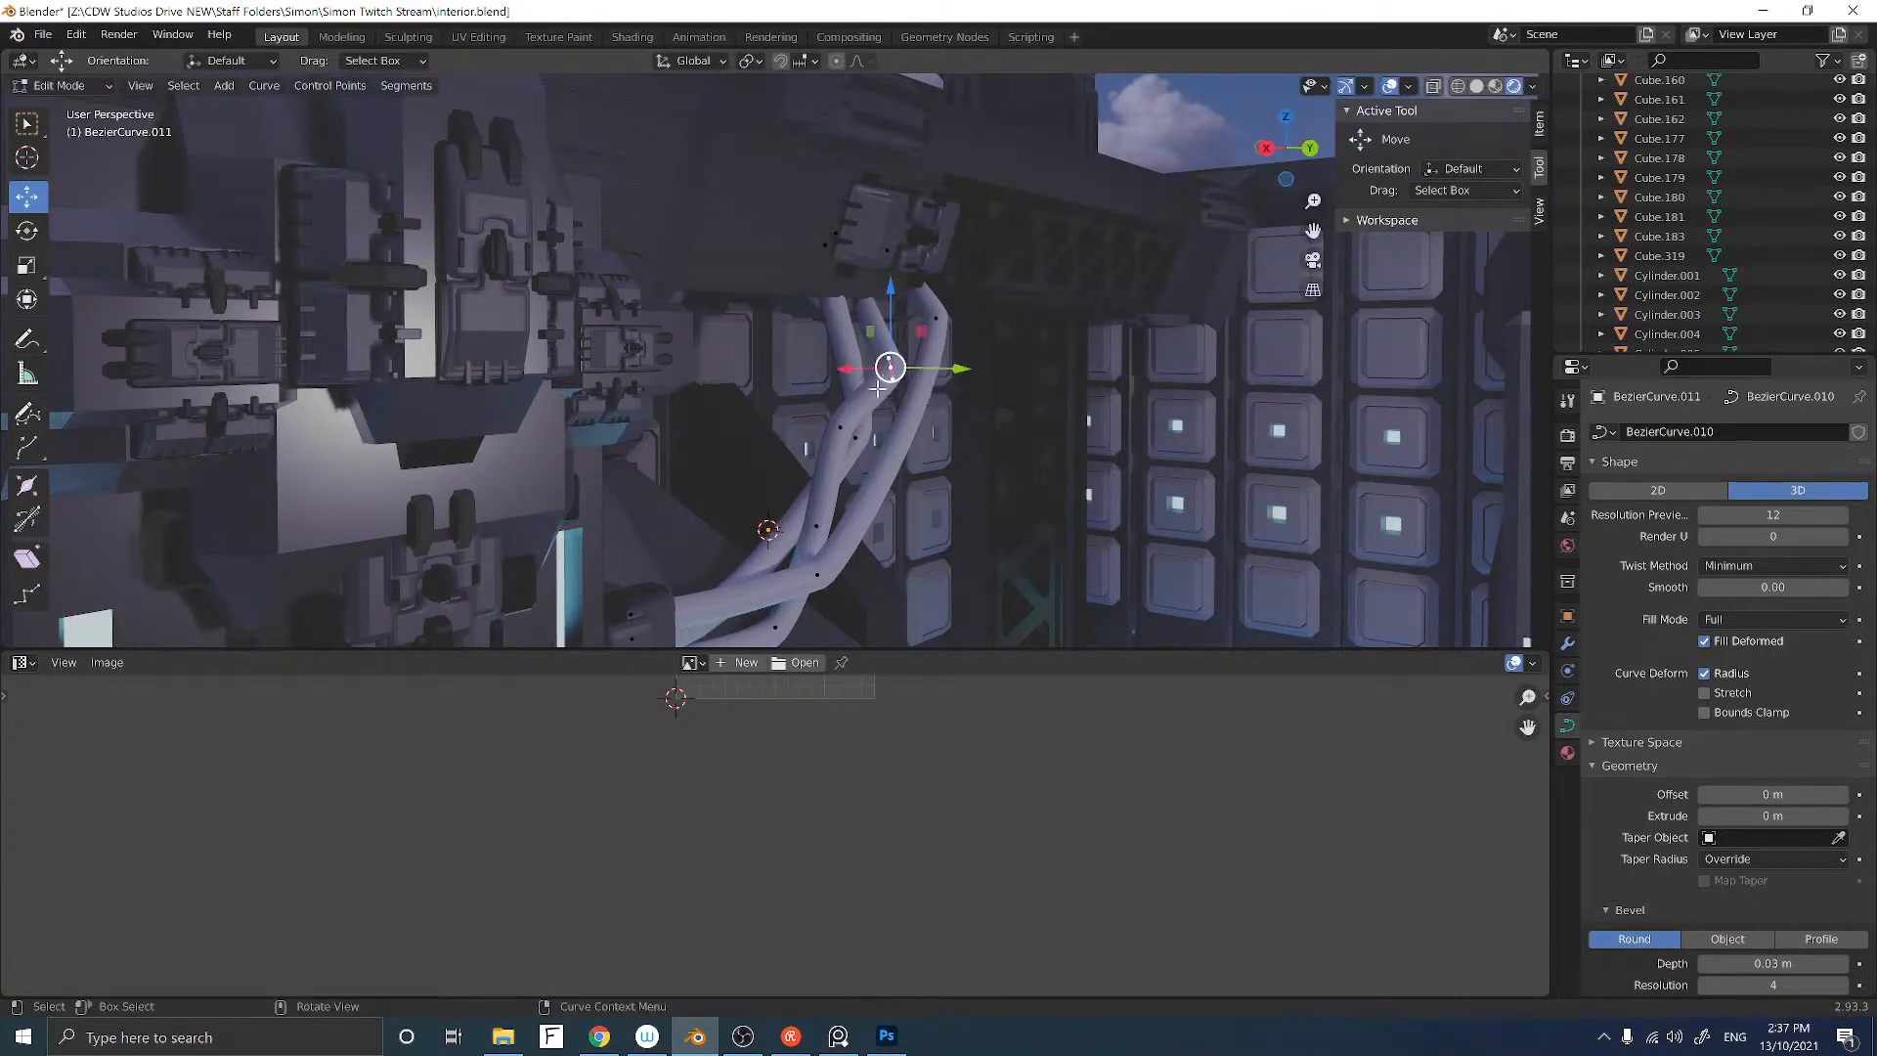
middle_drag(889, 366, 1013, 378)
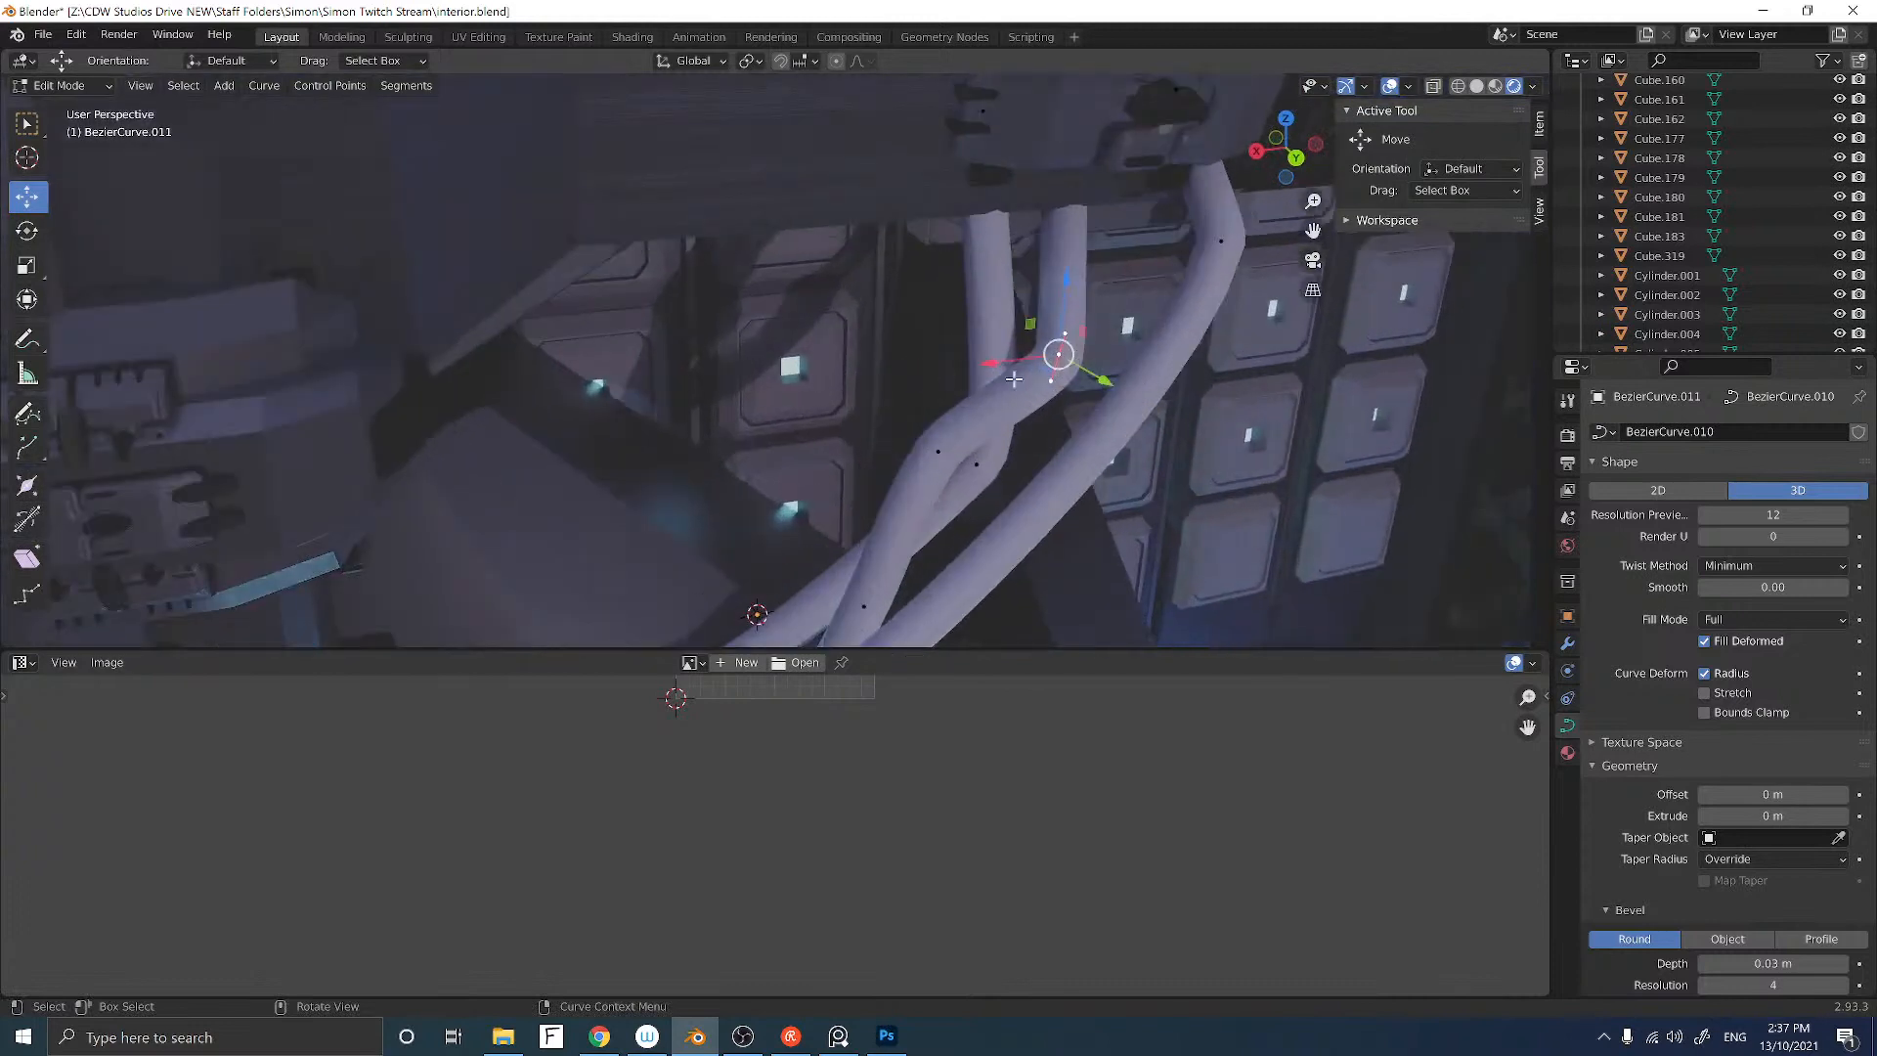
click(1063, 334)
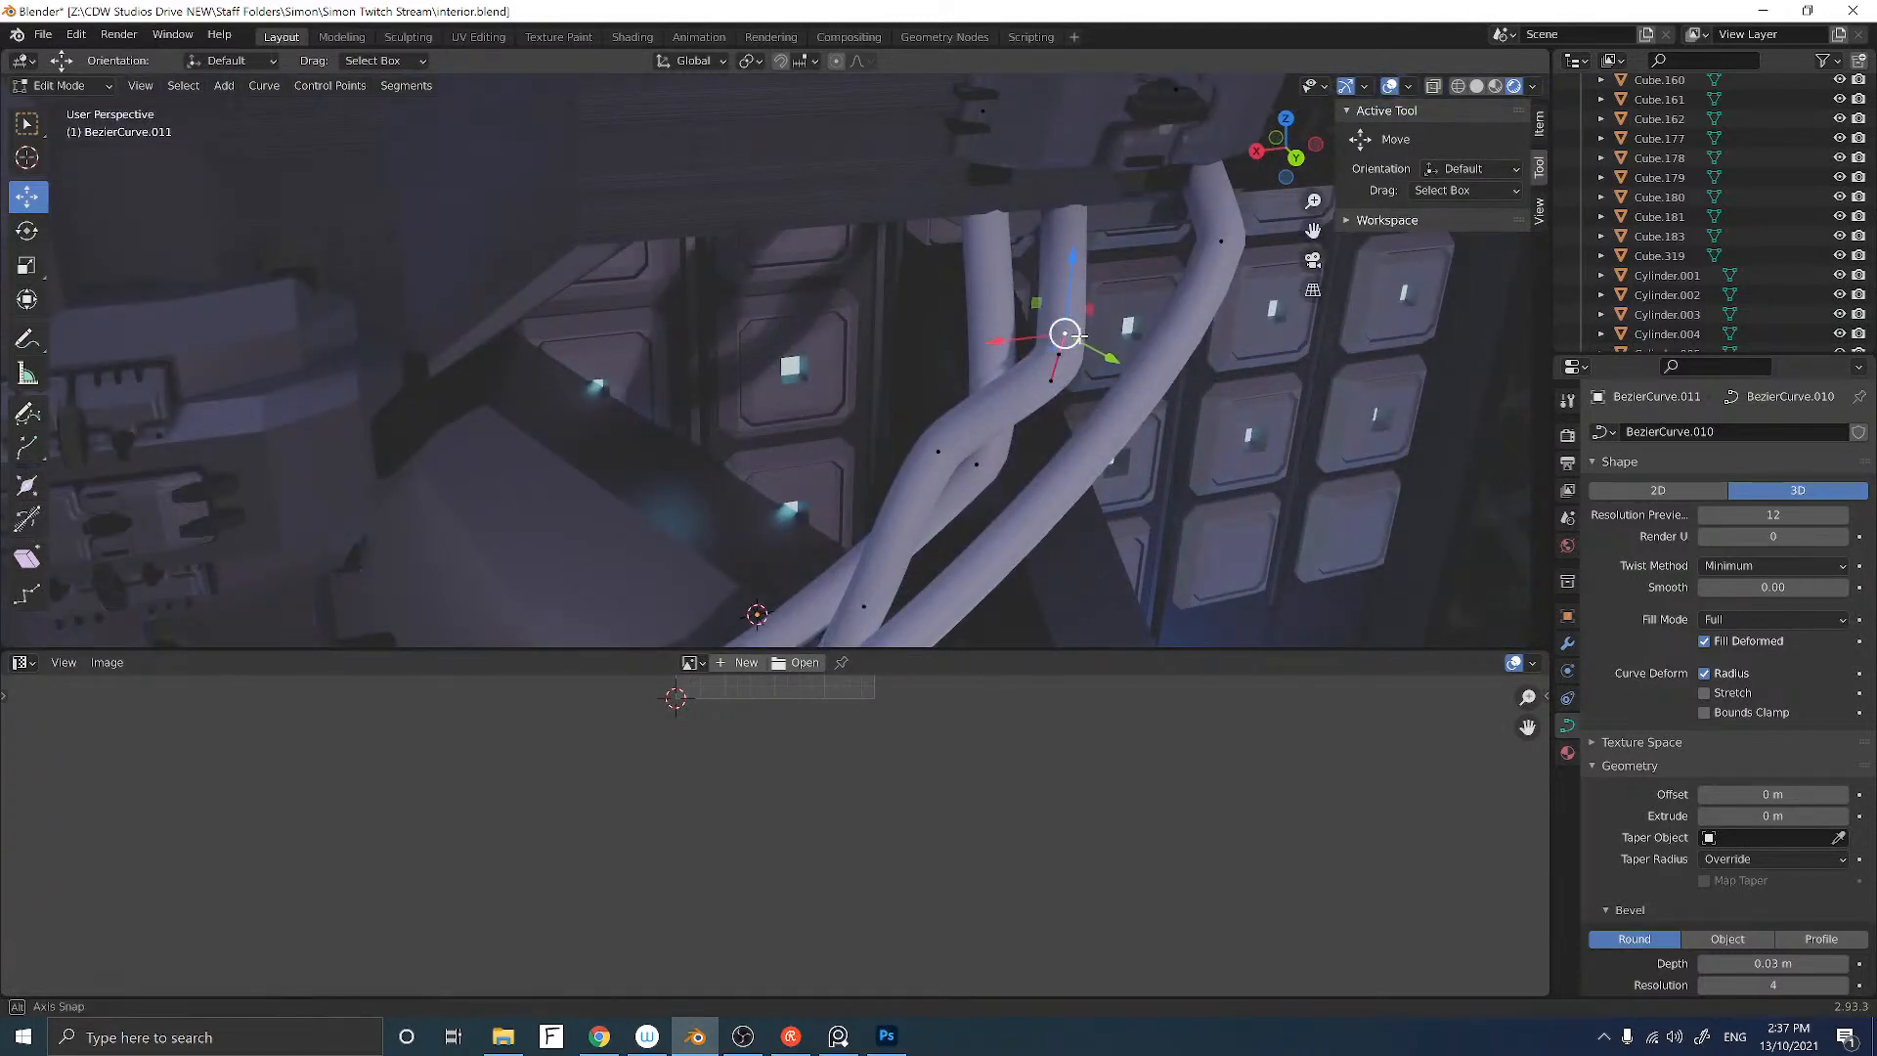
middle_drag(1071, 309, 1104, 331)
key(g)
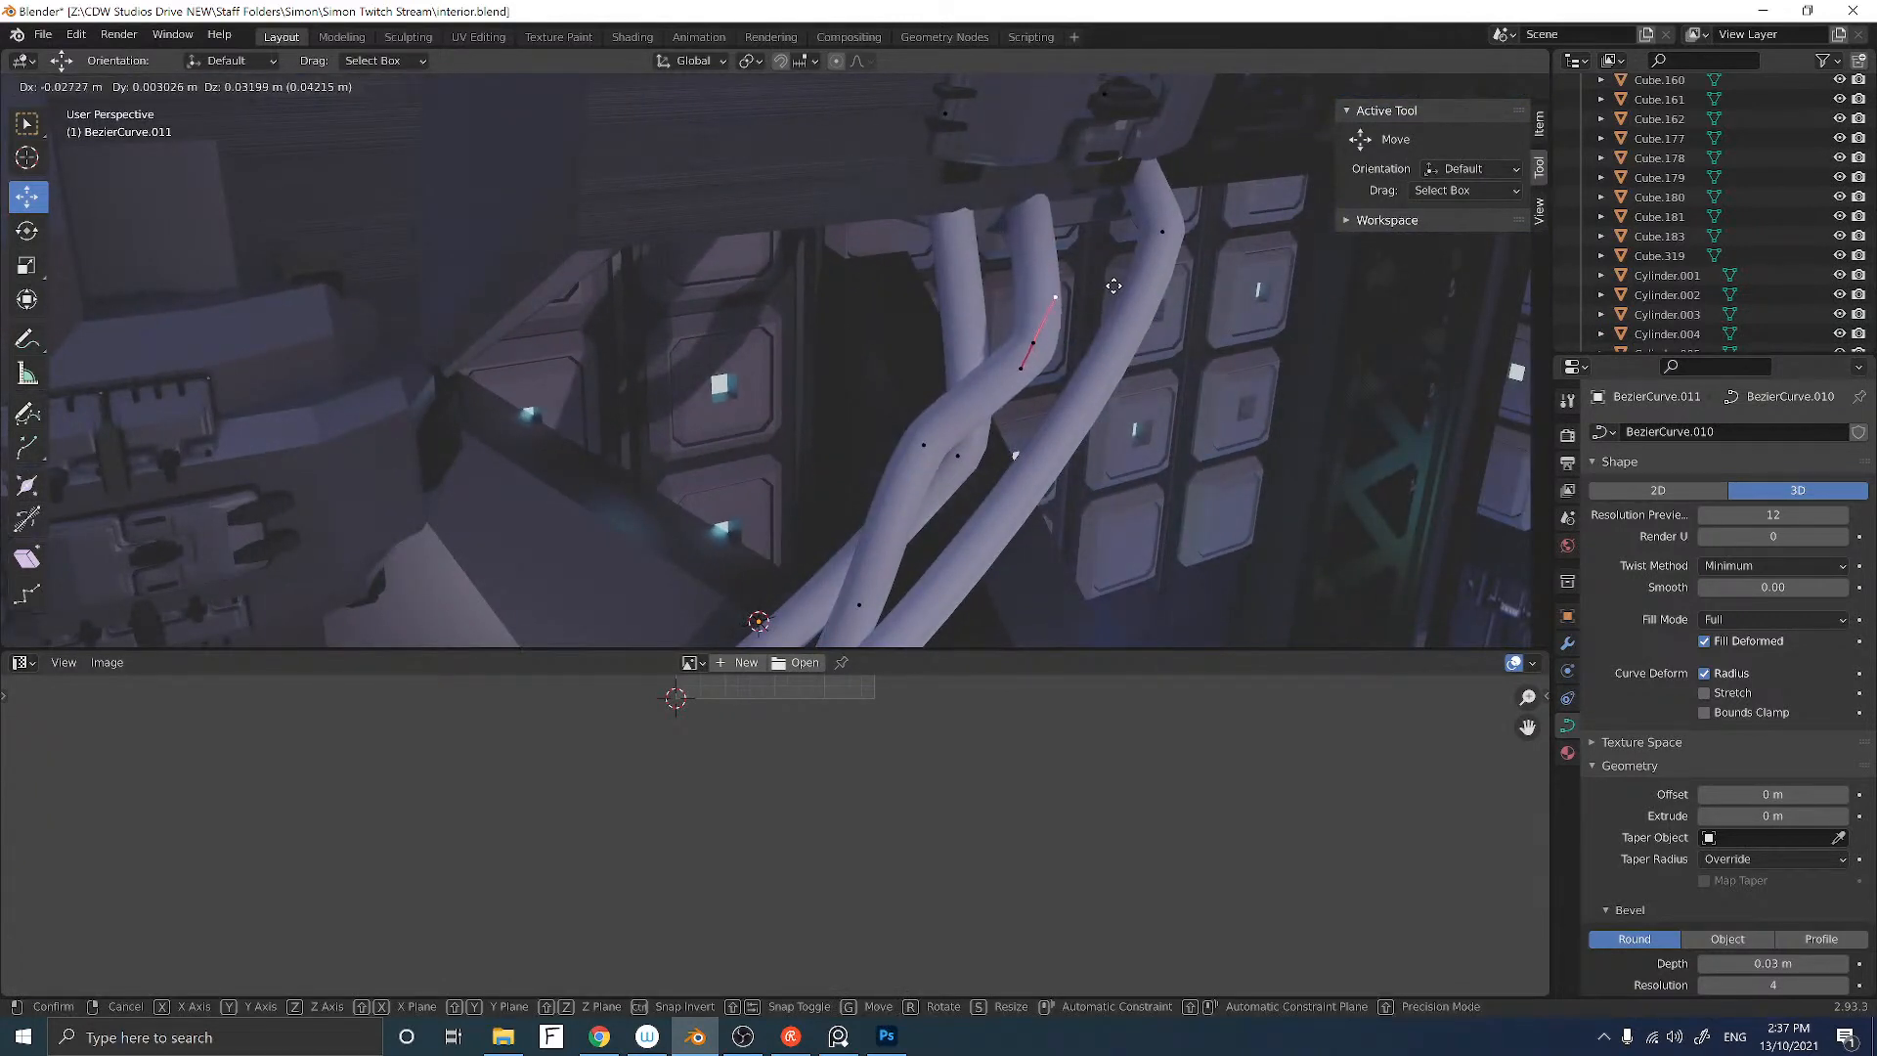
click(1124, 244)
Step: Raise the handle of the outer cable's upper bend and move the bend point along Y away from the other cables
click(1162, 232)
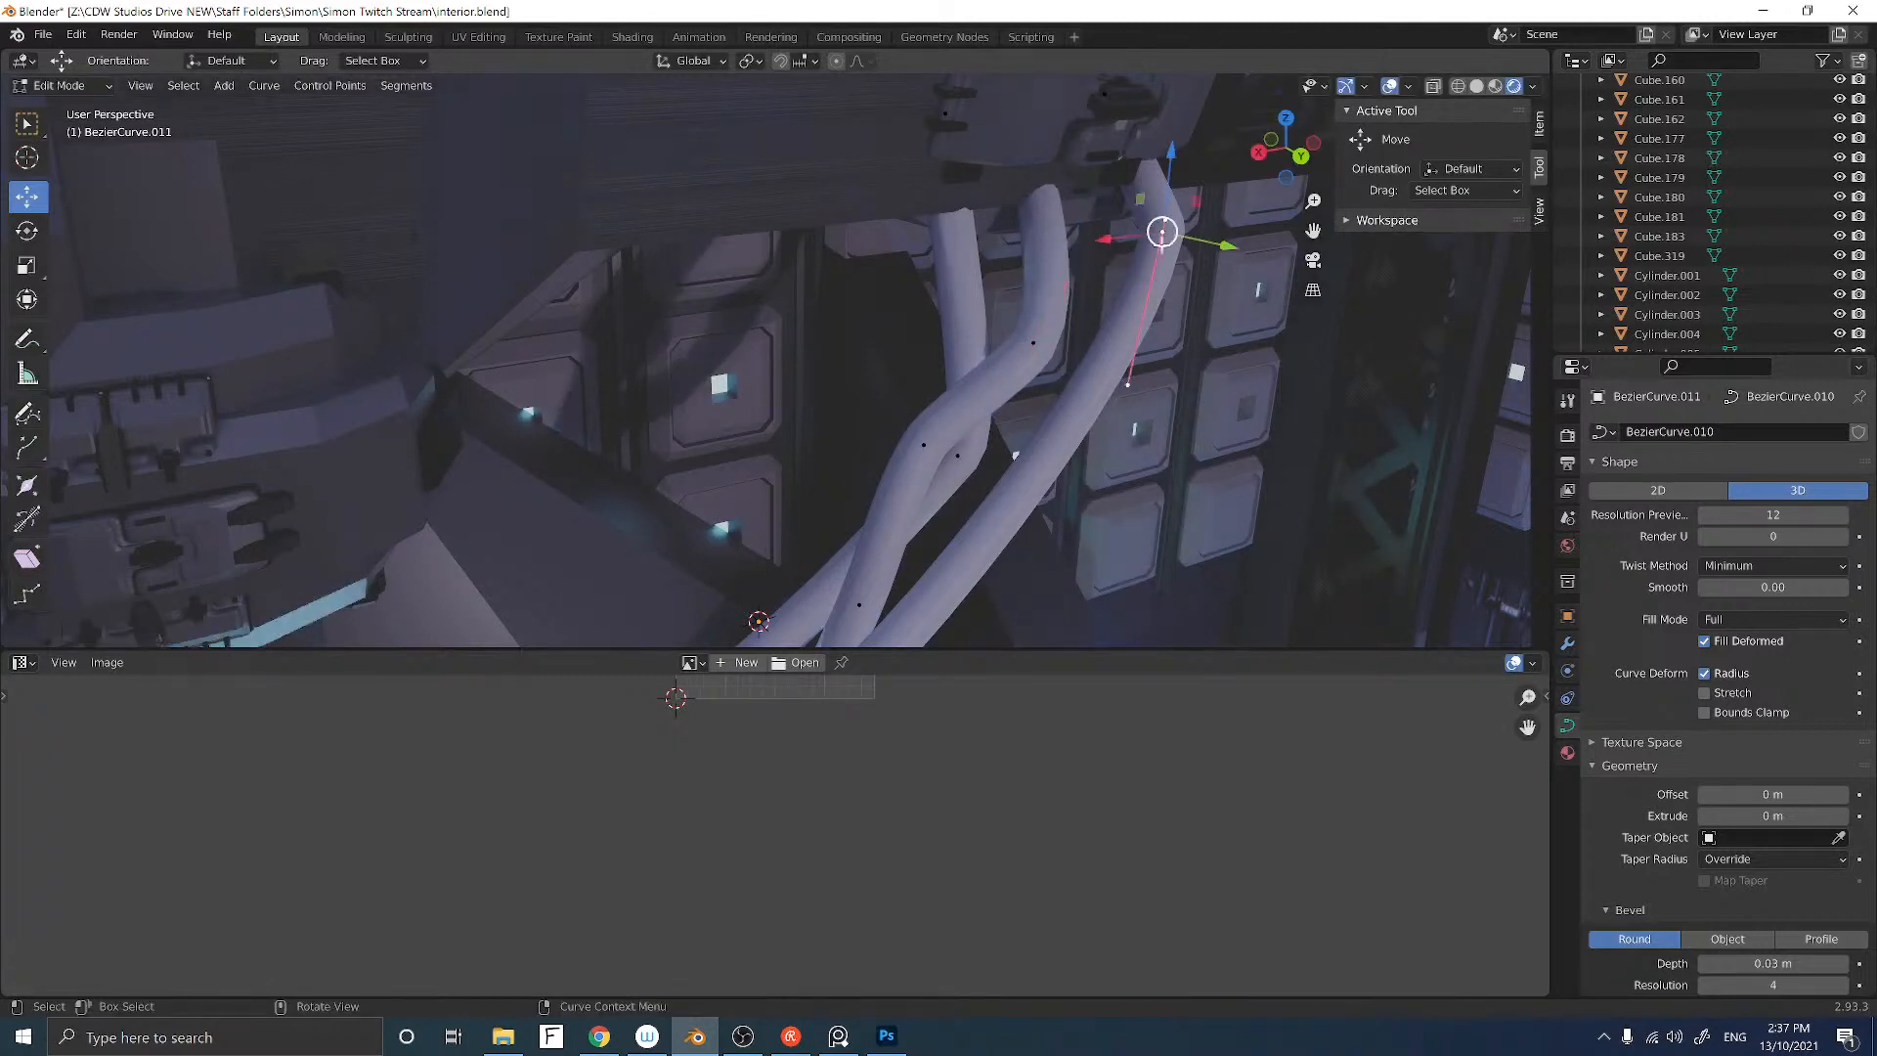
drag(1166, 221, 1173, 169)
middle_drag(1177, 166, 915, 332)
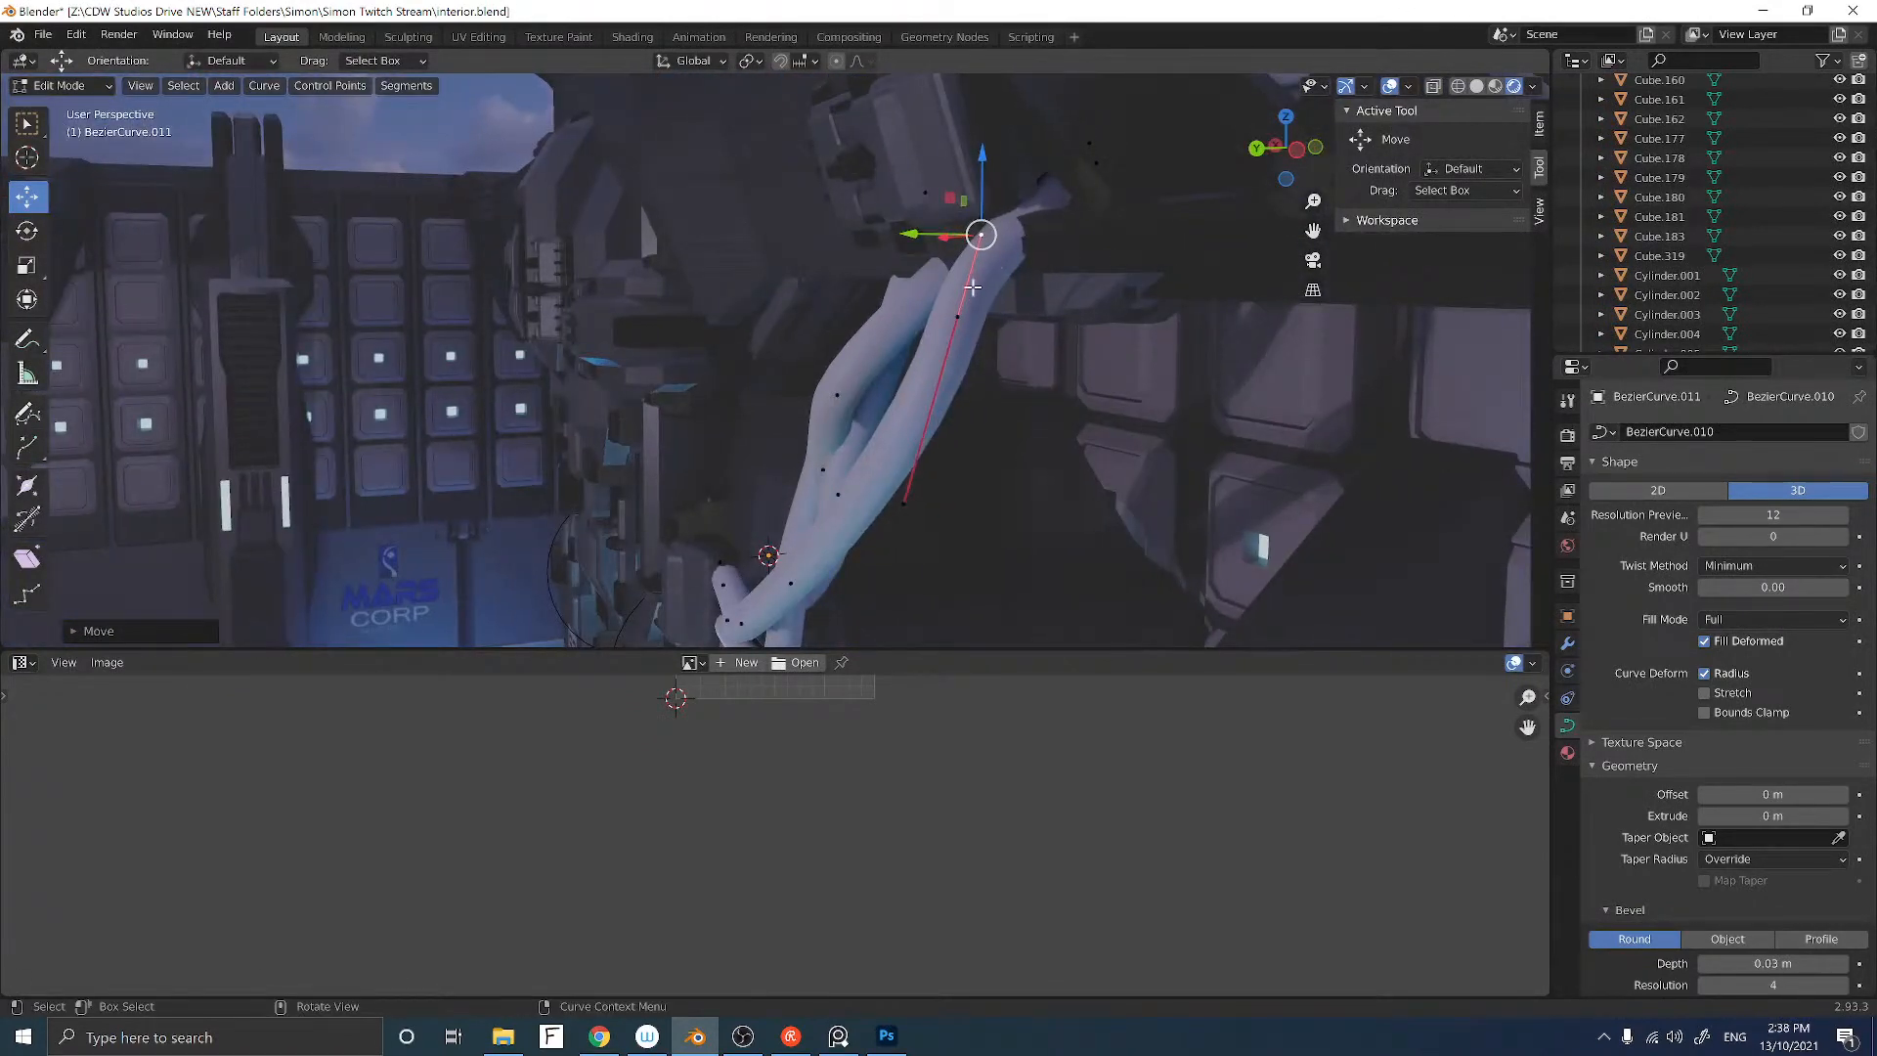
scroll(970, 289, down, 4)
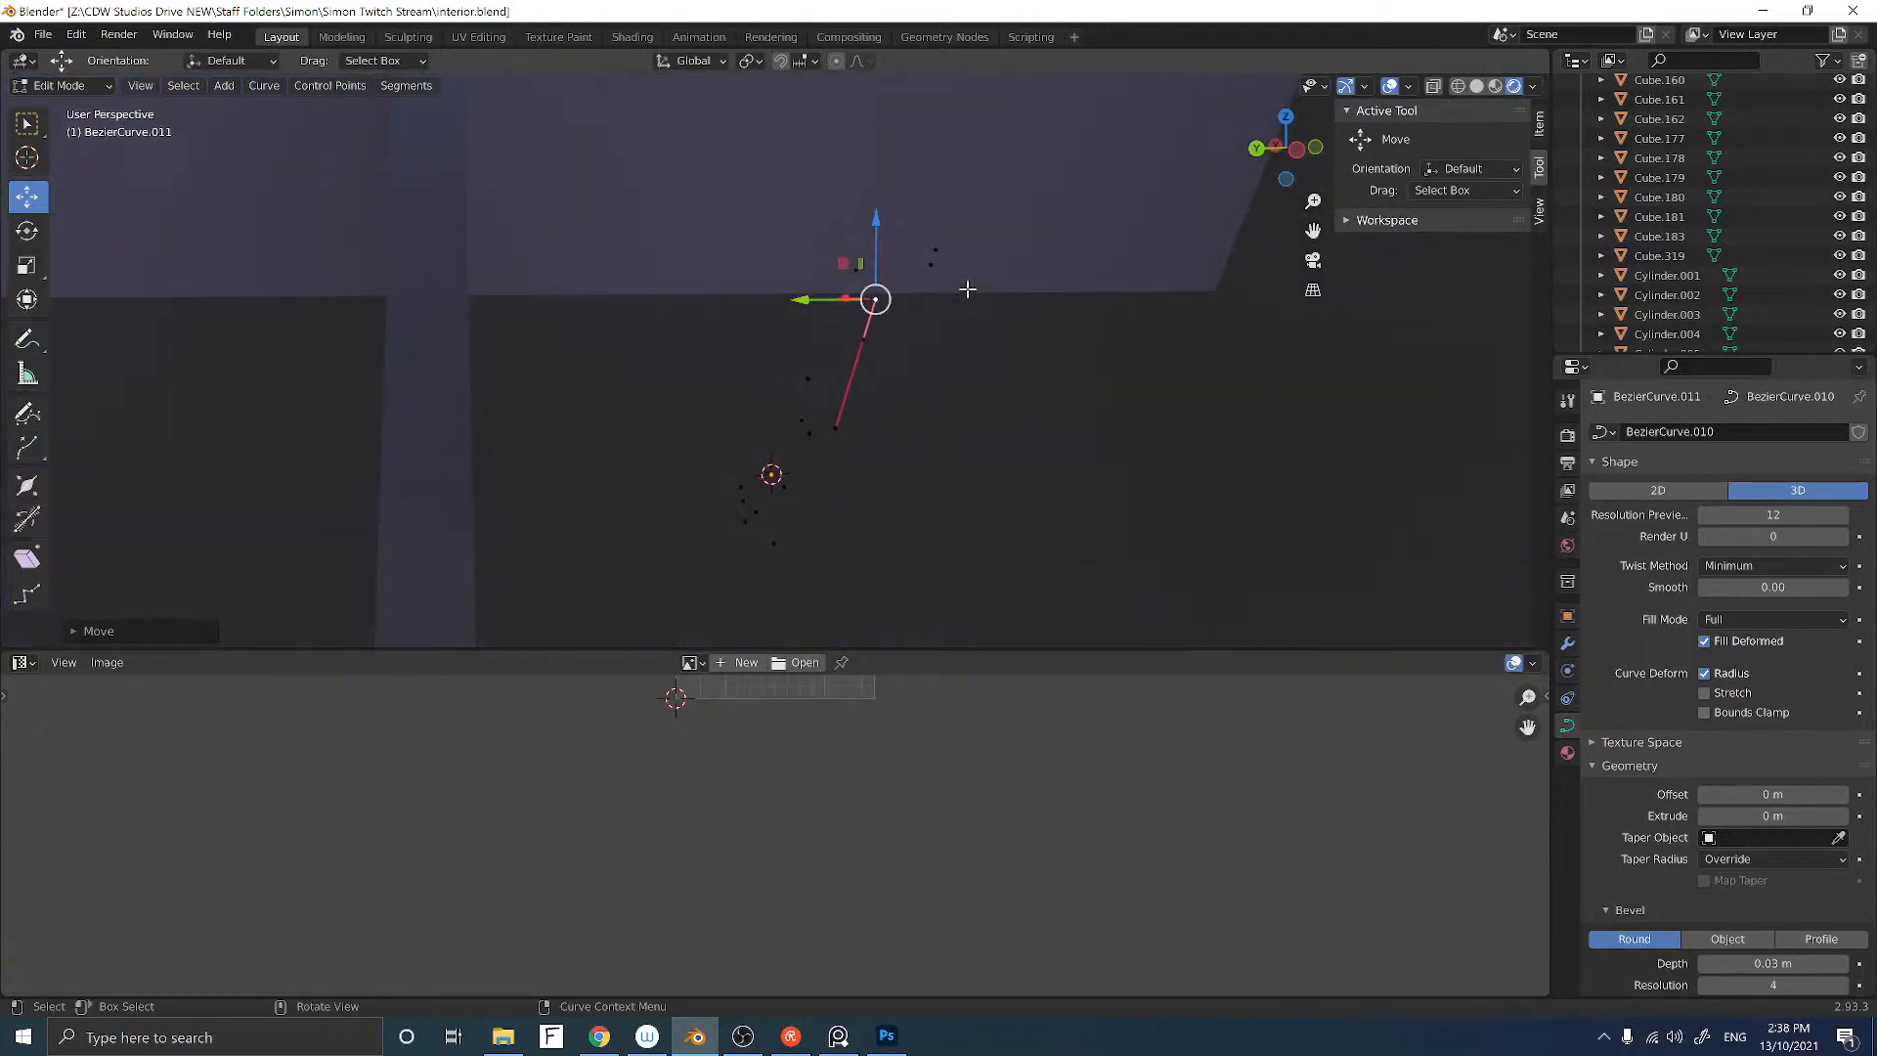
scroll(968, 289, up, 3)
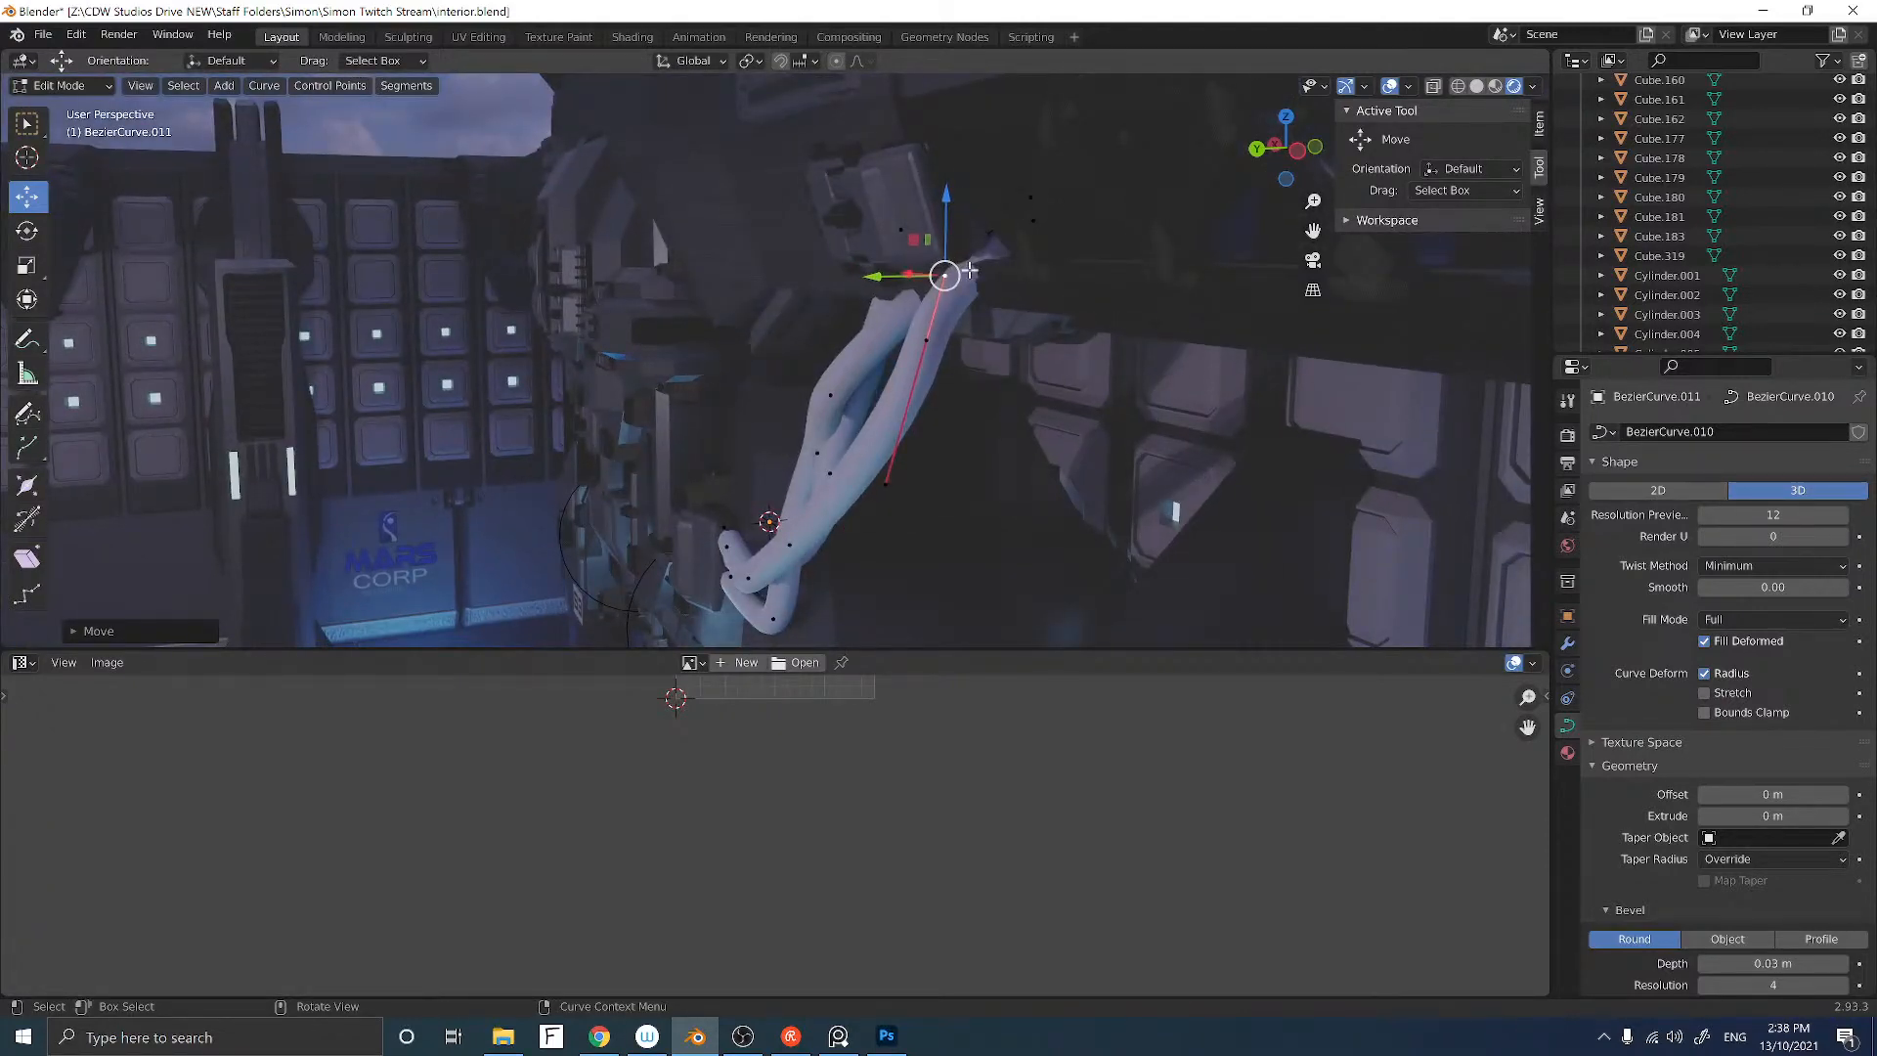
drag(902, 279, 927, 277)
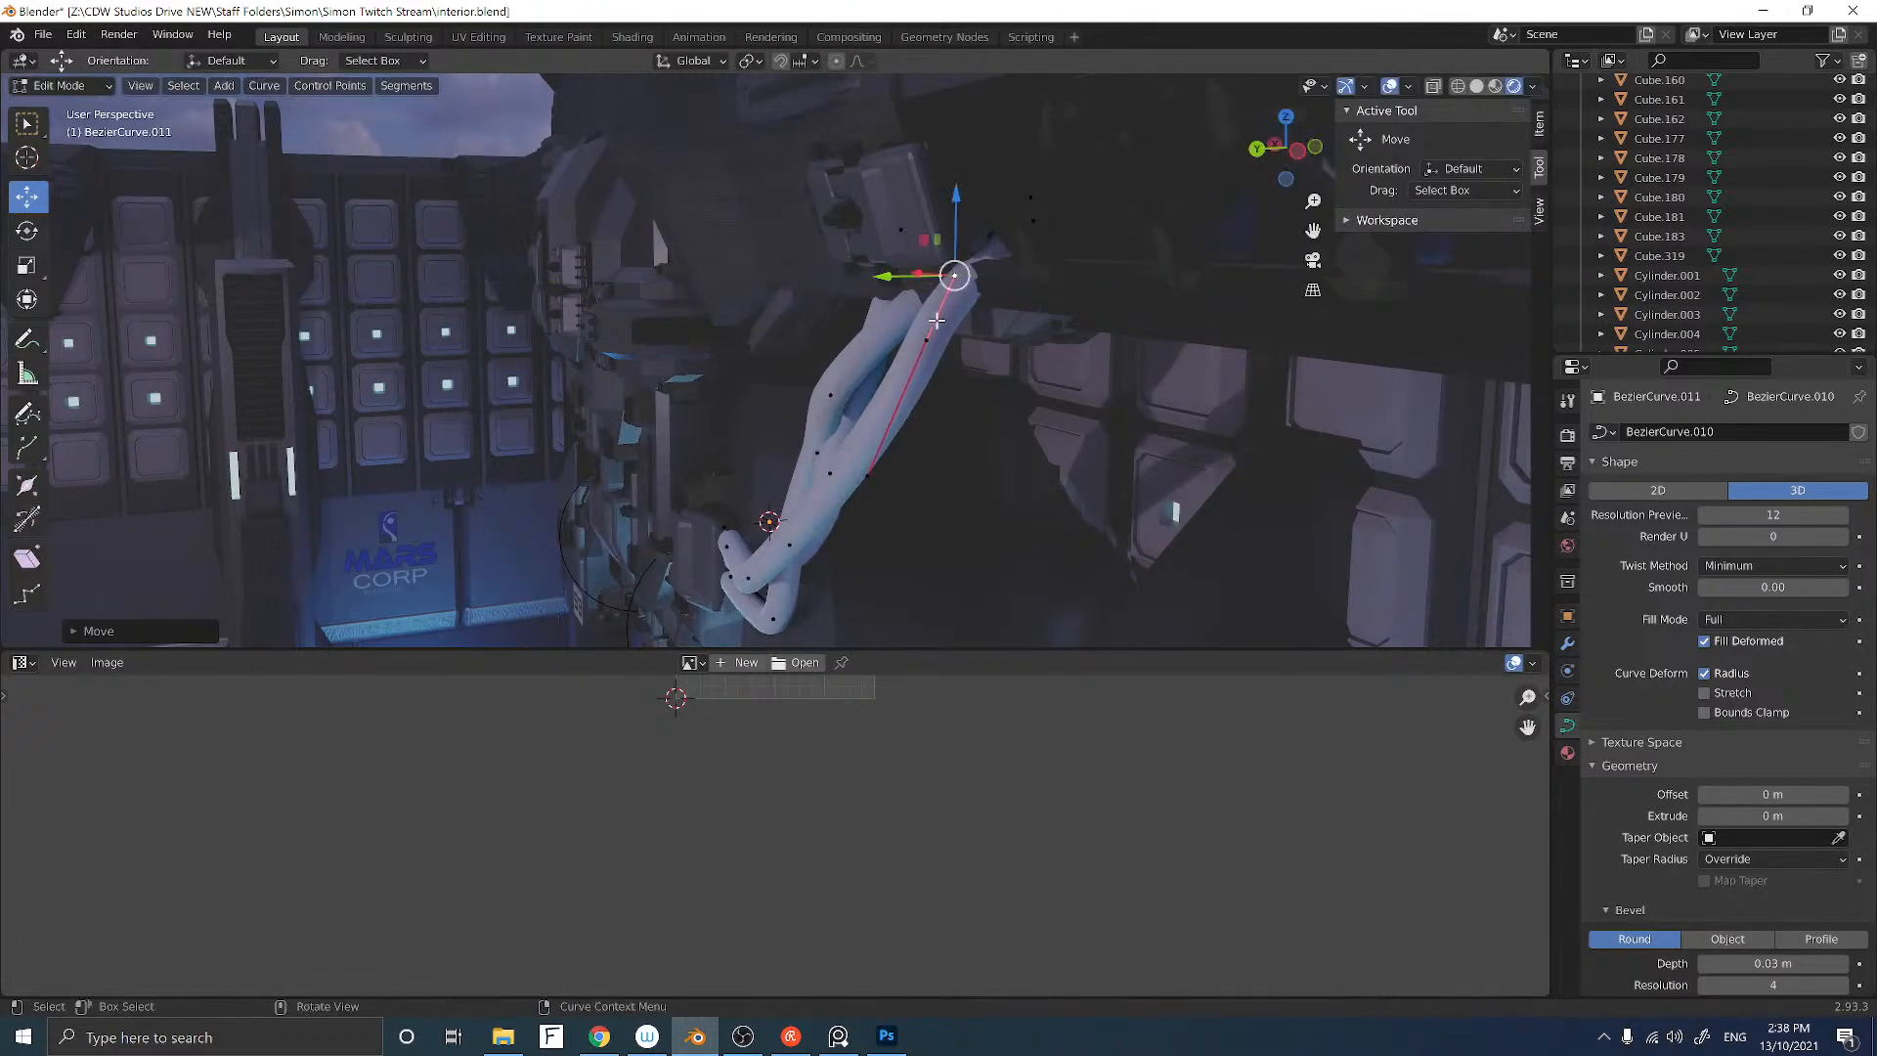
drag(892, 342, 970, 346)
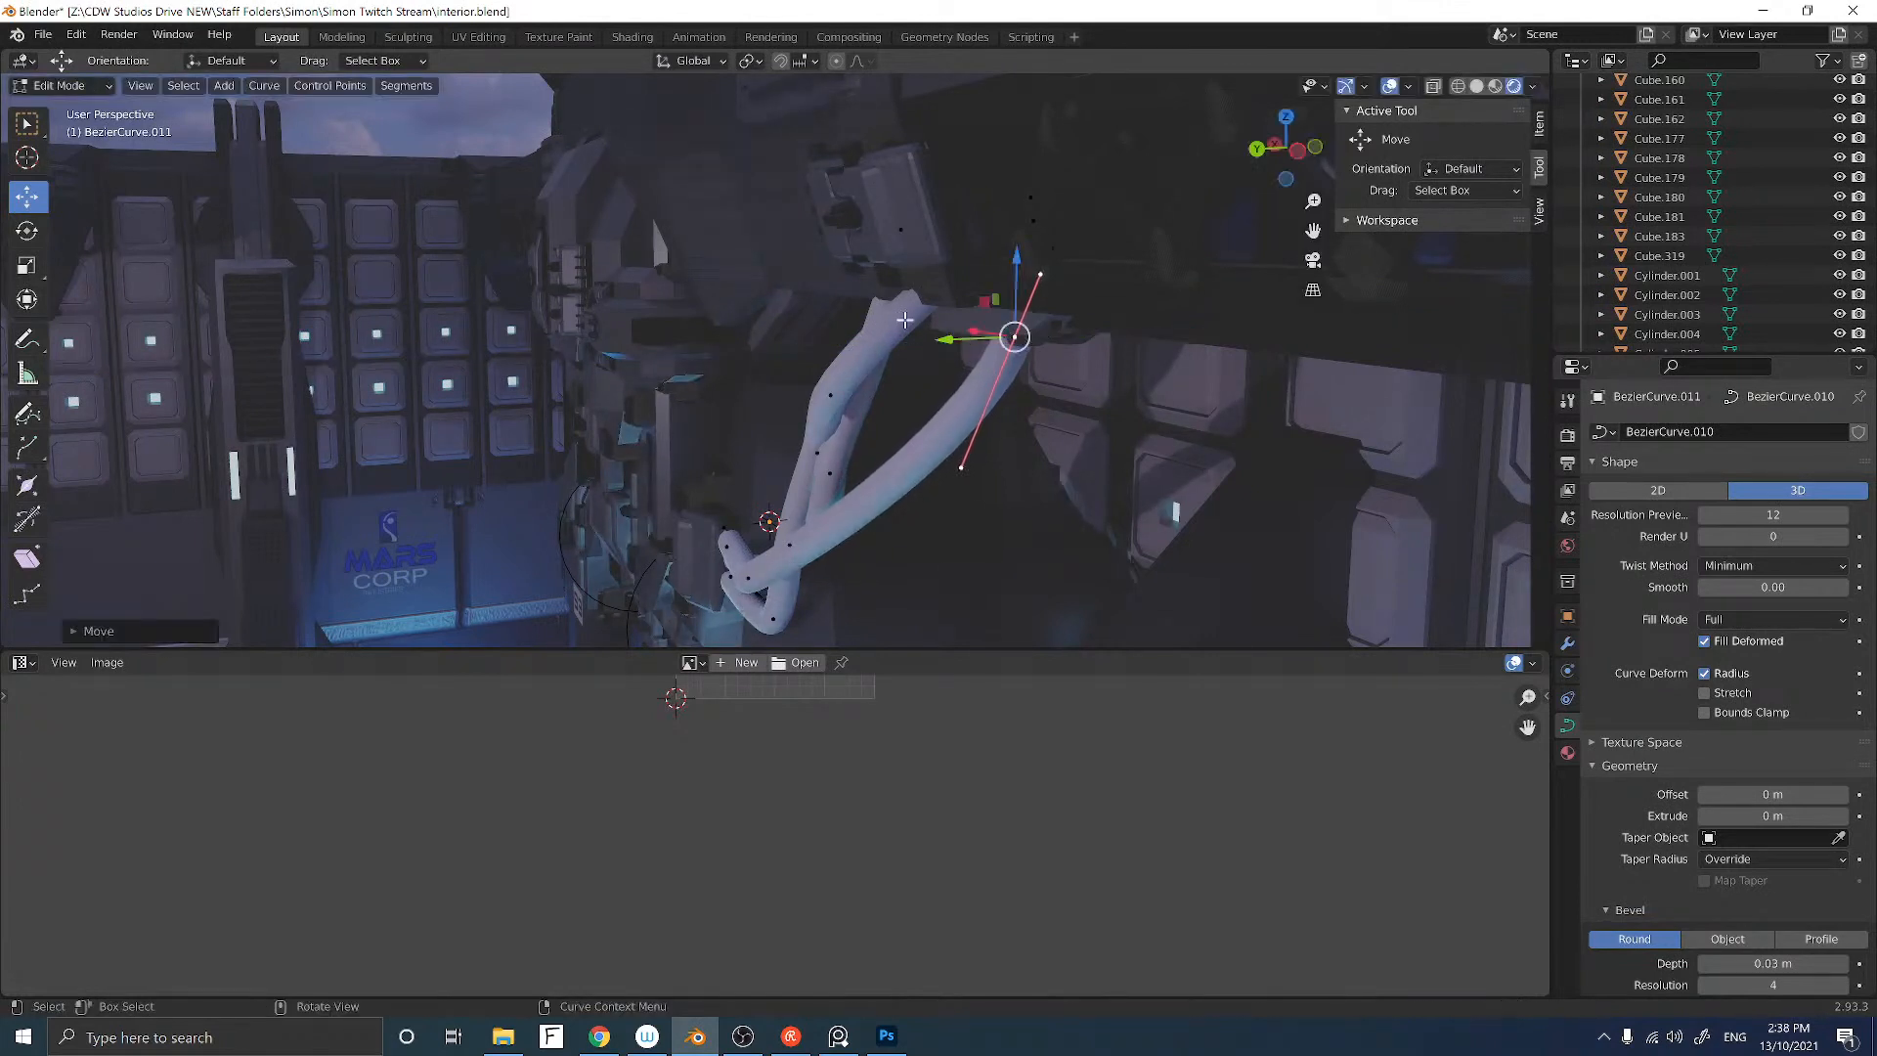
Step: Move the upper end point of a cable beside the outer one deeper into the overhead structure along Y
click(904, 319)
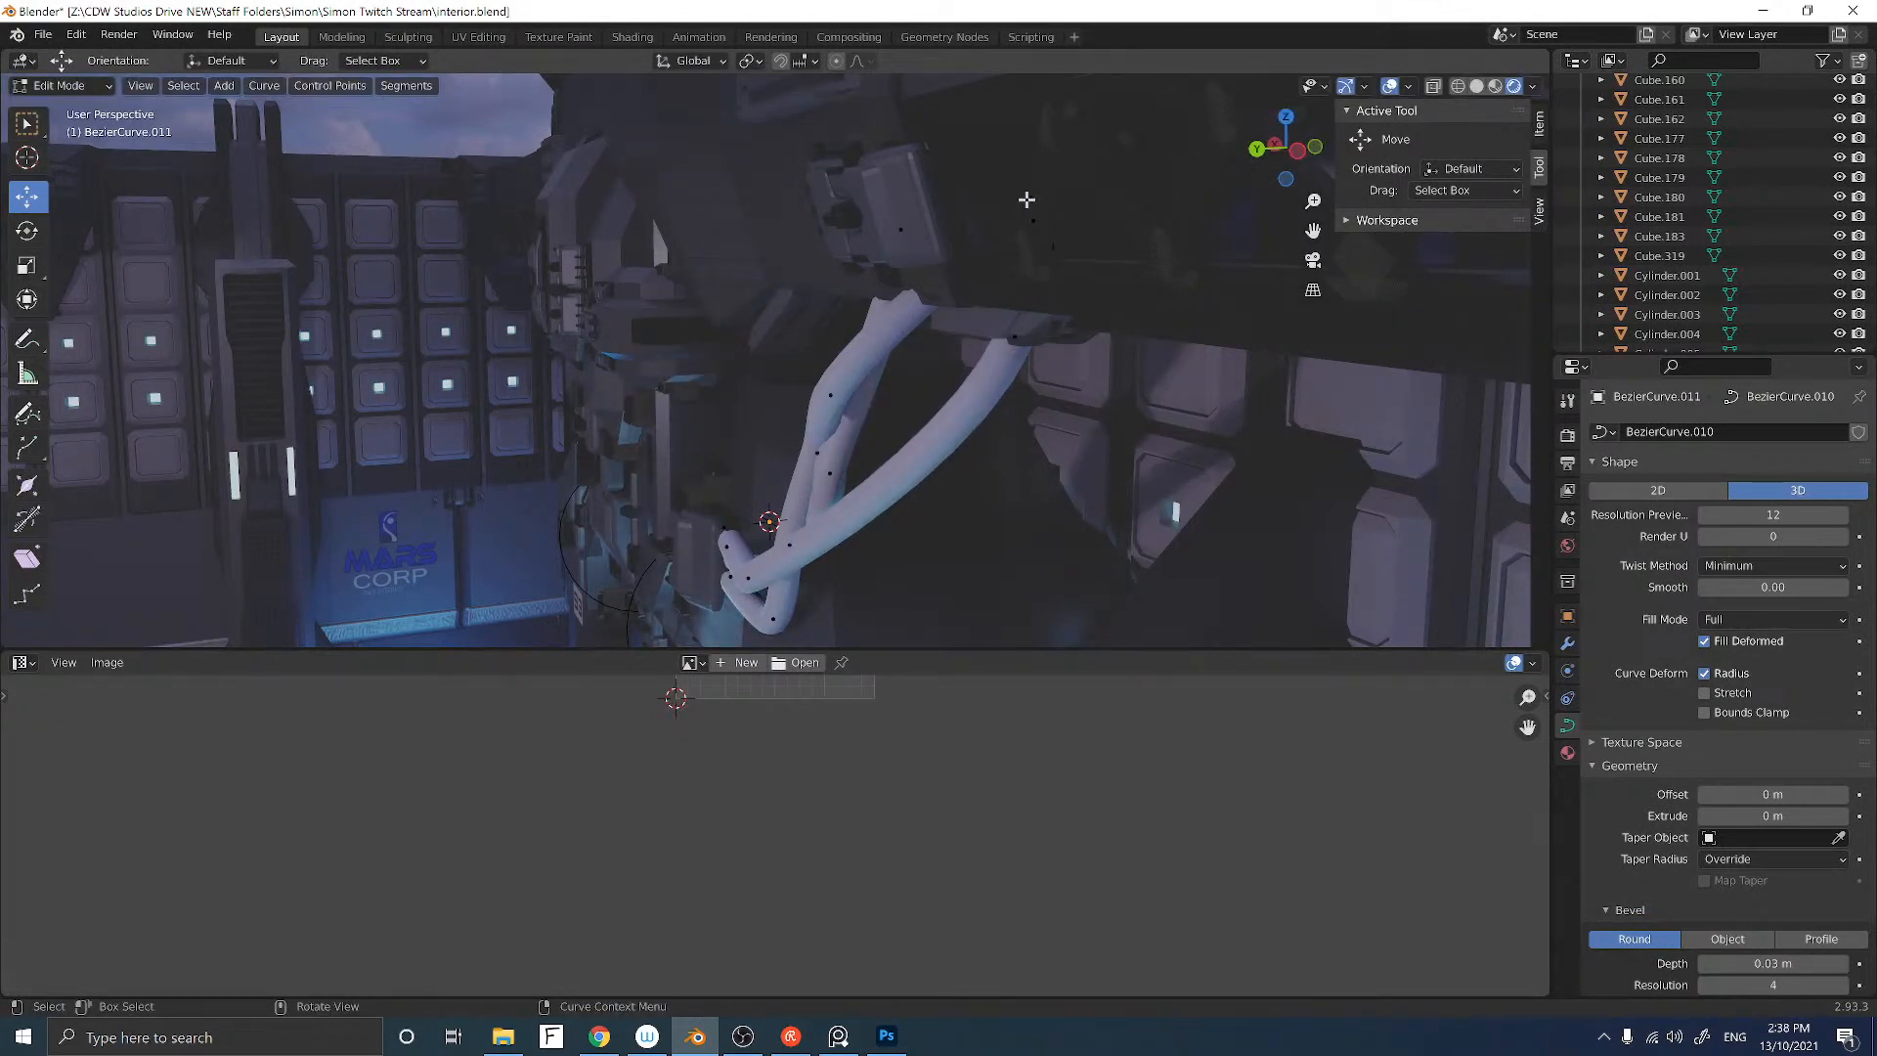
drag(965, 197, 1052, 196)
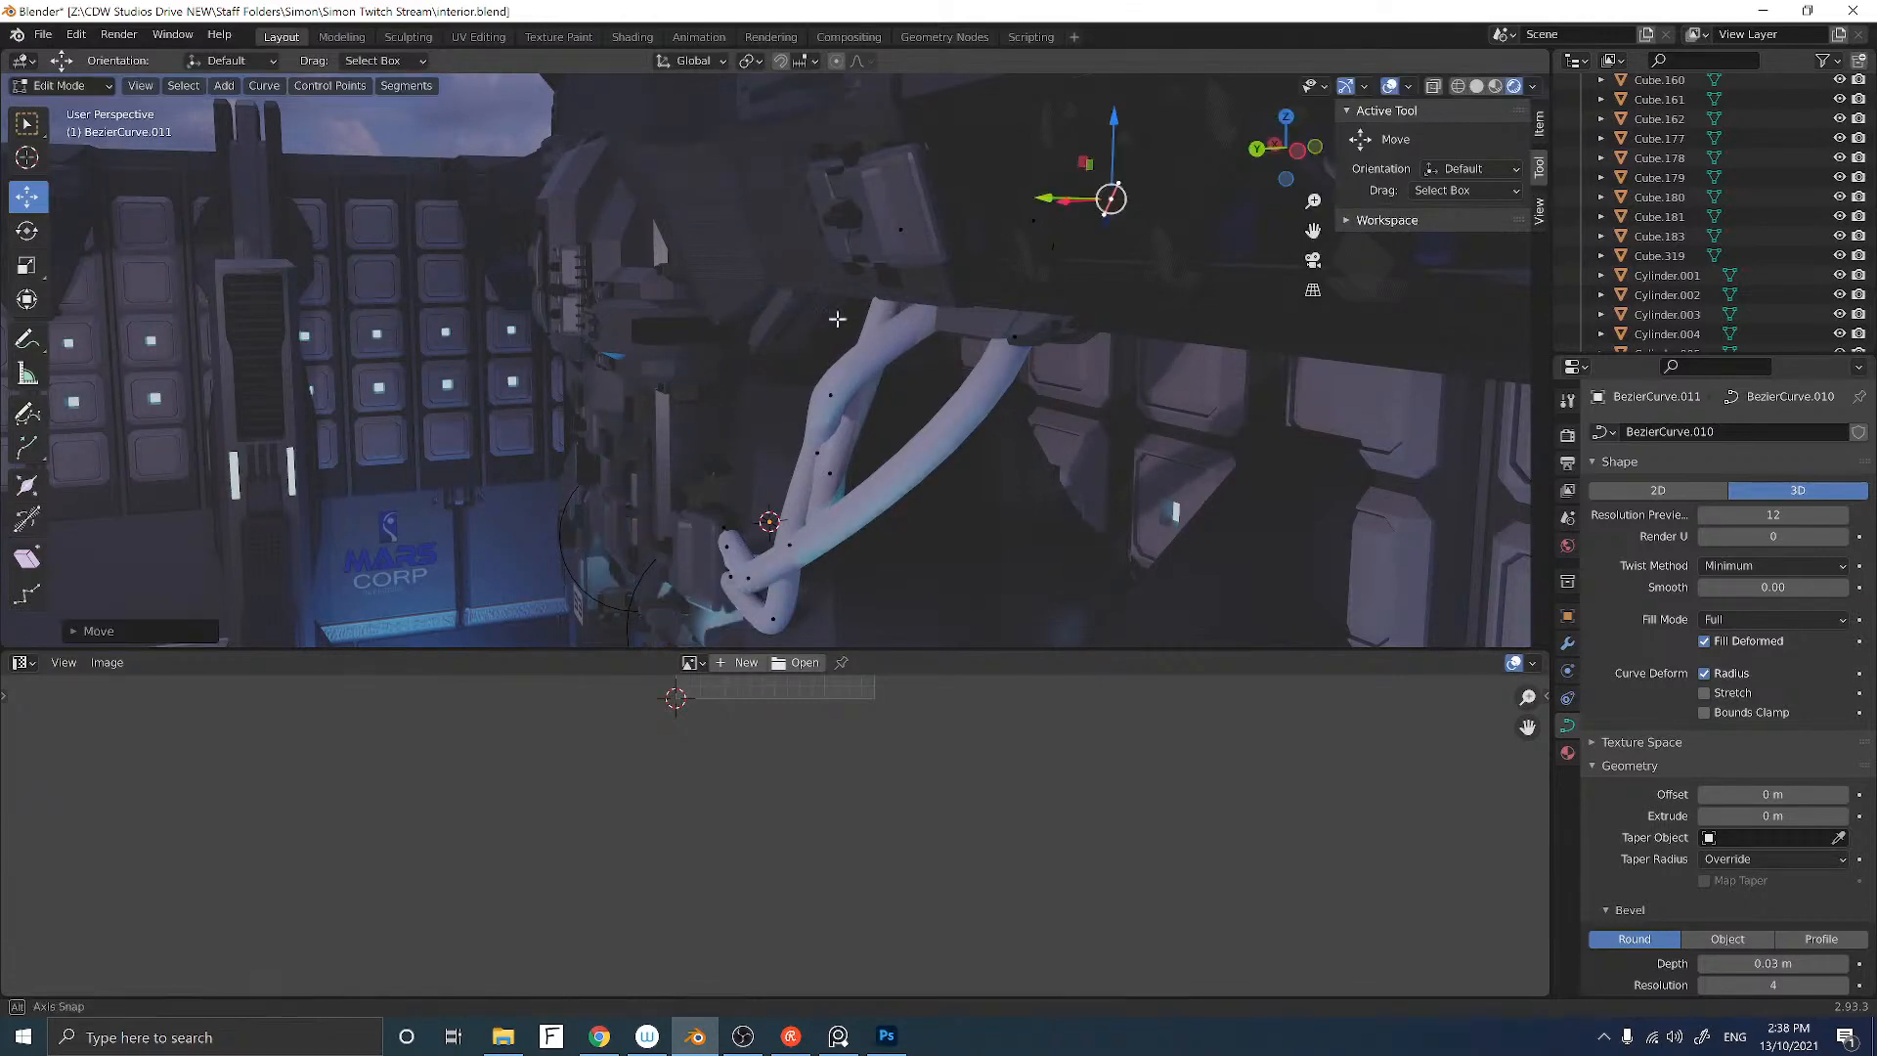
Step: Assign the existing "black frame" material to the cable curve and return to Object Mode
middle_drag(1052, 196, 1414, 536)
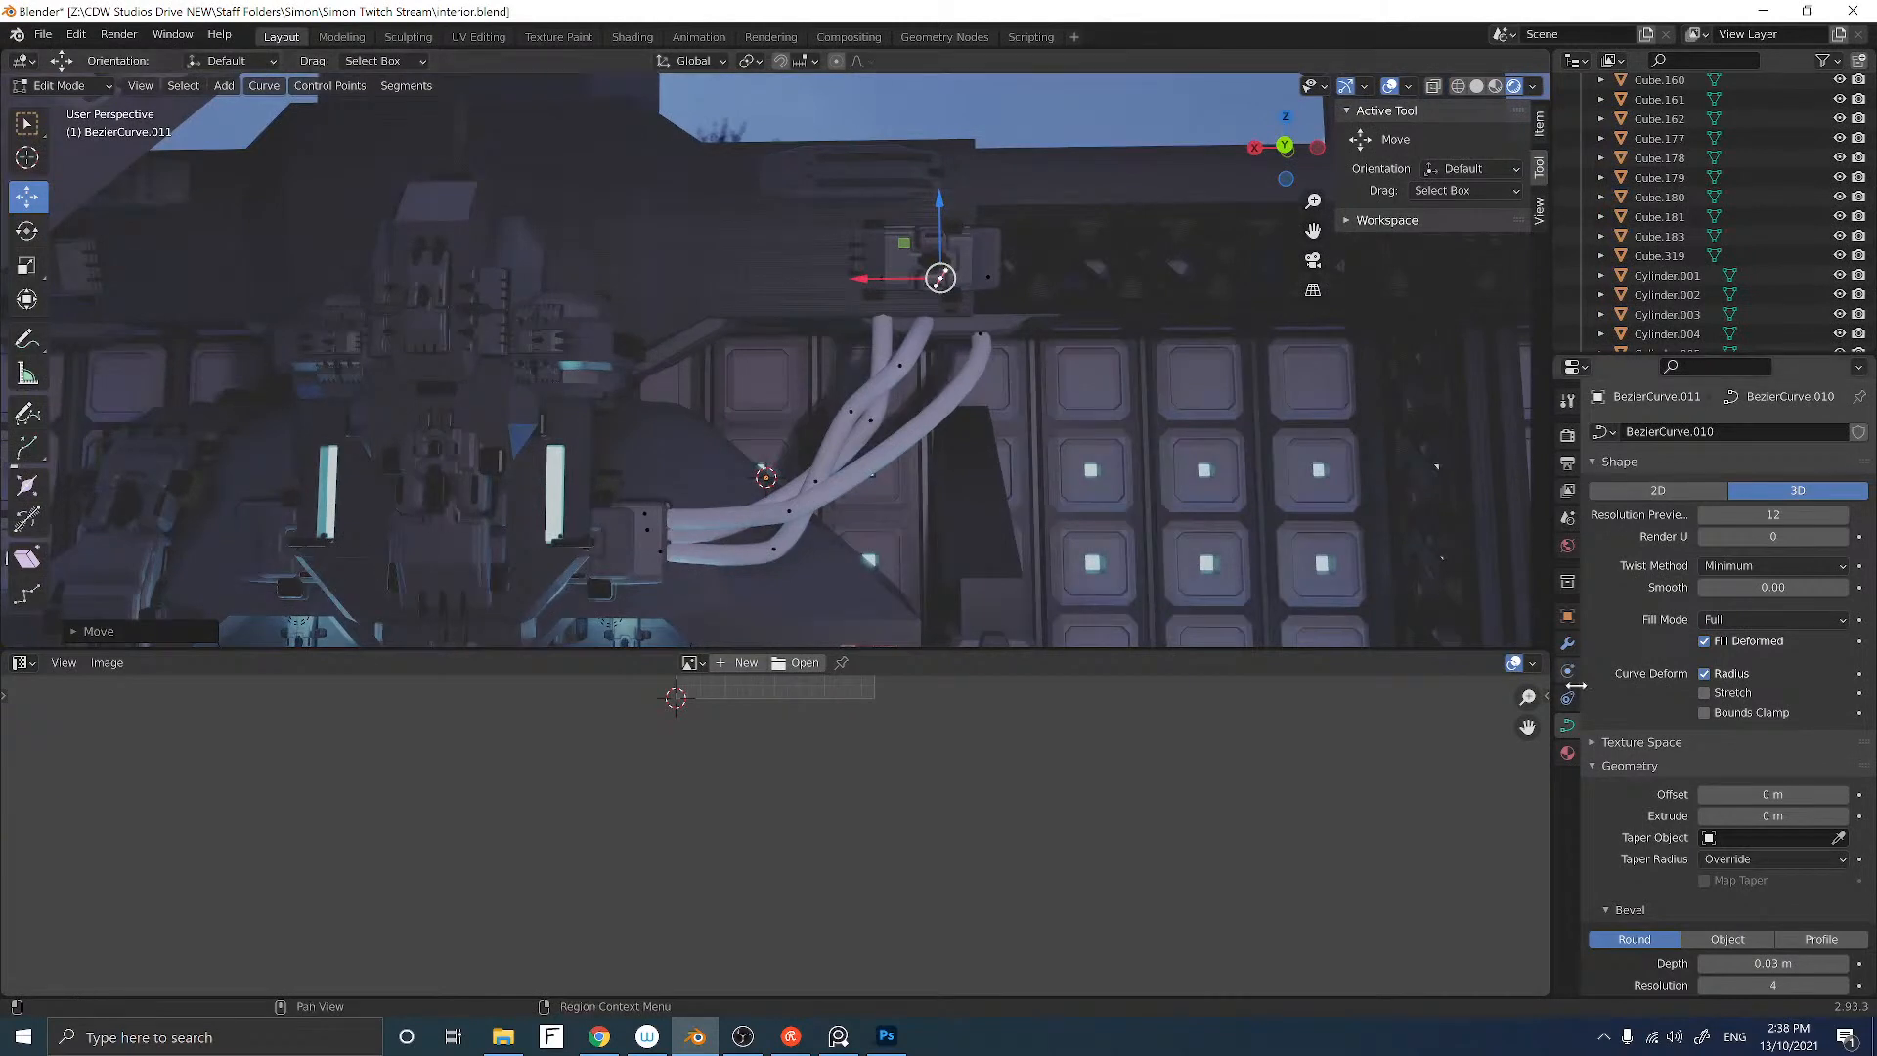
click(1567, 754)
click(1612, 537)
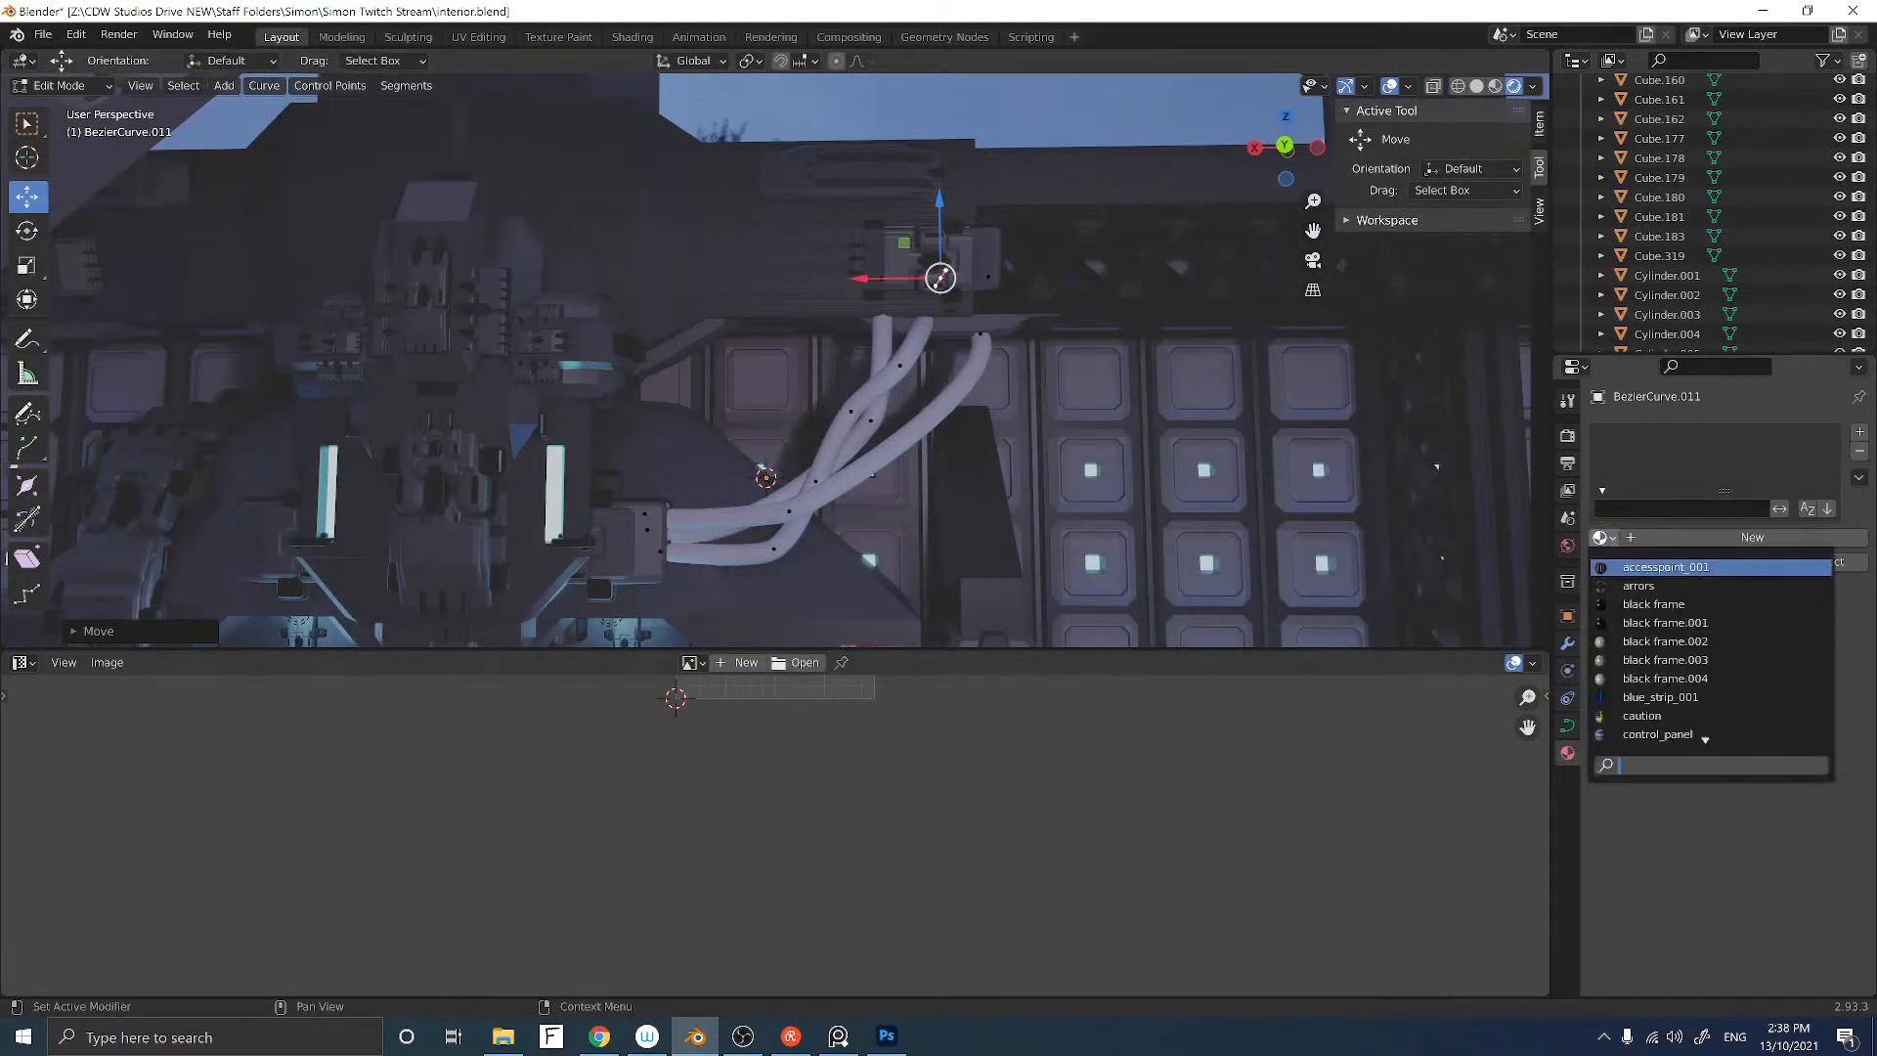
click(1633, 601)
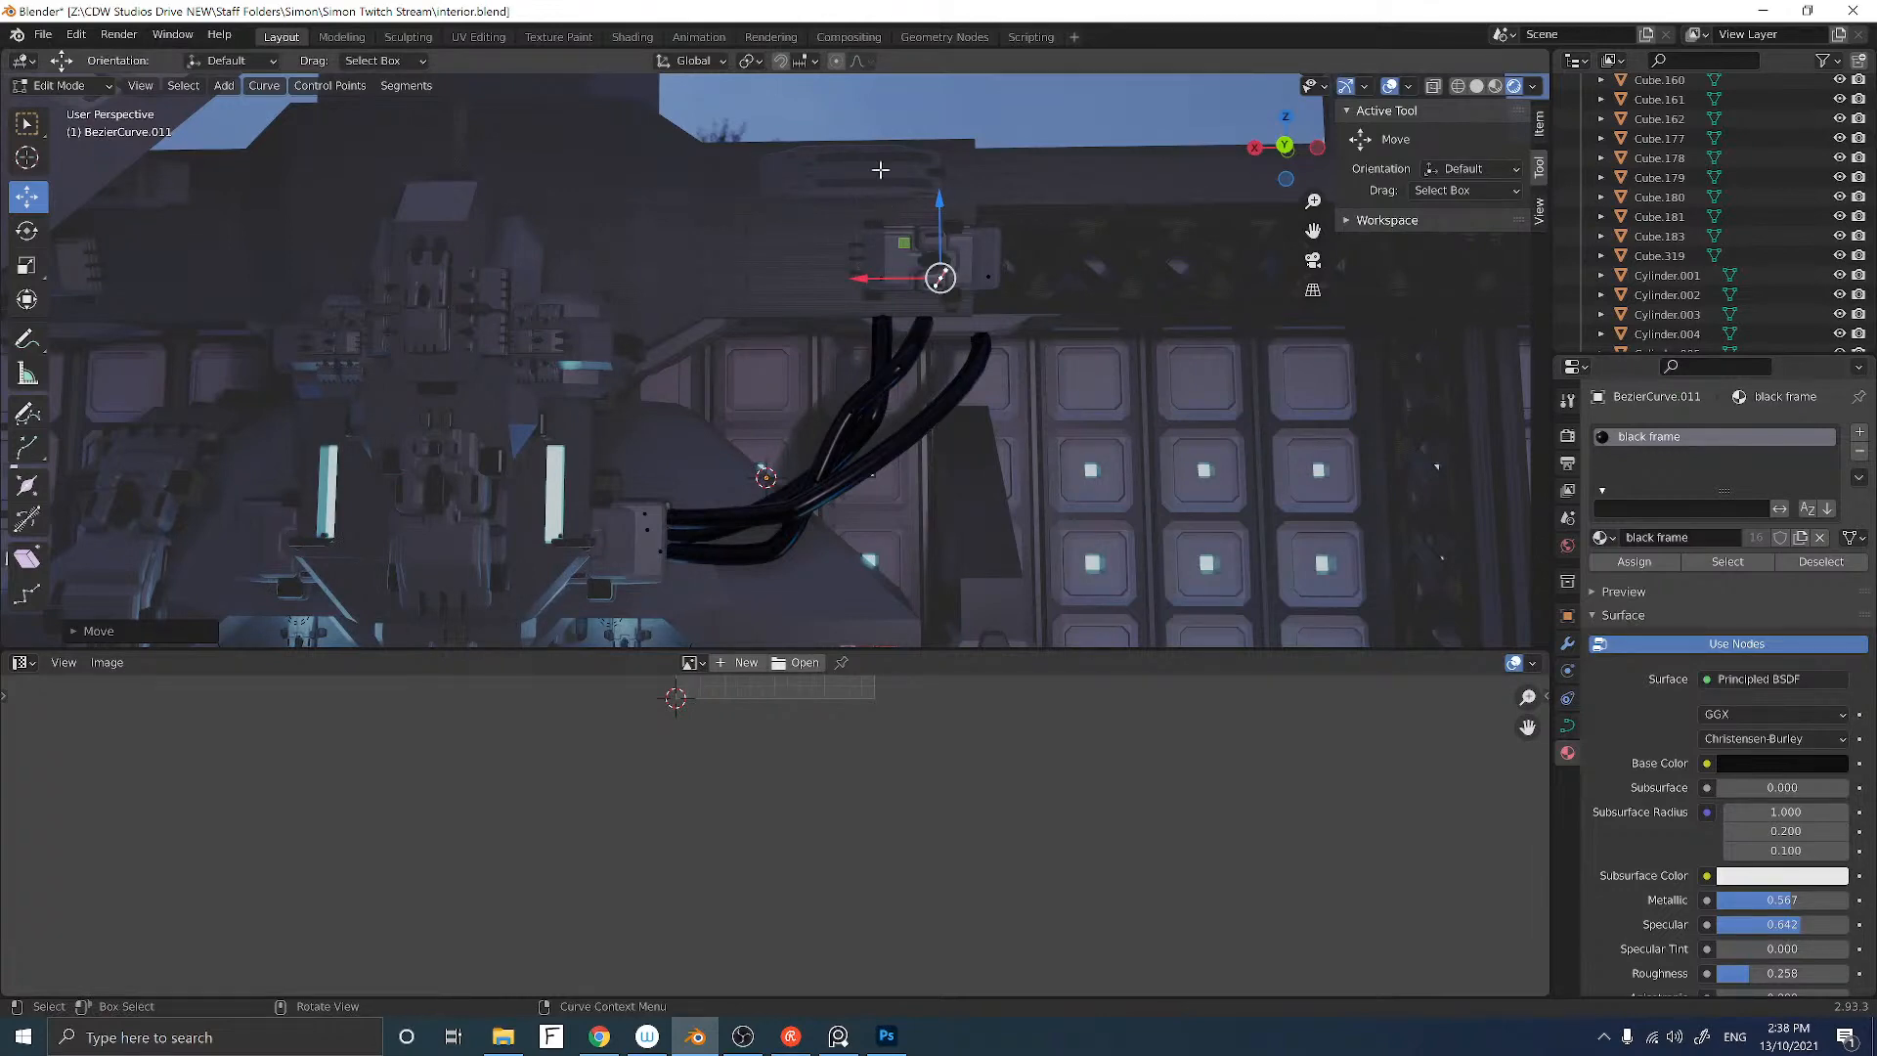
key(Tab)
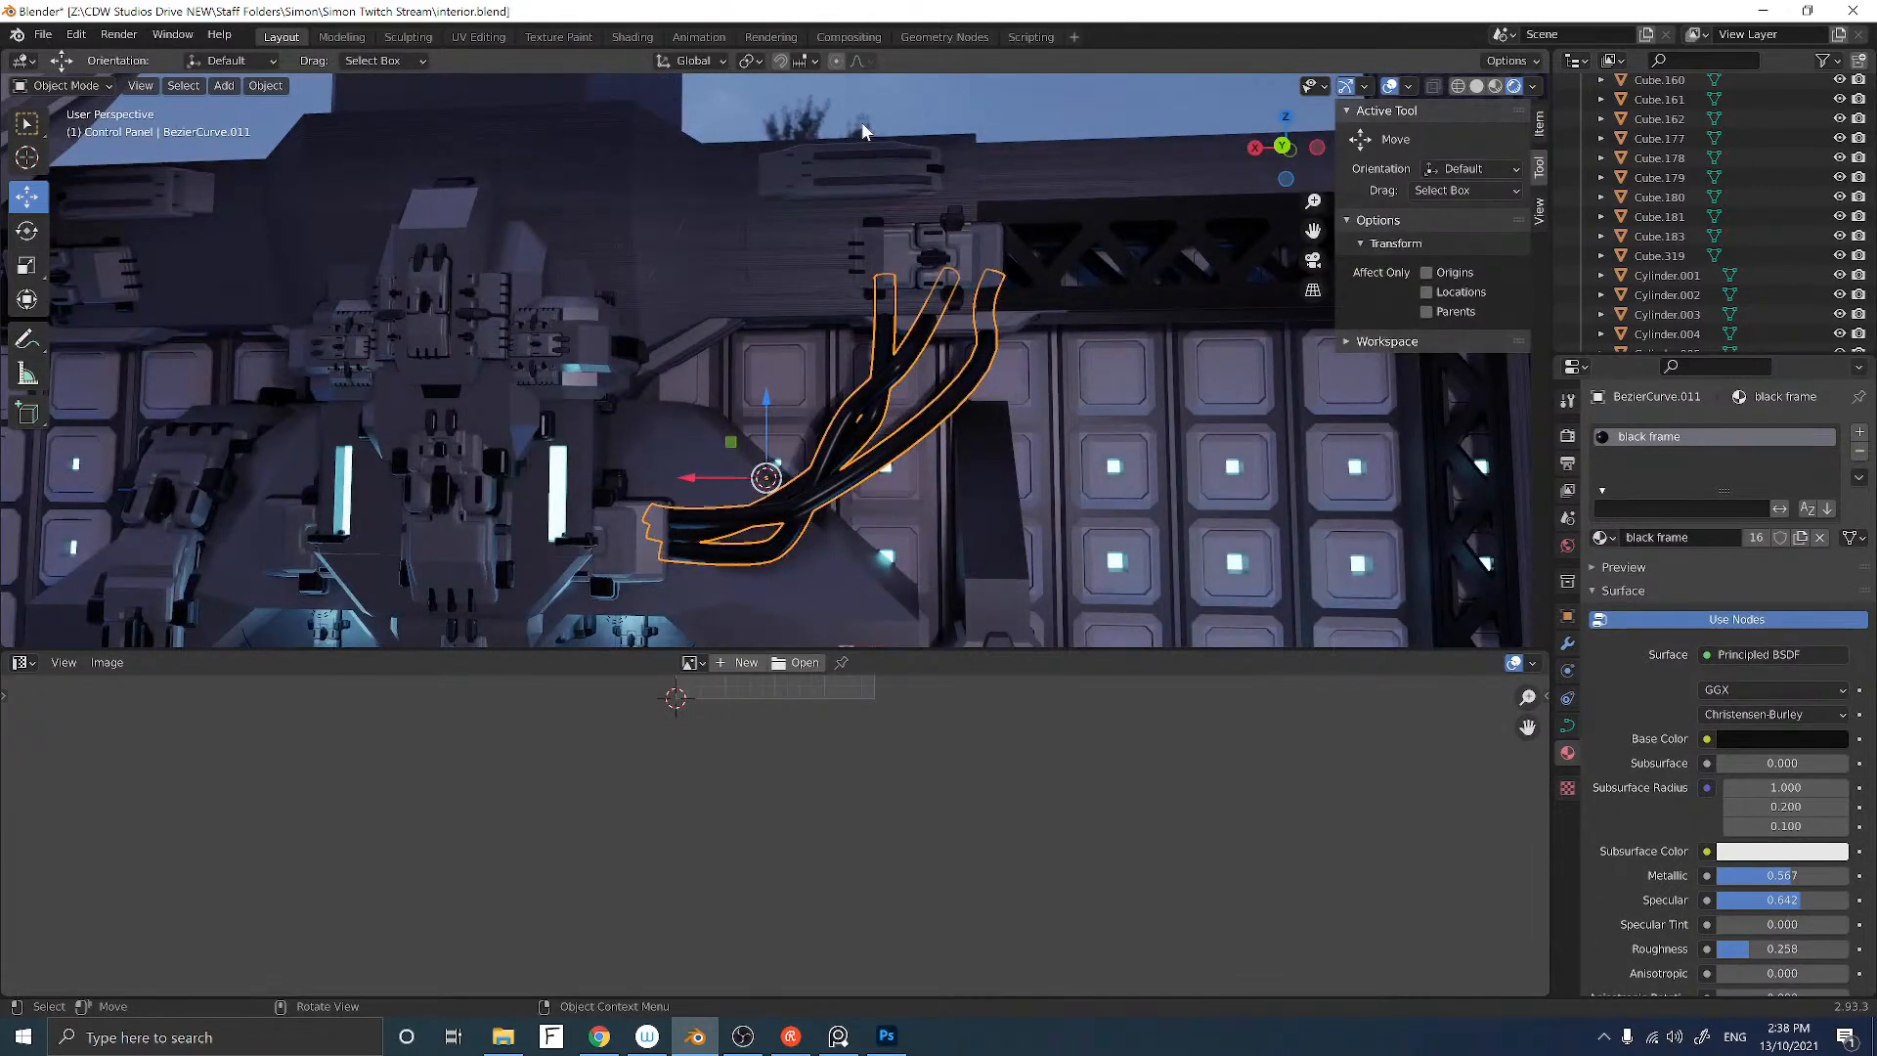
Step: Reveal all hidden objects, find the FOG object in the scene list by searching "fog", and hide it from view
key(alt+h)
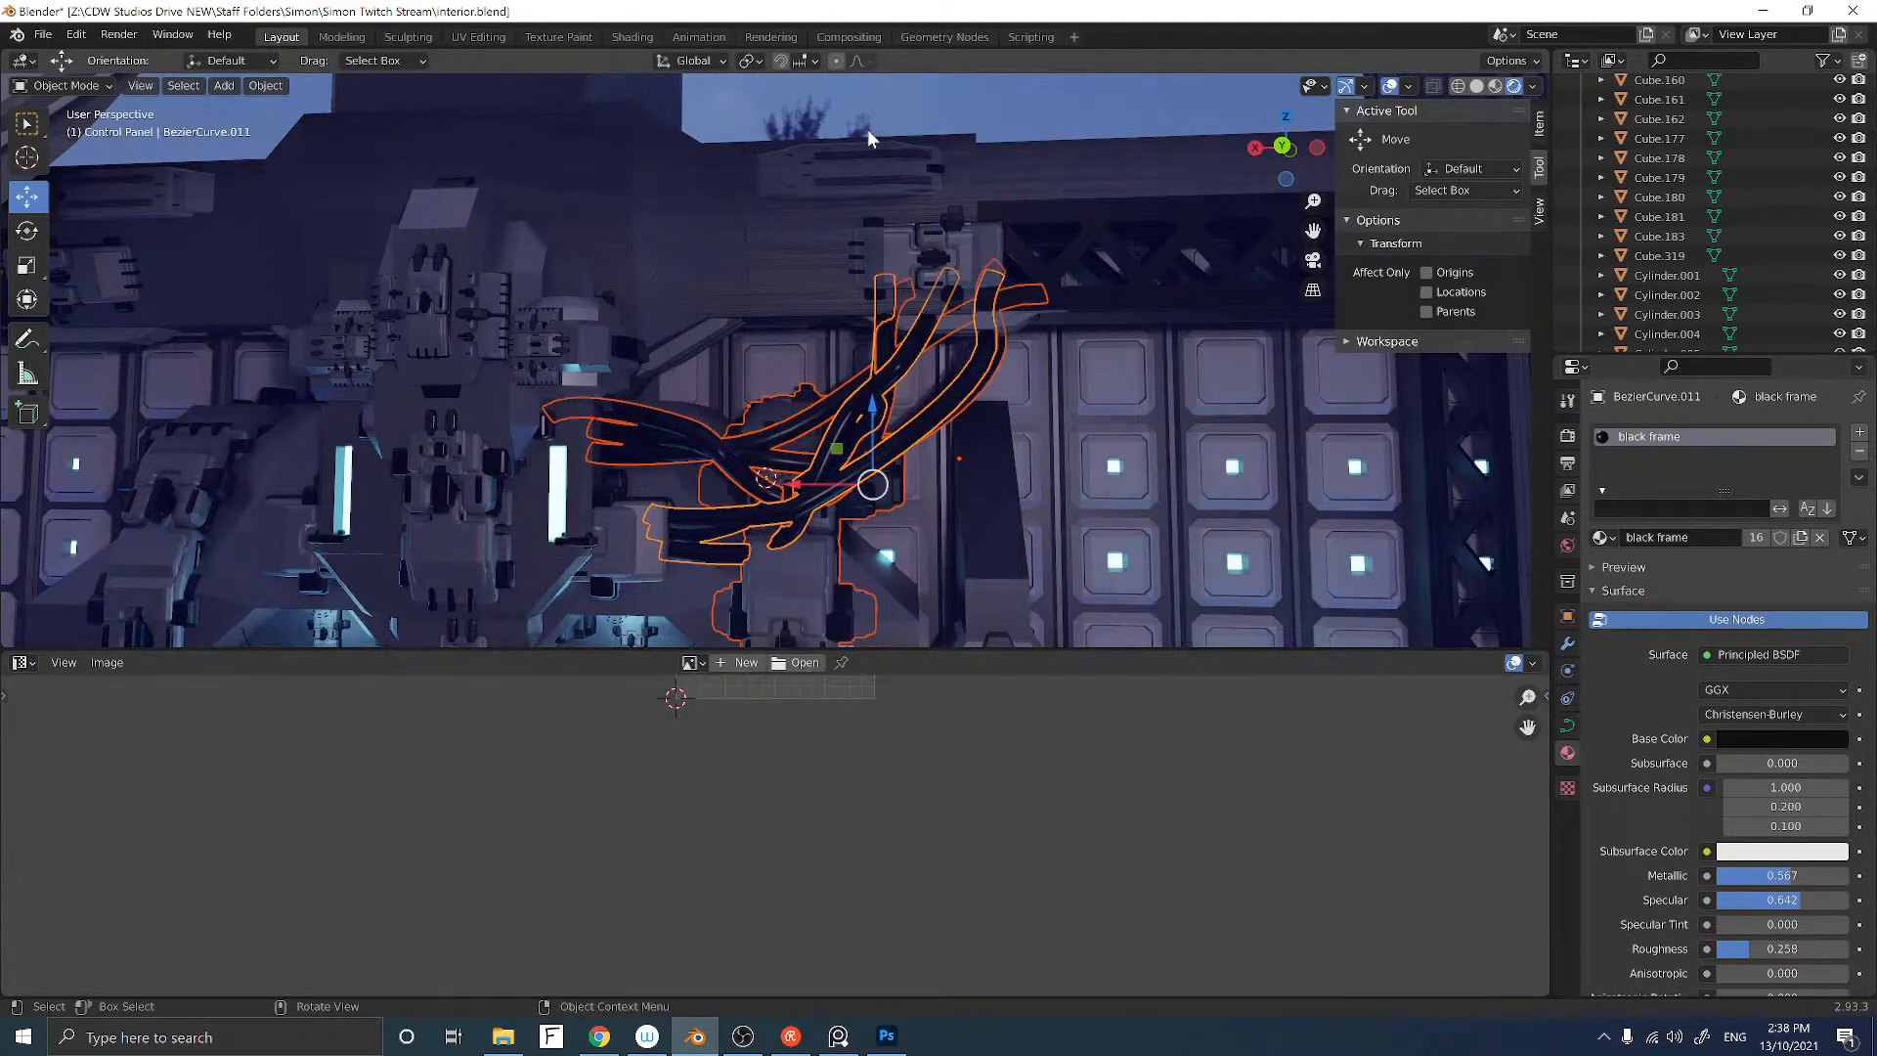
scroll(1732, 184, up, 4)
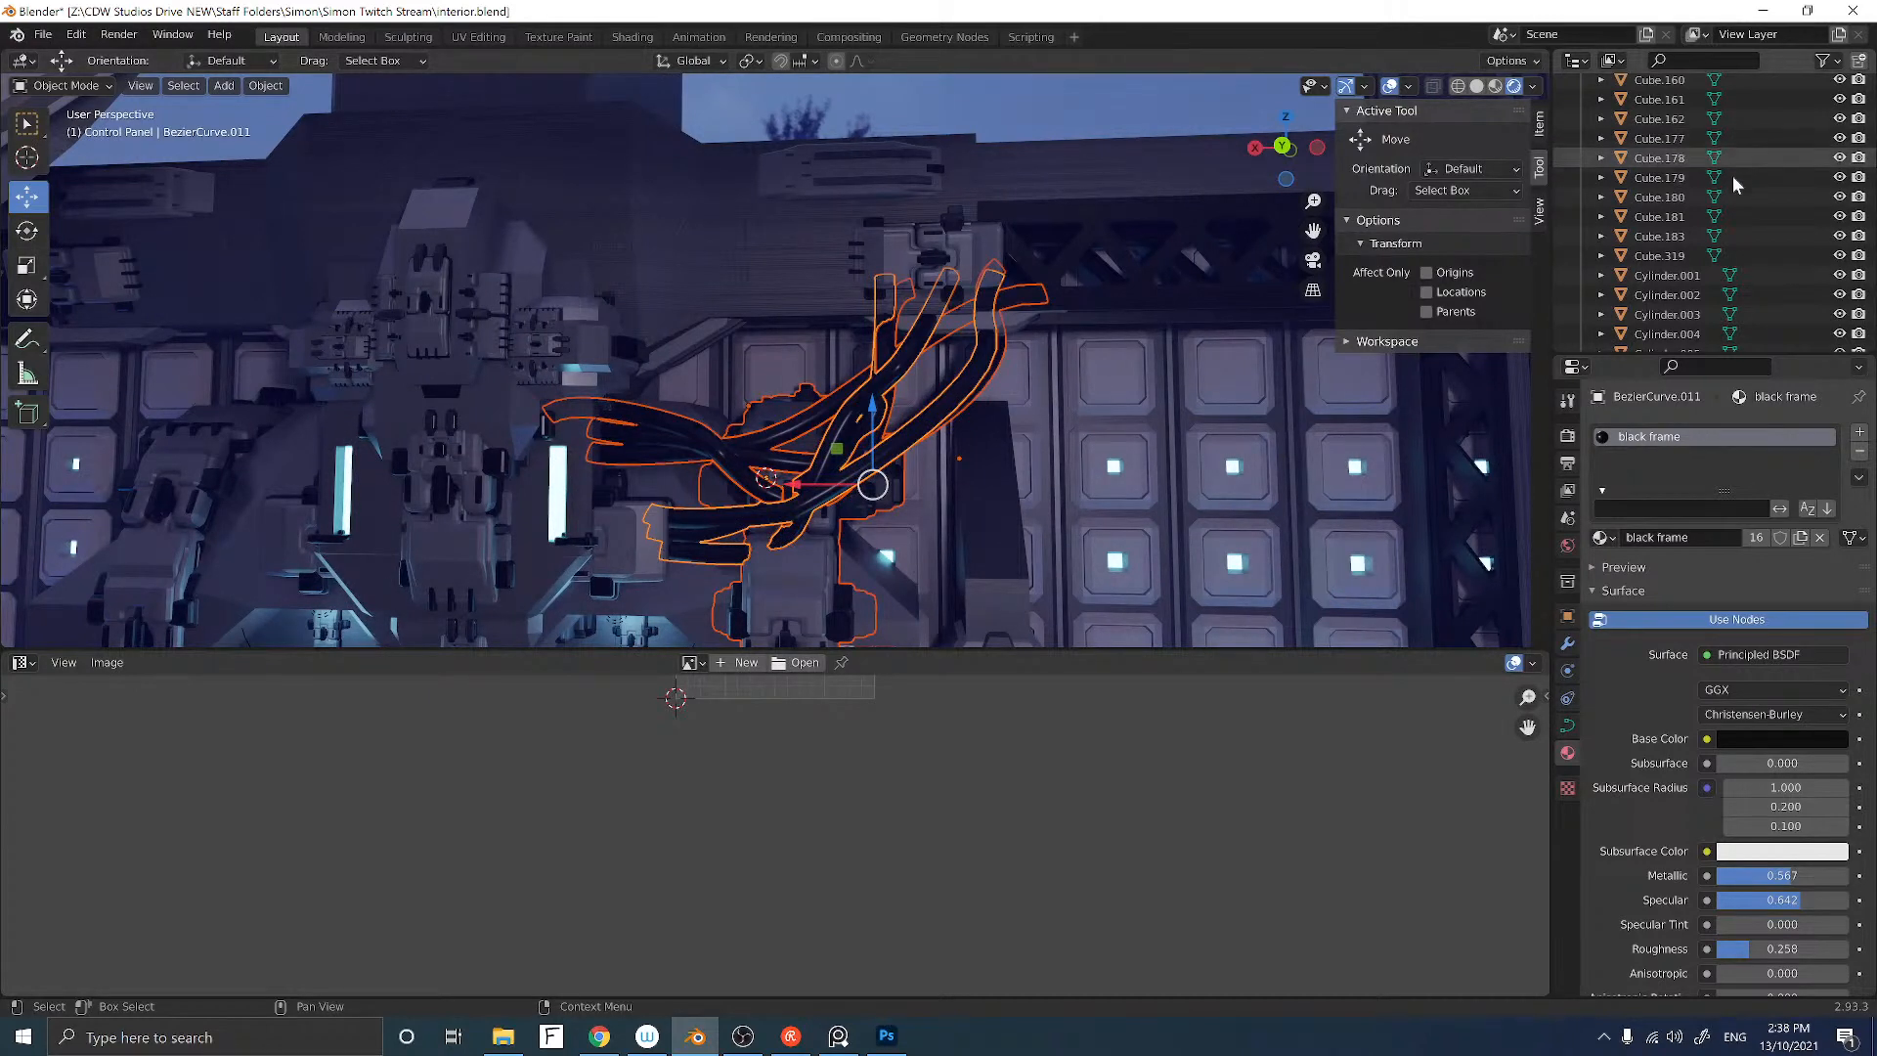
scroll(1730, 184, up, 15)
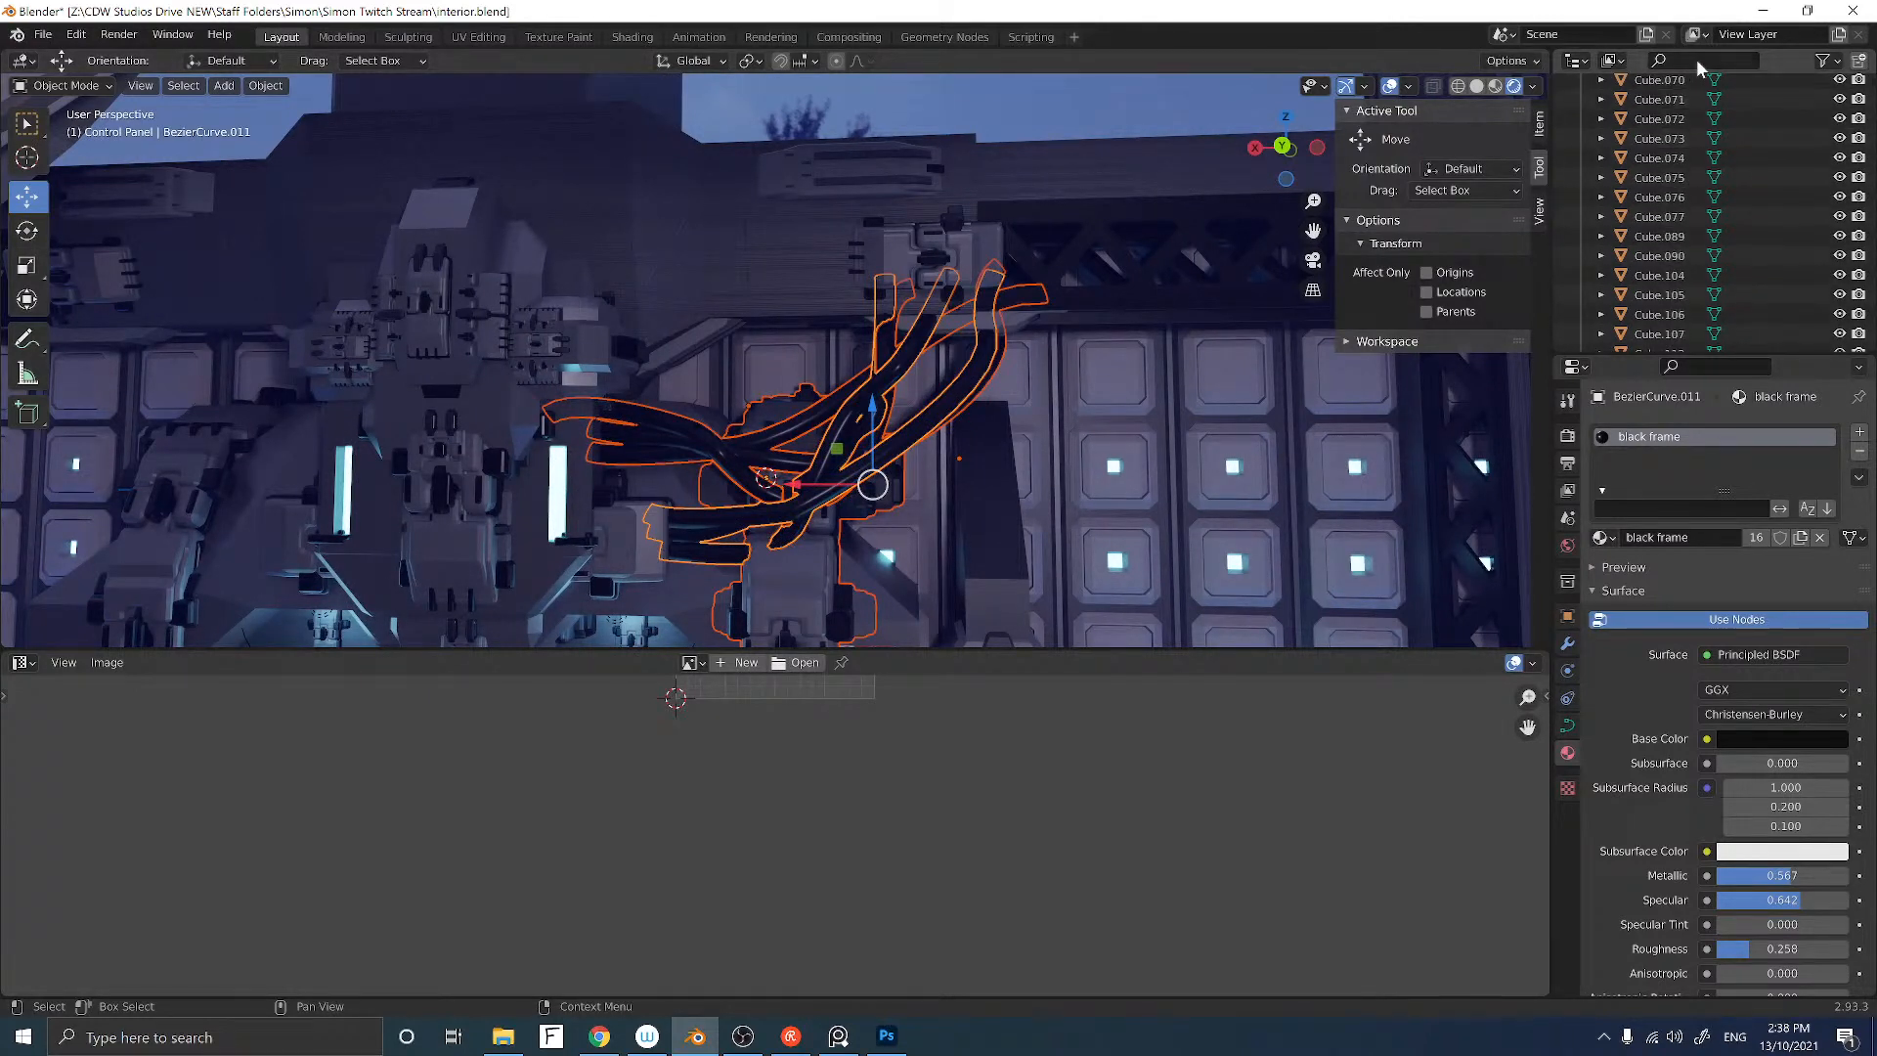
text(fog)
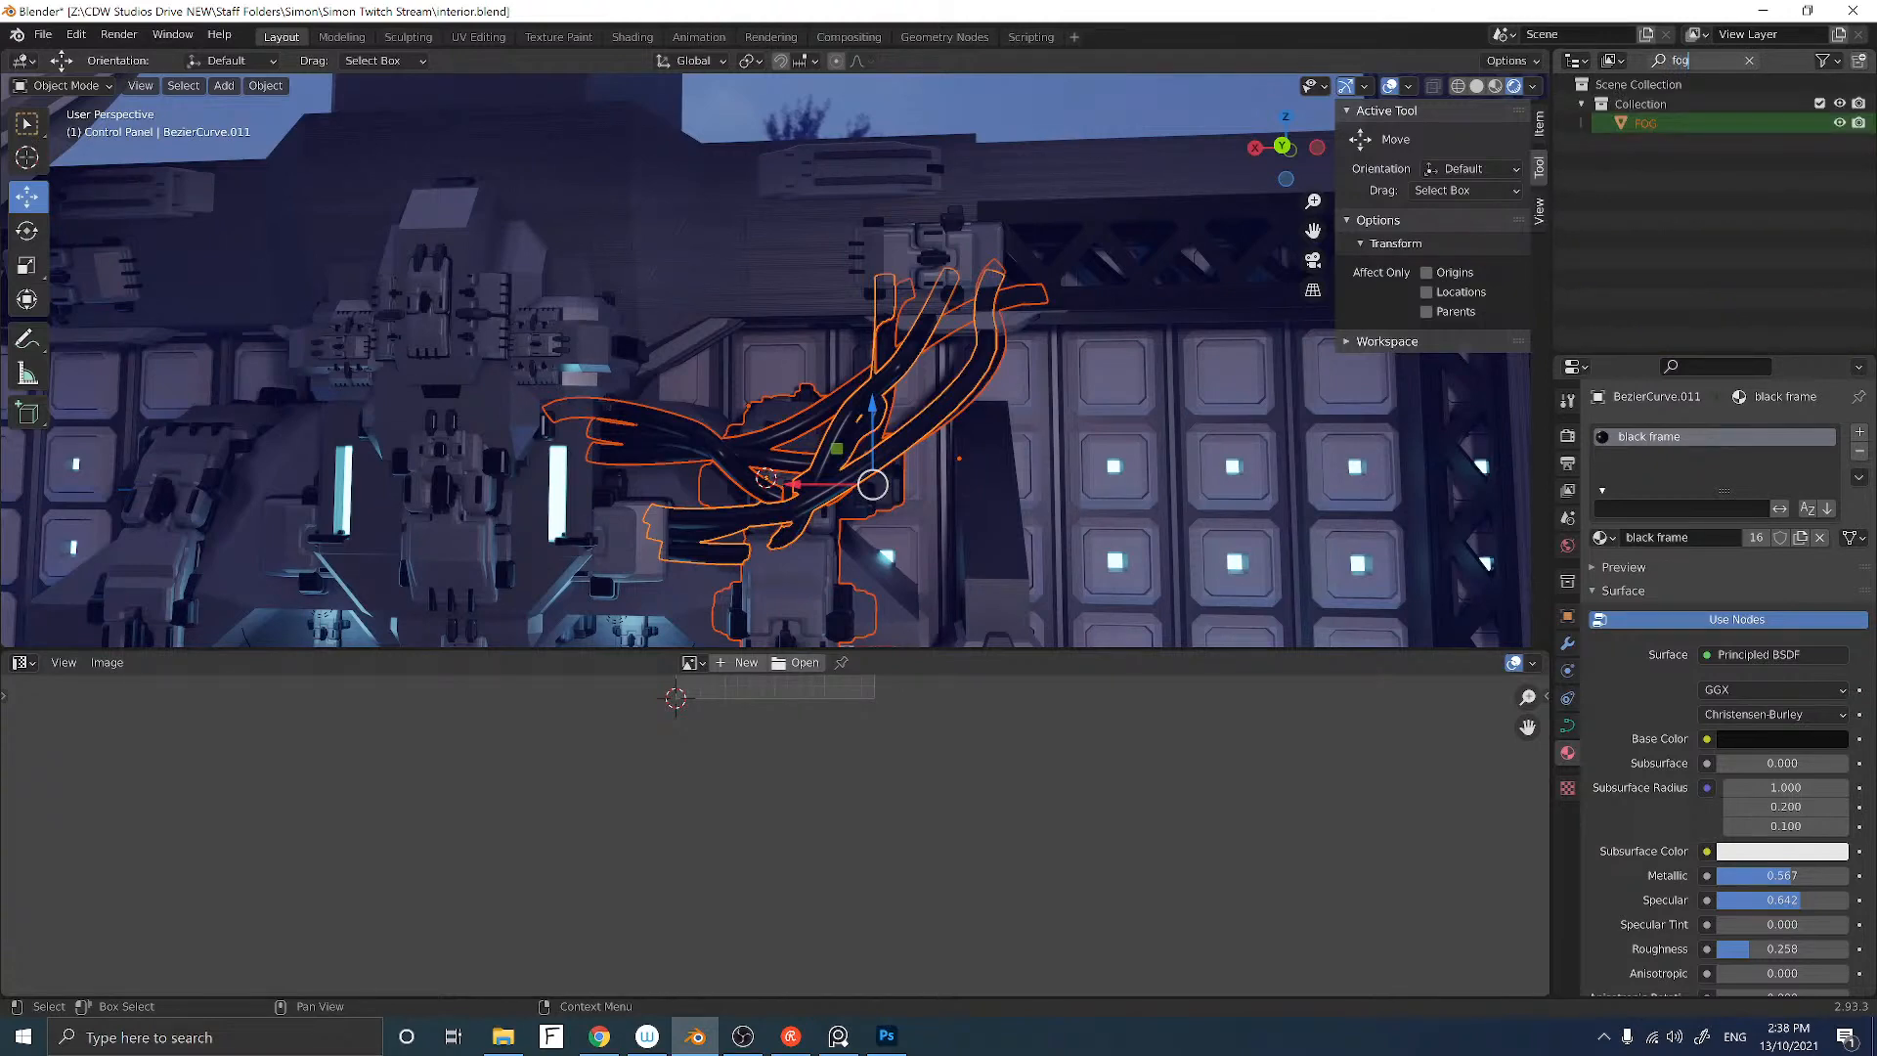
click(1839, 124)
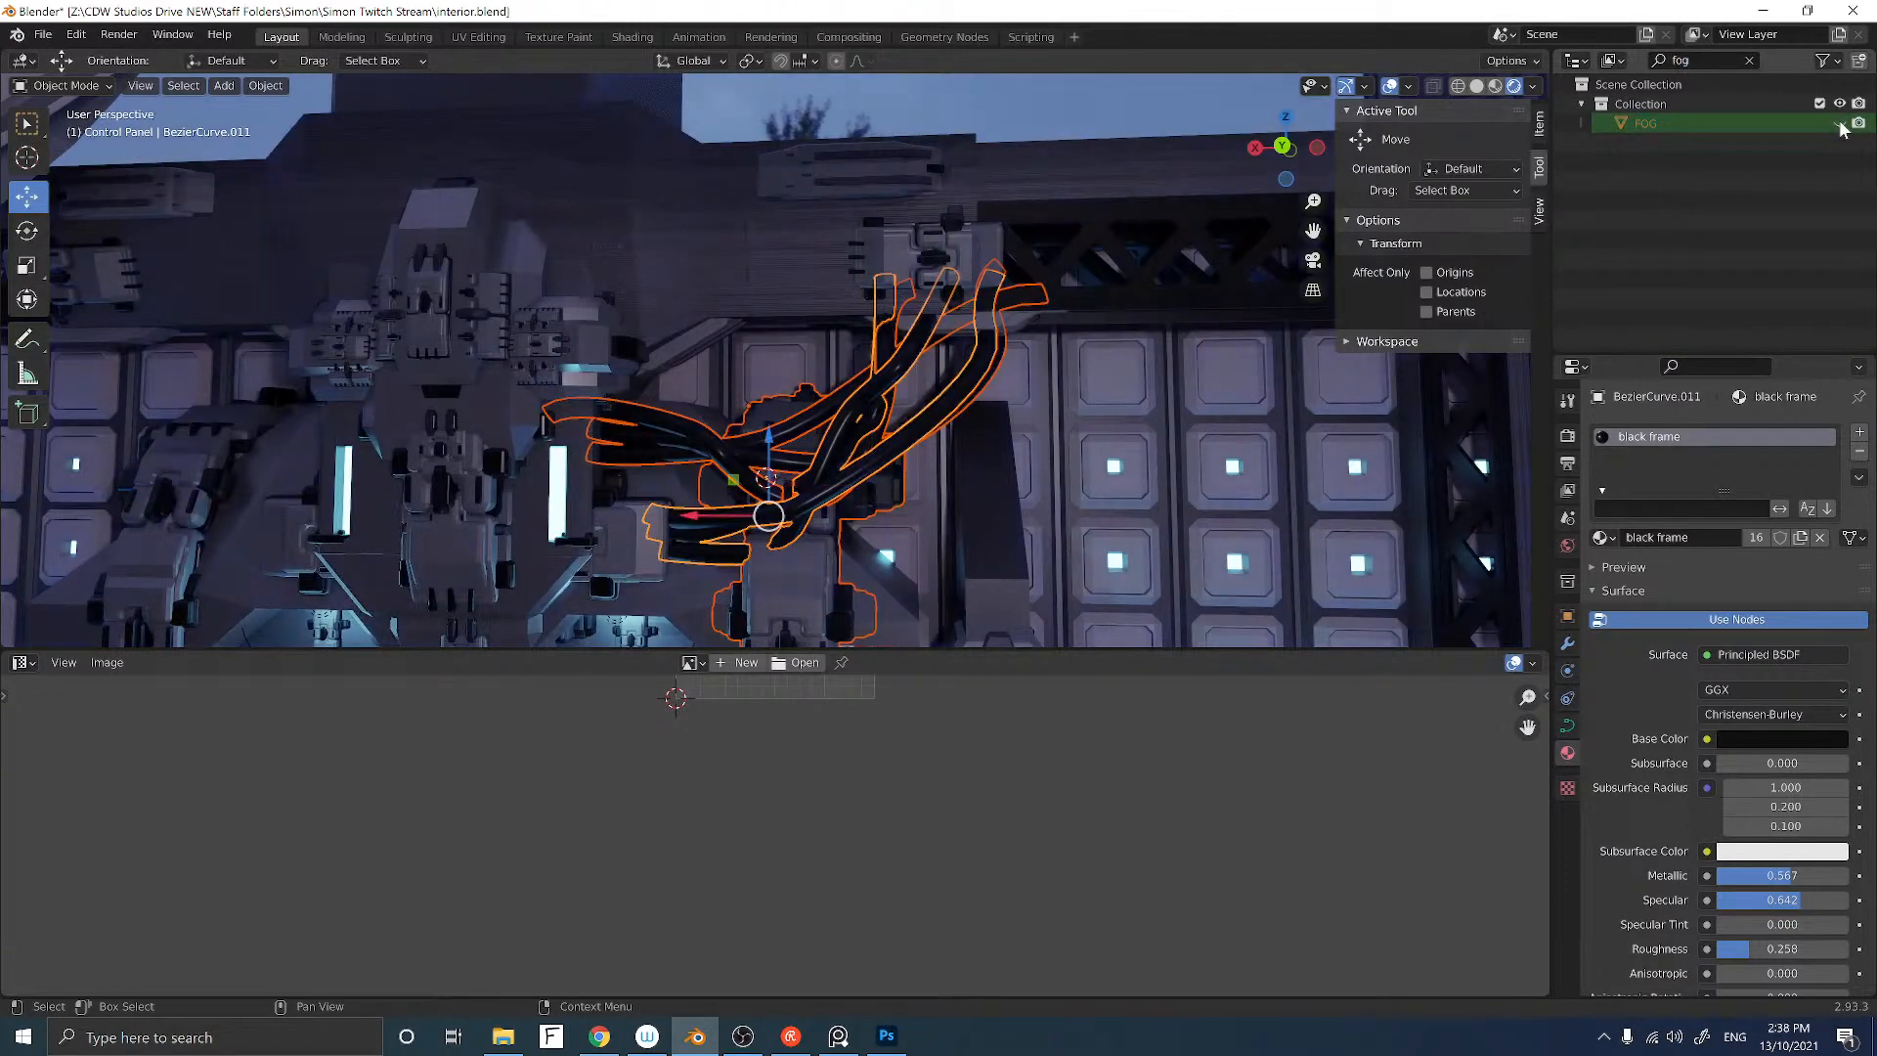
click(812, 105)
middle_drag(870, 291, 873, 420)
scroll(864, 406, down, 6)
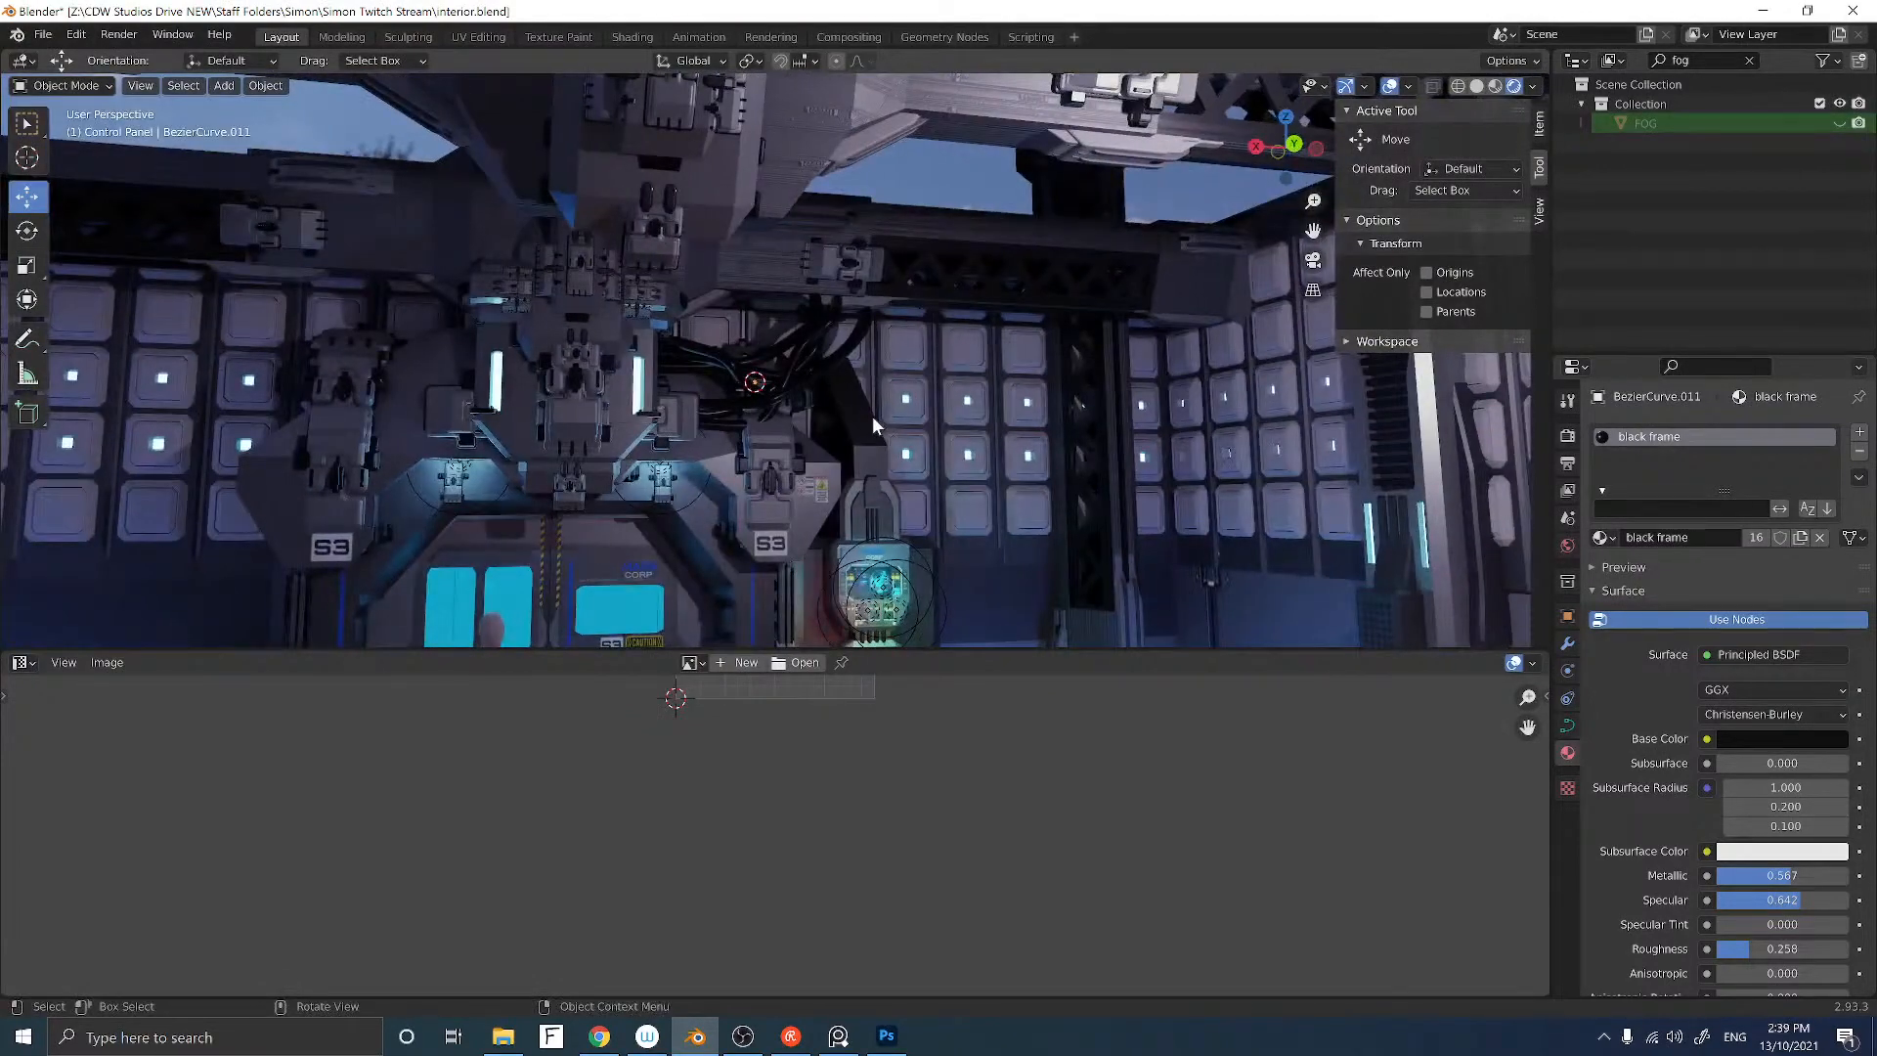
Step: Enter Edit Mode on the new cable curve, select its lower bend points, and move them along Y
scroll(870, 415, up, 4)
scroll(865, 414, down, 2)
click(773, 421)
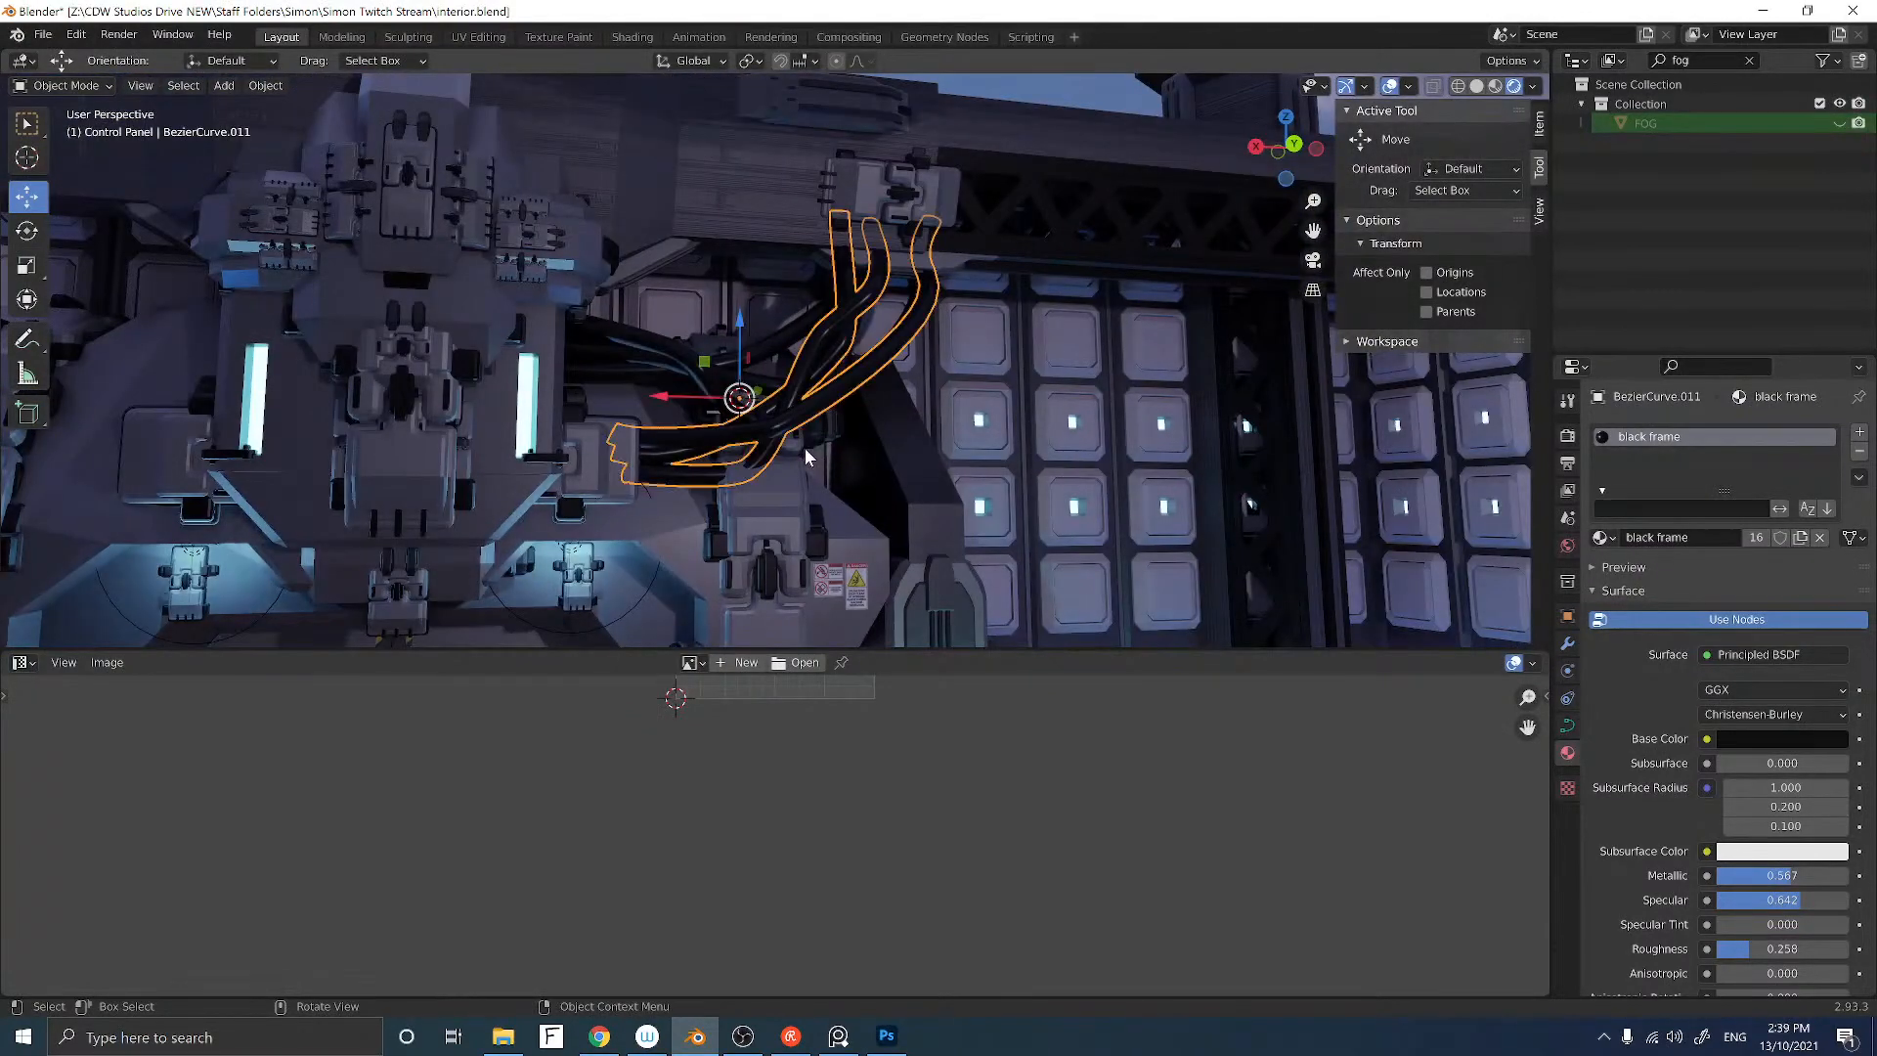
key(Tab)
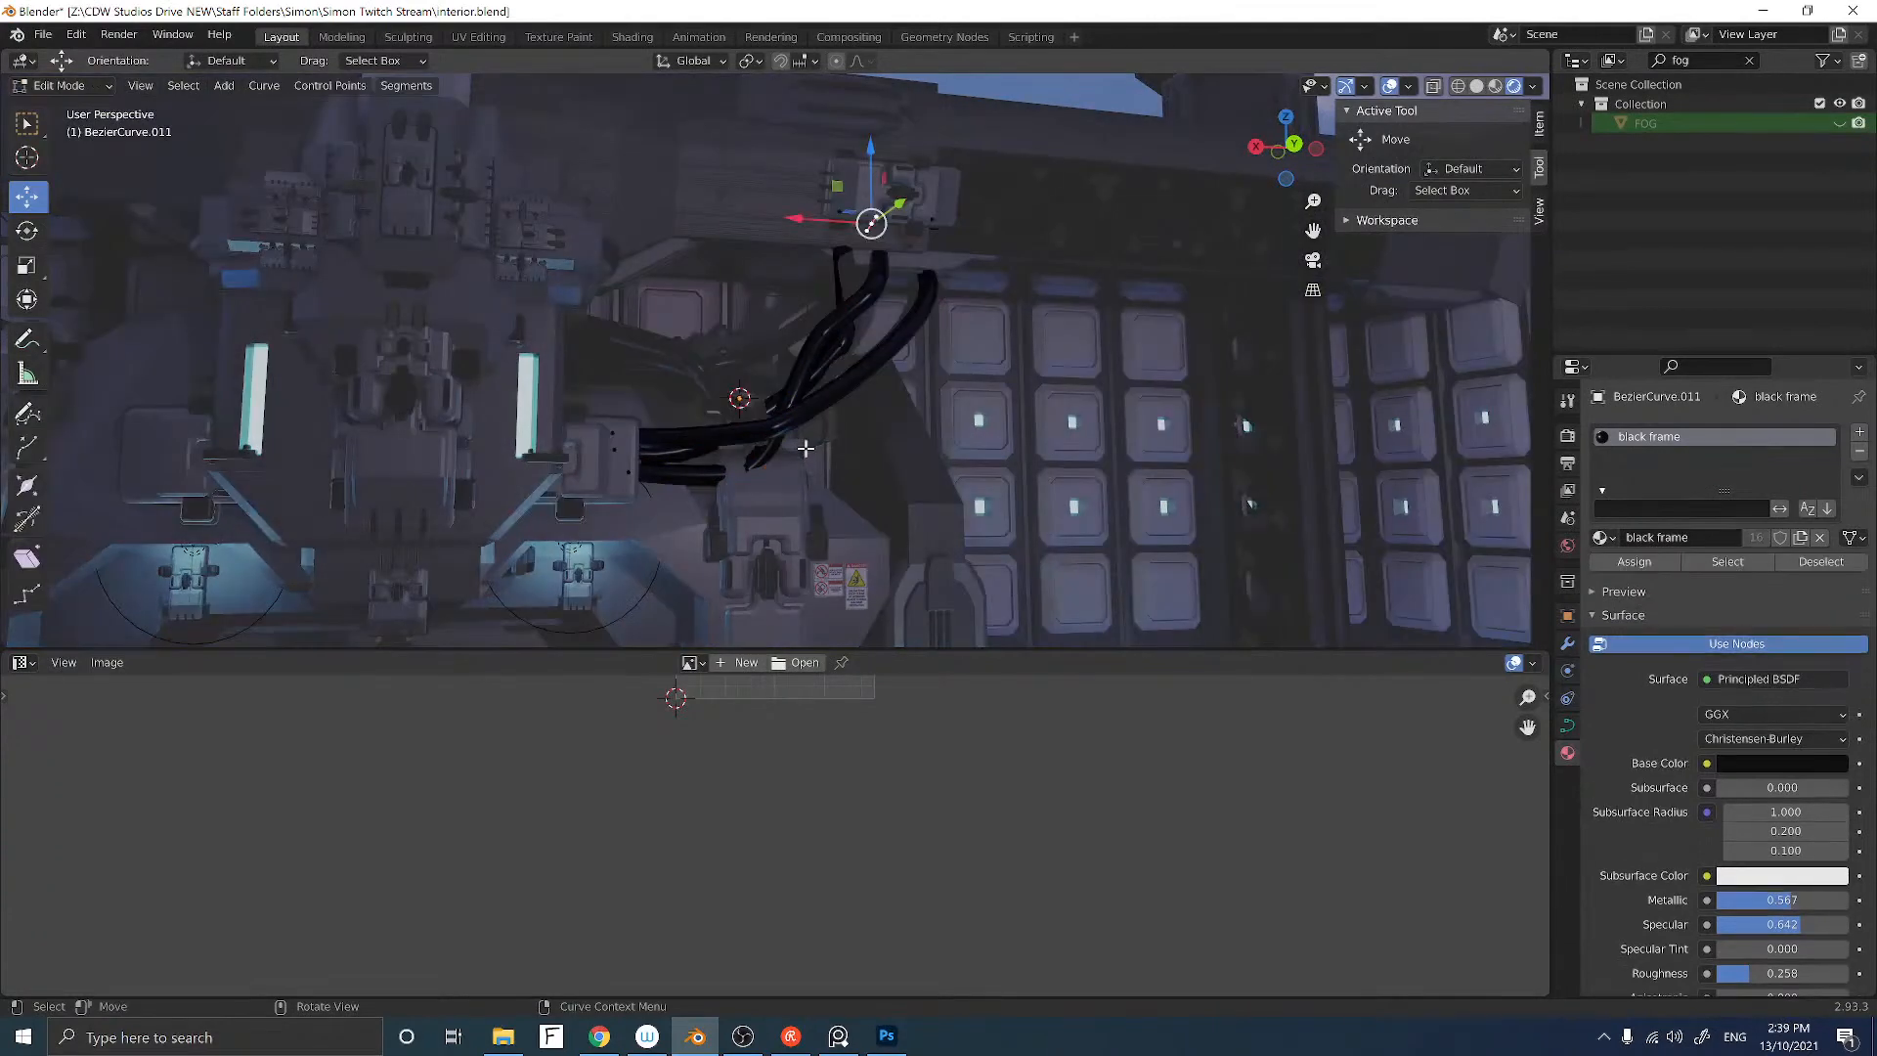
middle_drag(805, 447, 696, 214)
scroll(643, 460, up, 3)
drag(709, 284, 870, 450)
scroll(854, 391, down, 1)
mouse_move(853, 391)
middle_down()
mouse_move(837, 408)
mouse_move(767, 352)
mouse_move(845, 421)
mouse_move(969, 459)
mouse_move(866, 361)
middle_up()
key(g)
key(y)
click(719, 379)
Step: Lengthen both handles of the outer cable's lower bend point to smooth the curve
click(871, 329)
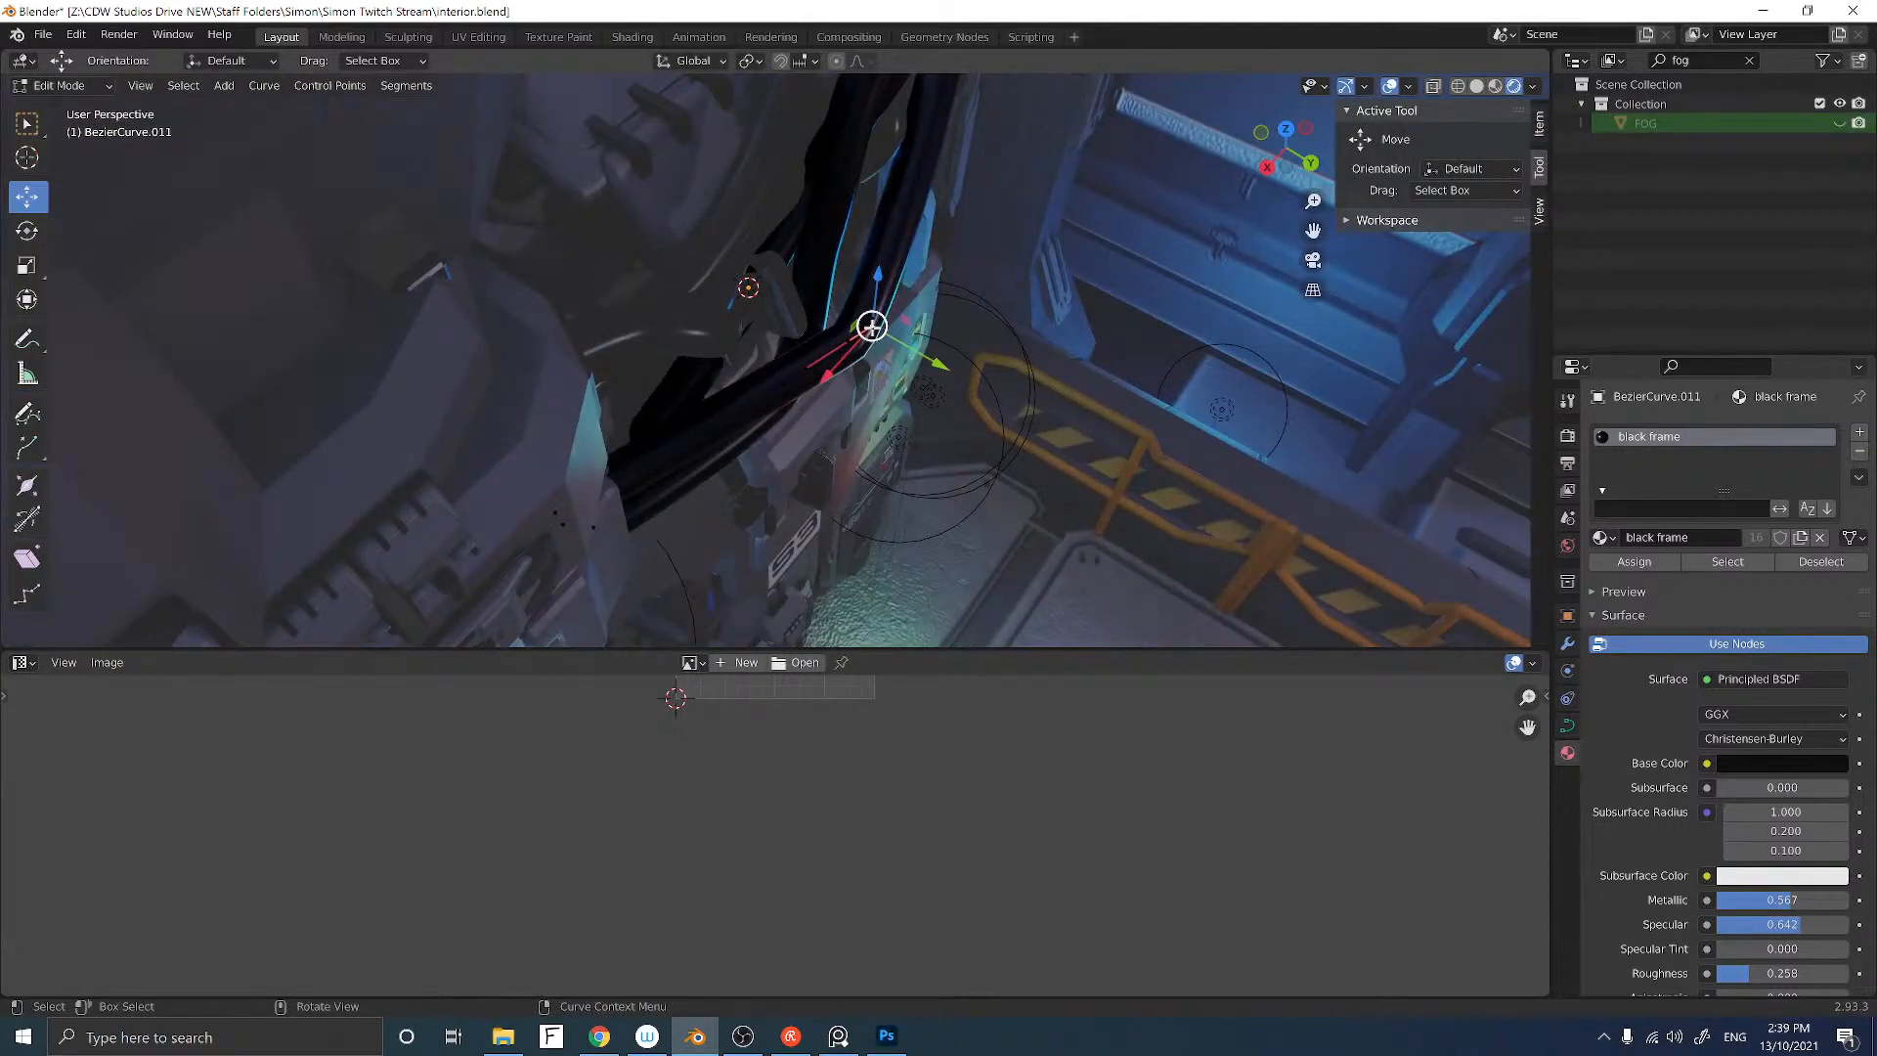
drag(871, 322, 914, 294)
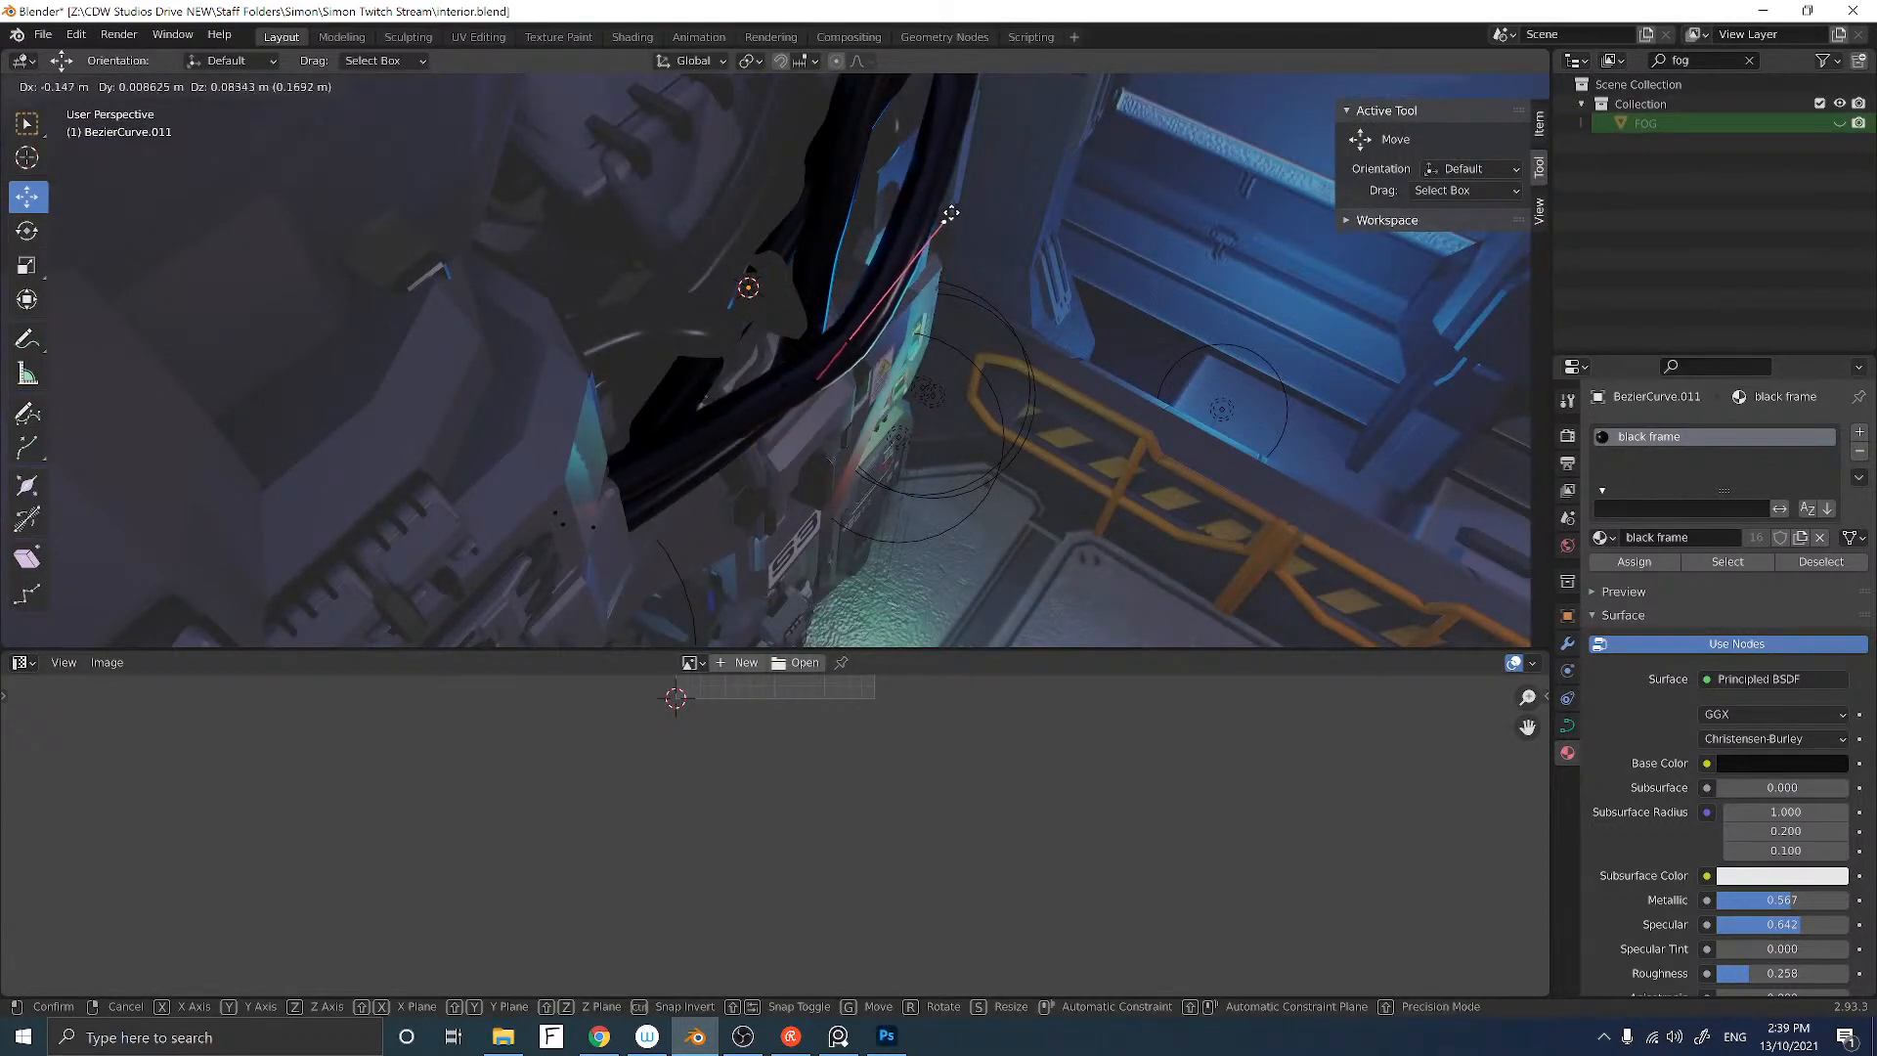
drag(950, 213, 944, 213)
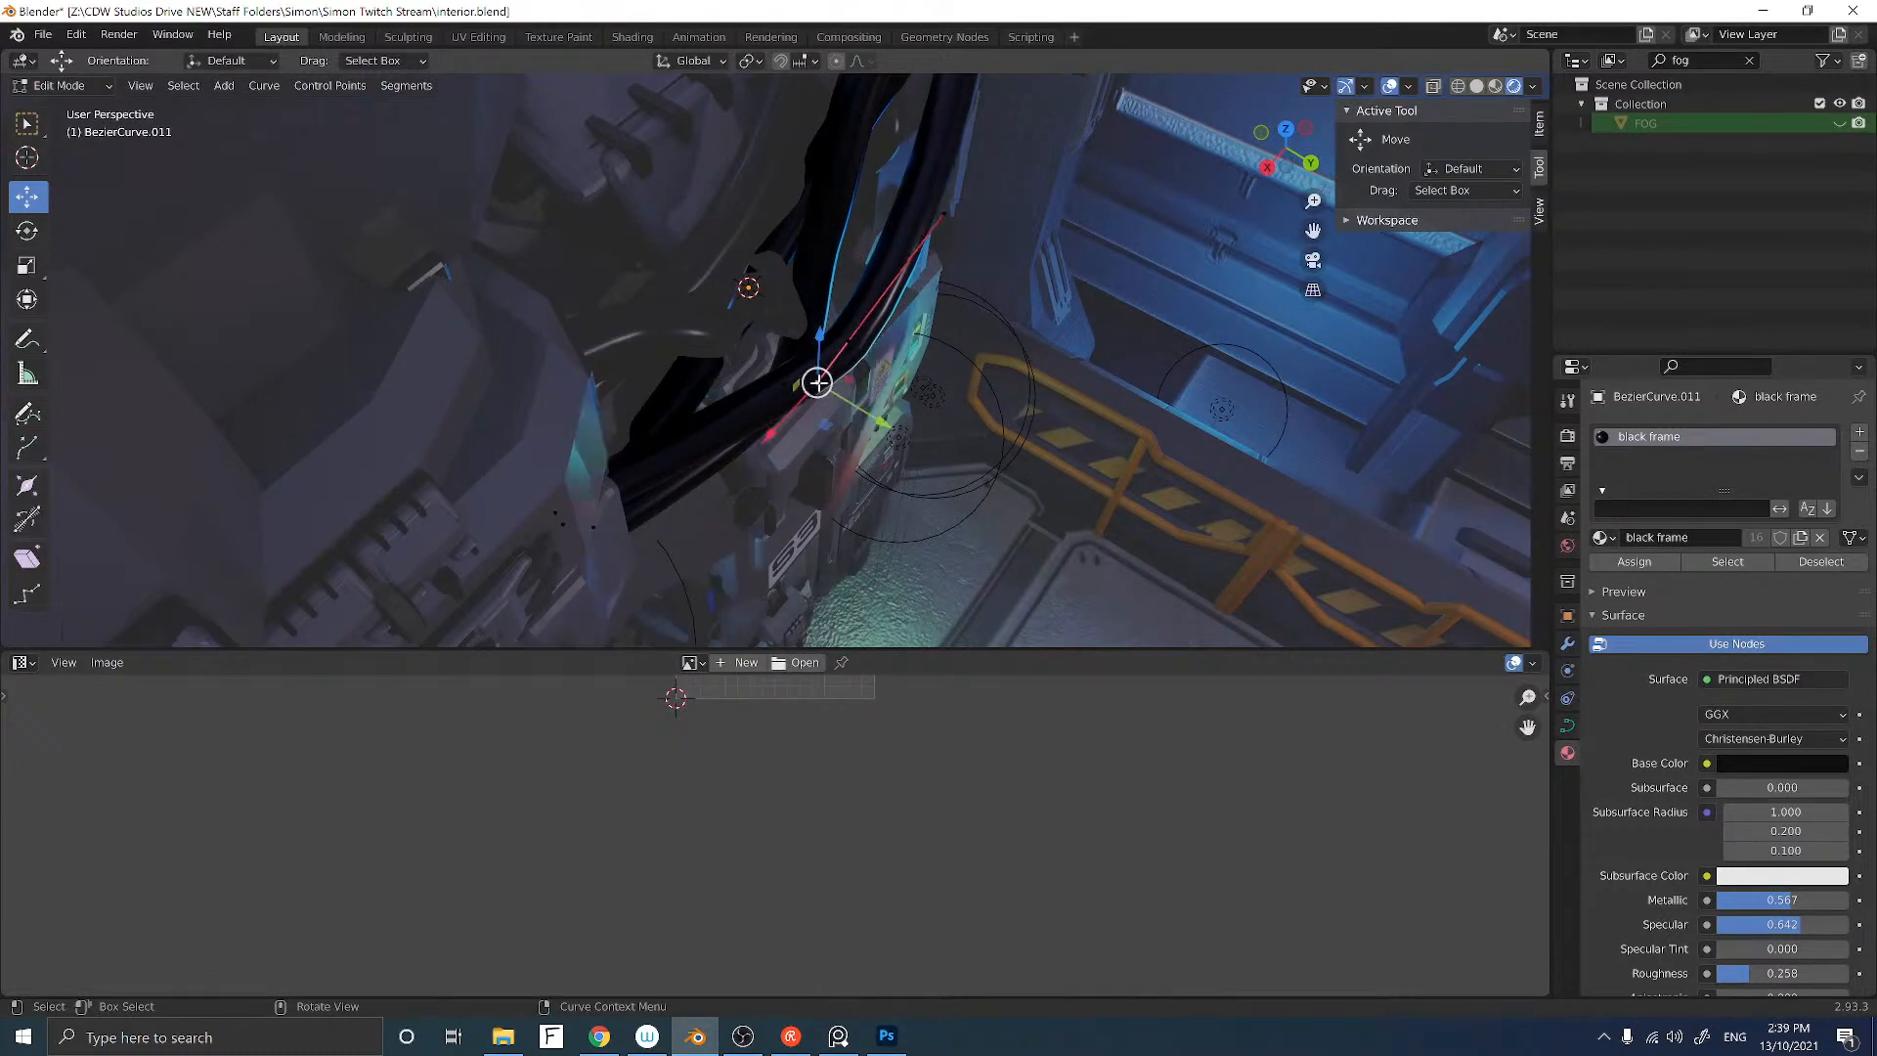
drag(818, 383, 771, 410)
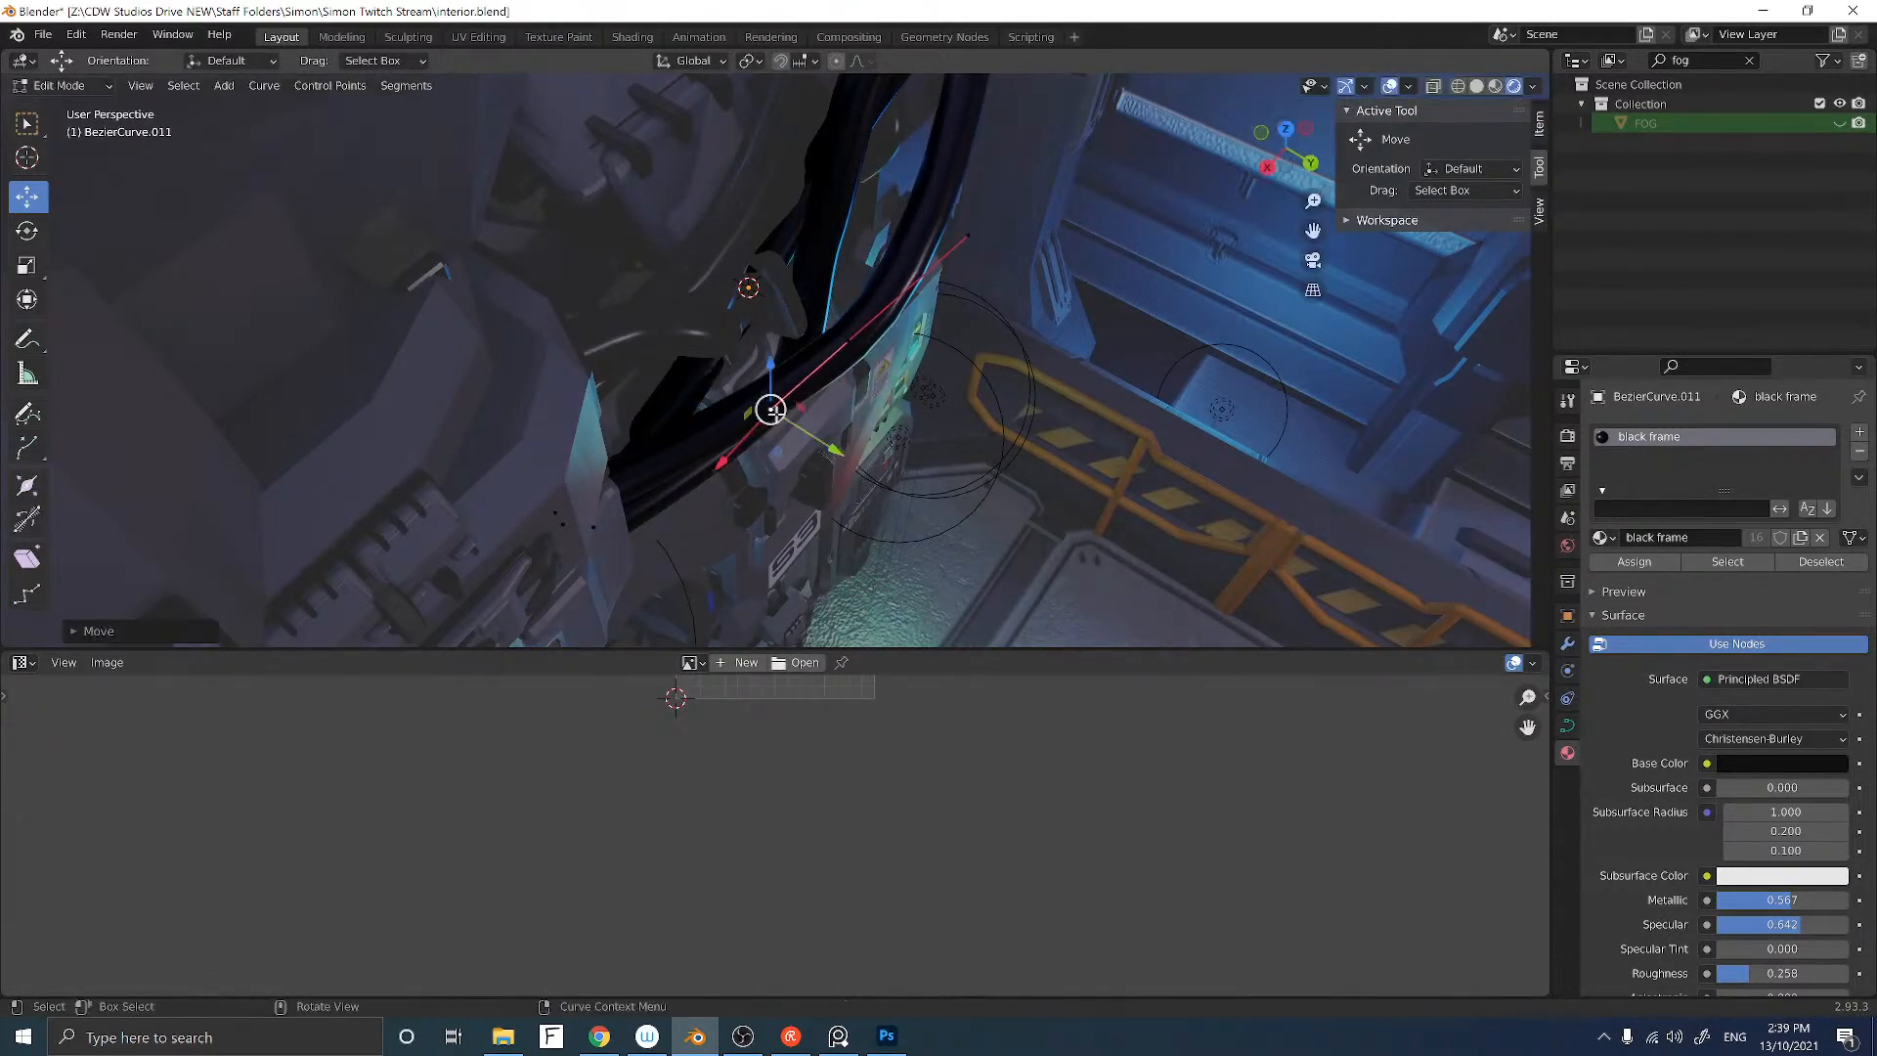
mouse_move(770, 411)
middle_down()
mouse_move(775, 381)
mouse_move(859, 398)
mouse_move(772, 388)
middle_up()
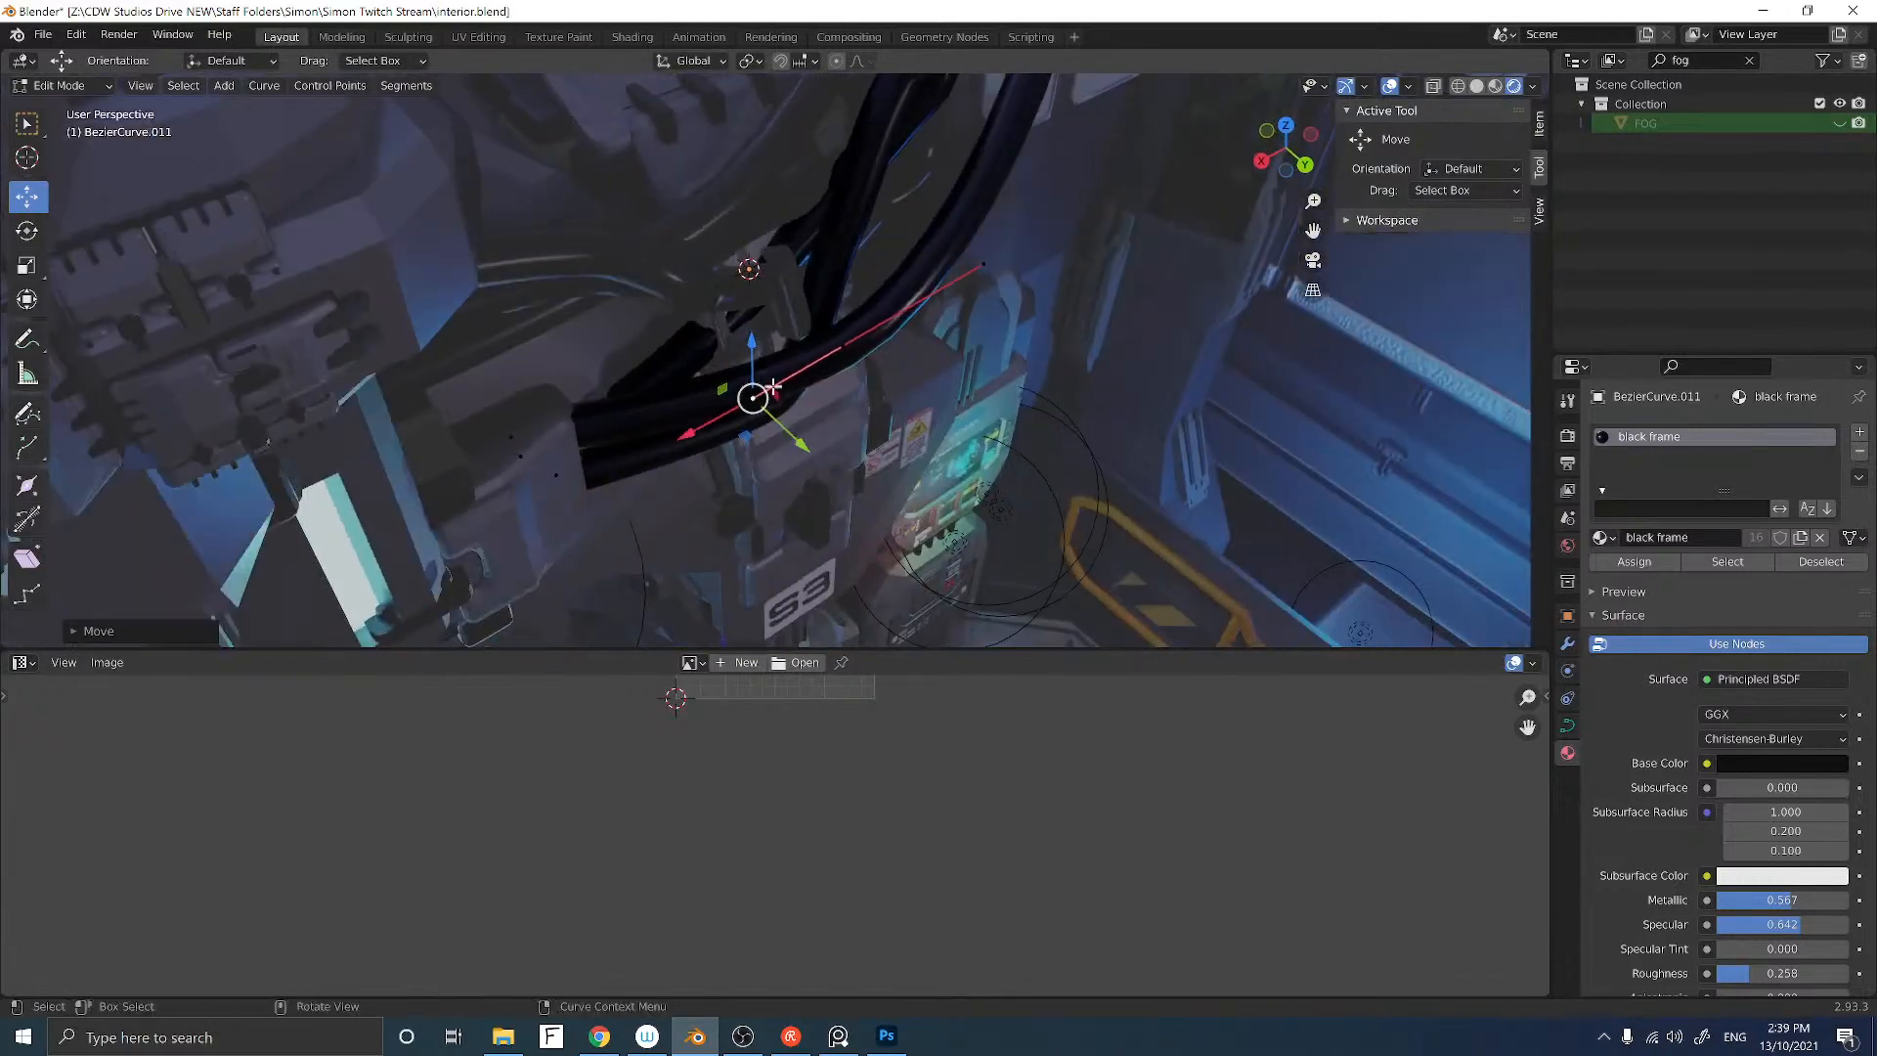
click(699, 347)
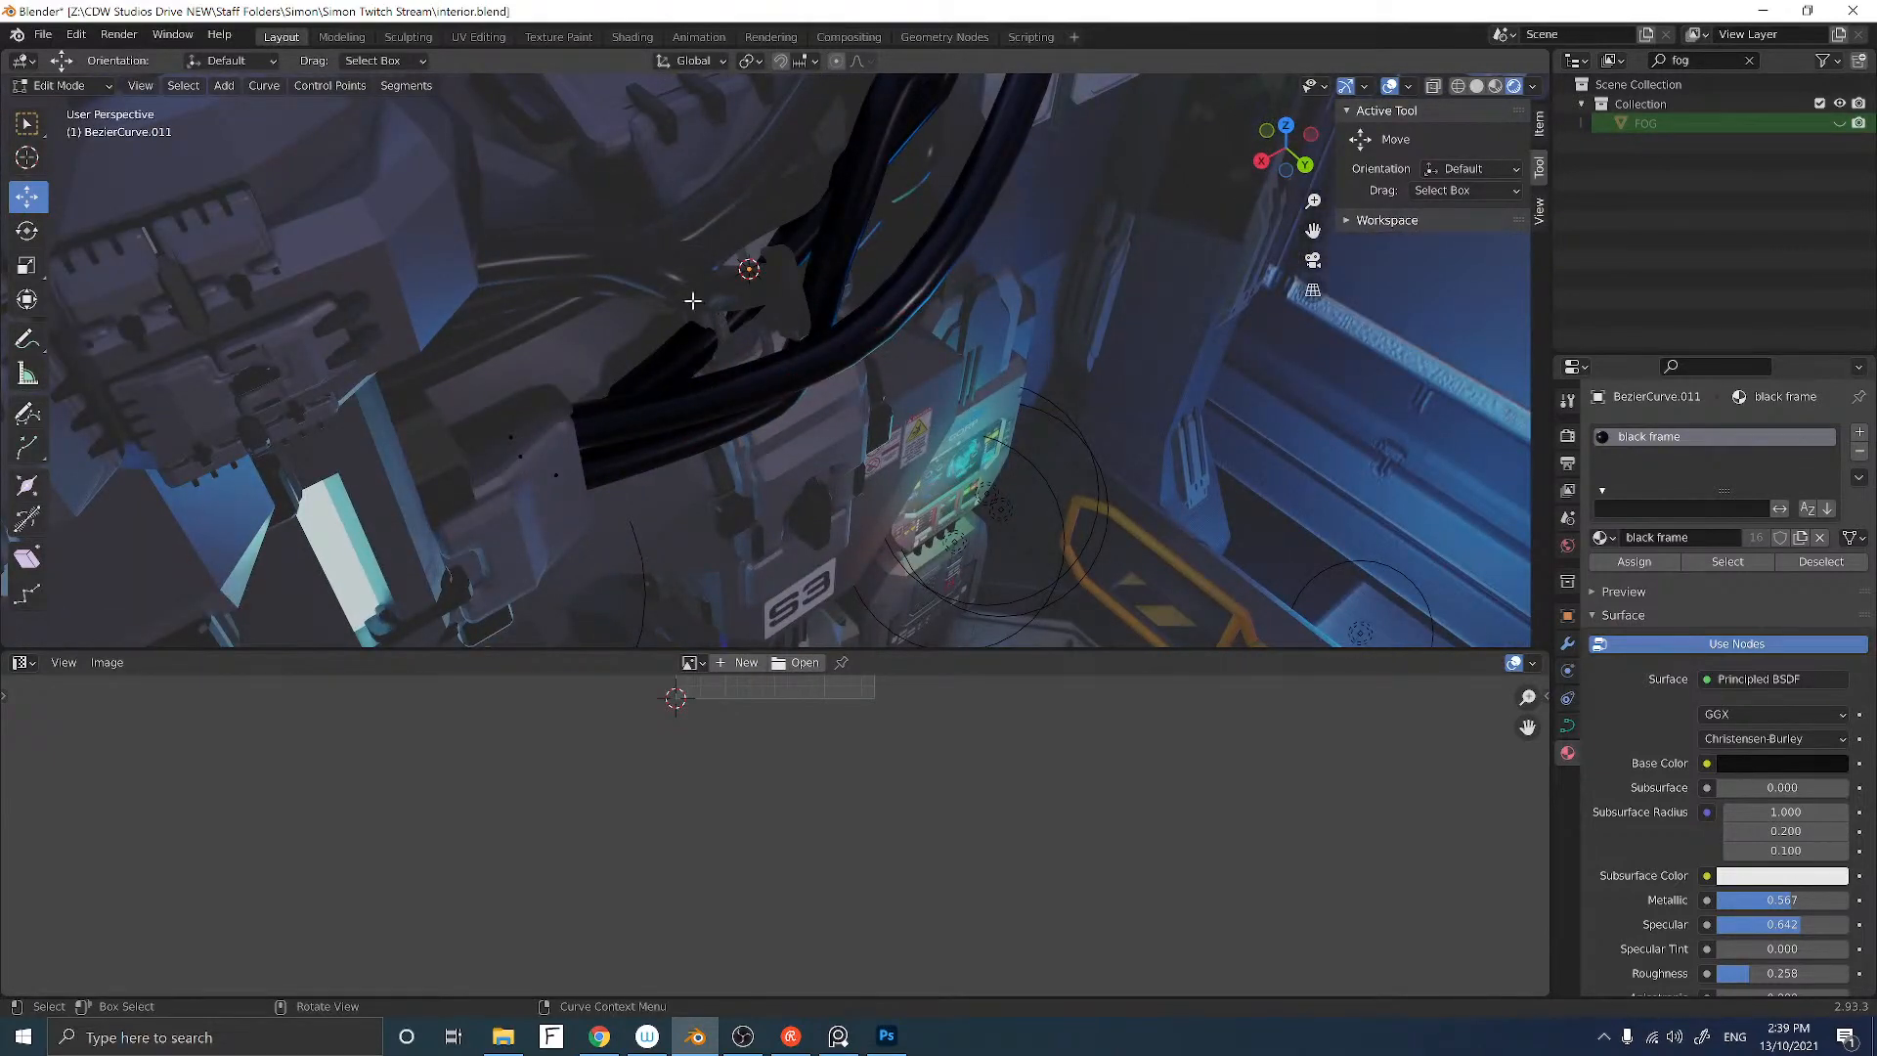
Step: Move the middle cable's bend outward beside the outer cable and extend its upper handle toward the overhead structure
middle_drag(692, 301, 649, 281)
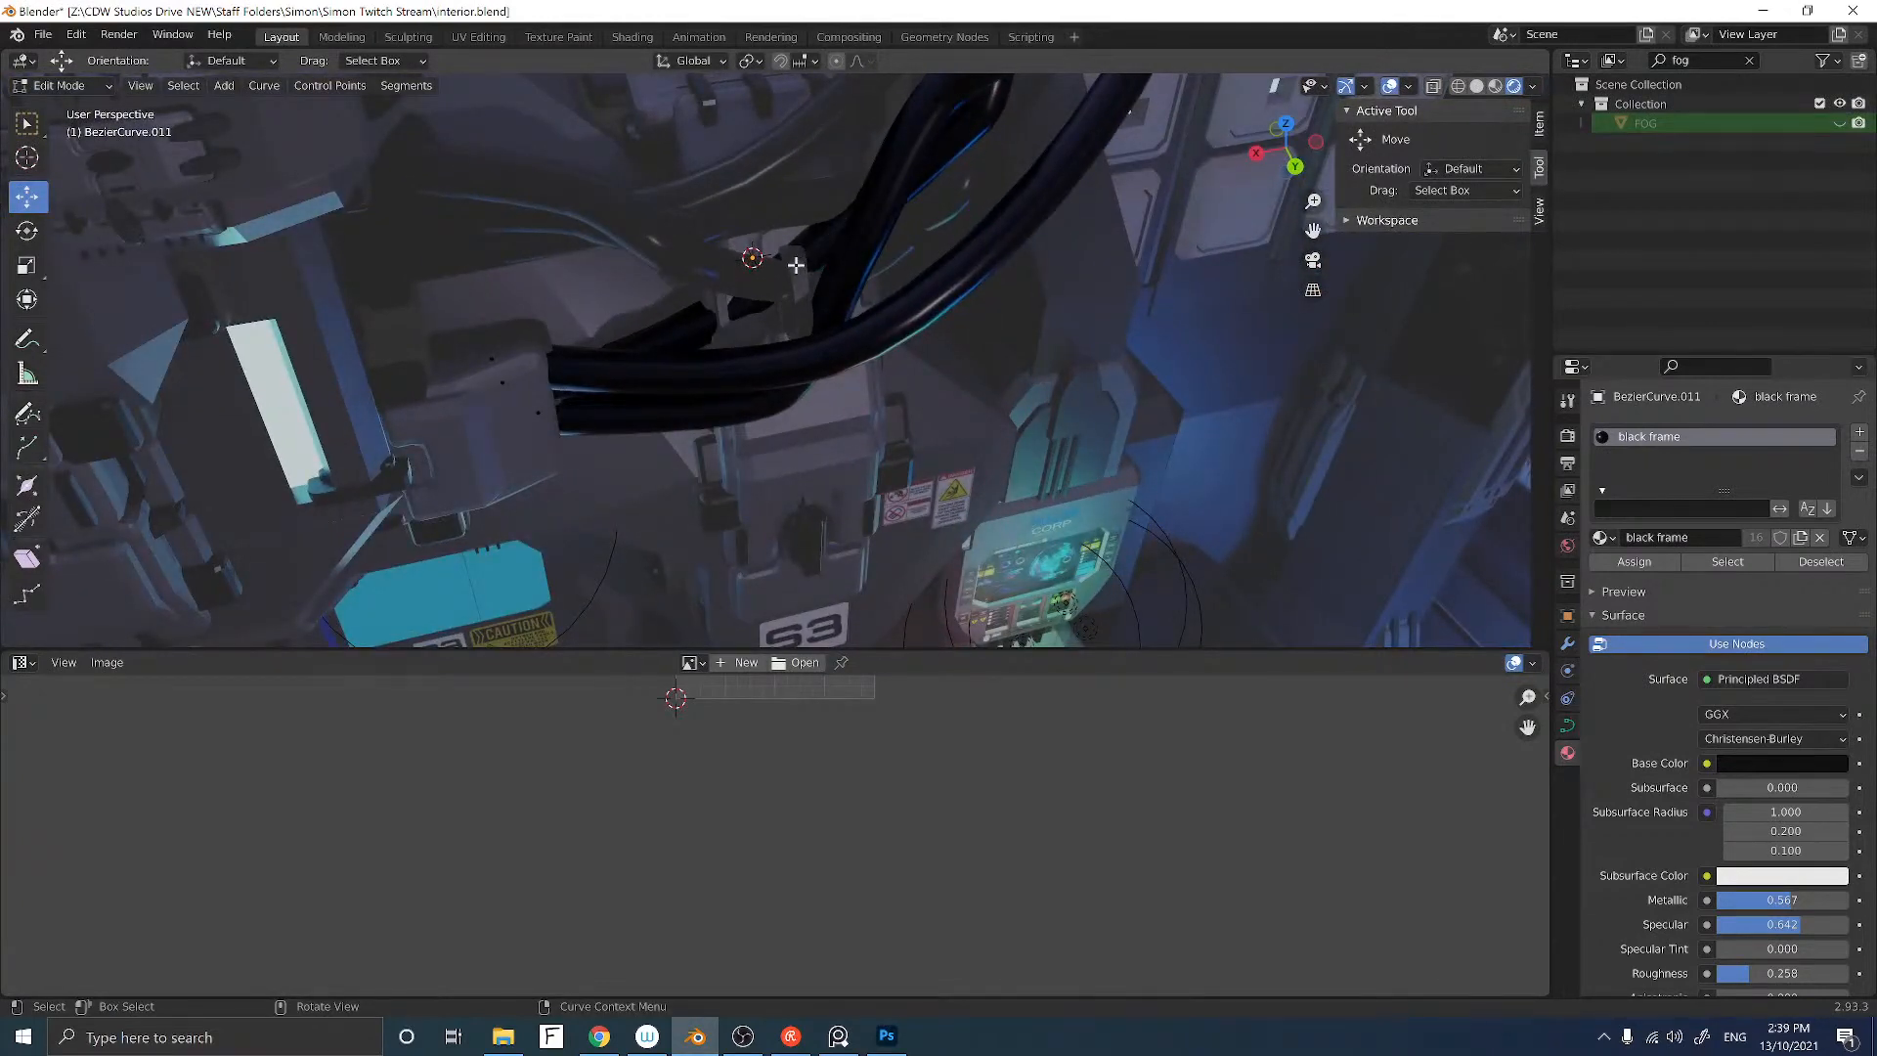
middle_drag(796, 265, 775, 302)
drag(707, 231, 805, 334)
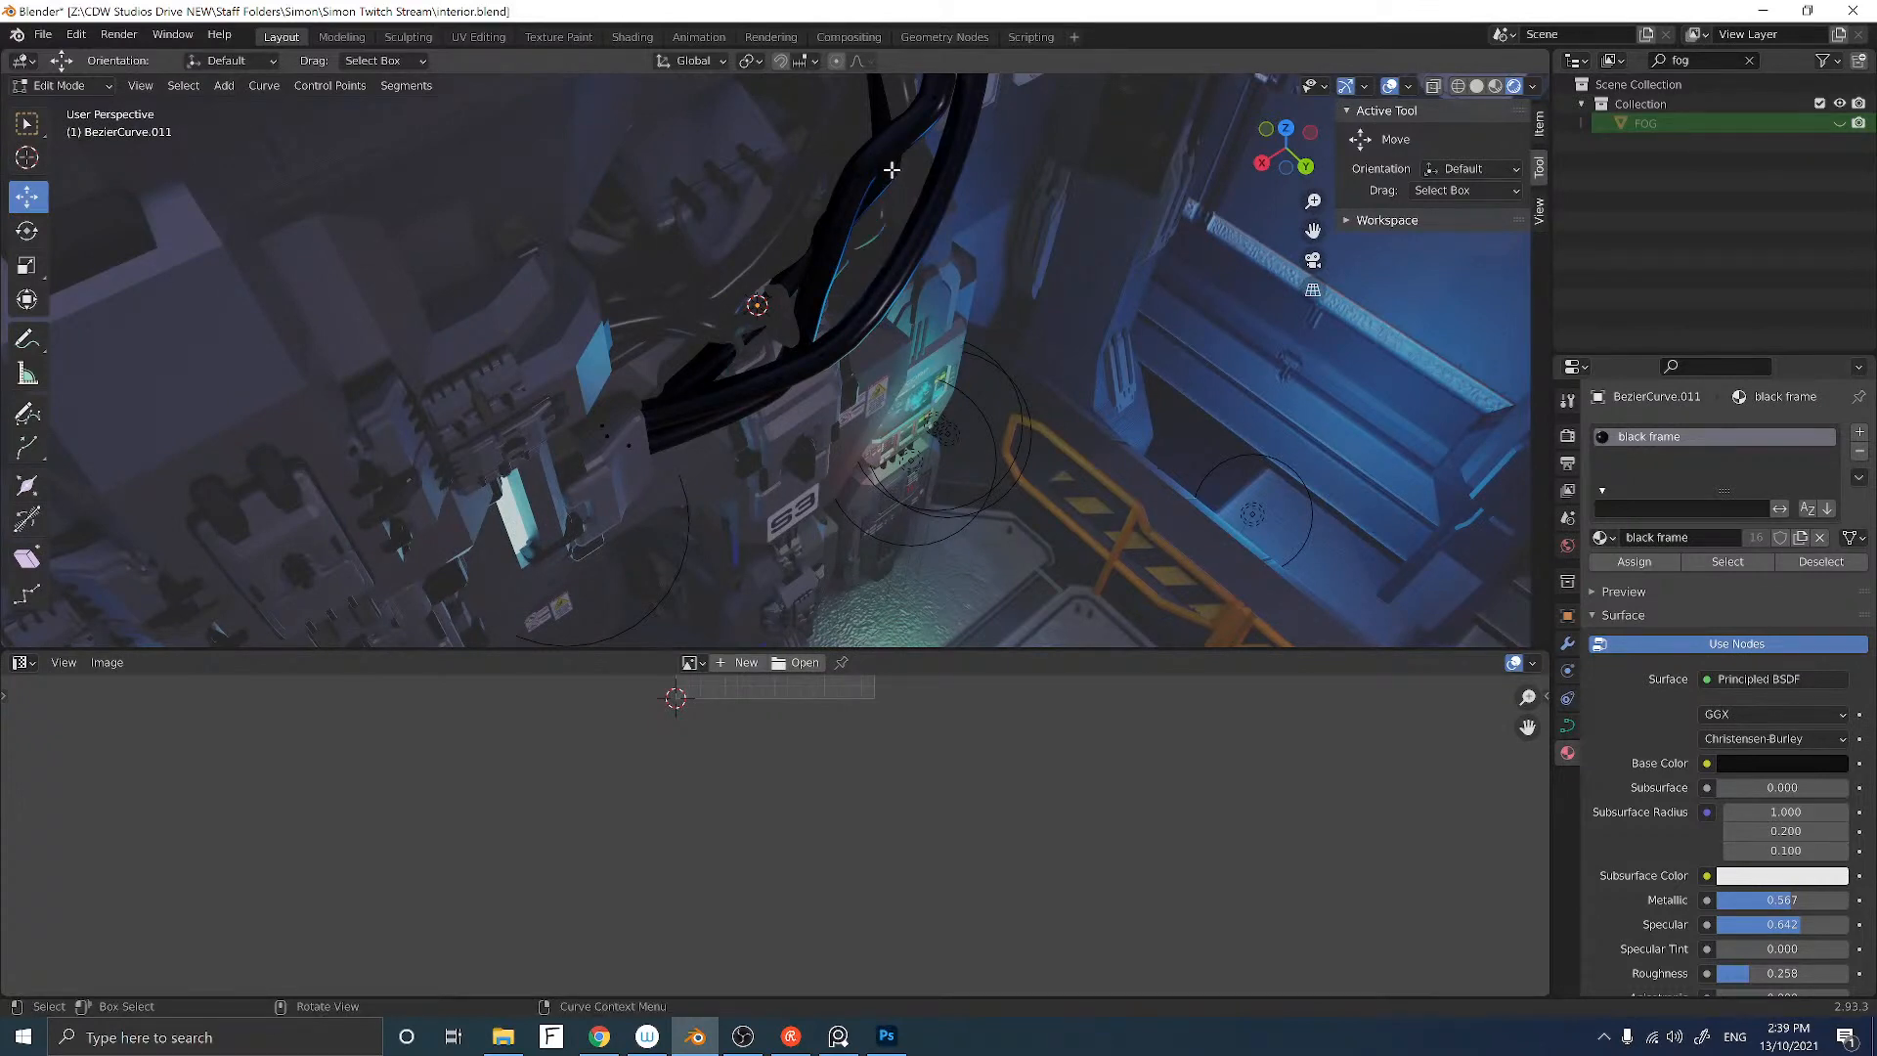
drag(927, 206, 963, 229)
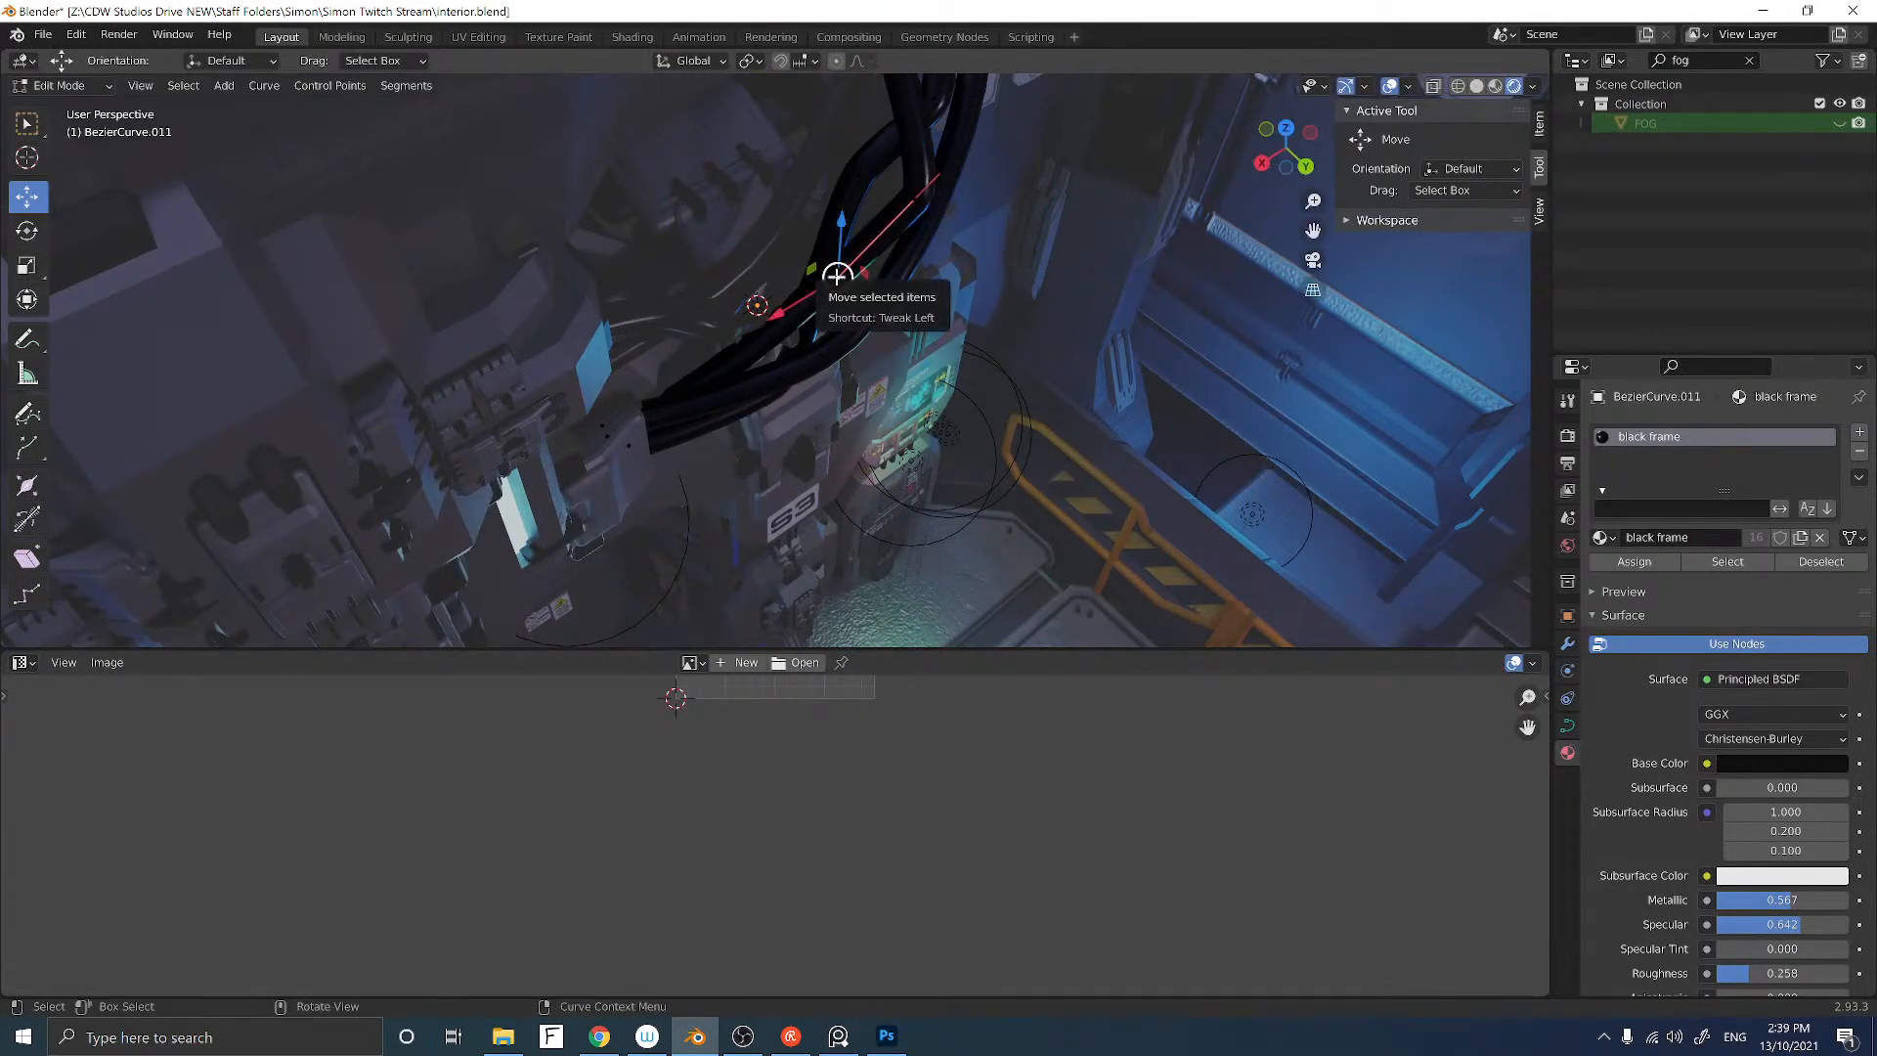
drag(837, 275, 880, 299)
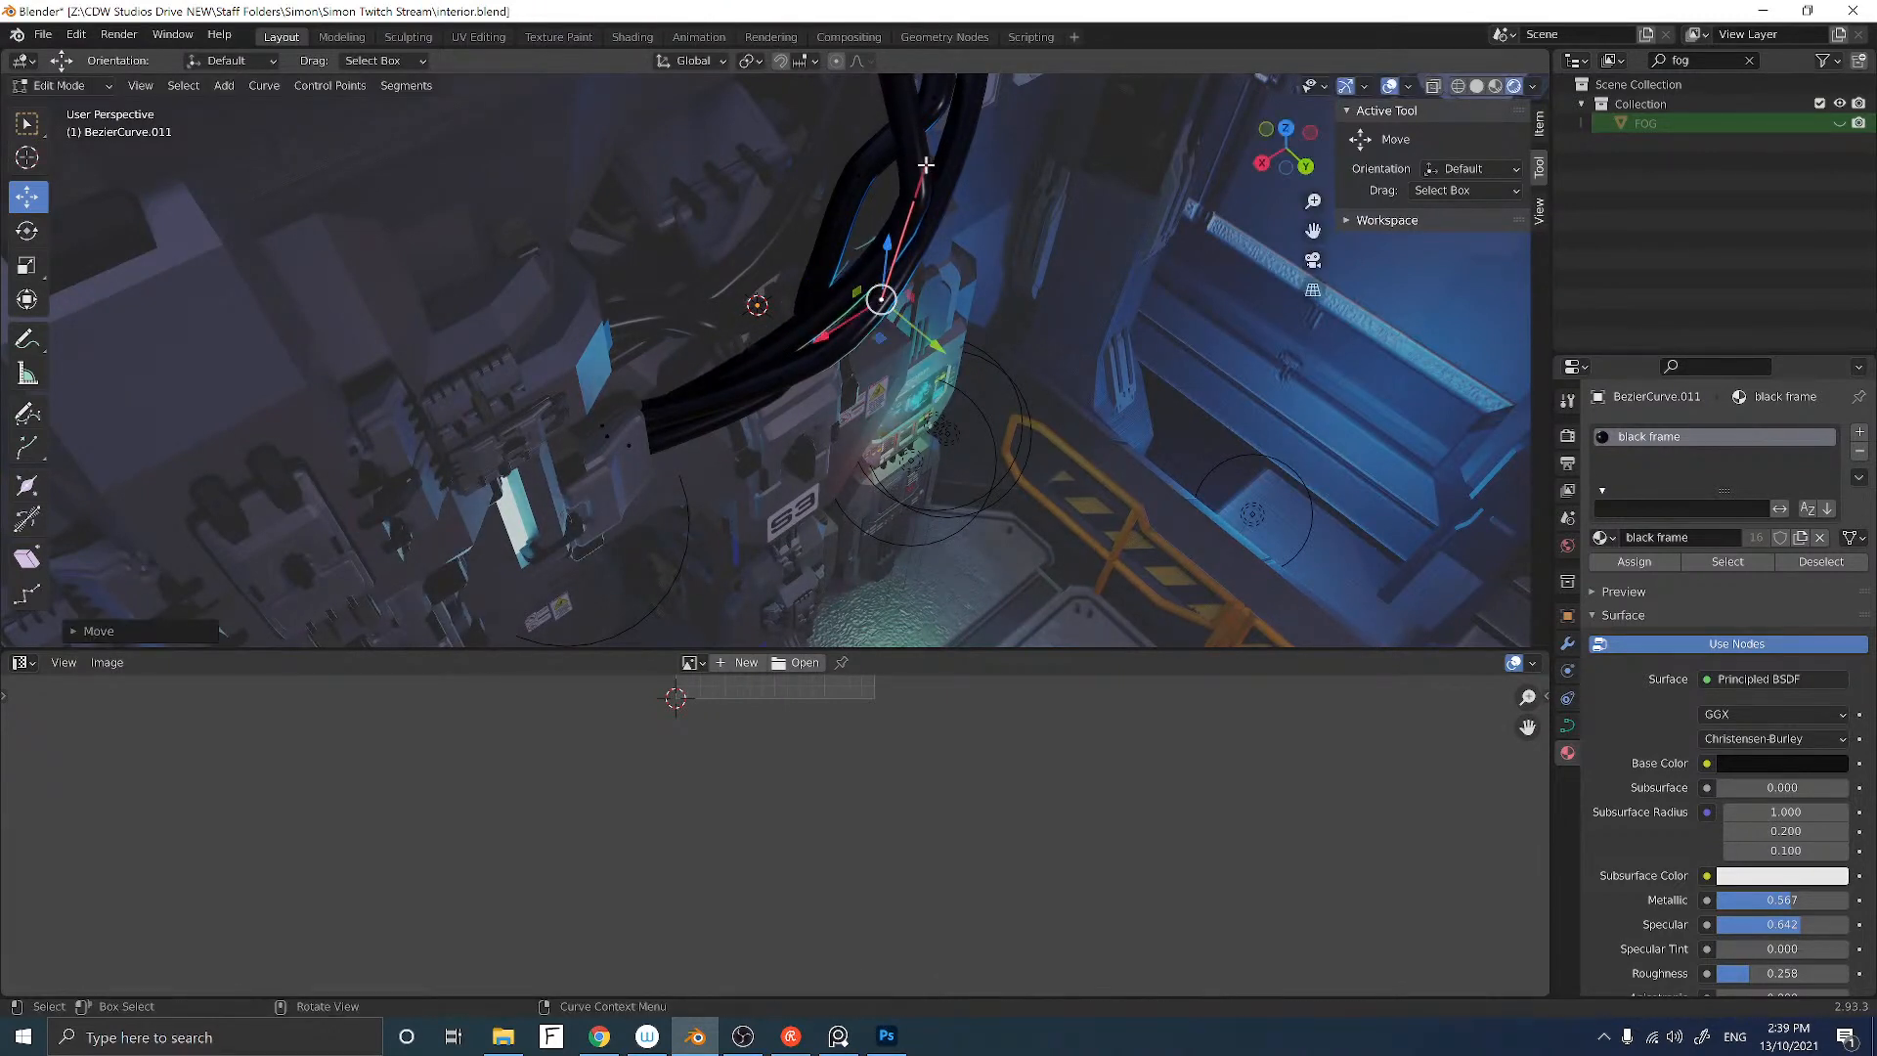
drag(925, 164, 922, 105)
middle_drag(922, 104, 853, 158)
middle_drag(826, 253, 824, 389)
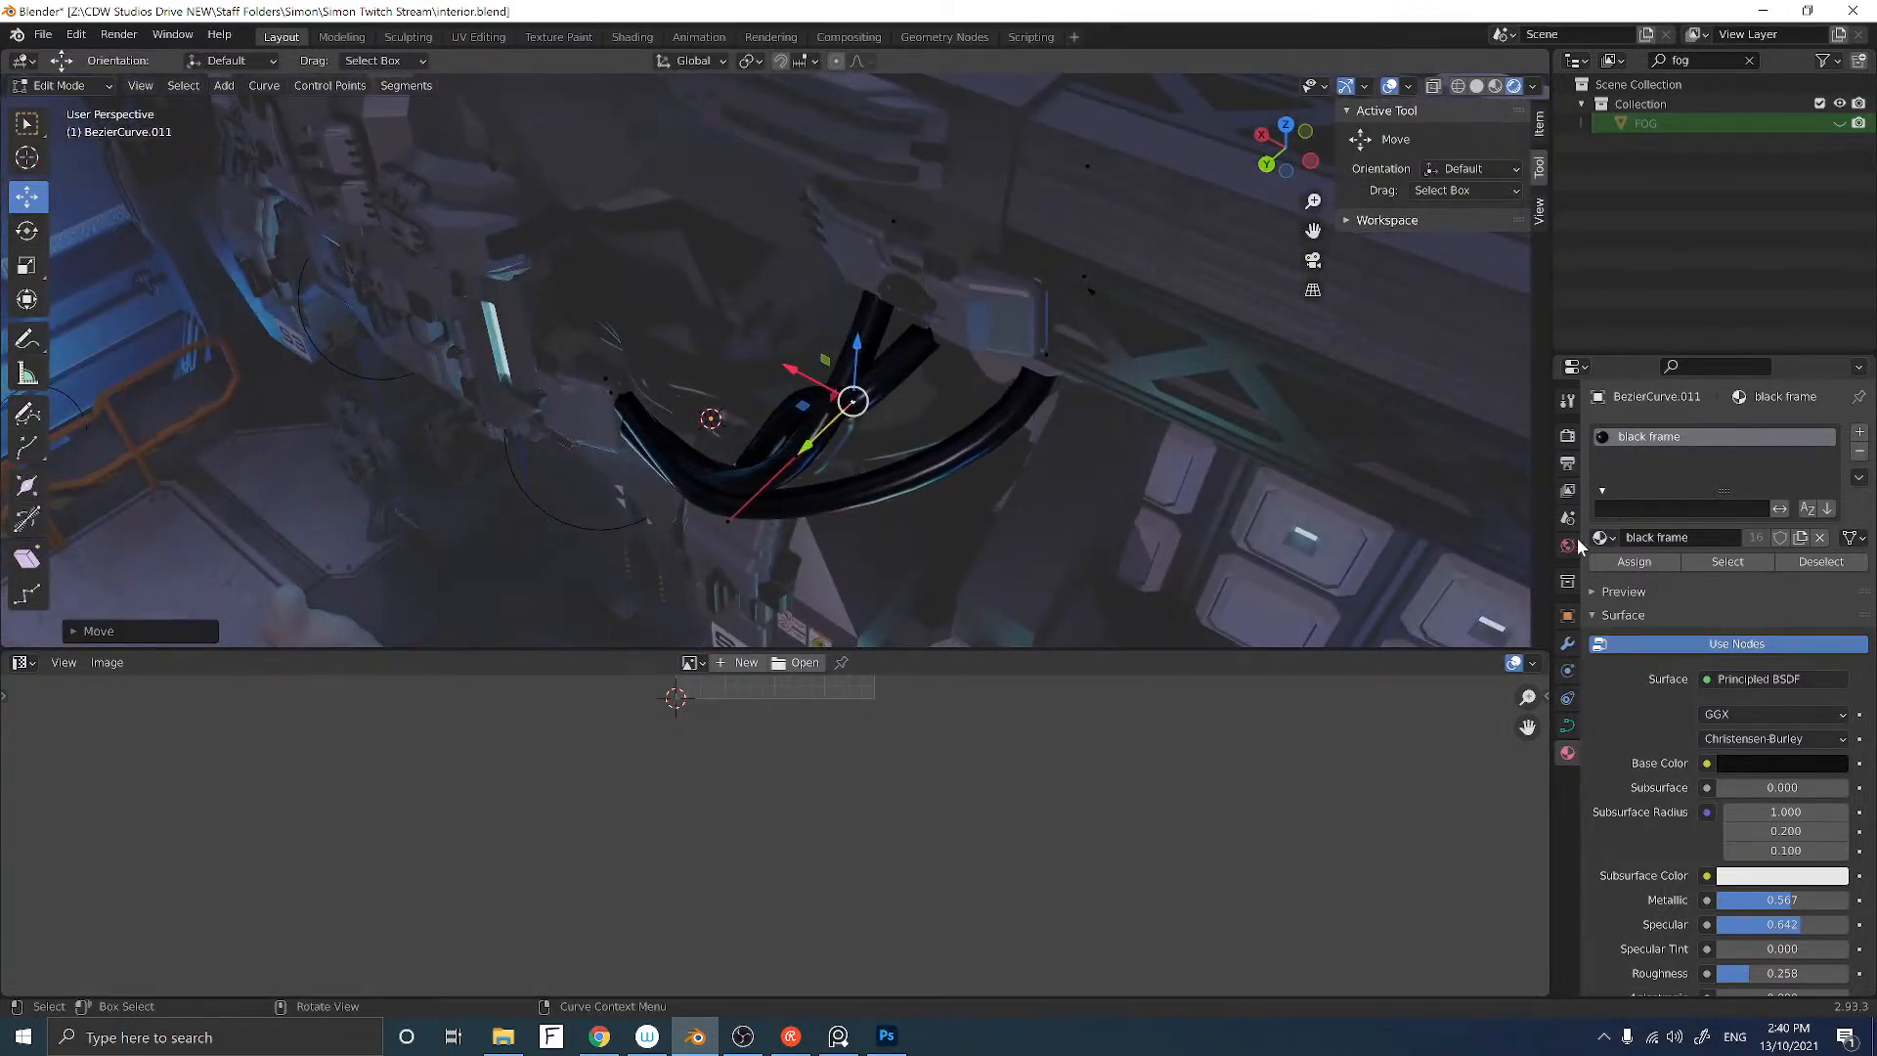
Step: Try the "black frame.002" material on the cable curve
click(1601, 537)
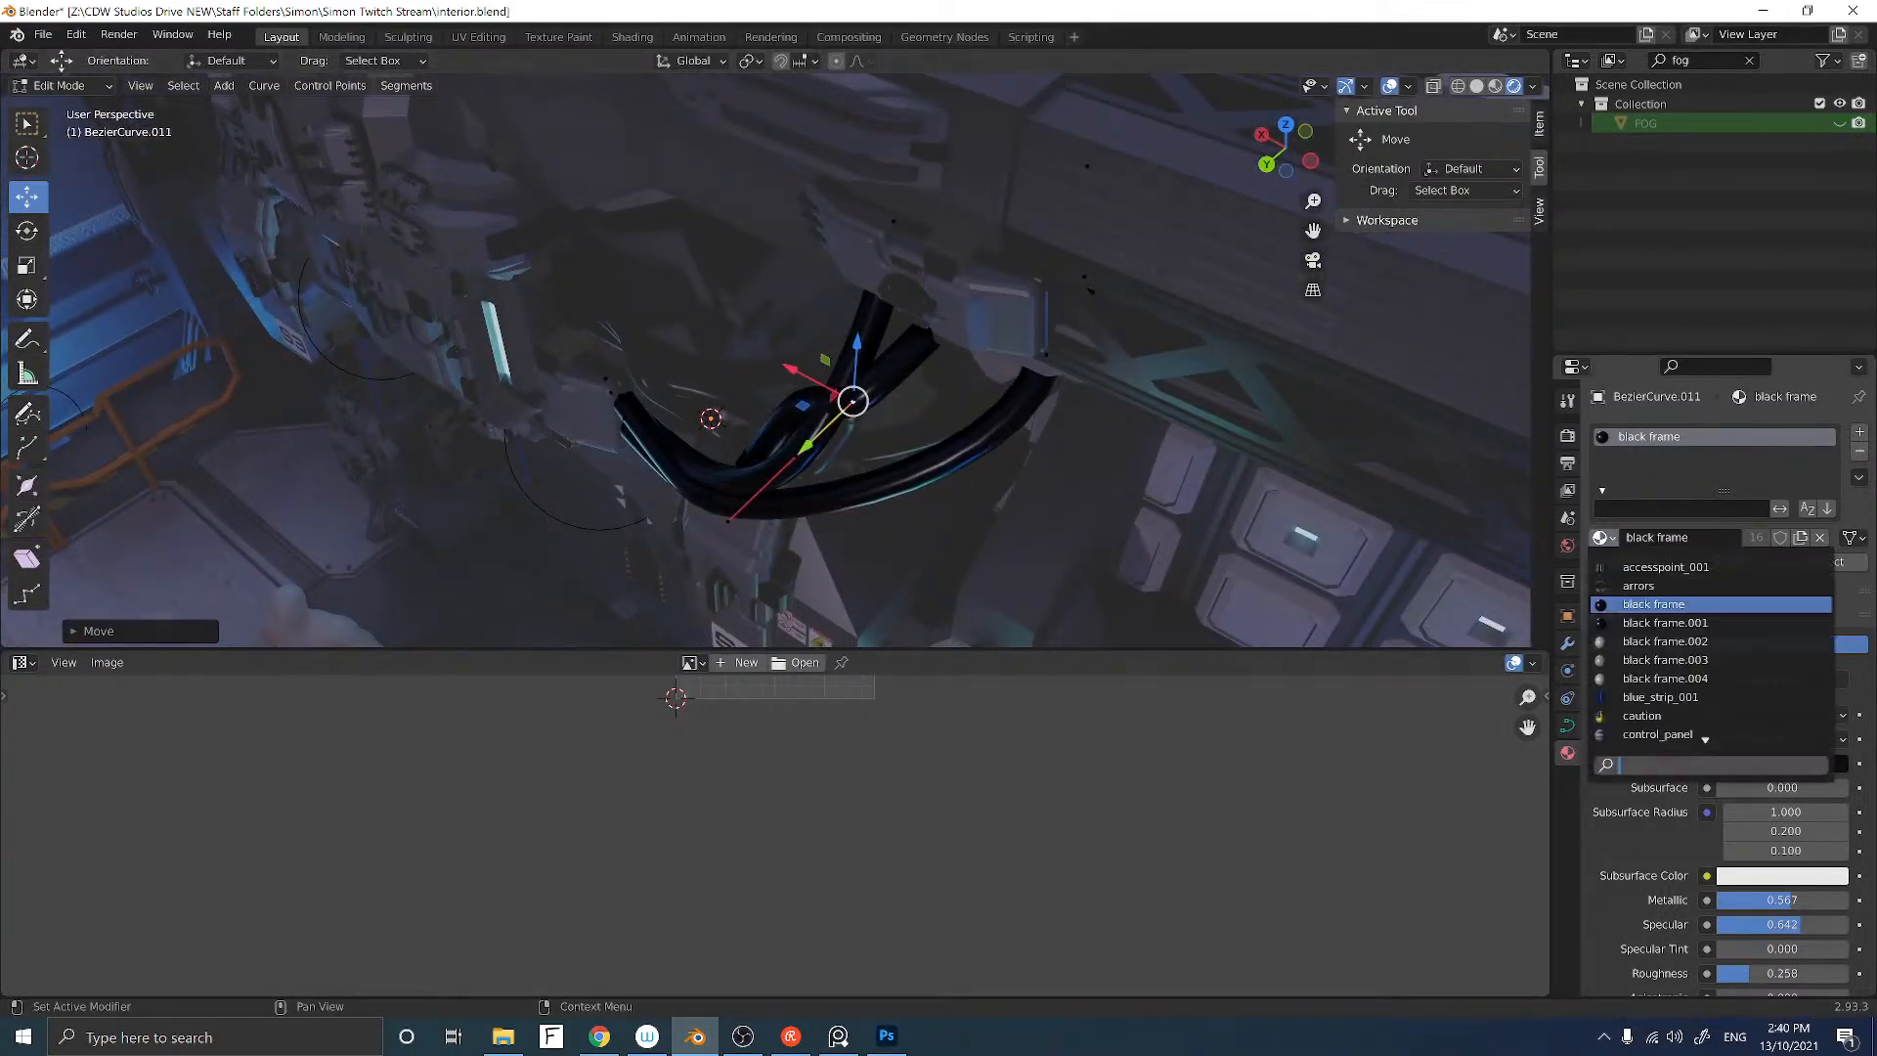
click(1635, 641)
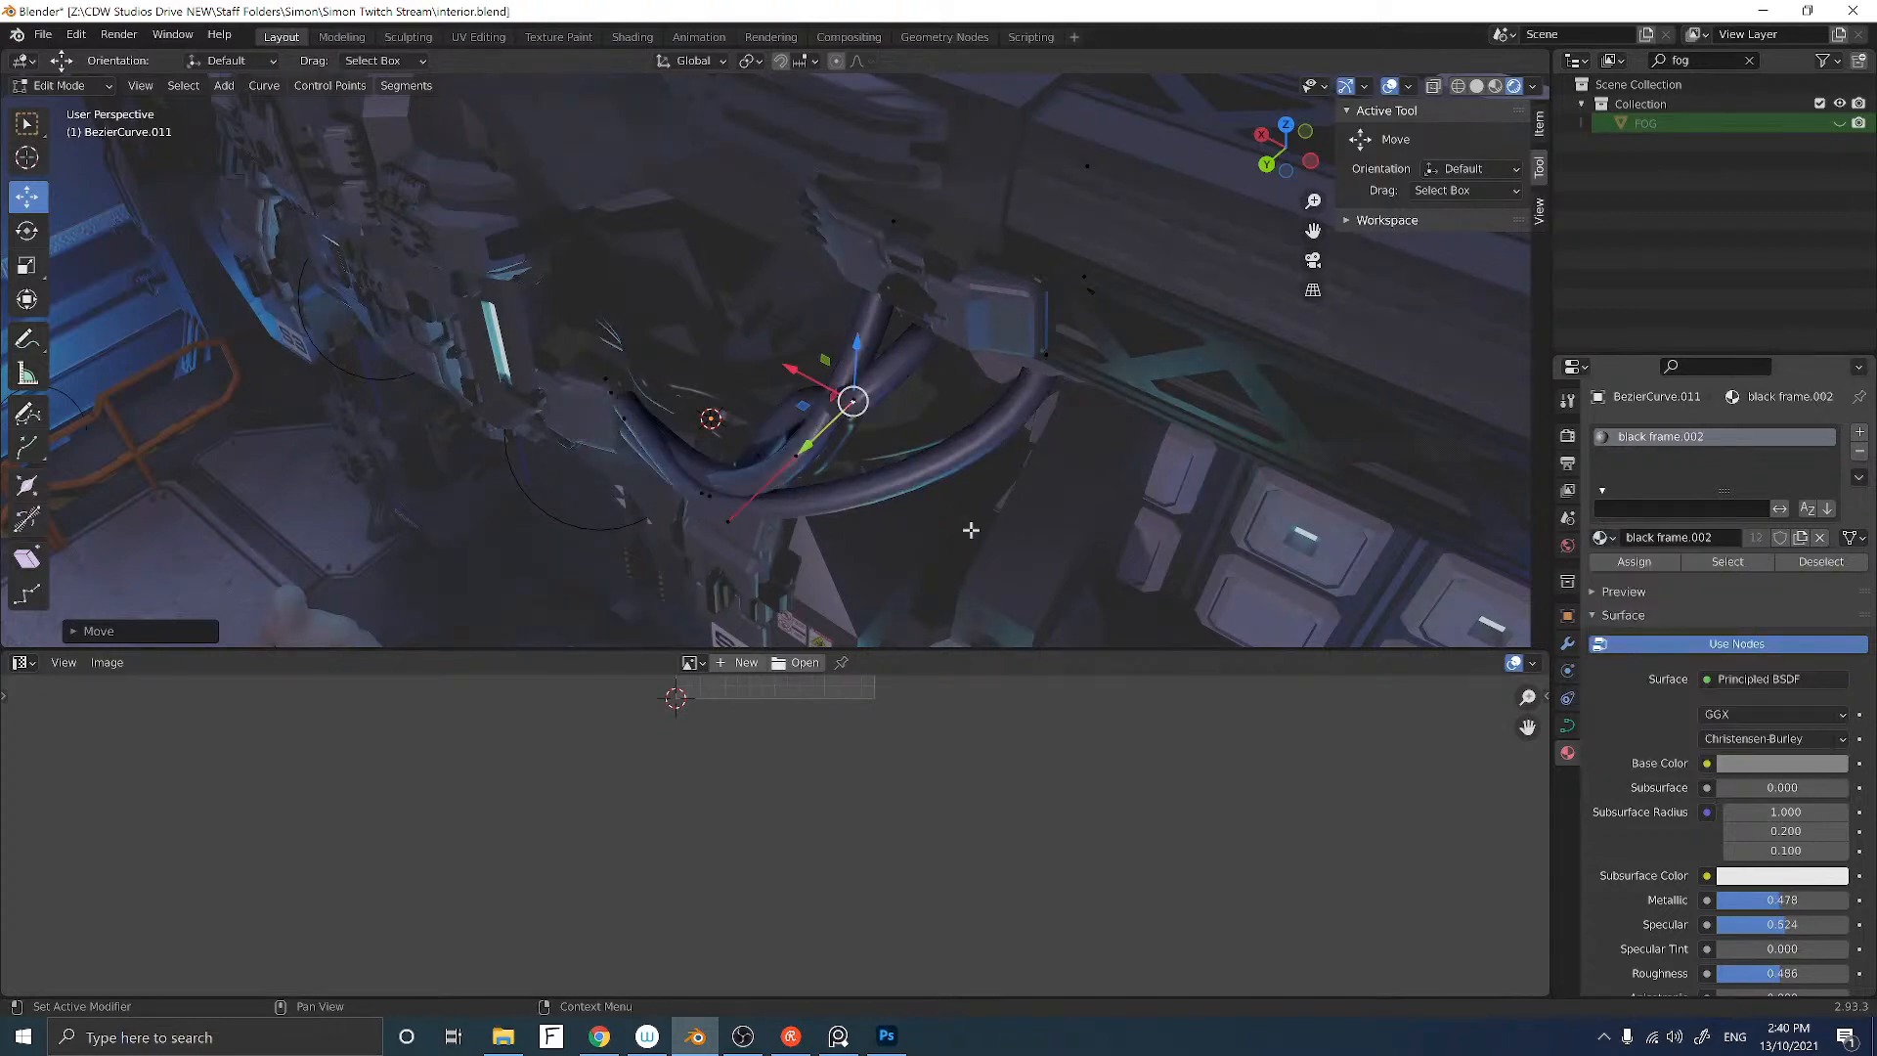
mouse_move(852, 481)
middle_down()
mouse_move(917, 473)
mouse_move(832, 458)
middle_up()
Step: Reshape the inner cable's upper bend by repositioning its bend point and handles
click(814, 413)
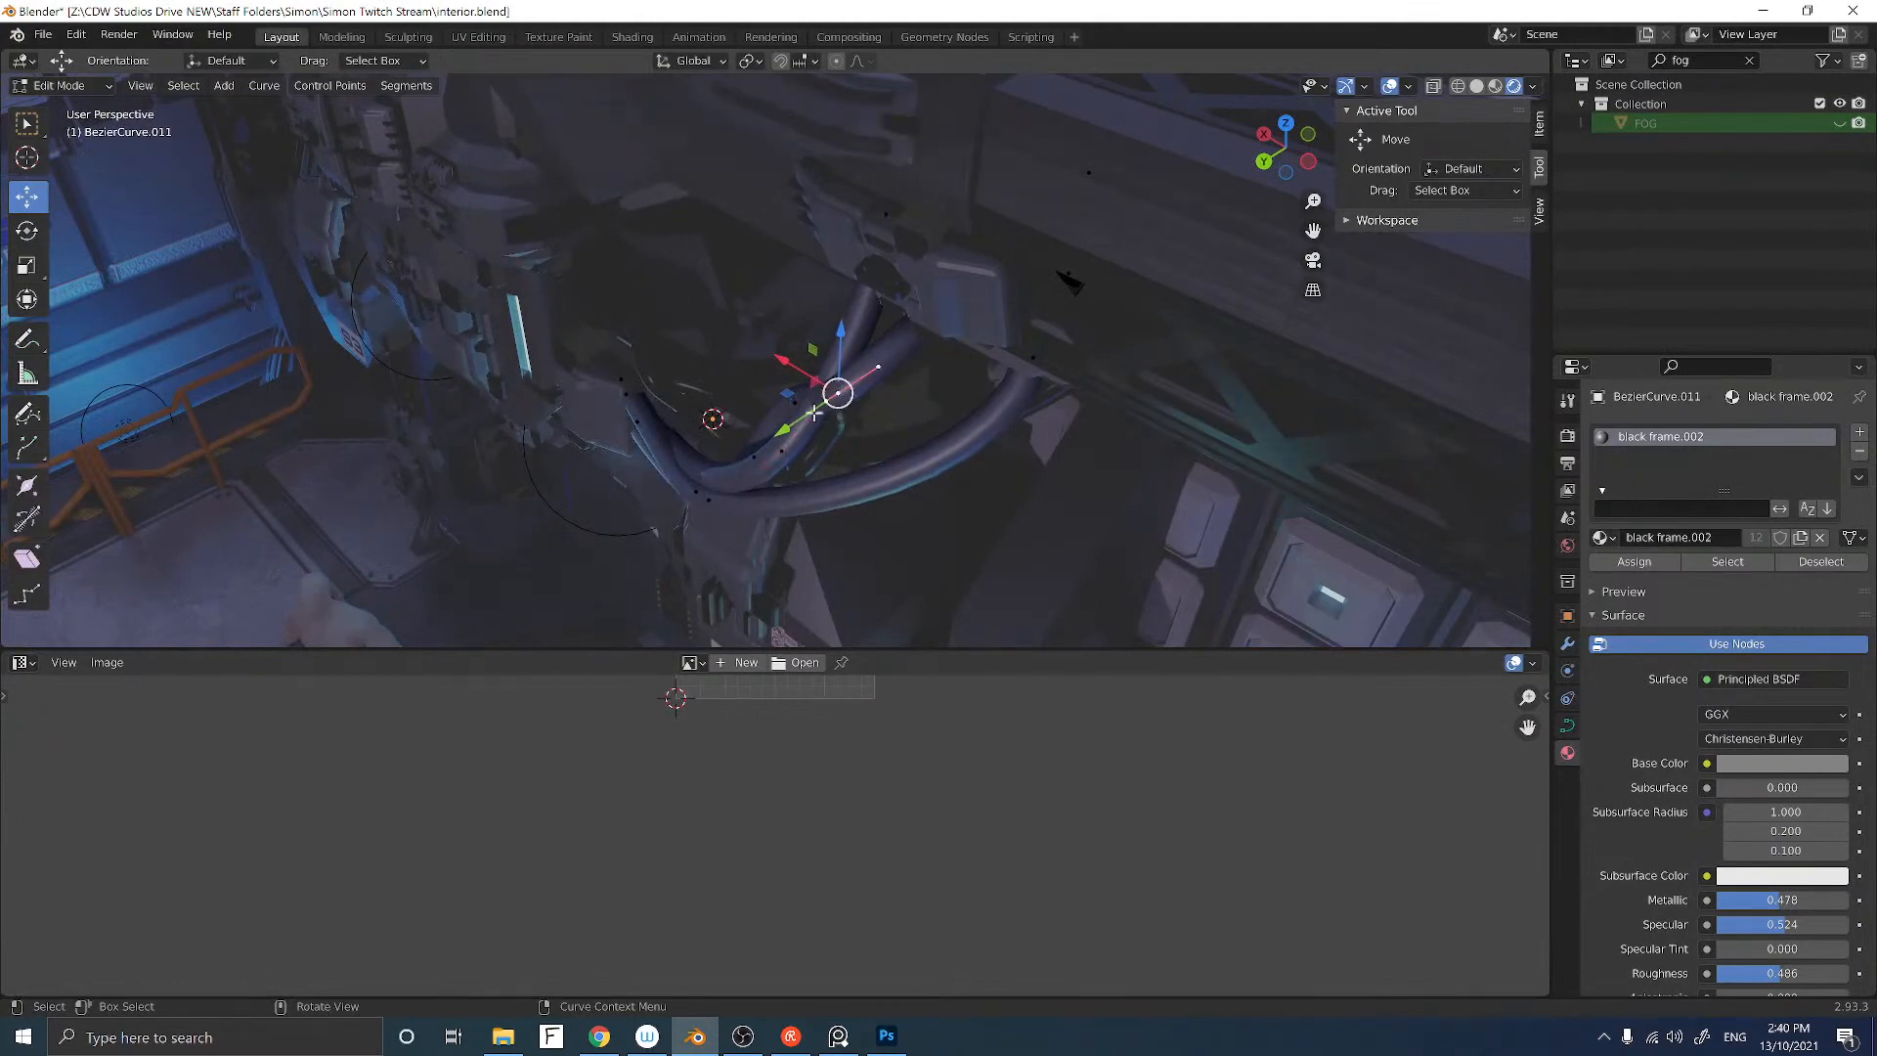
middle_drag(758, 422, 886, 390)
drag(874, 379, 860, 368)
mouse_move(905, 277)
middle_down()
mouse_move(788, 306)
mouse_move(880, 293)
mouse_move(901, 269)
middle_up()
drag(901, 269, 922, 362)
middle_drag(922, 361, 826, 382)
click(827, 380)
drag(830, 354, 825, 401)
middle_drag(825, 401, 855, 374)
drag(836, 353, 829, 344)
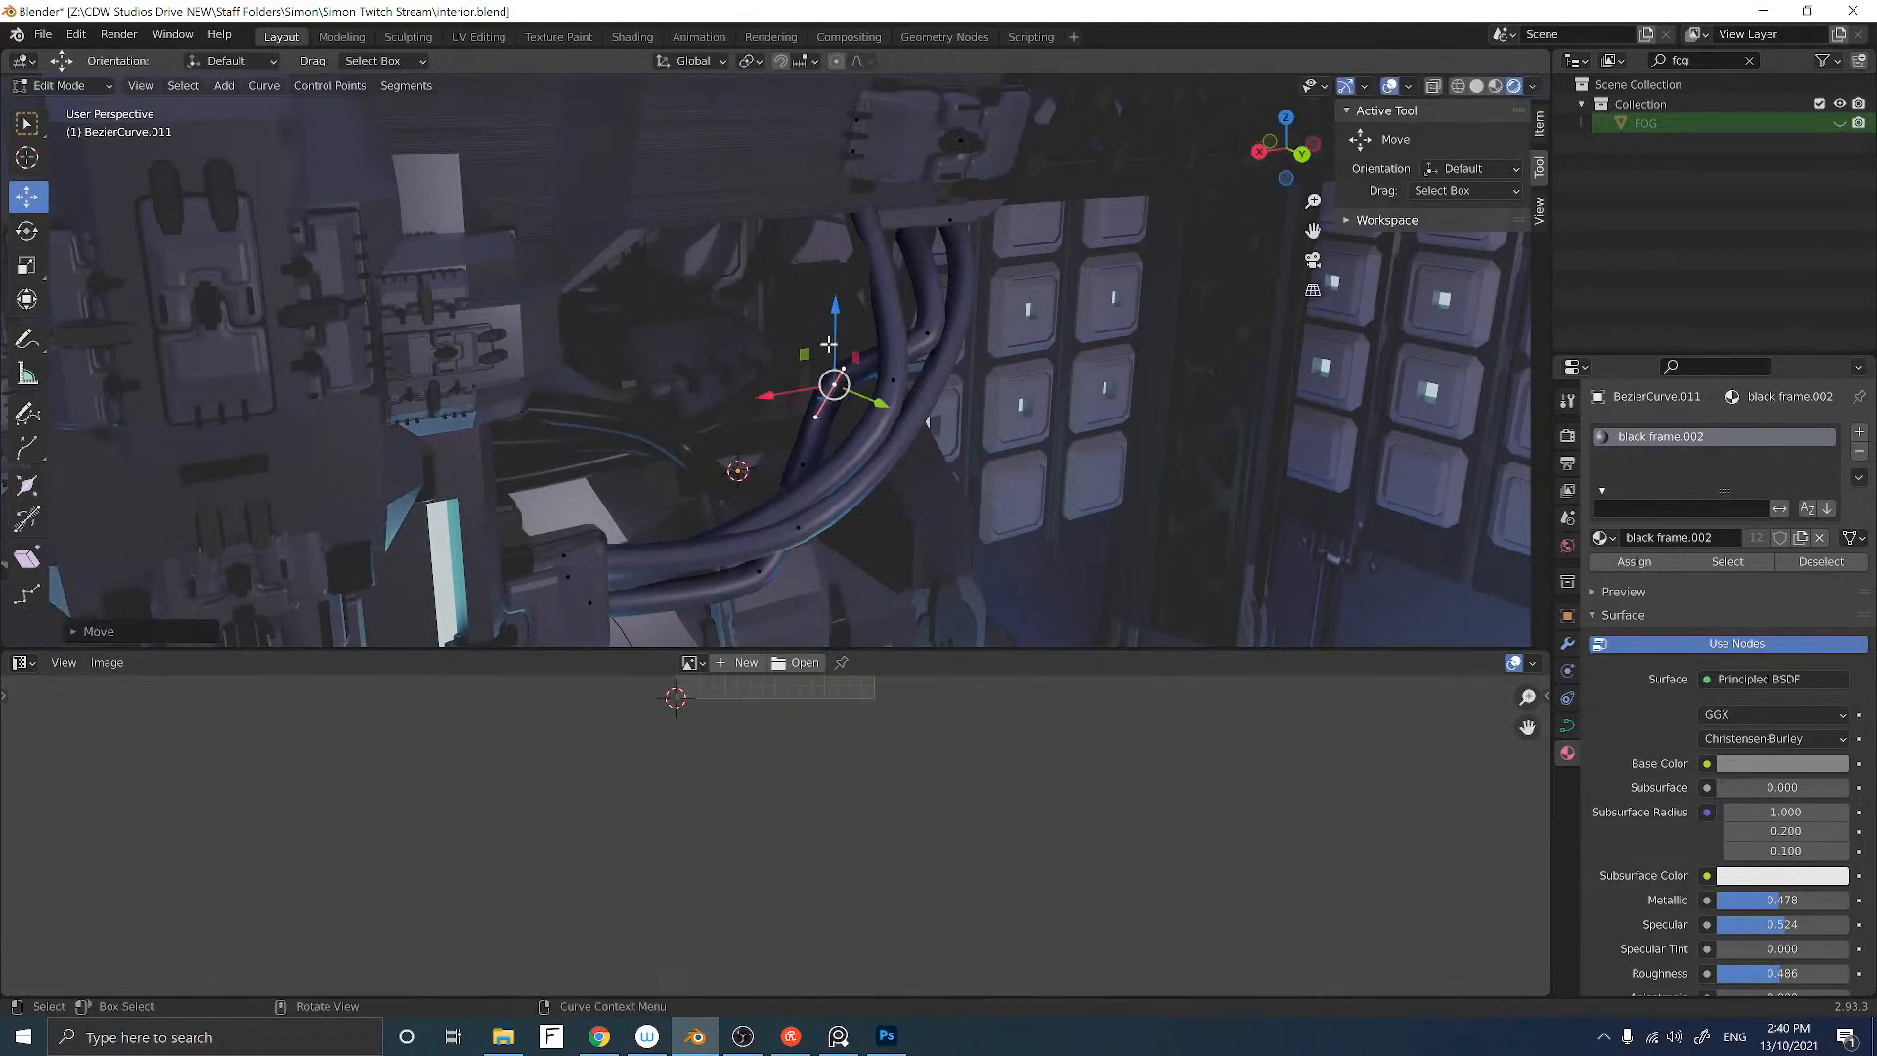
Step: Dissolve the inner cable's lower control point and lengthen the lower handle of the remaining bend point
click(802, 461)
key(x)
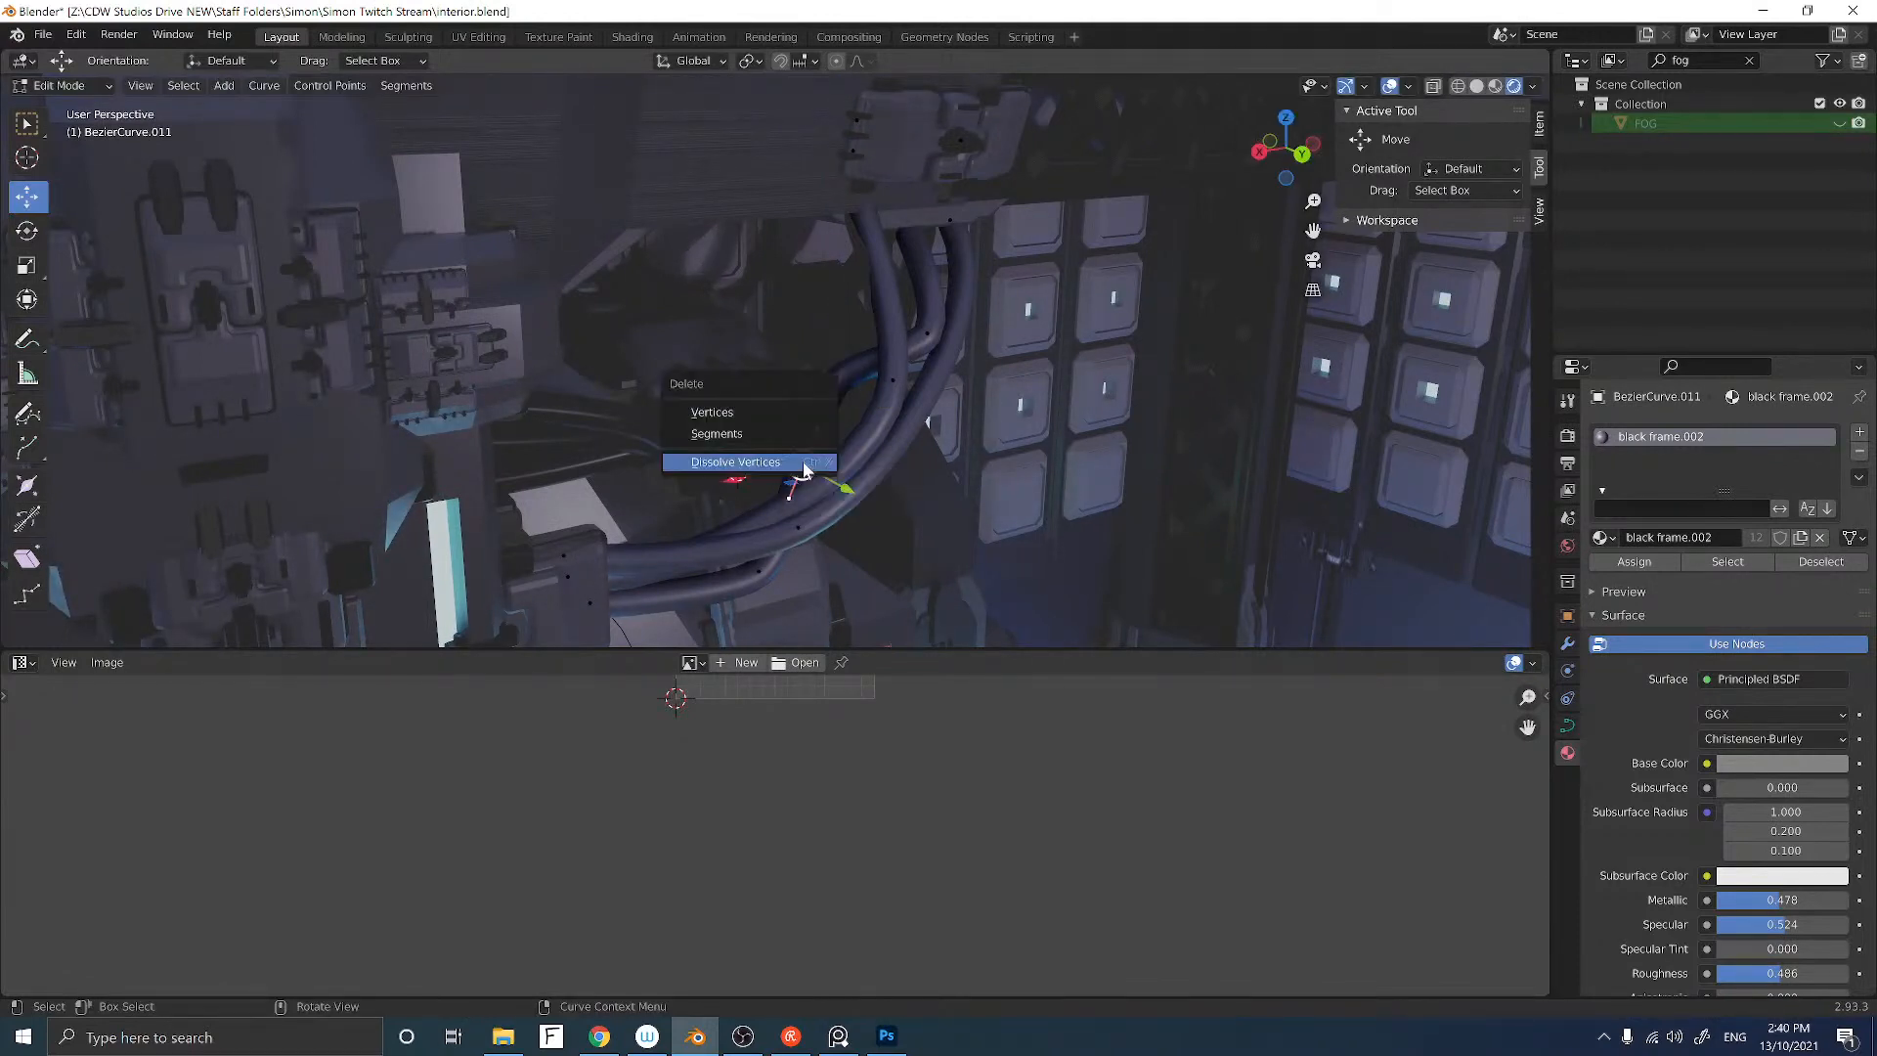
click(790, 463)
middle_drag(734, 448, 758, 436)
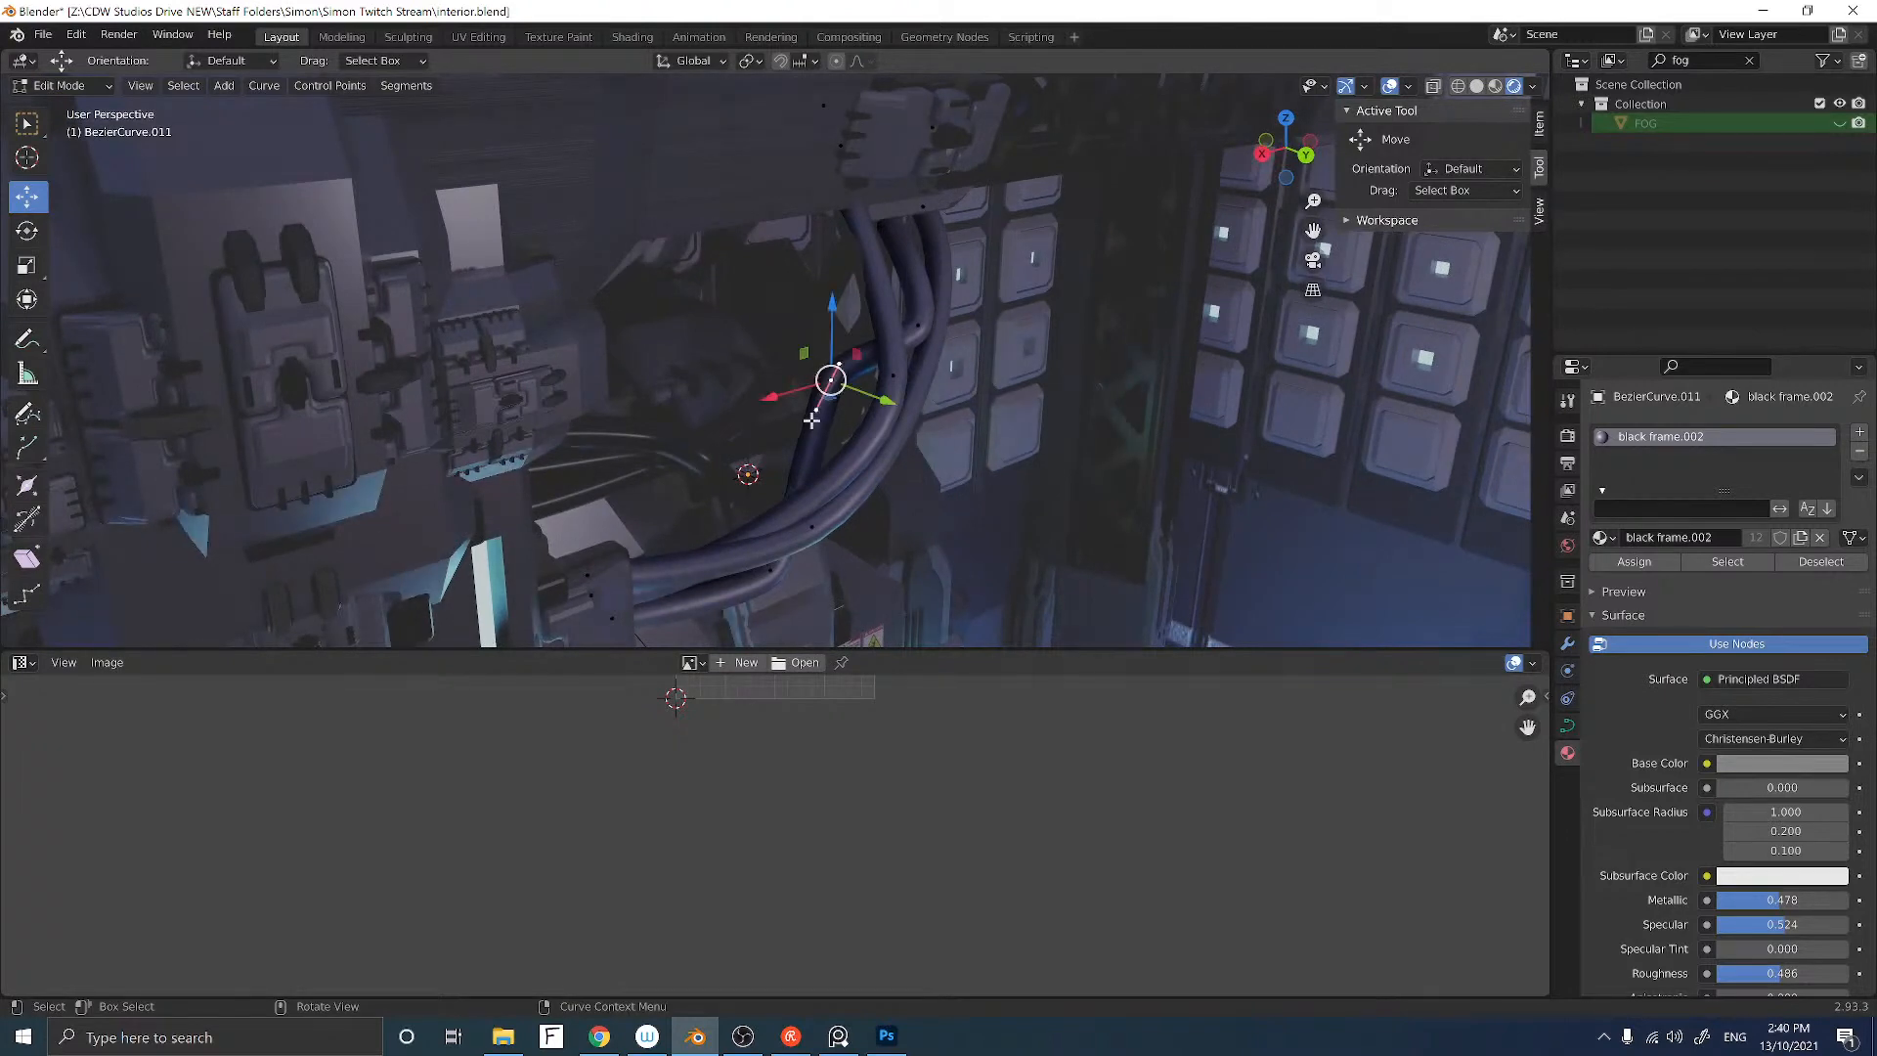
click(813, 412)
key(g)
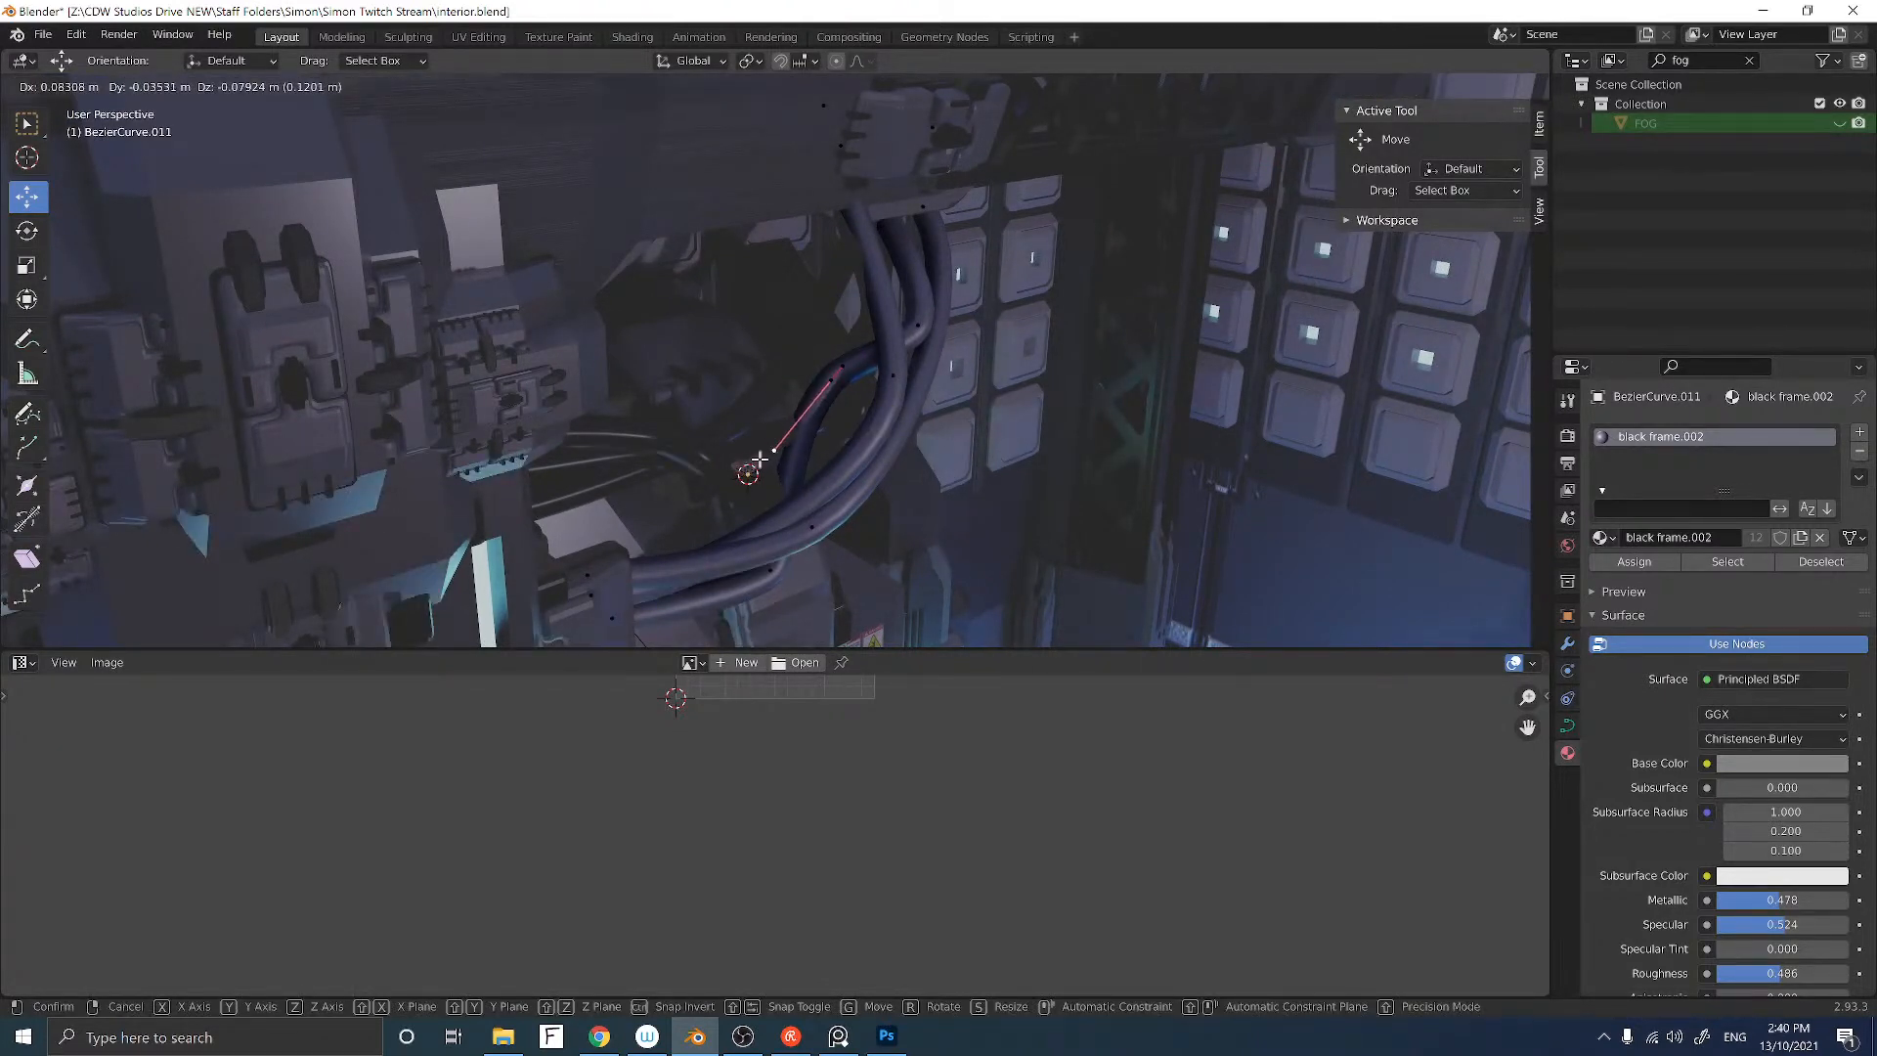
click(870, 349)
Step: Return to Object Mode, assign the "black frame" material to the cable curve, and deselect it to check the cables
mouse_move(939, 410)
middle_down()
mouse_move(984, 440)
mouse_move(892, 411)
mouse_move(913, 414)
middle_up()
scroll(984, 440, down, 3)
scroll(973, 445, down, 4)
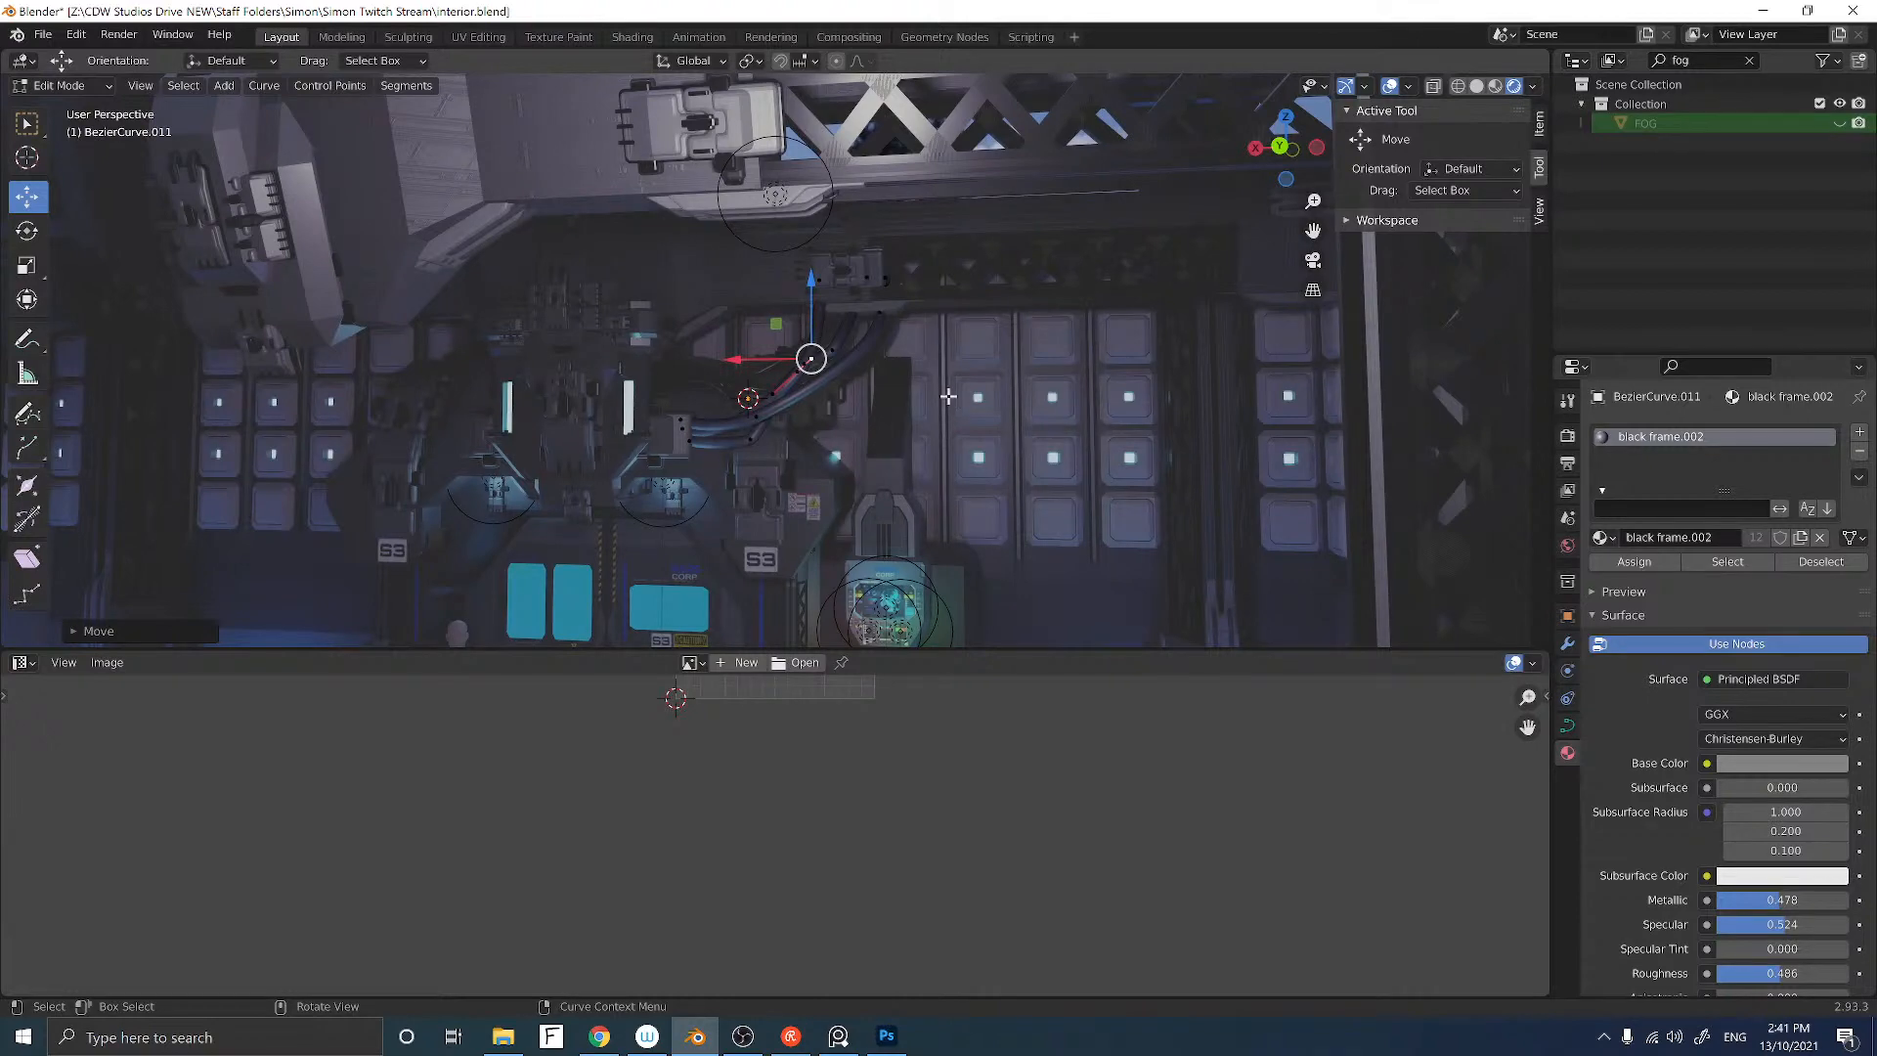
key(Tab)
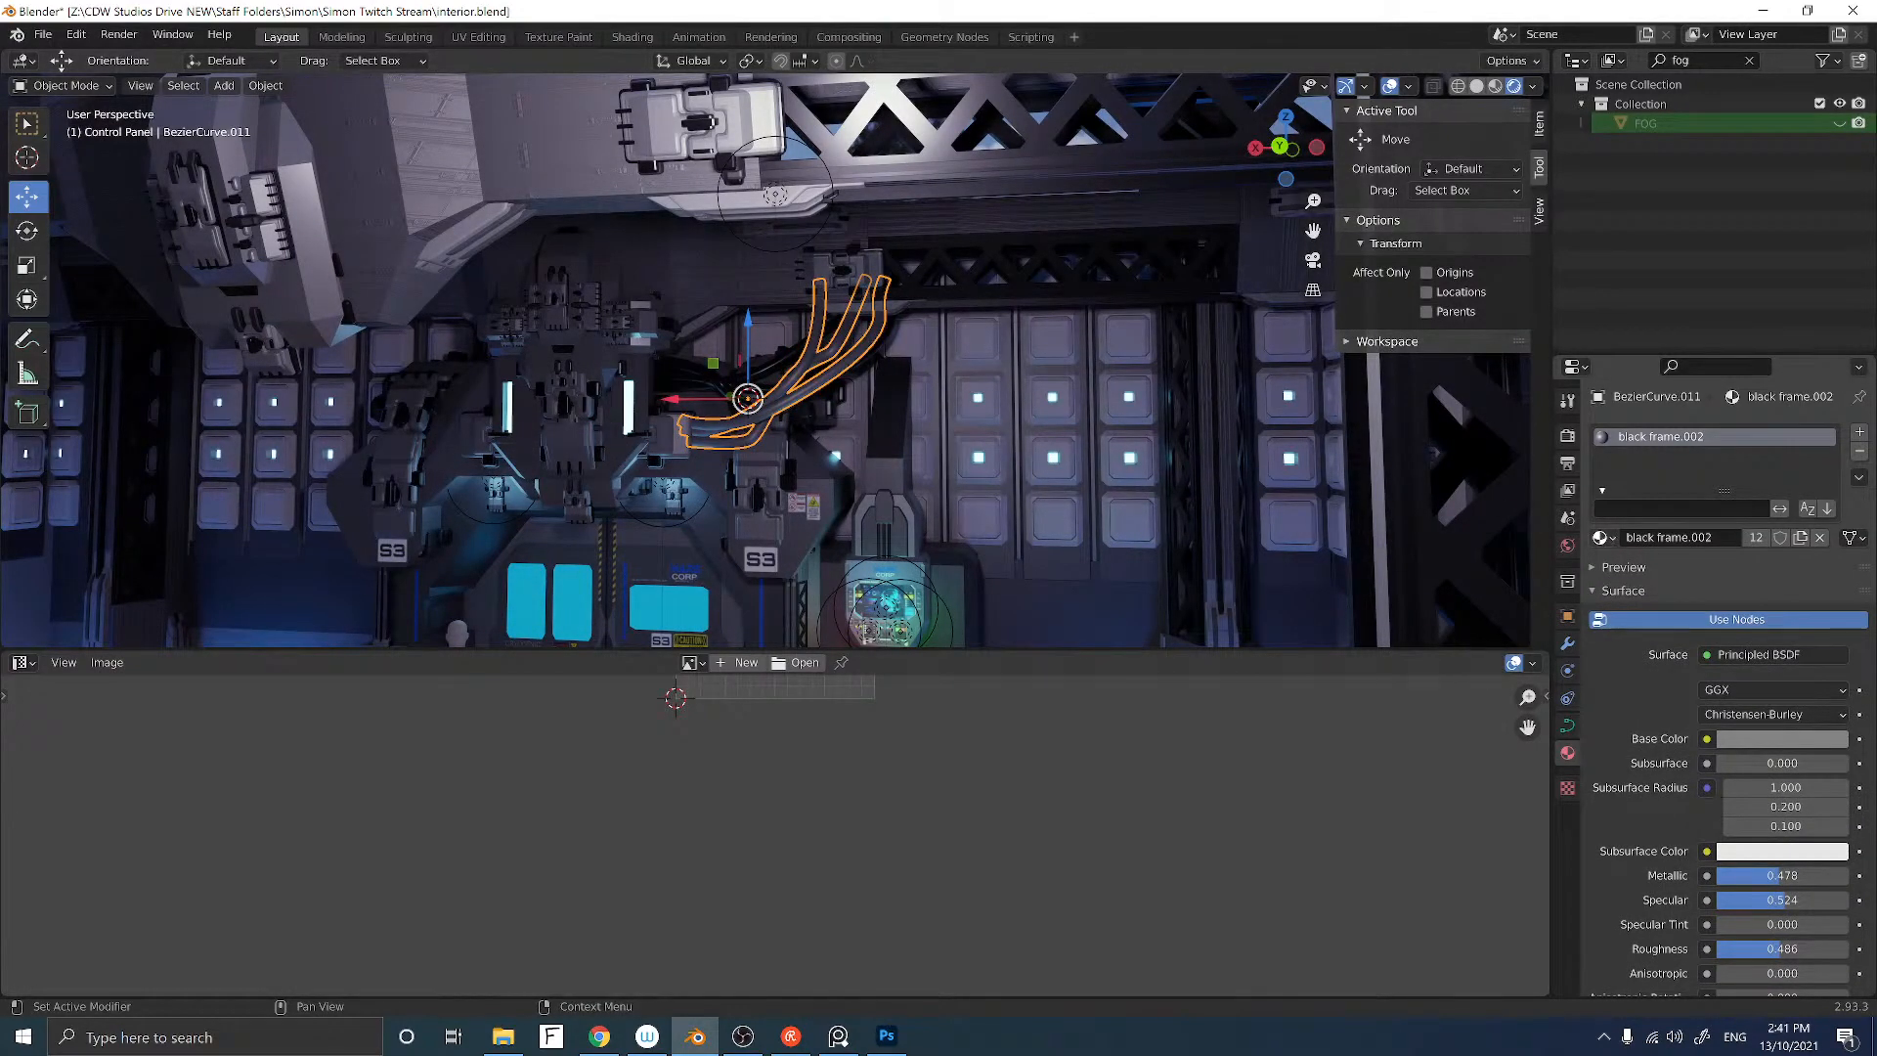
click(1601, 537)
click(1647, 607)
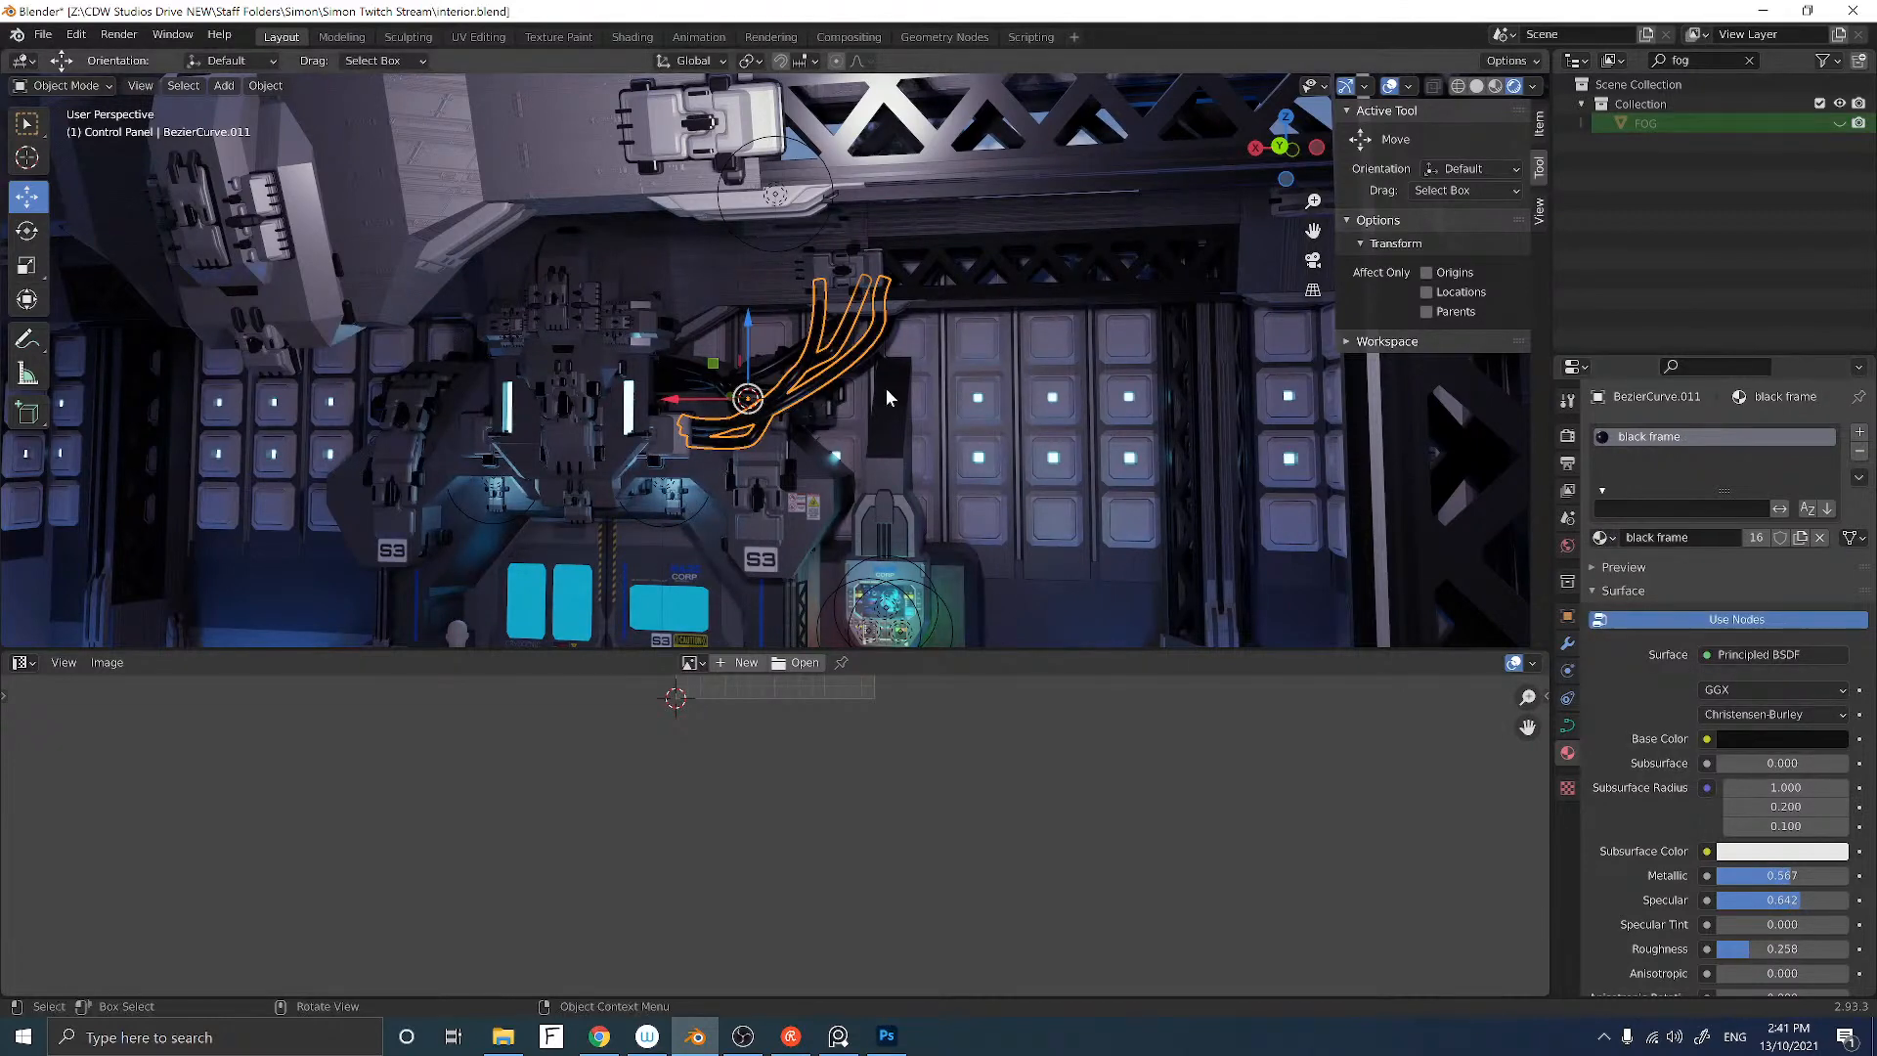
middle_drag(947, 402, 895, 395)
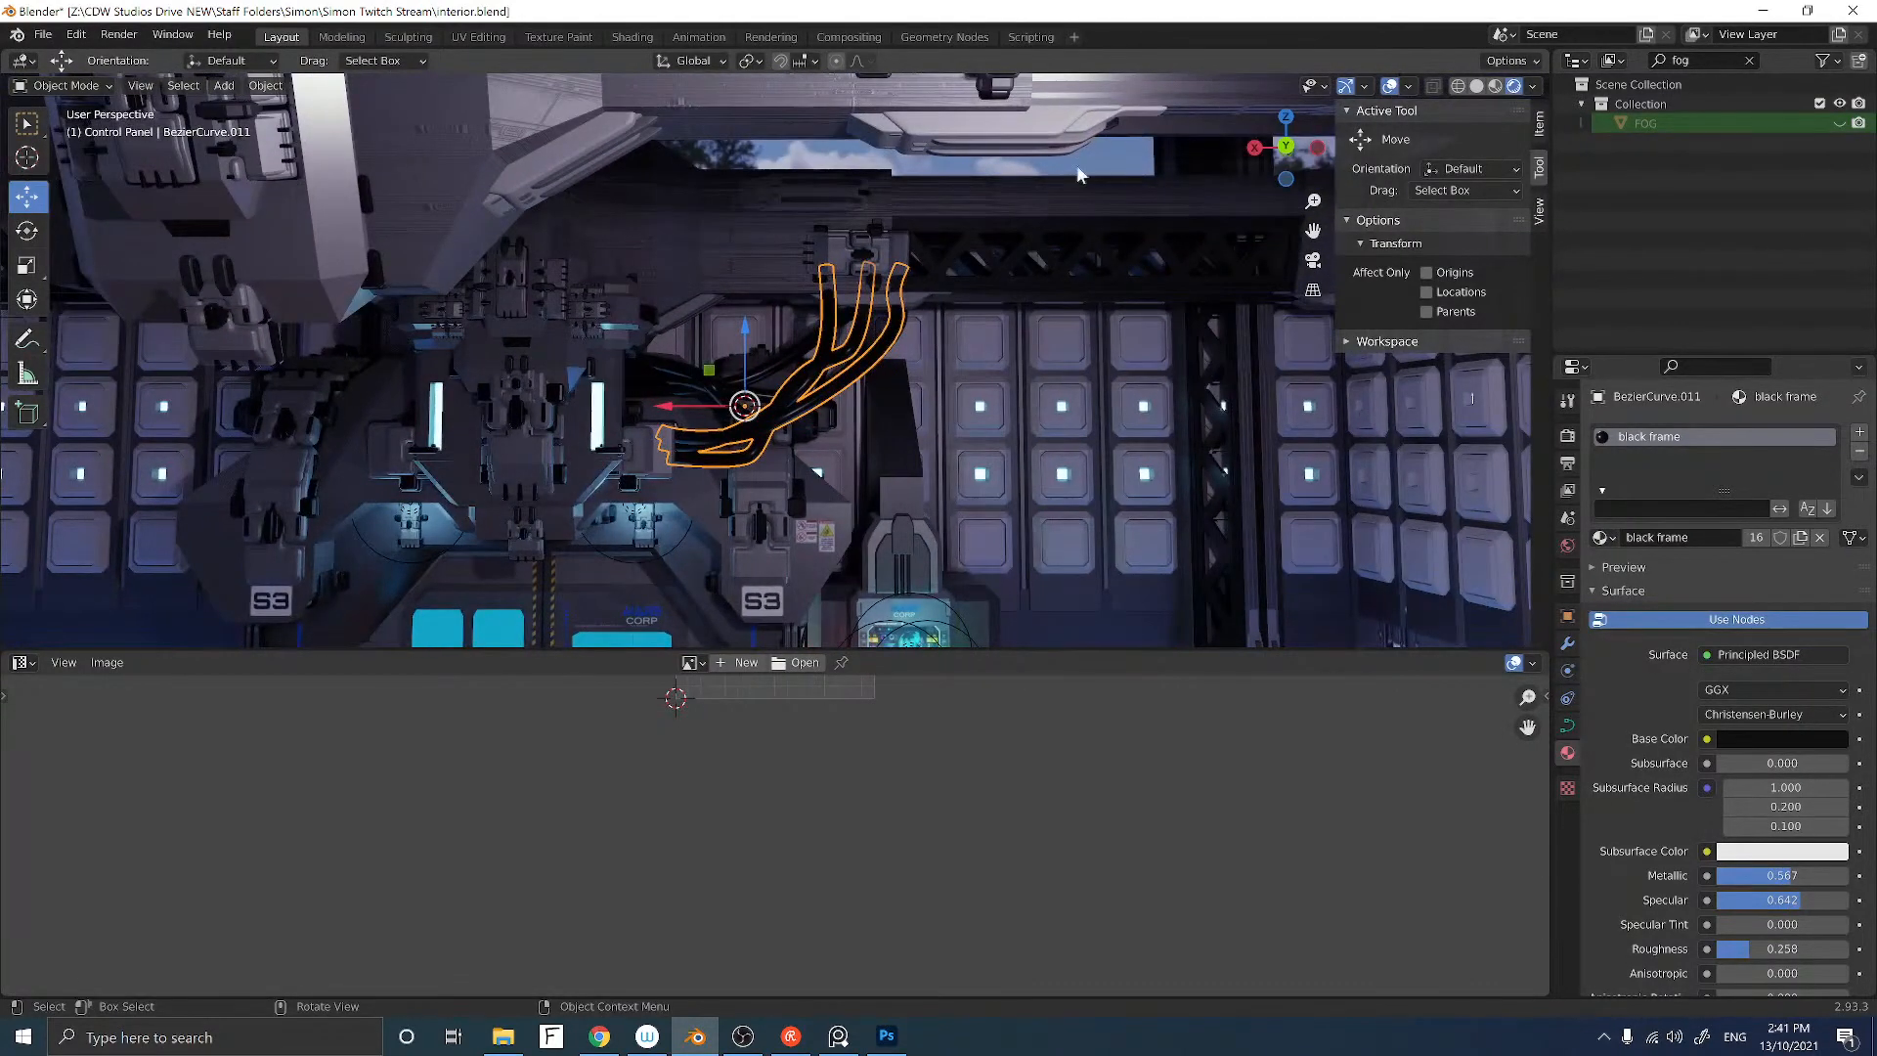
click(1128, 158)
middle_drag(948, 303, 826, 403)
scroll(875, 343, up, 6)
scroll(843, 391, down, 3)
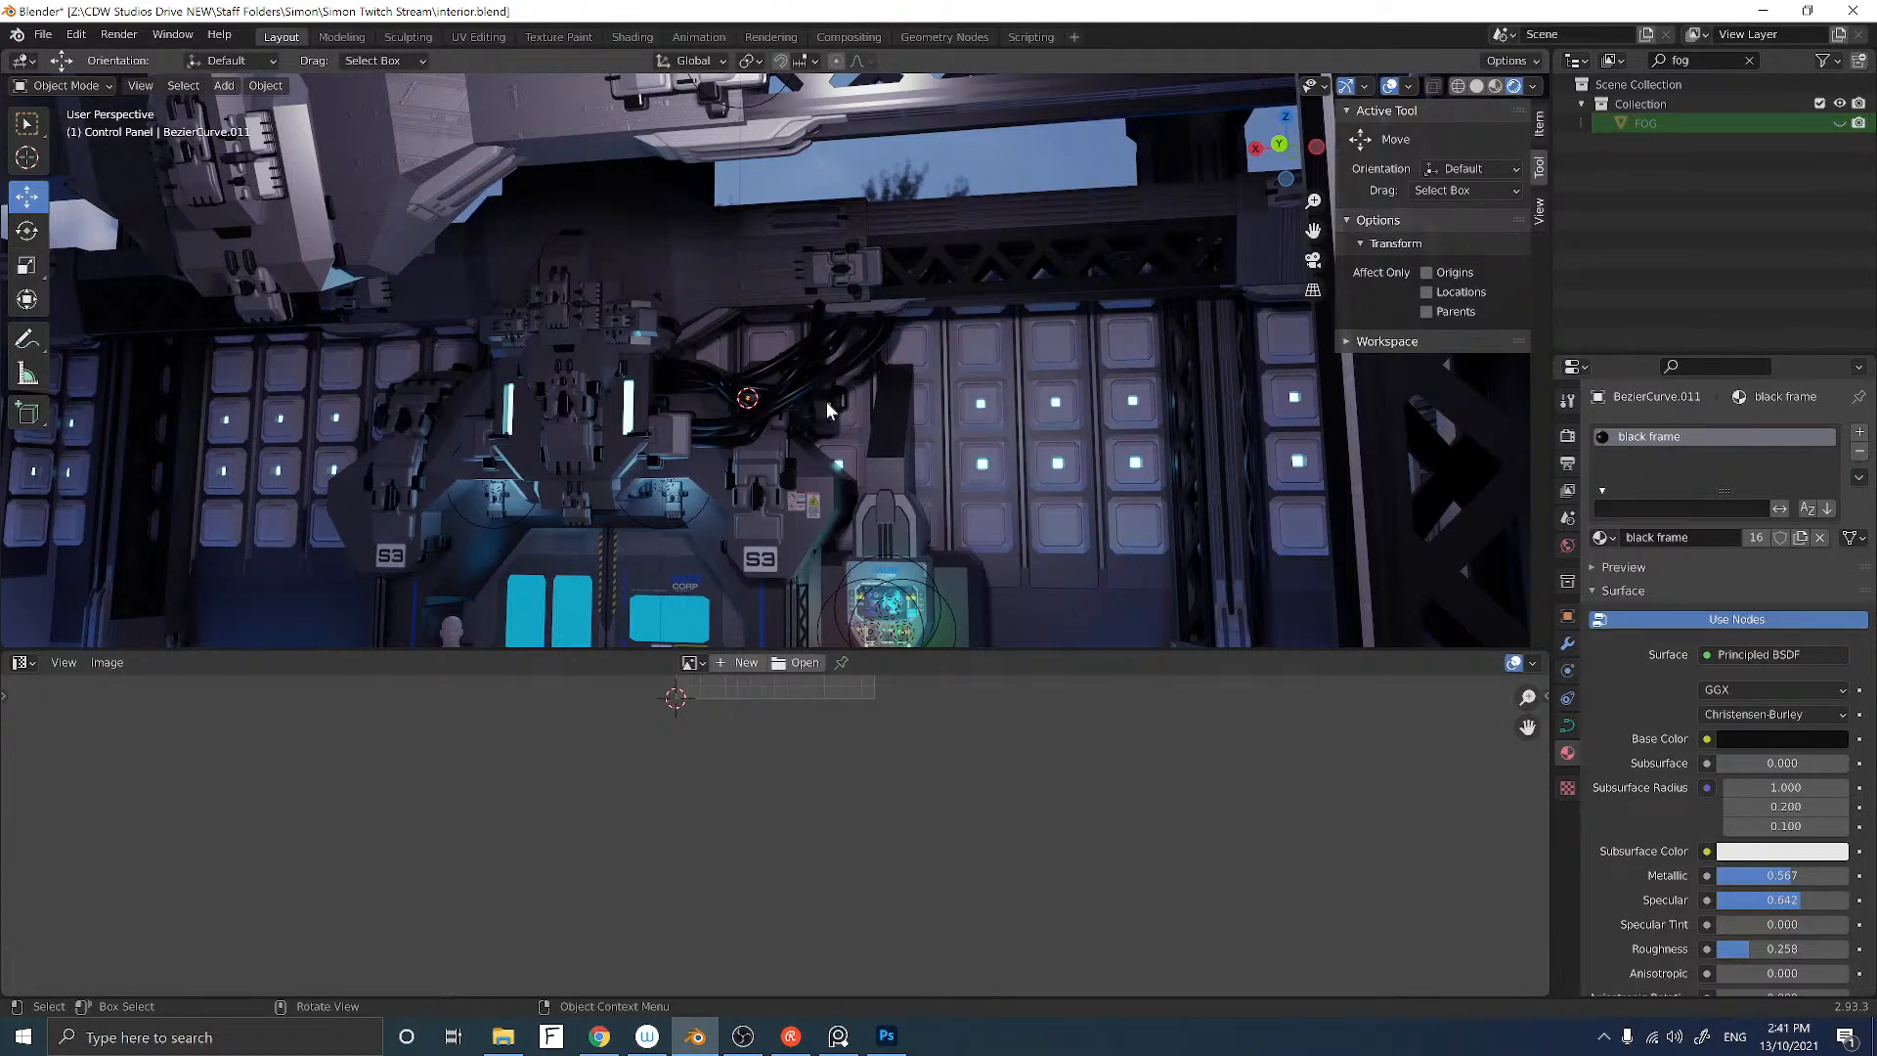
Step: Examine the black cables beside the door machinery from several angles, up close and through the scene camera
scroll(836, 412, up, 2)
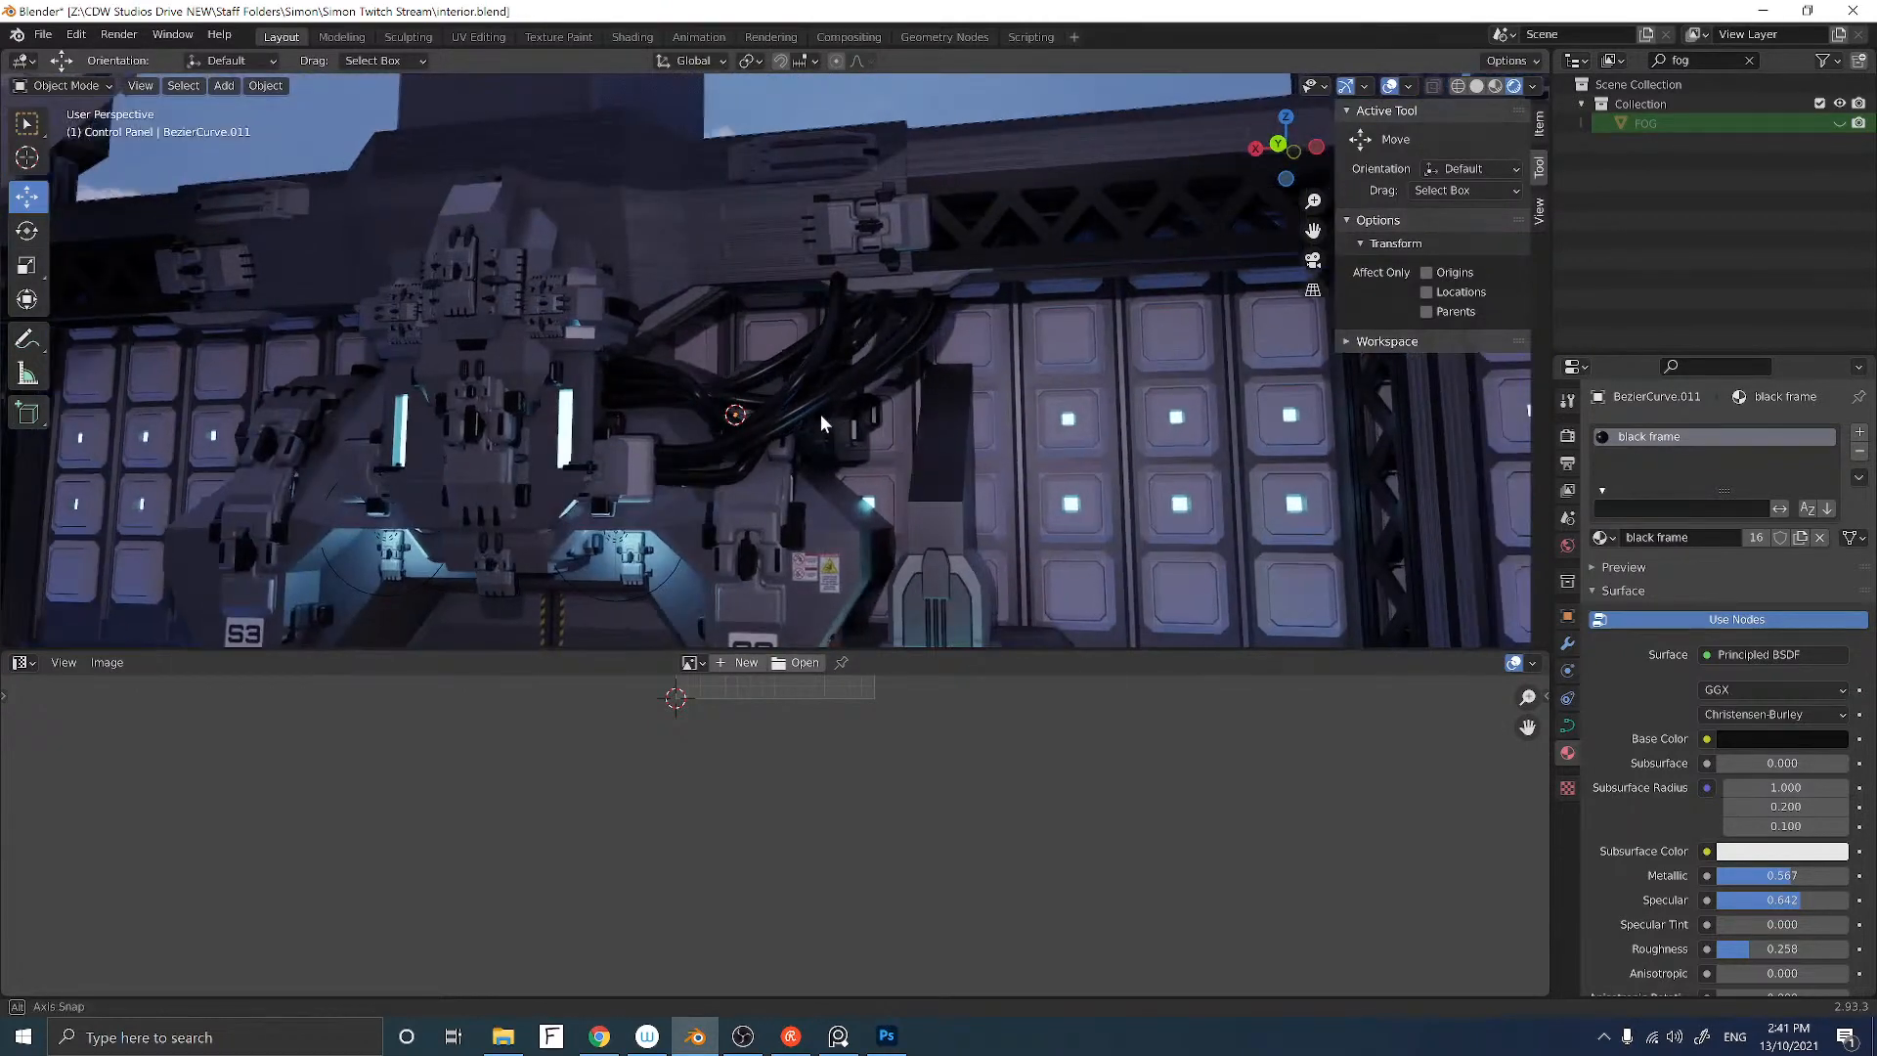
scroll(819, 414, up, 2)
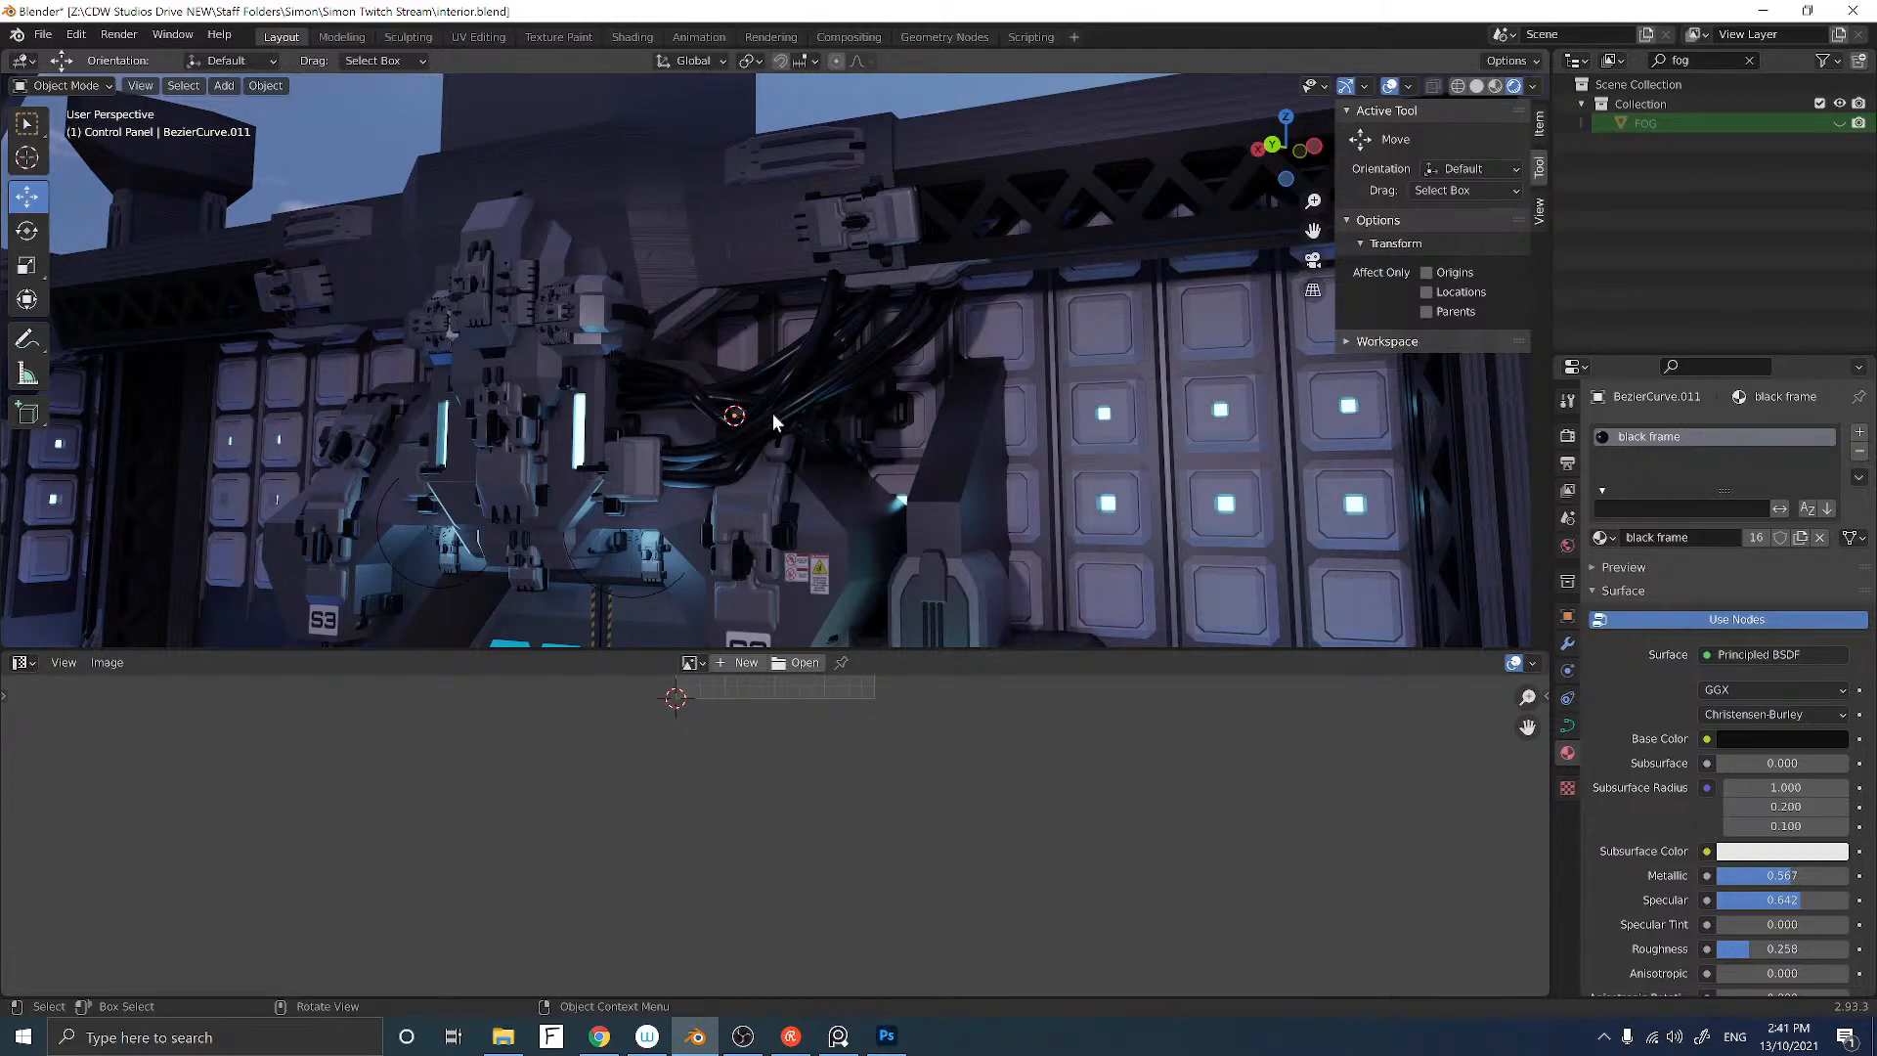
middle_drag(773, 413, 790, 374)
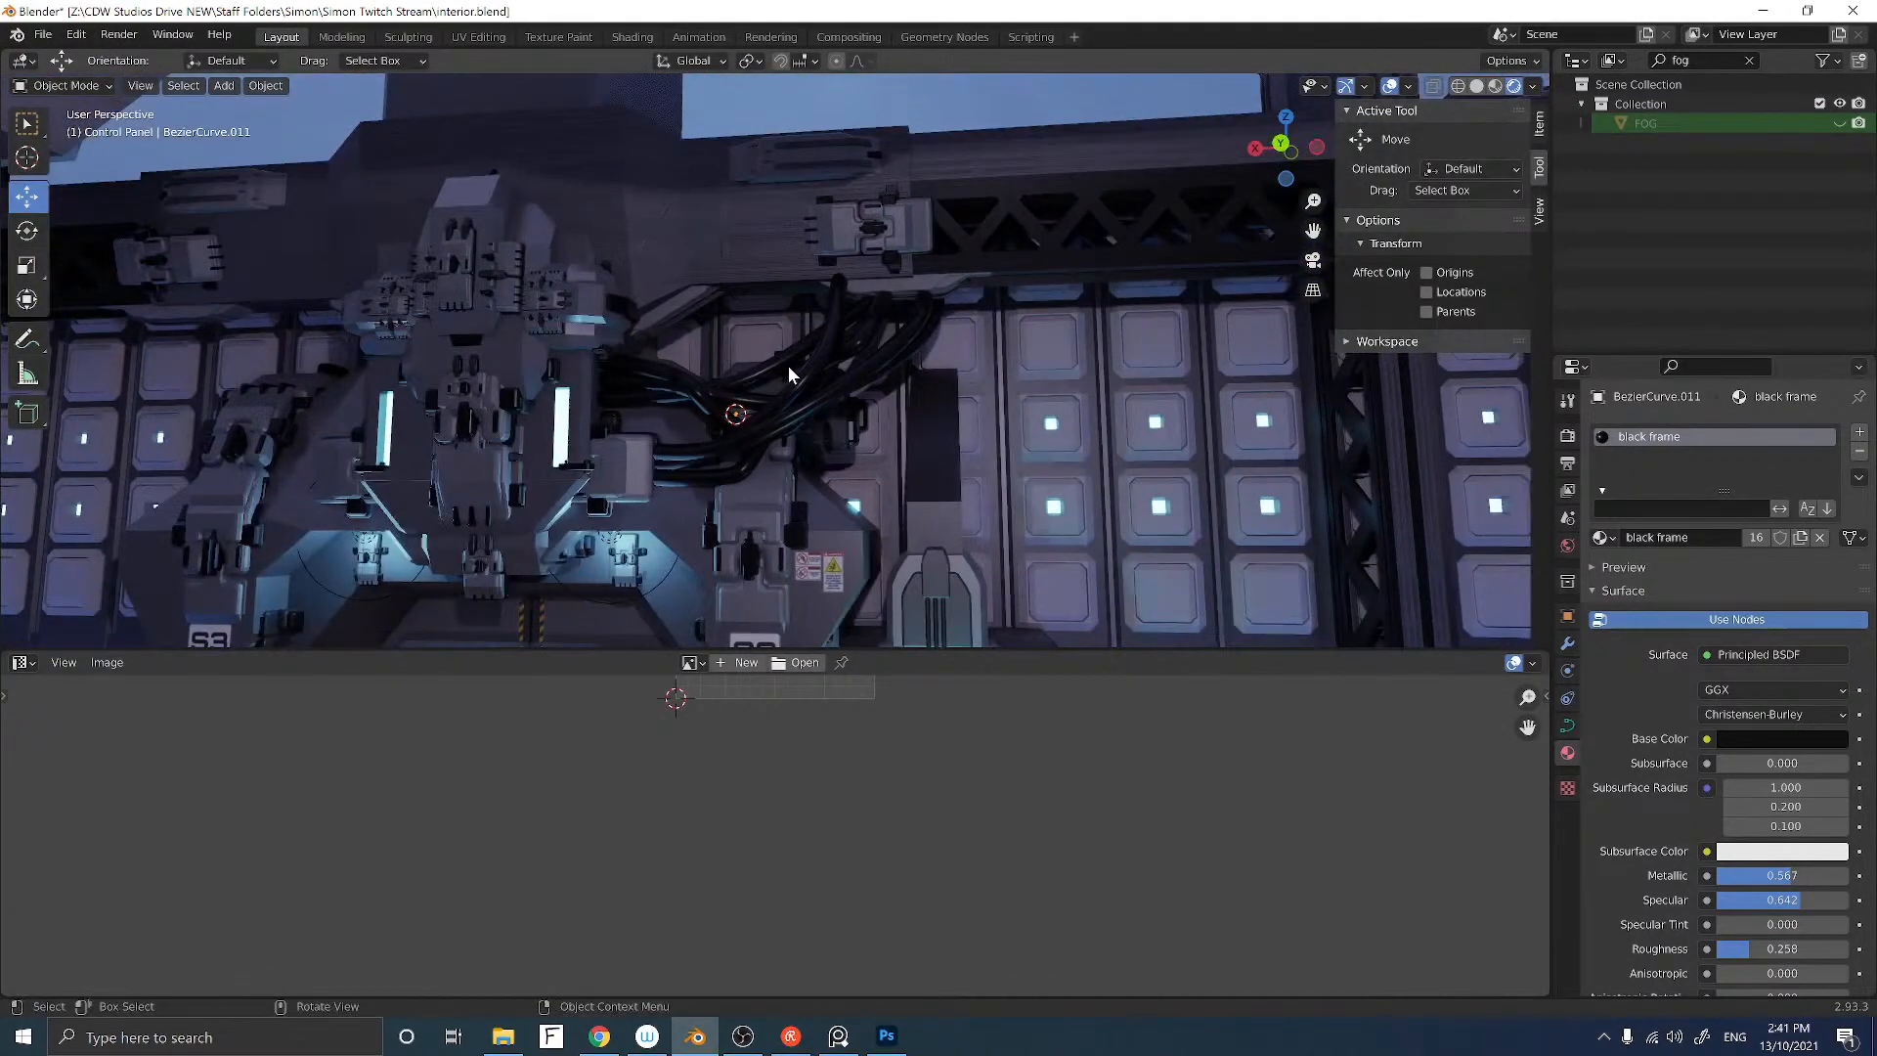
click(1312, 260)
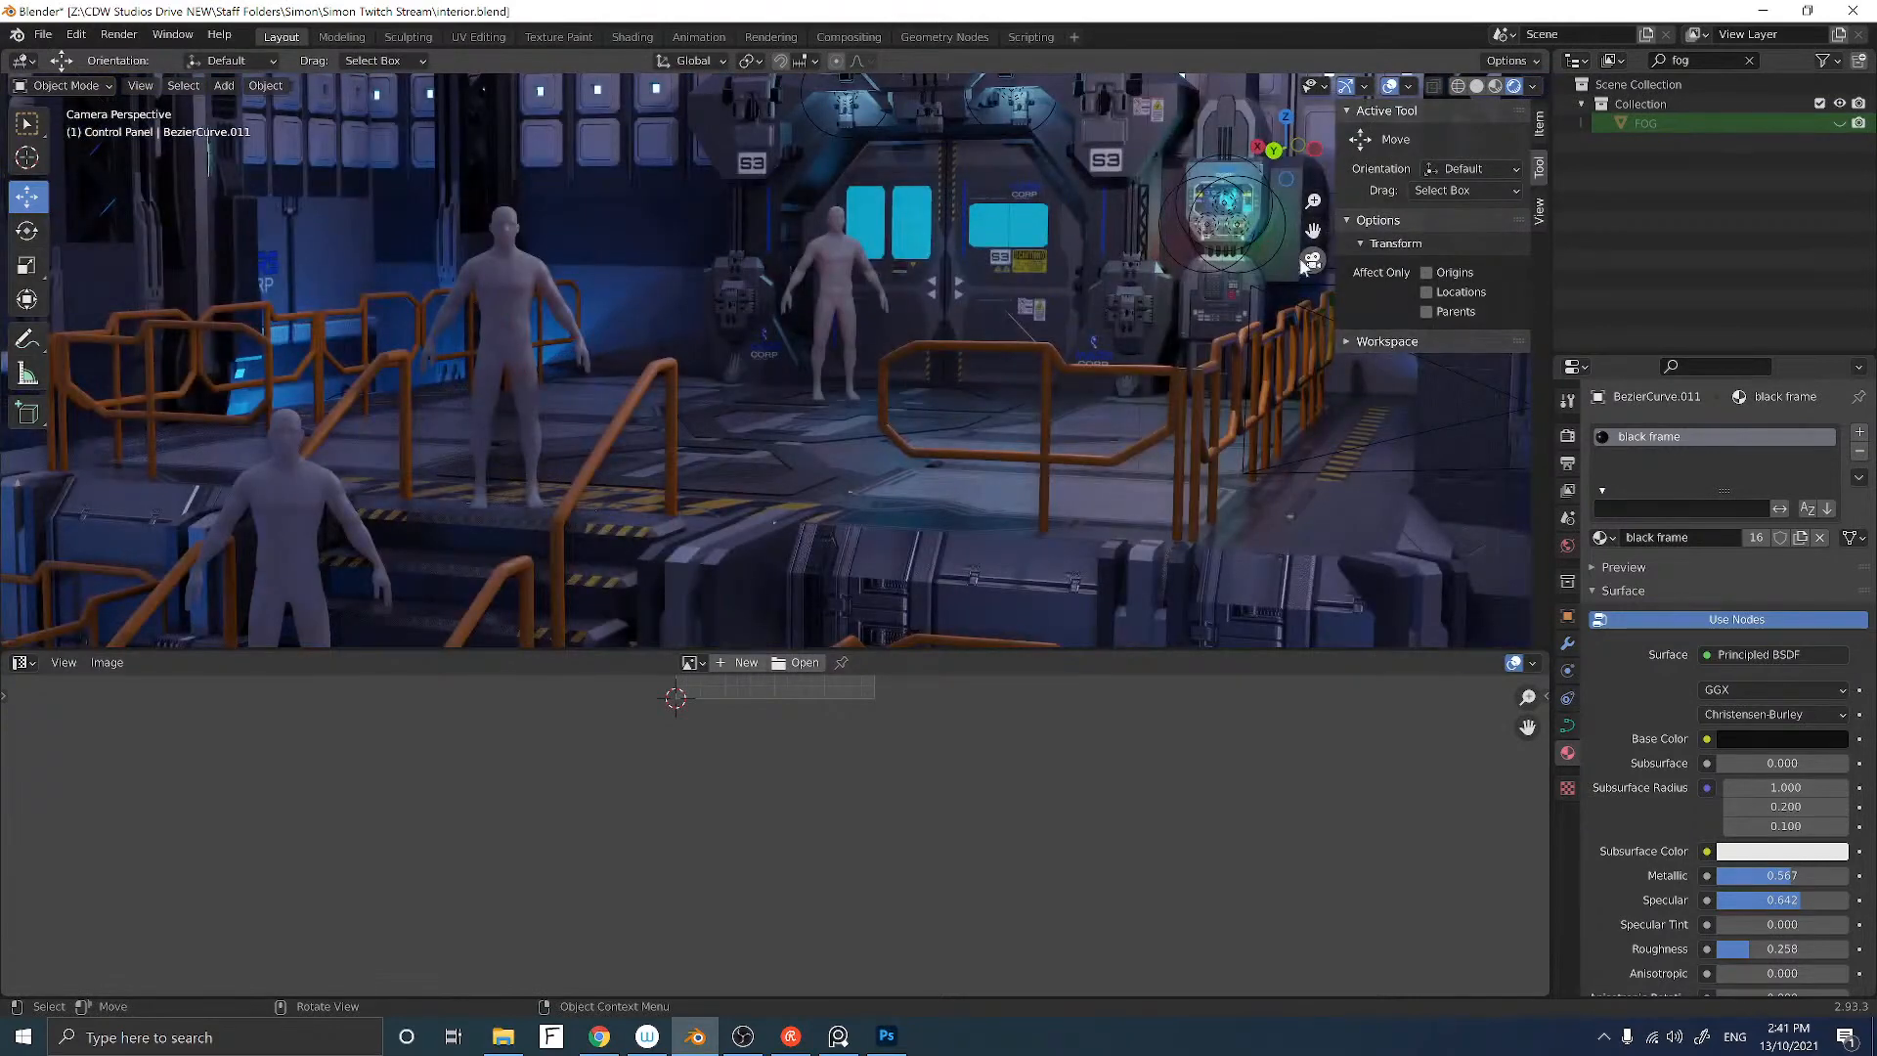
scroll(1135, 360, down, 6)
scroll(1134, 359, up, 1)
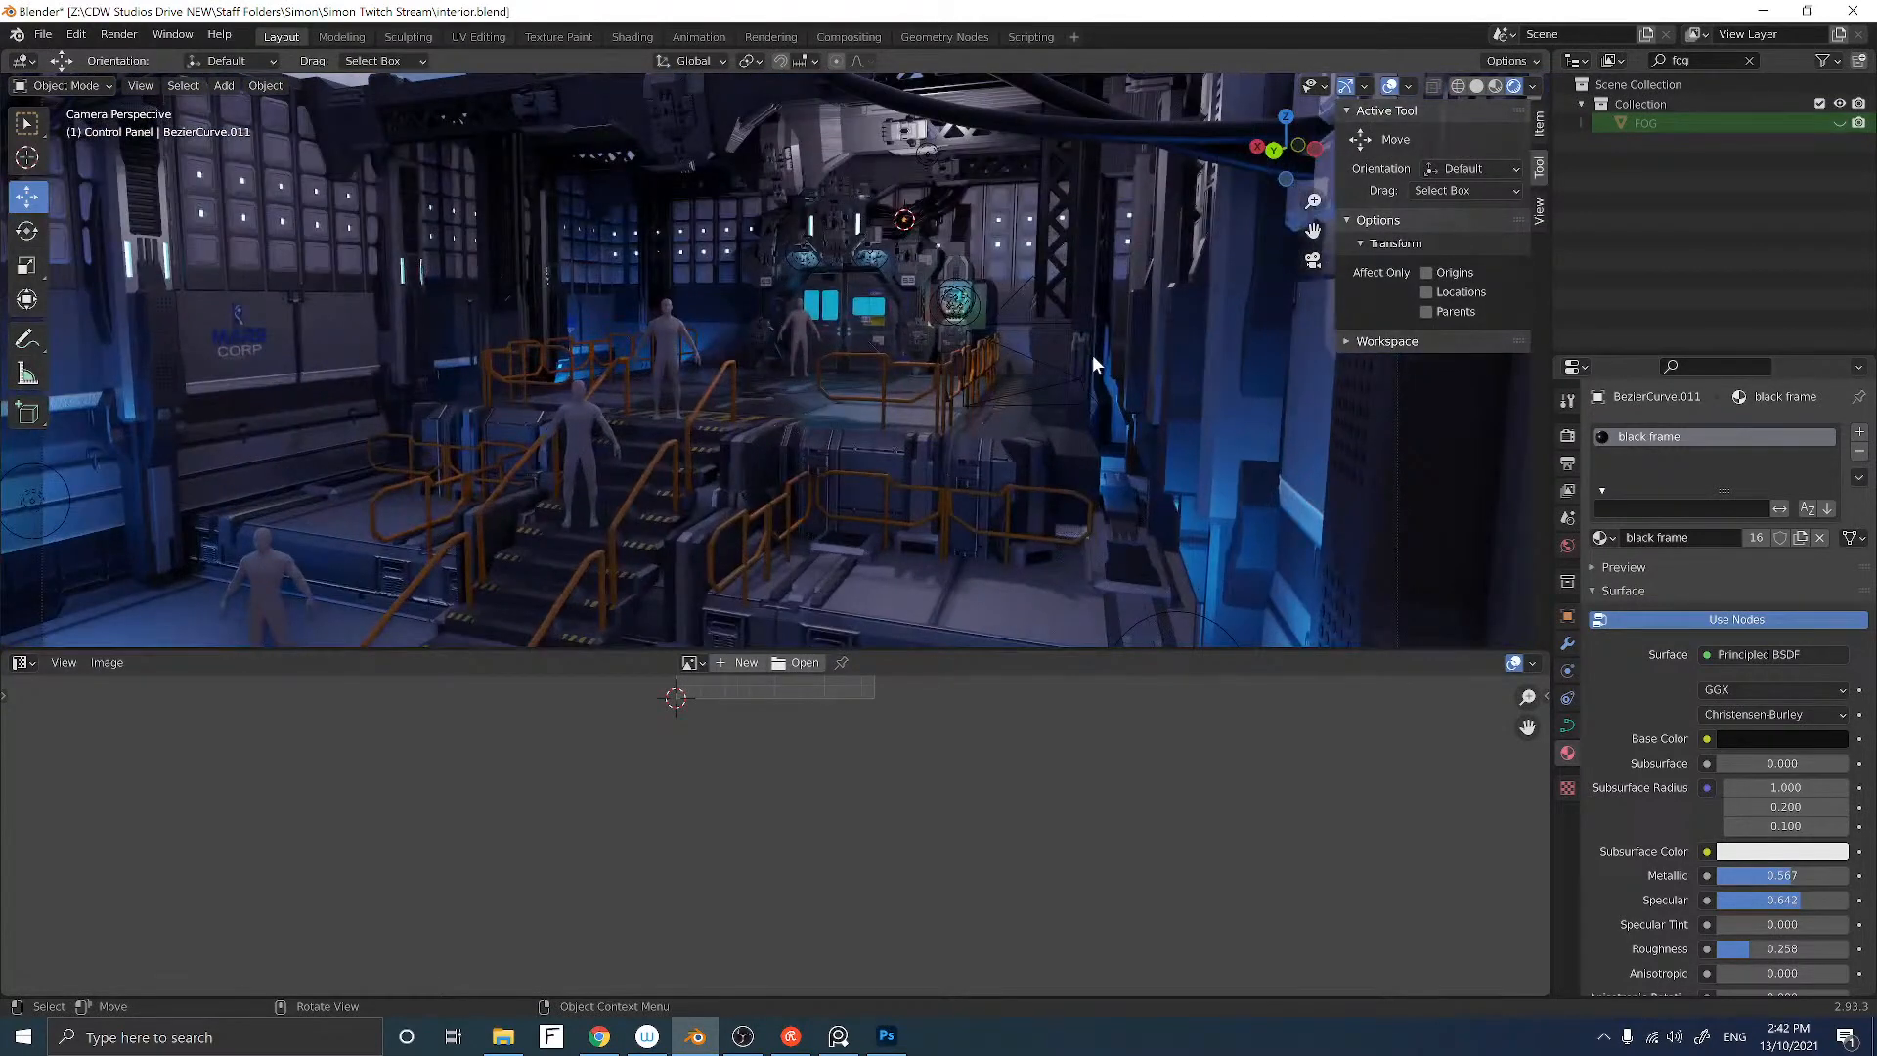
middle_drag(1093, 356, 1098, 356)
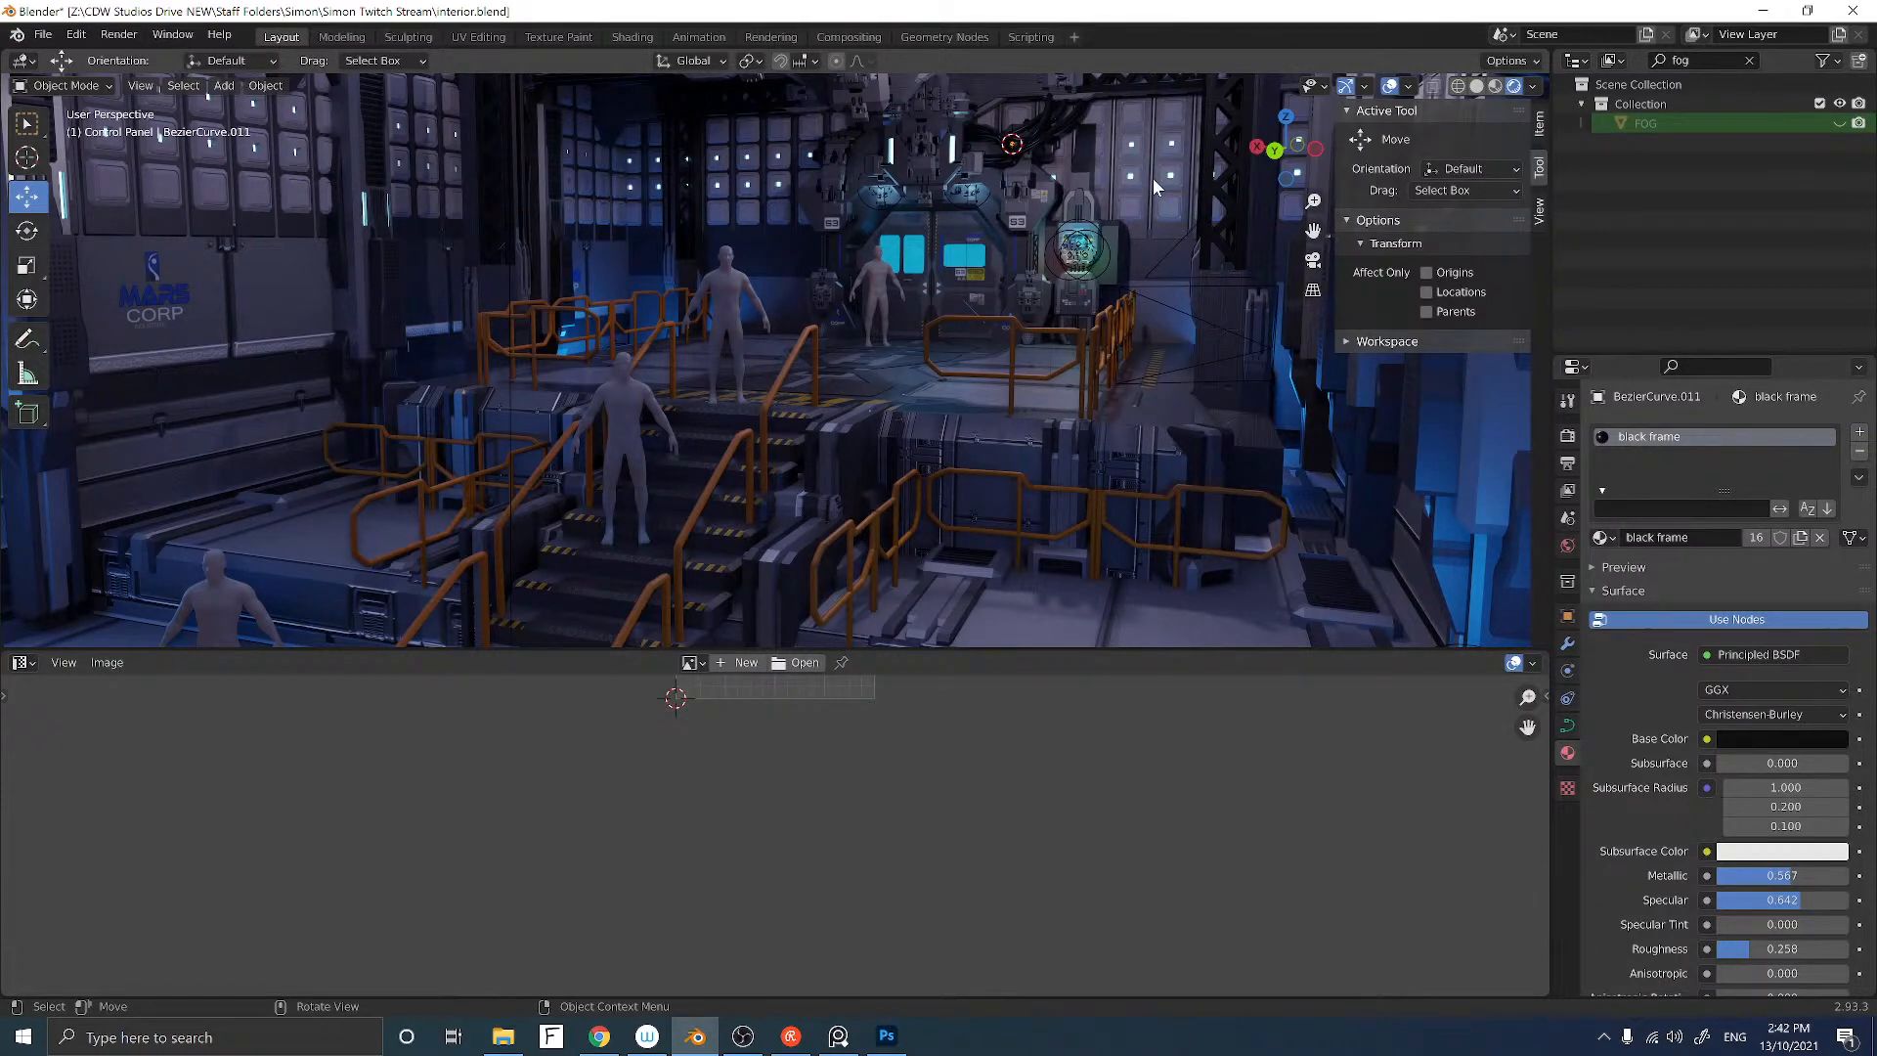
scroll(1081, 272, up, 3)
scroll(1085, 270, up, 2)
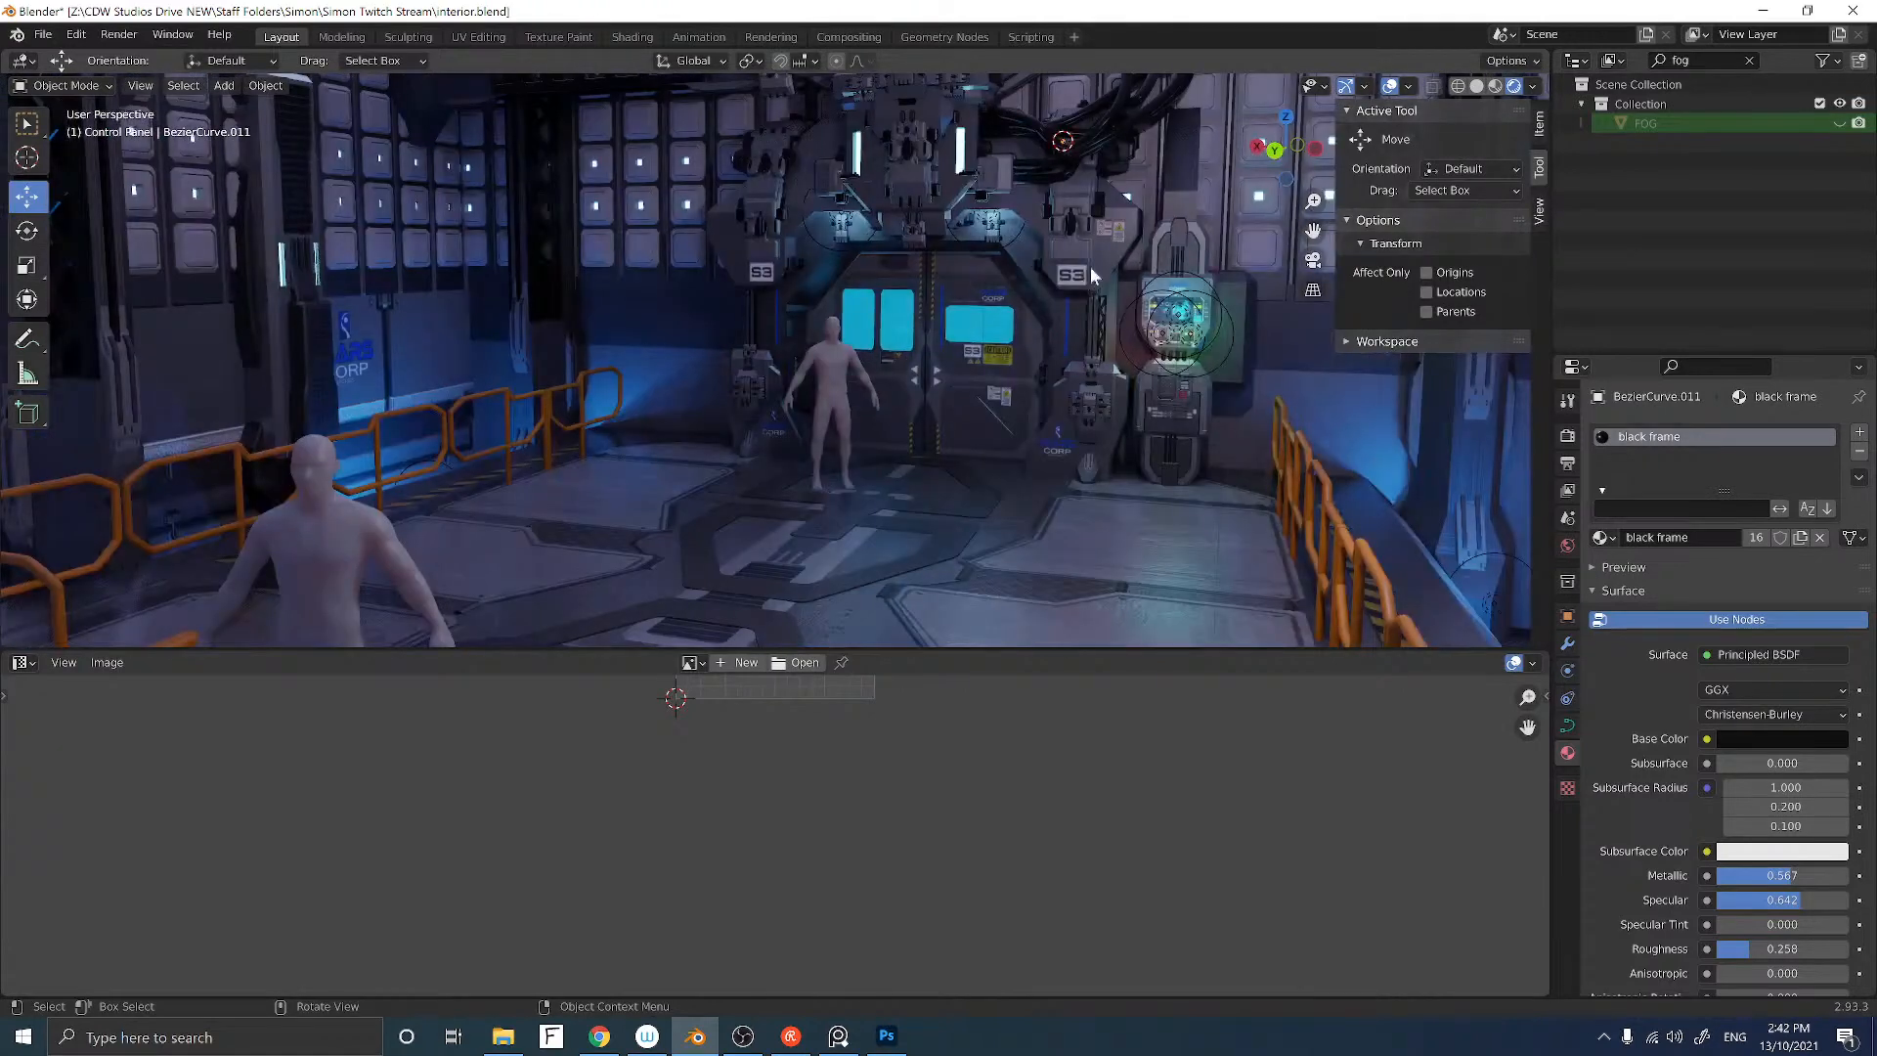
middle_drag(1089, 267, 971, 268)
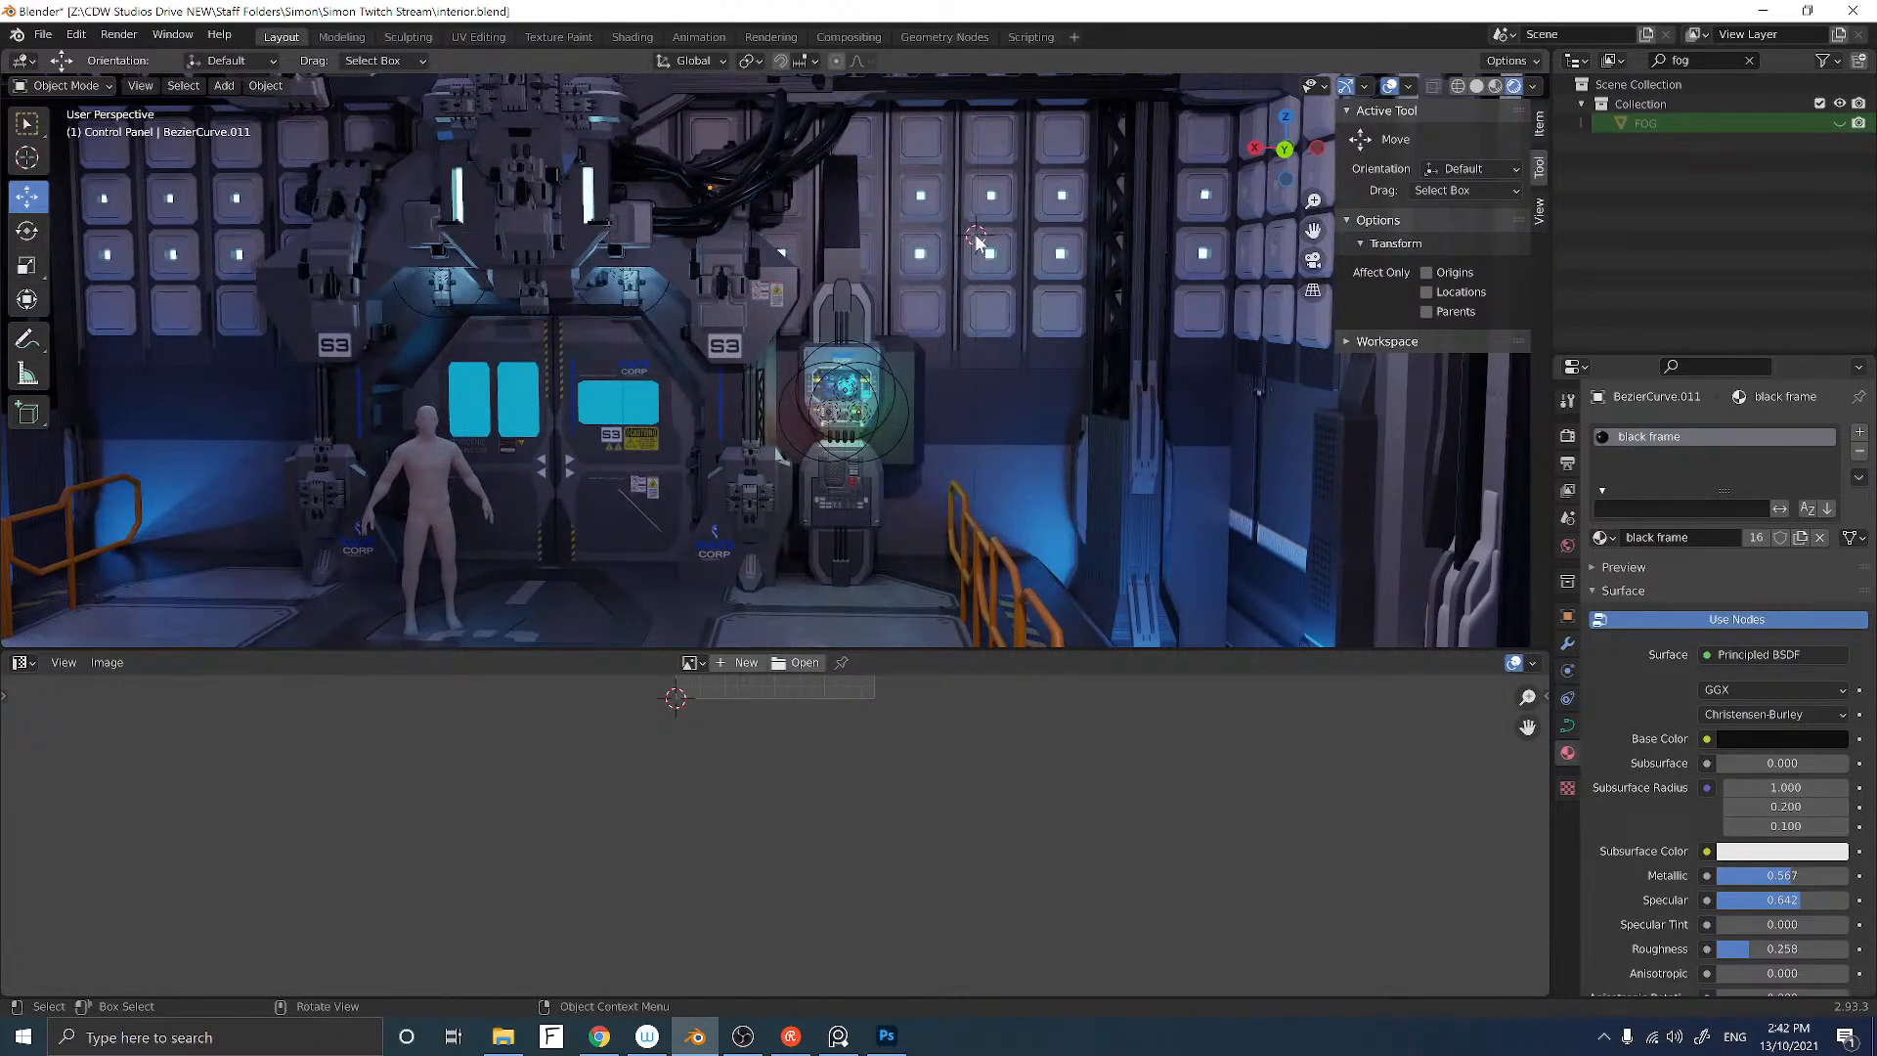
Step: Add a cube over the wall beside the door and stretch it along the X axis
key(shift+a)
mouse_move(976, 235)
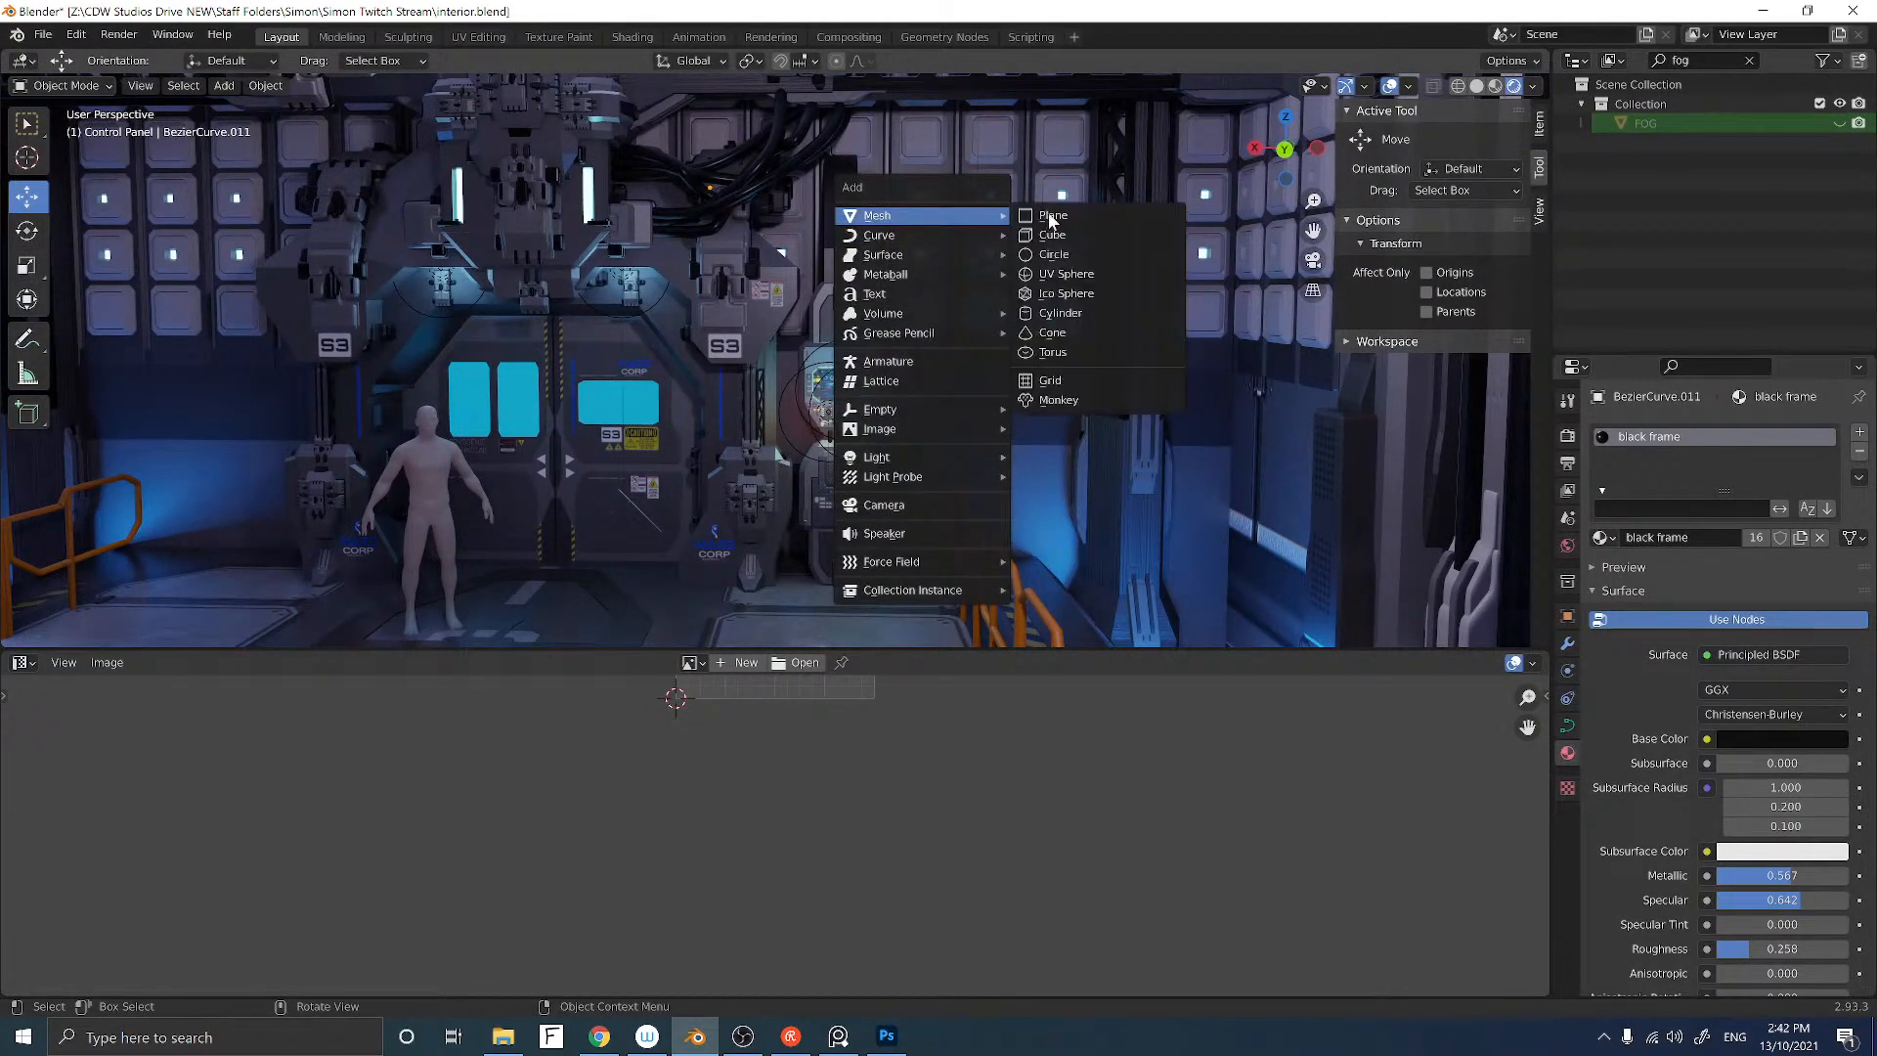
click(1045, 237)
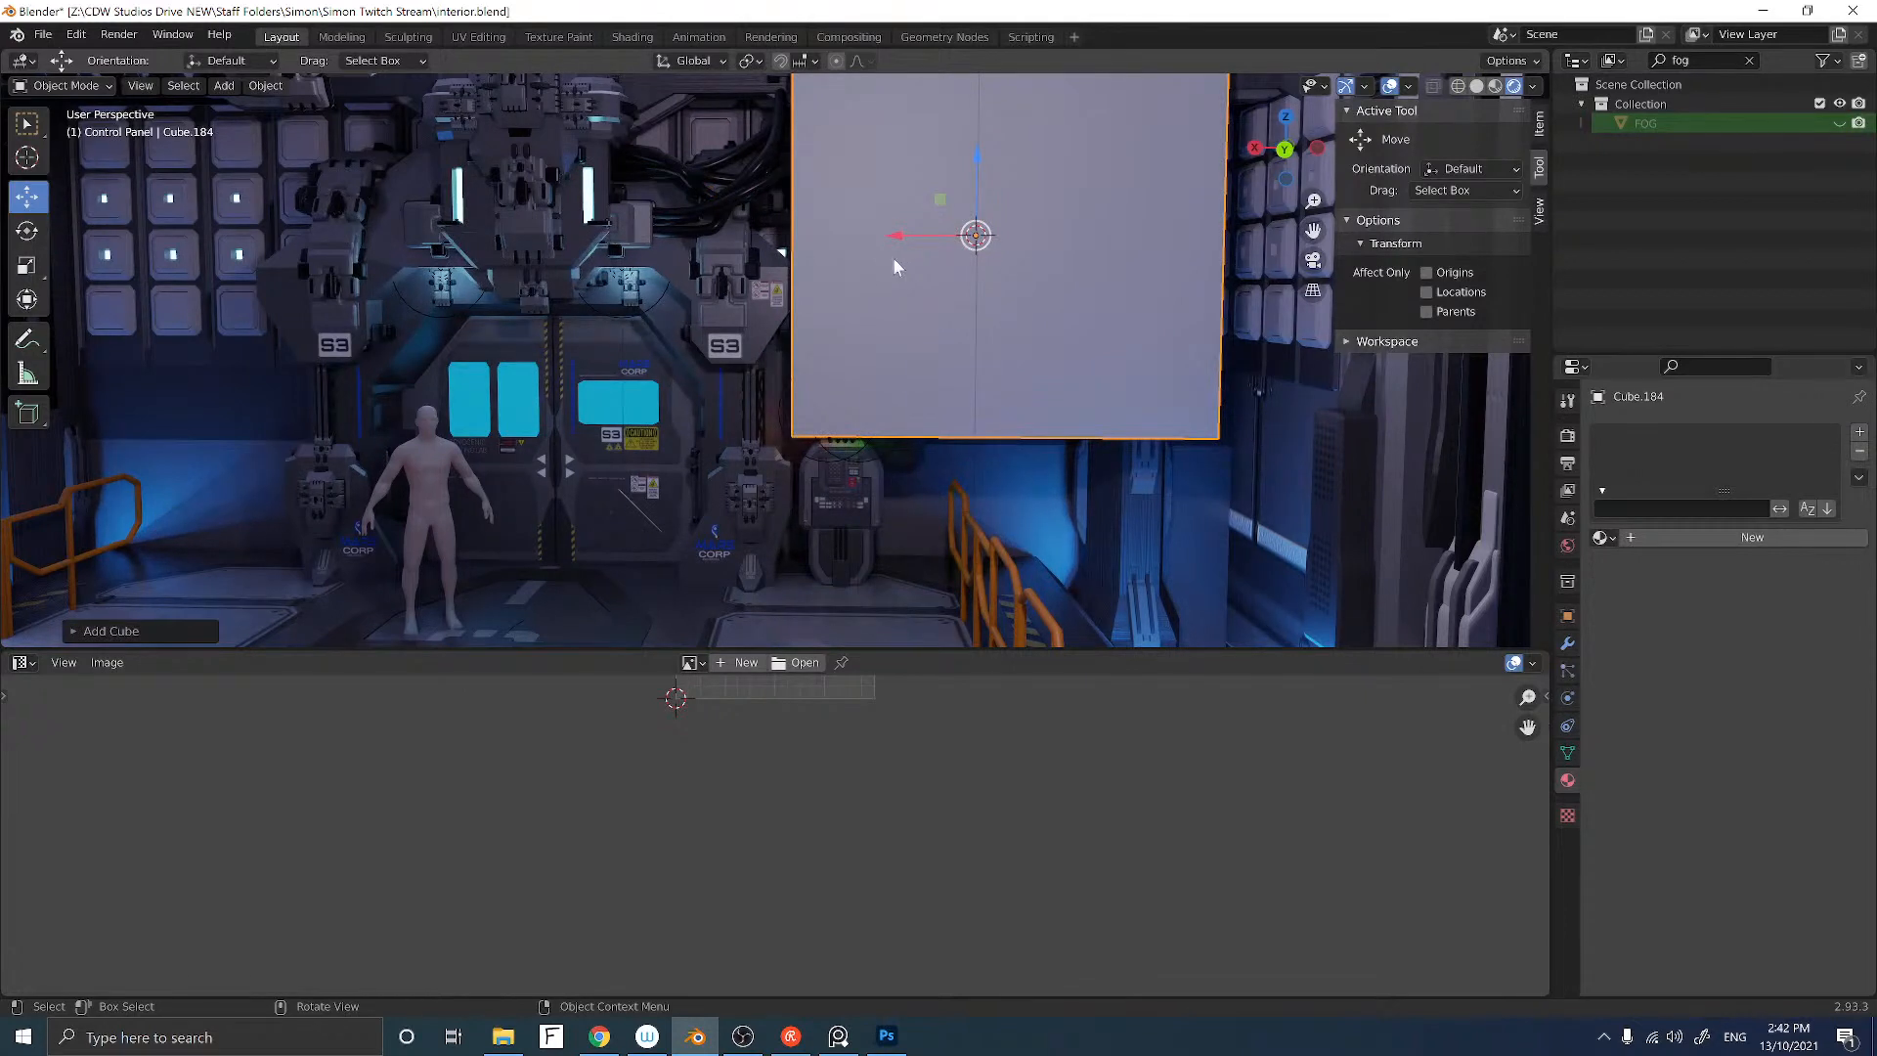
click(41, 268)
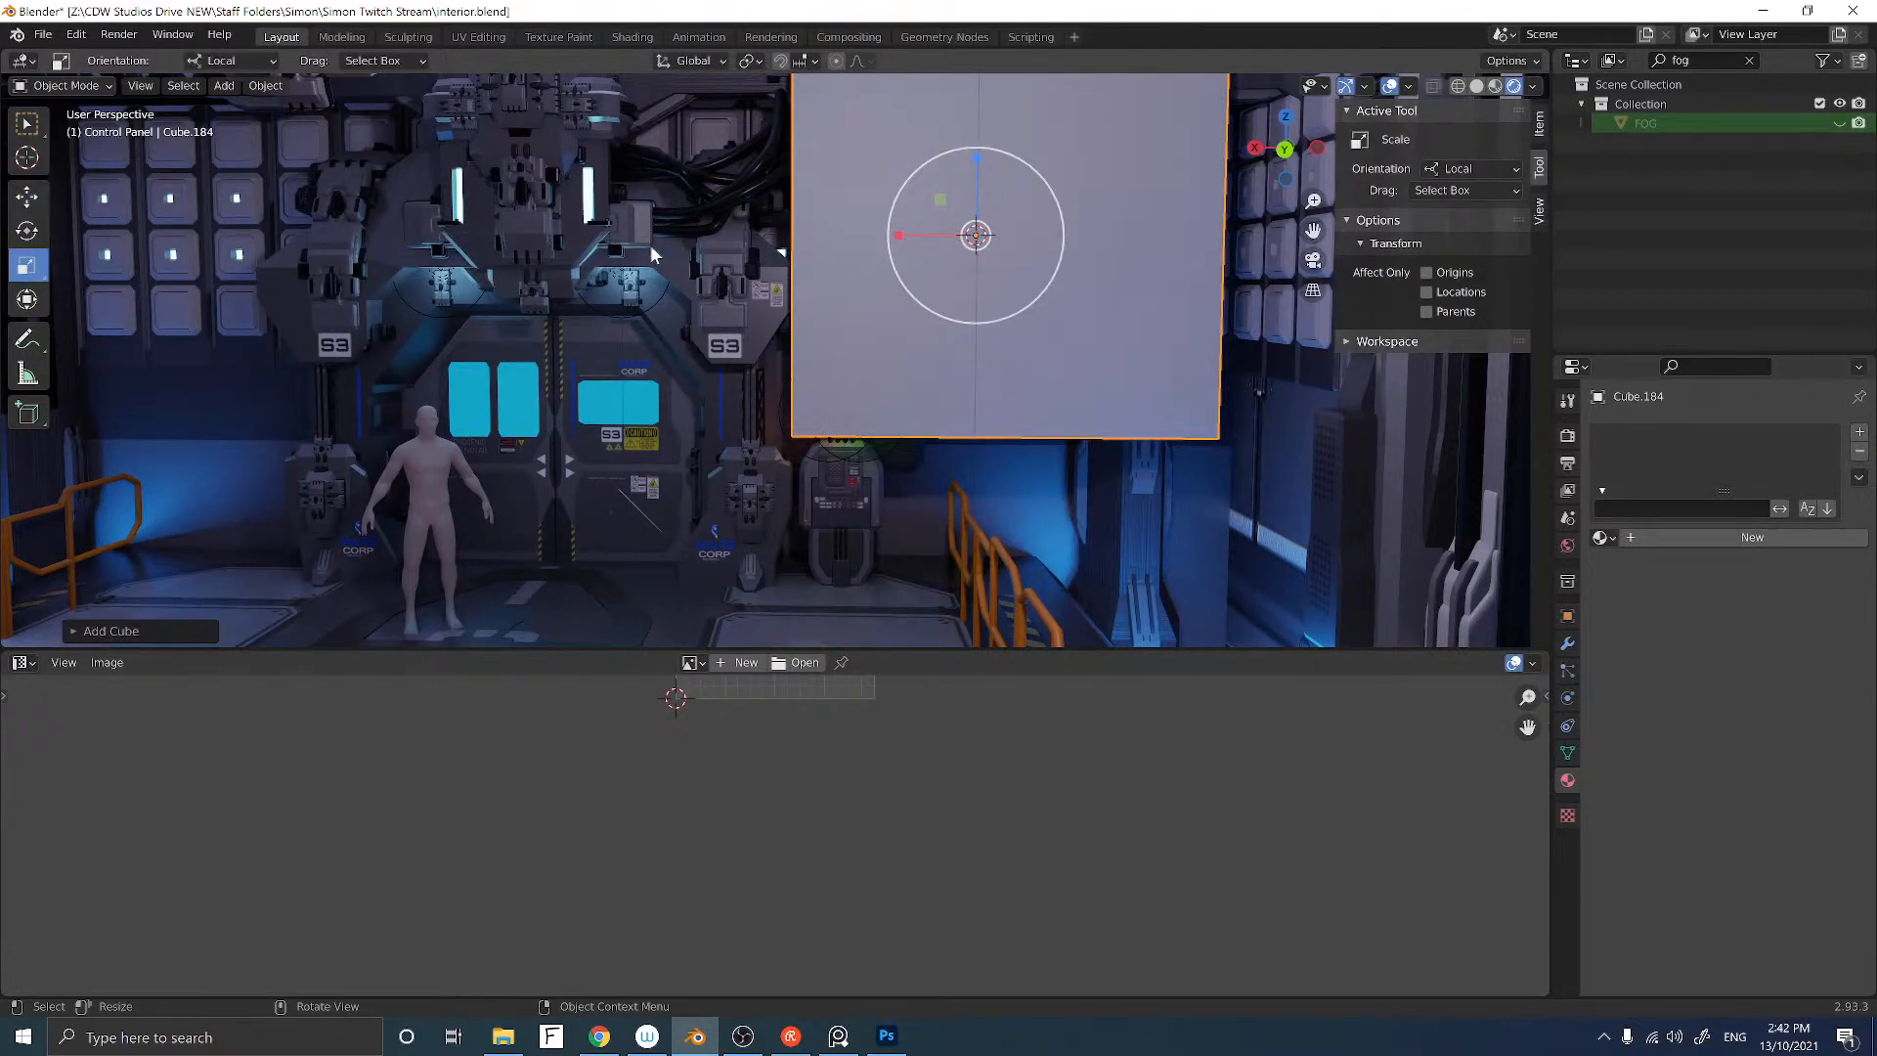
drag(897, 240, 695, 247)
mouse_move(695, 248)
middle_down()
mouse_move(682, 271)
mouse_move(838, 272)
middle_up()
scroll(682, 270, down, 2)
Step: Move the stretched cube back toward the wall so its front face sits behind the black cables and control panel
click(34, 201)
drag(856, 263, 802, 246)
middle_drag(848, 274, 723, 314)
scroll(829, 274, up, 2)
scroll(737, 319, up, 2)
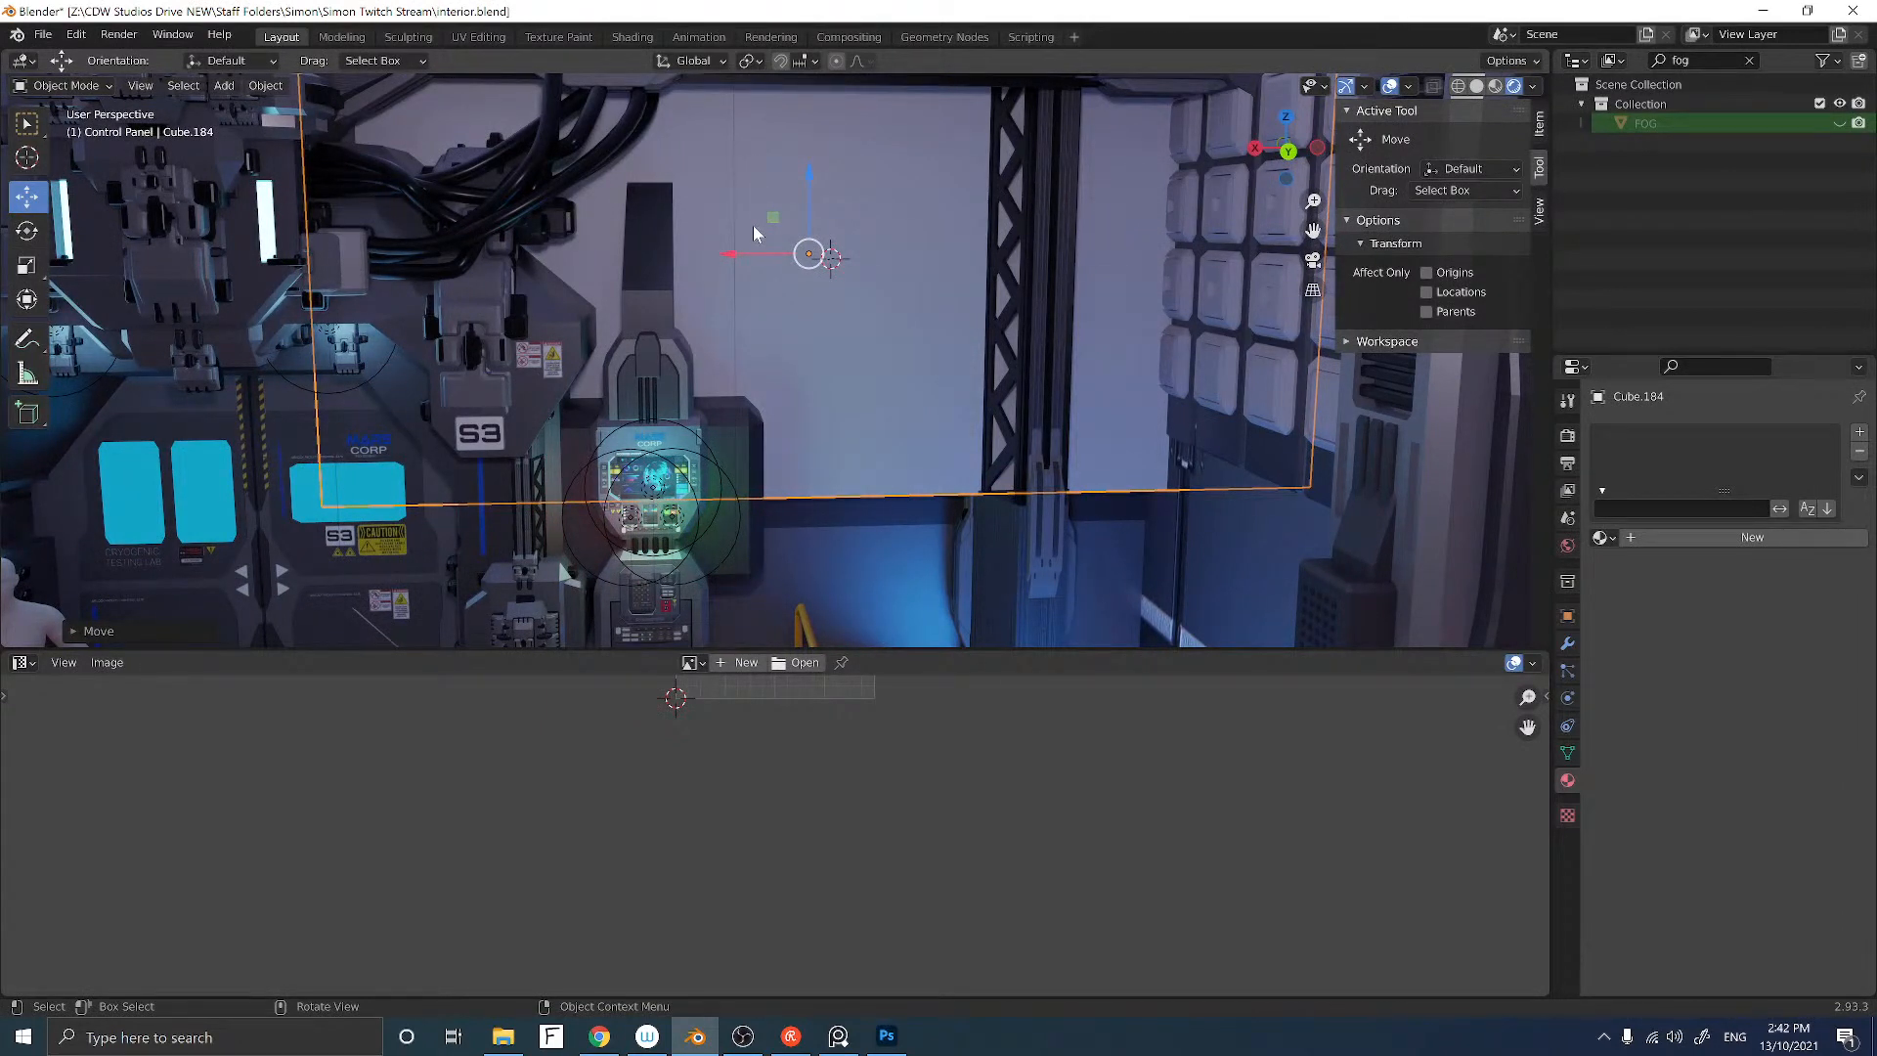
Step: Place the 3D cursor on the cube's front face between the control panel and the truss column, and add a Bezier curve there
middle_drag(753, 230, 823, 208)
scroll(821, 208, up, 1)
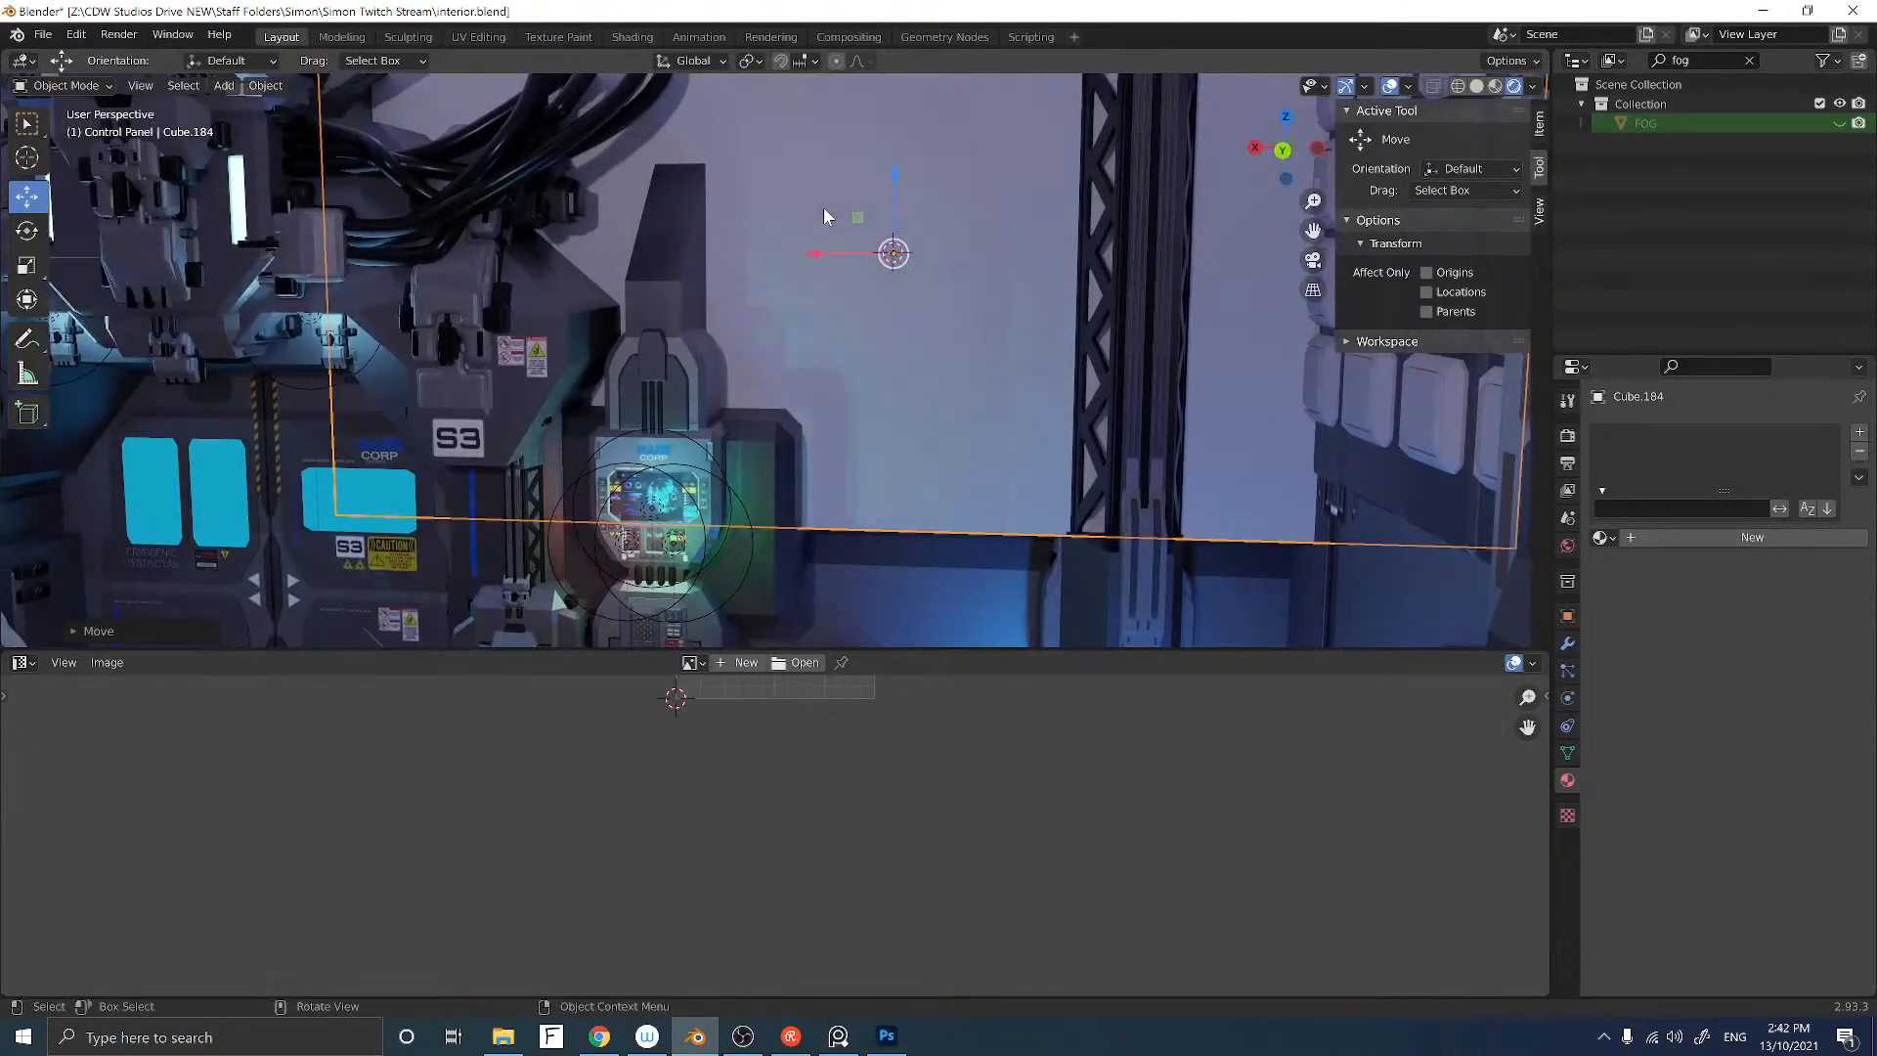
scroll(824, 208, down, 1)
scroll(823, 207, up, 1)
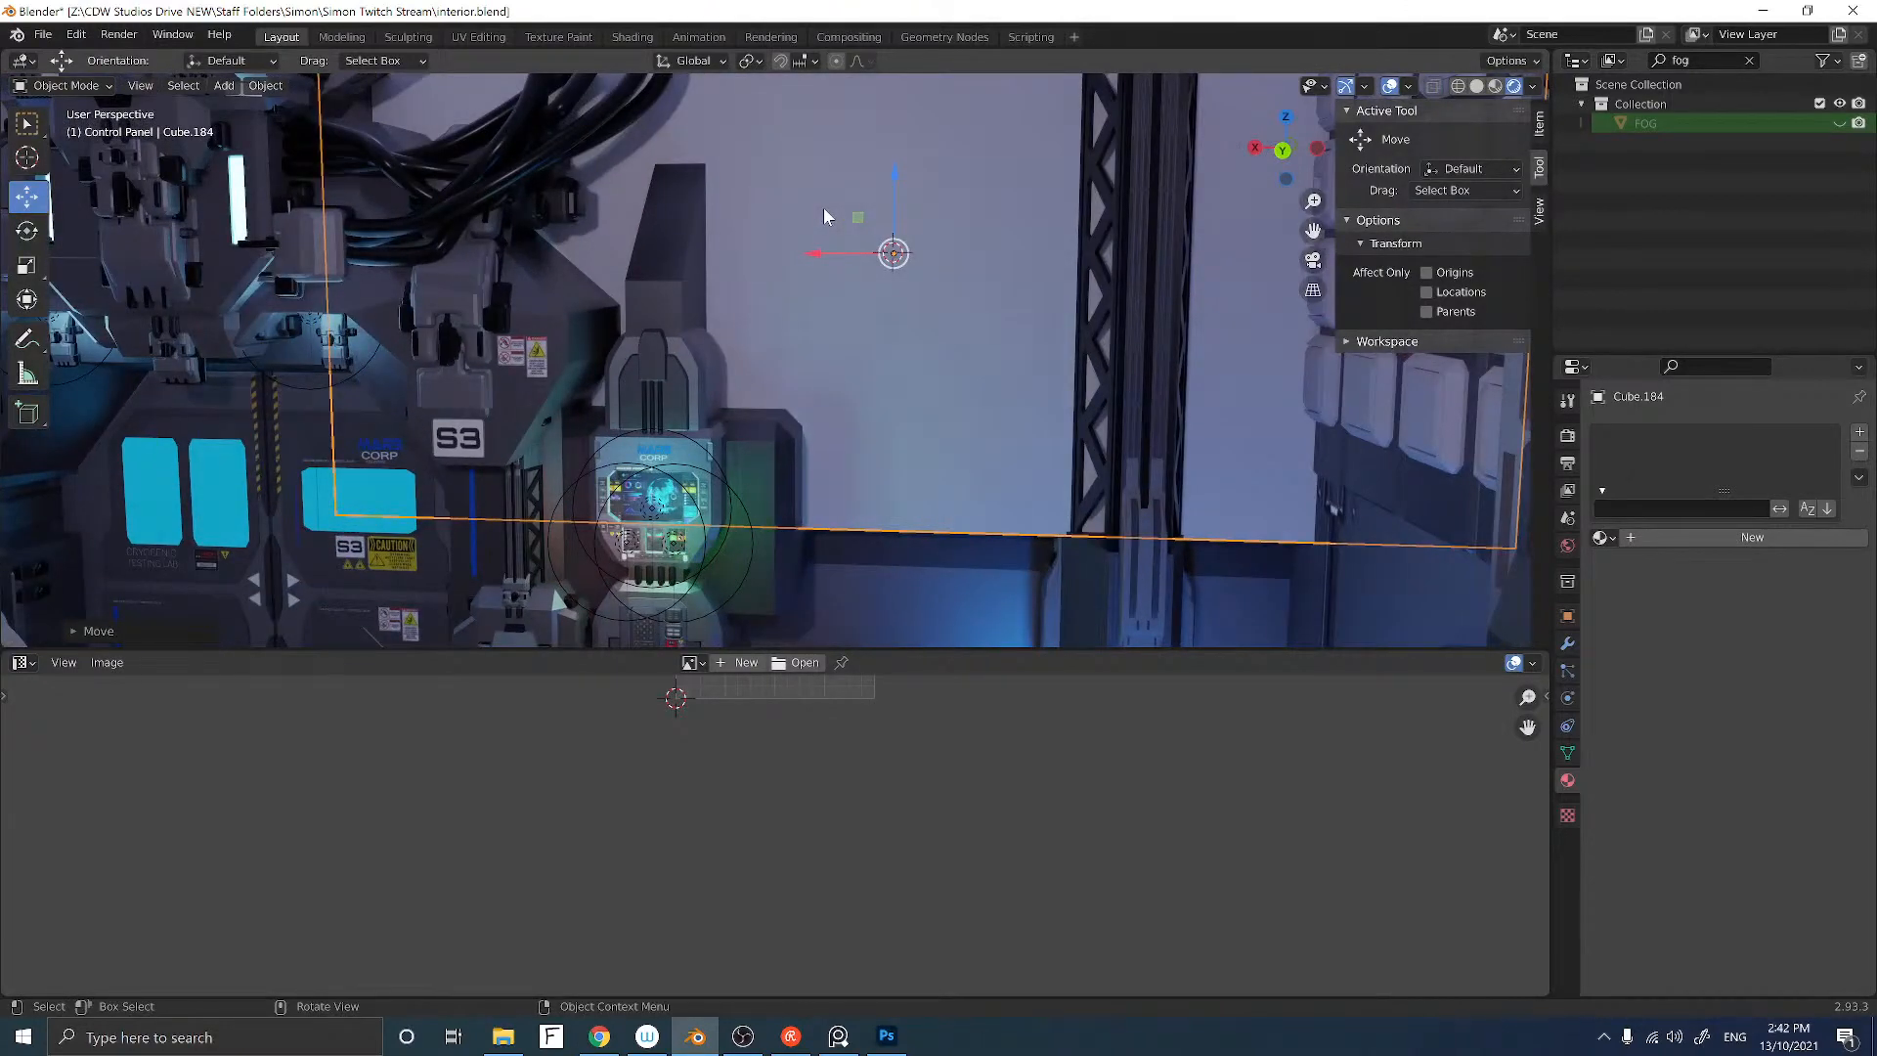
scroll(823, 207, up, 1)
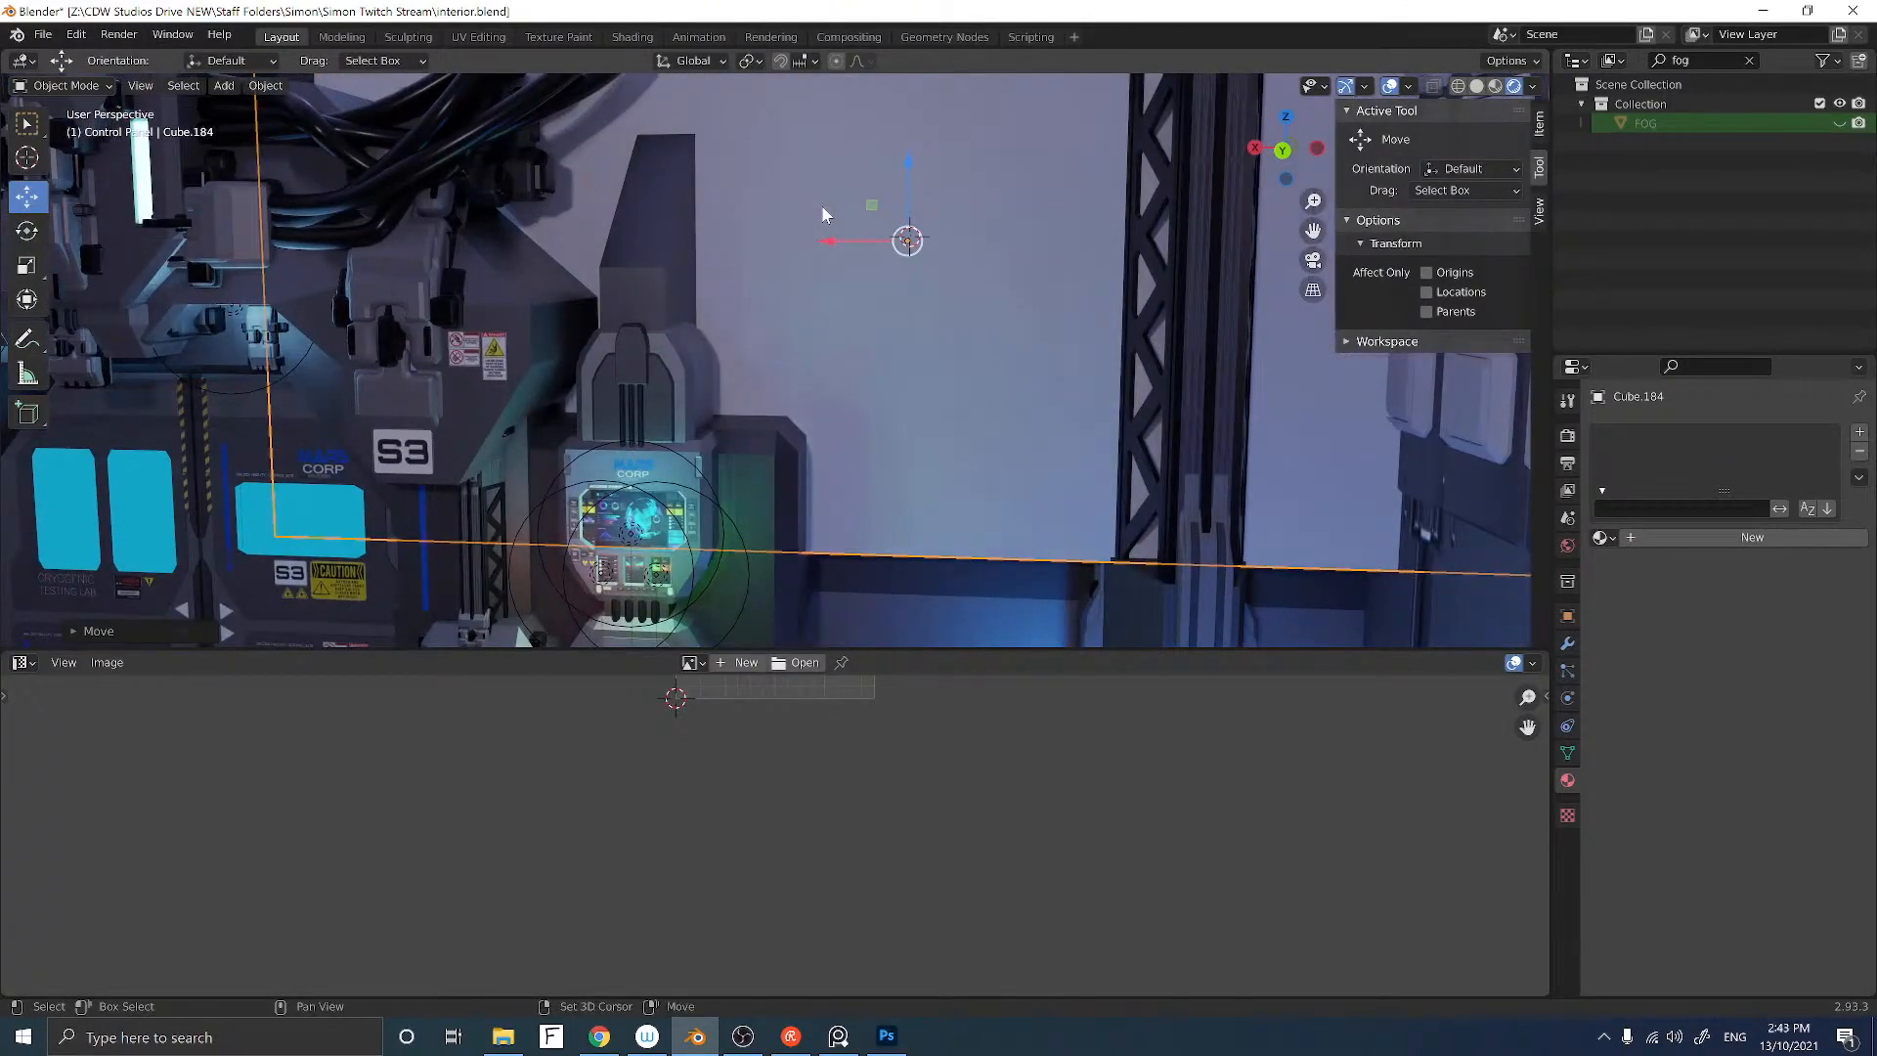
scroll(821, 210, down, 3)
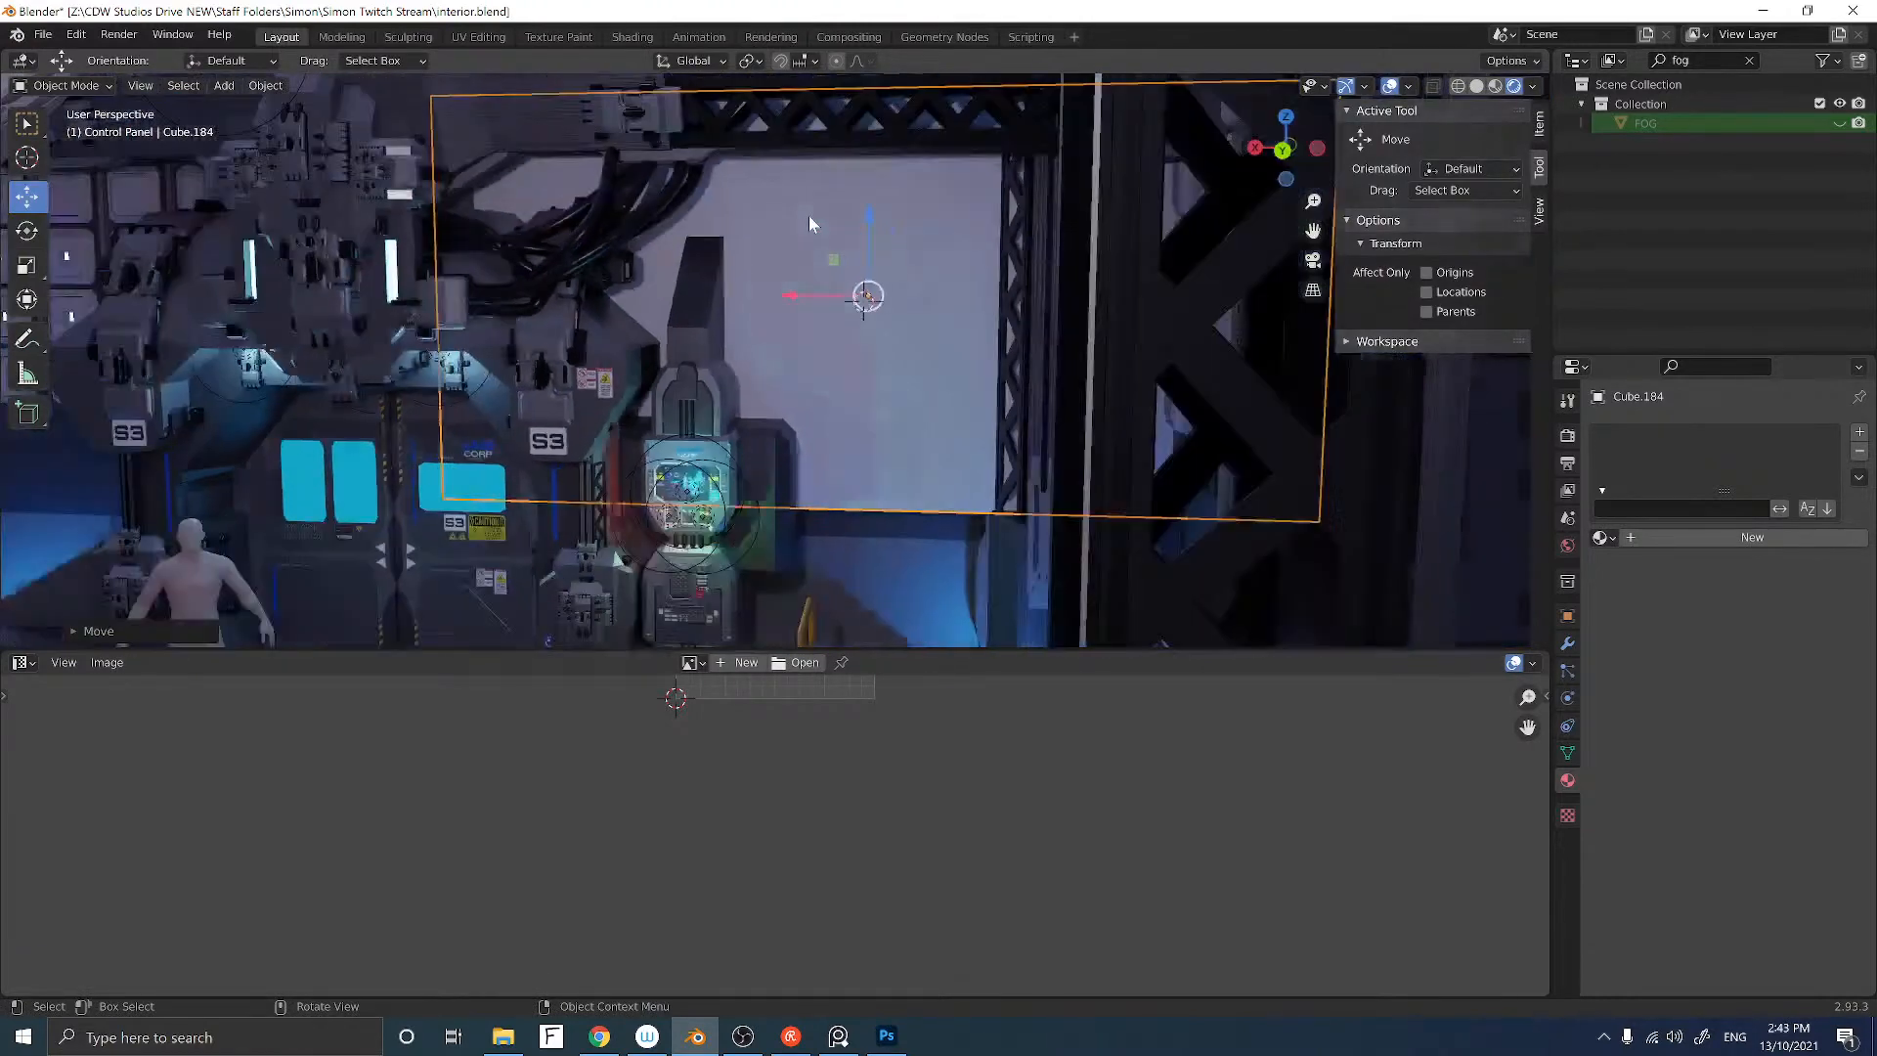
scroll(809, 223, up, 3)
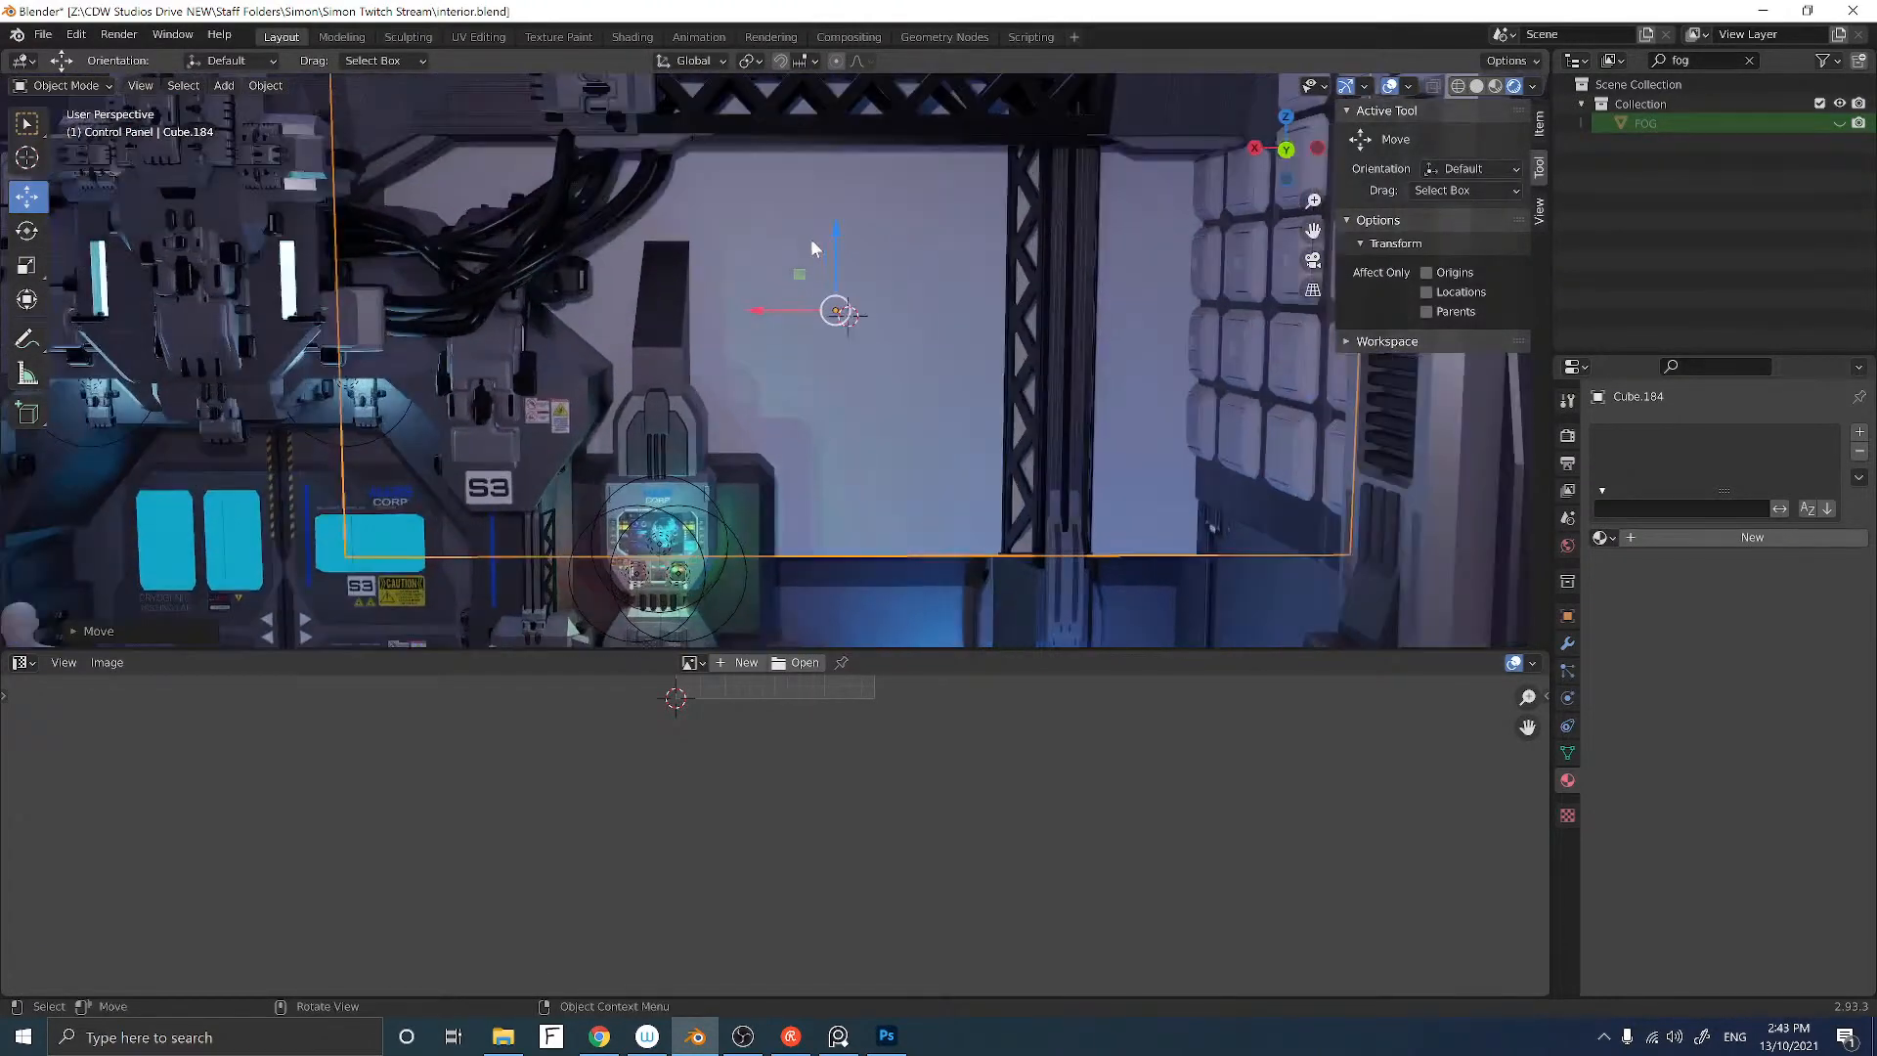
scroll(806, 239, up, 1)
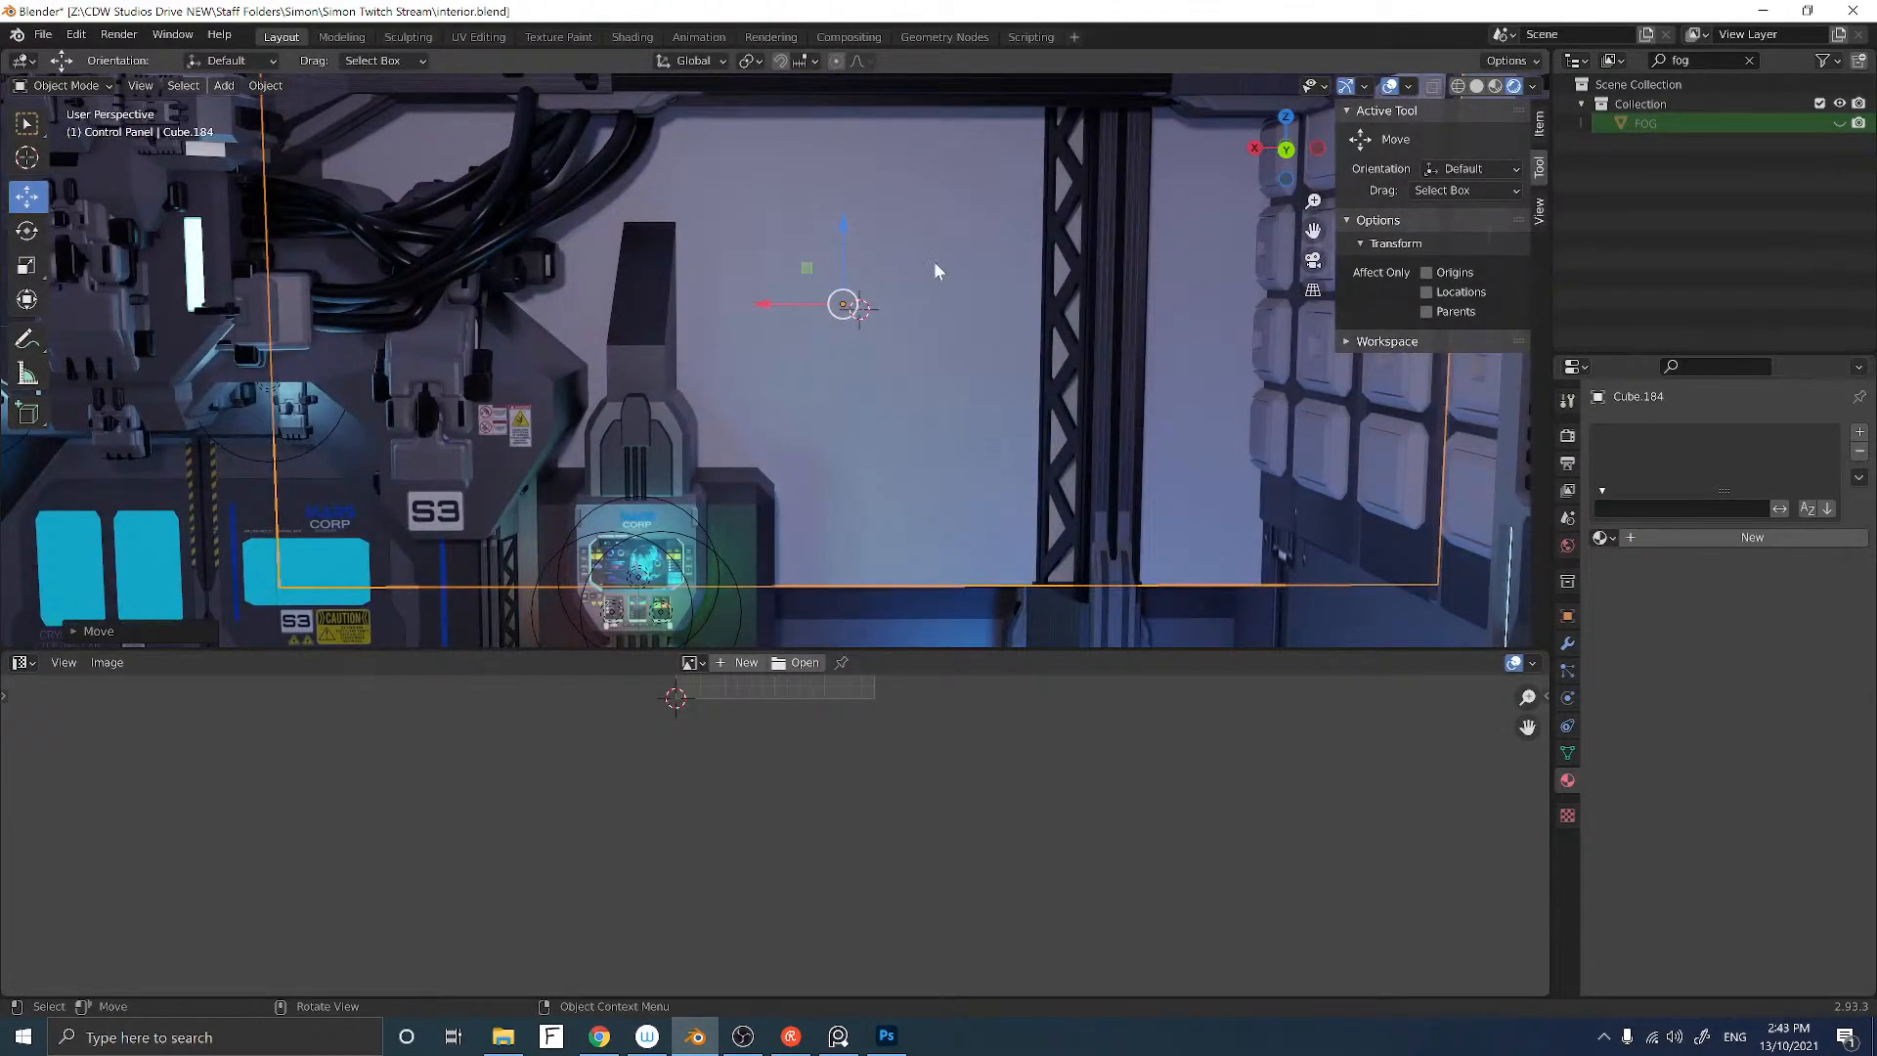
shift+right_click(907, 268)
key(shift+a)
mouse_move(900, 284)
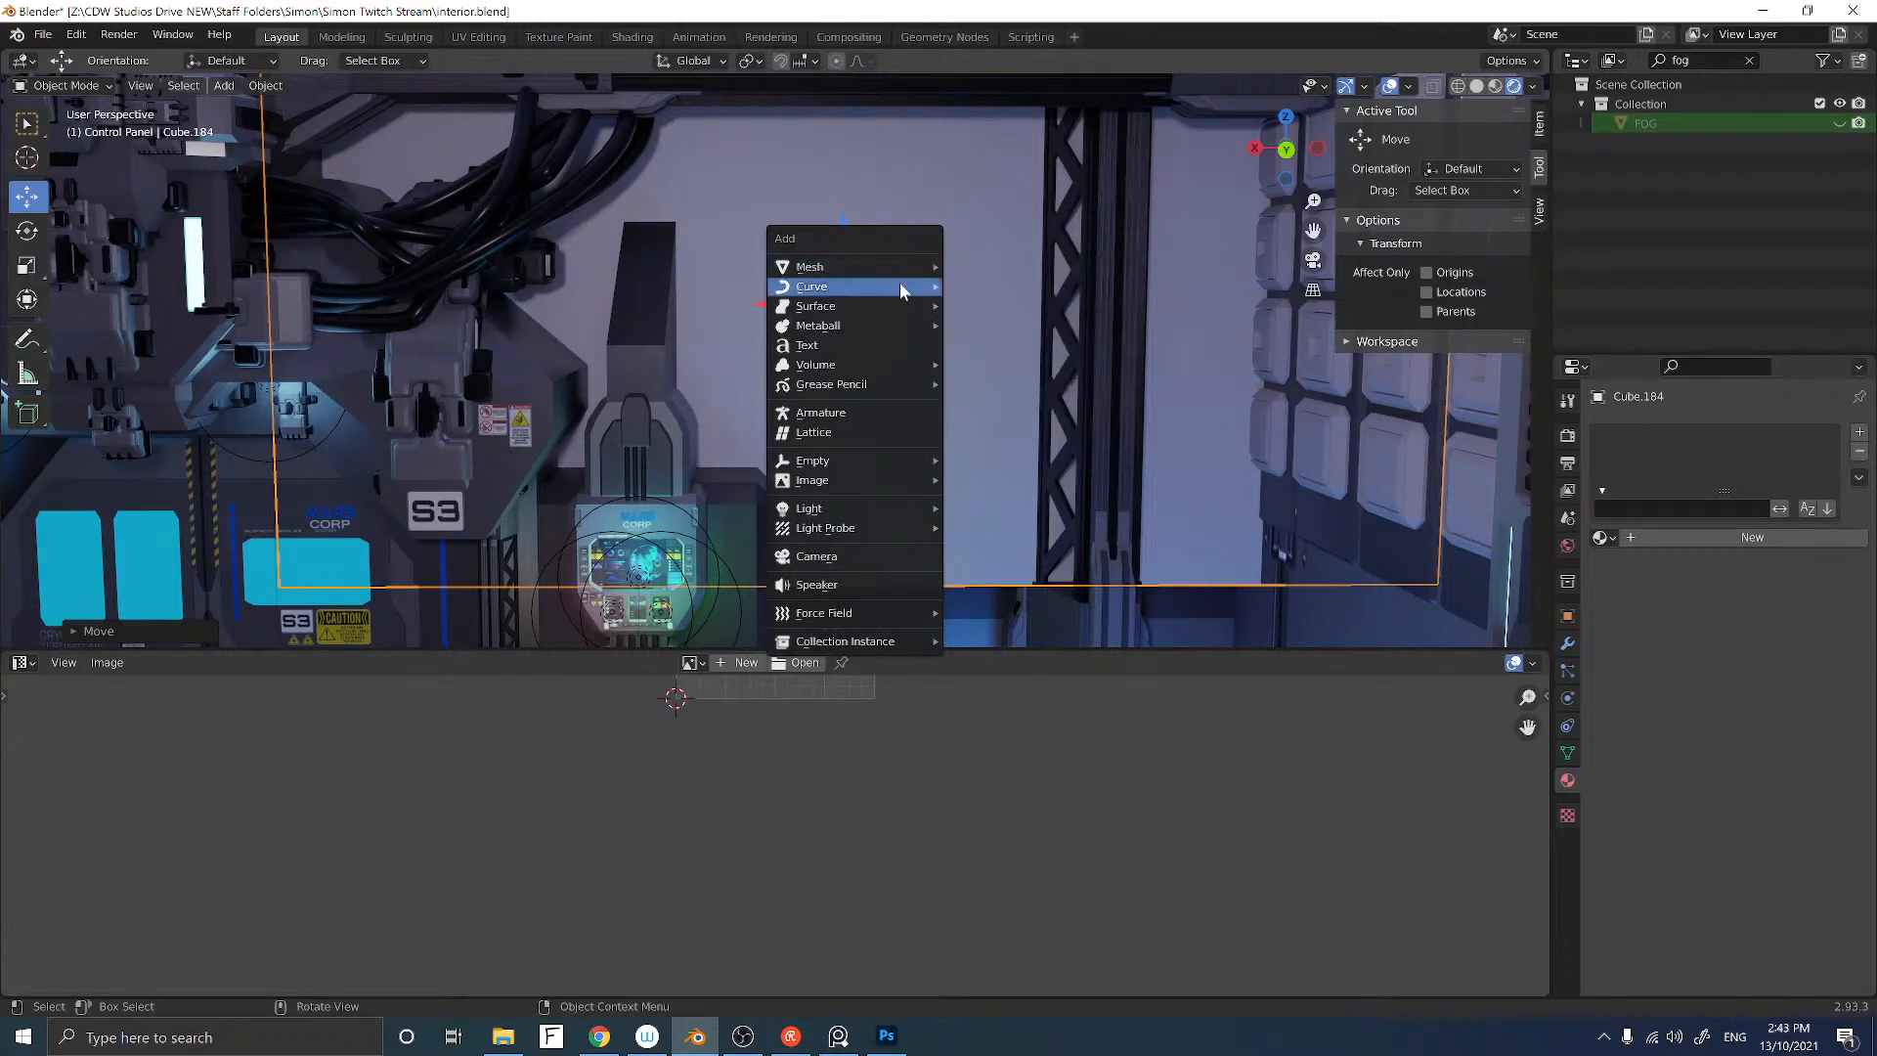
click(973, 286)
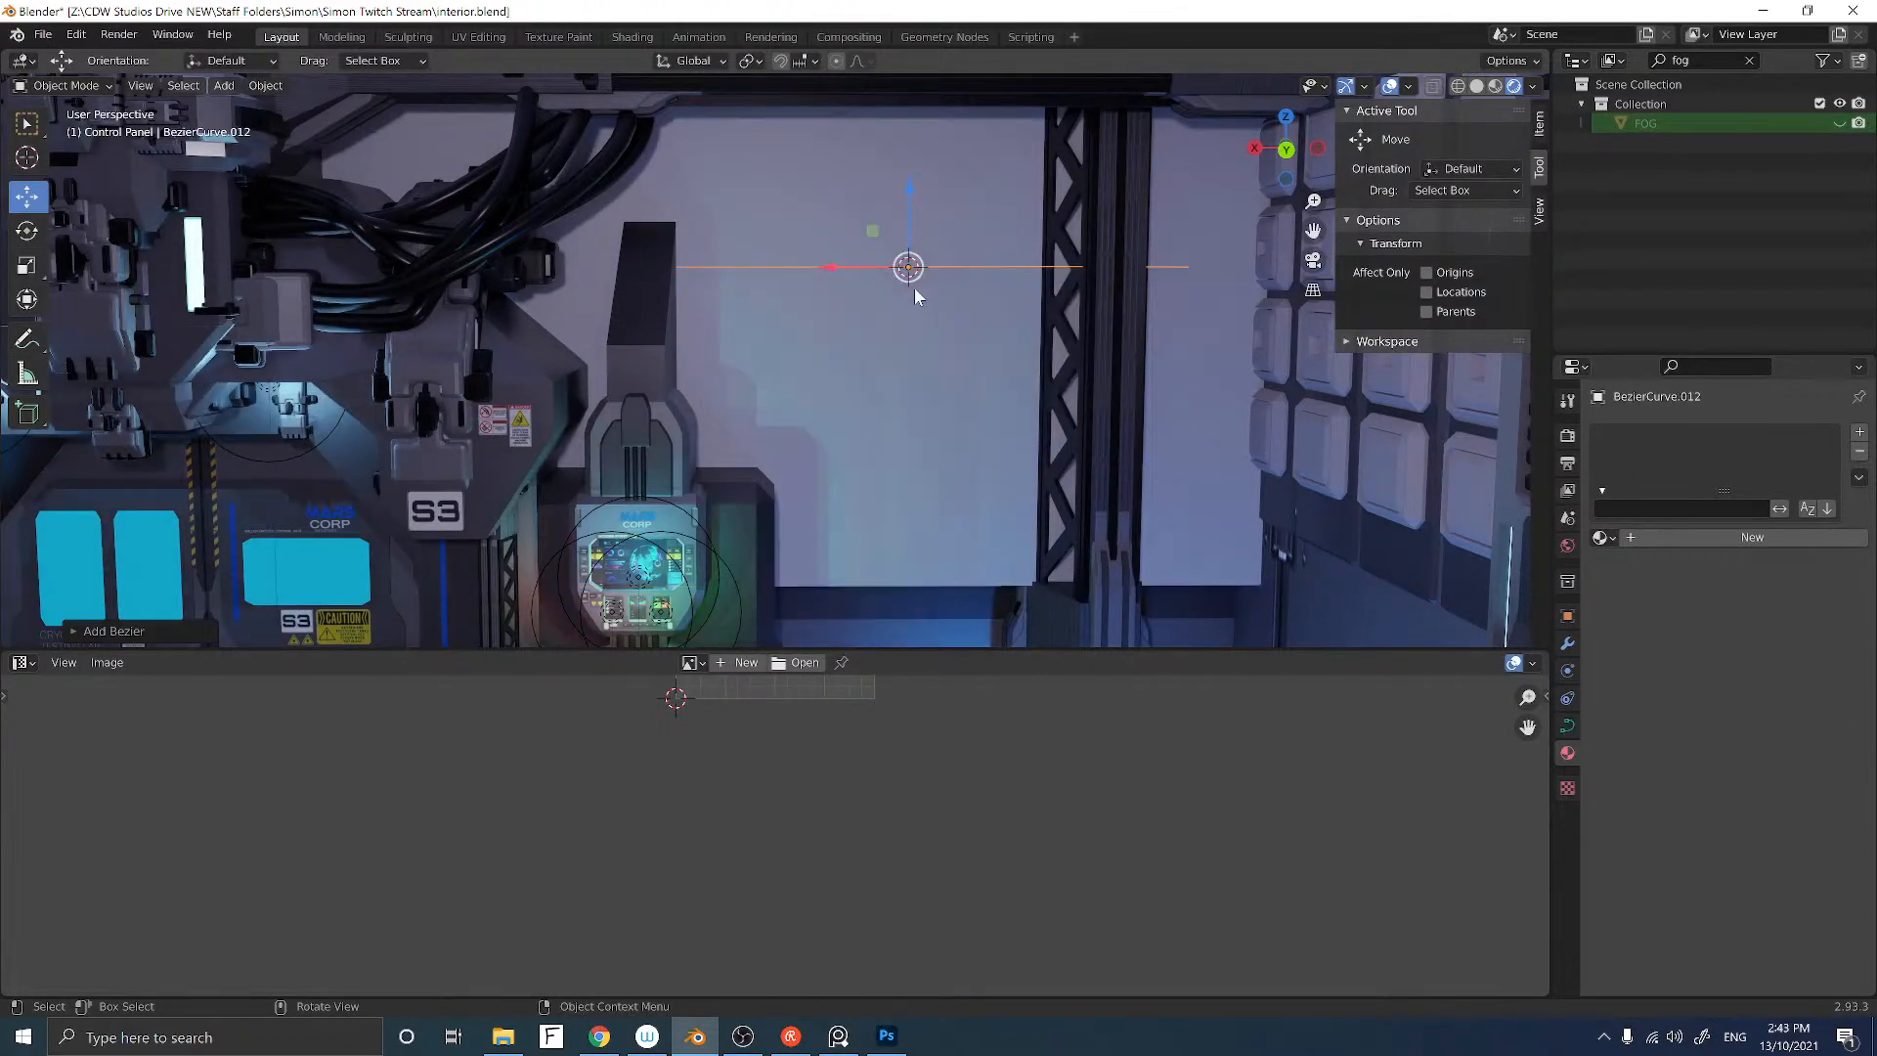
Step: Delete all default control points of the new Bezier curve in Edit Mode
key(Tab)
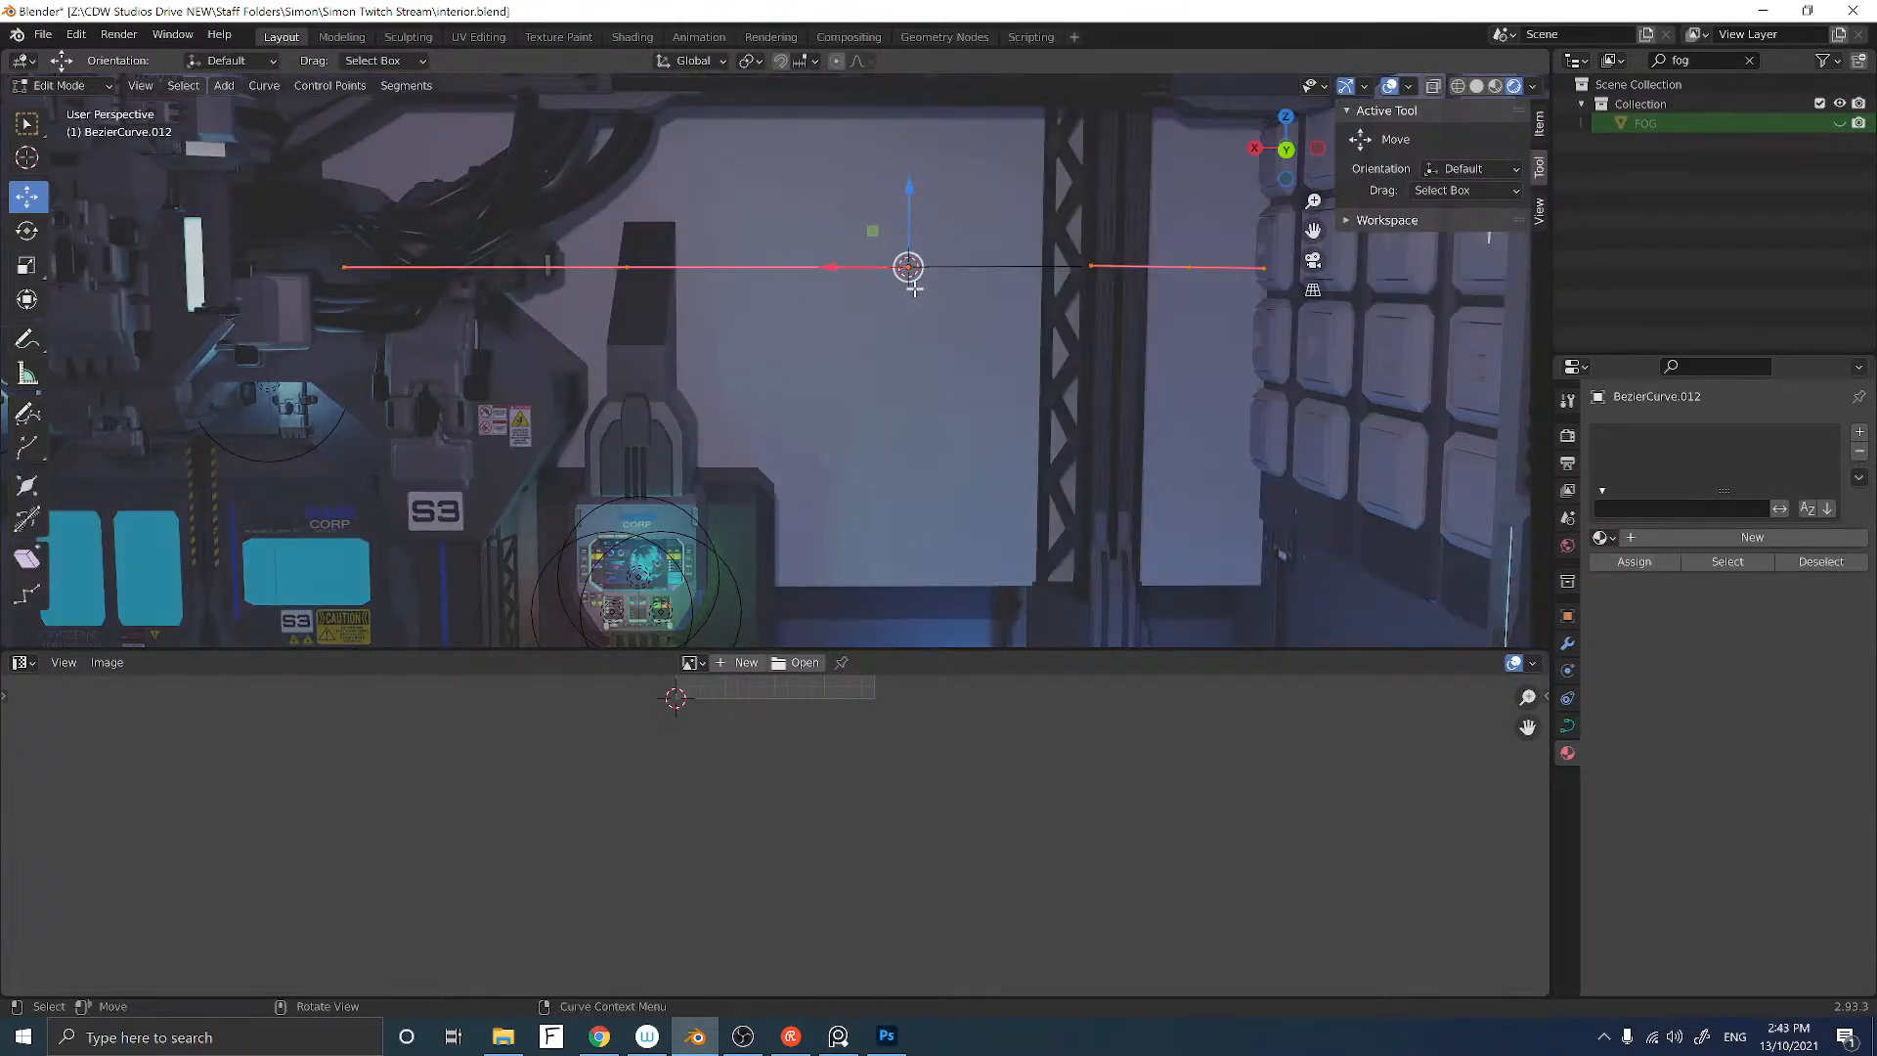
key(x)
click(913, 288)
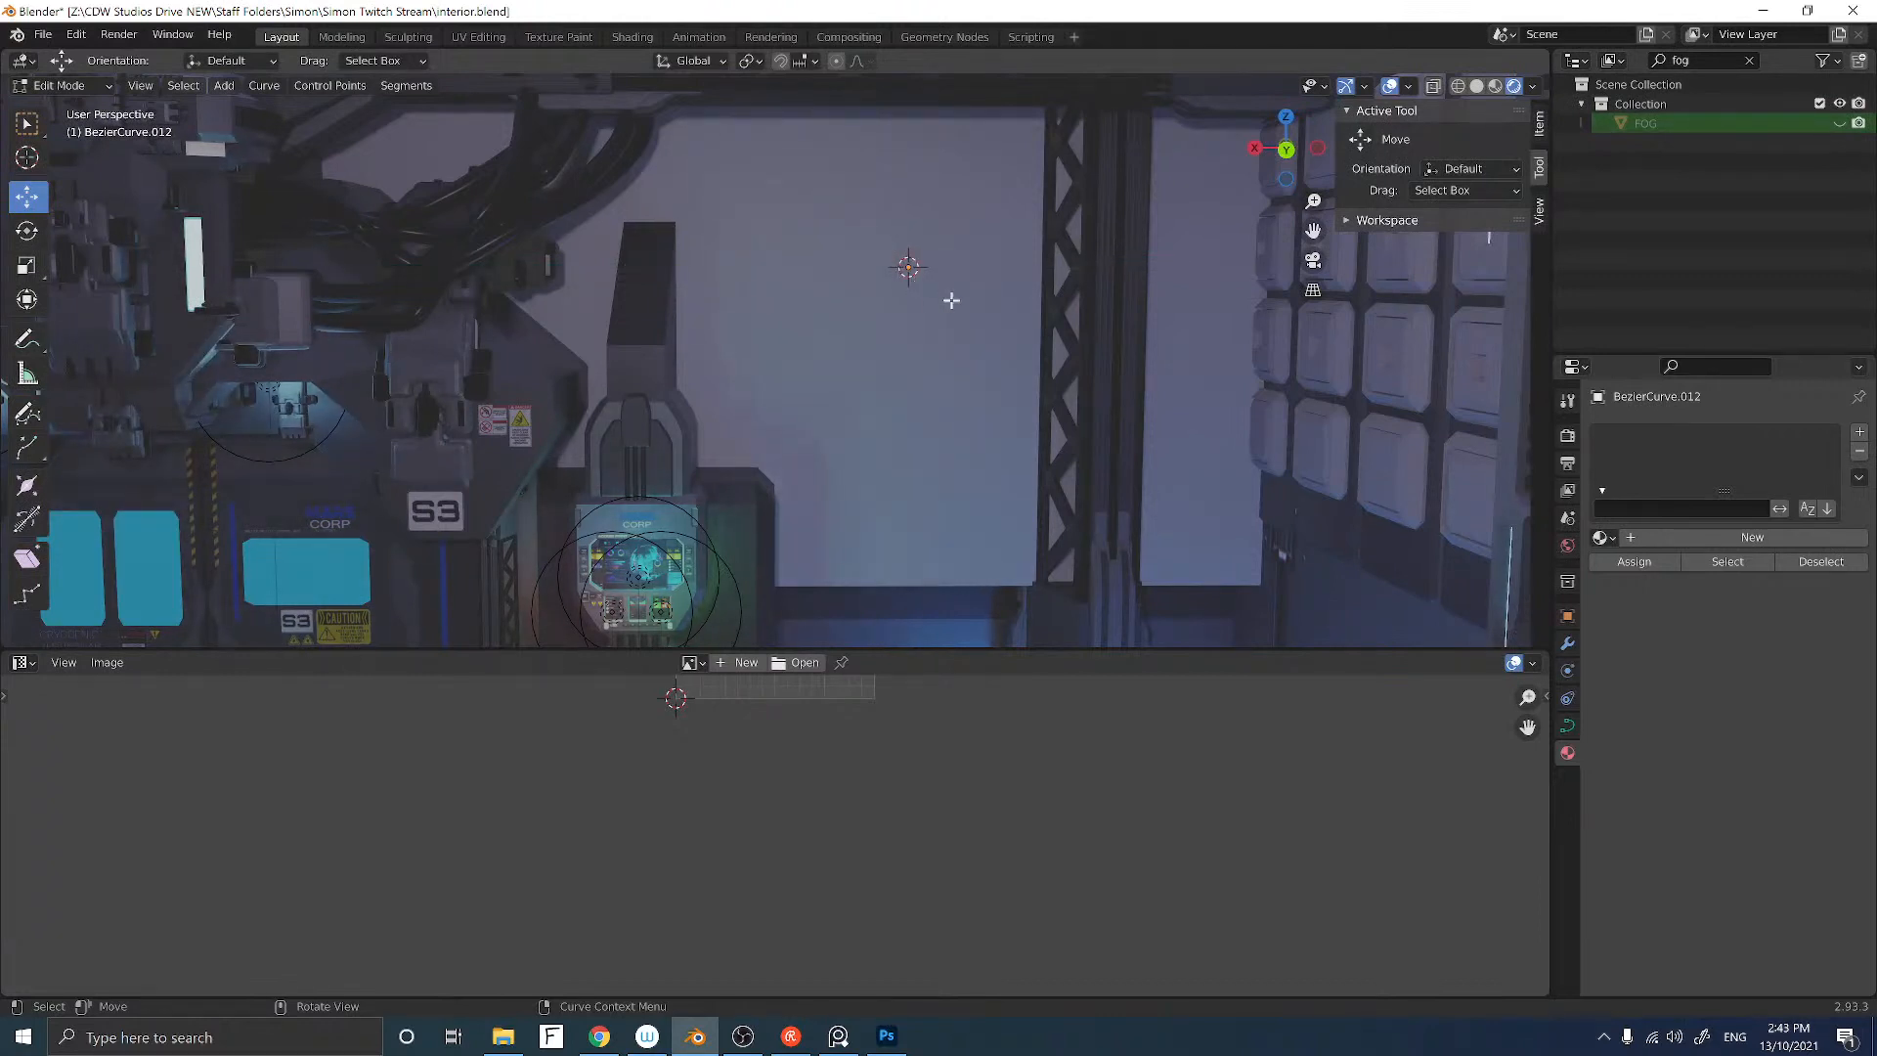
Step: Set the empty curve's round bevel depth to 0.01 m
click(1565, 726)
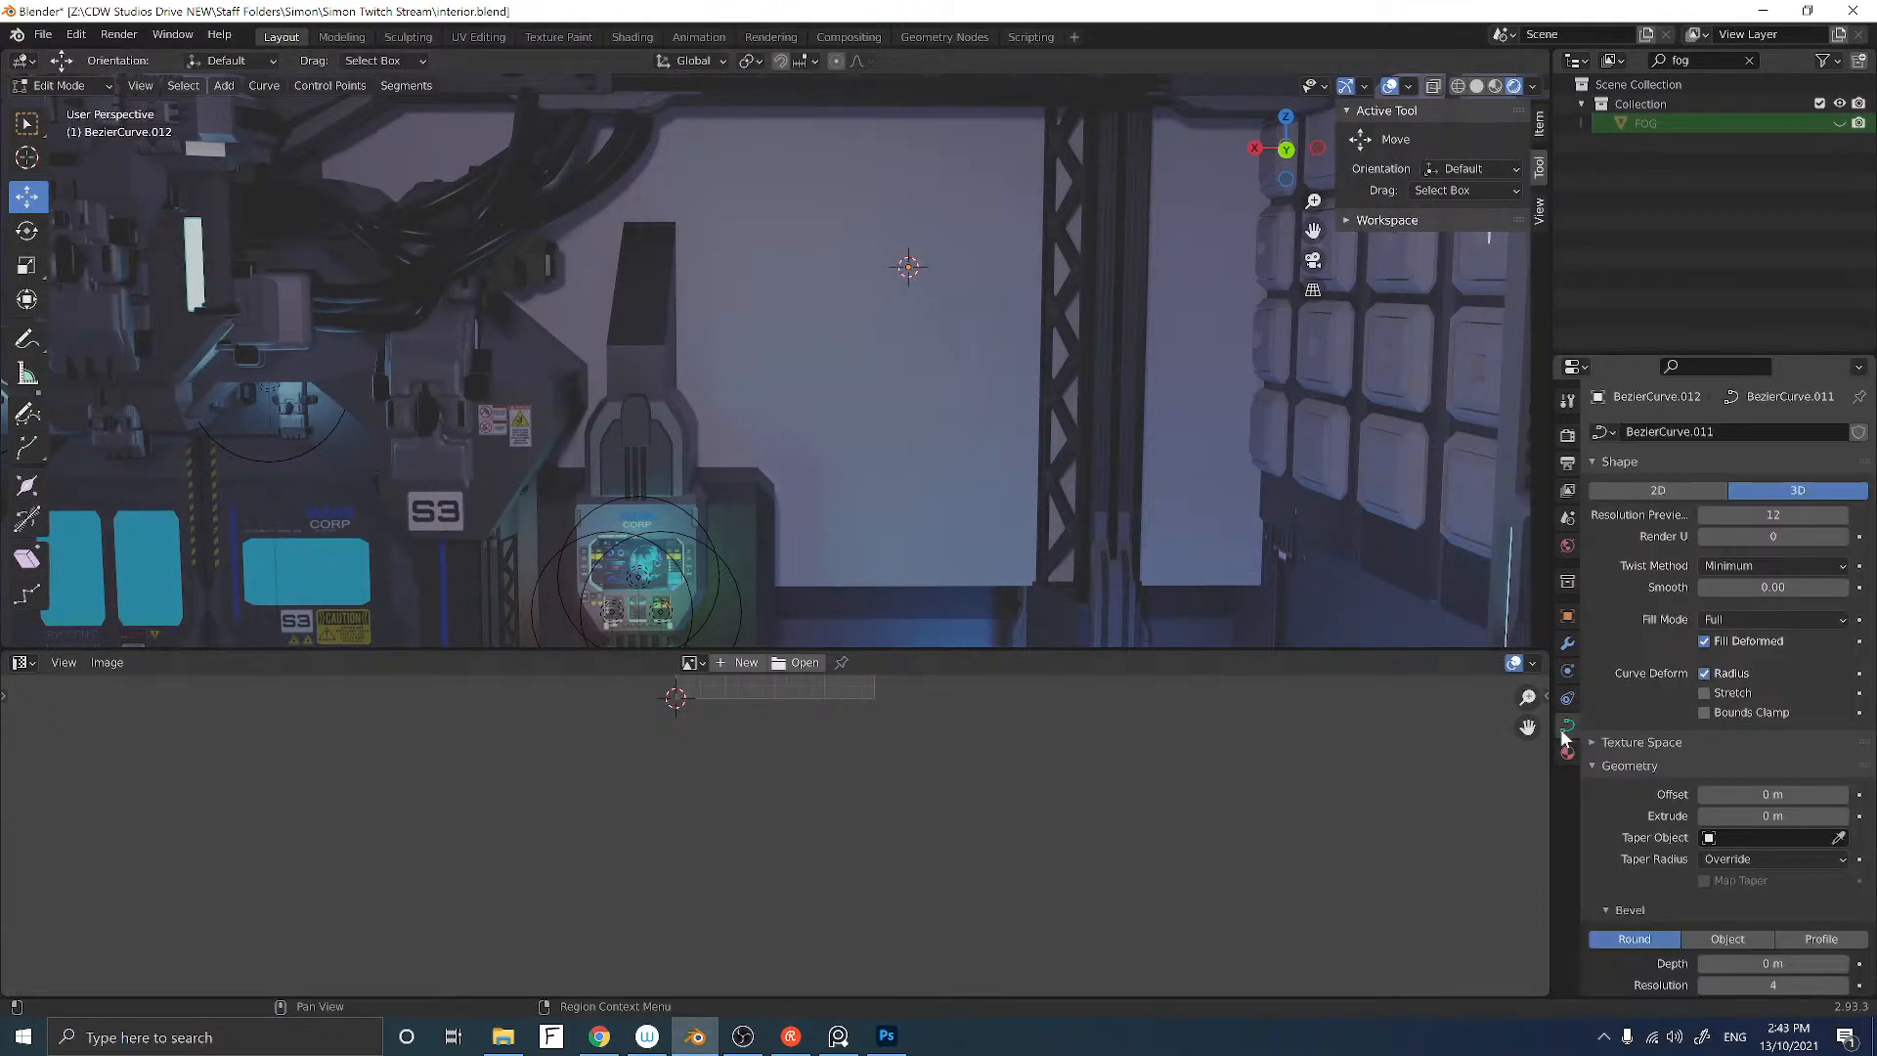
scroll(1751, 925, down, 2)
click(1754, 905)
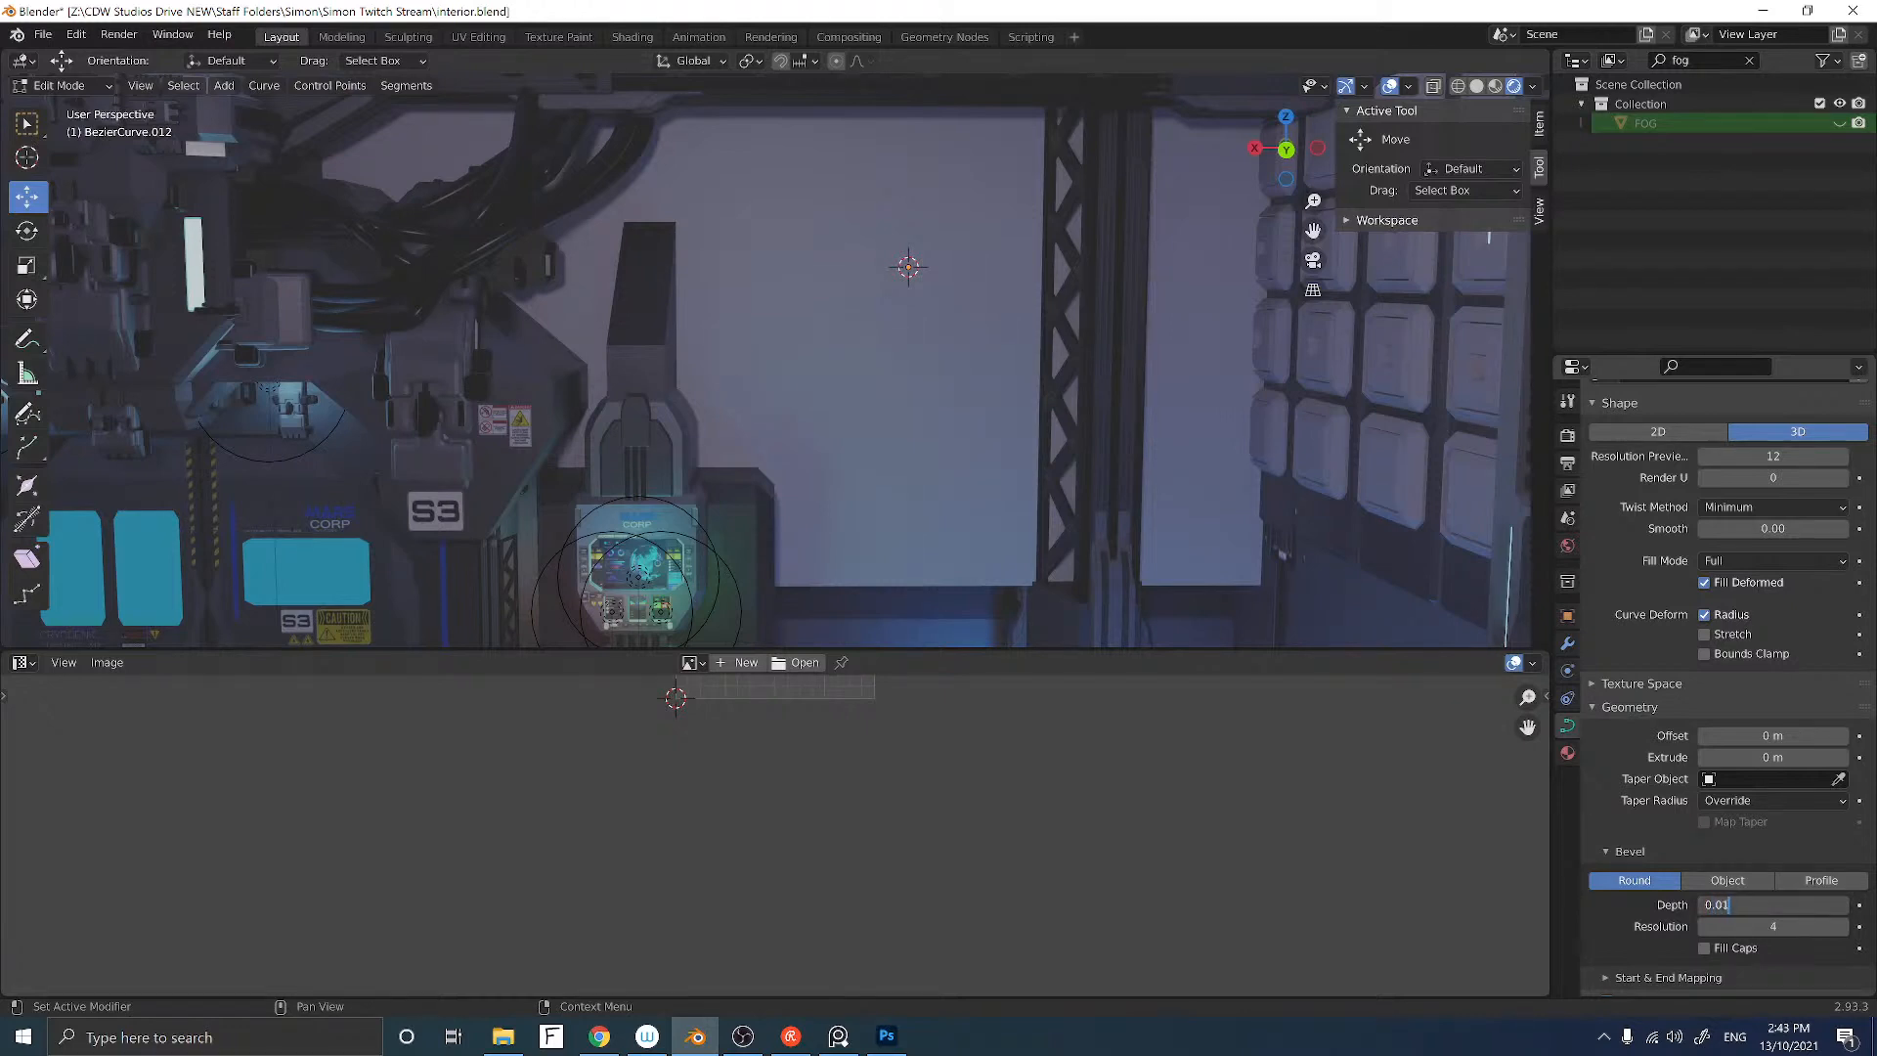
text(0.01)
key(Return)
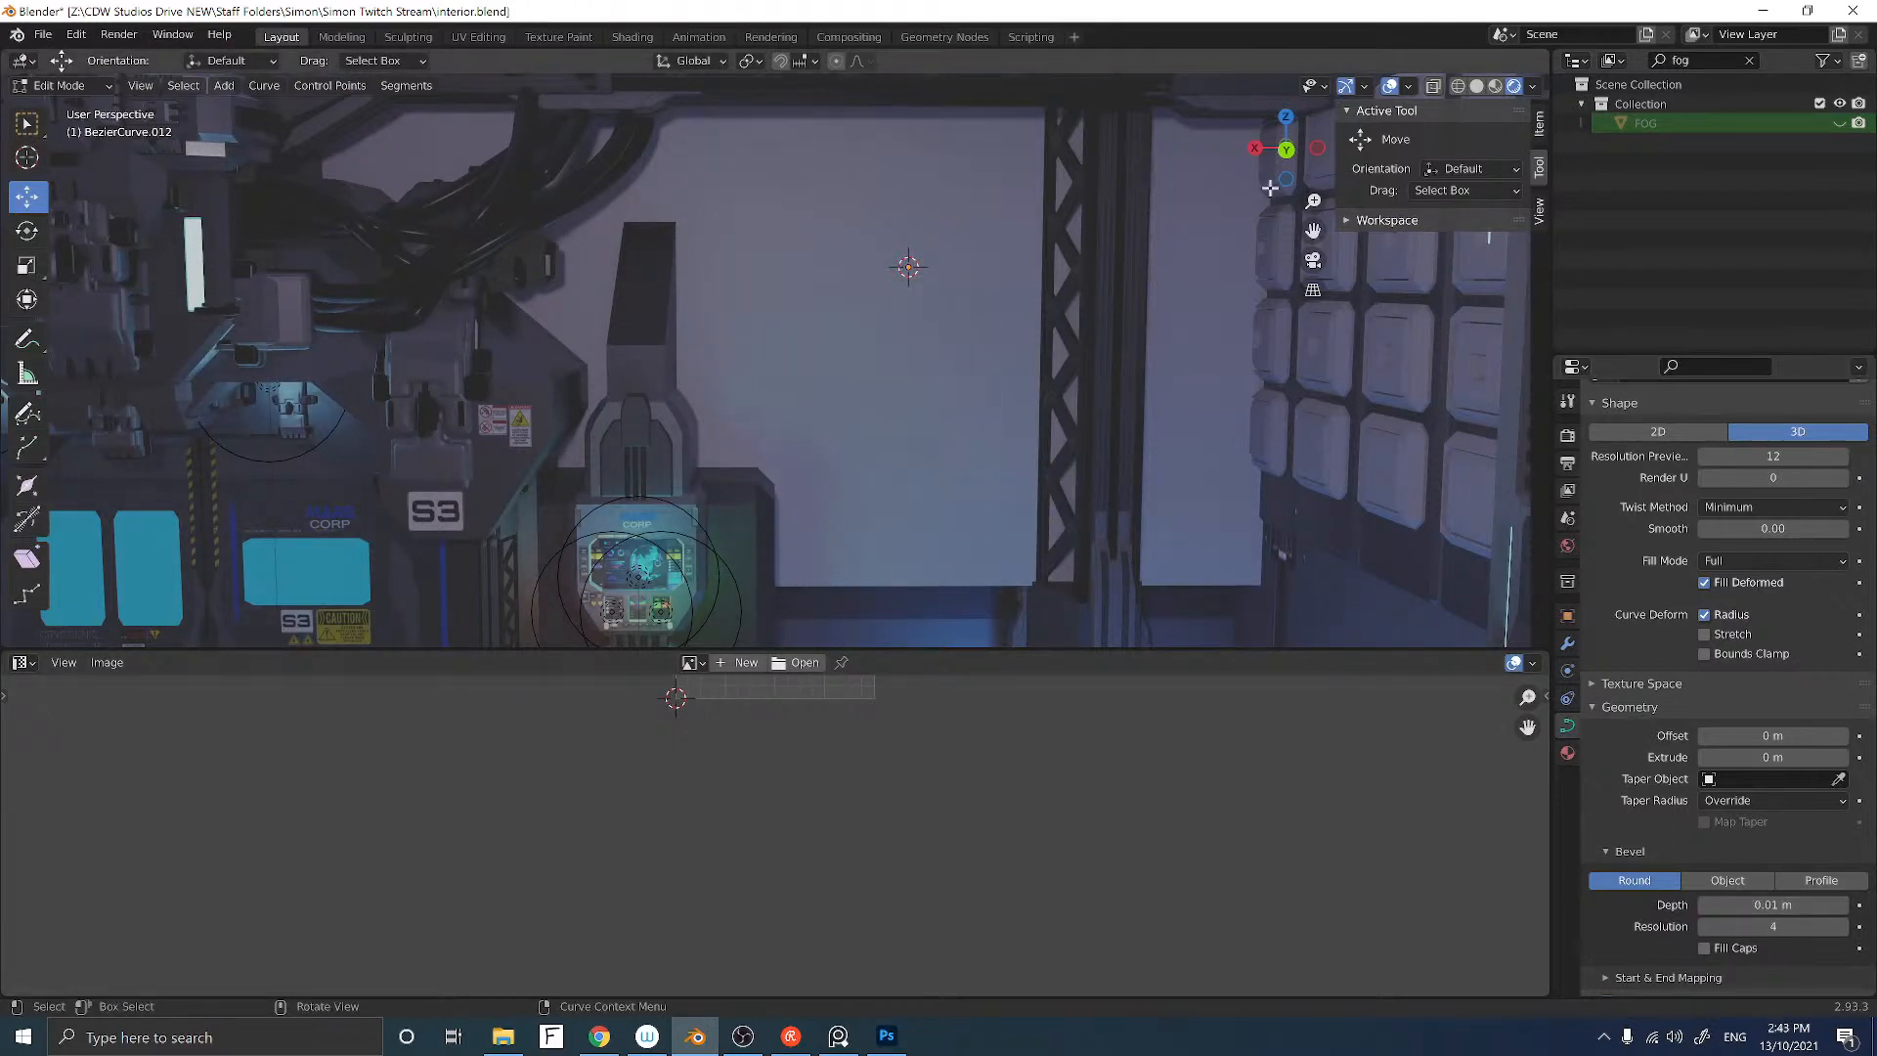
Step: Draw a sagging freehand Bezier cable on the cube's surface, from the black cable bundle across to the truss column
click(1539, 211)
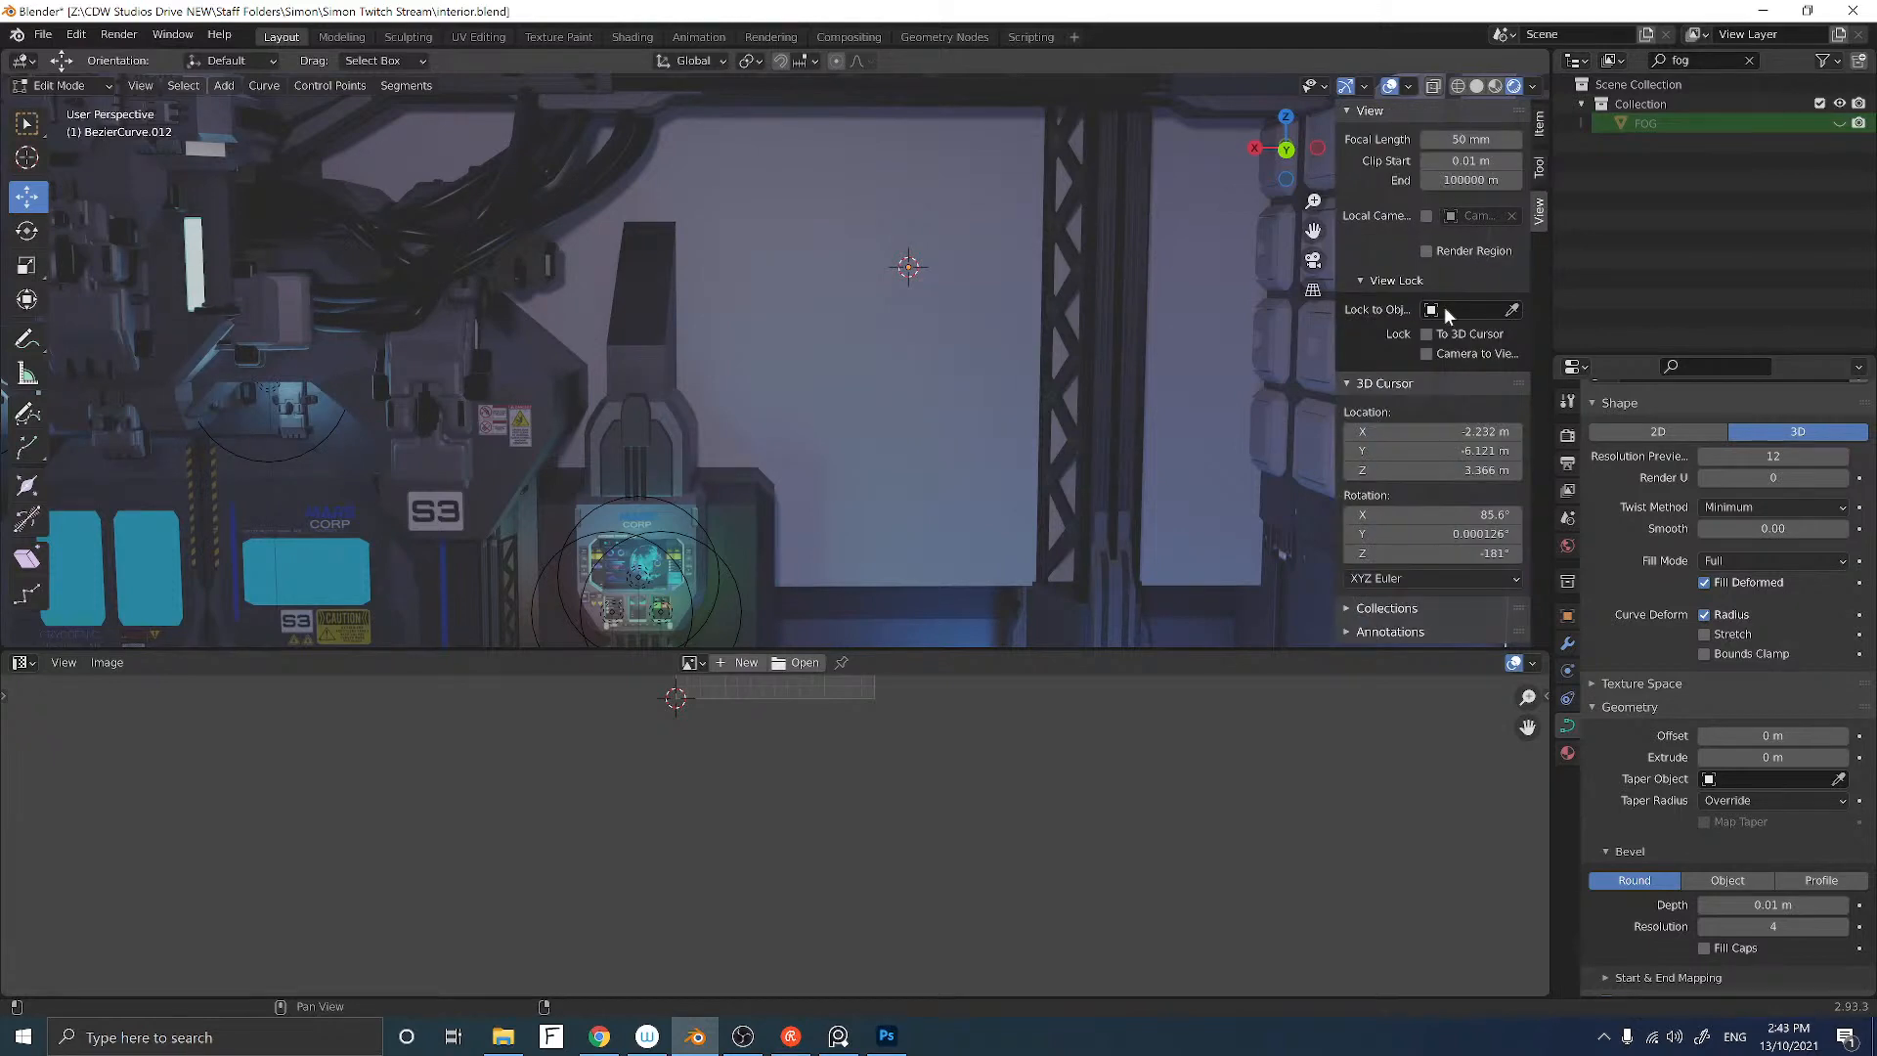
click(26, 416)
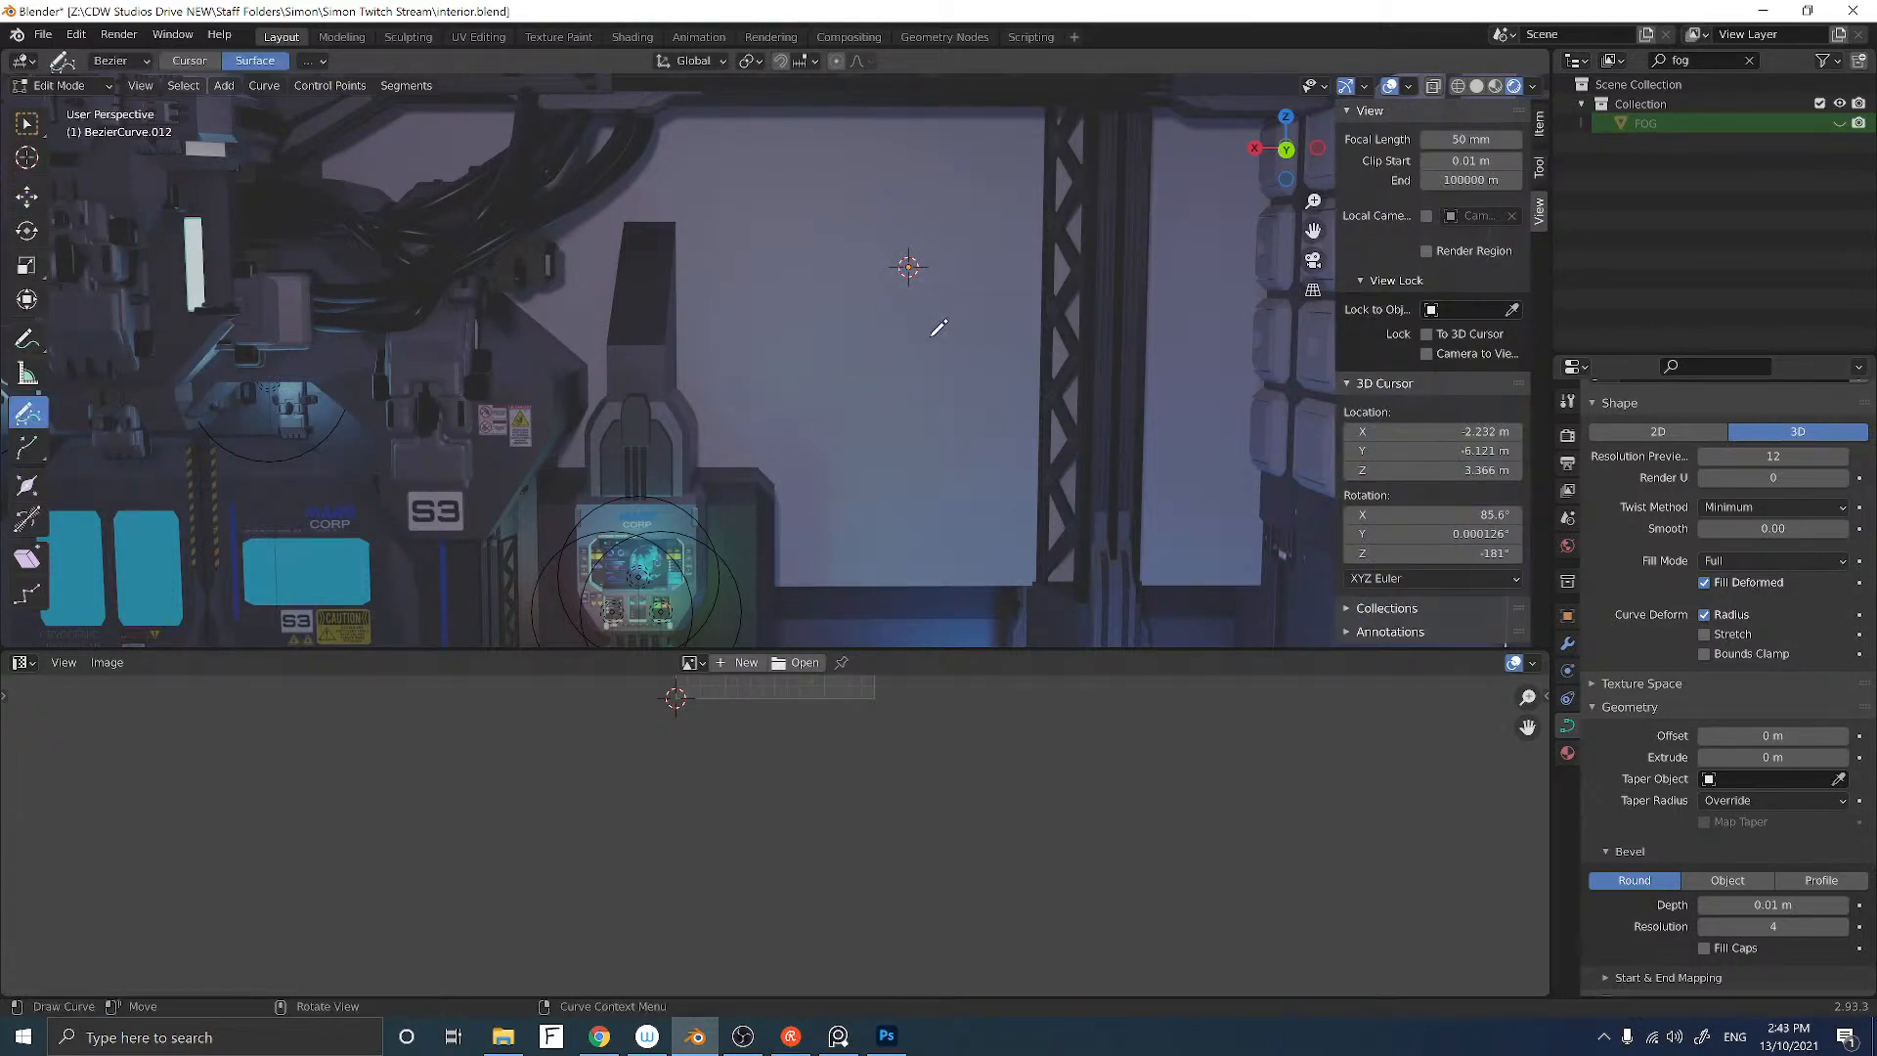
click(1539, 168)
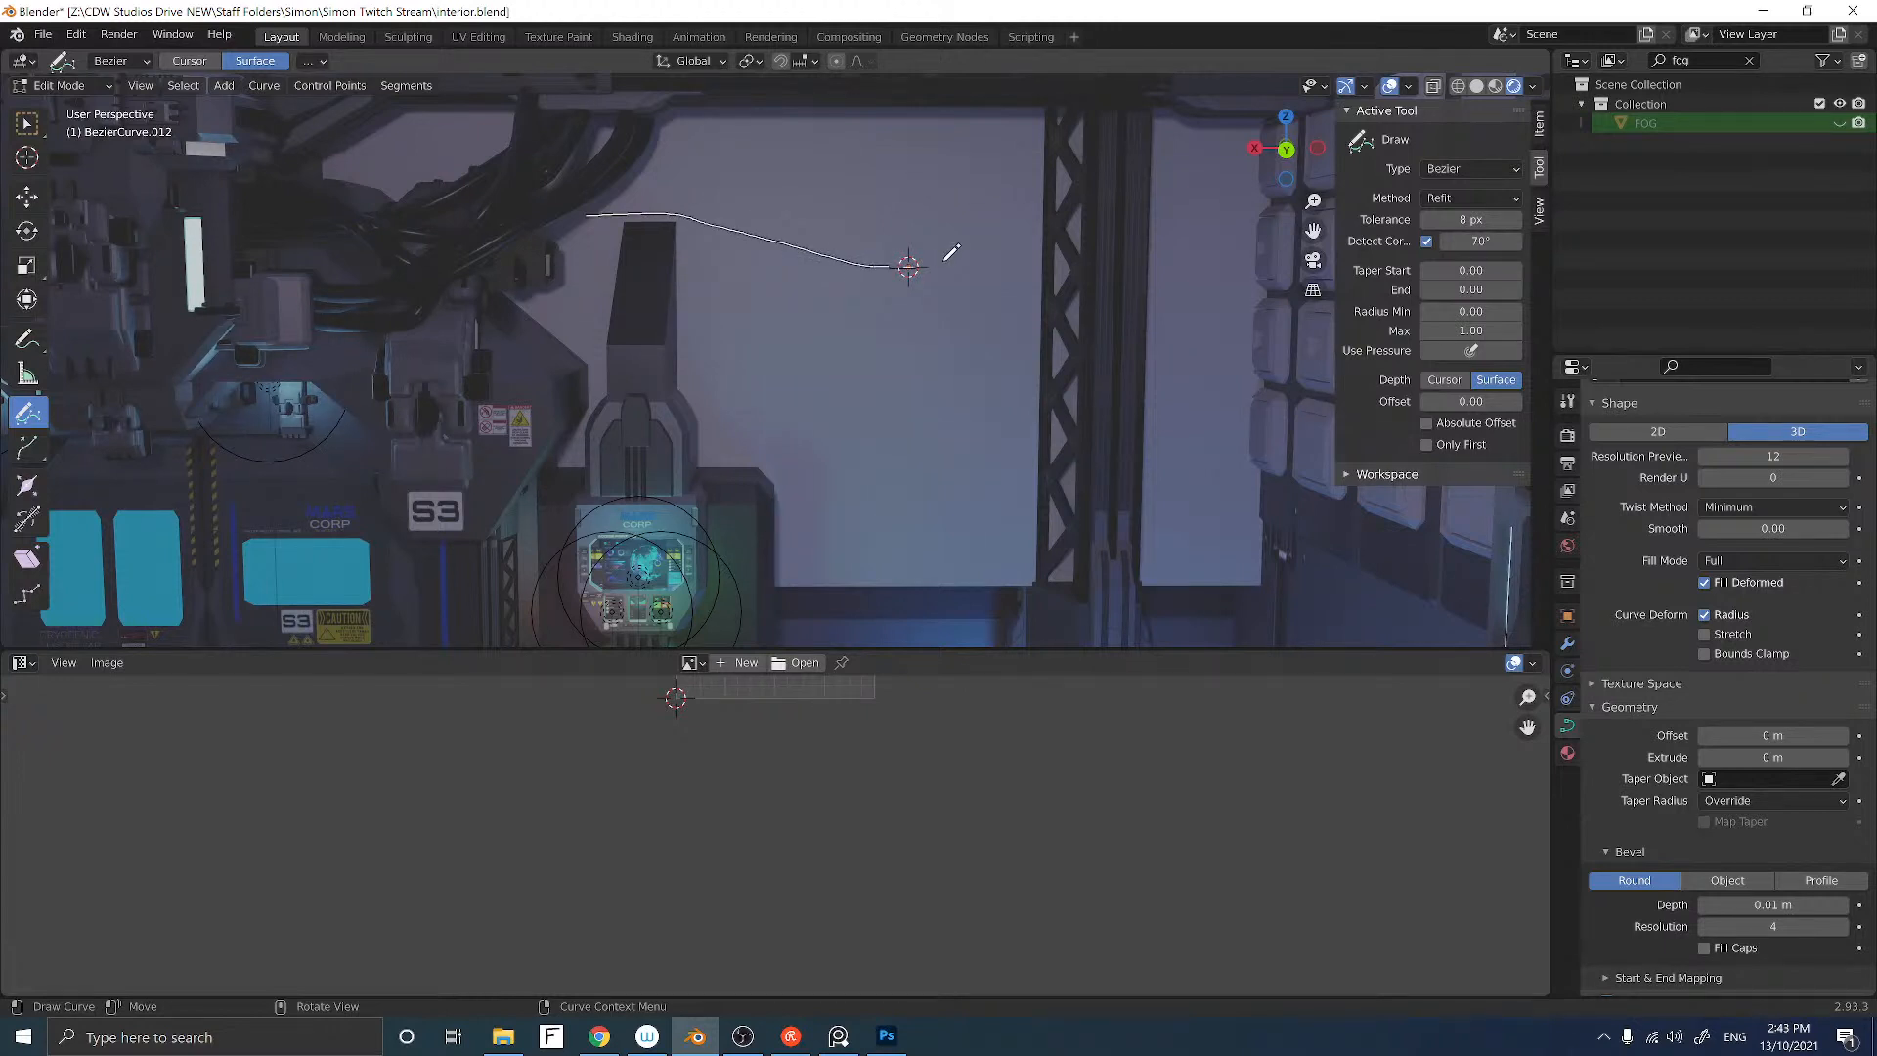
drag(1038, 211, 1041, 208)
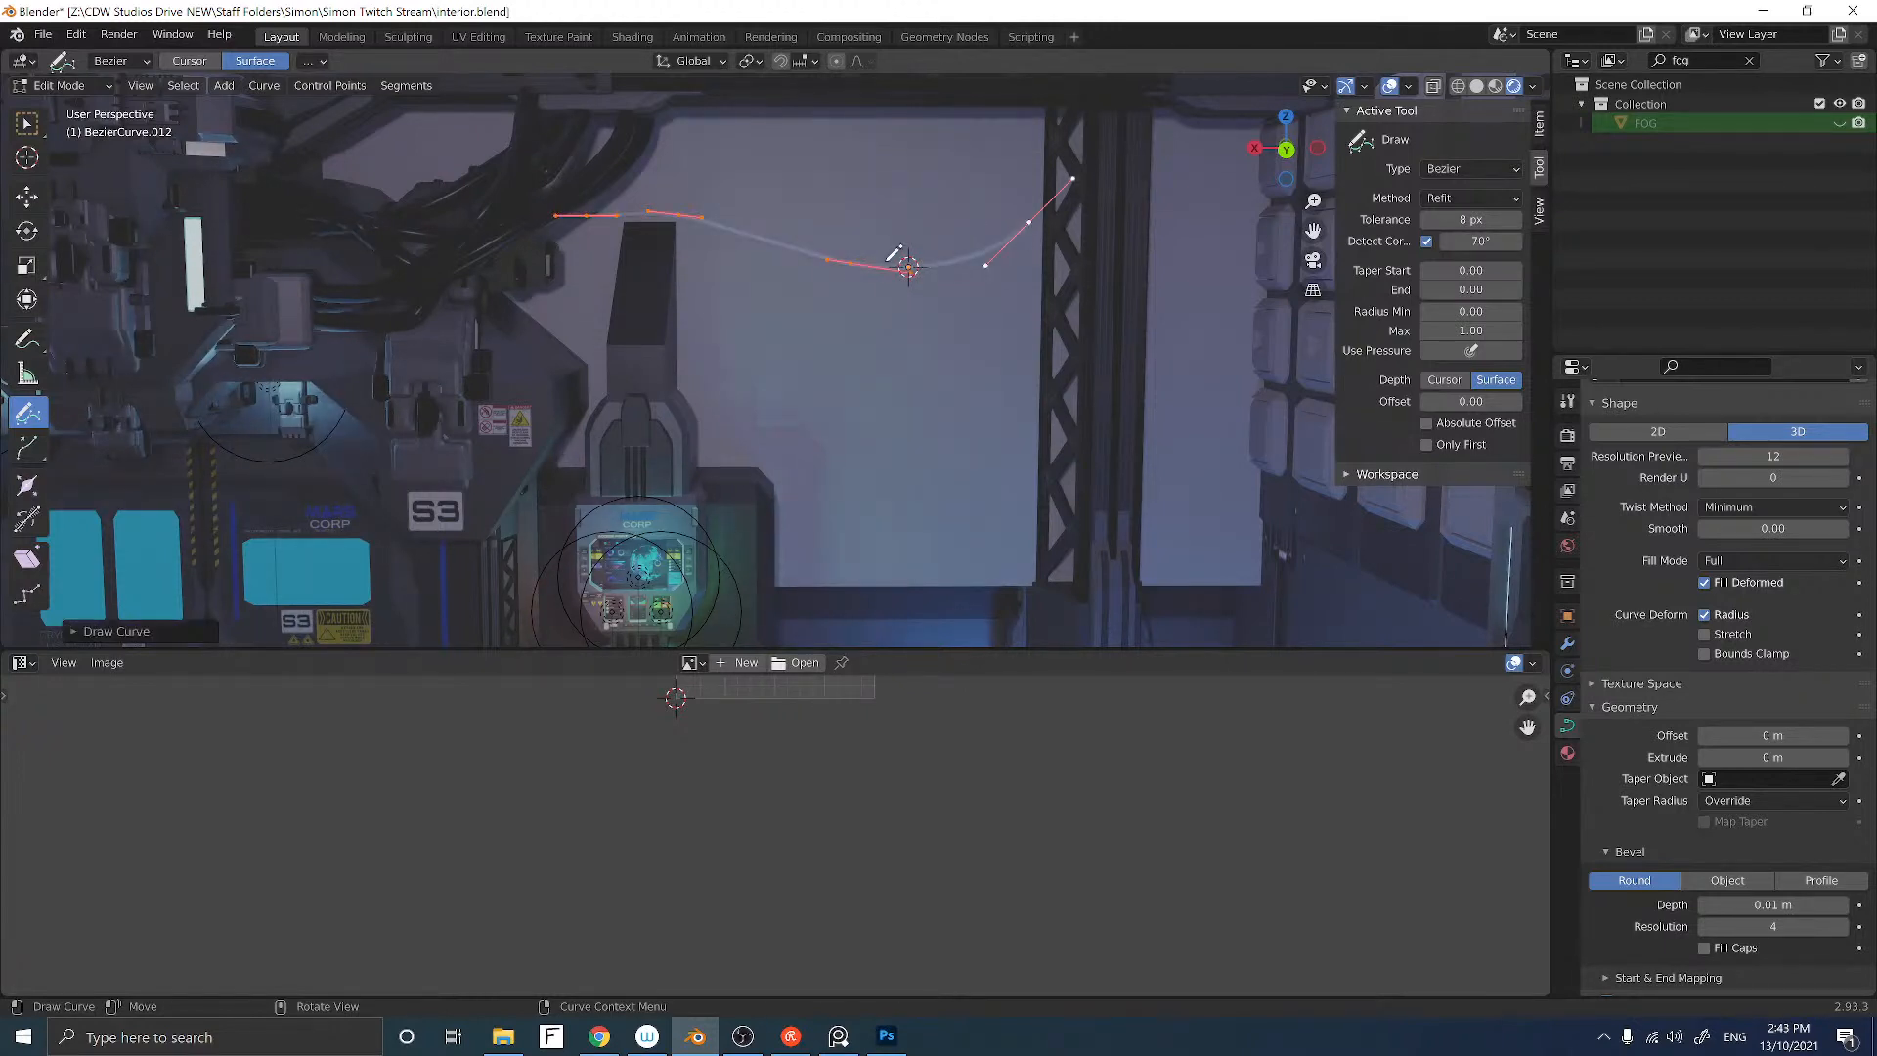
mouse_move(800, 230)
middle_down()
mouse_move(766, 231)
mouse_move(791, 239)
middle_up()
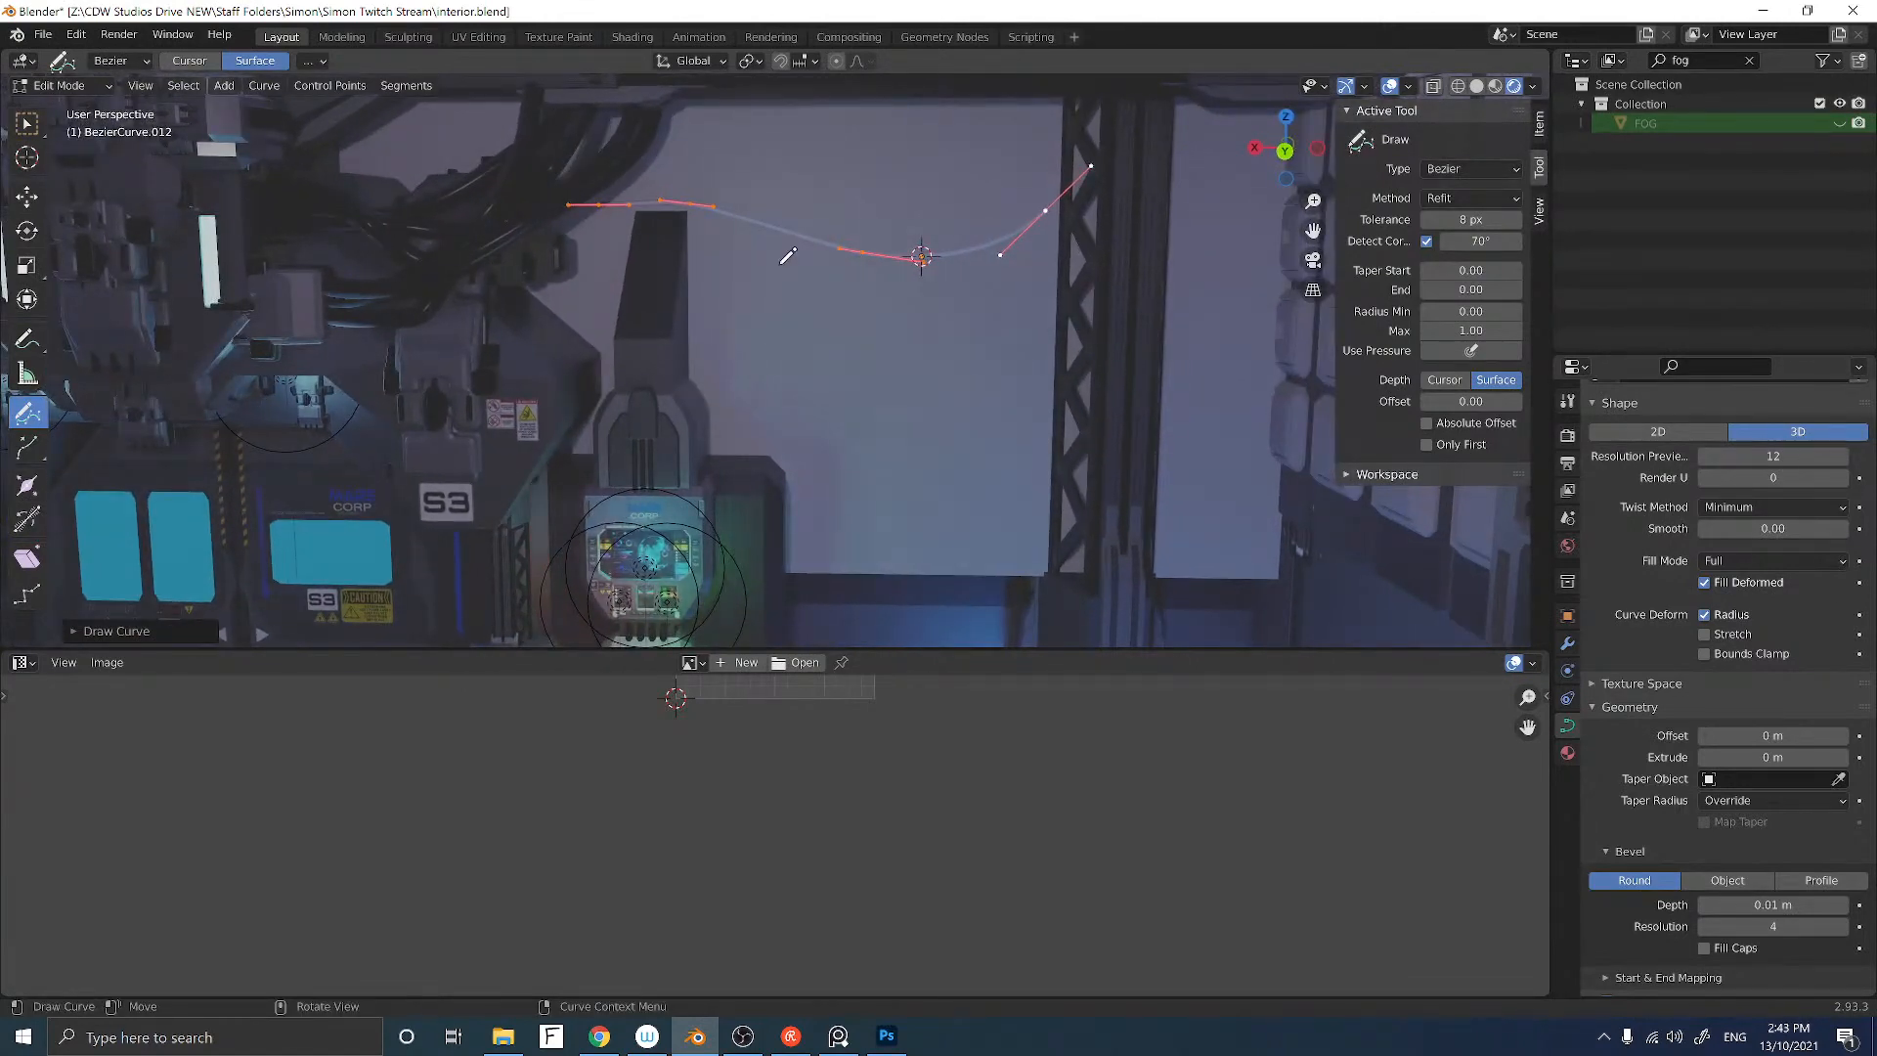
Step: Return to Object Mode and delete the helper cube behind the drawn cable
key(Tab)
click(860, 295)
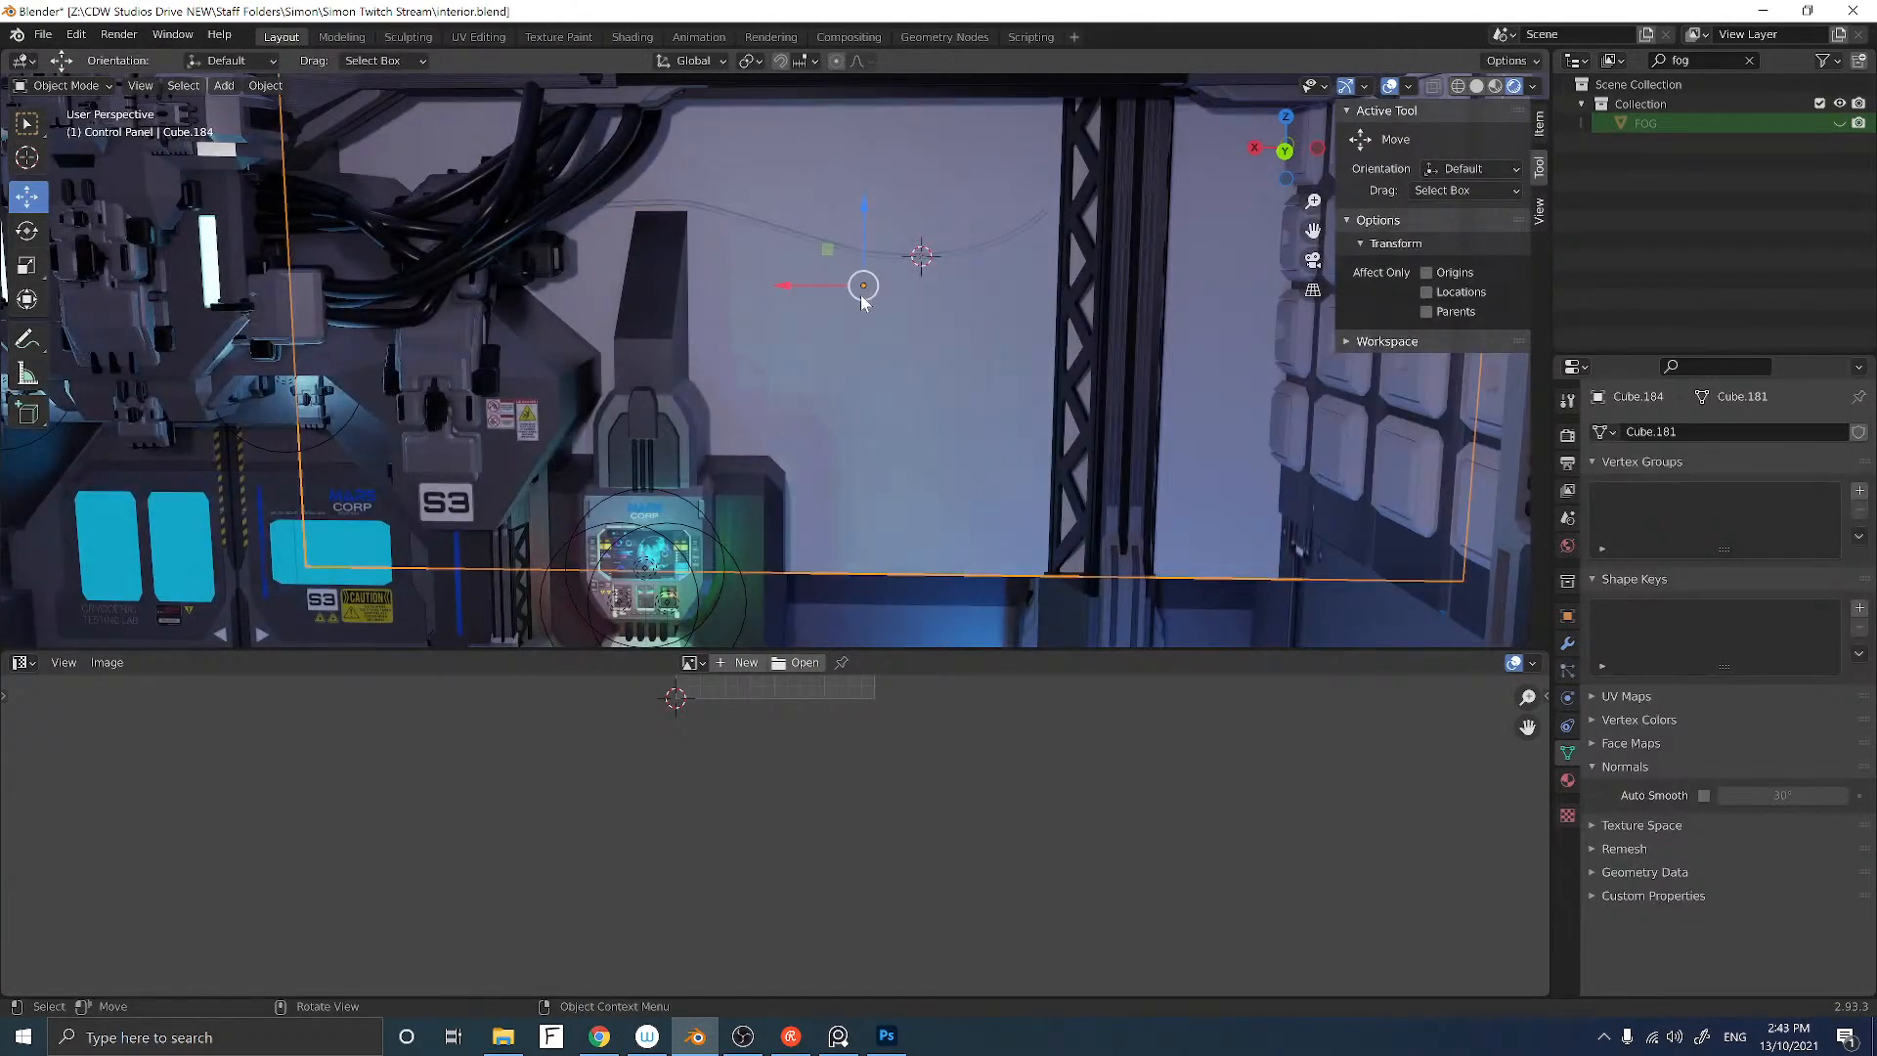
key(Delete)
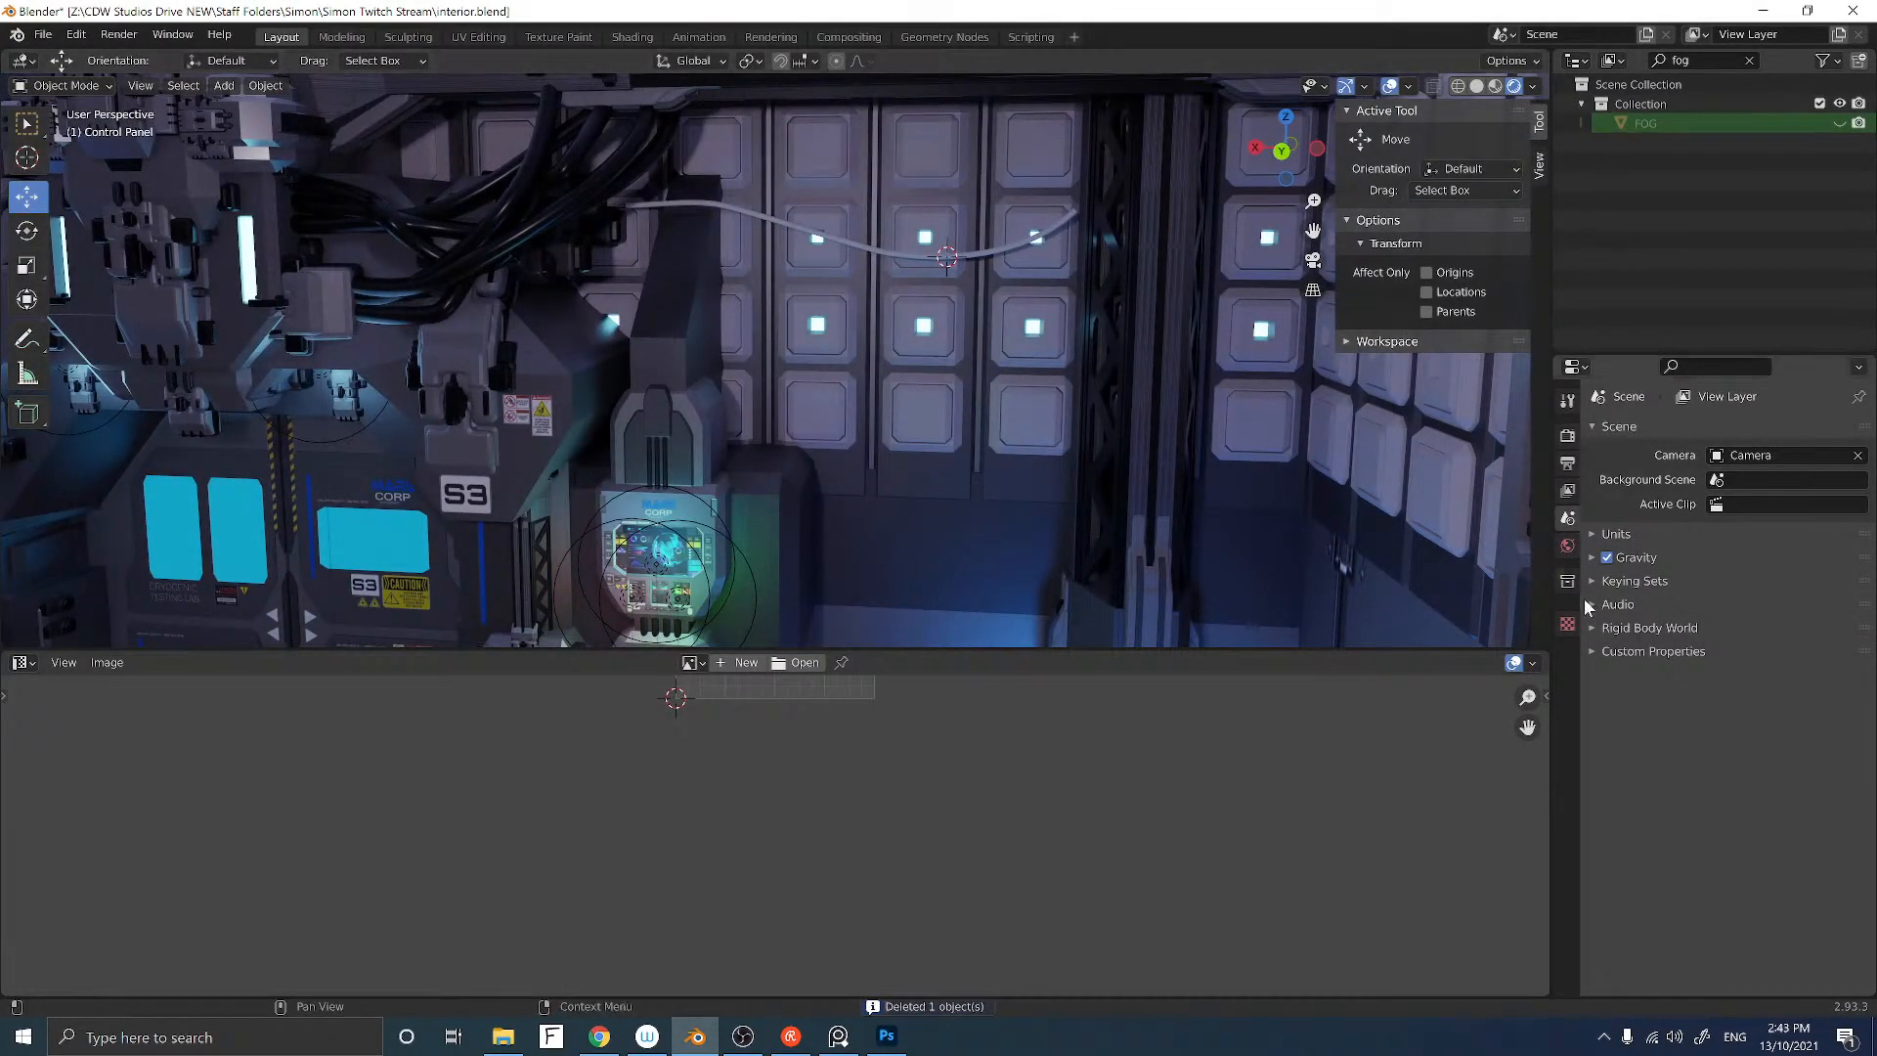
Step: Select the hanging cable and look through the existing materials for a suitable one
click(885, 251)
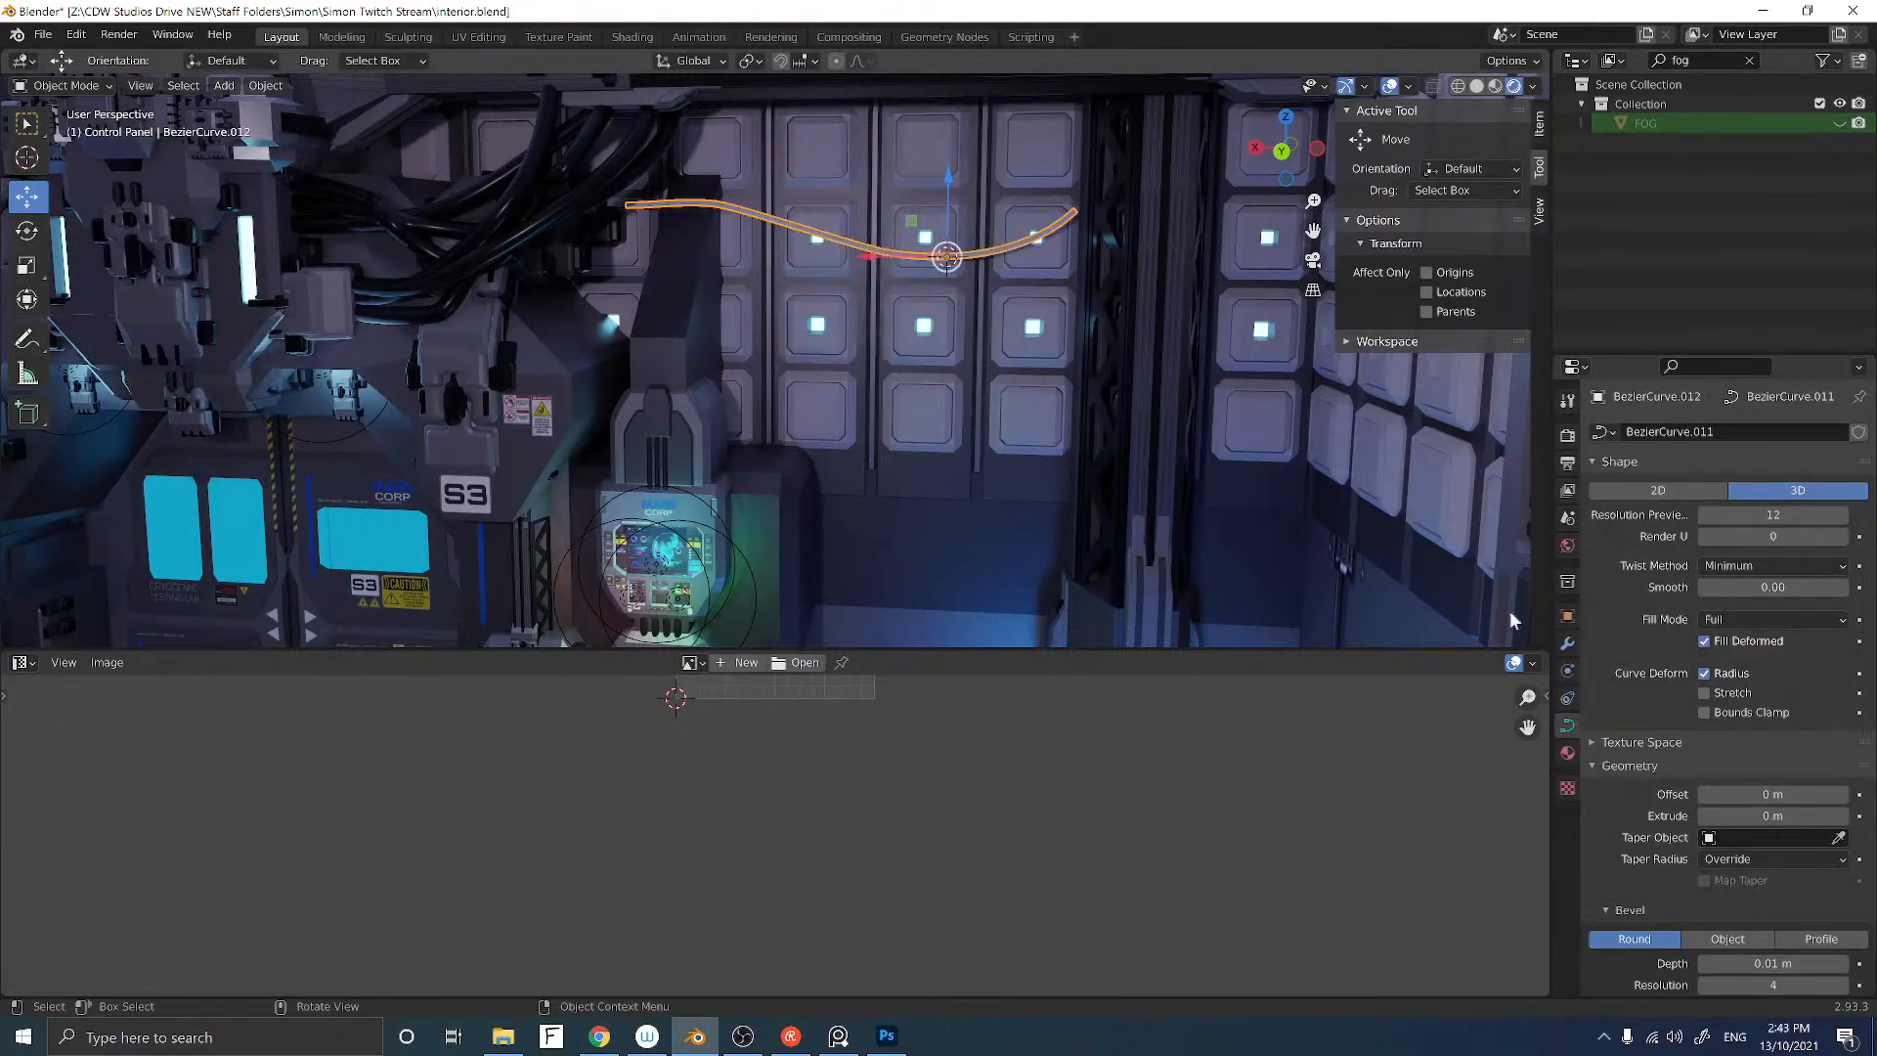
click(1567, 754)
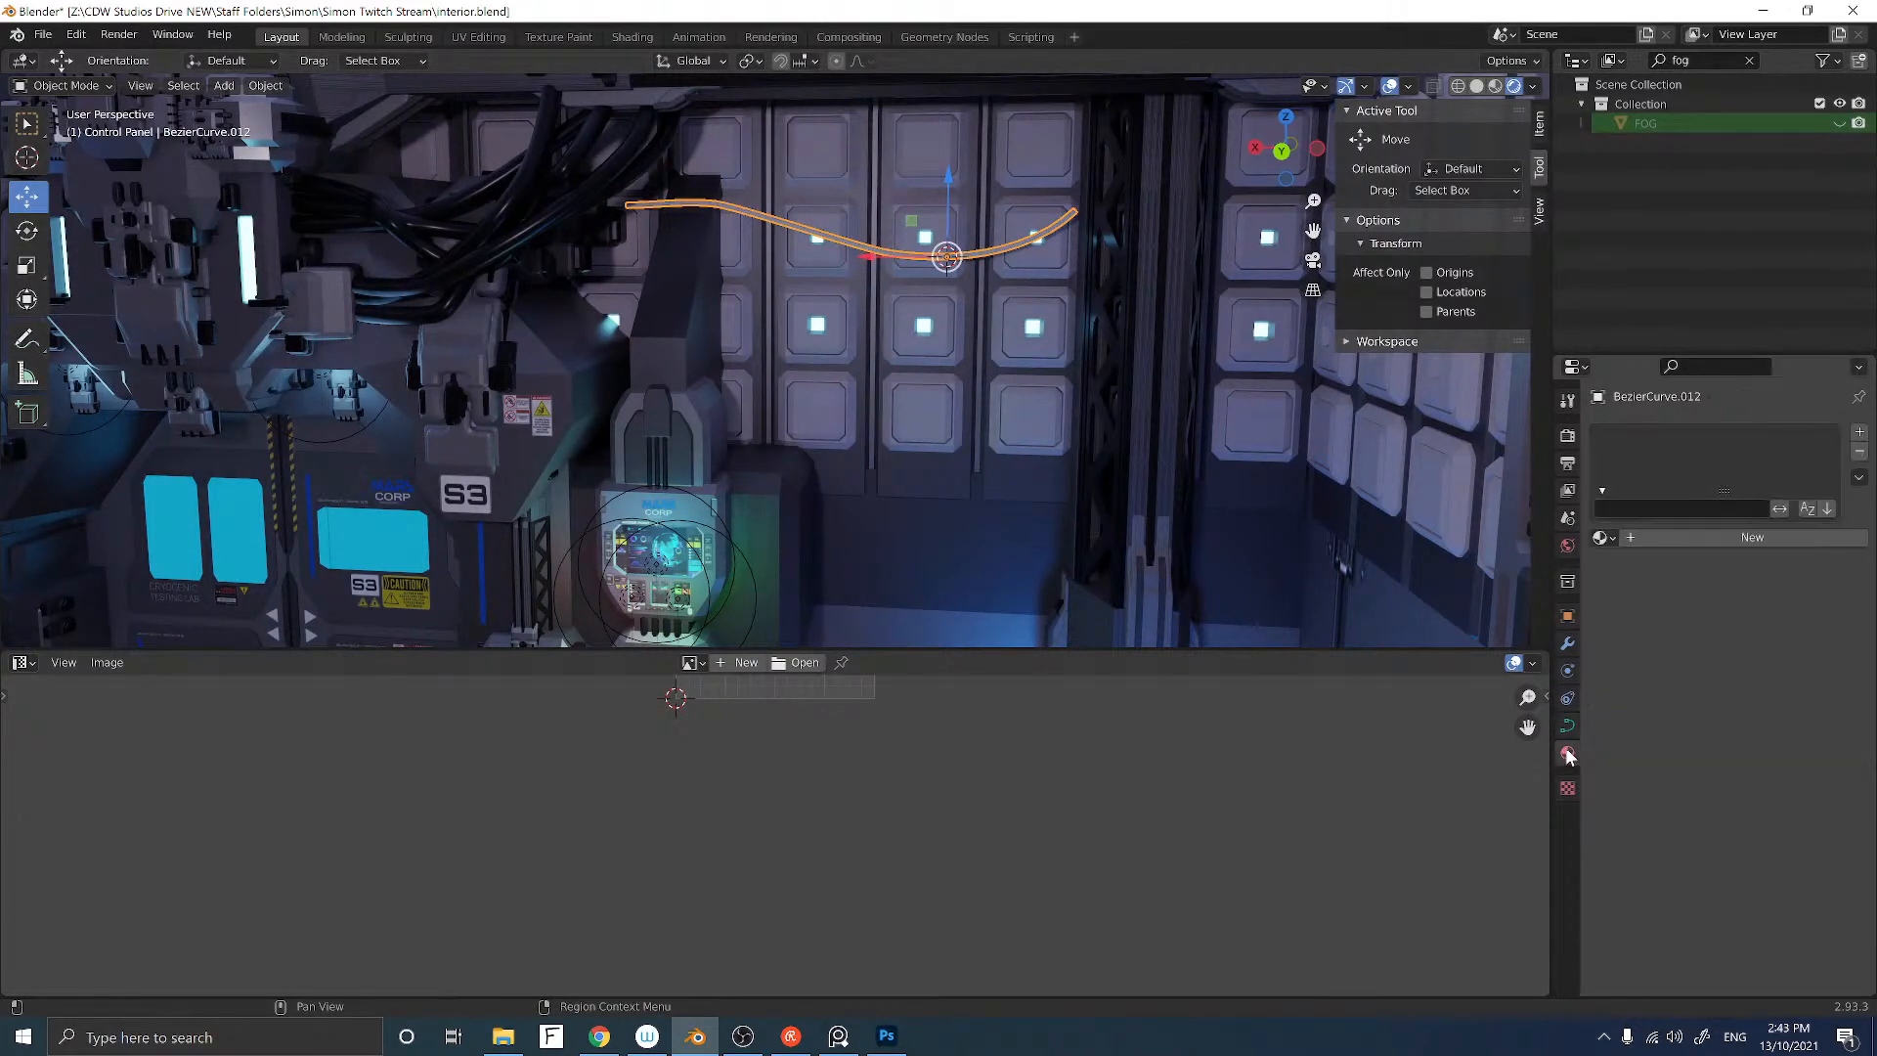
click(1600, 538)
key(Down)
key(Down)
key(Down)
key(Down)
key(Down)
key(Down)
key(Down)
key(Down)
key(Down)
key(Down)
key(Down)
key(Down)
key(Down)
key(Down)
key(Down)
key(Down)
key(Down)
key(Down)
key(Down)
Step: Create a new material on the hanging cable and set its base color to blue
click(1671, 537)
click(1736, 738)
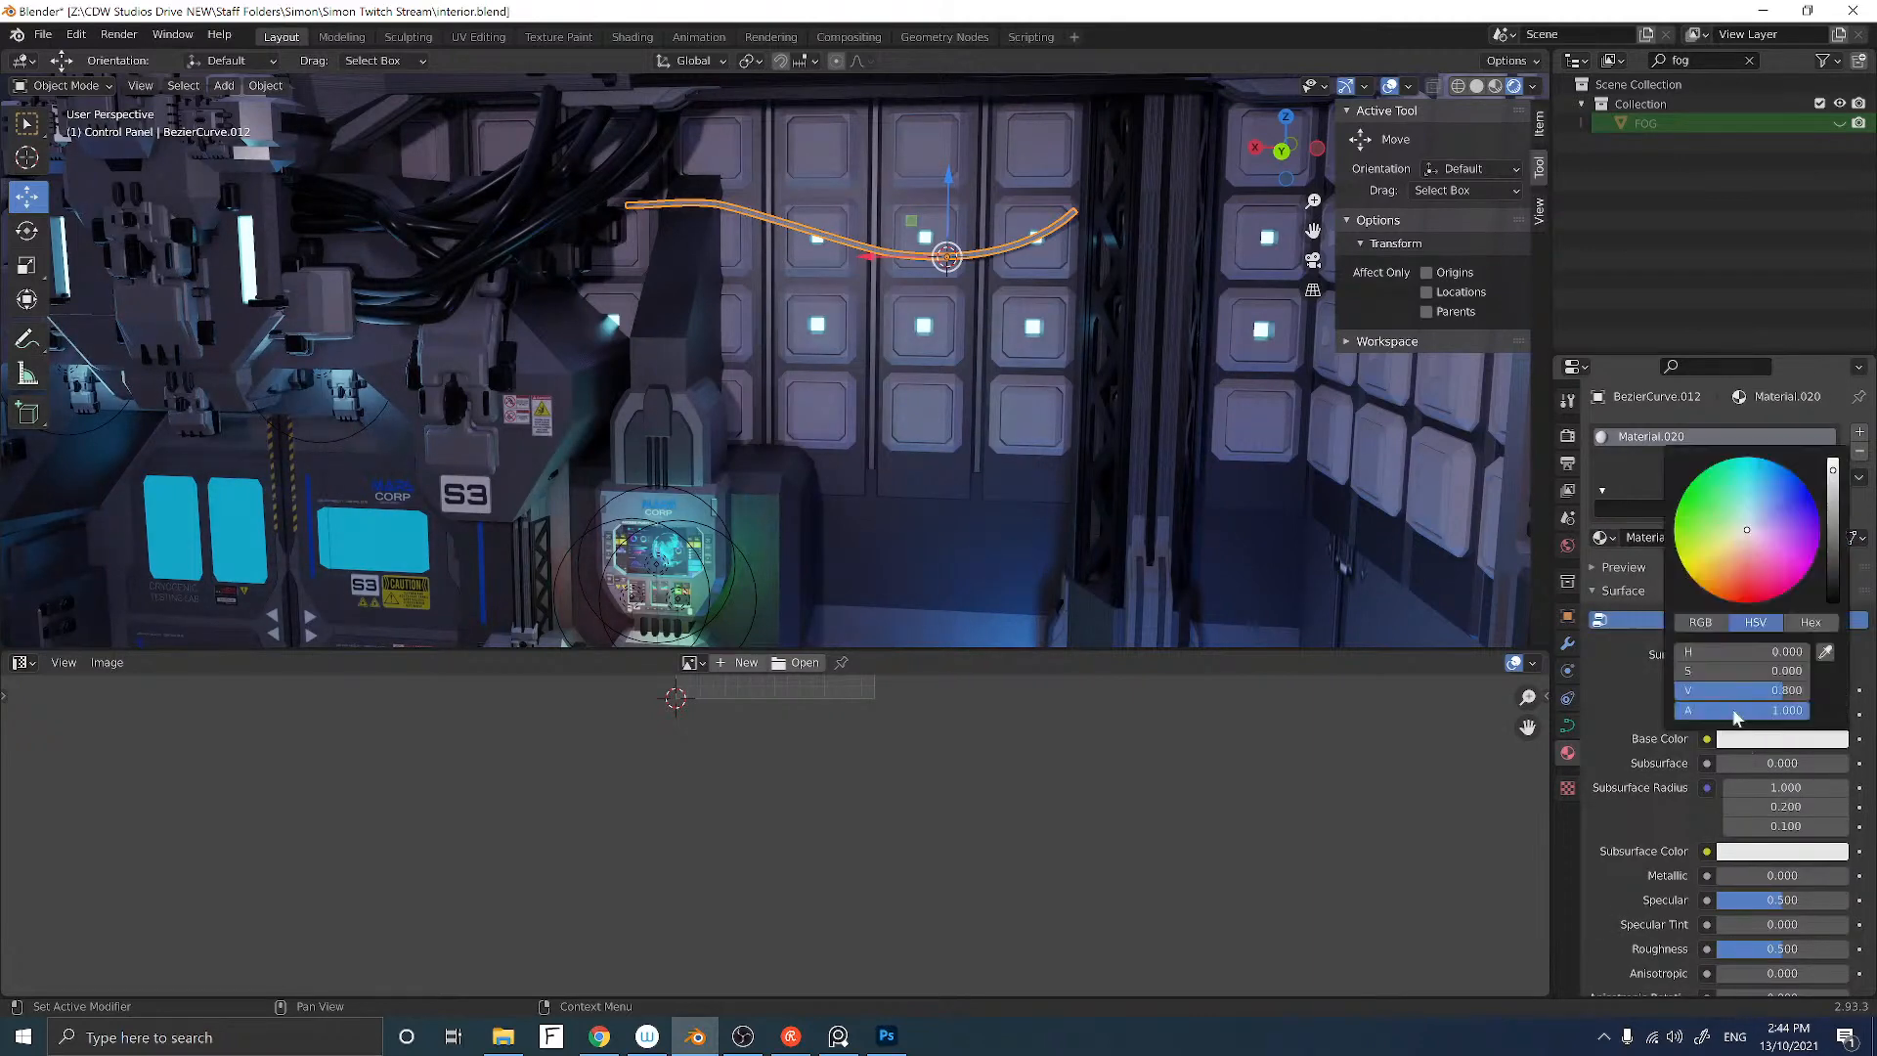
click(1779, 488)
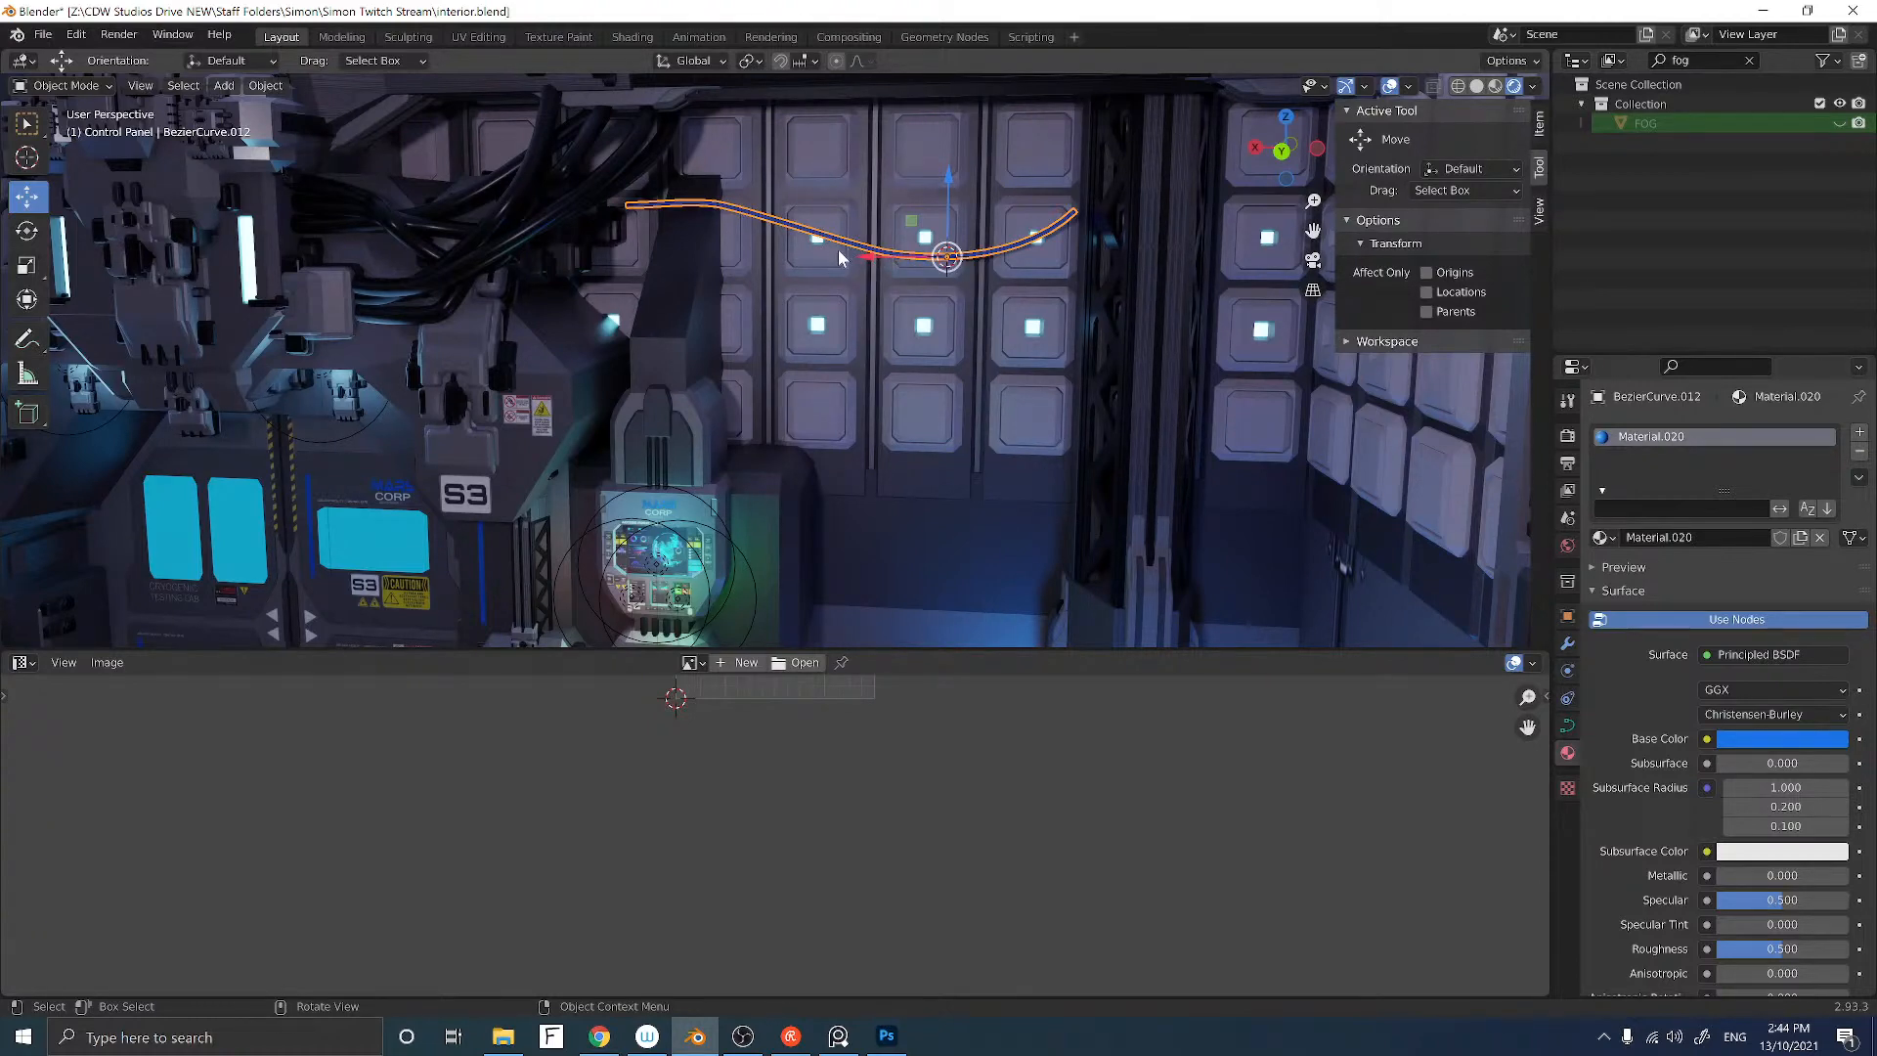
Step: Duplicate the whole cable spline in Edit Mode and offset the copy slightly along the Y axis
key(Tab)
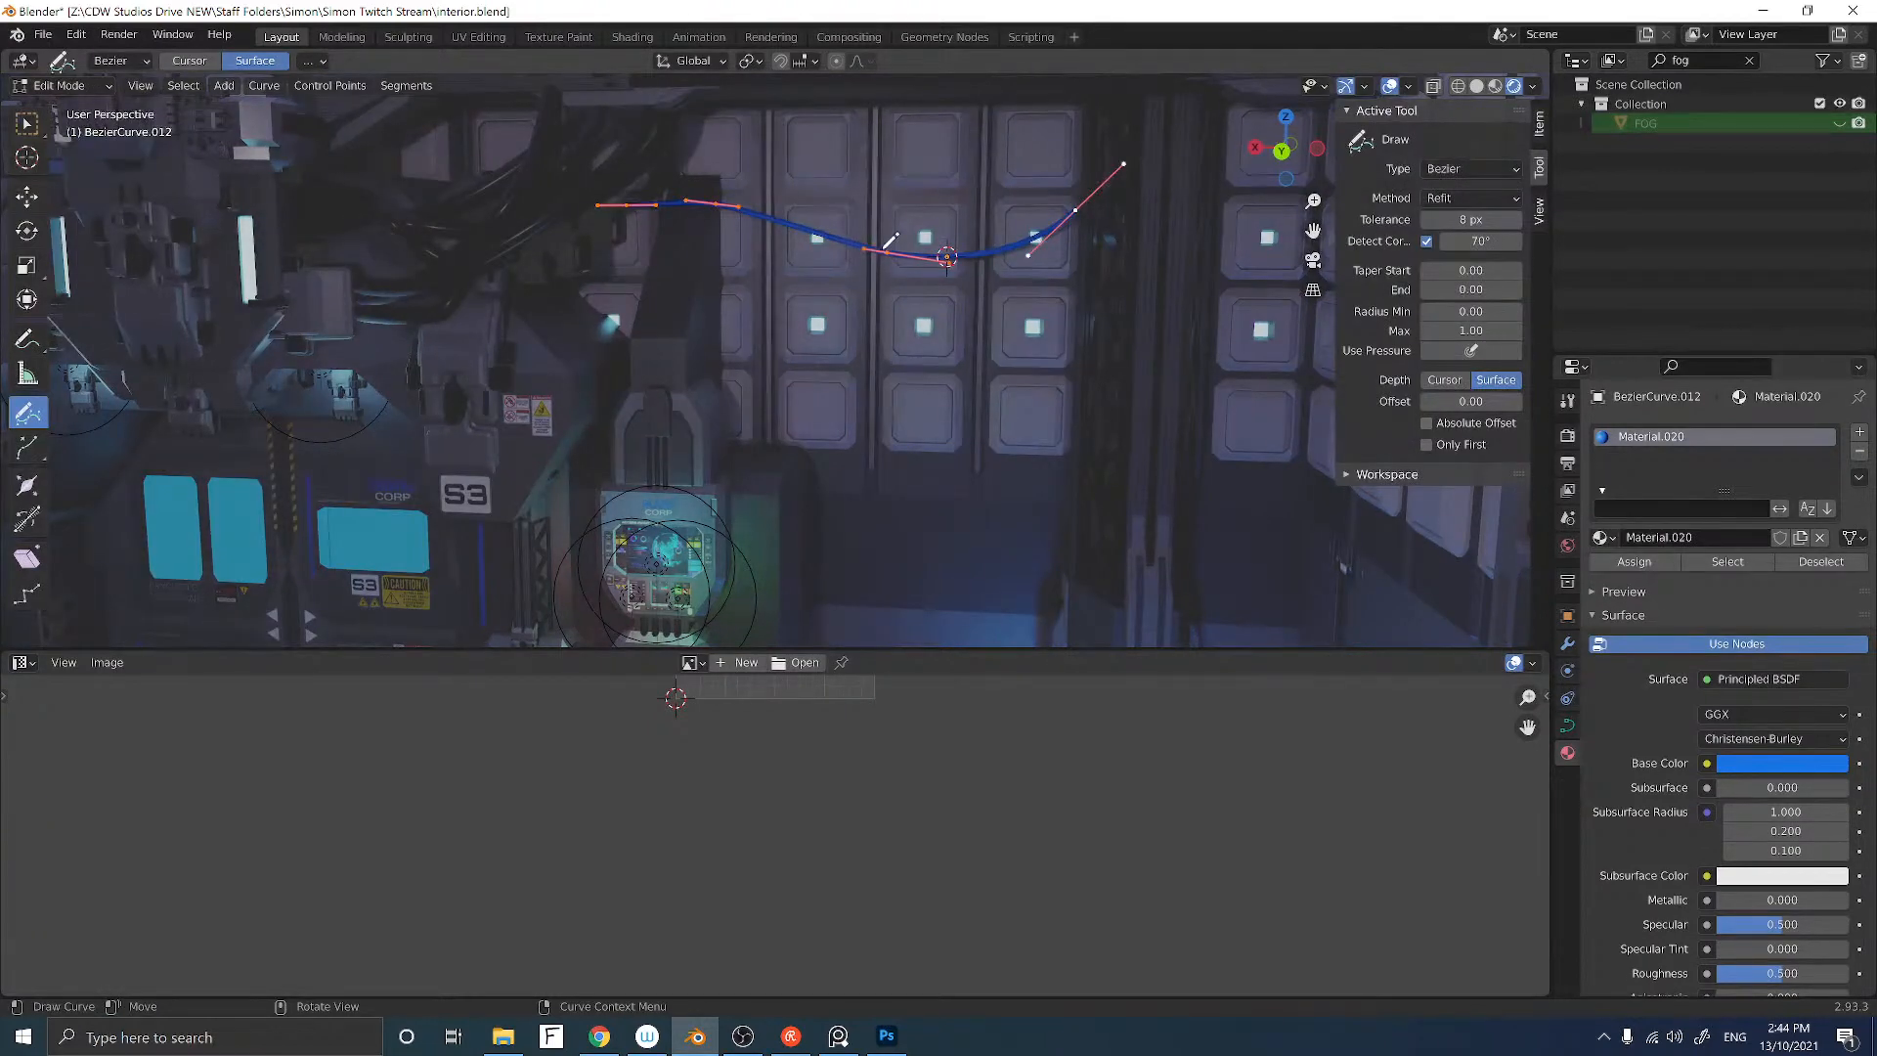
click(24, 197)
drag(495, 126, 1178, 340)
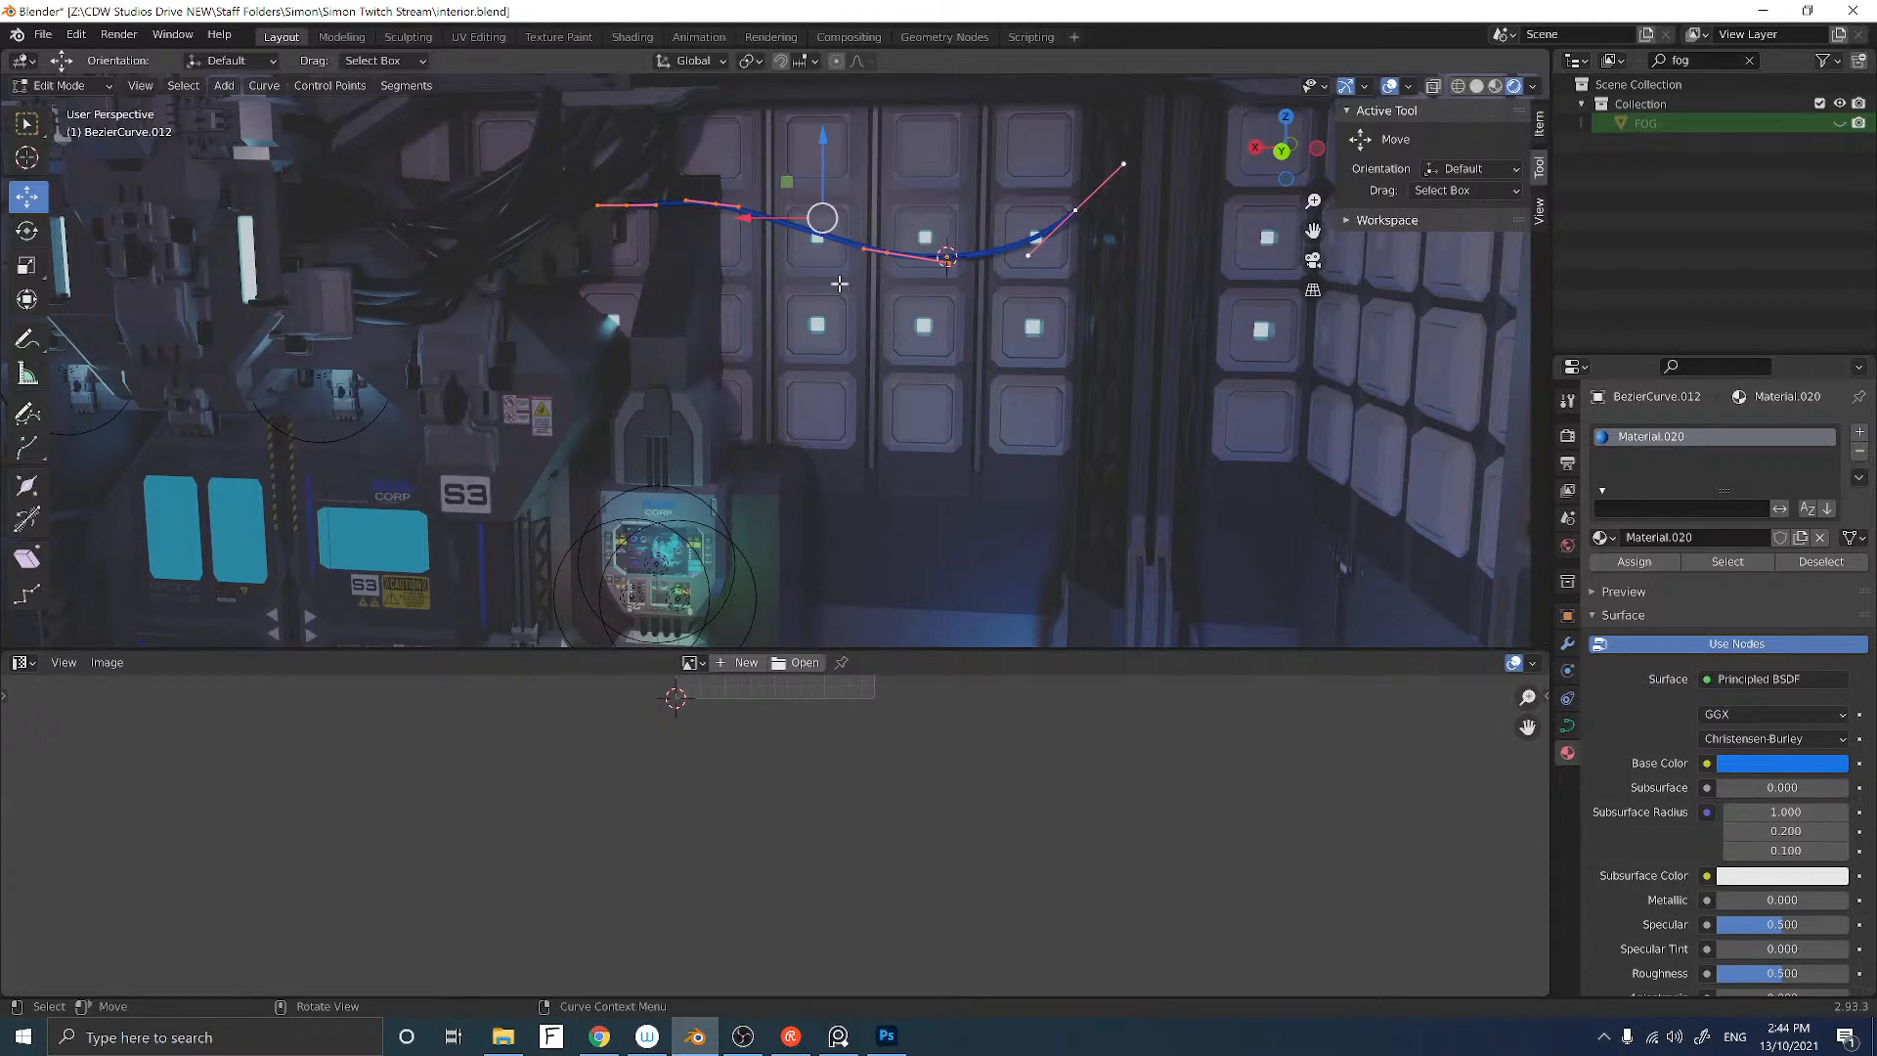
key(shift+d)
mouse_move(838, 283)
middle_down()
mouse_move(729, 302)
mouse_move(691, 281)
mouse_move(755, 287)
mouse_move(783, 319)
mouse_move(928, 293)
mouse_move(850, 333)
mouse_move(798, 310)
mouse_move(804, 285)
middle_up()
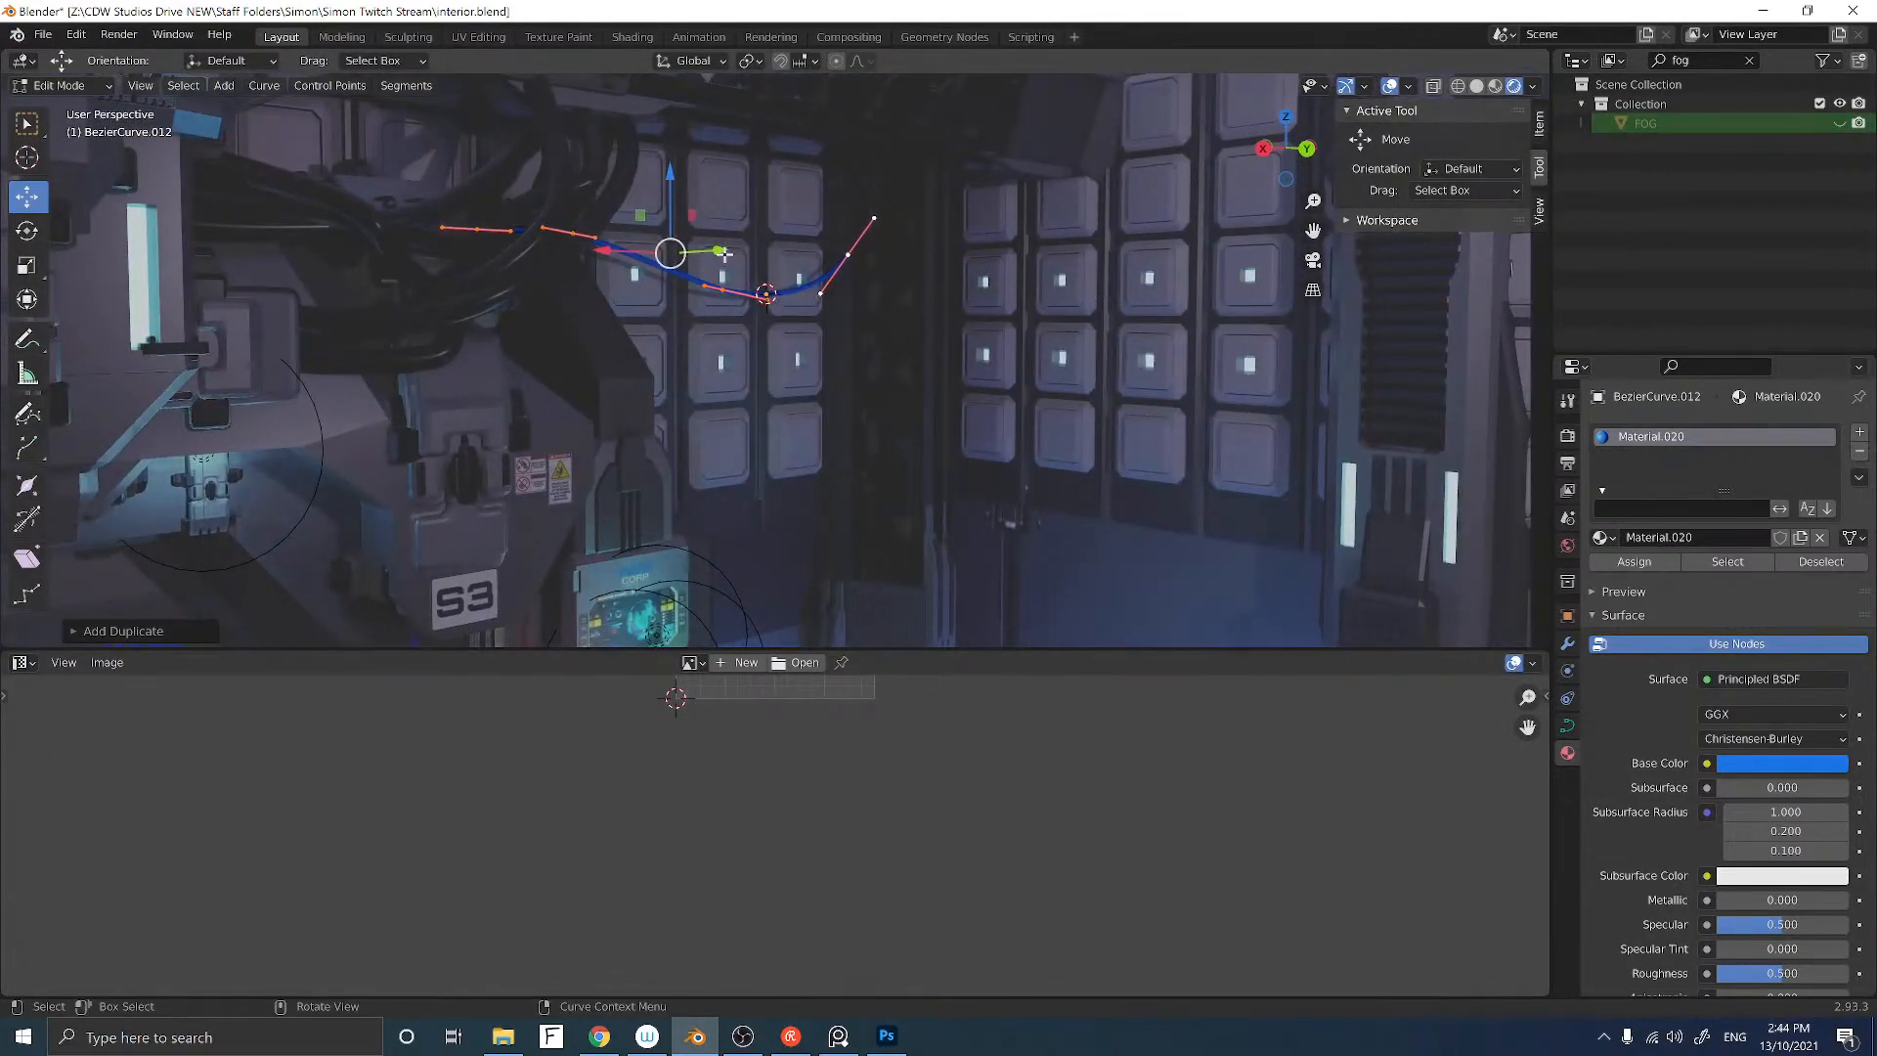
drag(730, 253, 737, 252)
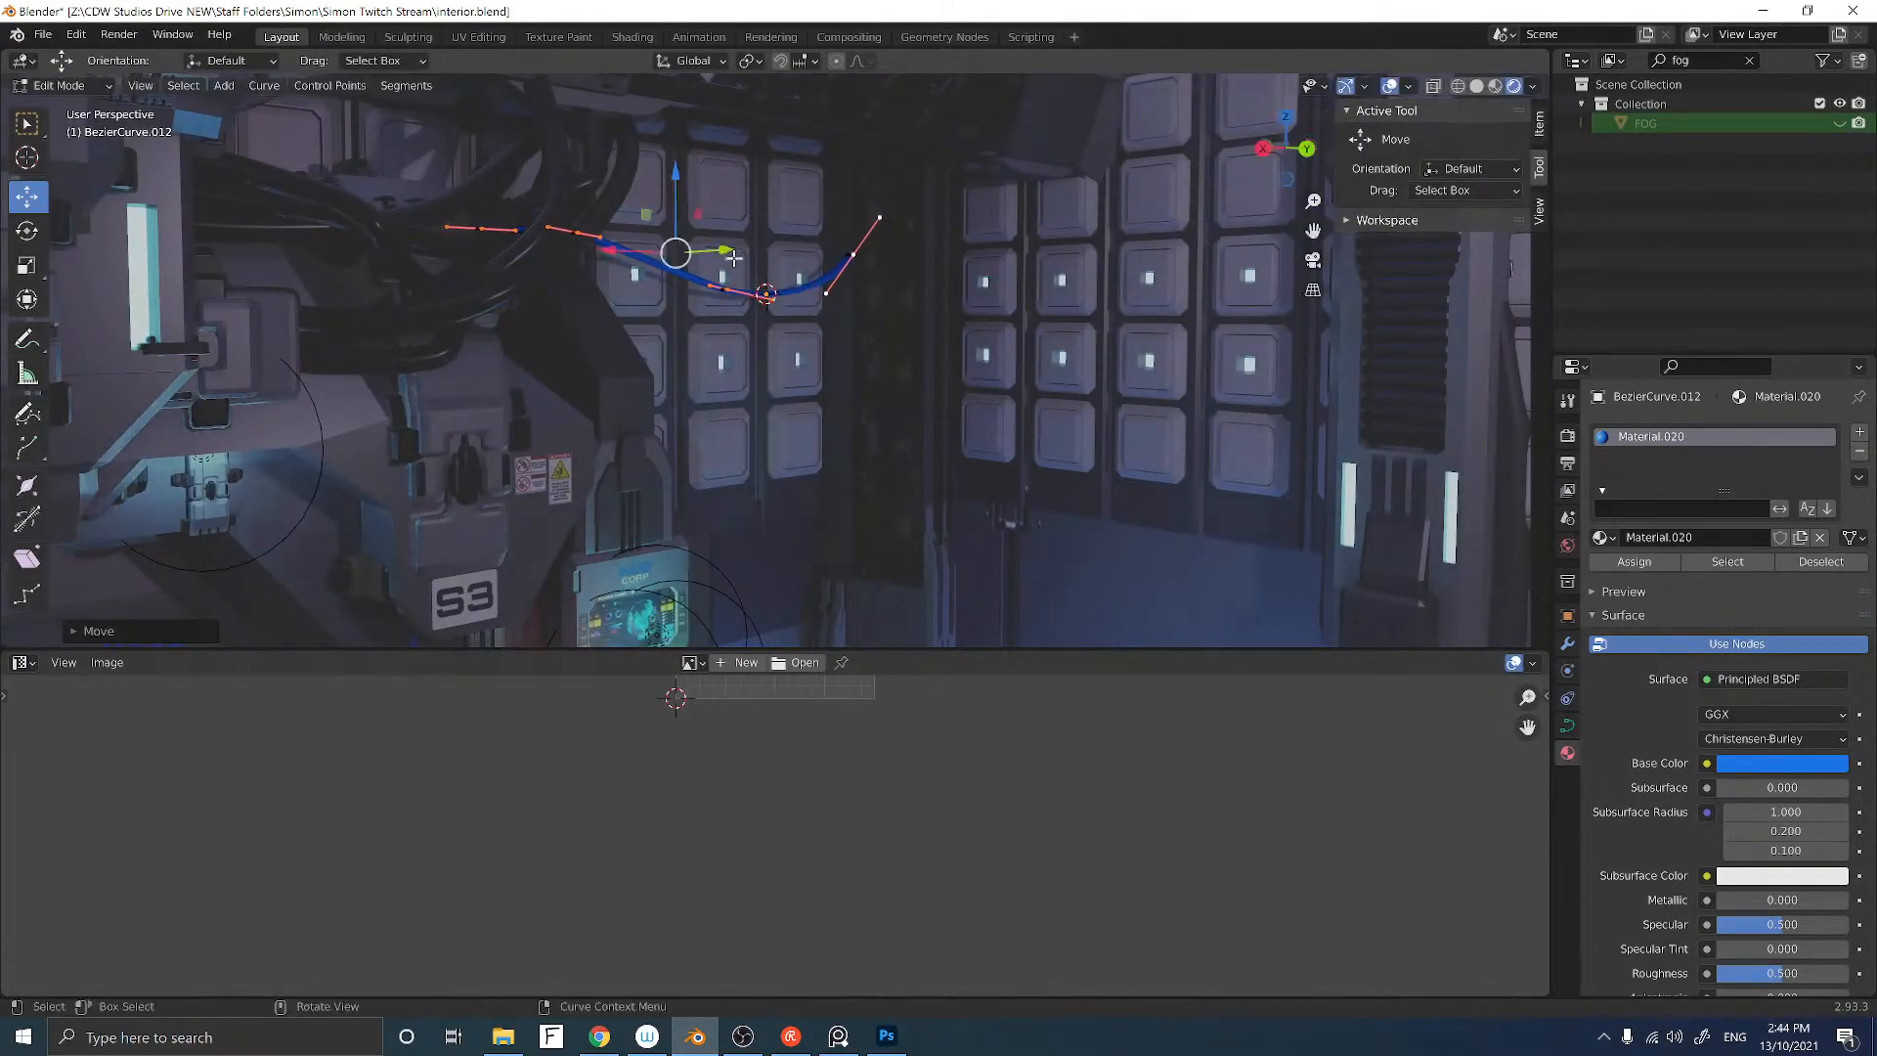
Step: Shift individual control points along the doubled cable so the two strands follow slightly different paths
middle_drag(737, 252, 831, 270)
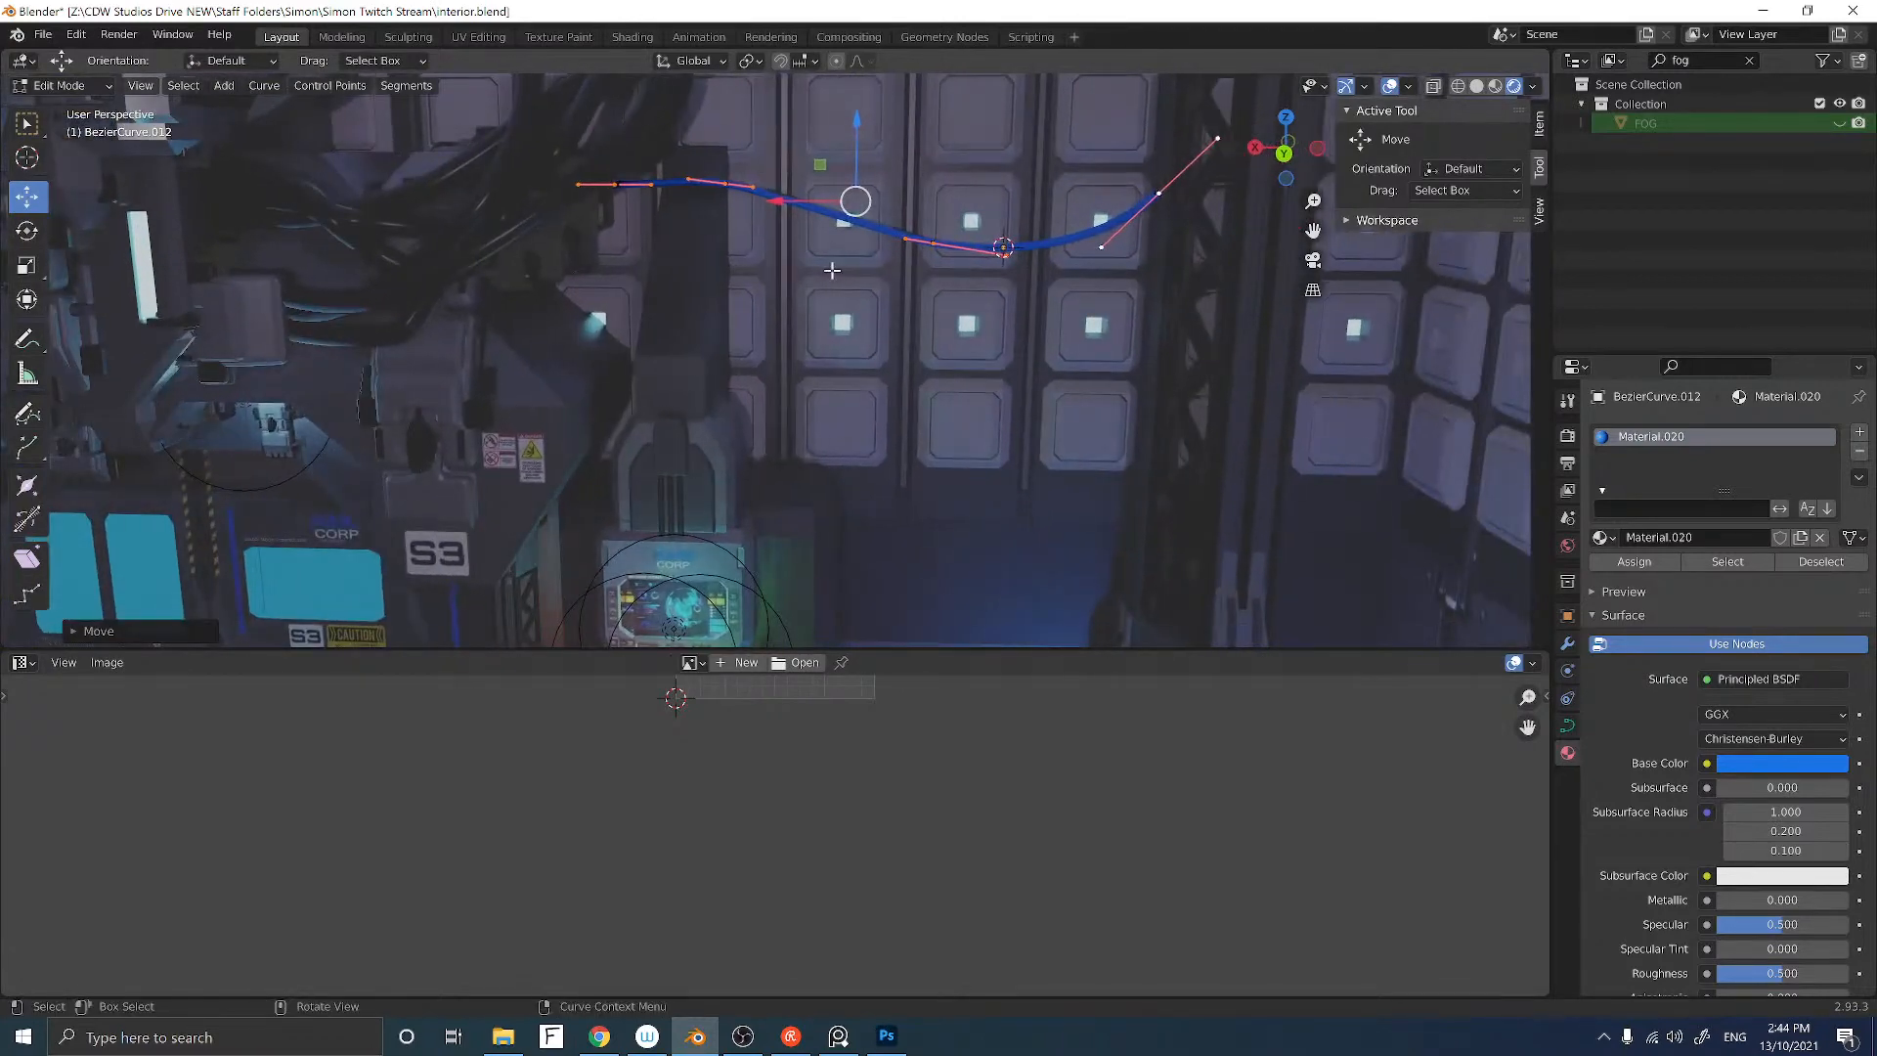
click(931, 241)
drag(936, 207, 821, 195)
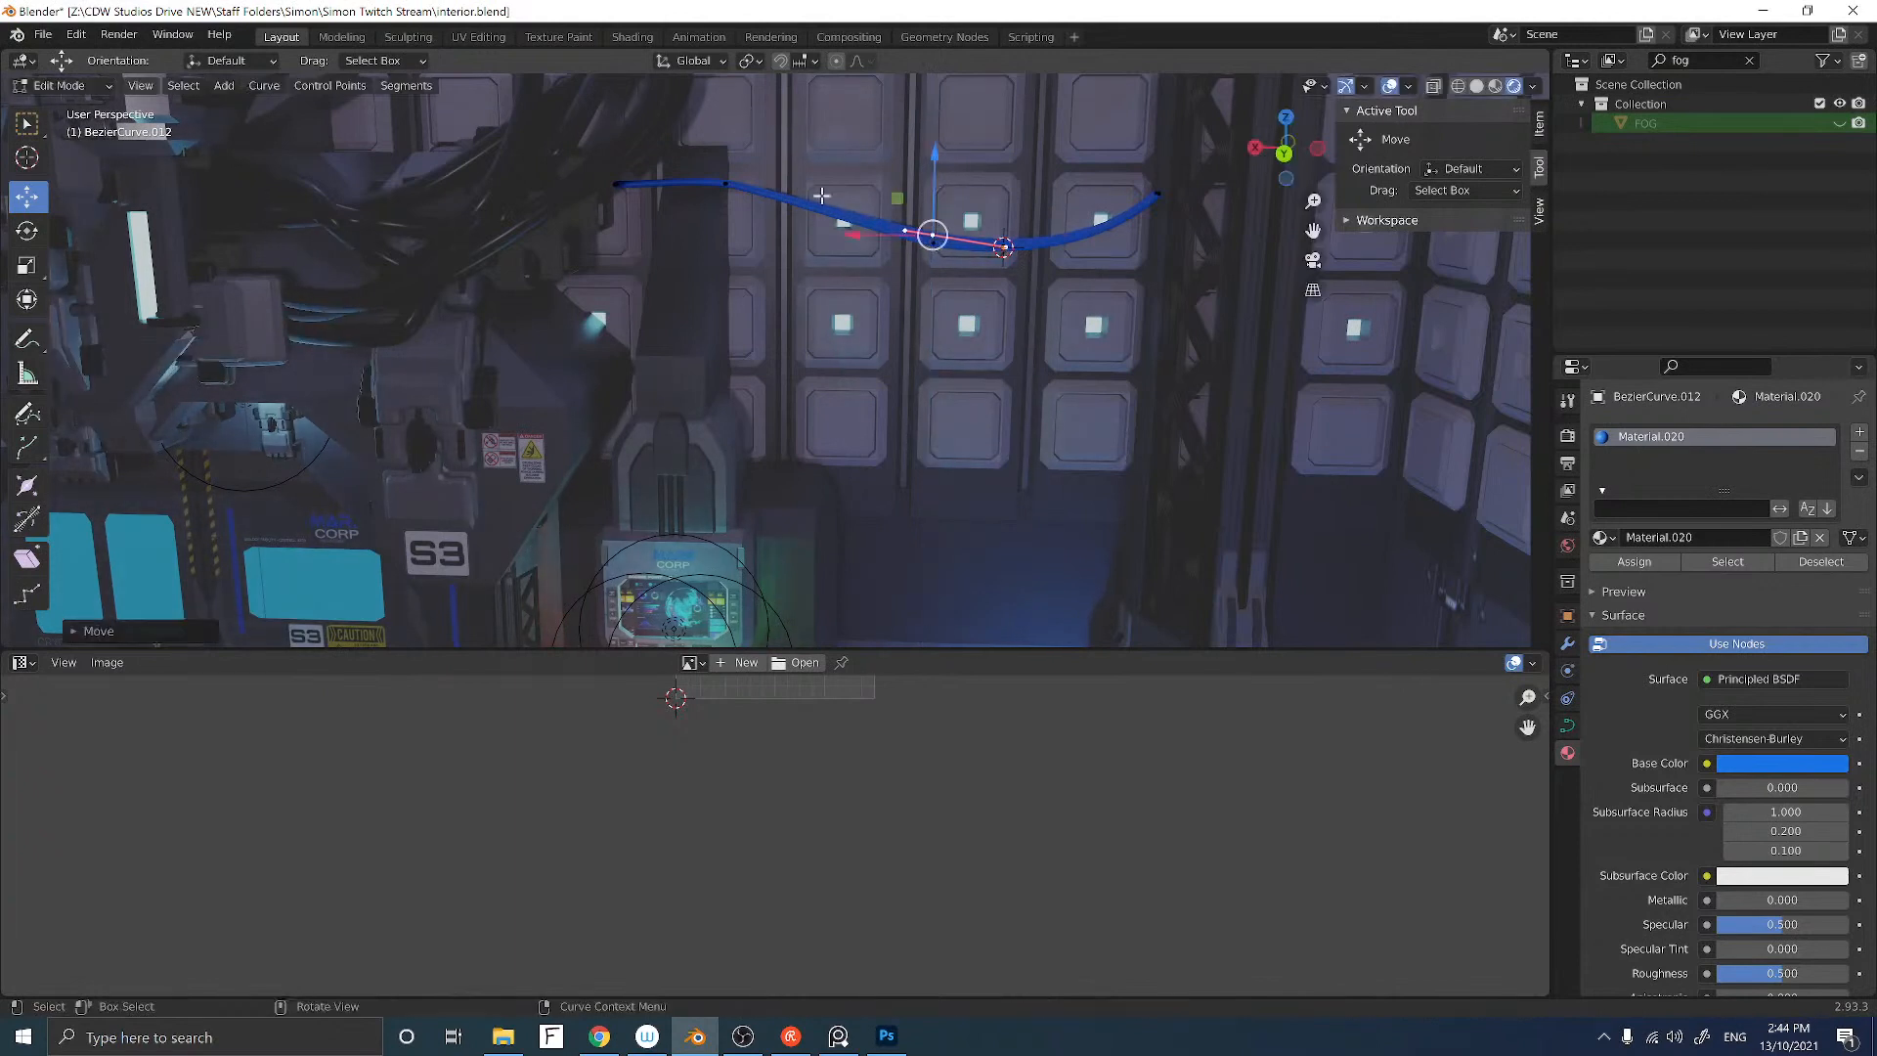
click(725, 185)
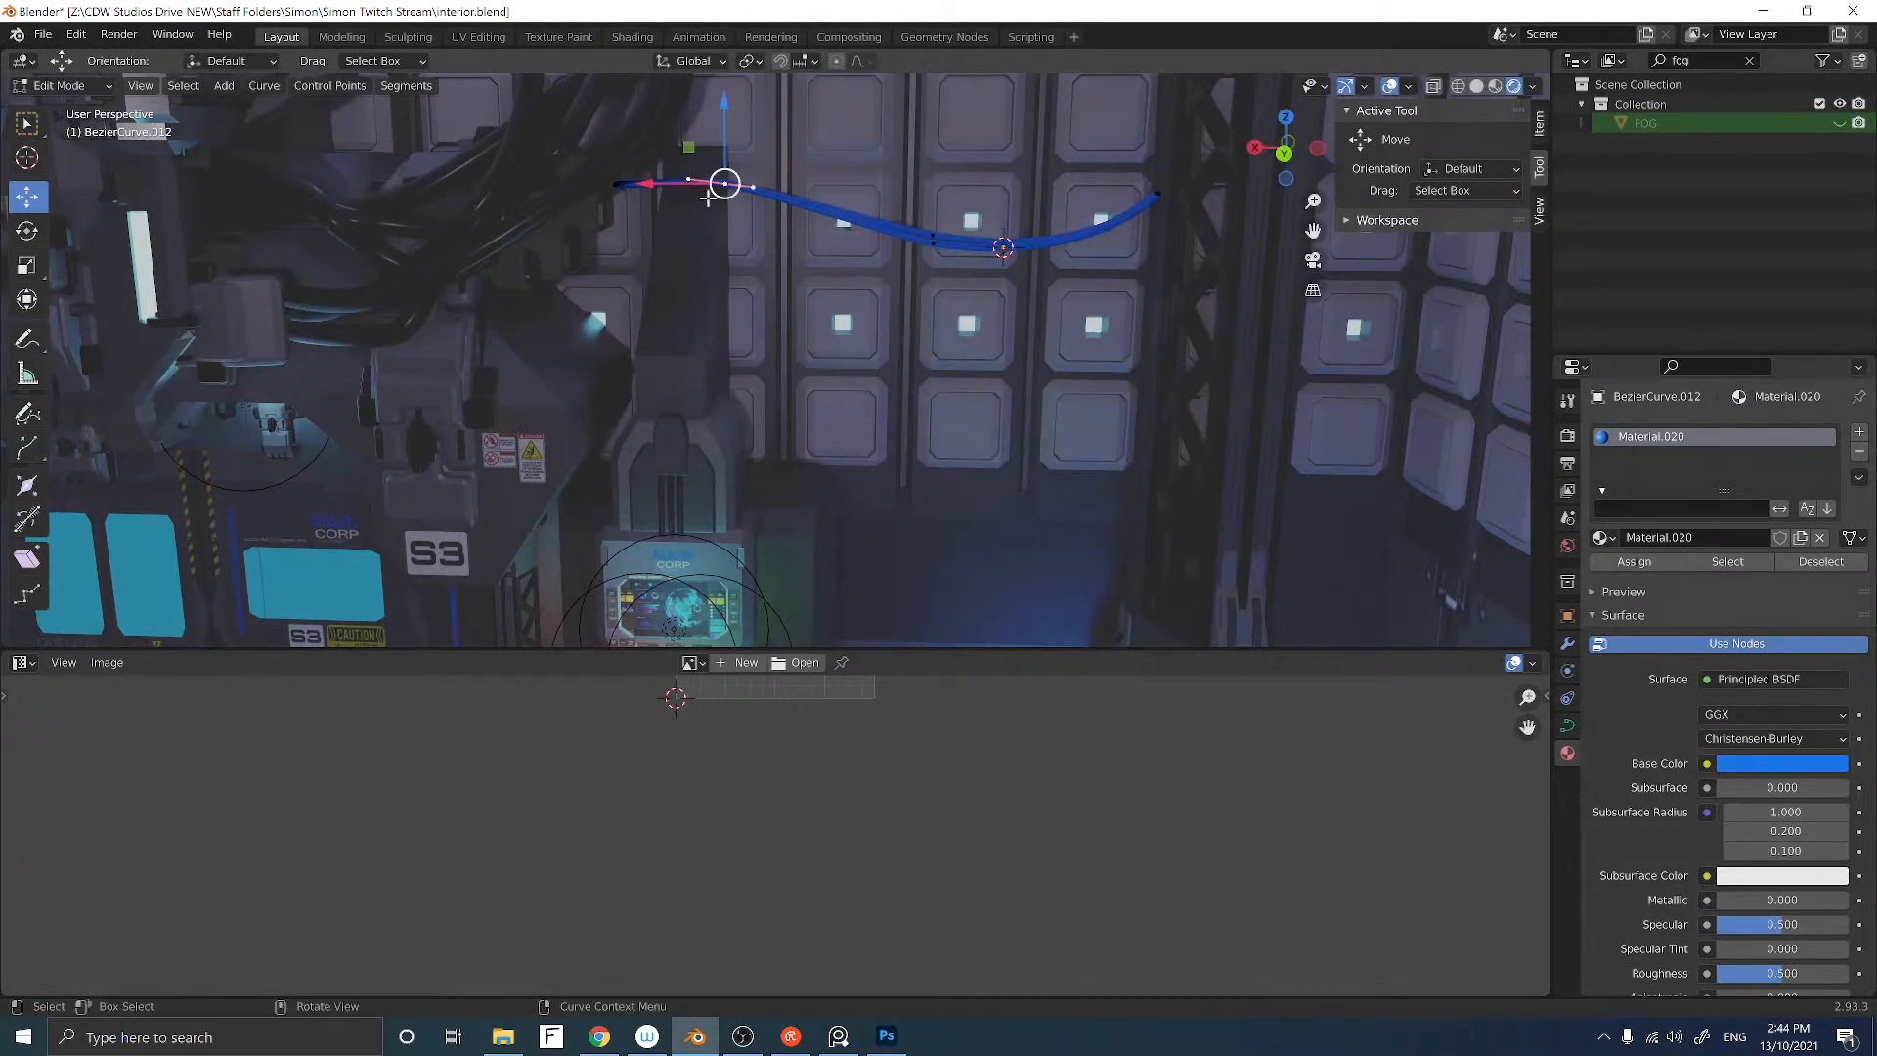
drag(708, 198, 921, 230)
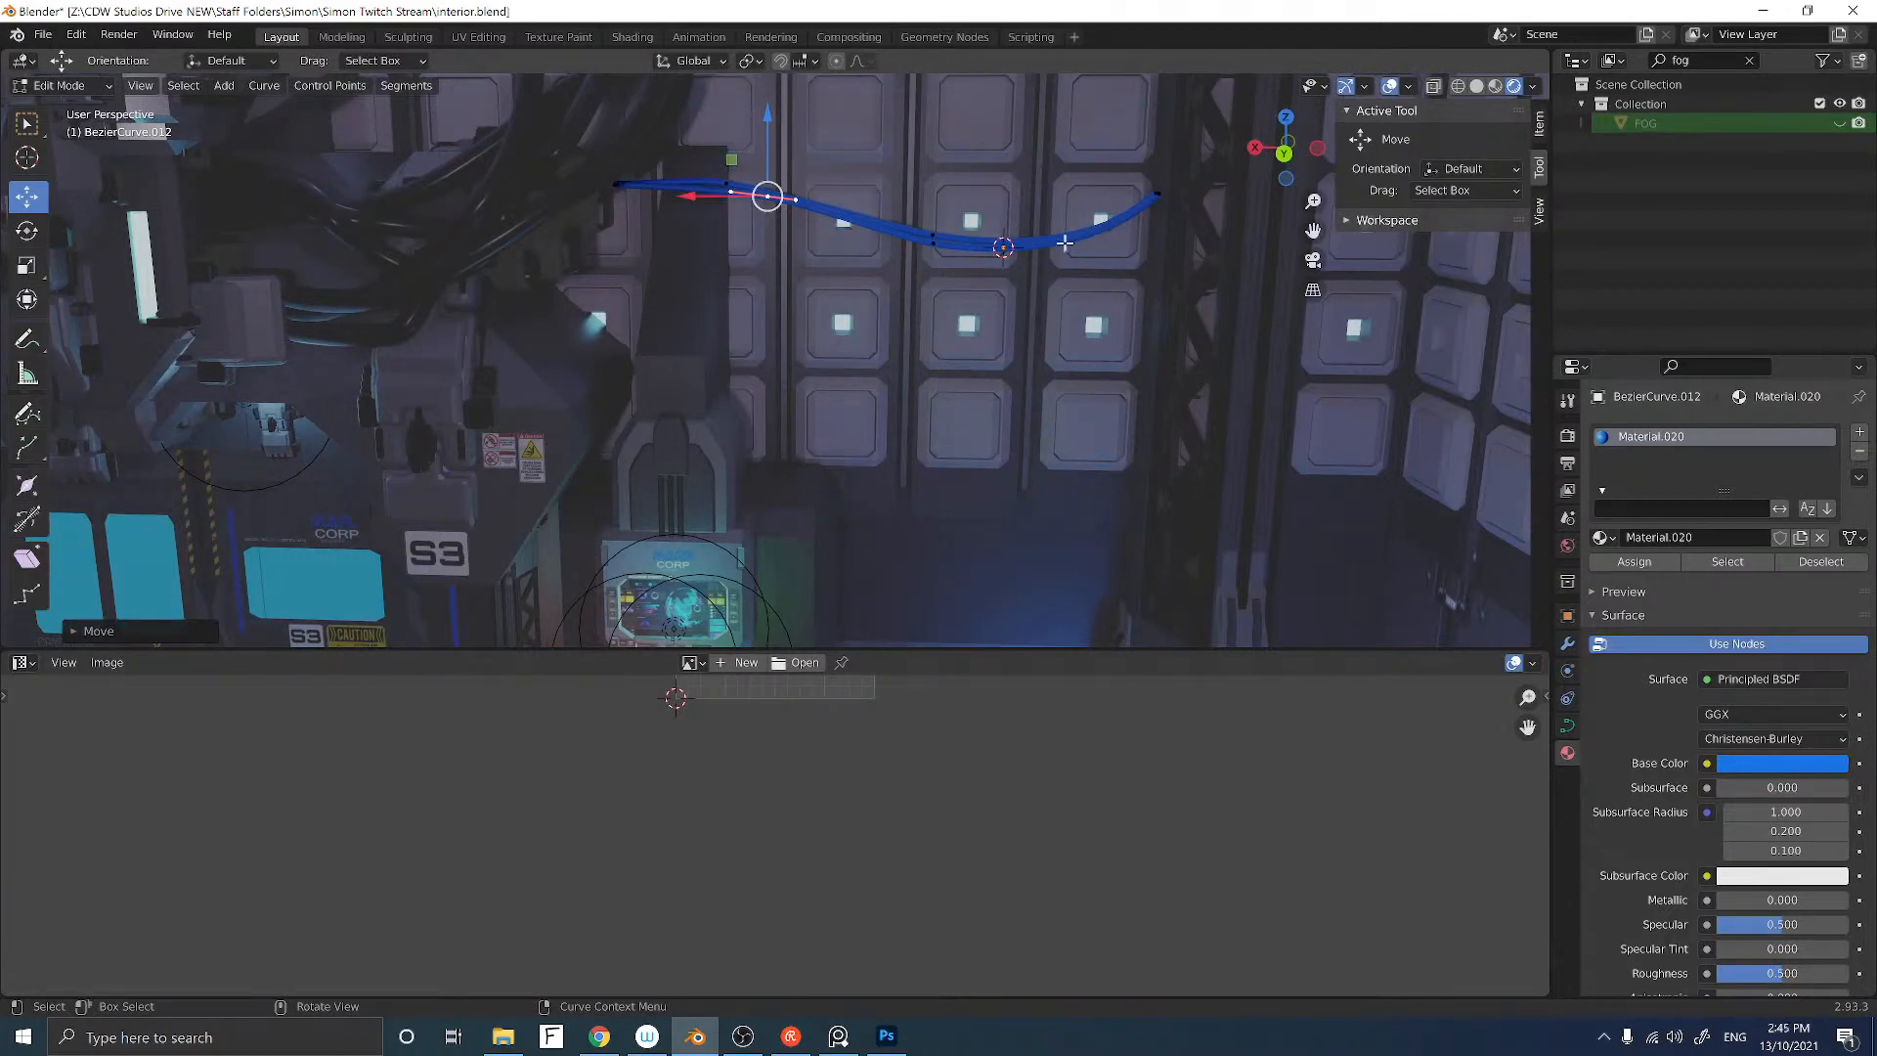
Step: Extrude one cable's end point from the truss column past it to the far wall panels
middle_drag(1155, 208, 999, 211)
click(1012, 198)
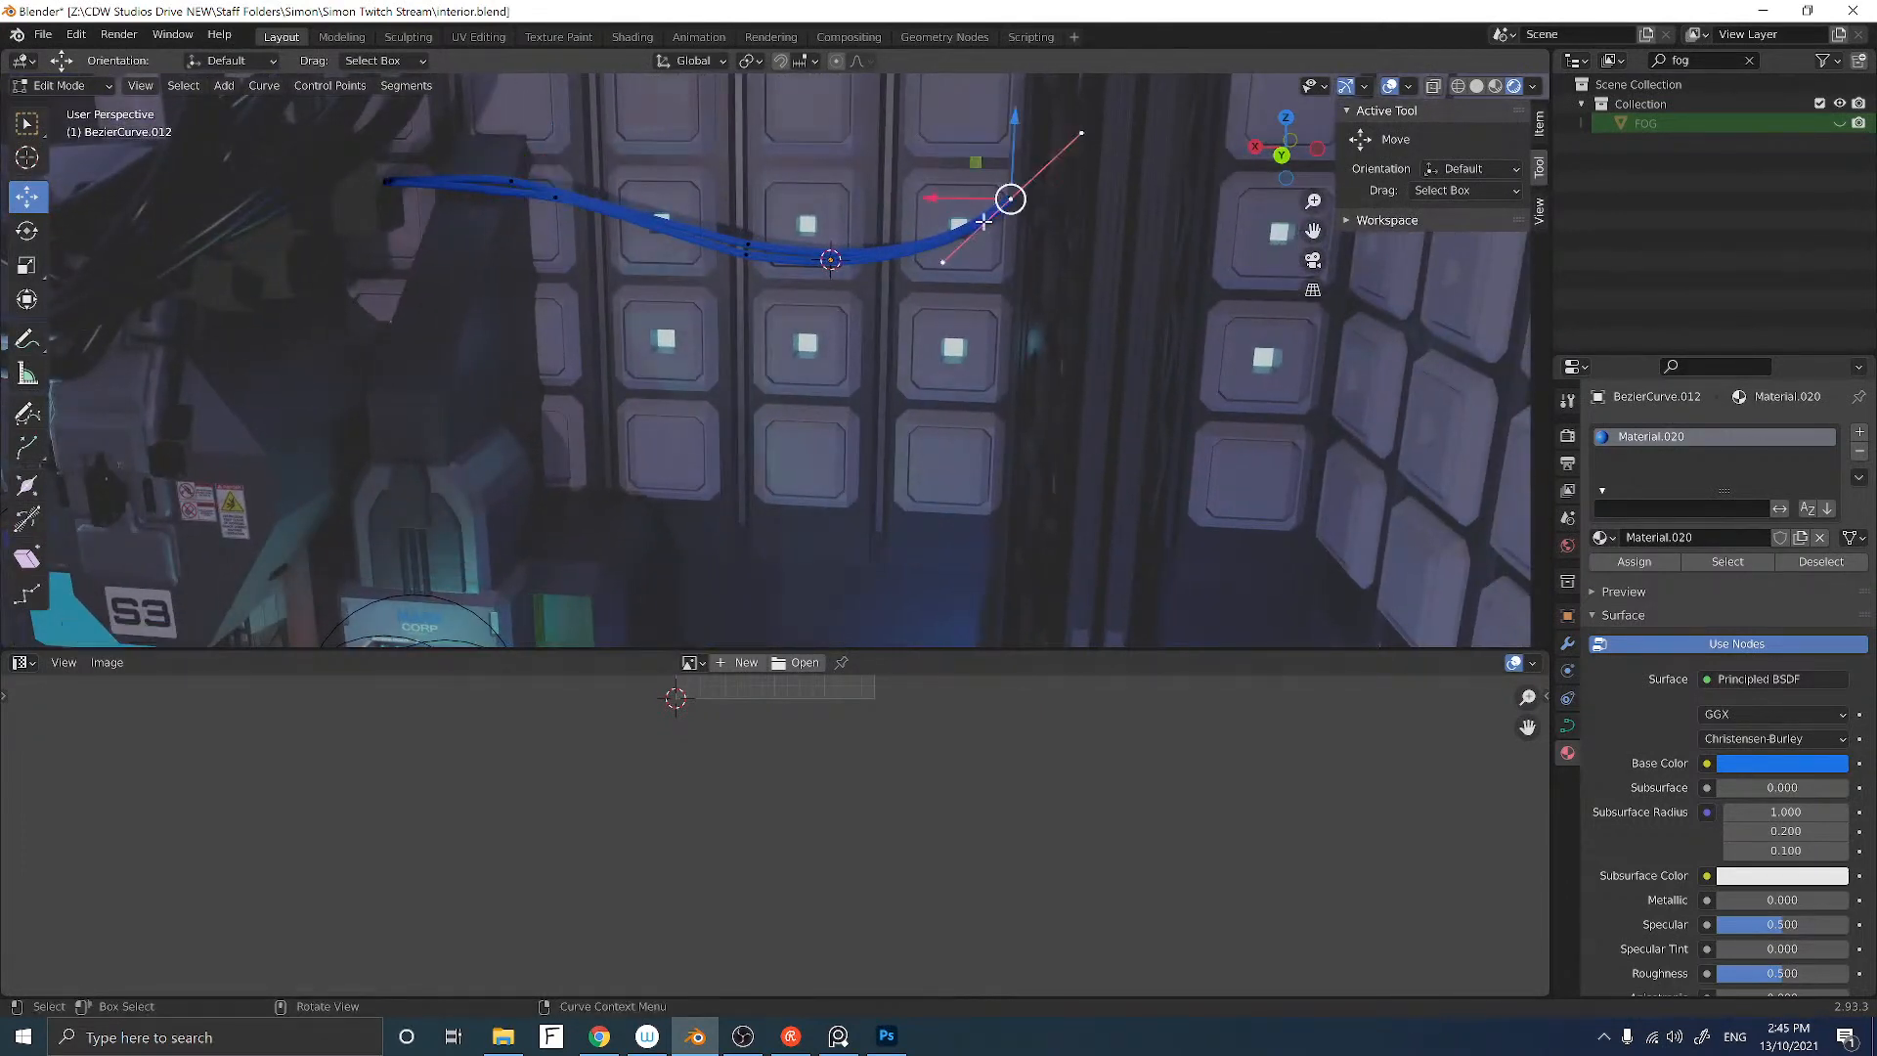
key(g)
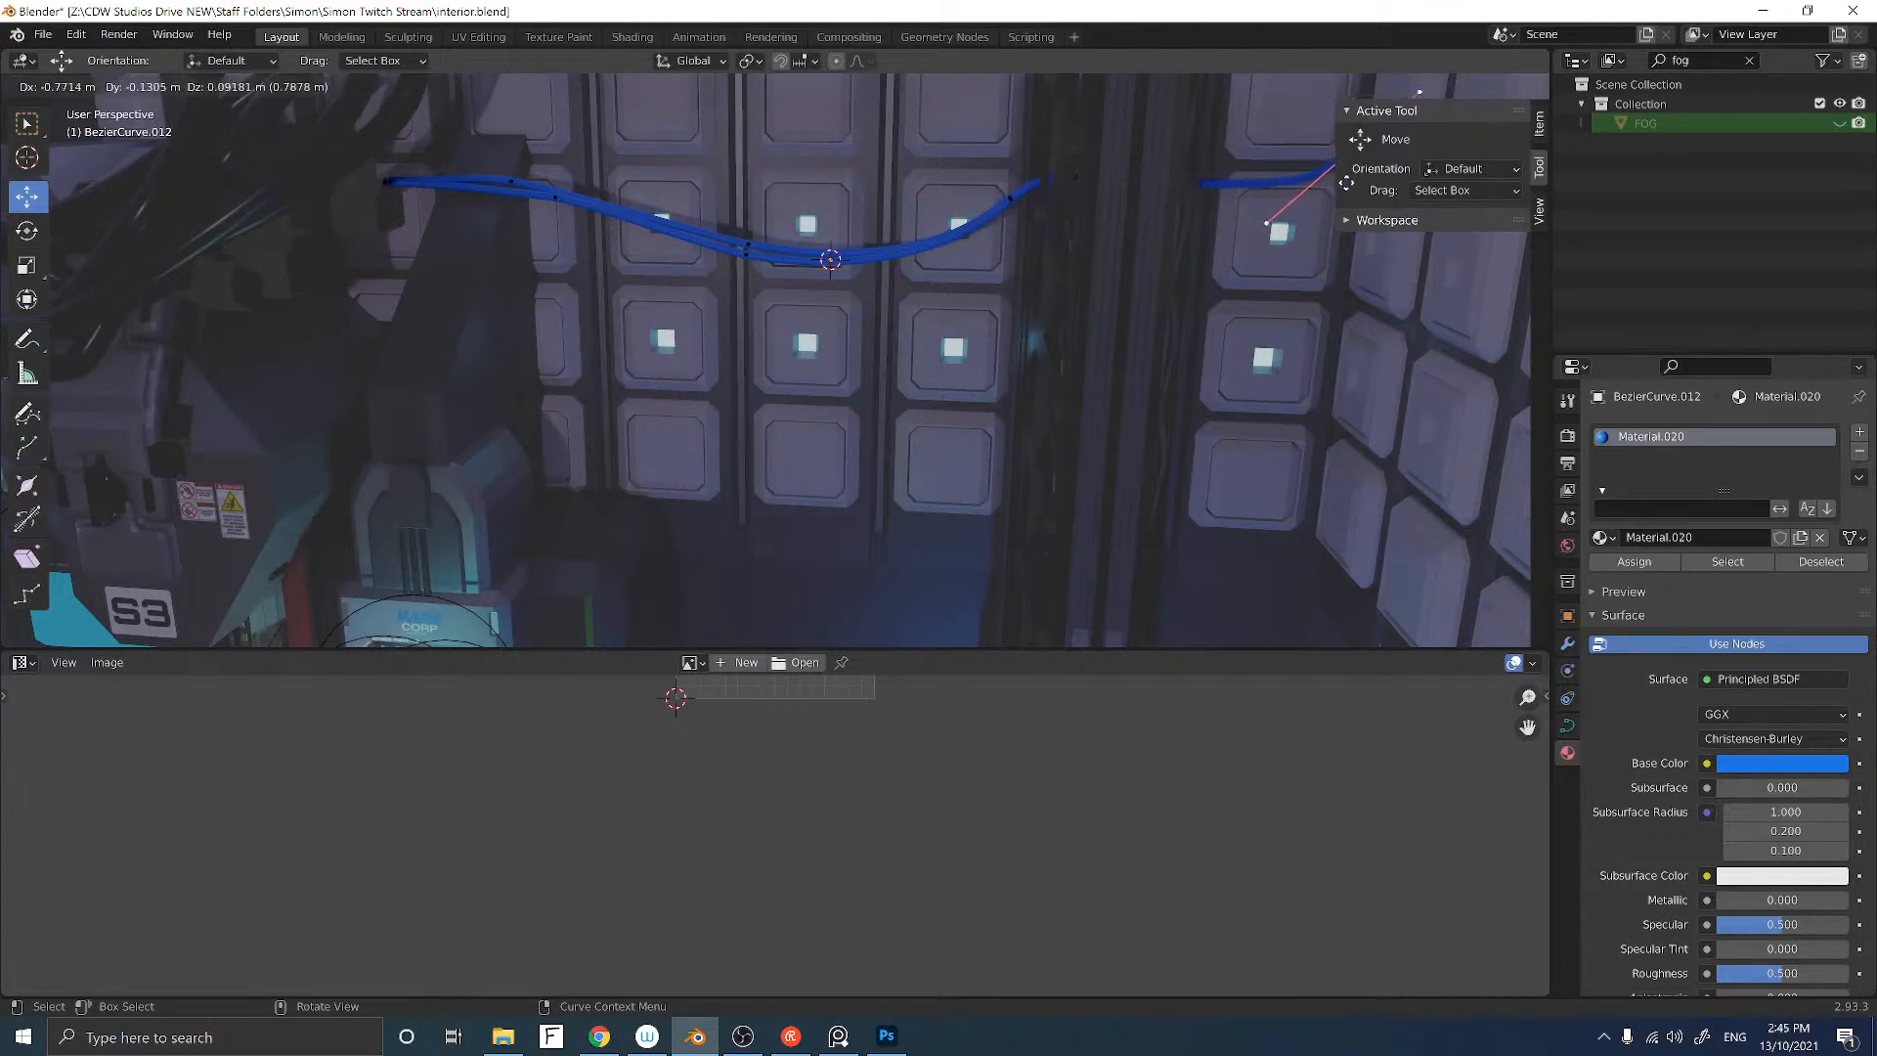
click(1396, 179)
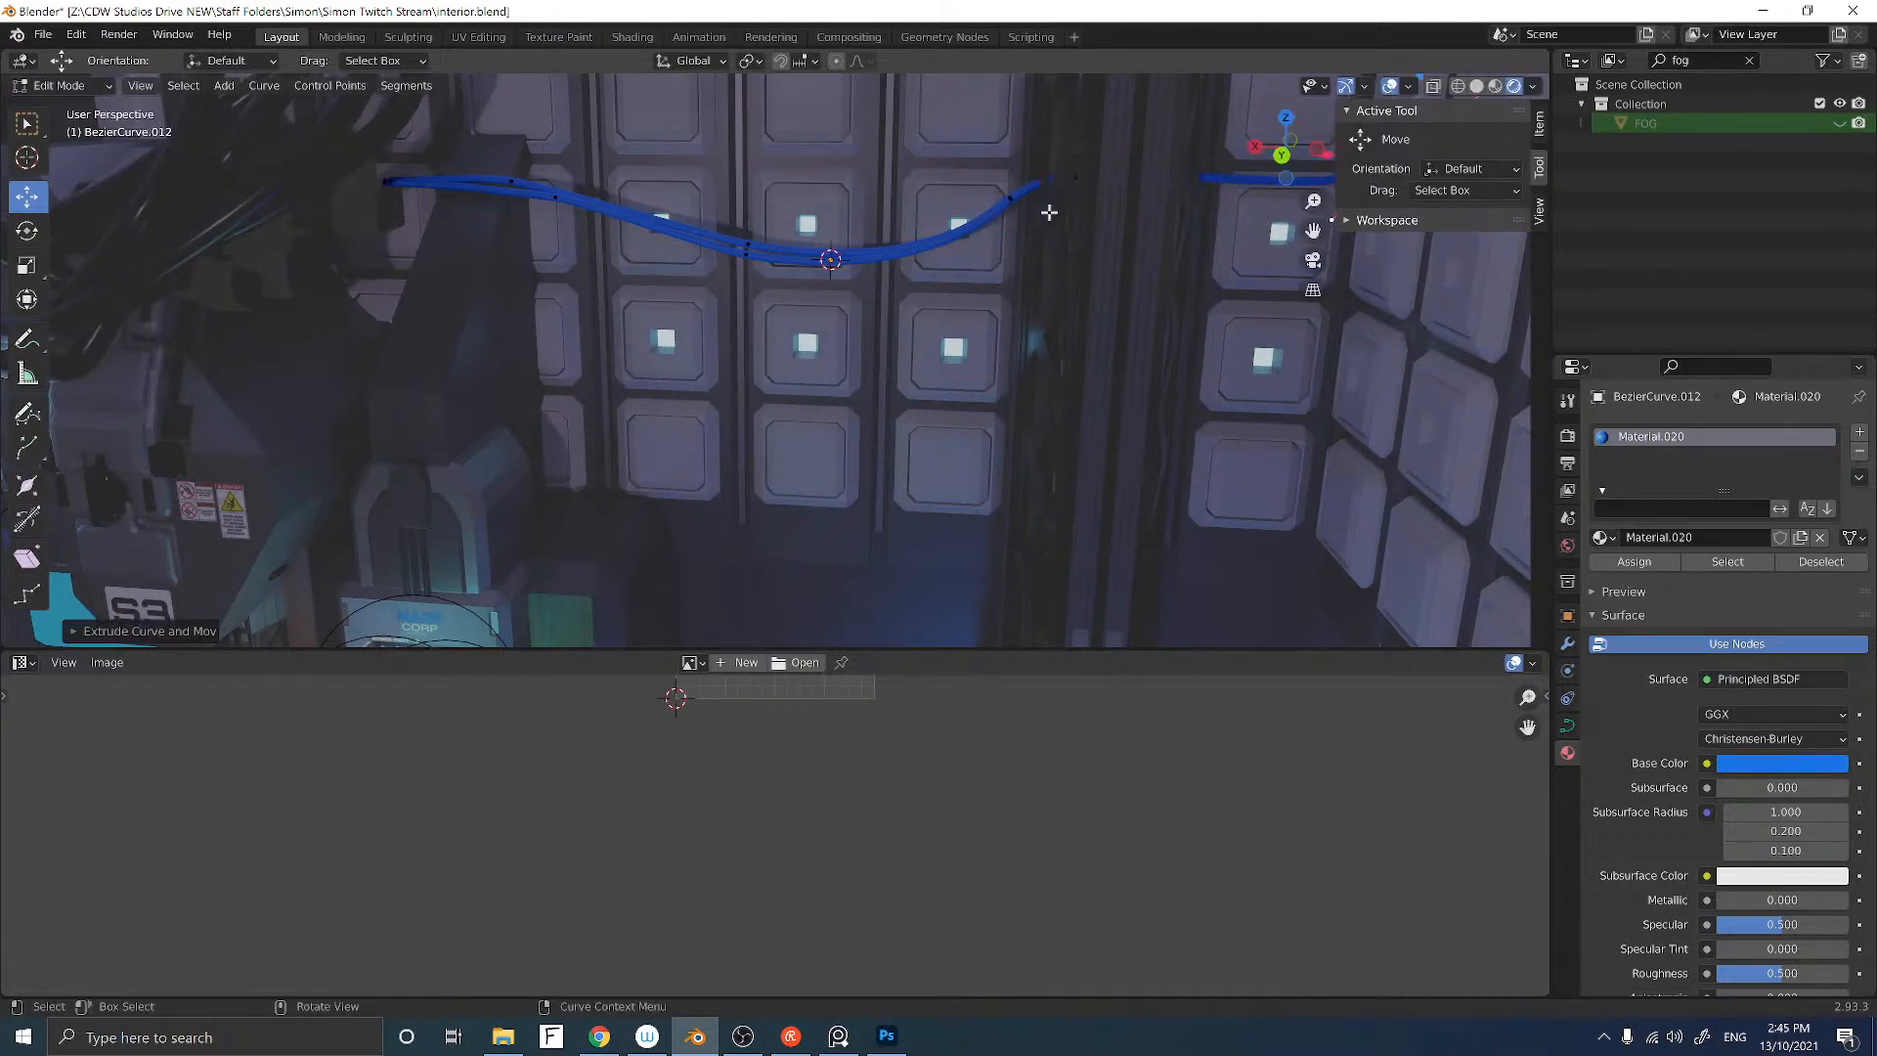
Step: Clear the object list's fog filter and toggle the Roof collection's visibility
middle_drag(1024, 211, 949, 260)
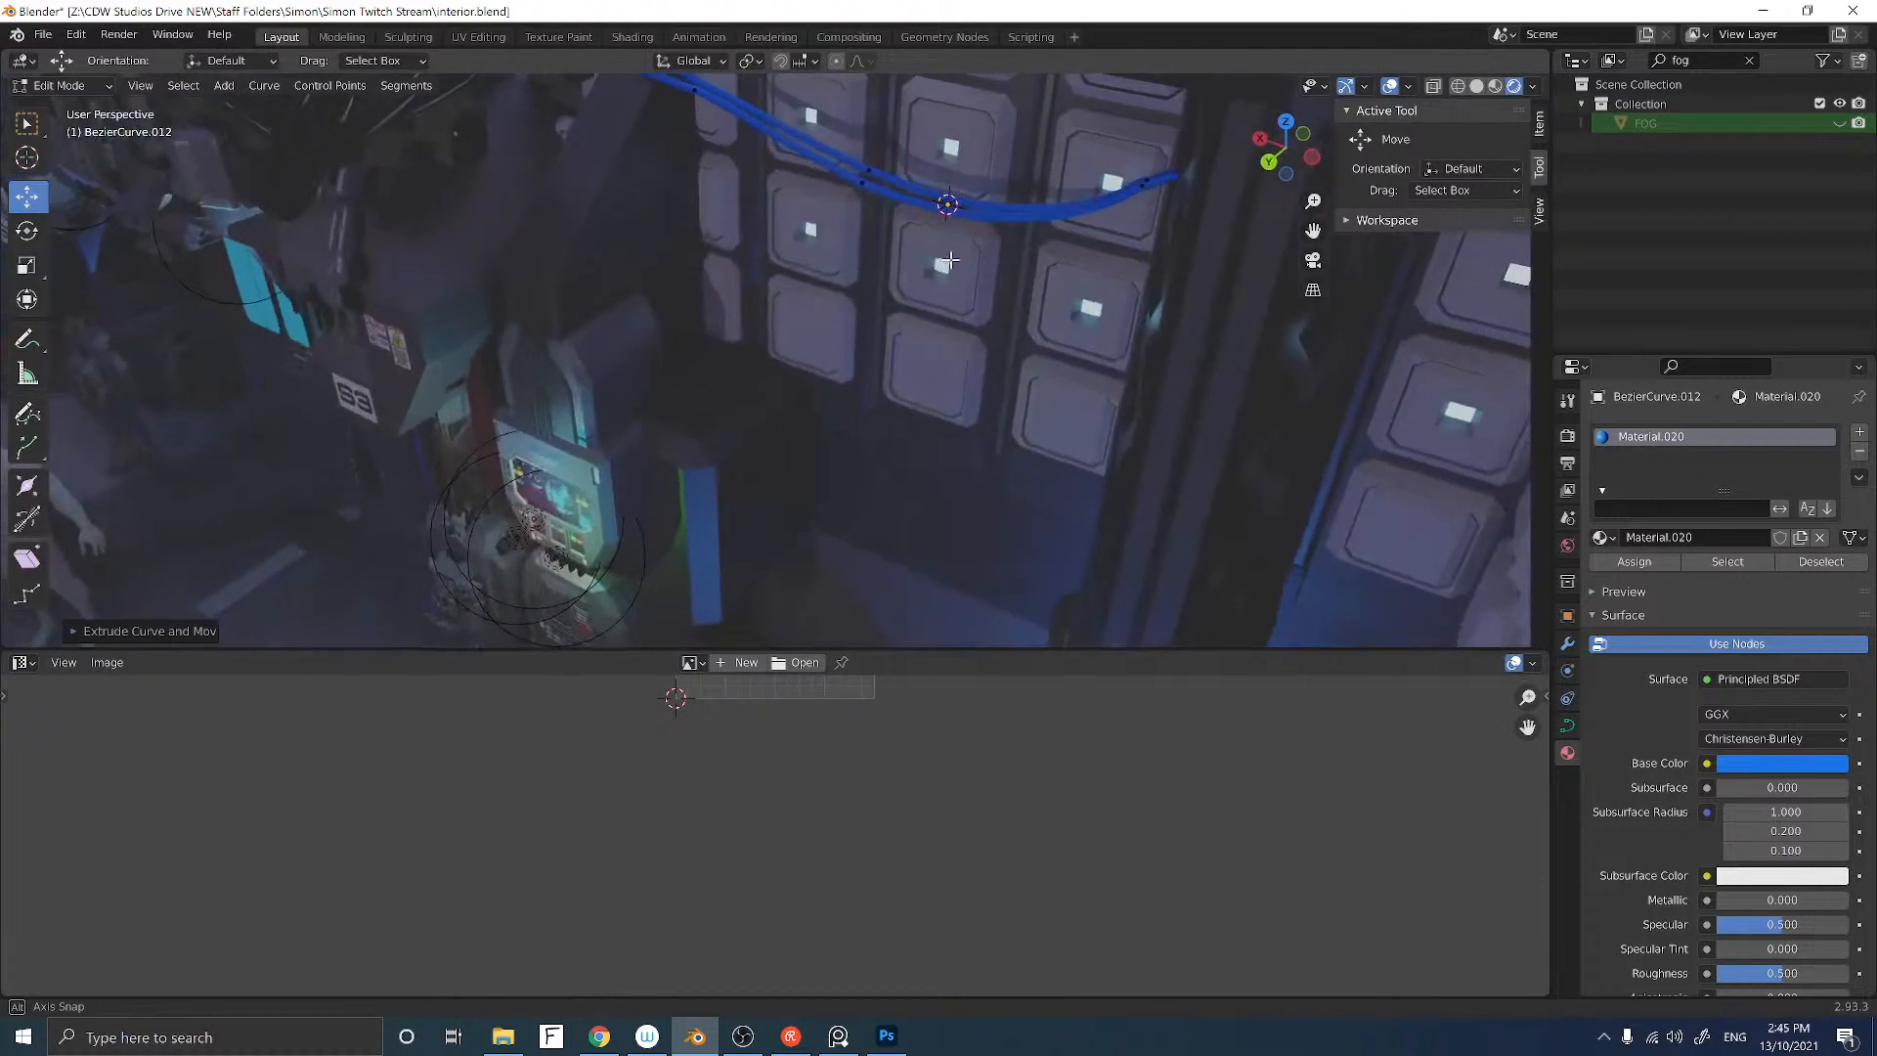
click(1750, 61)
scroll(1701, 186, down, 2)
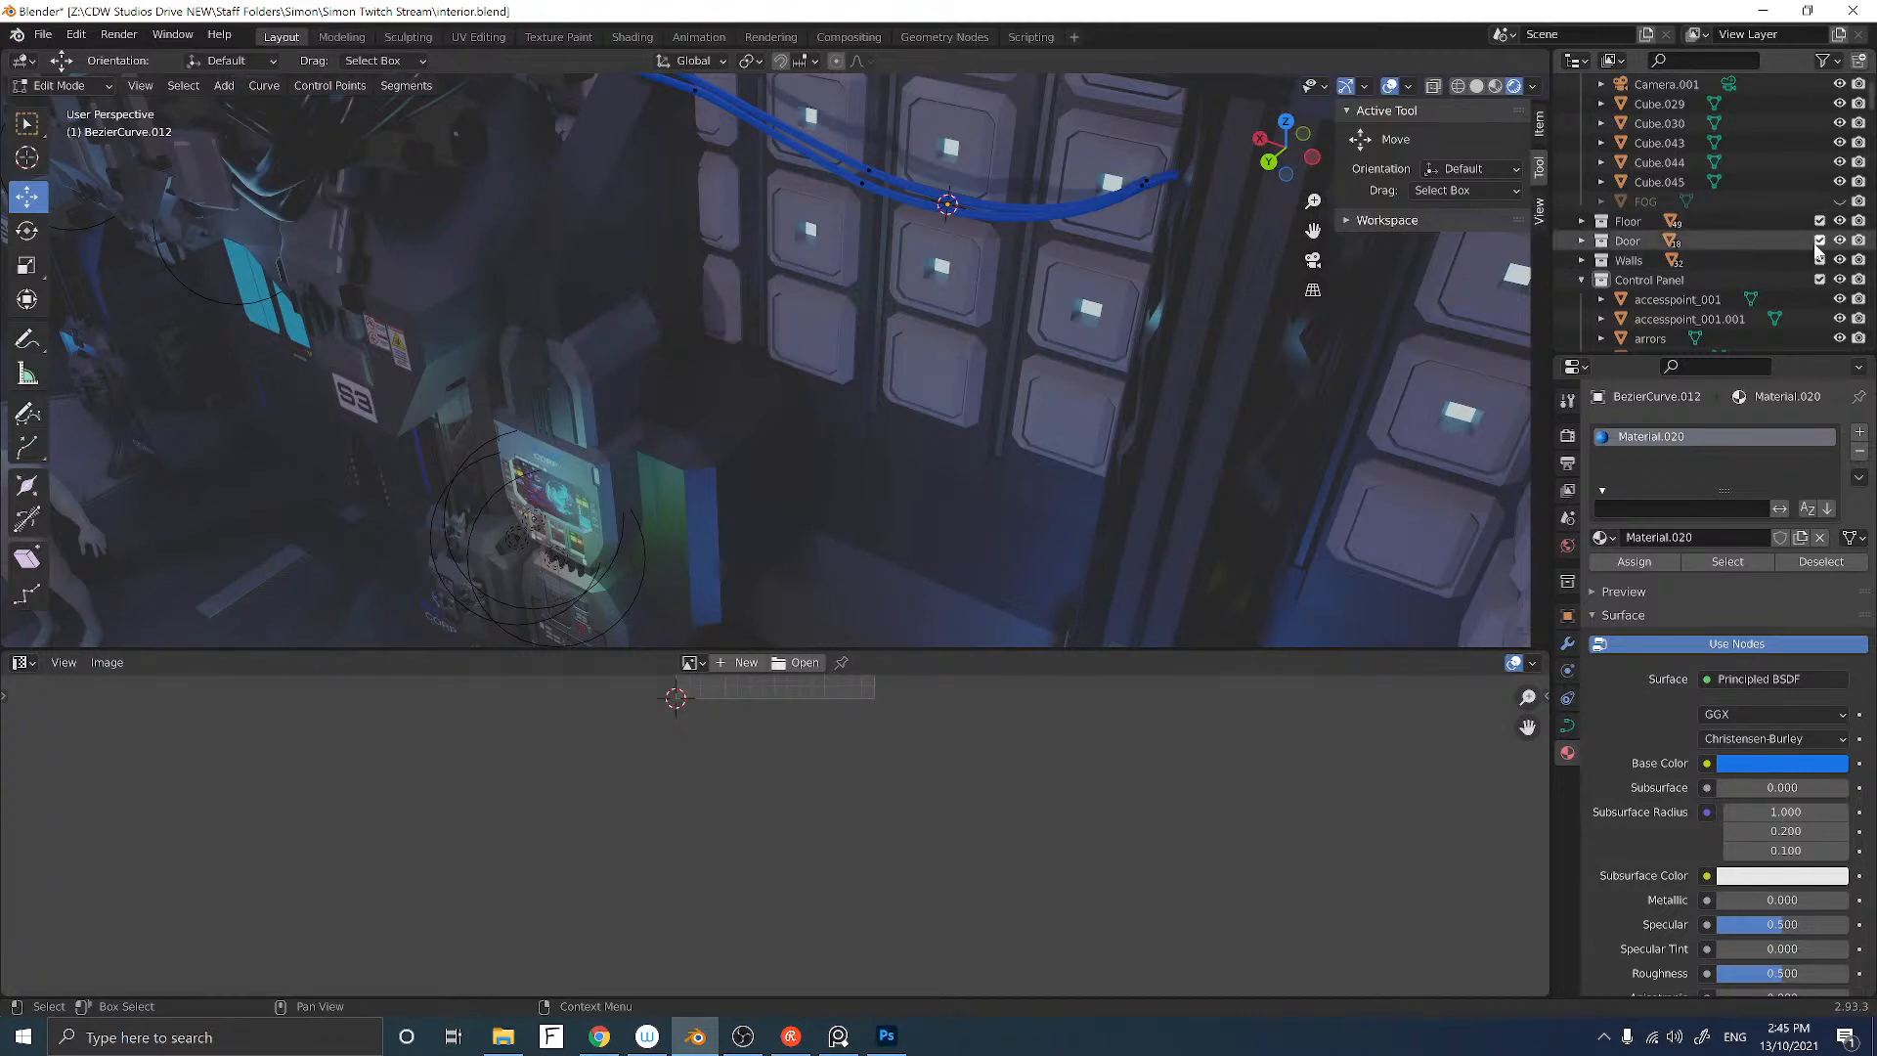
scroll(1793, 264, up, 3)
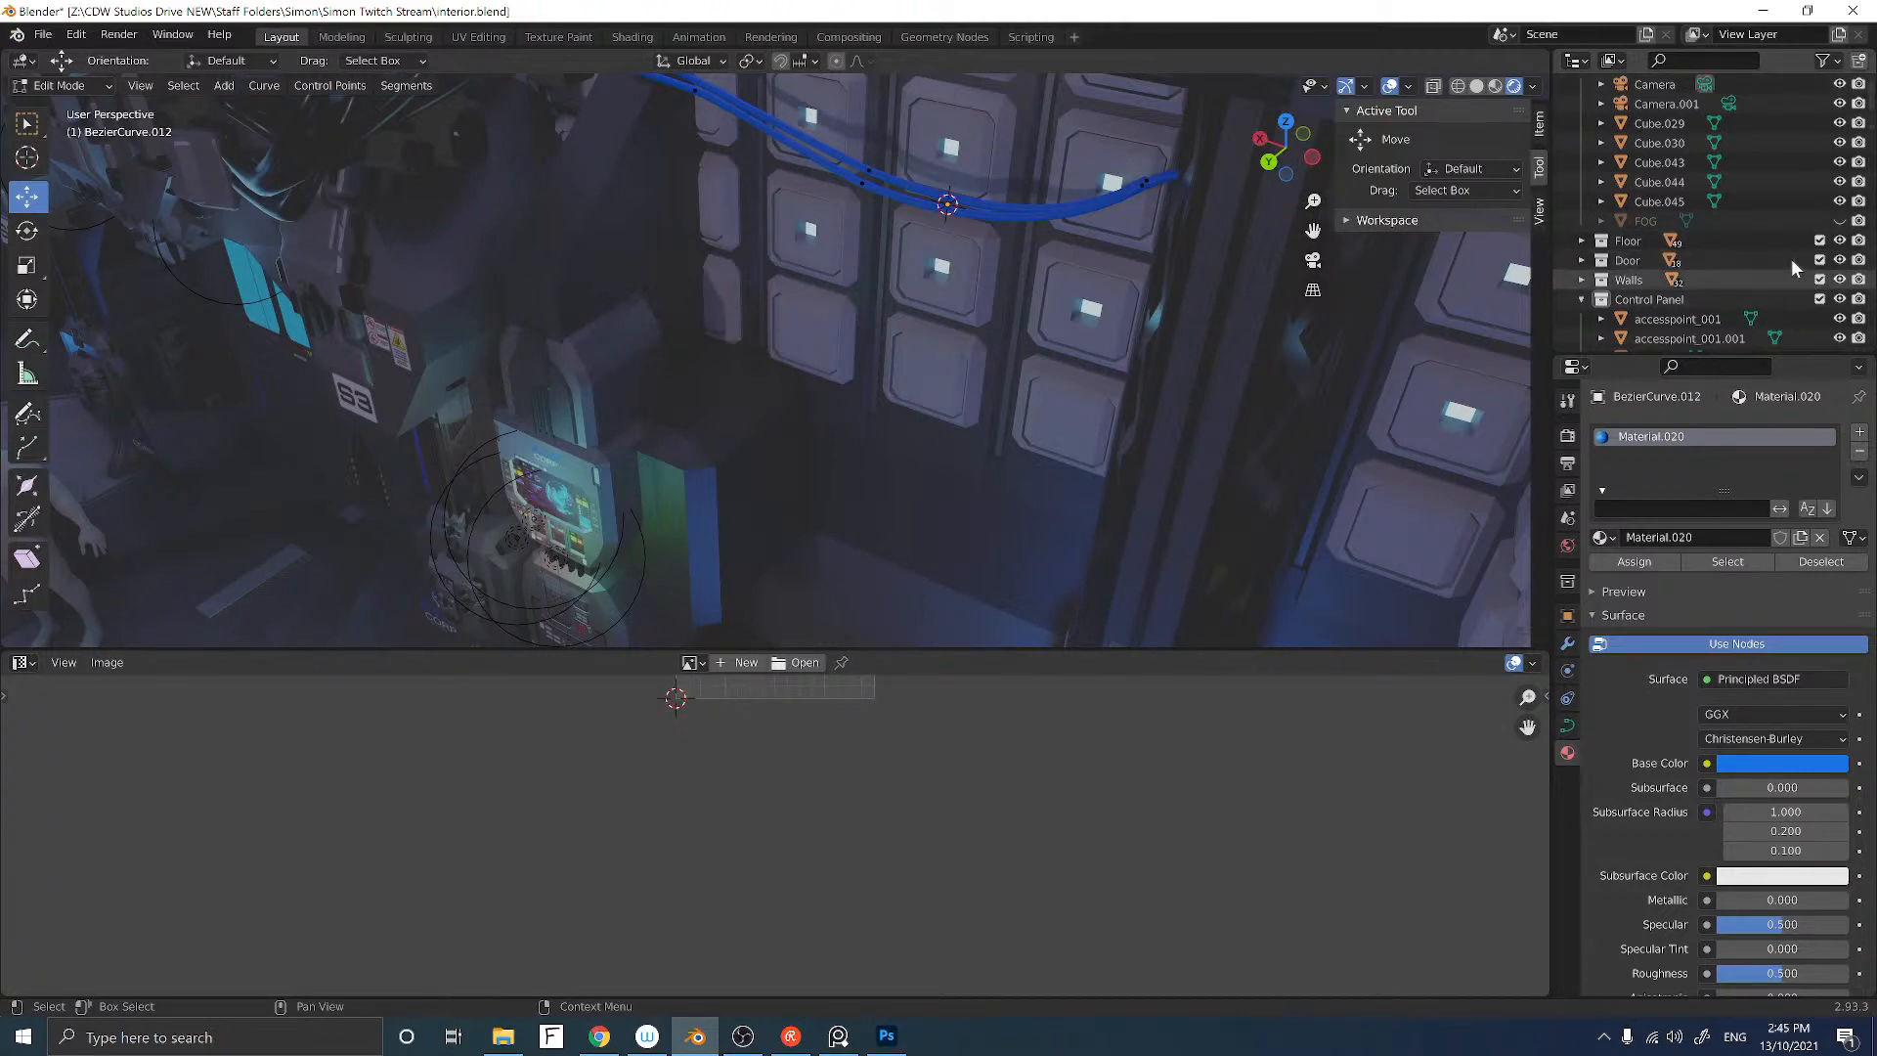
scroll(1791, 258, down, 2)
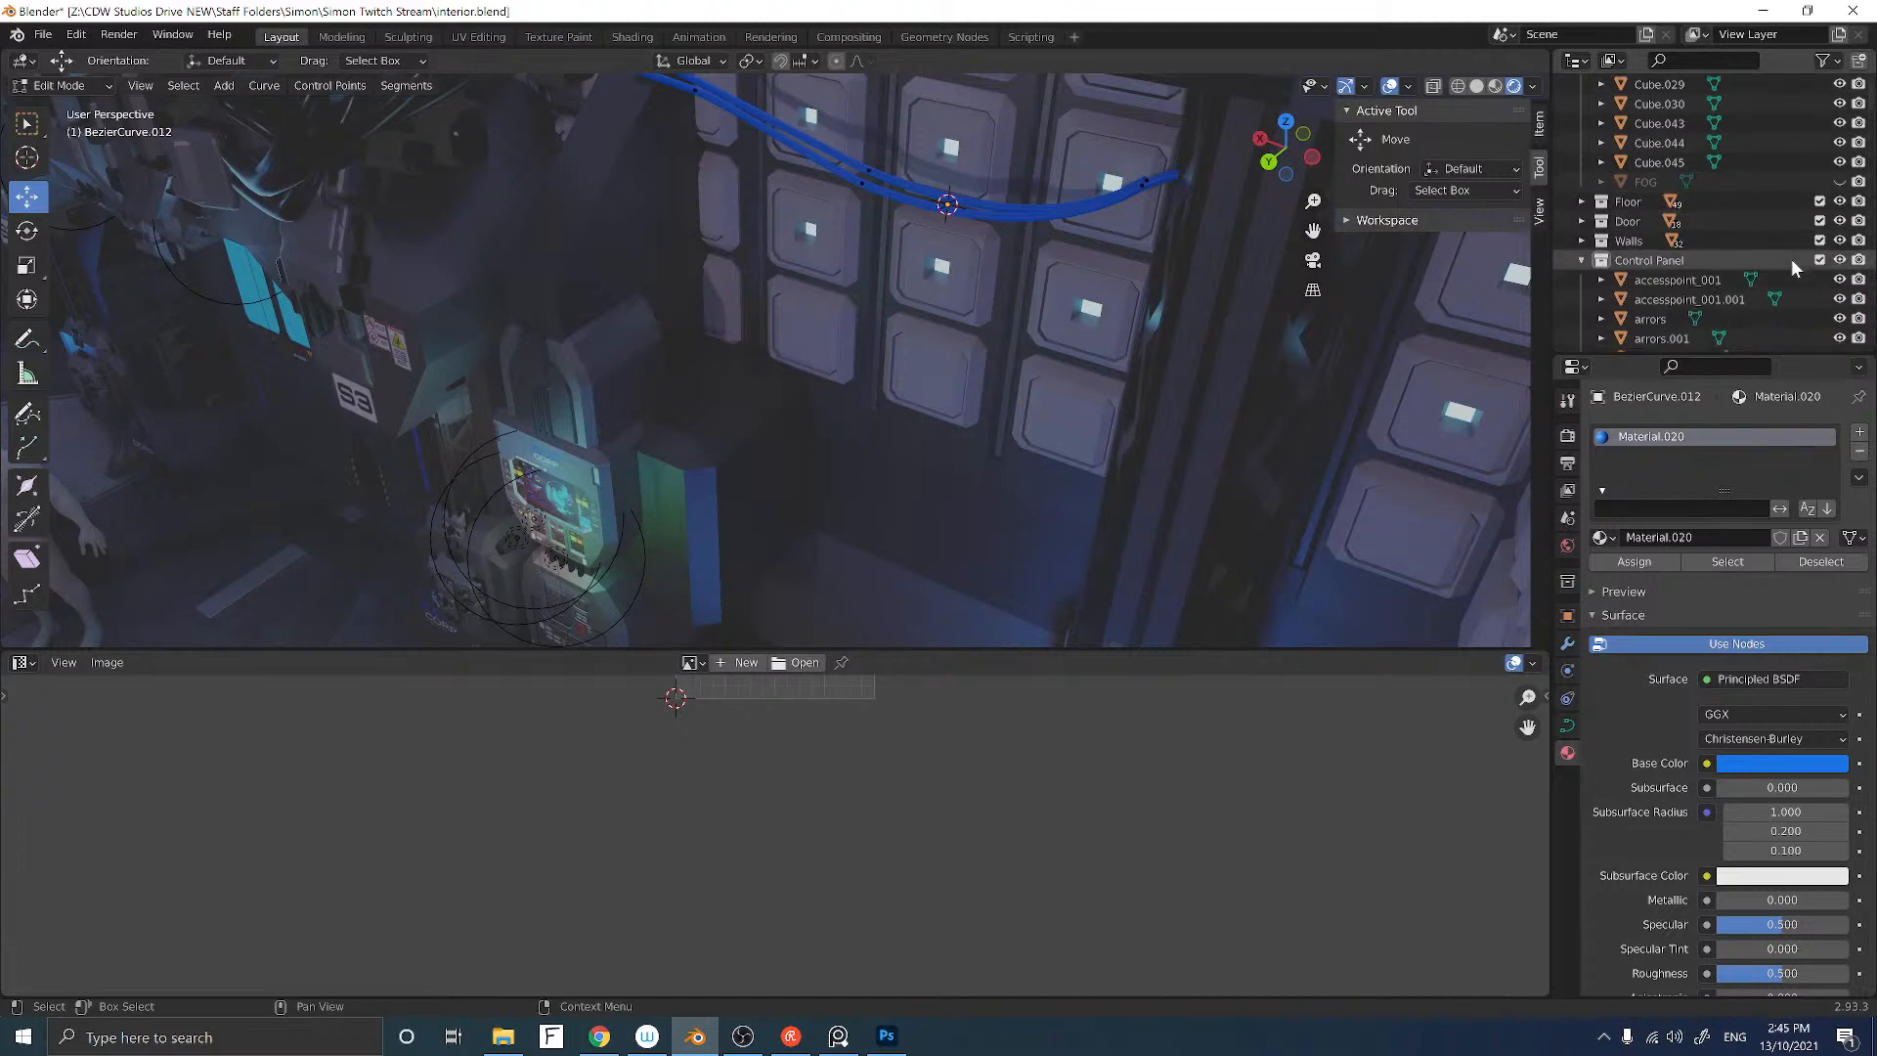
click(1582, 260)
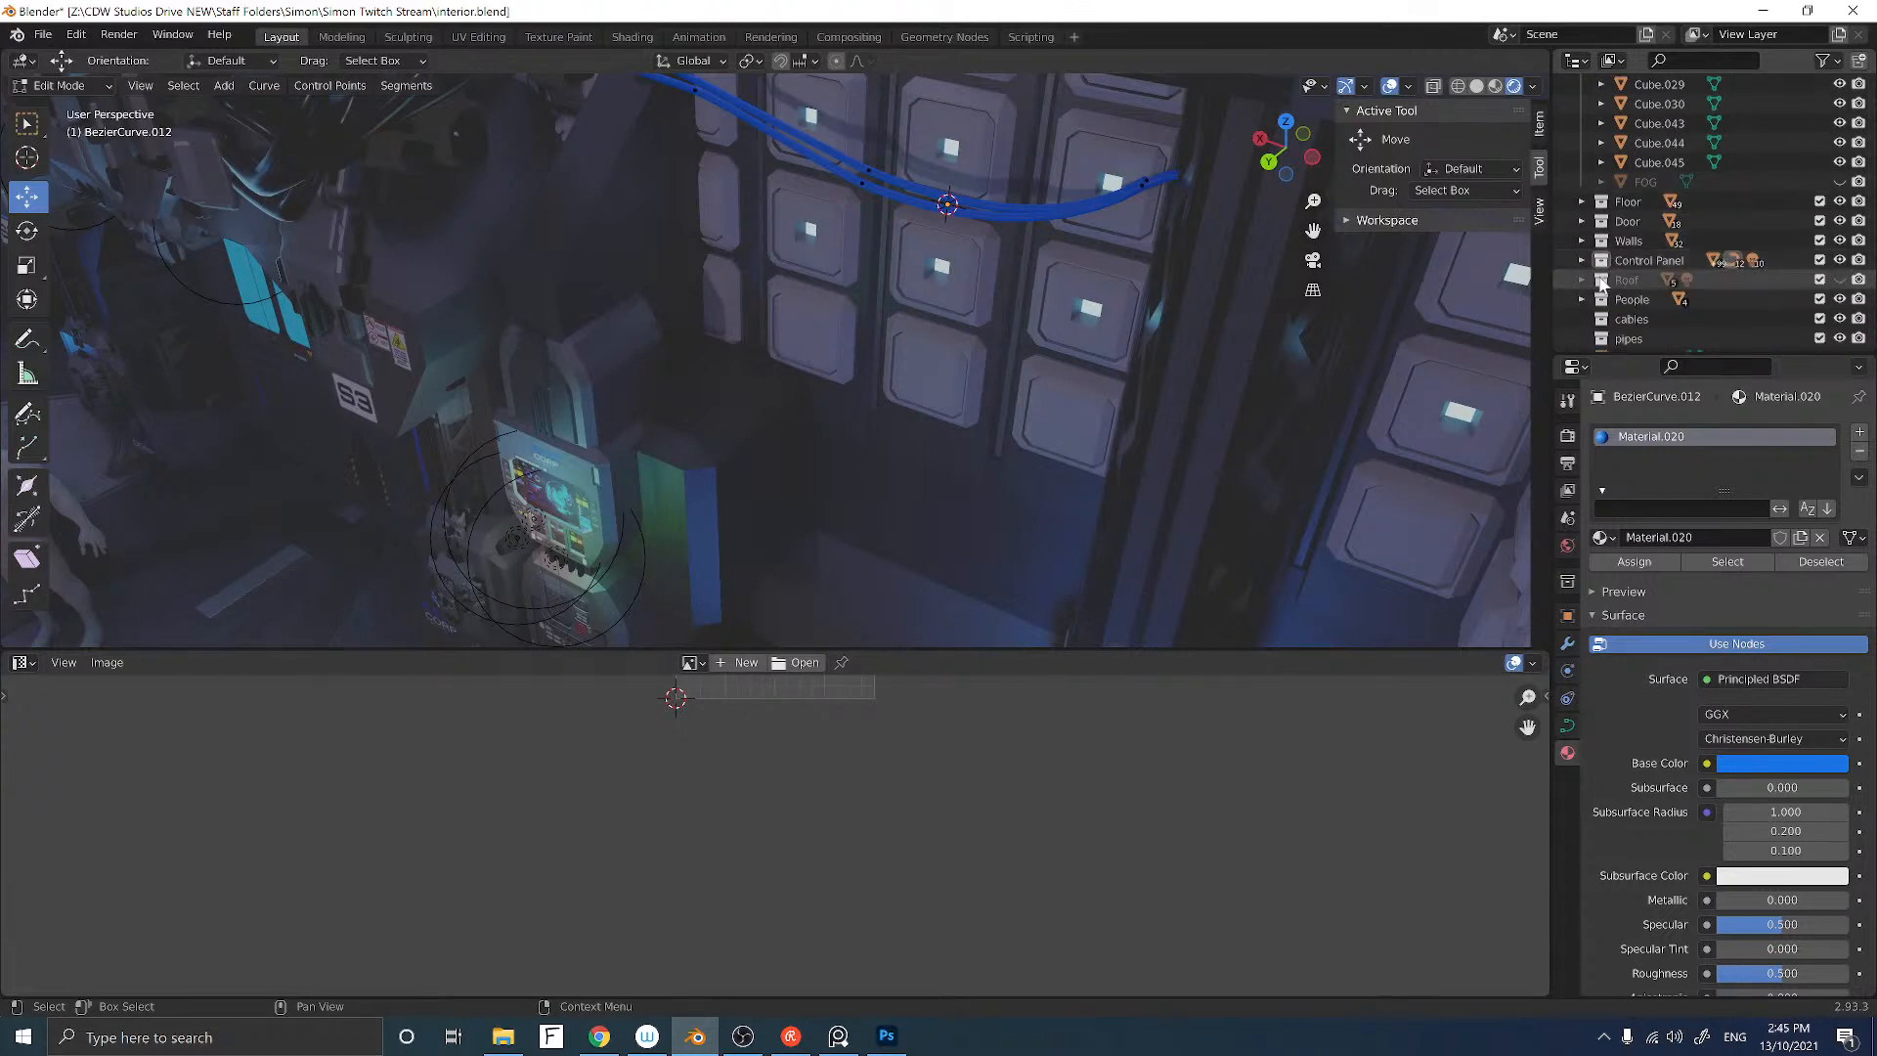
click(1839, 281)
Step: Extrude the second cable's end point past the truss column and reposition it beside the first one
middle_drag(1161, 306, 1004, 193)
click(955, 183)
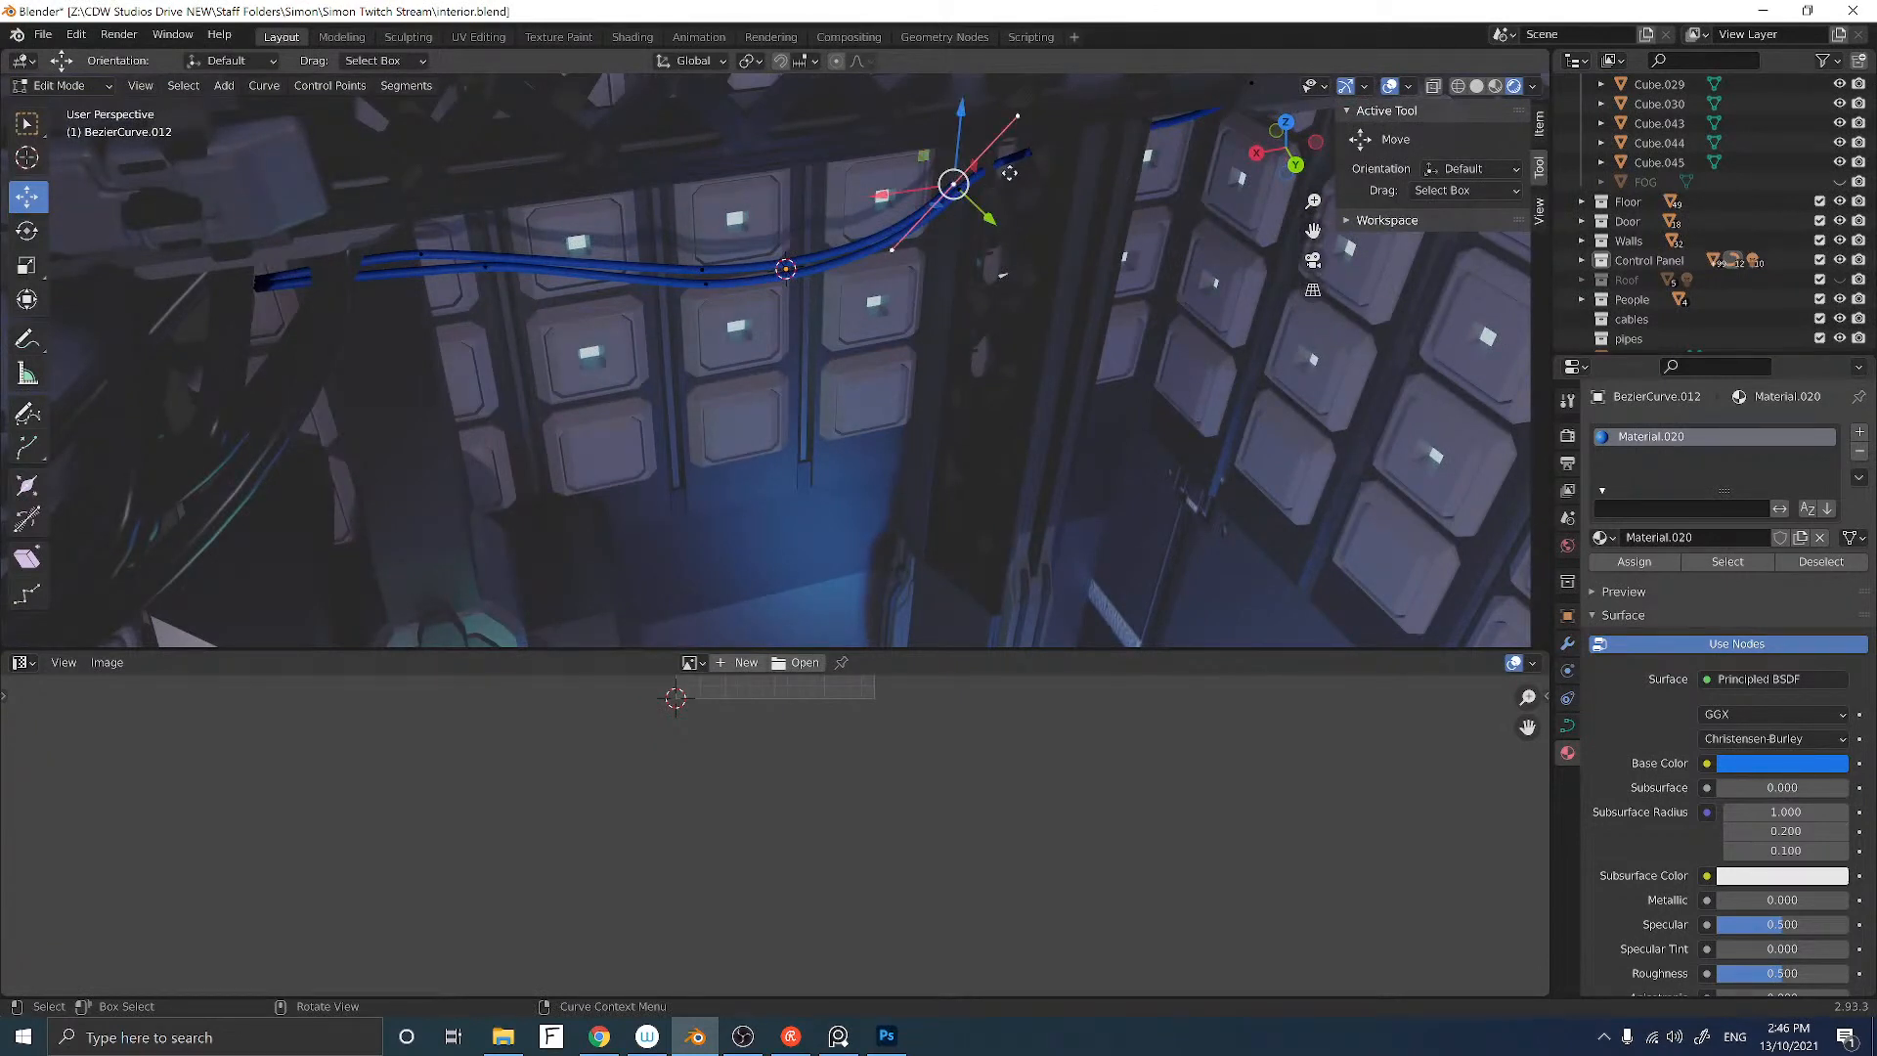
key(g)
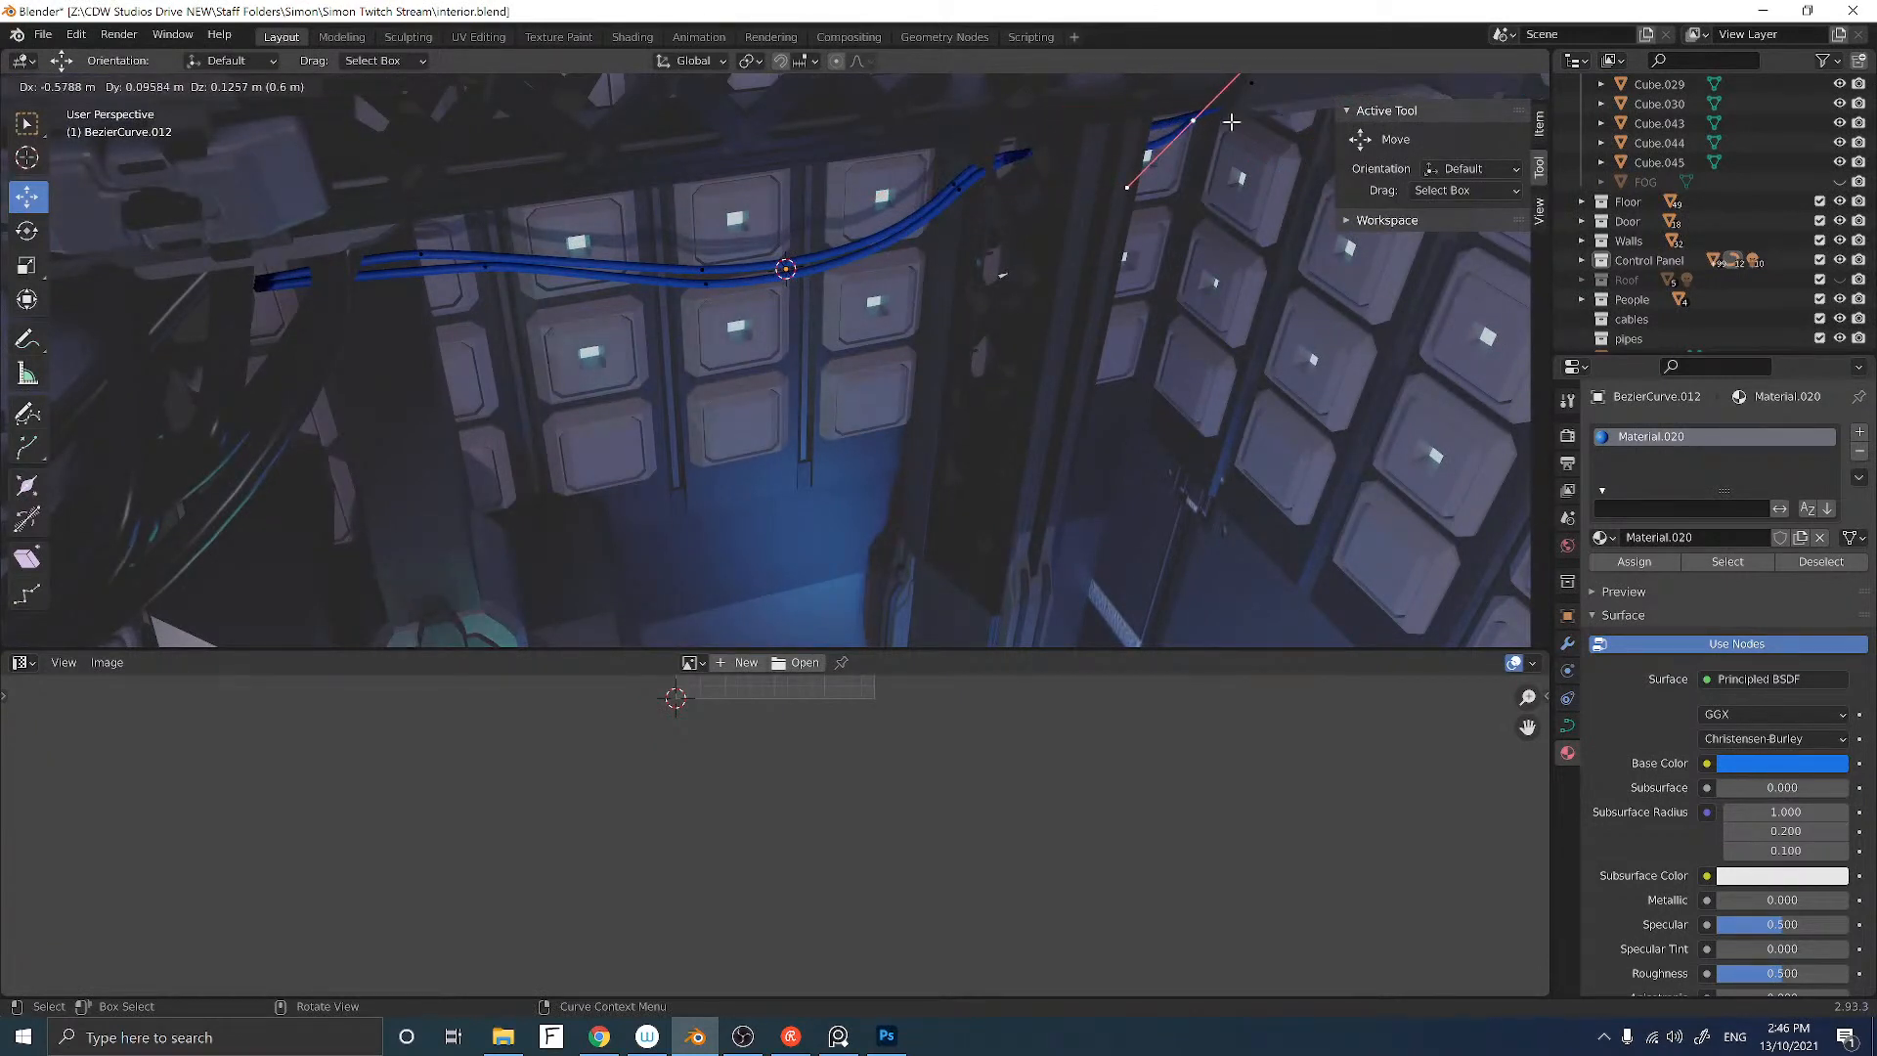
click(1230, 122)
middle_drag(1212, 122, 973, 180)
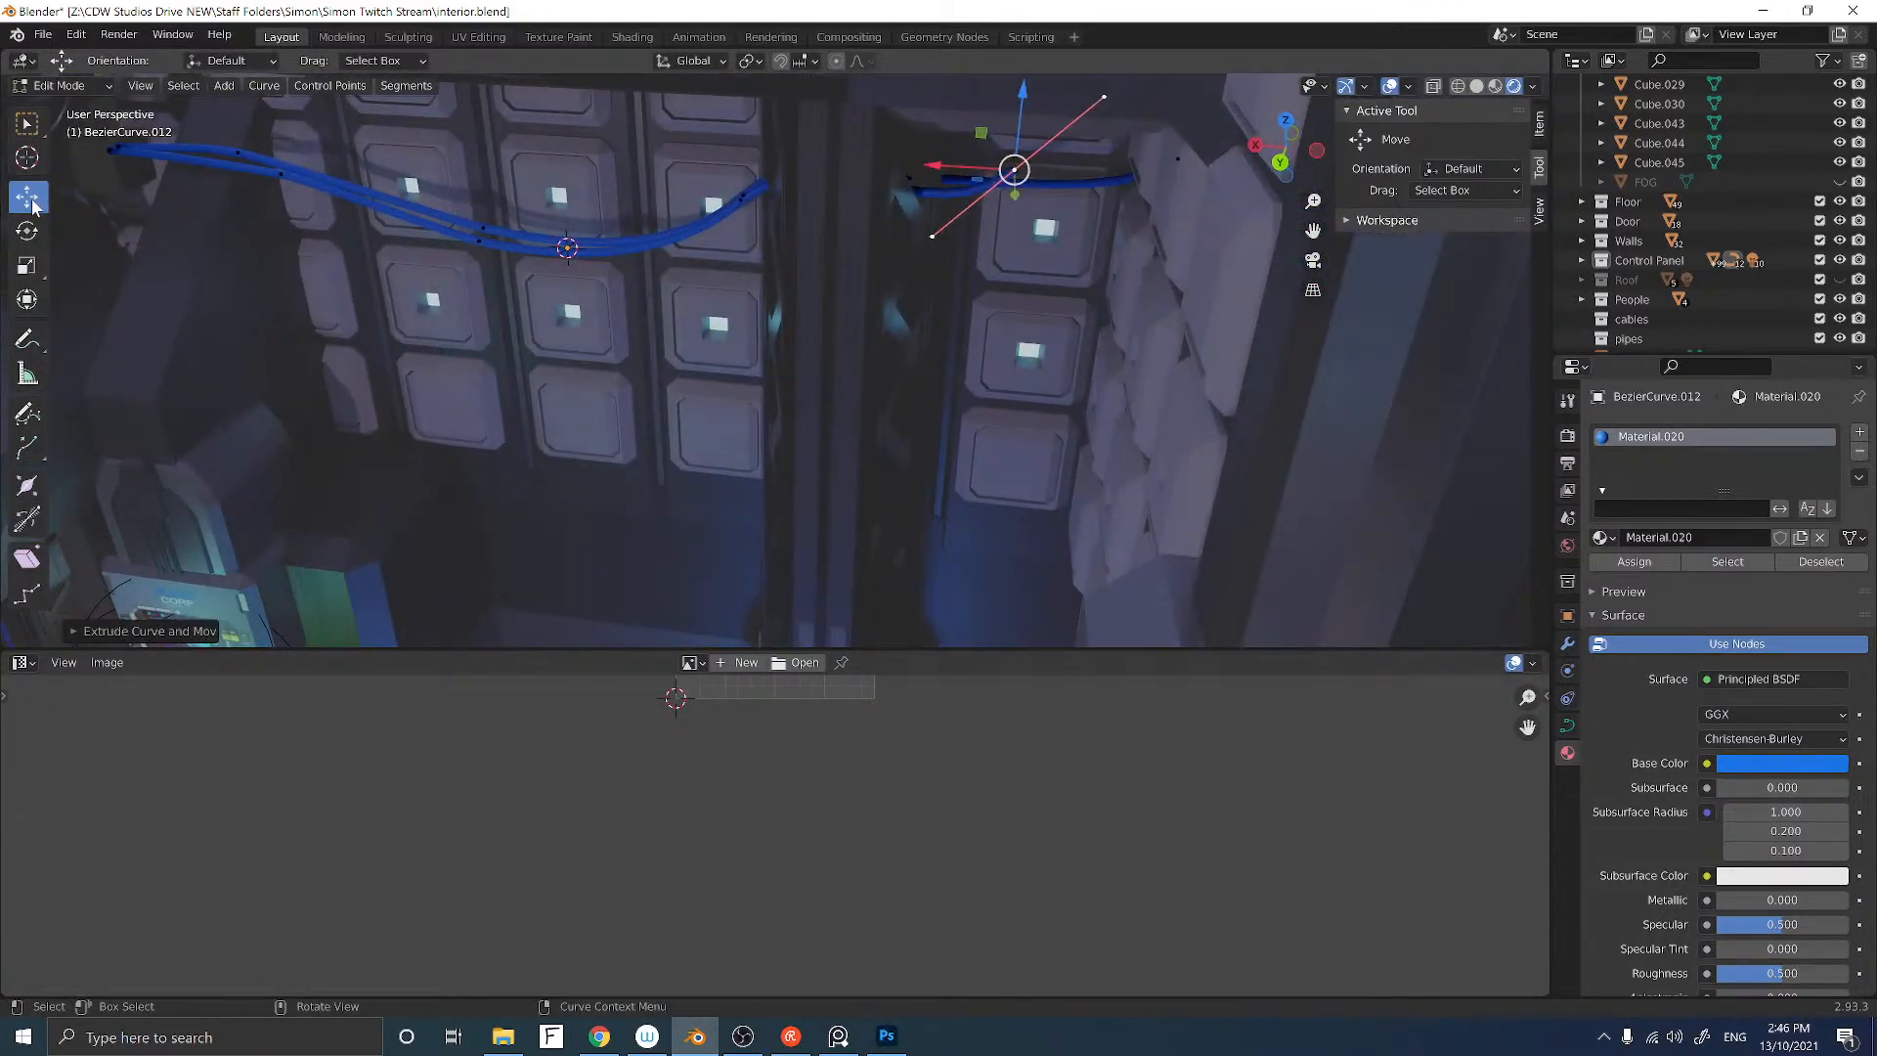
drag(972, 168, 1029, 213)
Step: Extrude both cables' opposite ends through the black cable bundle into the door machinery and adjust their position
middle_drag(1029, 213, 806, 360)
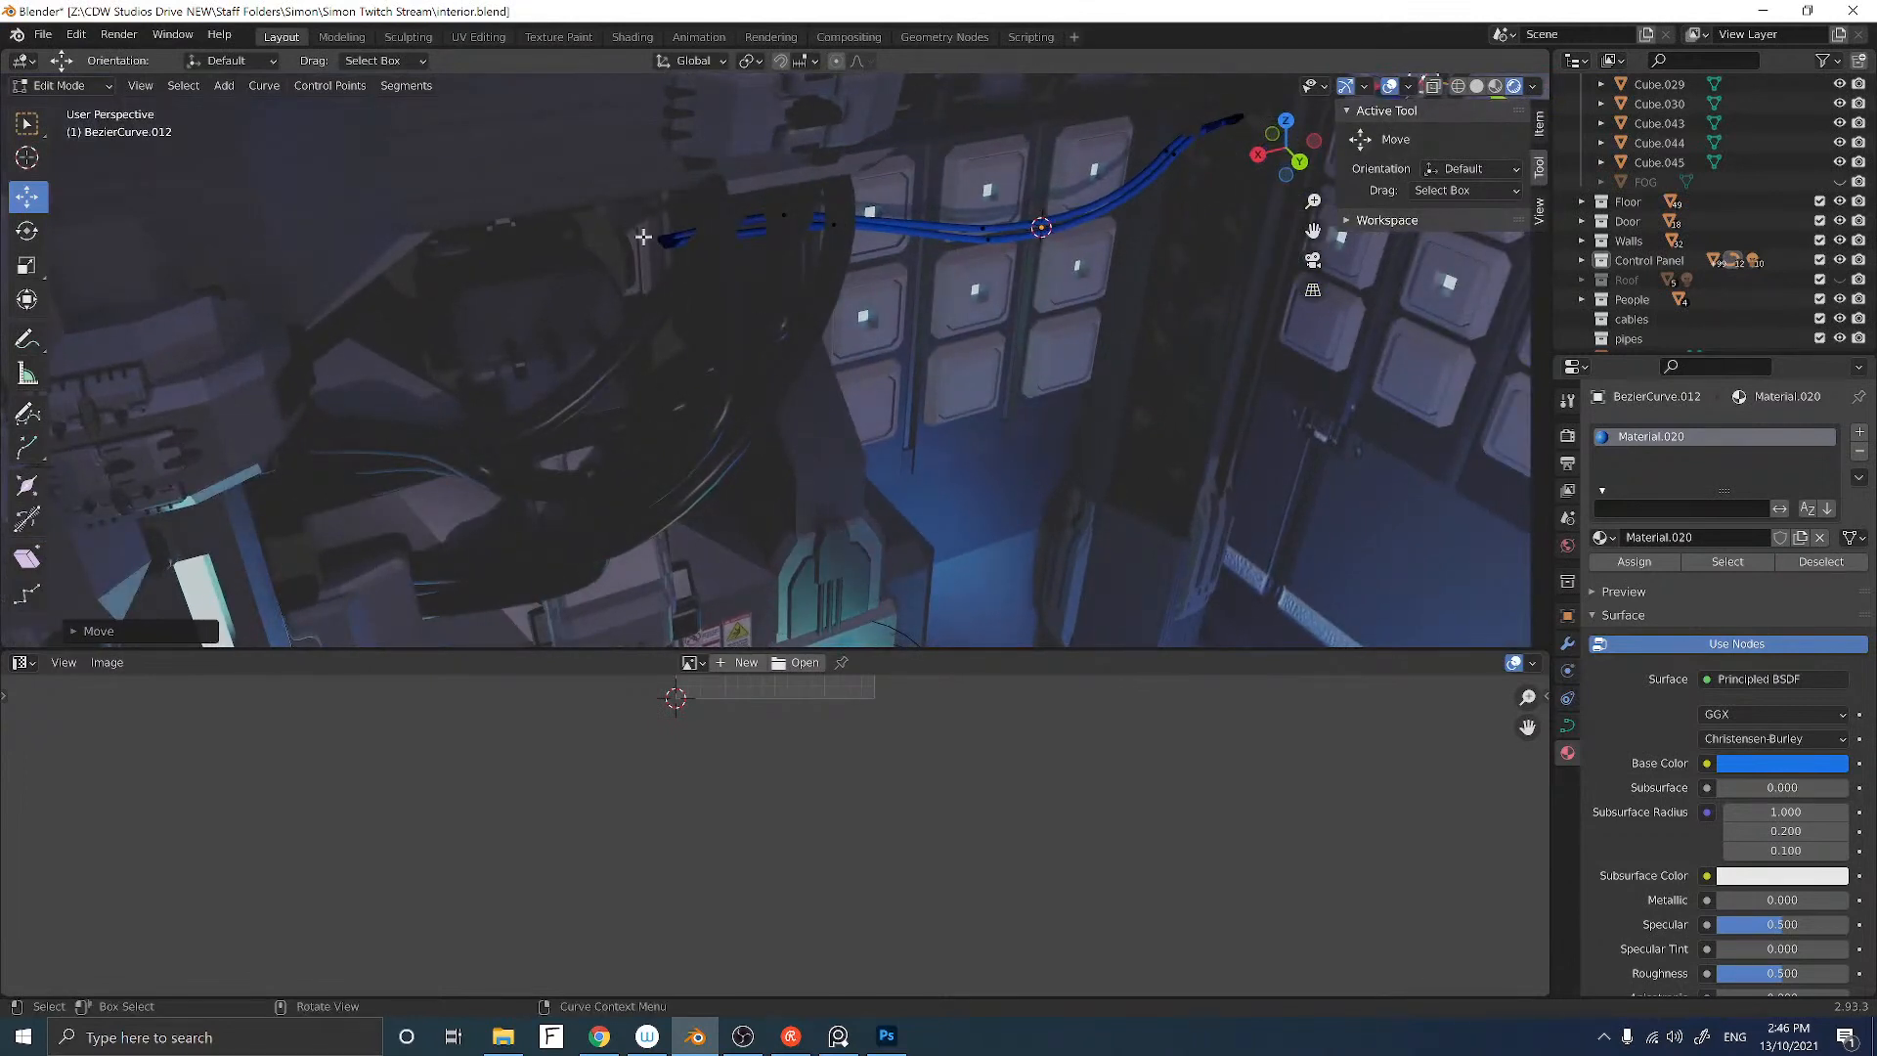
click(657, 238)
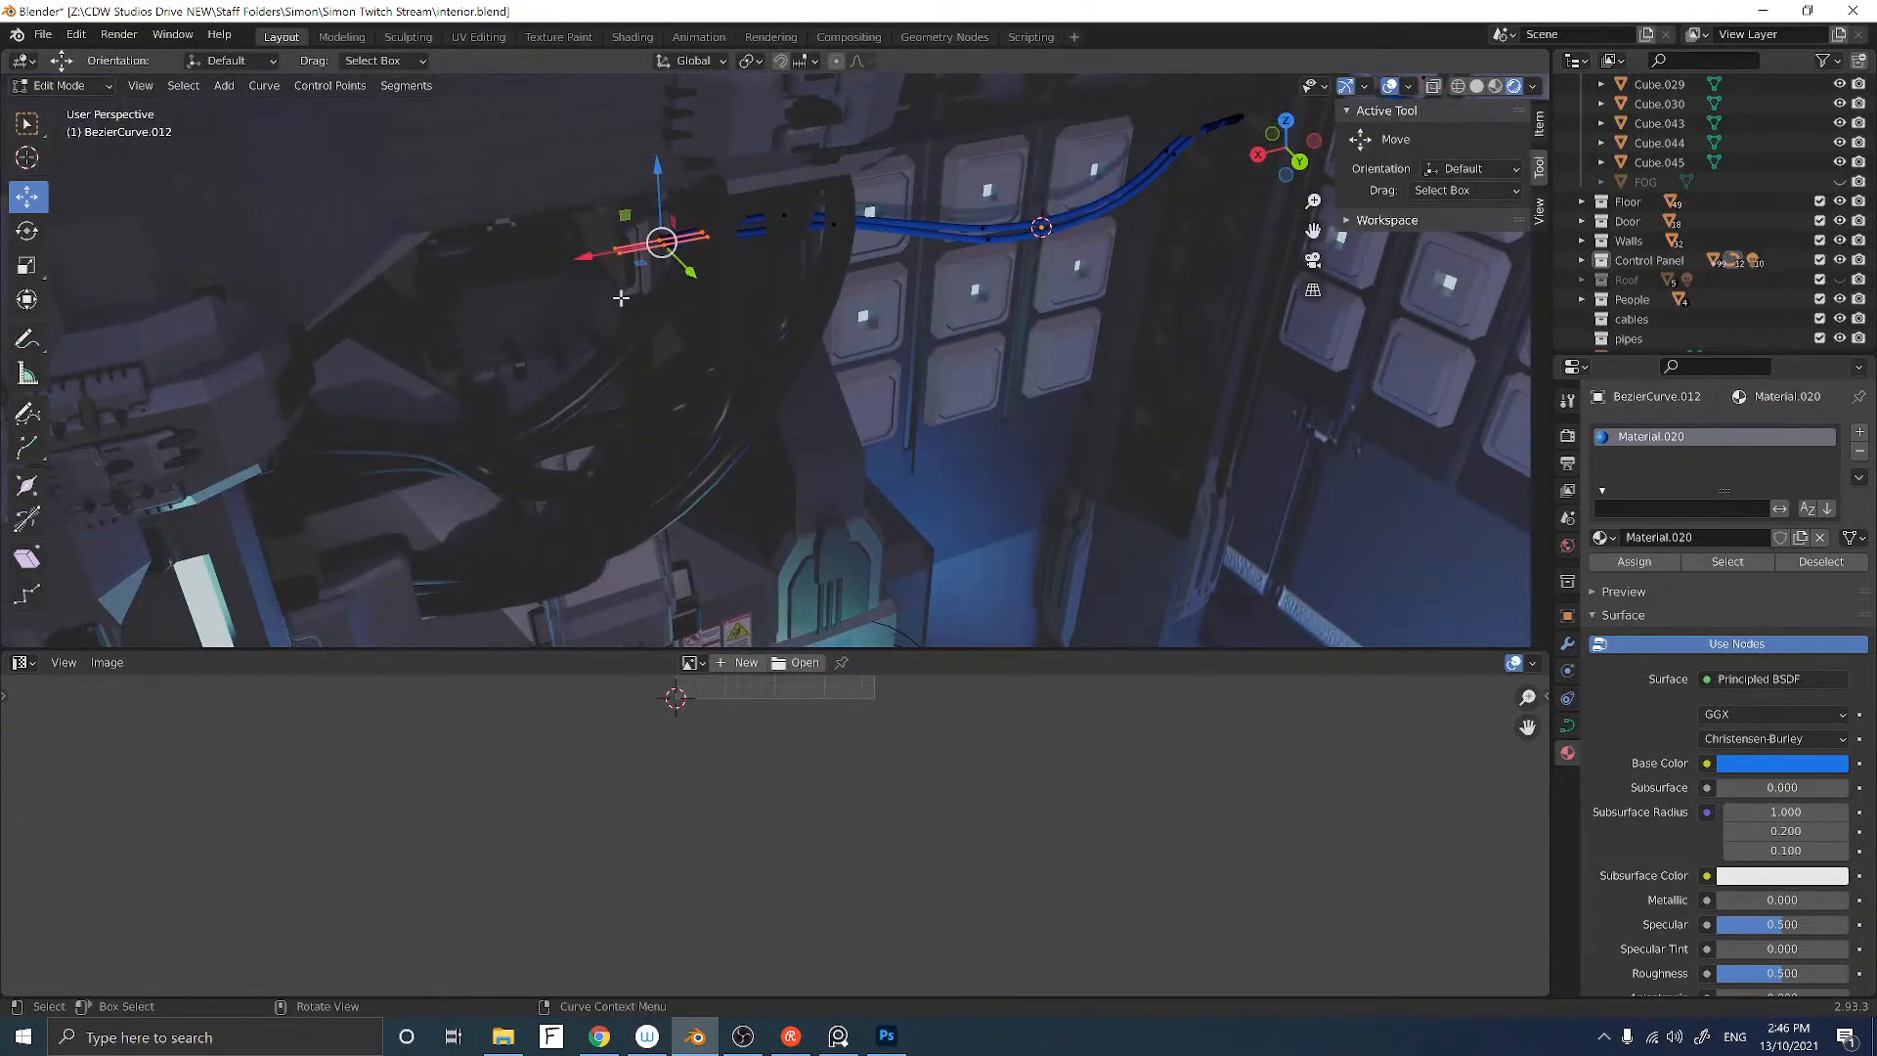
key(g)
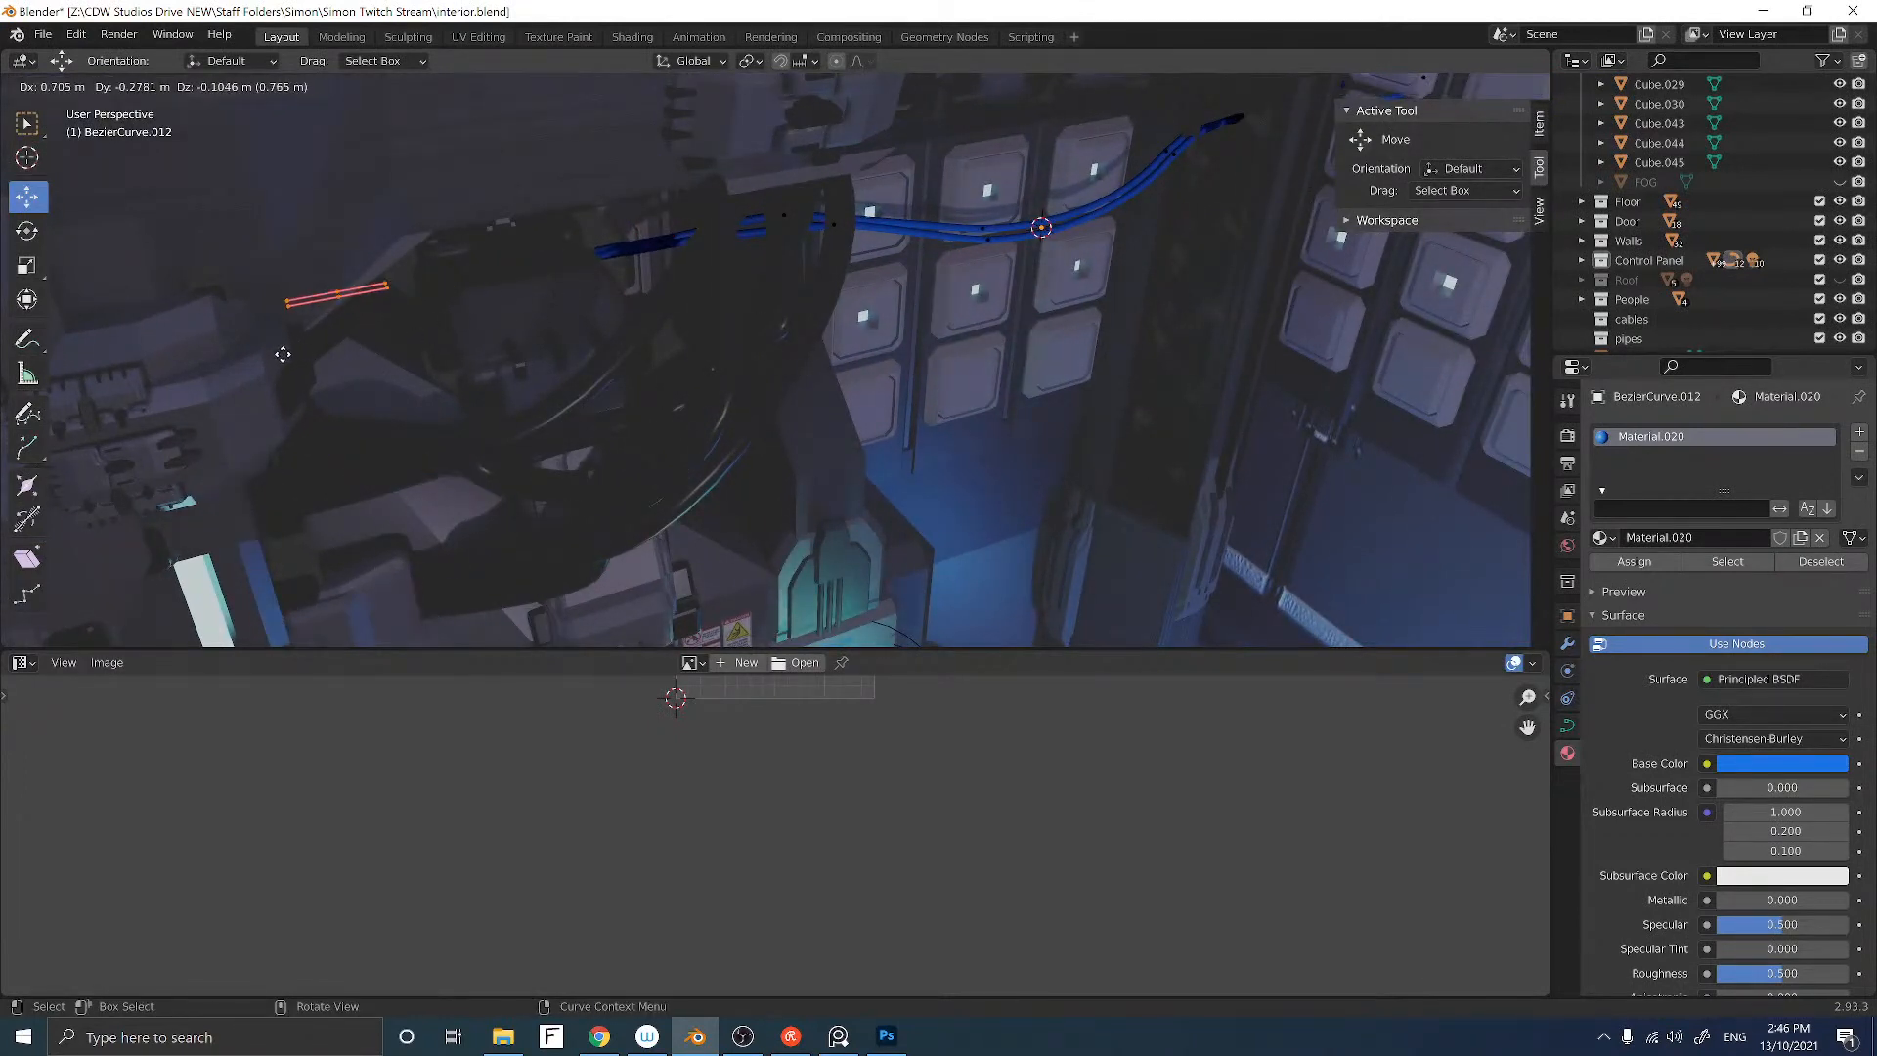
click(283, 354)
middle_drag(283, 354, 519, 309)
drag(522, 300, 496, 298)
middle_drag(574, 333, 598, 333)
mouse_move(733, 349)
middle_down()
mouse_move(691, 364)
mouse_move(766, 353)
middle_up()
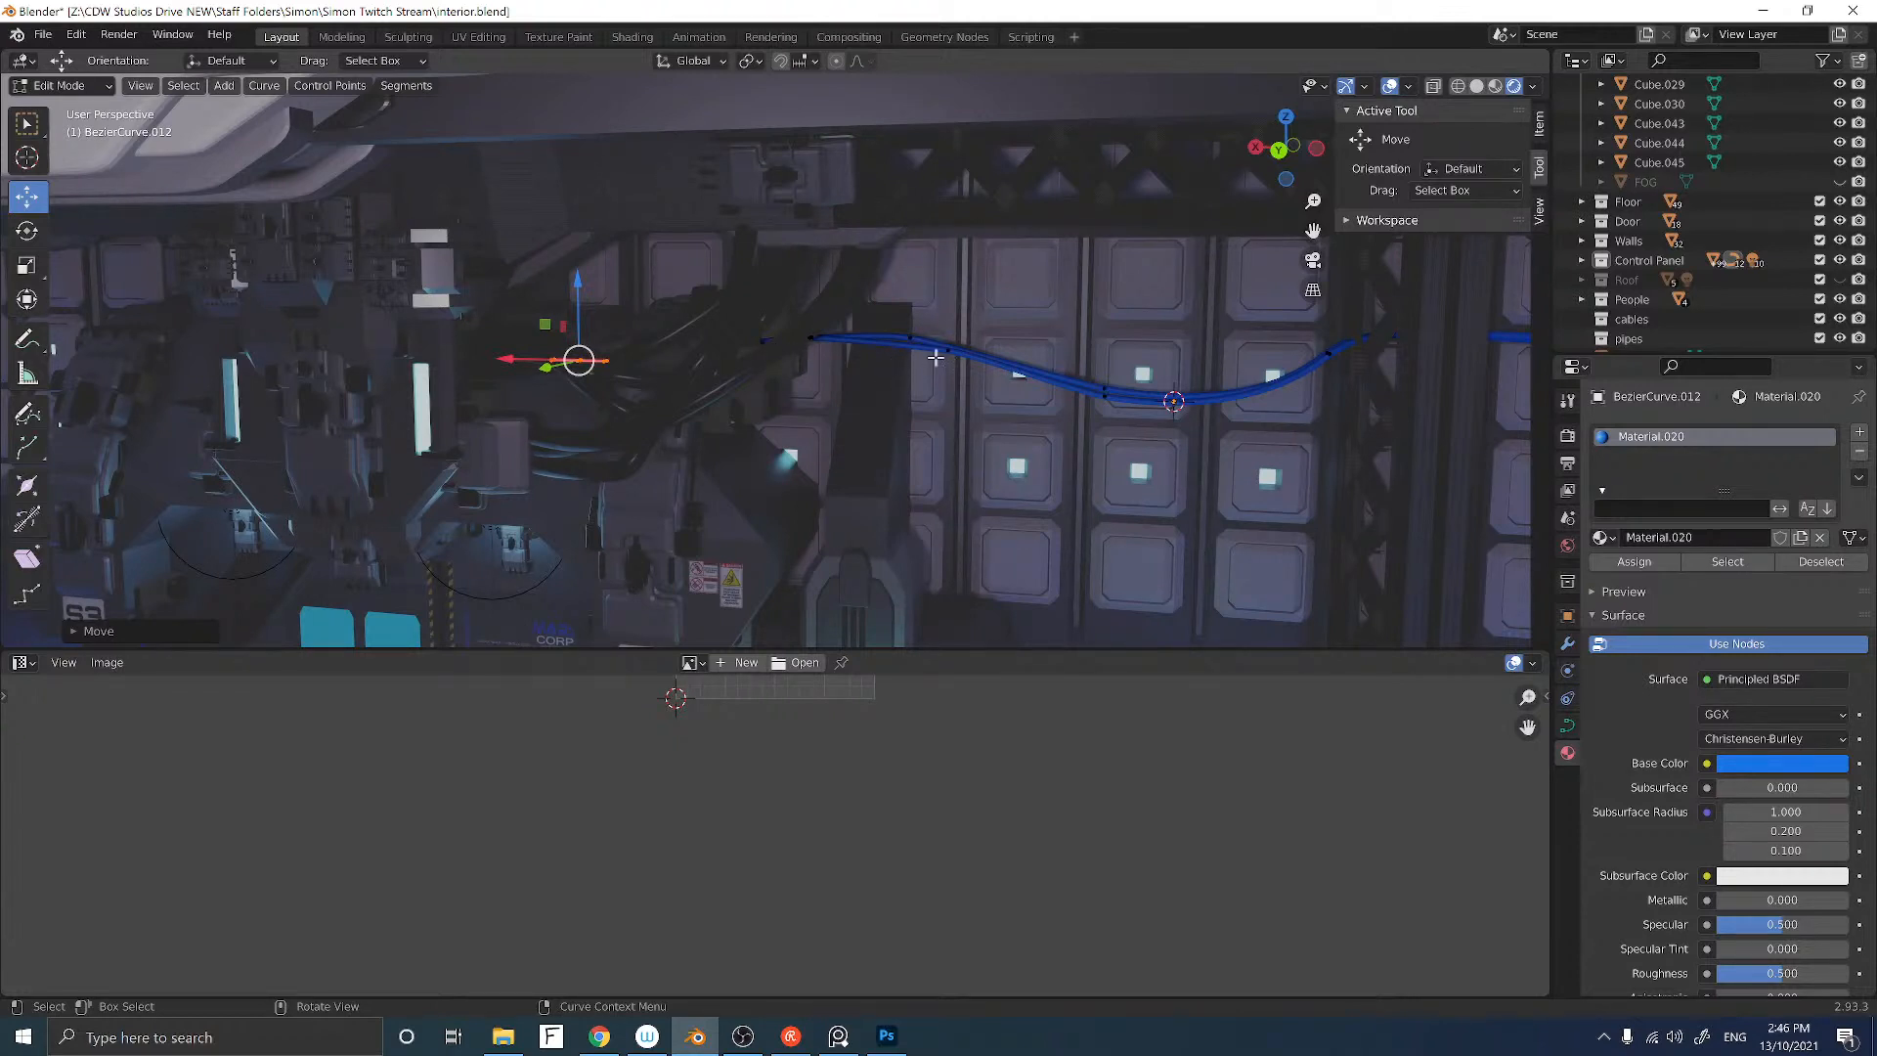
key(Tab)
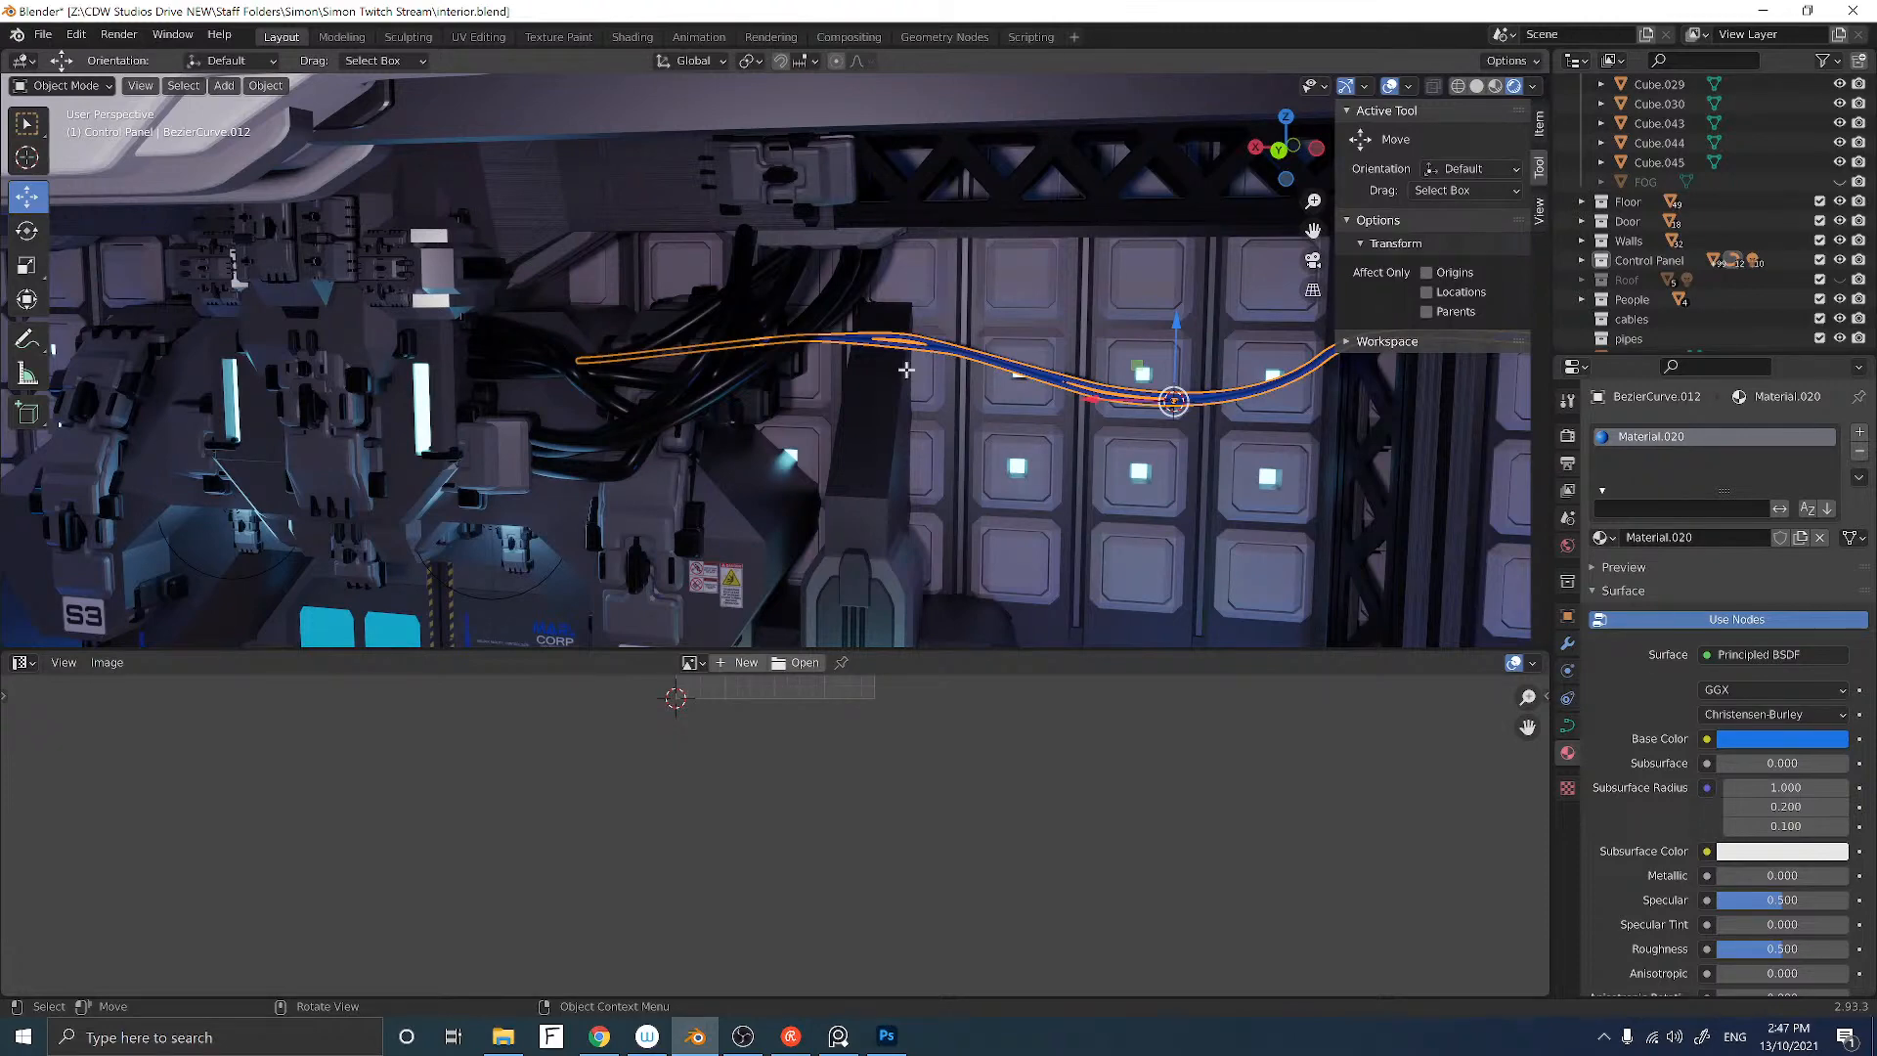
key(Tab)
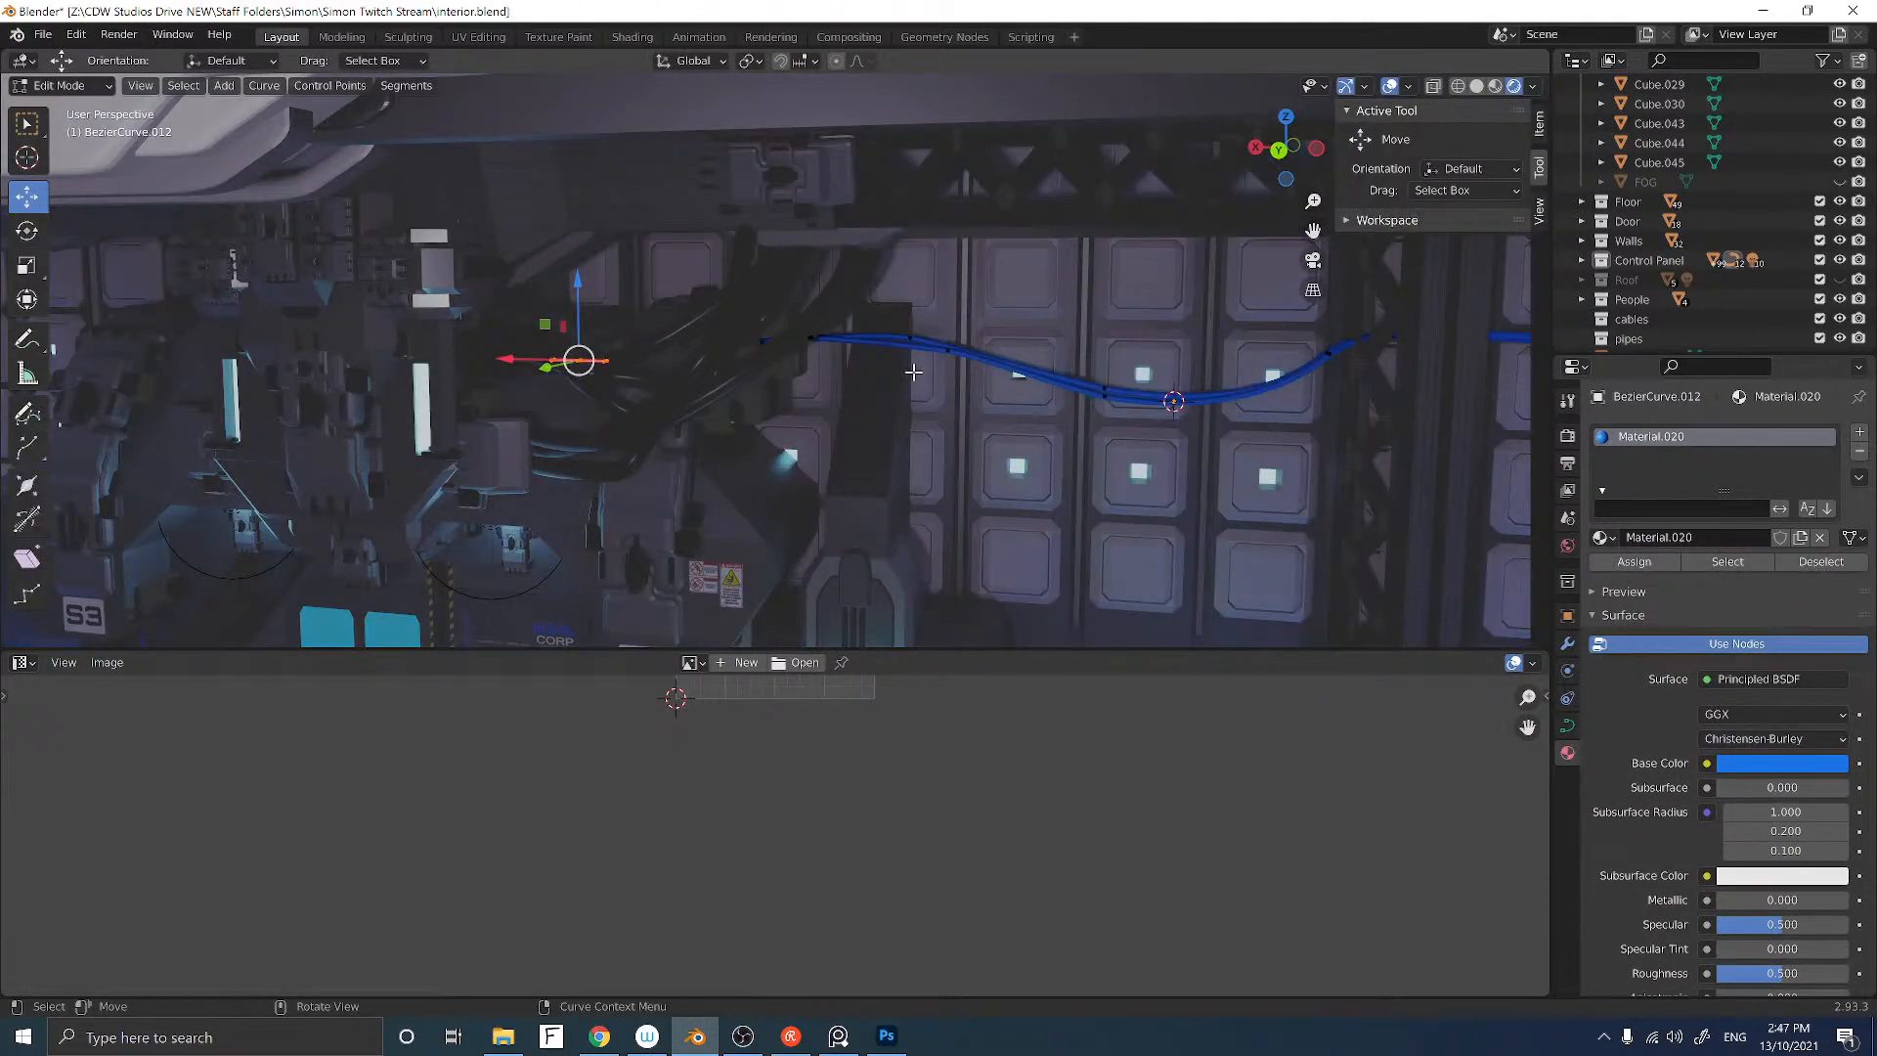
Step: Duplicate both blue cable strands and offset the copies slightly, including along the X axis, to thicken the bundle
mouse_move(913, 371)
middle_down()
mouse_move(884, 386)
mouse_move(907, 376)
middle_up()
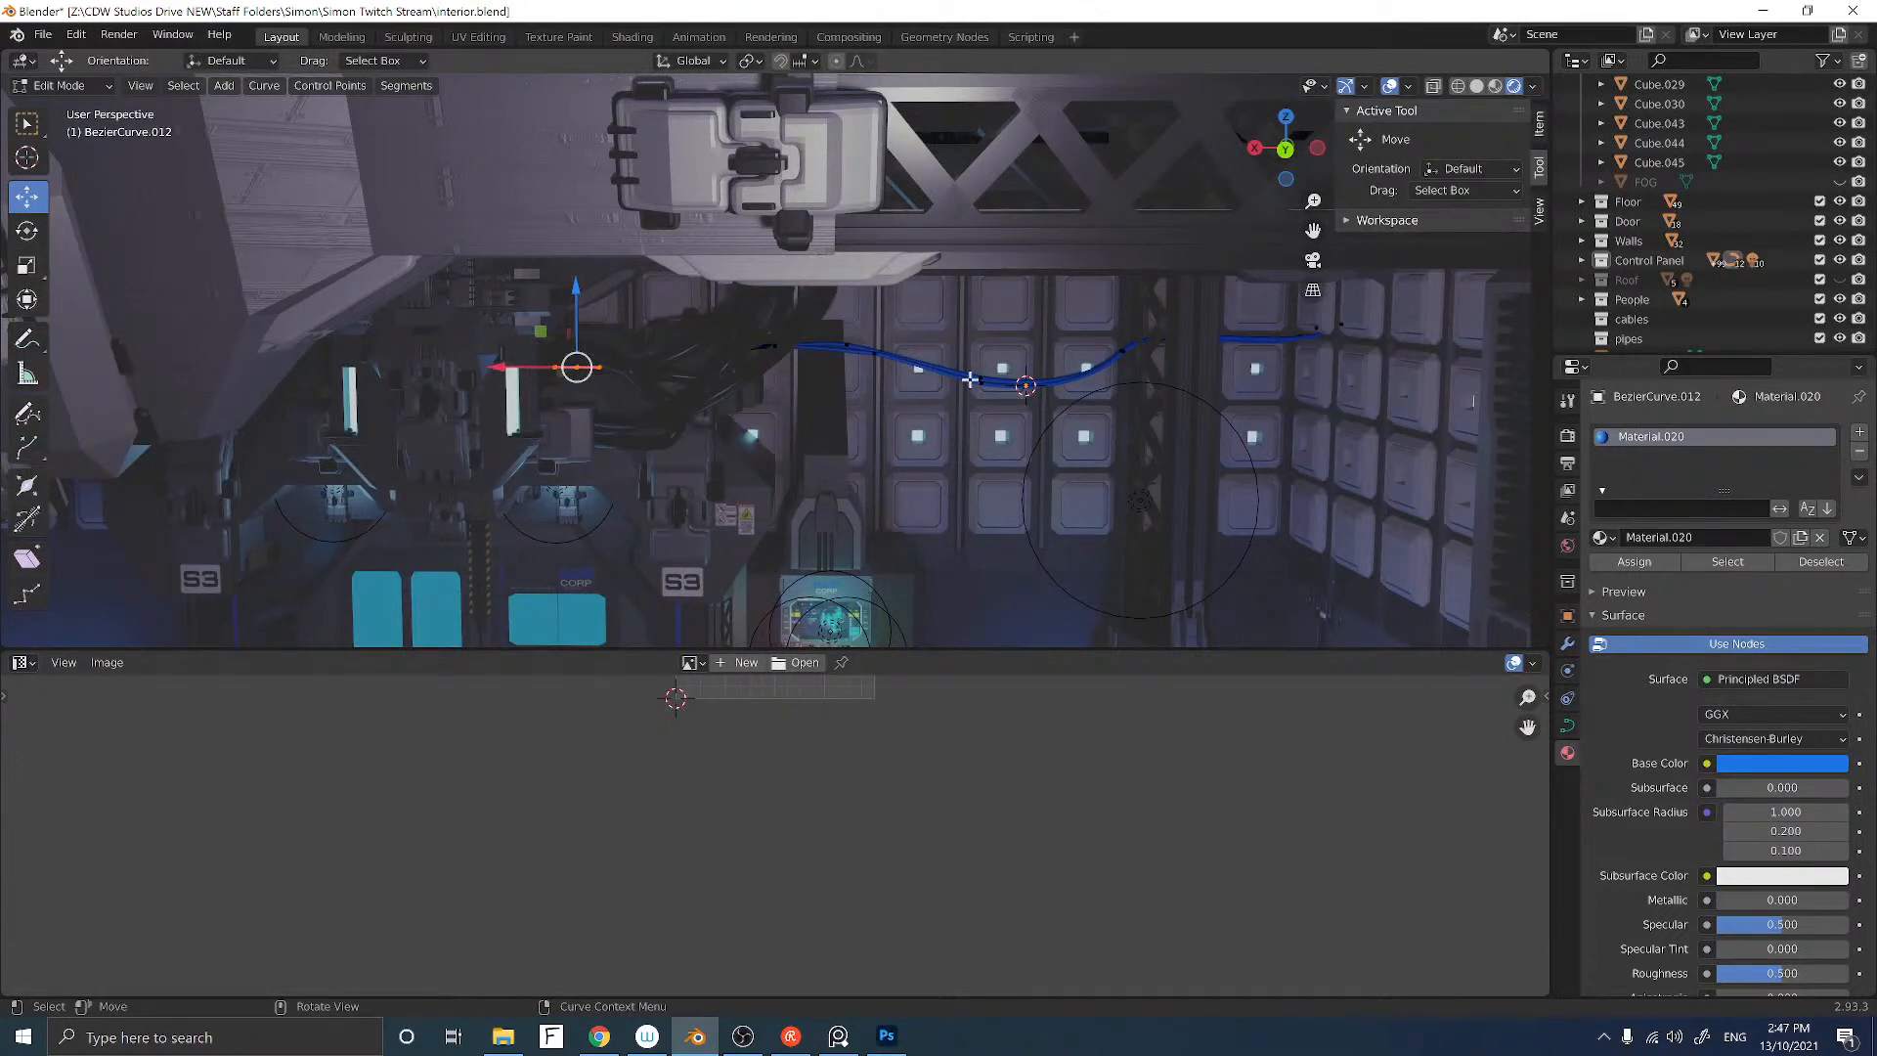
key(a)
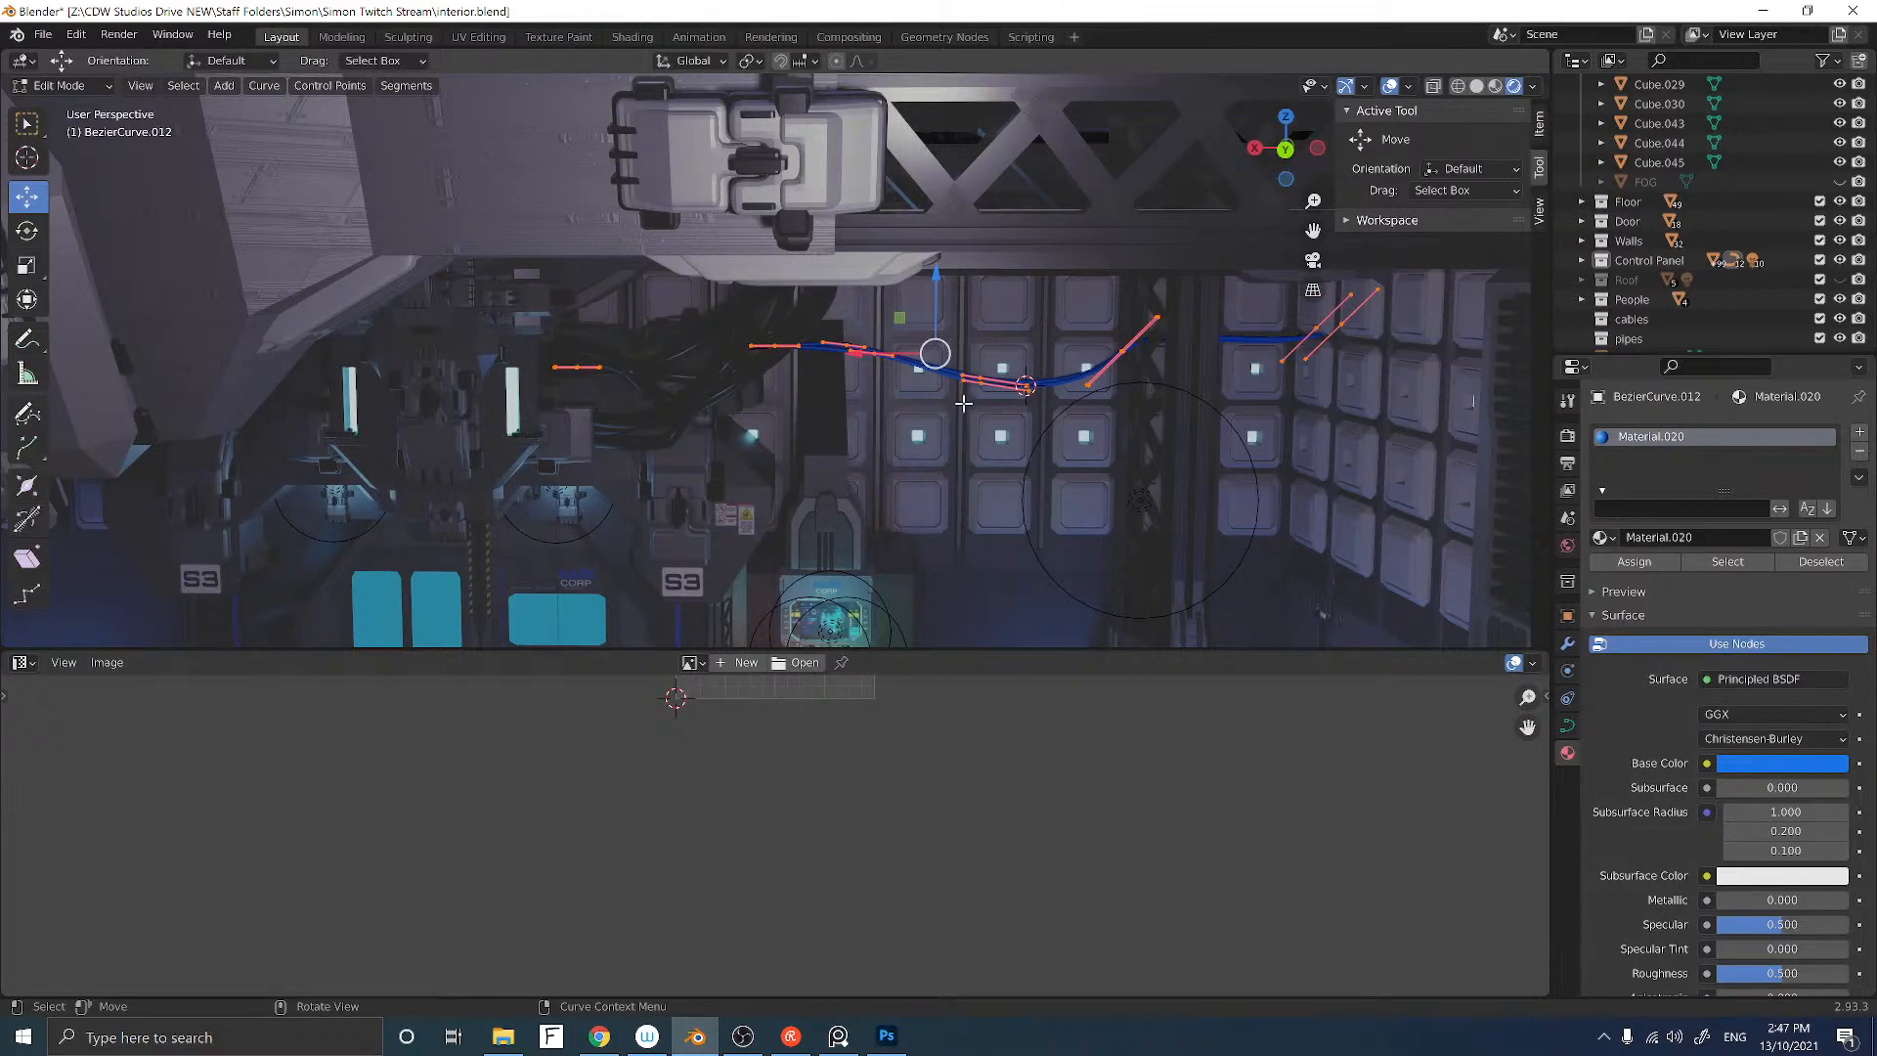
middle_drag(962, 403, 1121, 374)
key(shift+d)
right_click(949, 412)
key(g)
click(1085, 369)
drag(1034, 362, 1010, 361)
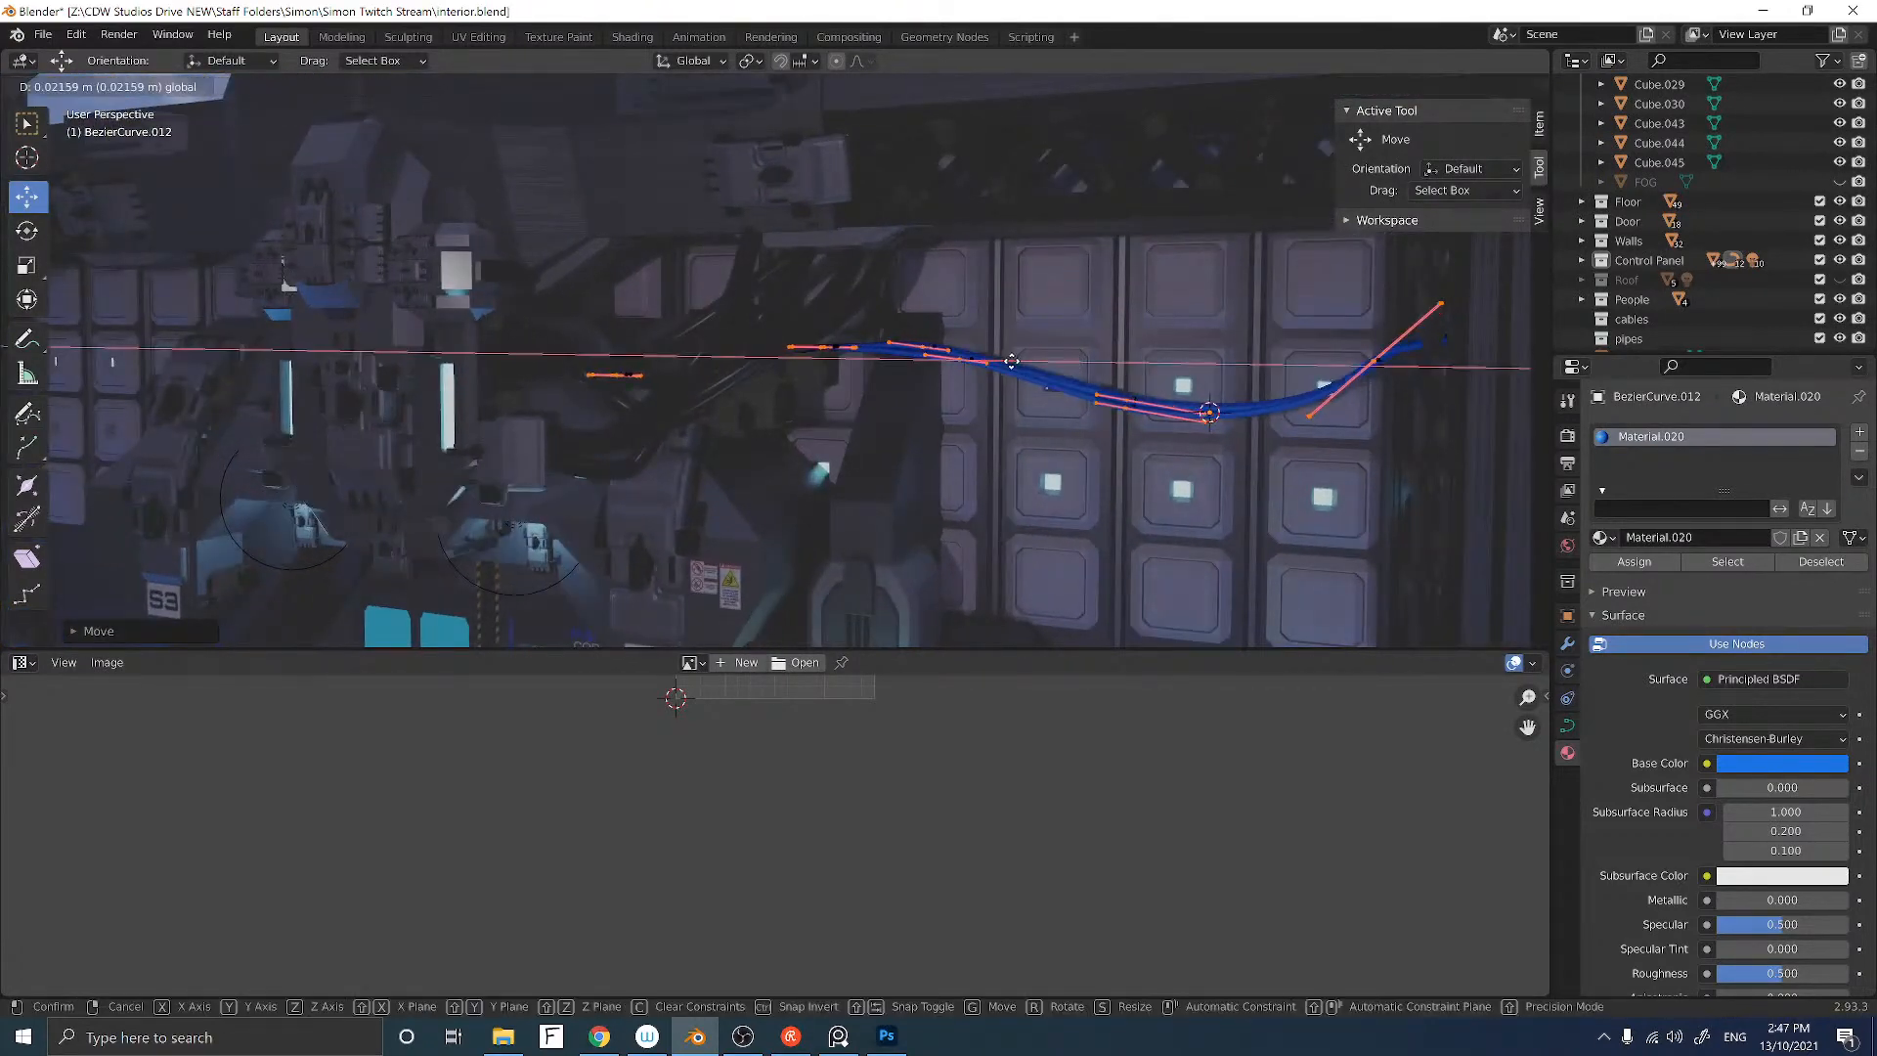
click(993, 362)
Step: Nudge the copied blue cable strands and repeat the offset duplication twice to add more strands to the bundle
middle_drag(993, 363, 913, 397)
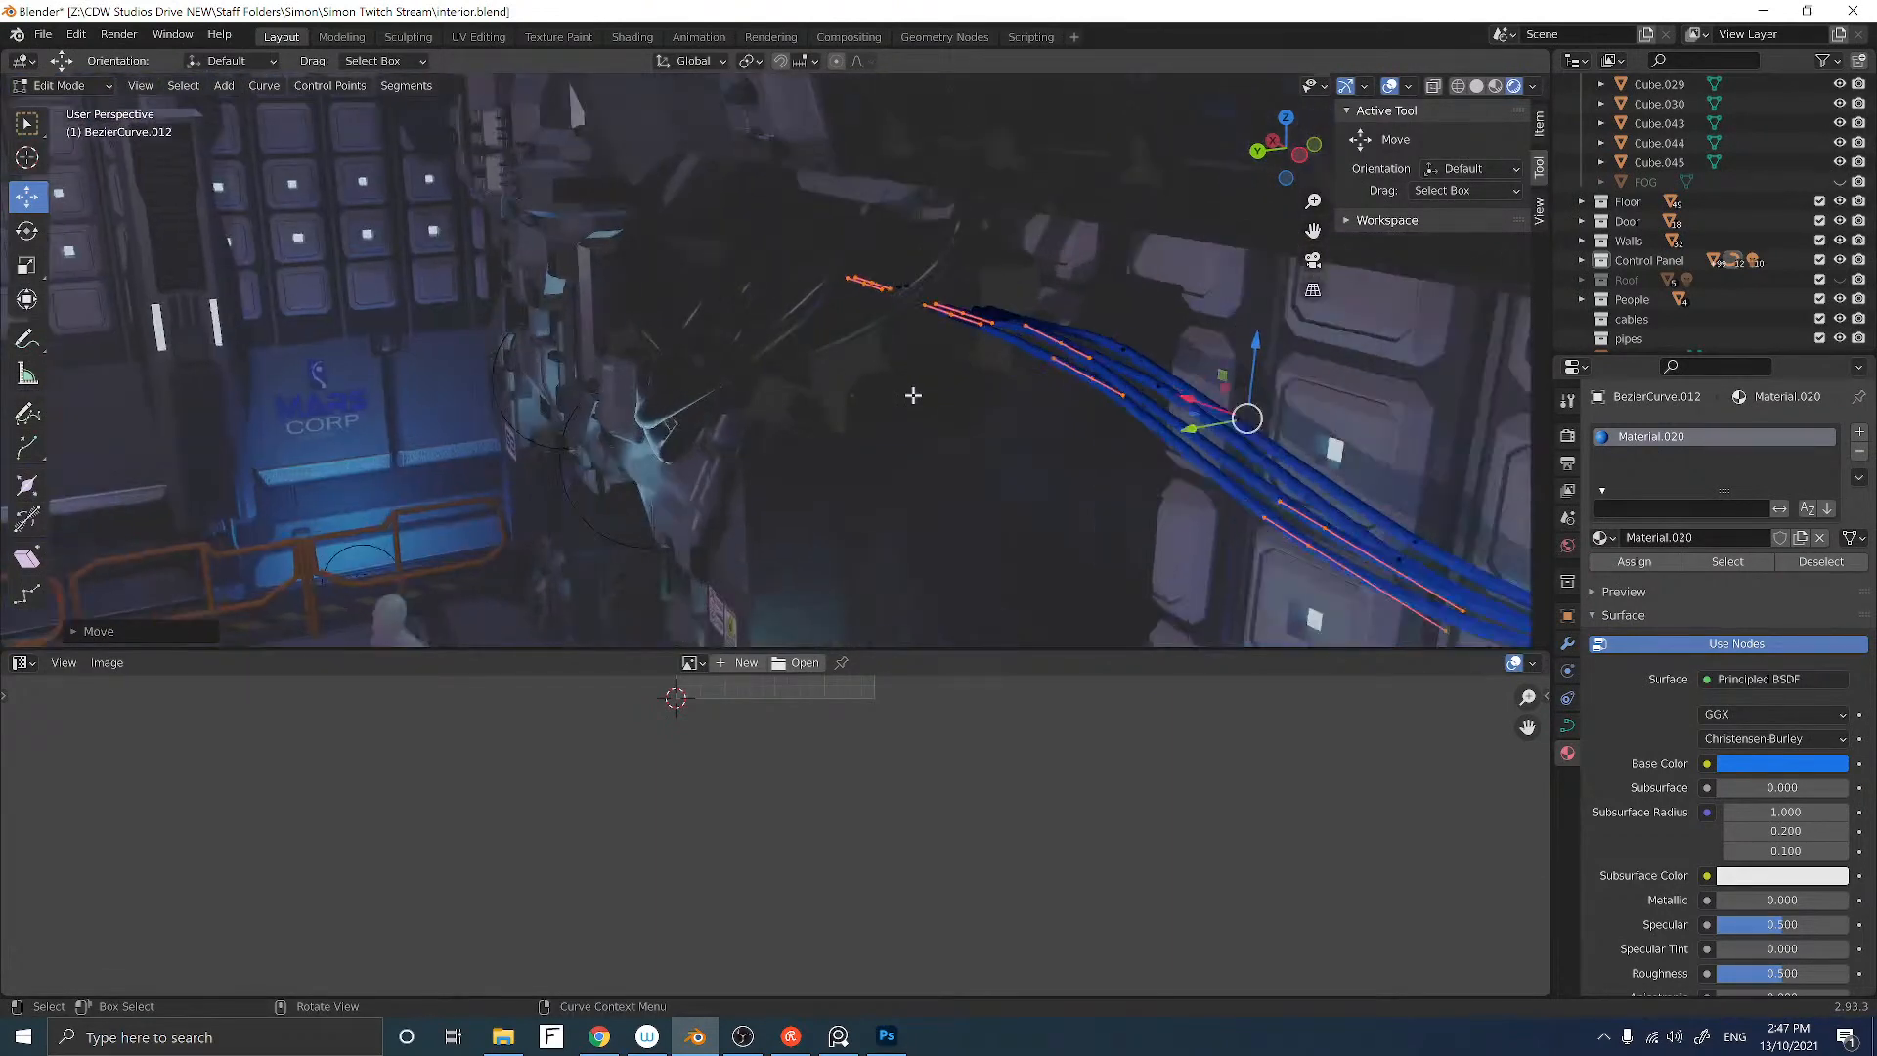
drag(1197, 430, 1208, 425)
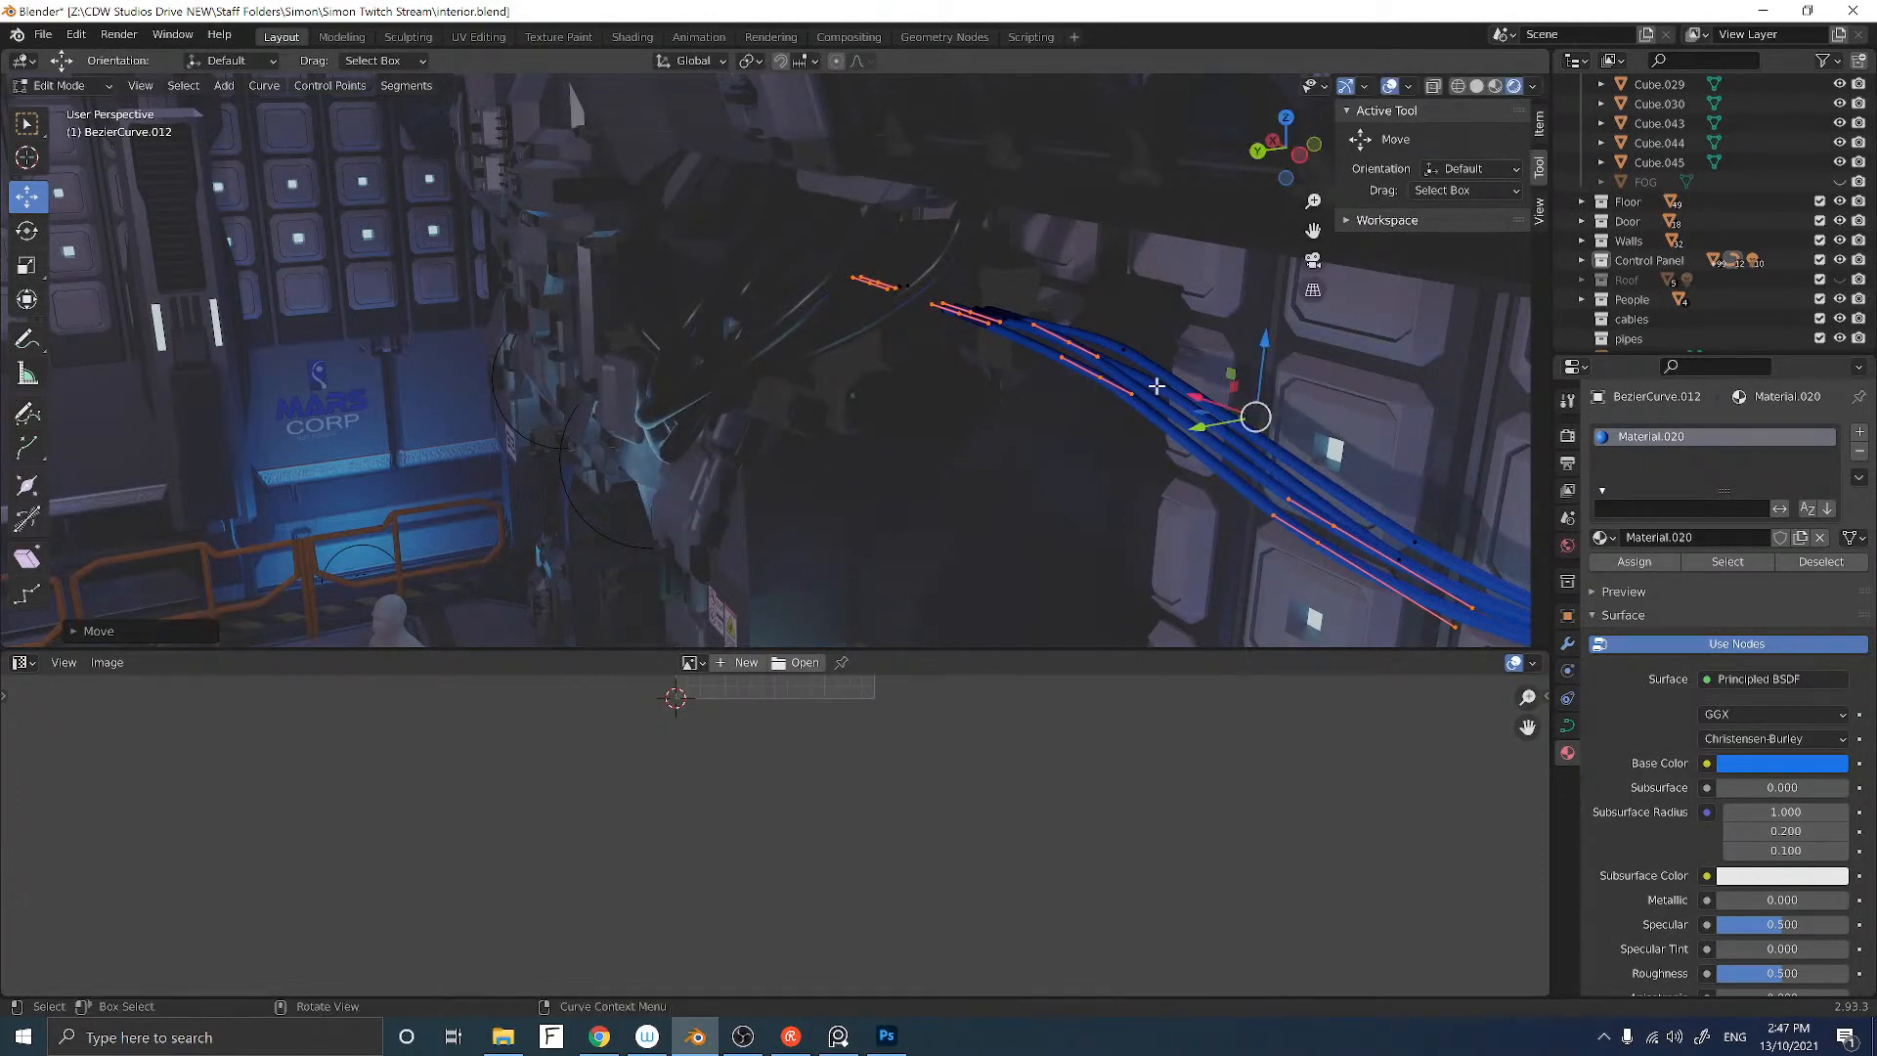
key(shift+r)
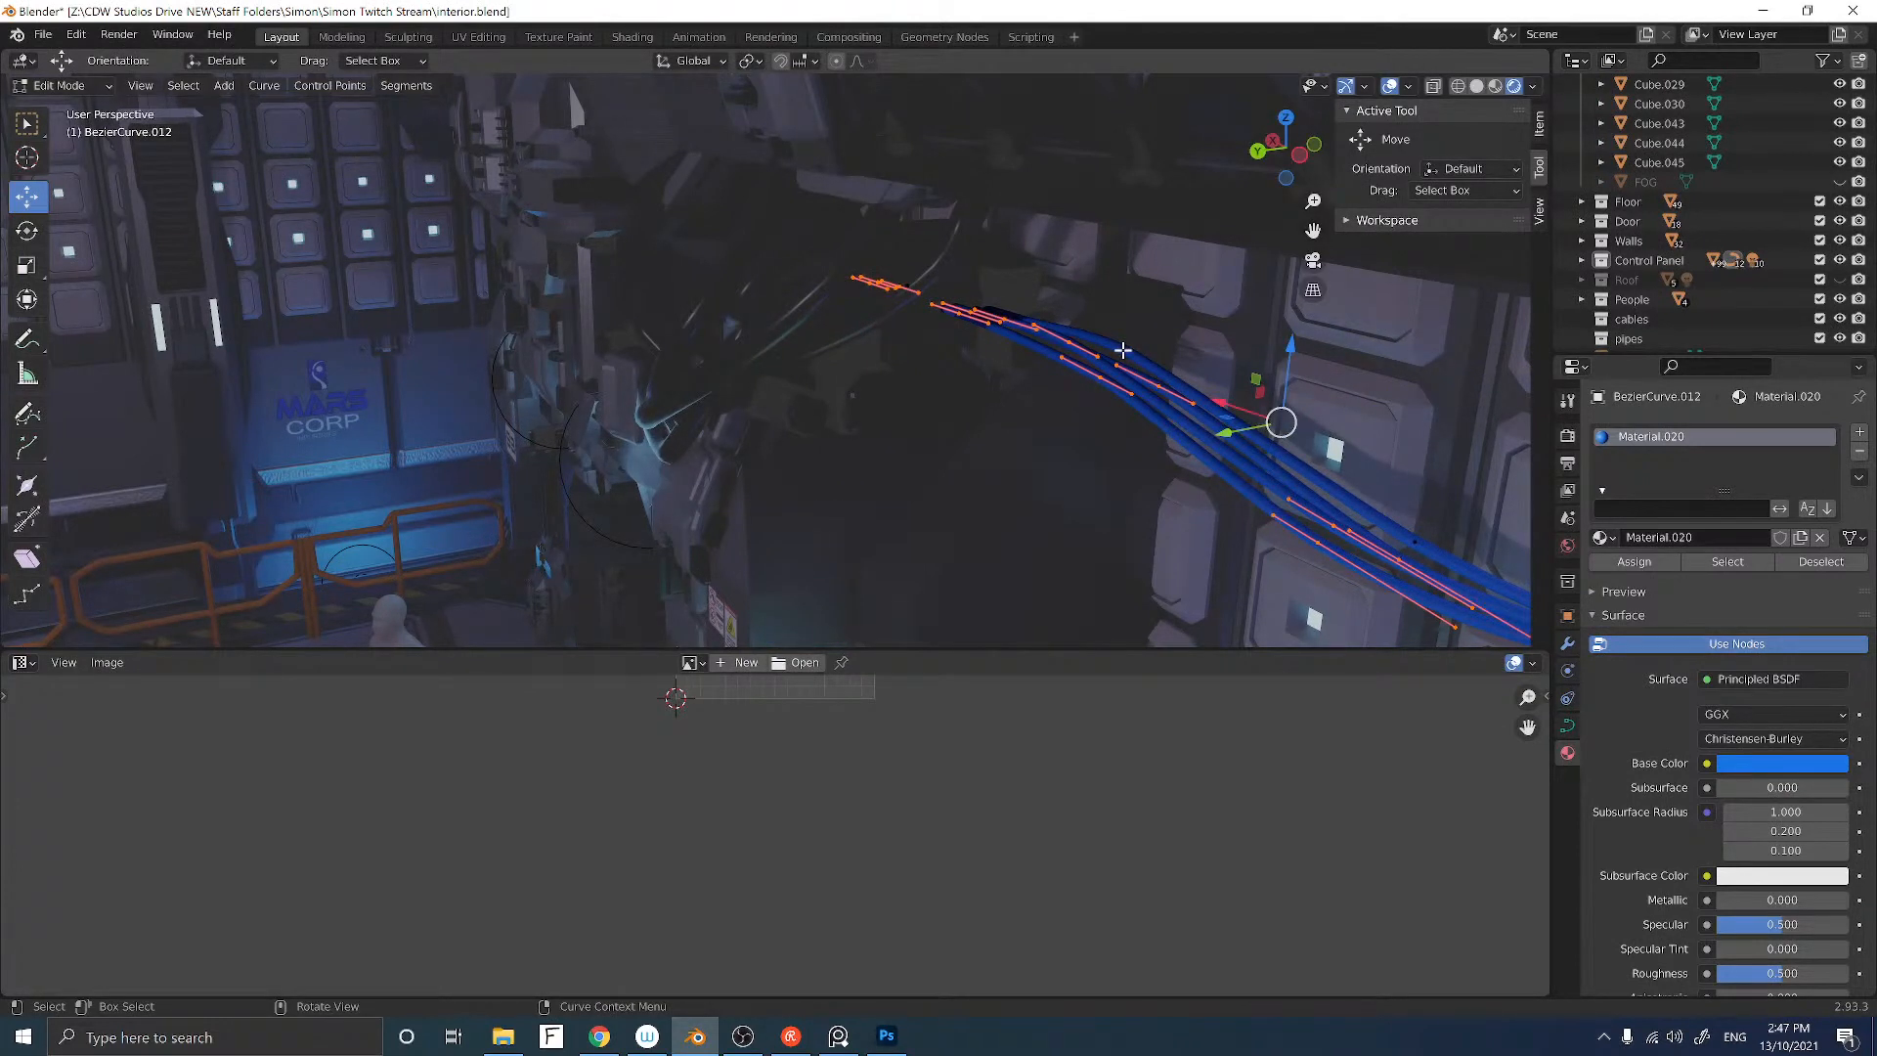
key(shift+r)
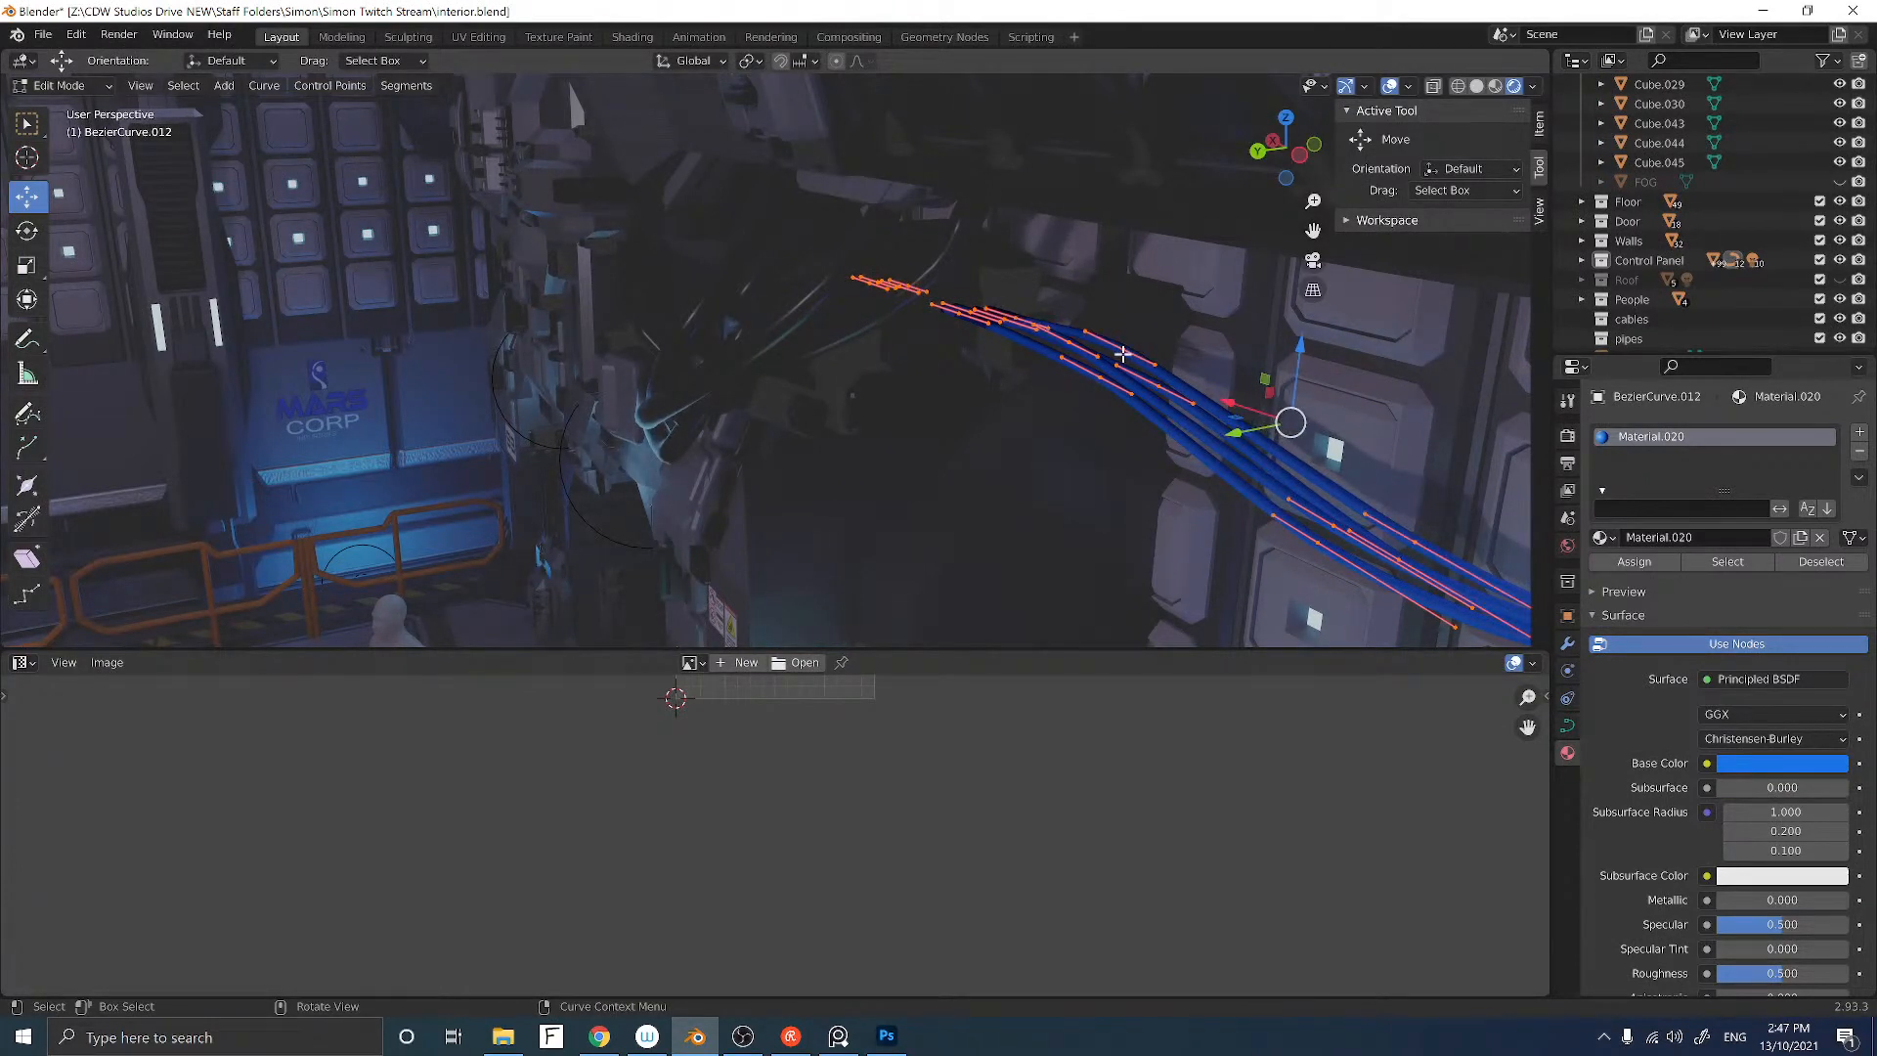
Step: Duplicate the selected blue strands once more and offset the copies along the Y axis
key(shift+d)
right_click(1215, 403)
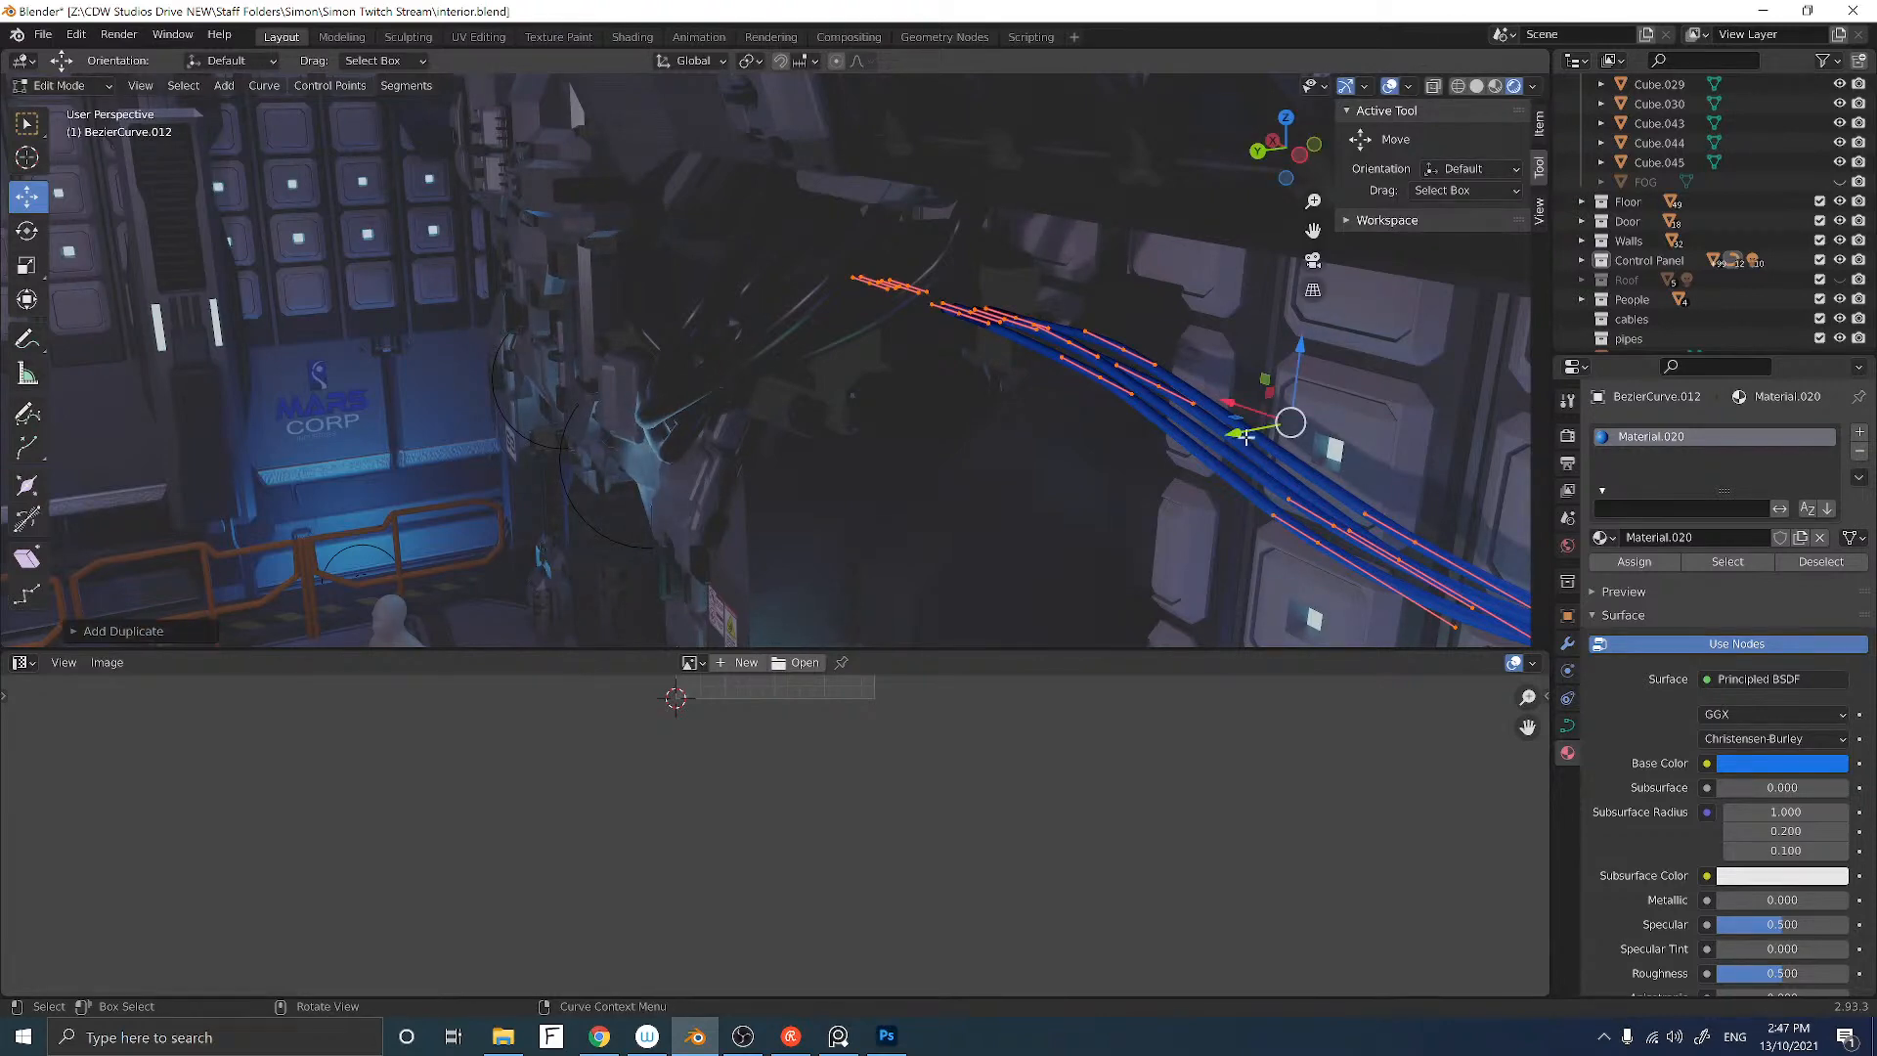
drag(1245, 437, 1161, 456)
middle_drag(1161, 455, 1236, 428)
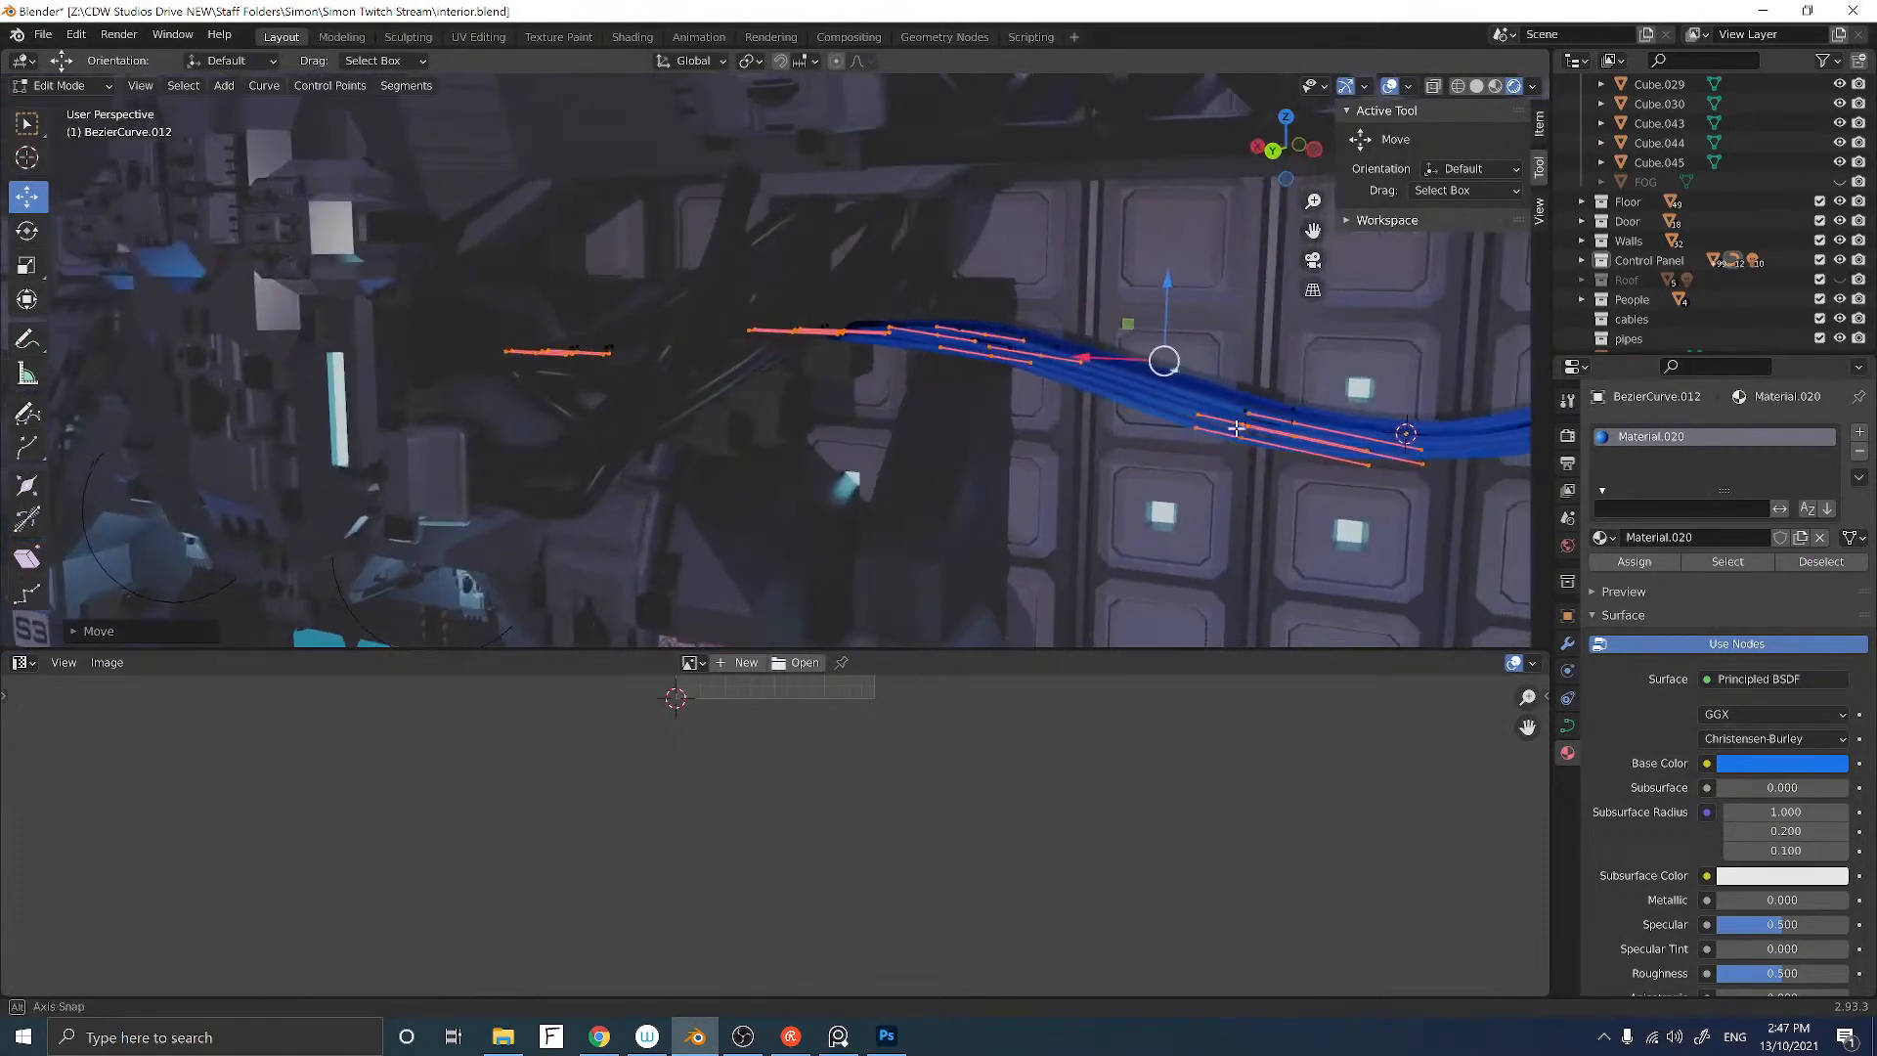
middle_drag(1160, 361, 1290, 421)
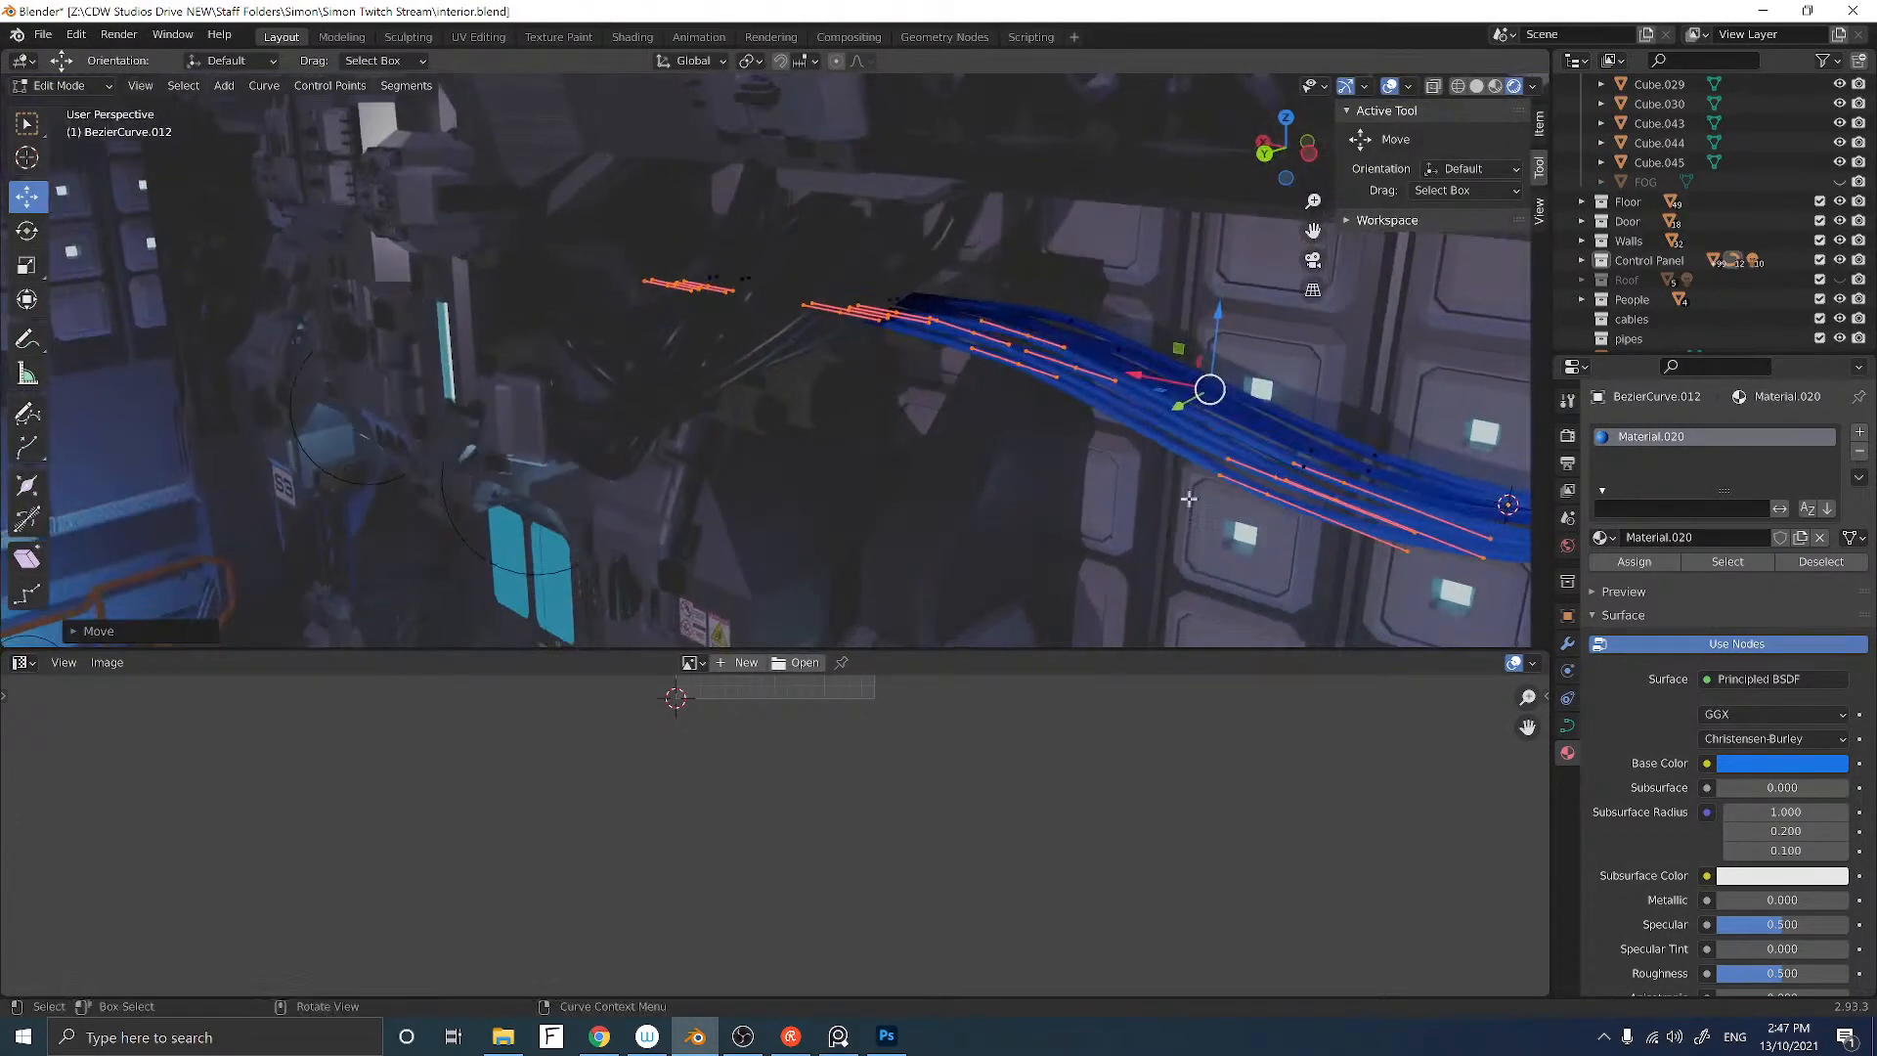
Step: Reposition control points along the copied blue strands, first as a group and then individually, to vary how the cables sag
key(b)
drag(1208, 473, 1341, 518)
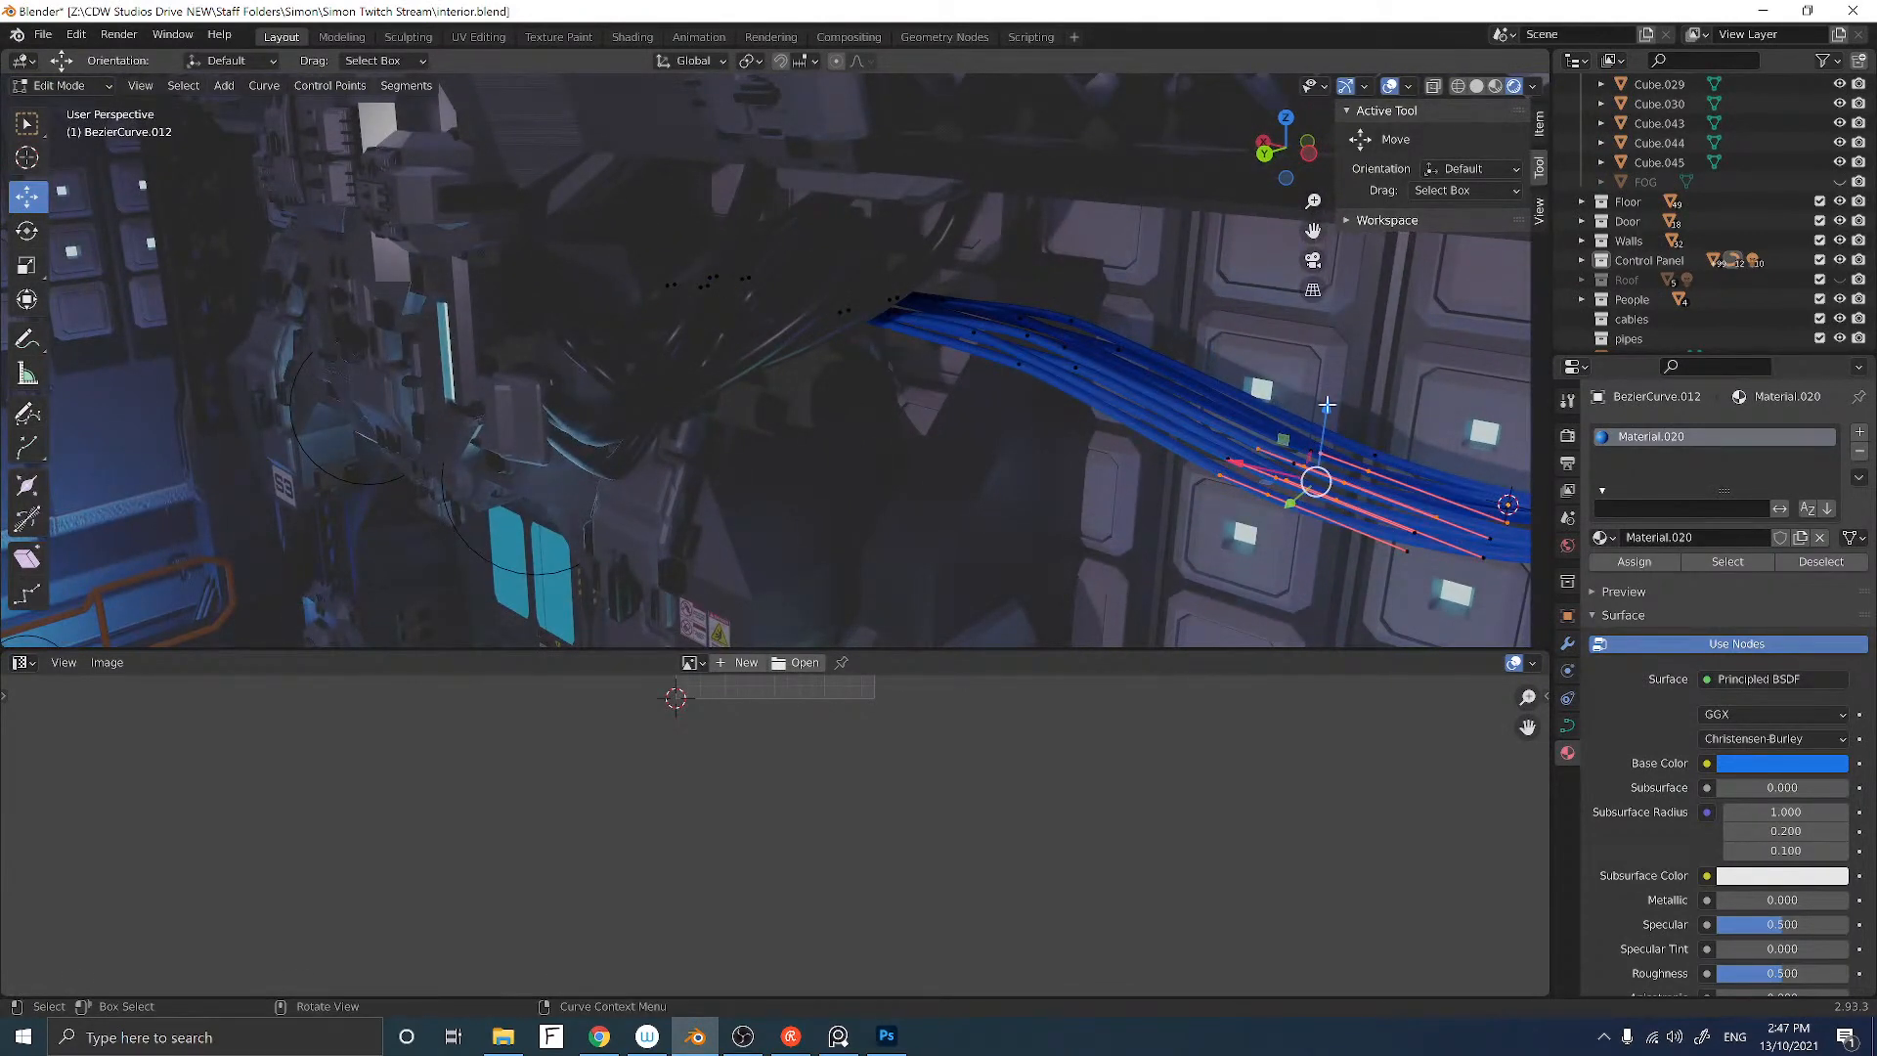
drag(1327, 403, 1265, 385)
click(1222, 466)
click(1306, 454)
click(1257, 448)
click(1031, 336)
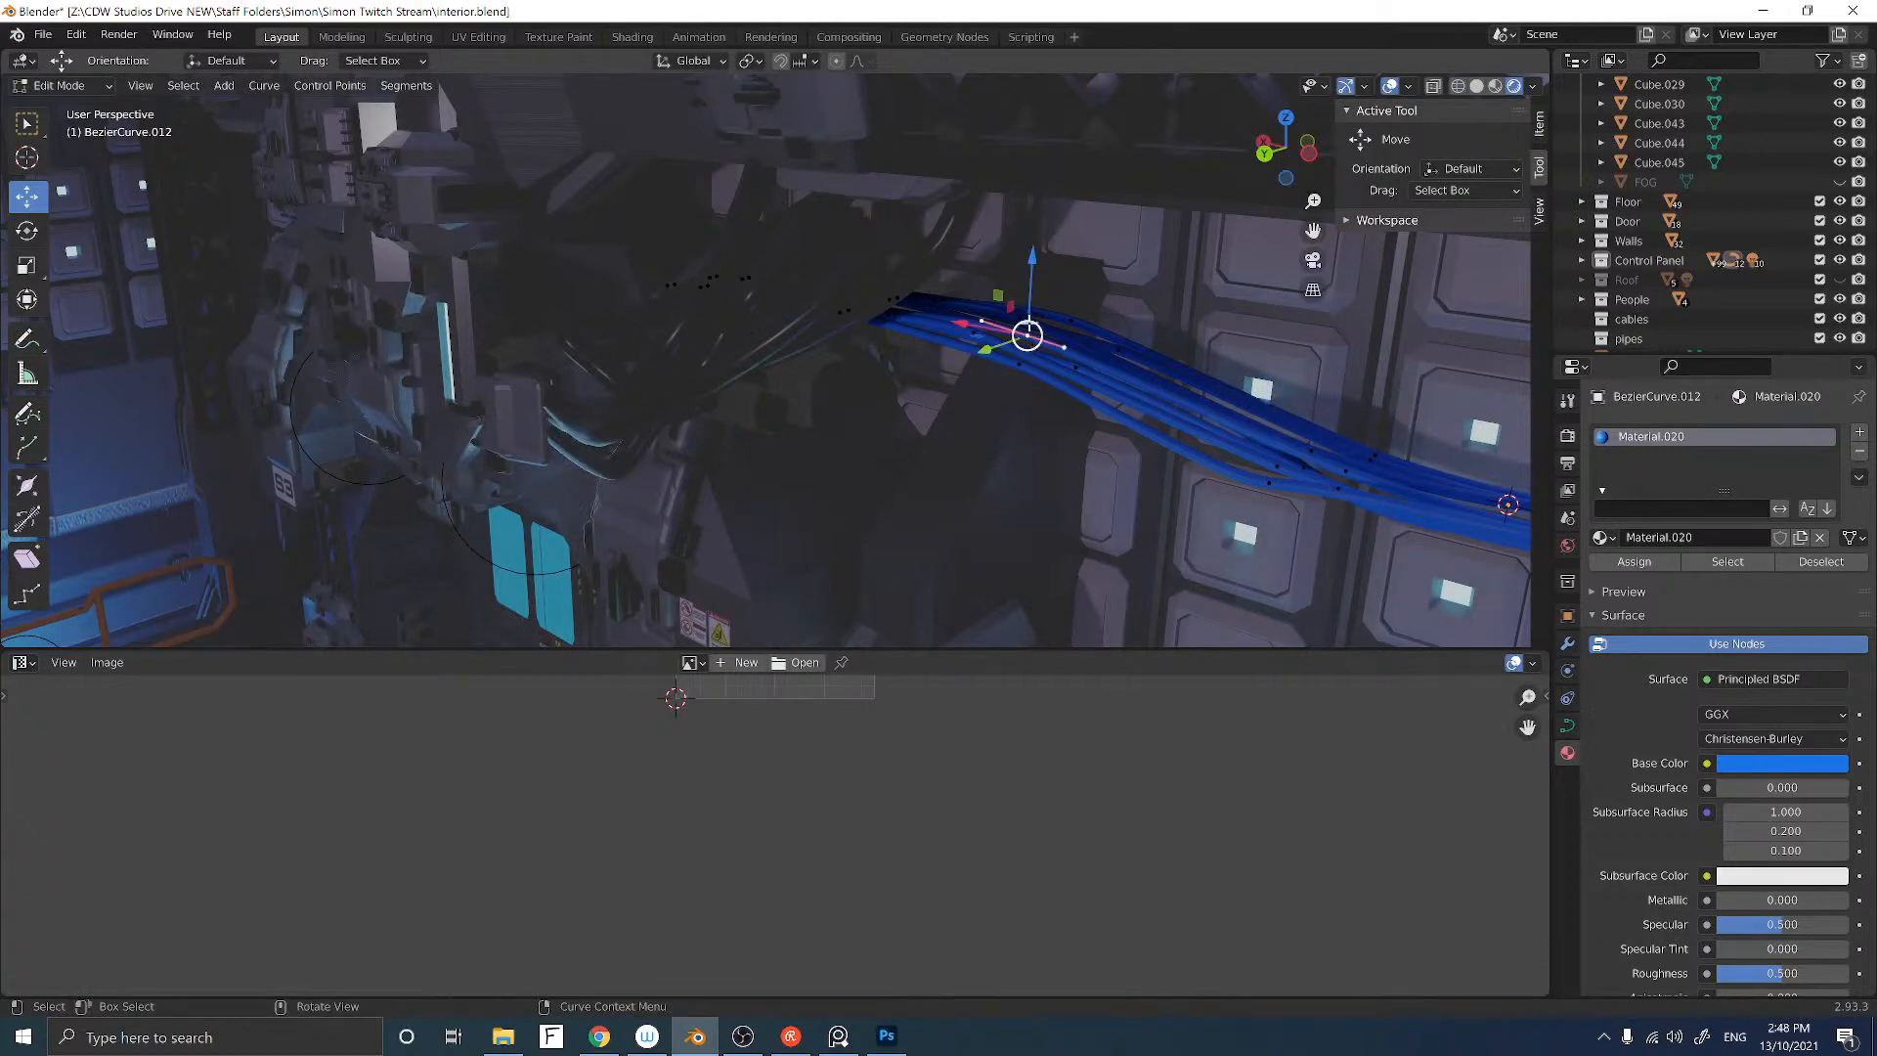
drag(1027, 313, 1134, 364)
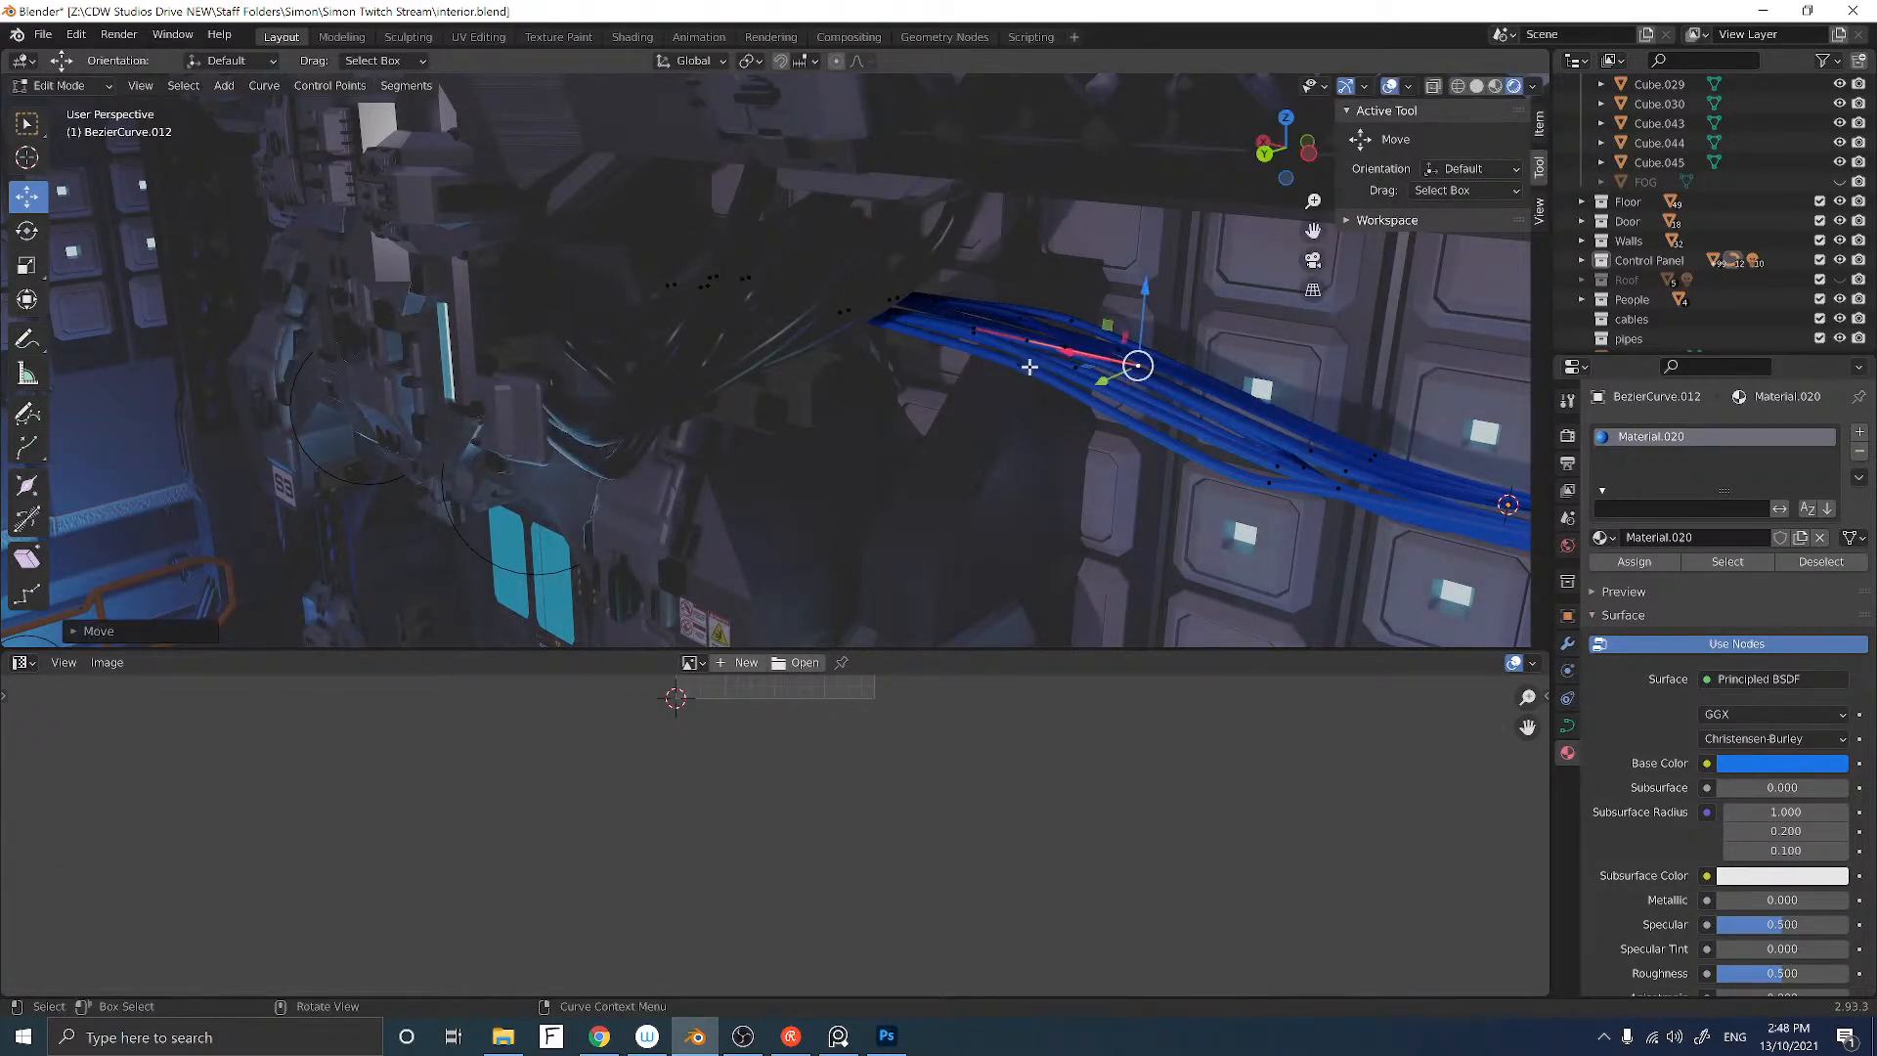
click(1071, 366)
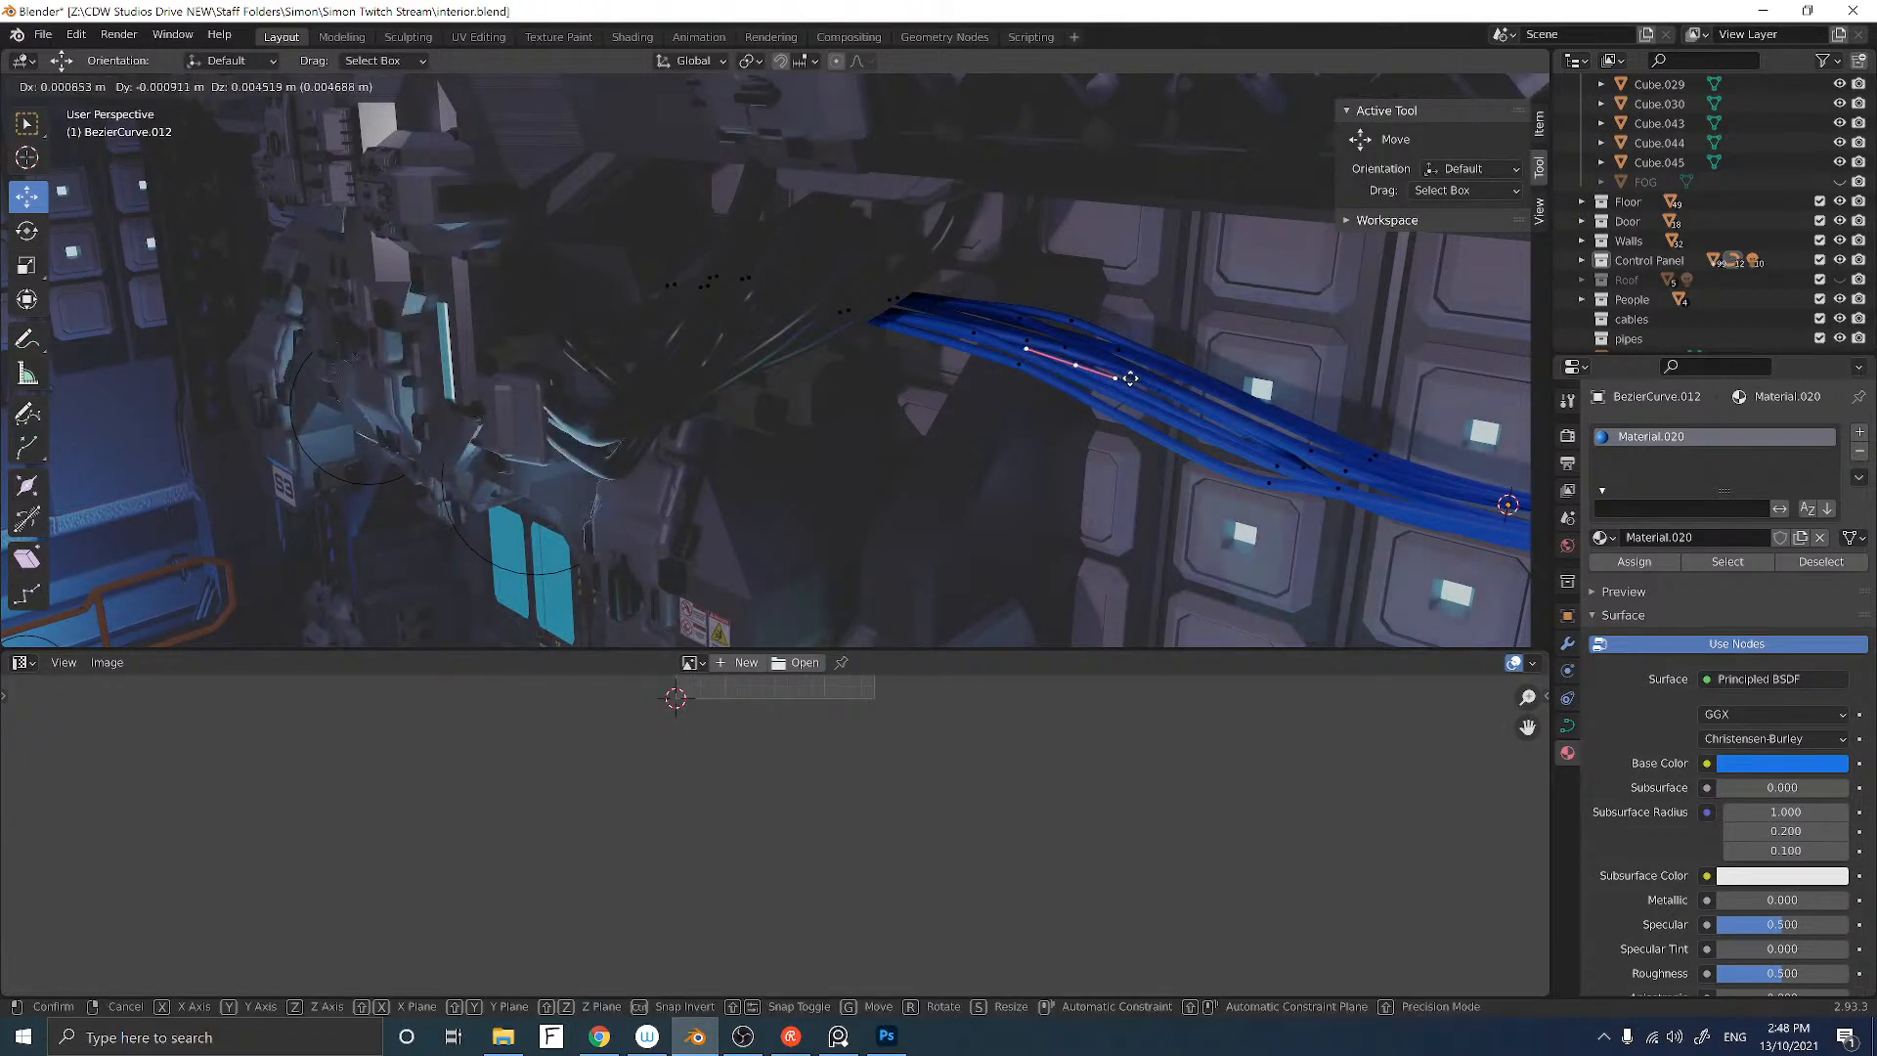
drag(1075, 367, 1069, 356)
middle_drag(1068, 356, 1001, 403)
Step: Duplicate the whole blue cable bundle as an object and rotate the copy 90° in the back view so it hangs vertically
key(Tab)
key(shift+d)
right_click(993, 404)
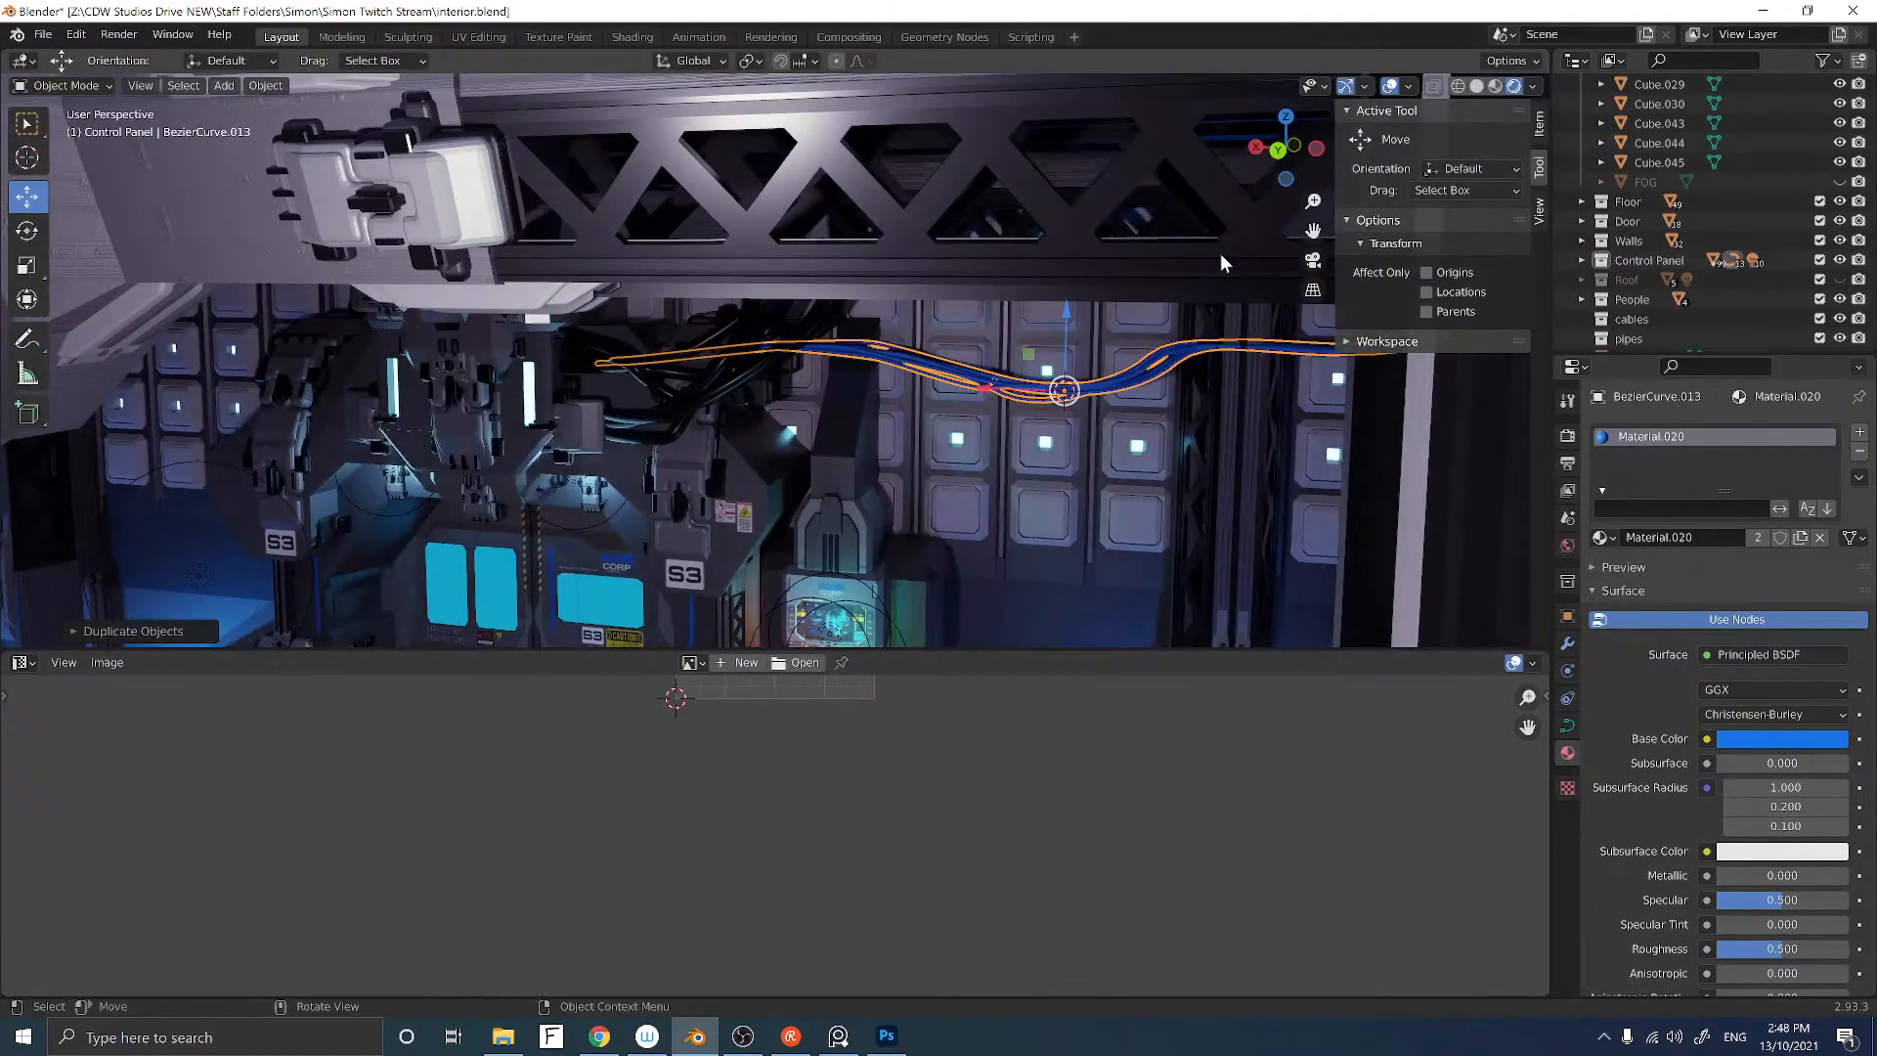
click(1279, 153)
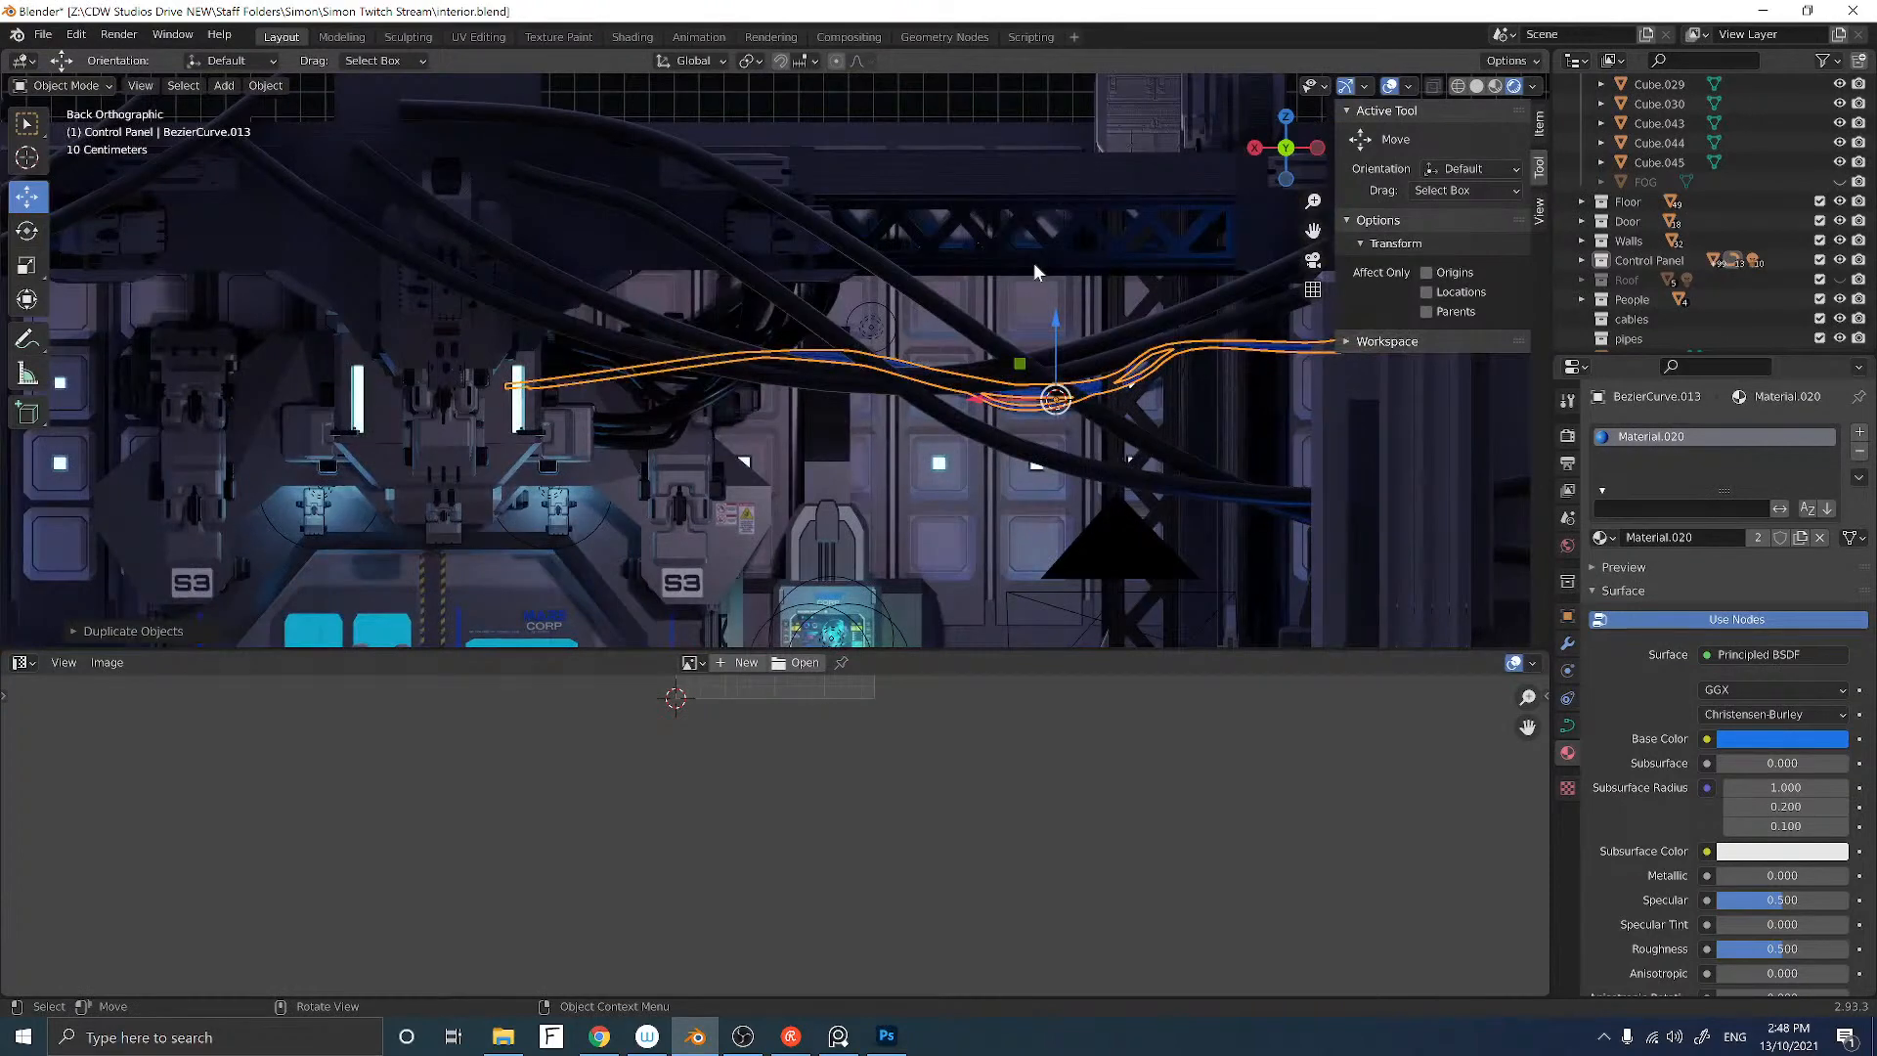
key(r)
key(9)
key(0)
key(Return)
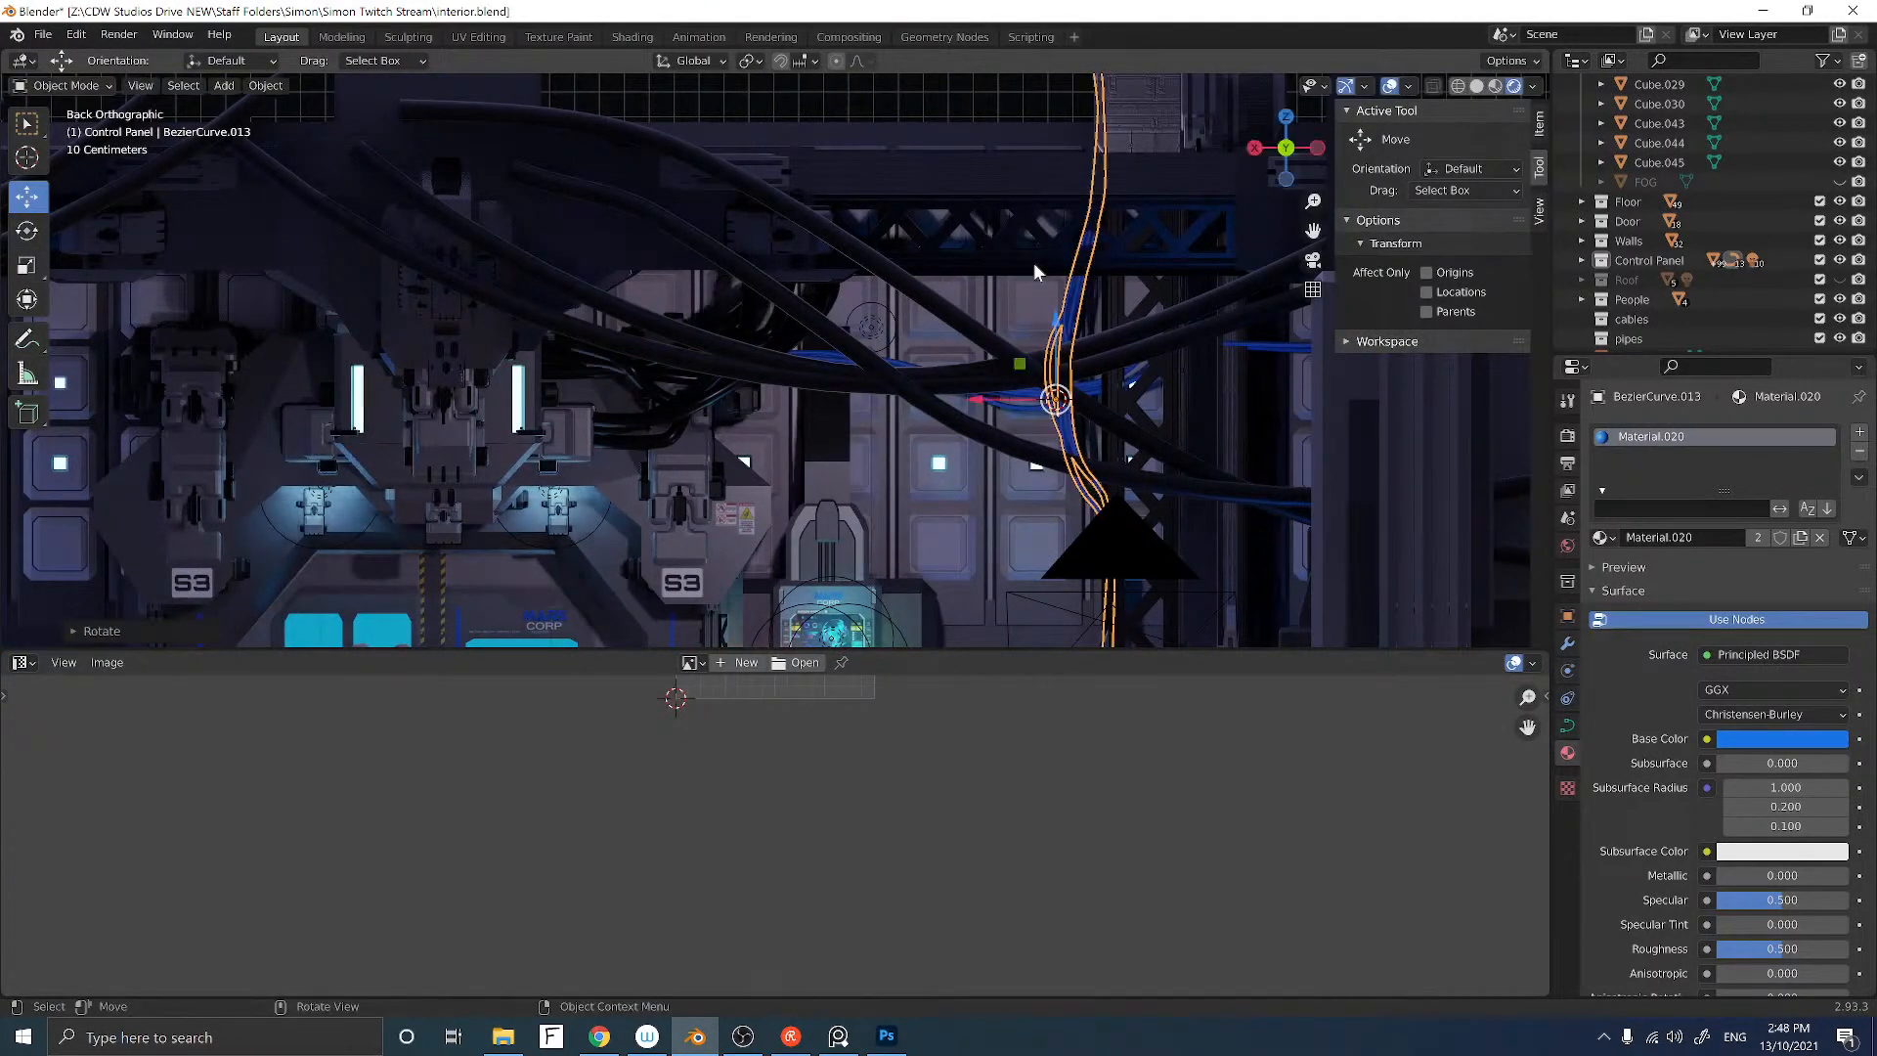
Step: Fine-tune the tilt of the vertical blue cable bundle with the Rotate tool
mouse_move(1010, 310)
middle_down()
mouse_move(1027, 299)
mouse_move(1025, 324)
middle_up()
middle_drag(971, 400, 718, 305)
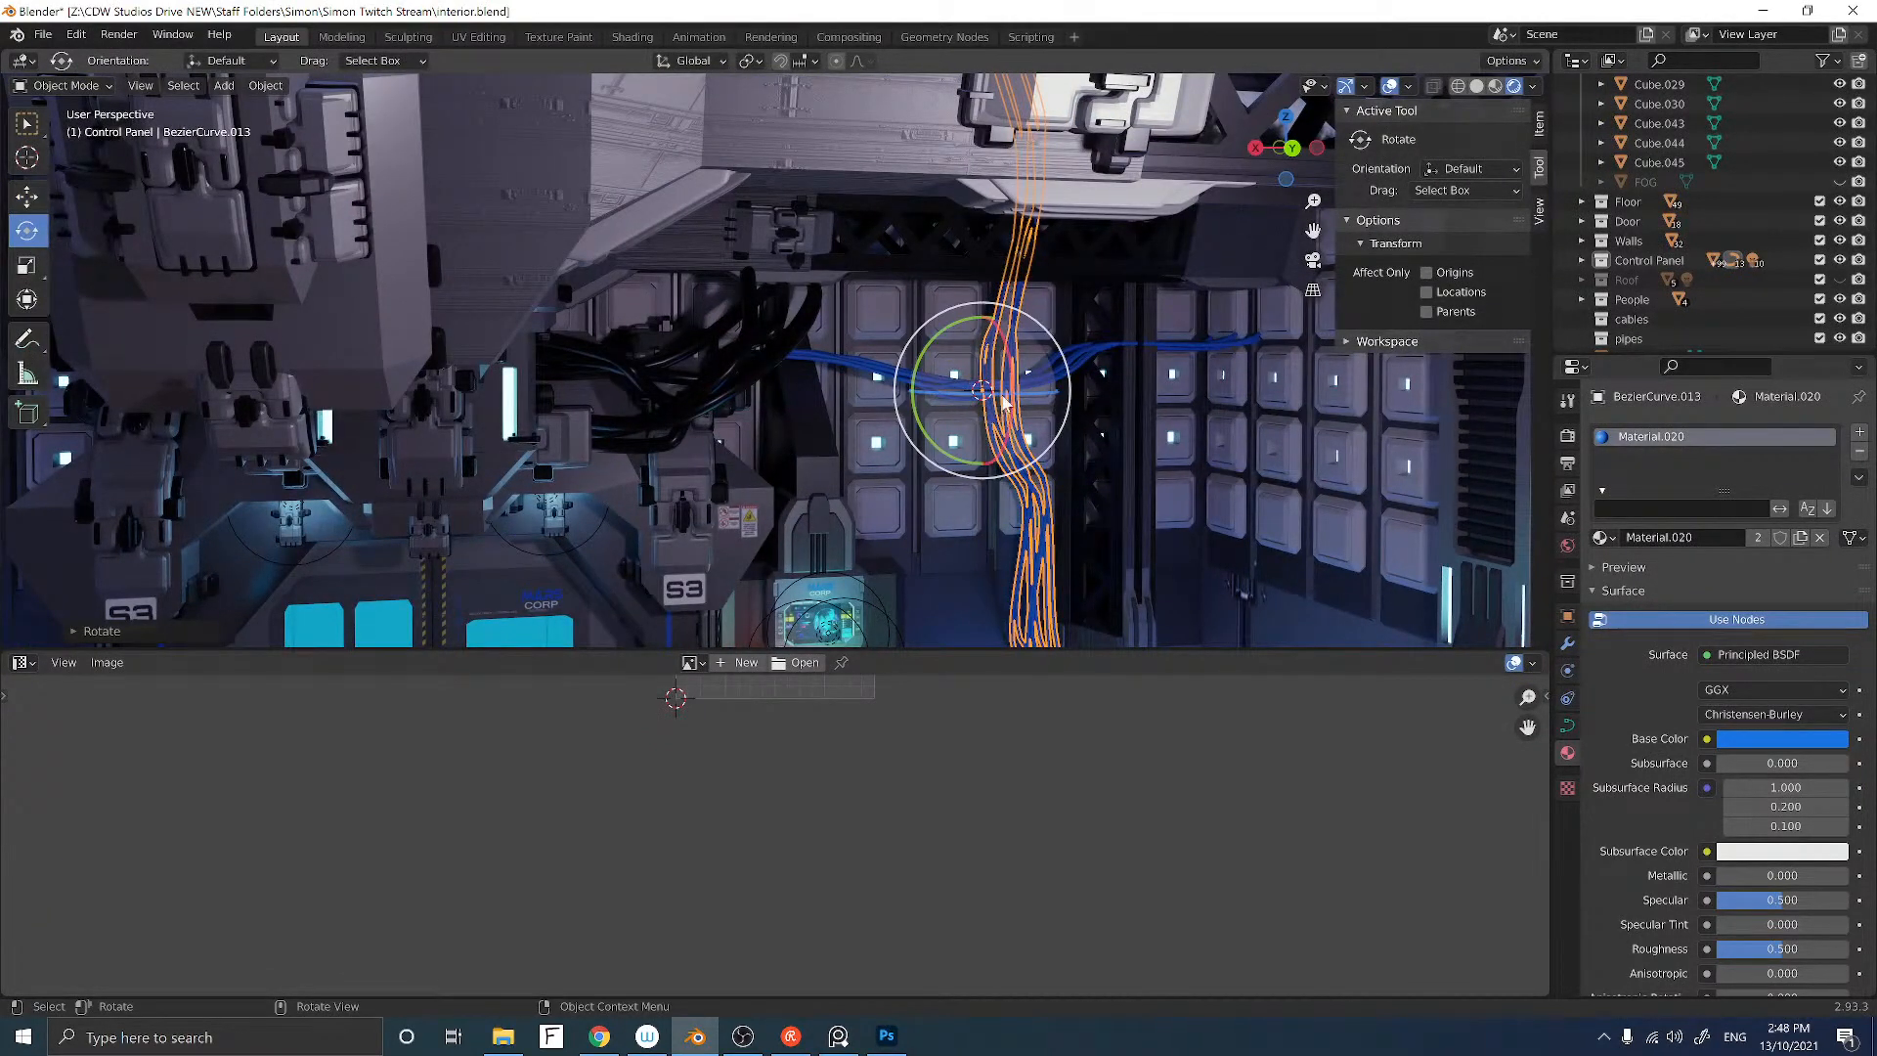
drag(1013, 398, 1023, 376)
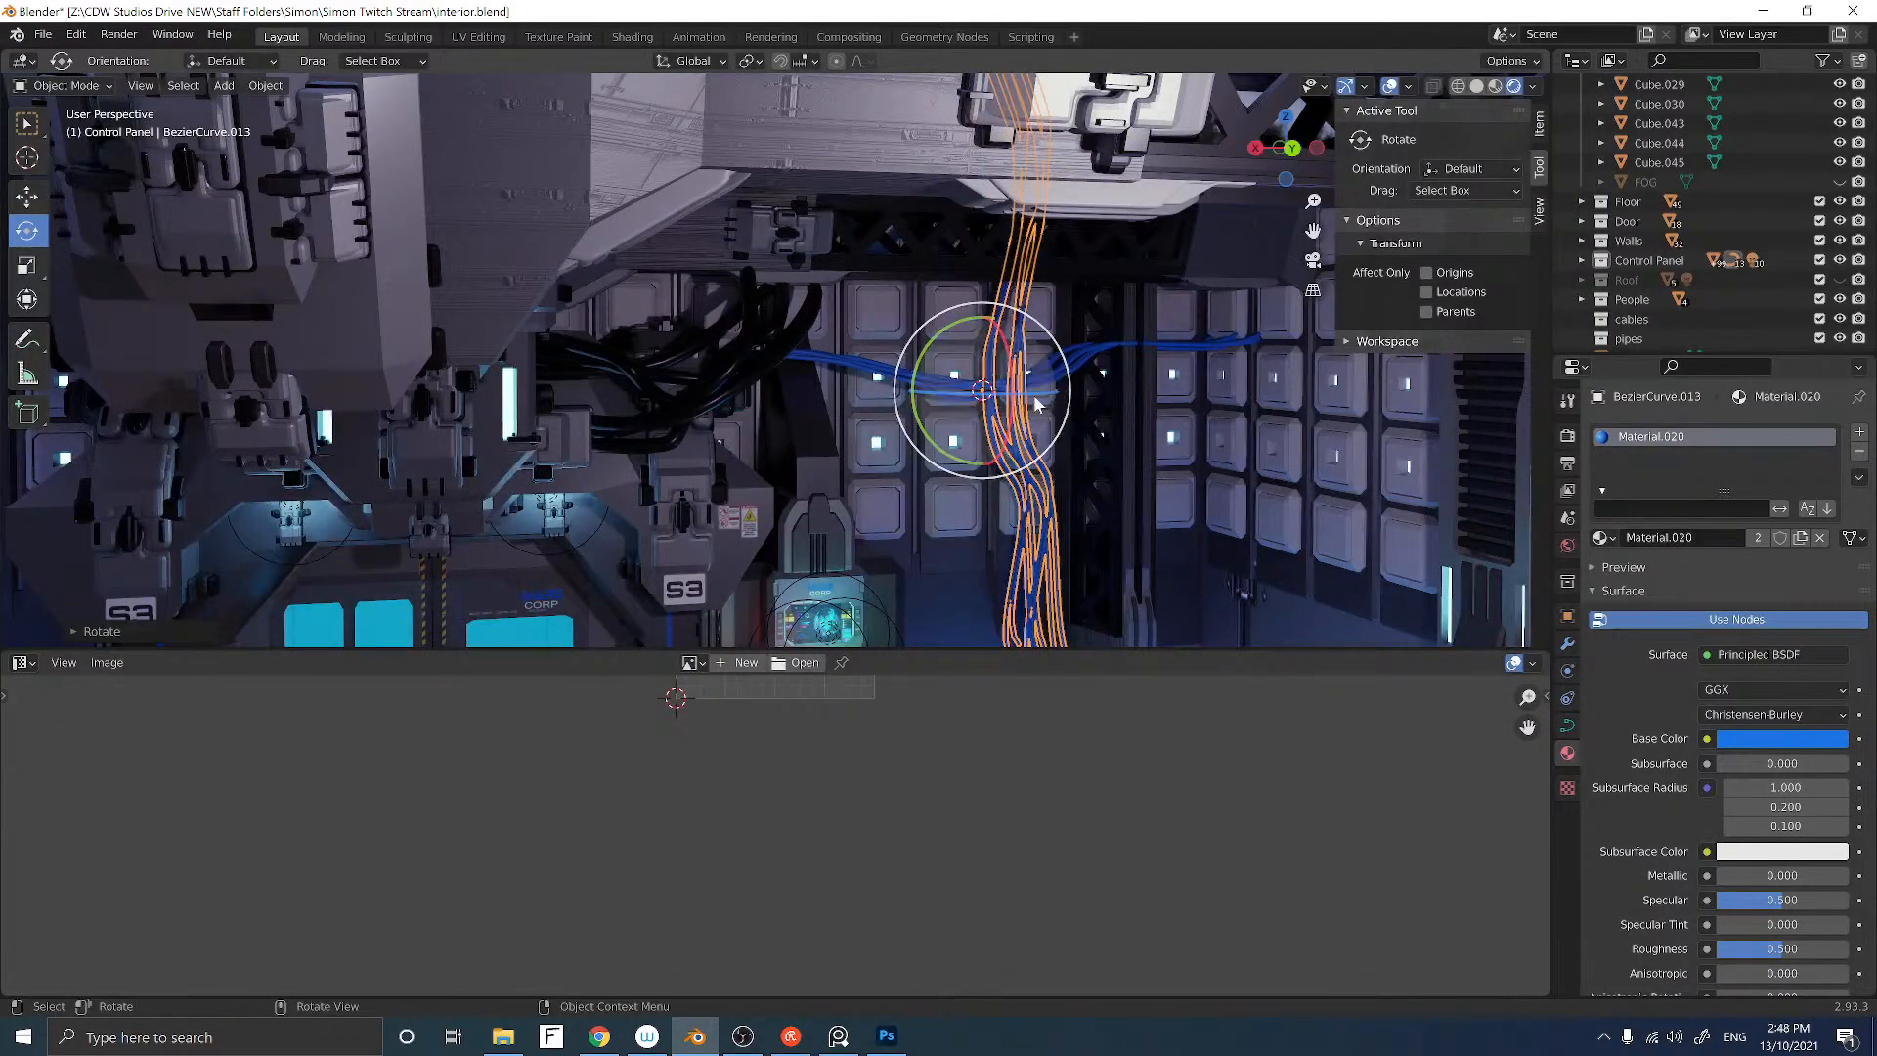
middle_drag(1023, 376, 801, 348)
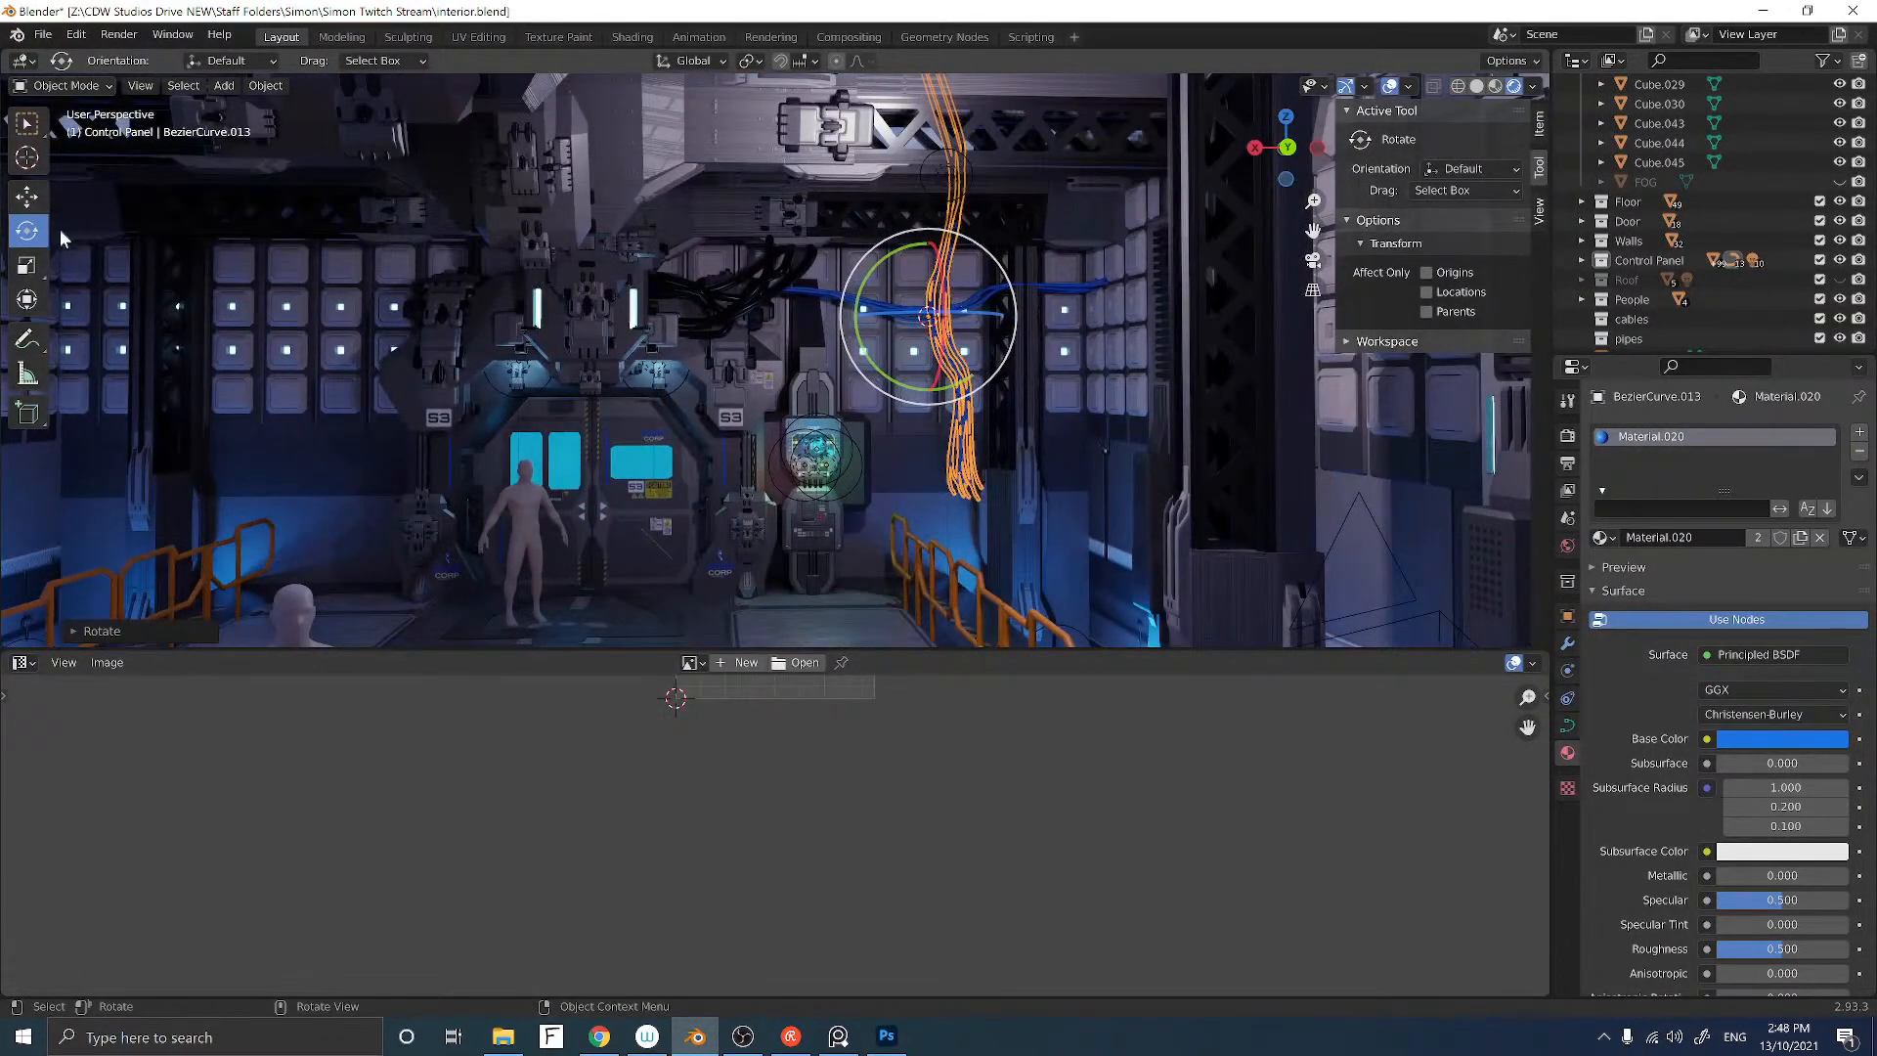
Step: Stretch the vertical blue bundle along its length so it runs past the railing, and shift it slightly along the Y axis
click(27, 268)
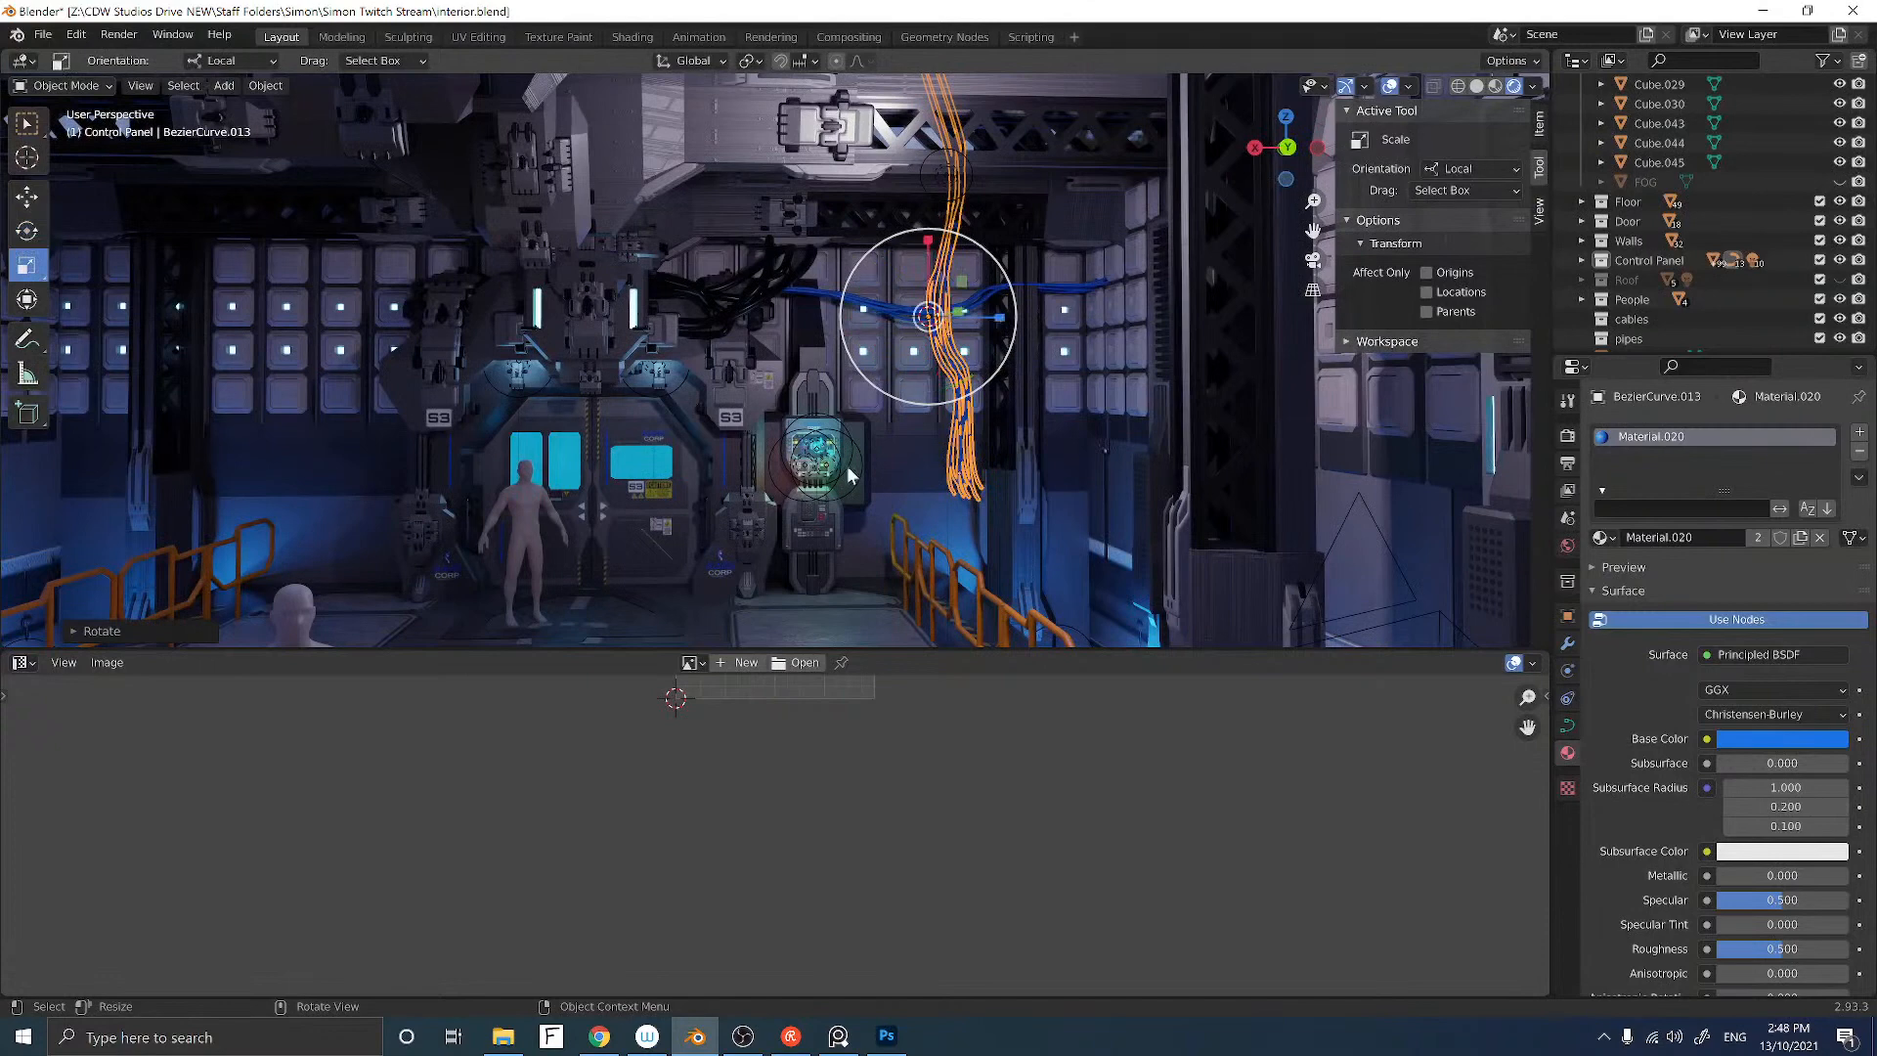
drag(929, 244, 938, 90)
click(928, 243)
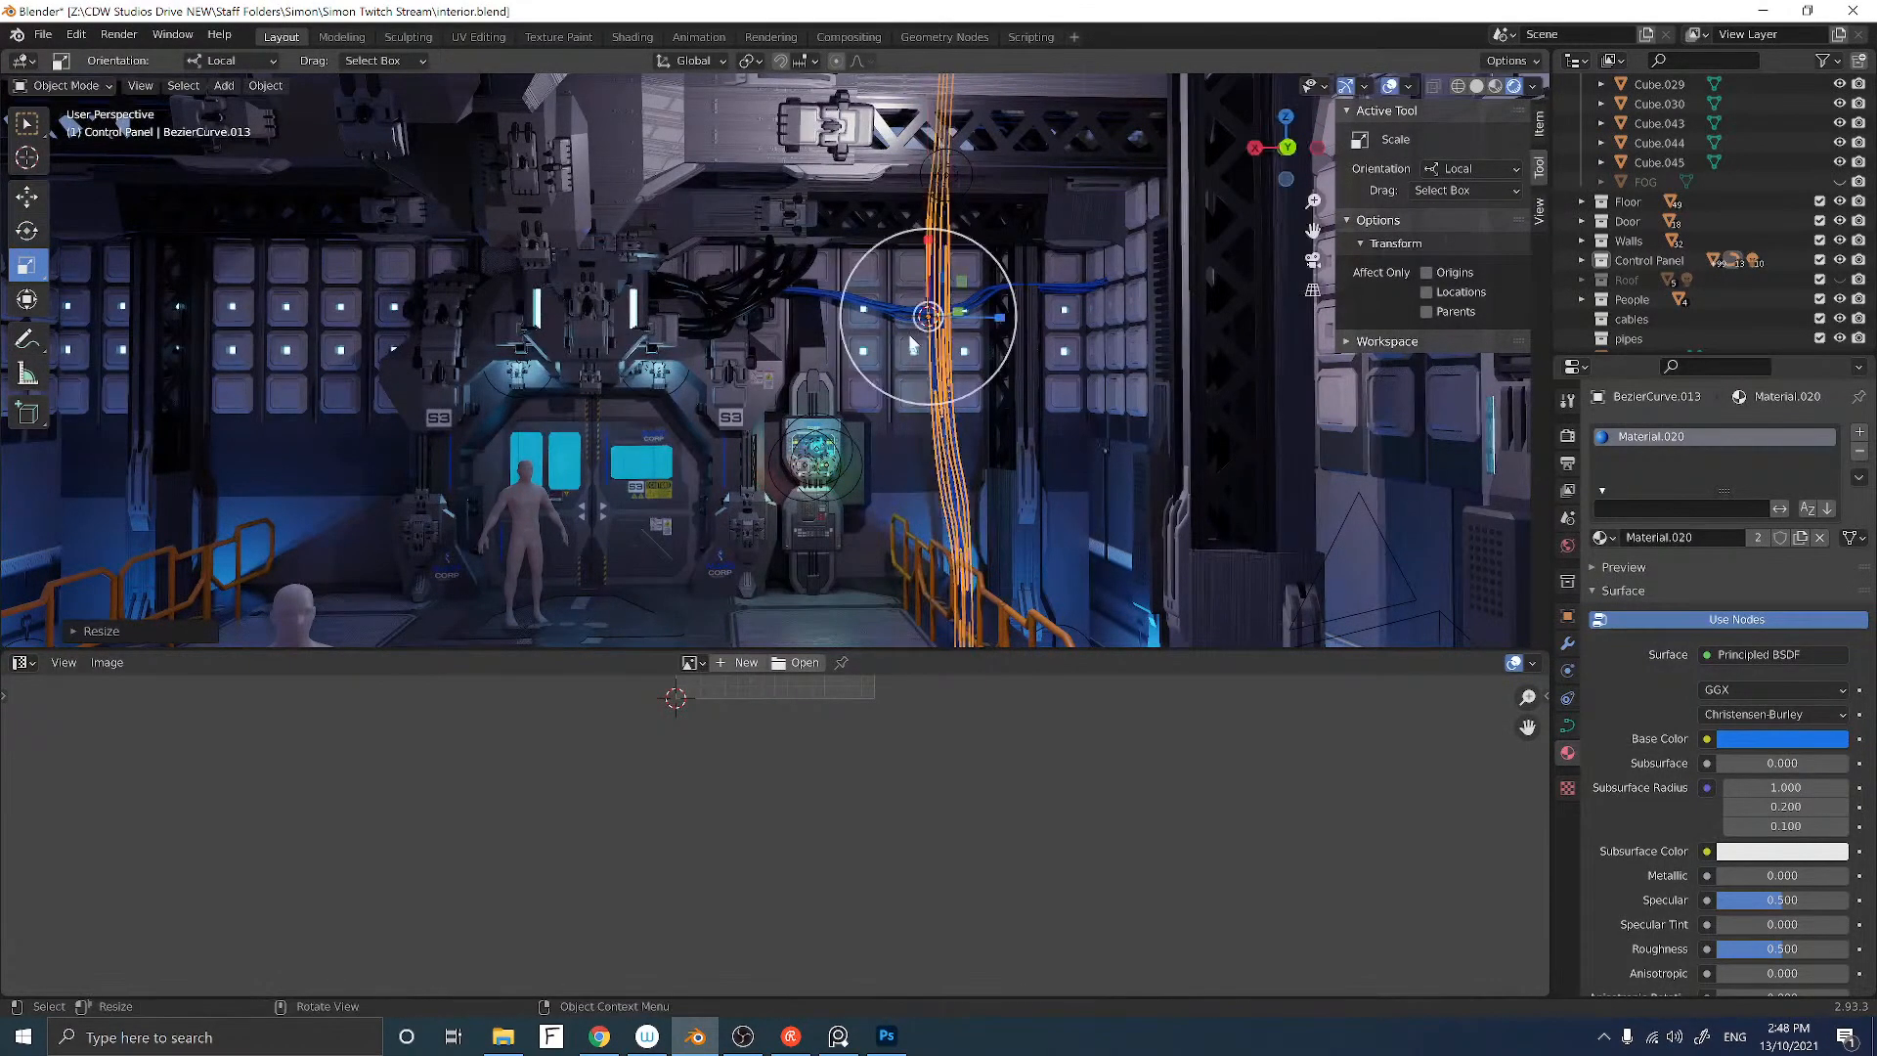
middle_drag(927, 294, 953, 344)
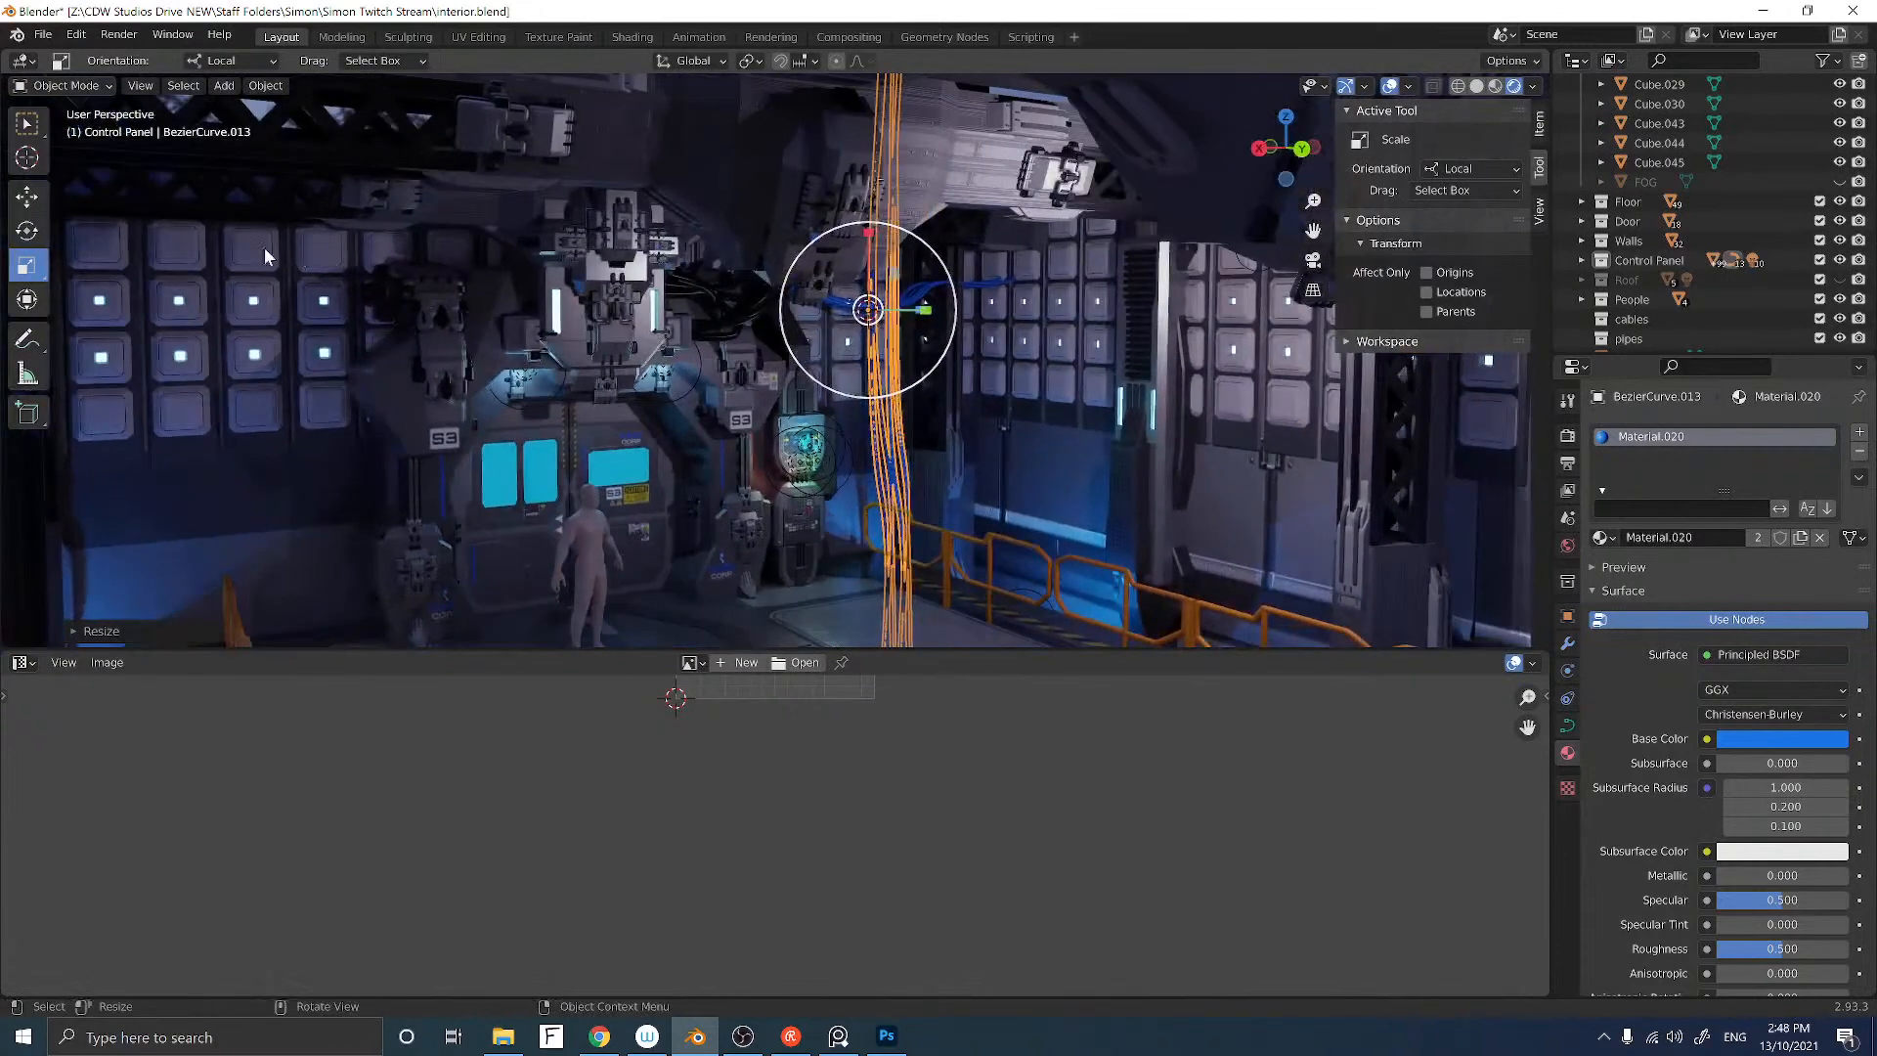
click(26, 199)
drag(932, 311, 949, 318)
middle_drag(949, 319, 888, 320)
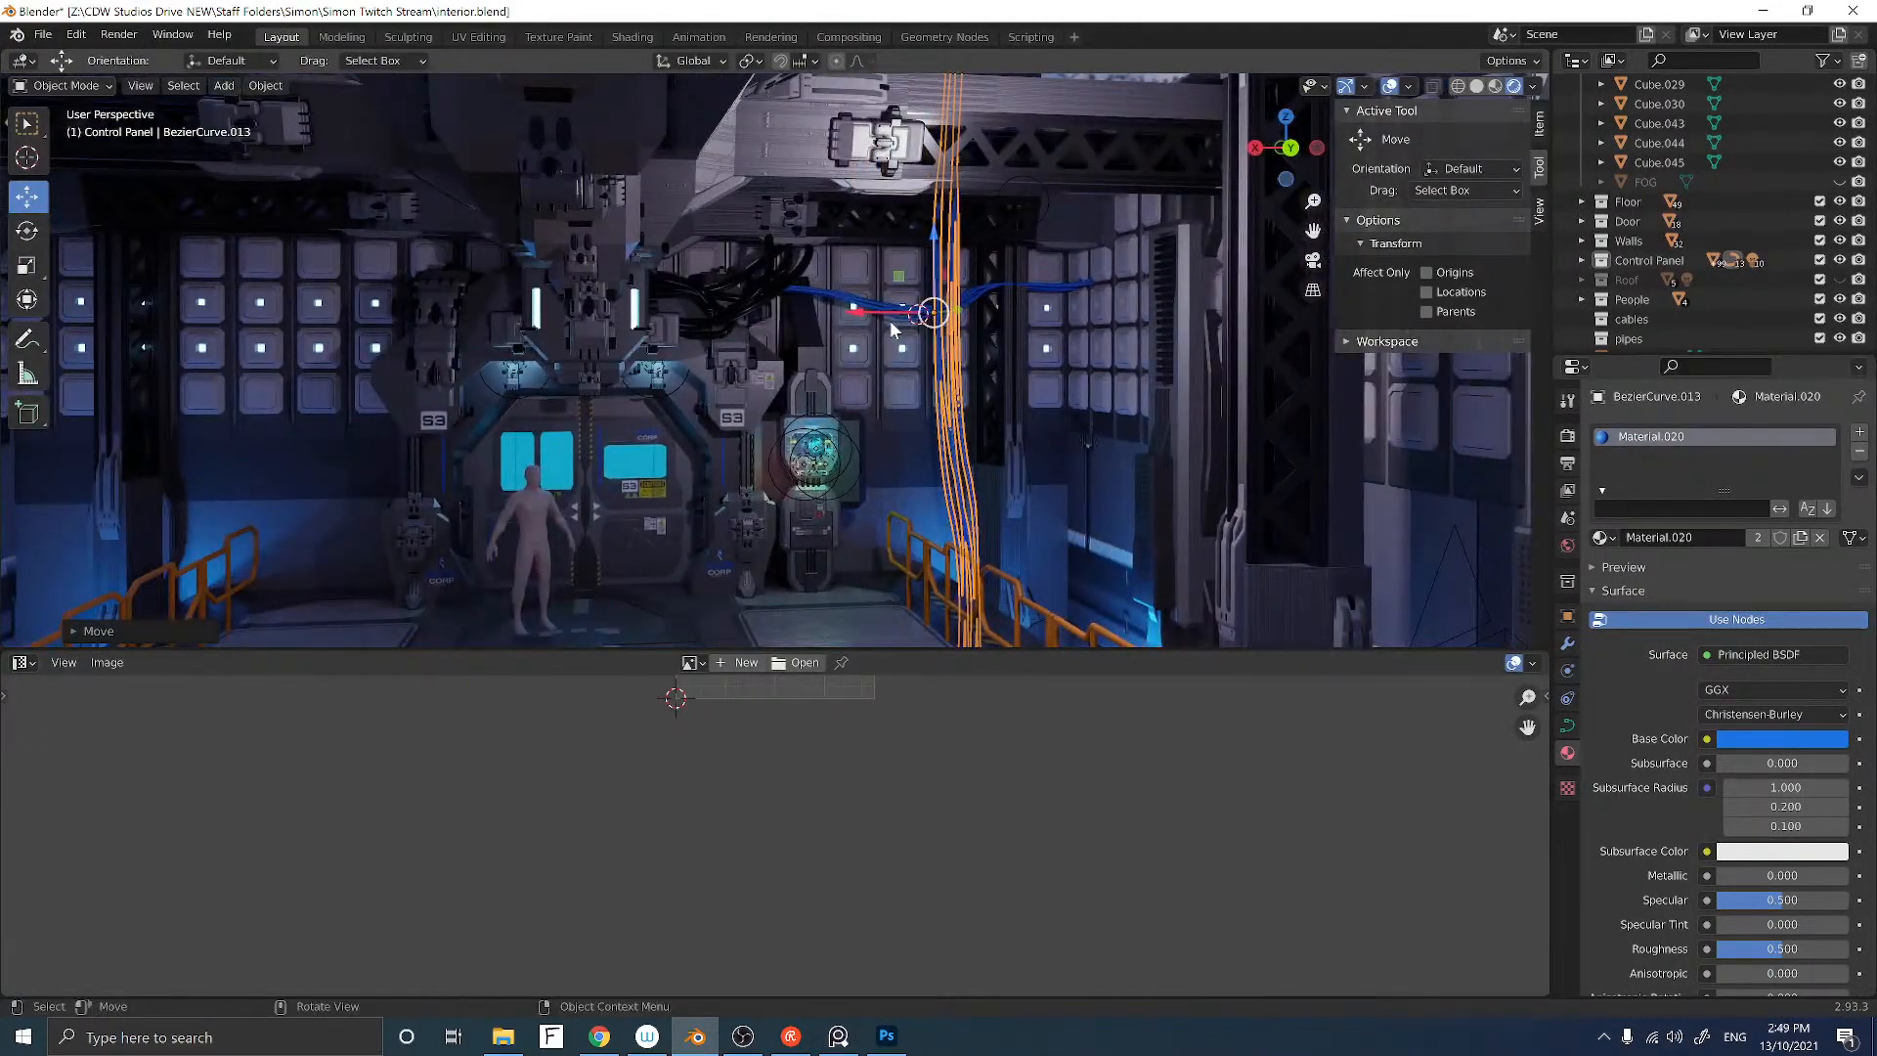
Step: Duplicate the vertical blue bundle and move the copy along the X axis to the opposite side of the door
key(shift+d)
right_click(897, 314)
key(g)
key(x)
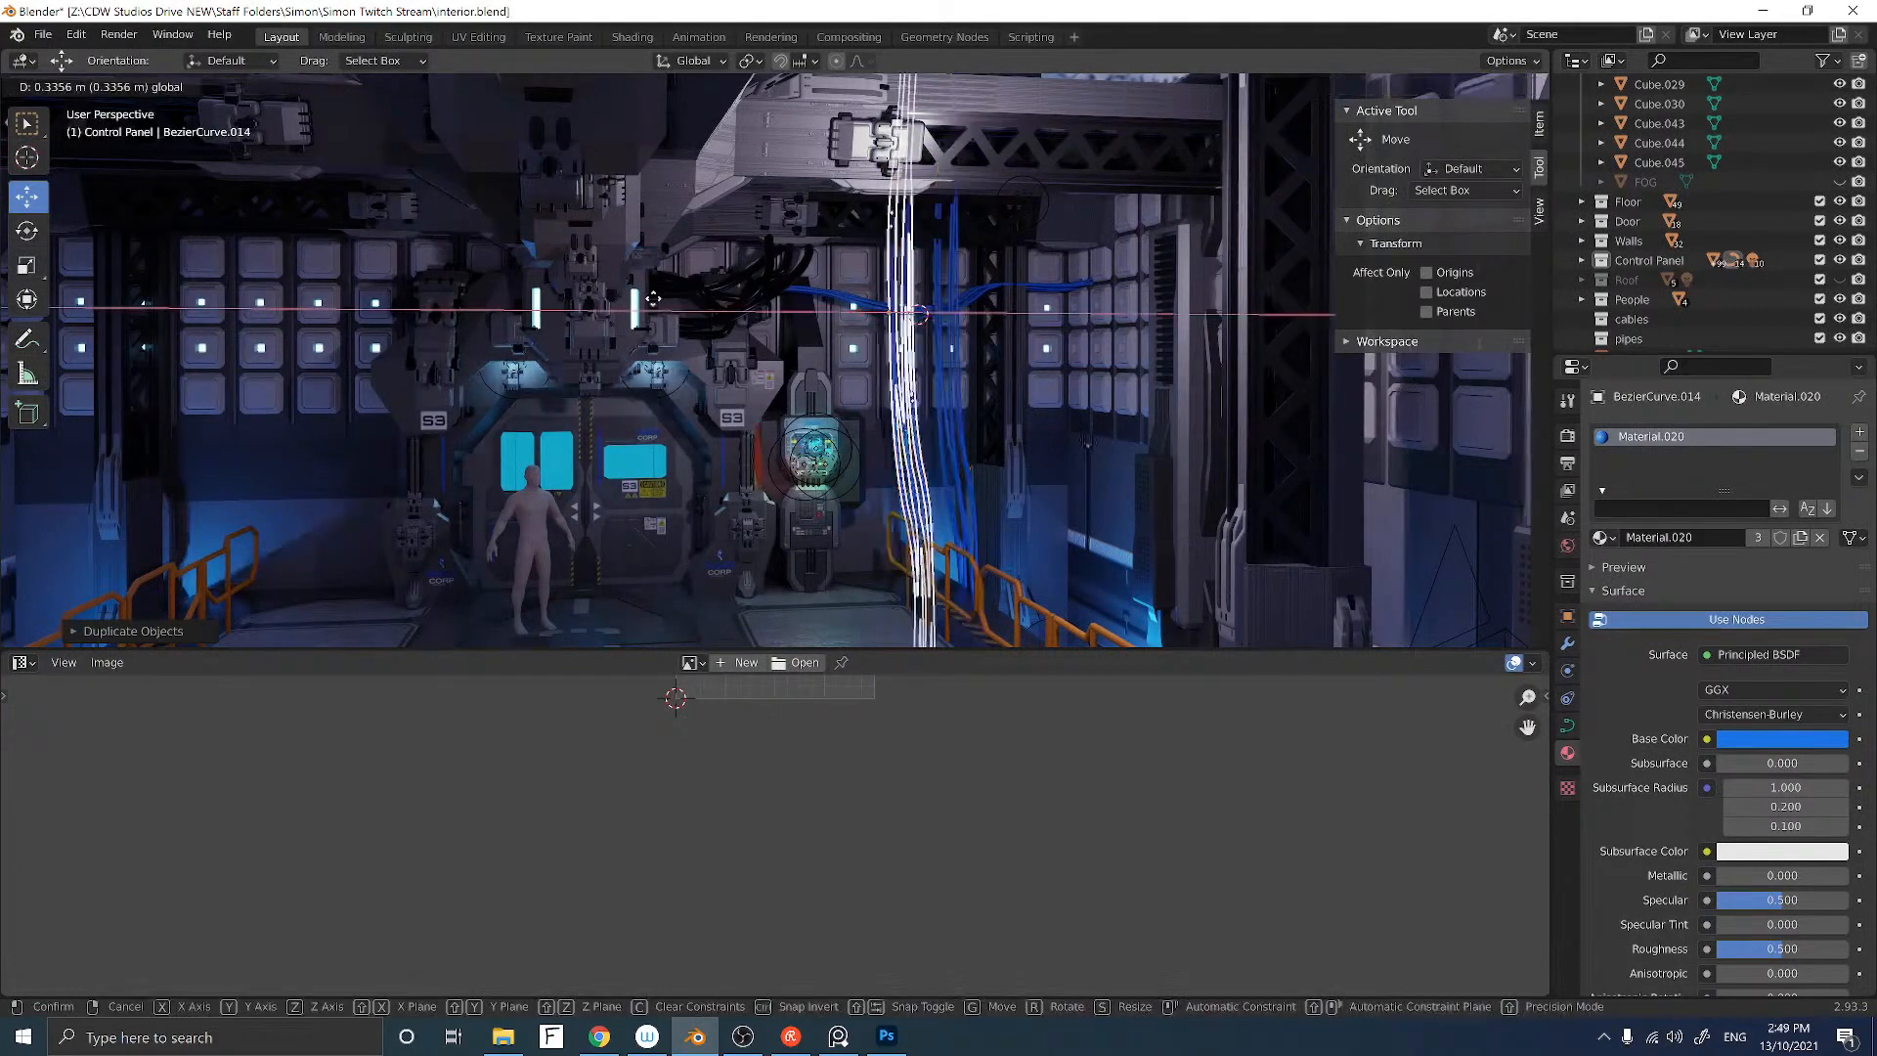
click(235, 308)
middle_drag(397, 331, 608, 360)
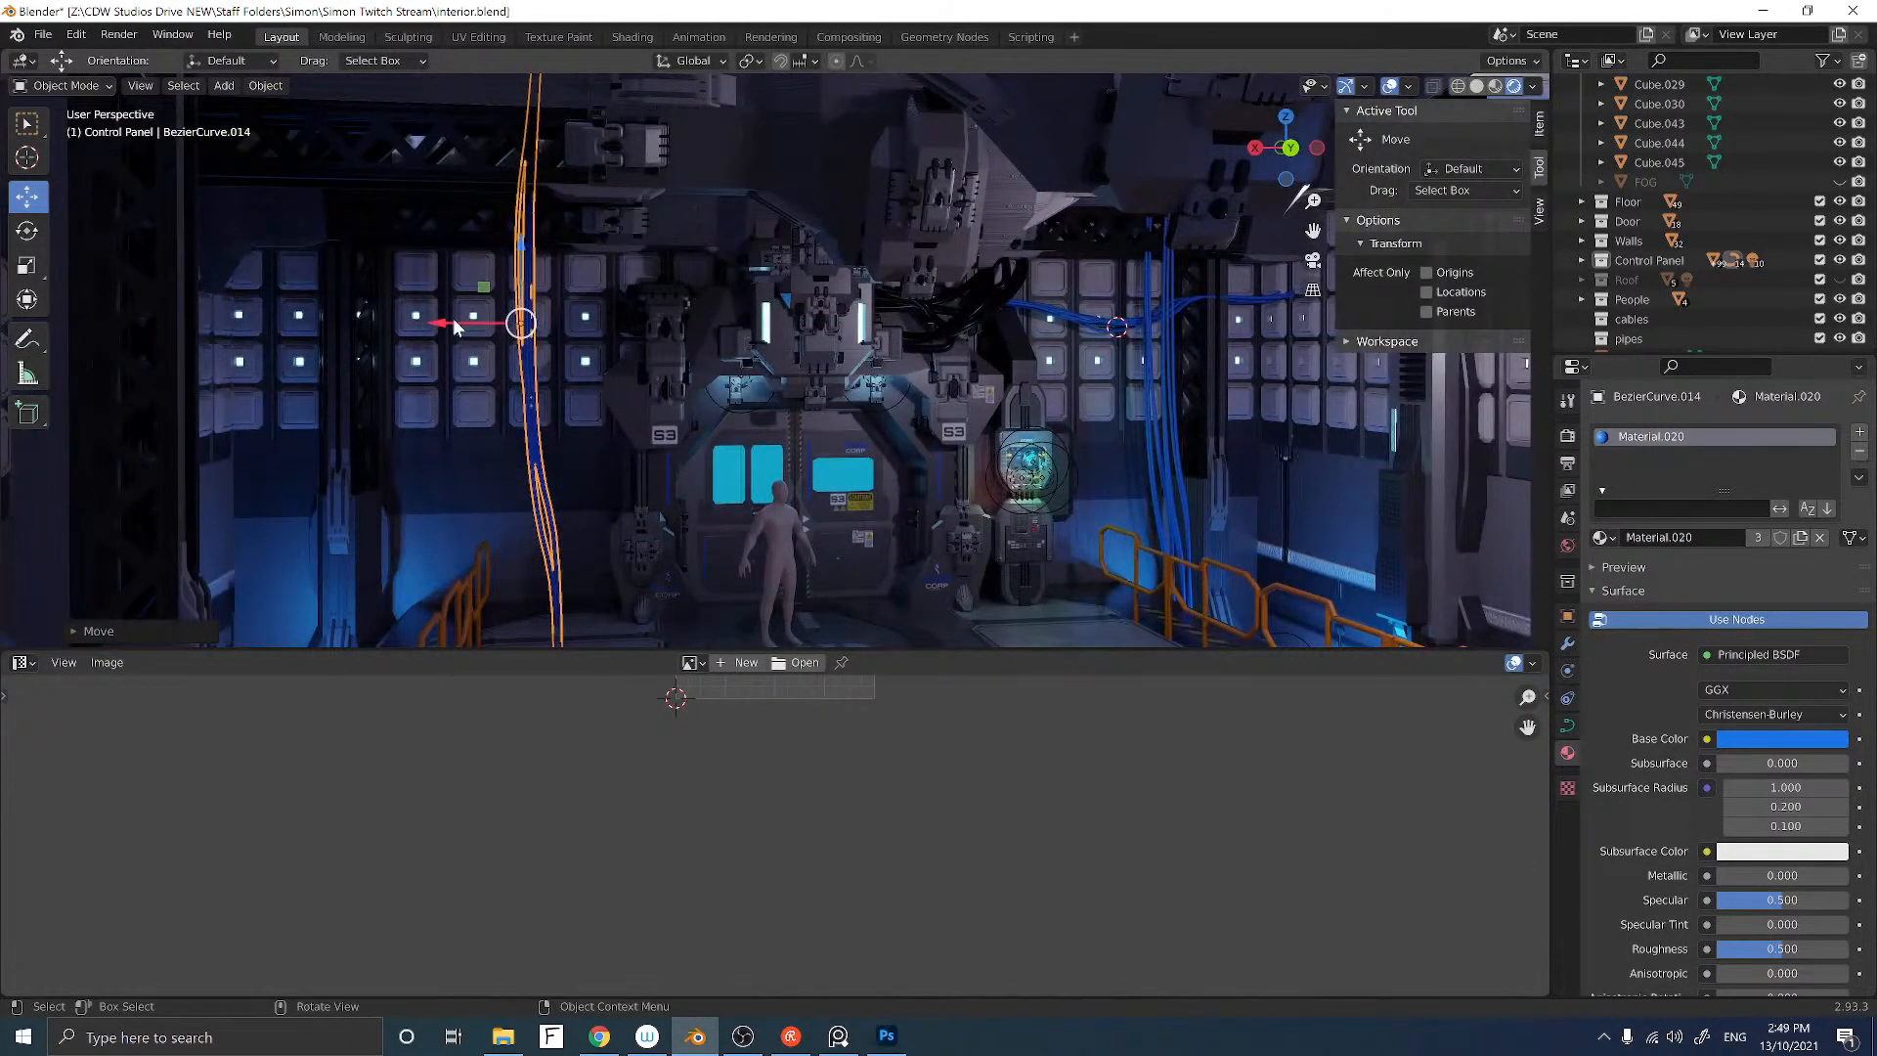
Step: Shift the copied vertical bundle farther outward along the X axis until it hangs near the side wall's truss column
key(g)
key(x)
click(479, 367)
middle_drag(480, 362, 432, 315)
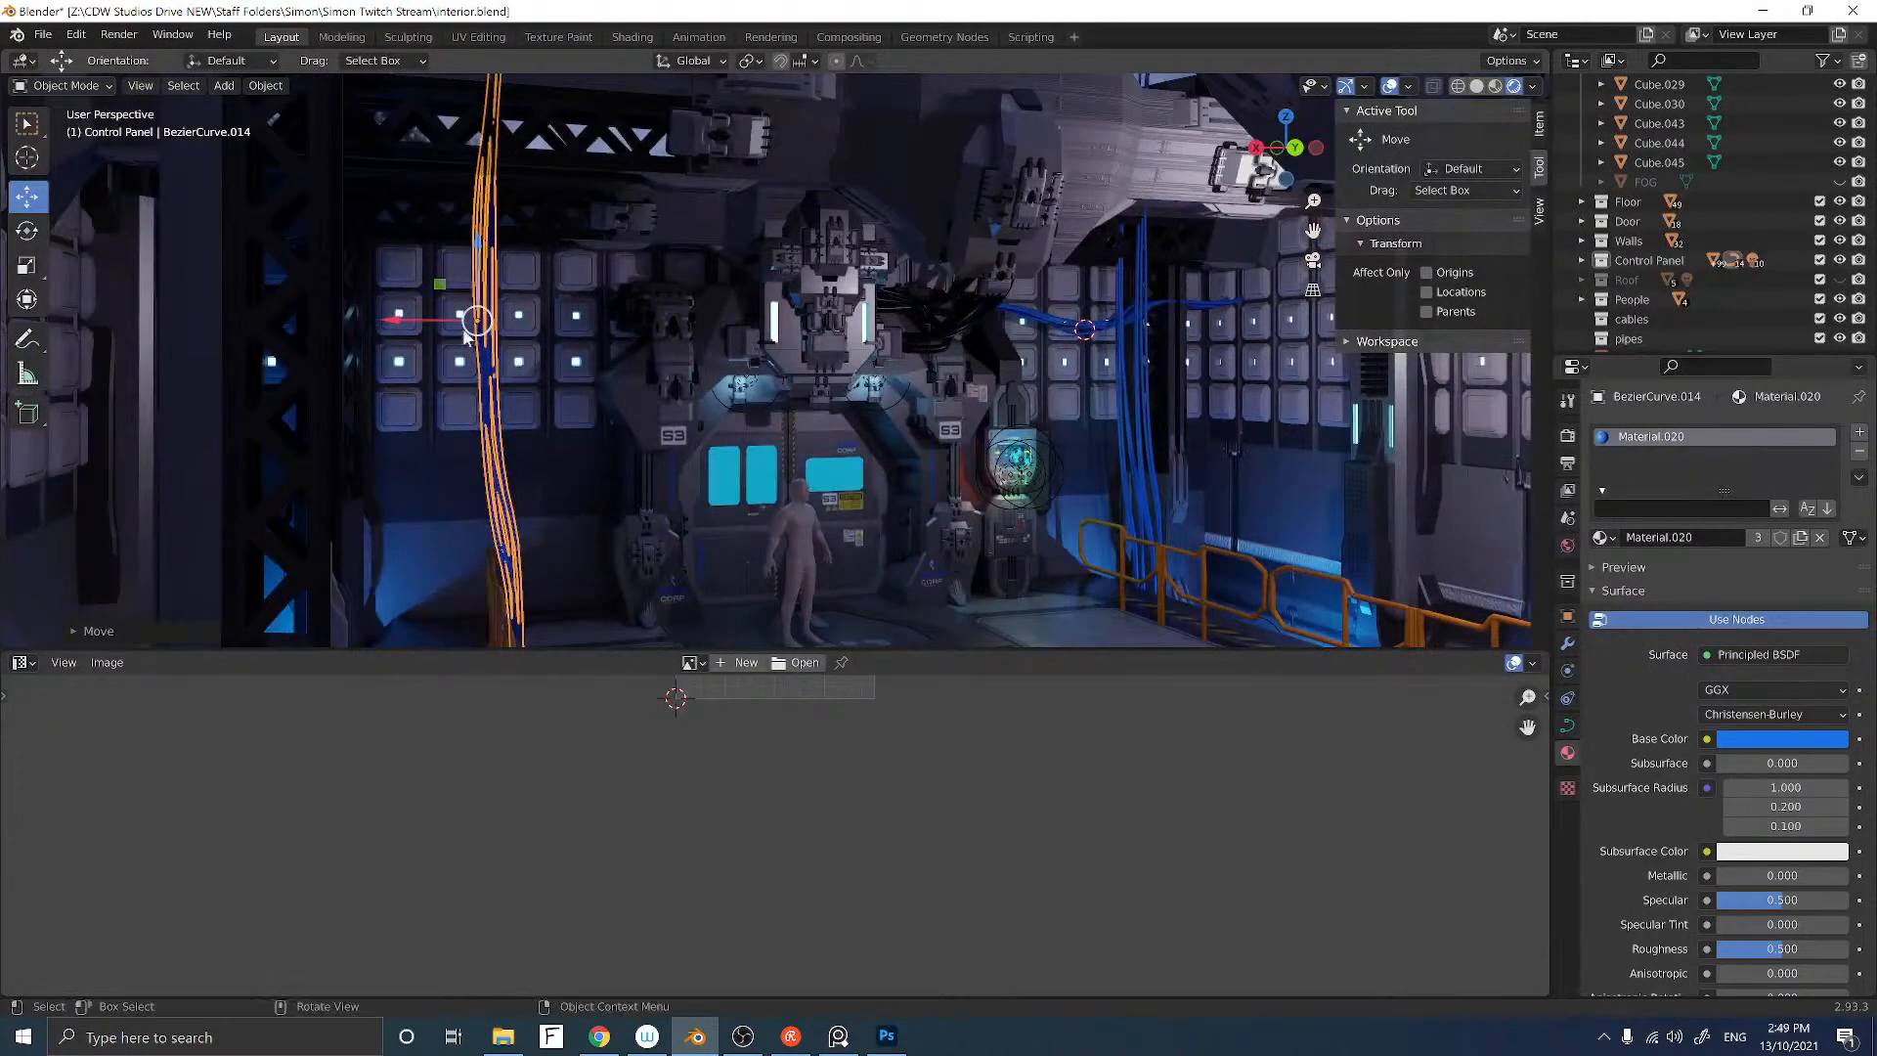
key(g)
key(x)
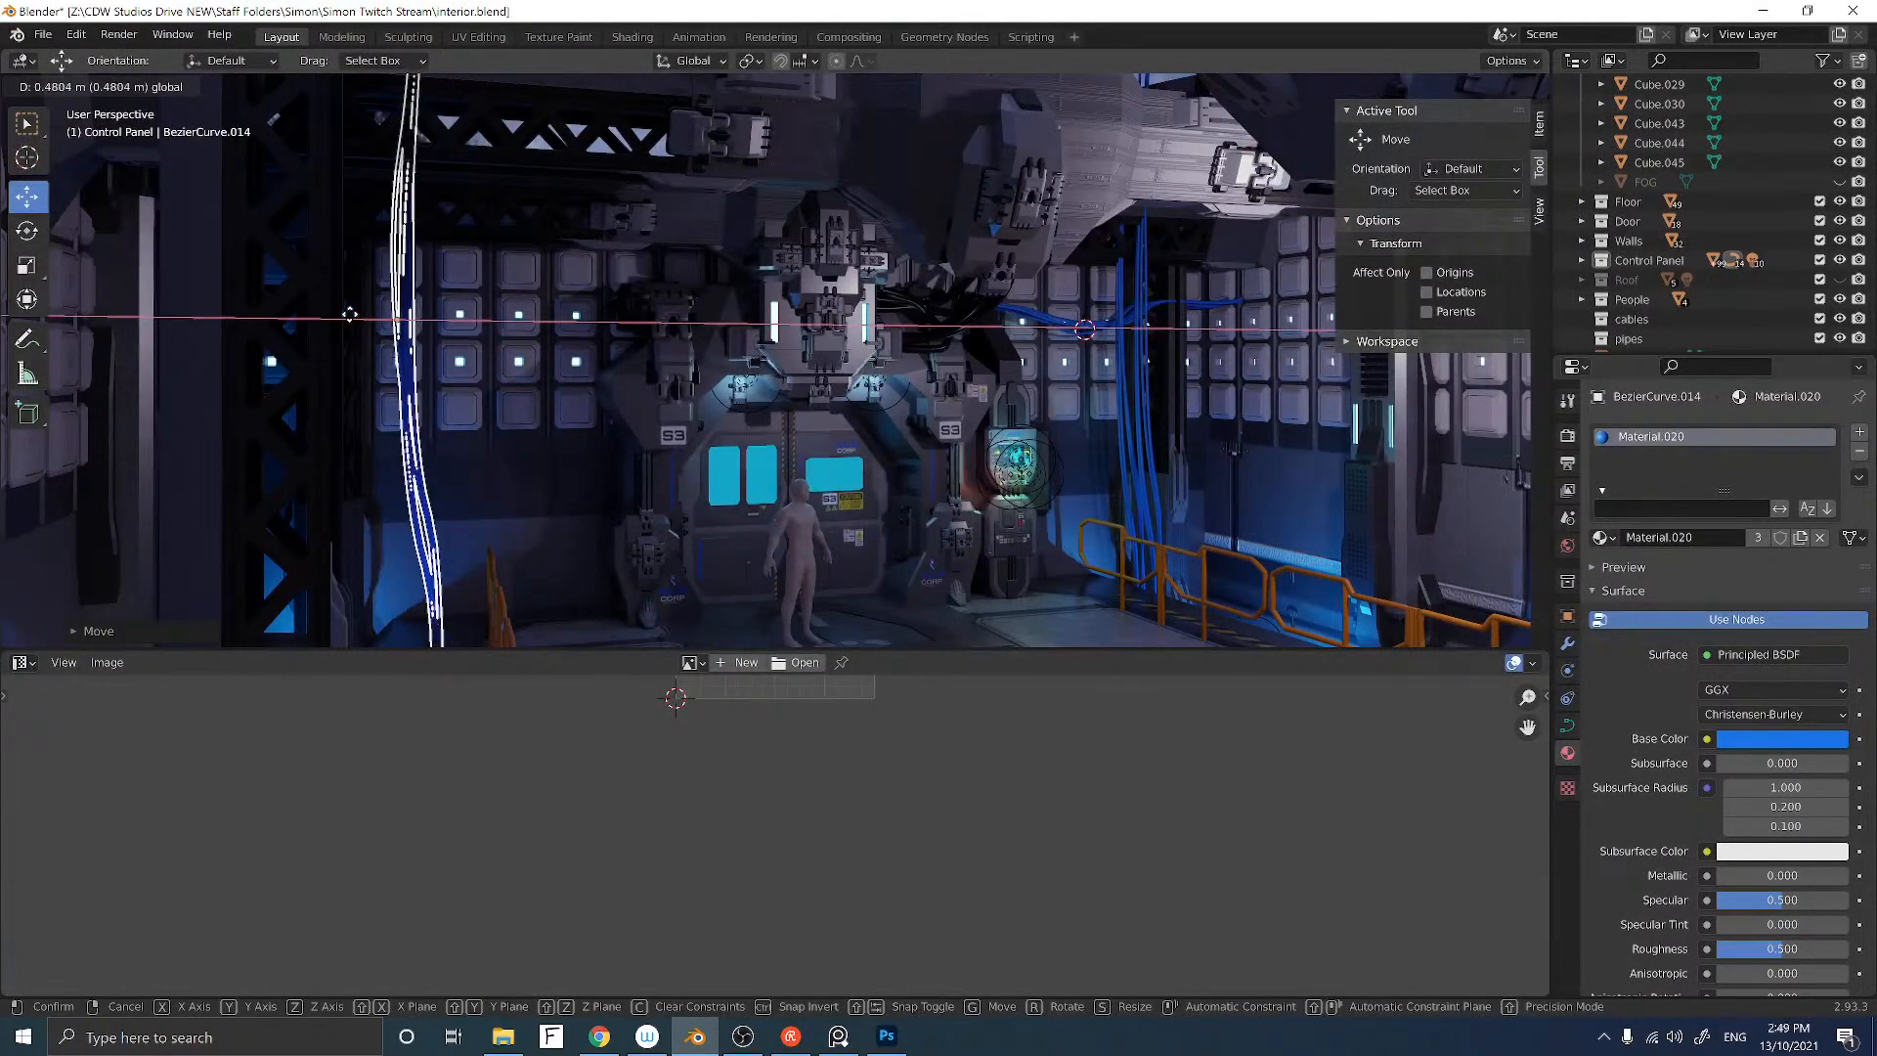
click(342, 319)
middle_drag(342, 318, 413, 331)
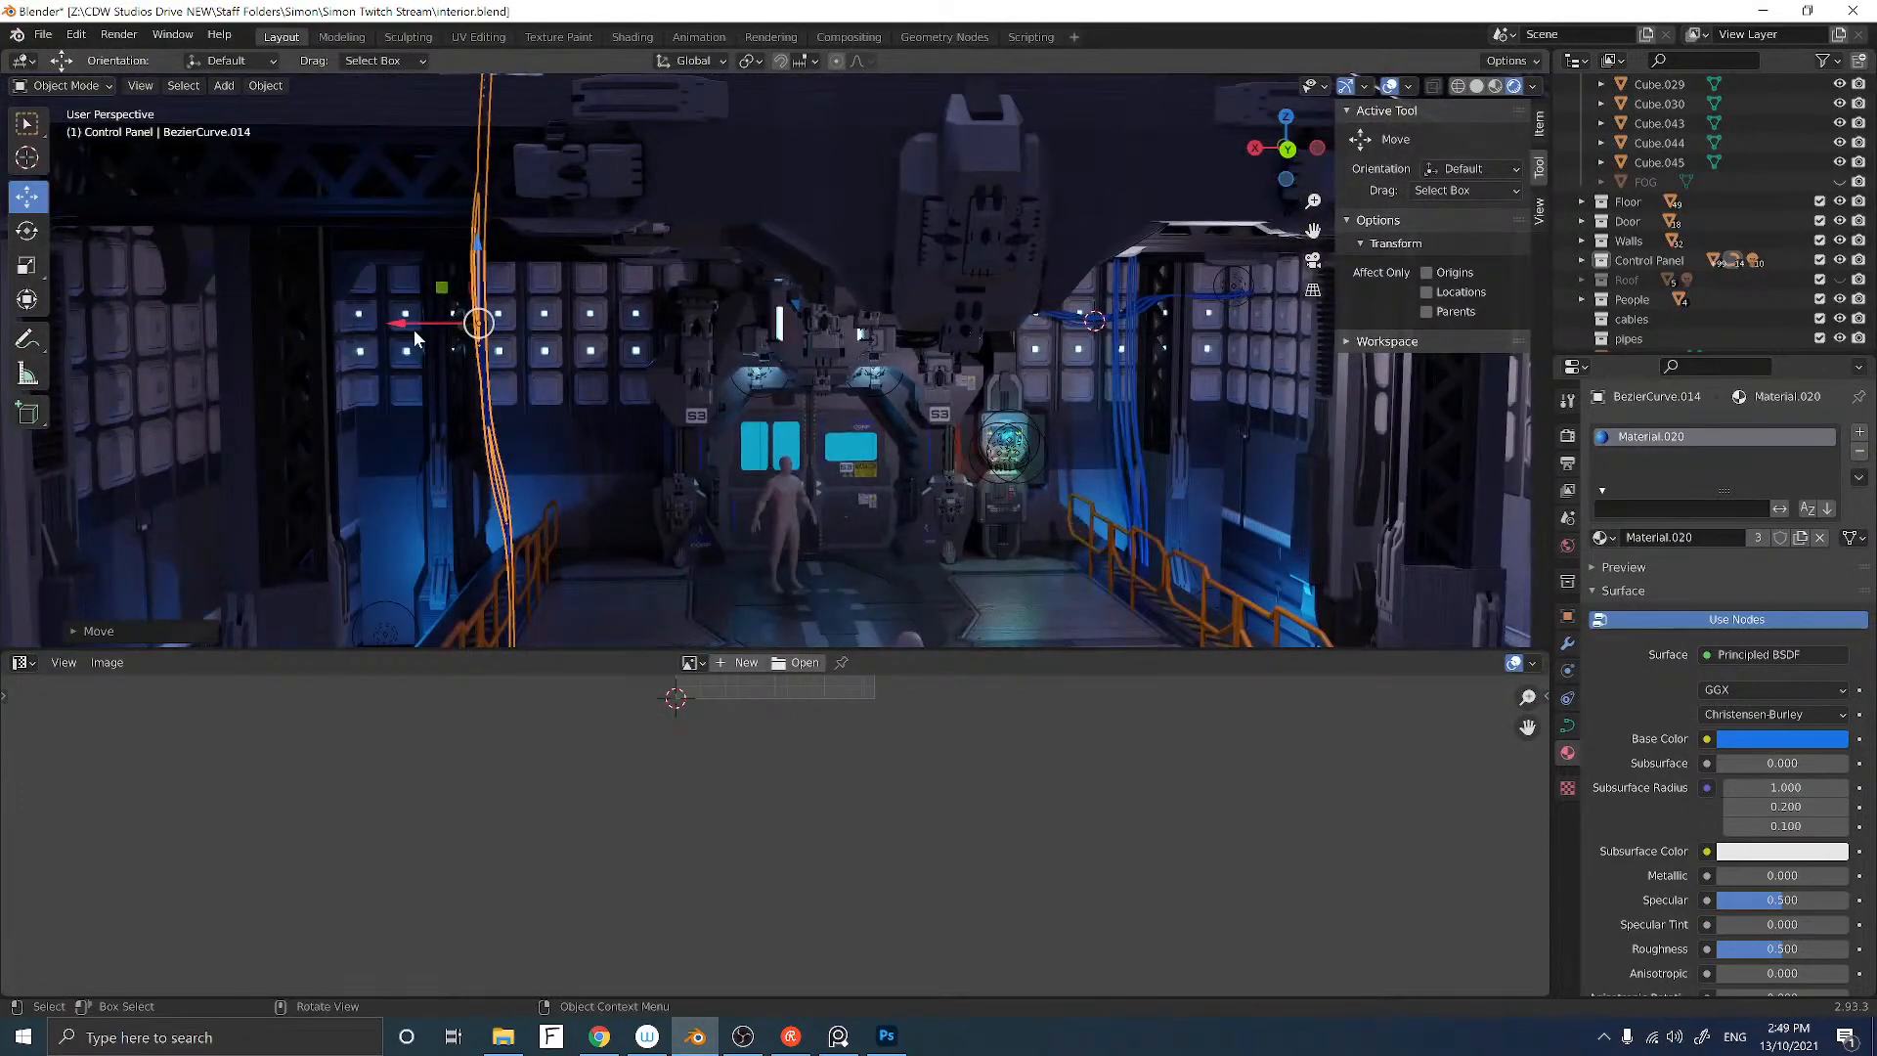
key(g)
key(x)
click(318, 319)
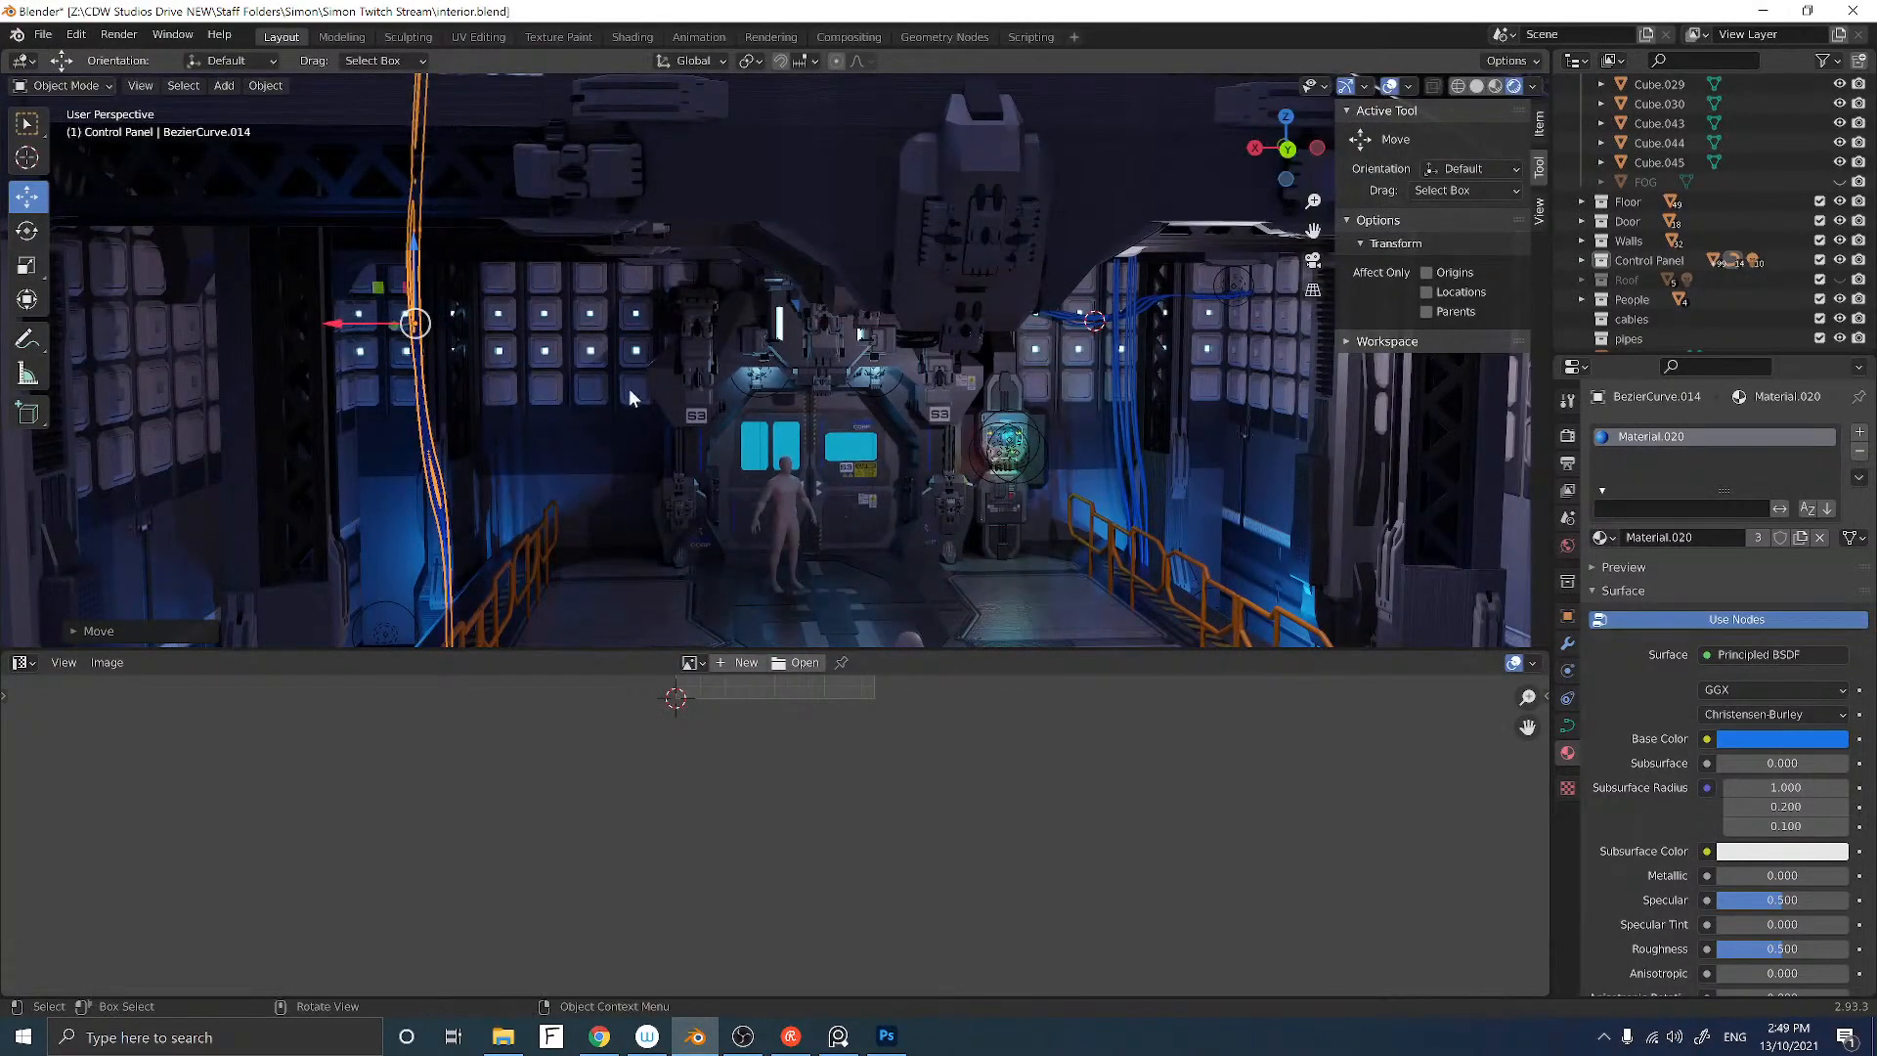
middle_drag(630, 389, 971, 453)
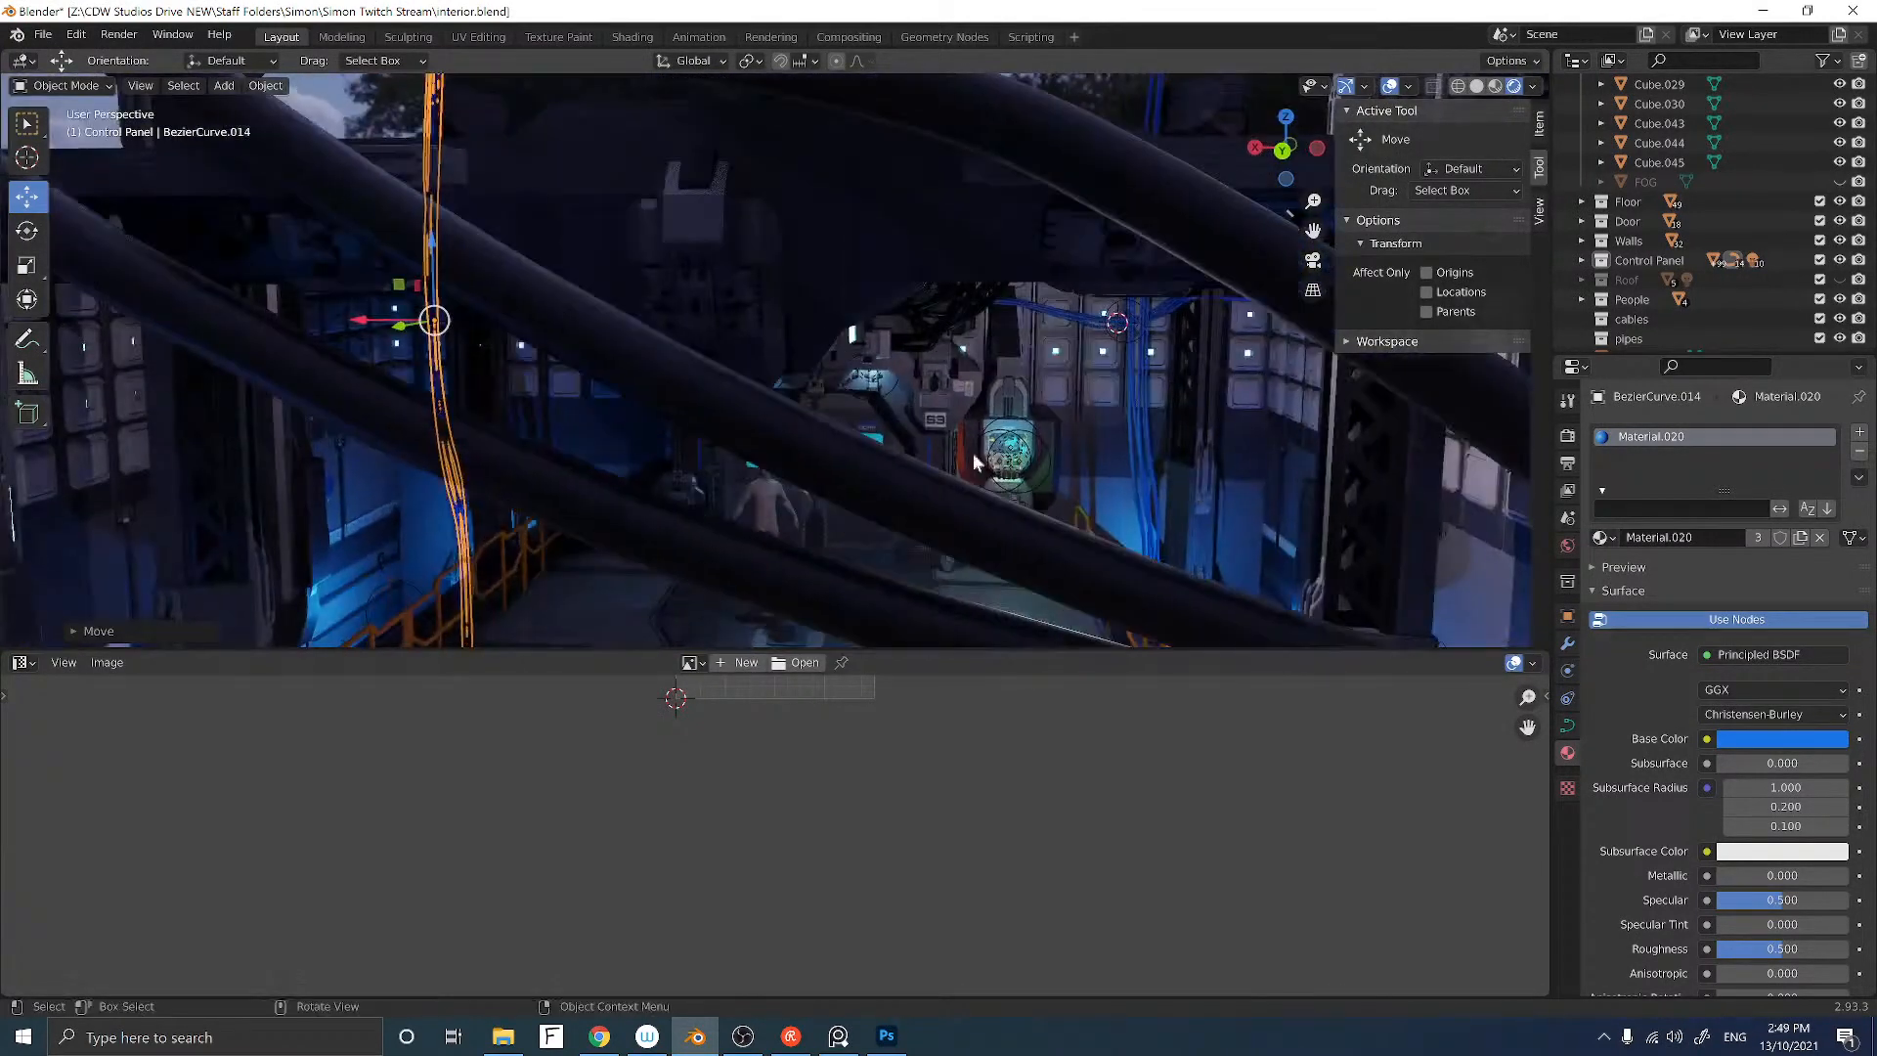
Step: Shift the original vertical blue bundle slightly along the X axis, away from the door
click(1146, 426)
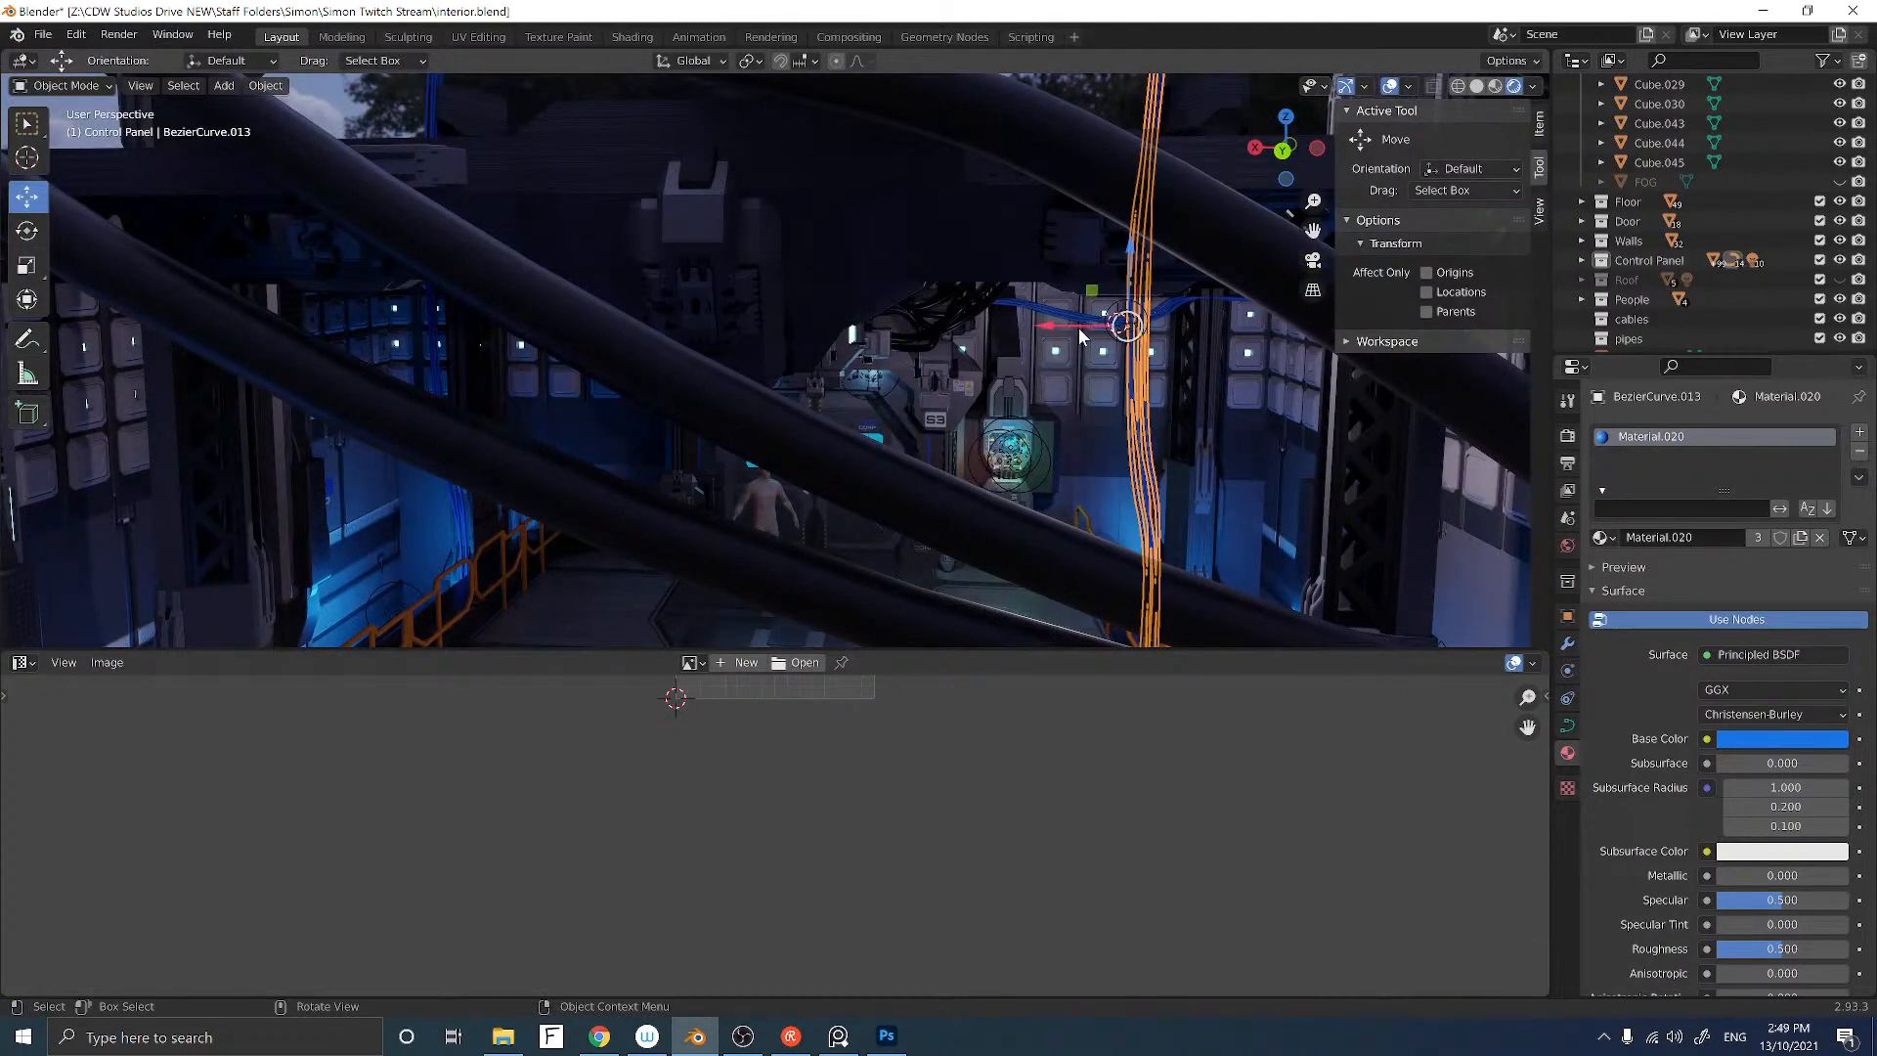
key(g)
key(x)
click(1102, 418)
mouse_move(1100, 407)
middle_down()
mouse_move(1034, 413)
mouse_move(1081, 395)
middle_up()
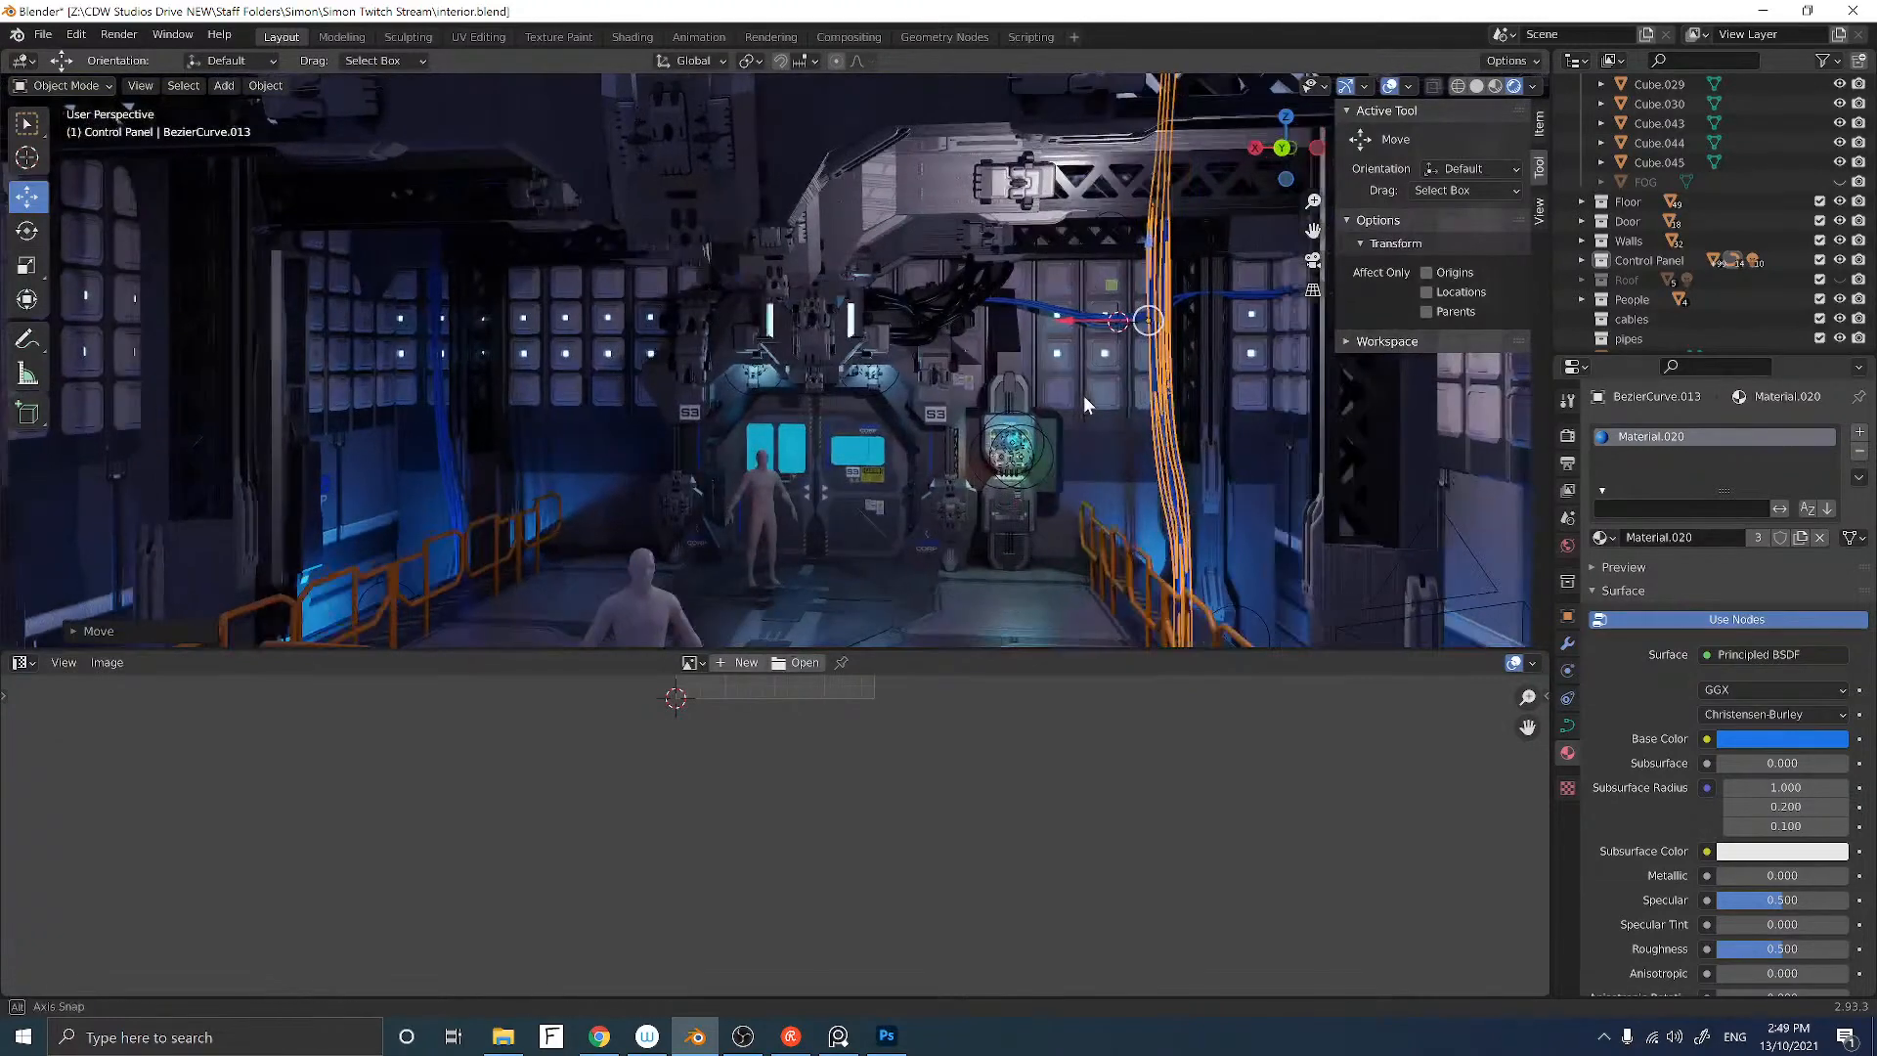
Step: Duplicate the horizontal blue bundle and both black cable clusters beside the door machinery together, leaving the copies in place
scroll(1083, 395, up, 1)
scroll(994, 318, up, 1)
shift+middle_drag(946, 371, 993, 361)
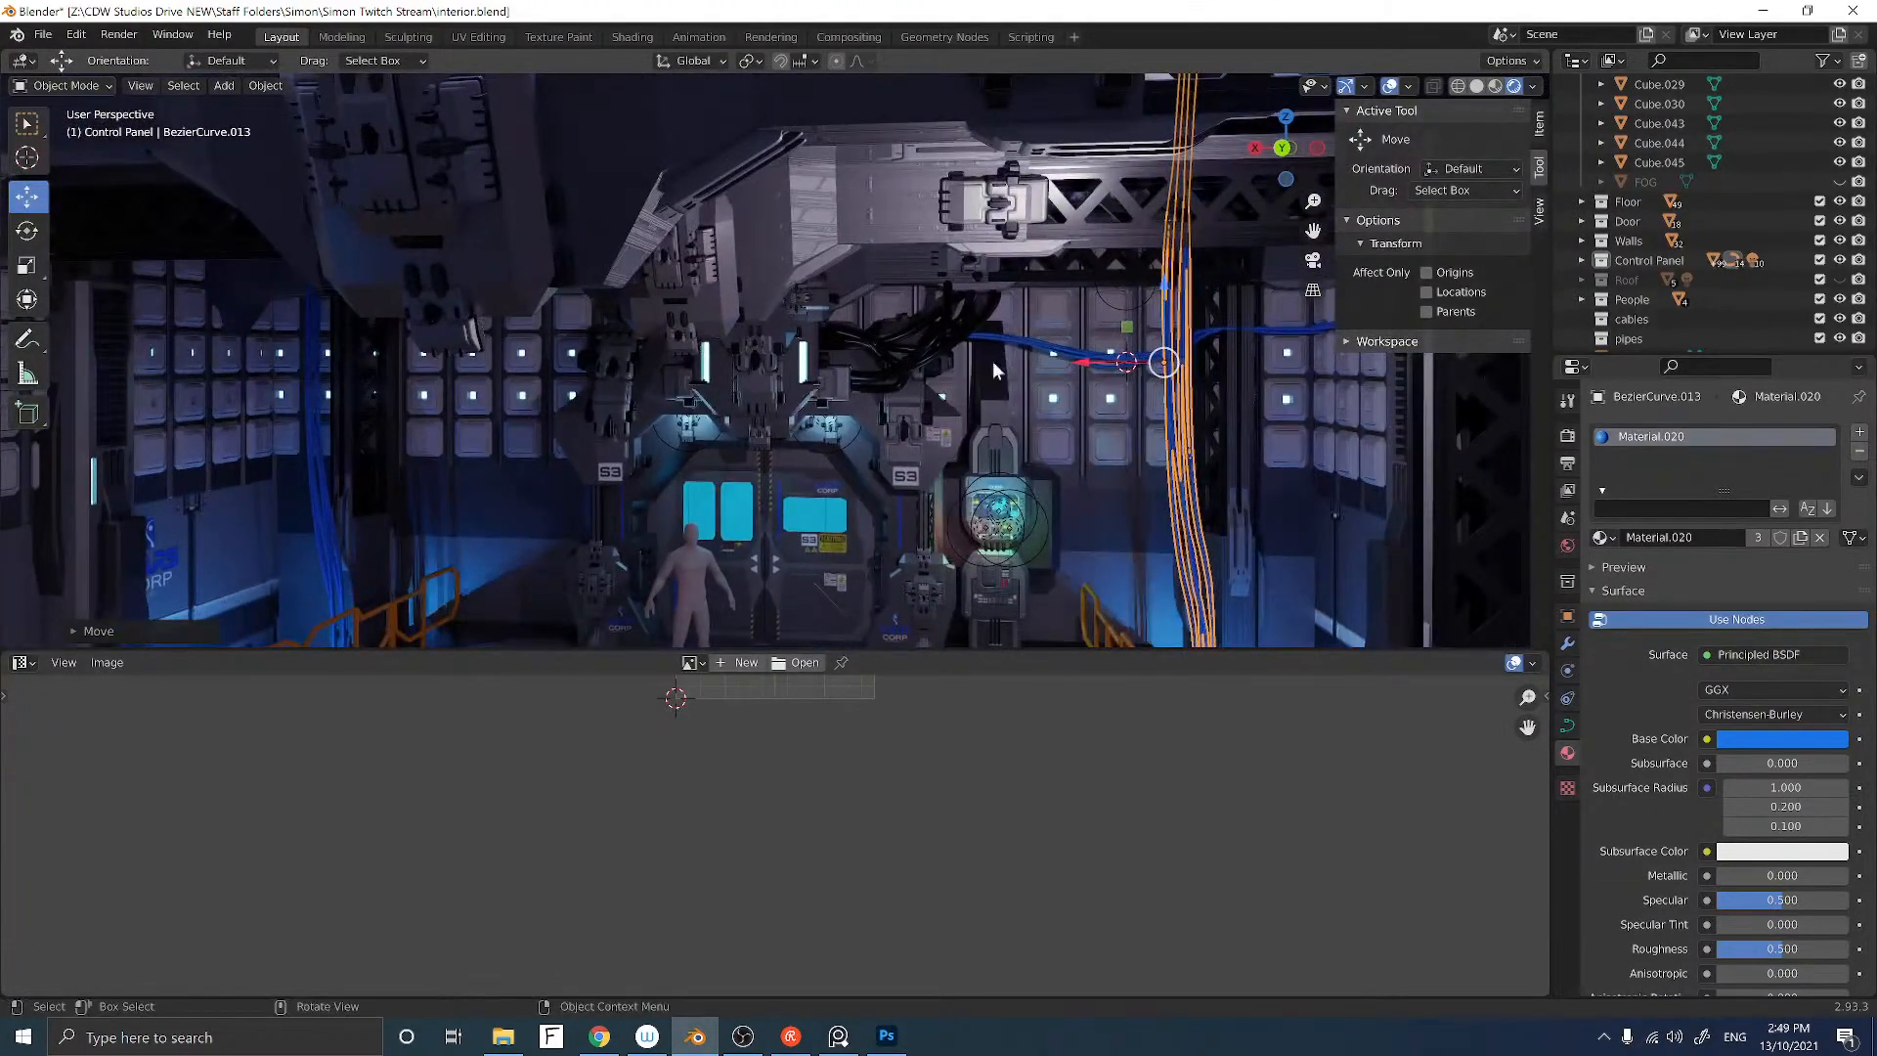
click(1023, 338)
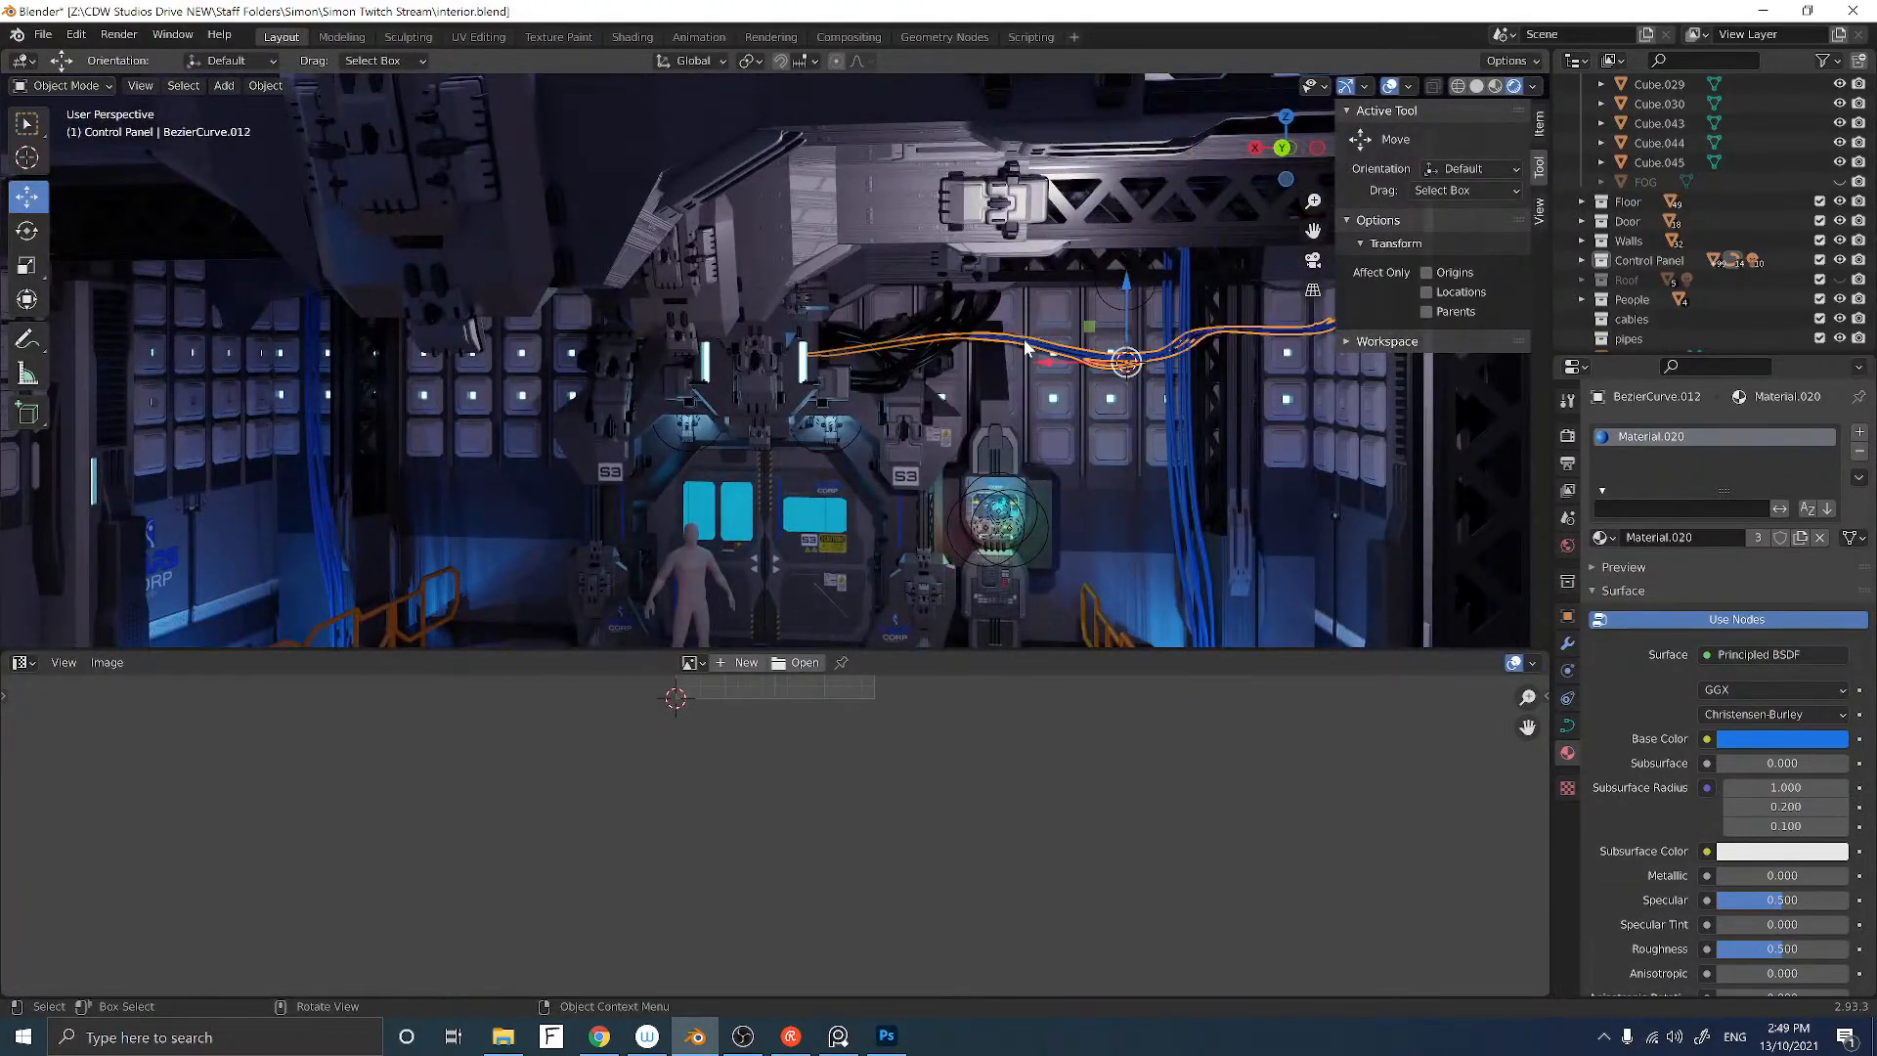
click(981, 309)
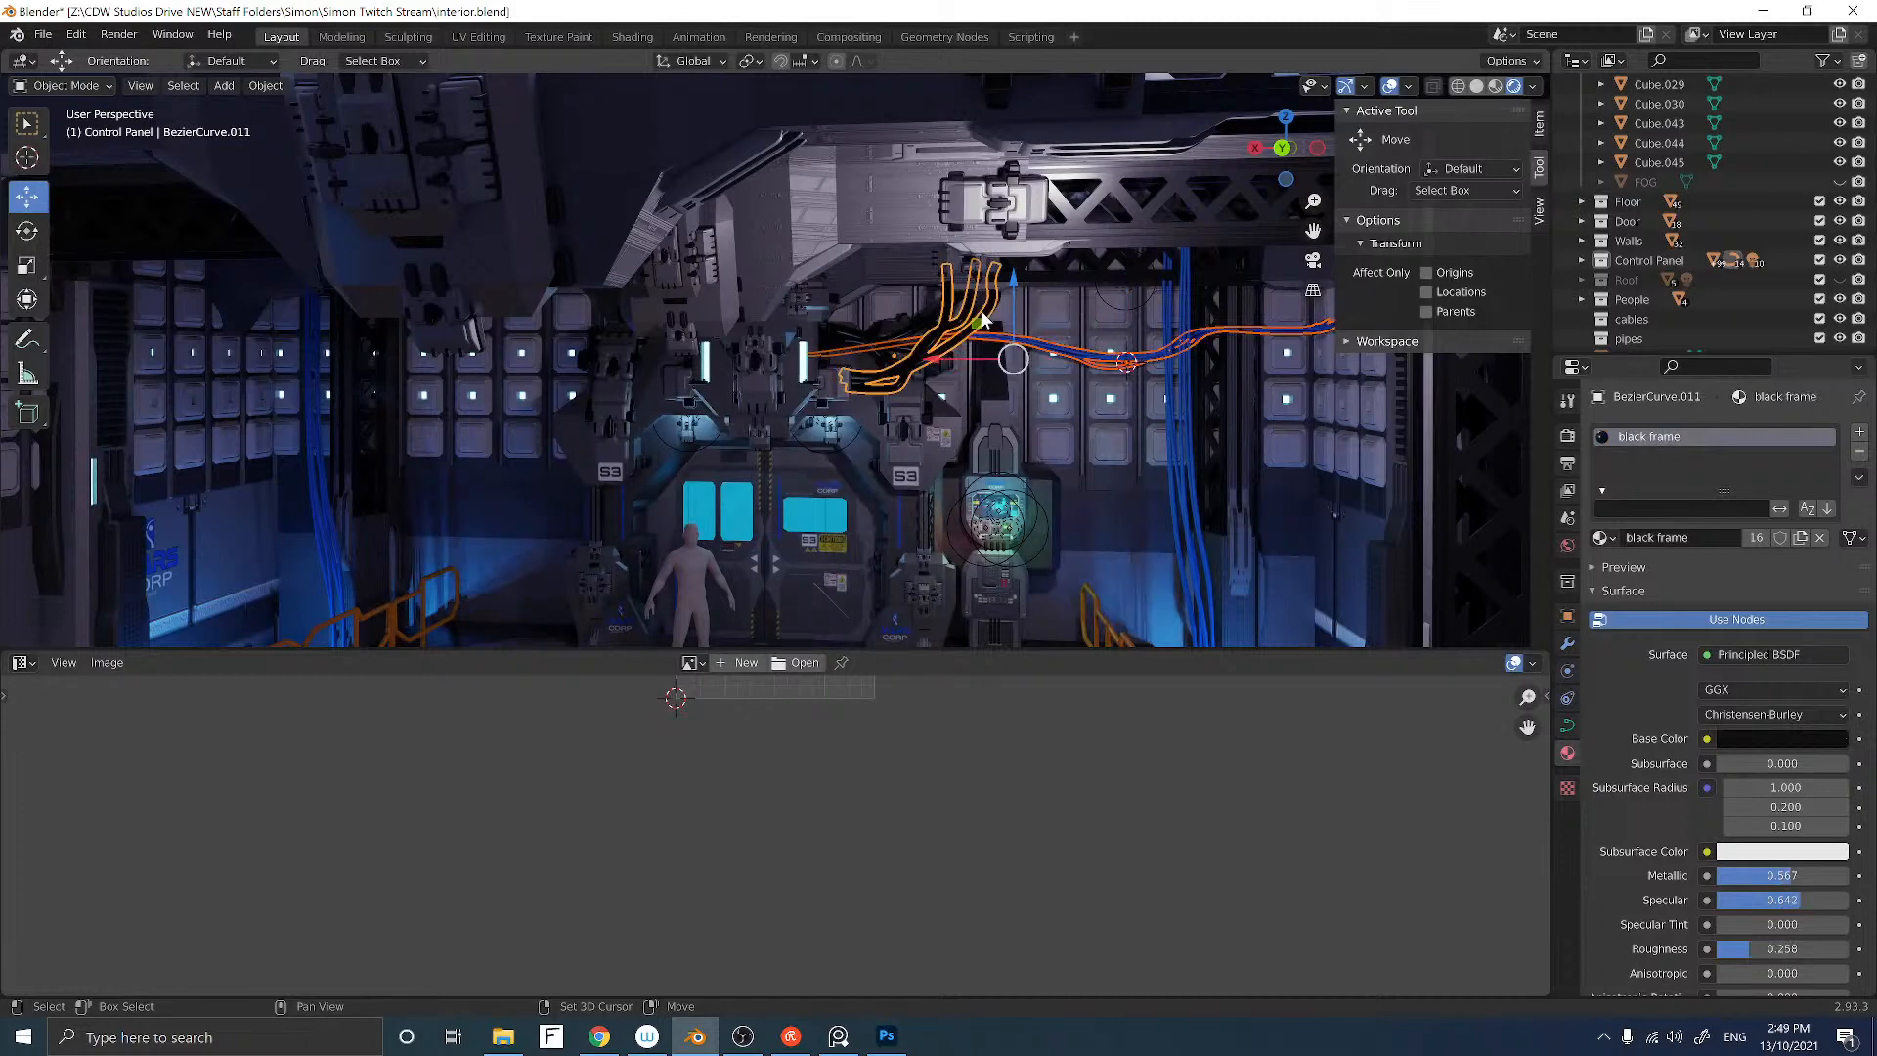
click(849, 341)
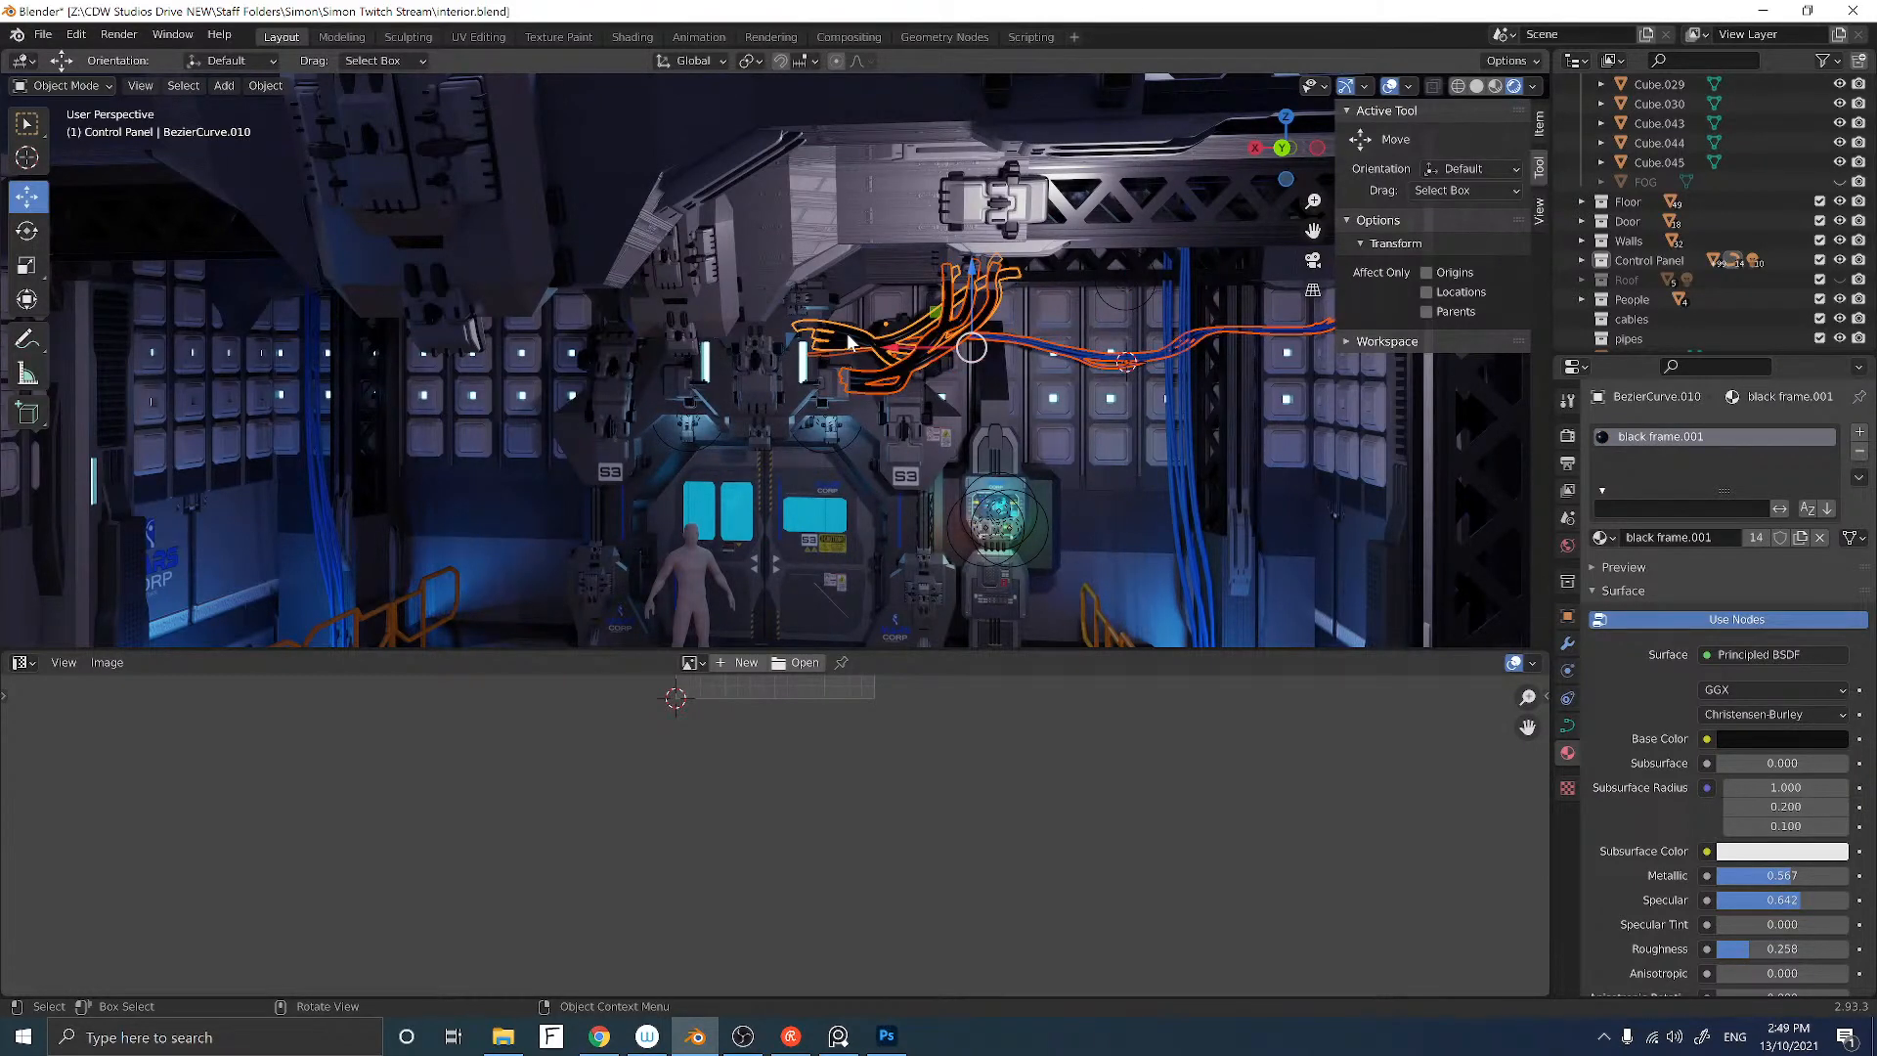
key(shift+d)
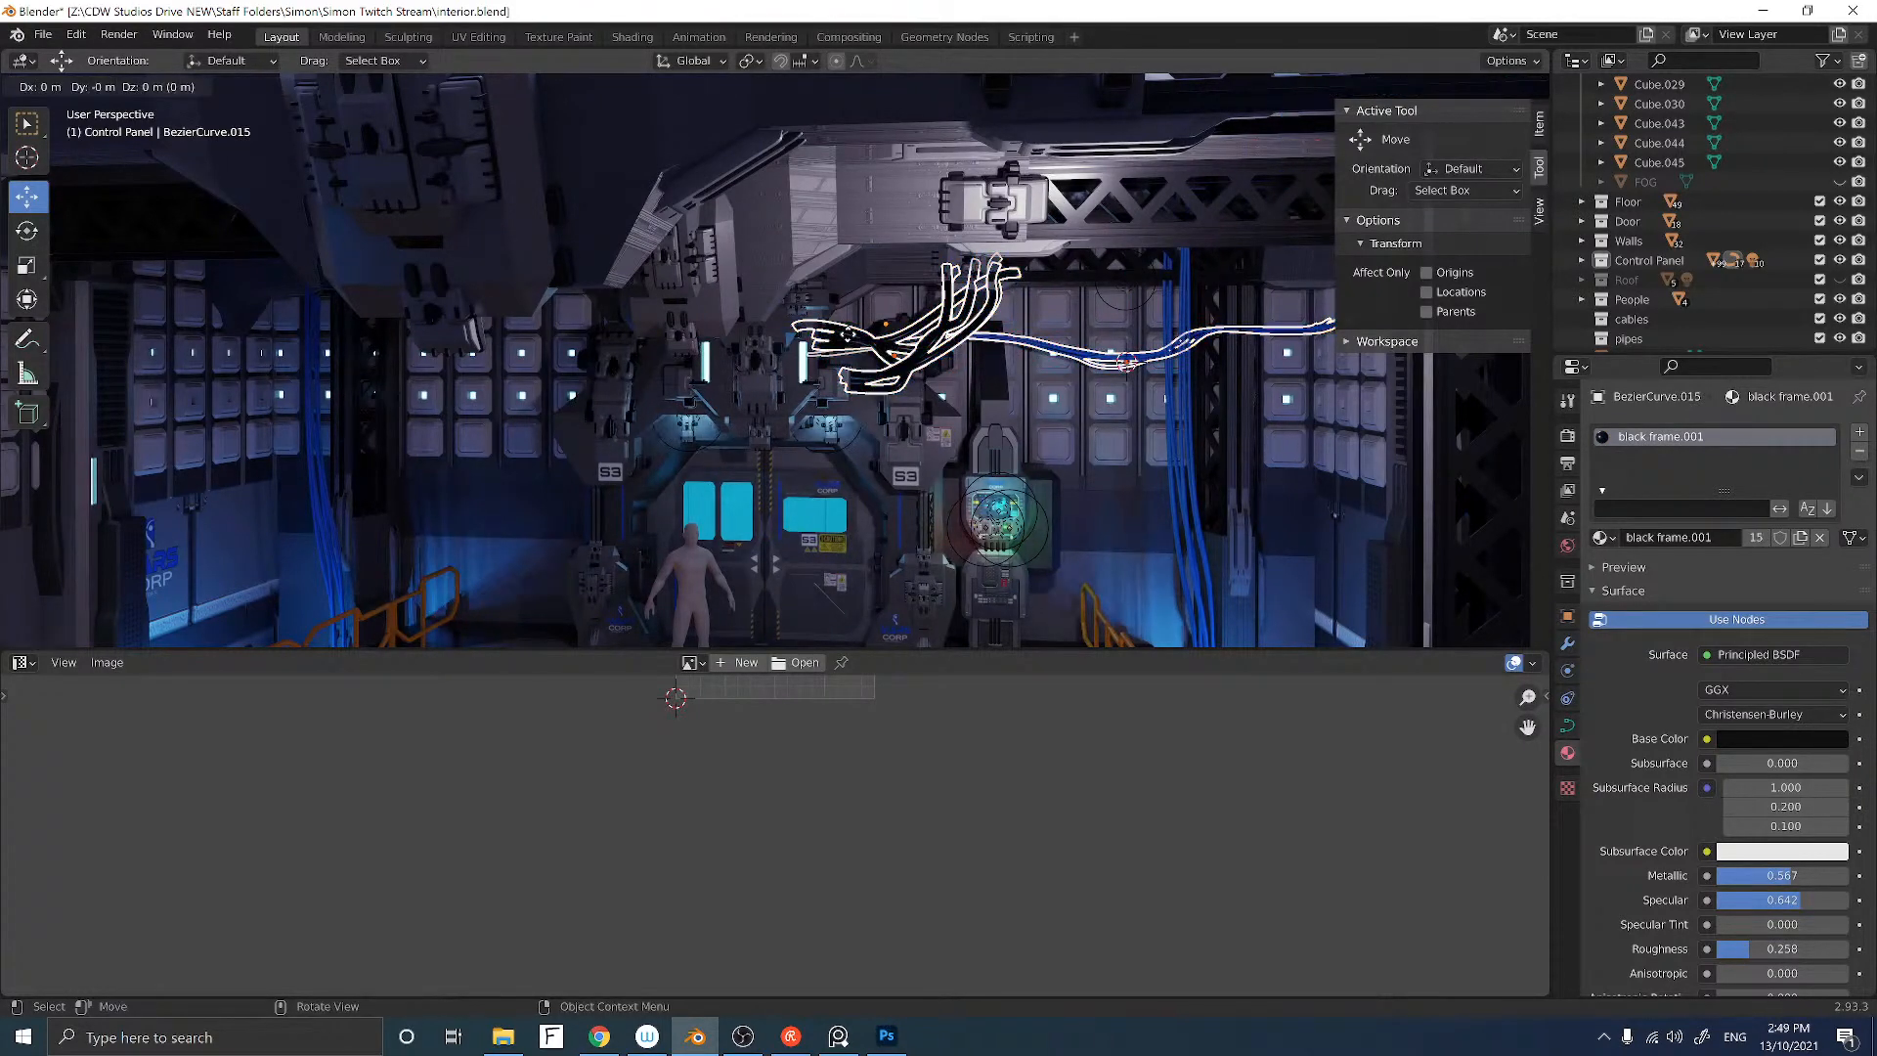
key(Escape)
Step: Mirror the duplicated cables along global X in the back view and move them along X to the opposite side of the door
click(1280, 148)
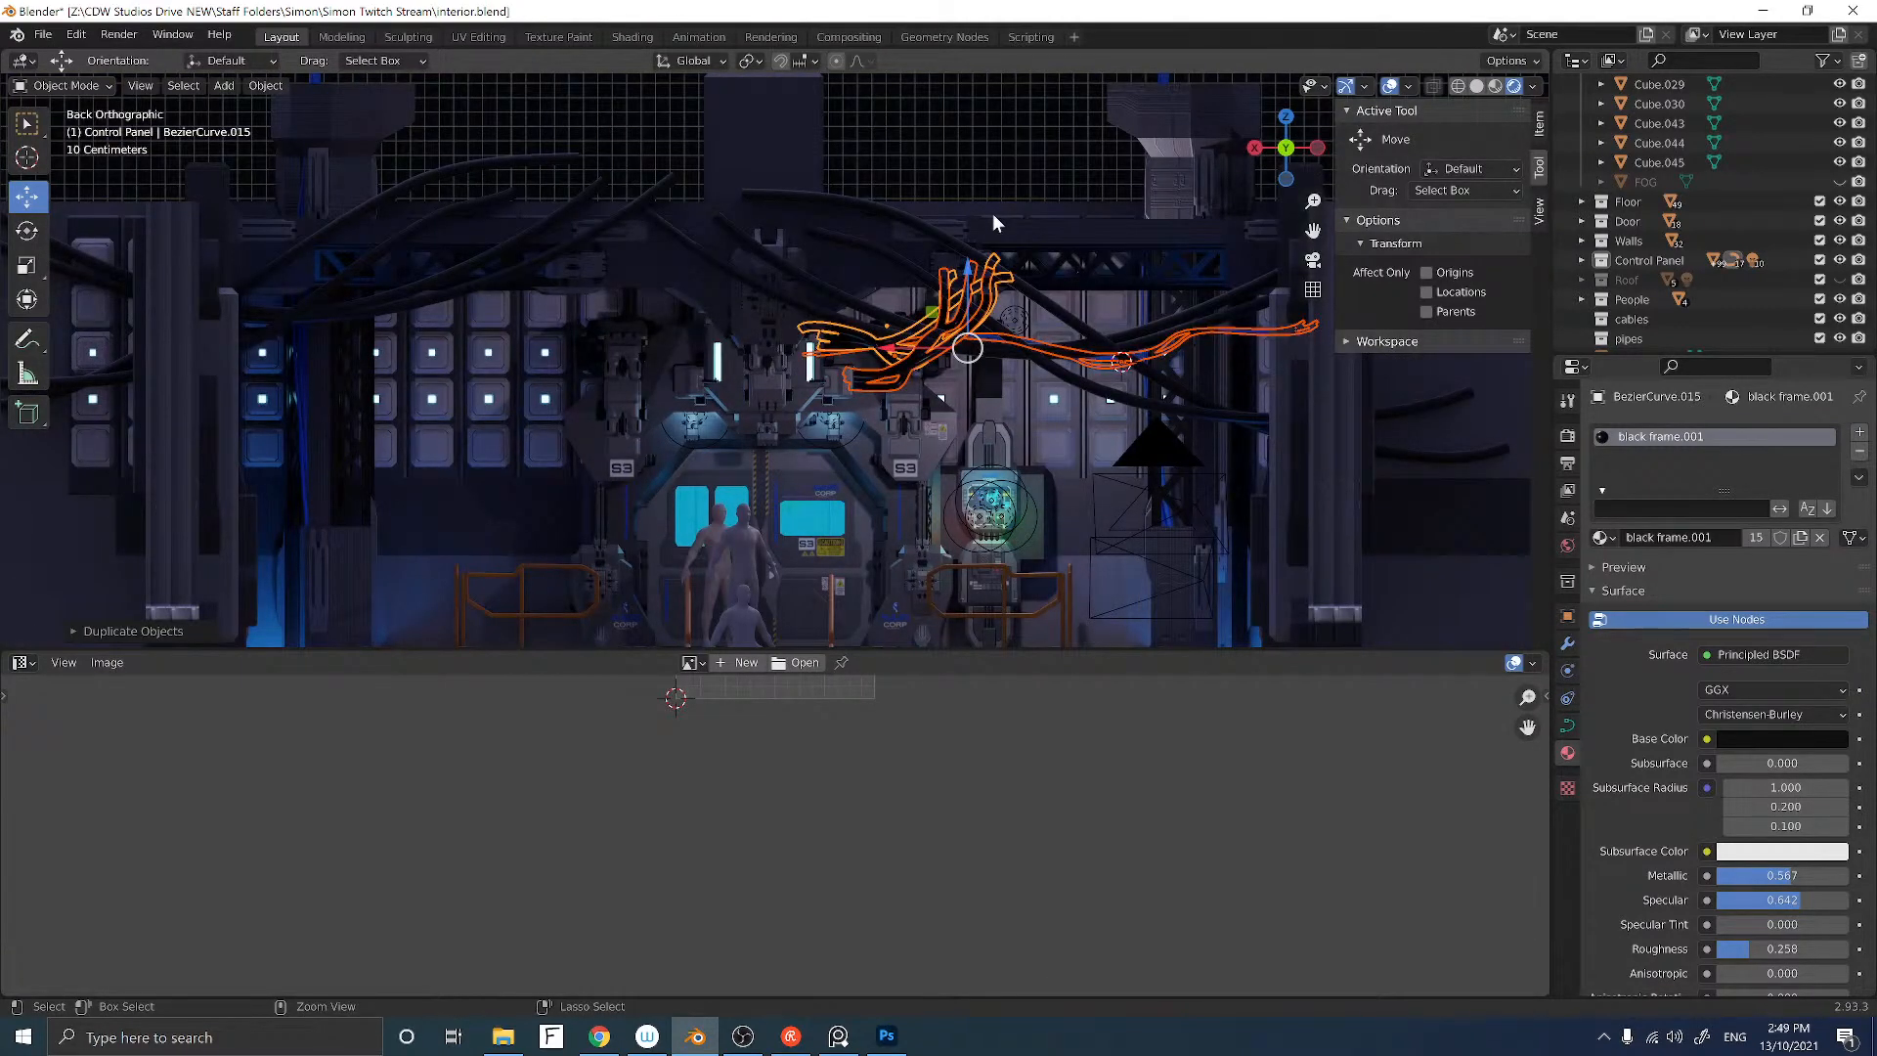
key(ctrl+m)
key(x)
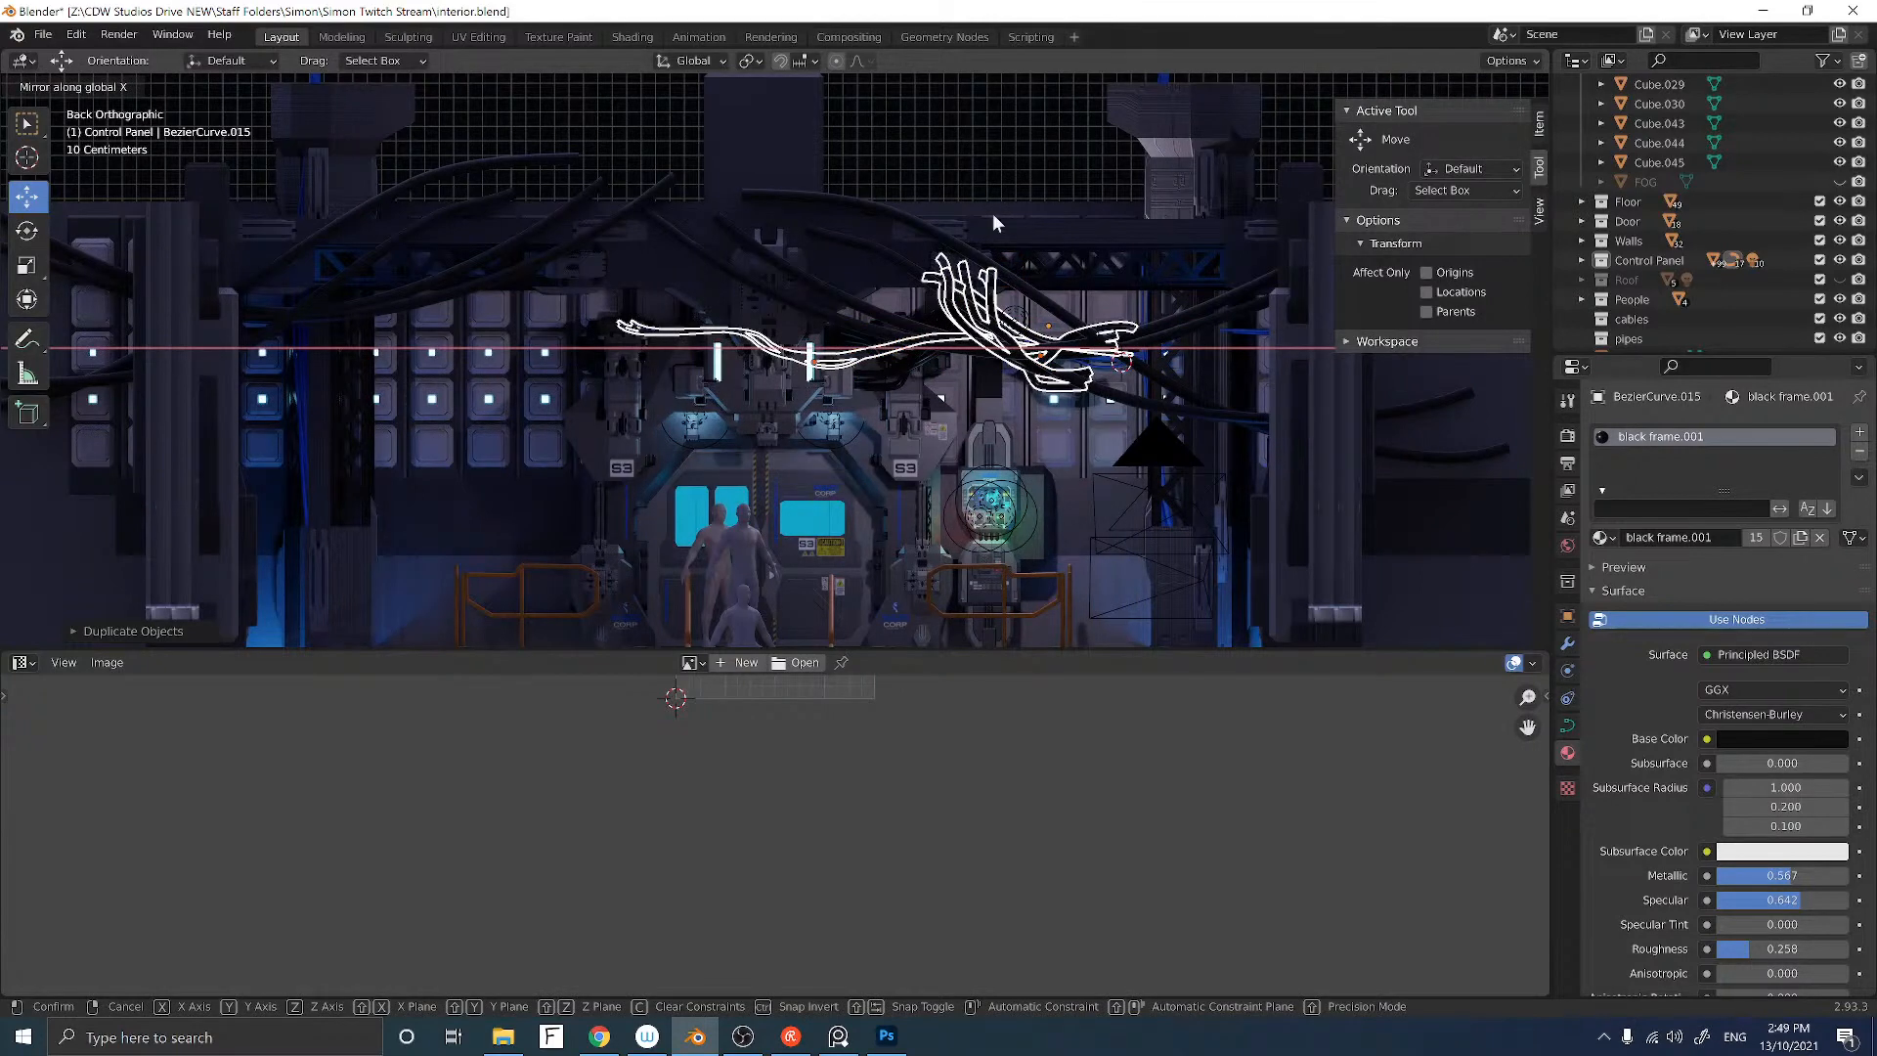
click(993, 223)
drag(929, 352, 521, 324)
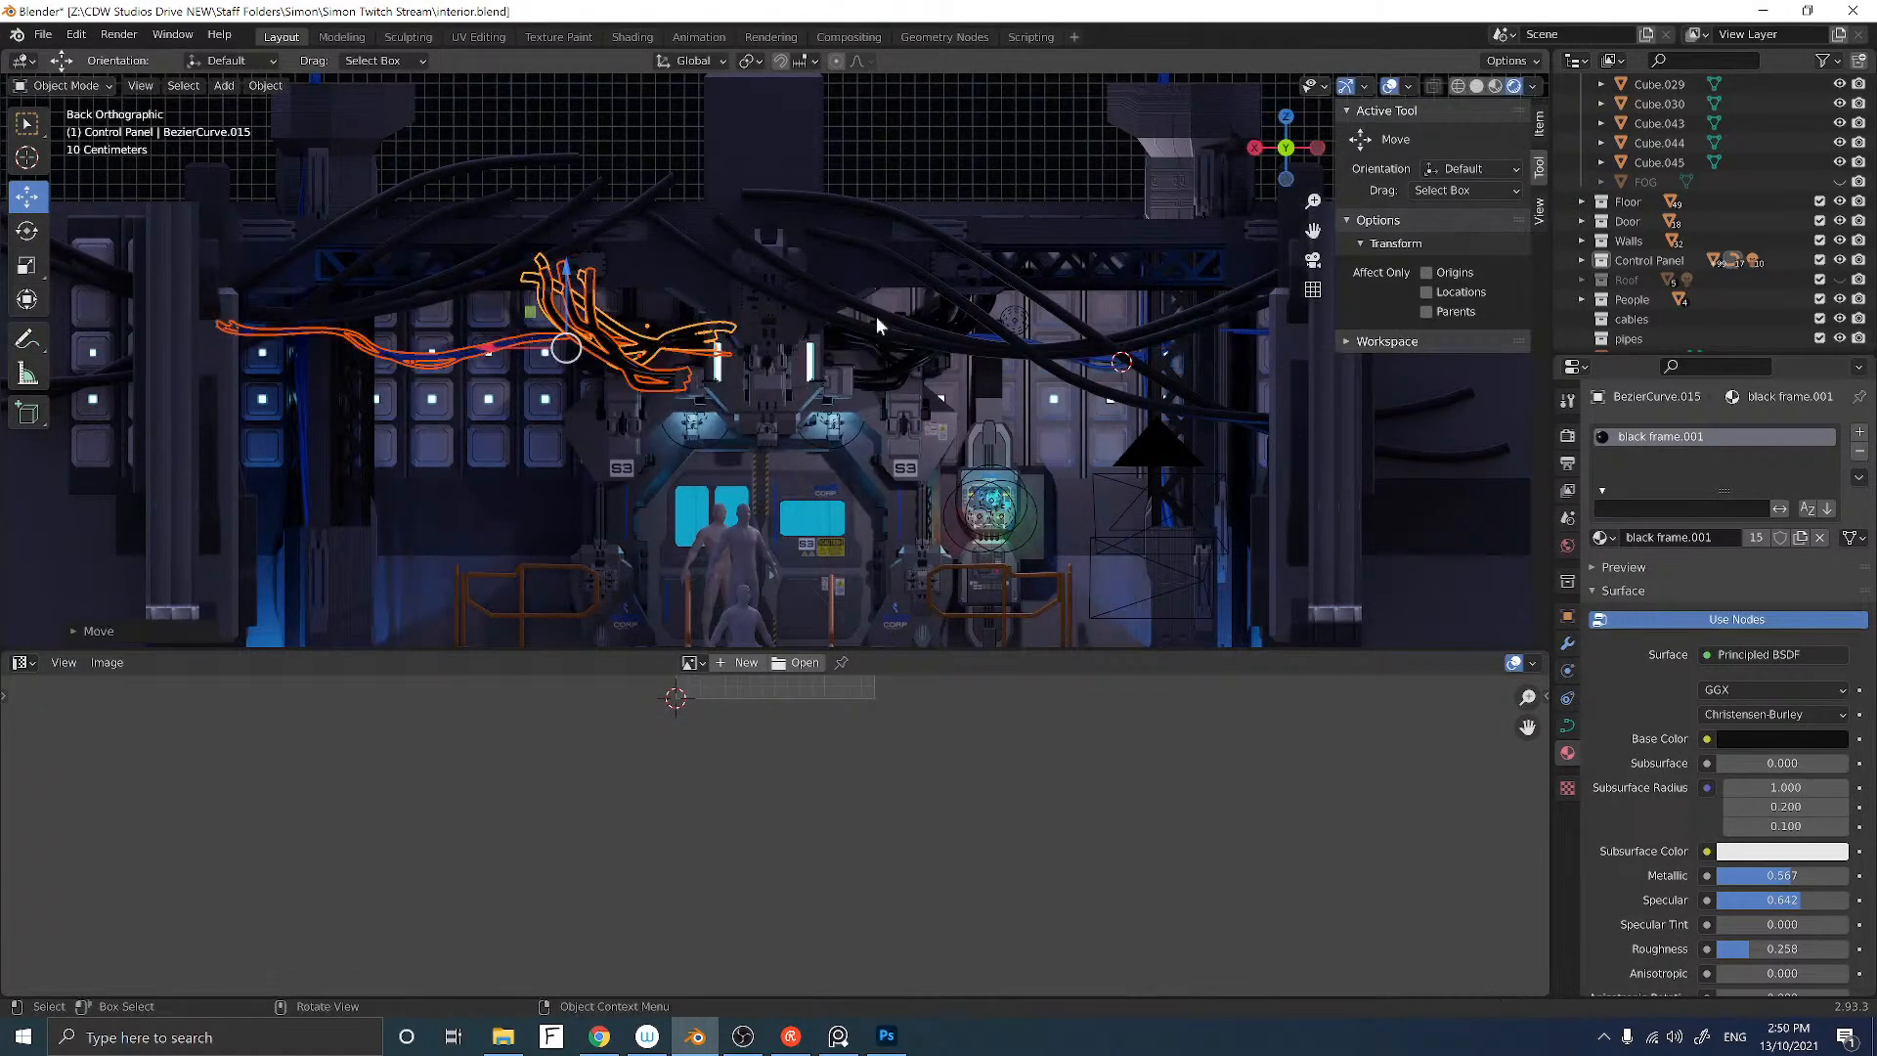
click(827, 237)
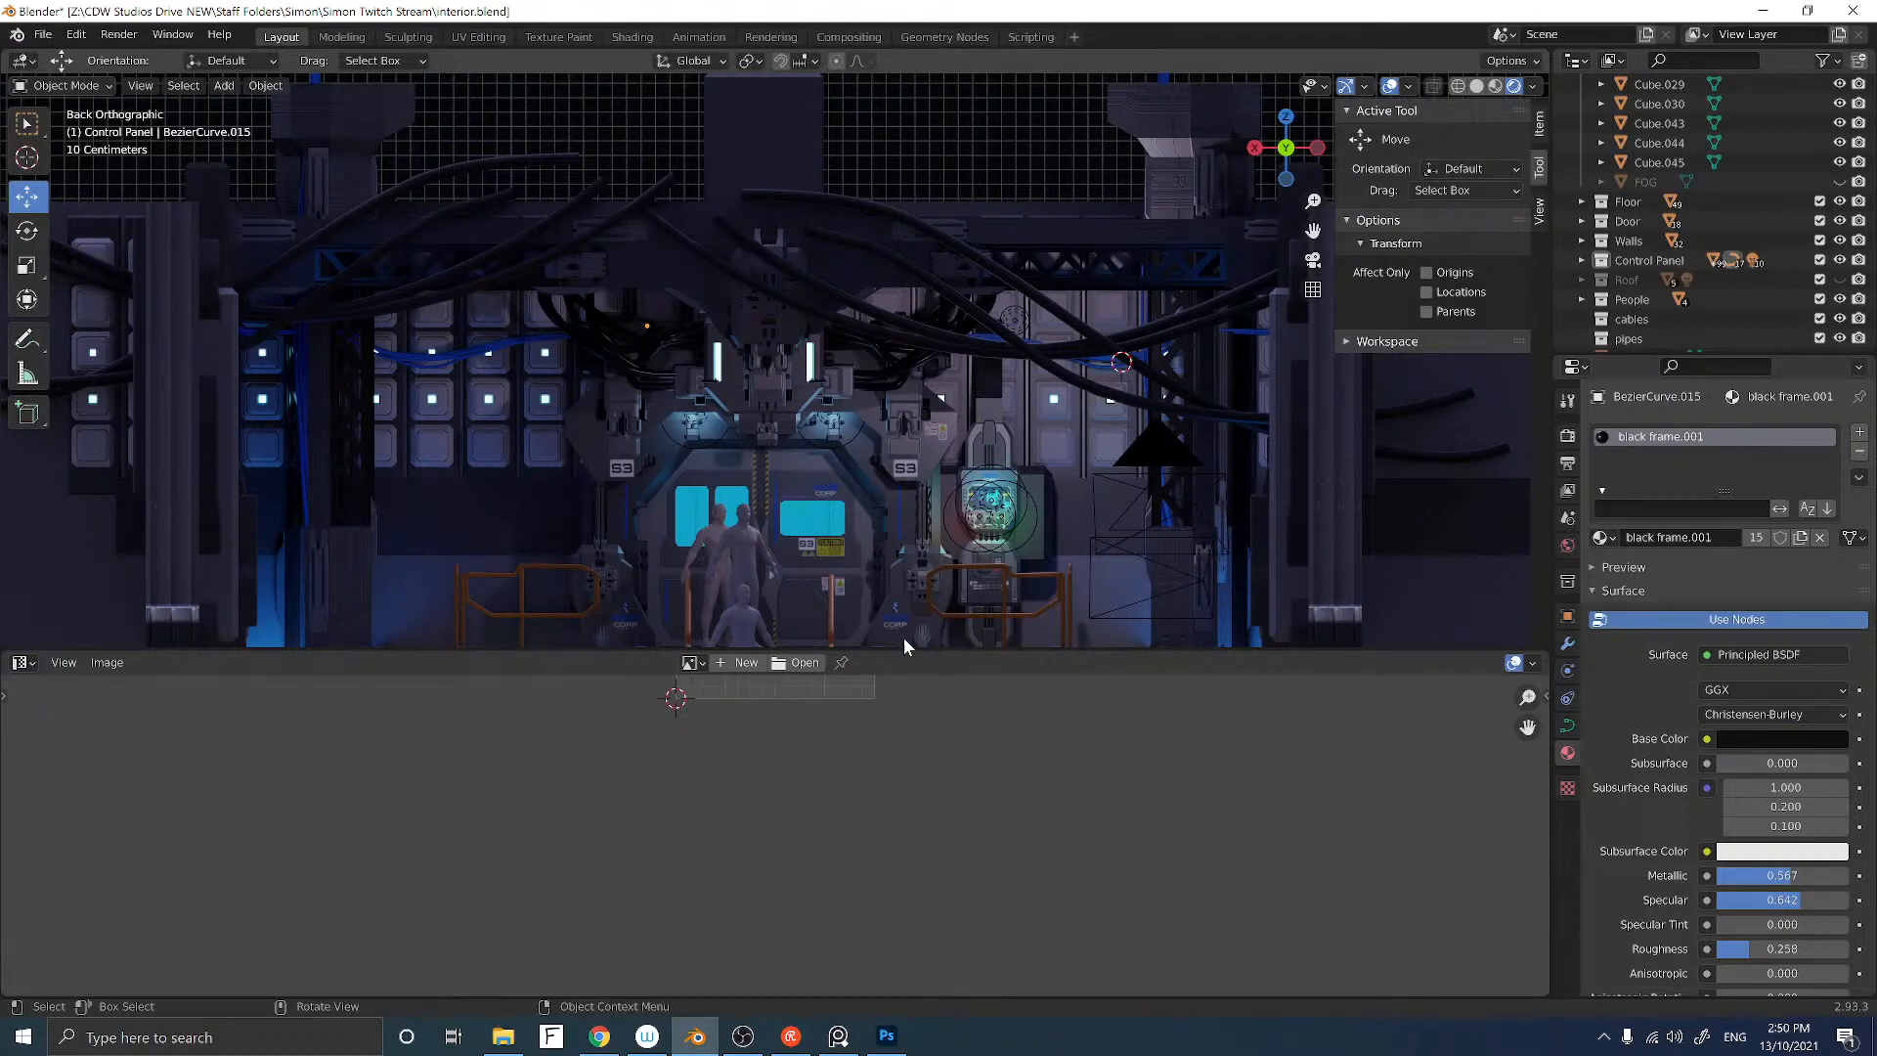
Step: Enlarge the 3D viewport, unhide the FOG object and look through the scene camera
drag(947, 651, 956, 875)
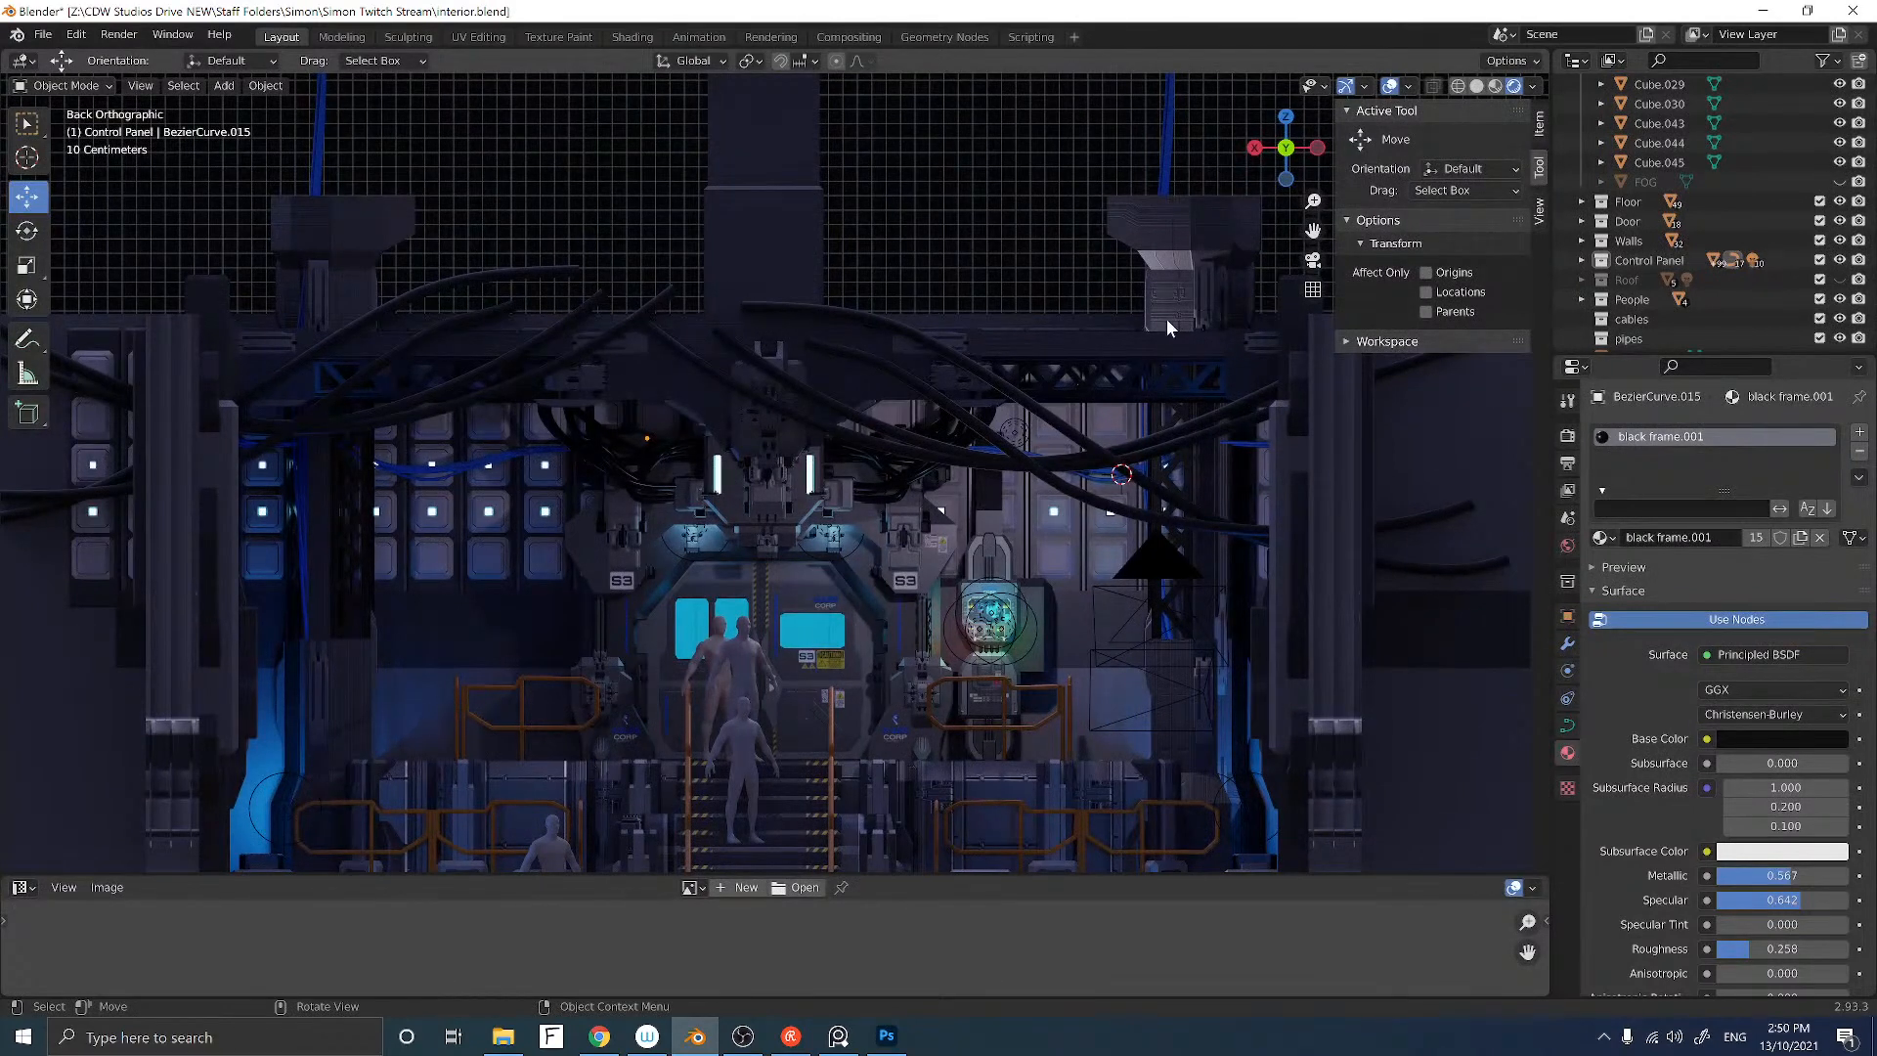
key(alt+h)
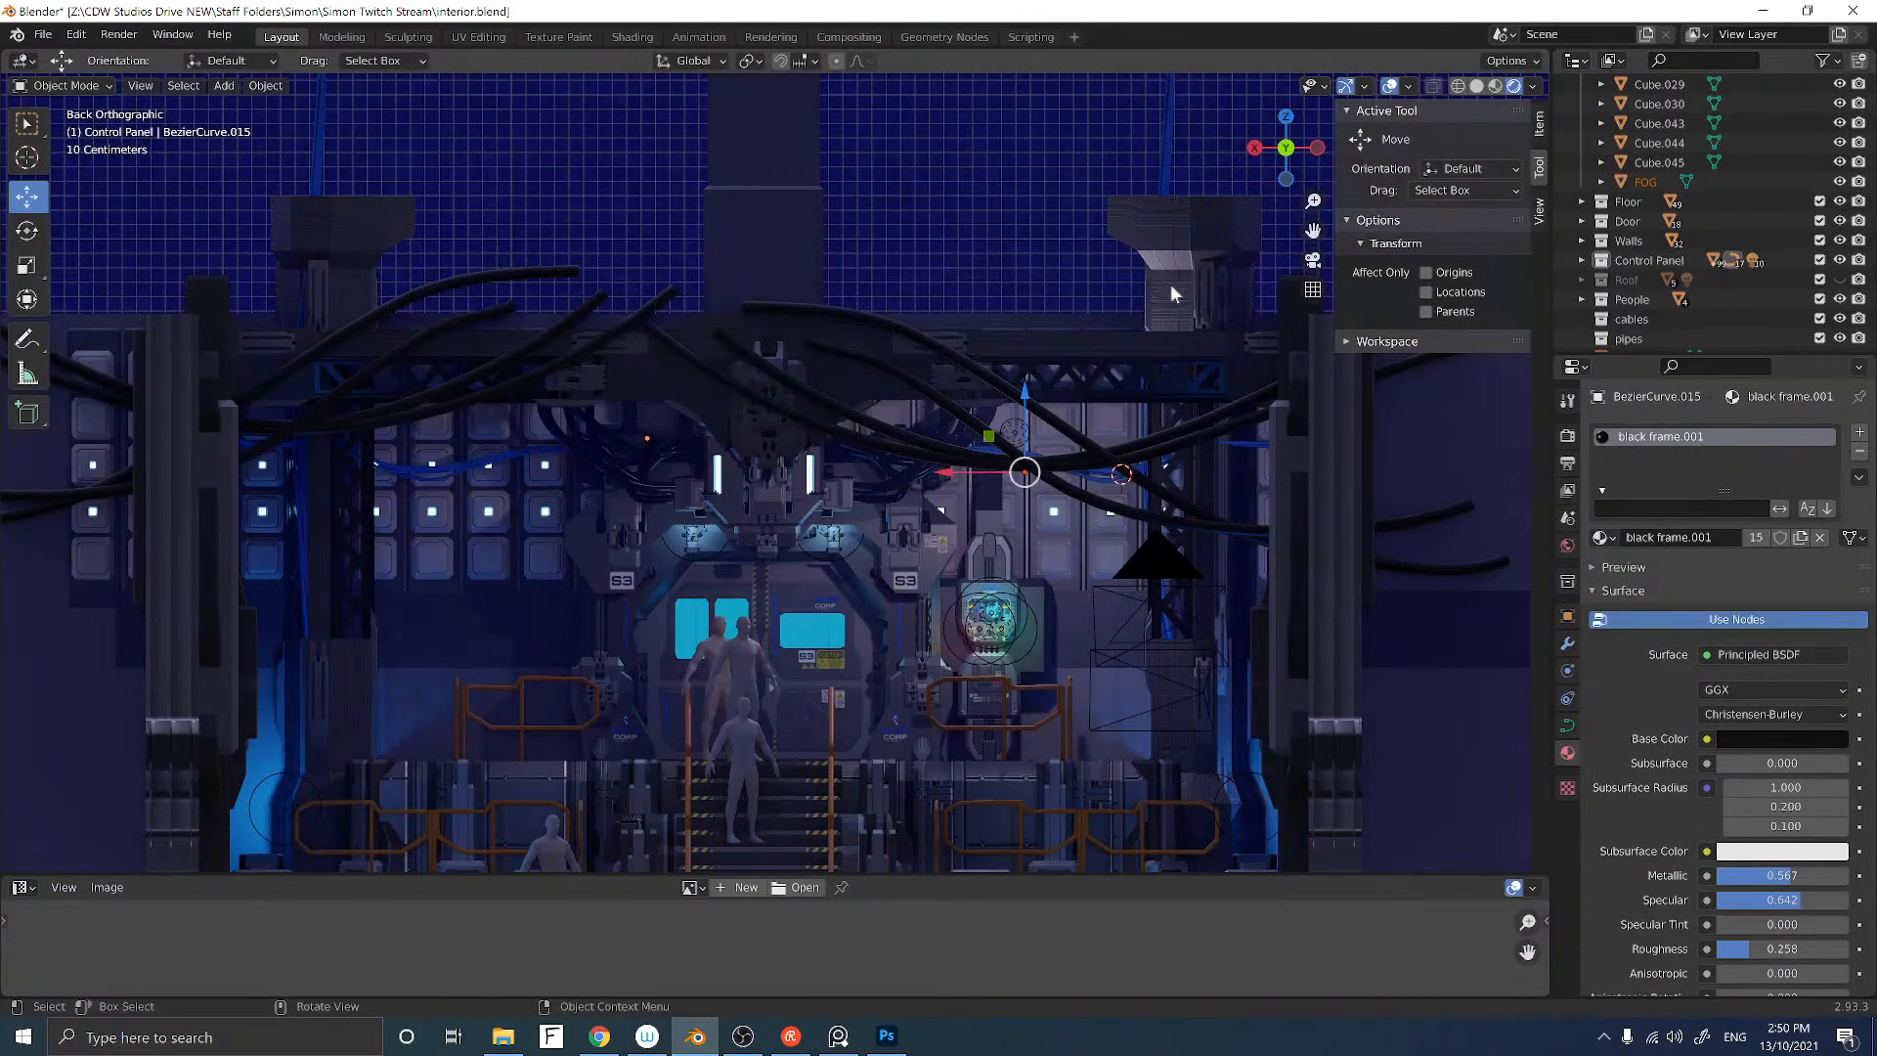
click(1312, 260)
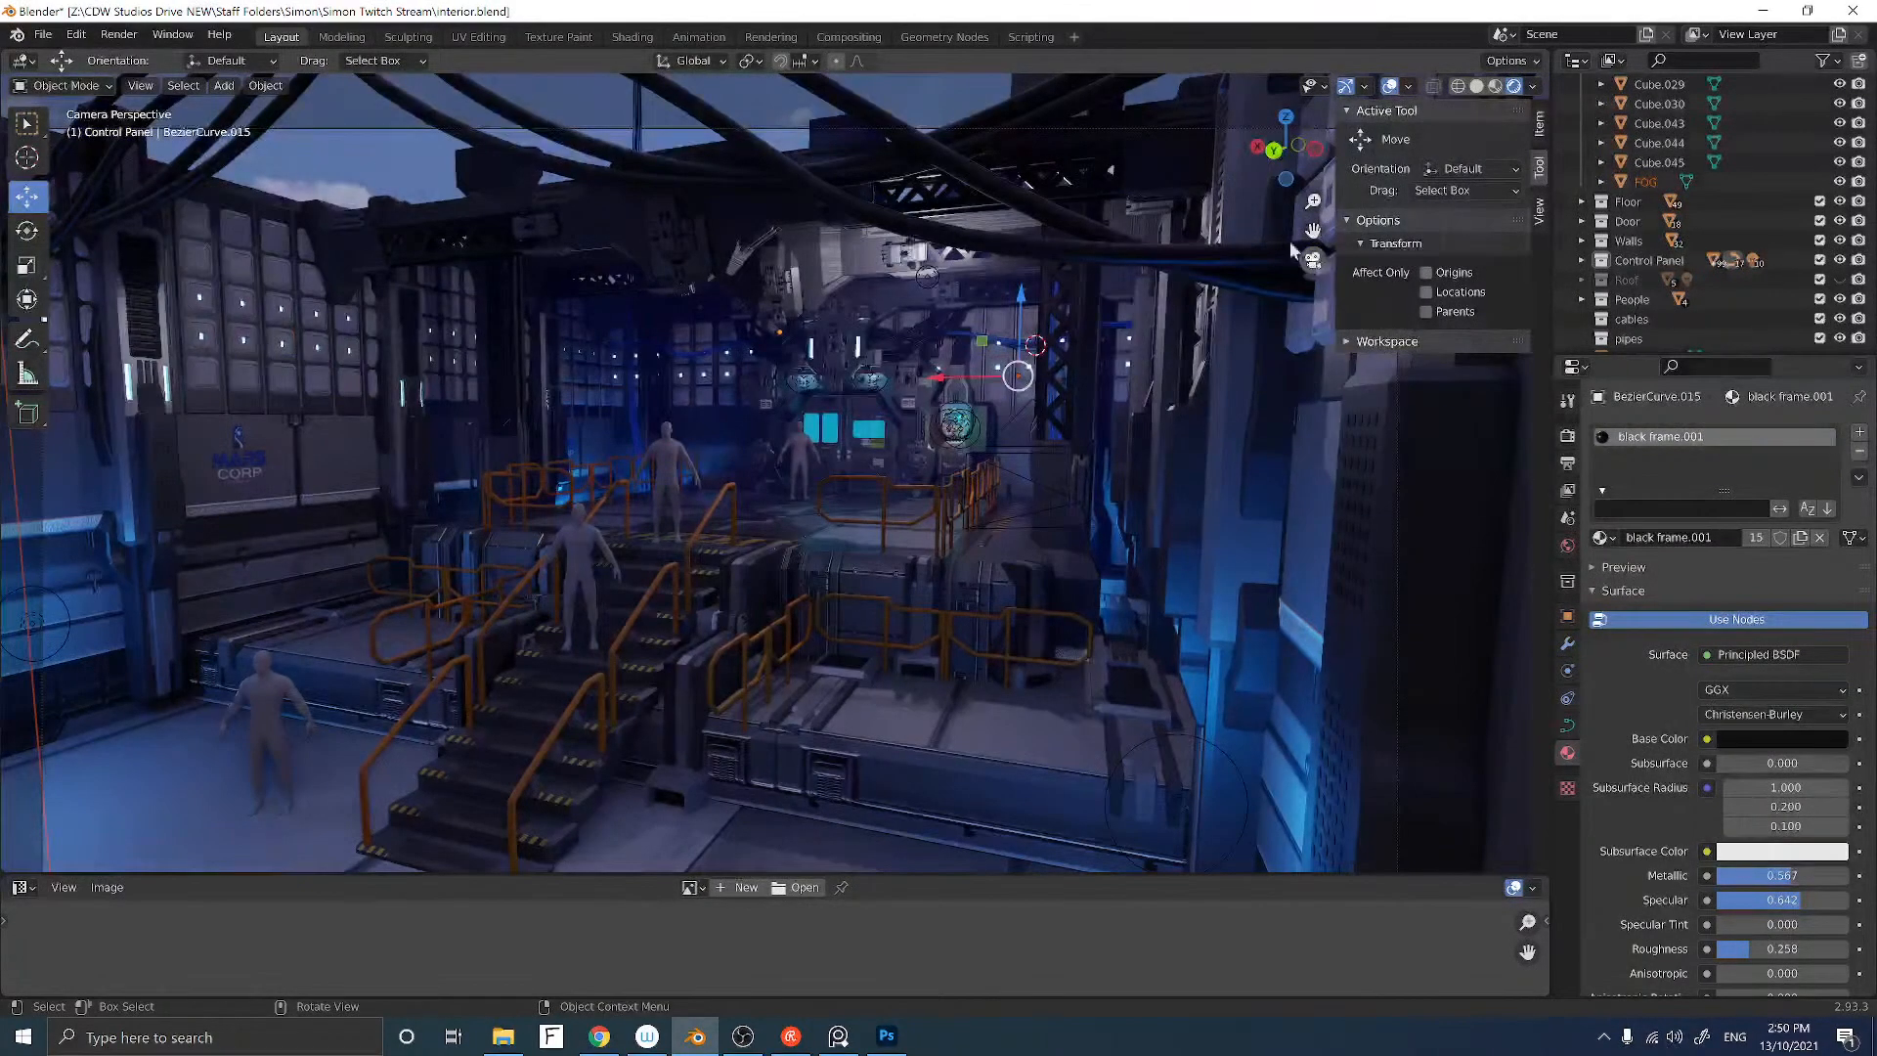
Step: Make the Roof collection visible in the viewport and save the file
click(1838, 280)
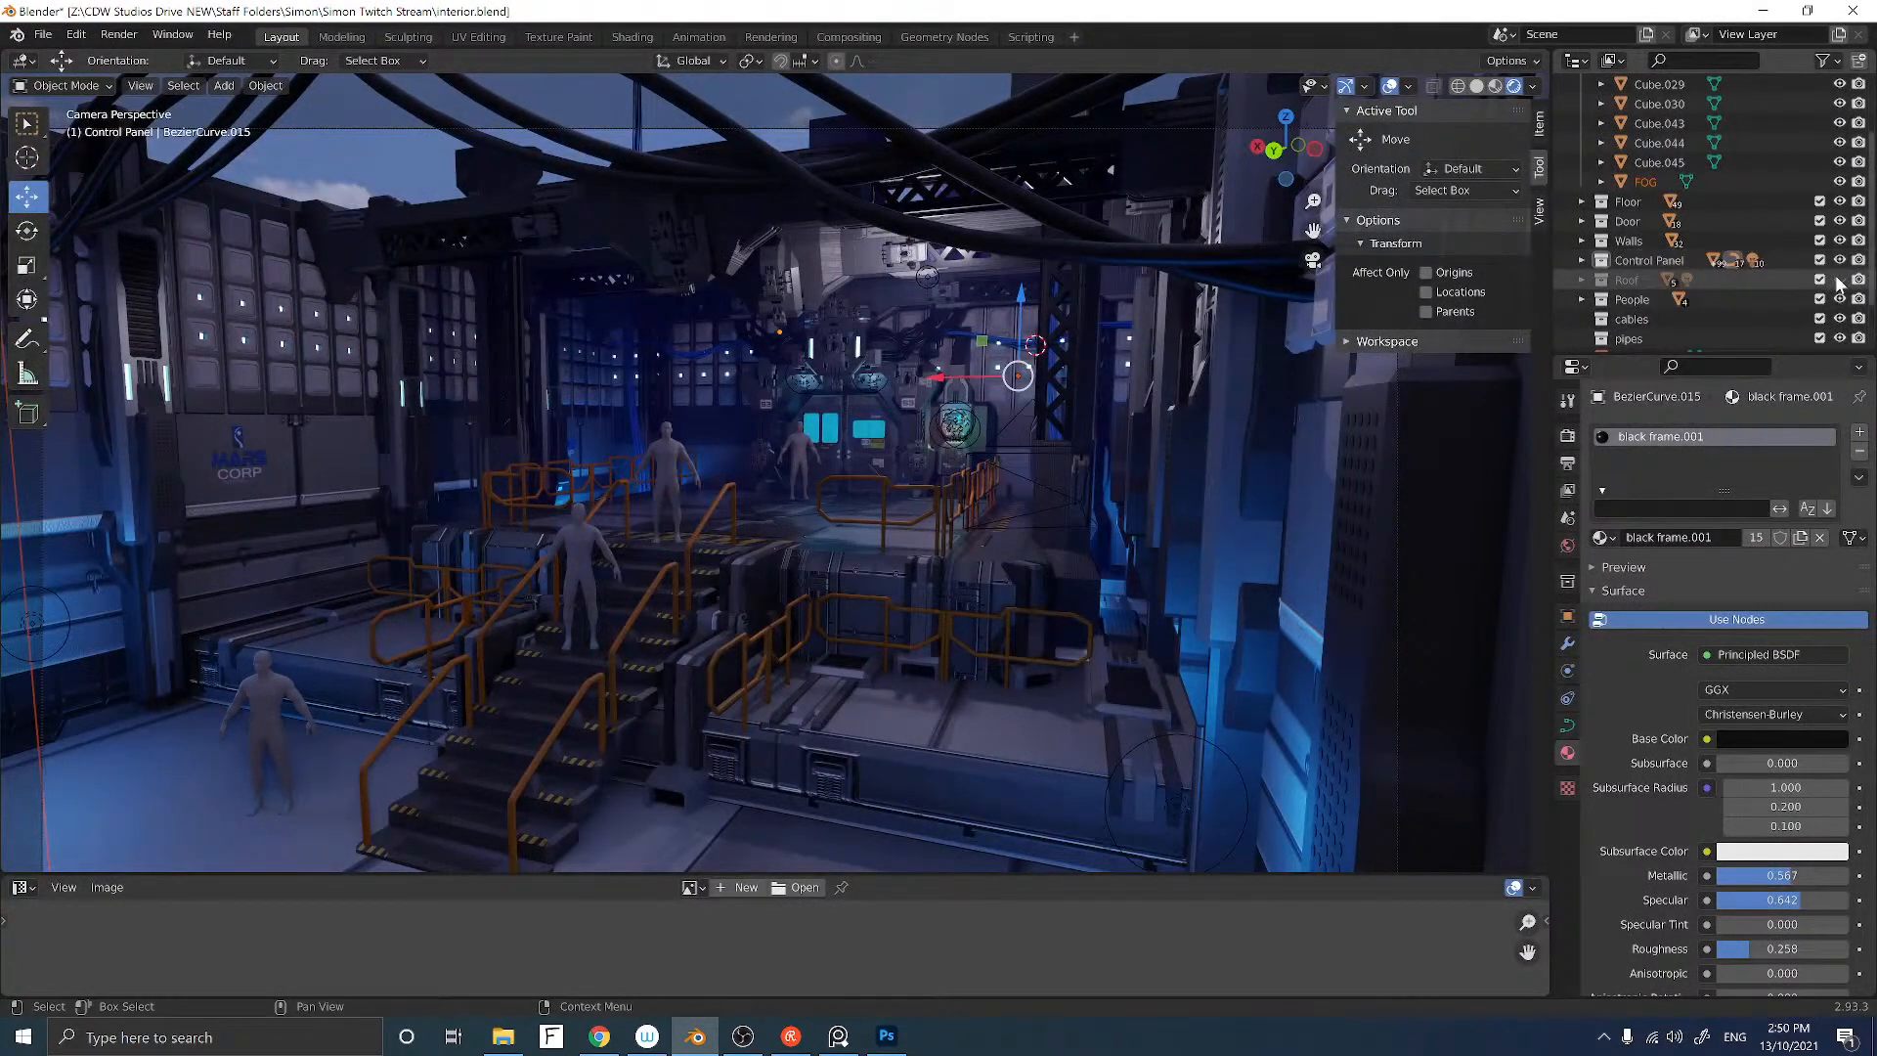
scroll(1786, 287, down, 2)
scroll(1786, 287, up, 2)
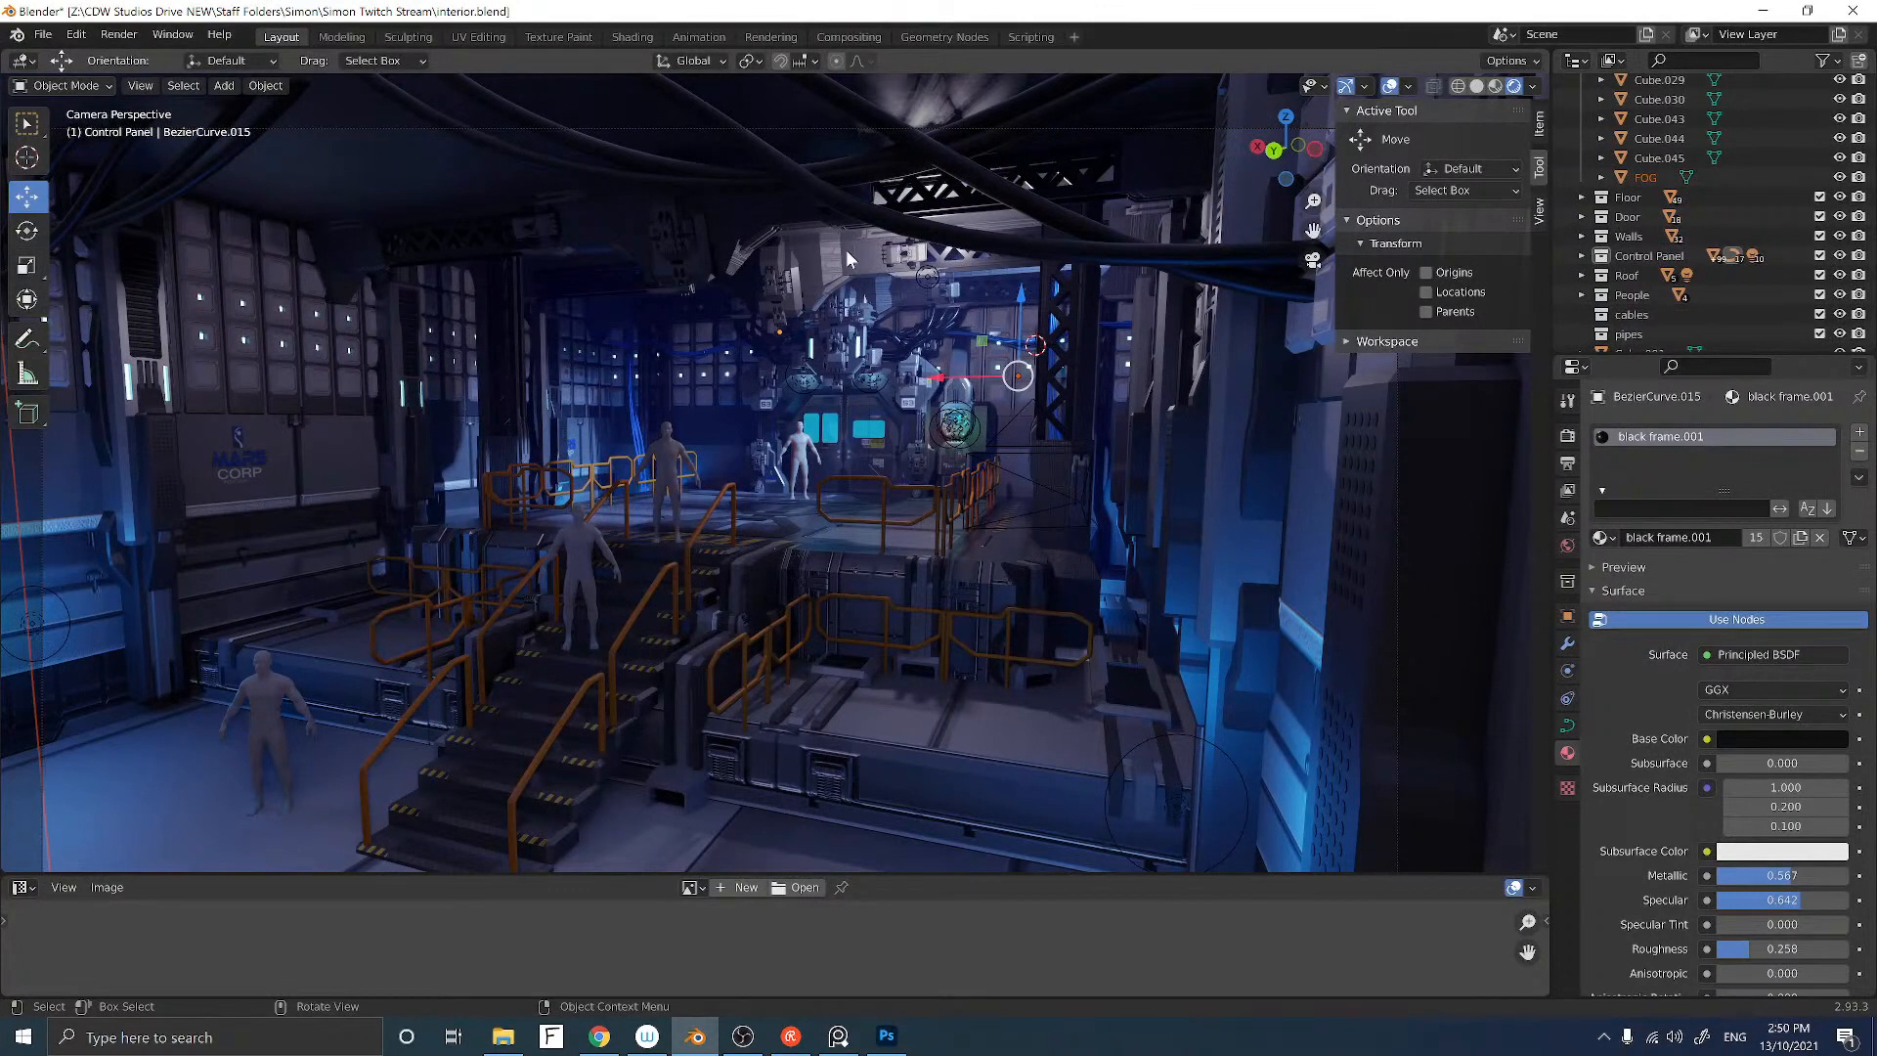
click(1429, 489)
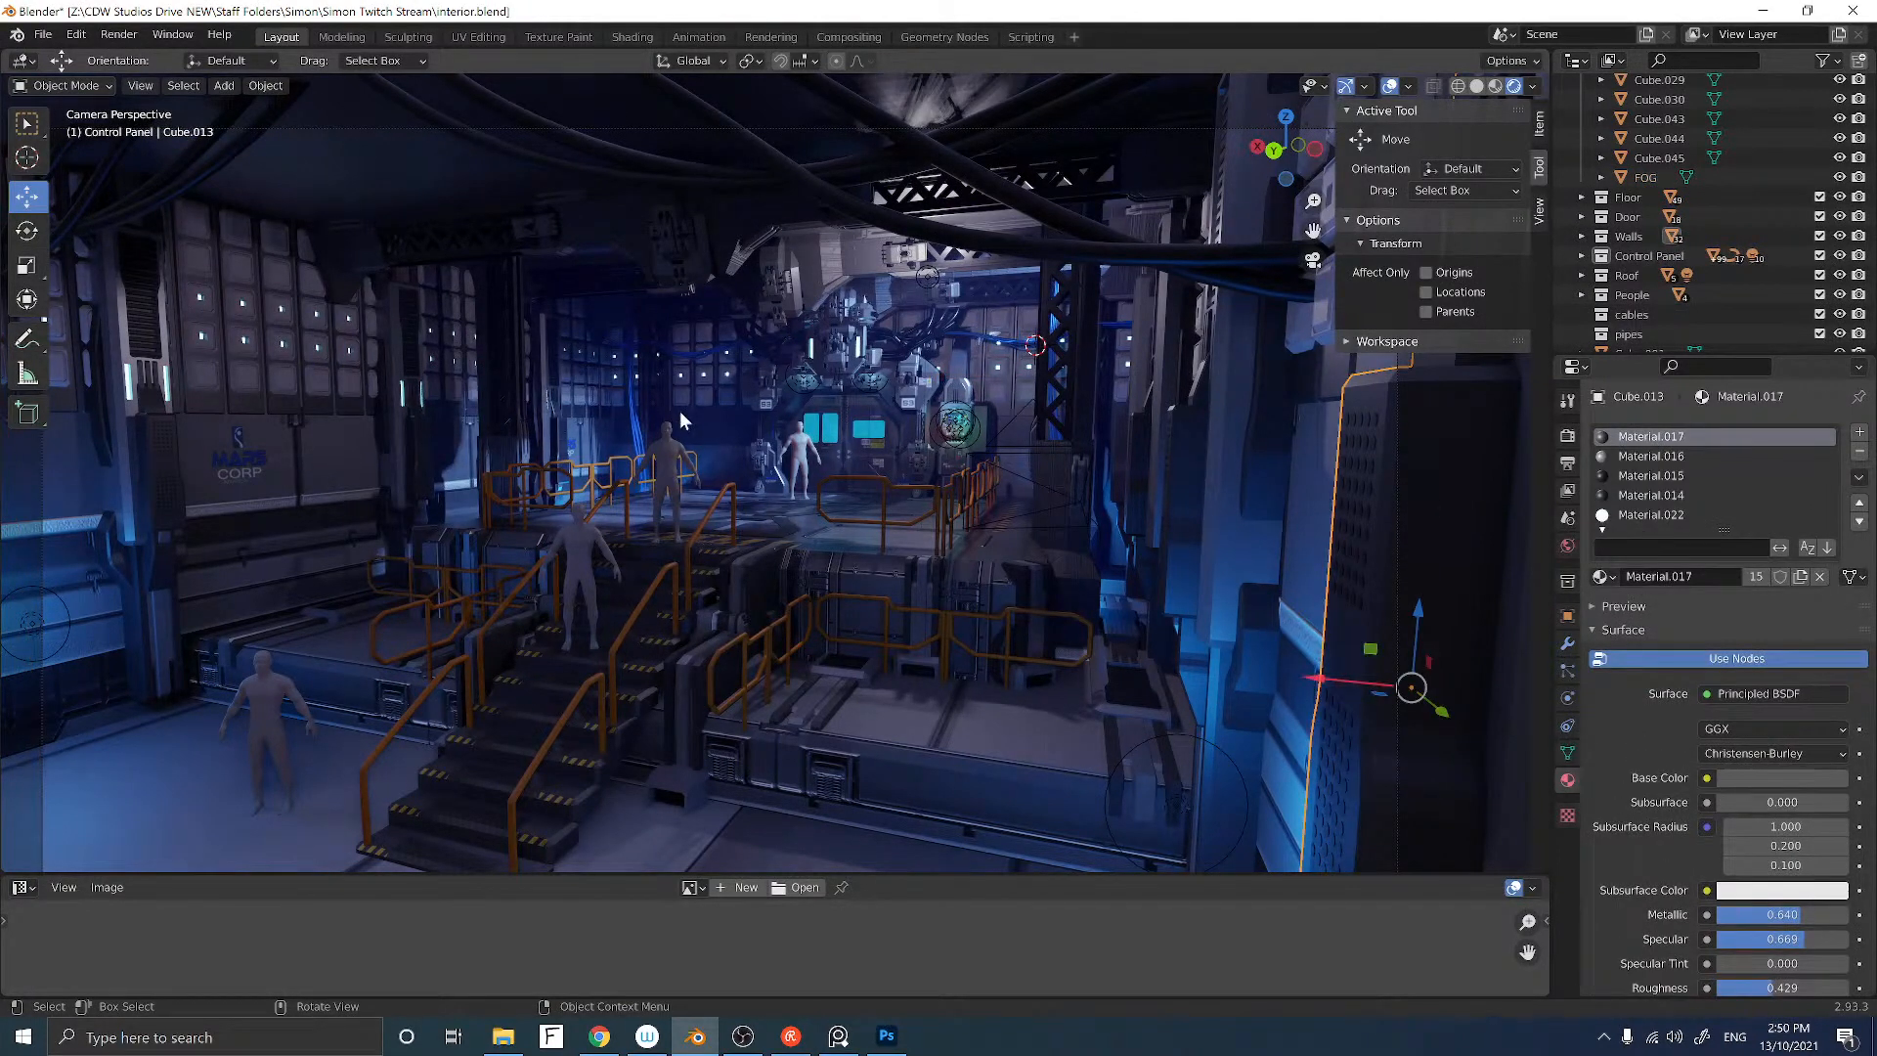
key(ctrl)
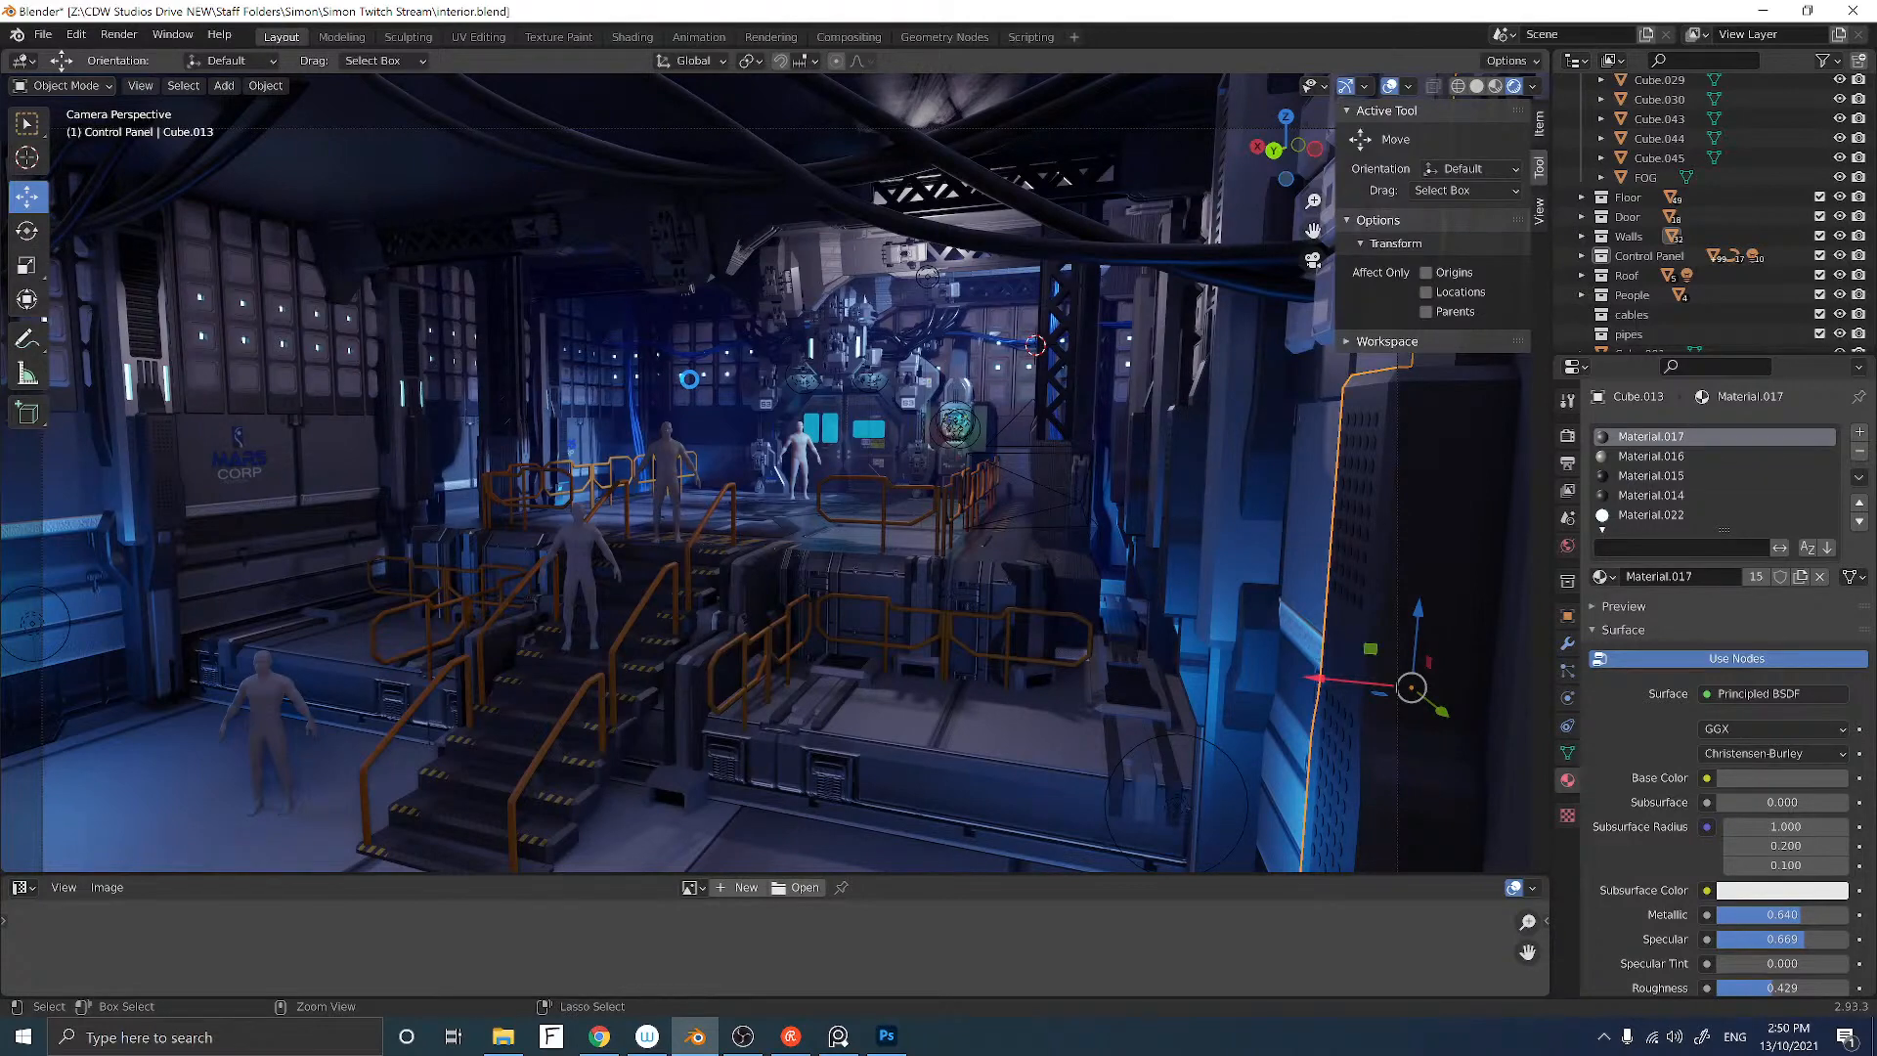
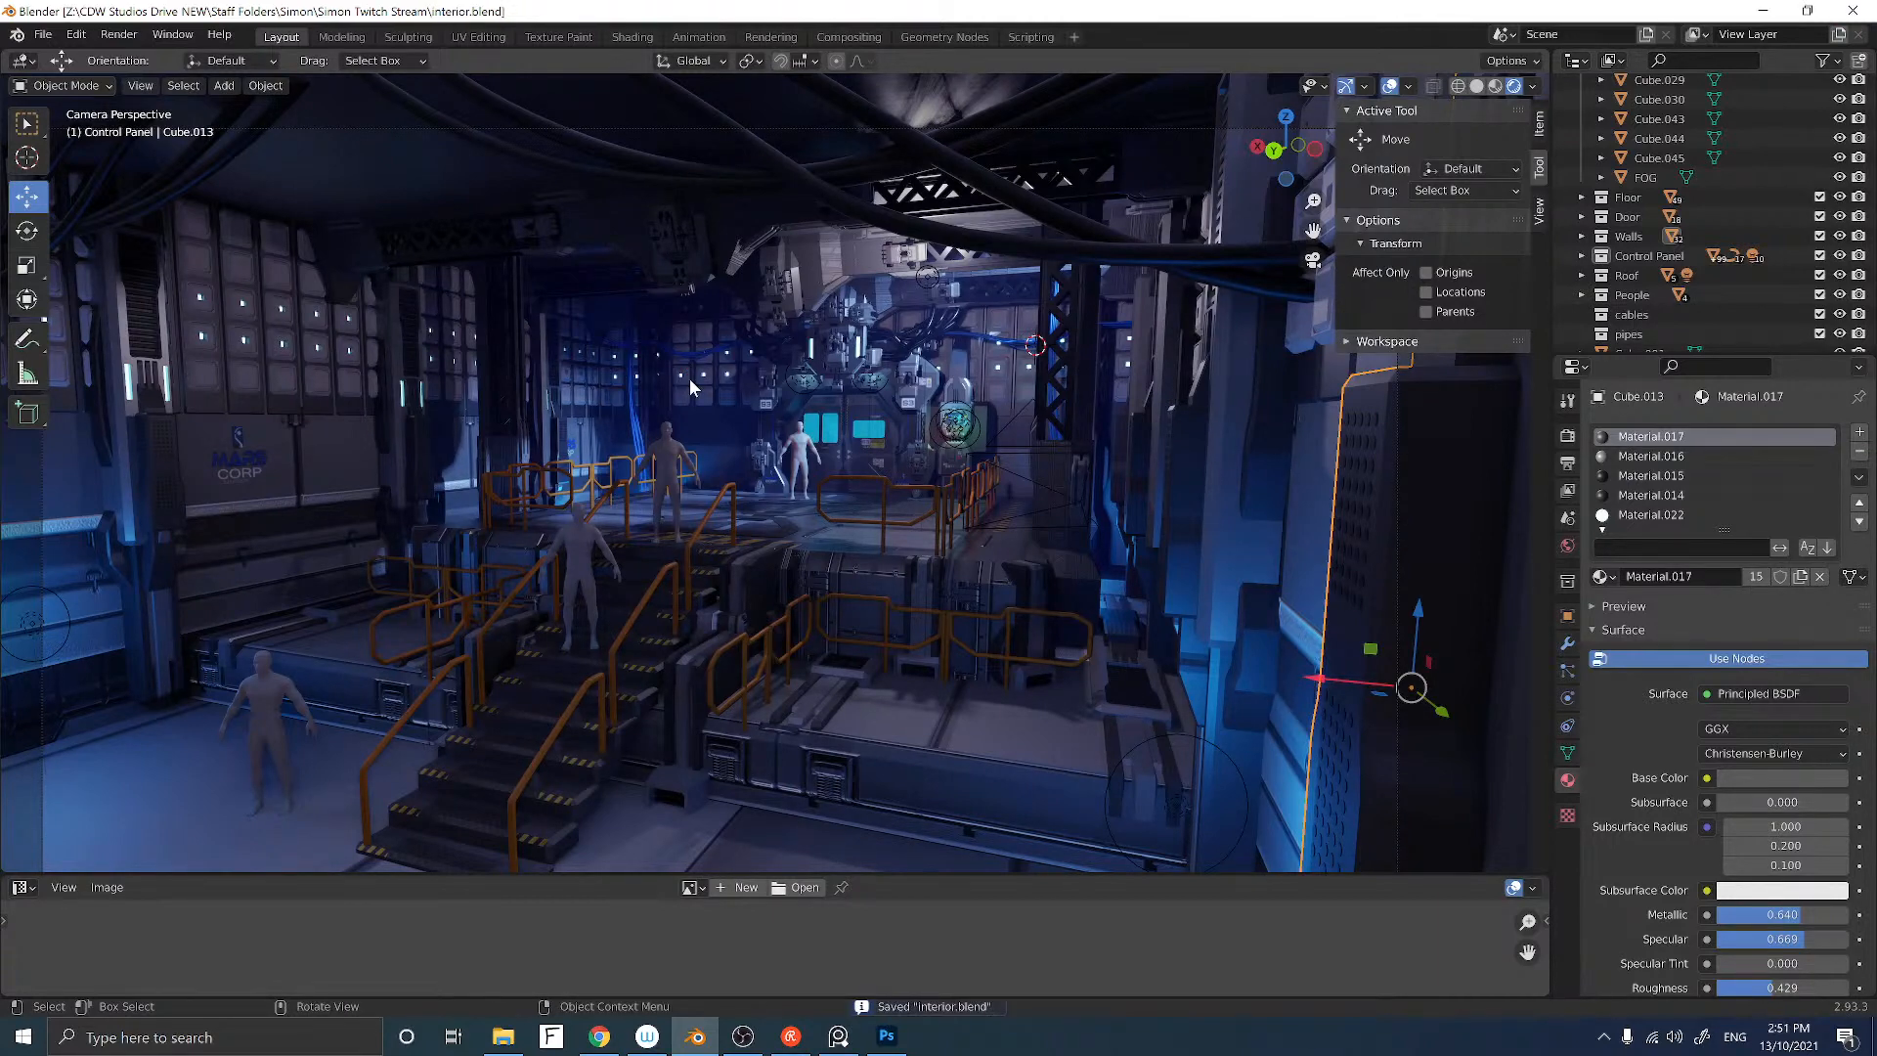
Step: Duplicate the vertical blue bundle behind the platform railing and move the copy forward beside the Mars Corp wall panel
click(639, 430)
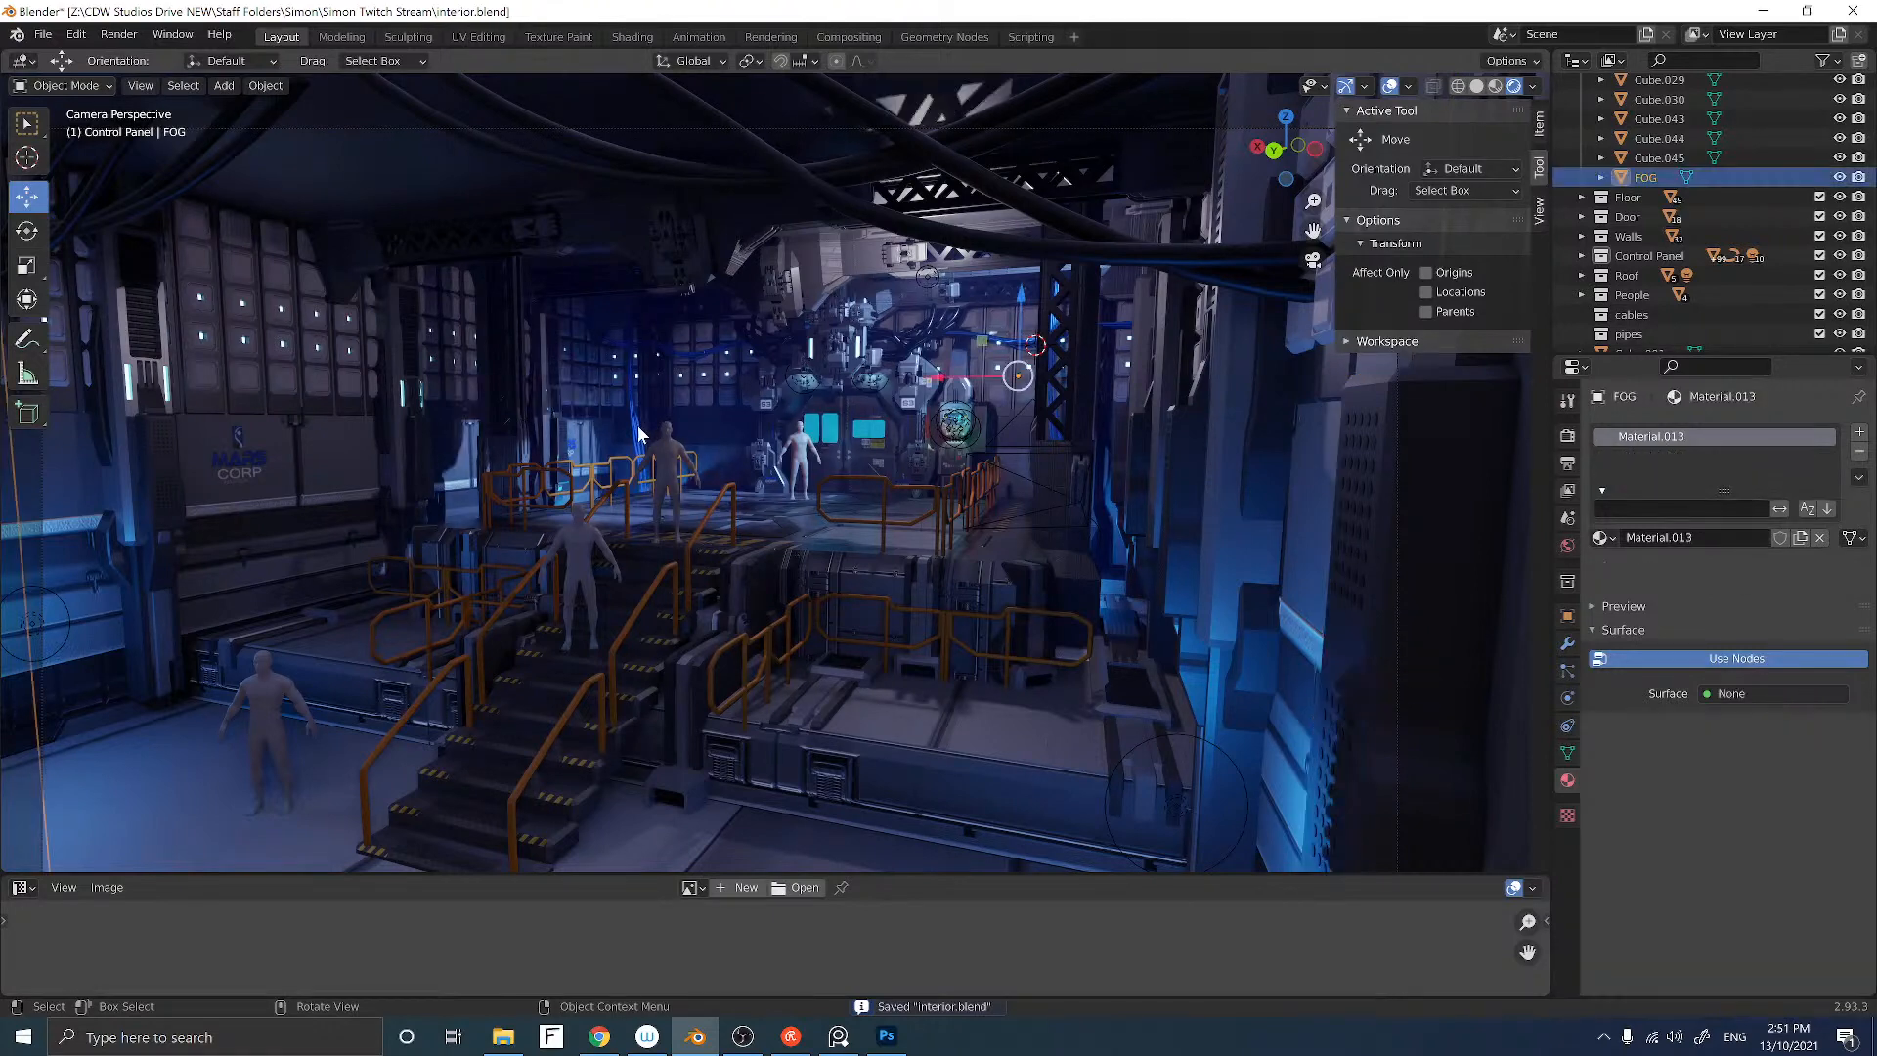
click(638, 432)
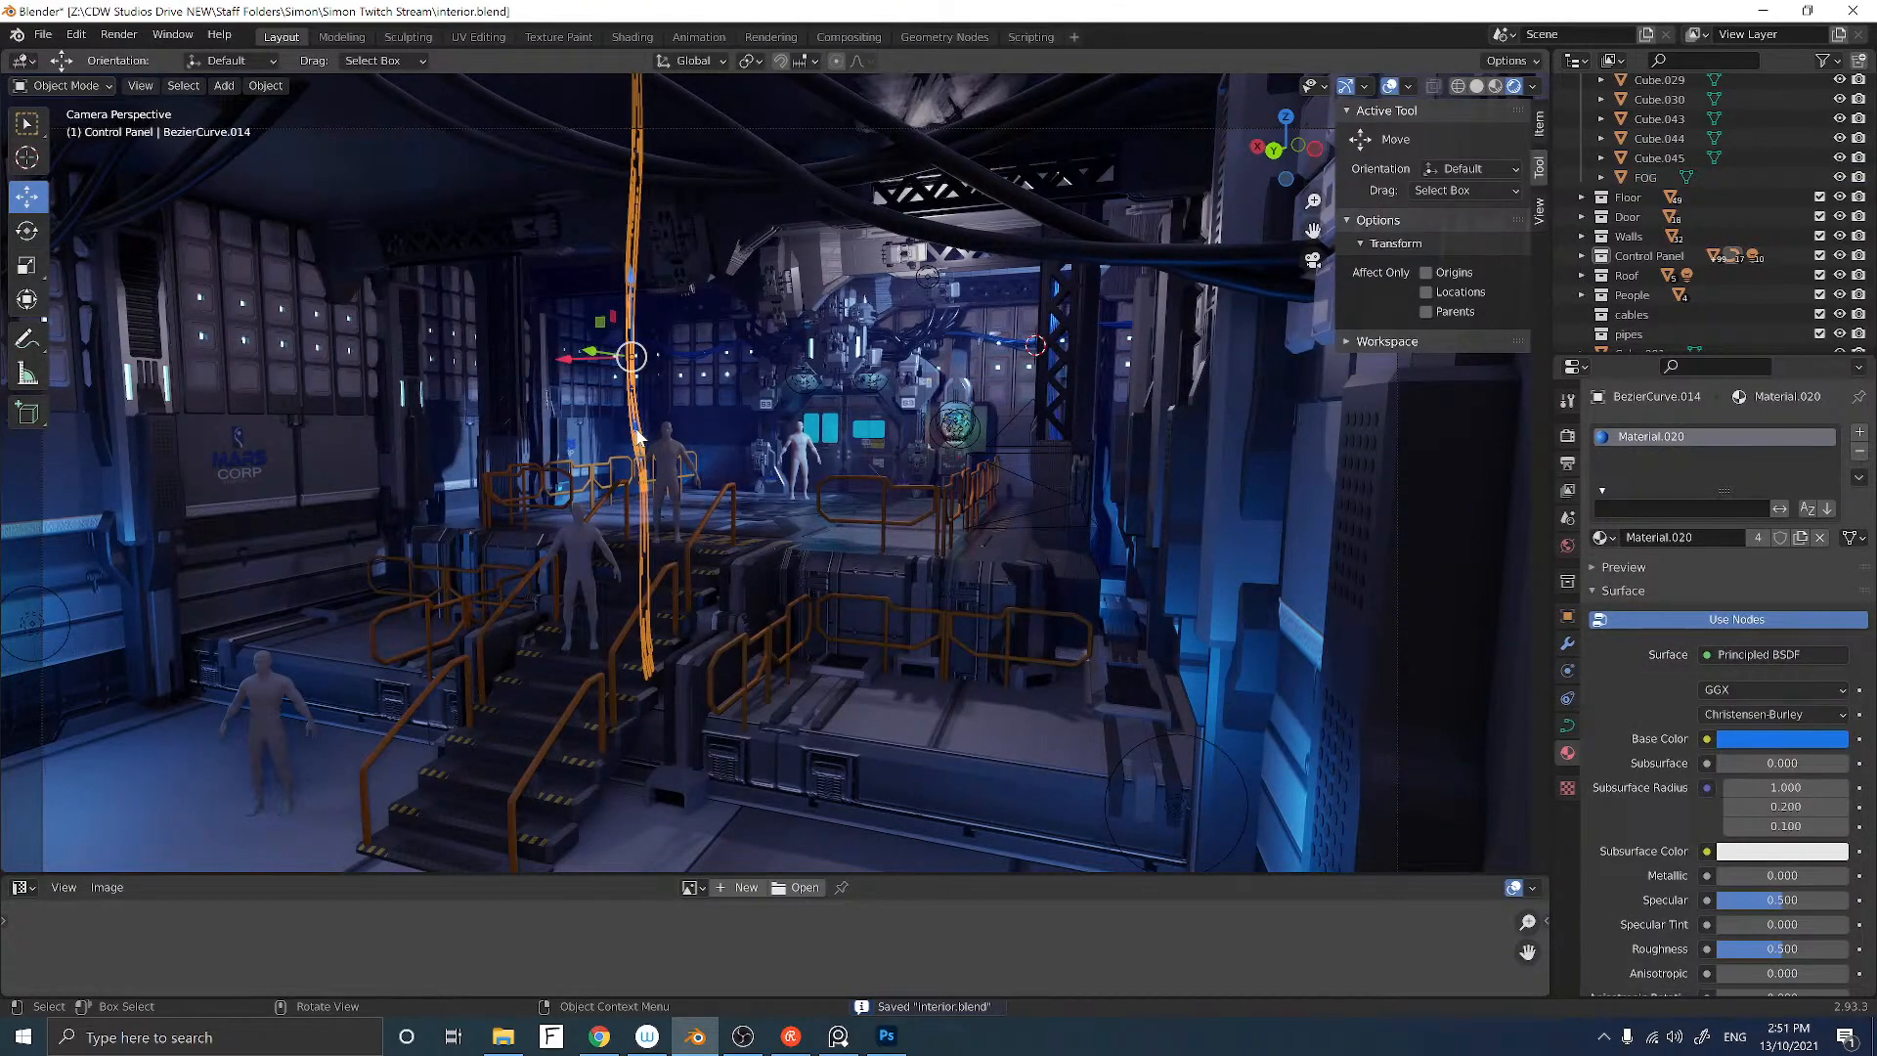
key(shift+d)
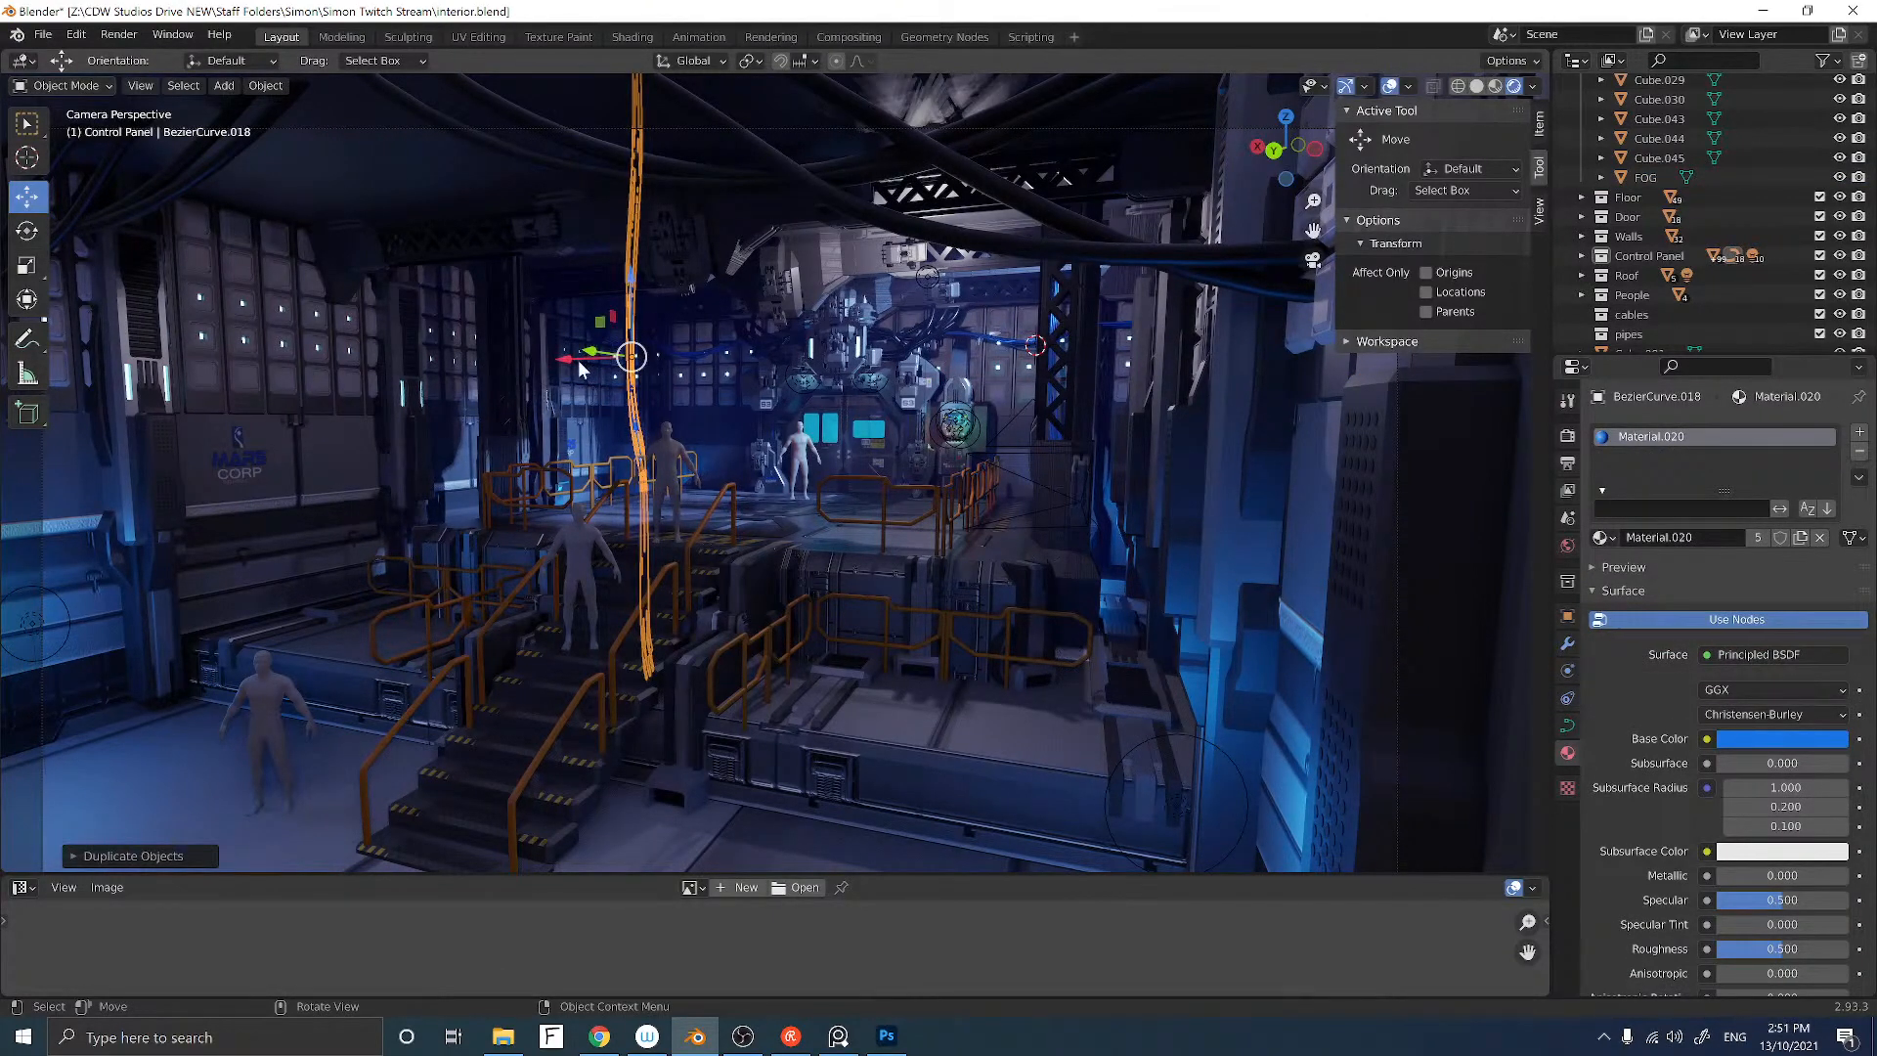
drag(580, 368, 250, 362)
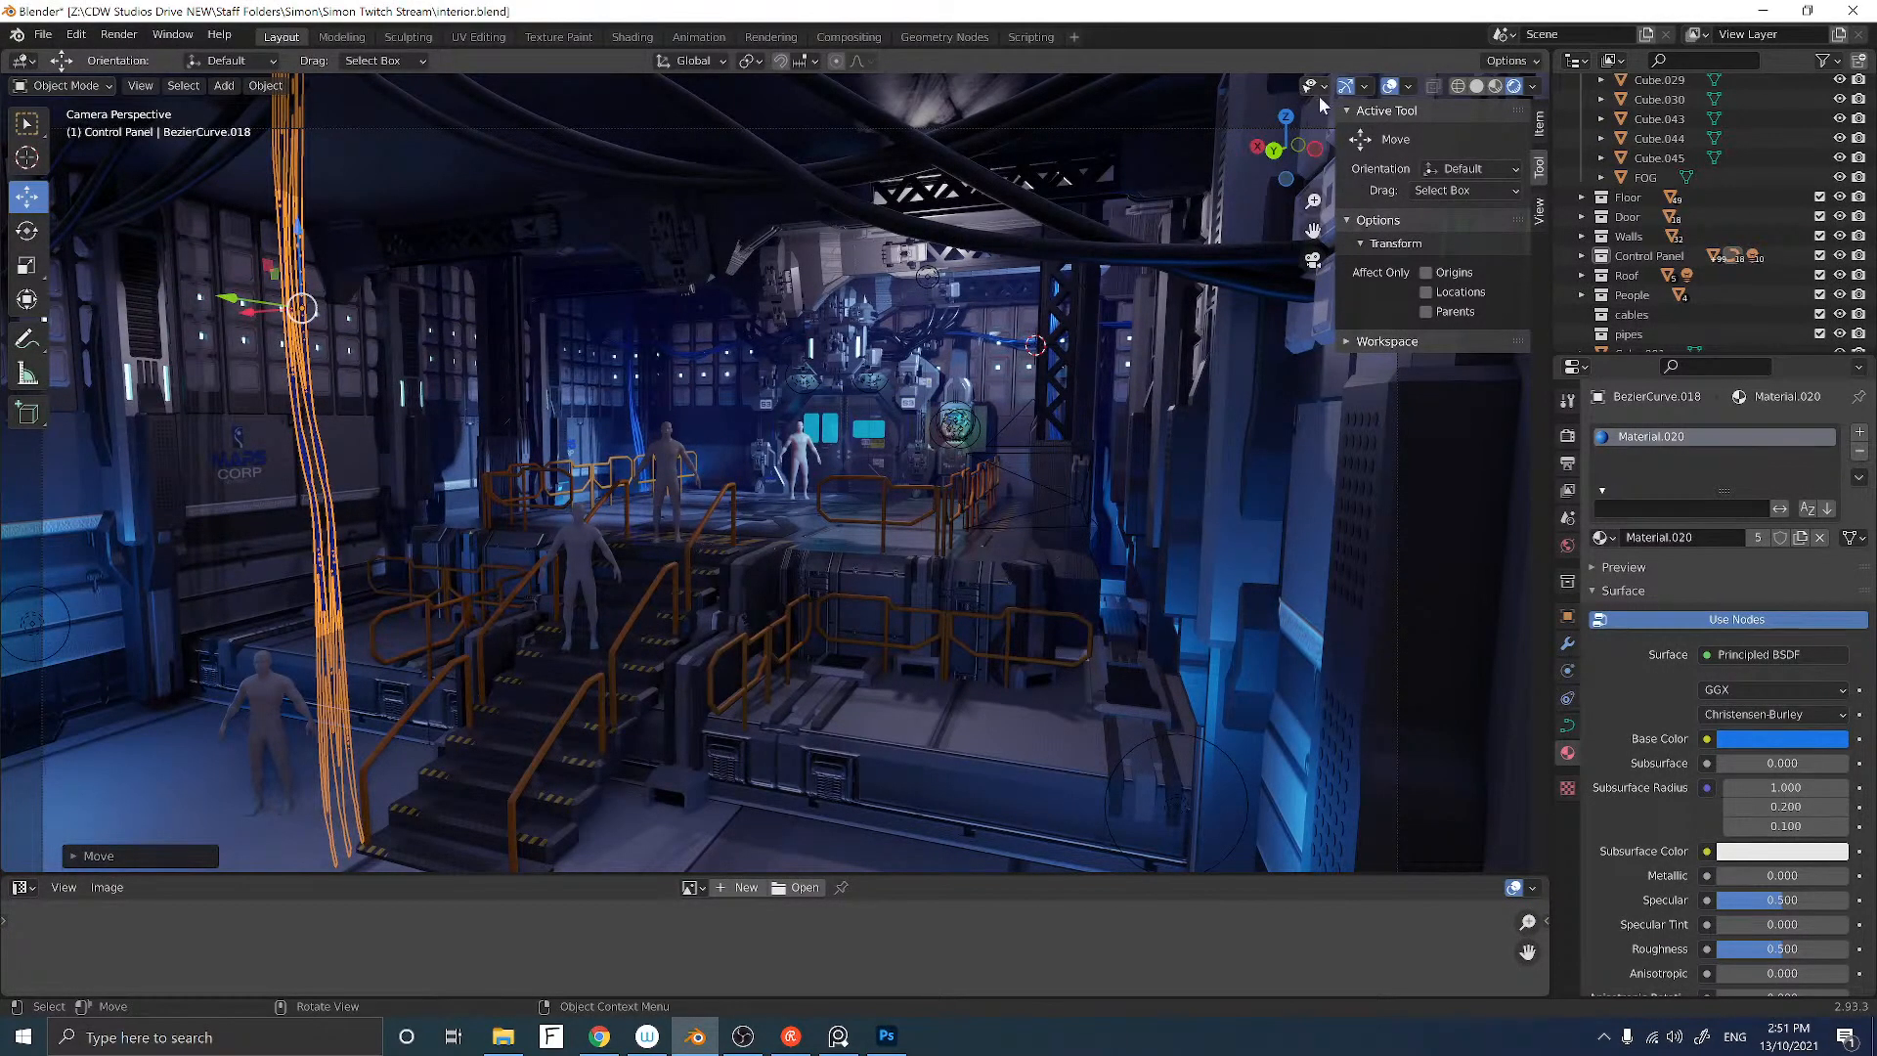
Step: Hide the sidebar and check the camera view without overlays and gizmos, restoring both after the check
click(1389, 86)
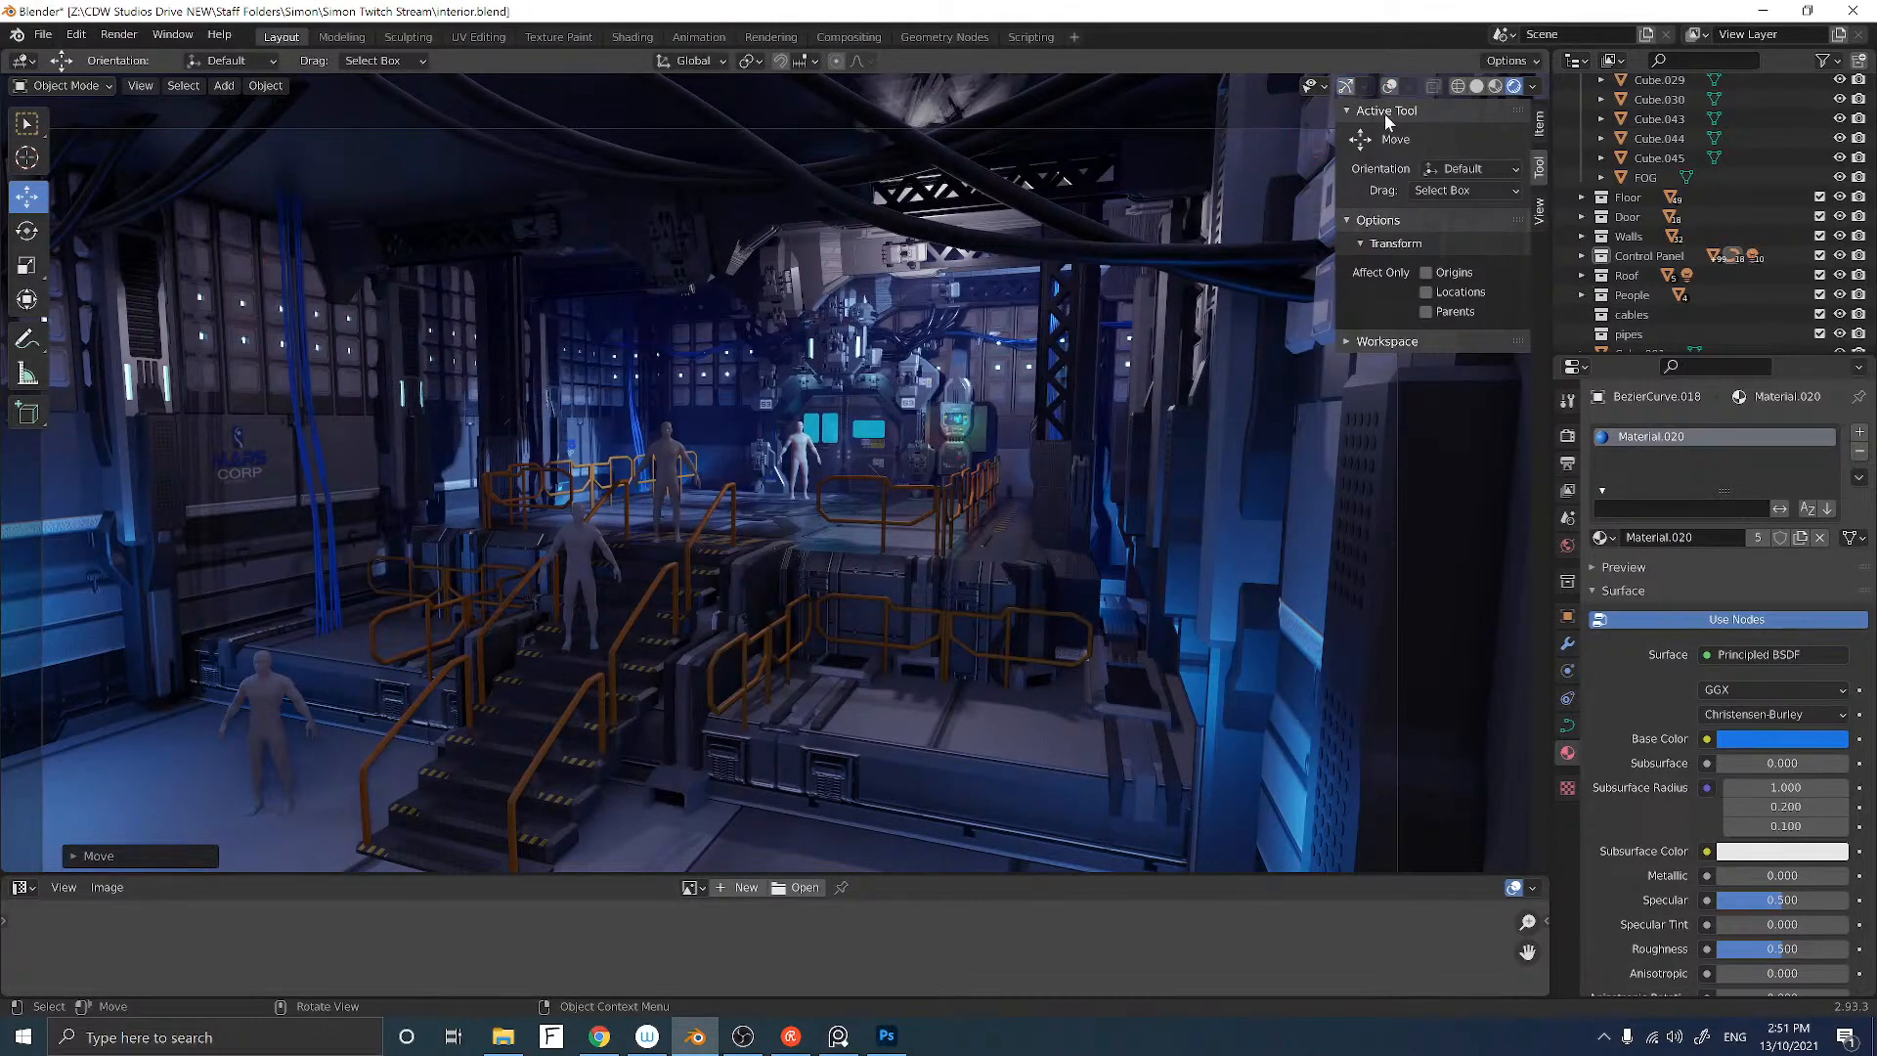
key(n)
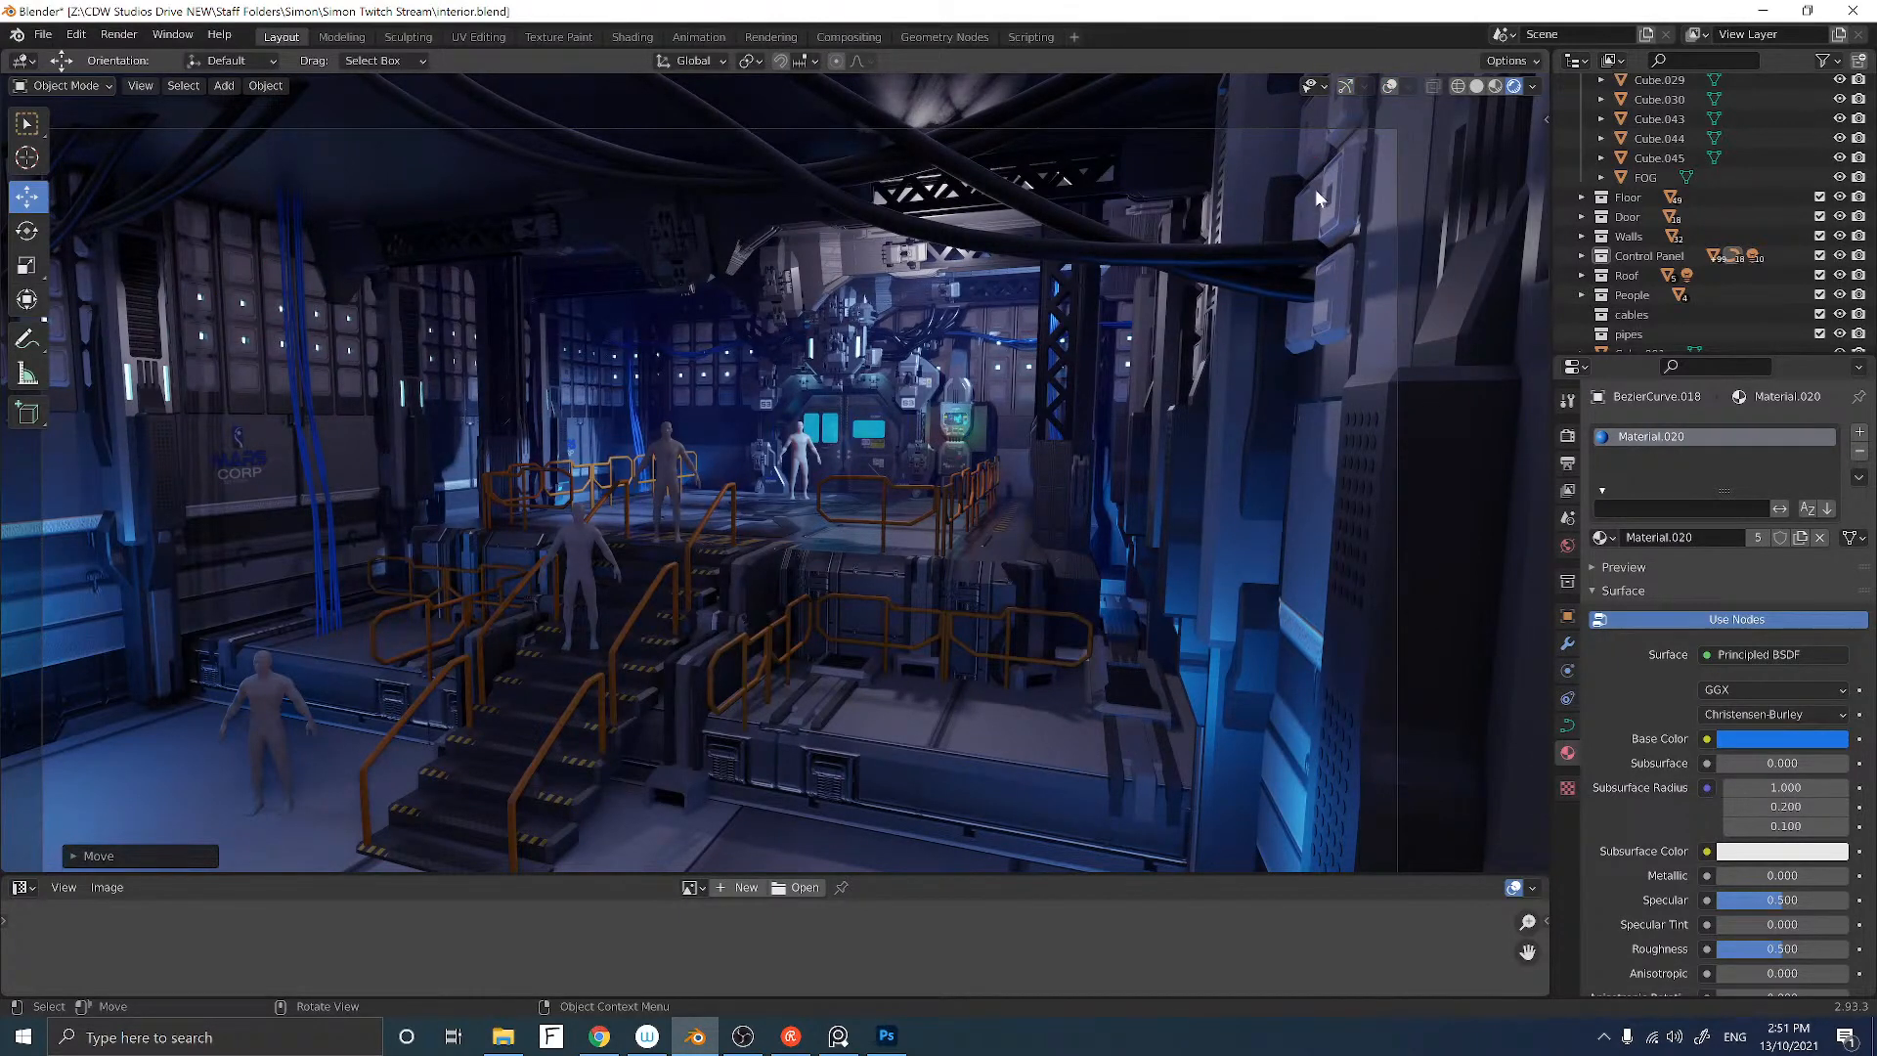
click(325, 488)
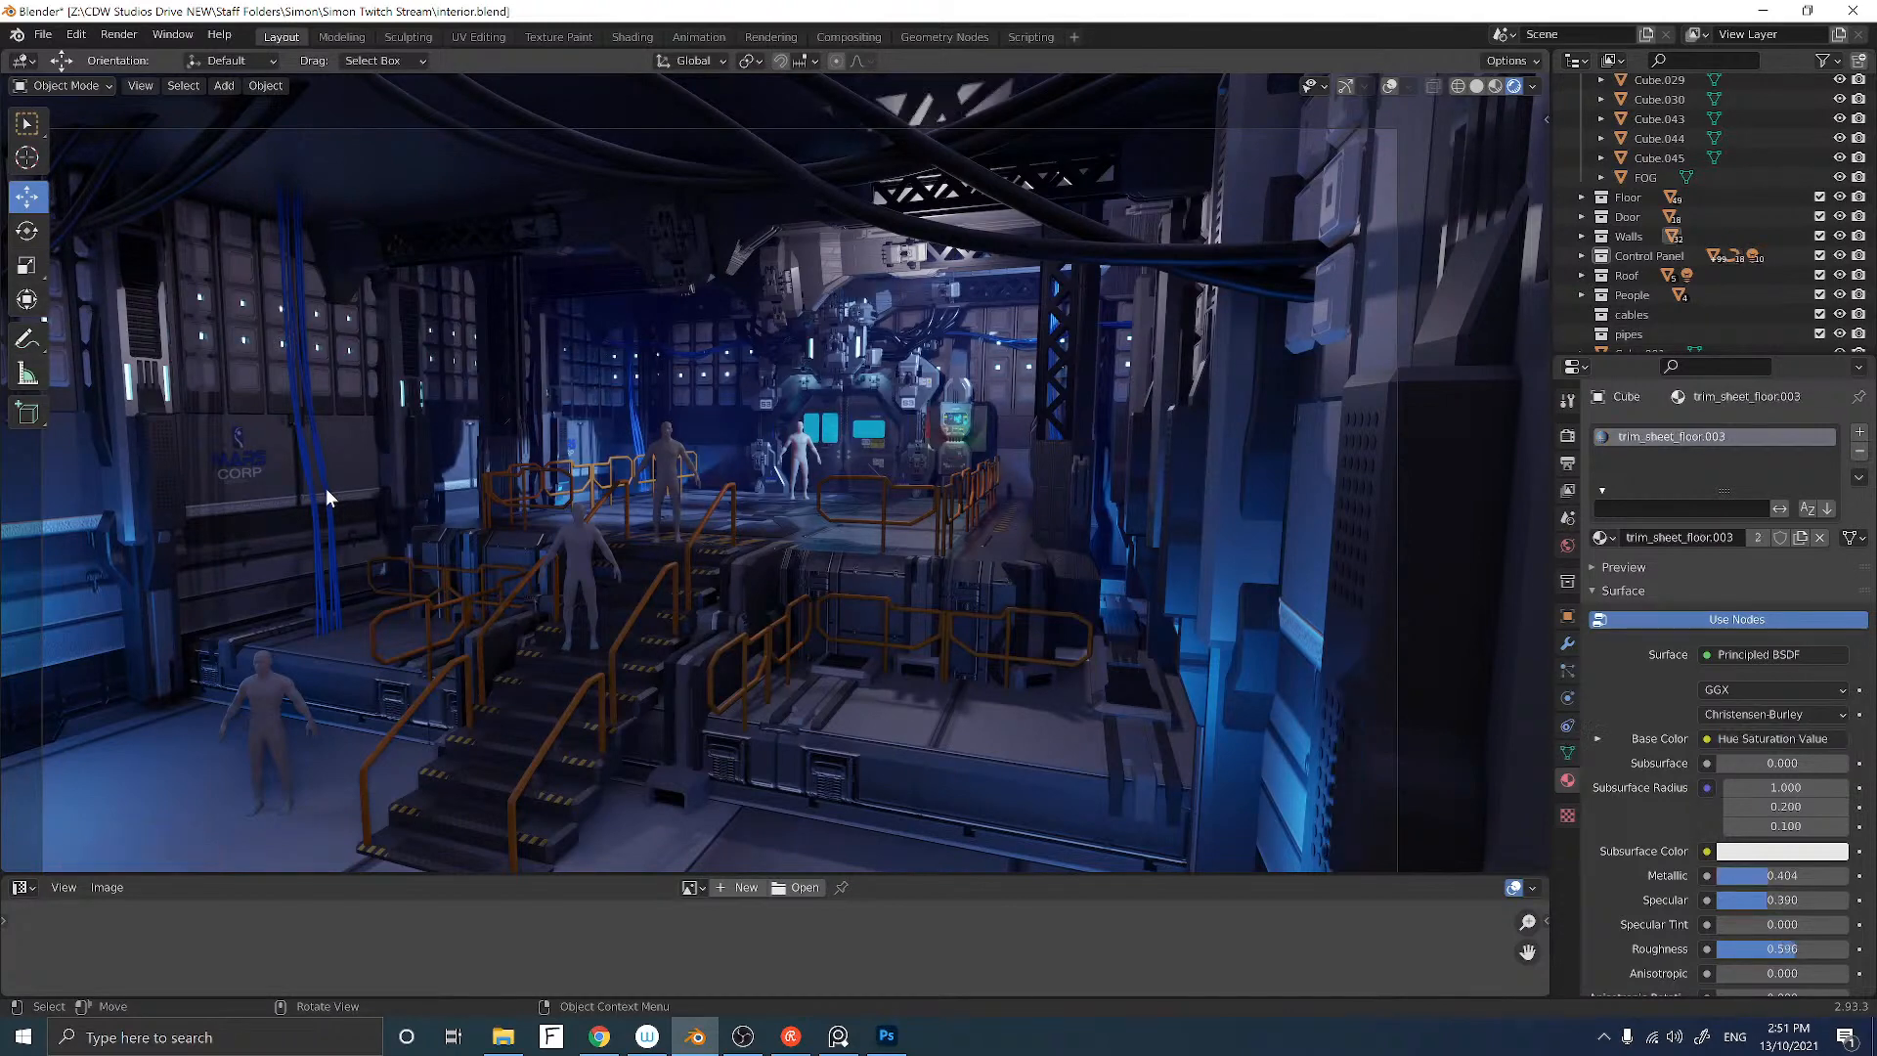
click(1388, 86)
click(1343, 85)
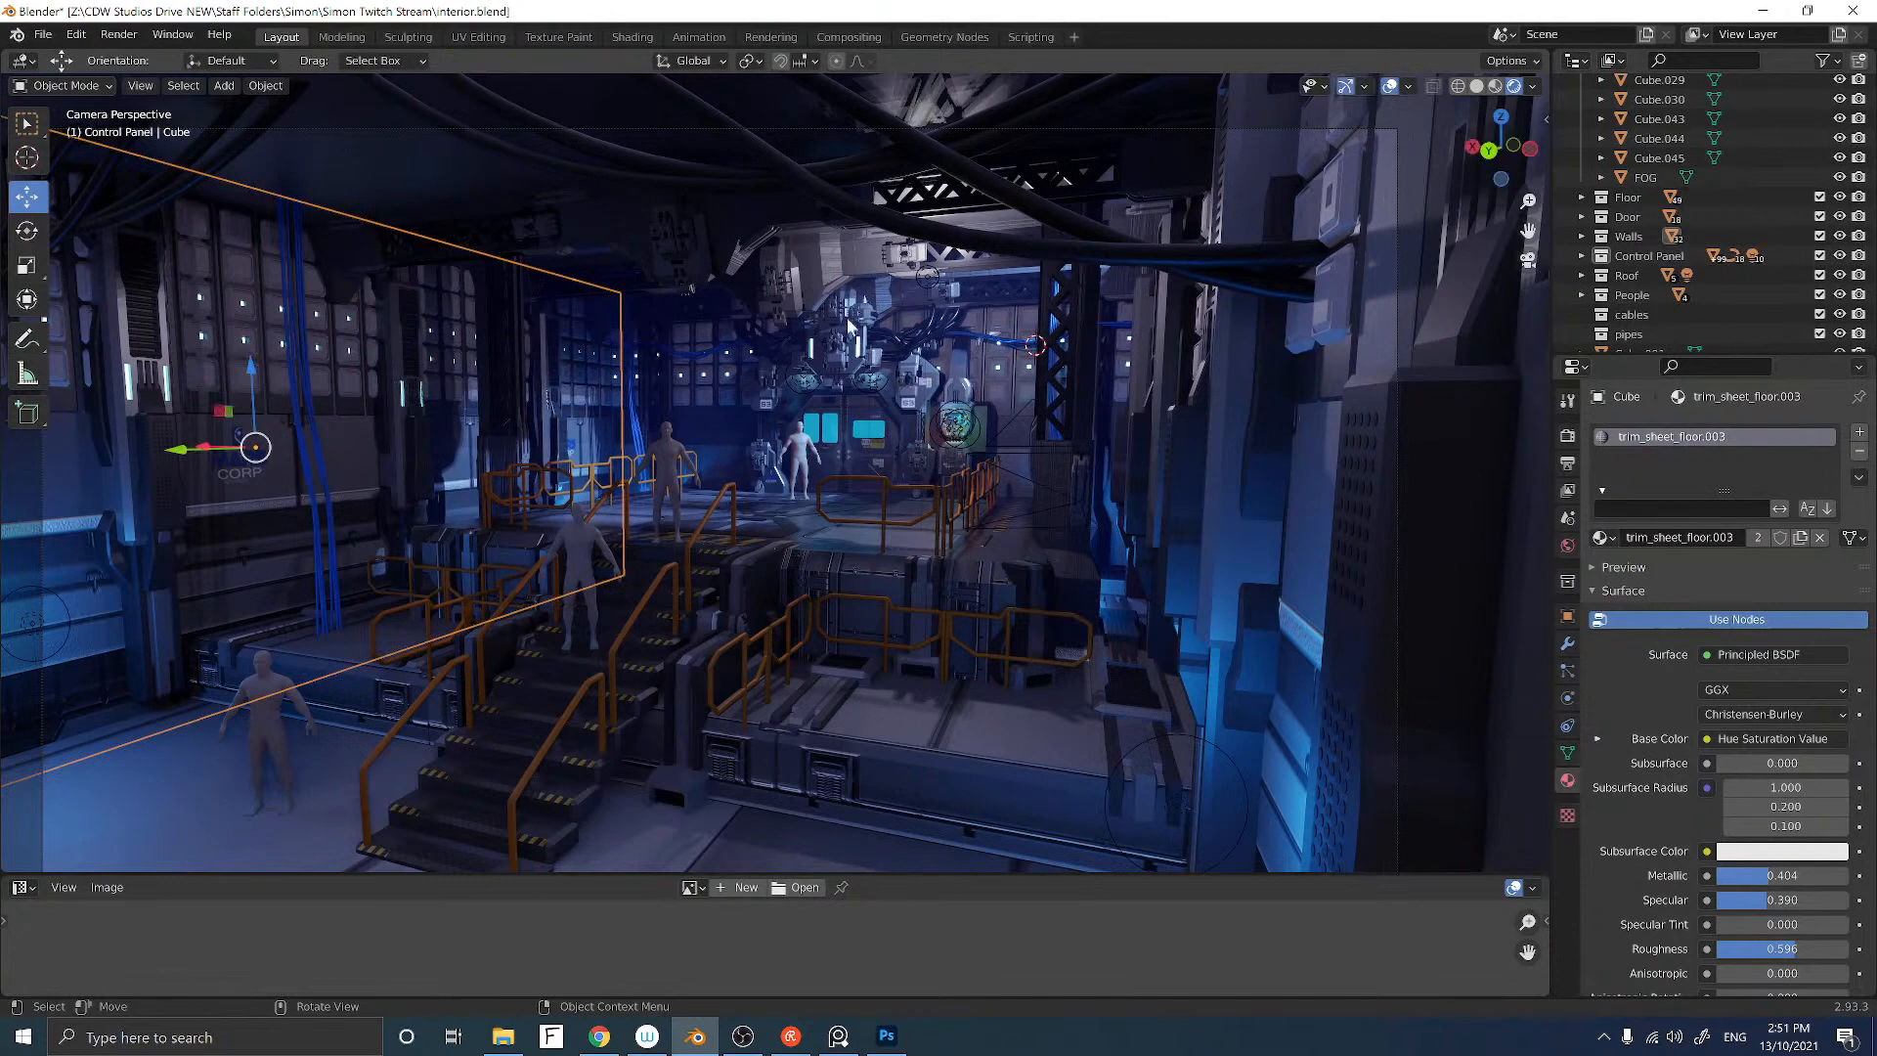
Step: Duplicate the vertical blue bundle beside the Mars Corp panel and offset the copy slightly to thicken the cable group
click(323, 467)
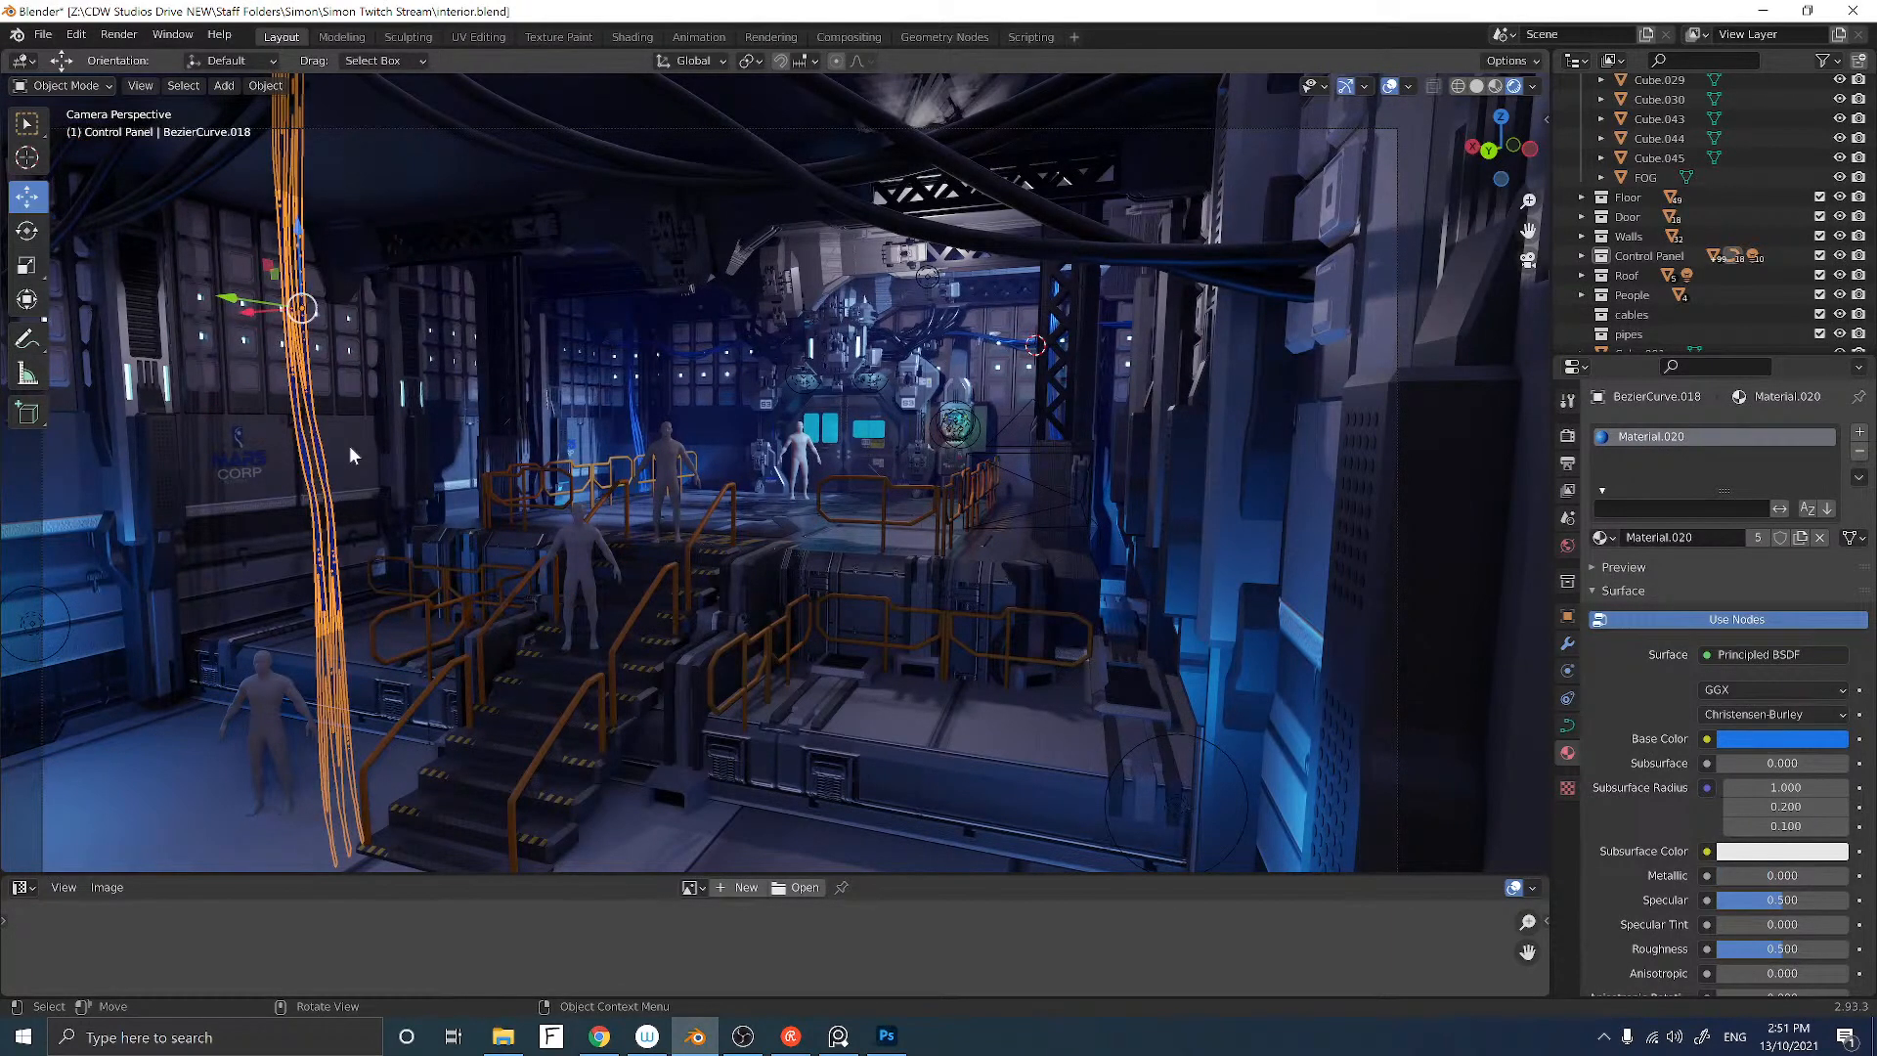
key(g)
right_click(349, 446)
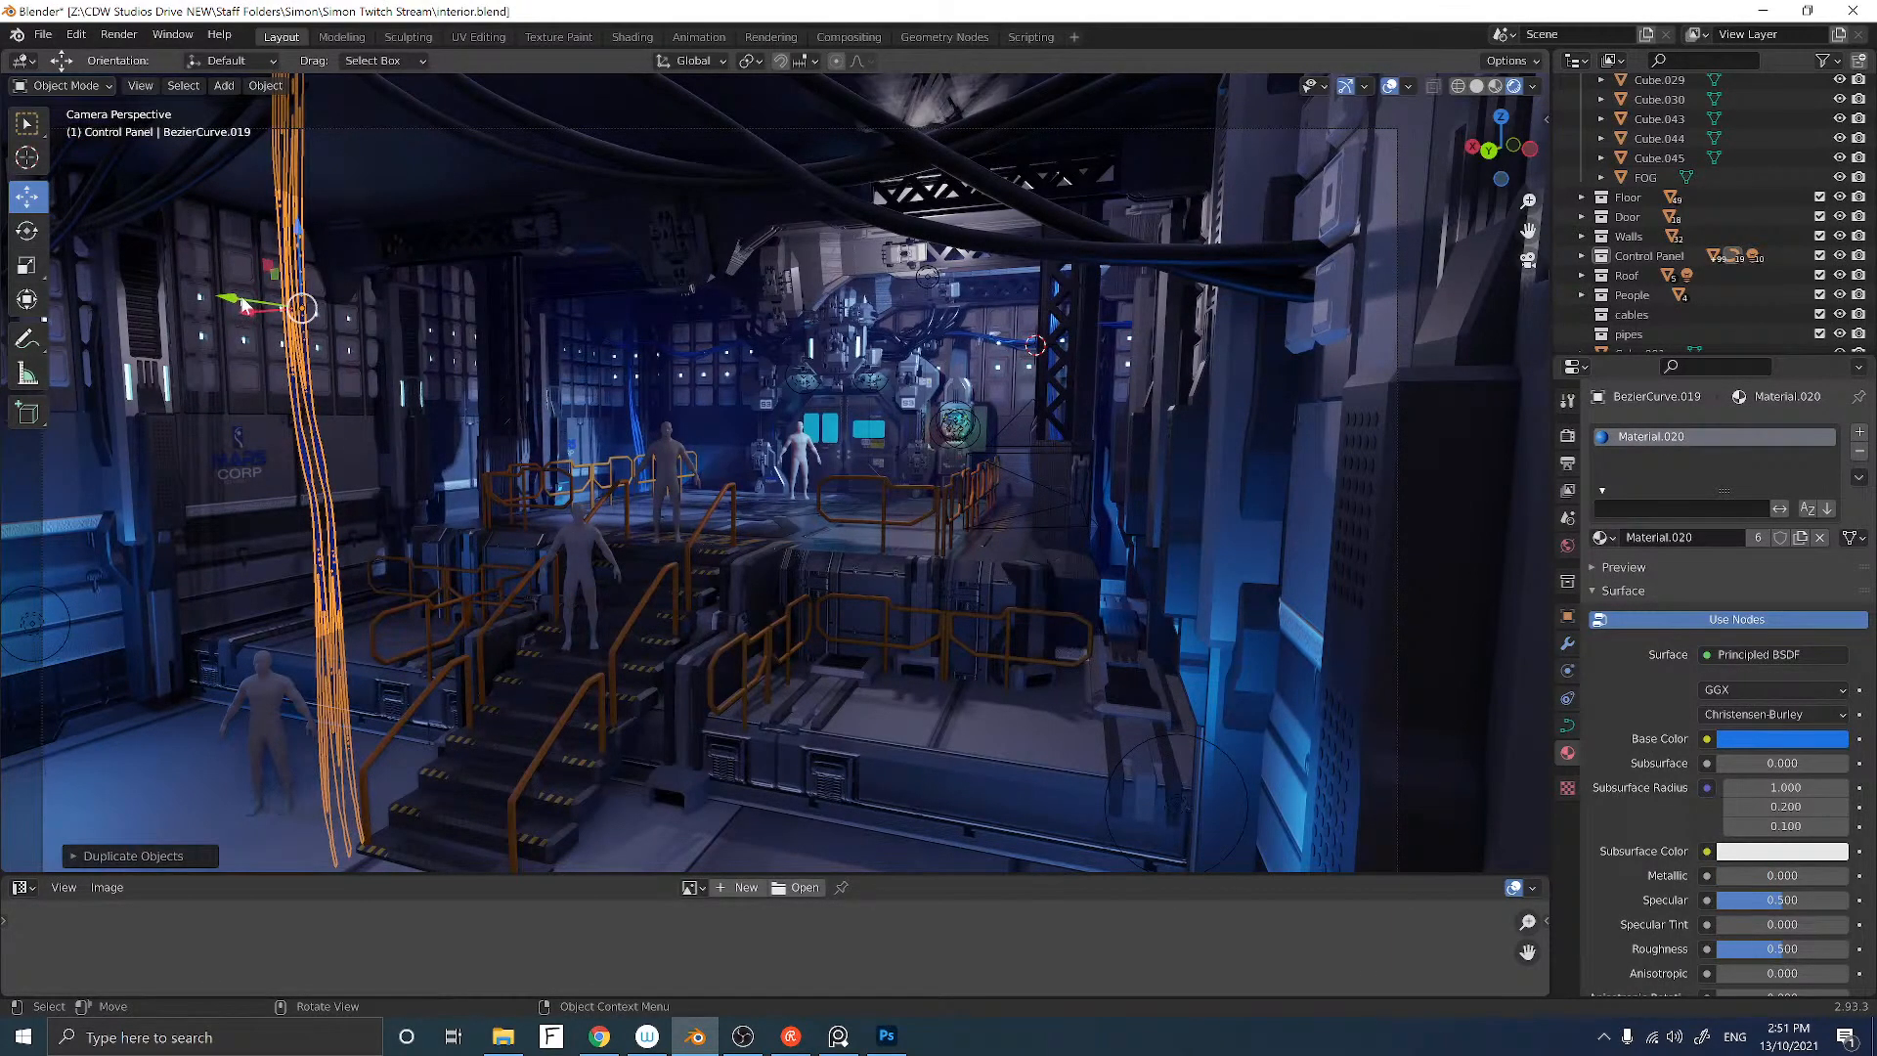
drag(246, 299, 258, 317)
right_click(350, 426)
click(350, 426)
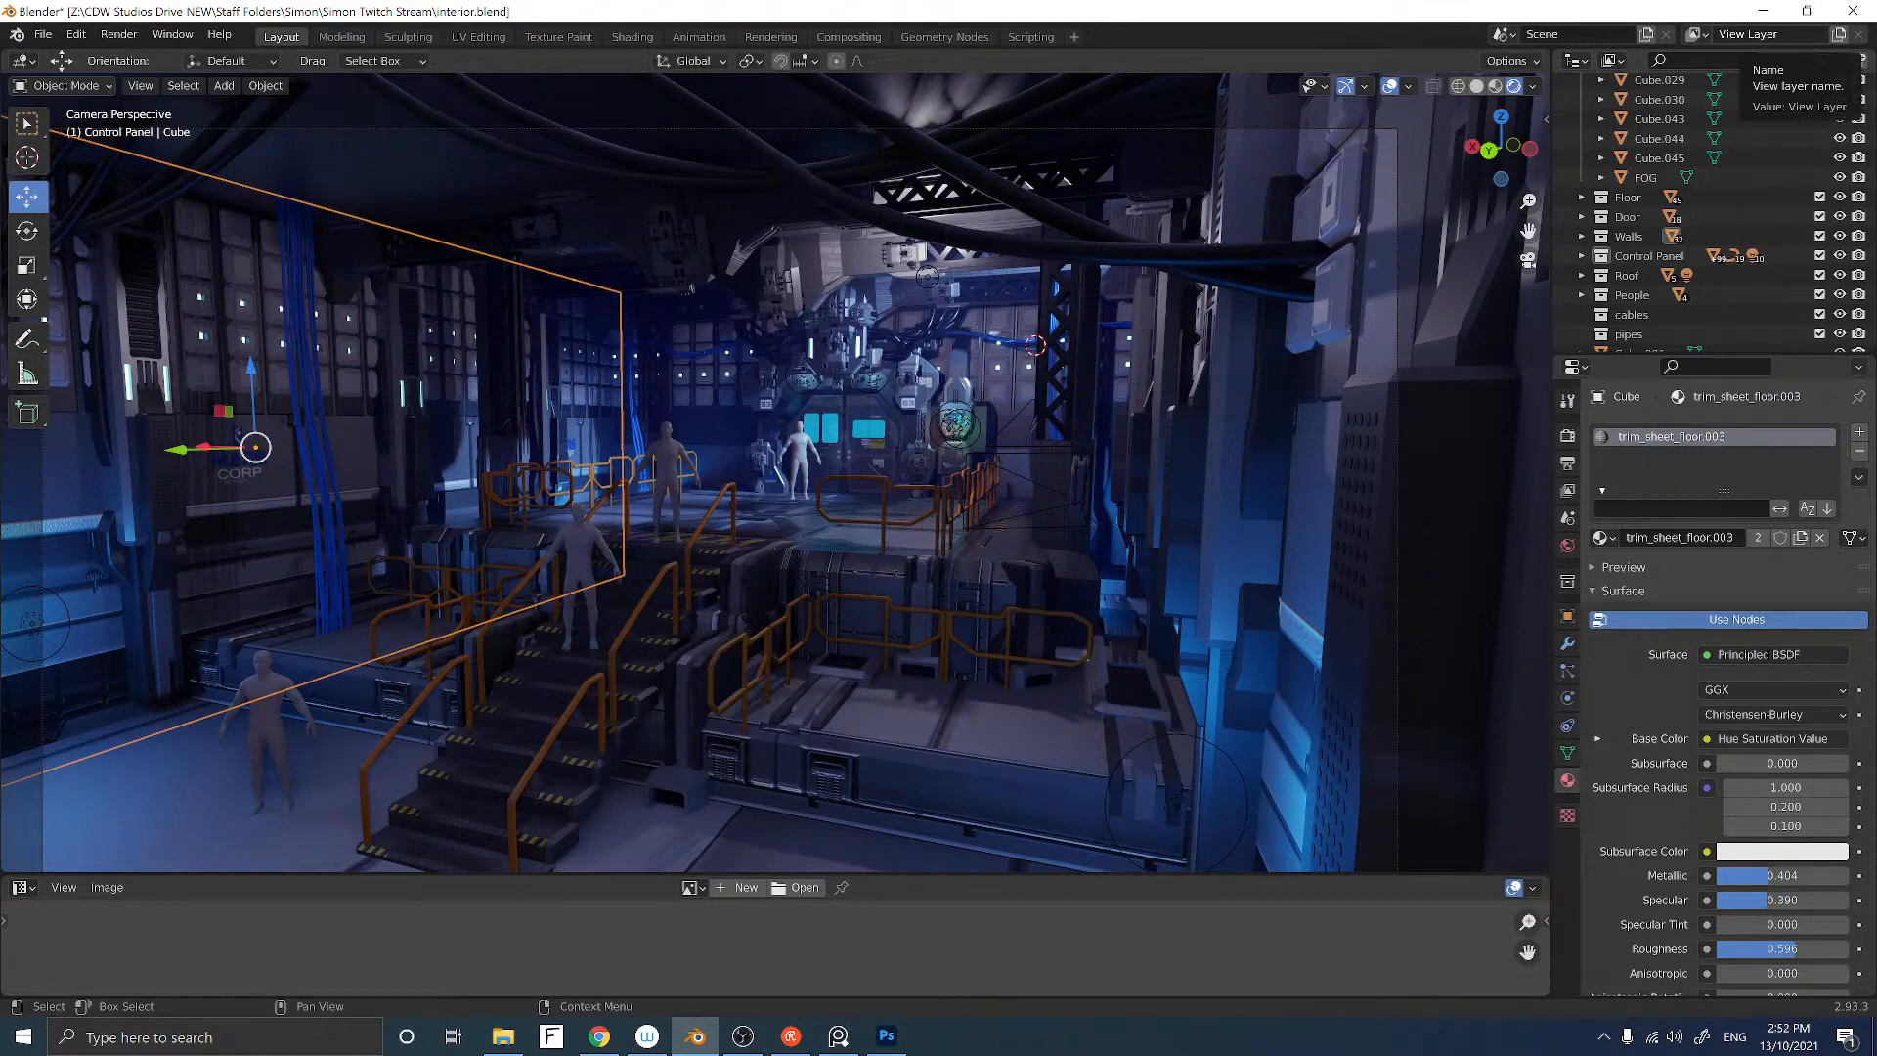
Step: Switch to Photoshop and paste the copied image into a new document with the default settings
key(alt+Tab)
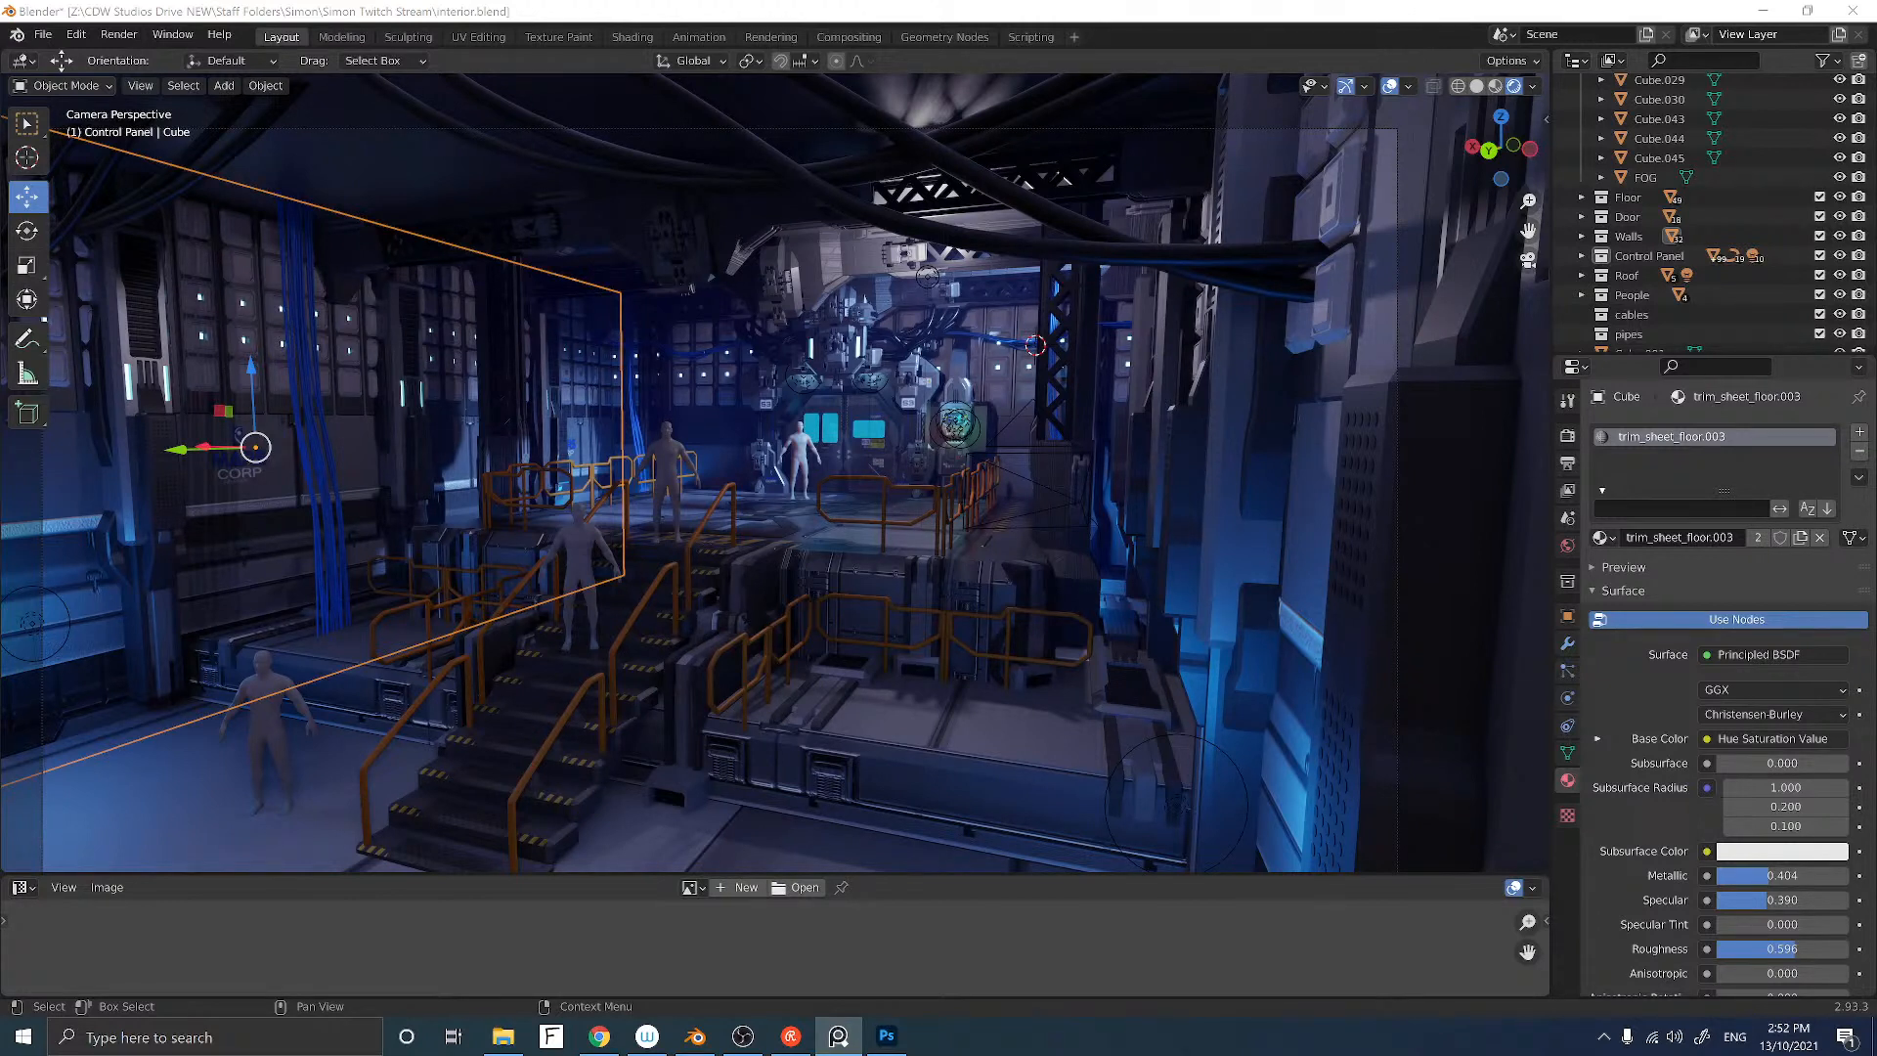
click(887, 1035)
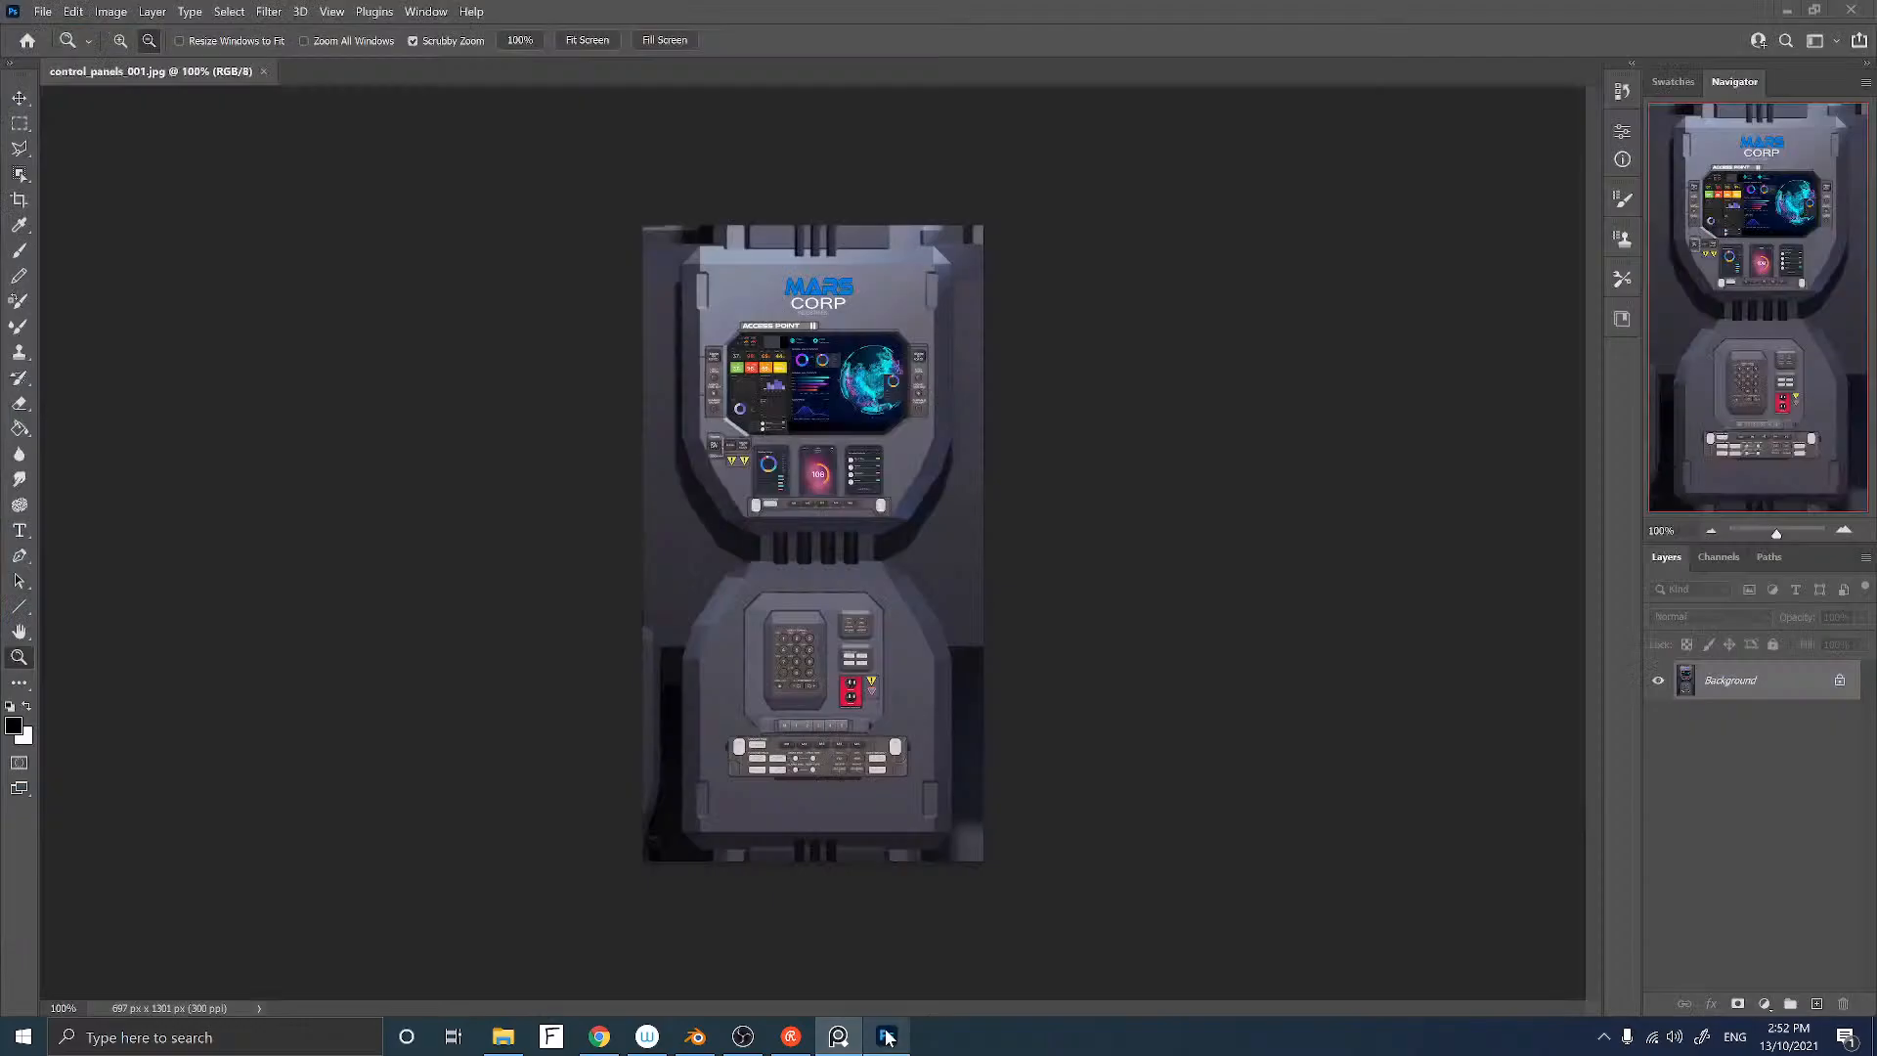
key(ctrl+n)
key(Return)
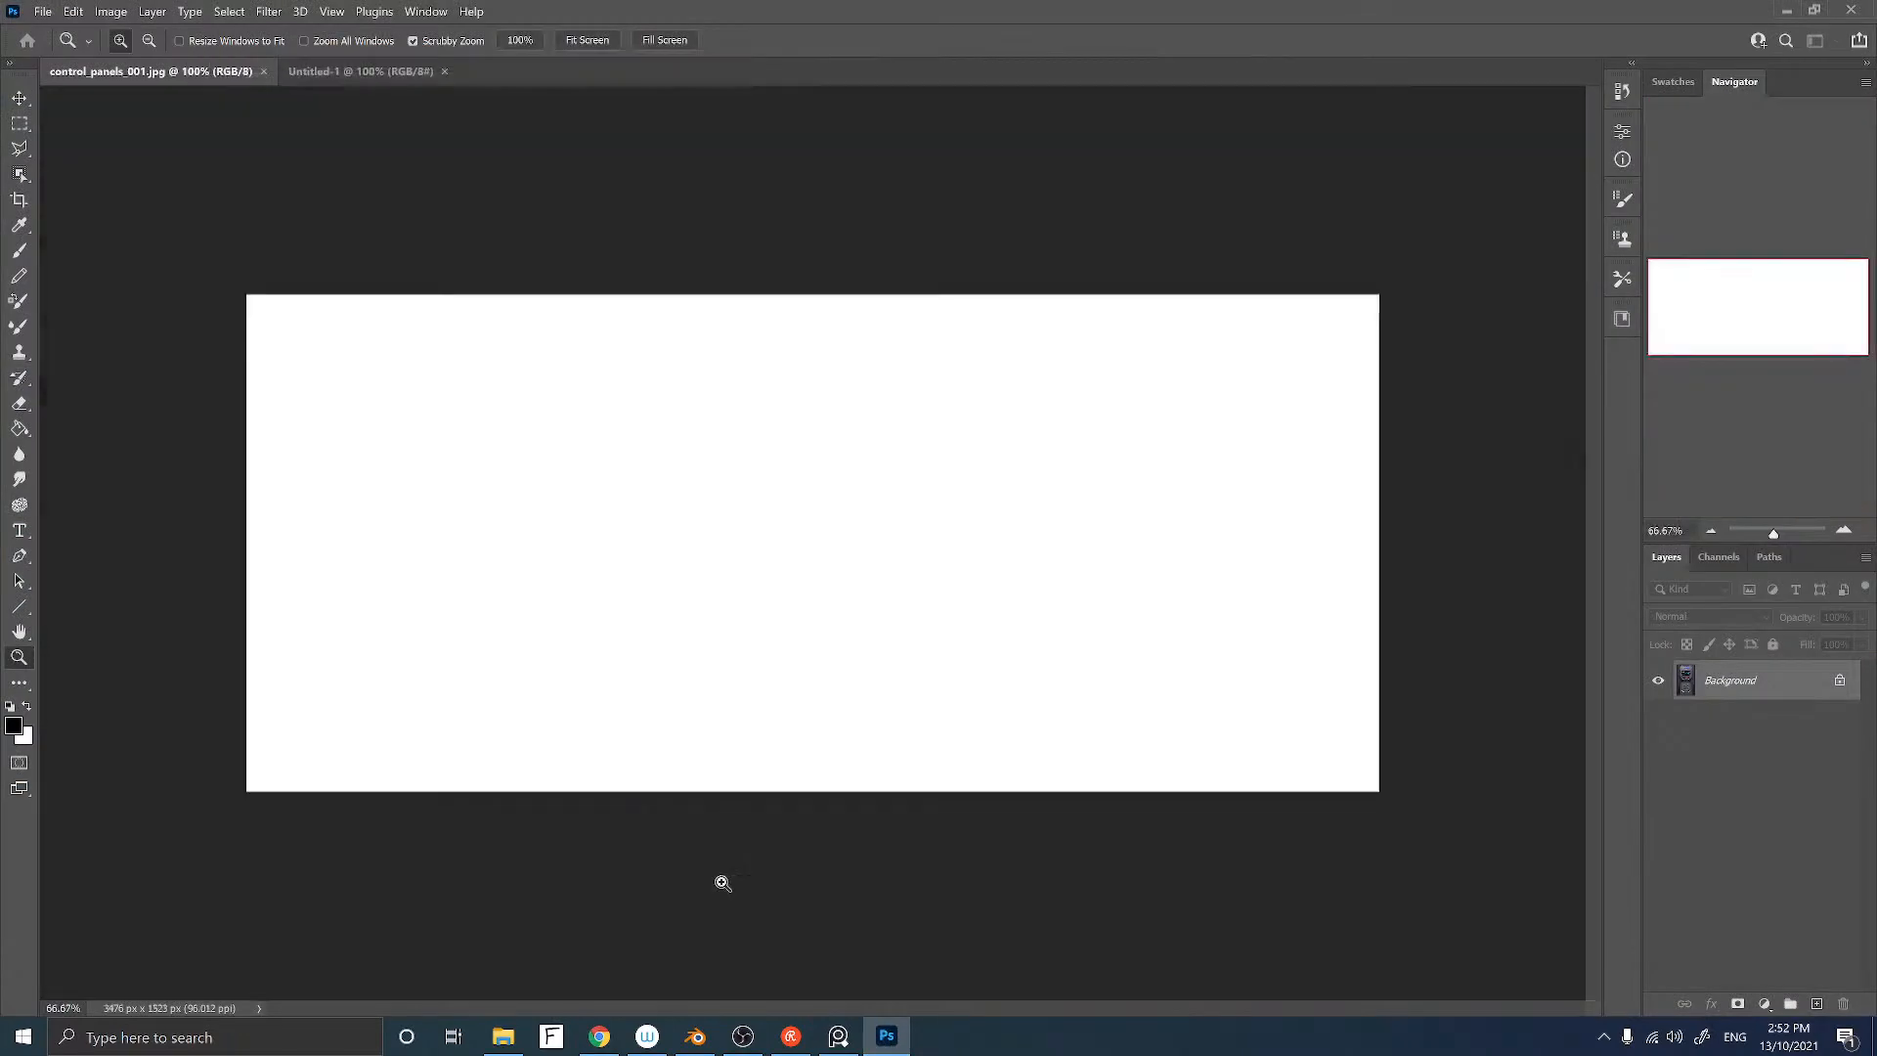
key(ctrl+v)
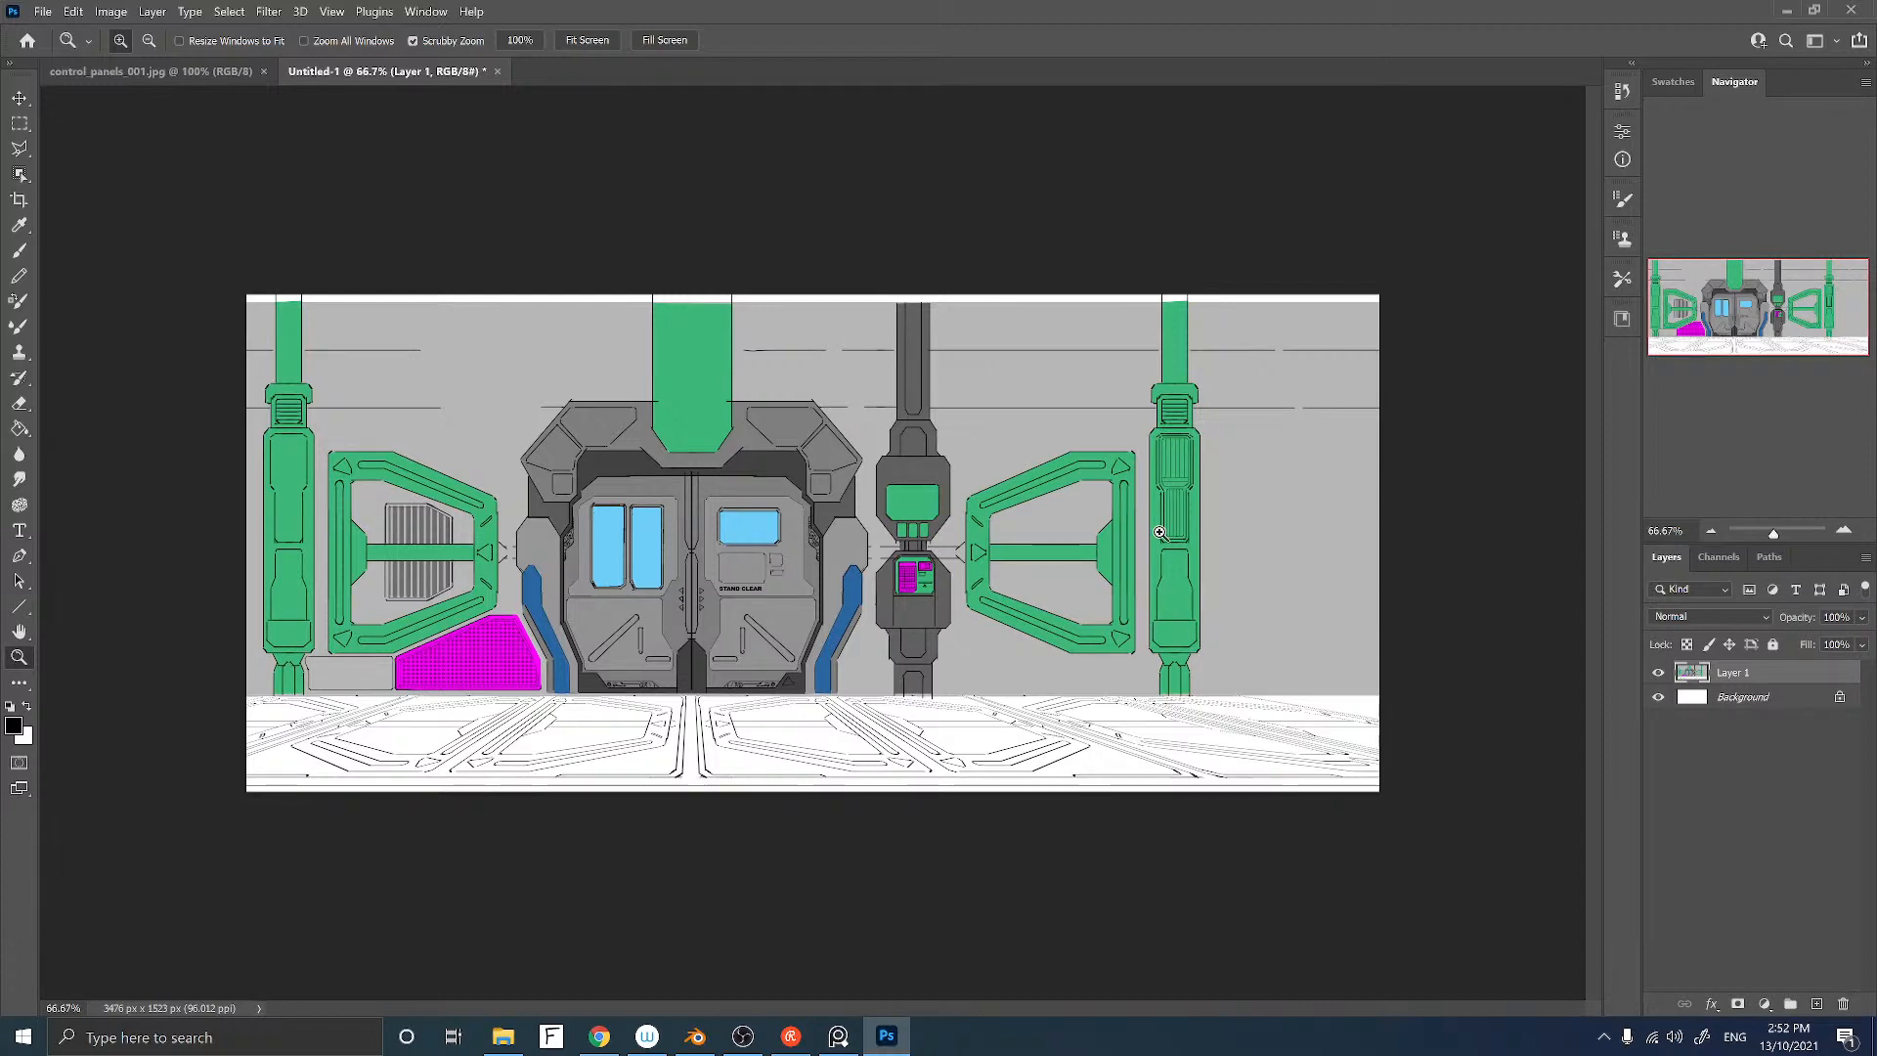
Step: Switch back to Blender, hide the viewport overlays and gizmos, and render the camera view
key(alt+Tab)
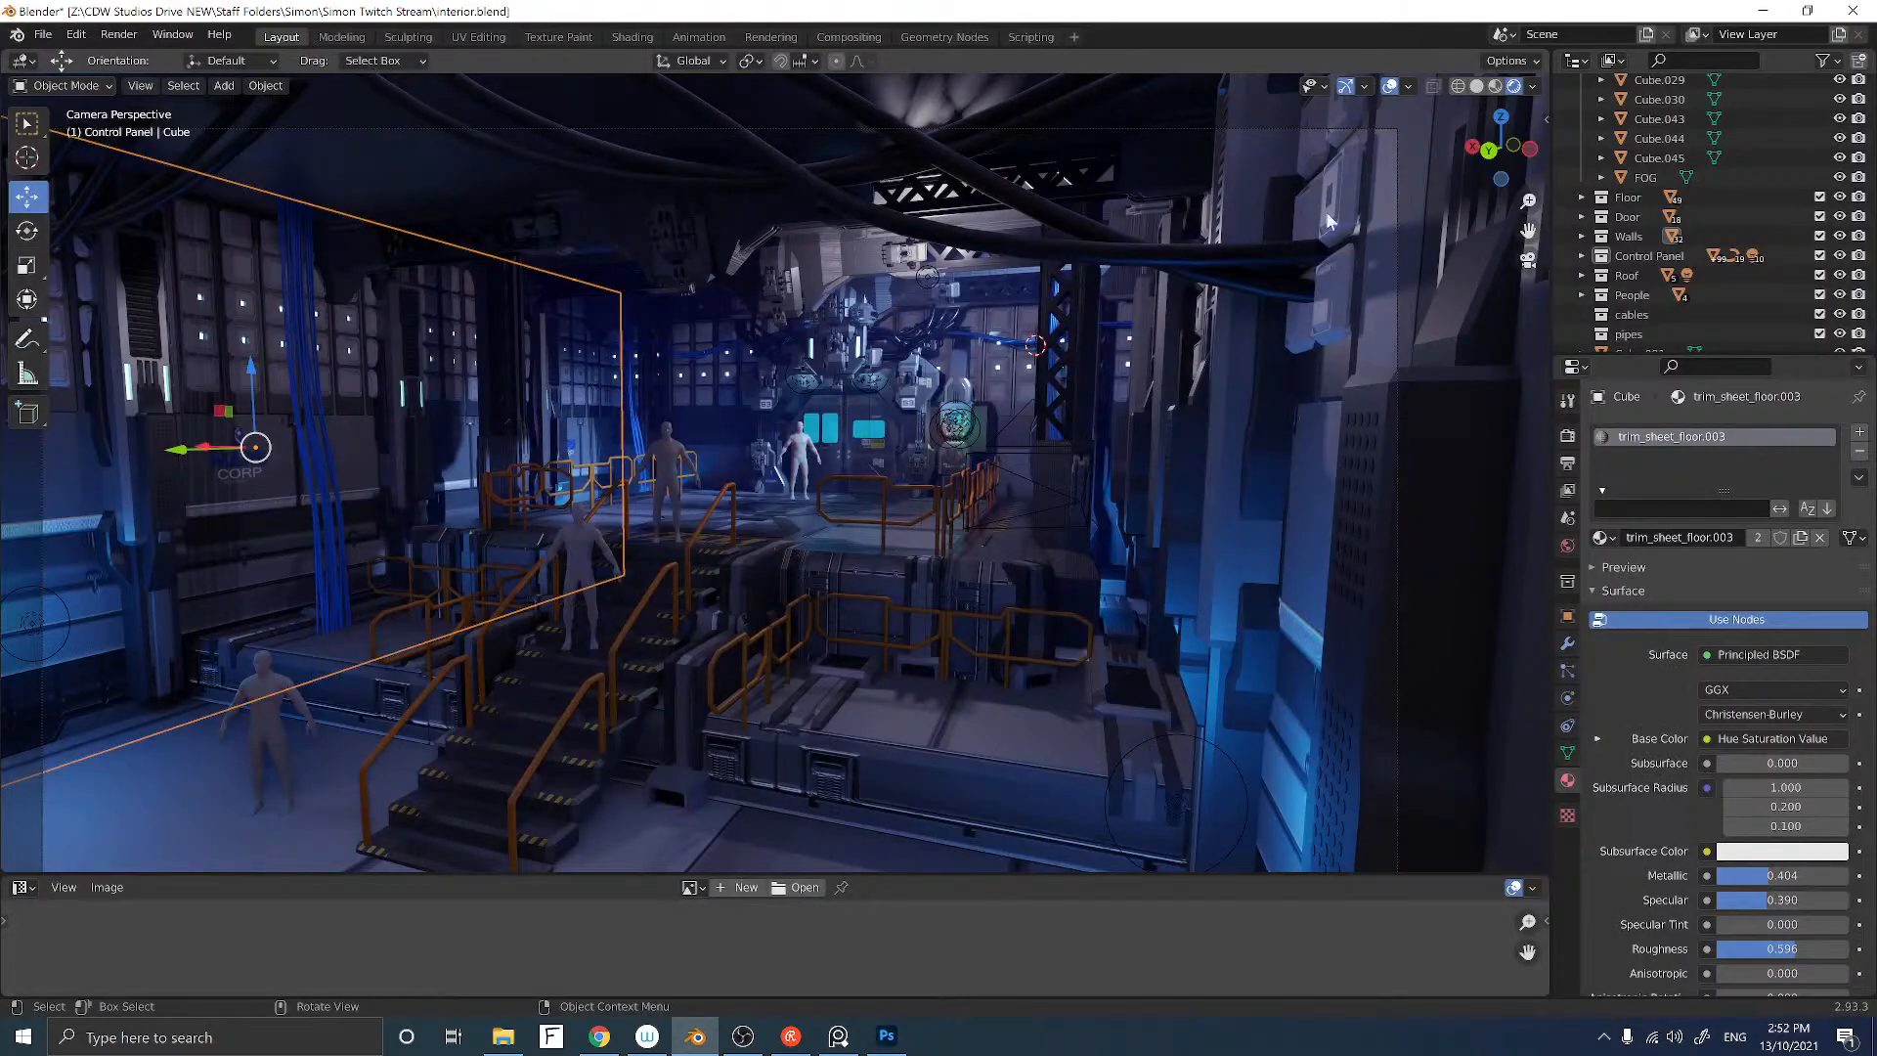
click(1386, 85)
click(1345, 85)
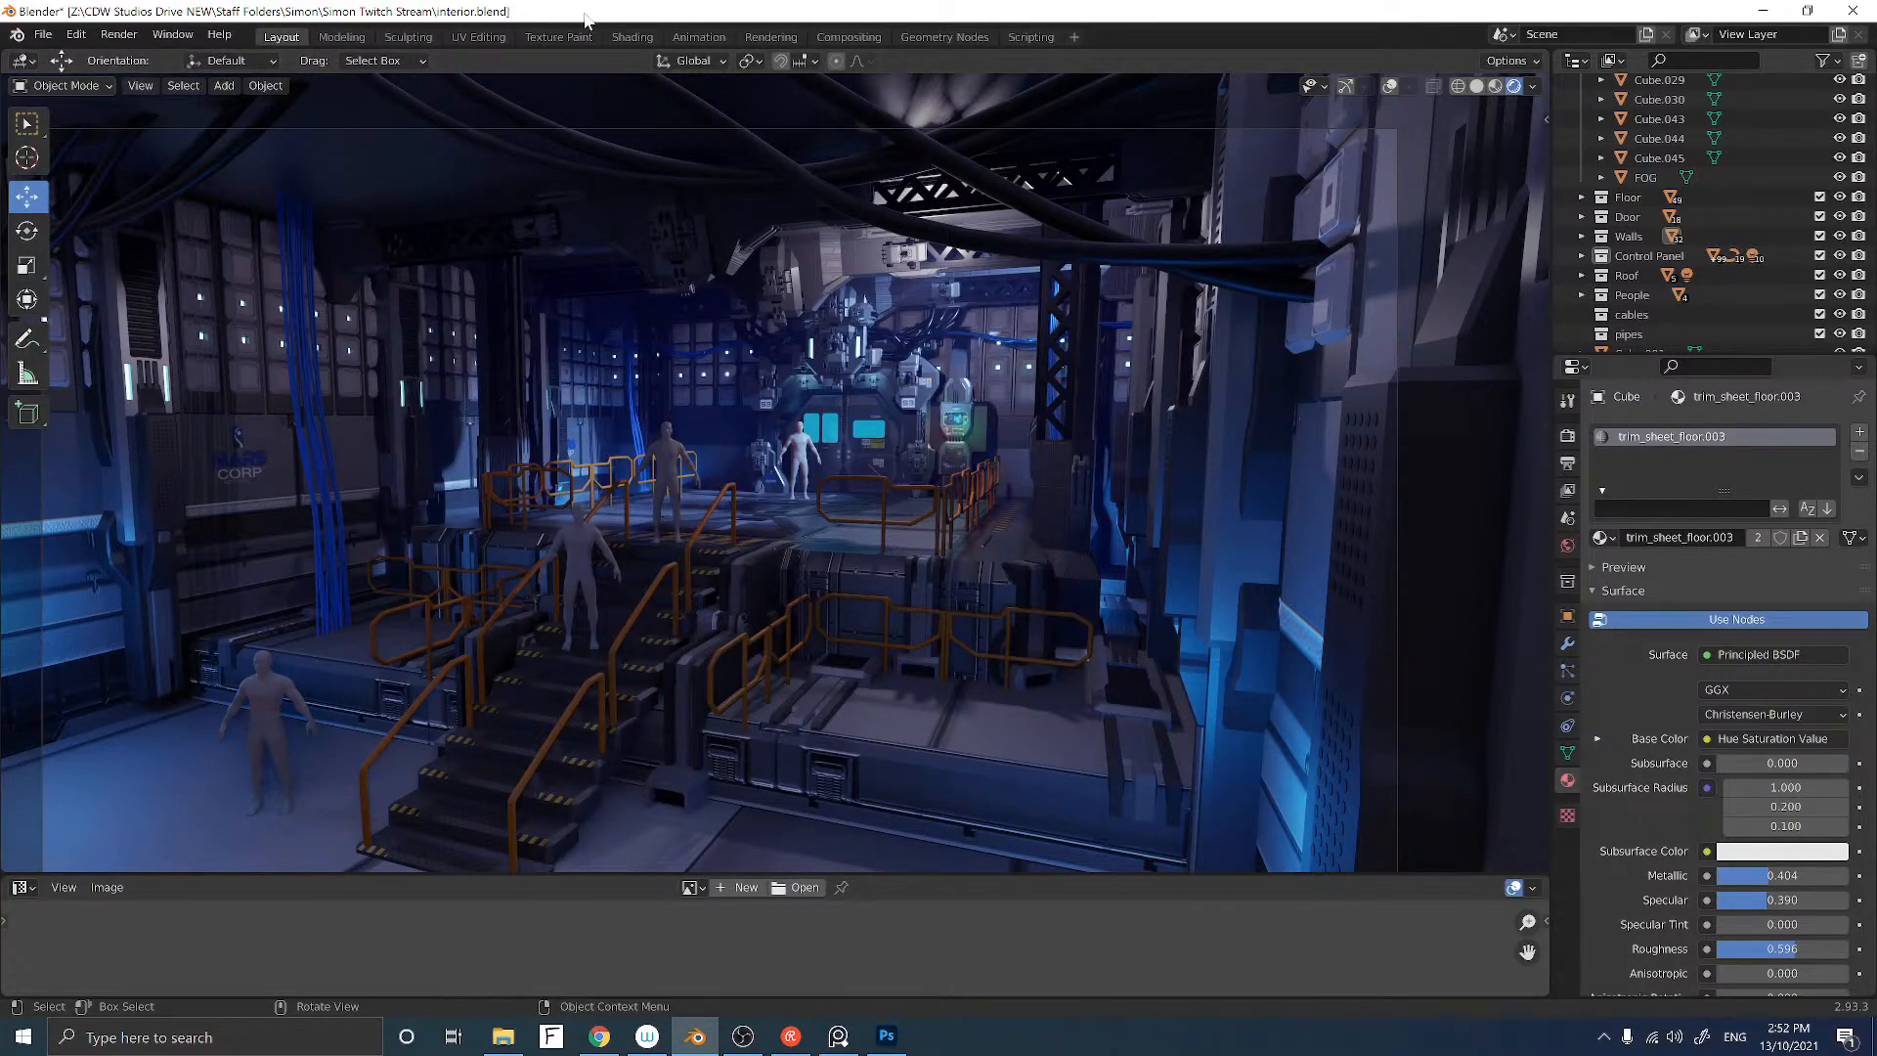
click(118, 34)
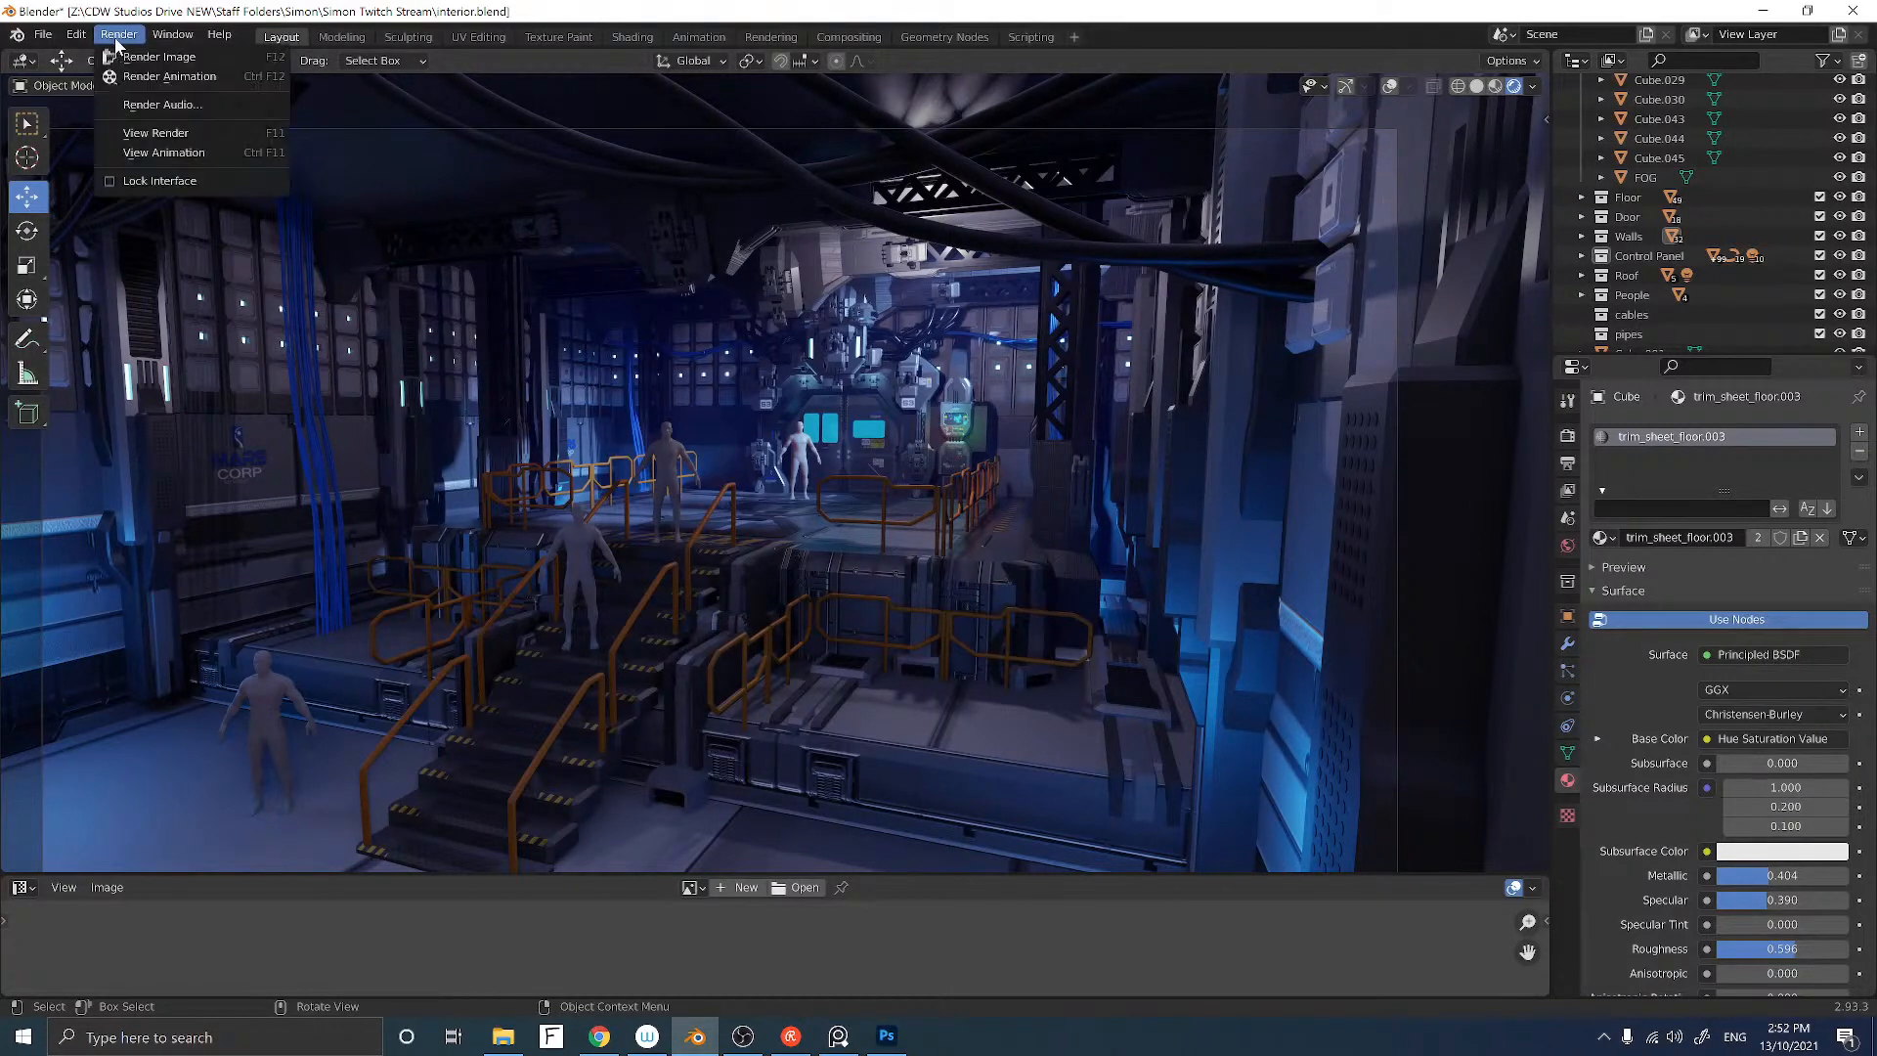
click(130, 76)
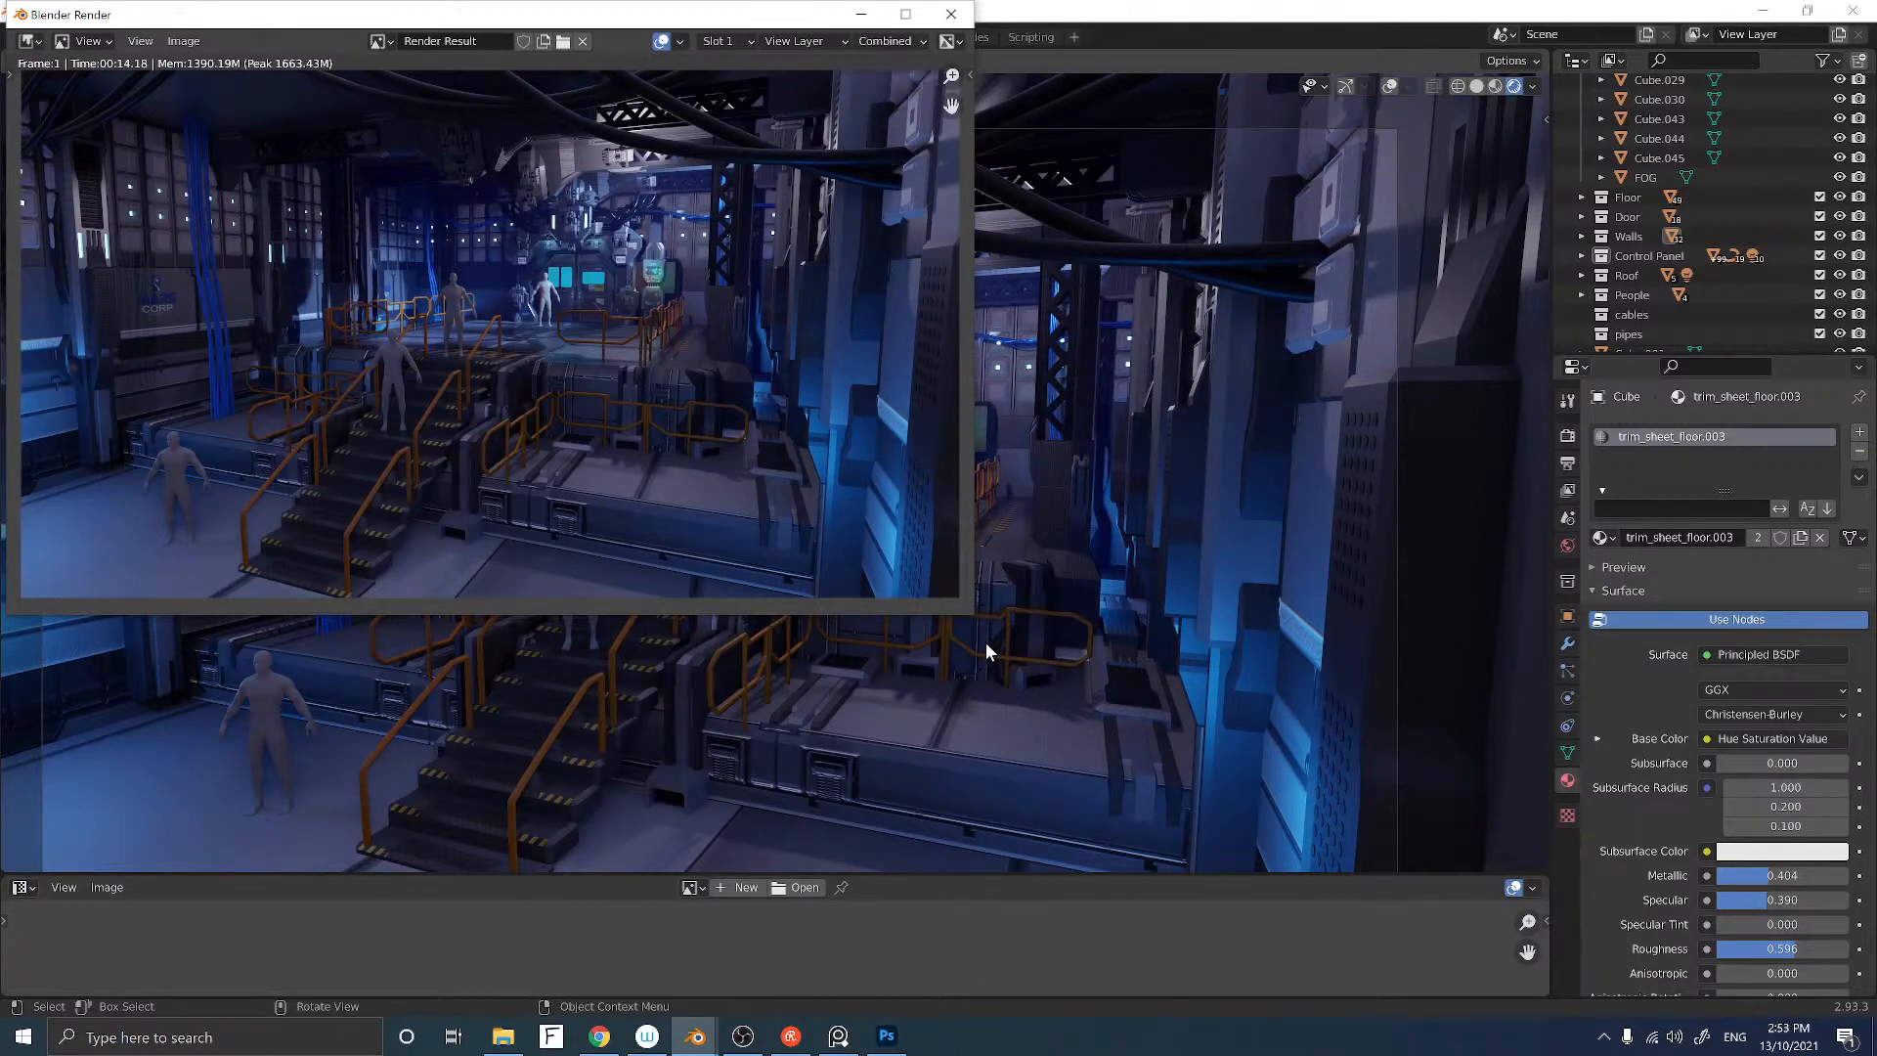
Step: Enlarge the render window to inspect the rendered interior up close, and close it after the check
drag(976, 617, 1688, 966)
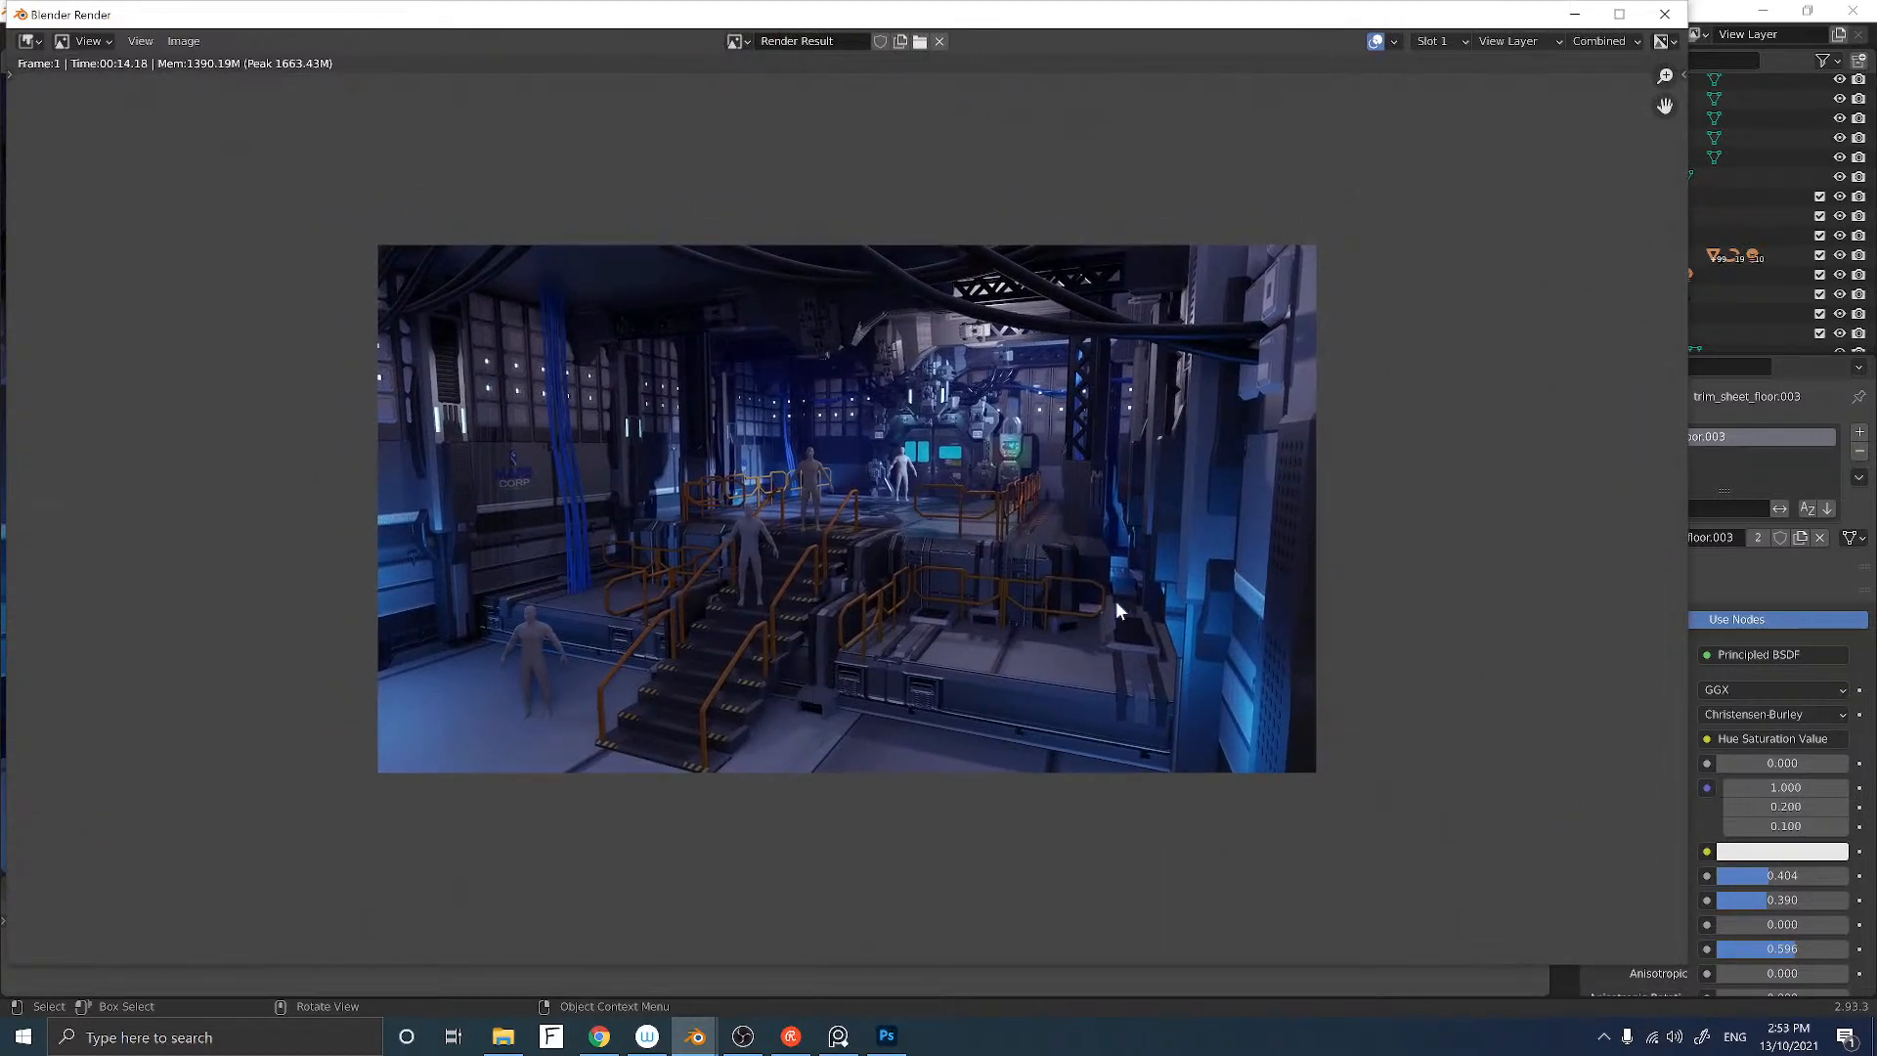
scroll(1117, 601, up, 1)
scroll(1116, 601, up, 1)
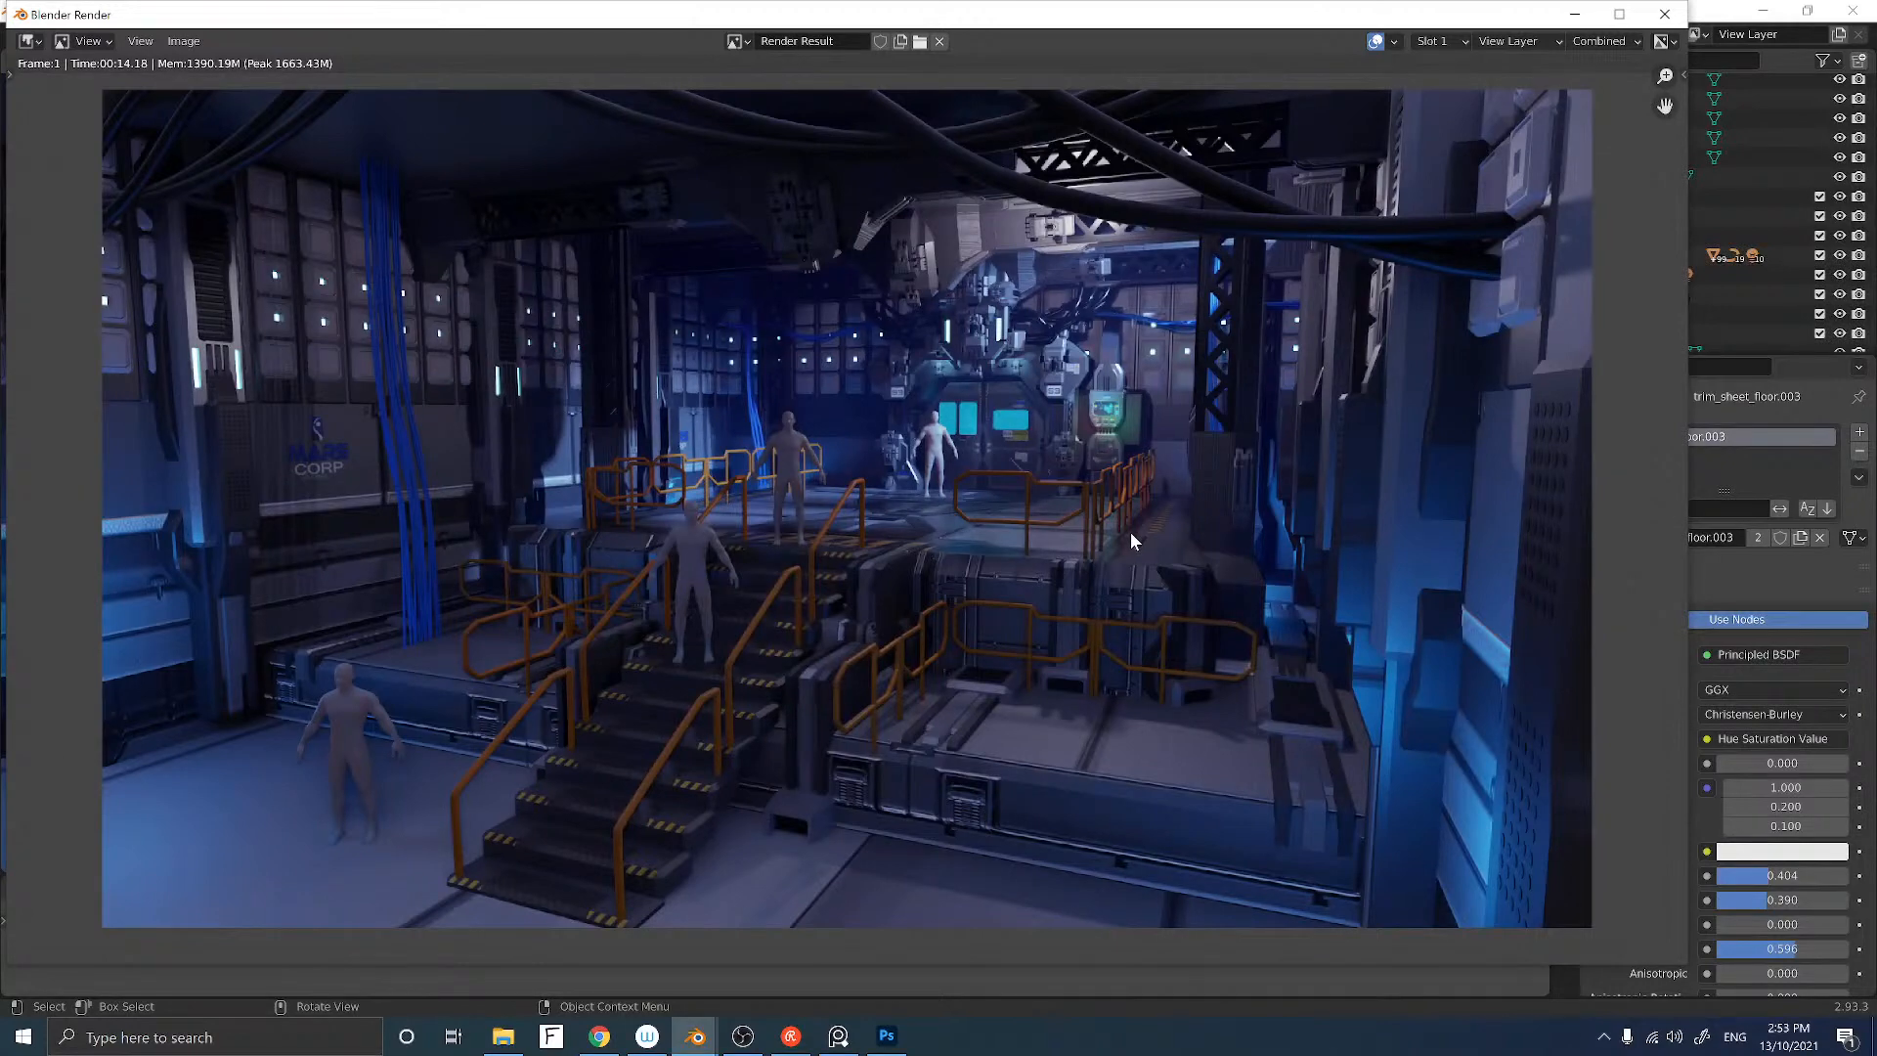
scroll(1131, 528, up, 1)
scroll(1131, 528, down, 1)
click(1668, 16)
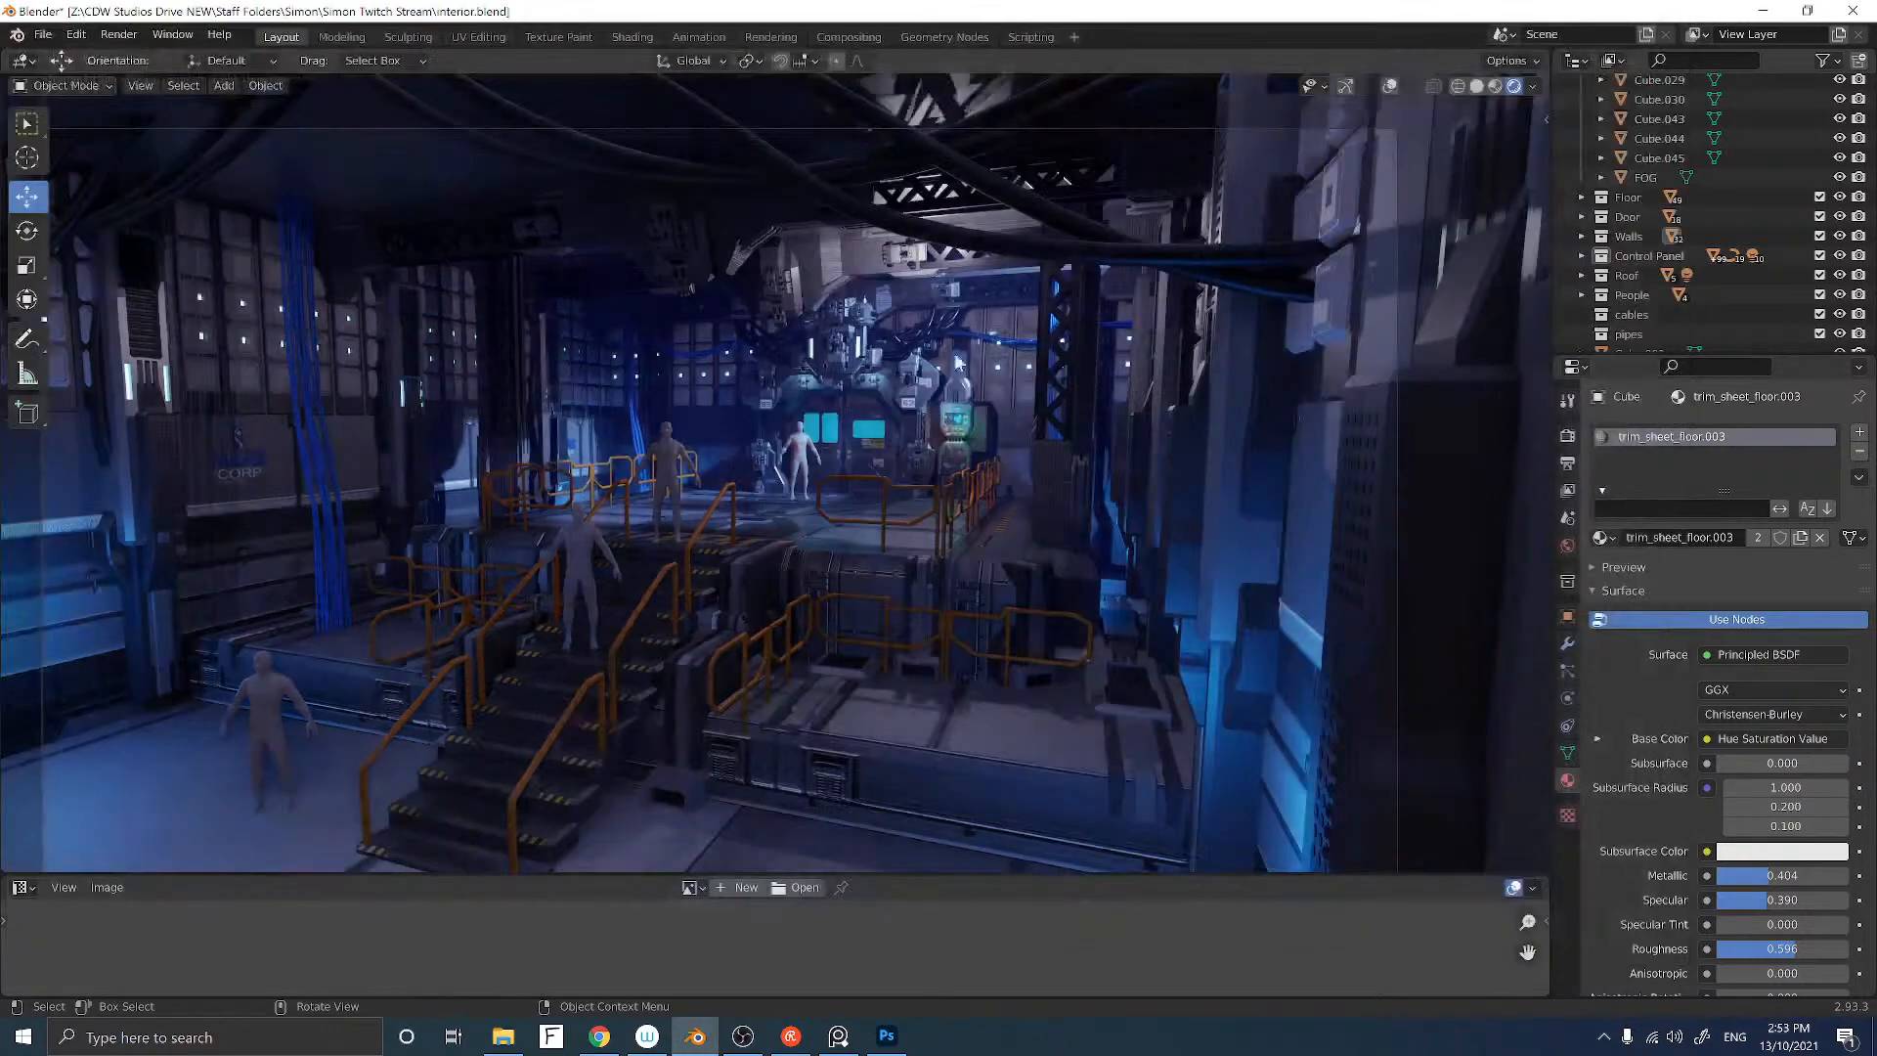
Step: Restore the overlays and gizmos and delete the four human figures on the platform, stairs and lower floor
click(807, 466)
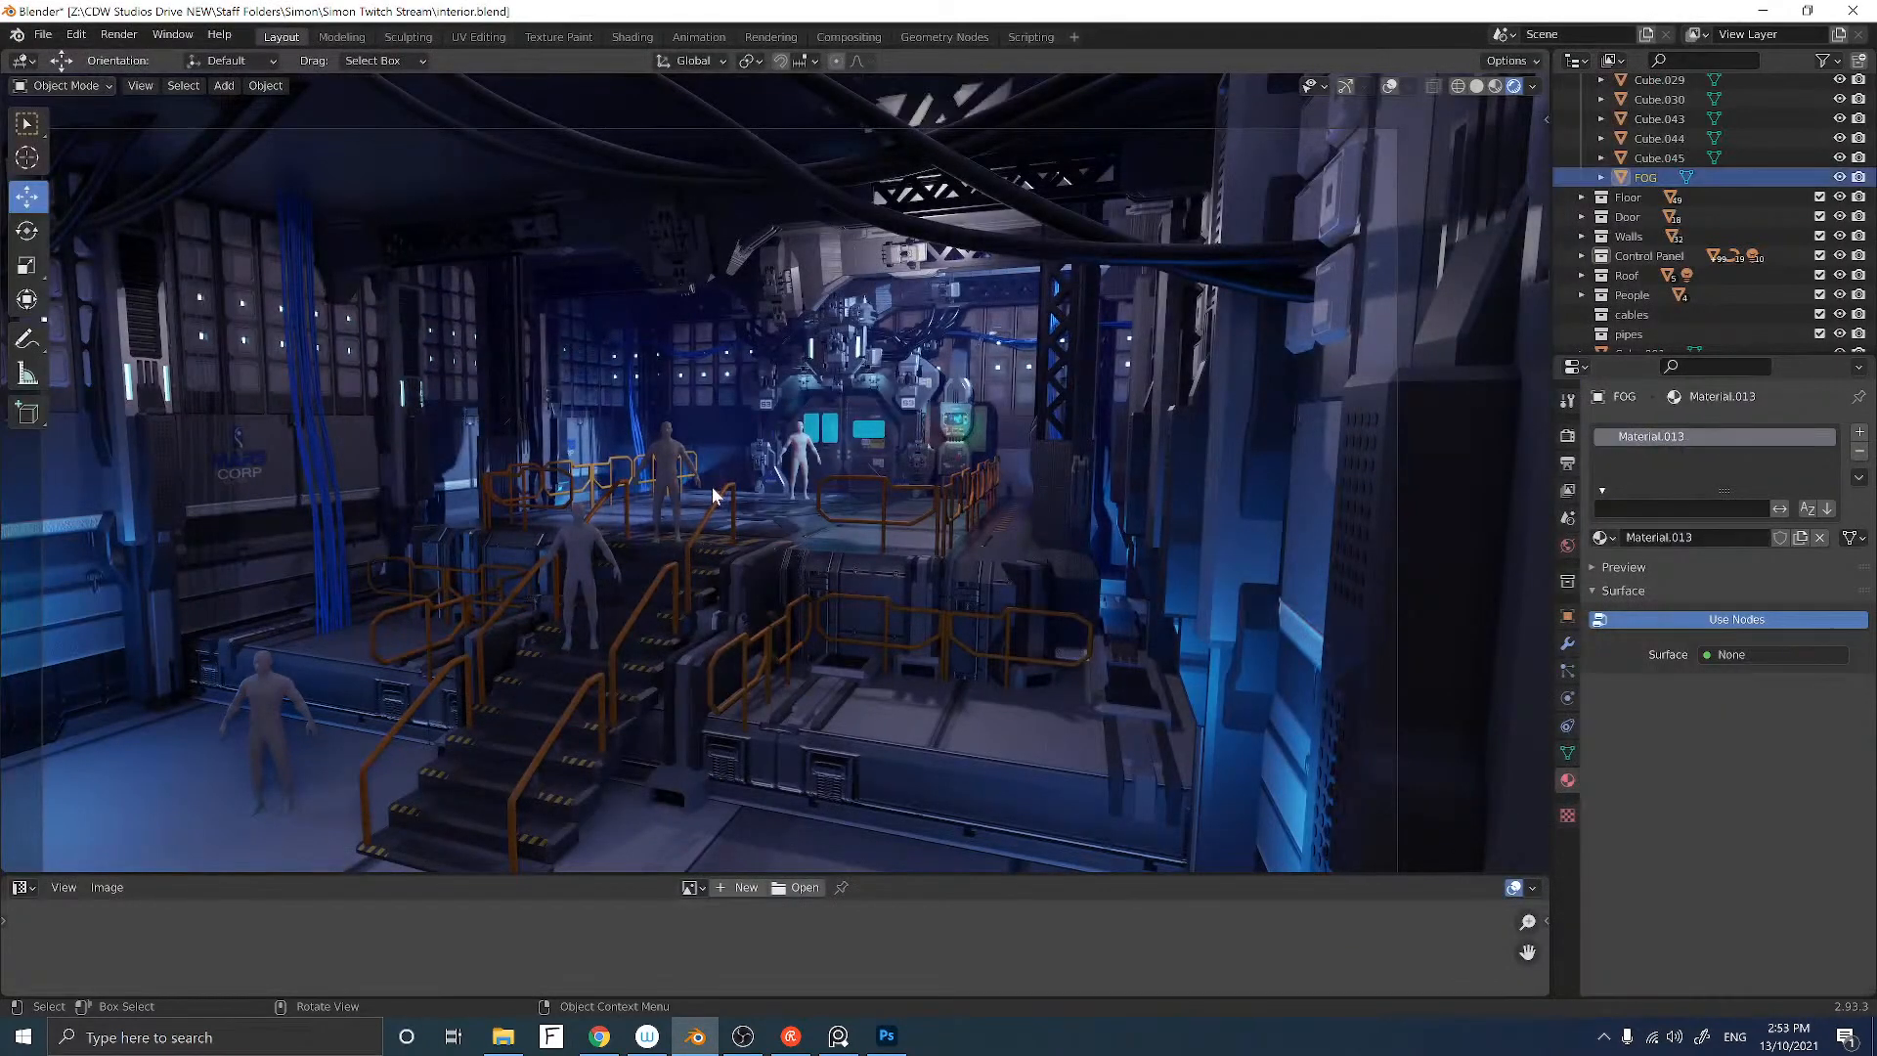
click(1389, 86)
click(1346, 86)
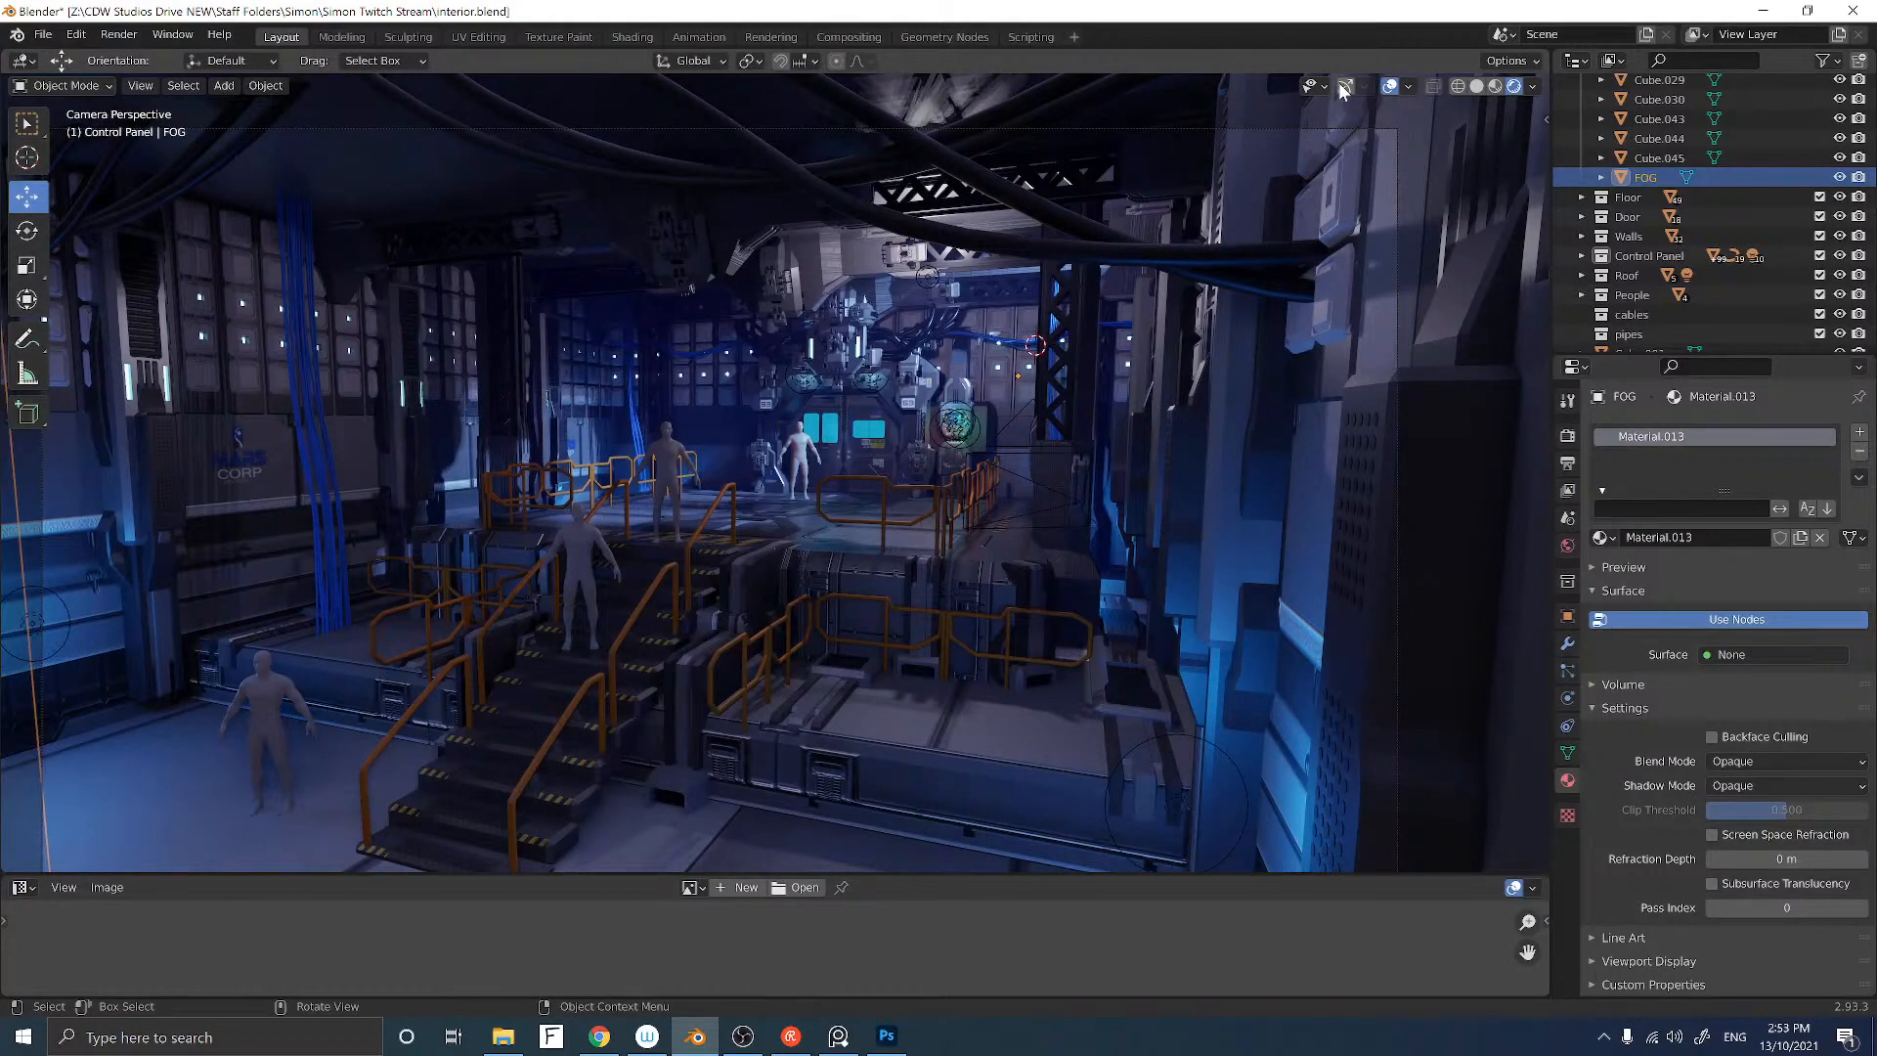
click(794, 467)
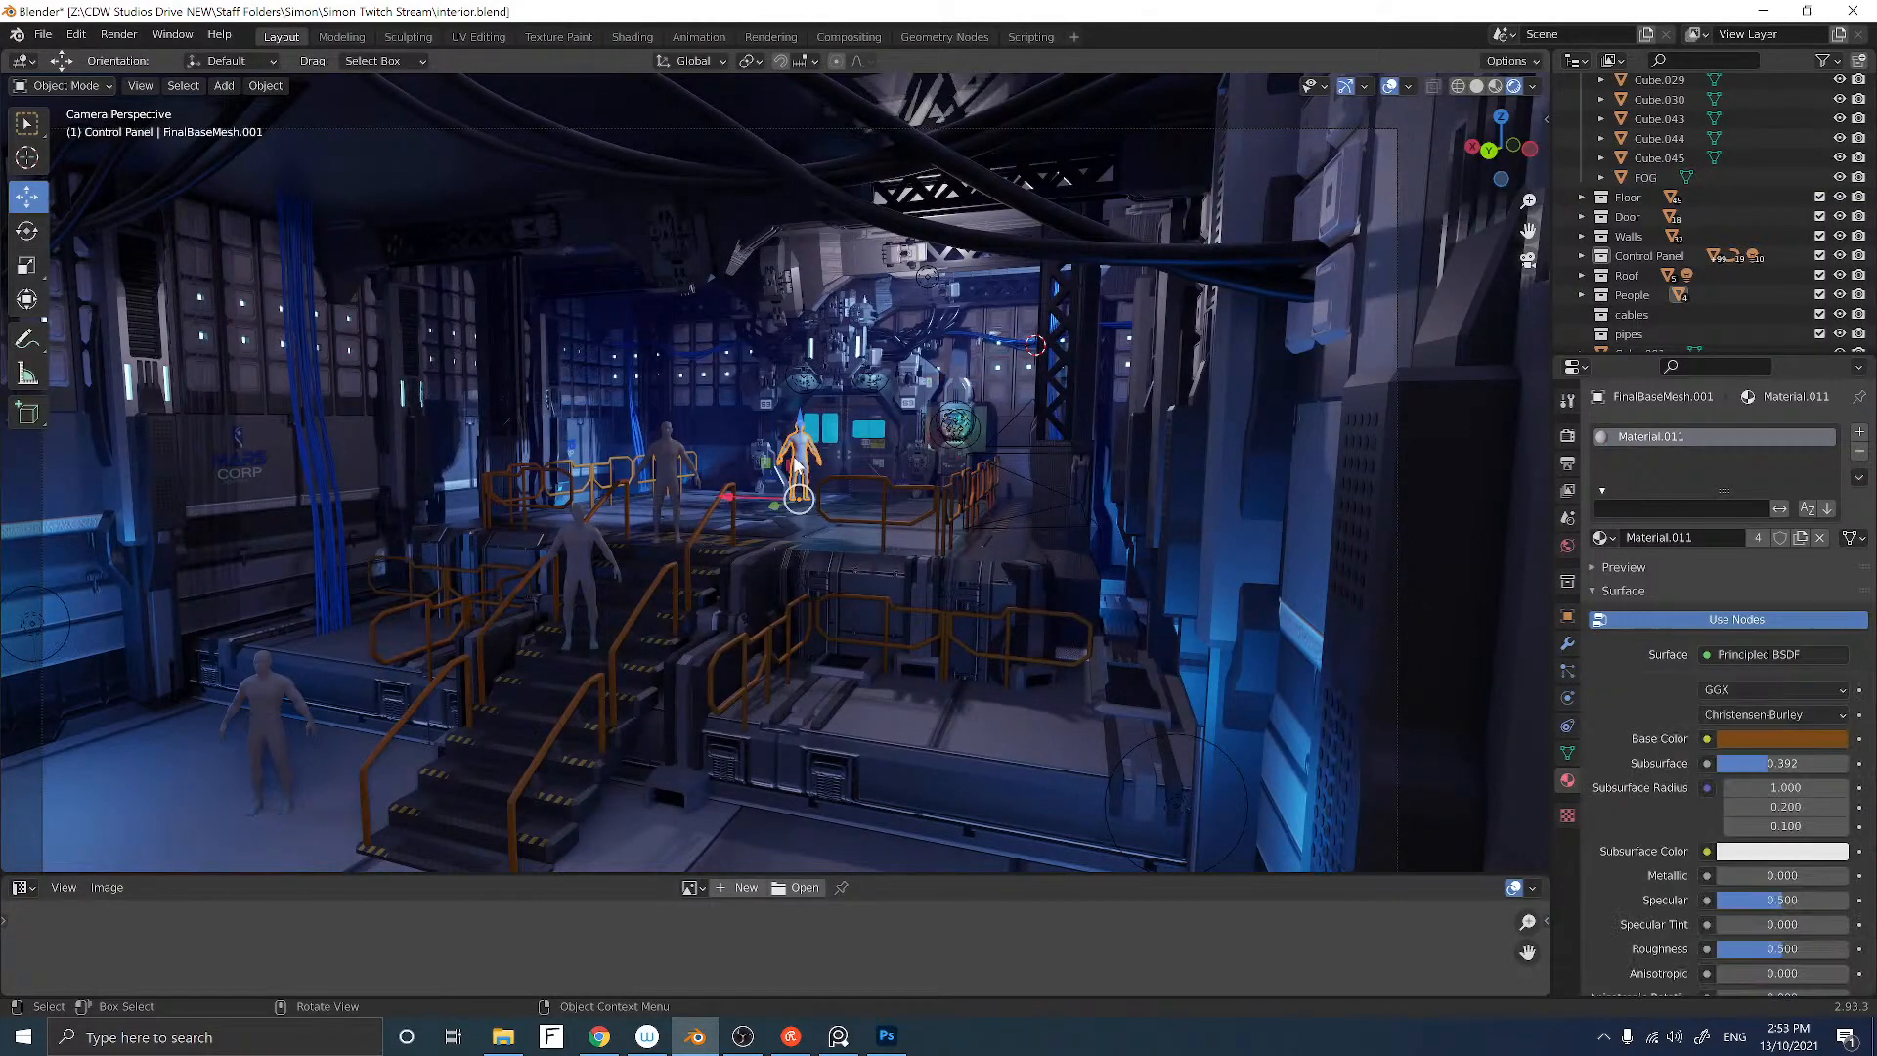
key(Delete)
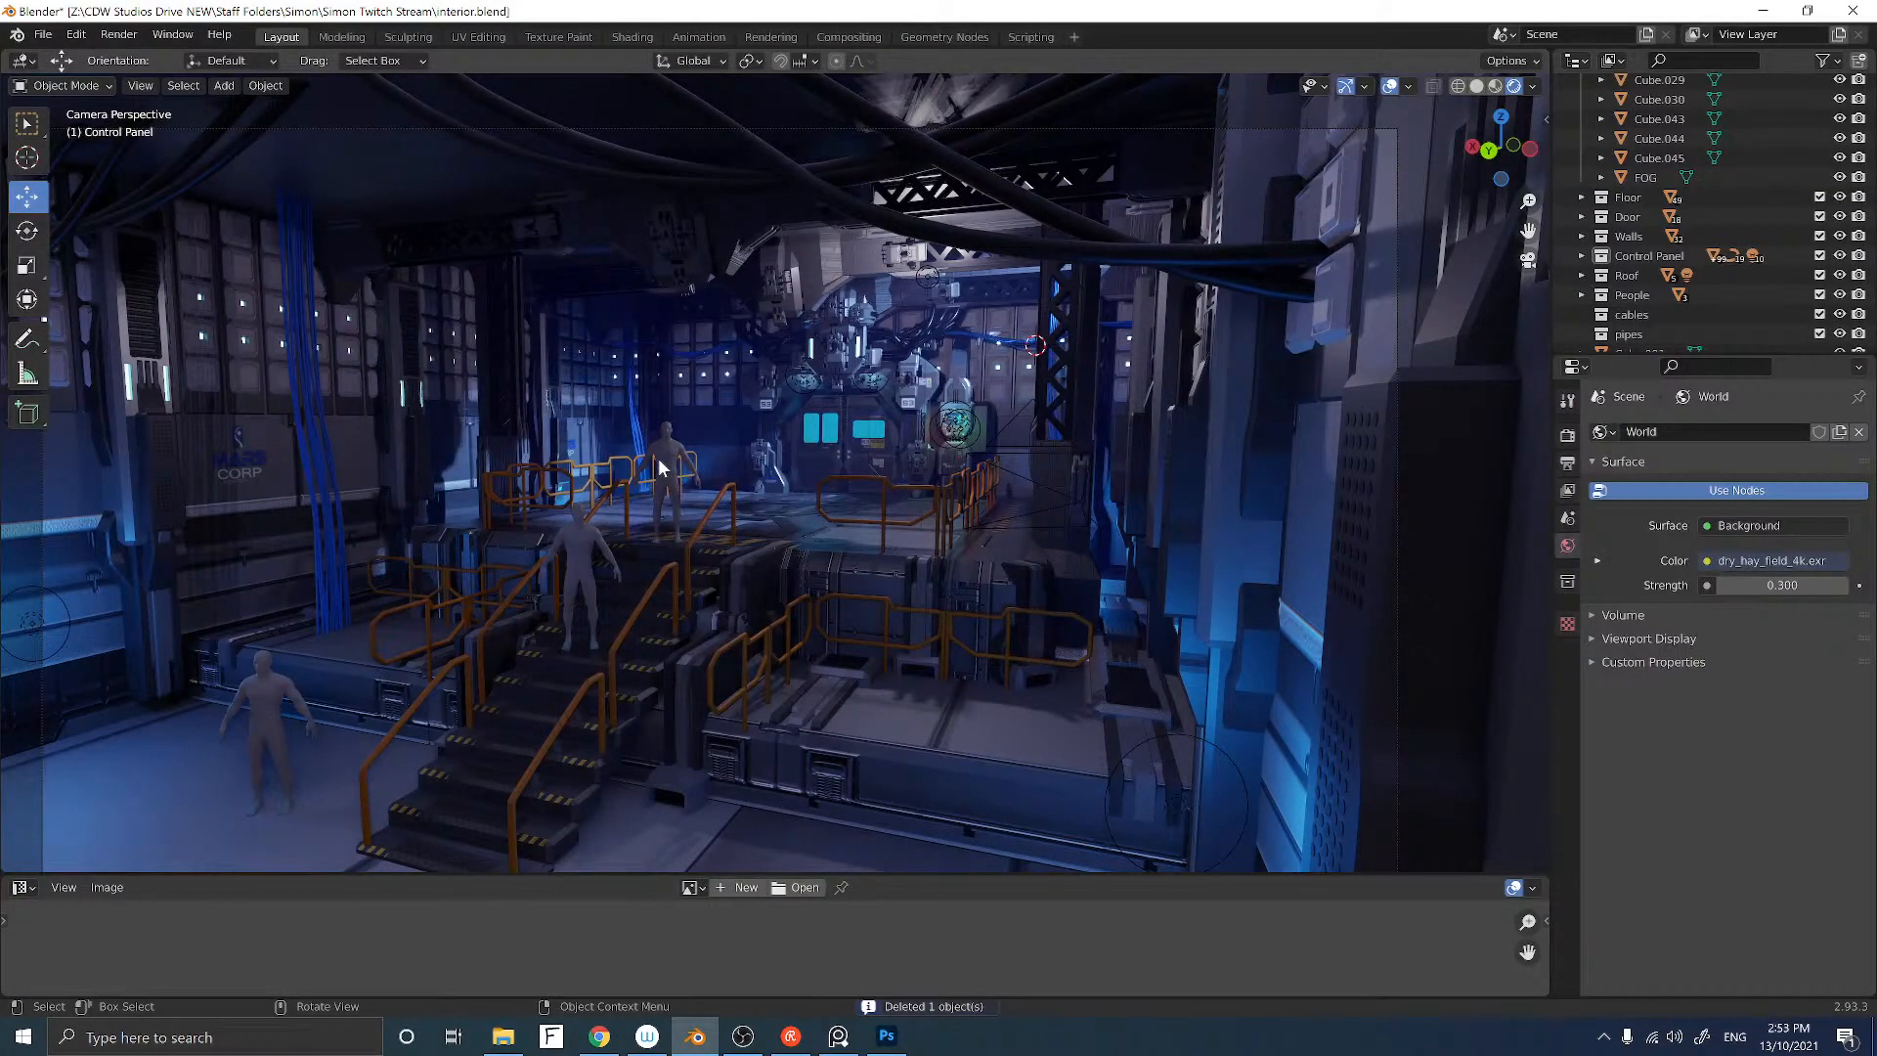
click(659, 457)
key(Delete)
click(577, 536)
key(Delete)
click(270, 688)
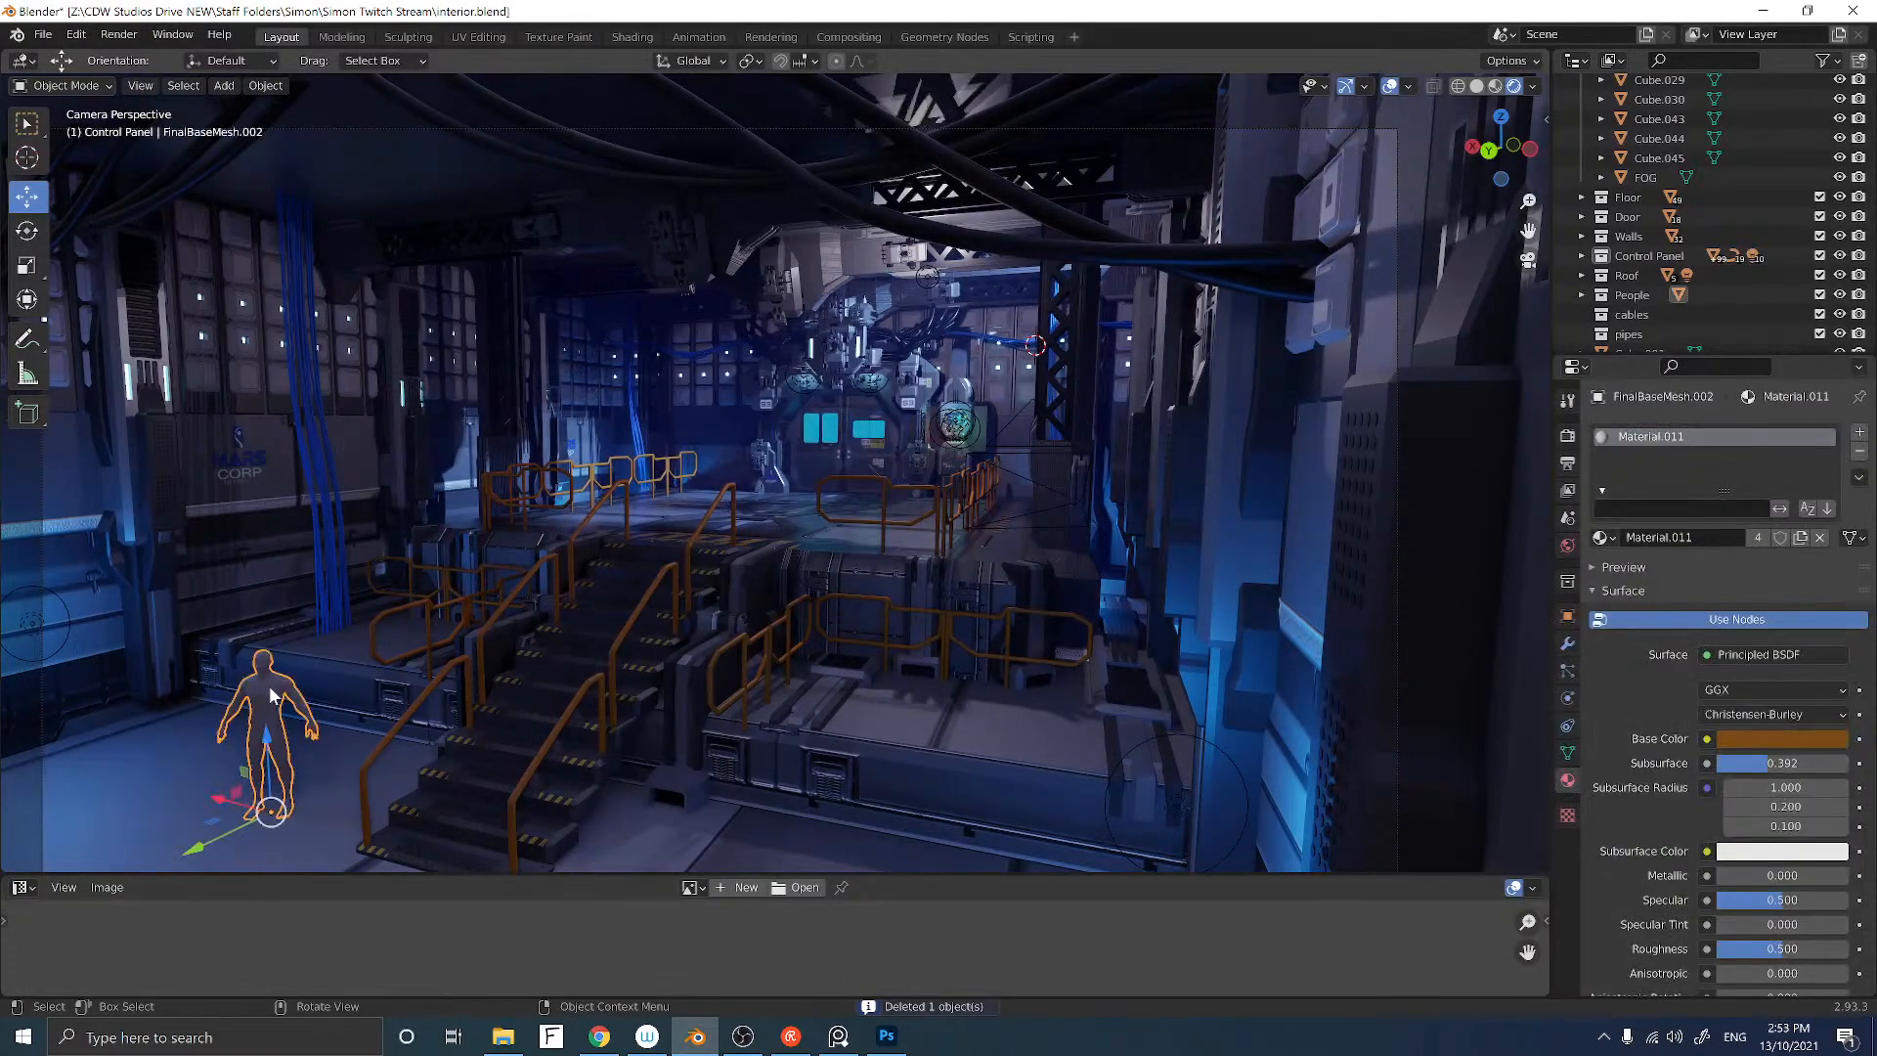
key(Delete)
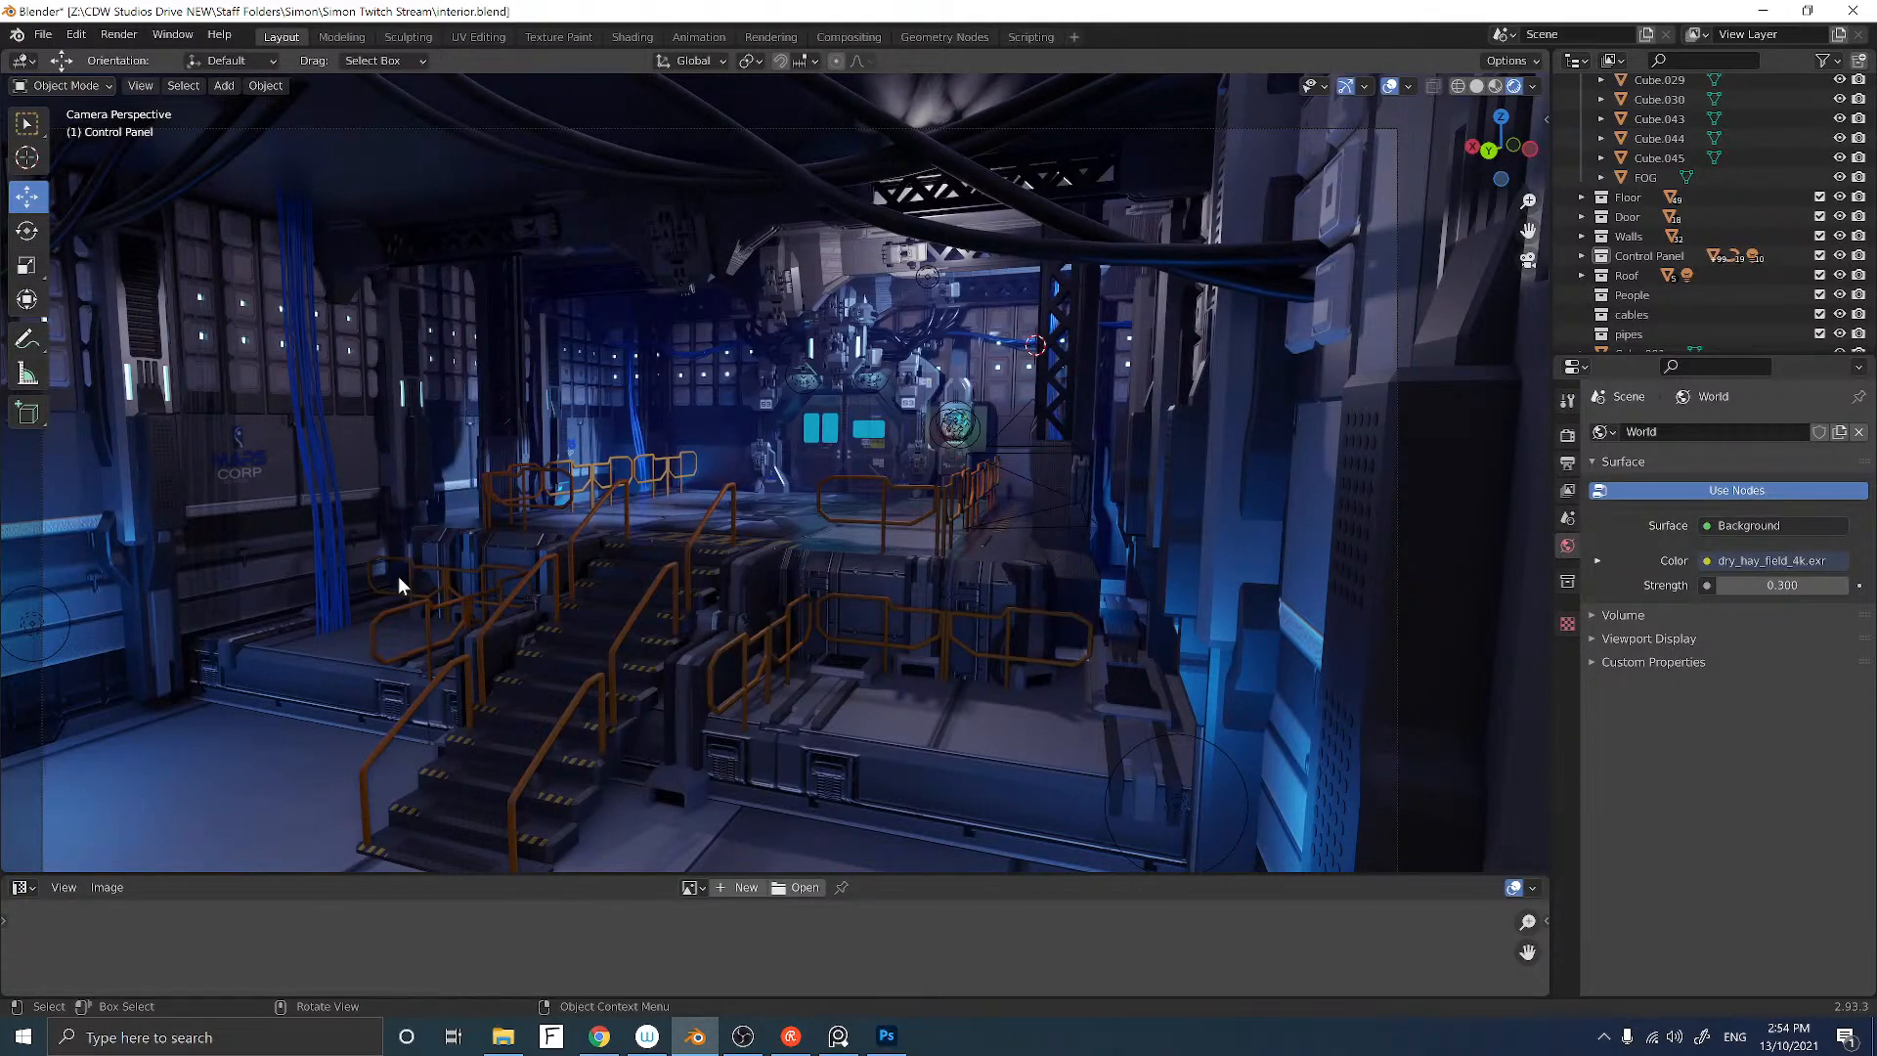
Step: Examine the stairs, platform, door and cable bundles from closer viewpoints with the overlays hidden
click(1389, 86)
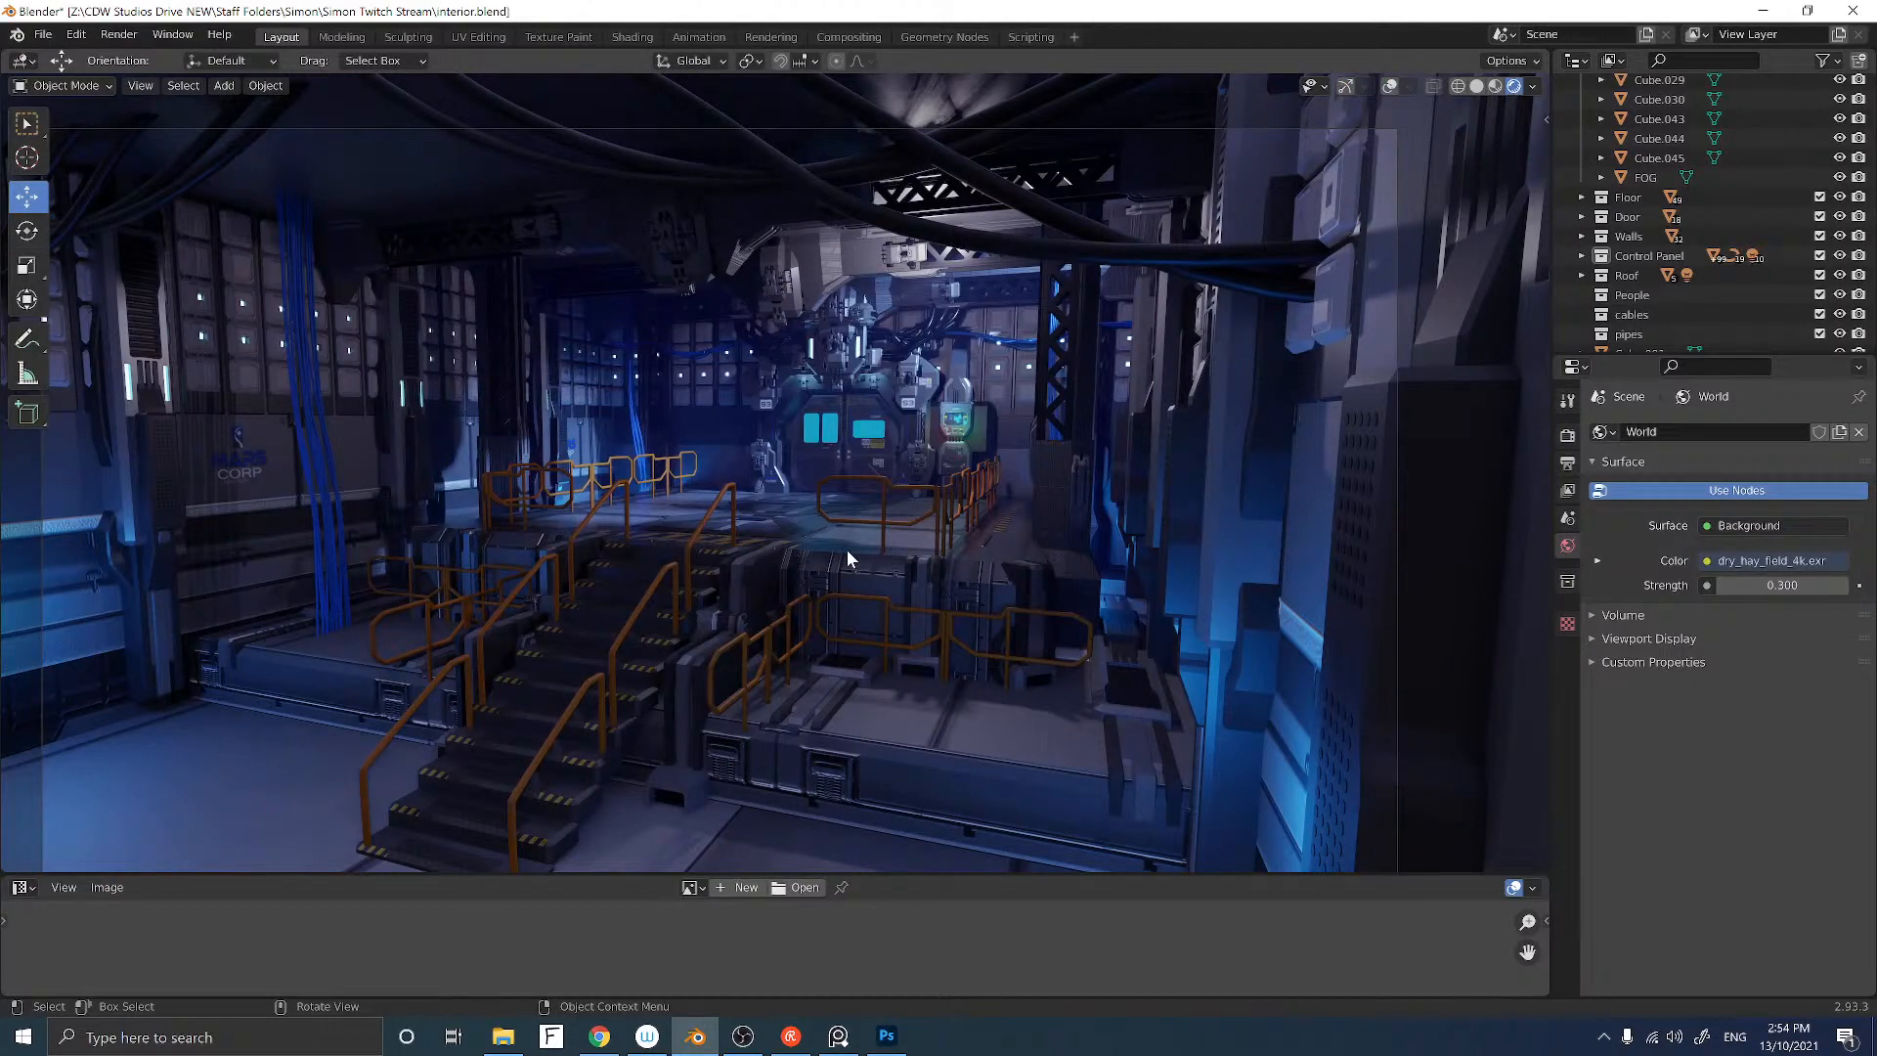
middle_drag(847, 549, 867, 546)
scroll(908, 432, up, 8)
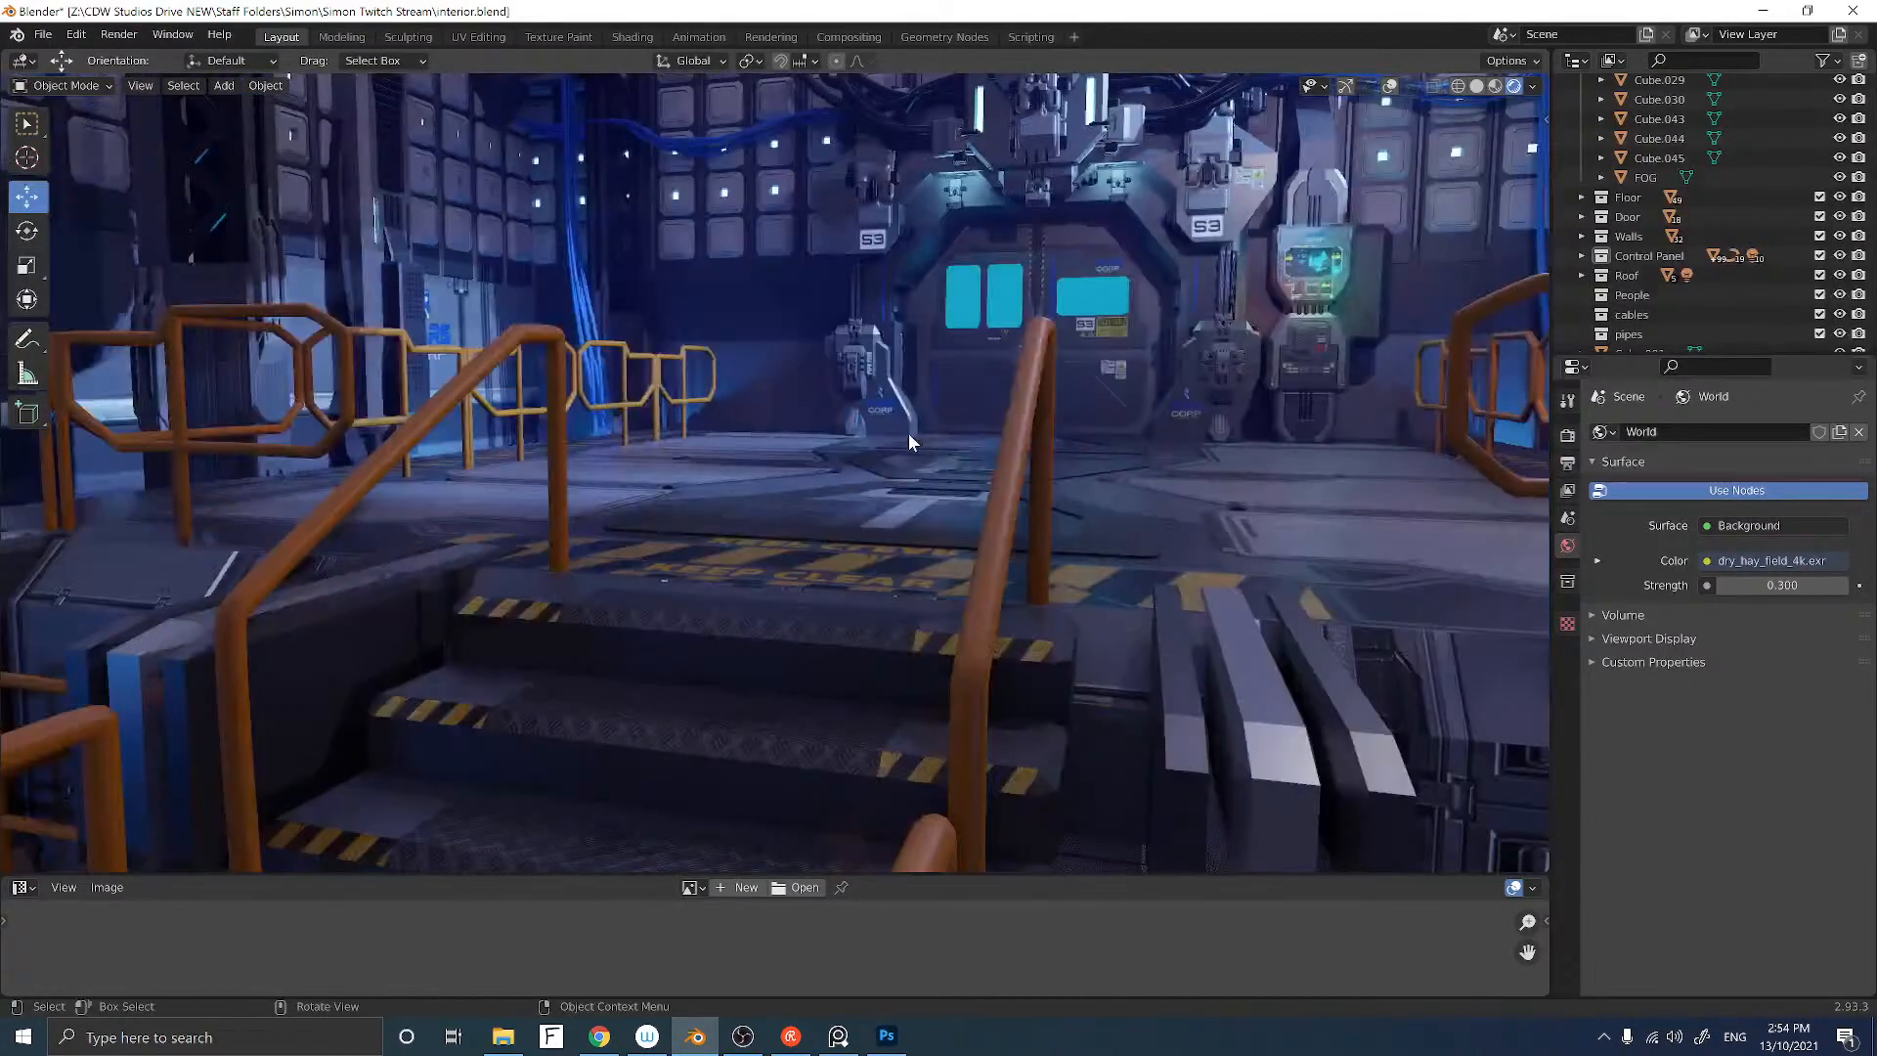
scroll(899, 434, down, 6)
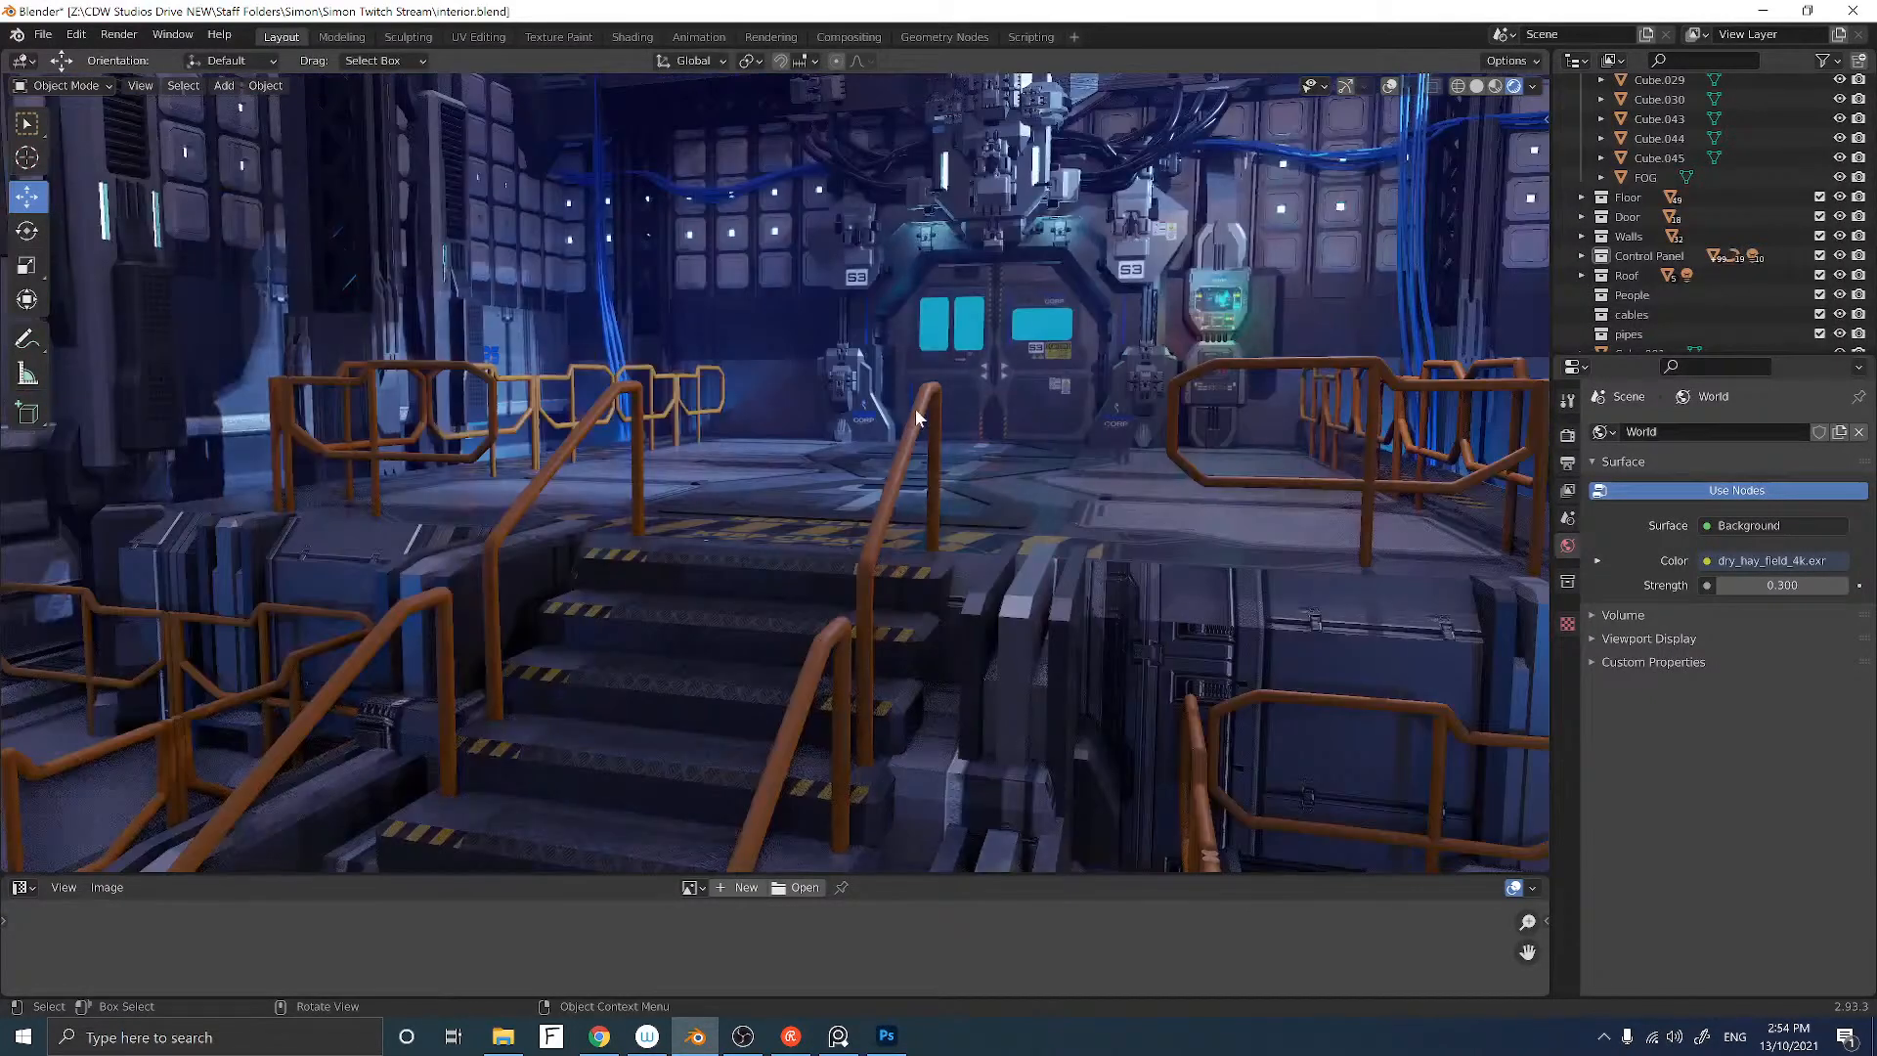
shift+middle_drag(915, 409, 877, 516)
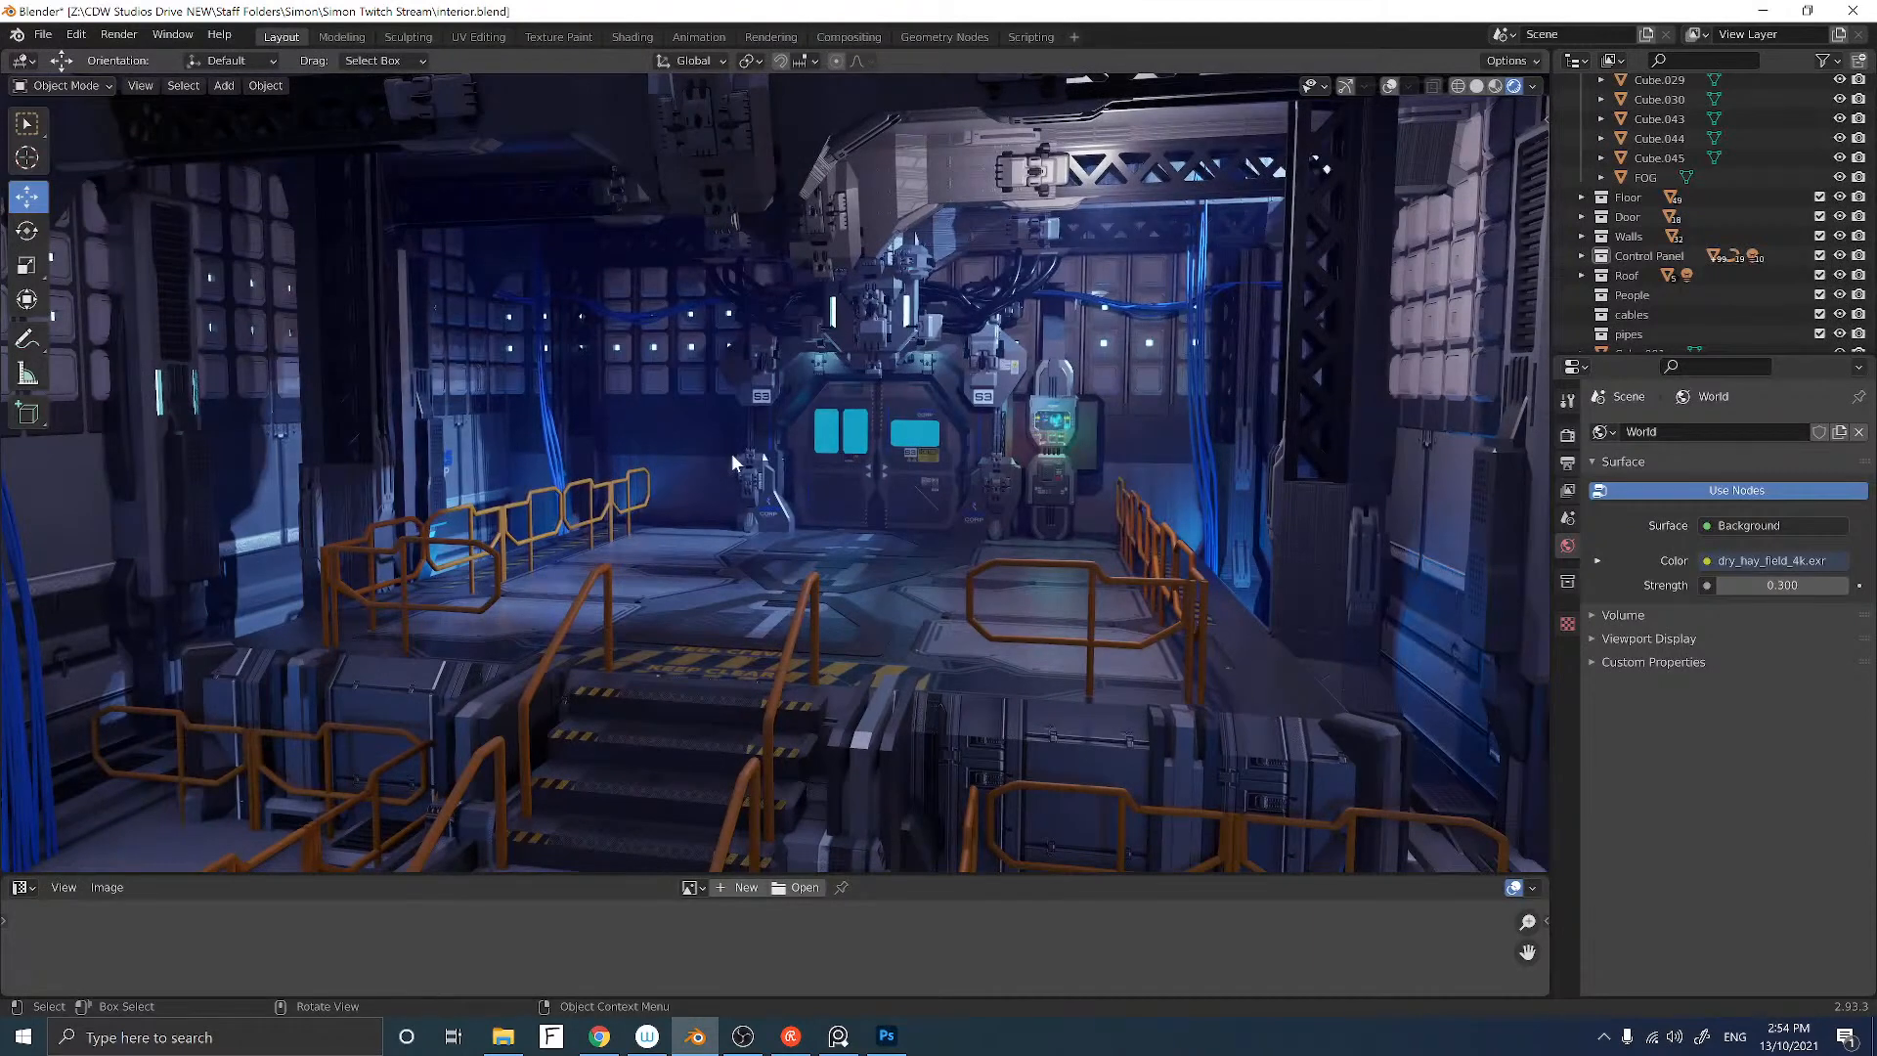
middle_drag(719, 463, 780, 472)
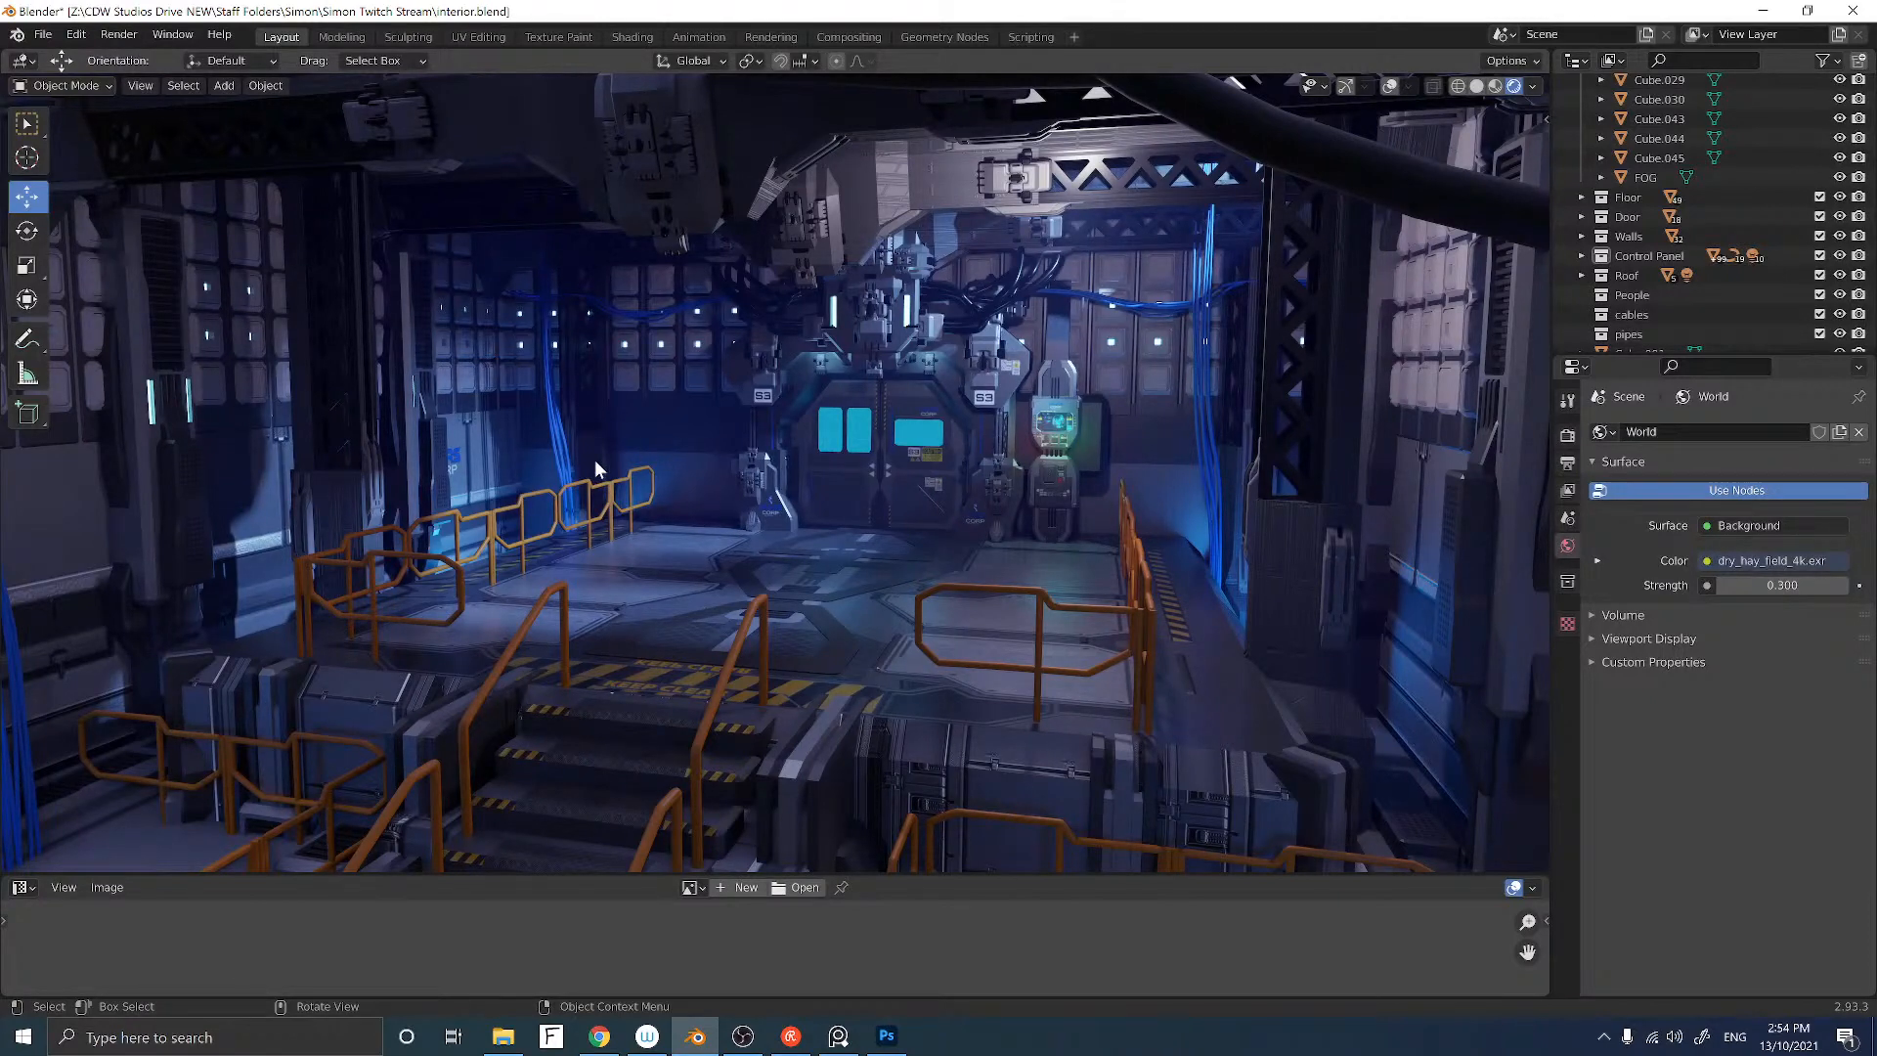
scroll(594, 460, up, 2)
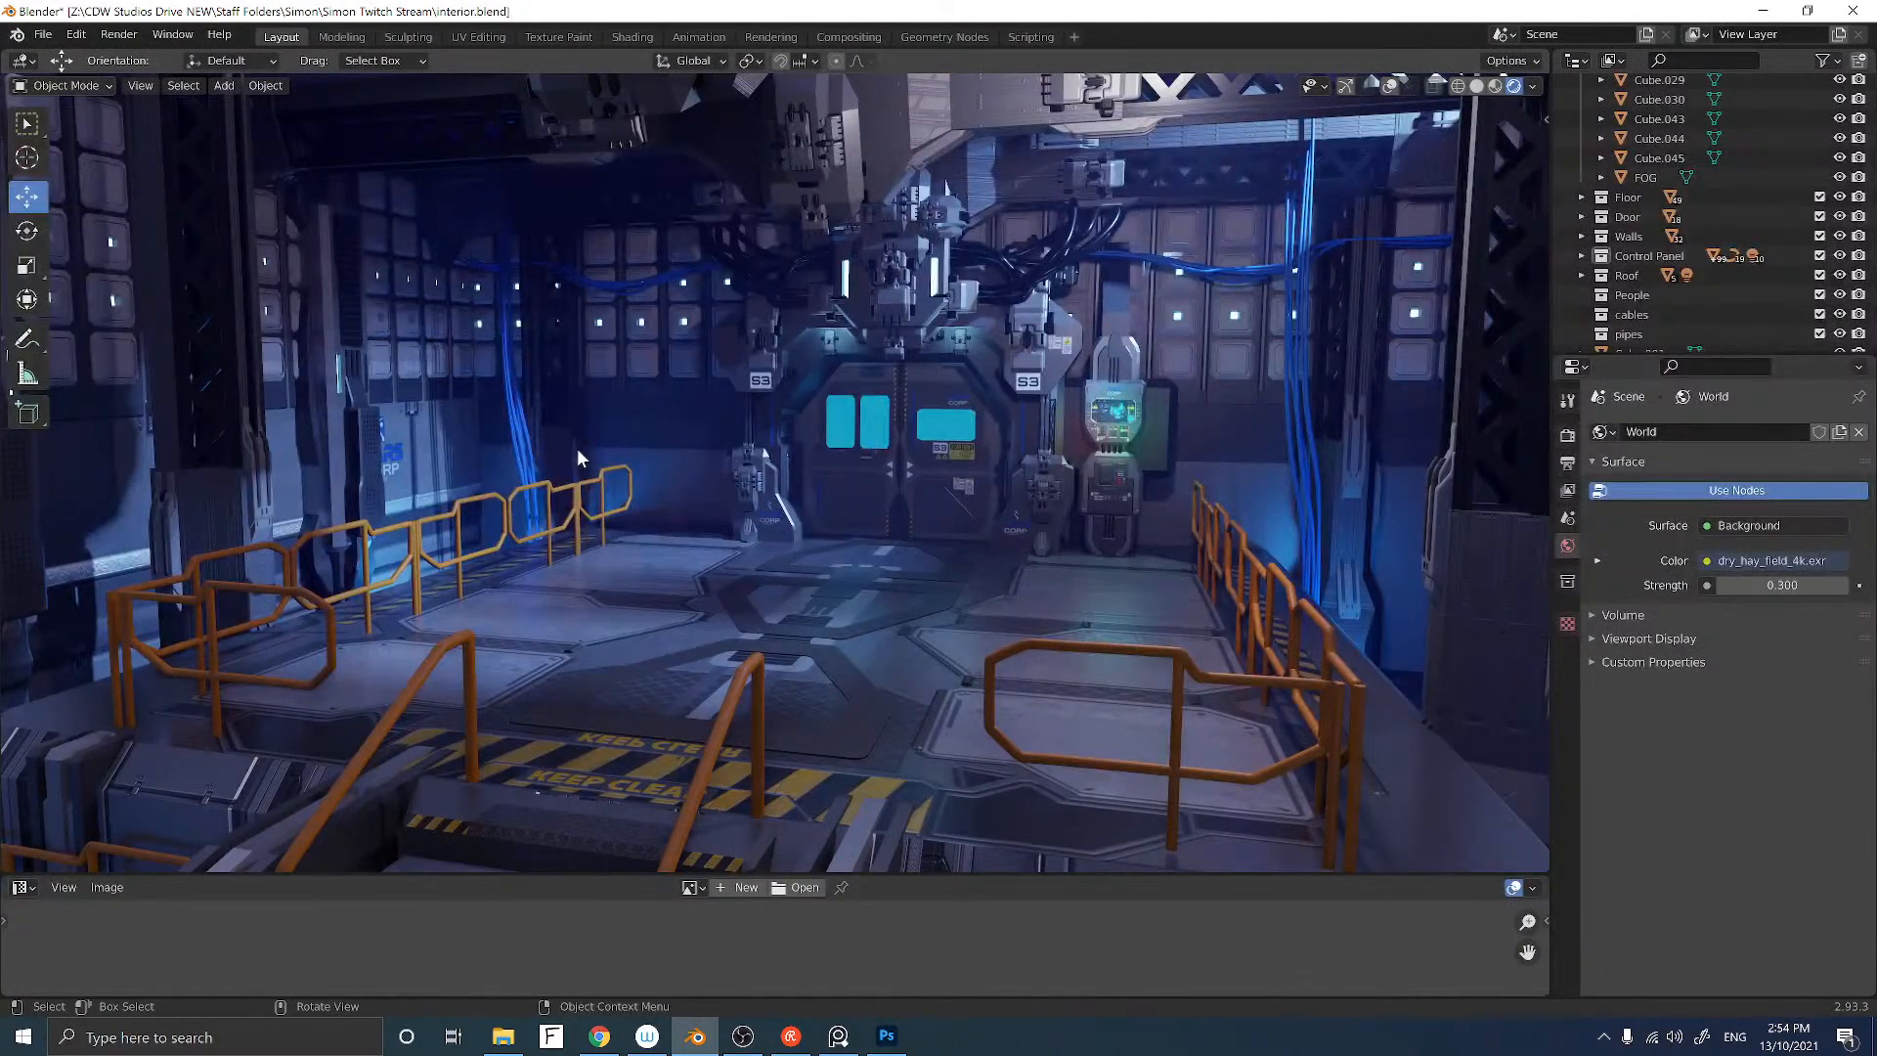
middle_drag(485, 468, 528, 465)
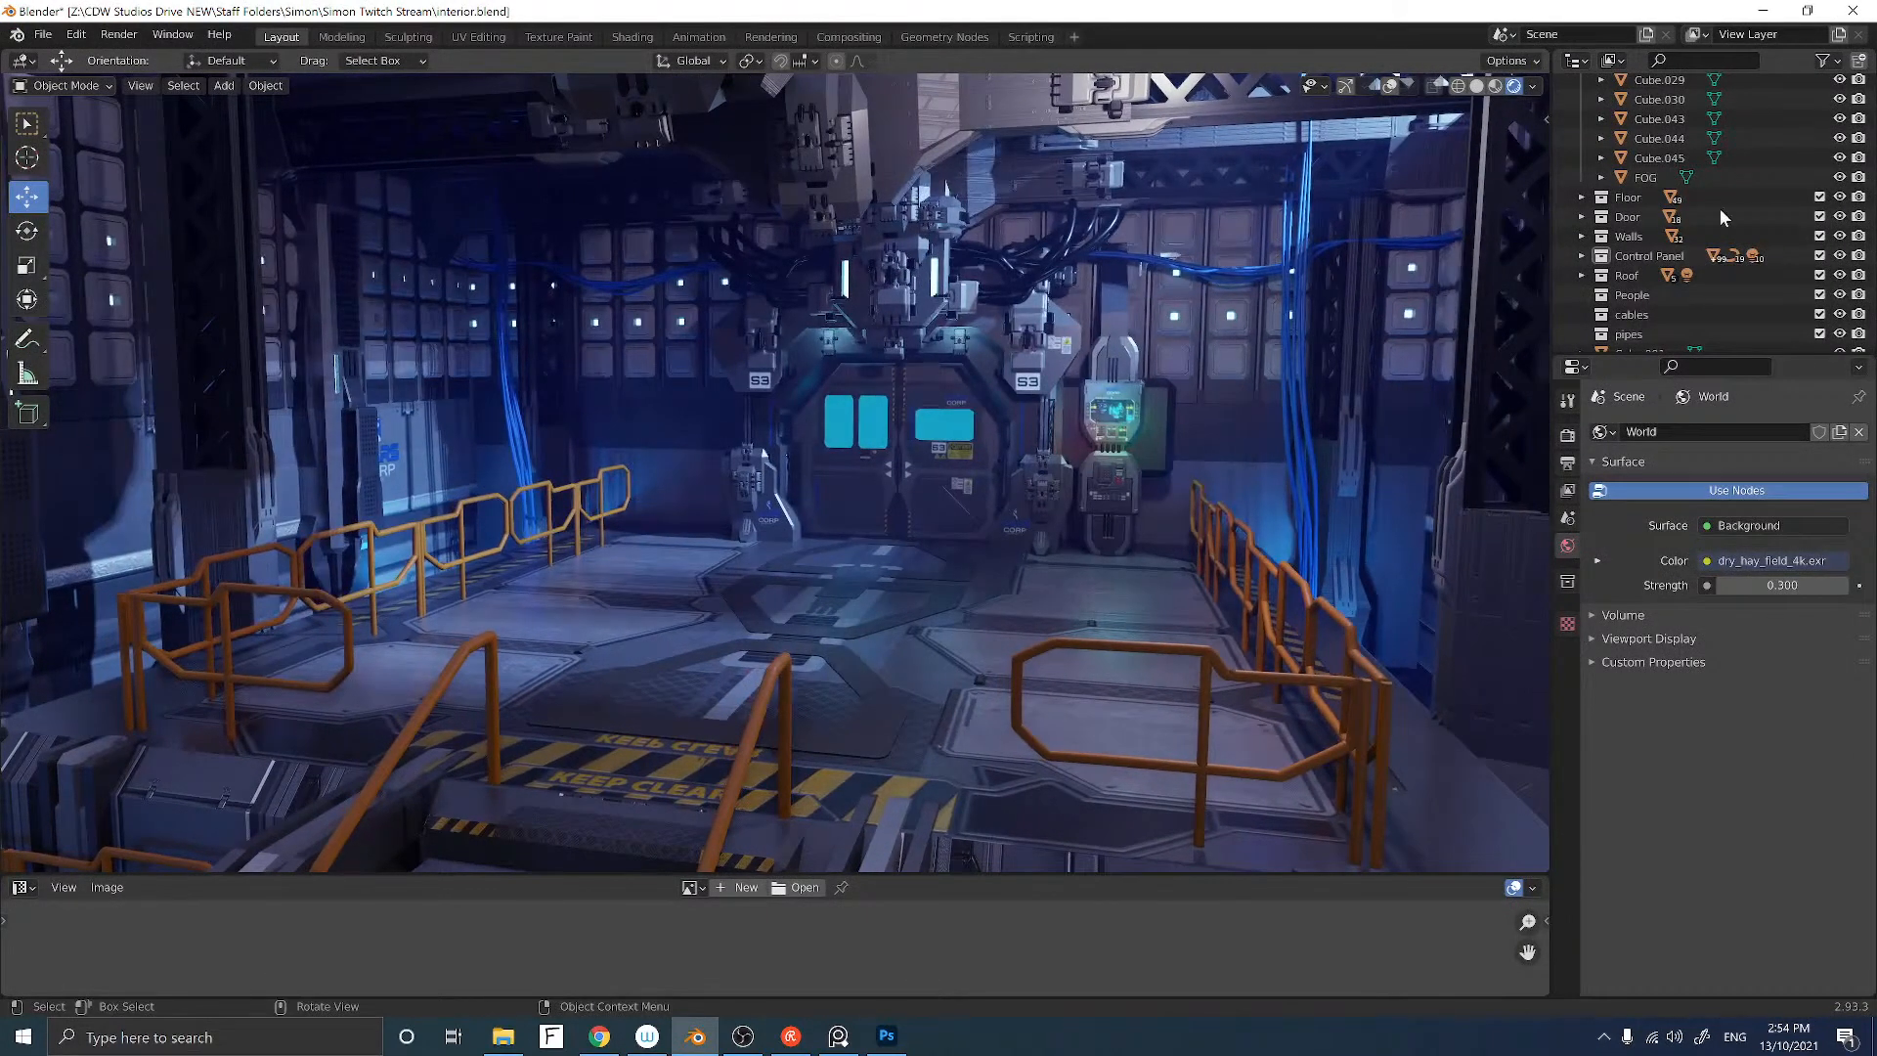
Step: Hide the FOG object in the viewport and restore the overlays at the dark wall behind the platform railing
click(1838, 177)
mouse_move(683, 442)
middle_down()
mouse_move(600, 465)
mouse_move(727, 455)
mouse_move(694, 456)
middle_up()
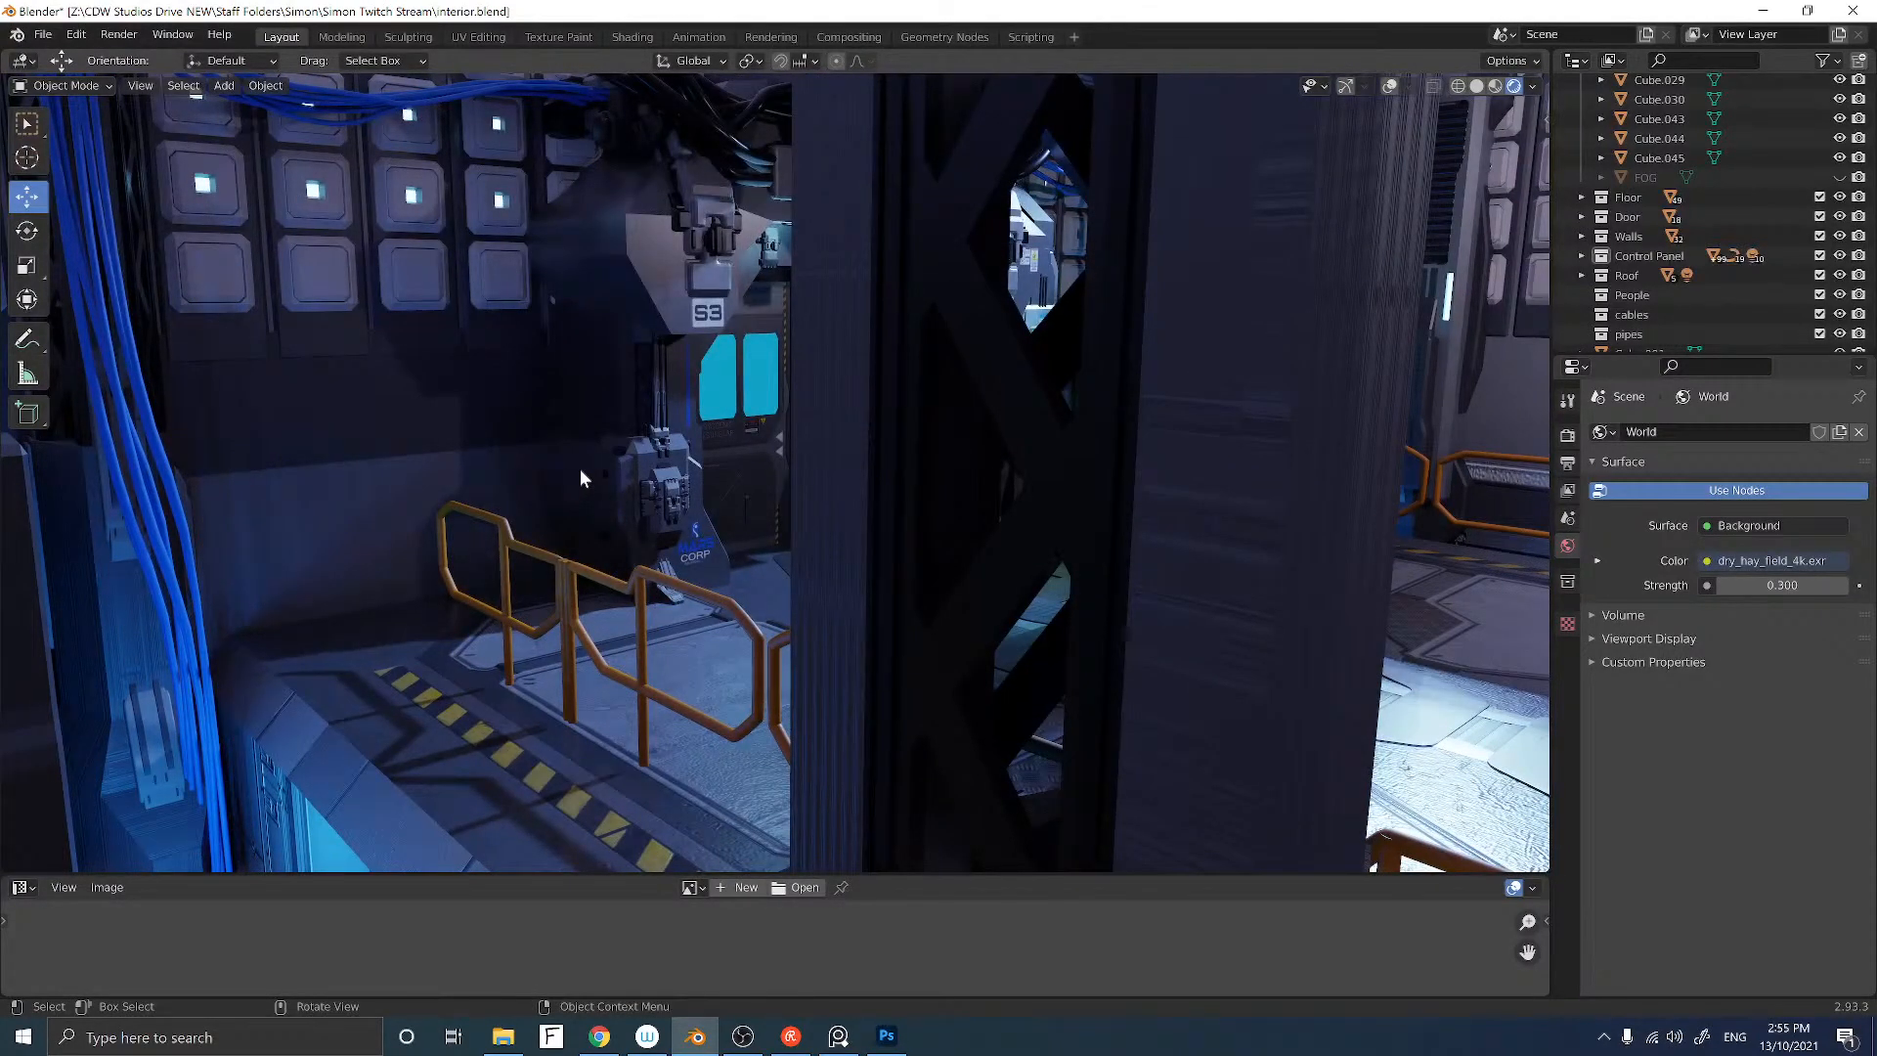
click(1390, 88)
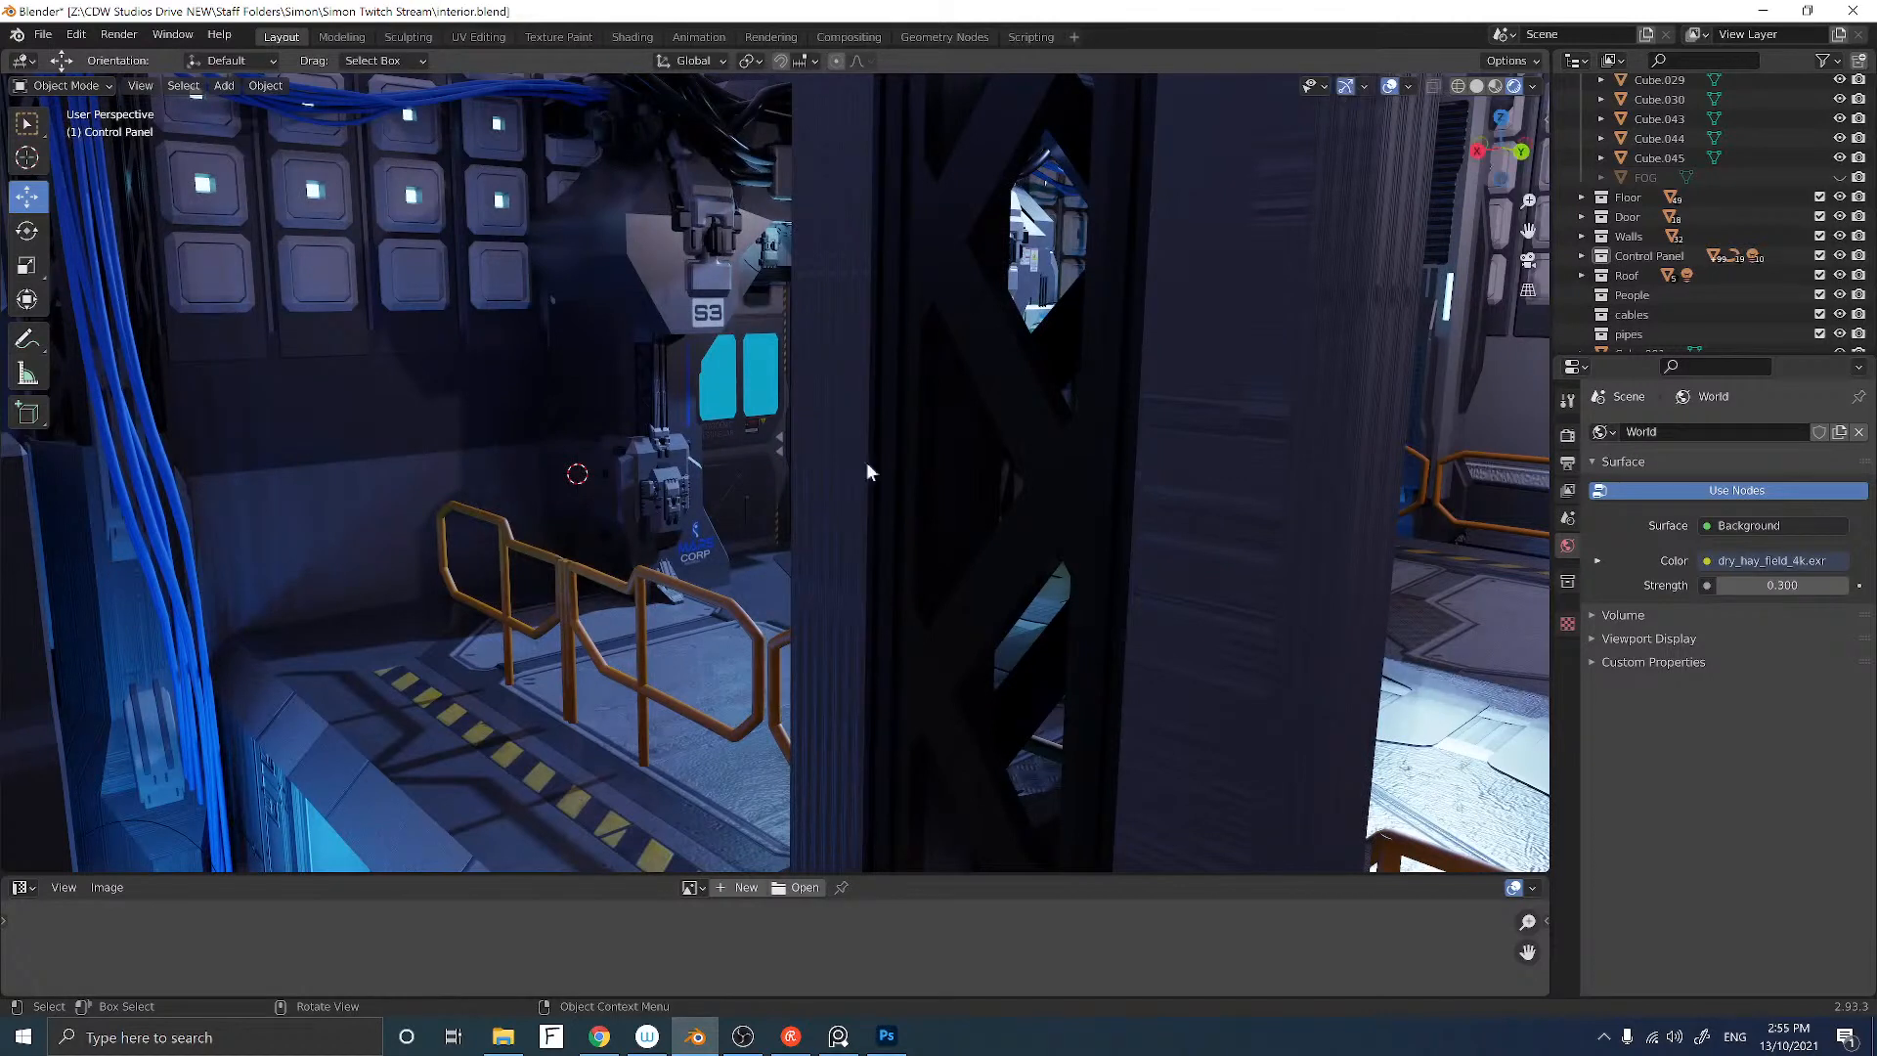
Step: Add a cylinder mesh at the 3D cursor on the dark wall beside the door and rotate it onto its side
key(shift+a)
mouse_move(590, 509)
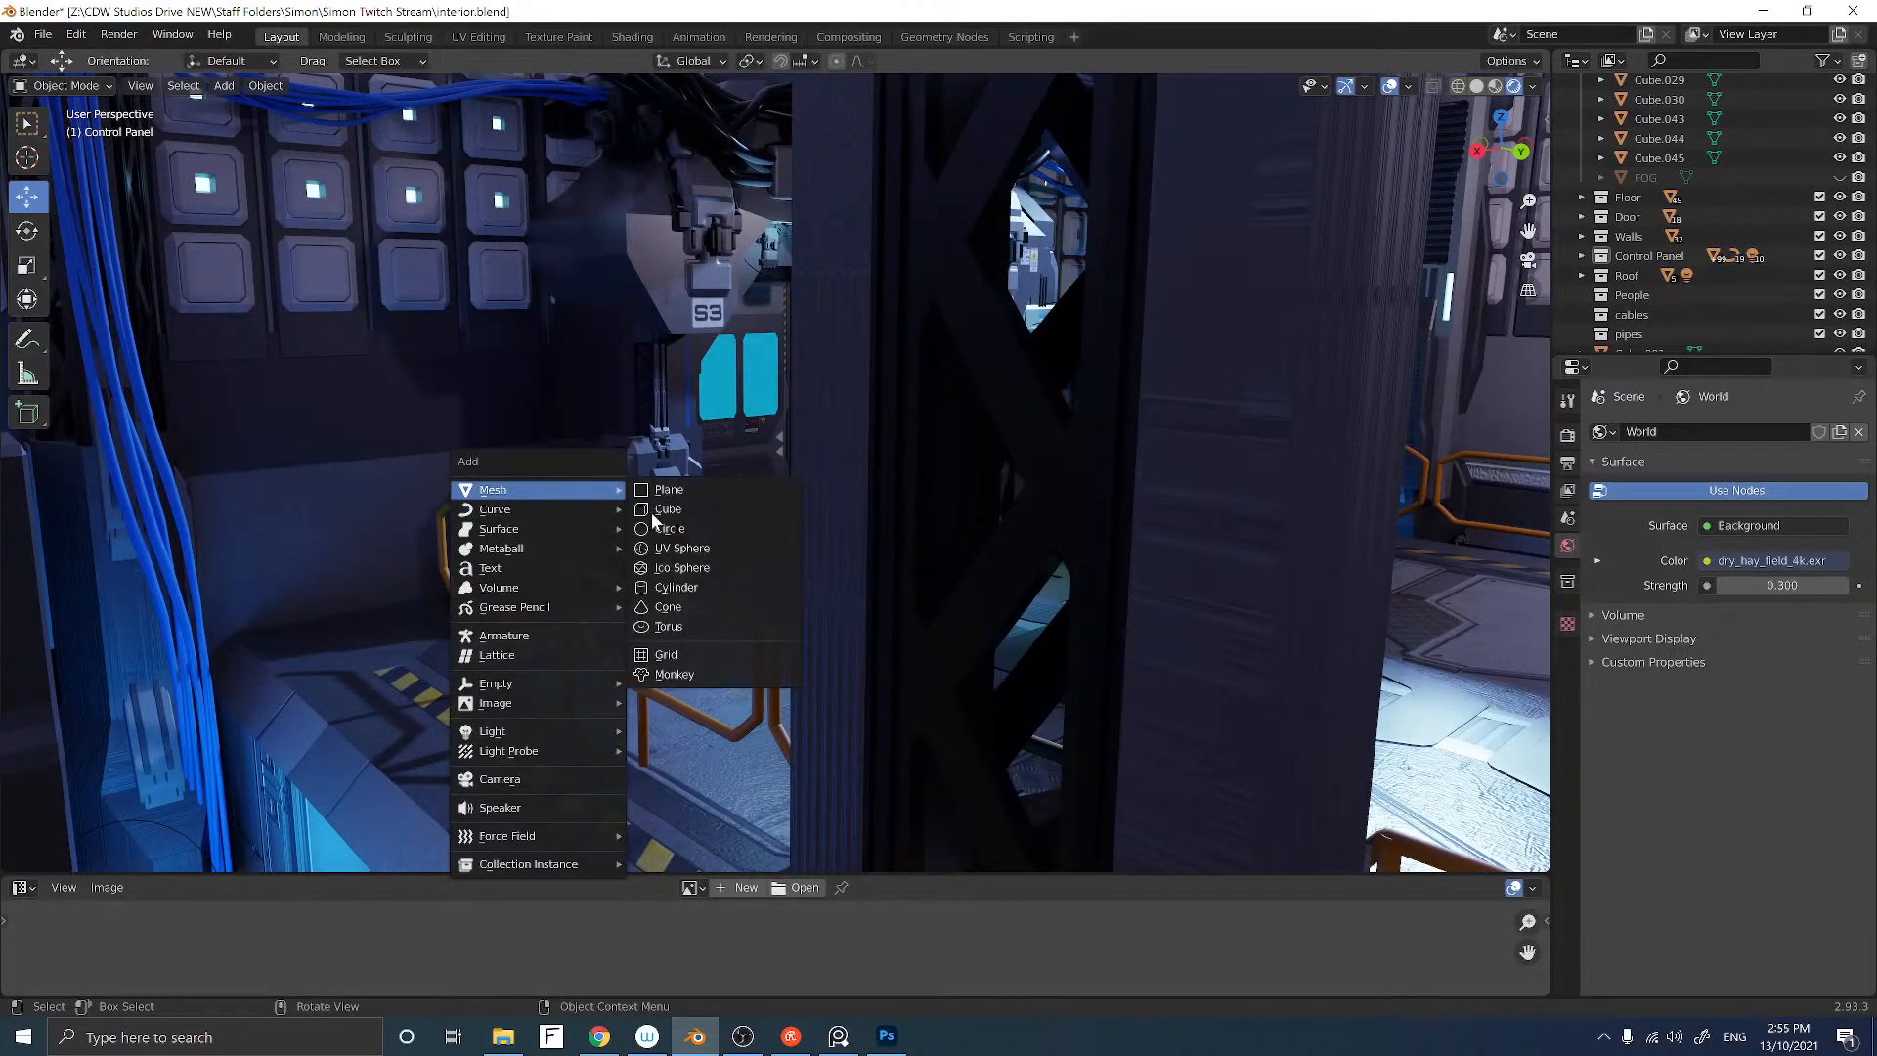
click(661, 586)
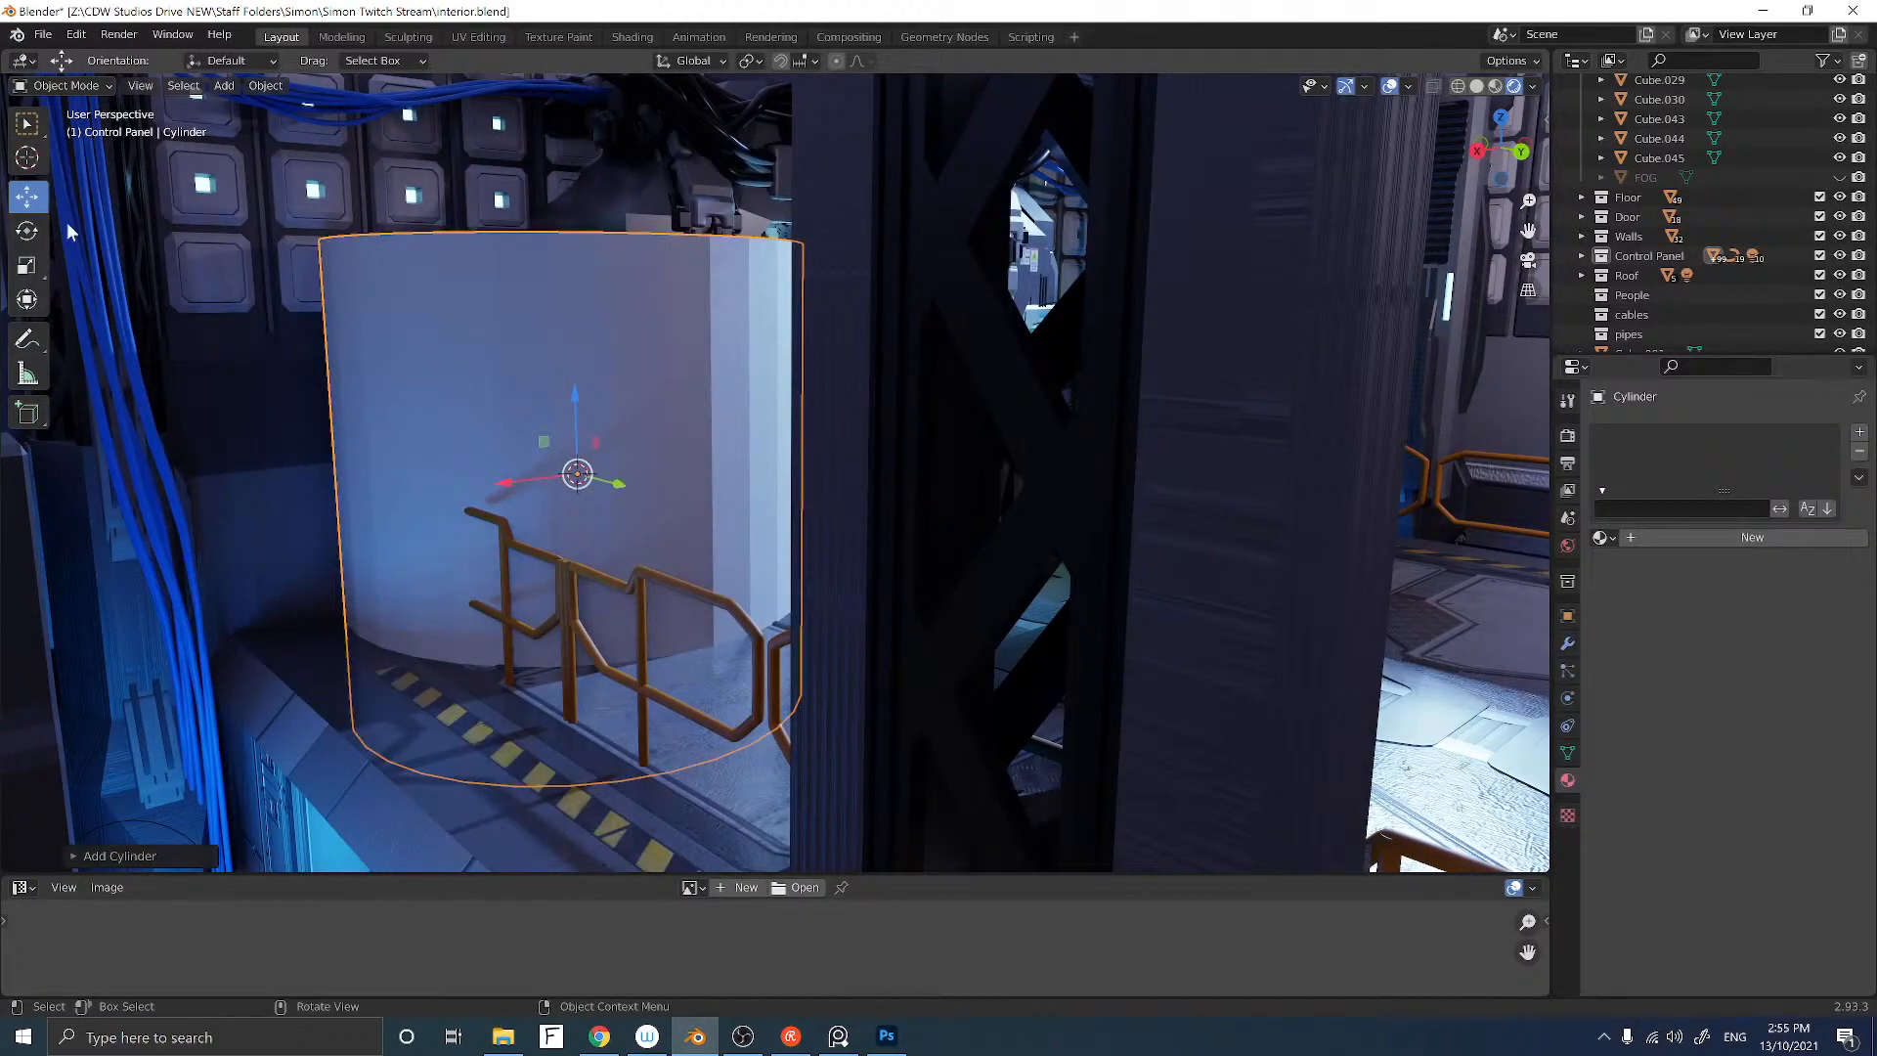
click(28, 231)
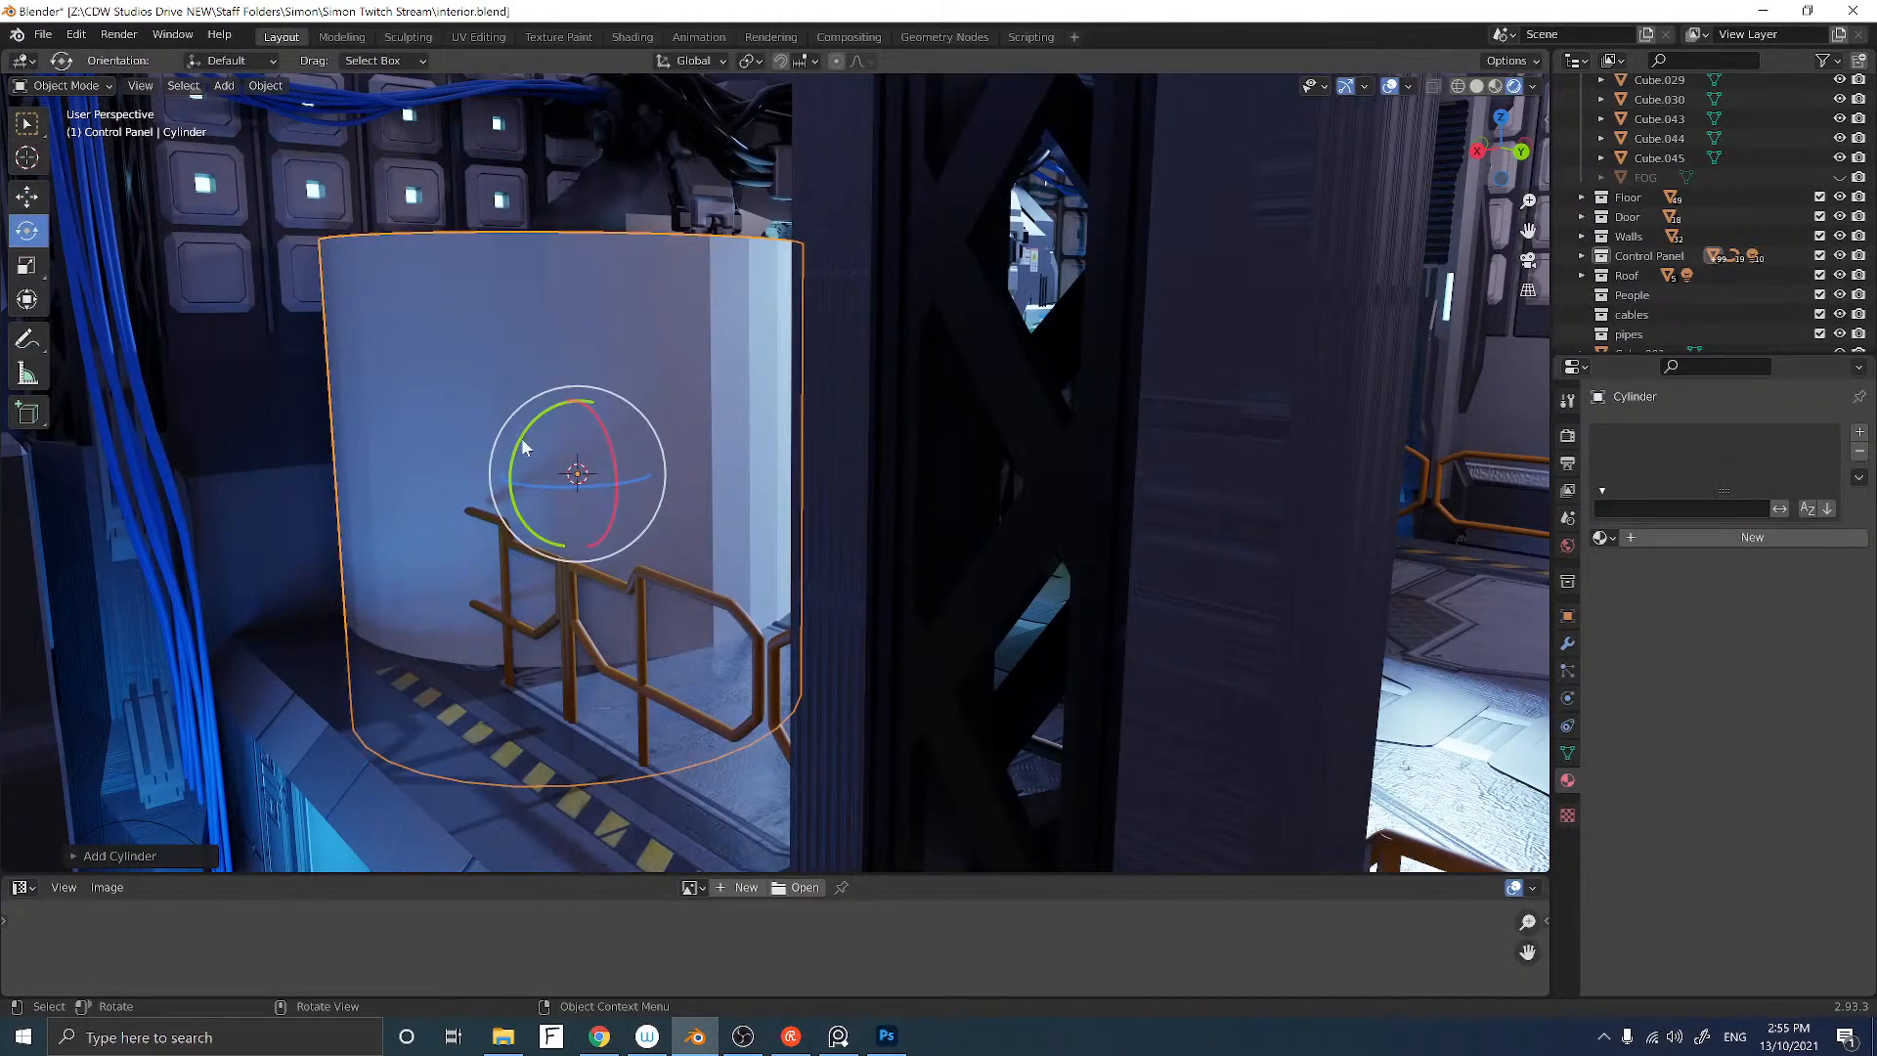
drag(528, 433, 568, 549)
Step: Scale the cylinder down uniformly in several passes until it is a small fitting on the wall beside the door
key(s)
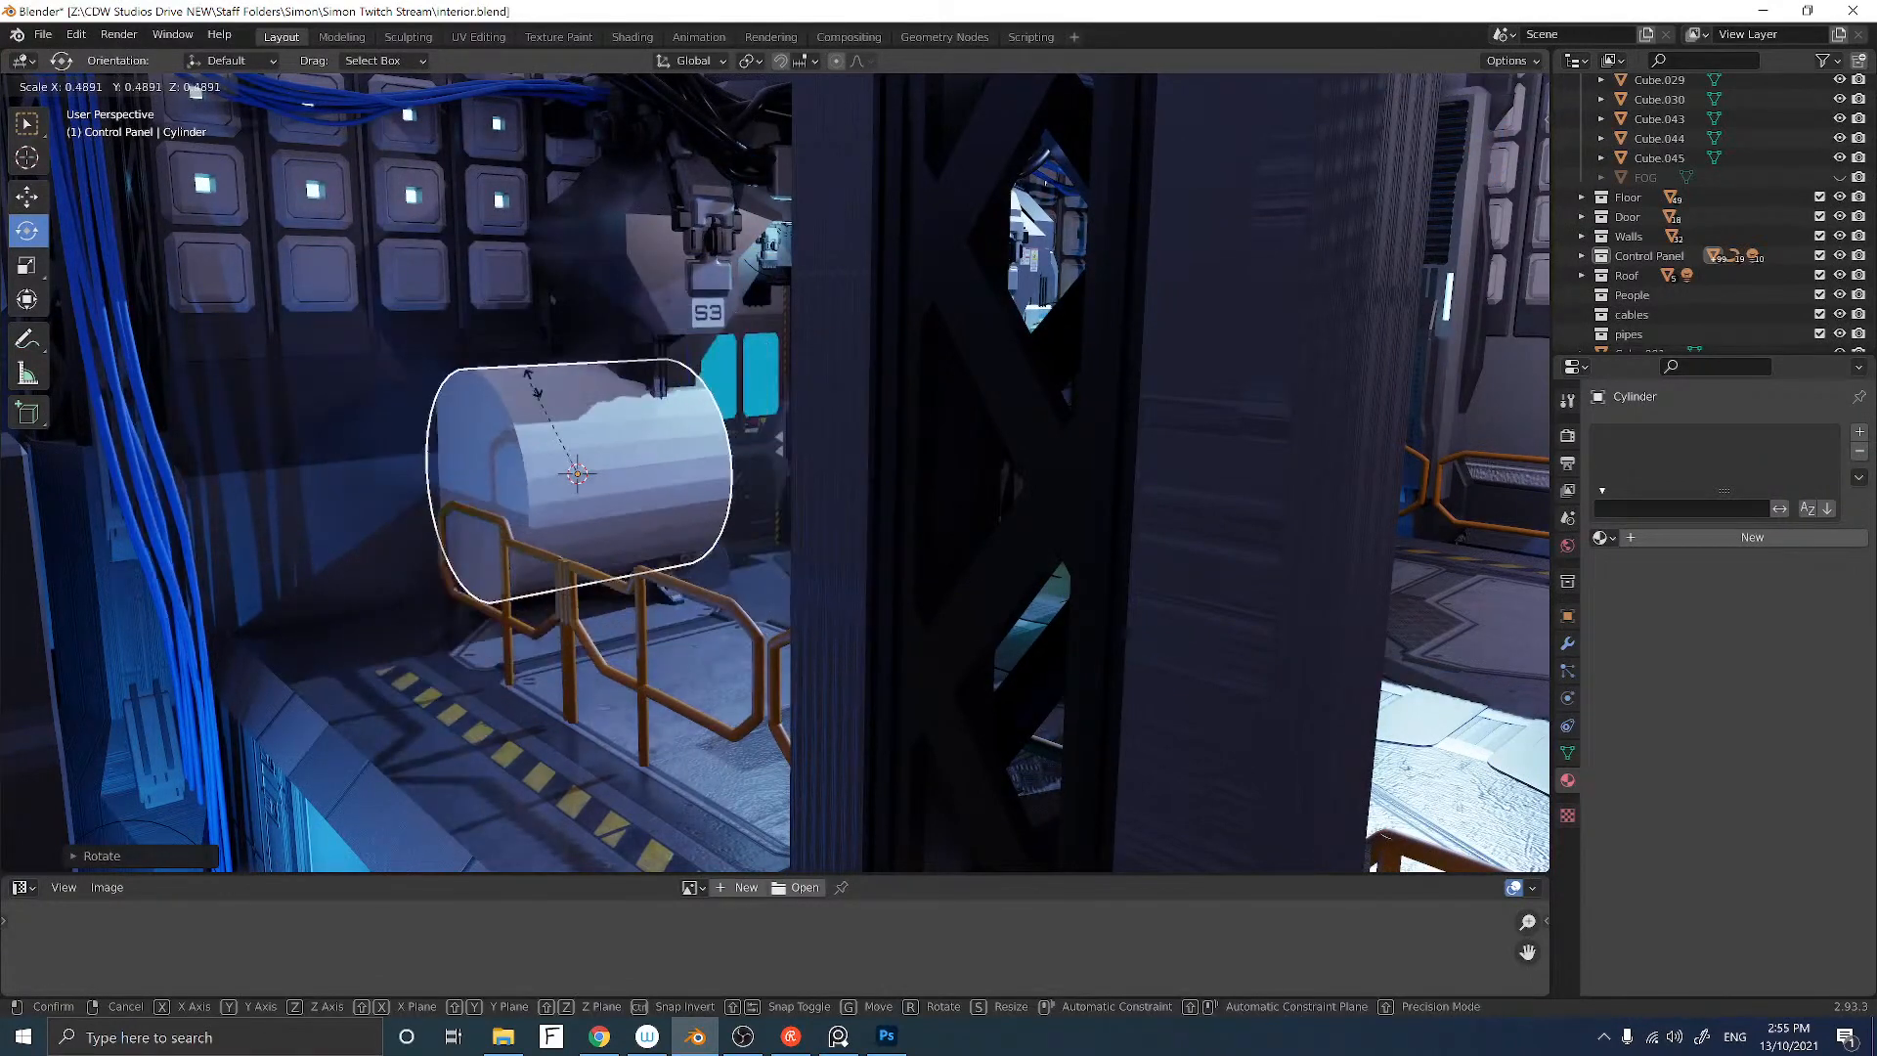
click(563, 391)
key(s)
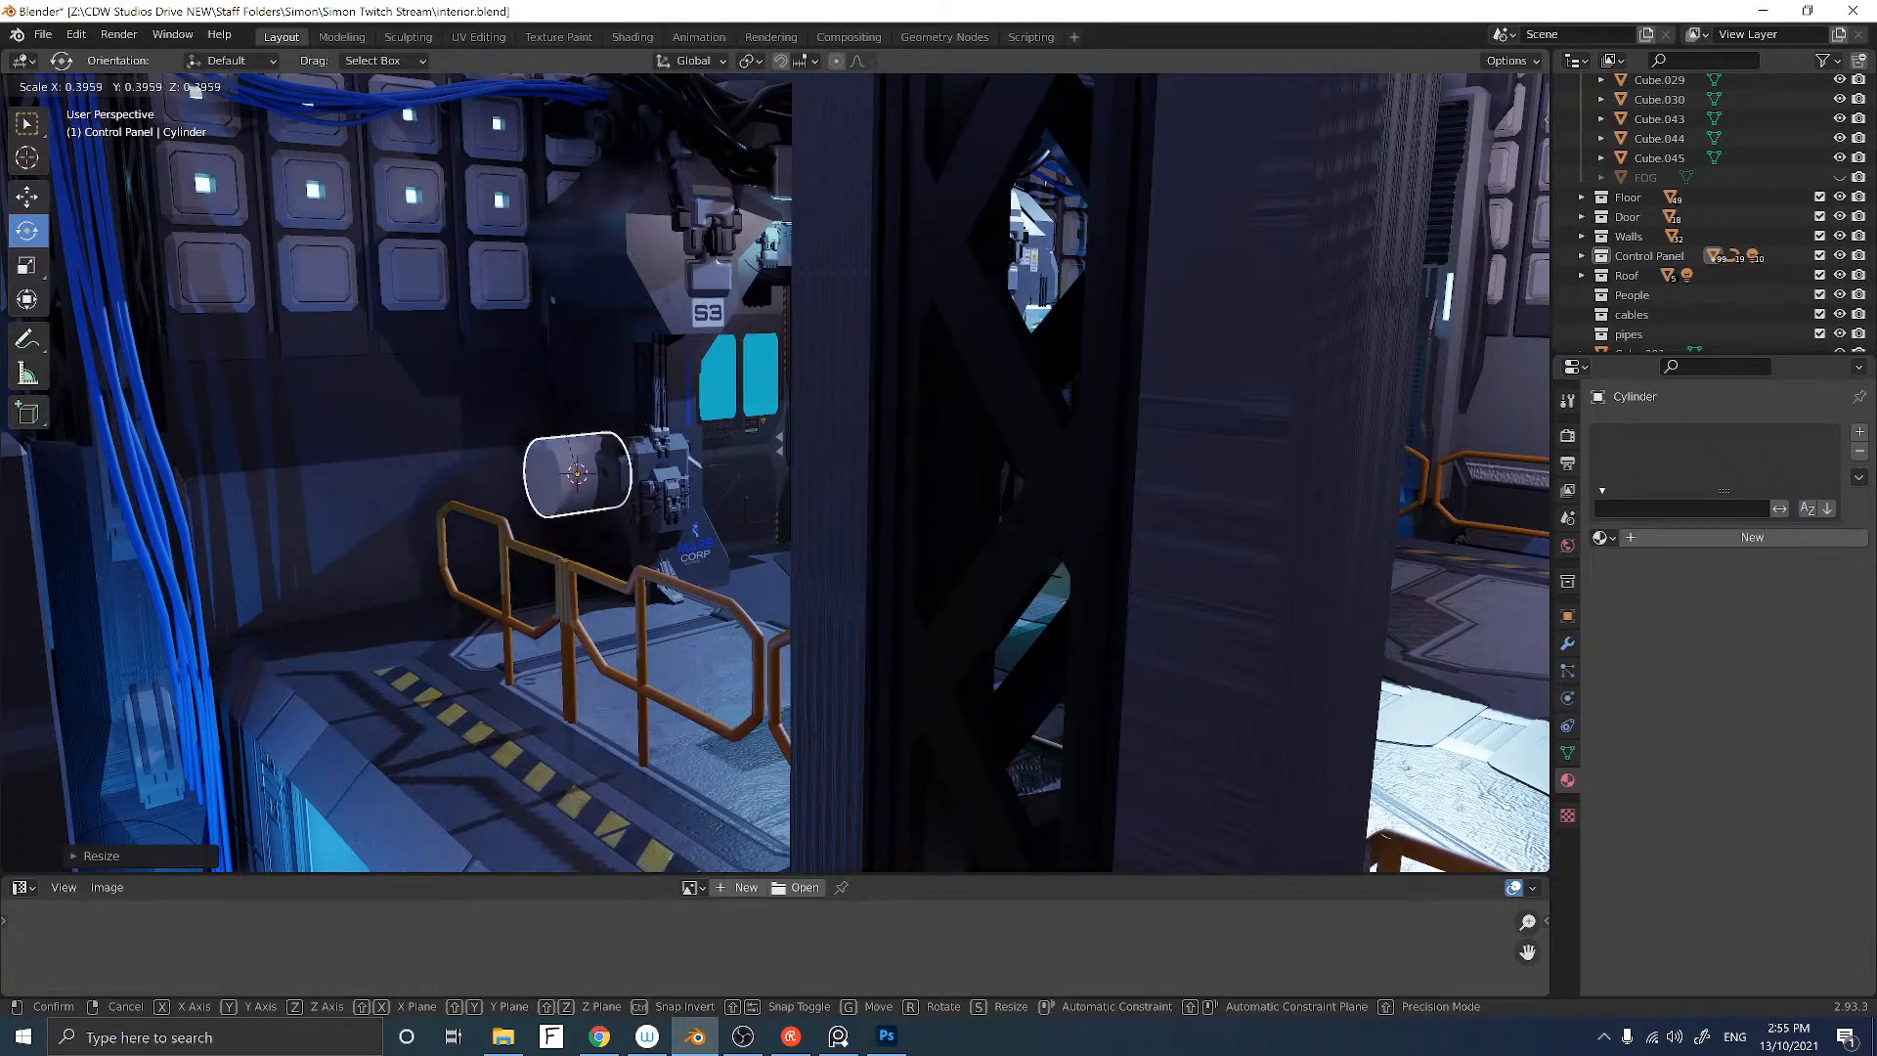
click(570, 381)
key(s)
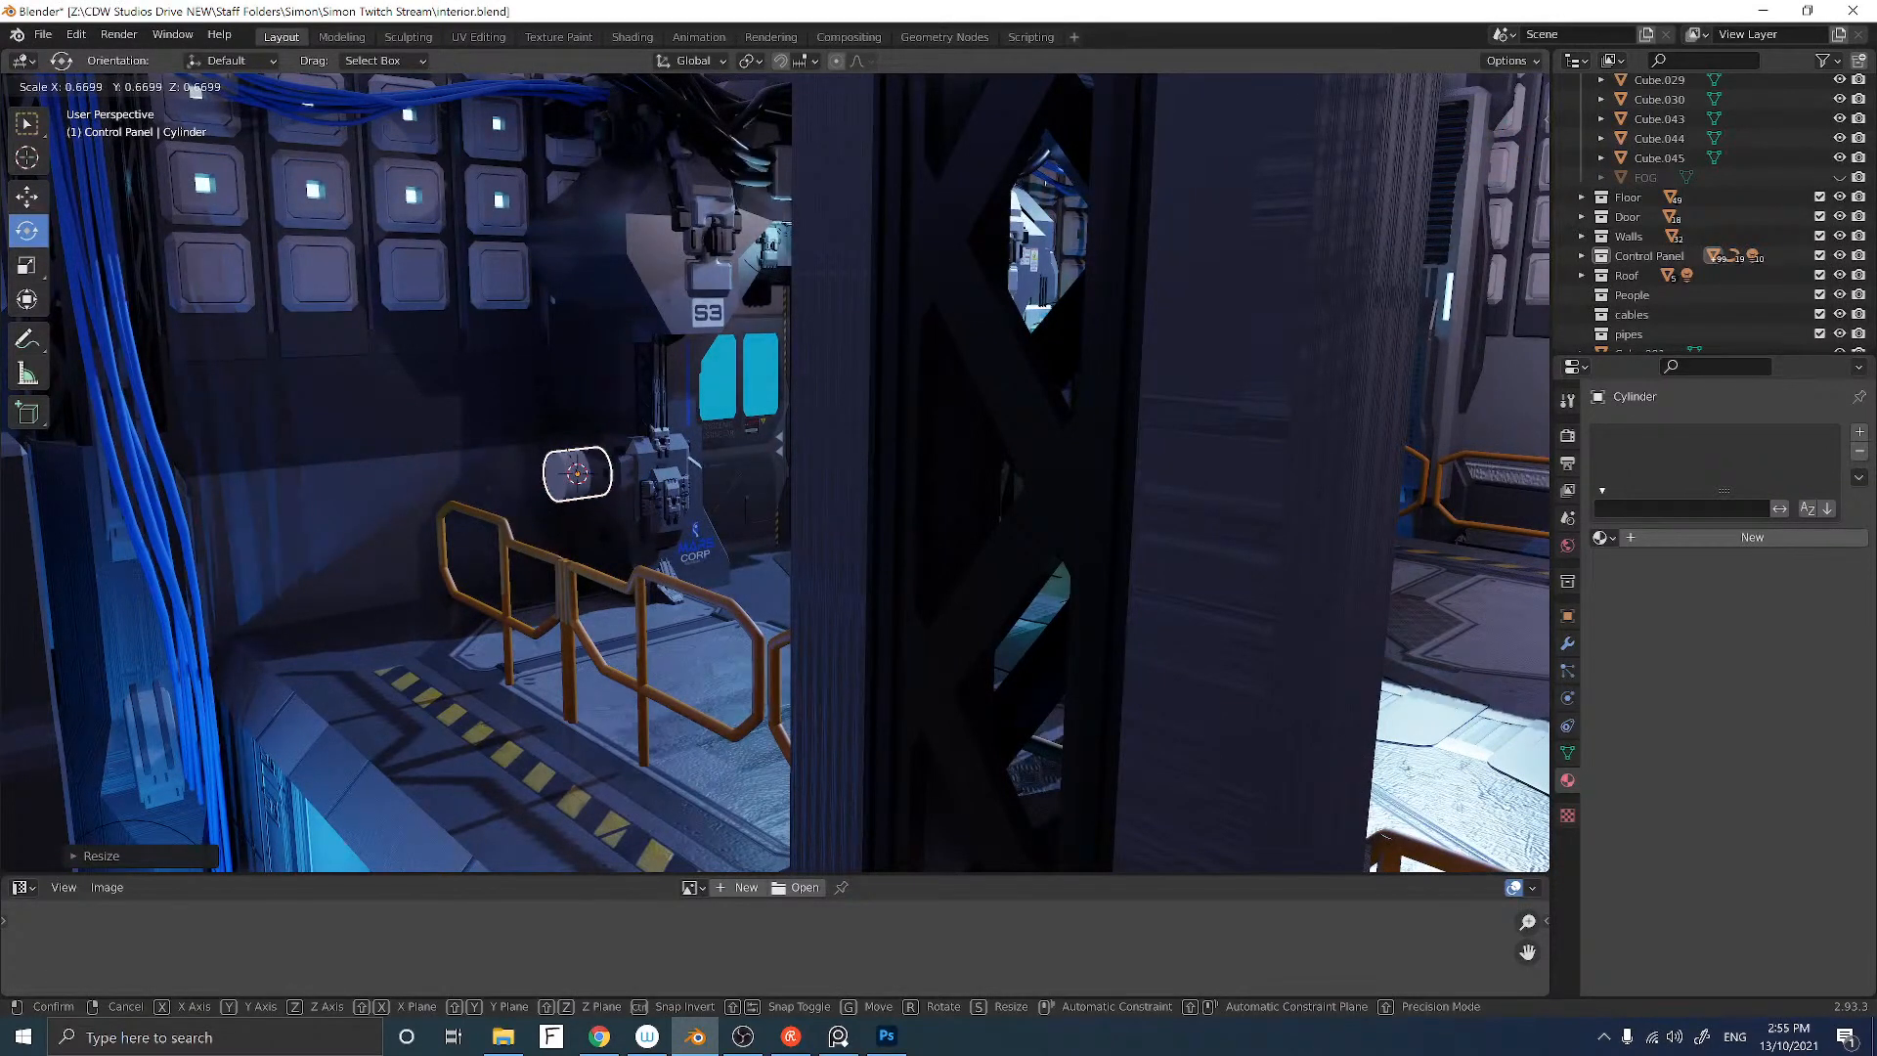
click(597, 389)
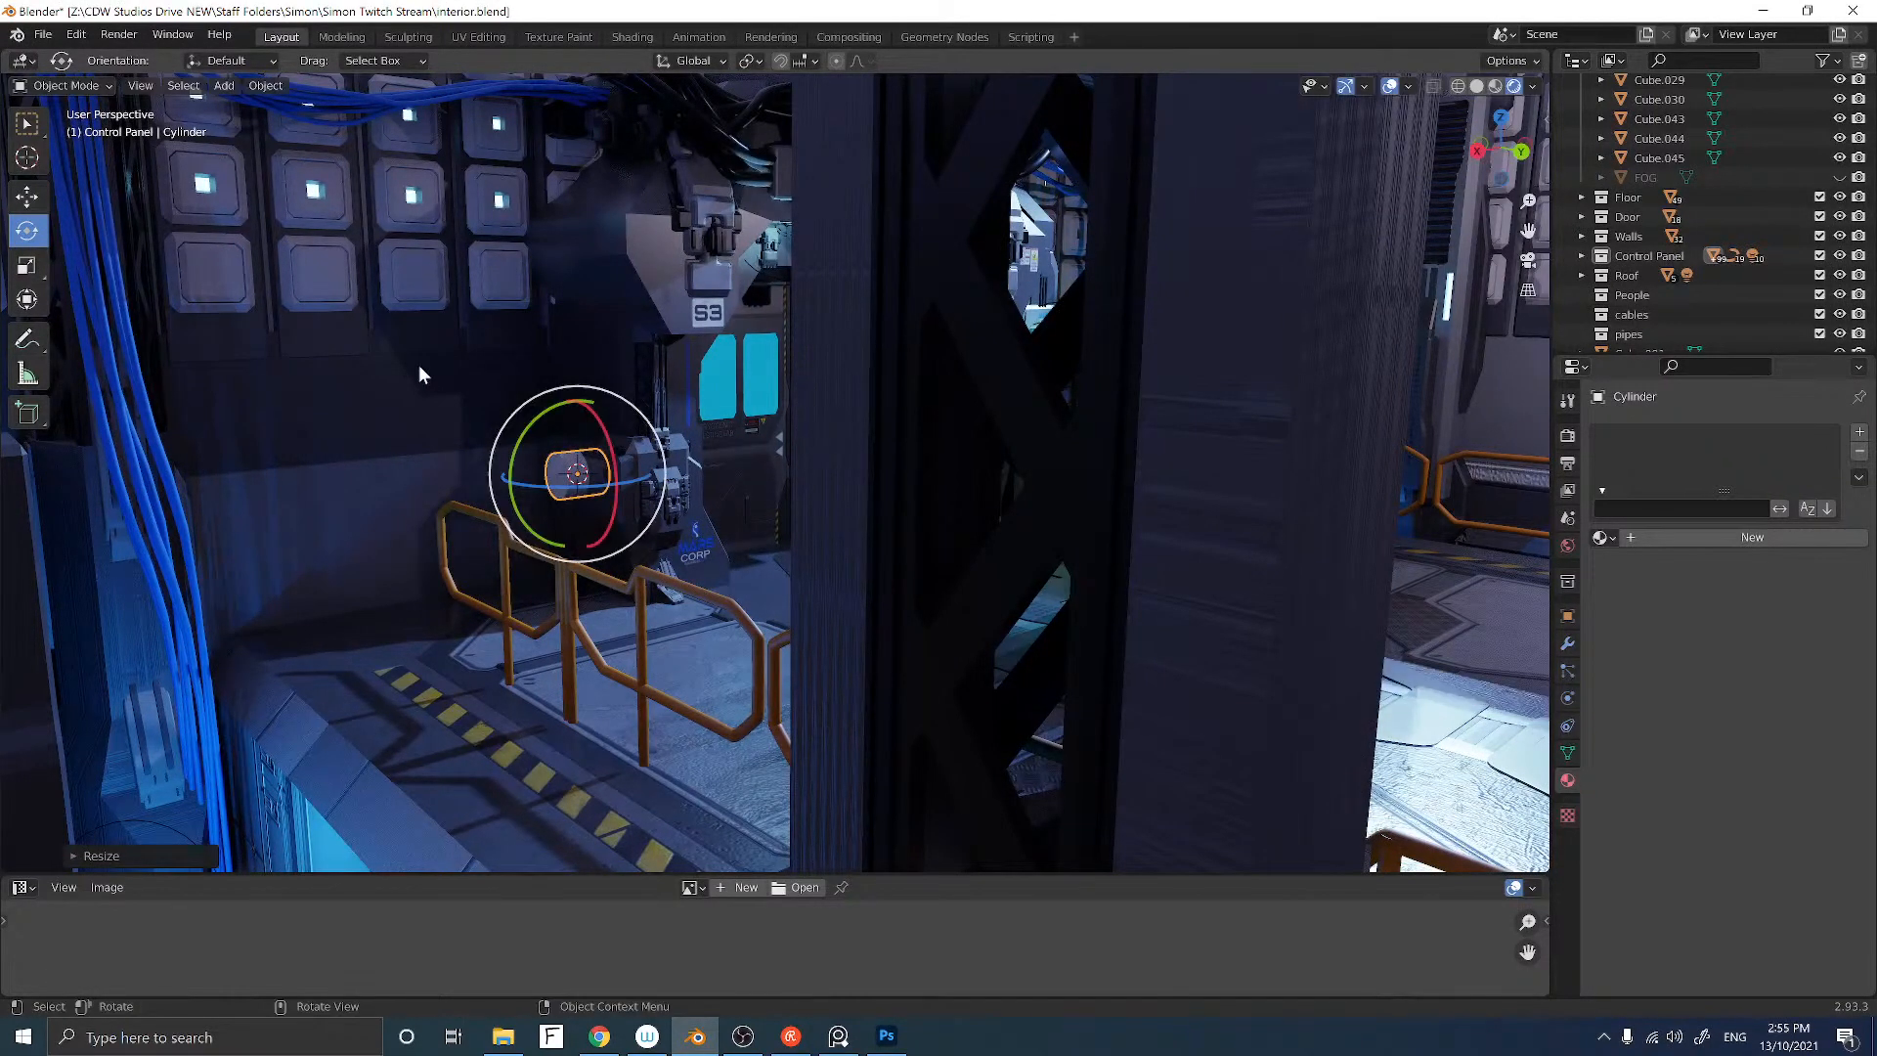
key(s)
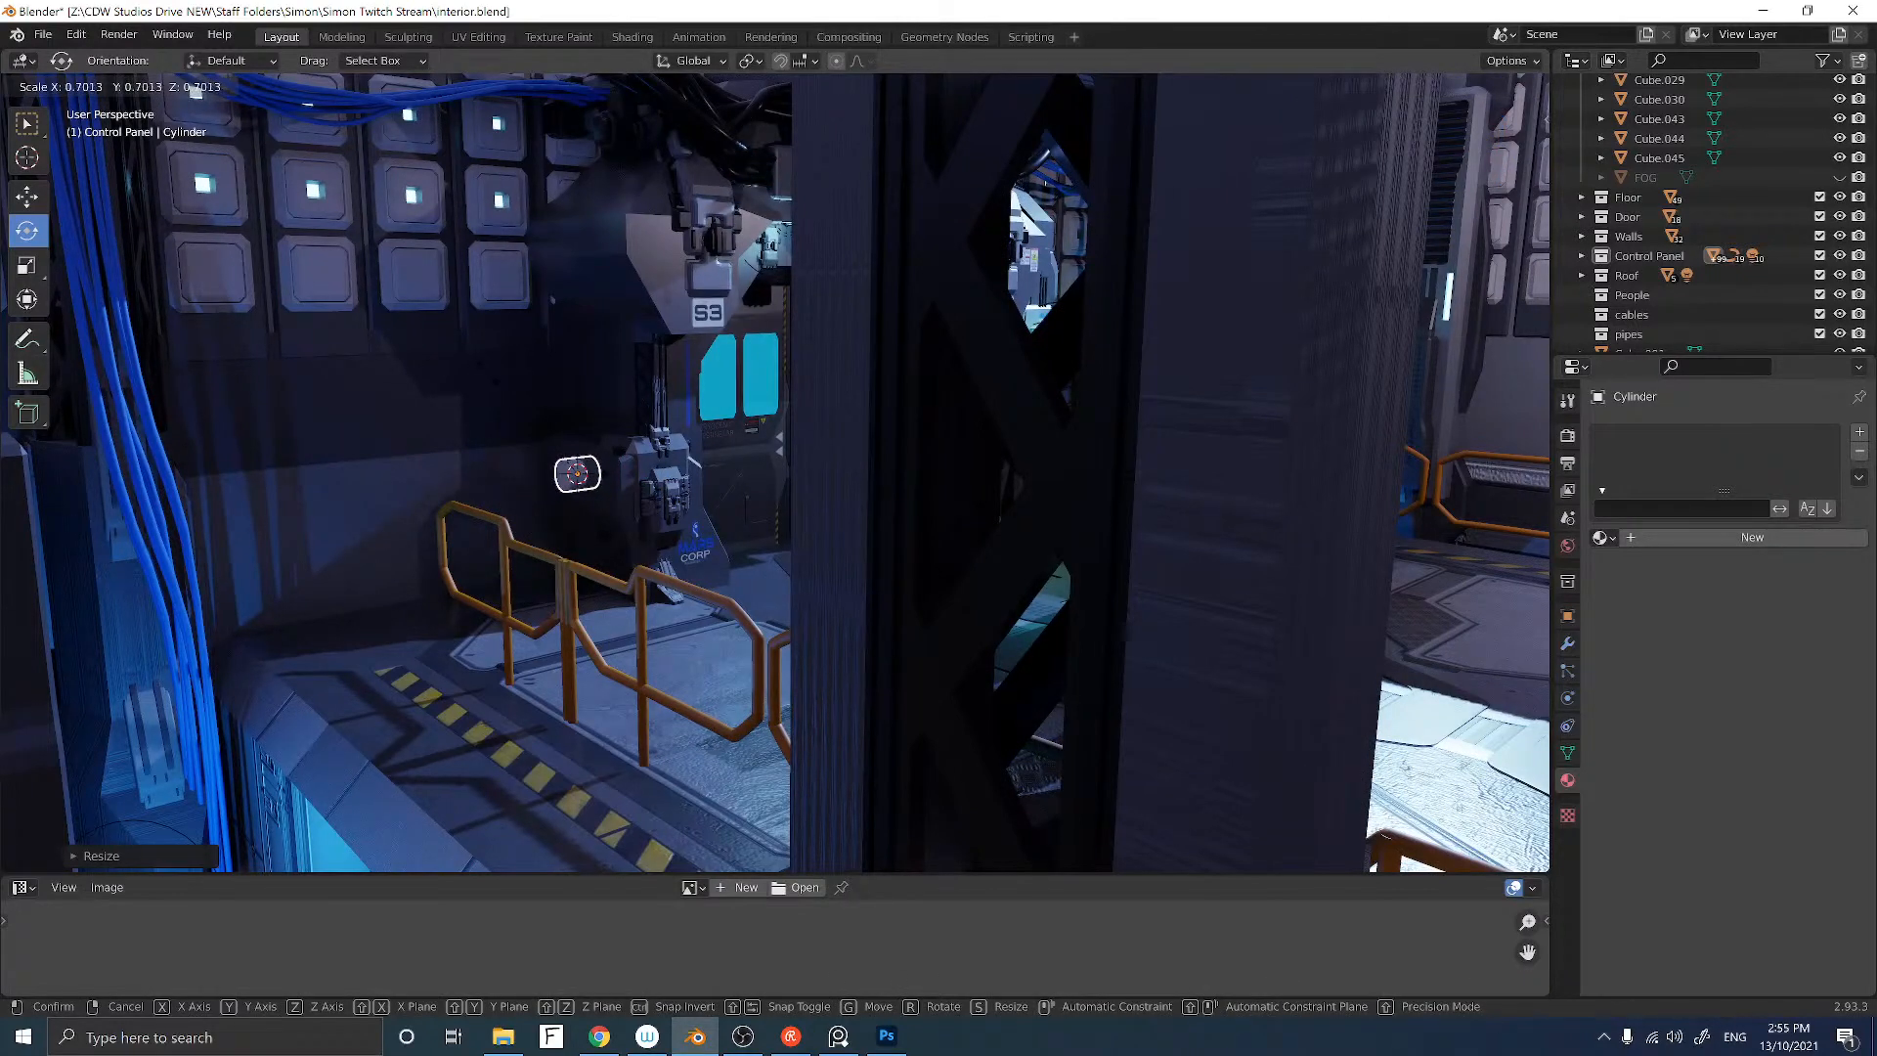
click(489, 377)
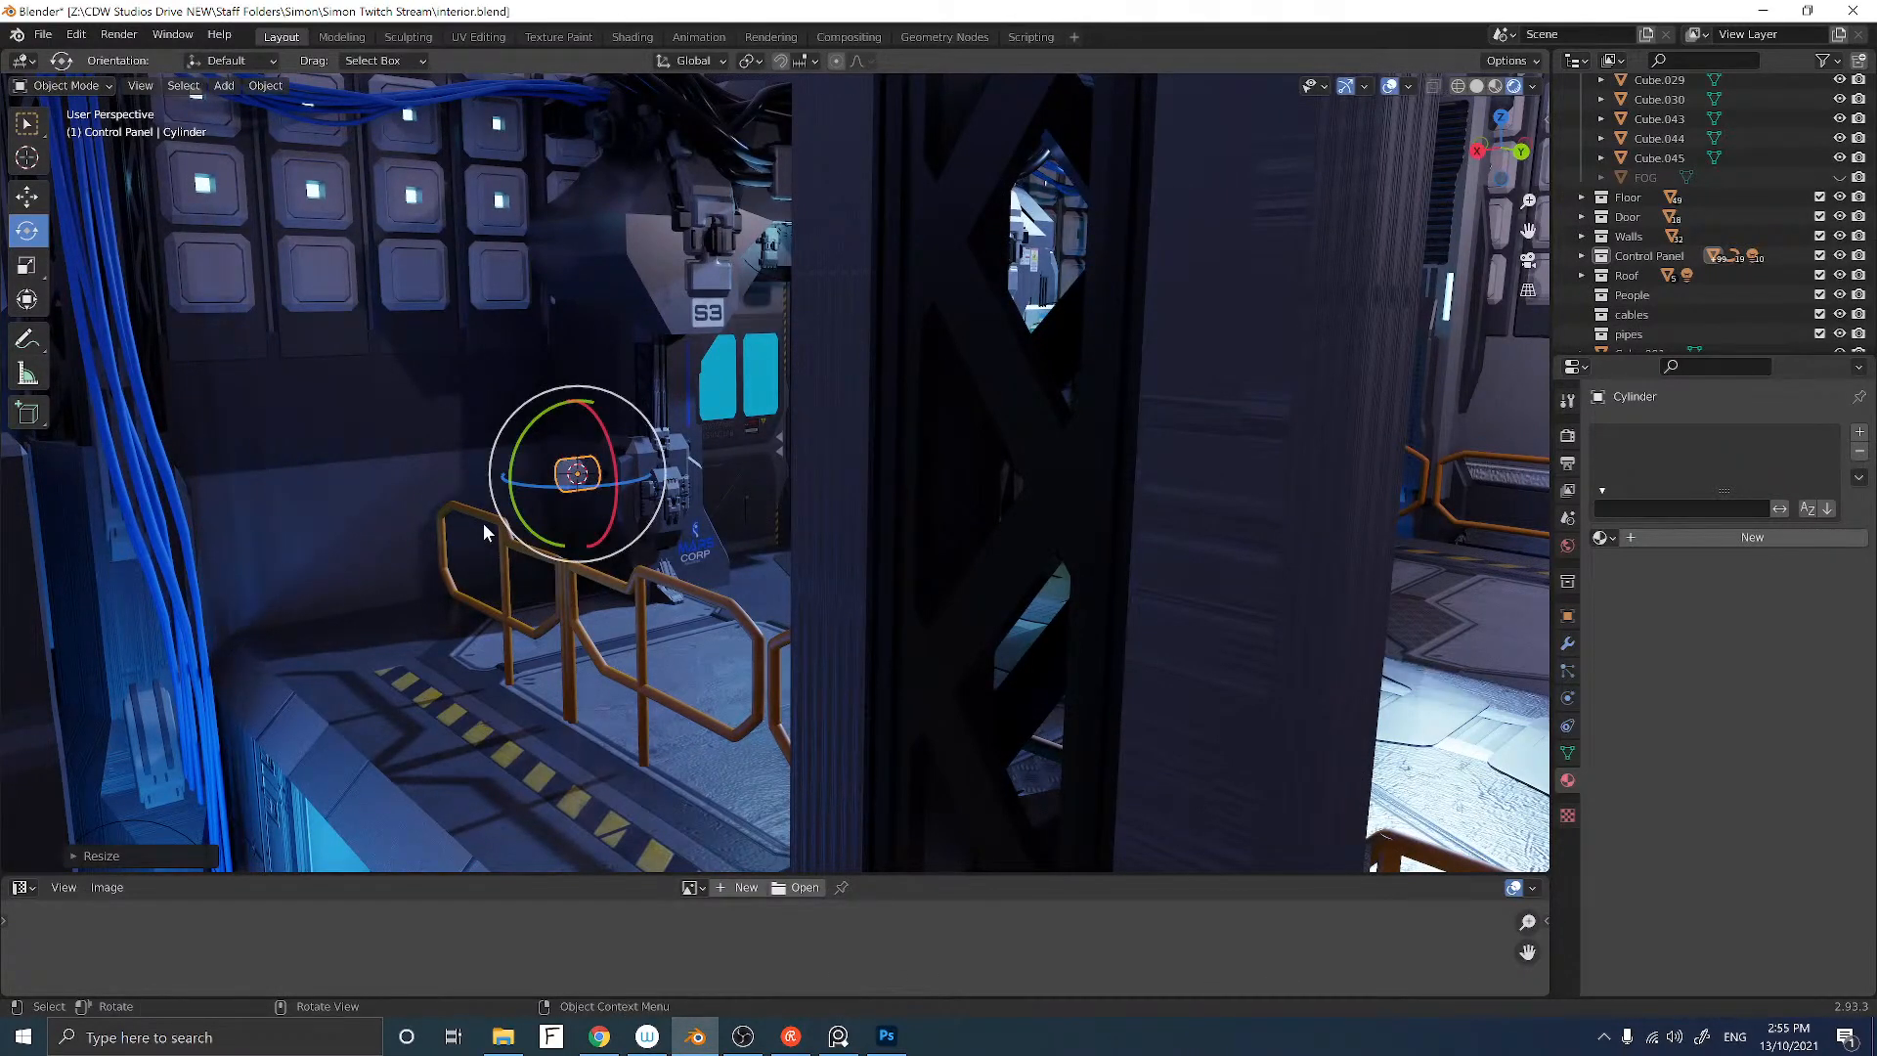
Step: Link the orange railing's material to the small cylinder and activate the Scale tool
shift+click(641, 571)
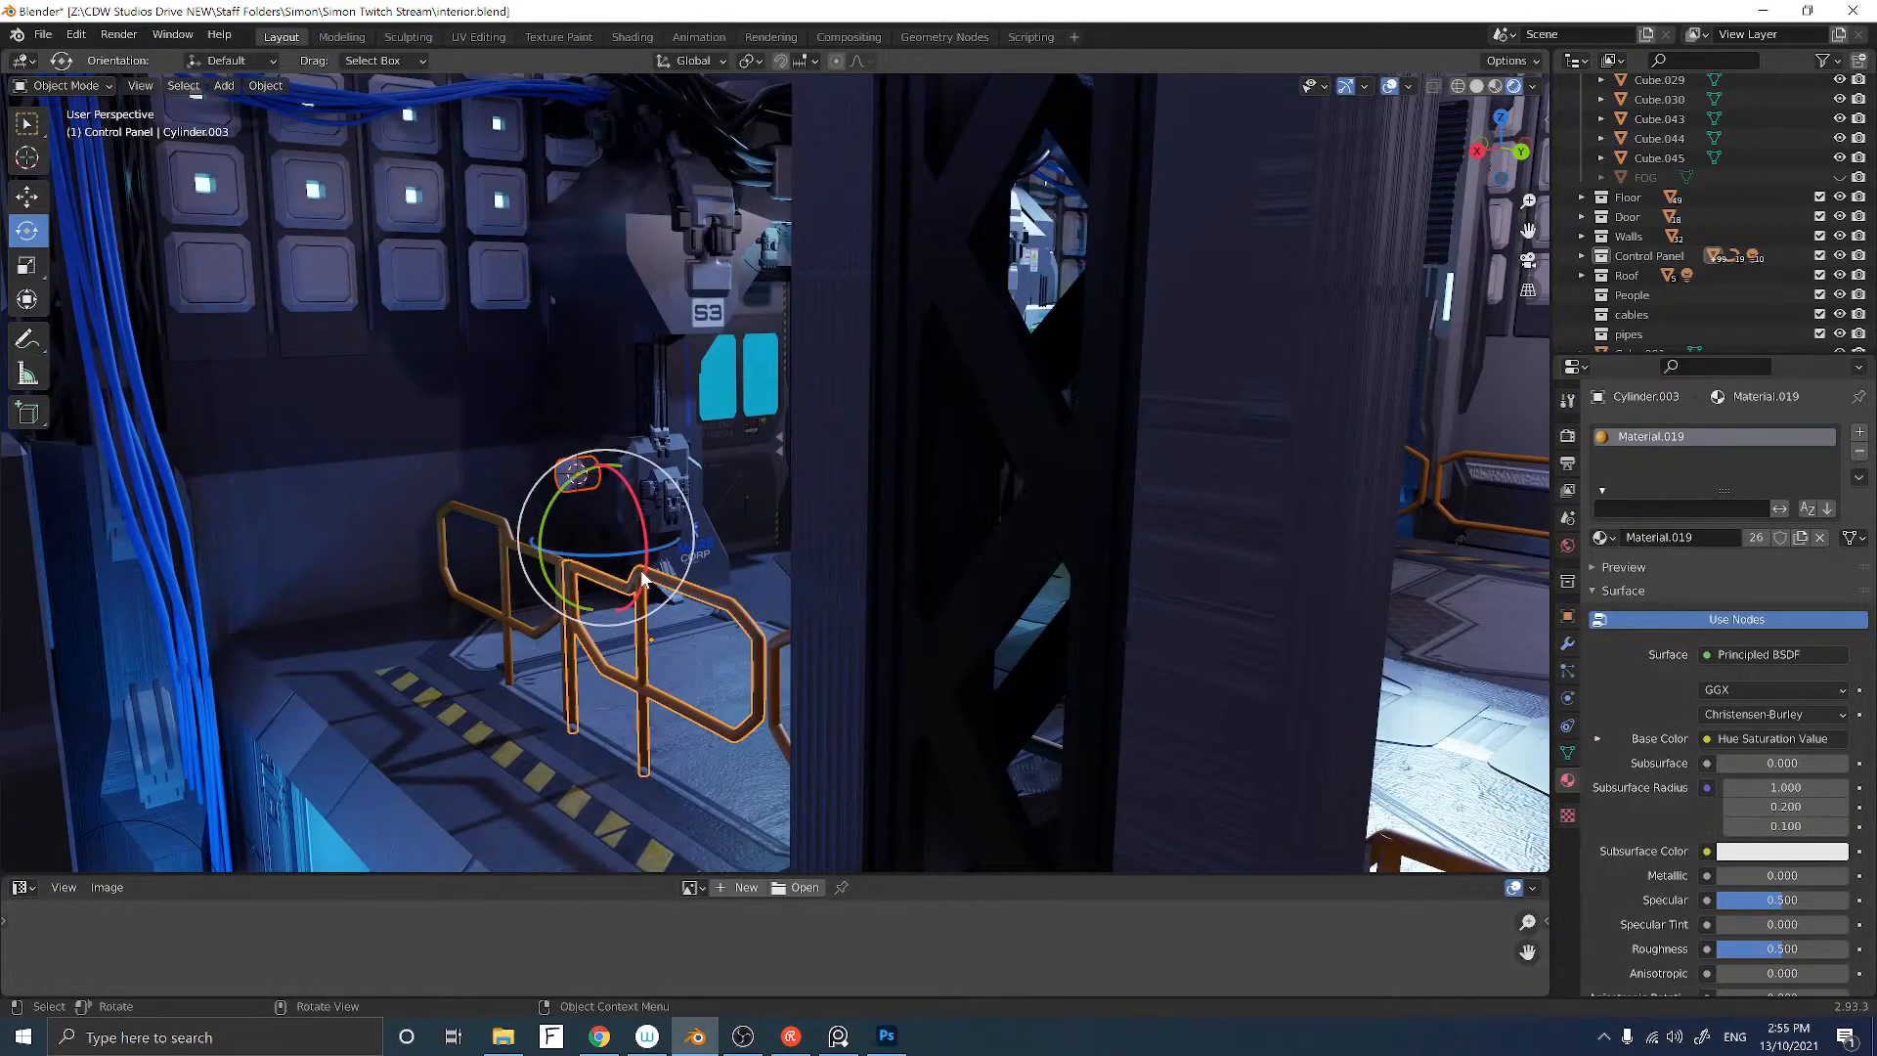
key(ctrl+l)
mouse_move(641, 572)
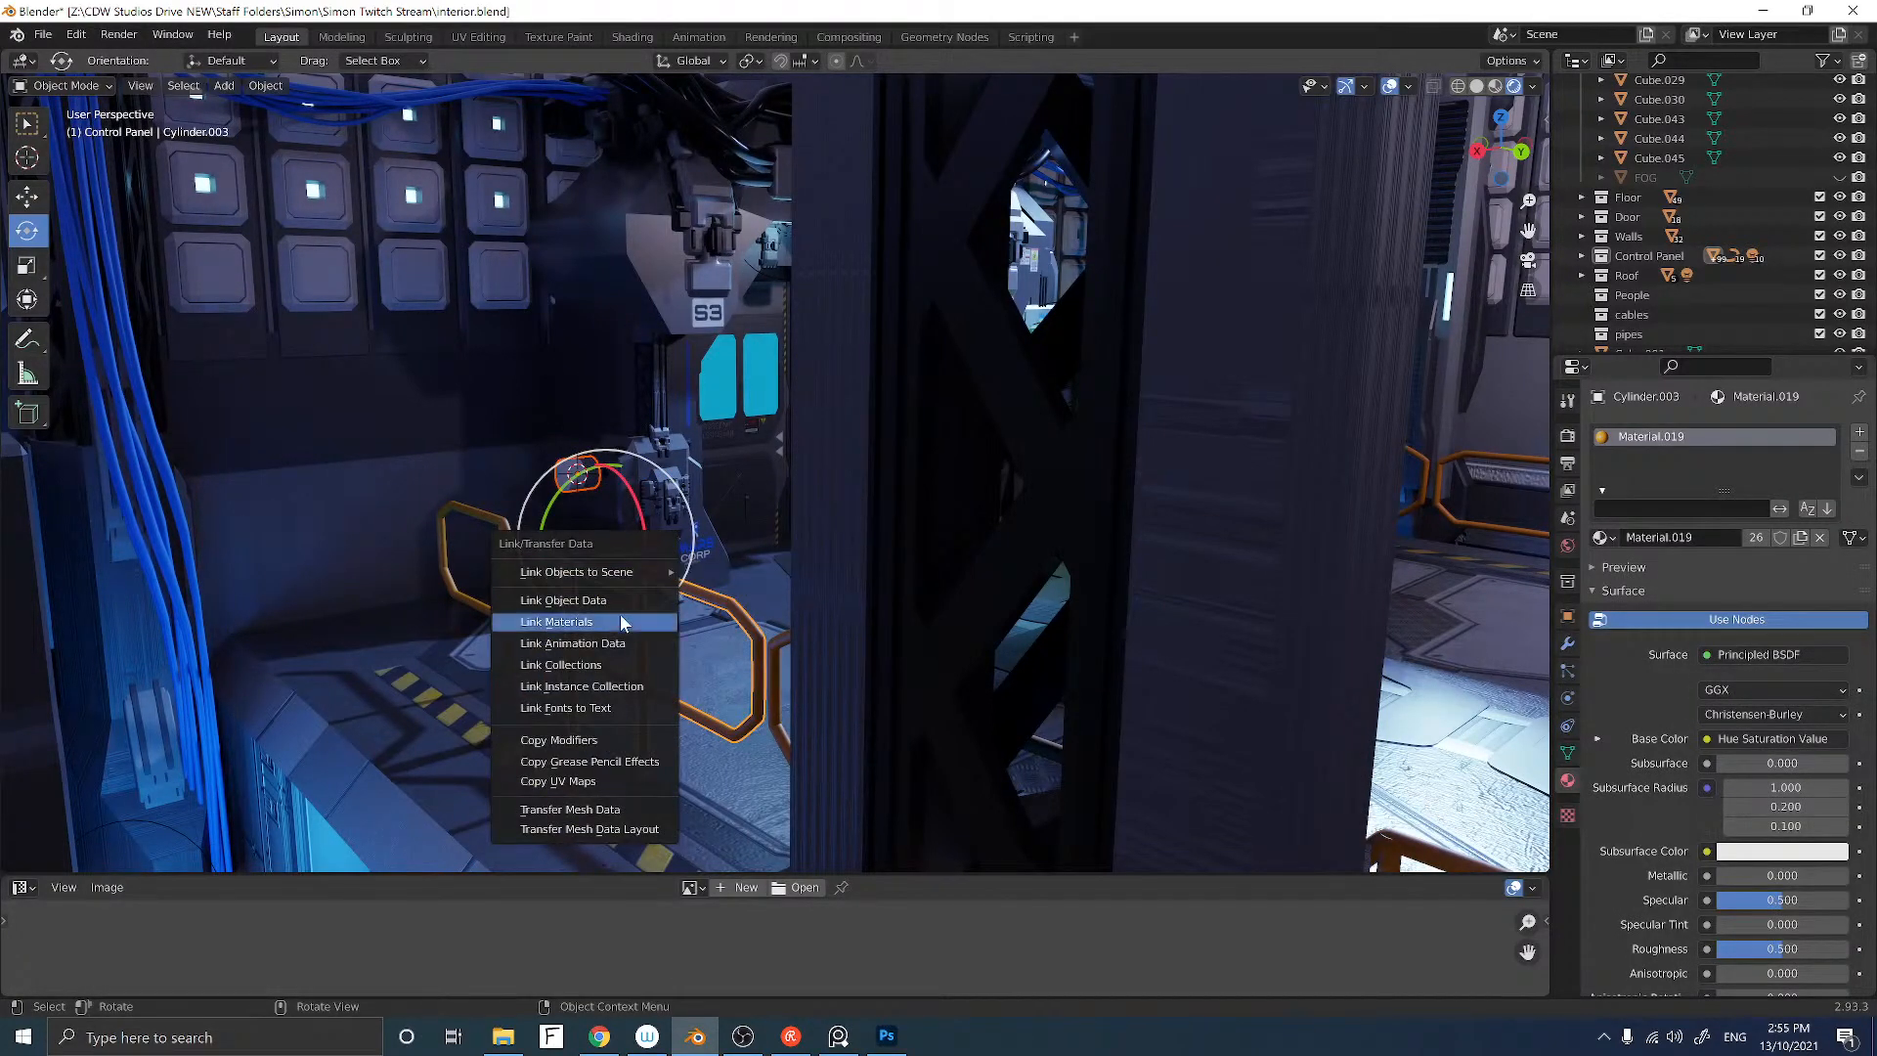
click(620, 615)
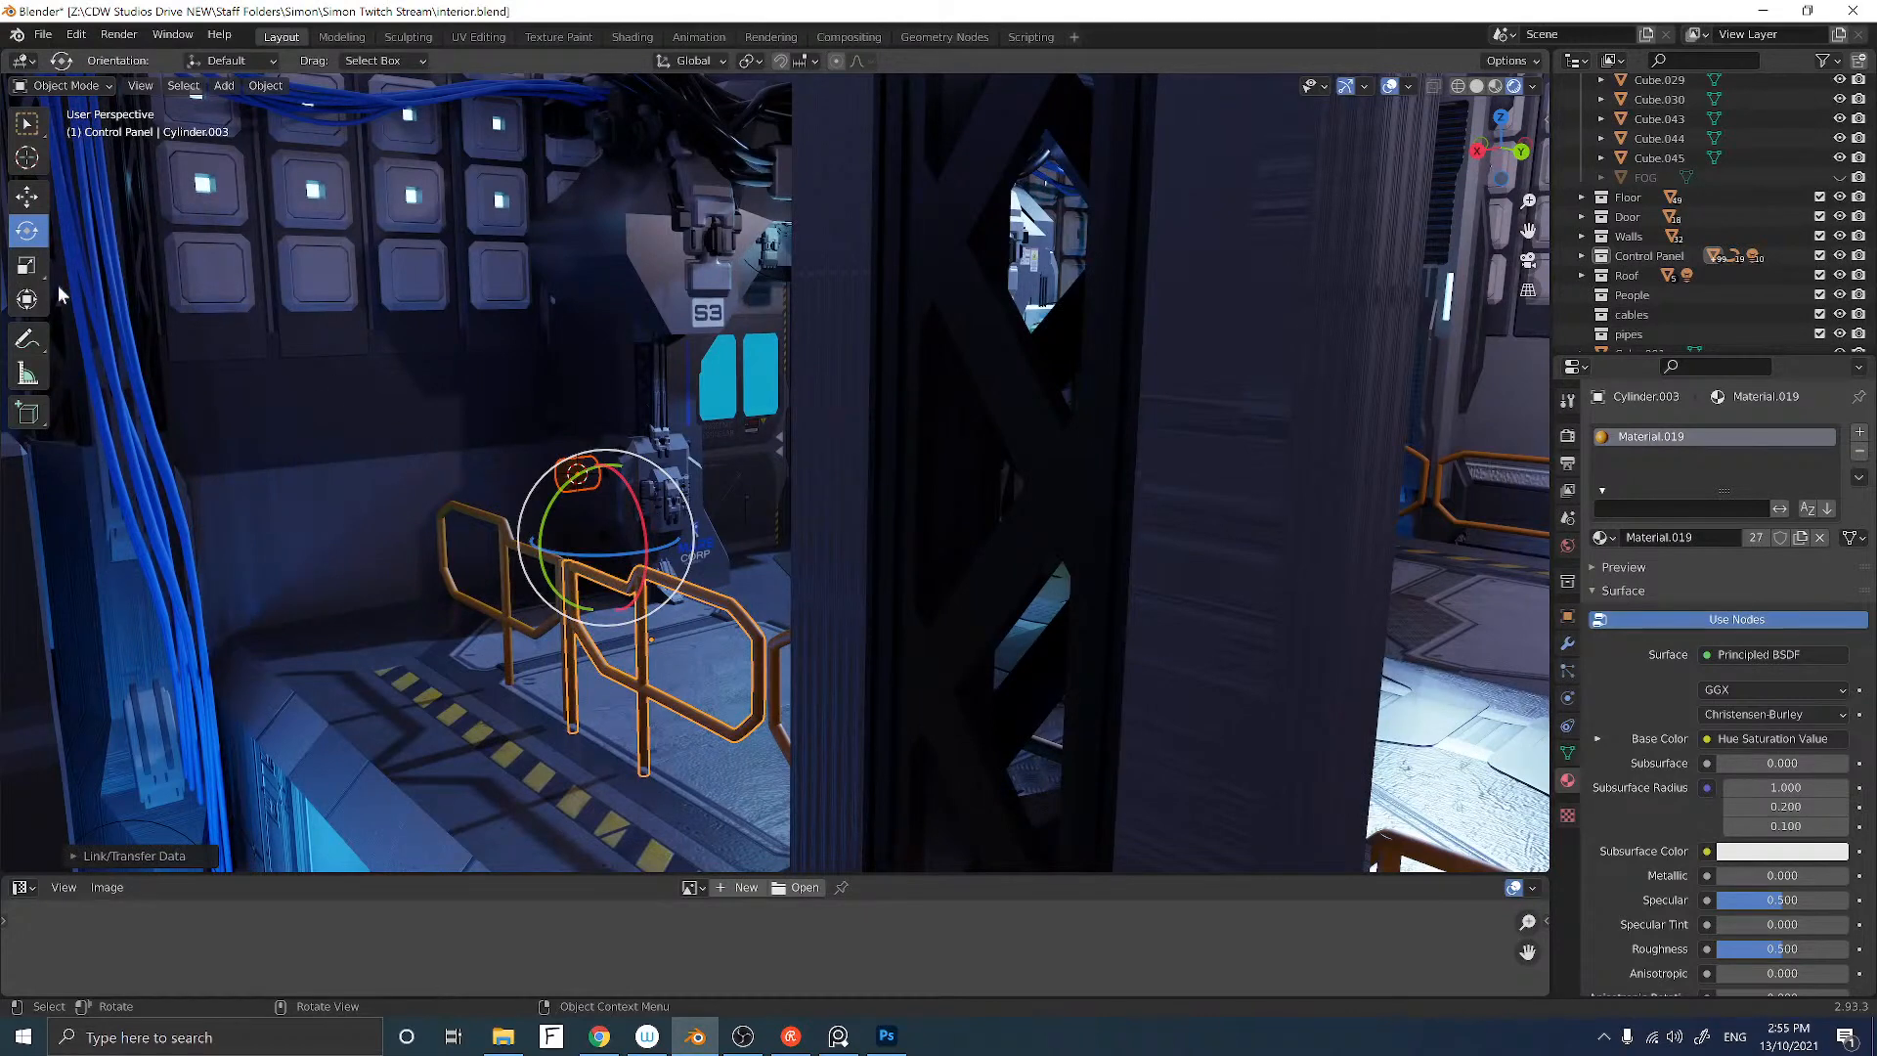
click(27, 266)
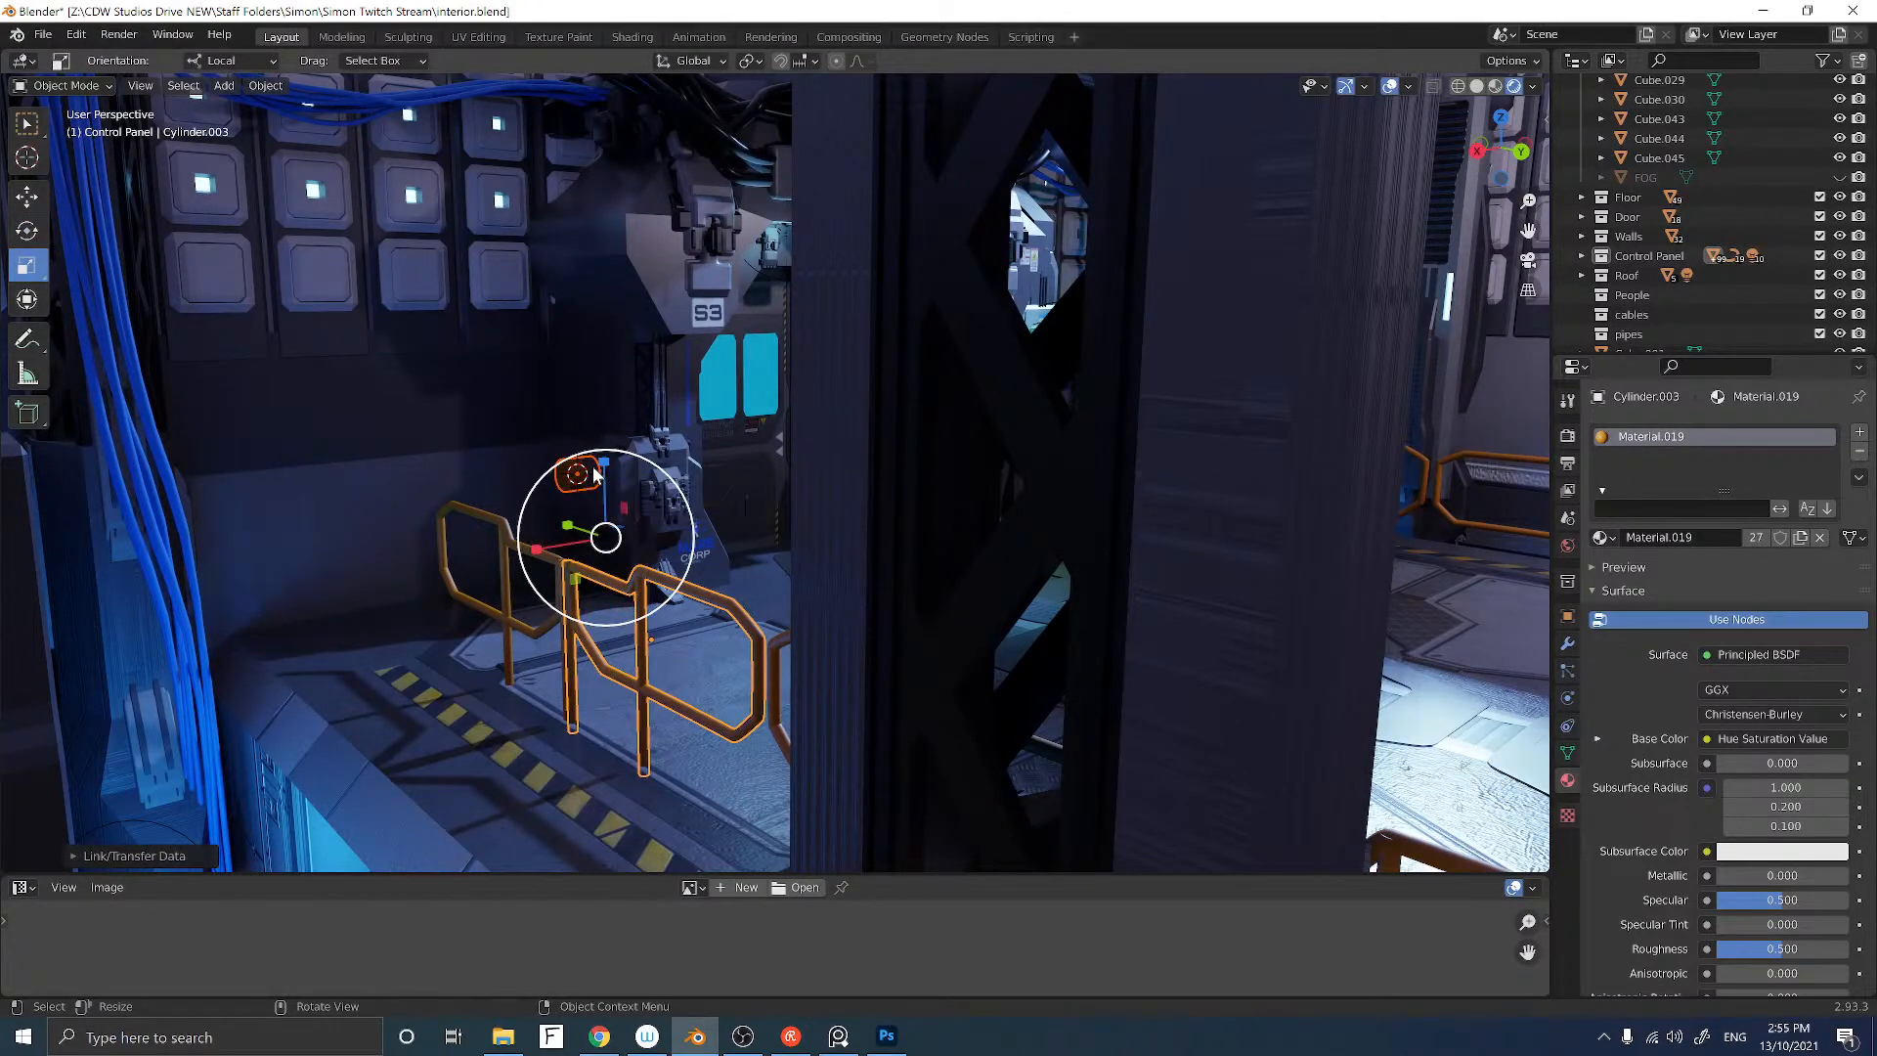
Step: Select the small cylinder beside the door and stretch it along its length into a long horizontal pipe
click(593, 467)
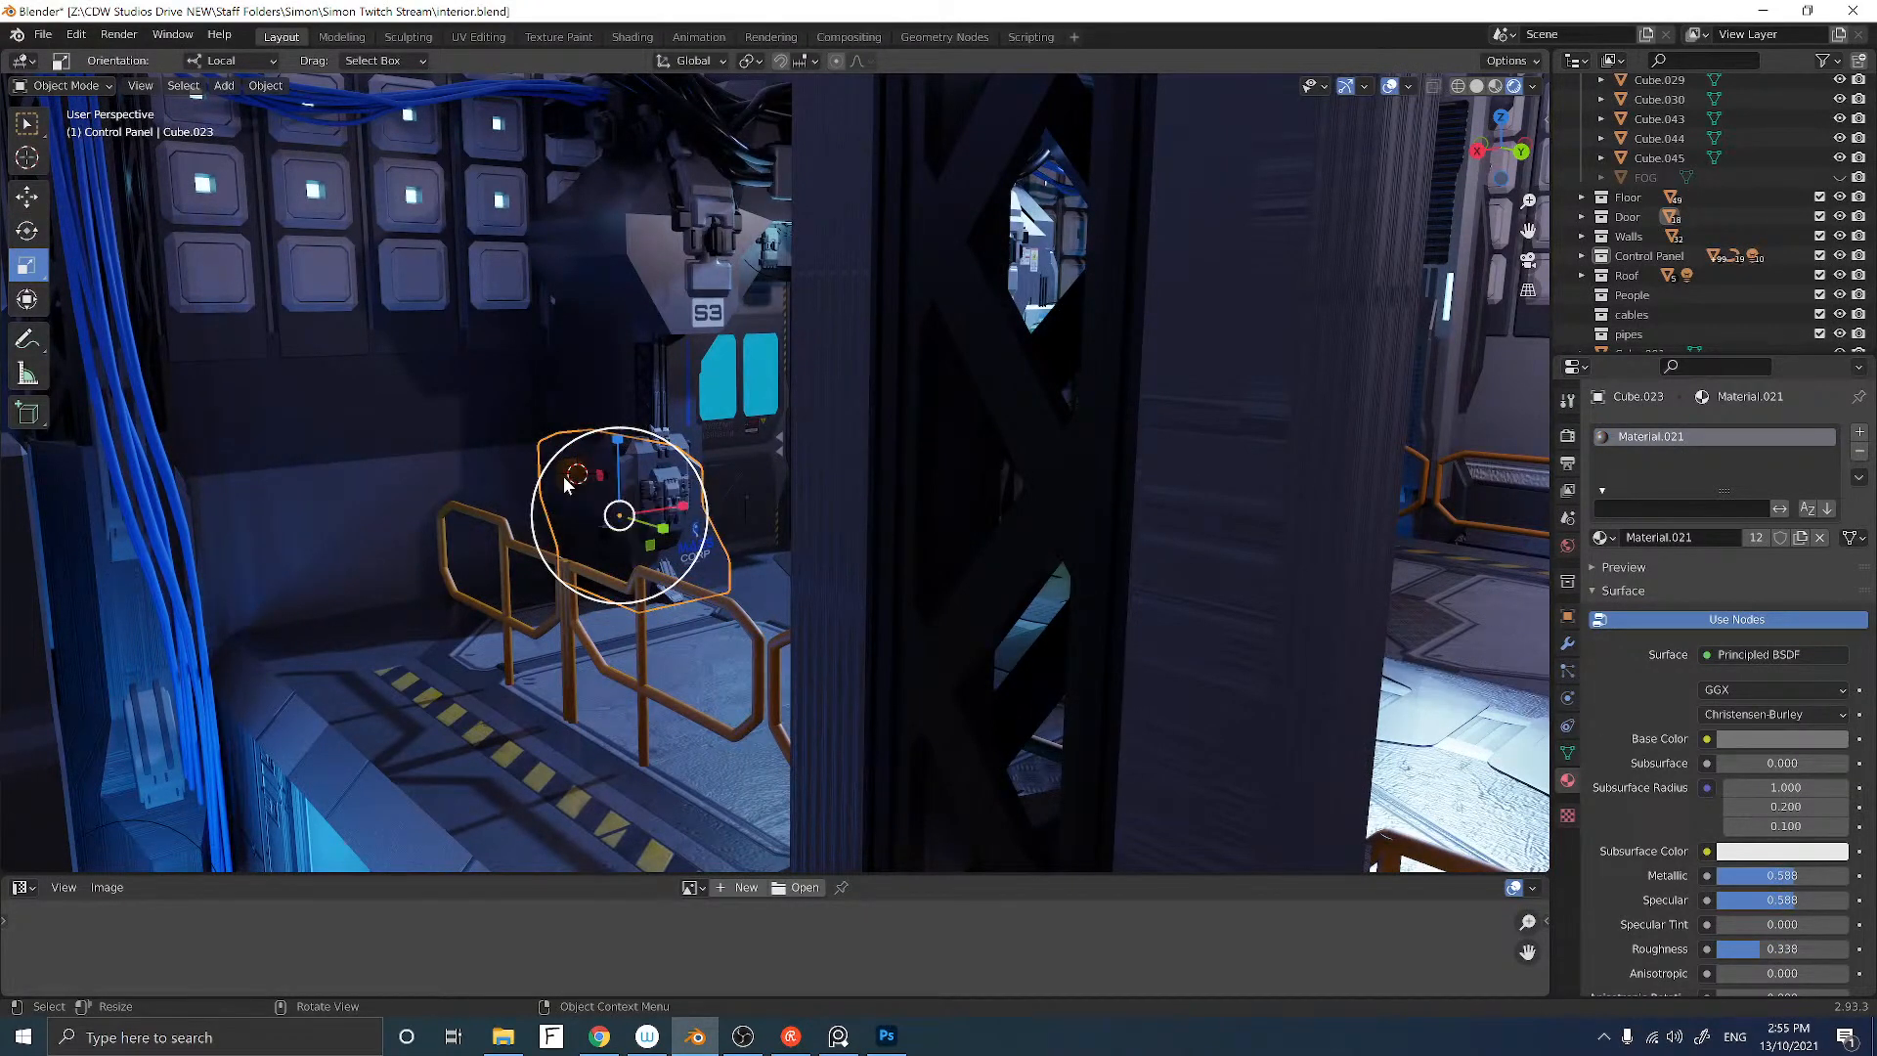
click(564, 477)
drag(507, 482, 281, 489)
scroll(490, 478, down, 1)
middle_drag(535, 495, 499, 489)
drag(572, 465, 445, 461)
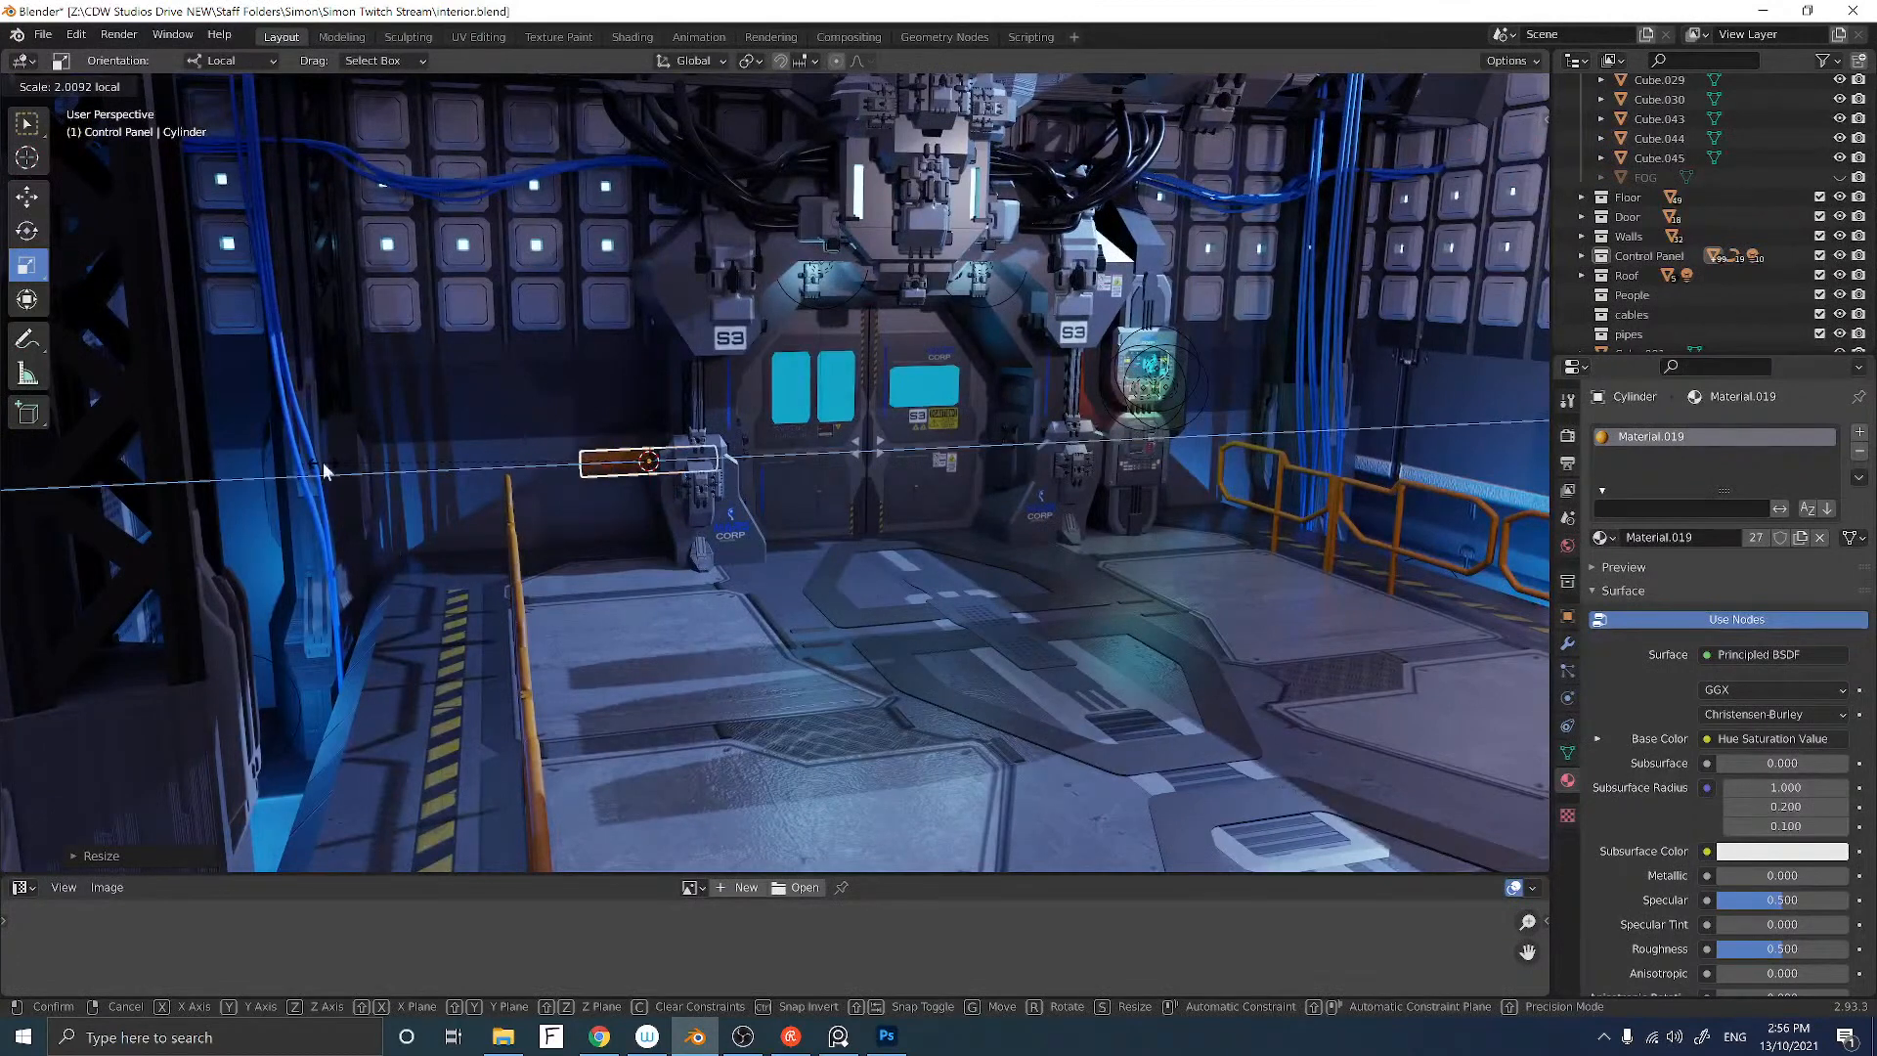
drag(323, 461, 322, 462)
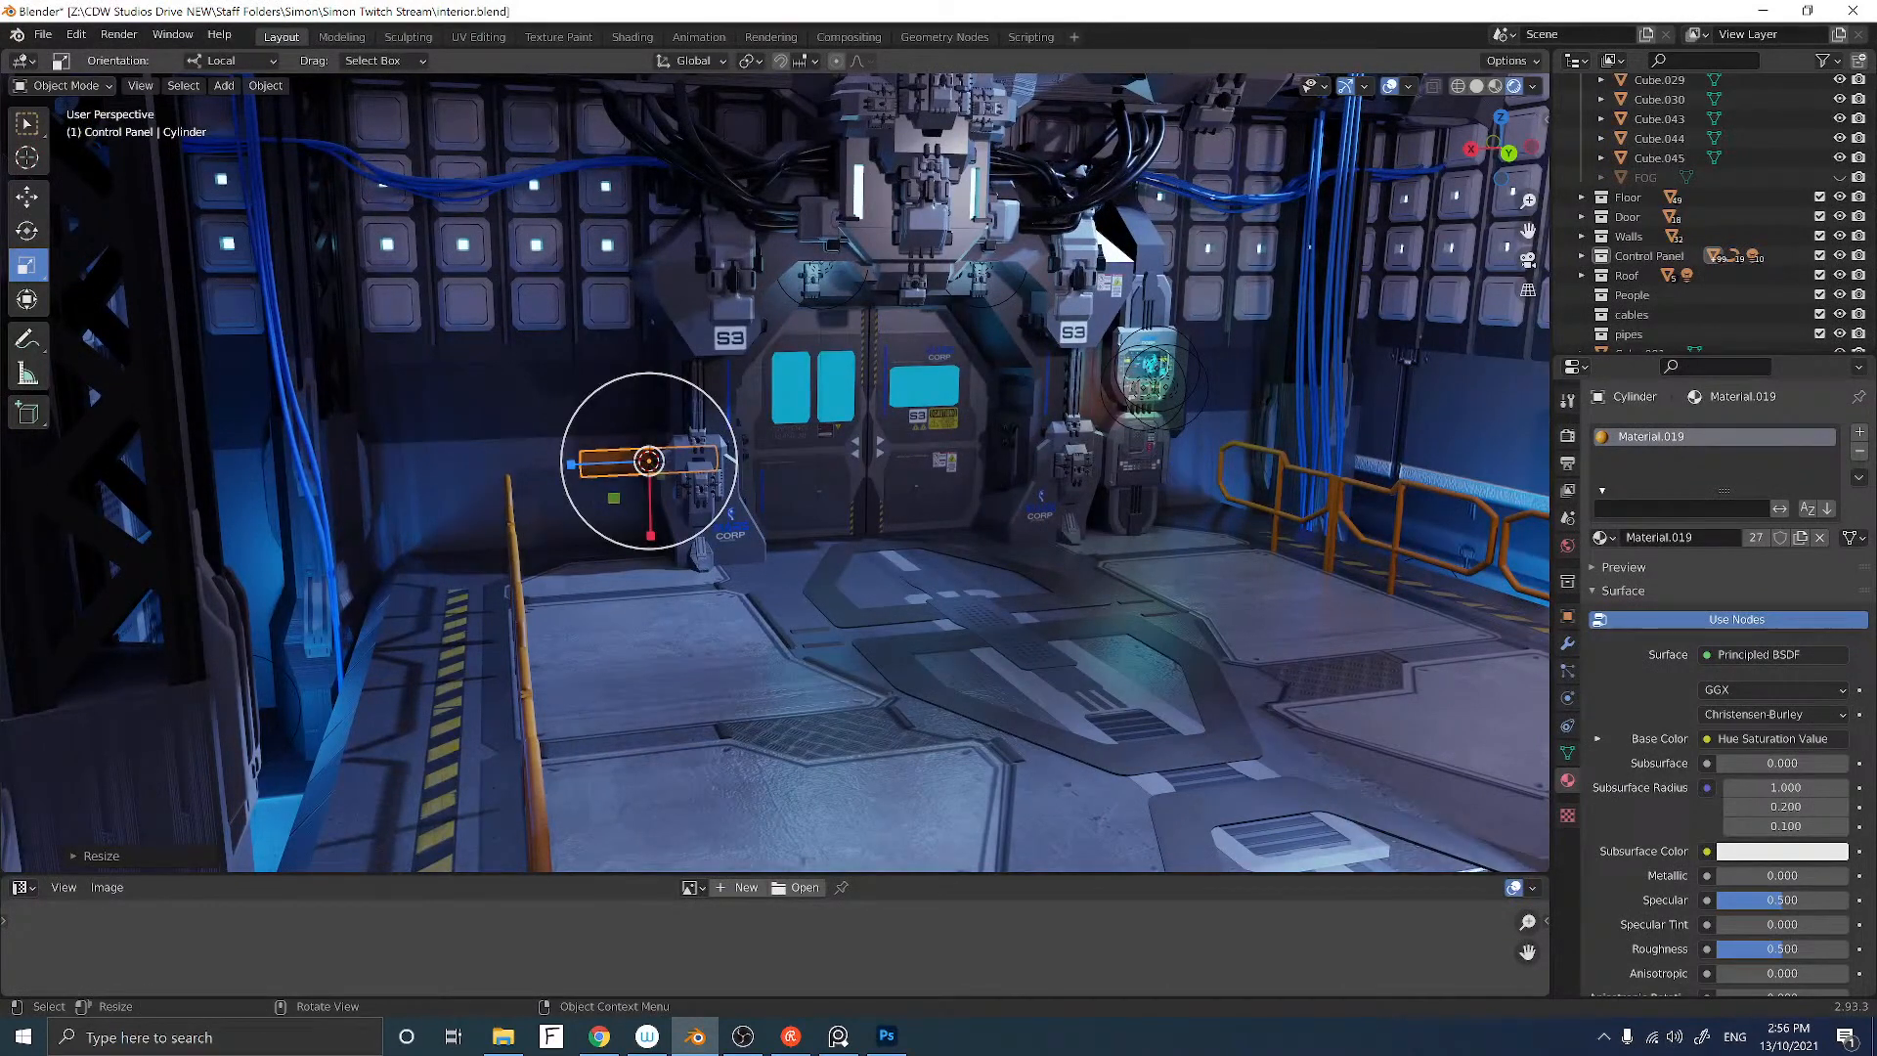
drag(572, 465, 536, 378)
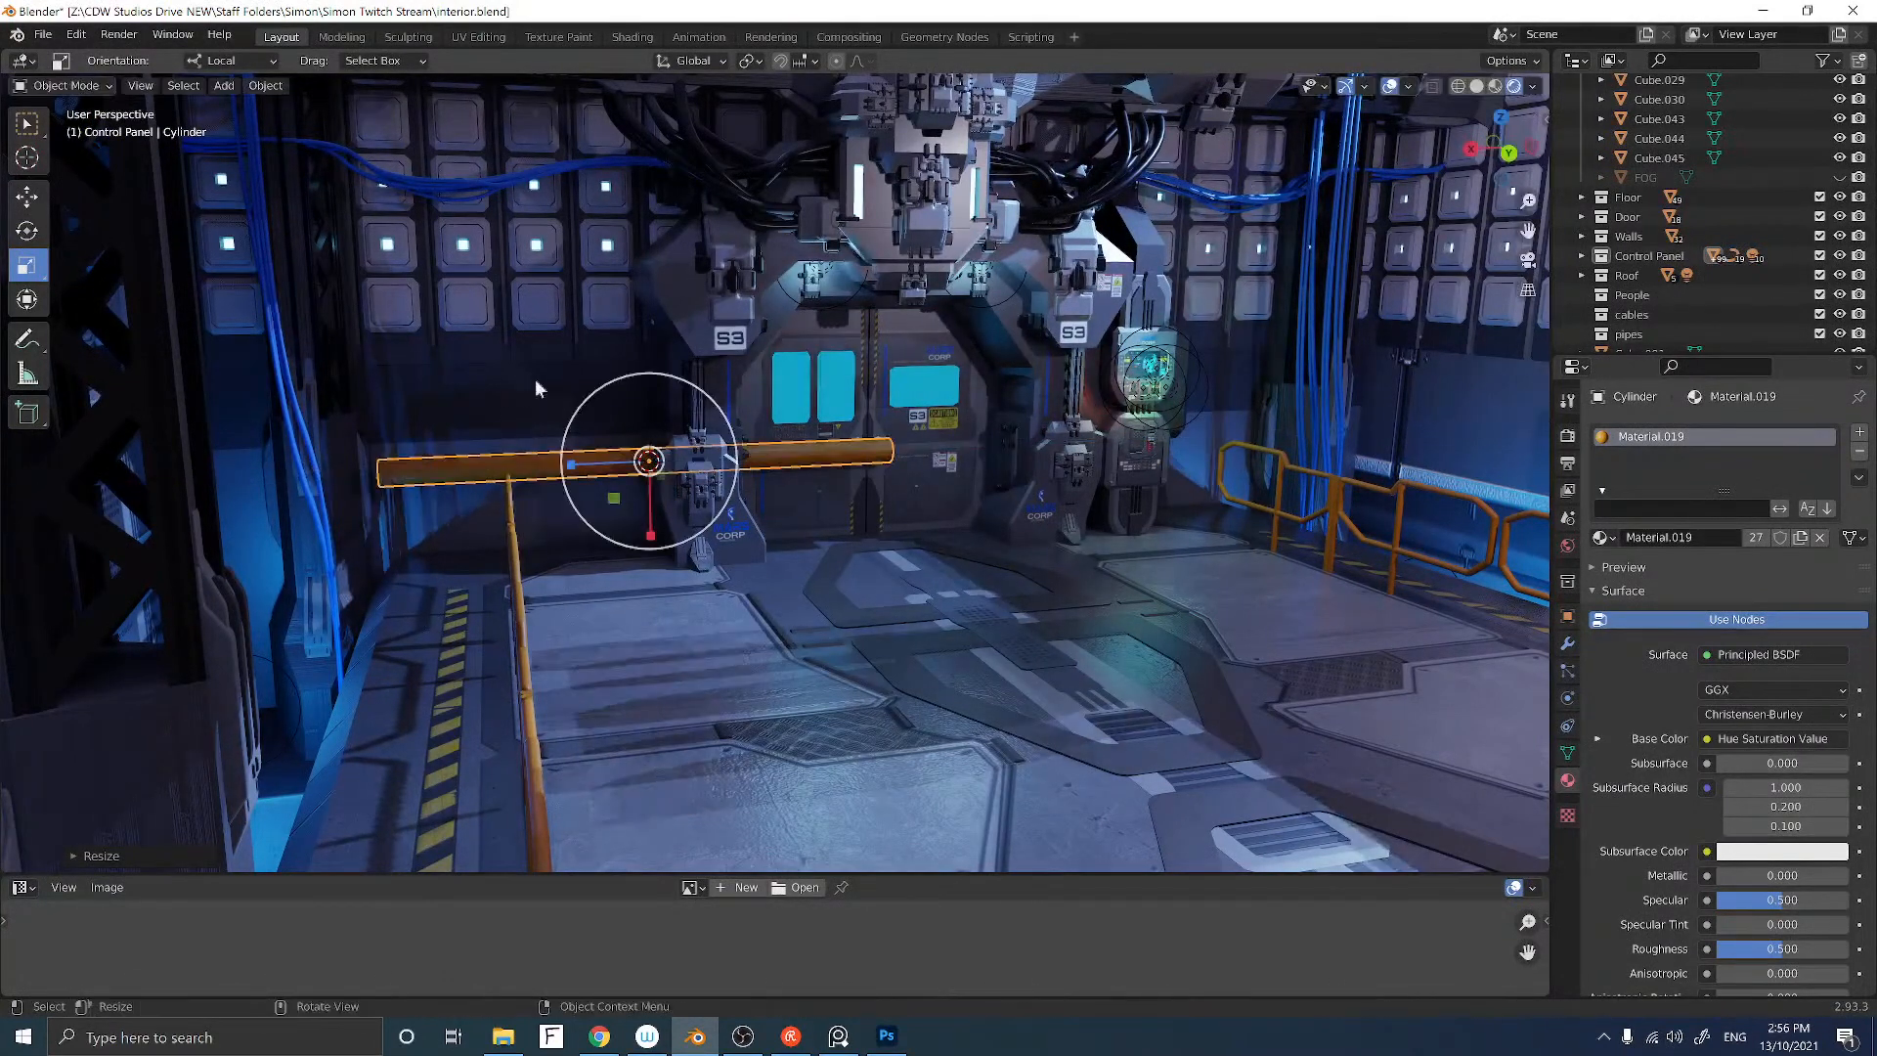
Step: Move the pipe along the X axis away from the door so its end meets the side of the door frame
click(33, 200)
drag(551, 458, 360, 465)
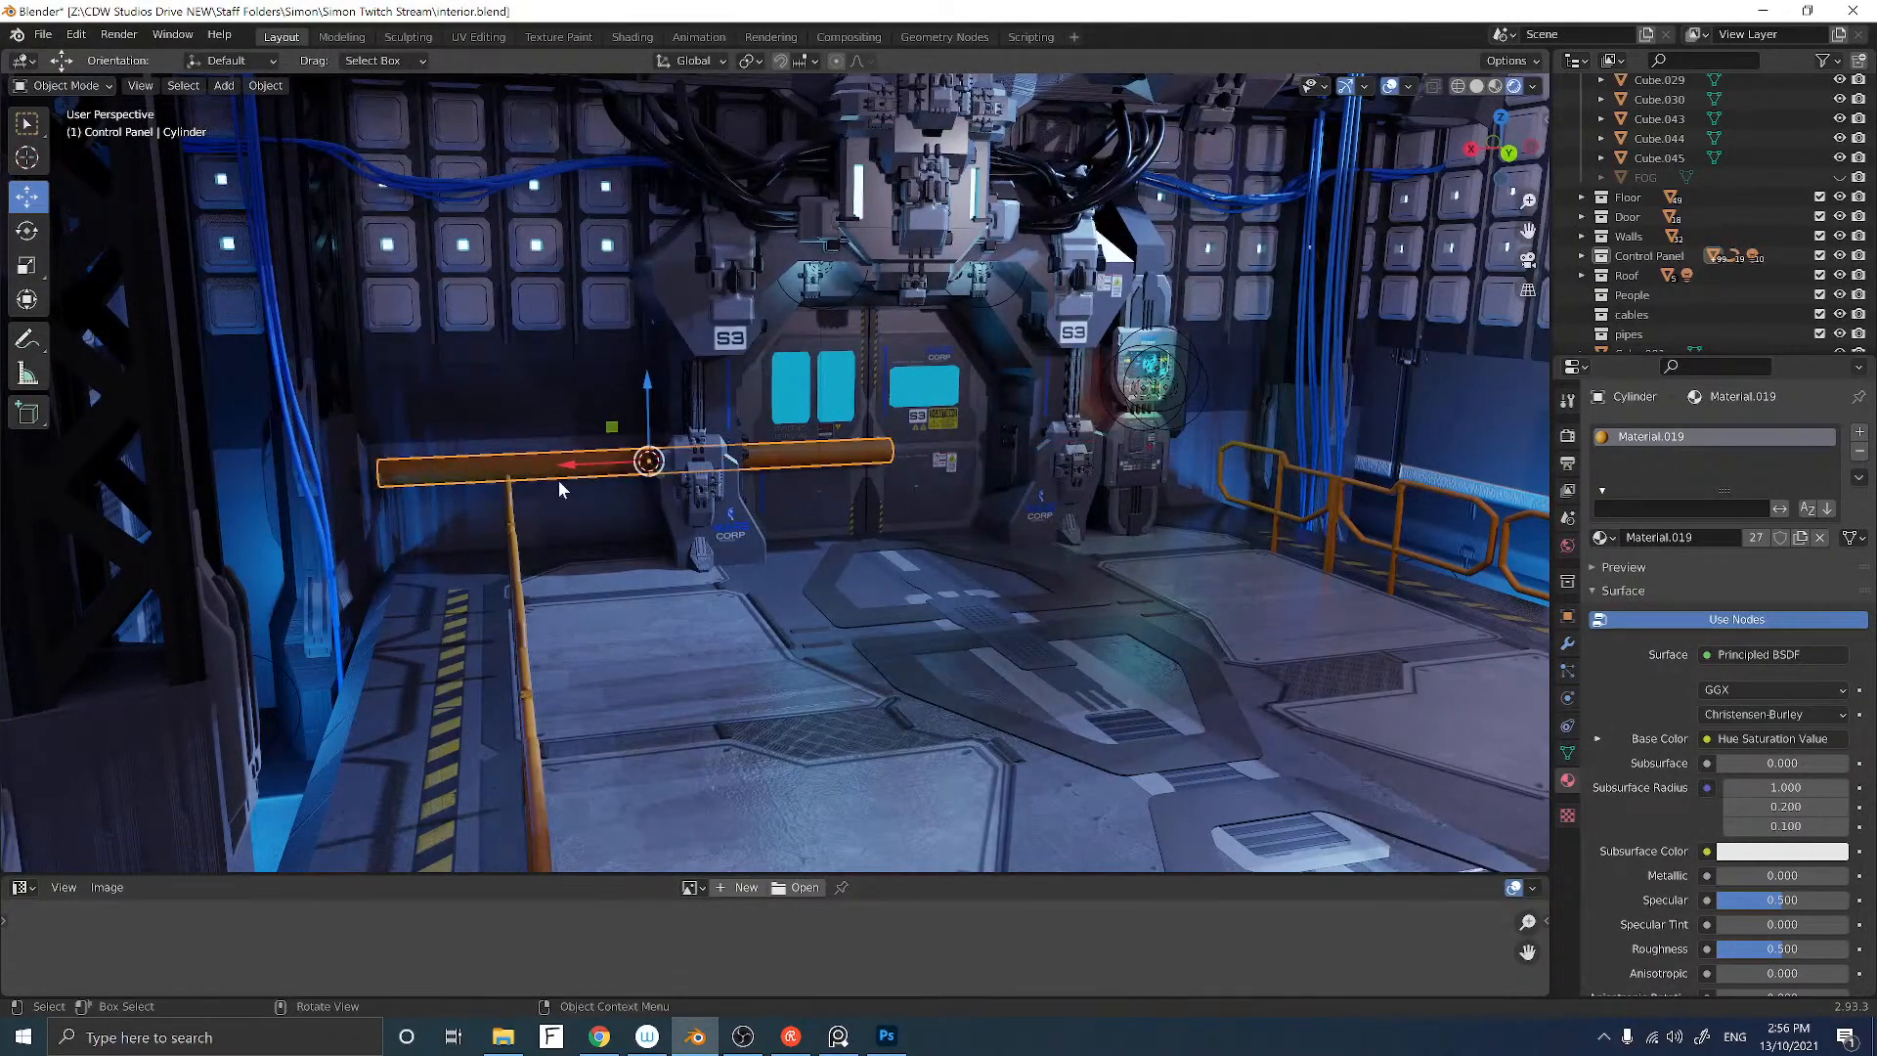
drag(377, 461, 314, 463)
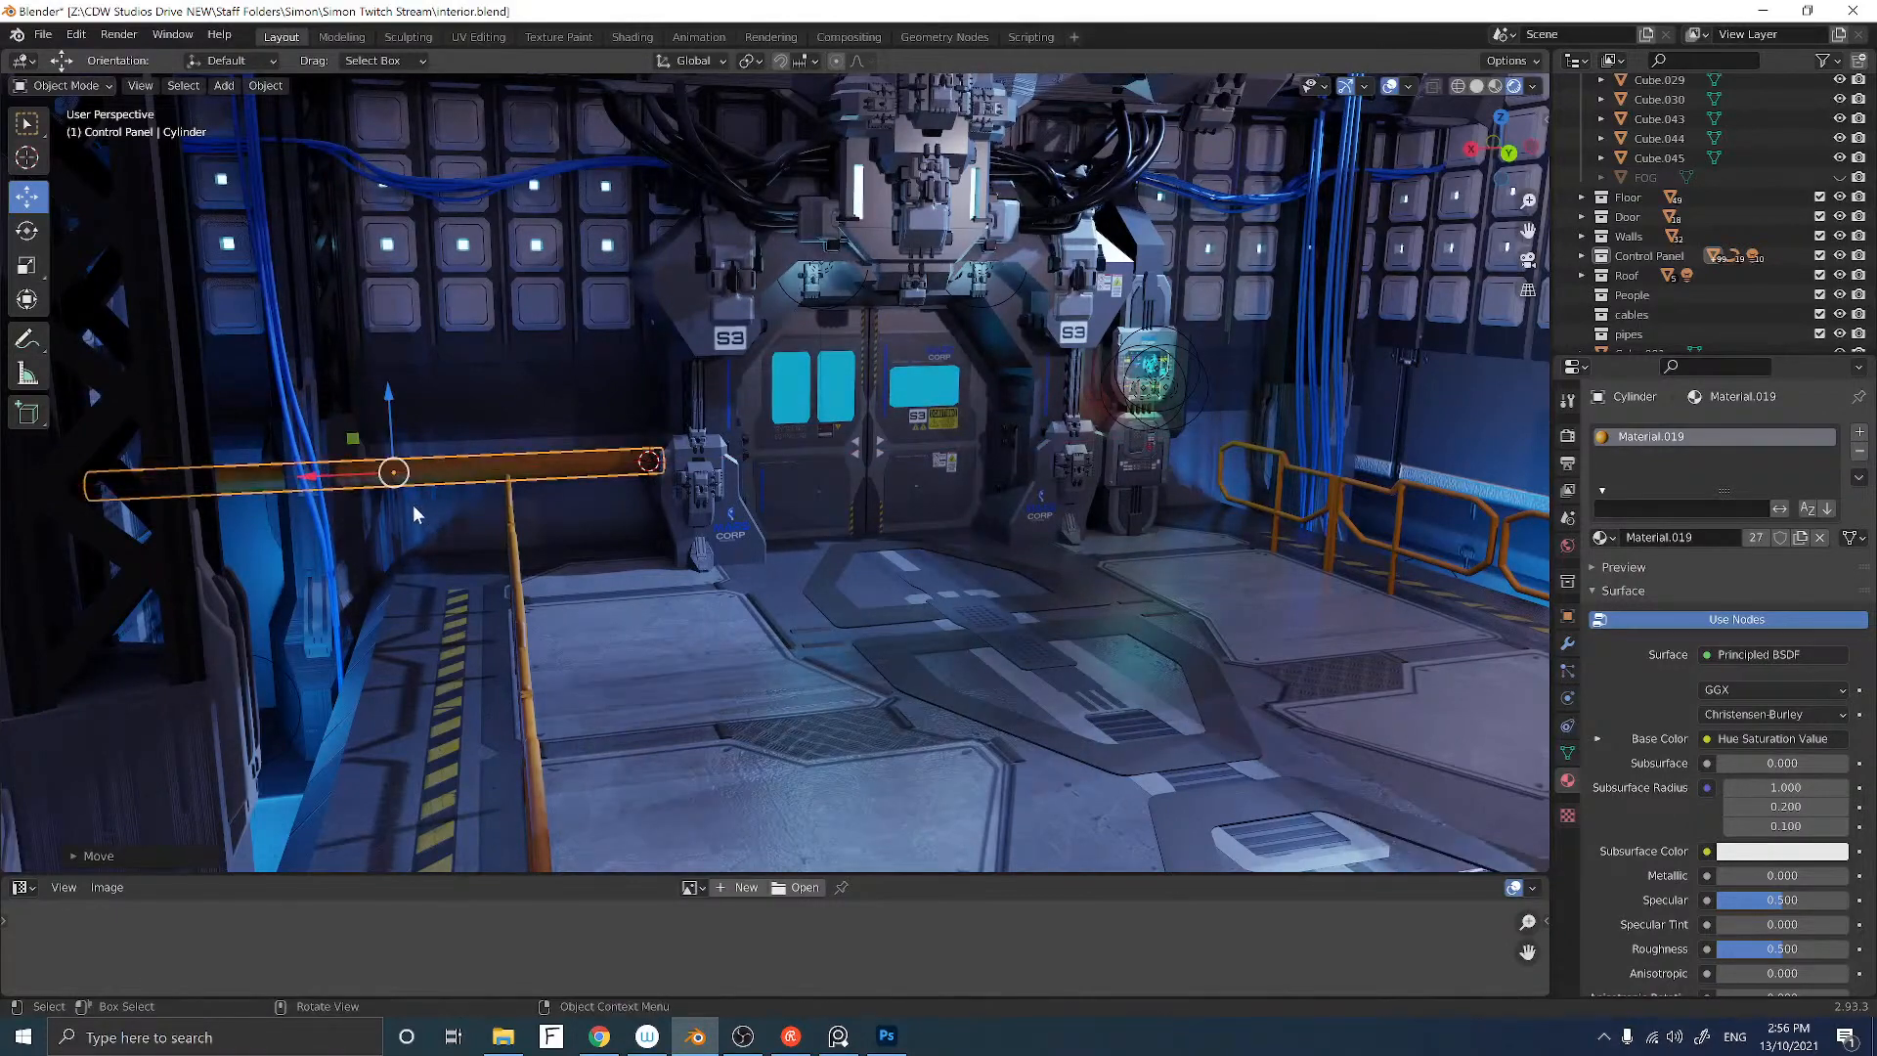
middle_drag(413, 505, 390, 466)
scroll(379, 502, down, 2)
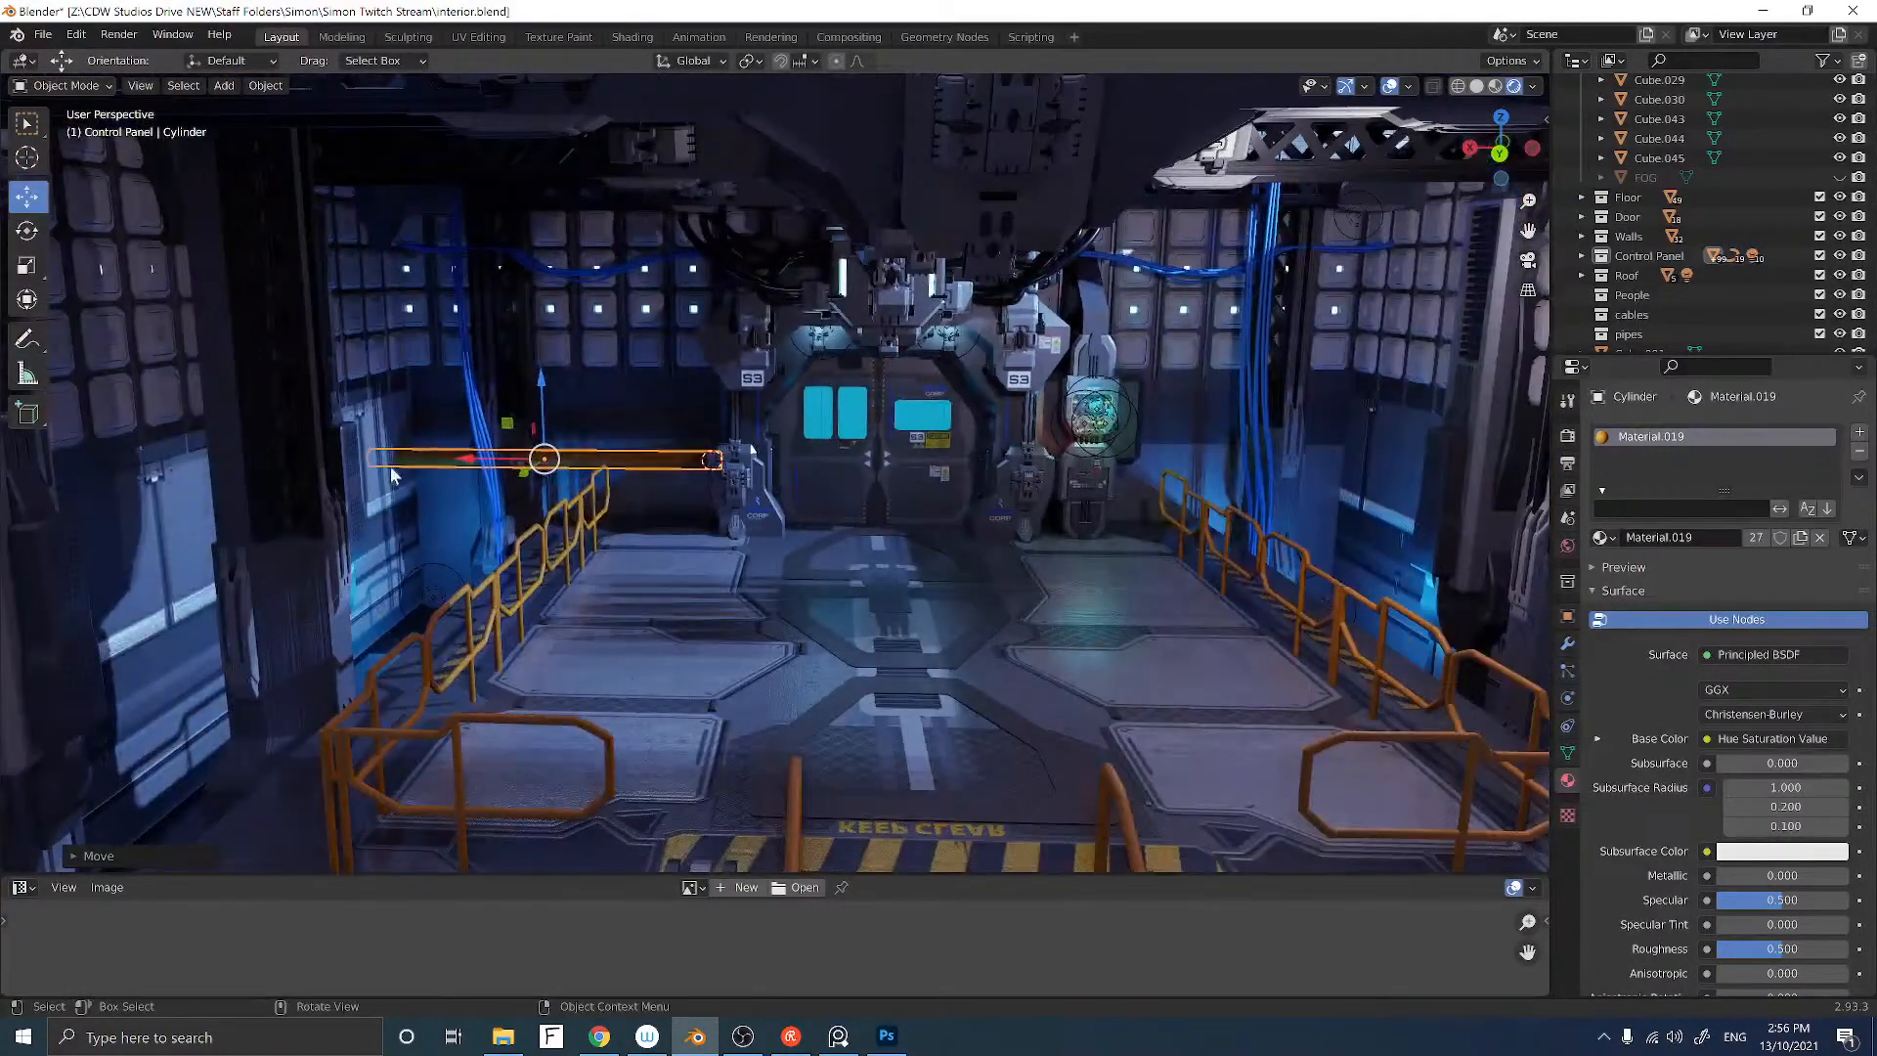
Step: Thin the pipe with a uniform scale-down, then stretch it lengthwise back to the door frame
key(s)
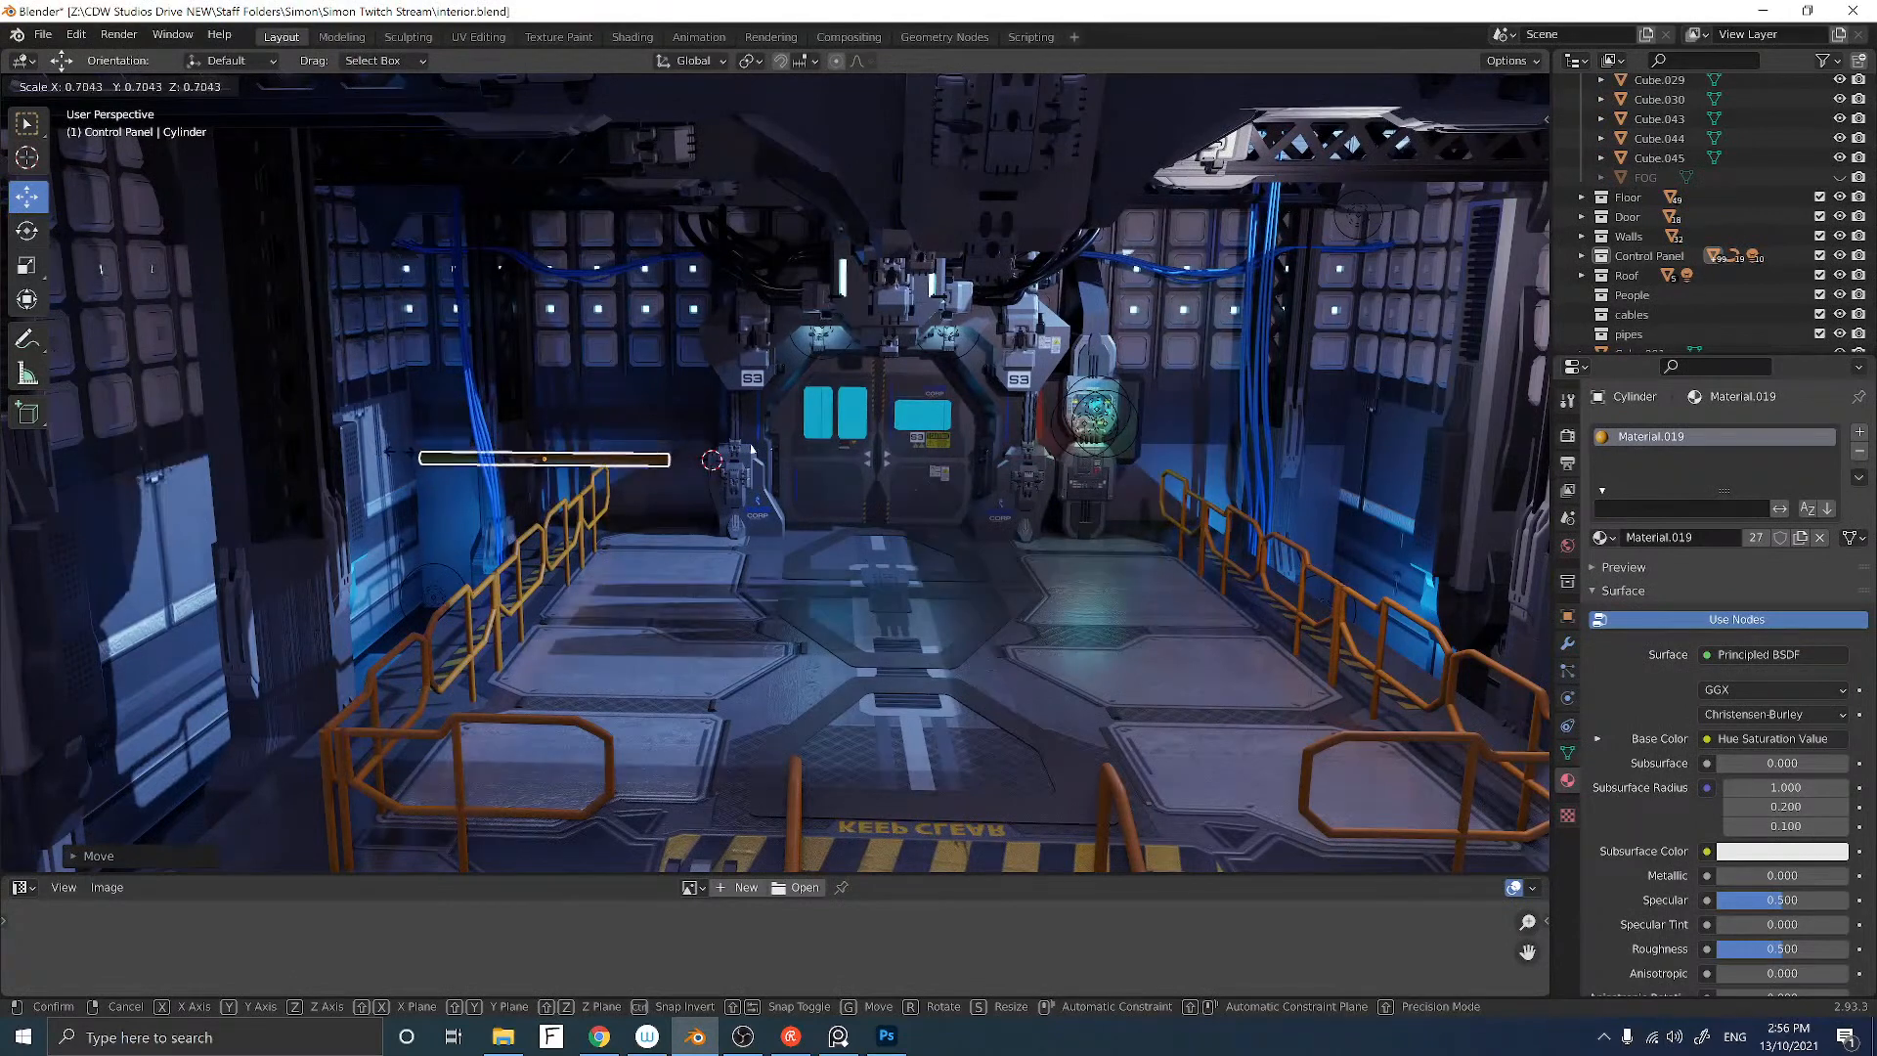
click(406, 456)
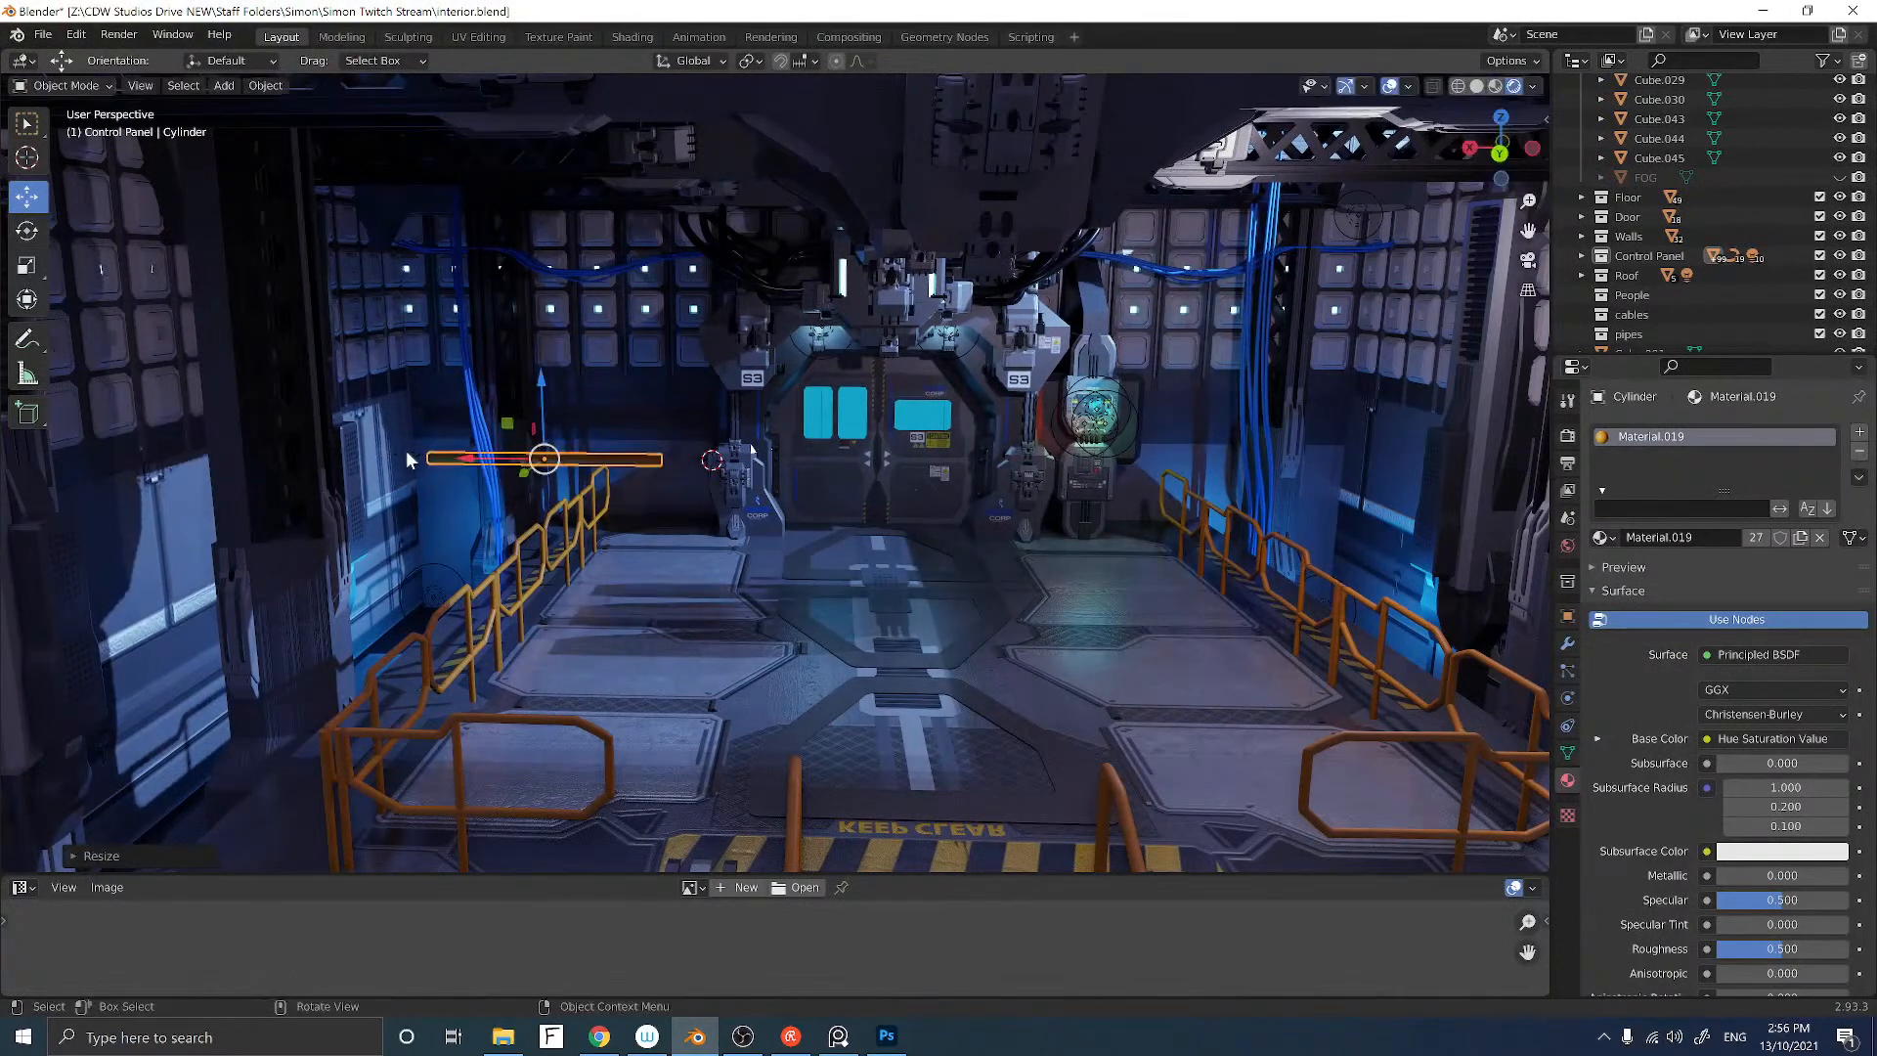
click(28, 268)
drag(469, 460, 469, 481)
middle_drag(468, 477, 238, 443)
scroll(496, 473, up, 1)
scroll(498, 476, up, 3)
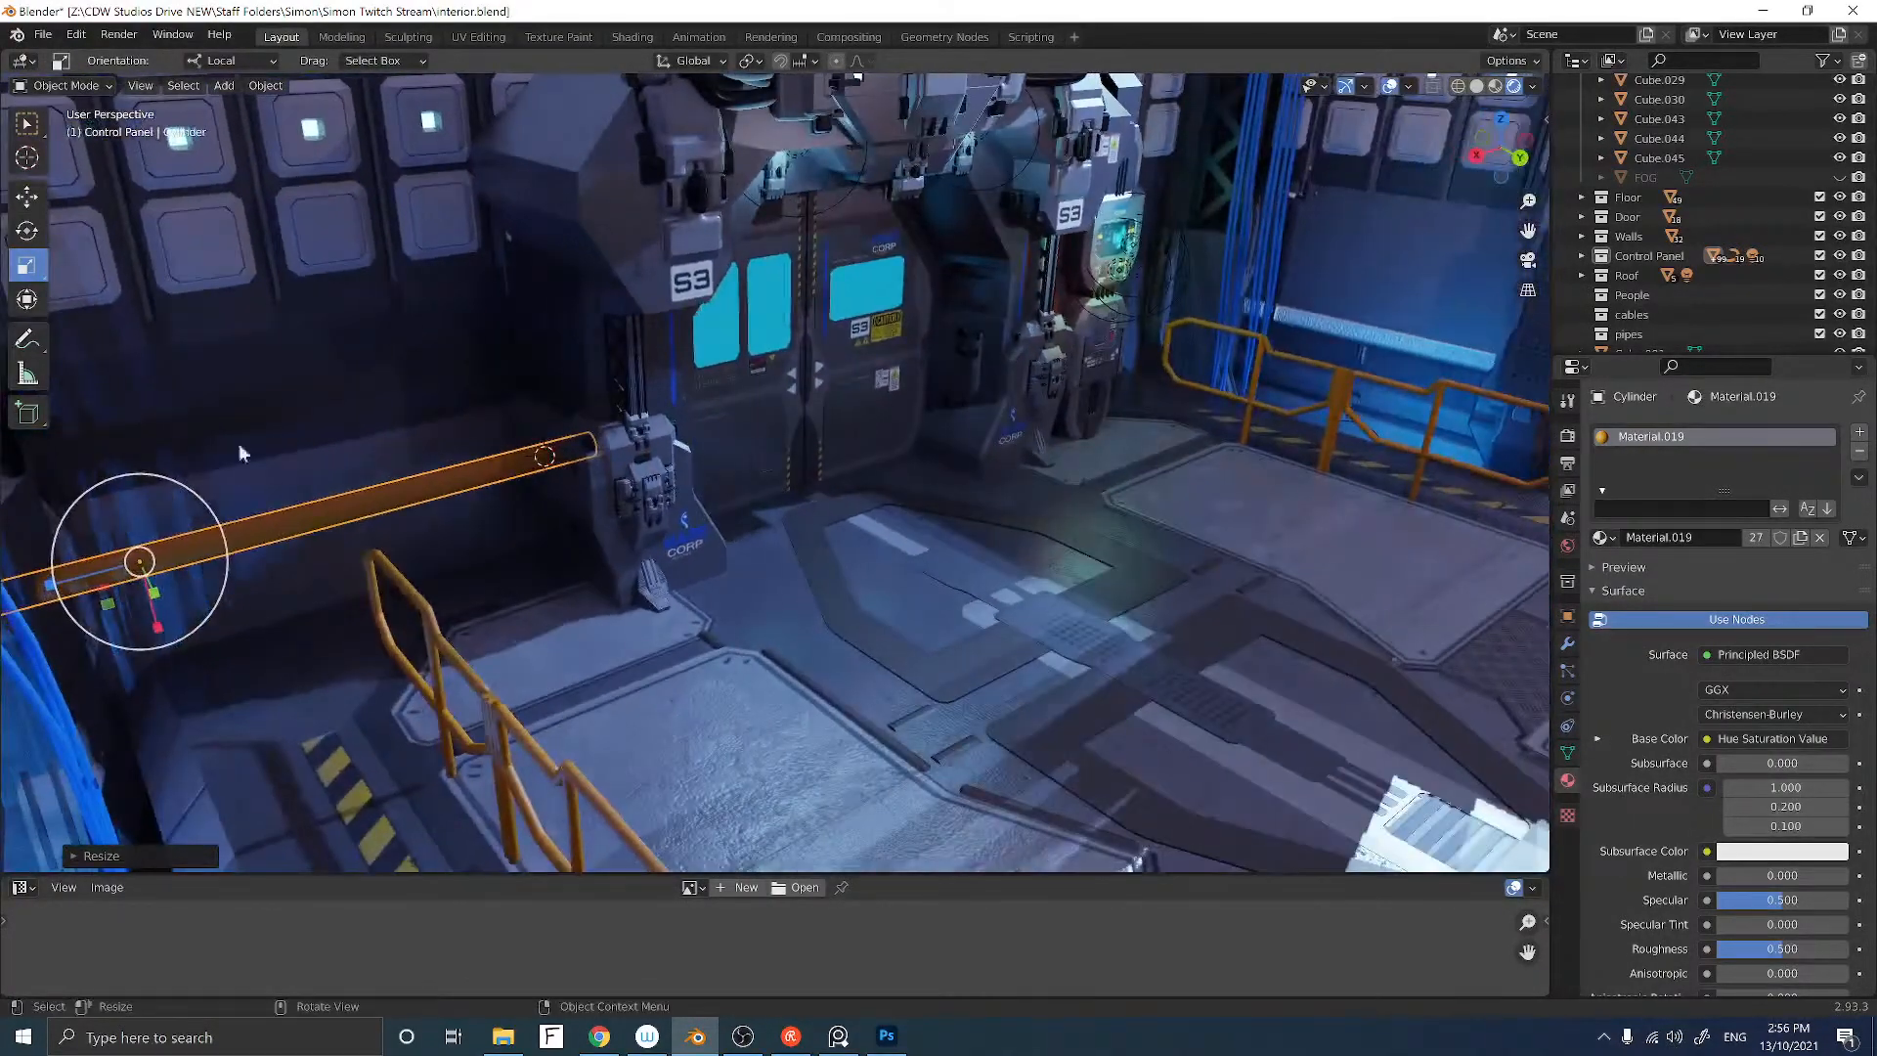
Step: Move the pipe along the Y axis, outward from the dark wall beside the door
key(shift+space)
key(g)
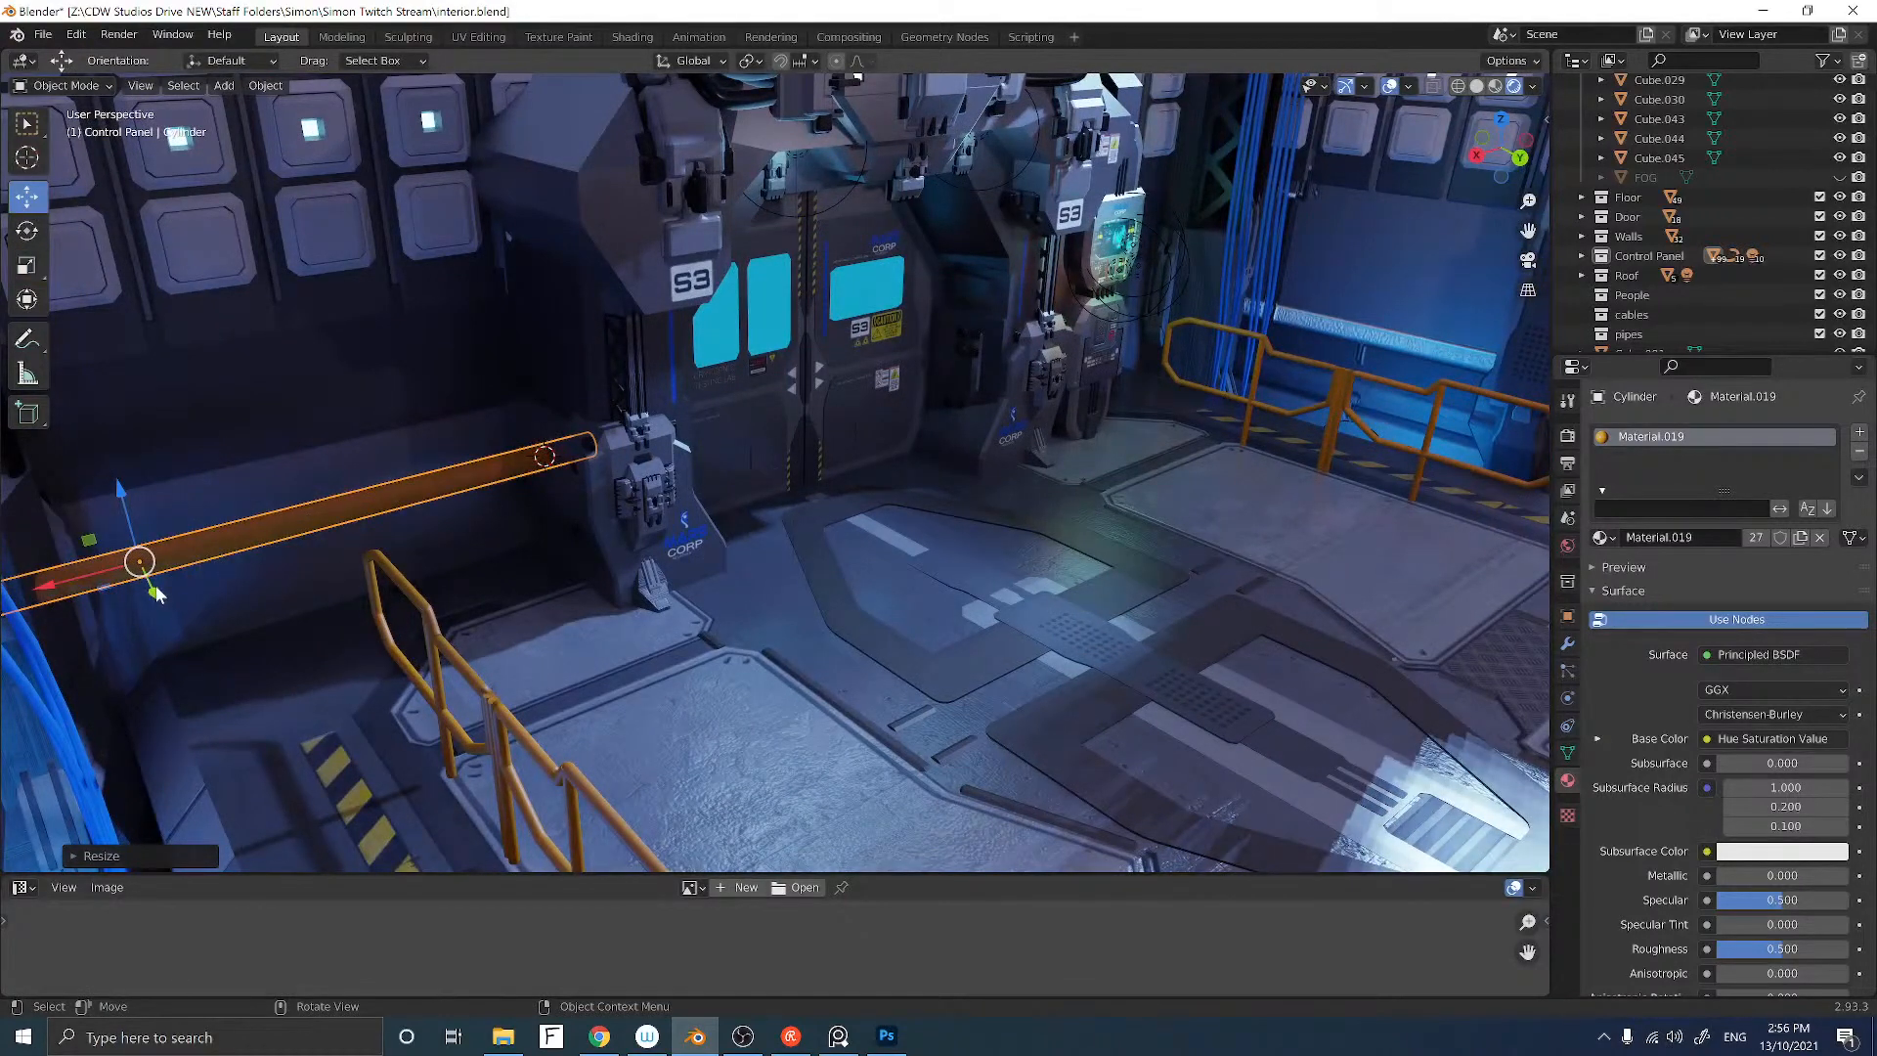
drag(156, 593, 176, 625)
middle_drag(306, 658, 239, 631)
scroll(239, 620, up, 2)
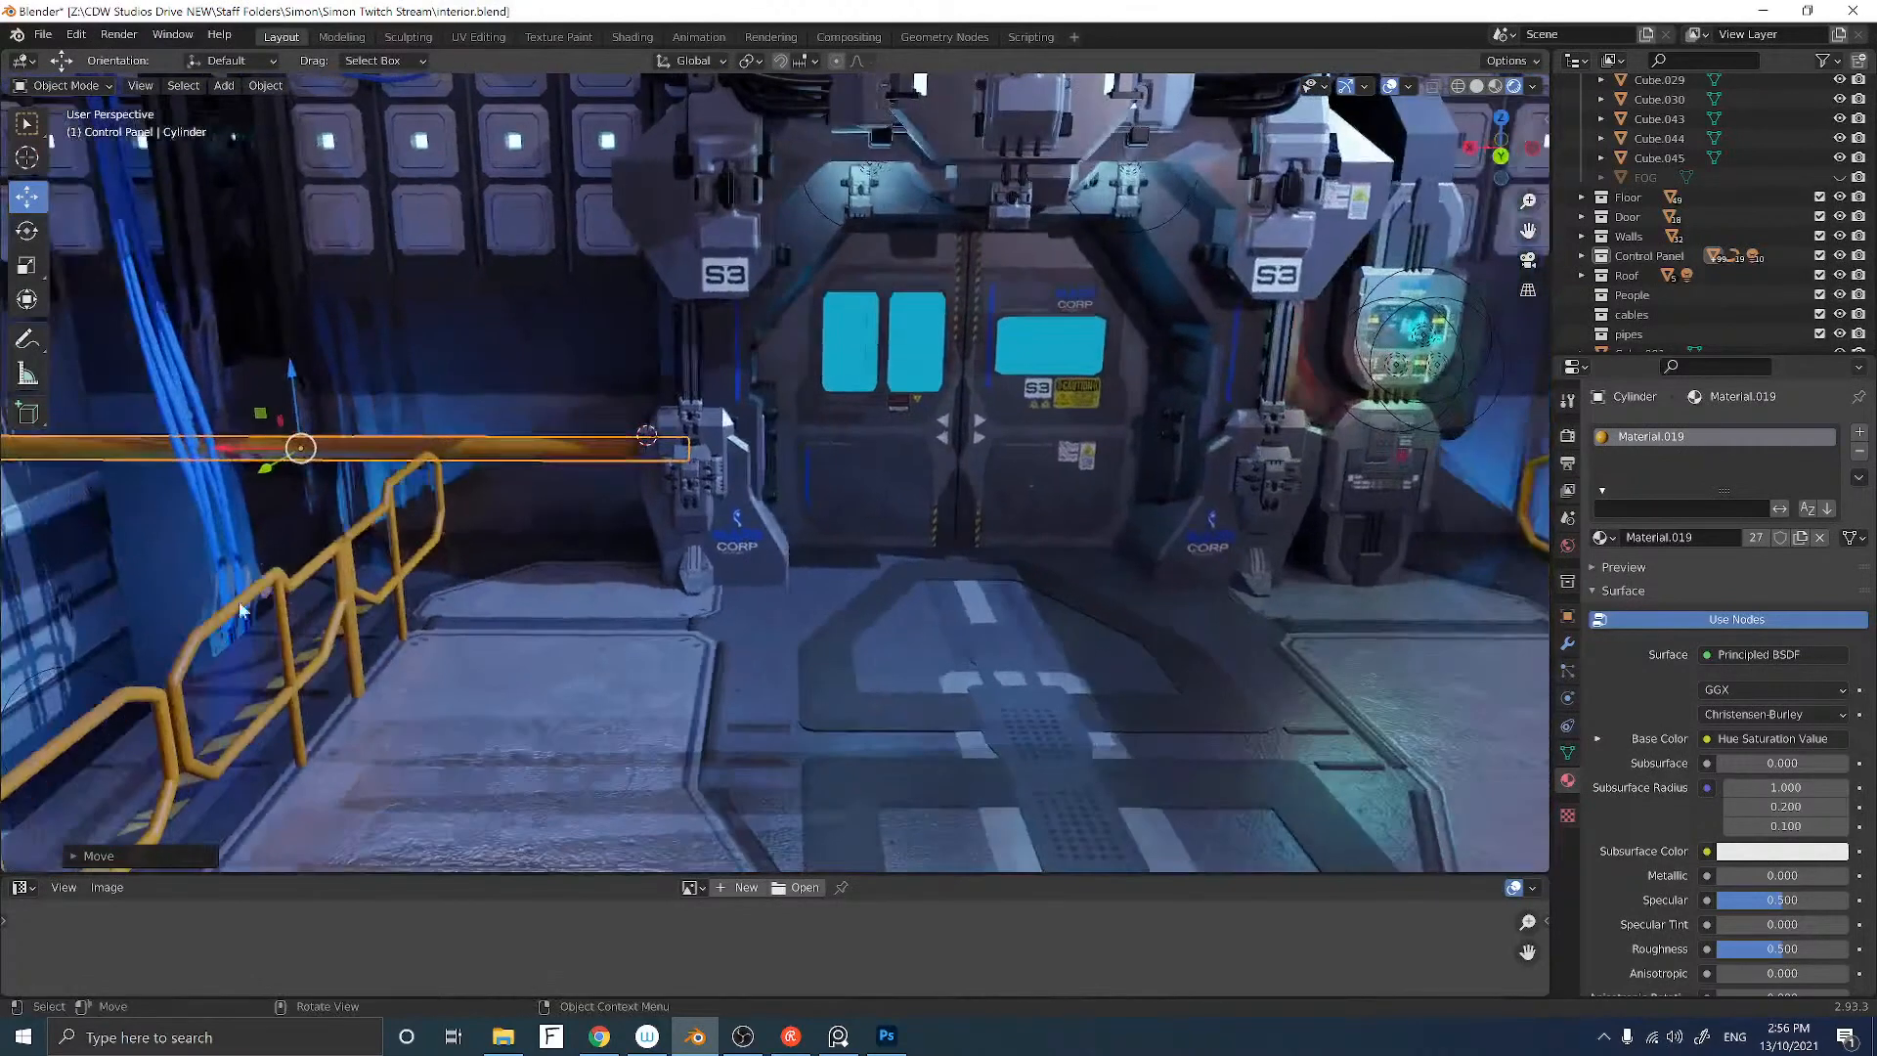
Step: Scale the pipe uniformly to about half its size and lengthen it again along its local axis
key(s)
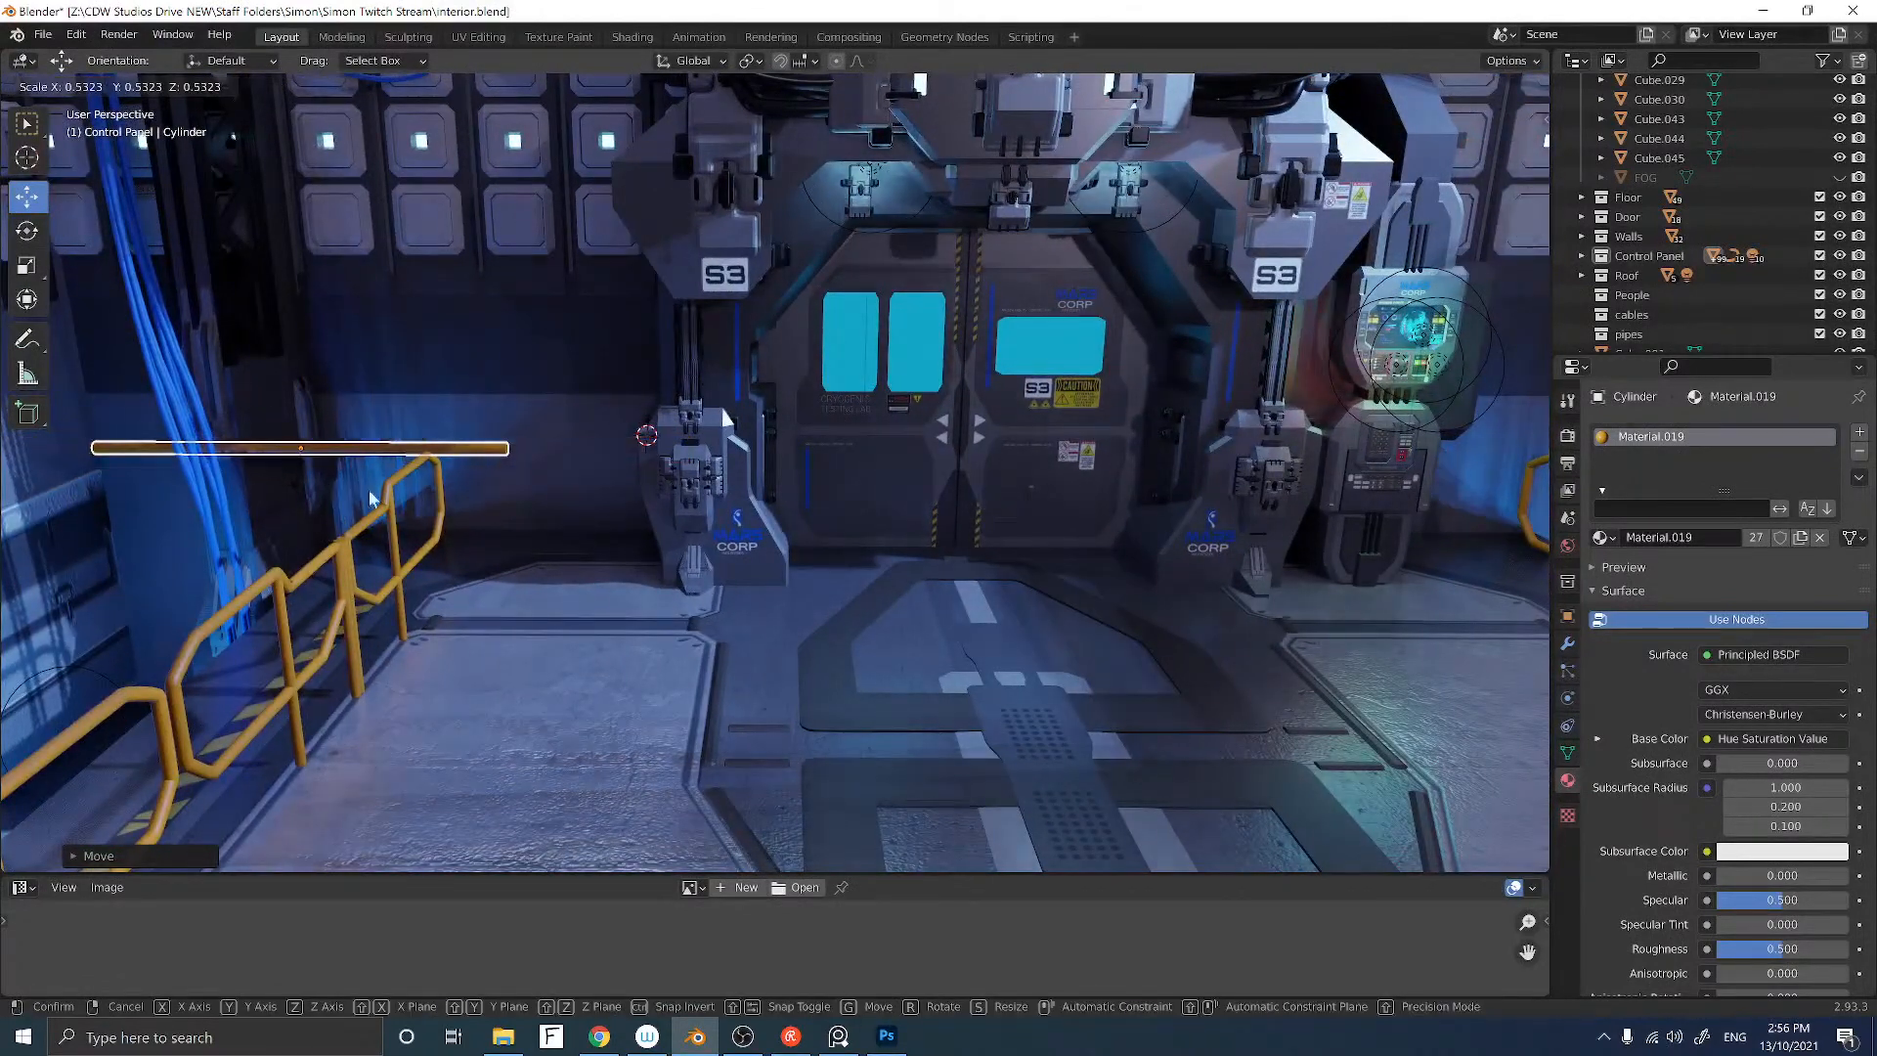
click(370, 499)
key(shift+space)
key(s)
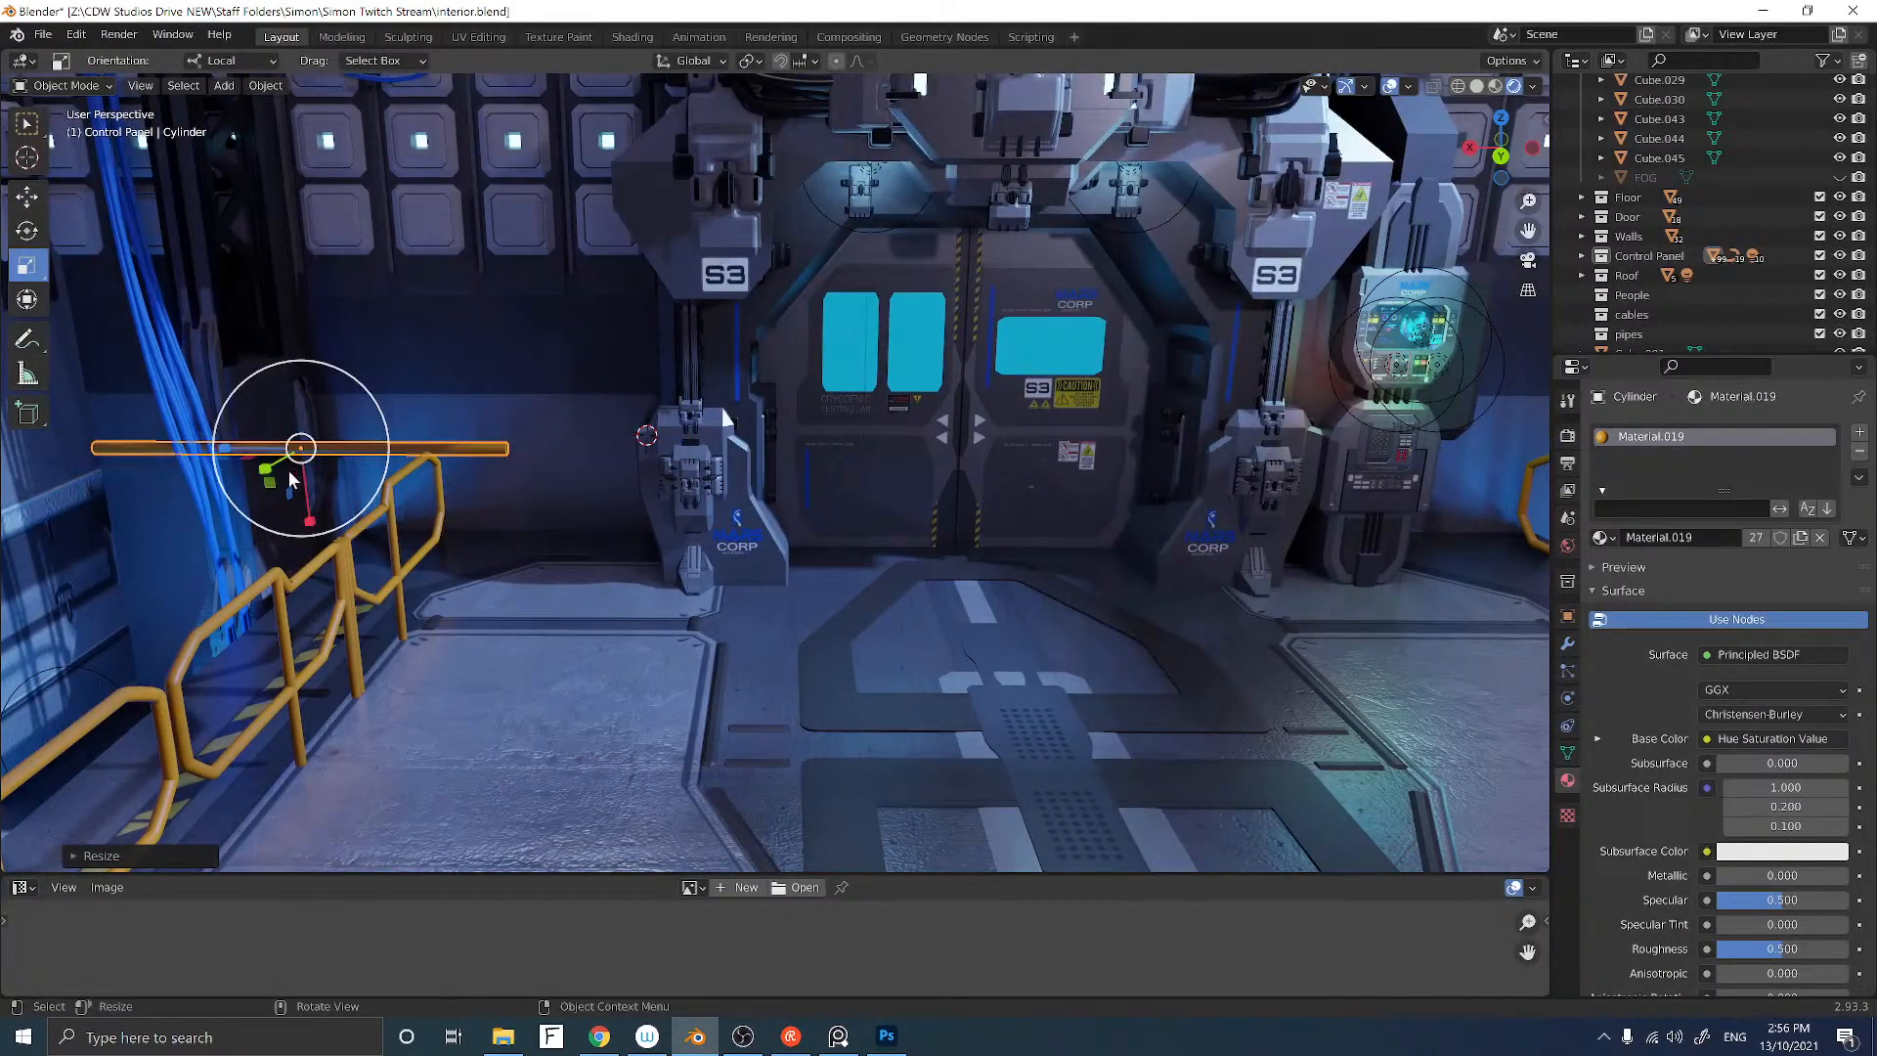
drag(201, 448, 203, 479)
mouse_move(204, 479)
middle_down()
mouse_move(285, 469)
mouse_move(302, 486)
mouse_move(240, 501)
mouse_move(161, 473)
mouse_move(219, 477)
middle_up()
Step: Duplicate the thin orange pipe on the wall beside the door
key(shift+d)
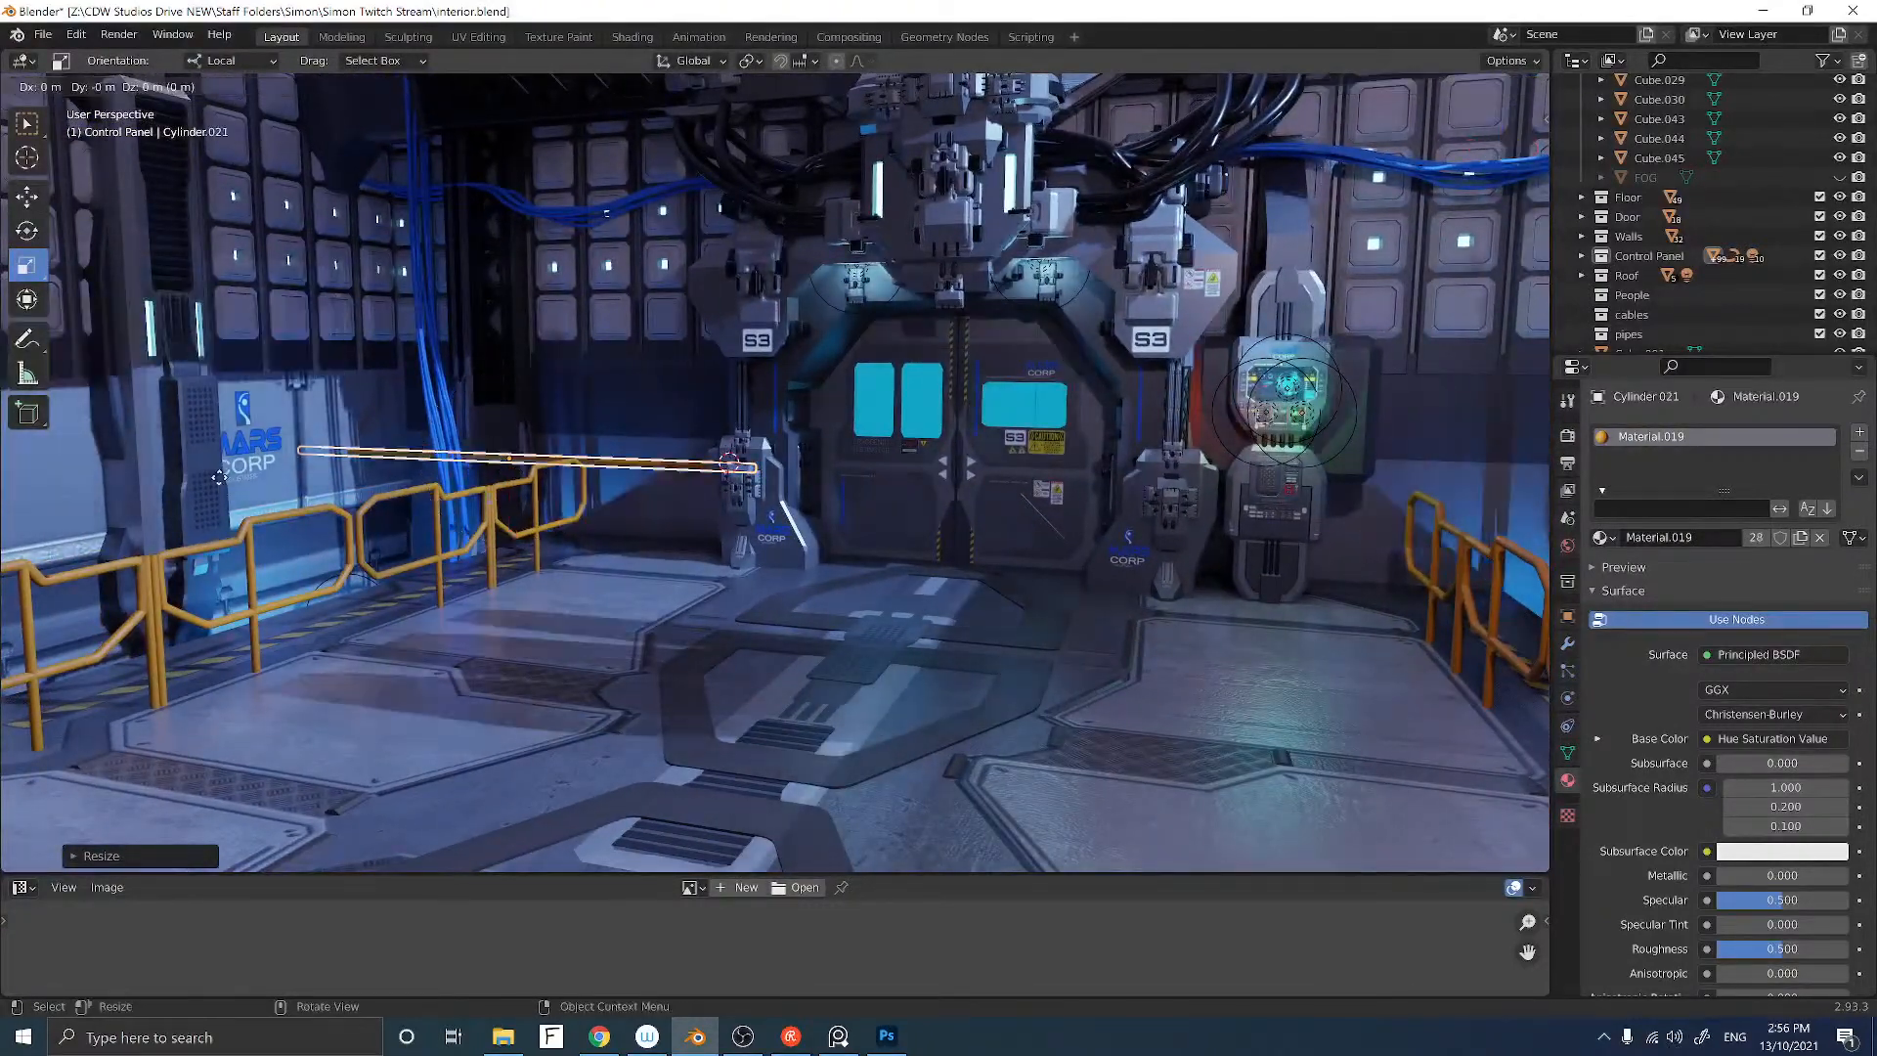
Step: Duplicate the yellow horizontal pipe beside the doorway and place the copy about 0.11 m below it
key(Escape)
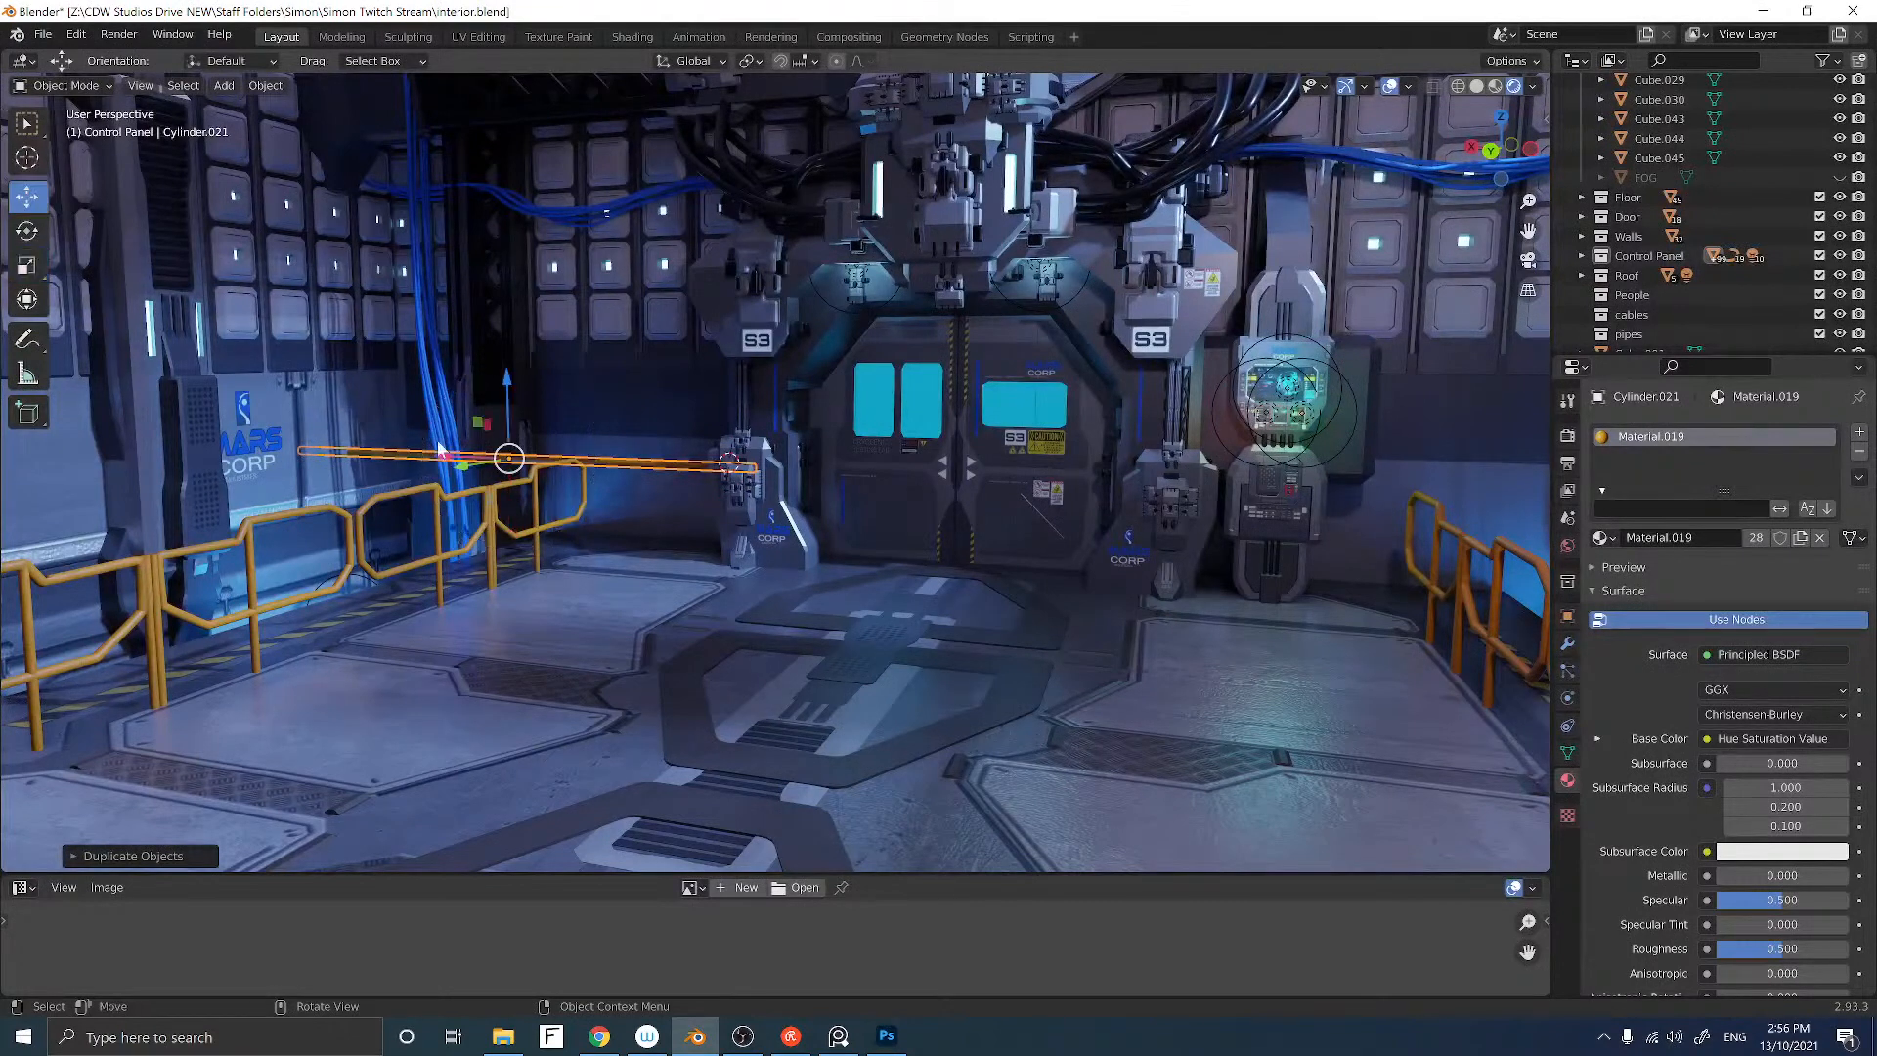
key(shift+d)
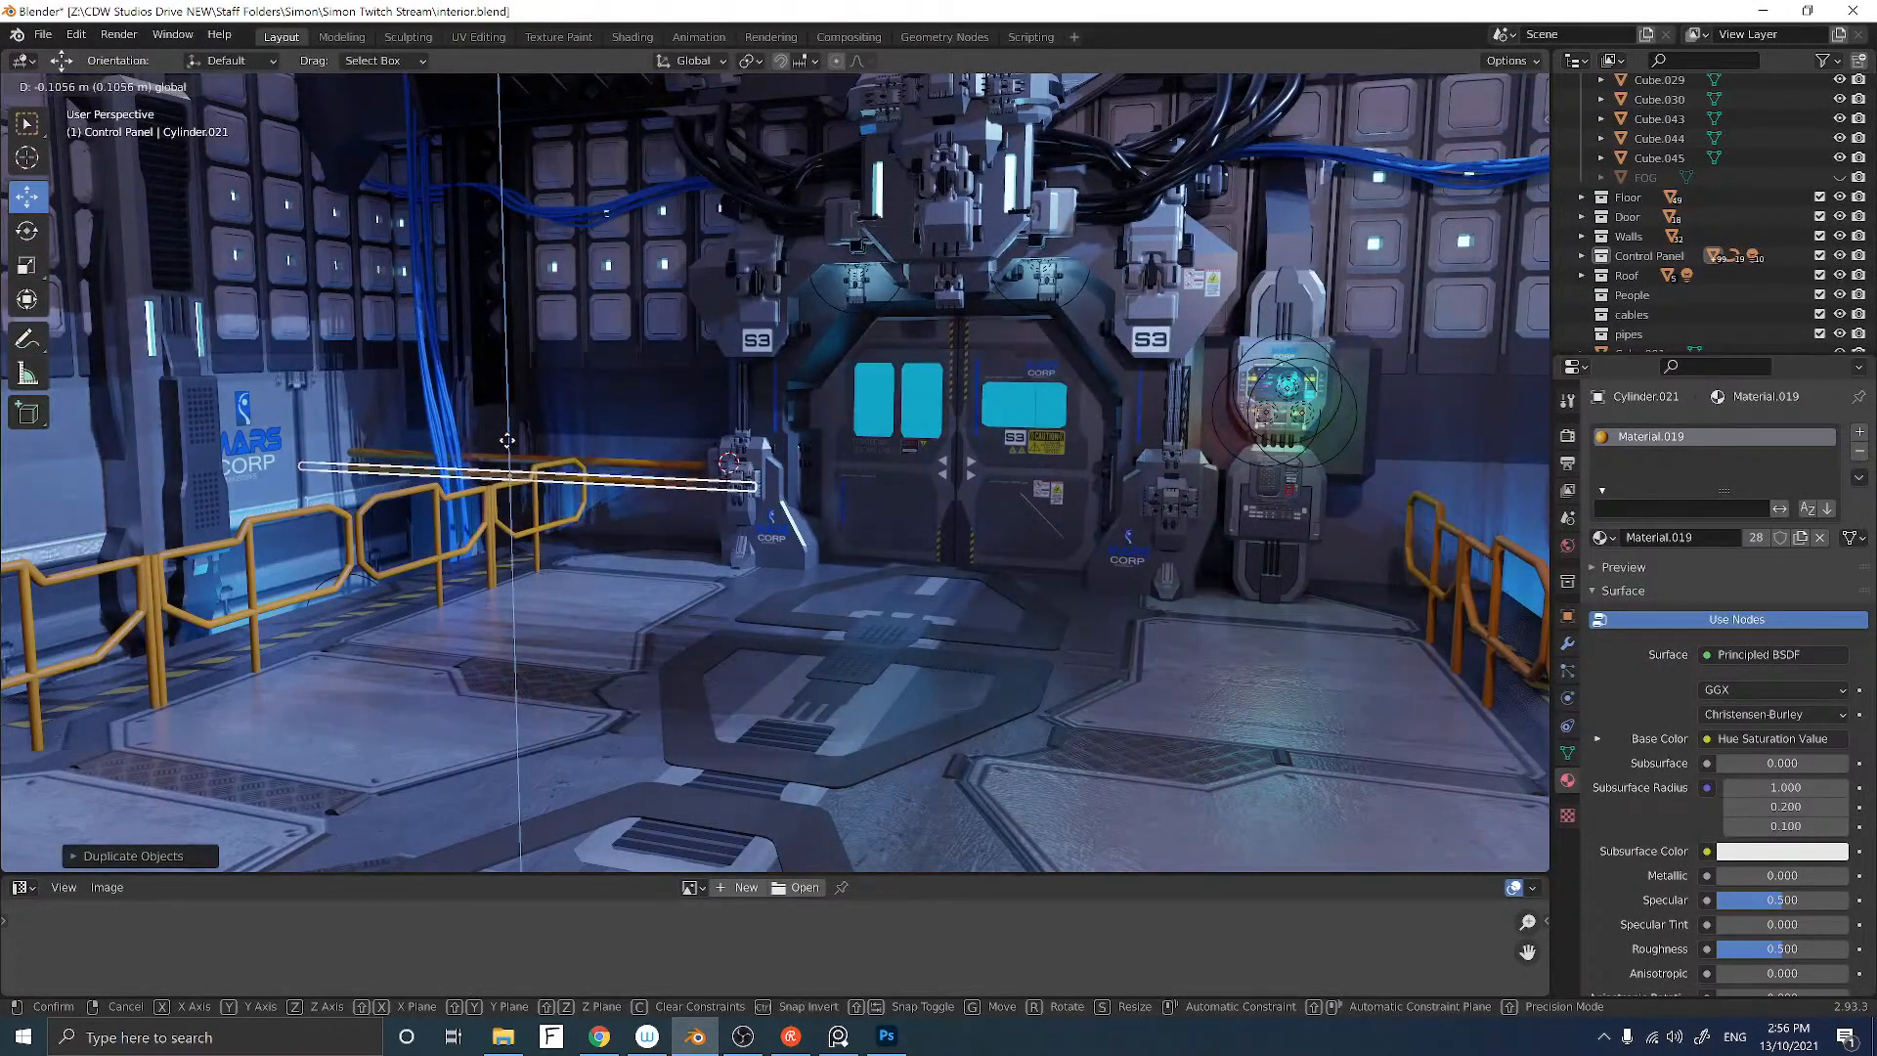
right_click(525, 448)
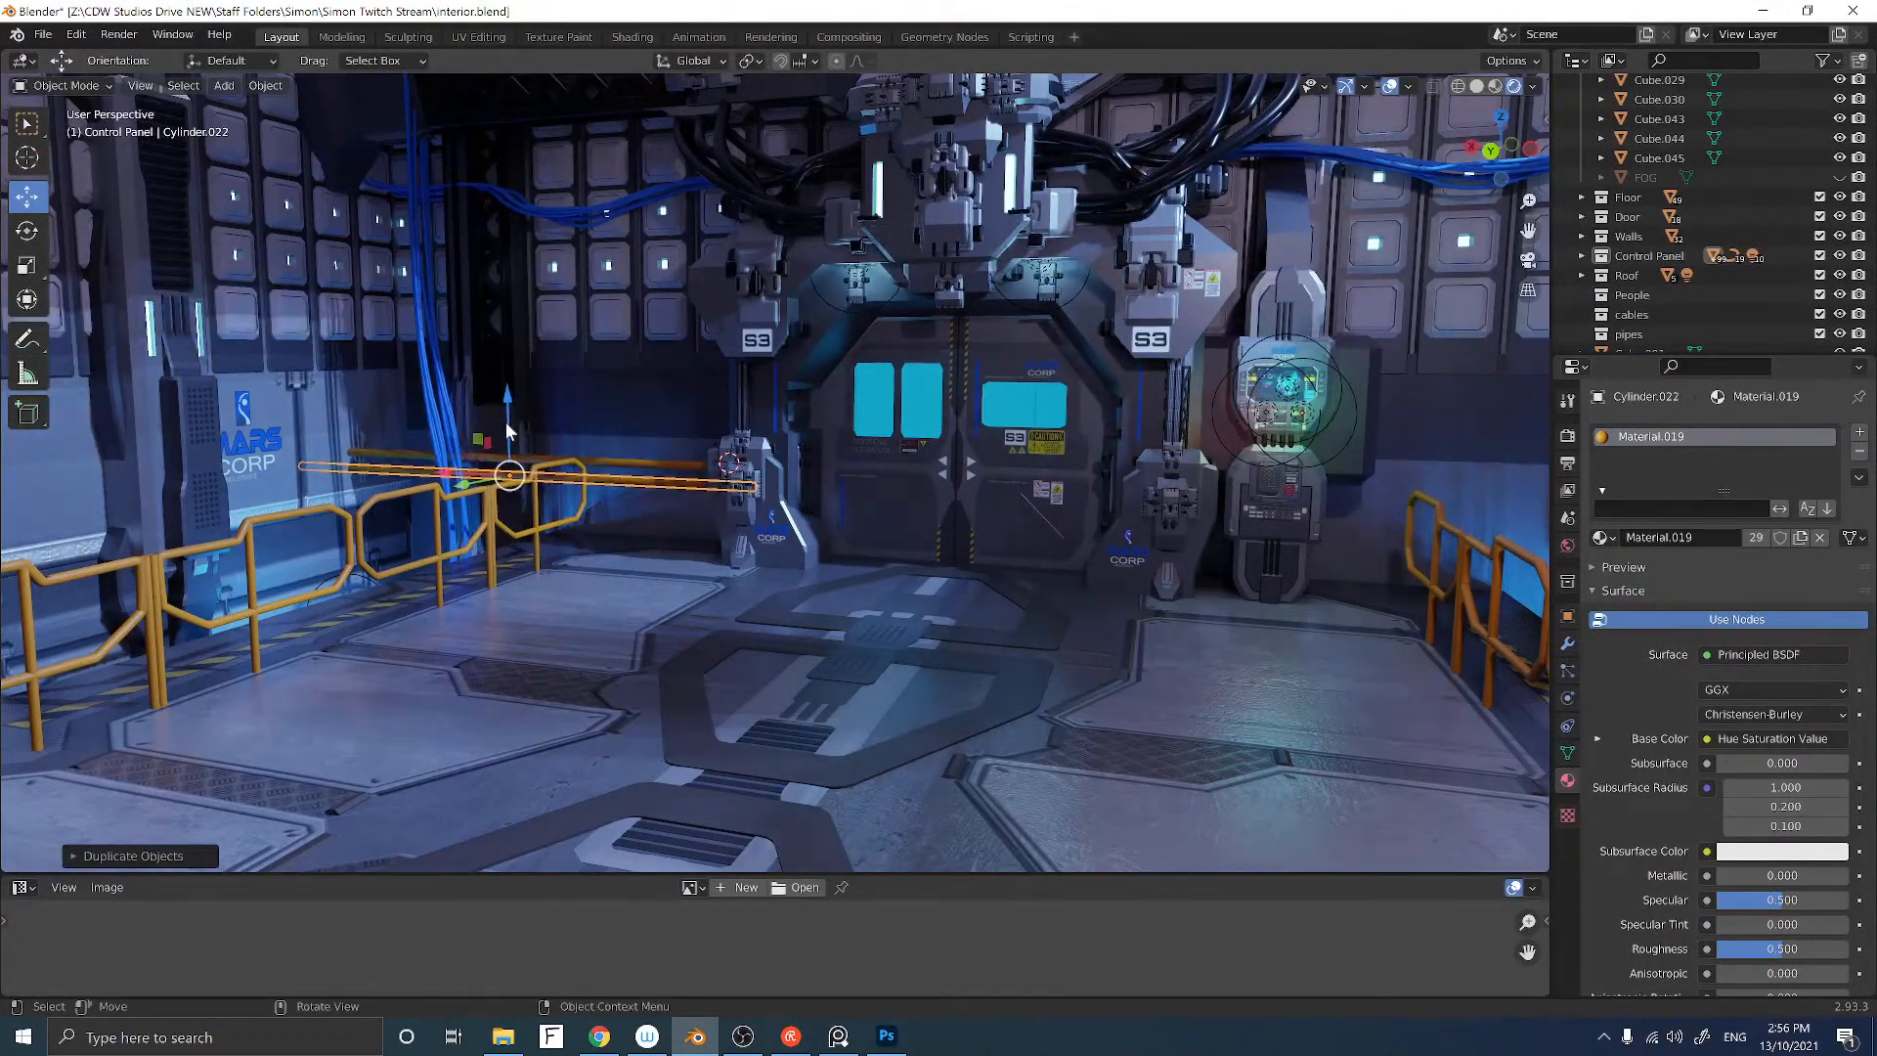
drag(508, 431, 589, 442)
click(535, 468)
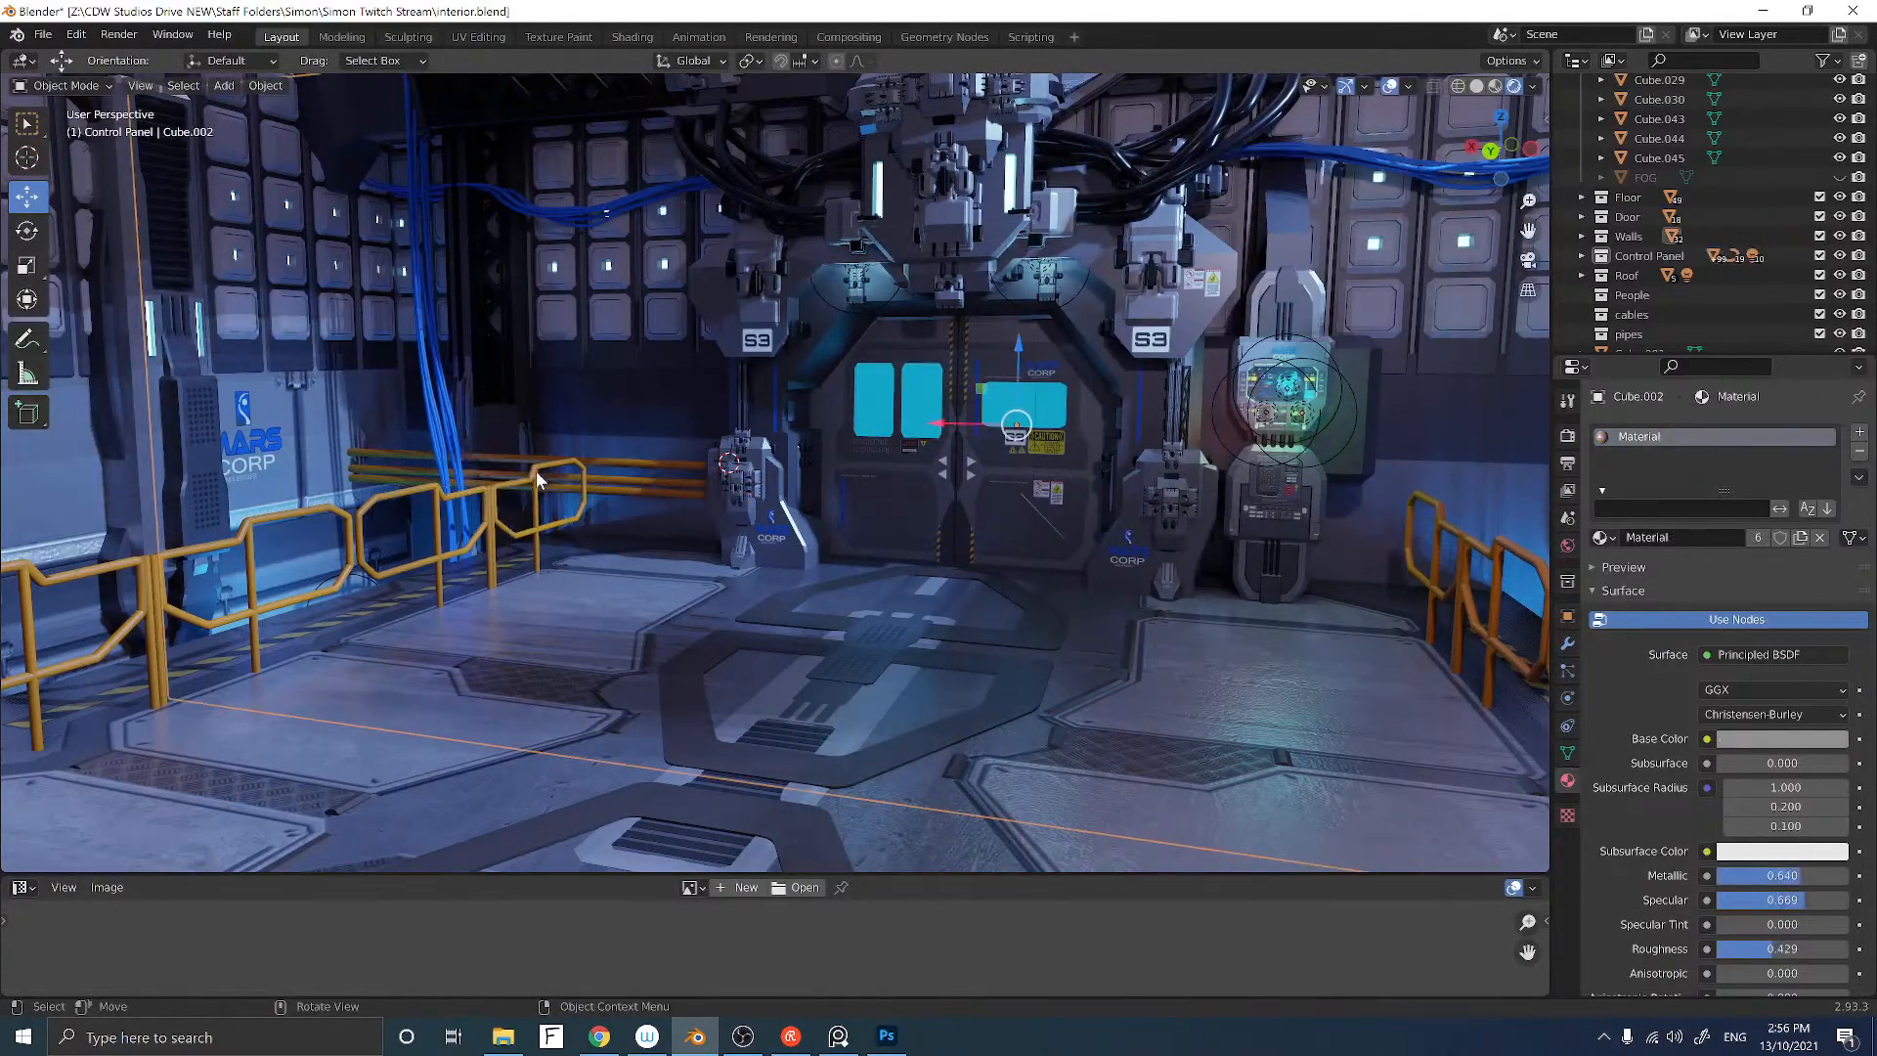
Step: Select the three yellow wall pipes together and shift them slightly along the global Y axis
middle_drag(536, 471, 449, 518)
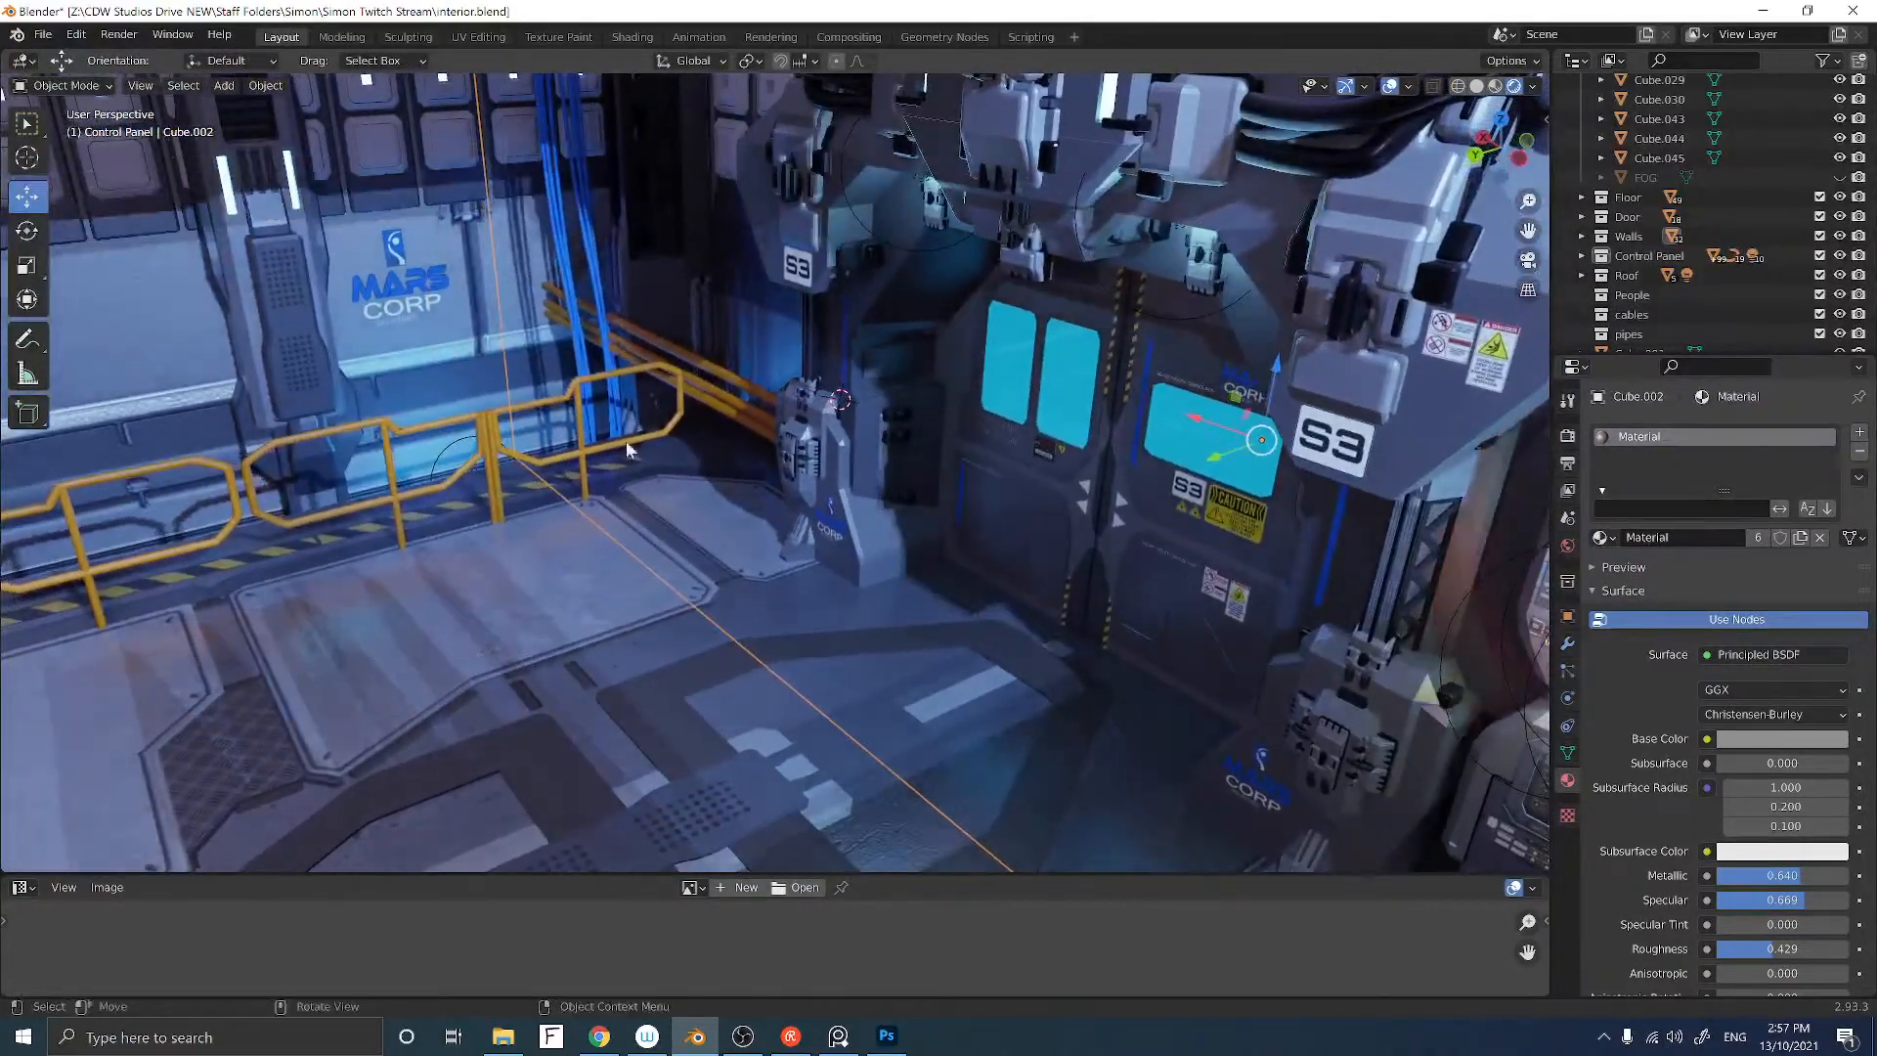
scroll(626, 440, up, 4)
scroll(628, 487, up, 2)
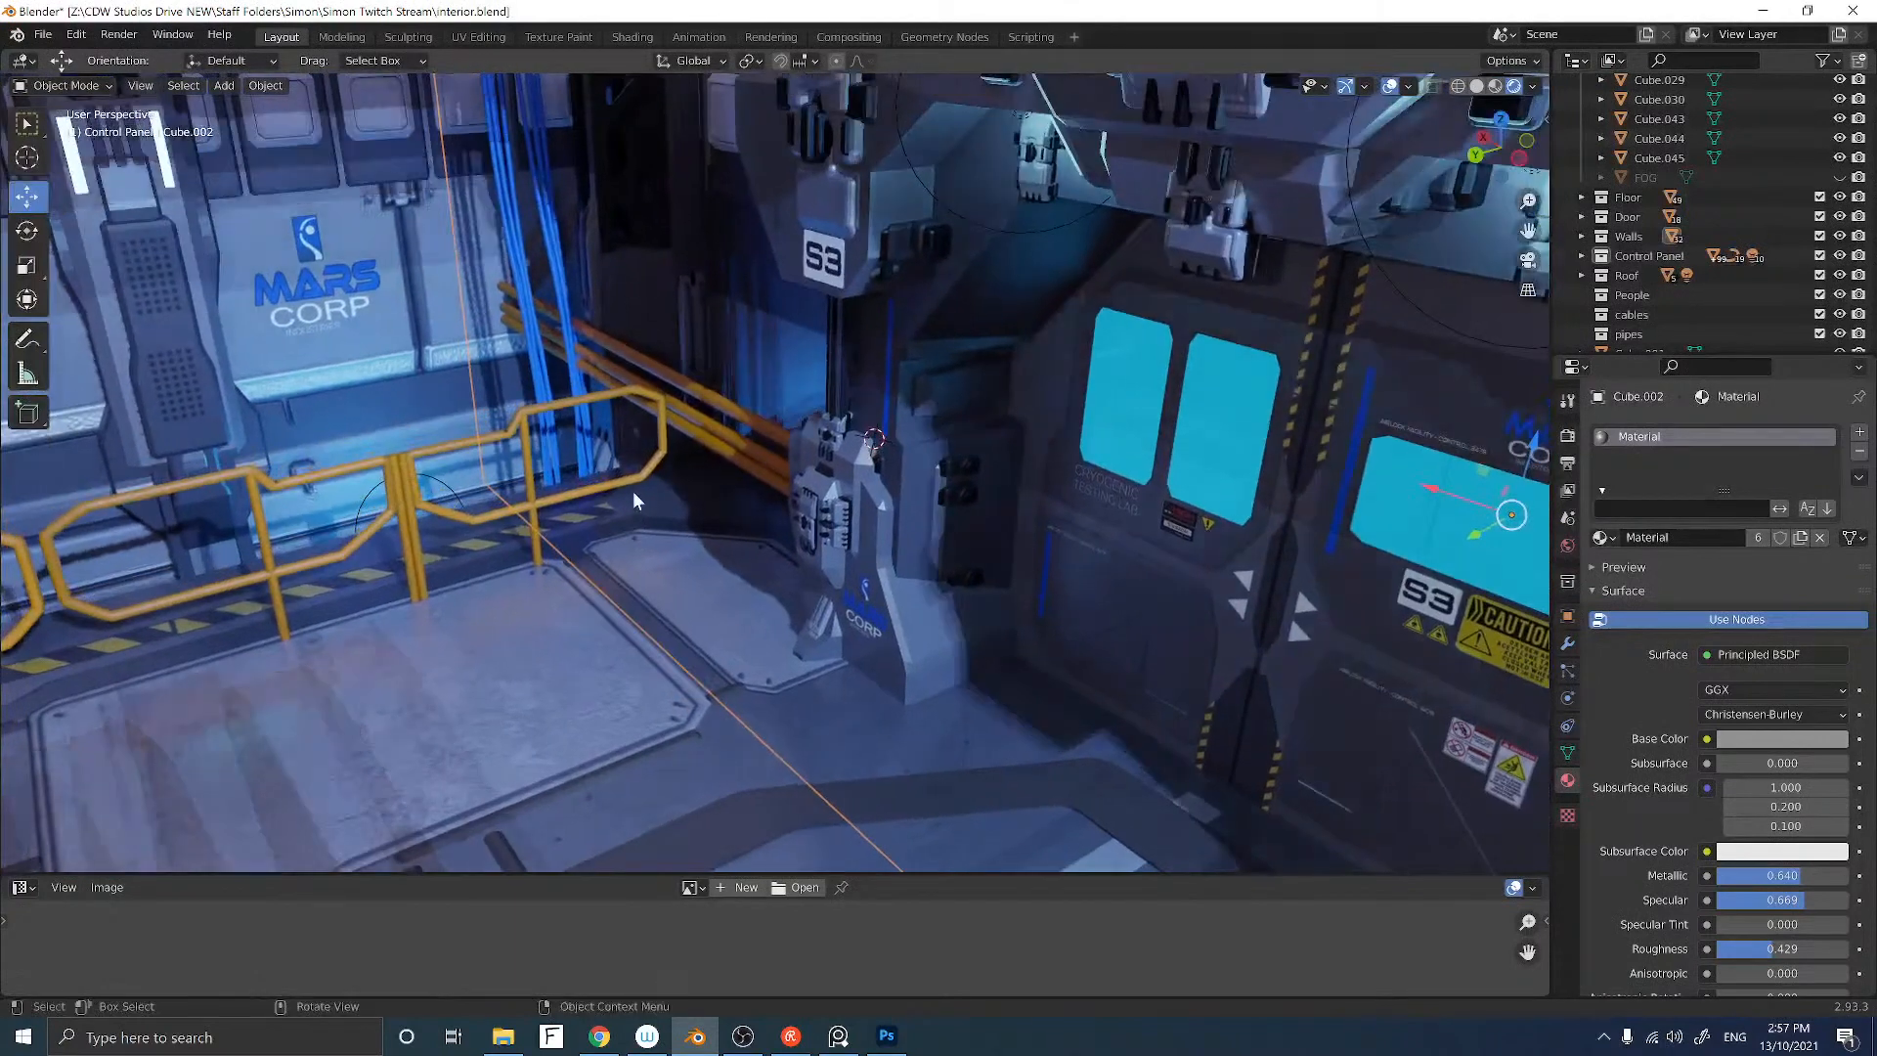
scroll(635, 491, up, 2)
click(712, 417)
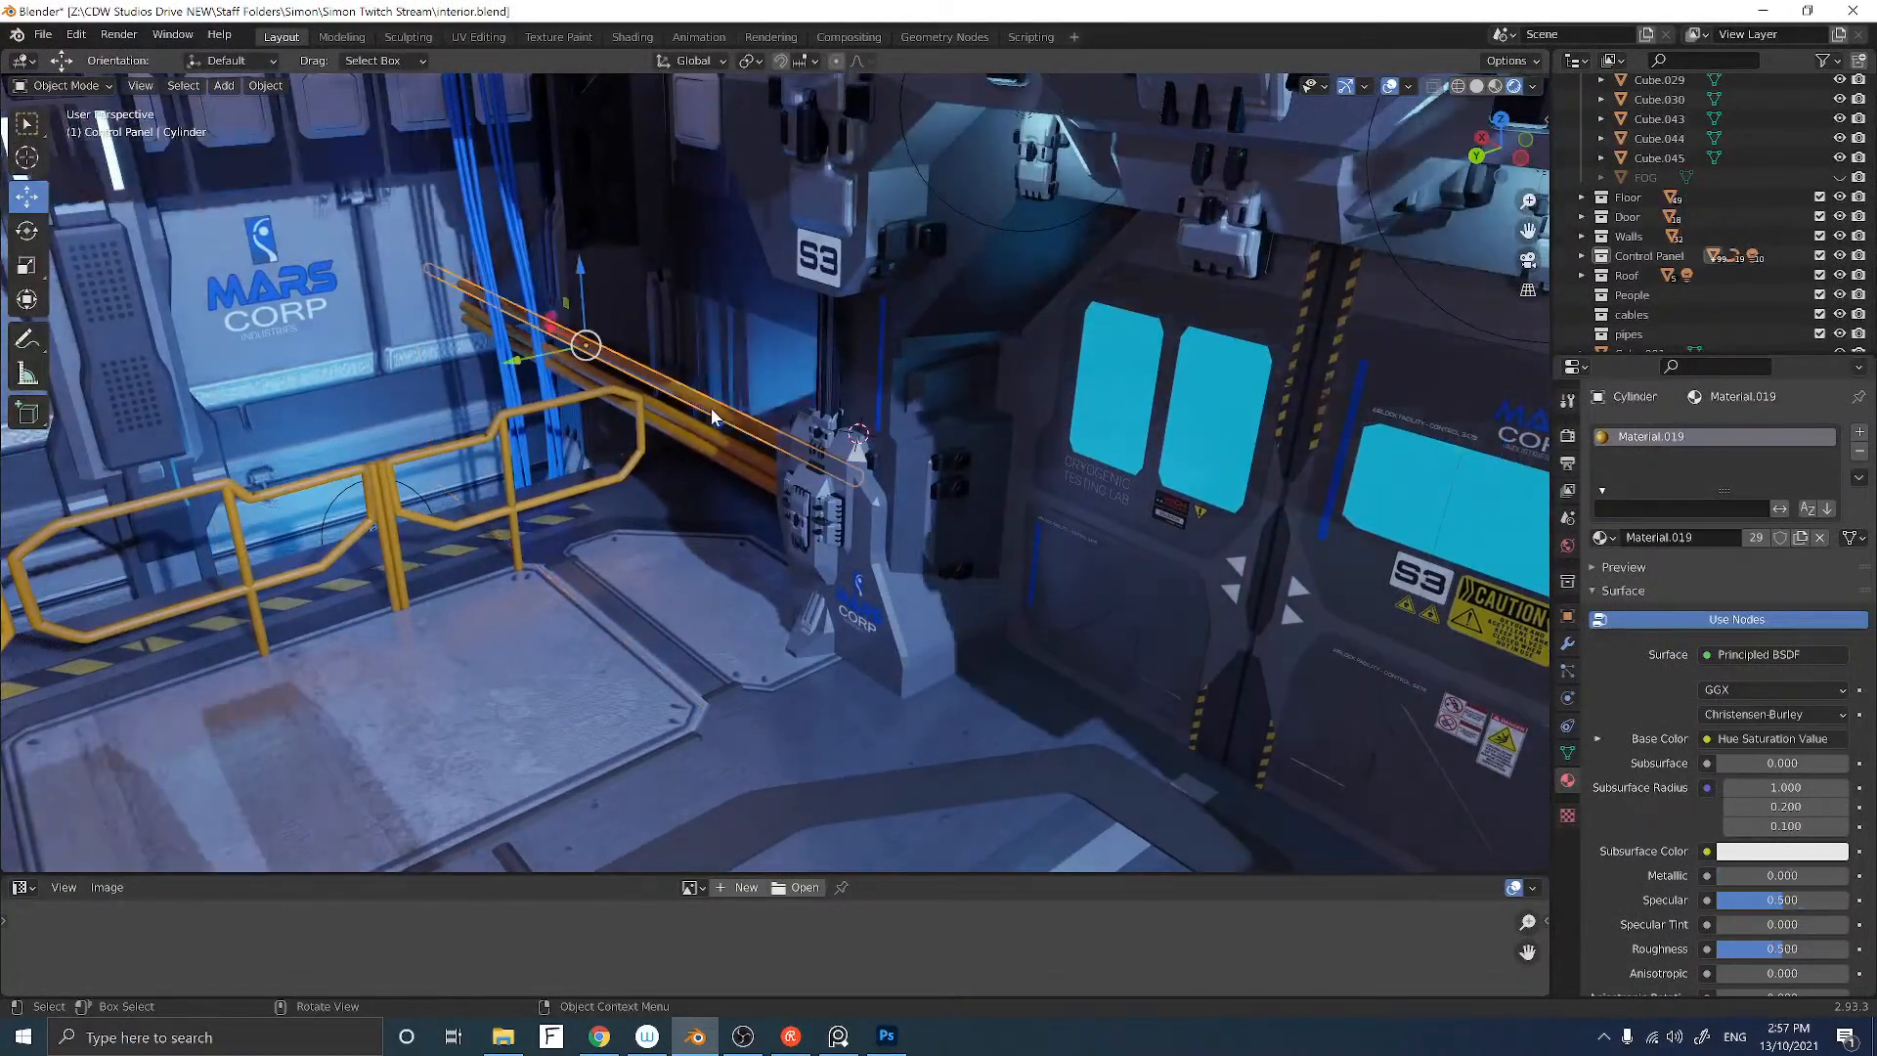
shift+click(708, 440)
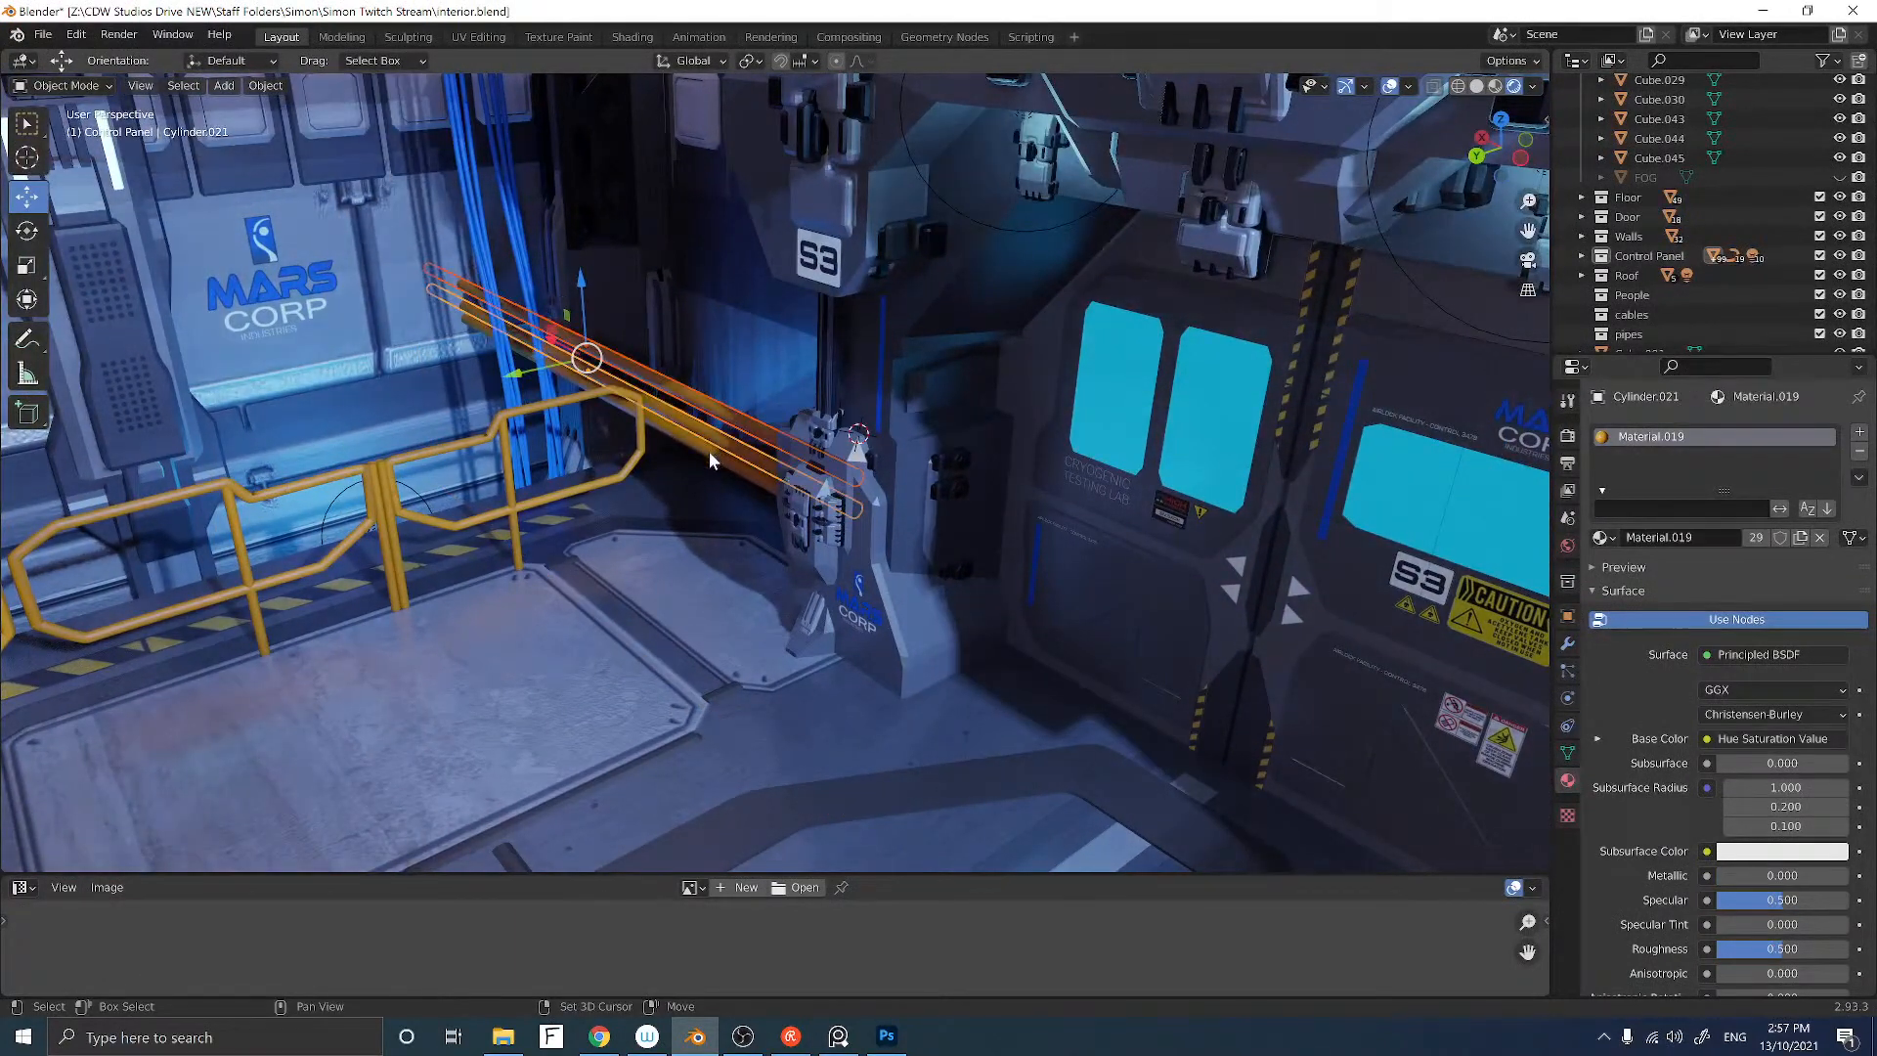
middle_drag(700, 455, 674, 460)
scroll(689, 444, up, 4)
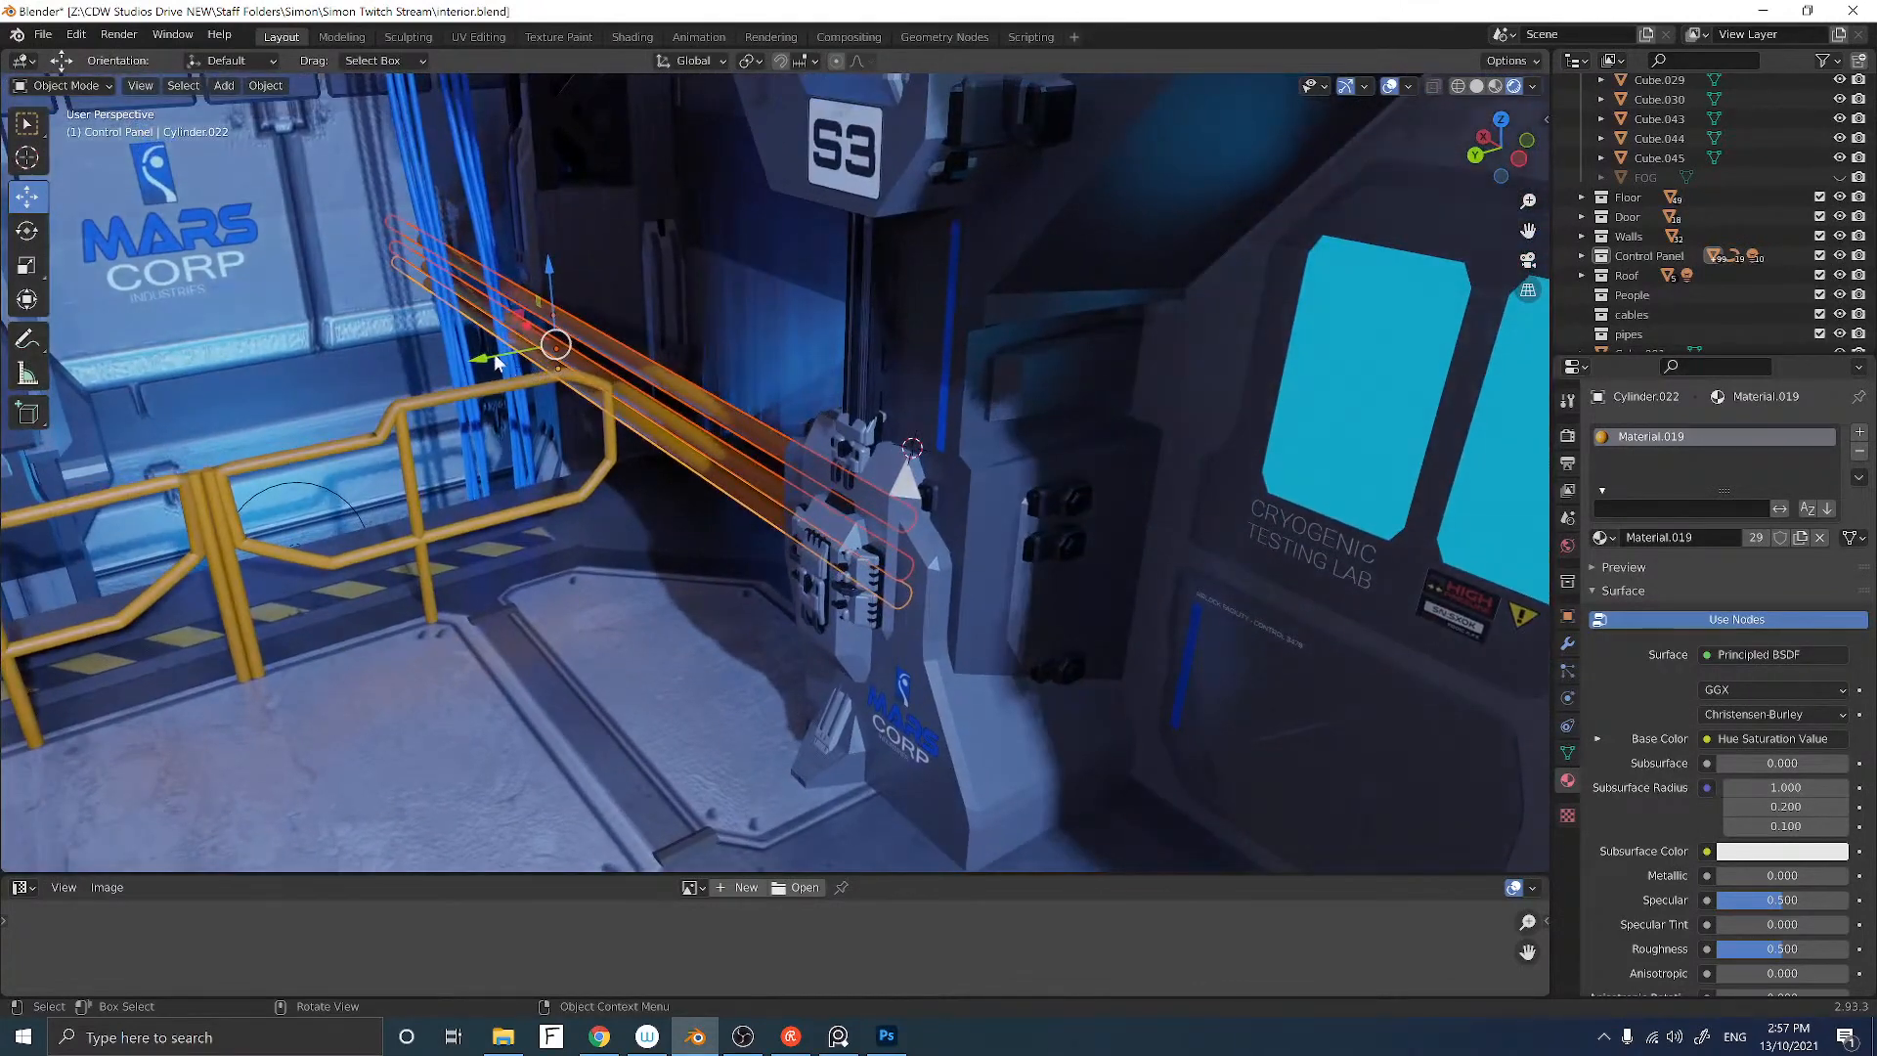
key(g)
key(y)
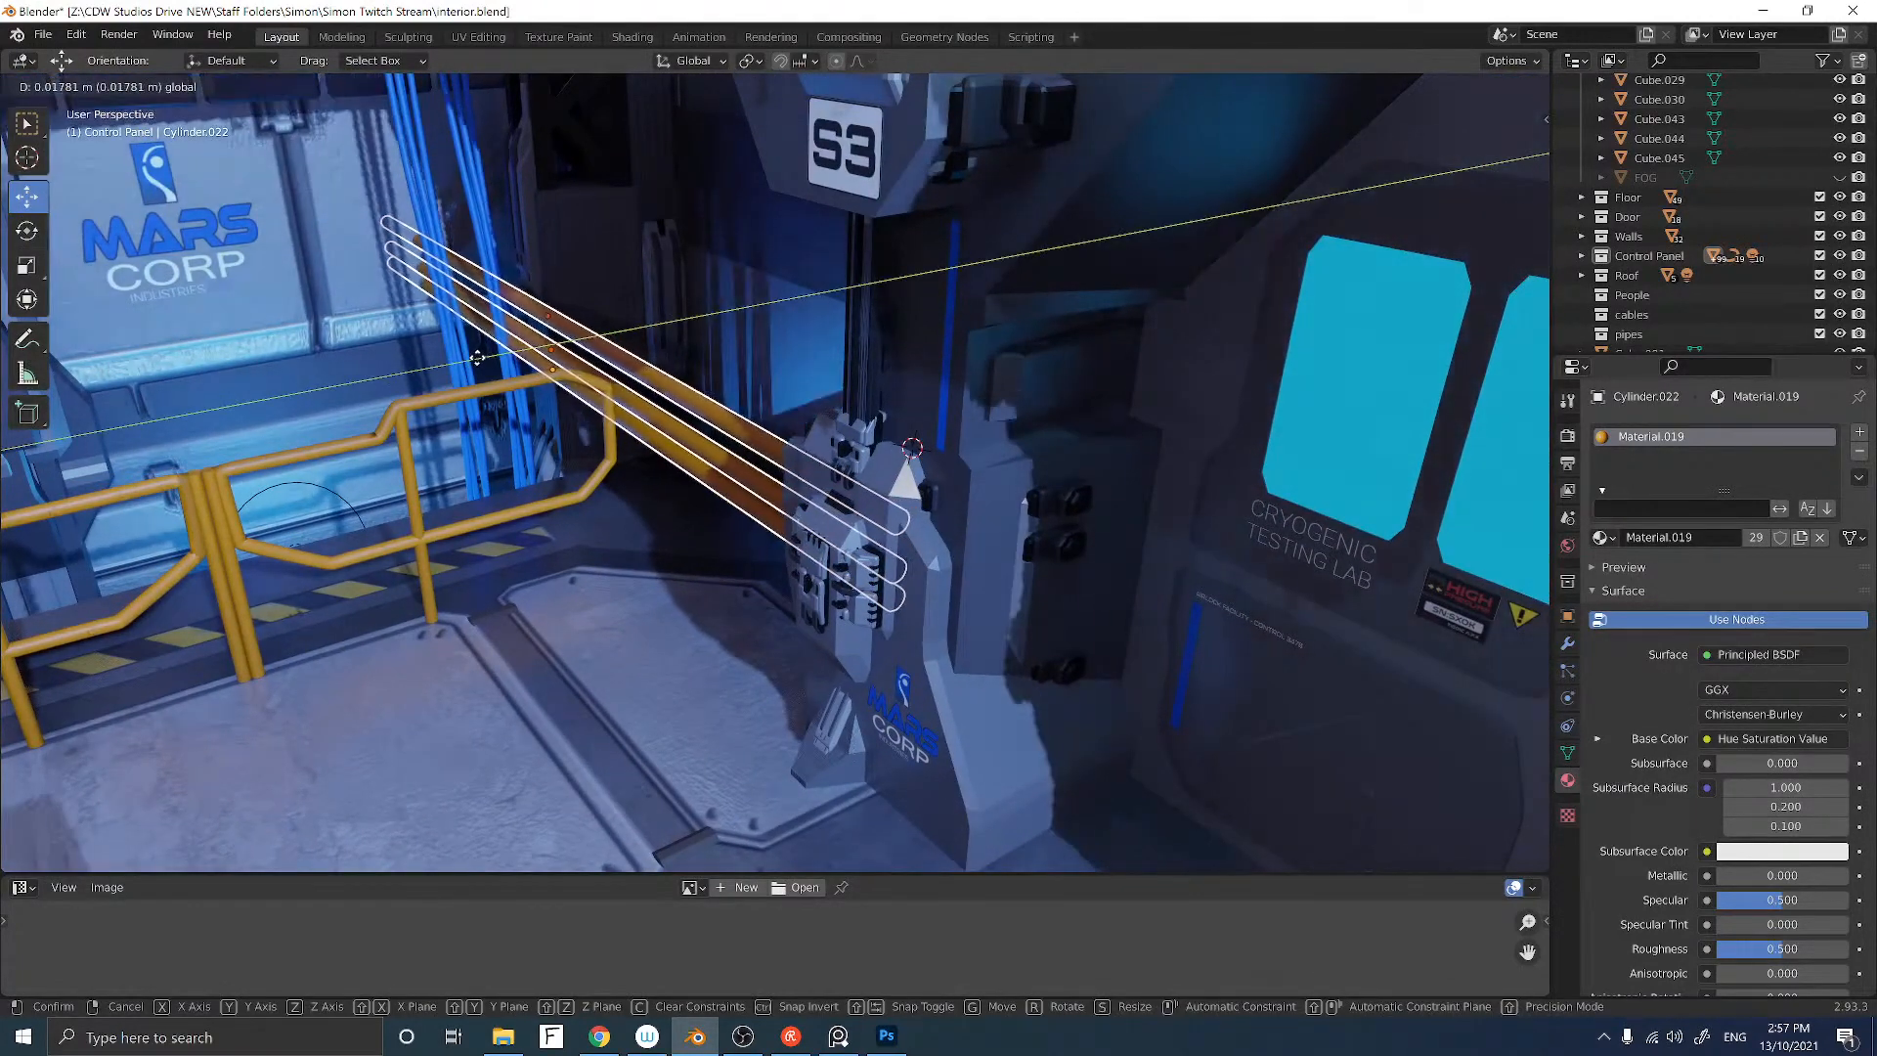
click(479, 364)
Step: Move the blue cable bundle hanging in front of the yellow pipes along the Y axis
middle_drag(479, 365, 401, 374)
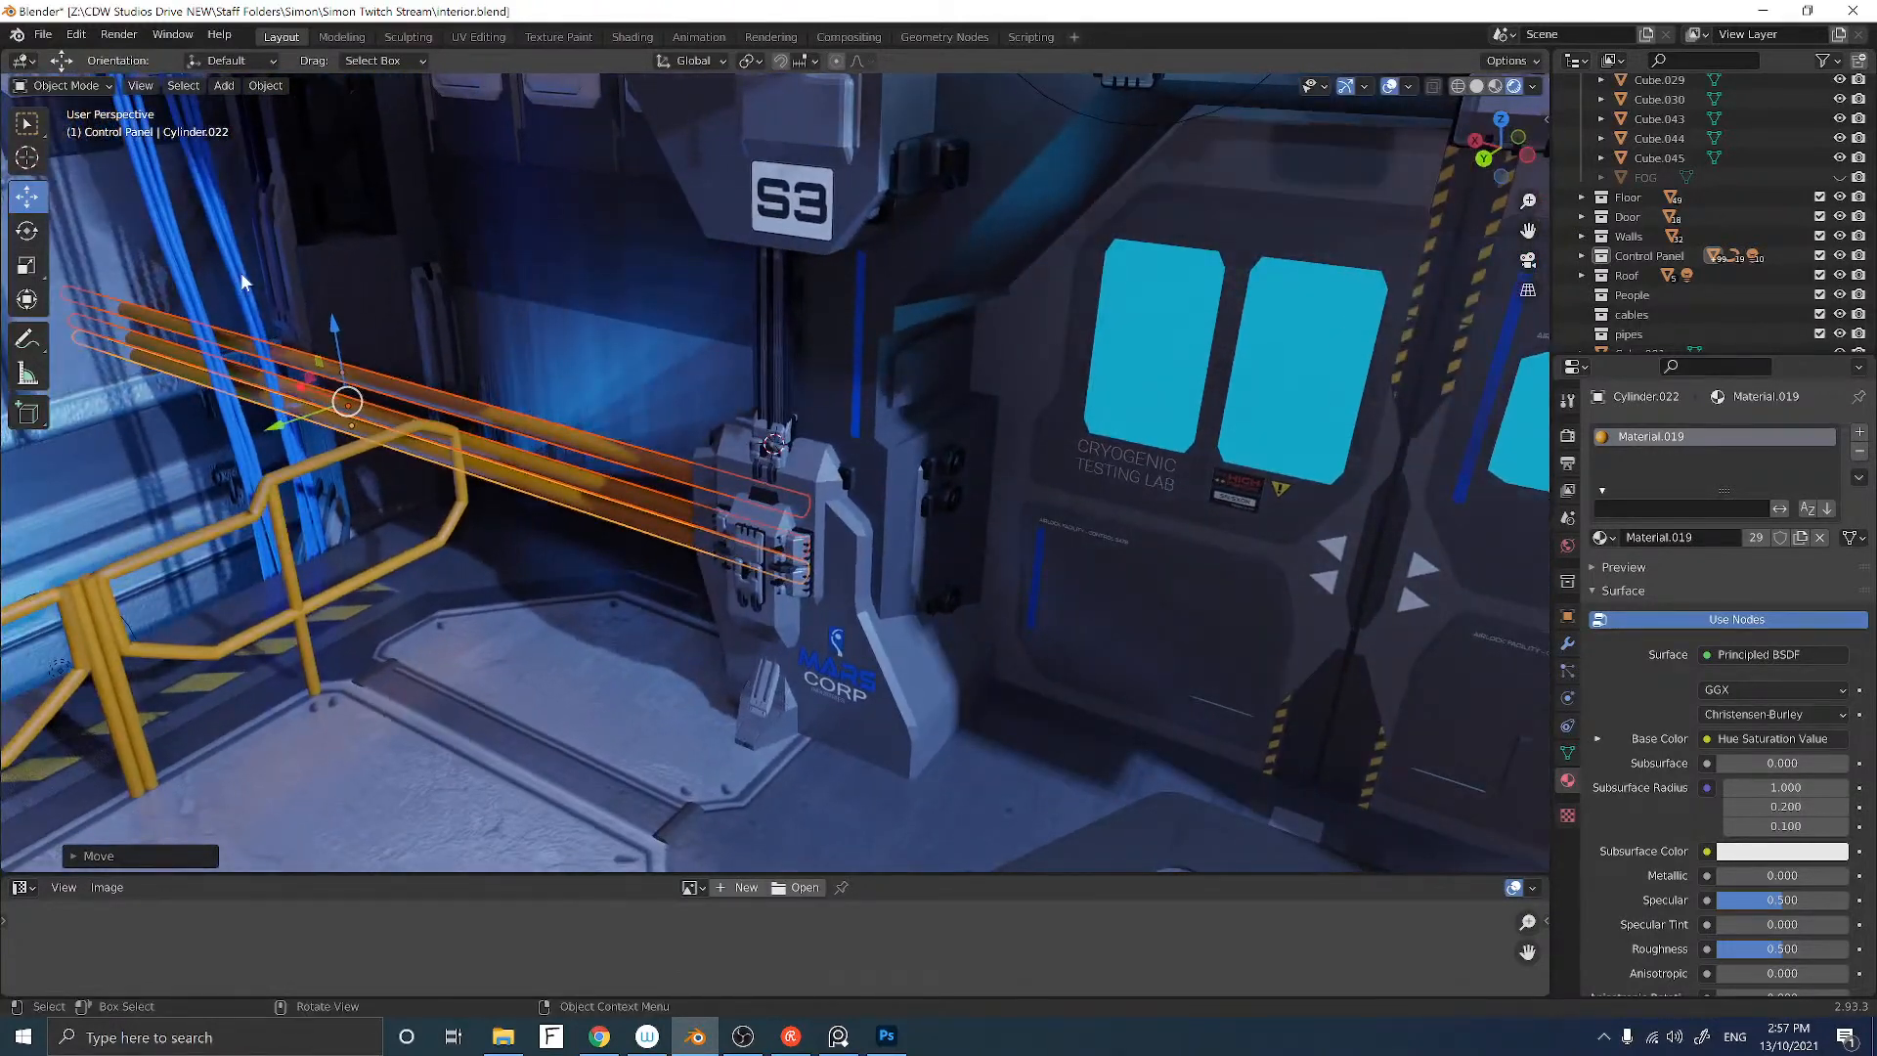
click(240, 272)
middle_drag(241, 272, 149, 289)
scroll(106, 260, down, 5)
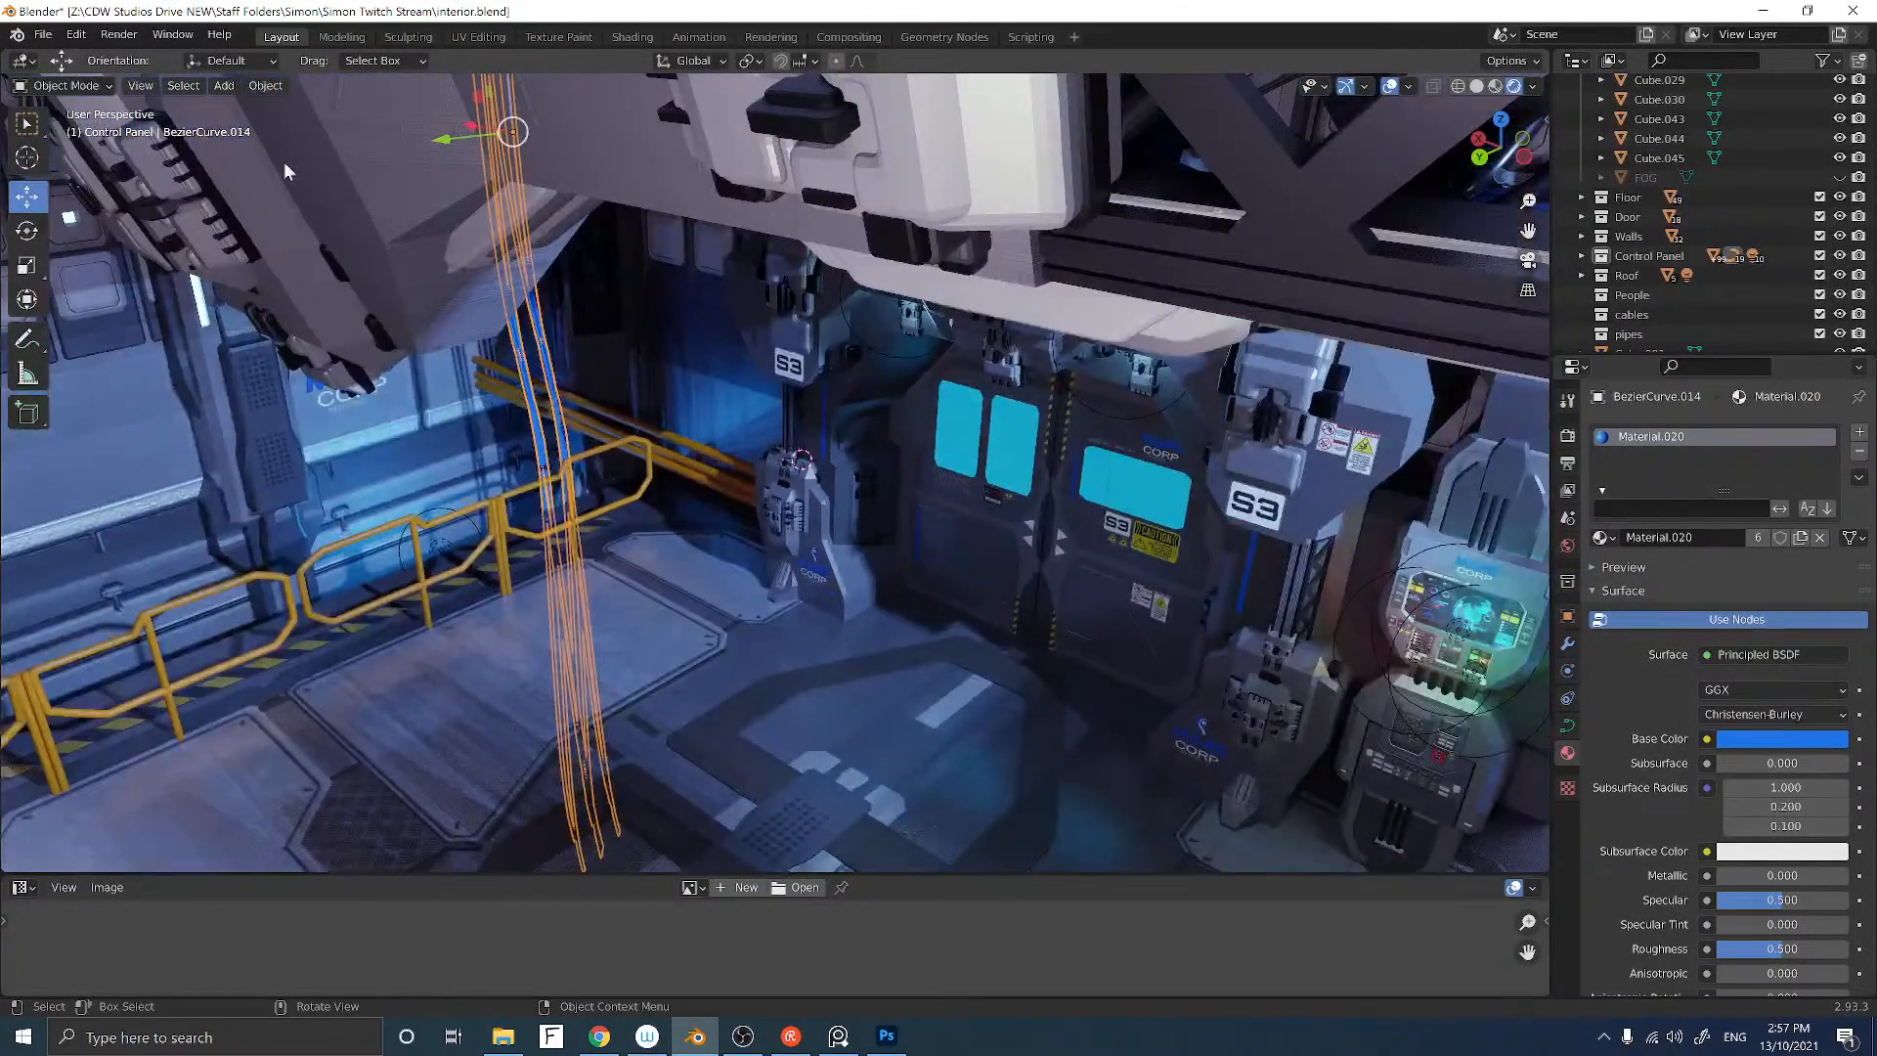
drag(459, 138, 452, 250)
middle_drag(452, 250, 444, 268)
scroll(446, 273, up, 3)
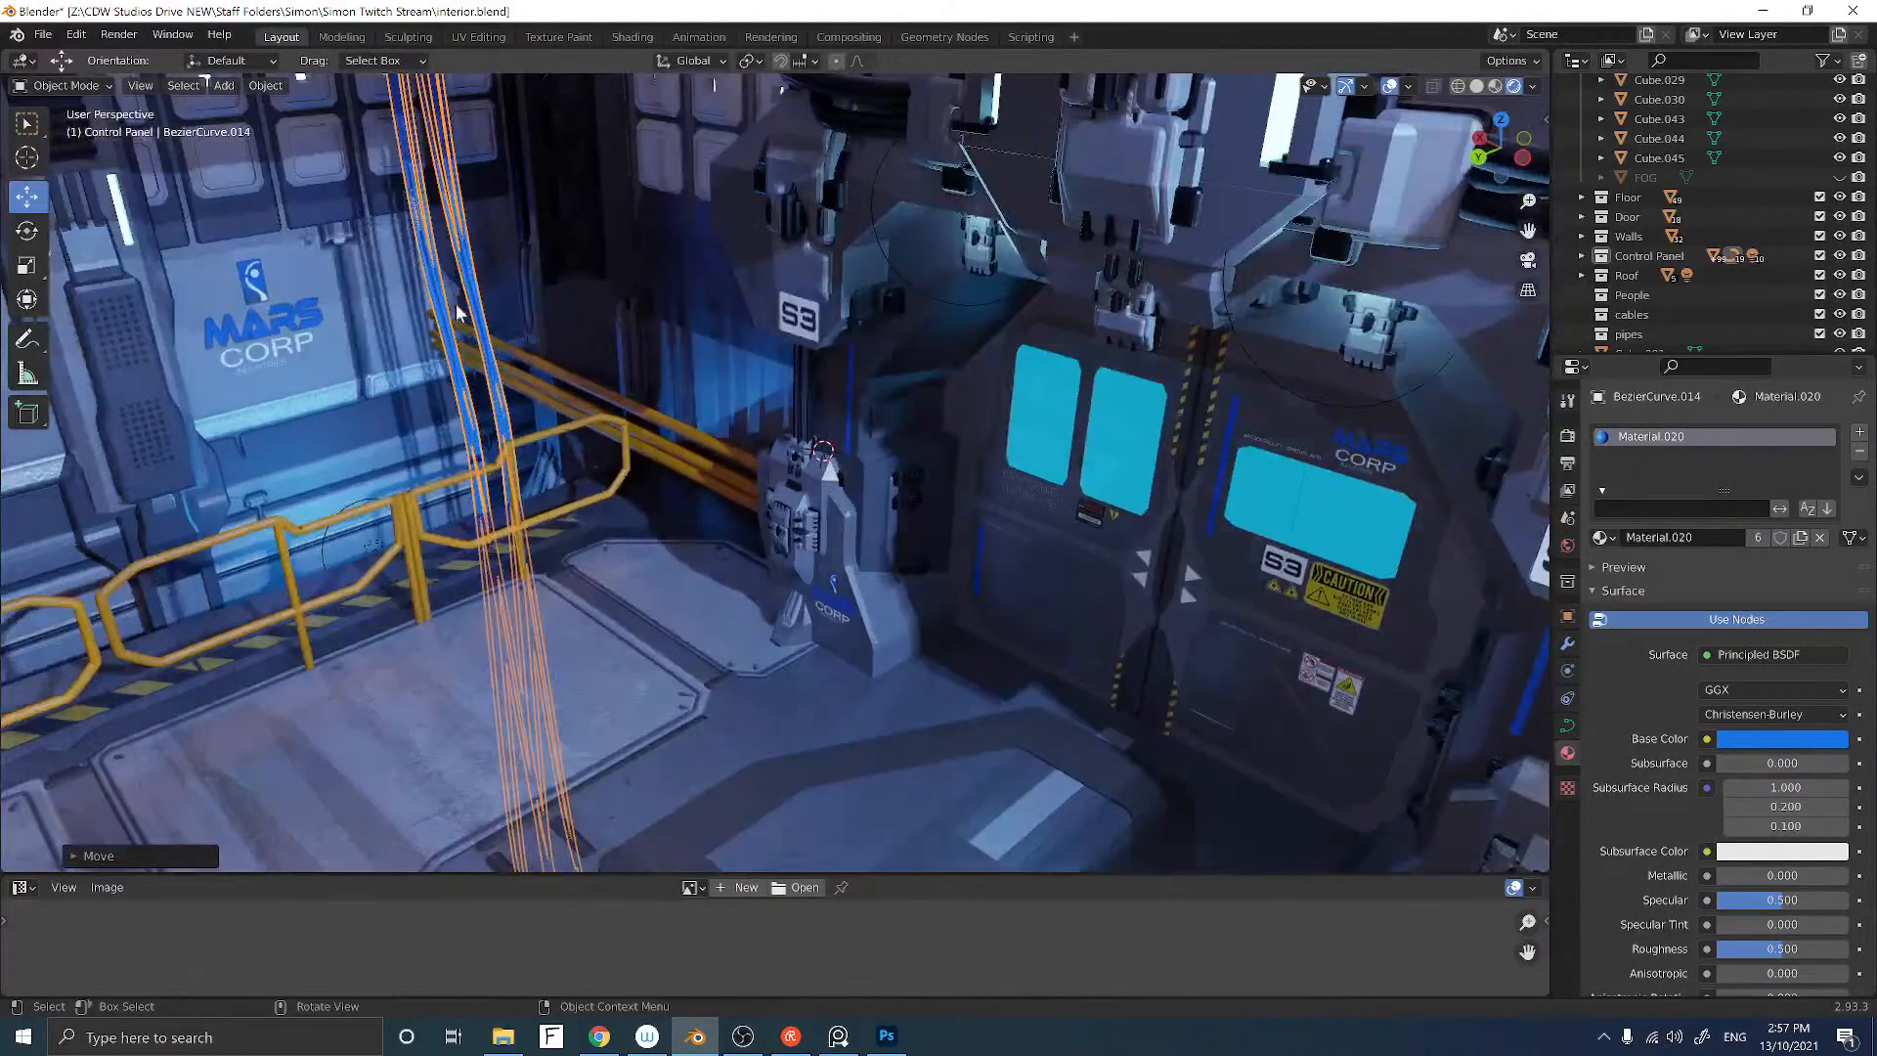
Step: Duplicate the hanging blue cable bundle and offset the copy along the Y axis beside the original
key(shift+d)
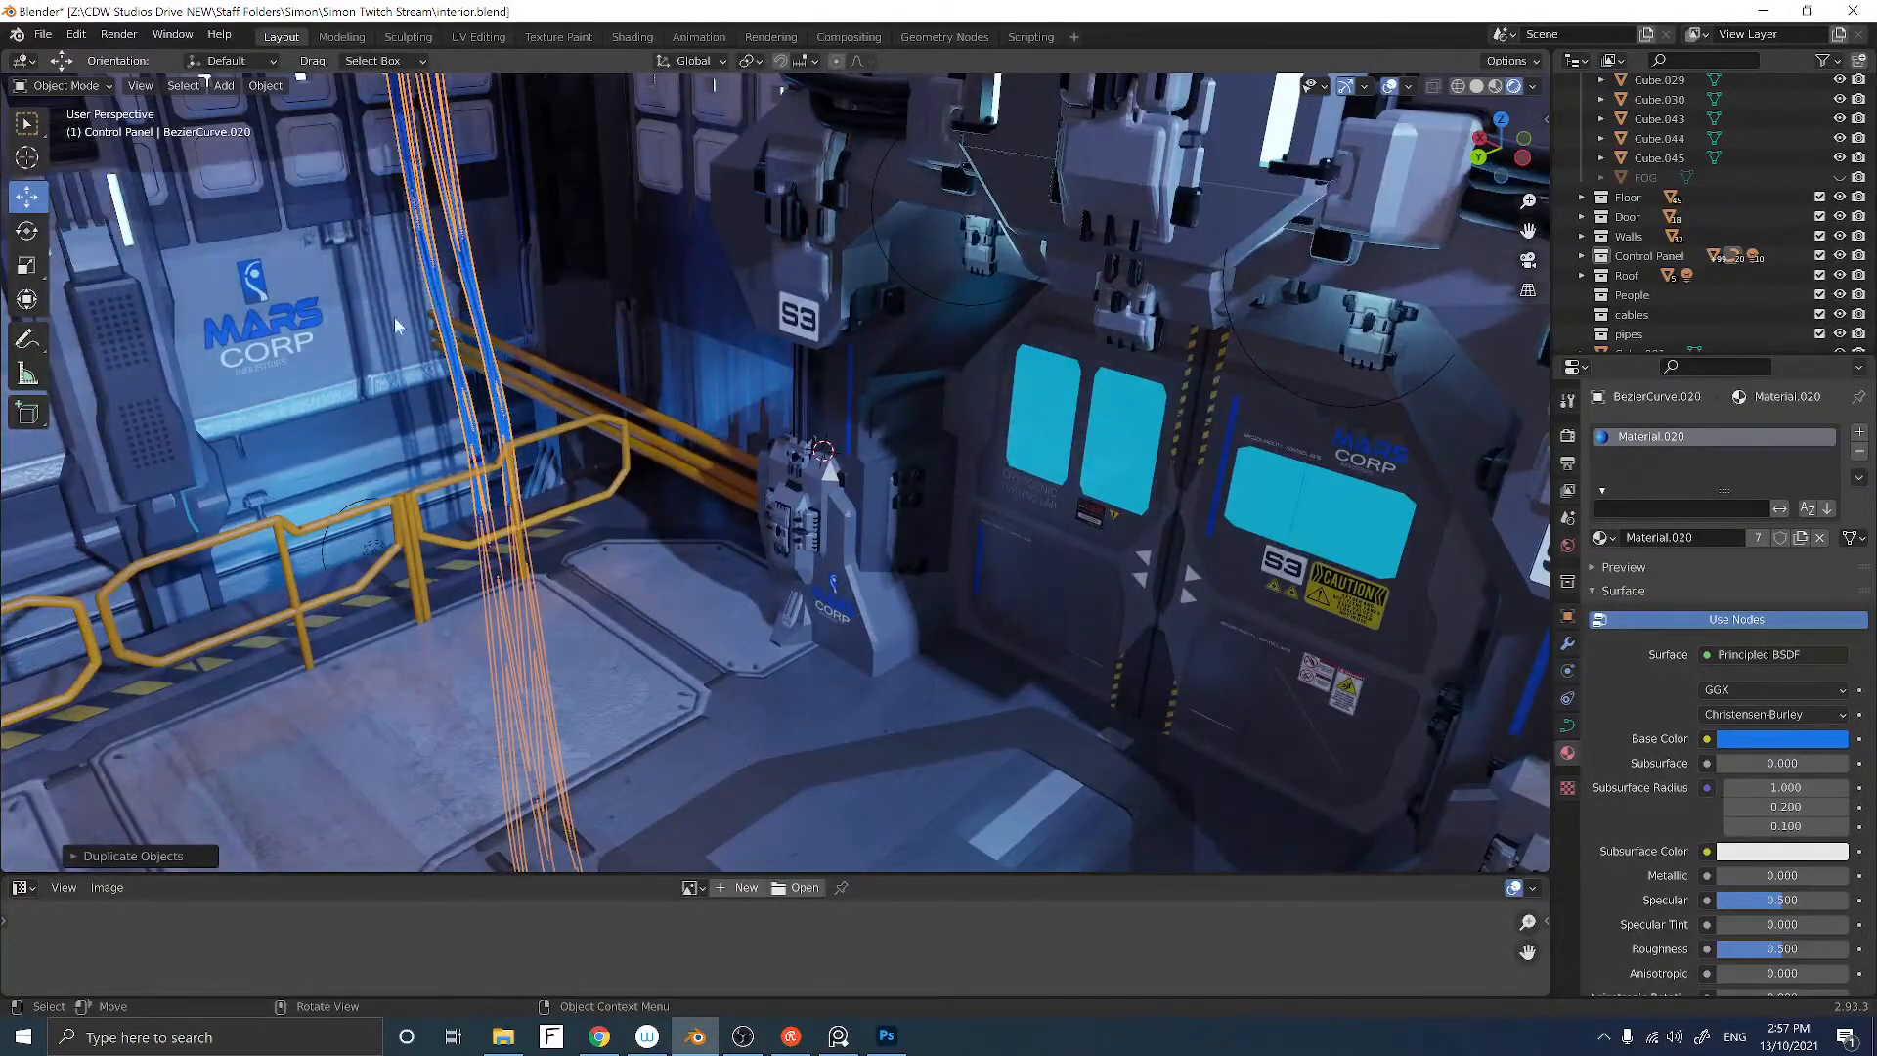
click(377, 299)
middle_drag(377, 299, 437, 172)
drag(437, 130, 417, 132)
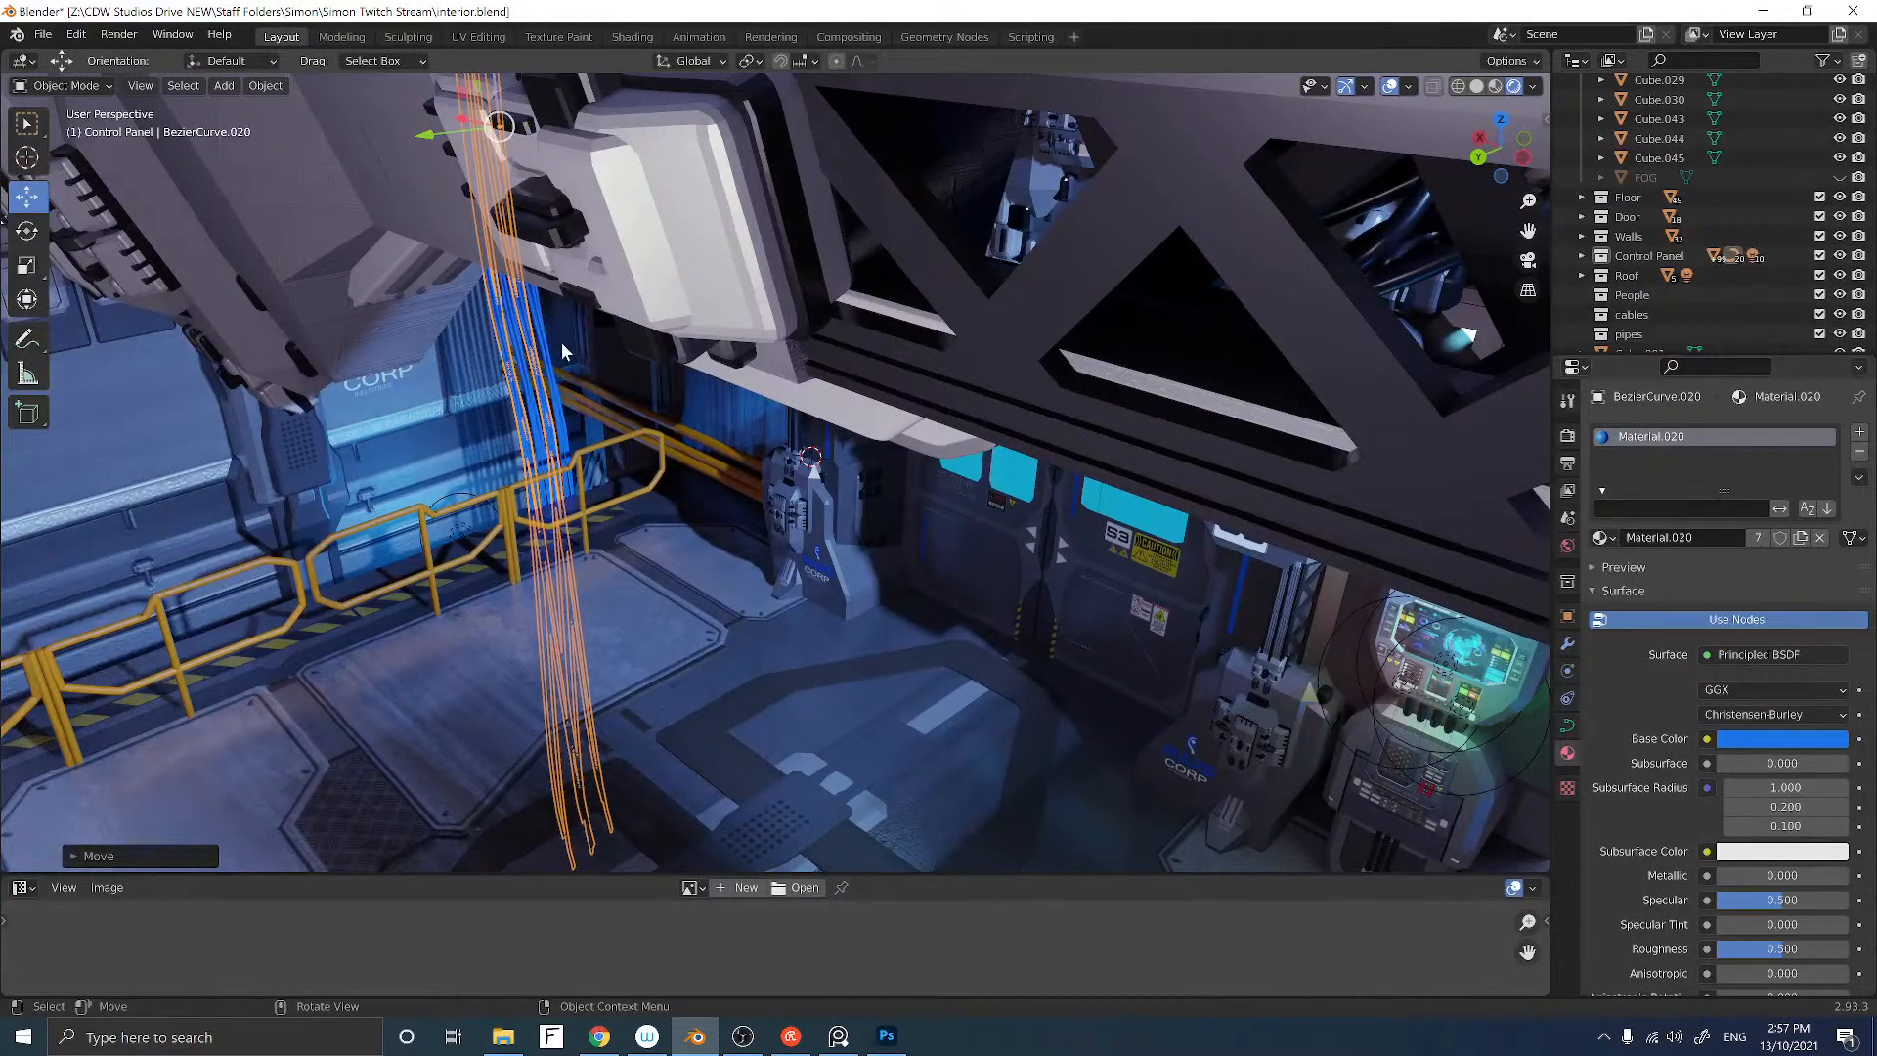
click(546, 366)
scroll(545, 364, up, 3)
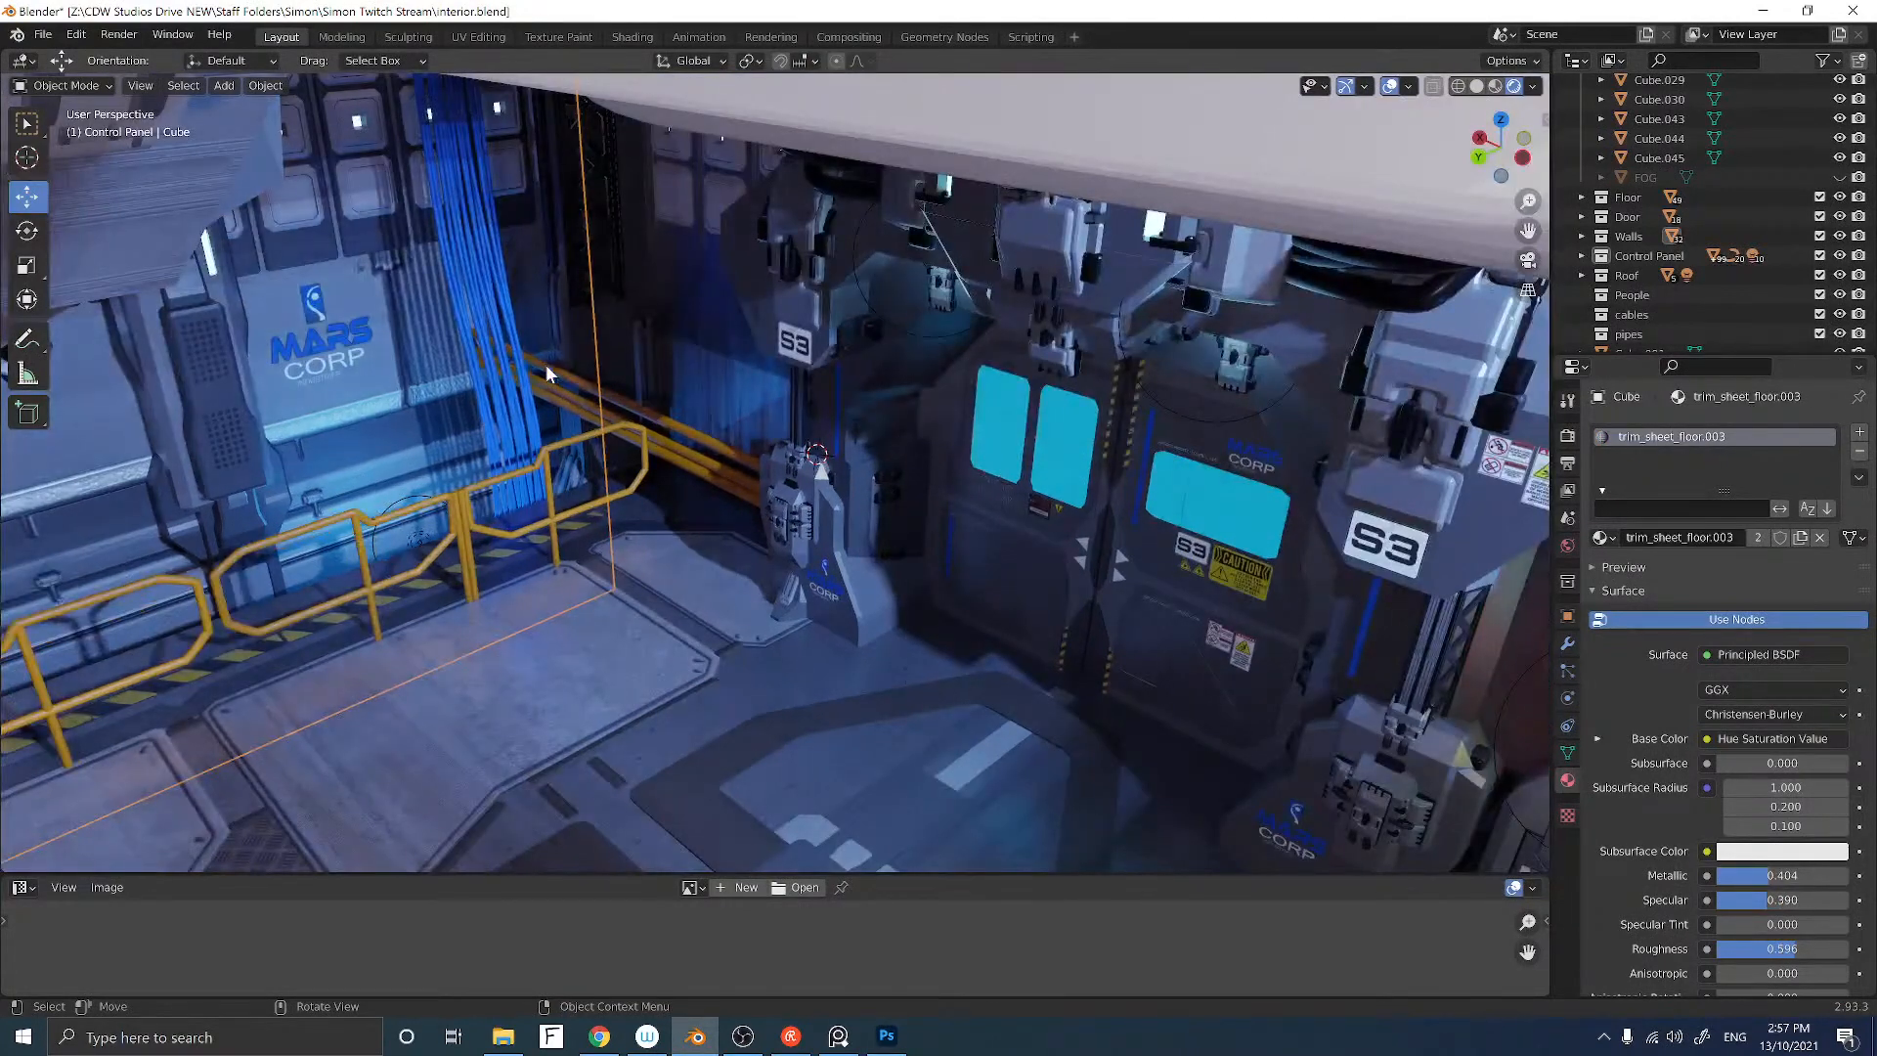
Step: Rotate the duplicated blue cable bundle 180° in the back orthographic view
click(545, 364)
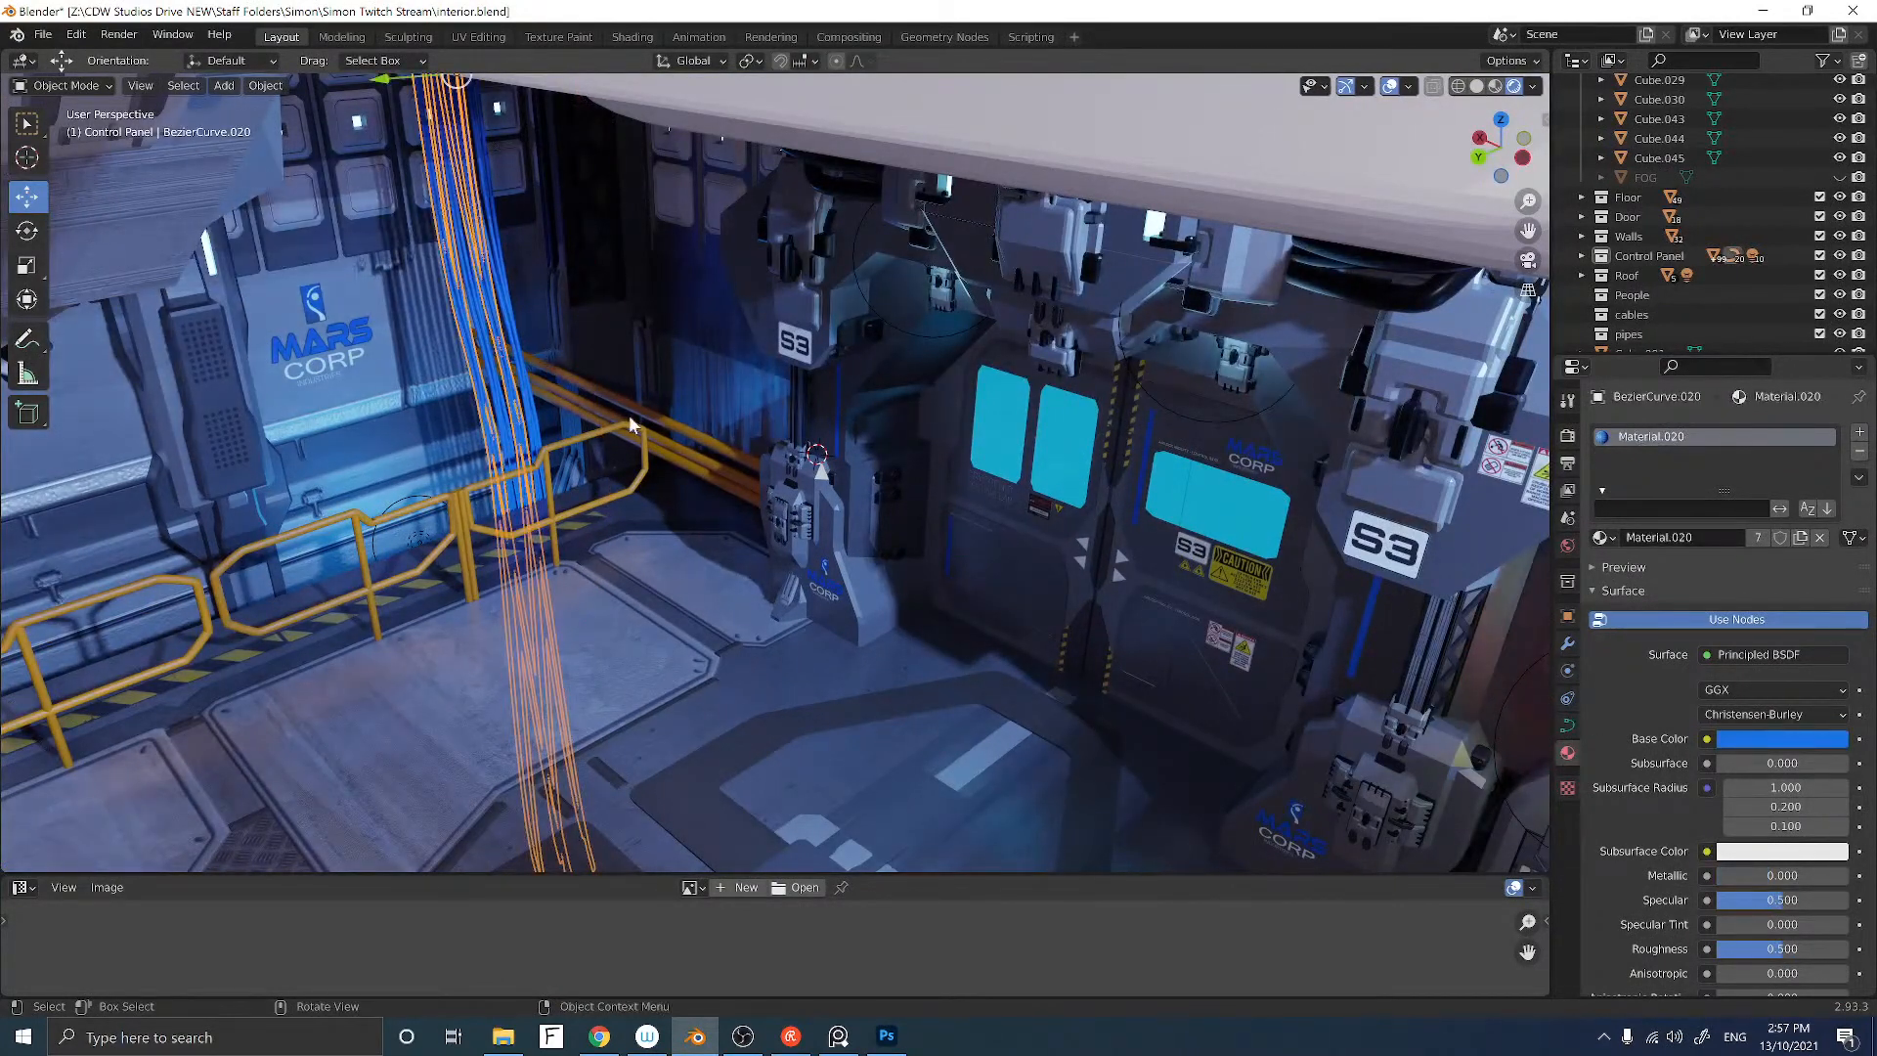
scroll(614, 415, up, 6)
middle_drag(604, 414, 669, 385)
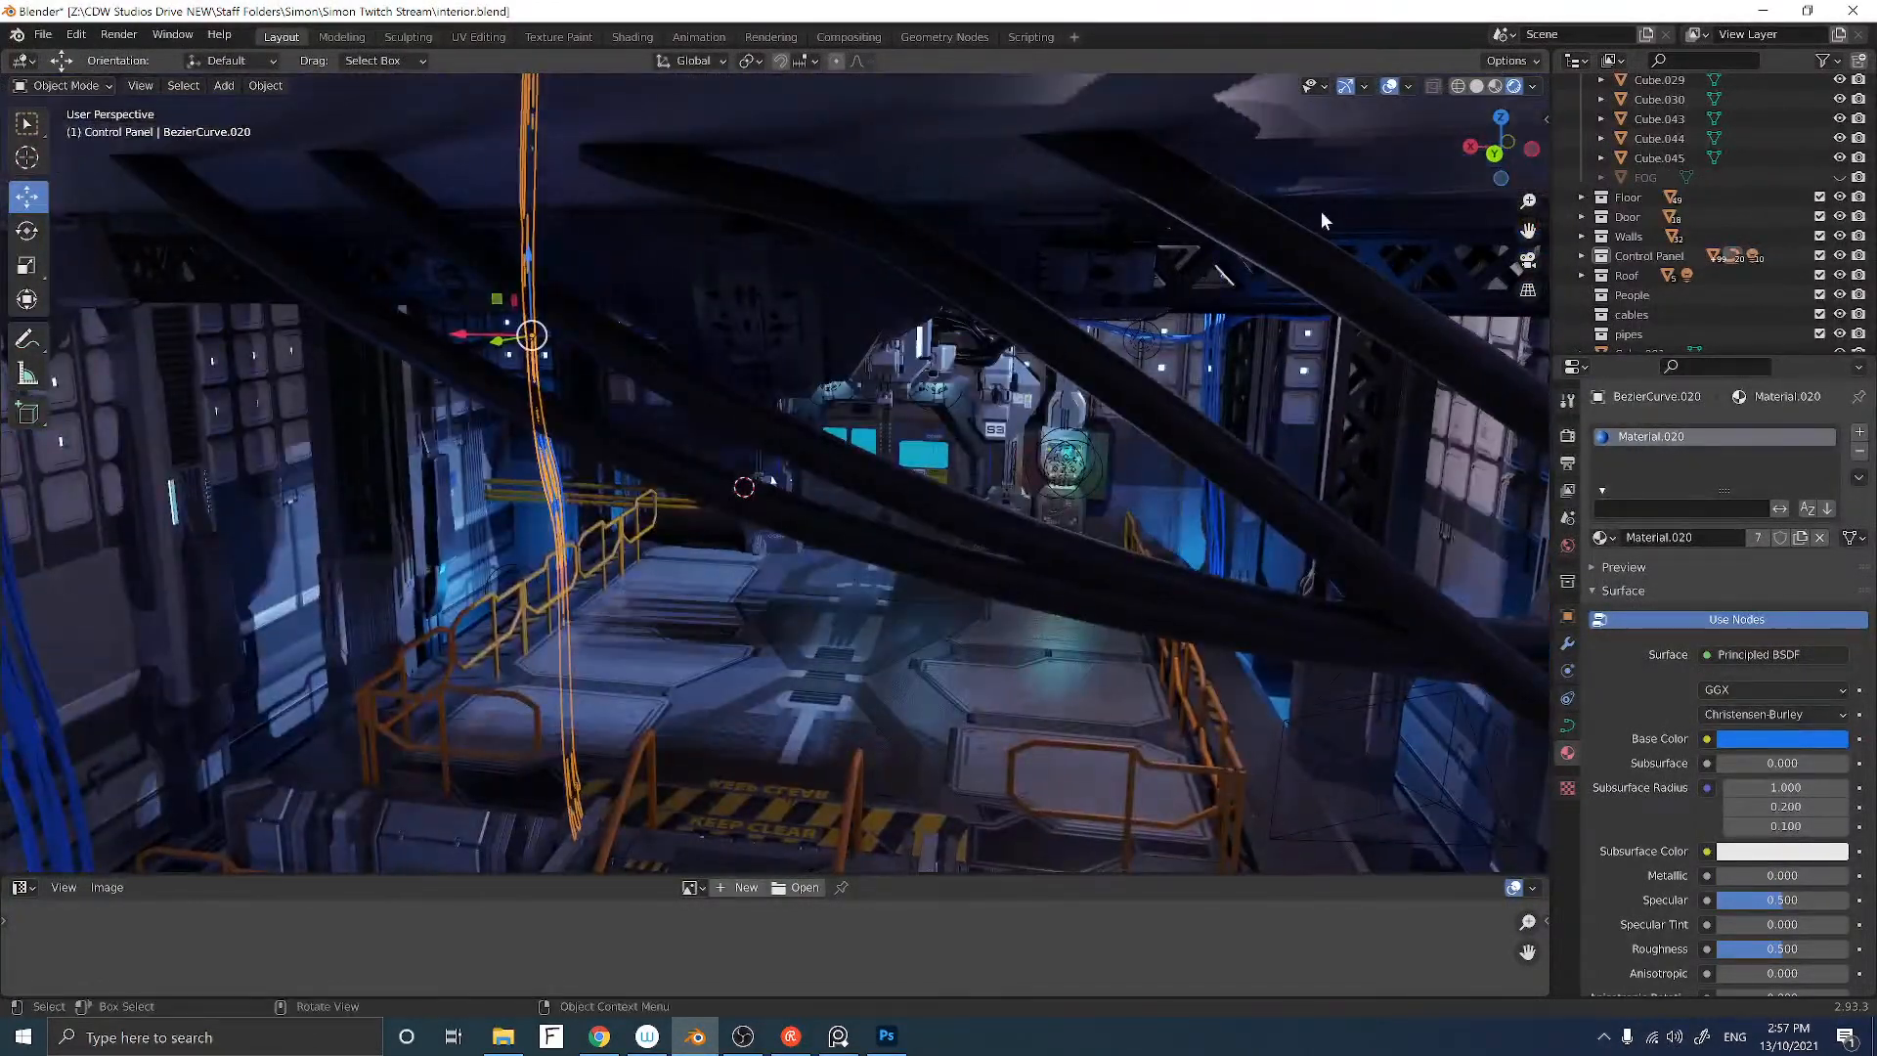
click(1494, 155)
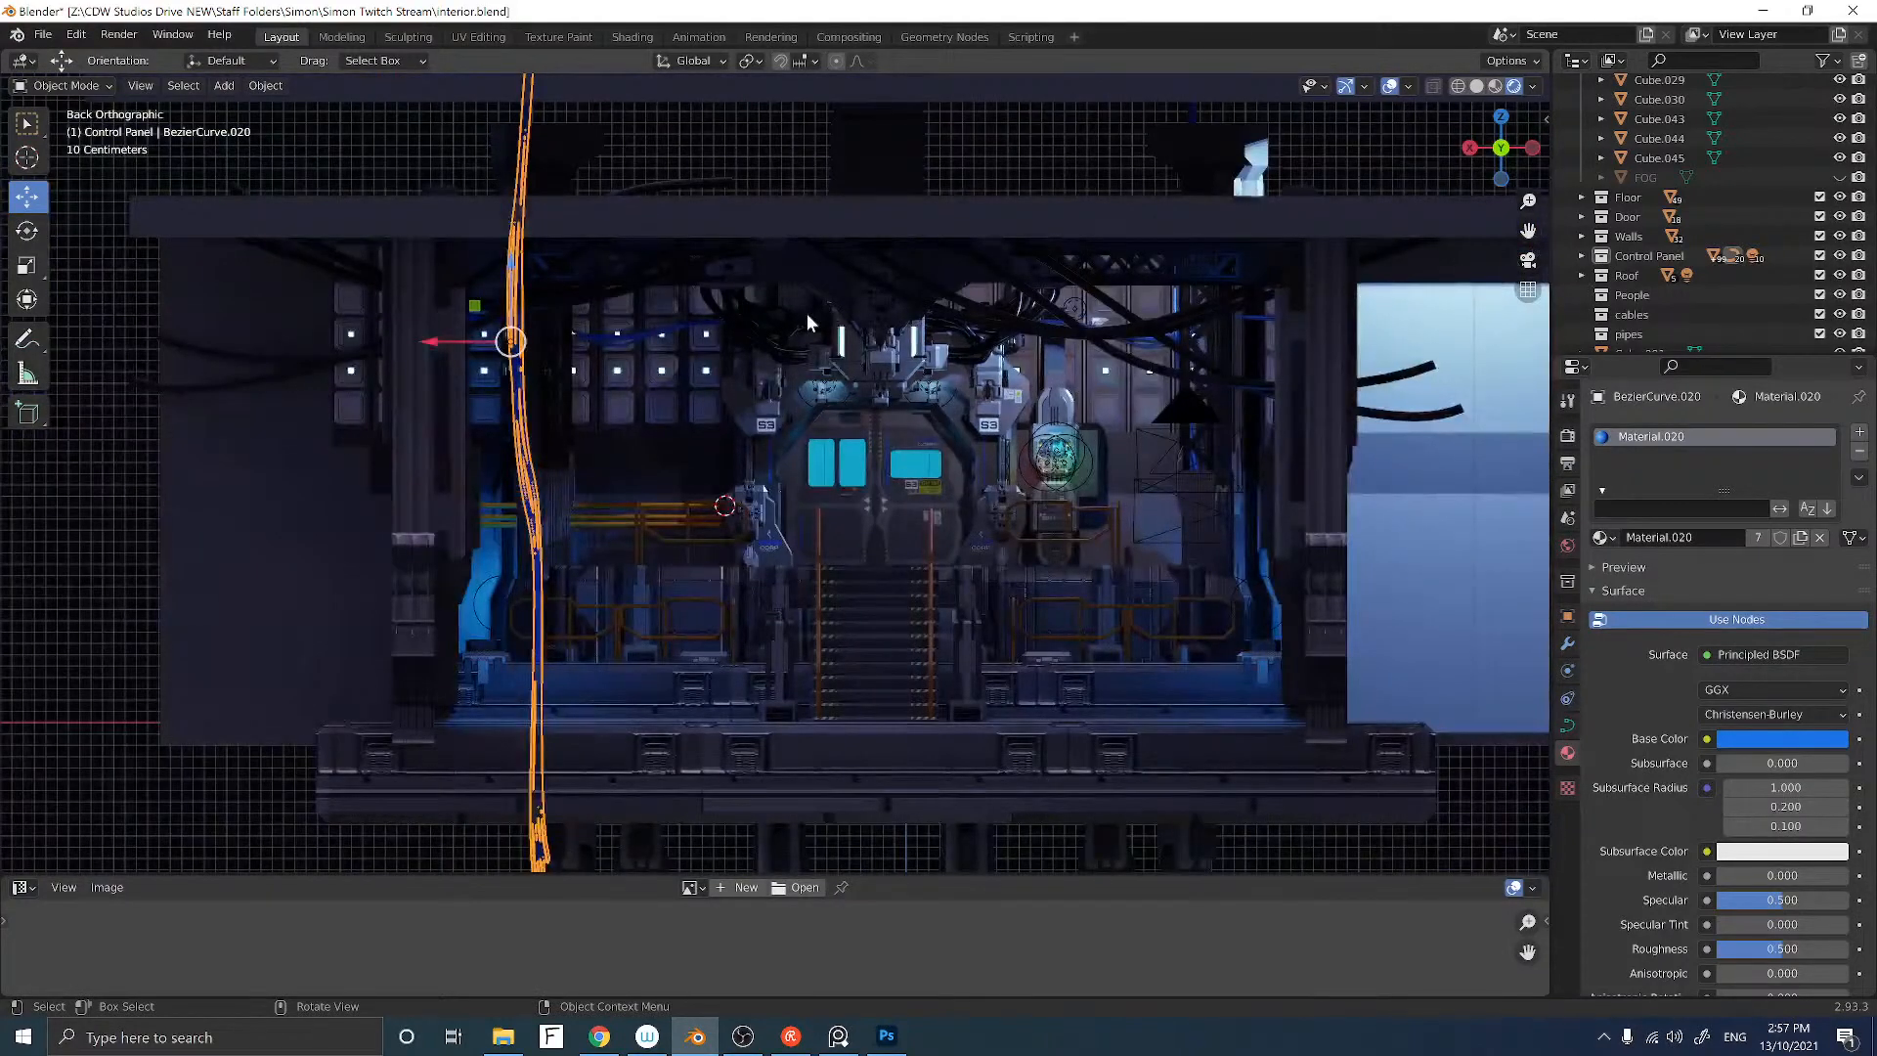
key(r)
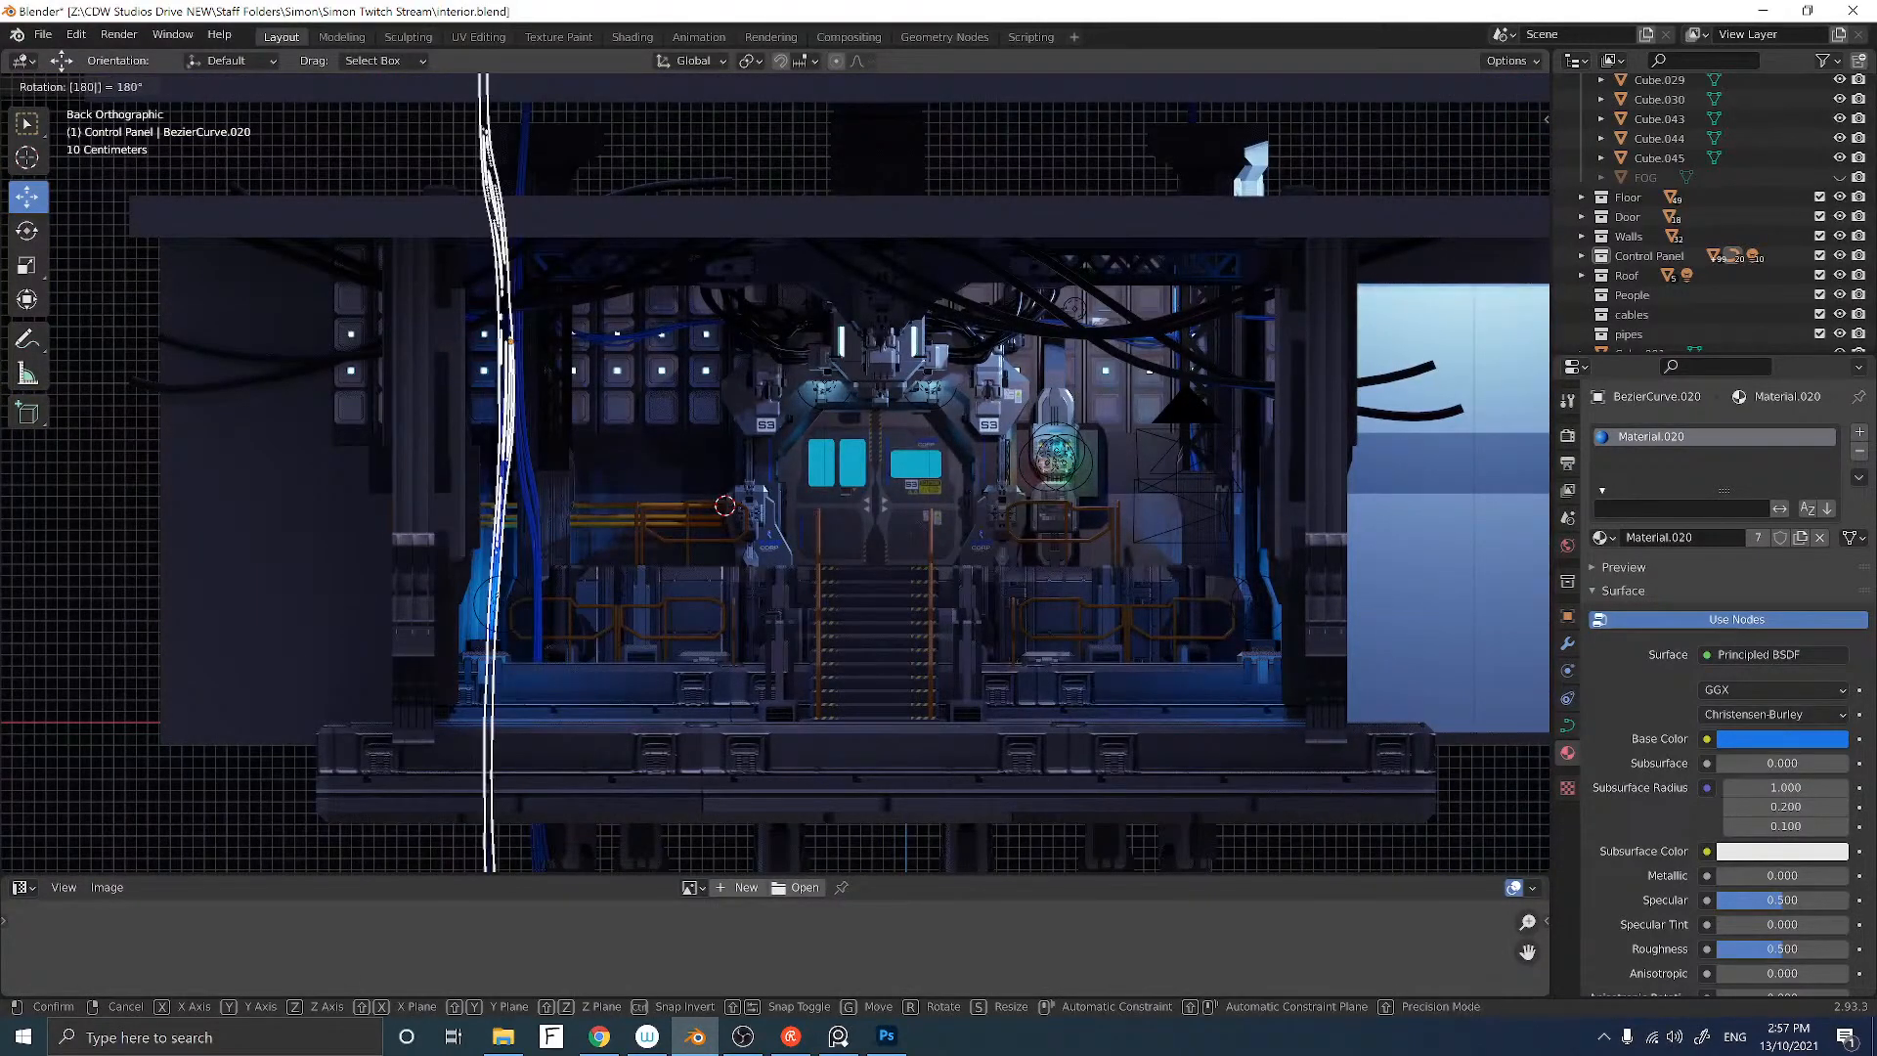
click(531, 277)
middle_drag(449, 338, 637, 363)
scroll(400, 344, up, 5)
click(547, 372)
Step: Duplicate the rotated blue cable bundle and shift the new copy slightly along the X and Y axes
click(258, 313)
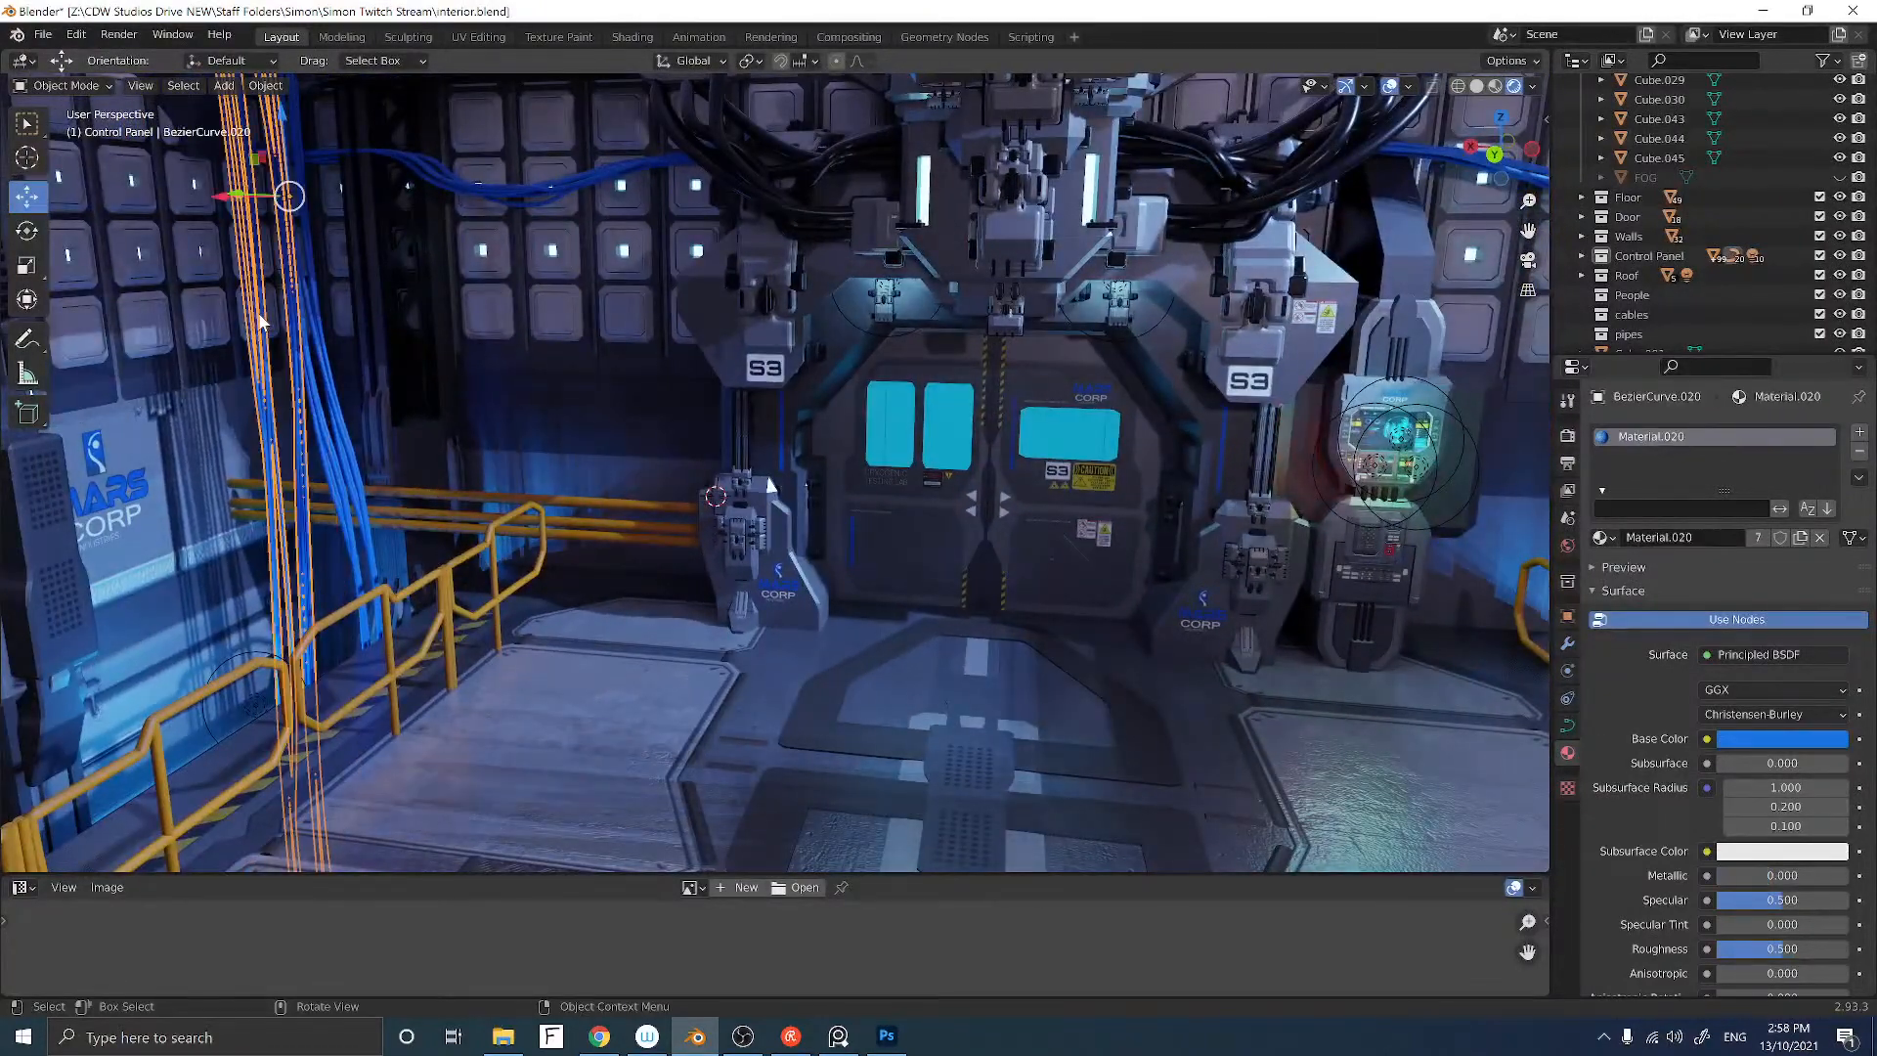
key(g)
right_click(259, 313)
middle_drag(258, 313, 263, 311)
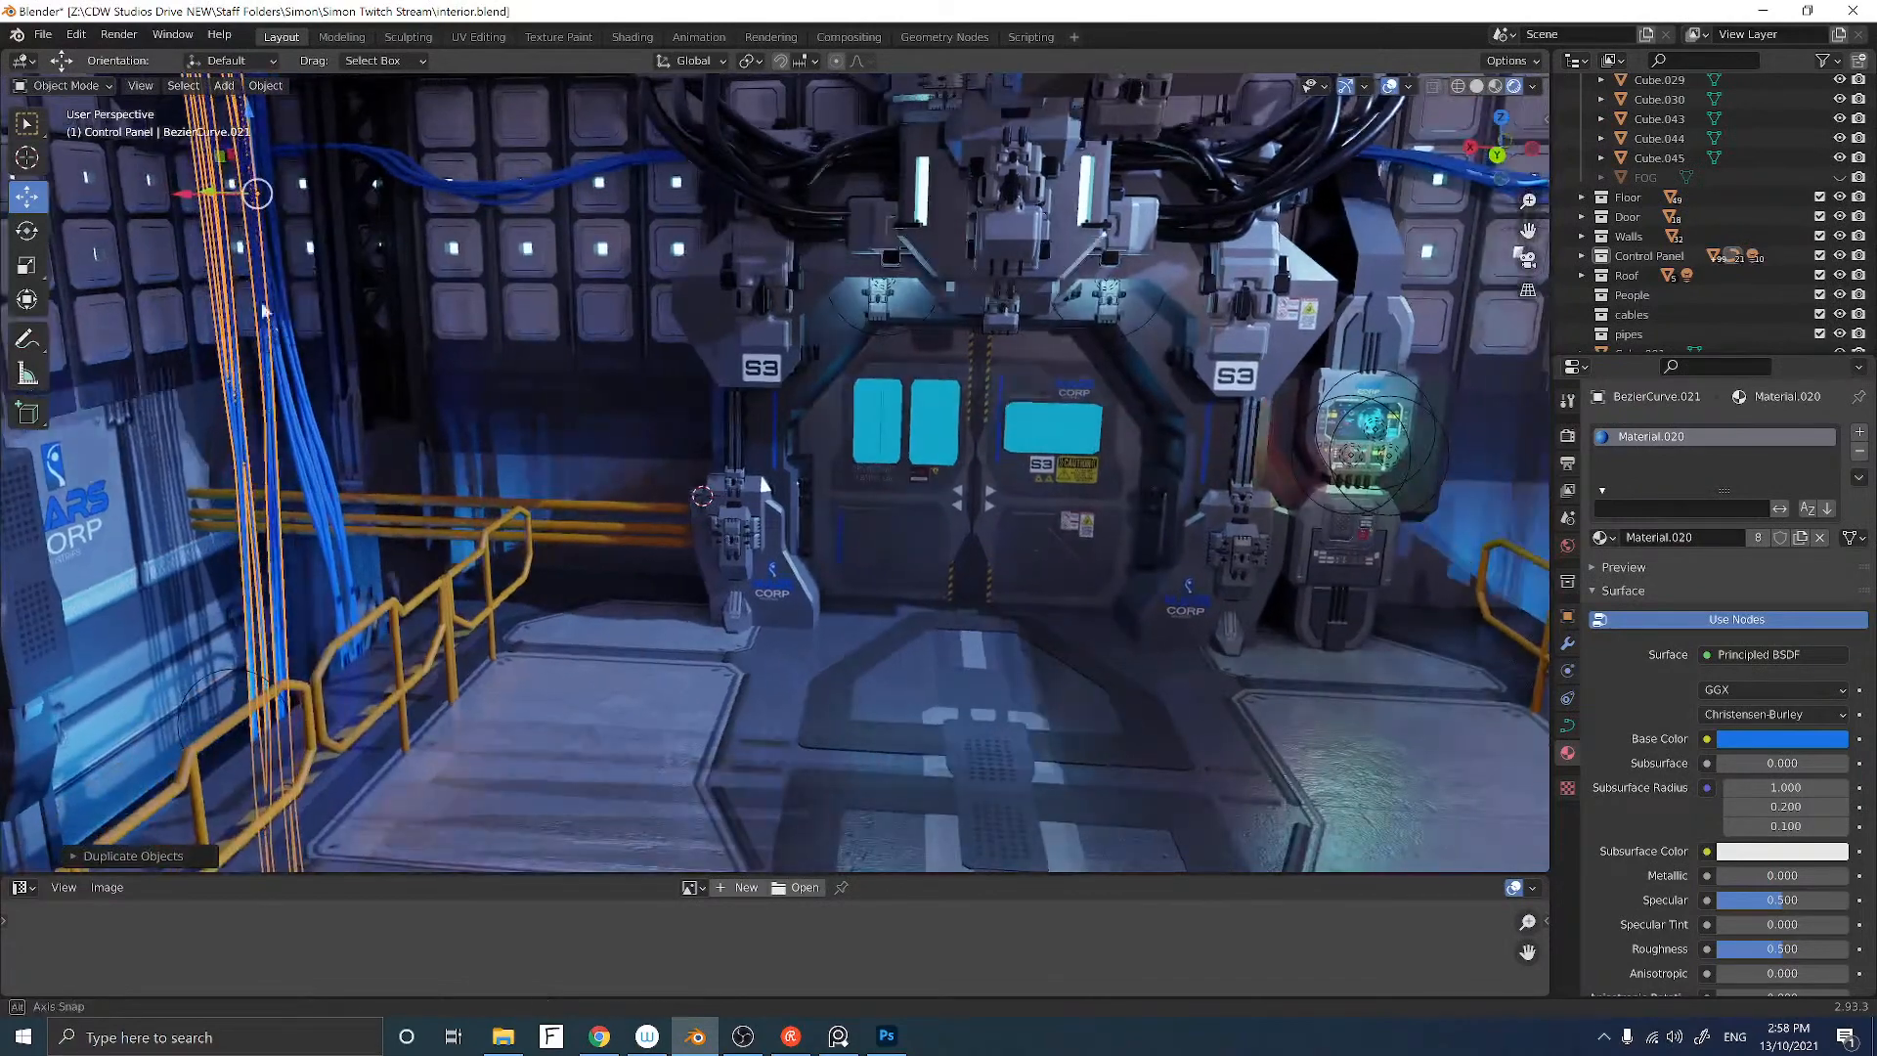
middle_drag(215, 246, 196, 225)
key(g)
key(x)
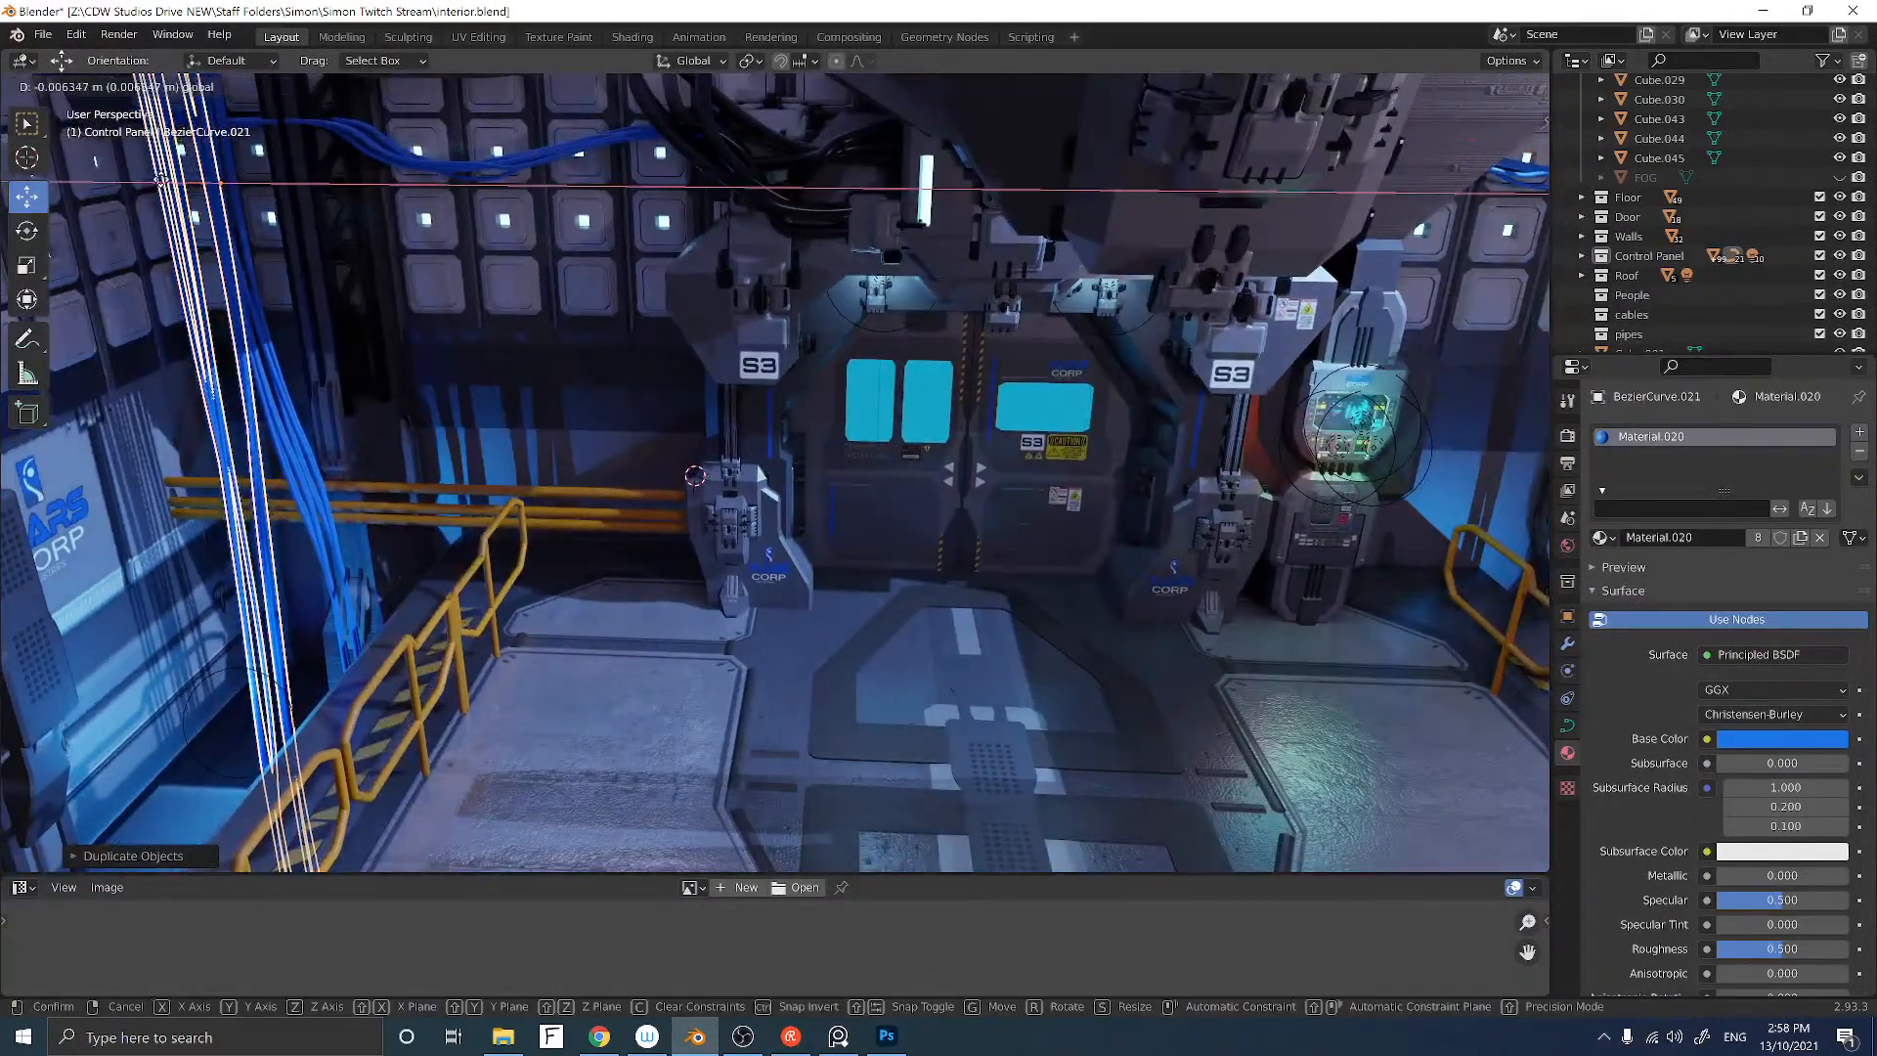
click(168, 195)
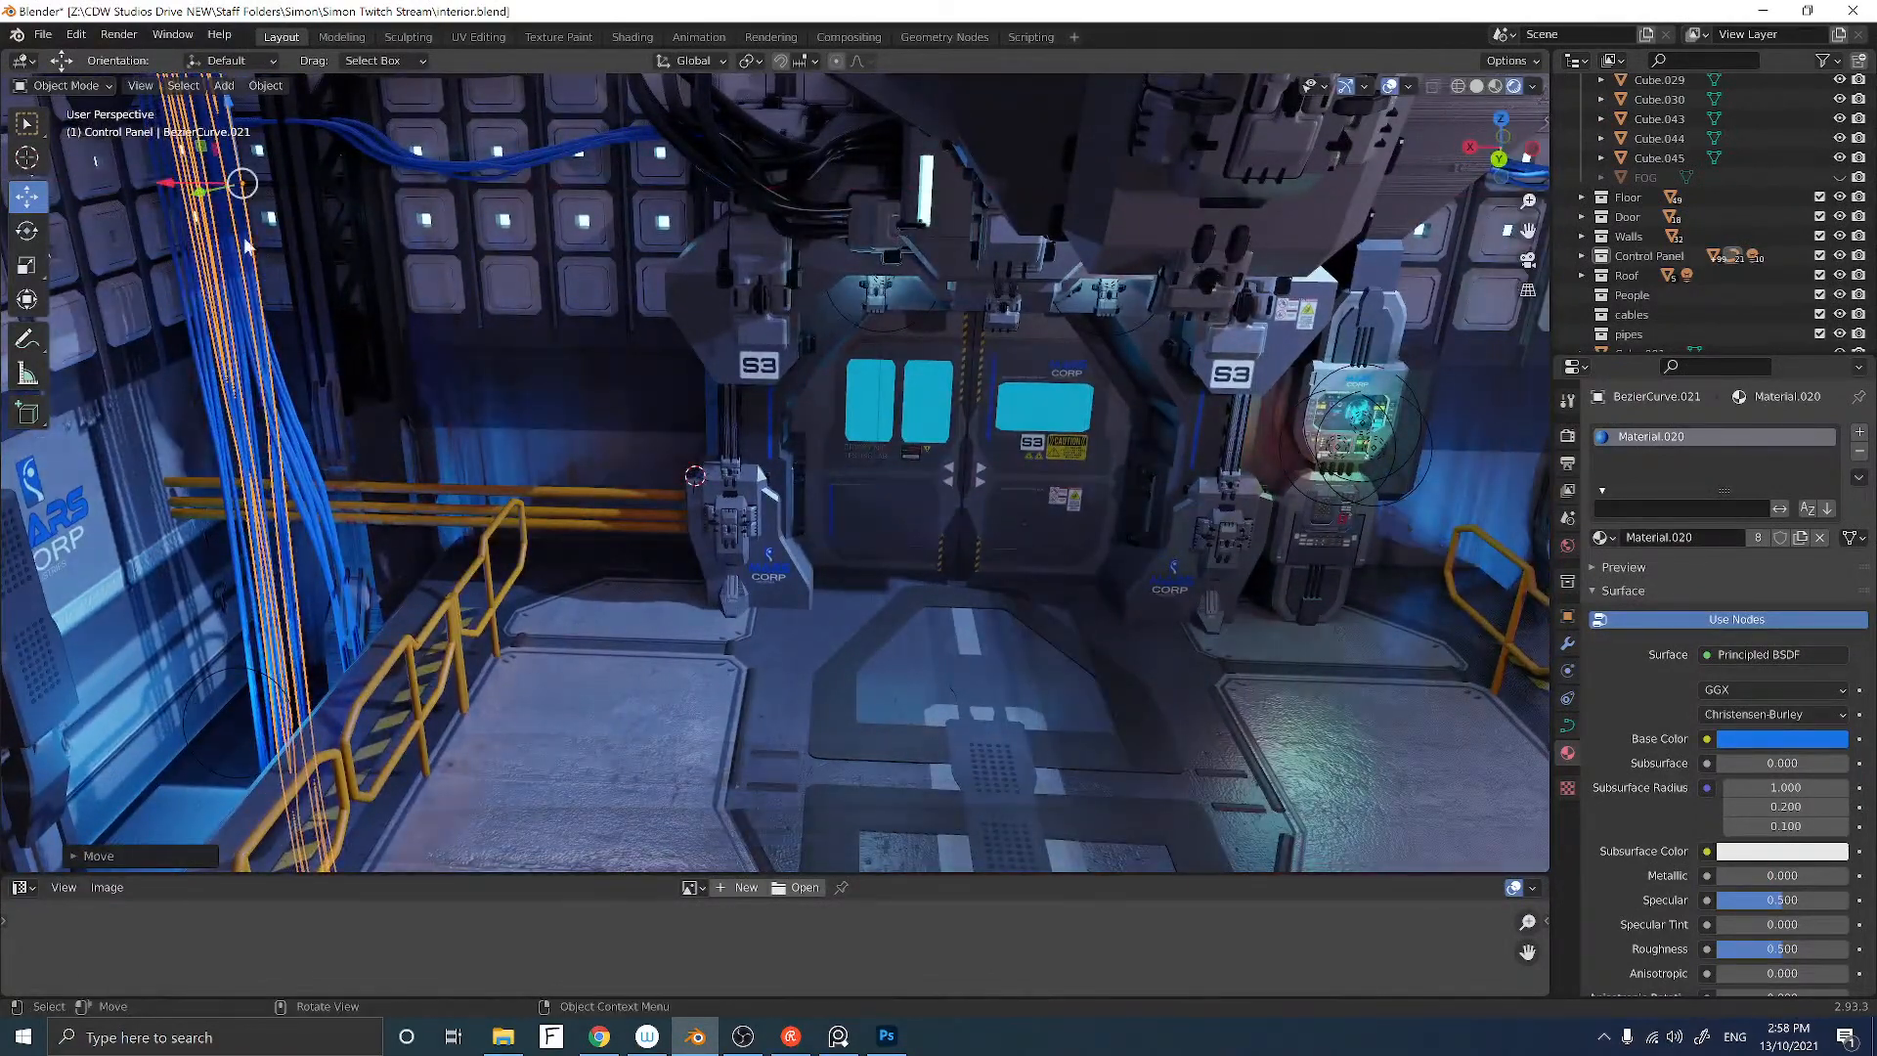
middle_drag(168, 215, 342, 181)
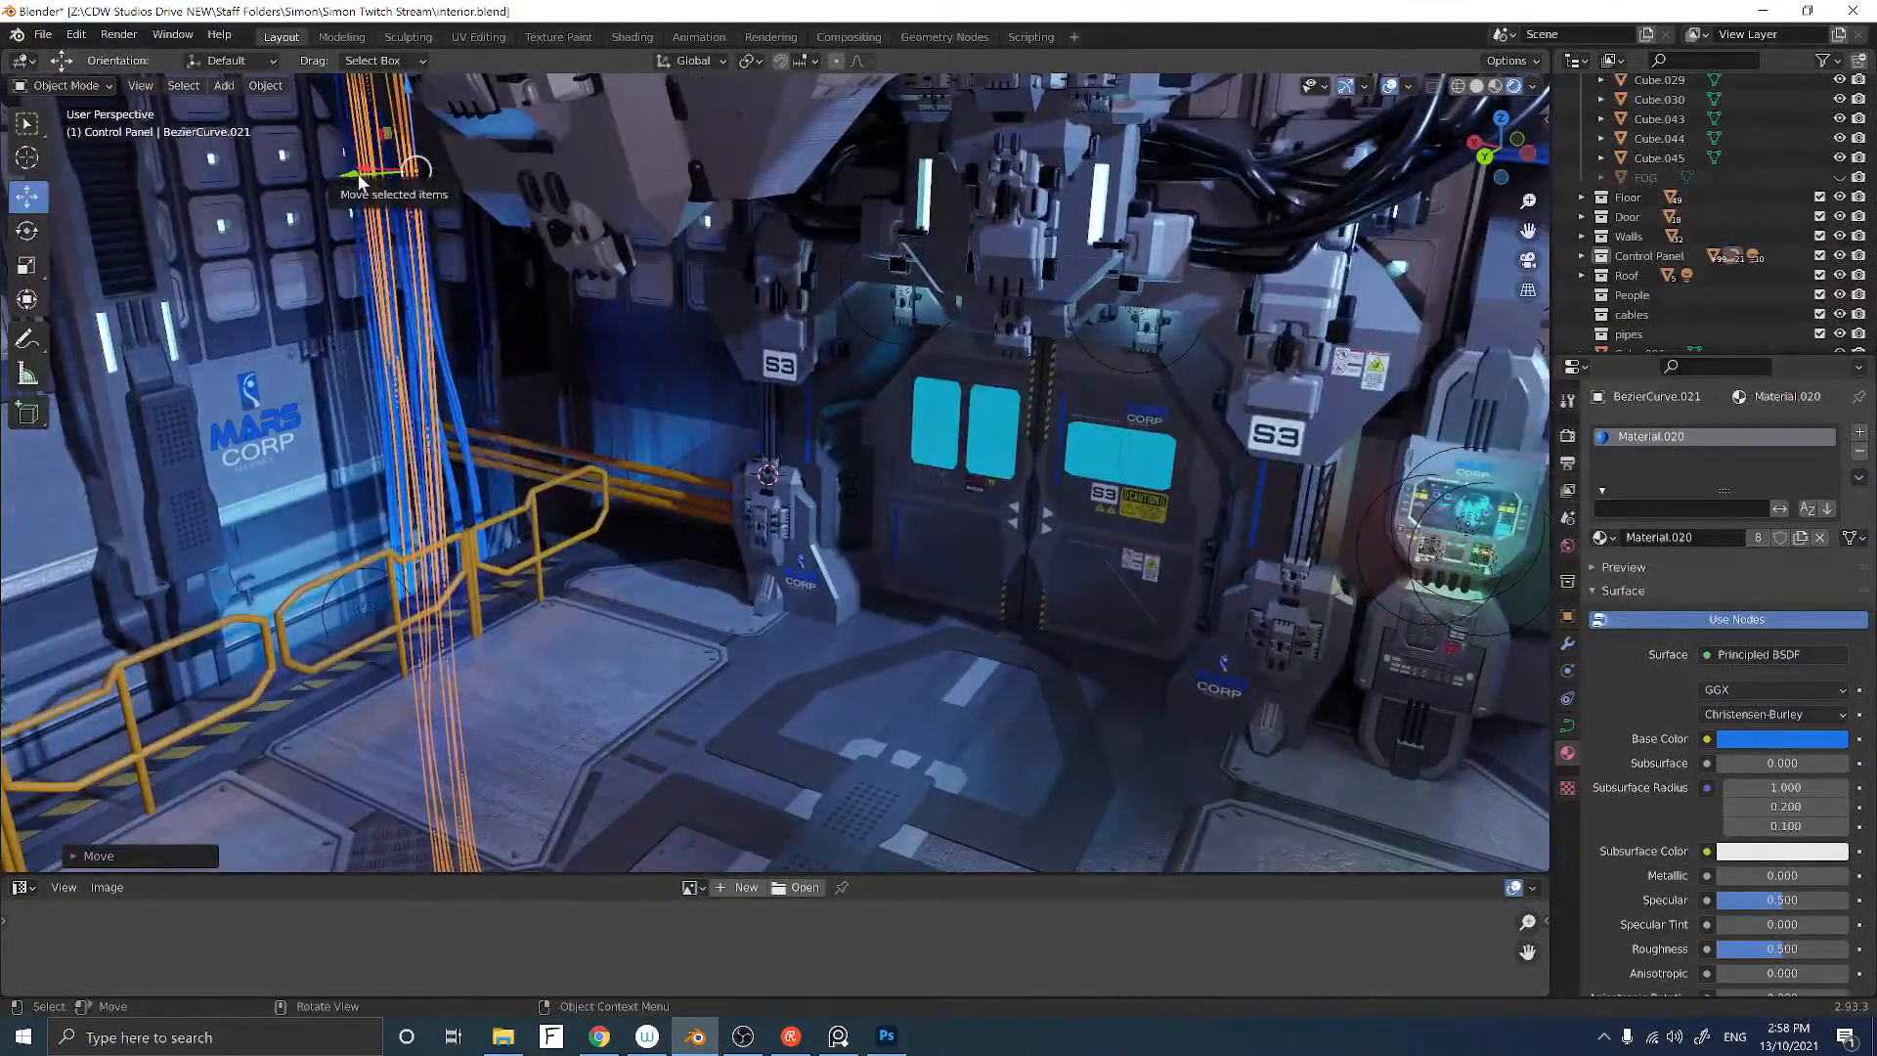
drag(359, 181, 535, 362)
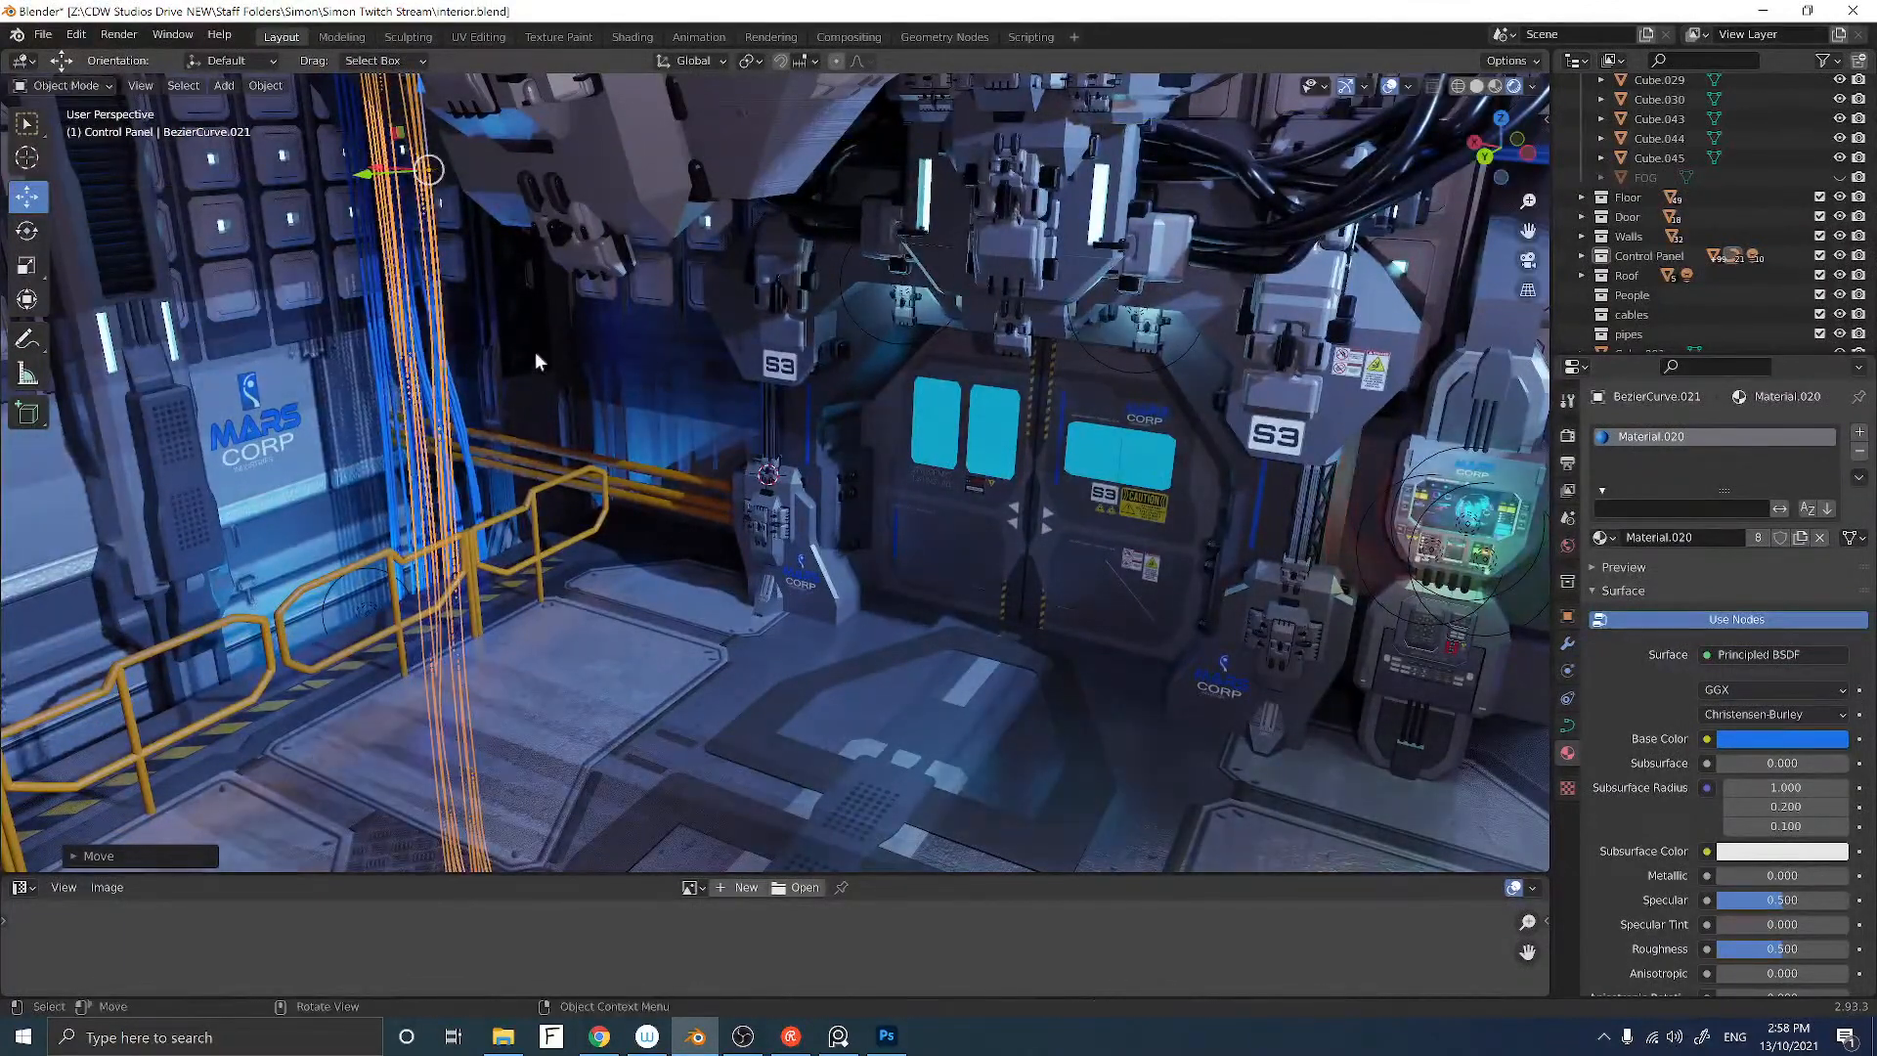
click(570, 396)
Step: Add seven evenly spaced loop cuts along the upper yellow wall pipe near the doorway
middle_drag(570, 396, 608, 495)
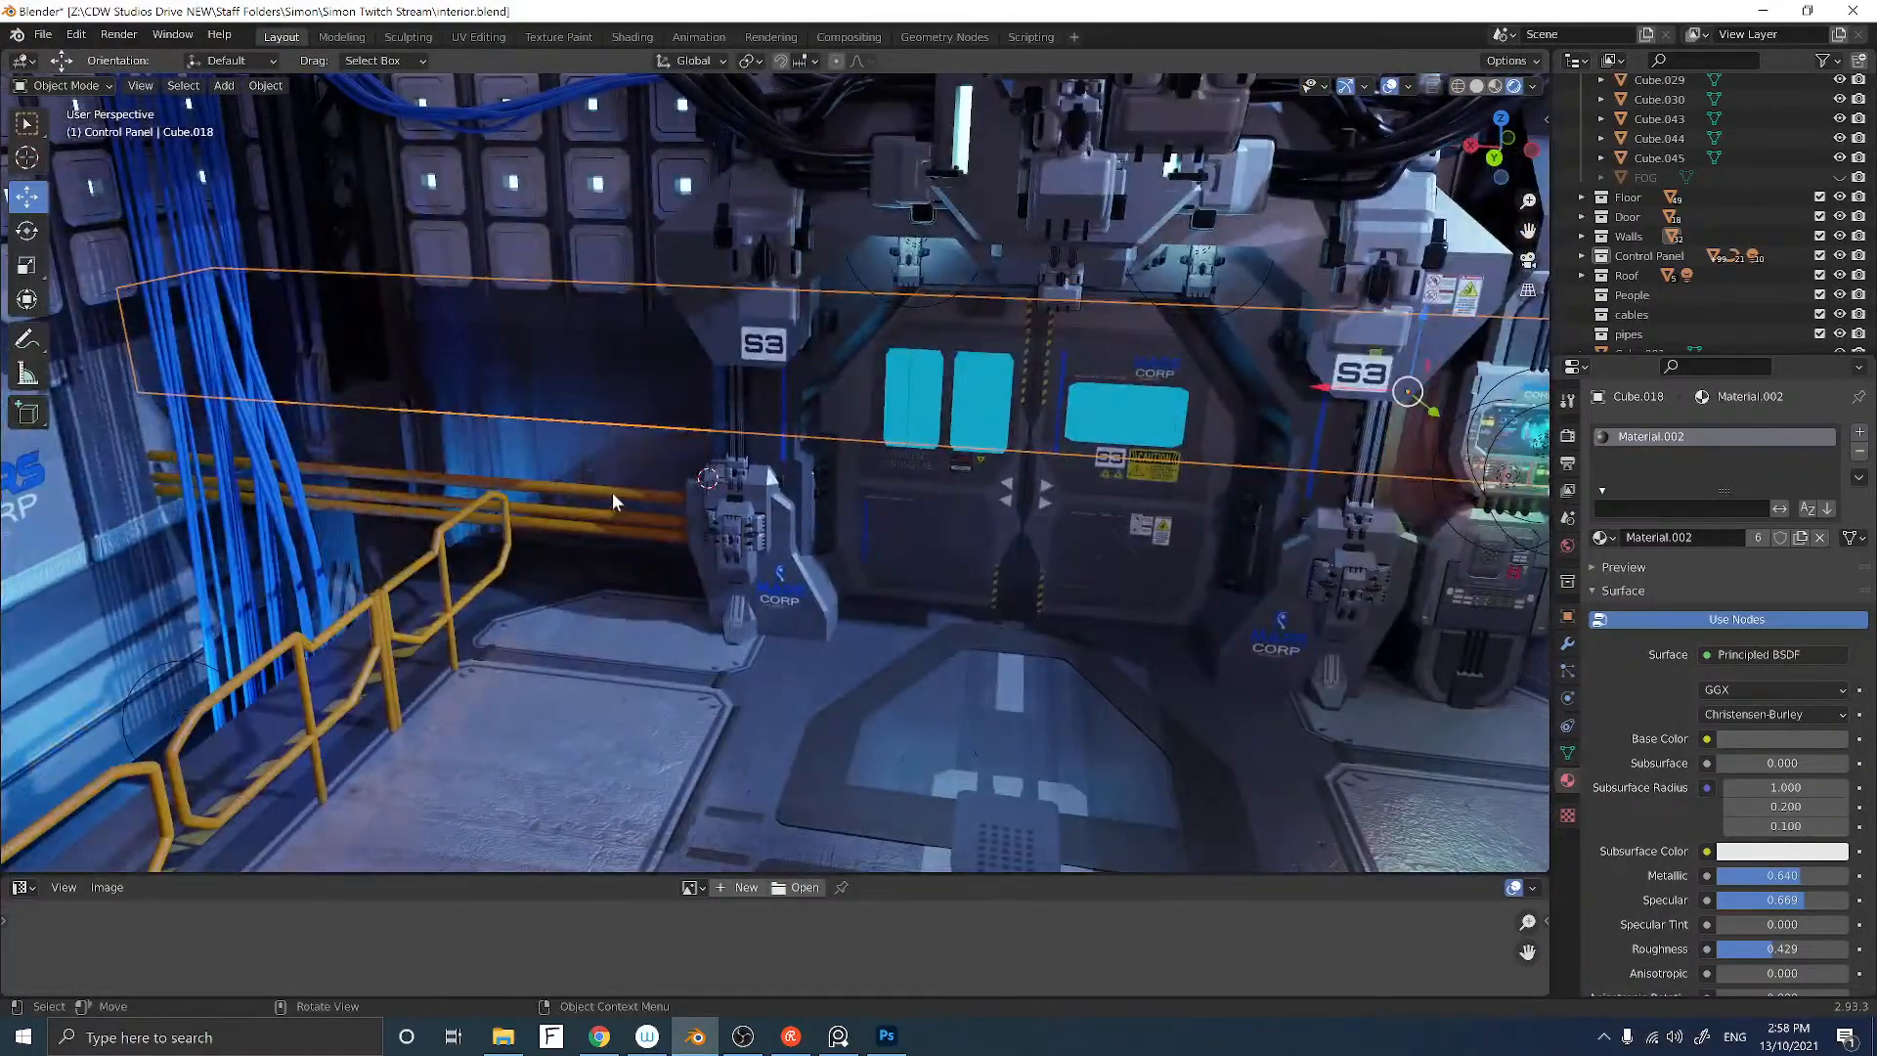
click(612, 491)
shift+click(614, 513)
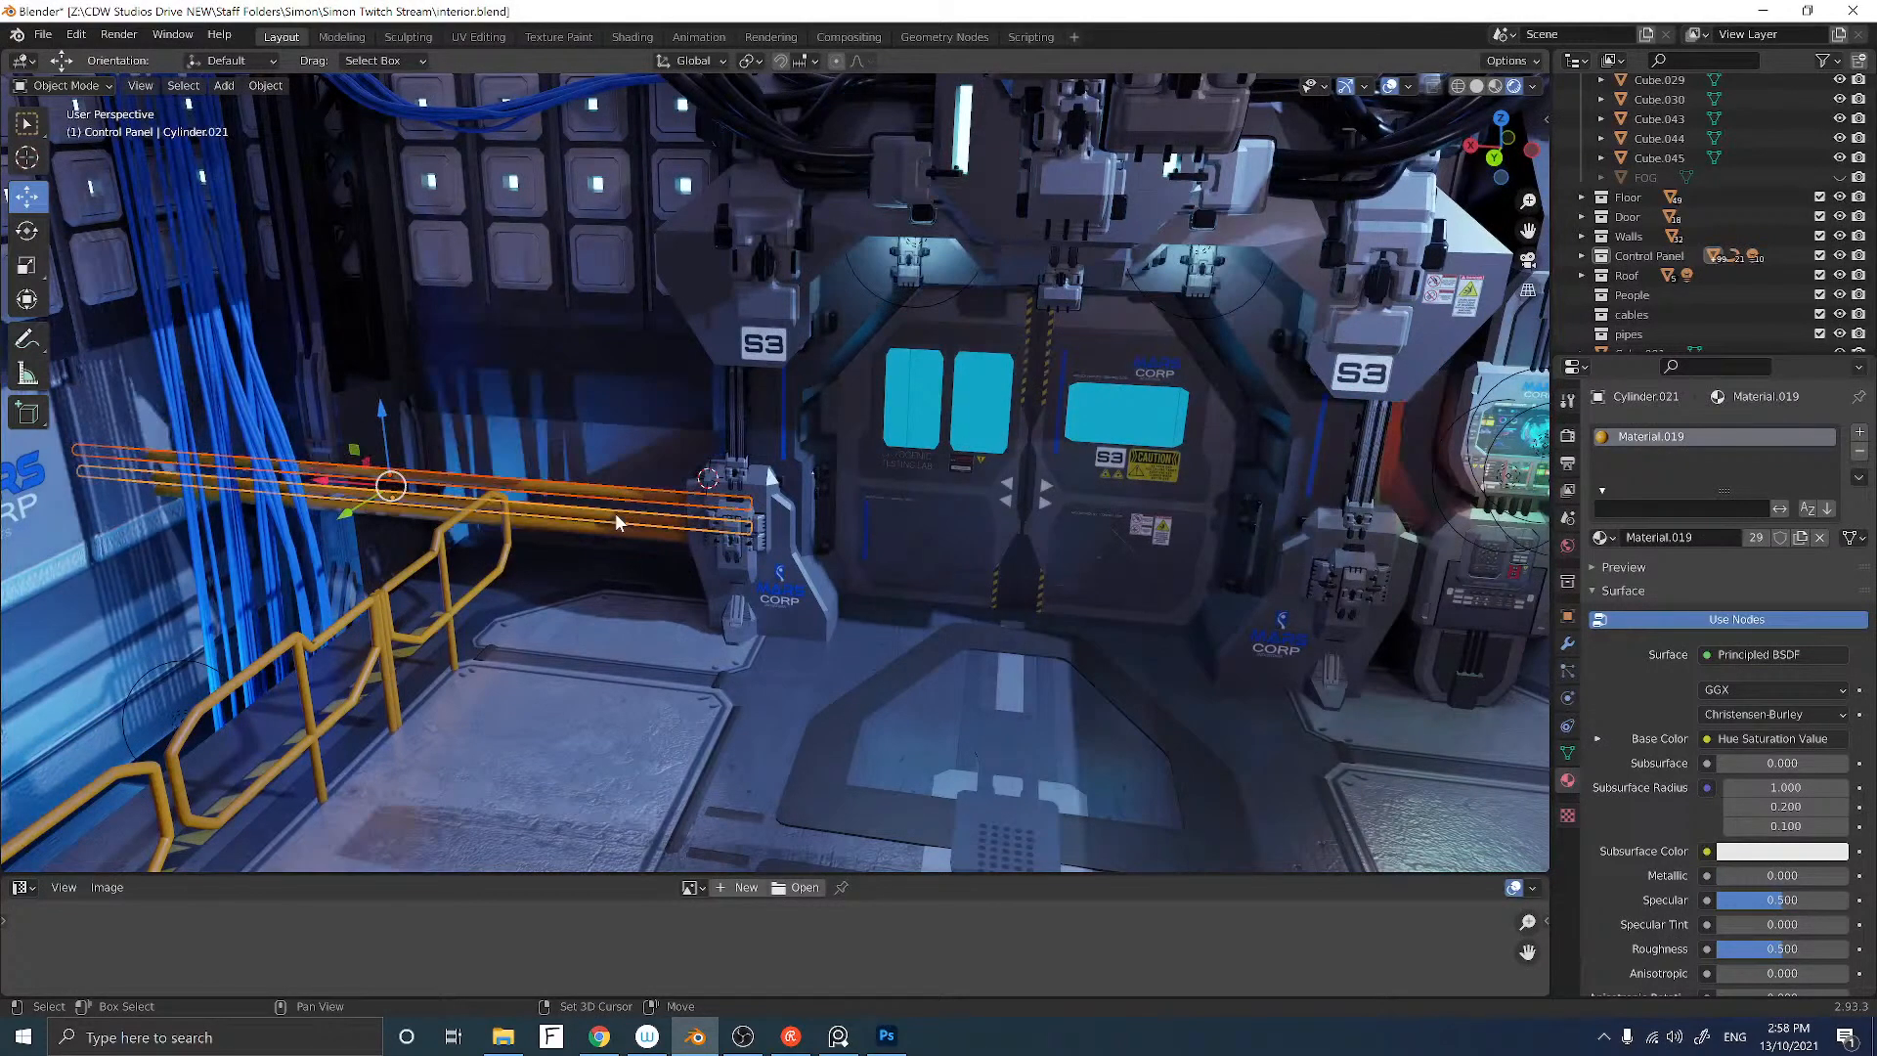
shift+click(606, 524)
scroll(606, 524, up, 2)
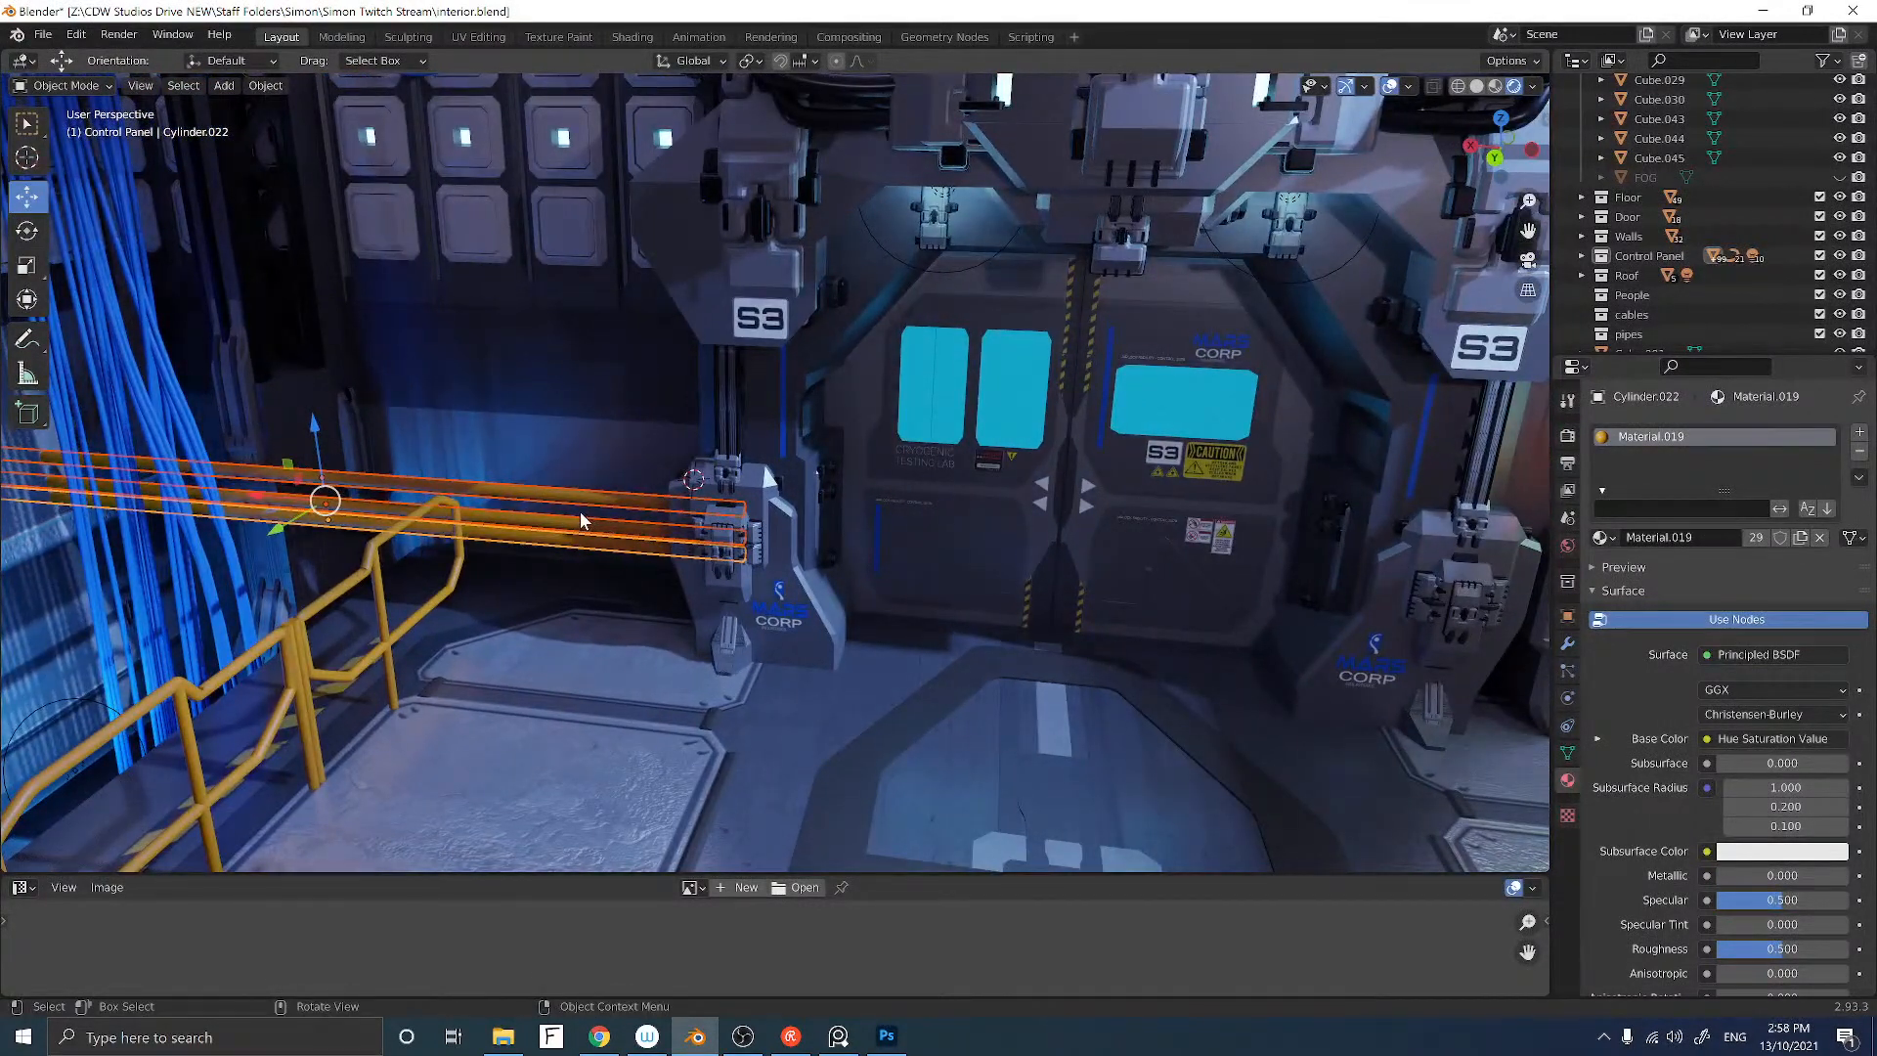
key(Tab)
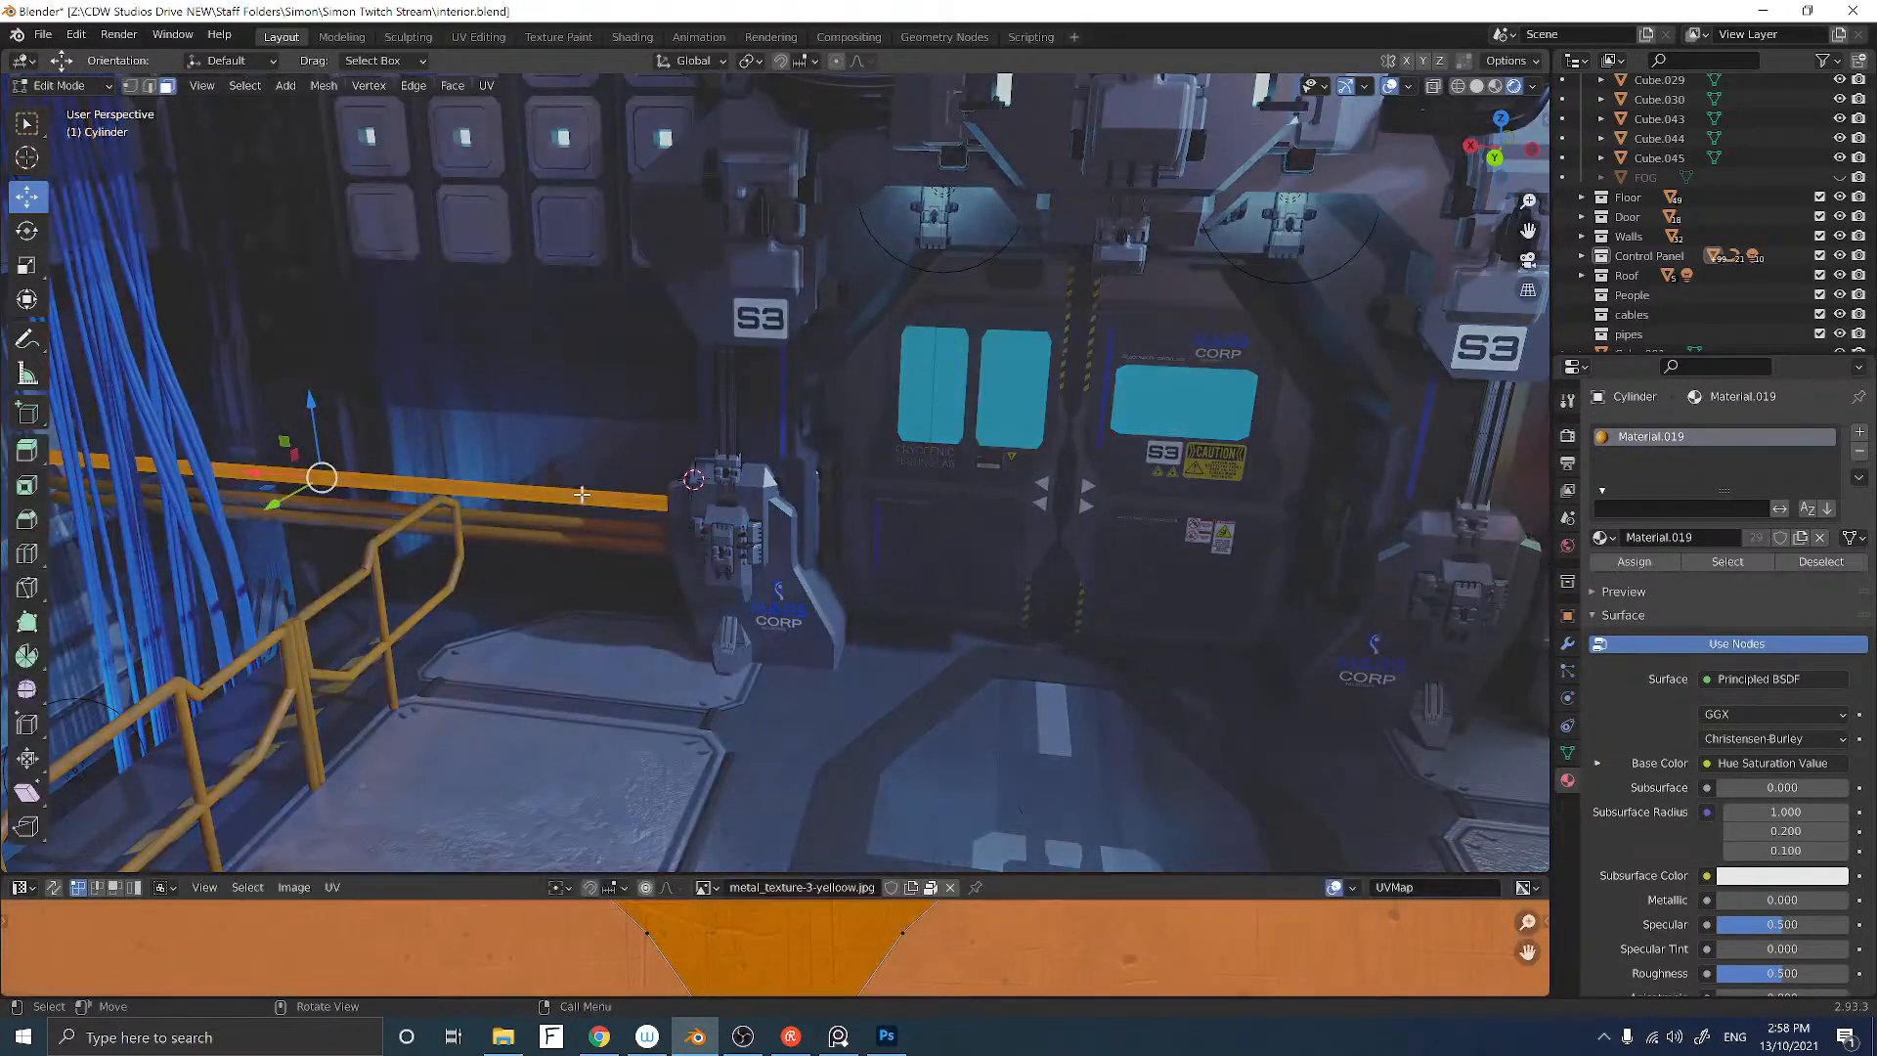
scroll(575, 495, up, 4)
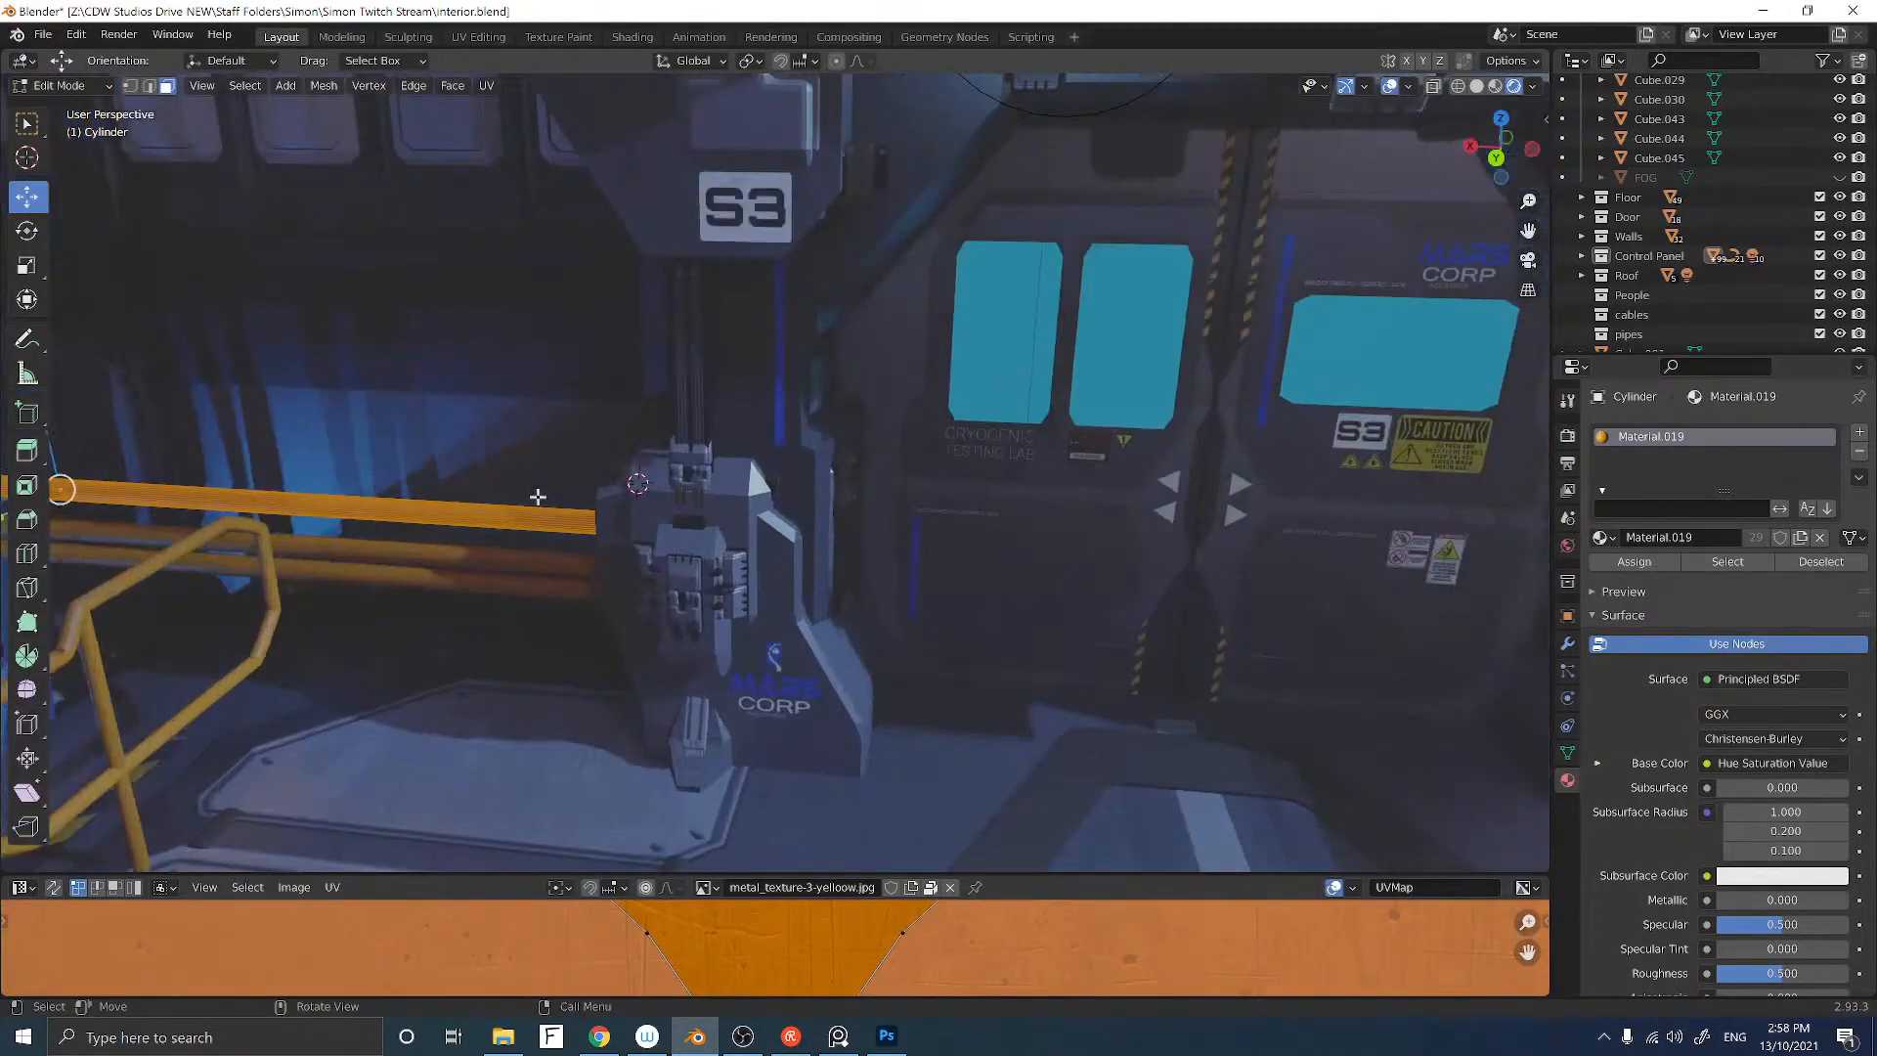
middle_drag(529, 498, 624, 509)
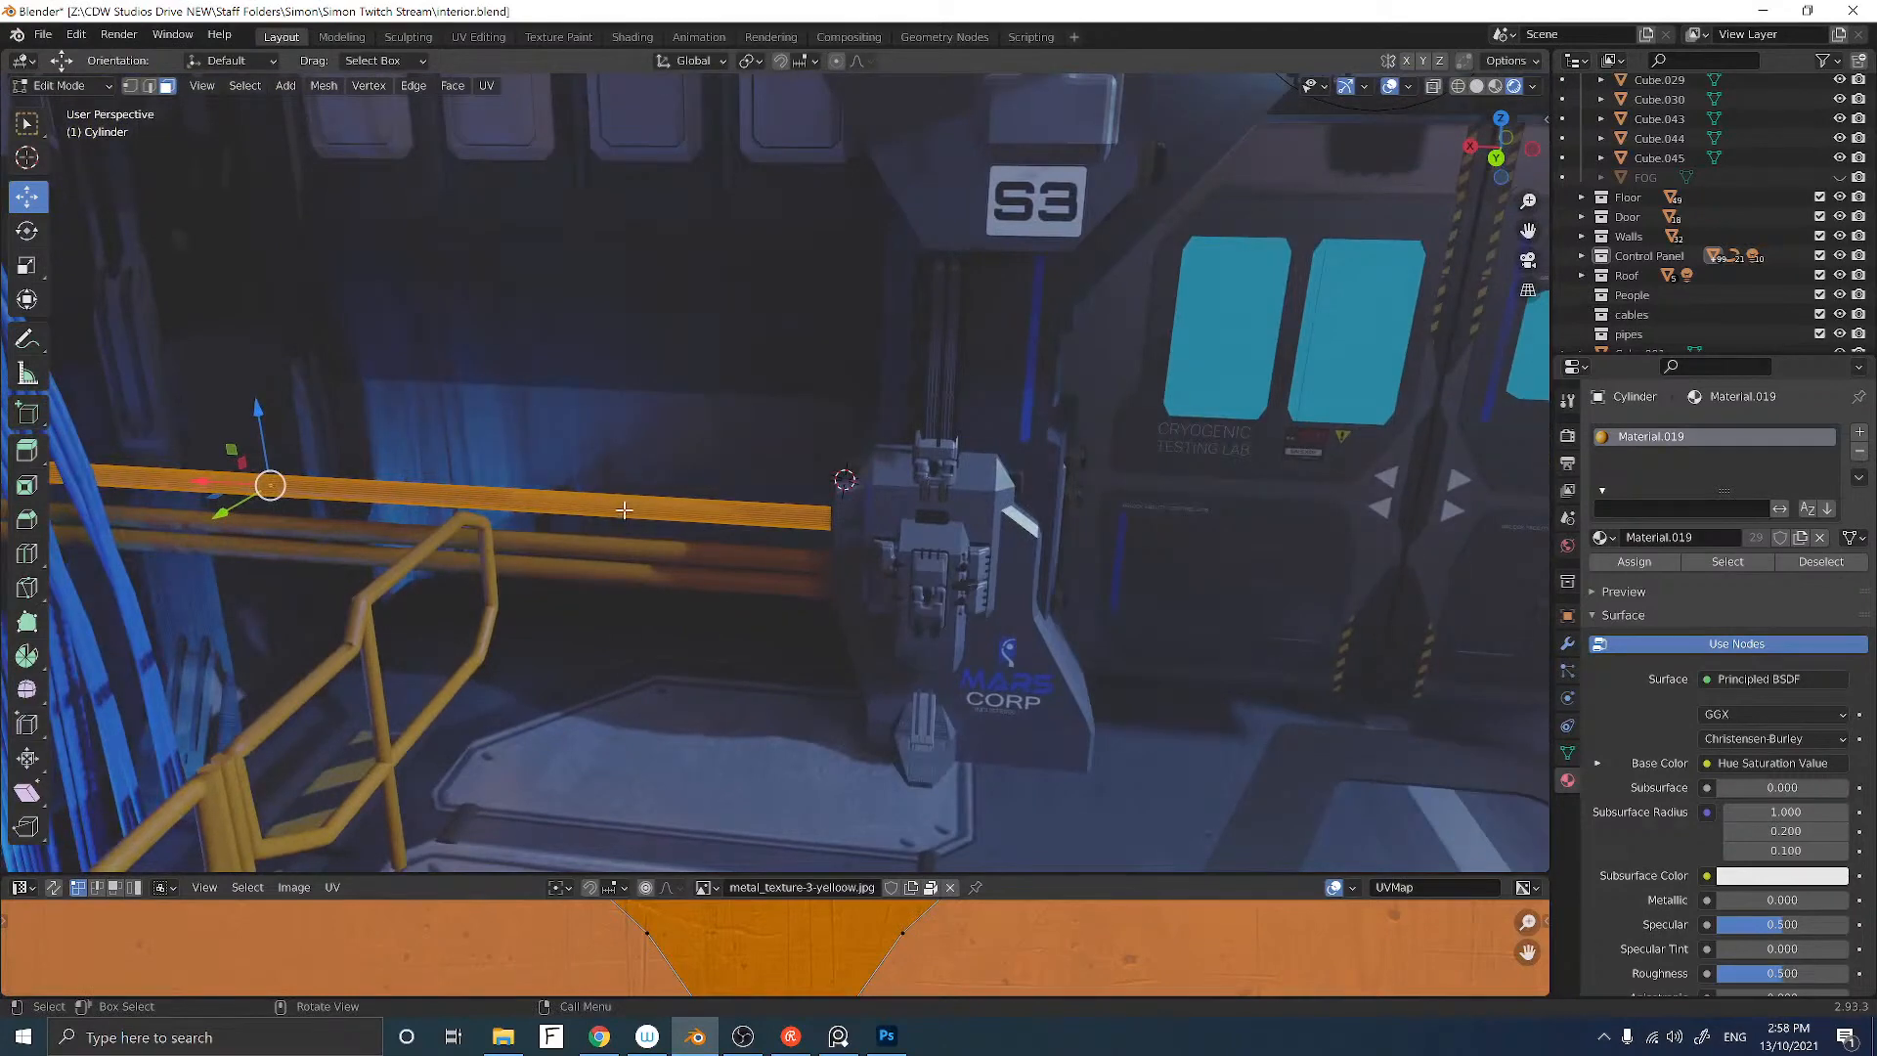
key(Tab)
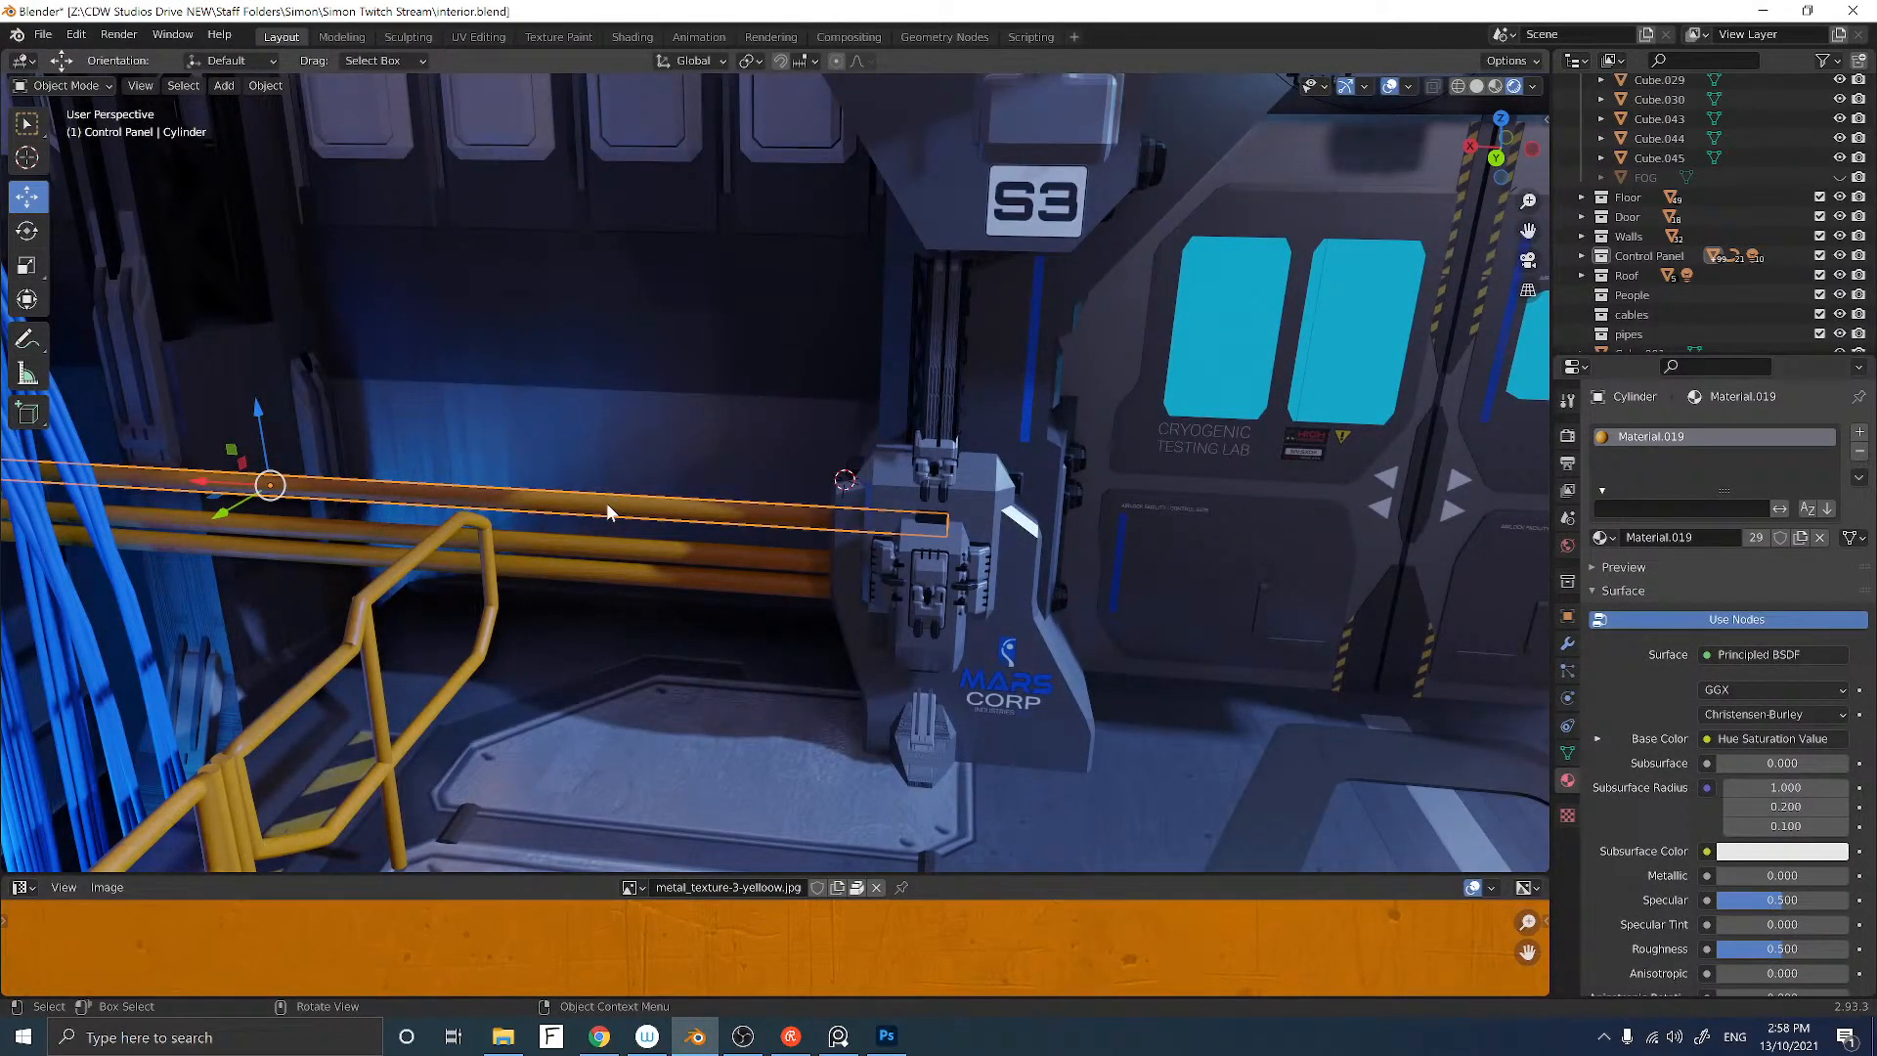
key(Tab)
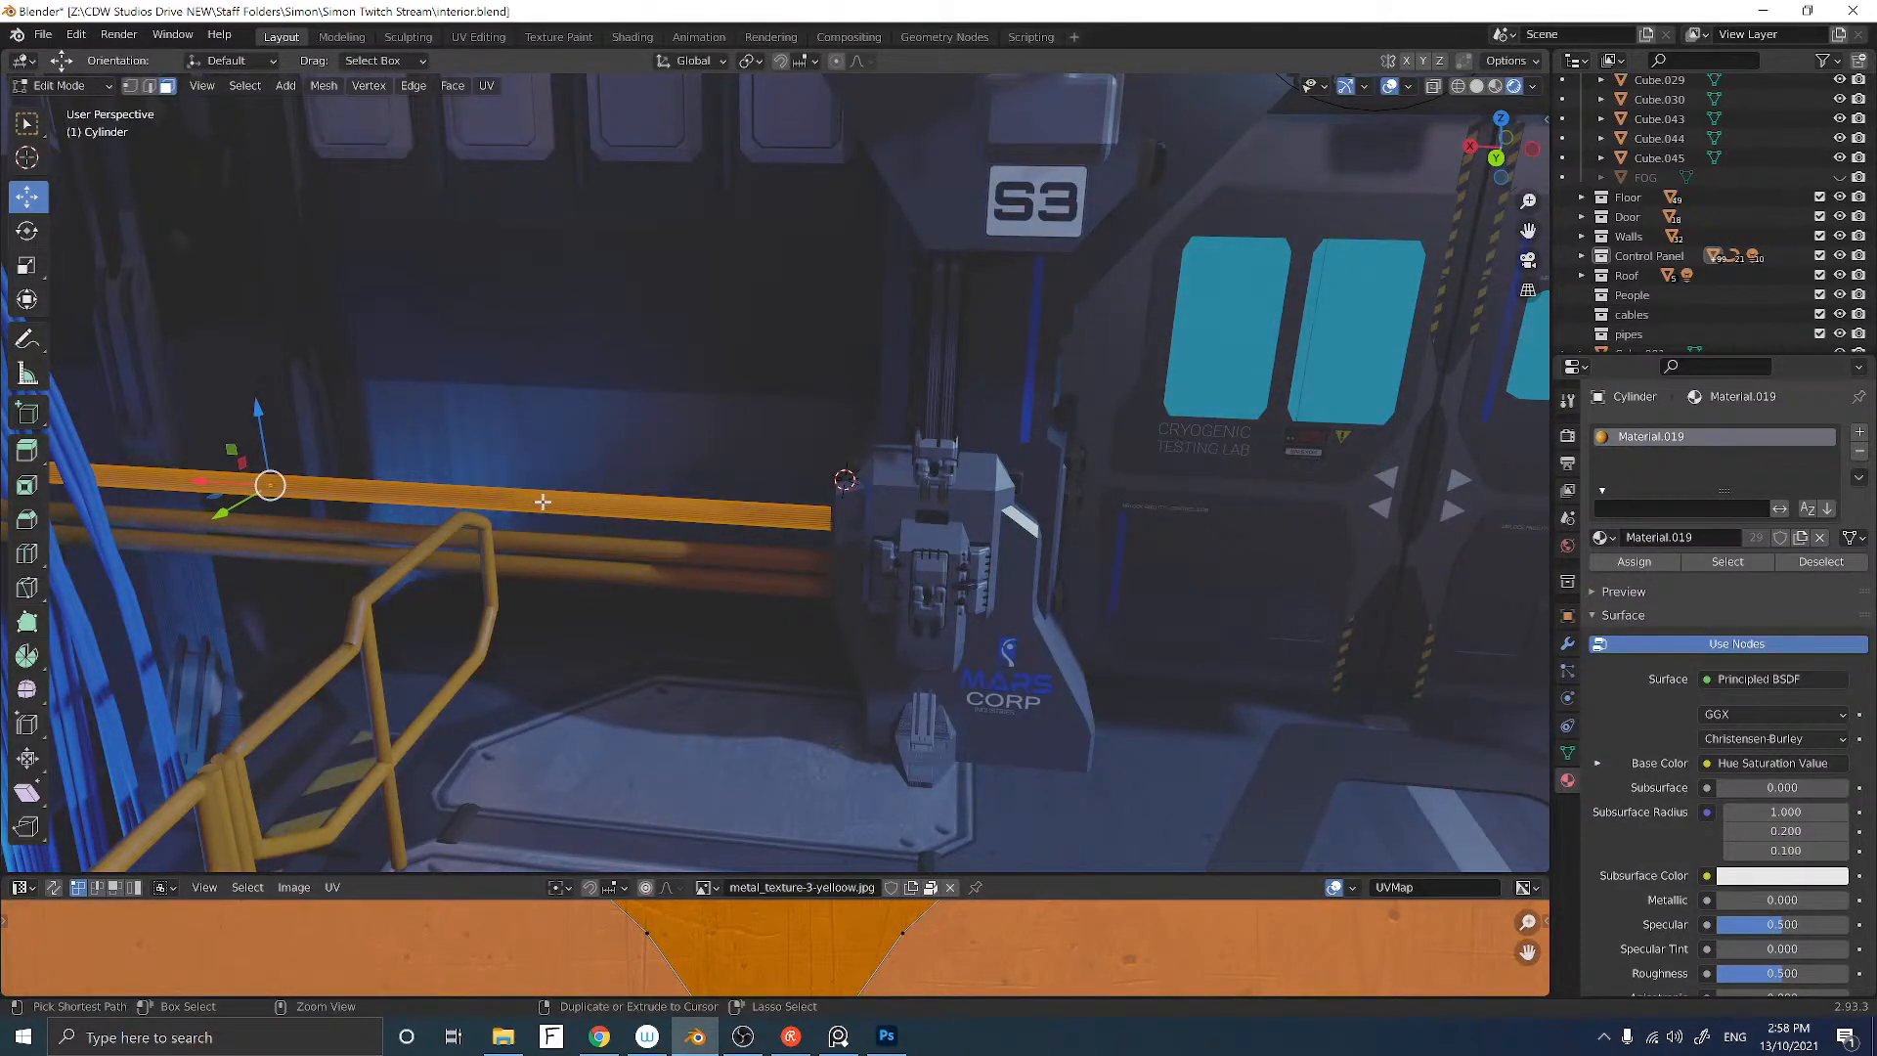
key(ctrl+r)
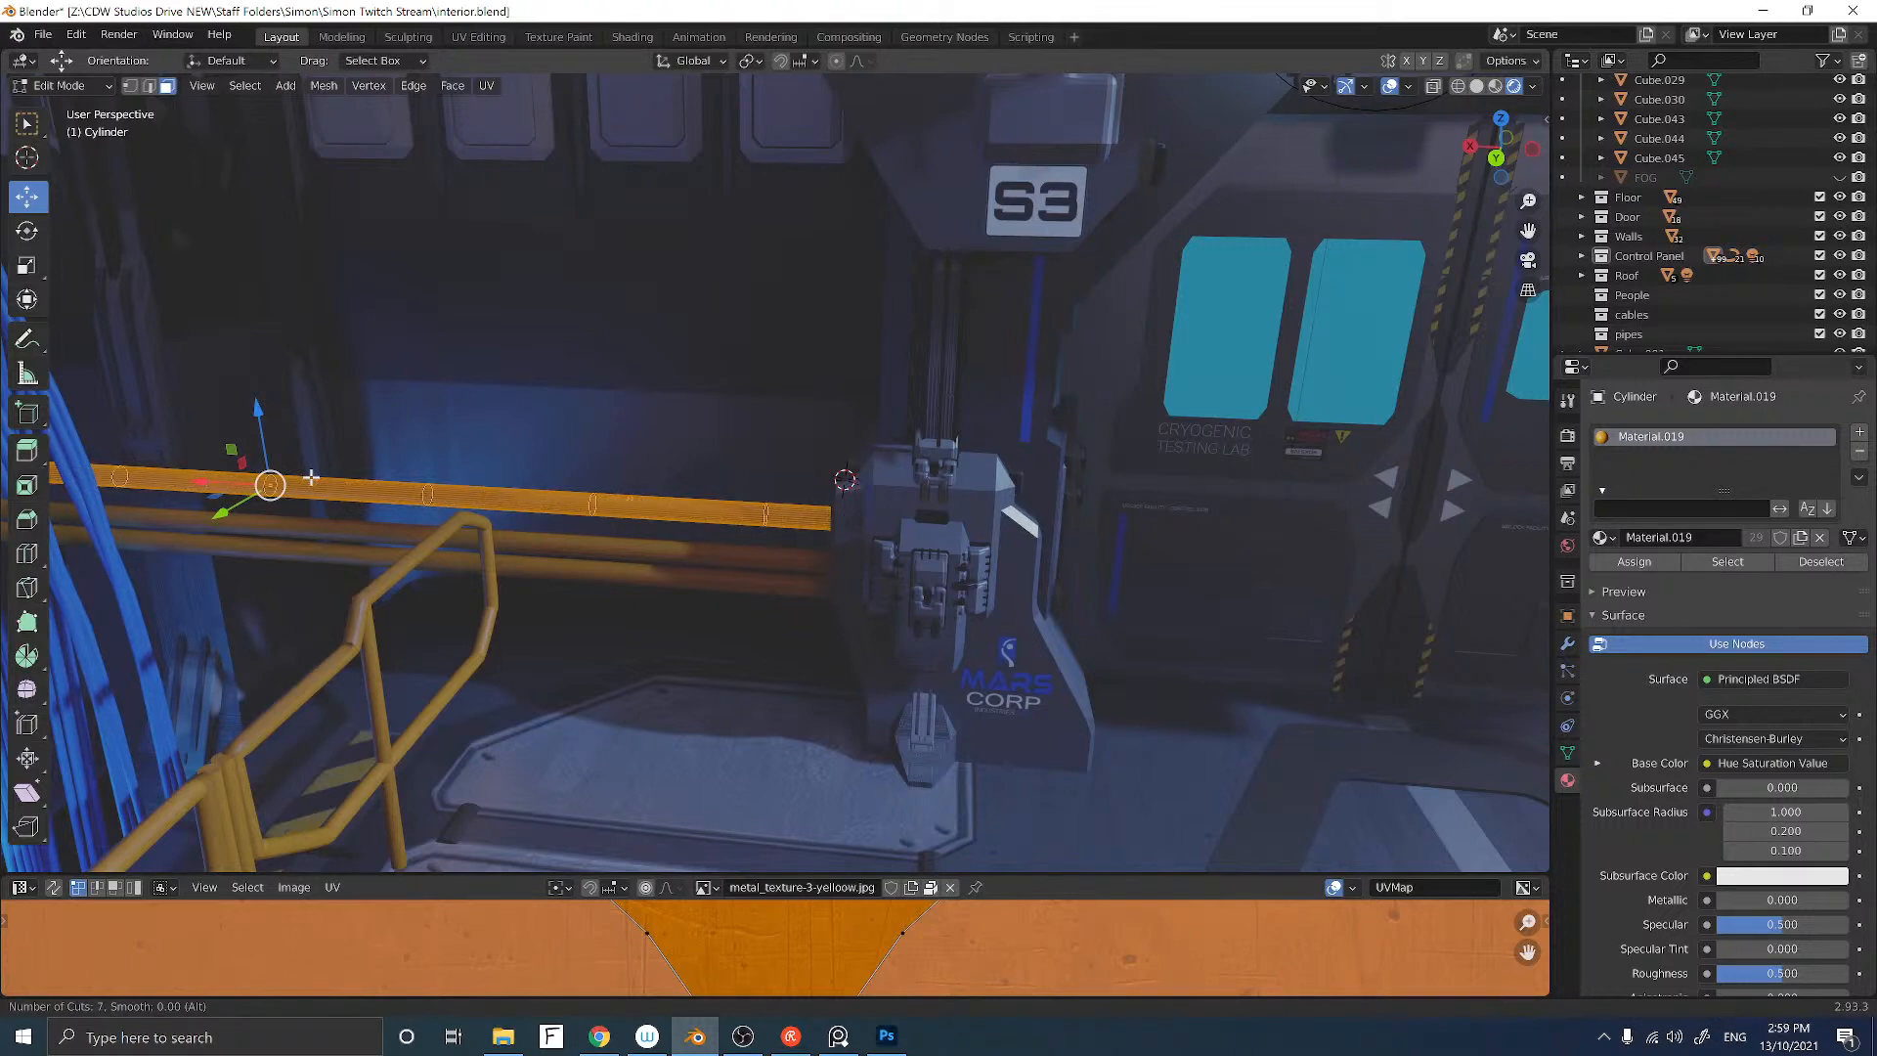
click(311, 477)
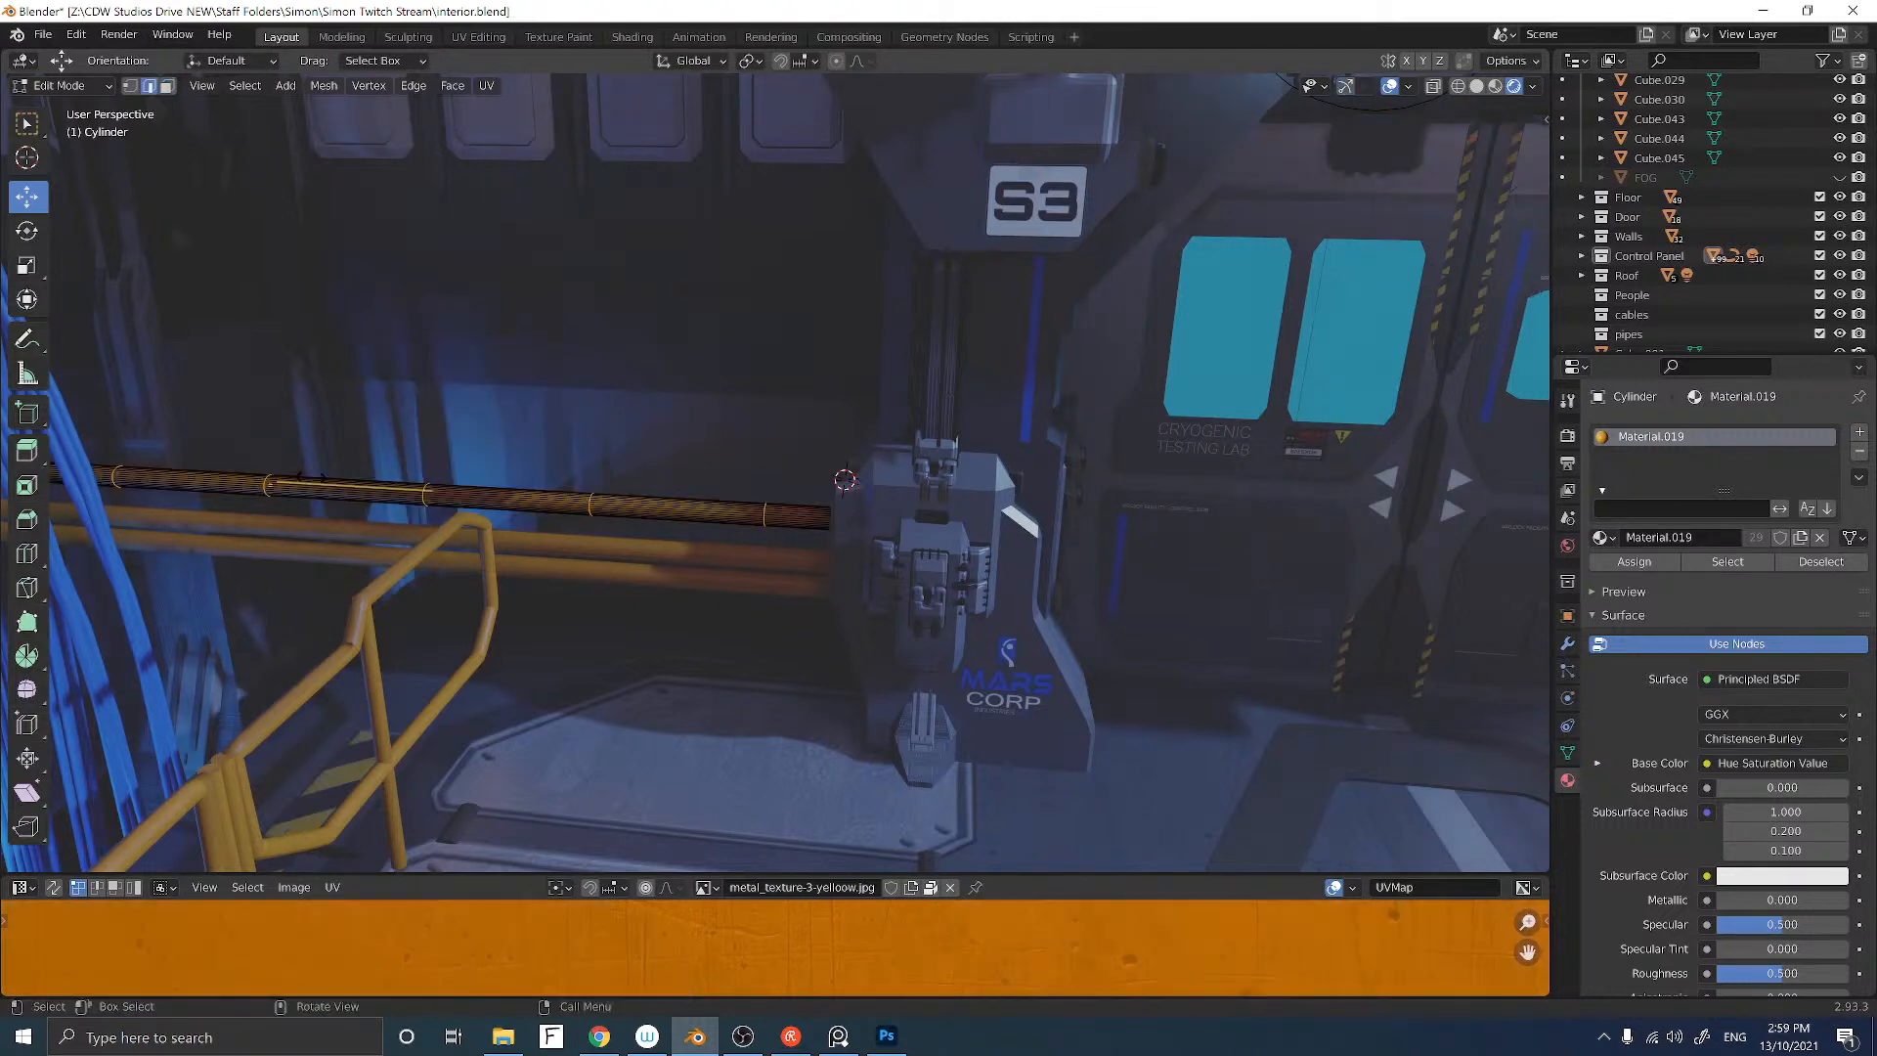
click(471, 494)
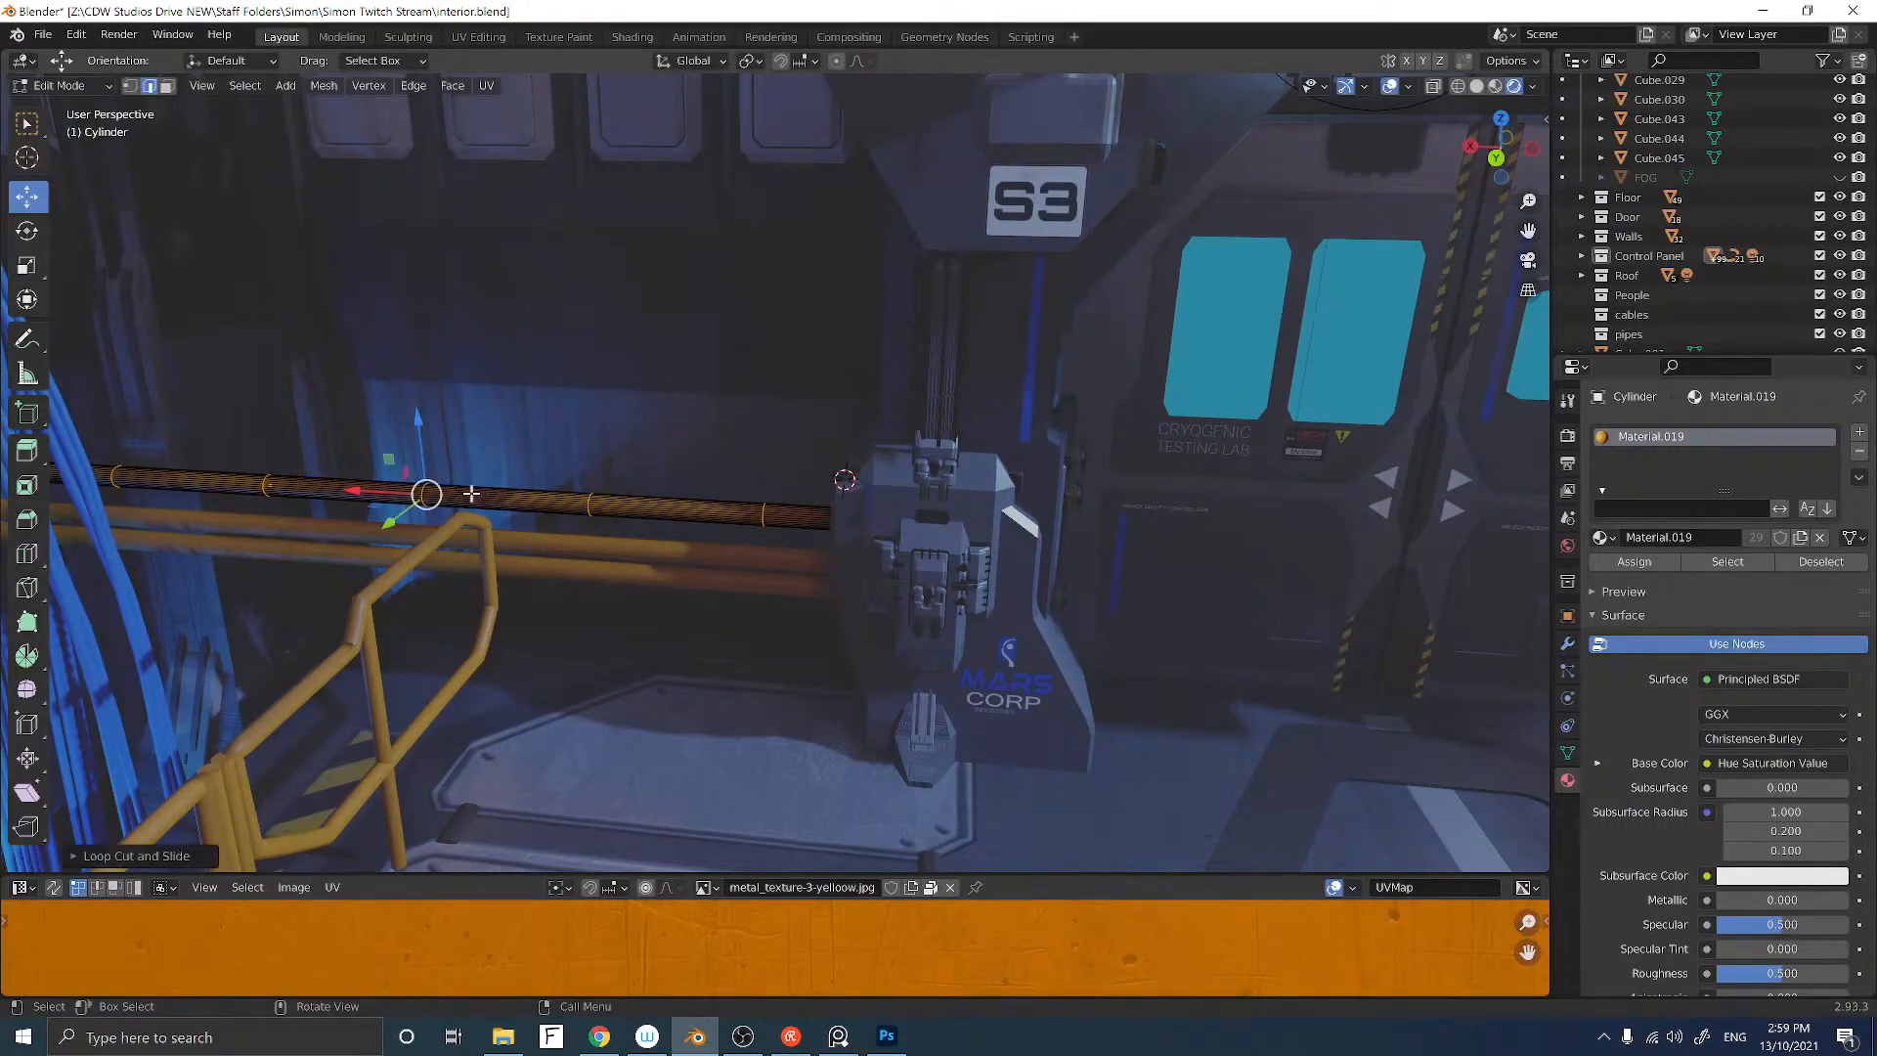
Step: Add two more loop cuts on the upper pipe toward the doorway, each beside an existing loop to form a narrow band
key(ctrl+r)
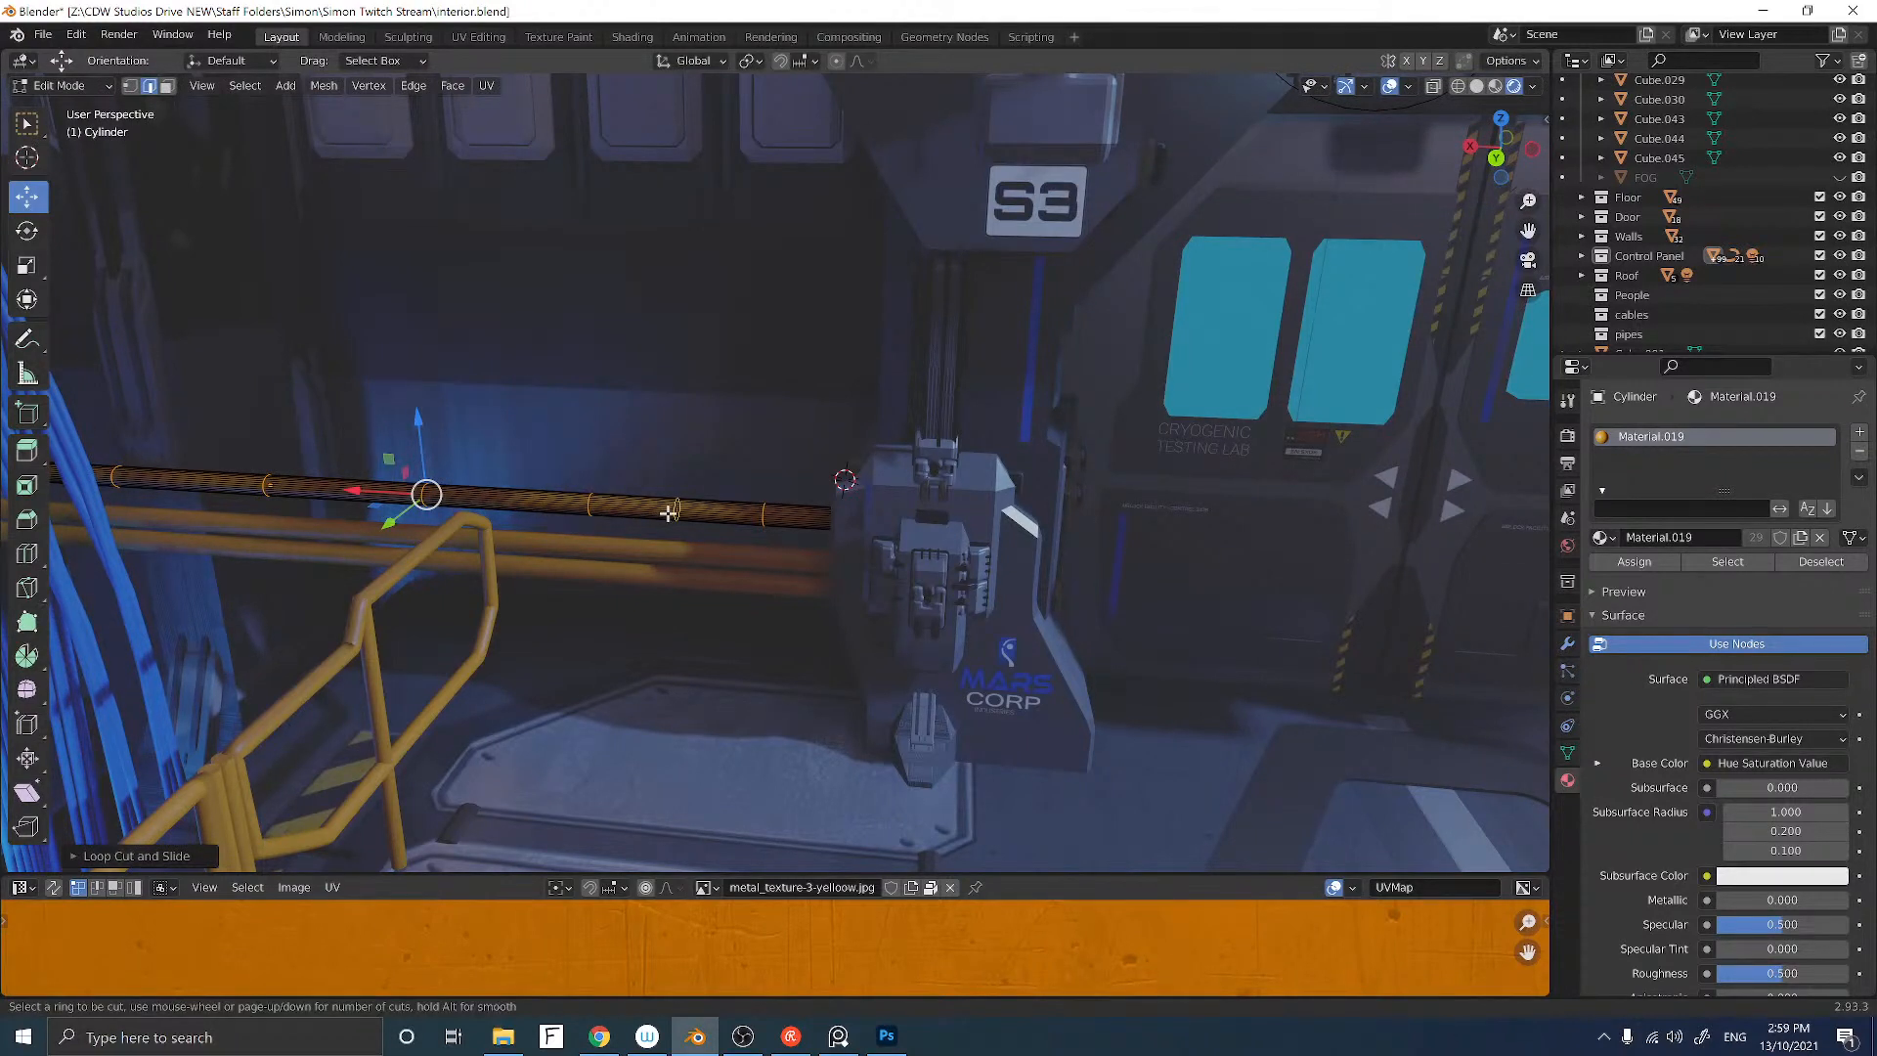
click(663, 510)
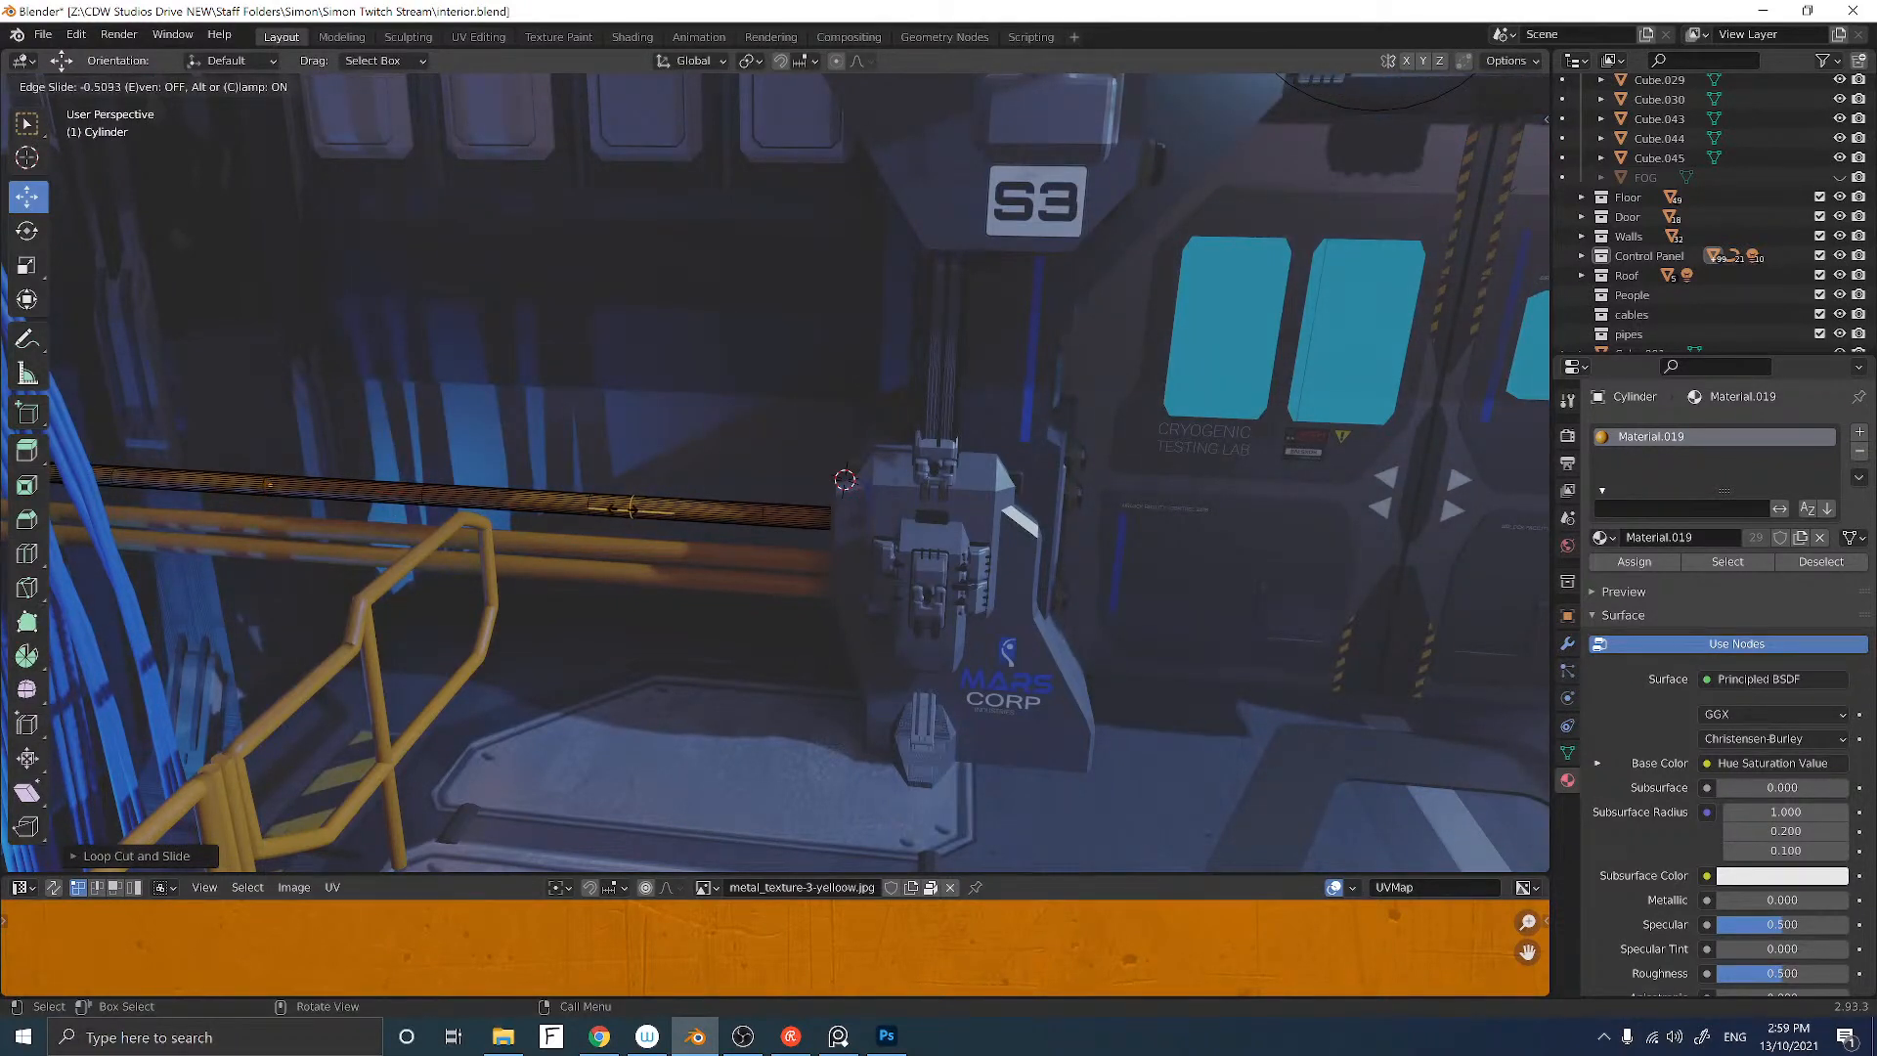
click(622, 506)
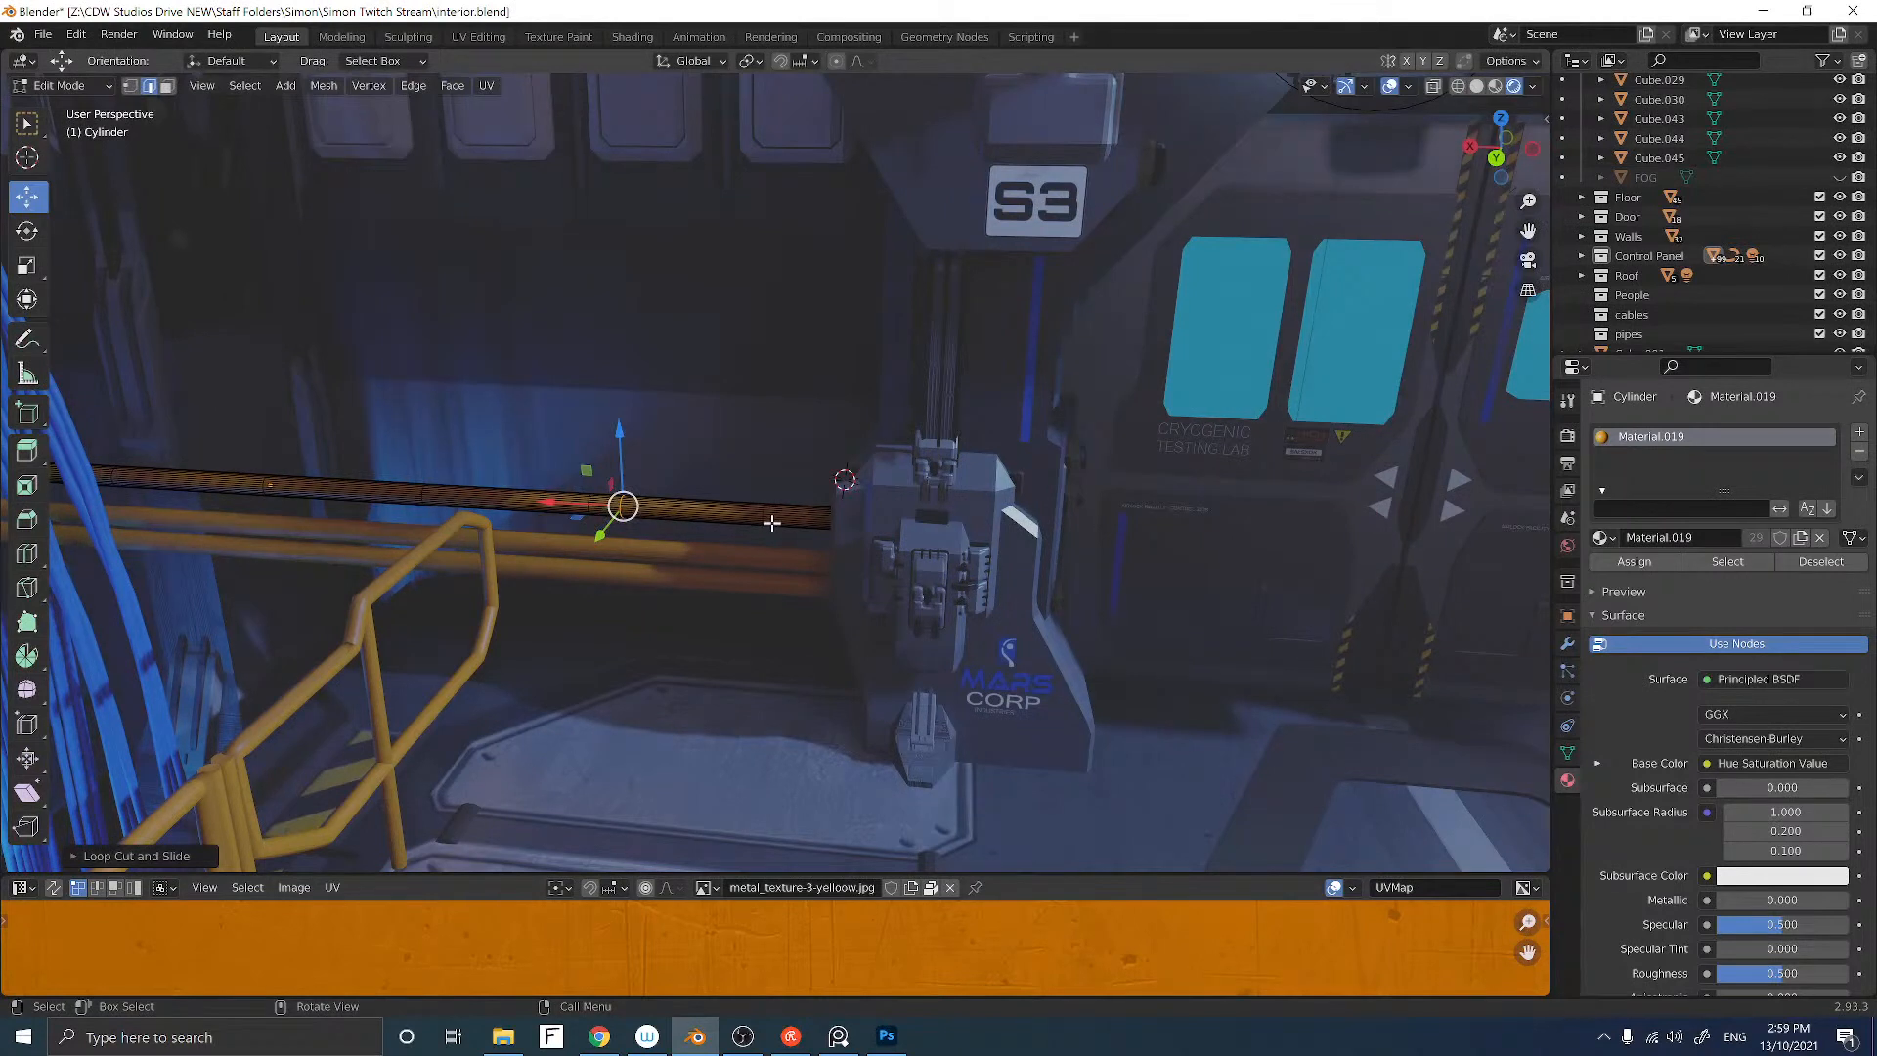
alt+click(781, 518)
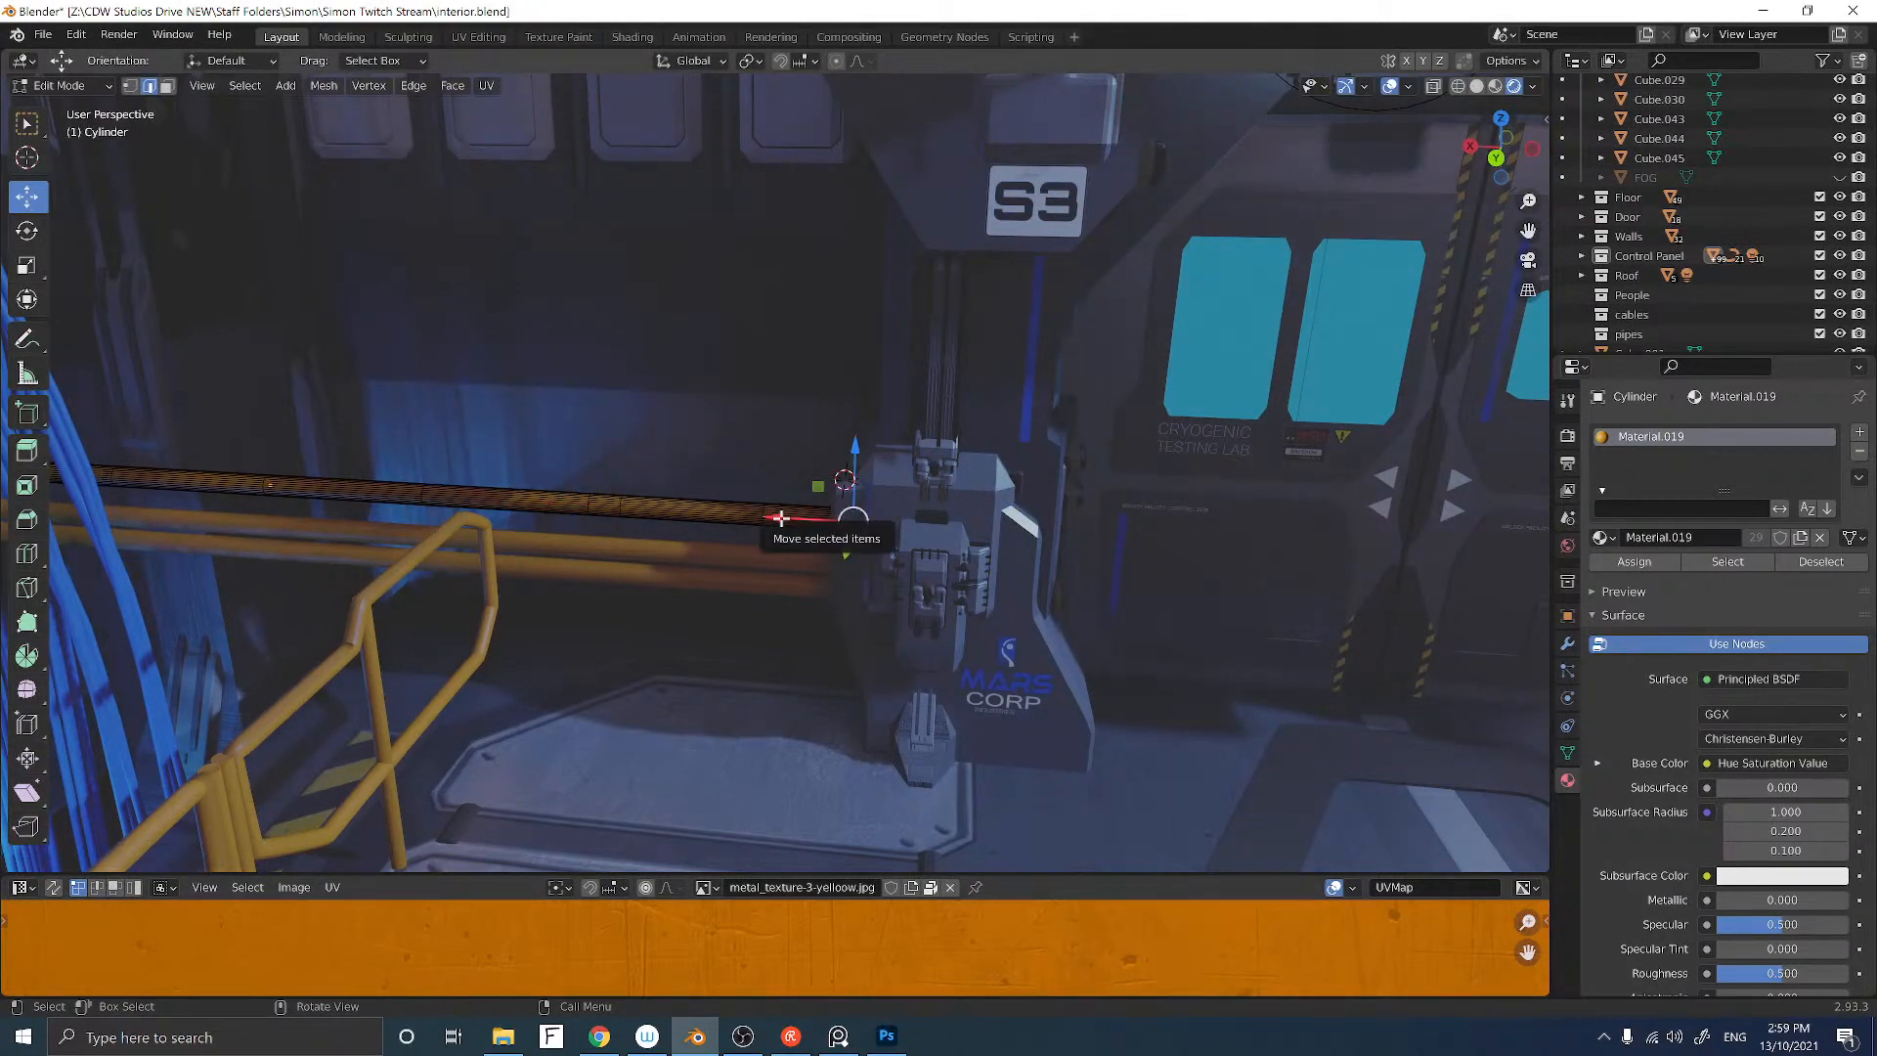
key(ctrl+r)
click(811, 516)
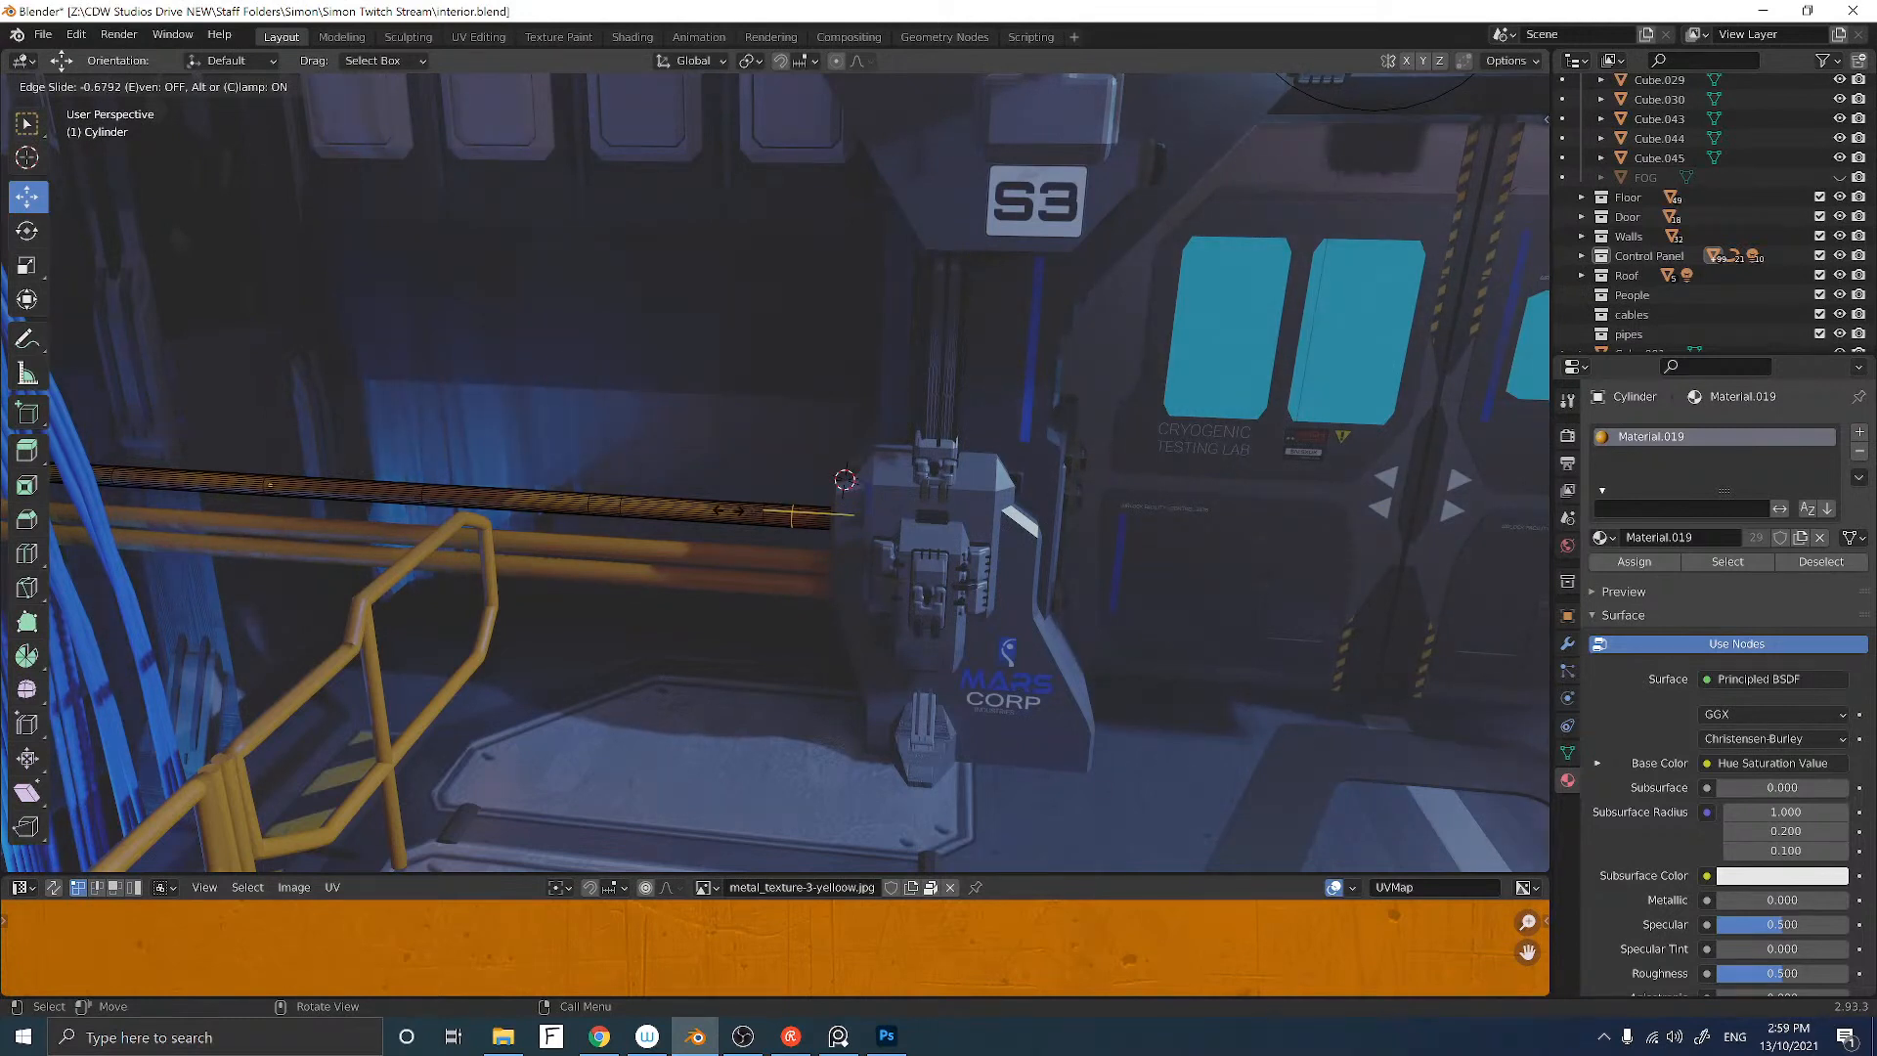
click(728, 510)
Step: Add another loop cut near the blue-cable end of the upper pipe, beside the existing loop, to form a third narrow band
alt+click(167, 478)
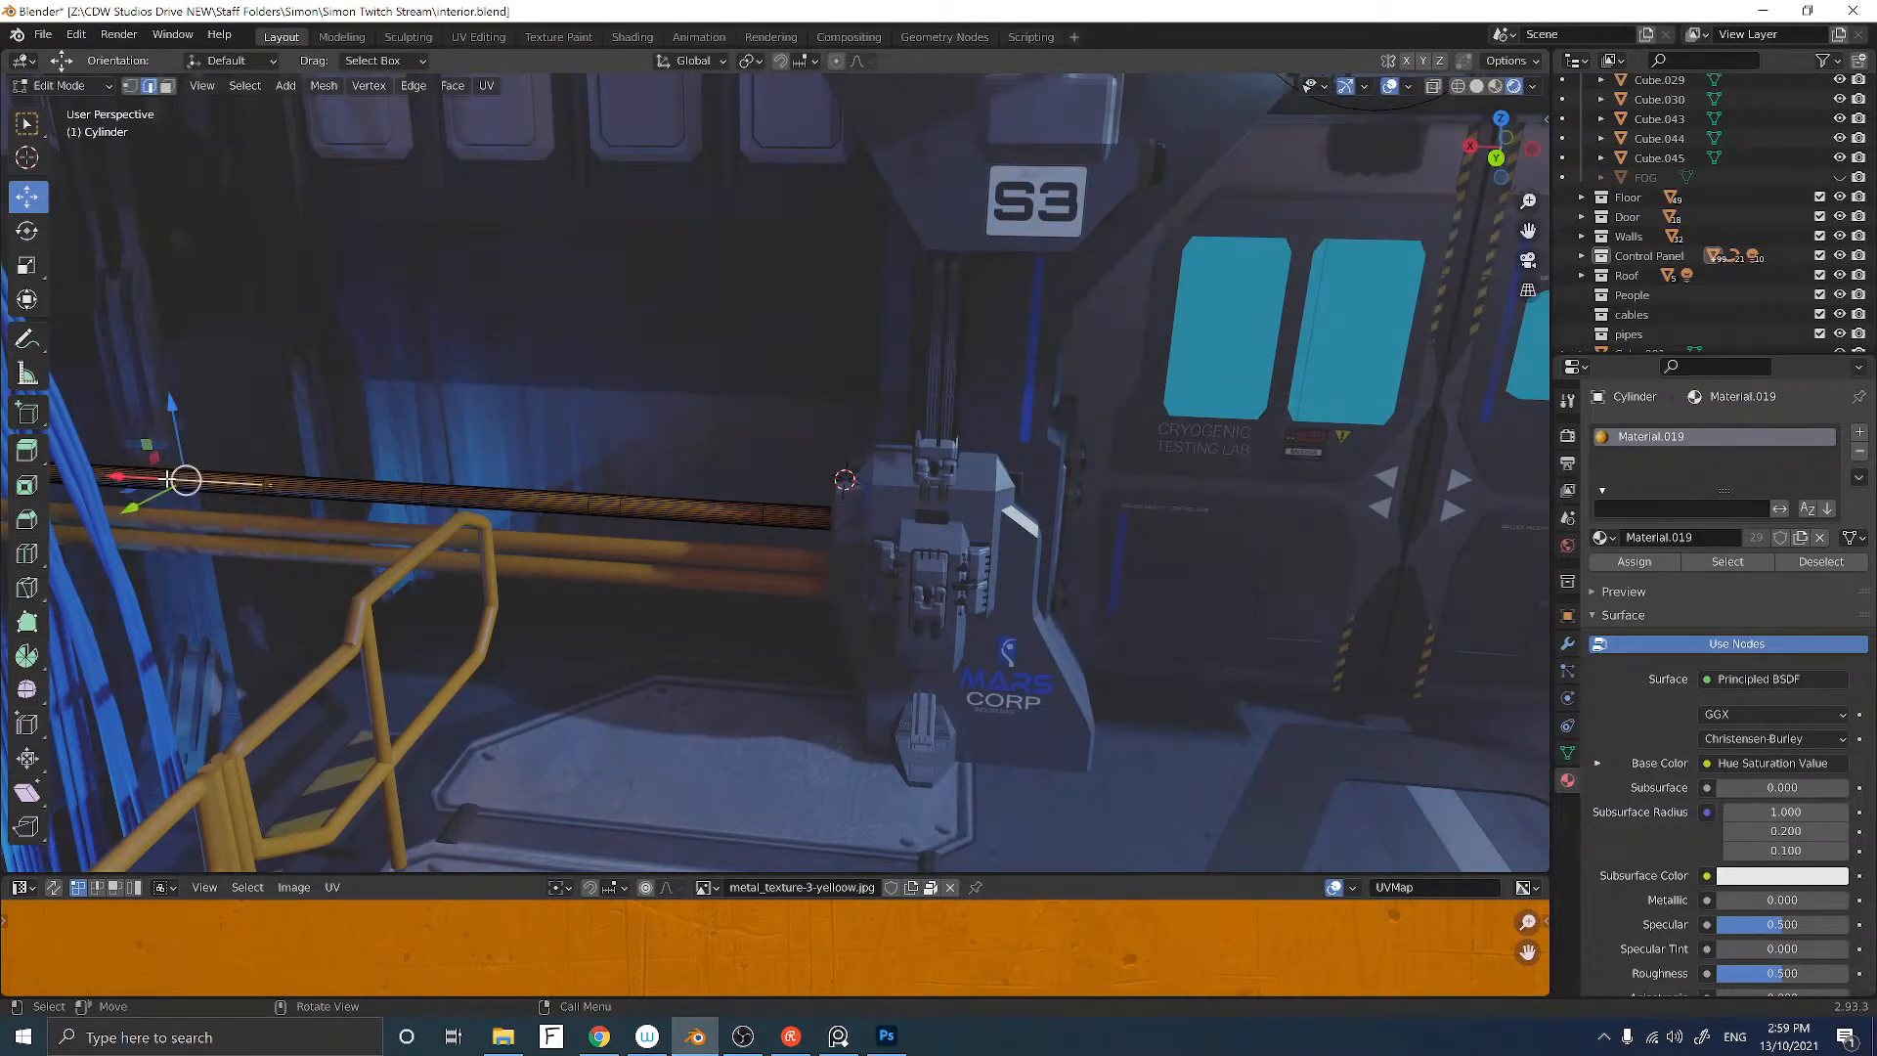
key(ctrl+r)
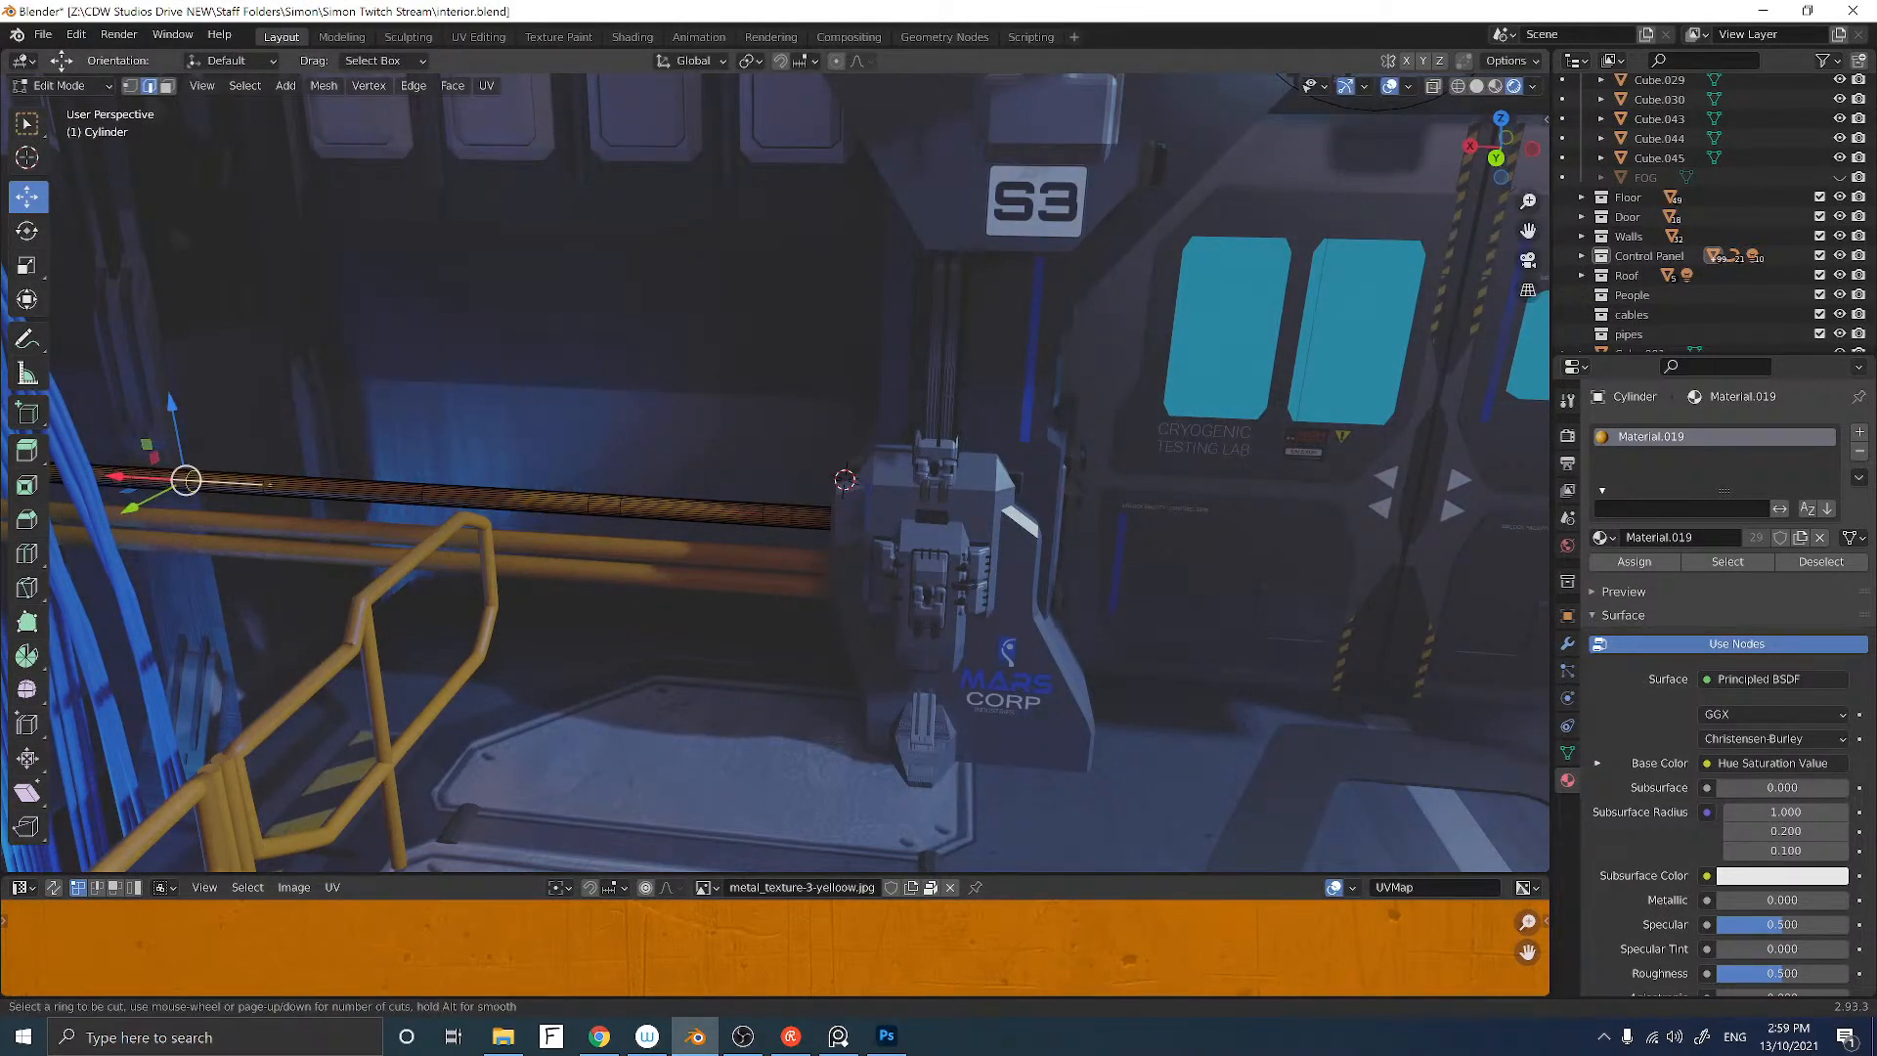
click(95, 476)
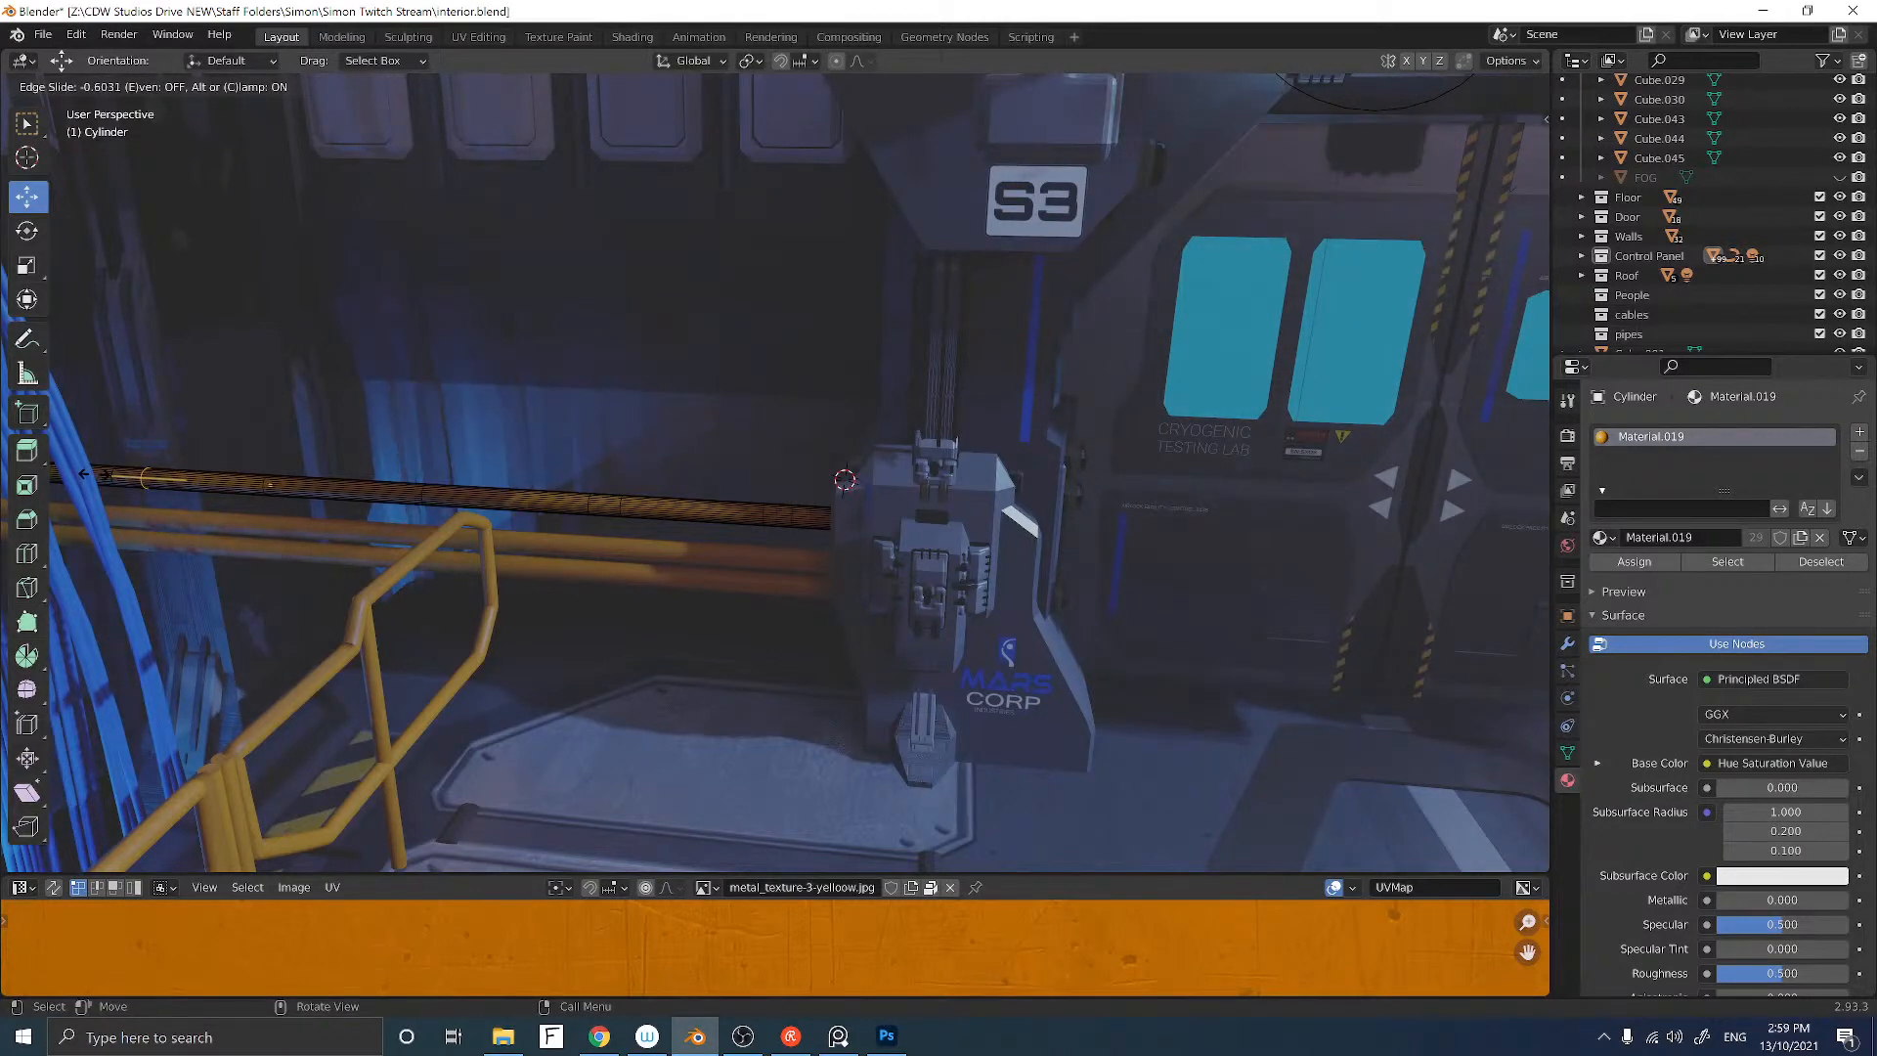
click(95, 476)
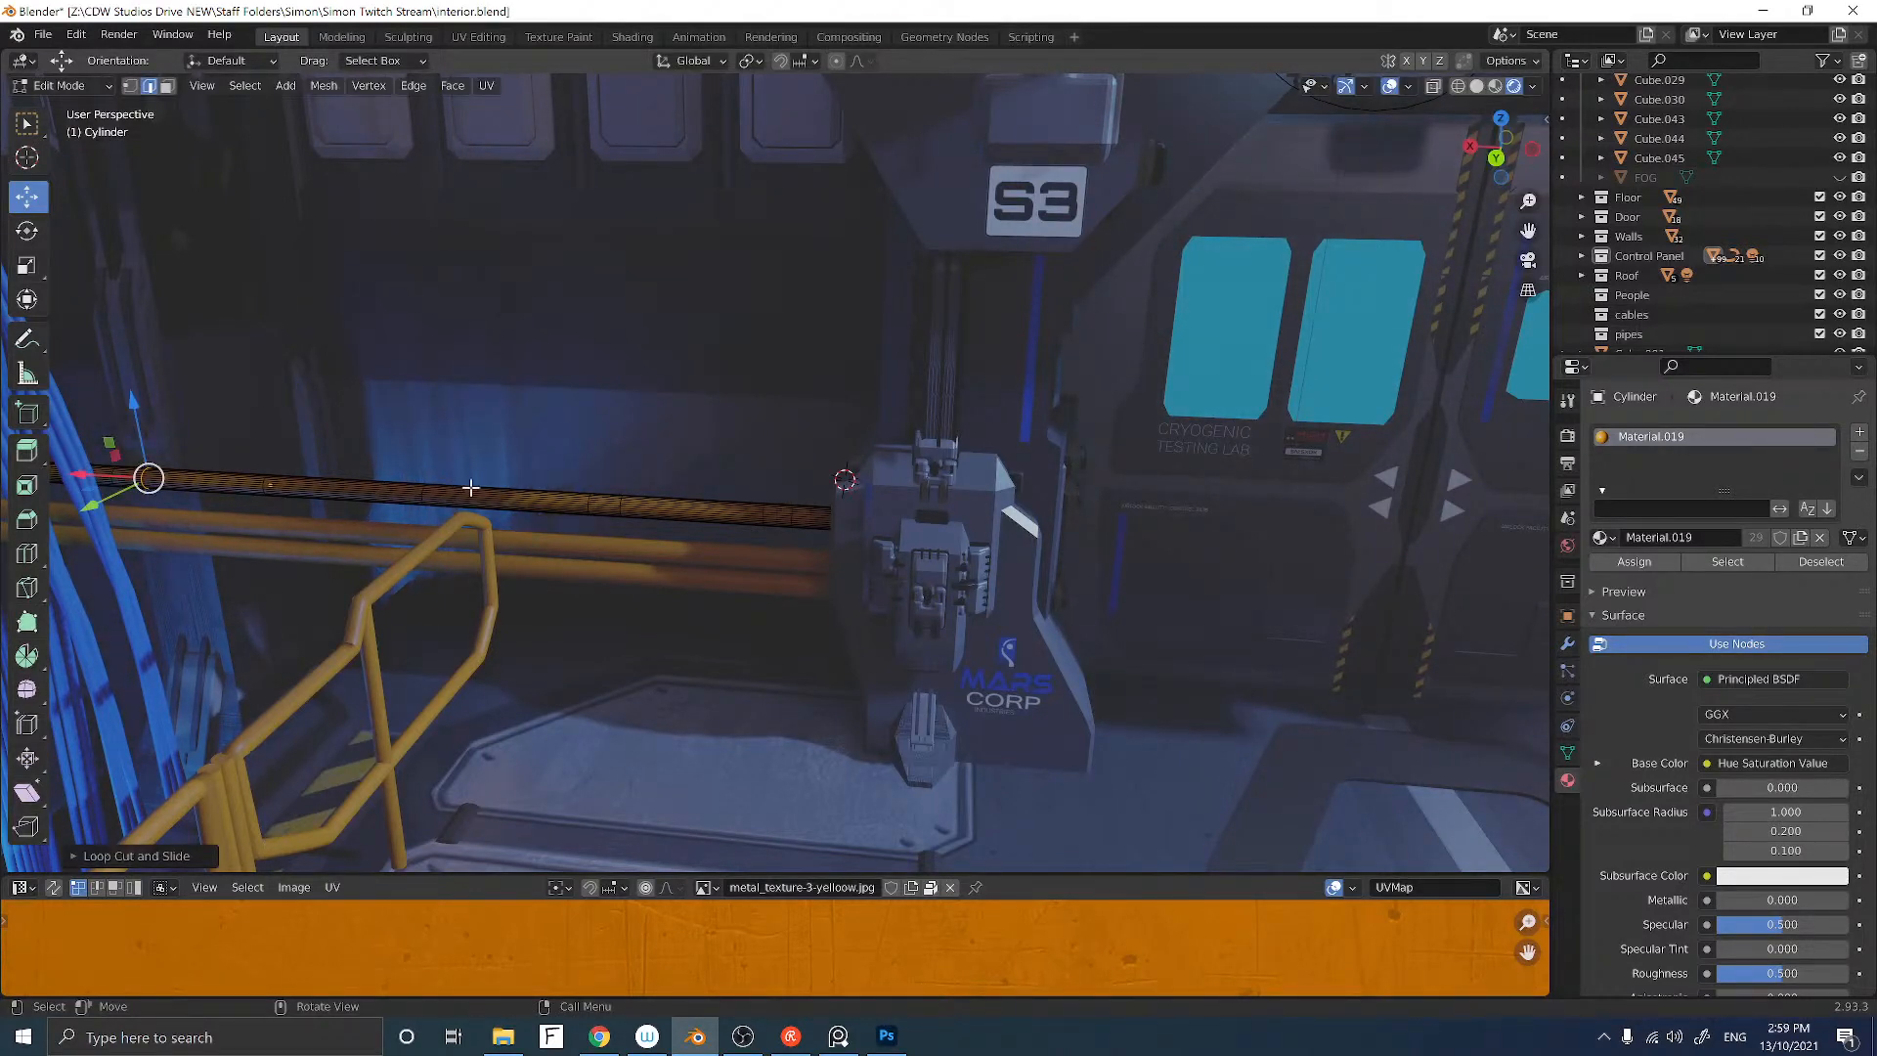
Step: Select the three narrow bands on the upper pipe in back orthographic view with X-ray enabled
middle_drag(583, 481, 600, 478)
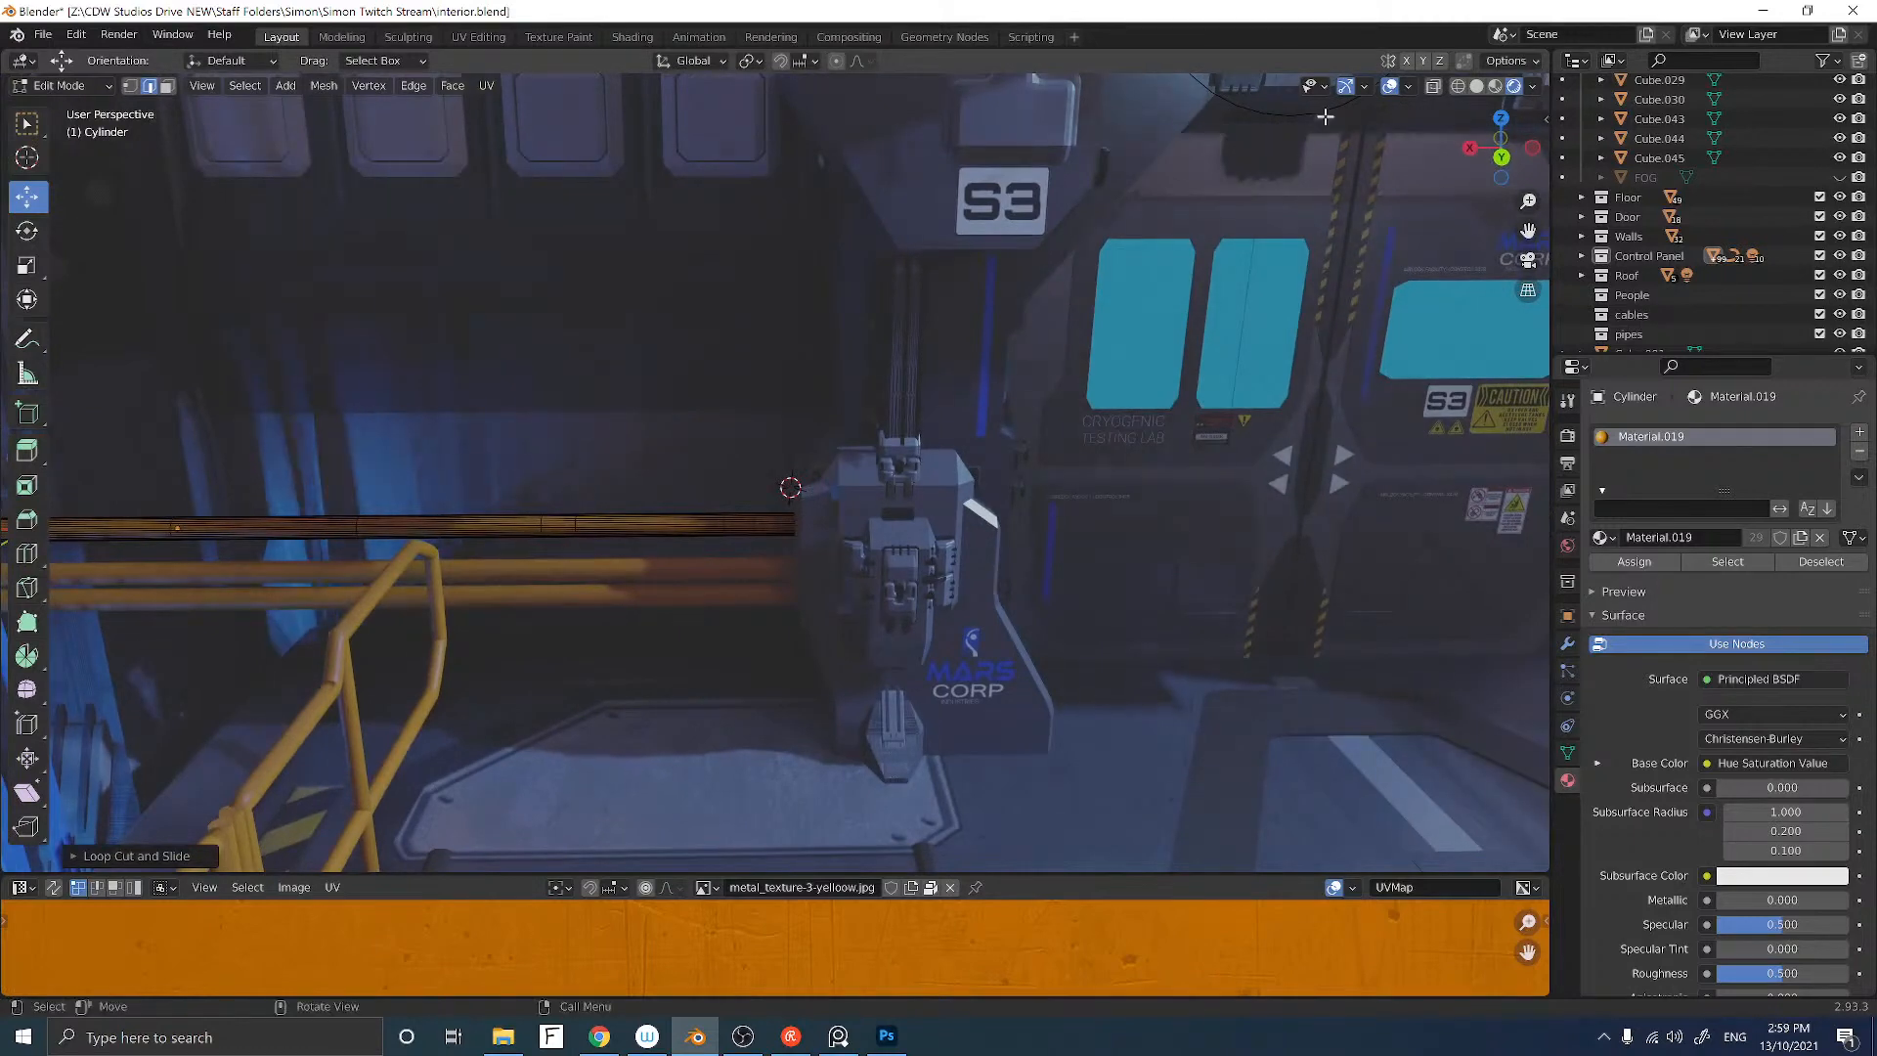
click(1434, 86)
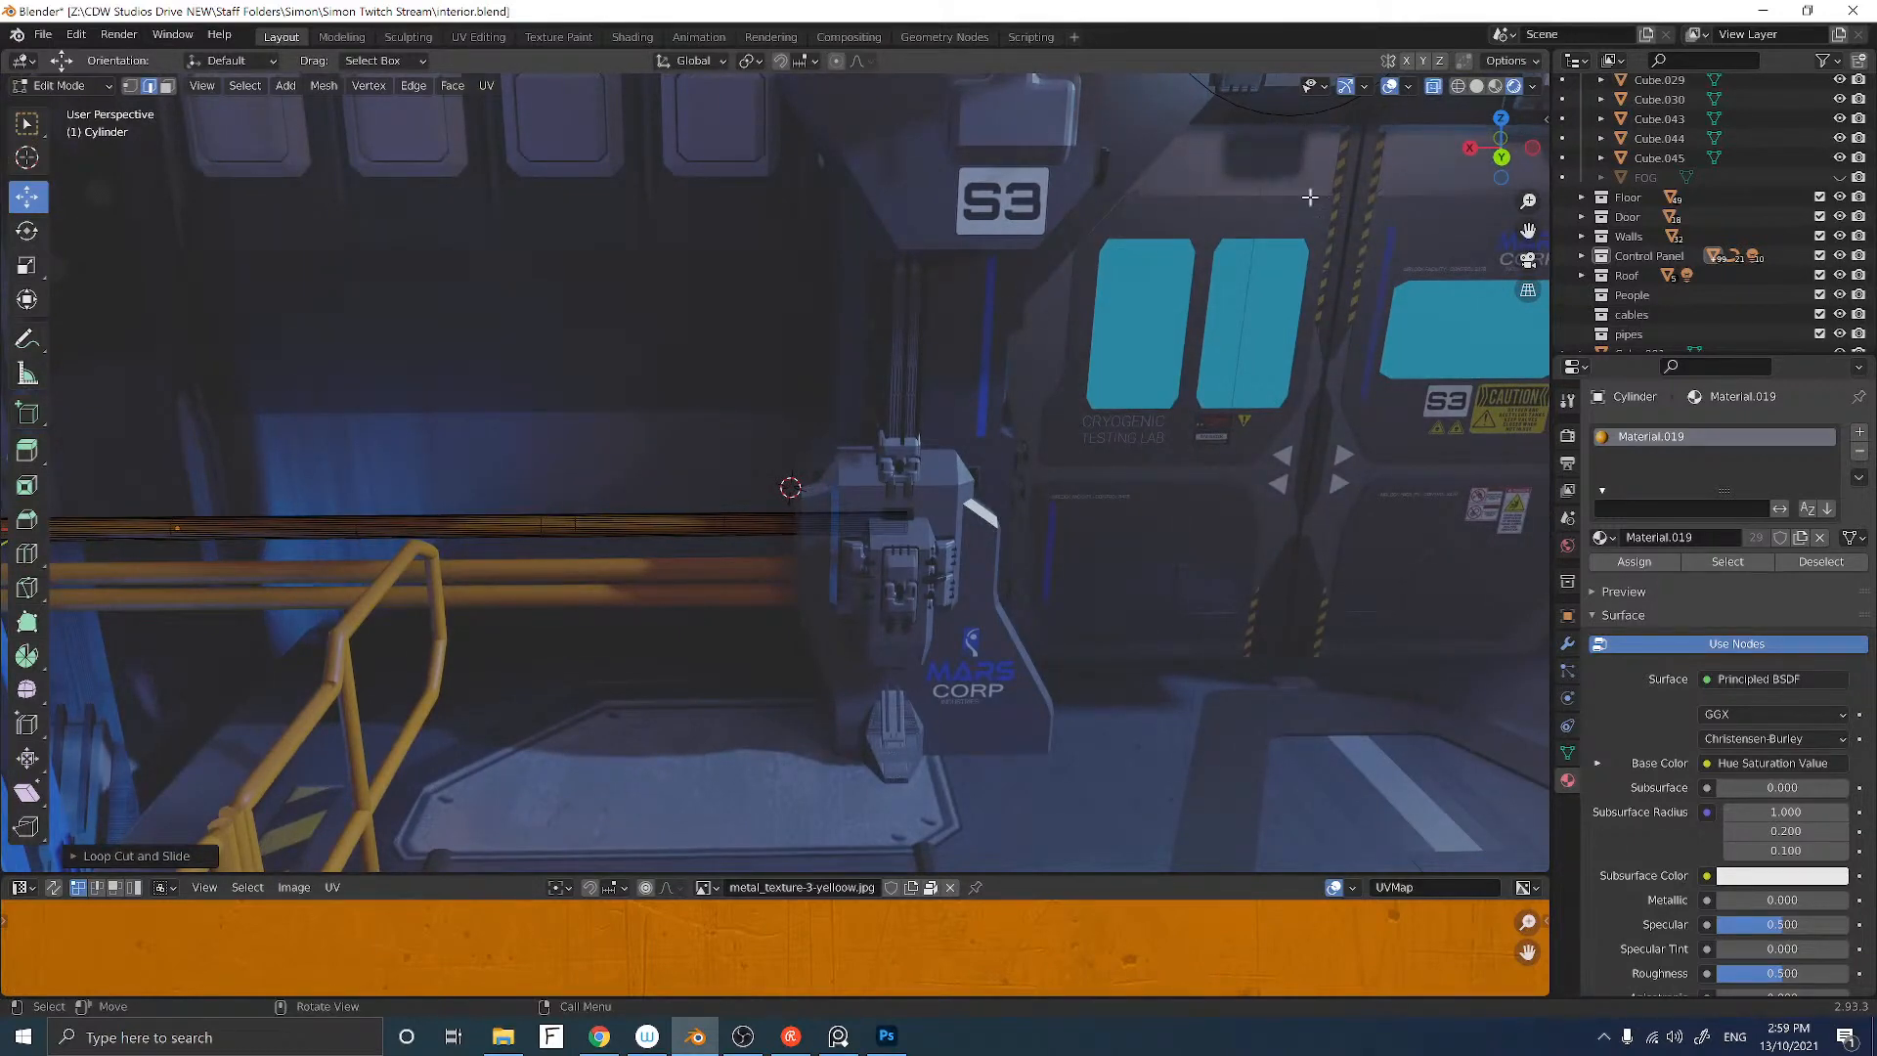
click(1503, 156)
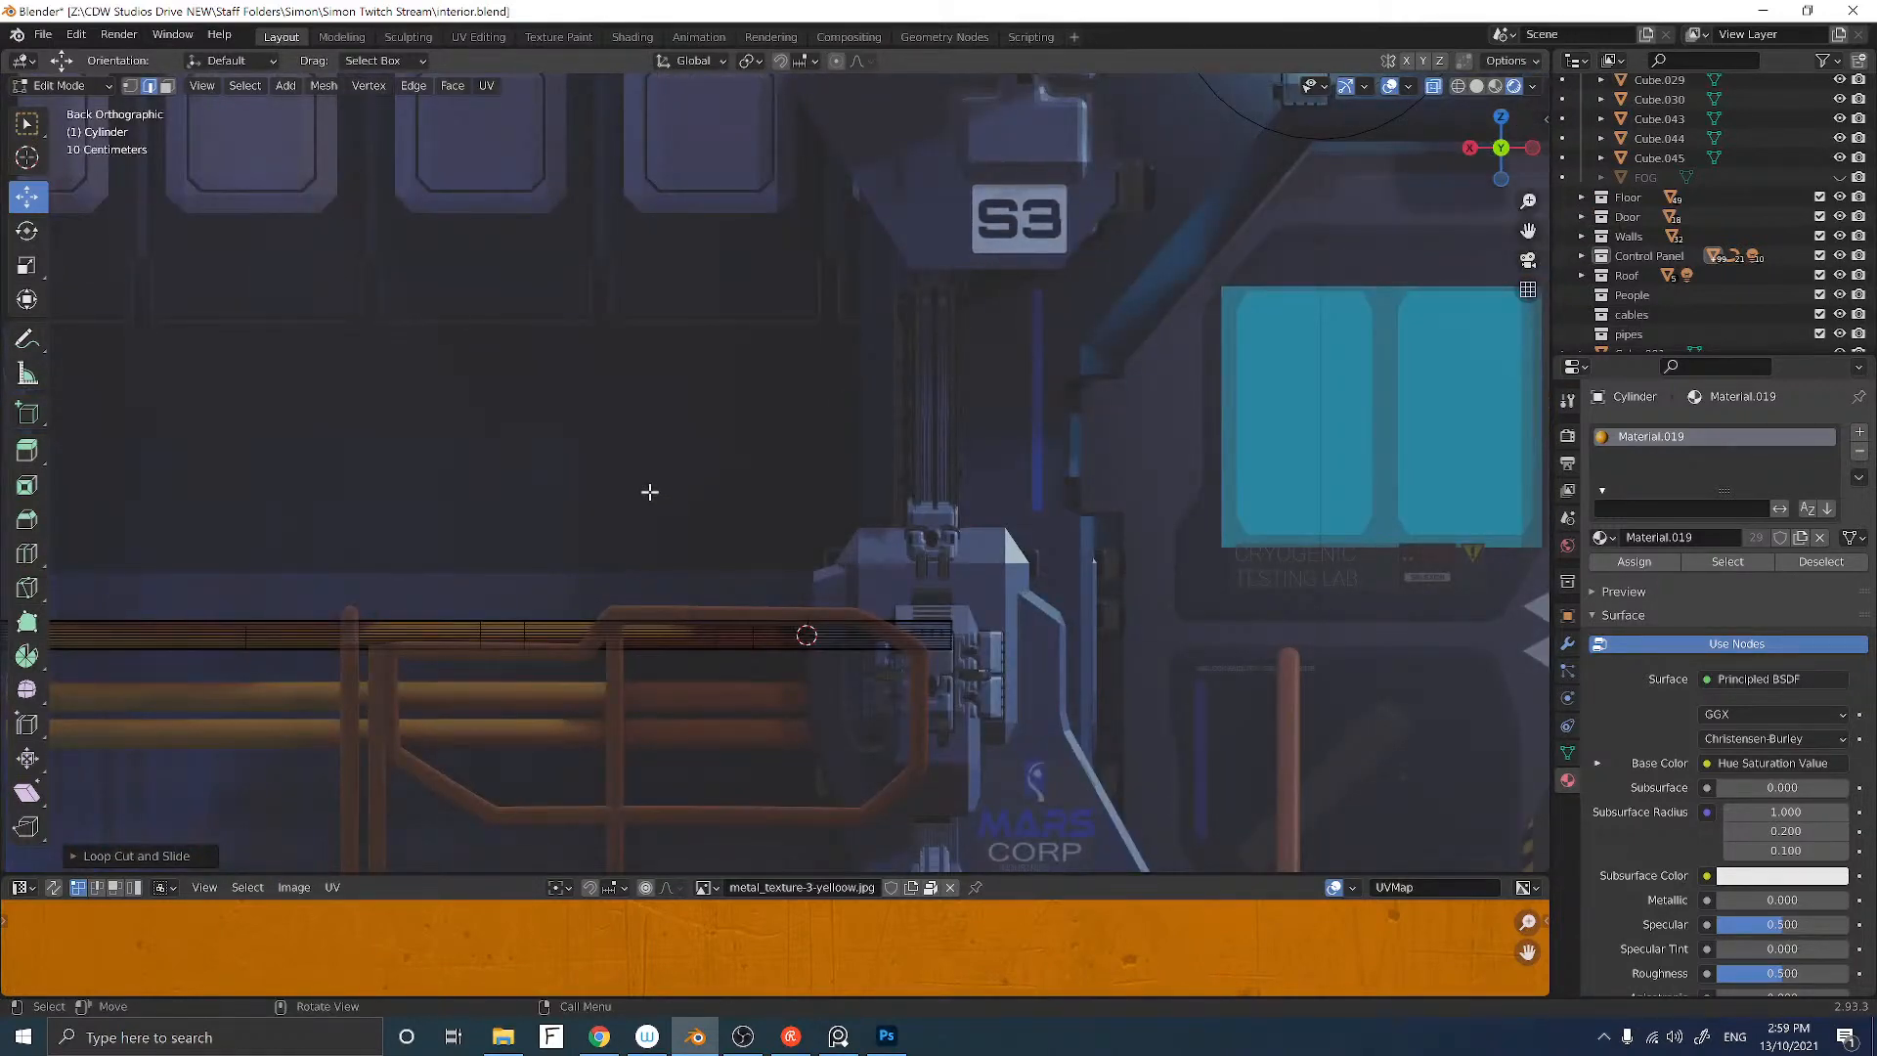
scroll(649, 495, up, 4)
shift+middle_drag(780, 420, 758, 388)
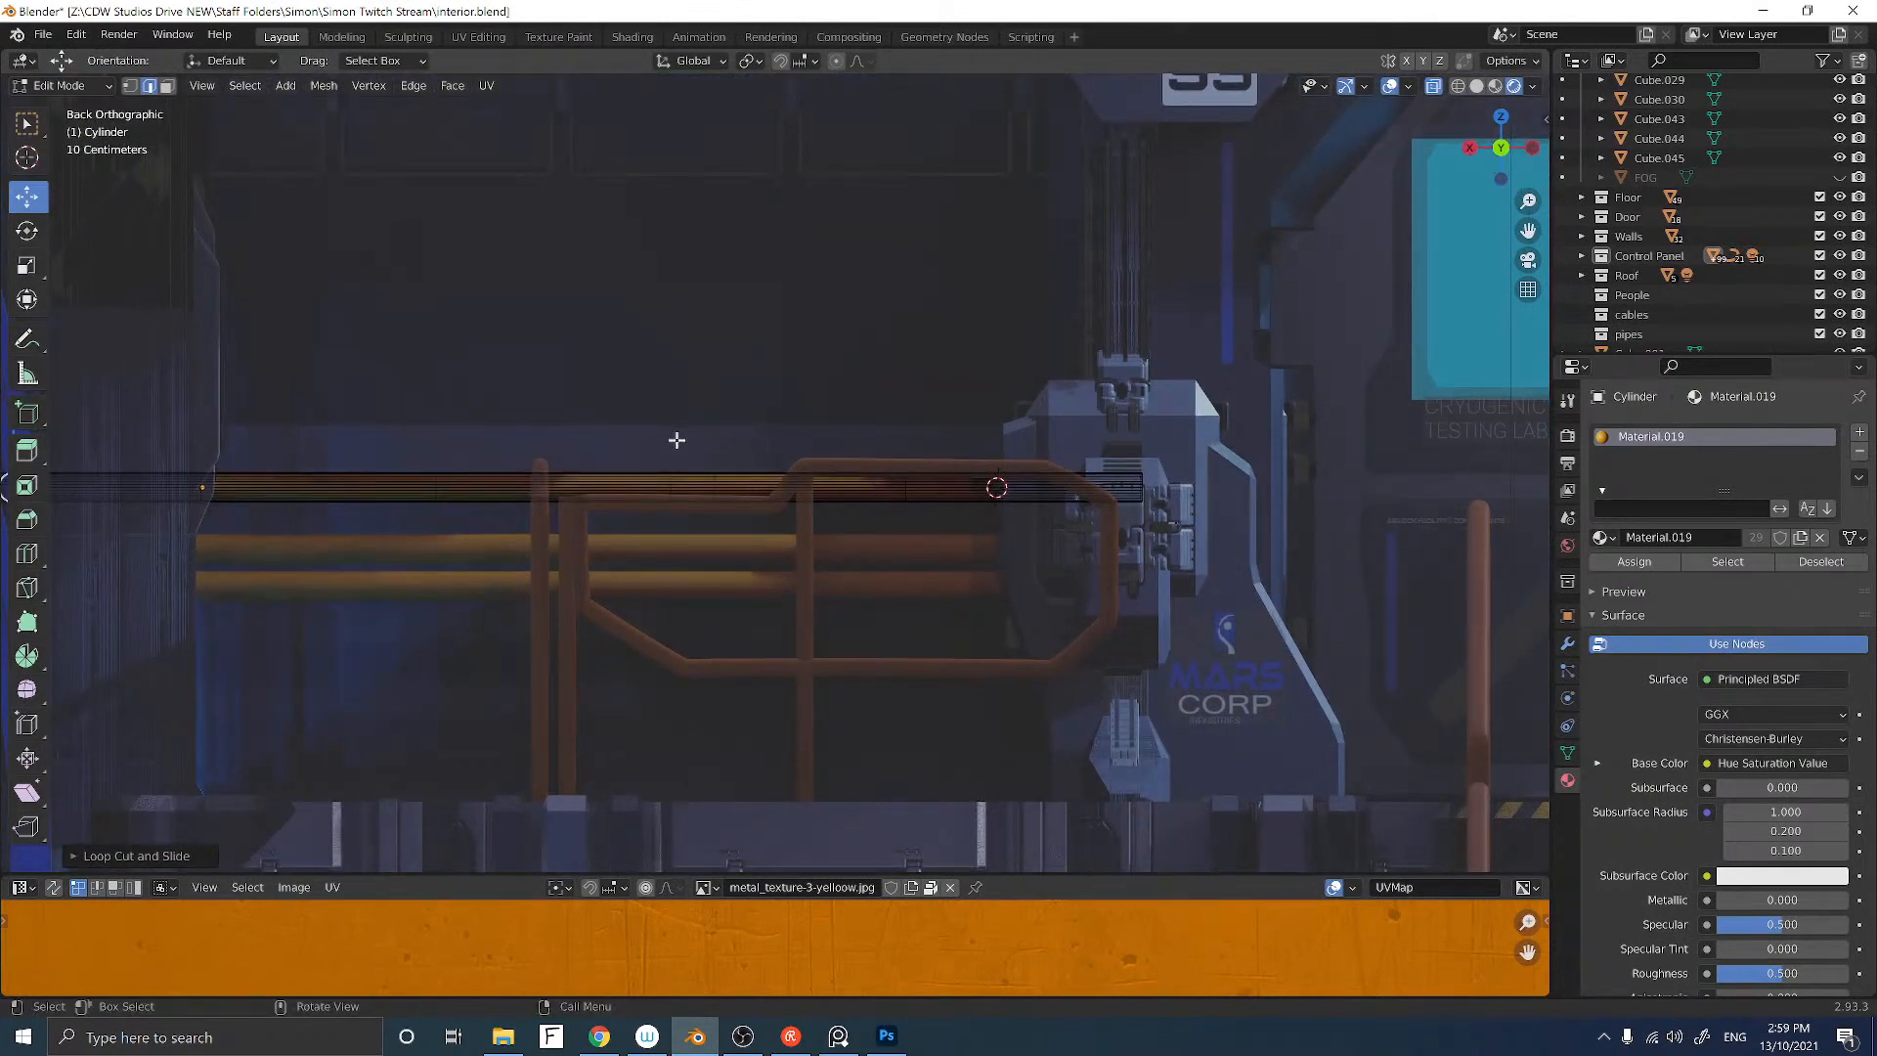
drag(702, 530, 702, 530)
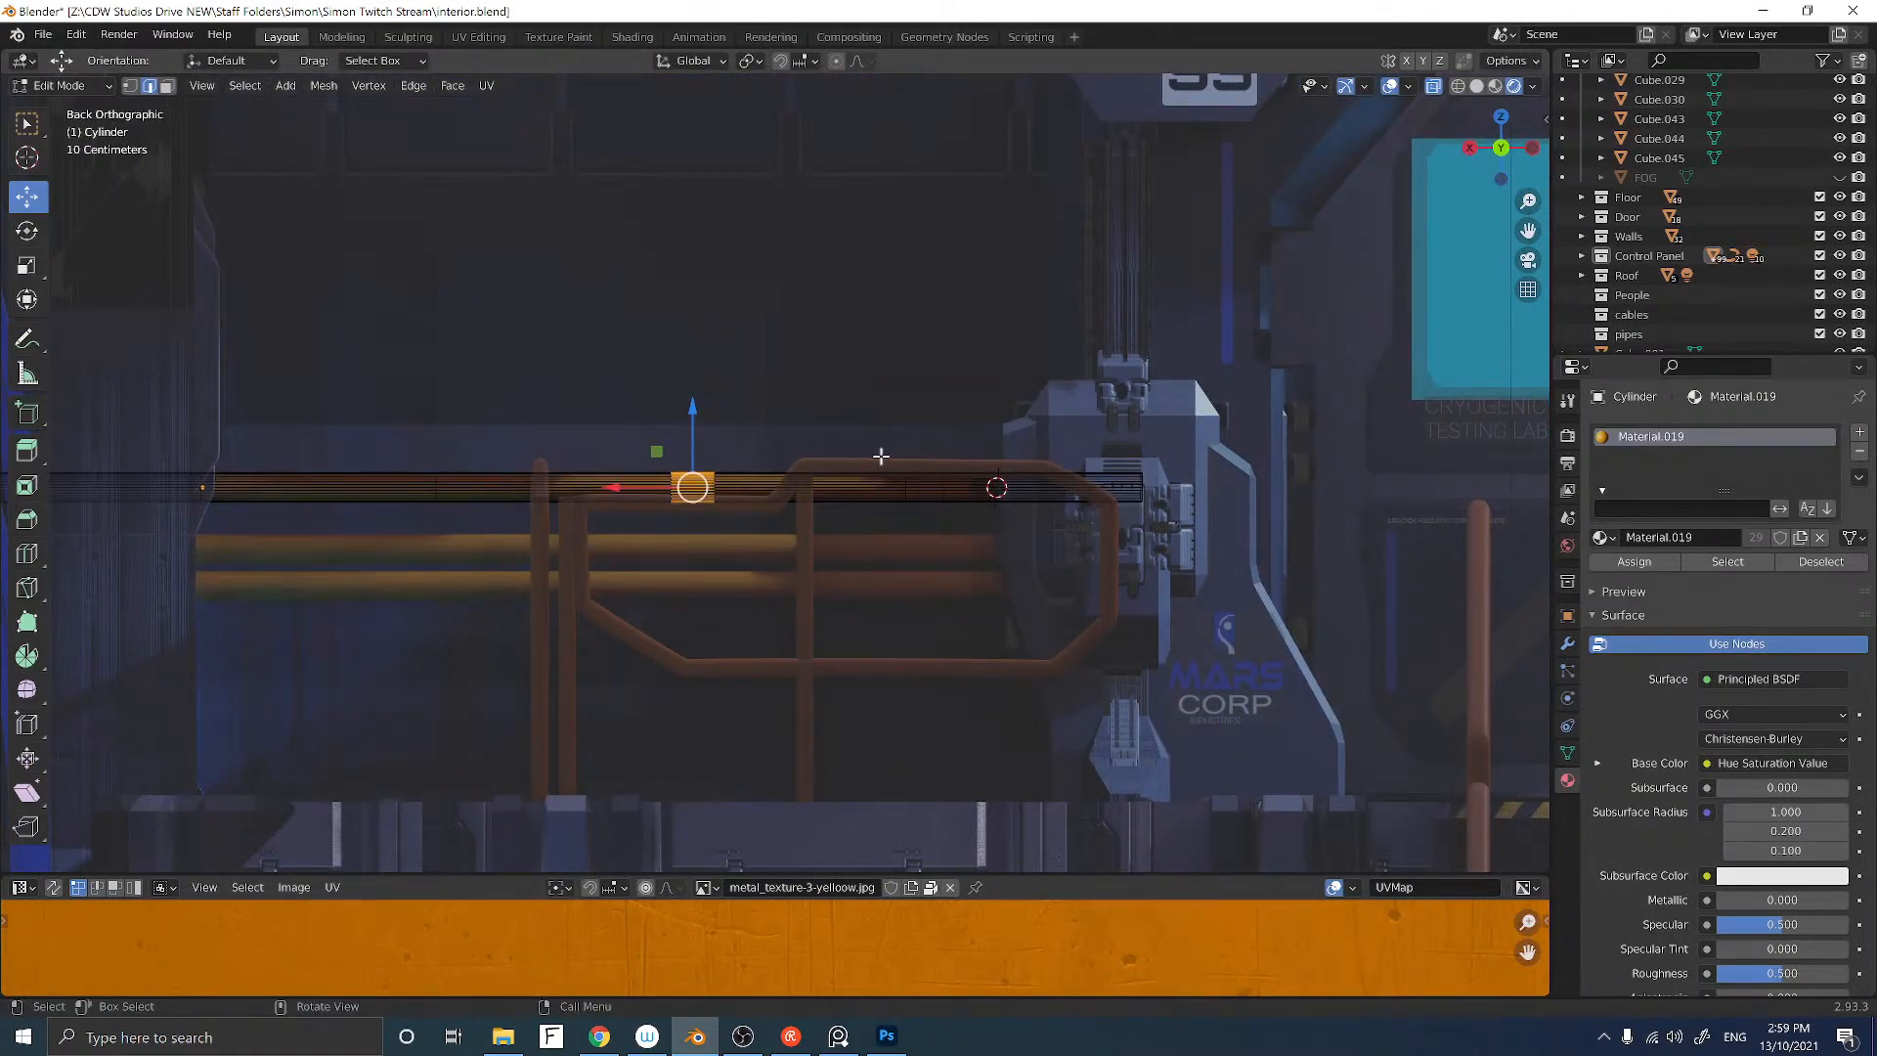
shift+drag(938, 531, 938, 531)
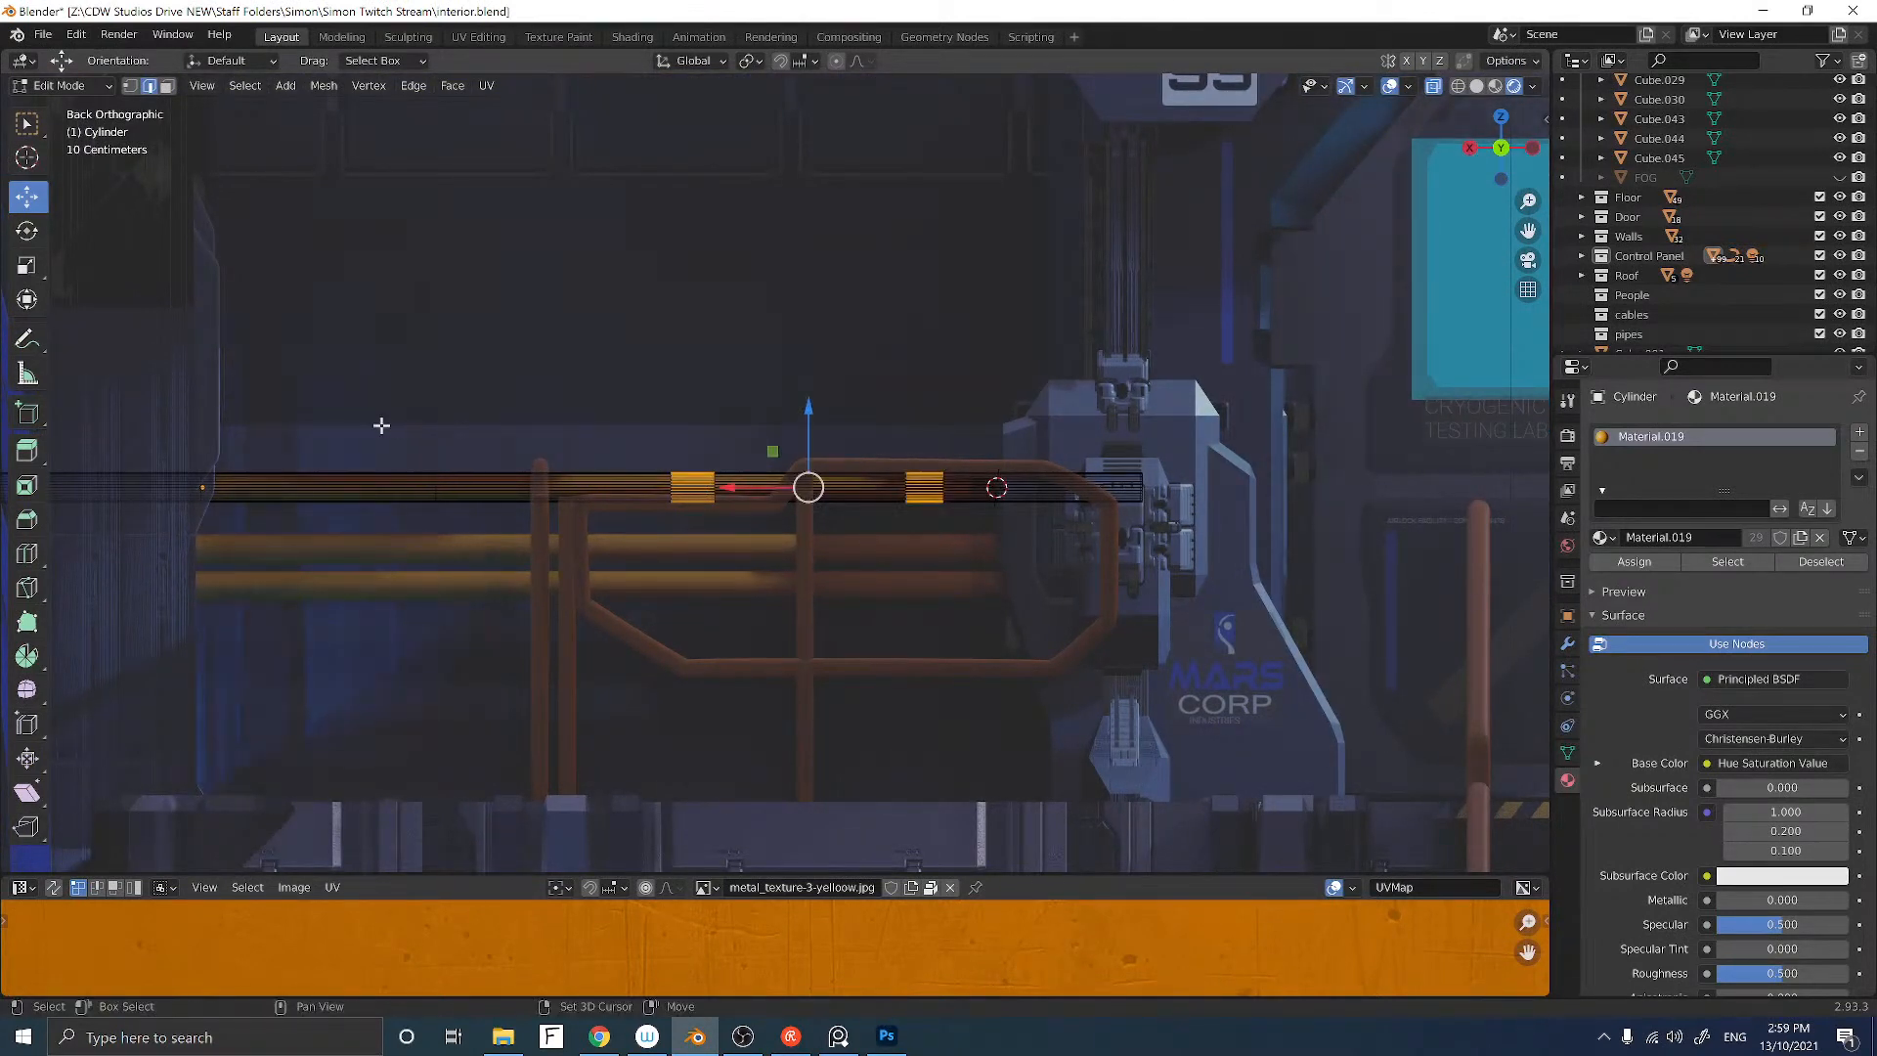
shift+middle_drag(305, 489, 819, 486)
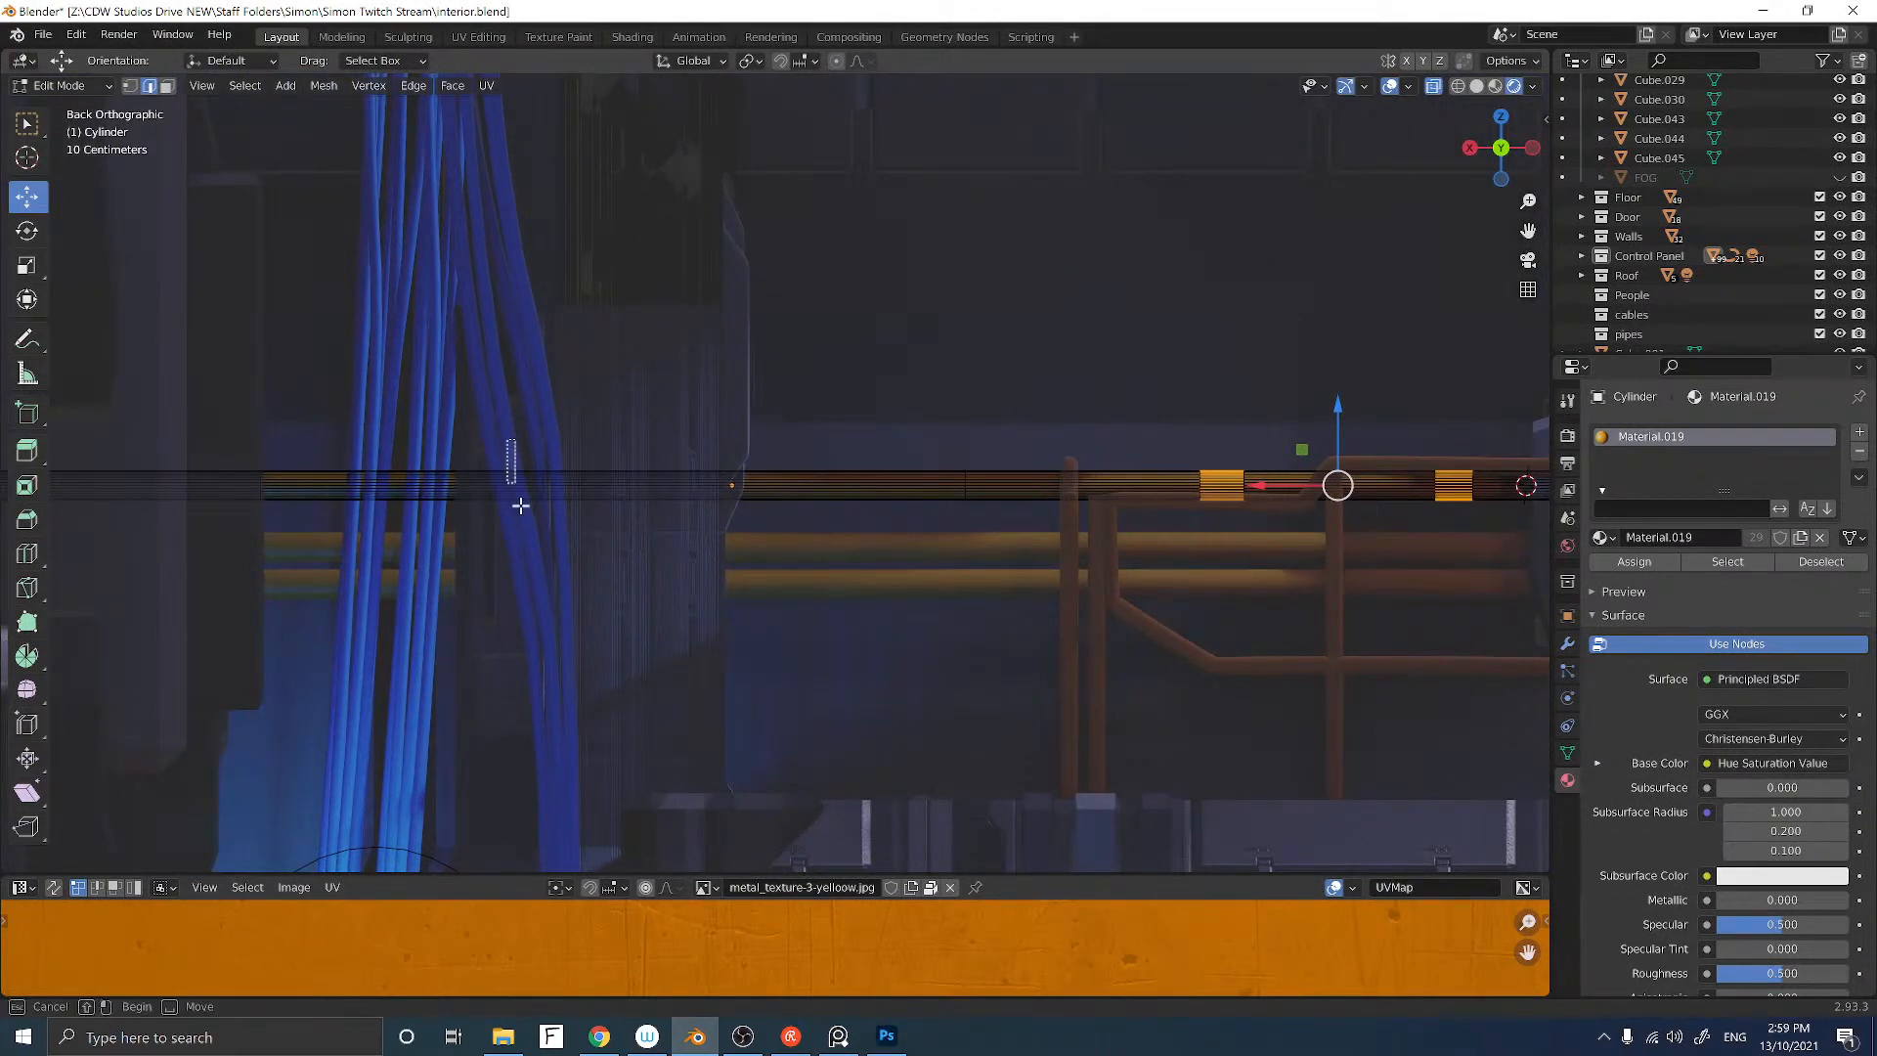
shift+drag(507, 440, 536, 524)
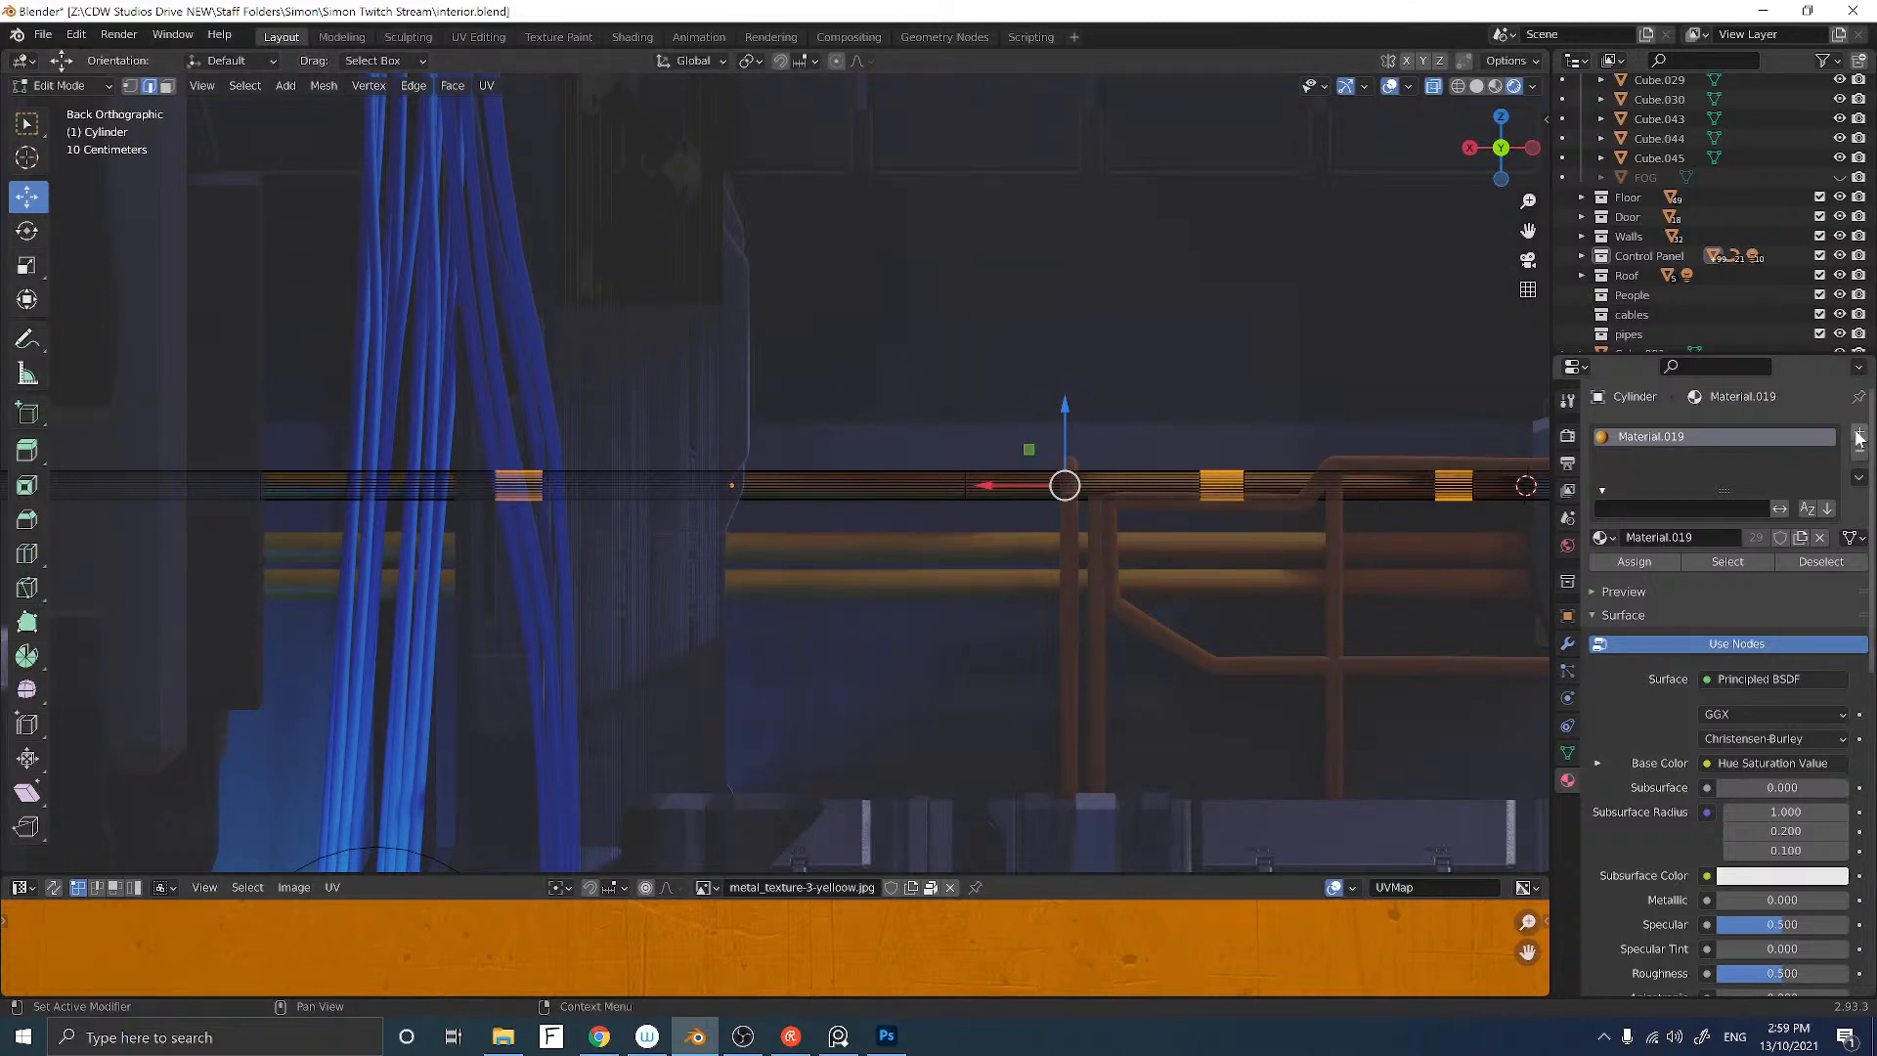
Step: Add a second material slot to the upper pipe and set it to the existing black frame material
click(1858, 434)
click(1601, 578)
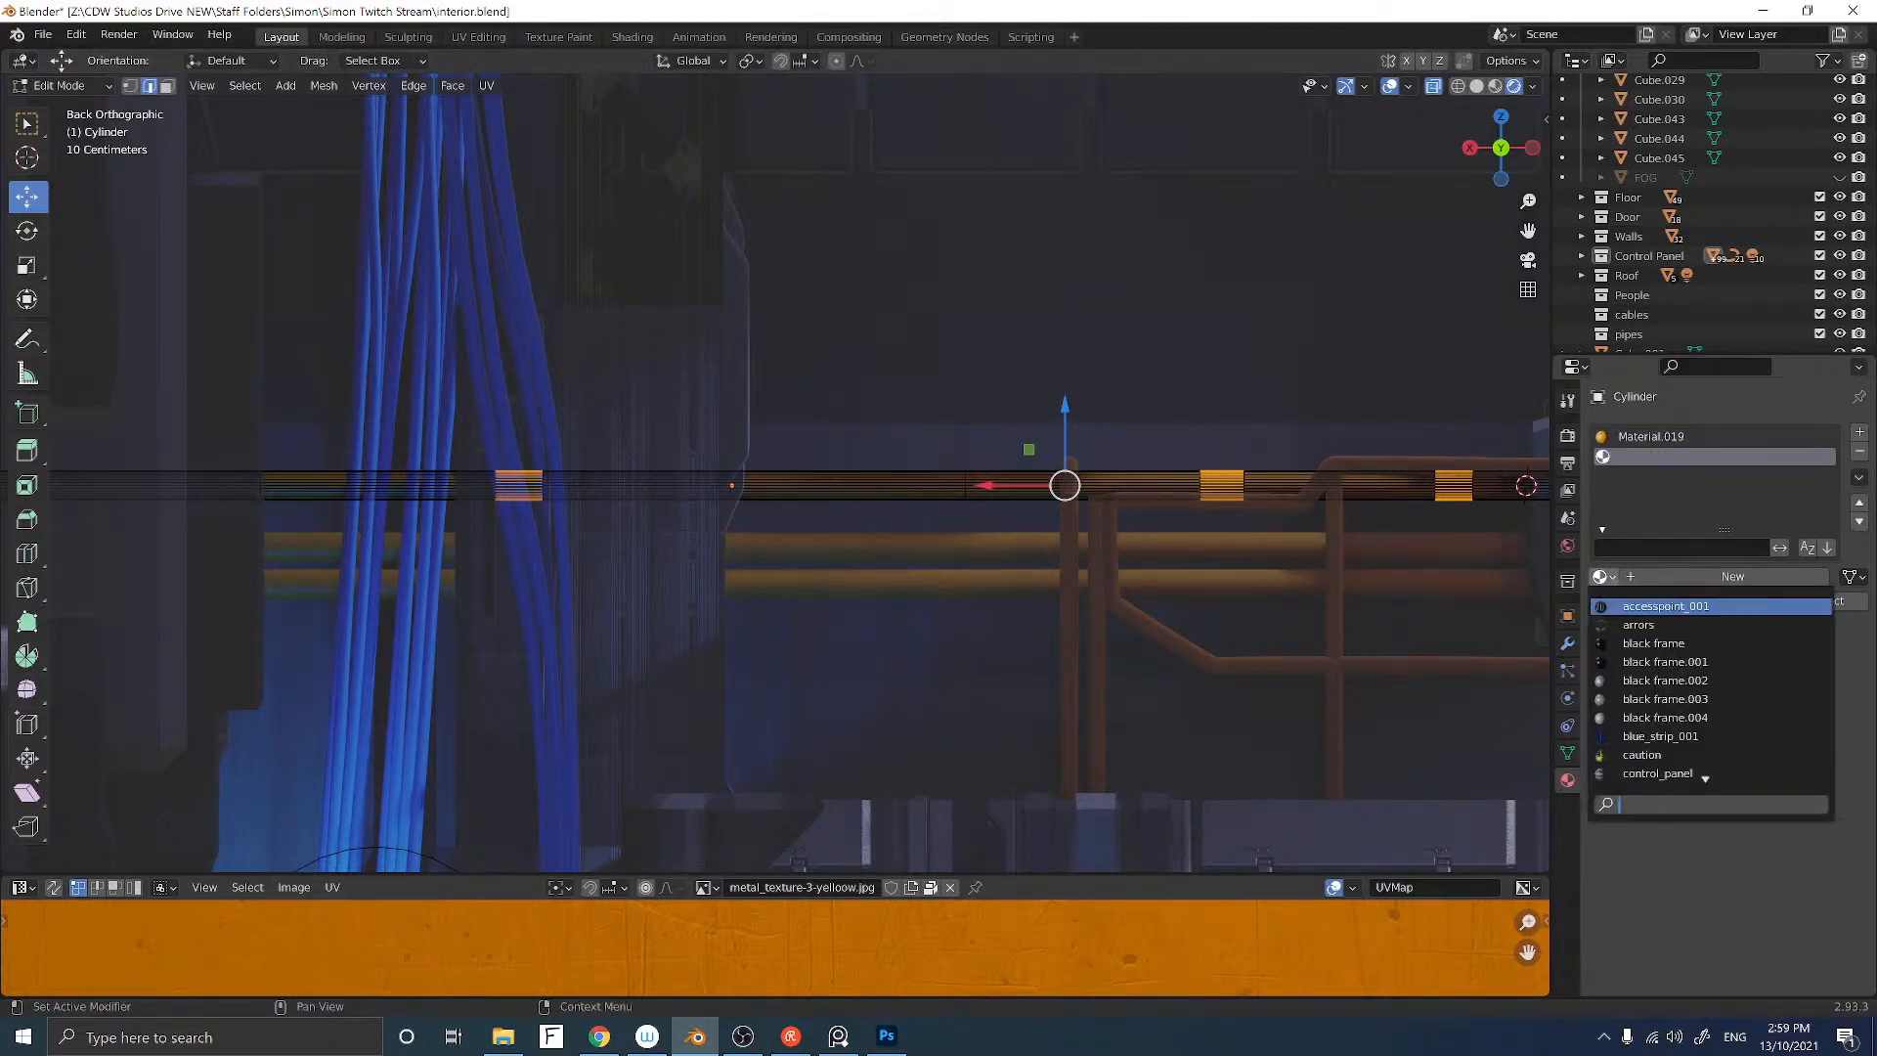
click(1627, 644)
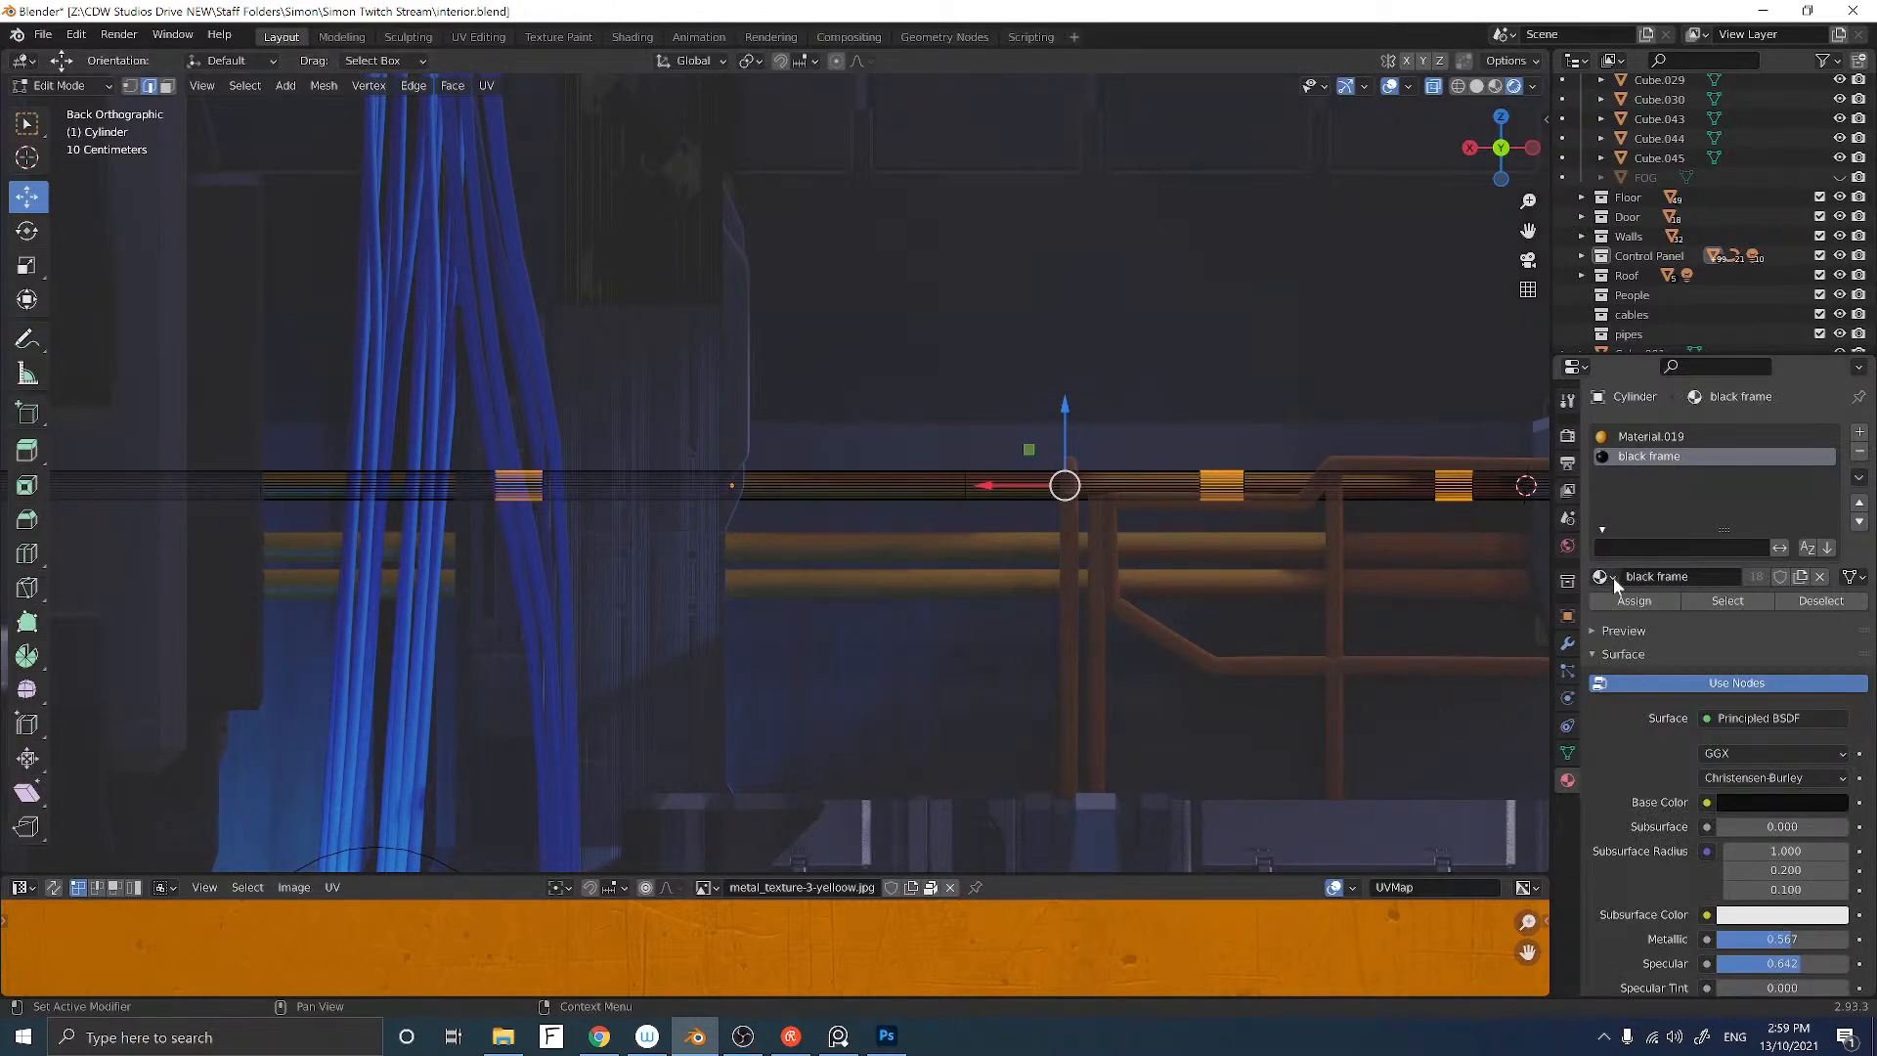
Step: Try to assign the black frame material to the three selected bands on the upper pipe
key(Tab)
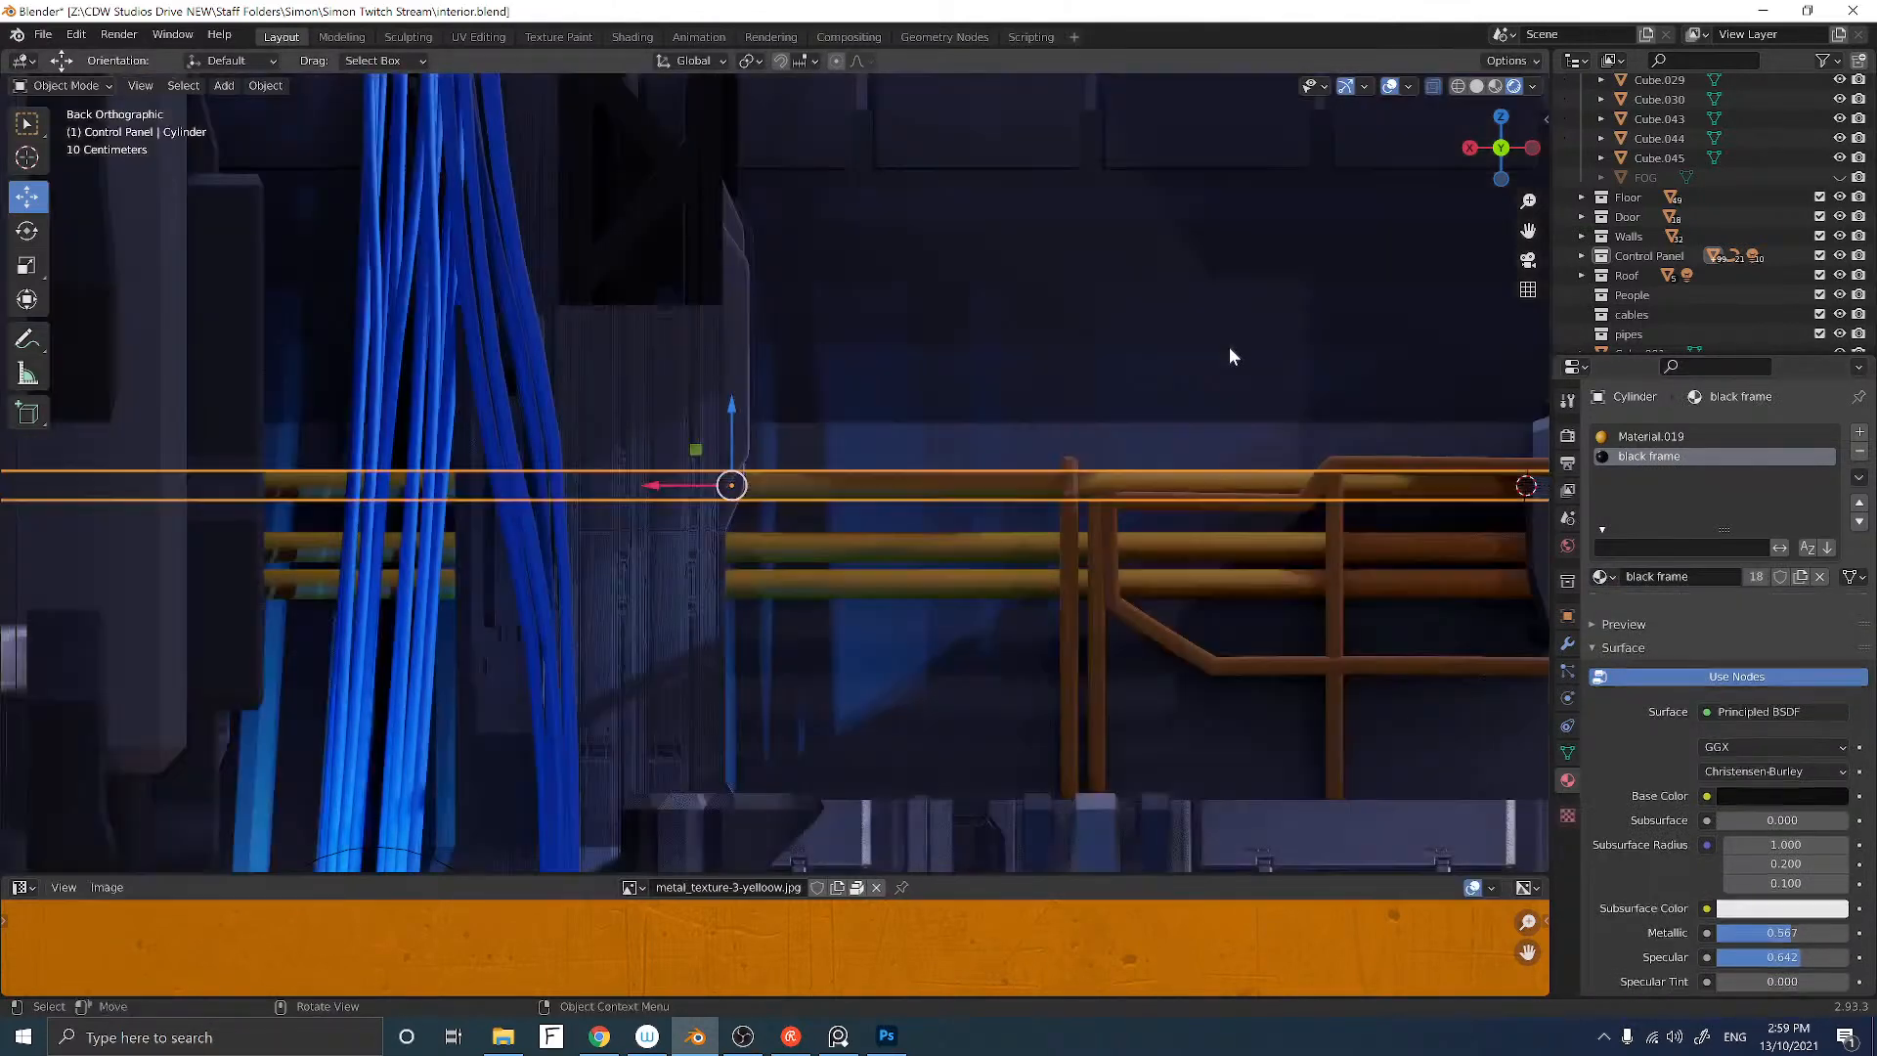
middle_drag(1229, 348, 1139, 391)
key(Tab)
click(1633, 438)
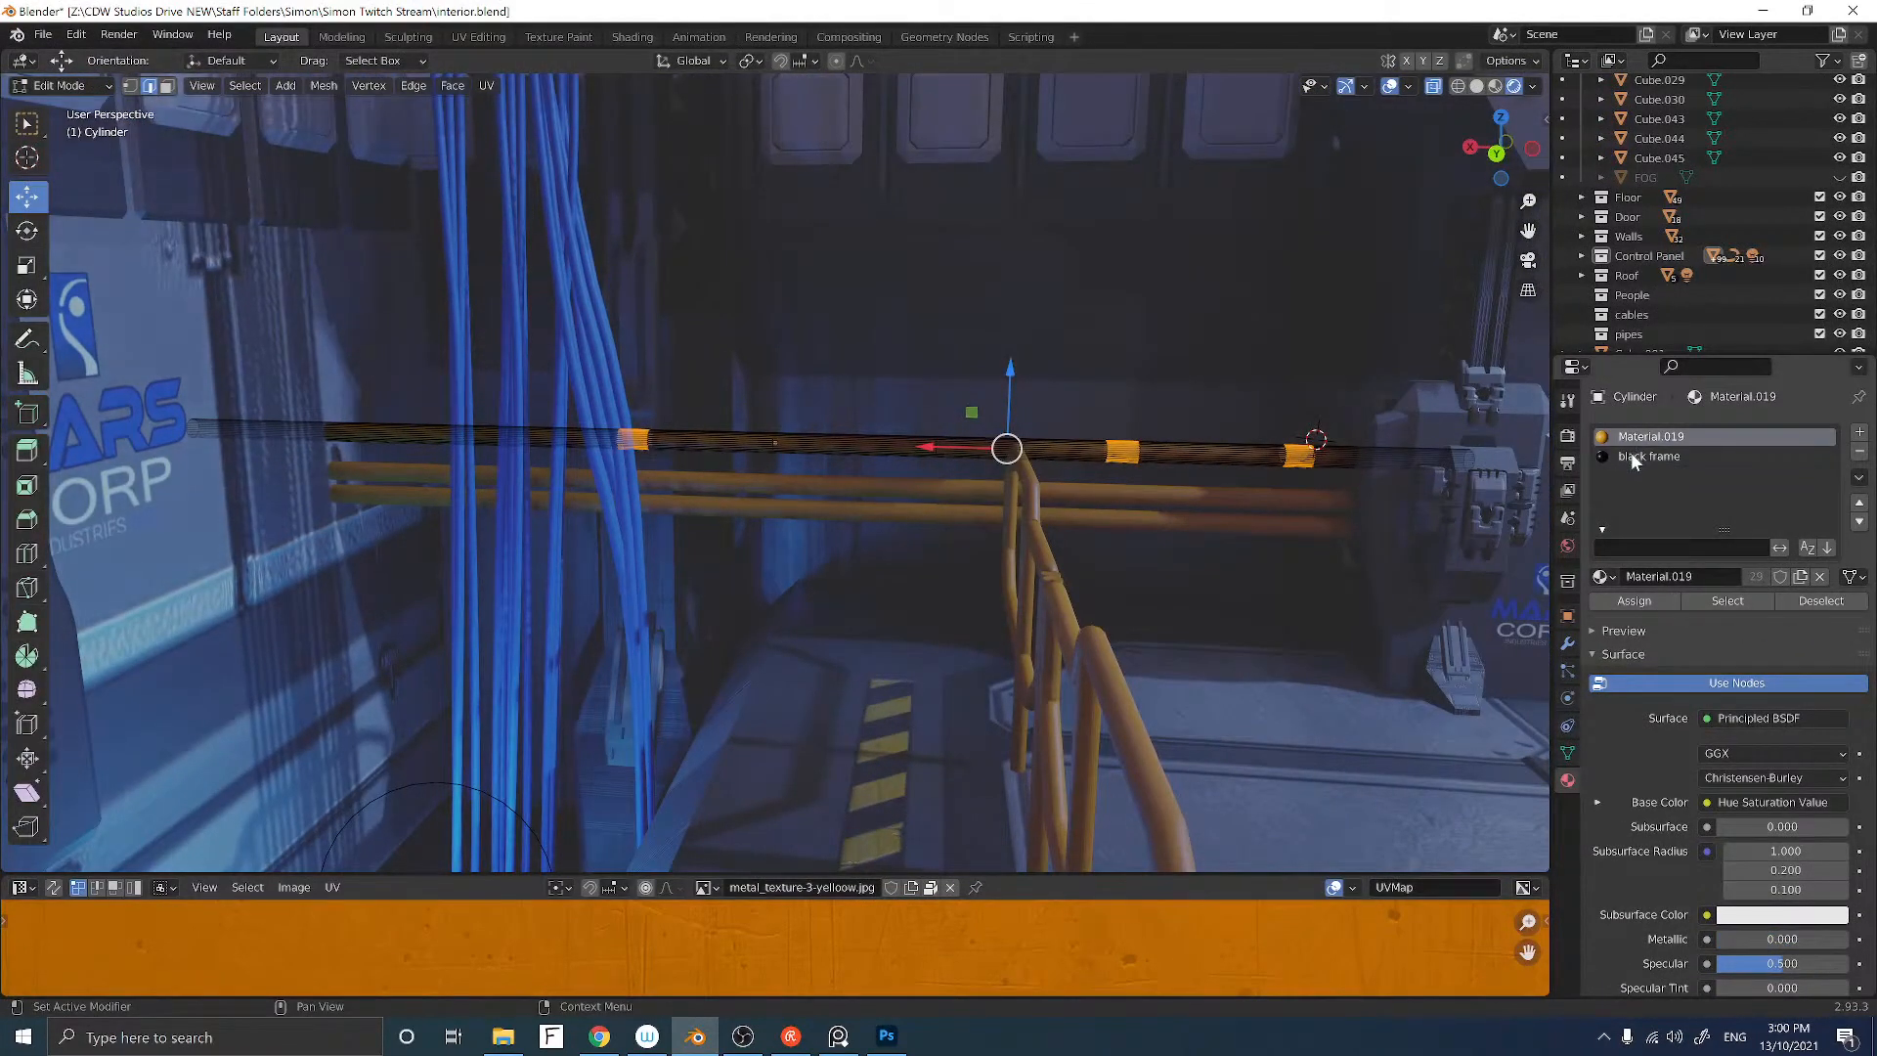
click(1630, 454)
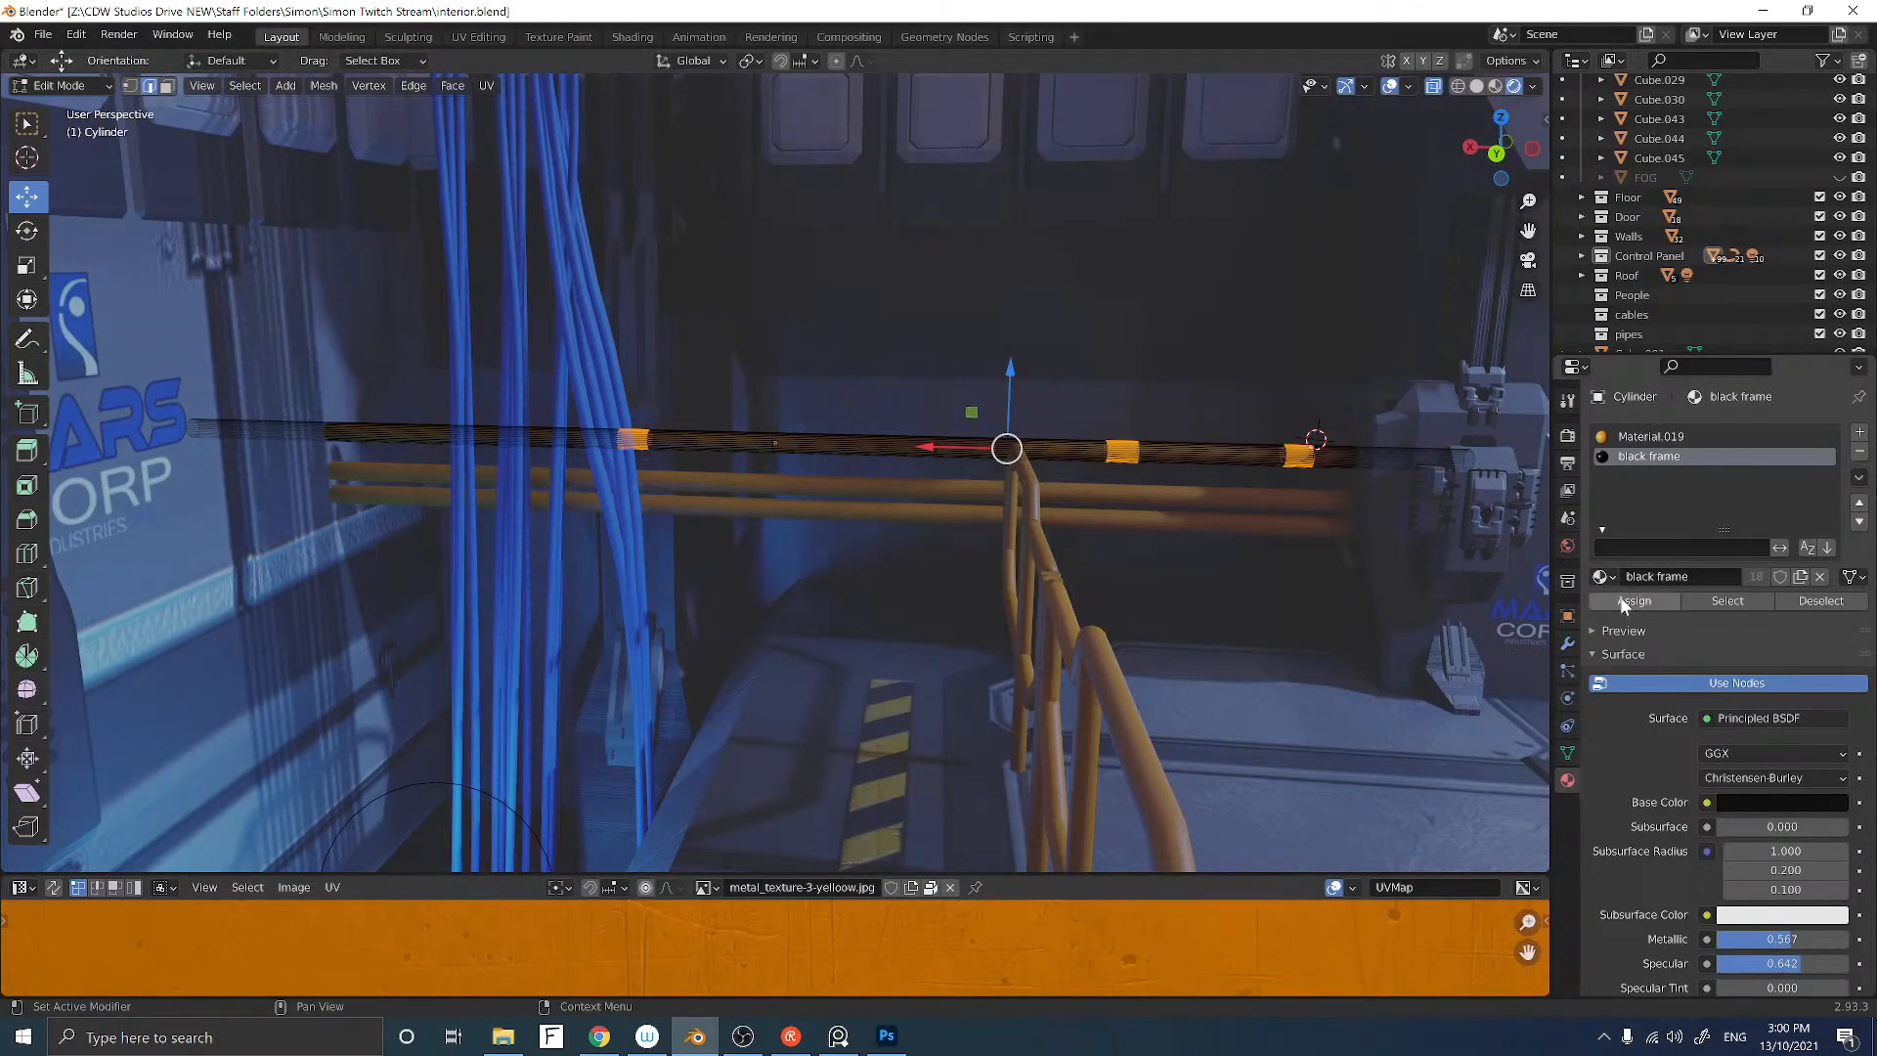
key(Tab)
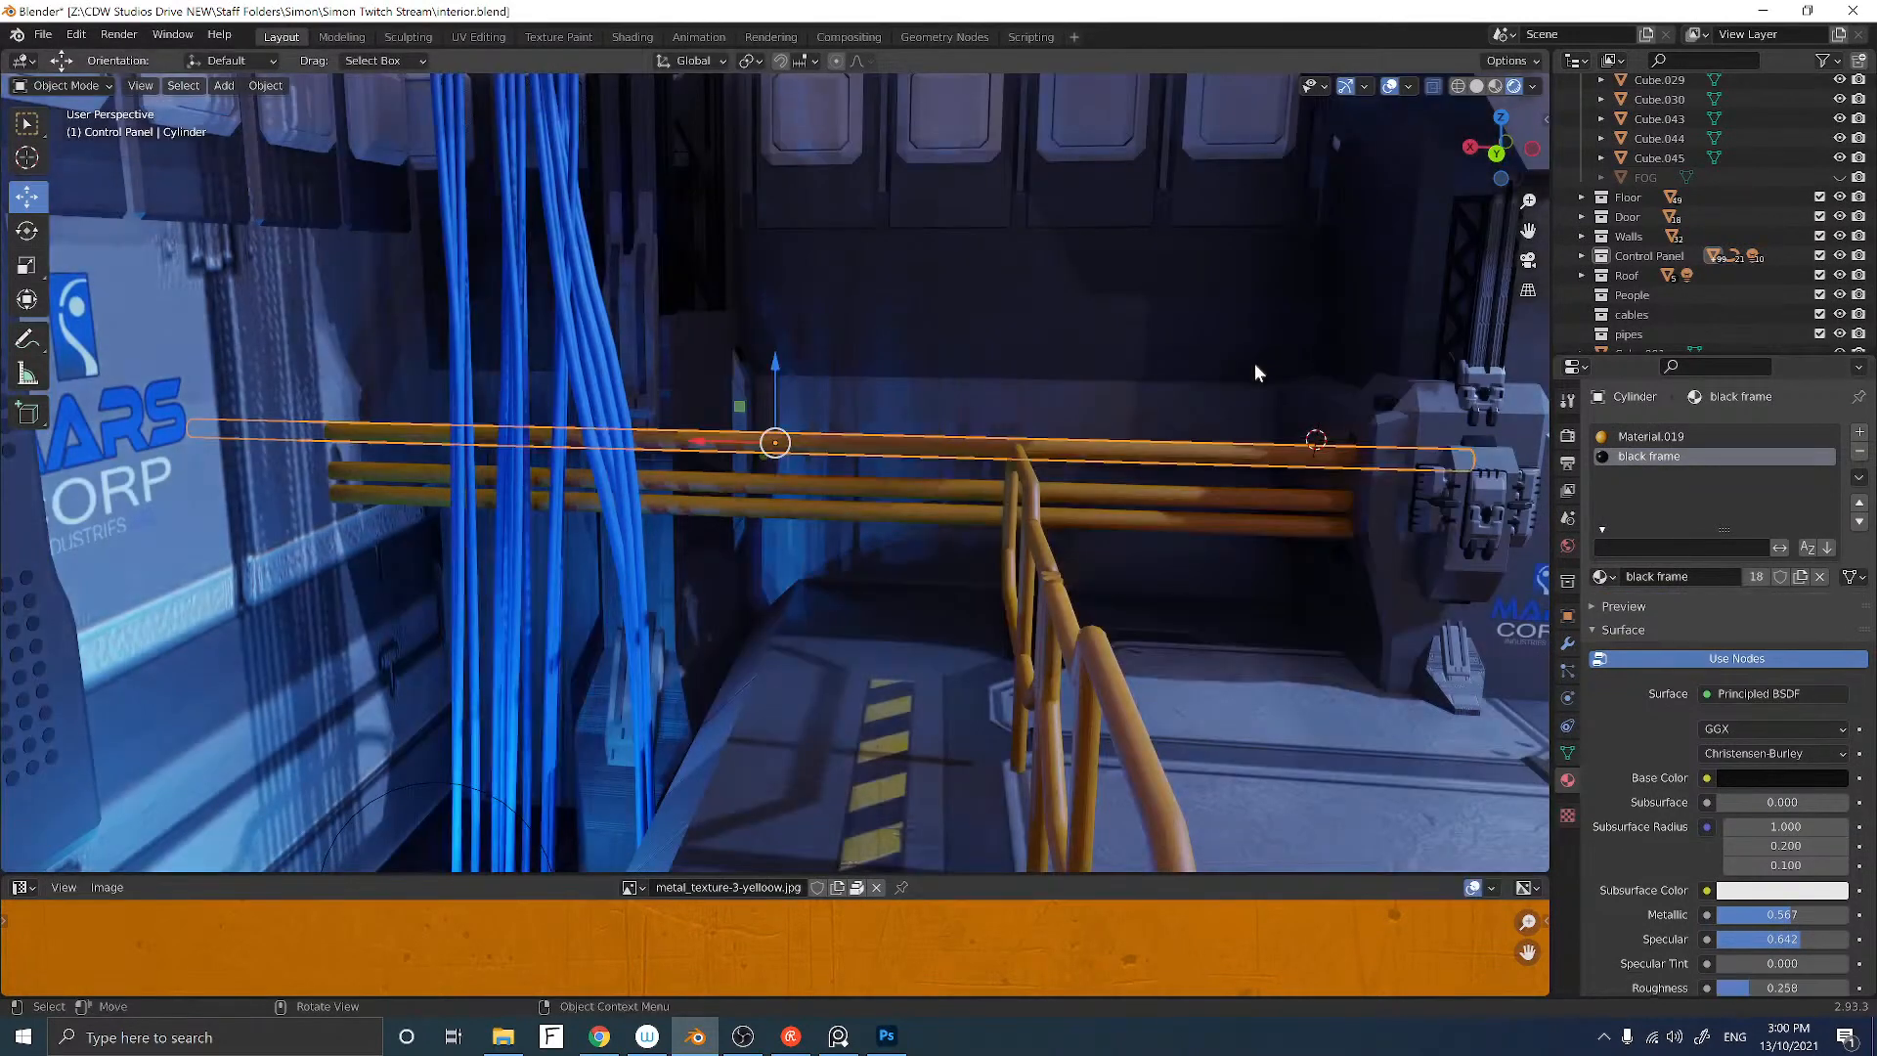
Step: Try to assign the black frame material to a single narrow band on the upper pipe
middle_drag(1230, 379, 1090, 397)
key(Tab)
click(1065, 398)
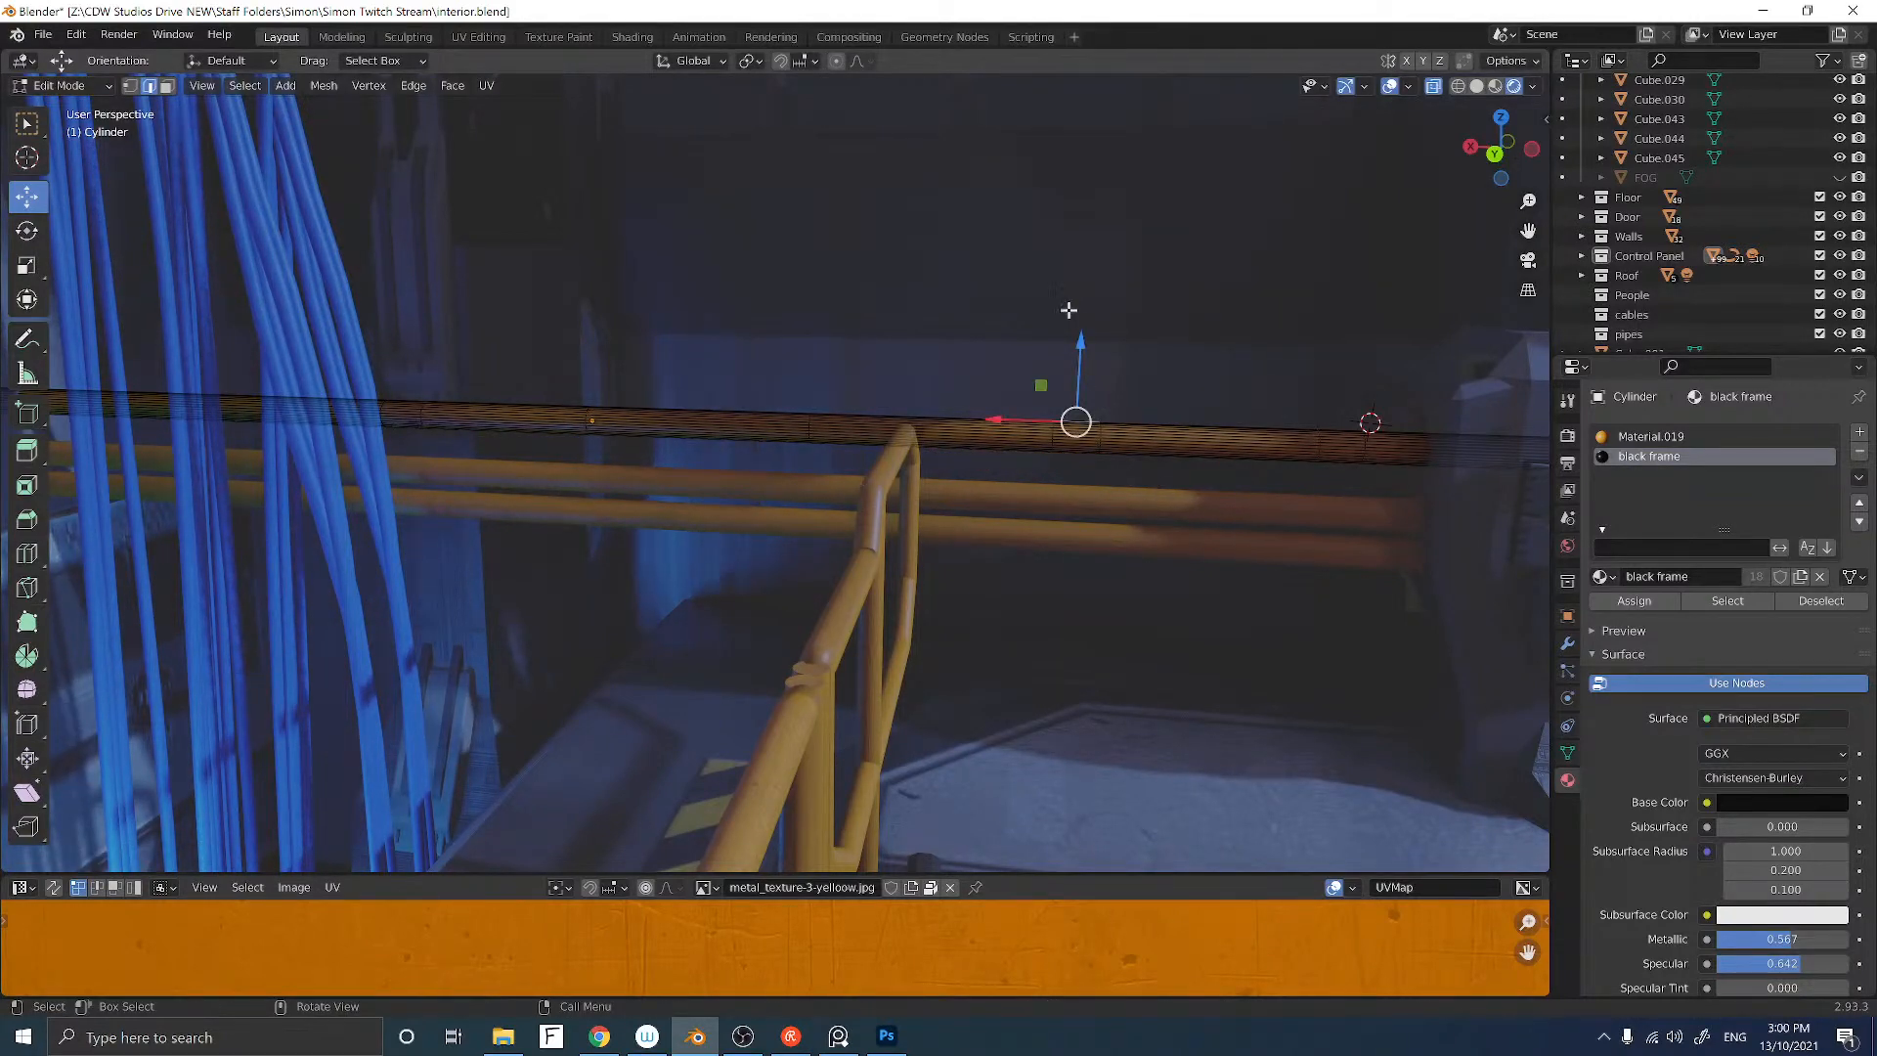
drag(1088, 476, 1086, 479)
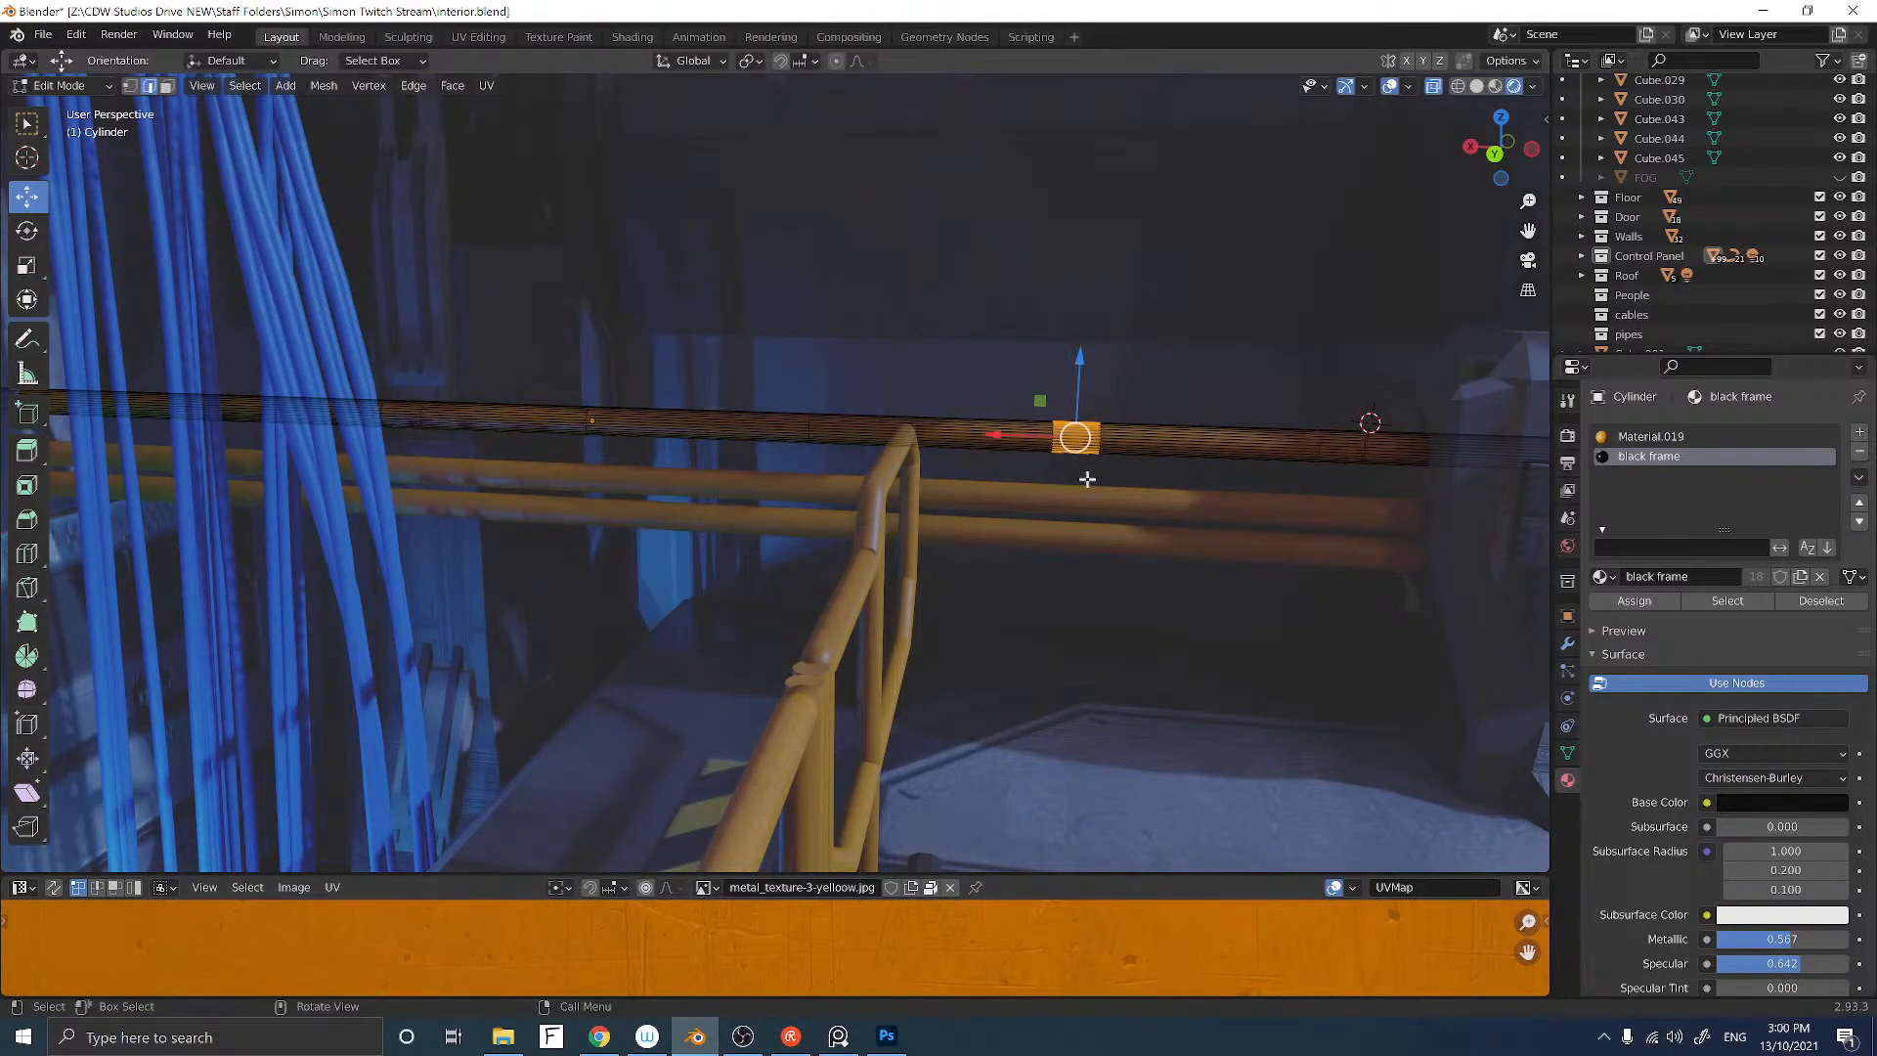
click(1634, 437)
click(1633, 454)
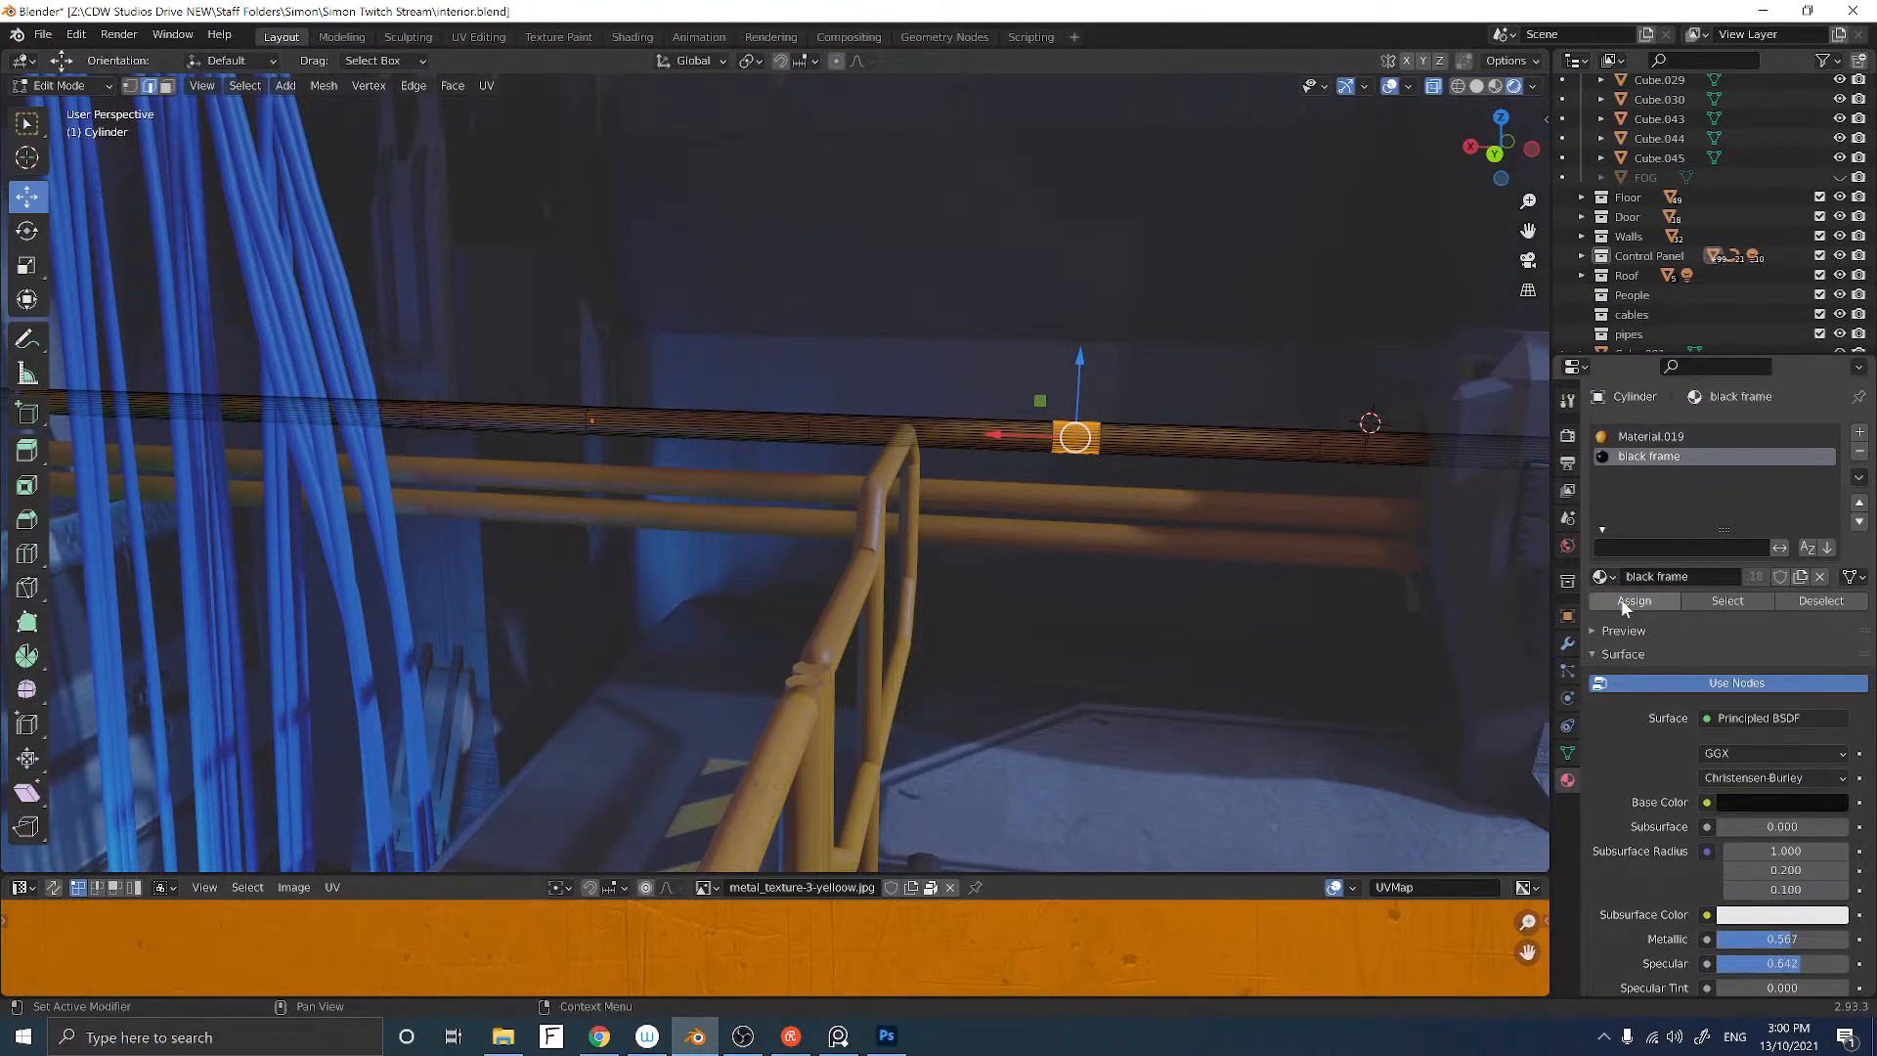
key(Tab)
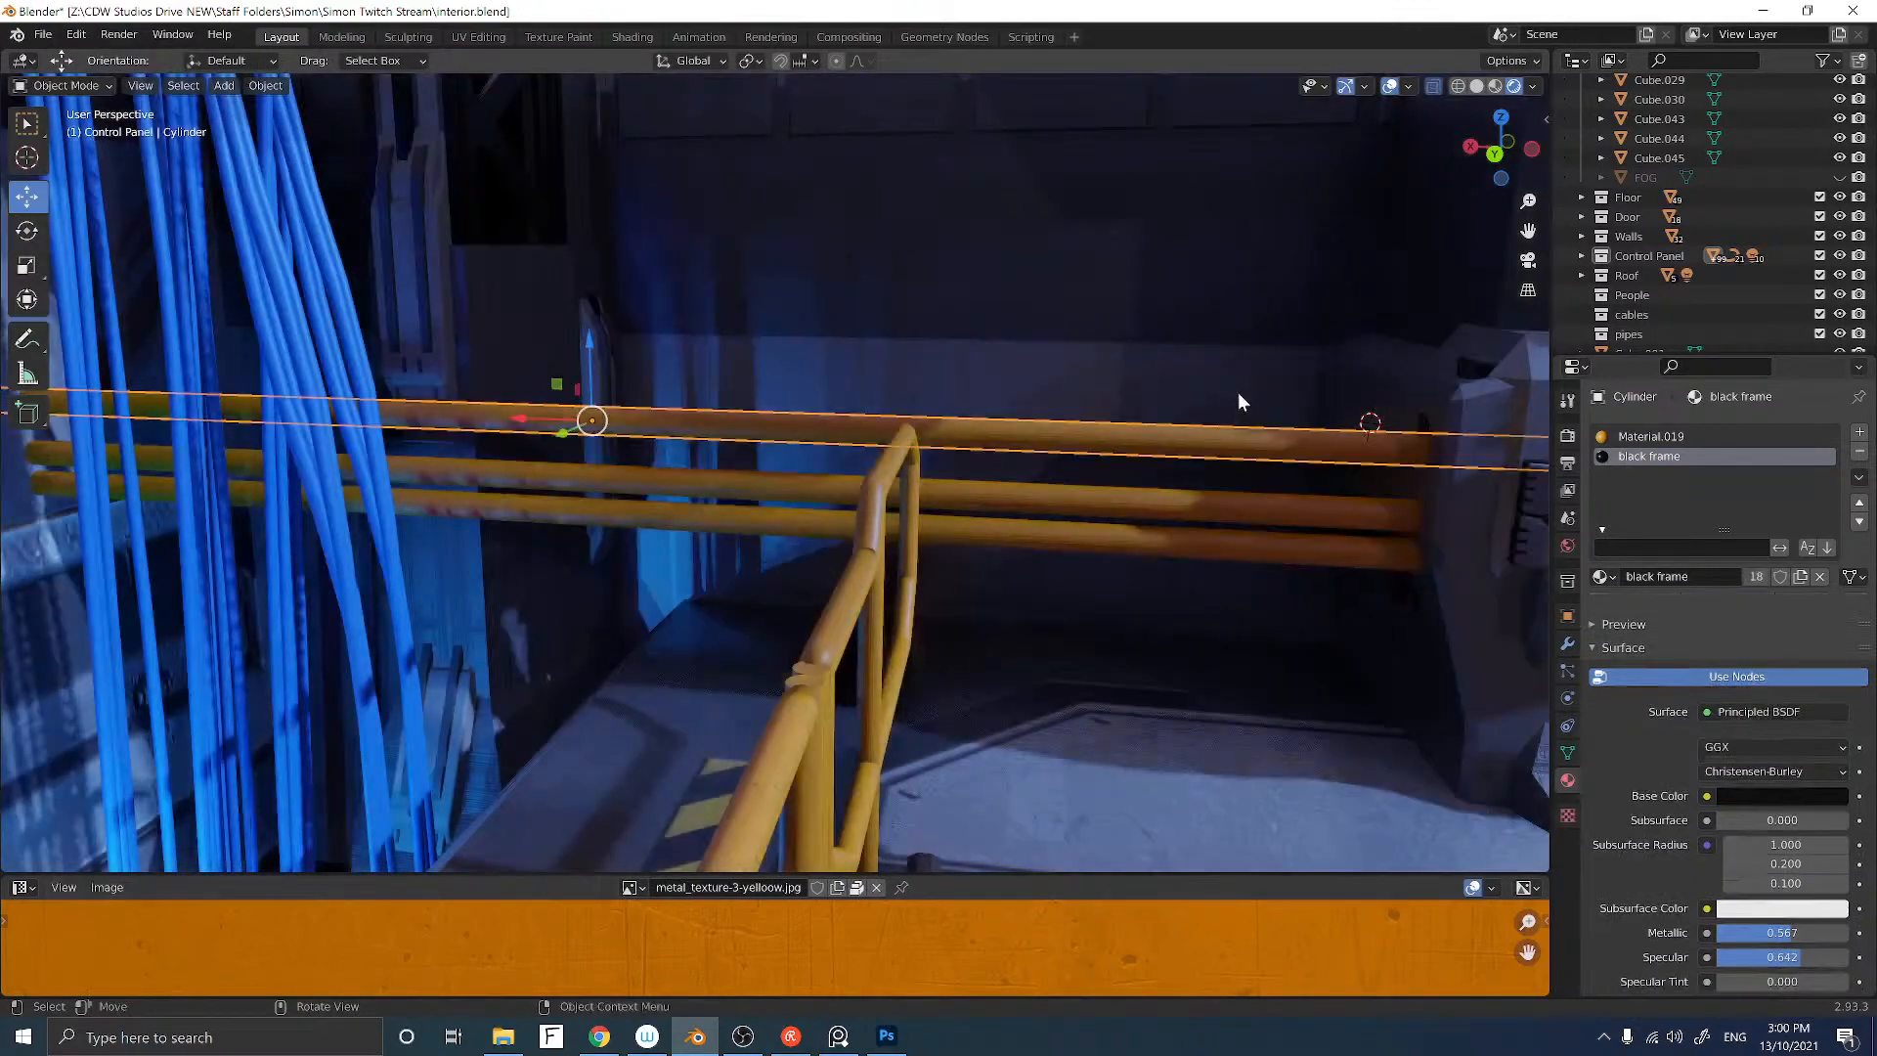
Step: Add a black frame material slot to the end handrail and assign it to a narrow ring on its top rail
middle_drag(1234, 395, 838, 448)
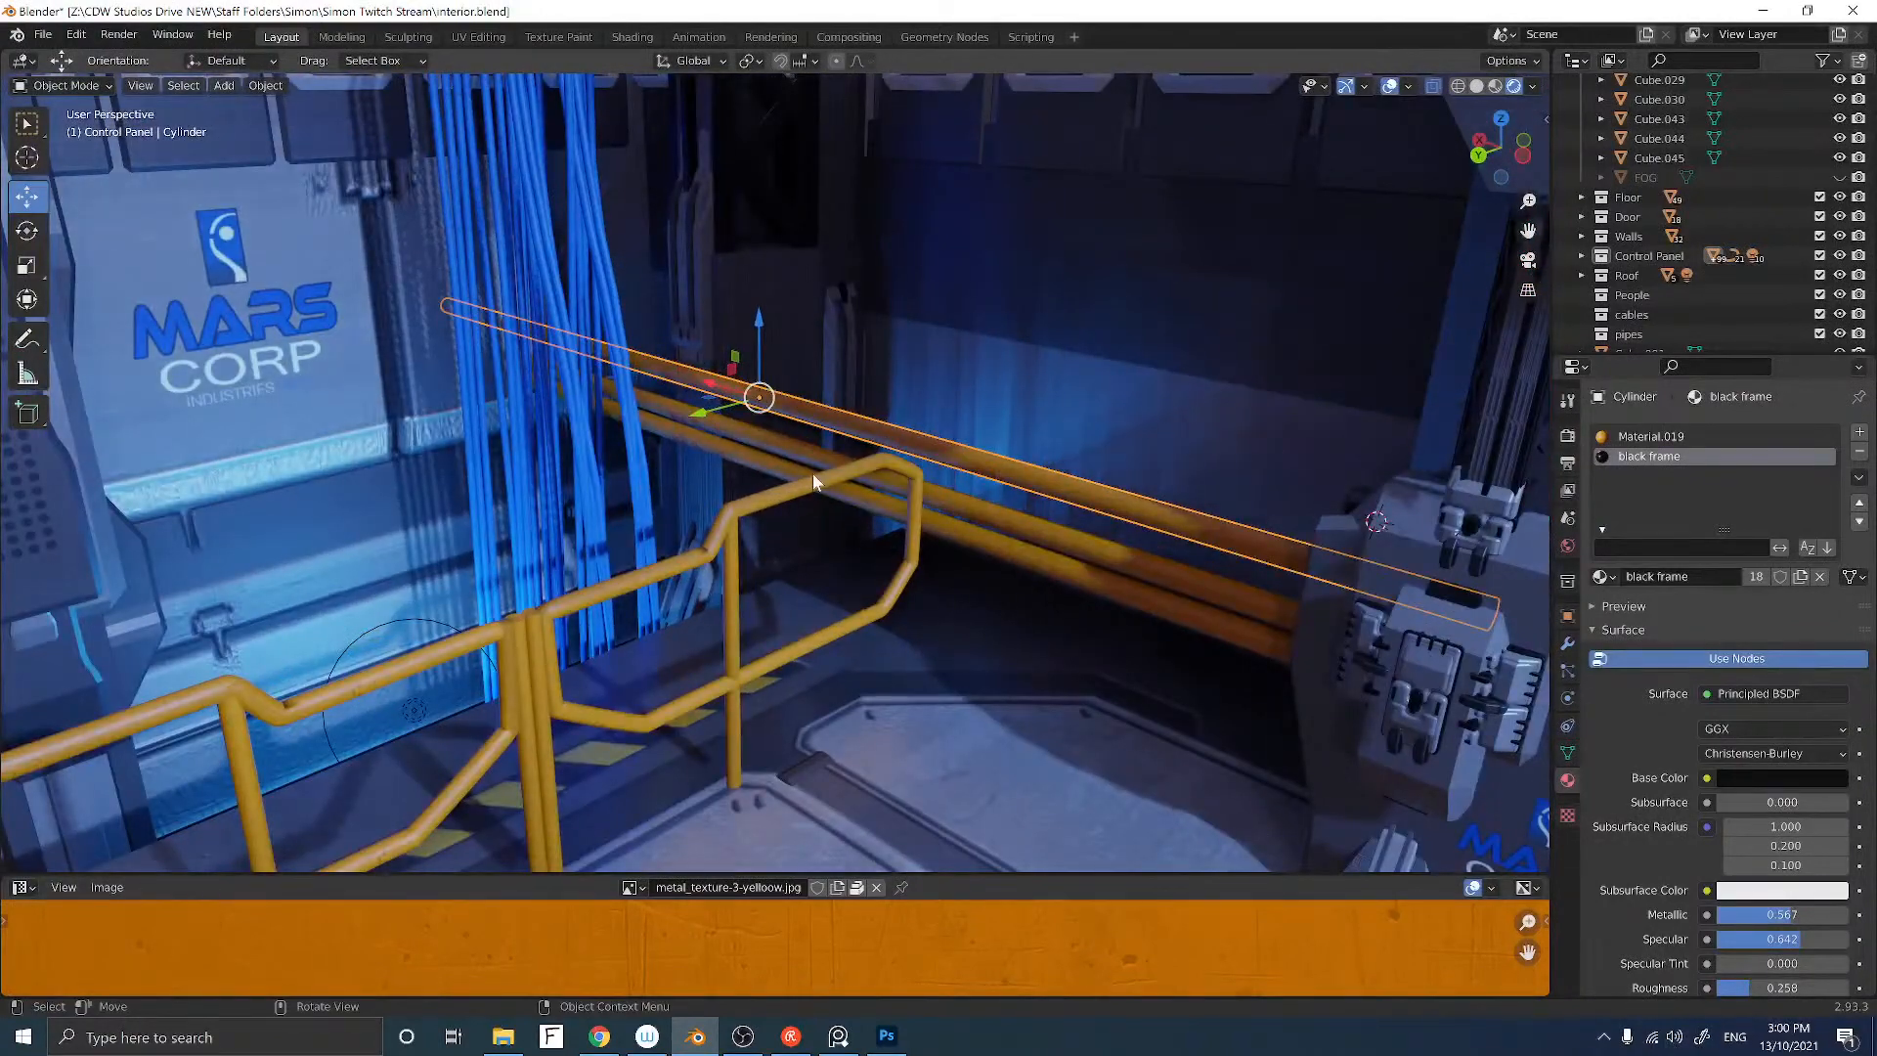
click(816, 482)
key(Tab)
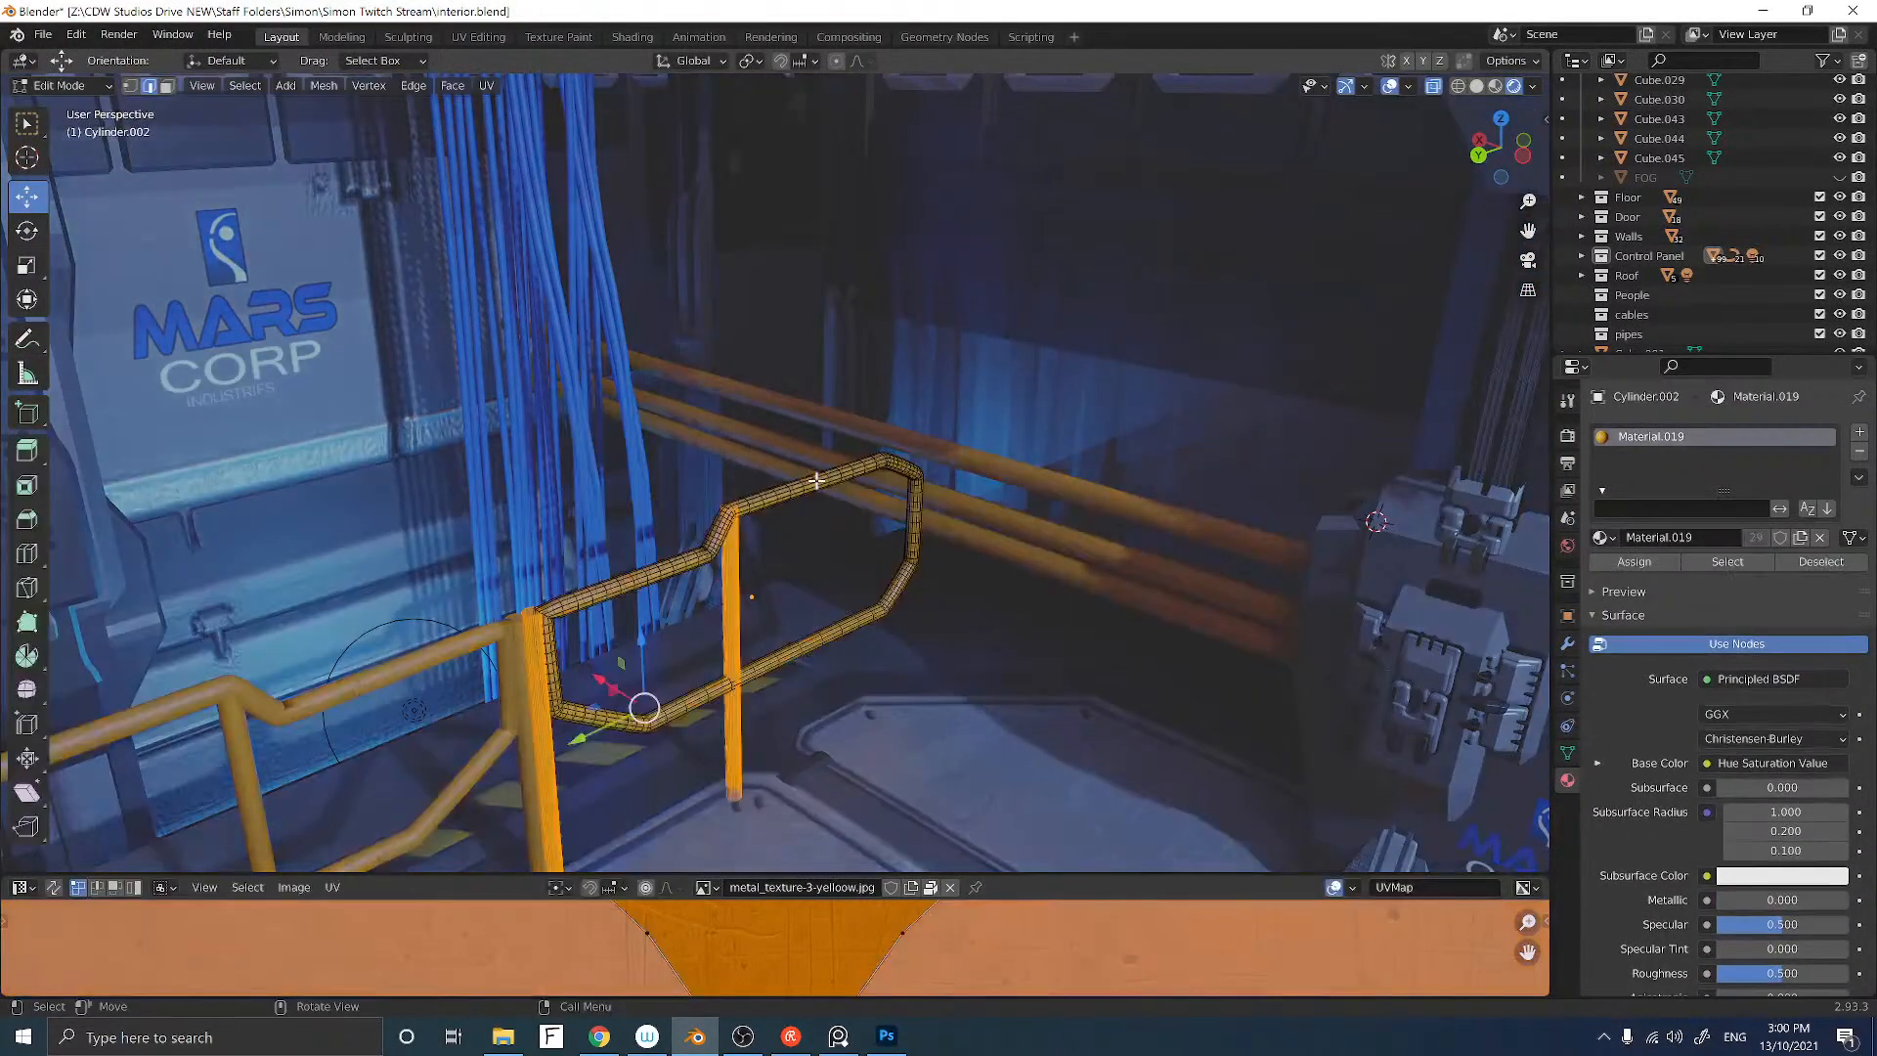
click(823, 504)
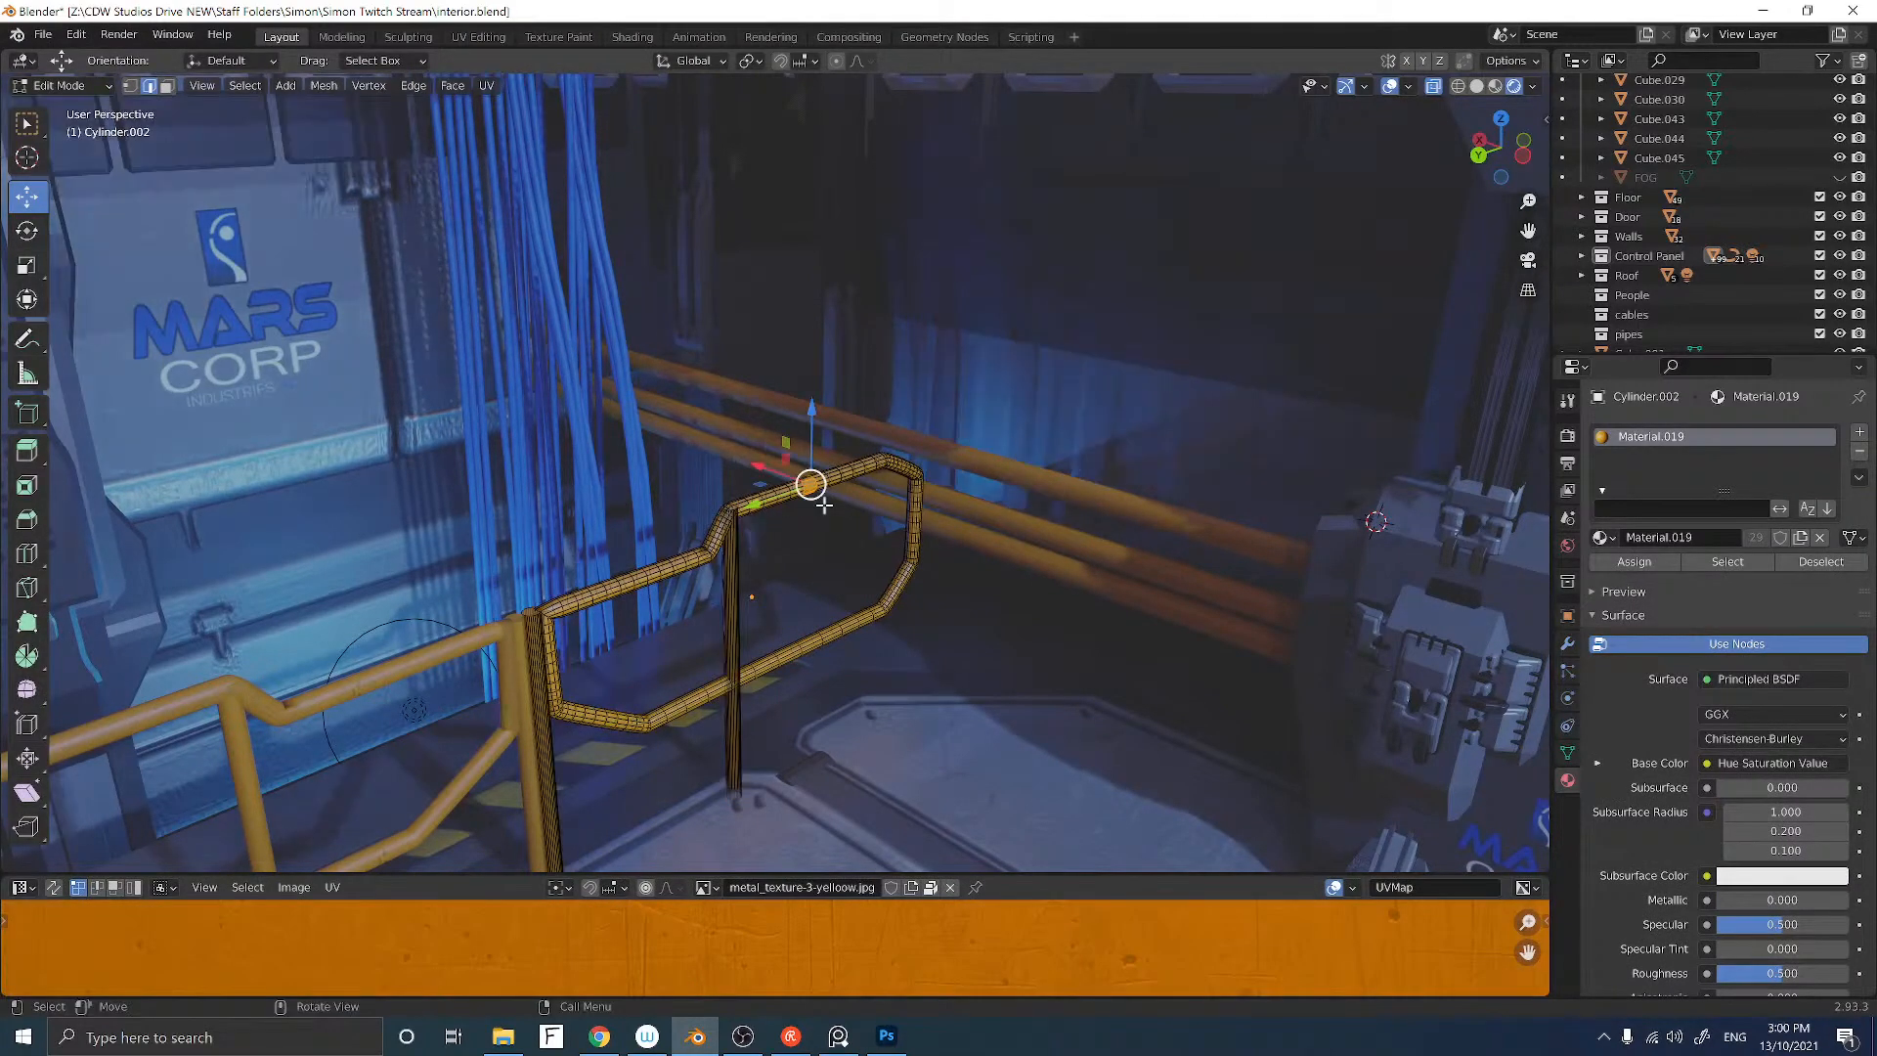
click(1600, 537)
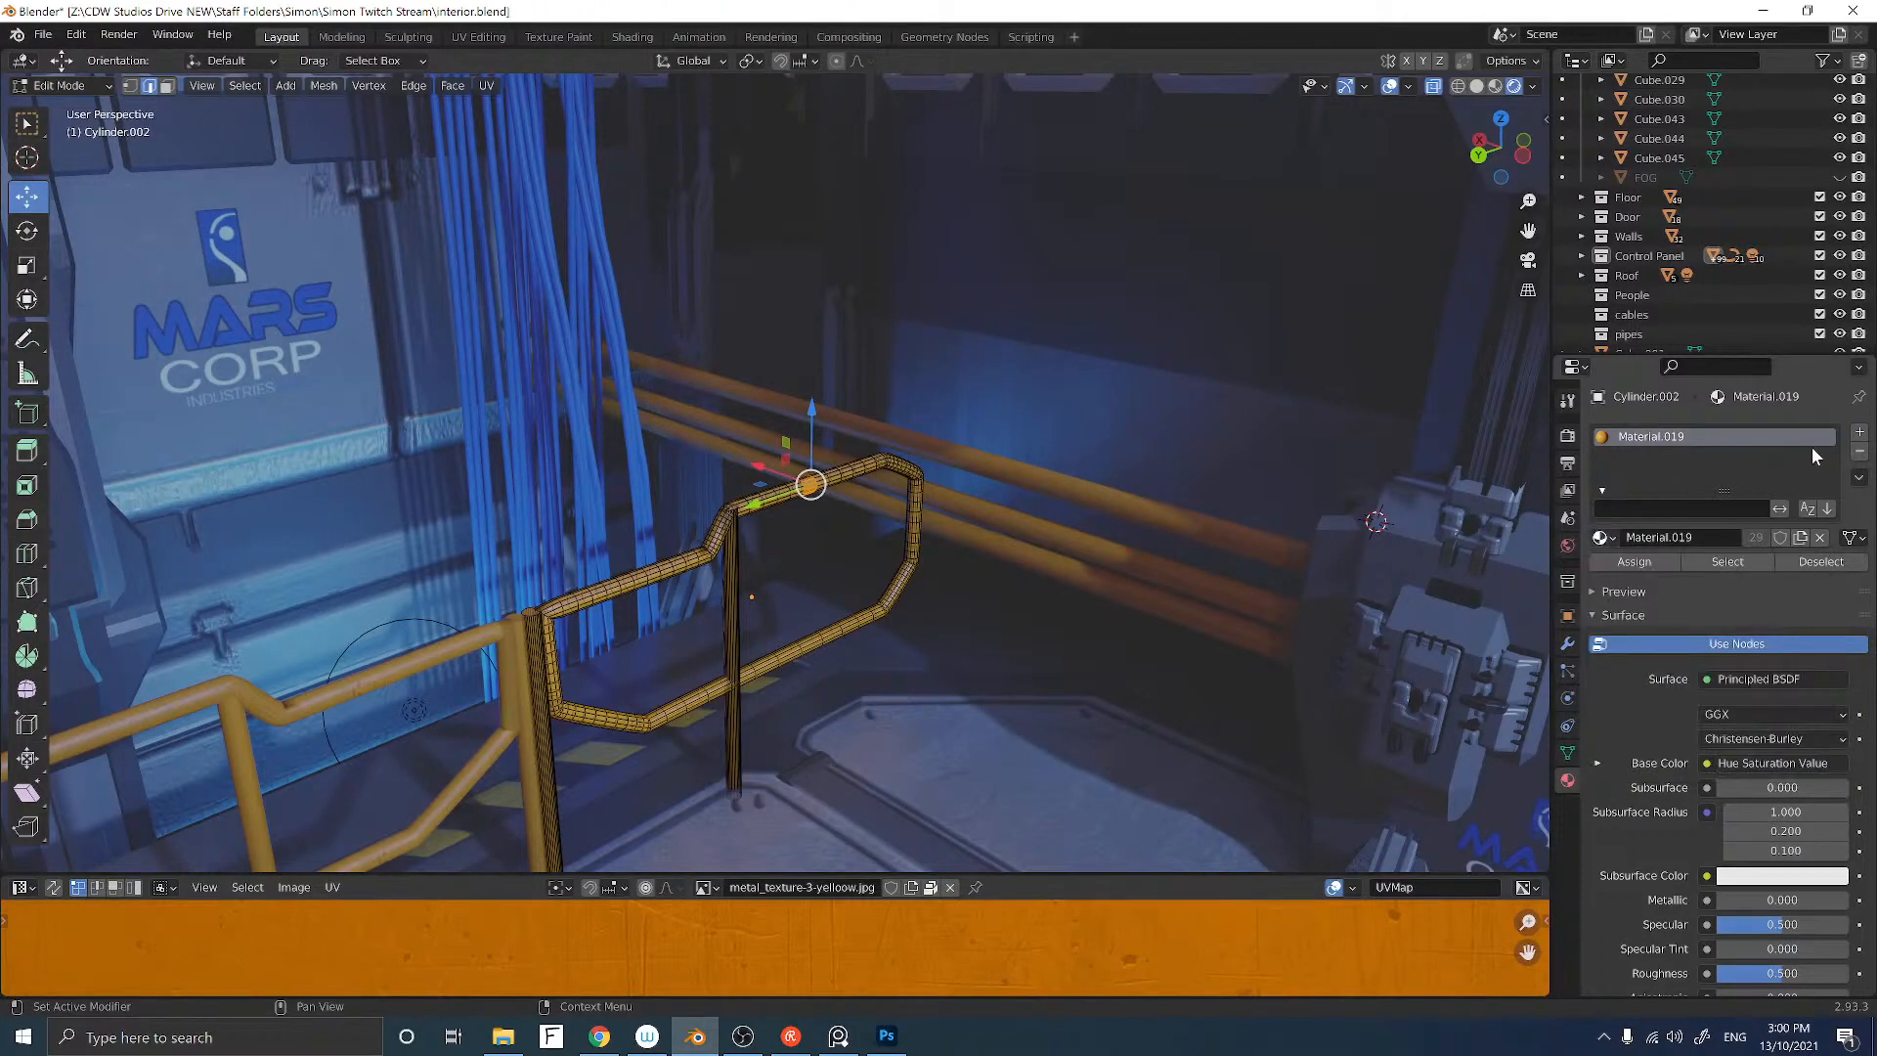
click(1860, 436)
click(1603, 577)
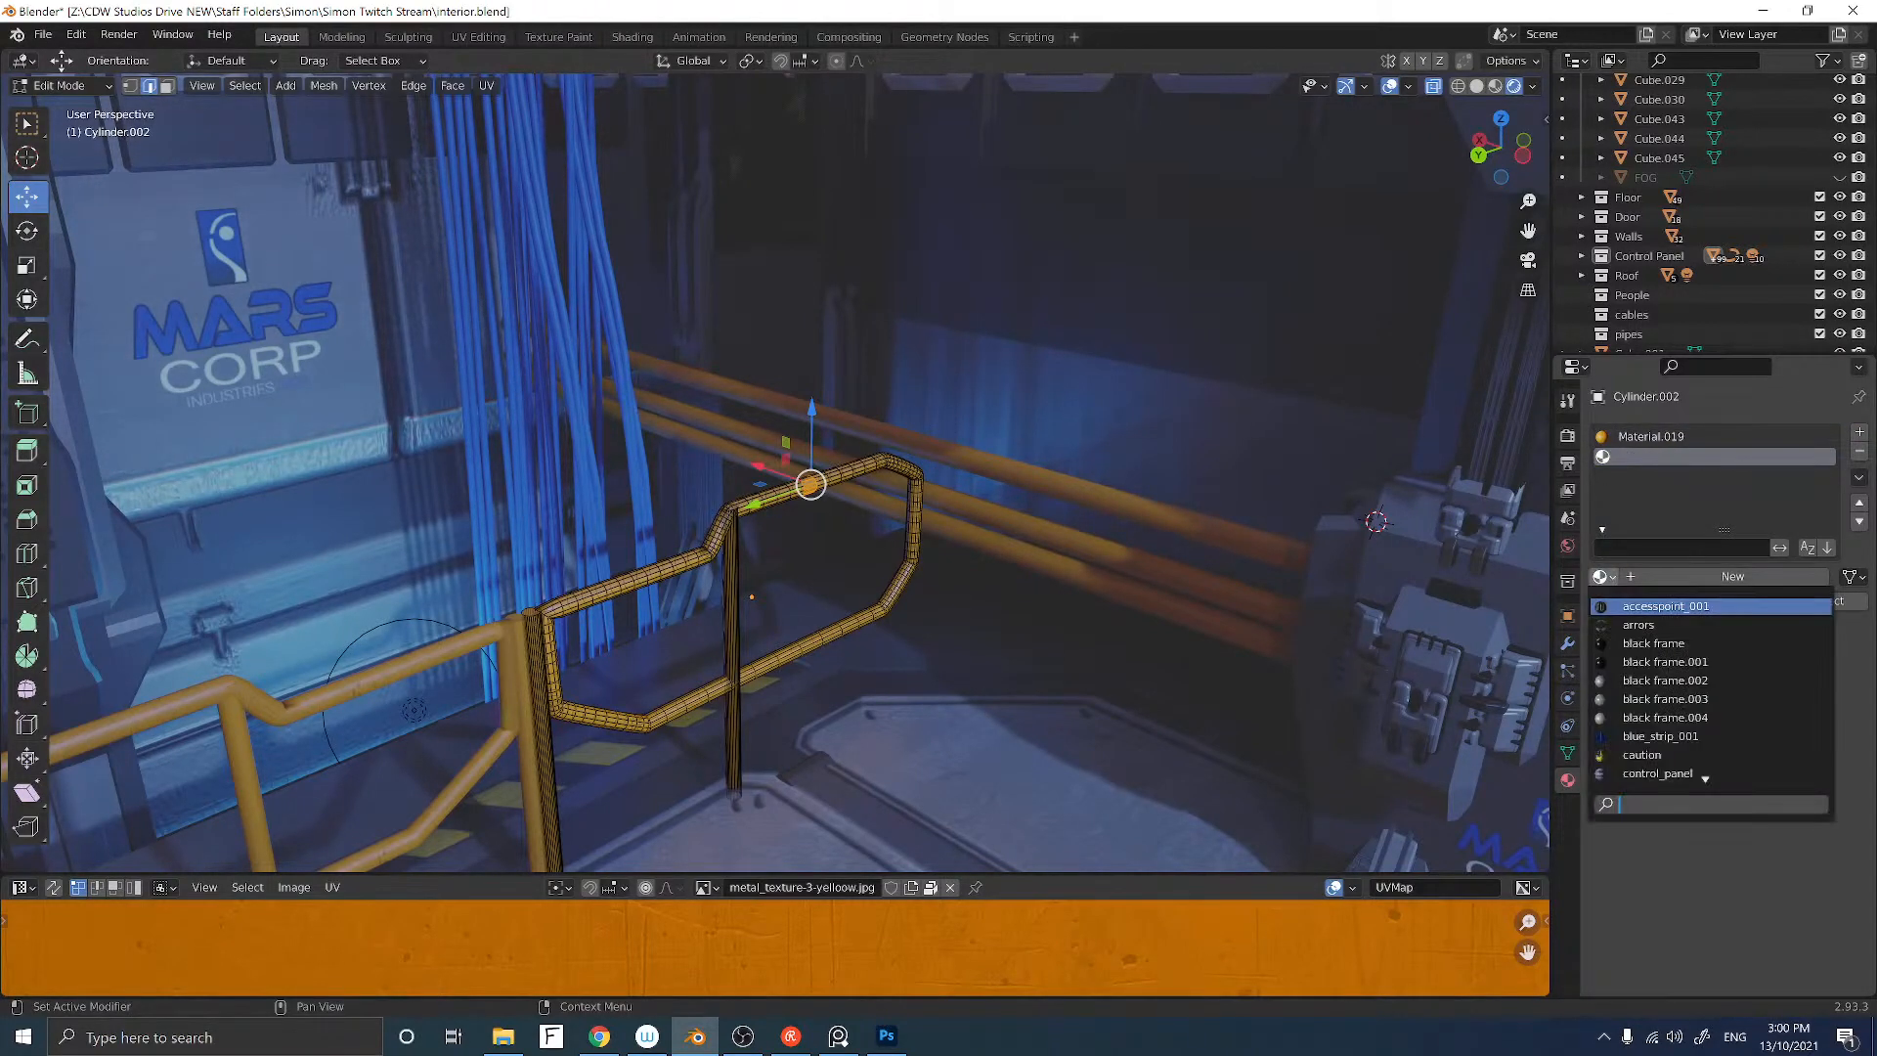
click(1632, 643)
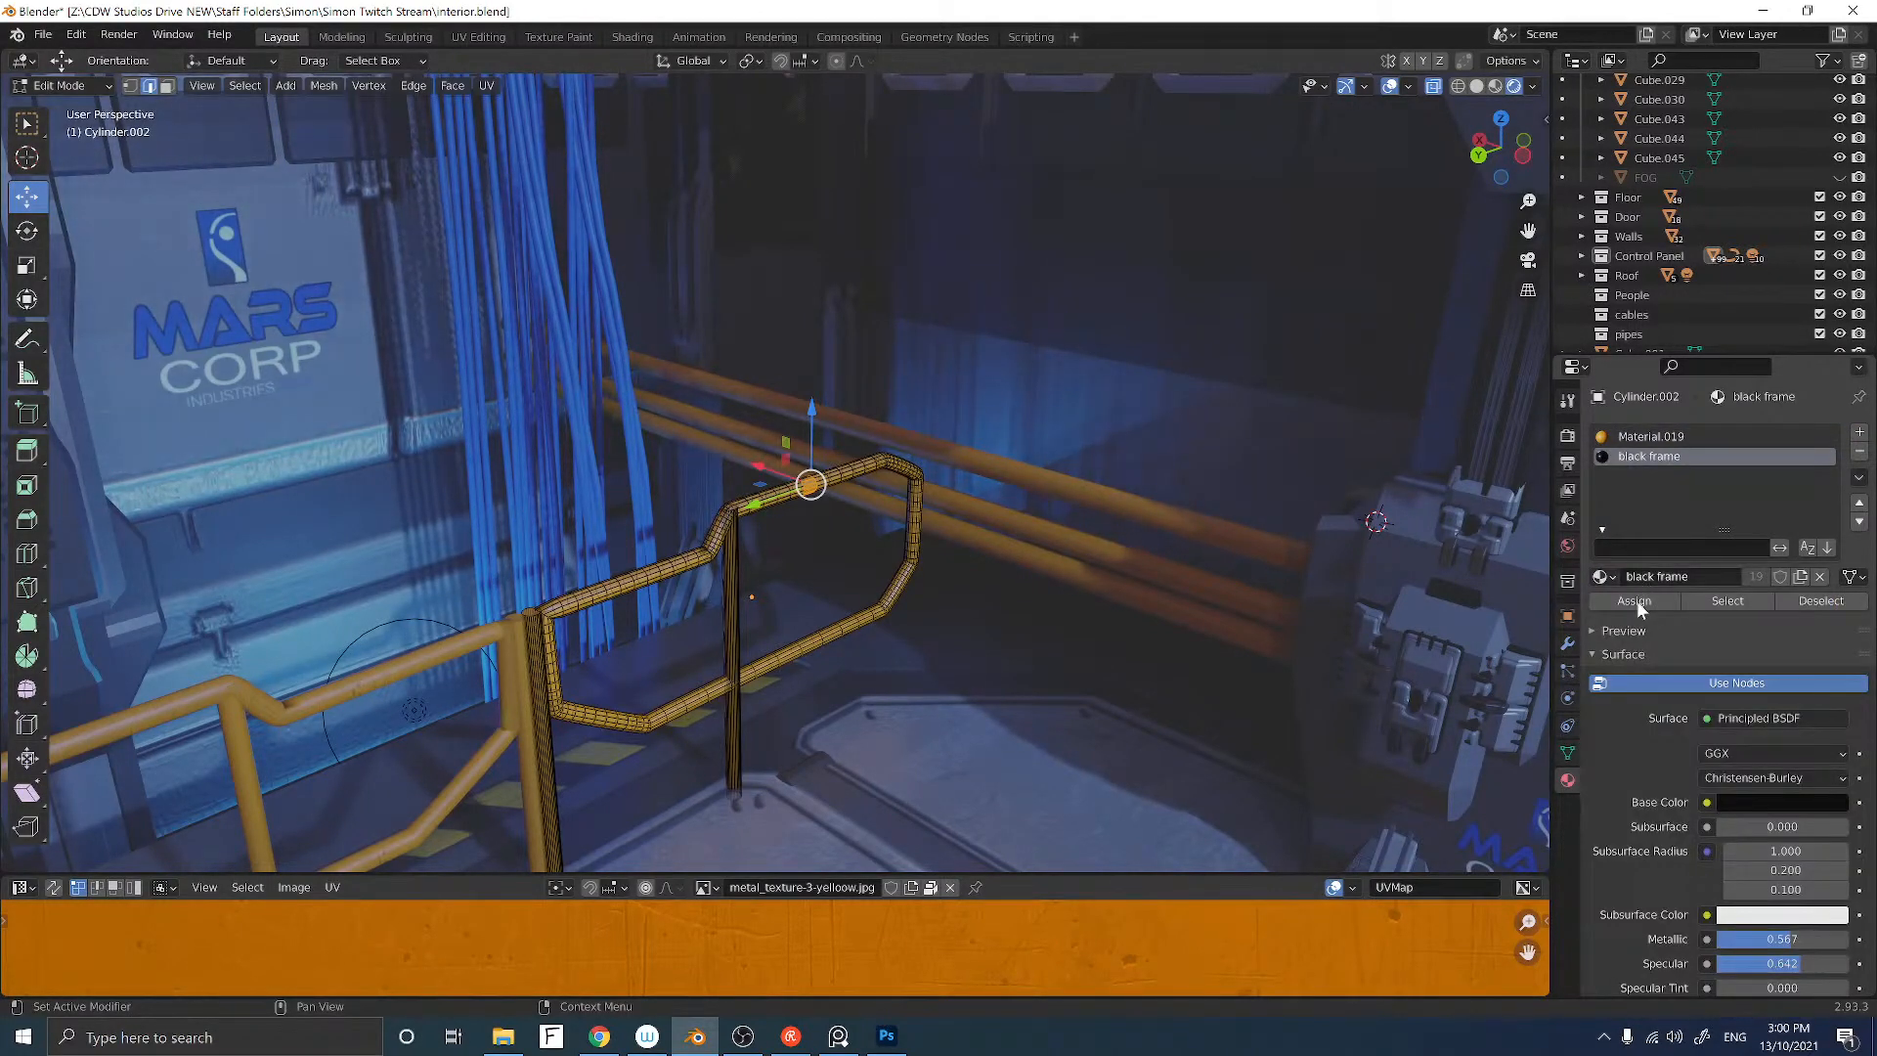
click(1635, 600)
key(Tab)
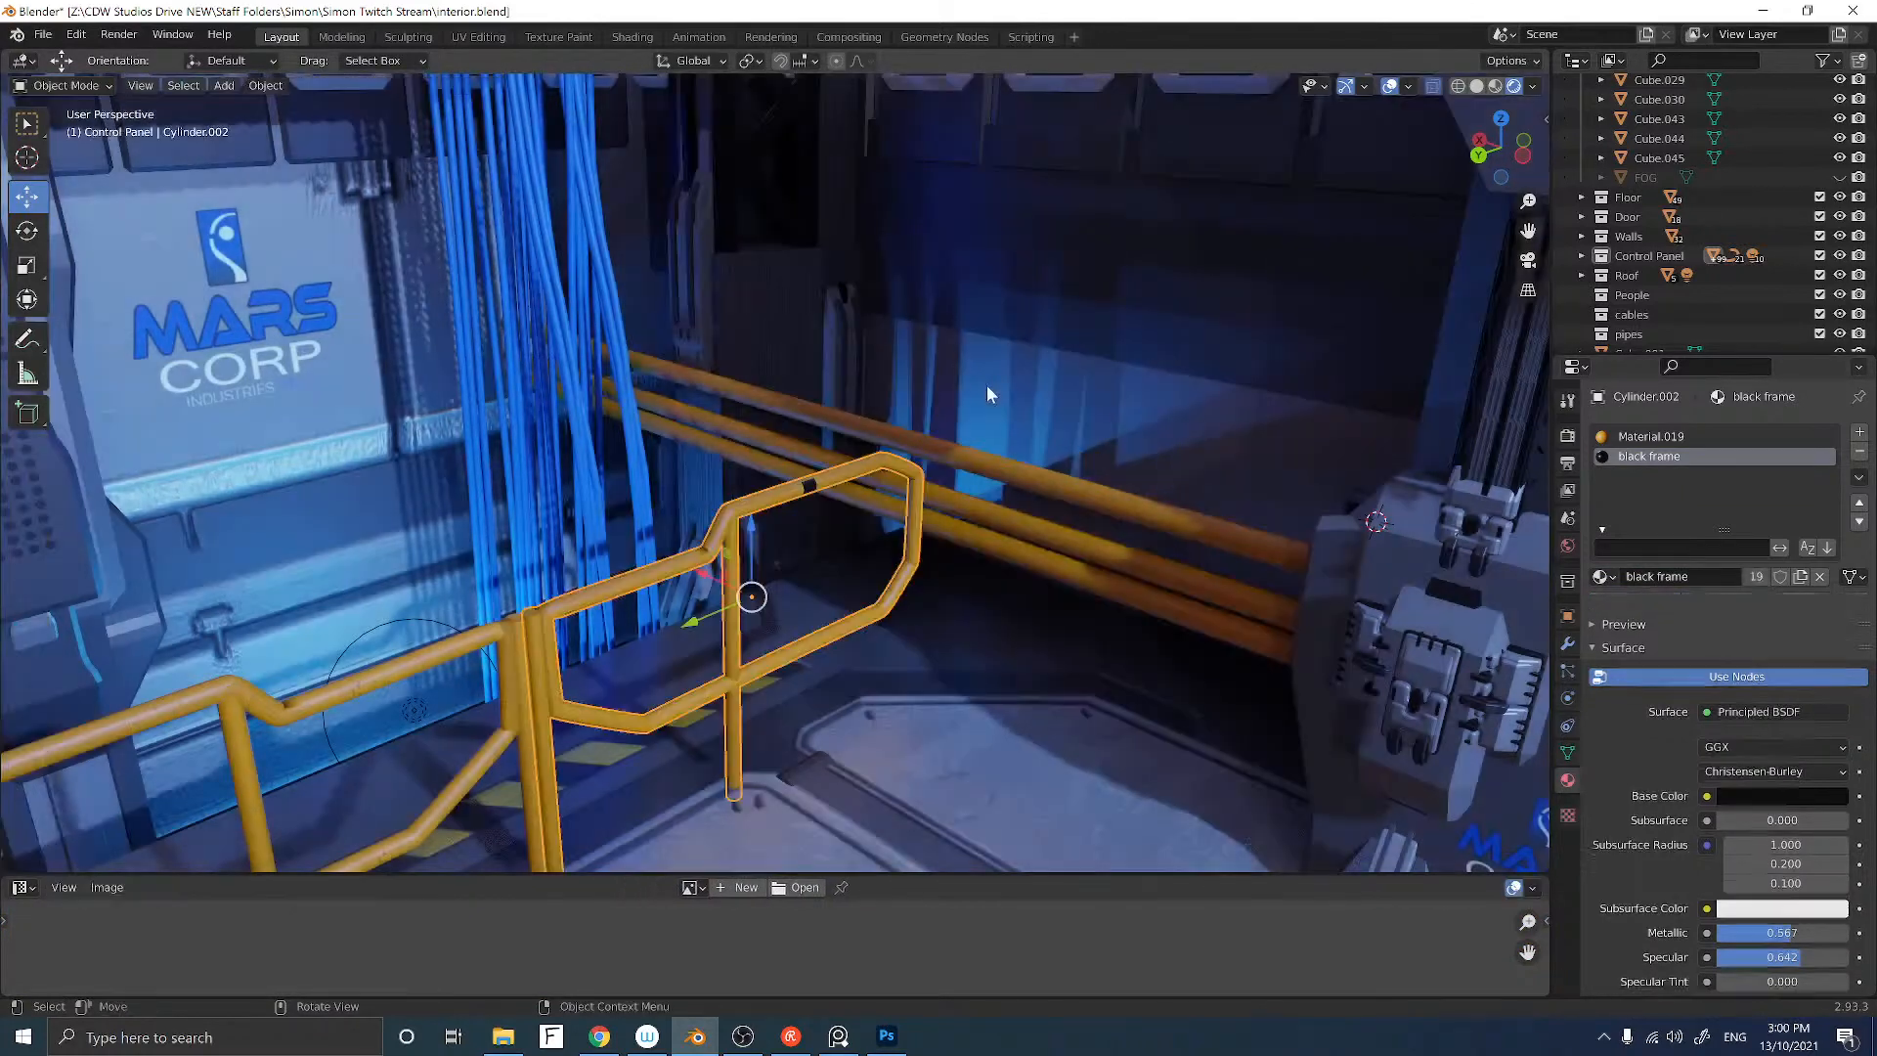
Step: Undo the black ring and its material slot on the handrail
middle_drag(997, 391, 1034, 394)
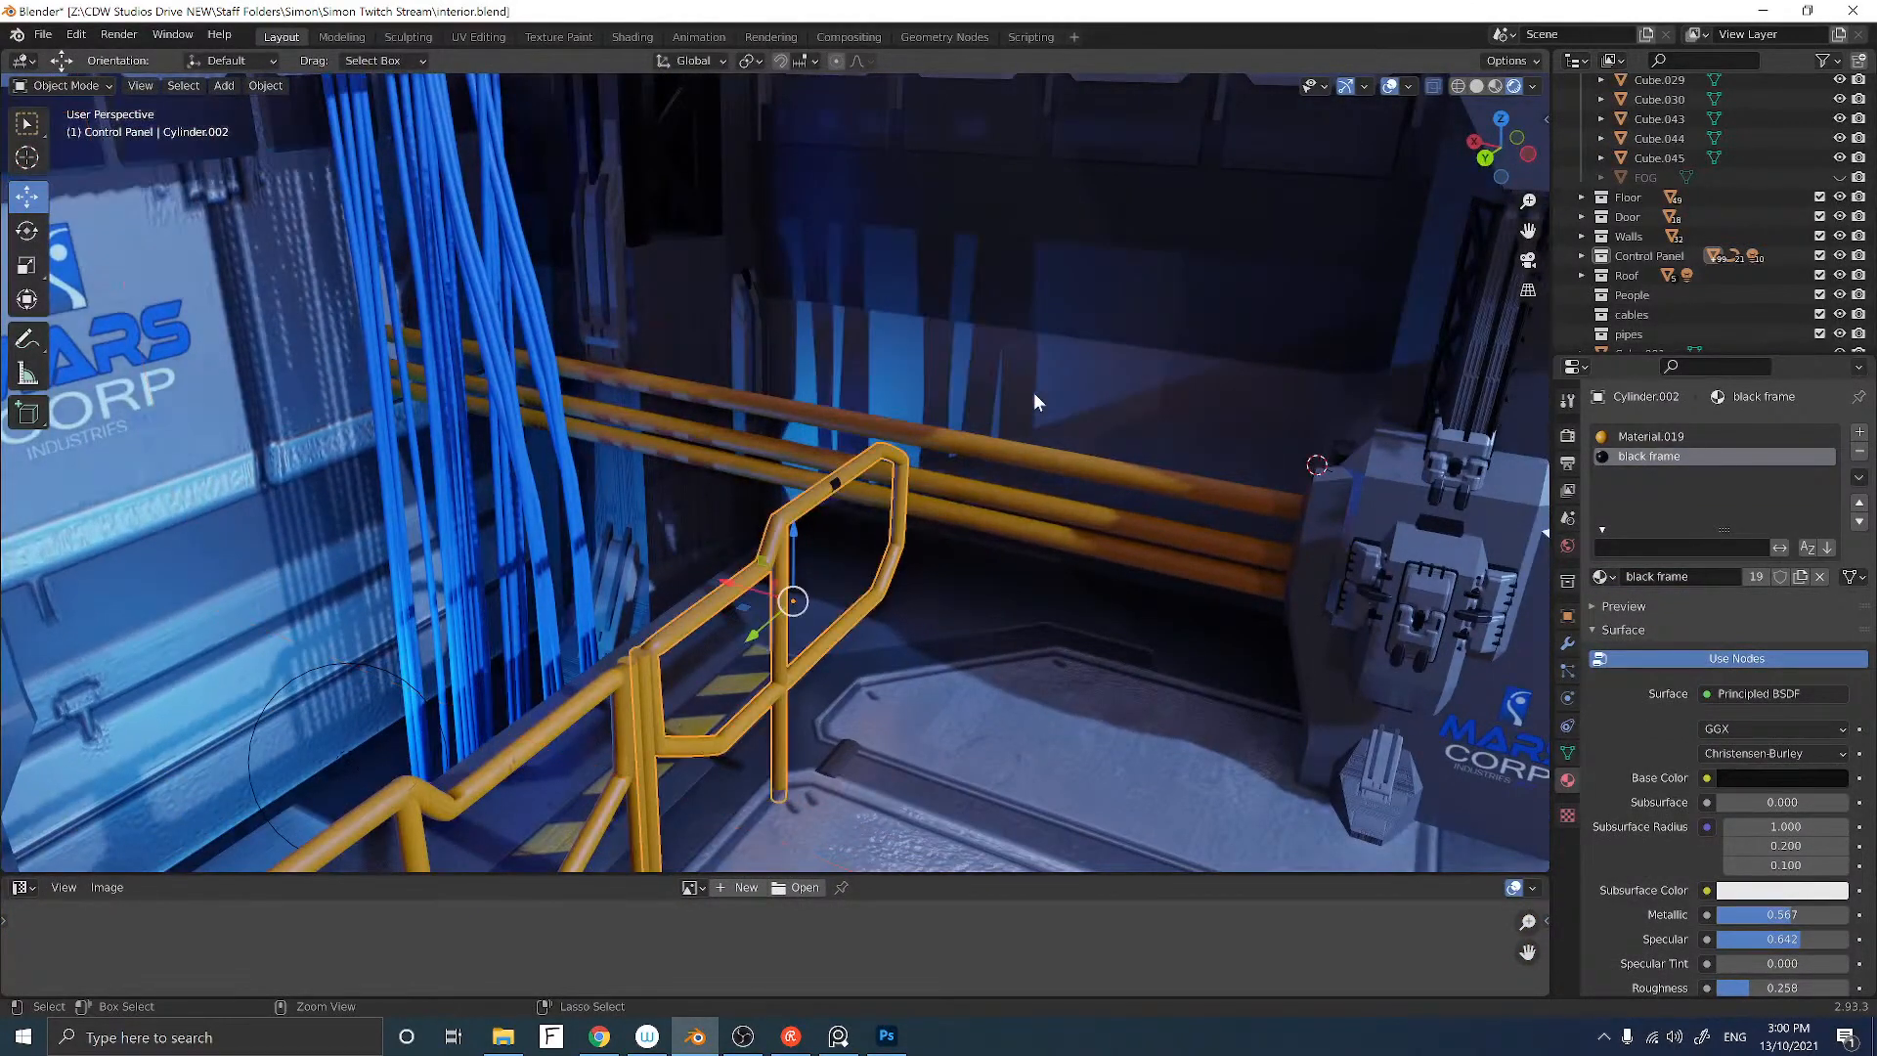
key(Tab)
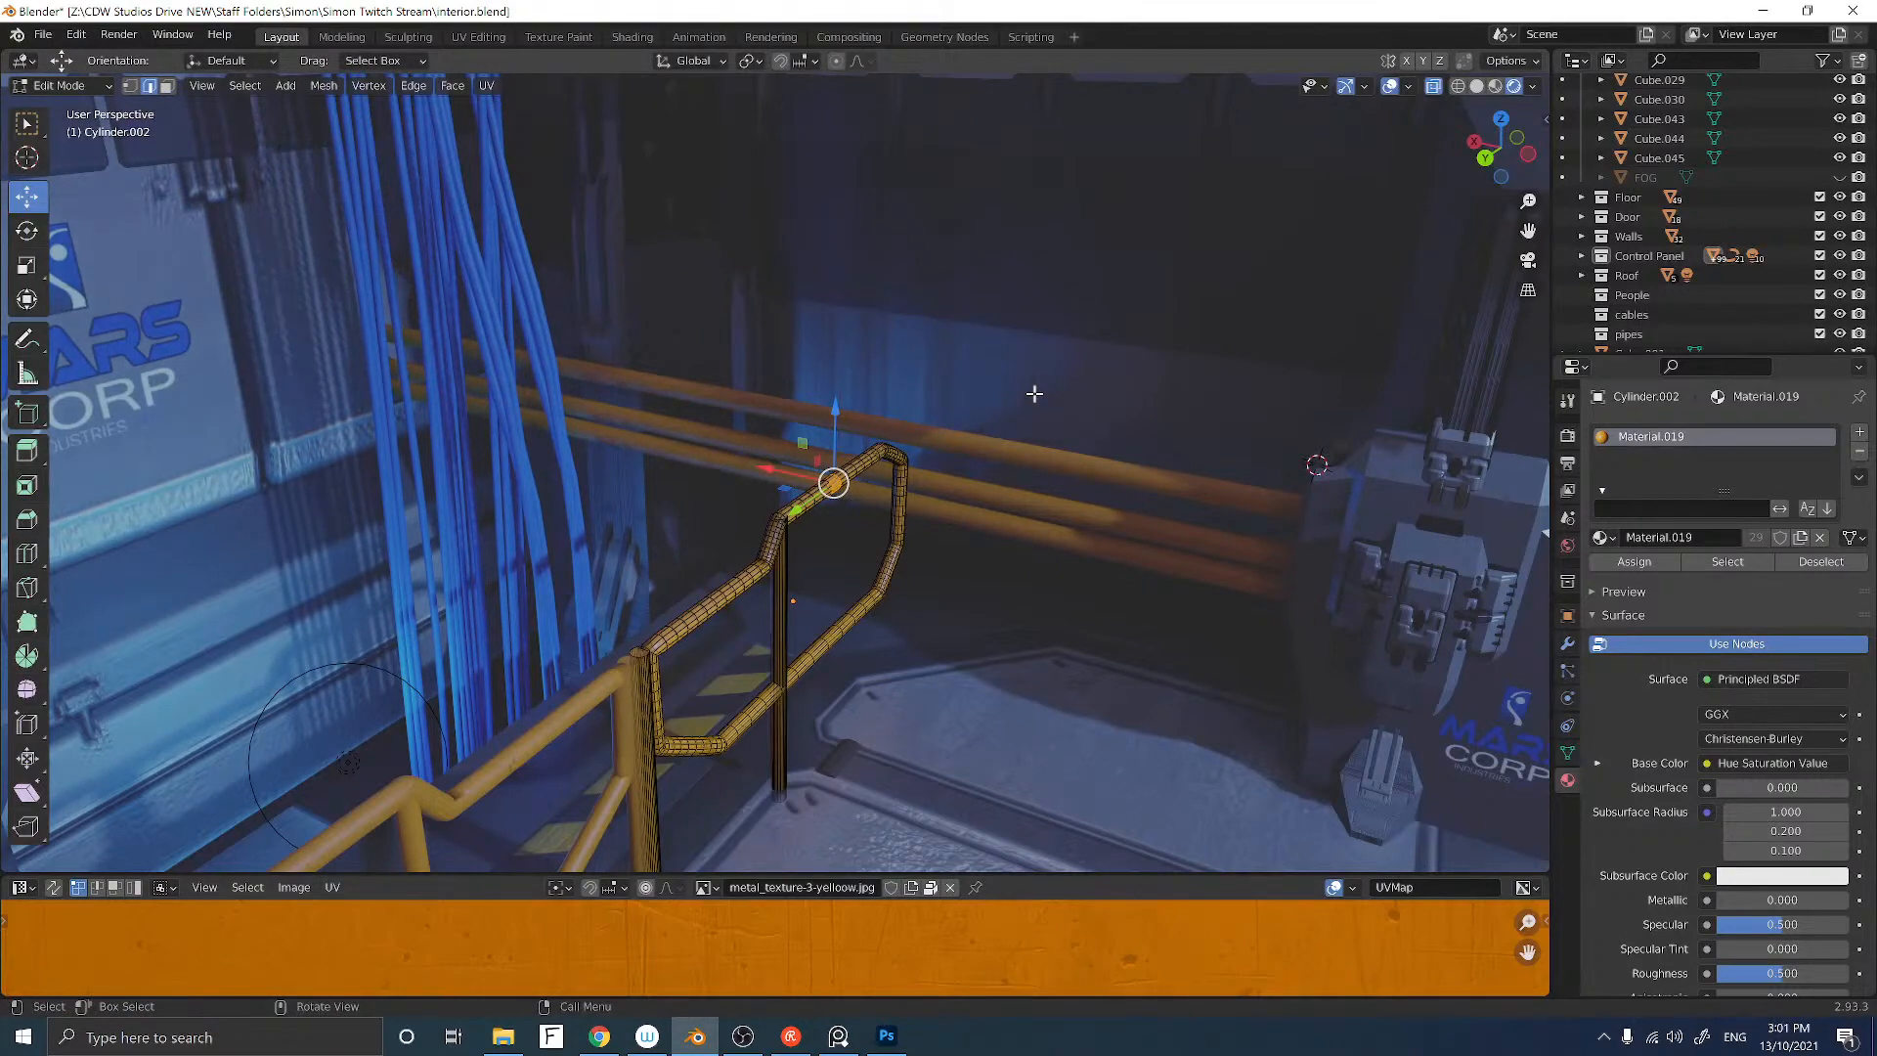
key(Tab)
Step: Select a section of the upper wall pipe beyond the handrail end and change the pipe's second material slot to black frame.001
middle_drag(1019, 401, 1085, 436)
click(1054, 448)
key(Tab)
drag(1106, 462, 1173, 479)
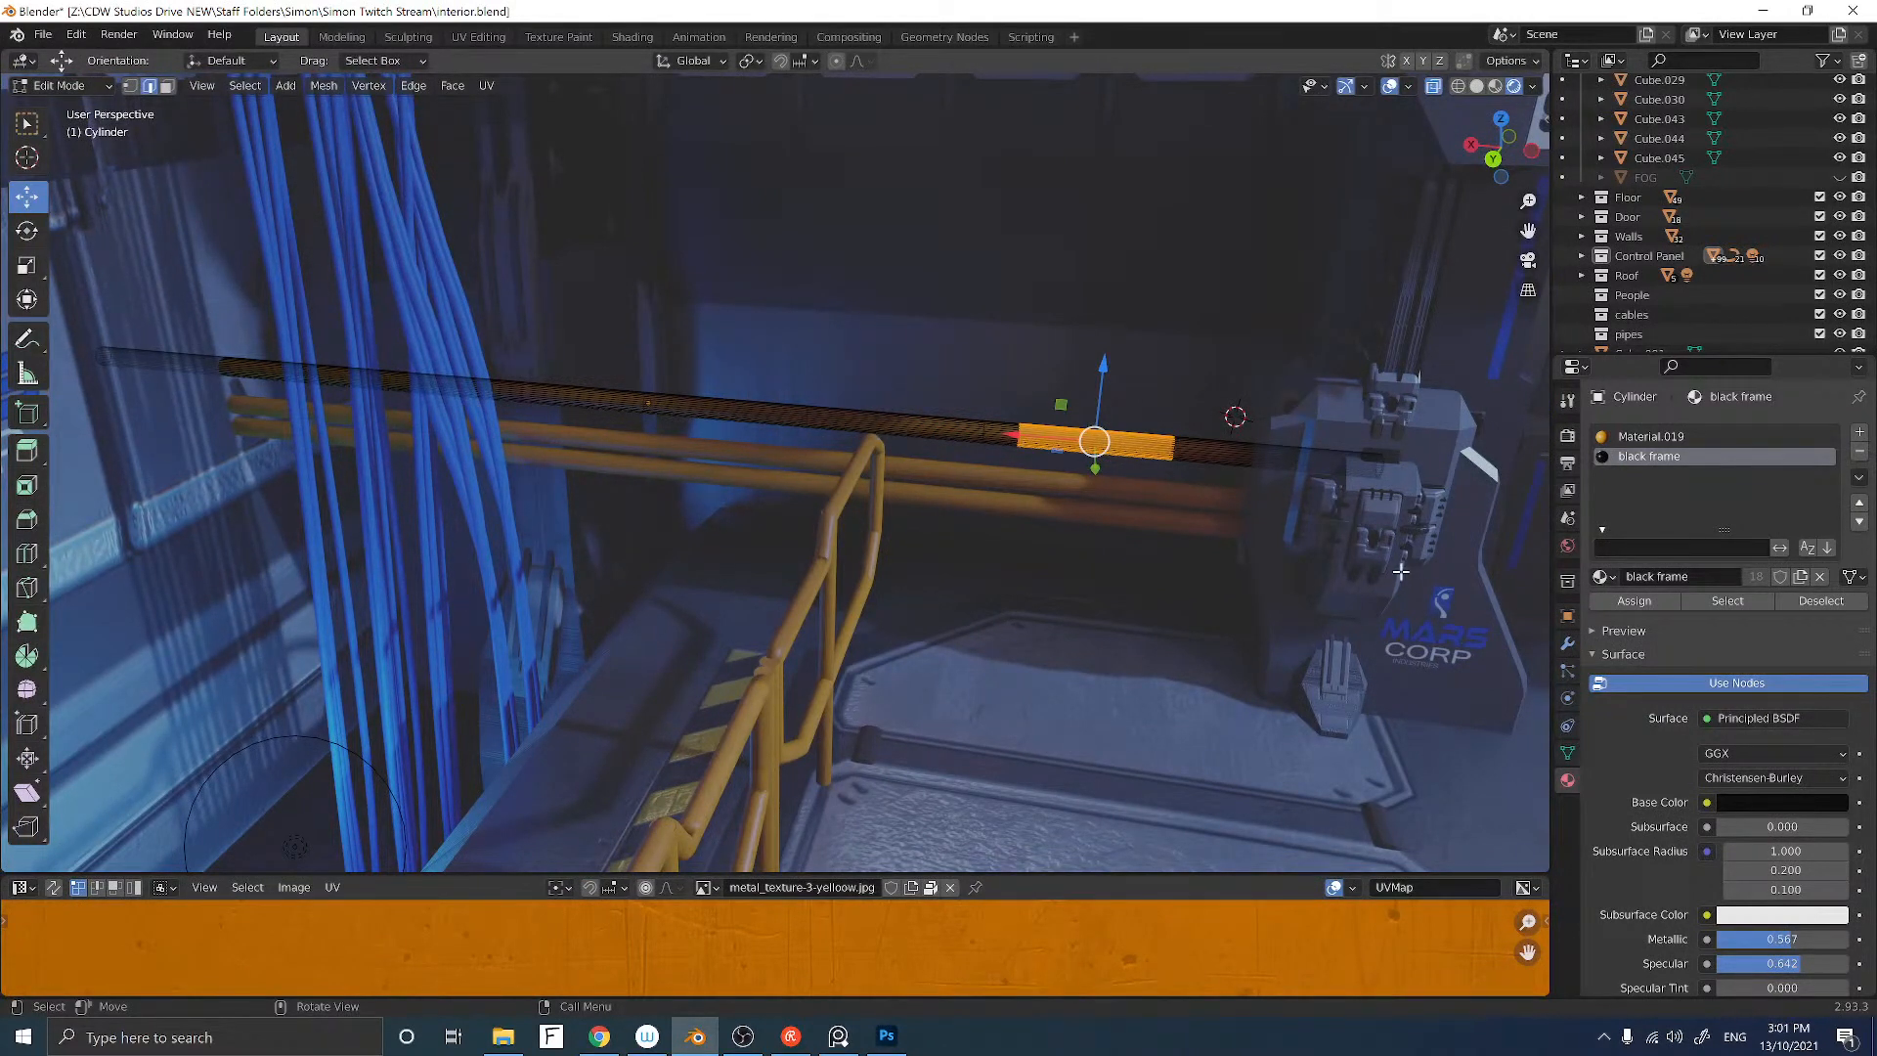
click(1669, 435)
click(1662, 458)
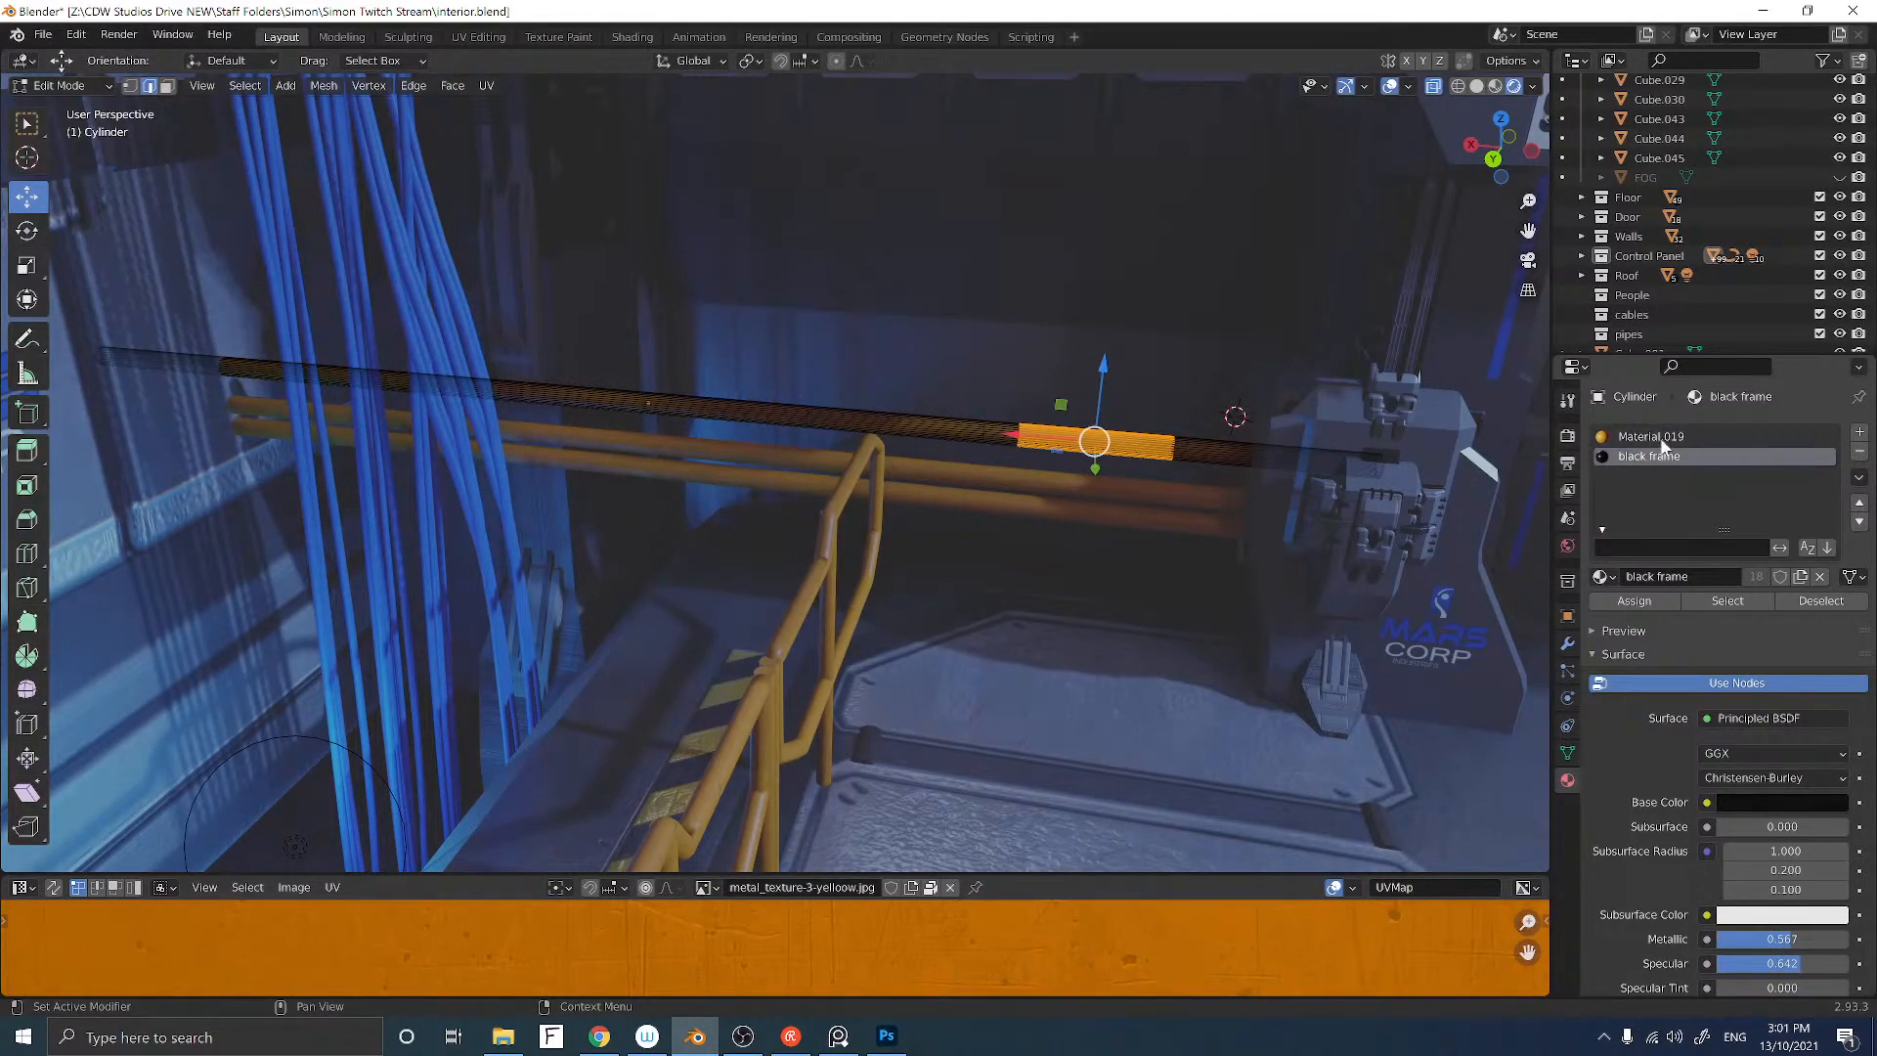
click(1660, 438)
click(1658, 458)
click(1606, 576)
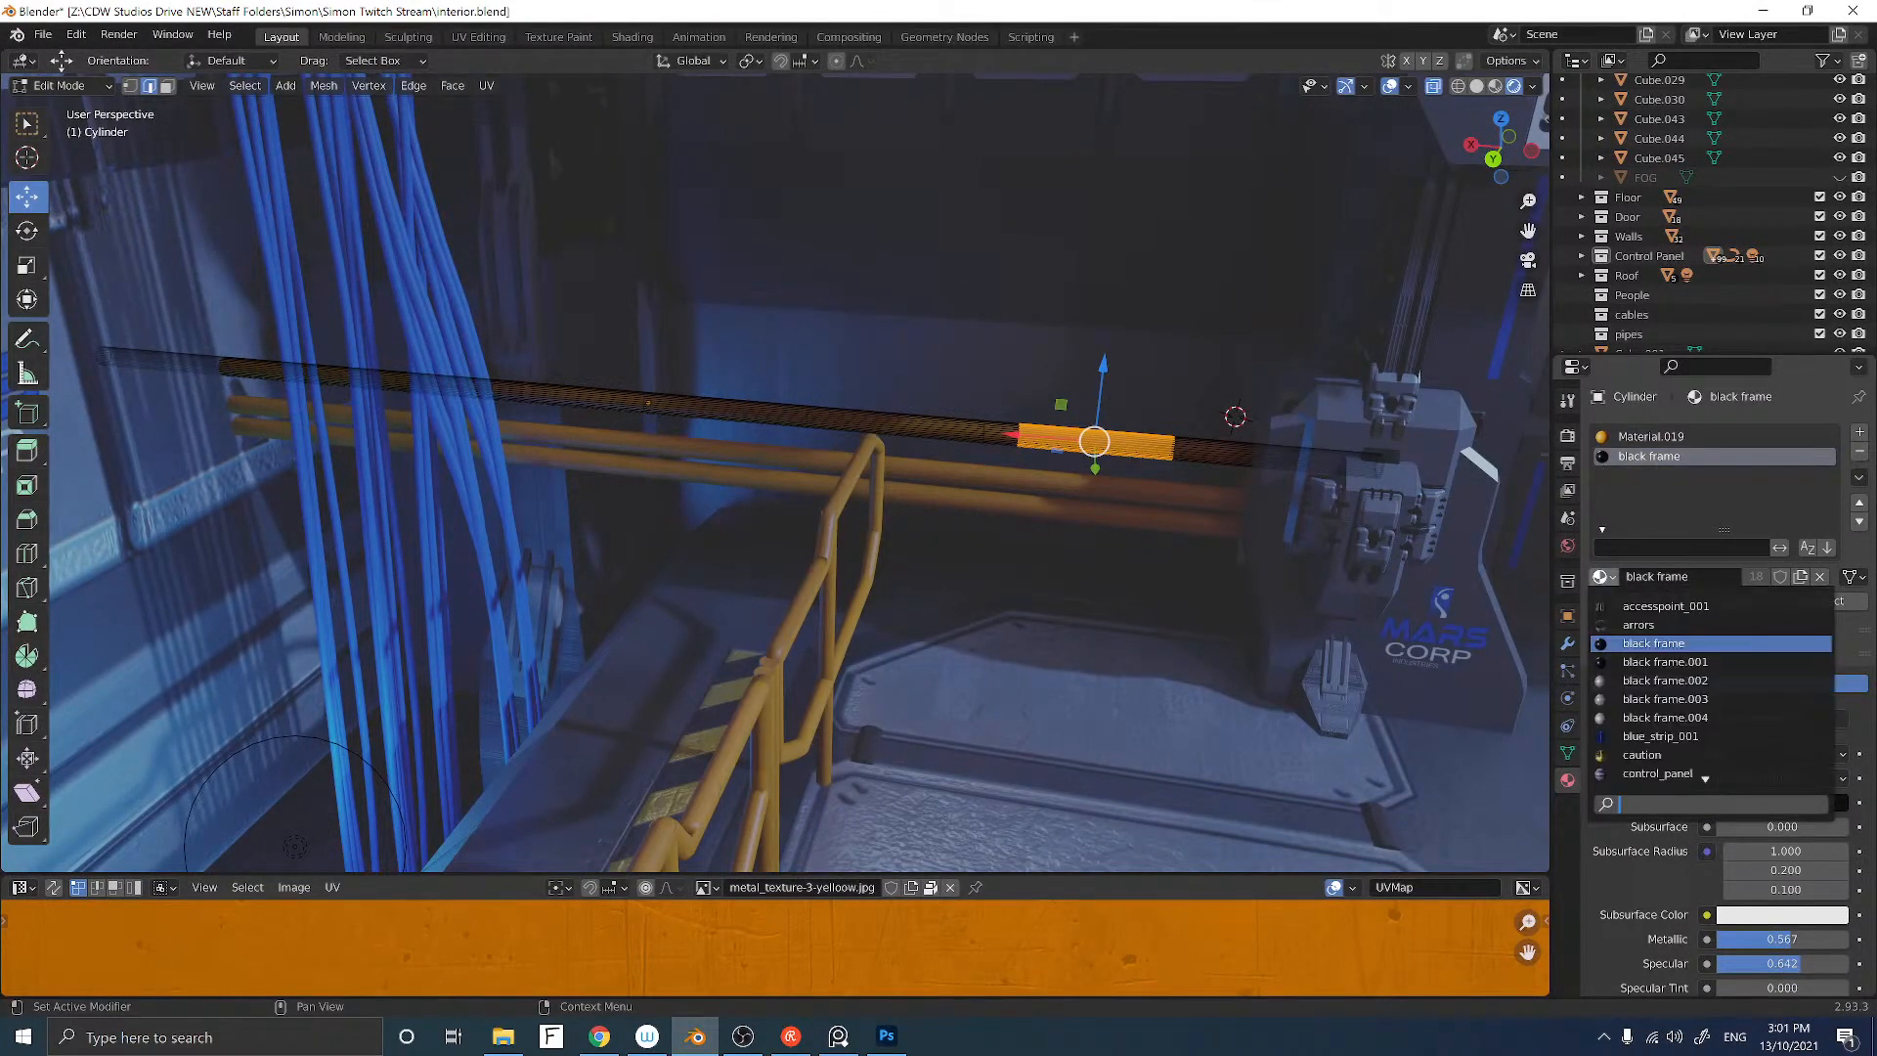
click(1633, 661)
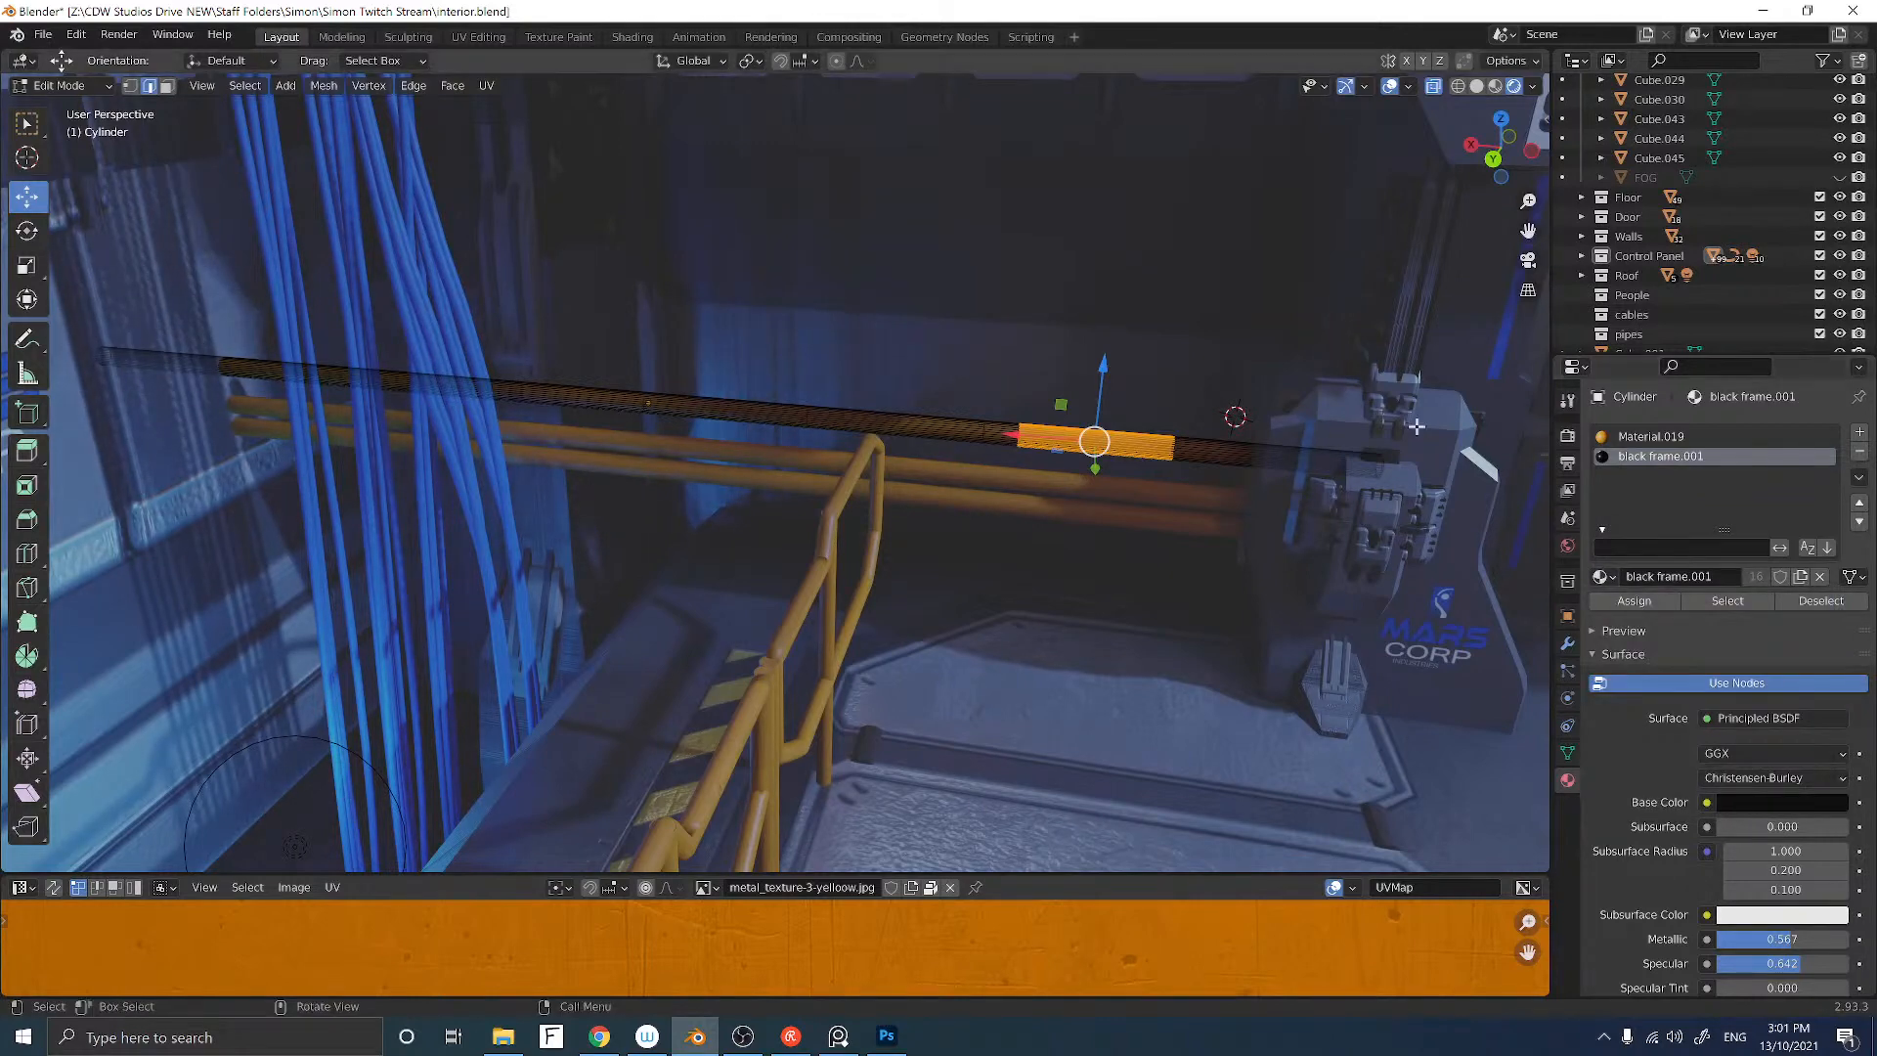
click(1208, 366)
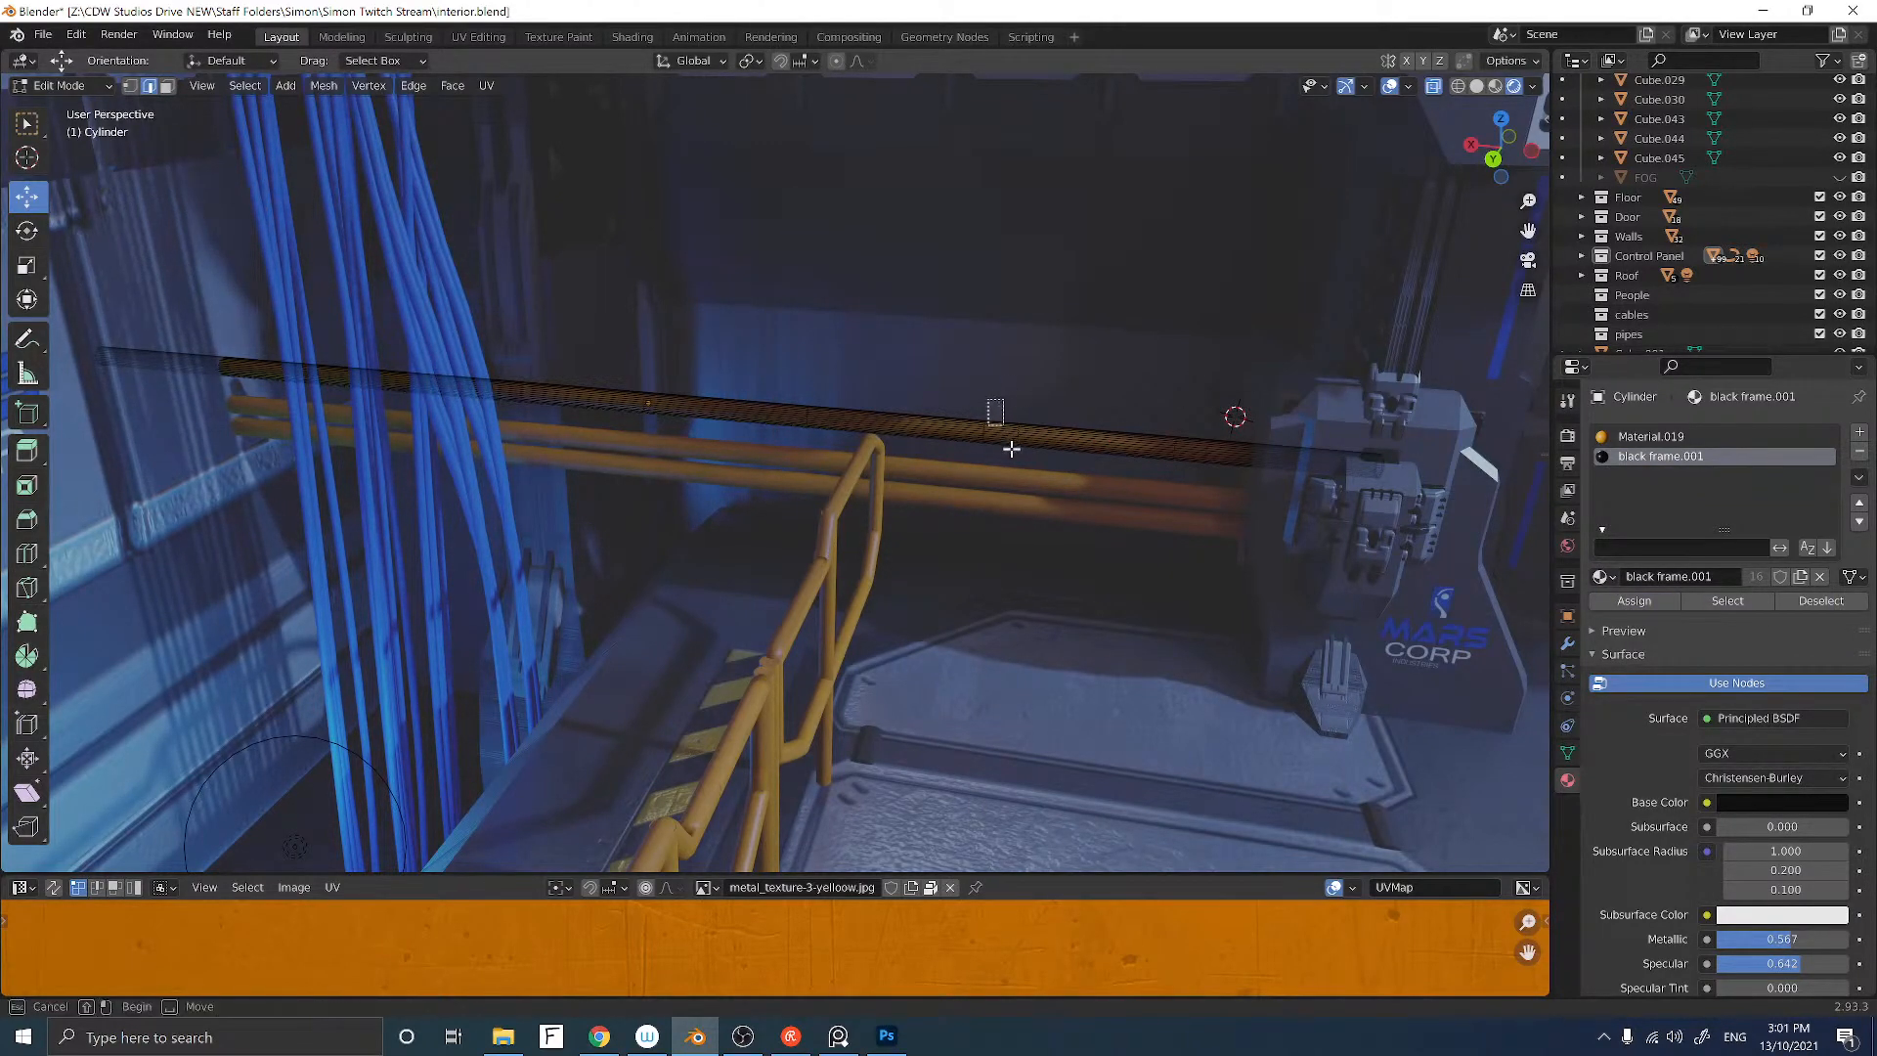
drag(1010, 448, 1012, 453)
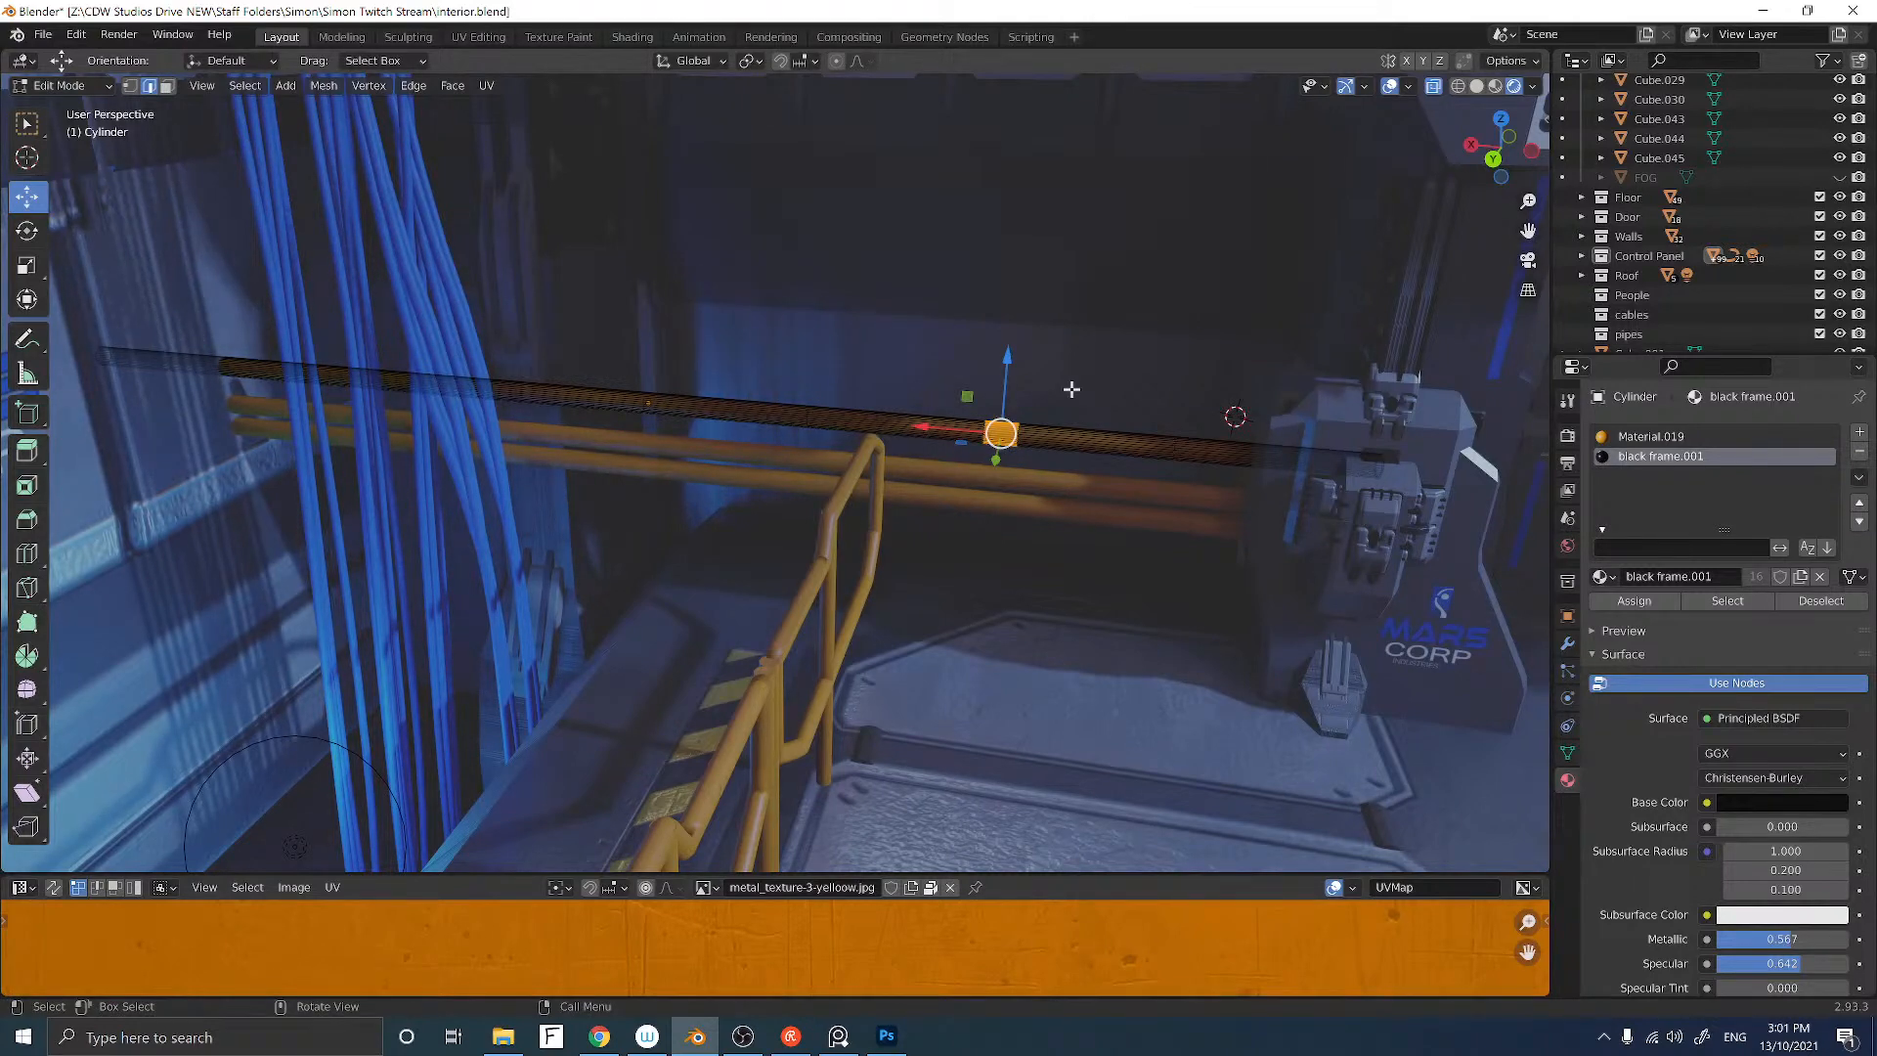
key(Tab)
Step: Select a narrow ring on the end handrail's top rail in front of the blue cables
middle_drag(1060, 393, 705, 475)
click(1068, 518)
scroll(890, 479, up, 5)
click(745, 479)
key(Tab)
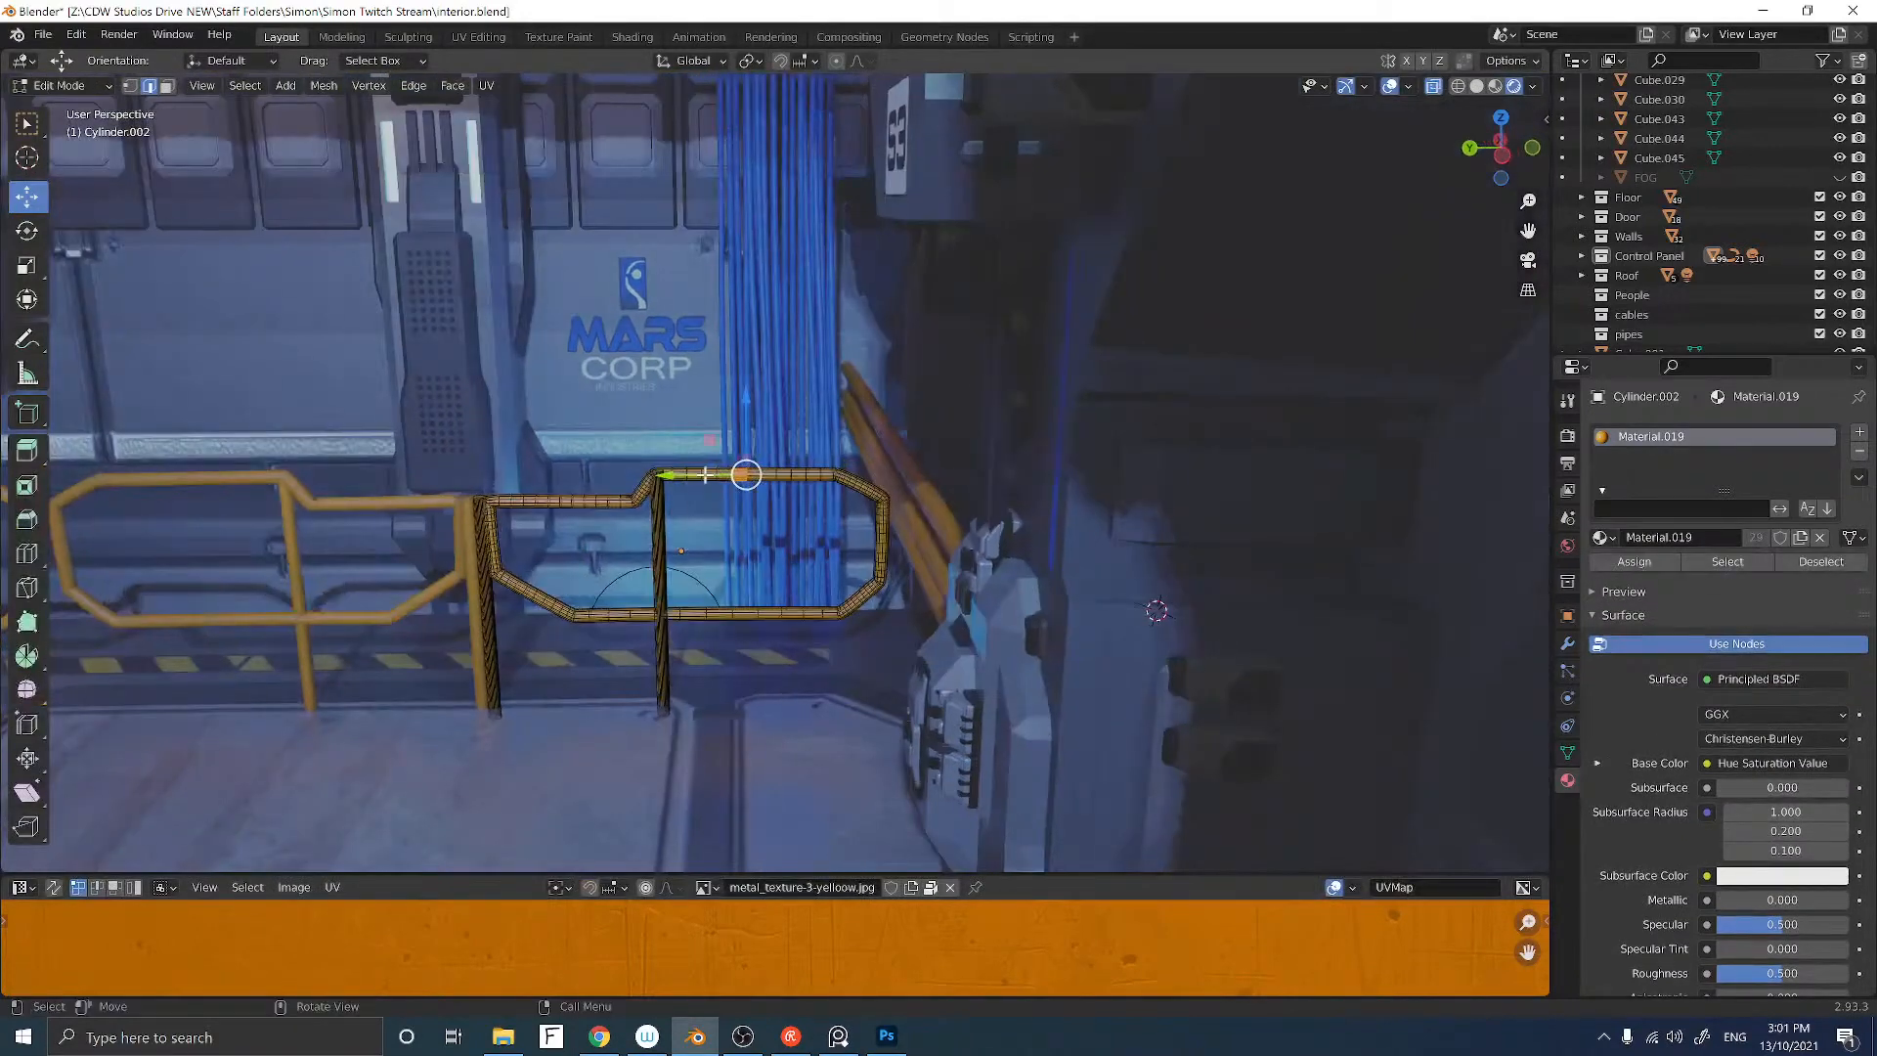
scroll(704, 474, up, 3)
scroll(775, 399, up, 3)
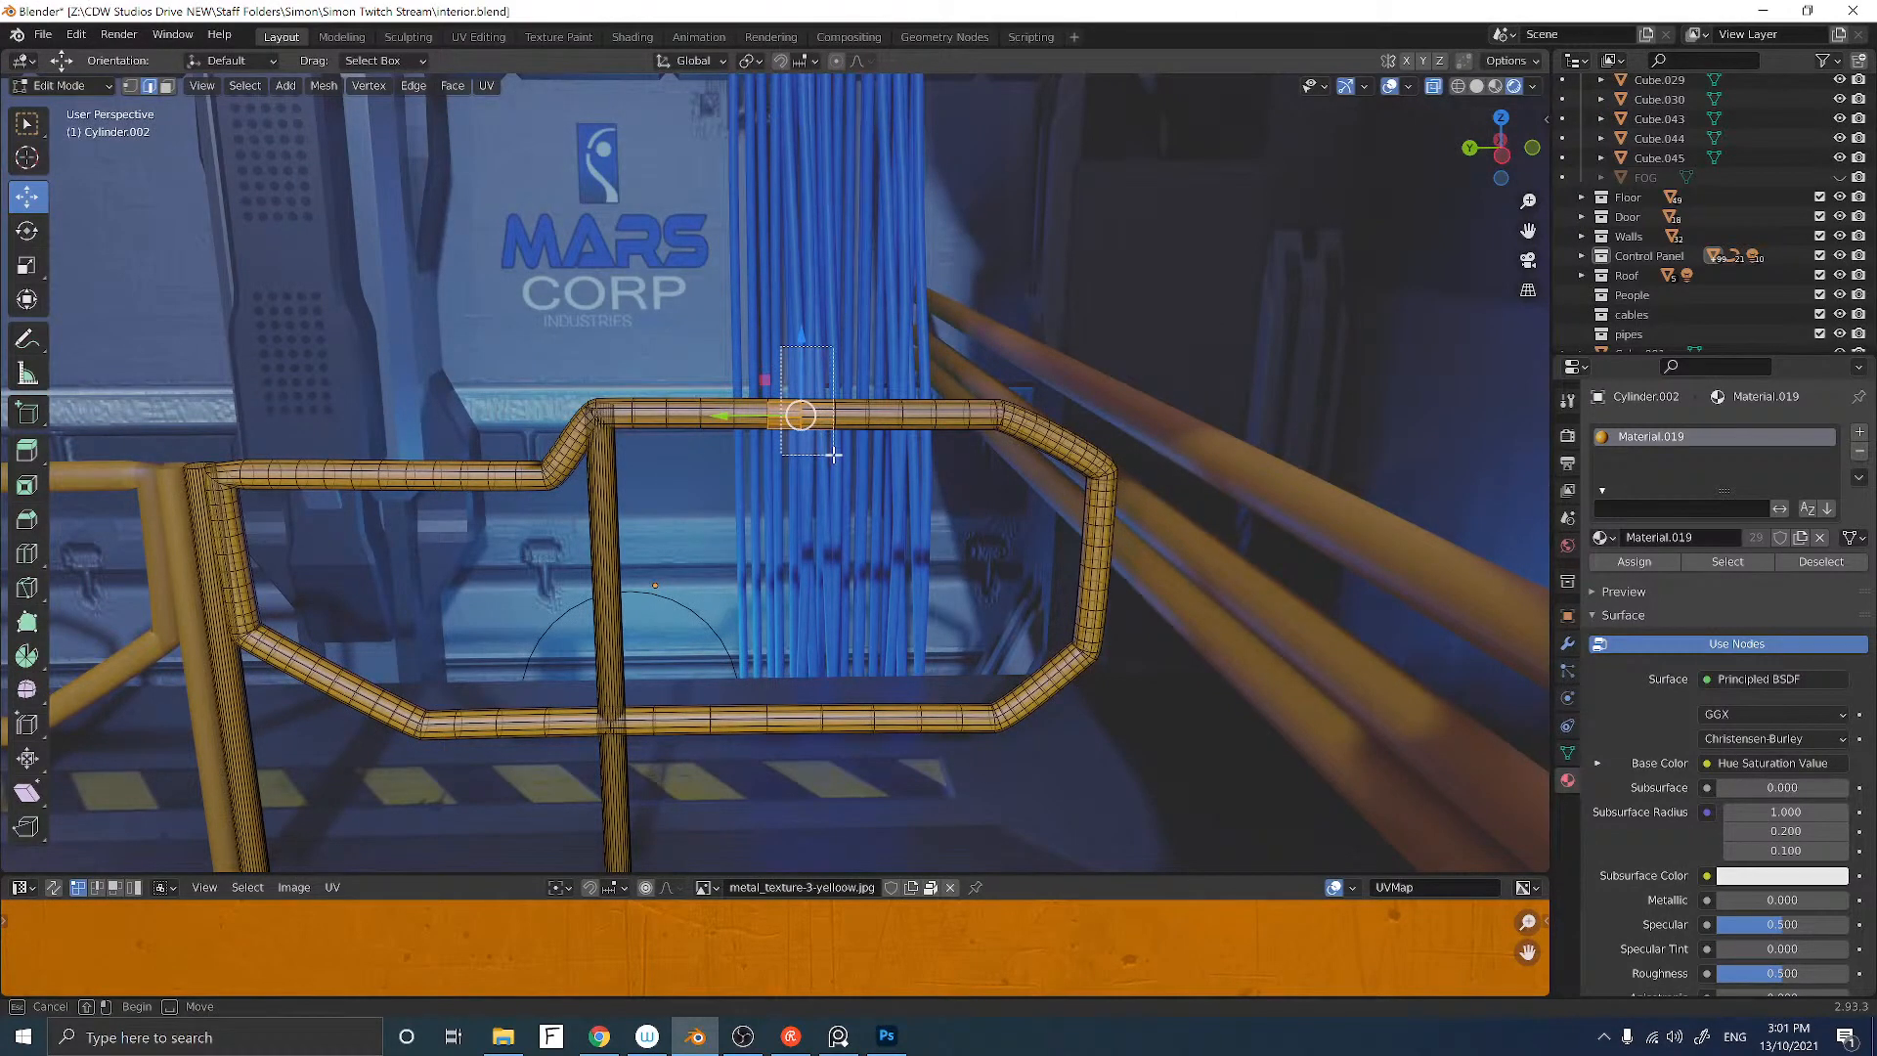
drag(833, 454, 880, 505)
key(ctrl+z)
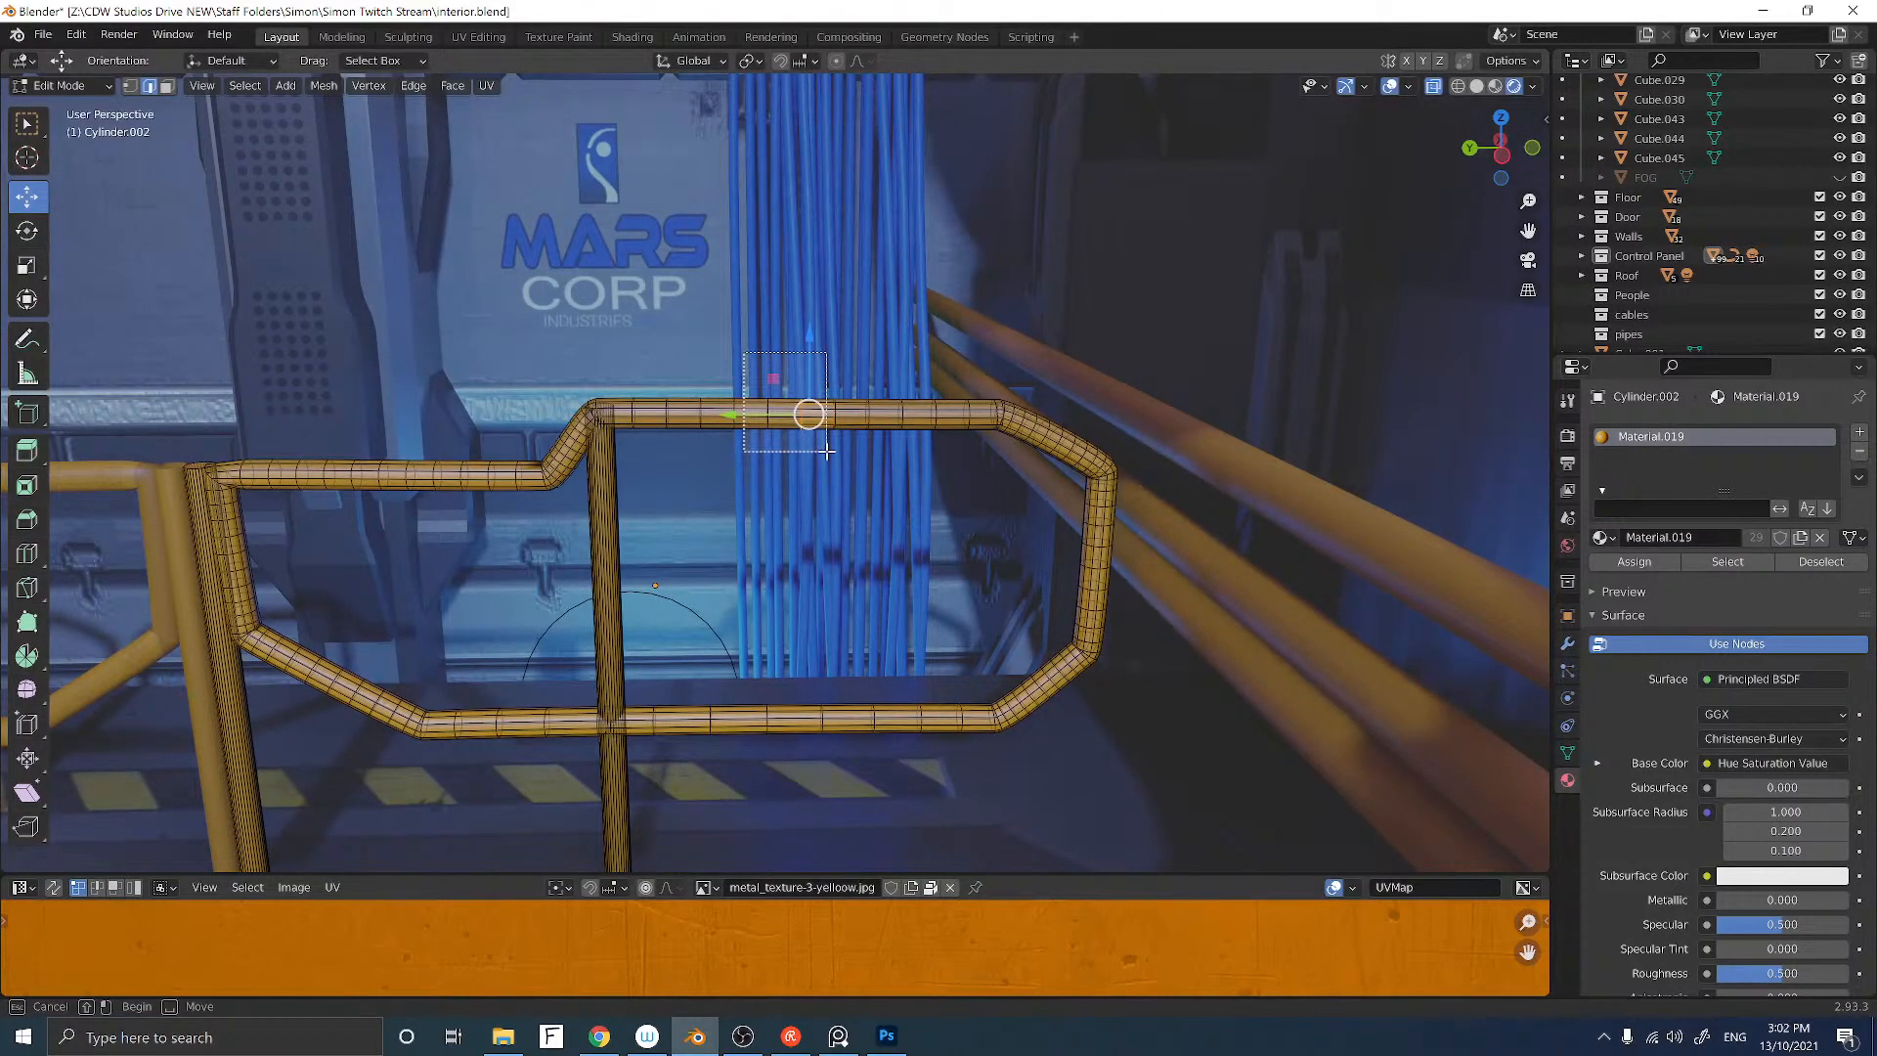
drag(827, 452, 826, 451)
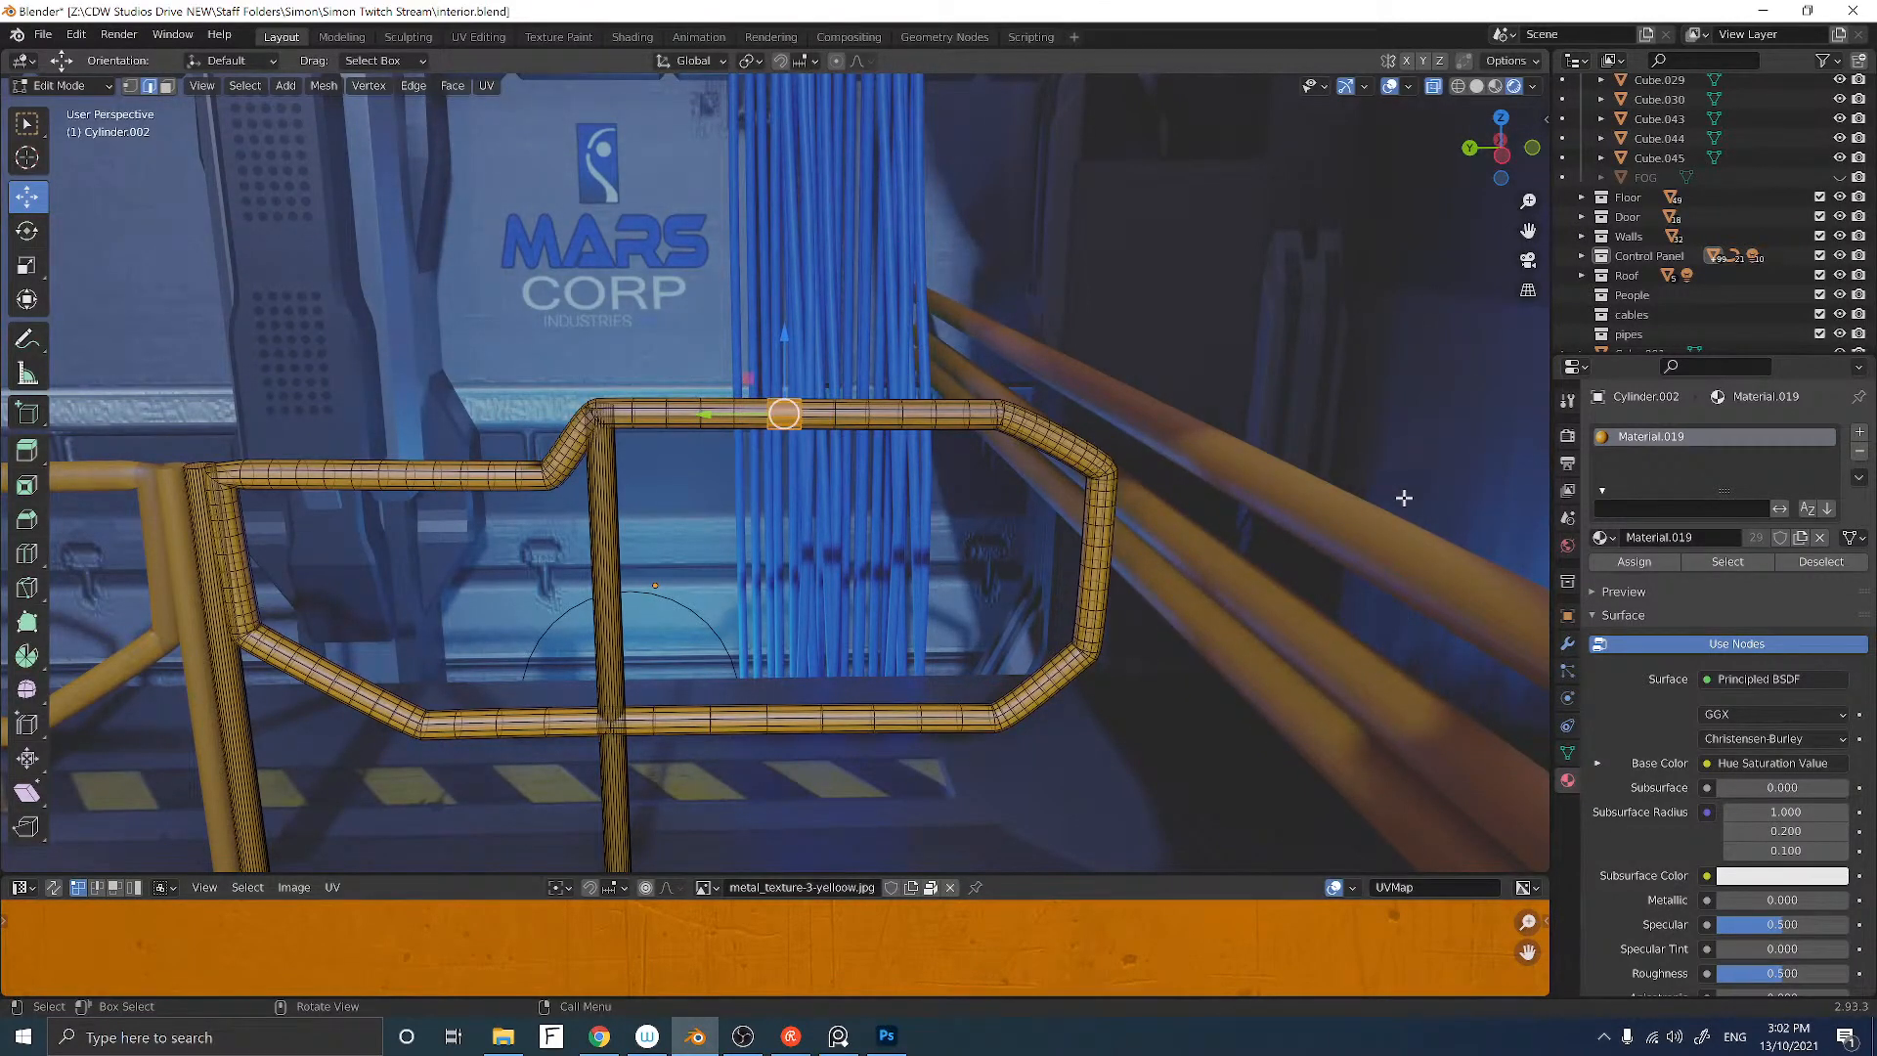
Step: Add a second material slot to the handrail, set it to black frame and assign it to the selected ring
click(1600, 538)
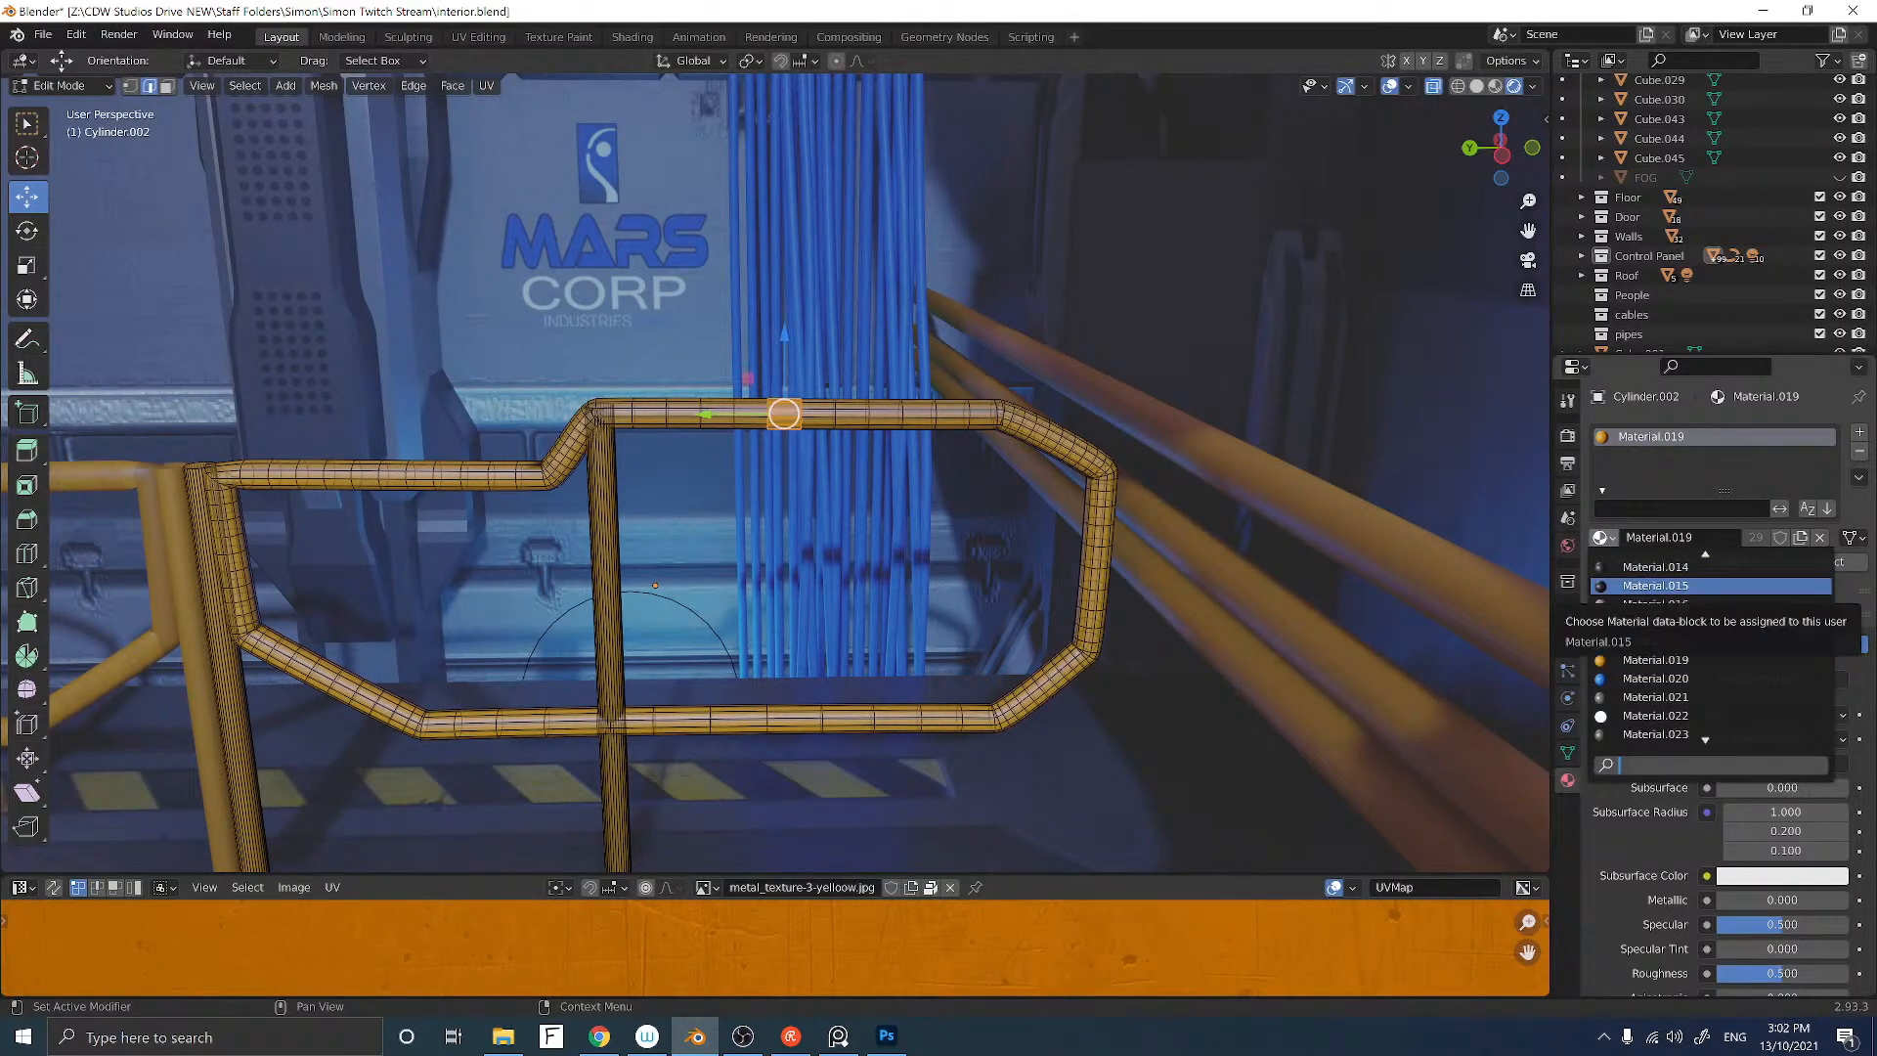
click(1860, 435)
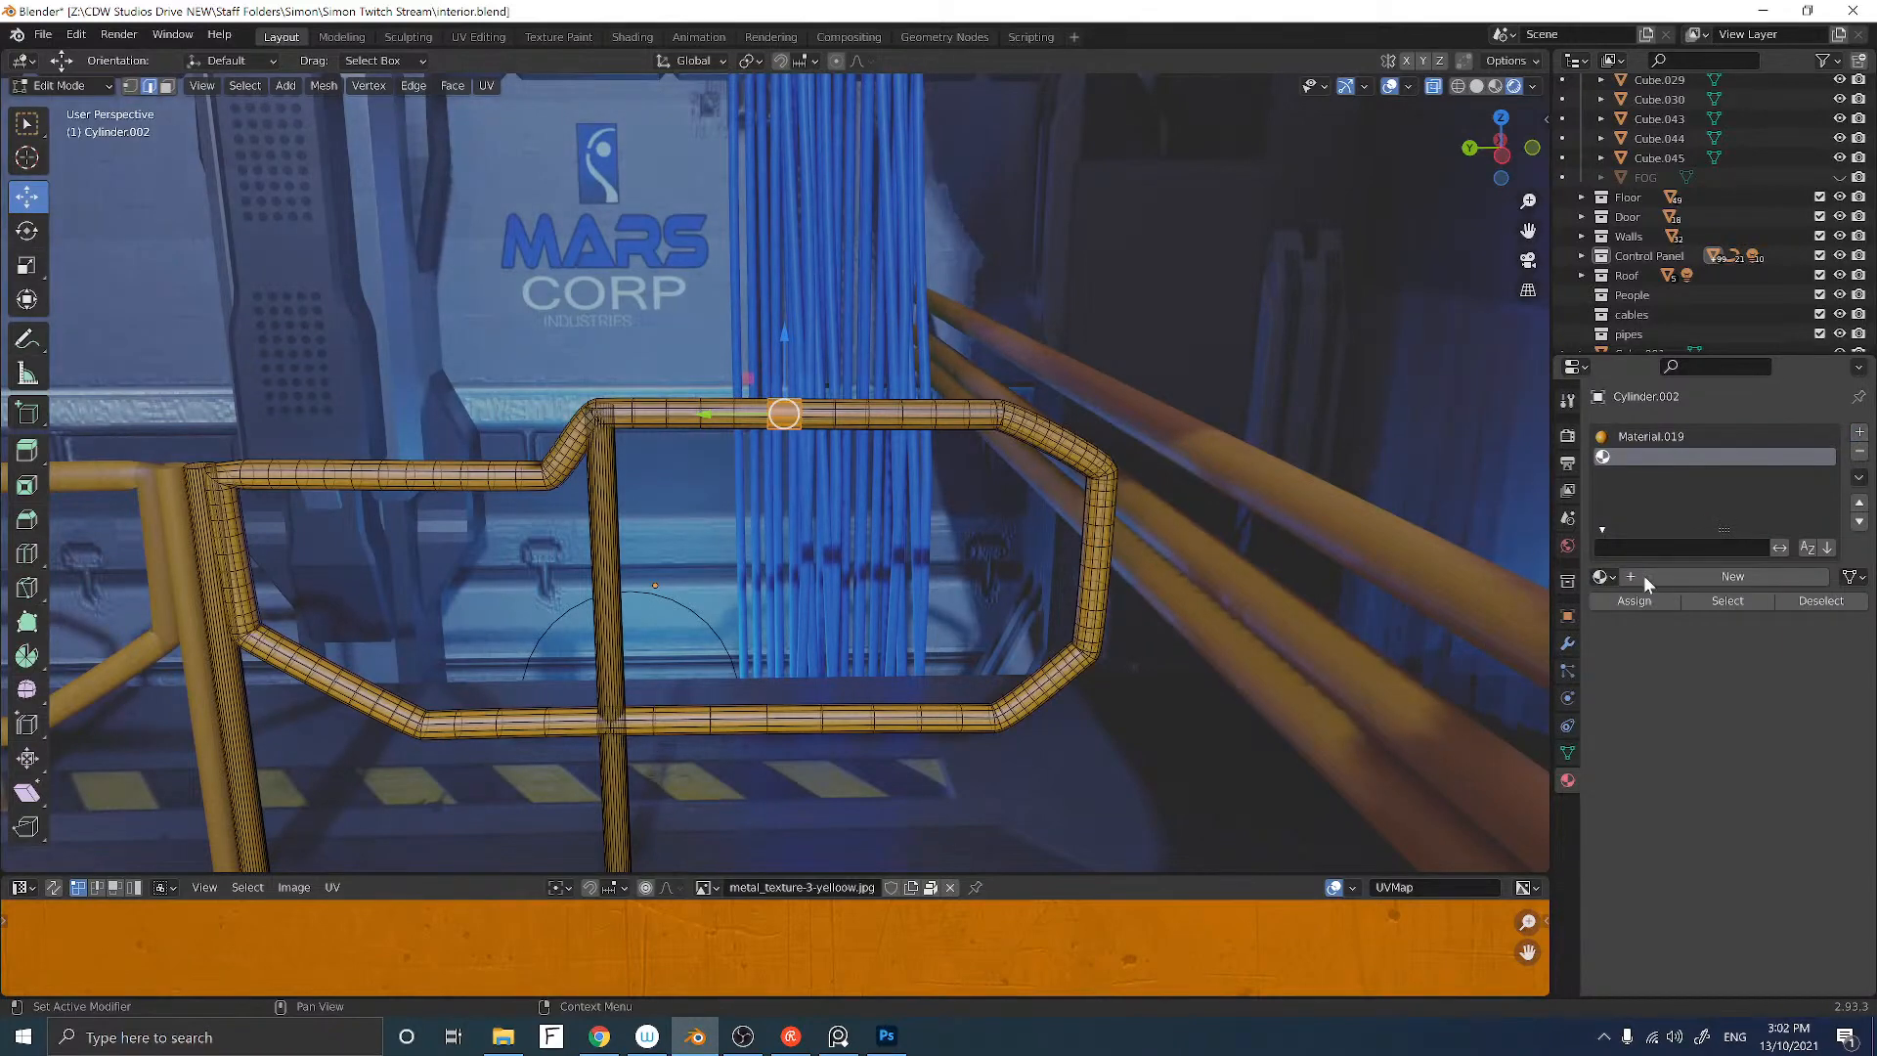
click(1613, 579)
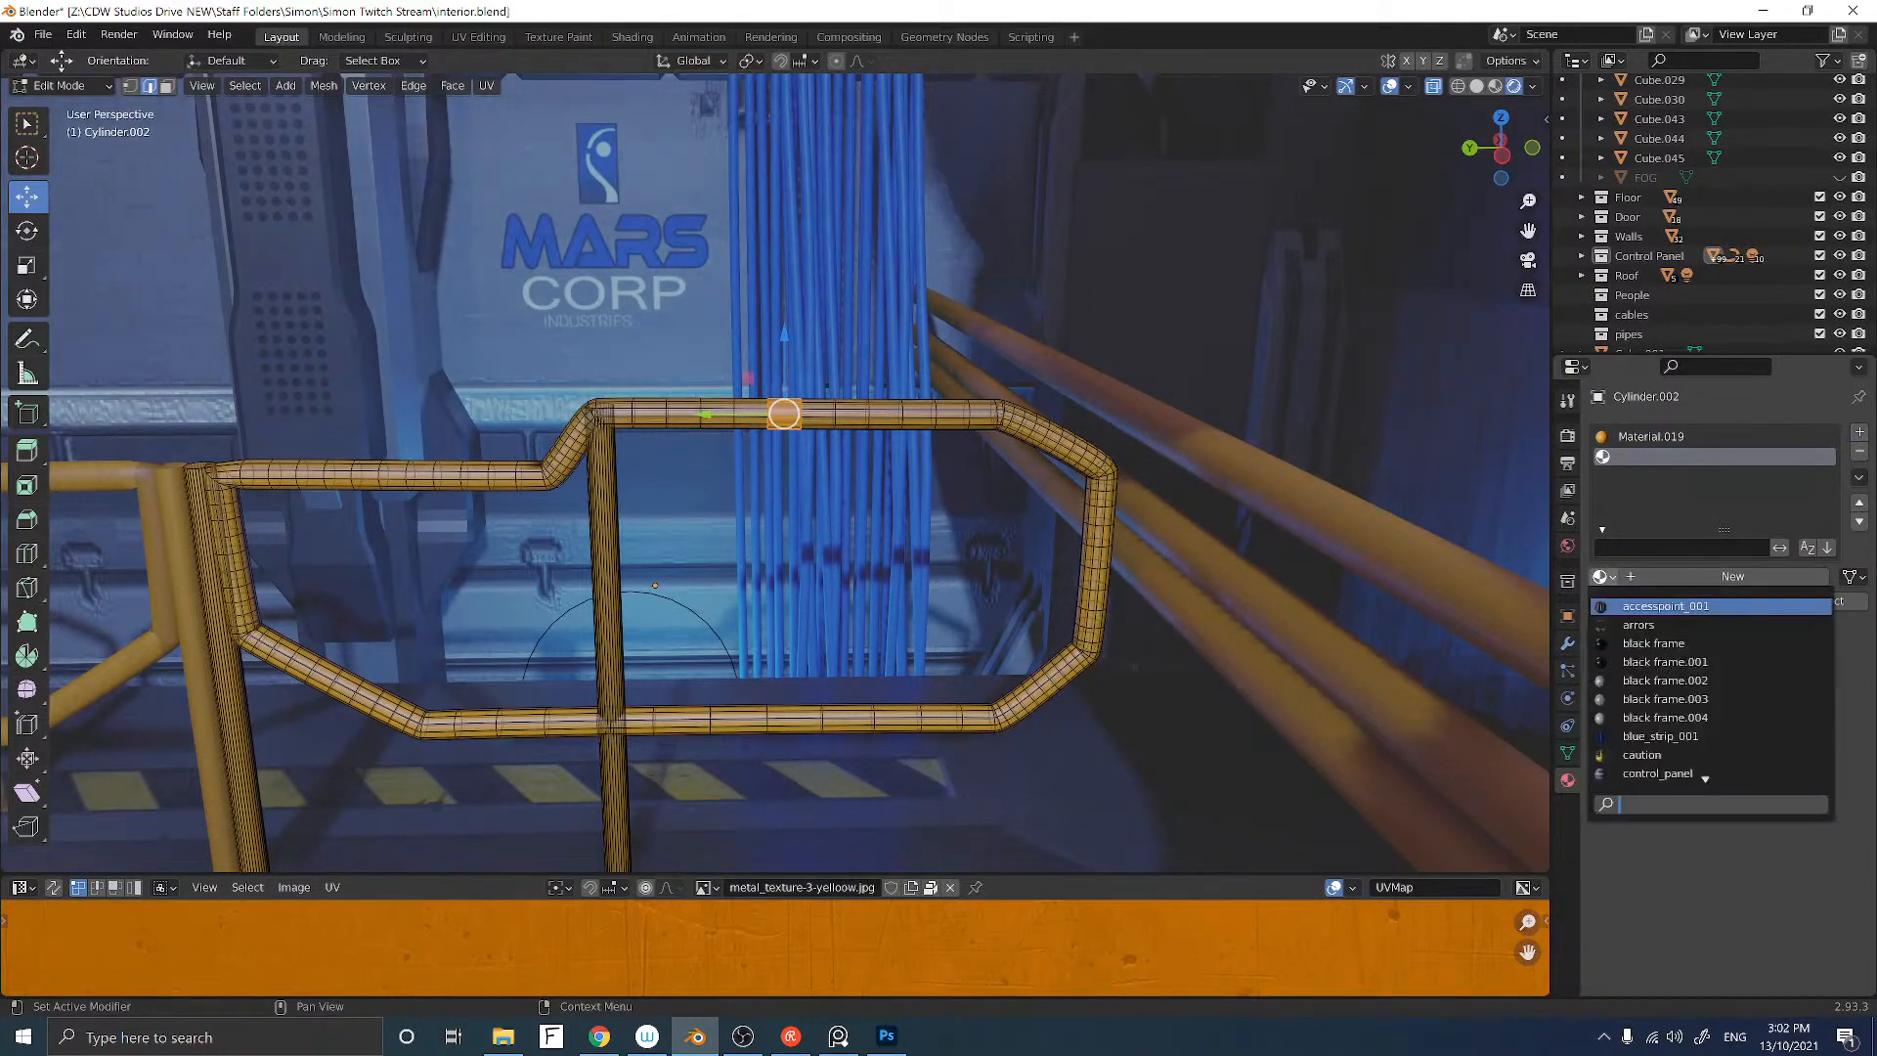
click(1636, 645)
click(1633, 602)
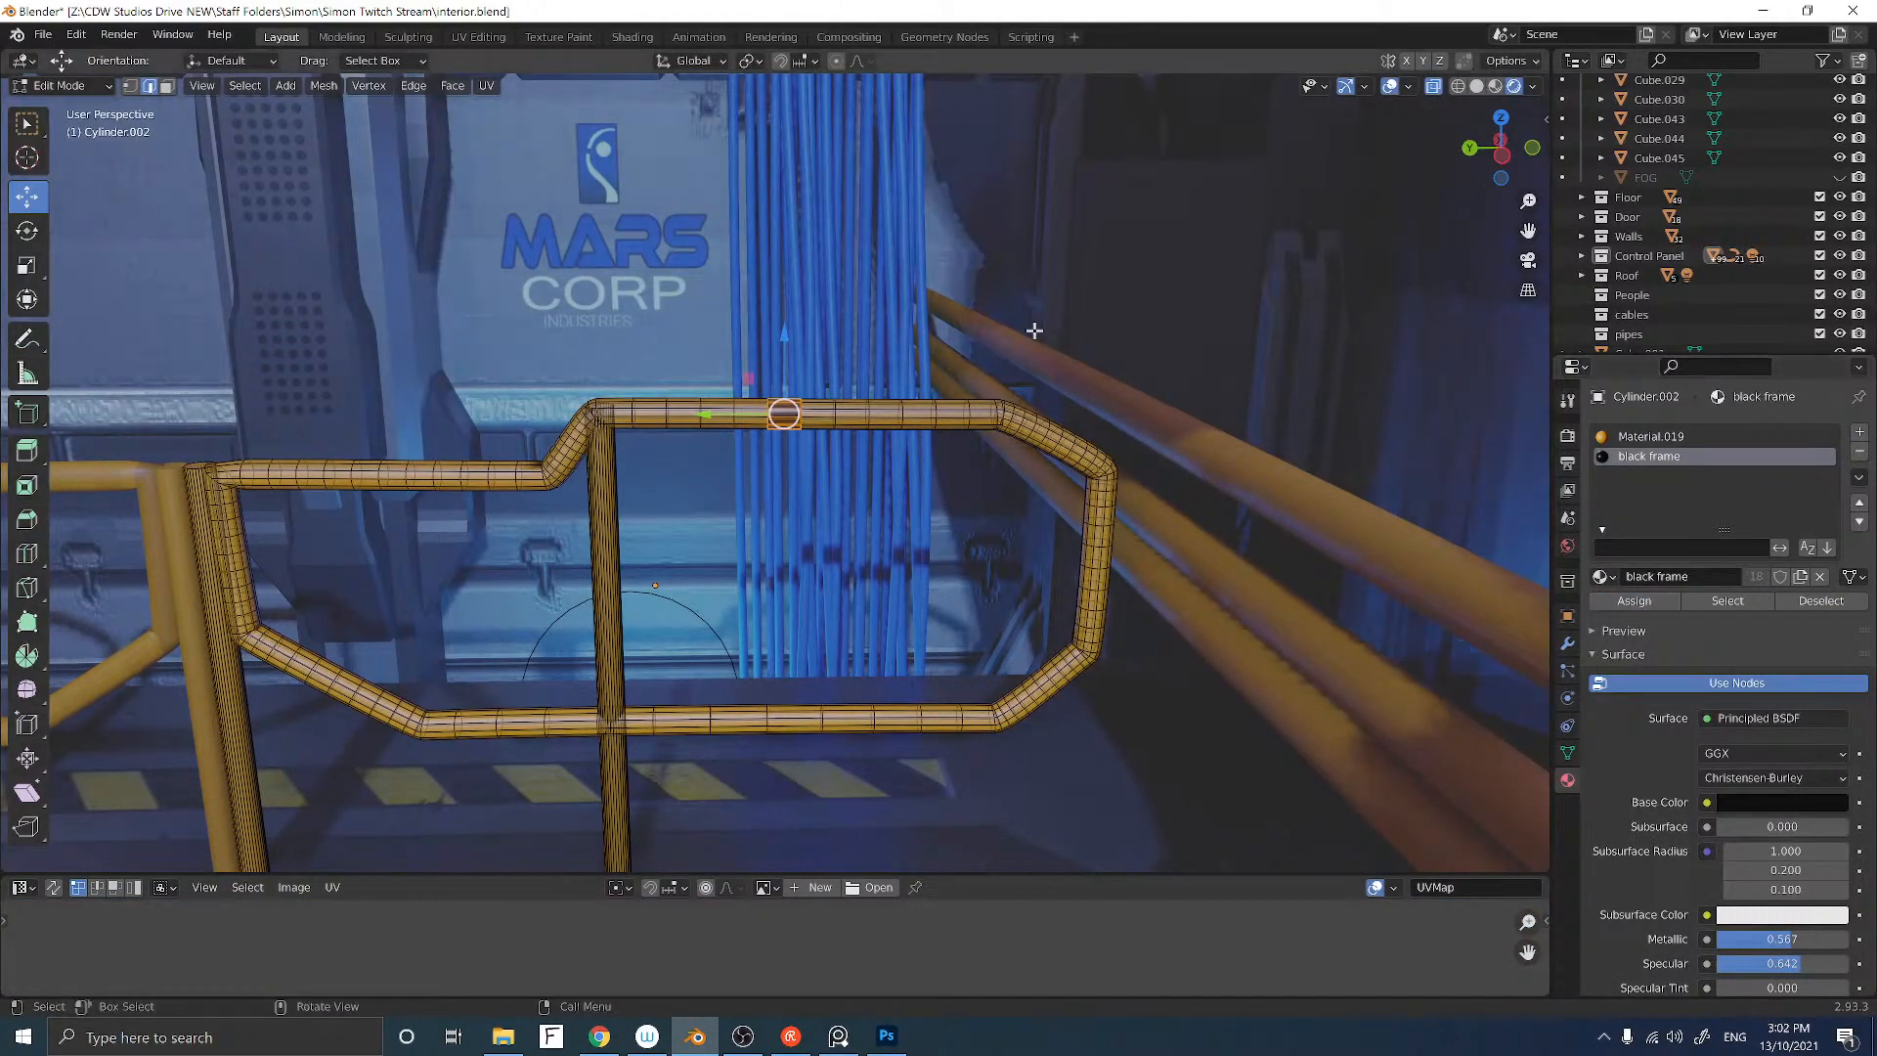
Step: Undo the black frame slot and its assignment on the handrail after checking the ring in the scene
key(alt+a)
scroll(1045, 312, up, 1)
middle_drag(1046, 312, 971, 437)
key(Tab)
scroll(964, 408, up, 3)
scroll(959, 407, up, 2)
scroll(928, 436, down, 3)
scroll(967, 437, down, 3)
key(Tab)
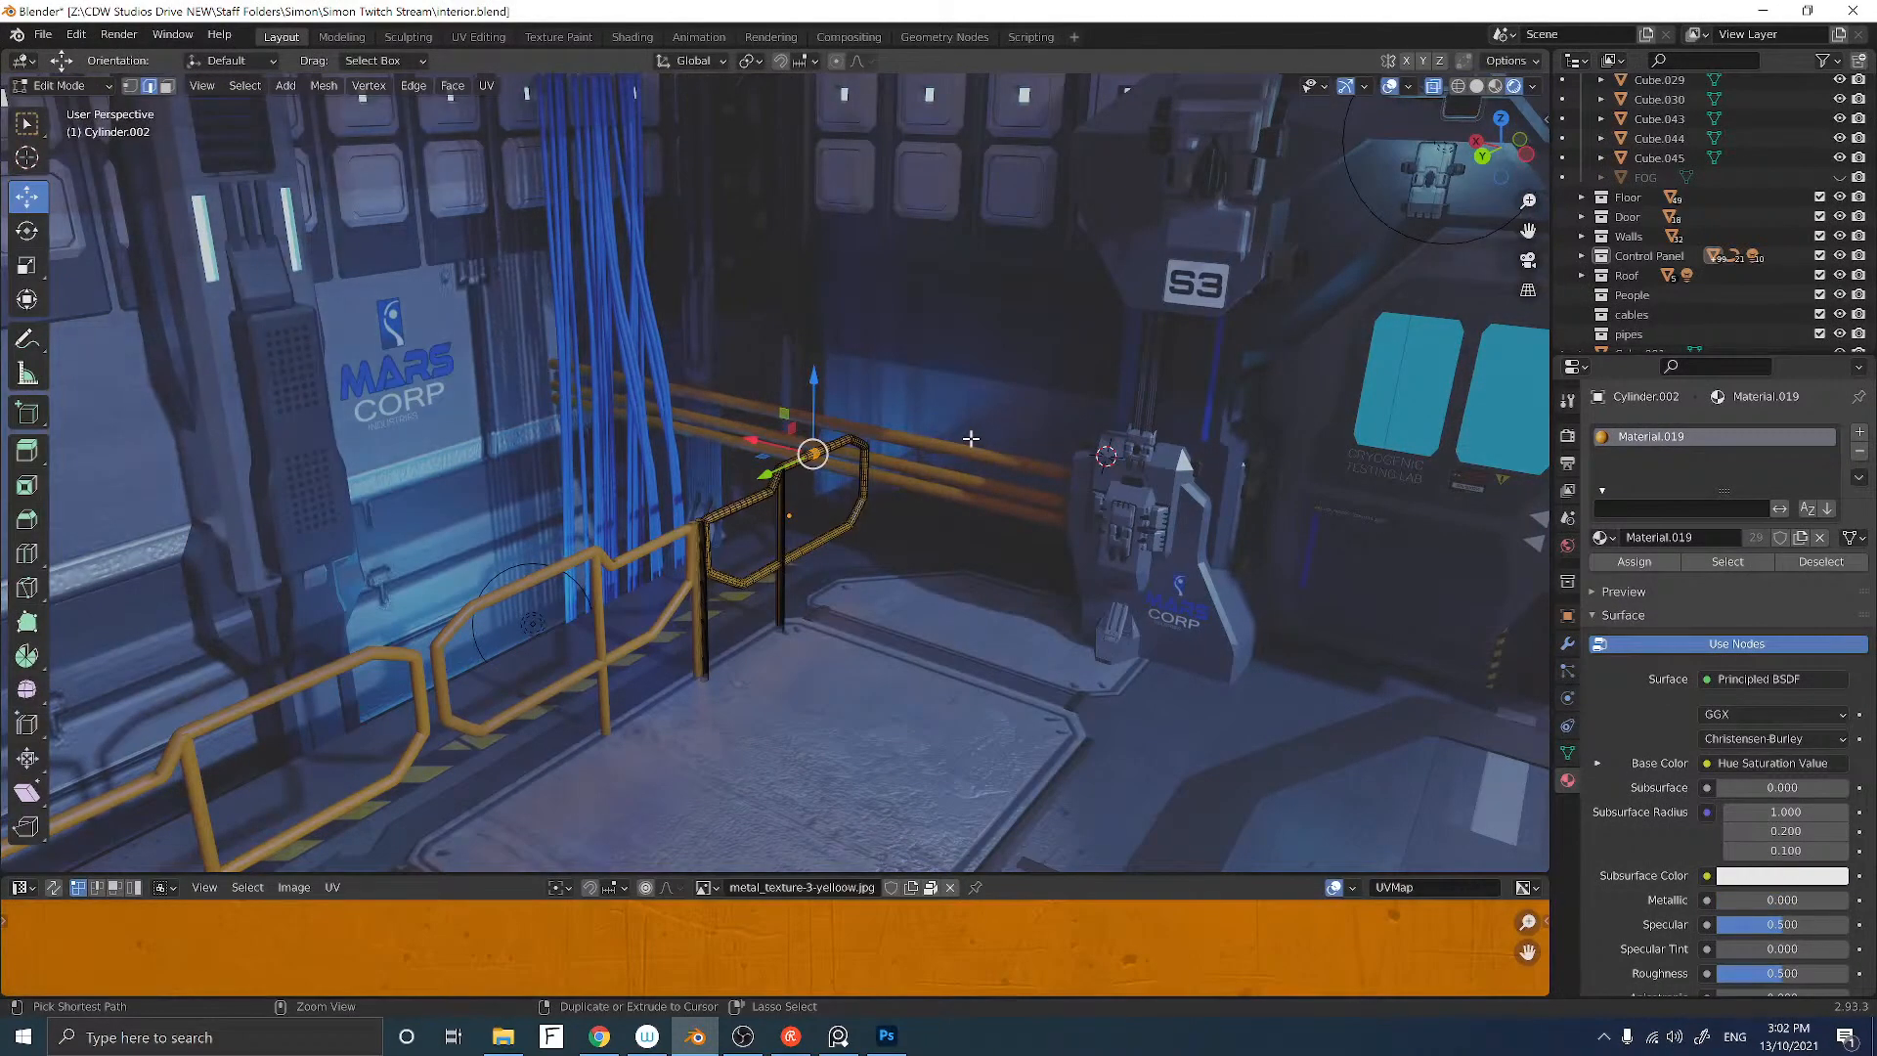
Step: Select the yellow wall pipes beside the doorway and join them into a single object
middle_drag(971, 438, 933, 459)
key(Tab)
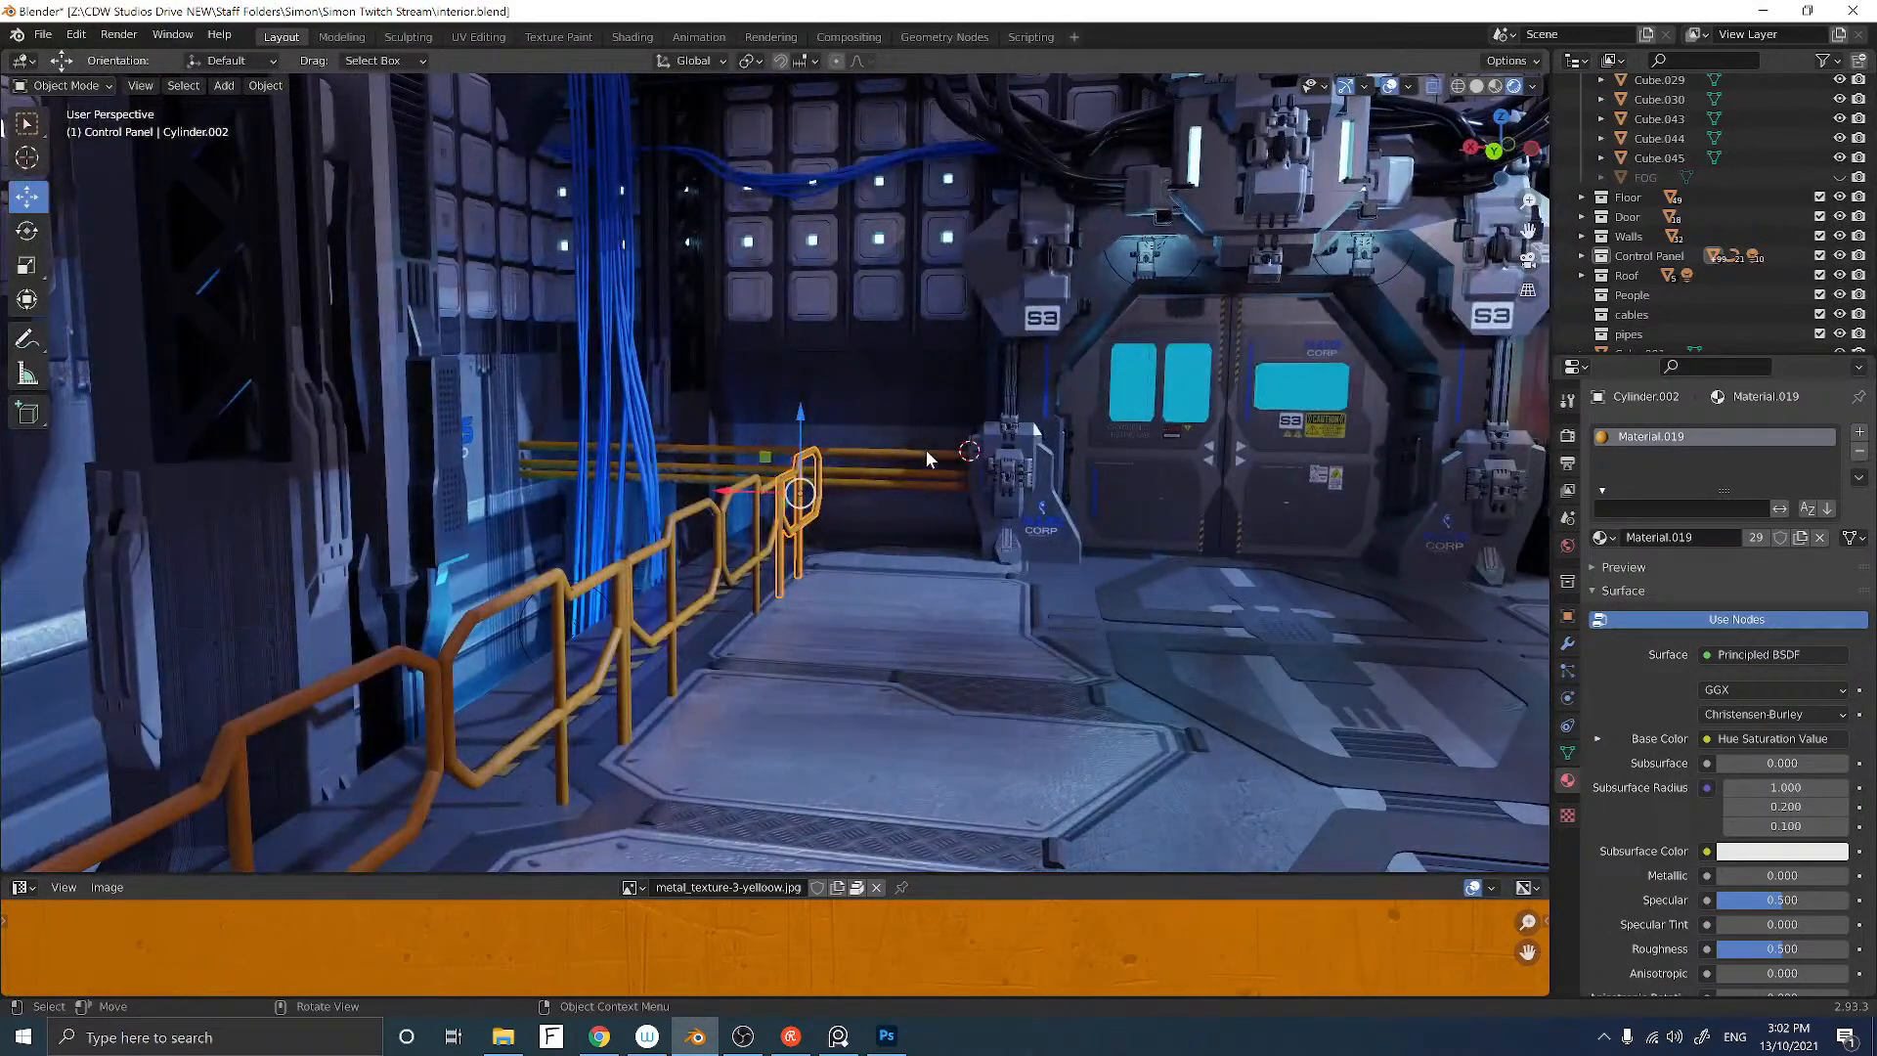
click(925, 451)
shift+click(924, 475)
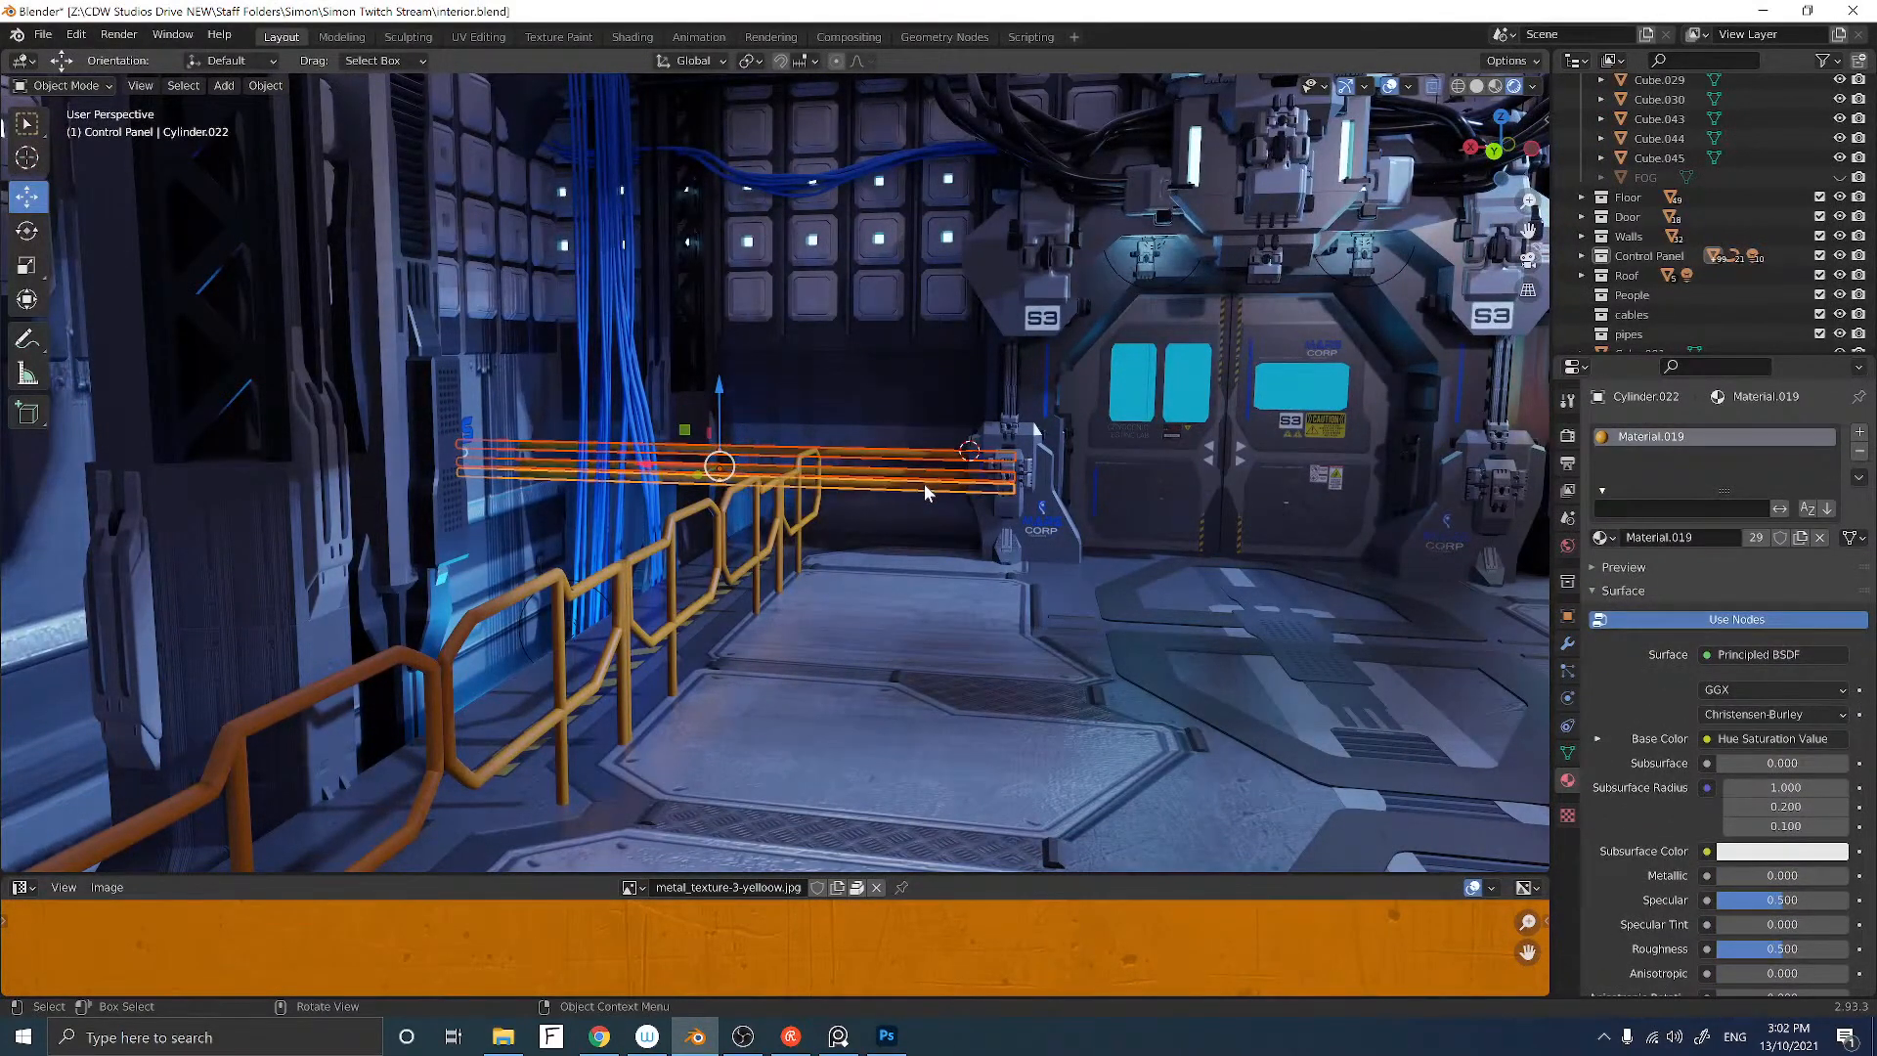
key(ctrl+j)
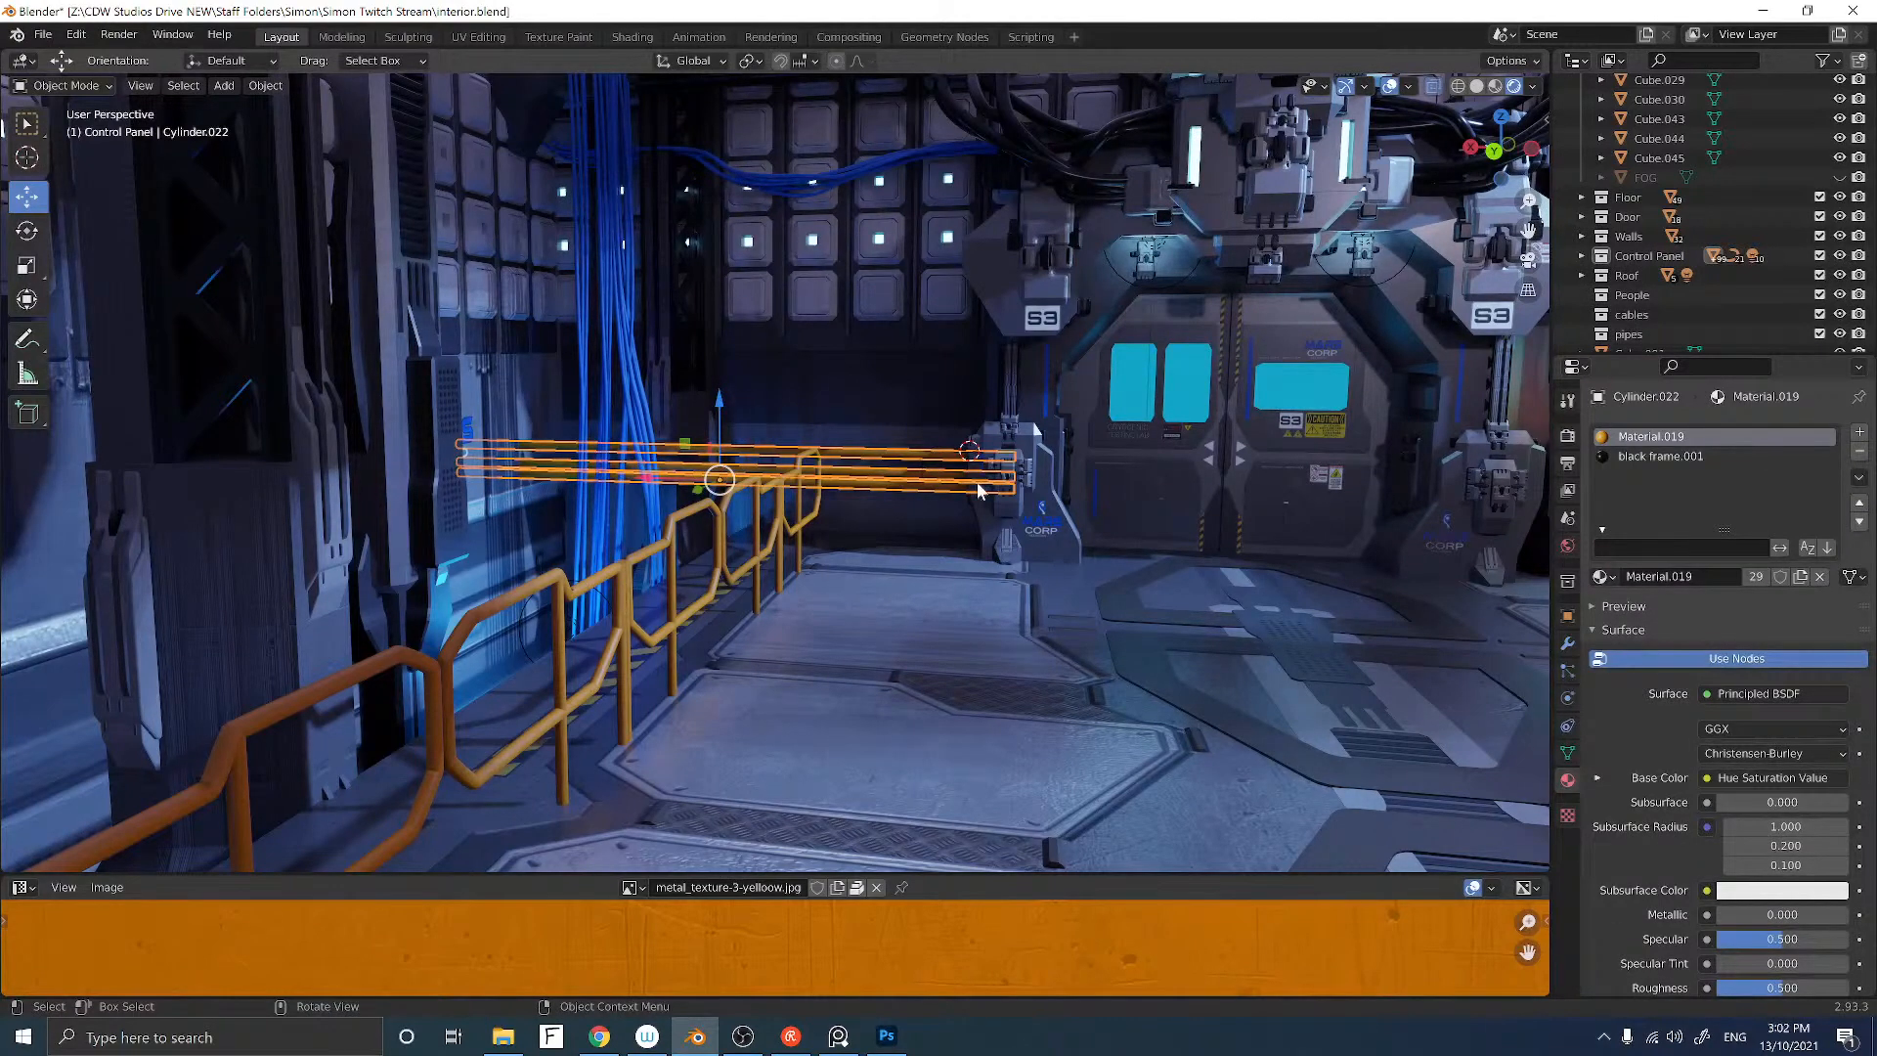
Step: Duplicate the joined pipes and move the copy along the X axis in front of the doorway
click(1528, 260)
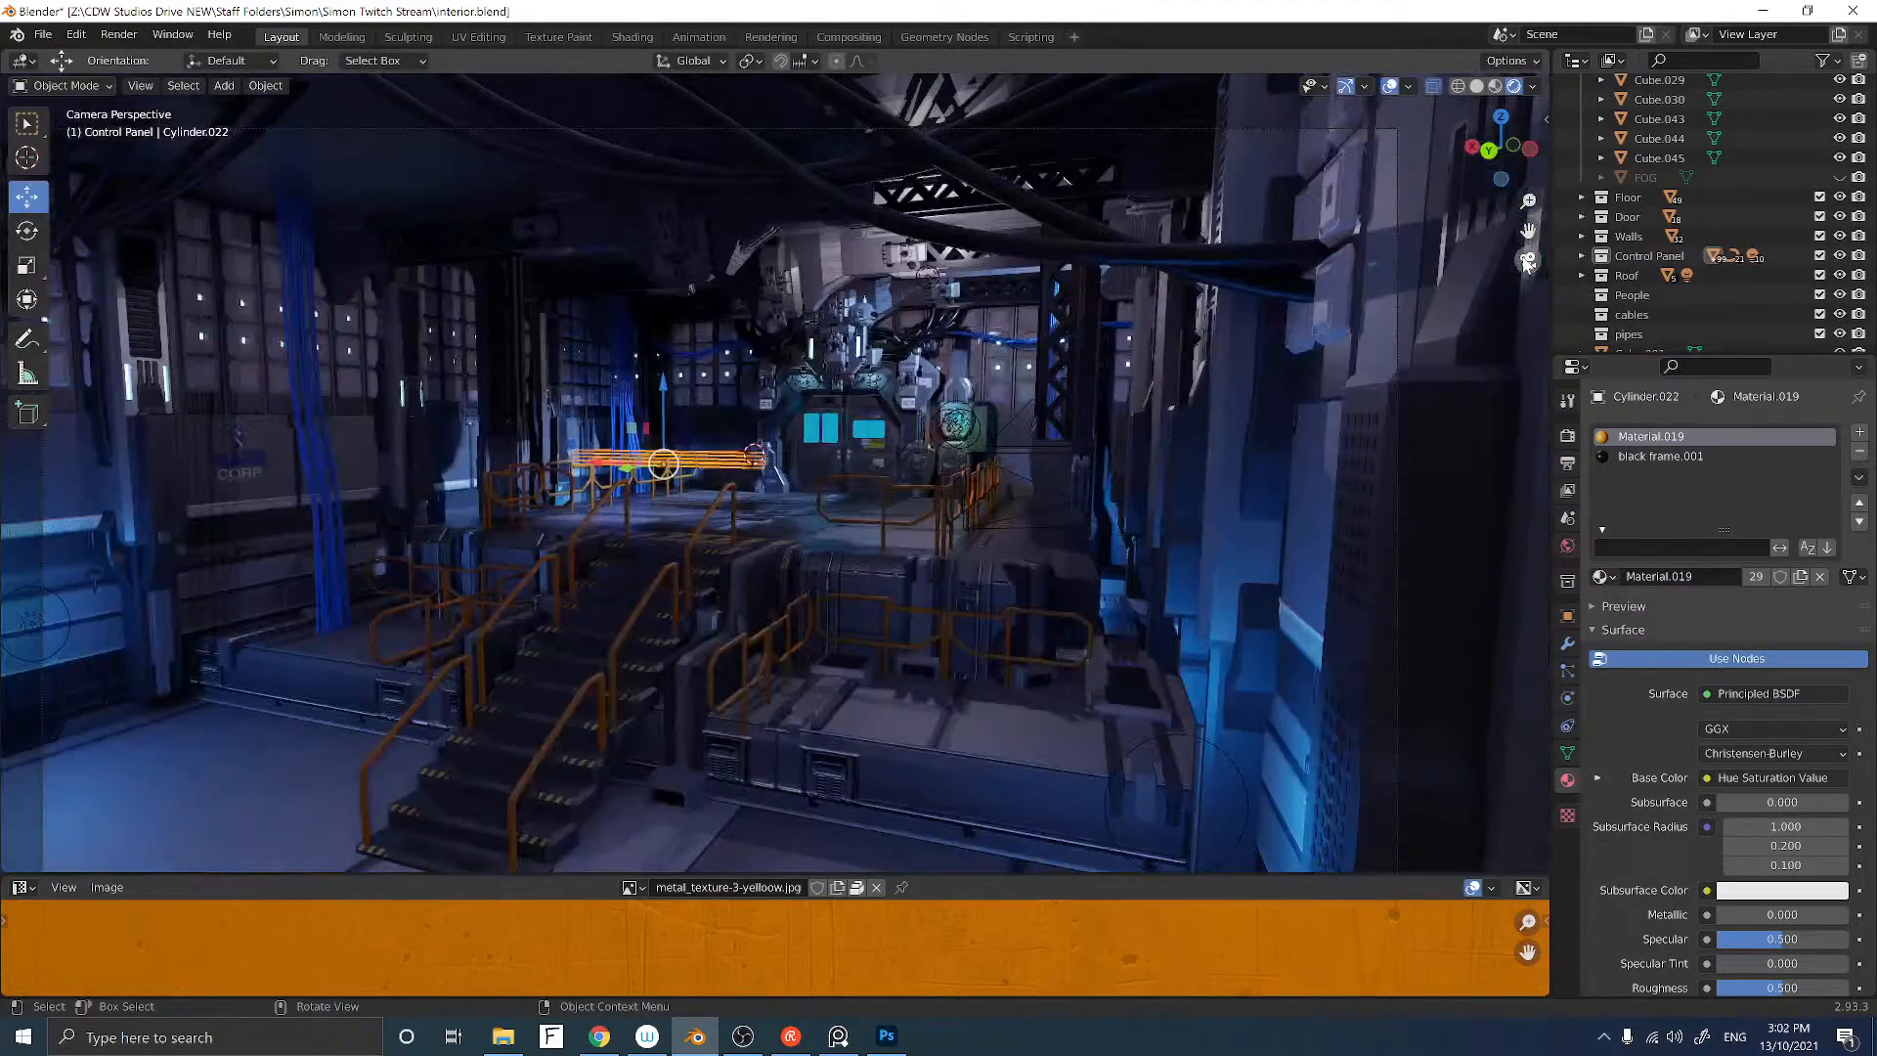
click(1527, 260)
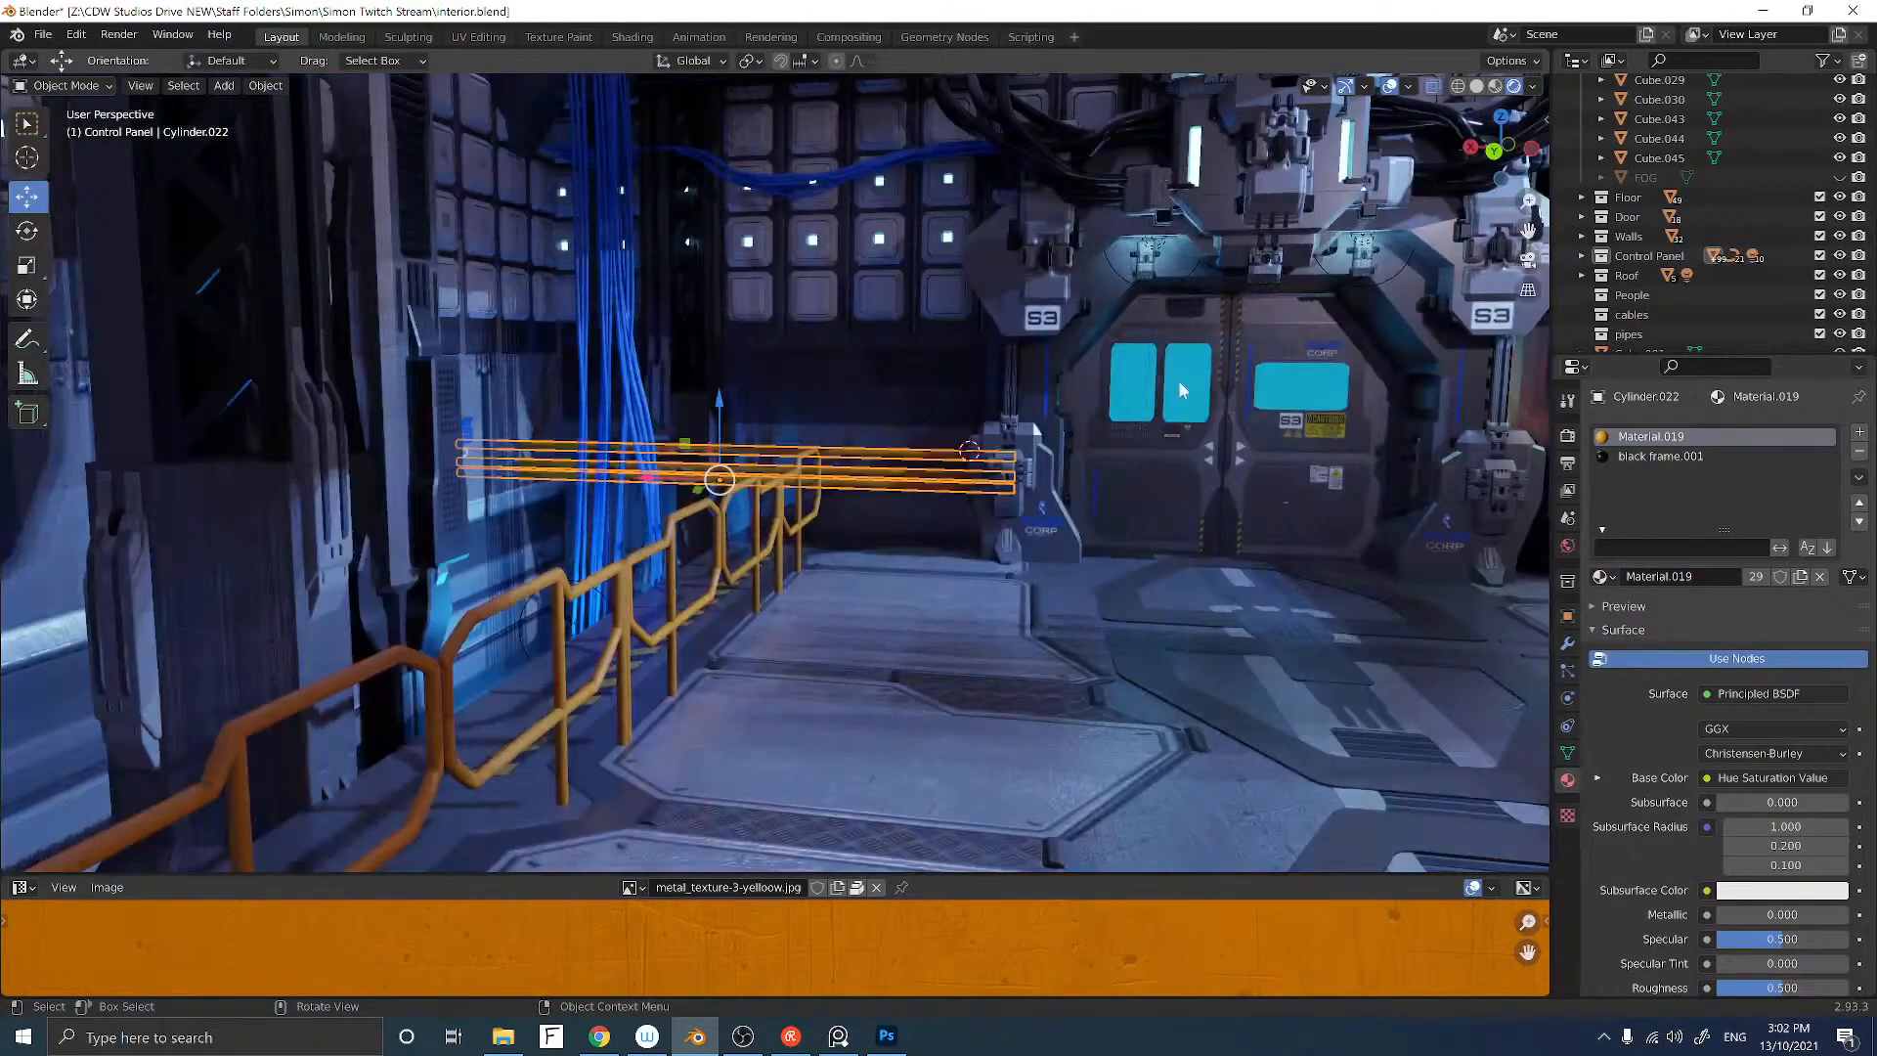
key(shift+d)
key(Escape)
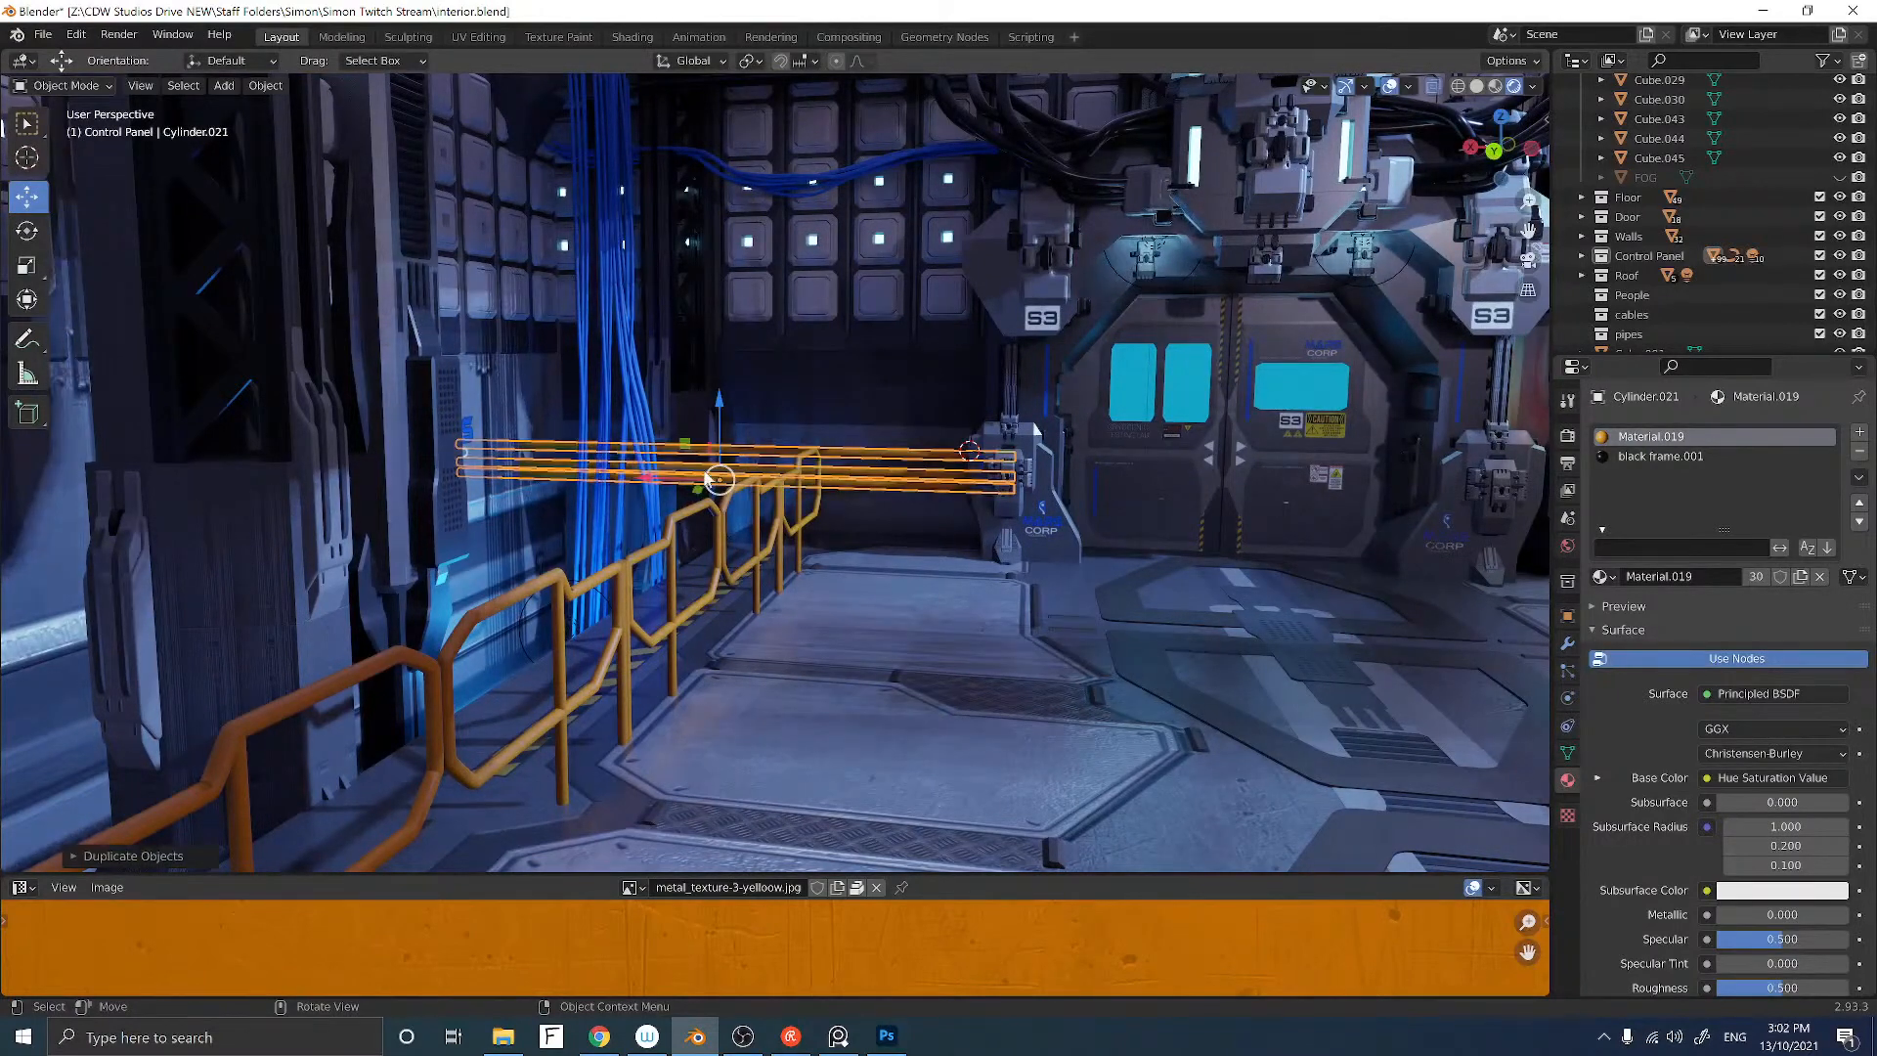
drag(670, 480, 1127, 495)
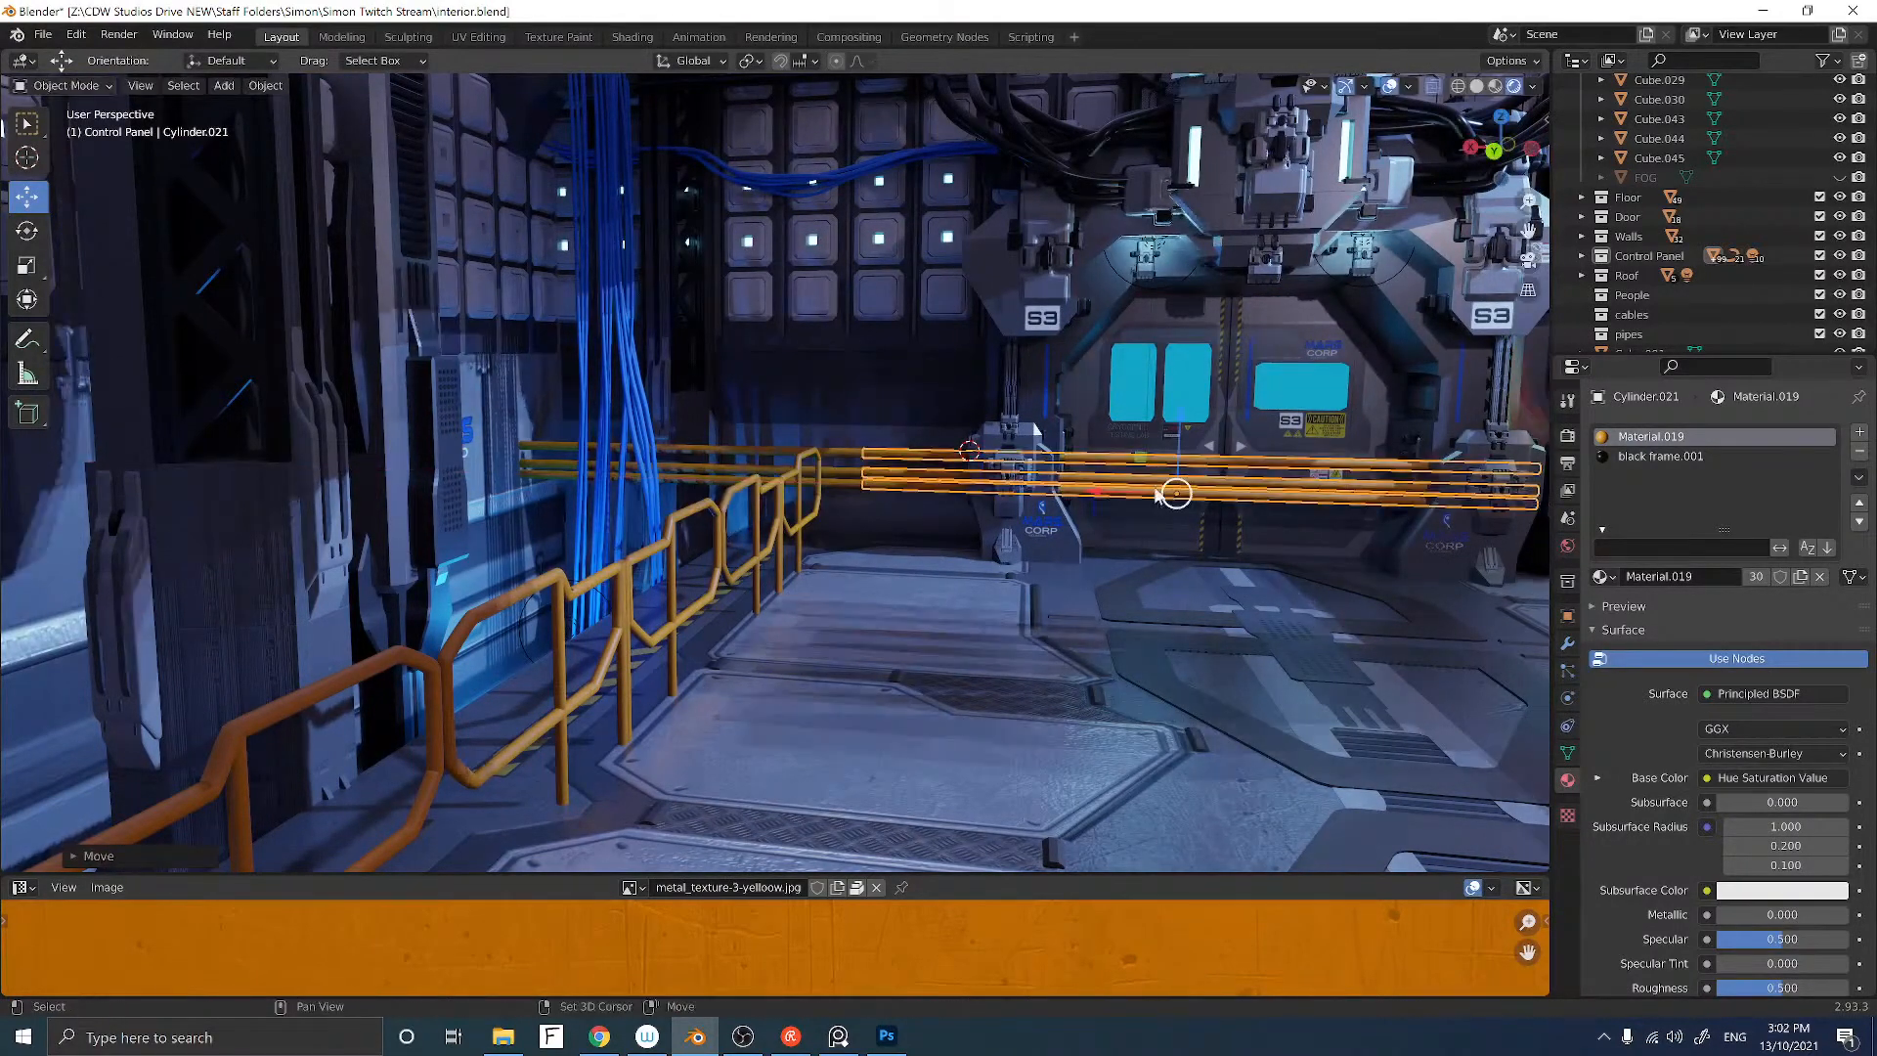
Step: Move the duplicated pipes along the X axis past the doorway to the wall behind the control panel, lining them up in back view
shift+middle_drag(1127, 495, 830, 494)
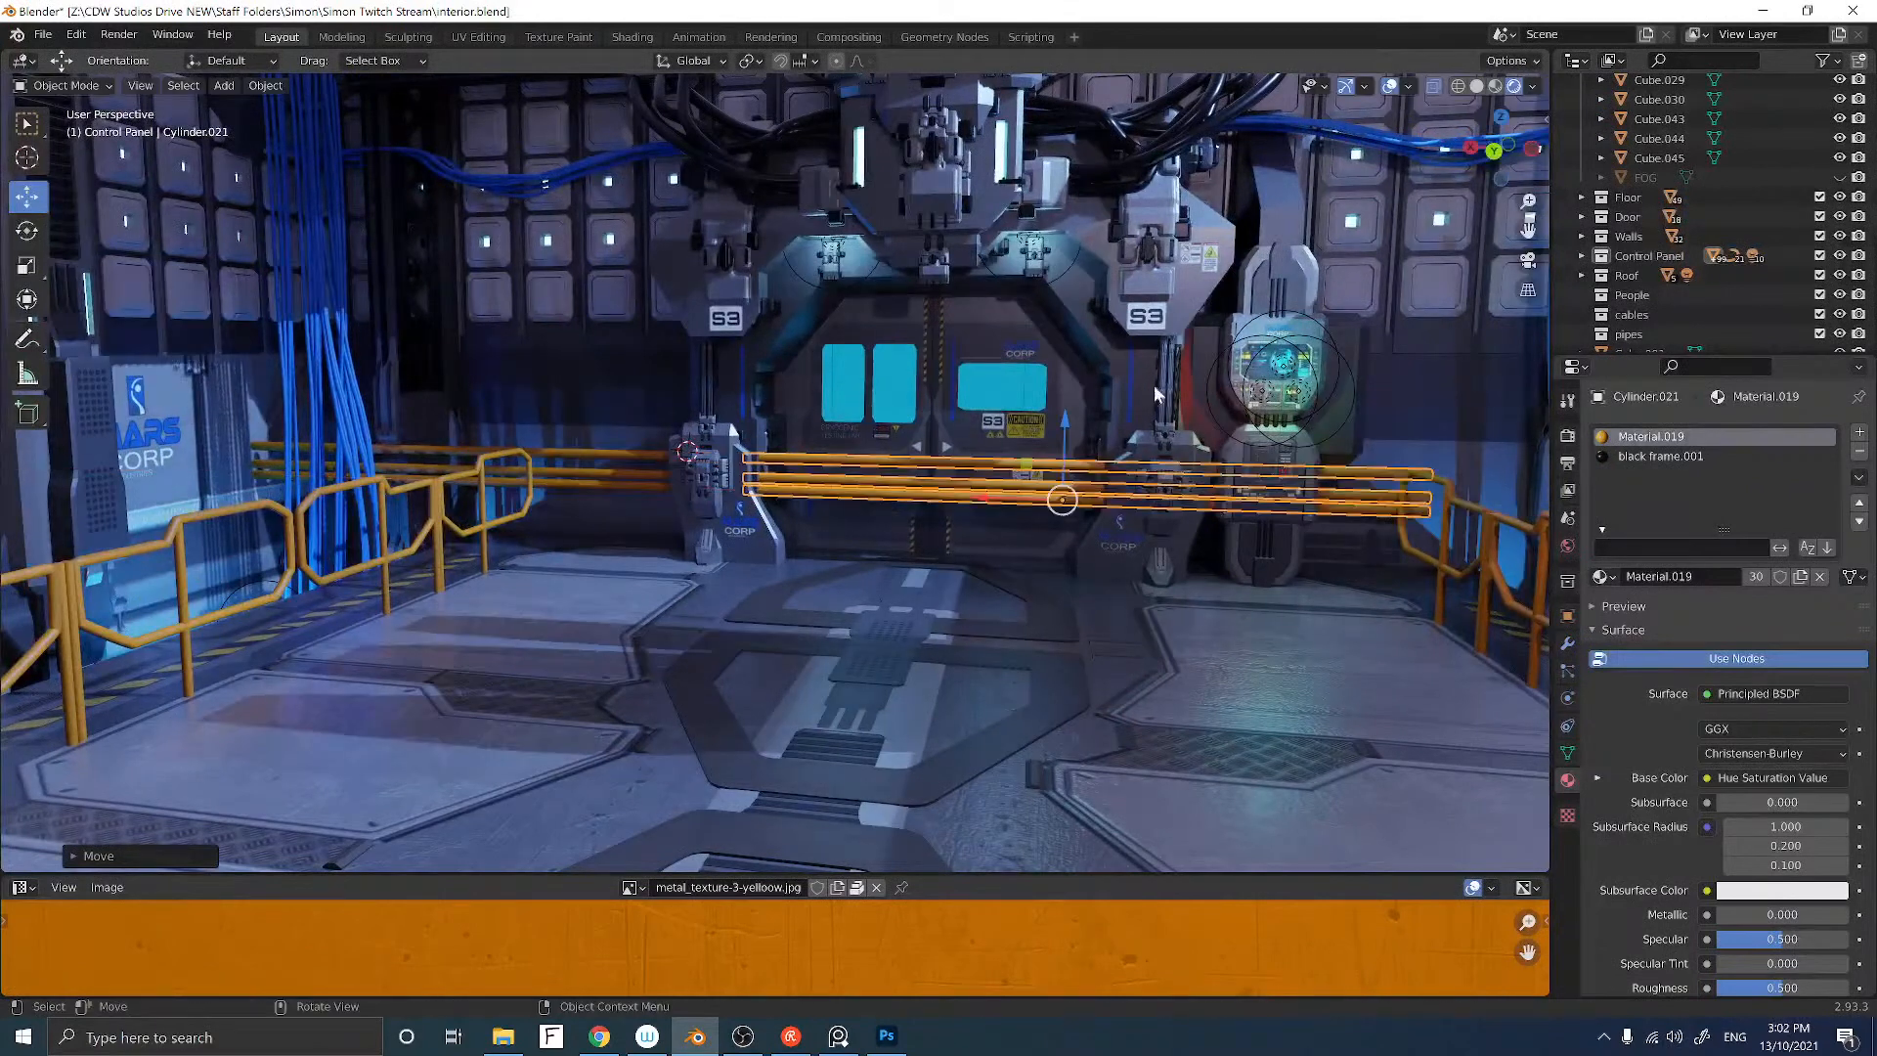
click(1491, 152)
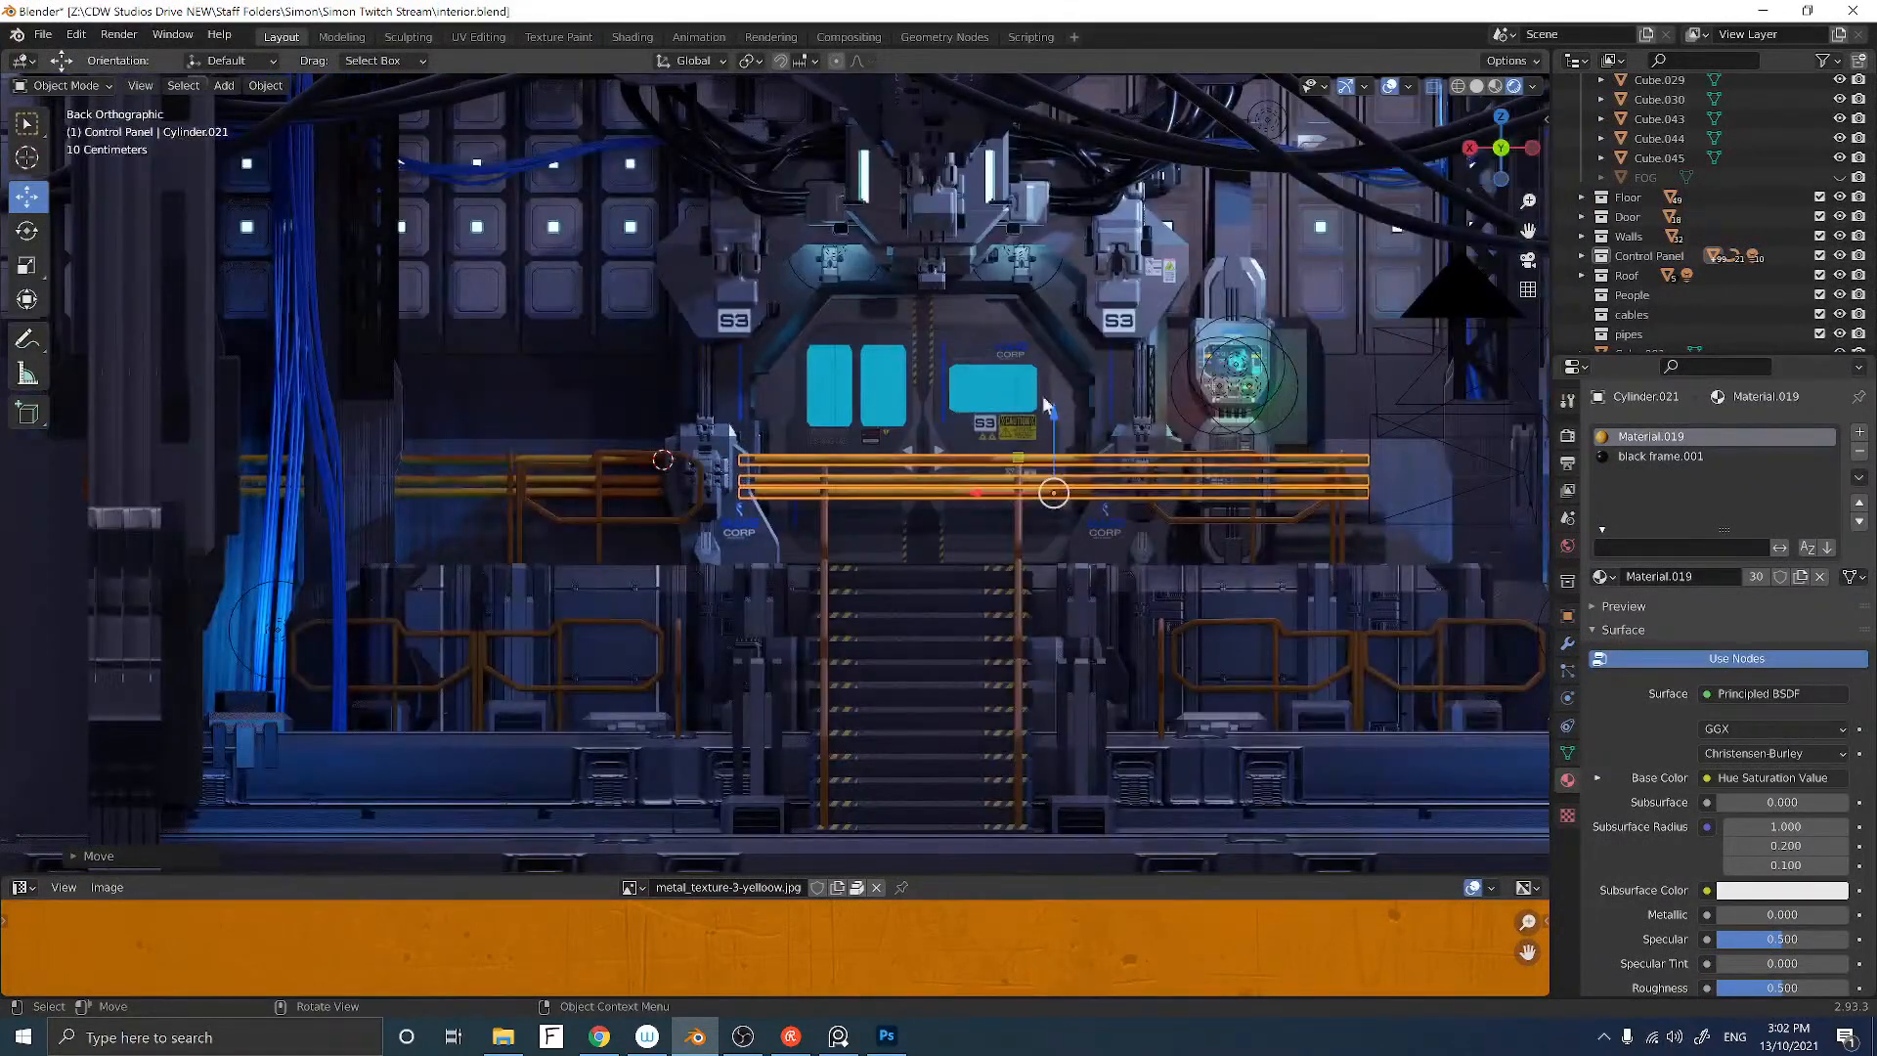
drag(978, 496, 1447, 477)
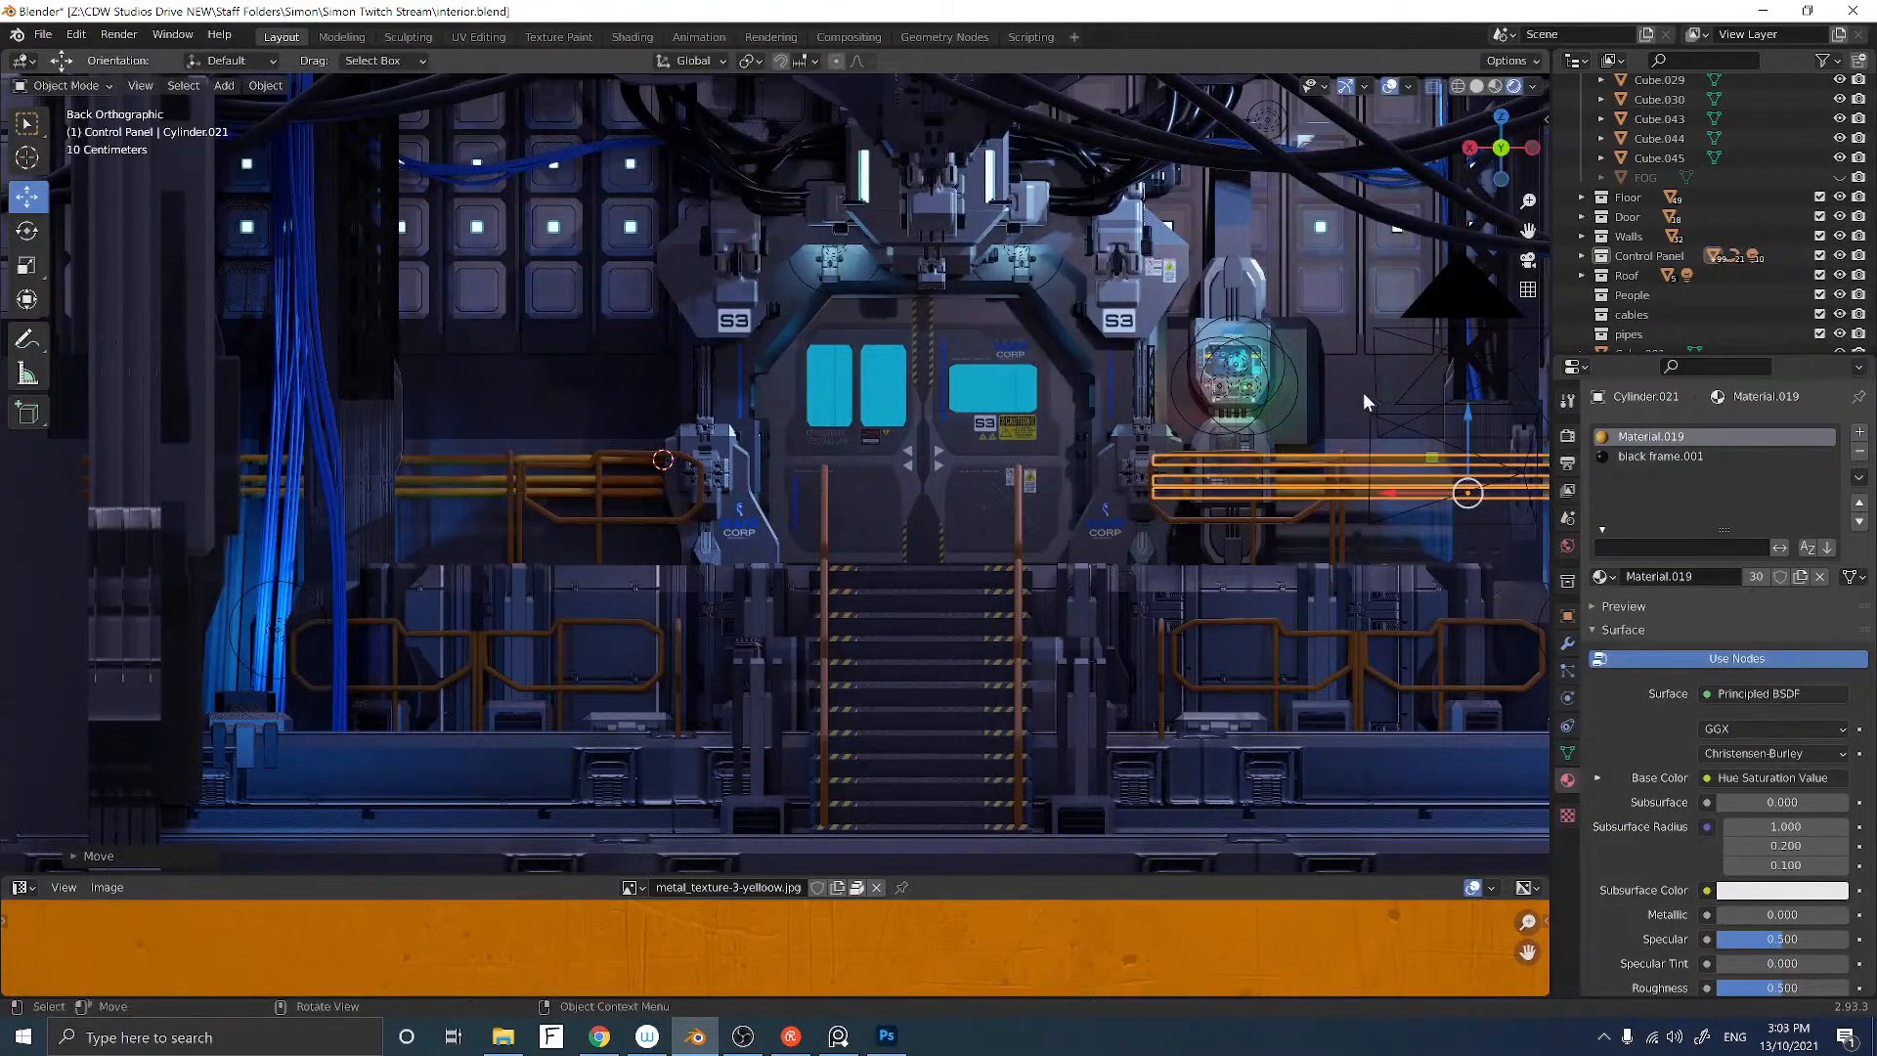
click(1363, 391)
middle_drag(1188, 472, 1012, 449)
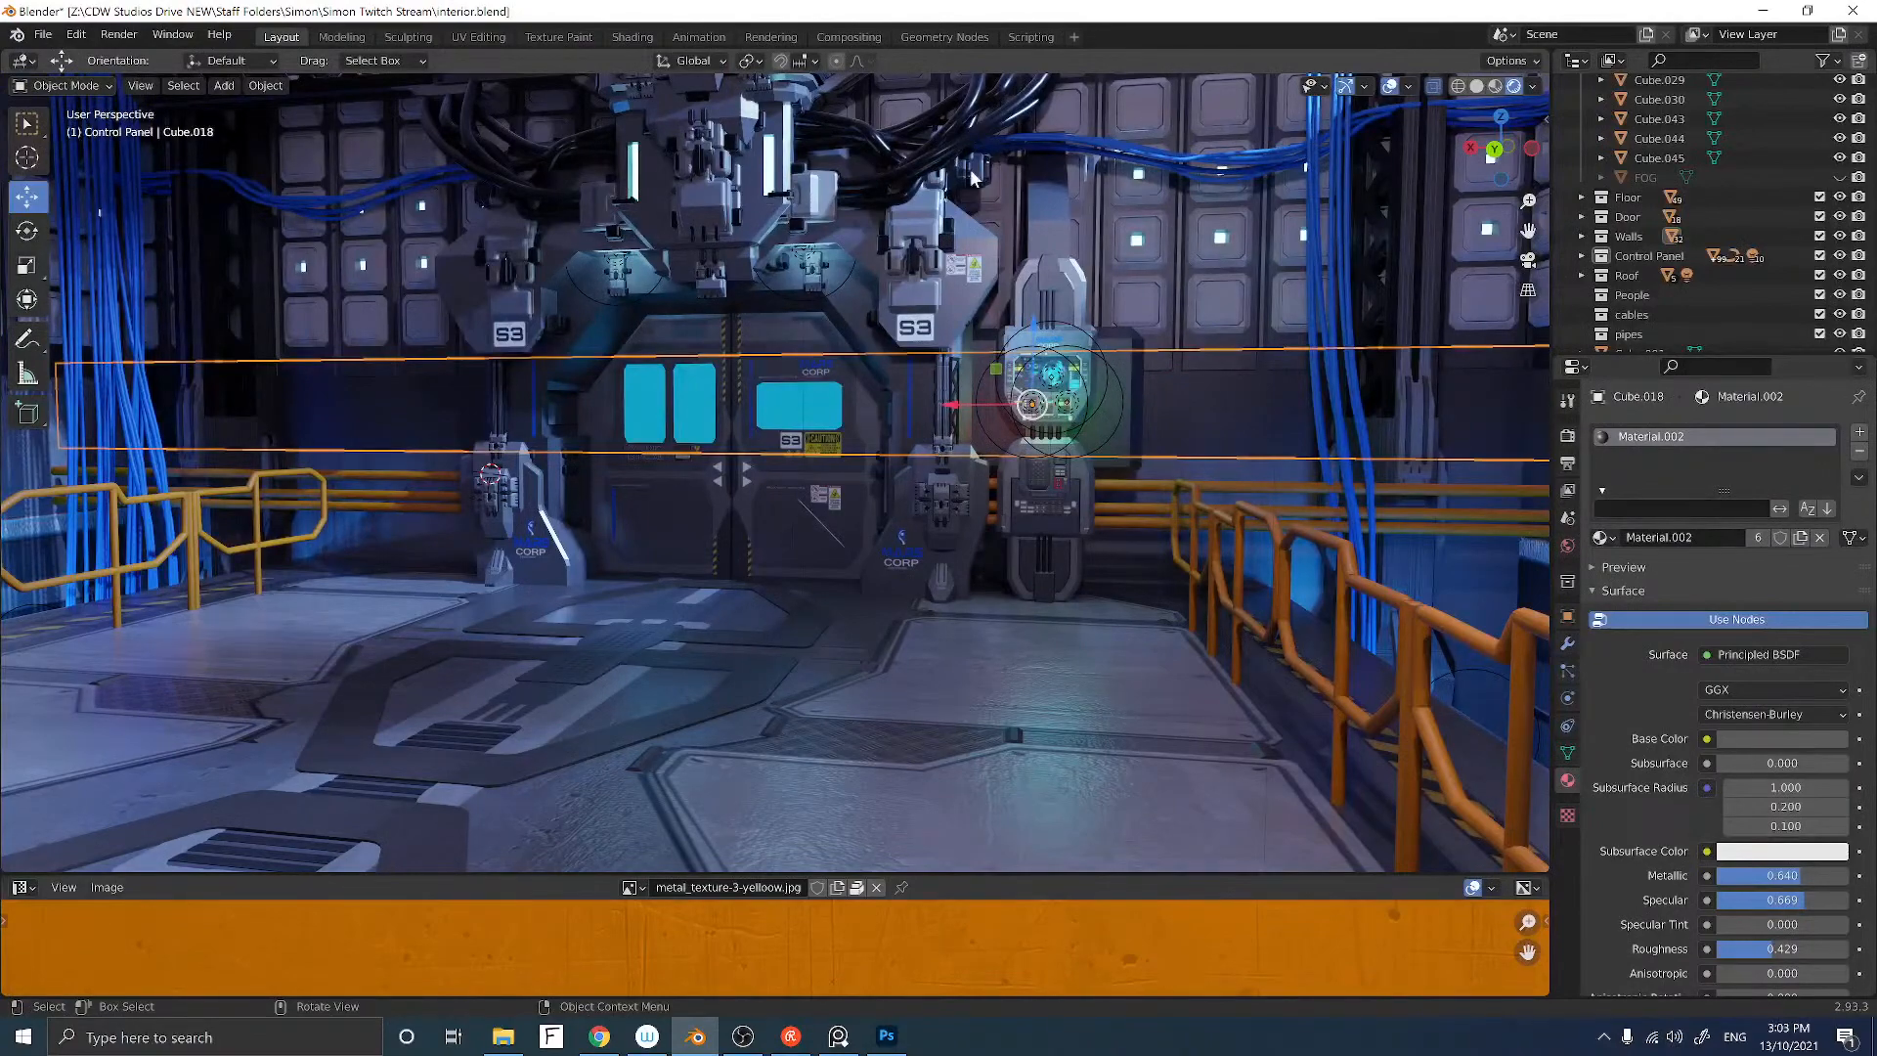
Step: Link the side wall's trim_sheet_floor.003 material to the wide box behind the control panel
middle_drag(970, 205, 976, 246)
scroll(973, 232, down, 2)
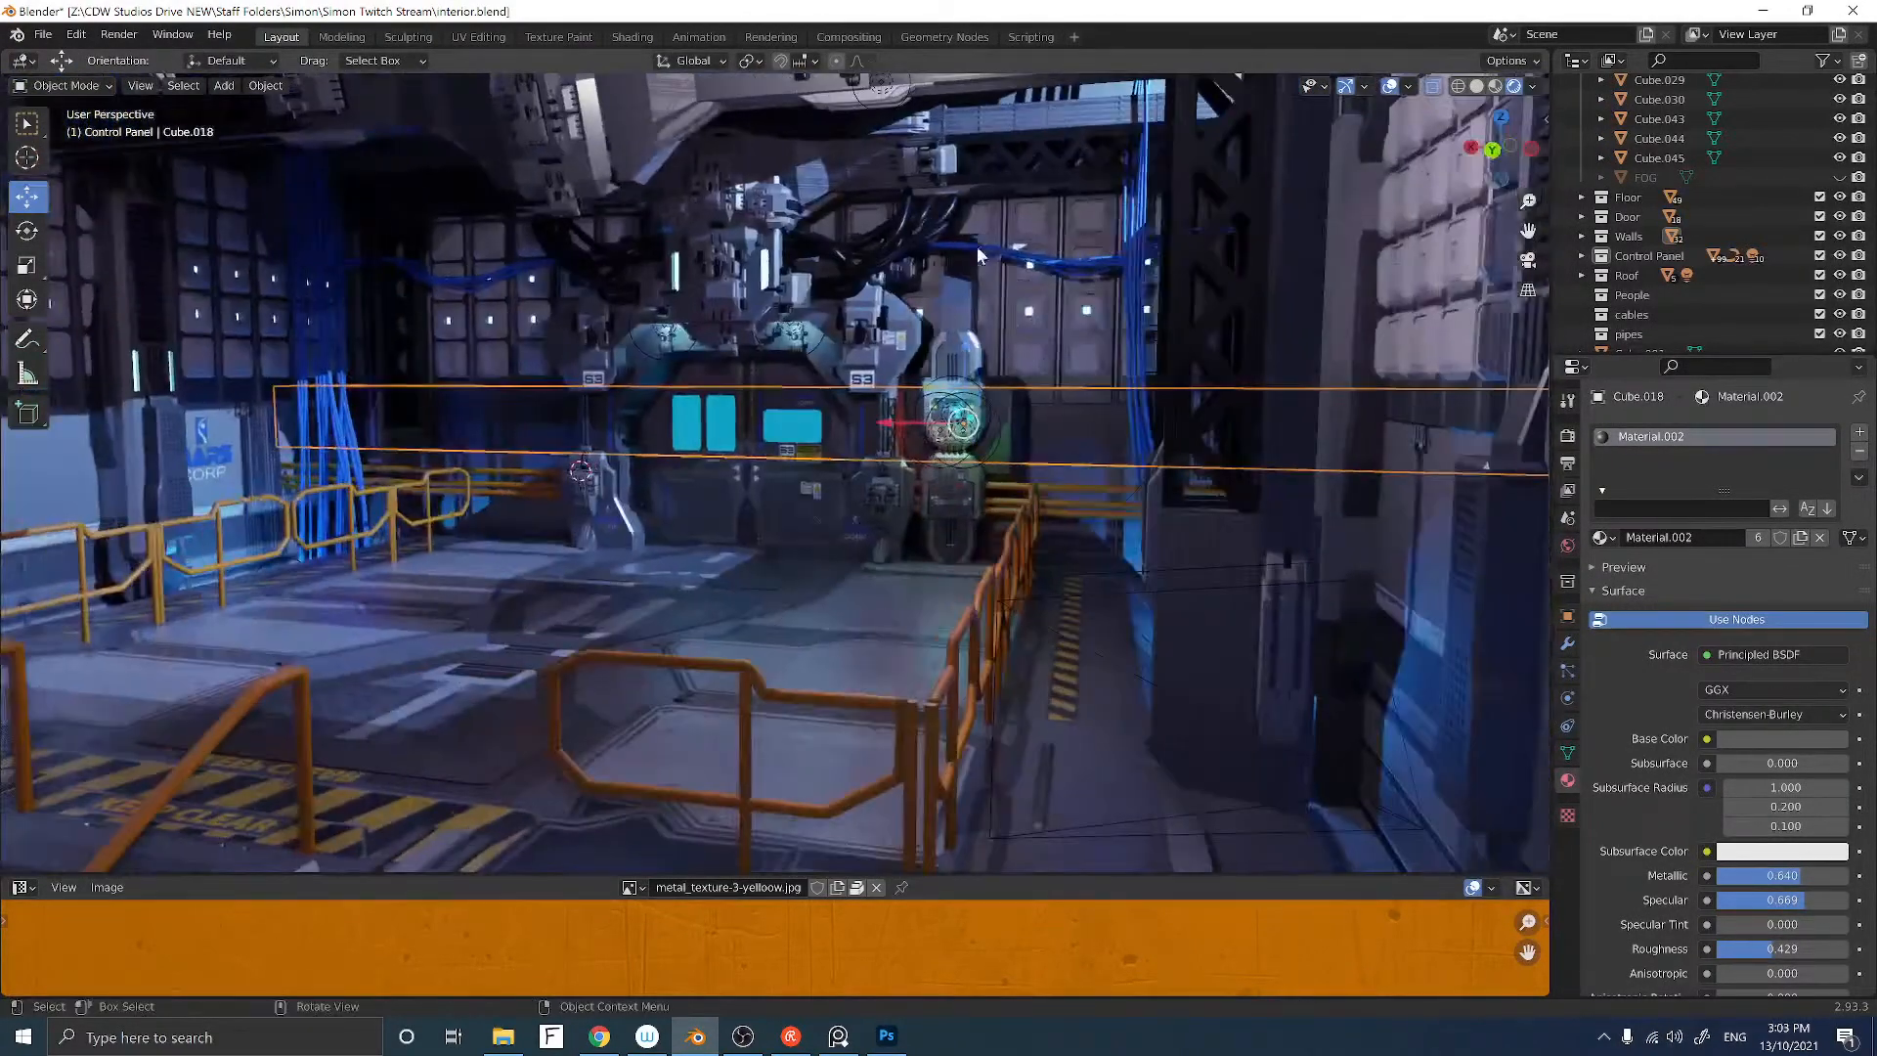
scroll(971, 270, up, 3)
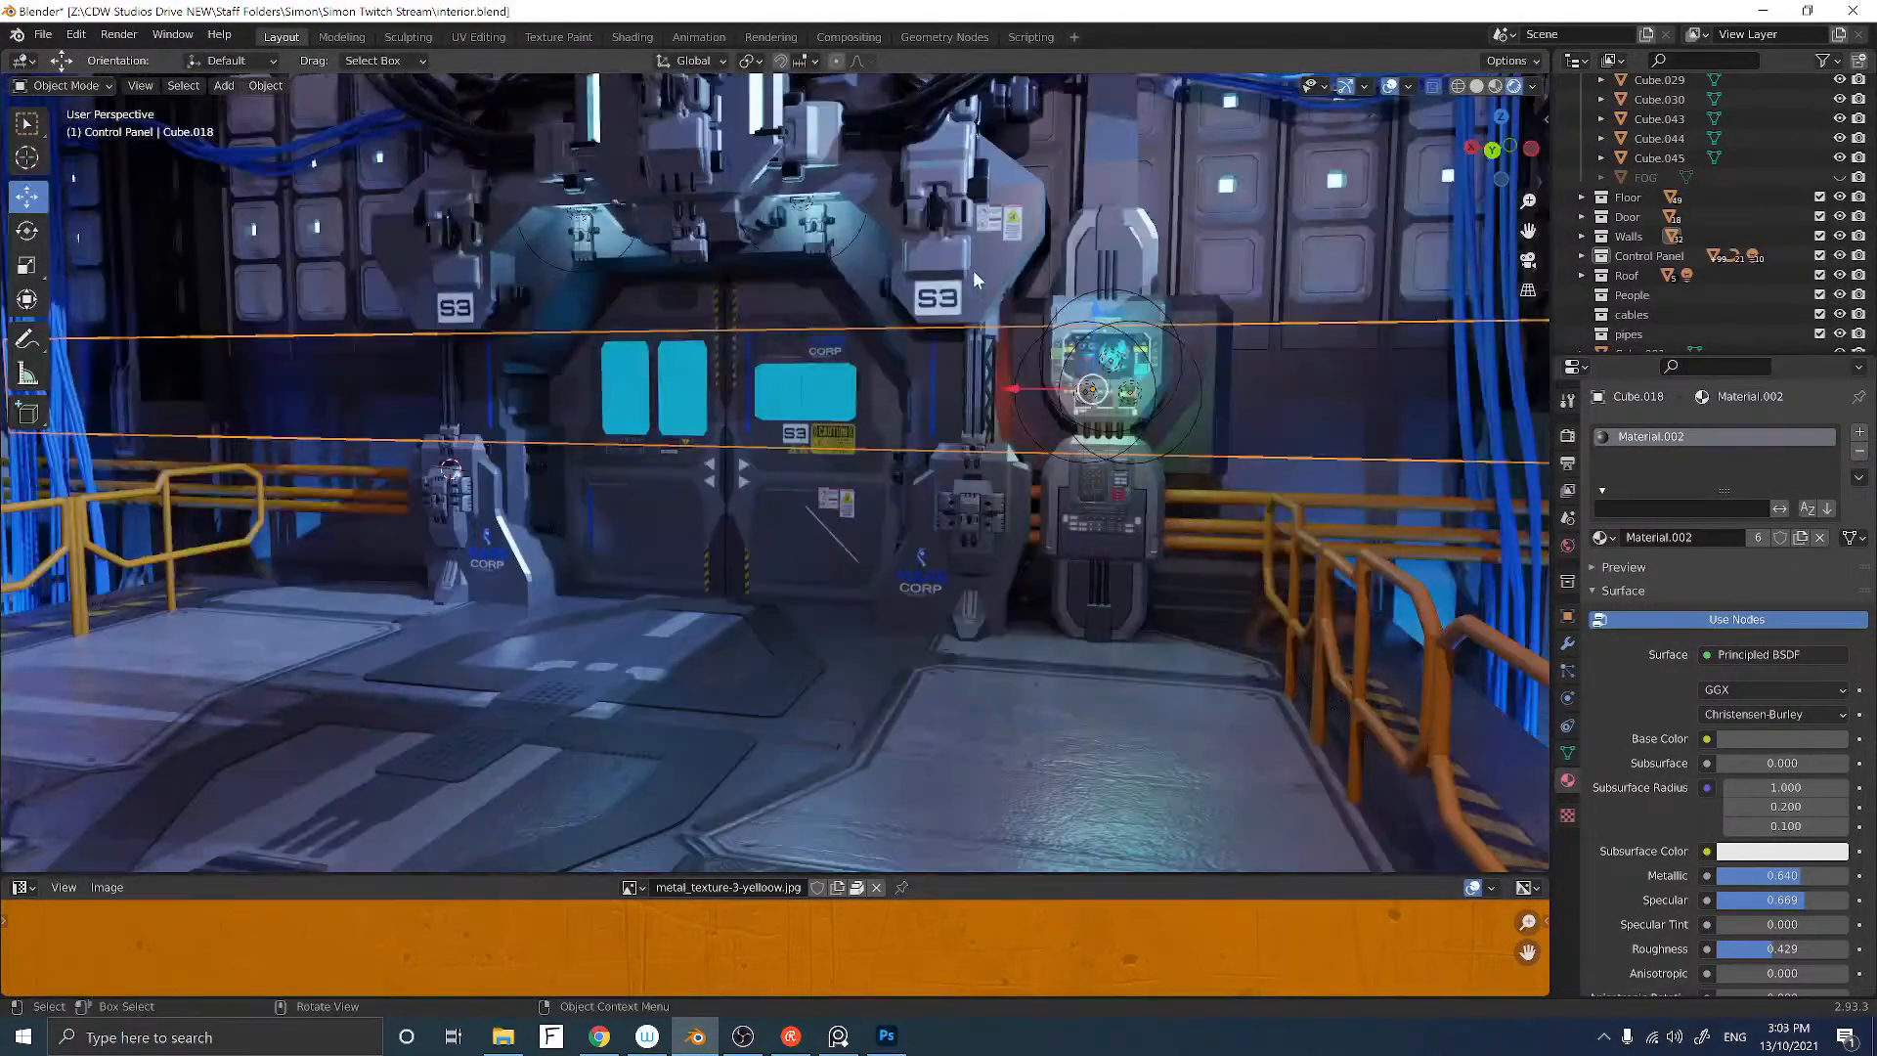
click(1216, 394)
scroll(1195, 495, down, 5)
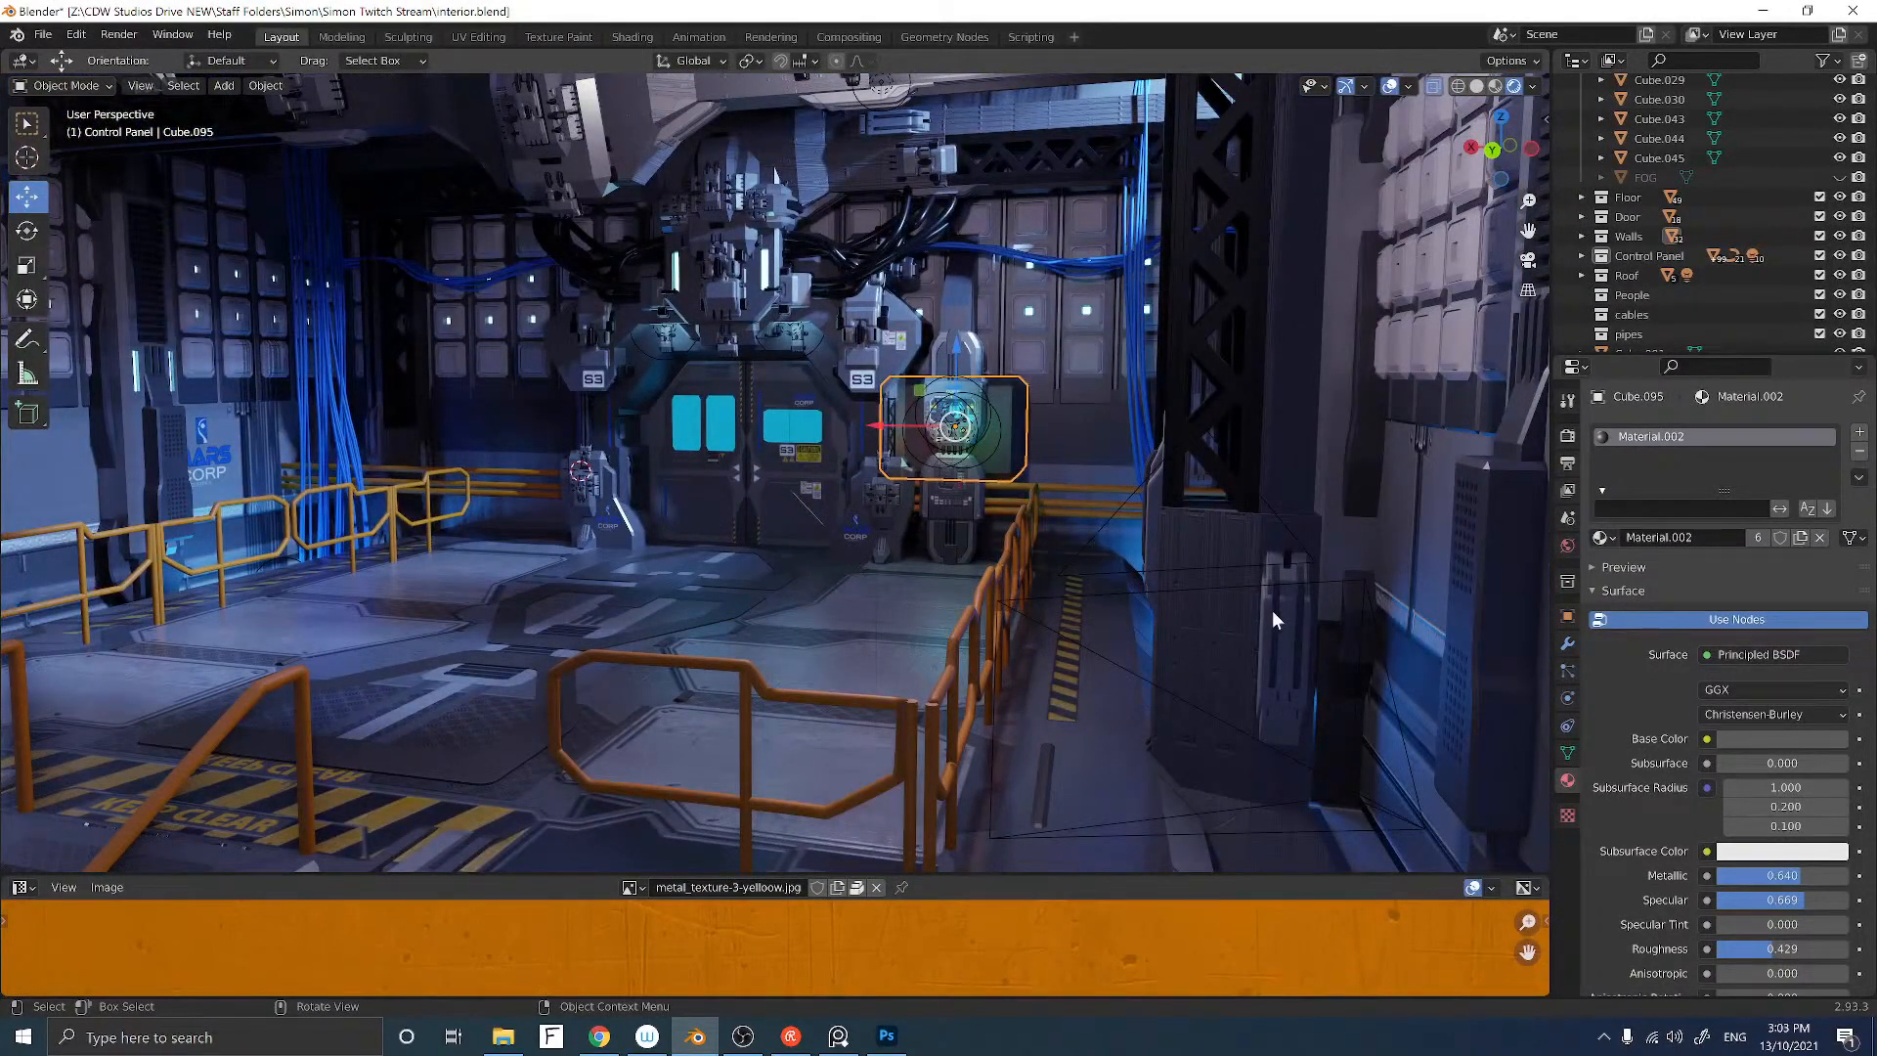
shift+click(1432, 528)
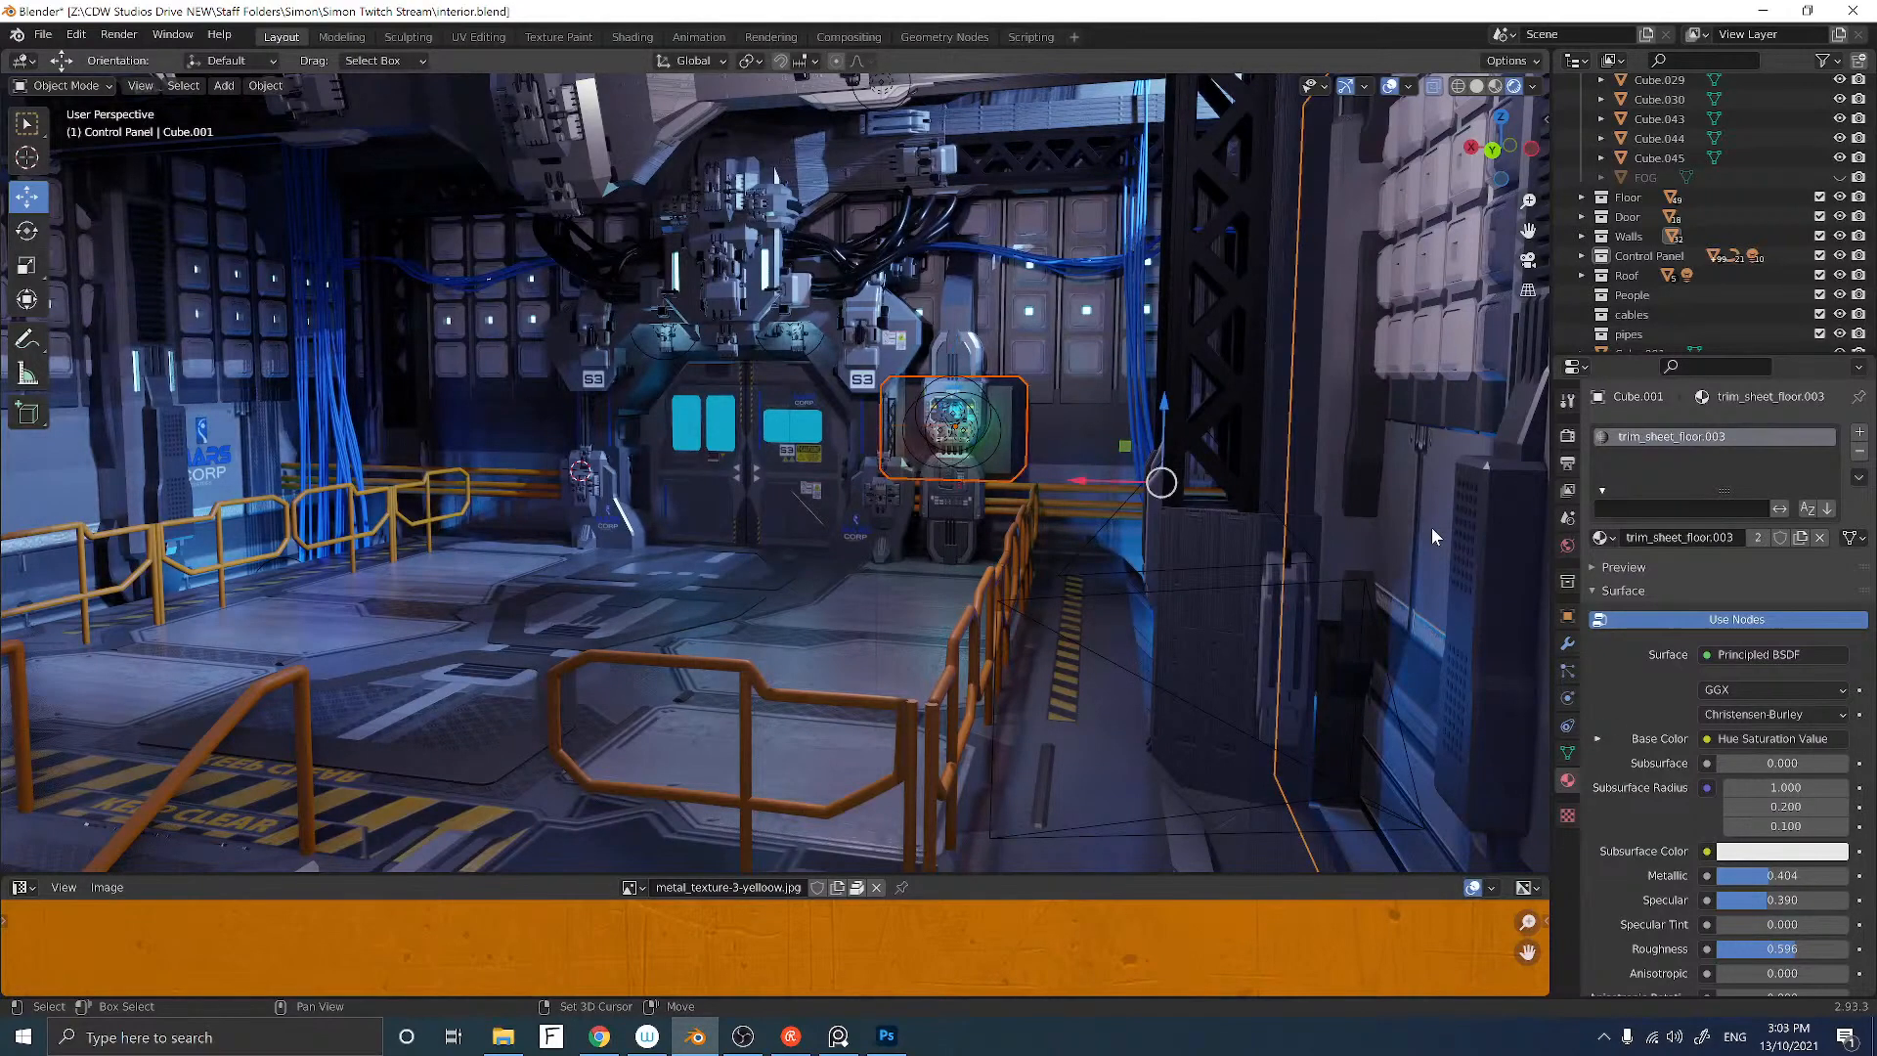
key(ctrl+l)
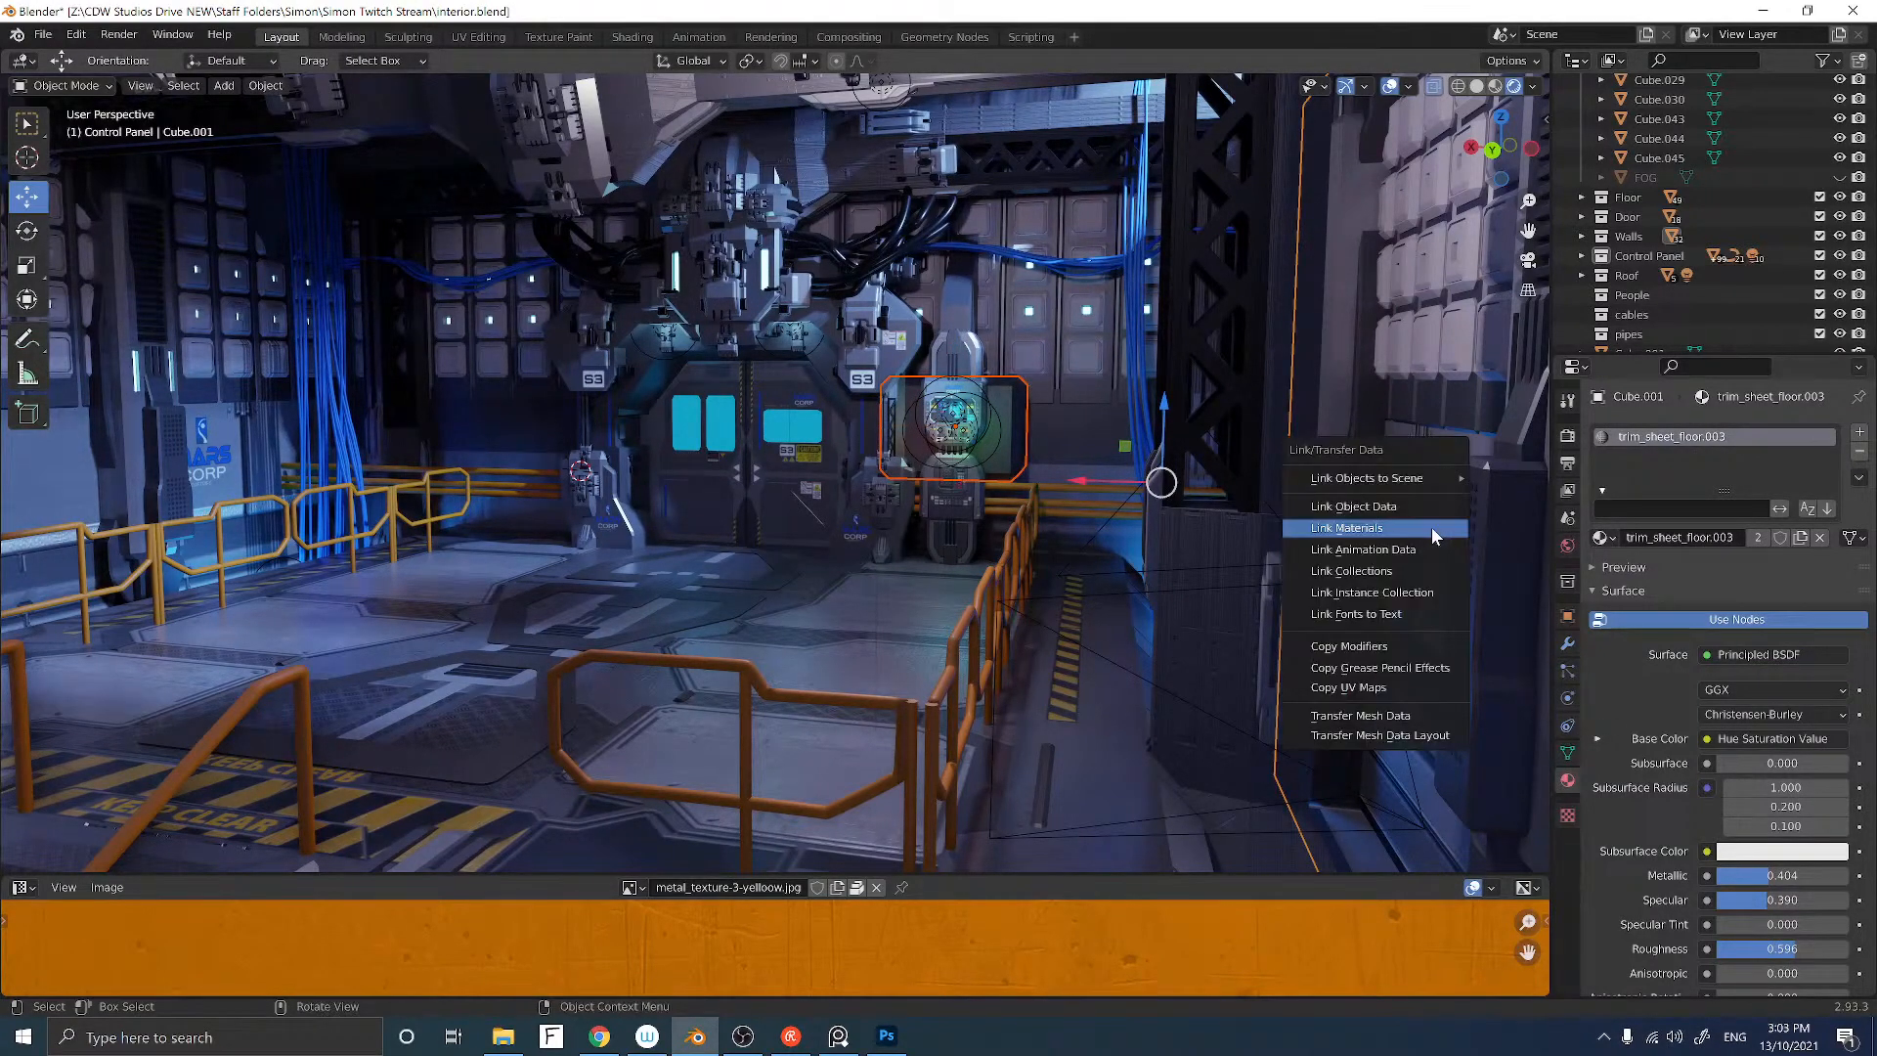
click(1431, 529)
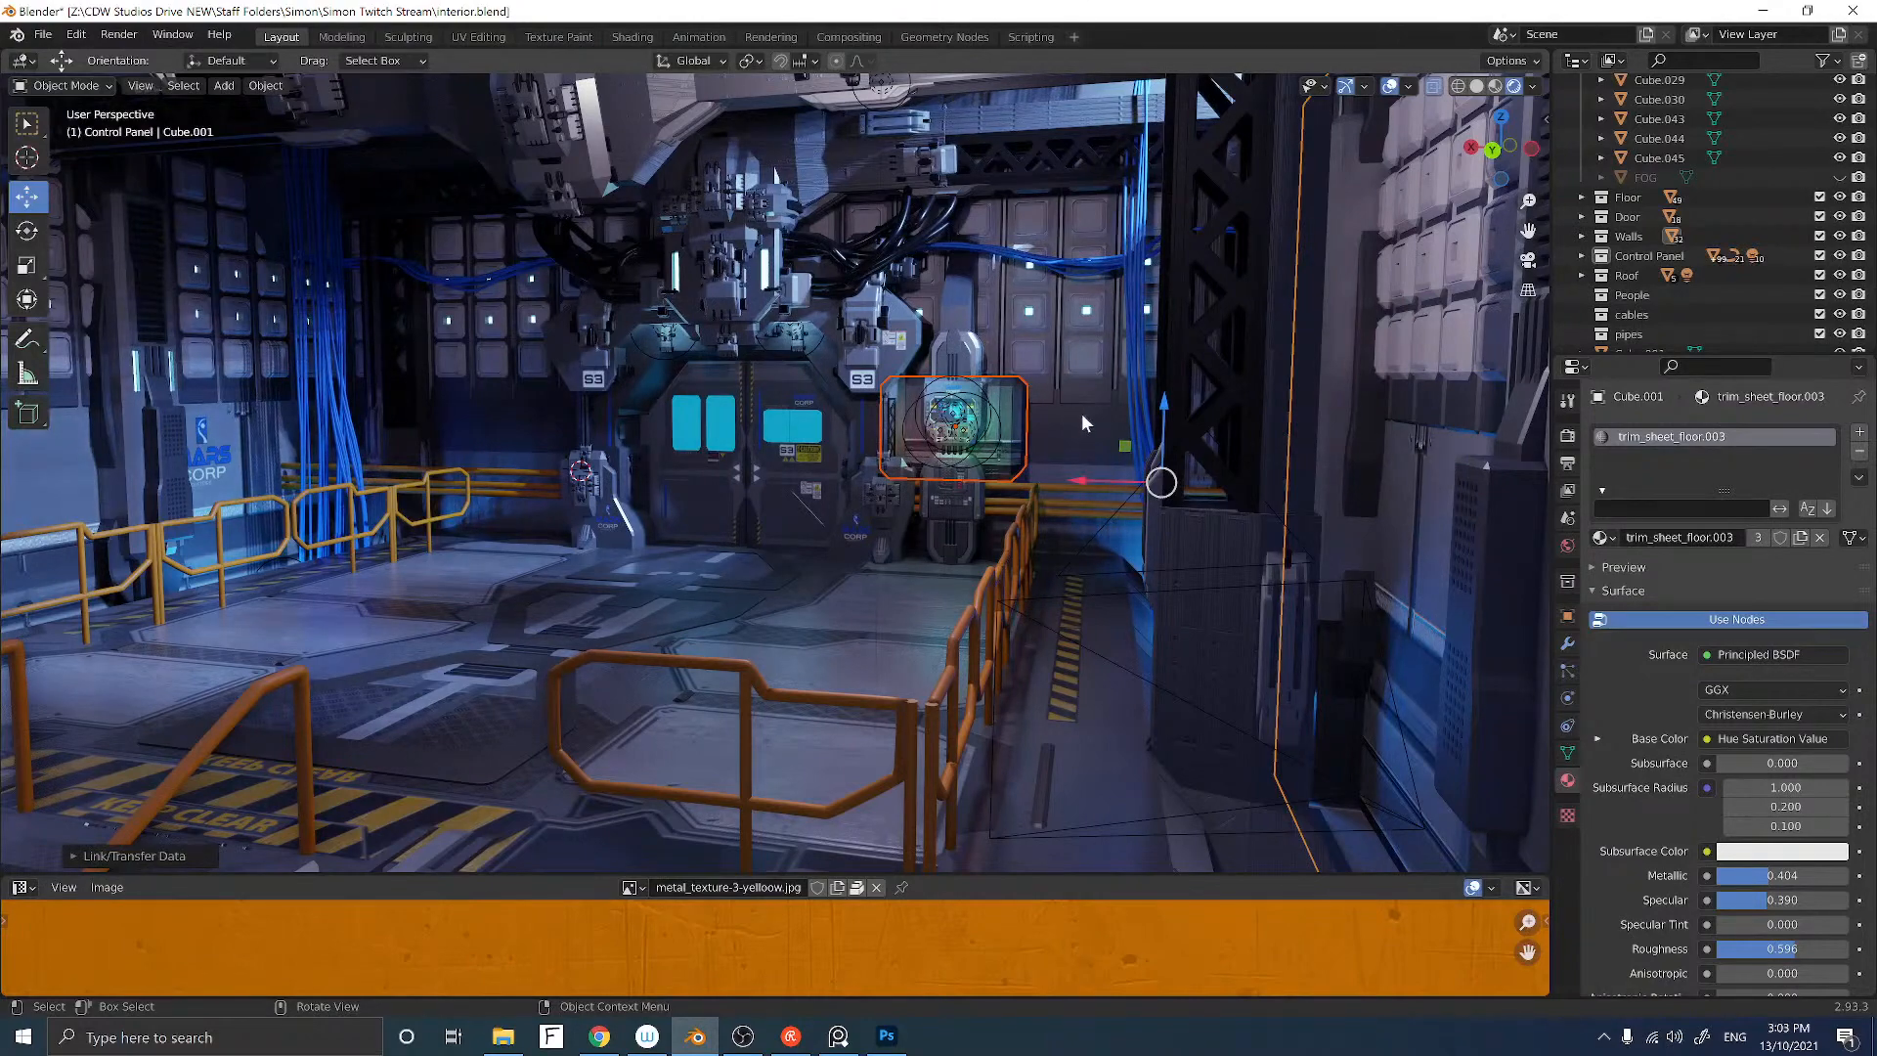
Step: Link the wide box's trim_sheet_floor.003 material to the tall column behind the control panel
click(1067, 438)
scroll(1069, 434, up, 3)
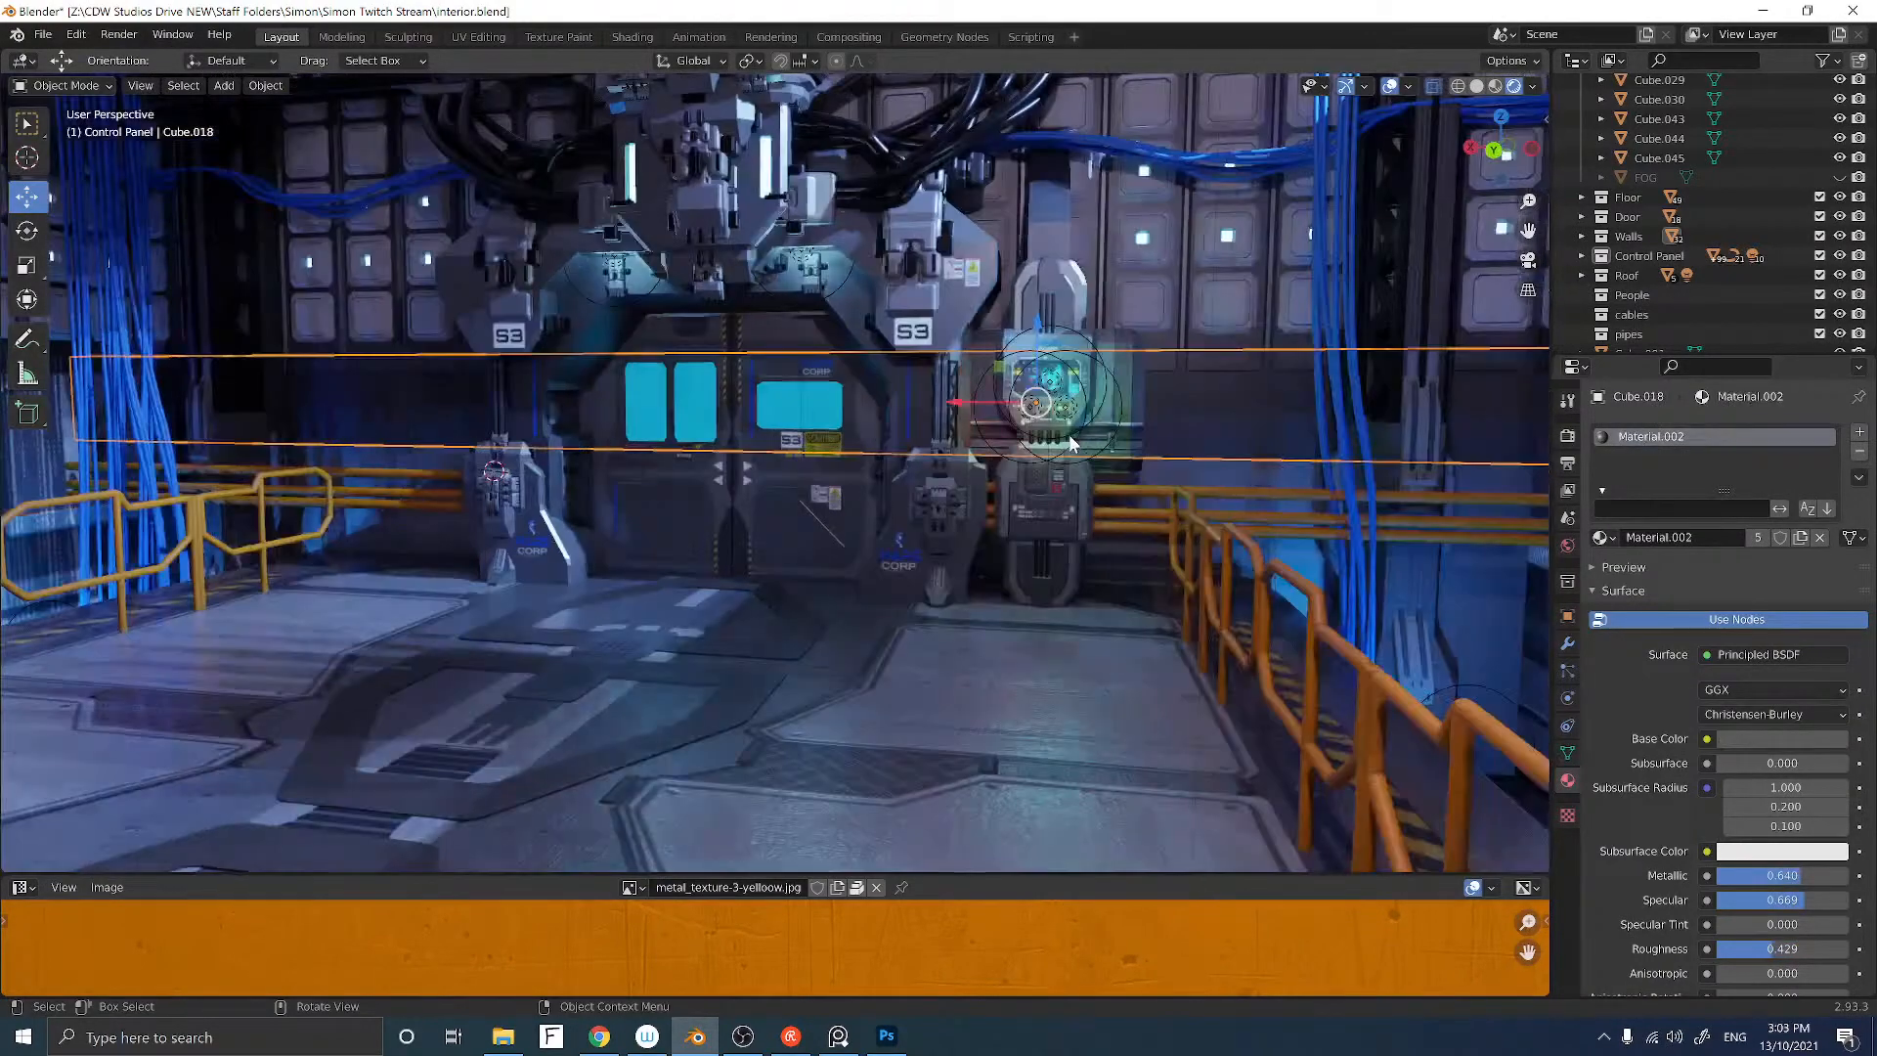
scroll(1070, 434, up, 3)
click(1288, 411)
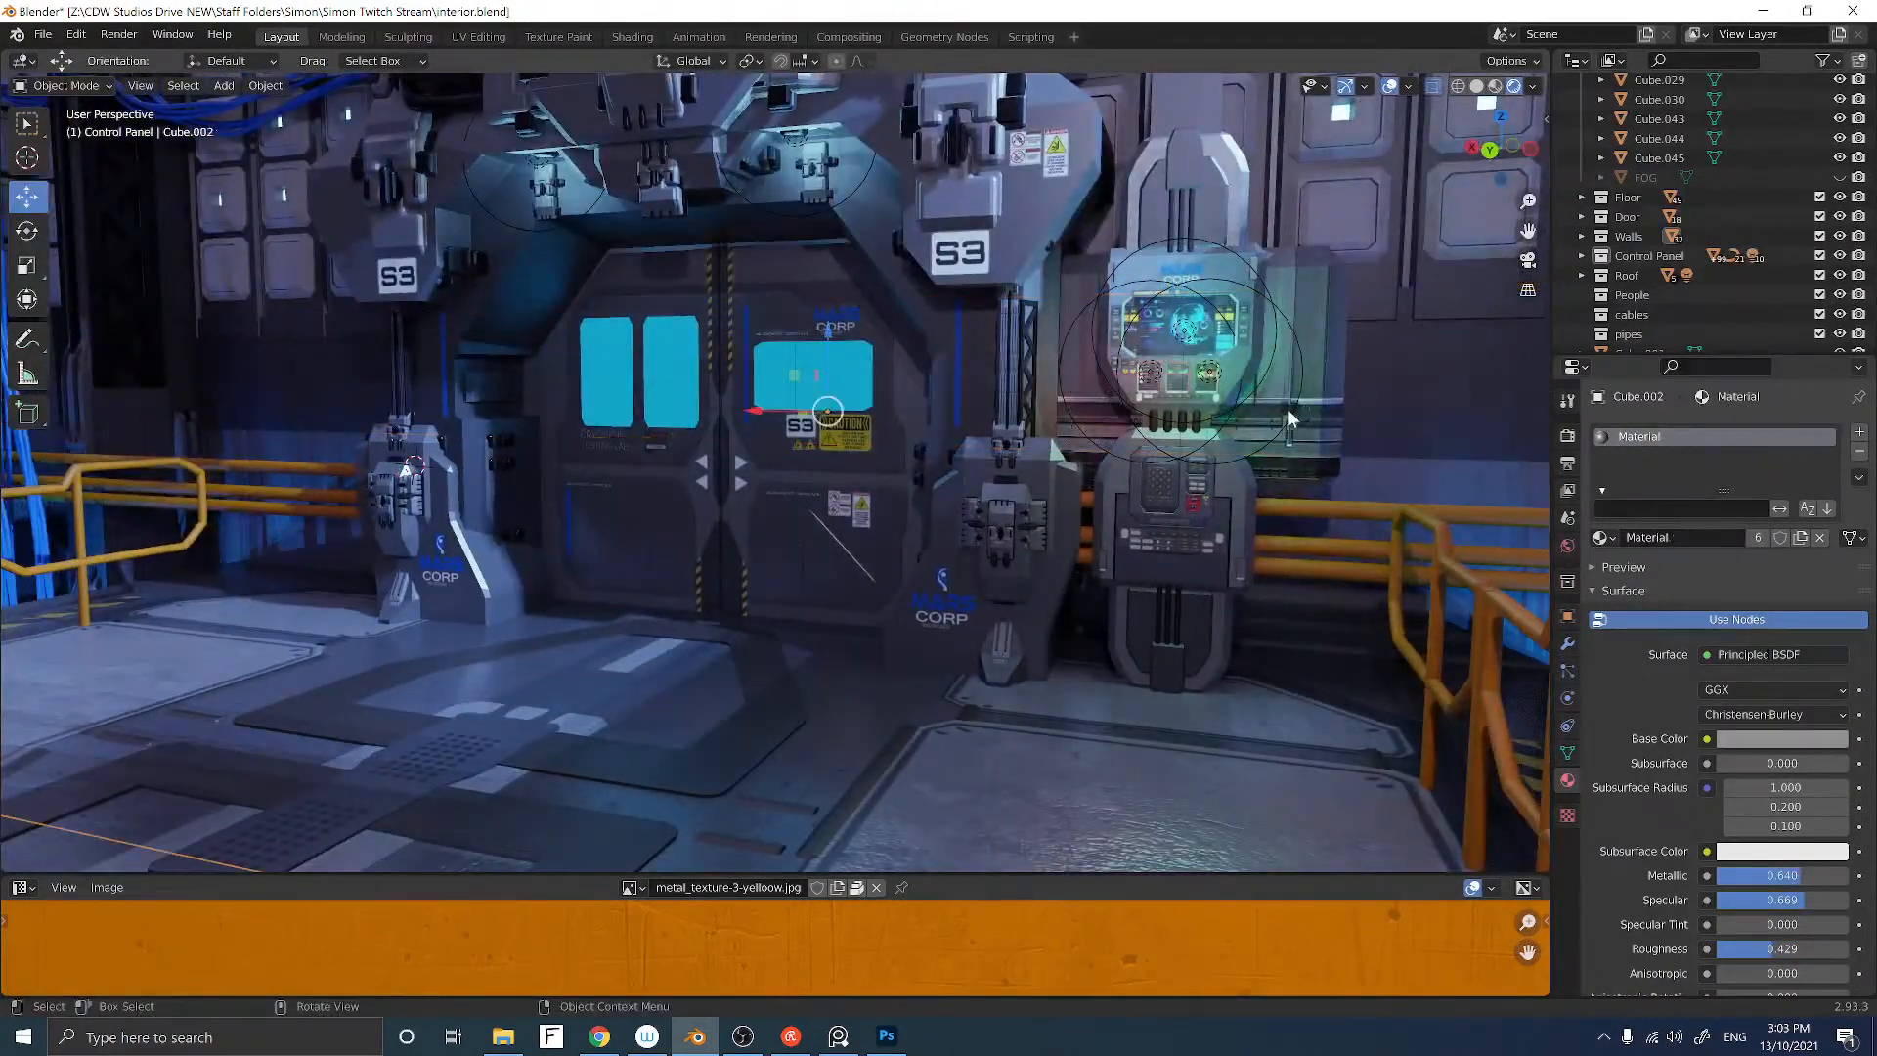
middle_drag(1281, 408, 1193, 454)
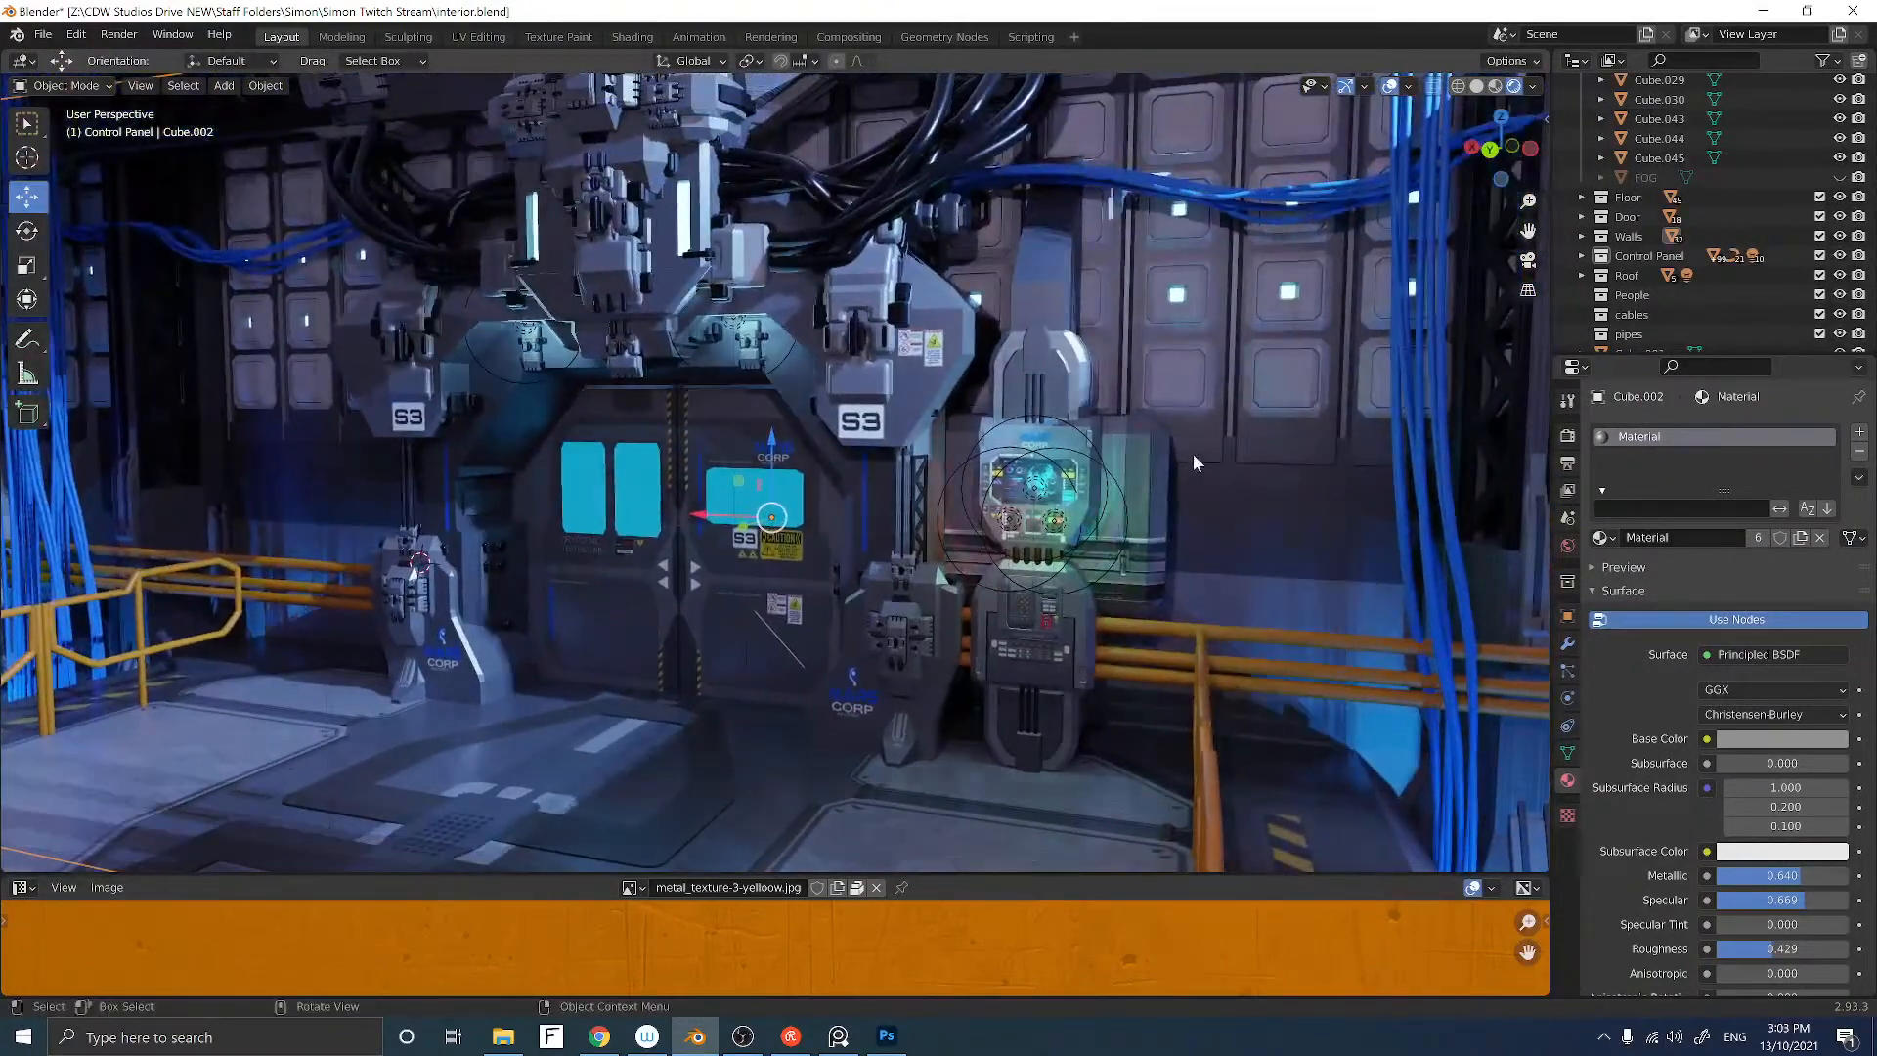
middle_drag(1140, 385, 1044, 288)
click(1044, 288)
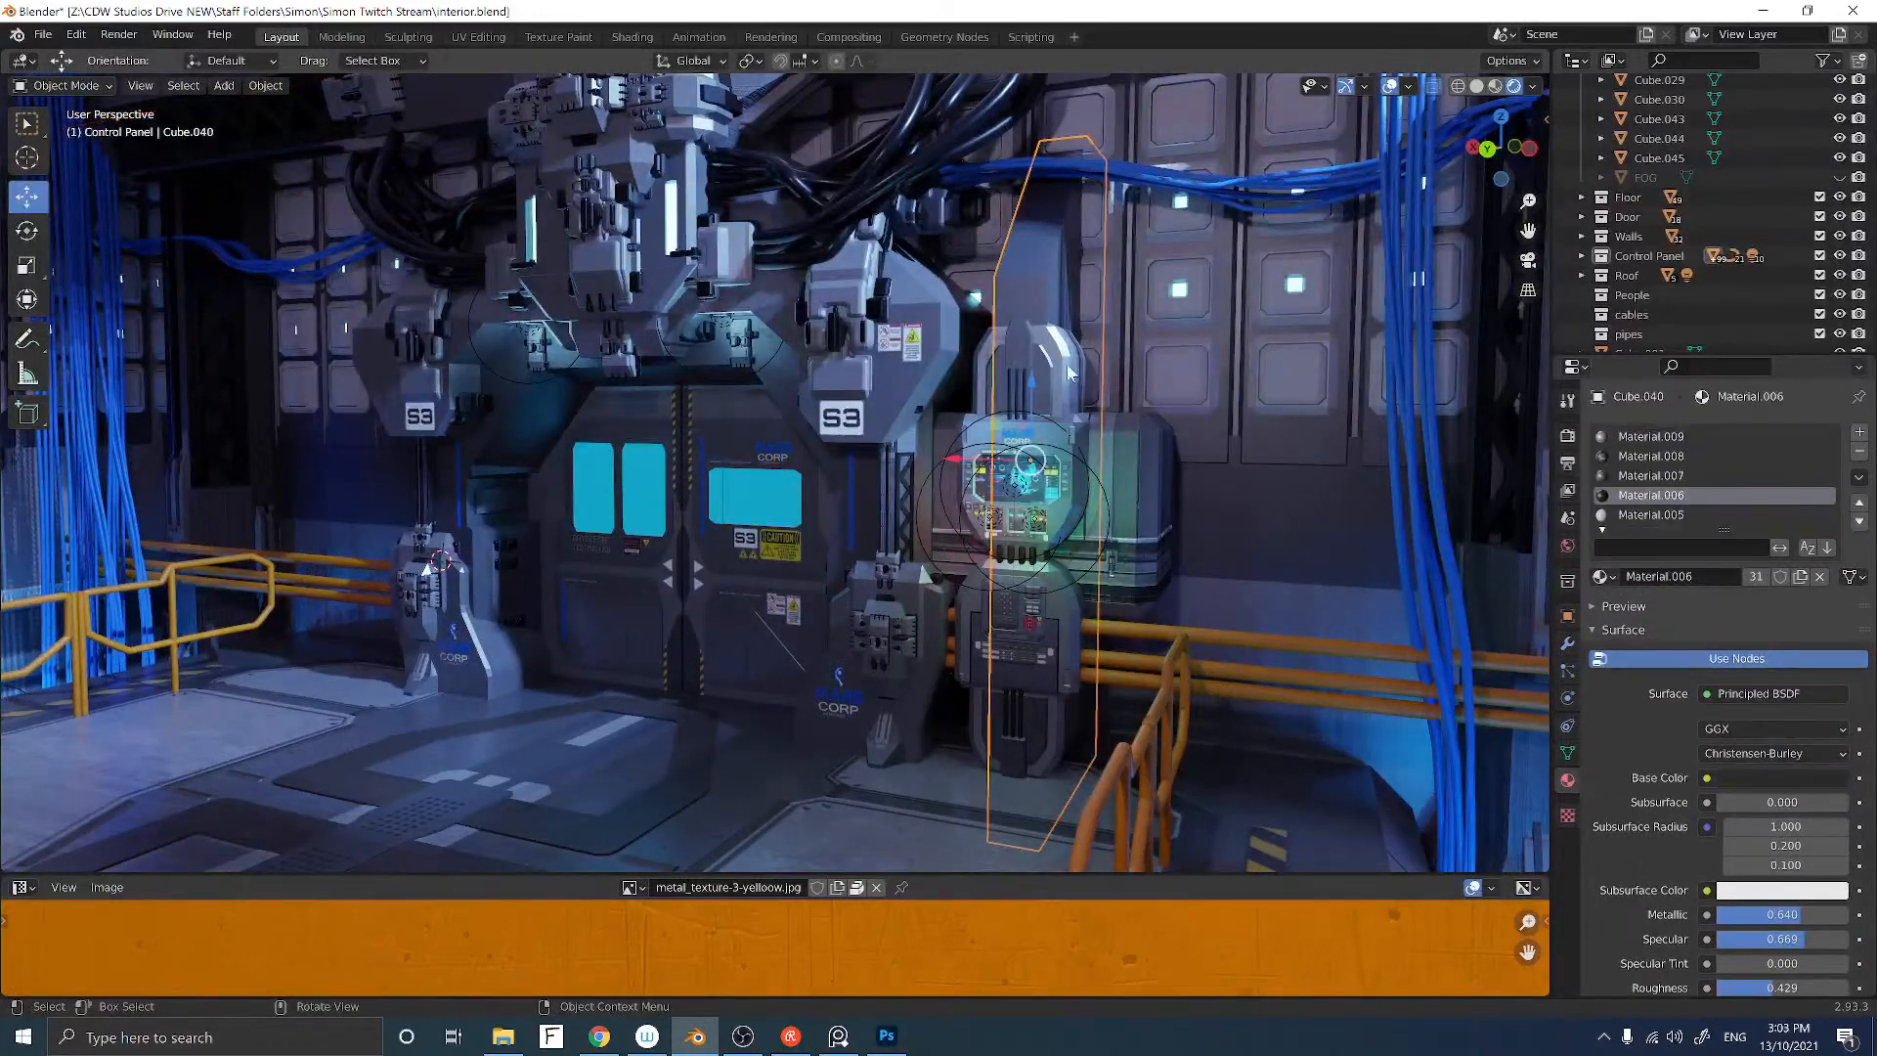
shift+click(1140, 457)
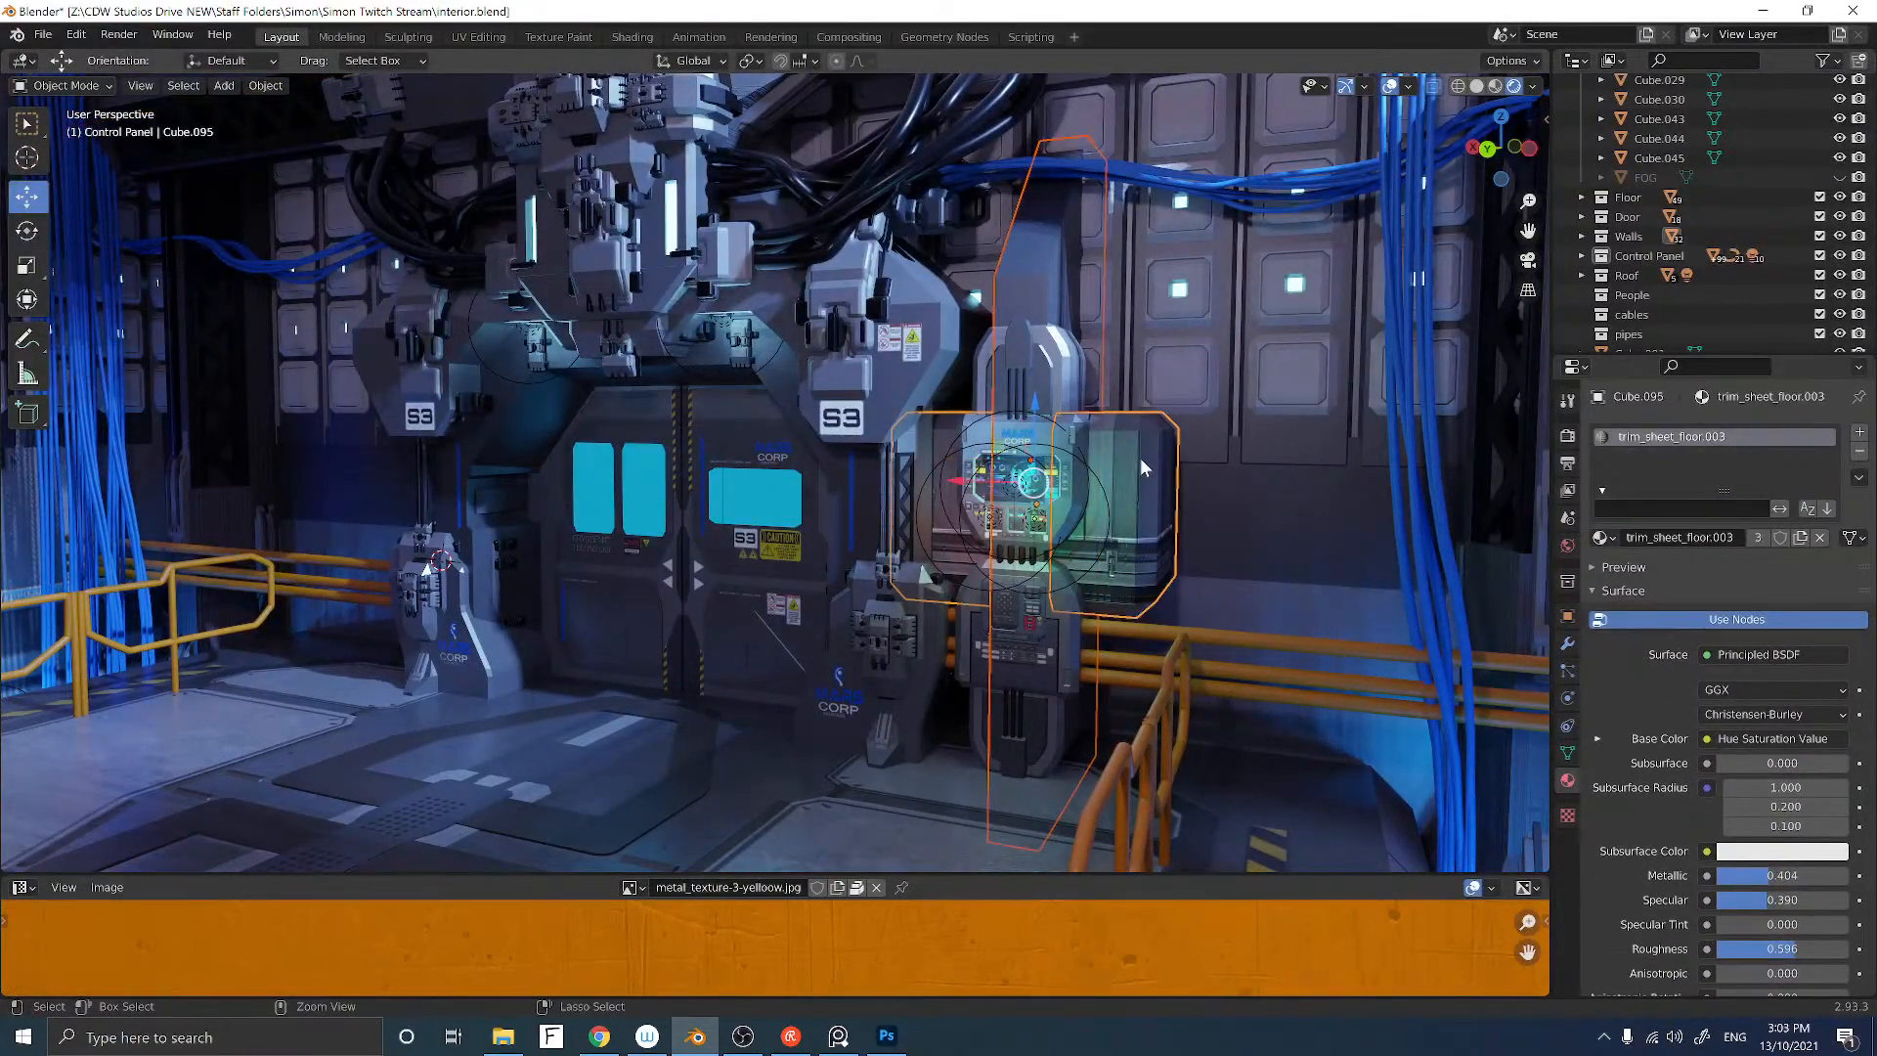
key(ctrl+l)
click(1140, 458)
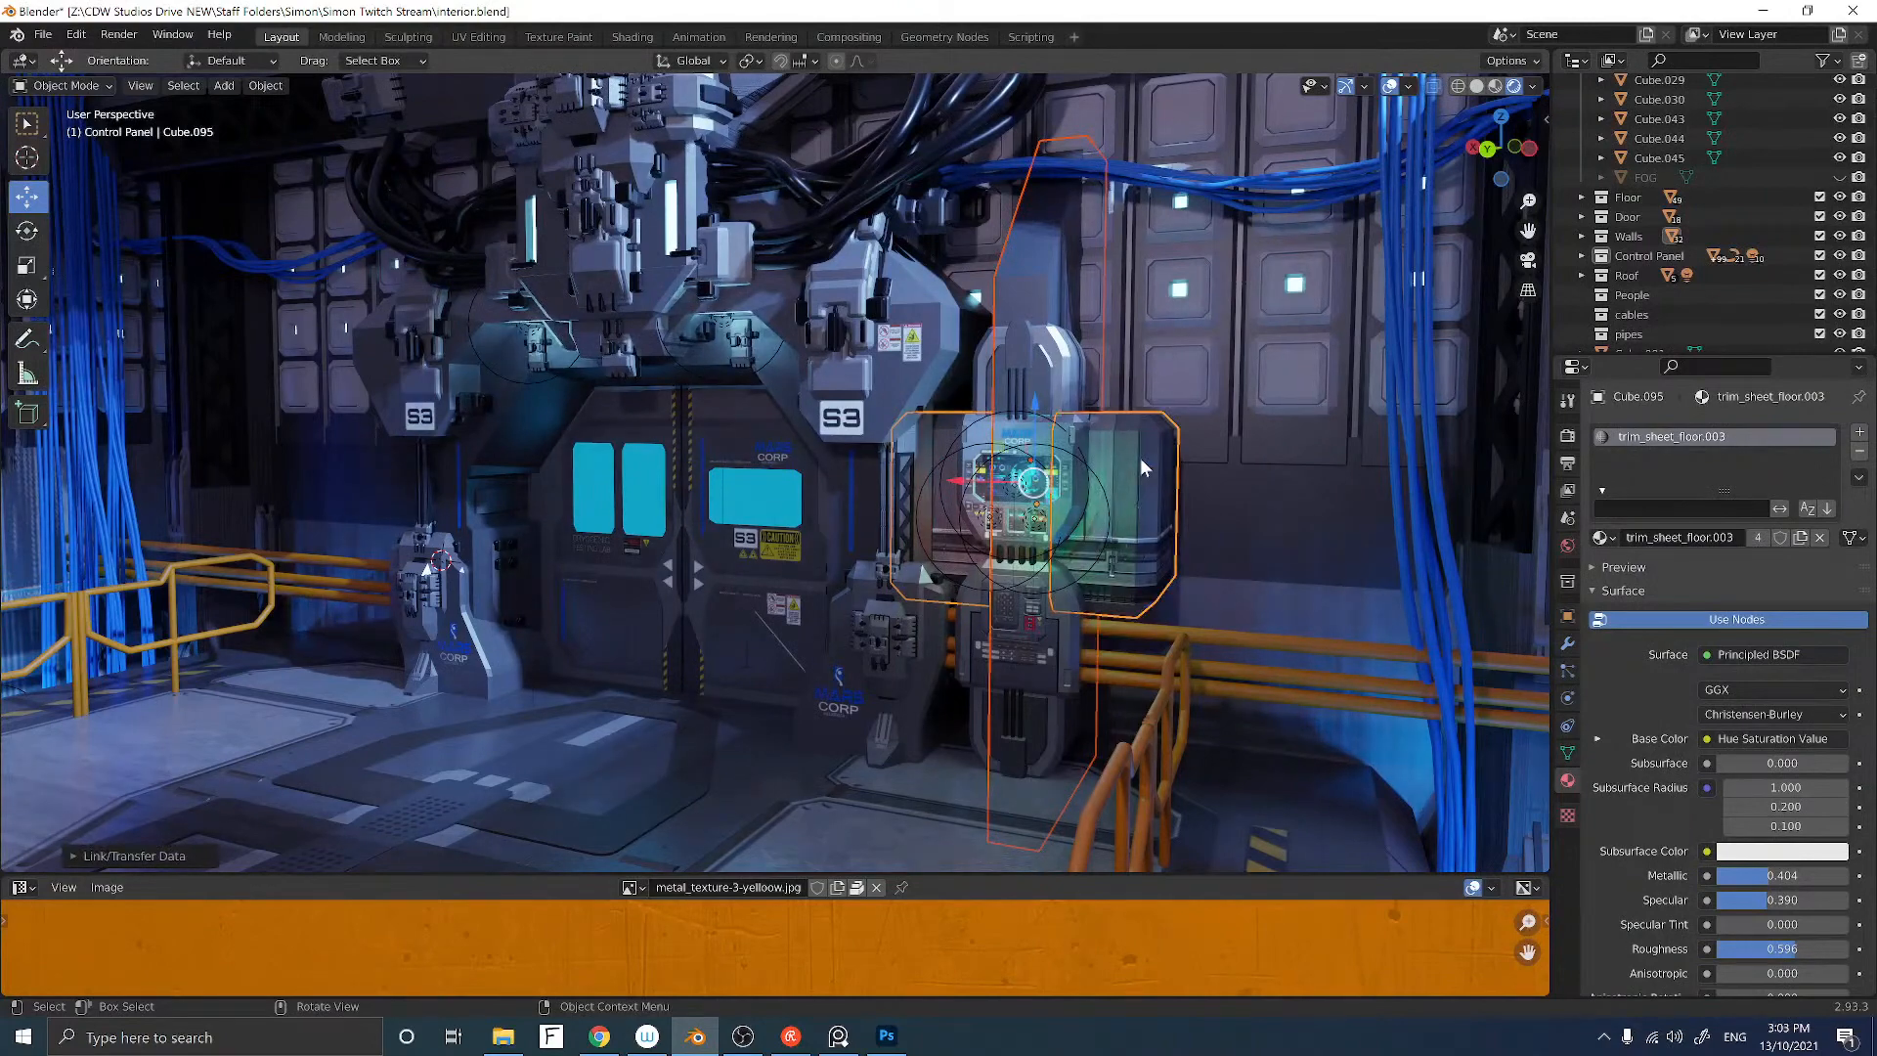
Step: Assign the trim_sheet_floor.003 slot to the entire linked mesh of the tall column and check it in the scene
middle_drag(1122, 372, 1048, 331)
click(1031, 317)
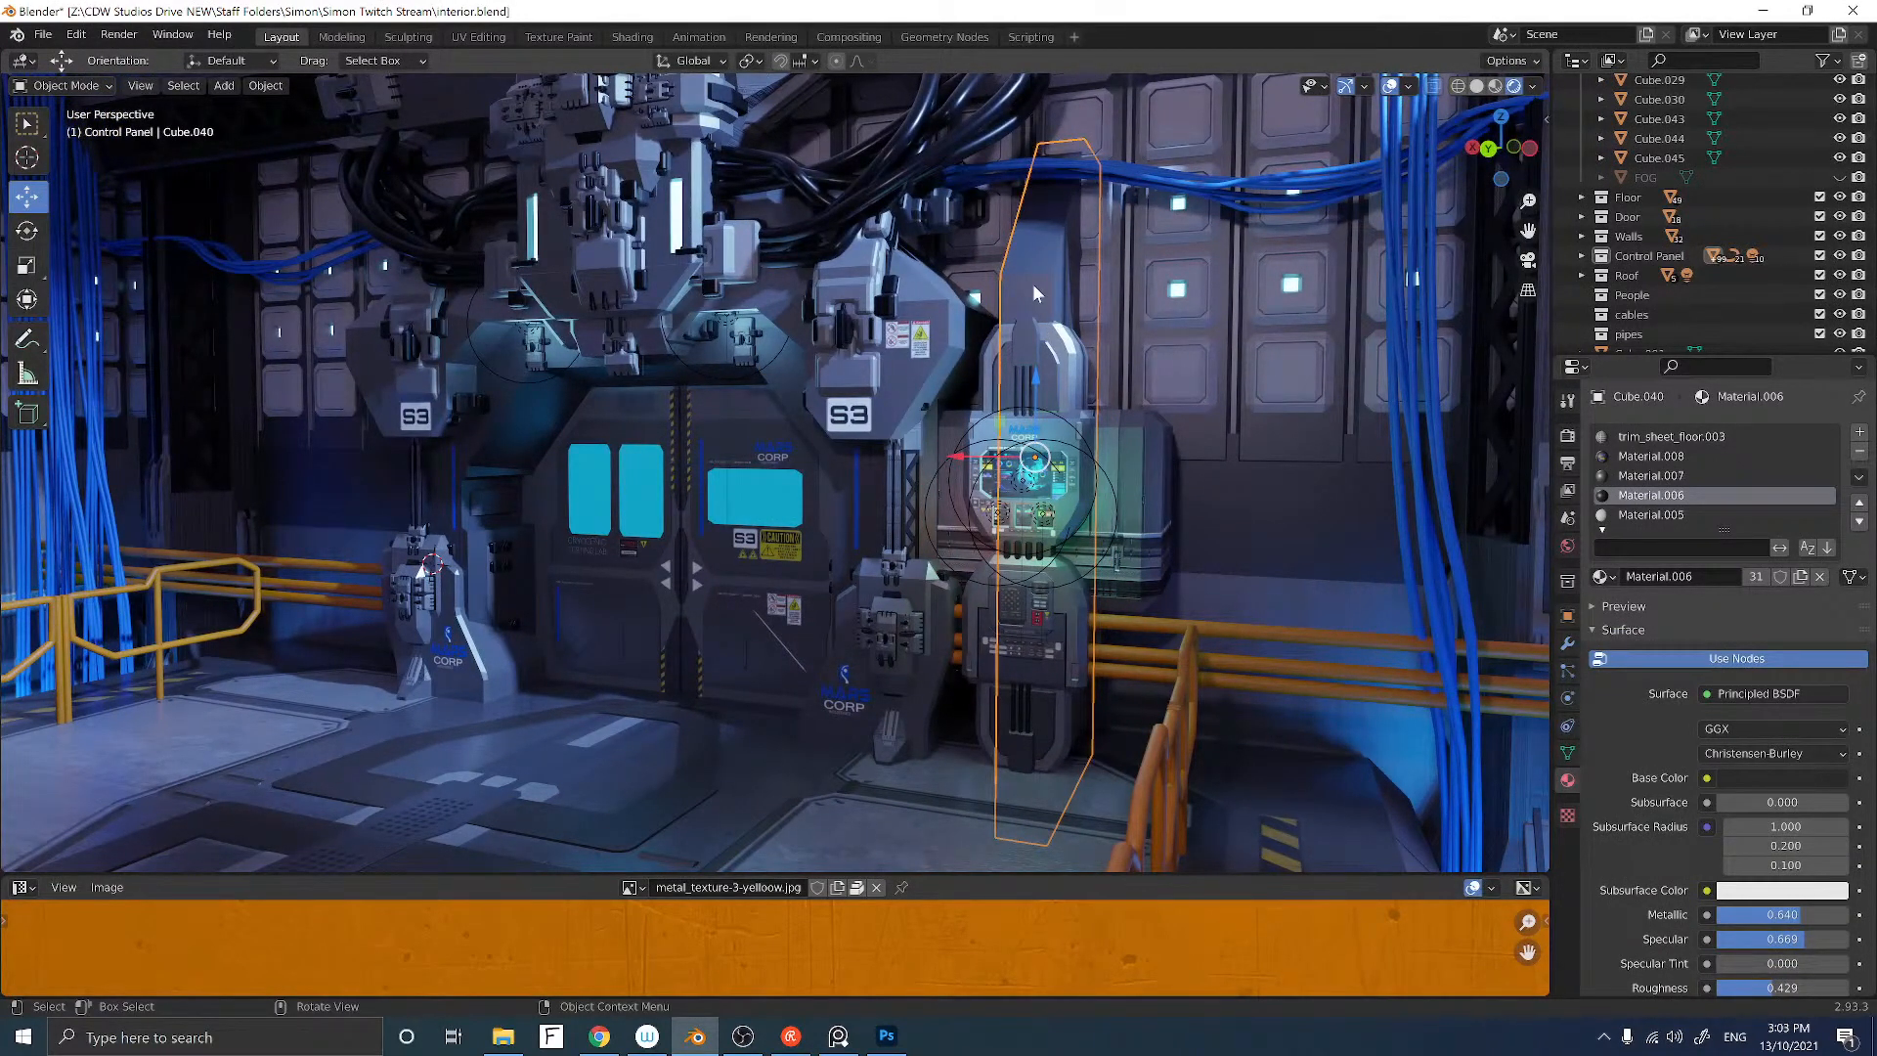
mouse_move(1034, 288)
middle_down()
mouse_move(1065, 287)
mouse_move(995, 285)
mouse_move(1049, 284)
middle_up()
scroll(1047, 281, down, 3)
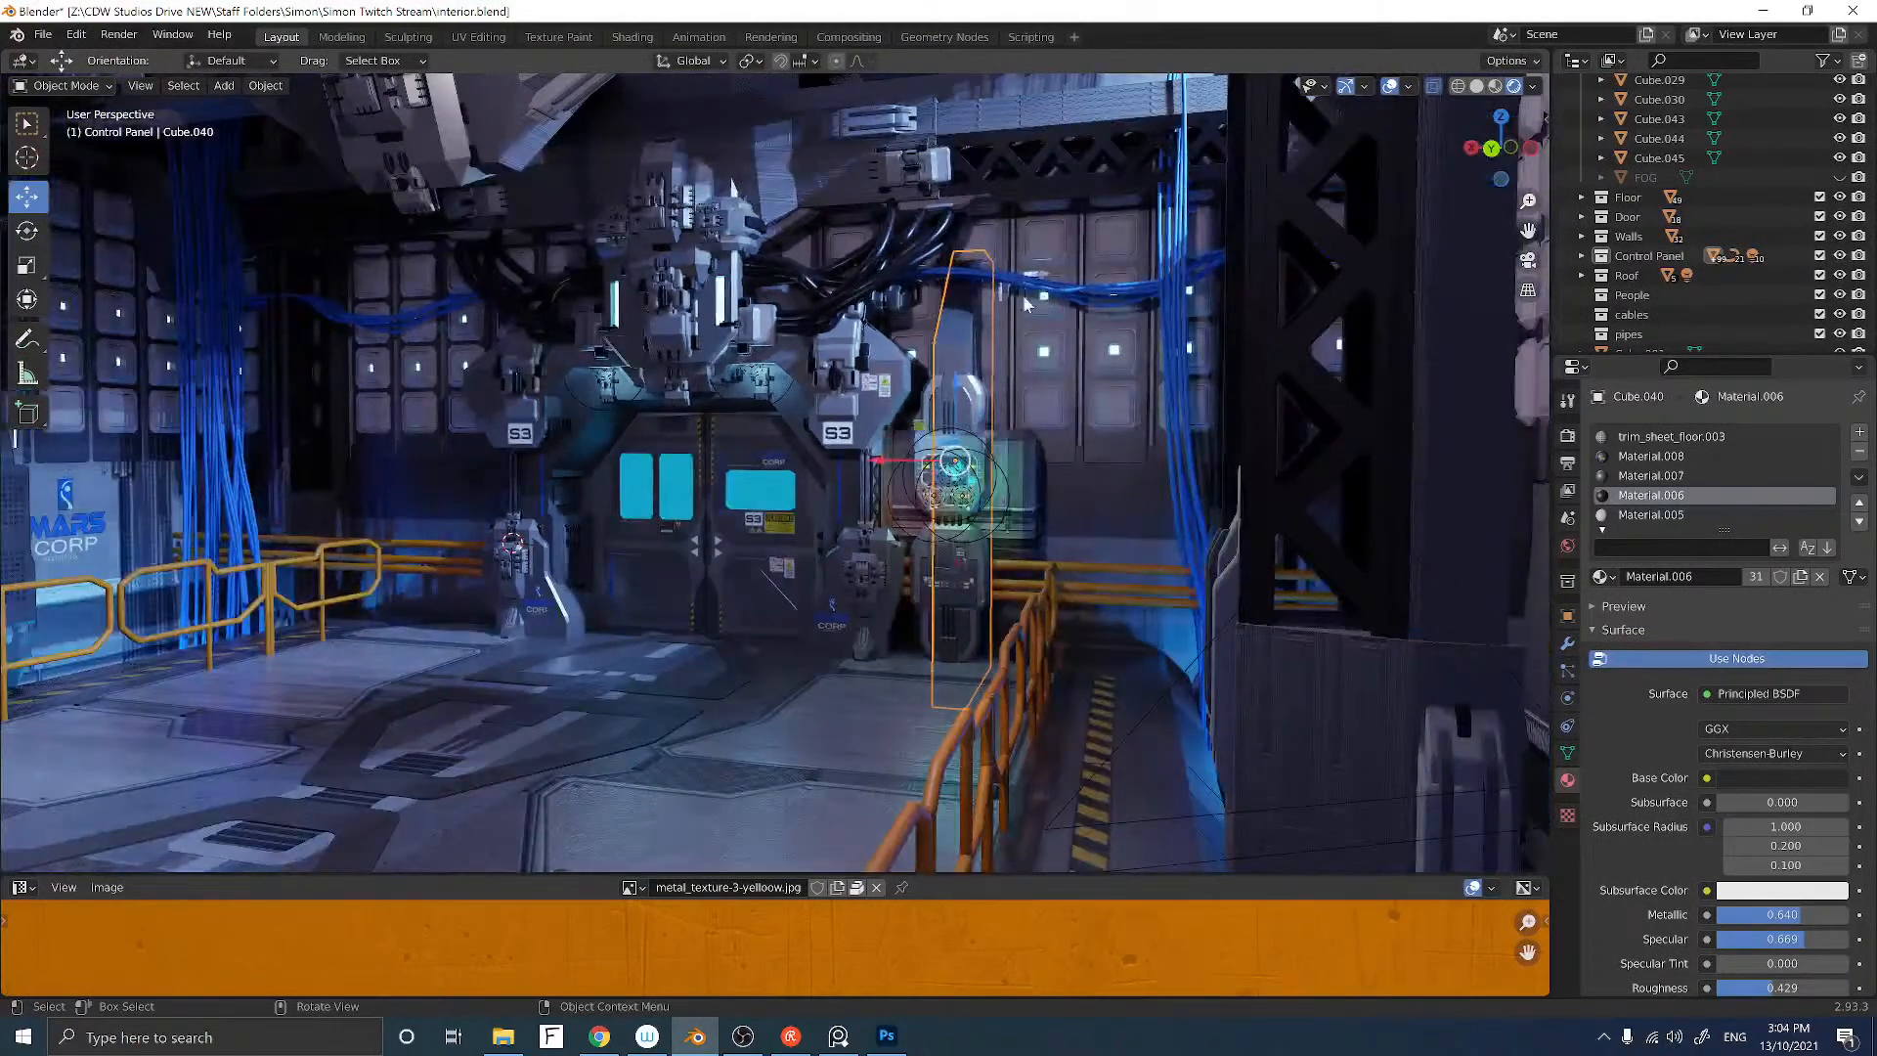
scroll(1023, 296, up, 6)
scroll(1000, 303, down, 4)
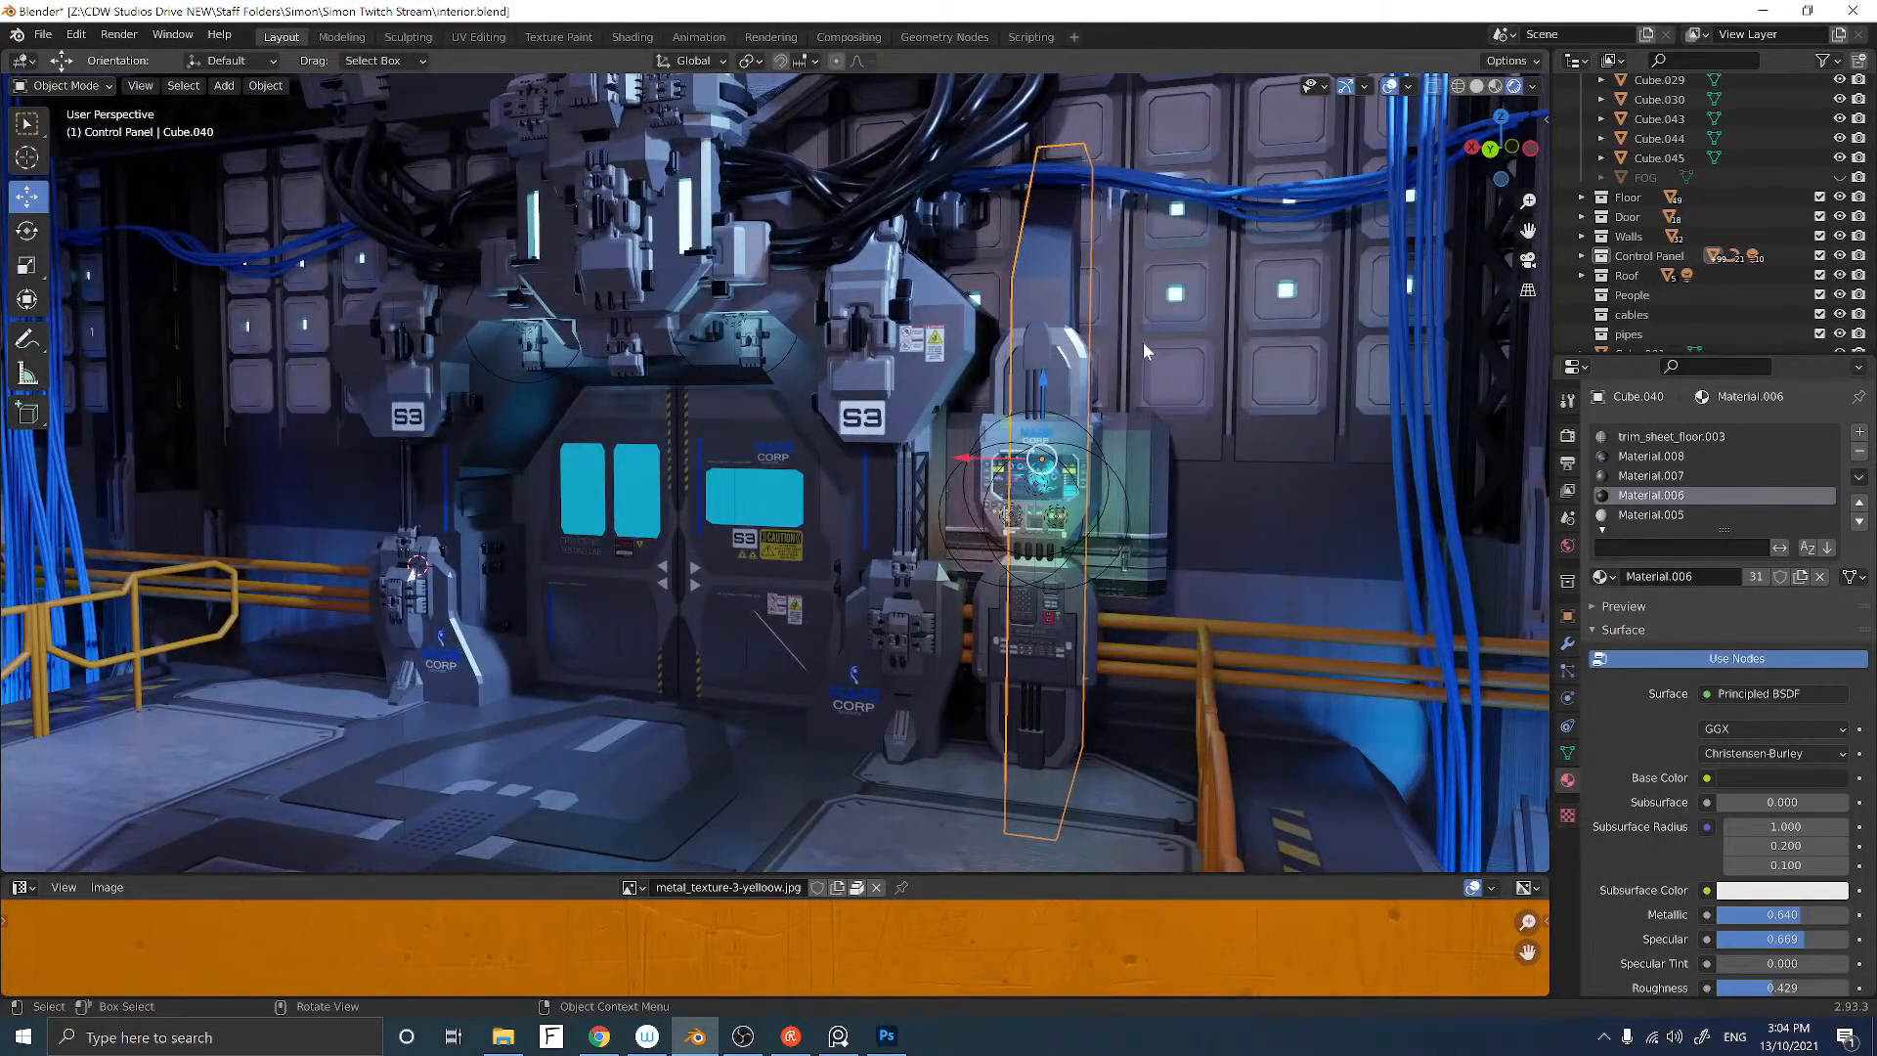
click(1639, 436)
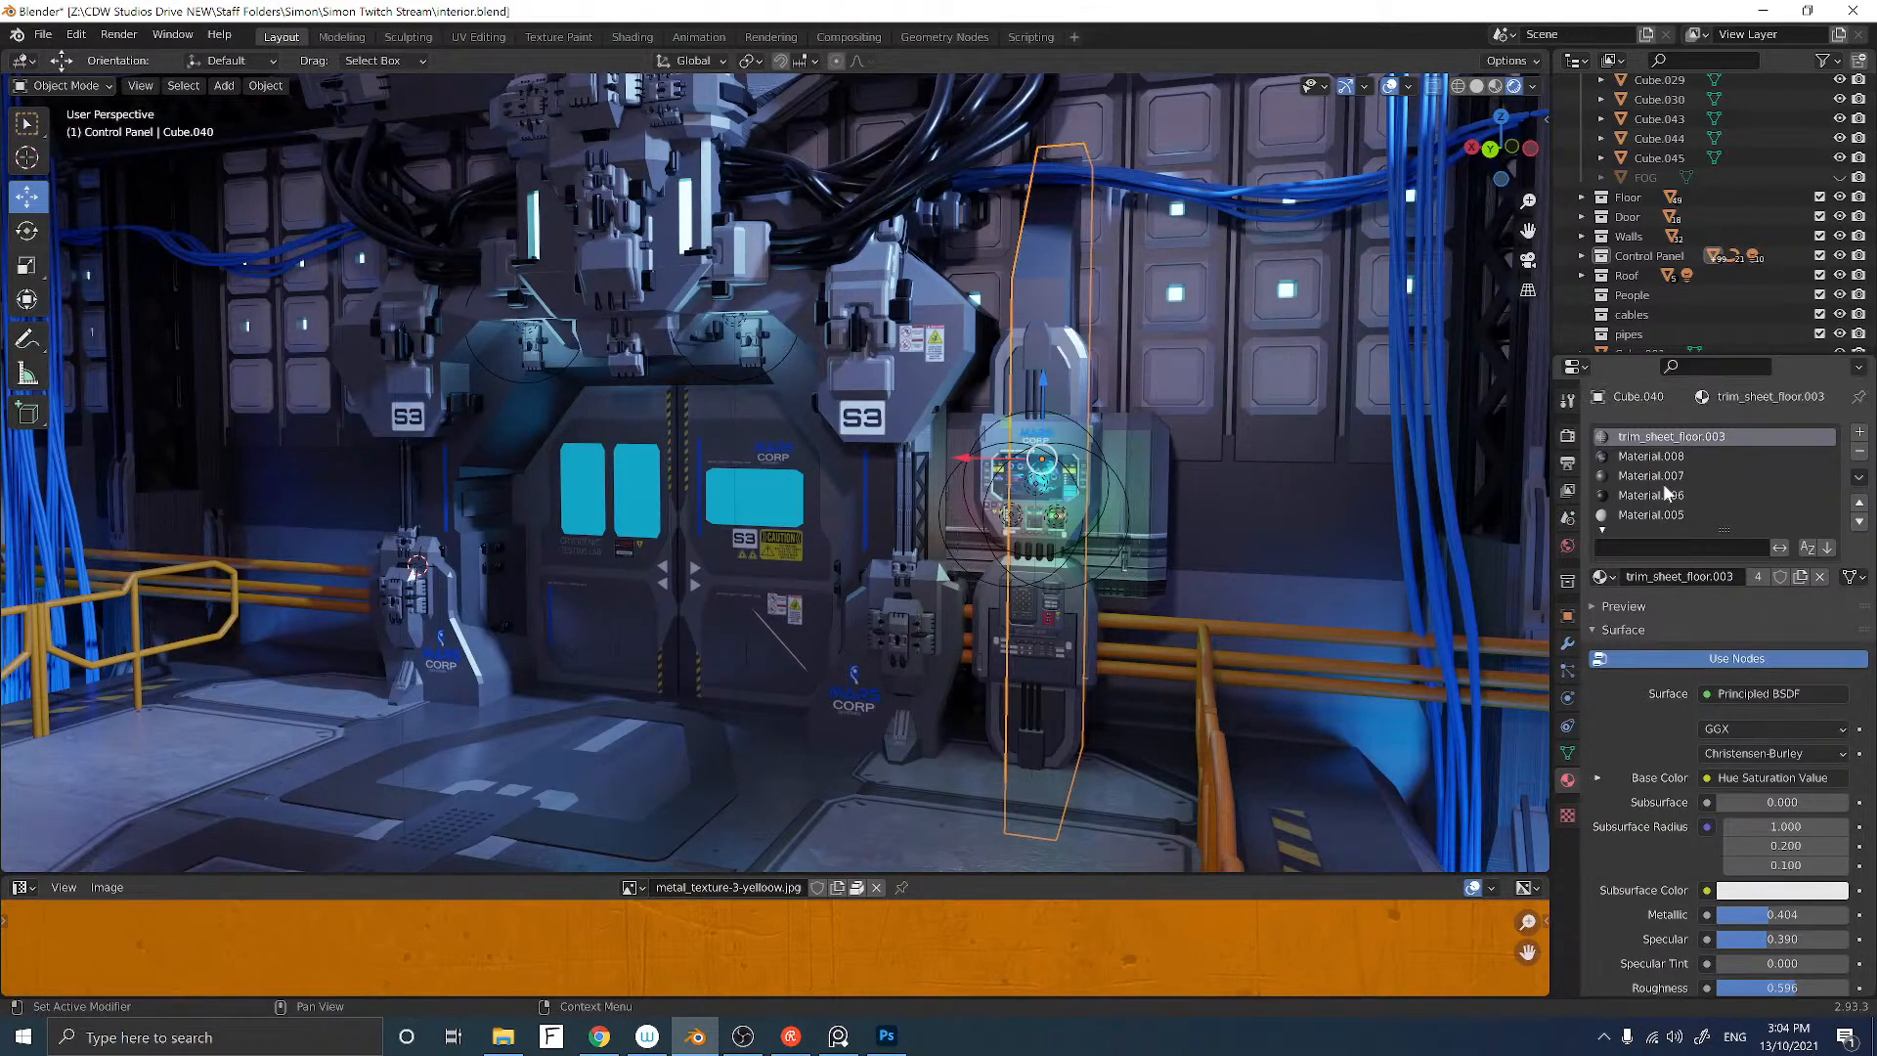
middle_drag(1032, 283, 1031, 310)
key(Tab)
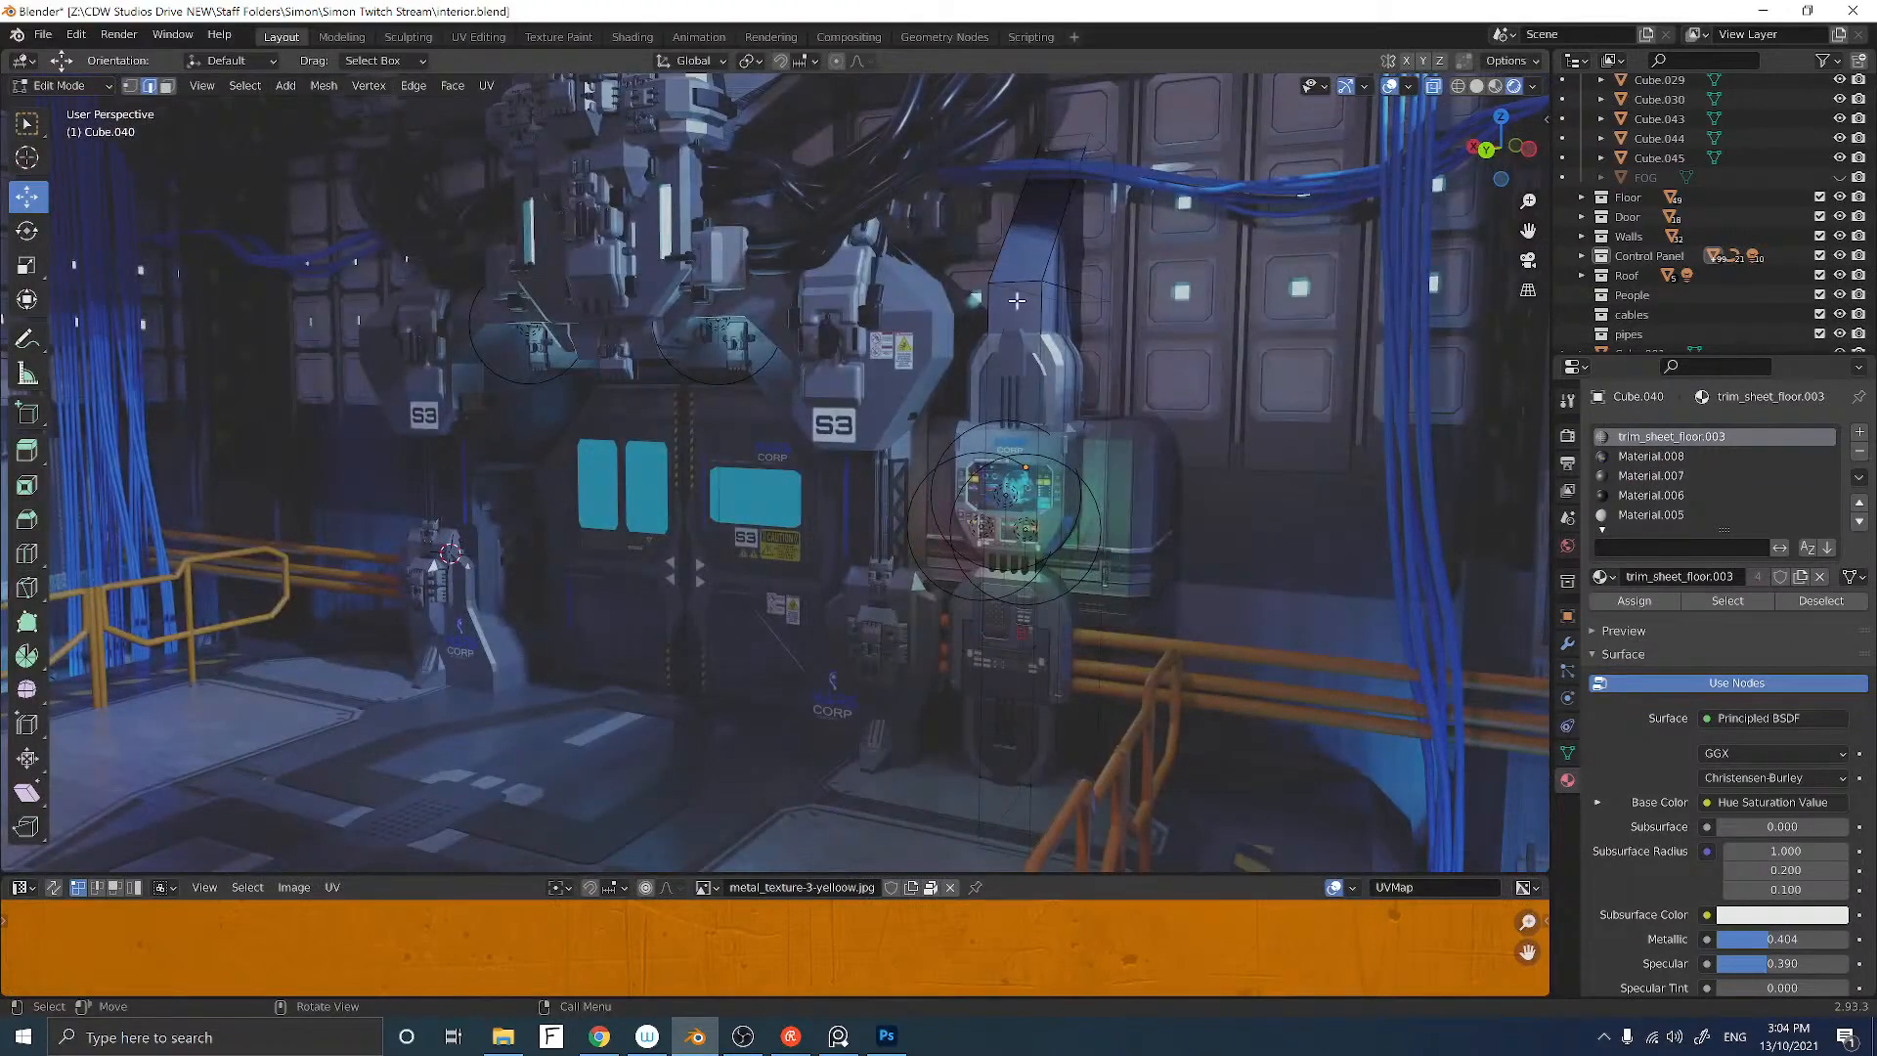
key(ctrl+l)
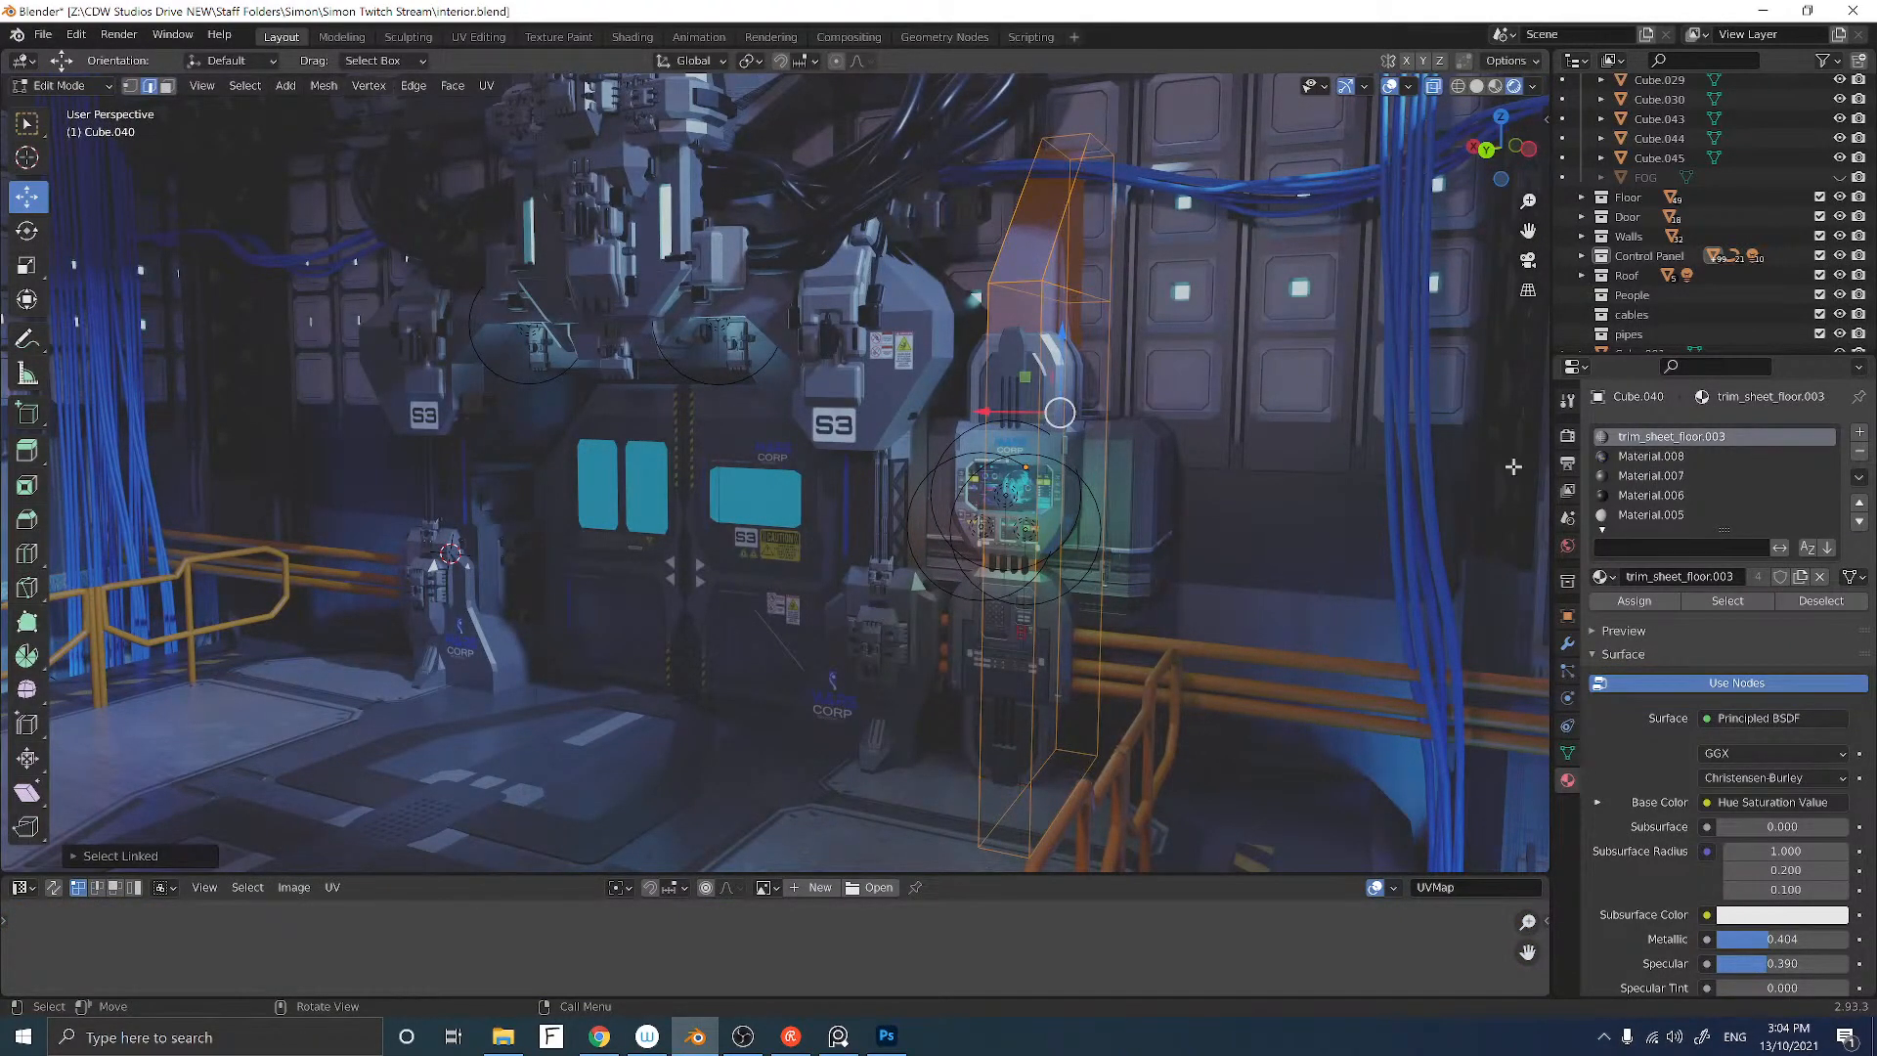
click(1623, 600)
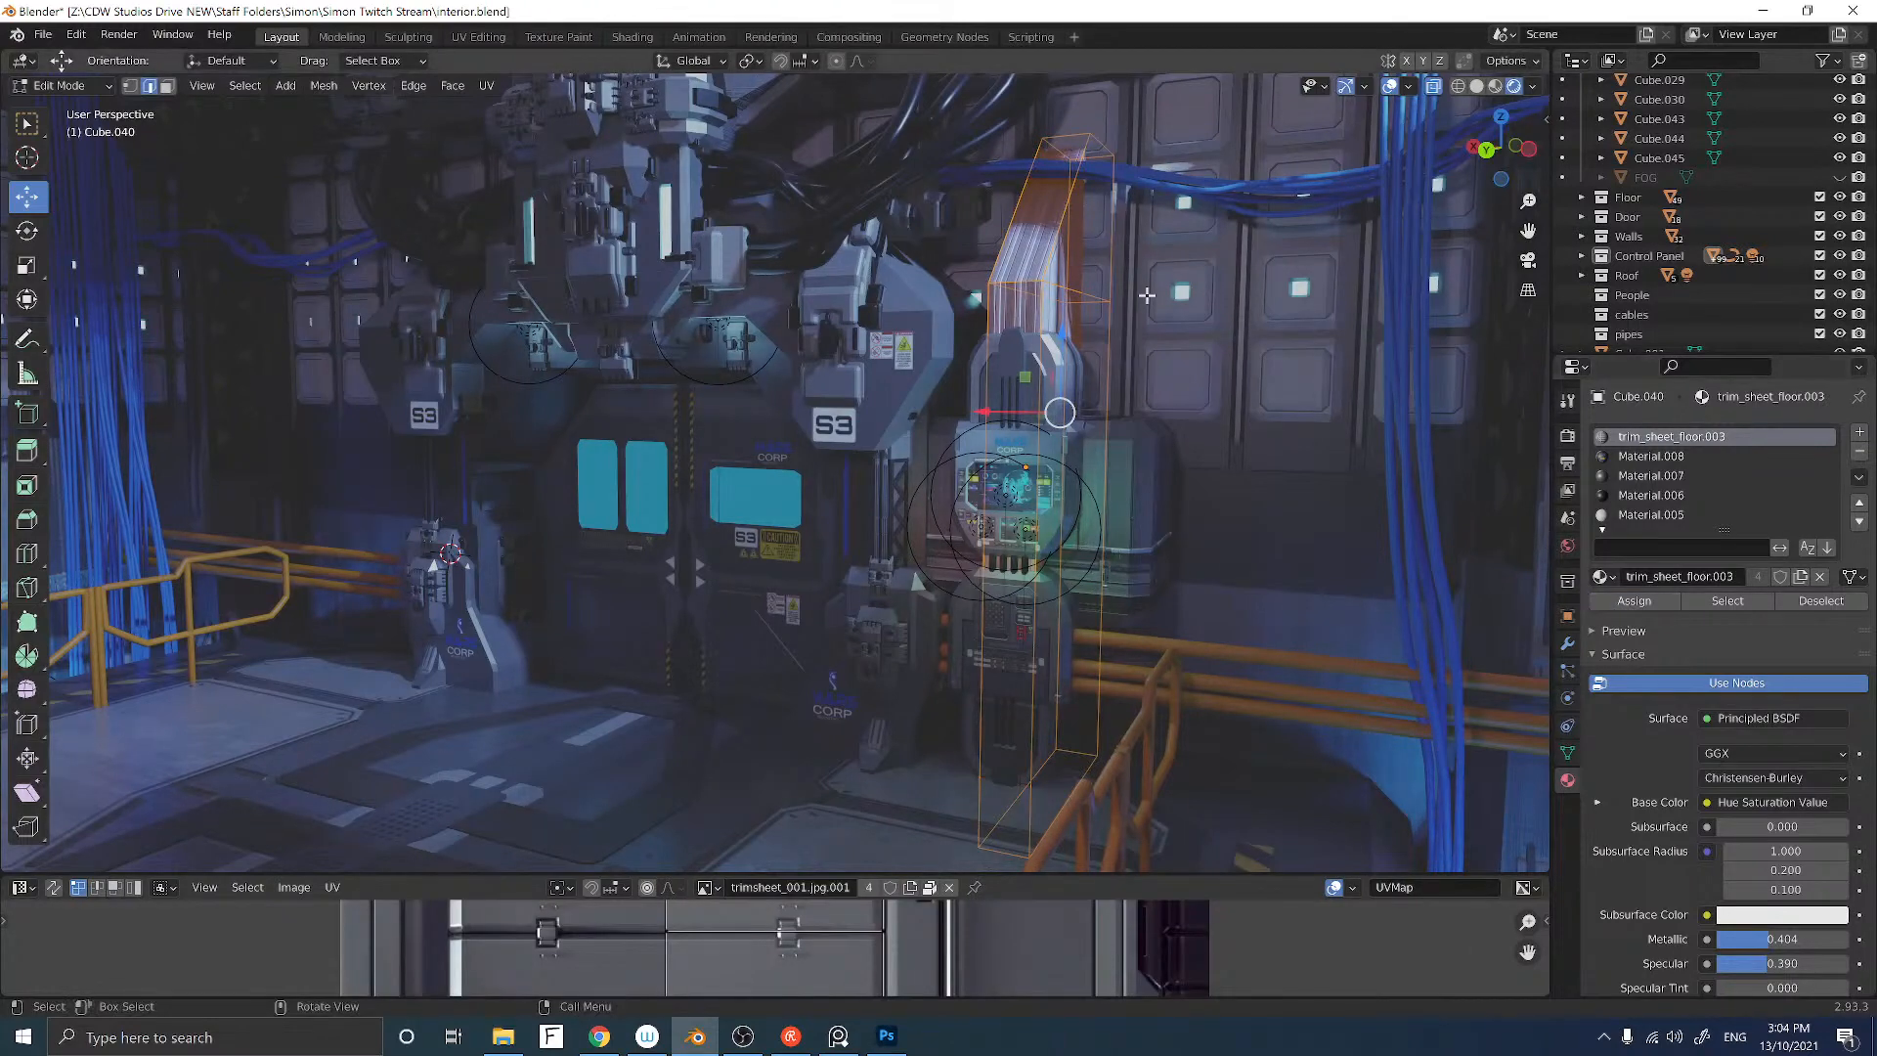
key(Tab)
middle_drag(1147, 296, 942, 354)
scroll(1155, 306, down, 4)
scroll(1144, 306, down, 3)
scroll(1088, 331, up, 5)
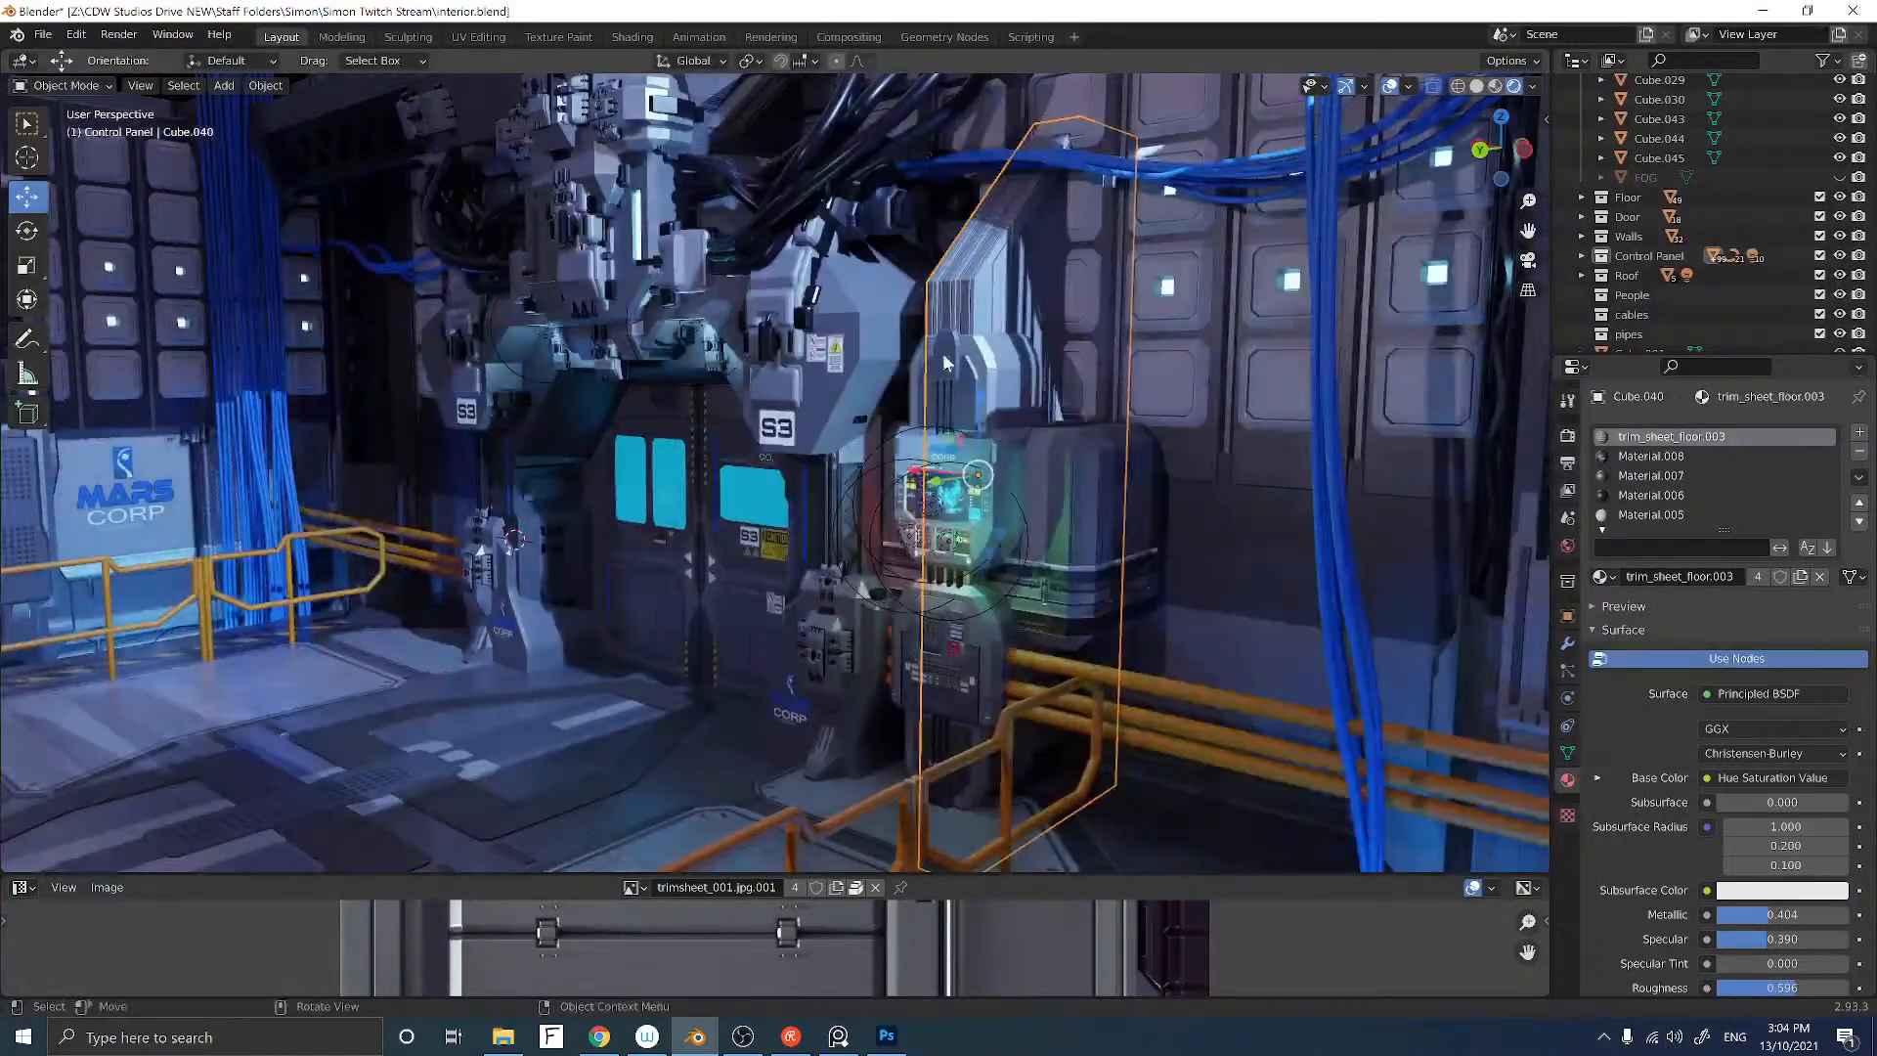
Step: Add a trim_sheet_floor.001 material slot to the rounded housing above the control screen and assign it to the housing's whole linked mesh
click(1021, 355)
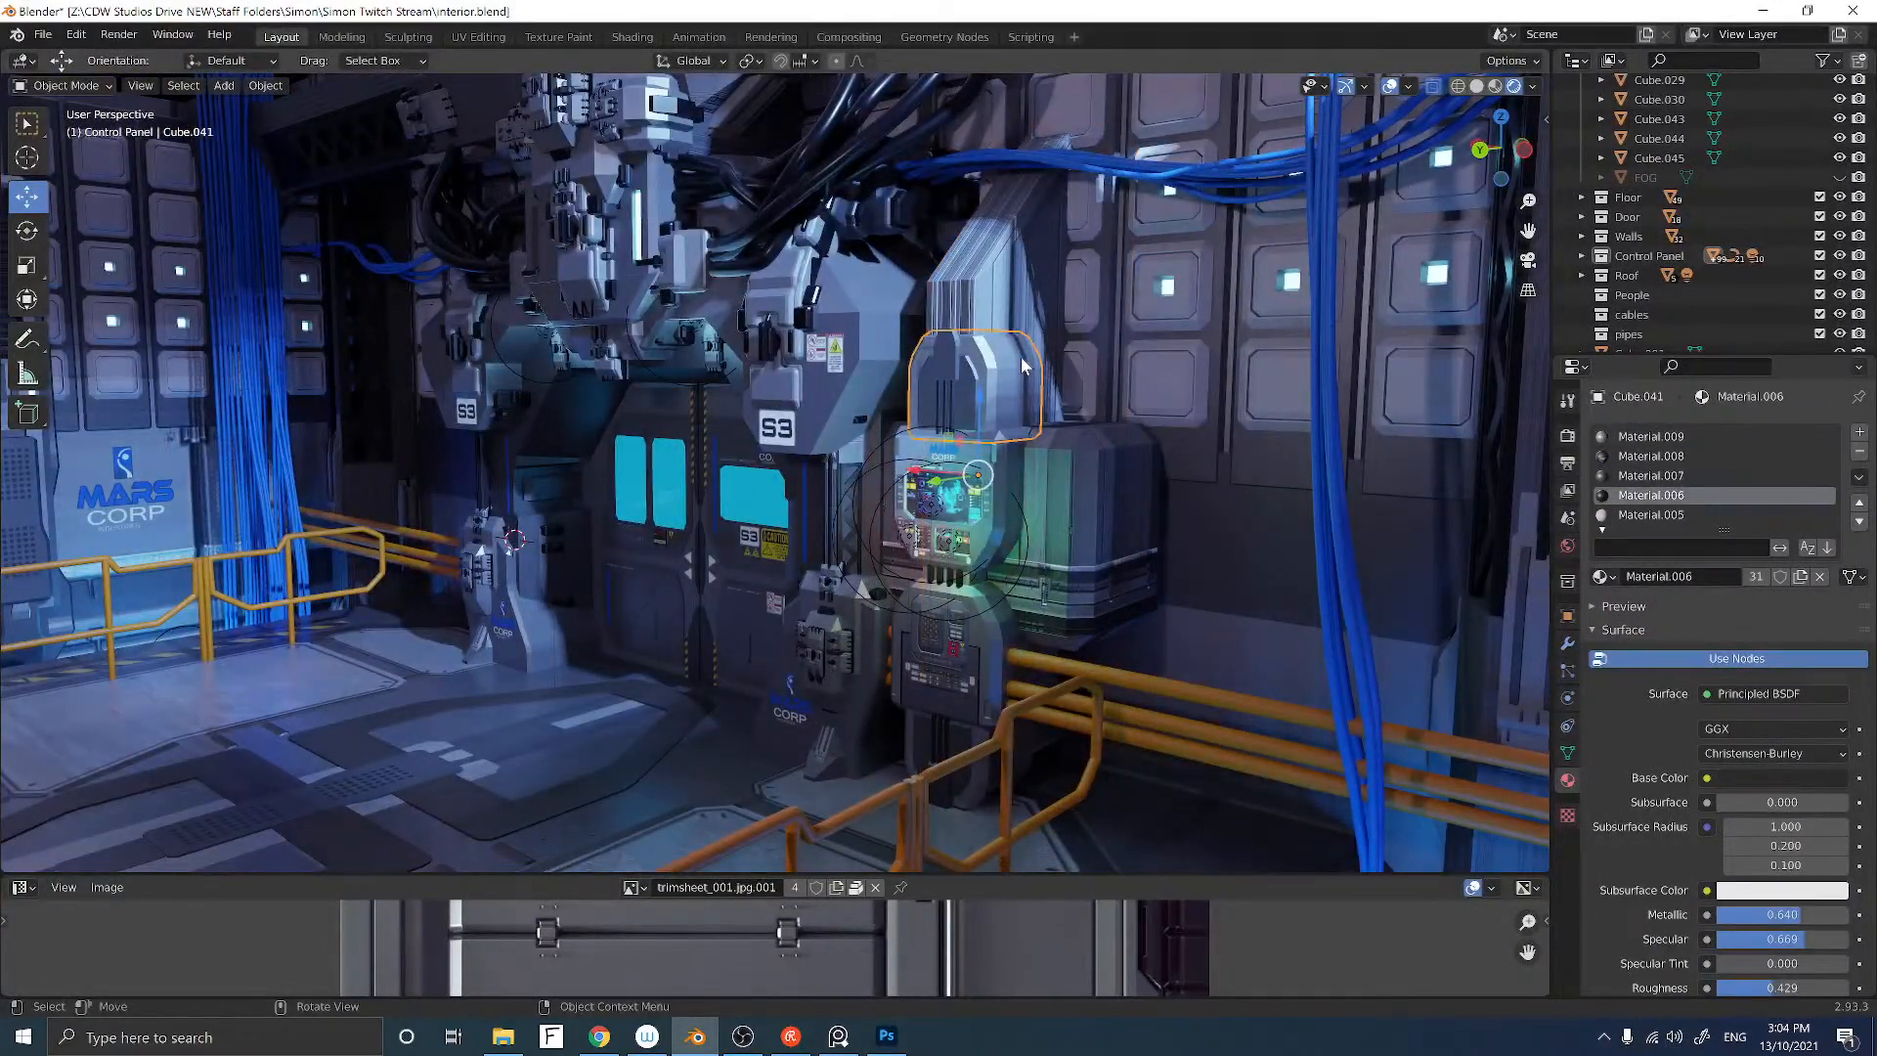
key(Tab)
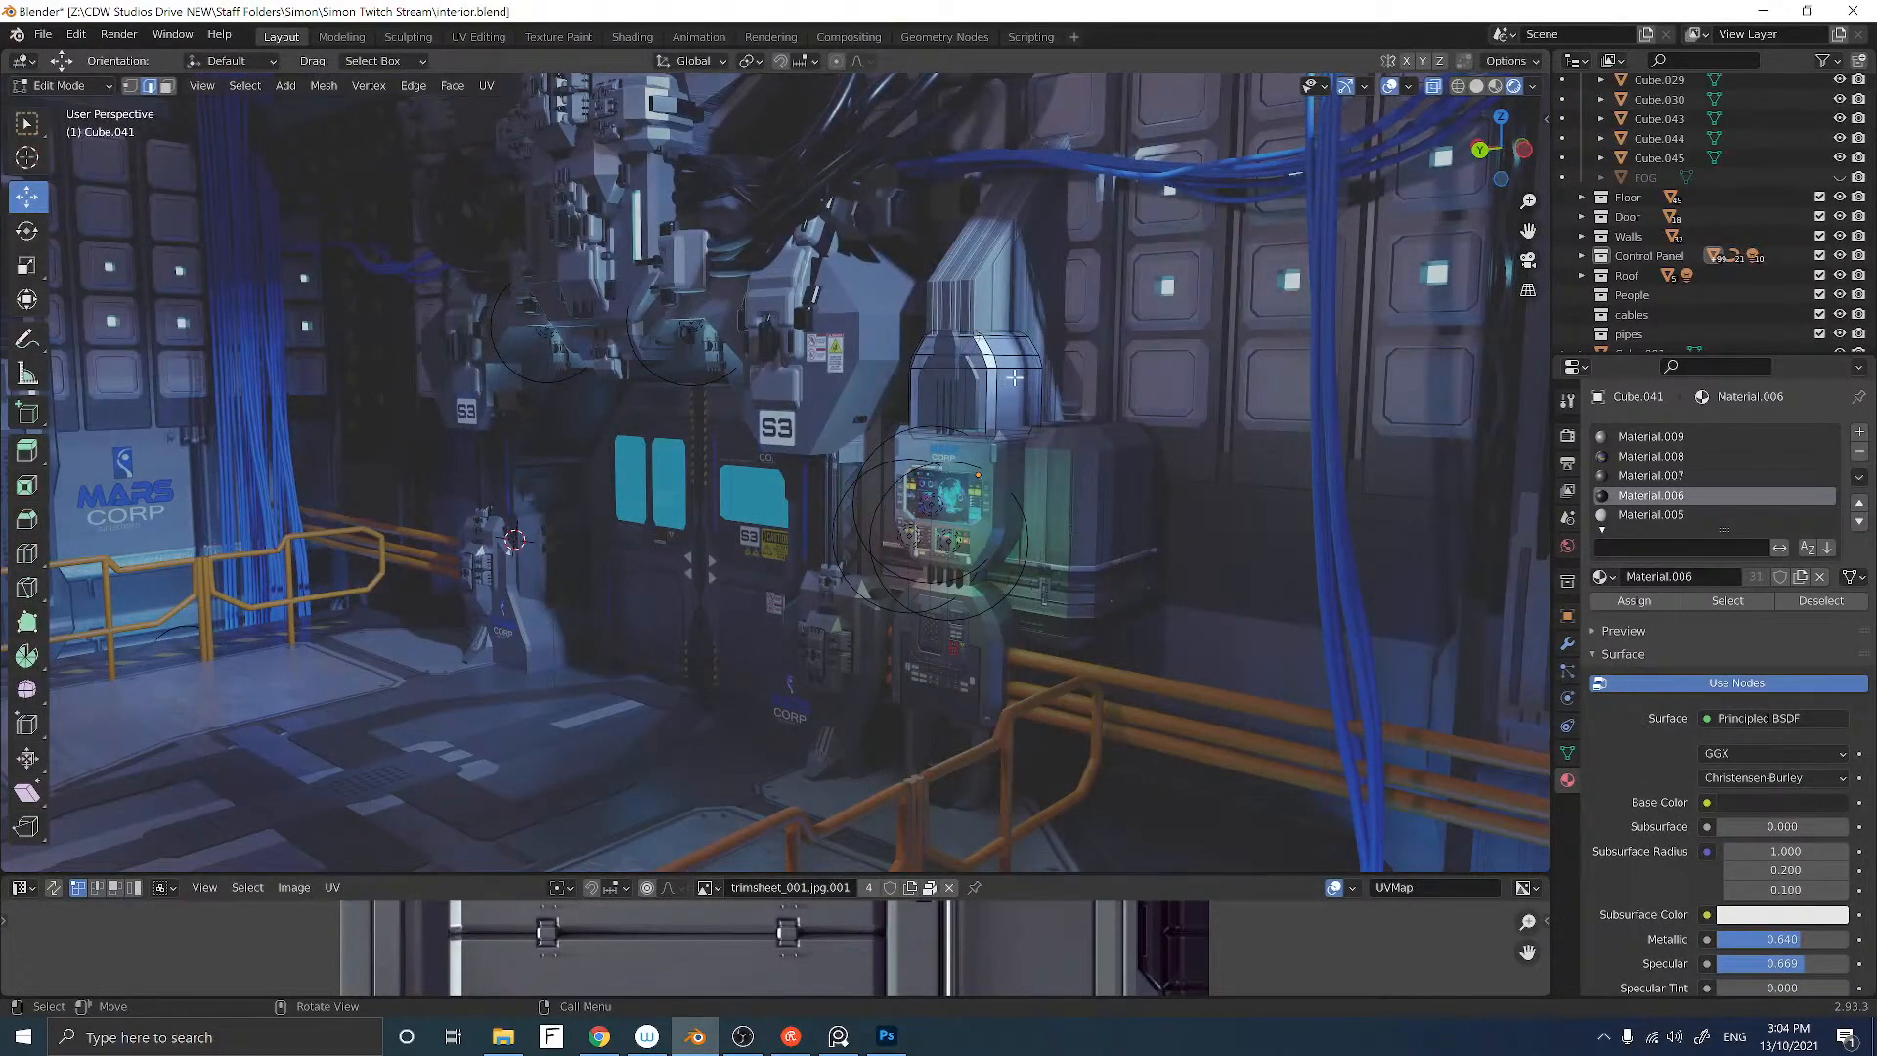
key(ctrl+l)
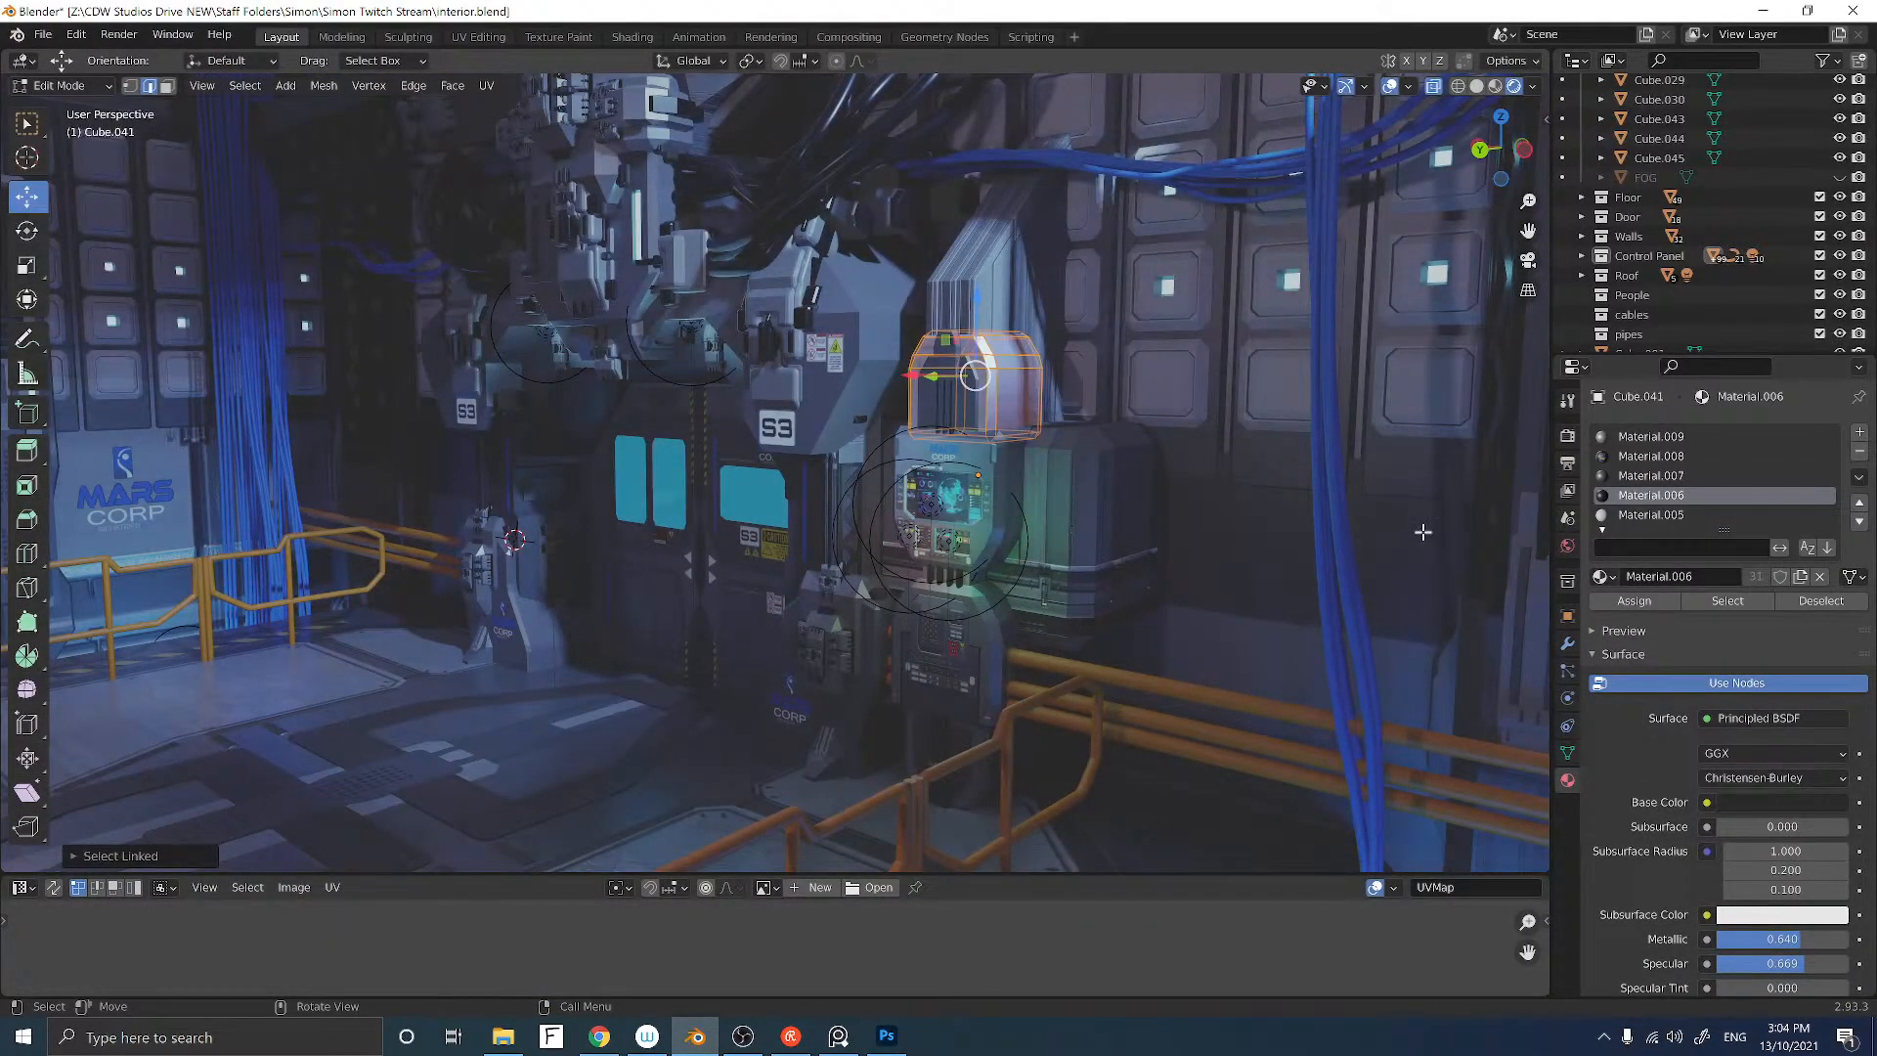
scroll(1786, 482, down, 2)
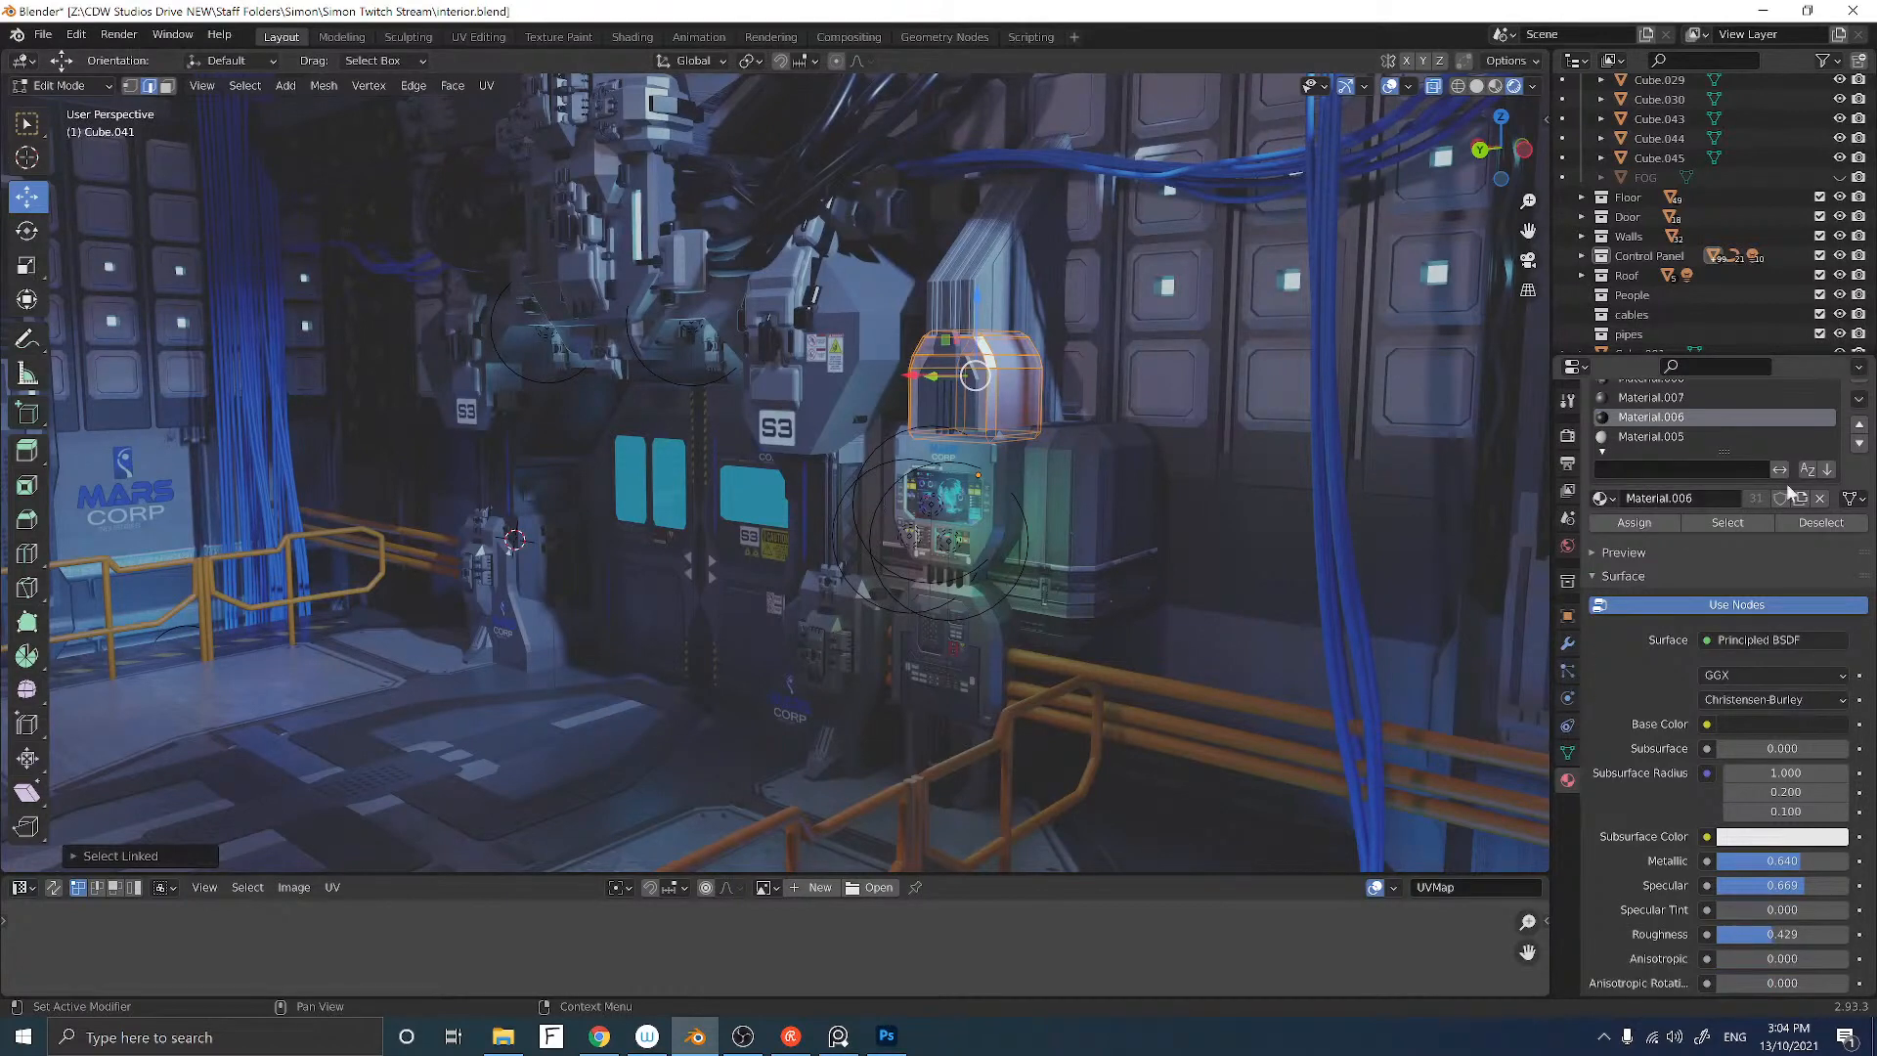
scroll(1697, 424, up, 2)
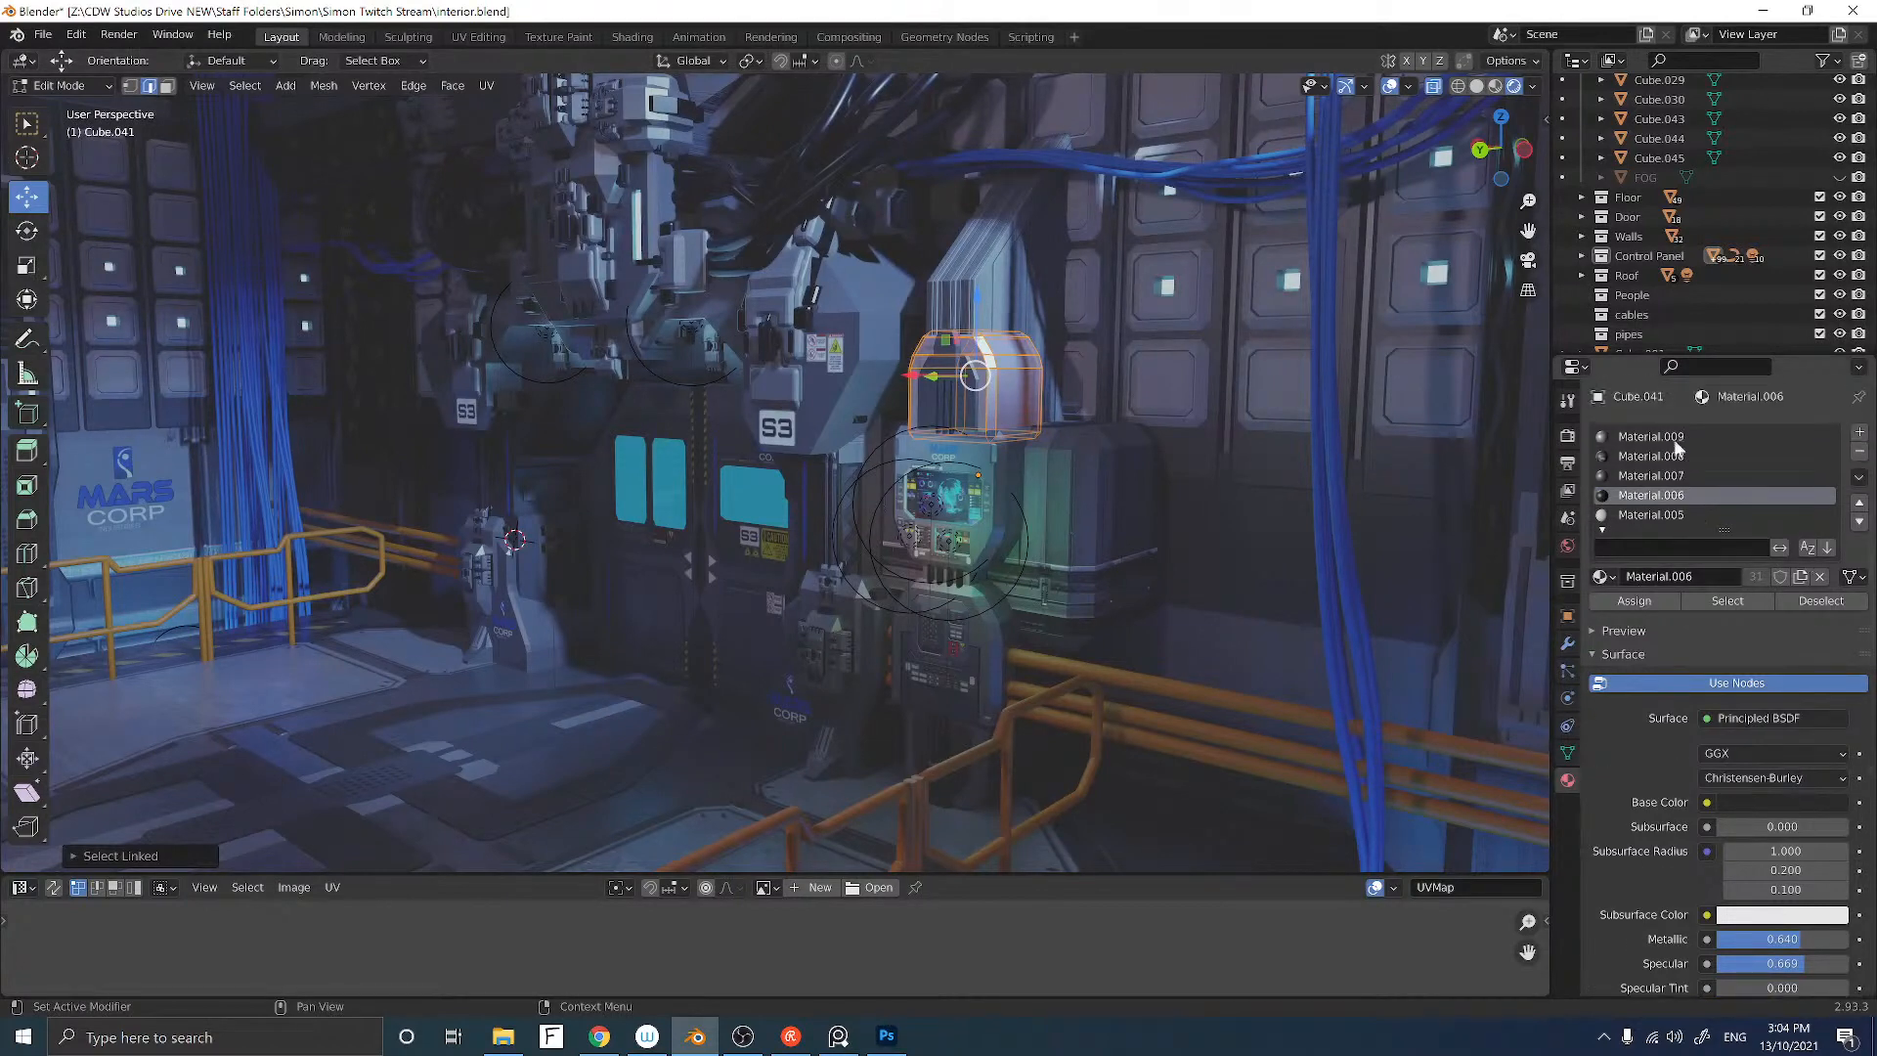
click(1600, 529)
click(1600, 529)
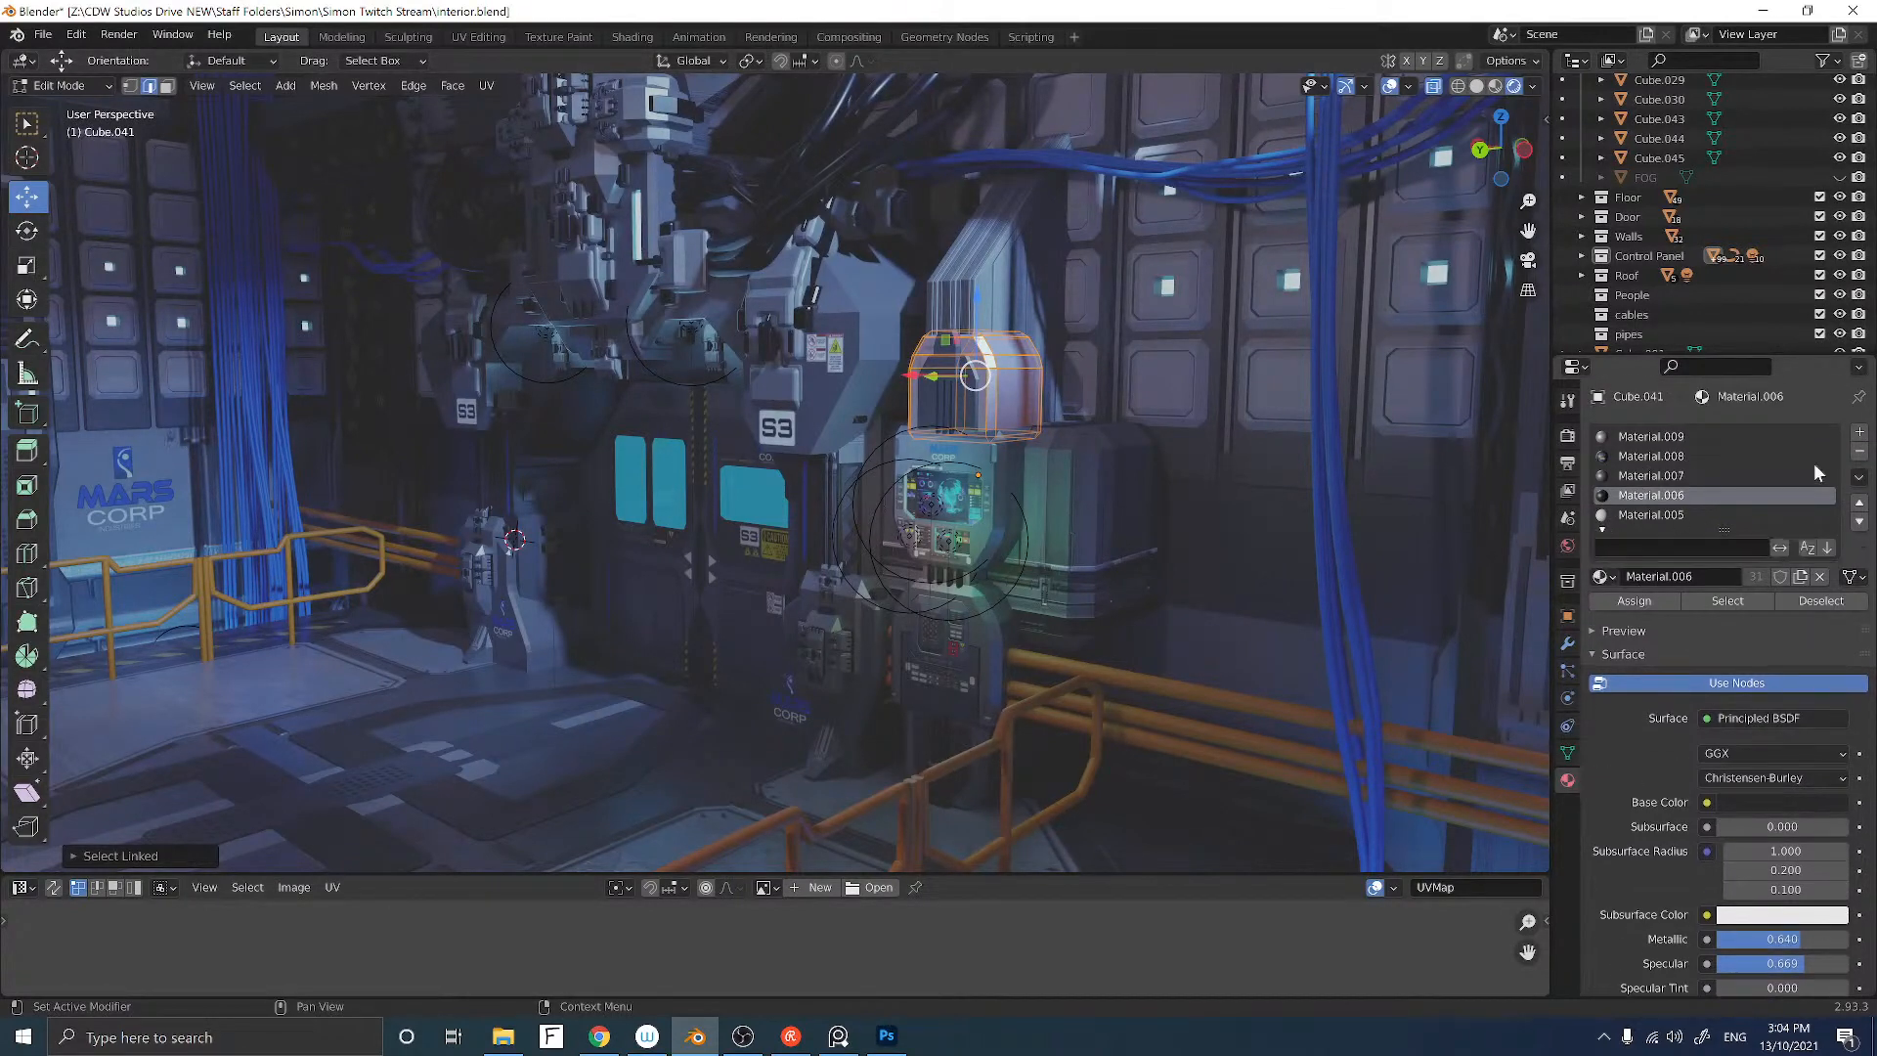
click(1859, 433)
click(1603, 576)
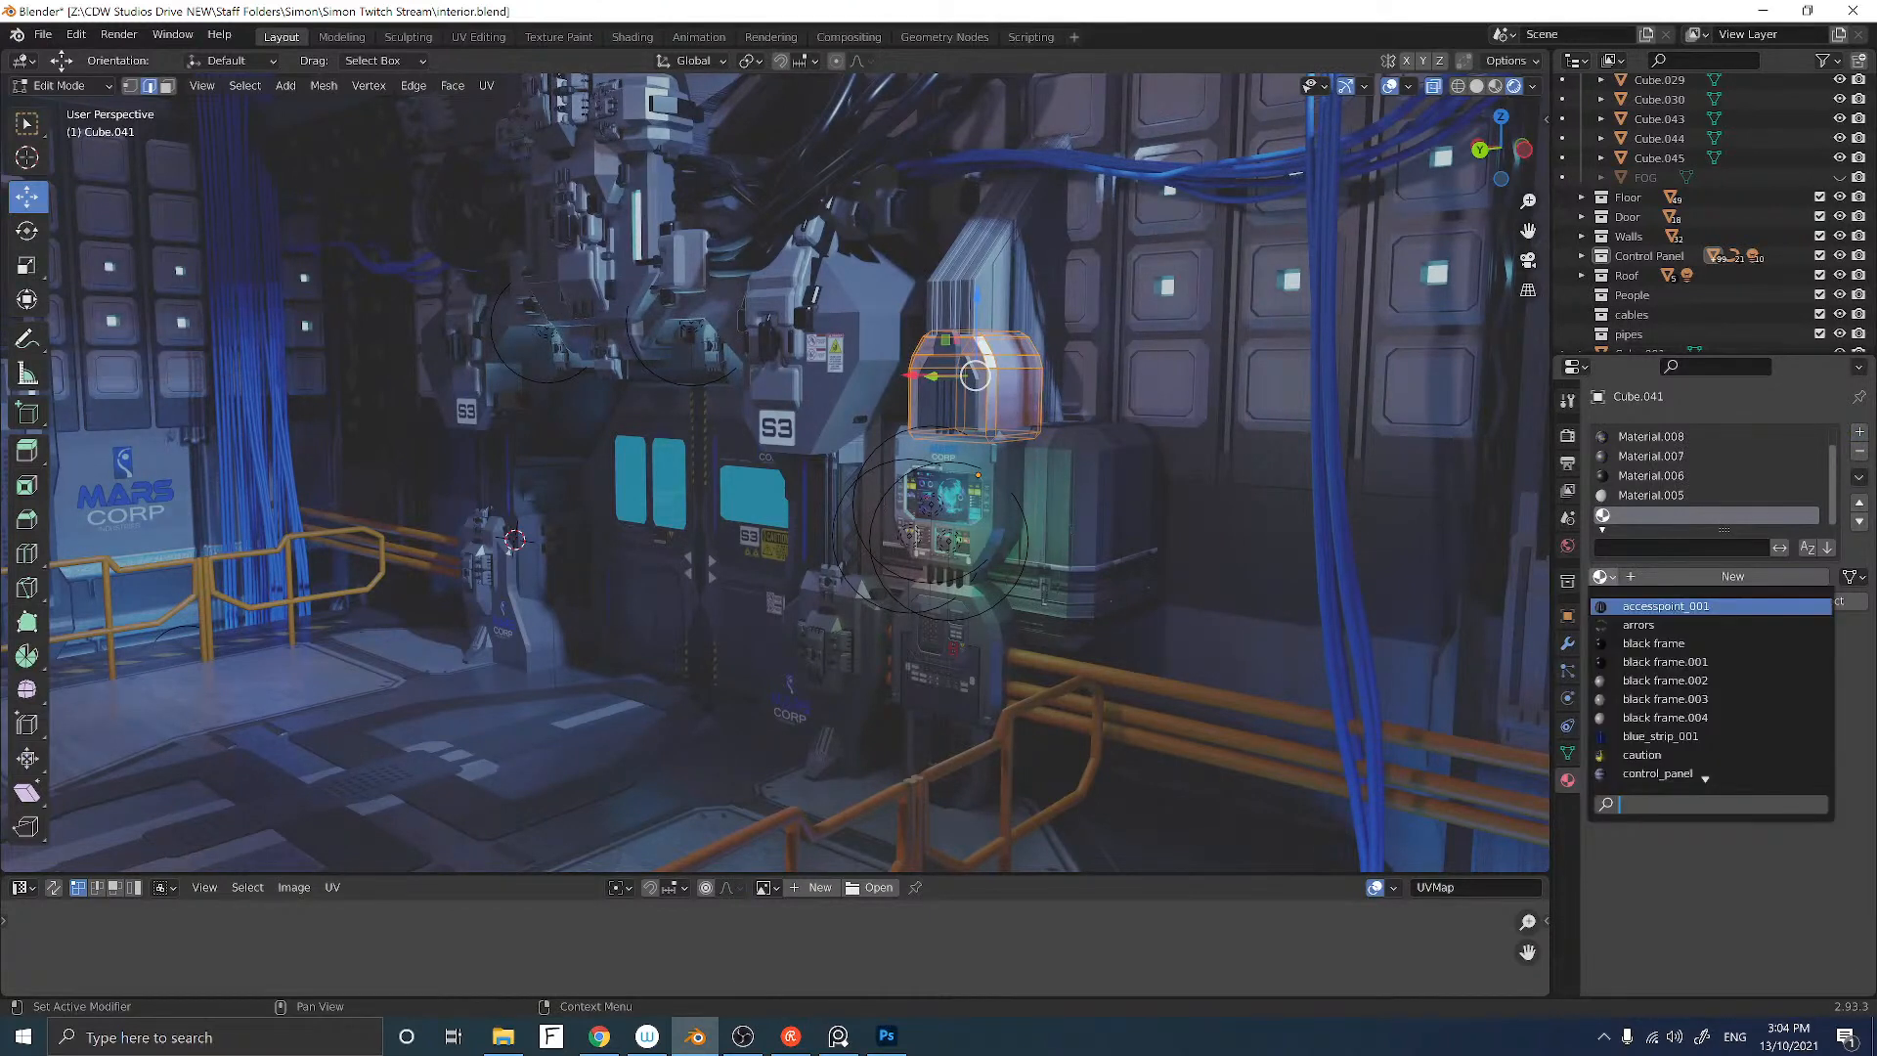
scroll(1662, 773, down, 10)
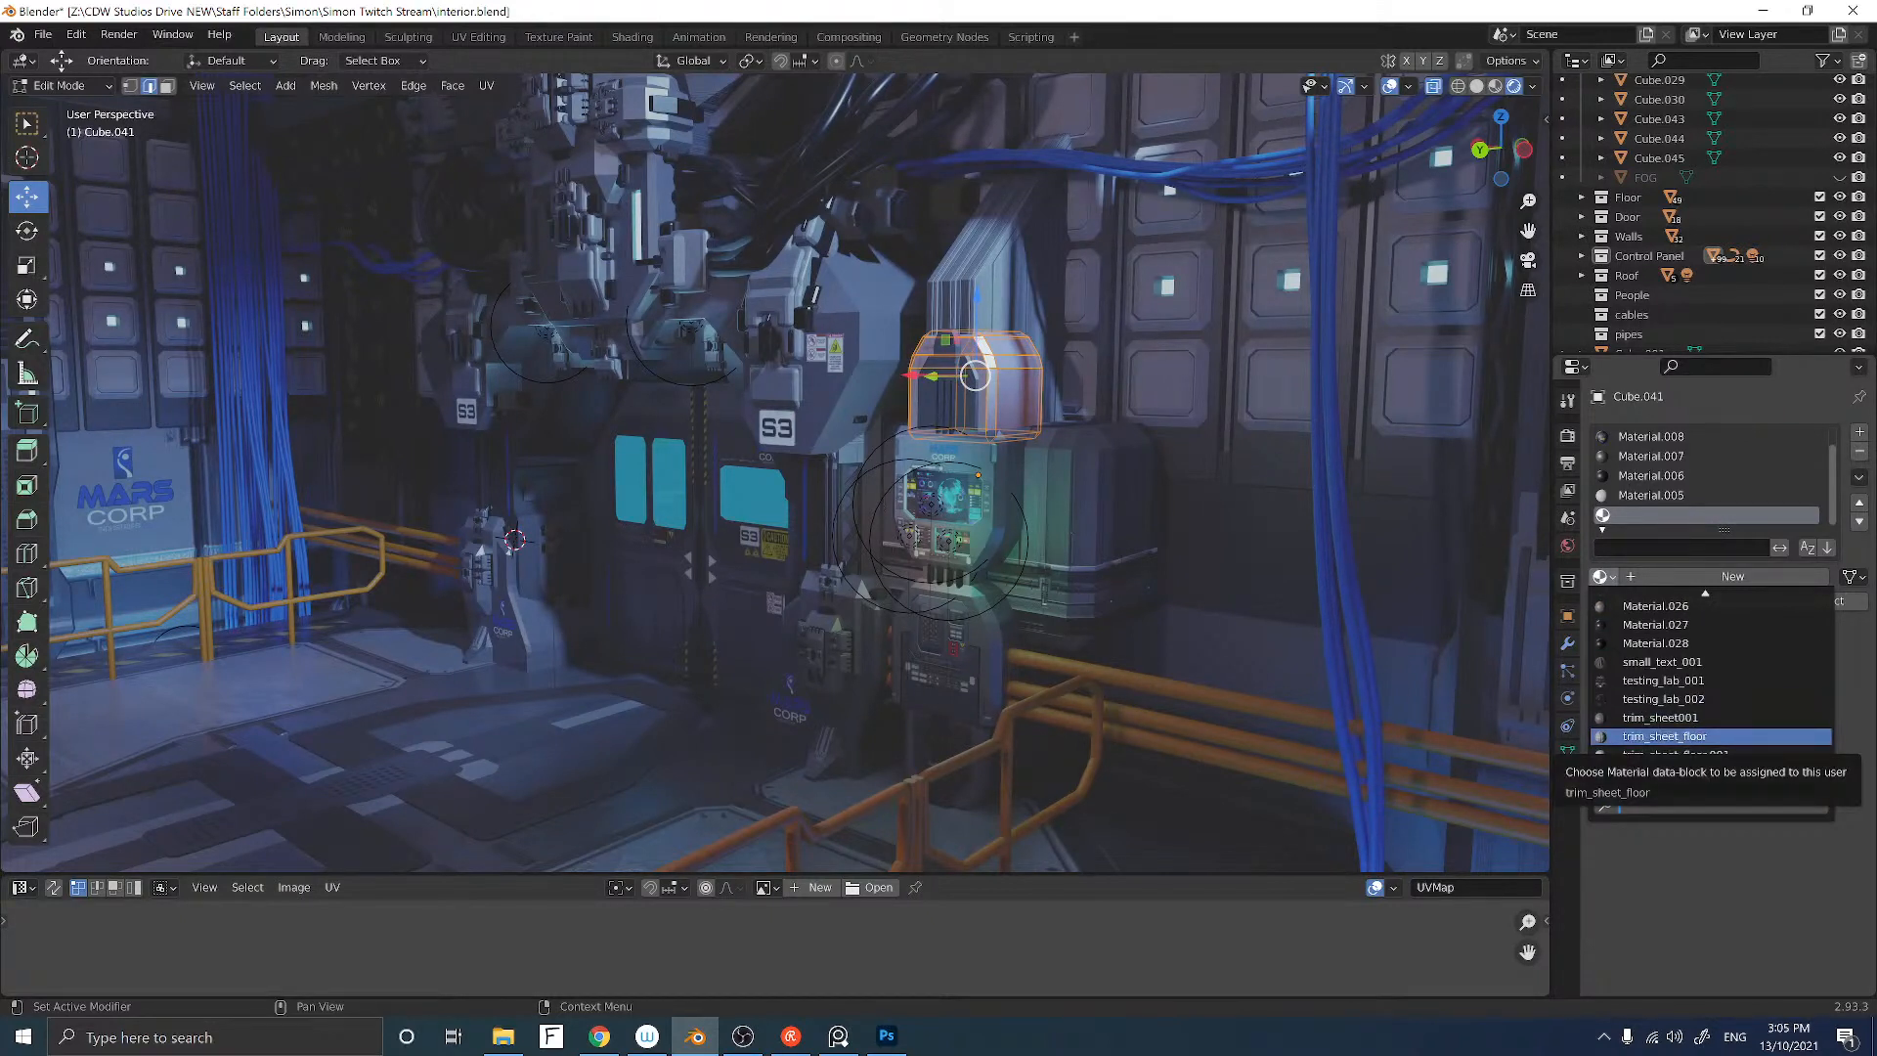
click(1645, 754)
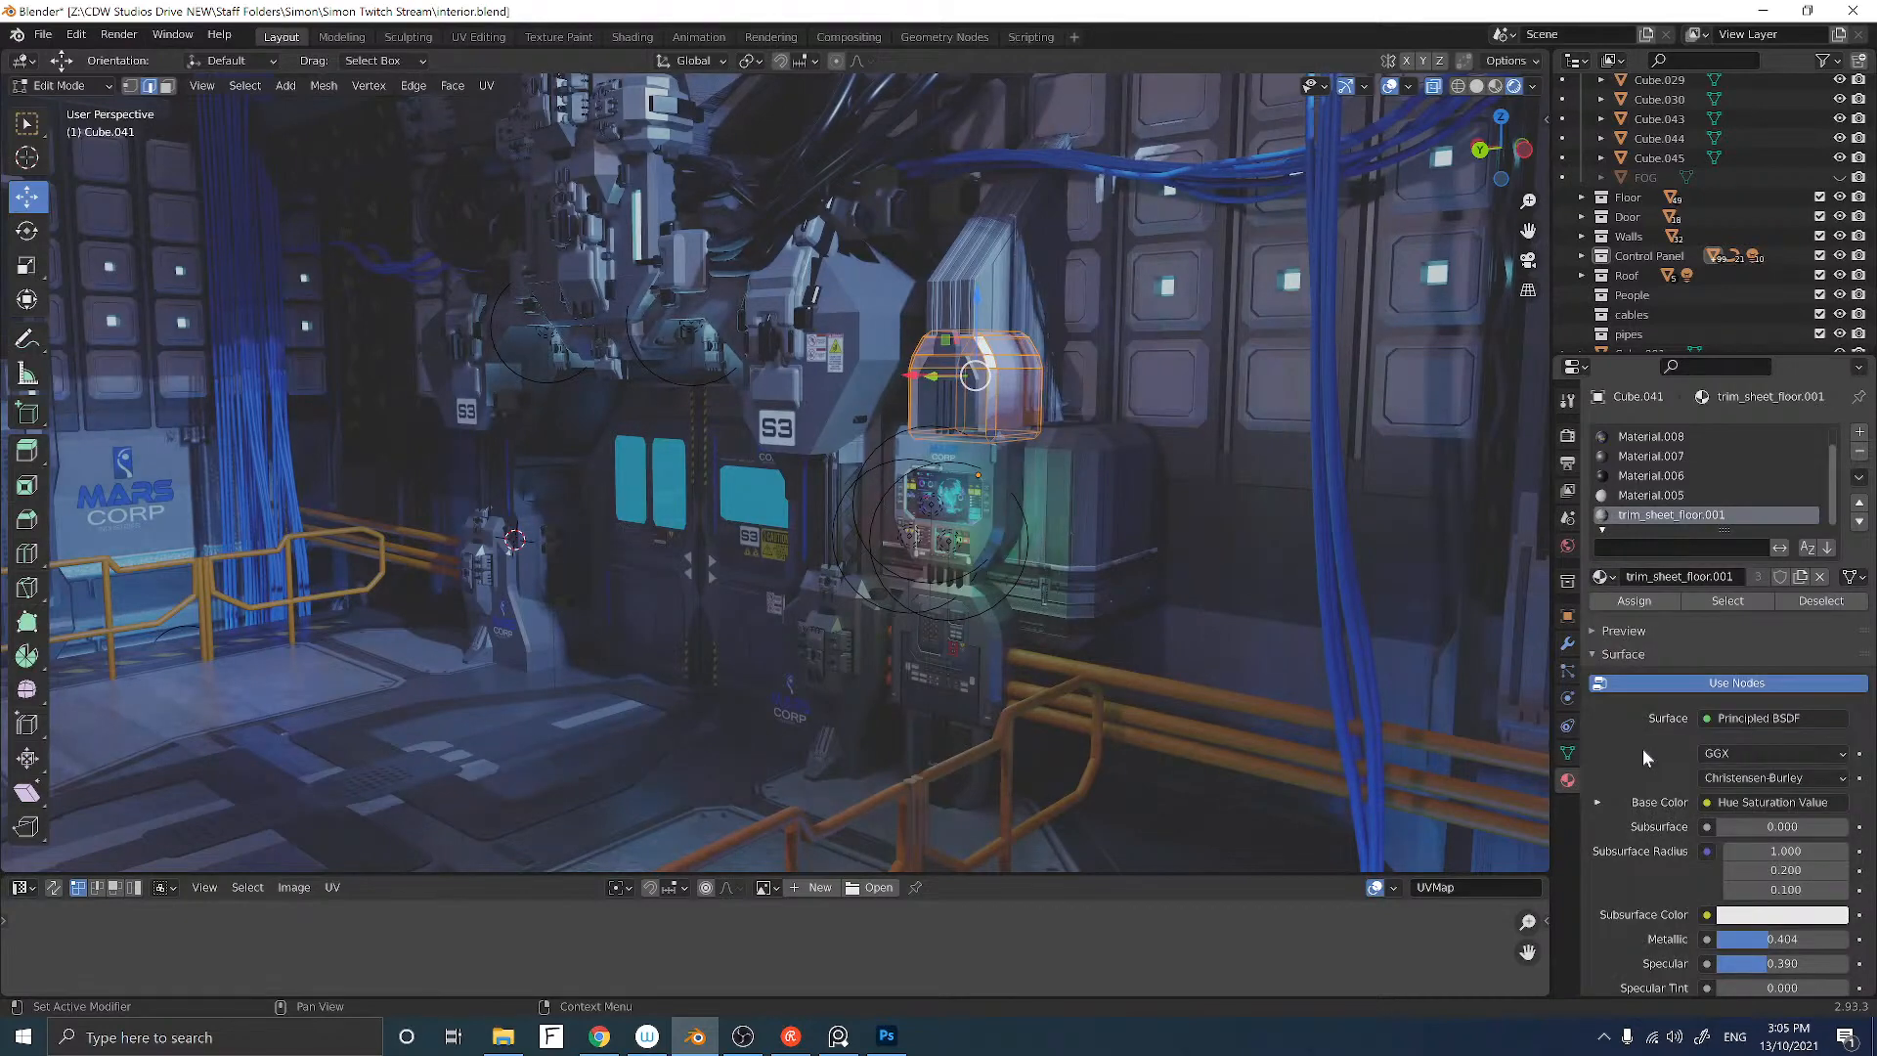
click(1611, 602)
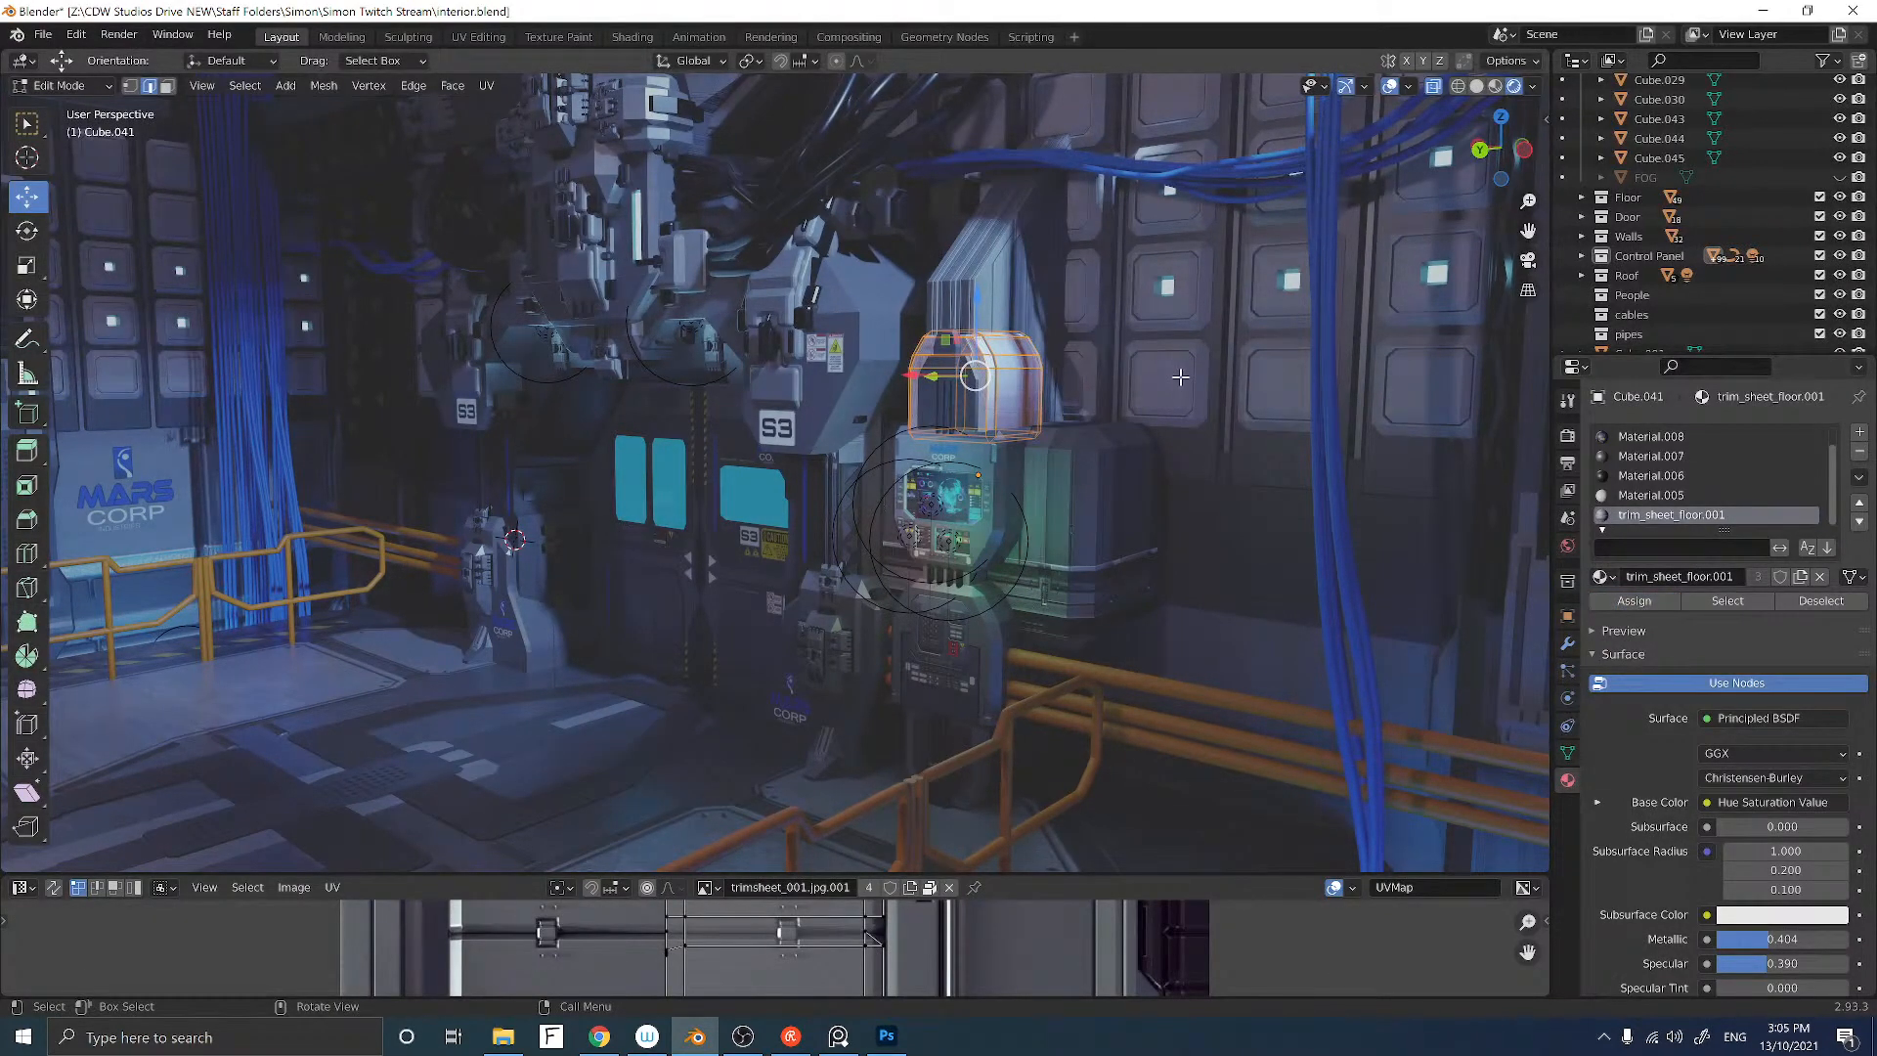
key(Tab)
mouse_move(1169, 380)
middle_down()
mouse_move(1224, 377)
mouse_move(1184, 381)
middle_up()
scroll(1197, 377, up, 5)
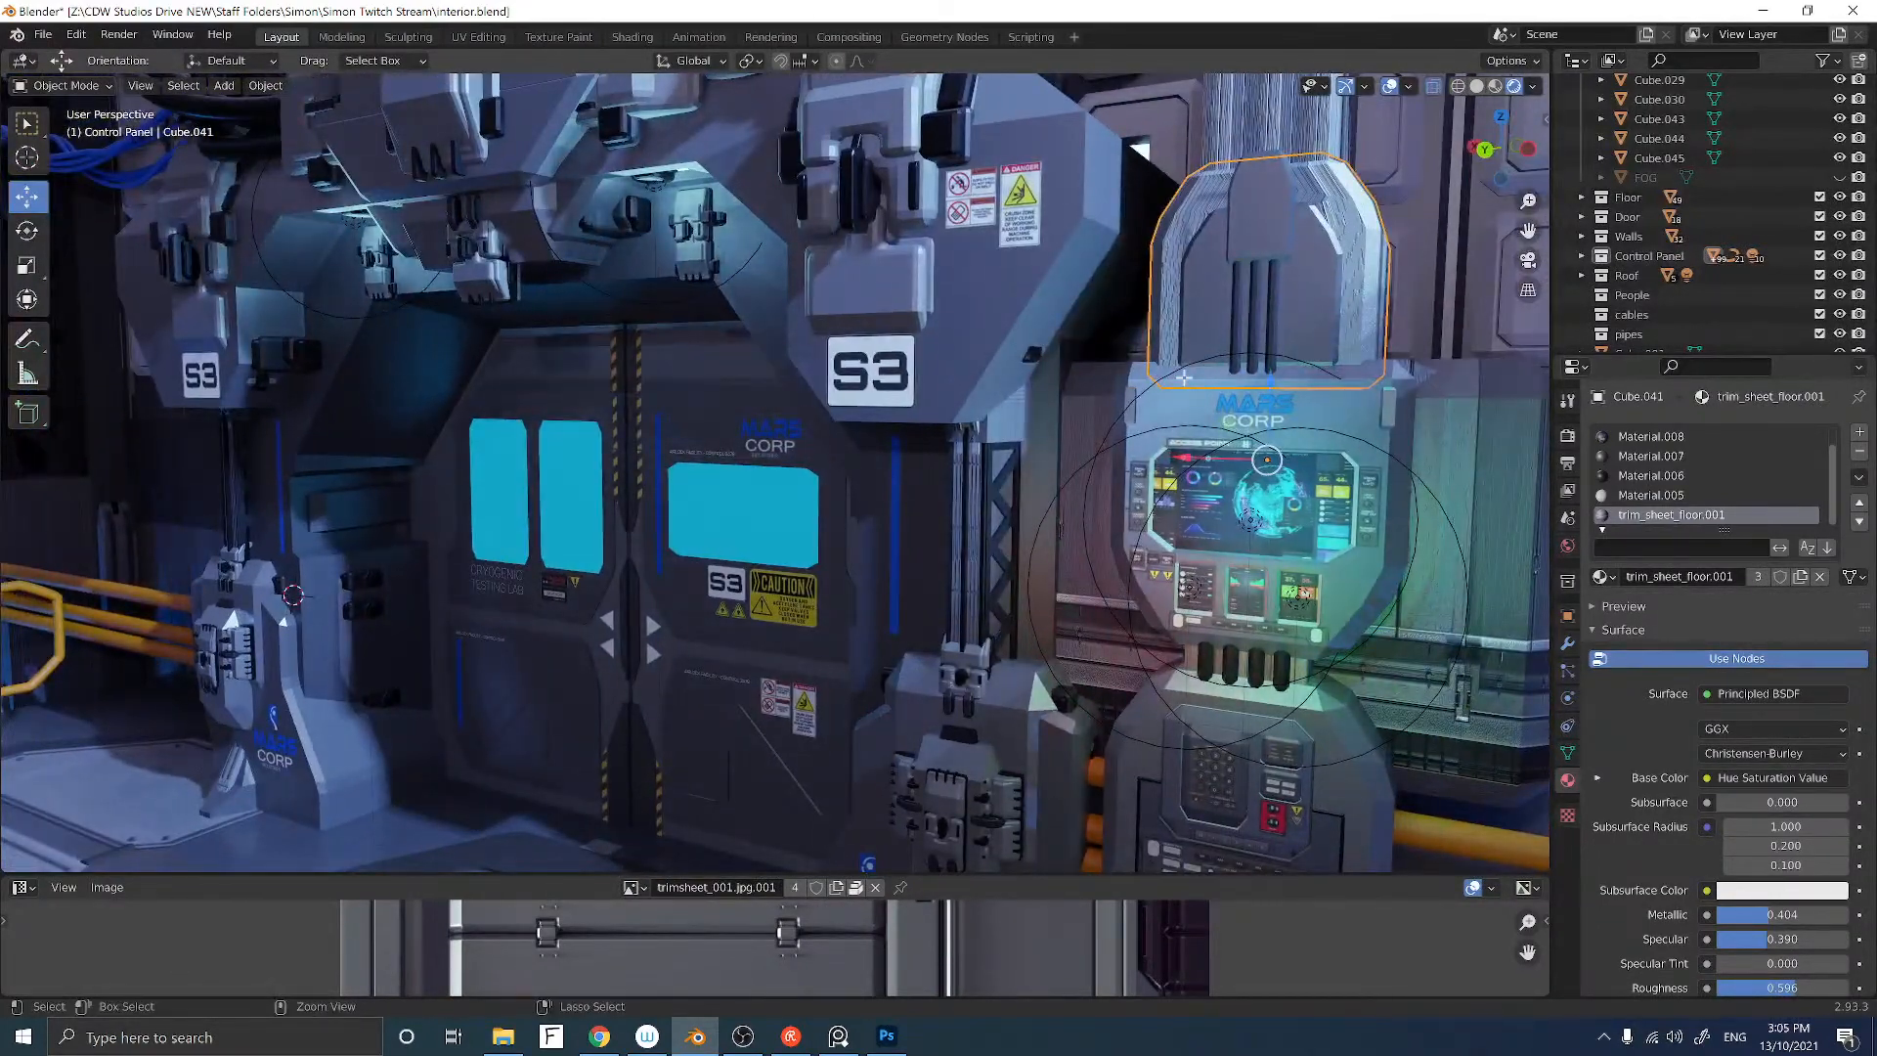
Step: Return the rounded housing above the control screen from the trim_sheet_floor.001 material to its earlier materials
key(Tab)
scroll(1184, 377, down, 2)
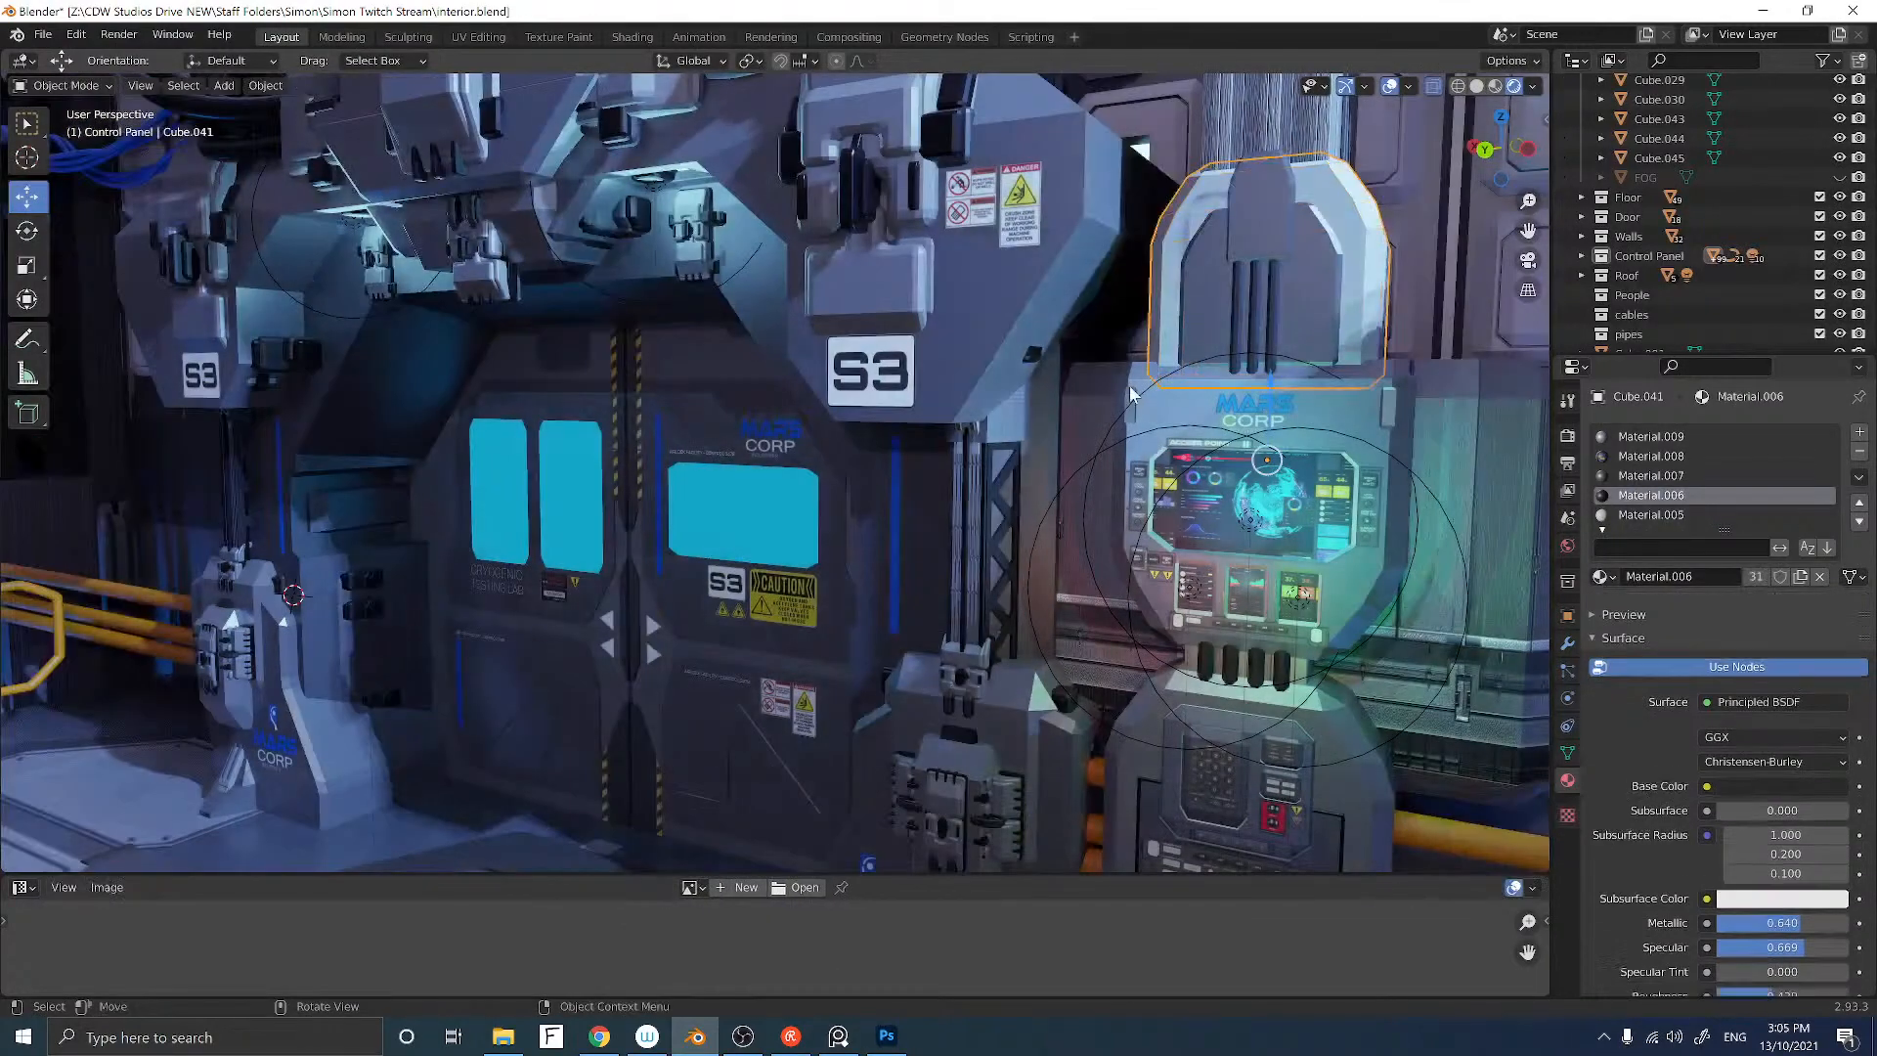
key(Tab)
scroll(1139, 385, down, 5)
middle_drag(1122, 394, 1187, 456)
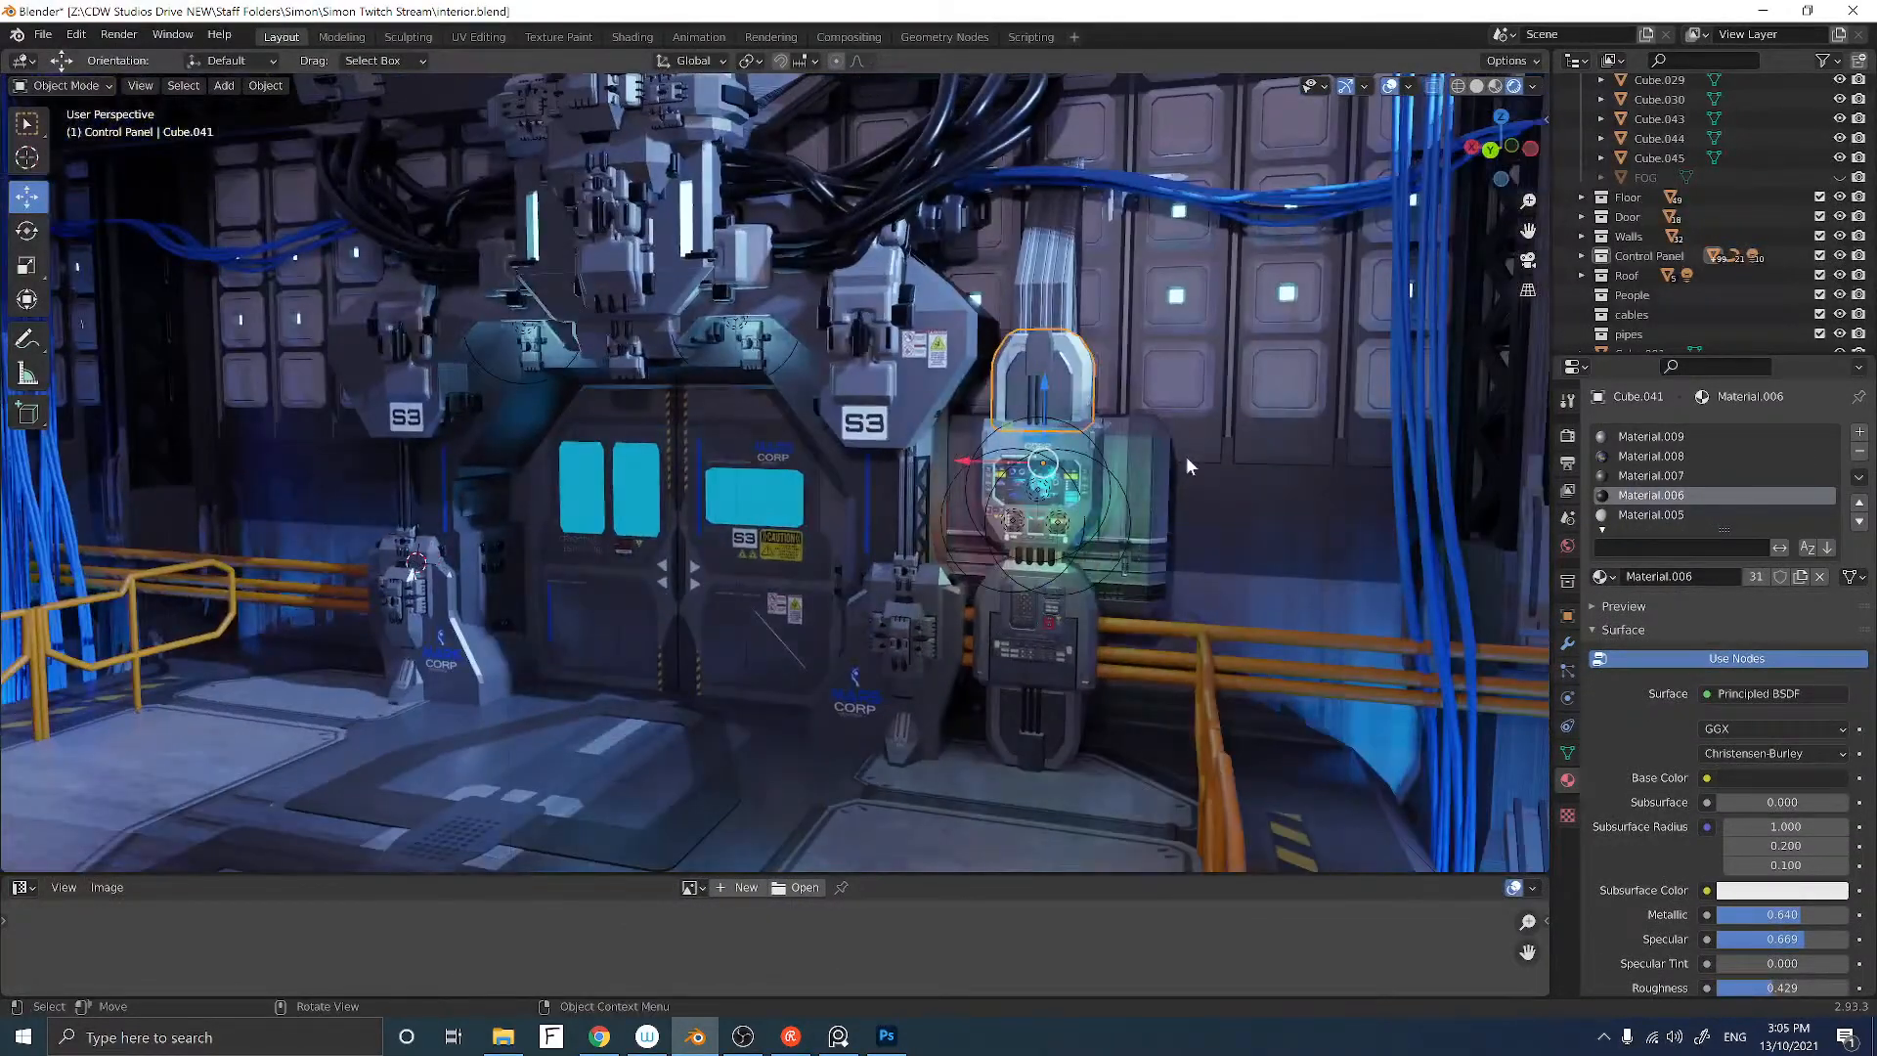
Step: Examine the room from the doorway back to the lower platform beside the stairs
click(1072, 442)
scroll(1094, 445, up, 3)
scroll(1124, 456, down, 3)
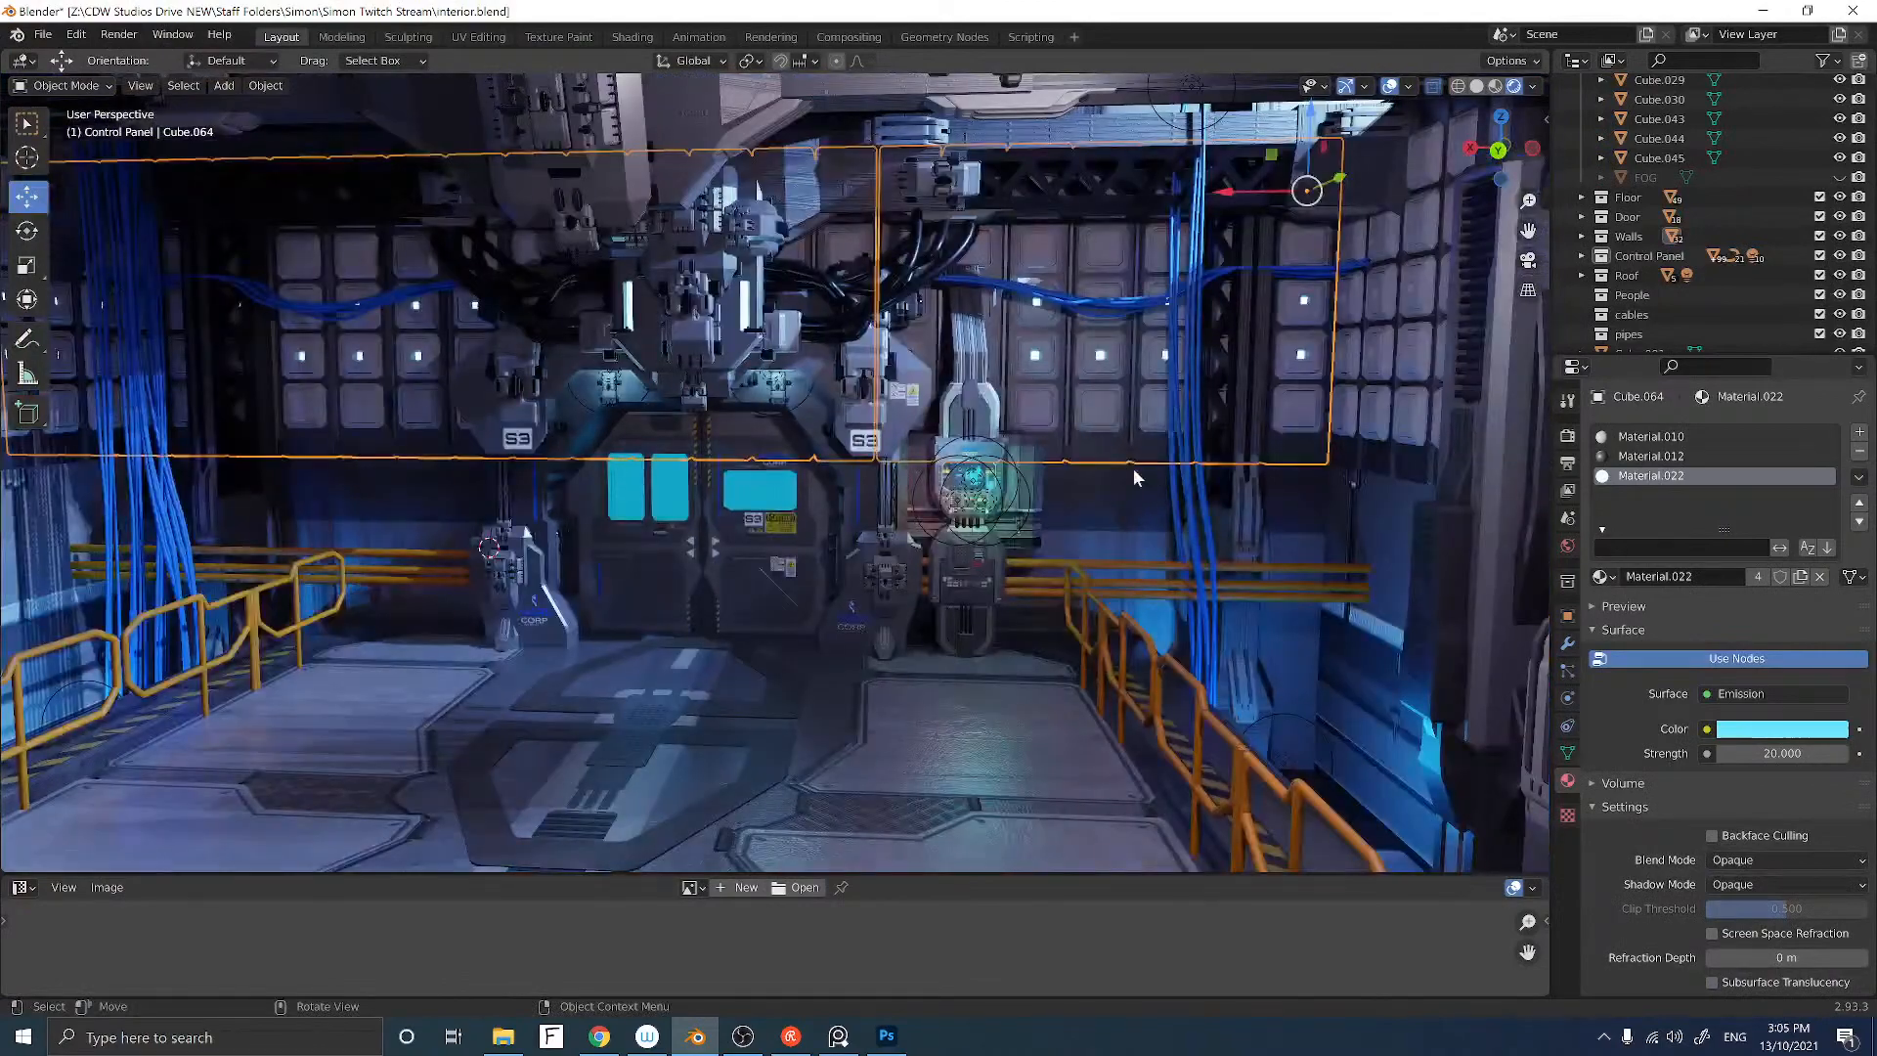
middle_drag(926, 478, 994, 485)
middle_drag(906, 539, 866, 554)
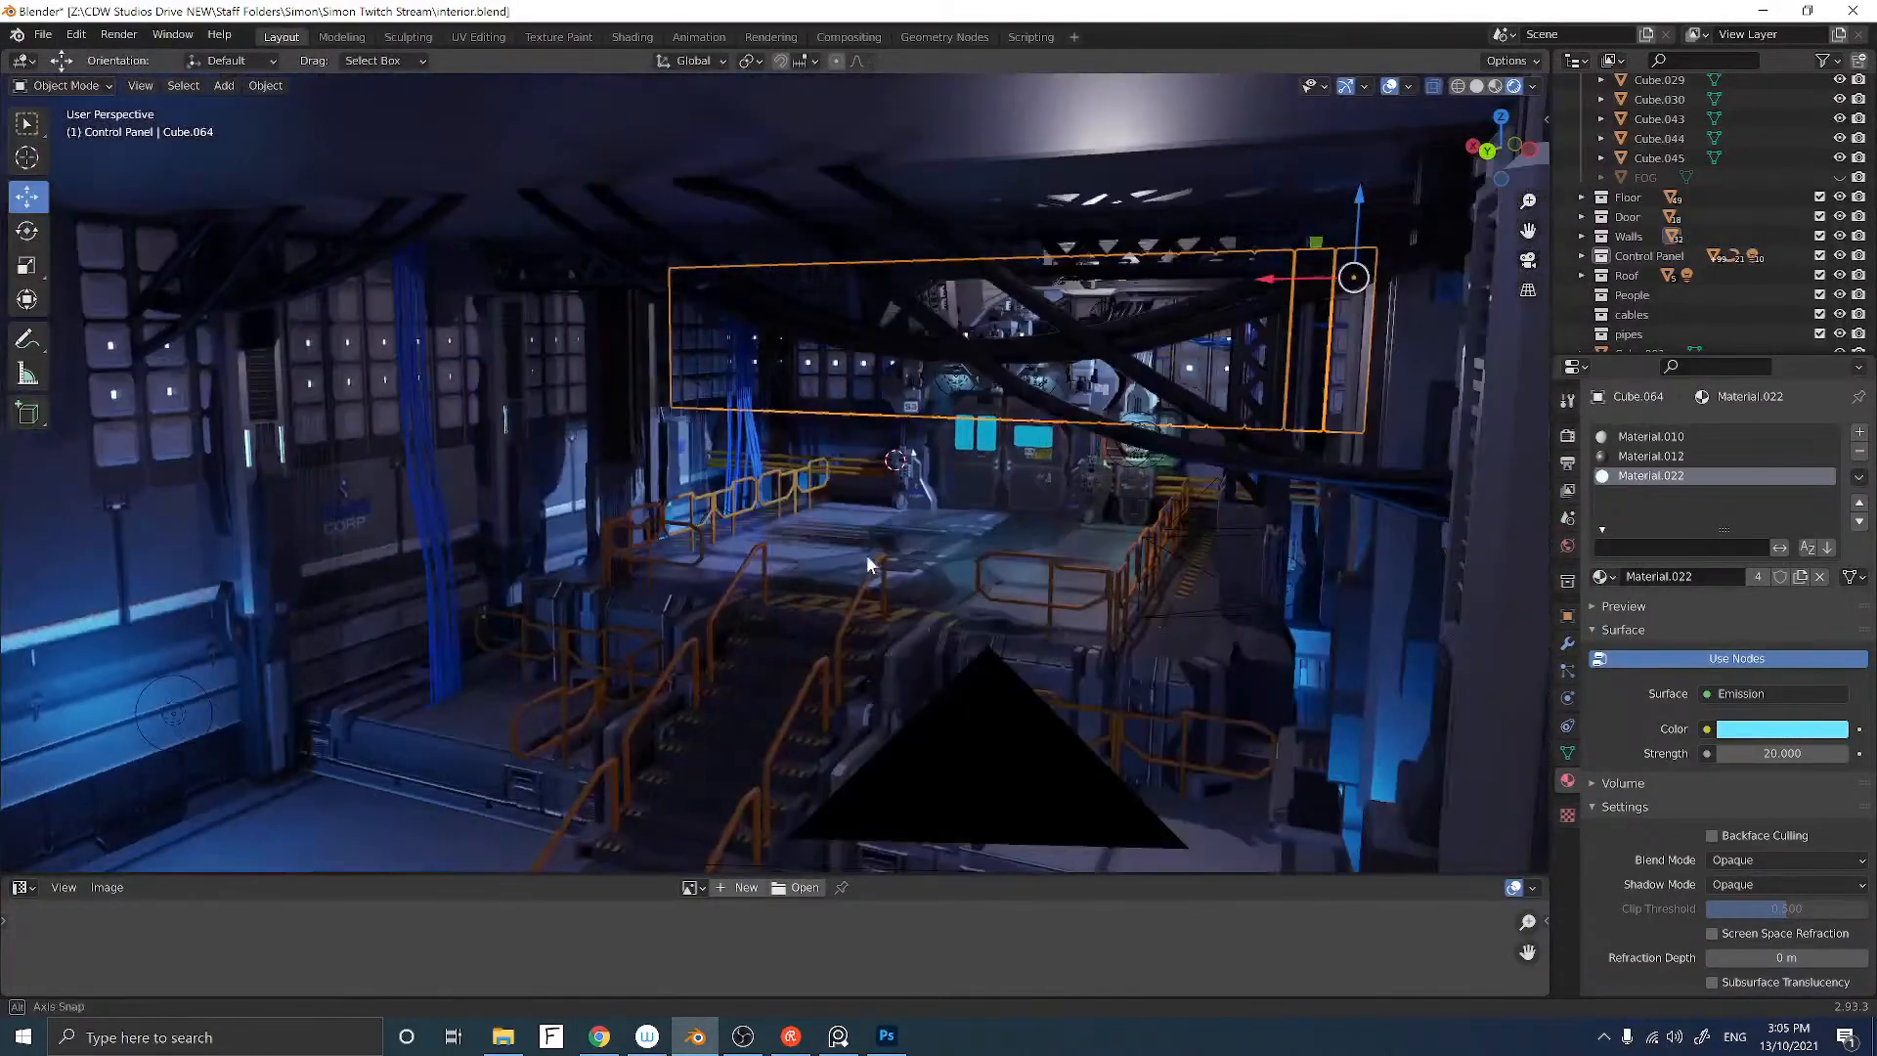
scroll(619, 575, up, 1)
shift+middle_drag(619, 572, 843, 505)
scroll(795, 535, up, 1)
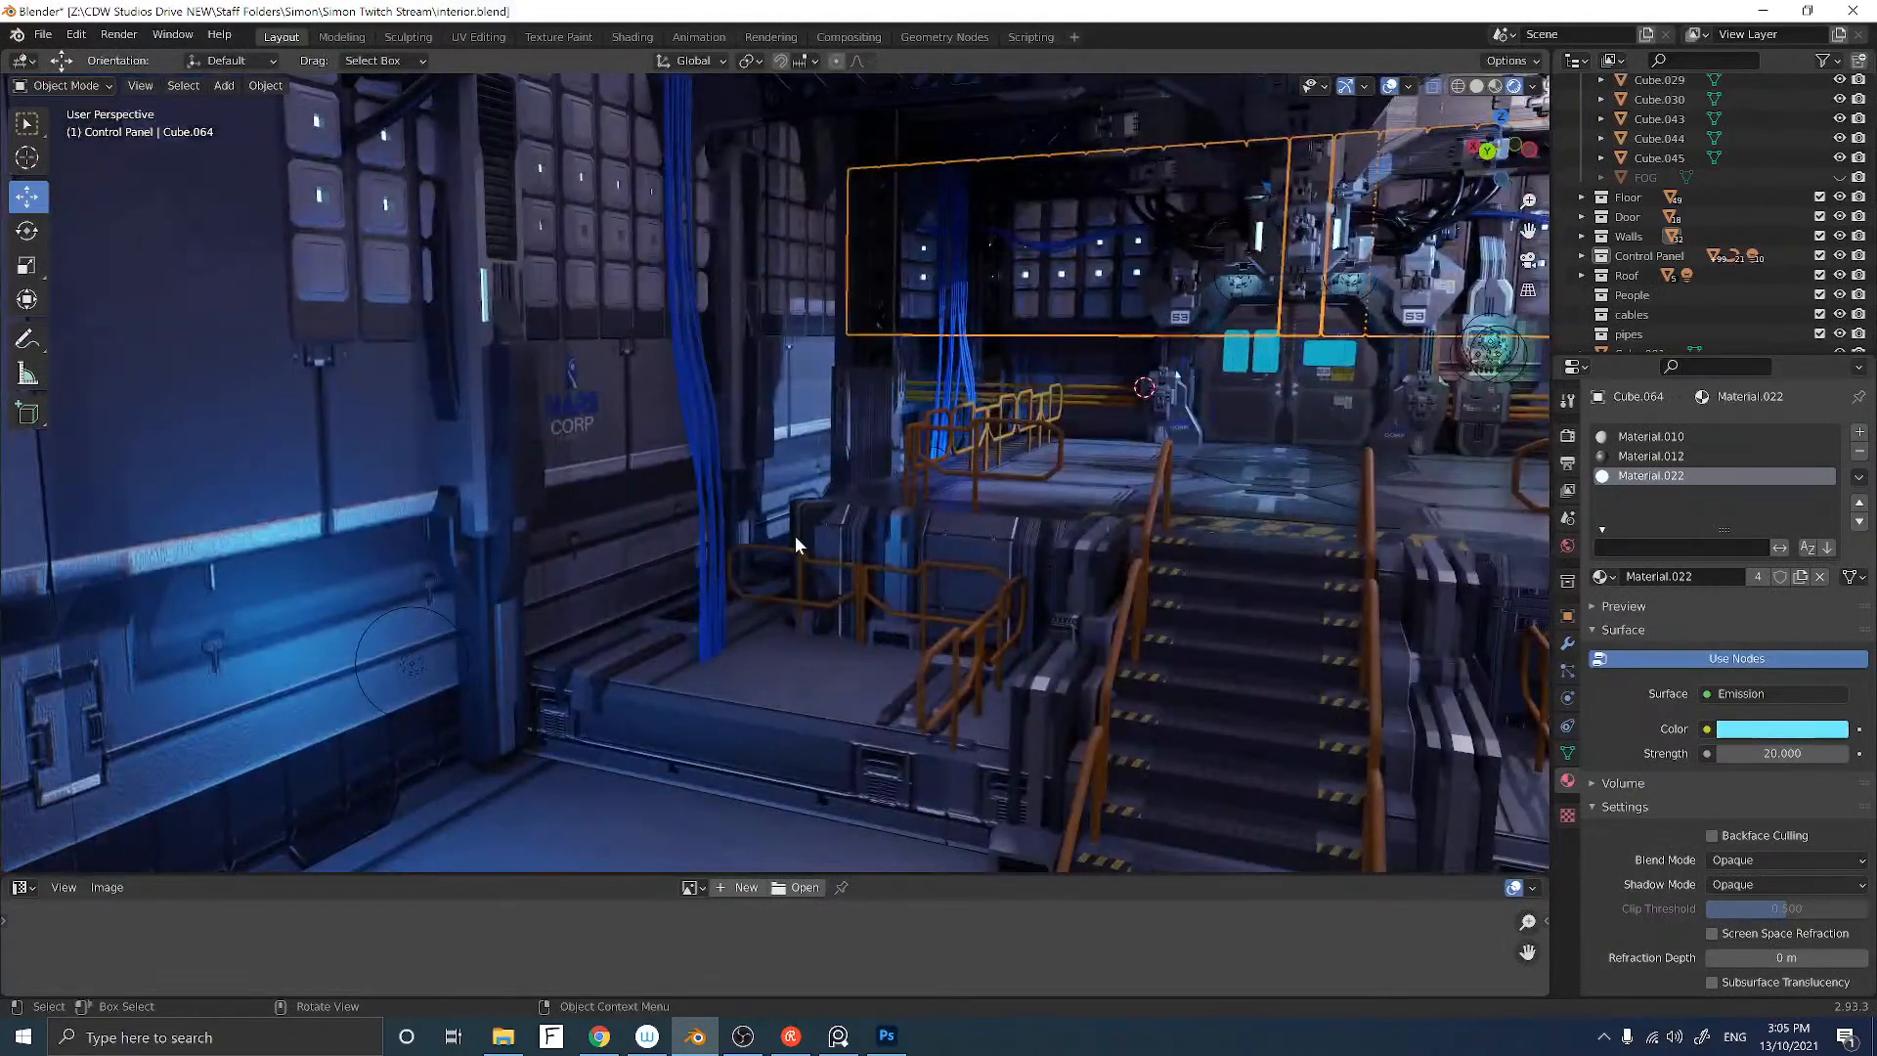
scroll(787, 546, up, 2)
scroll(777, 548, up, 1)
shift+middle_drag(755, 550, 746, 550)
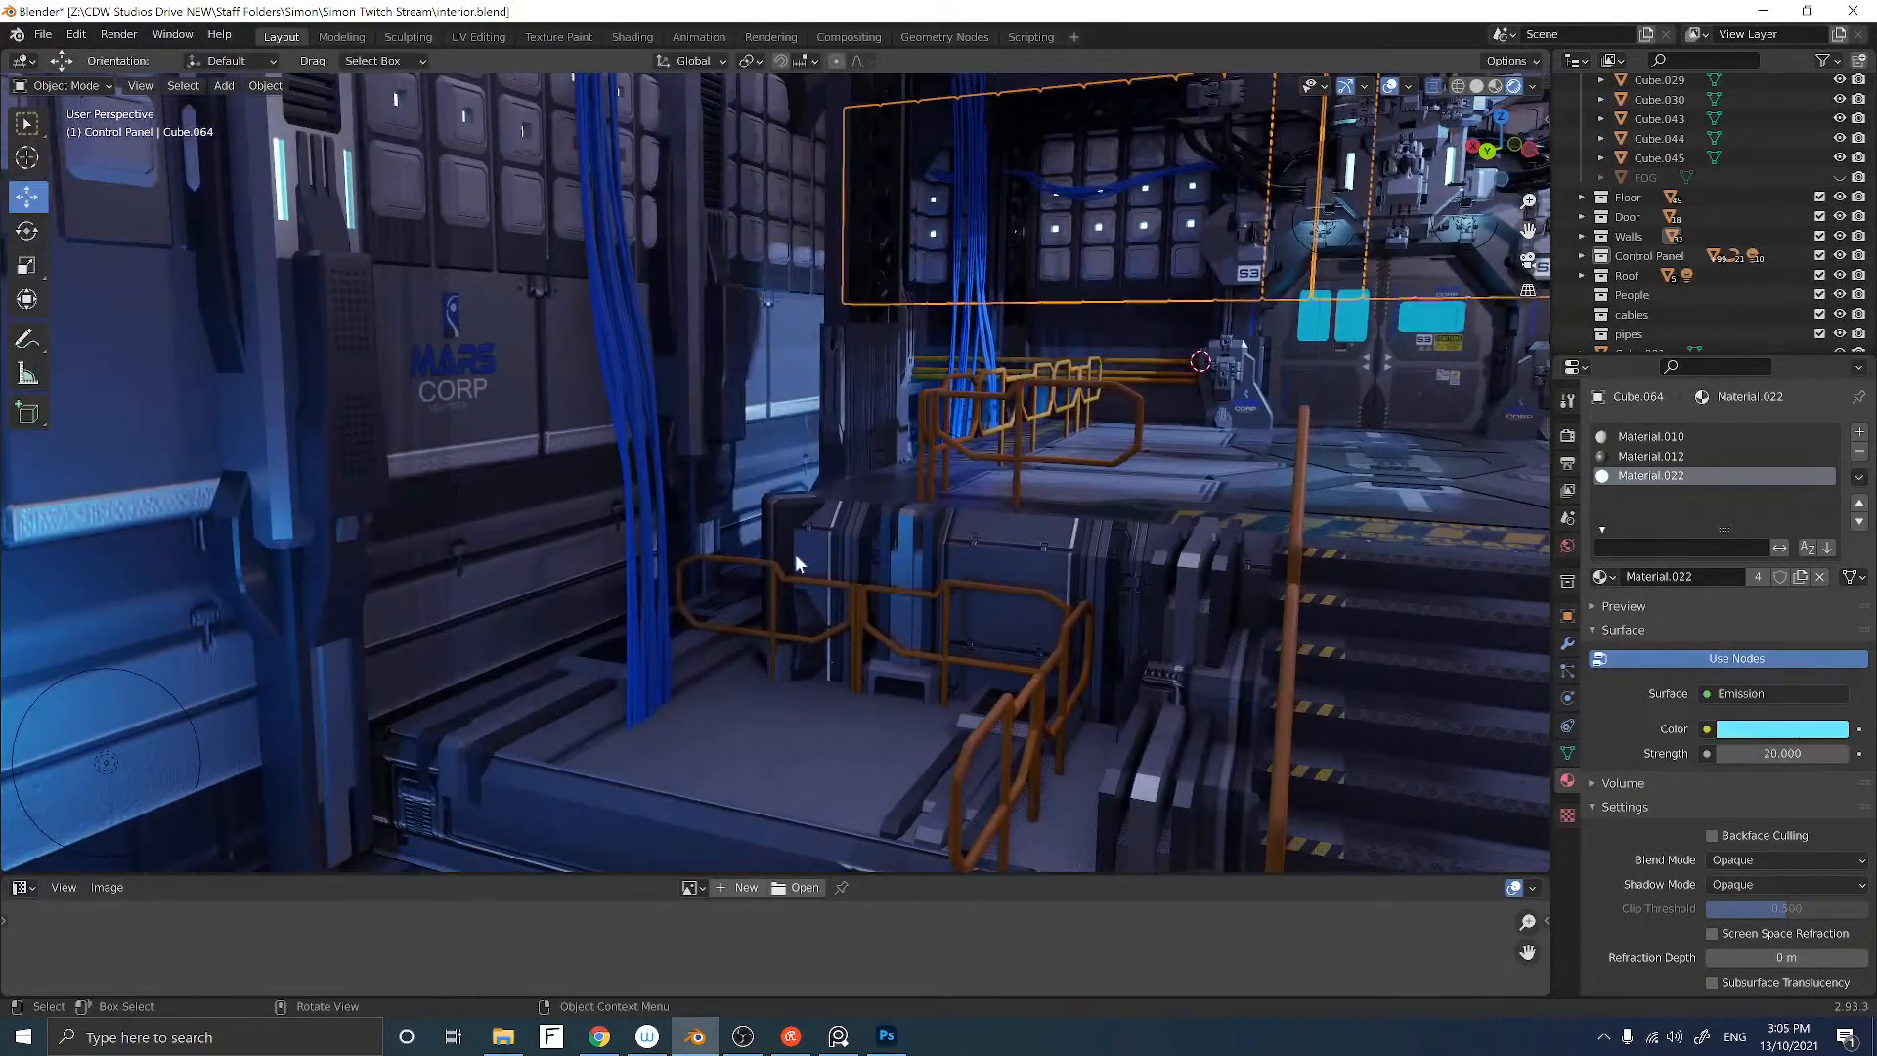
Step: Duplicate the tall stepped block beside the stairs and move the copy along X towards the side wall
click(1040, 596)
key(shift+d)
key(Escape)
scroll(1124, 650, down, 3)
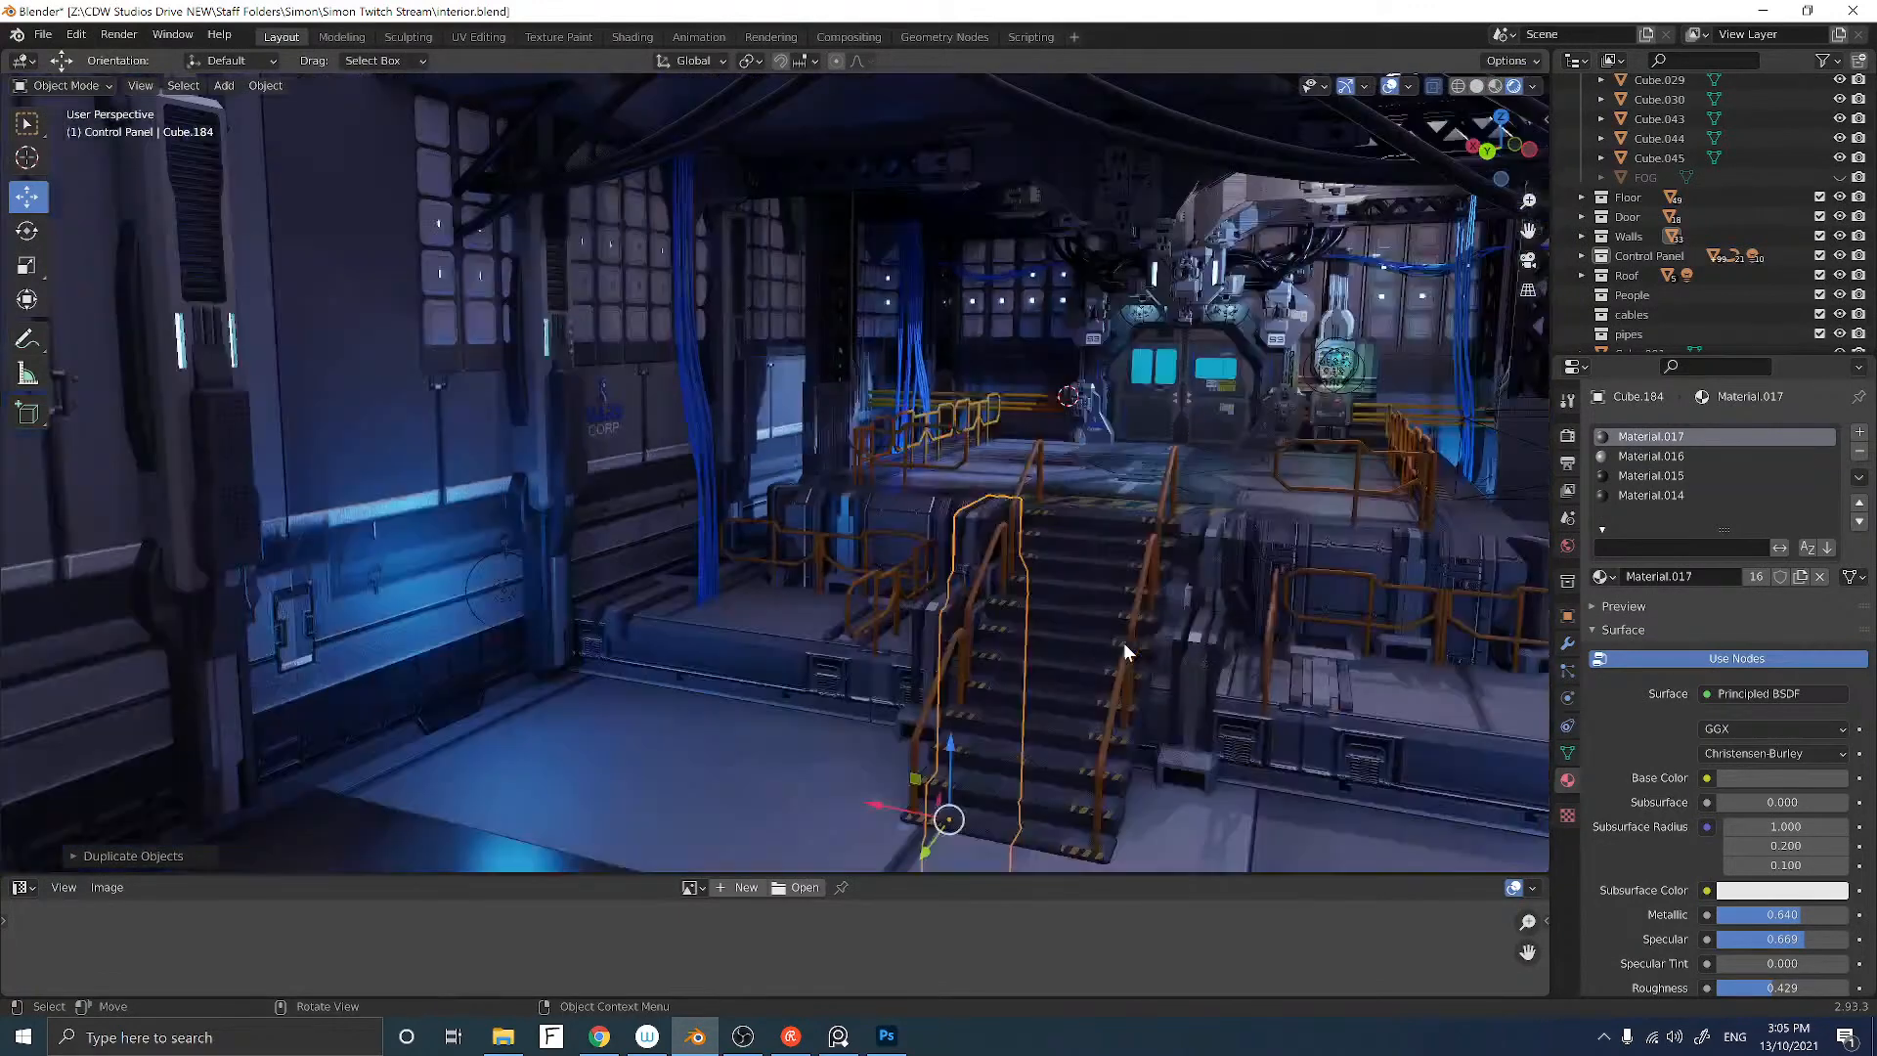
key(g)
key(x)
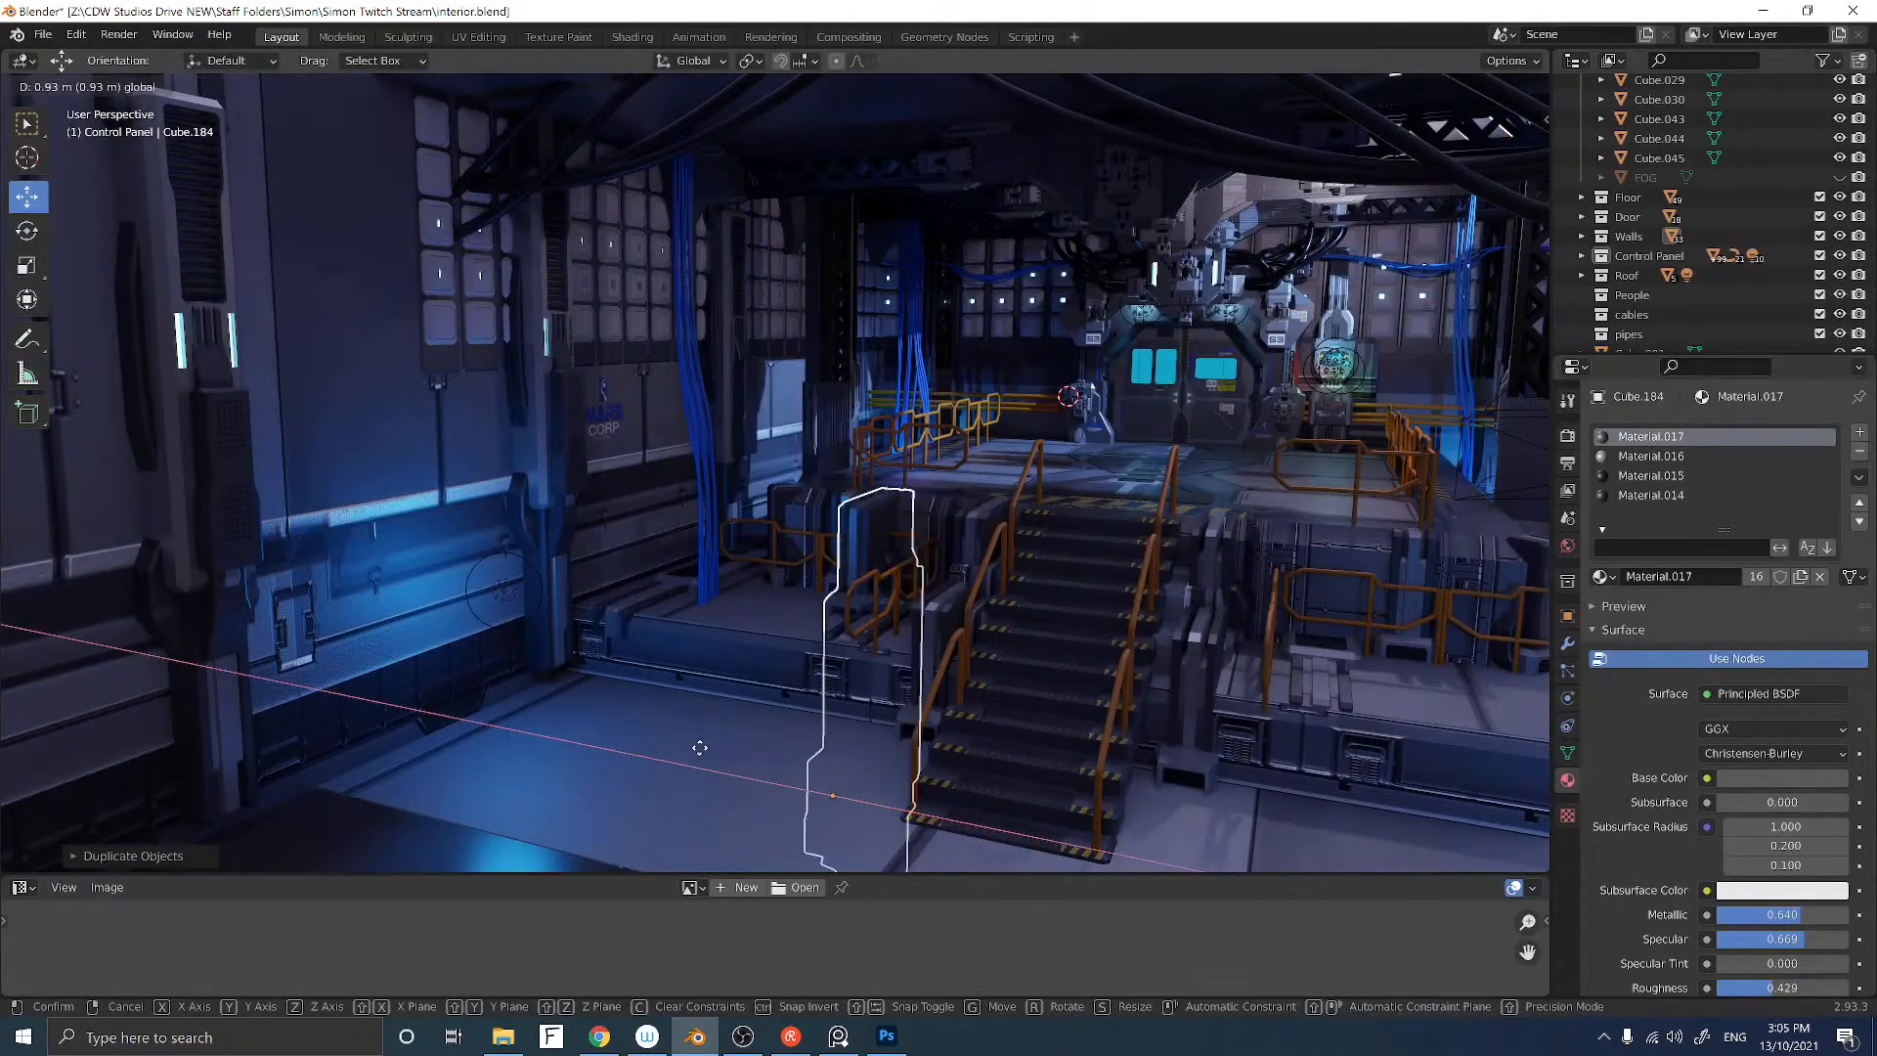
click(576, 718)
Step: Lower the copied block and shift it along X and Y to the base of the blue cables on the lower platform
drag(676, 684, 666, 773)
middle_drag(700, 672, 712, 670)
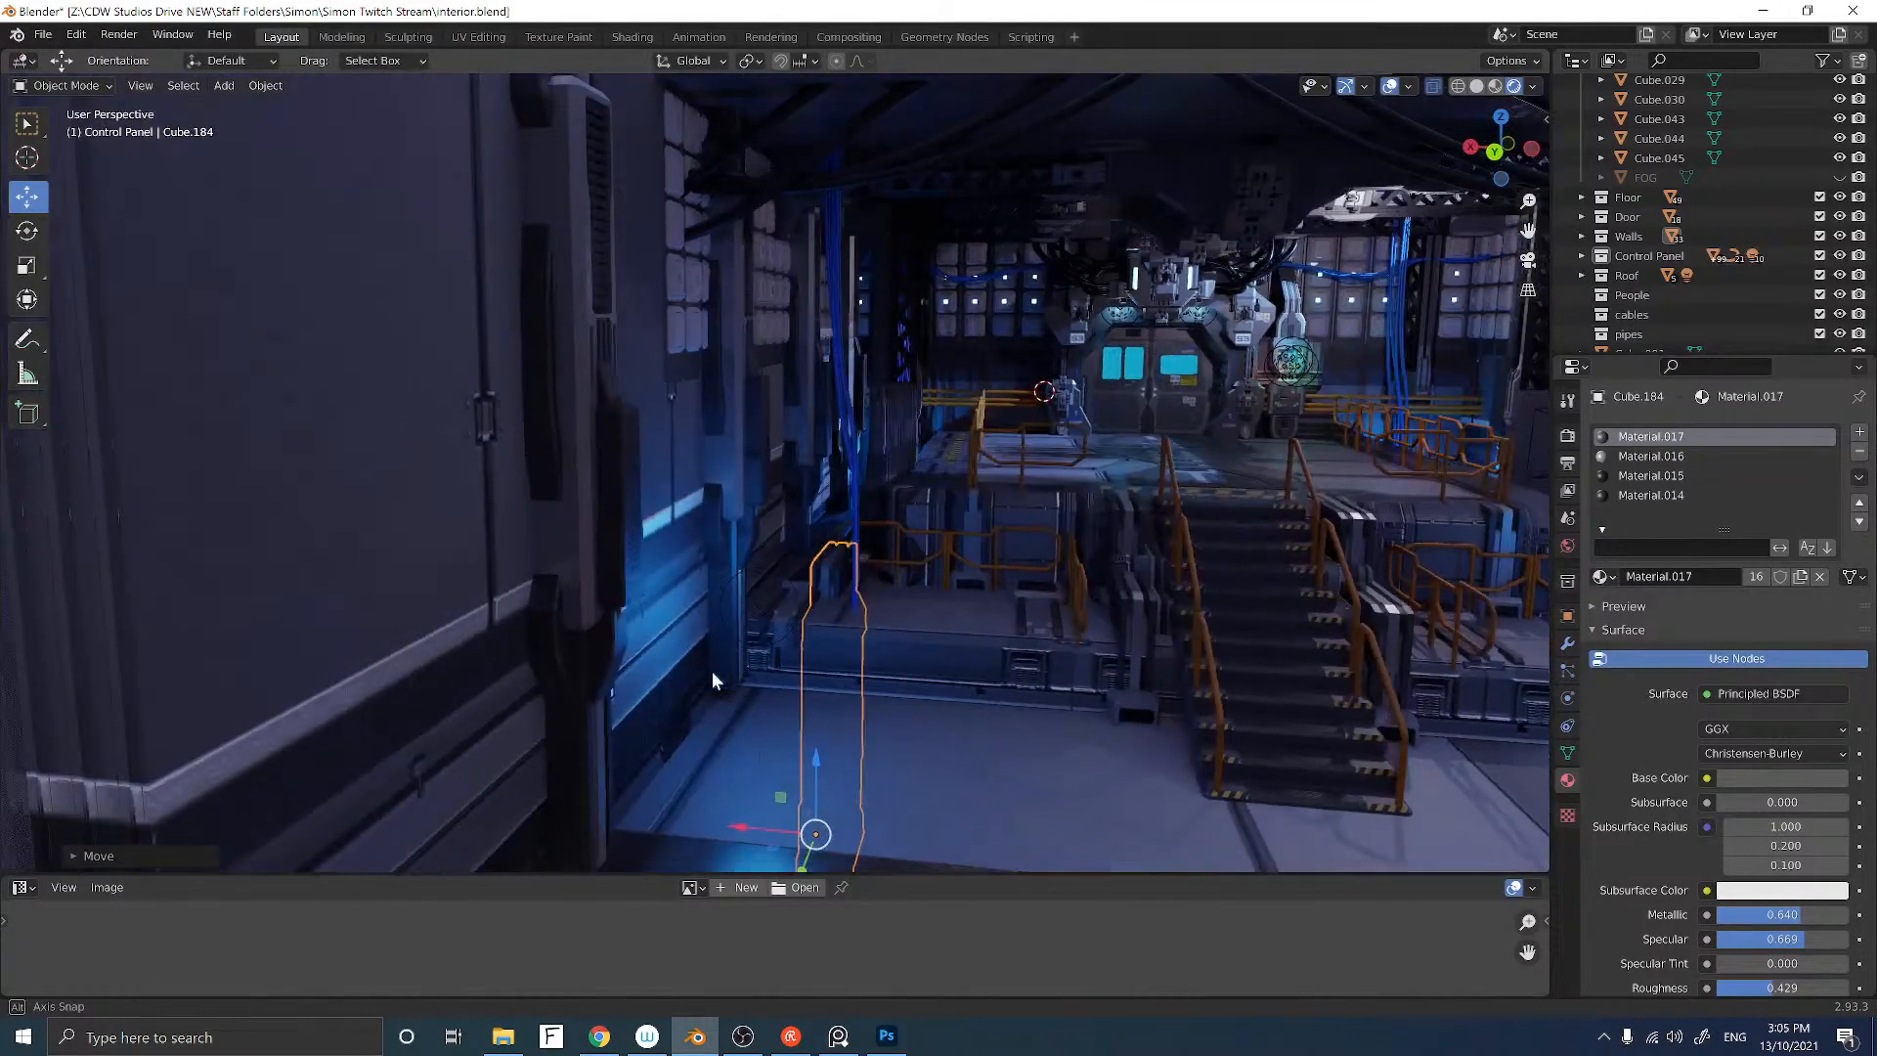
drag(794, 829, 811, 827)
middle_drag(828, 708, 779, 655)
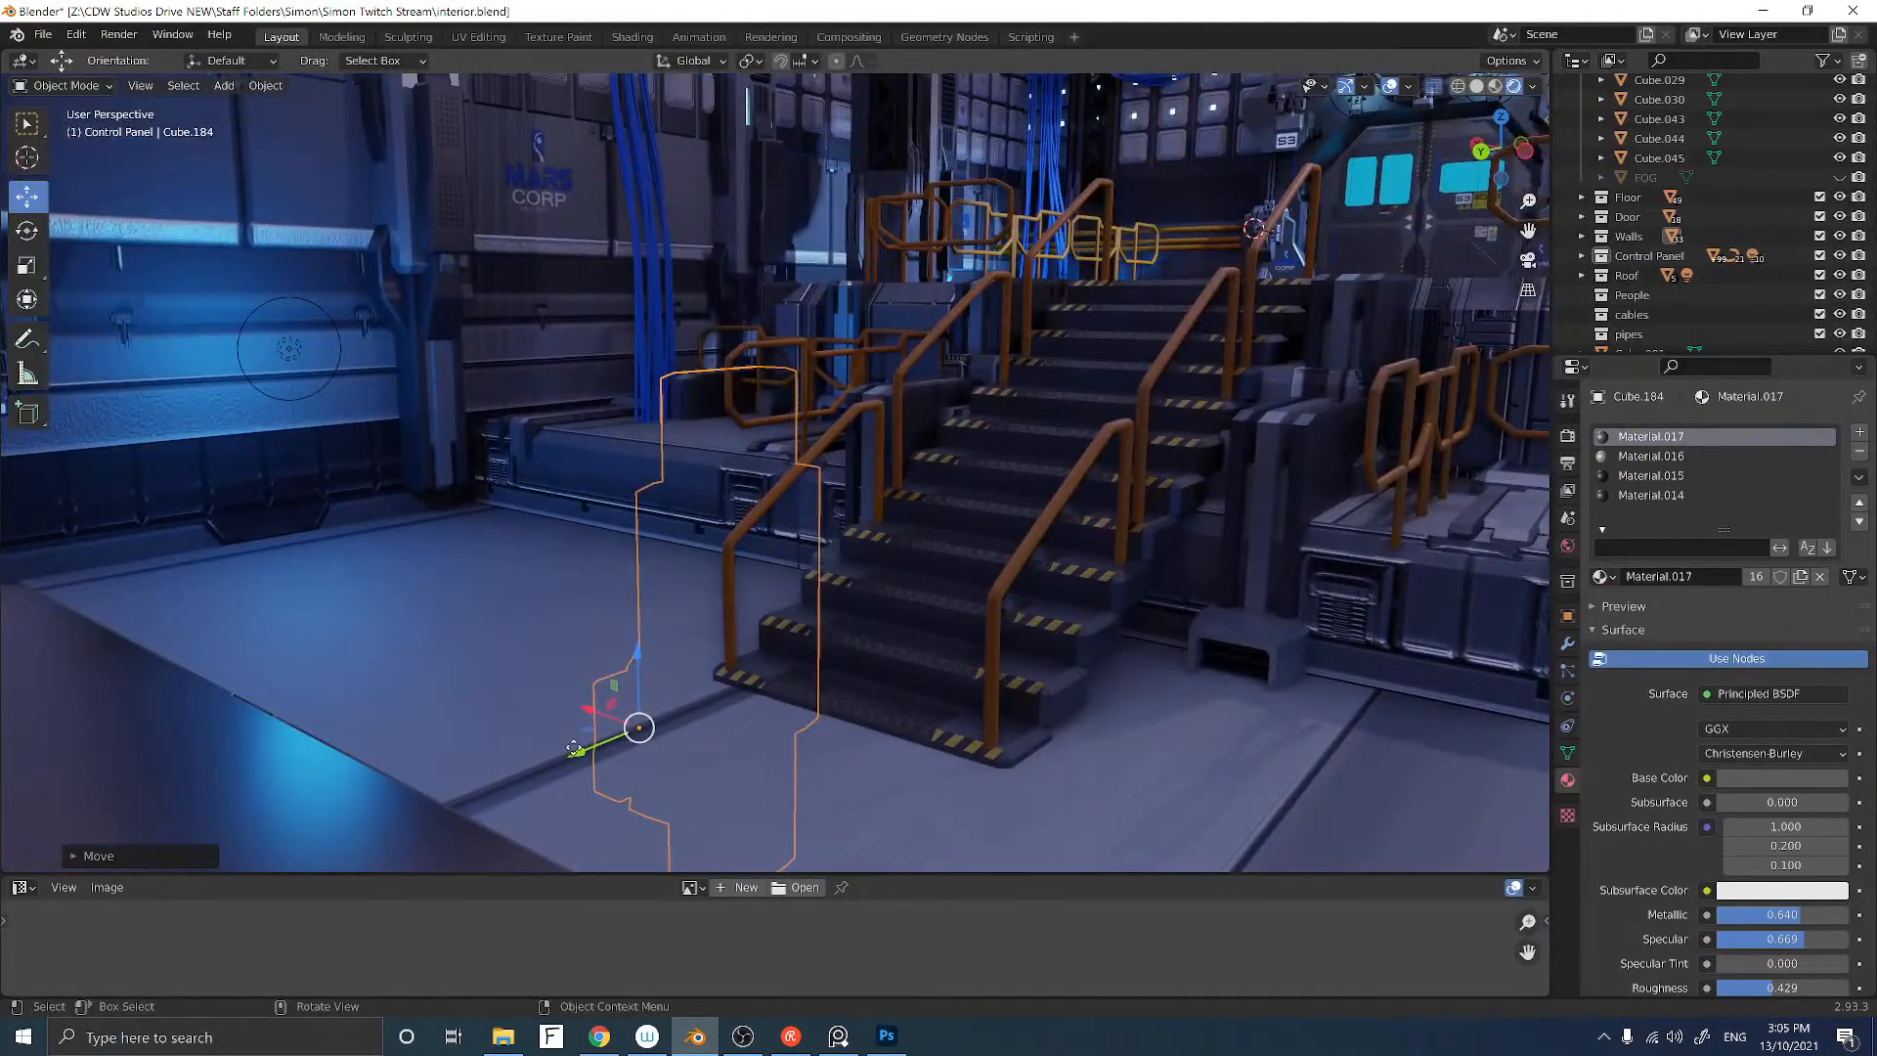
drag(573, 749, 508, 751)
middle_drag(508, 750, 549, 613)
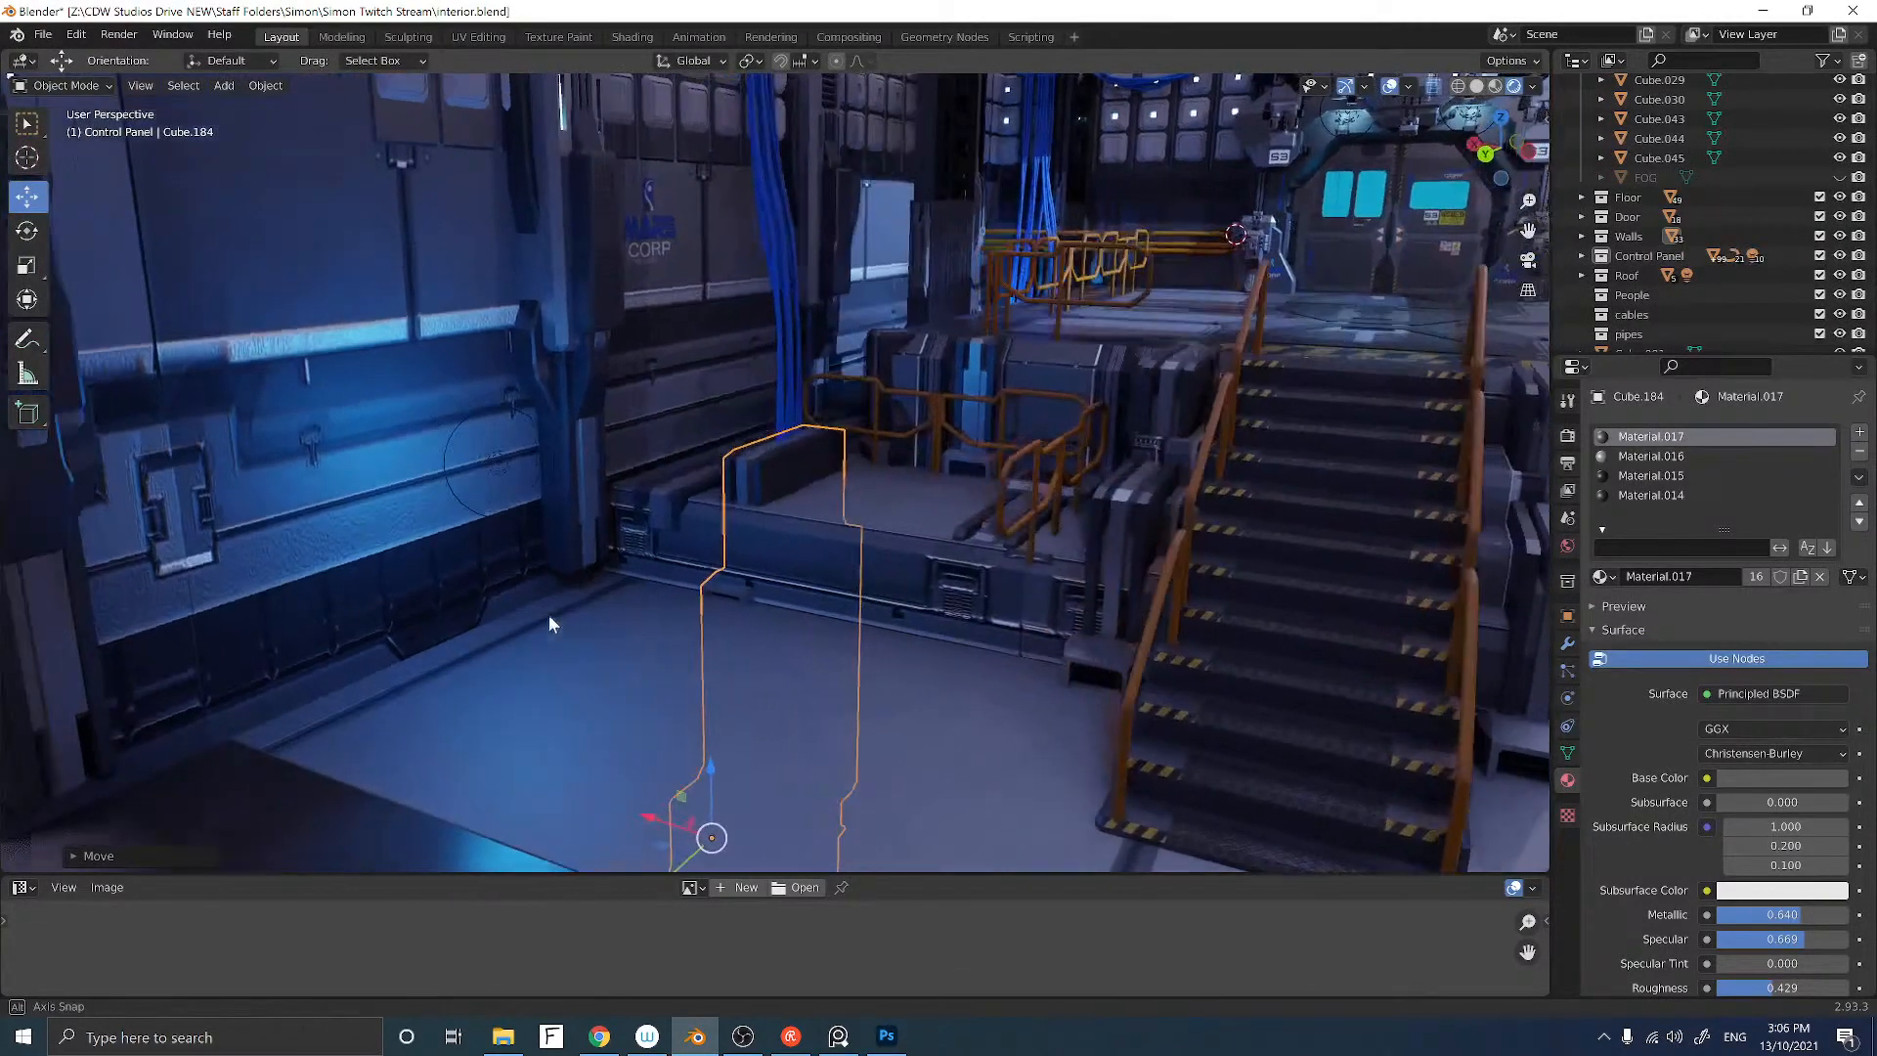
Step: Scale the copied block down slightly and reposition it horizontally beneath the blue cables
key(s)
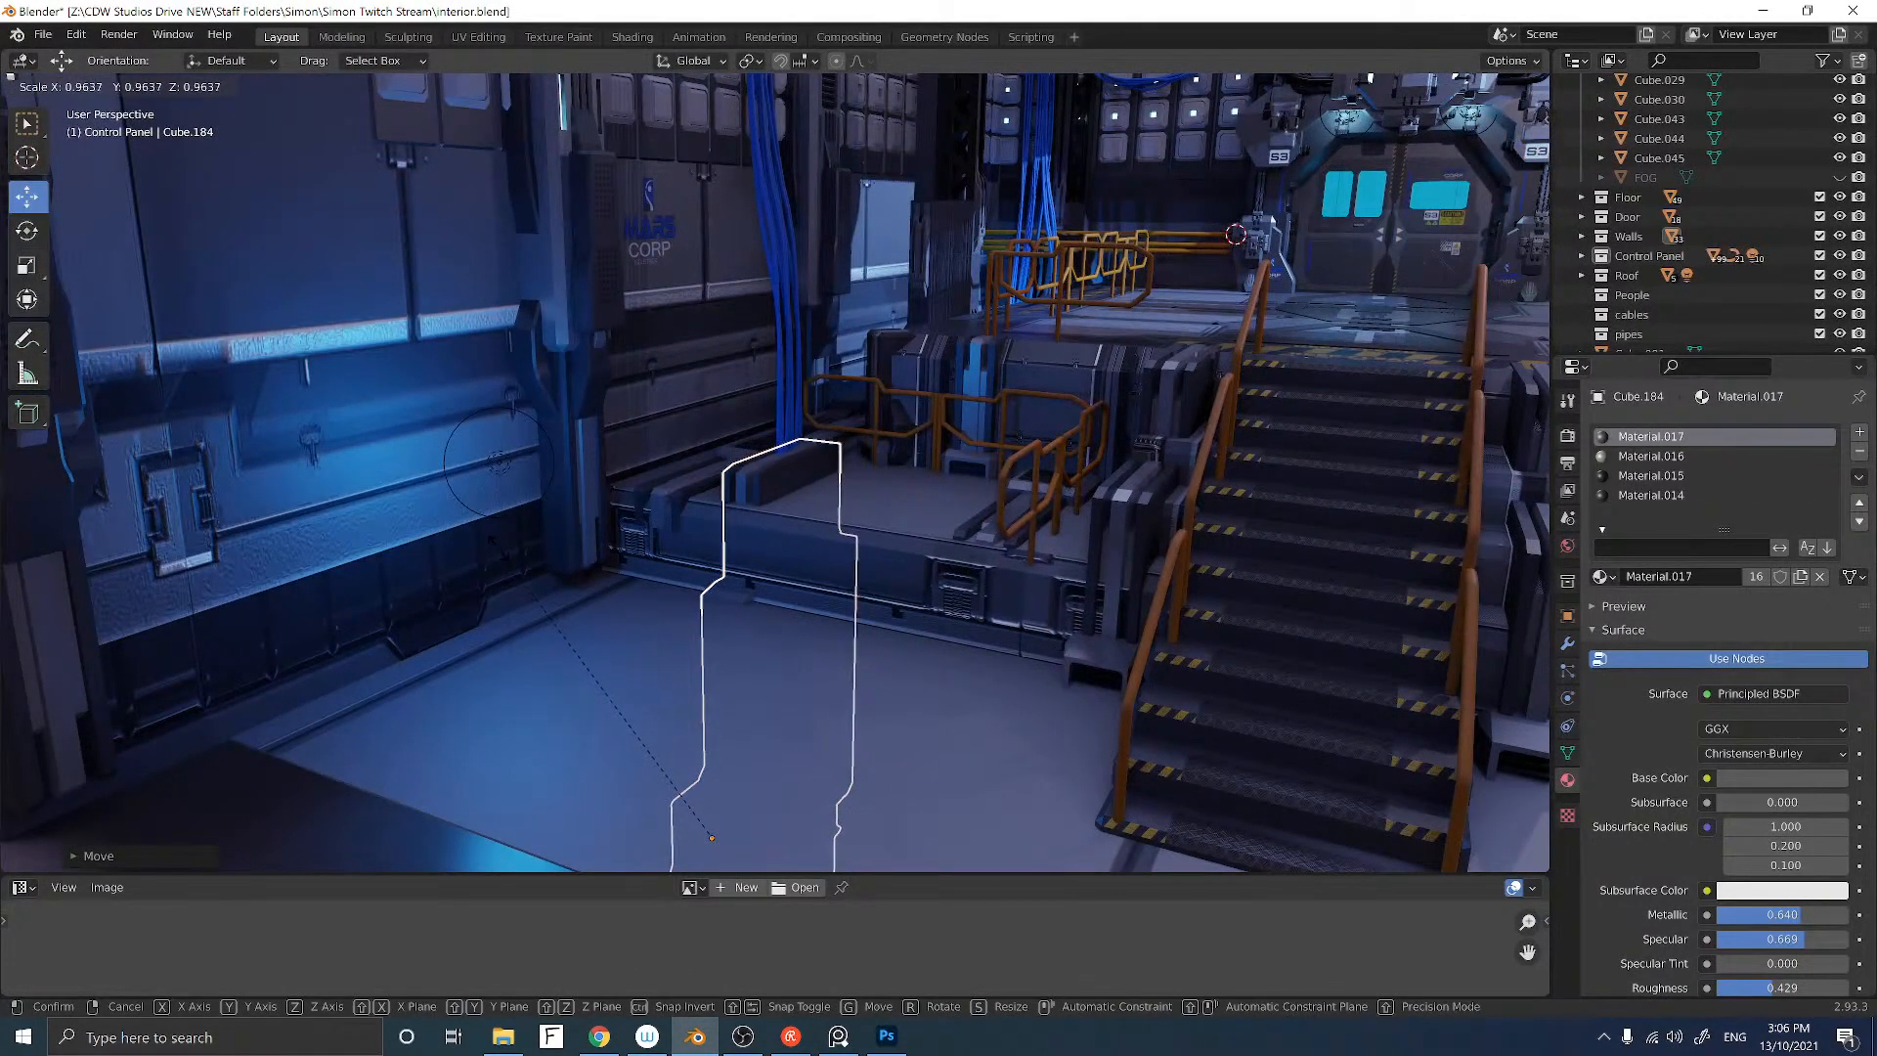
click(568, 584)
middle_drag(569, 585, 400, 766)
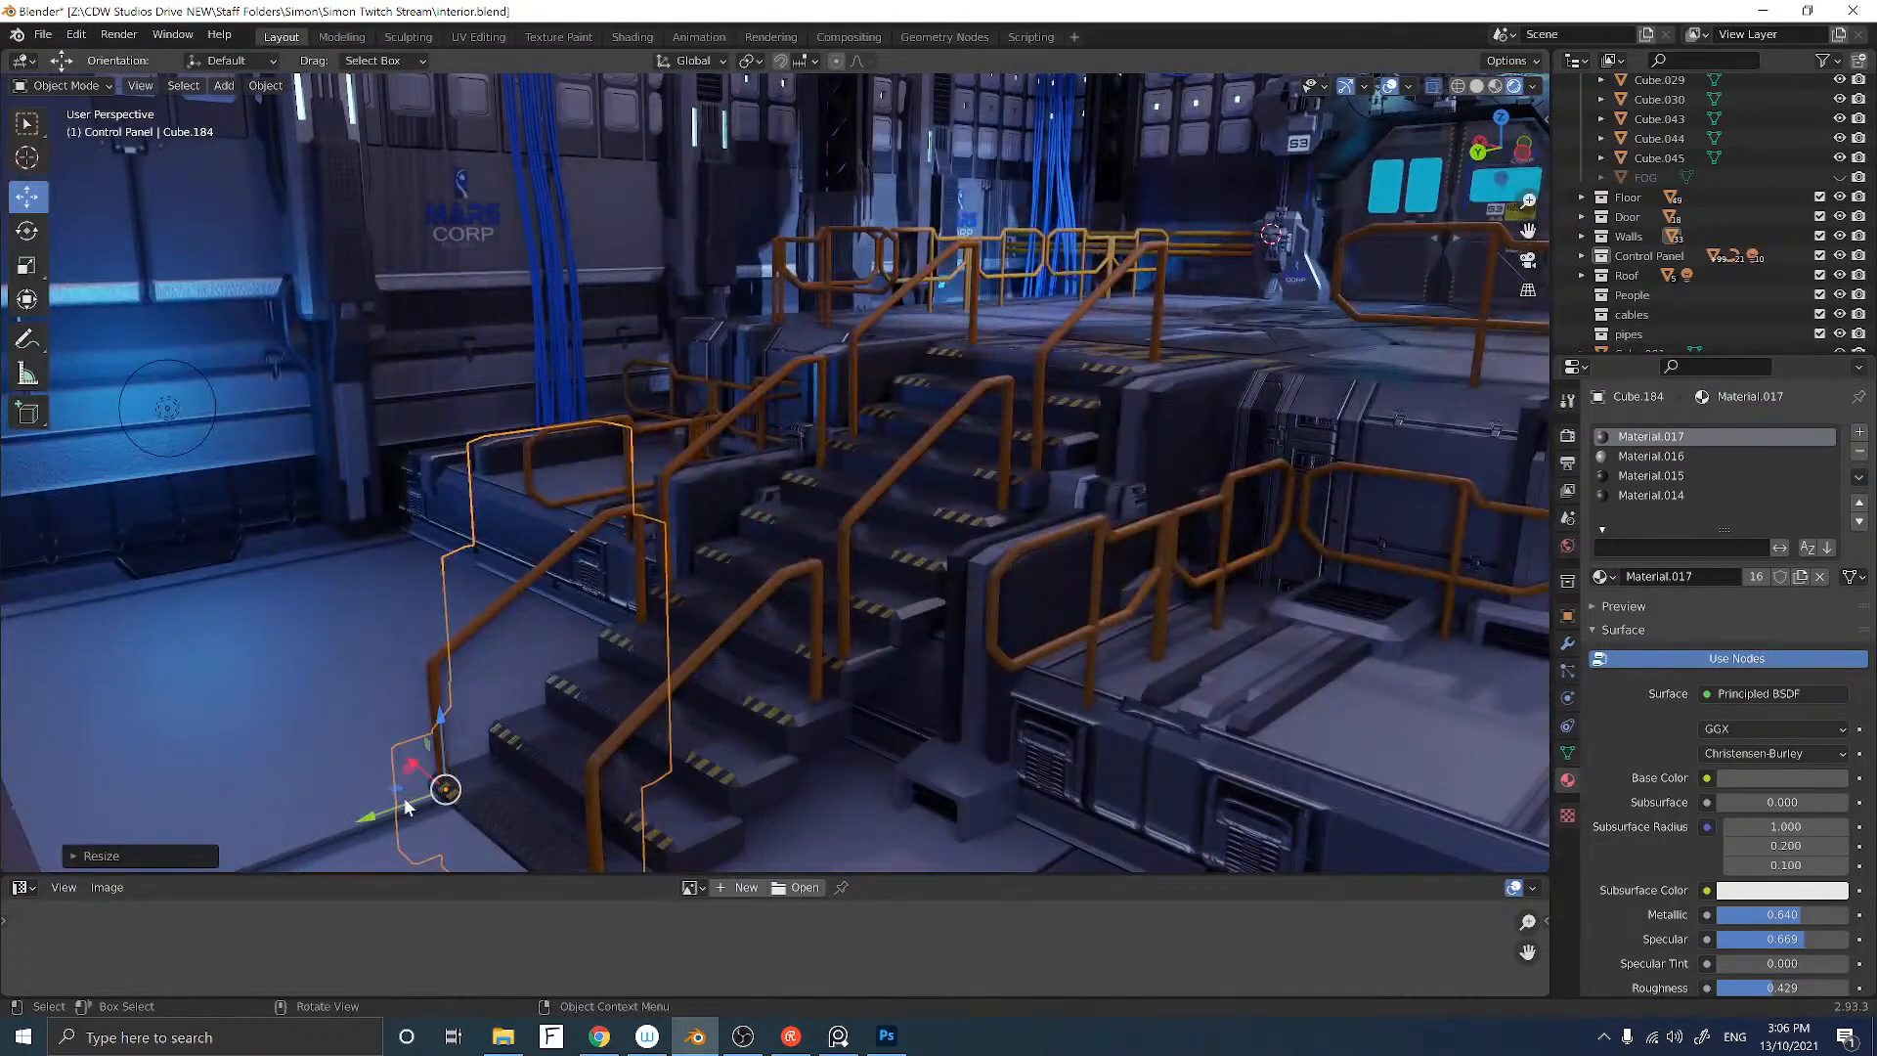
key(g)
key(shift+z)
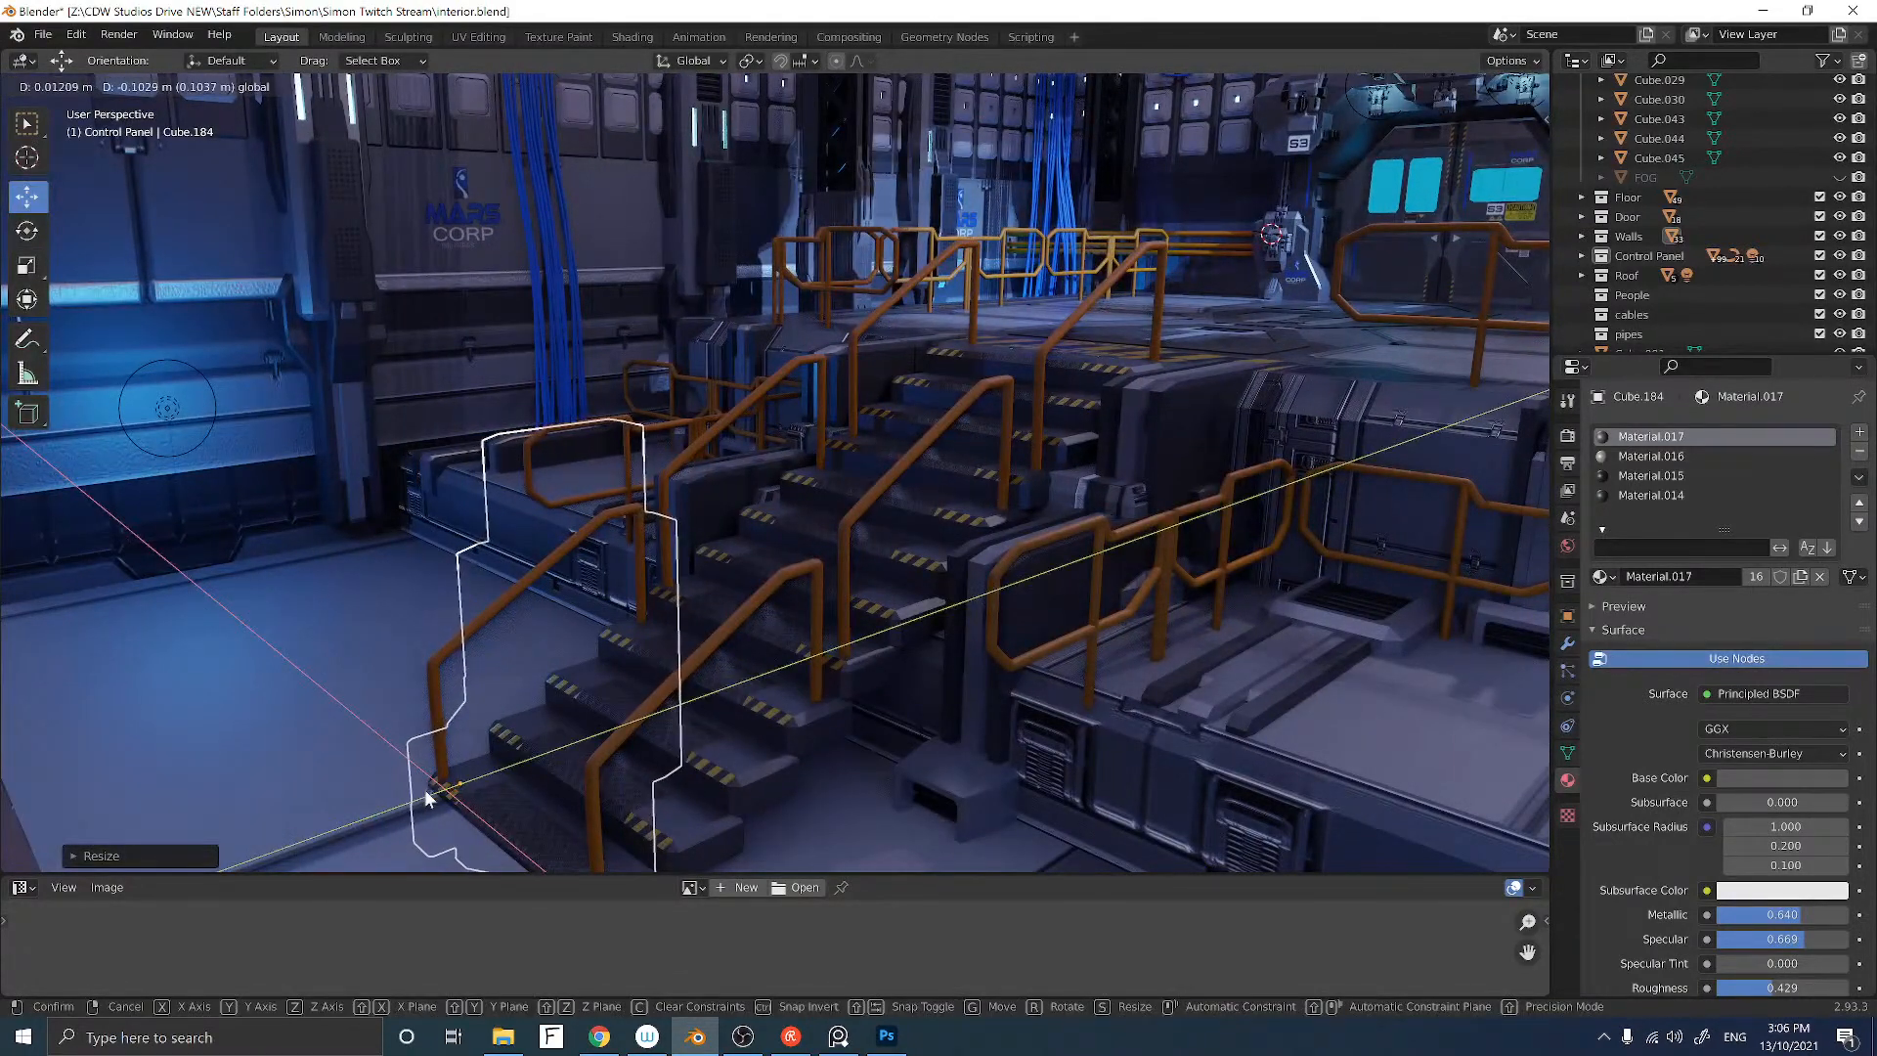
click(427, 799)
middle_drag(427, 799, 513, 734)
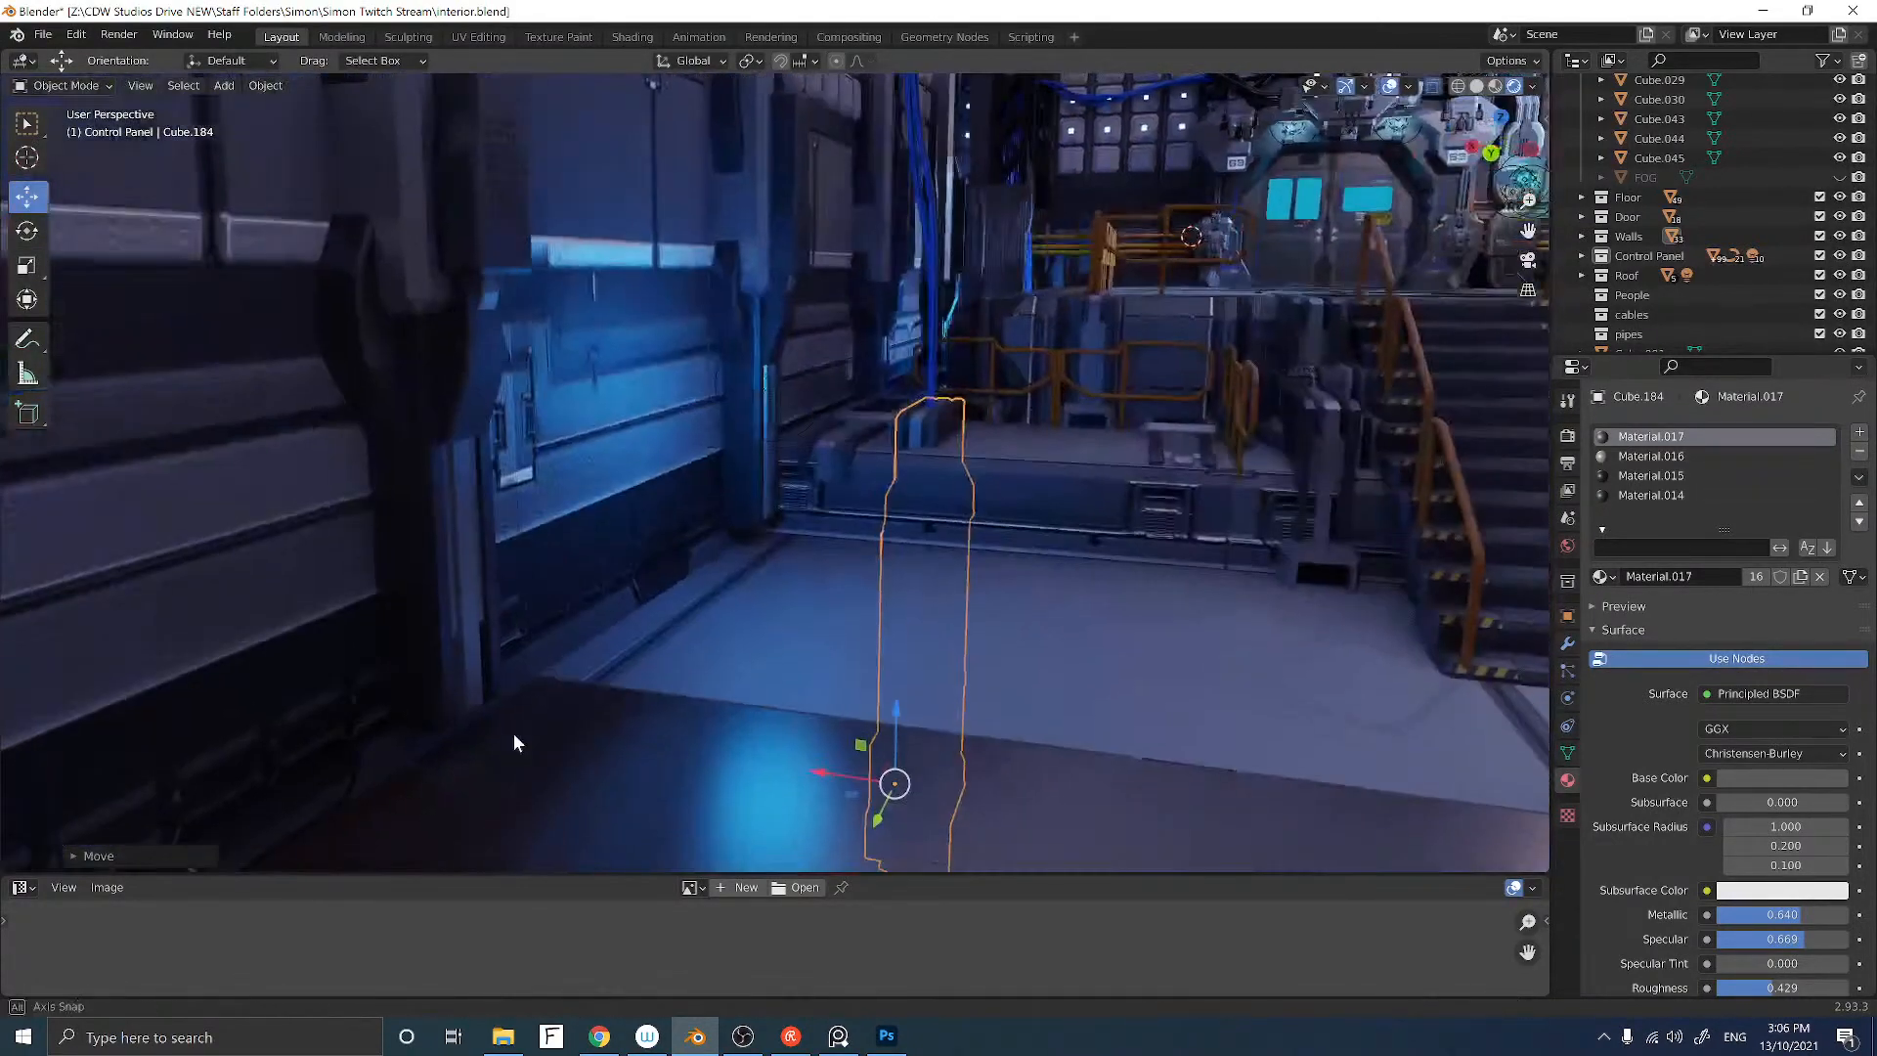
click(826, 767)
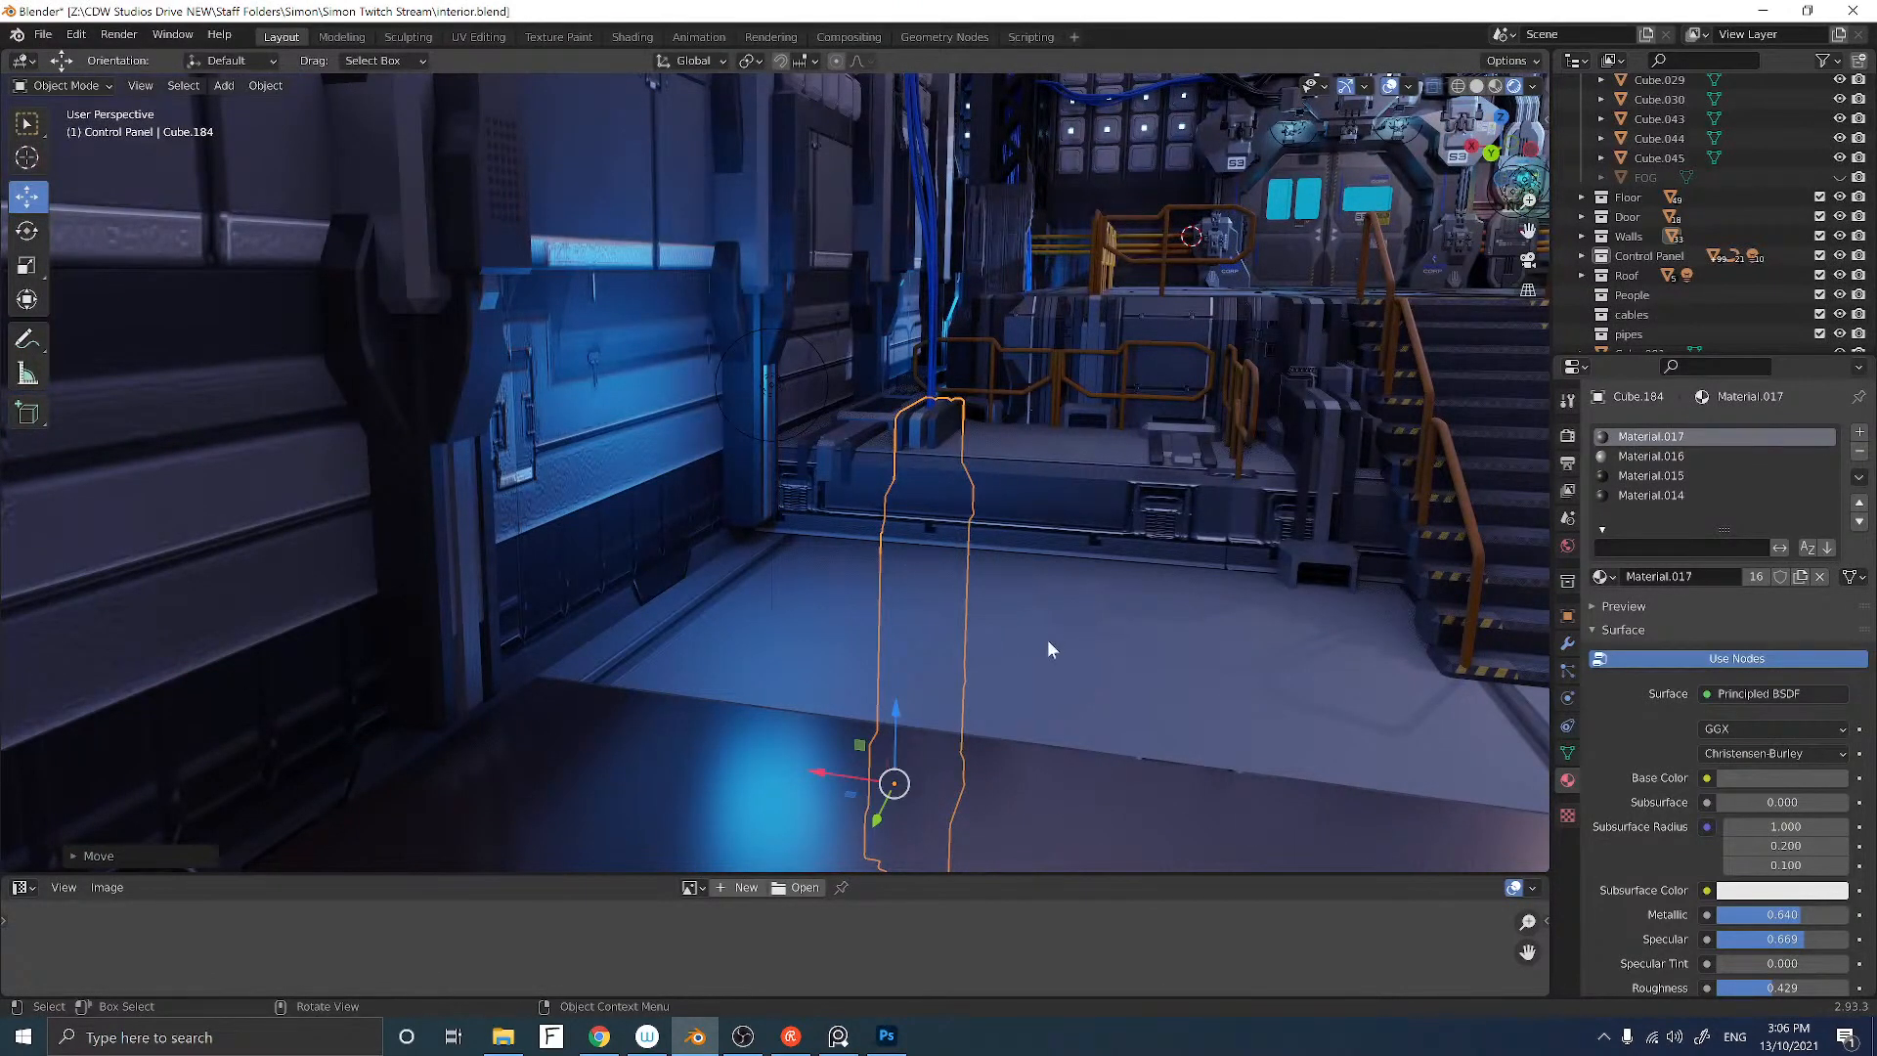
click(1047, 649)
Step: Set the power of the cyan point light in front of the control panel to 15 W
middle_drag(1047, 649, 981, 655)
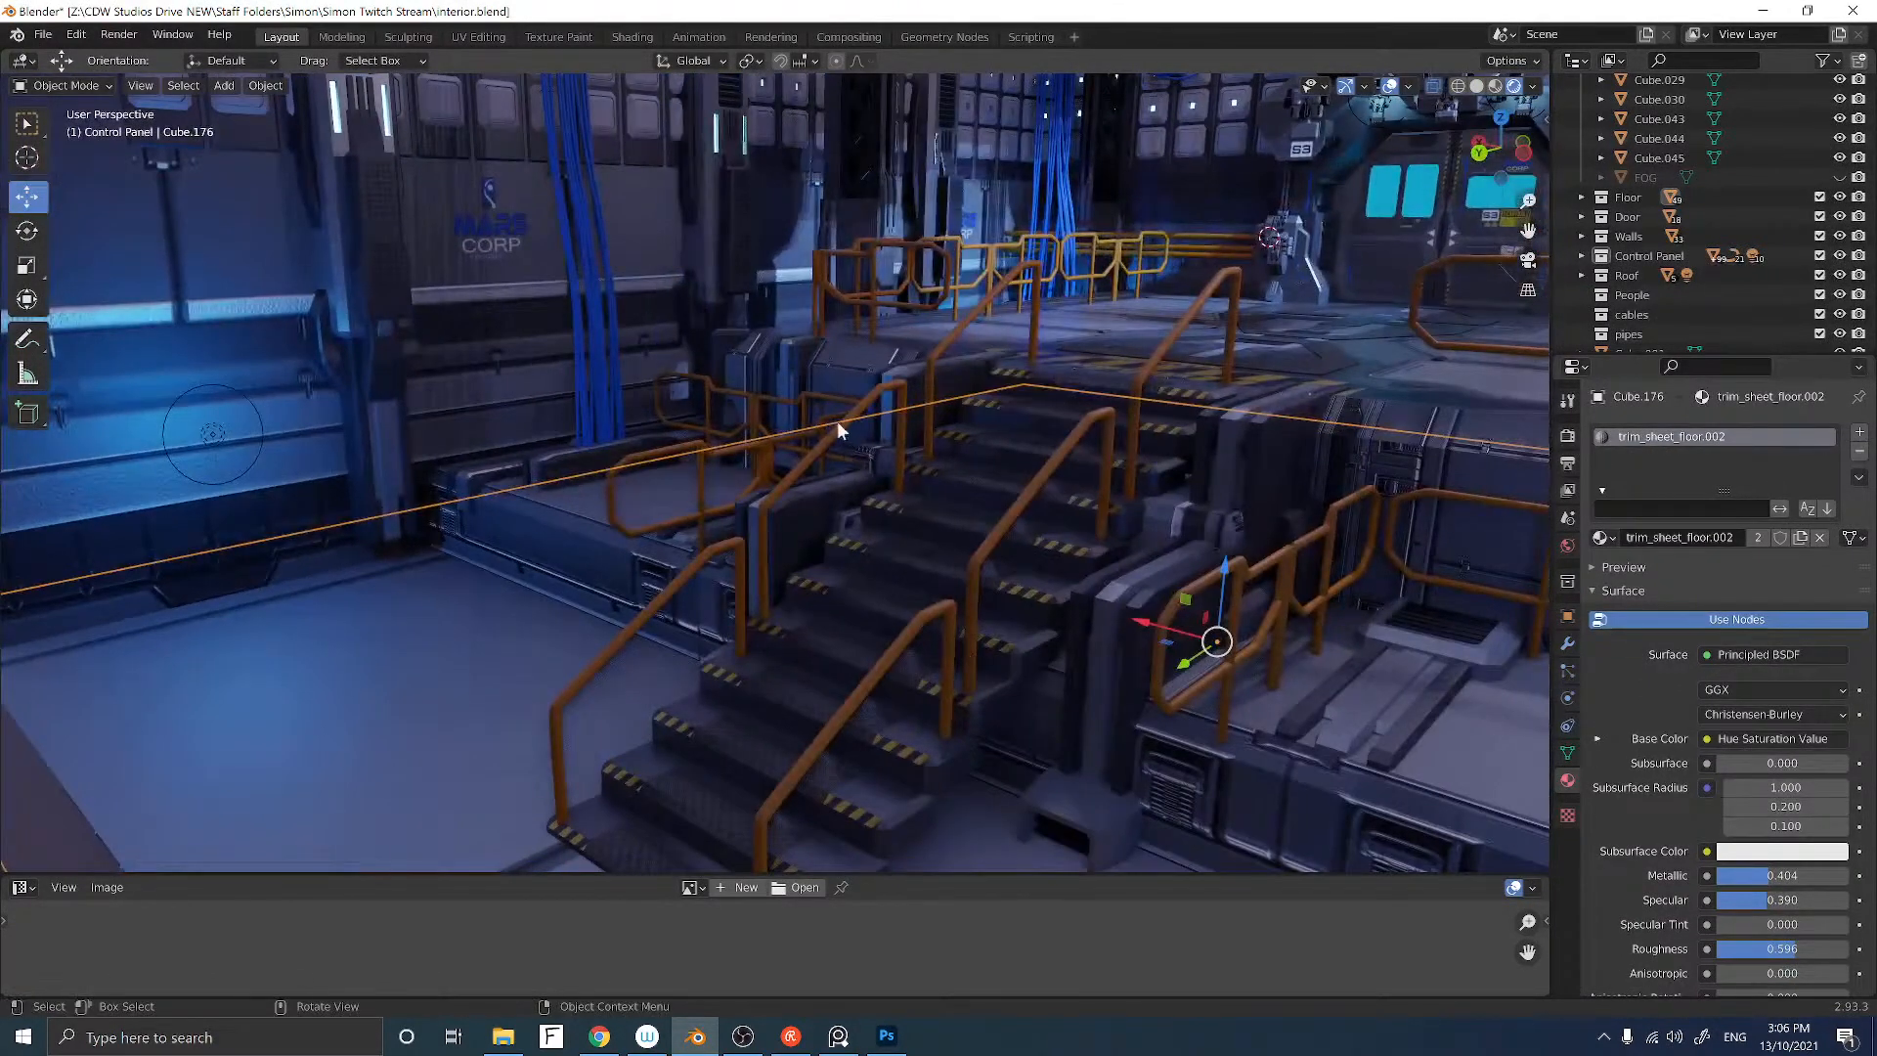
mouse_move(837, 424)
middle_down()
mouse_move(764, 437)
mouse_move(819, 431)
middle_up()
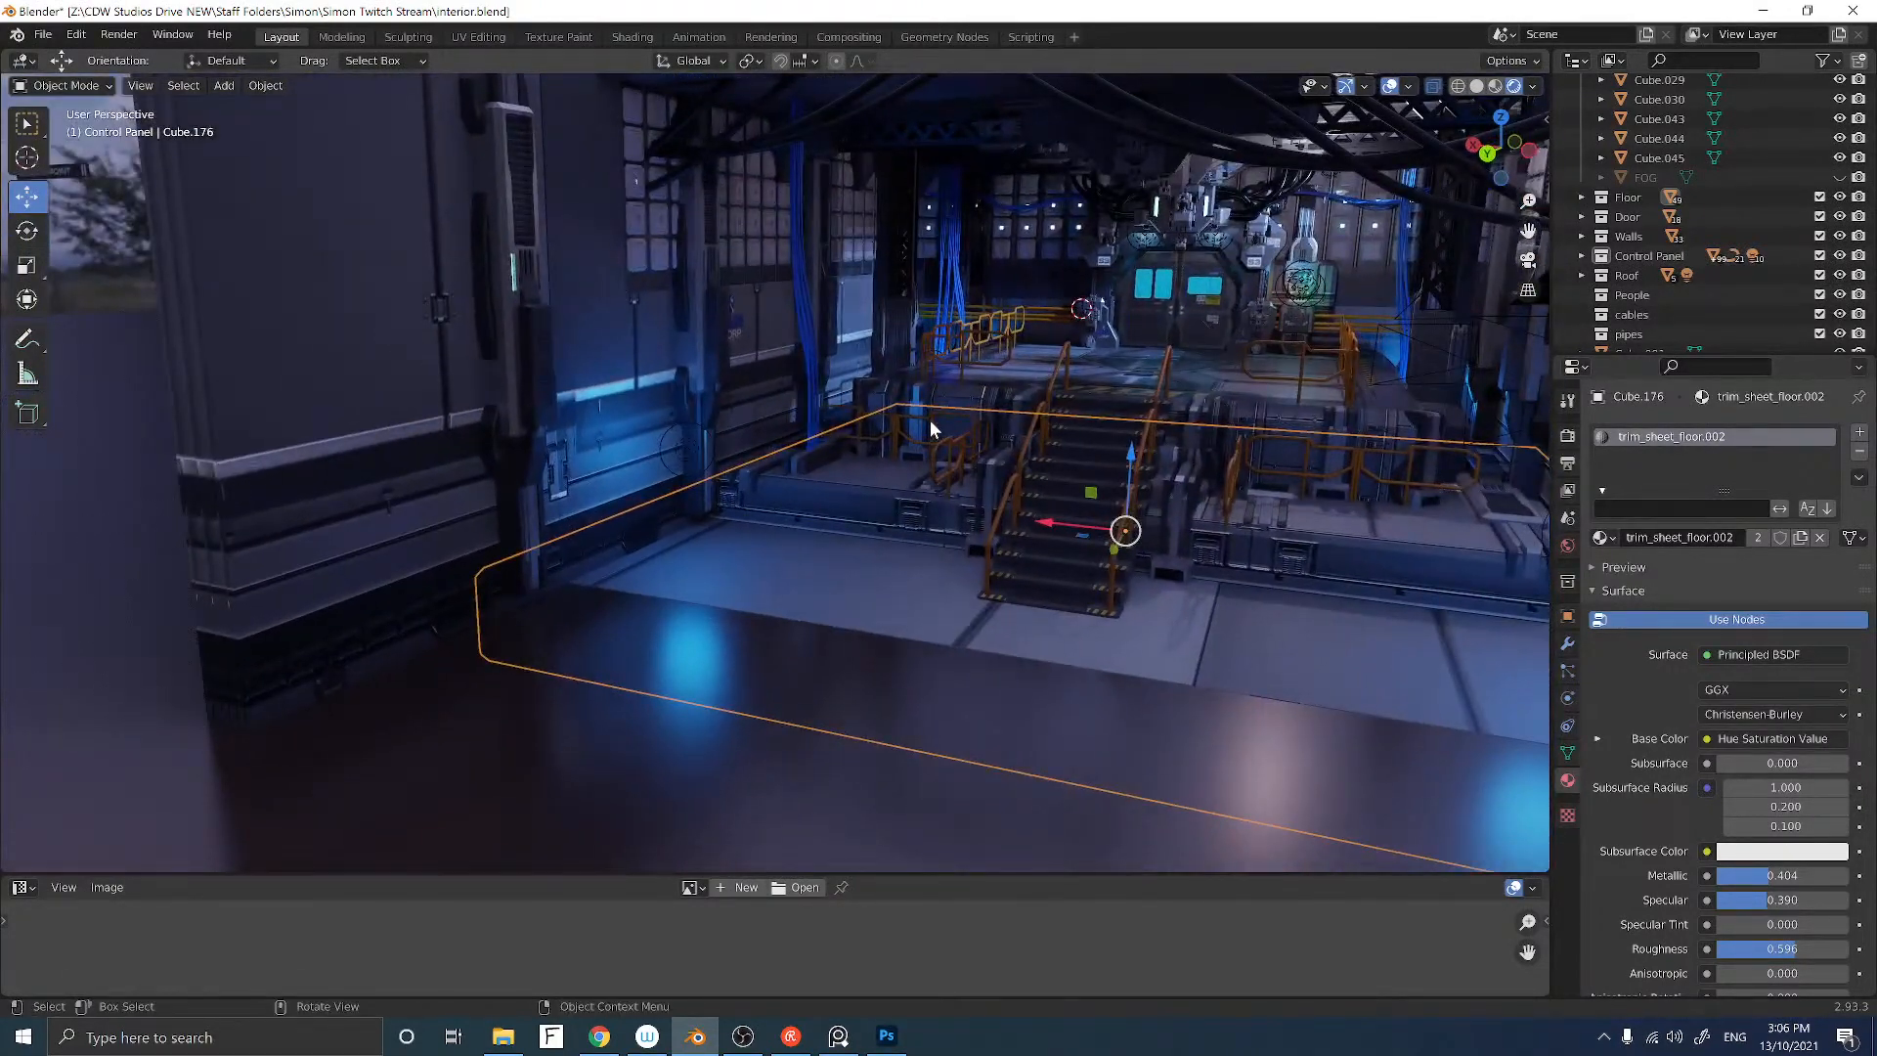
shift+middle_drag(985, 403, 854, 460)
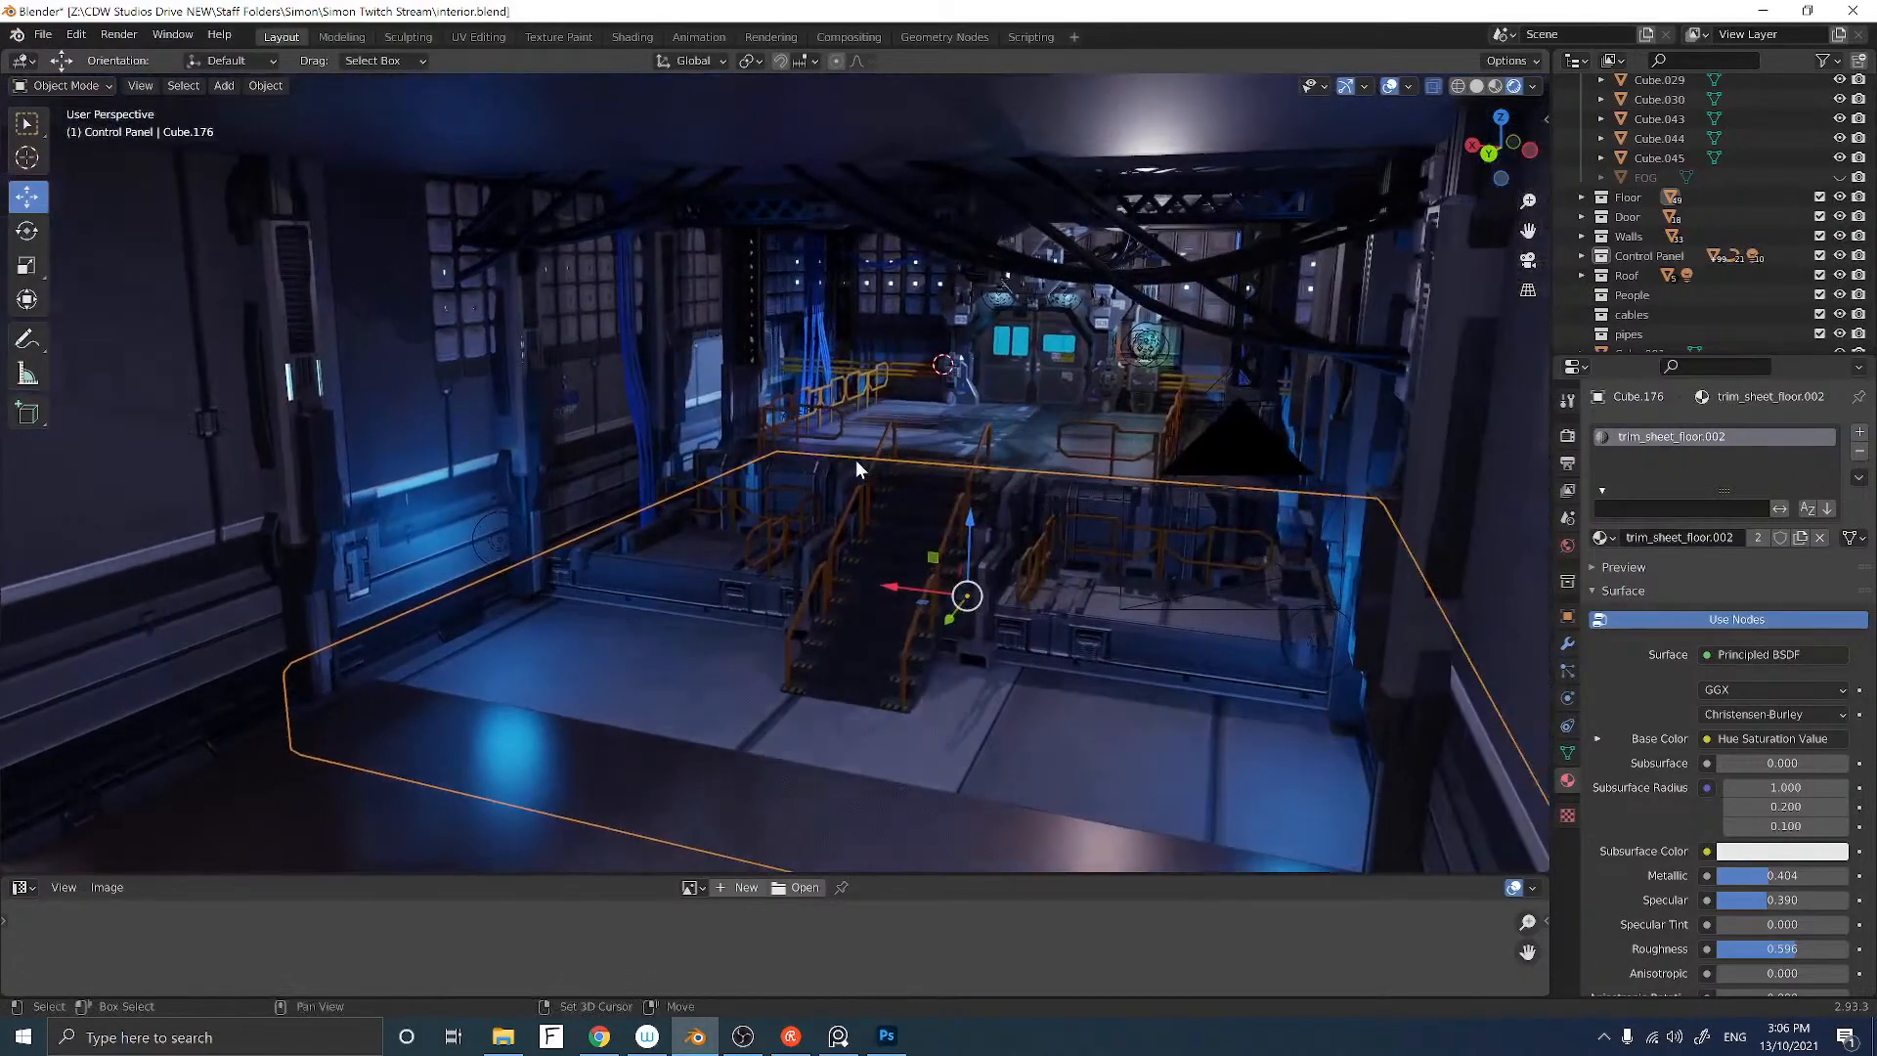
scroll(854, 460, up, 6)
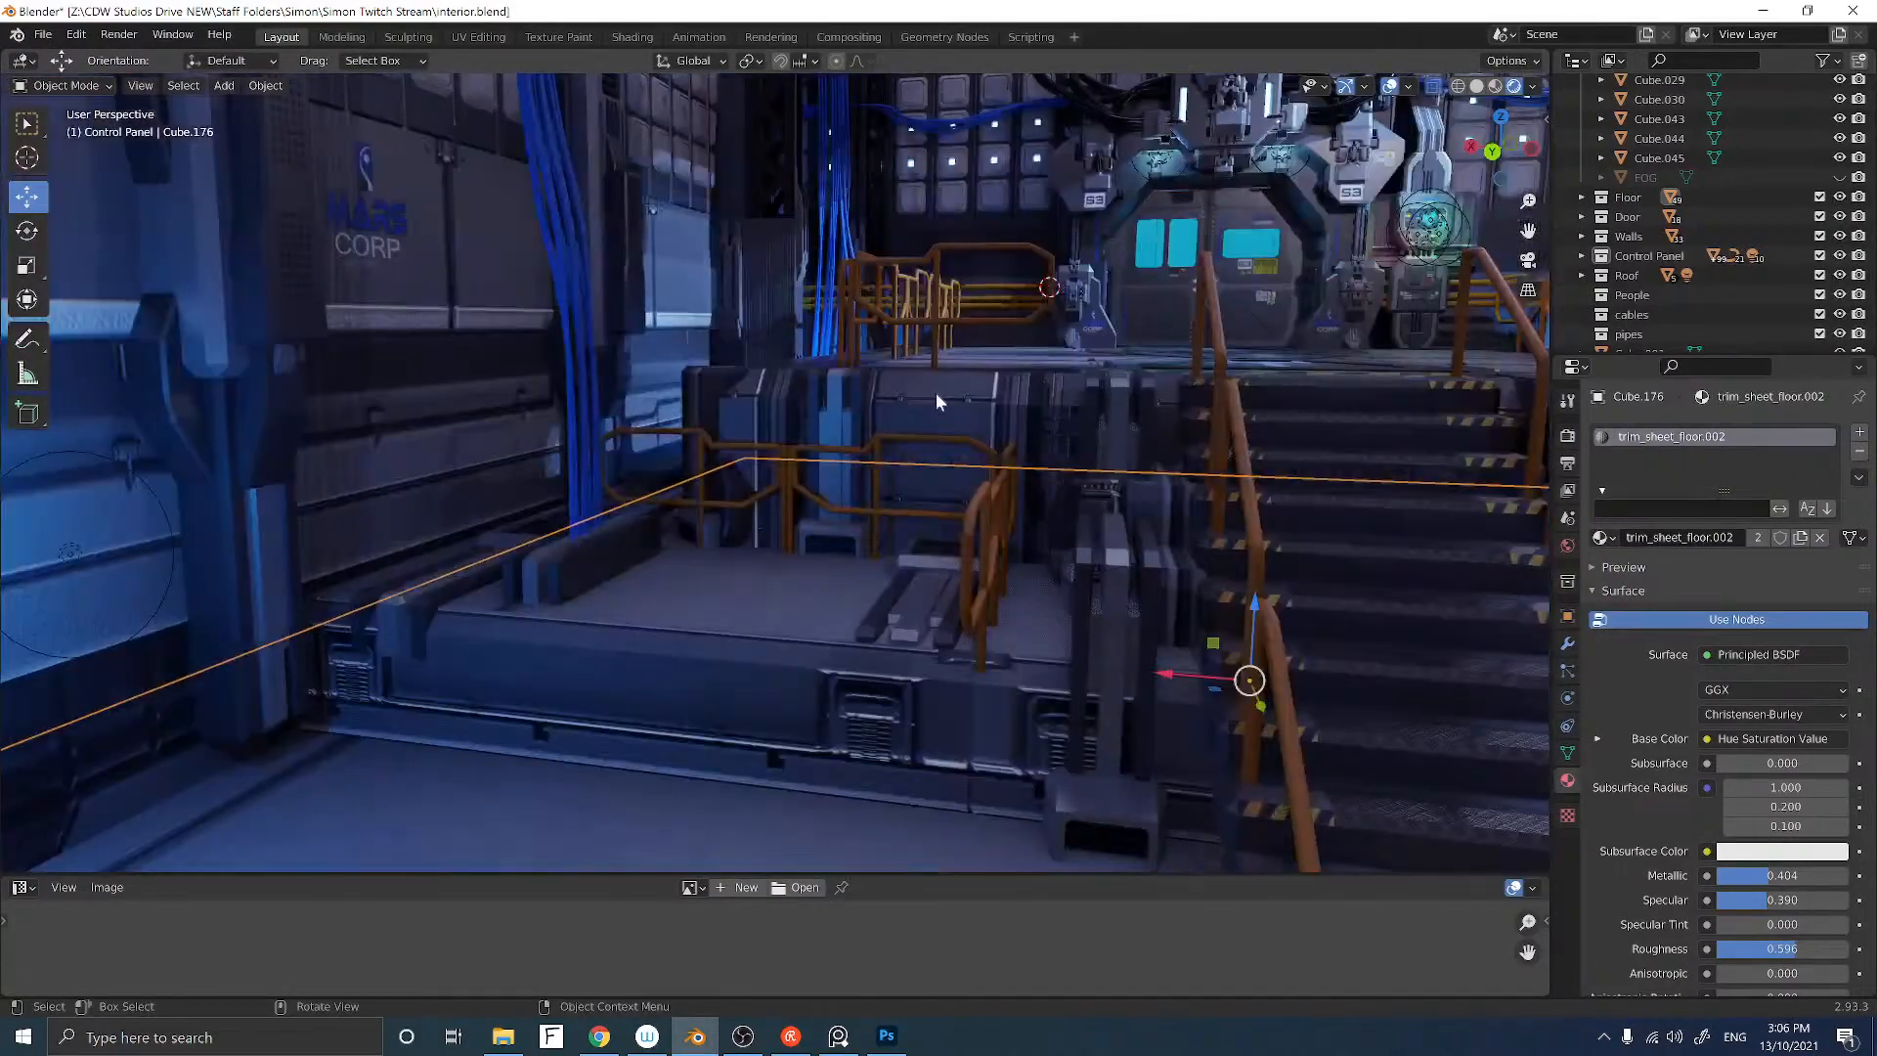
middle_drag(936, 393, 762, 453)
scroll(928, 427, up, 4)
middle_drag(950, 428, 1095, 365)
click(1132, 399)
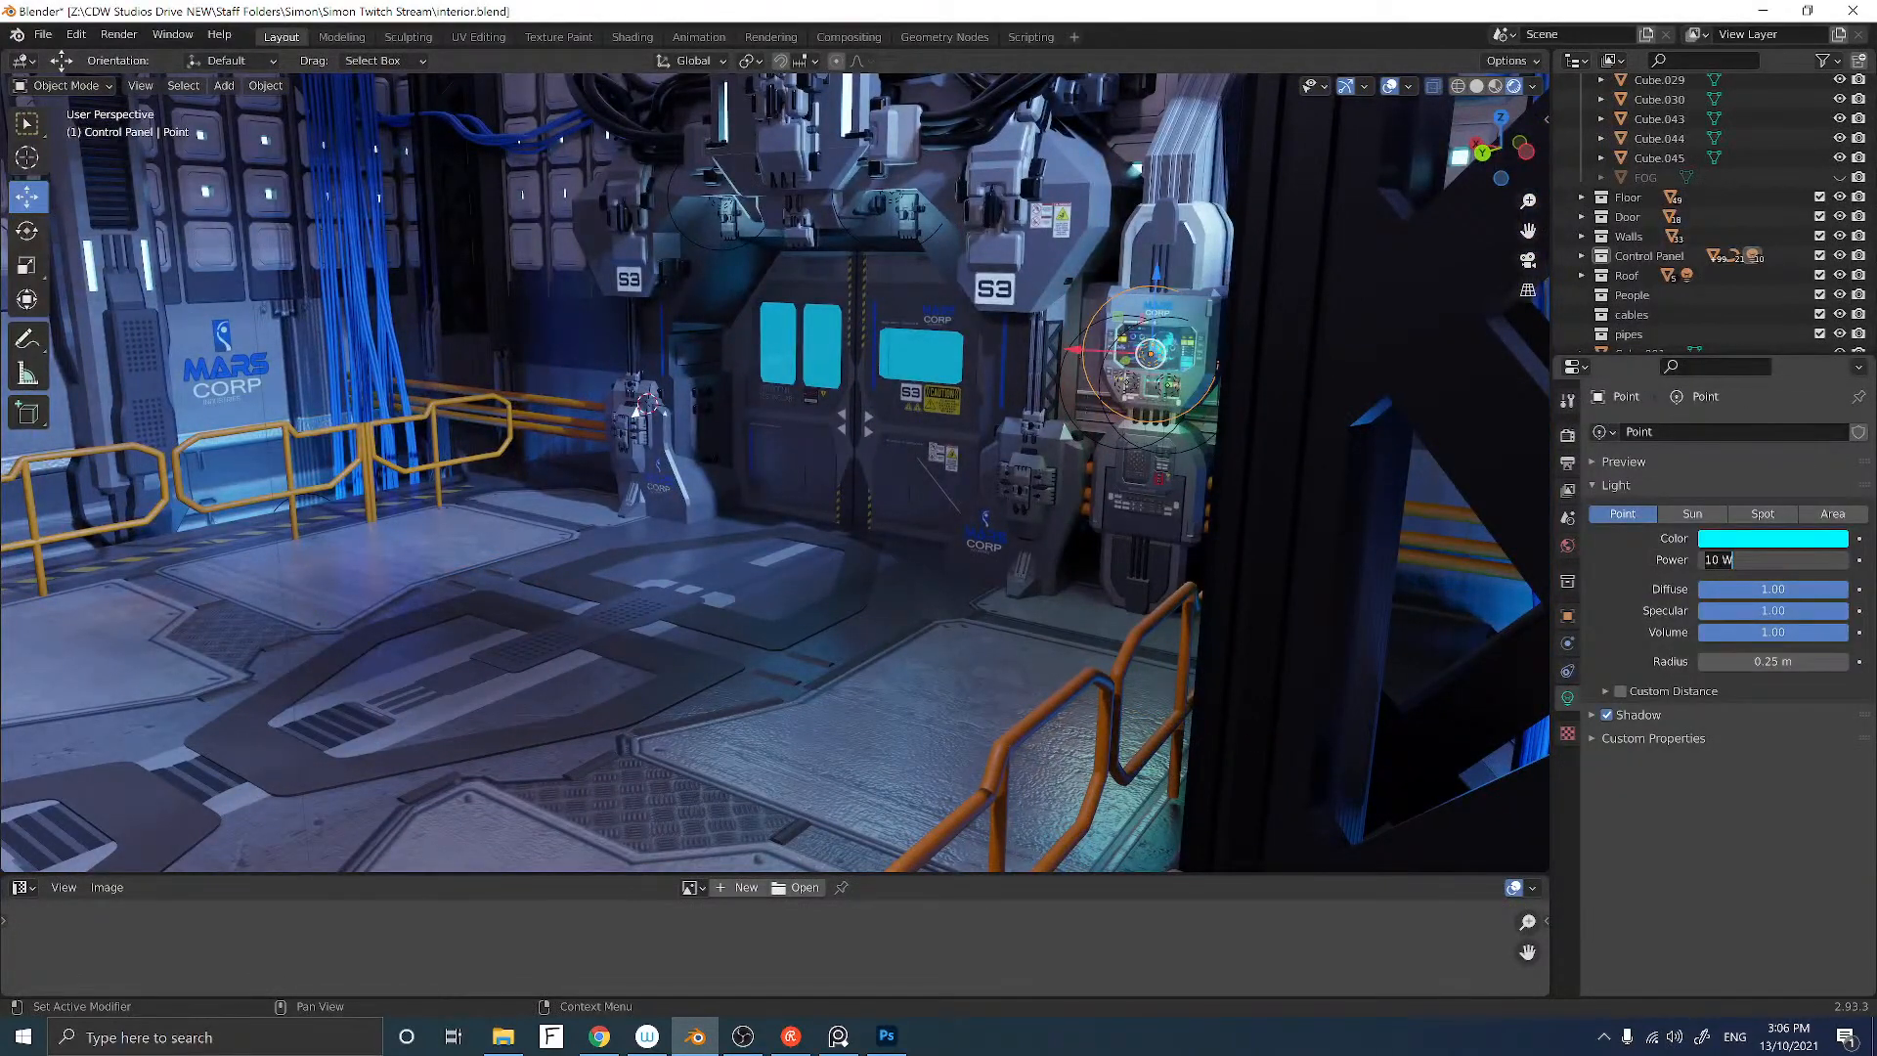
key(Return)
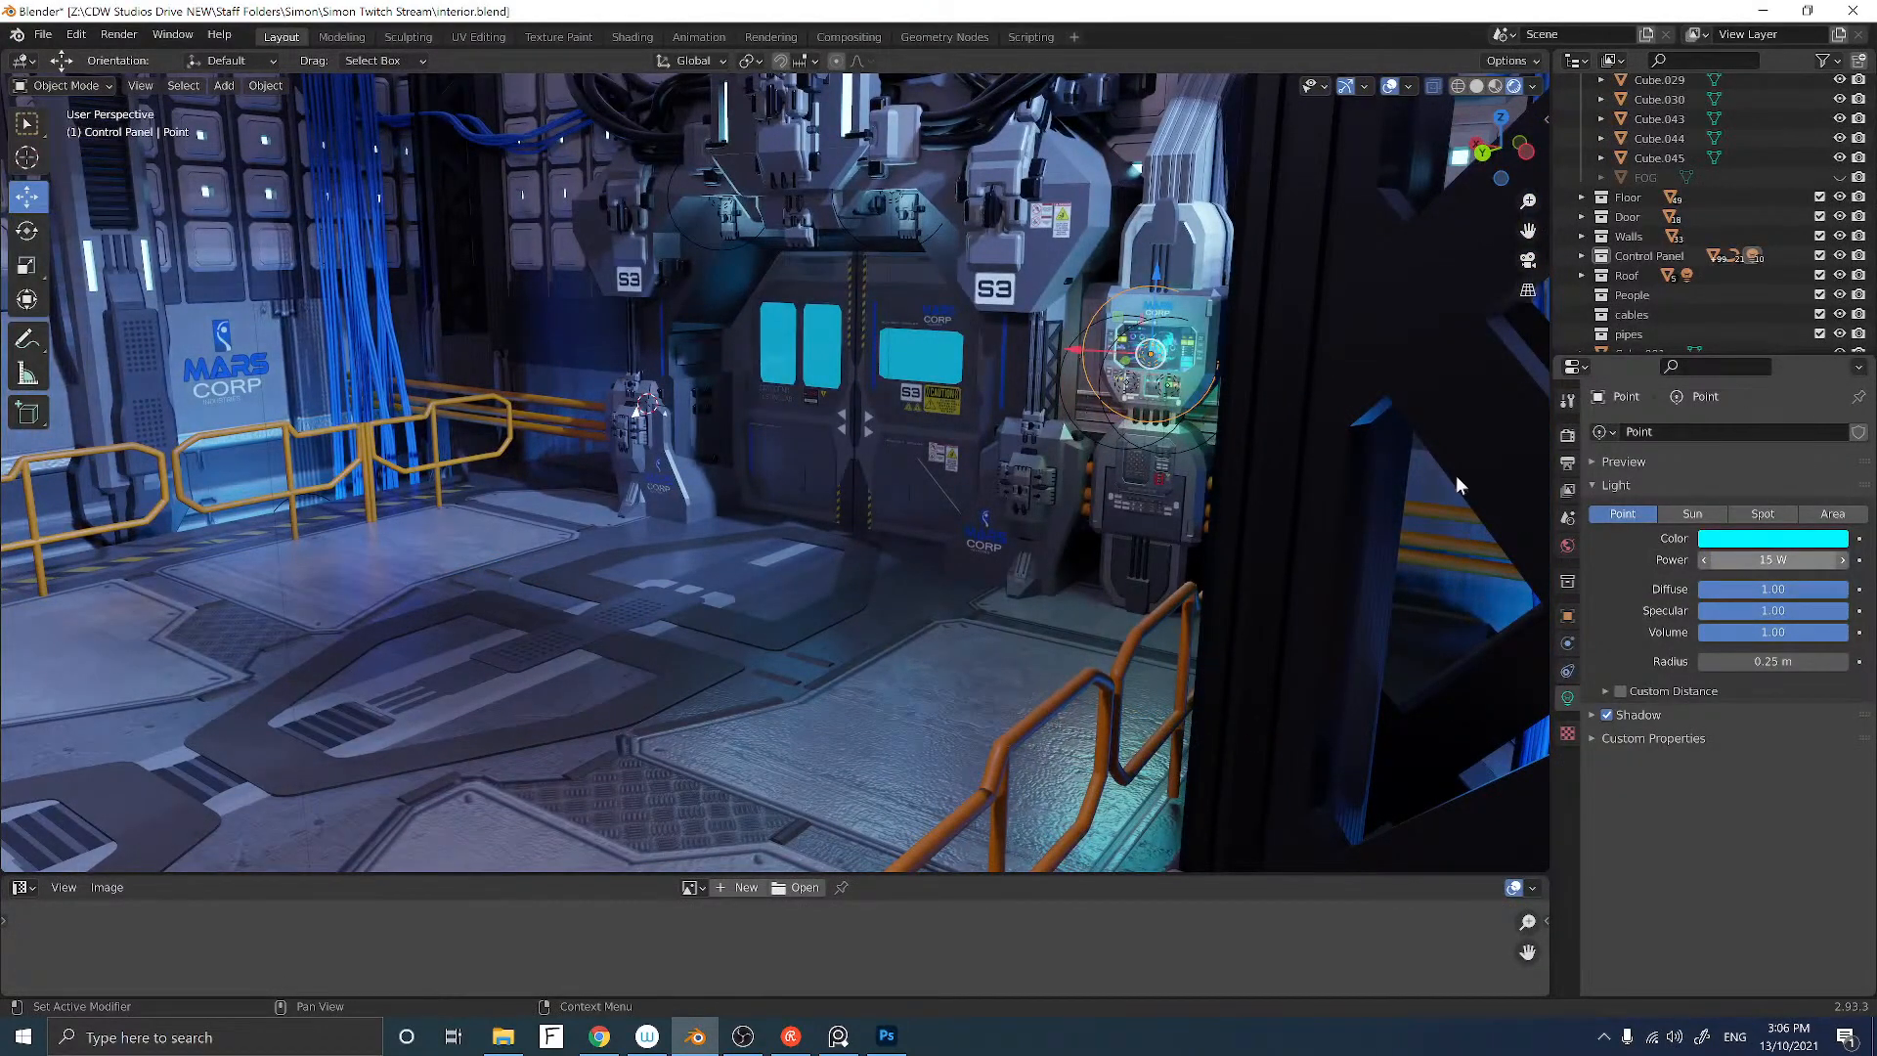
Step: Try the green point light at the control panel at 10 W, then set its power back to 5 W
click(1173, 391)
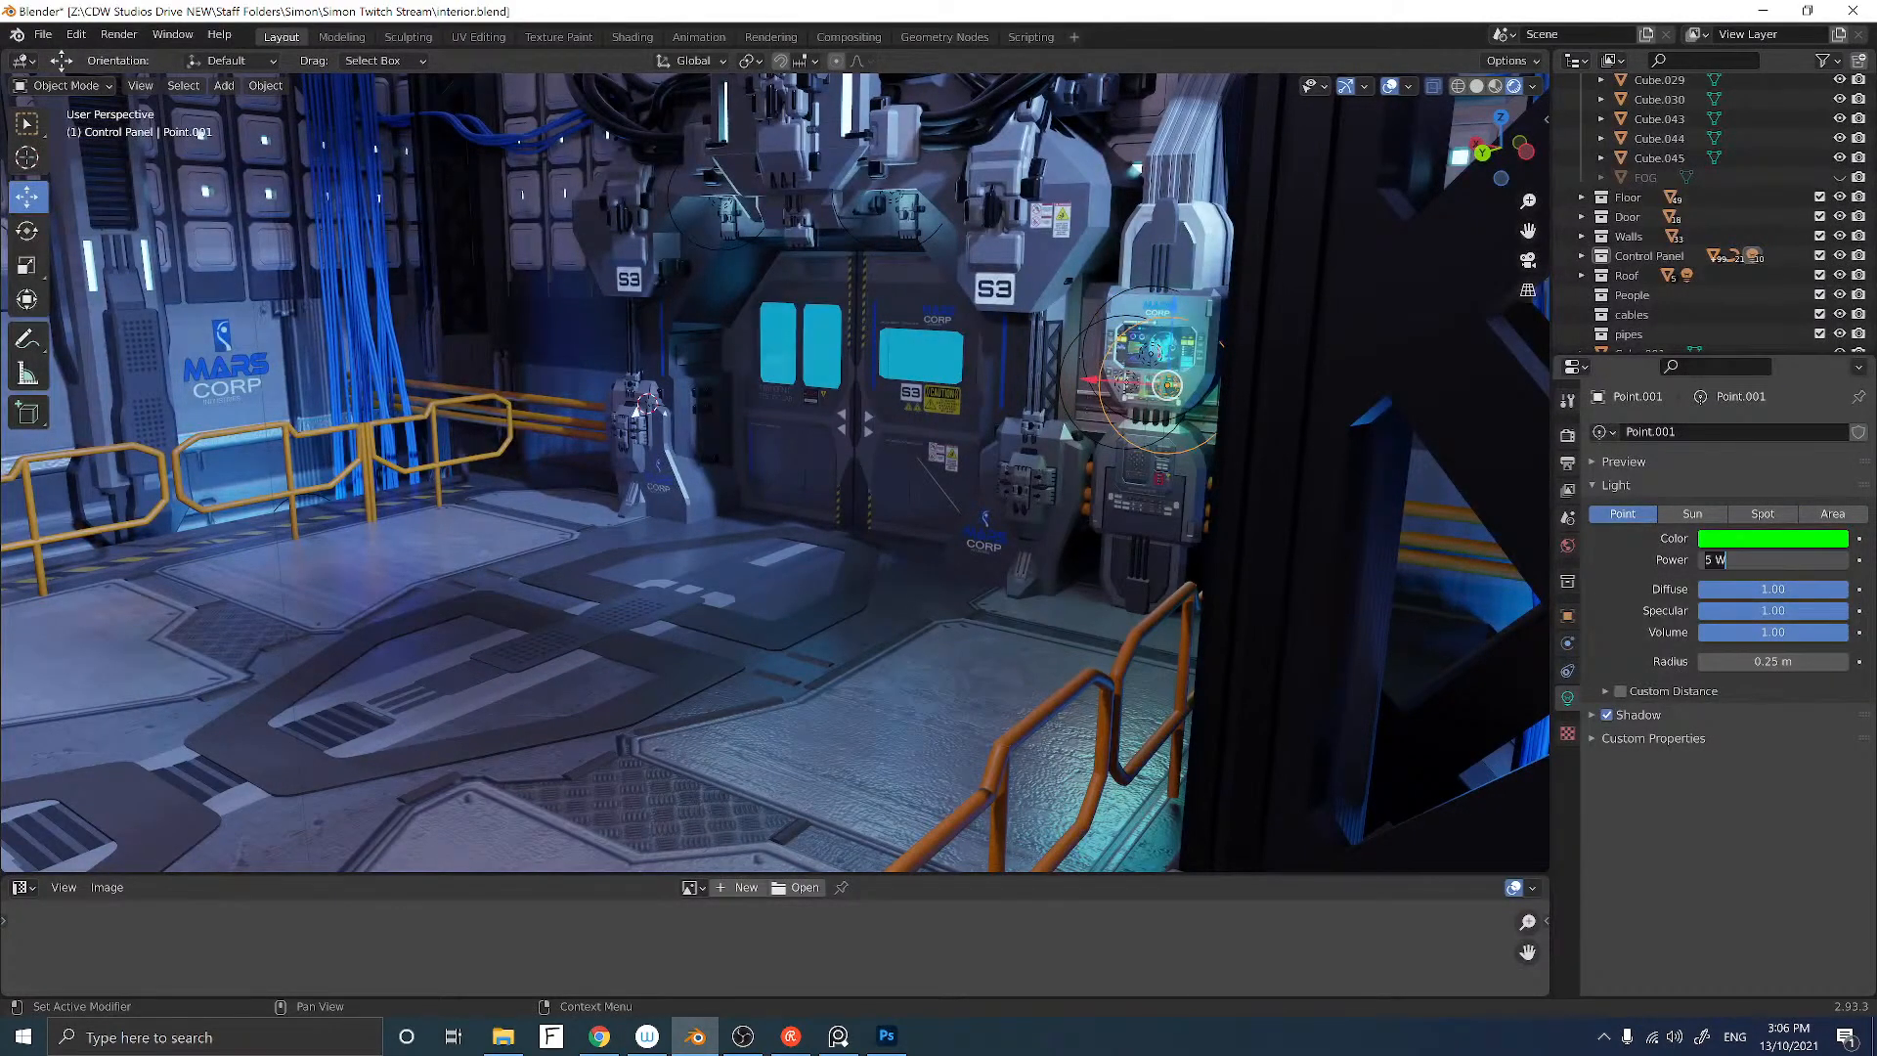
key(Return)
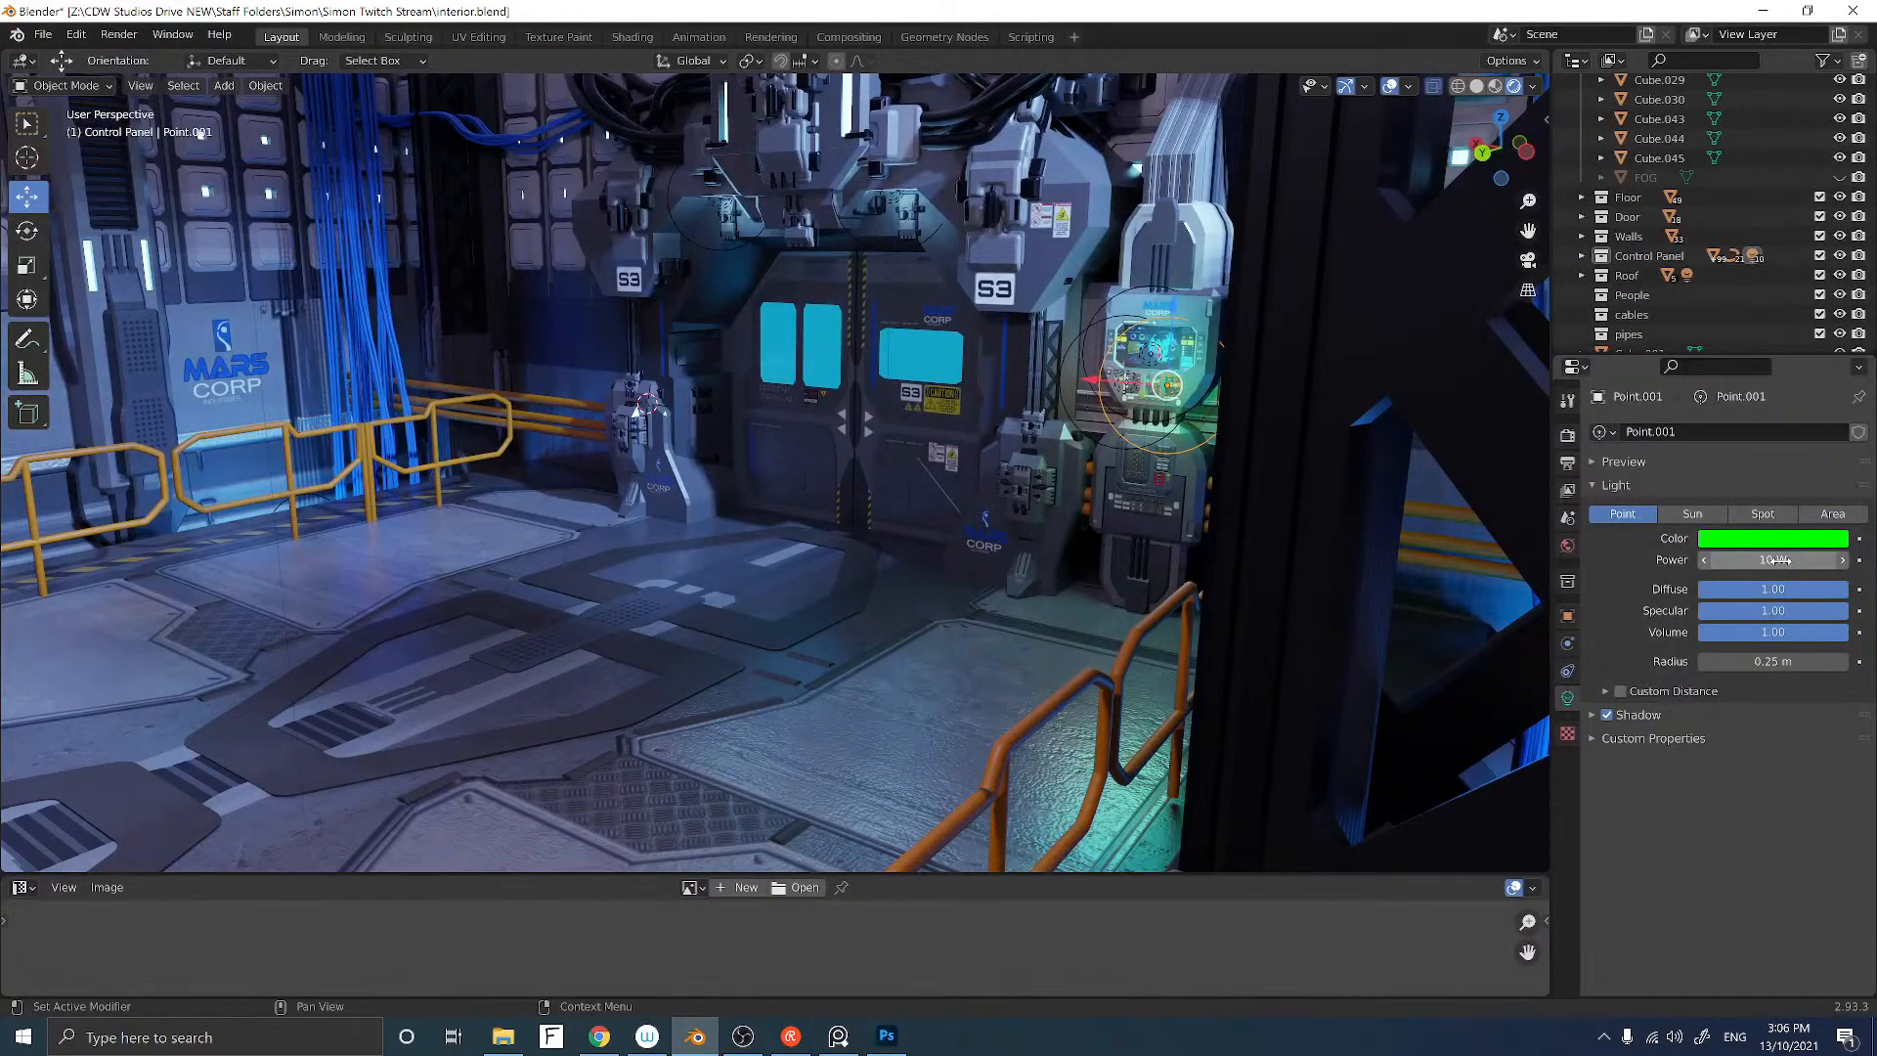
click(1785, 569)
text(5)
key(Return)
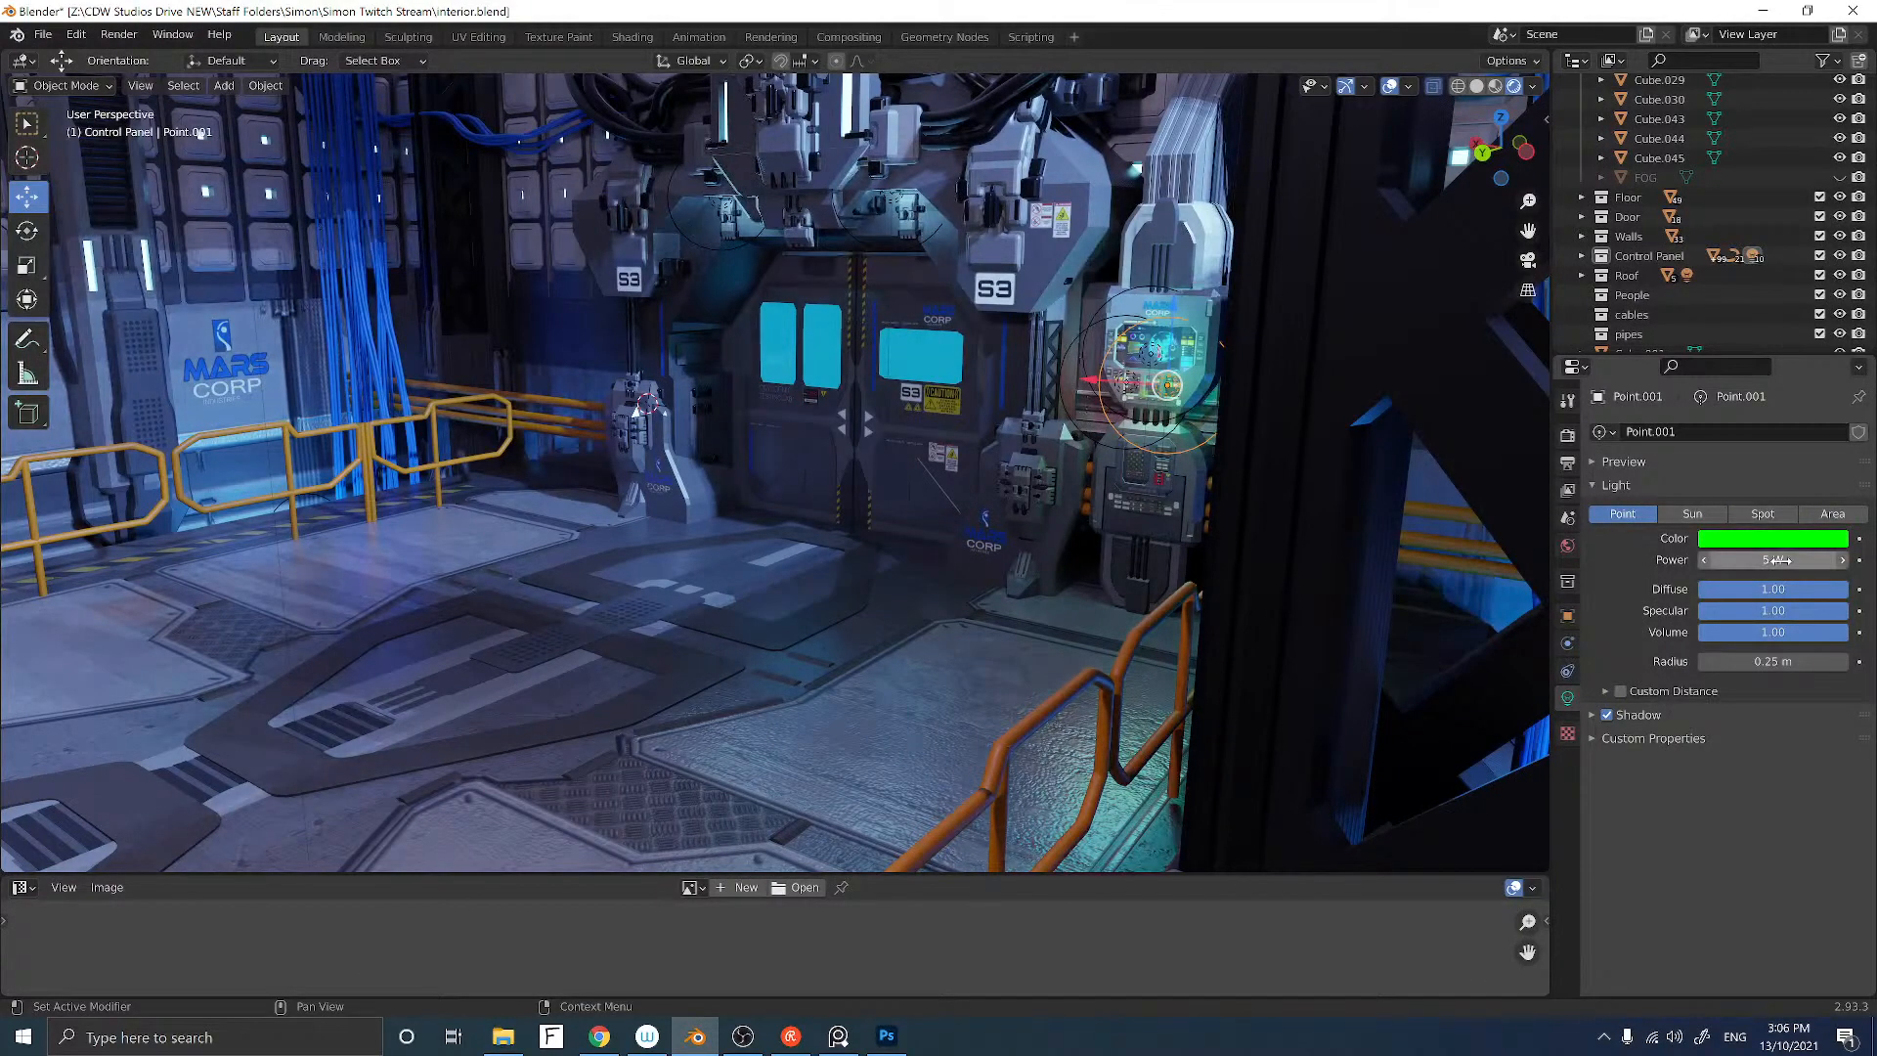
Step: Duplicate the cyan point light at the control panel and move the copy along X to the doorway
mouse_move(1016, 454)
middle_down()
mouse_move(1073, 473)
mouse_move(1000, 459)
mouse_move(1056, 434)
mouse_move(1024, 437)
middle_up()
scroll(1076, 367, up, 3)
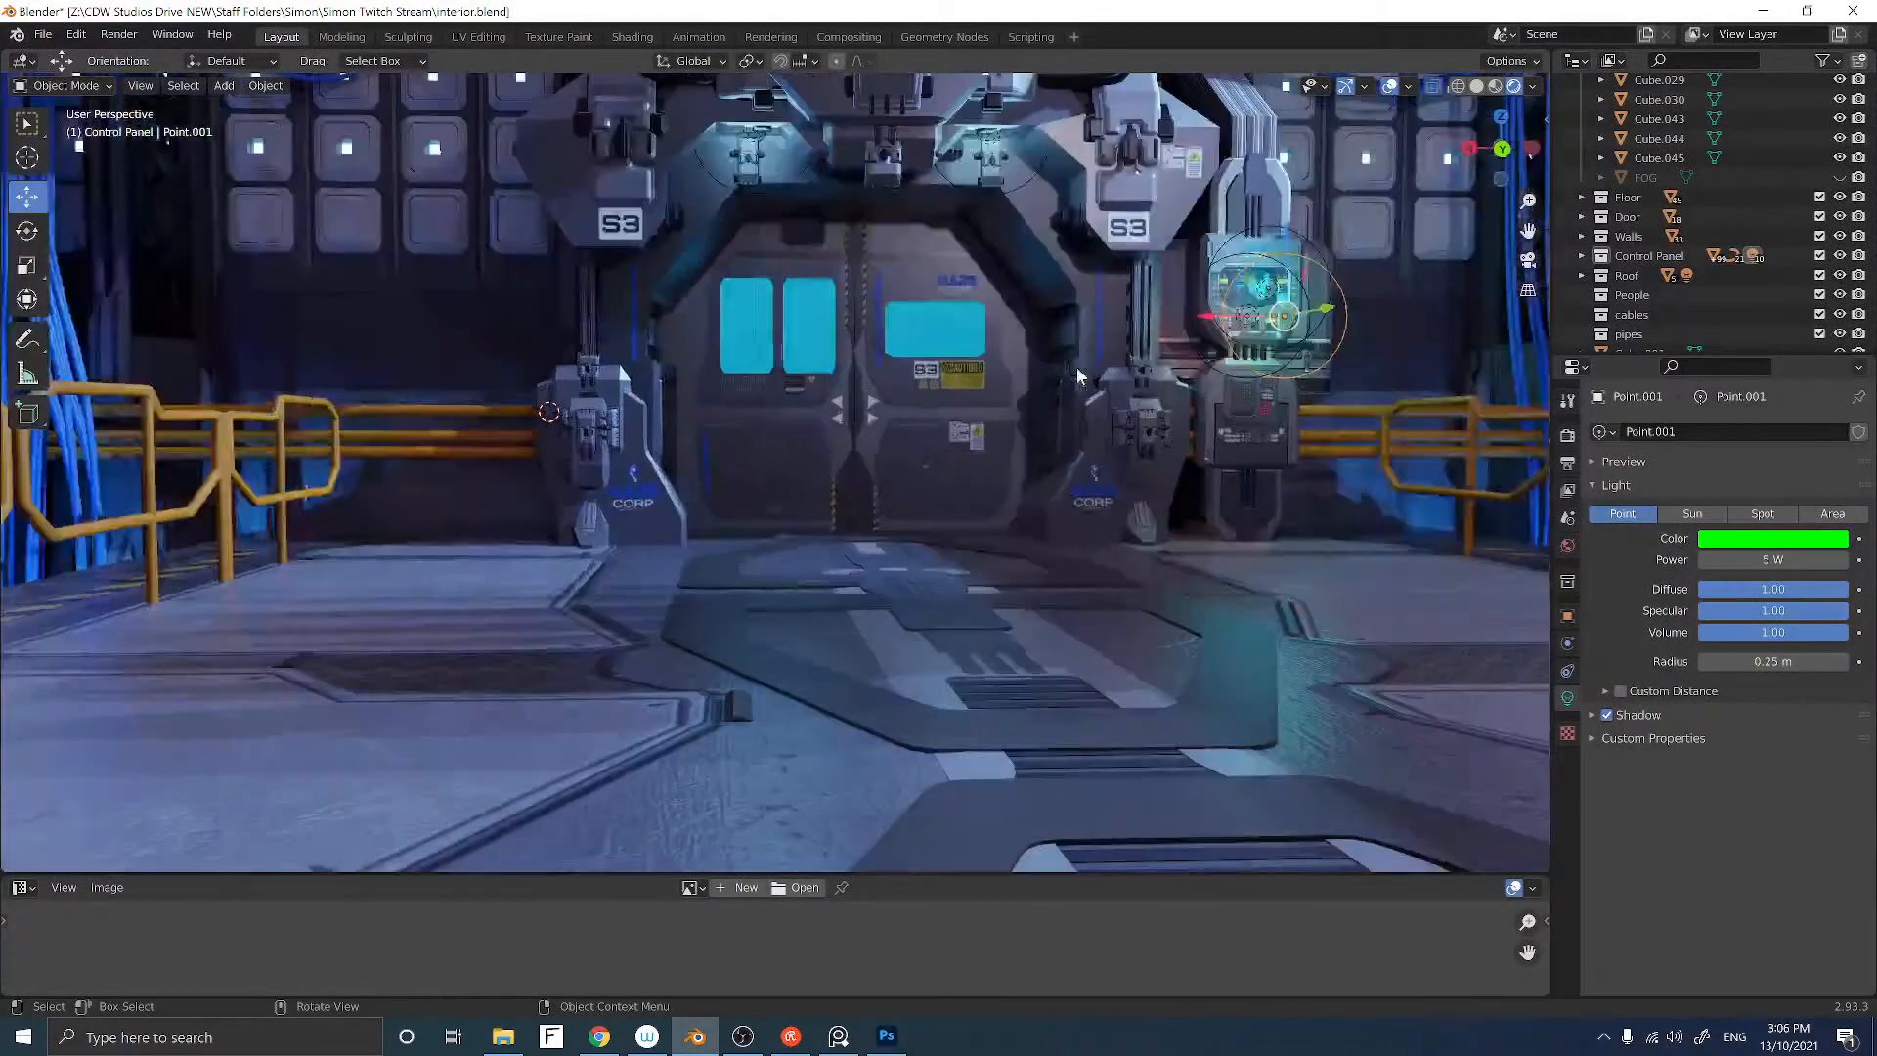
middle_drag(1076, 366, 1248, 344)
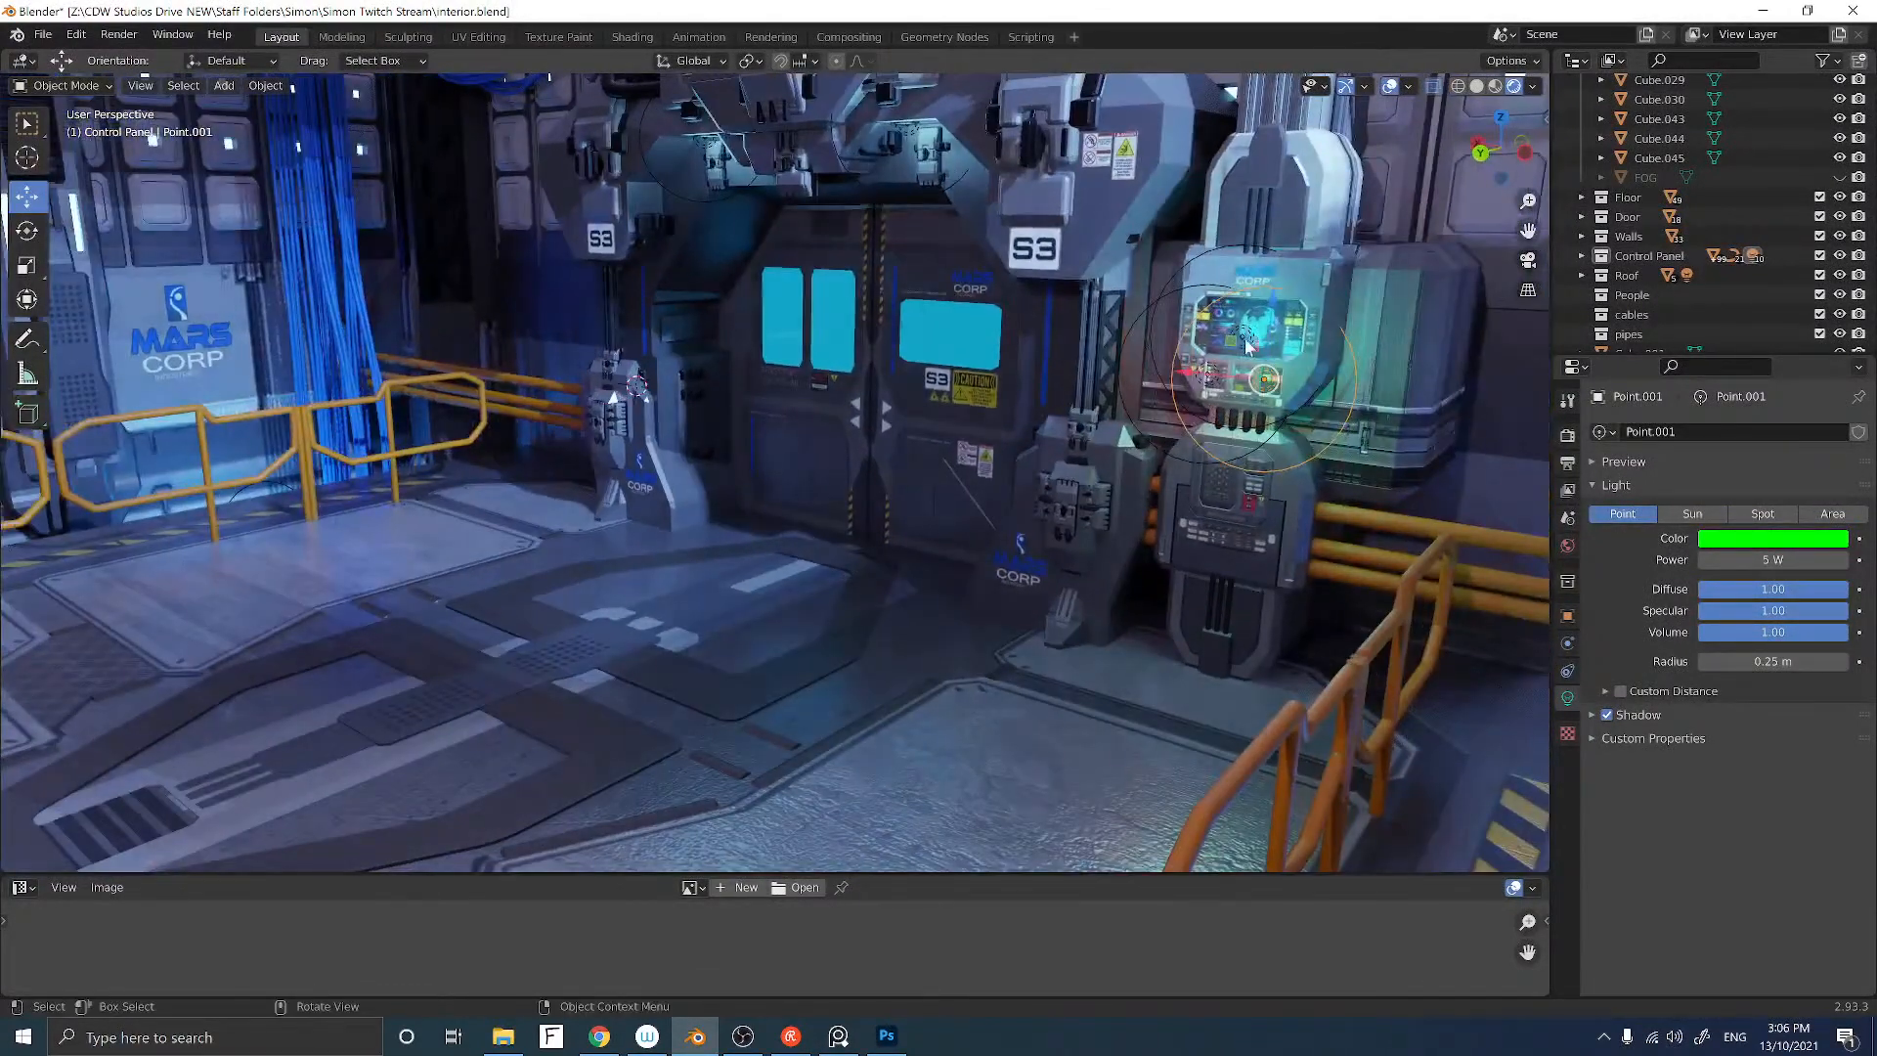
click(1245, 342)
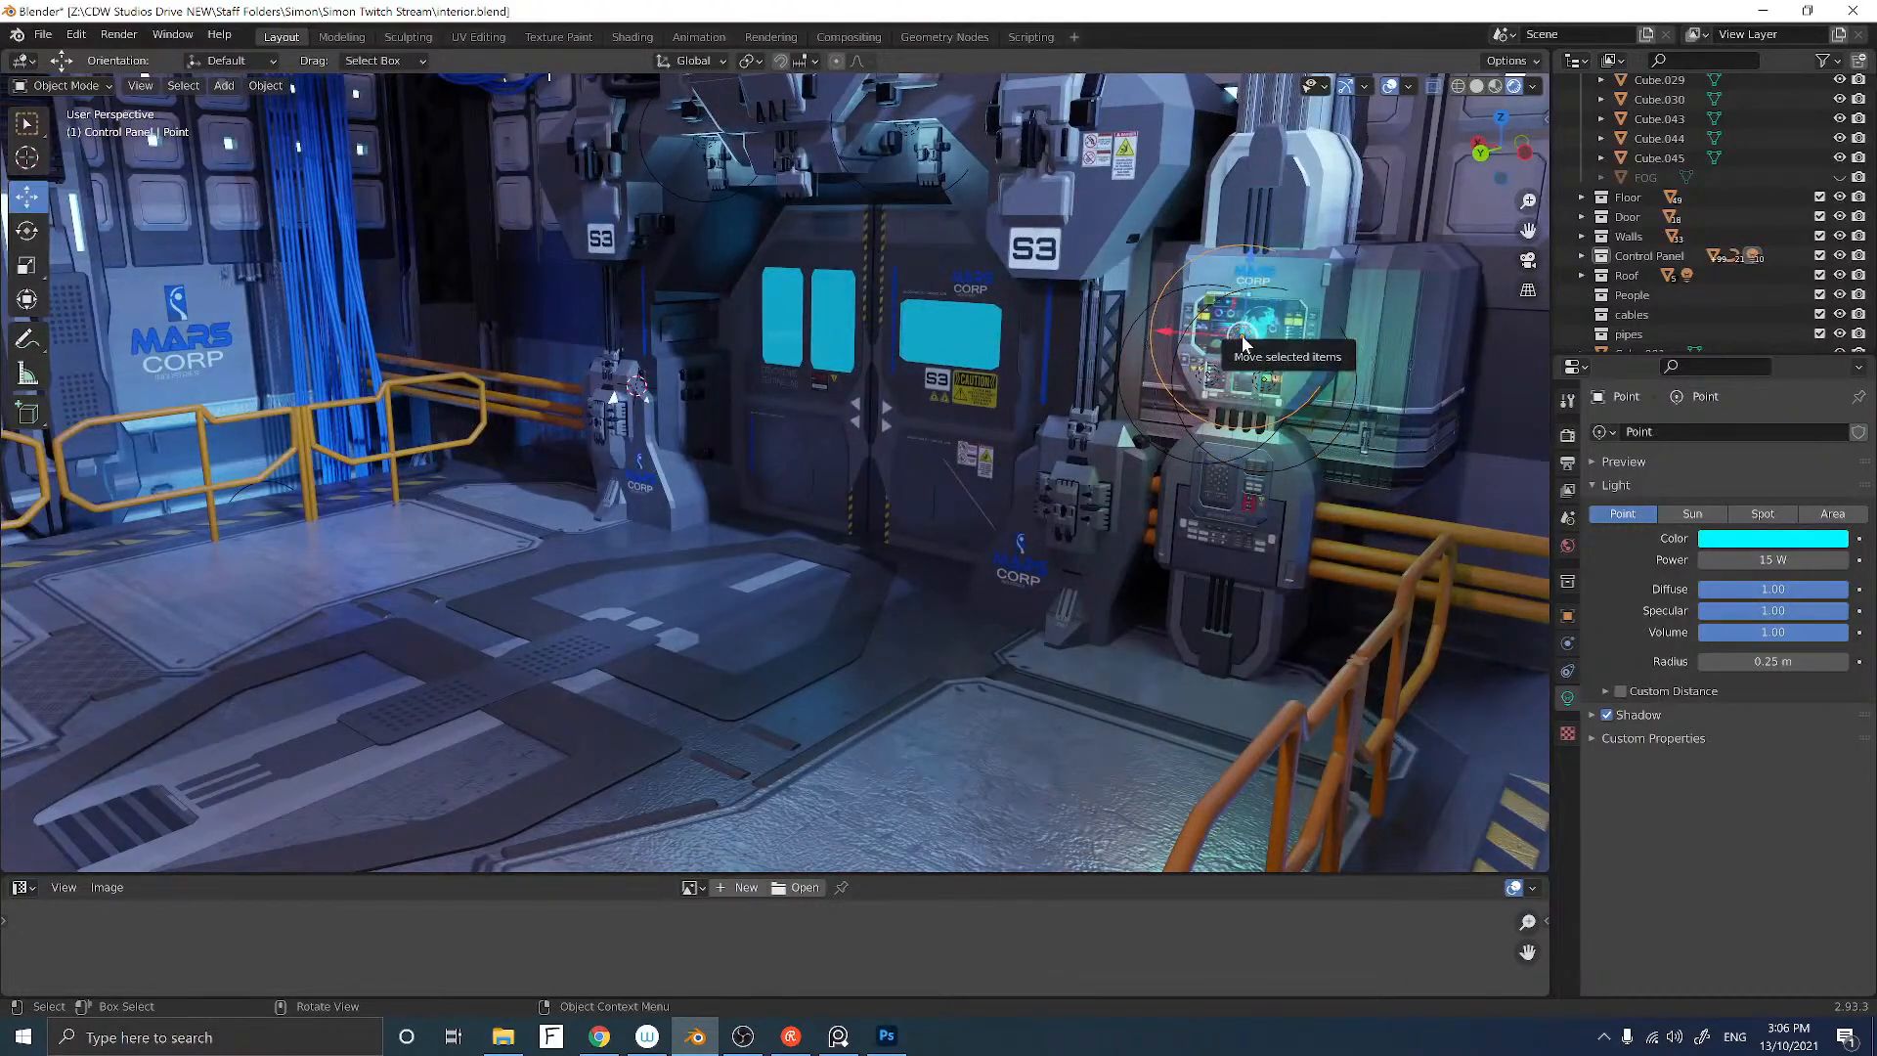
key(shift+d)
right_click(1176, 352)
middle_drag(1200, 369, 1173, 450)
key(g)
key(x)
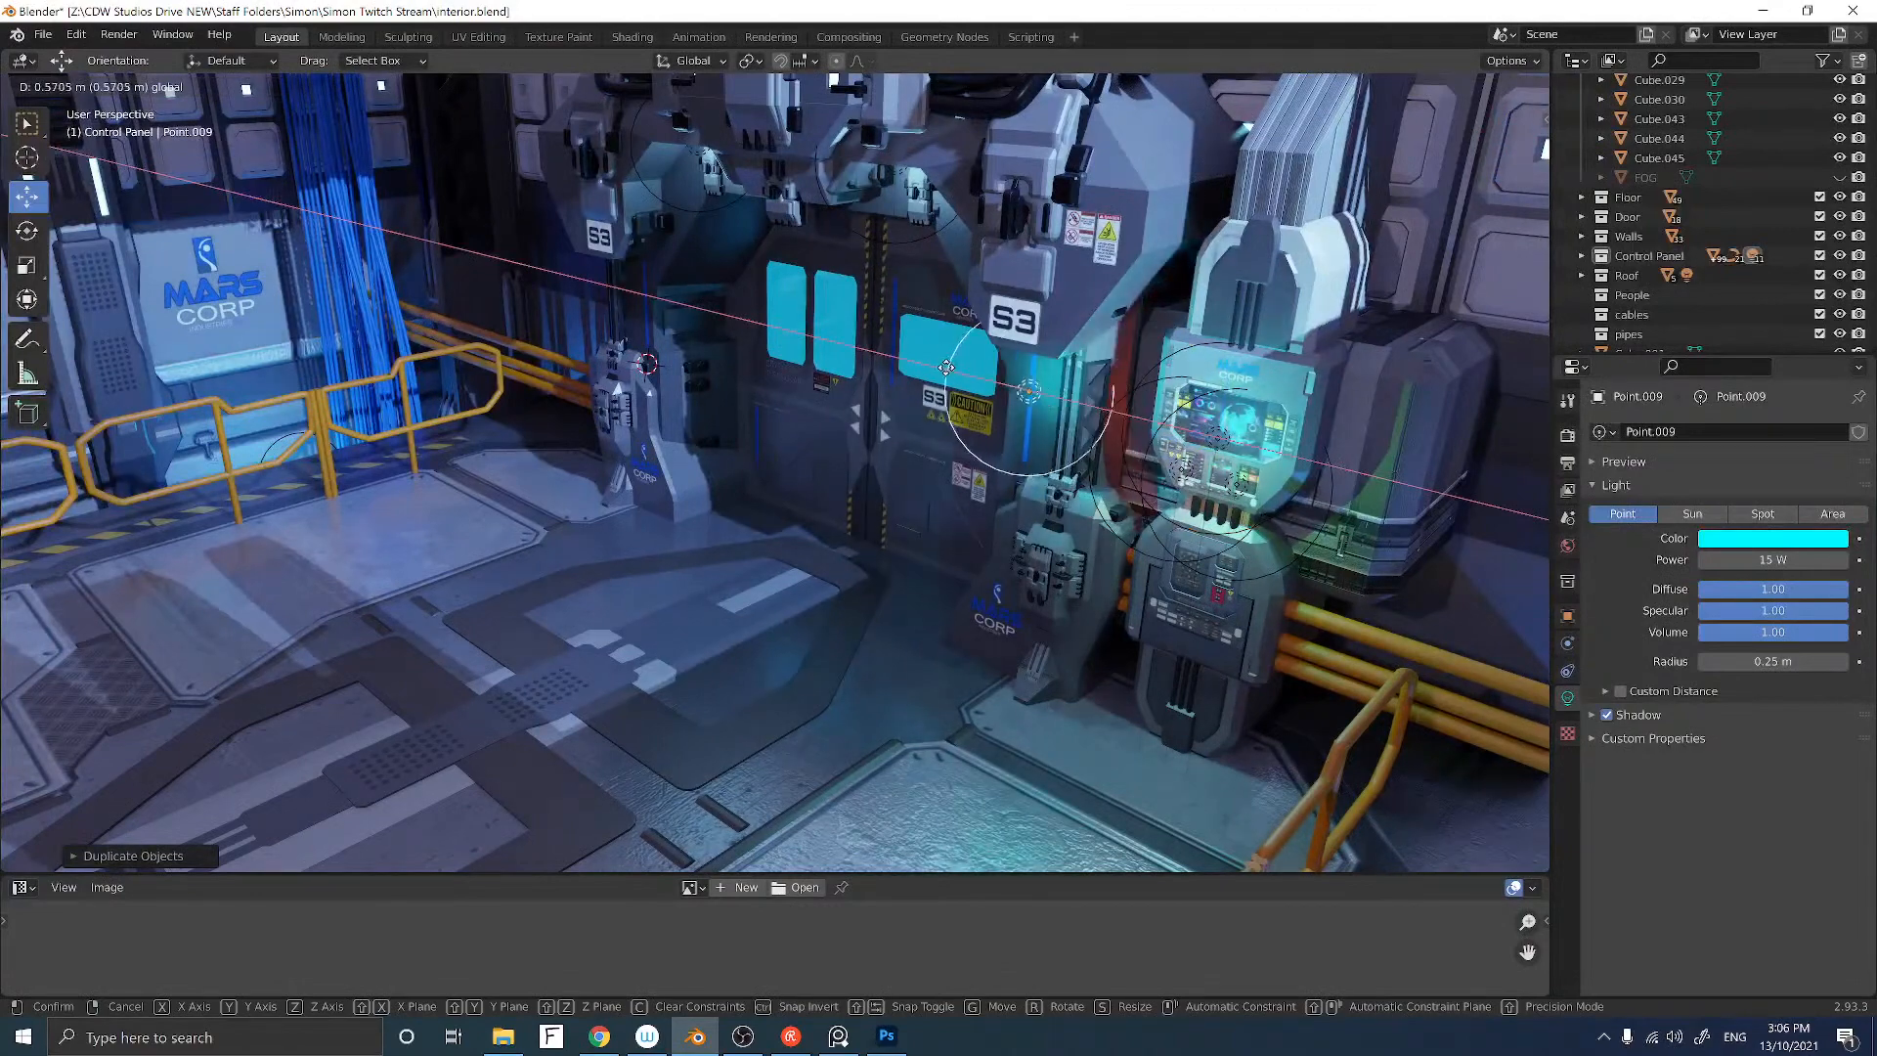
click(860, 330)
middle_drag(860, 330, 1144, 322)
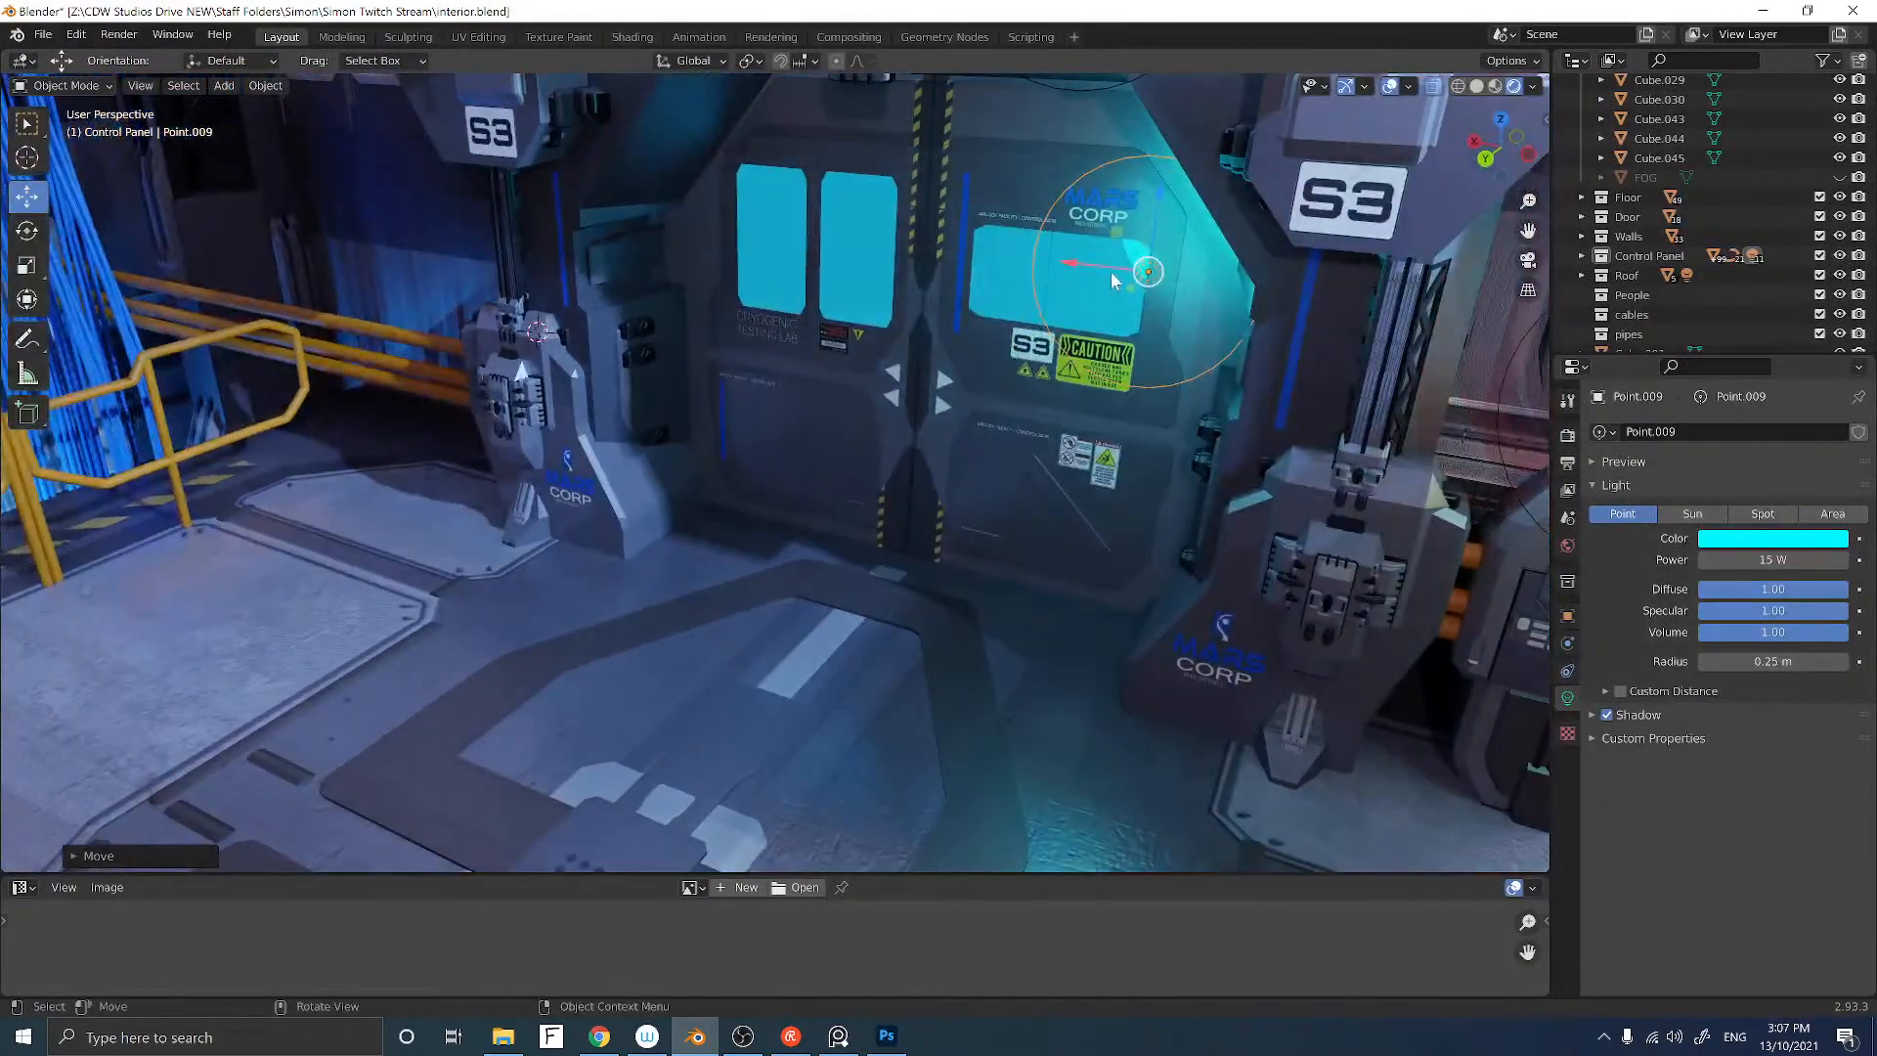
Step: Position the copied cyan light in front of the window on the door's MARS CORP half, adjusting X, Y and height
key(g)
key(x)
key(z)
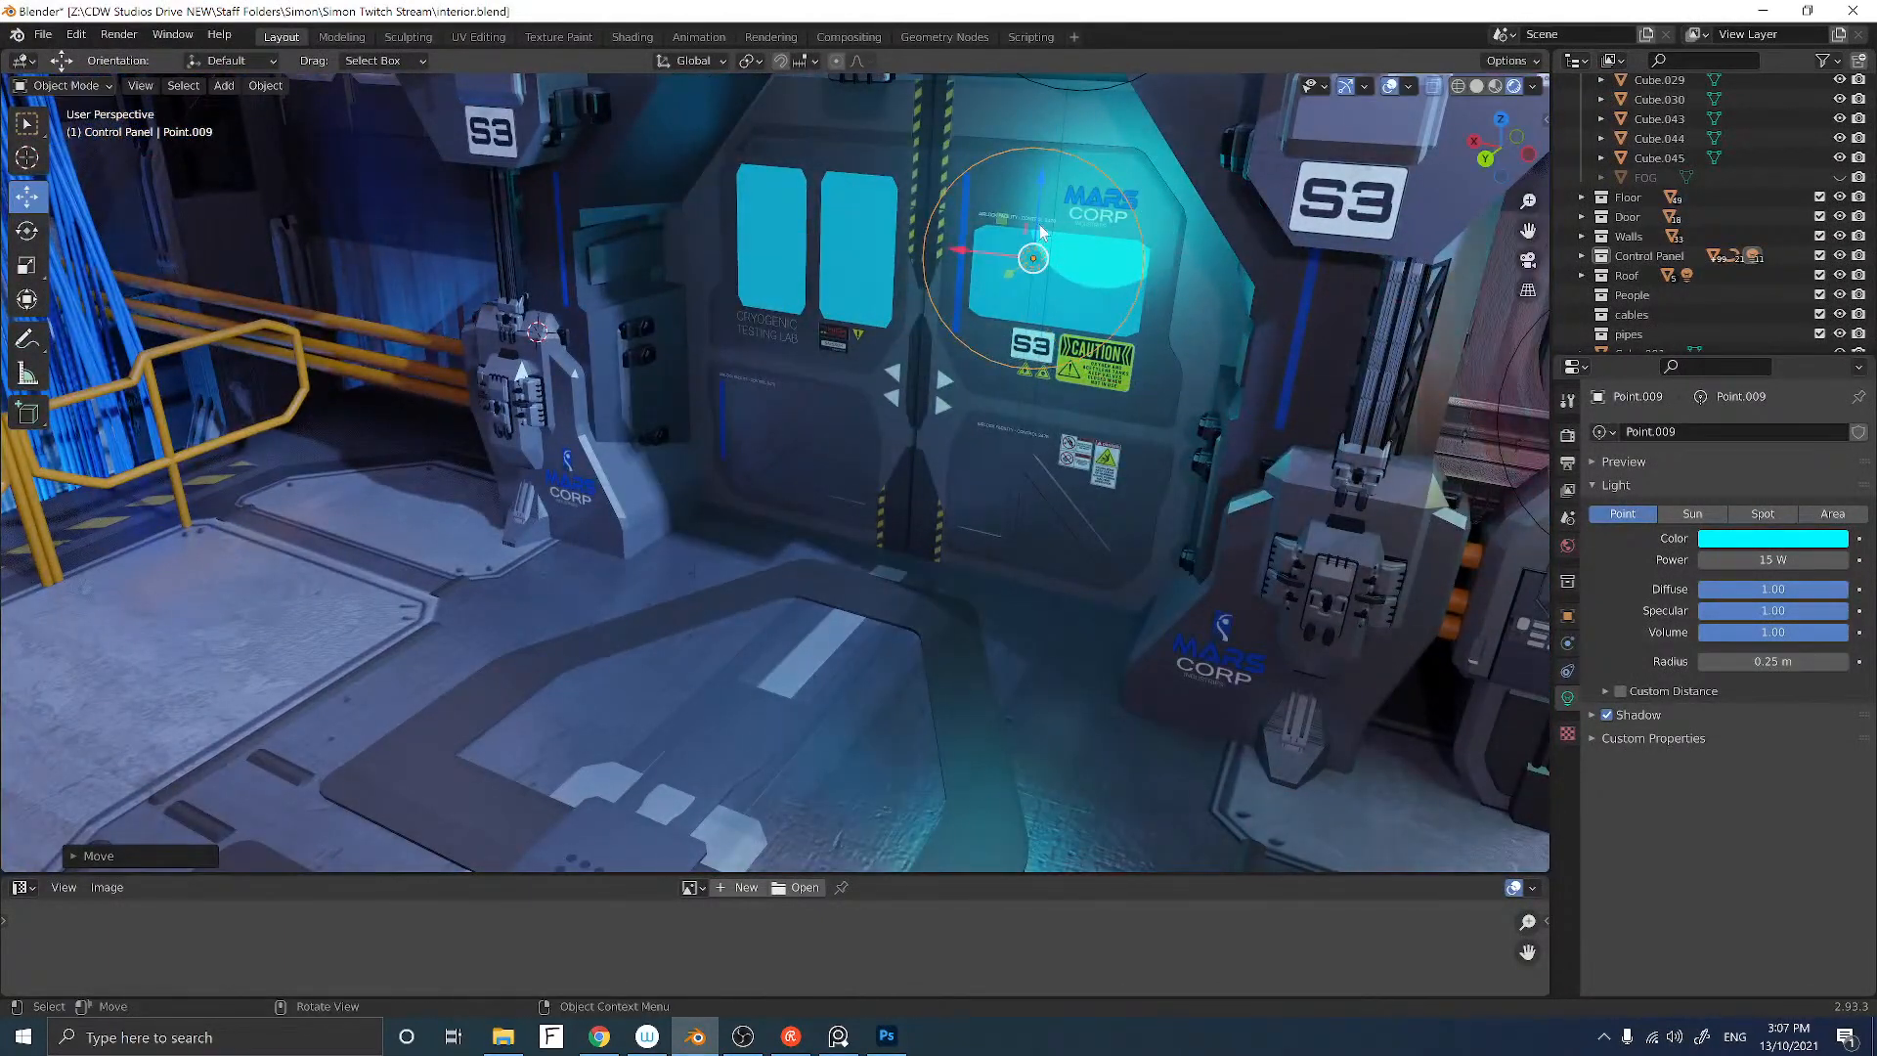
click(1060, 326)
middle_drag(1060, 325, 1165, 311)
key(g)
key(y)
click(965, 324)
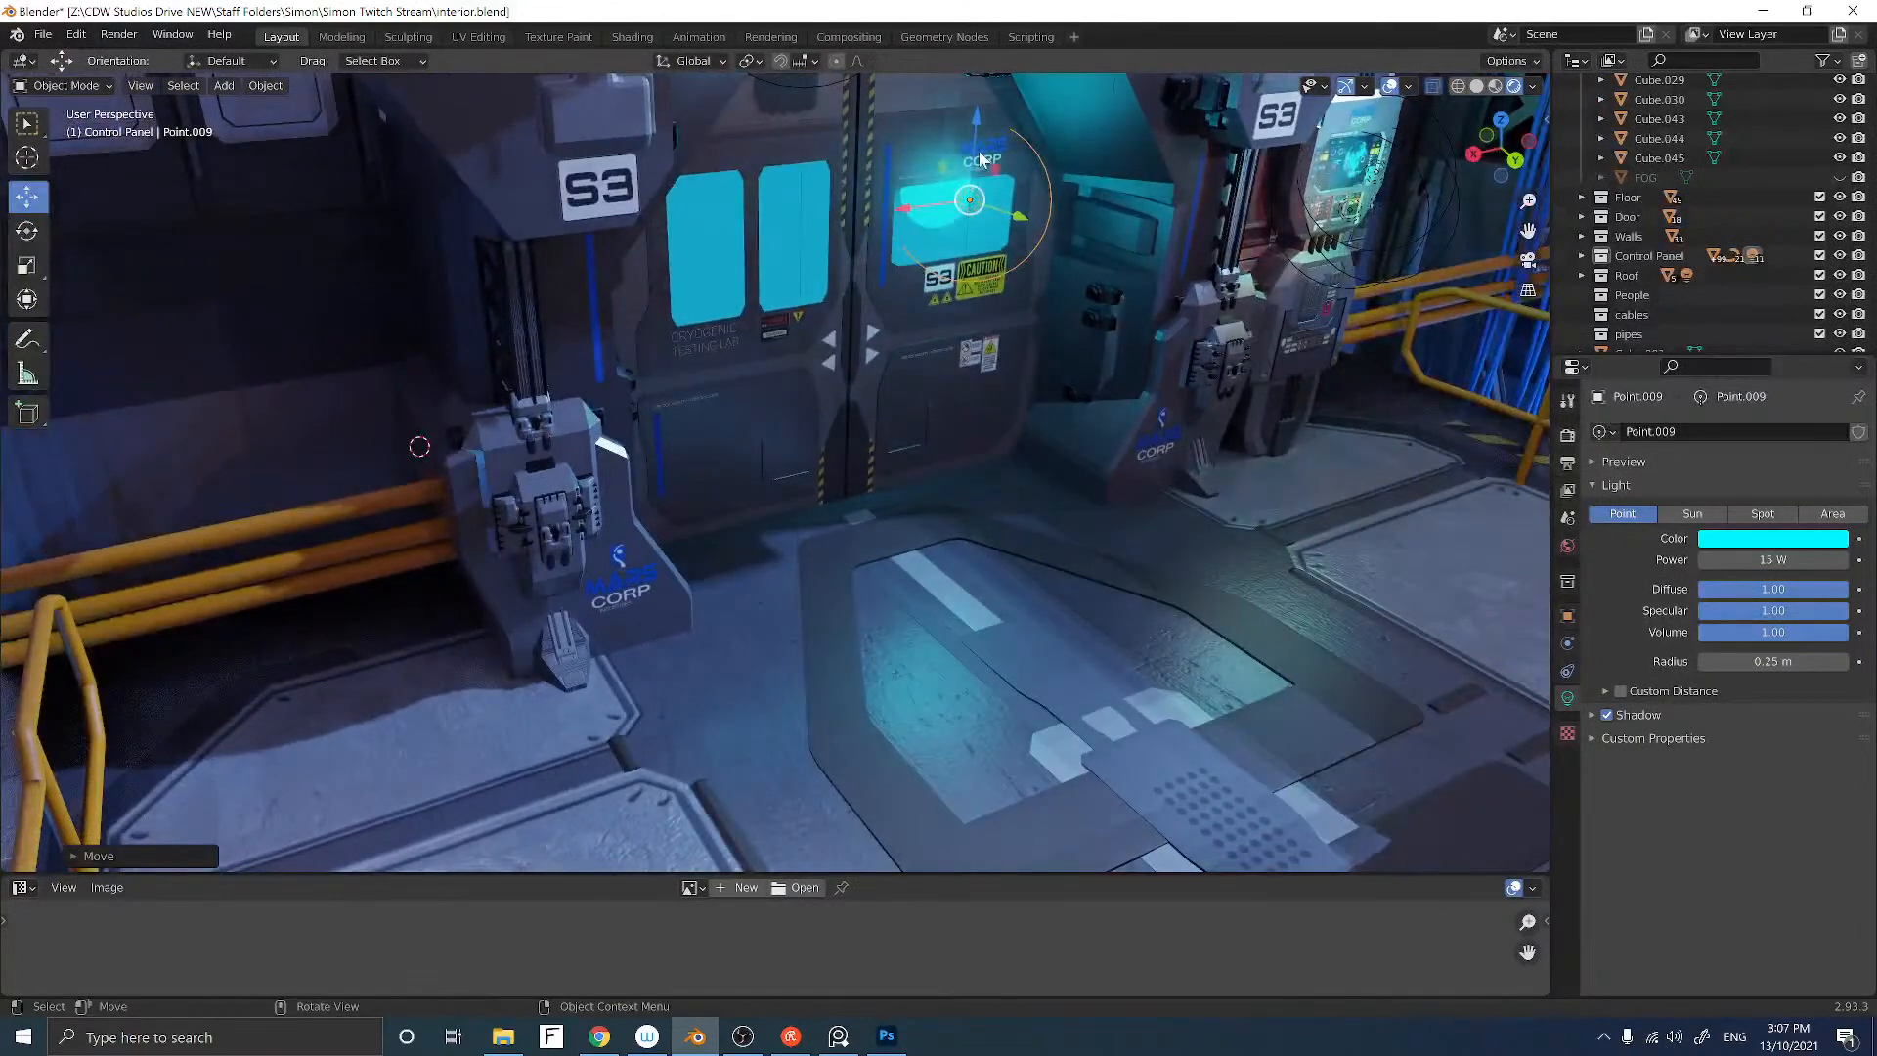
key(g)
key(z)
click(974, 193)
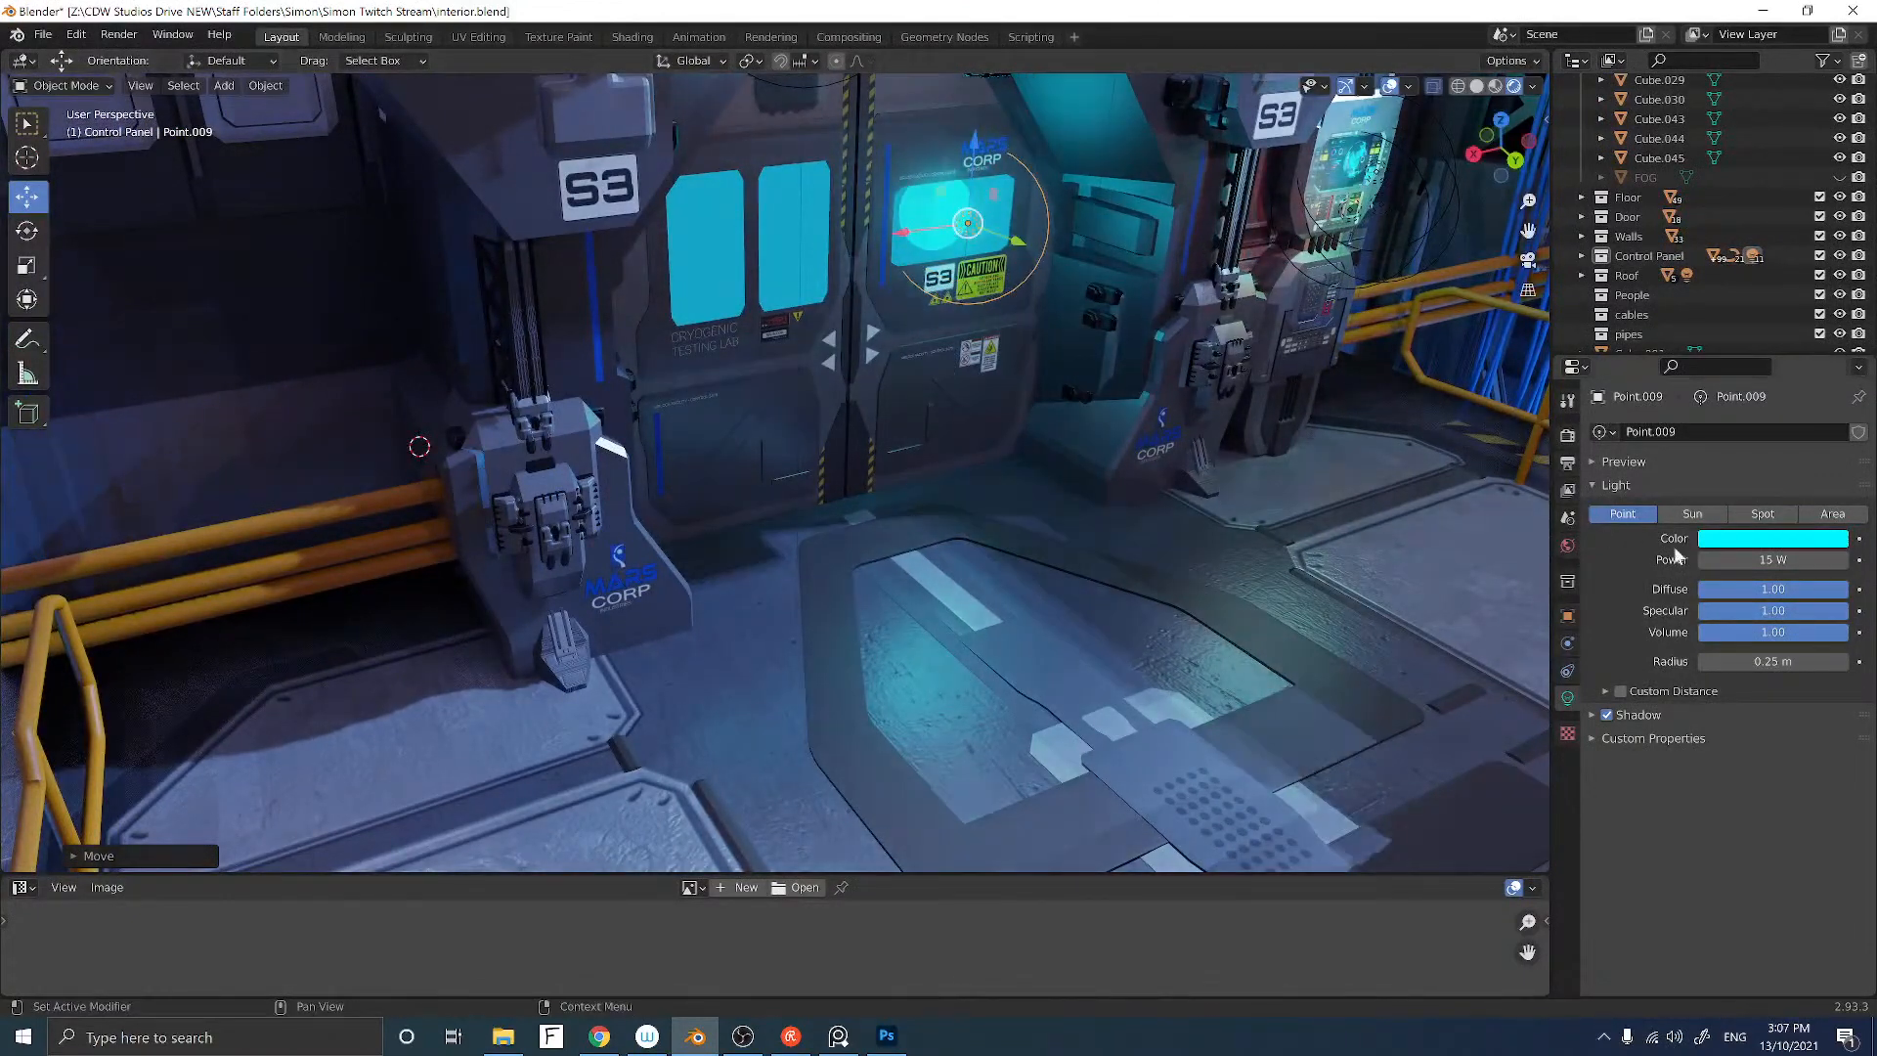
Step: Set the power of the copied cyan light at the door window to 5 W
key(Home)
key(Delete)
key(Return)
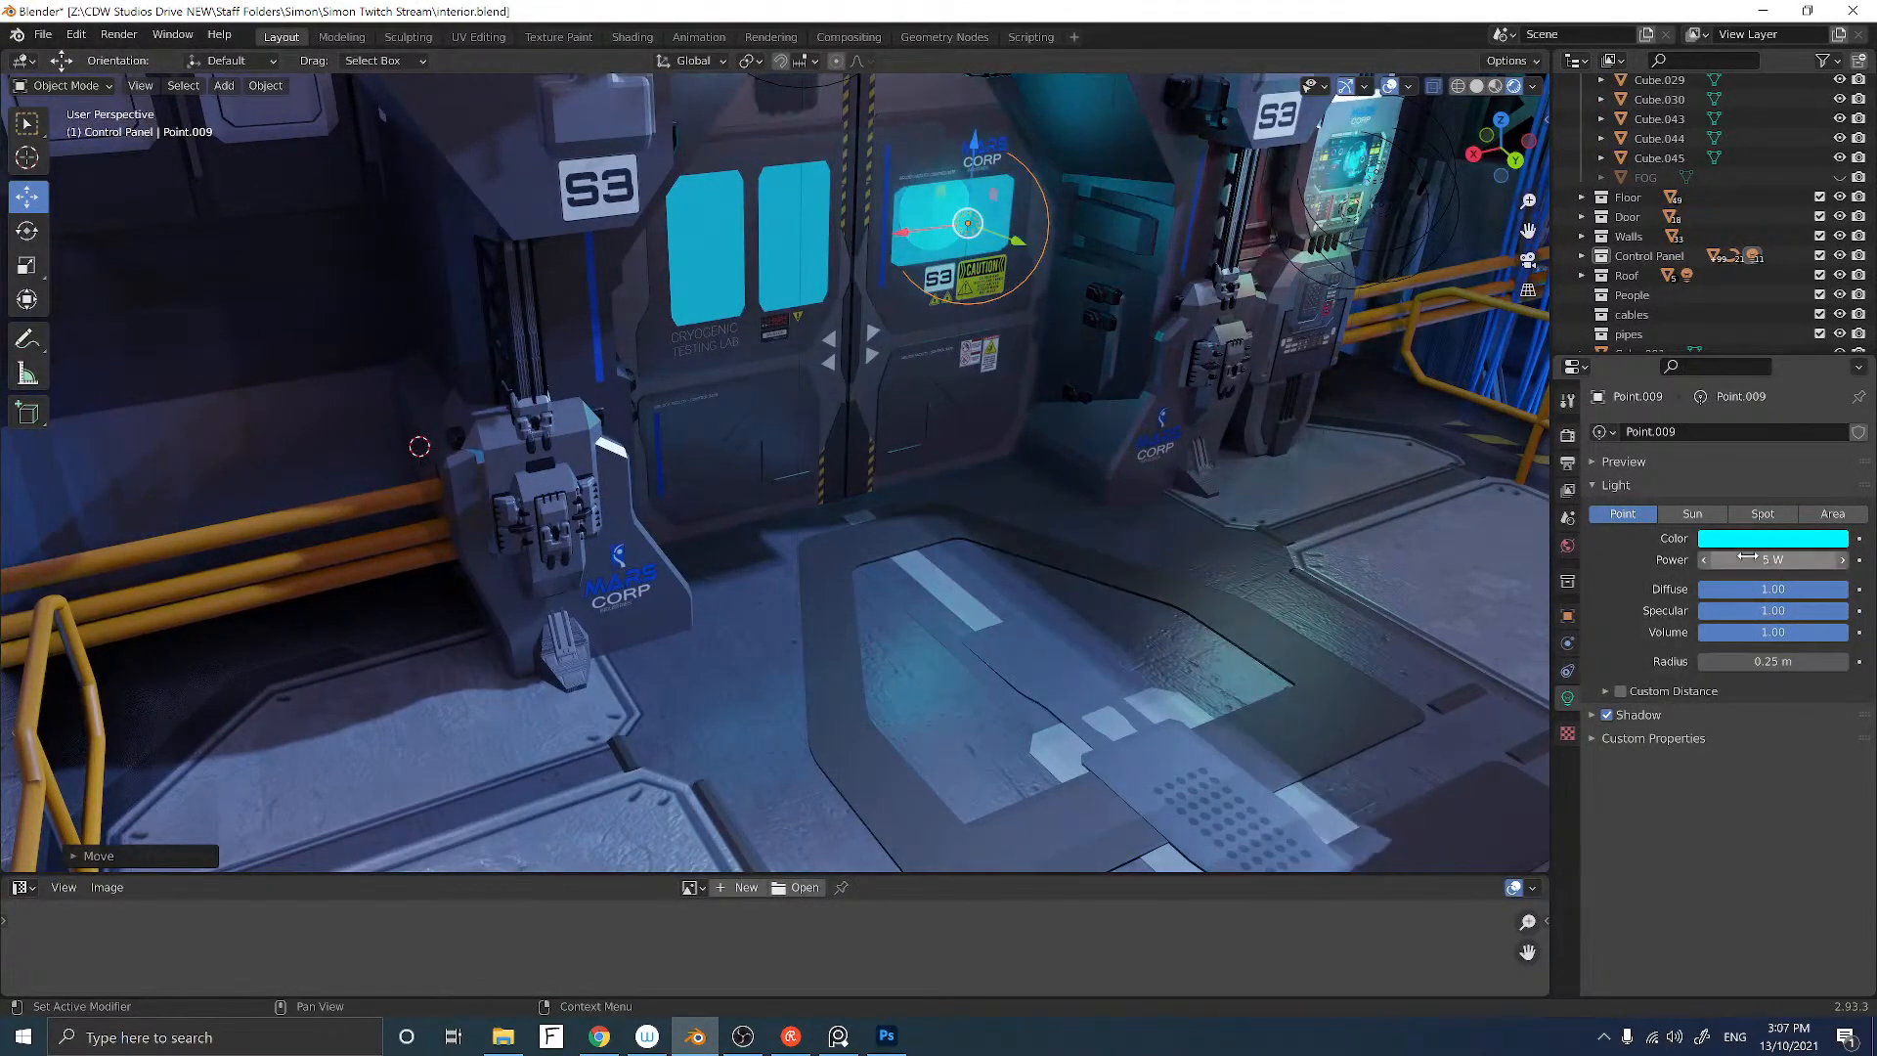
middle_drag(1116, 334, 1044, 319)
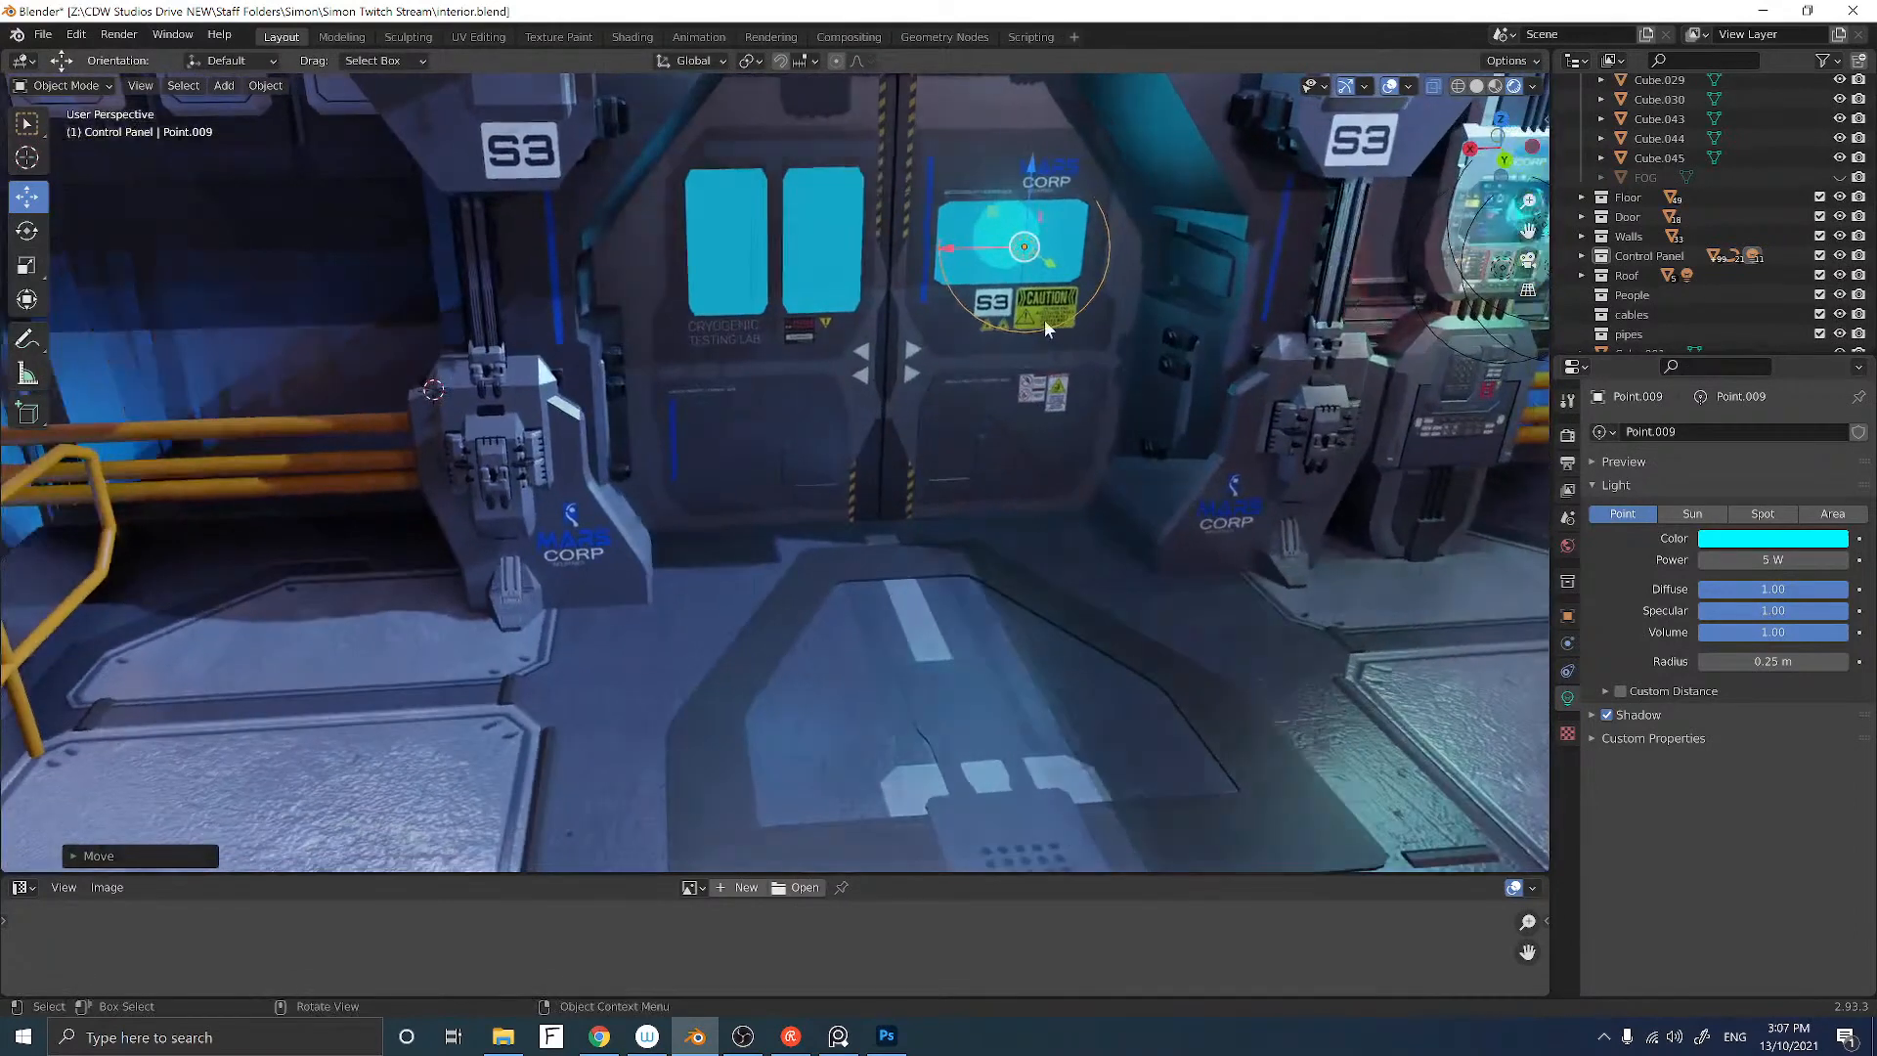
Step: Duplicate the cyan point light at the MARS CORP door window and move the copy along X to the CRYOGENIC TESTING LAB windows
key(shift+d)
click(981, 262)
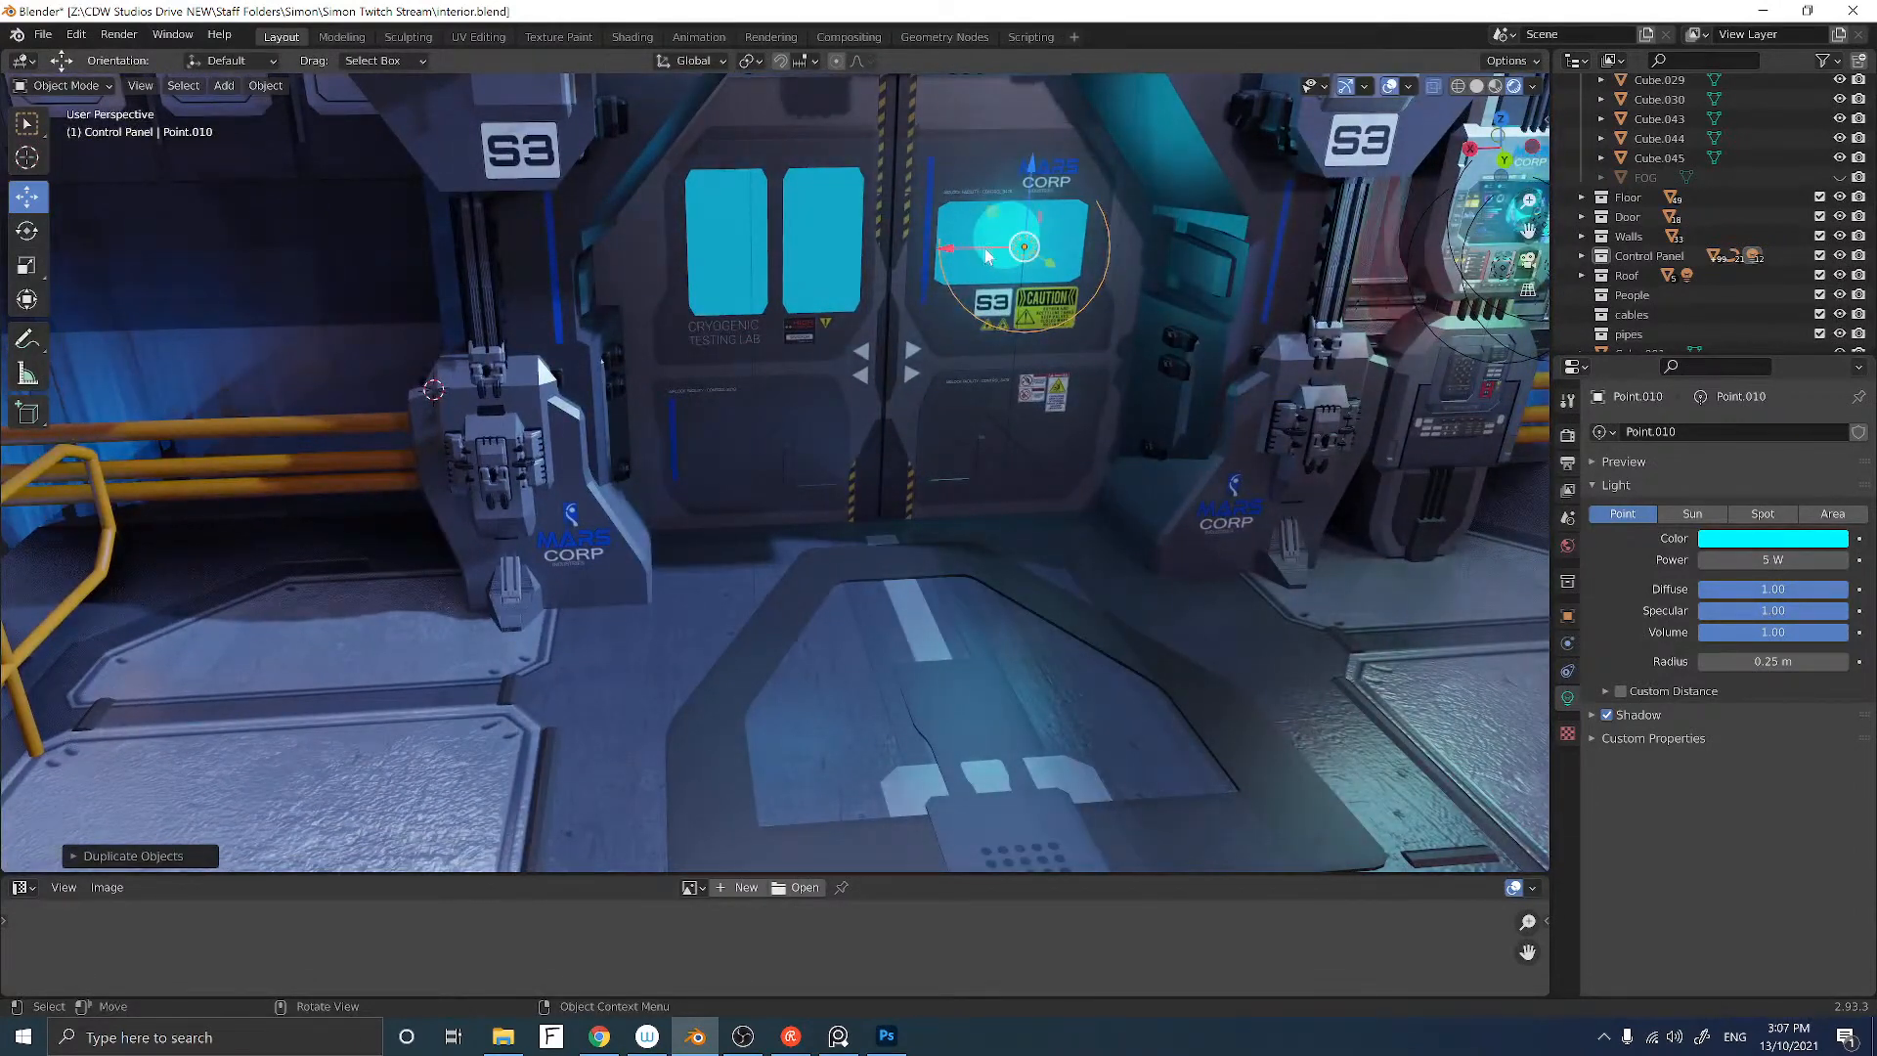
key(g)
key(x)
click(793, 235)
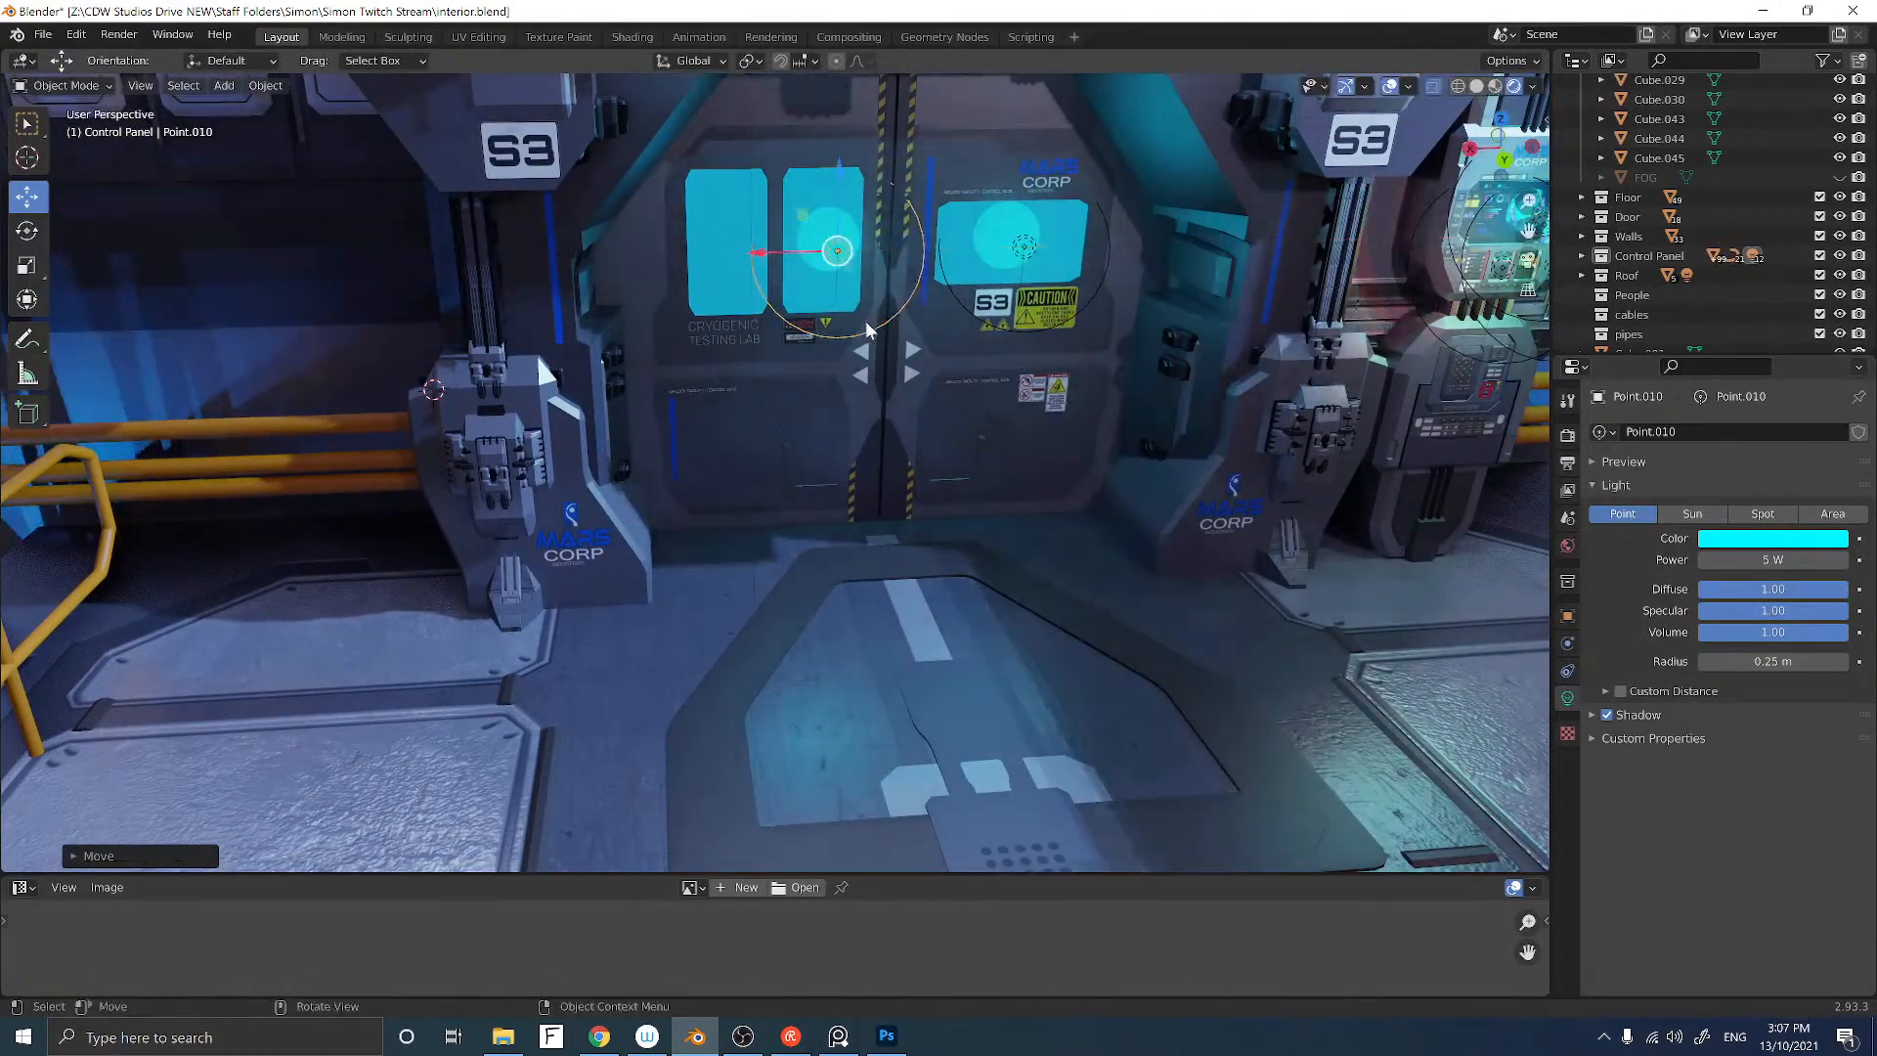
middle_drag(792, 235, 839, 354)
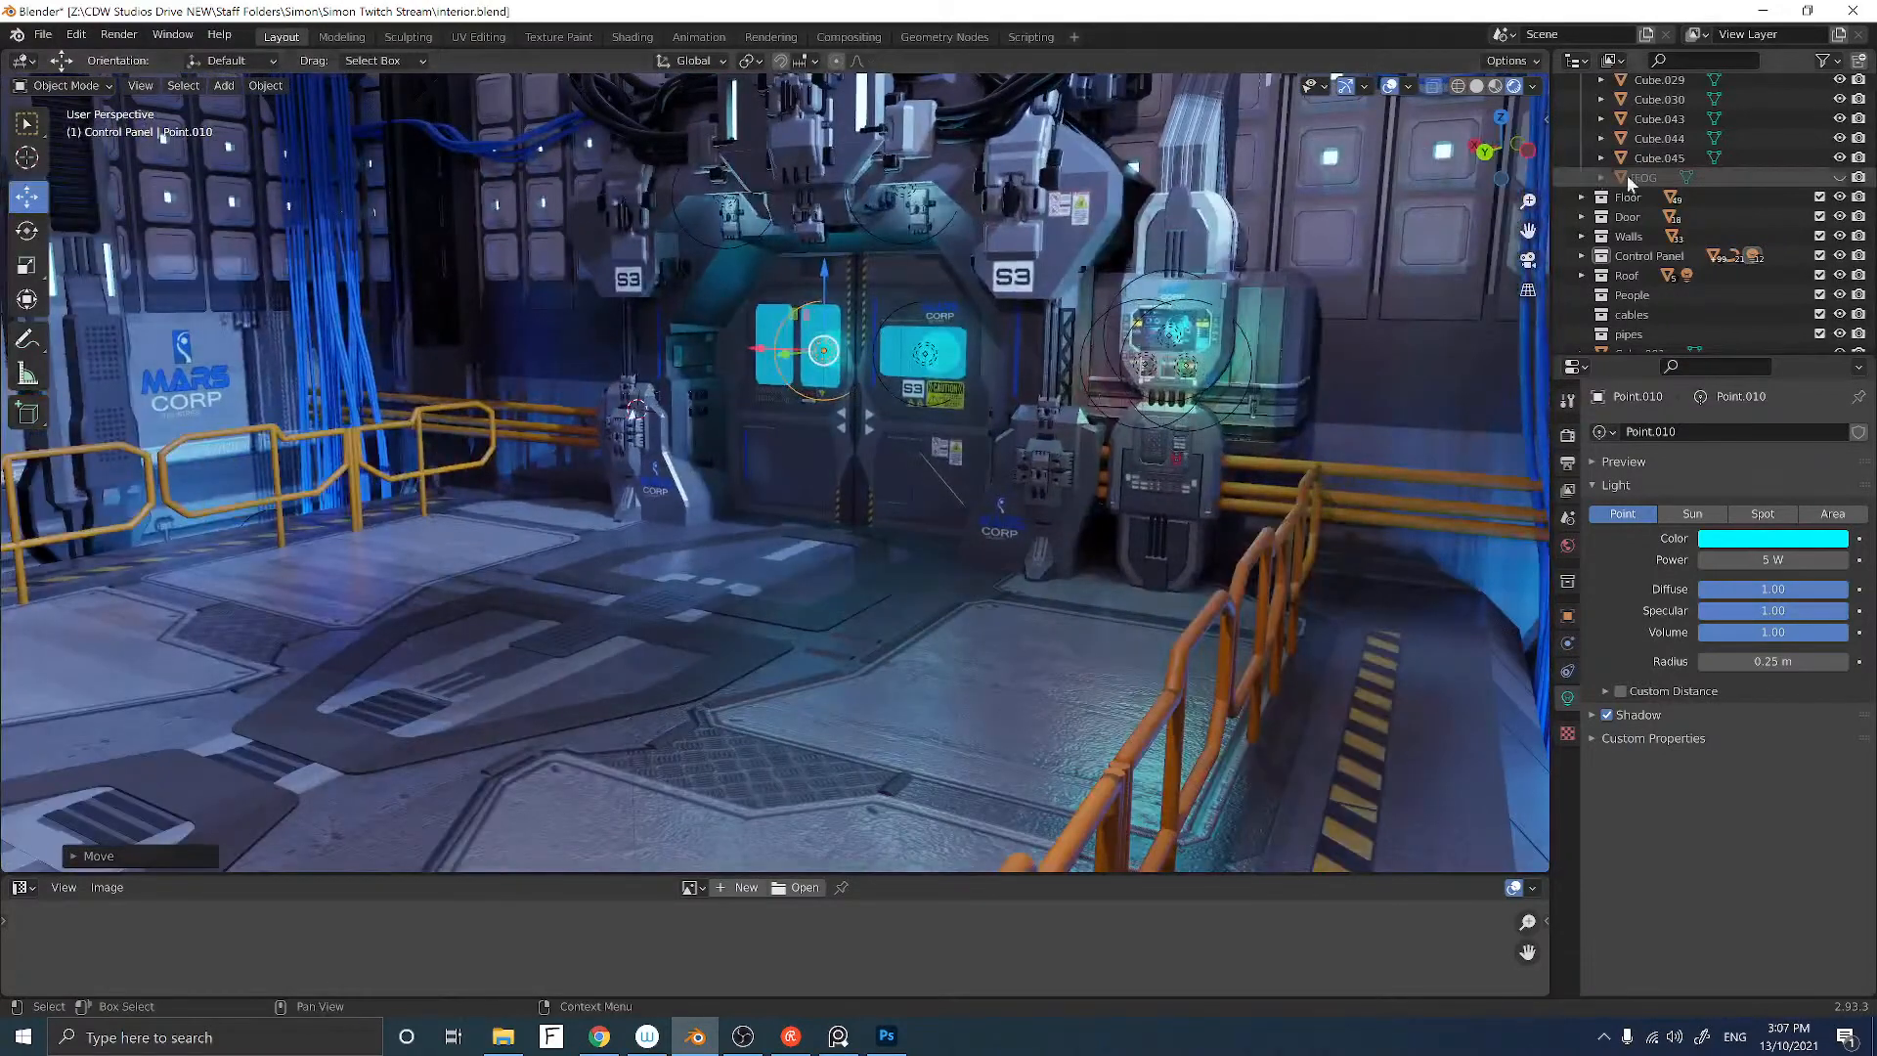
Step: Examine the doorway lighting from several angles with the FOG object temporarily shown
click(1839, 179)
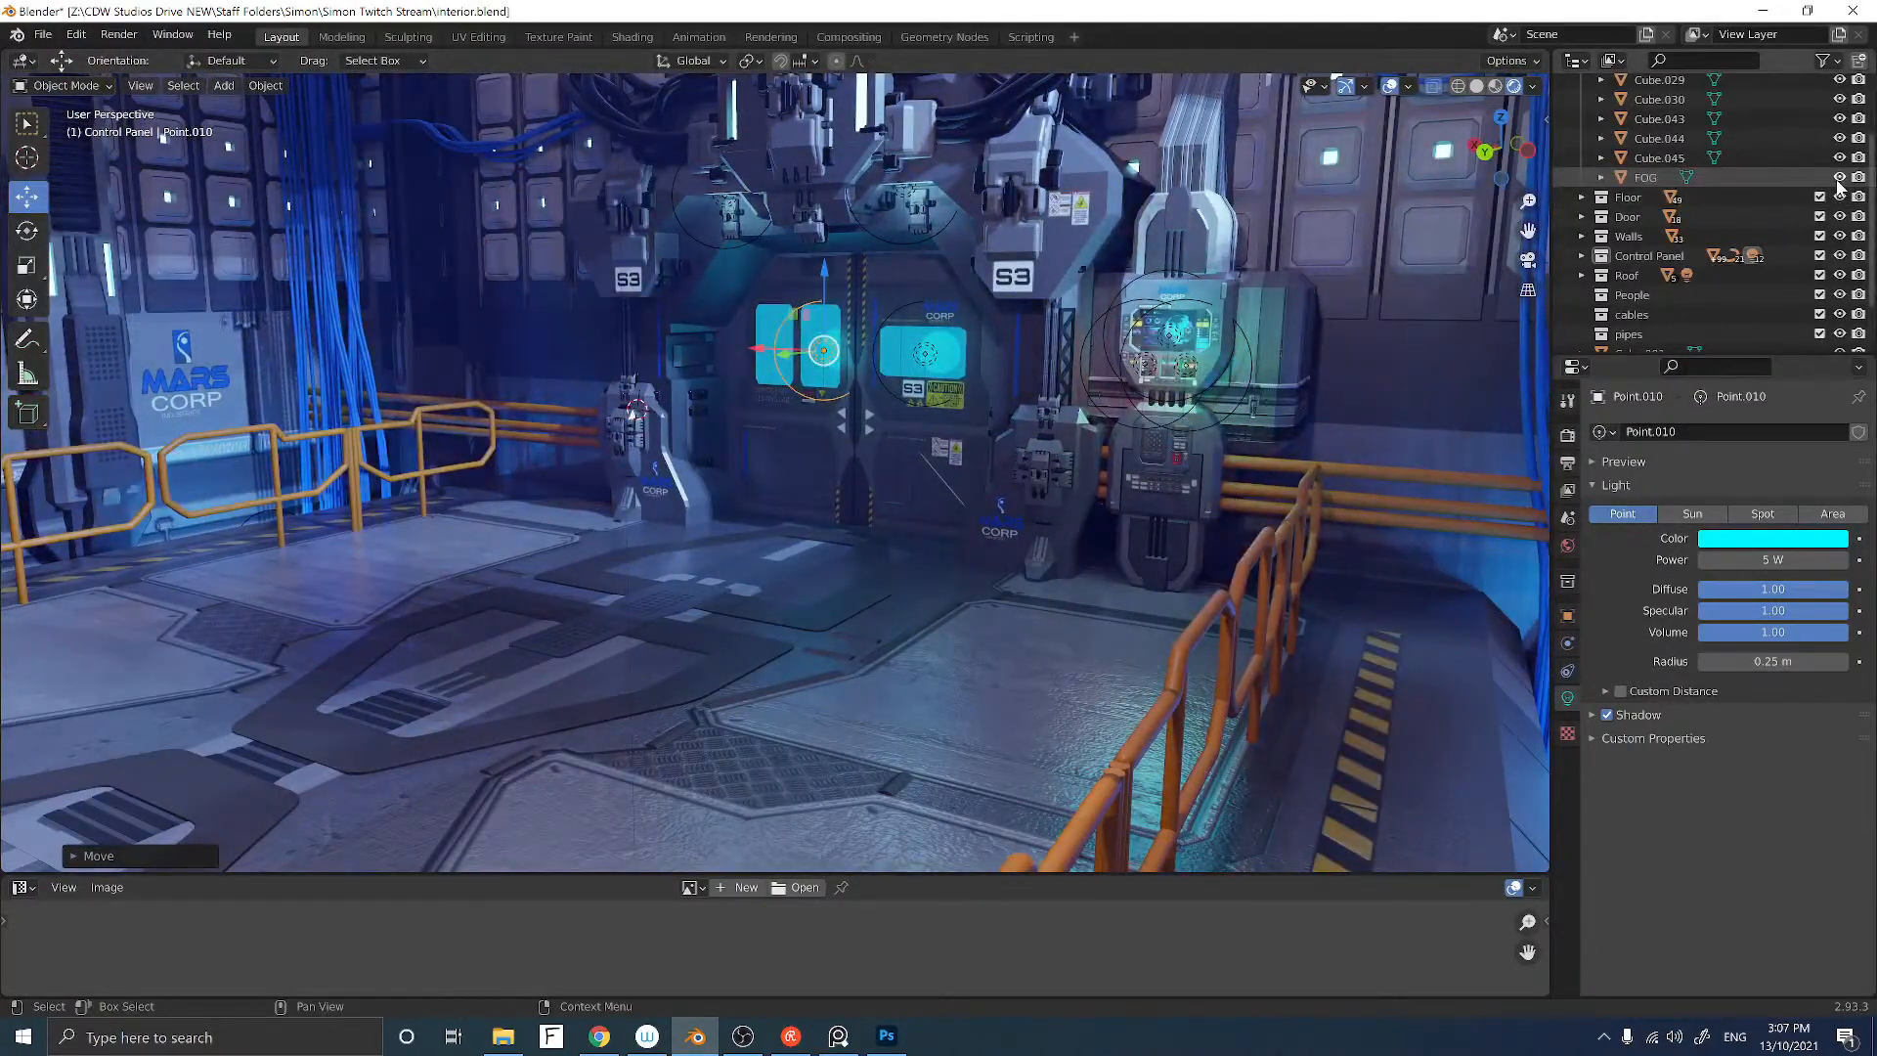
mouse_move(800, 394)
middle_down()
mouse_move(860, 372)
mouse_move(782, 381)
mouse_move(818, 389)
middle_up()
scroll(817, 389, up, 2)
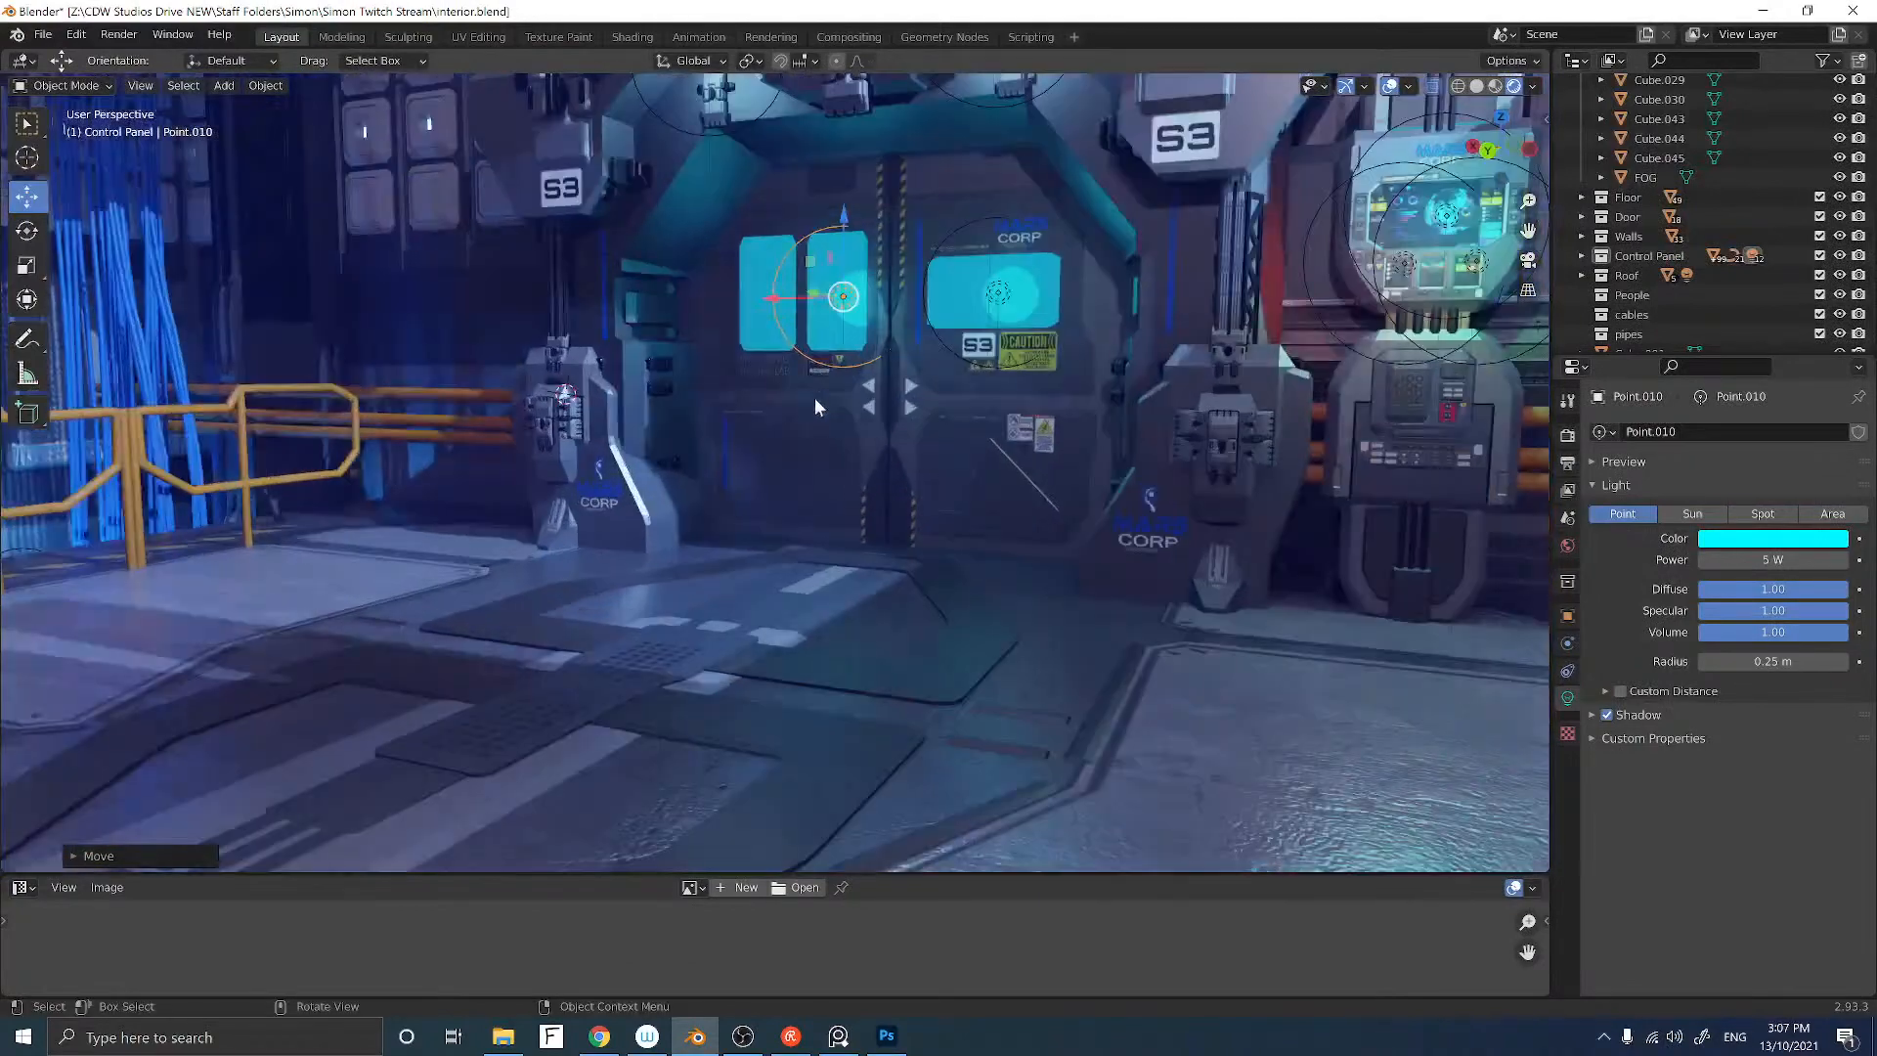
scroll(782, 454, up, 2)
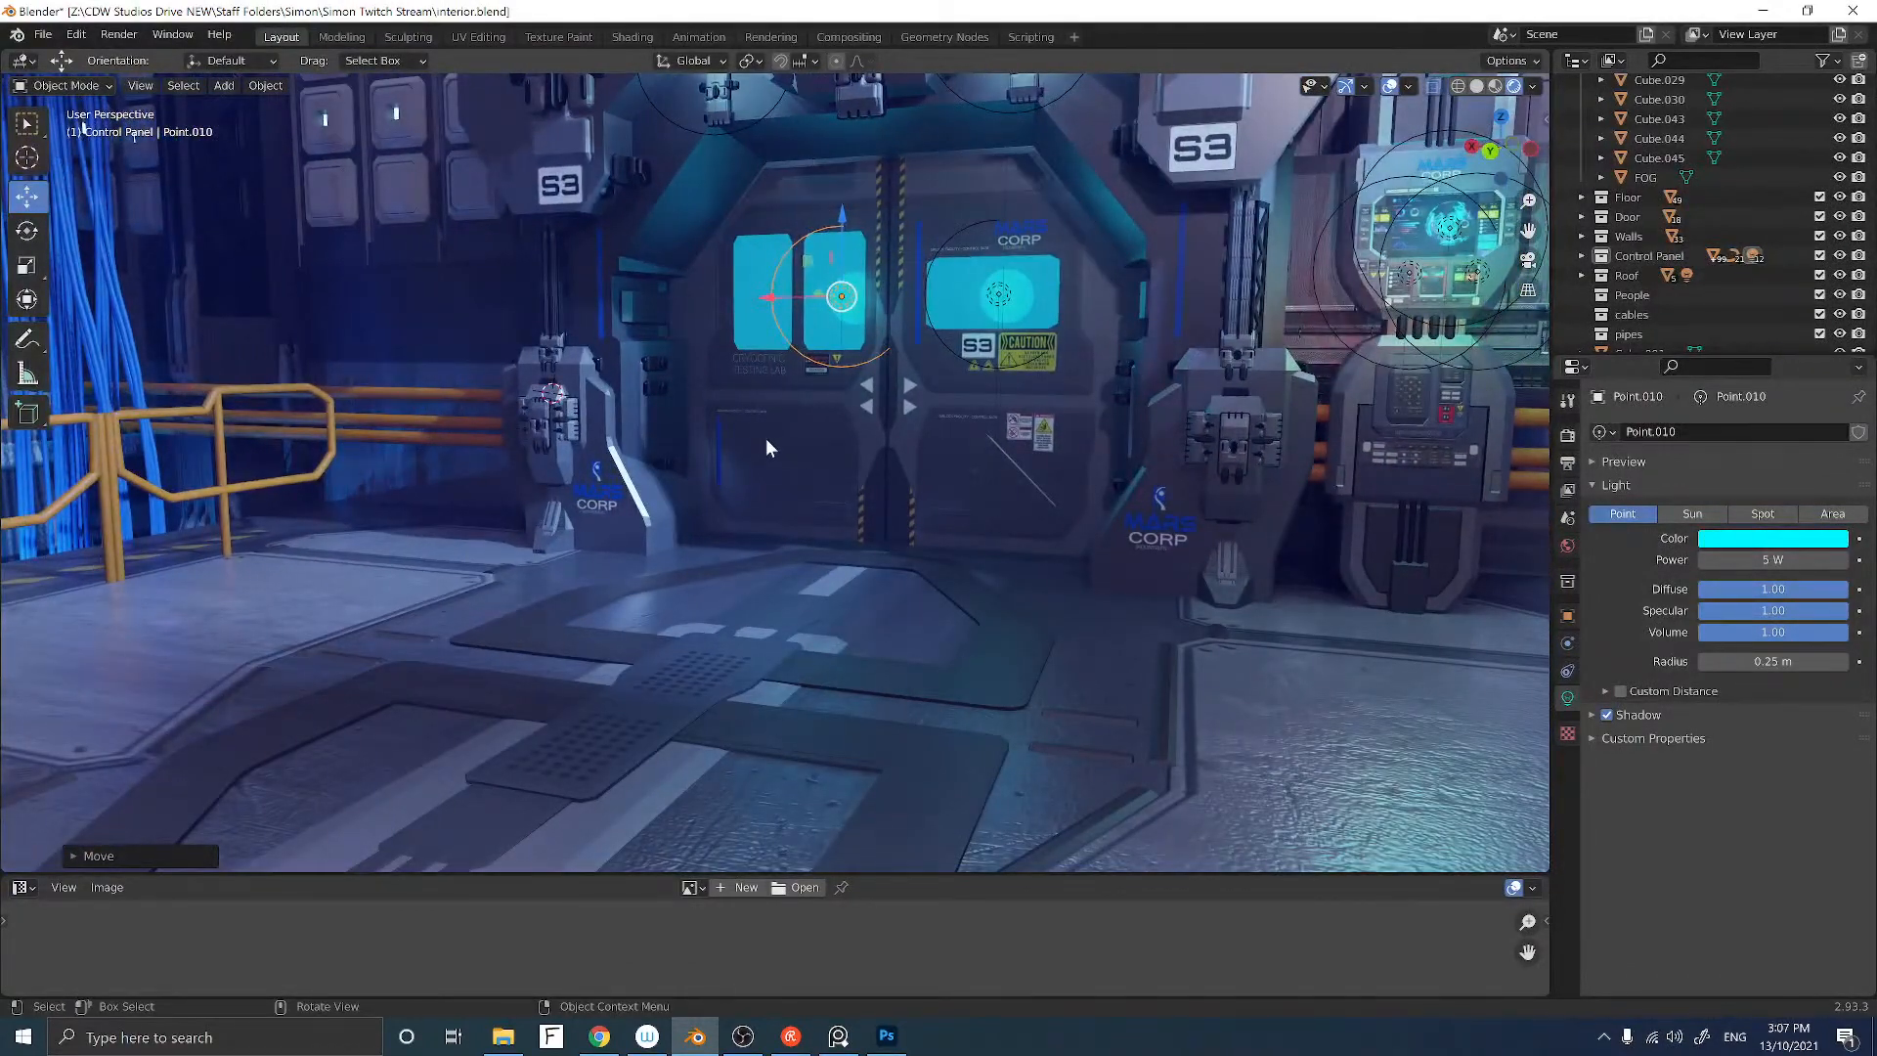
middle_drag(763, 436, 817, 415)
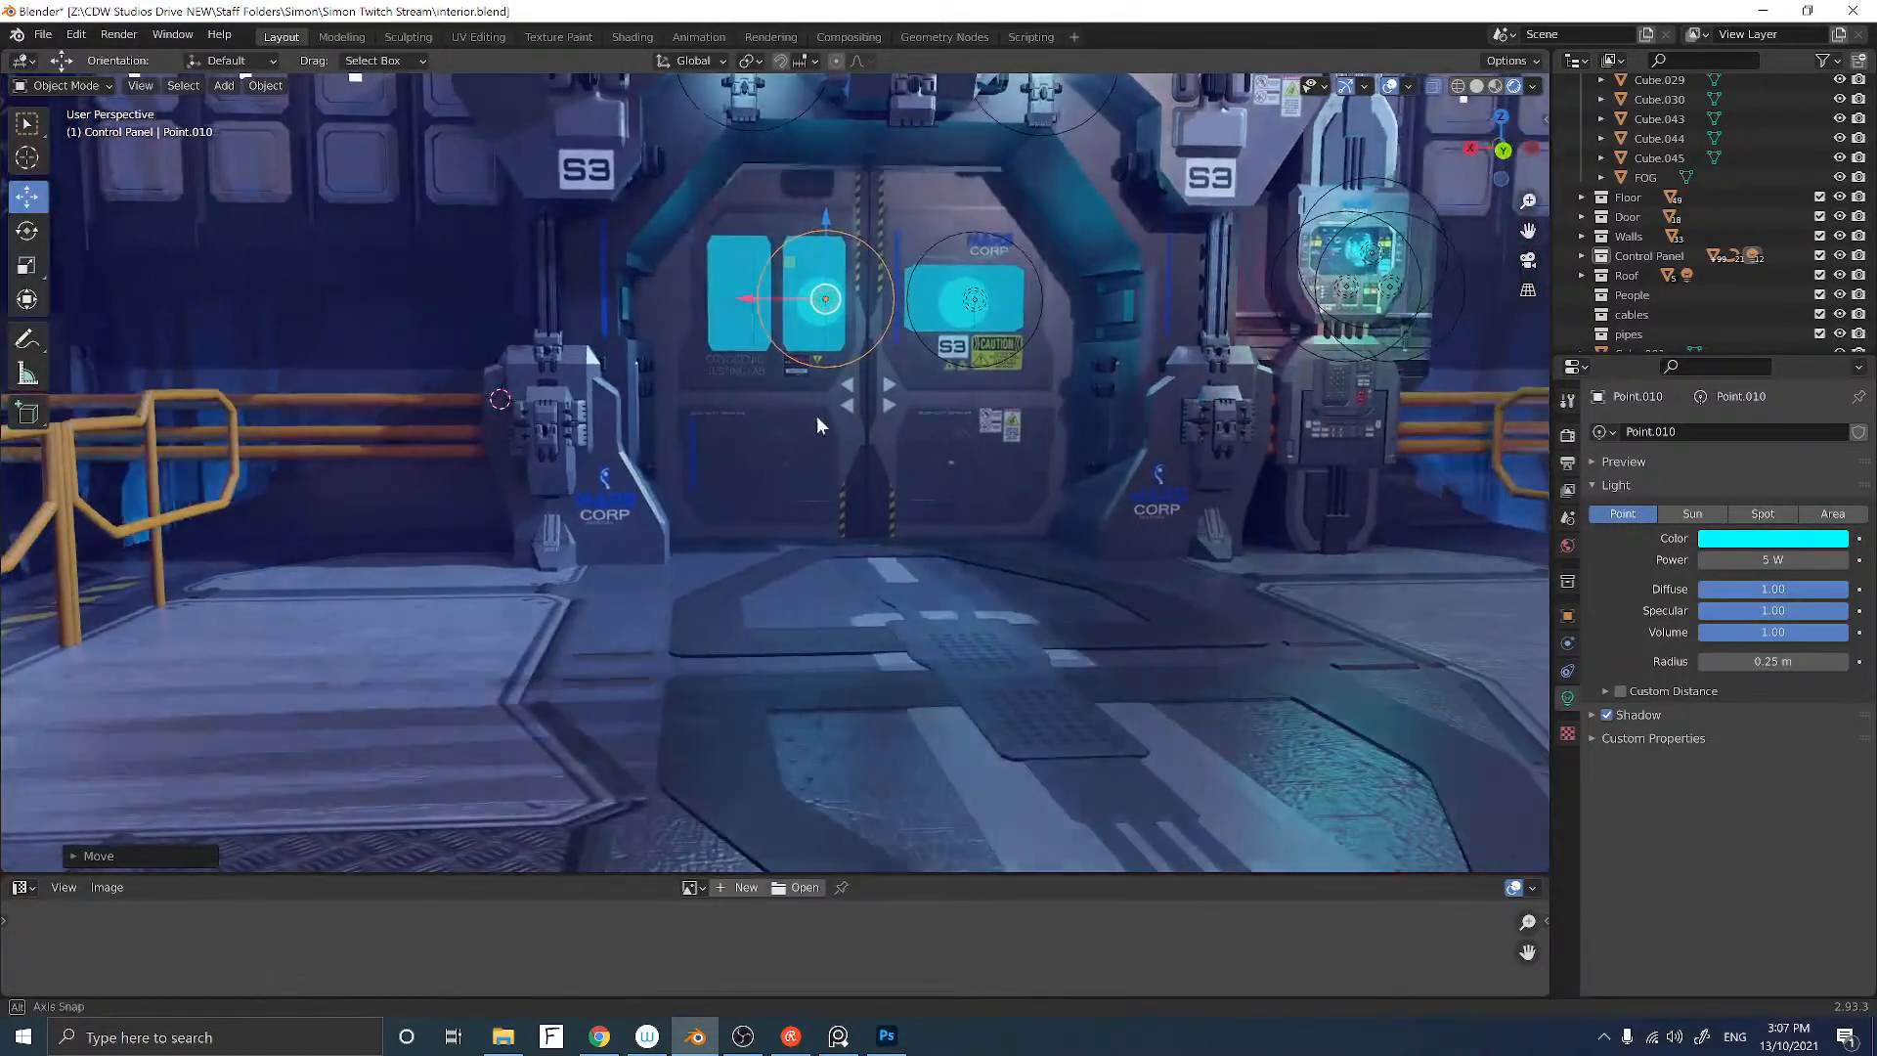
scroll(809, 419, down, 3)
scroll(809, 430, up, 3)
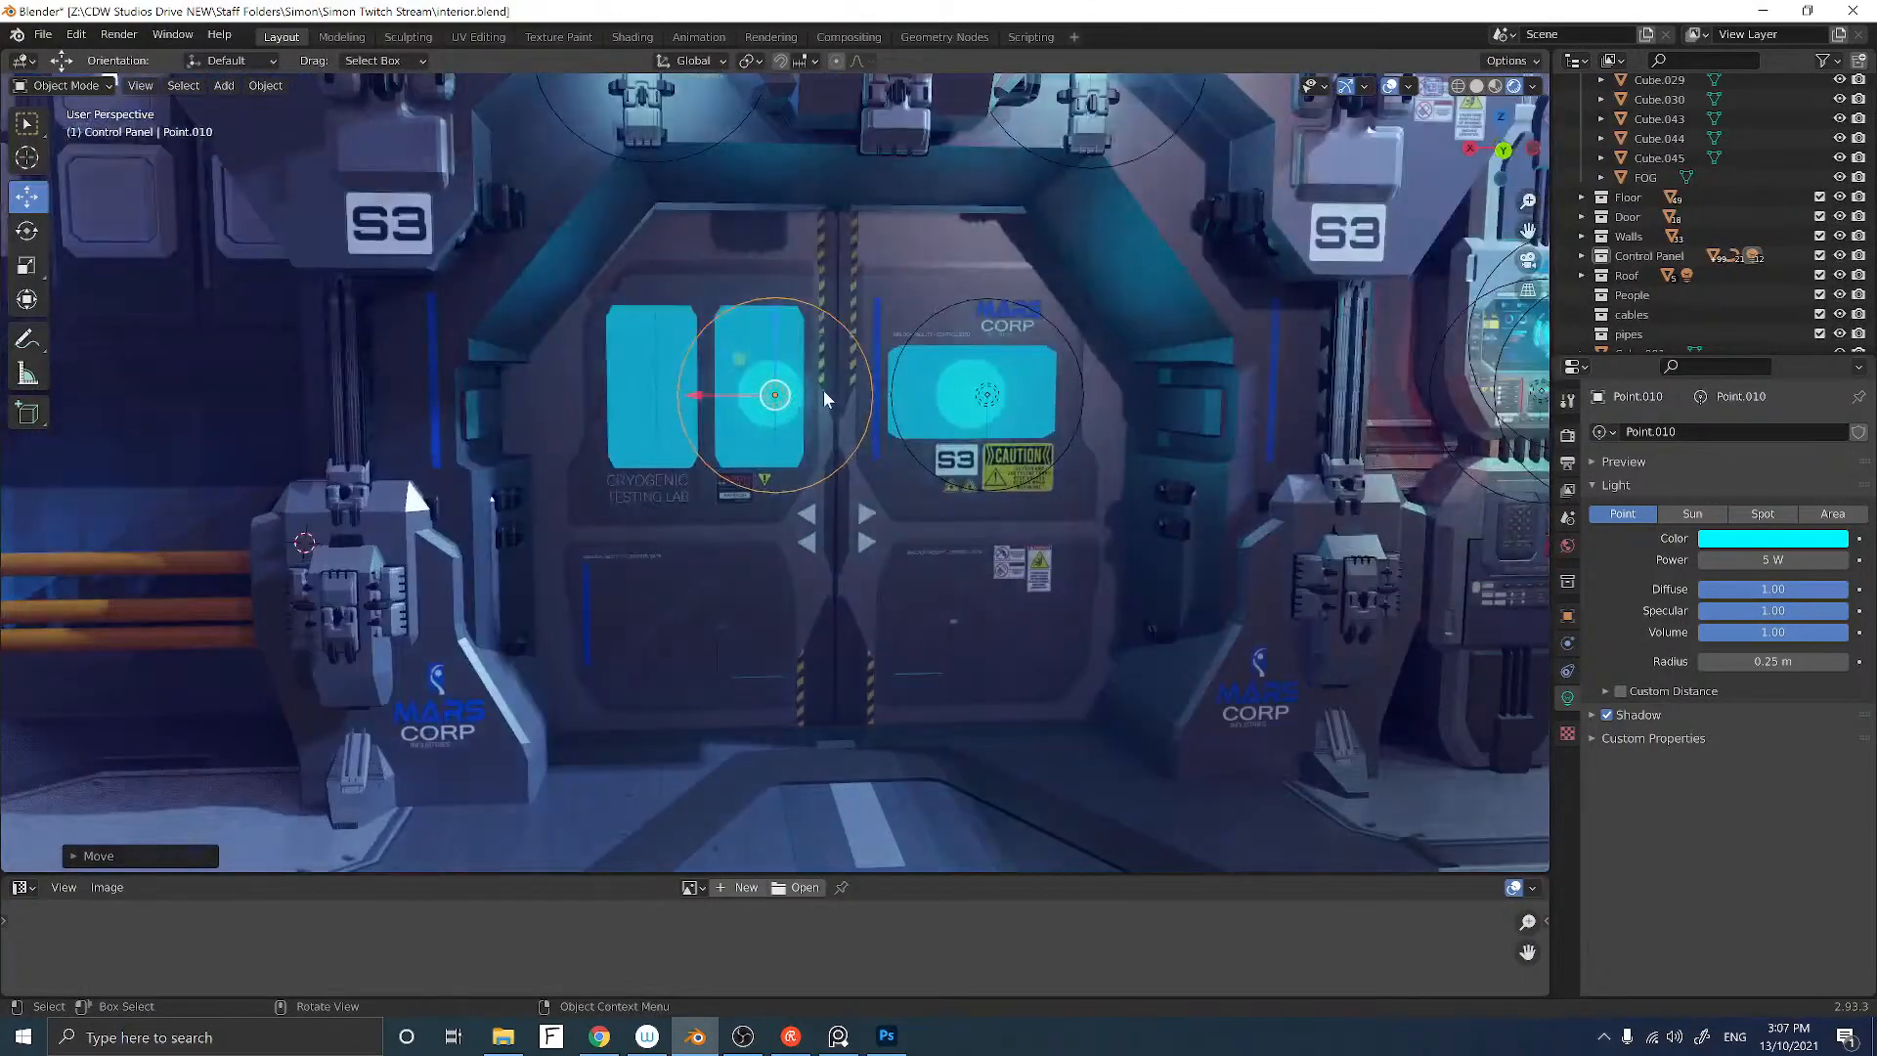
shift+middle_drag(829, 377, 776, 483)
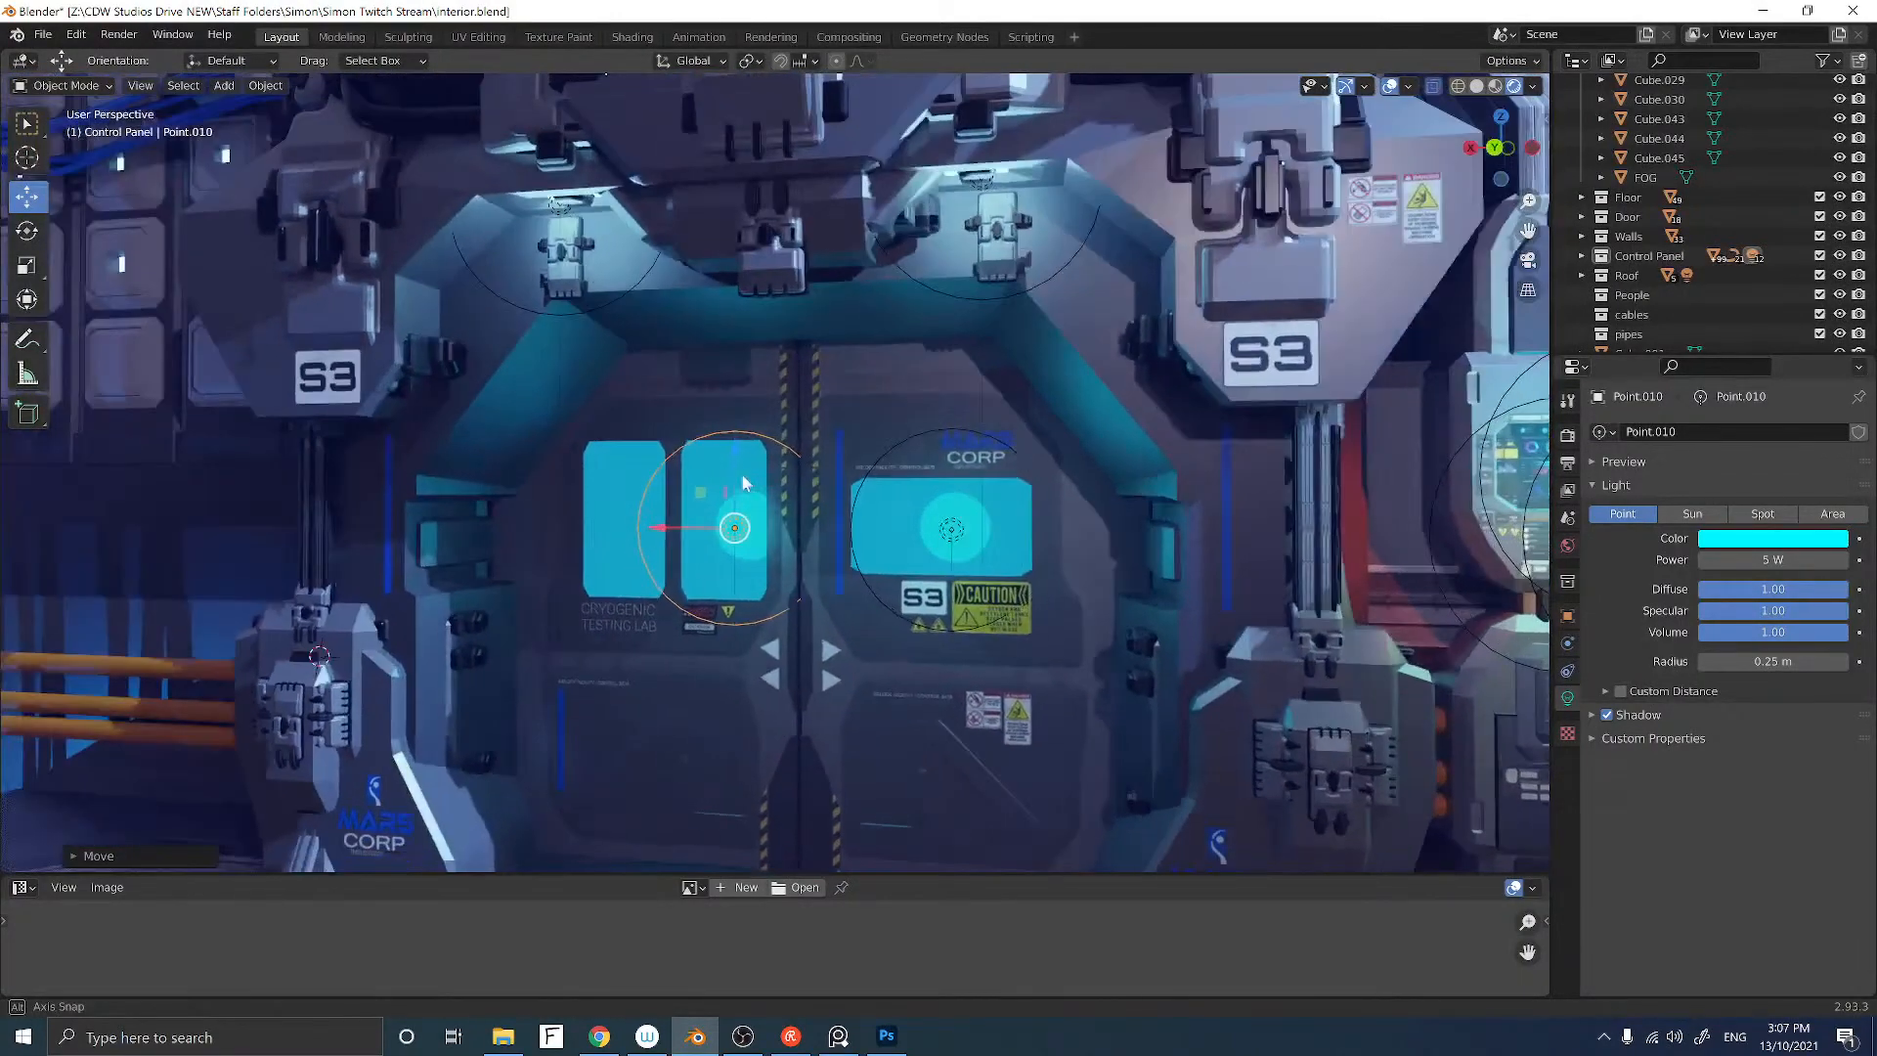
middle_drag(842, 285, 834, 271)
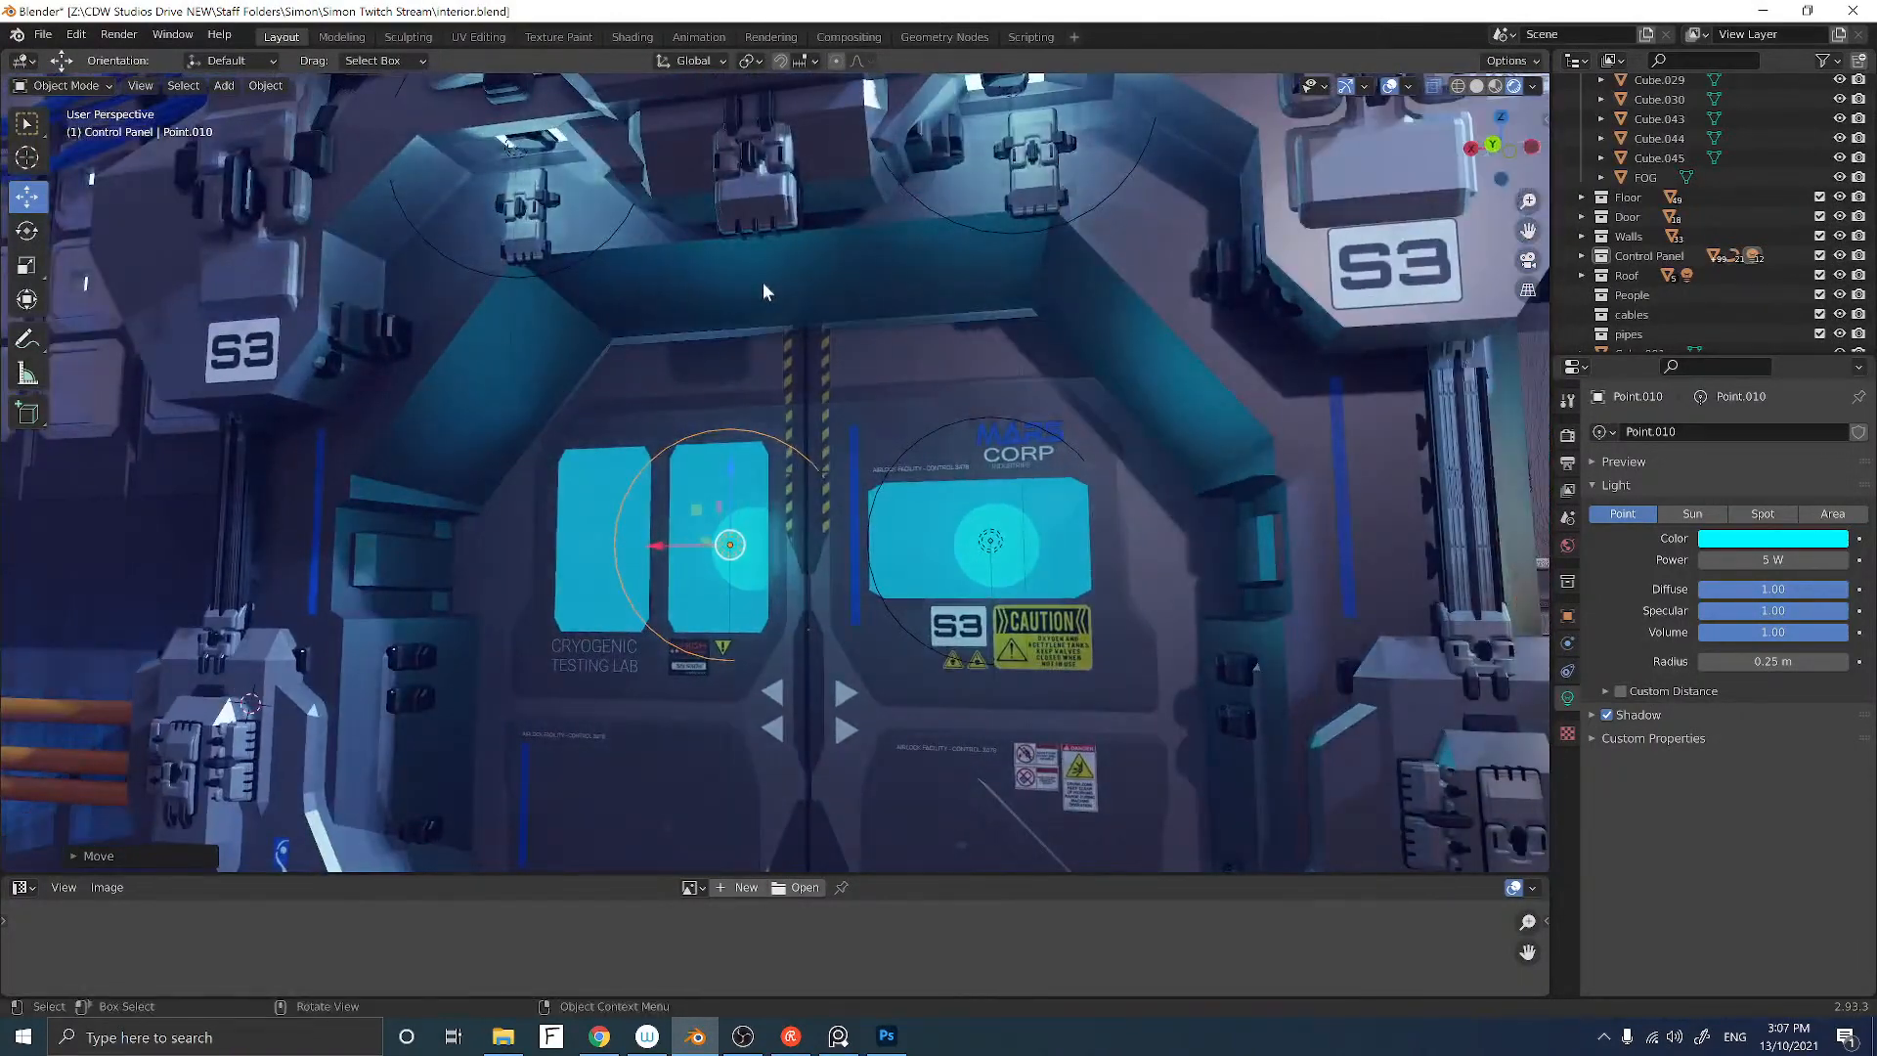
click(763, 283)
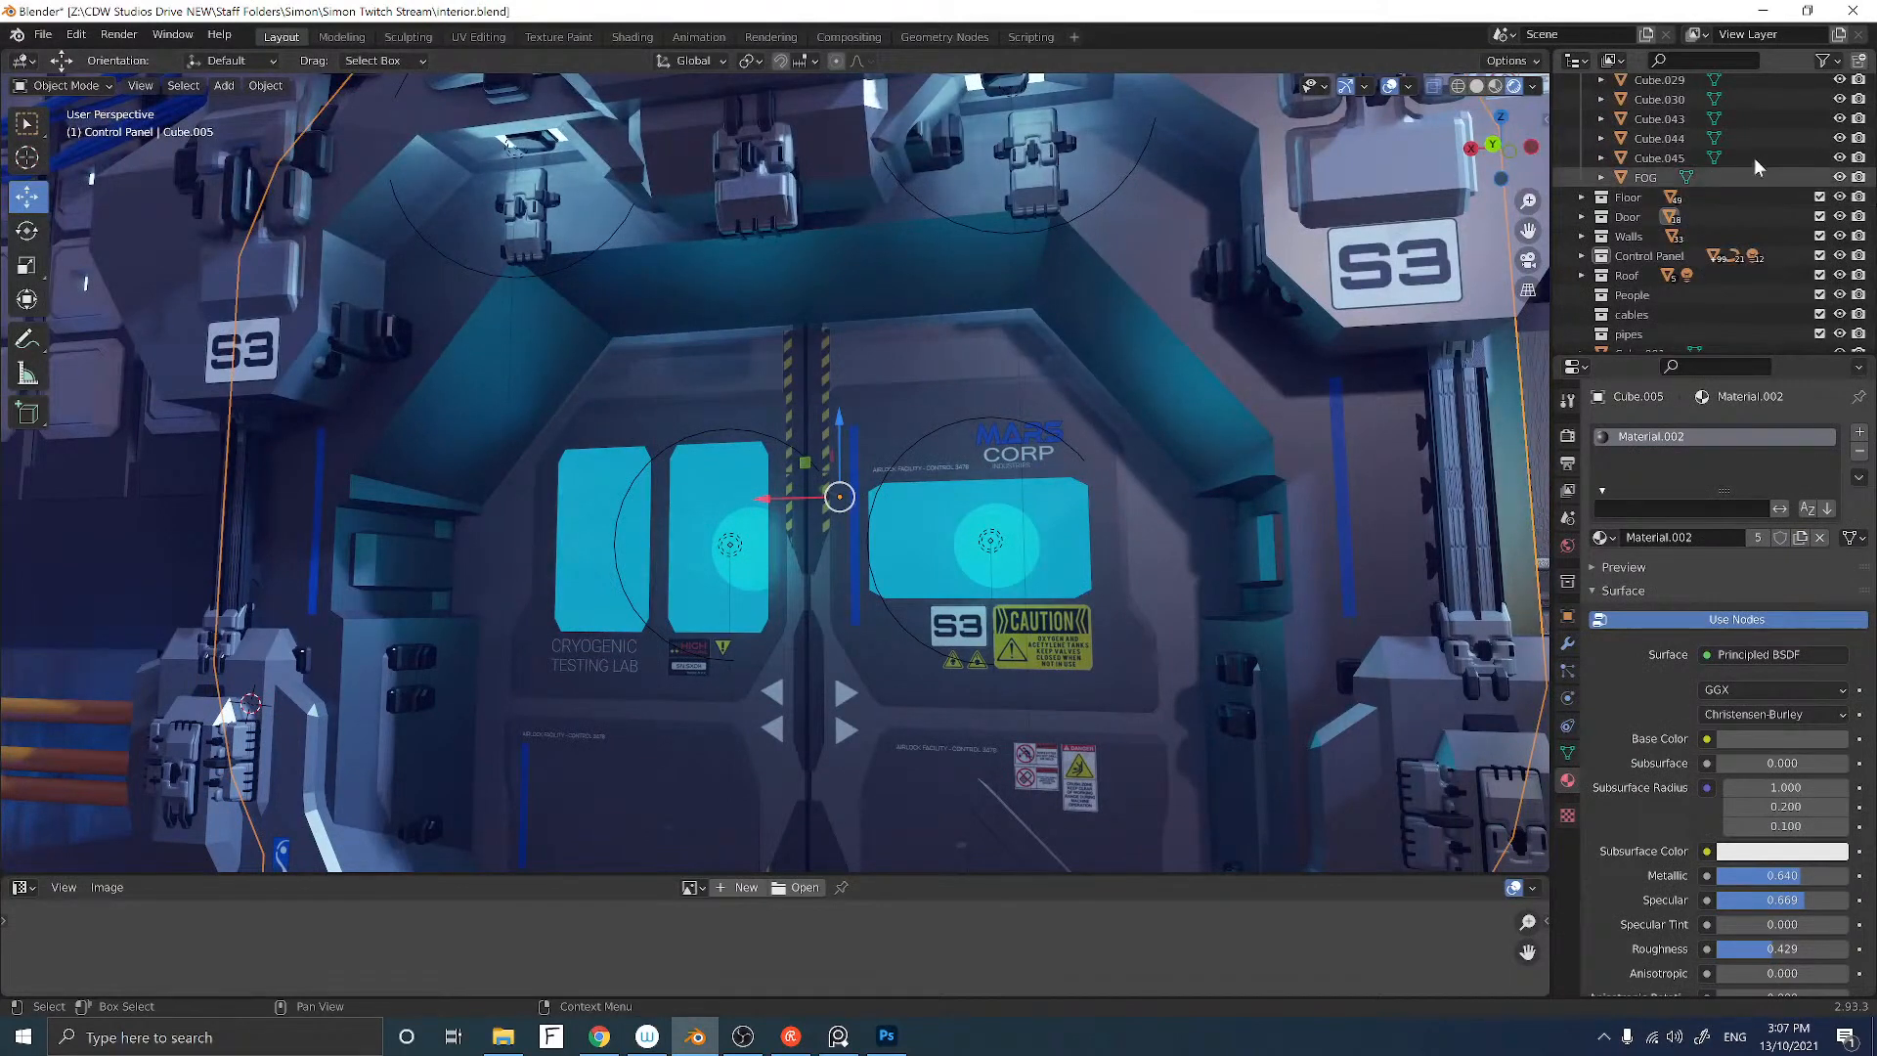
click(1841, 182)
Step: Inset the two adjoining faces on the underside of the frame above the door together by about 0.24 m
click(783, 275)
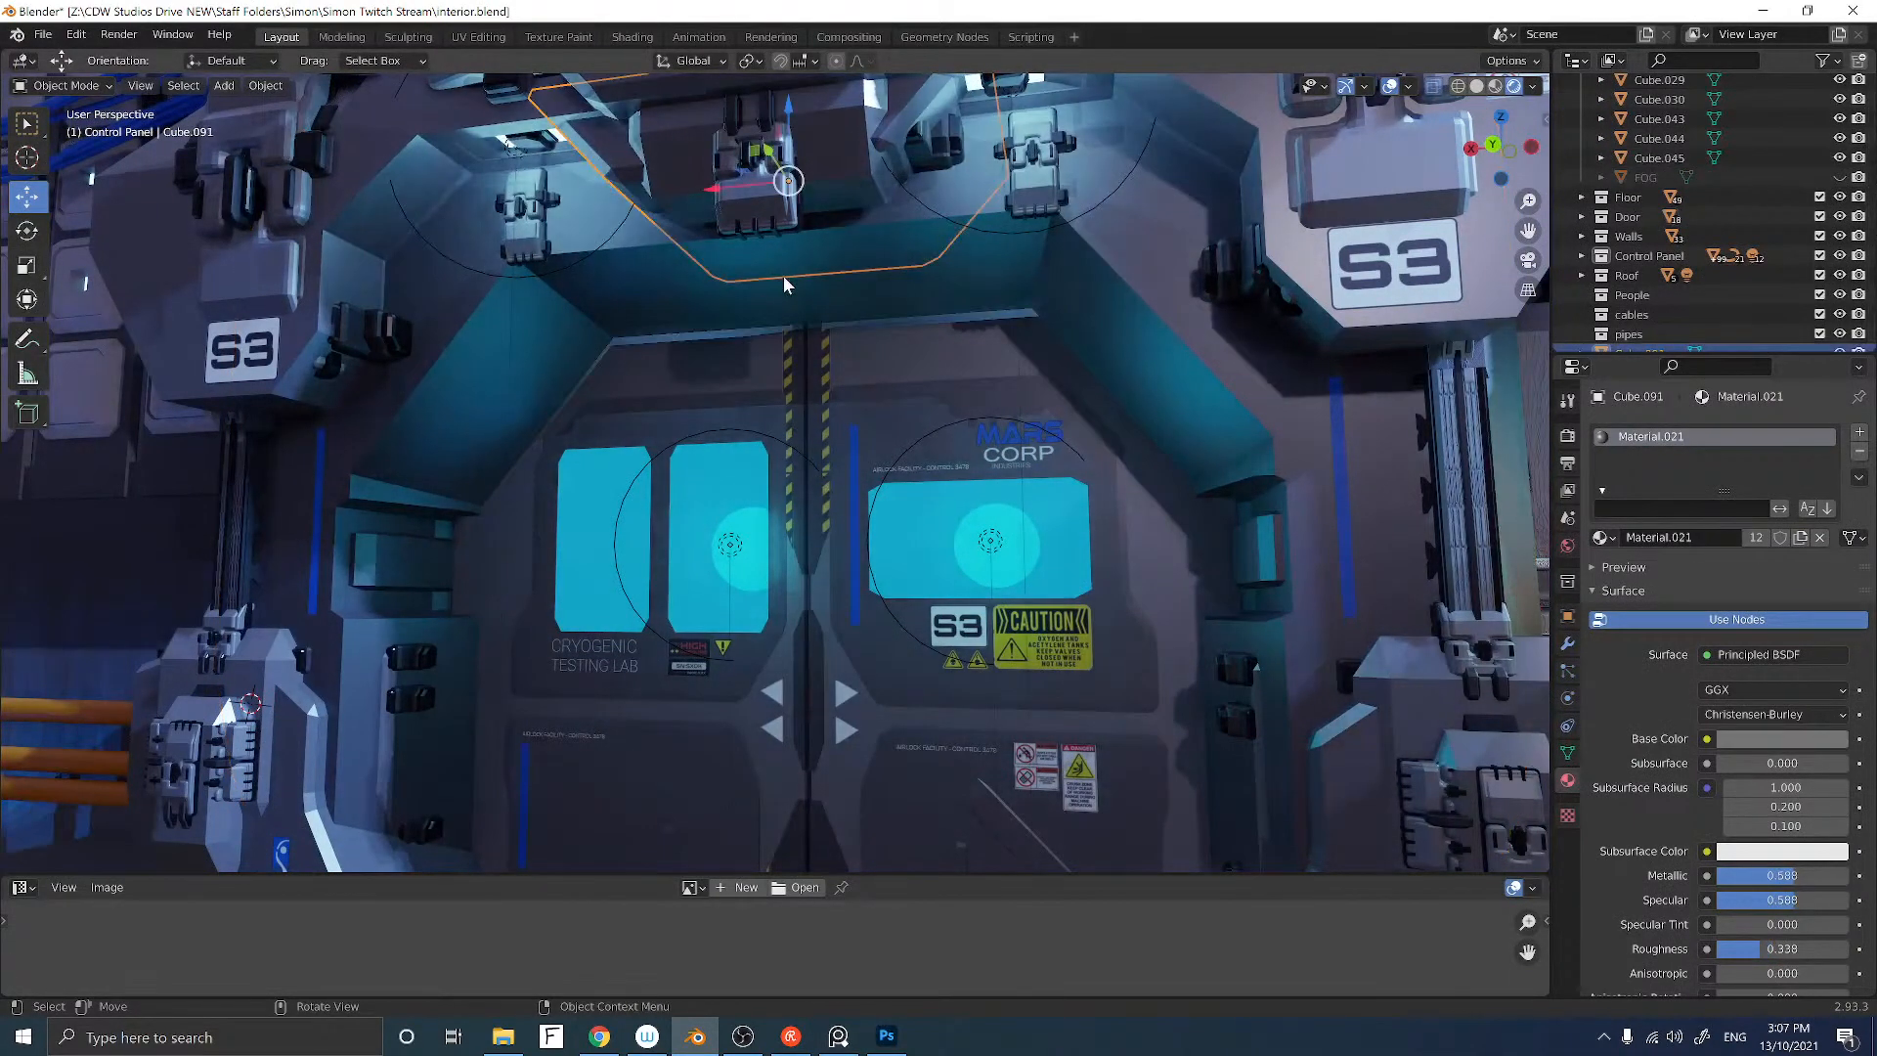
click(770, 299)
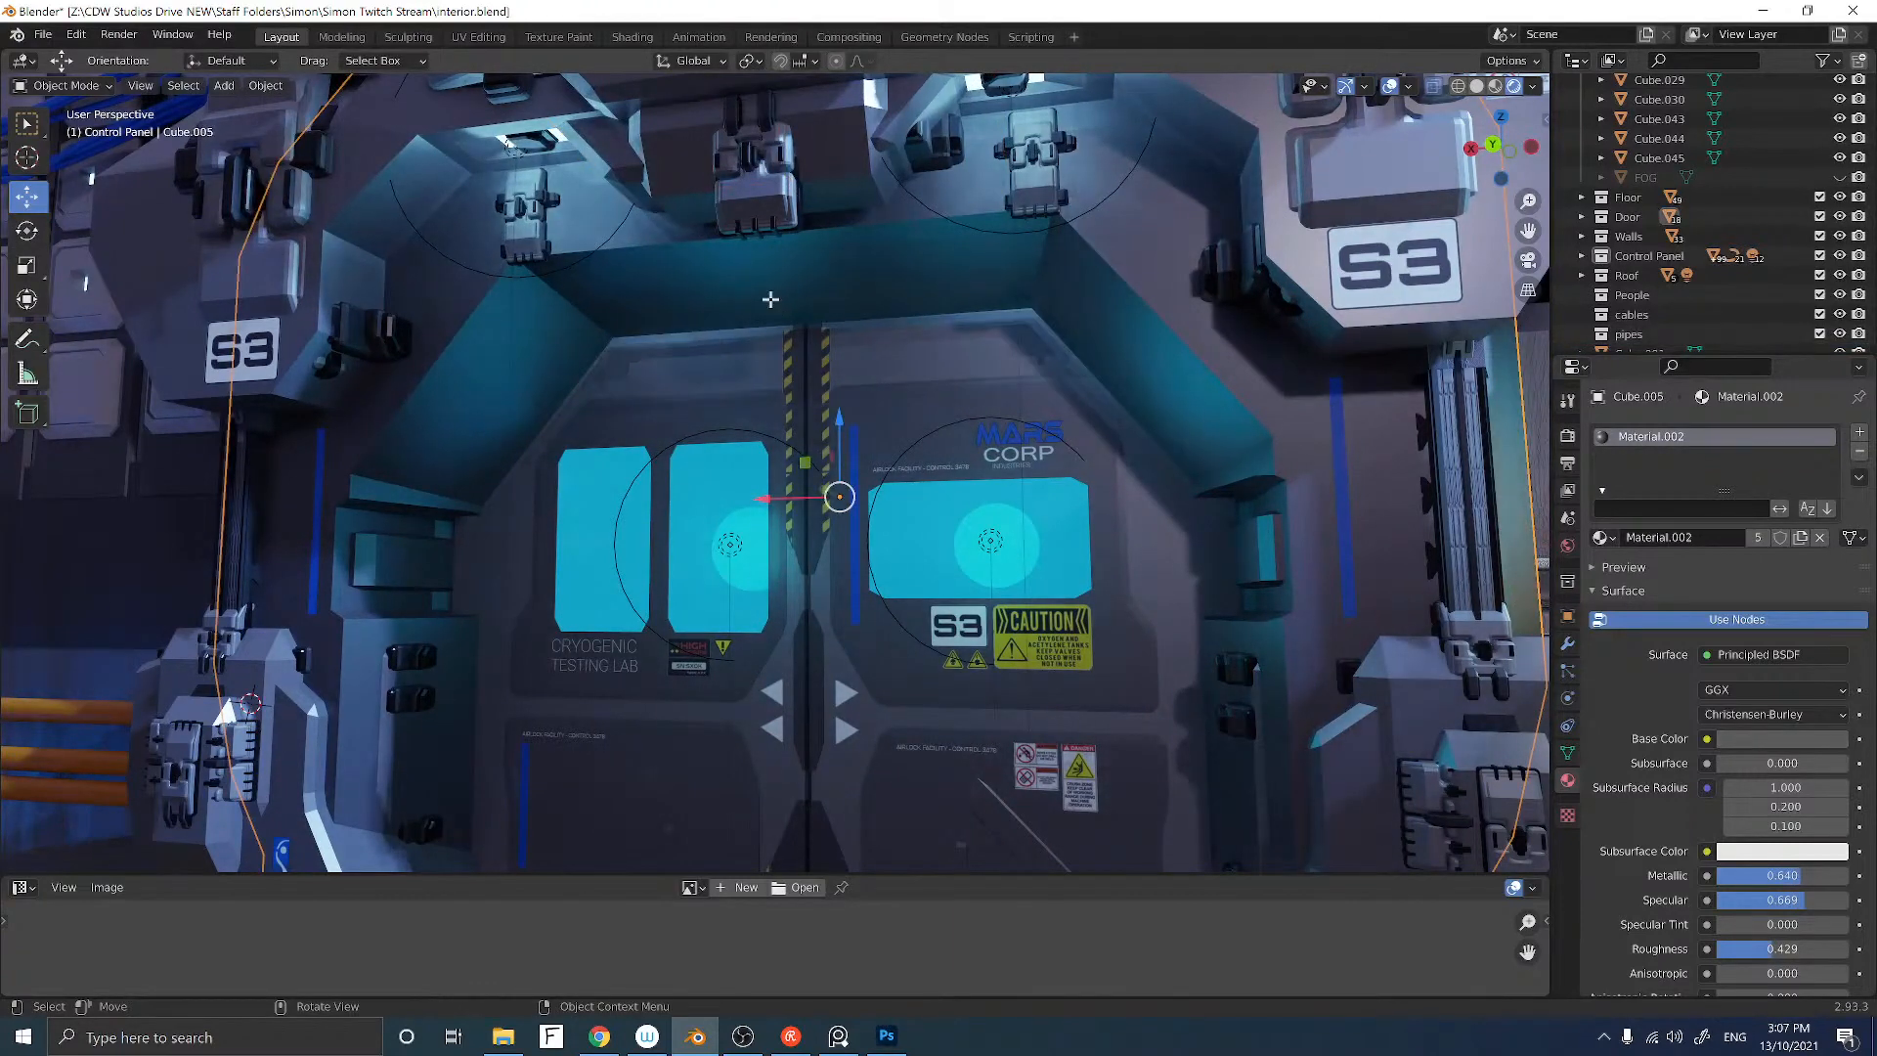
key(Tab)
click(714, 287)
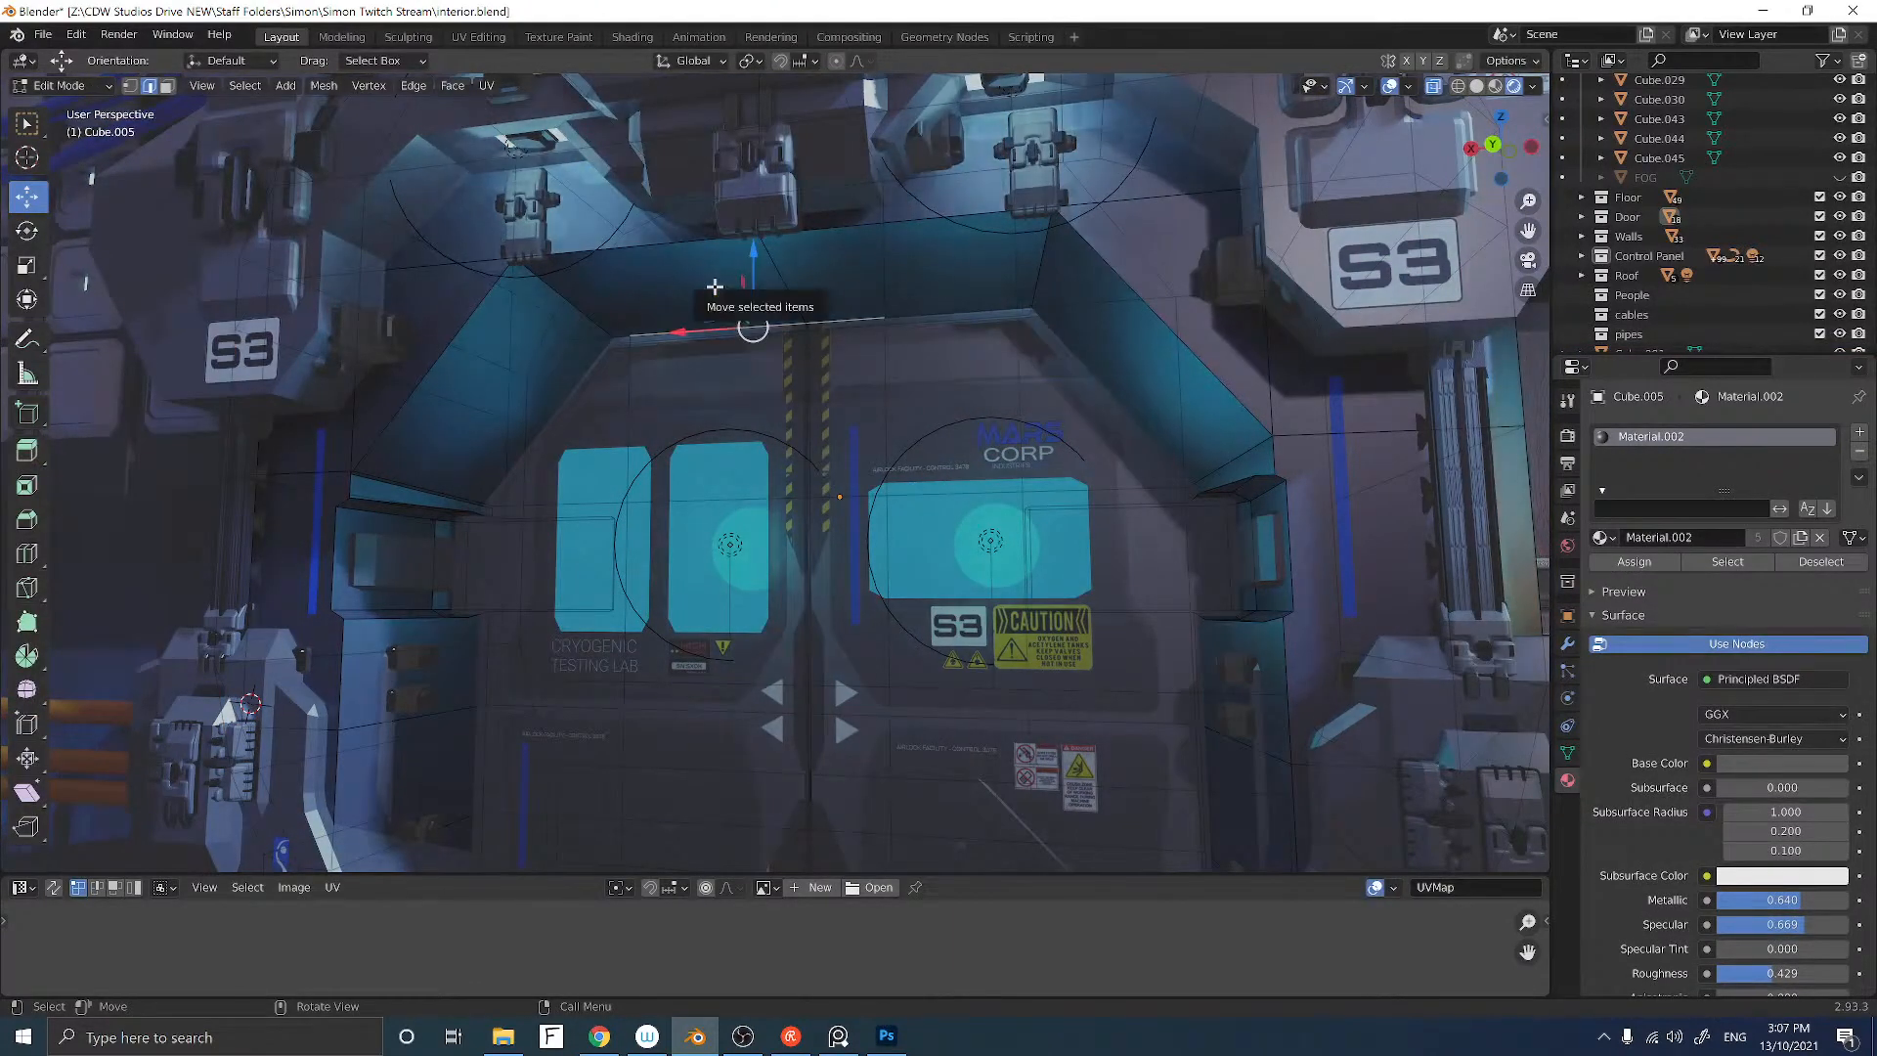
key(3)
click(880, 238)
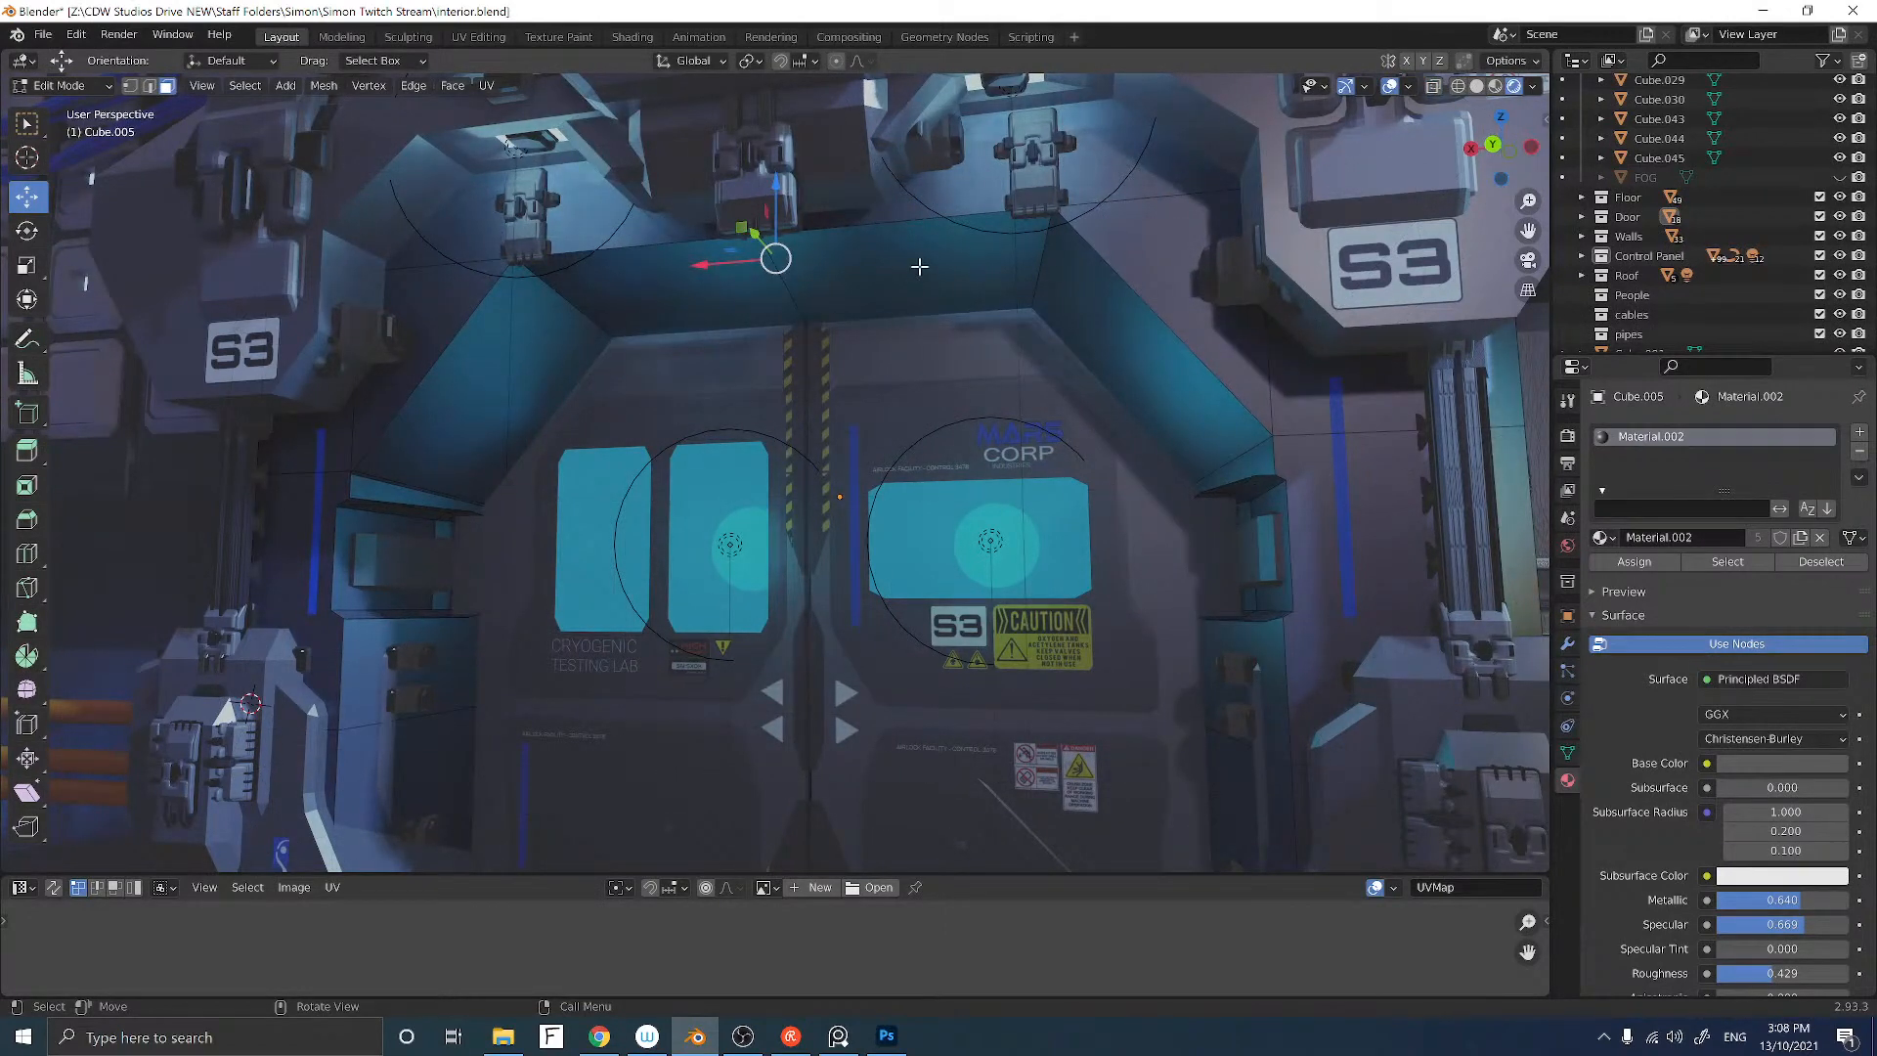
click(919, 266)
shift+click(690, 277)
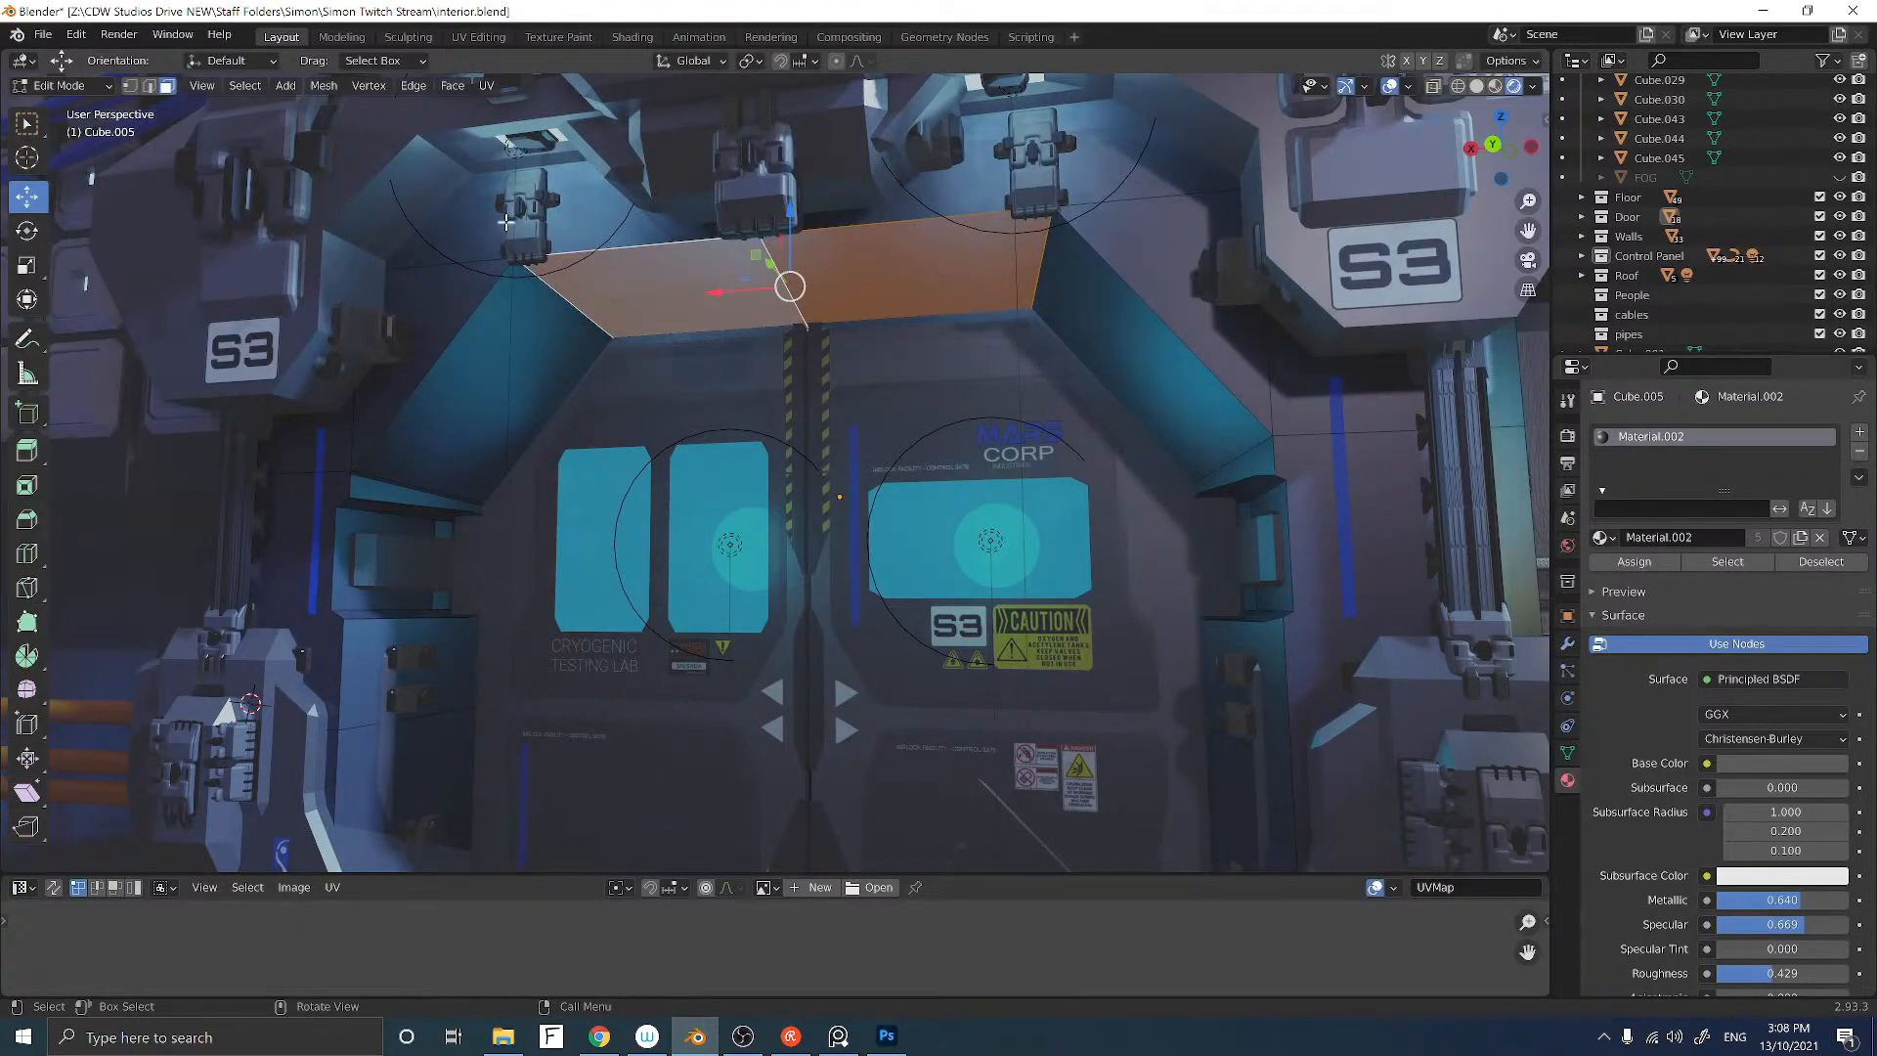
key(i)
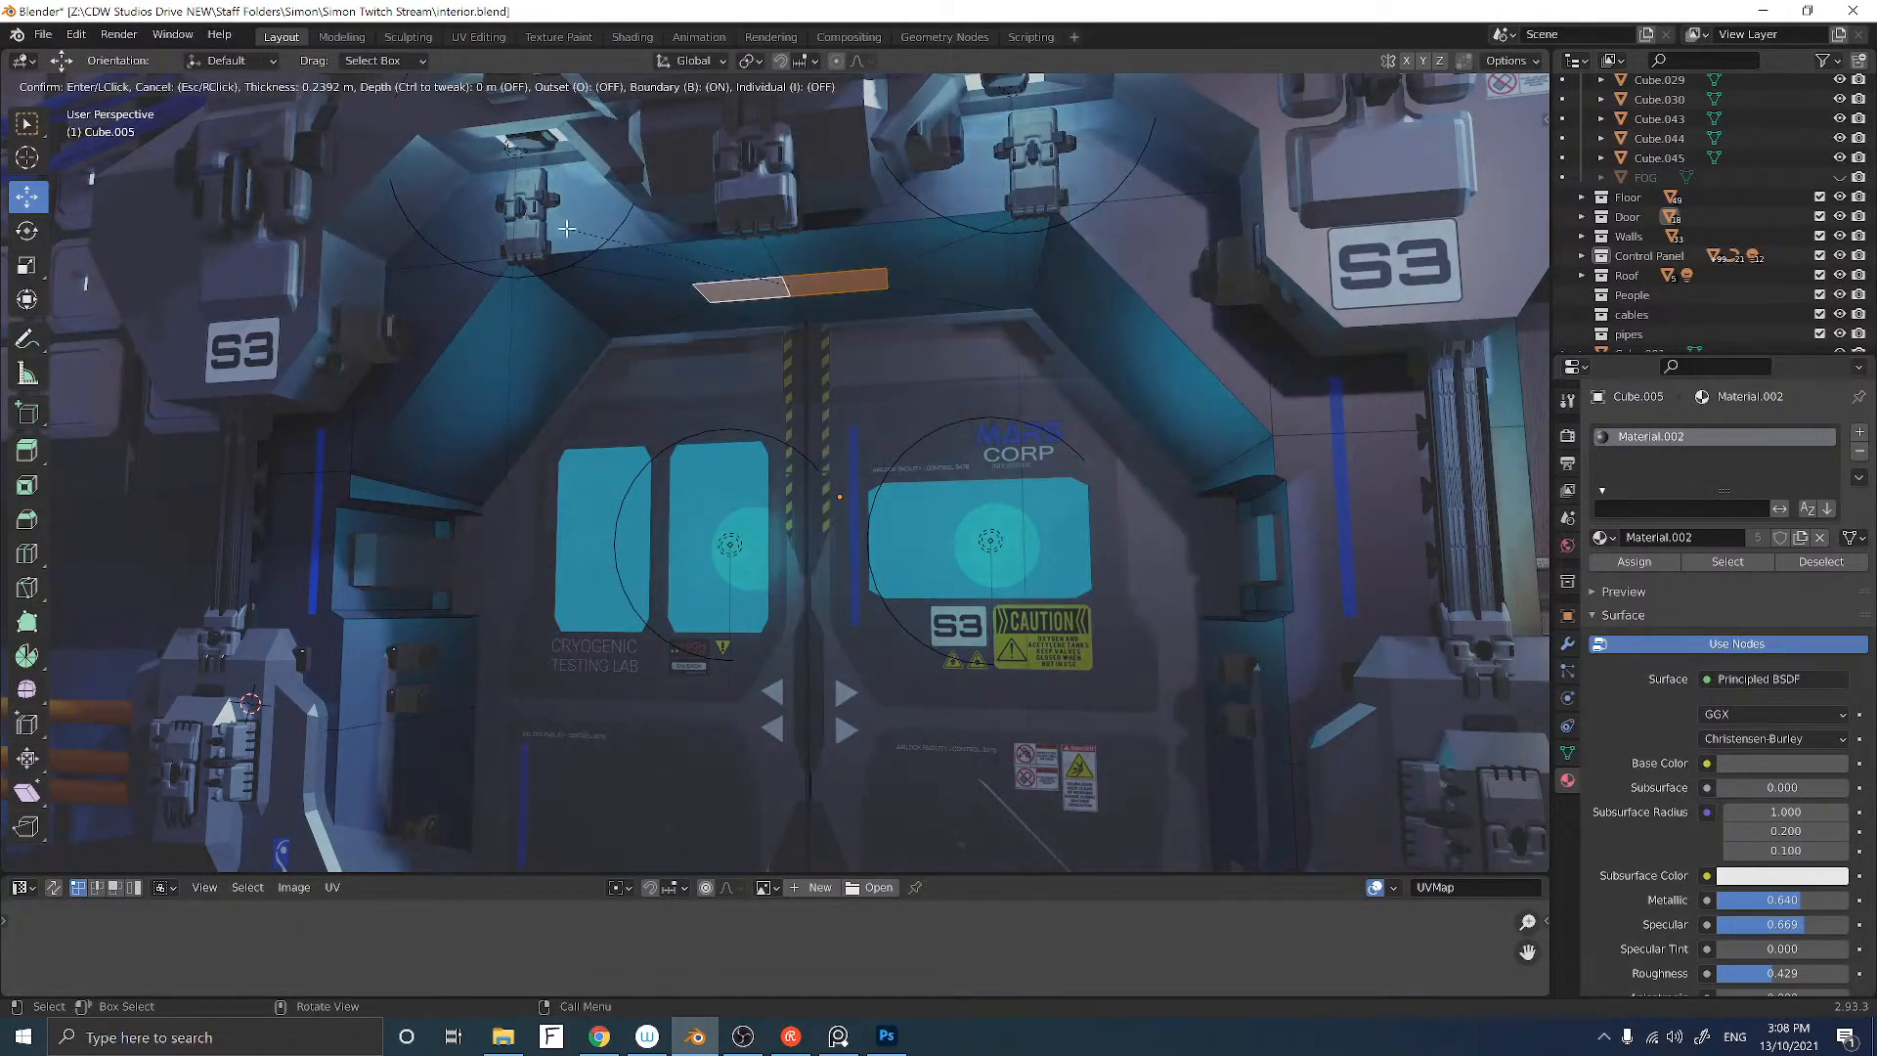
click(567, 227)
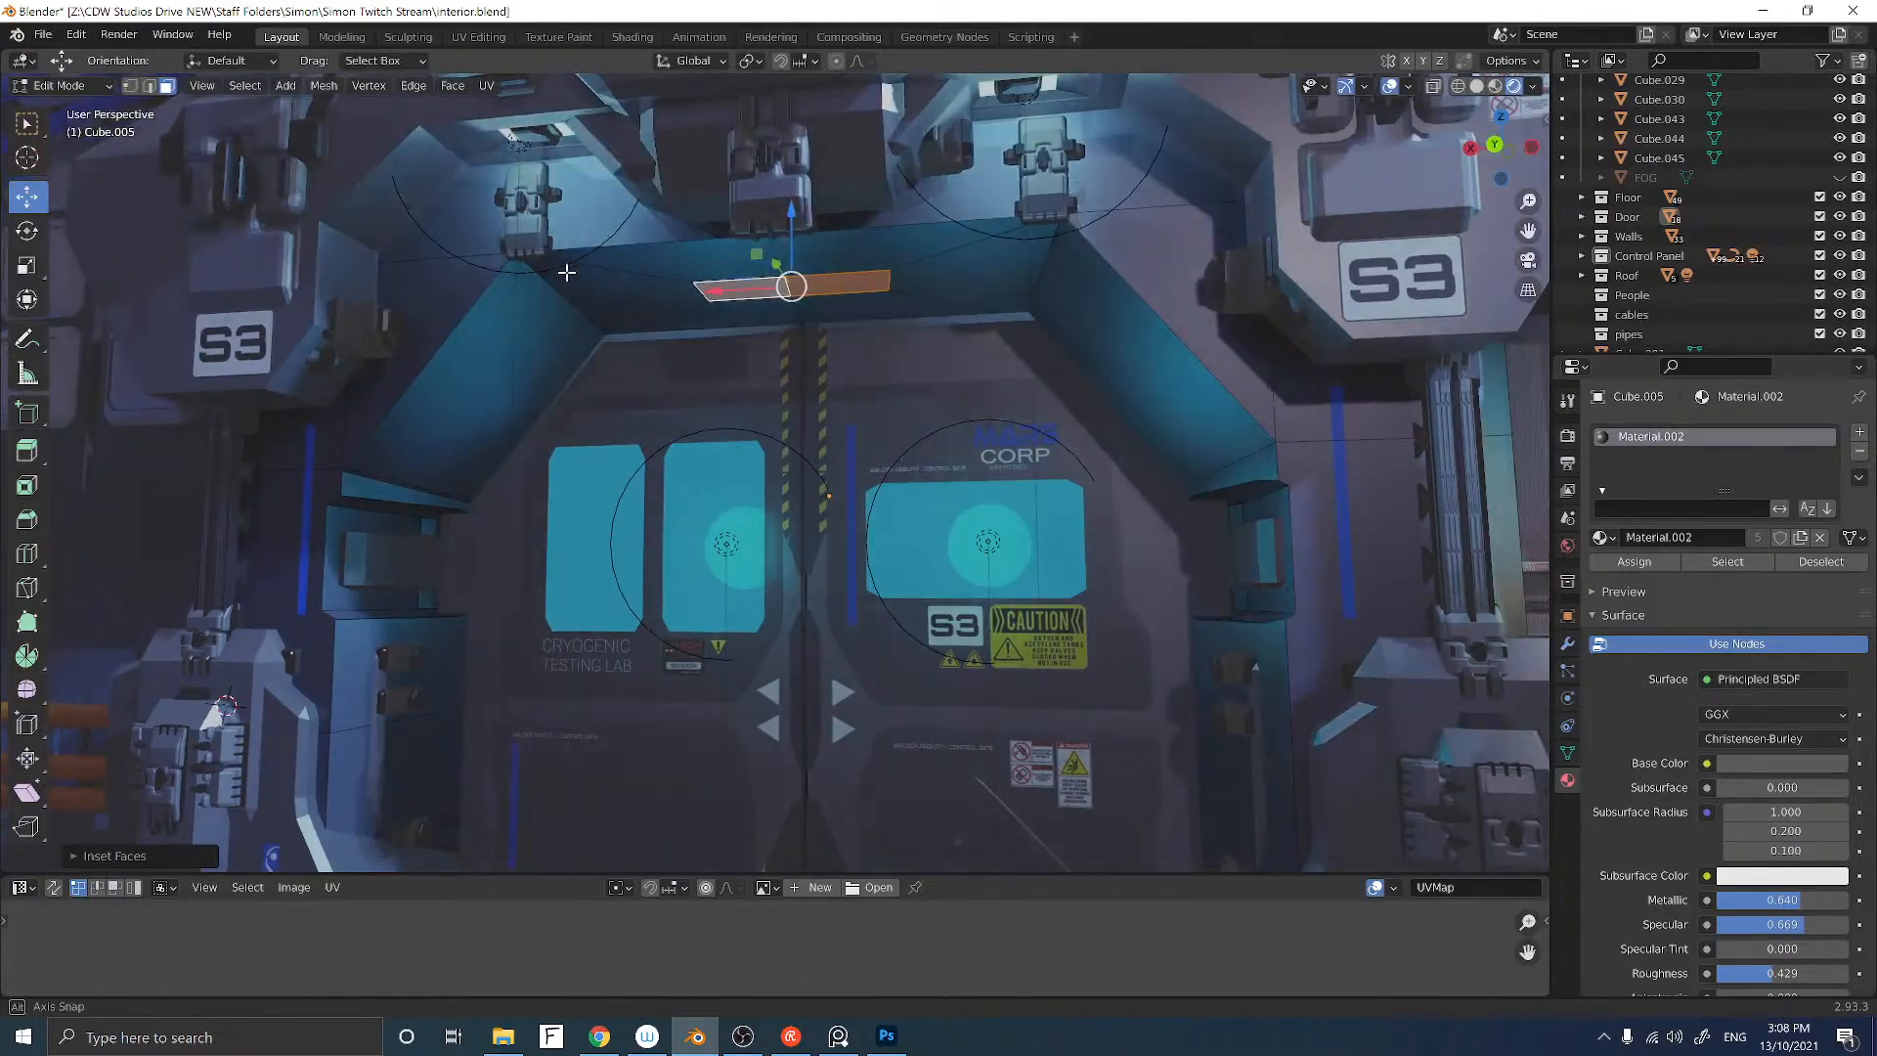
Step: Extrude the inset faces above the door about 0.016 m into the frame and scale them down slightly
scroll(556, 325, up, 2)
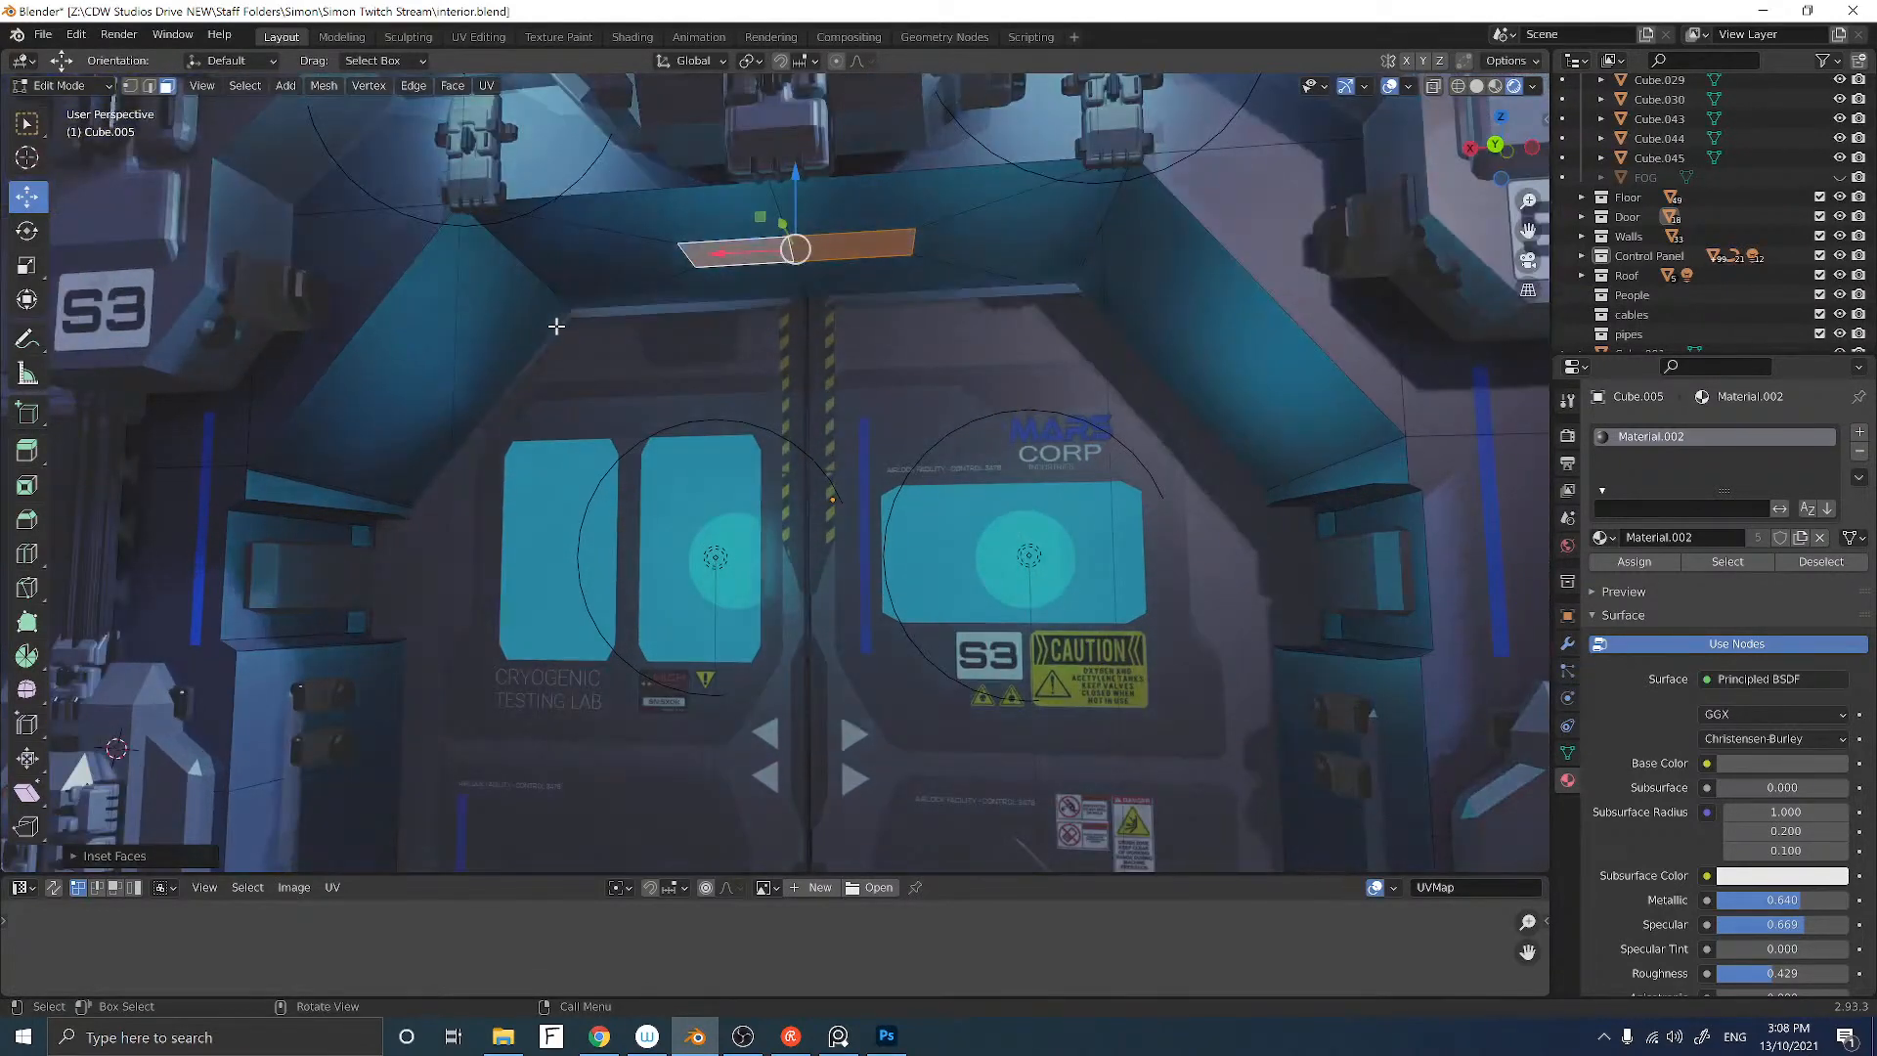
key(e)
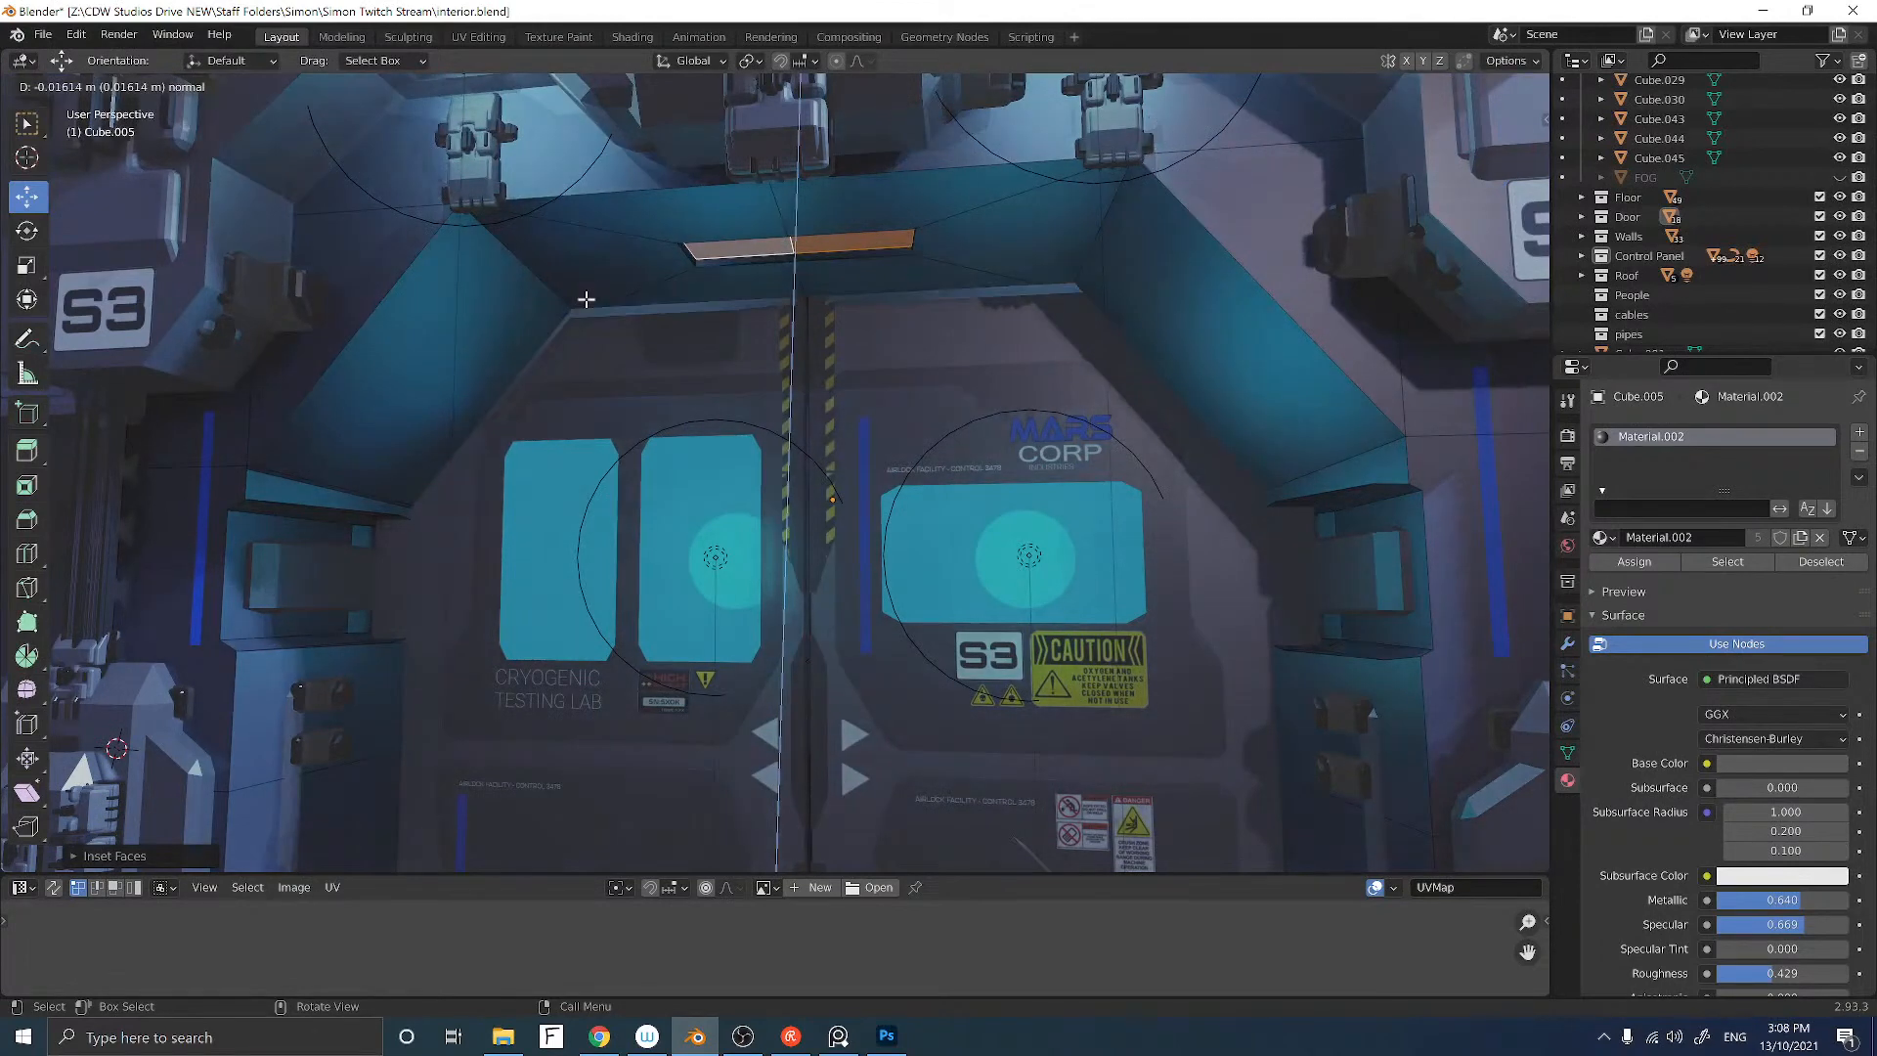
click(586, 298)
key(s)
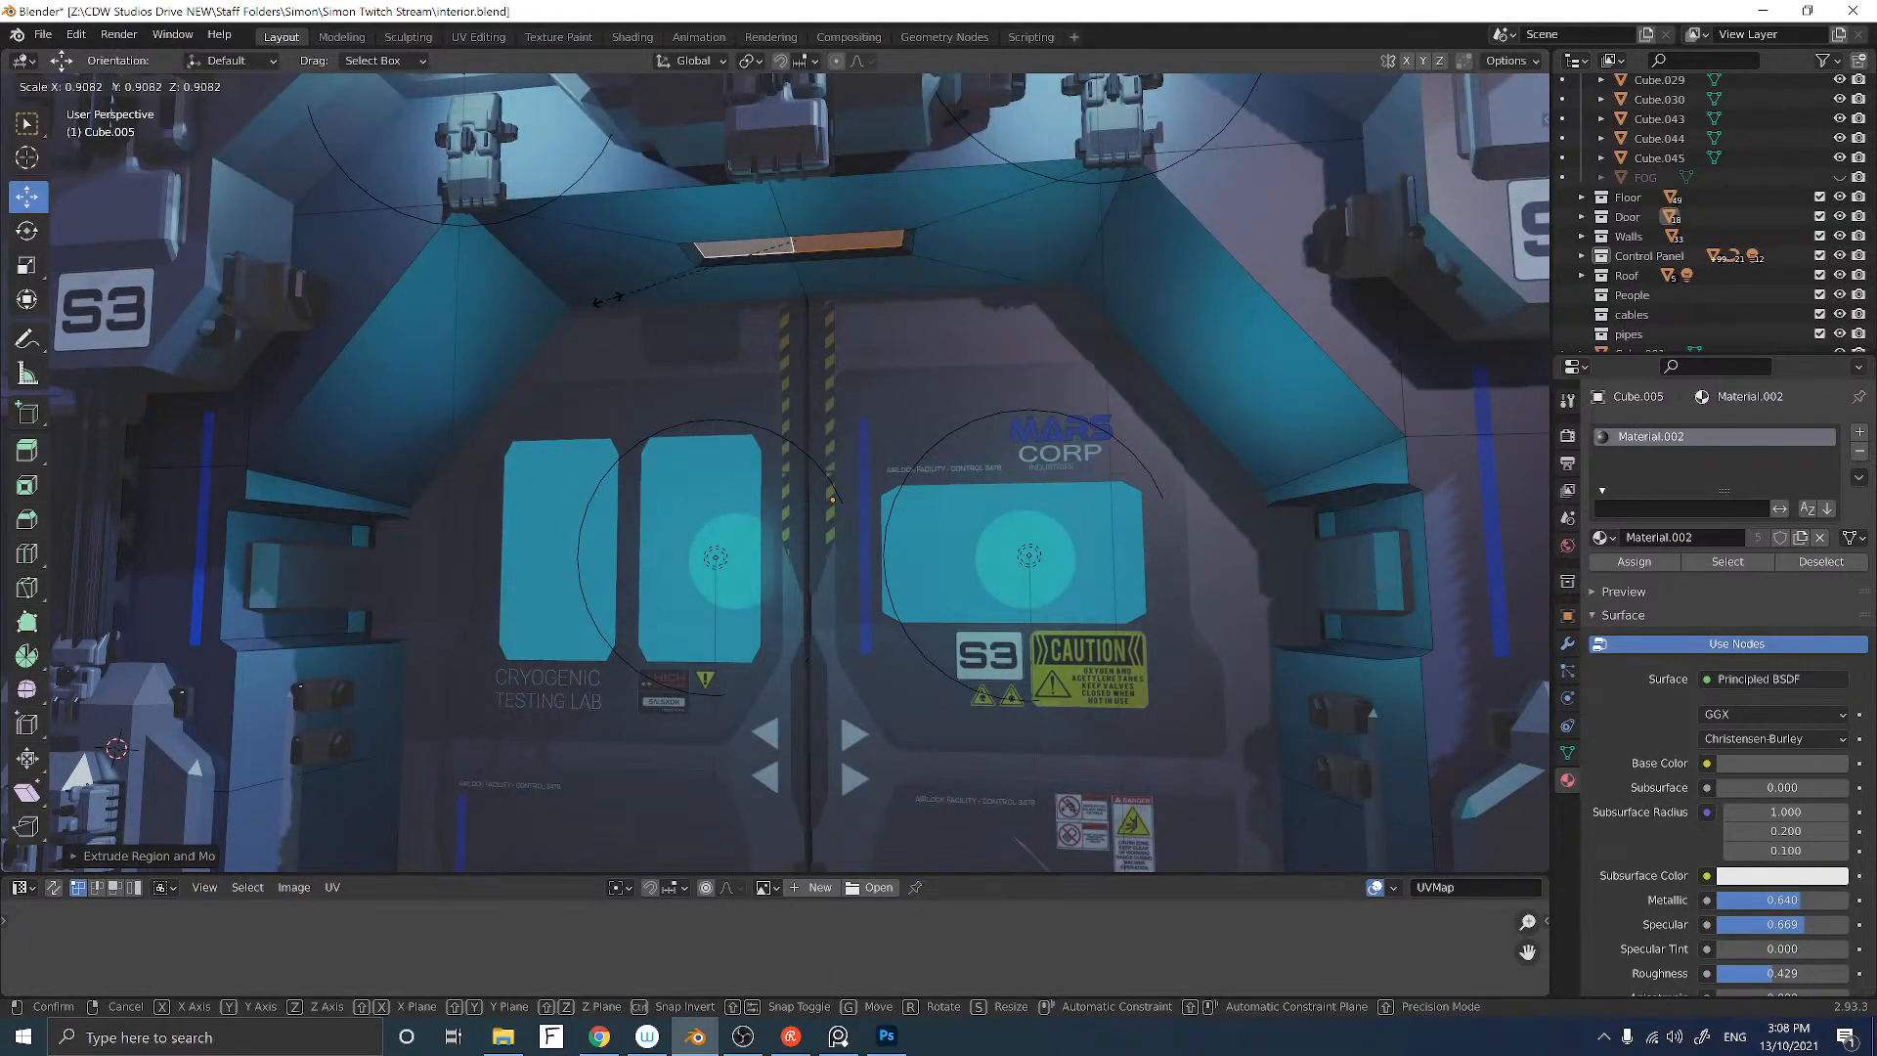
click(633, 307)
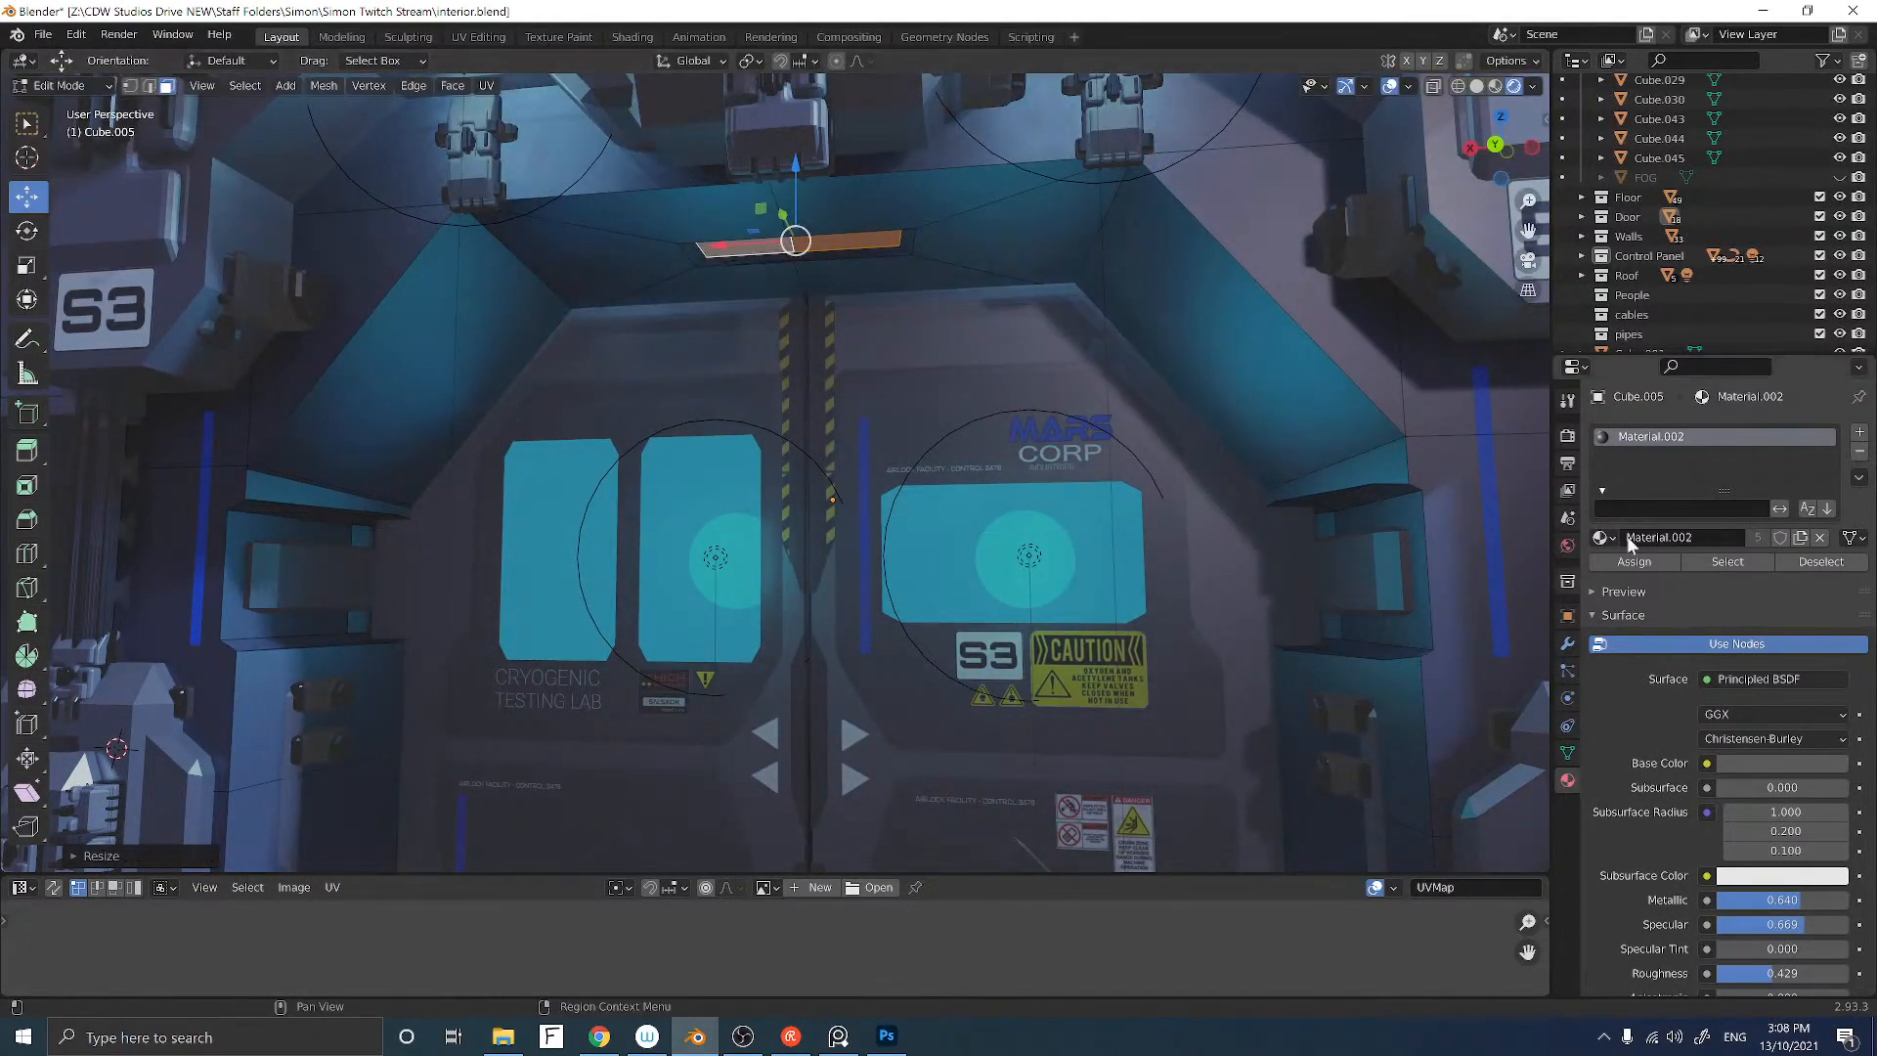
Step: Add a second material slot to the door frame and assign the emissive Material.022 to the recessed faces above the door
click(1859, 436)
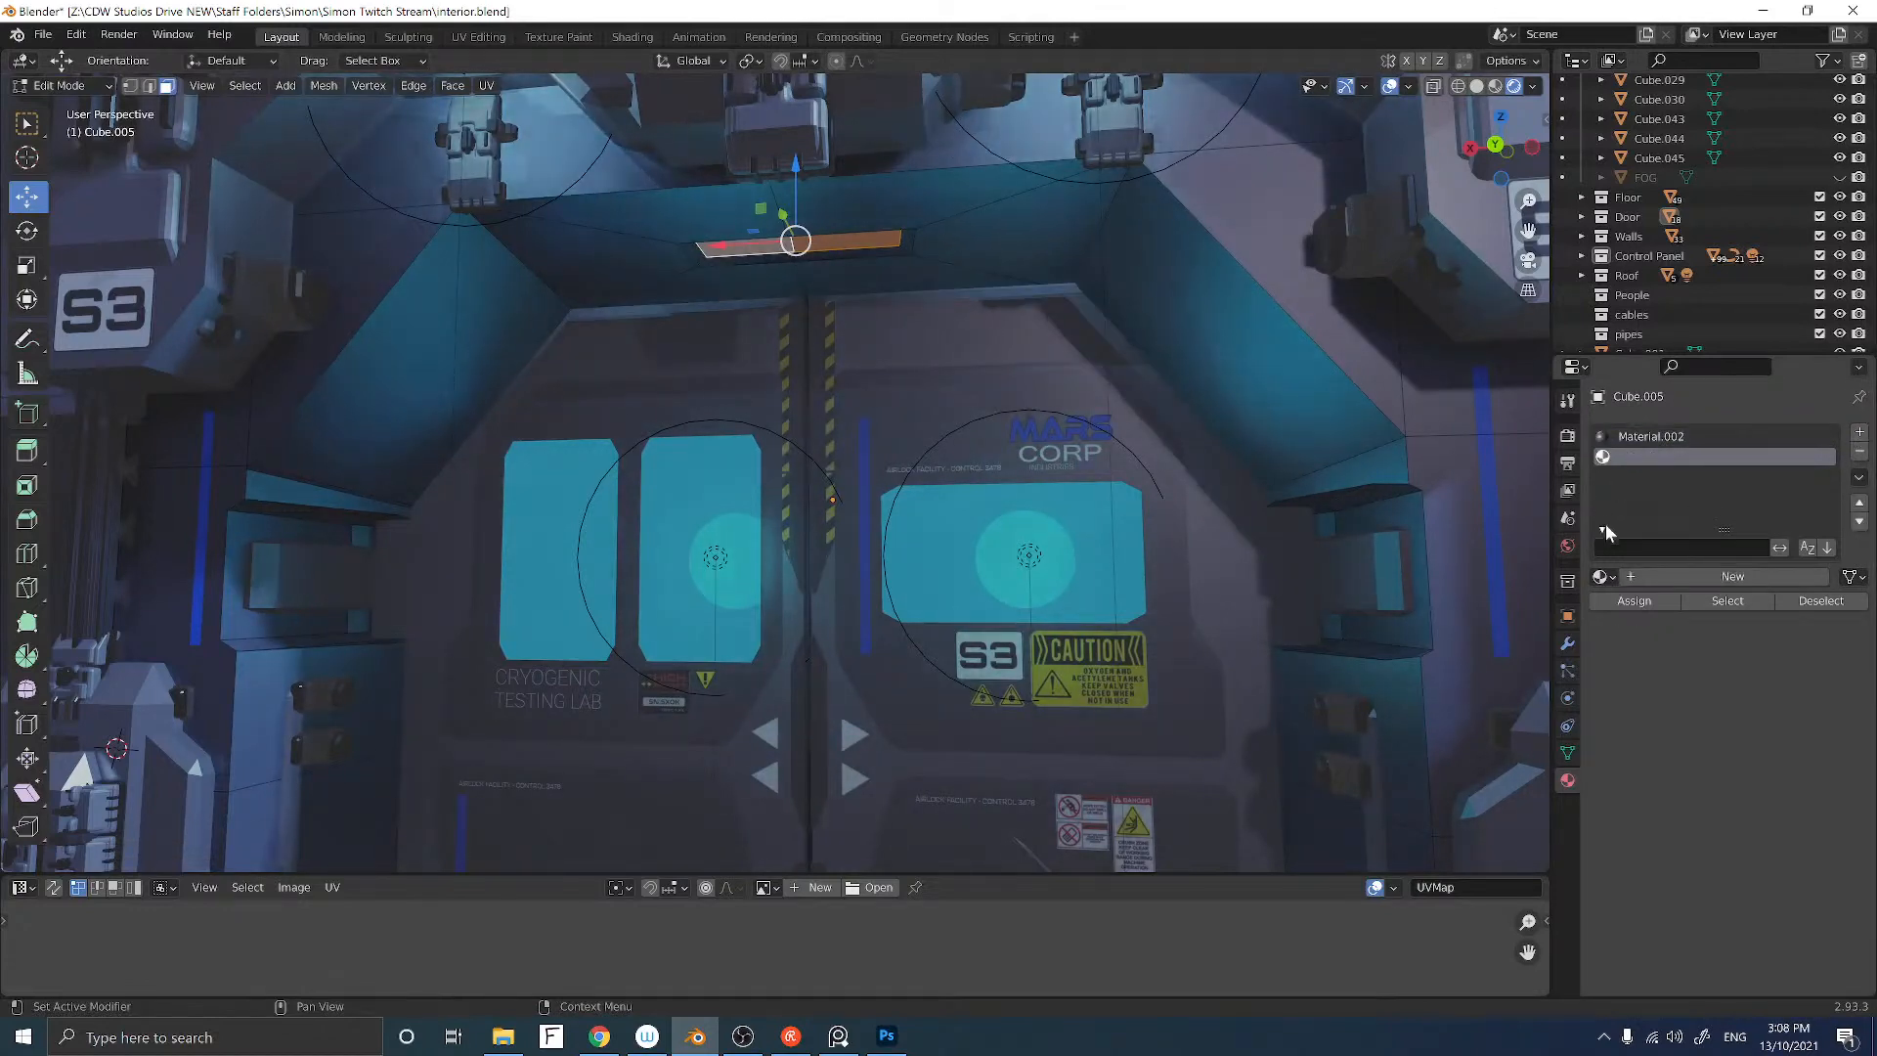
click(1605, 576)
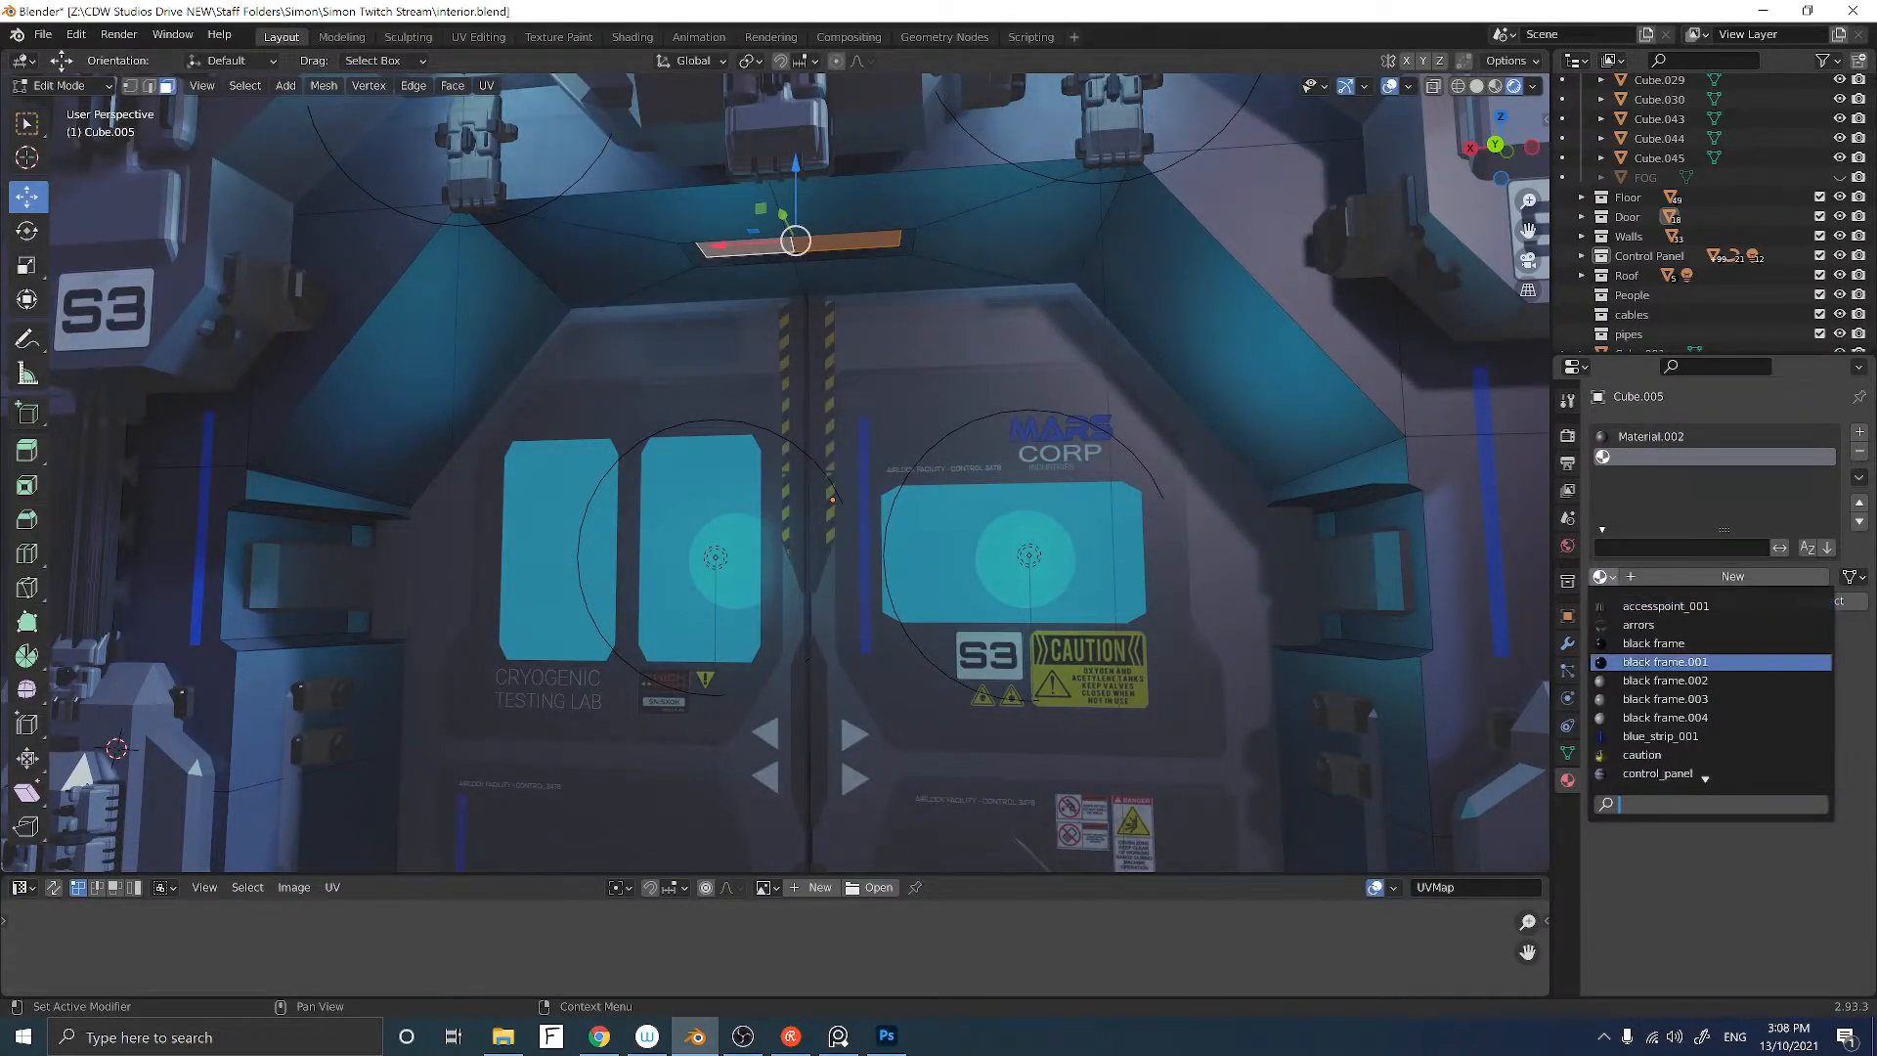
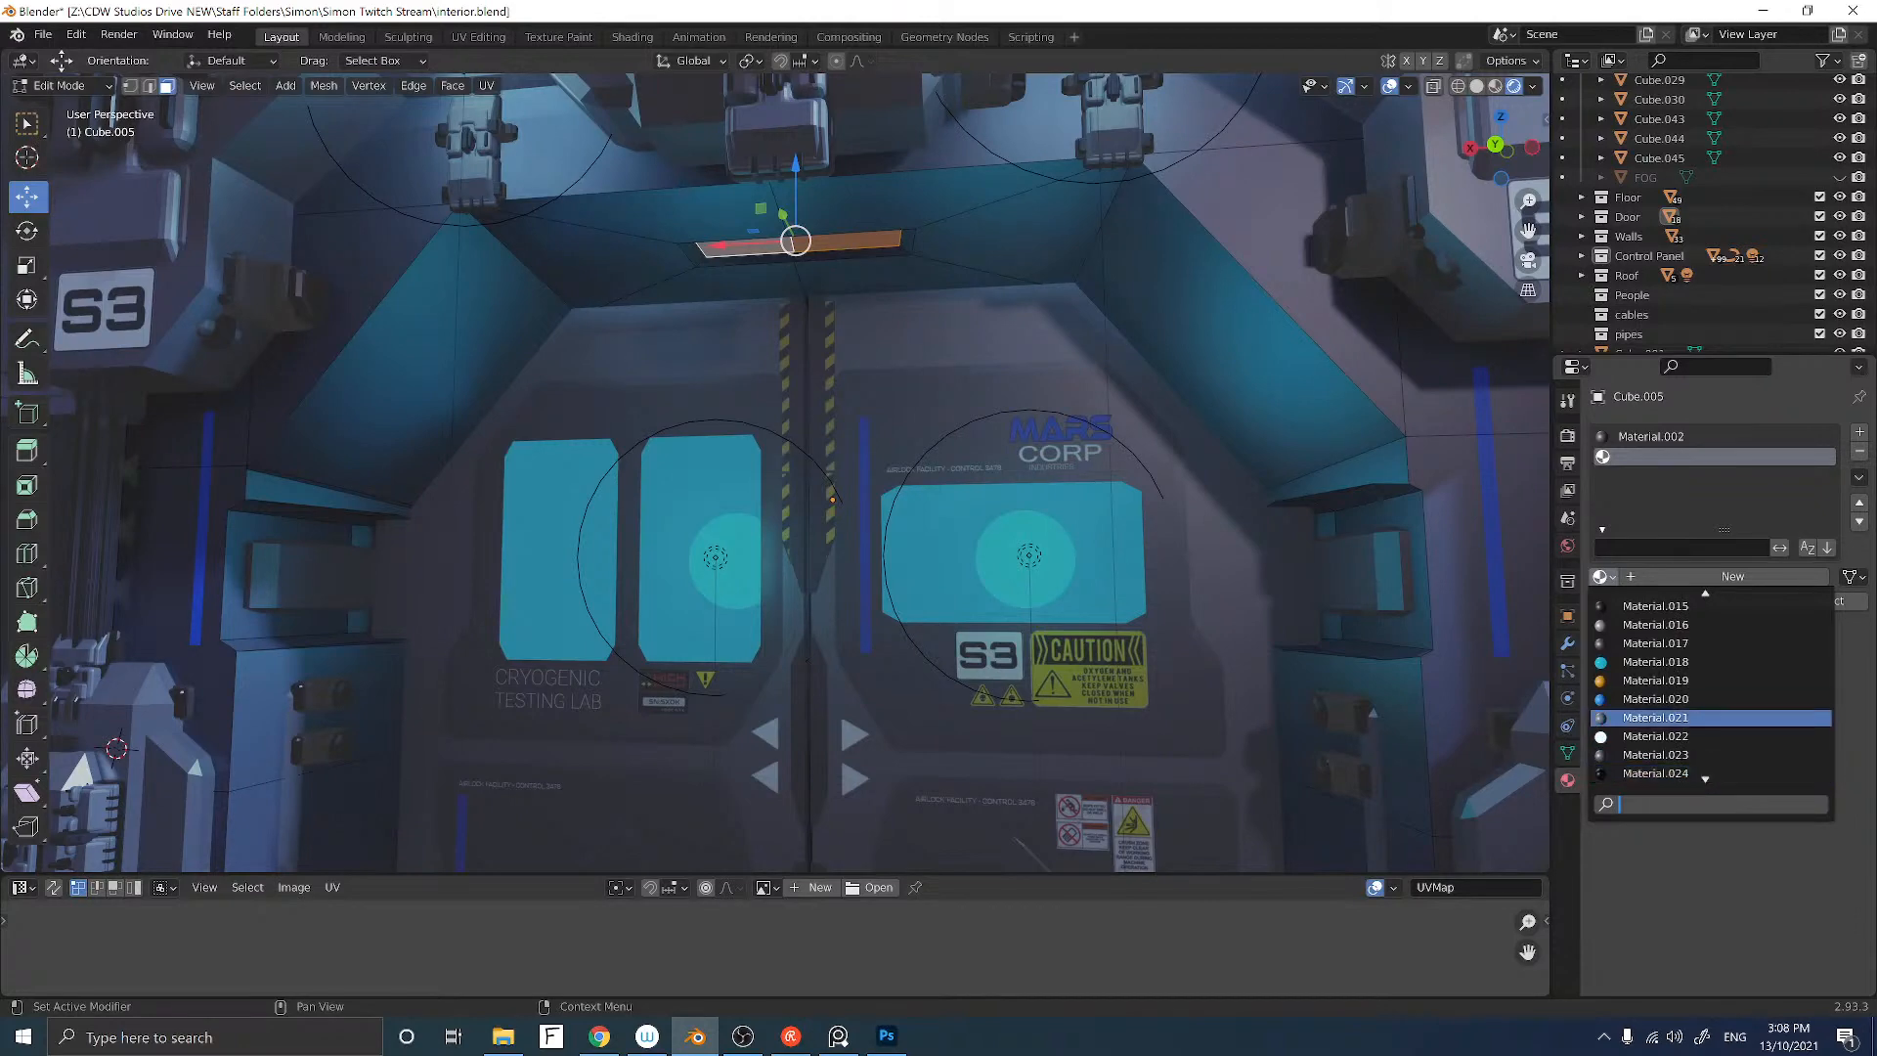
click(1640, 736)
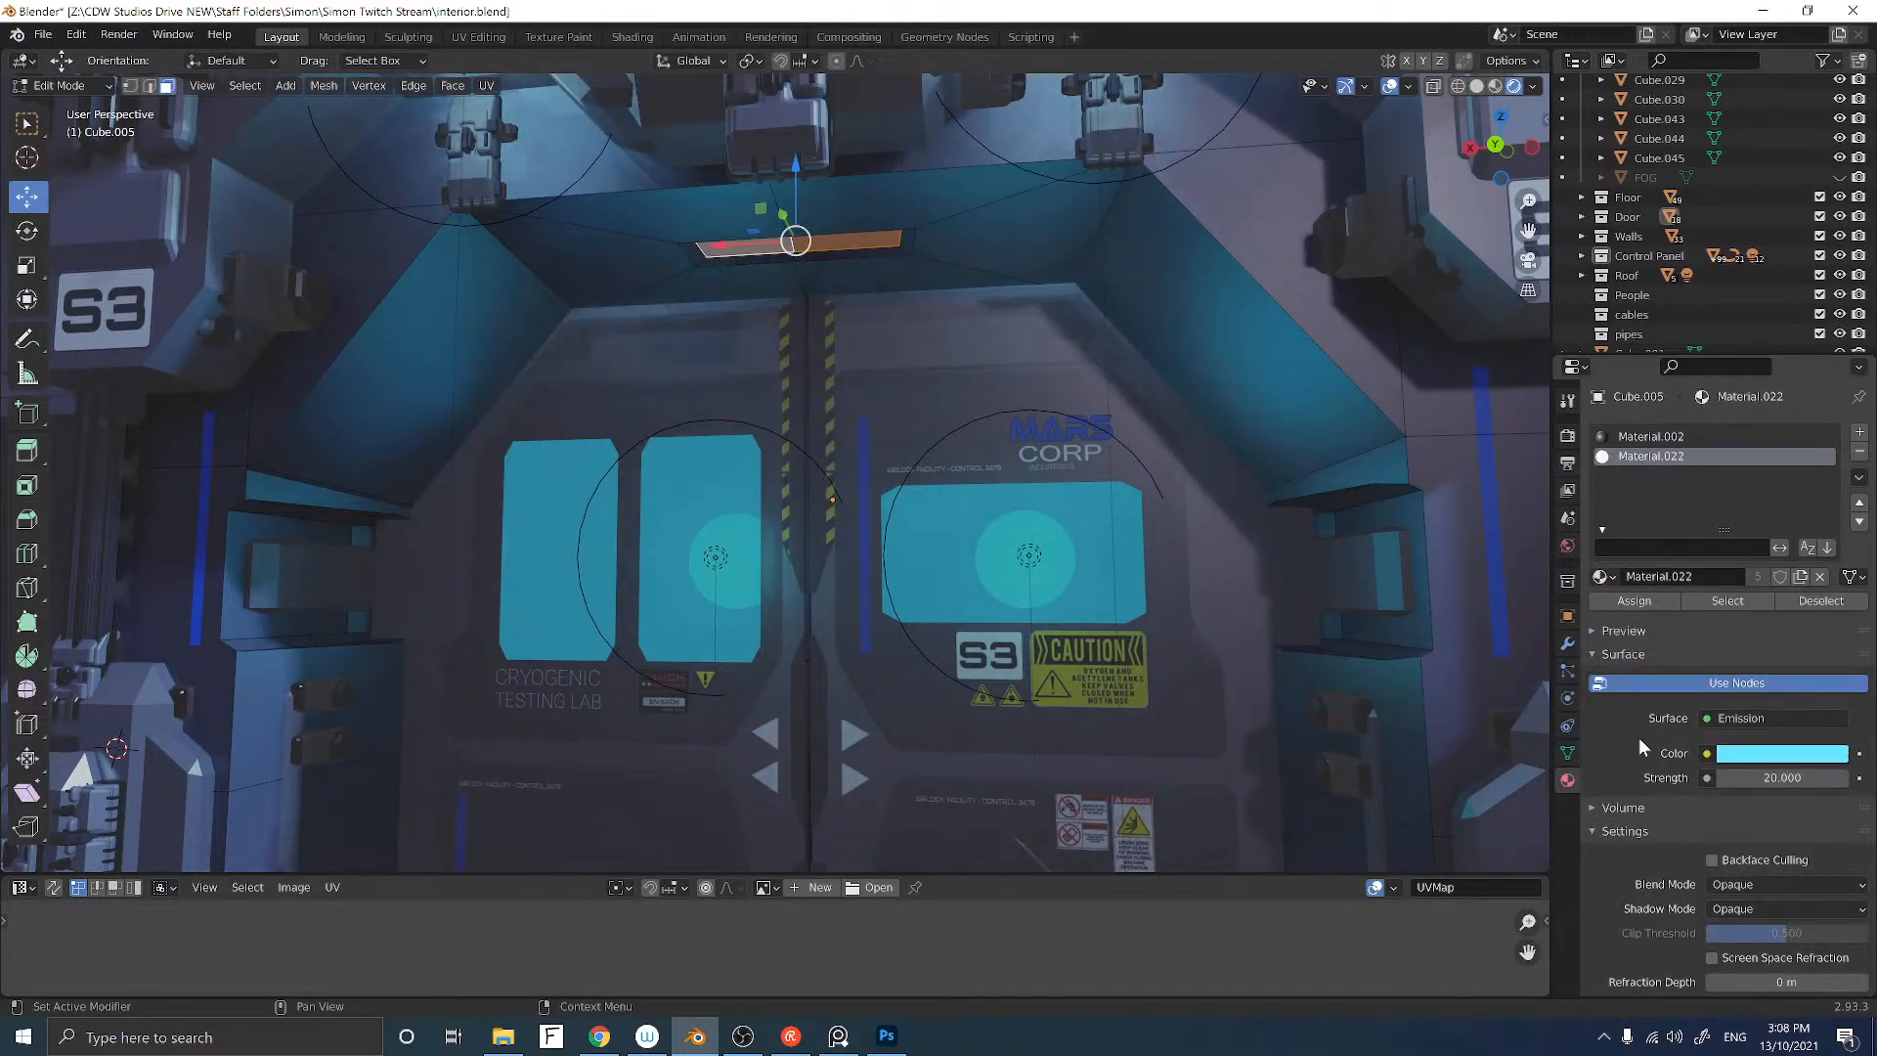
click(1640, 602)
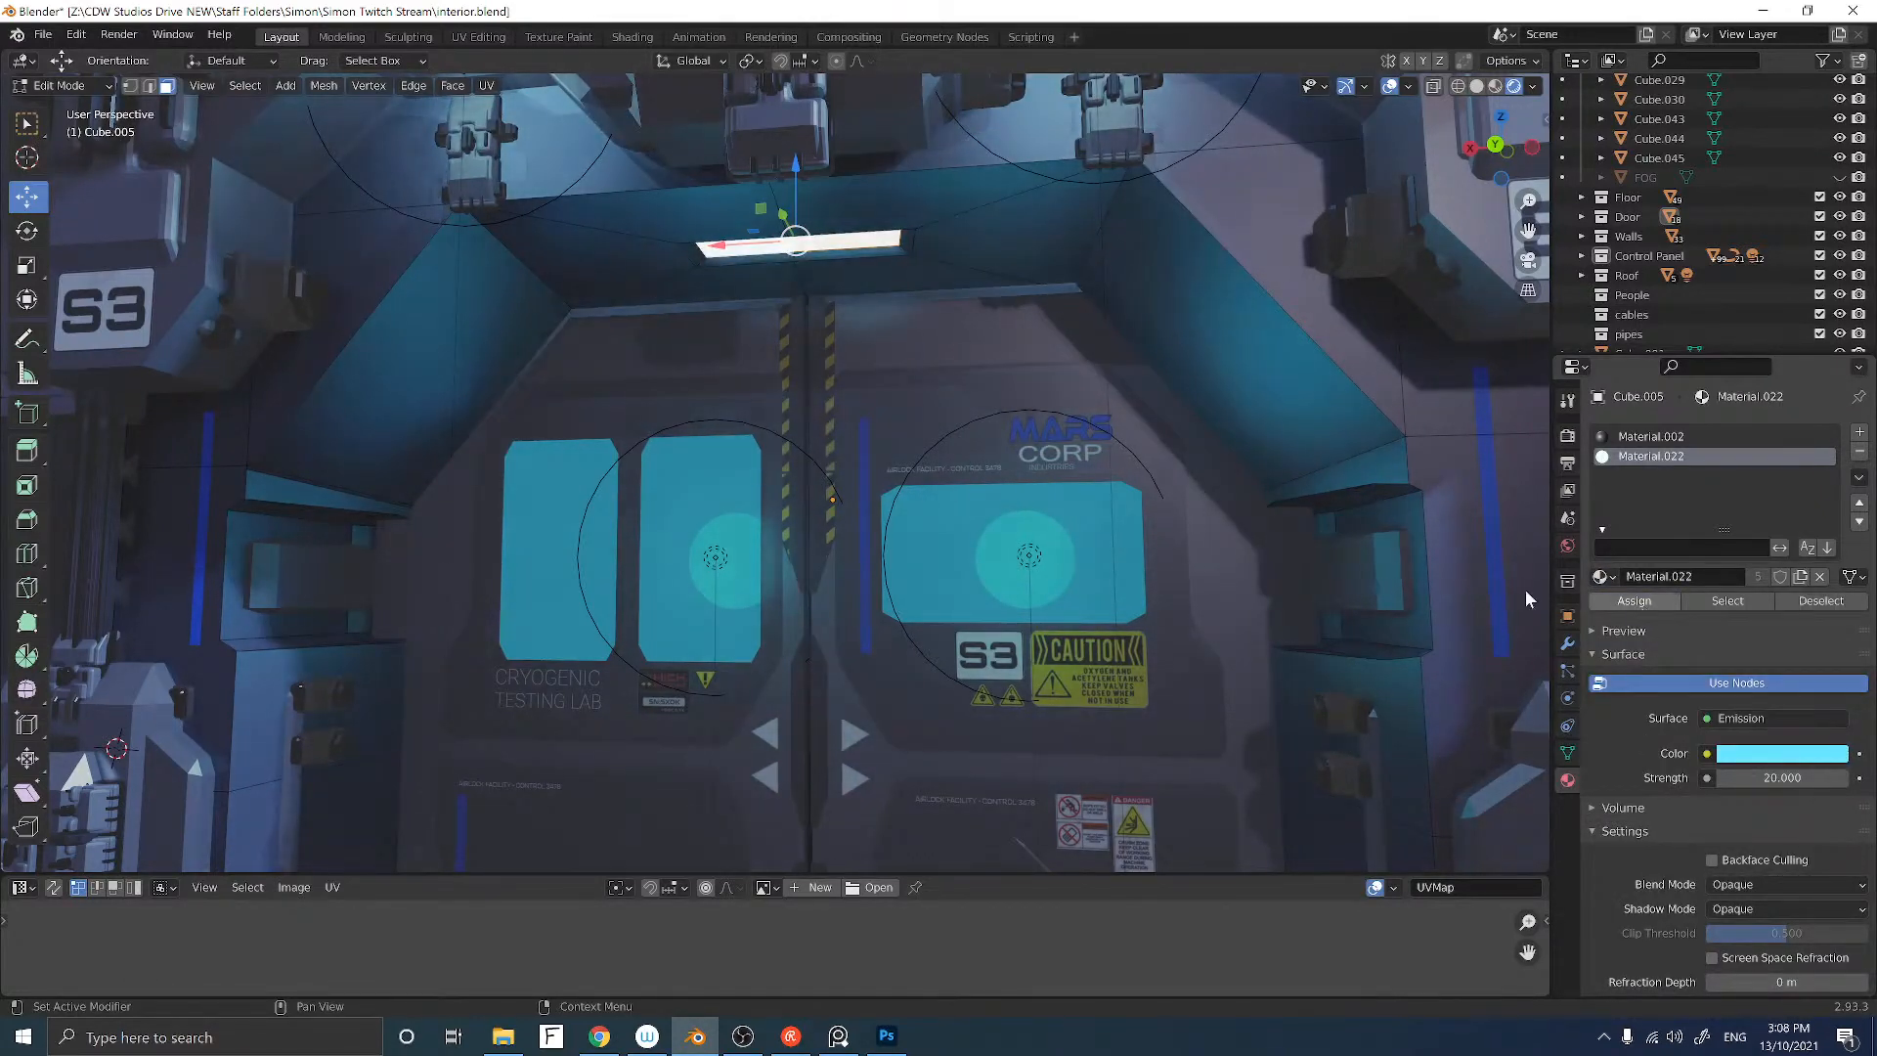
Step: Inset the two slanted inner faces on both sides of the door frame by about 0.12 m
click(414, 333)
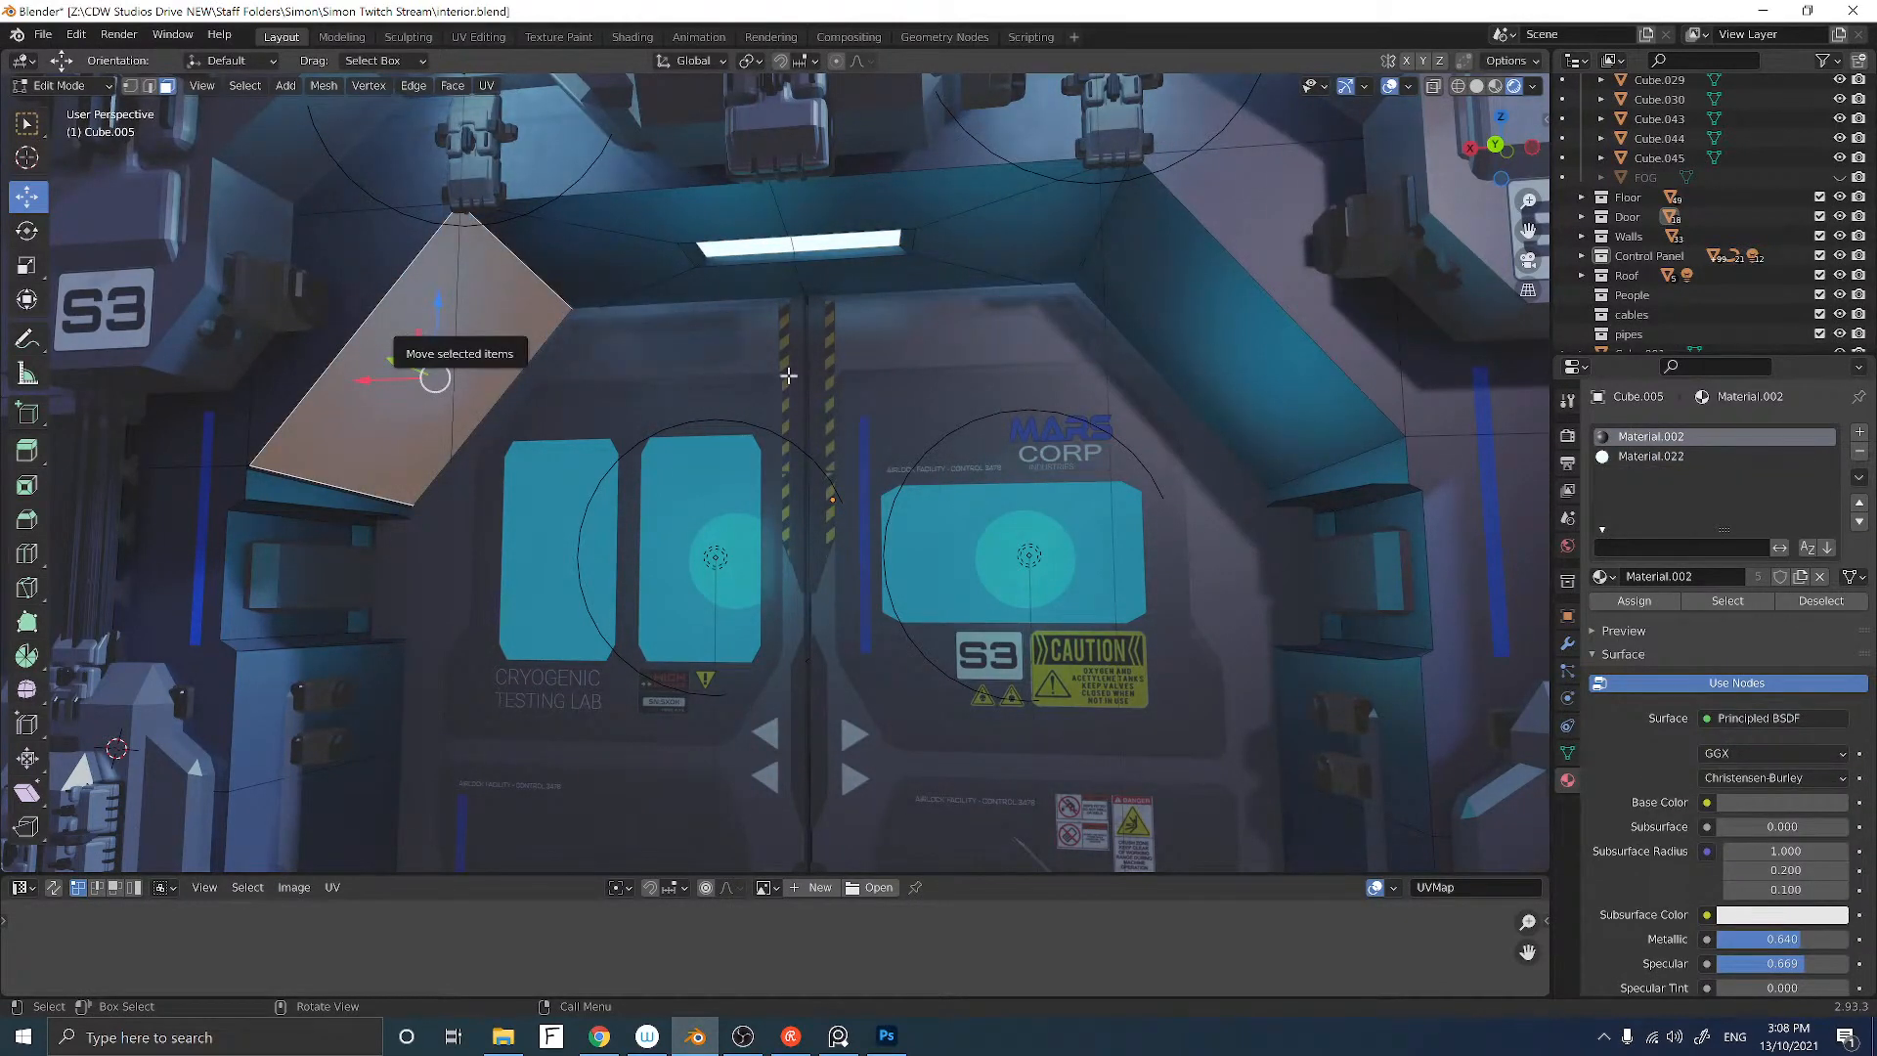
shift+click(1186, 340)
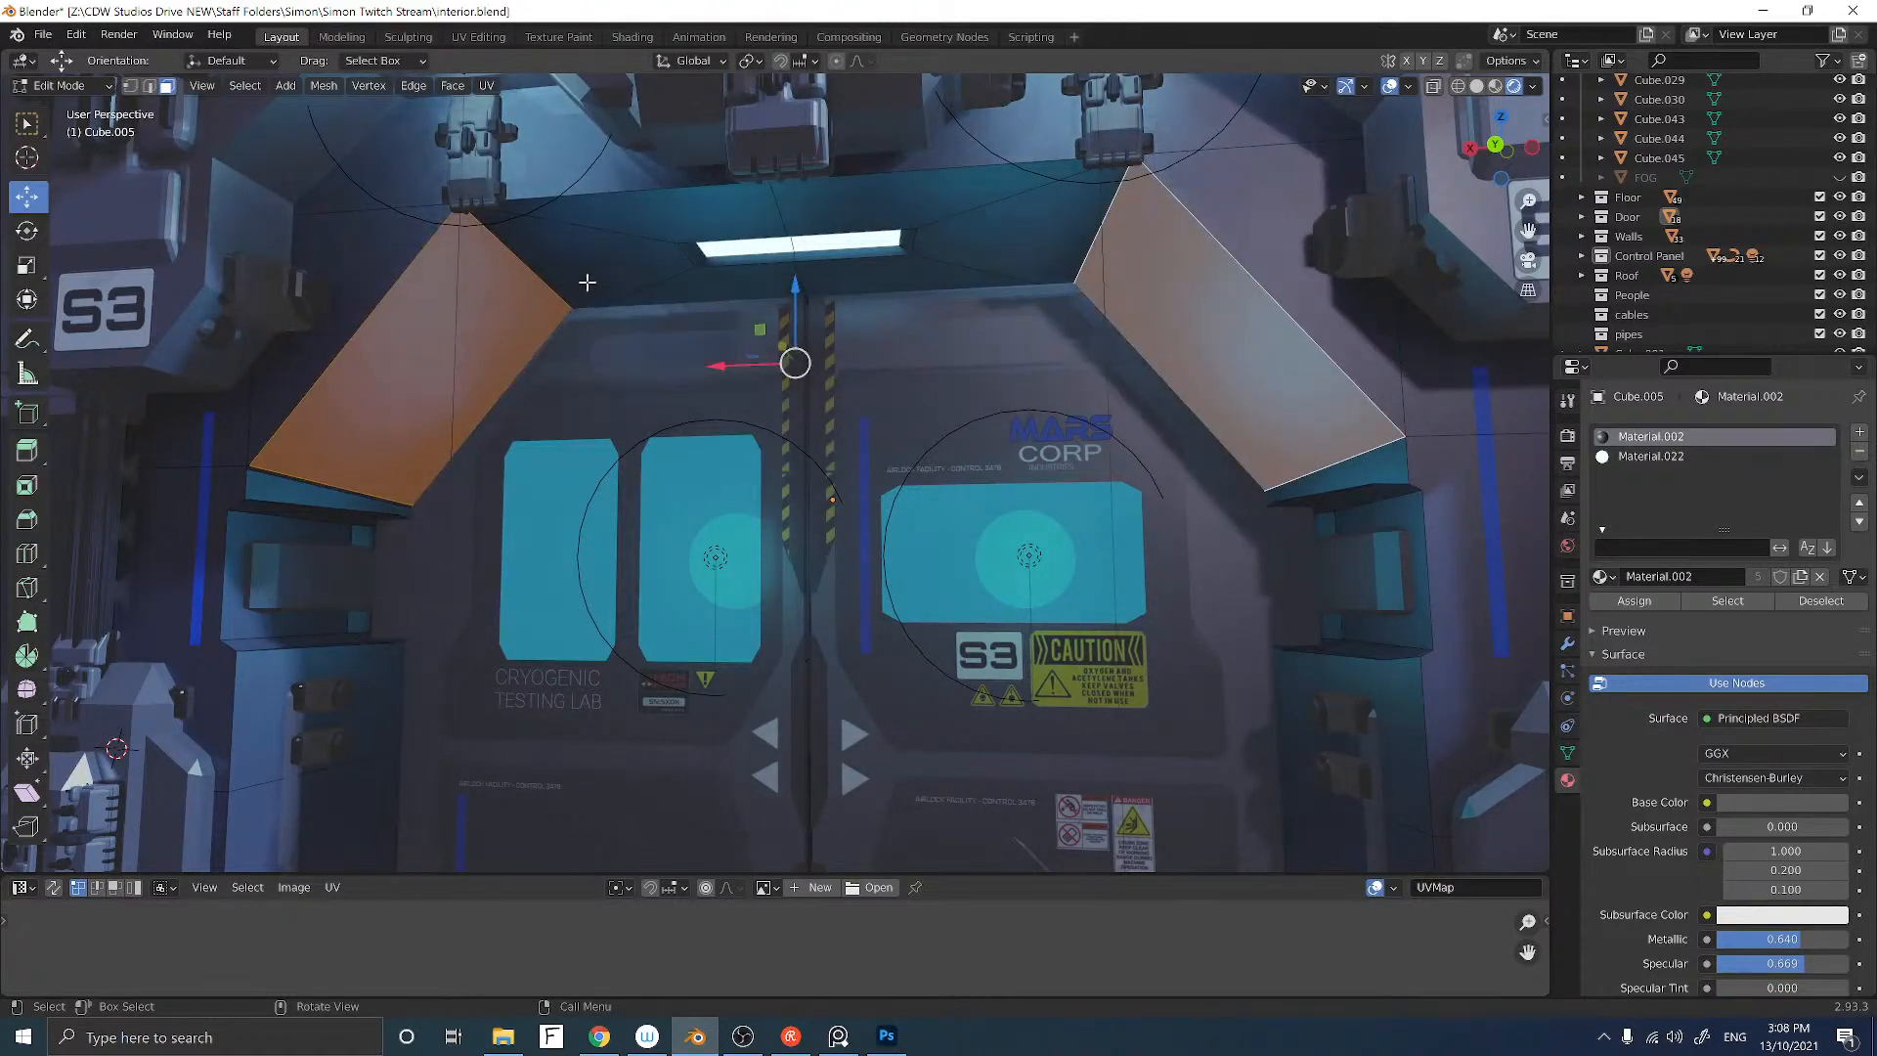
key(i)
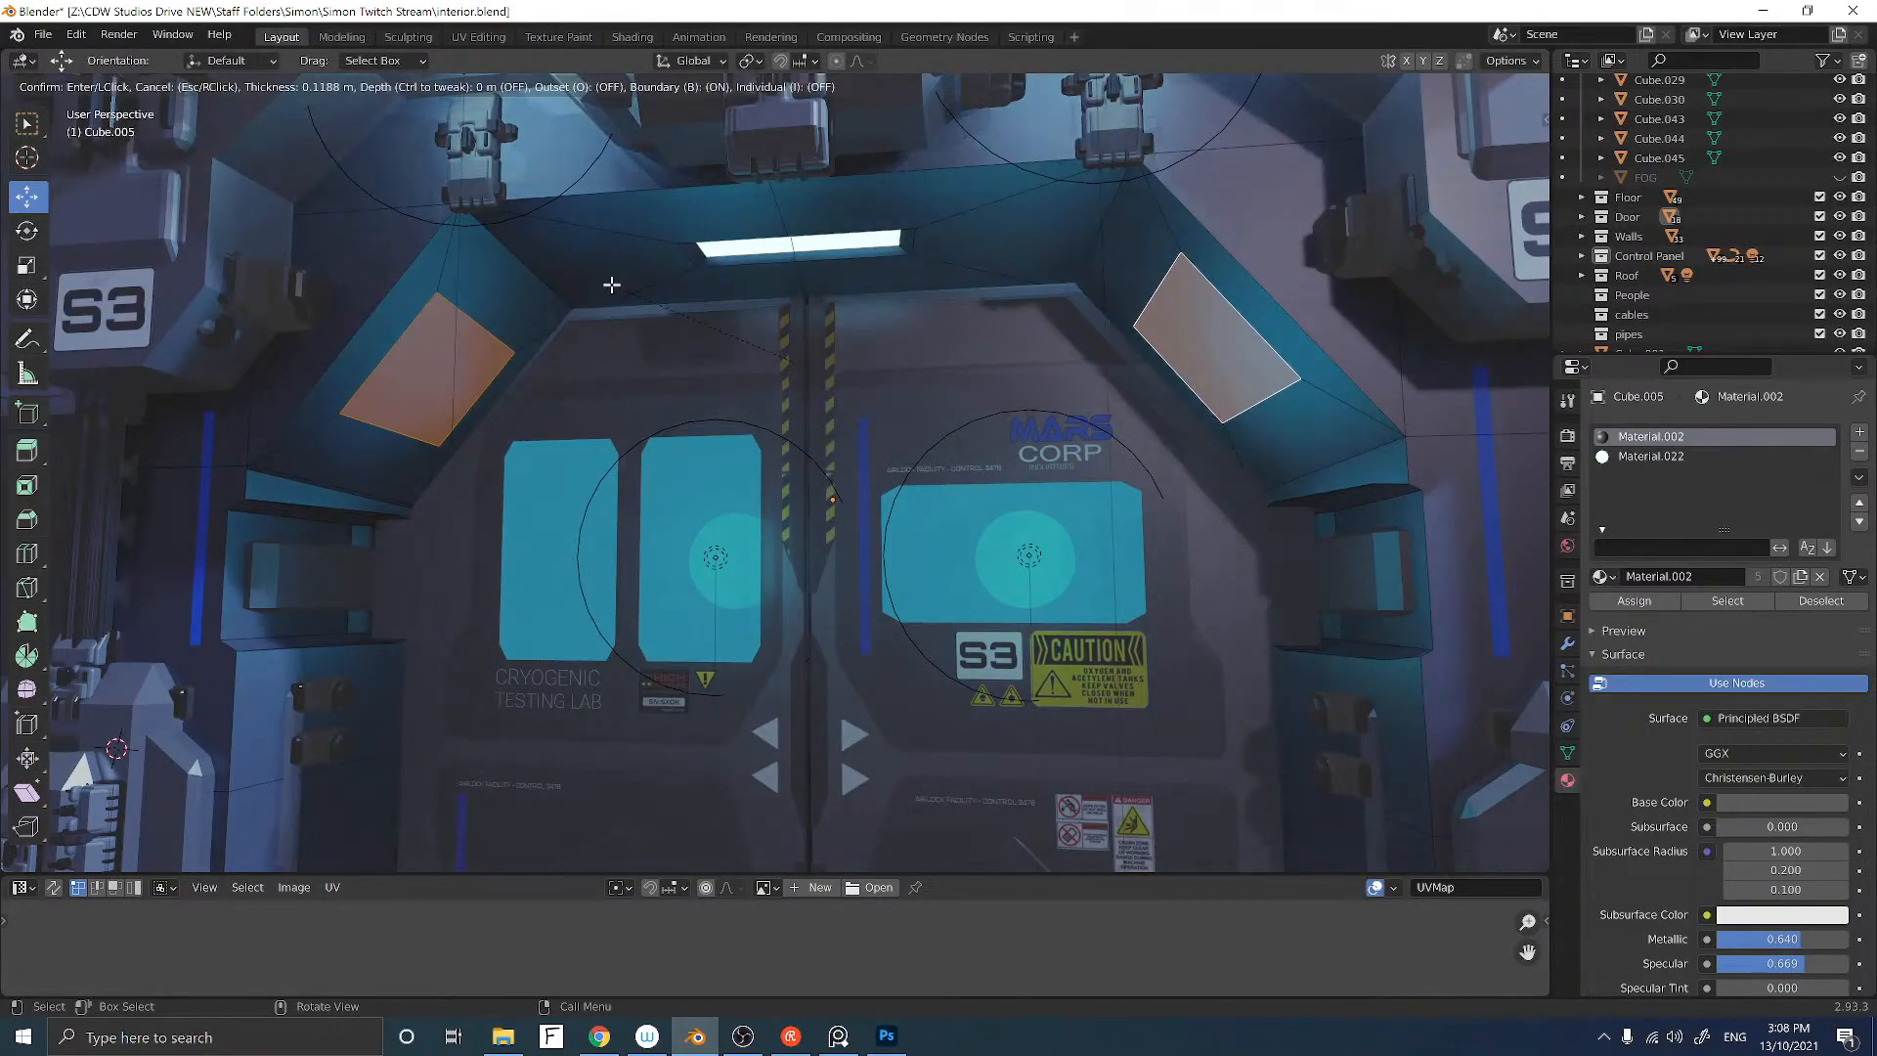
click(611, 284)
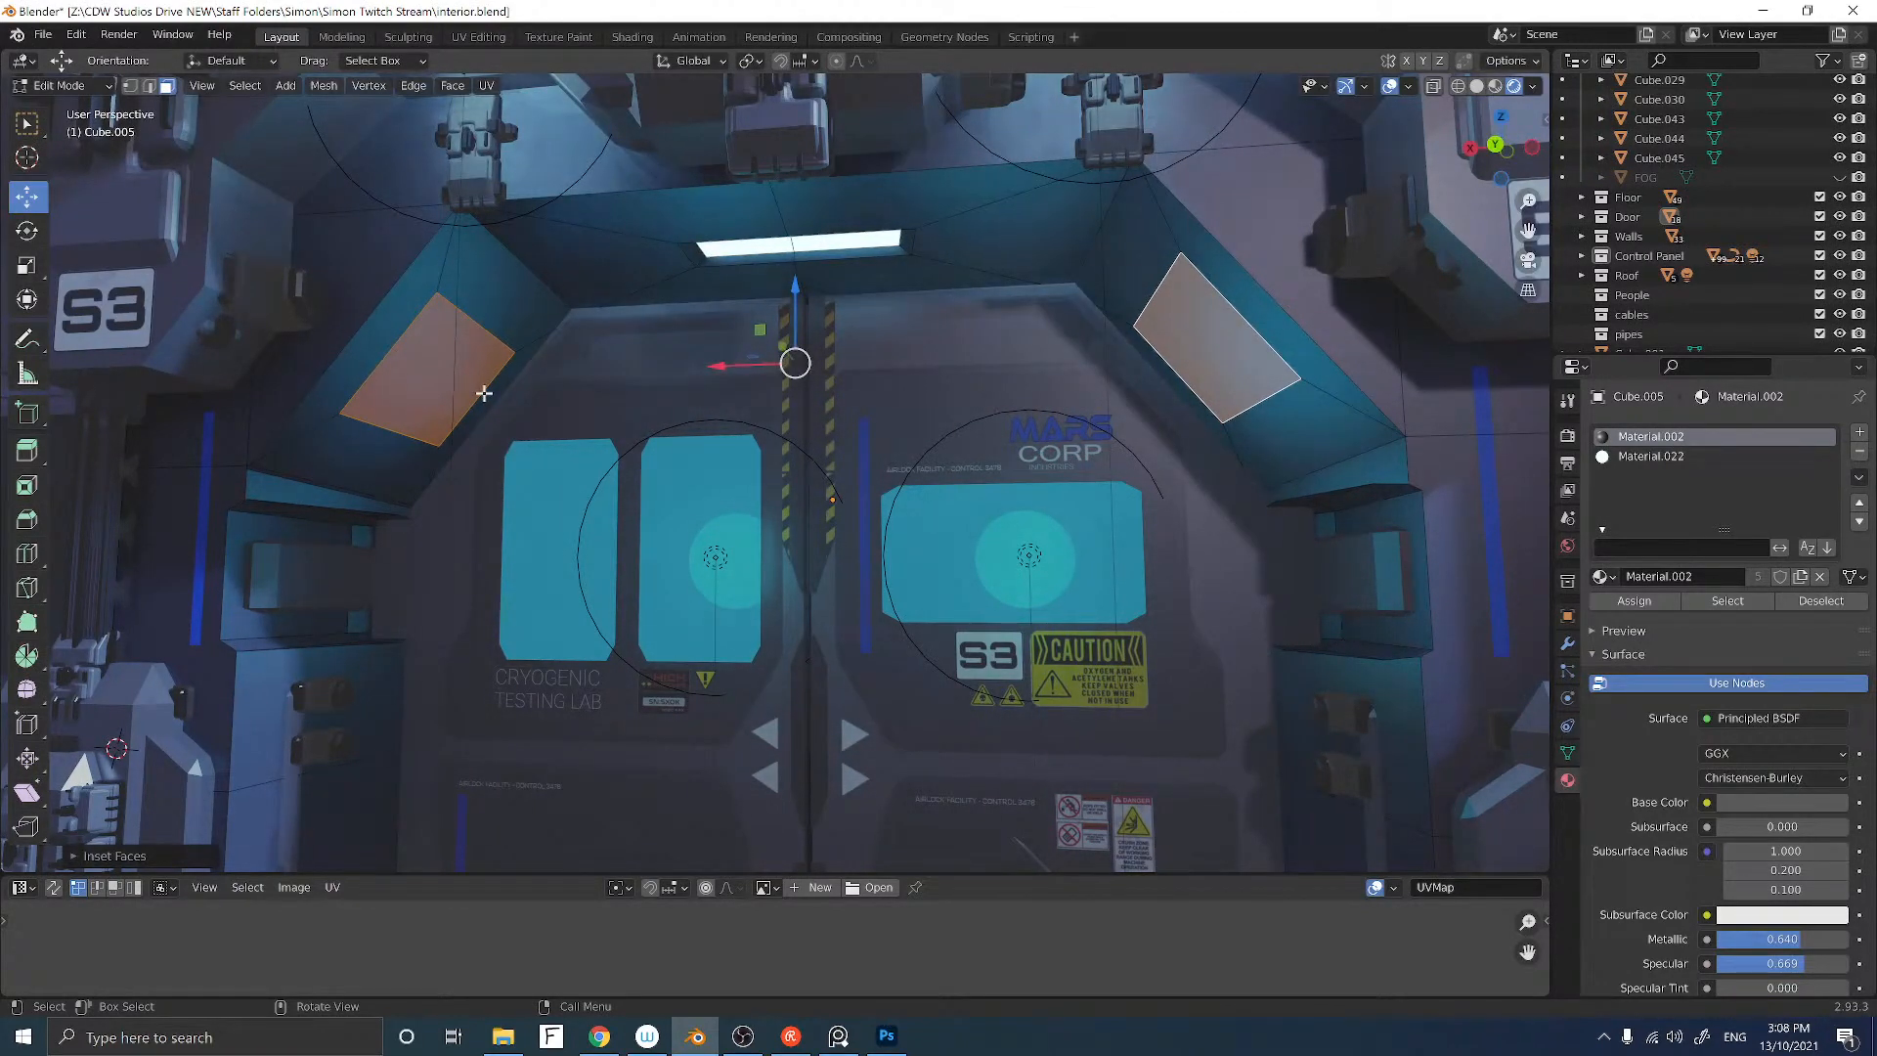
Step: Set the transform orientation to Local and try to move the inner edge of the left slanted inset face
click(483, 393)
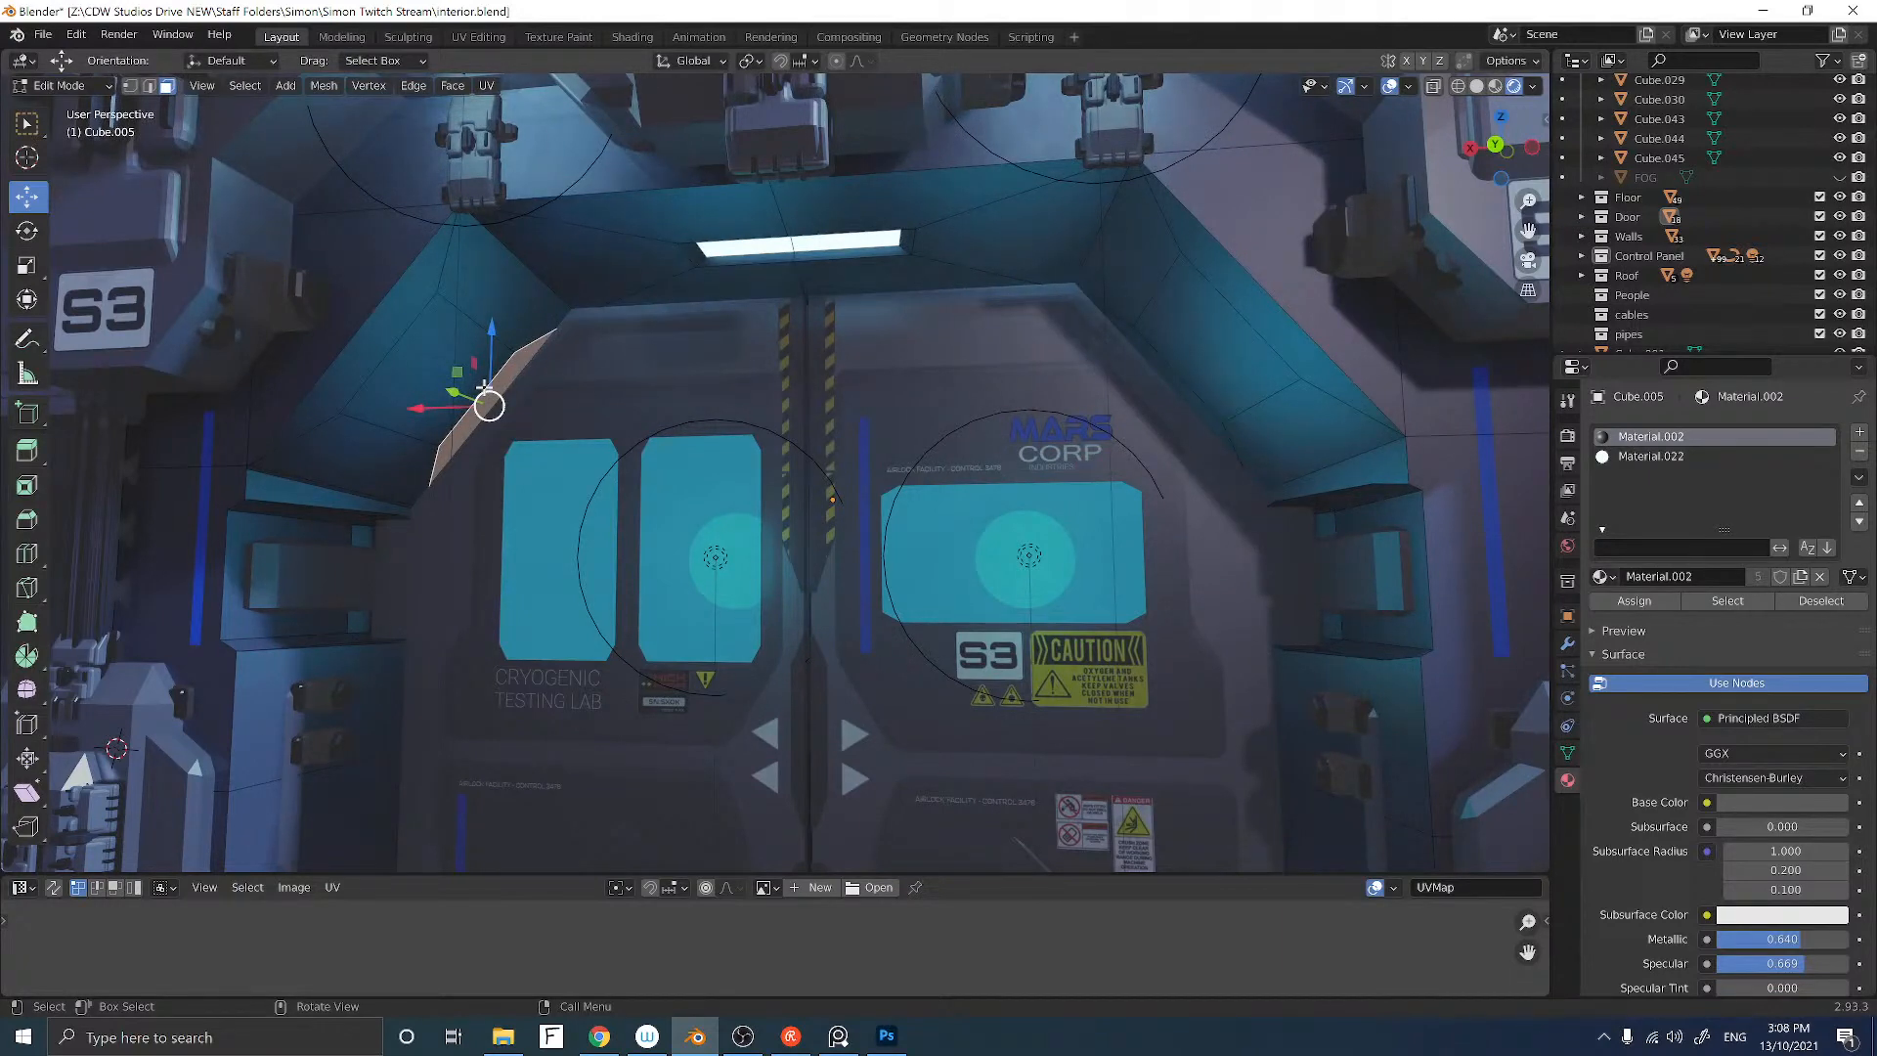
key(2)
click(454, 392)
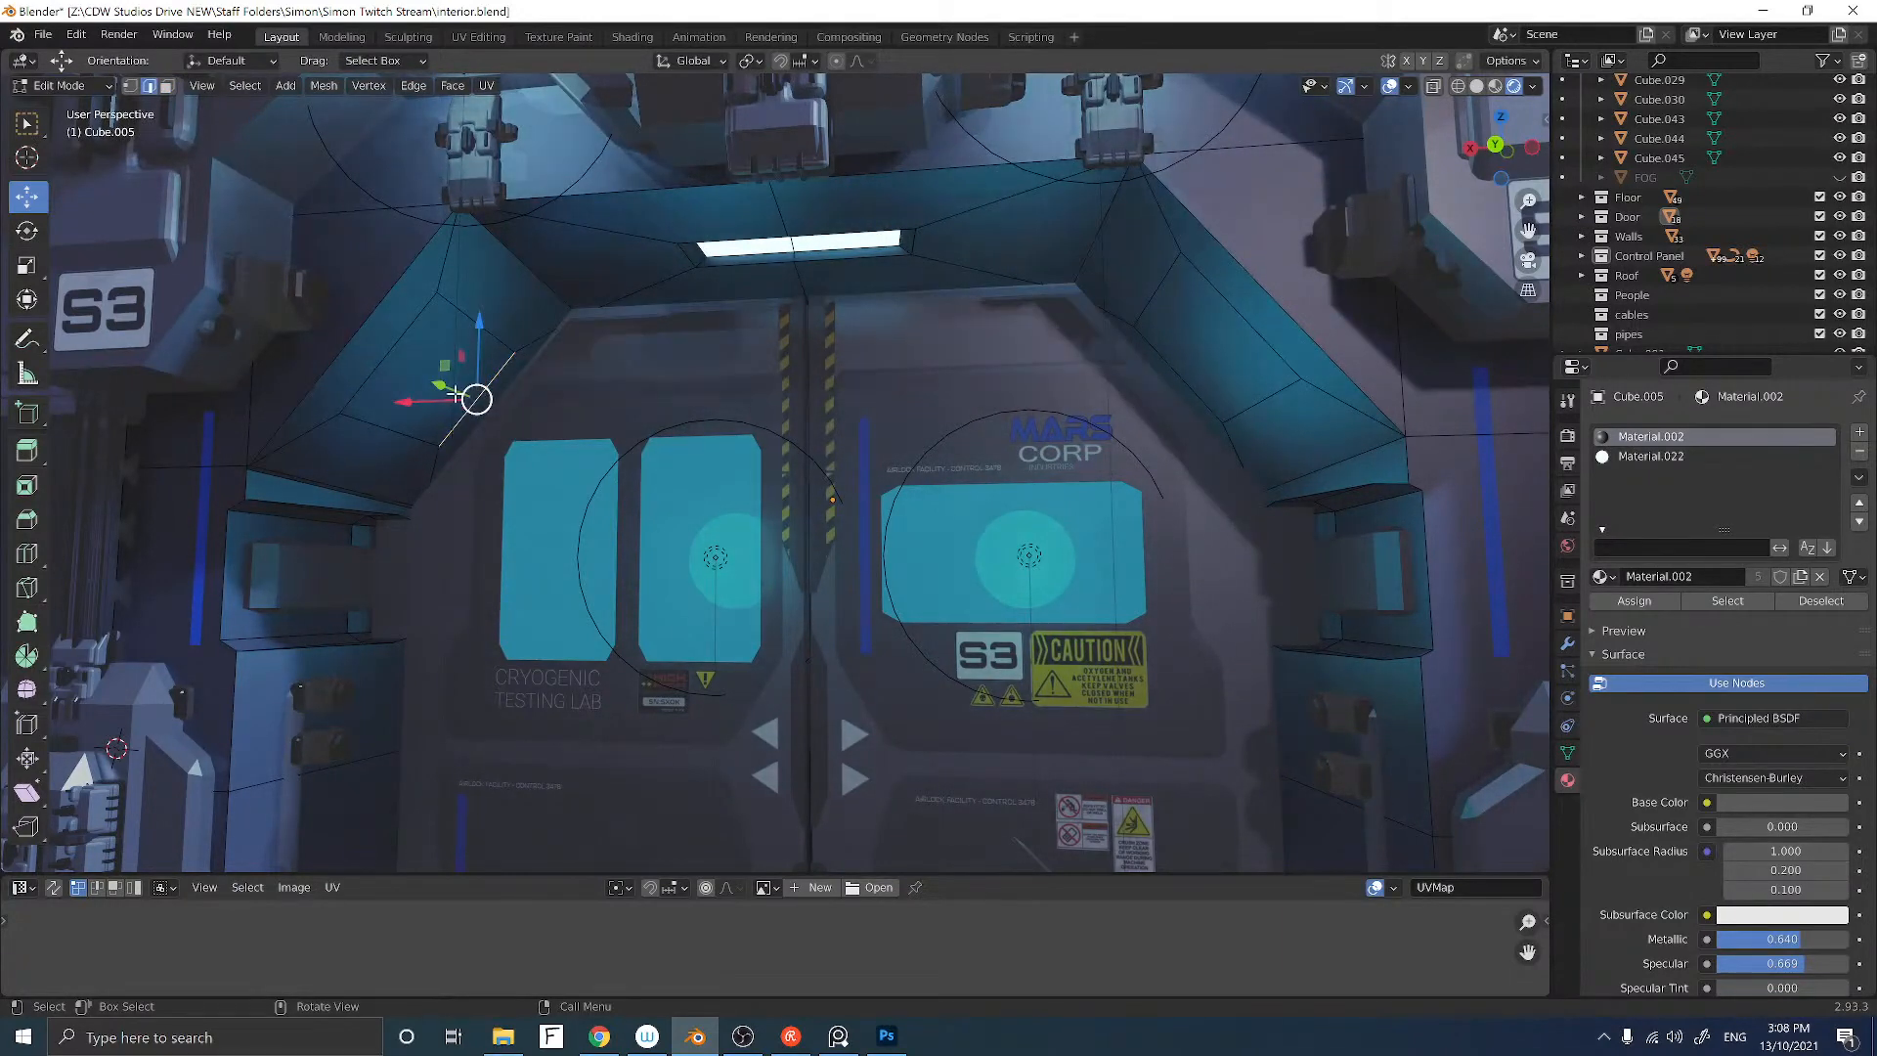
middle_drag(452, 392, 407, 407)
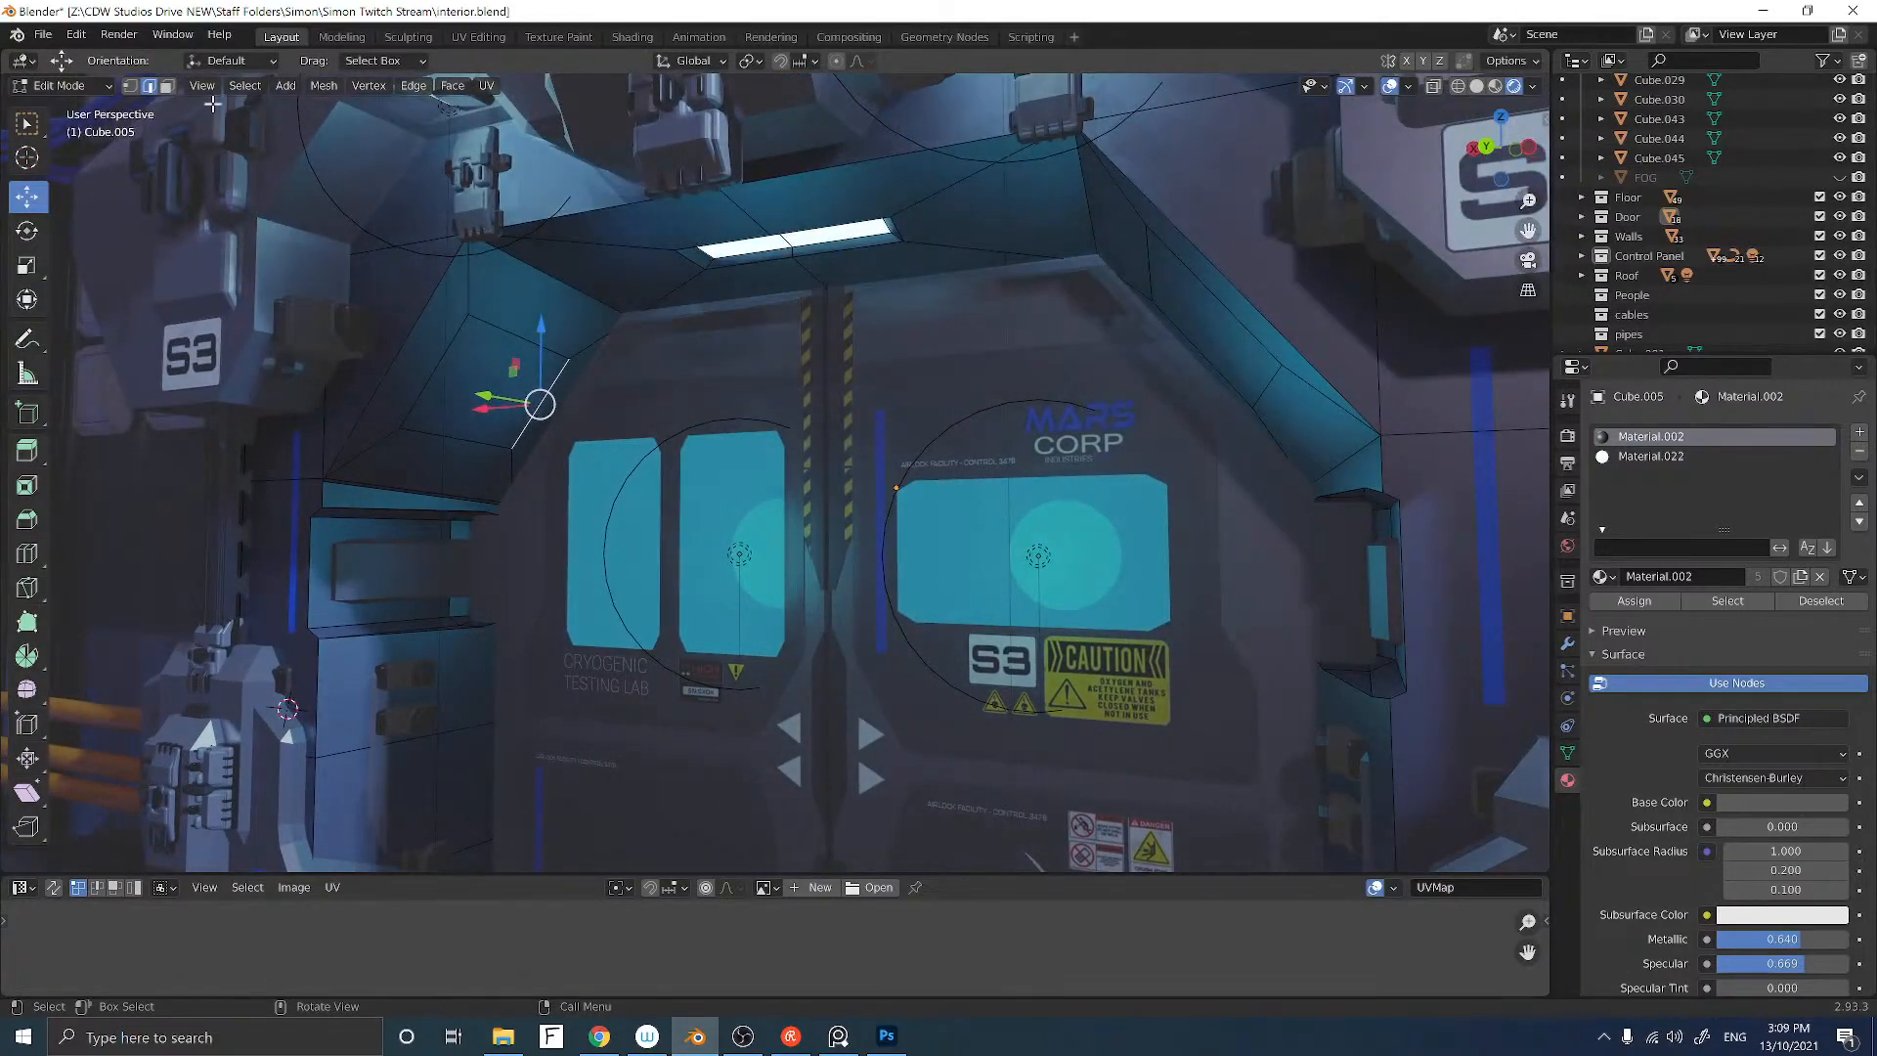
click(240, 63)
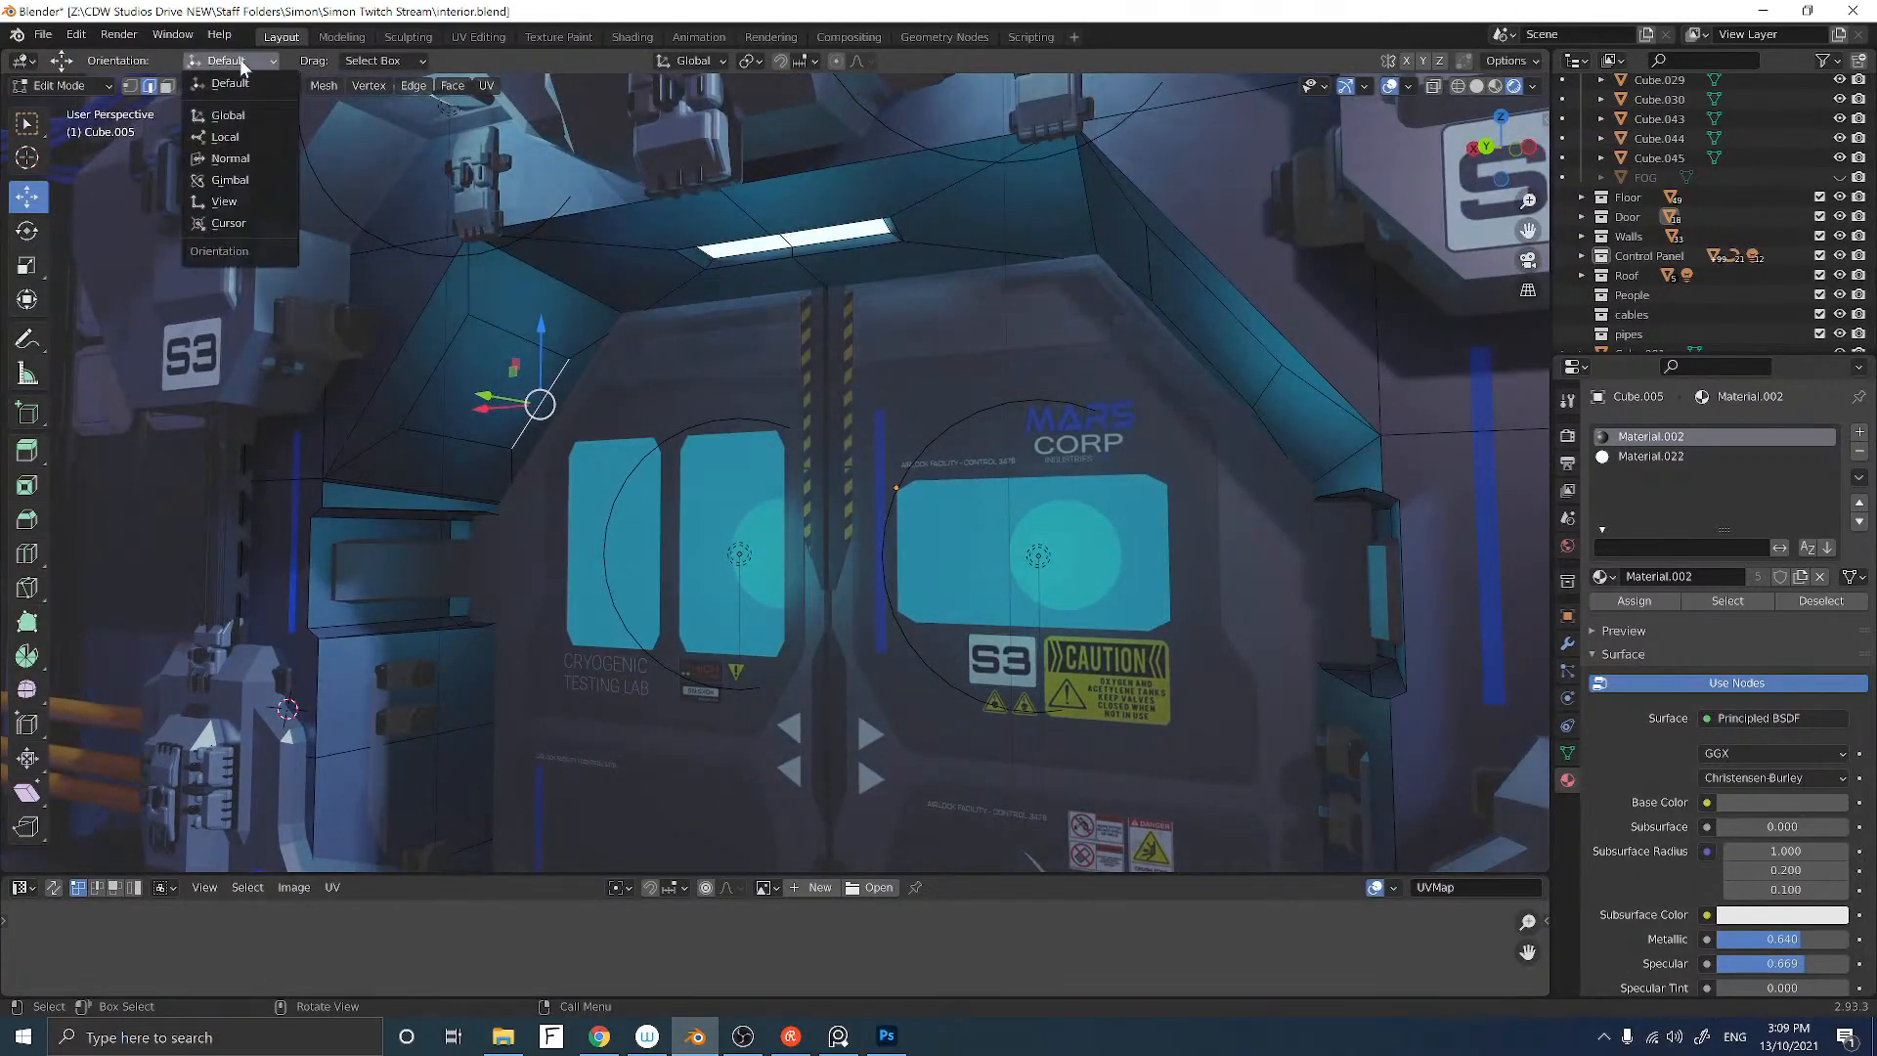
click(241, 138)
middle_drag(449, 365, 352, 293)
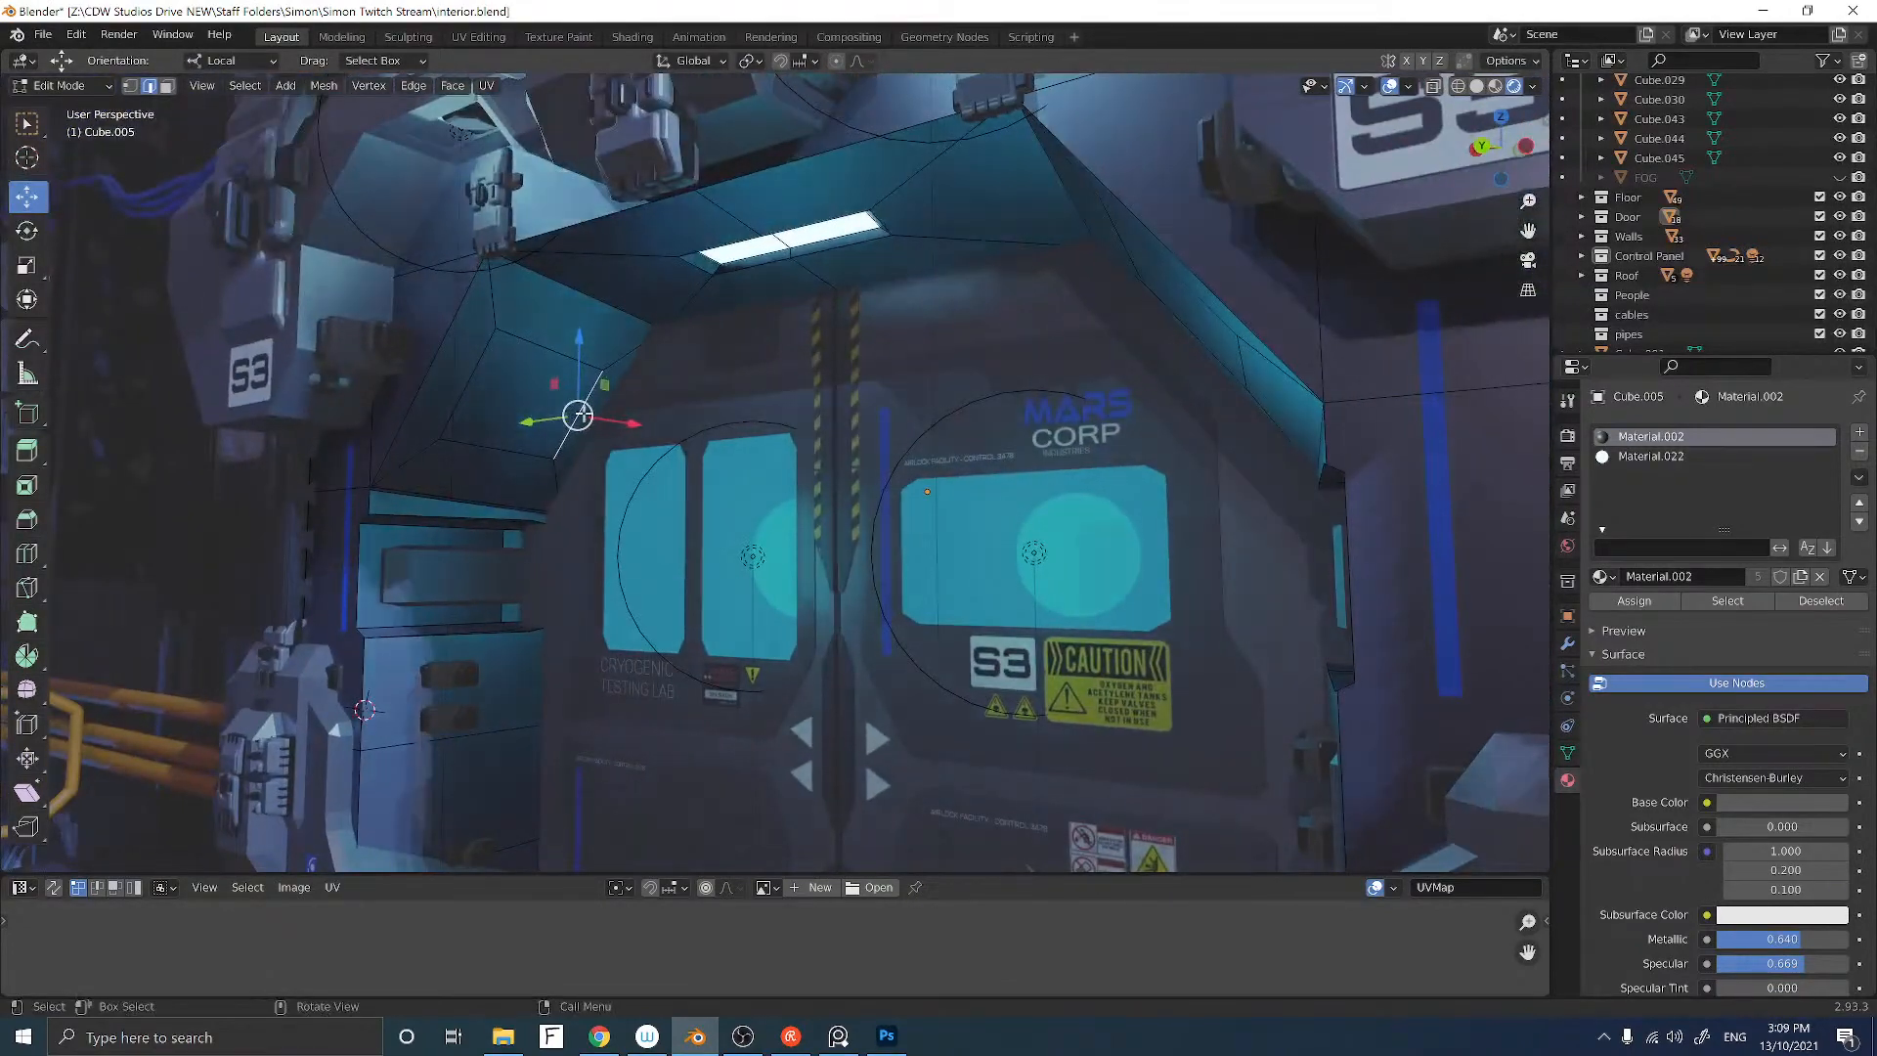
drag(599, 420, 524, 407)
mouse_move(524, 407)
middle_down()
mouse_move(675, 434)
mouse_move(670, 474)
mouse_move(436, 365)
mouse_move(494, 335)
mouse_move(519, 406)
mouse_move(595, 390)
mouse_move(443, 388)
mouse_move(527, 395)
middle_up()
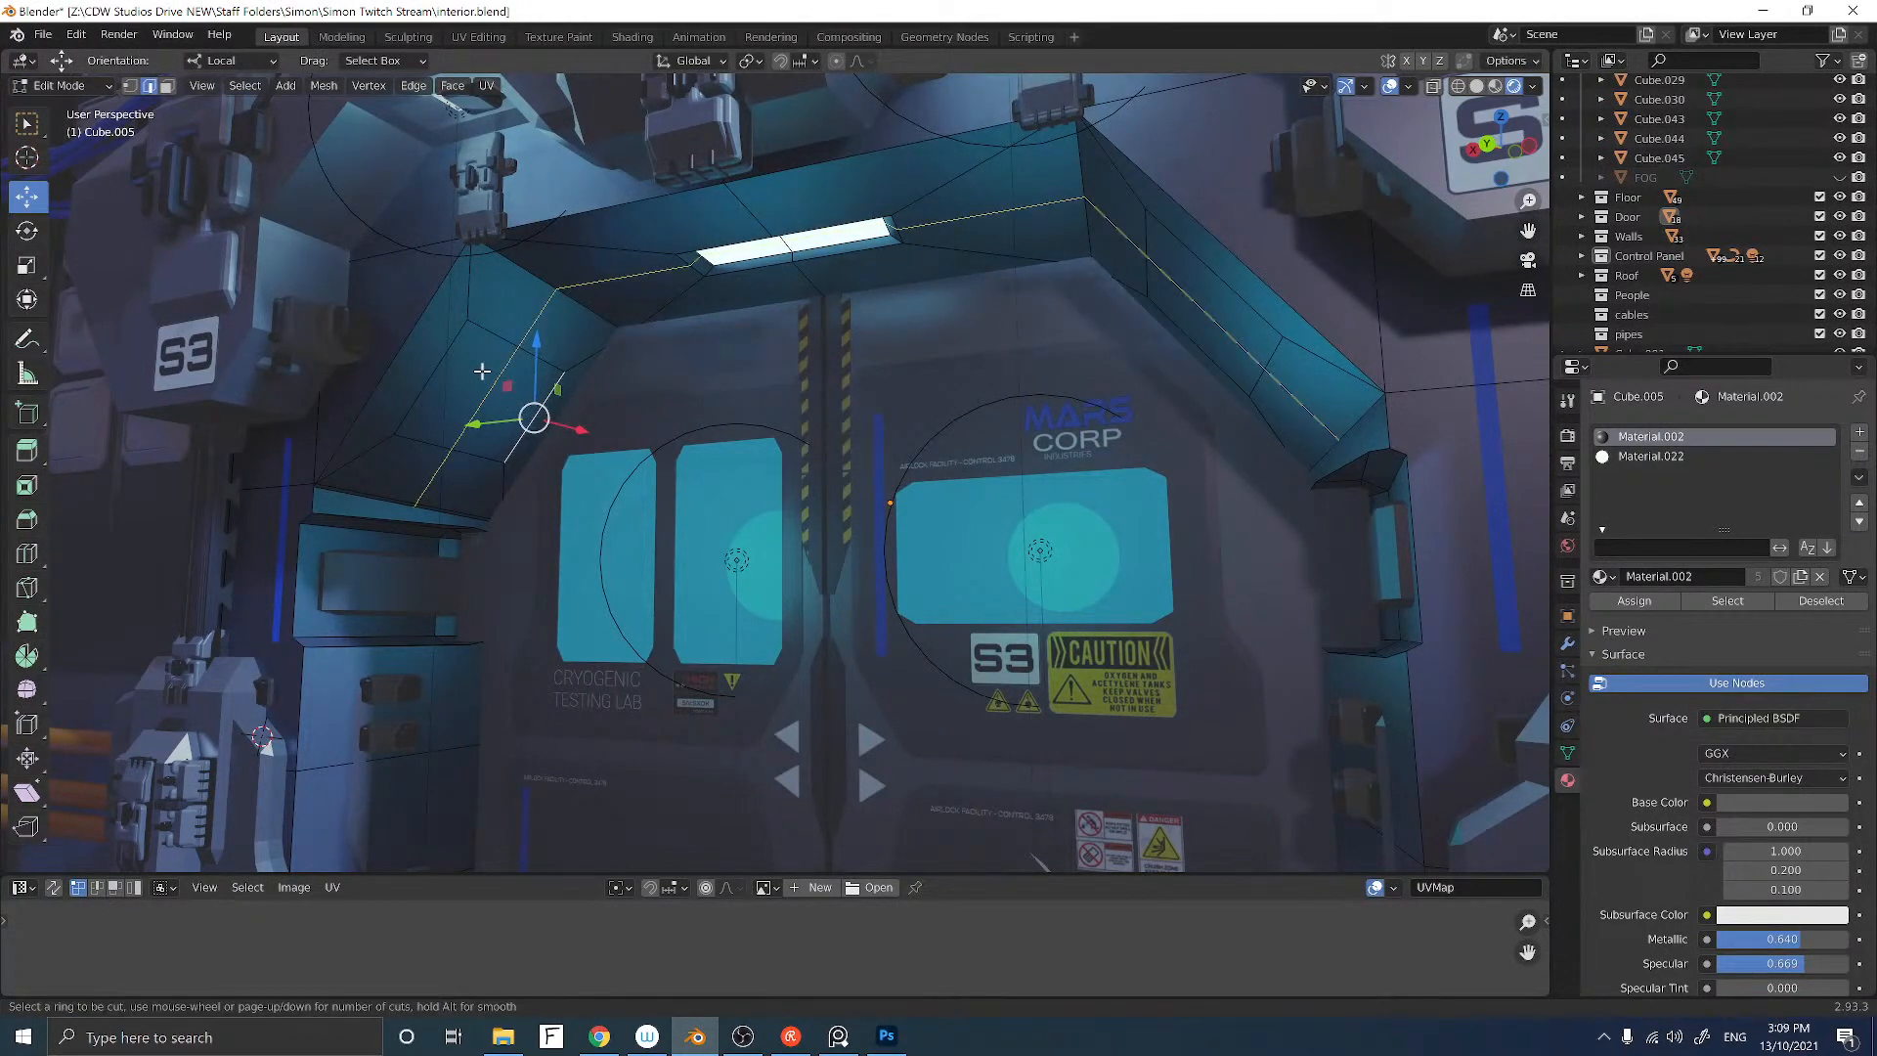
Step: Add a centred loop cut running along the slanted and upper inner faces of the door frame
click(482, 372)
click(482, 372)
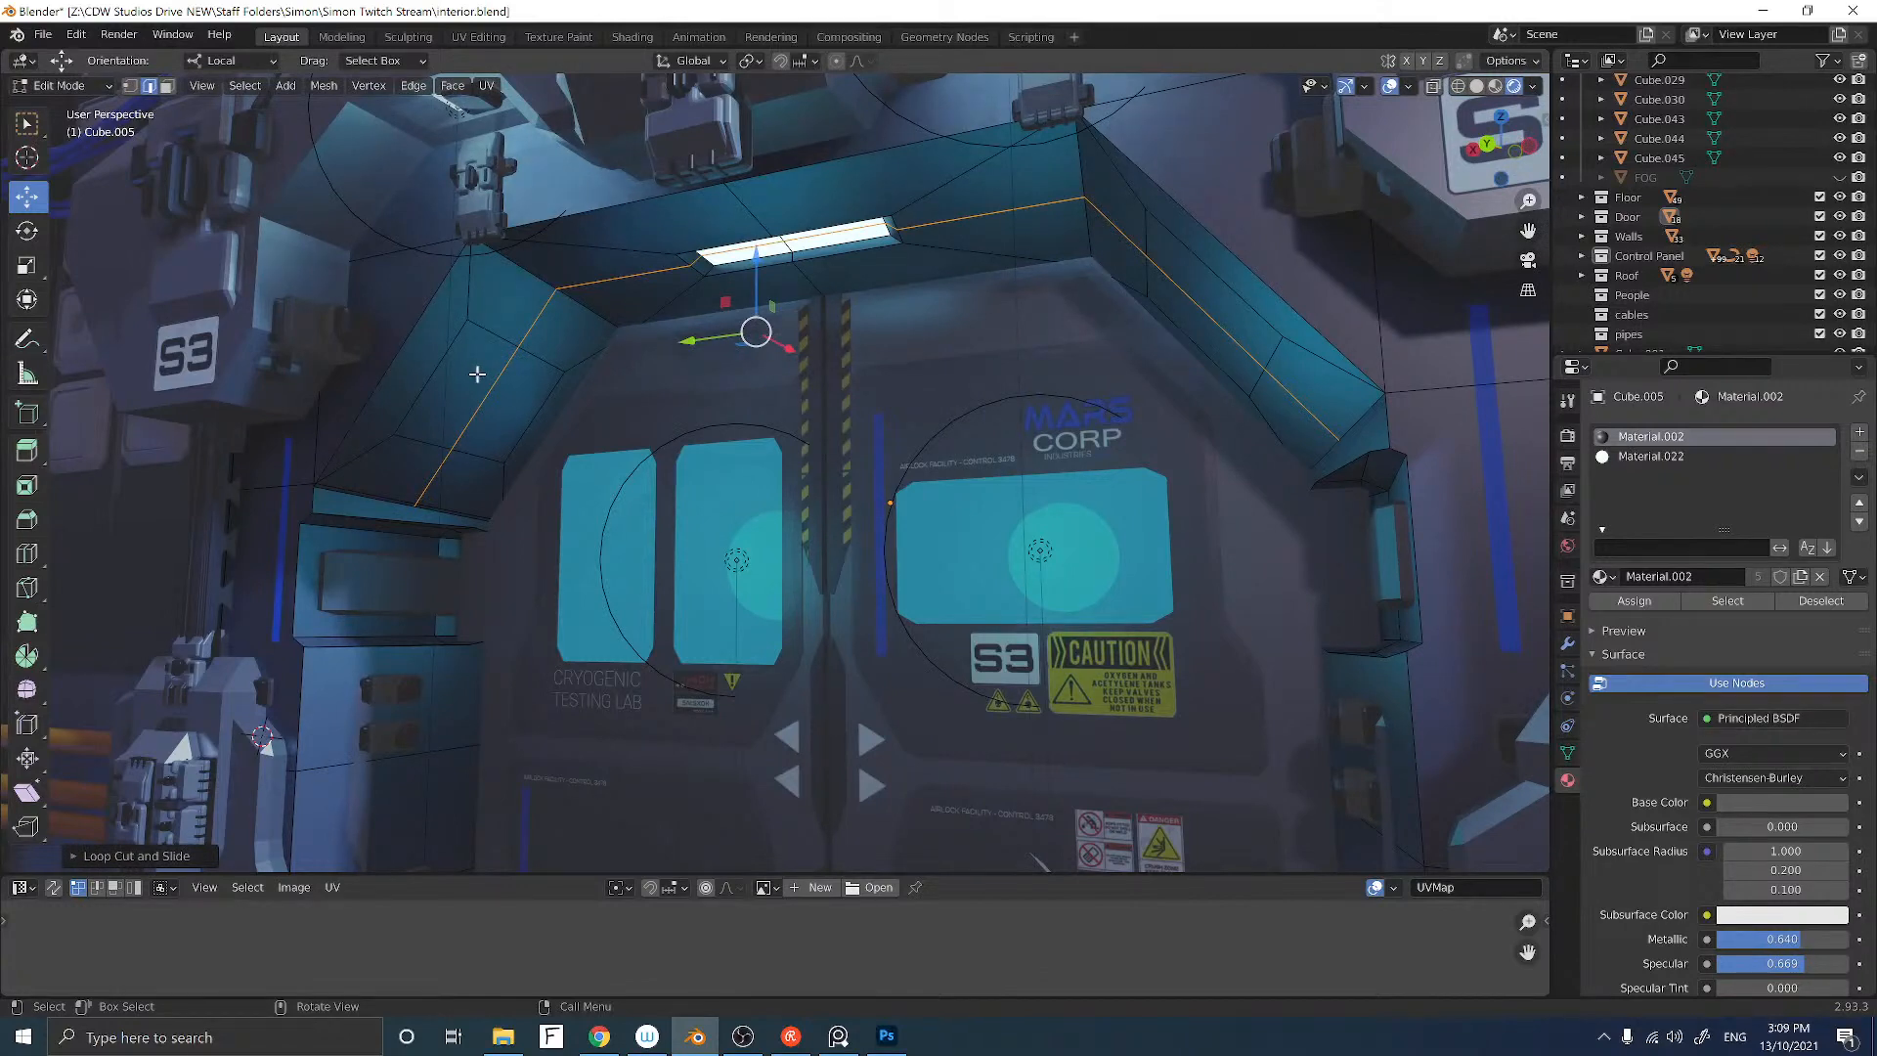
click(469, 372)
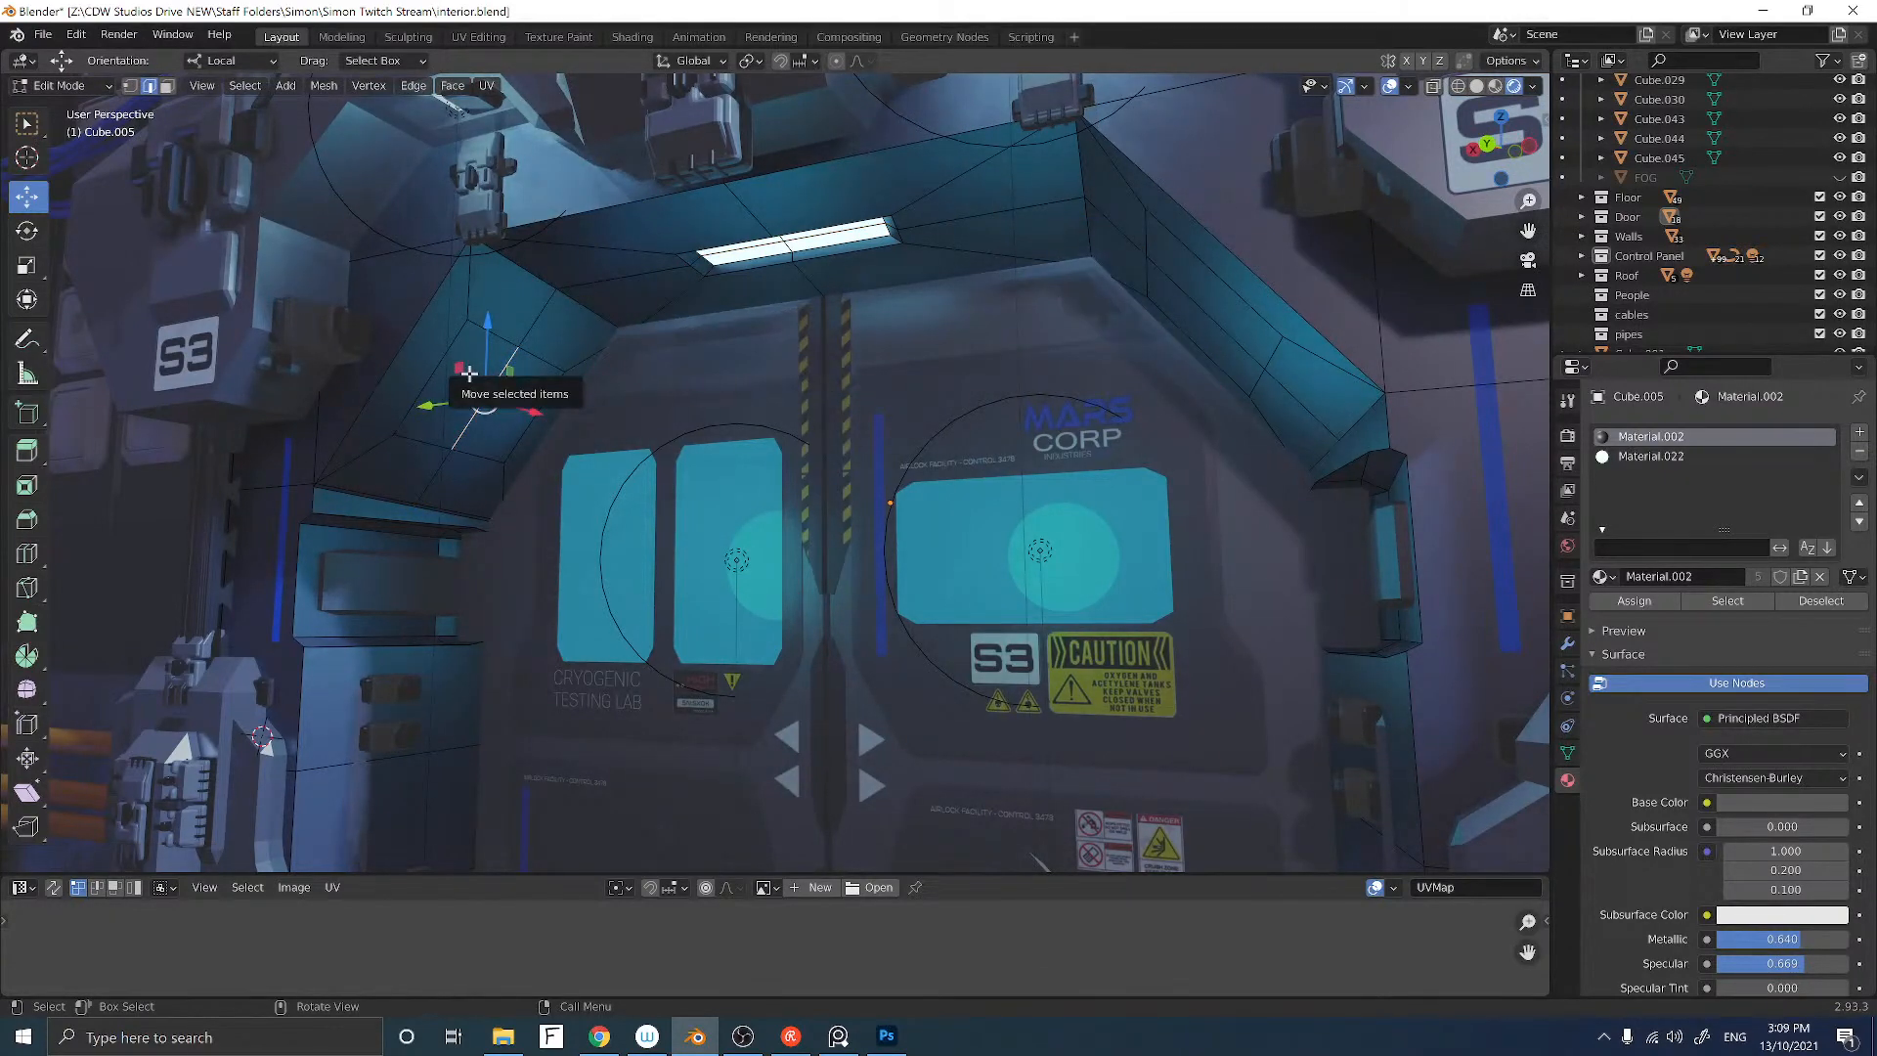
Step: Inset the front half of the left slanted panel and extrude it about 0.029 m into the frame
key(3)
click(469, 373)
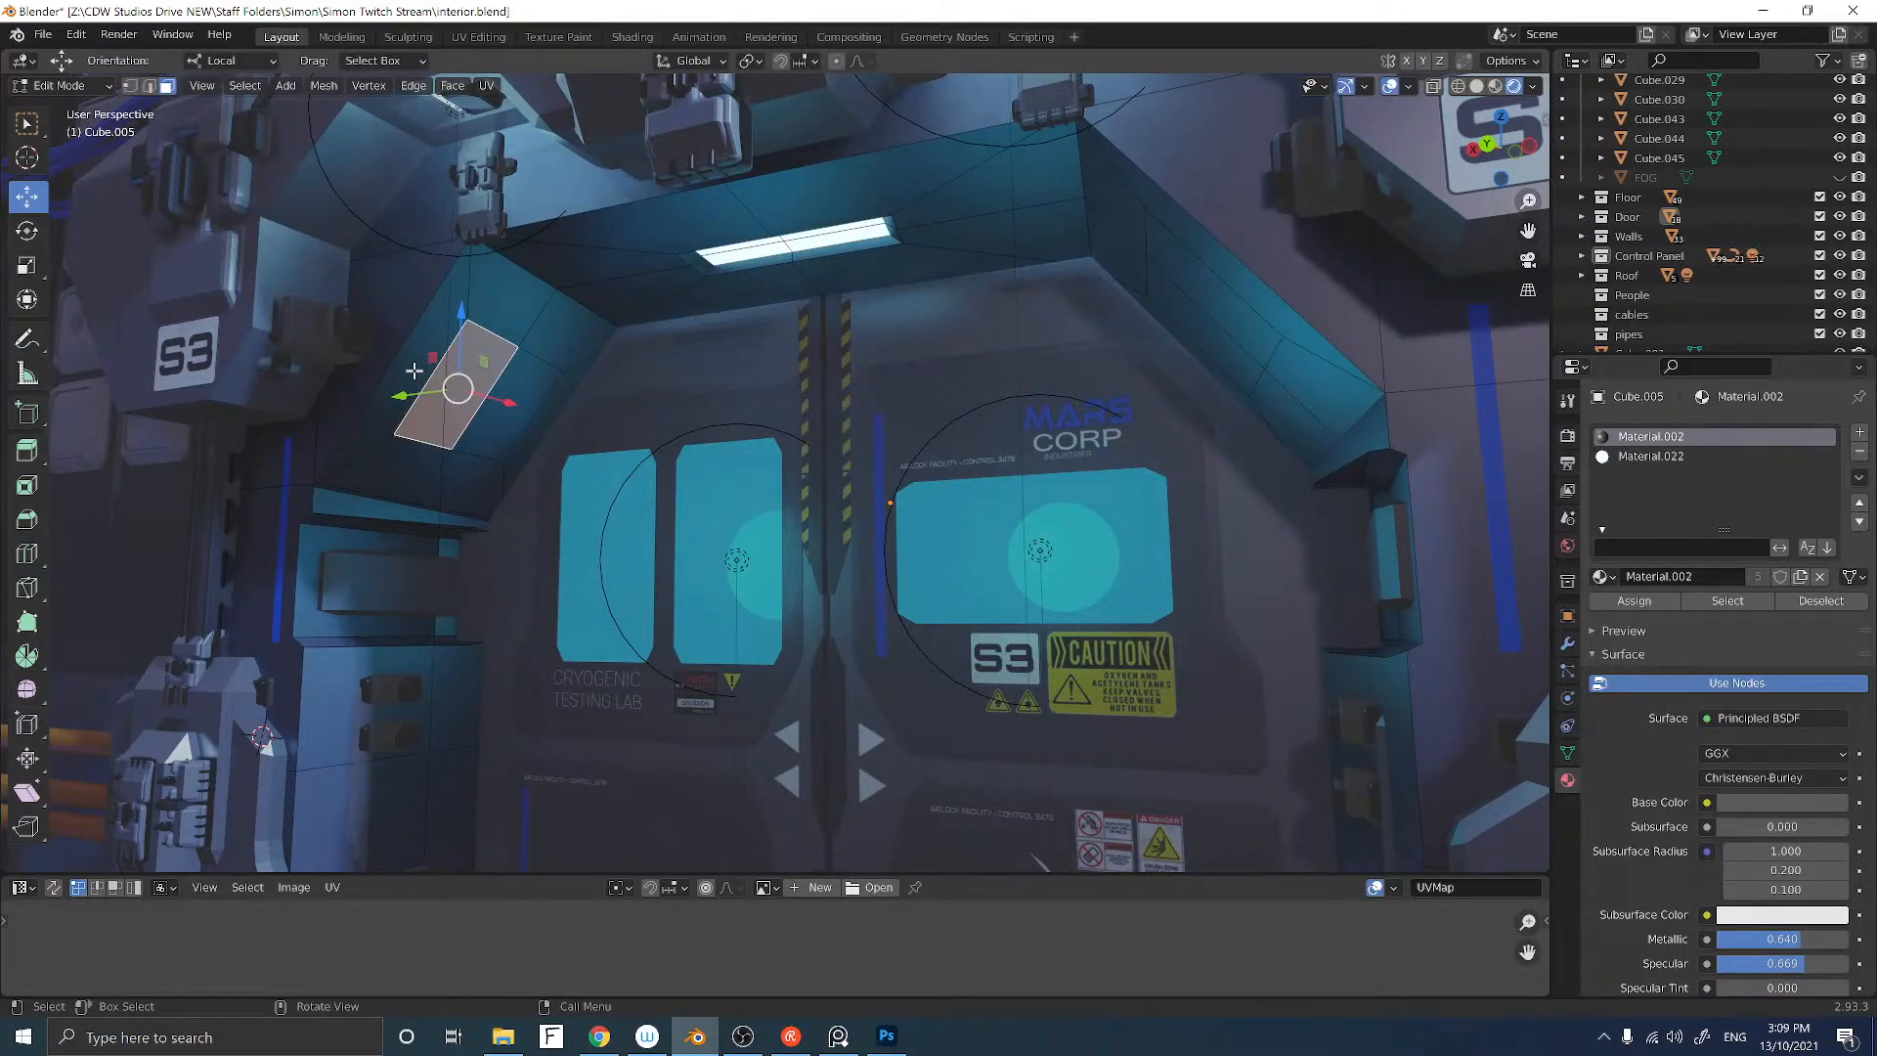
key(i)
click(424, 370)
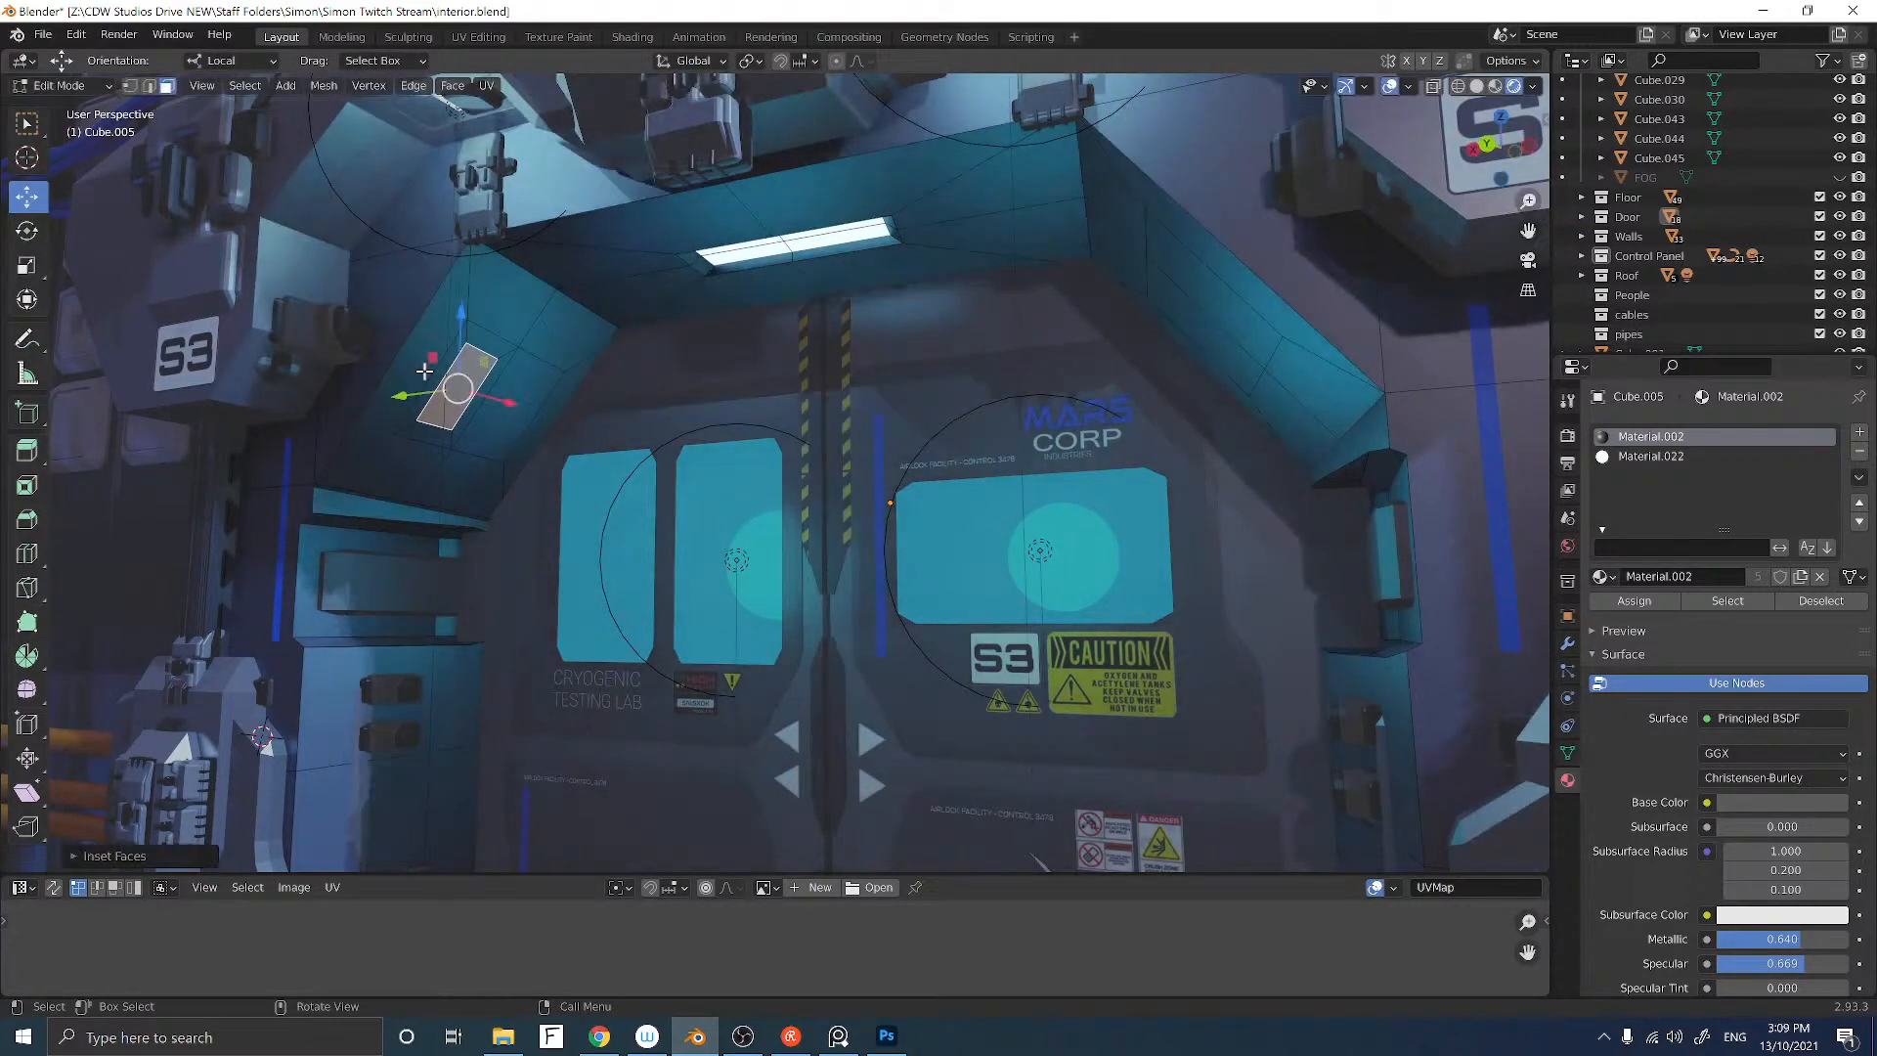
key(e)
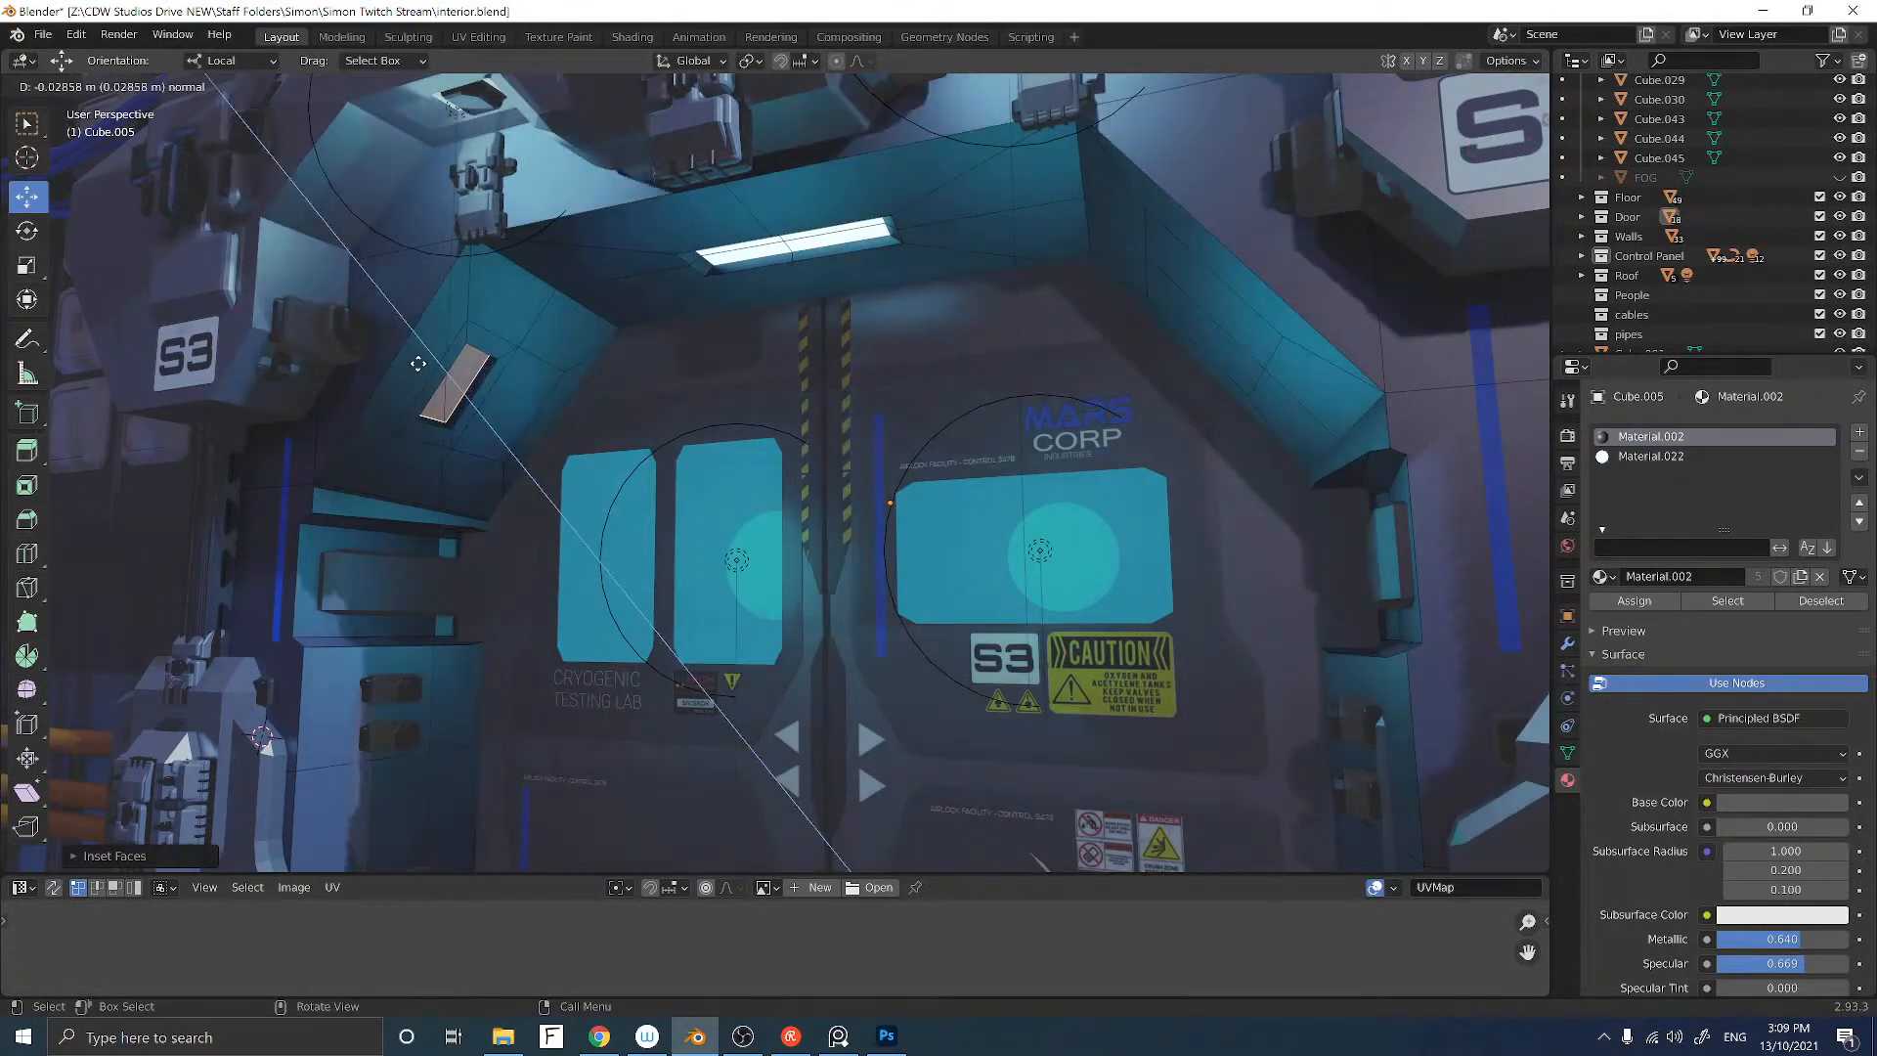
click(417, 363)
Step: Scale the left recessed face to about 0.88 and assign the emissive Material.022 to it
key(s)
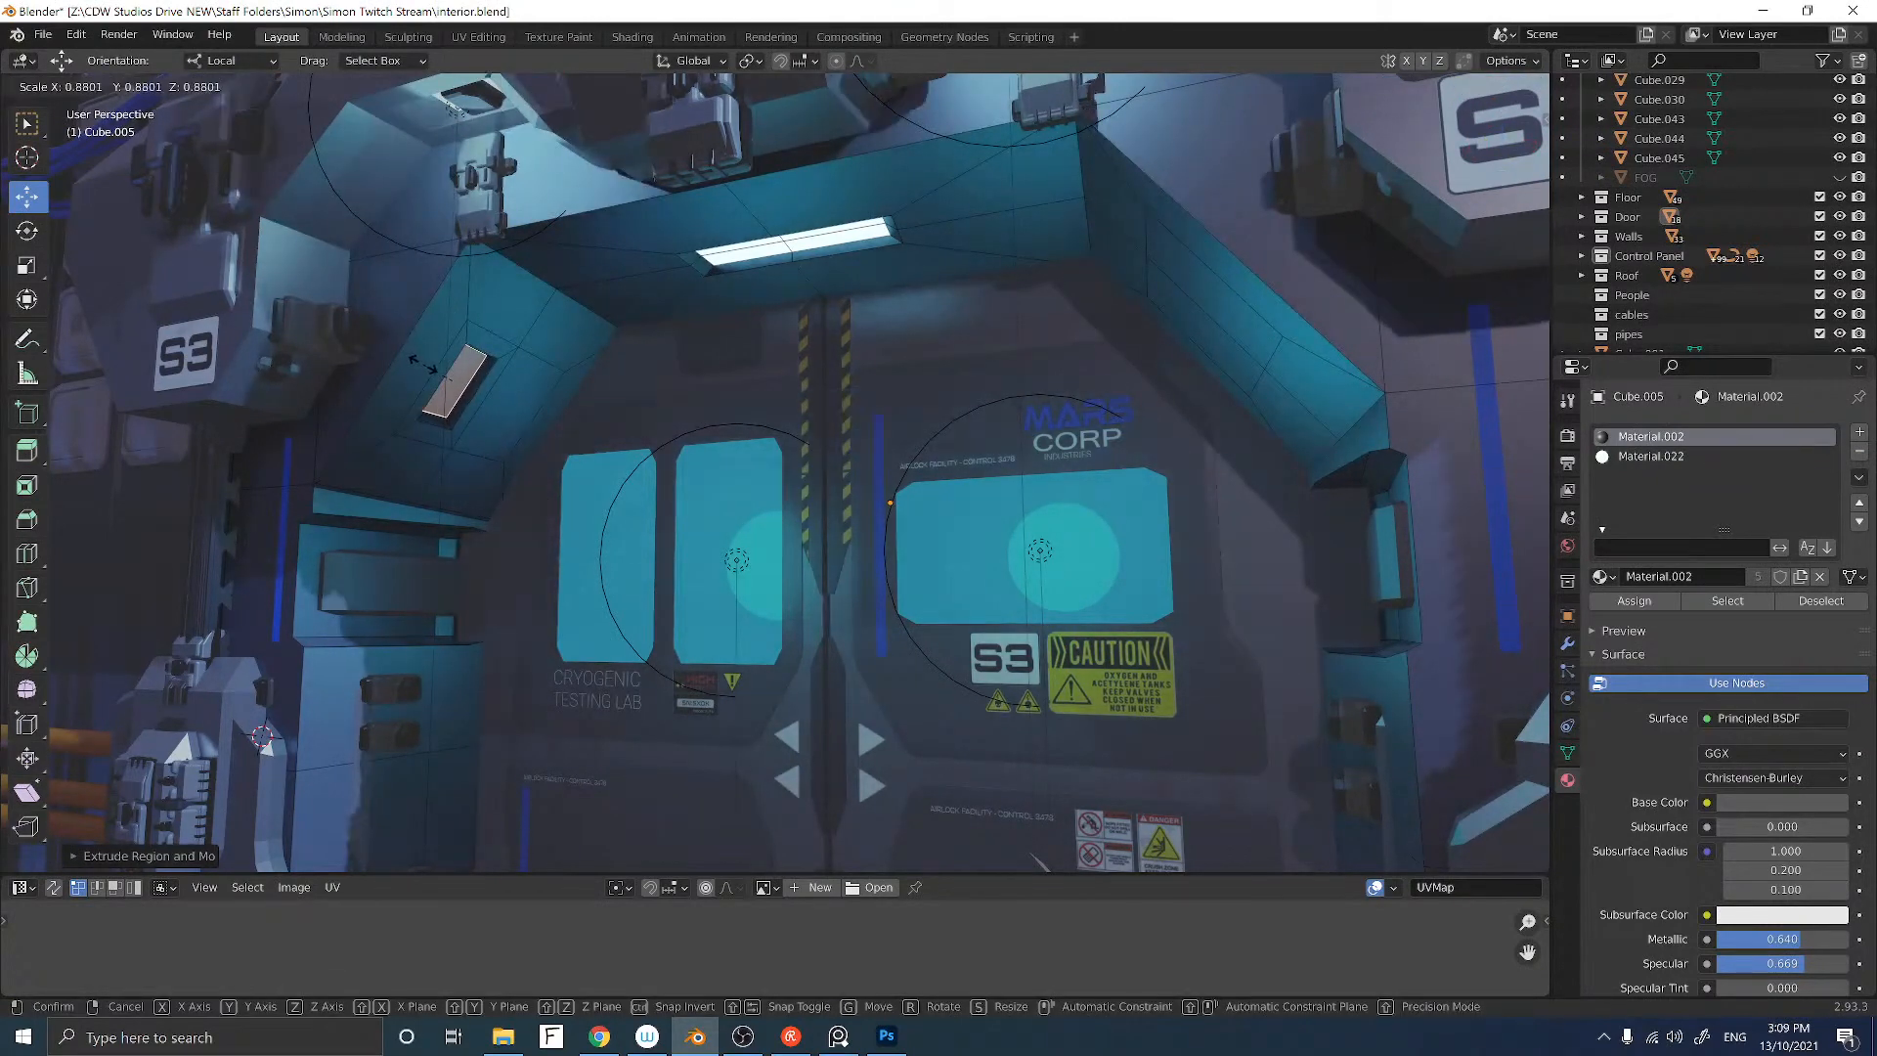
click(423, 364)
click(1631, 457)
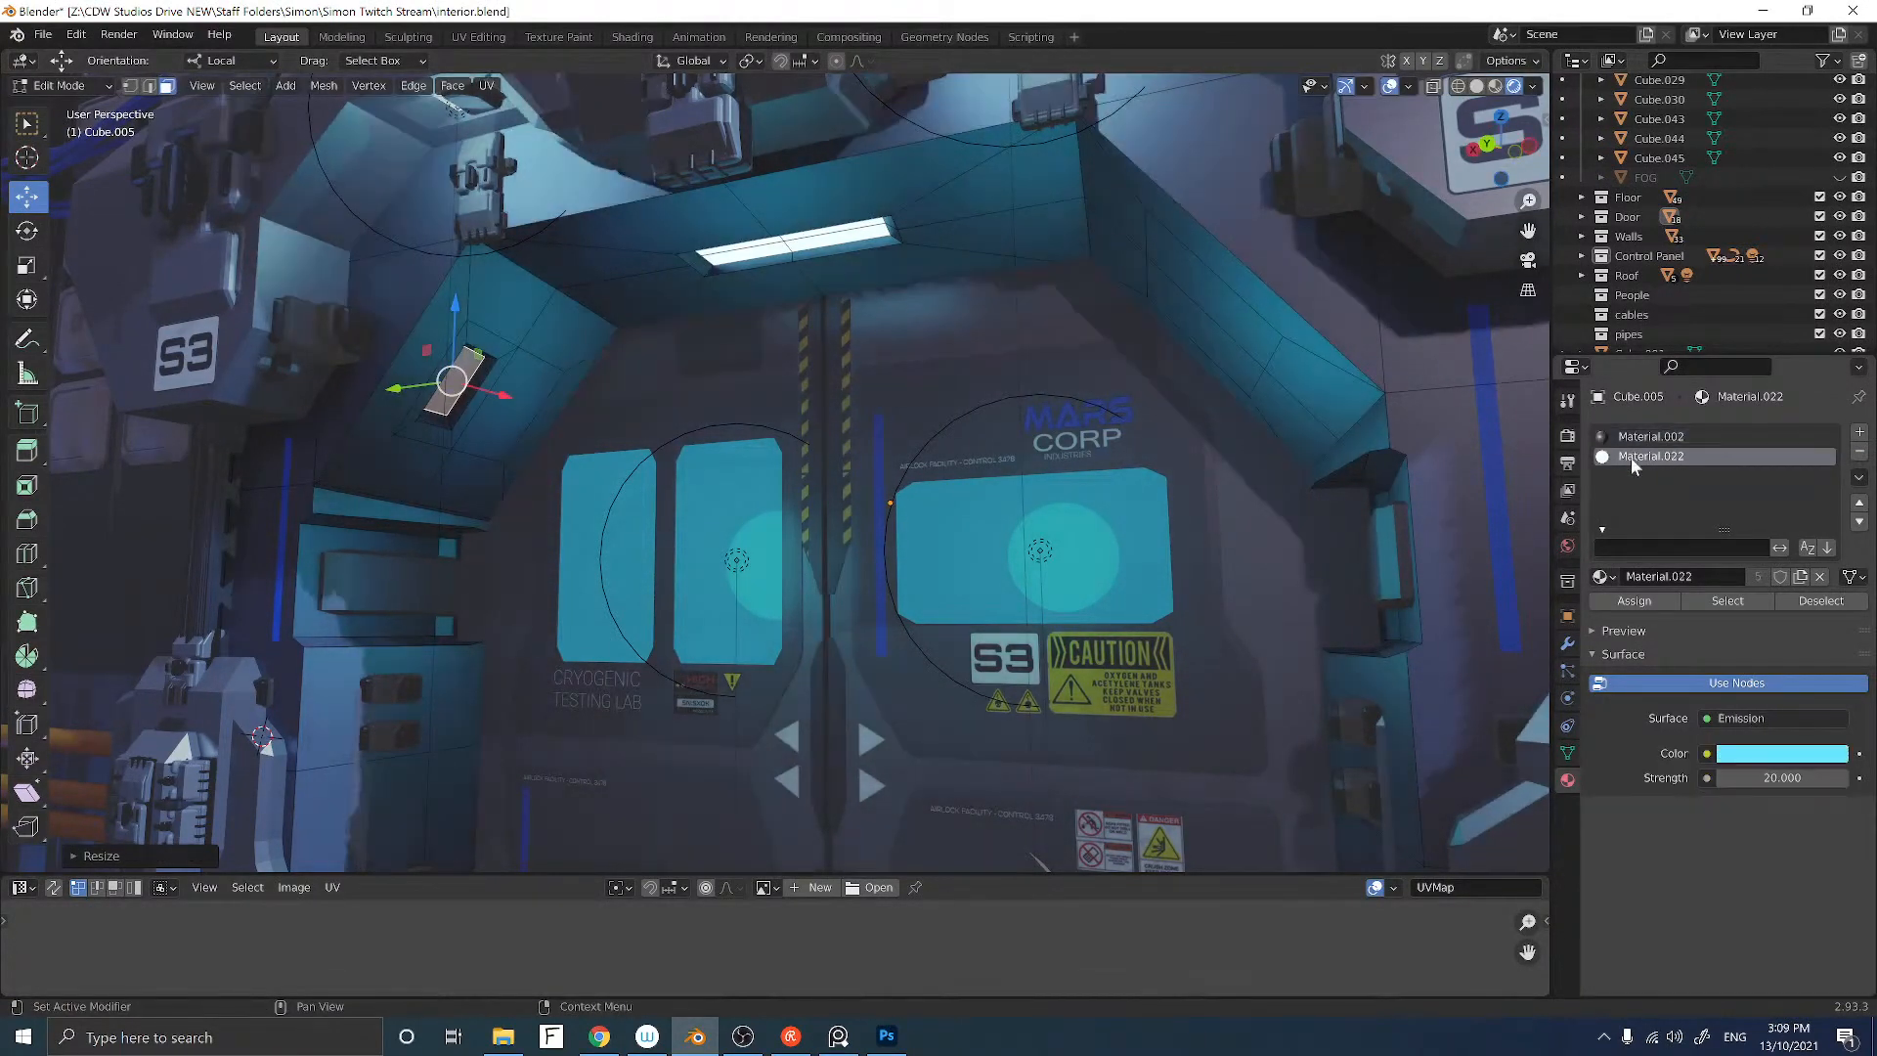
click(1631, 601)
Step: Inset the front half of the right slanted panel and extrude it about 0.016 m into the frame
middle_drag(1095, 459, 1138, 427)
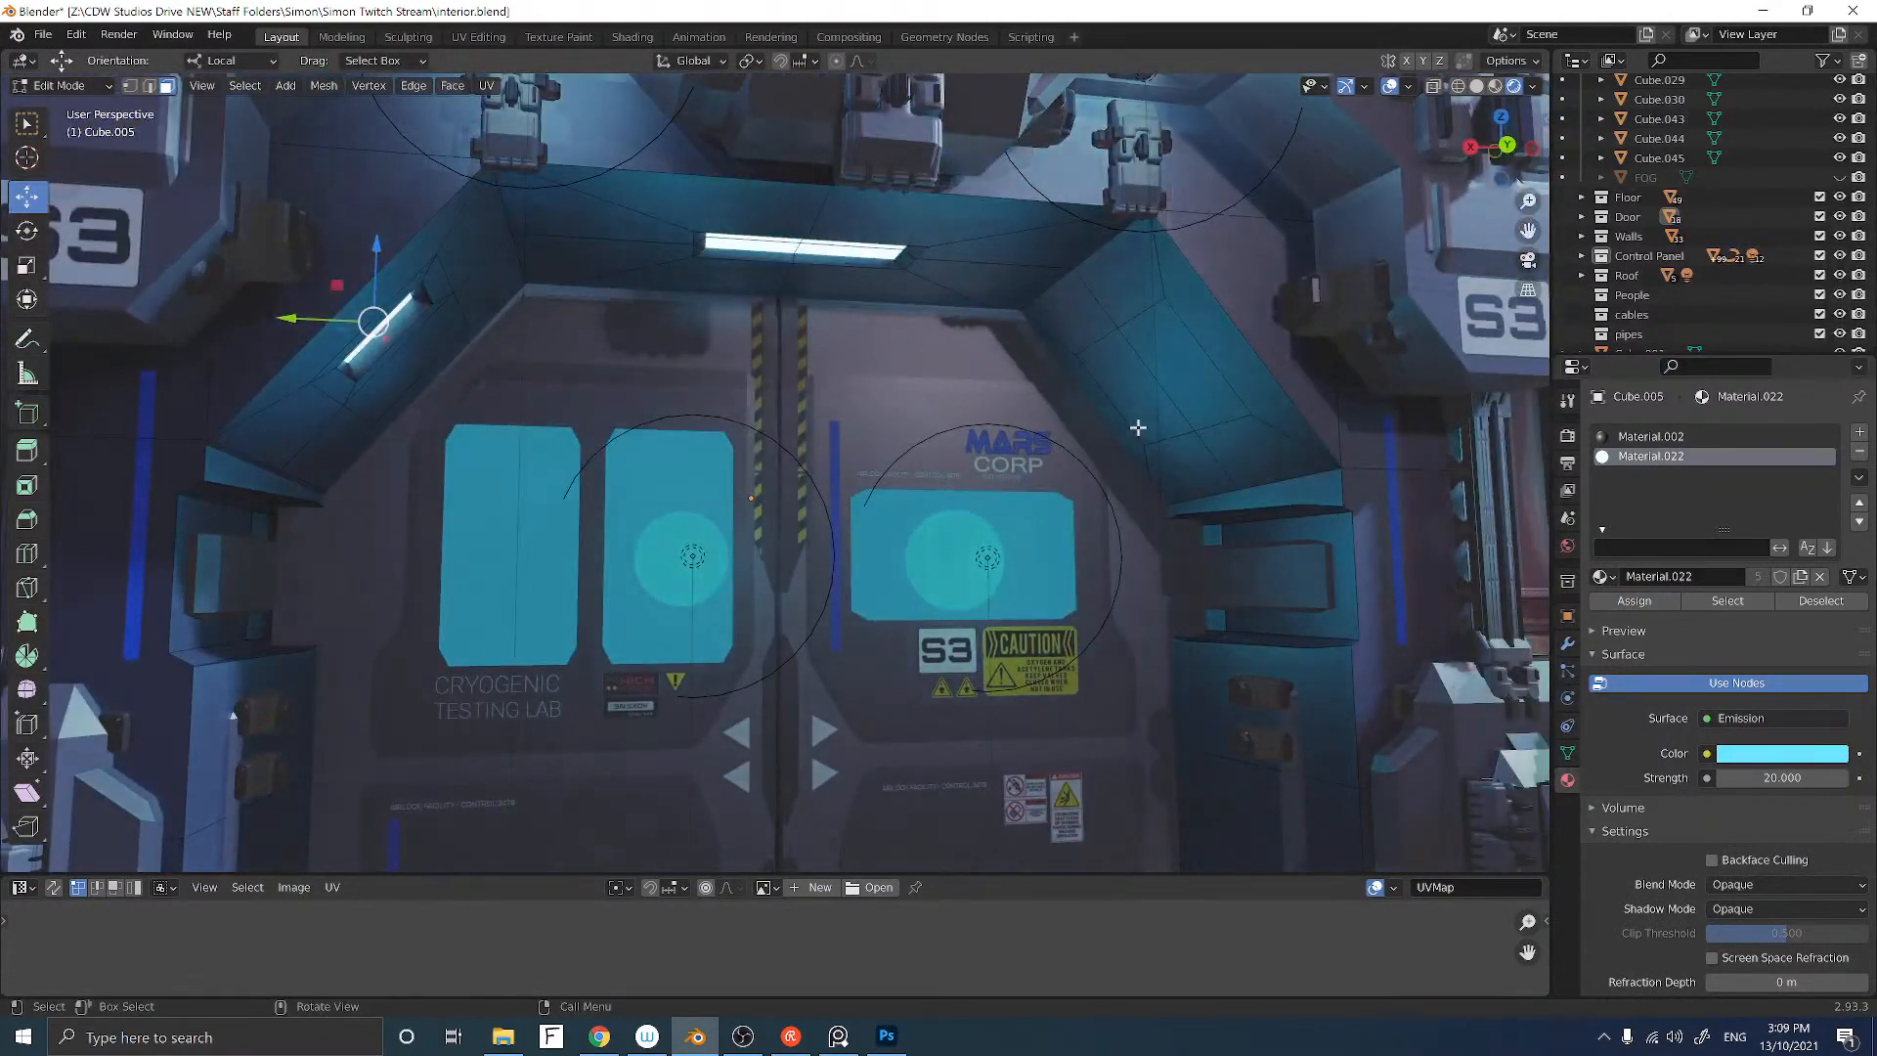
click(1193, 388)
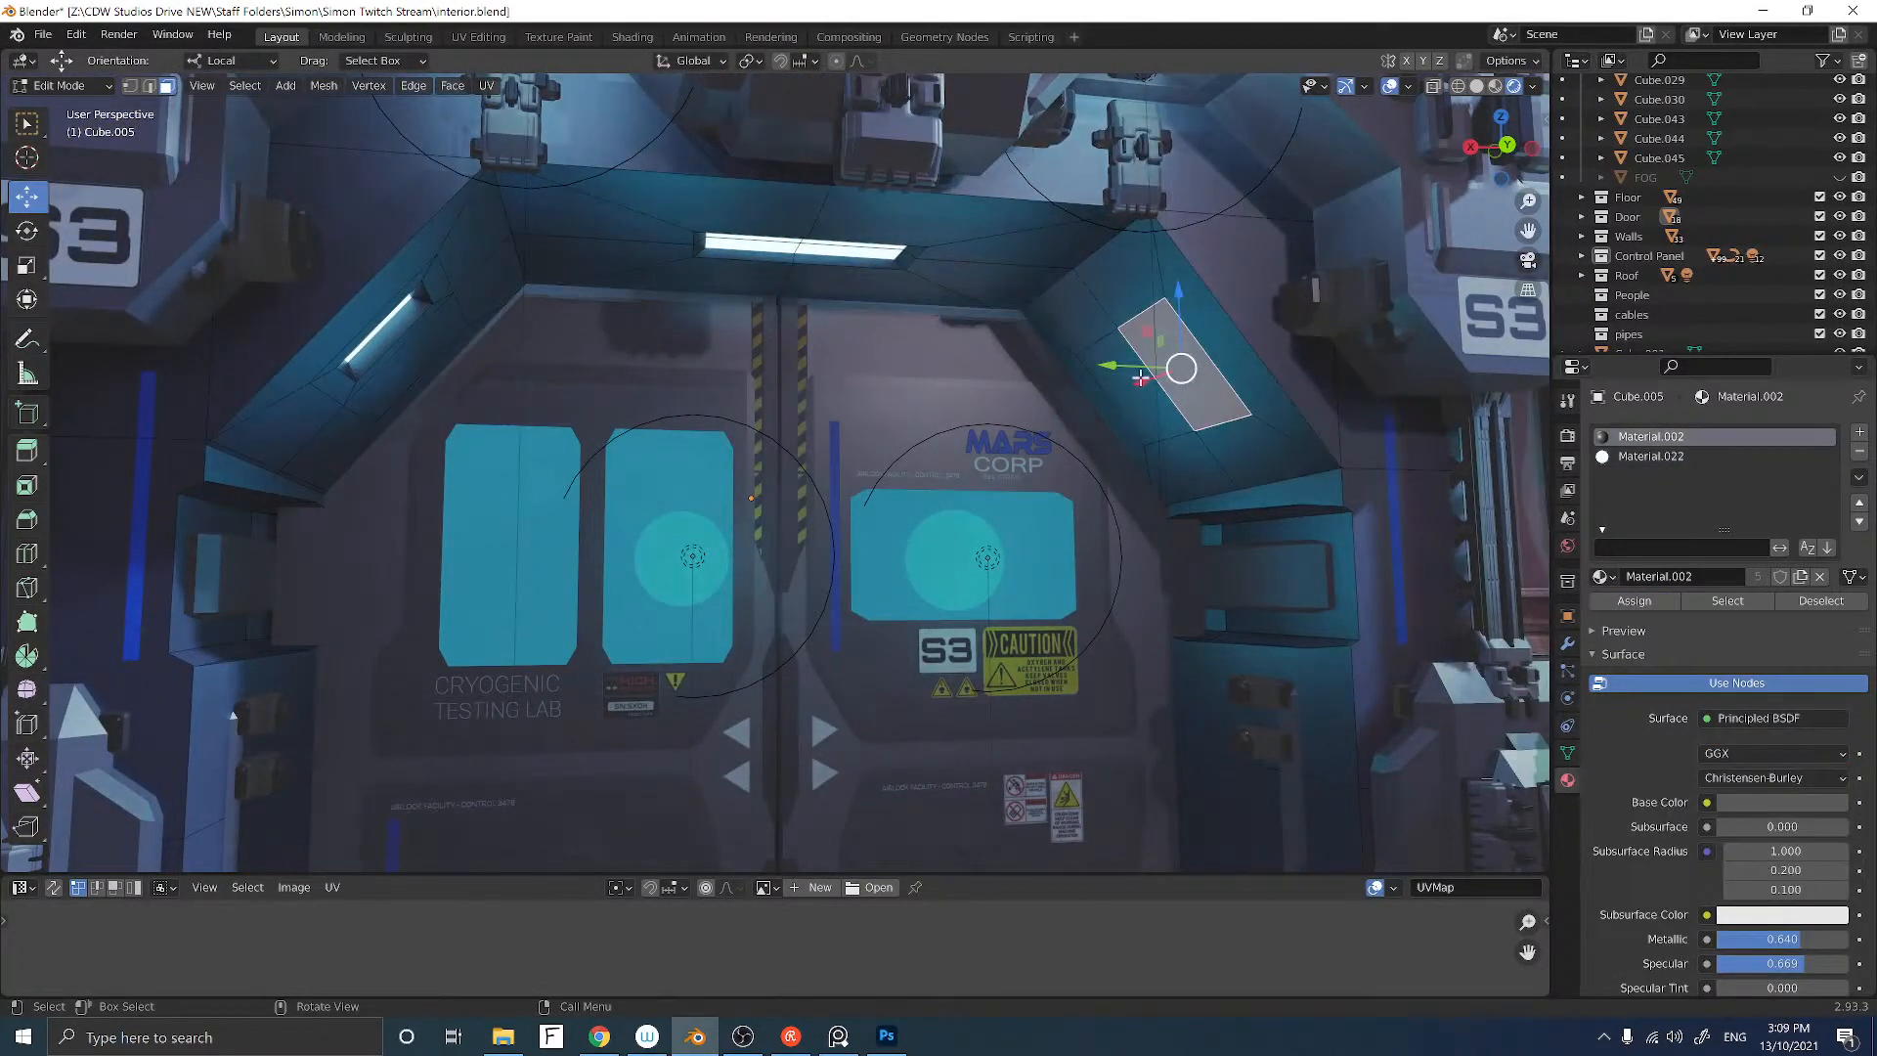
key(i)
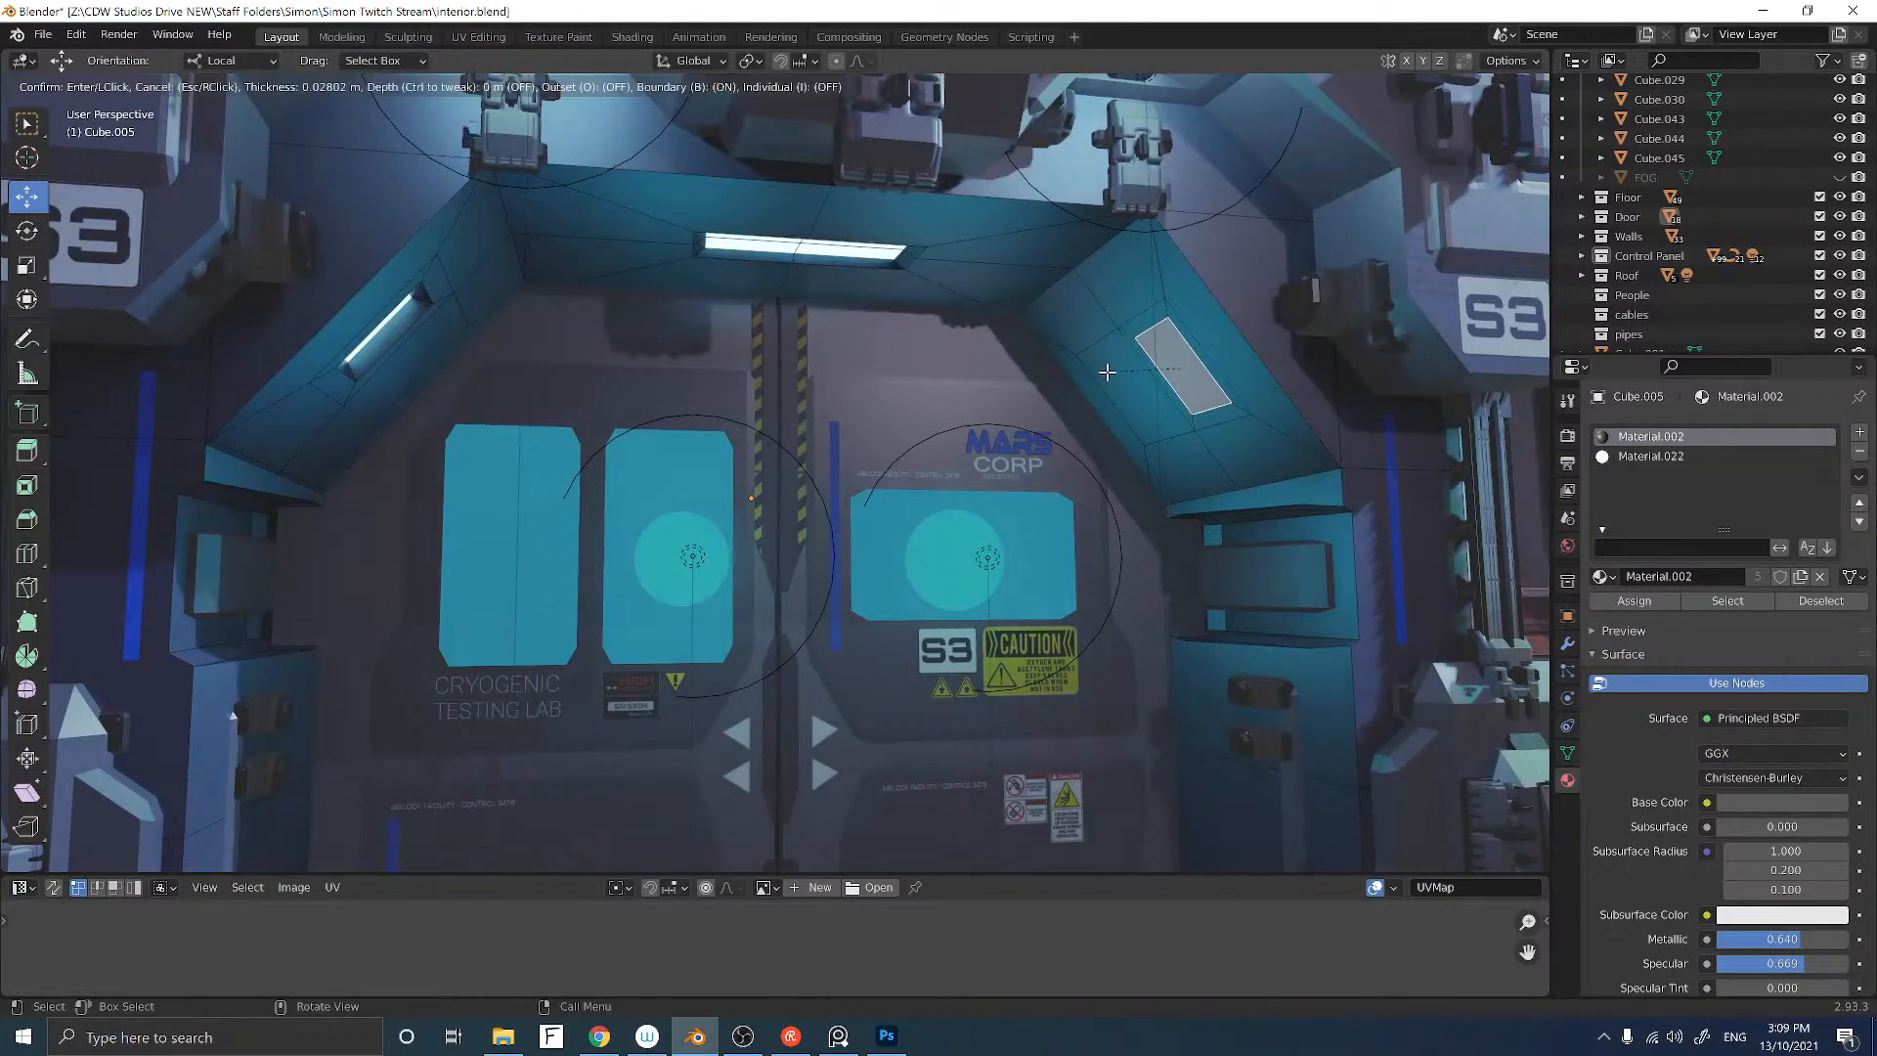
click(1105, 371)
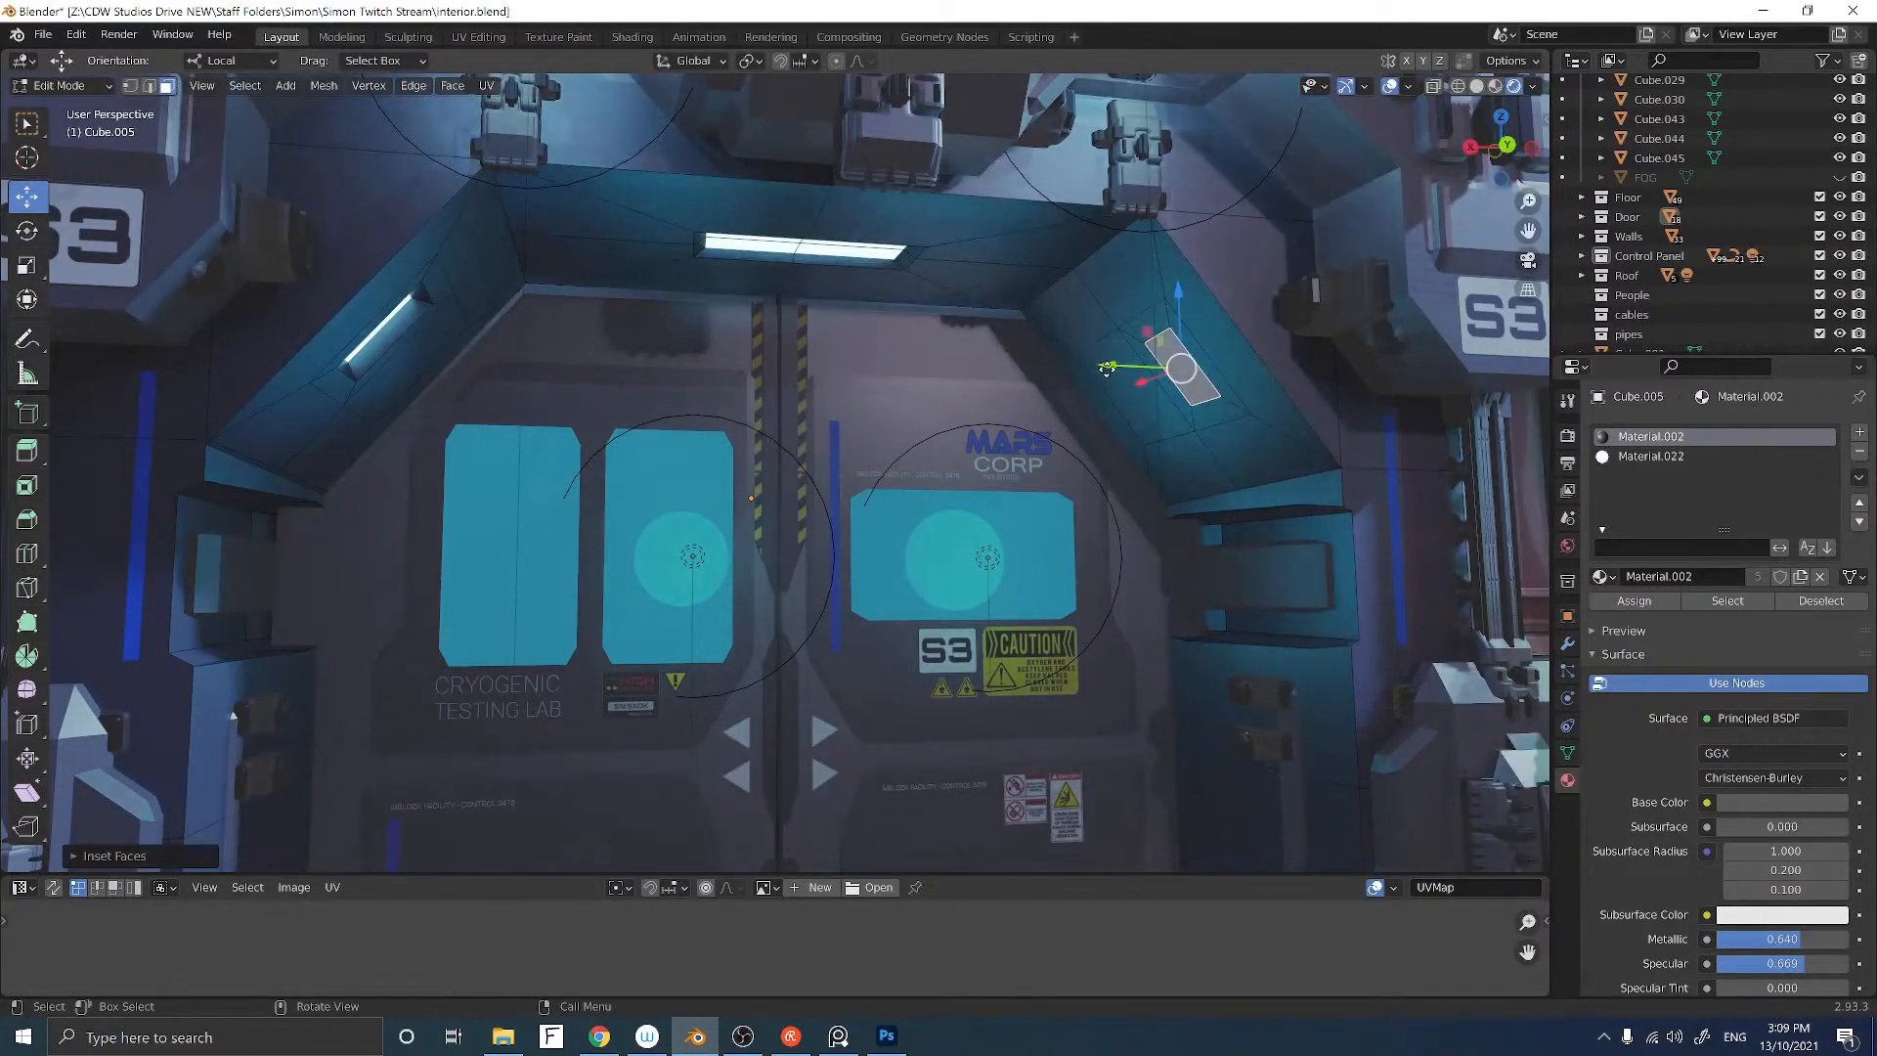
key(e)
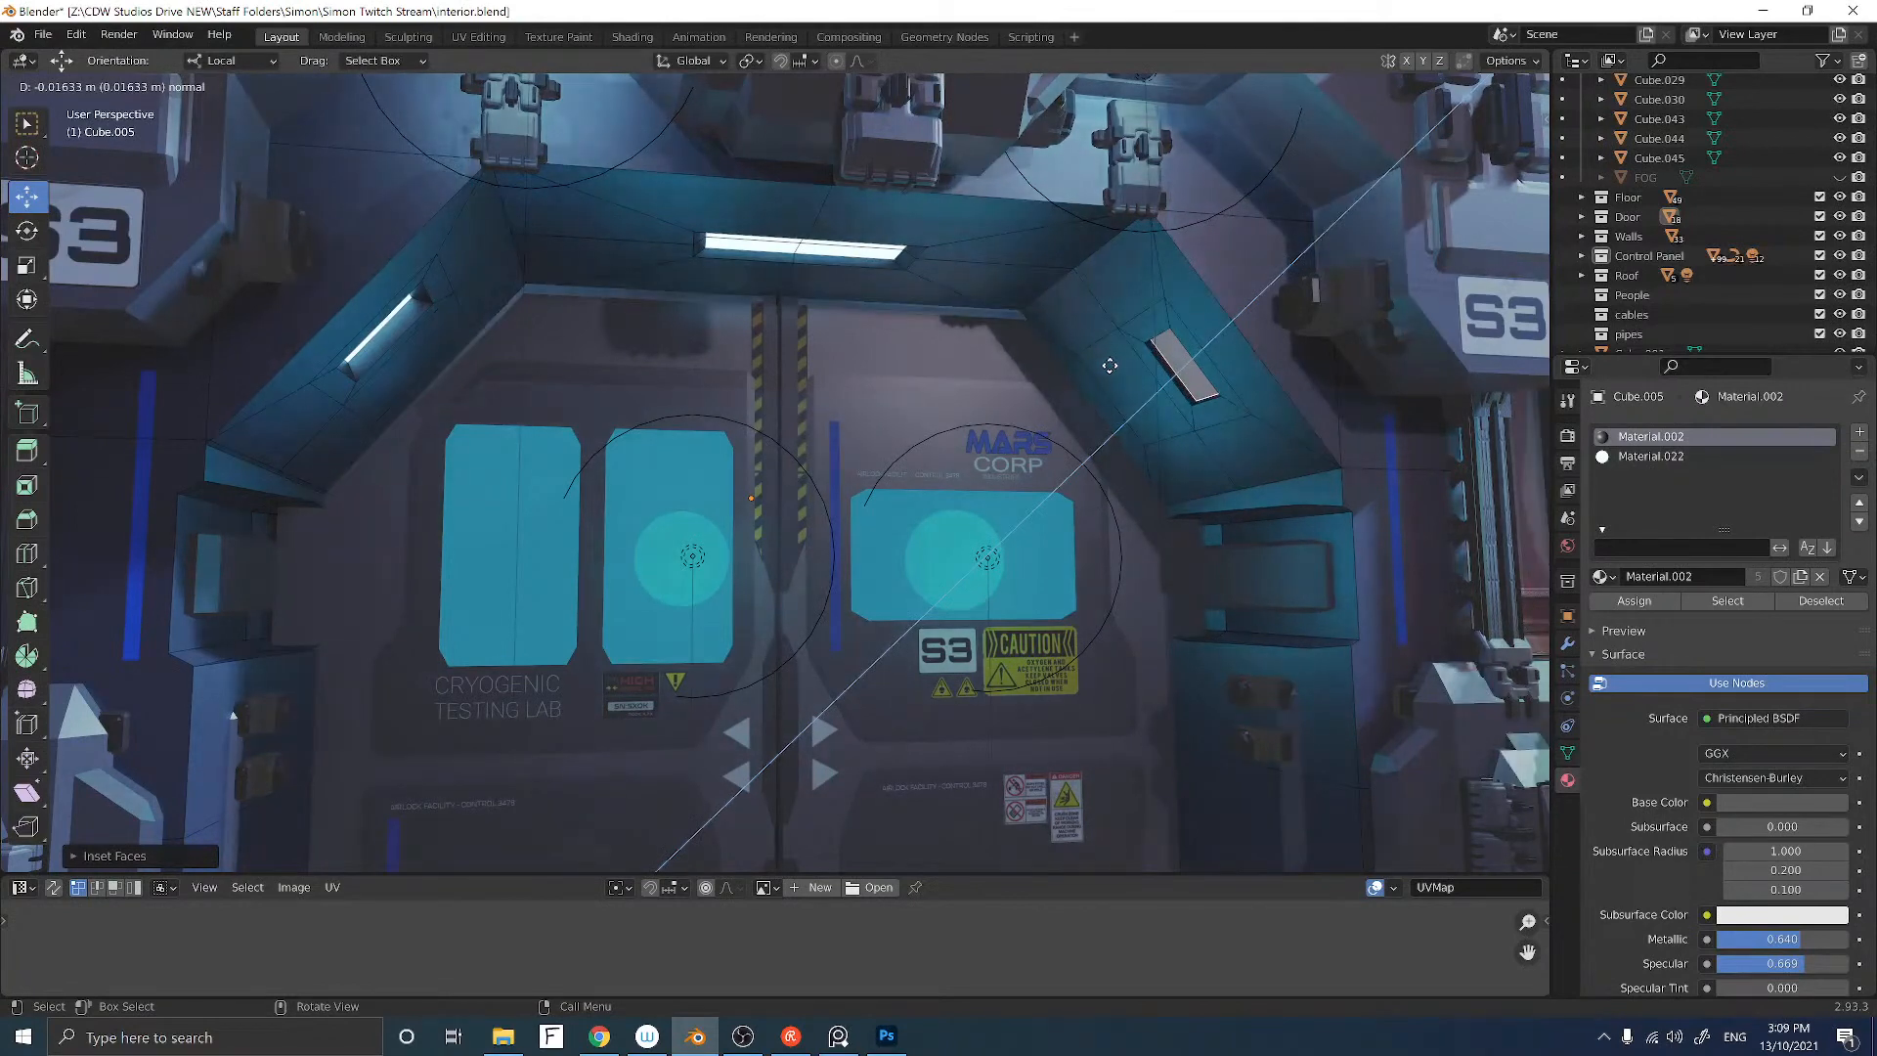
click(1110, 365)
Step: Scale the right recessed face down slightly and assign the emissive Material.022 to it
key(s)
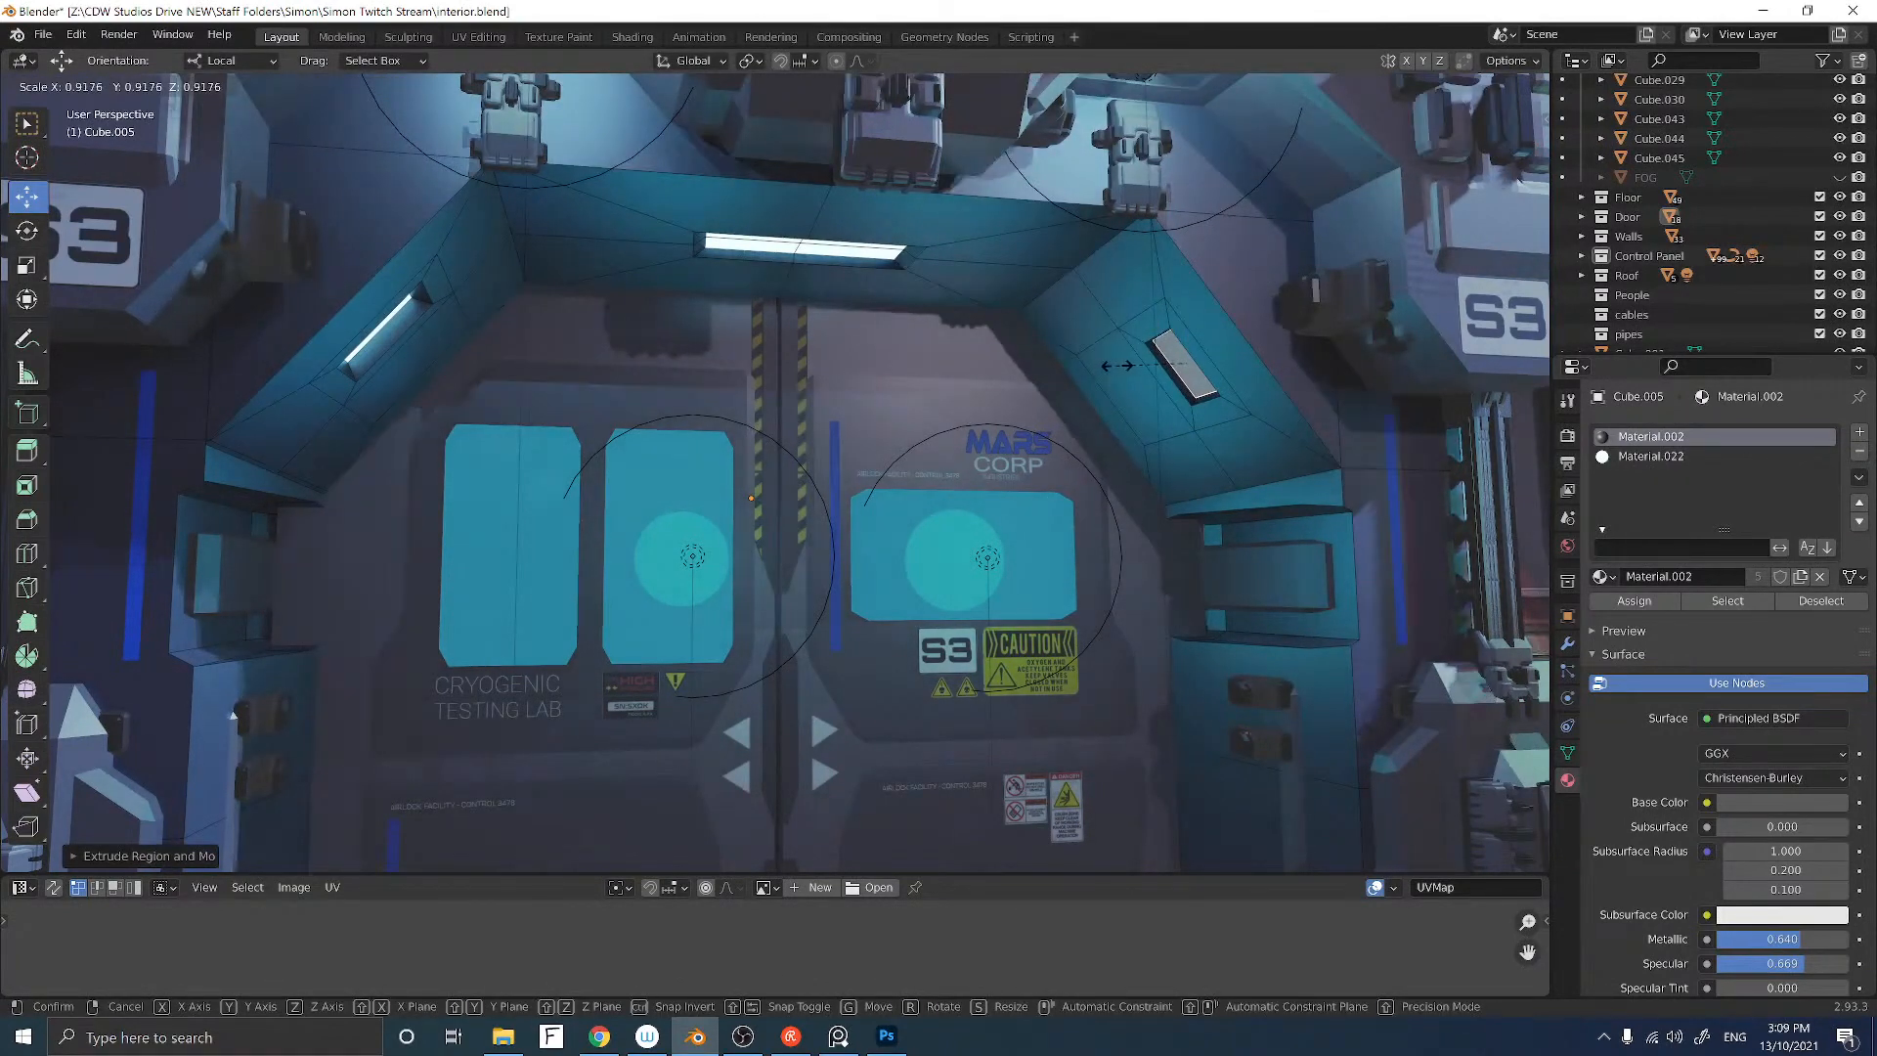
click(1461, 461)
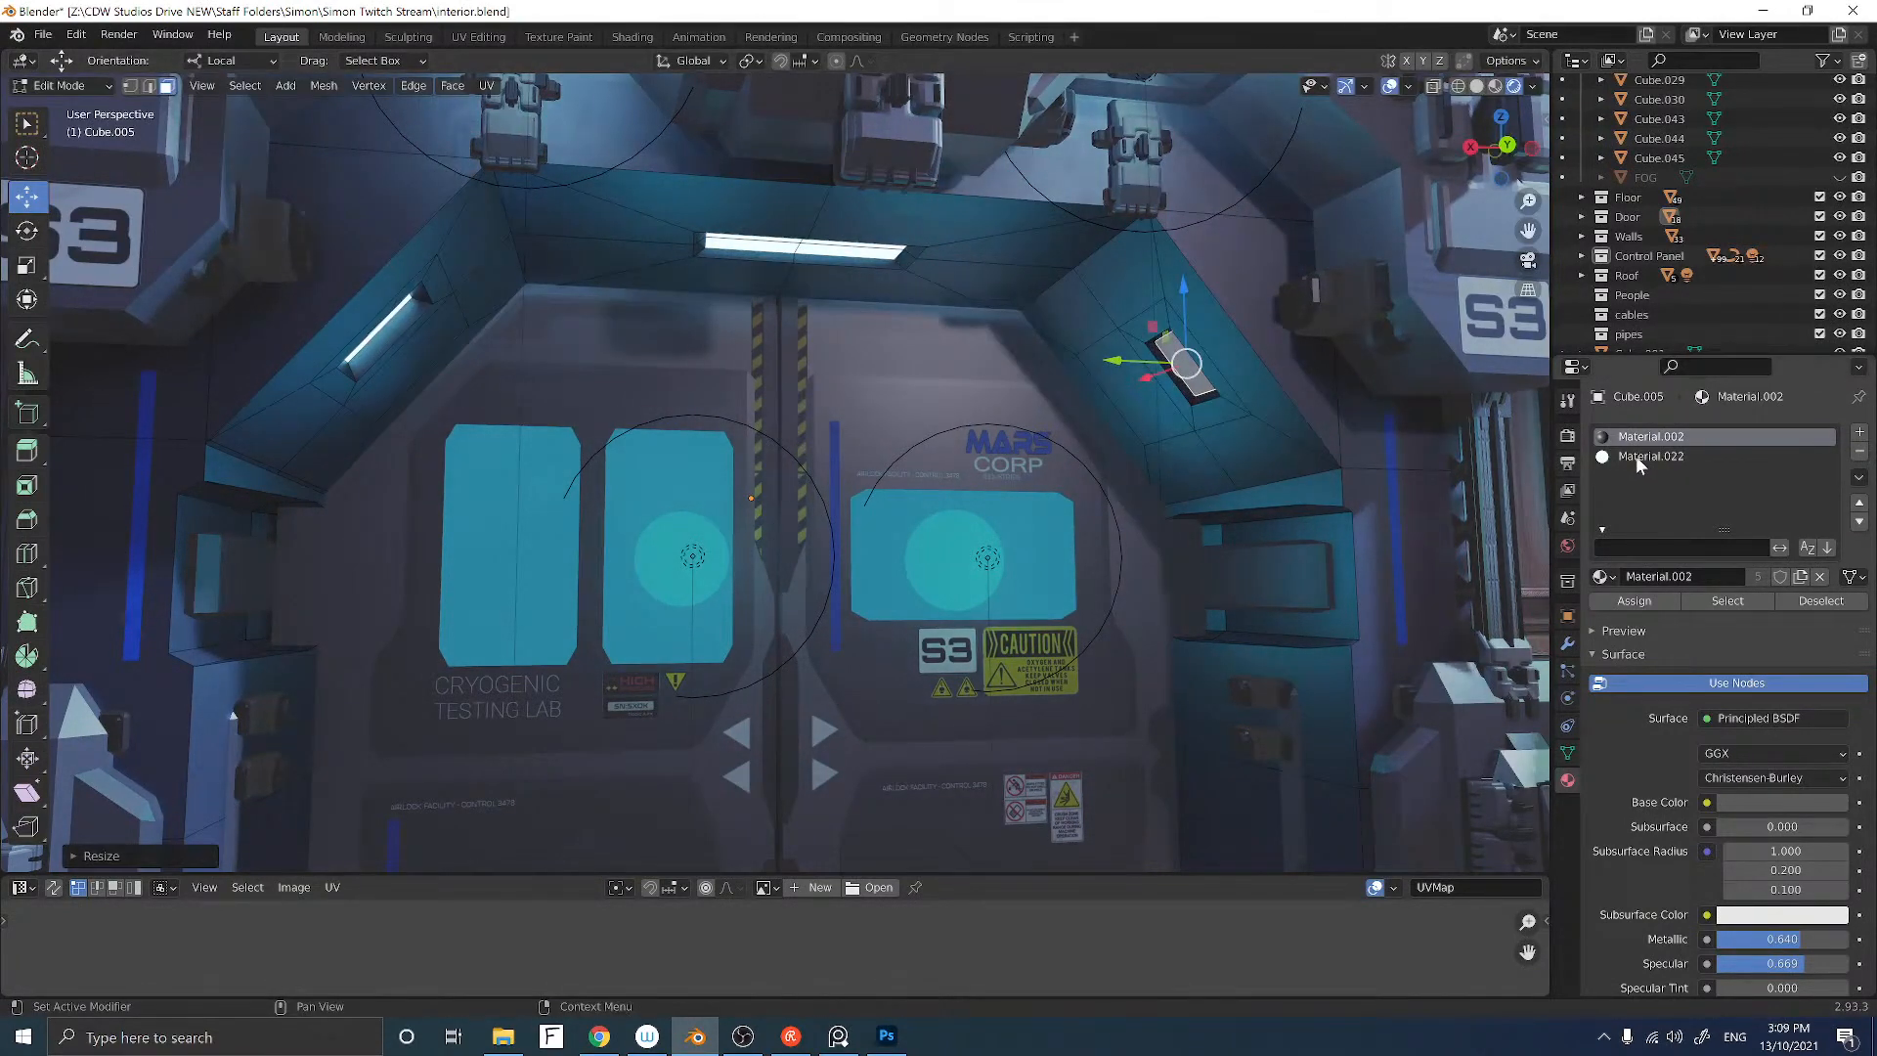
click(1652, 457)
click(1613, 598)
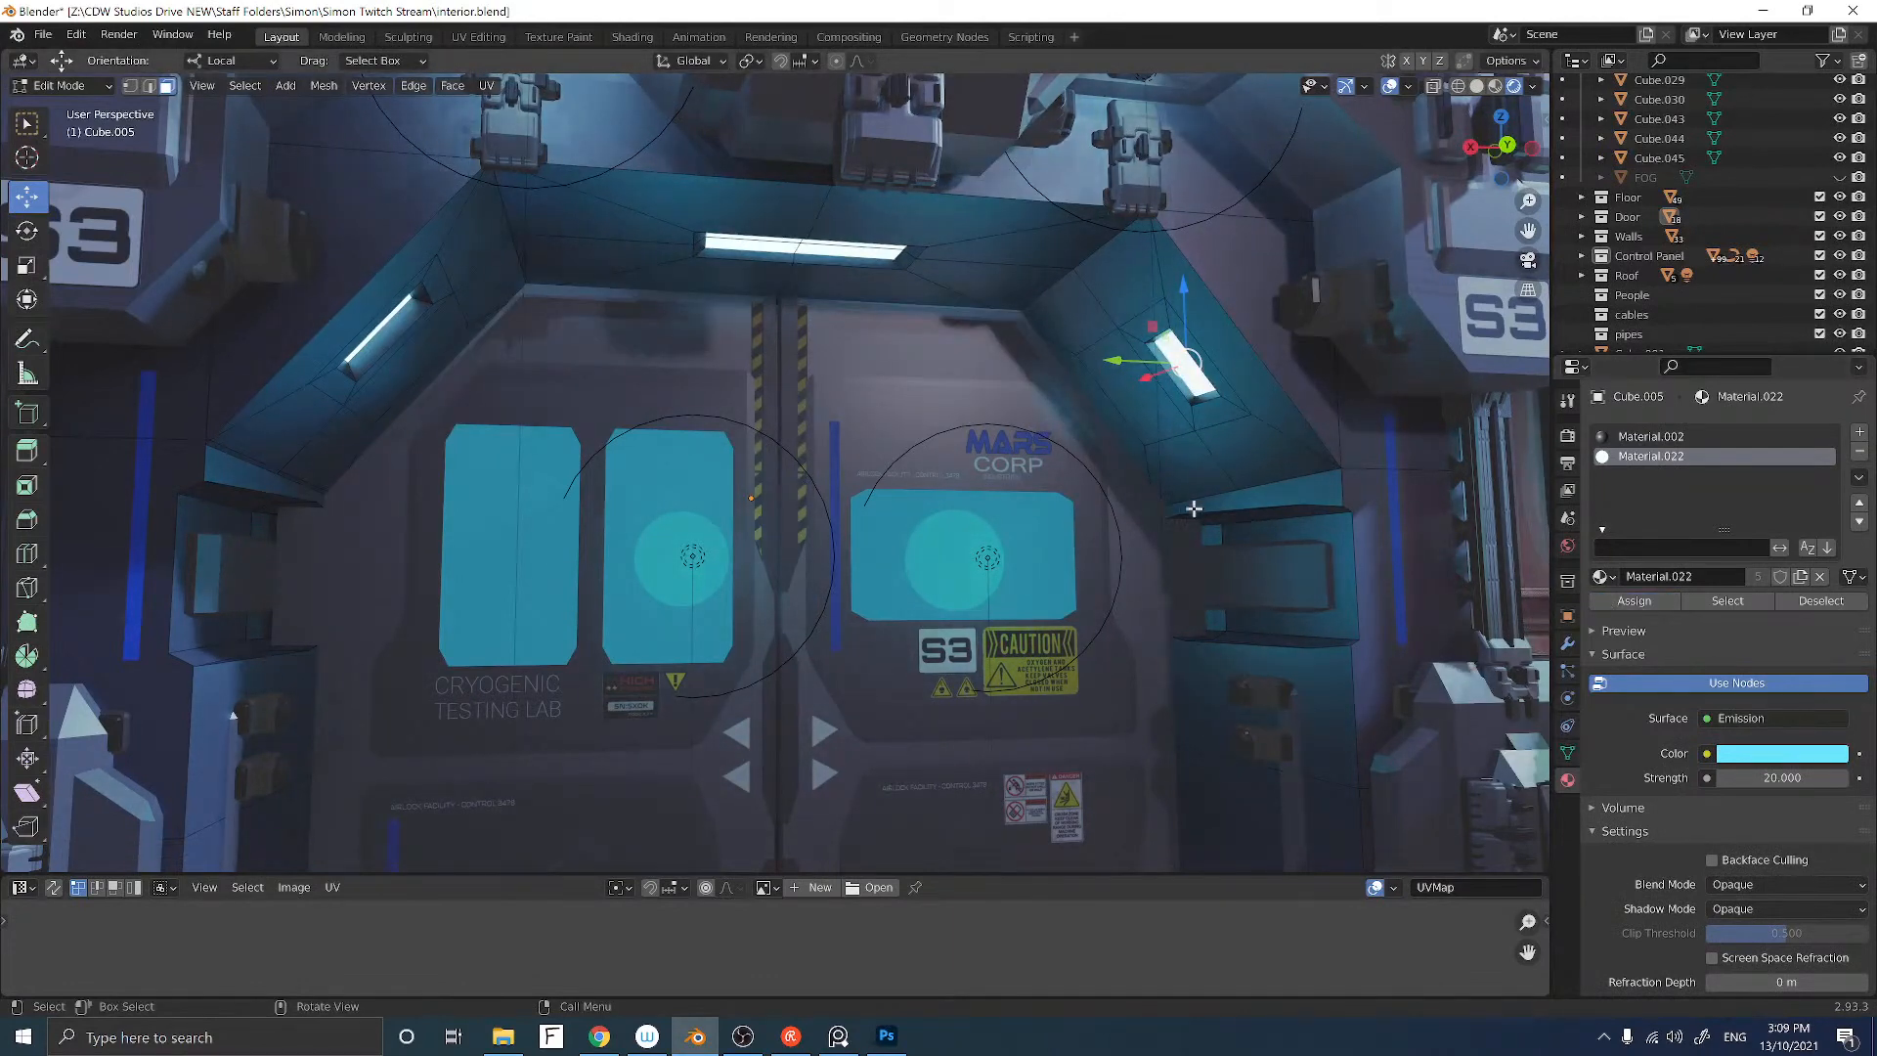
Step: Return to Object Mode and examine the recessed door frame lights from several angles and distances
middle_drag(1194, 508, 1066, 522)
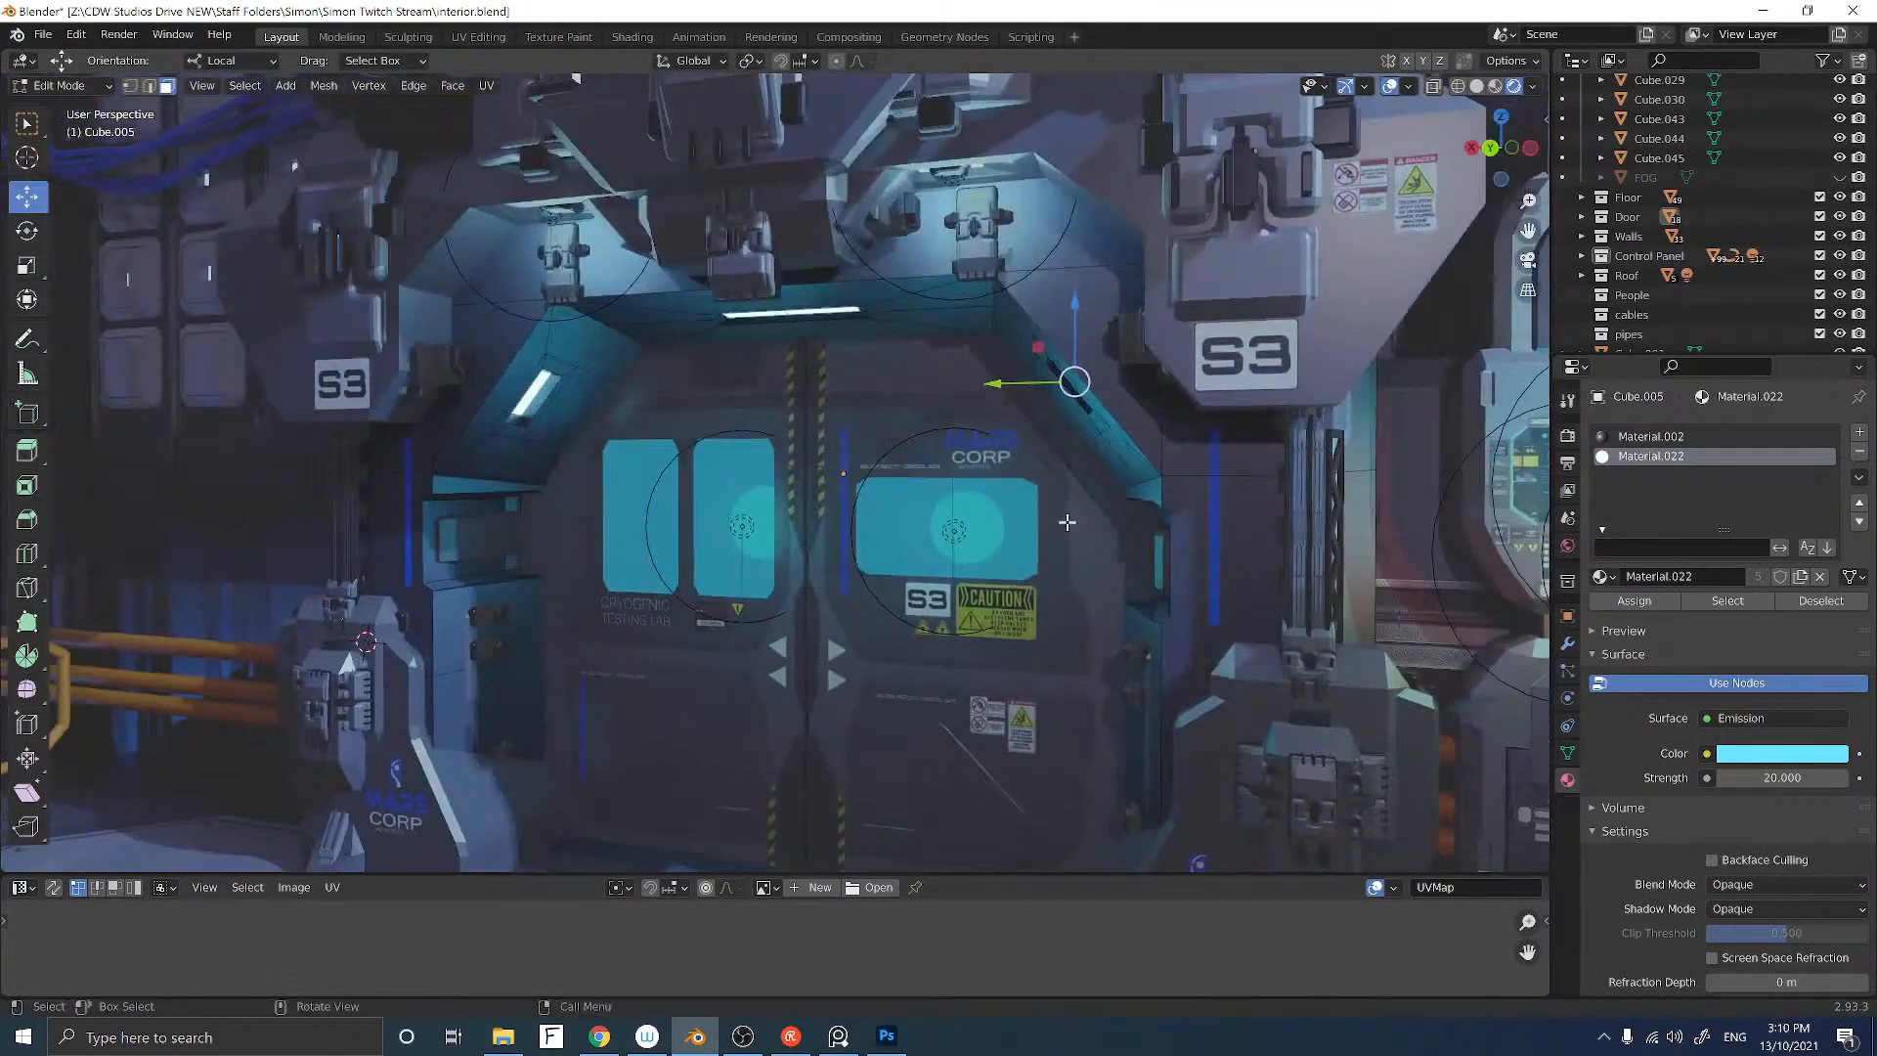
key(Tab)
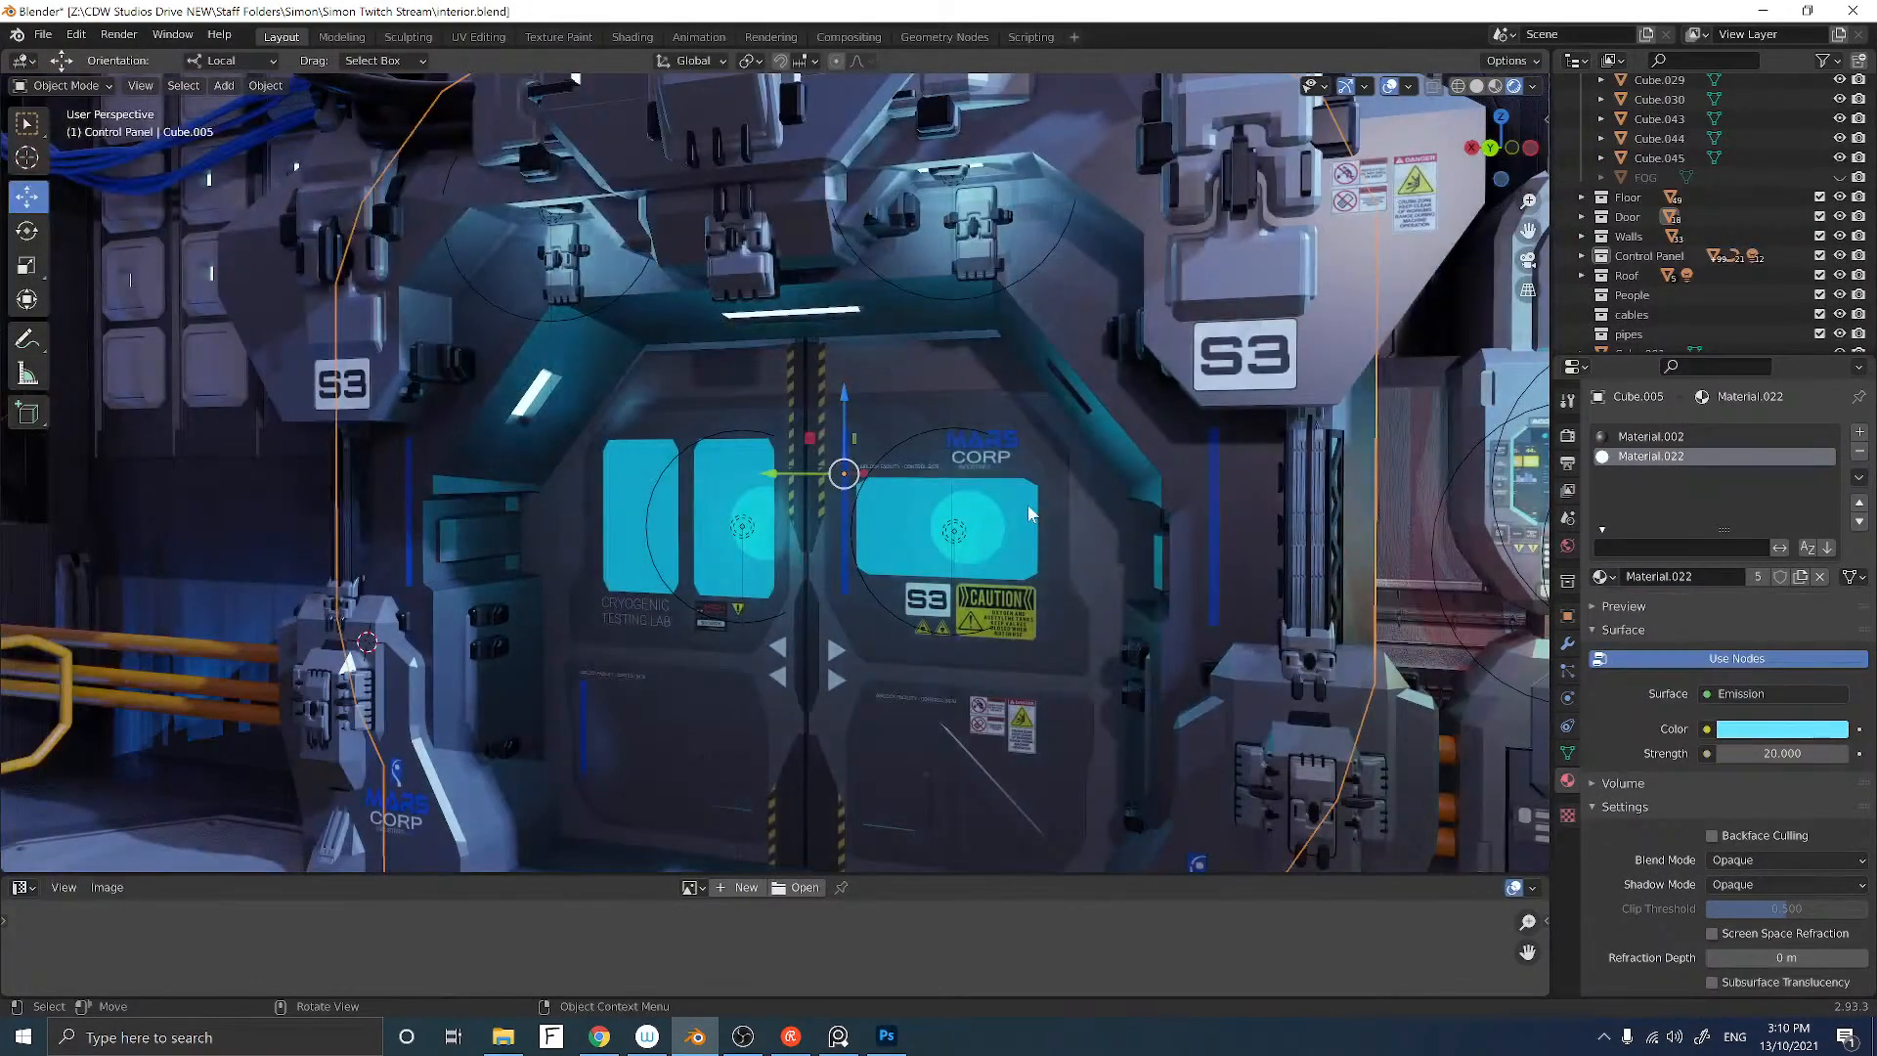
scroll(1022, 508, down, 6)
middle_drag(1025, 506, 973, 502)
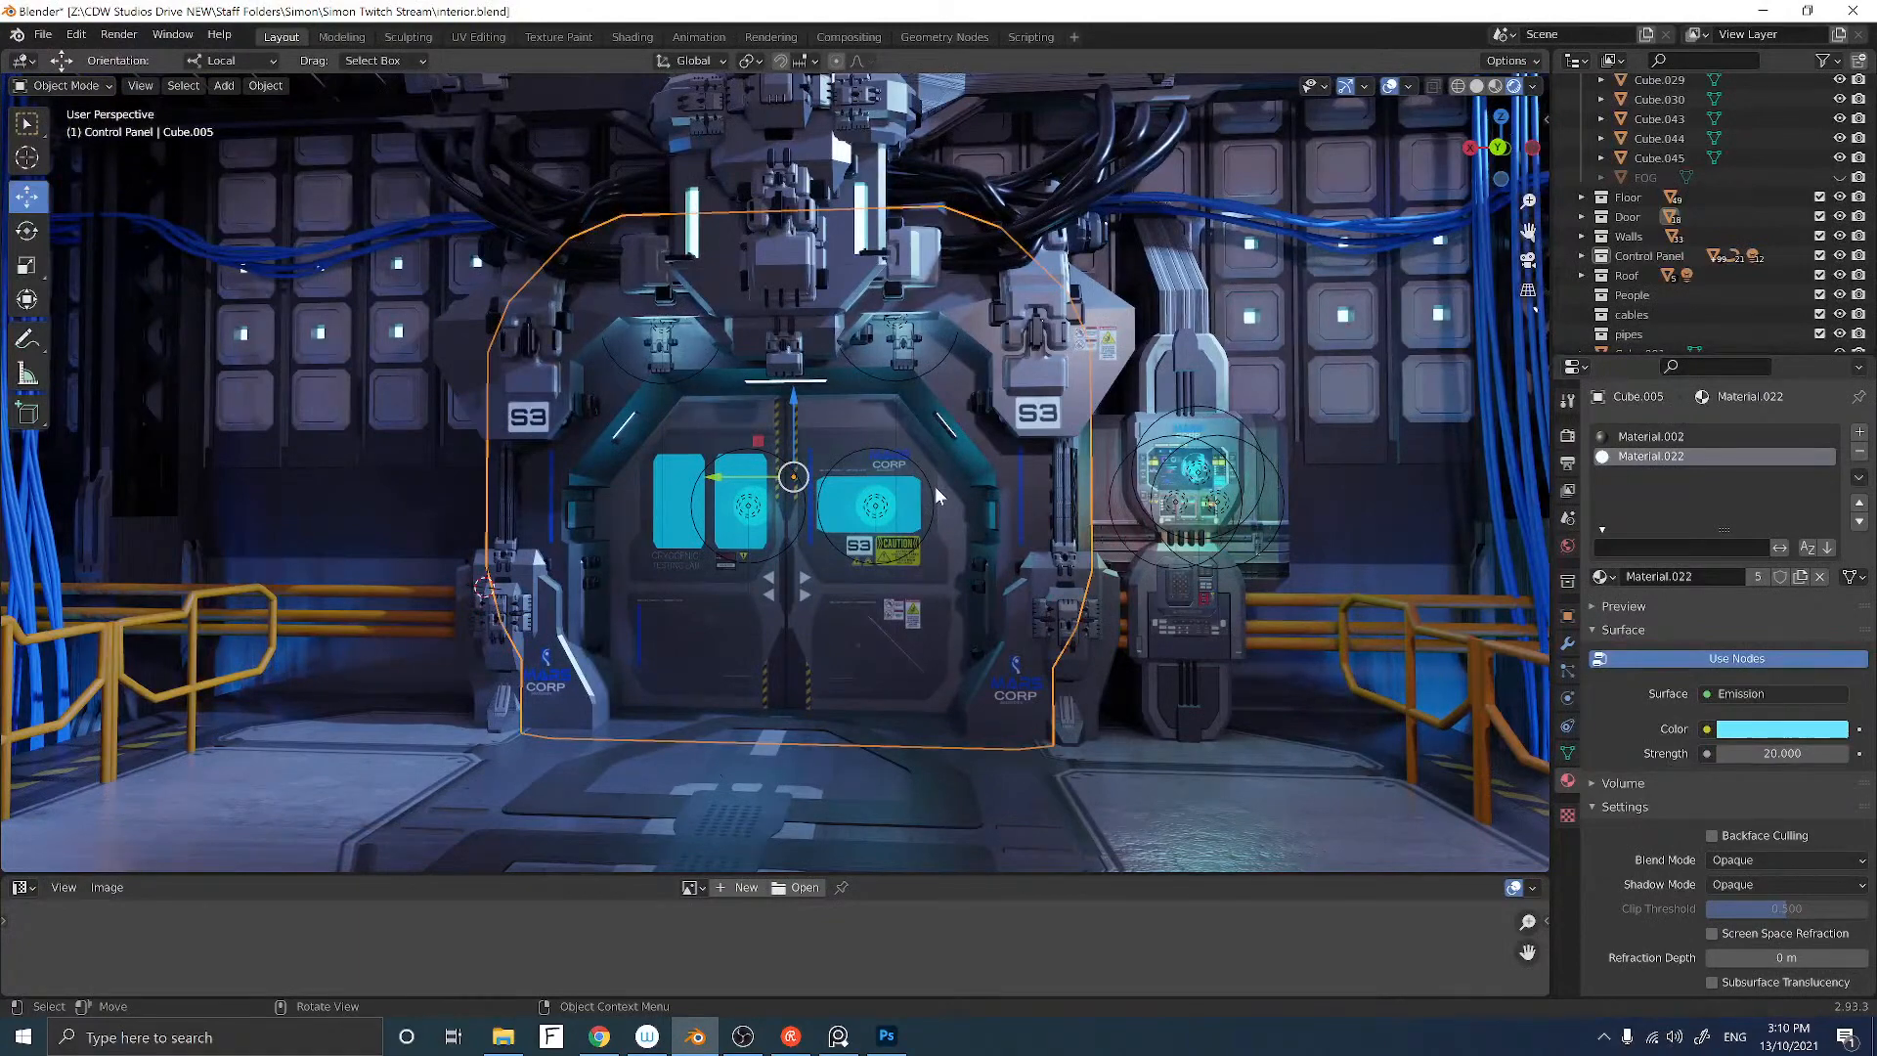
scroll(931, 484, up, 3)
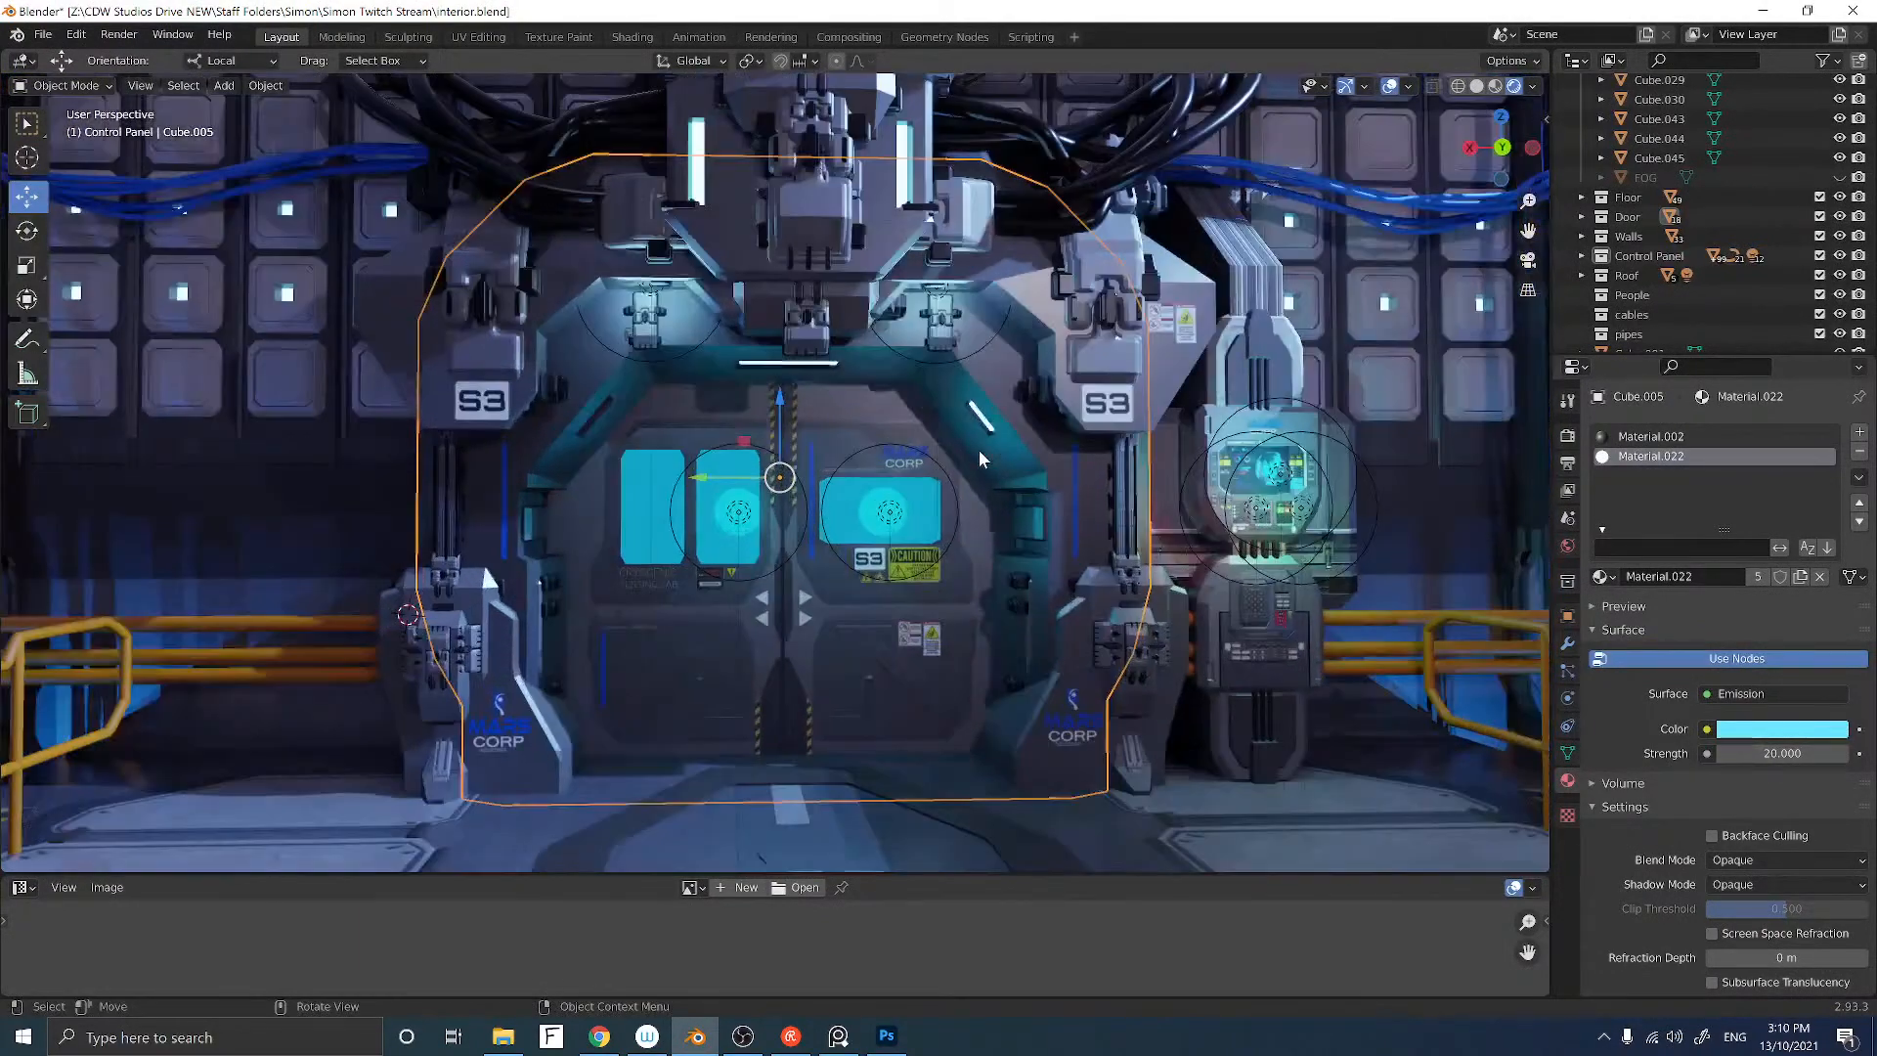
middle_drag(977, 450, 940, 459)
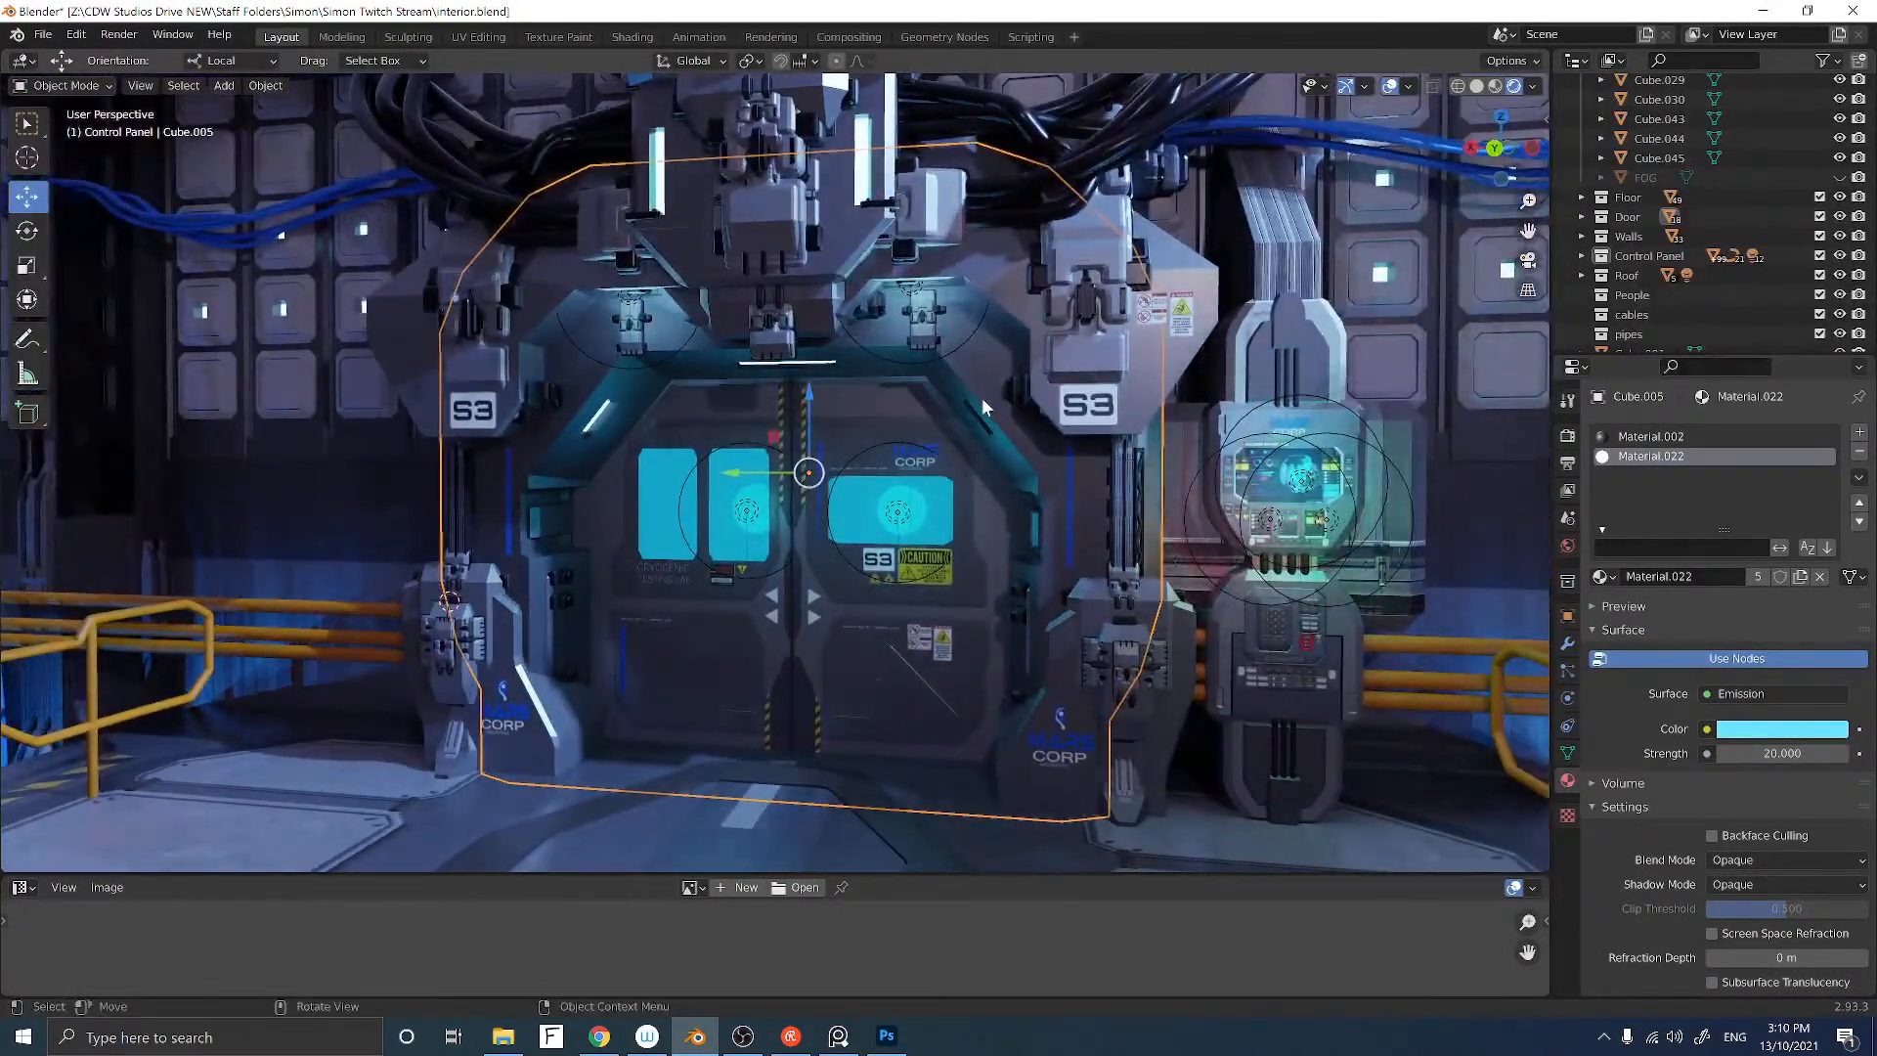
Step: Replace Material.002 in the door frame's first material slot with trim_sheet001
key(Tab)
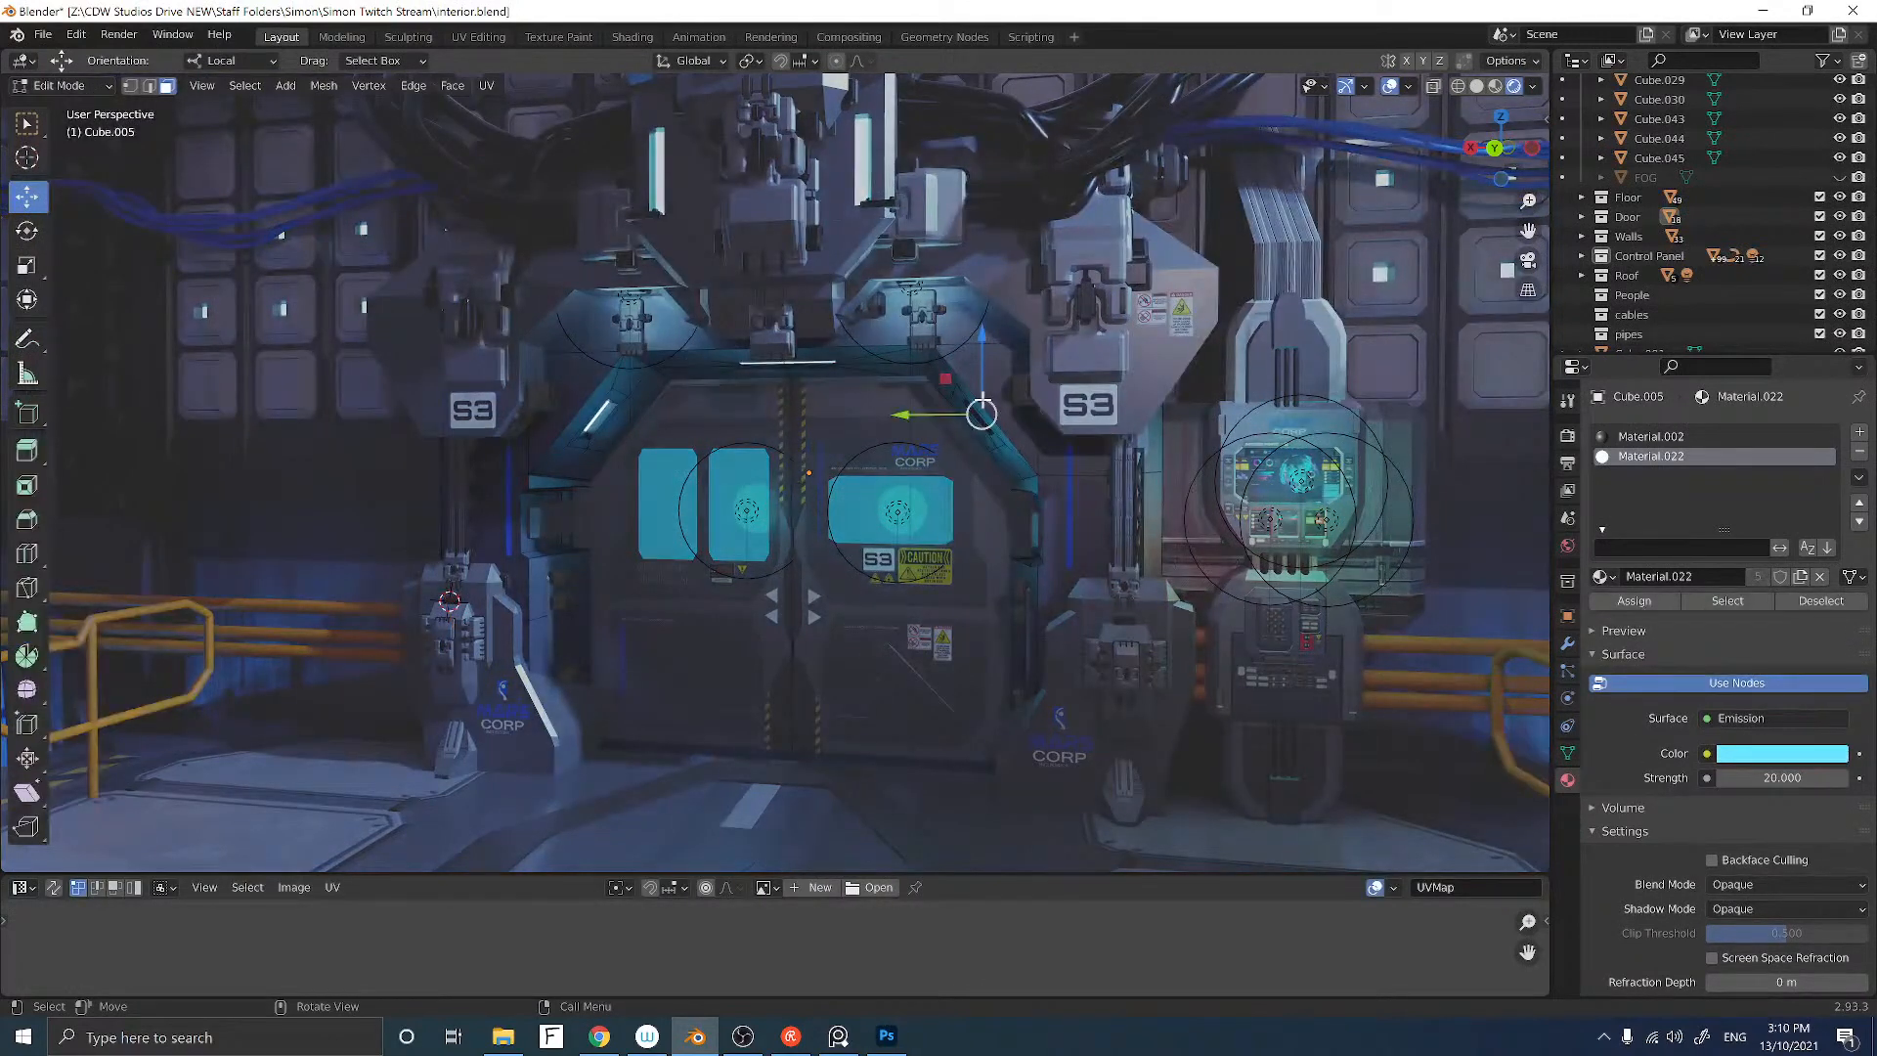
click(1647, 438)
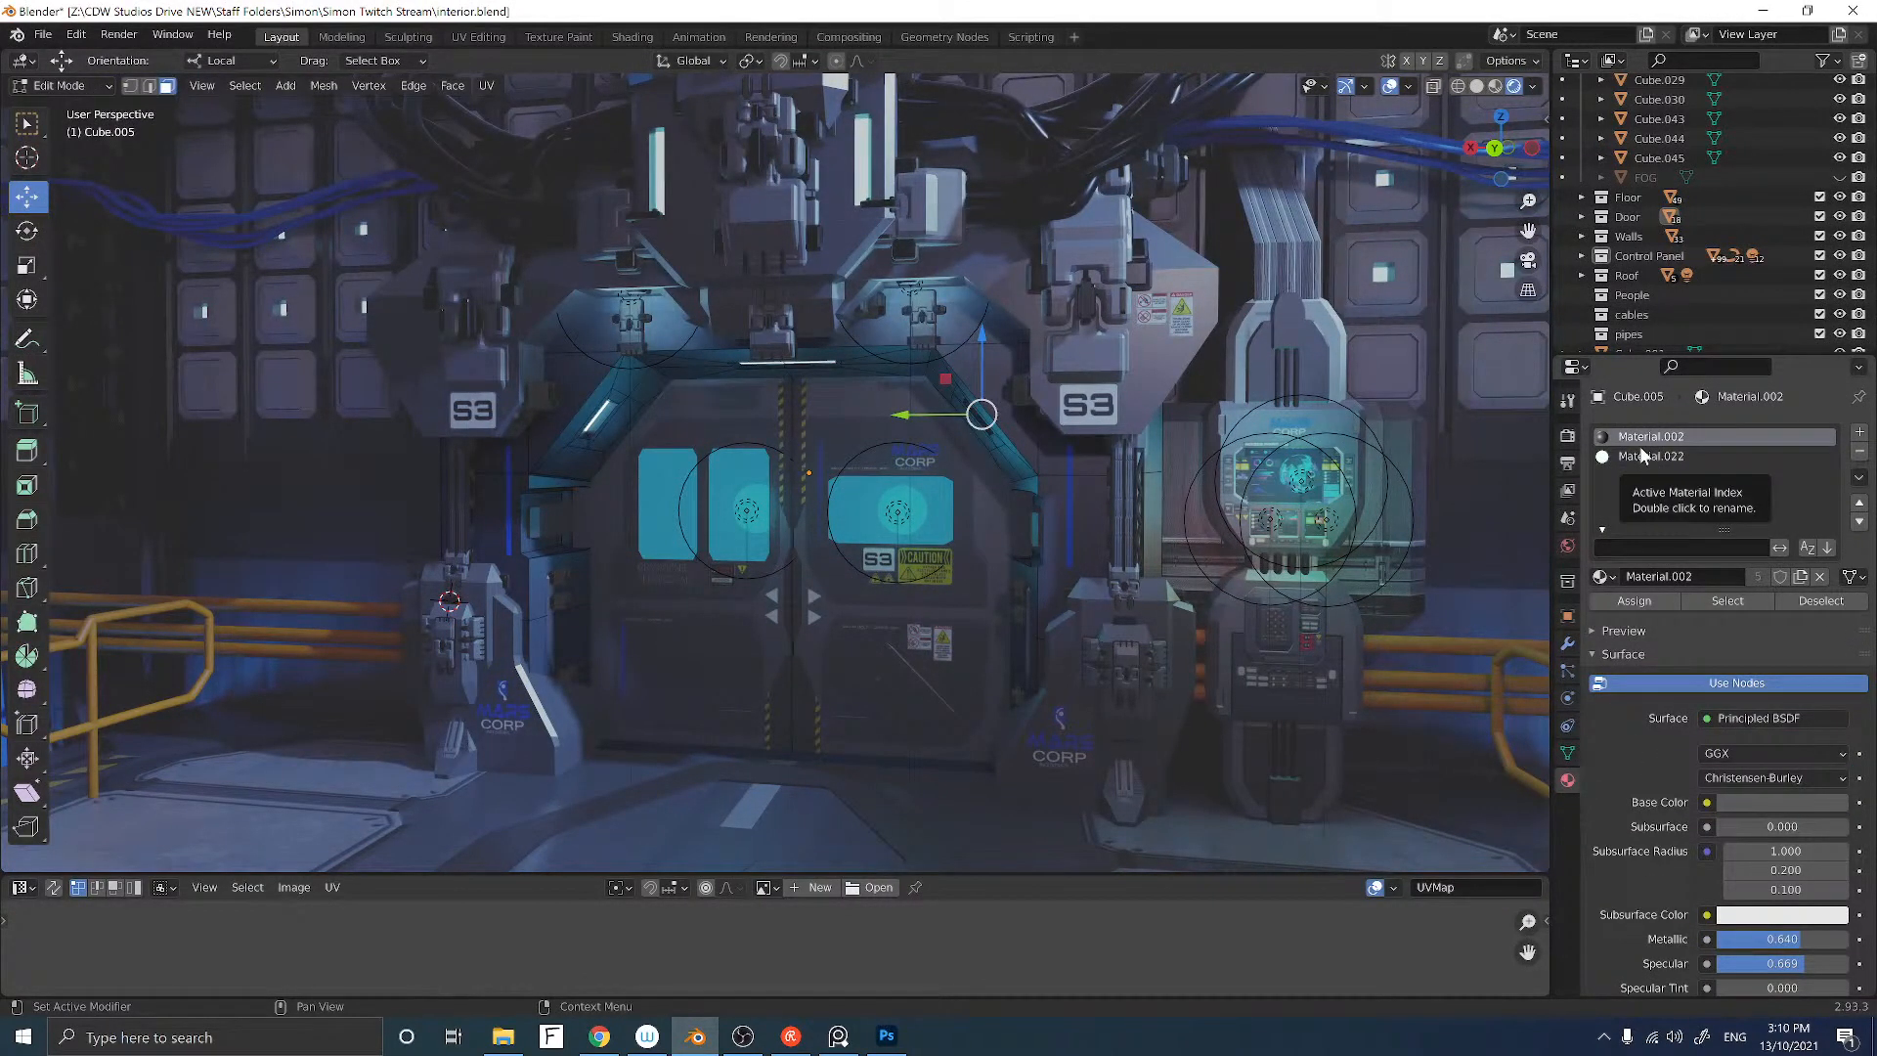
click(1603, 576)
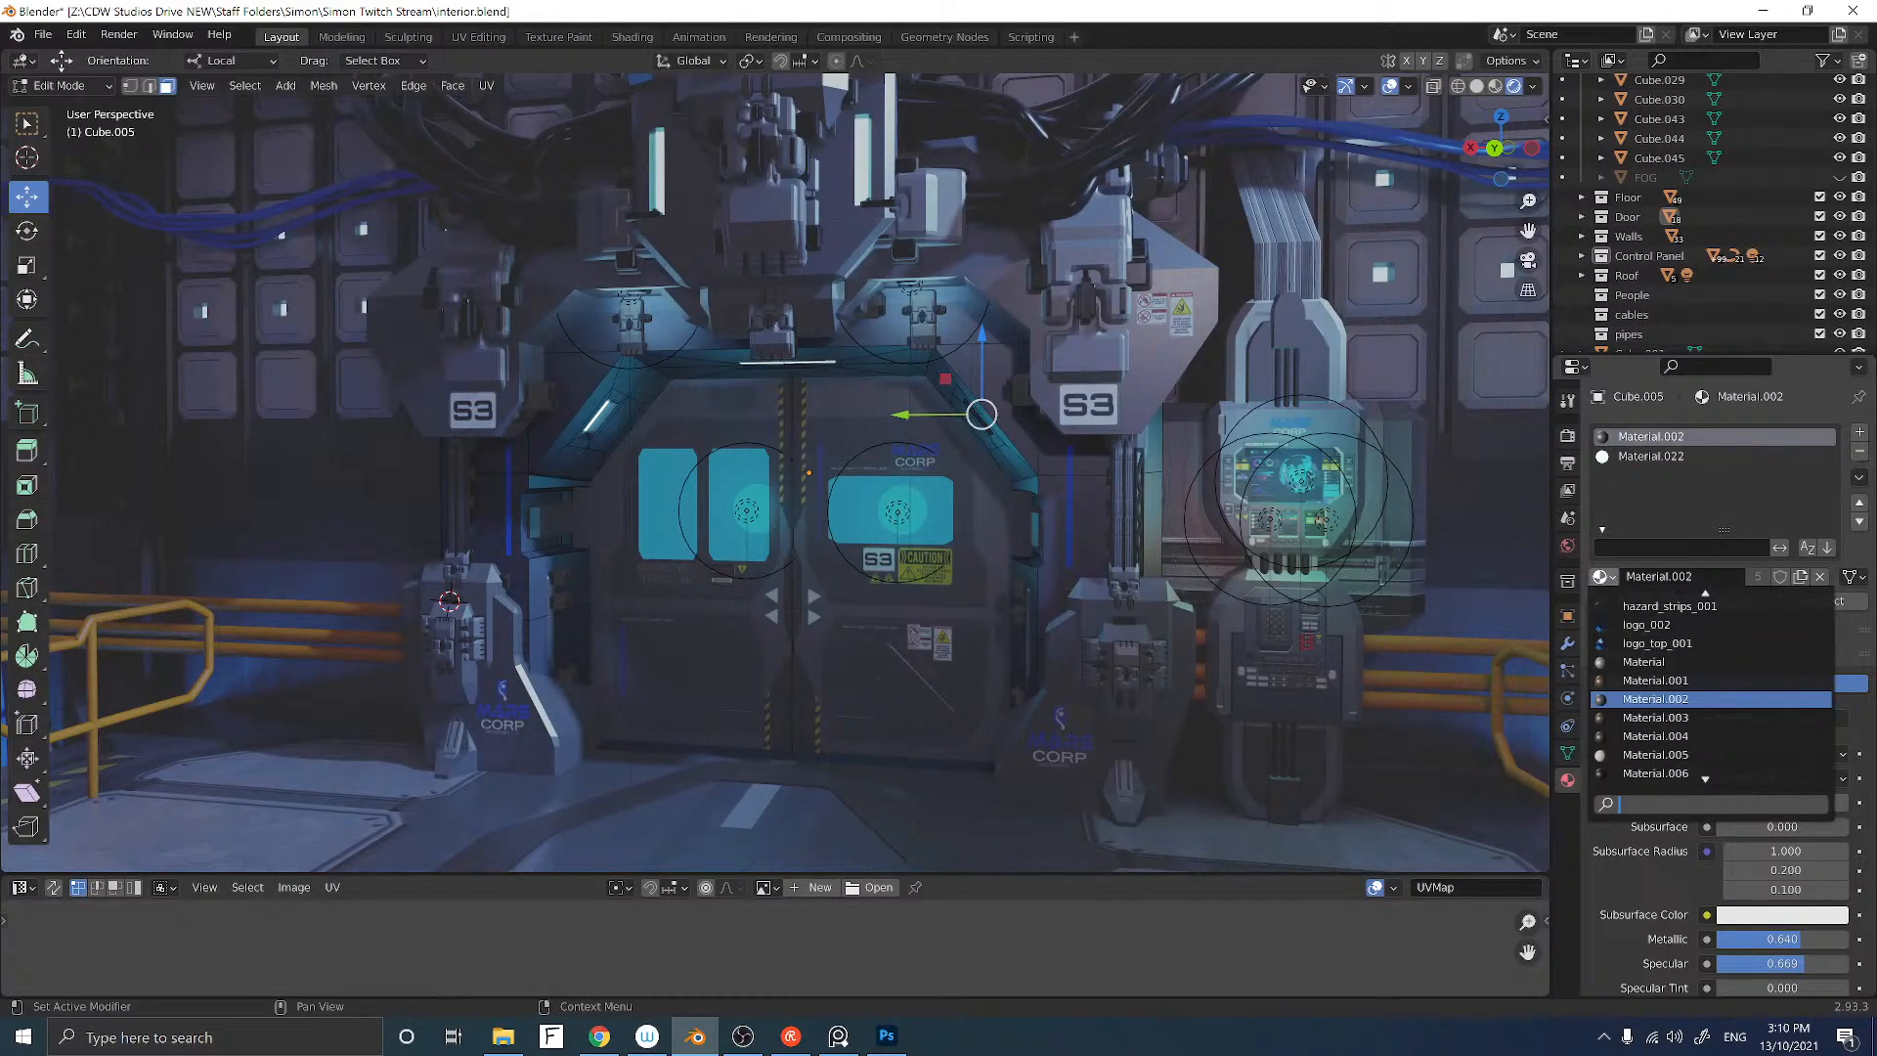
key(Down)
key(Down)
key(Down)
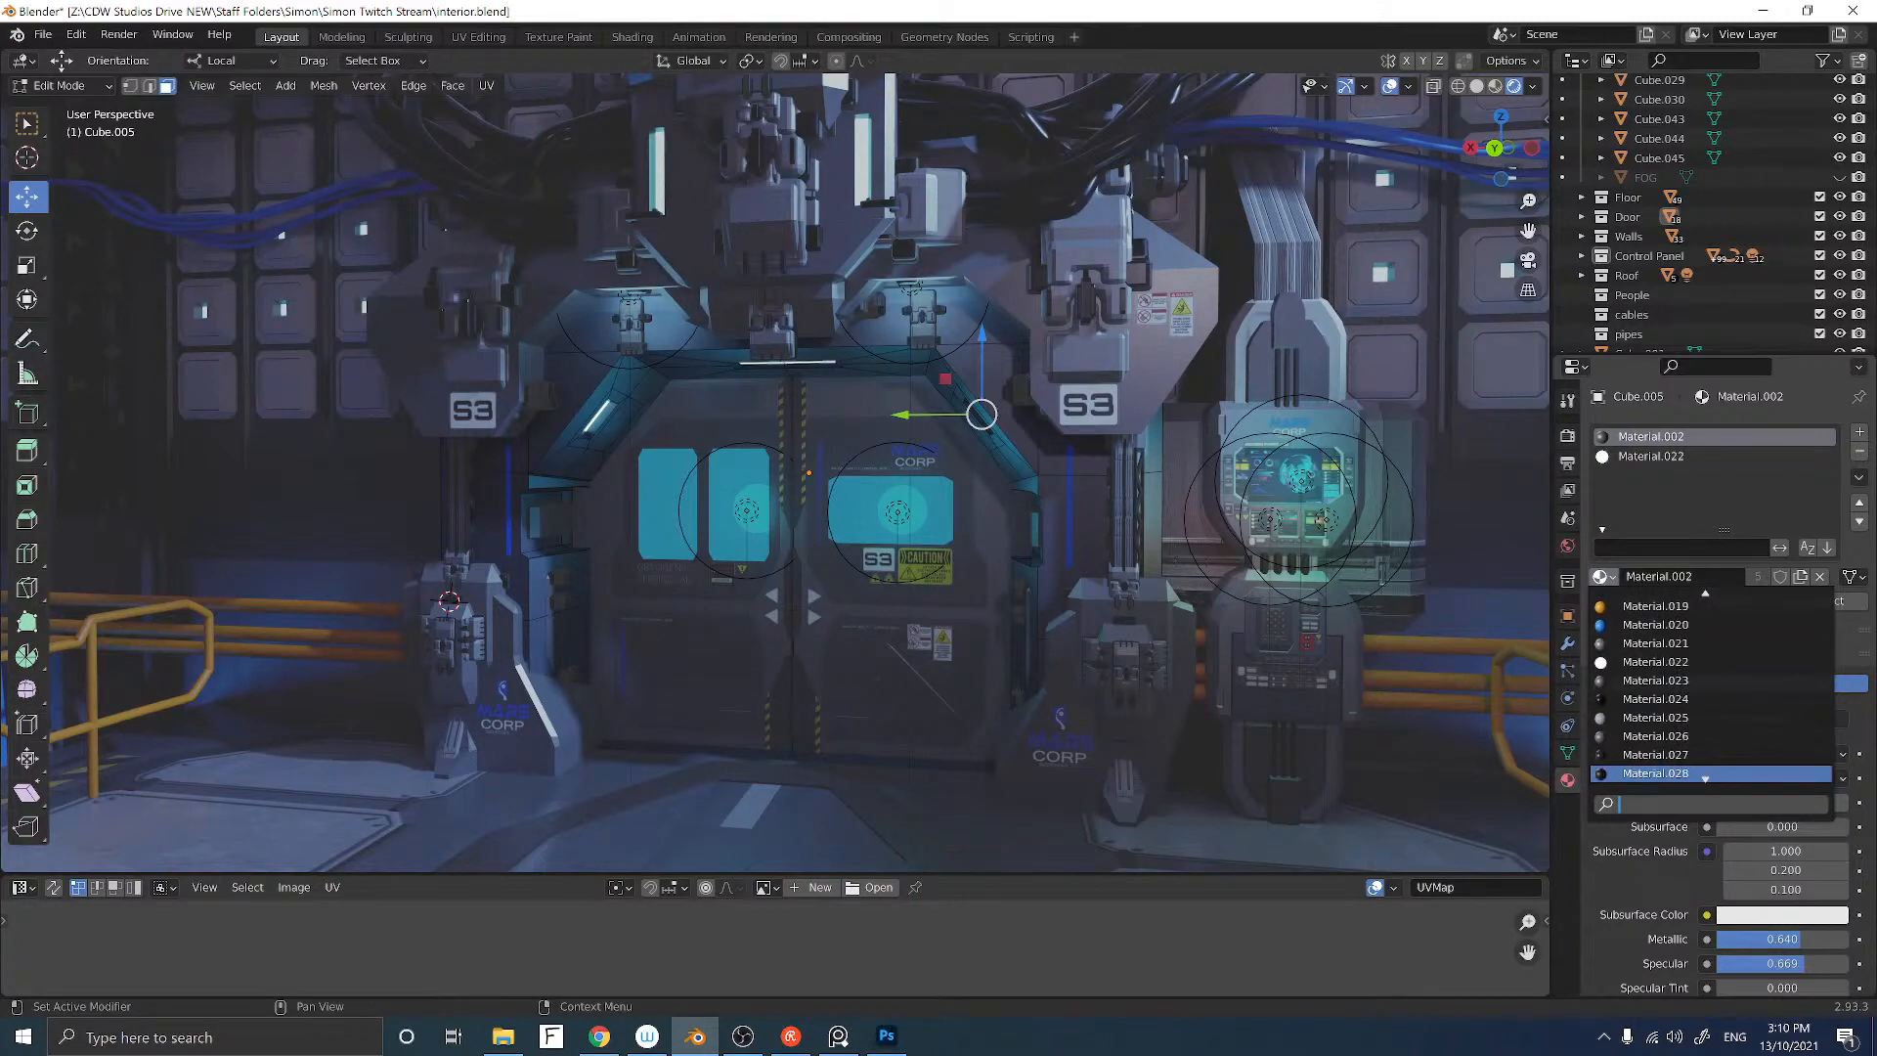
key(Up)
key(Up)
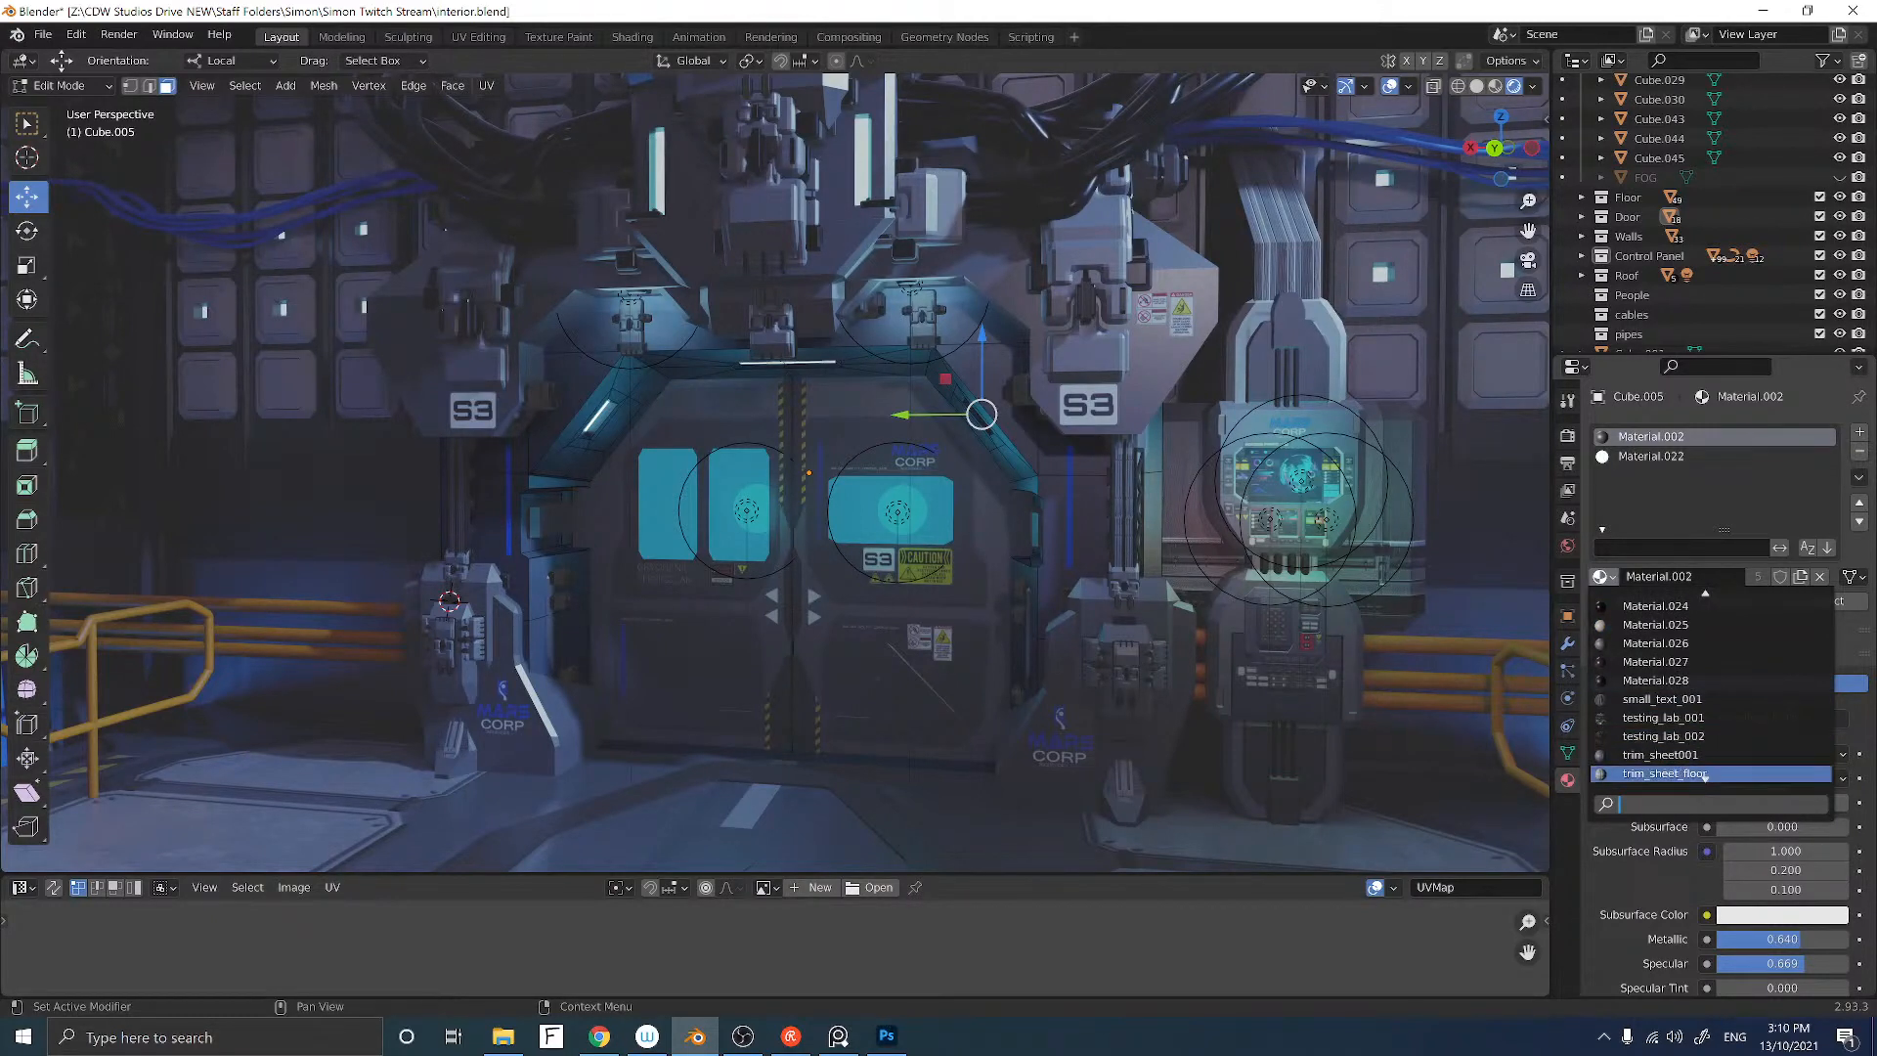
click(1655, 759)
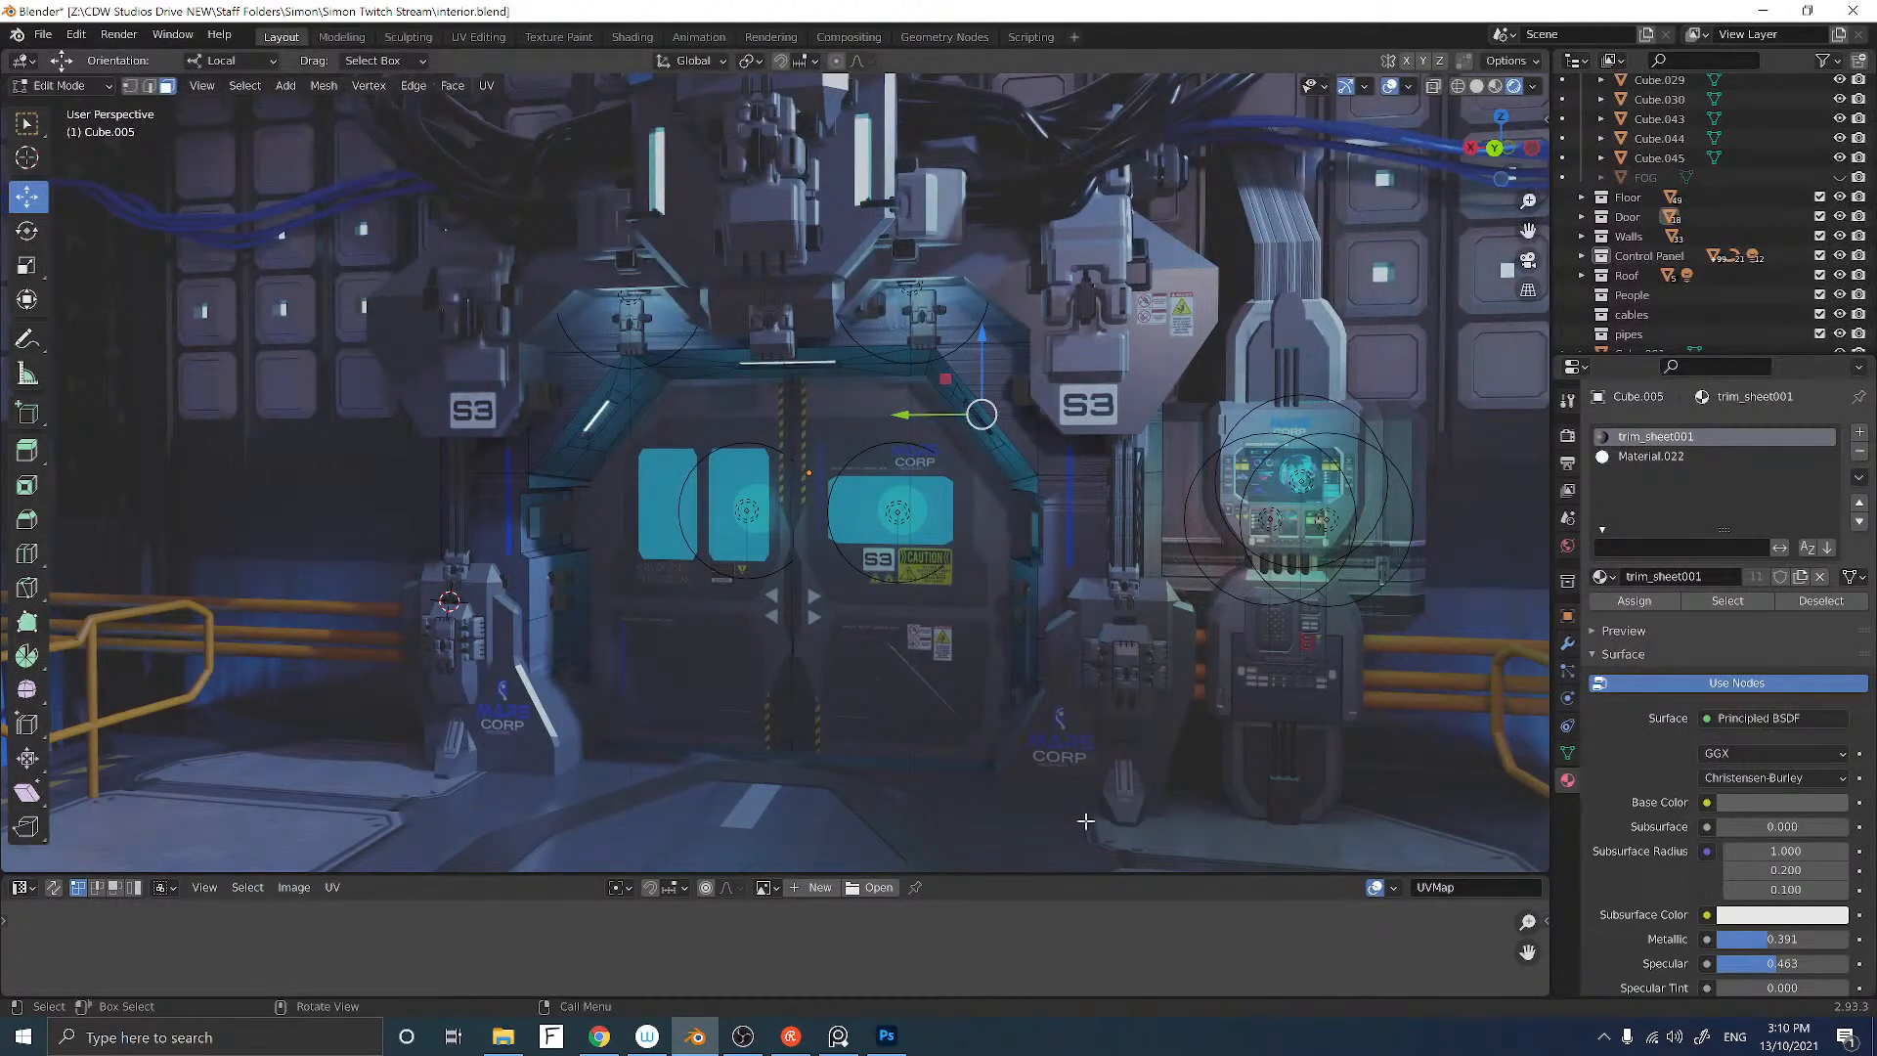
Step: Enlarge the UV editor area below the viewport and return the door frame to Object Mode
drag(1046, 873, 1046, 743)
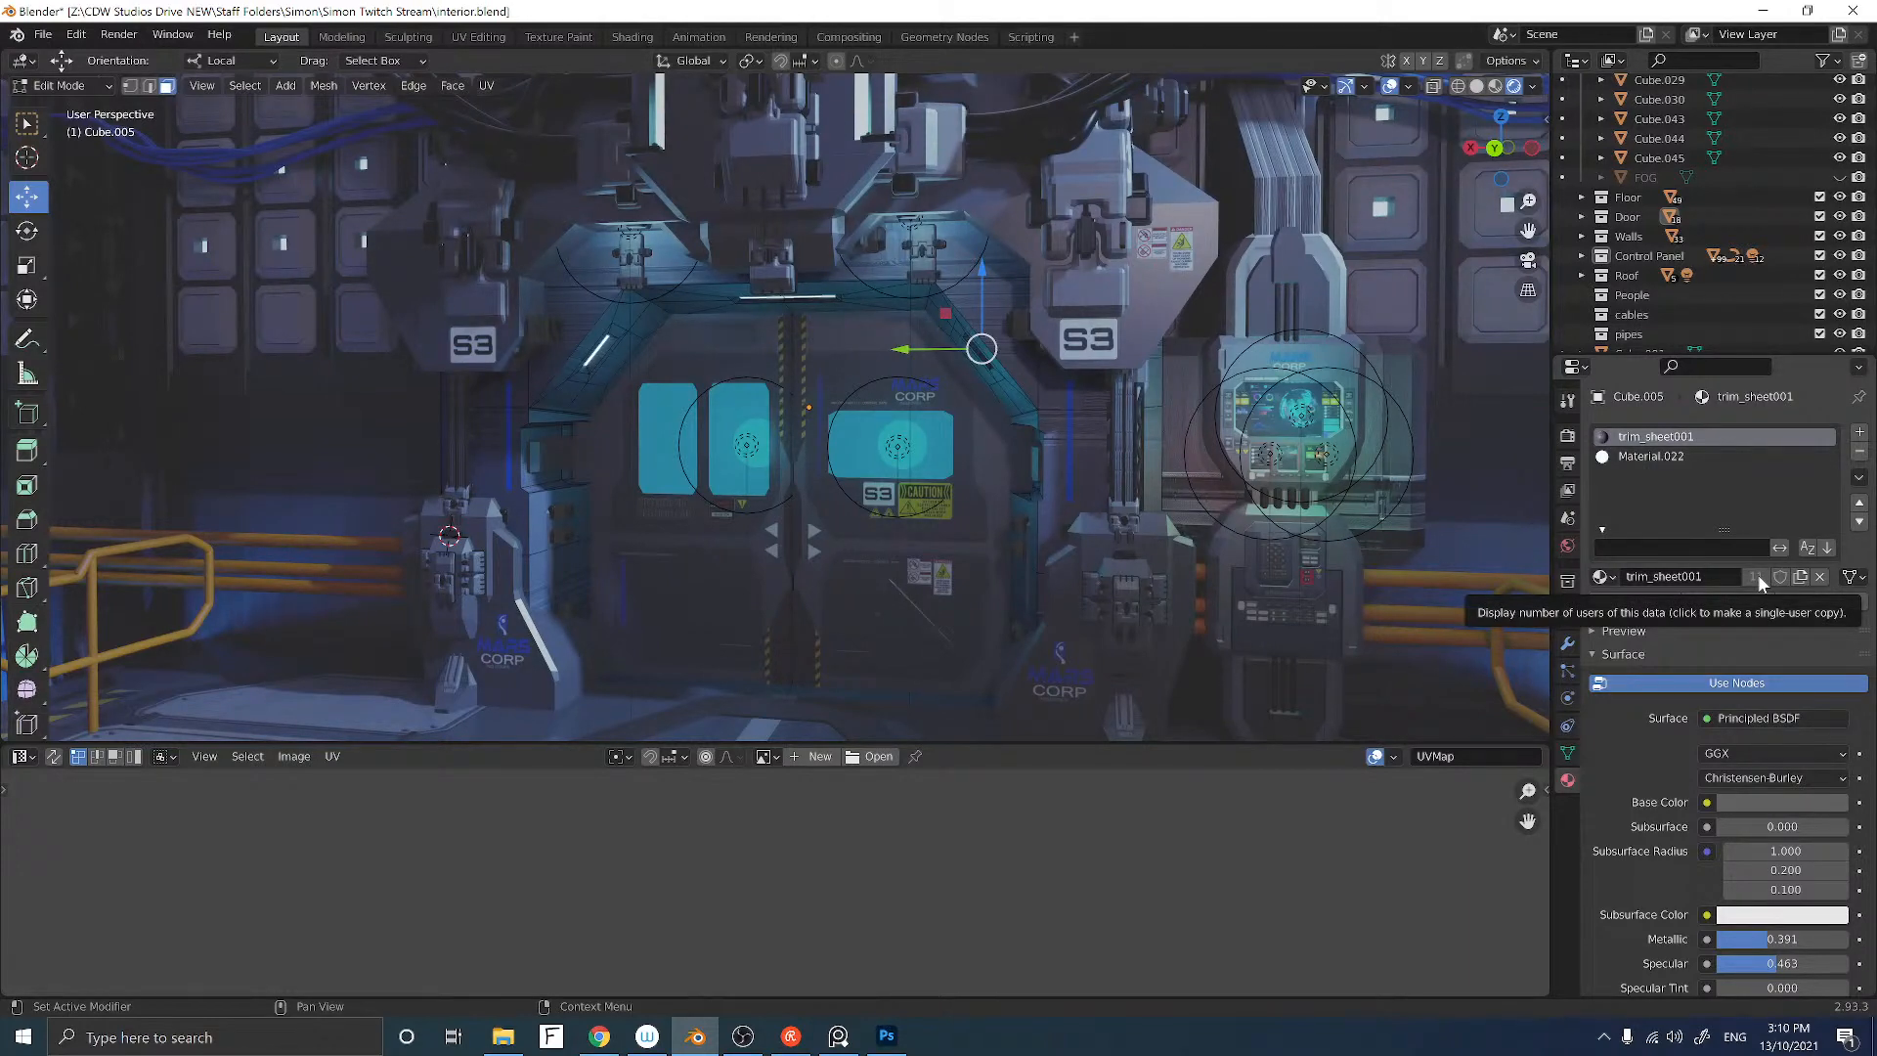
key(Tab)
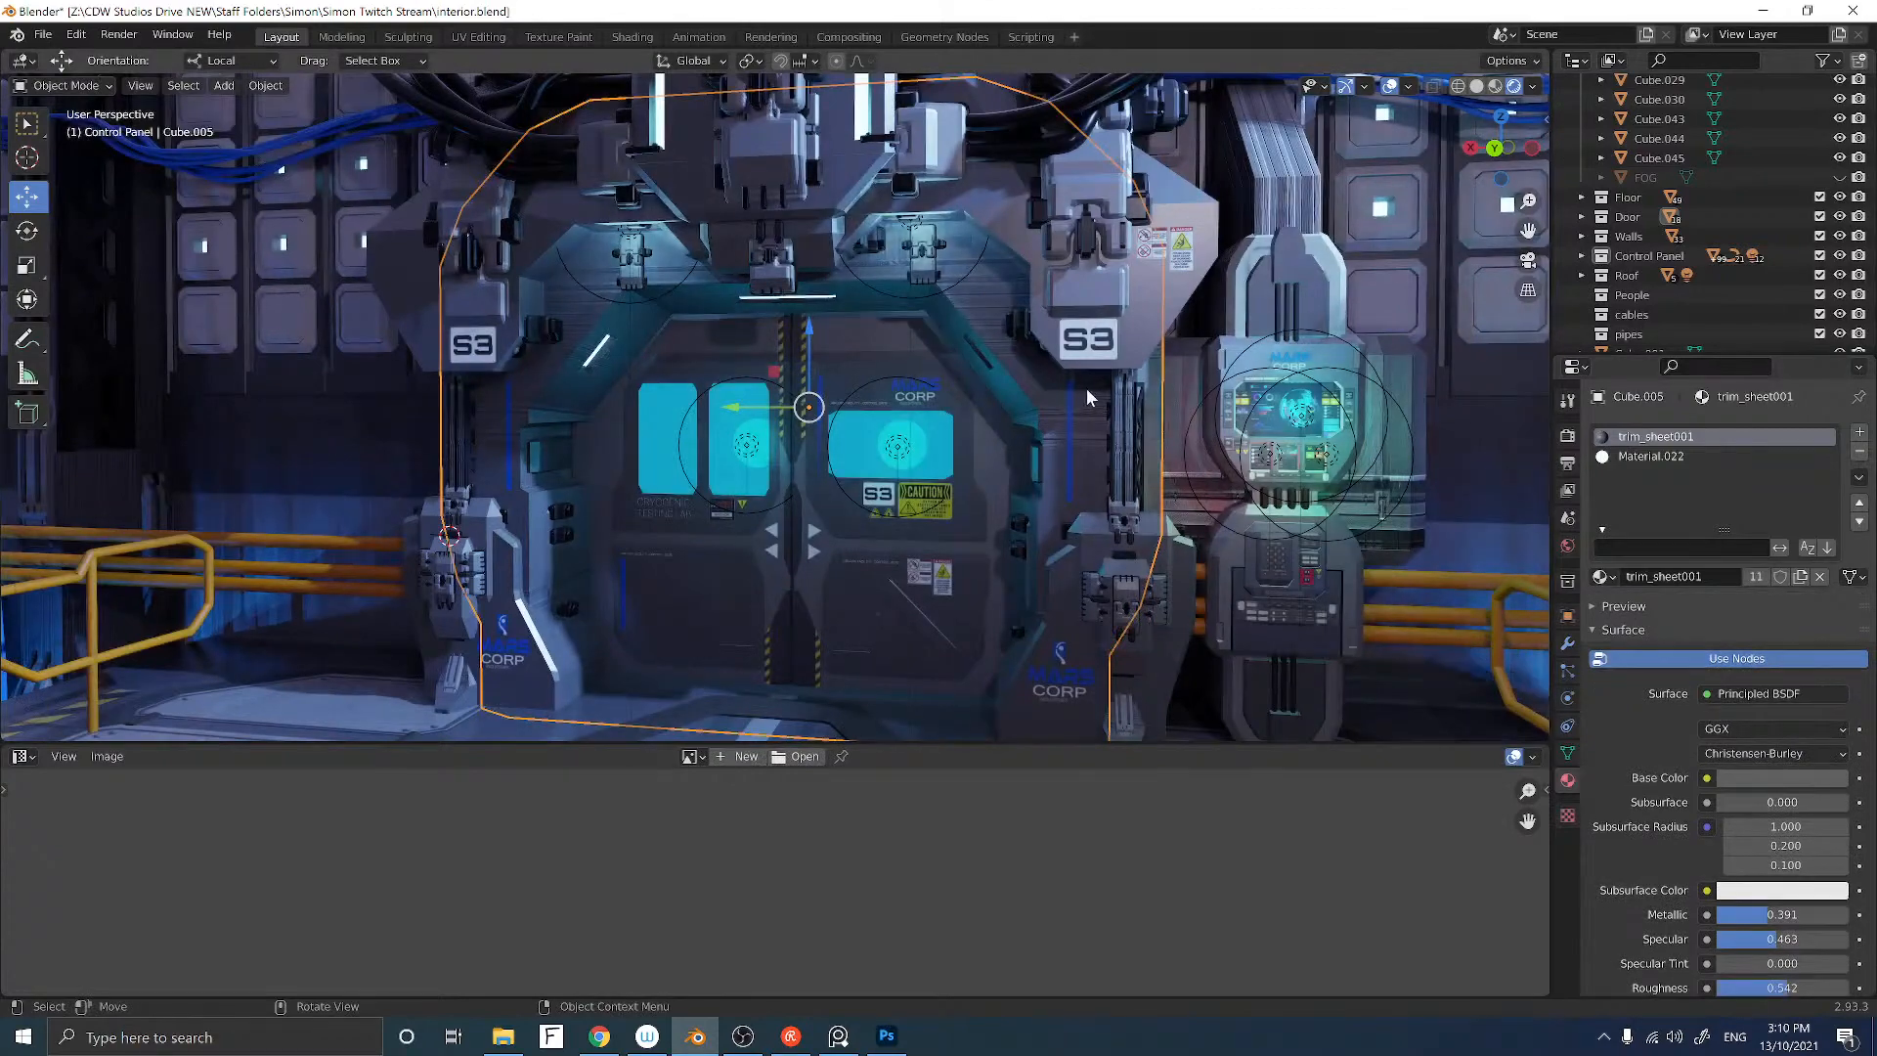
mouse_move(1087, 389)
middle_down()
mouse_move(1231, 396)
mouse_move(1070, 393)
mouse_move(1088, 399)
middle_up()
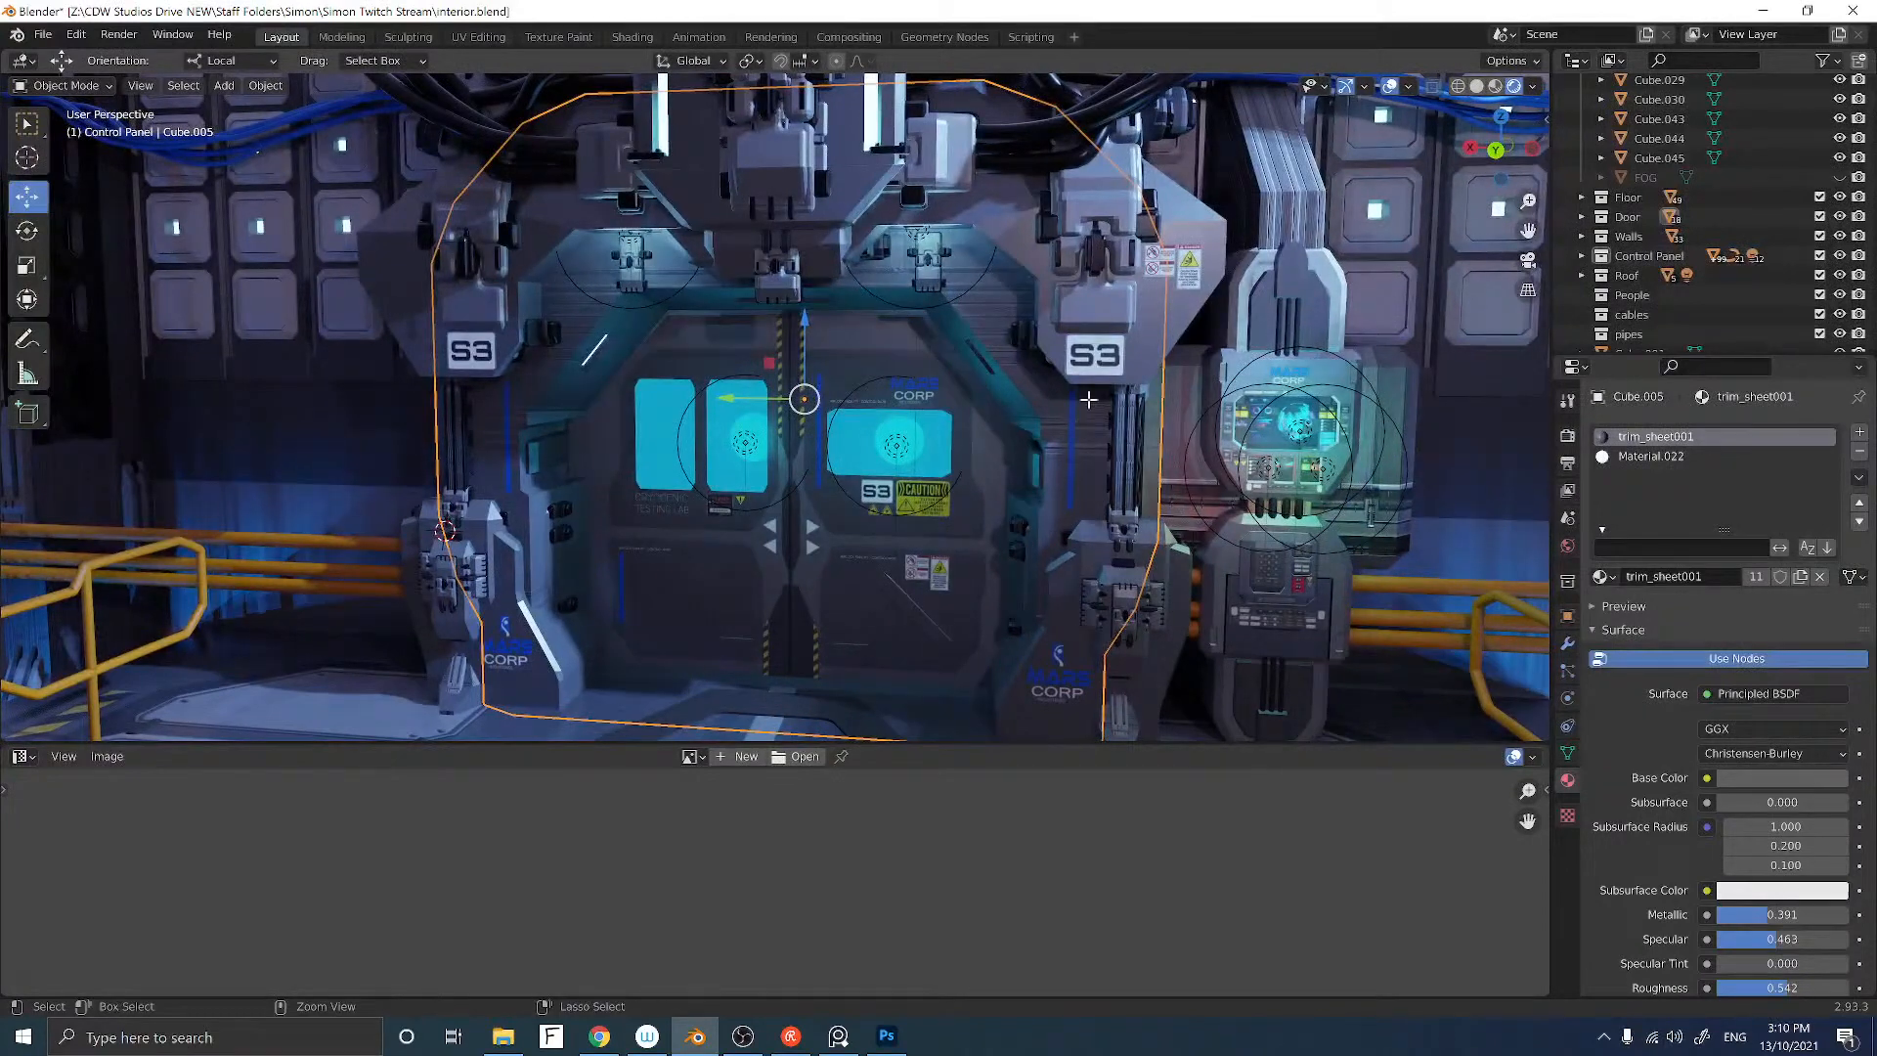
Step: Undo the trim_sheet001 assignment in the door frame's first material slot and return the frame to Object Mode
key(Tab)
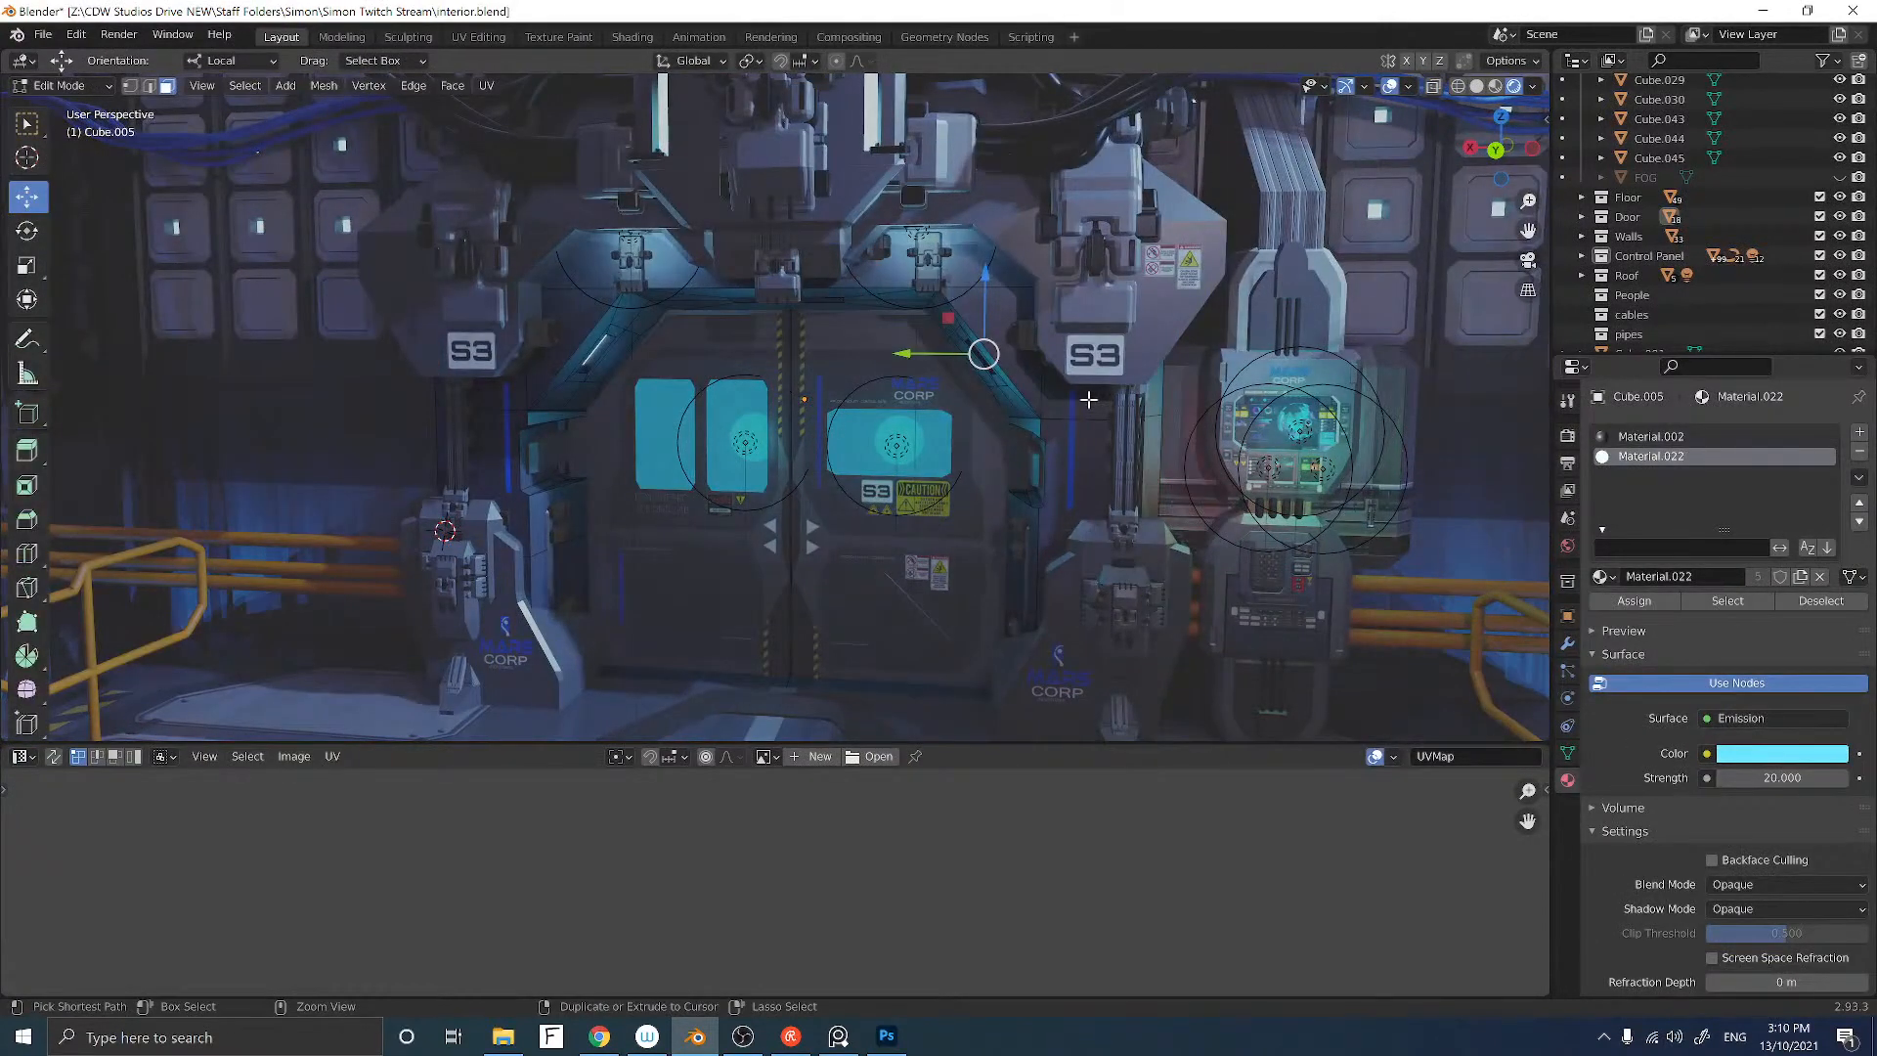
key(Tab)
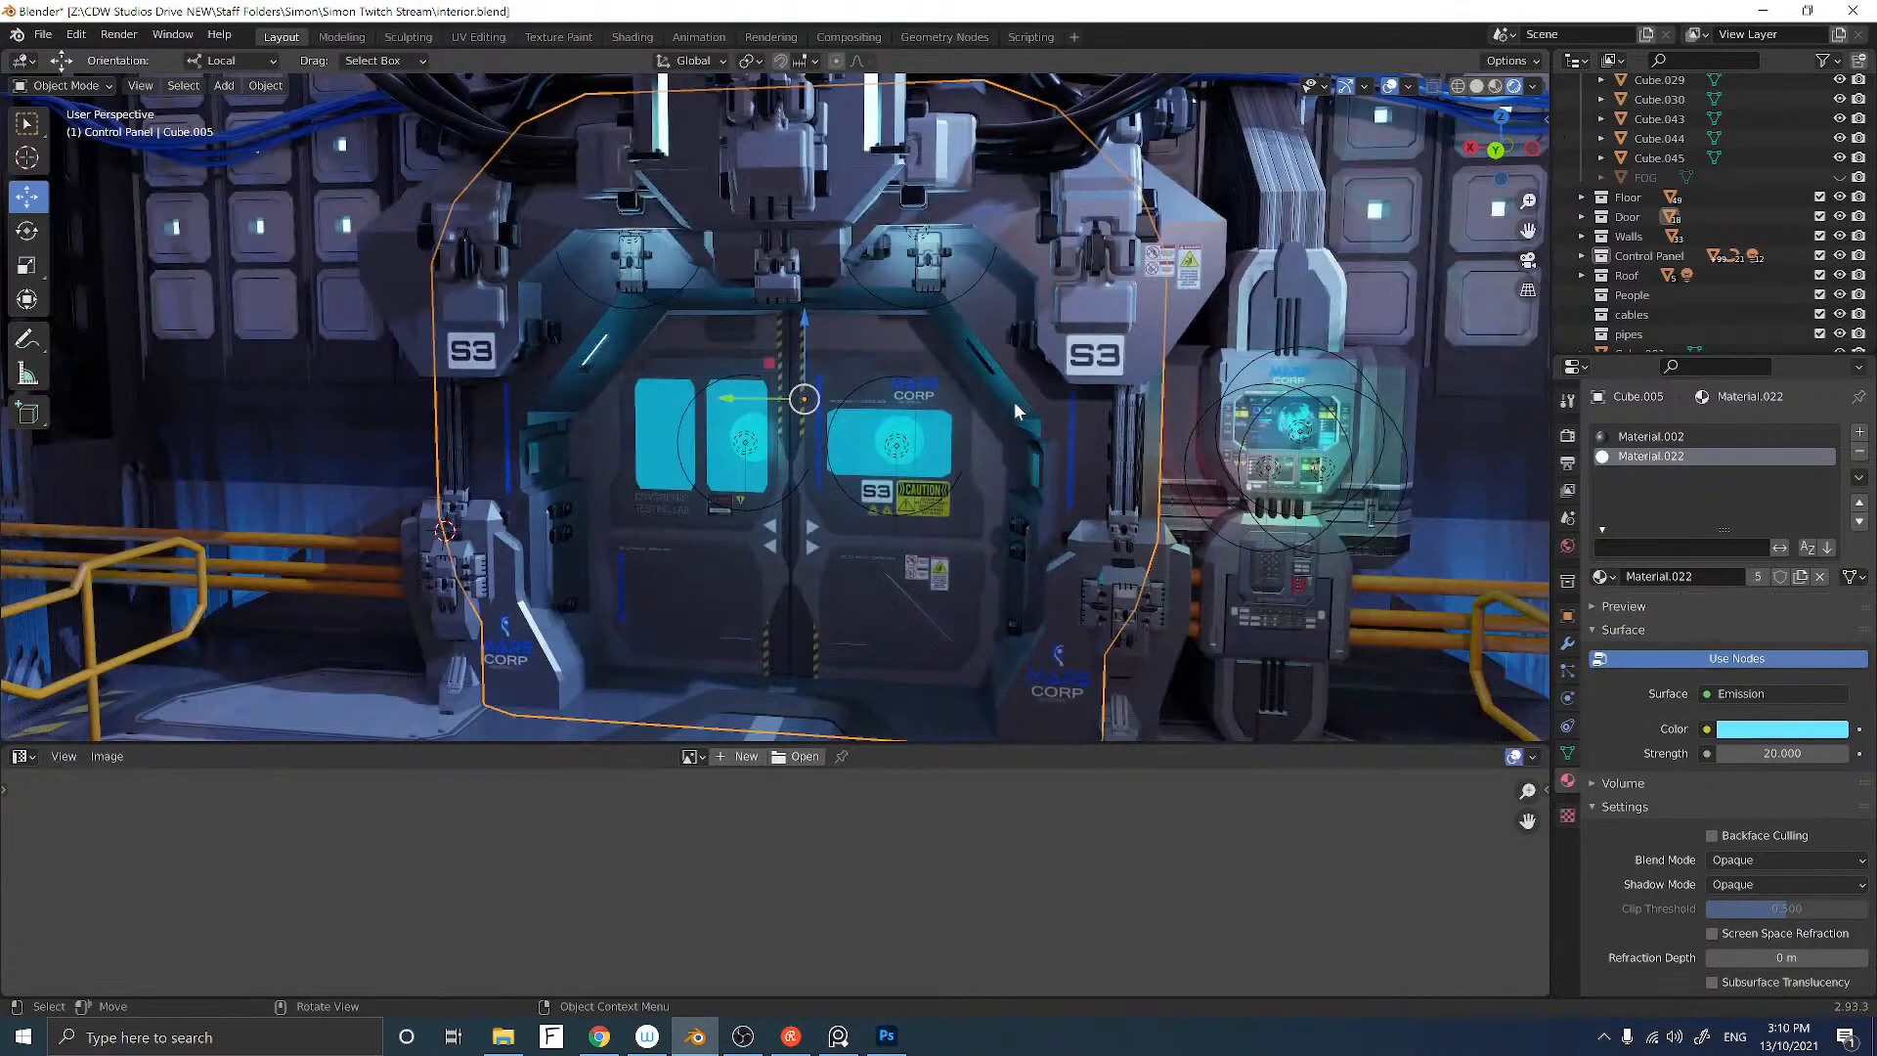
mouse_move(1013, 401)
middle_down()
mouse_move(1076, 402)
mouse_move(987, 397)
mouse_move(1100, 401)
mouse_move(970, 420)
mouse_move(1012, 419)
middle_up()
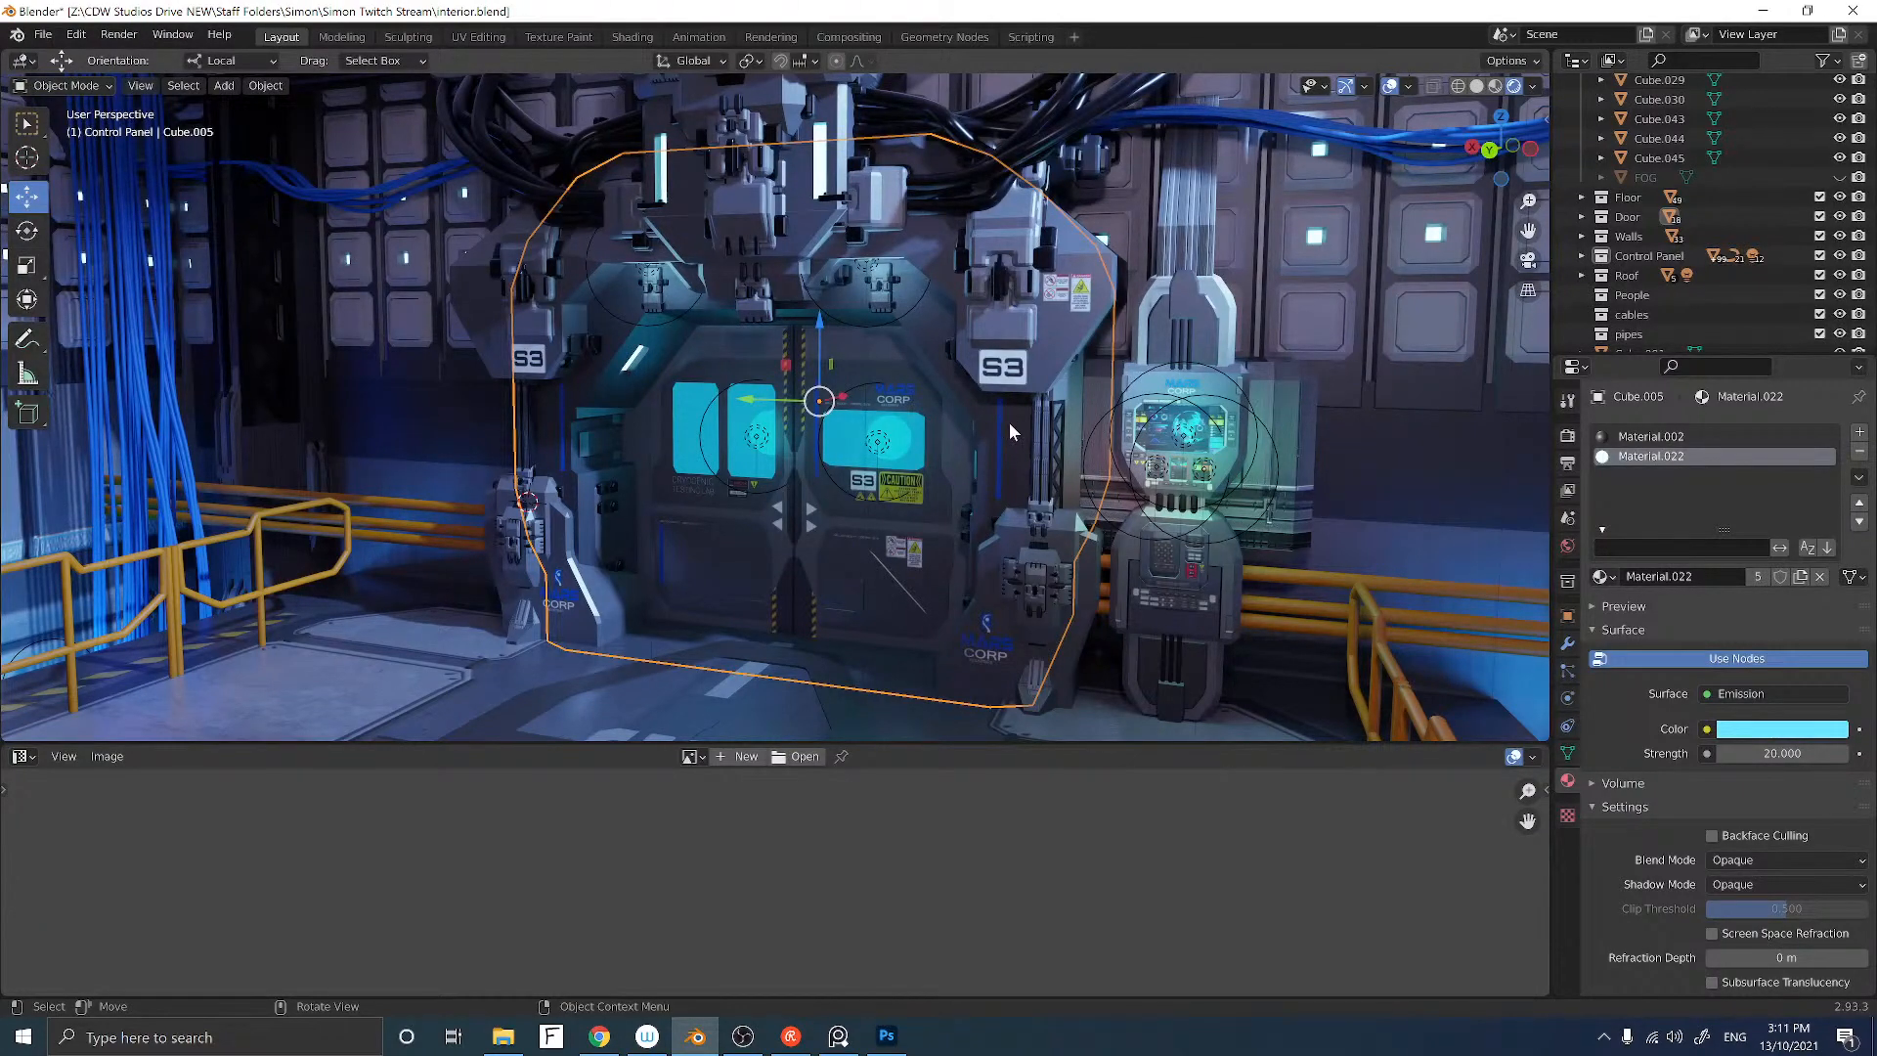
Step: Duplicate the horizontal yellow pipes beside the control panel in place and rotate the copy 90 degrees in top view
middle_drag(959, 432, 1016, 438)
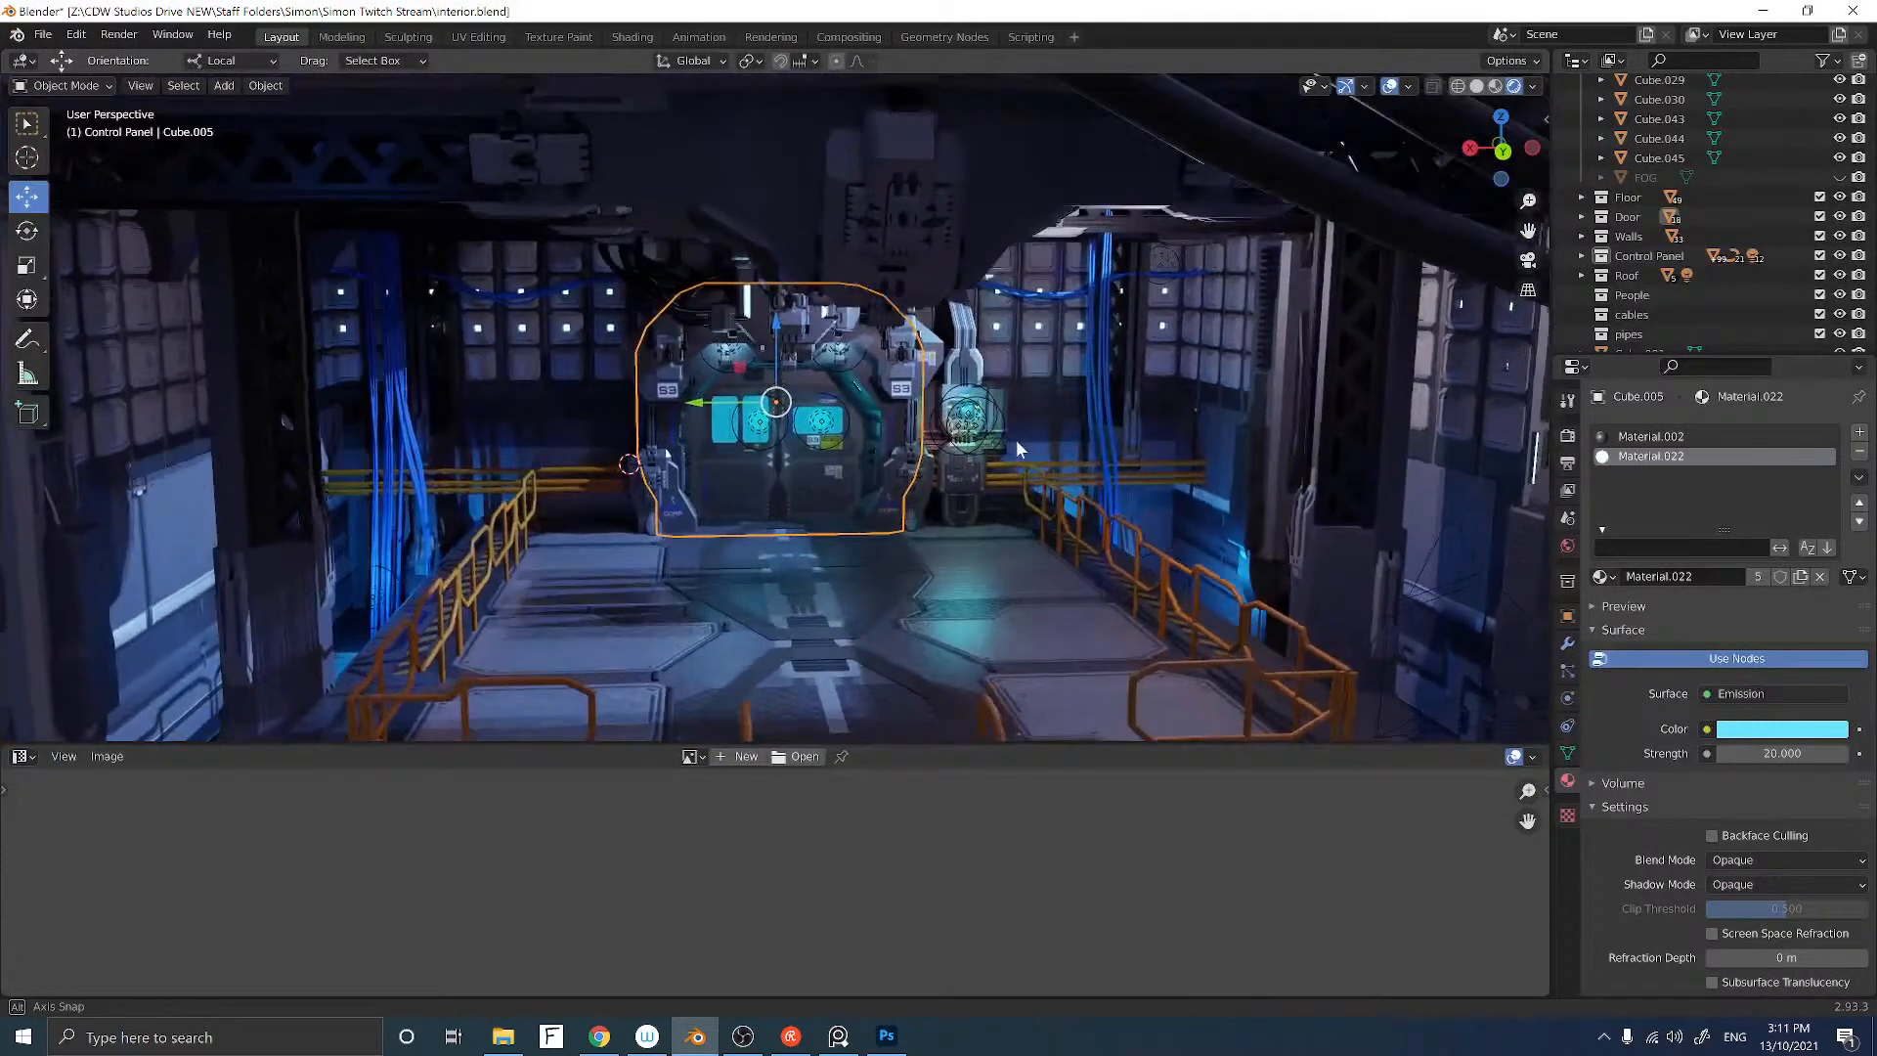
click(1076, 462)
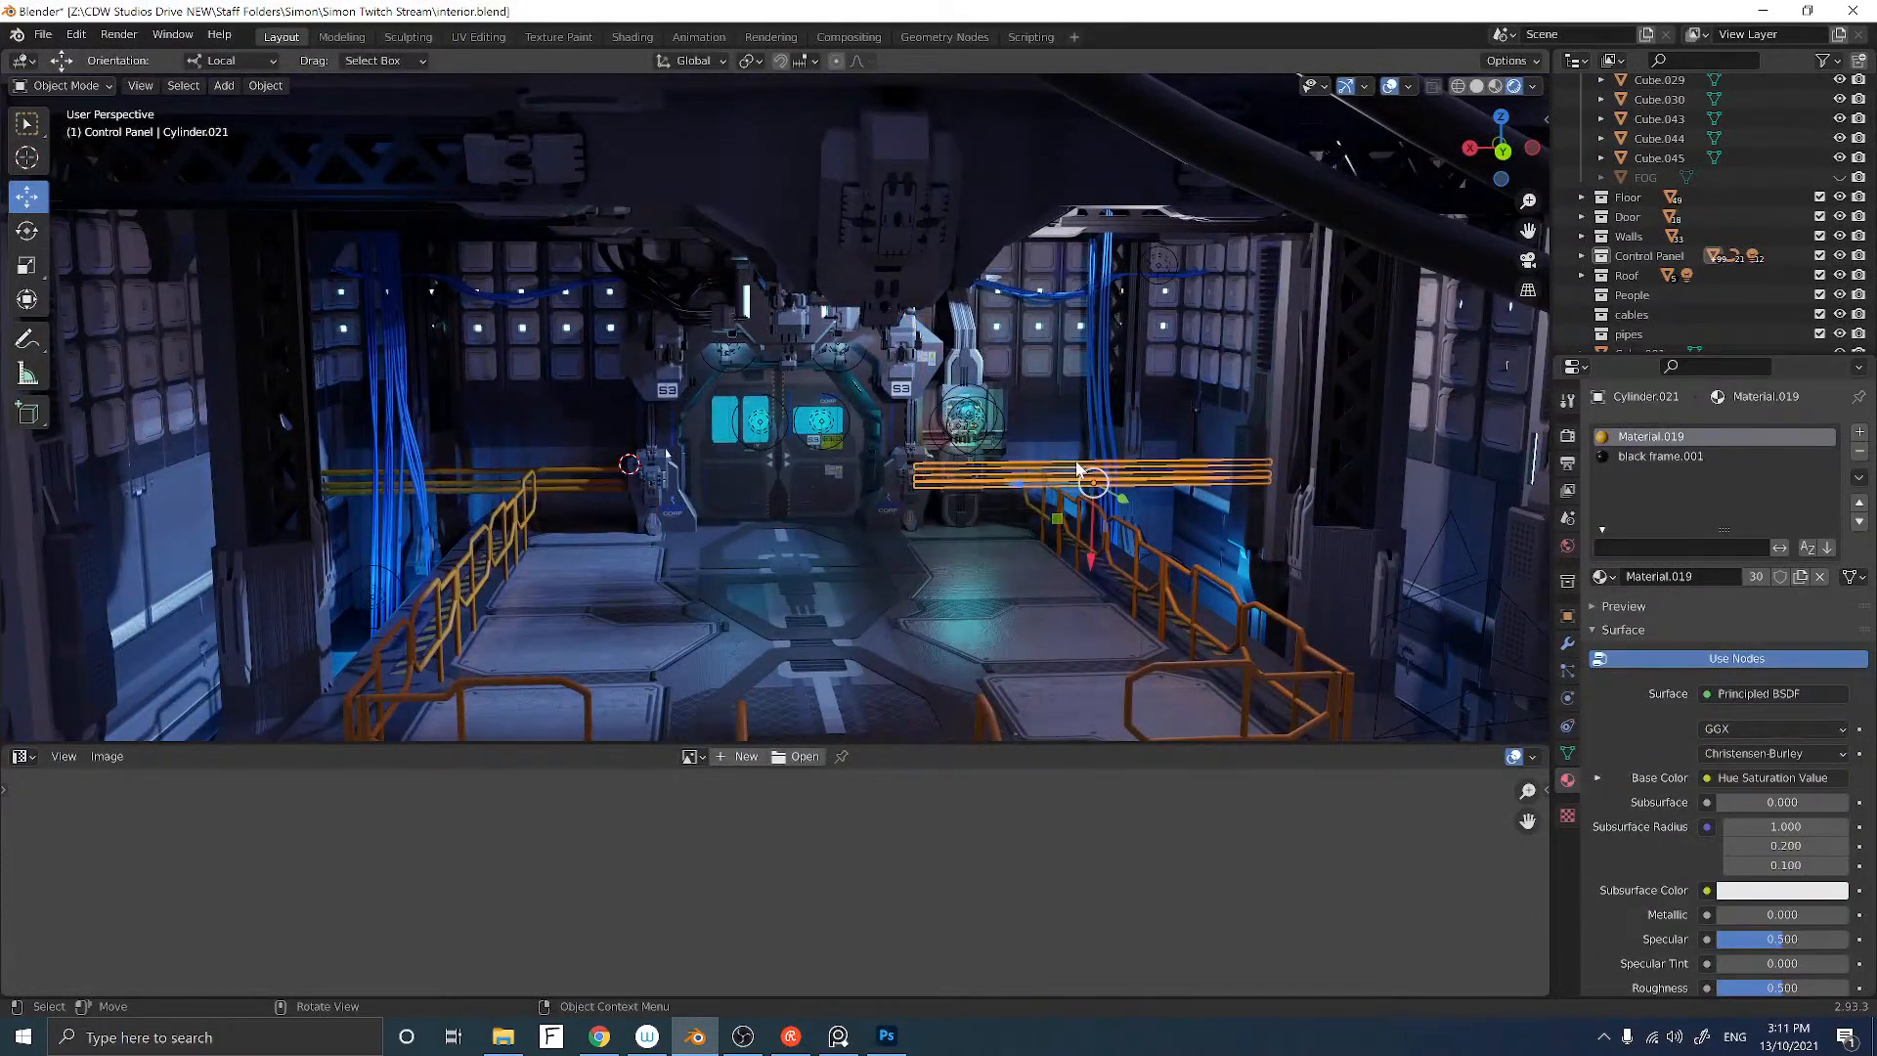
key(shift+d)
right_click(1077, 465)
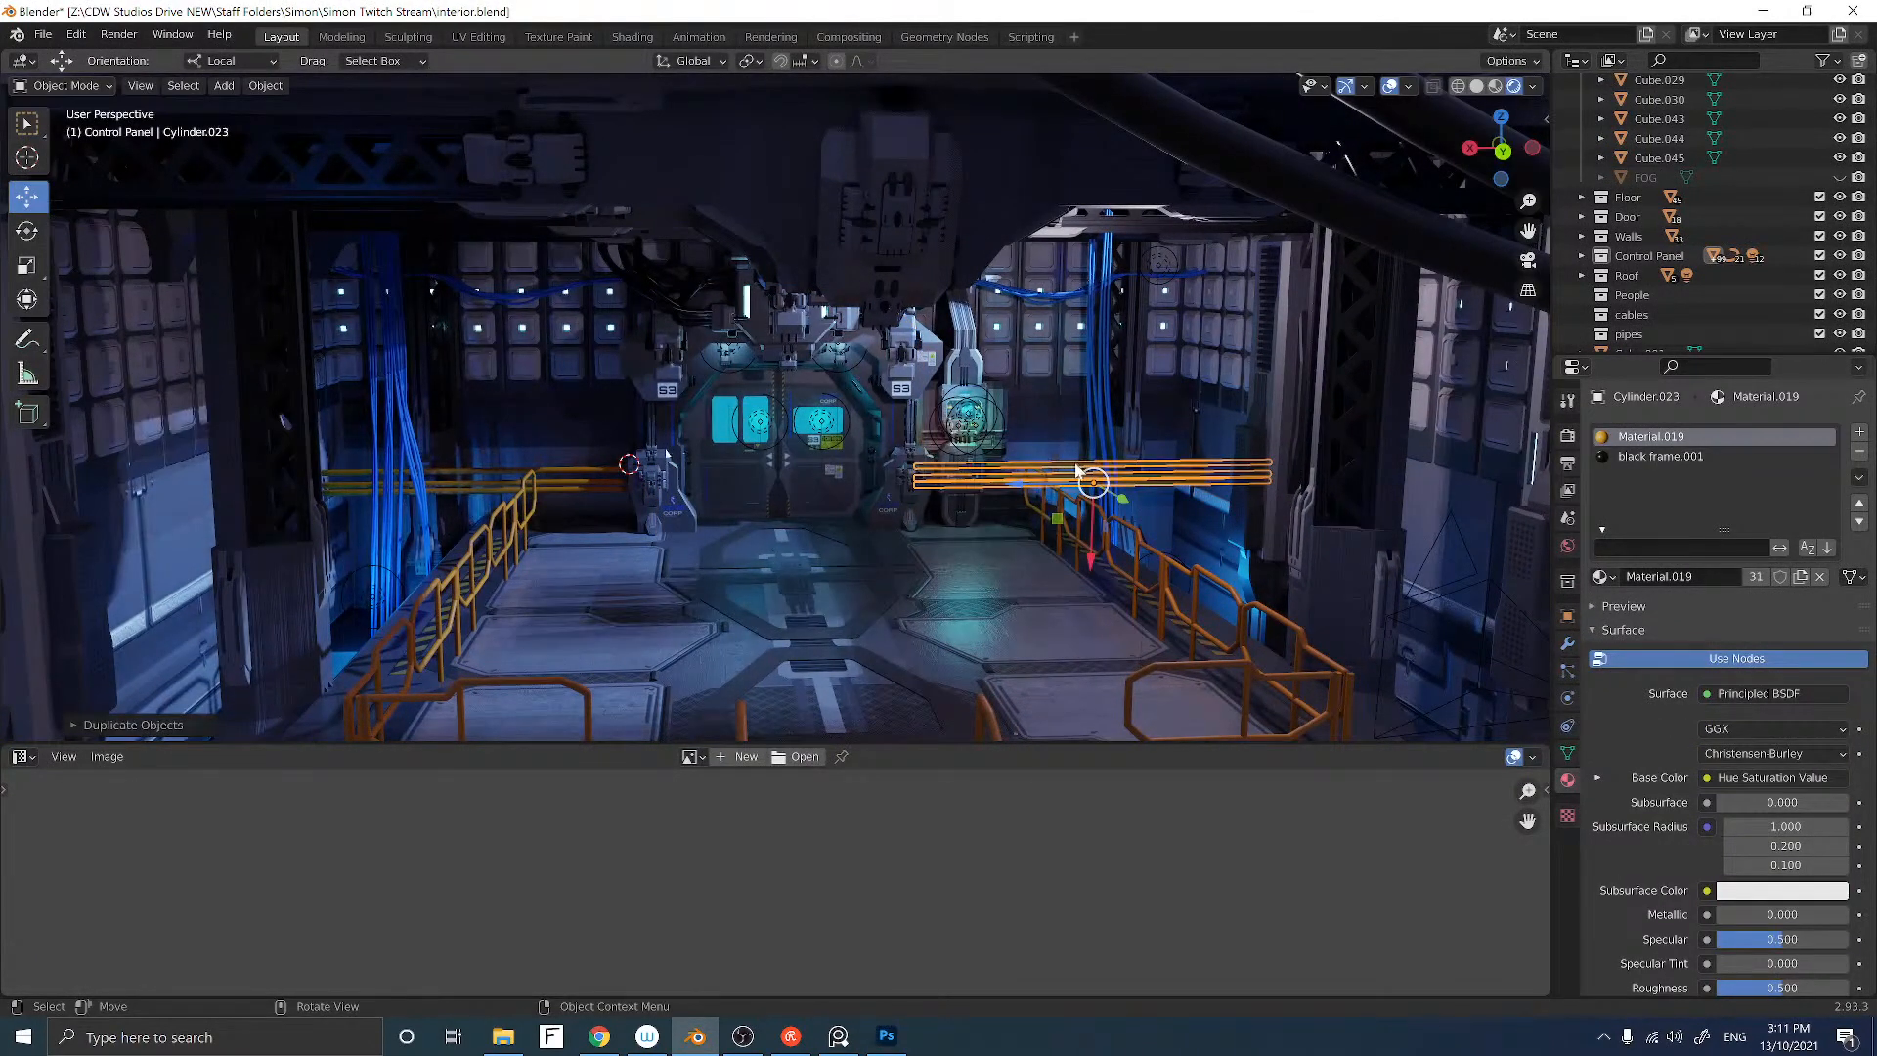
key(slash)
middle_drag(1065, 494, 1052, 545)
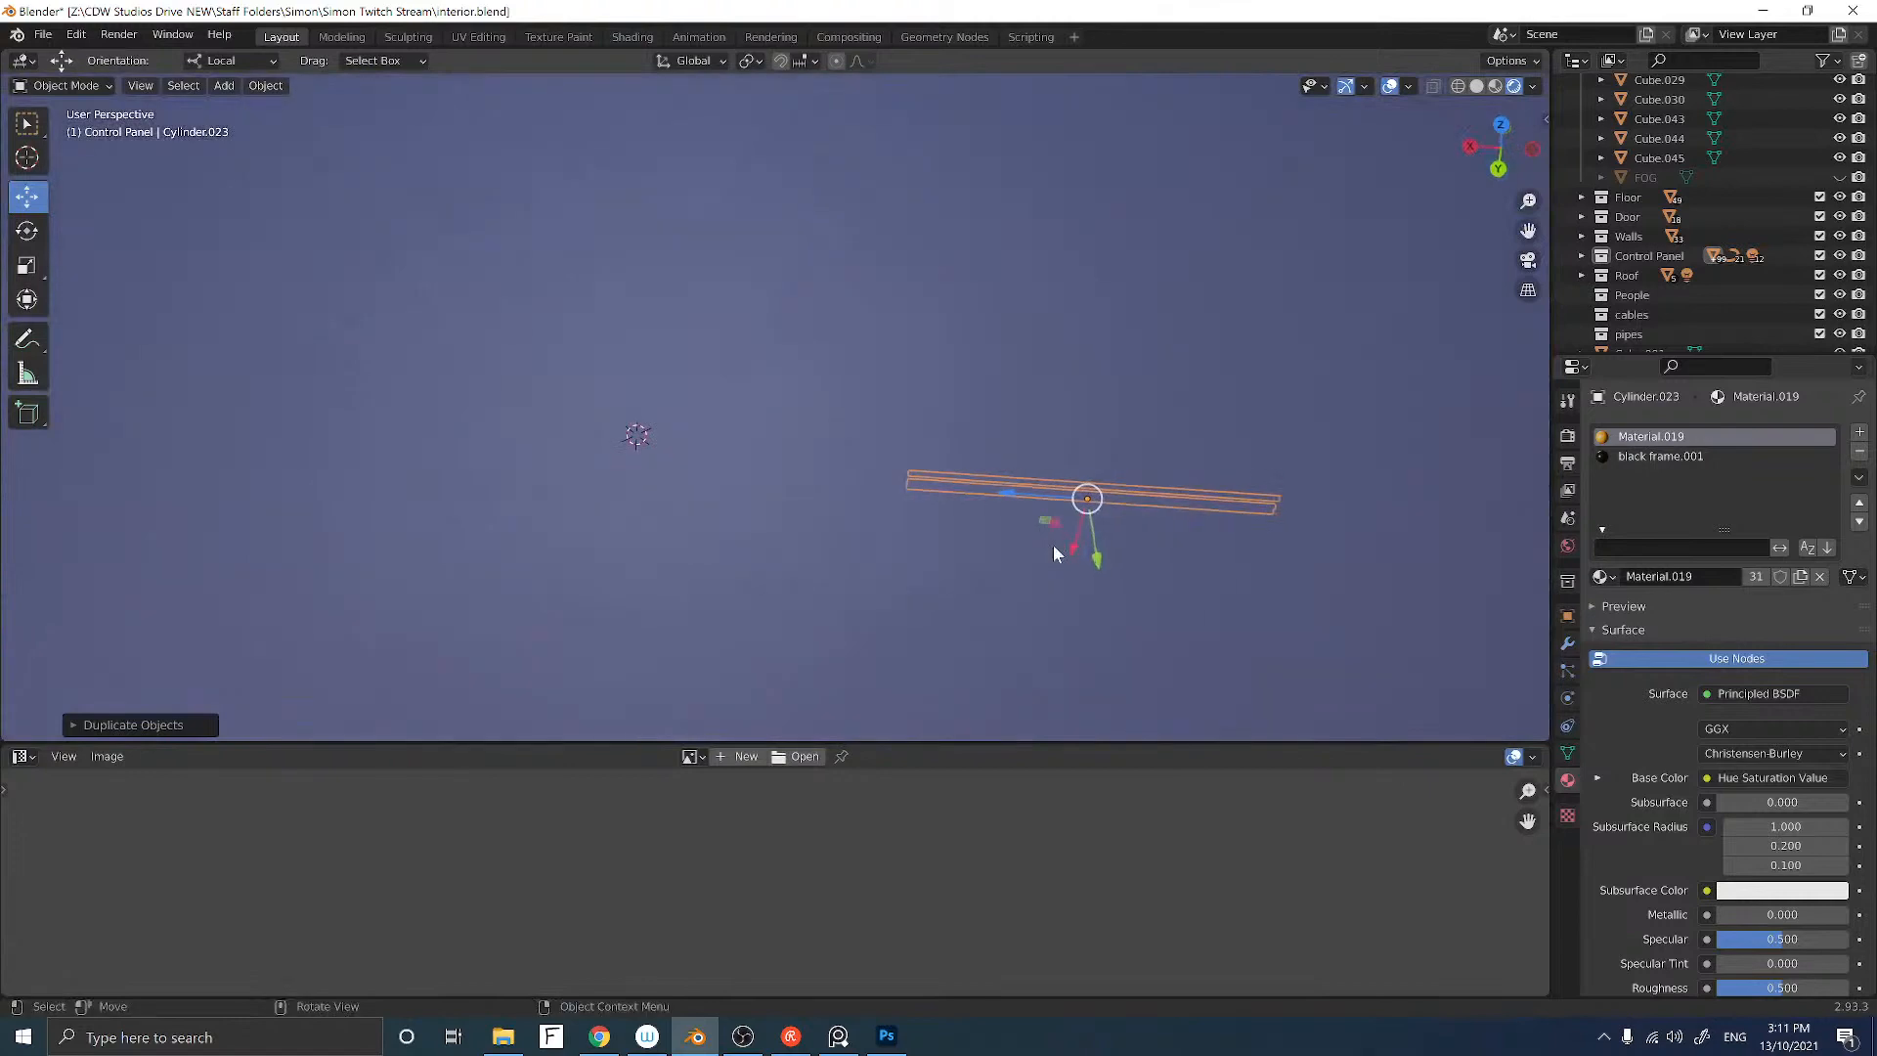
click(1502, 125)
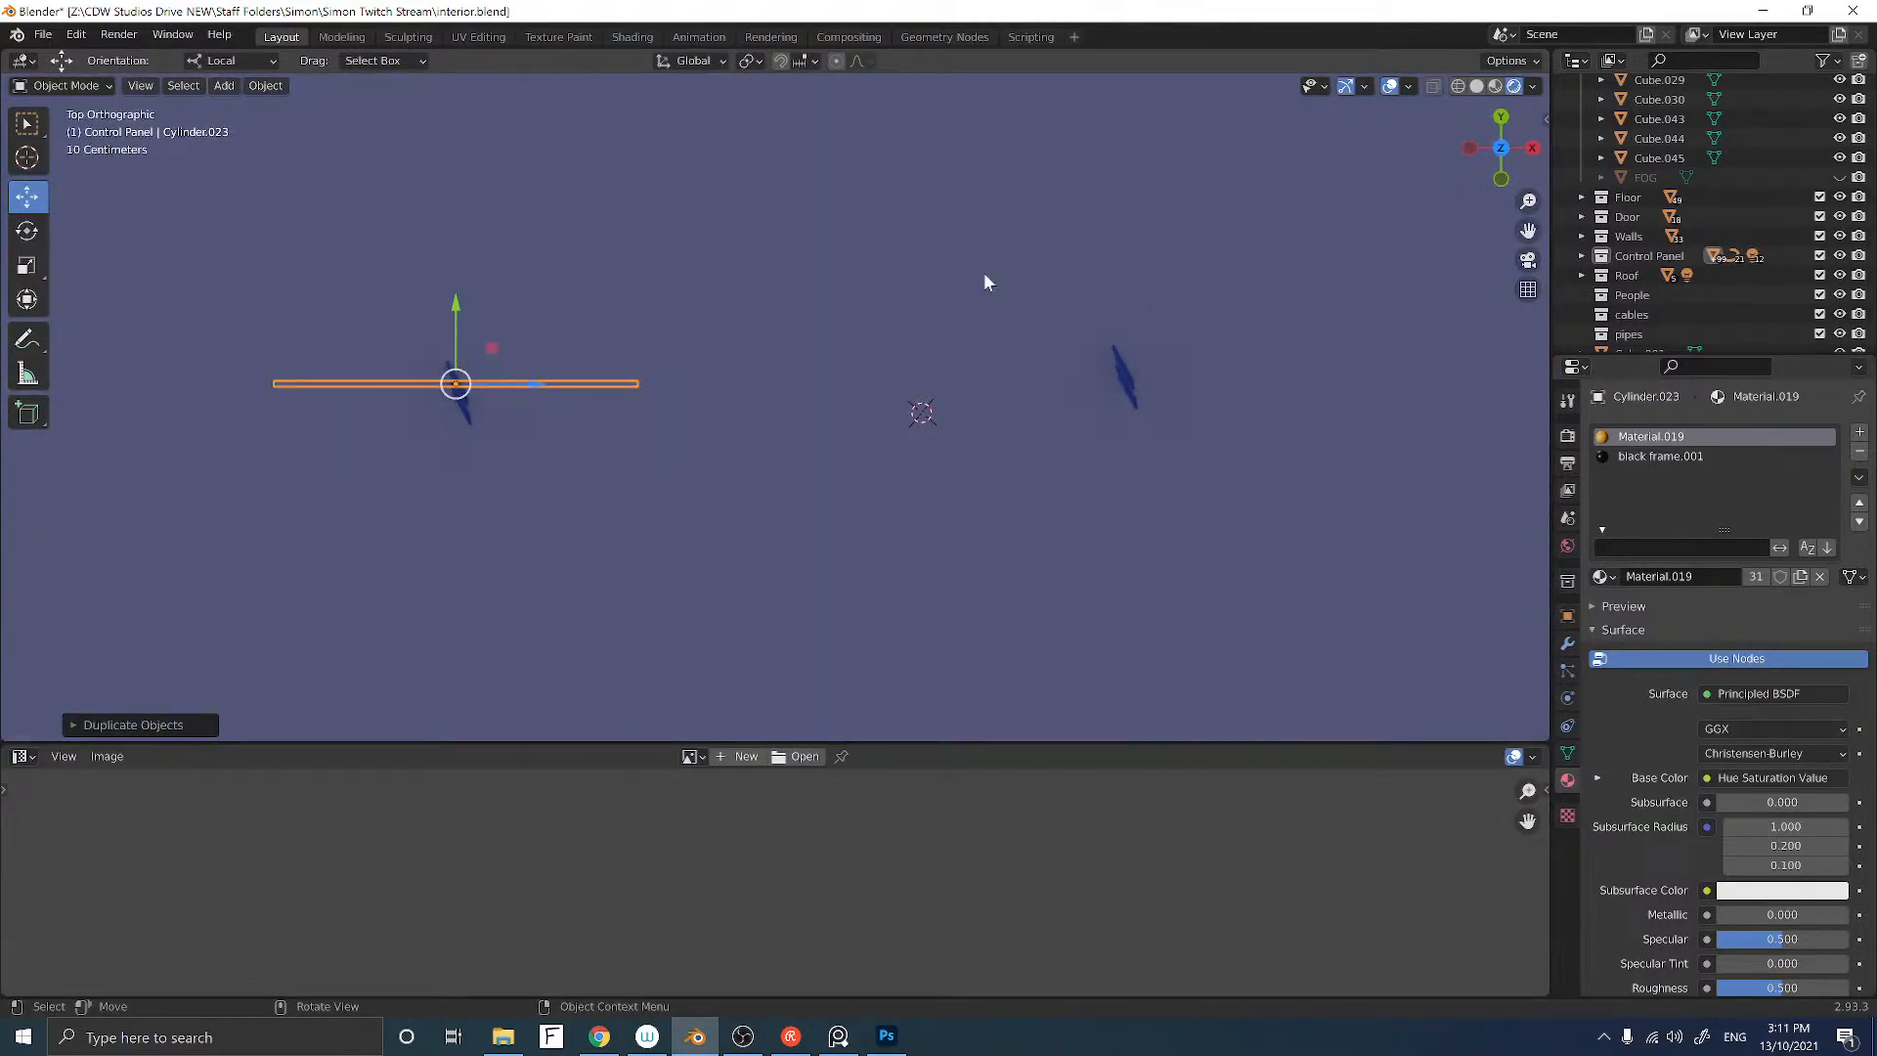
key(r)
key(Return)
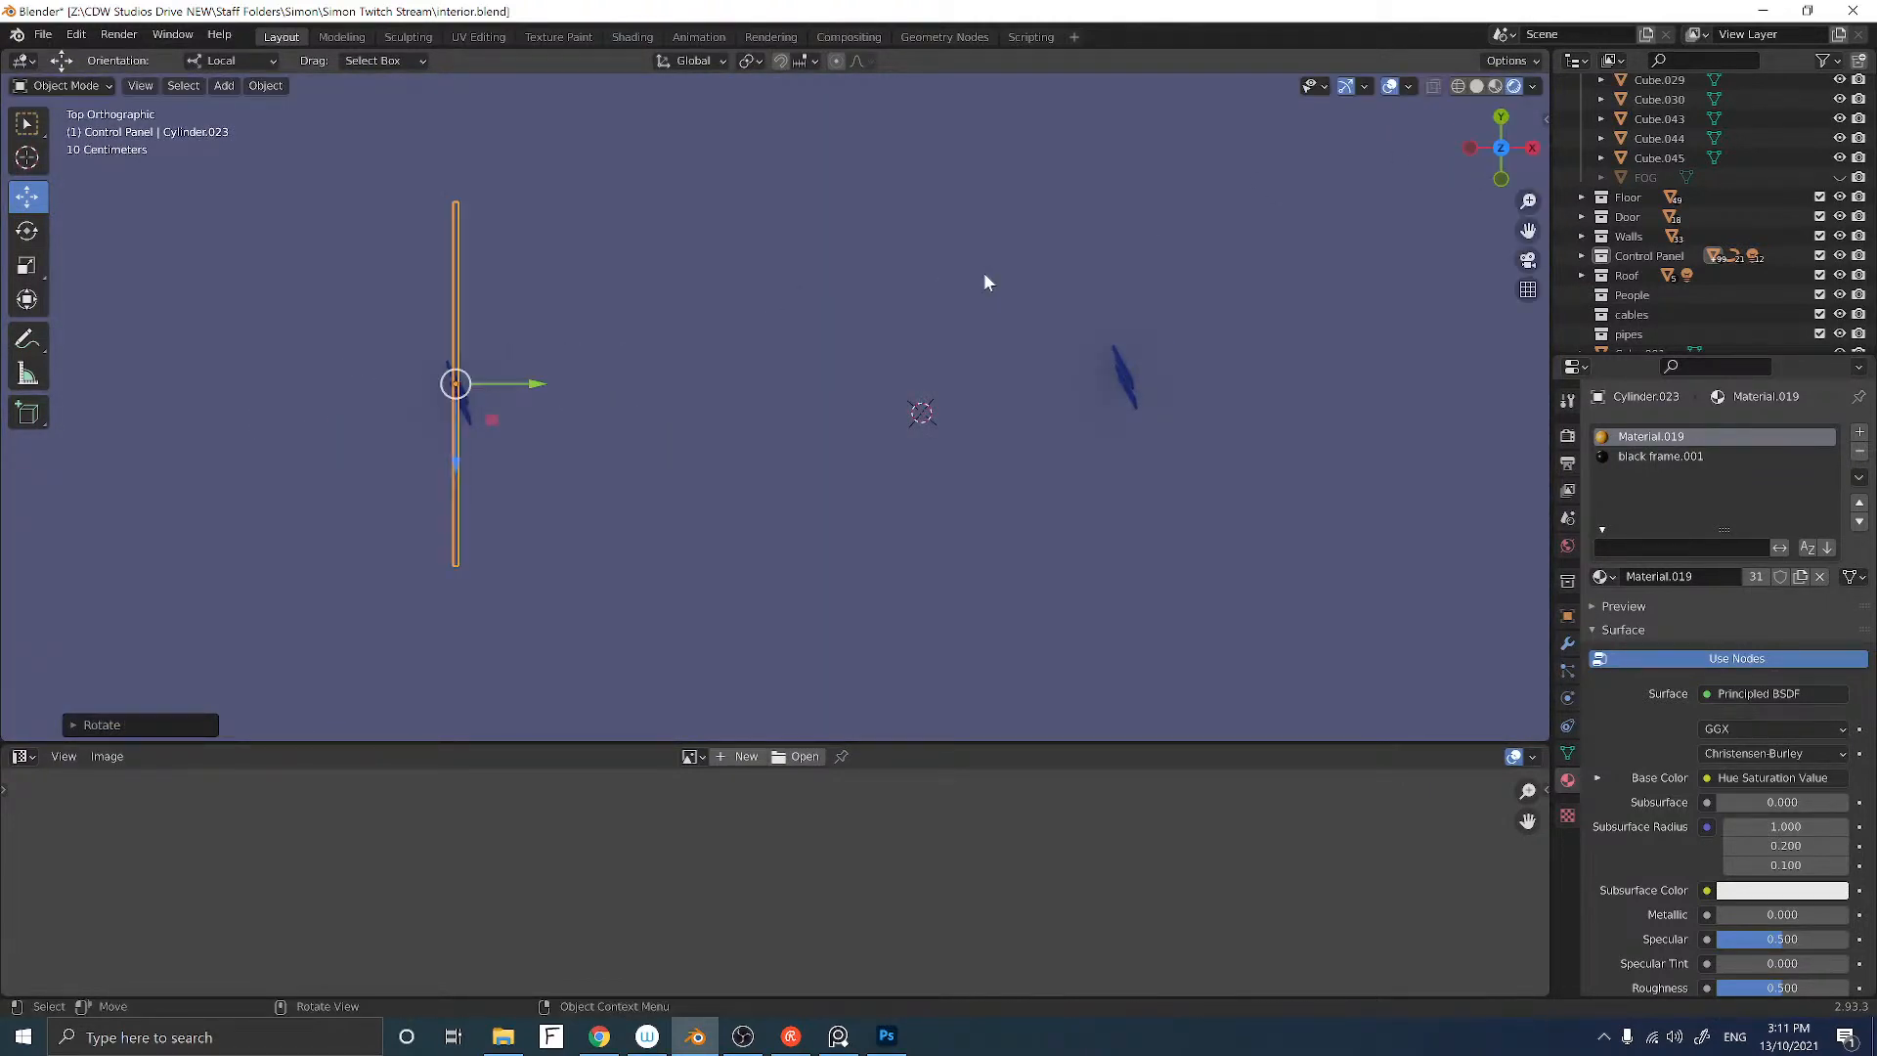
Step: Move the rotated pipe copy sideways toward the side wall beside the walkway railing
middle_drag(703, 367, 1012, 395)
scroll(1042, 336, down, 5)
scroll(1054, 366, up, 6)
scroll(1016, 378, down, 6)
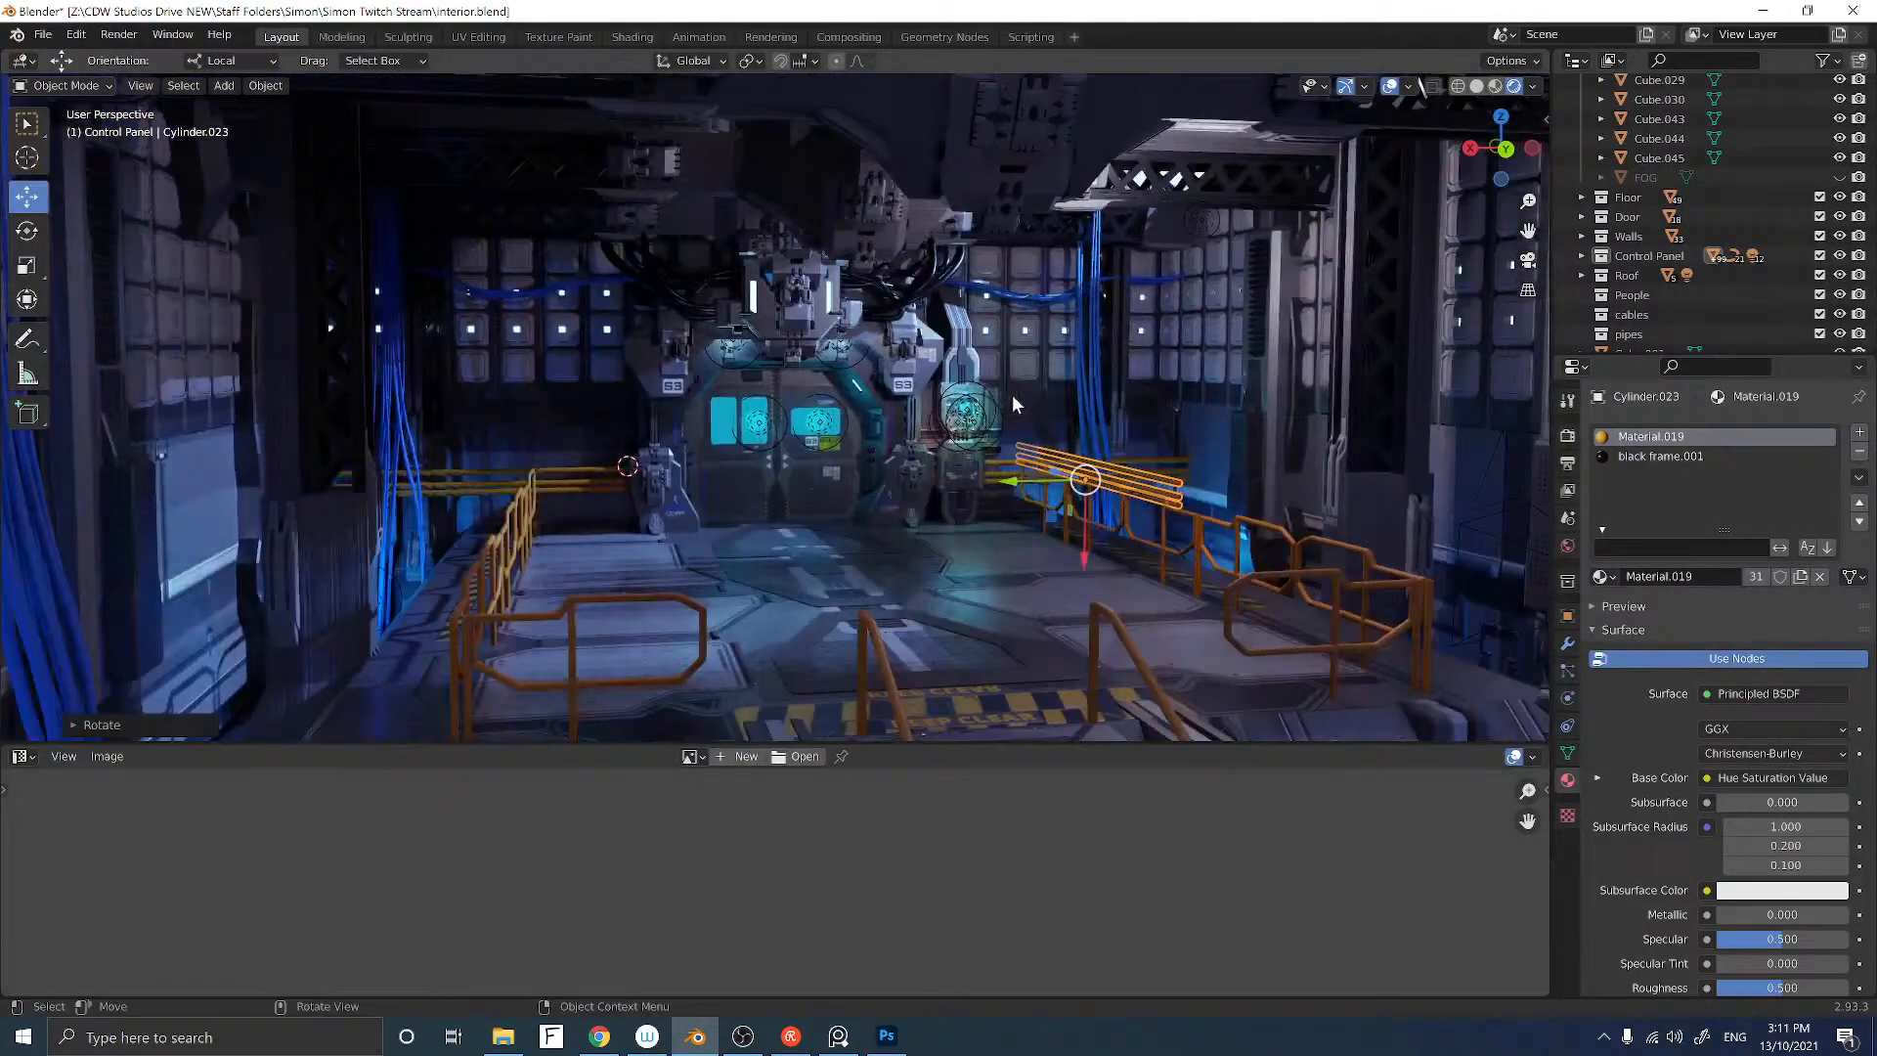
middle_drag(1039, 483, 1057, 494)
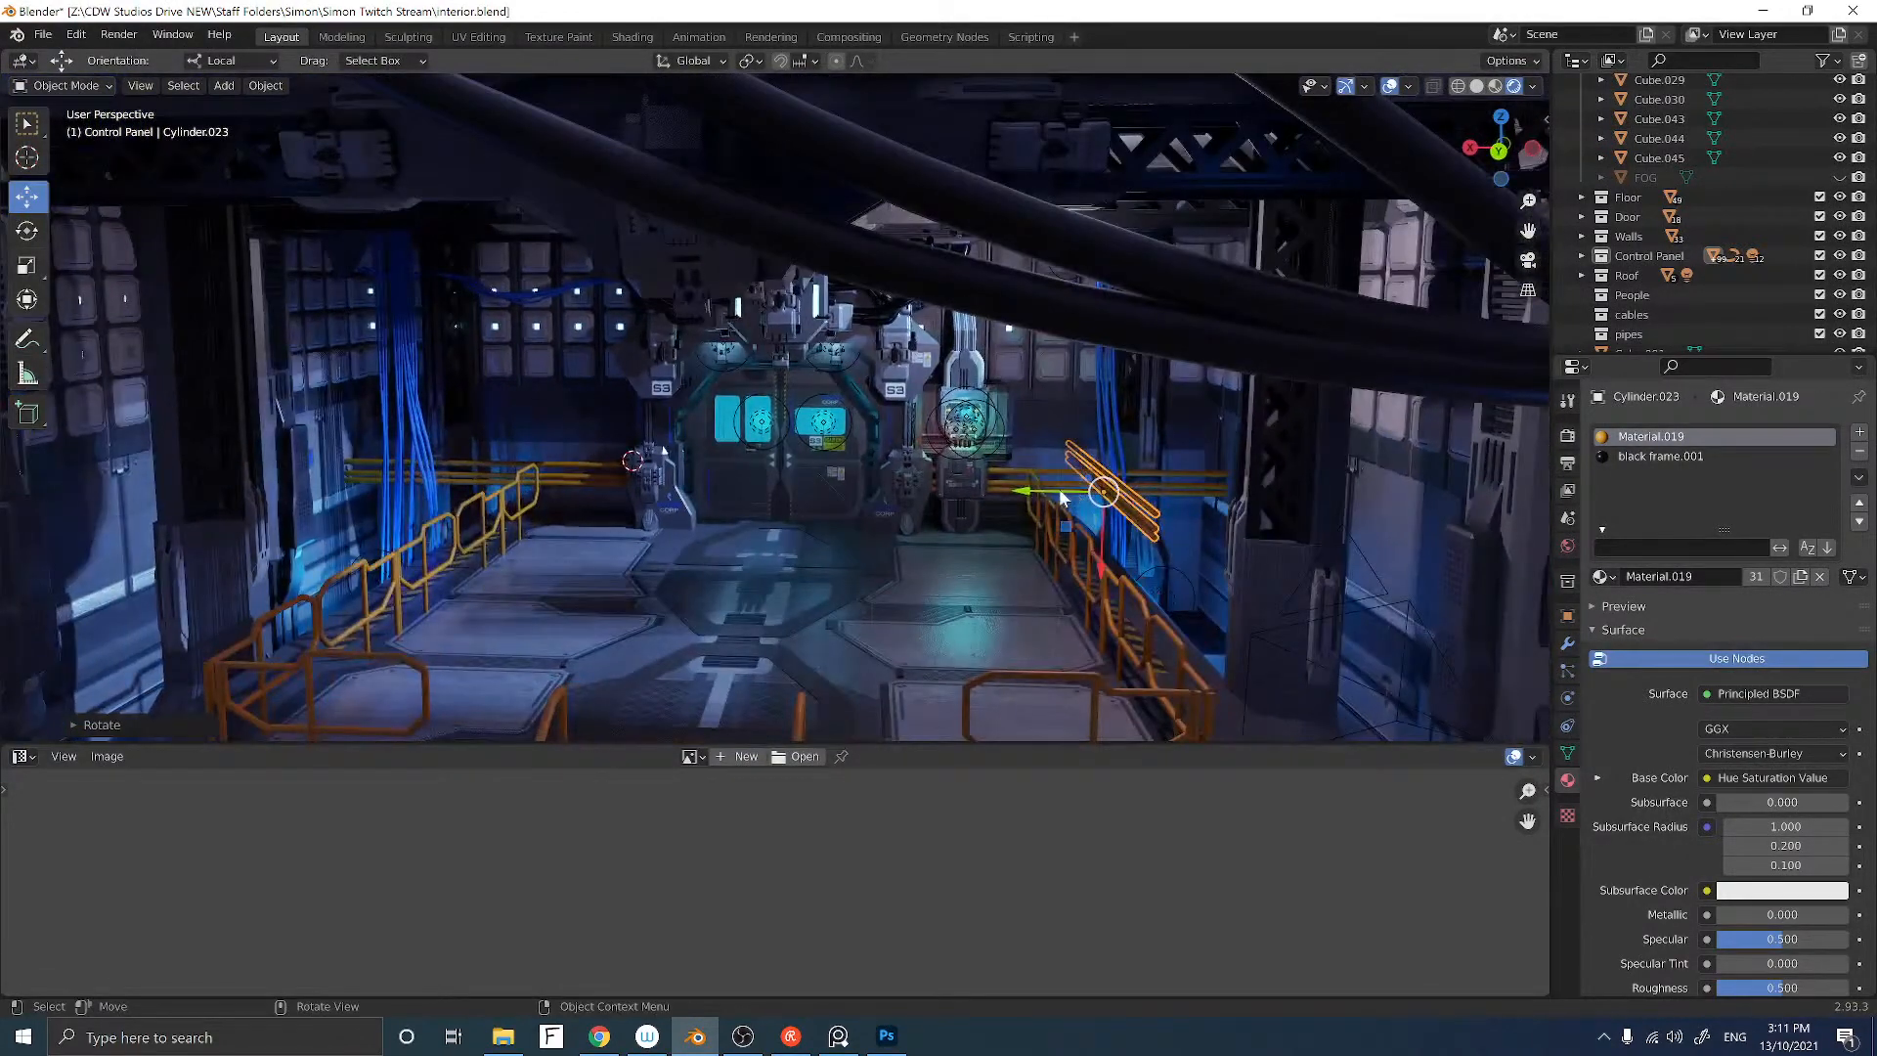
drag(1073, 496, 1095, 493)
Step: Scale the rotated pipes along their length to about 3.5 times so they run along the side wall
mouse_move(1095, 494)
middle_down()
mouse_move(1148, 487)
mouse_move(1095, 477)
middle_up()
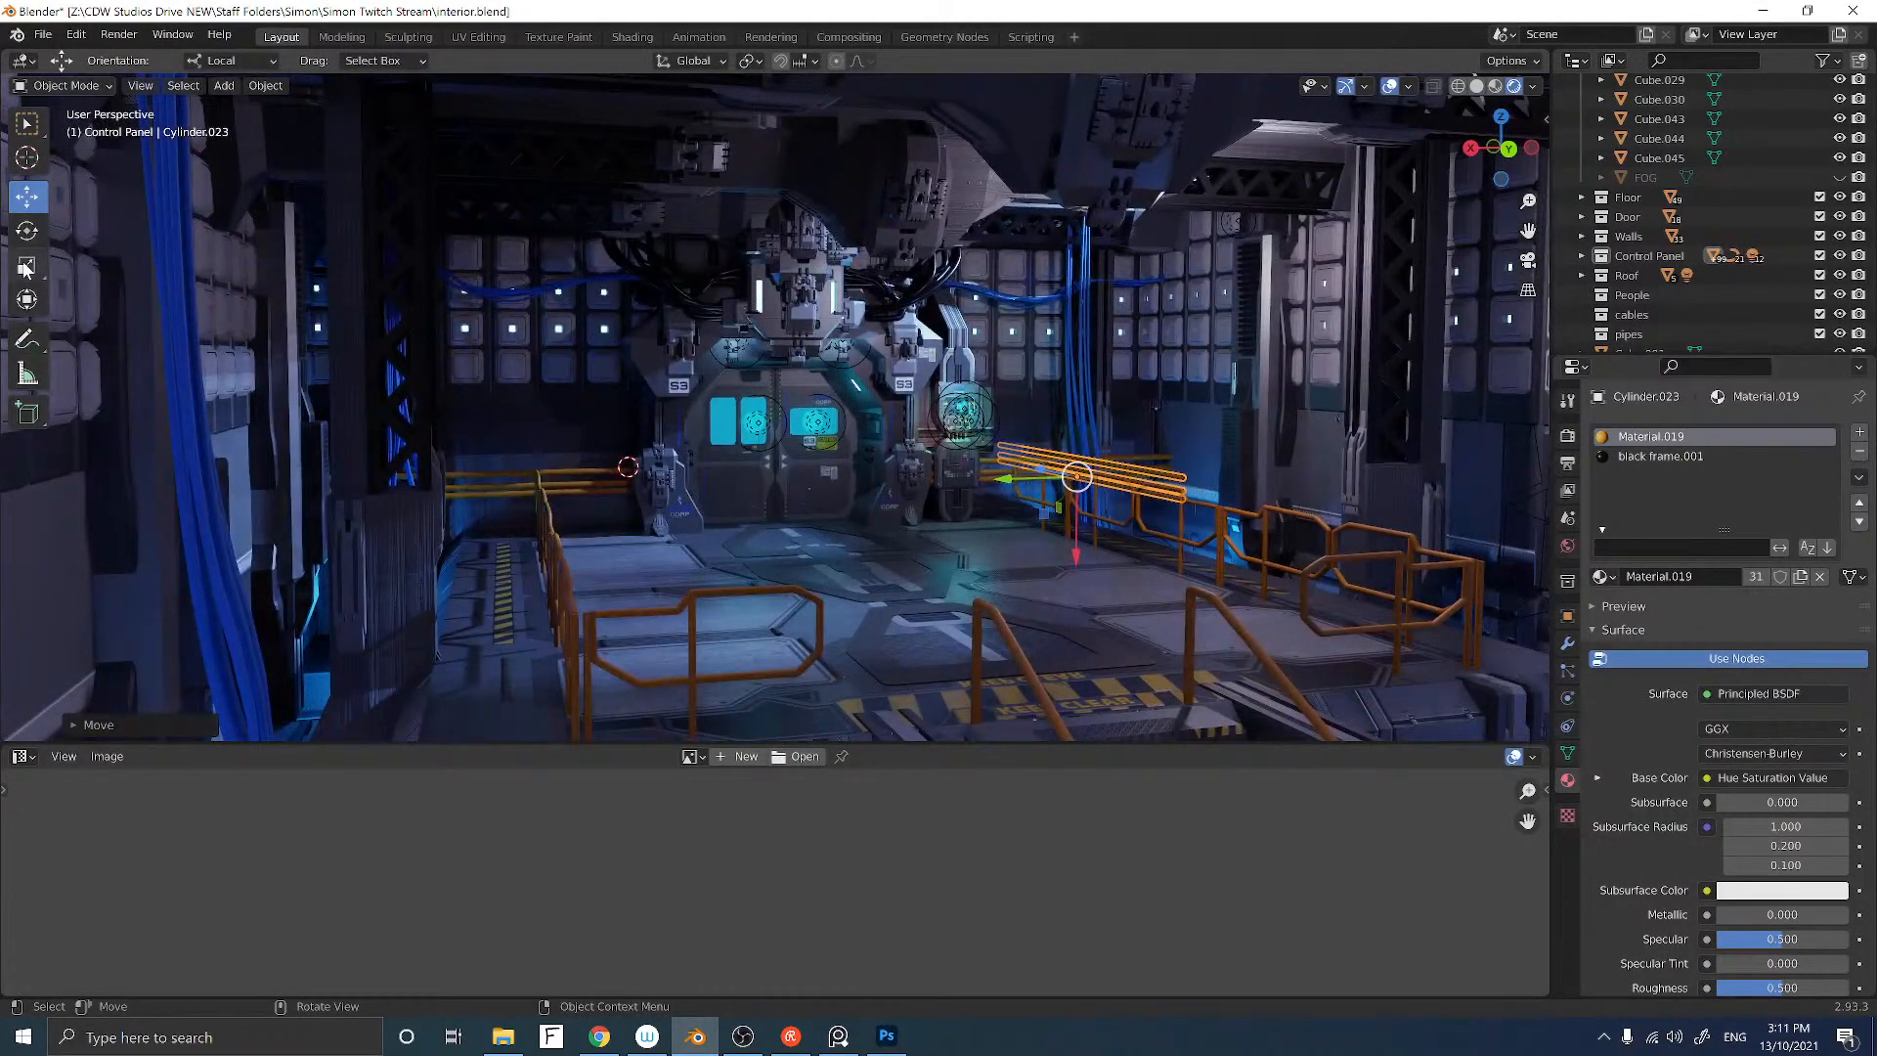
drag(1040, 476, 1019, 468)
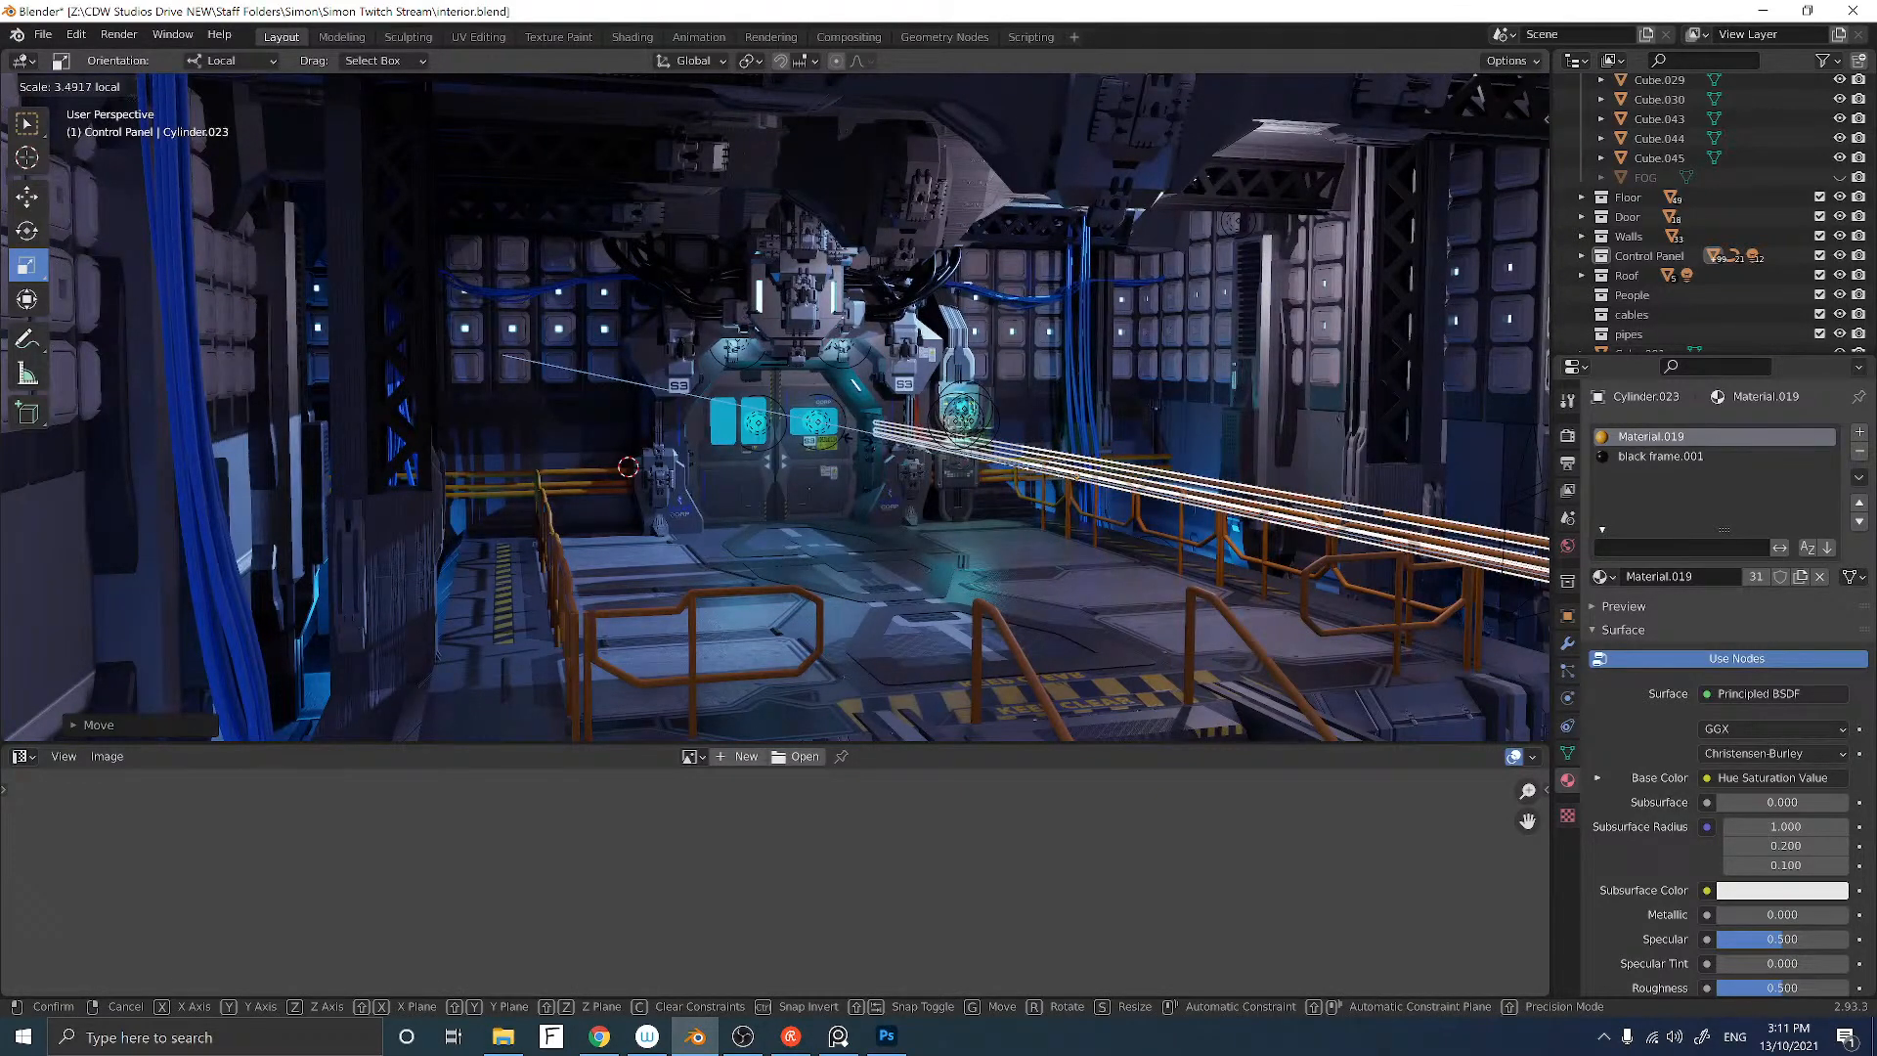
drag(1018, 469, 981, 457)
middle_drag(980, 458, 915, 457)
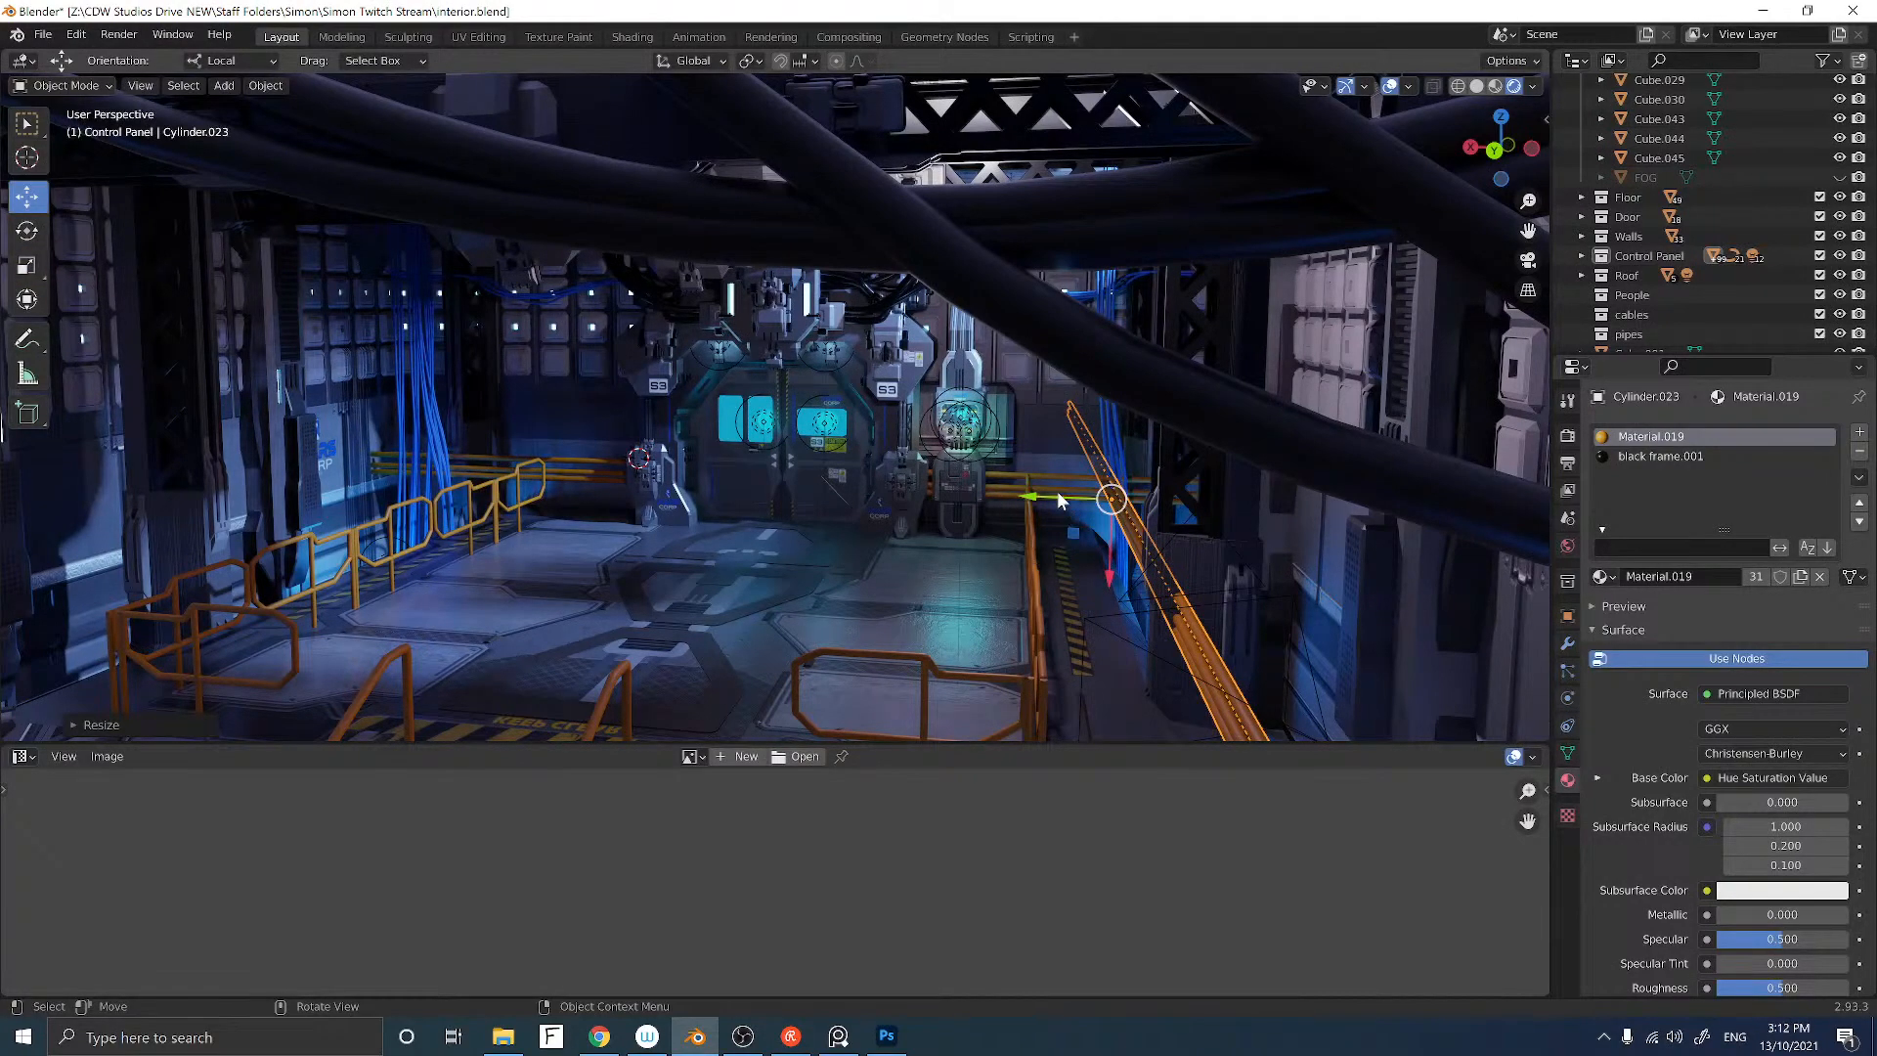
Step: Adjust the sideways position of the stretched pipes and examine their placement along the side wall
drag(1044, 492, 1035, 489)
middle_drag(1044, 489, 1143, 425)
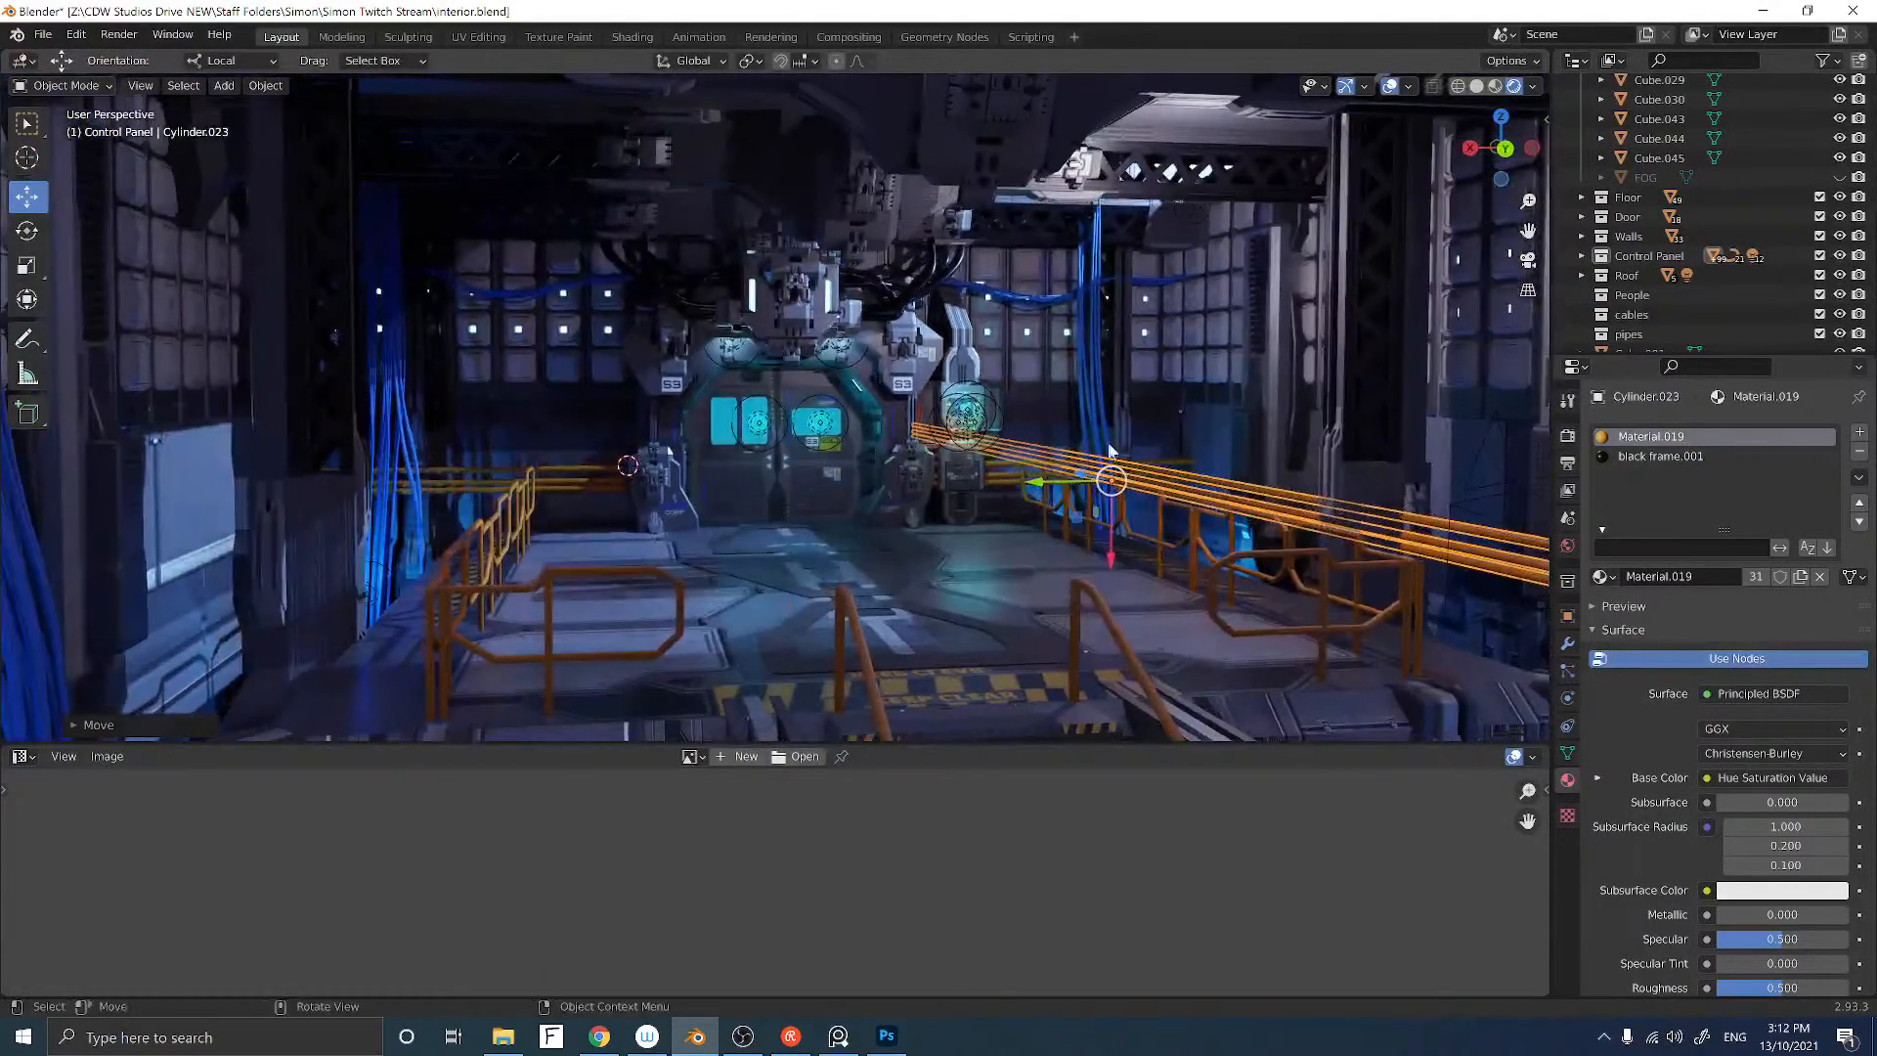
click(1159, 409)
middle_drag(1032, 436, 1000, 450)
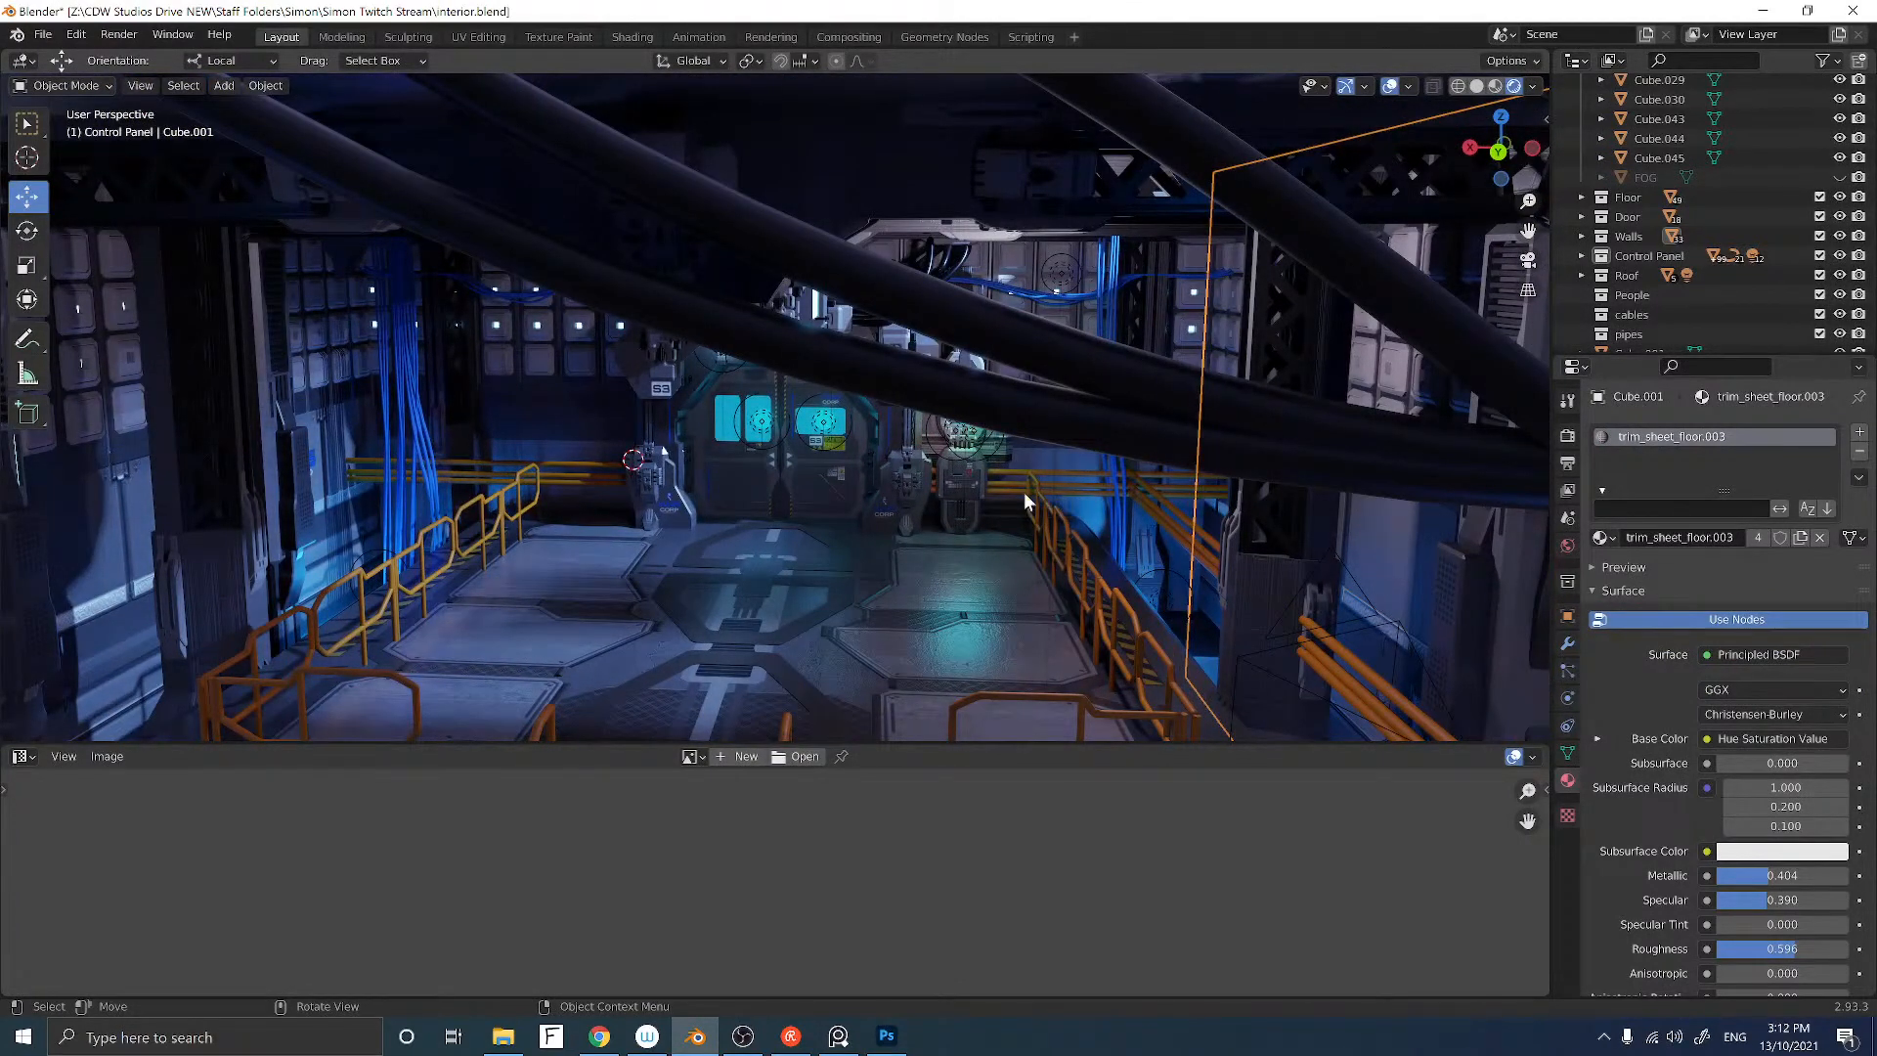
middle_drag(1013, 490, 1129, 486)
click(1178, 481)
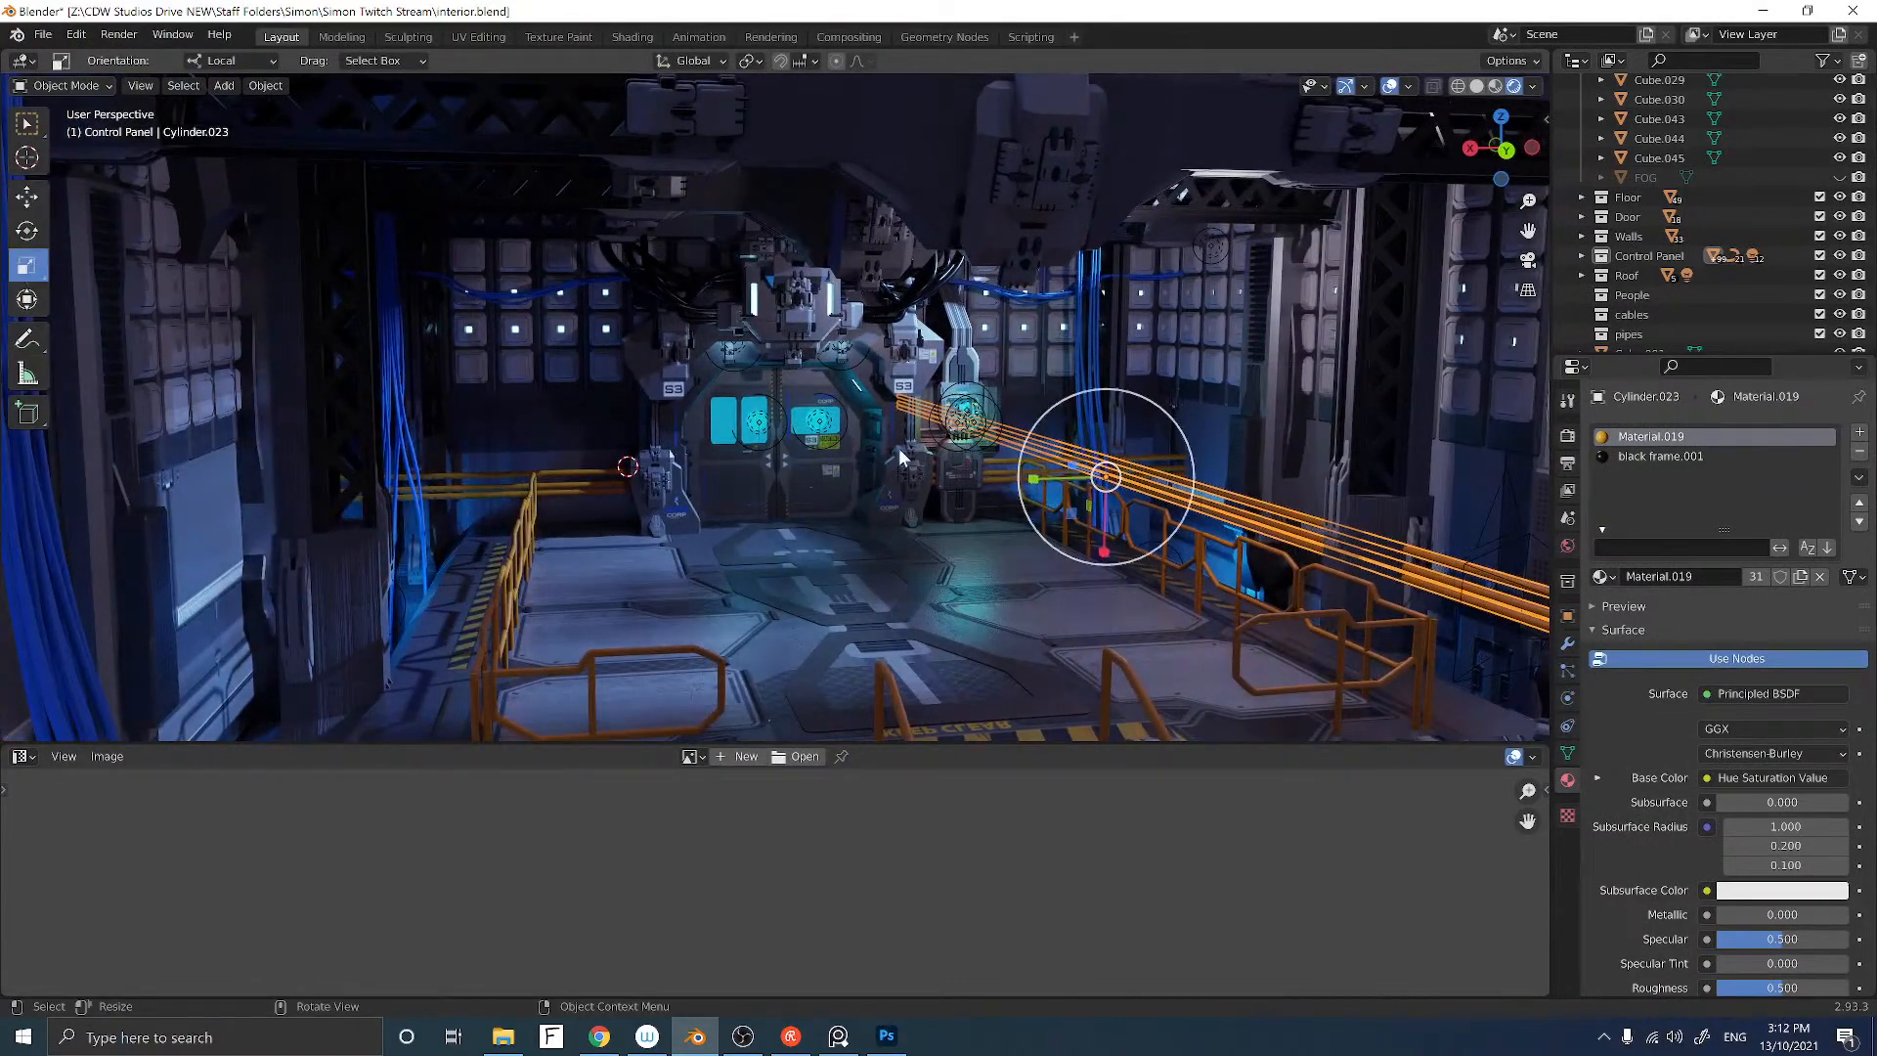
Step: Shorten the side wall pipes by scaling them down along their length
drag(1072, 465, 1198, 493)
middle_drag(1197, 494, 1144, 489)
key(KP_Divide)
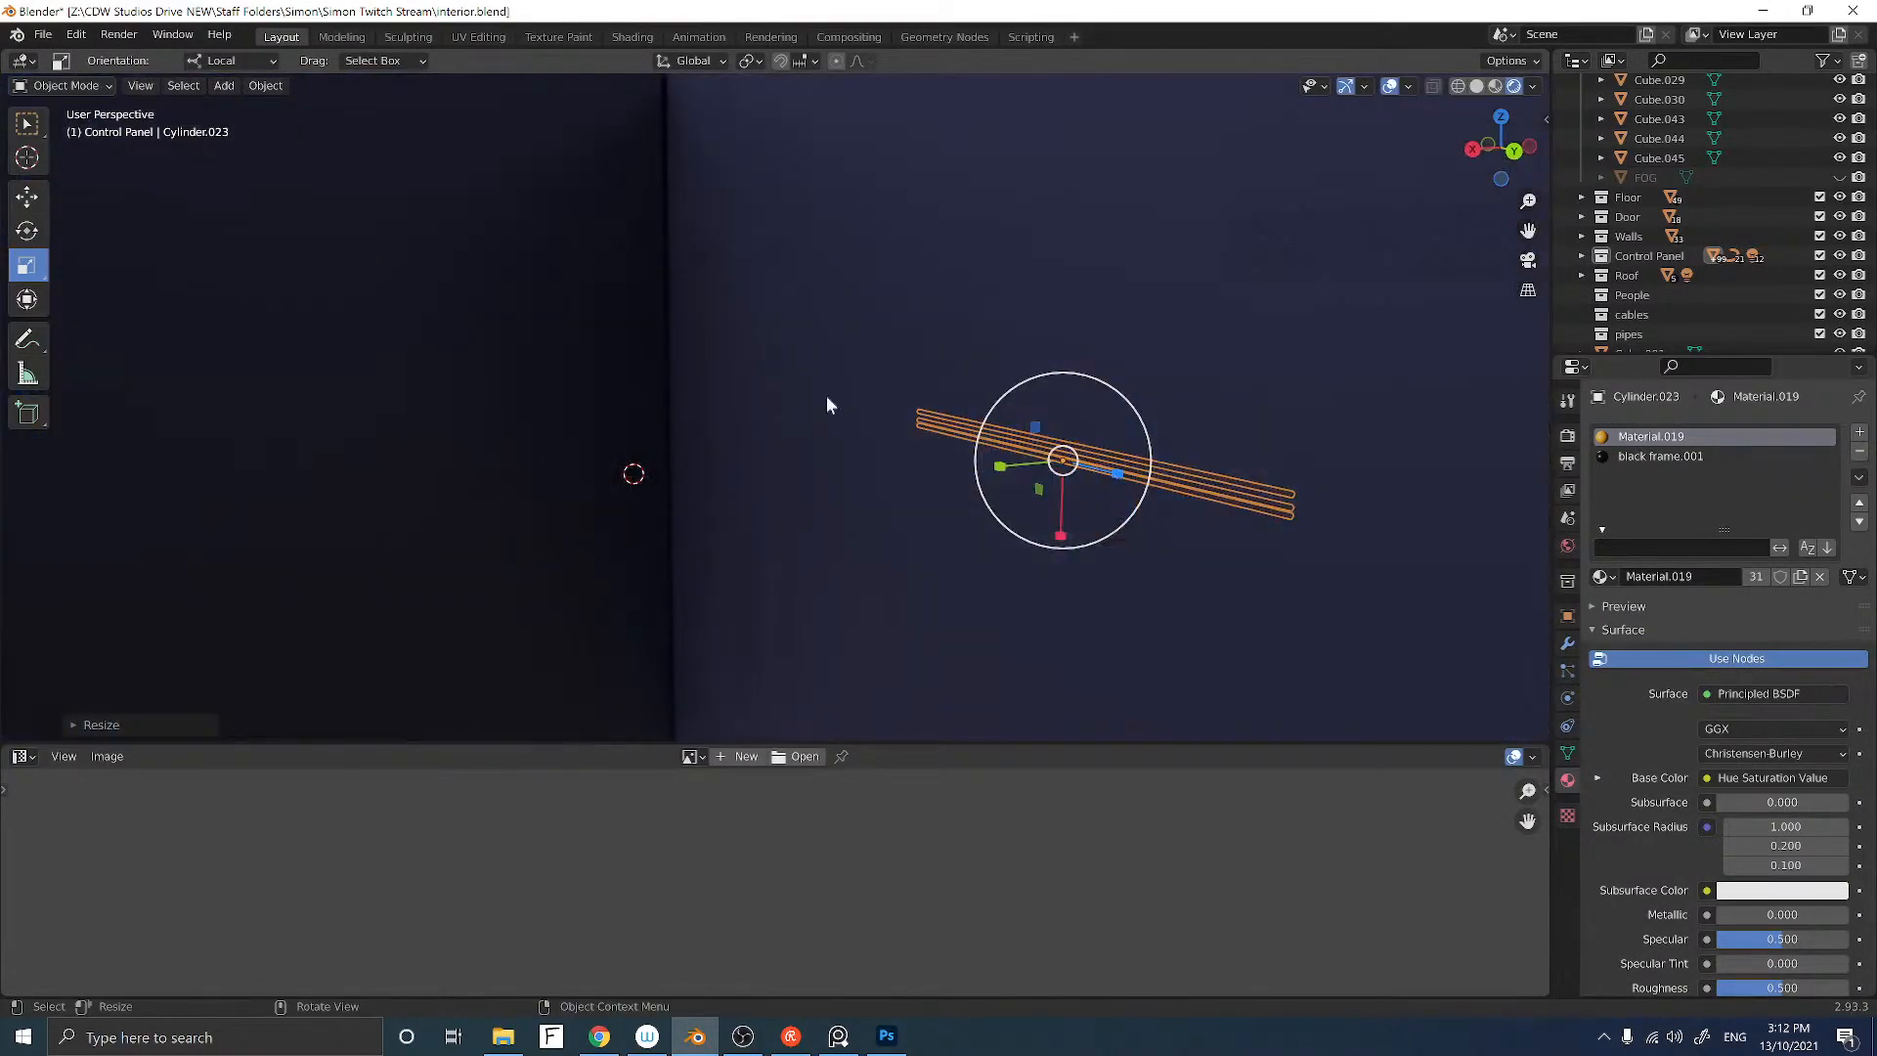
middle_drag(1026, 484, 1017, 486)
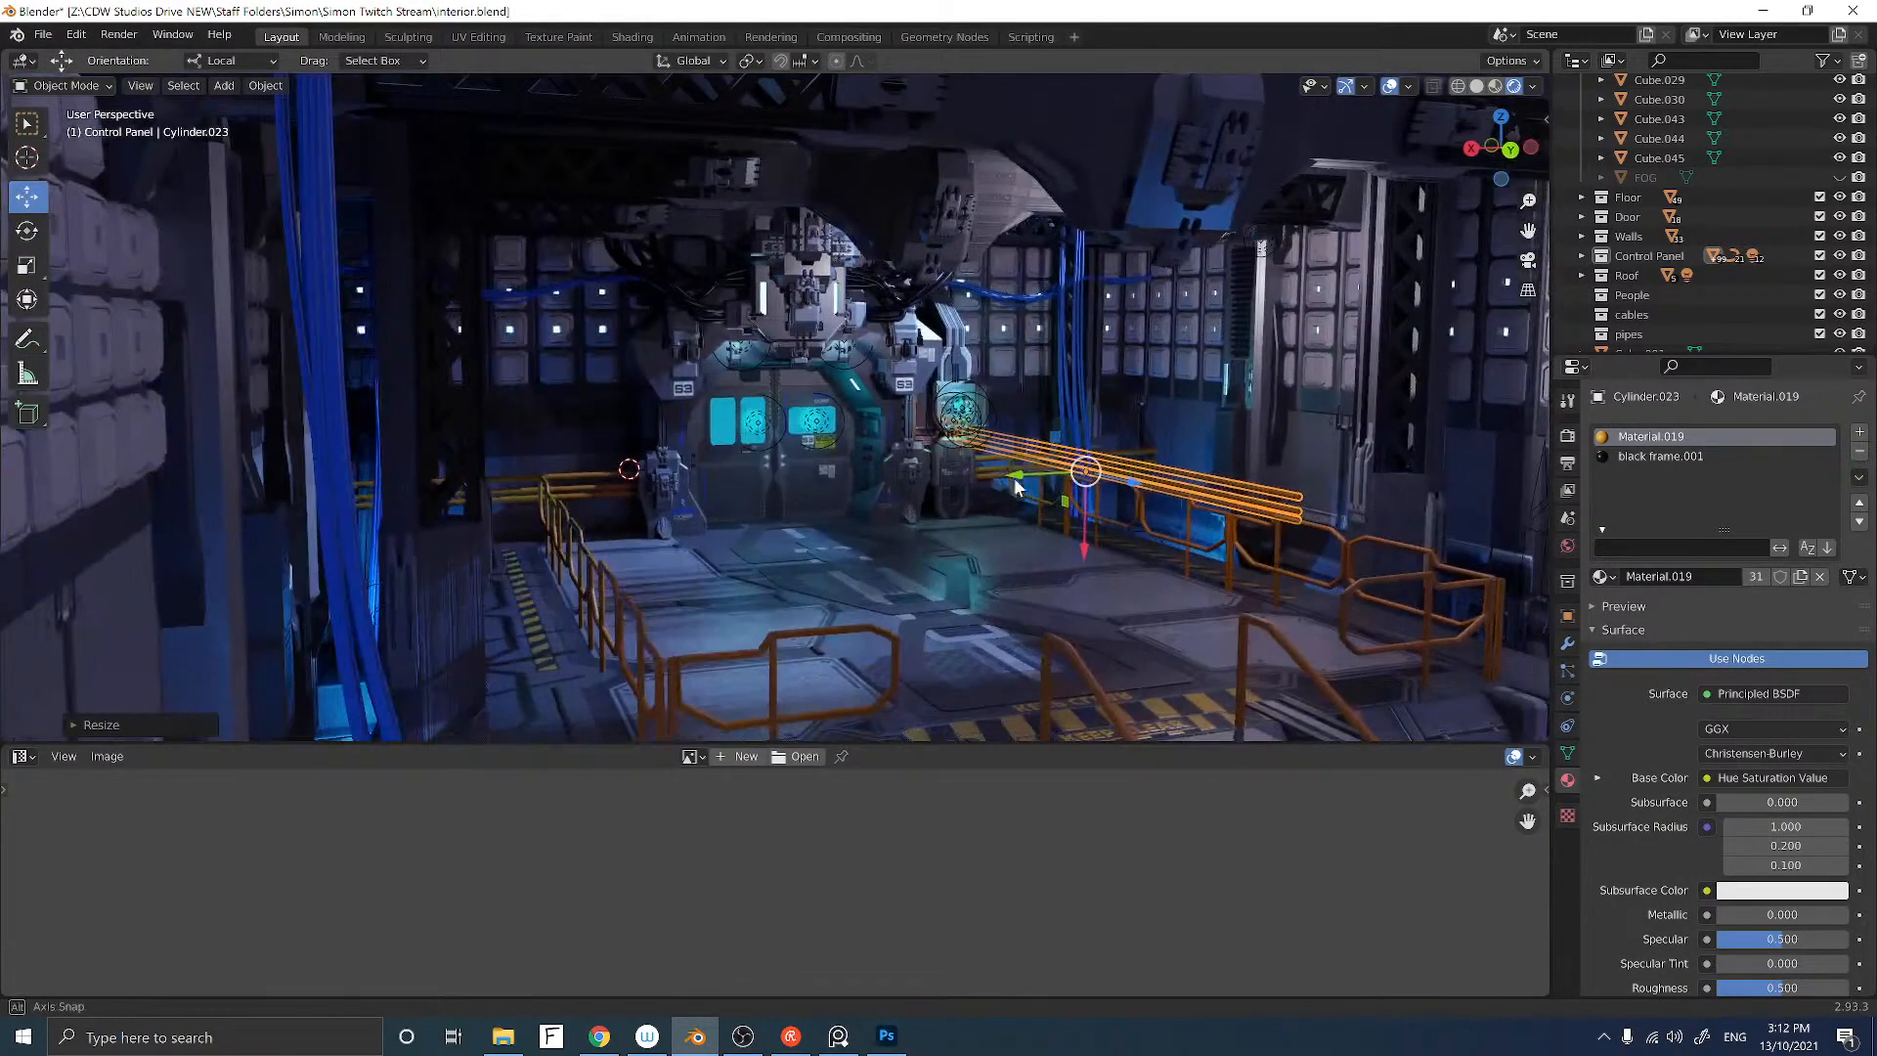
Step: Slide the pipes lengthwise along the side wall, away from the door and past the raised platform
drag(1132, 480, 1283, 528)
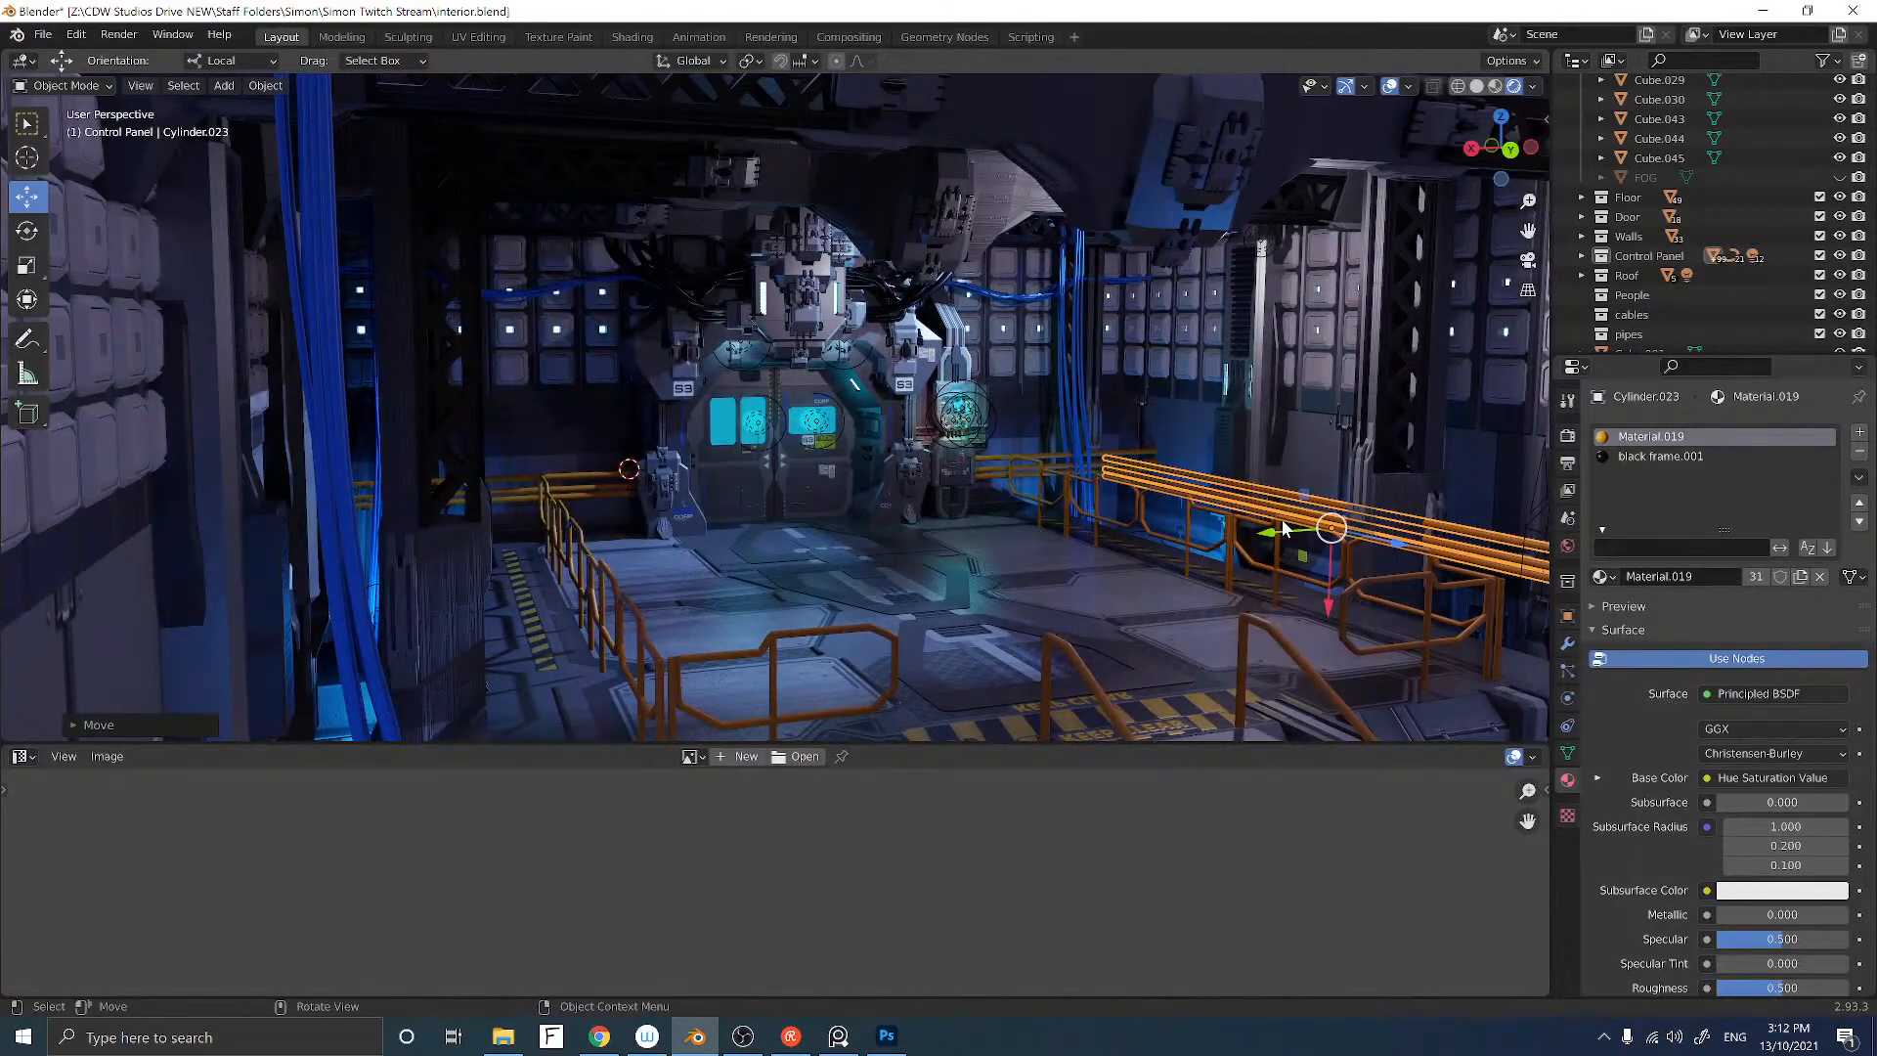
middle_drag(1273, 526, 1165, 533)
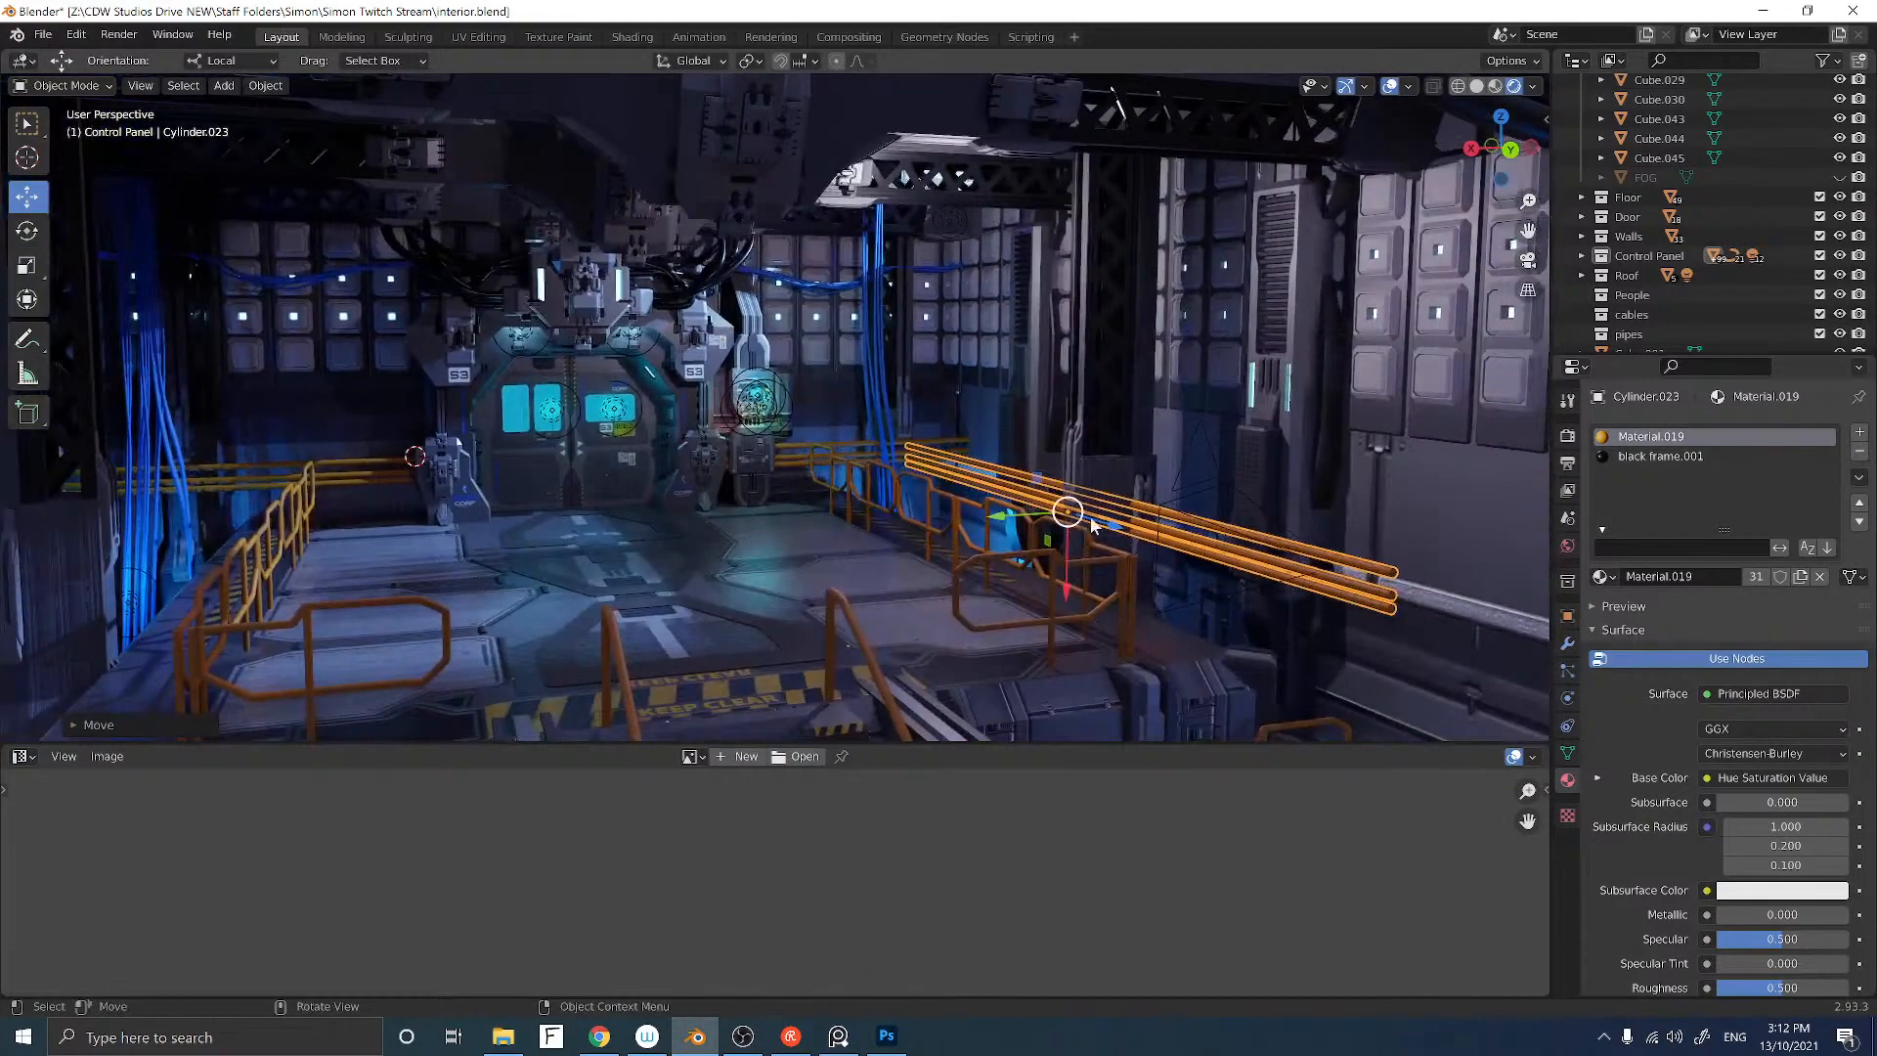
drag(1168, 534, 1188, 539)
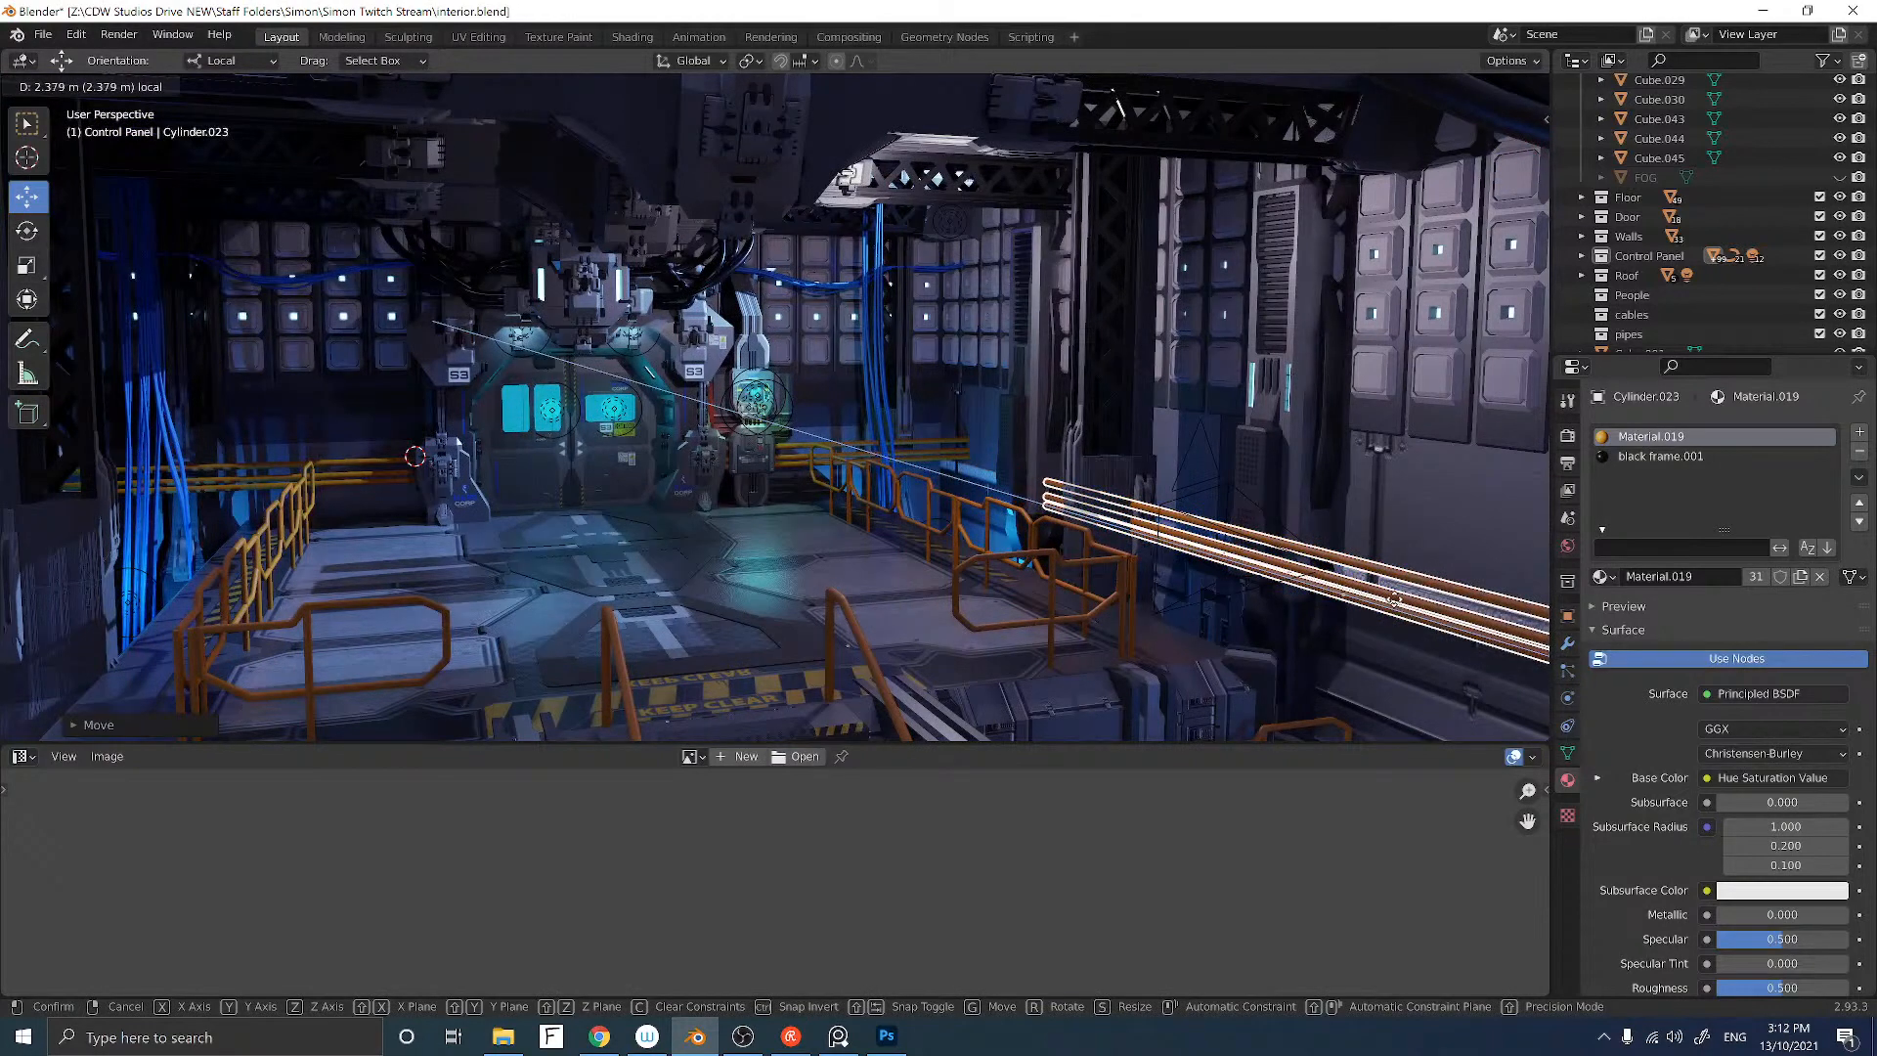
drag(1395, 598, 1134, 553)
middle_drag(1134, 553, 1163, 565)
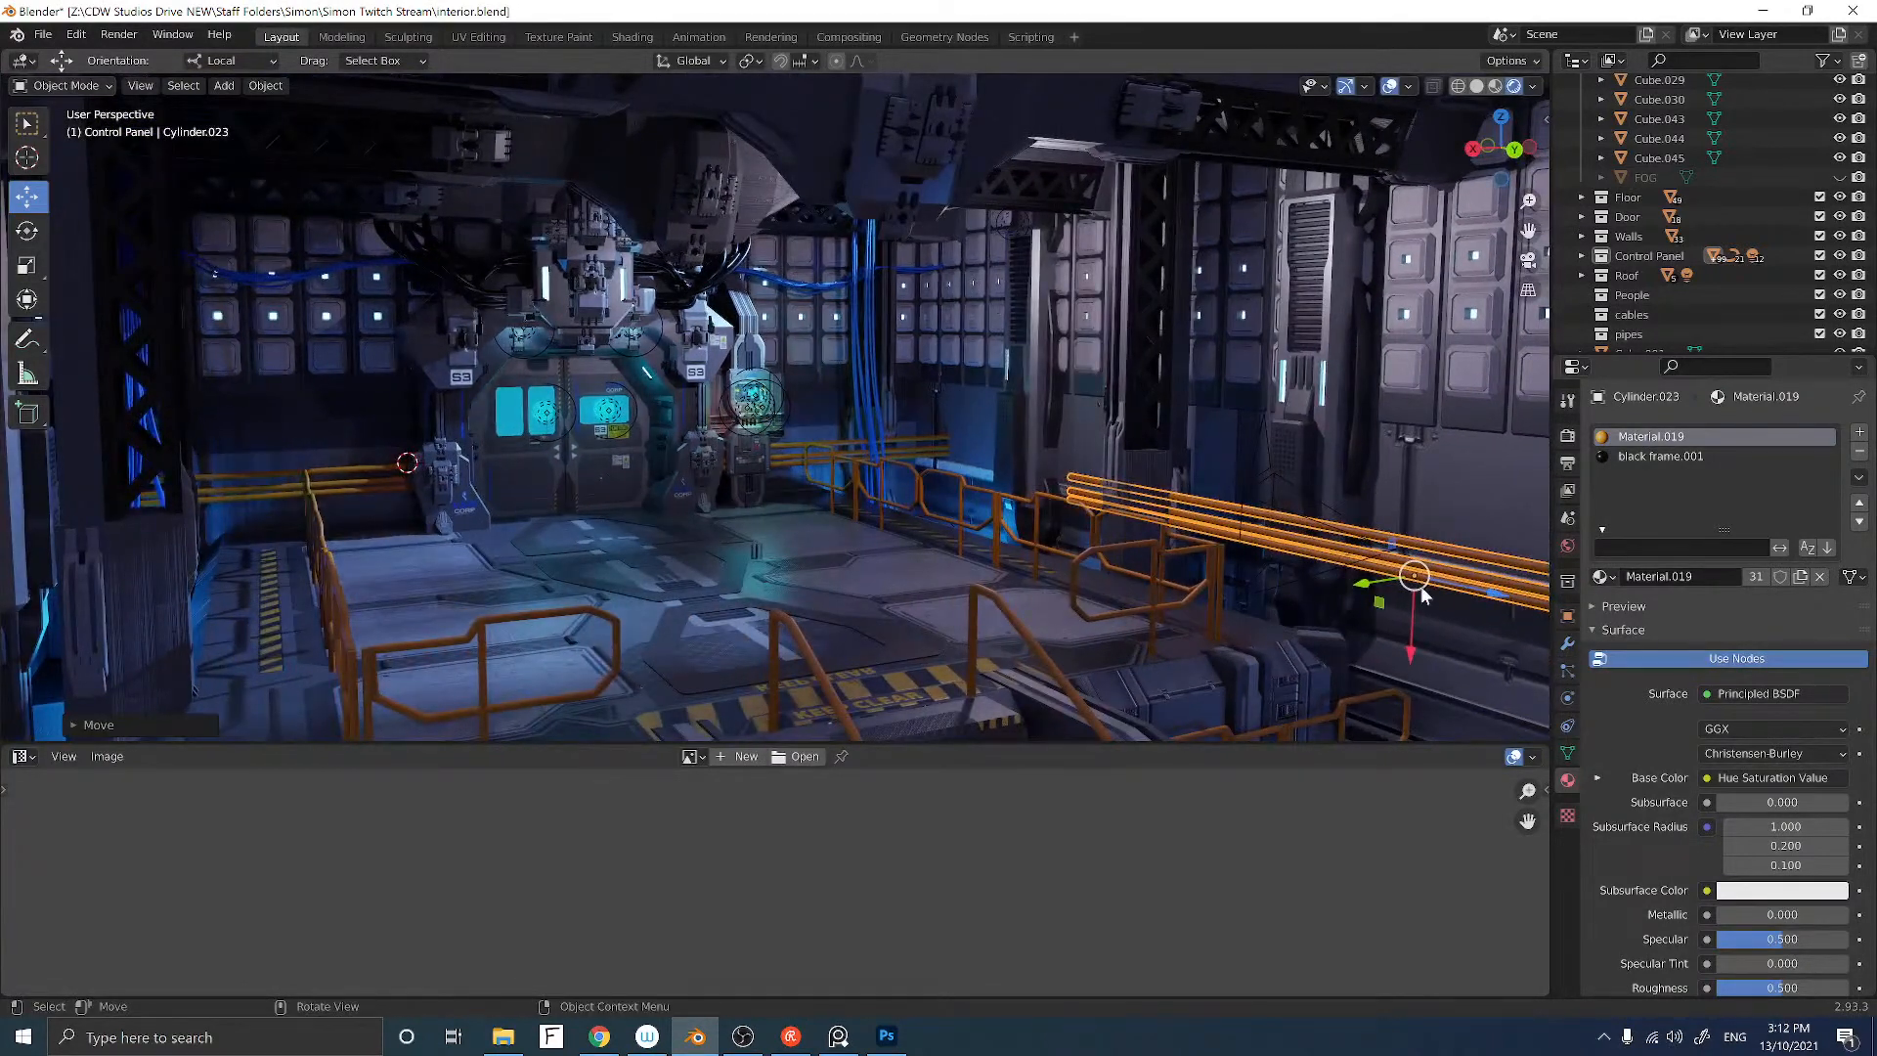
drag(1454, 586, 18, 555)
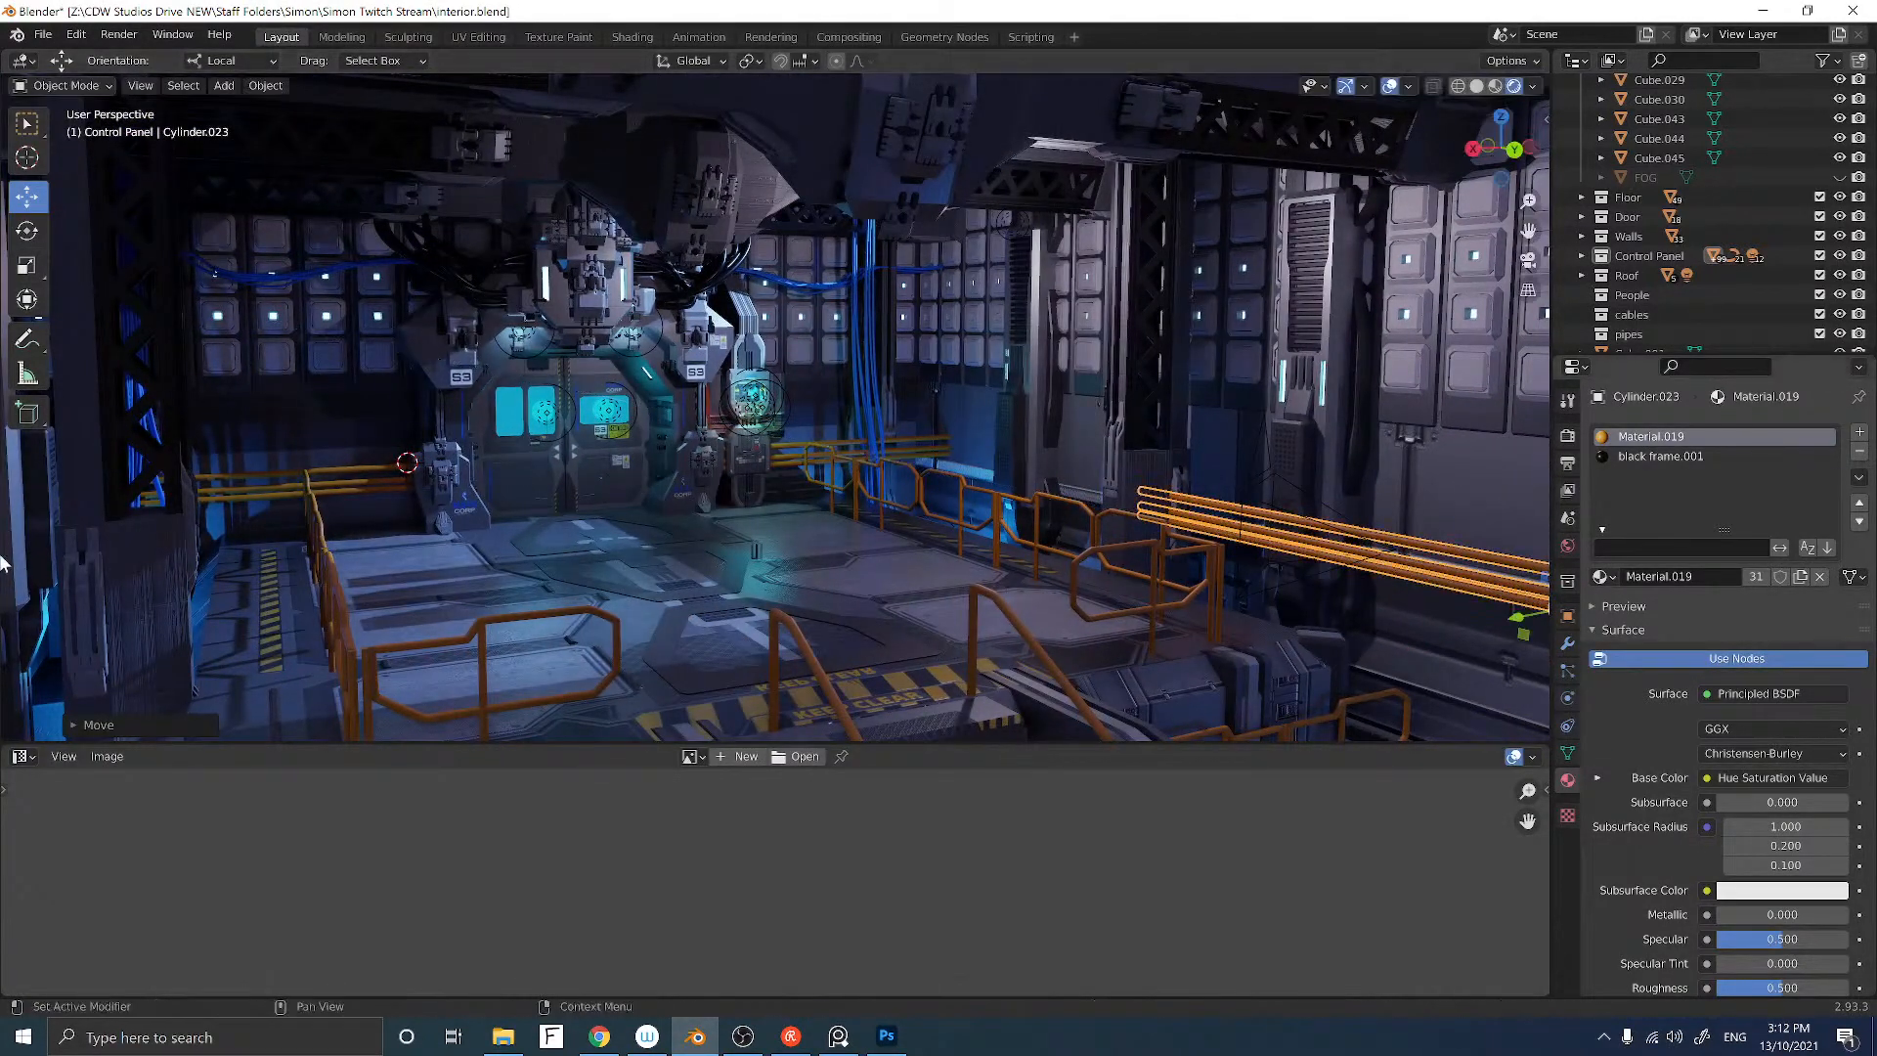
scroll(16, 536, up, 2)
scroll(14, 515, up, 5)
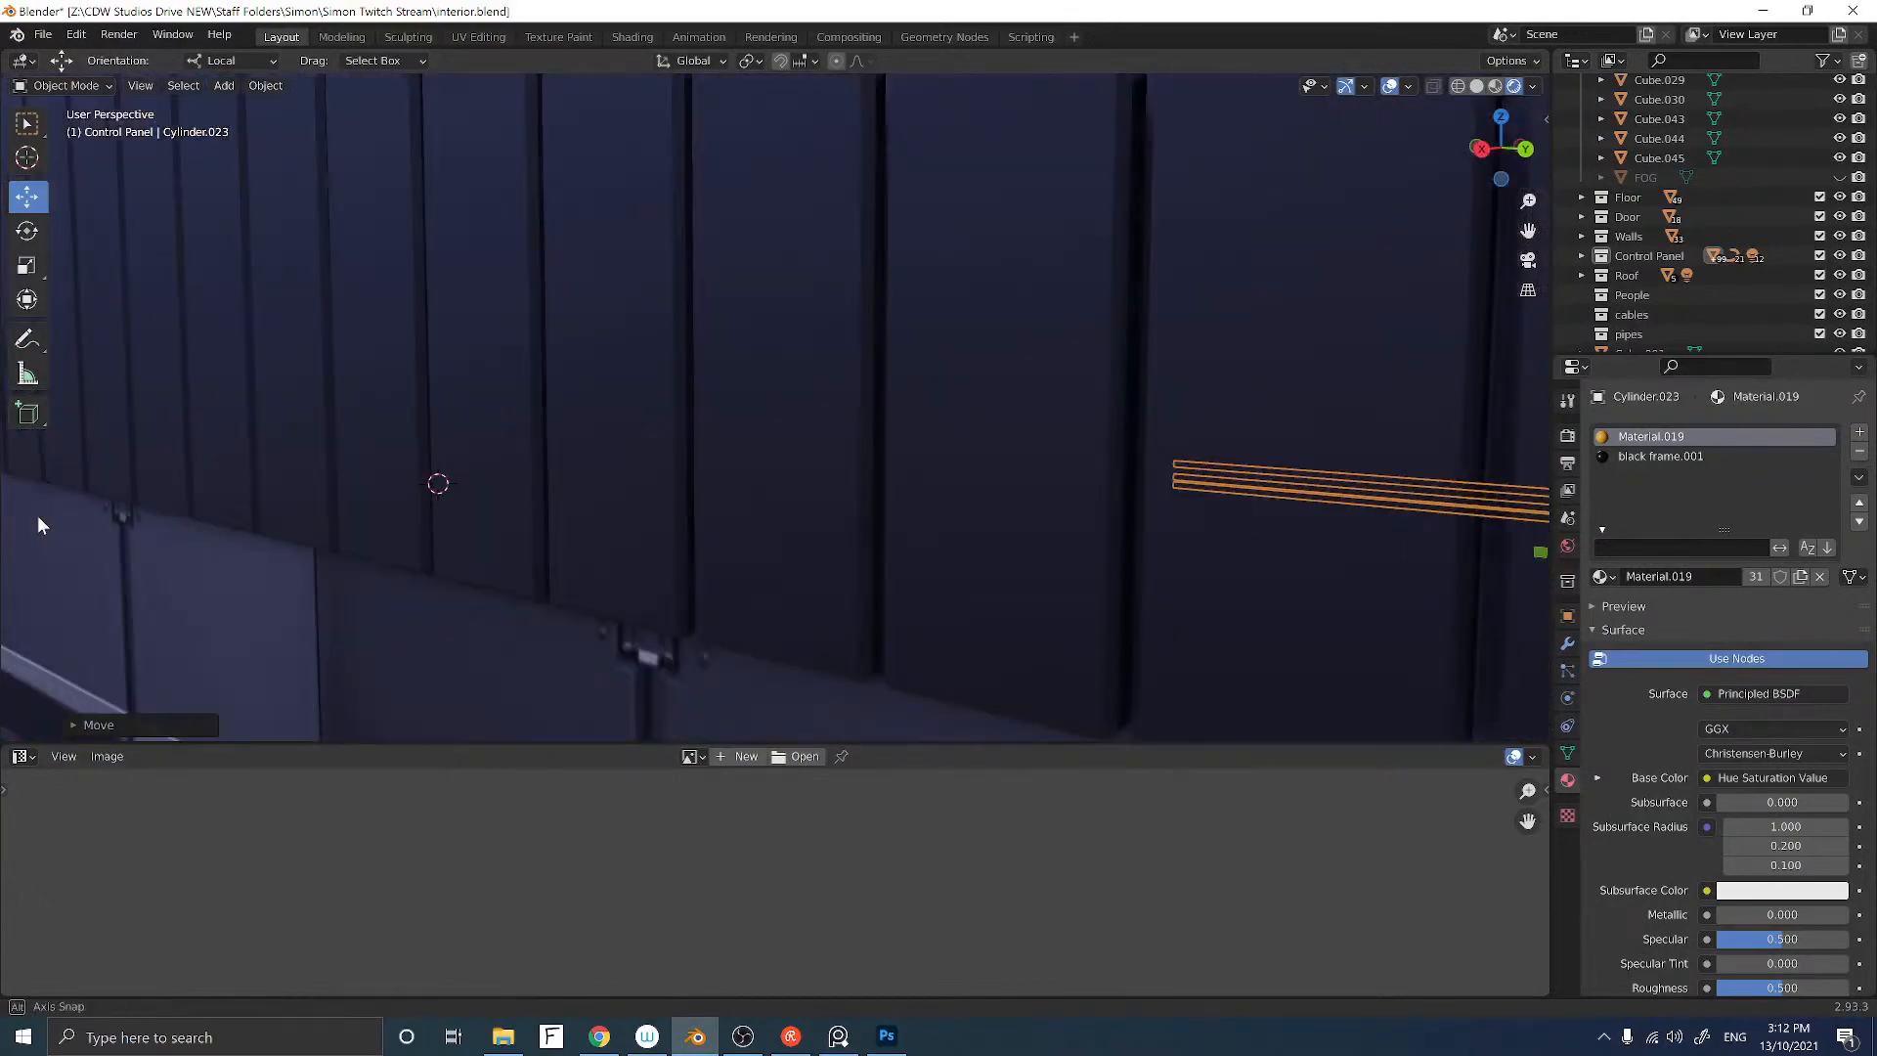
Step: Shift the pipes slightly away from the side wall, toward the middle of the room
scroll(16, 516, down, 6)
middle_drag(184, 532, 62, 530)
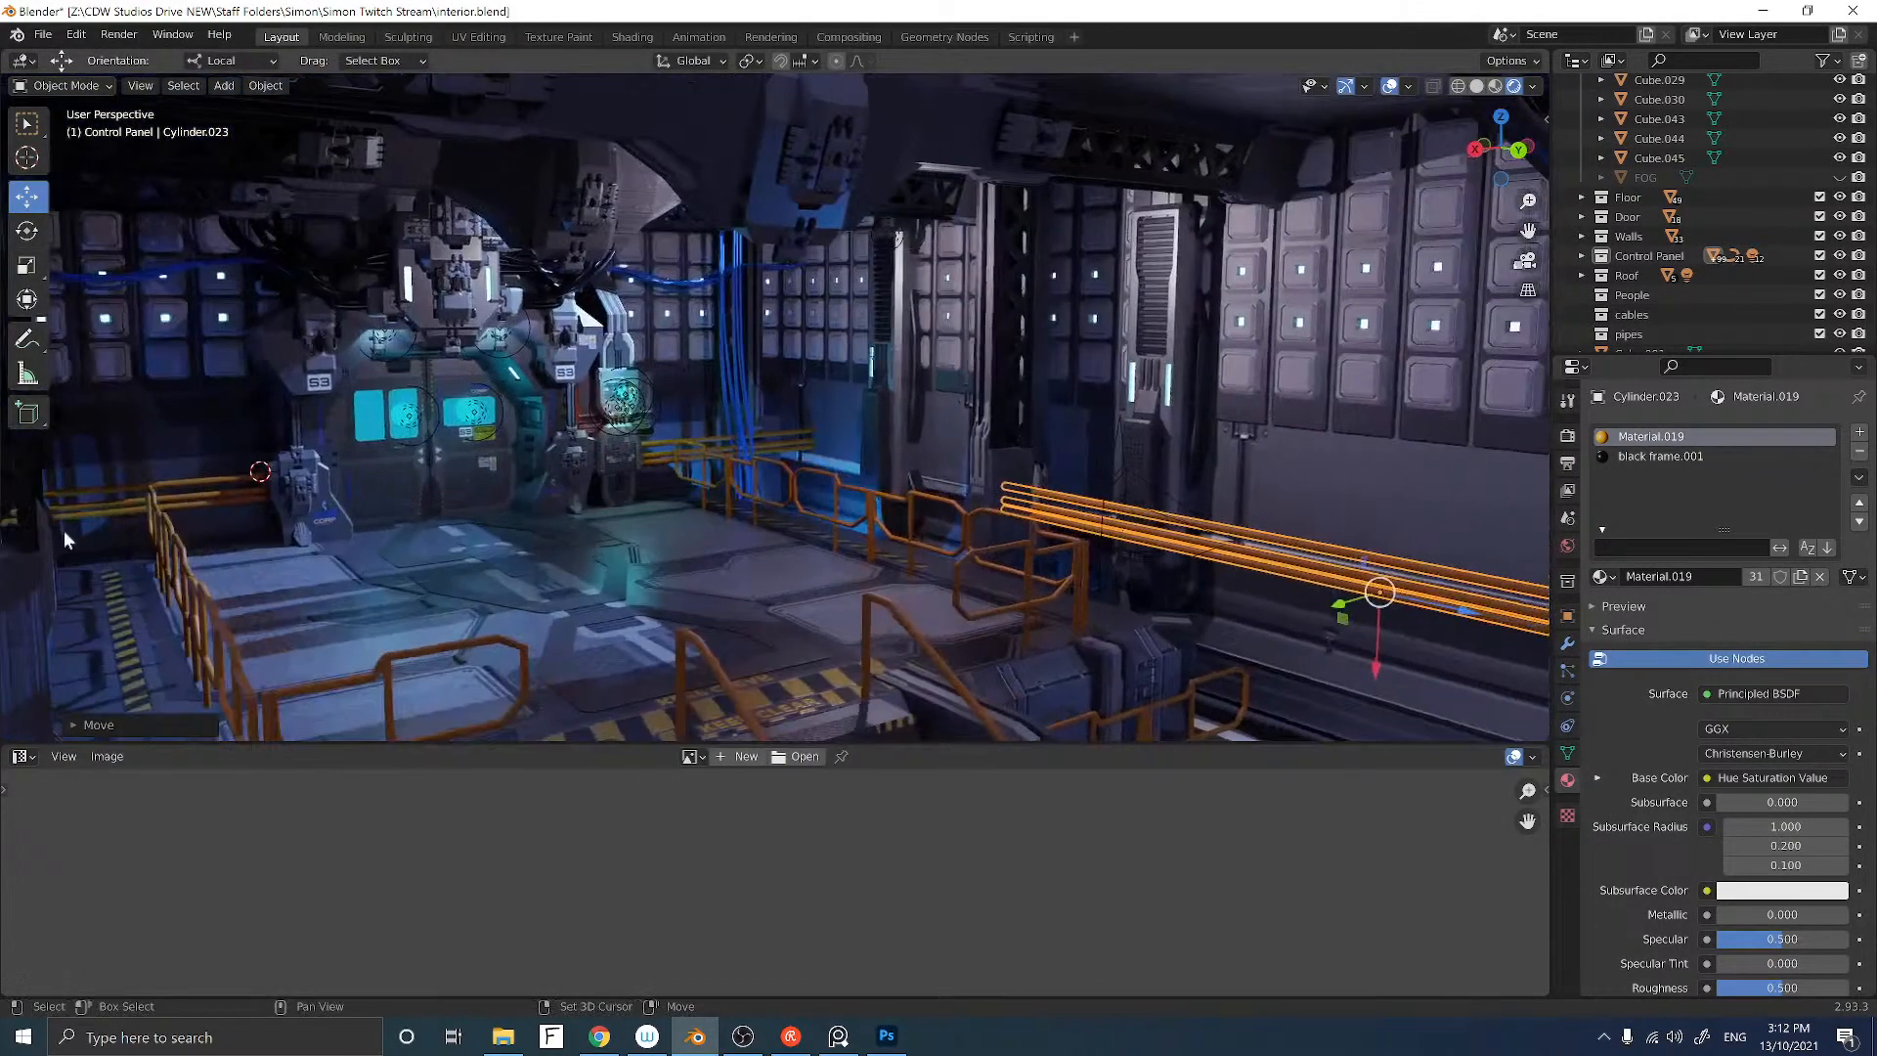
middle_drag(217, 538, 284, 534)
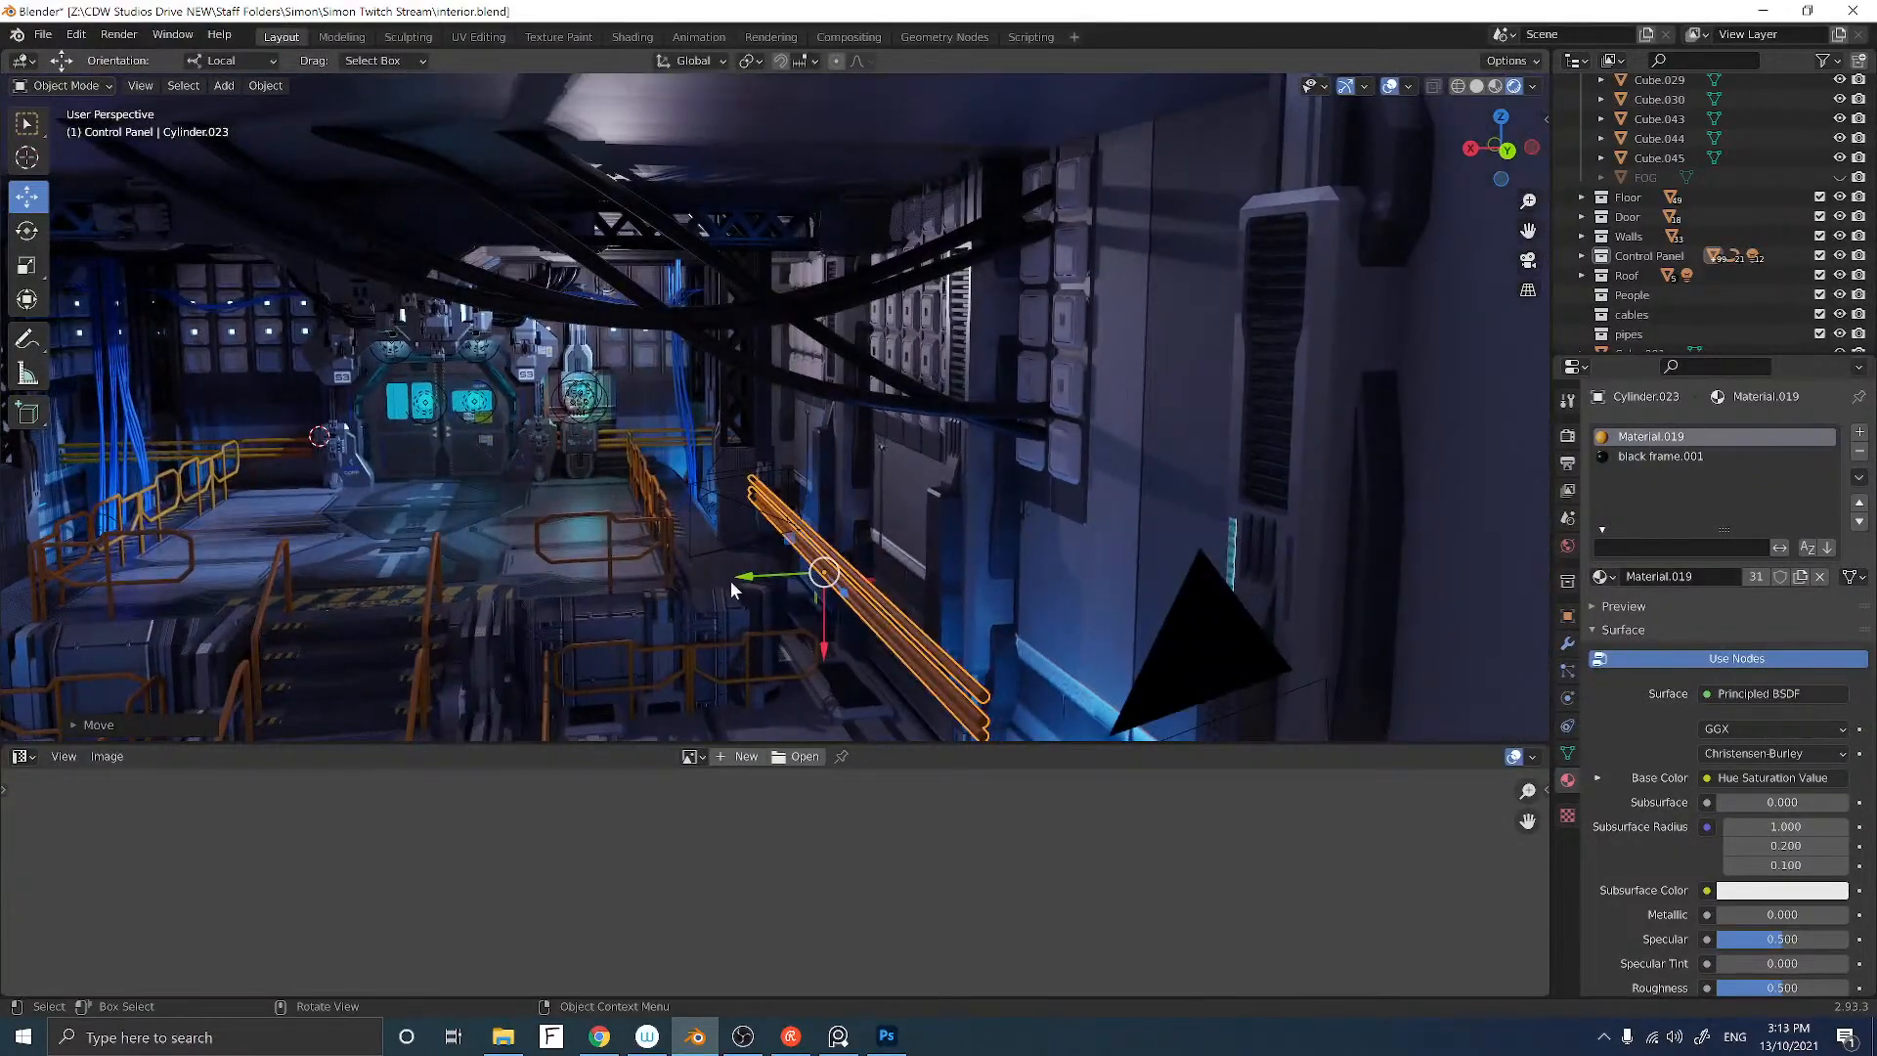
drag(734, 581, 701, 581)
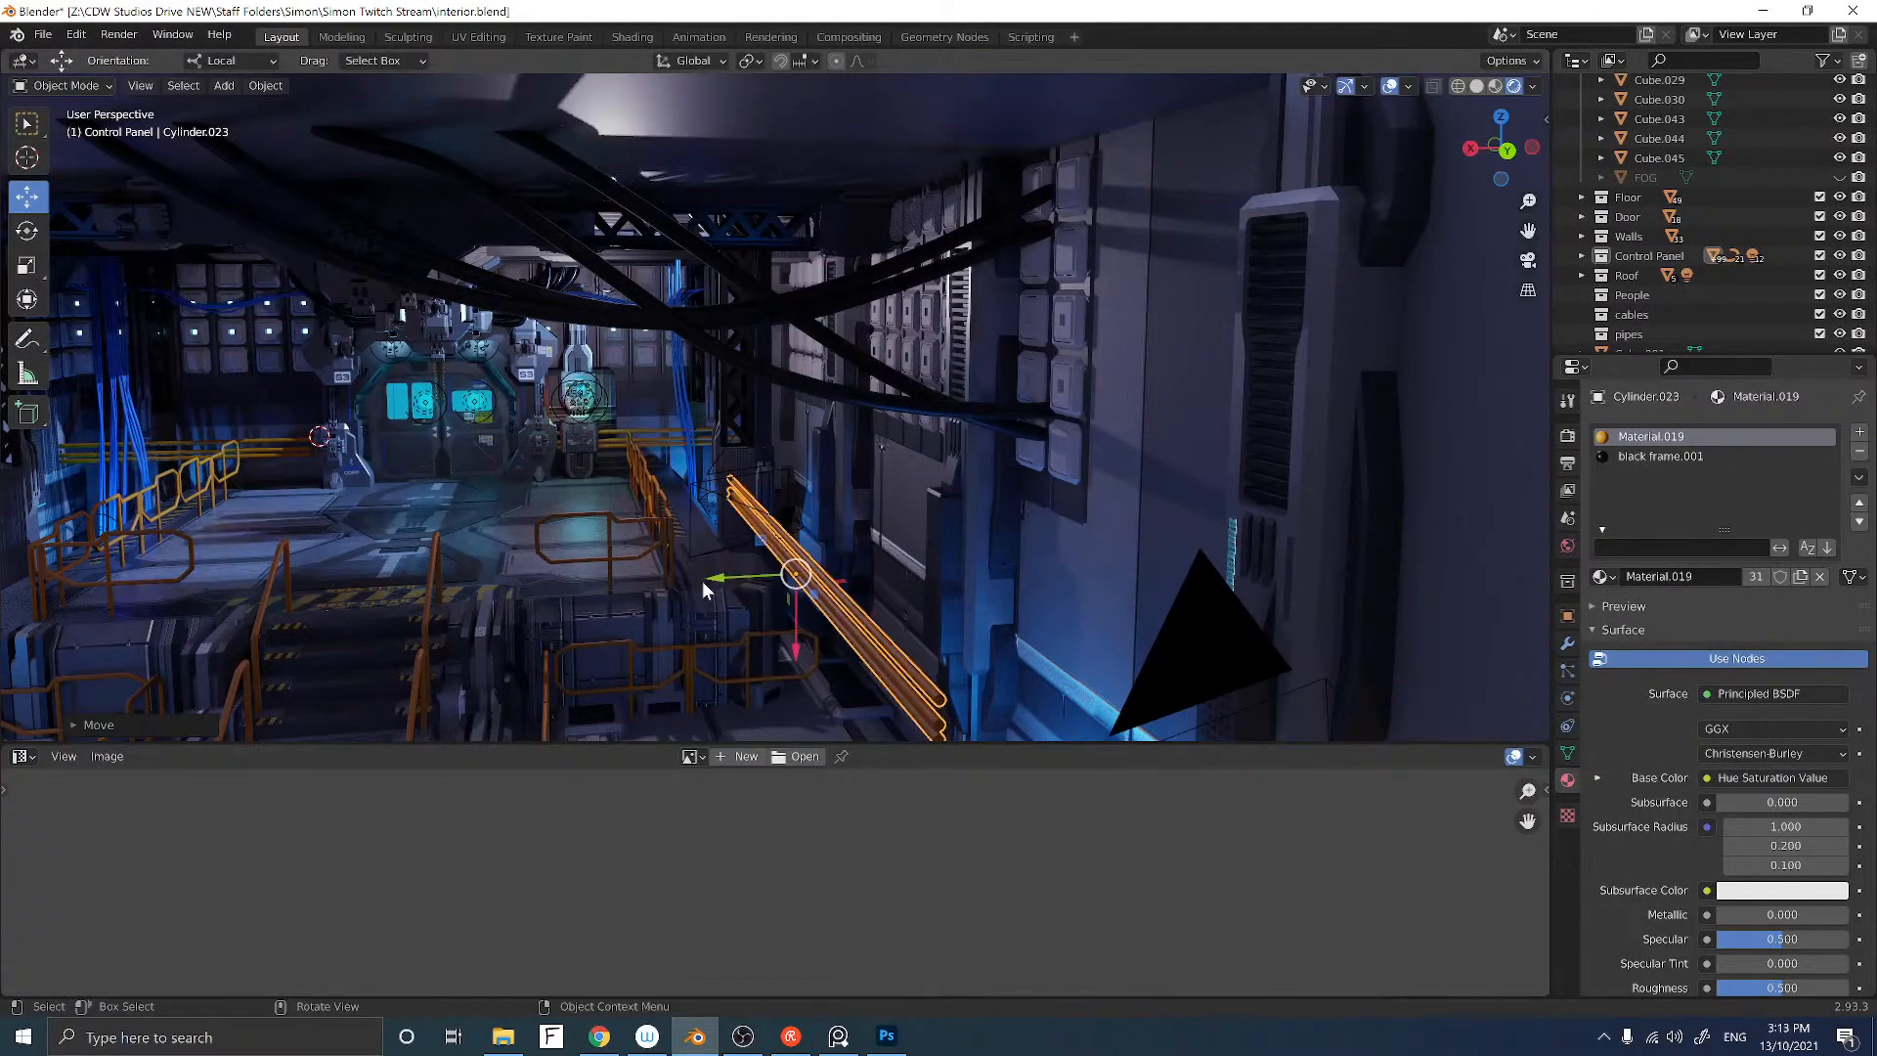
Step: In back view, duplicate the side wall pipes and move the copy about 5.69 m across to the opposite wall
click(1507, 151)
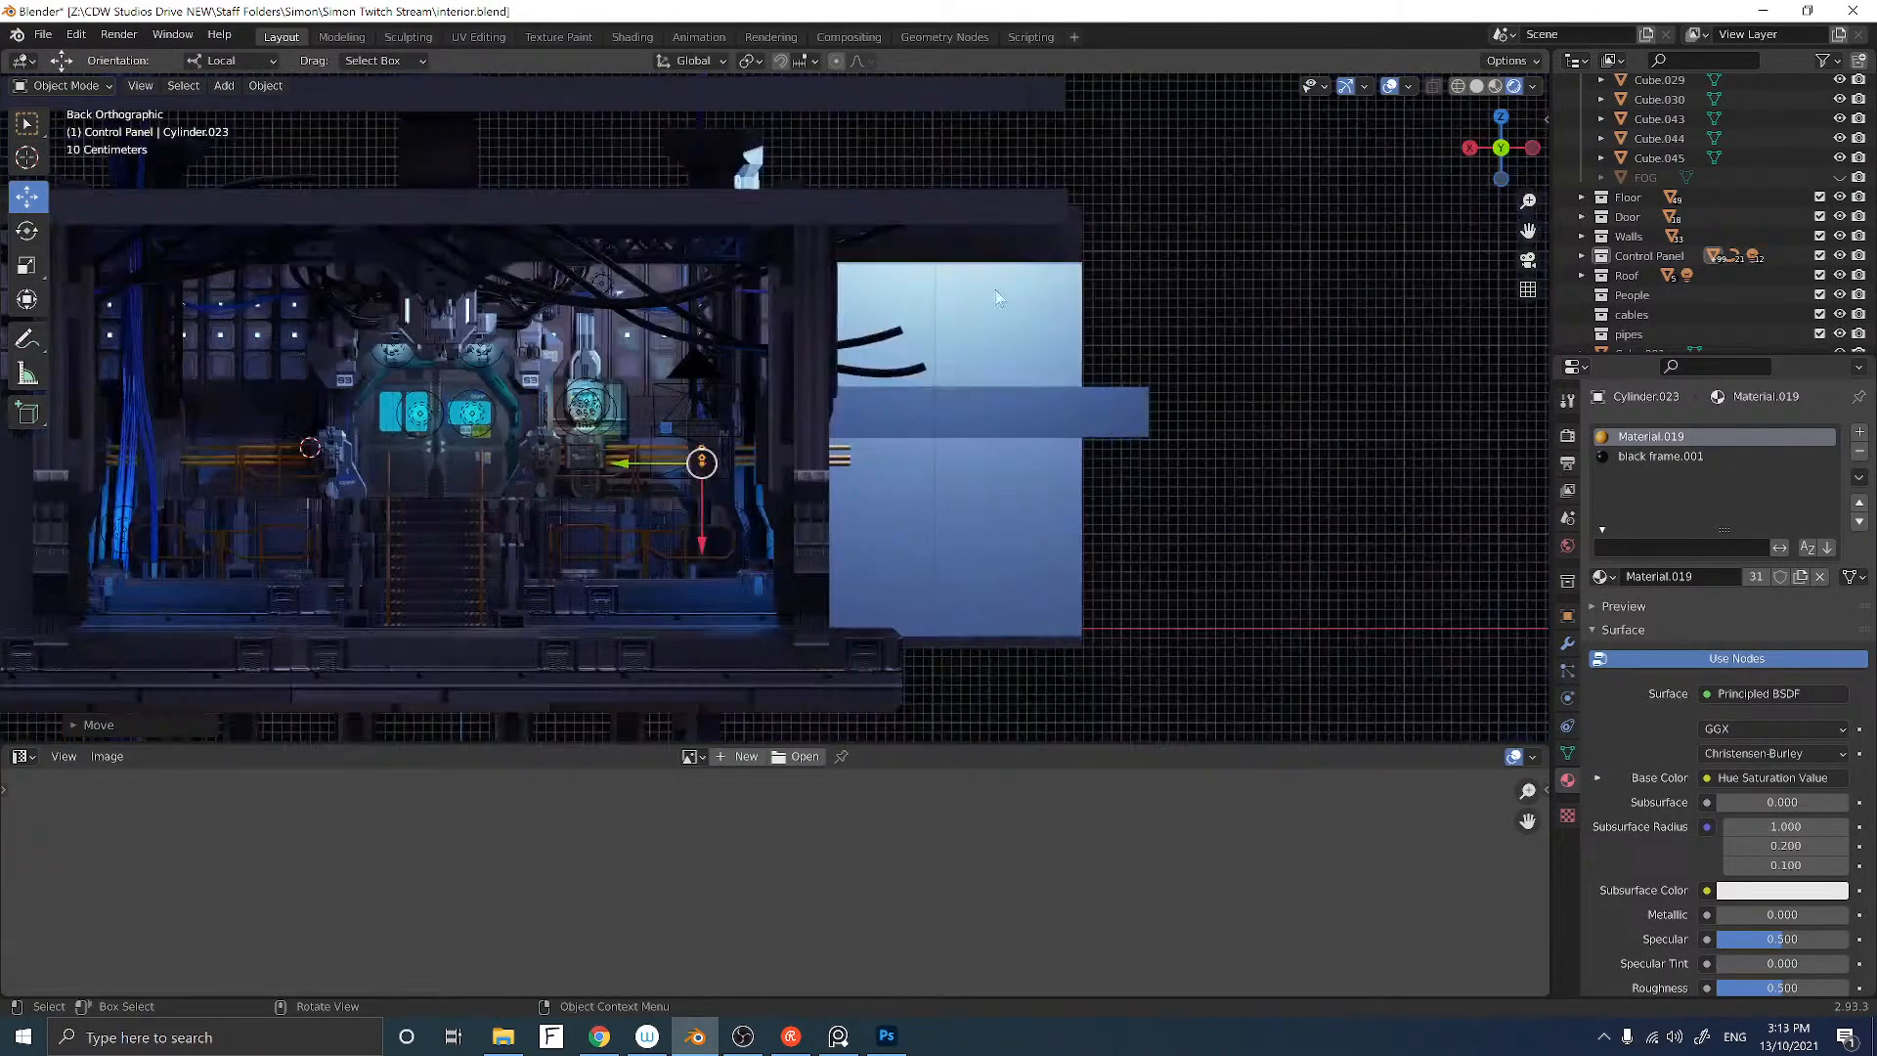
shift+middle_drag(800, 389, 1022, 366)
scroll(860, 367, up, 2)
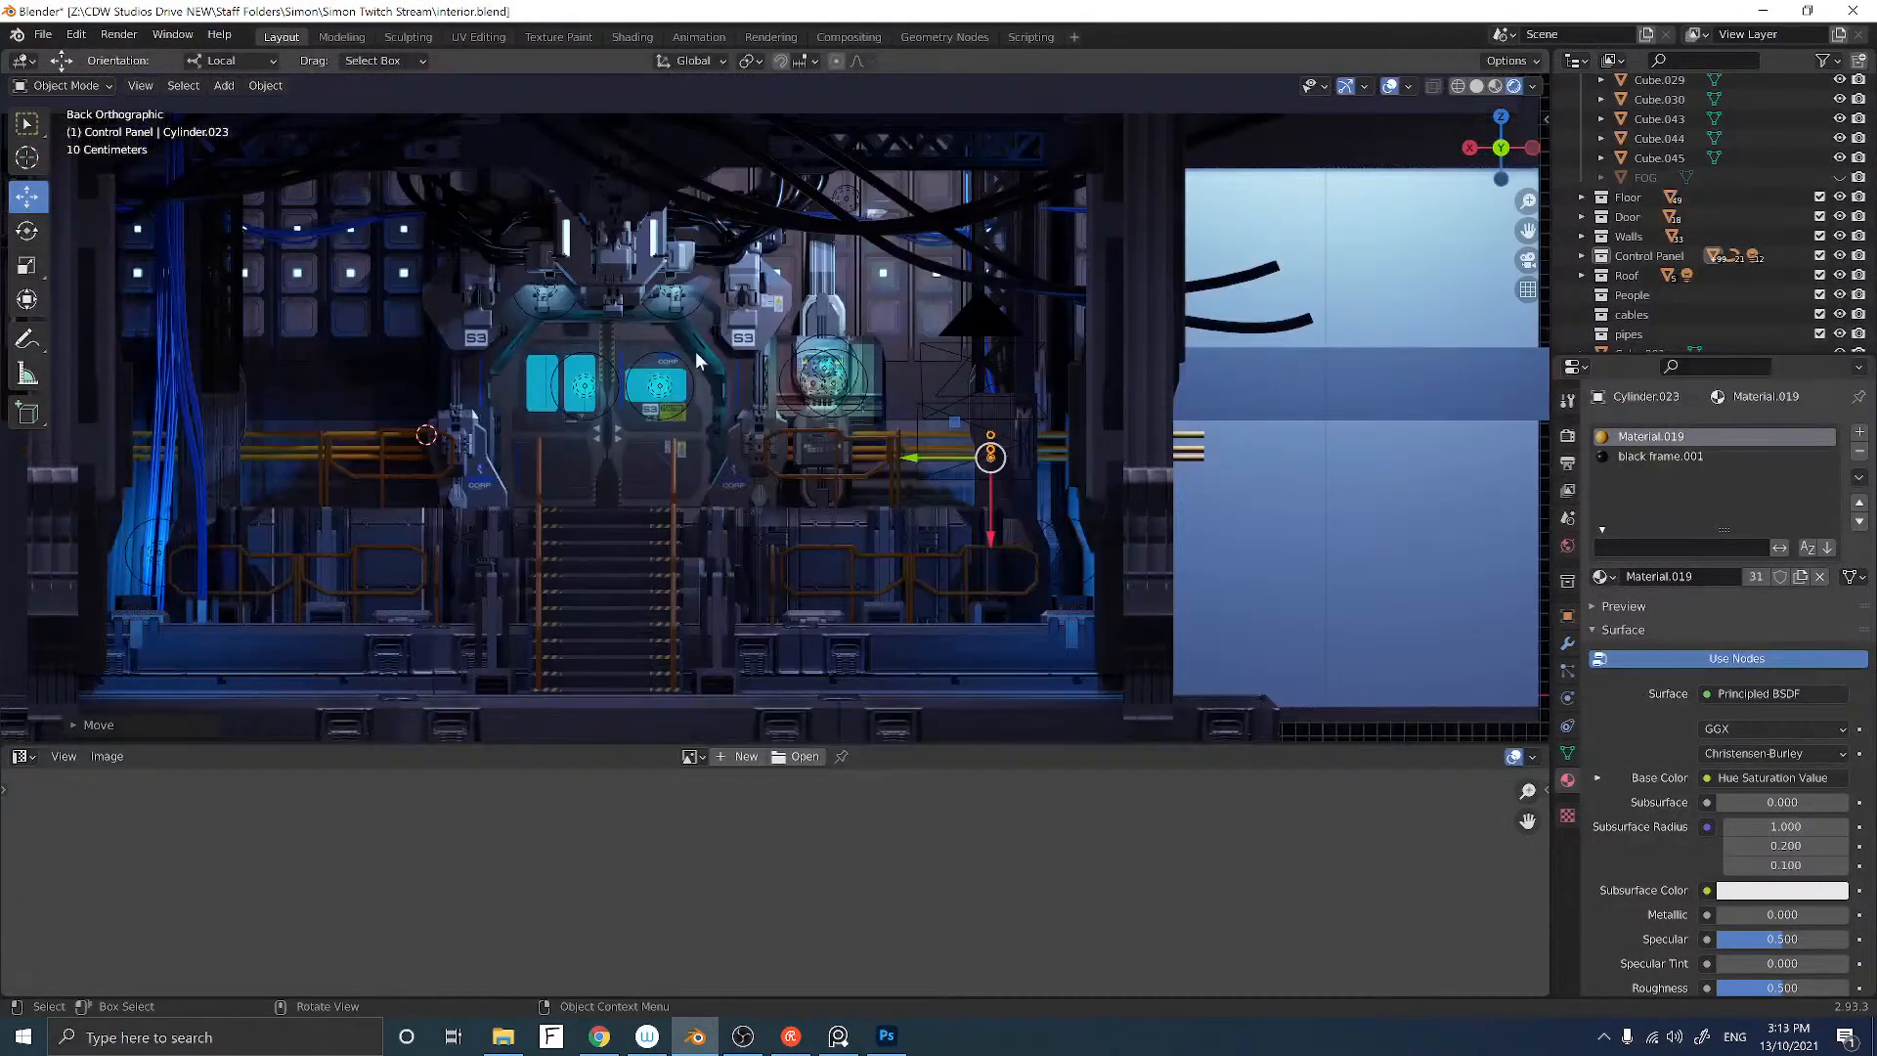
shift+middle_drag(691, 359, 931, 368)
key(shift+d)
key(Escape)
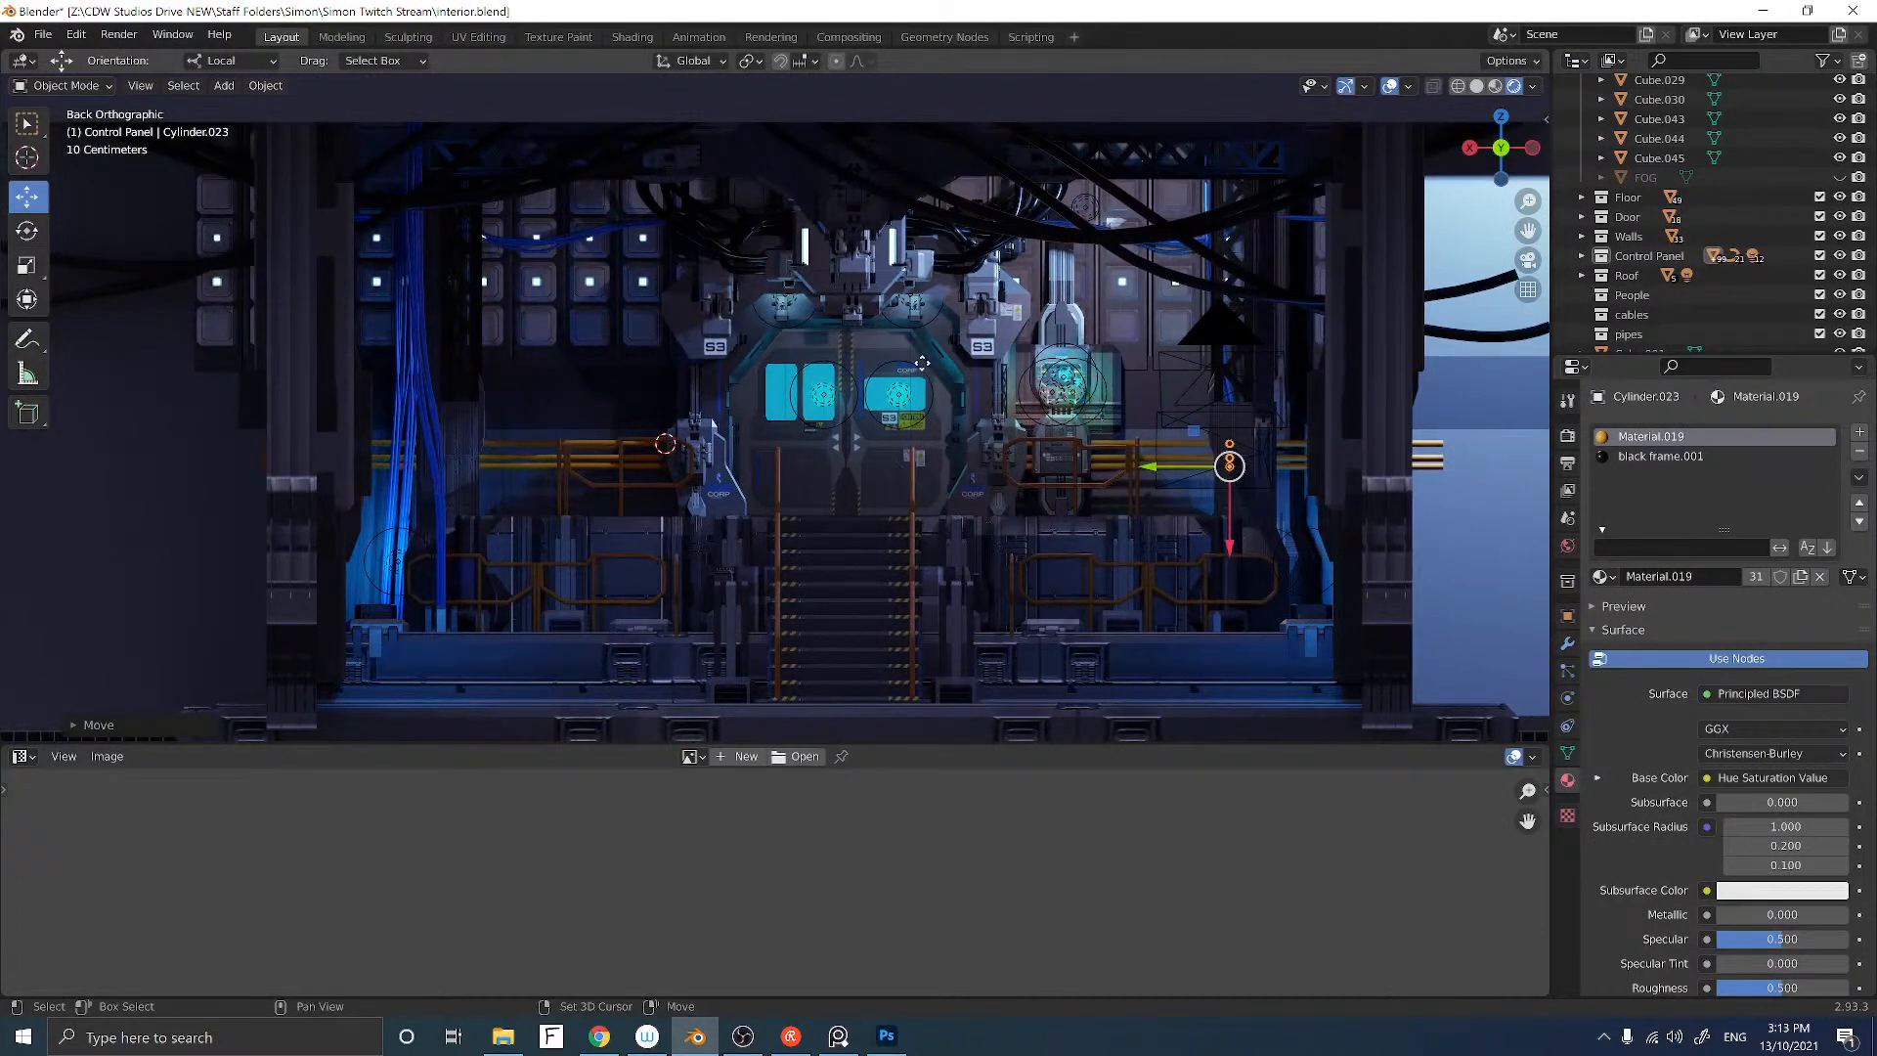
drag(1176, 466, 610, 460)
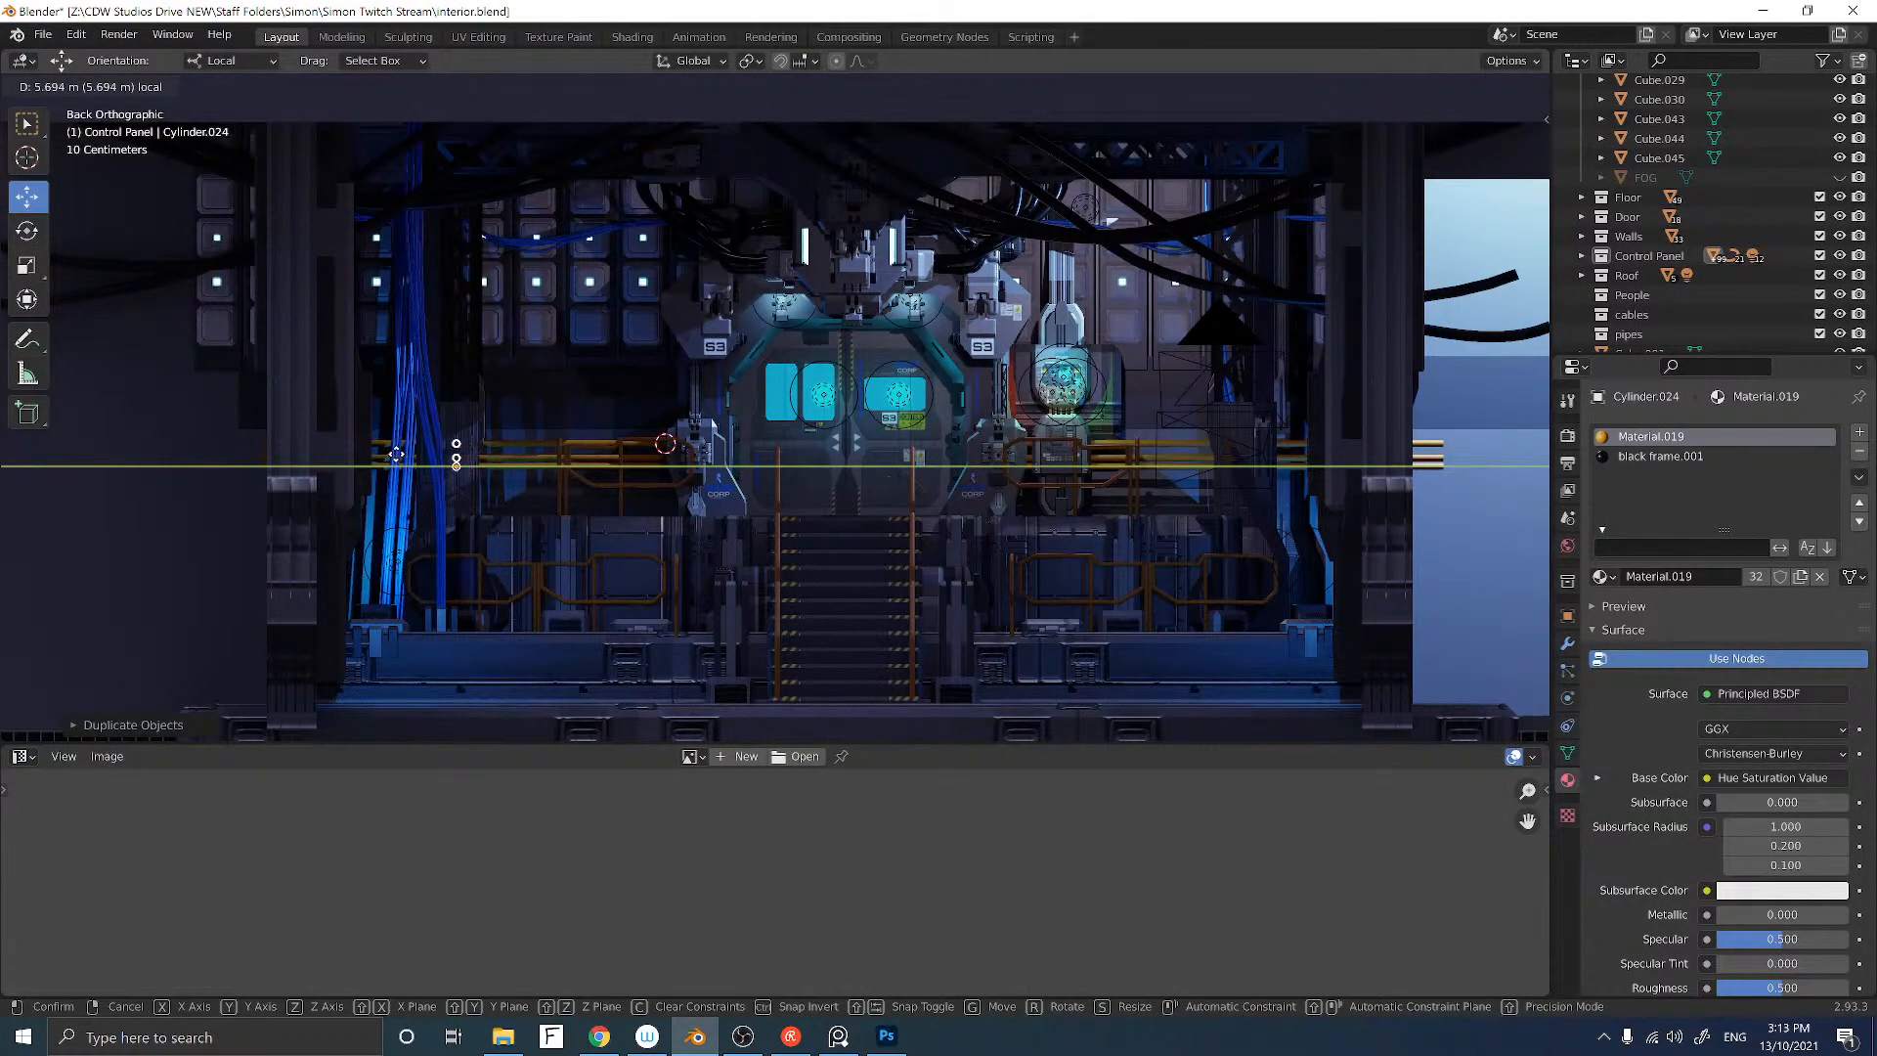
drag(396, 453, 397, 454)
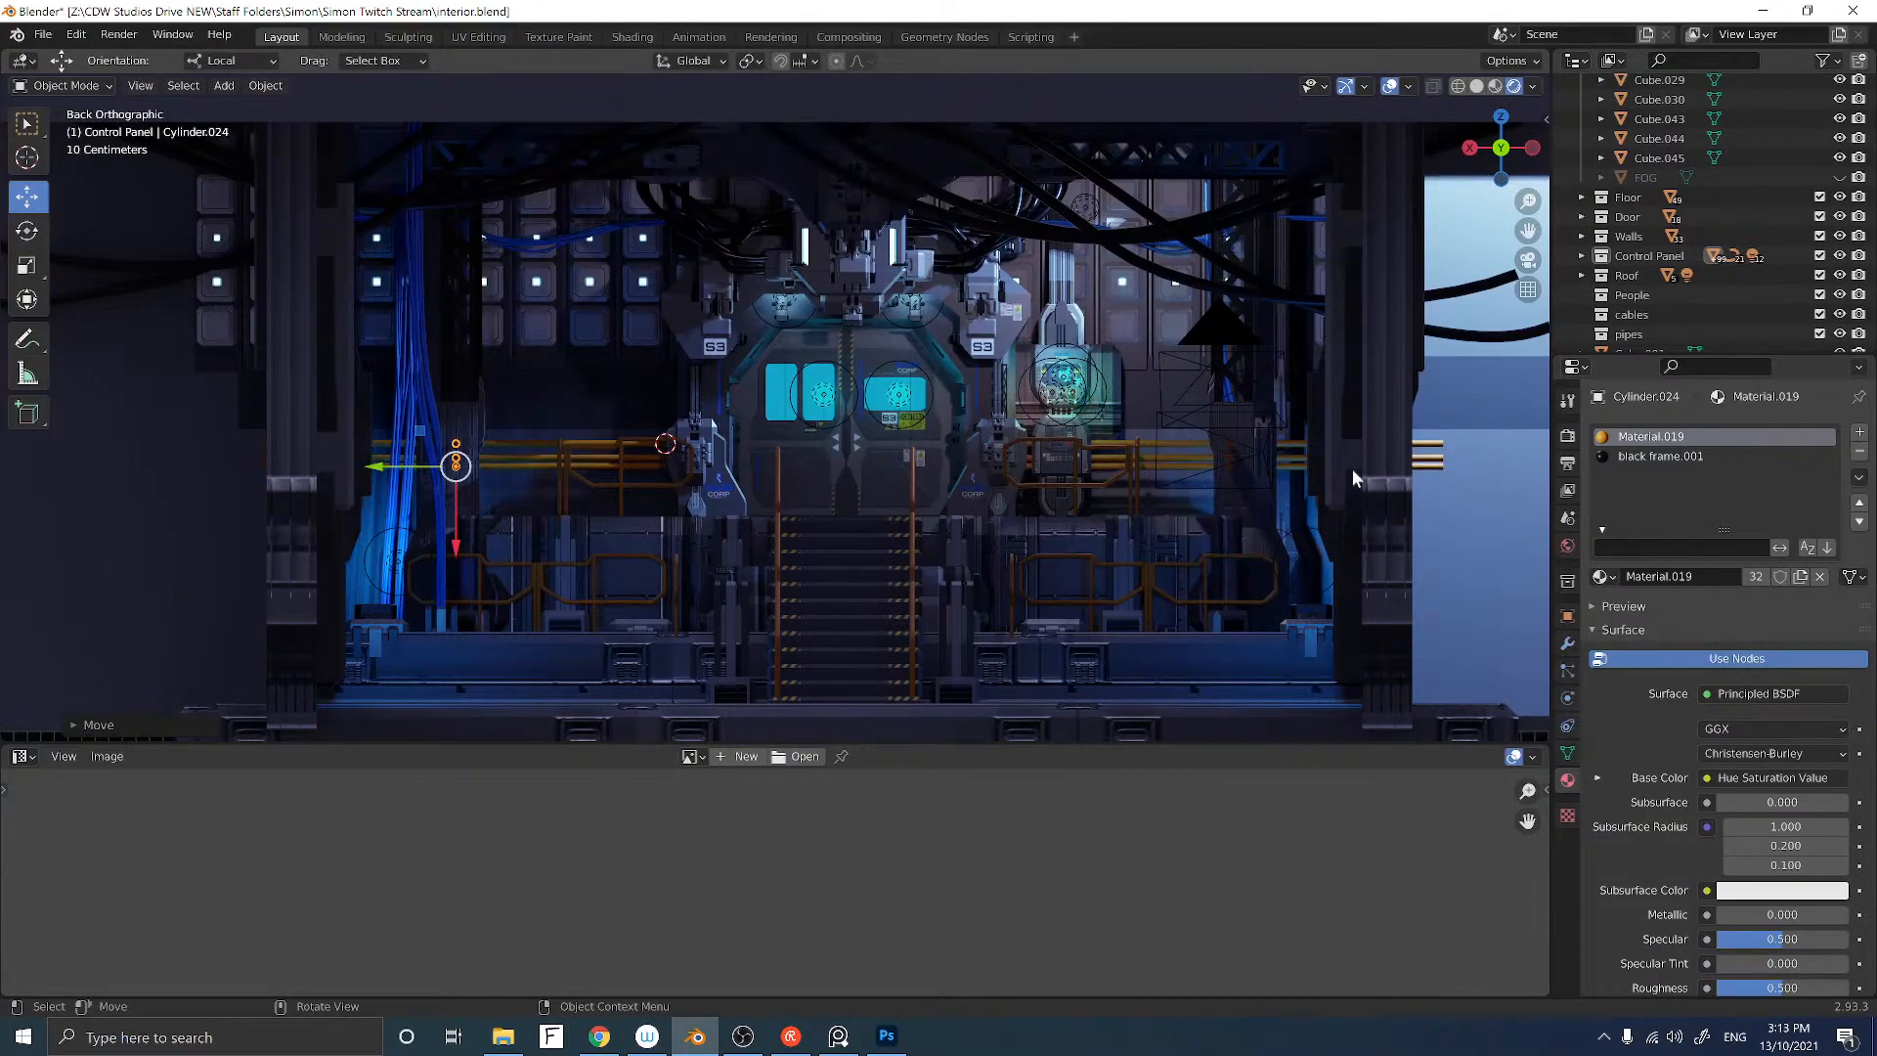
Step: Look through the scene camera to check the pipes along both side walls
click(1293, 489)
middle_drag(1292, 489, 1223, 491)
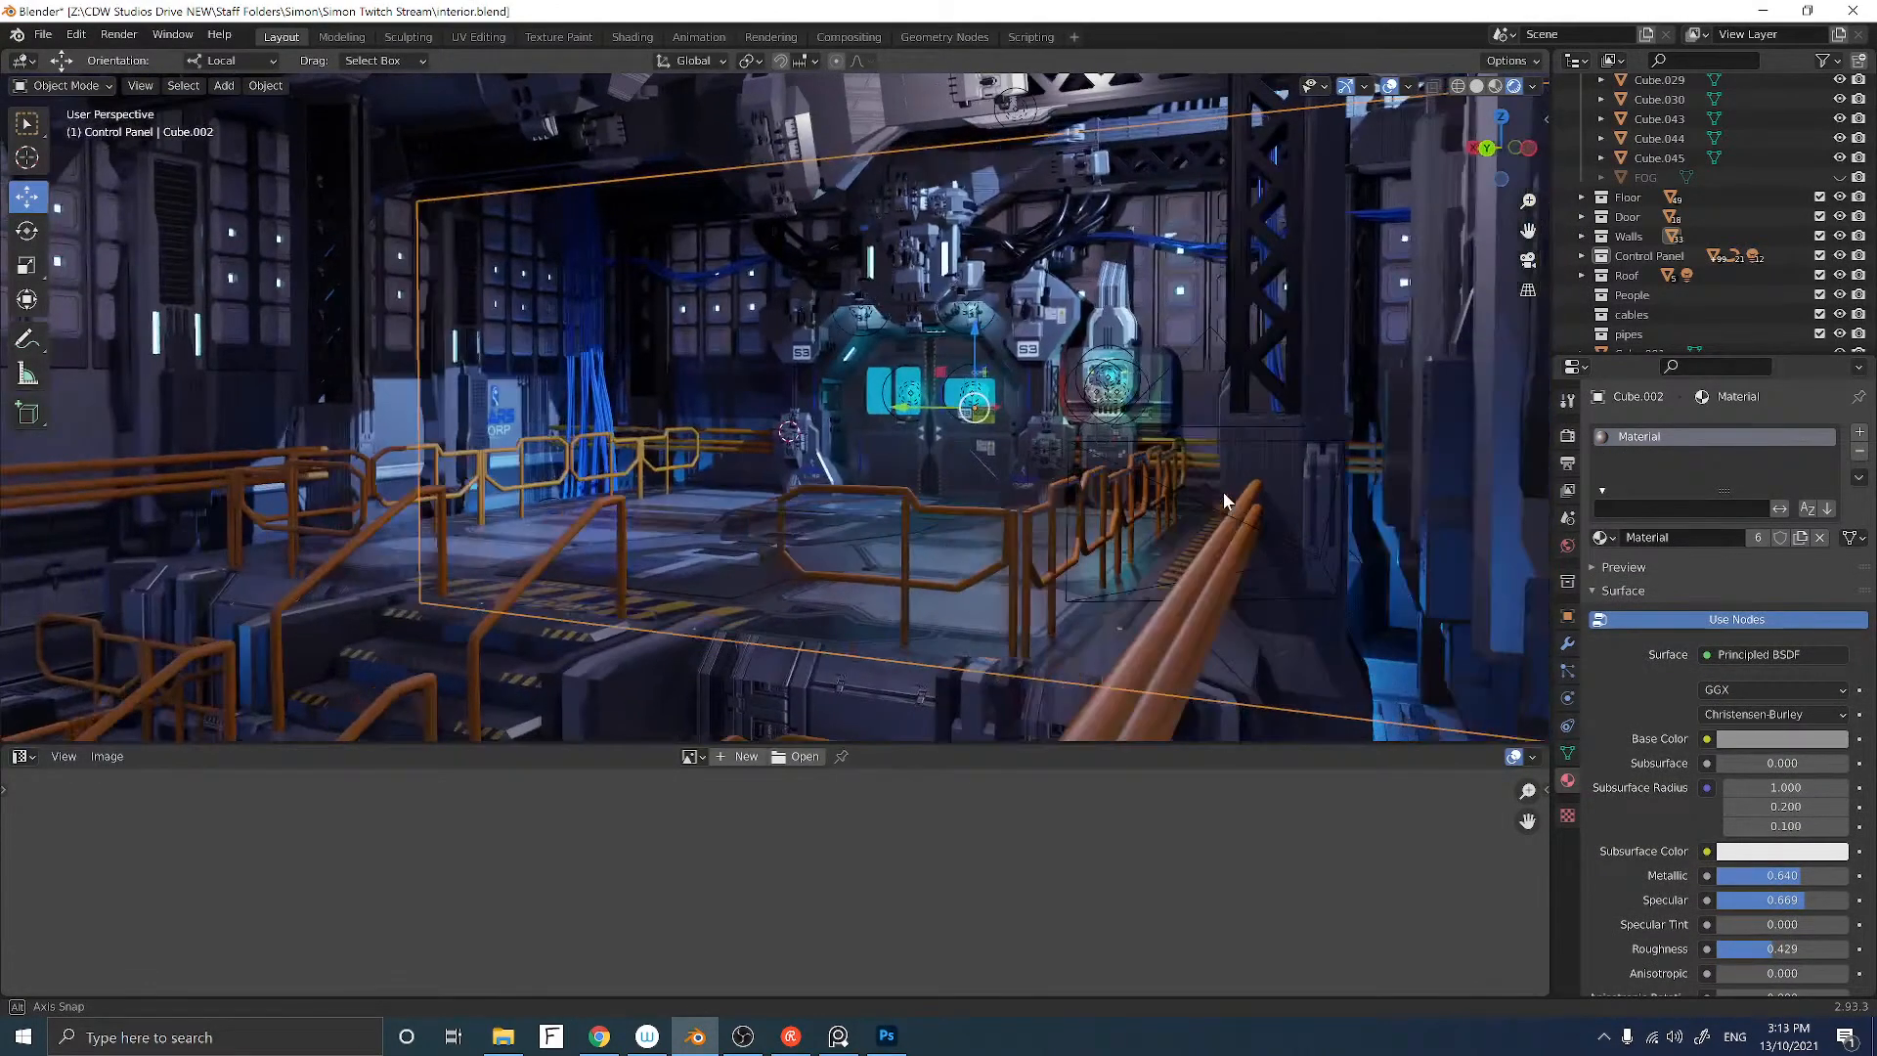
click(1528, 261)
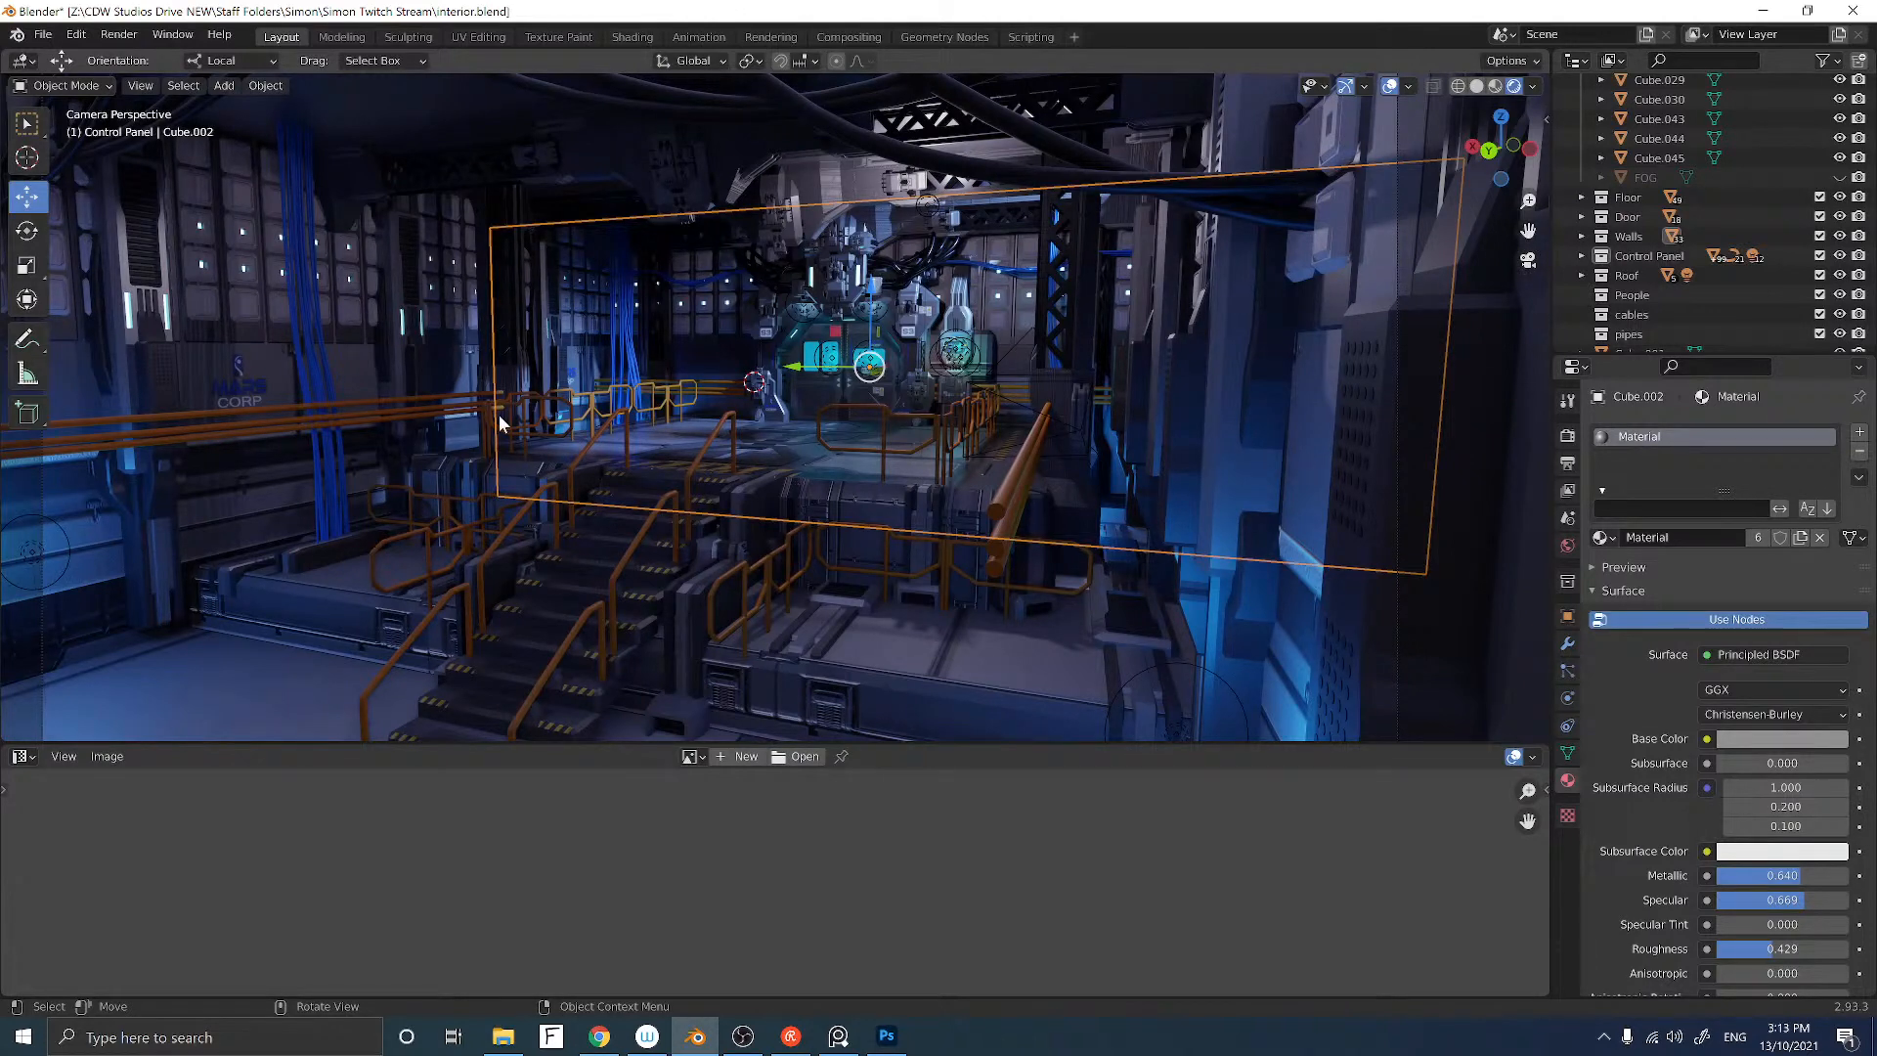
Step: Duplicate the yellow horizontal pipes by the Mars Corp wall in place and rotate the copy 90° to vertical in left view
click(383, 415)
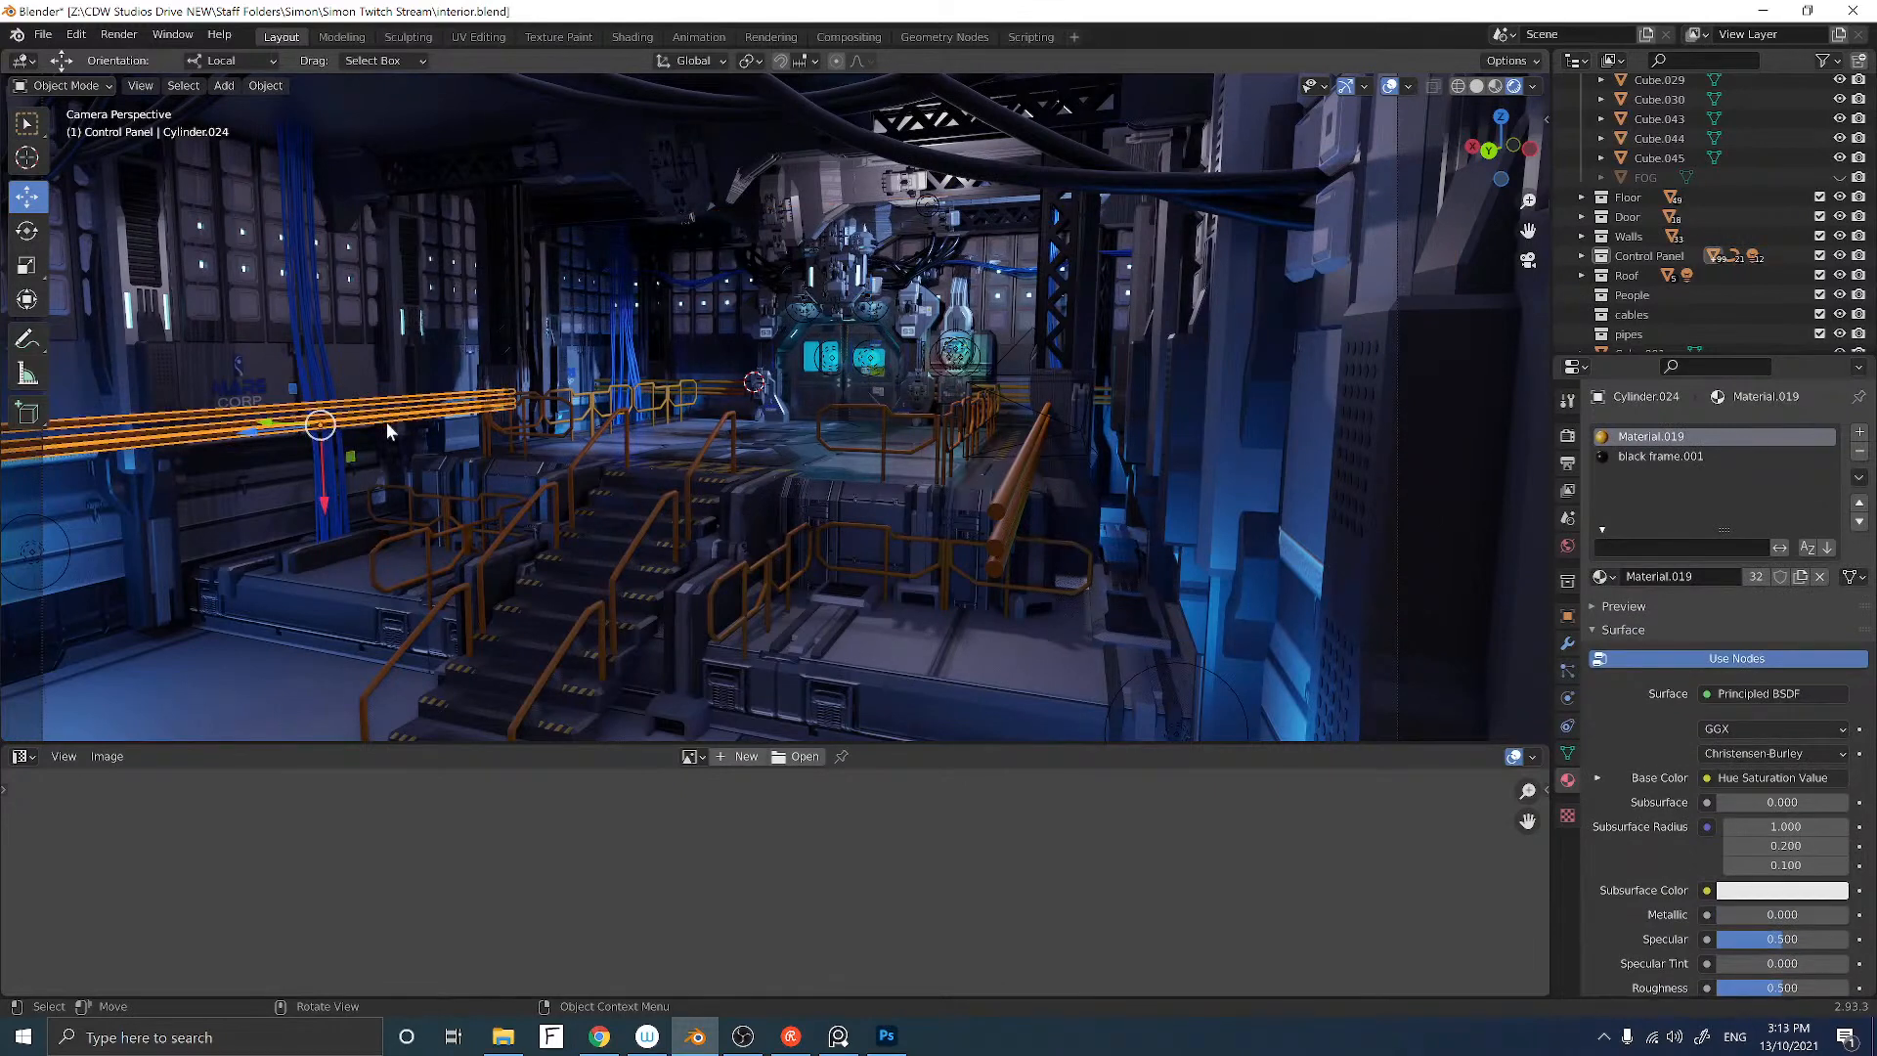
key(shift+d)
key(Escape)
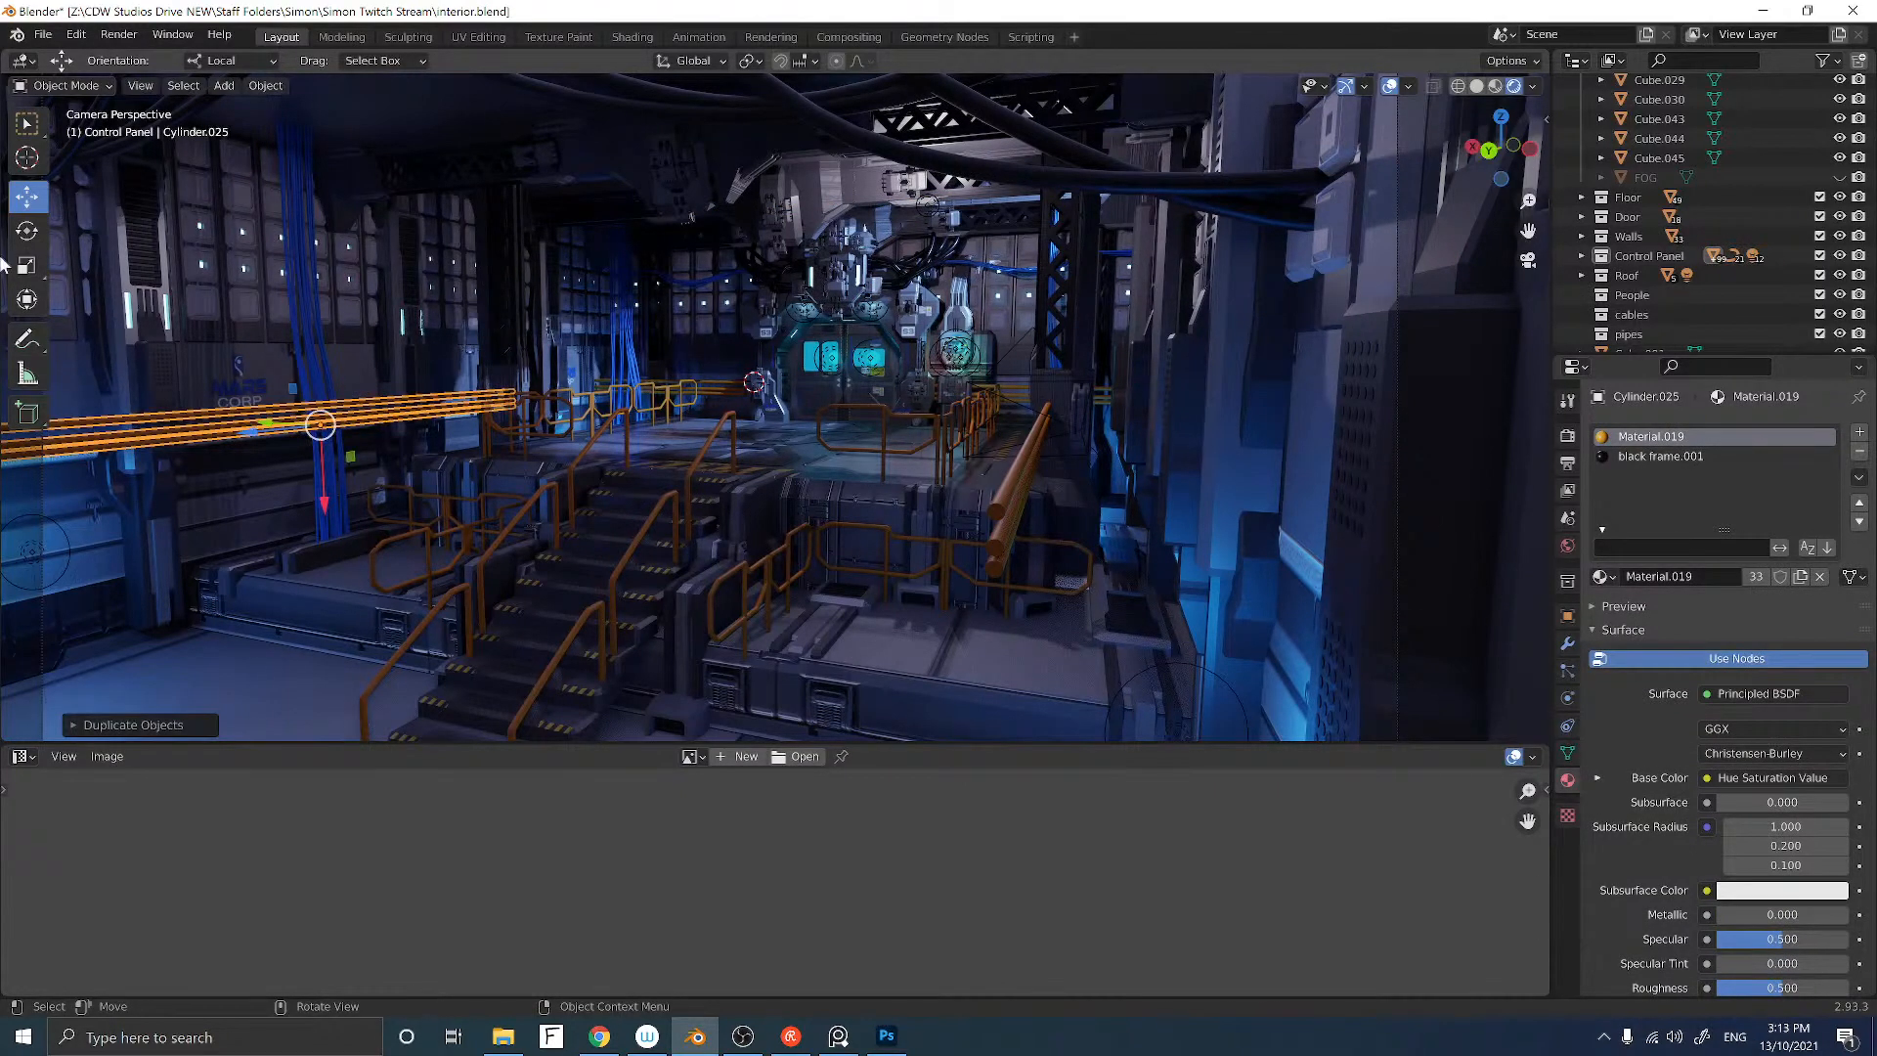
middle_drag(298, 331, 215, 343)
scroll(216, 342, up, 5)
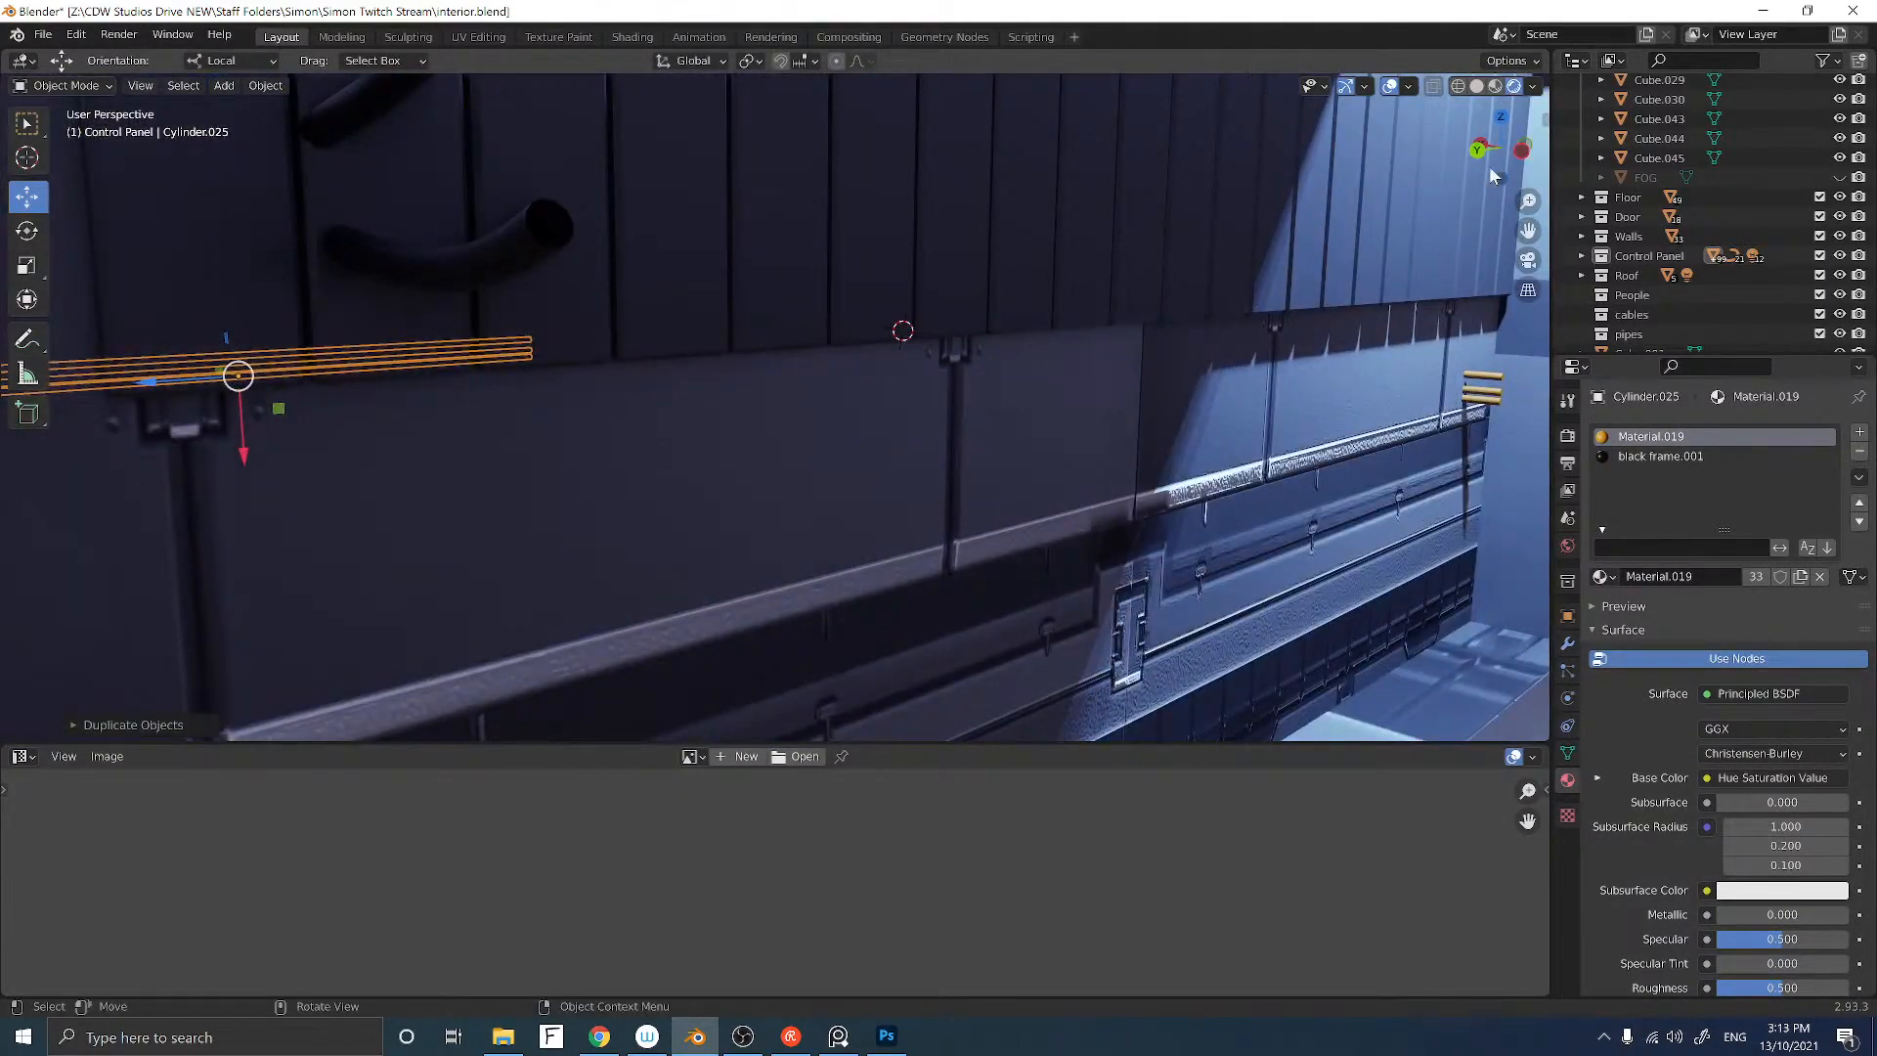
click(1522, 155)
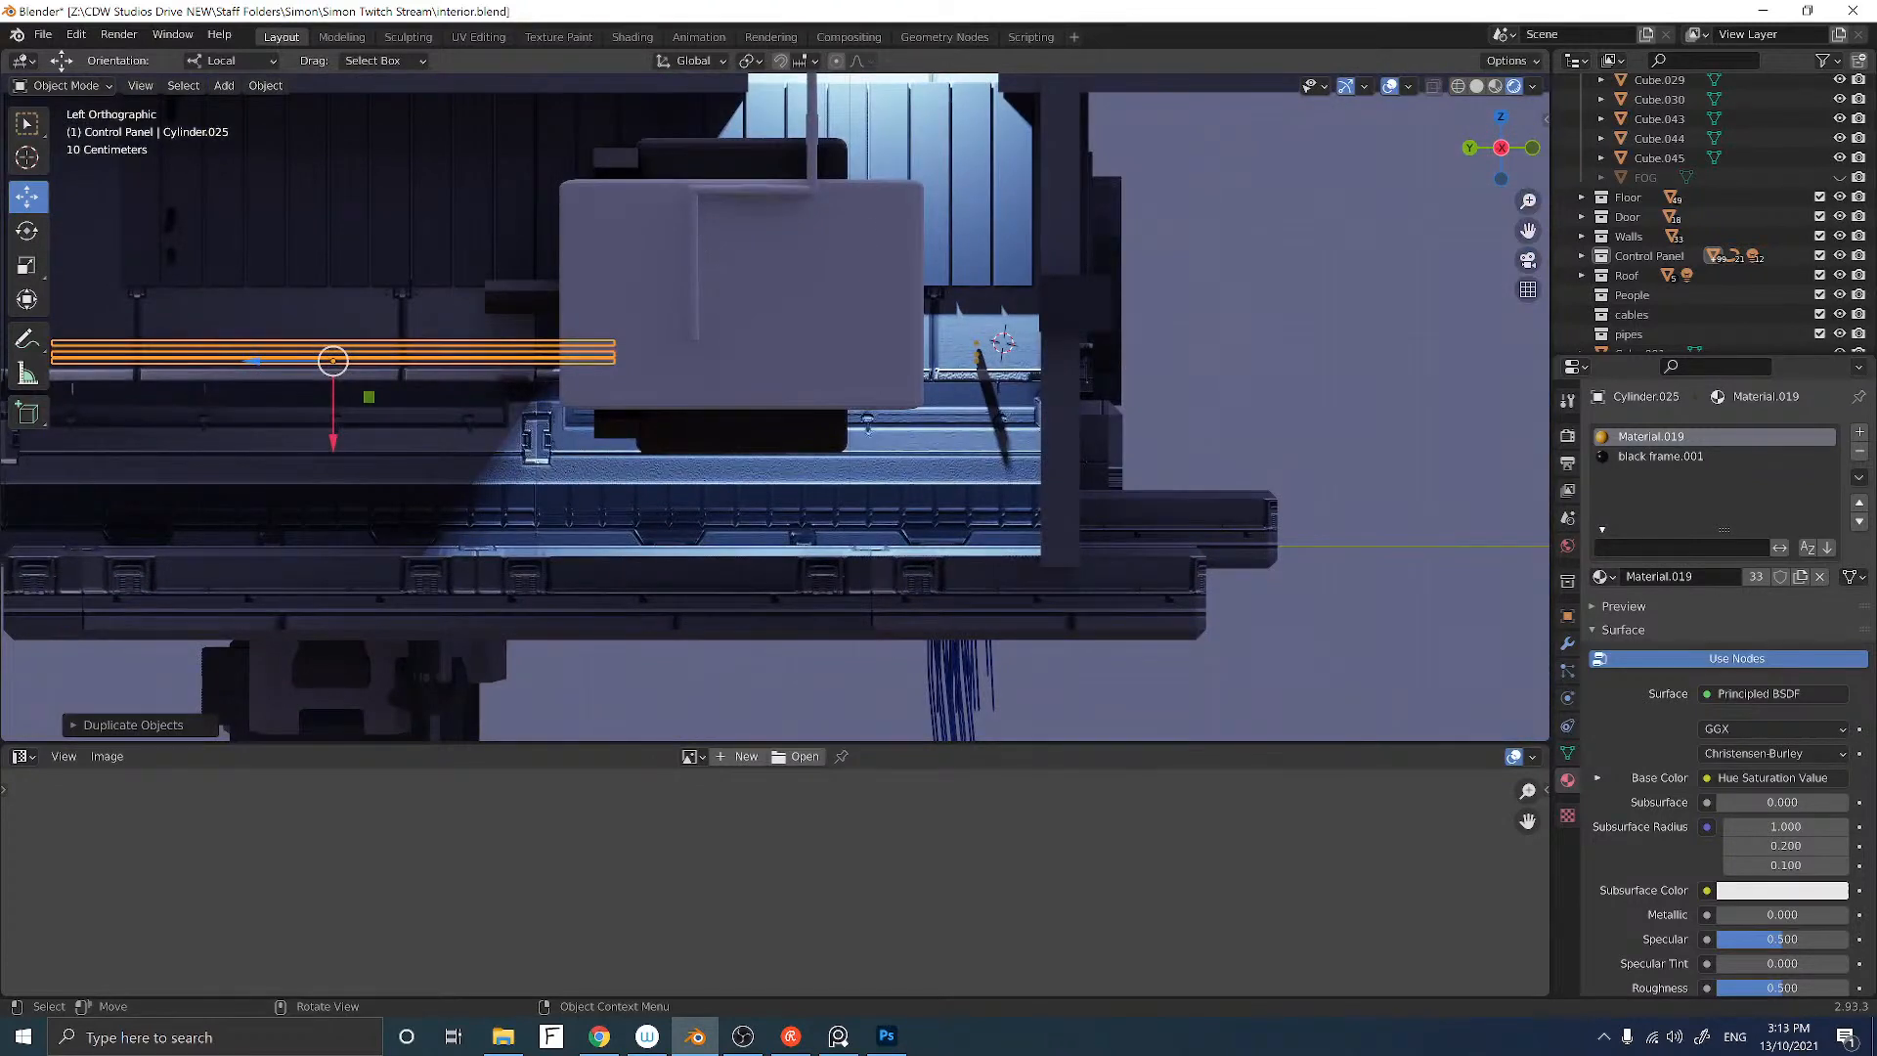
text(r90)
key(Return)
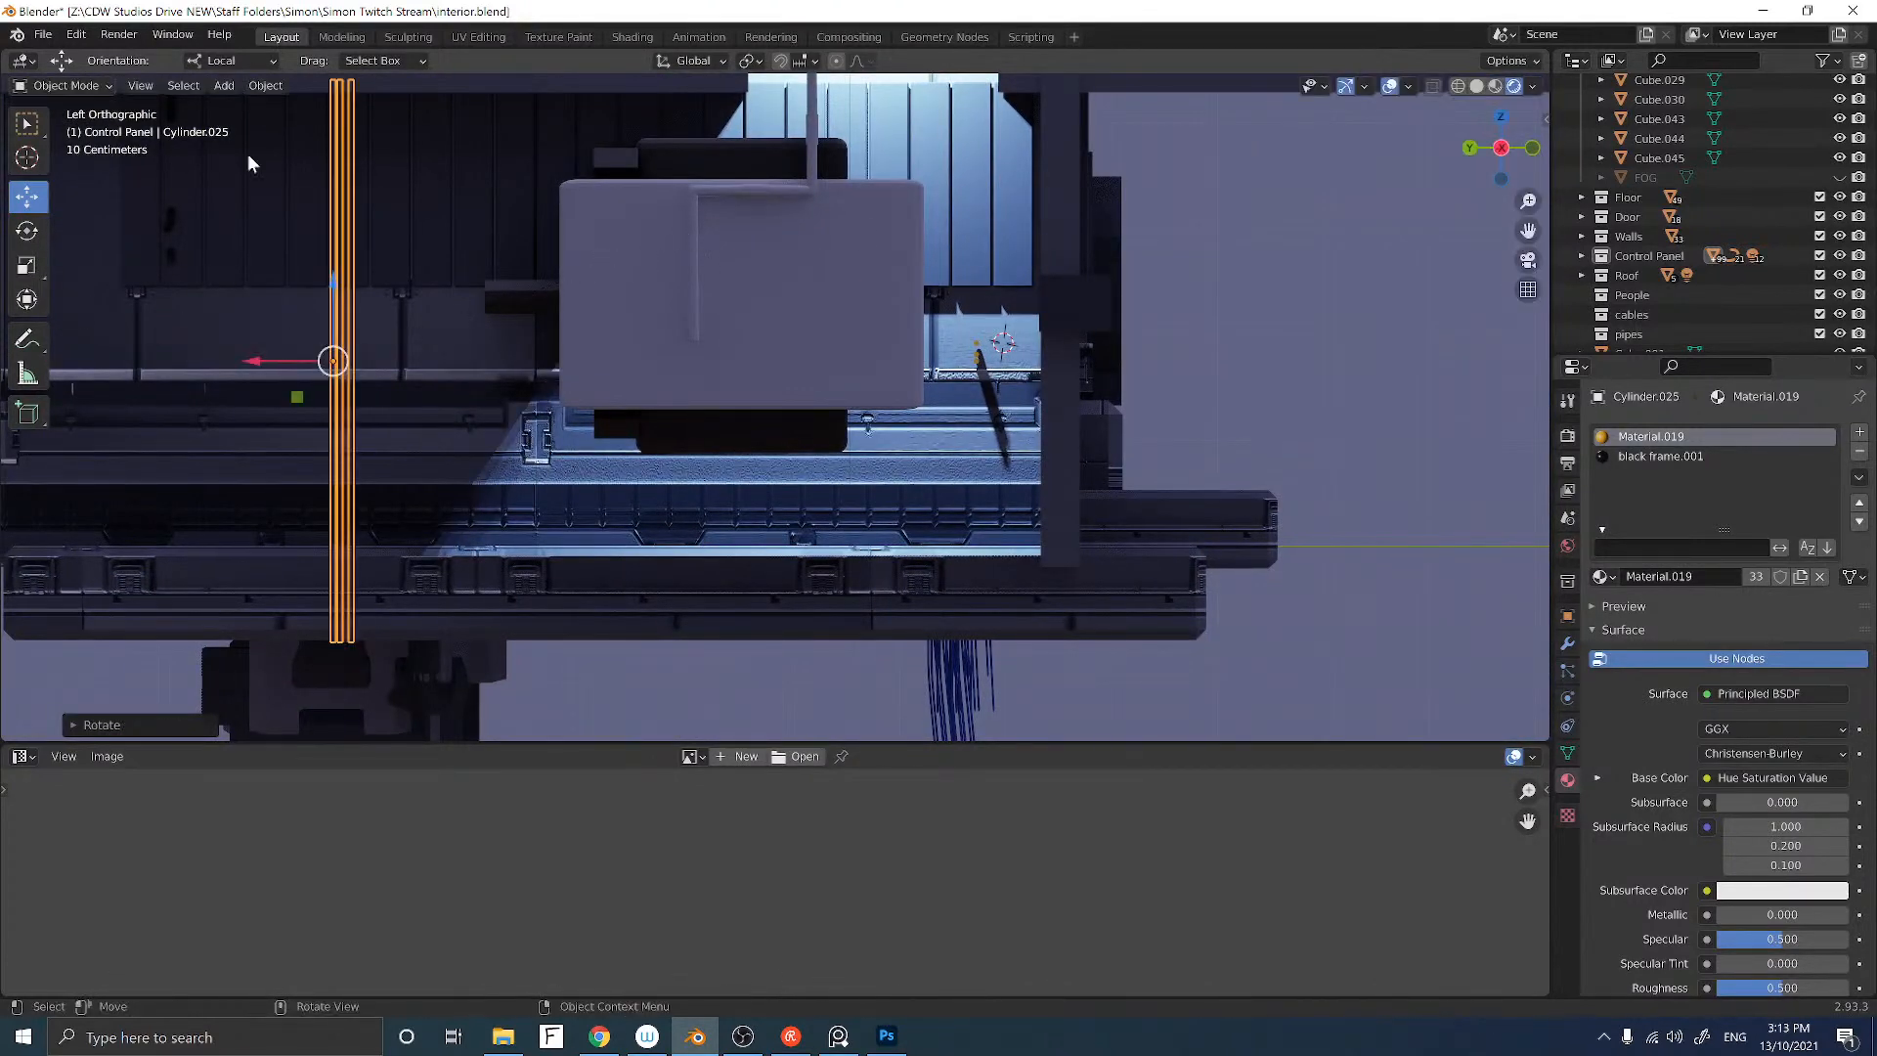
Step: Shorten the vertical pipe copy along its length and lower it so its upper end sits just beneath the horizontal pipes
click(27, 265)
drag(334, 285, 332, 333)
click(1523, 260)
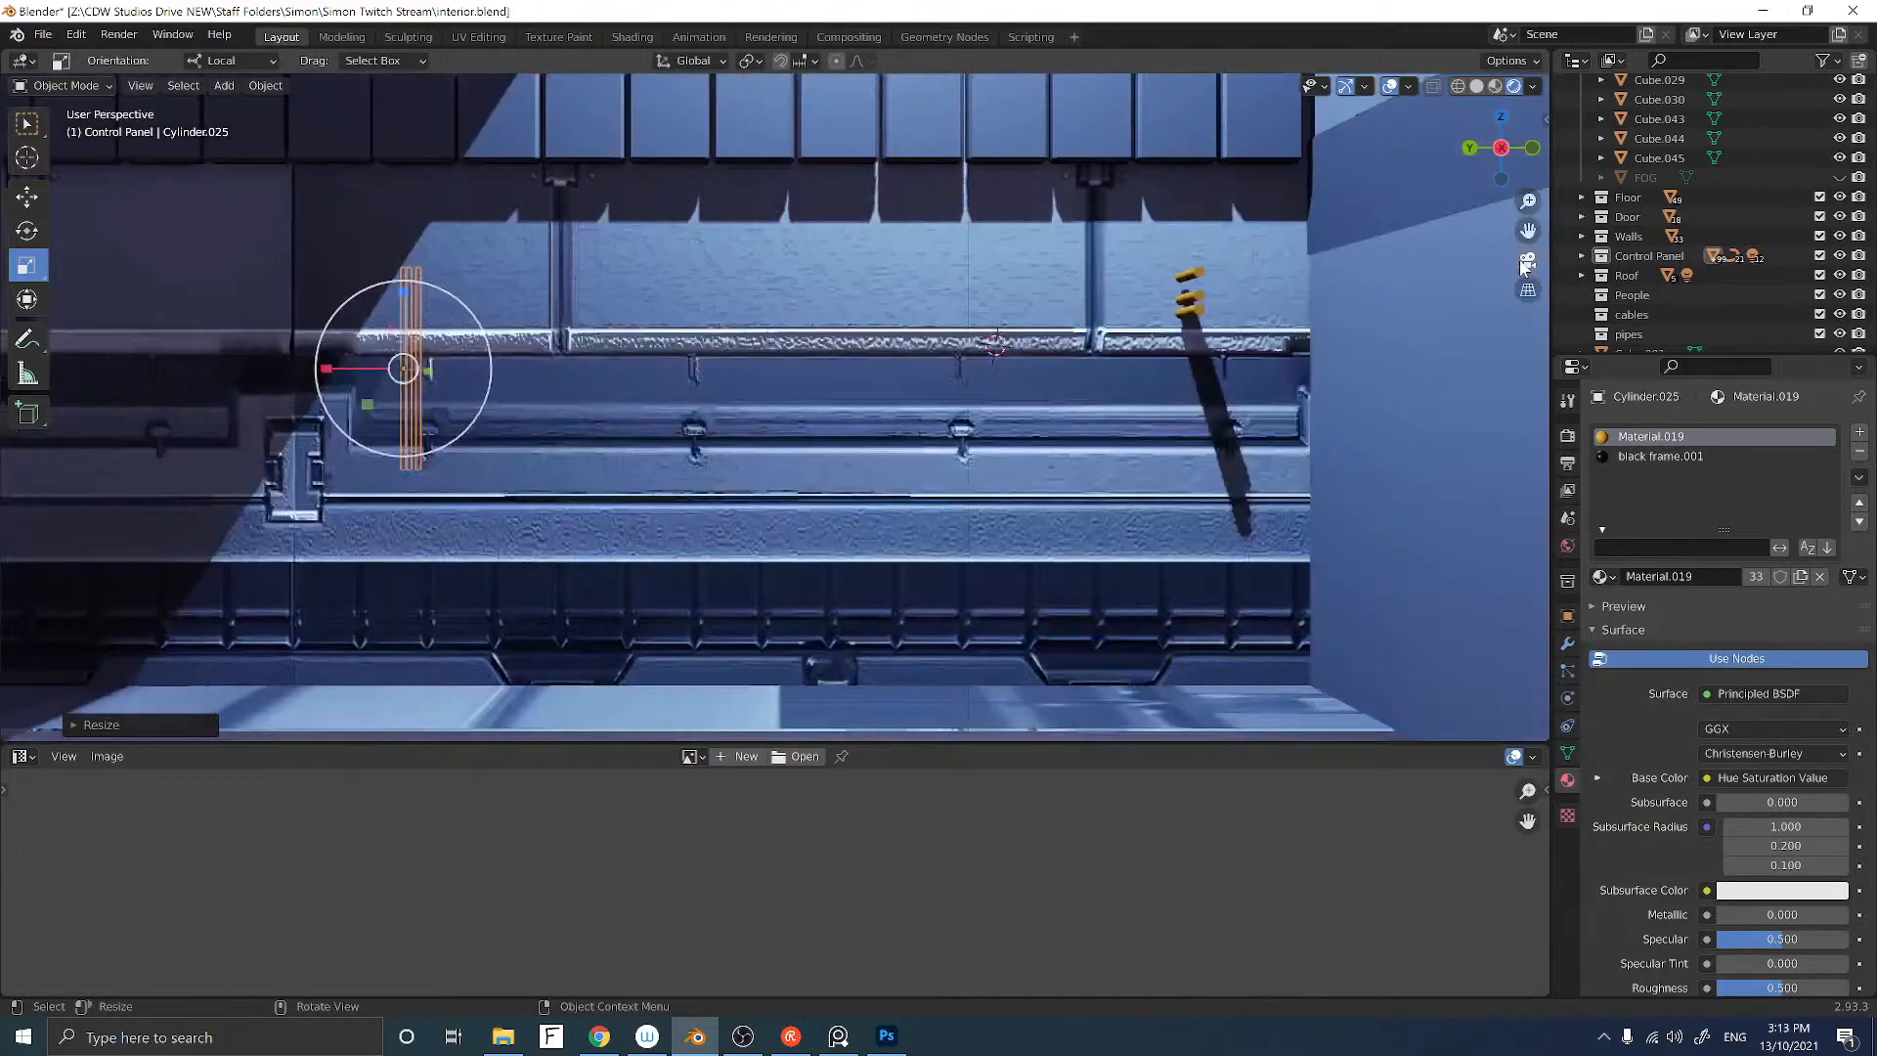
click(27, 197)
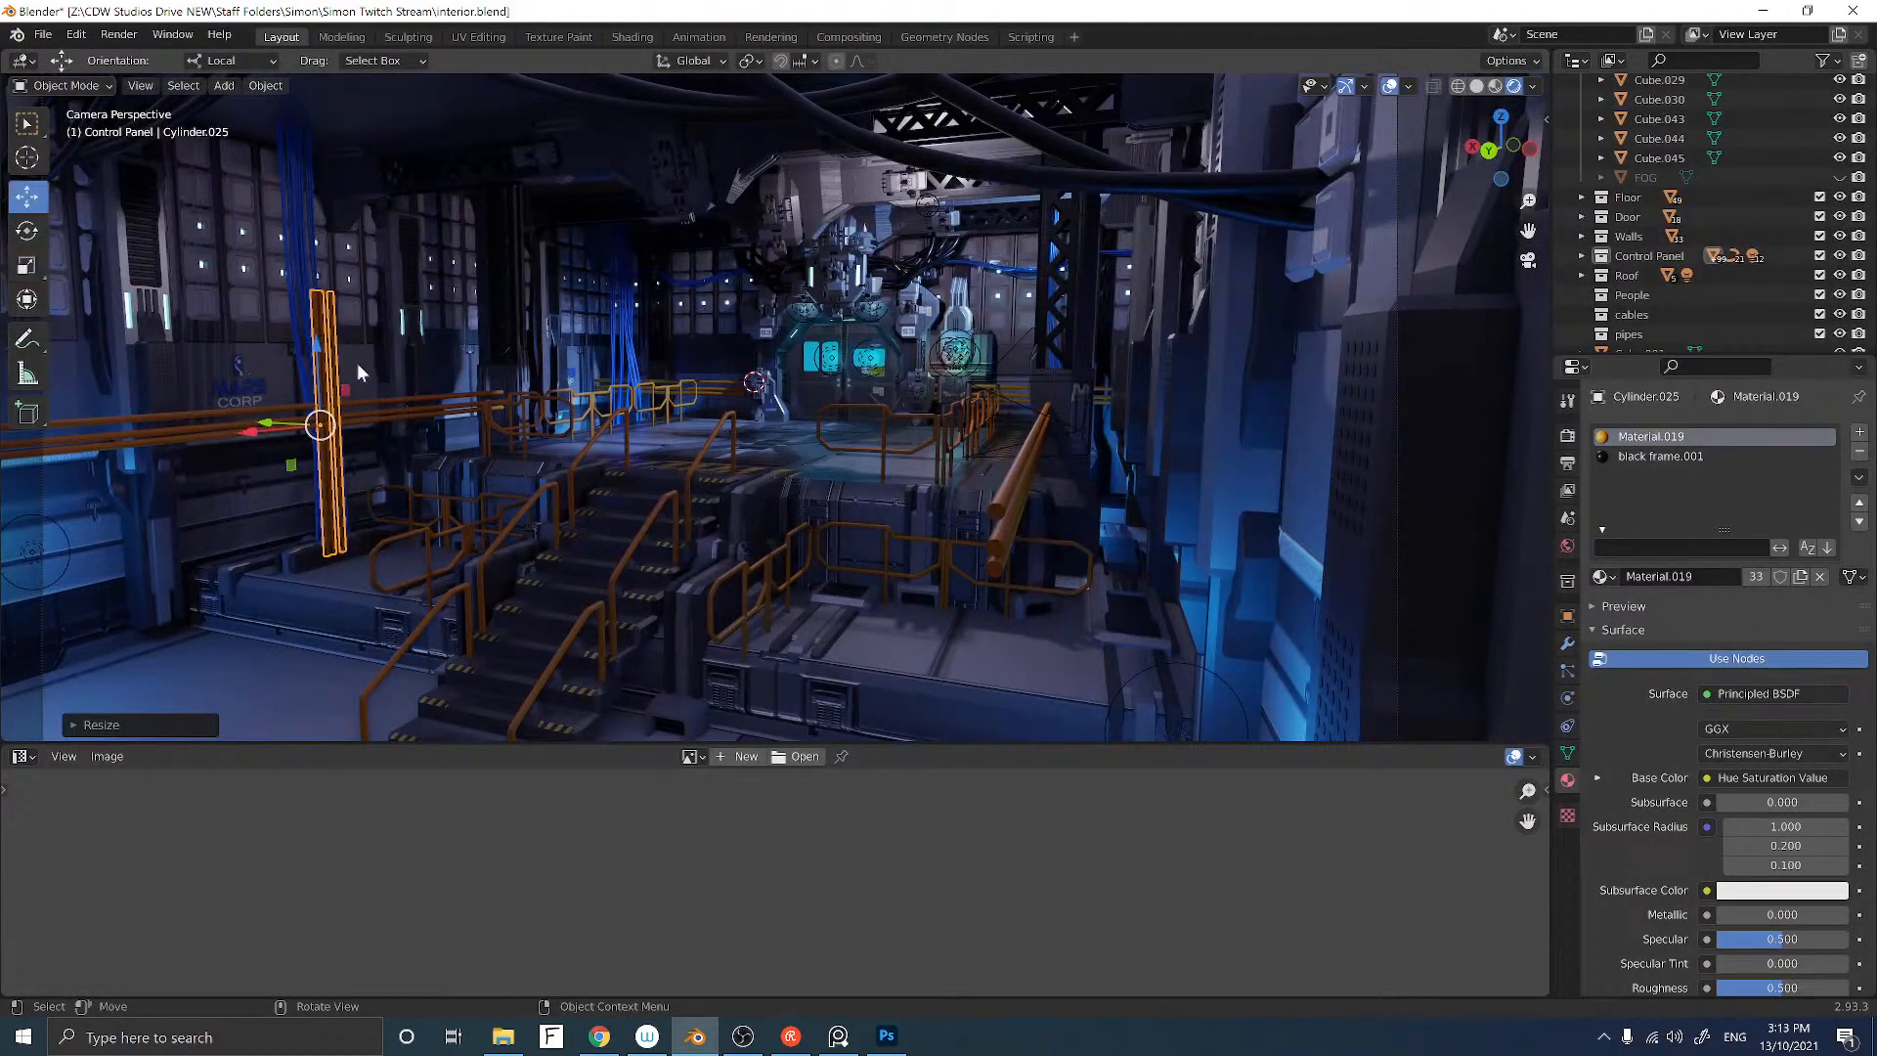
drag(319, 369, 325, 476)
scroll(324, 465, up, 4)
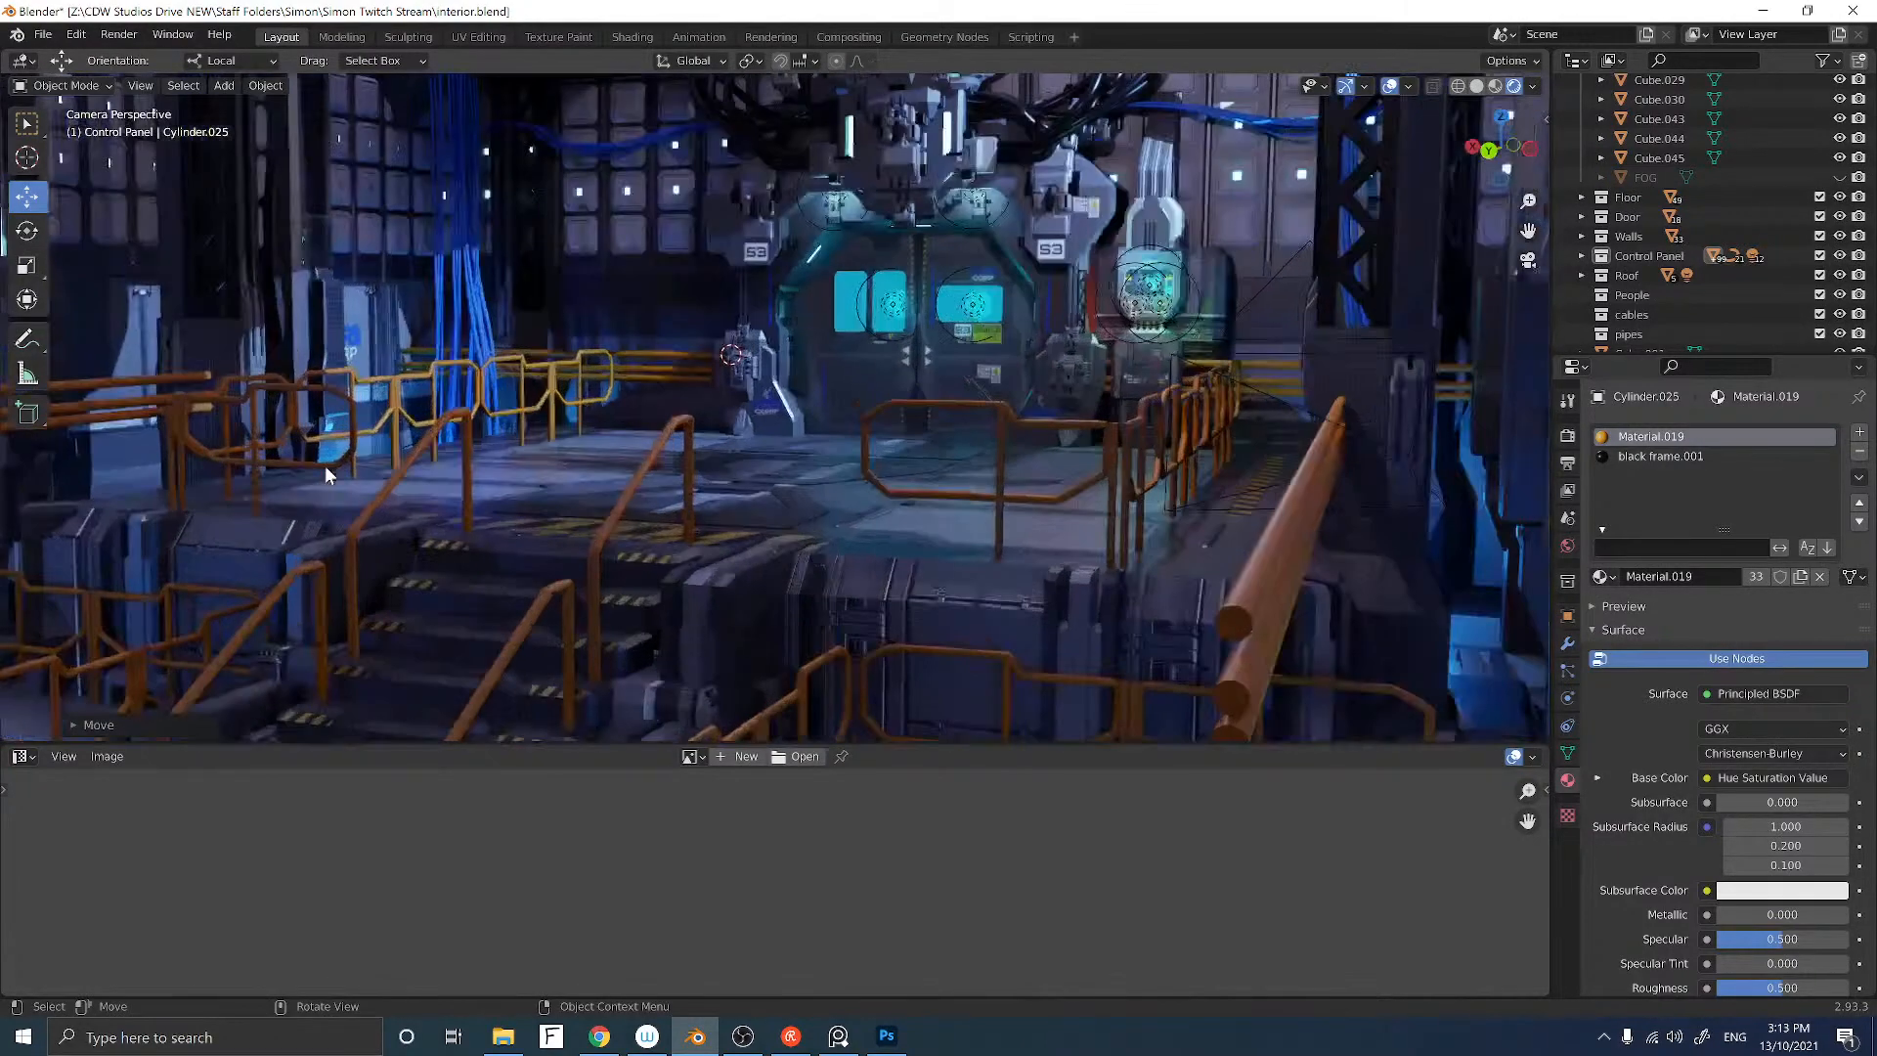
Step: Slide the vertical pipes about 0.54 m along their local X axis, clear of the blue cables, and check them through the scene camera
shift+middle_drag(299, 462, 714, 342)
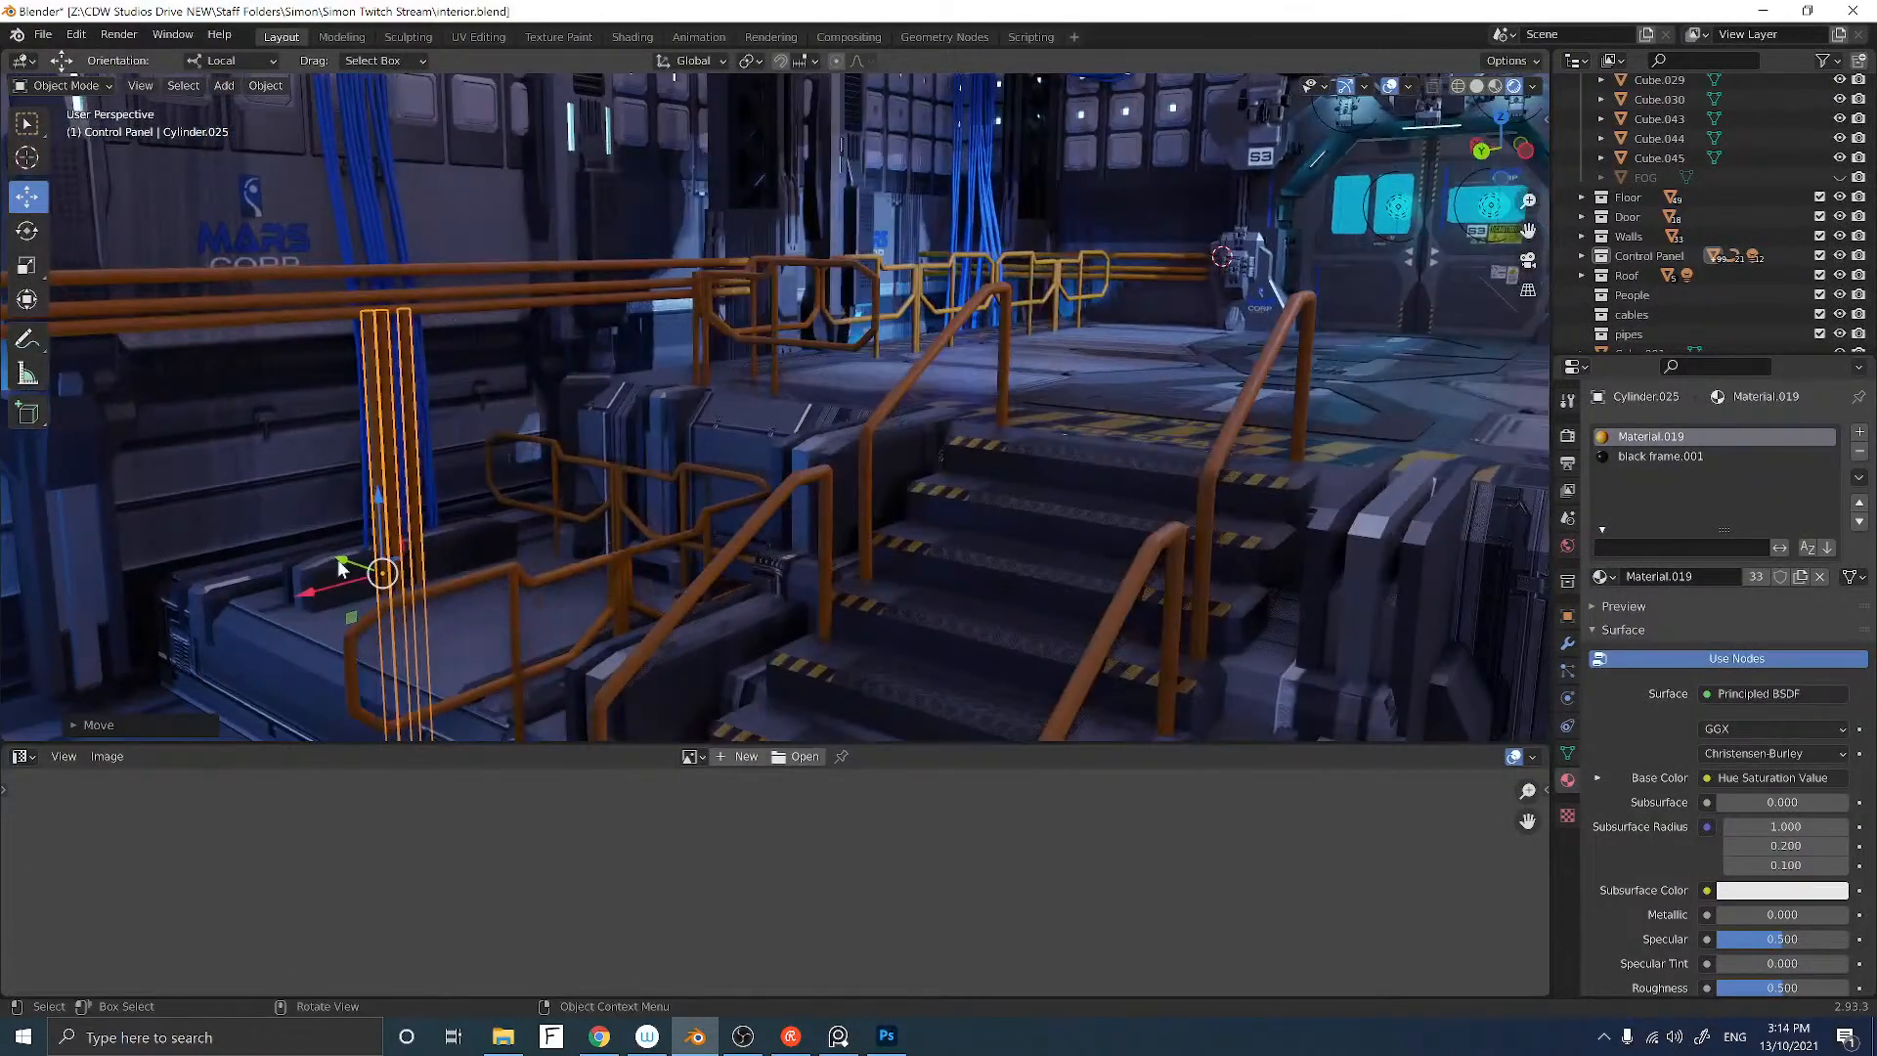
key(g)
key(x)
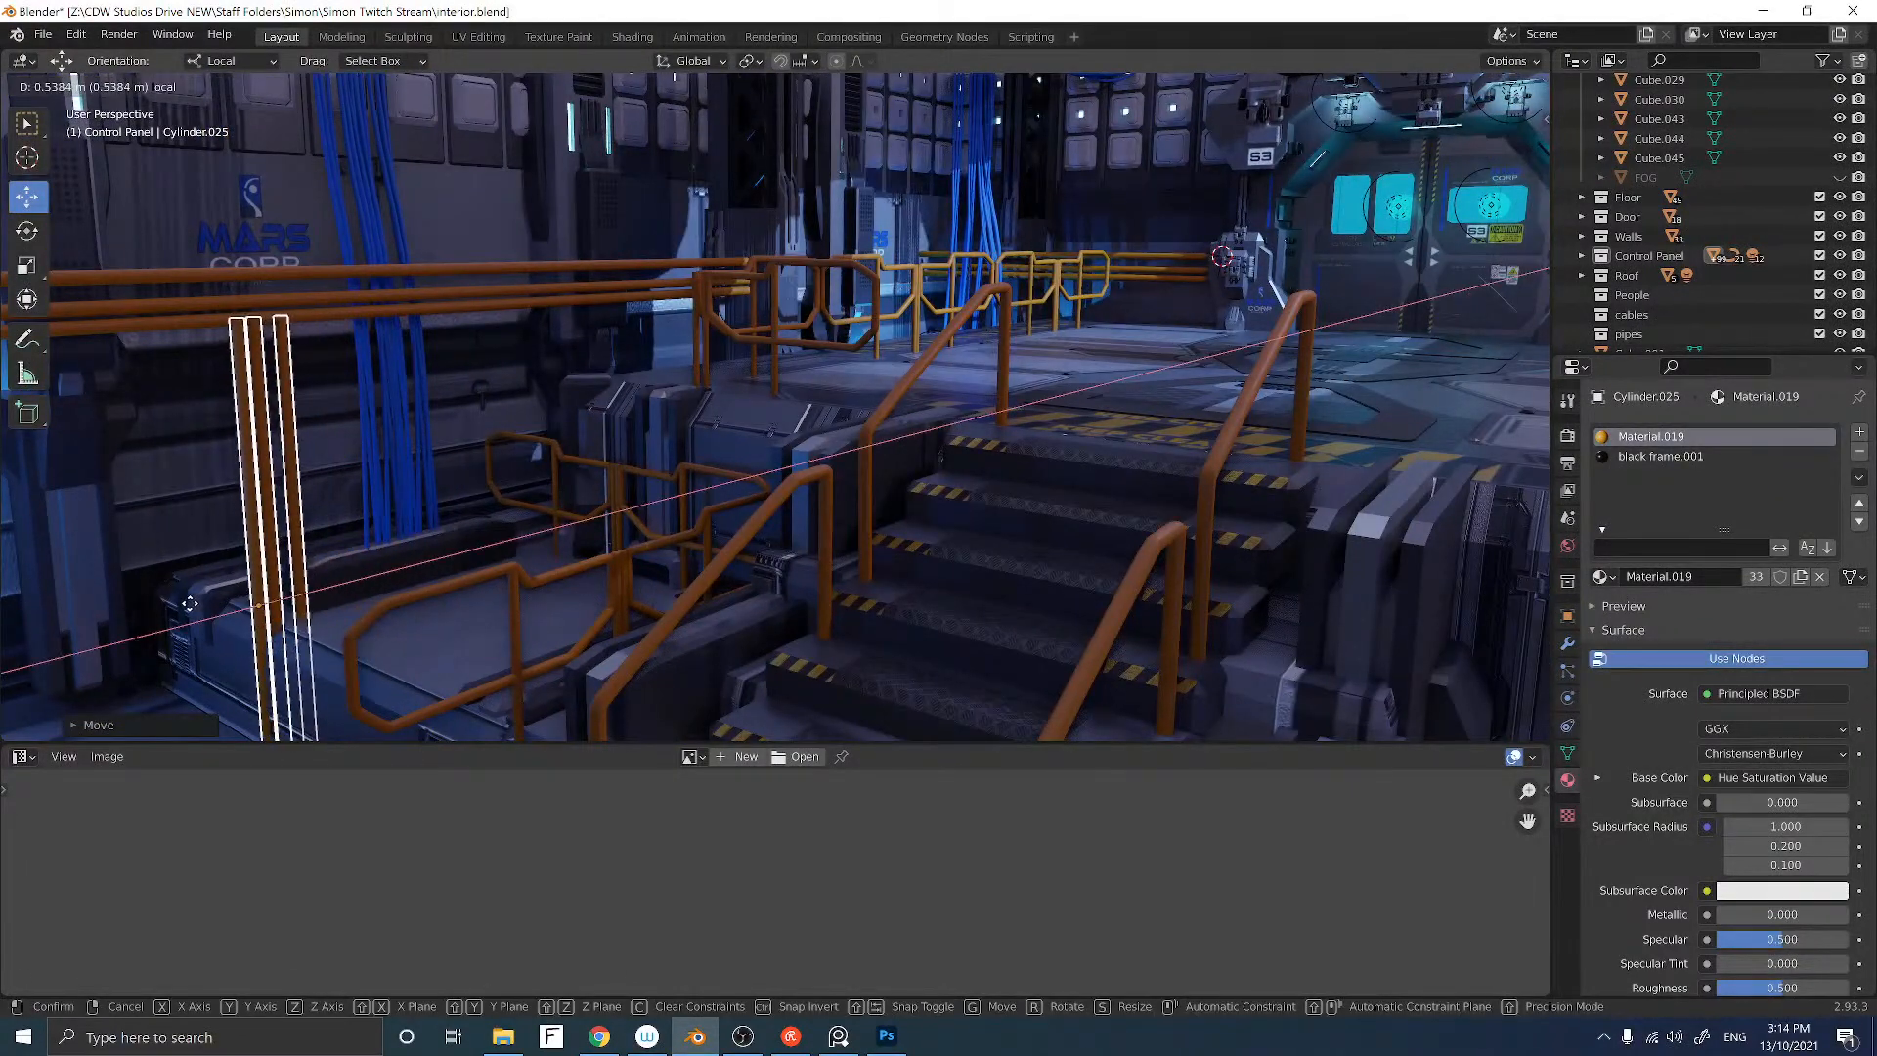
click(191, 602)
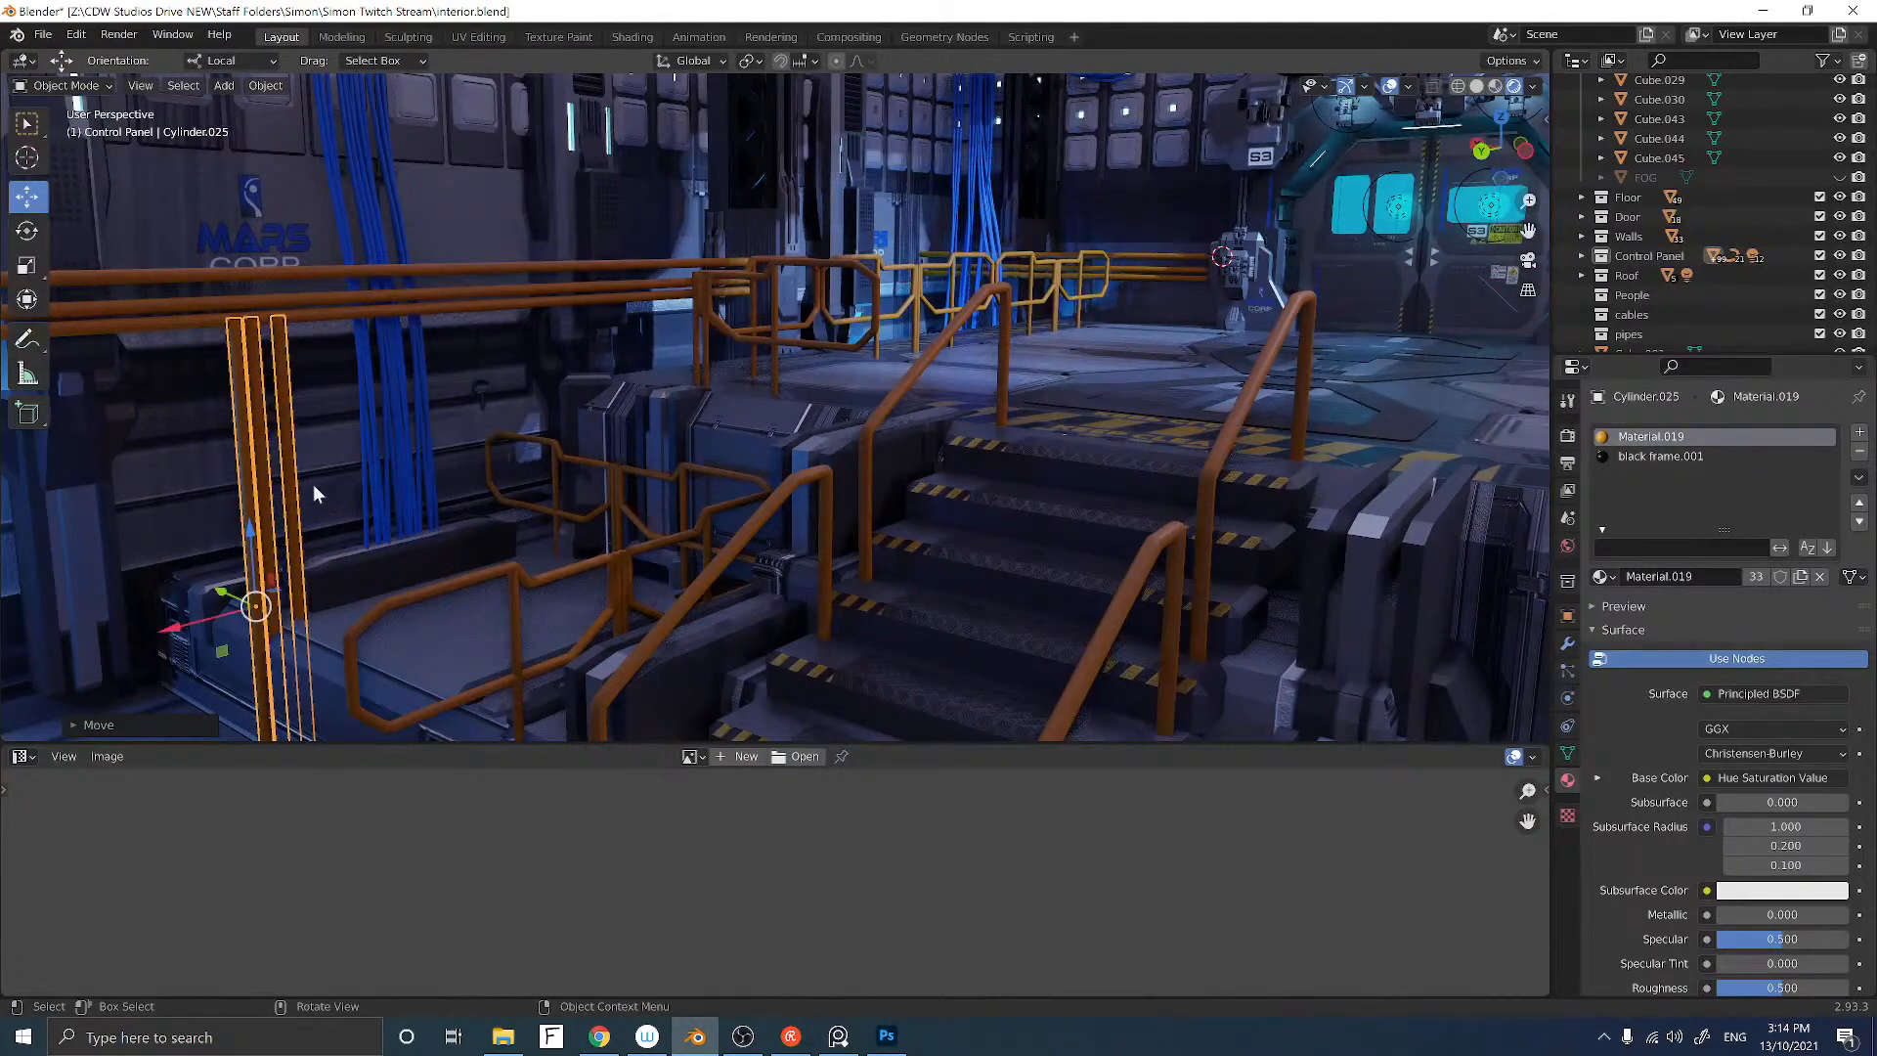
click(316, 456)
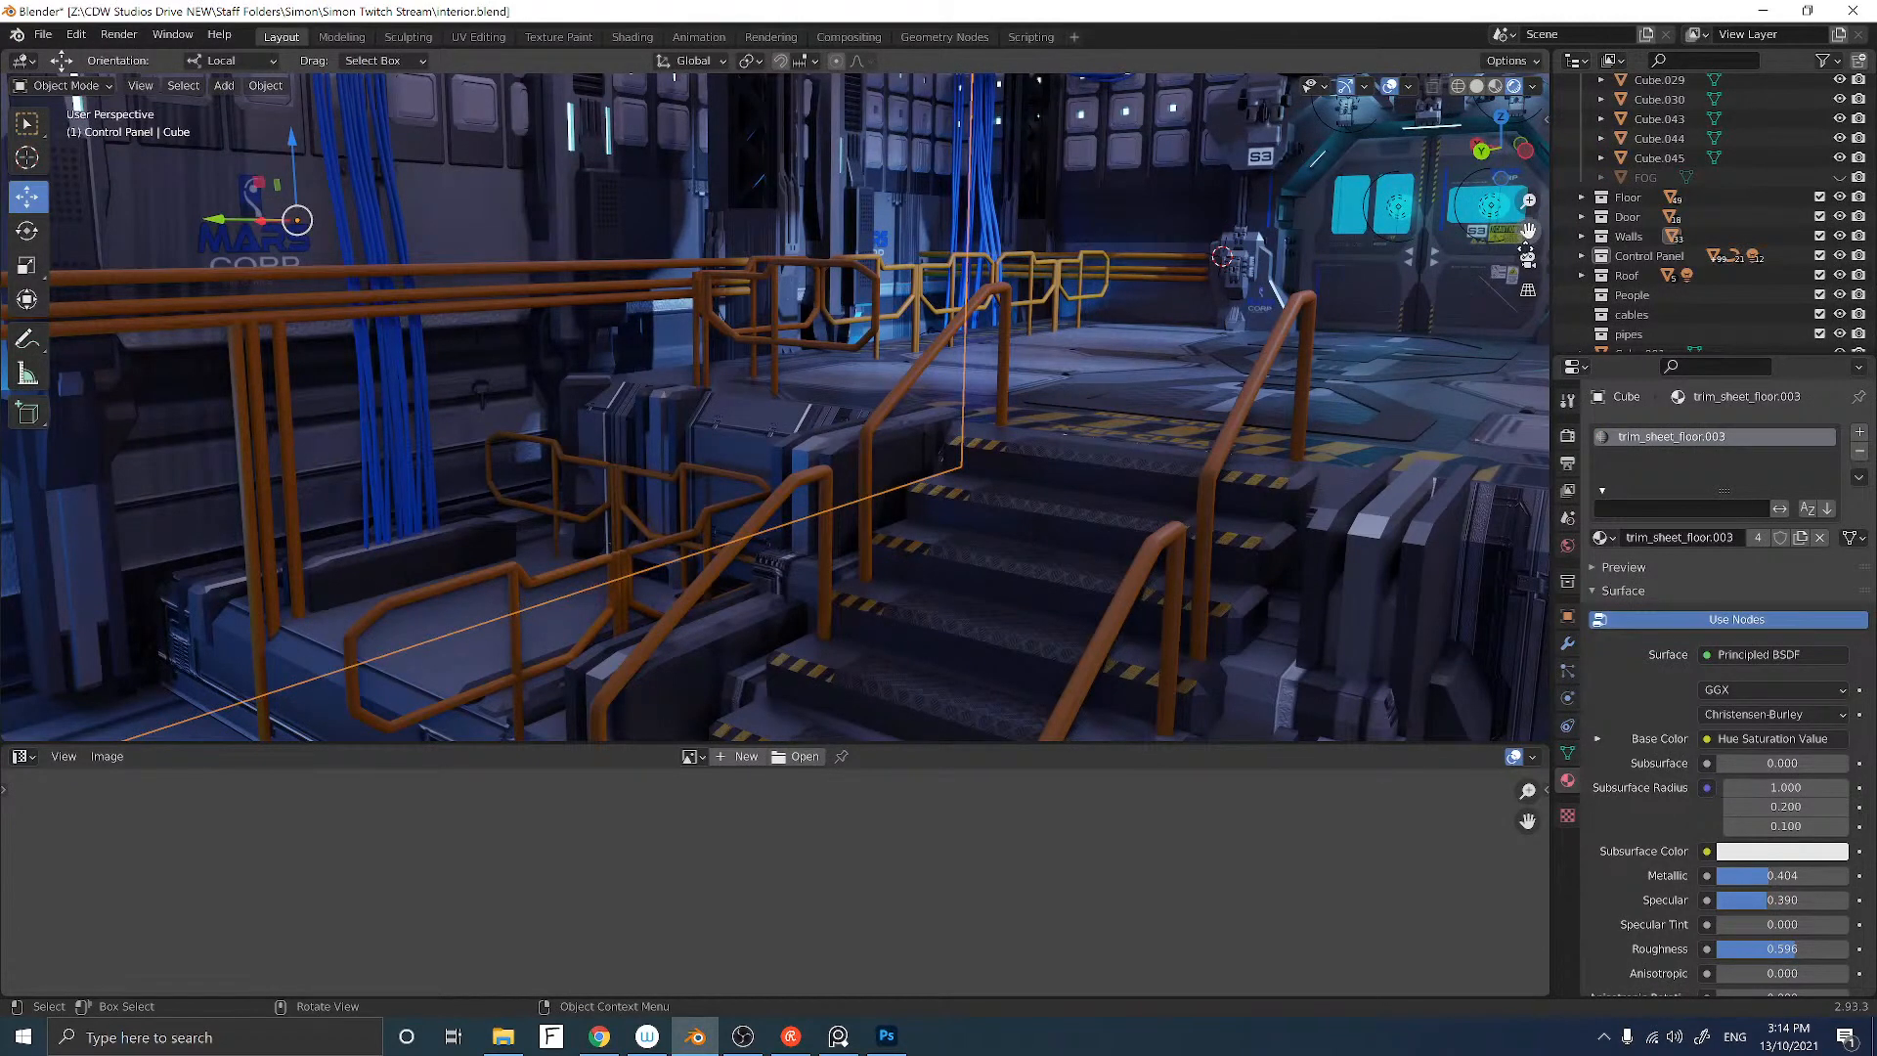
click(1529, 262)
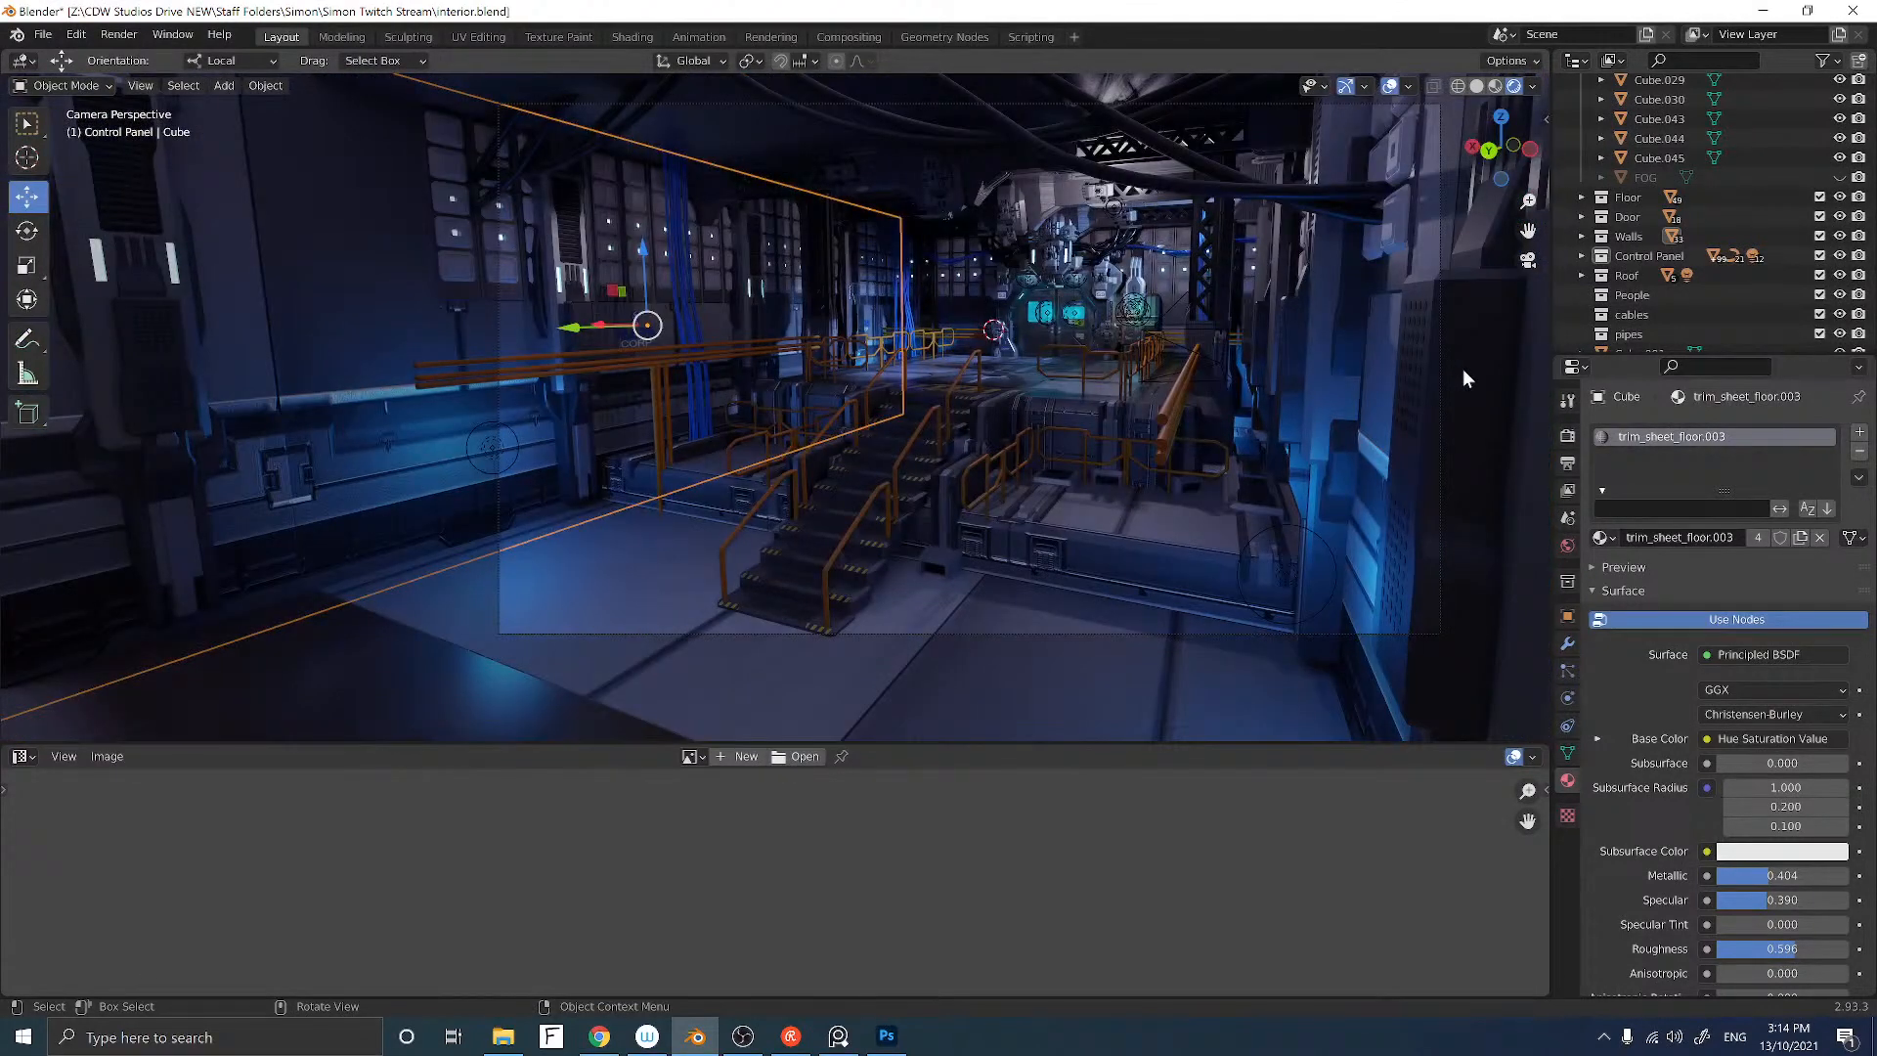
click(1464, 371)
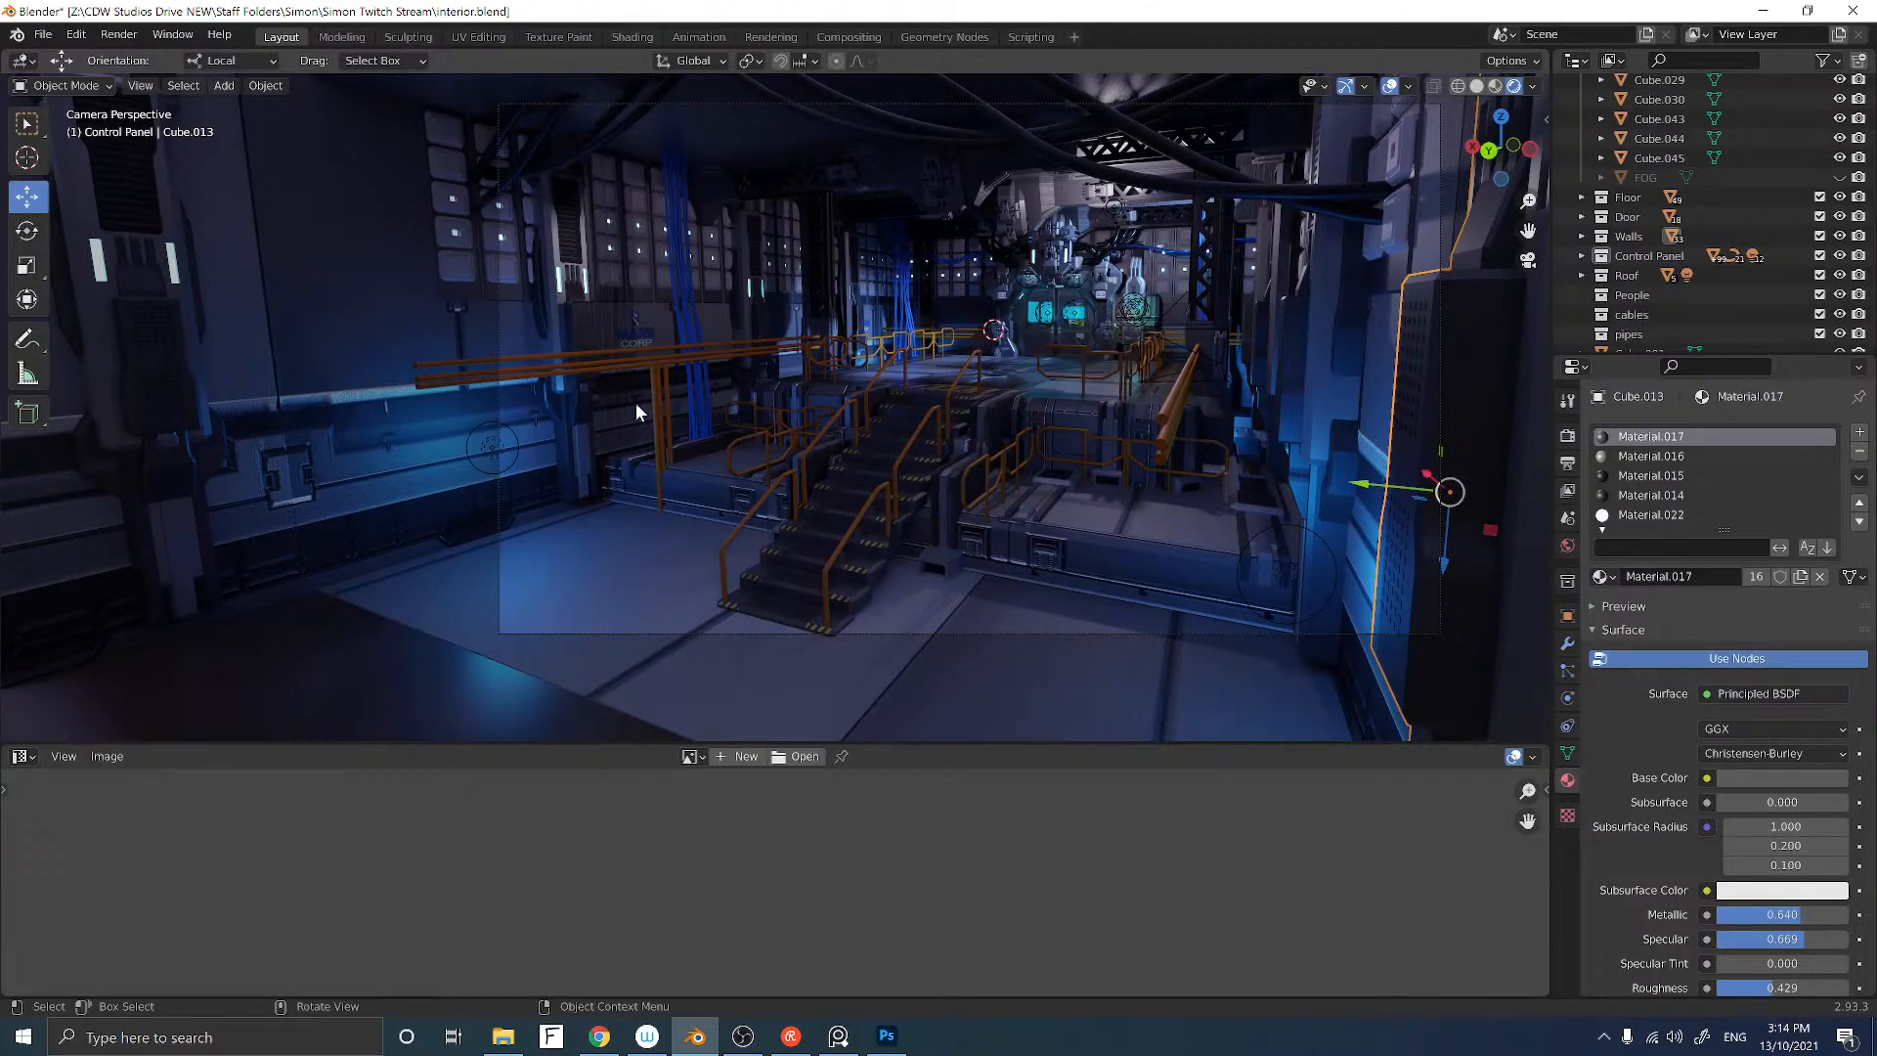
Step: Remove the yellow Material.019 from the horizontal side wall pipes, leaving black frame.001 as their only material
click(655, 366)
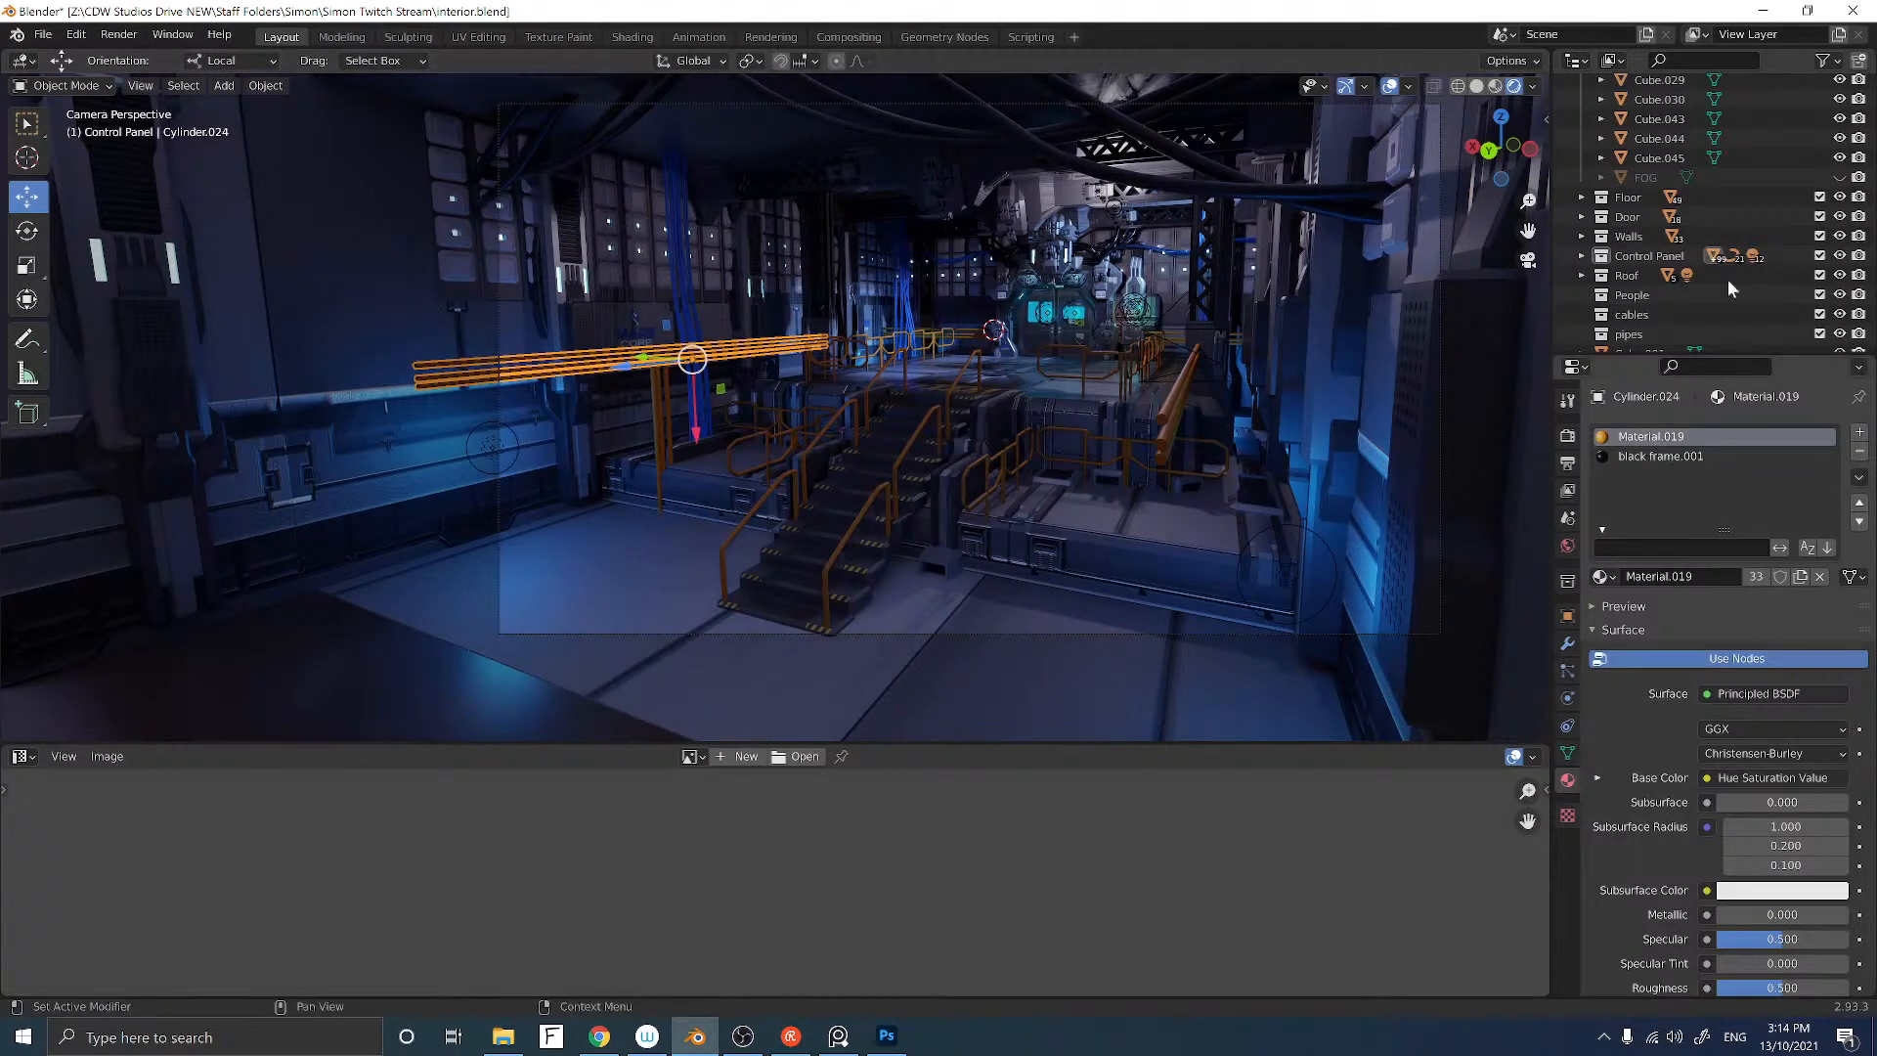
click(1642, 456)
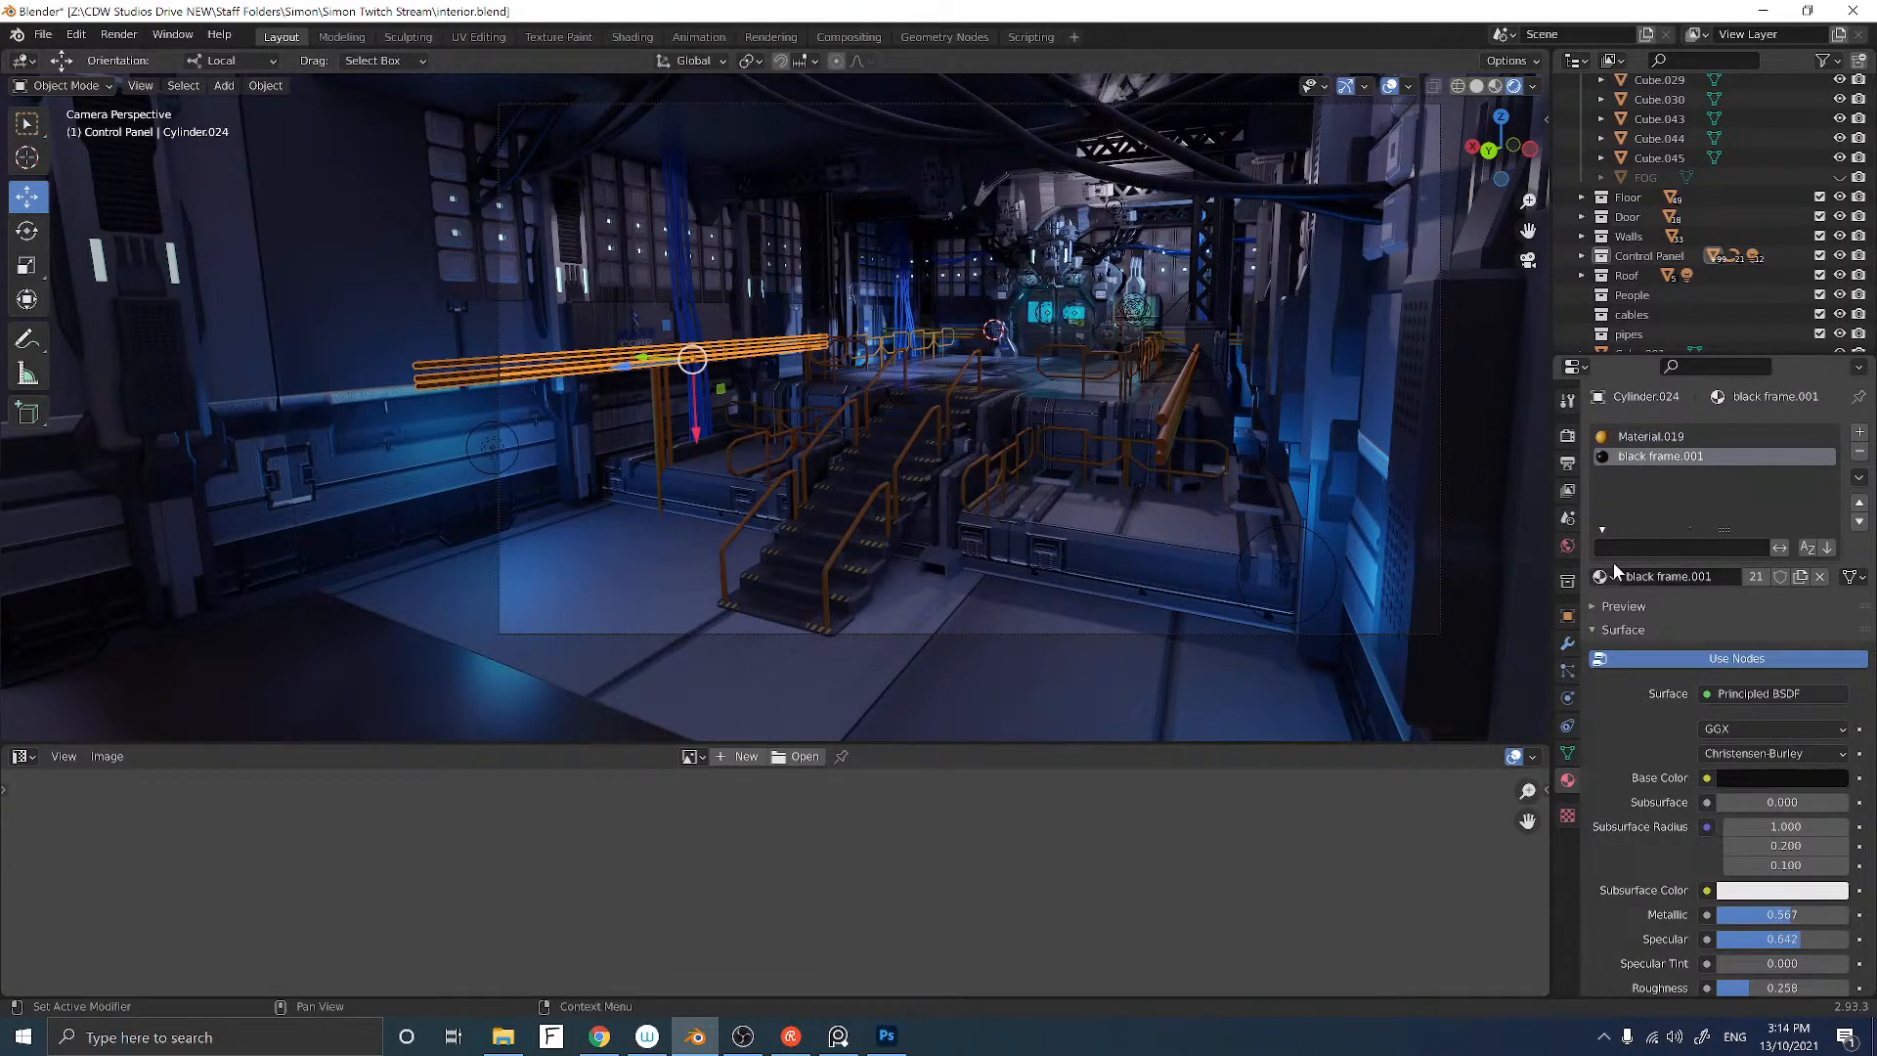
click(1693, 437)
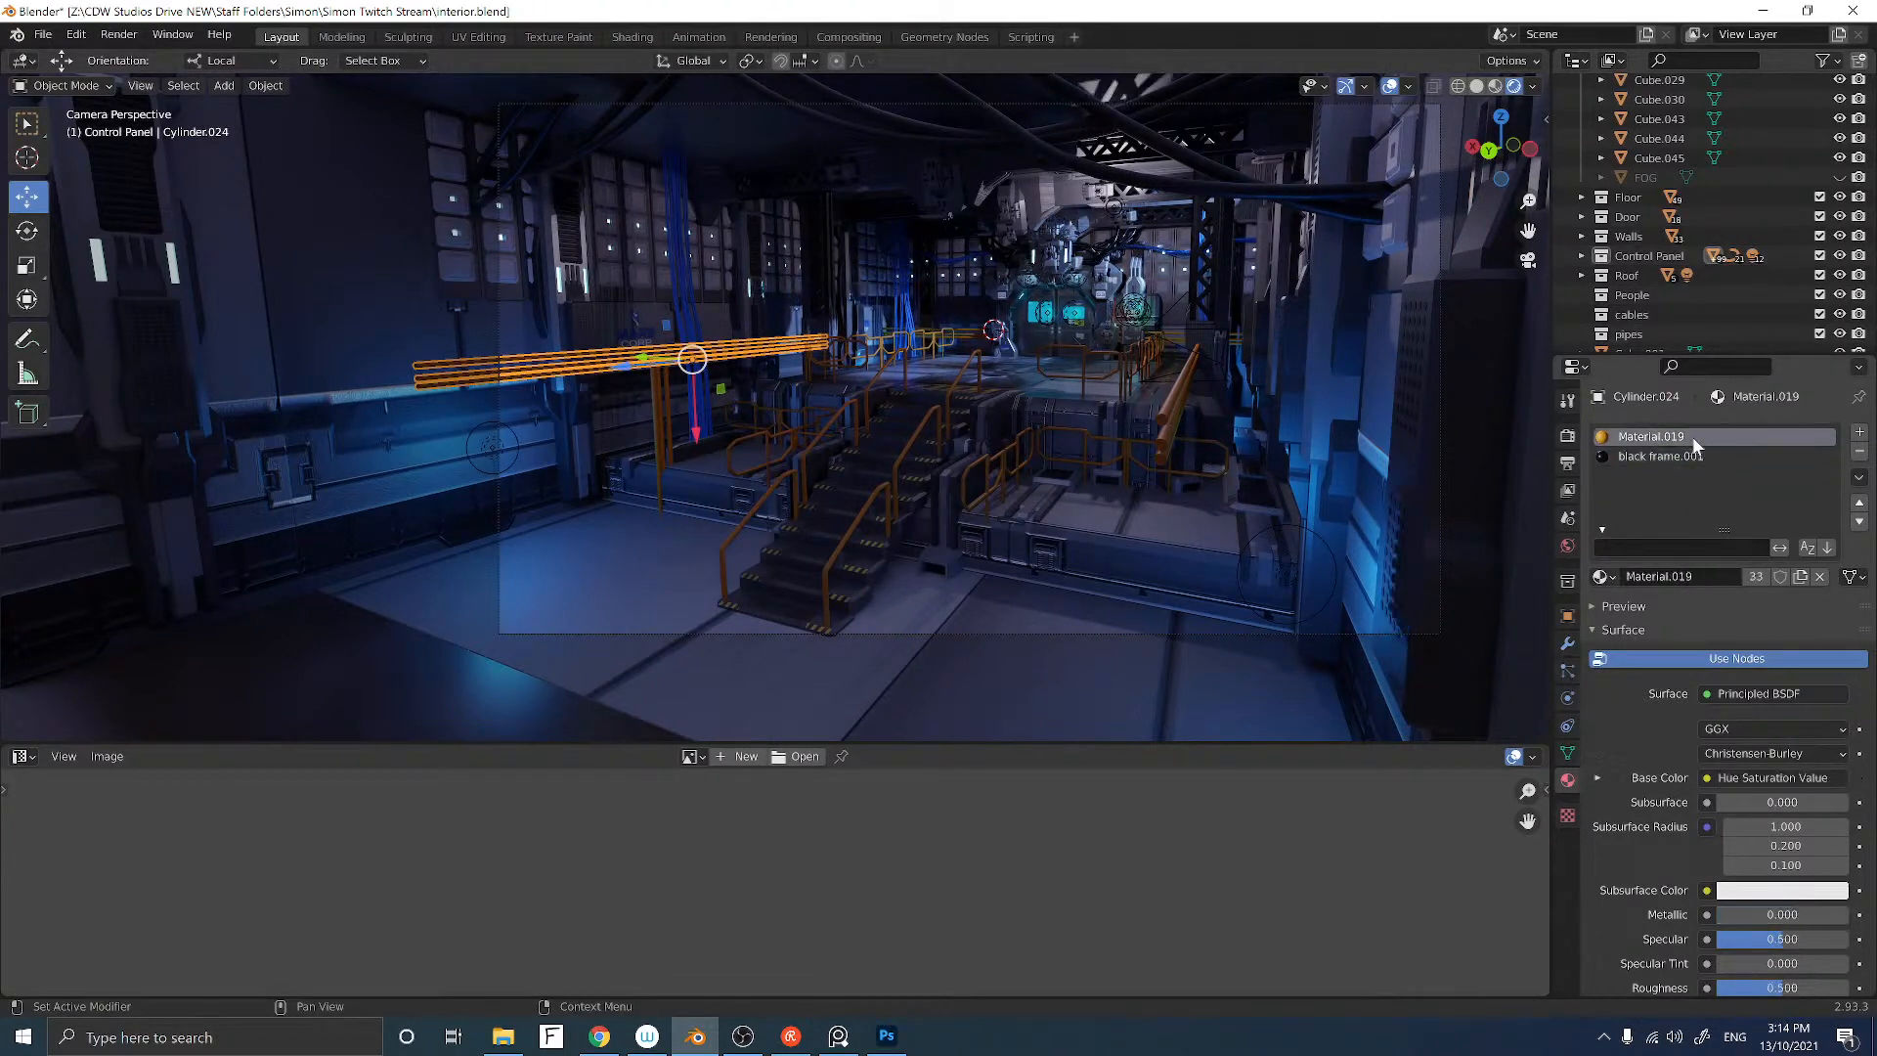
click(1860, 453)
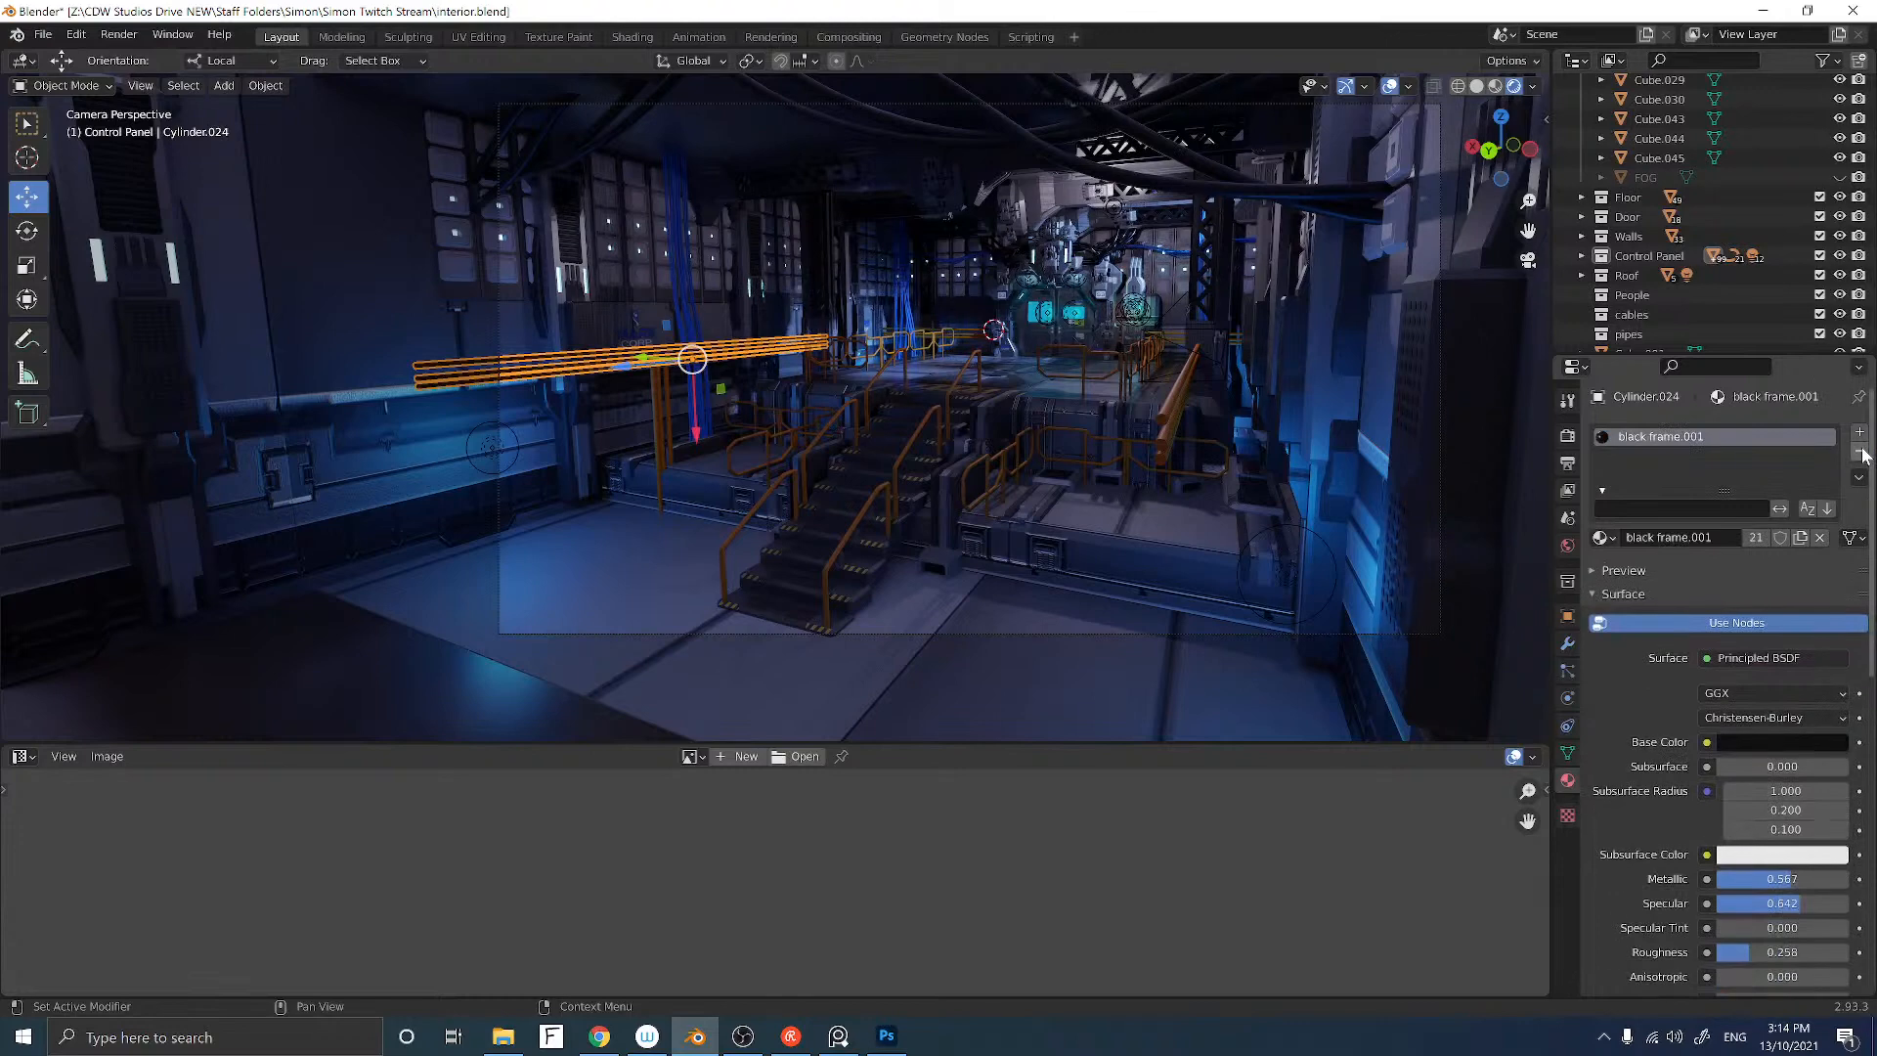
click(576, 426)
Step: Delete the black horizontal pipes in front of the Mars Corp wall
scroll(661, 368, up, 2)
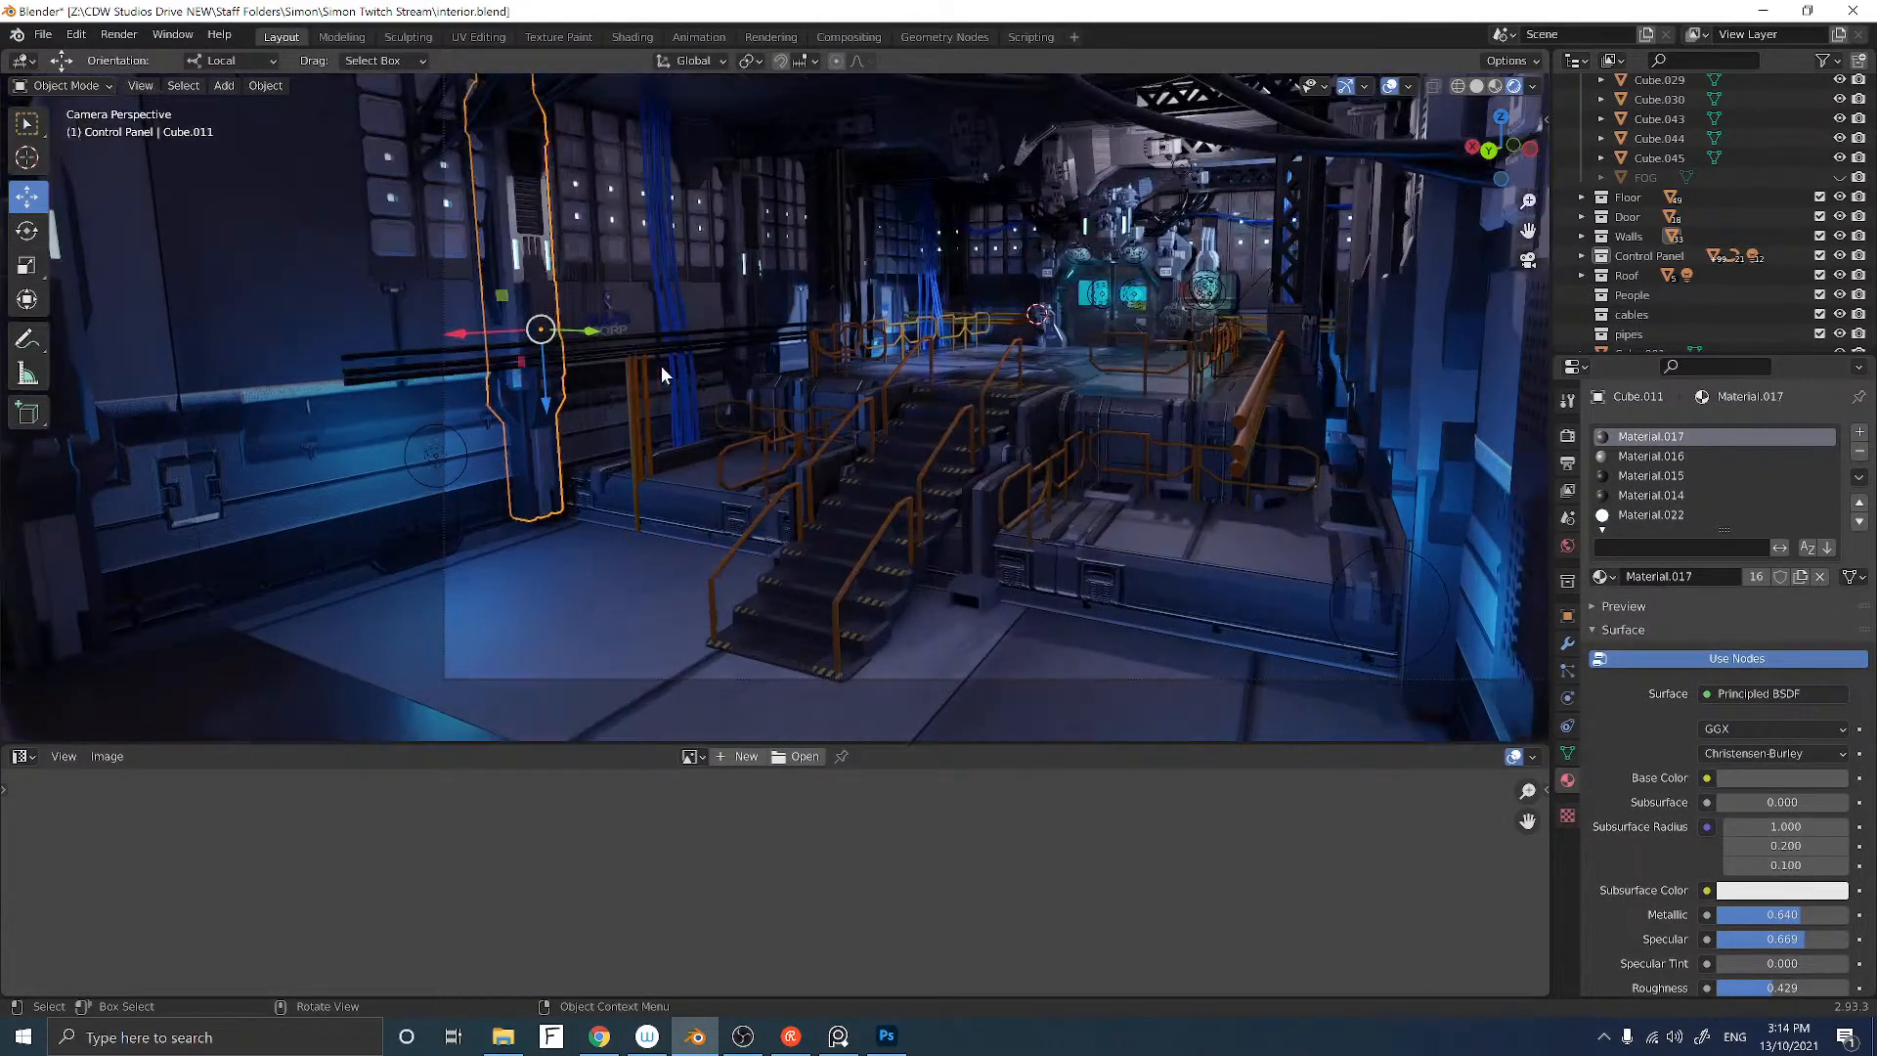
scroll(661, 366, up, 2)
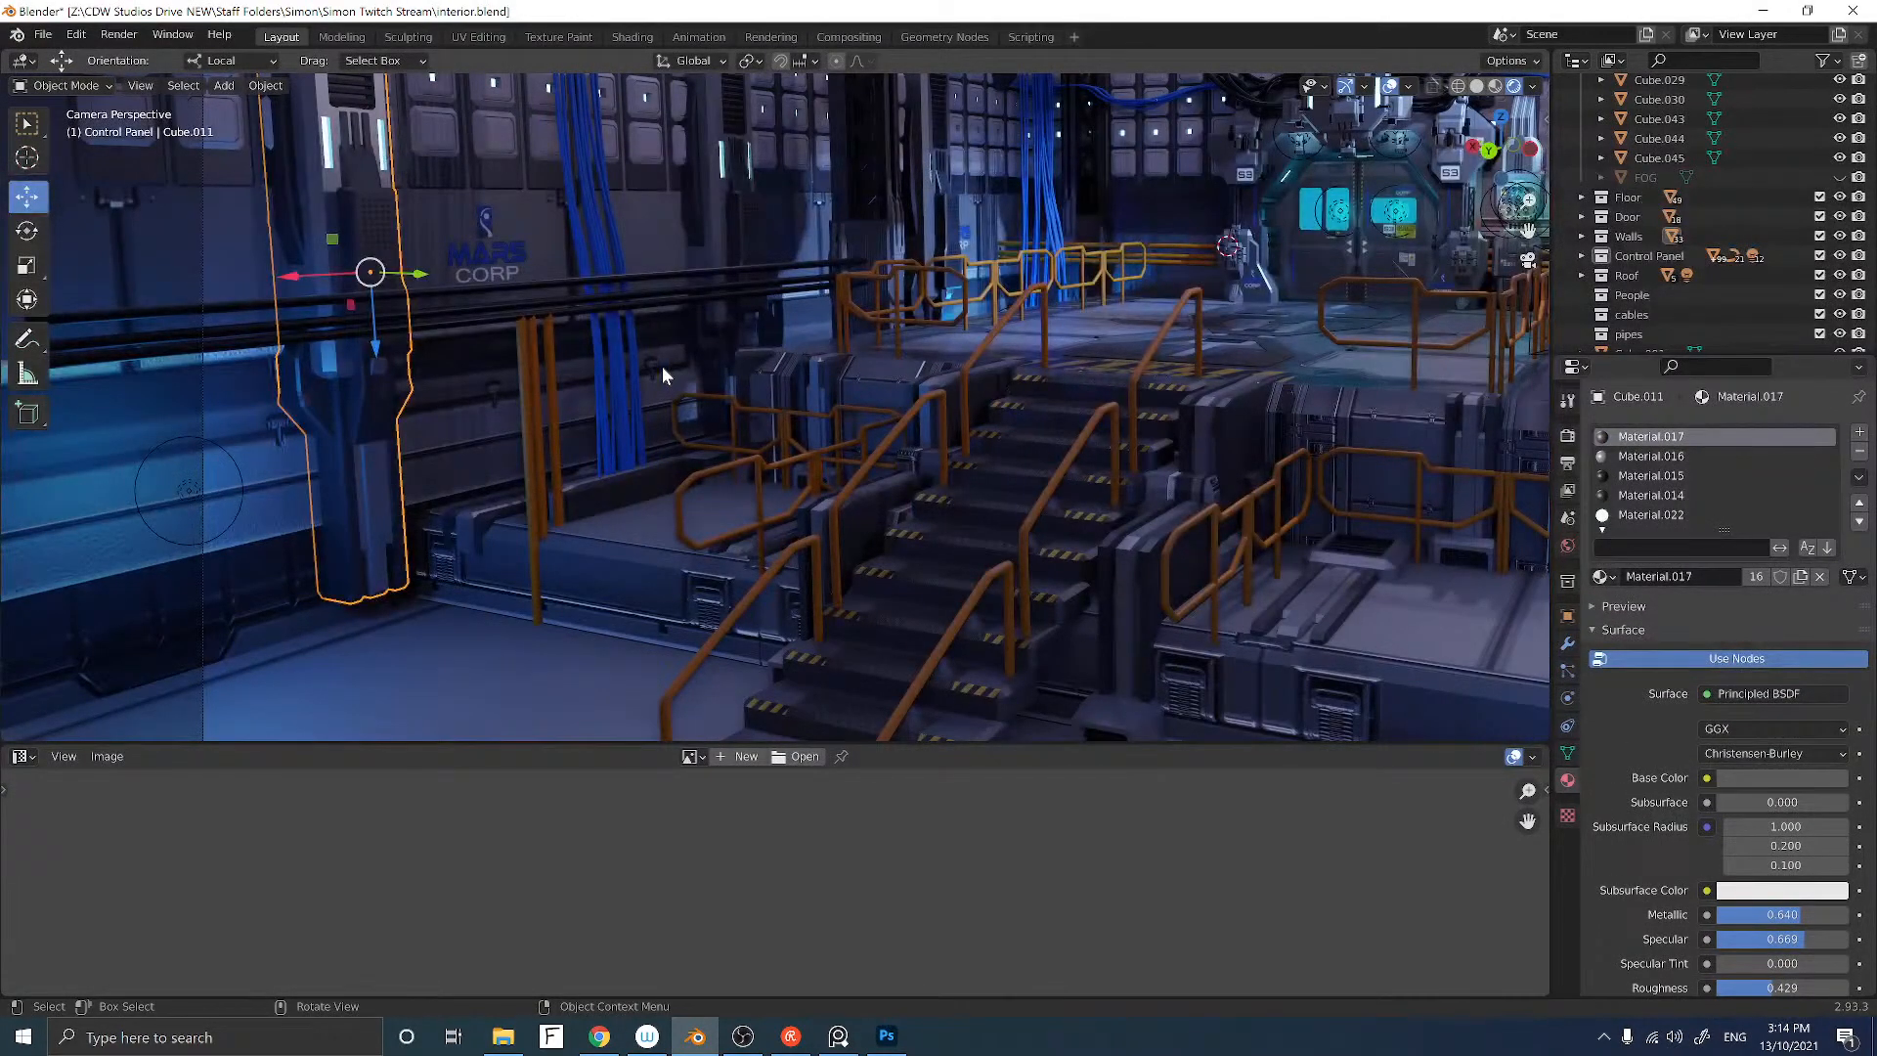
scroll(661, 366, down, 1)
scroll(661, 367, down, 1)
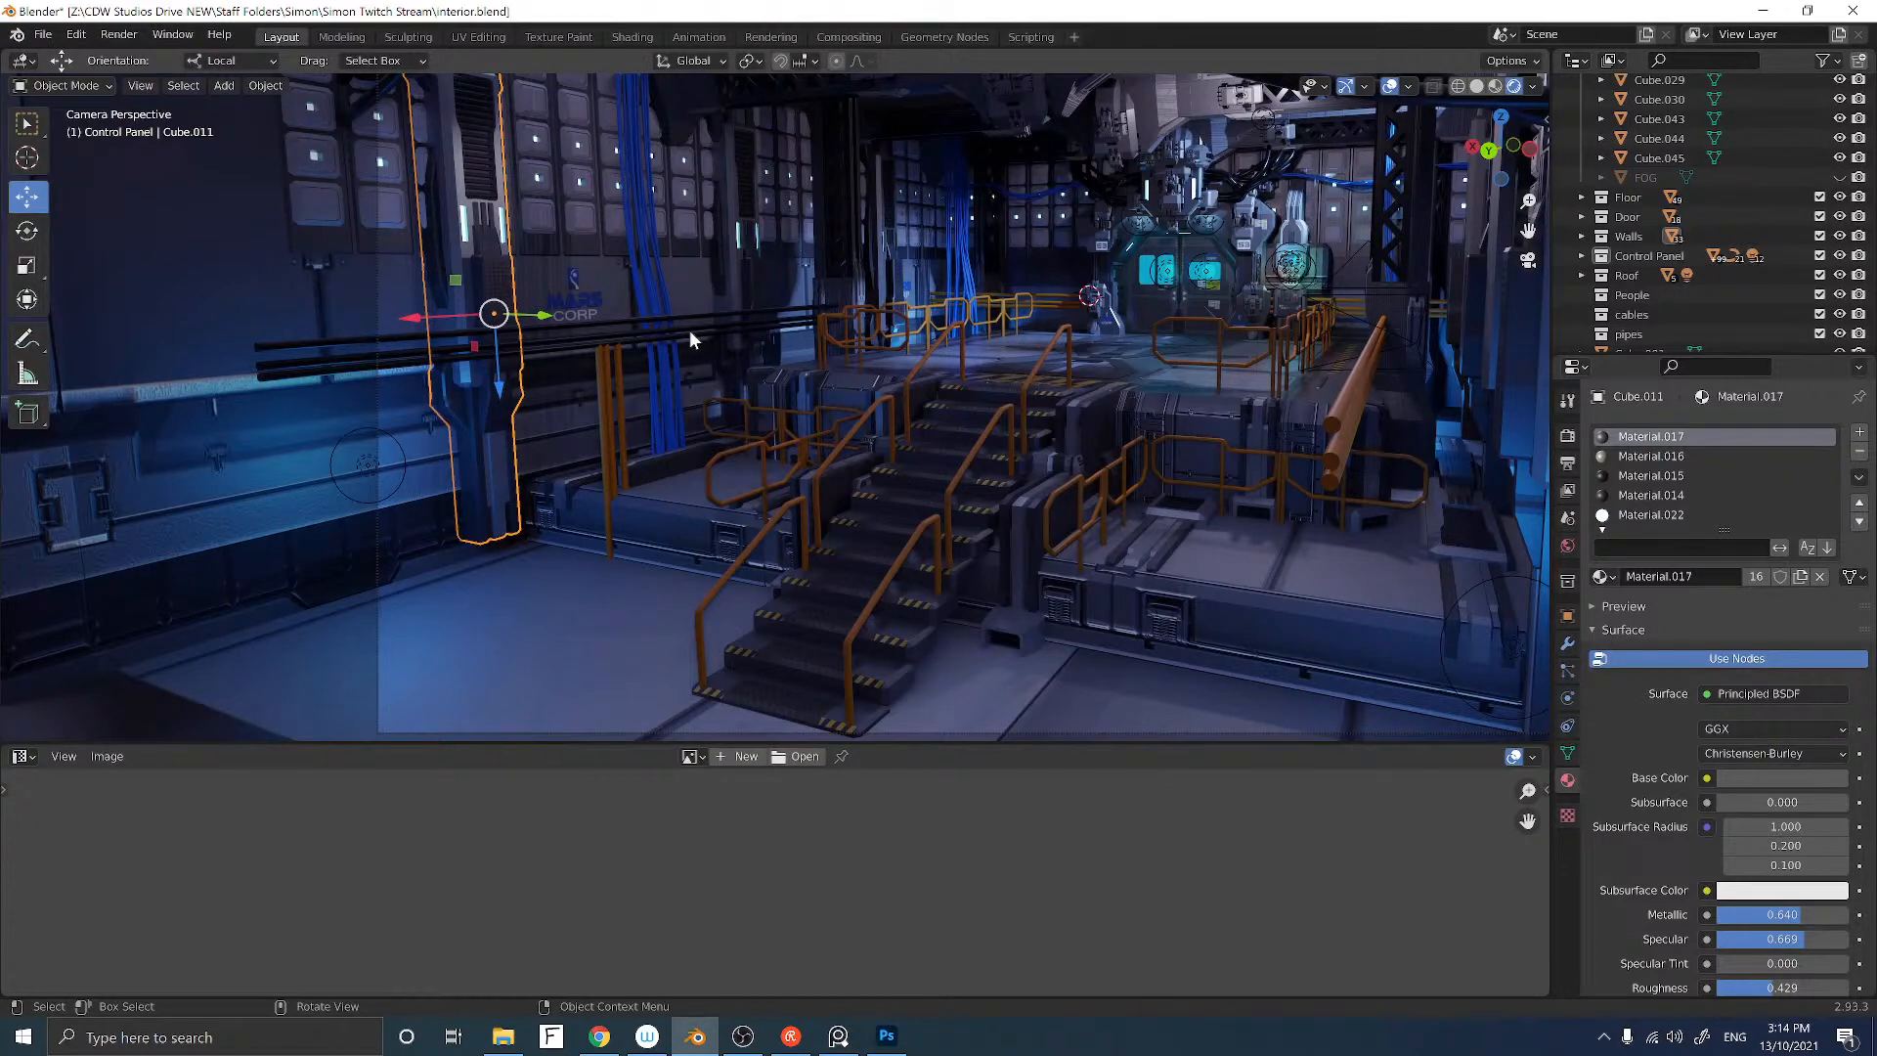
click(690, 337)
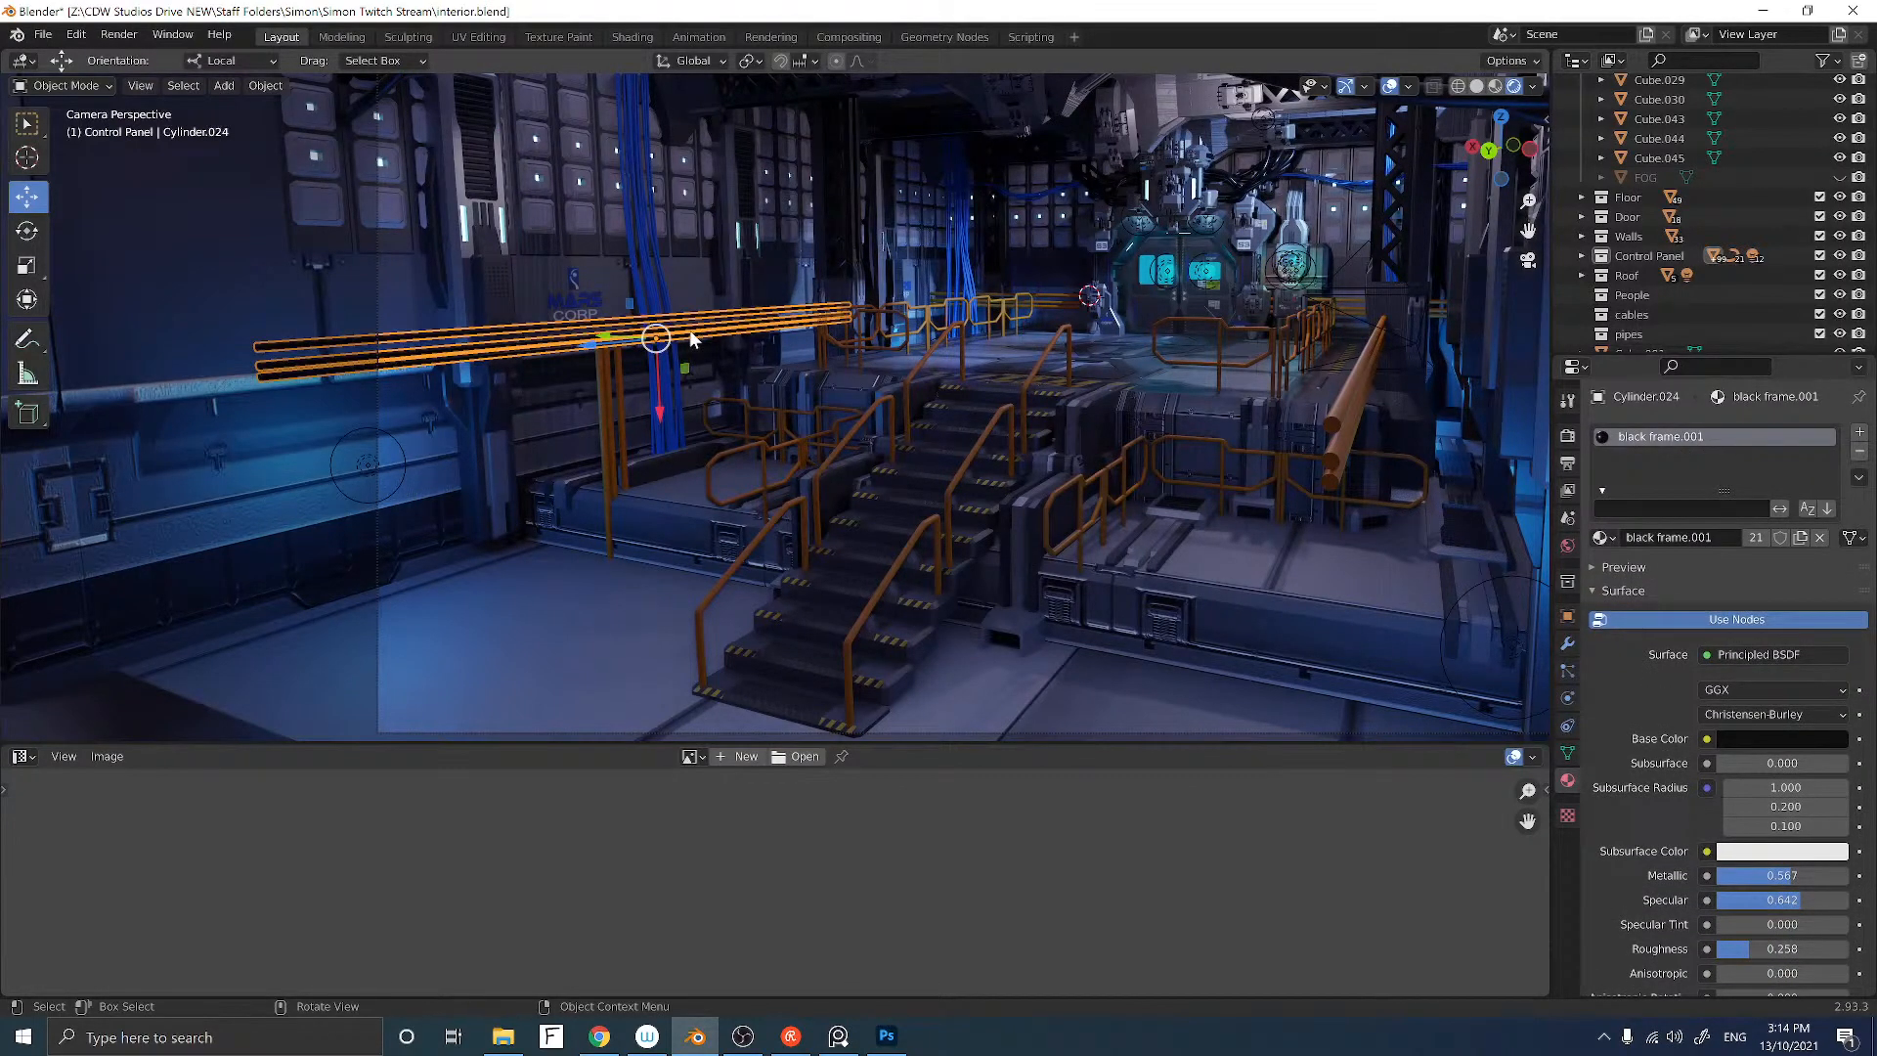
key(Delete)
Step: Raise the yellow vertical pipes about 1.03 m along their local Z axis
click(619, 383)
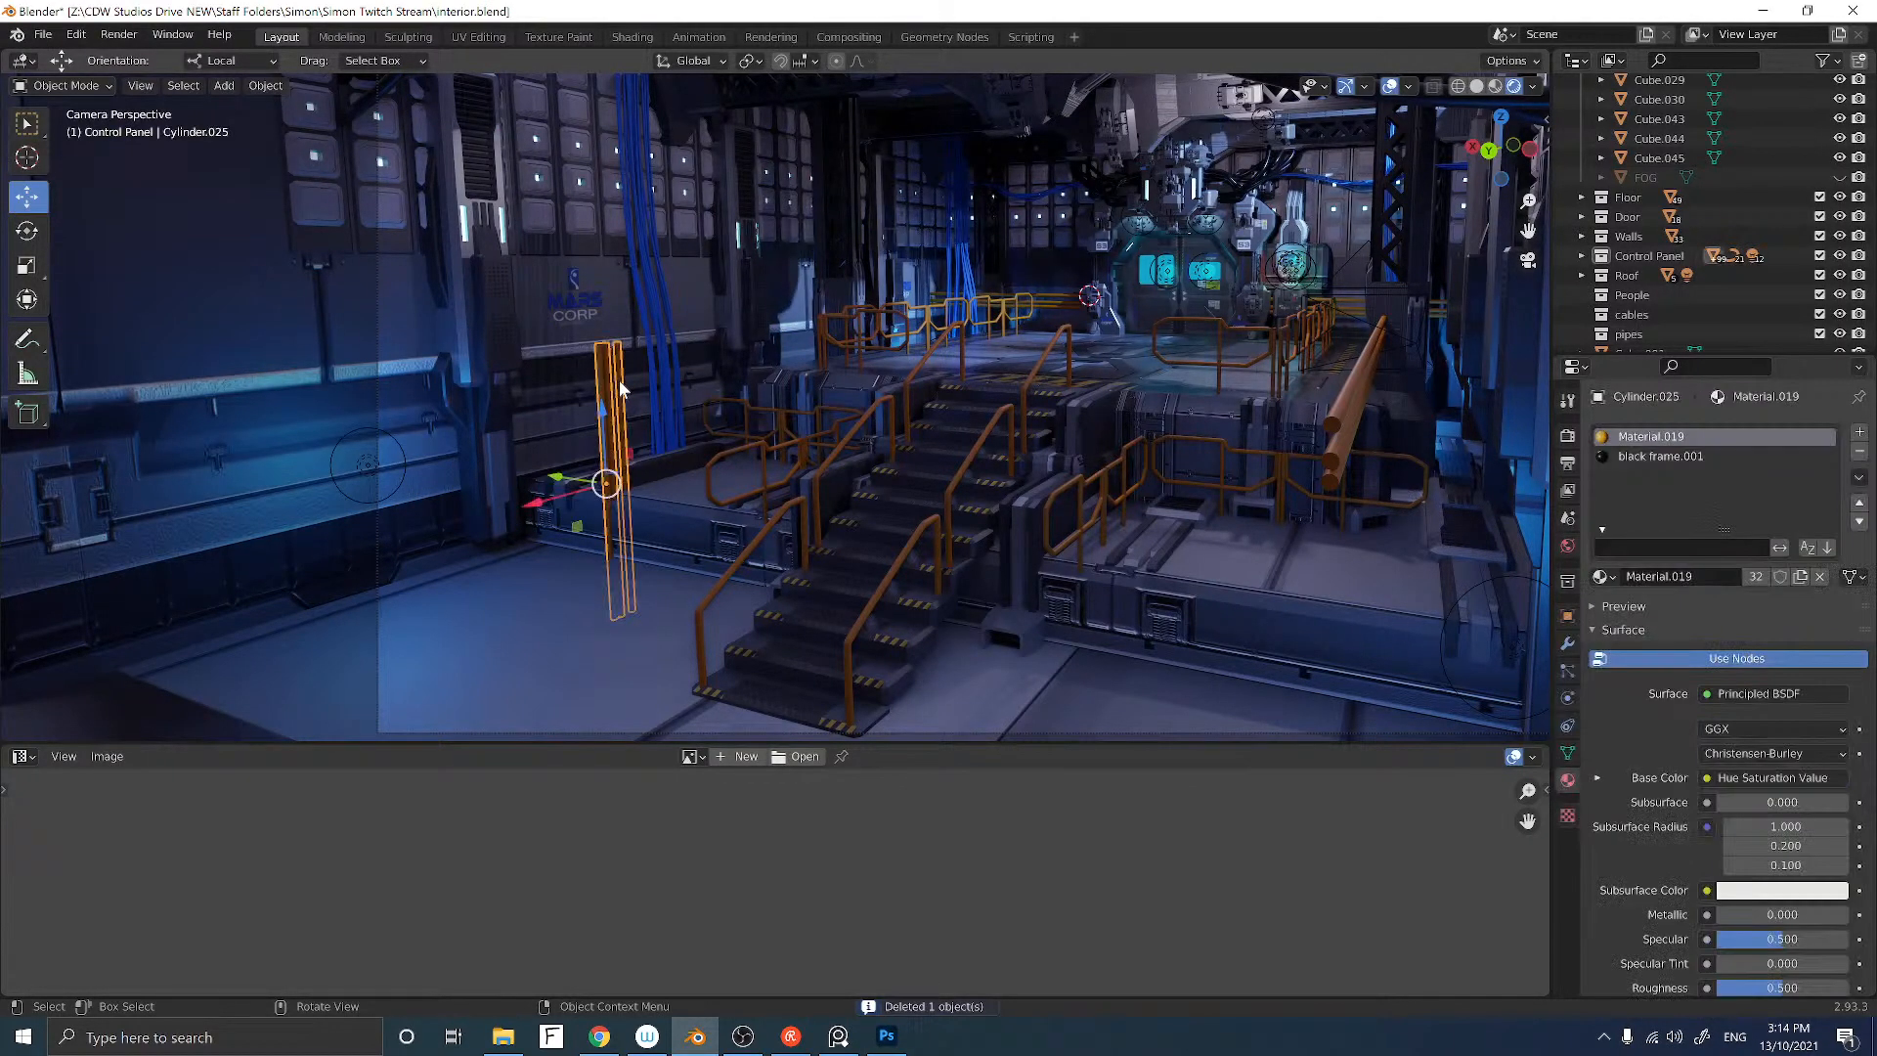
key(g)
key(z)
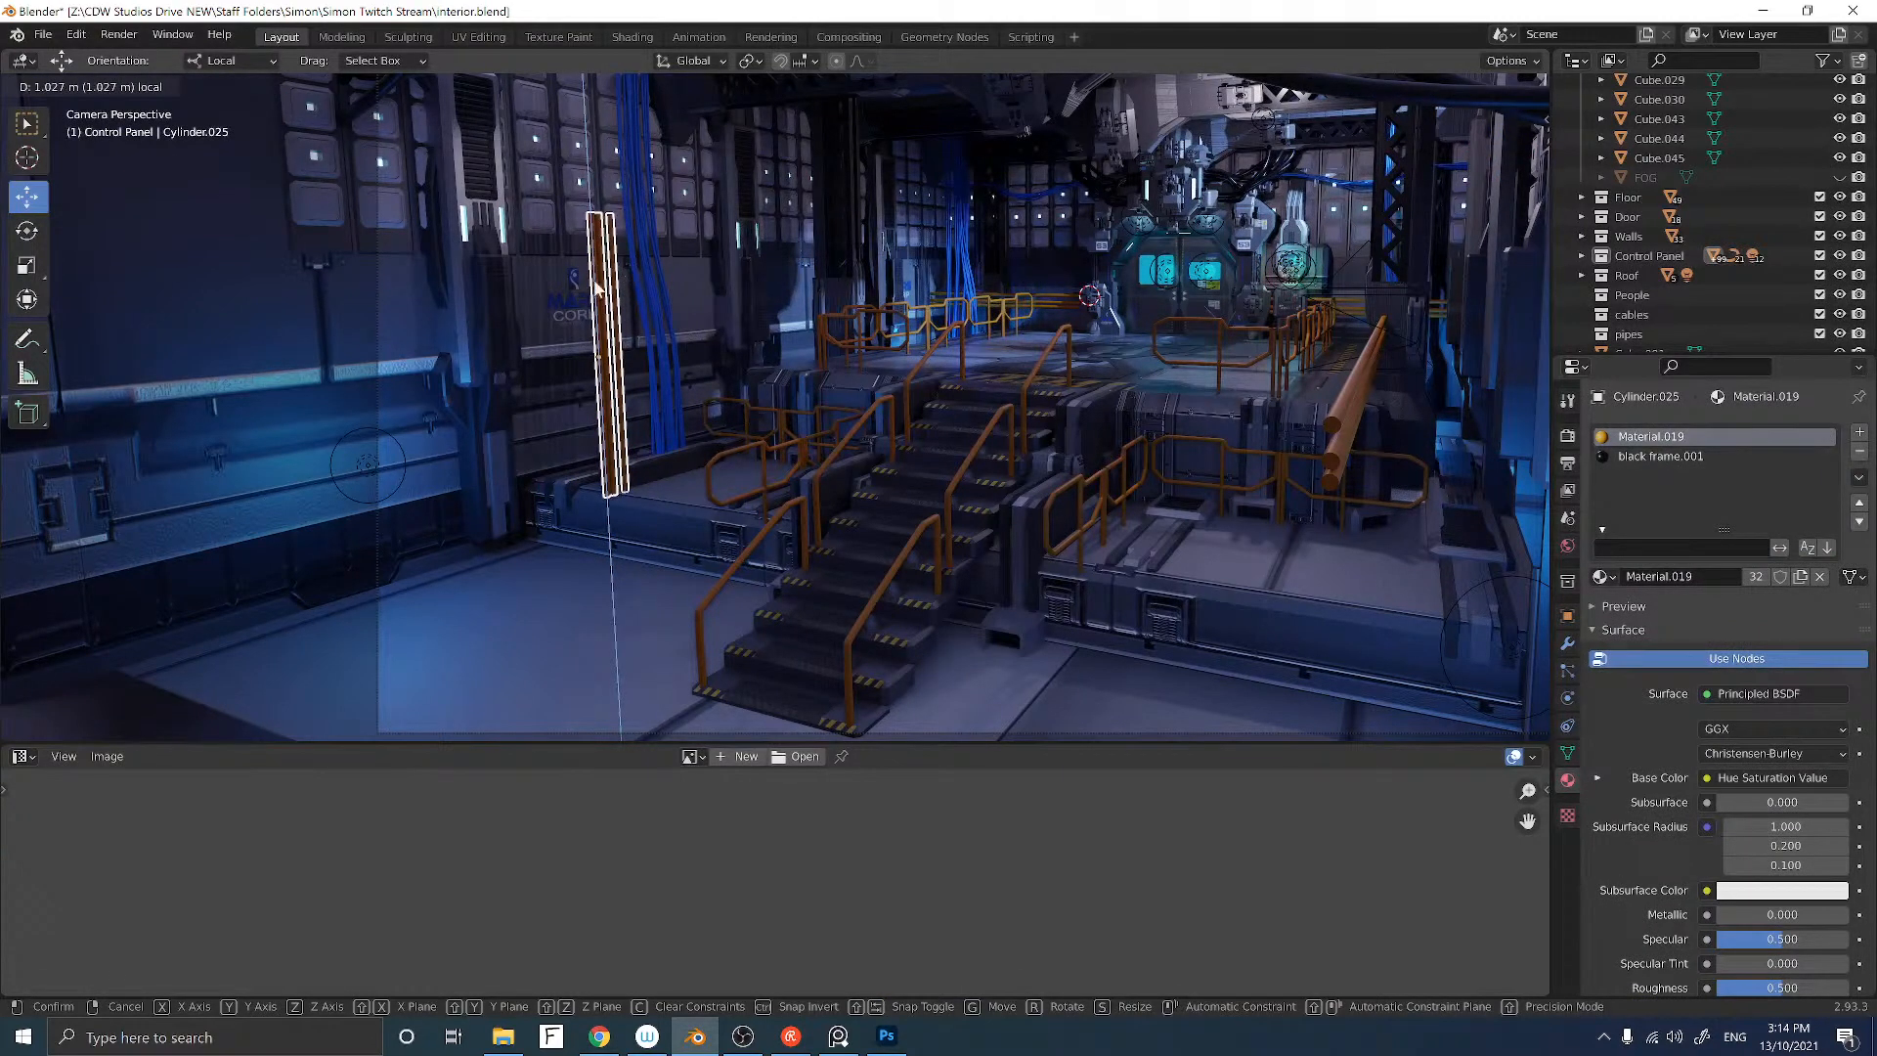
click(595, 283)
Step: Stretch the vertical pipes along their local Z axis by a factor of about 2.65 so they span floor to ceiling
shift+middle_drag(626, 311, 758, 391)
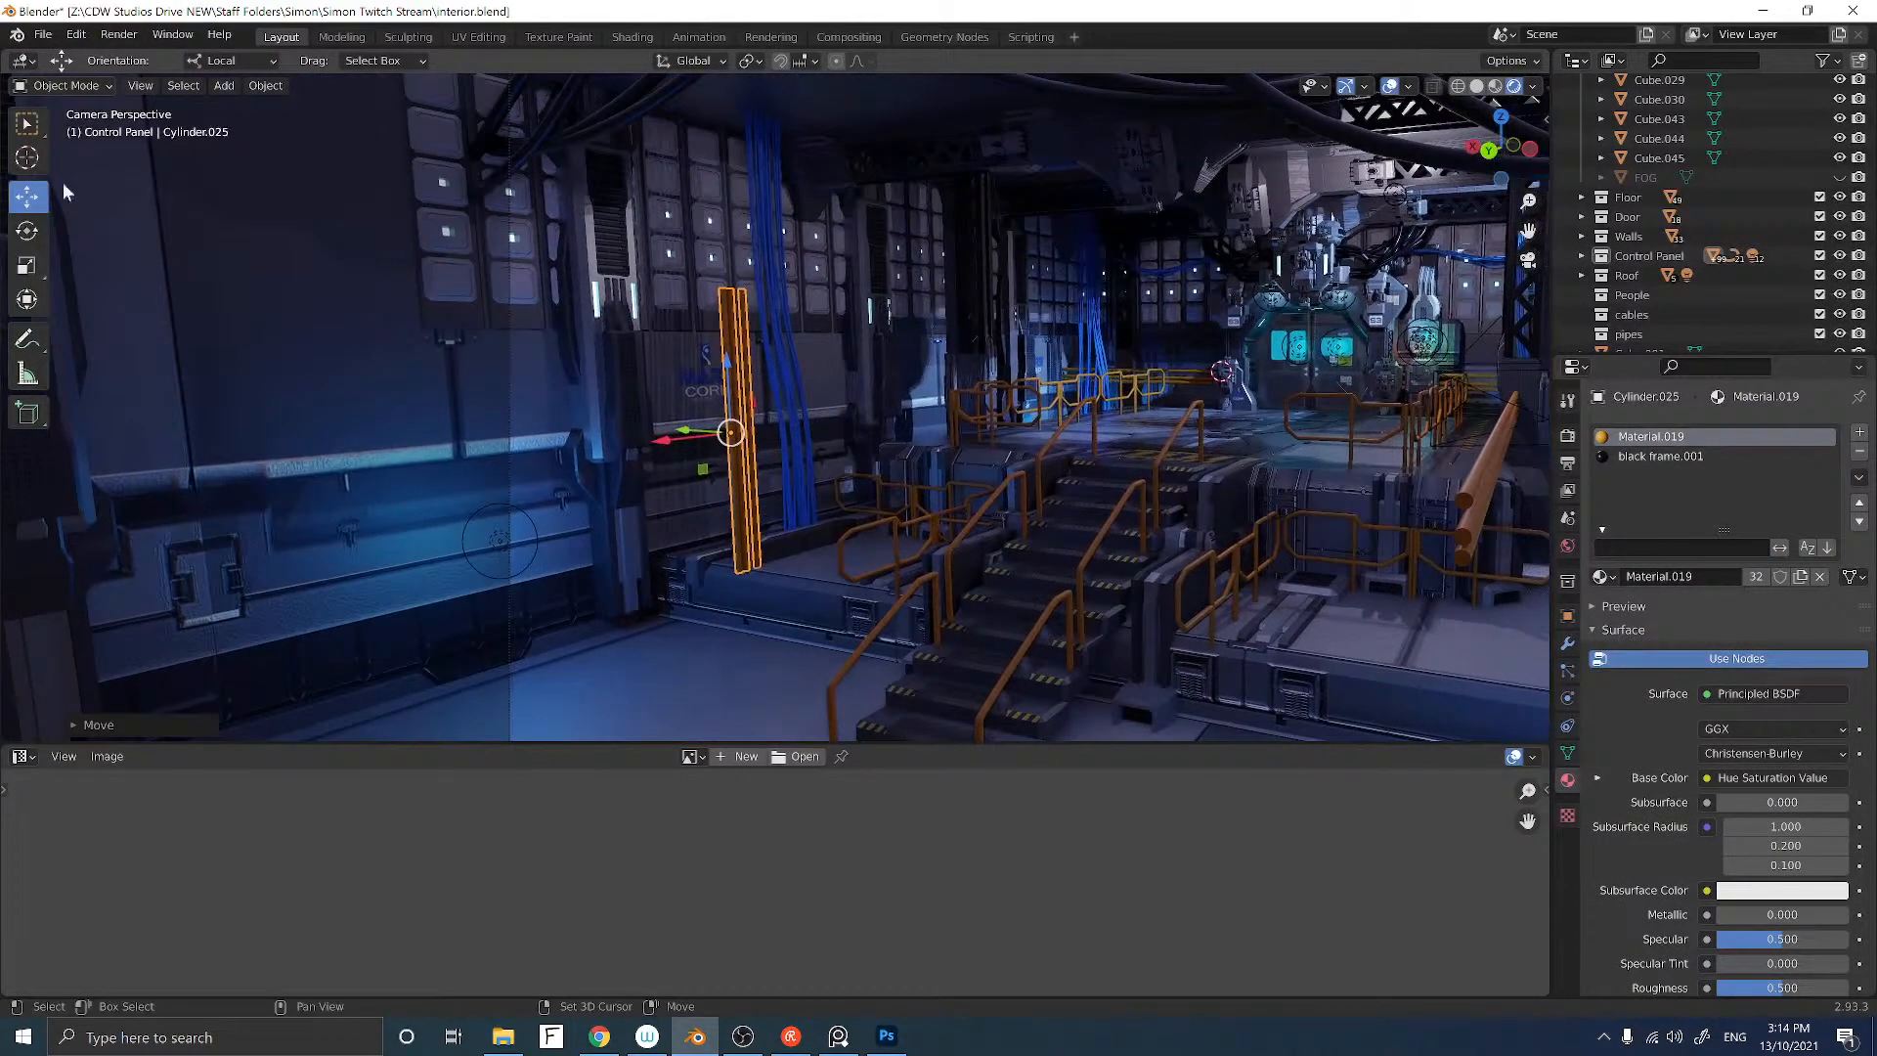
click(40, 267)
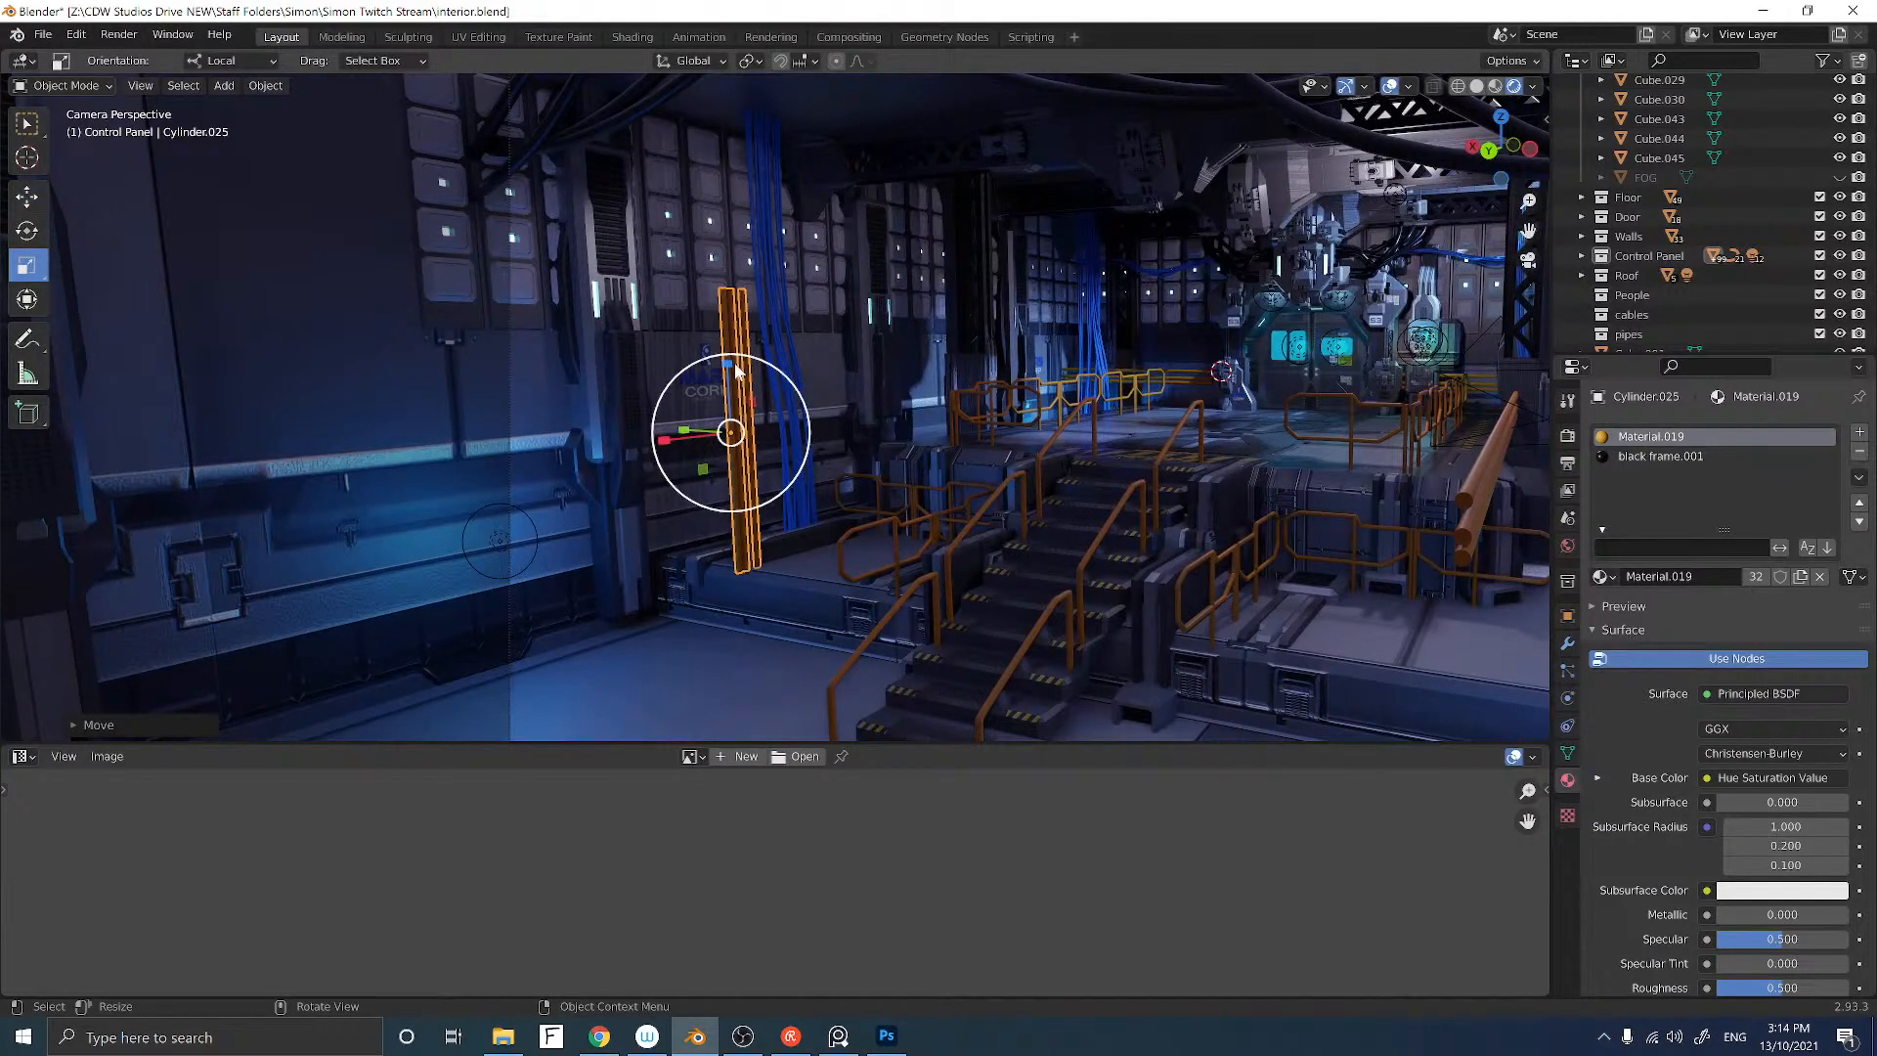
key(s)
key(z)
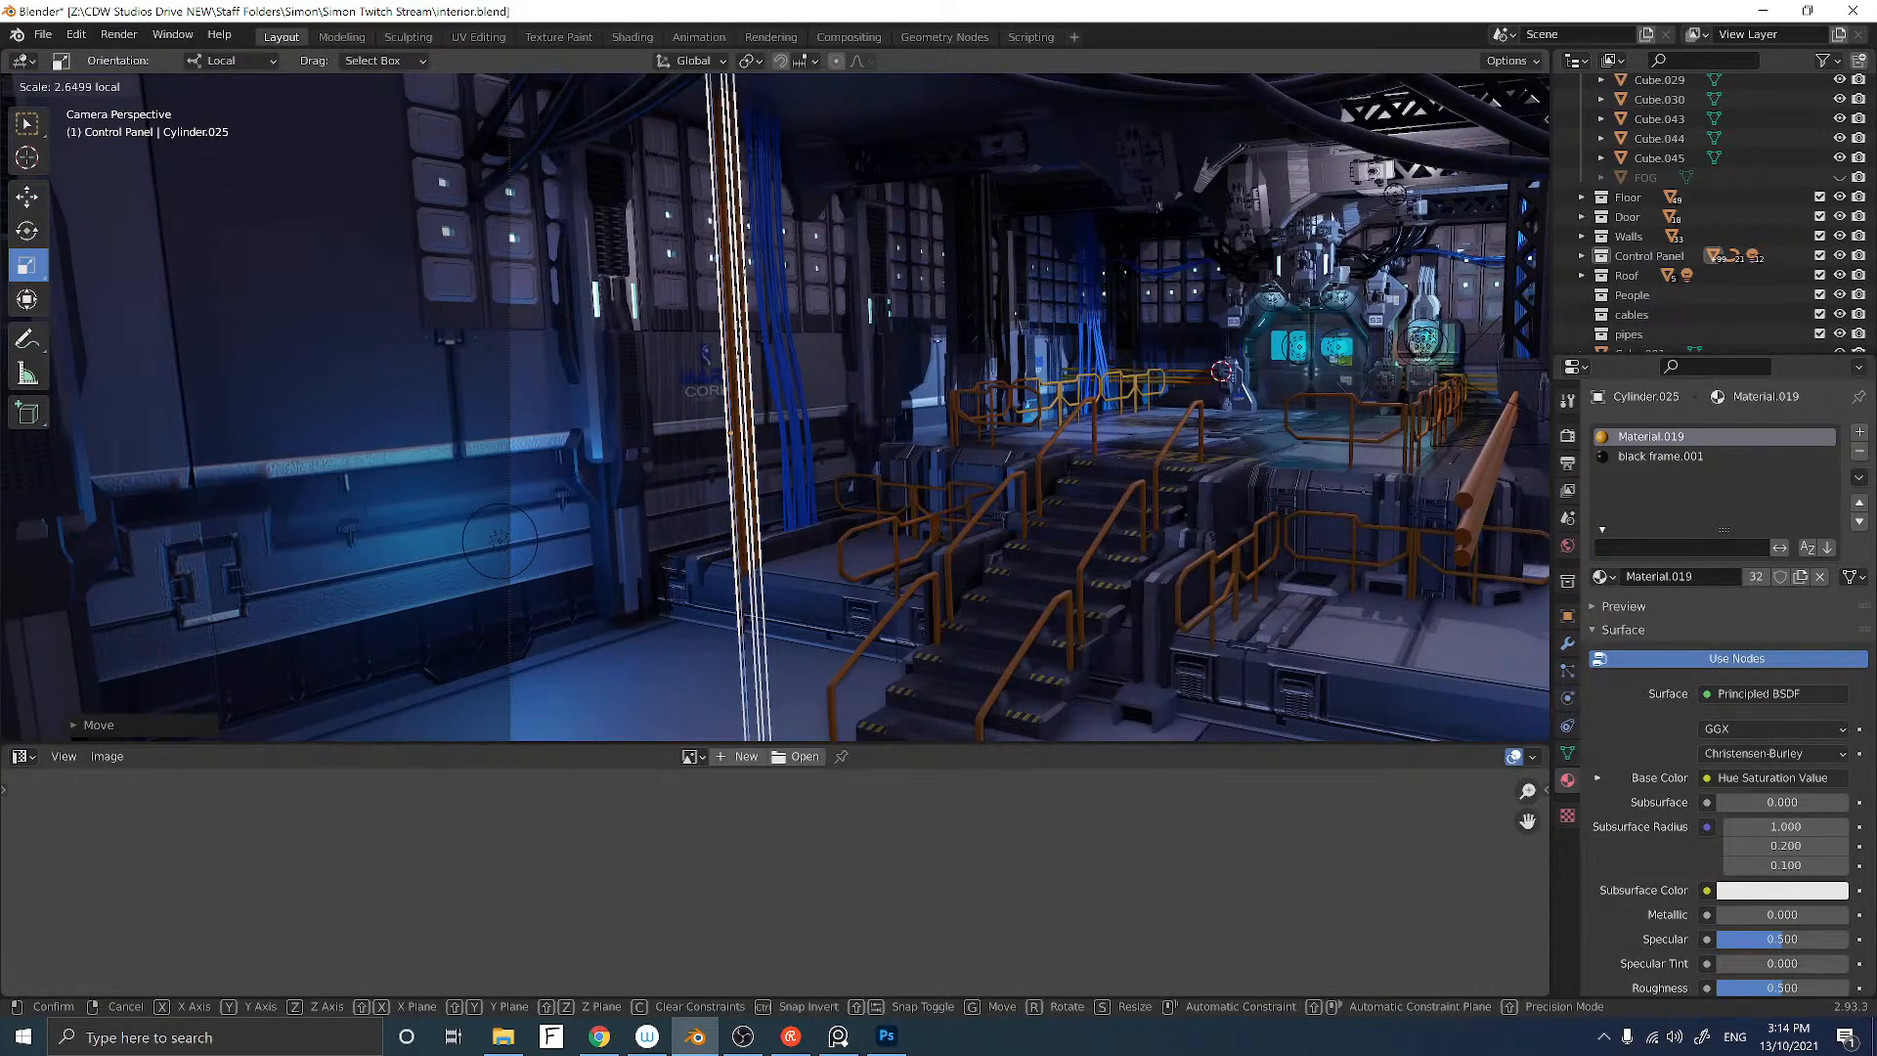
click(665, 355)
Step: Duplicate the large side wall object behind the vertical pipes in place
click(618, 338)
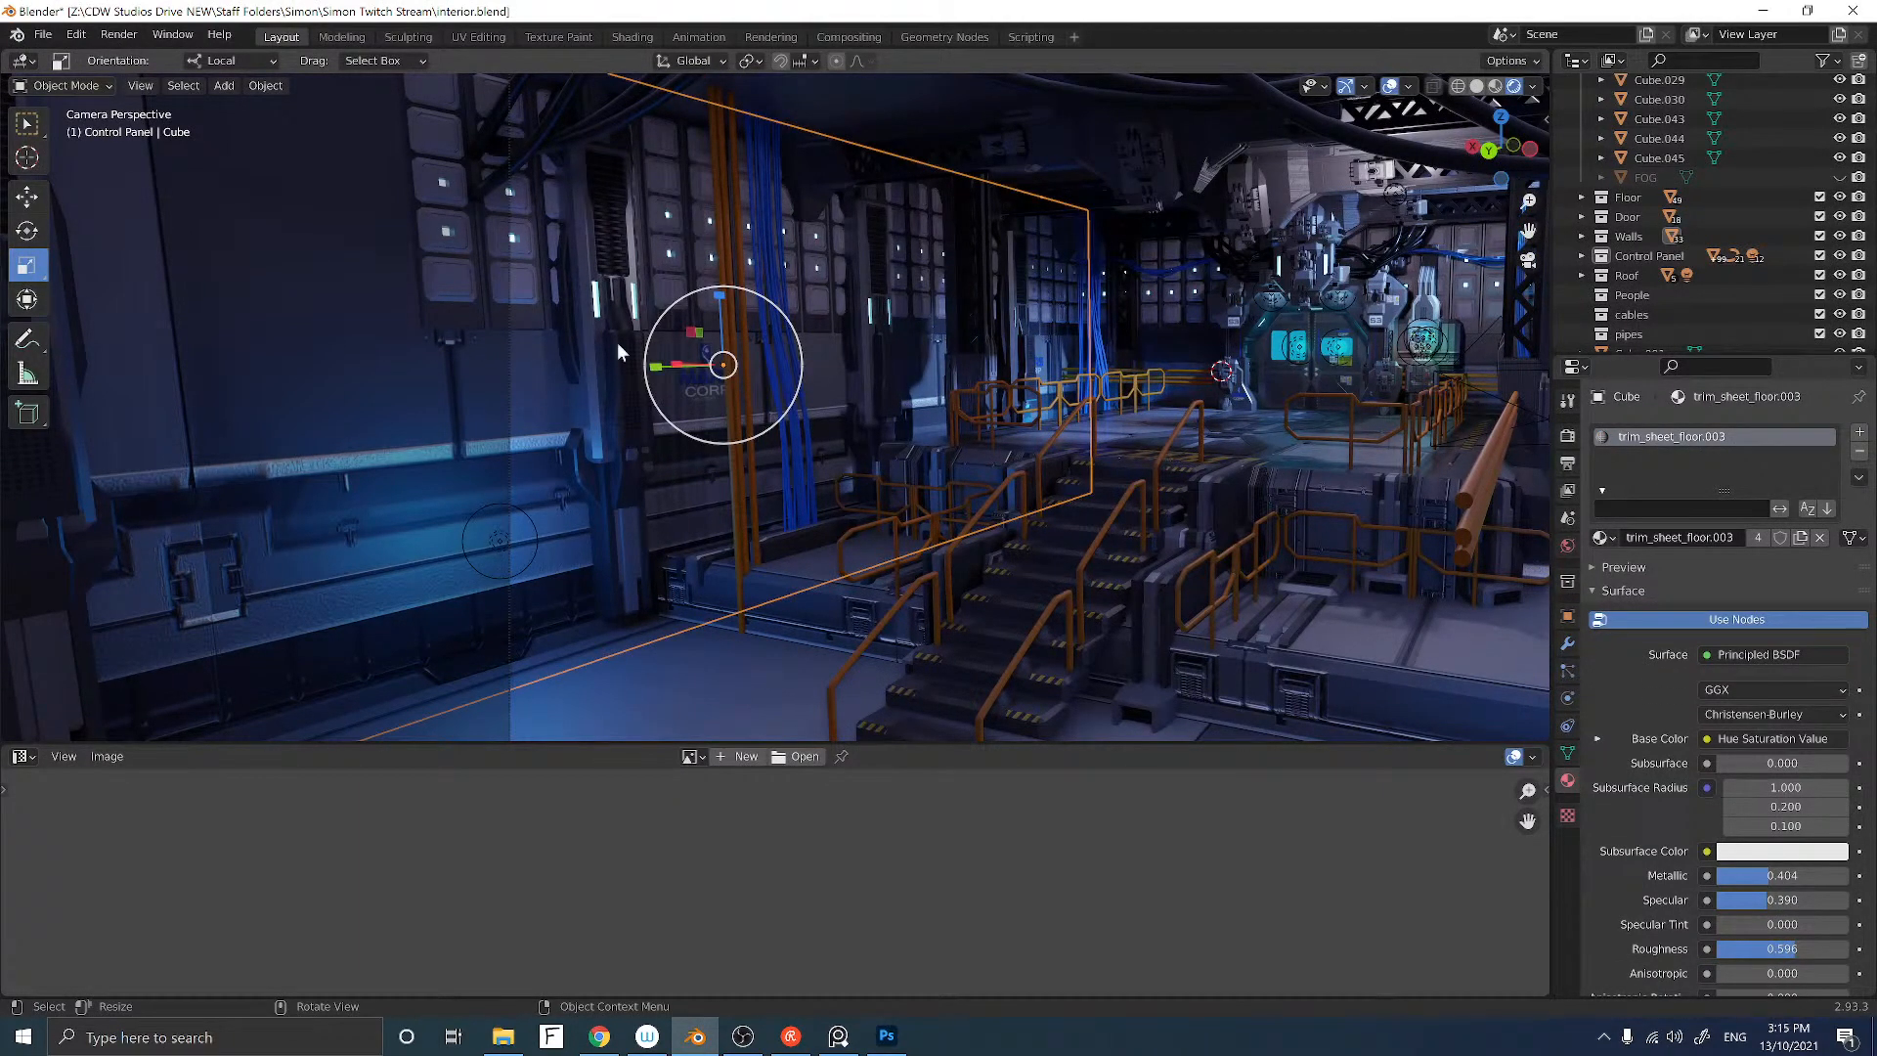
key(shift+d)
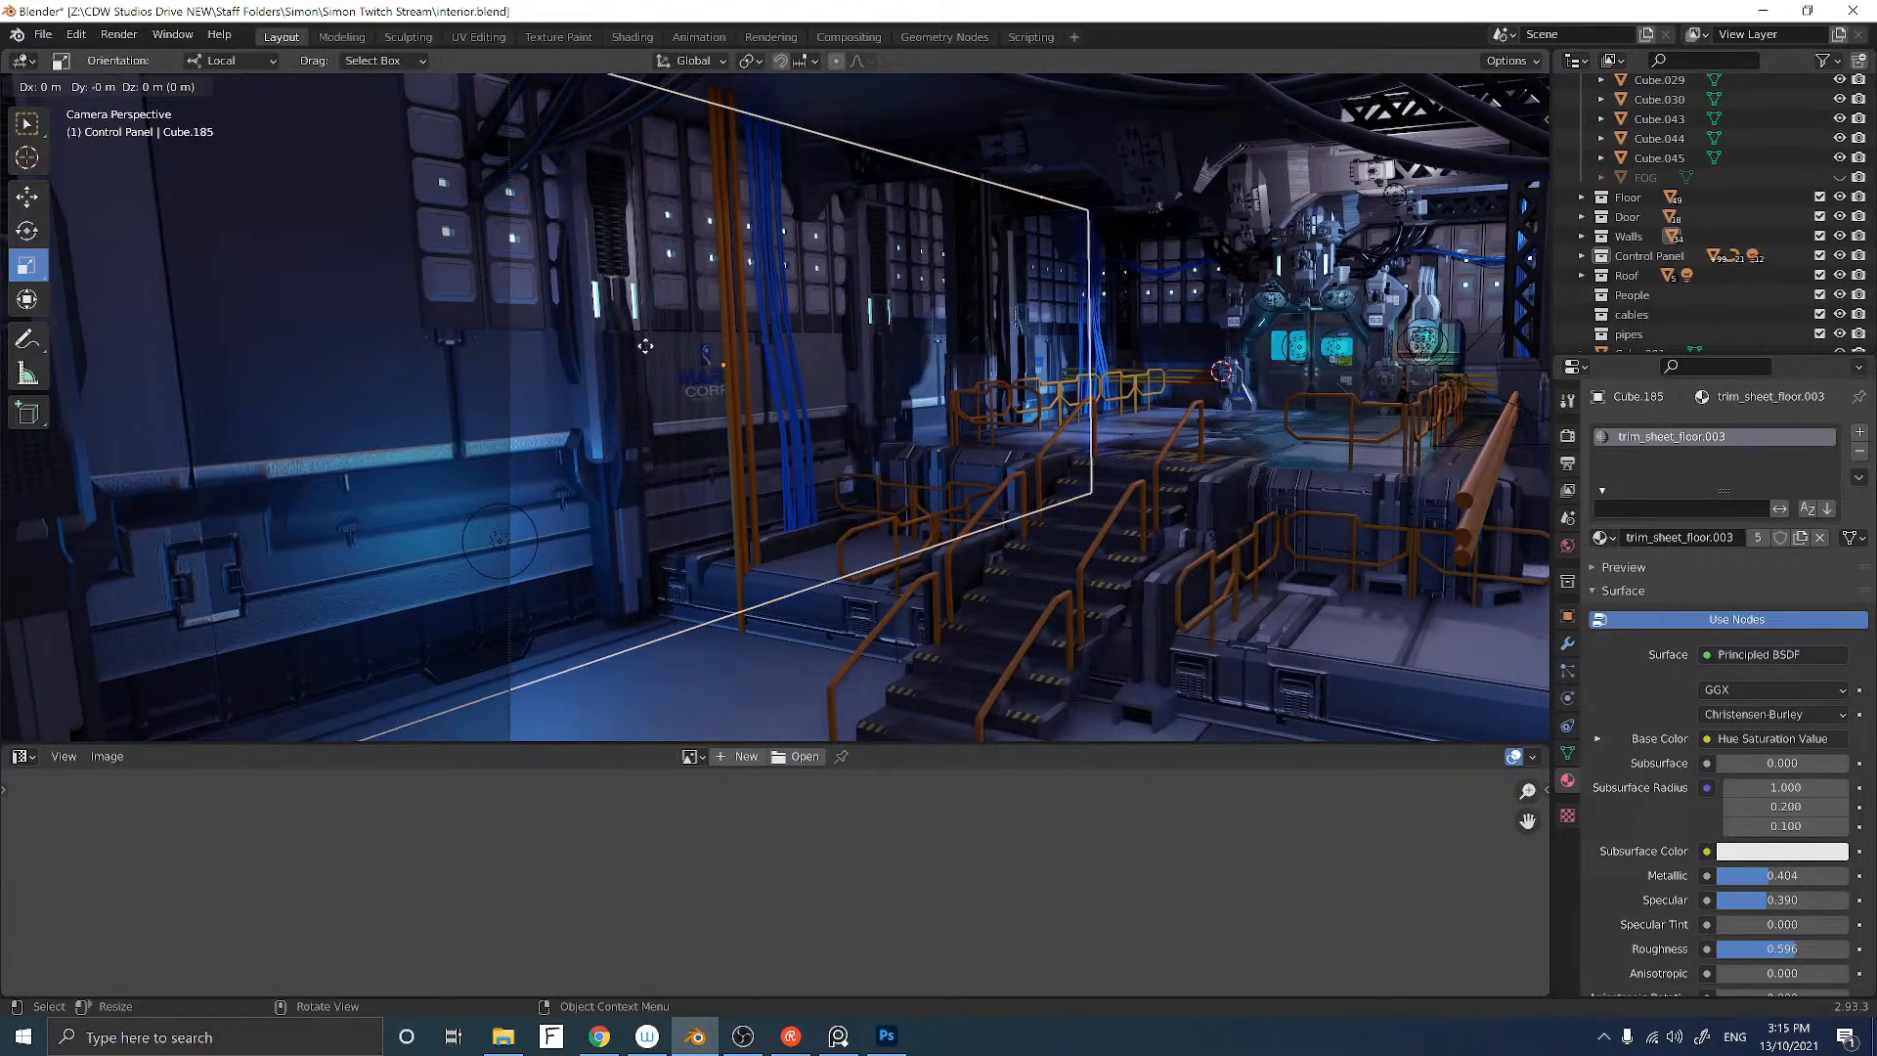
key(Escape)
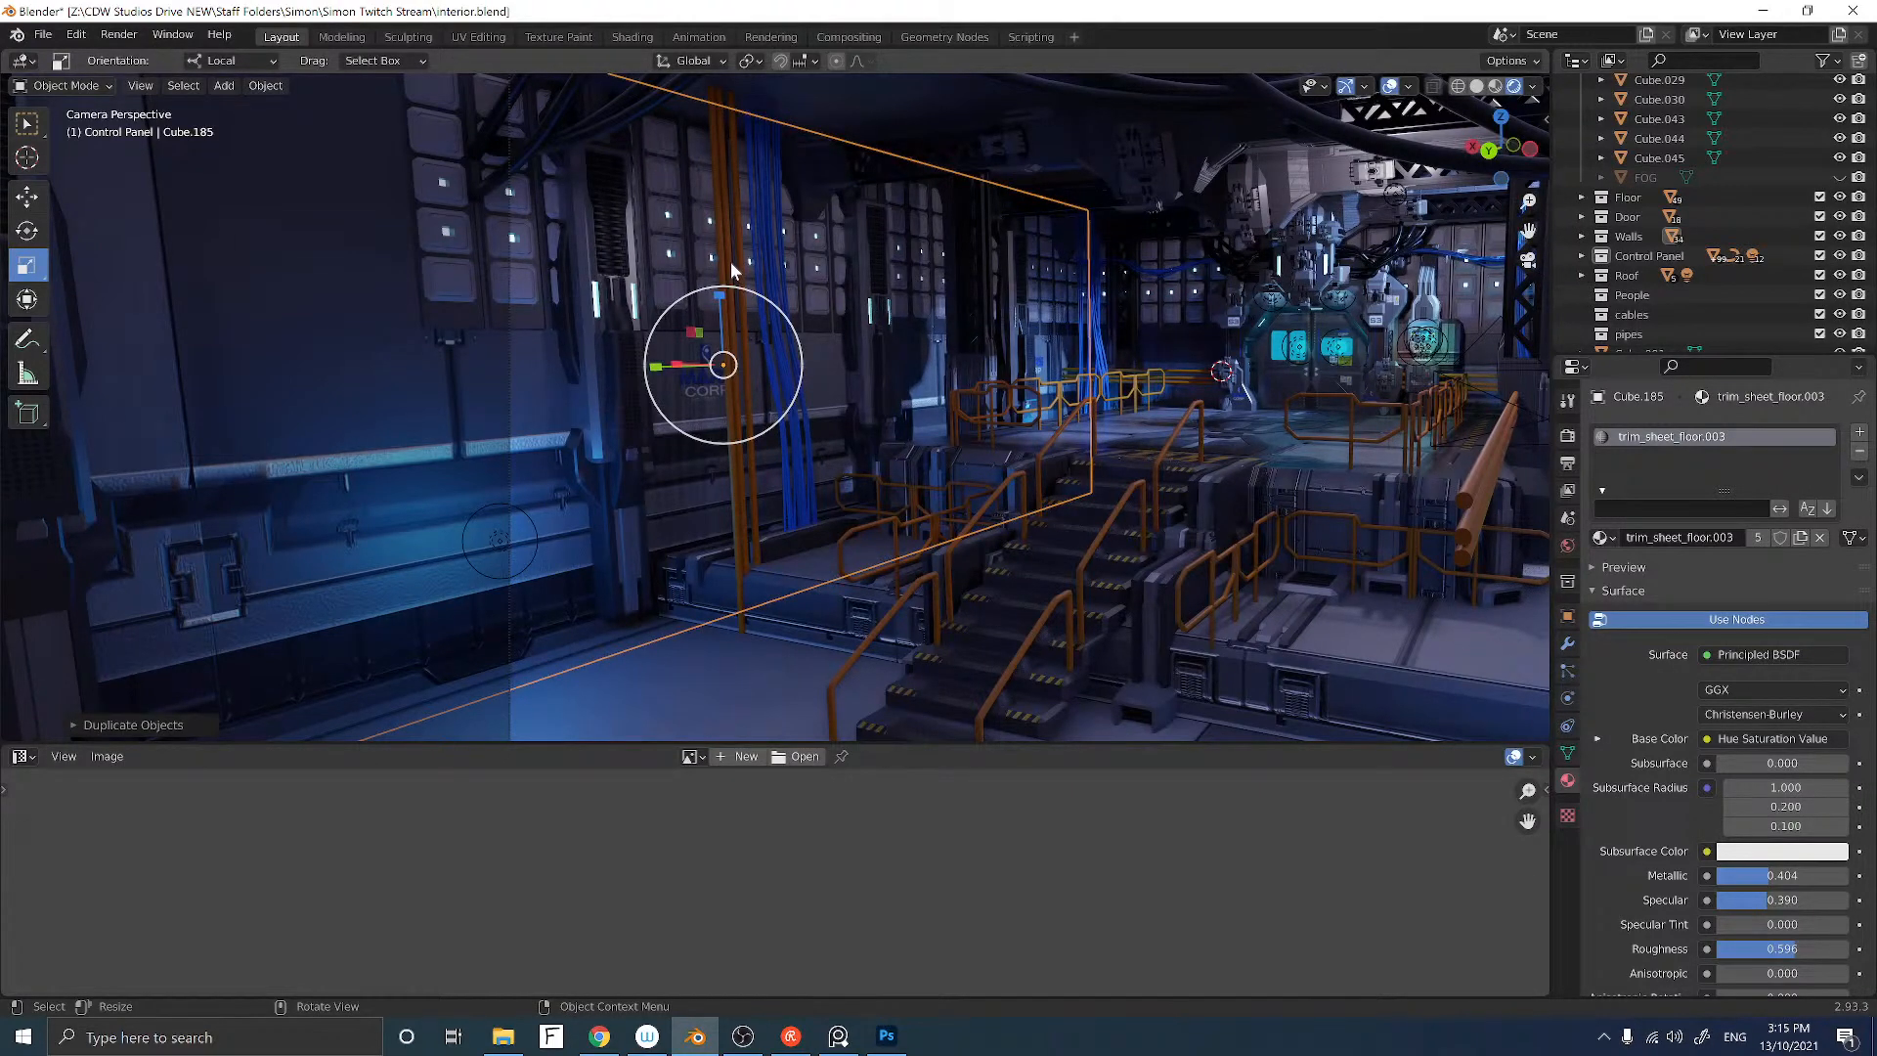
Step: Duplicate the yellow vertical pipes and move the copy along the side wall toward the door, past the blue cables
click(730, 262)
key(shift+d)
key(Escape)
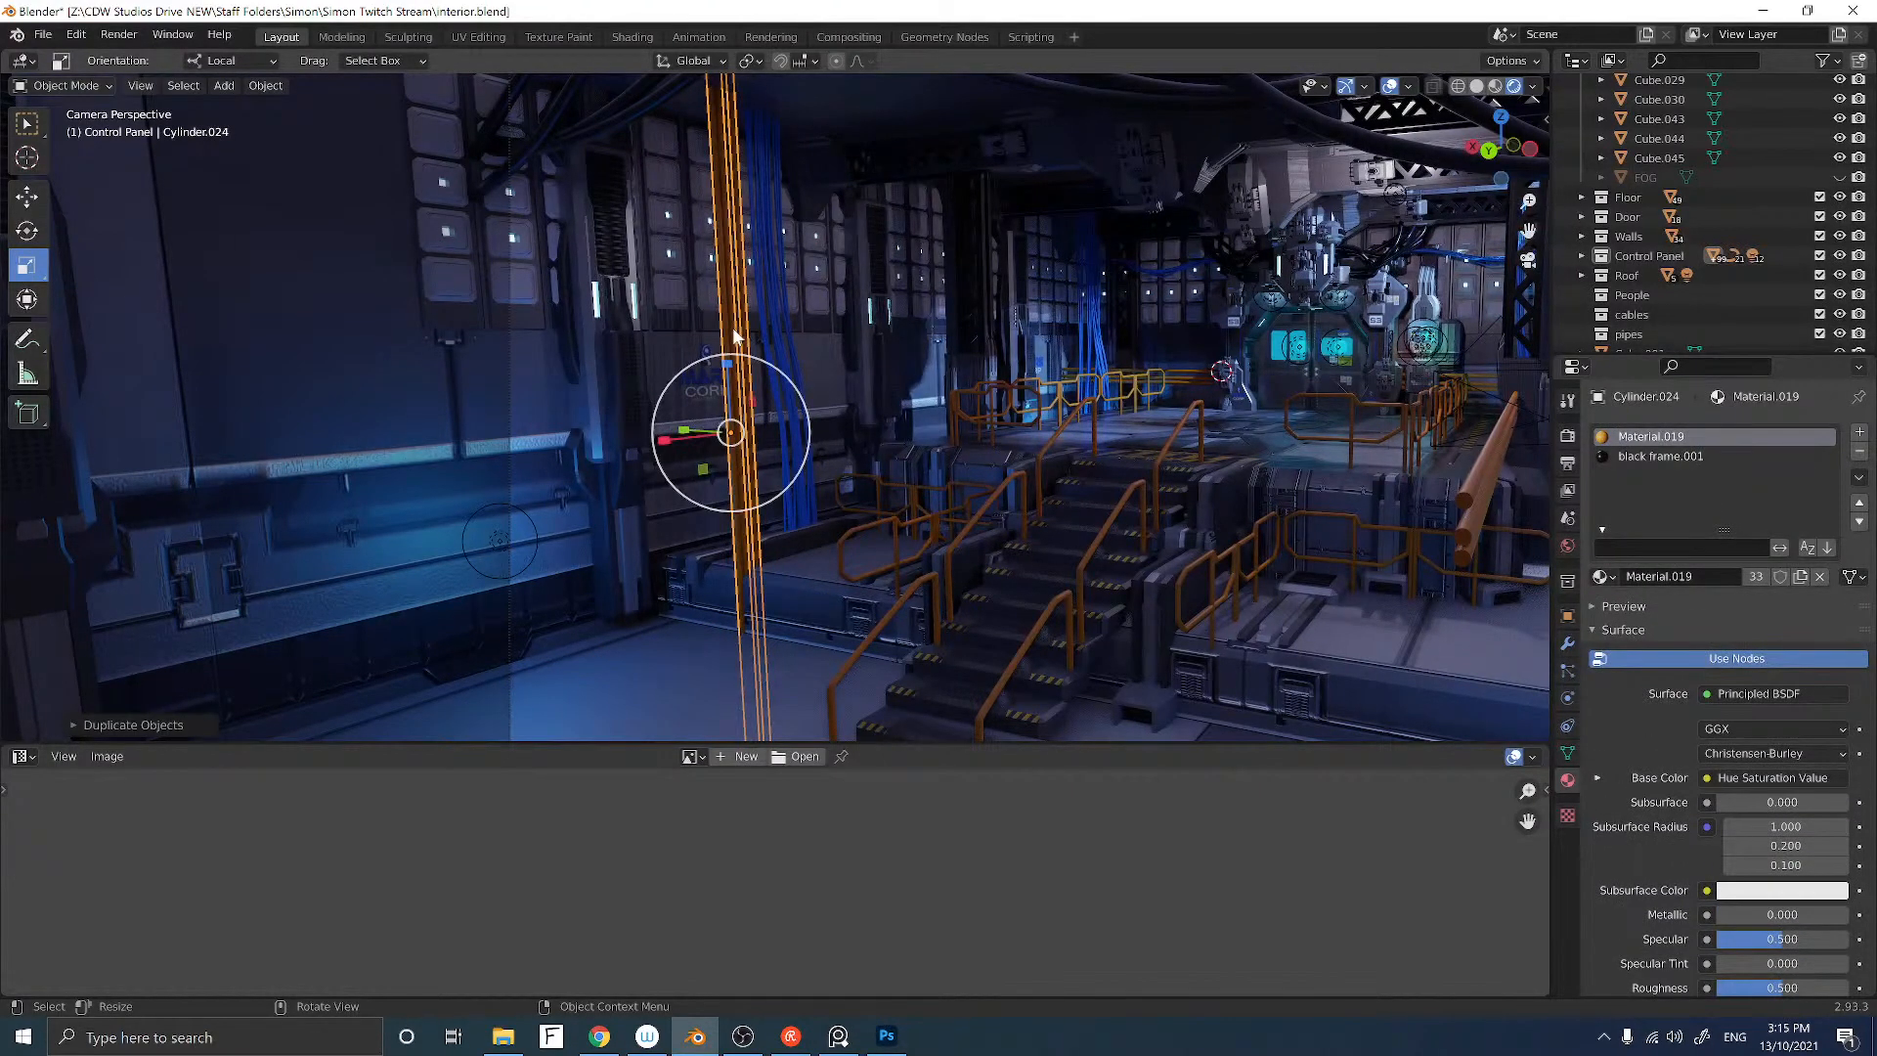
middle_drag(730, 262, 664, 334)
click(19, 201)
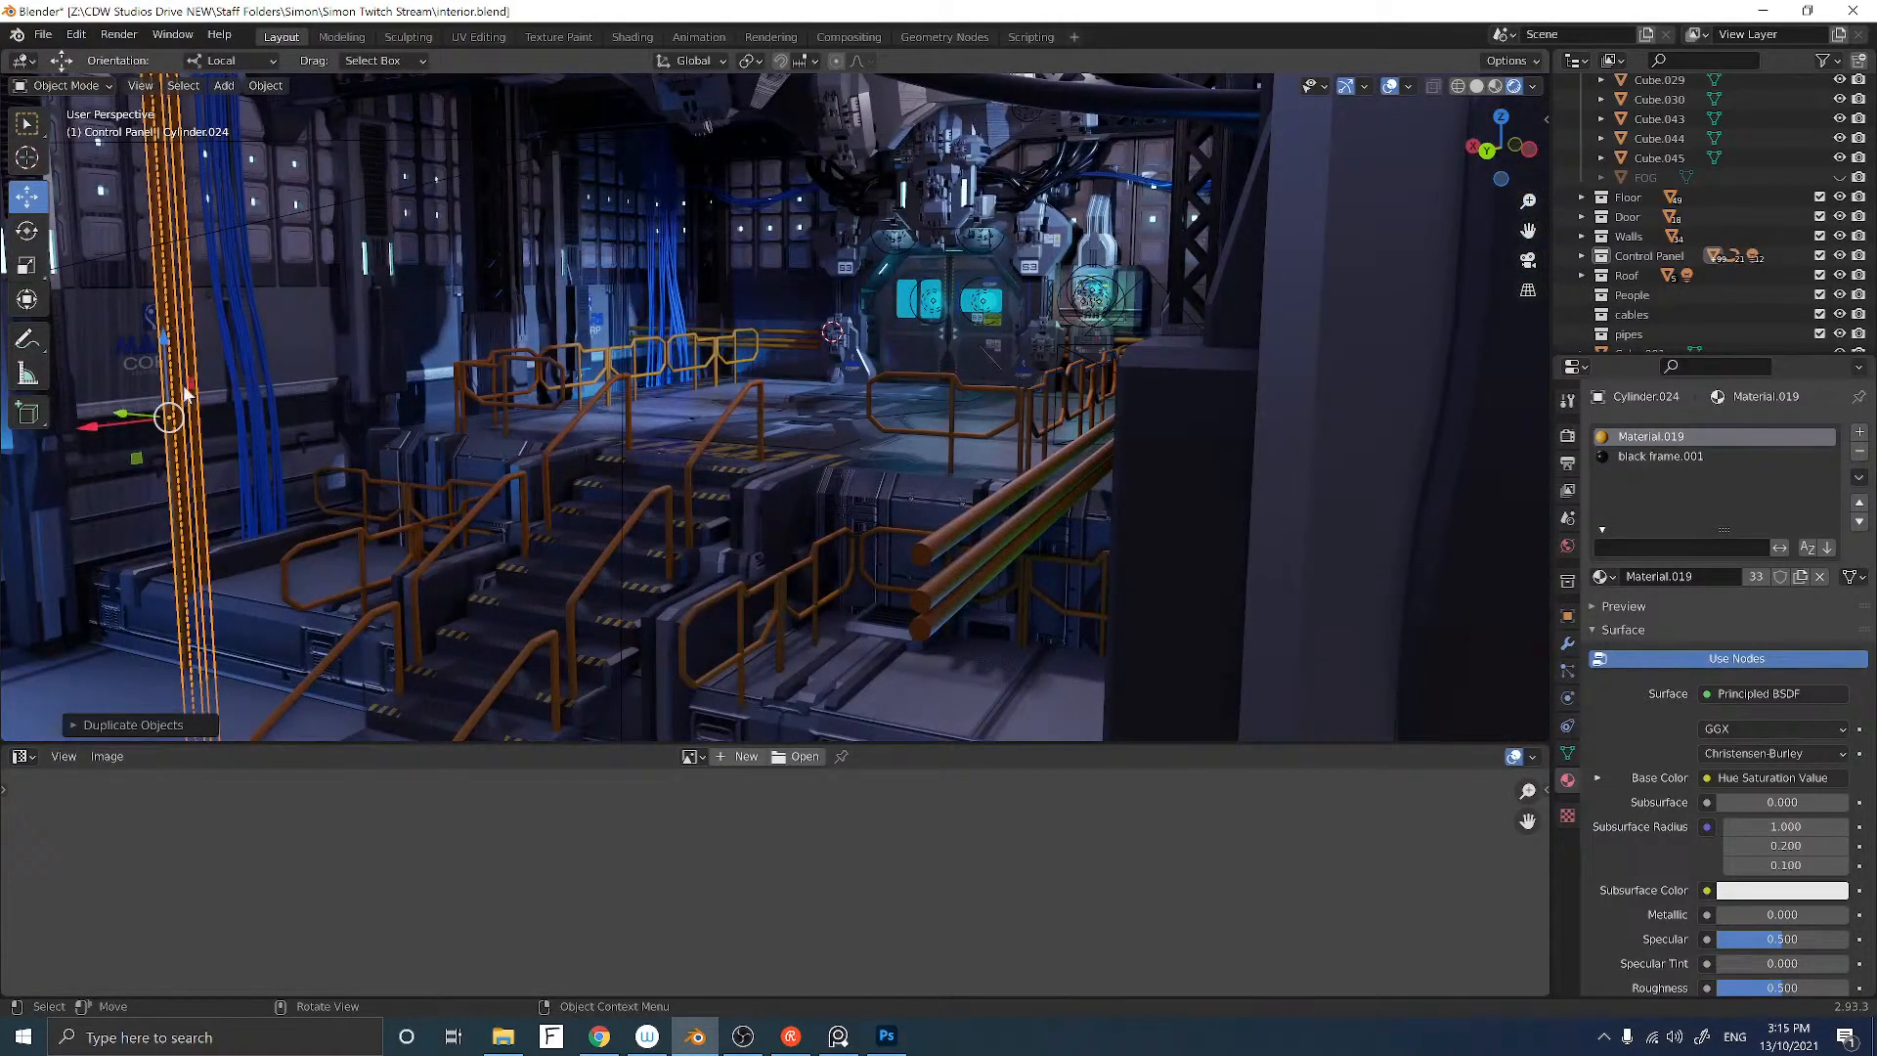
middle_drag(128, 416, 146, 431)
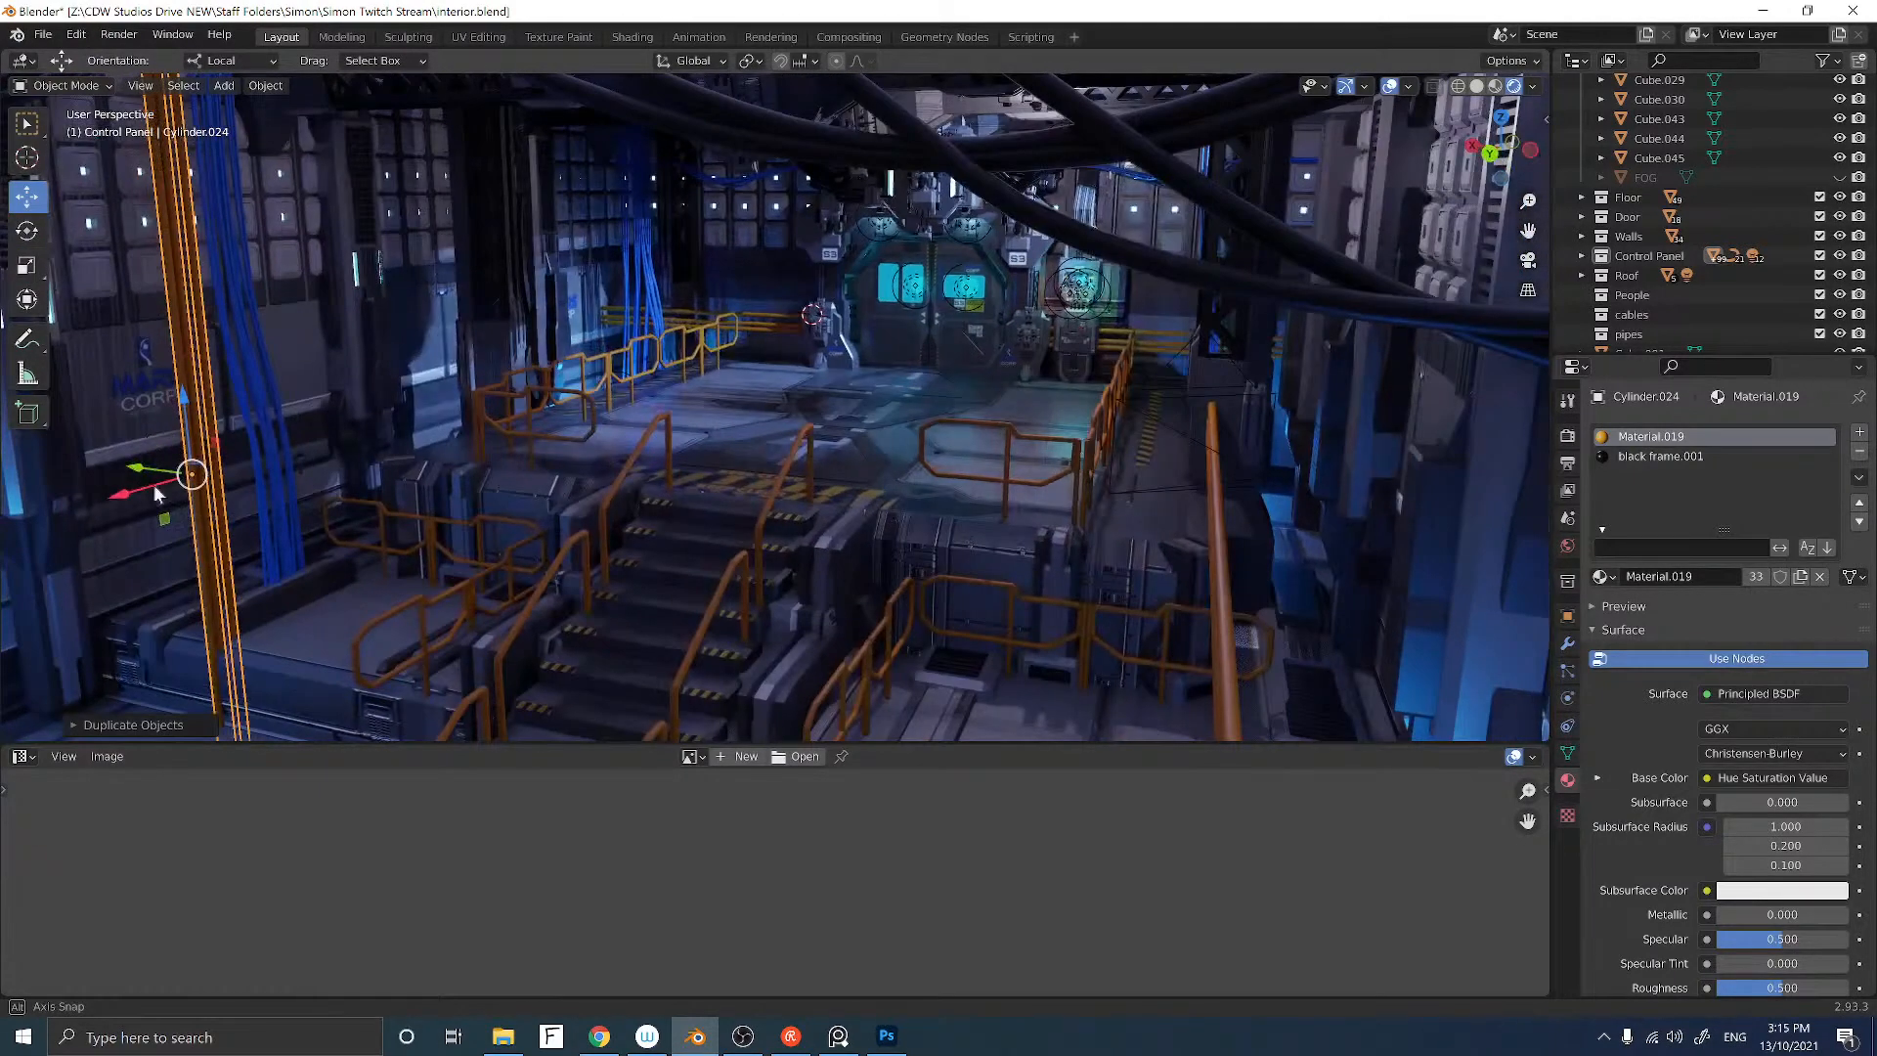
drag(139, 490, 413, 420)
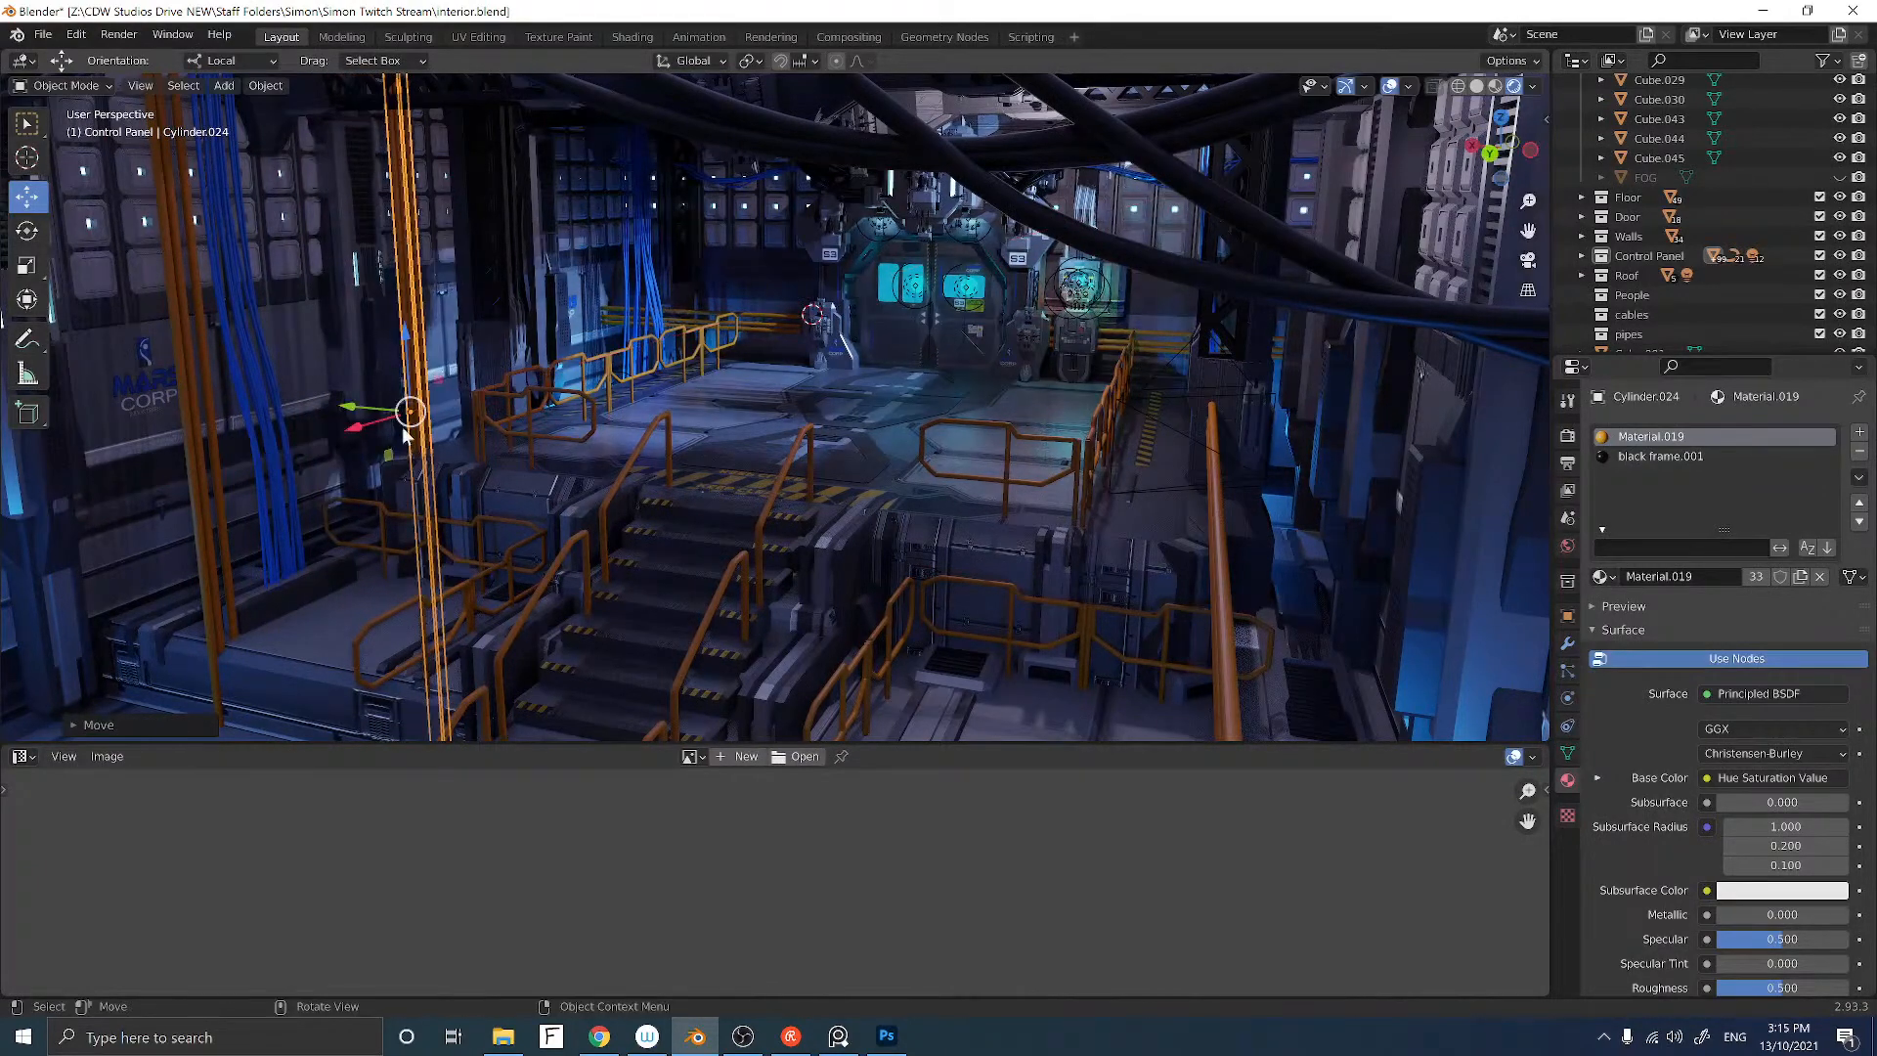
scroll(444, 420, up, 8)
middle_drag(497, 424, 457, 424)
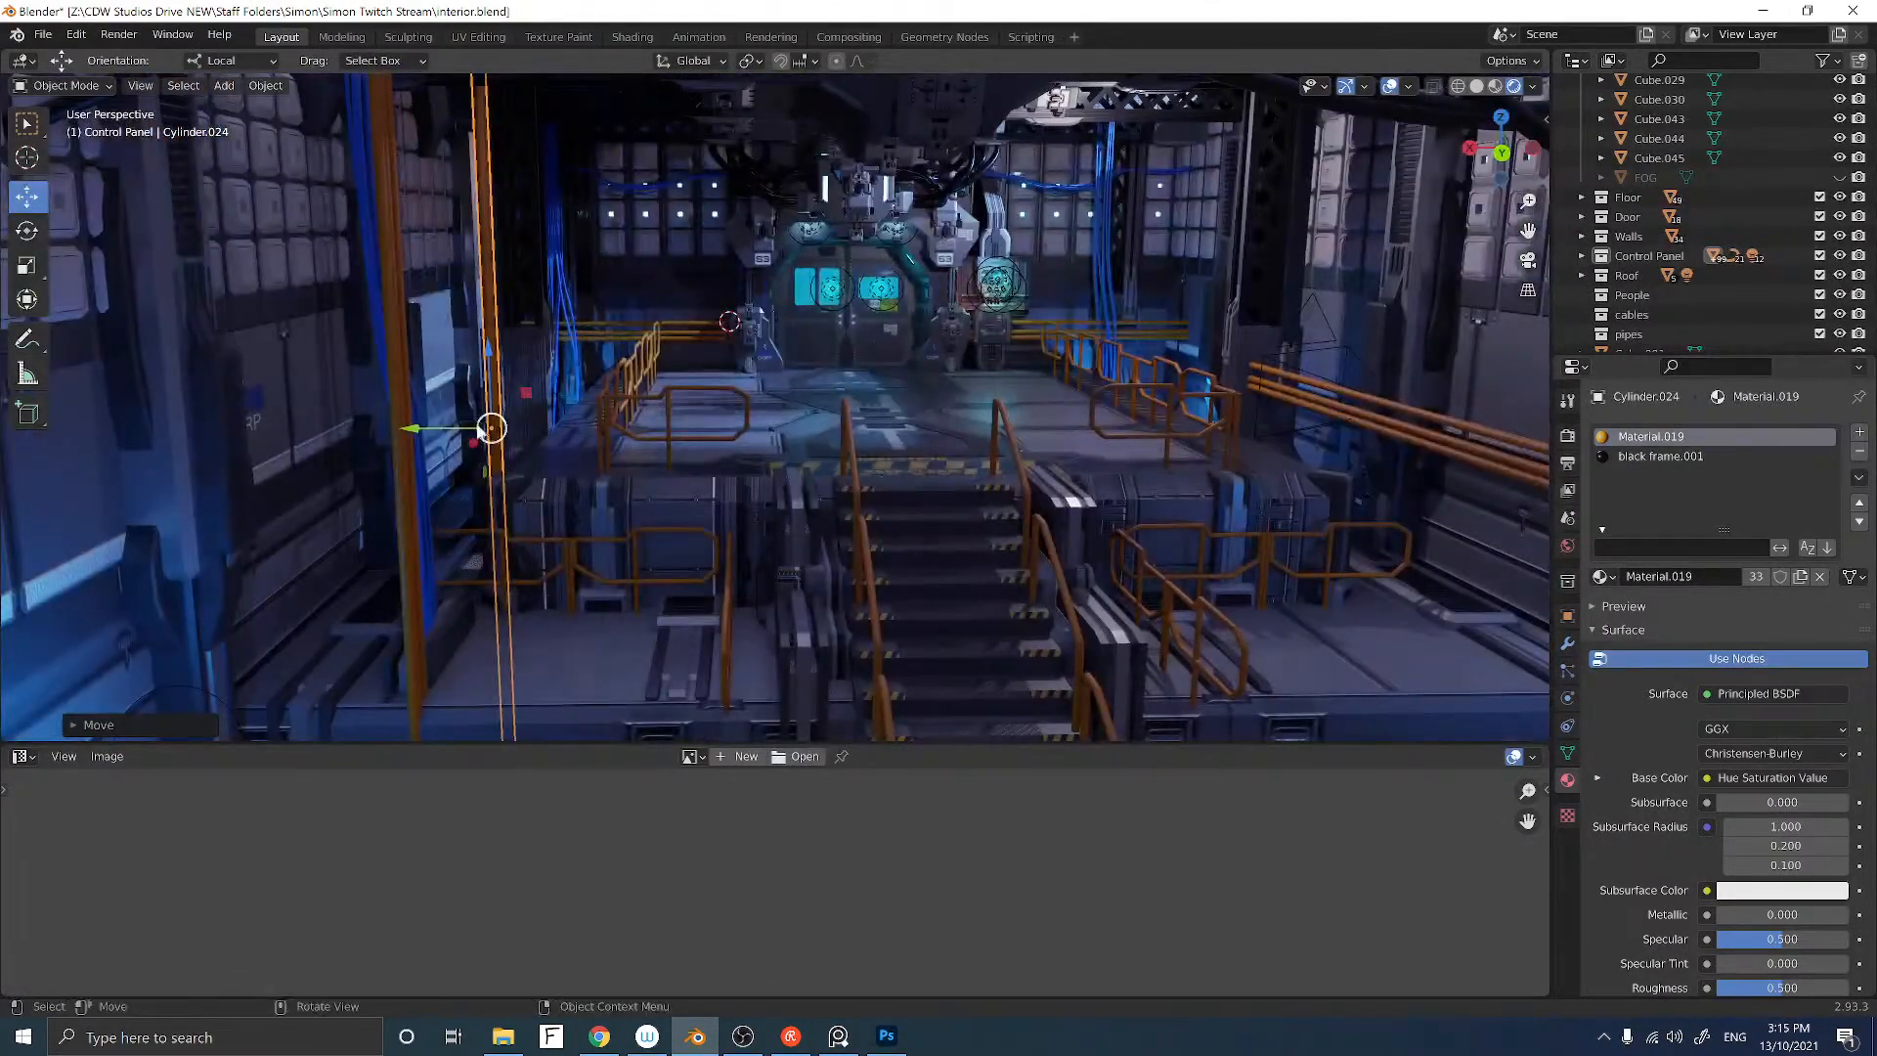
Step: Delete the yellow horizontal pipes on the side wall opposite the vertical pipes
scroll(497, 426, down, 1)
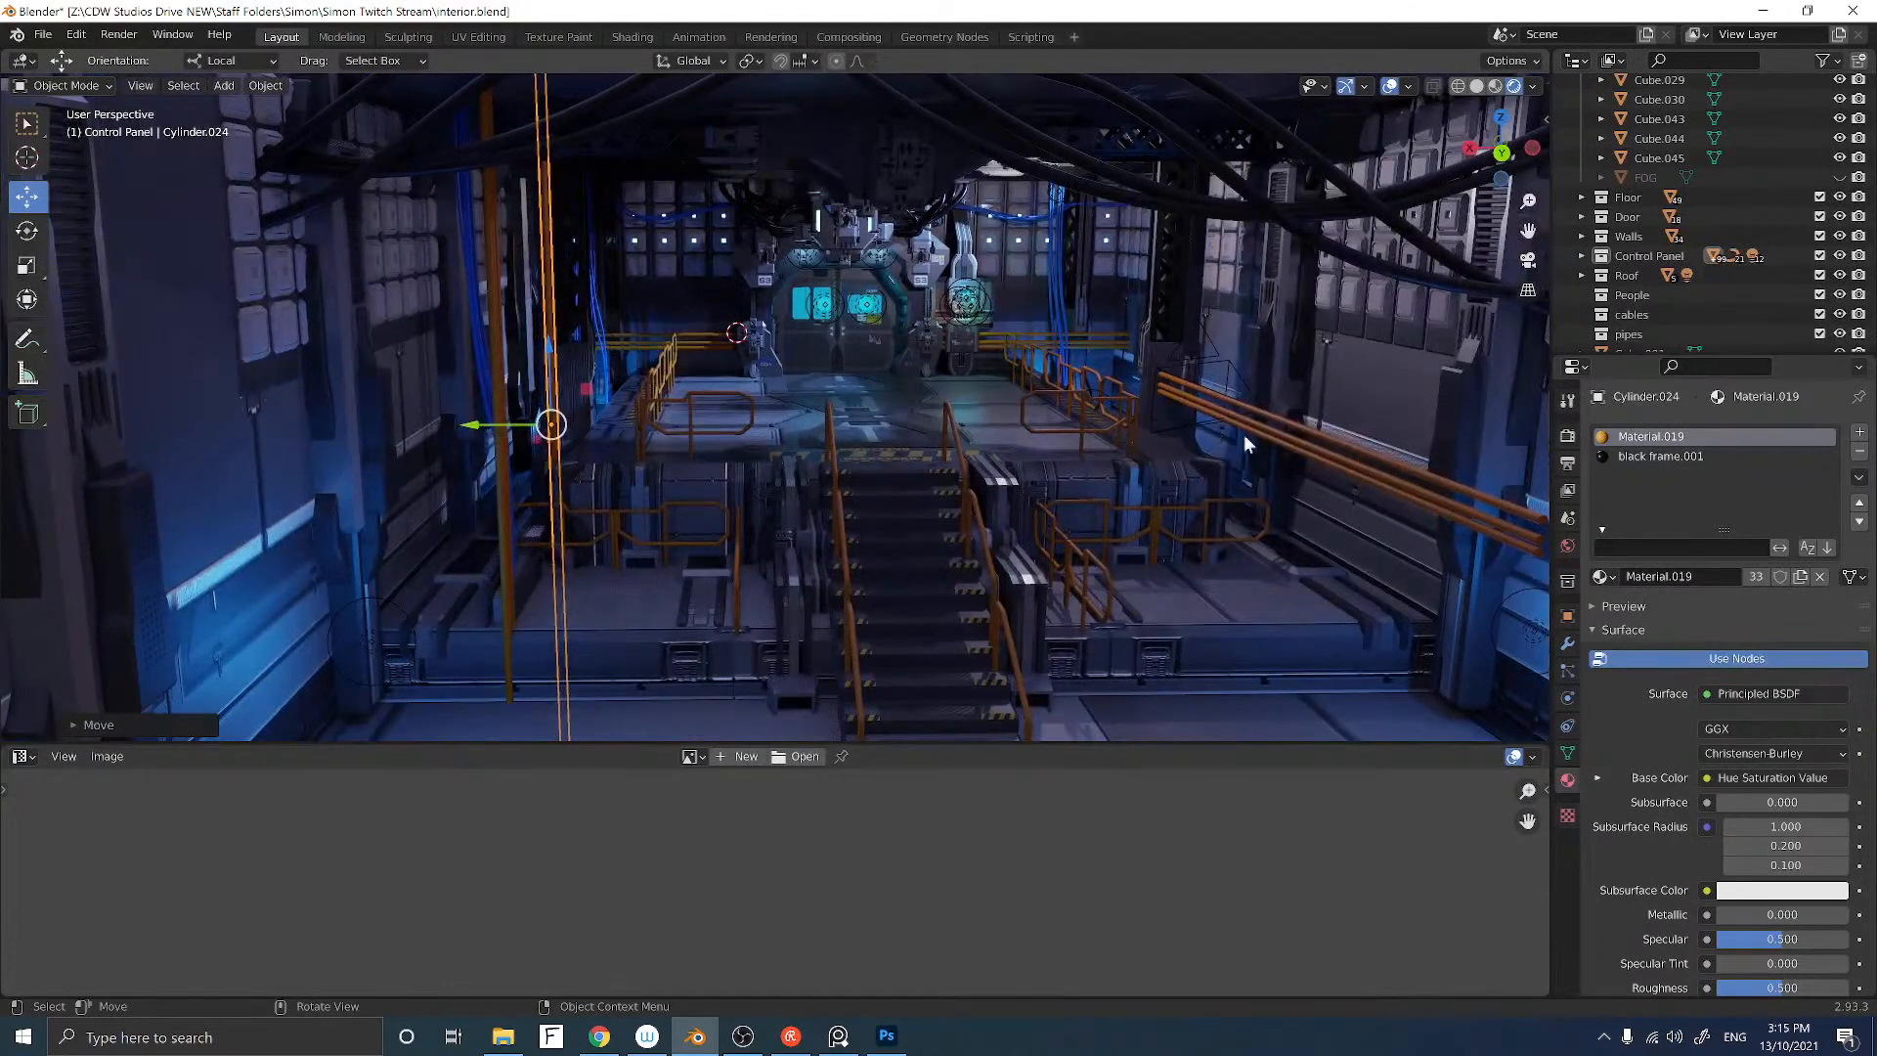
click(1312, 447)
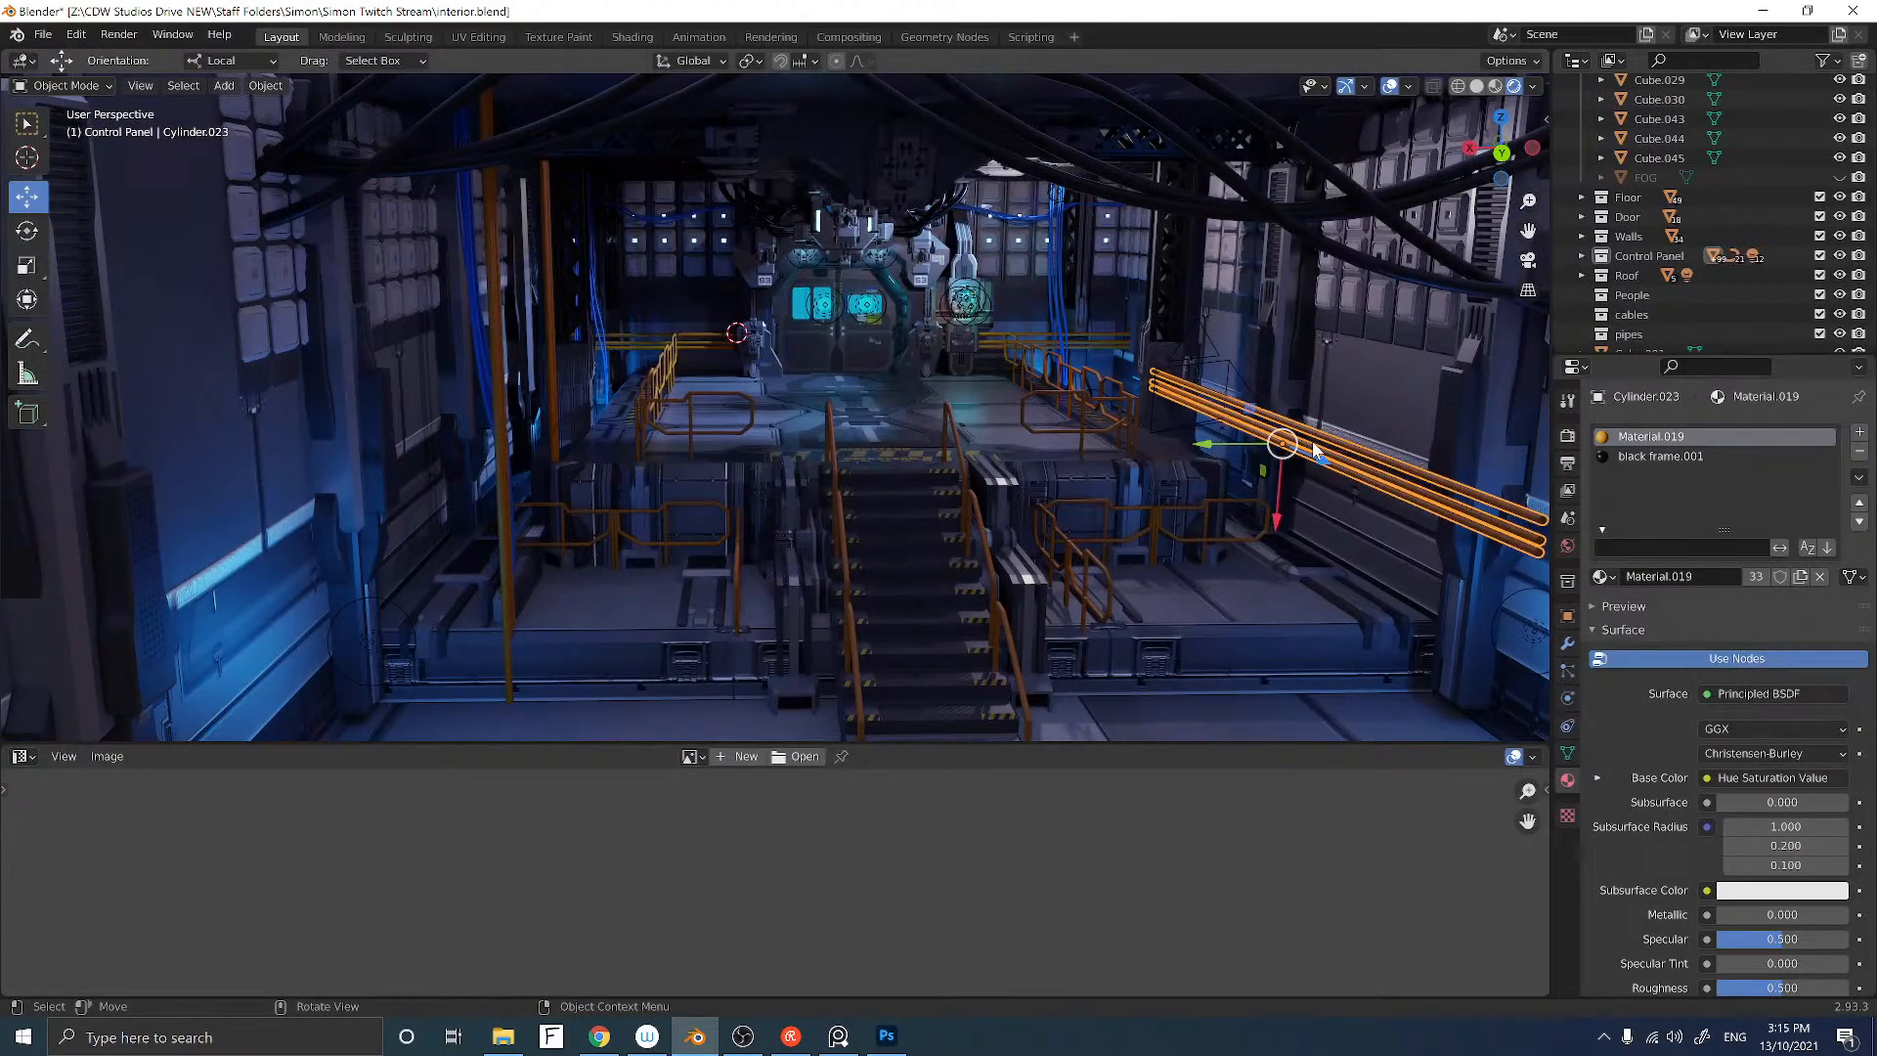
key(Delete)
Step: Duplicate both sets of yellow vertical pipes together and move the copies across the room, aligning them against the opposite side wall
click(550, 370)
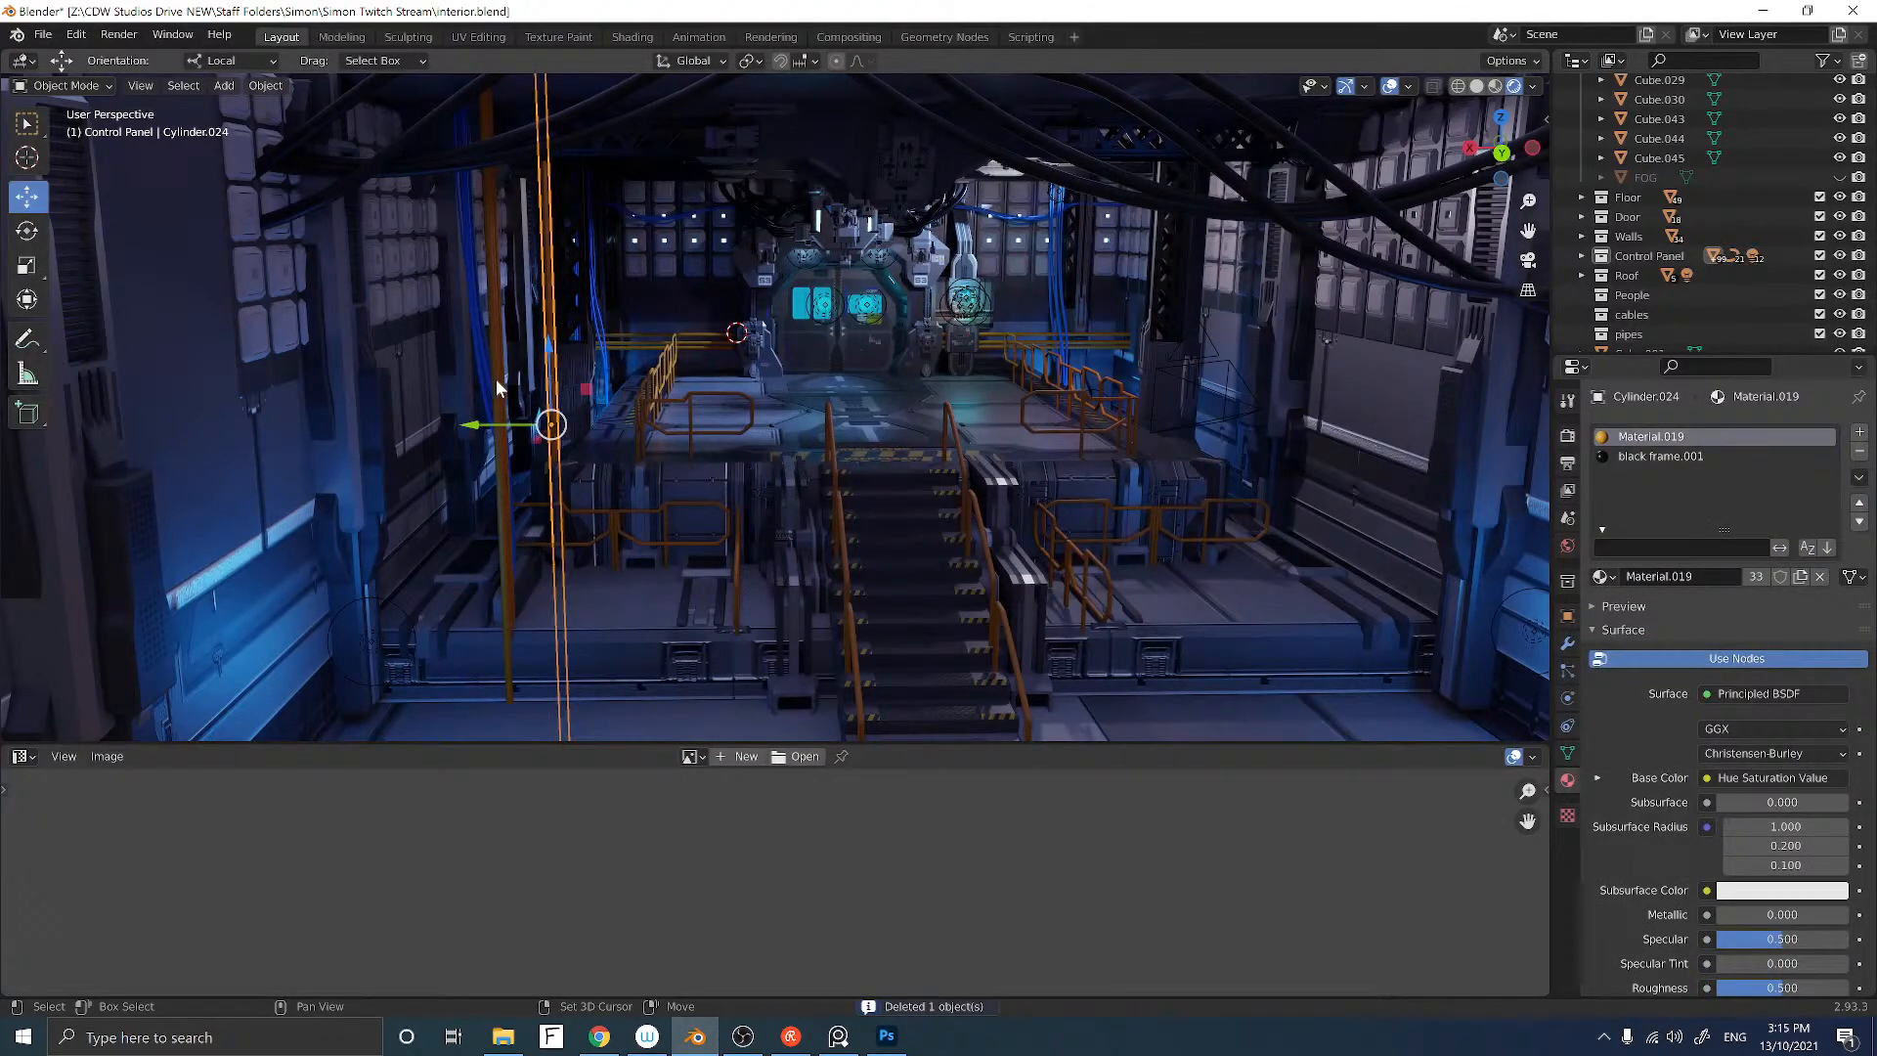
key(shift+d)
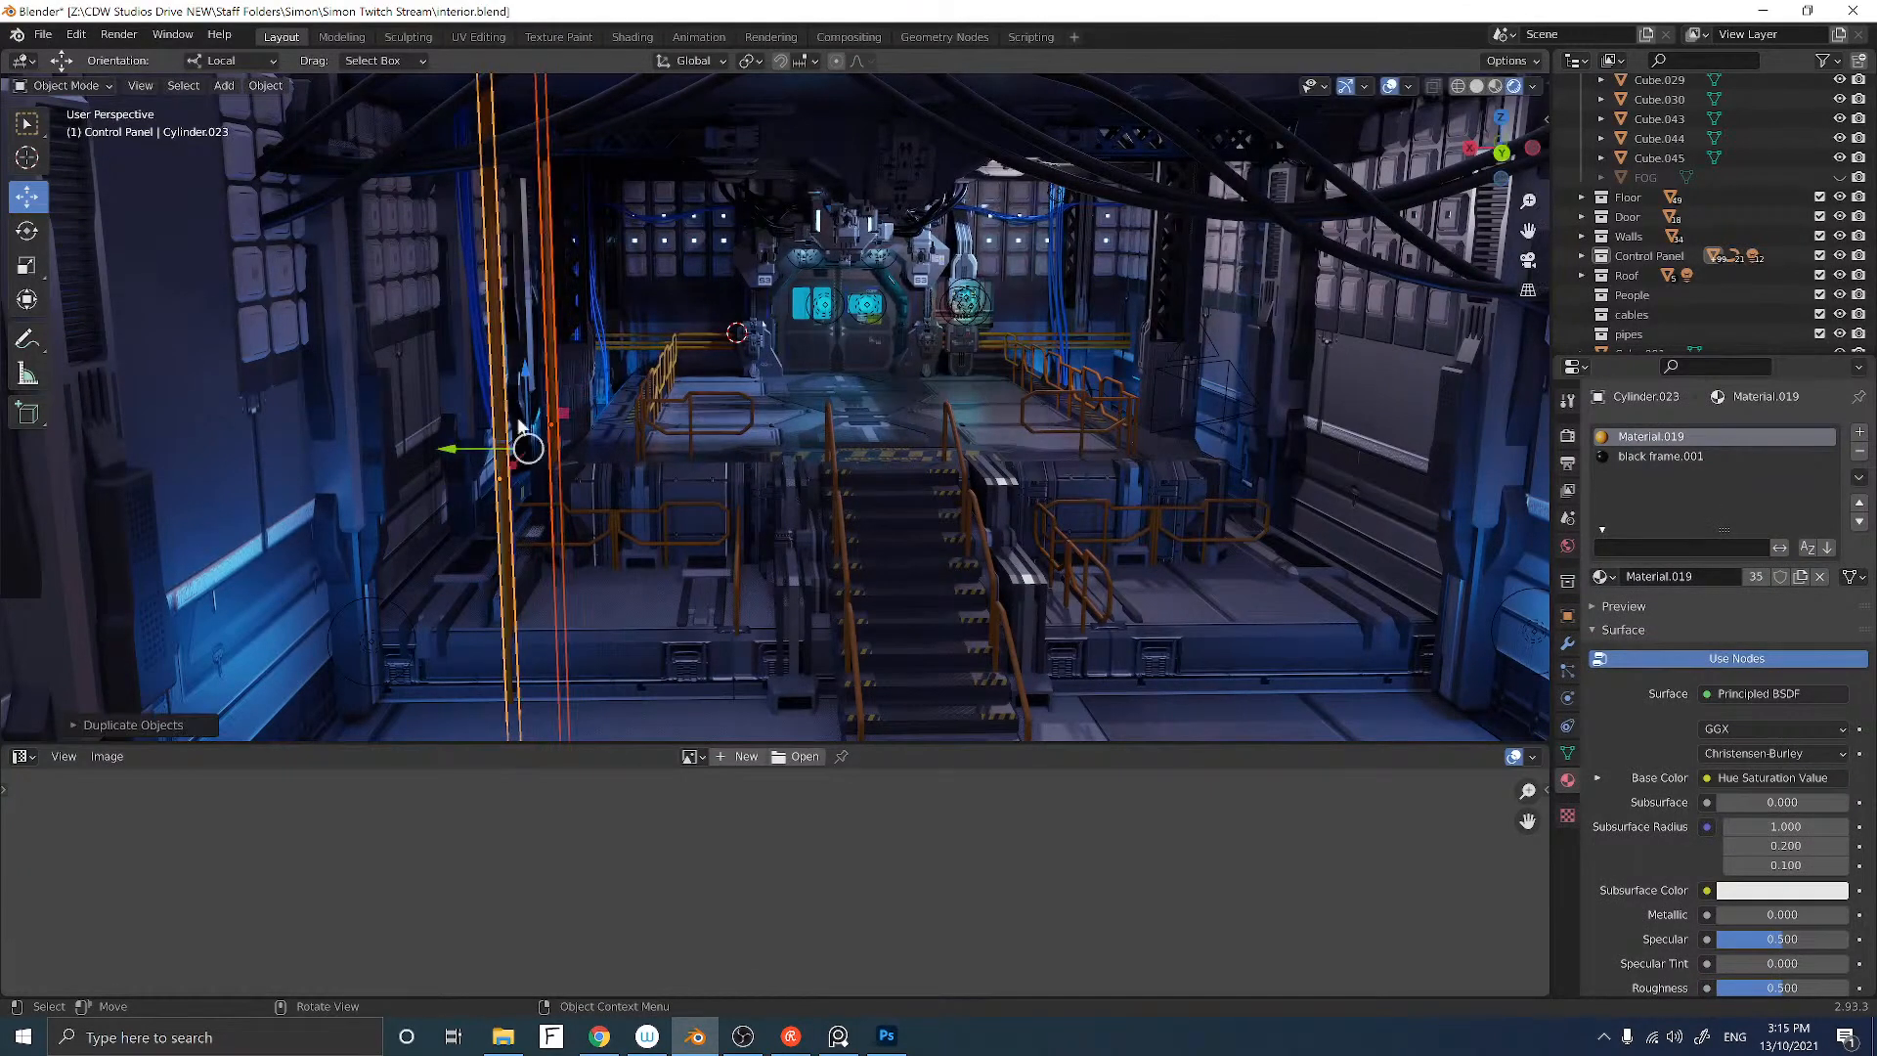
click(516, 430)
drag(485, 450, 1267, 457)
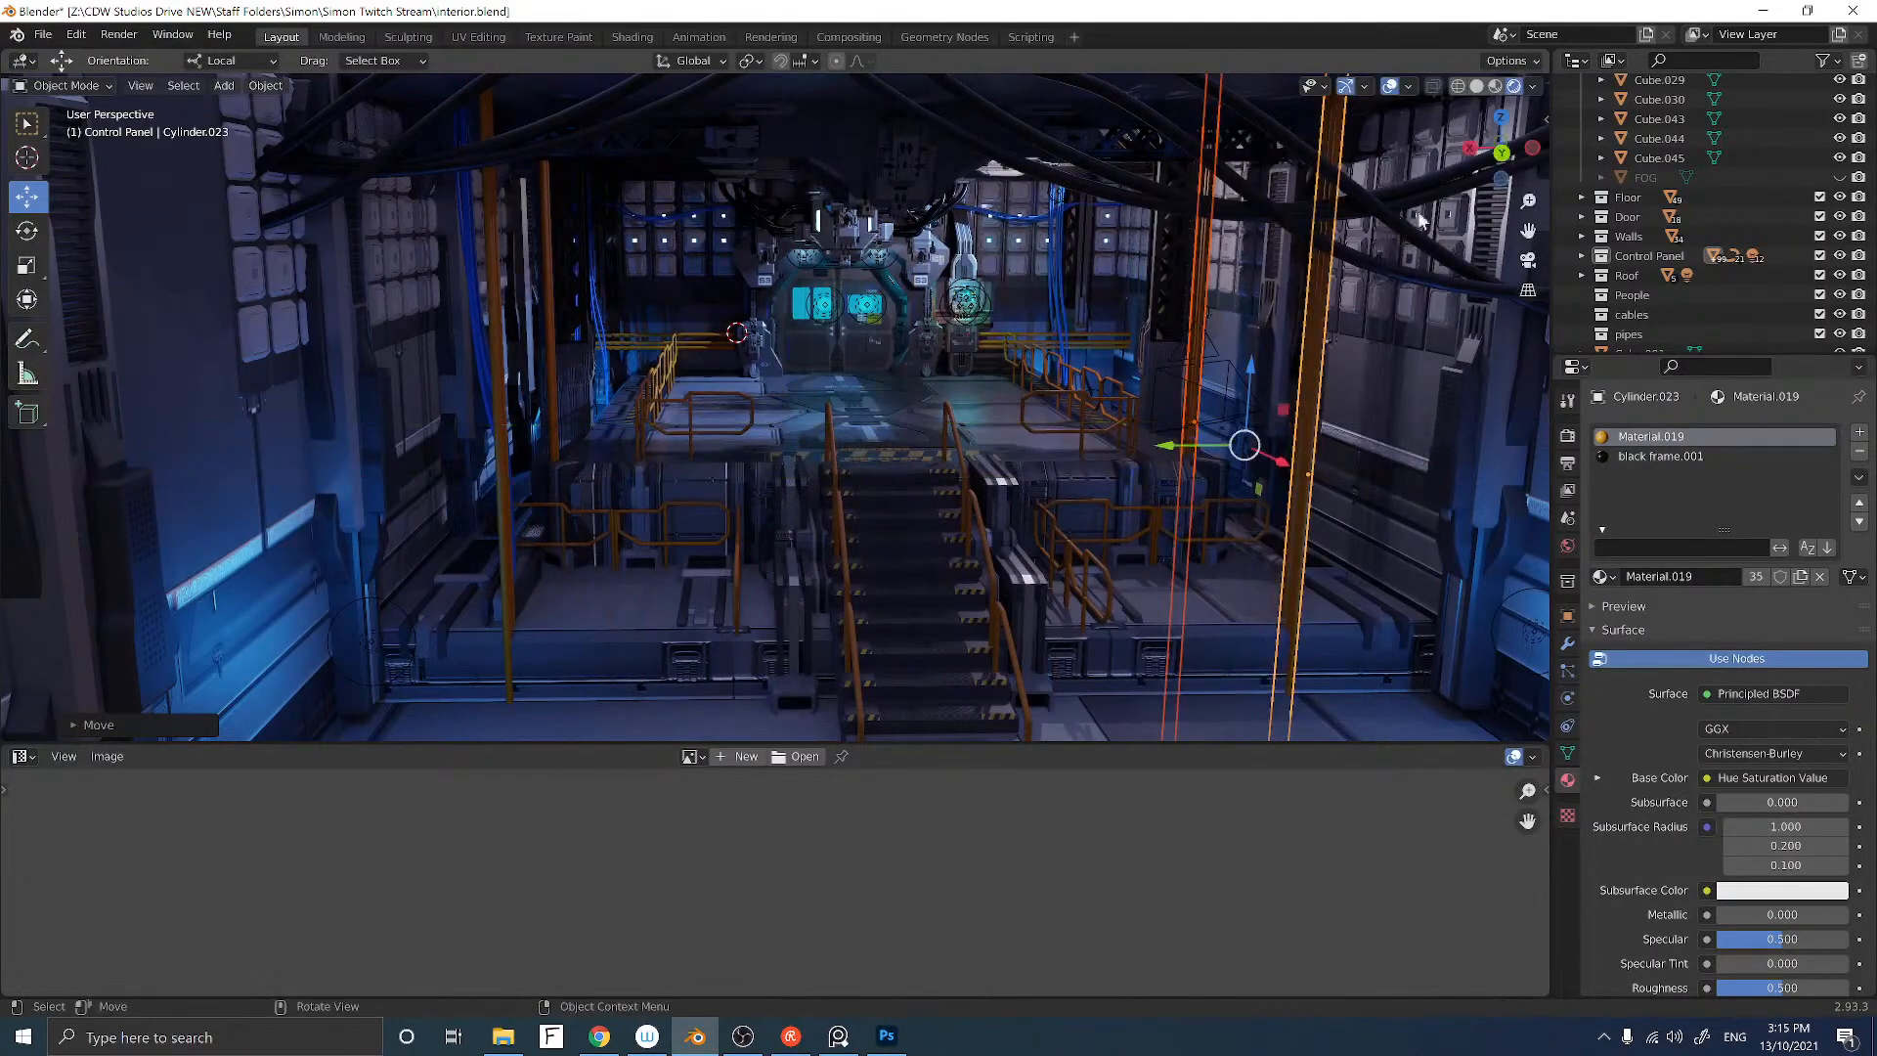
click(1498, 156)
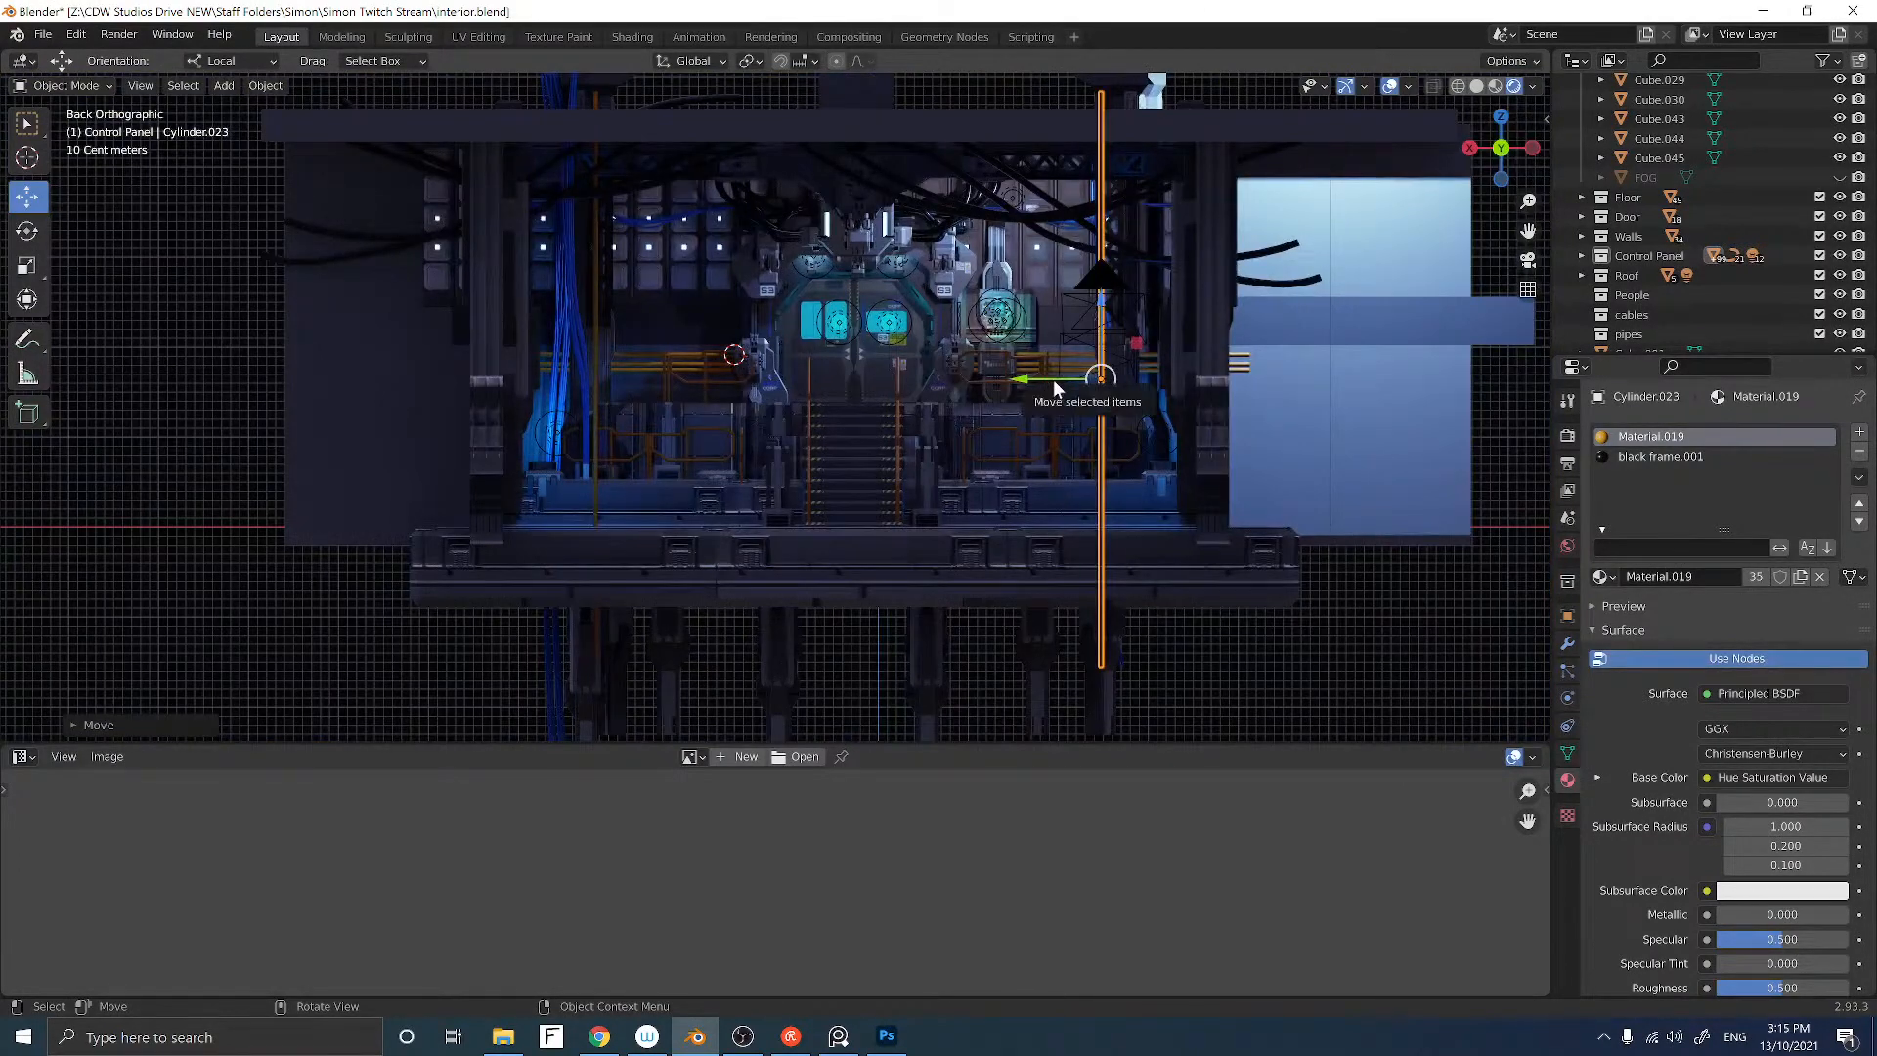
drag(1053, 380, 1063, 379)
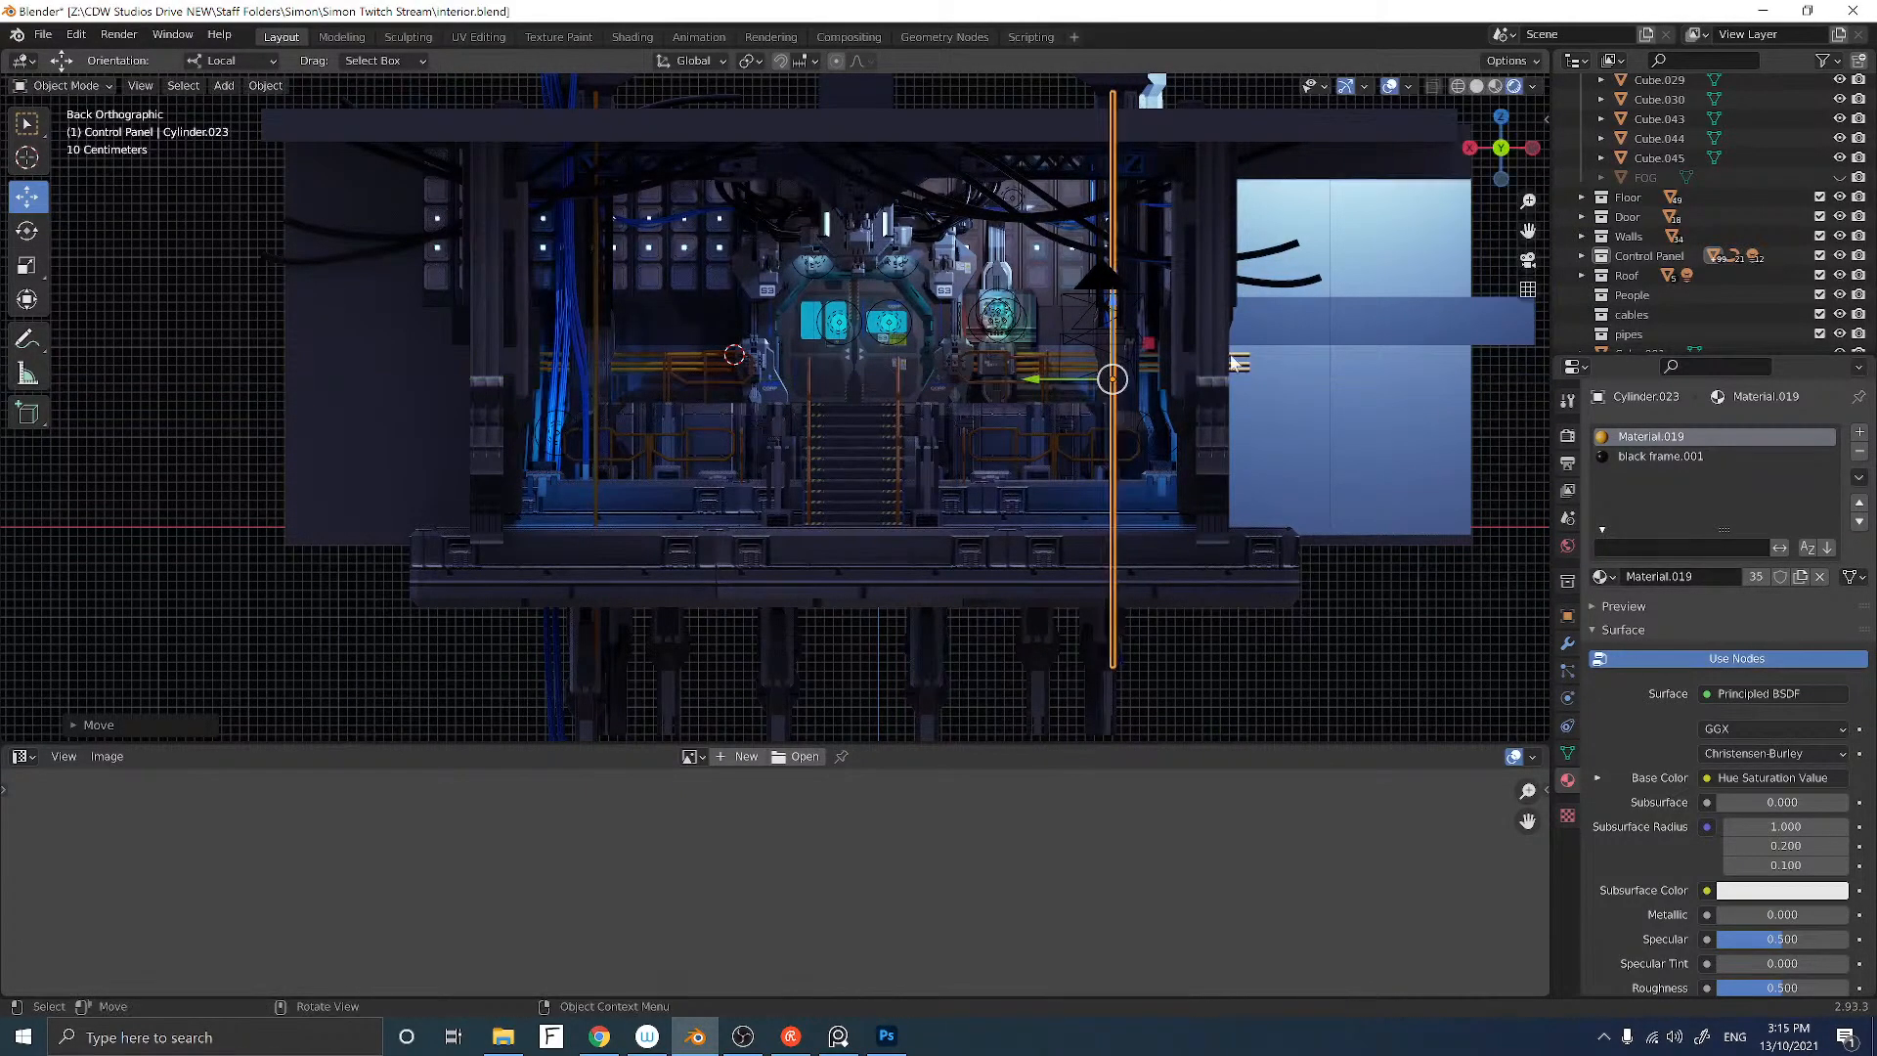
Step: Remove the yellow Material.019 slot from all four vertical pipe sets so each keeps only black frame.001
click(1531, 260)
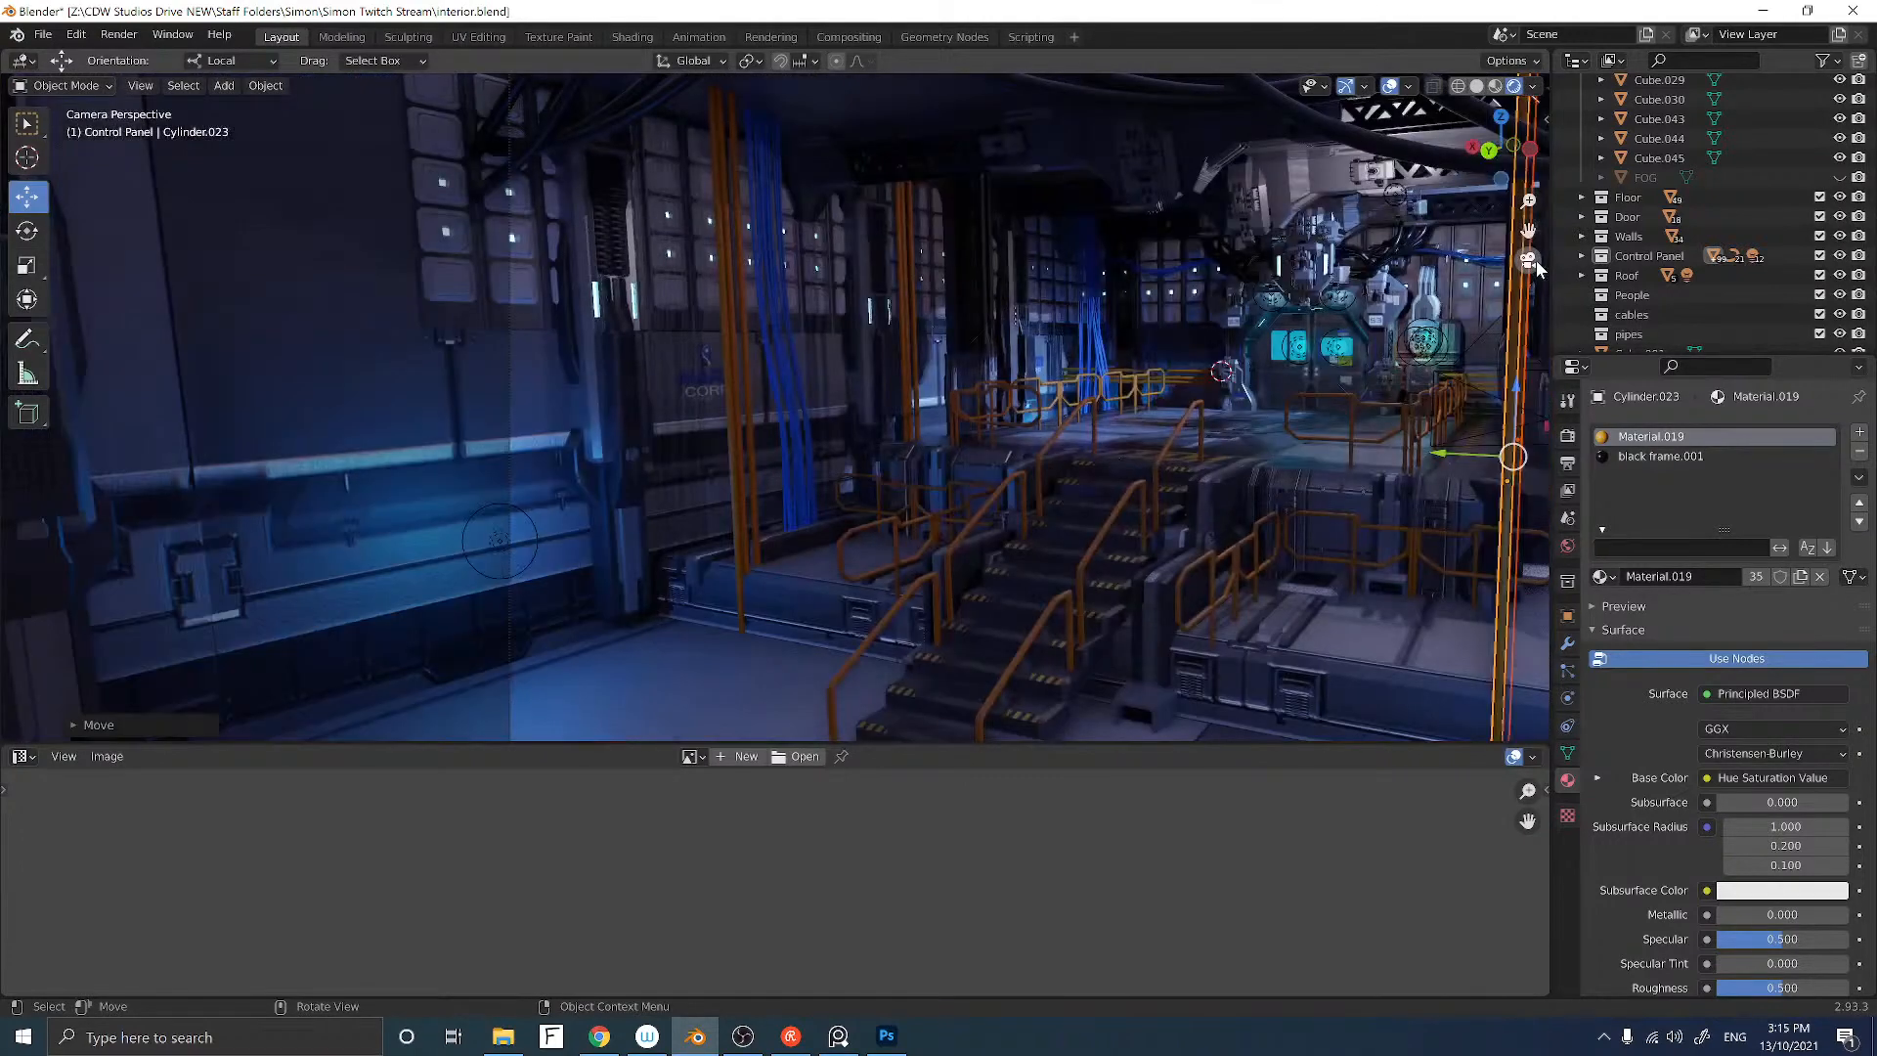
click(1223, 364)
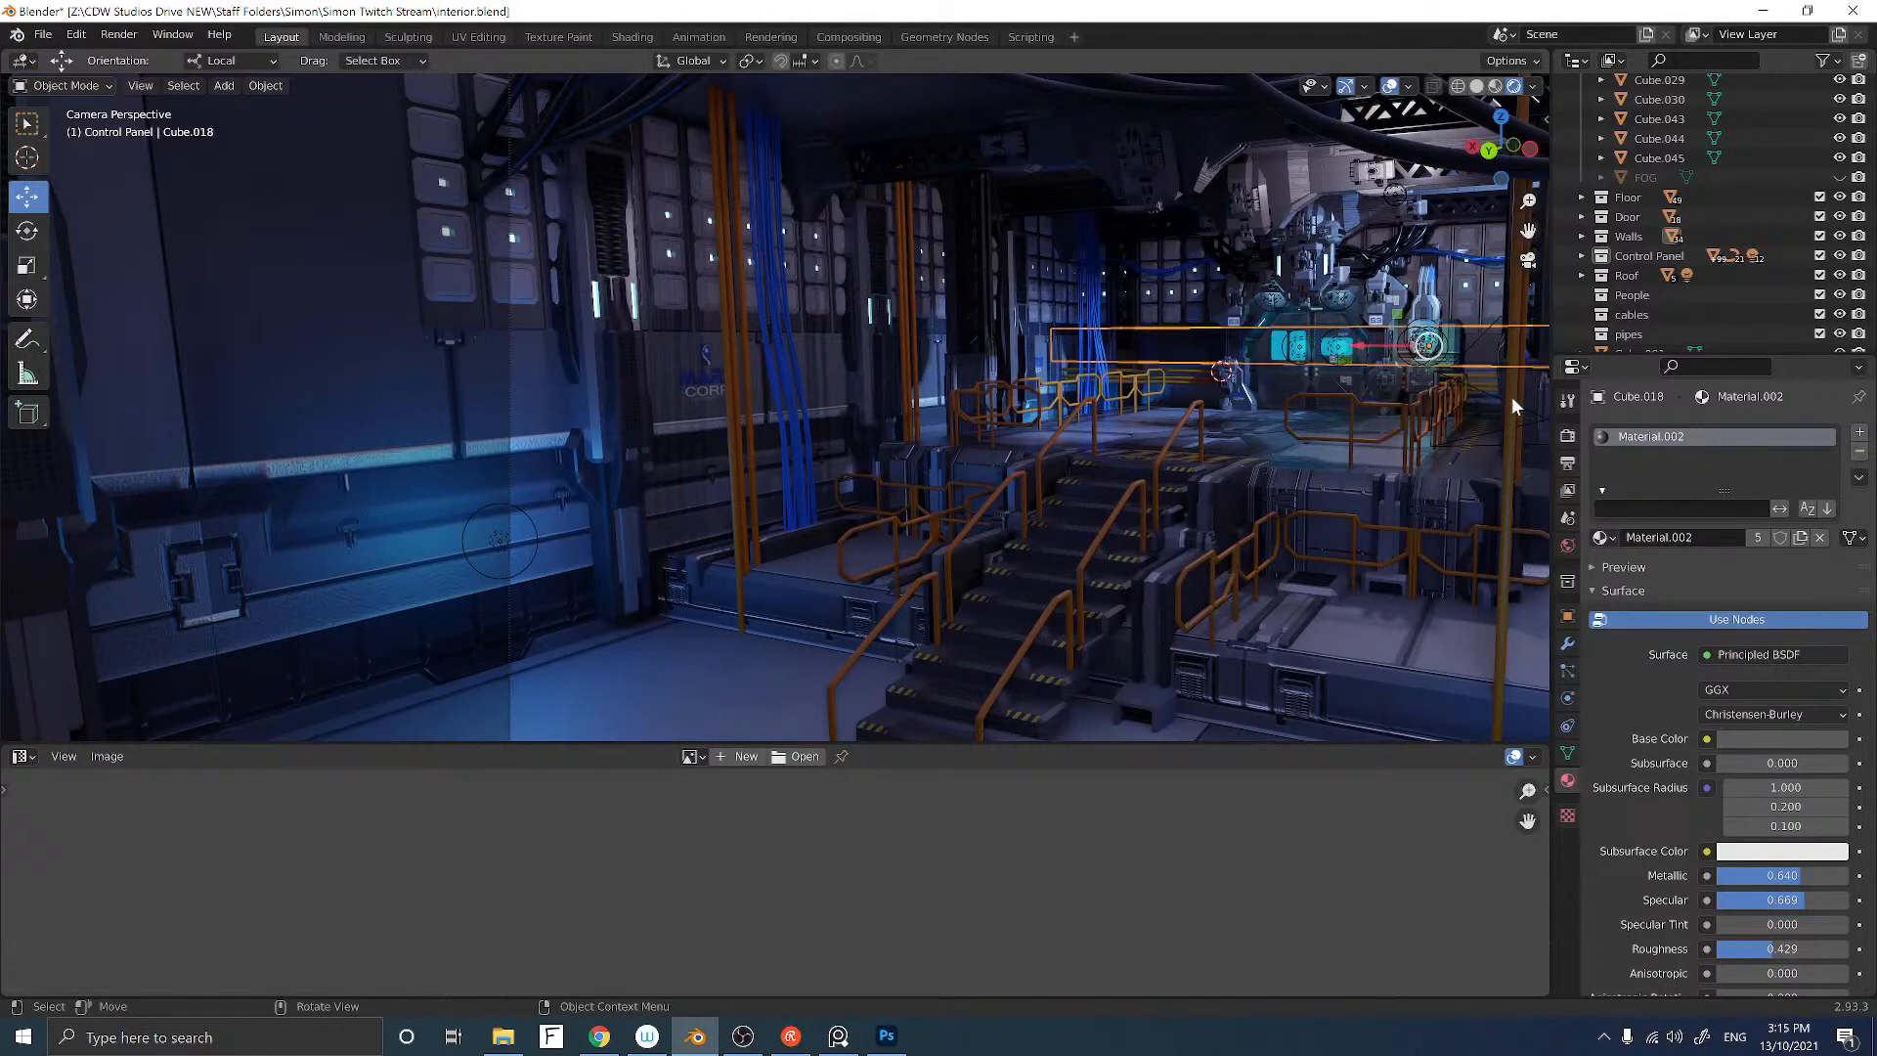
click(731, 354)
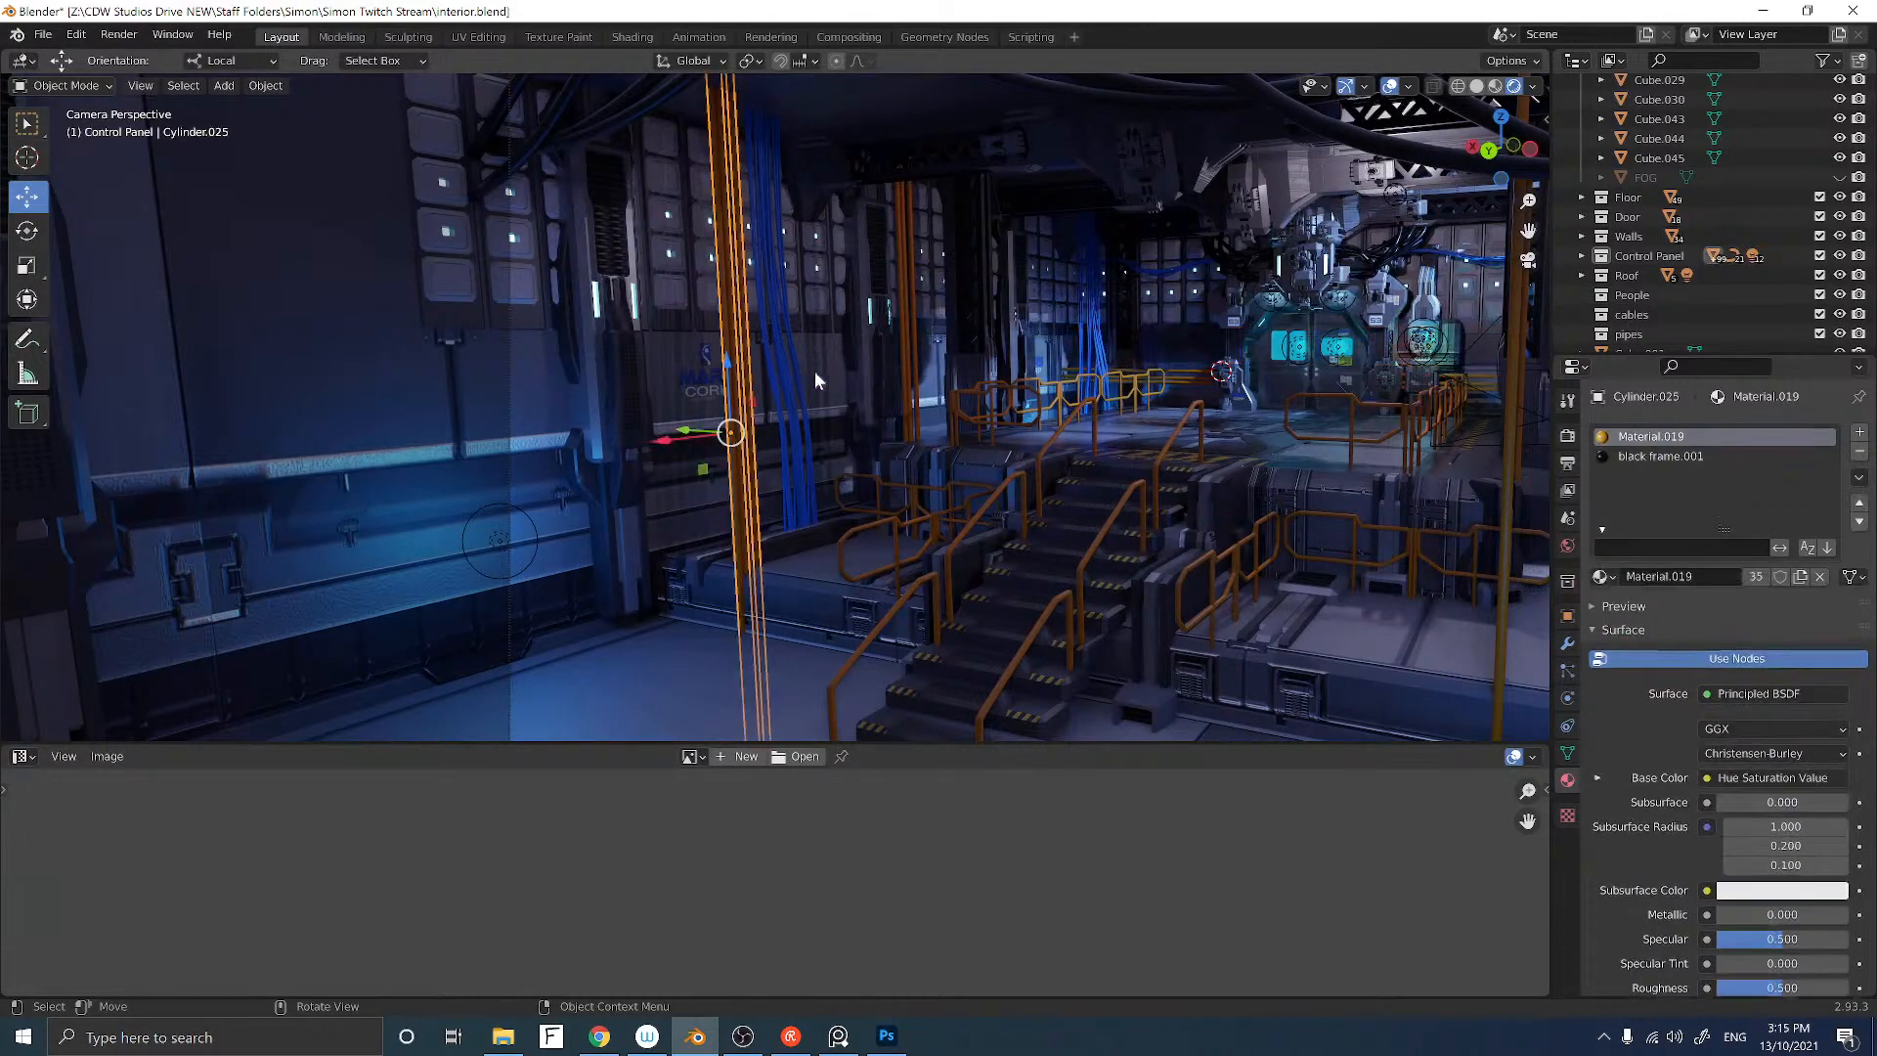
click(1859, 451)
click(911, 321)
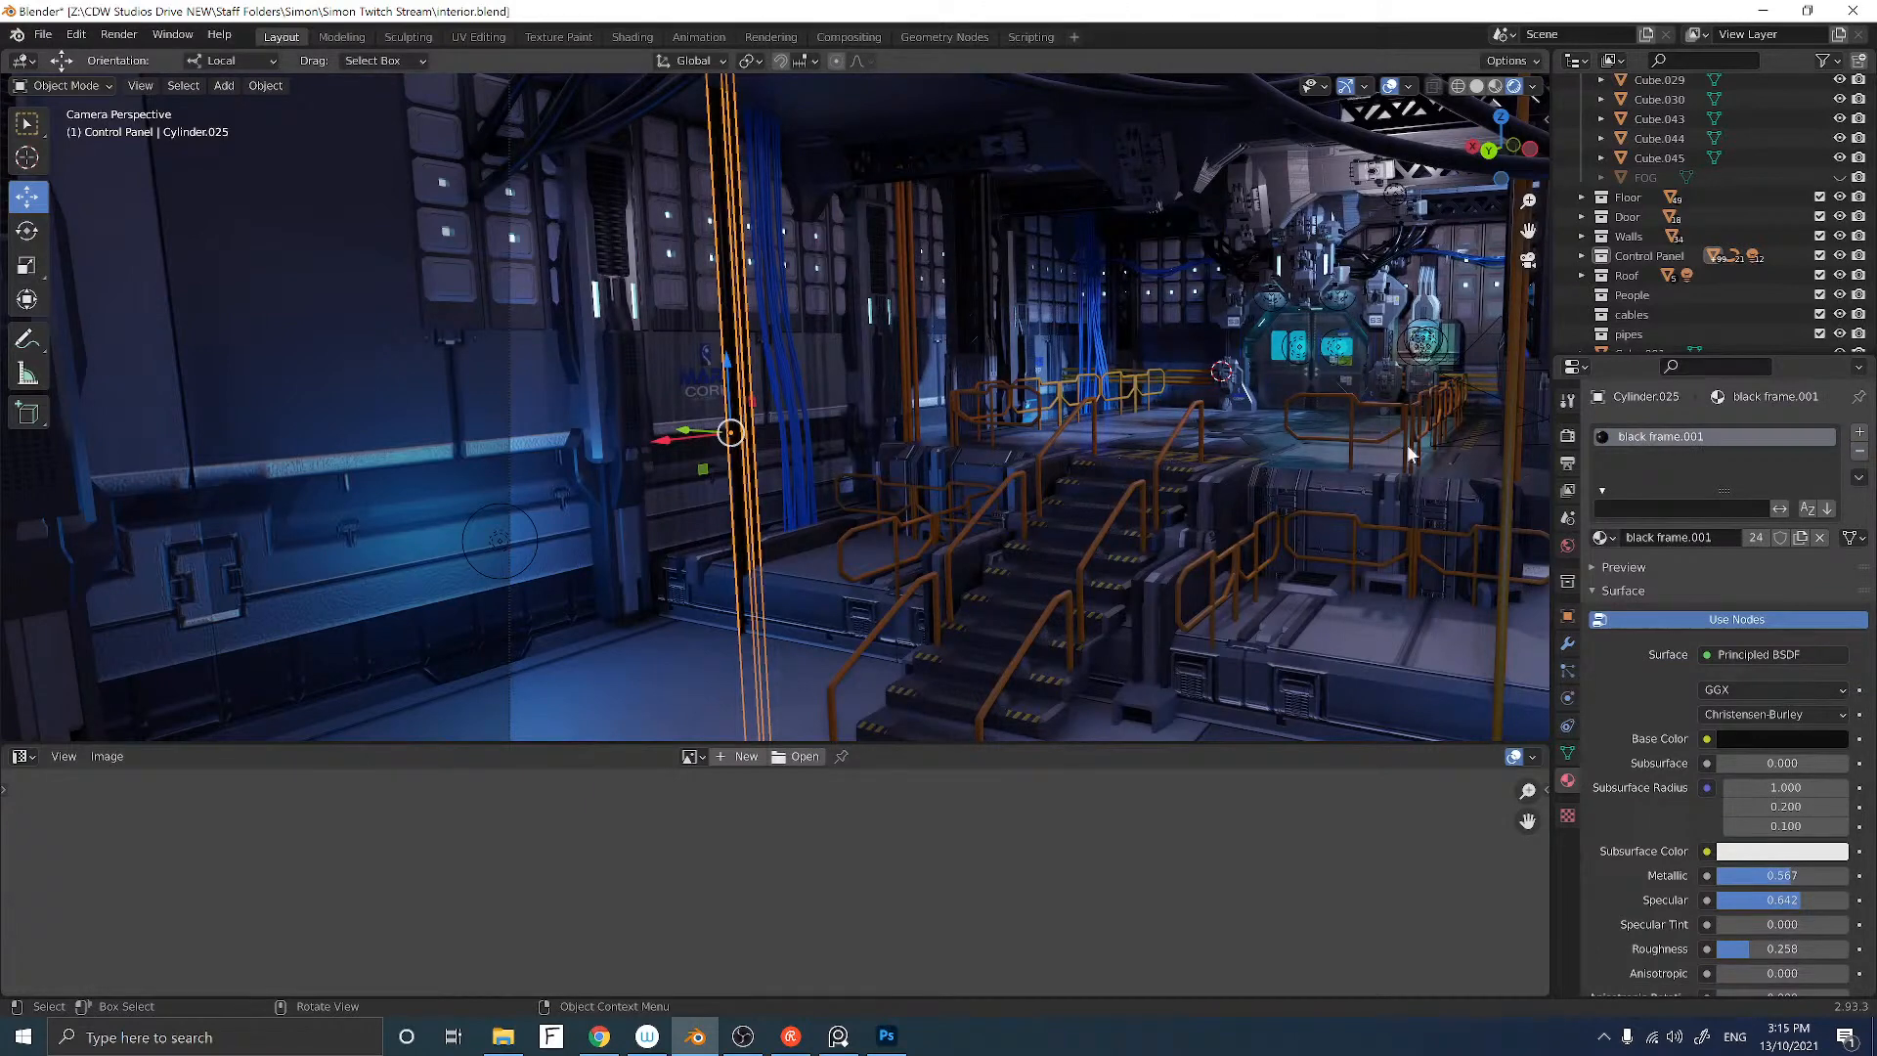
click(1859, 453)
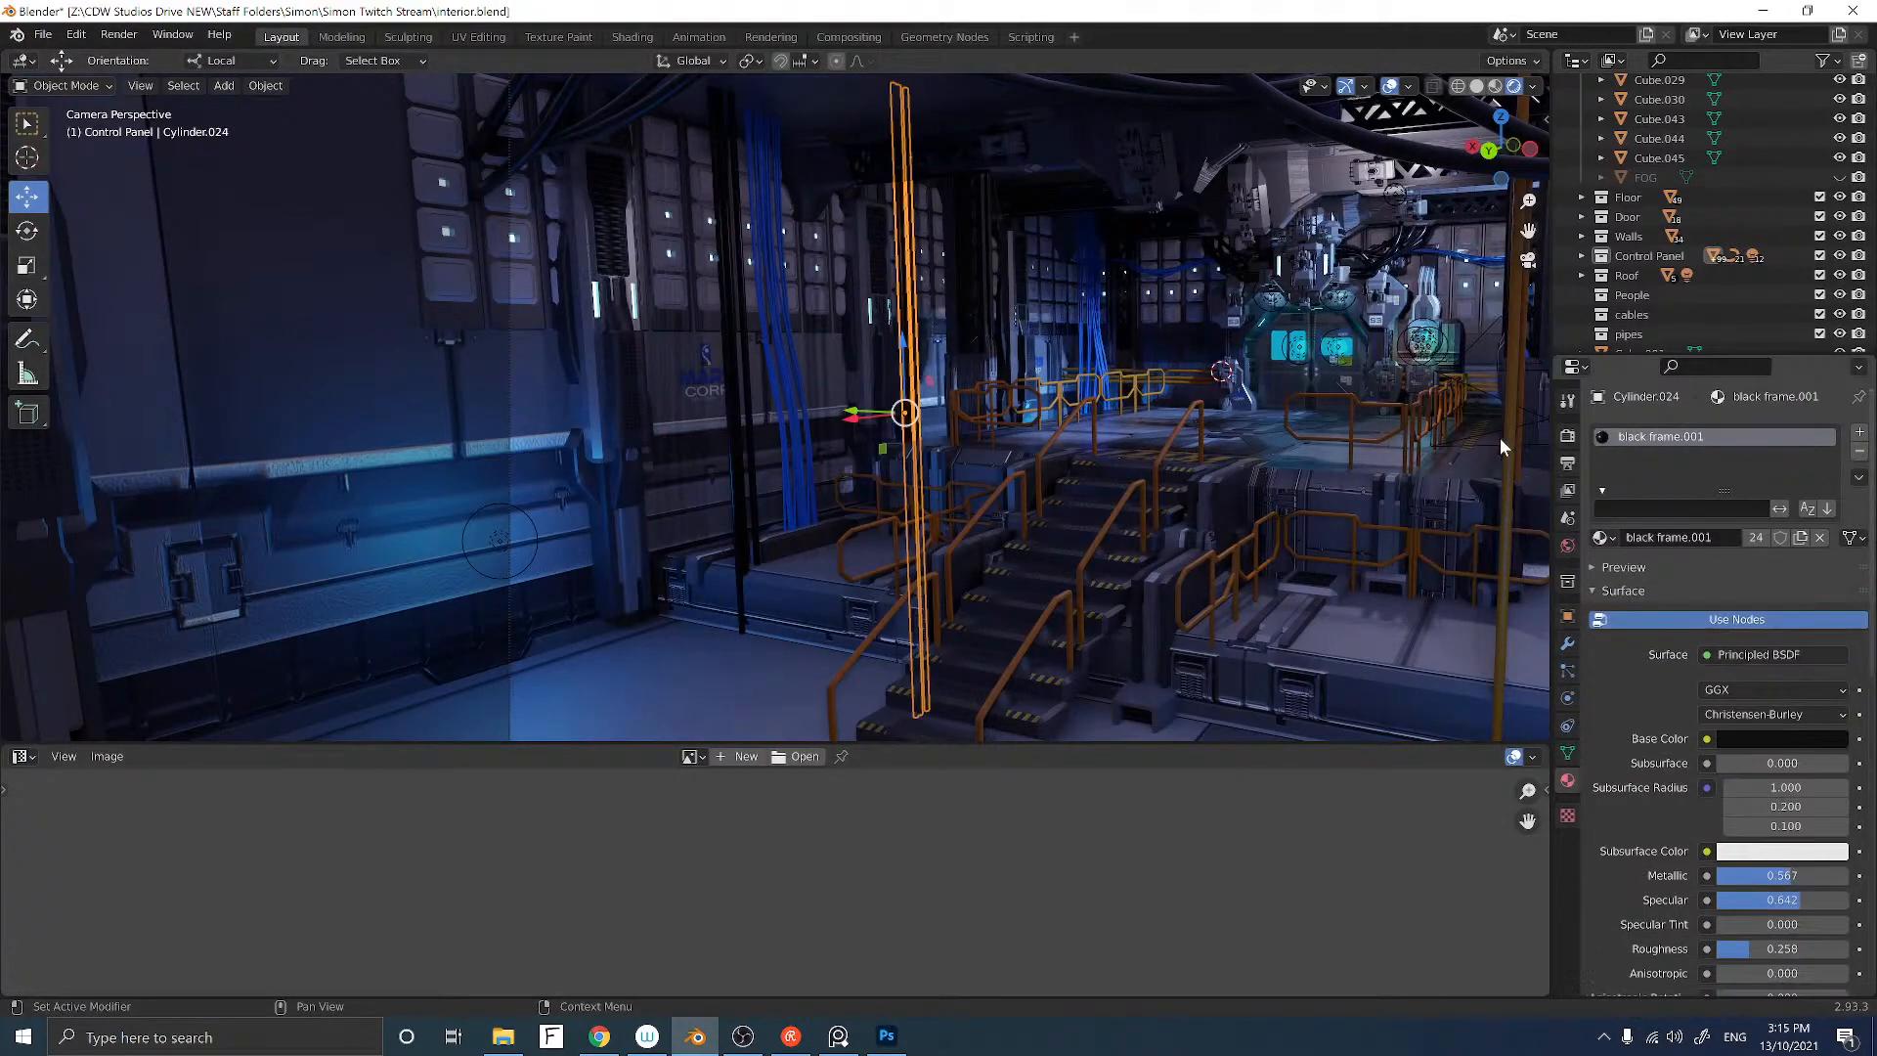
click(1514, 389)
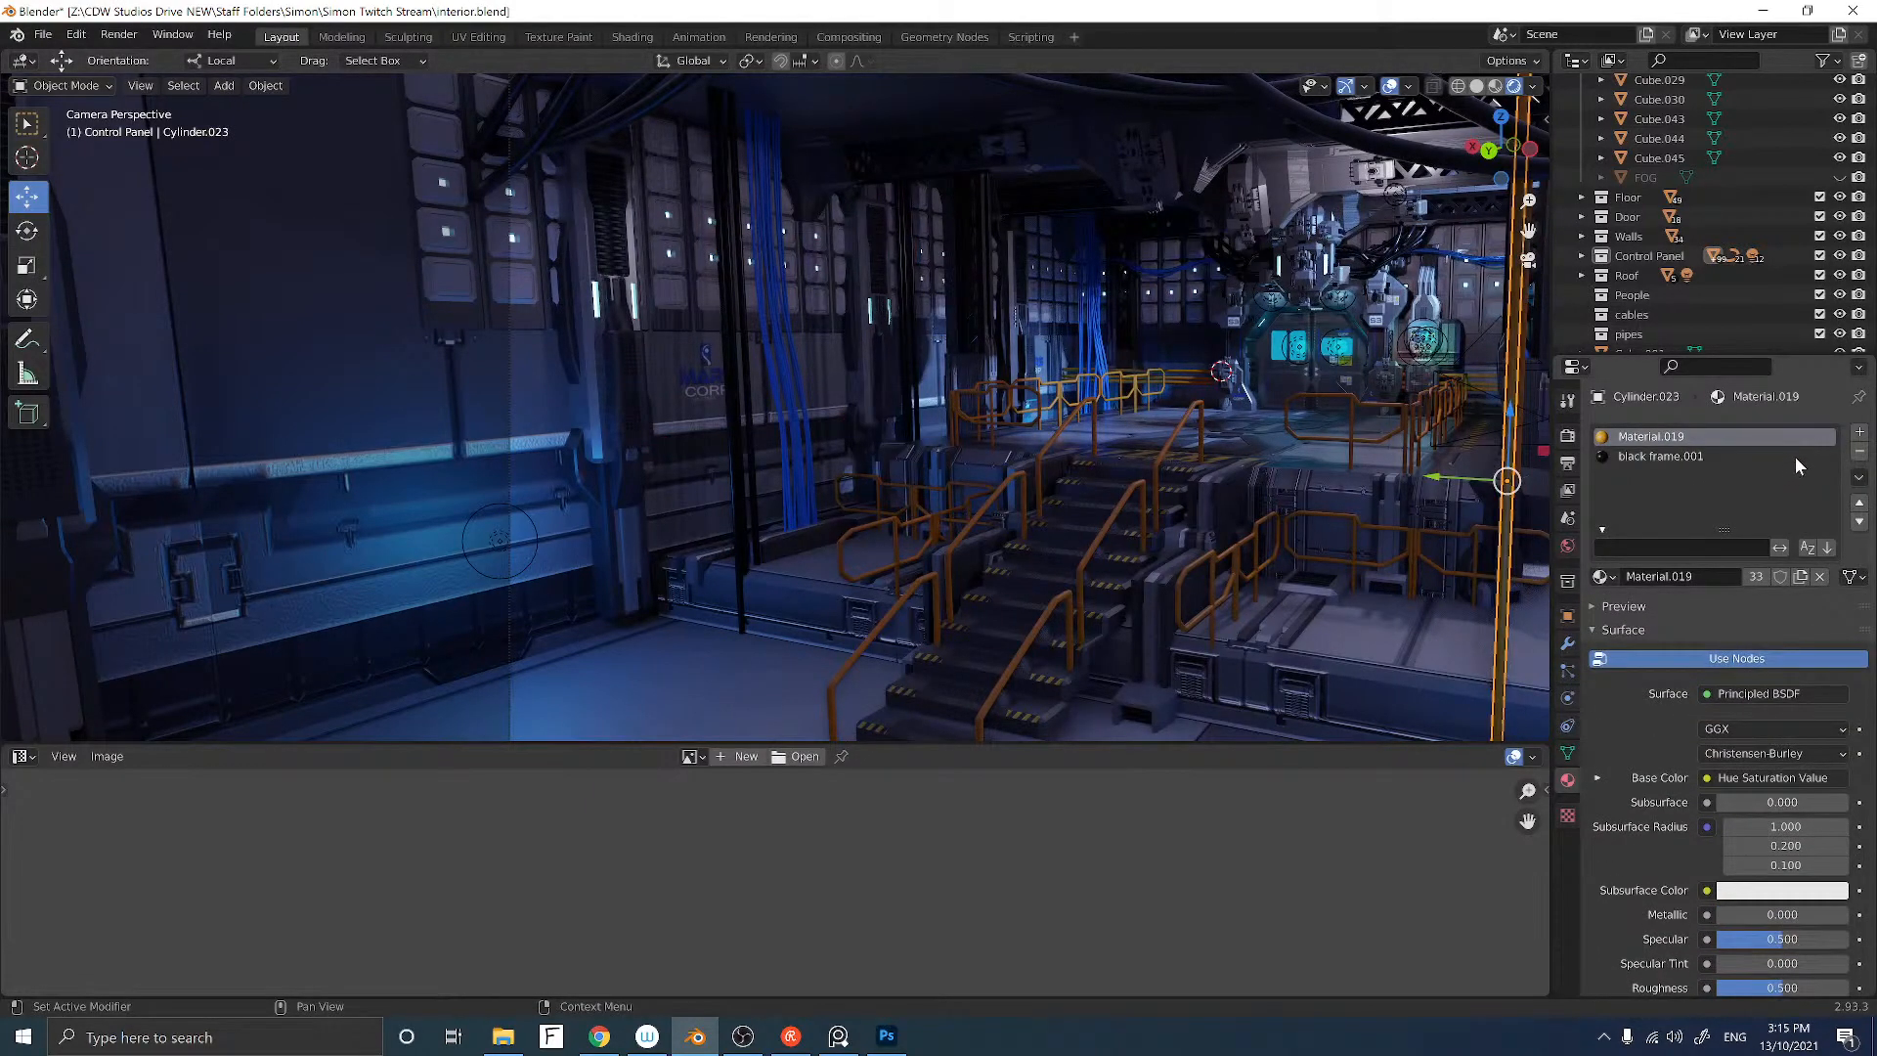
click(1860, 452)
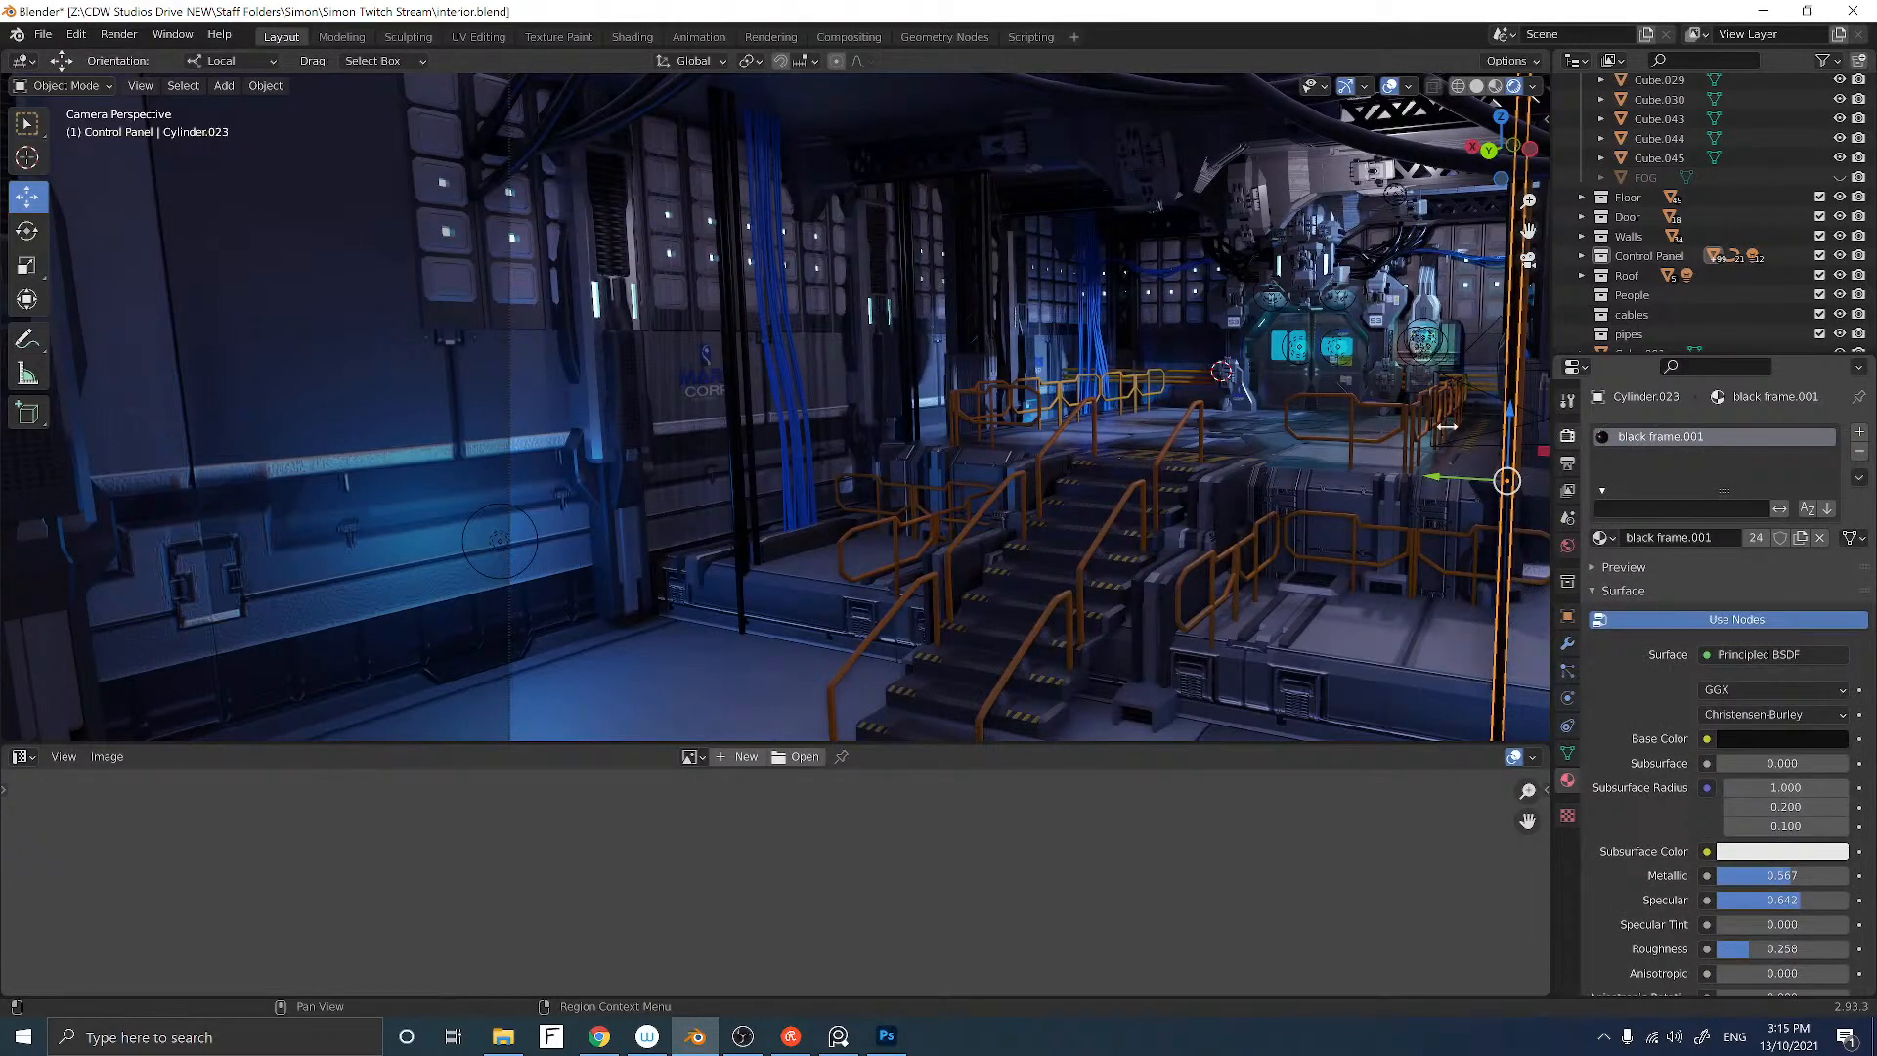
middle_drag(1447, 426, 1329, 296)
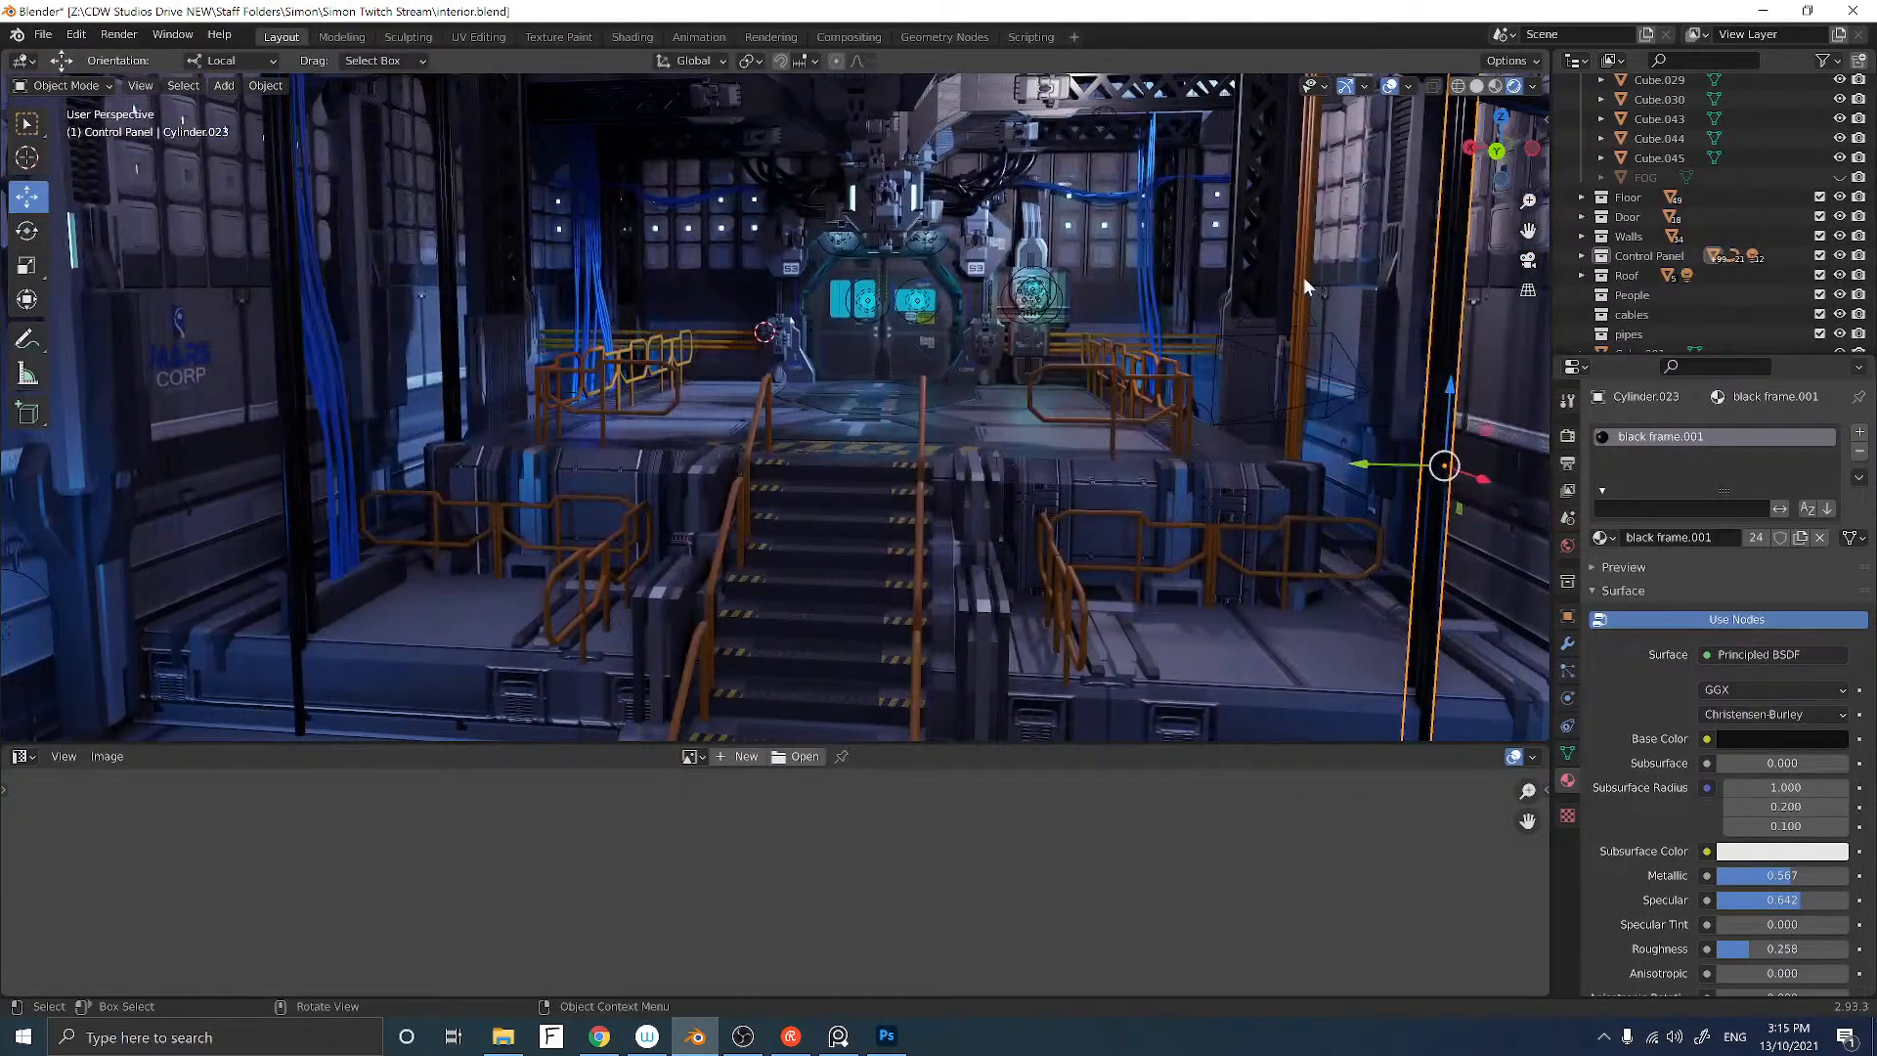
click(1304, 277)
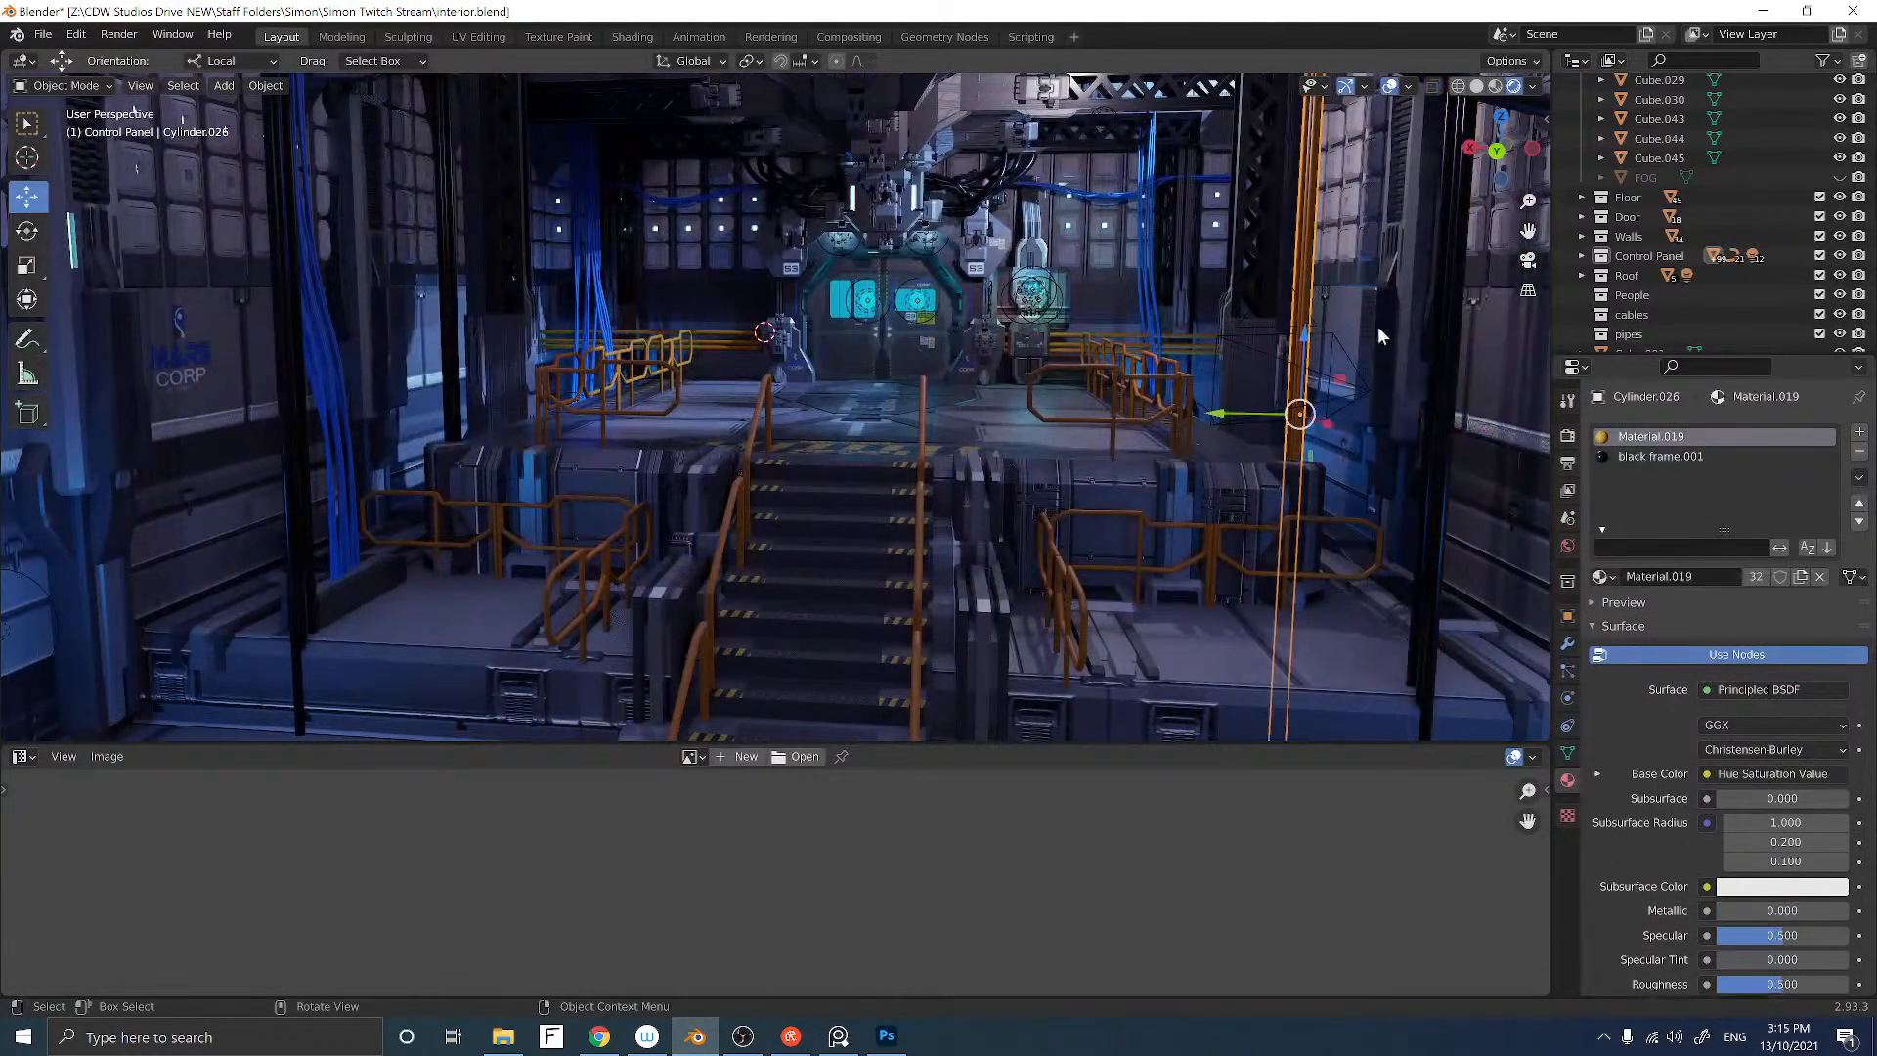
click(1860, 453)
Step: Assign the black frame.002 material to both vertical pipe sets on the side wall opposite the Mars Corp logo
mouse_move(1237, 385)
middle_down()
mouse_move(1197, 389)
mouse_move(1257, 381)
middle_up()
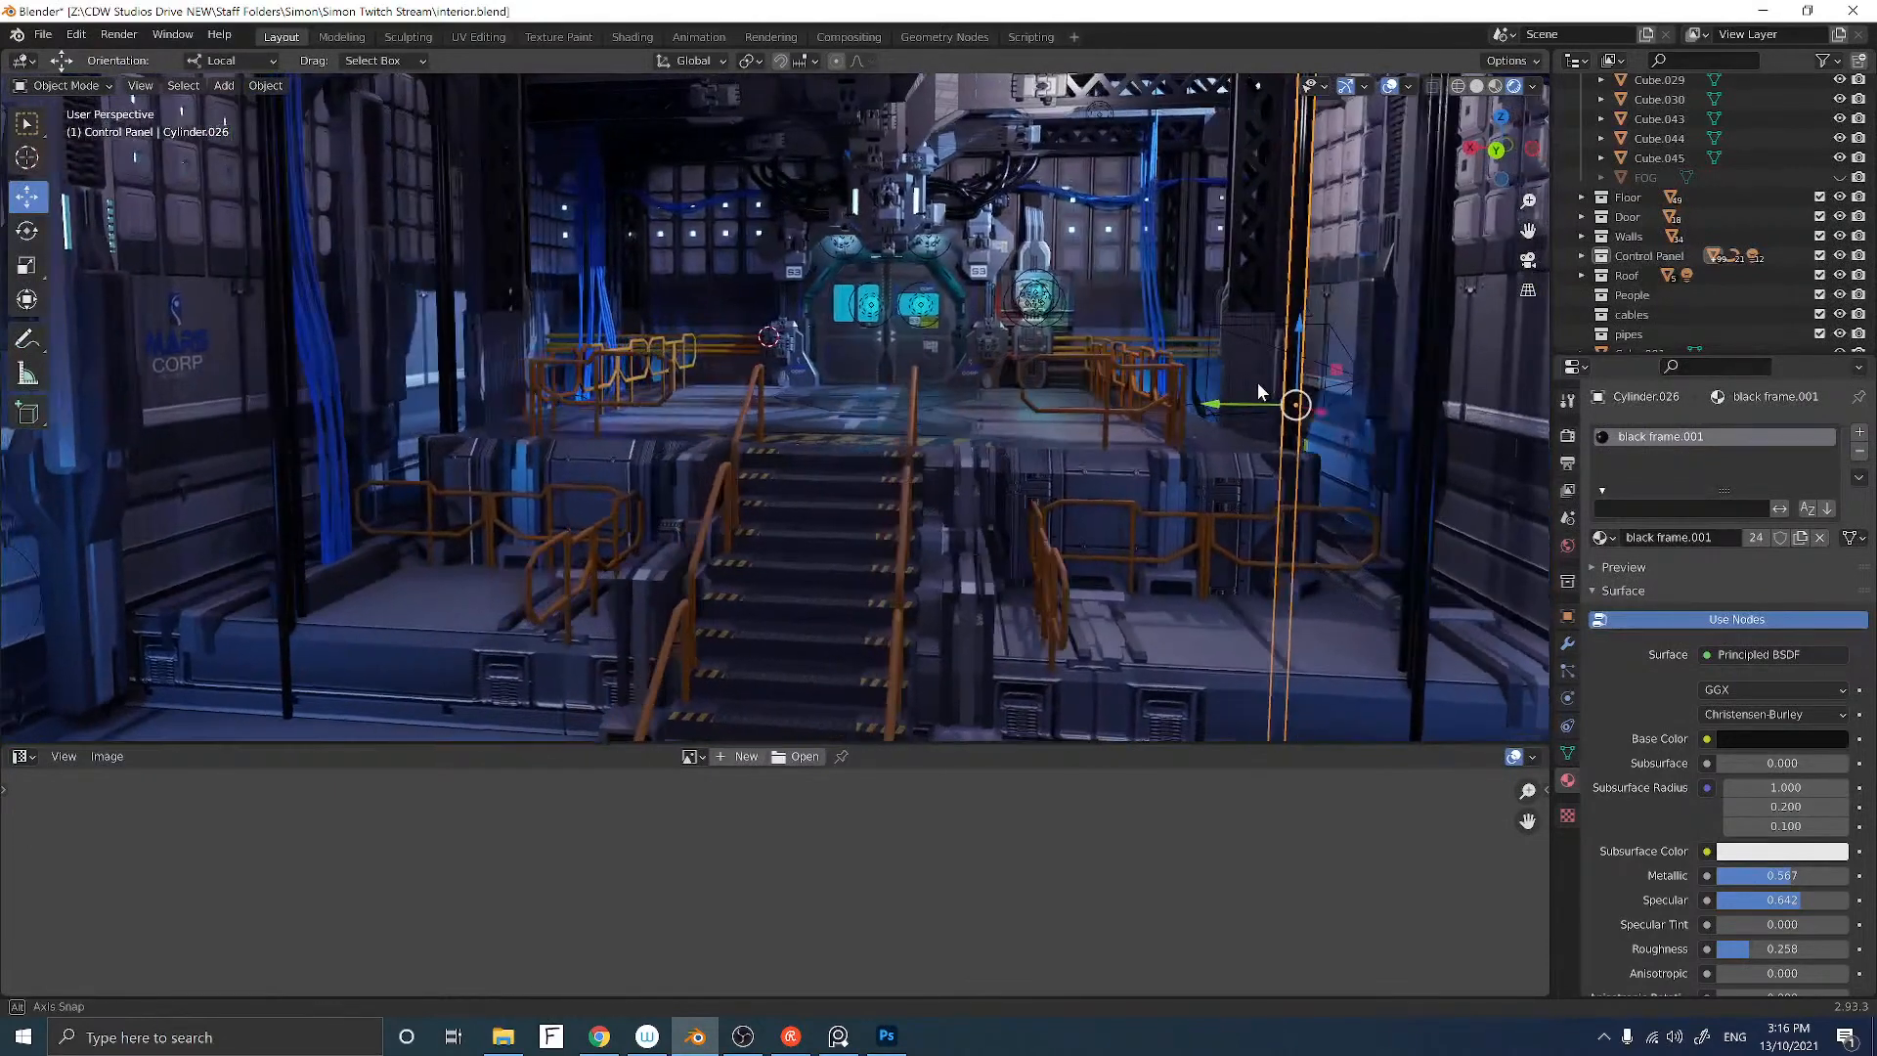
click(1601, 538)
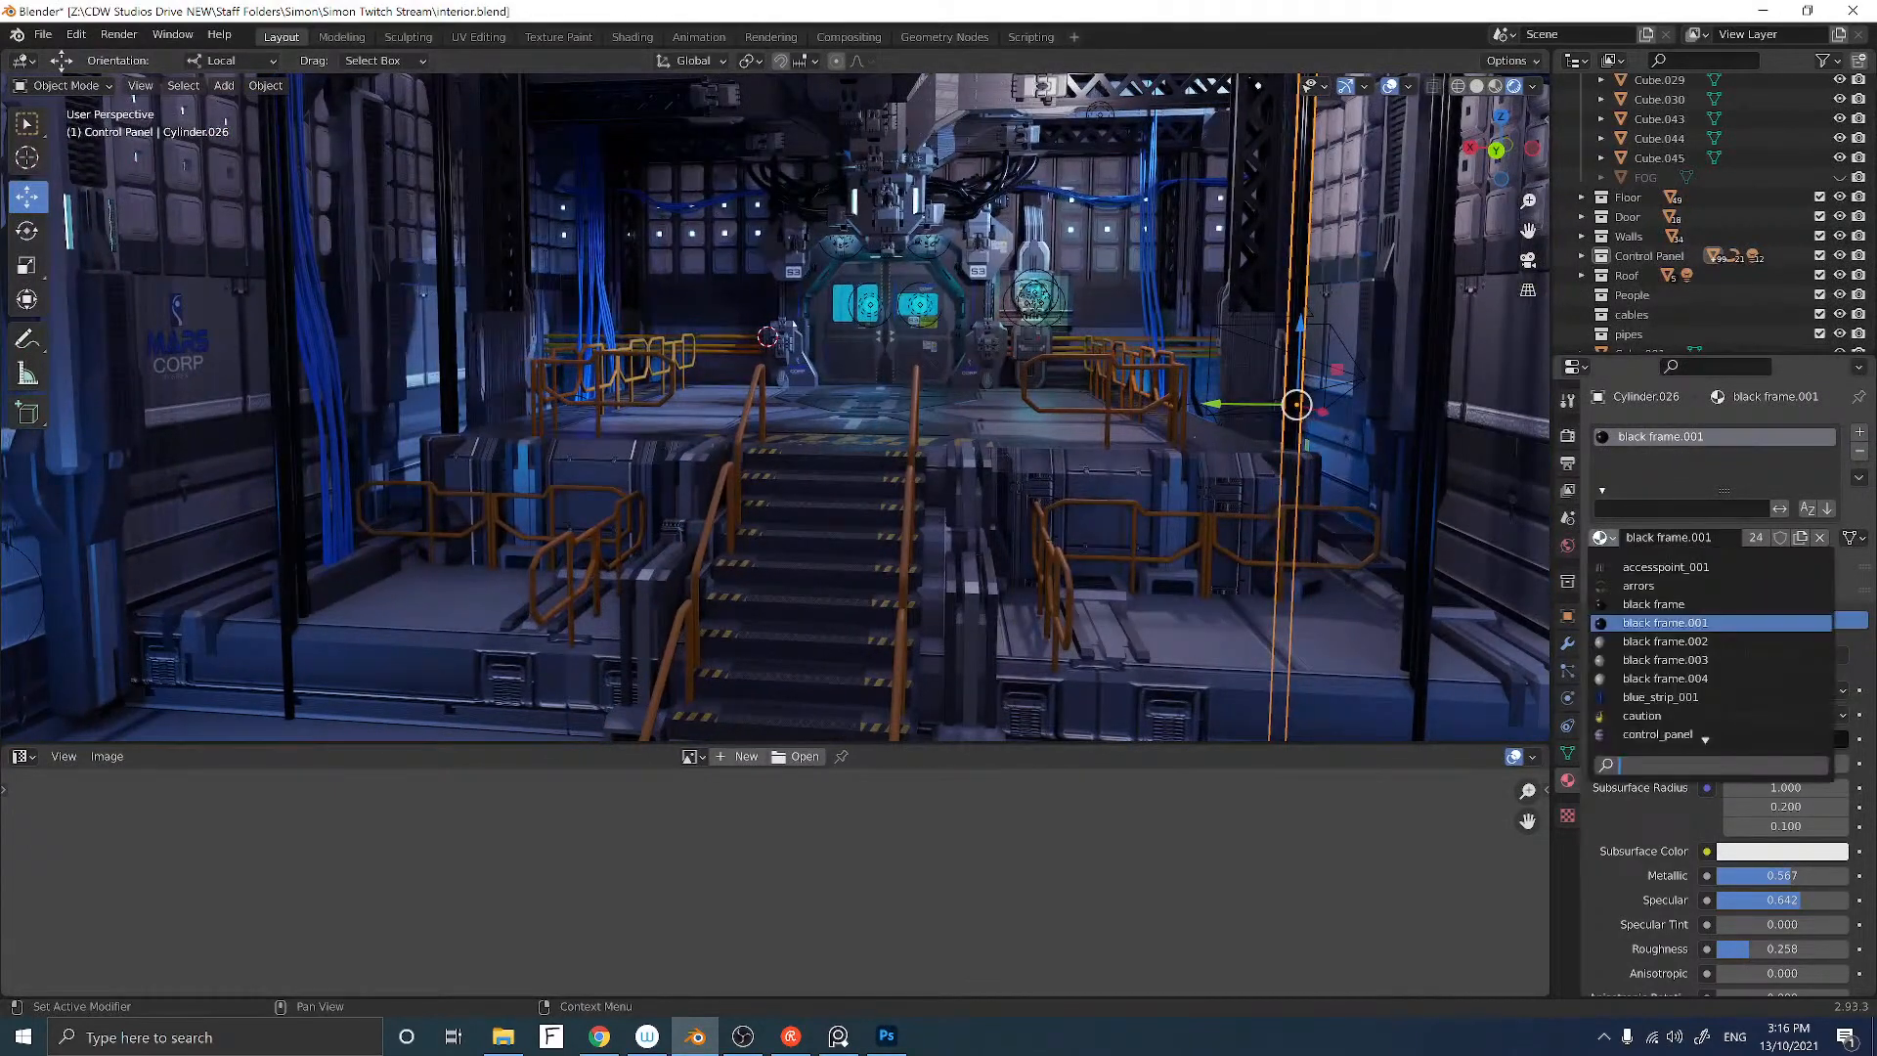
click(1634, 642)
click(1433, 369)
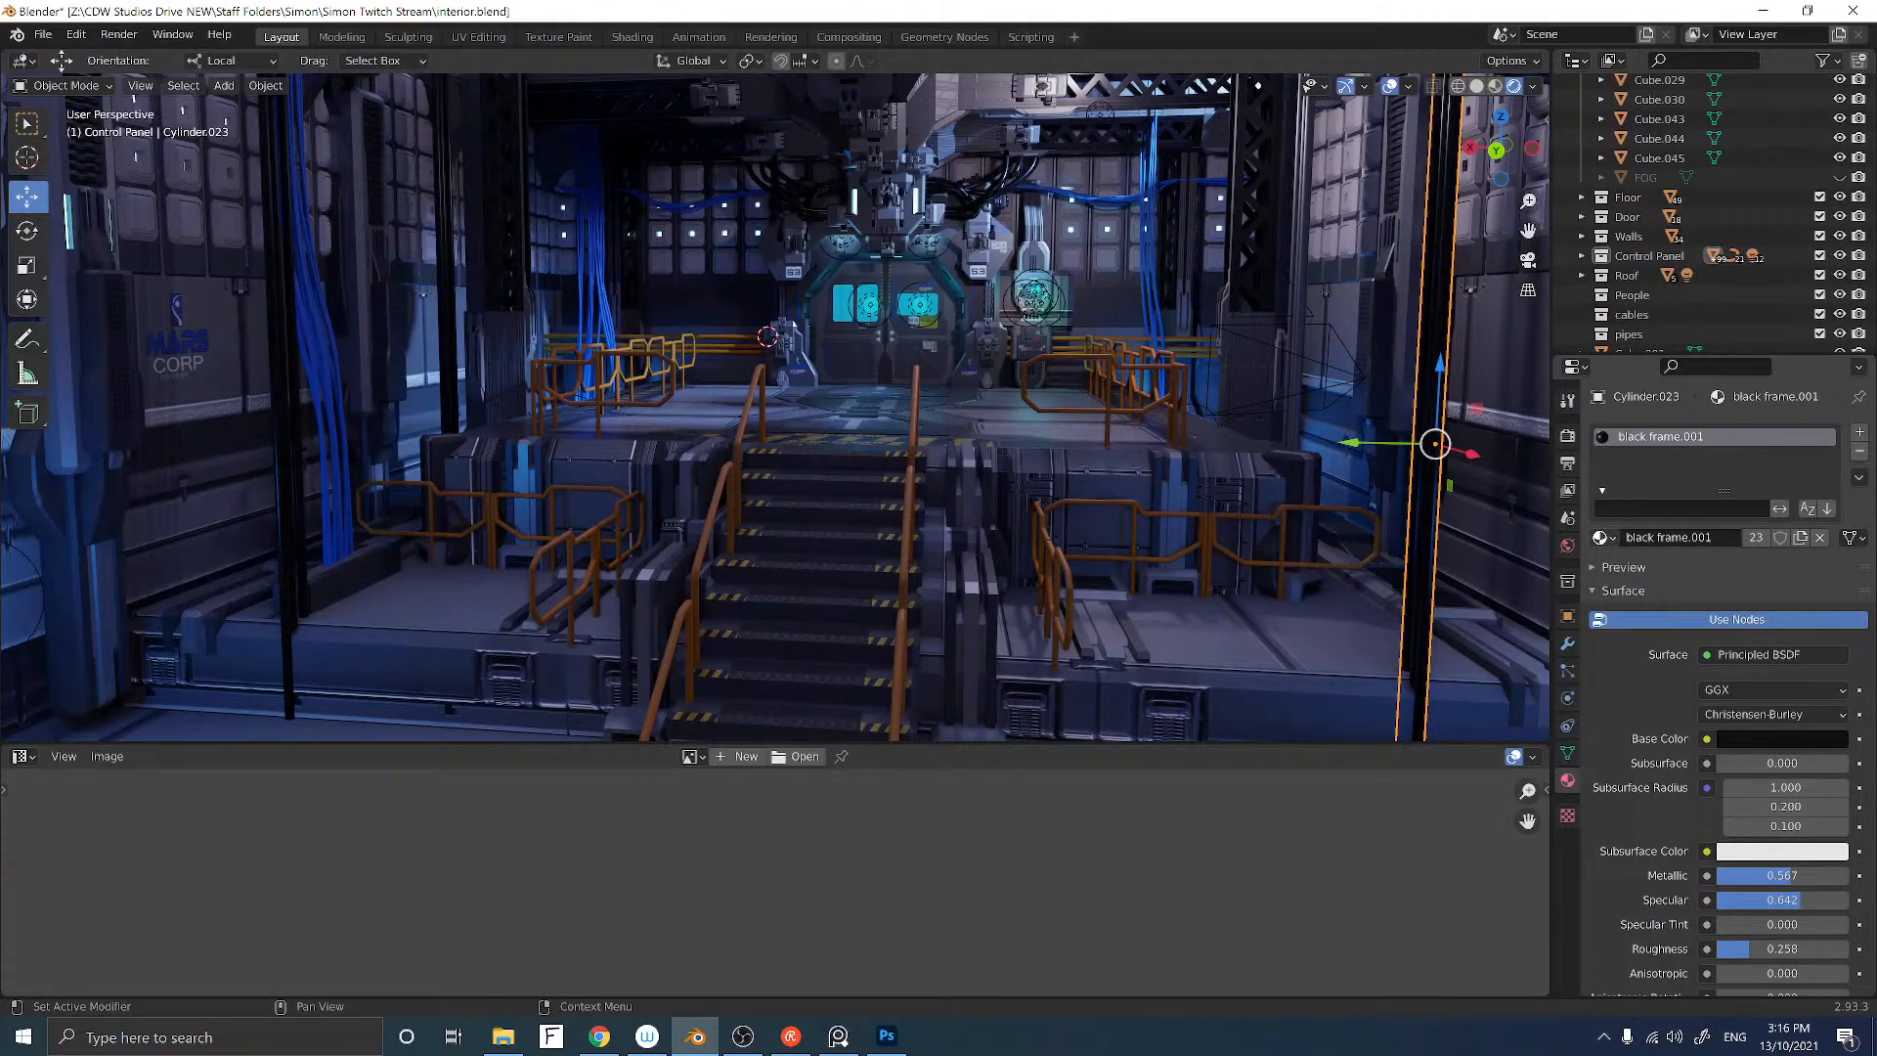
click(1611, 539)
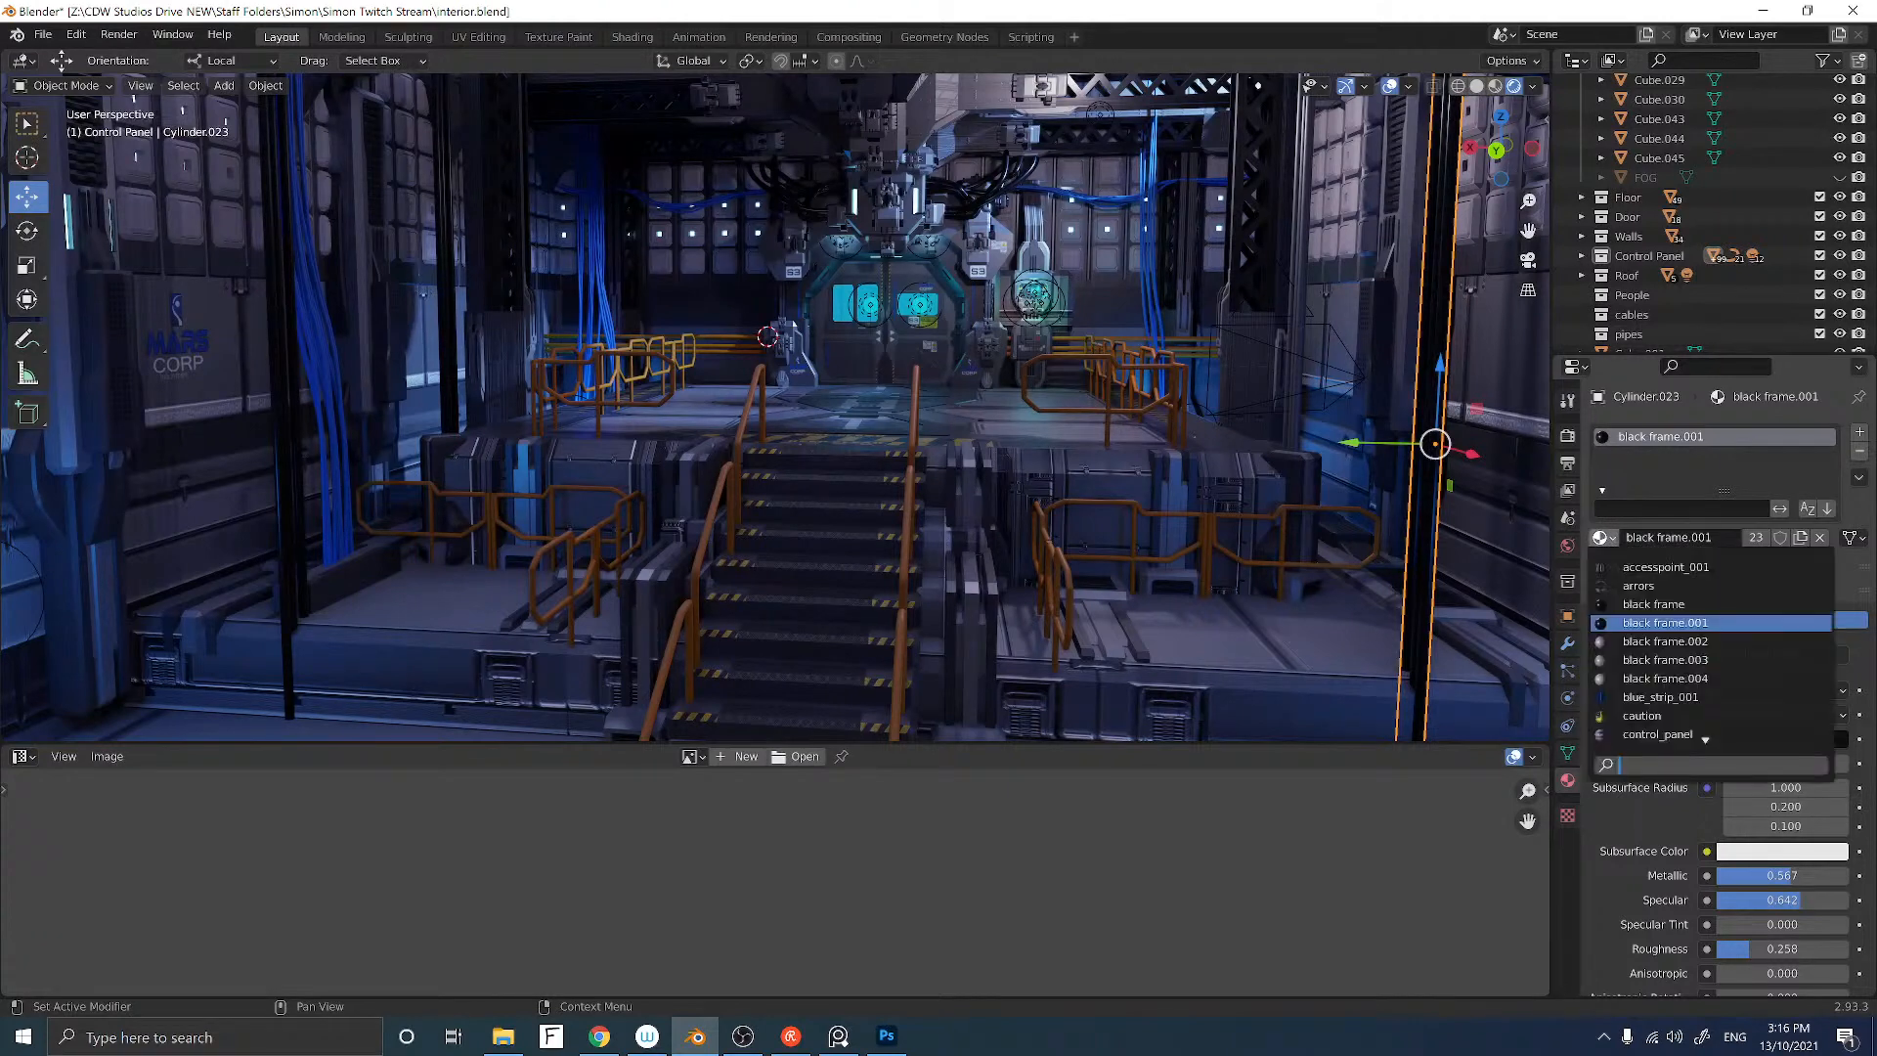
click(1631, 642)
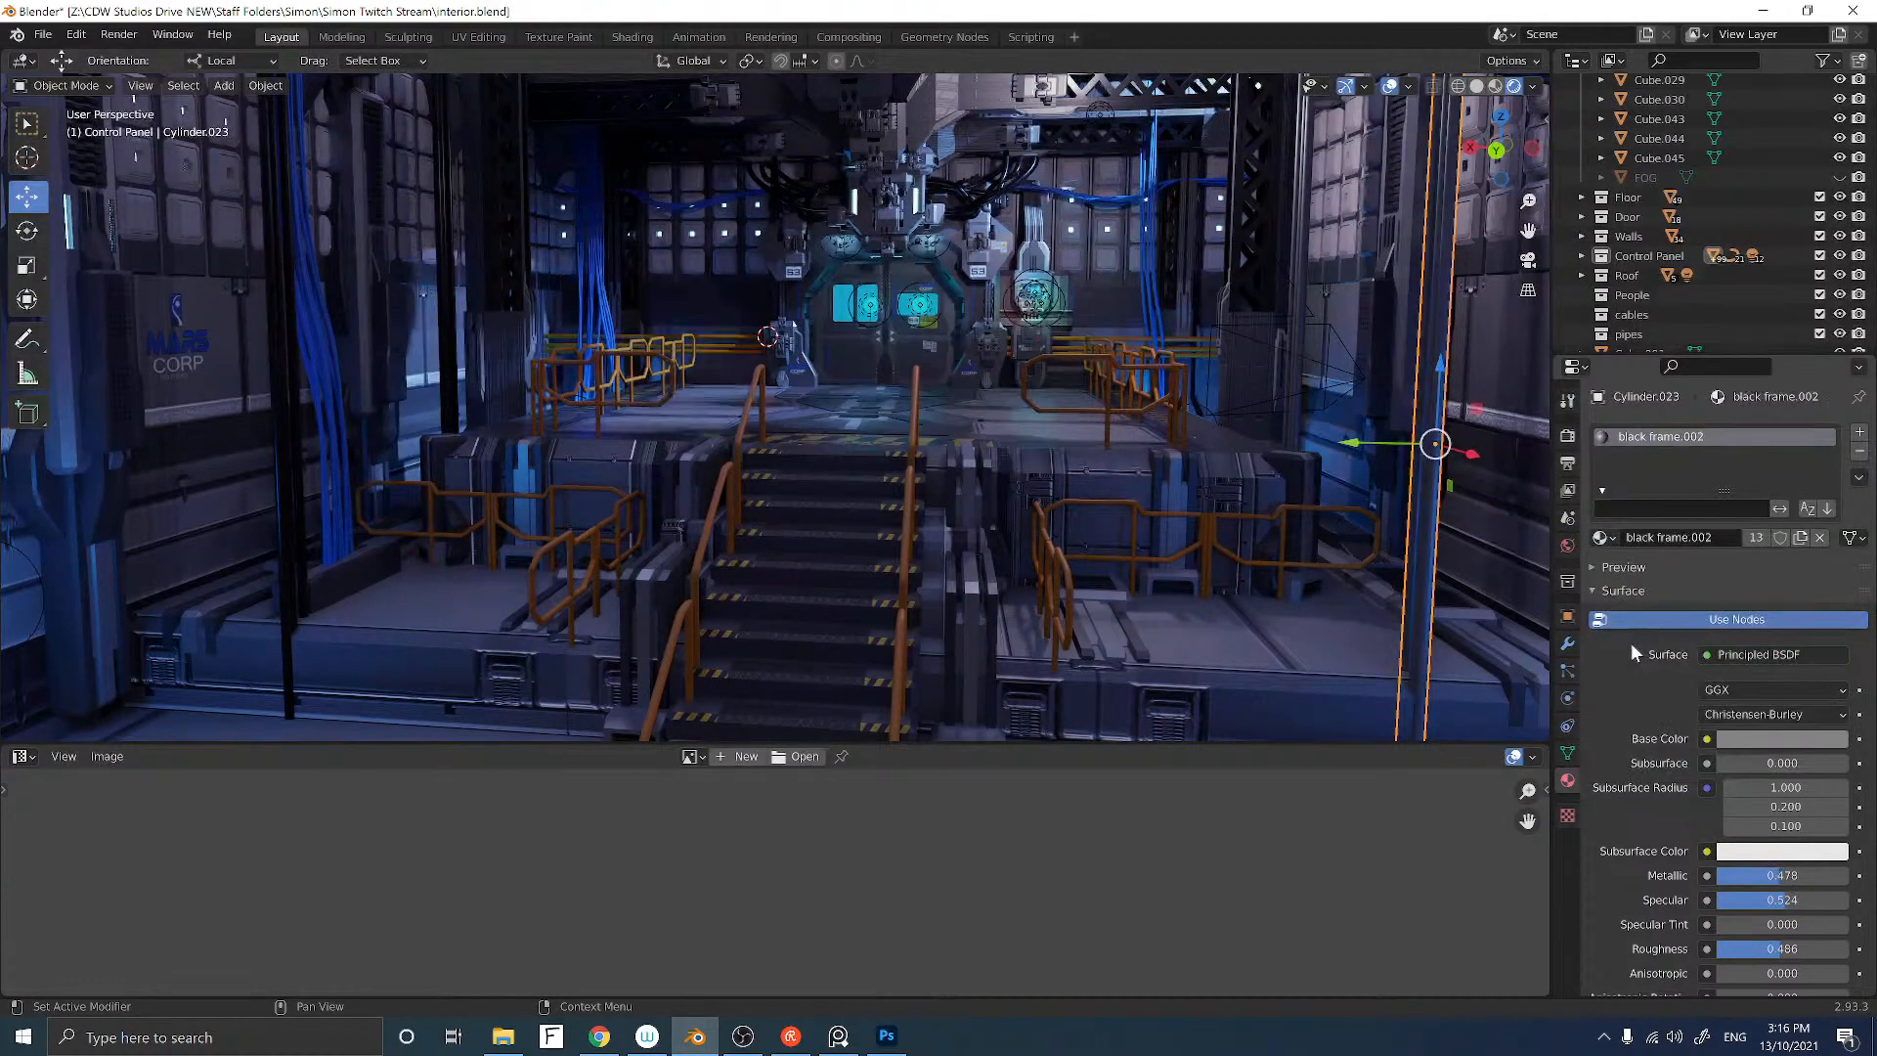
Step: Assign the black frame.002 material to both vertical pipe sets on the Mars Corp side wall
click(283, 315)
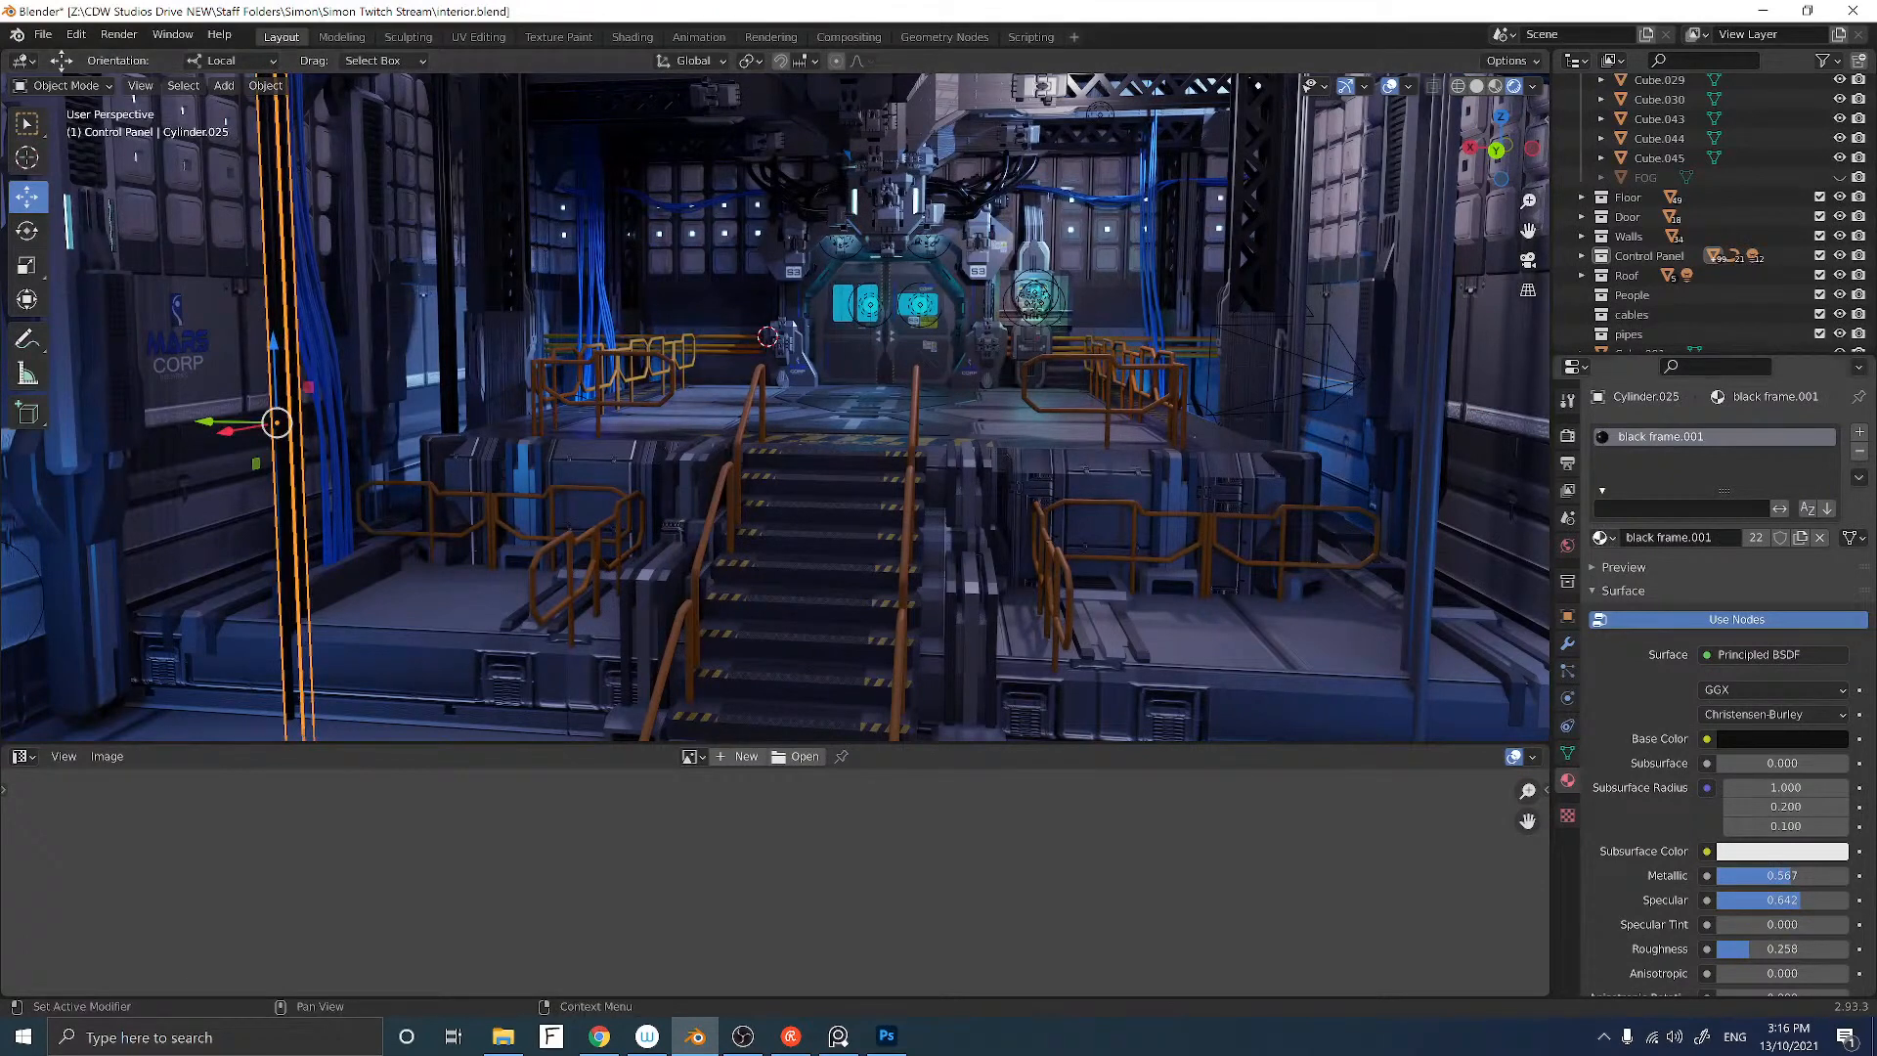
click(1604, 537)
click(1637, 644)
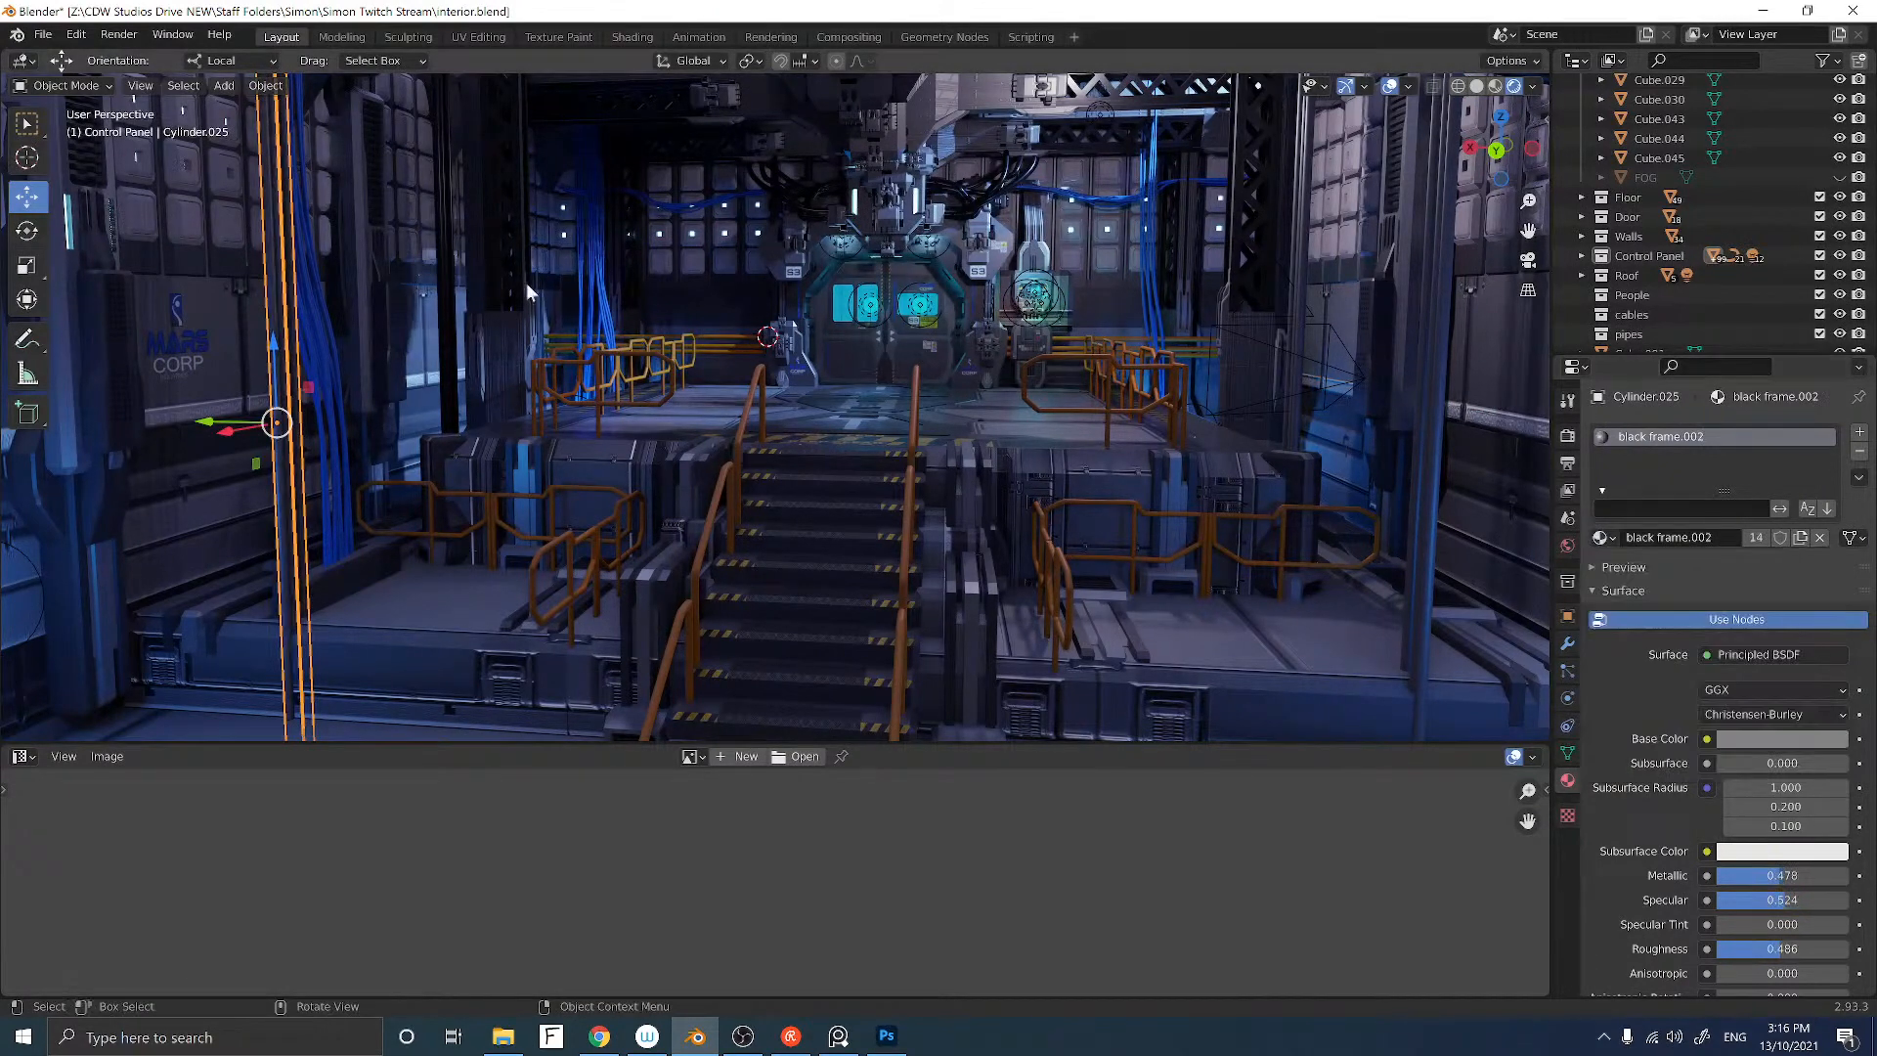
click(436, 254)
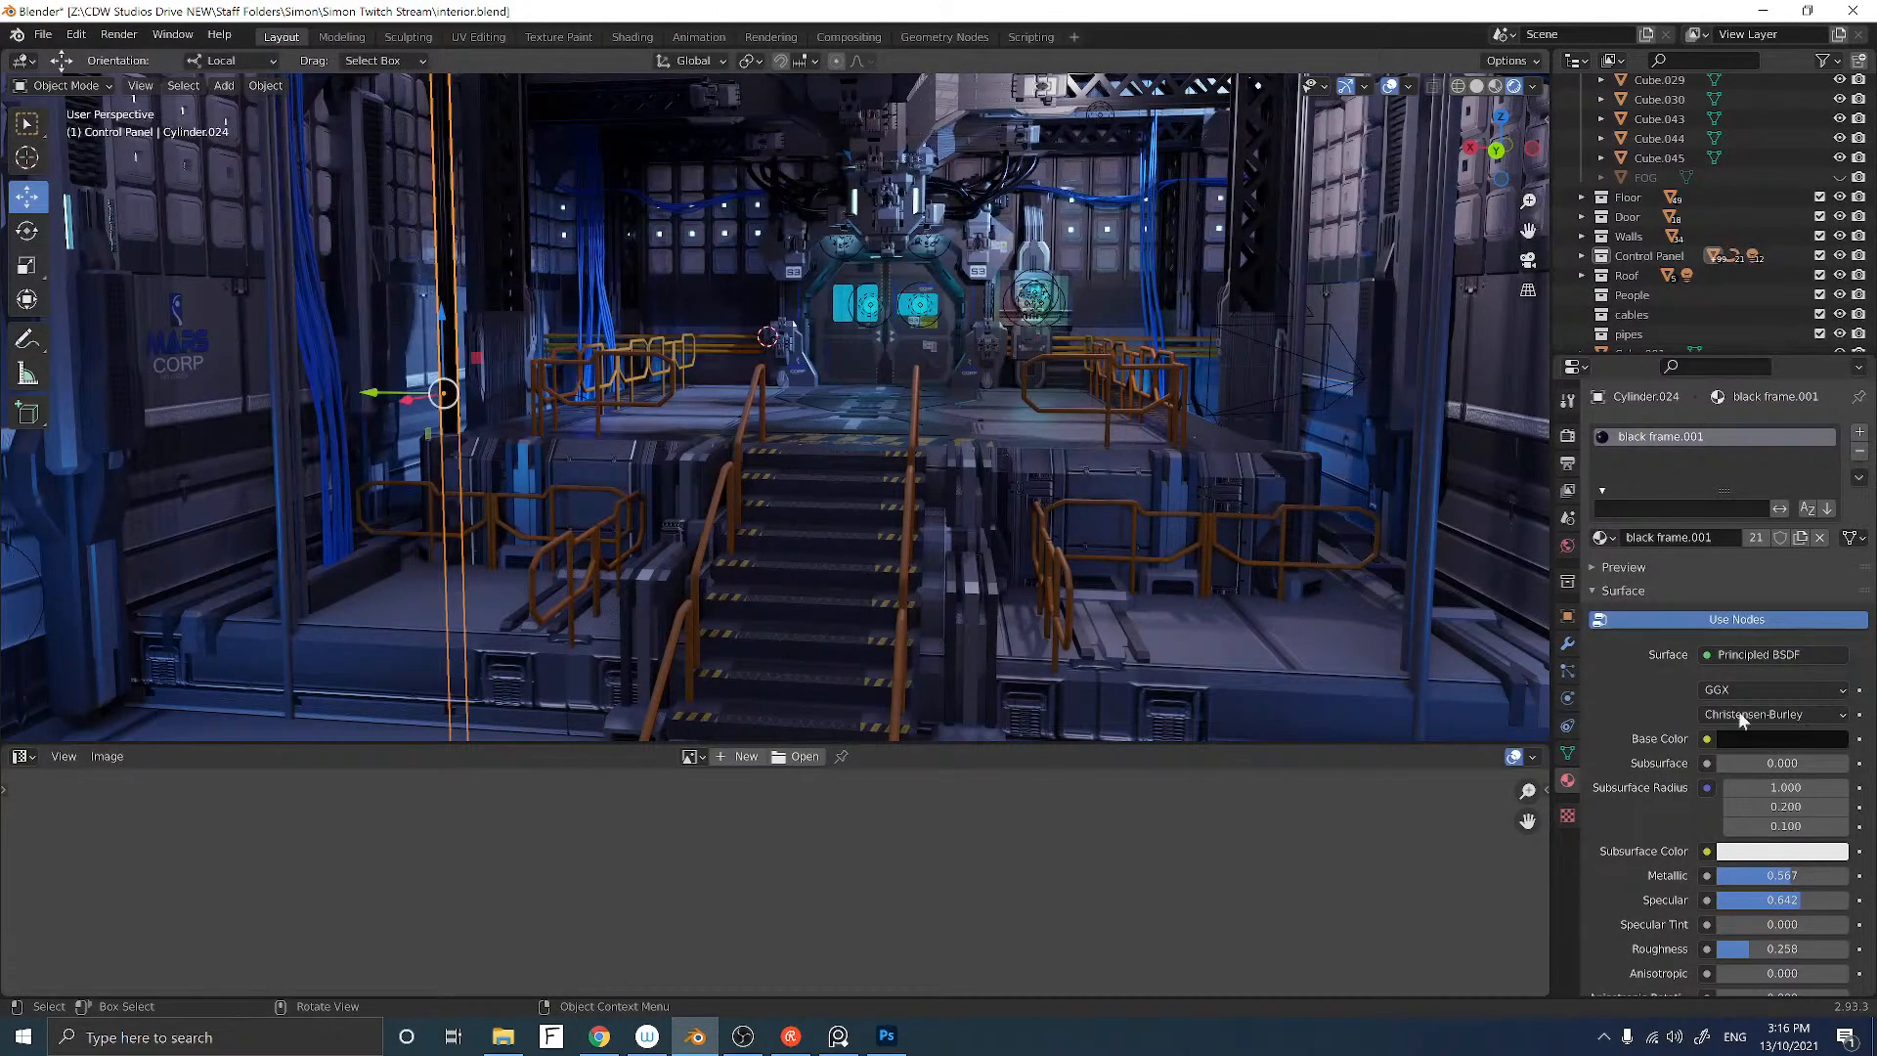
click(1604, 537)
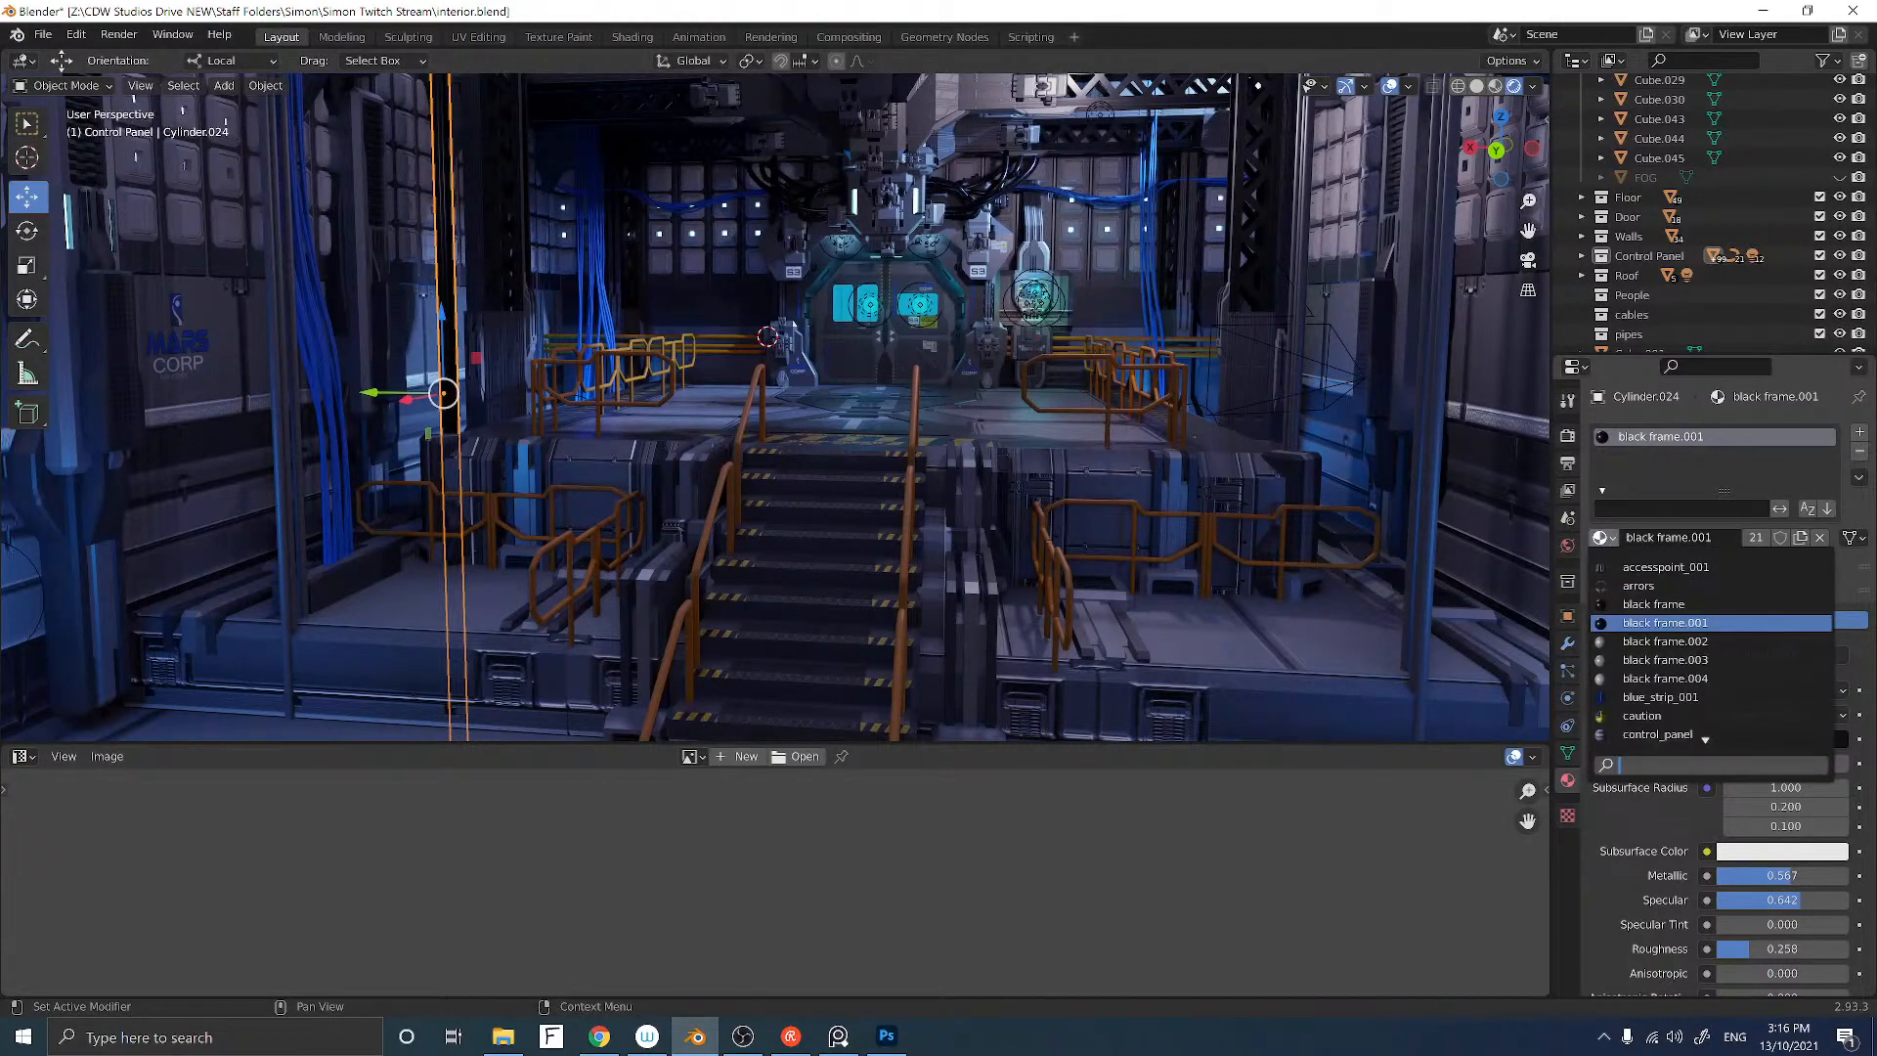
click(1630, 642)
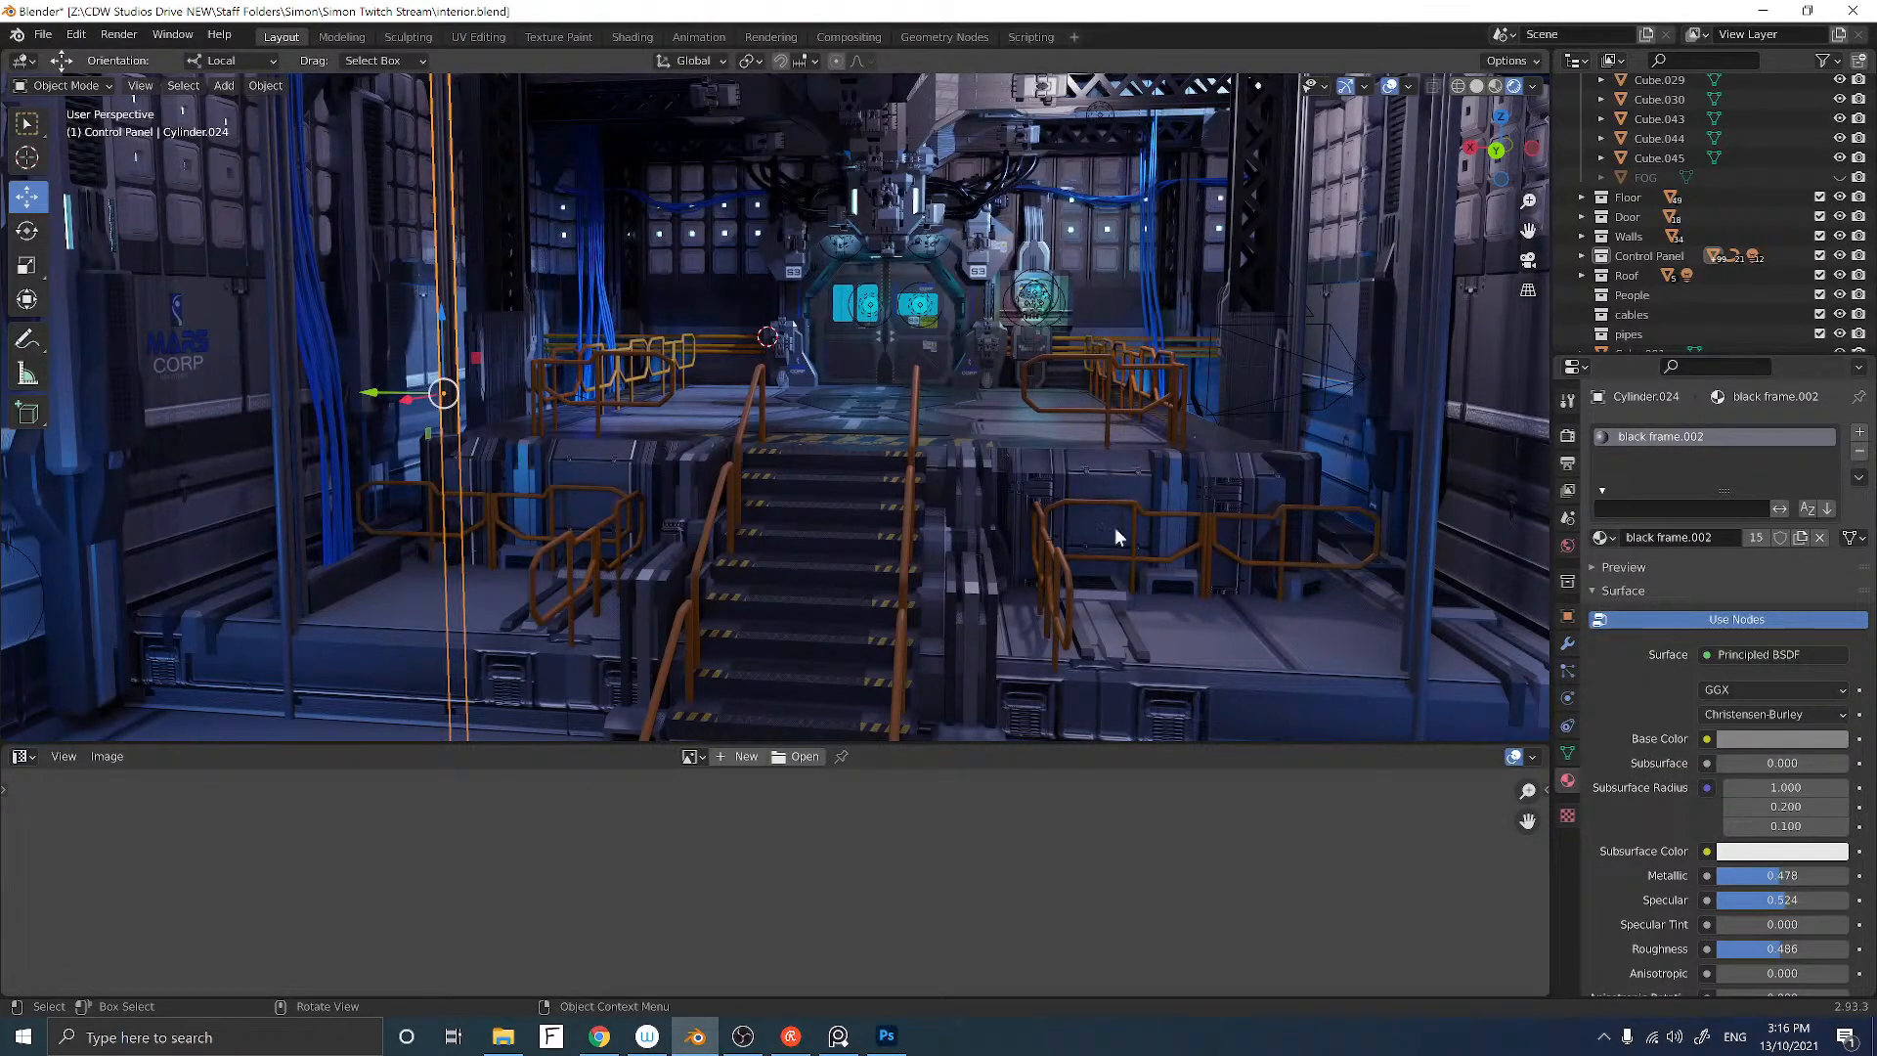
Step: Duplicate the two blue hanging cable bundles above the far door and move the copies forward, away from the back wall
mouse_move(847, 405)
middle_down()
mouse_move(804, 400)
mouse_move(824, 404)
middle_up()
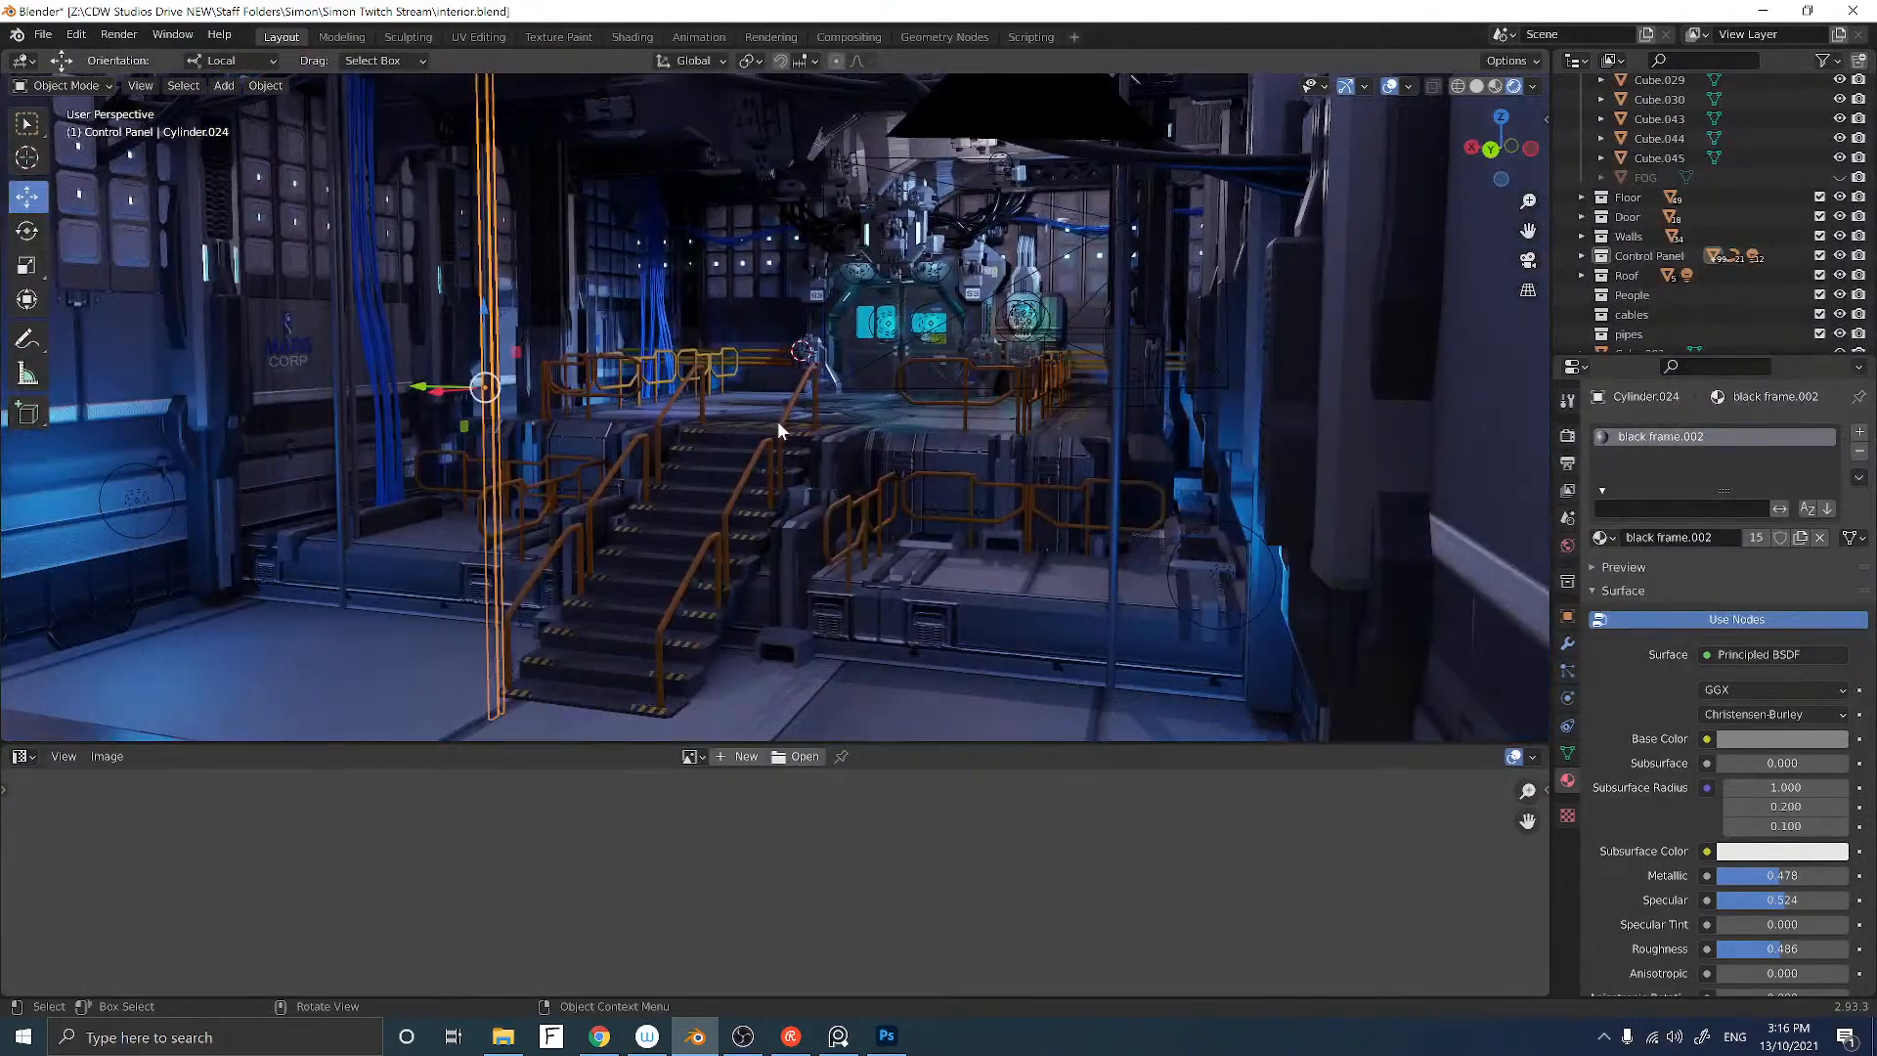
click(1347, 405)
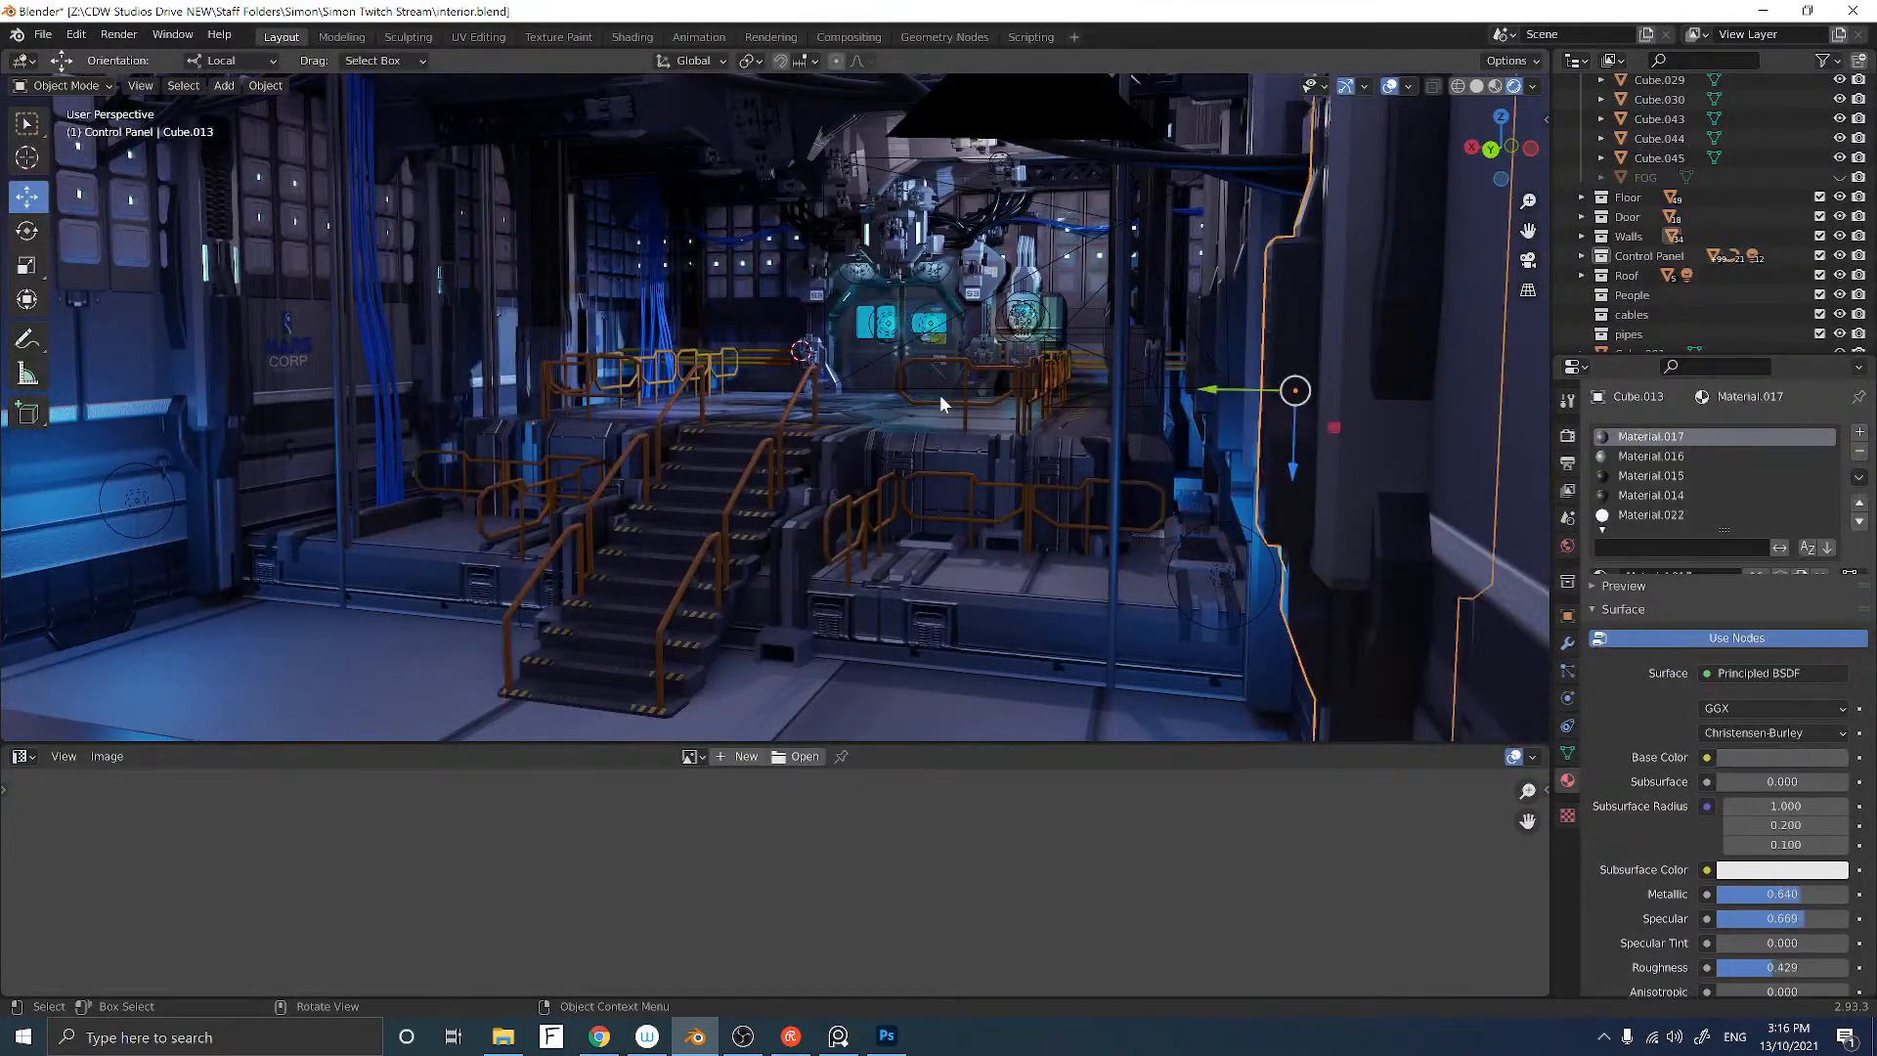
mouse_move(942, 395)
middle_down()
mouse_move(915, 400)
mouse_move(953, 391)
middle_up()
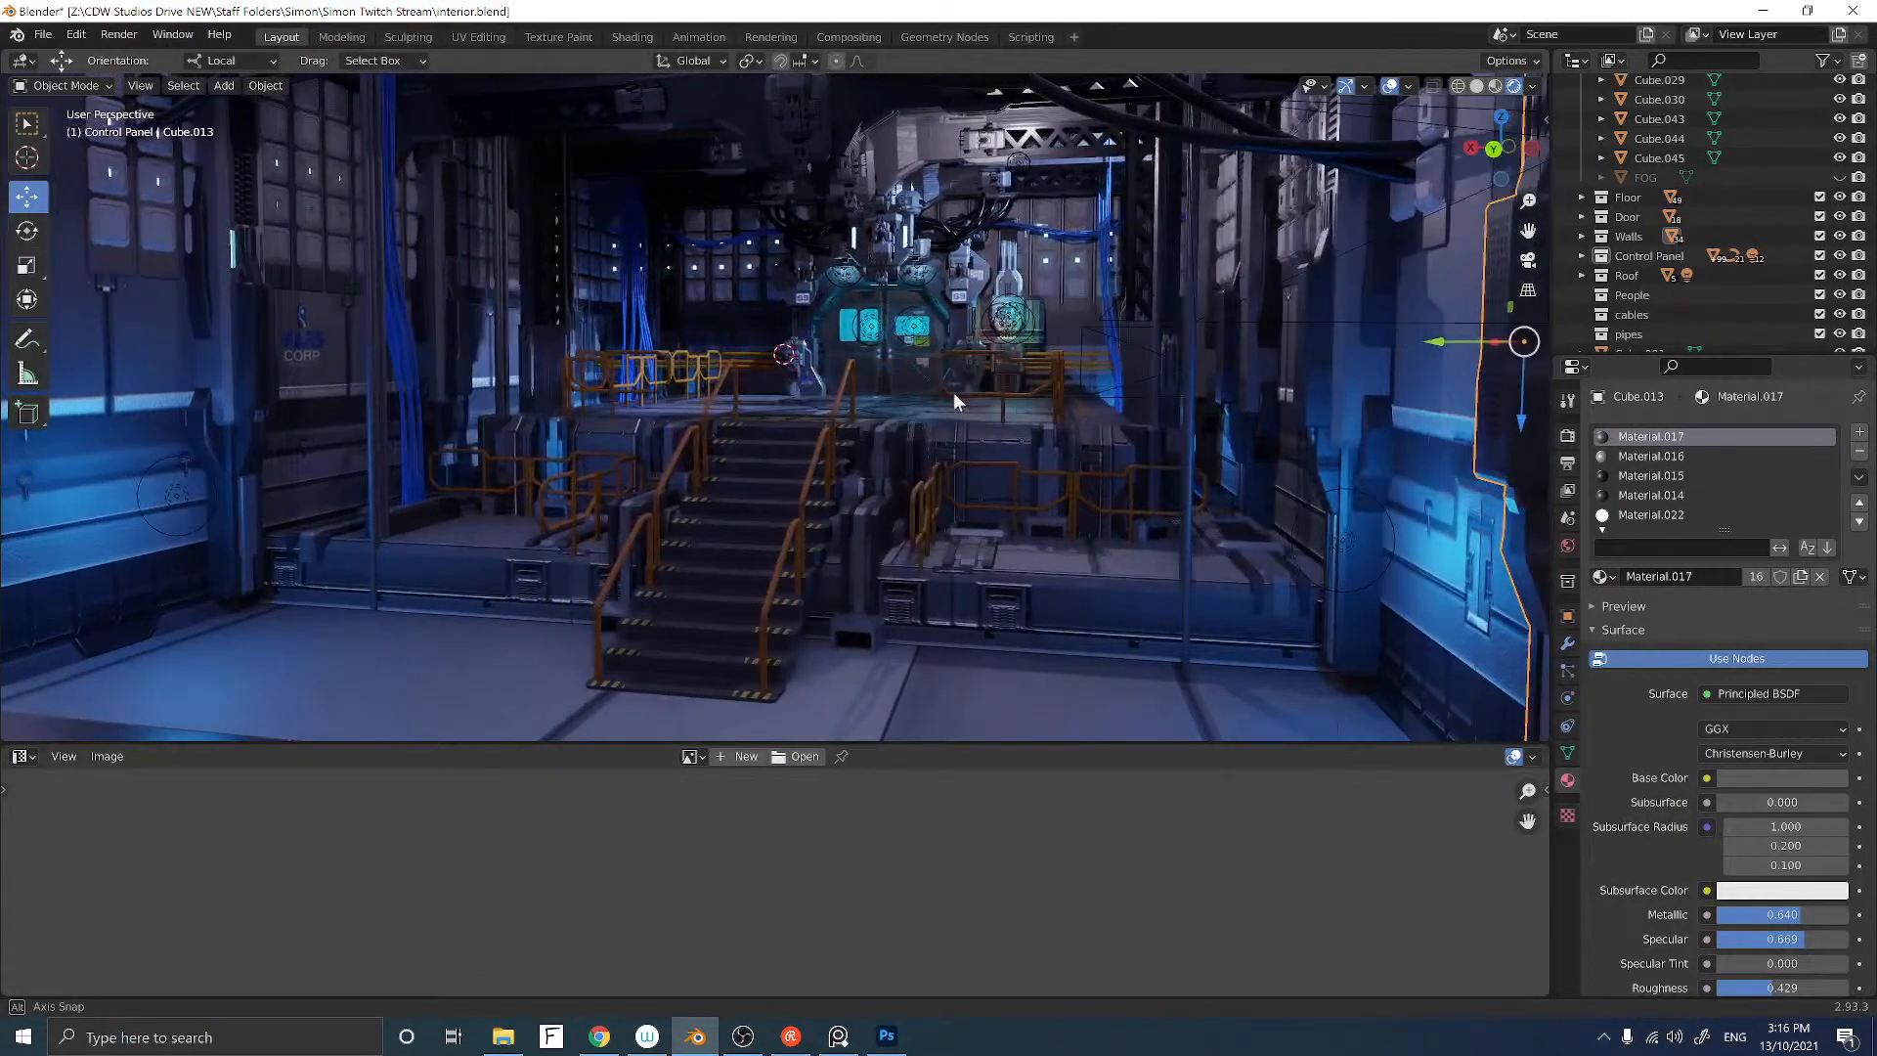
scroll(956, 371, up, 2)
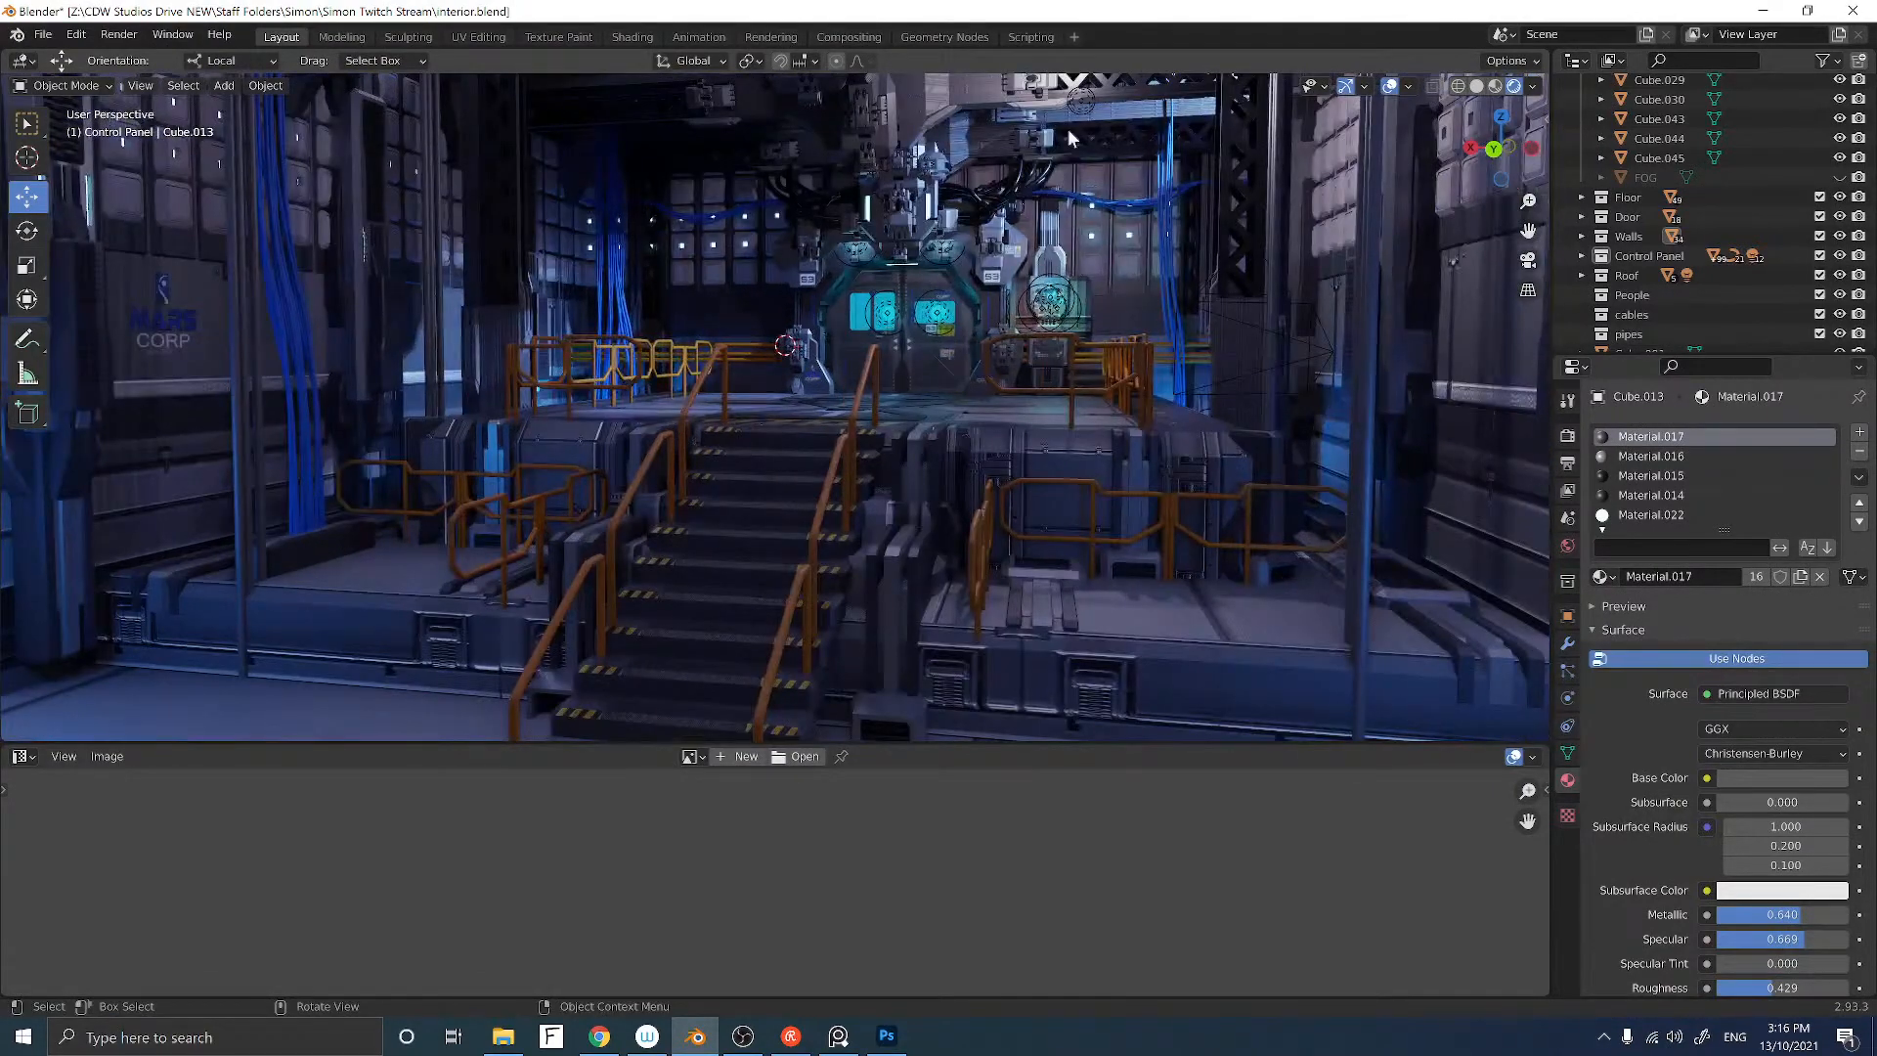
click(1125, 202)
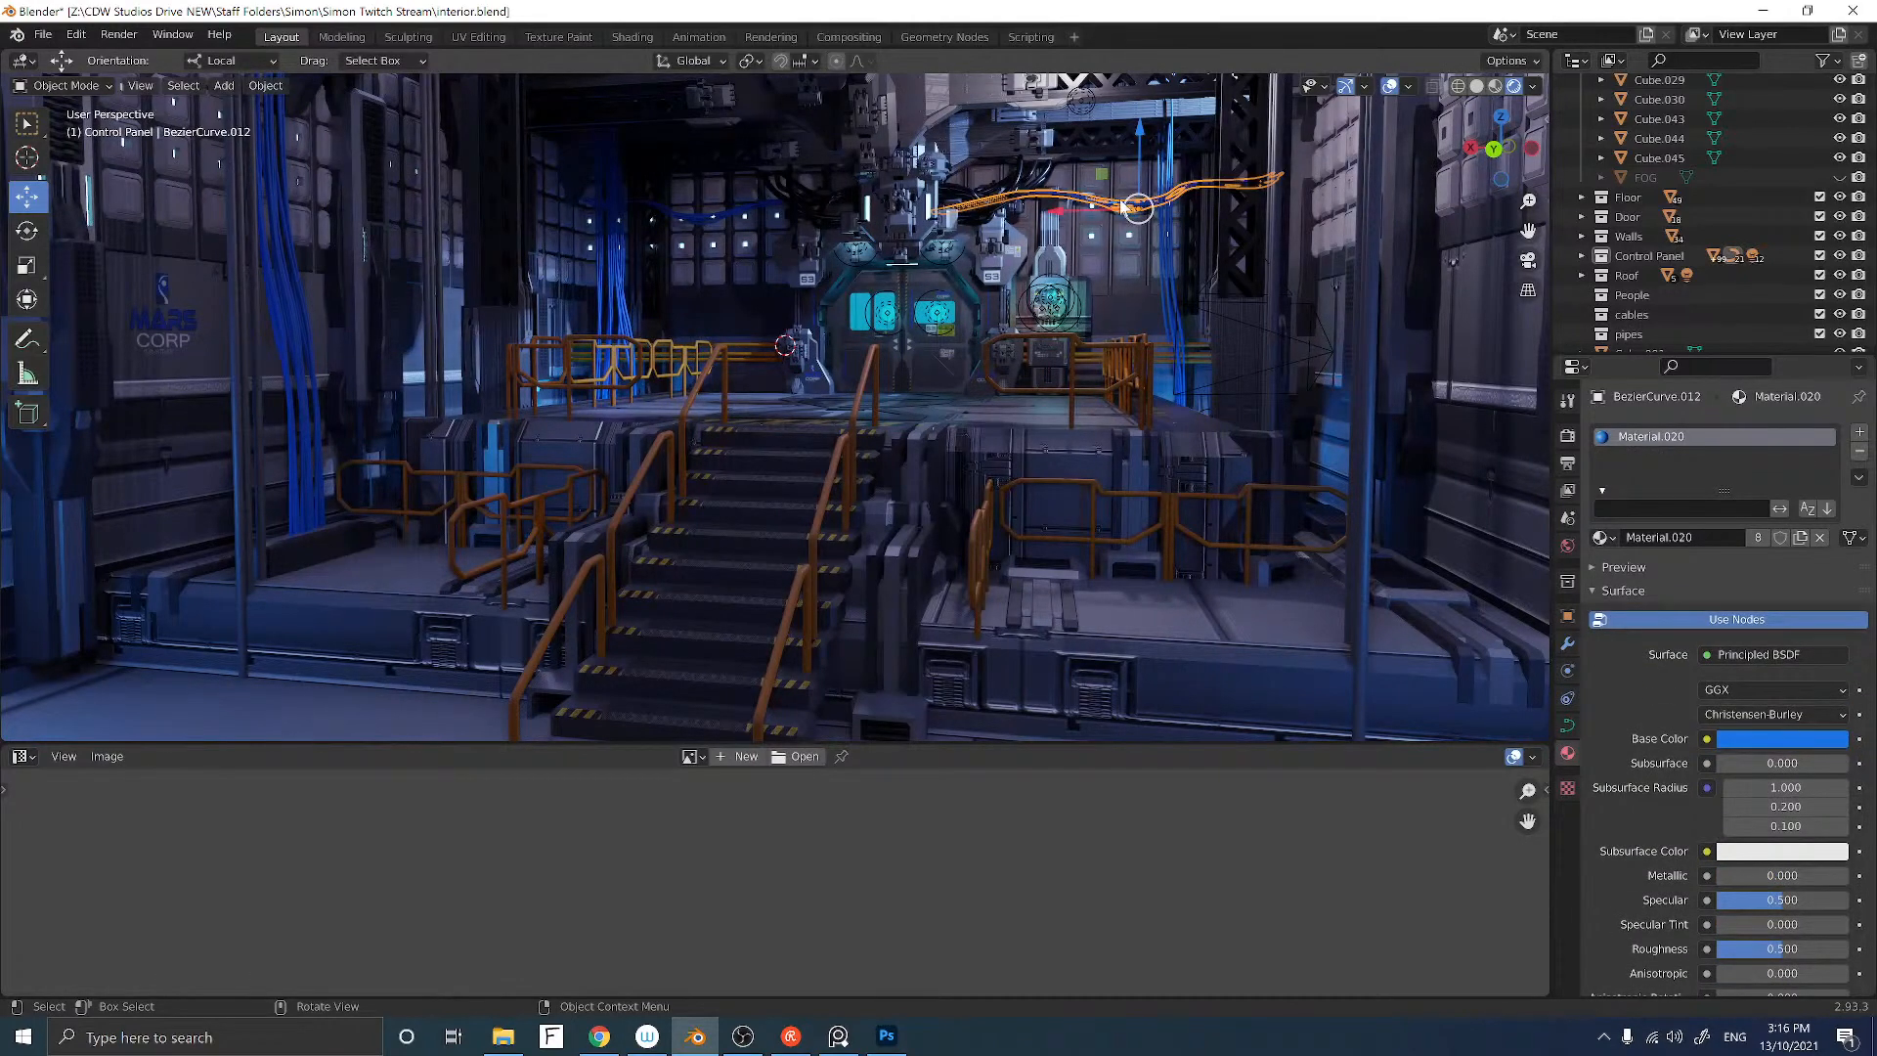
shift+click(729, 211)
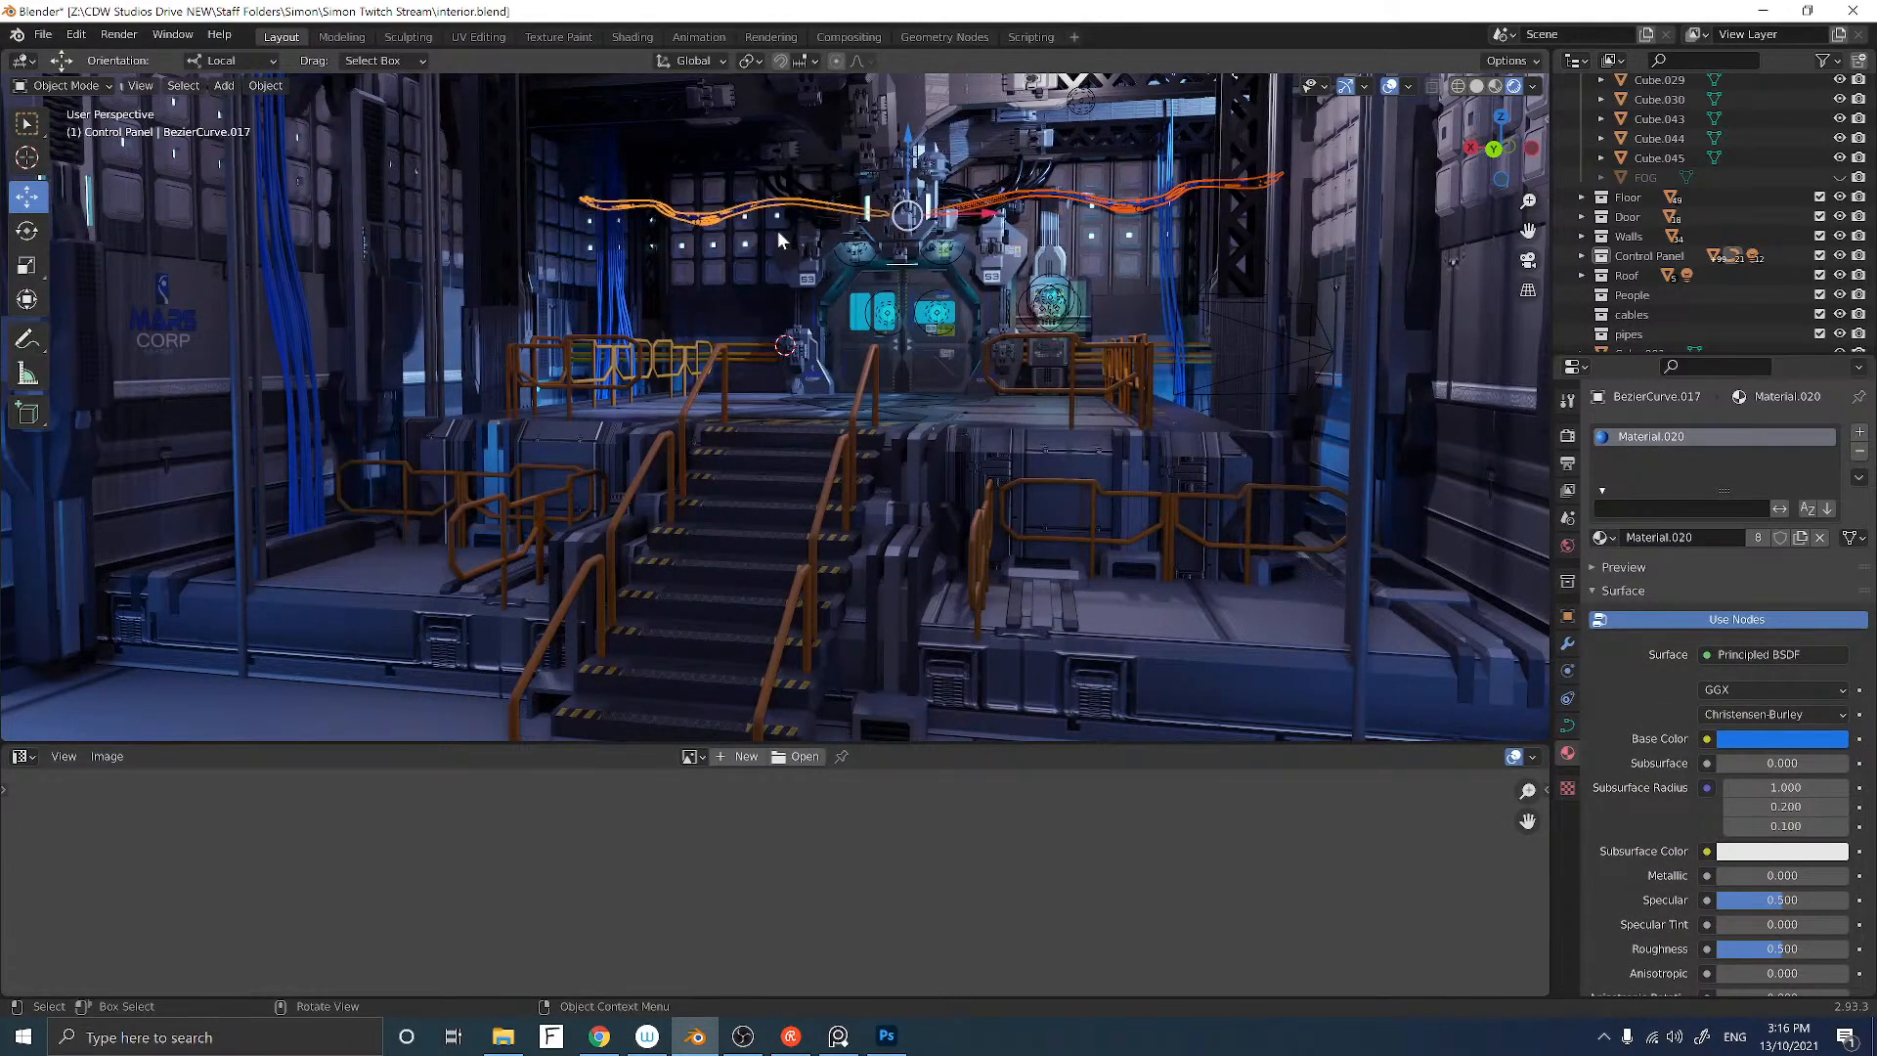
middle_drag(777, 230, 748, 238)
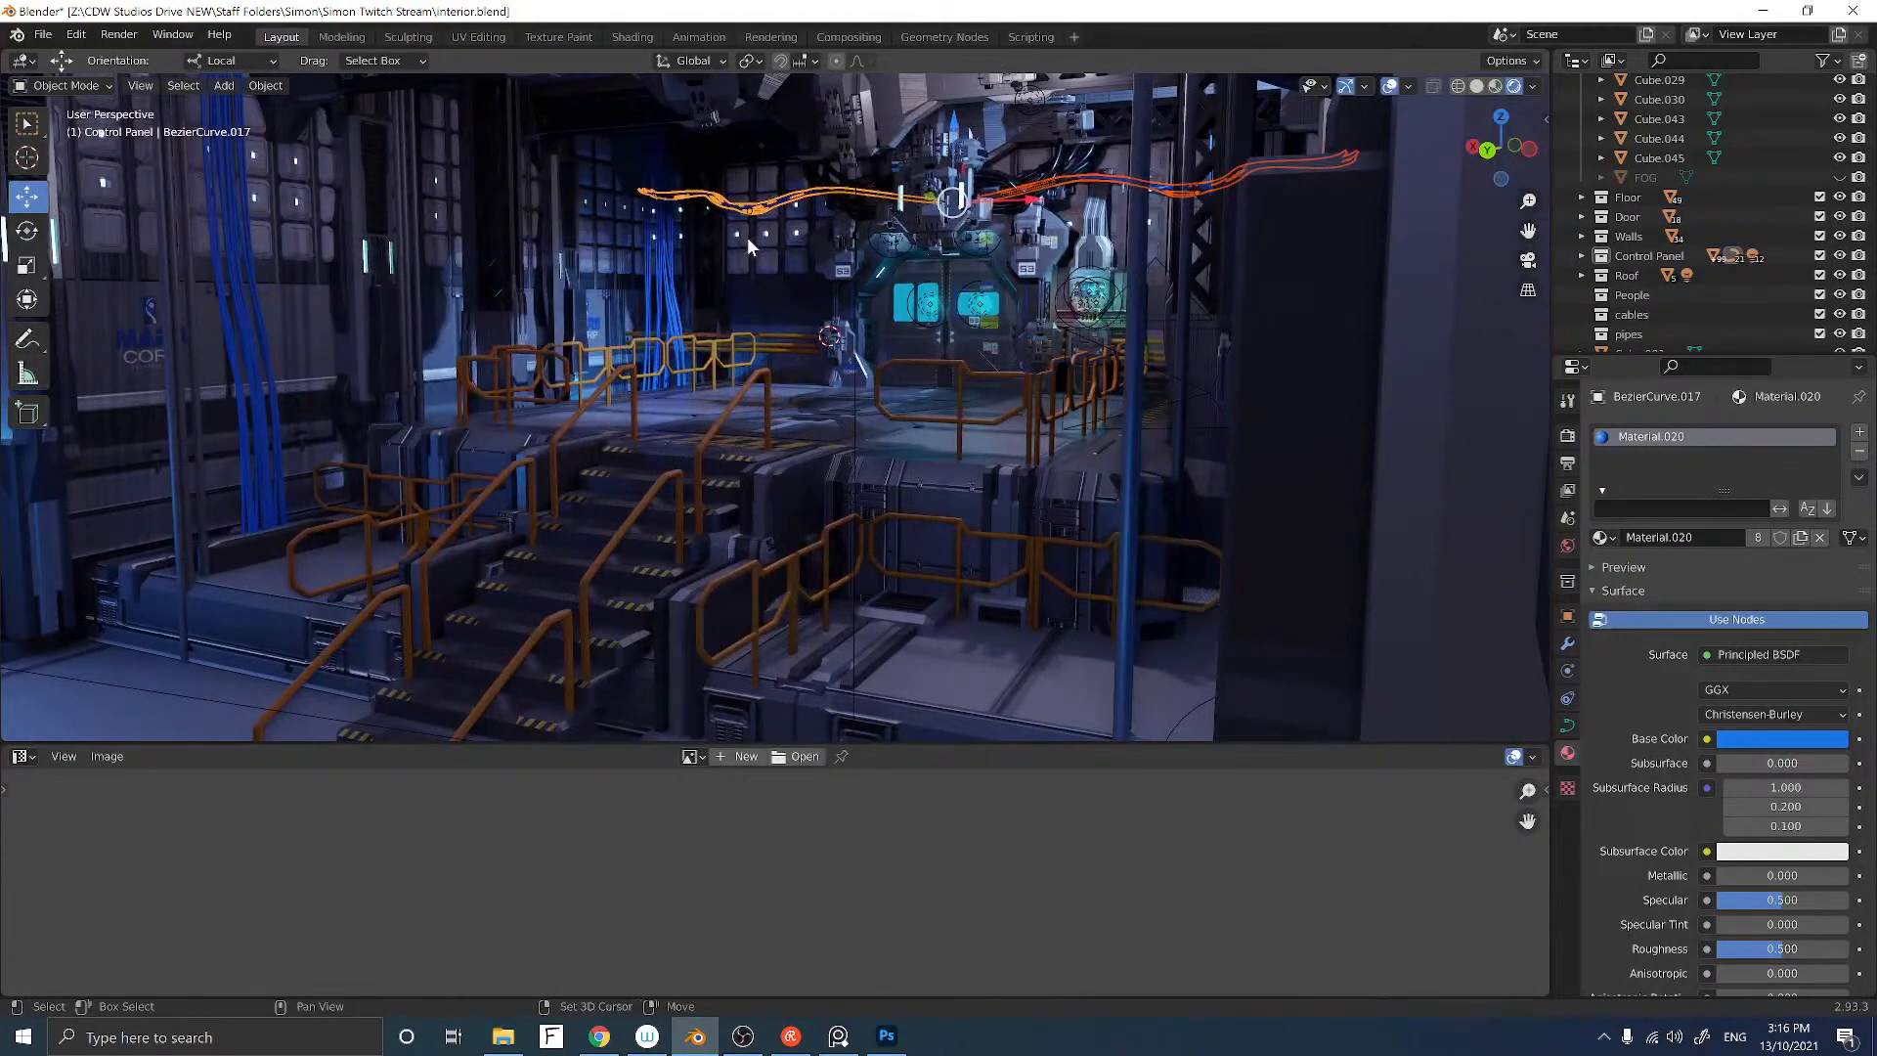
key(shift+d)
middle_drag(776, 226, 824, 191)
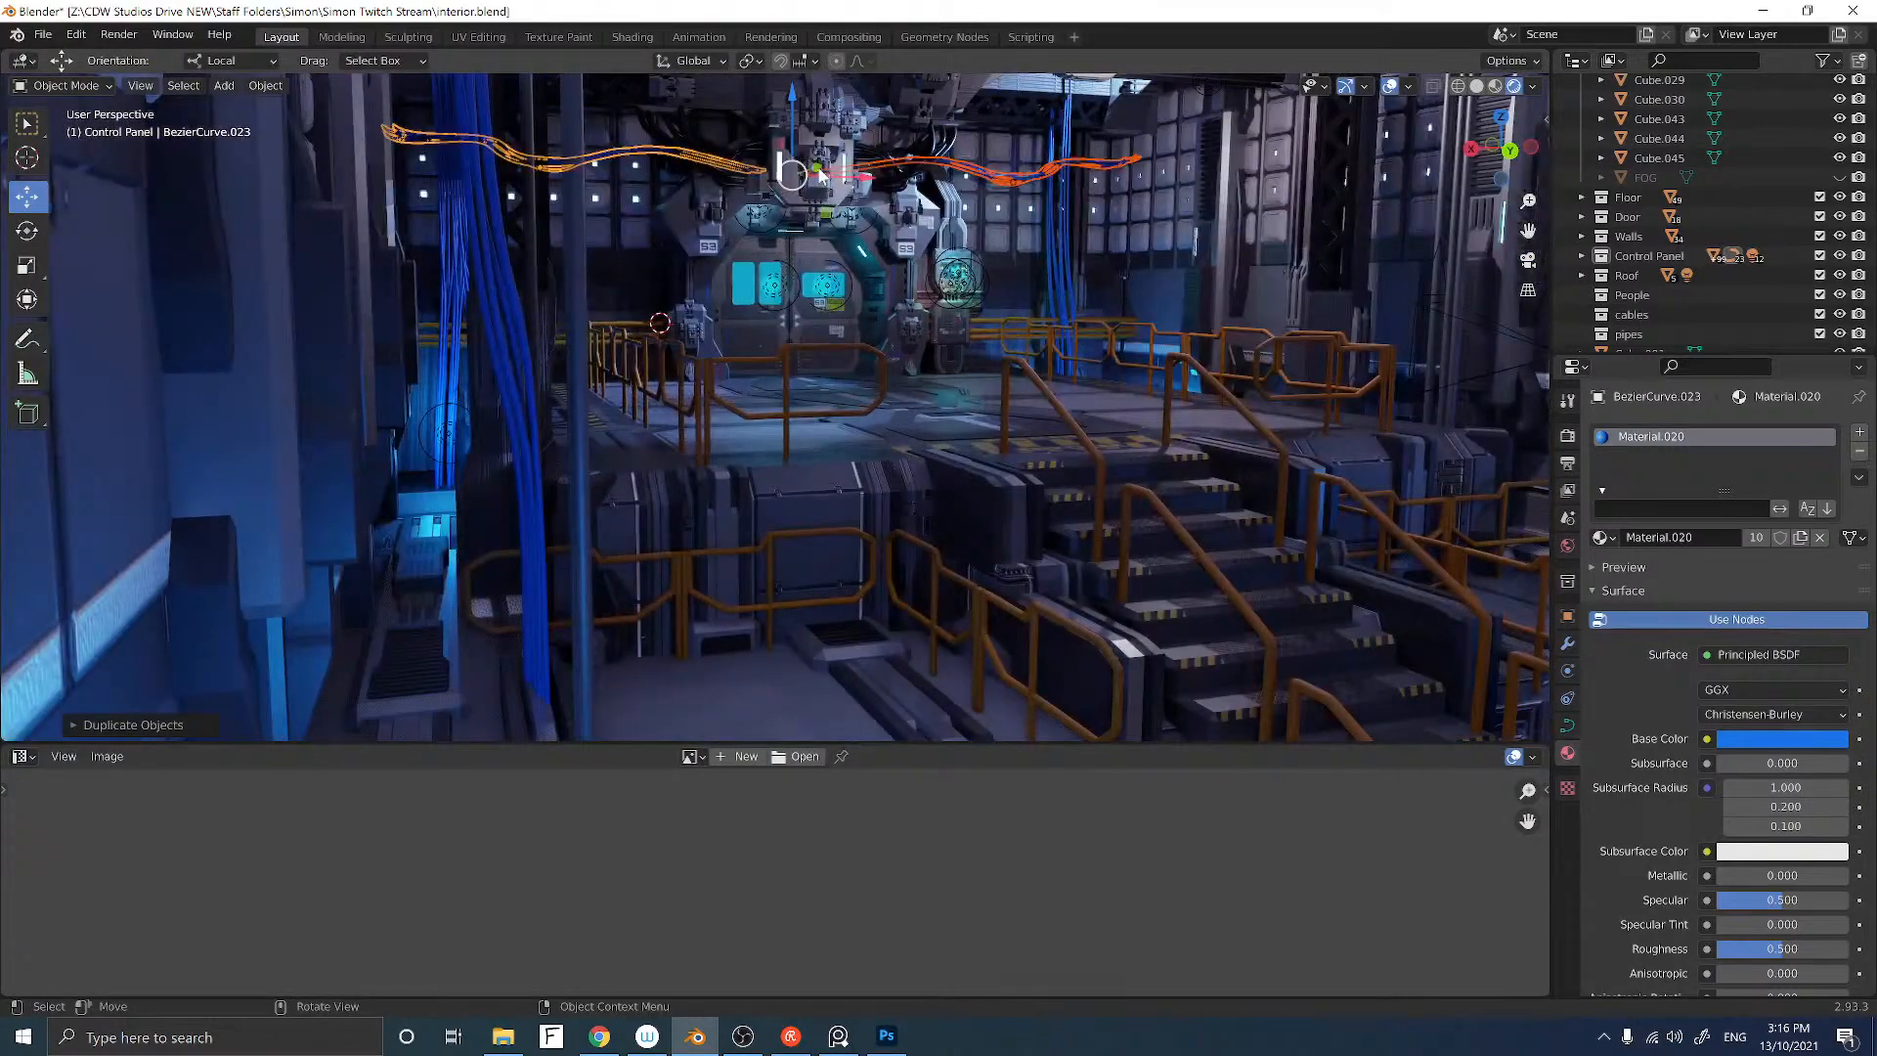
drag(819, 174, 990, 159)
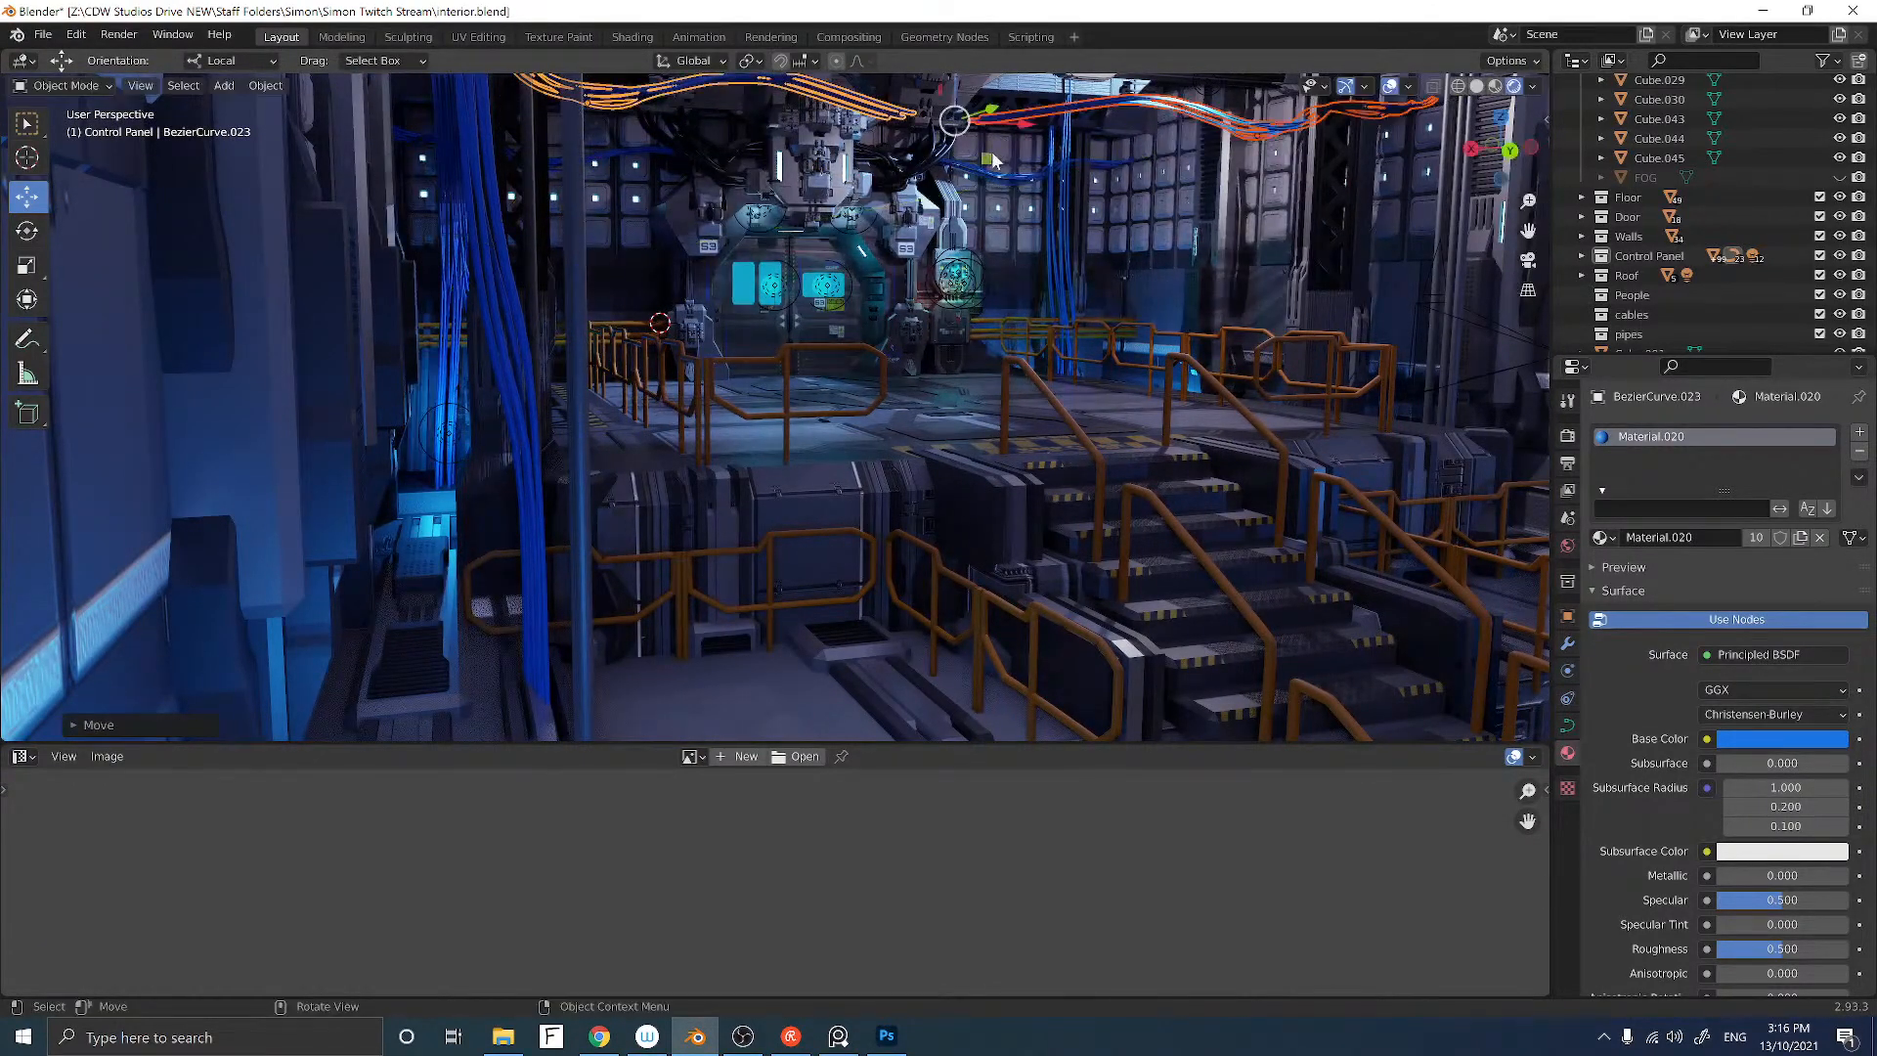
Step: Hide the Walls collection and move the copied blue cable bundles slightly back toward the far door
middle_drag(994, 172, 760, 347)
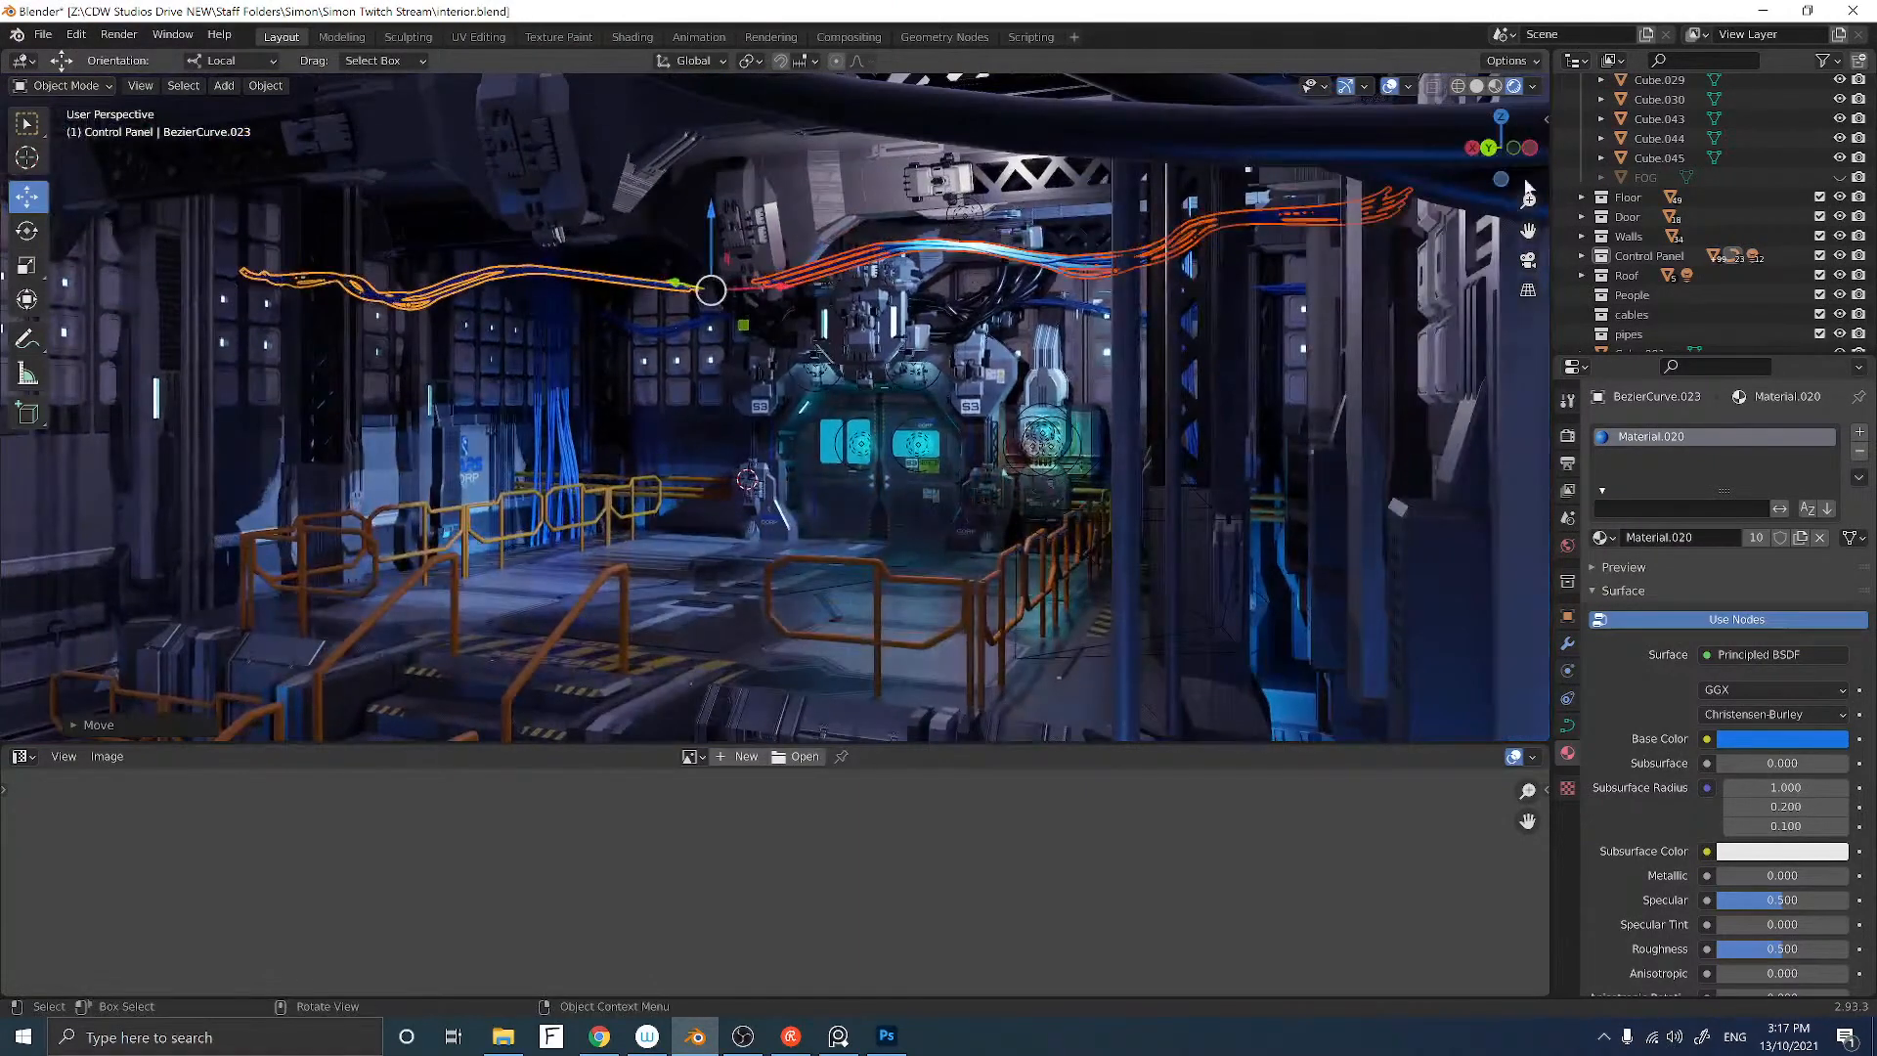
click(1838, 235)
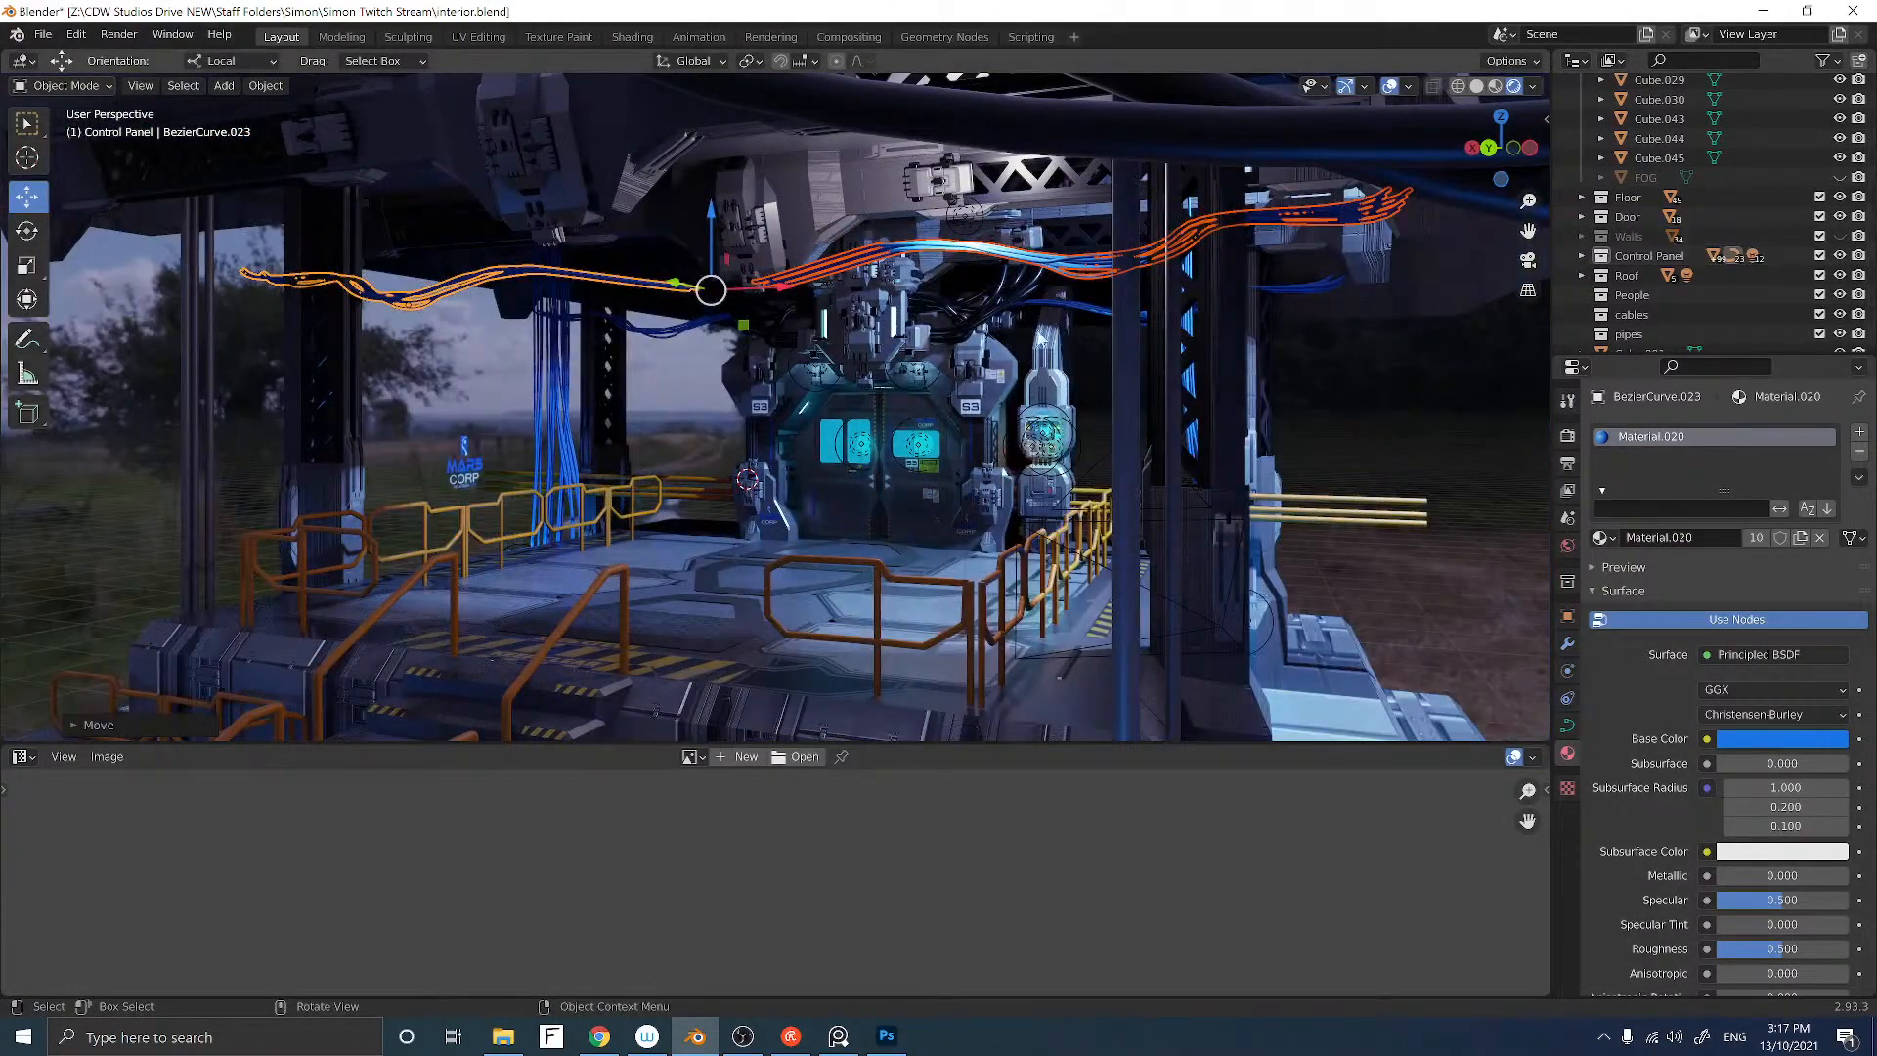
middle_drag(967, 337, 851, 327)
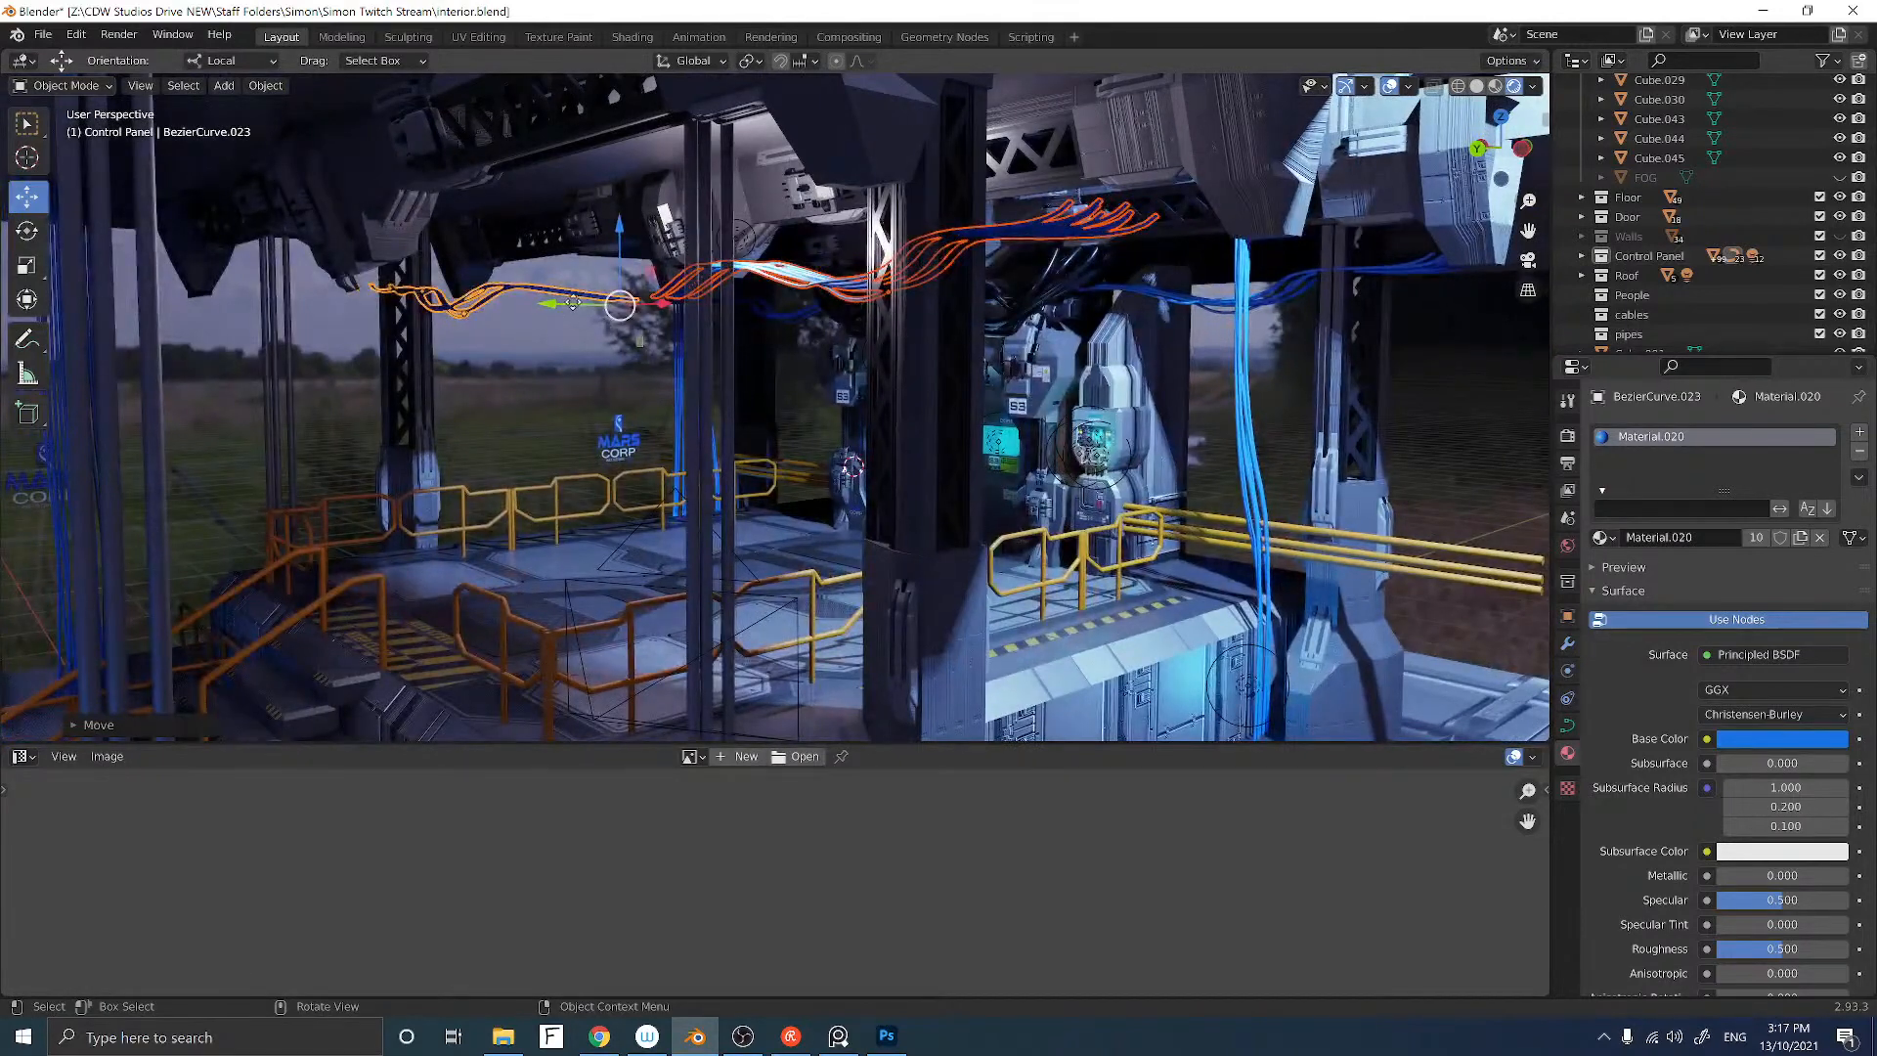
drag(572, 303, 637, 304)
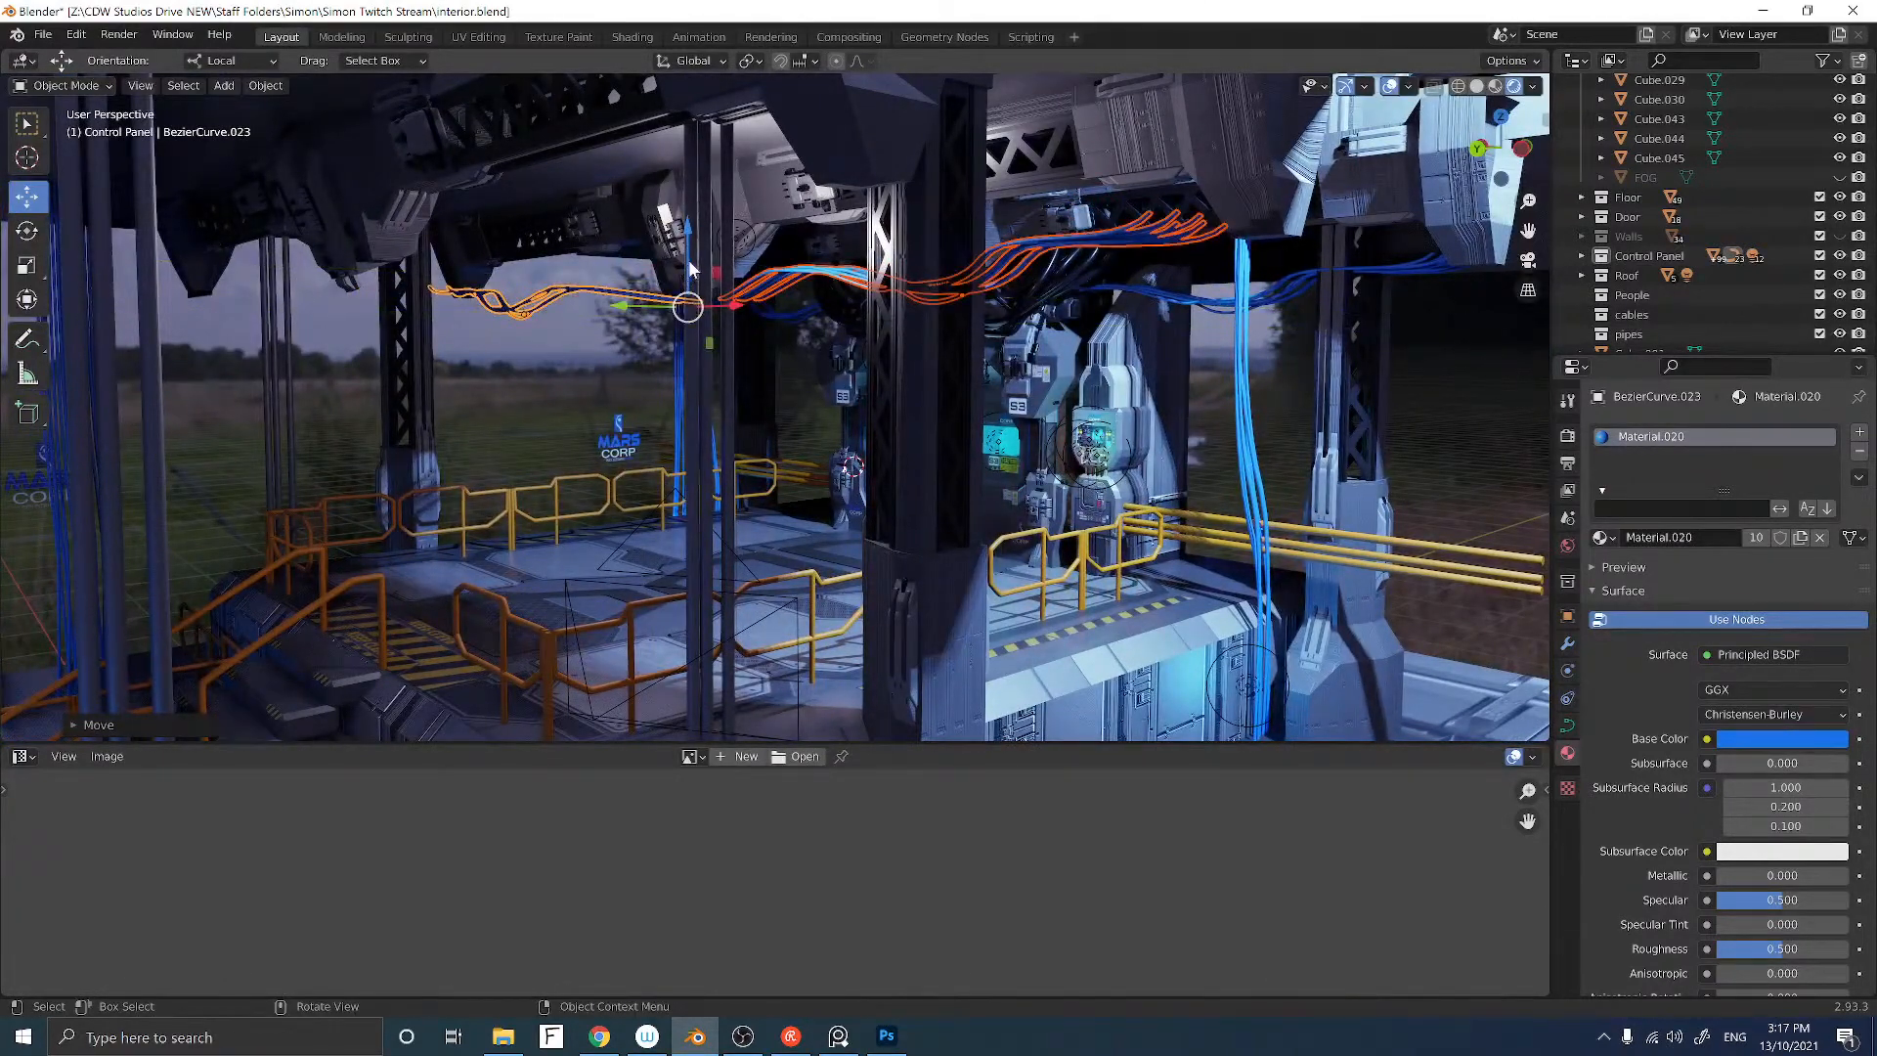
mouse_move(746, 285)
middle_down()
mouse_move(668, 290)
mouse_move(587, 248)
mouse_move(555, 262)
mouse_move(547, 242)
mouse_move(611, 235)
mouse_move(714, 301)
mouse_move(786, 270)
middle_up()
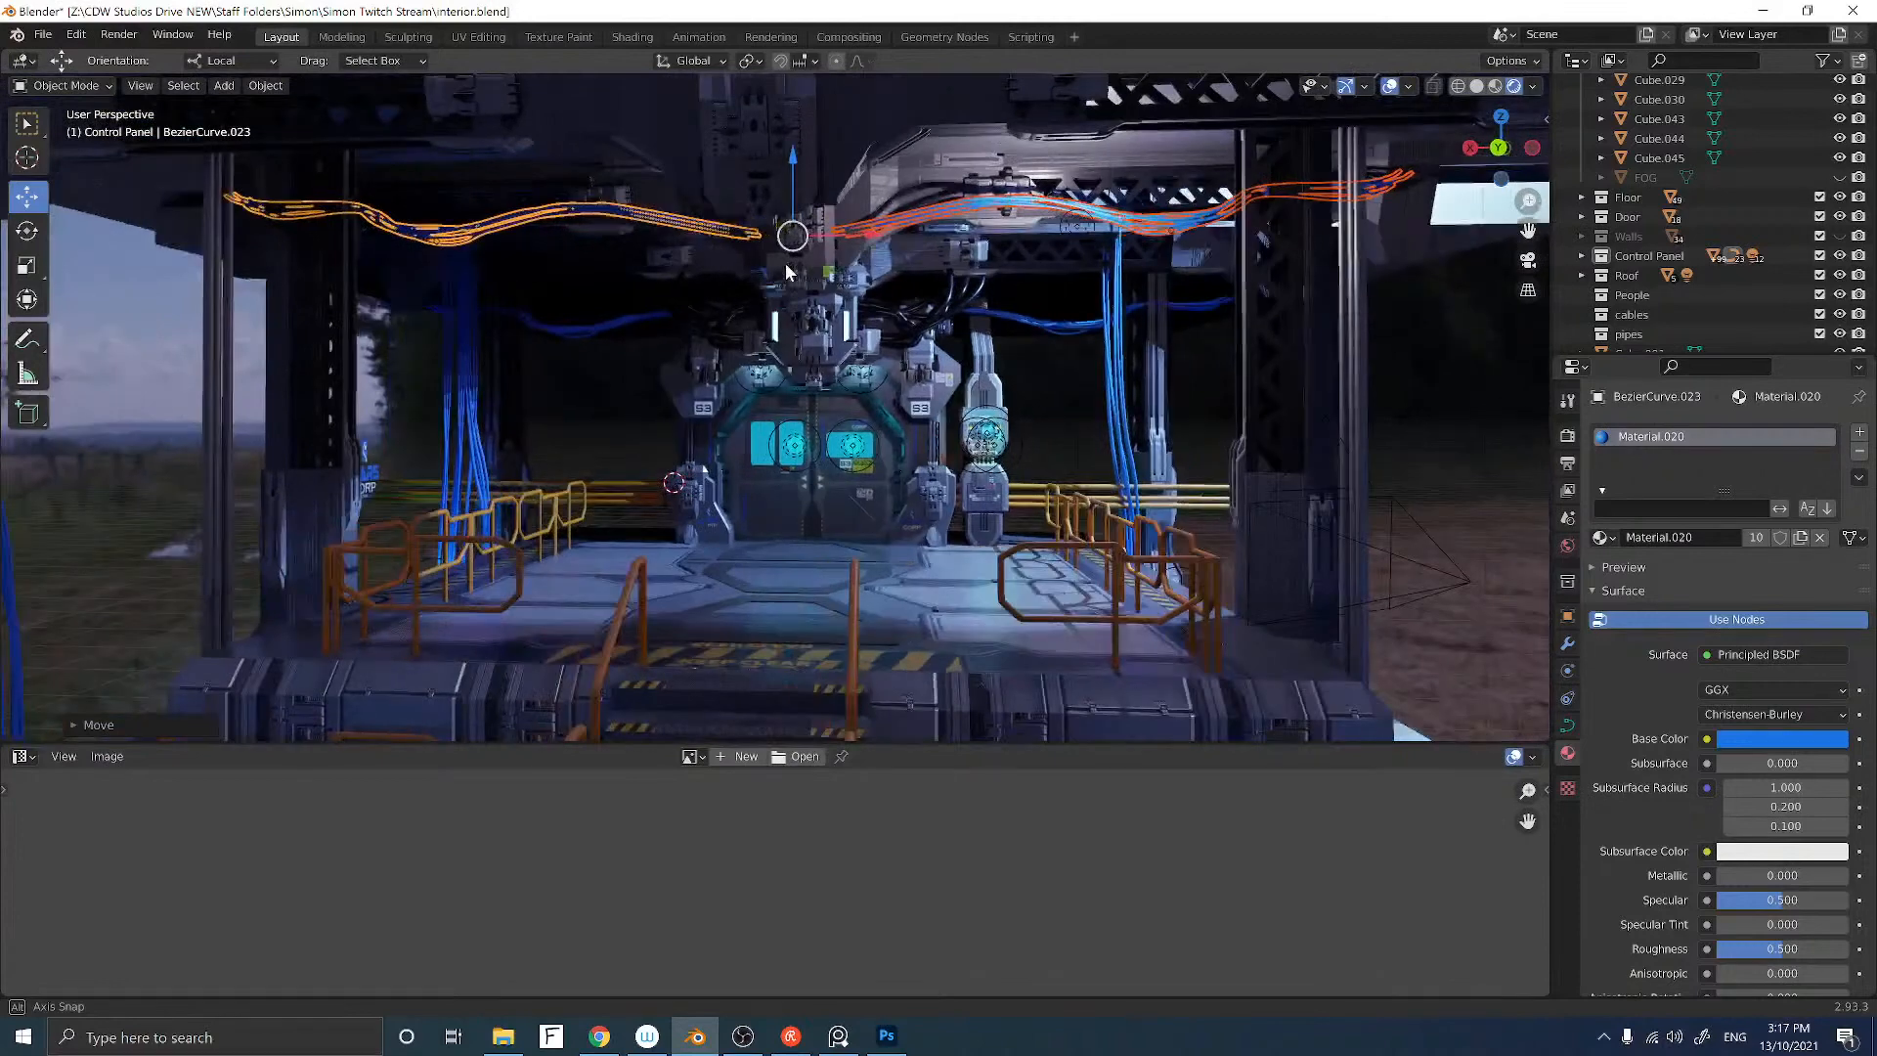
Step: Deselect the cables, then show the Walls collection and the hidden FOG object again
click(1420, 367)
scroll(1136, 359, up, 2)
middle_drag(1136, 360, 1149, 370)
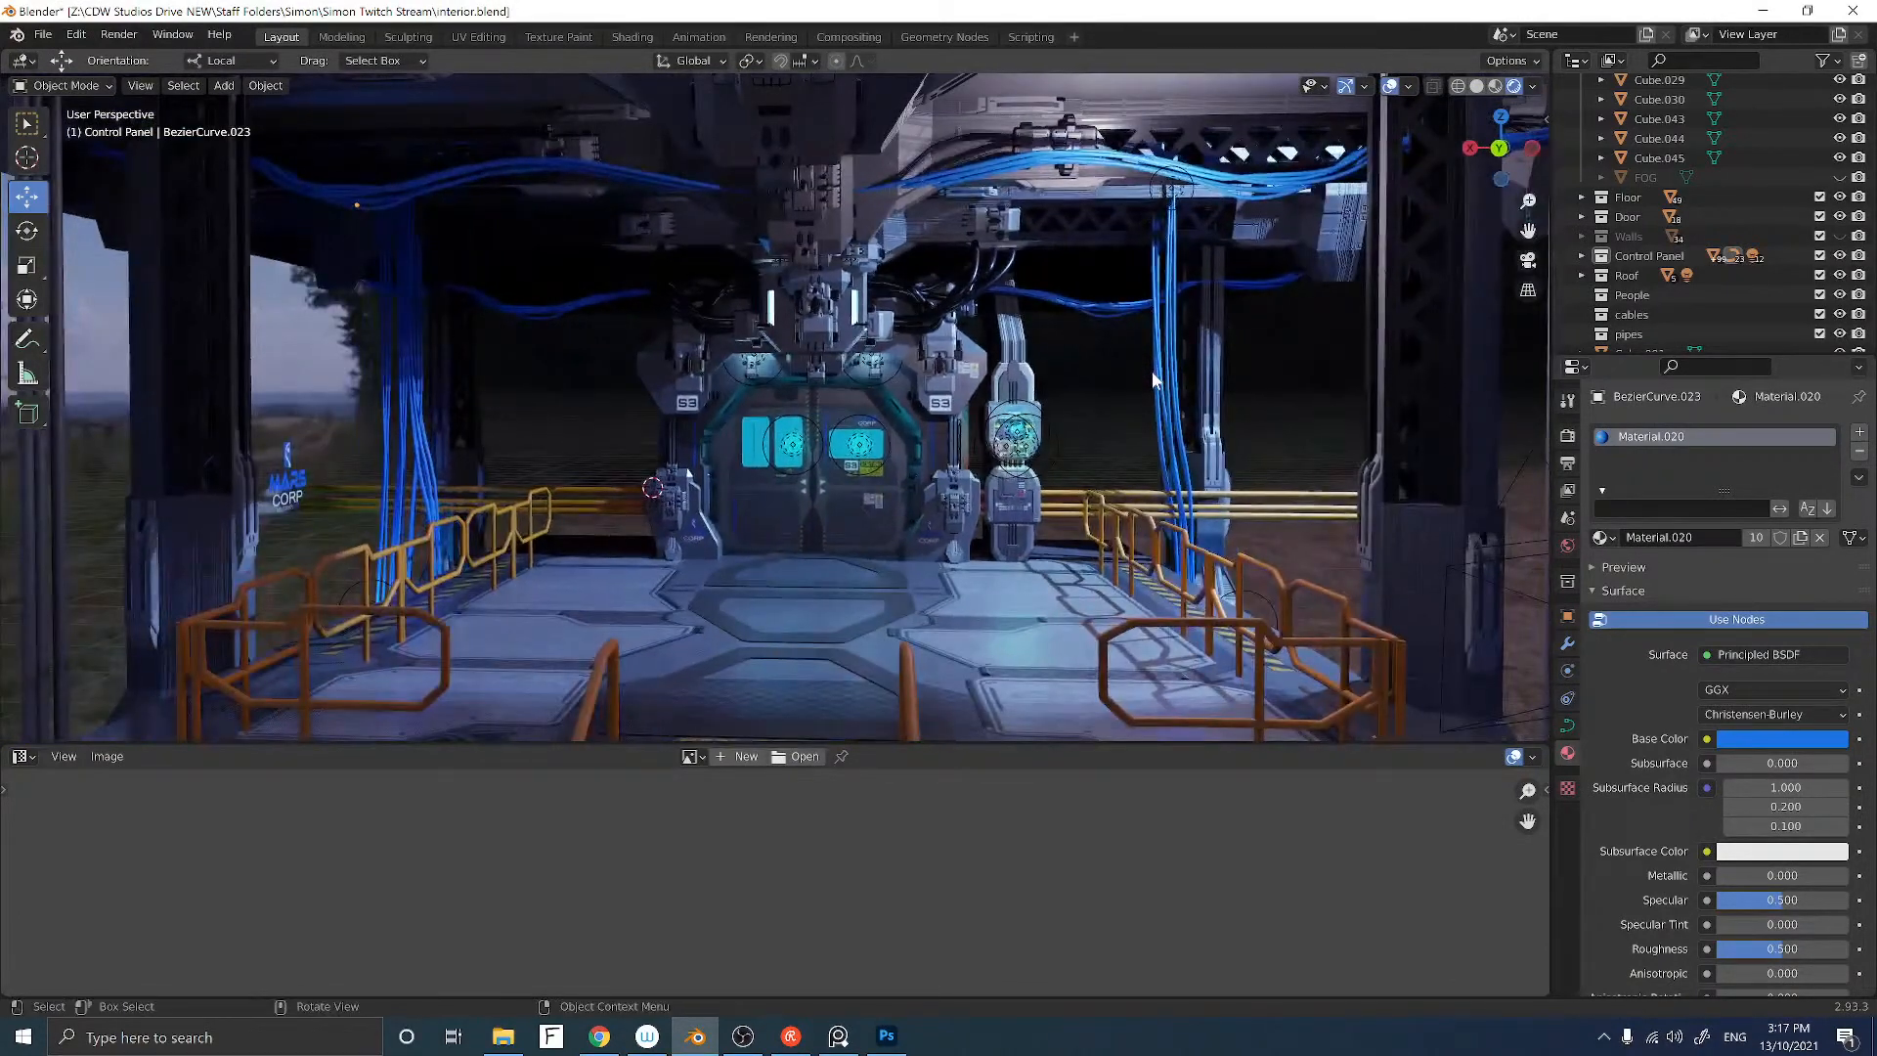
click(1839, 236)
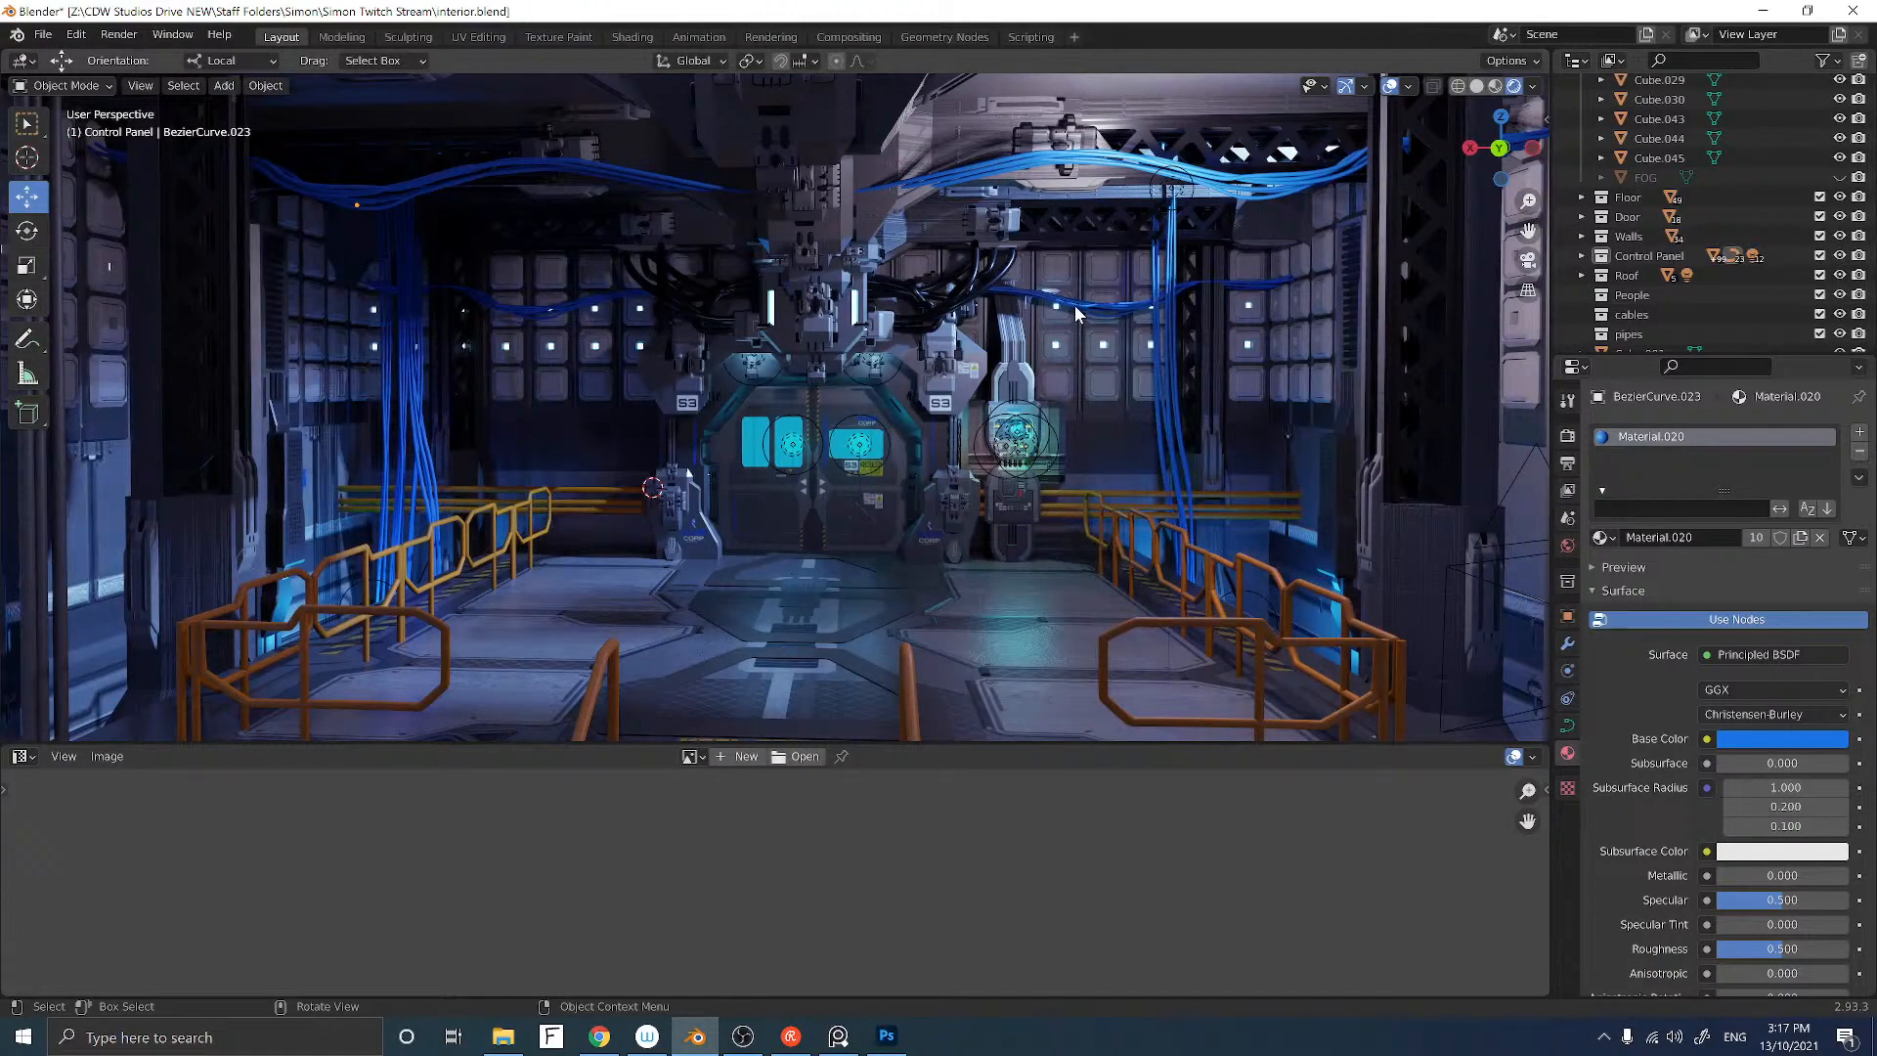
click(1046, 308)
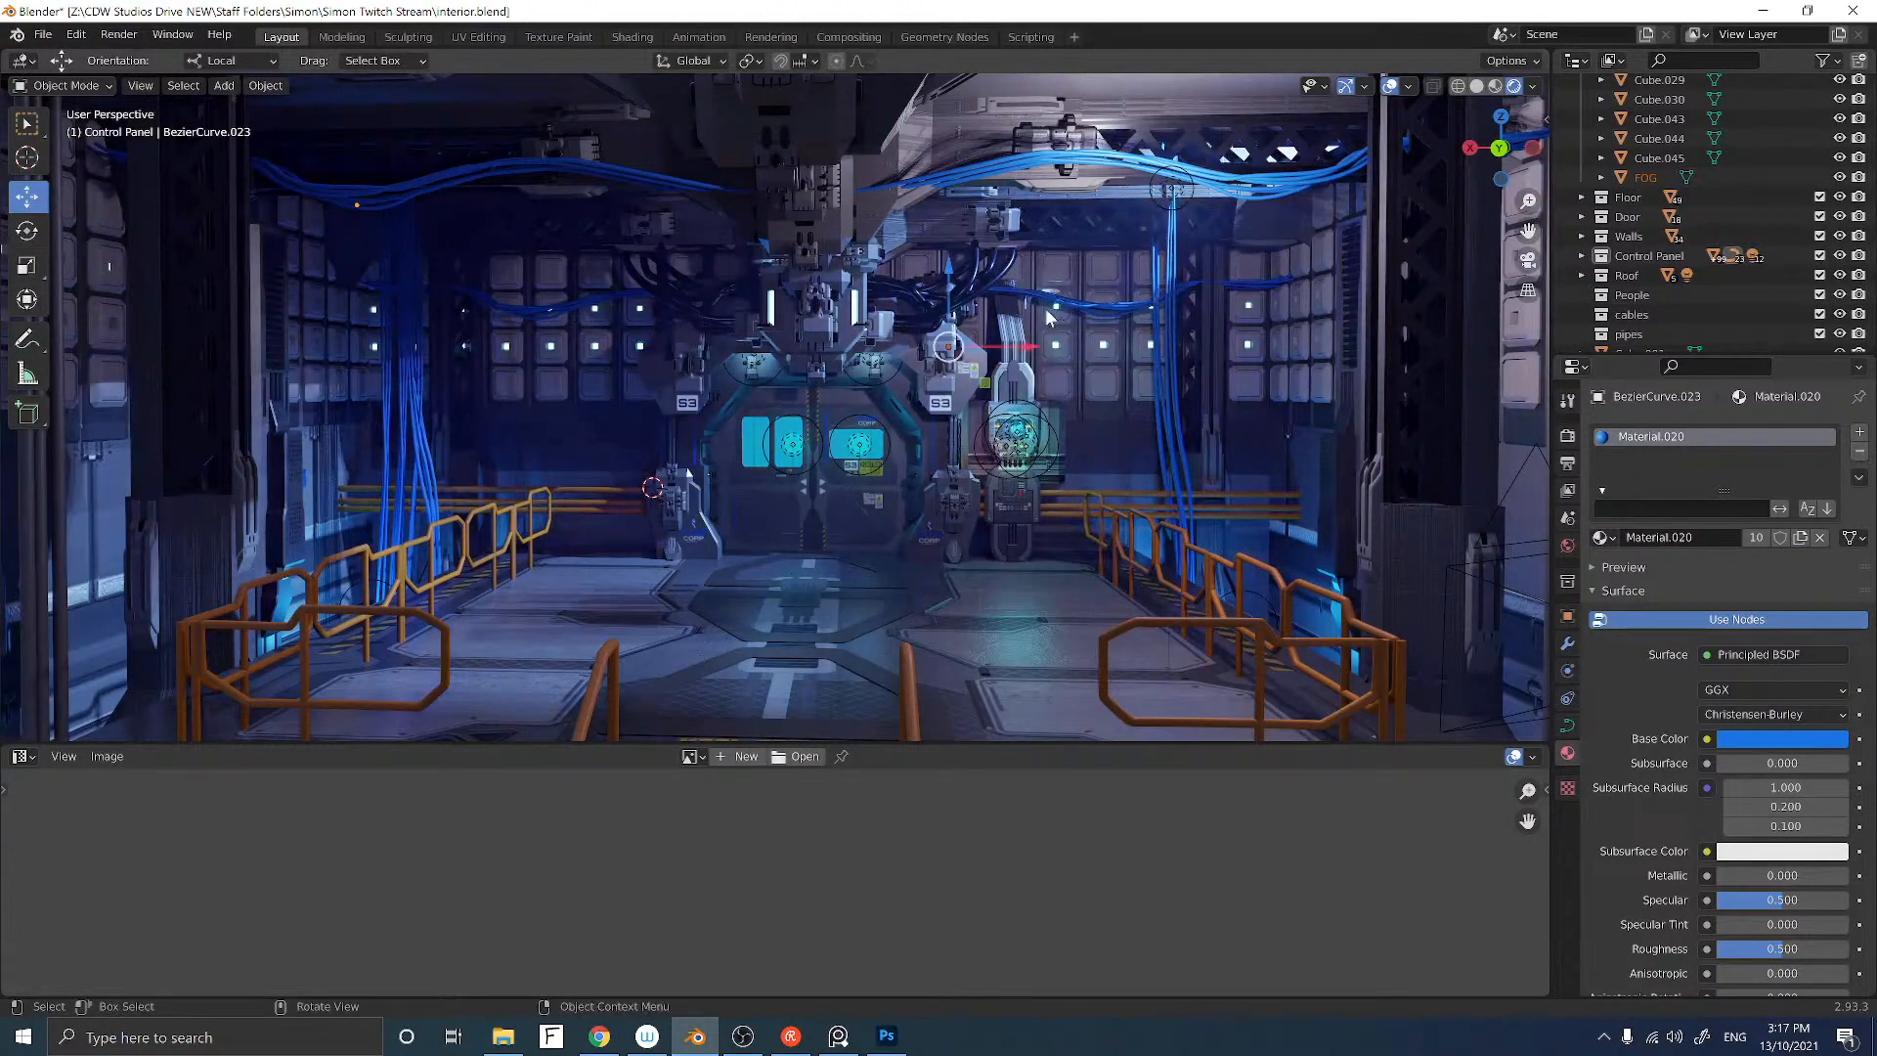
Step: View the scene through the active camera and enlarge the 3D viewport over the empty image editor
click(1523, 258)
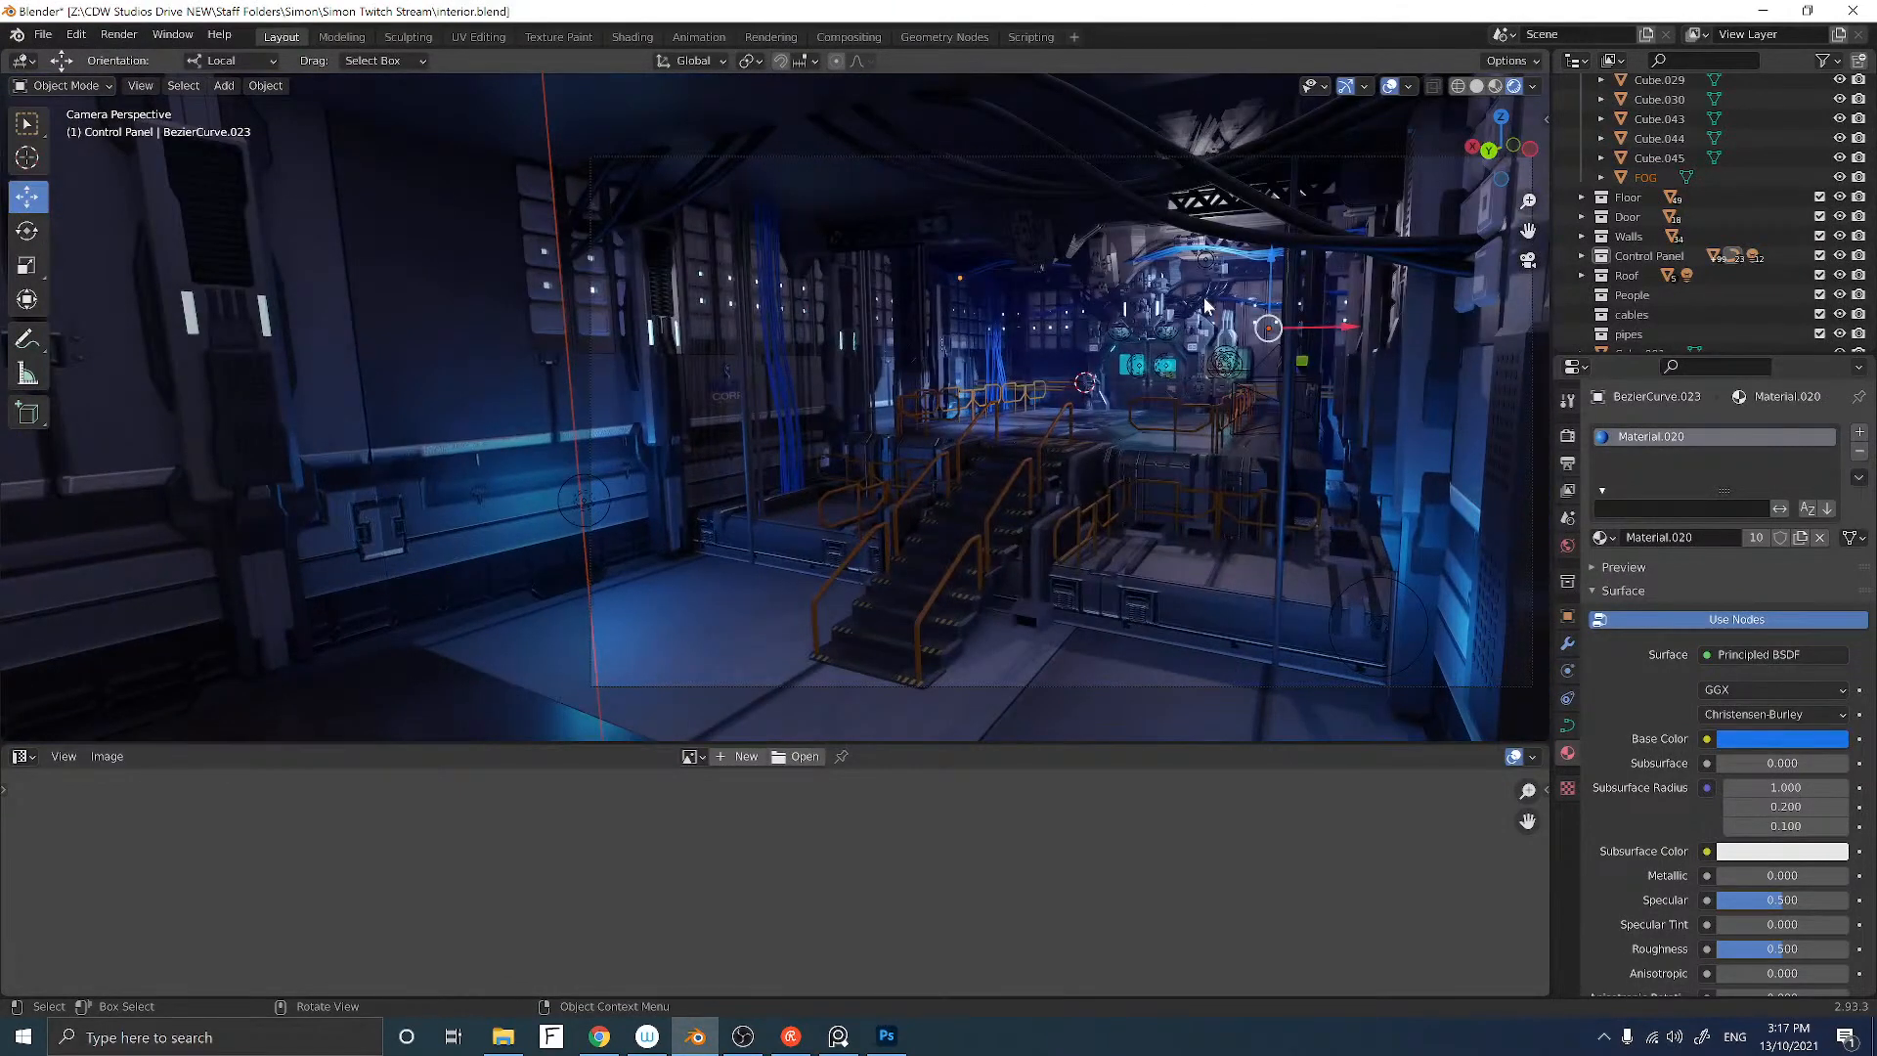
shift+middle_drag(1173, 307, 885, 314)
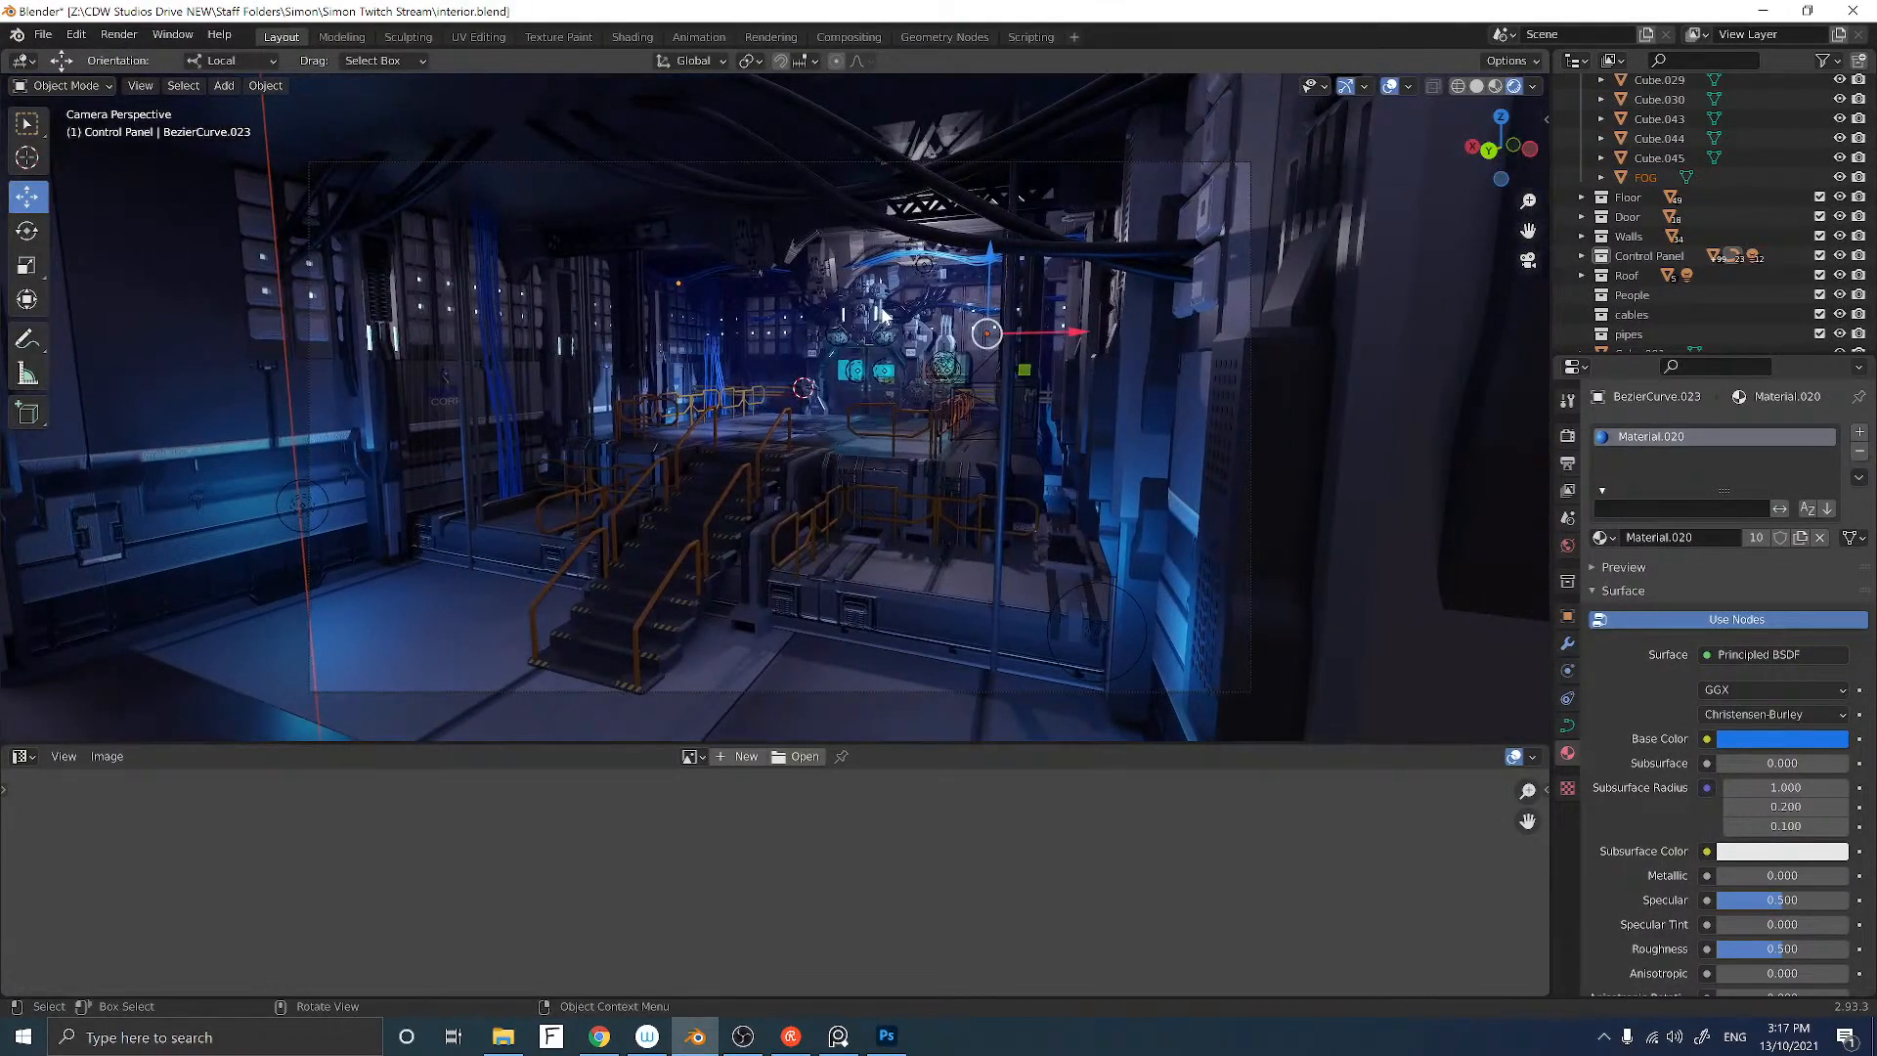
scroll(882, 311, up, 1)
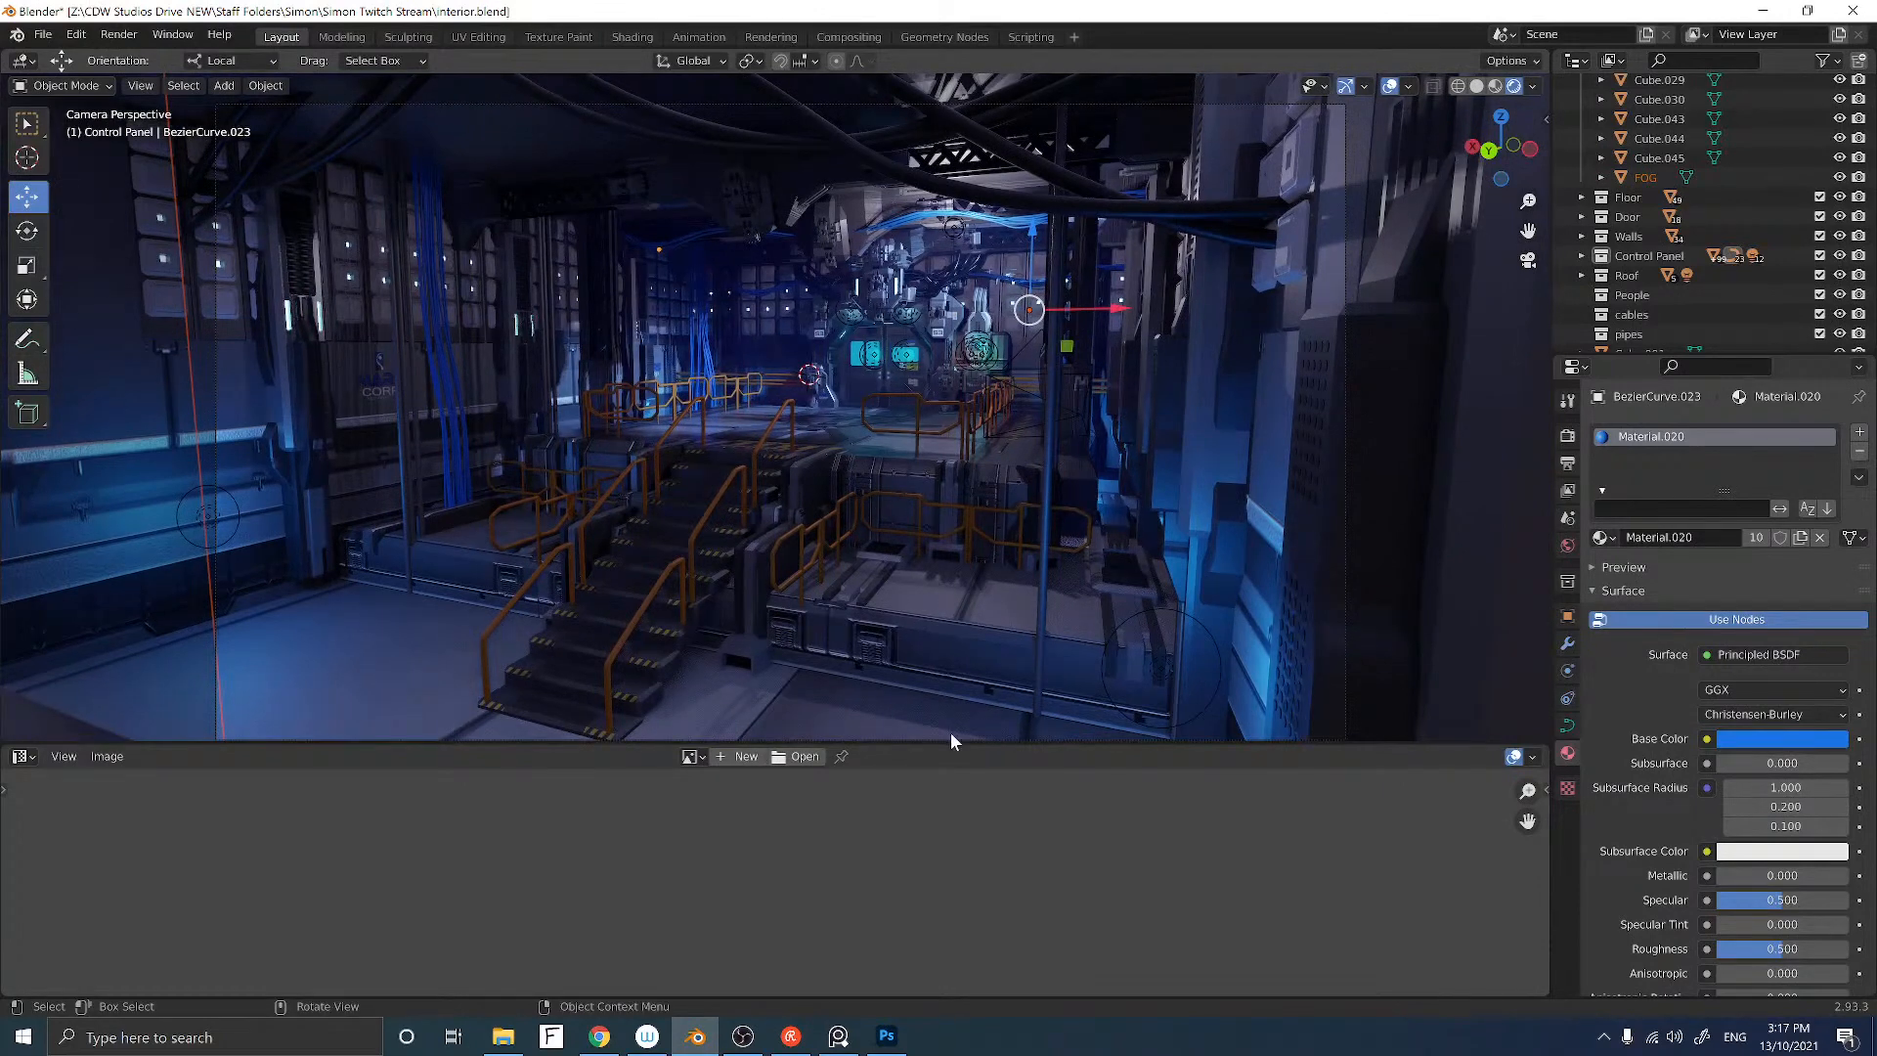
drag(955, 745, 968, 856)
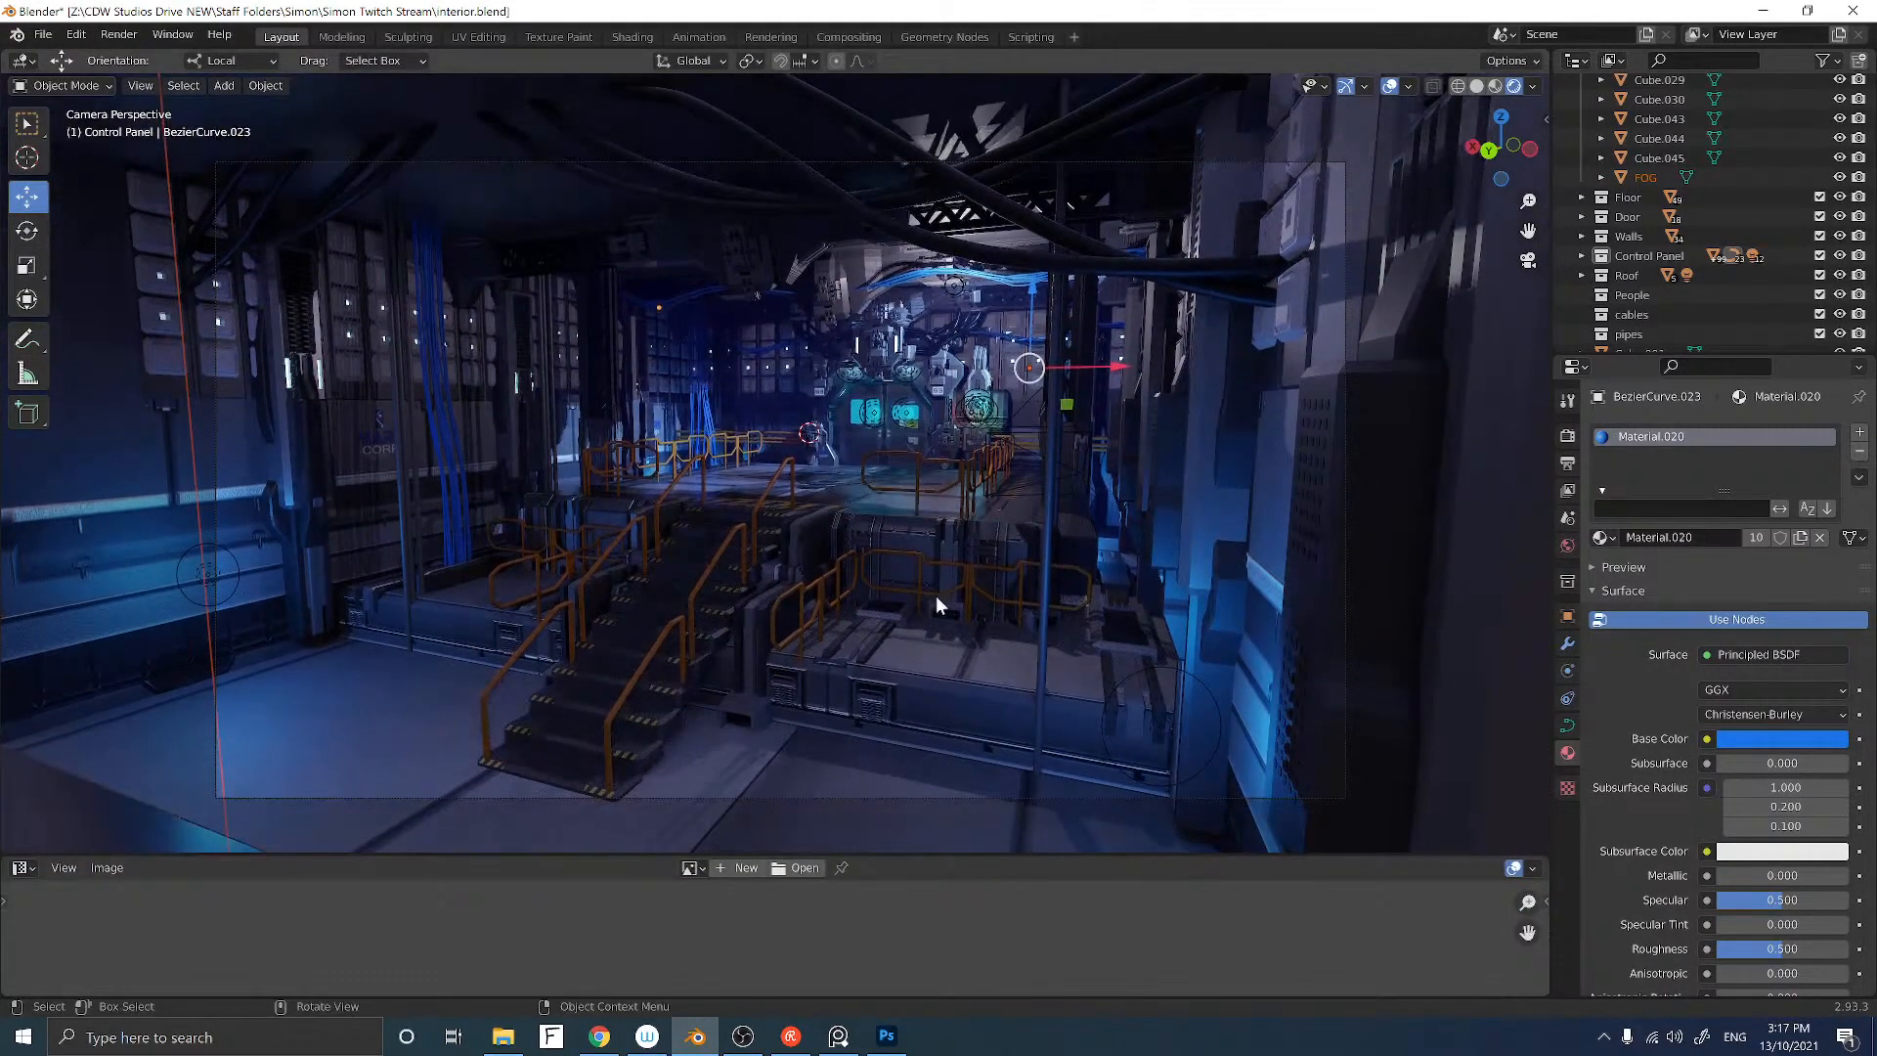
Step: Examine the interior's fog, lighting and hanging cables from several angles around the staircase and far door
middle_drag(936, 597, 976, 594)
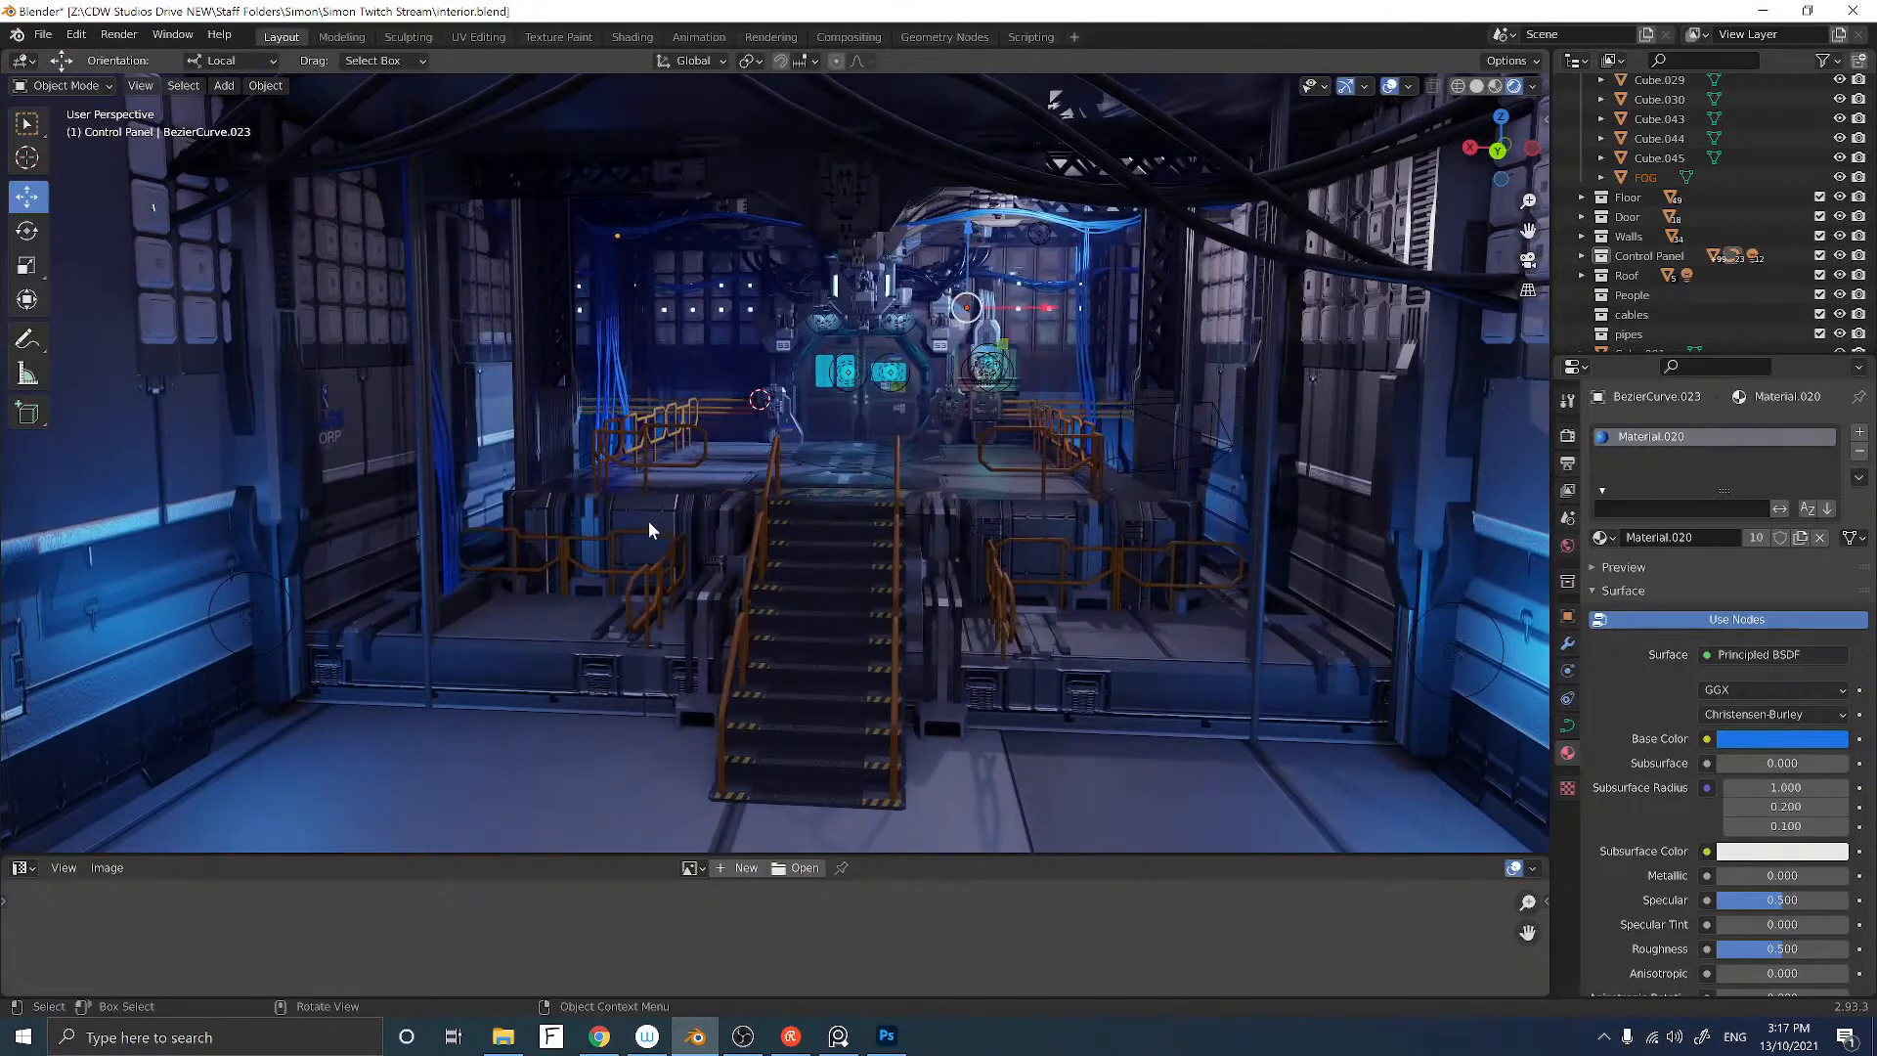
middle_drag(649, 521, 647, 521)
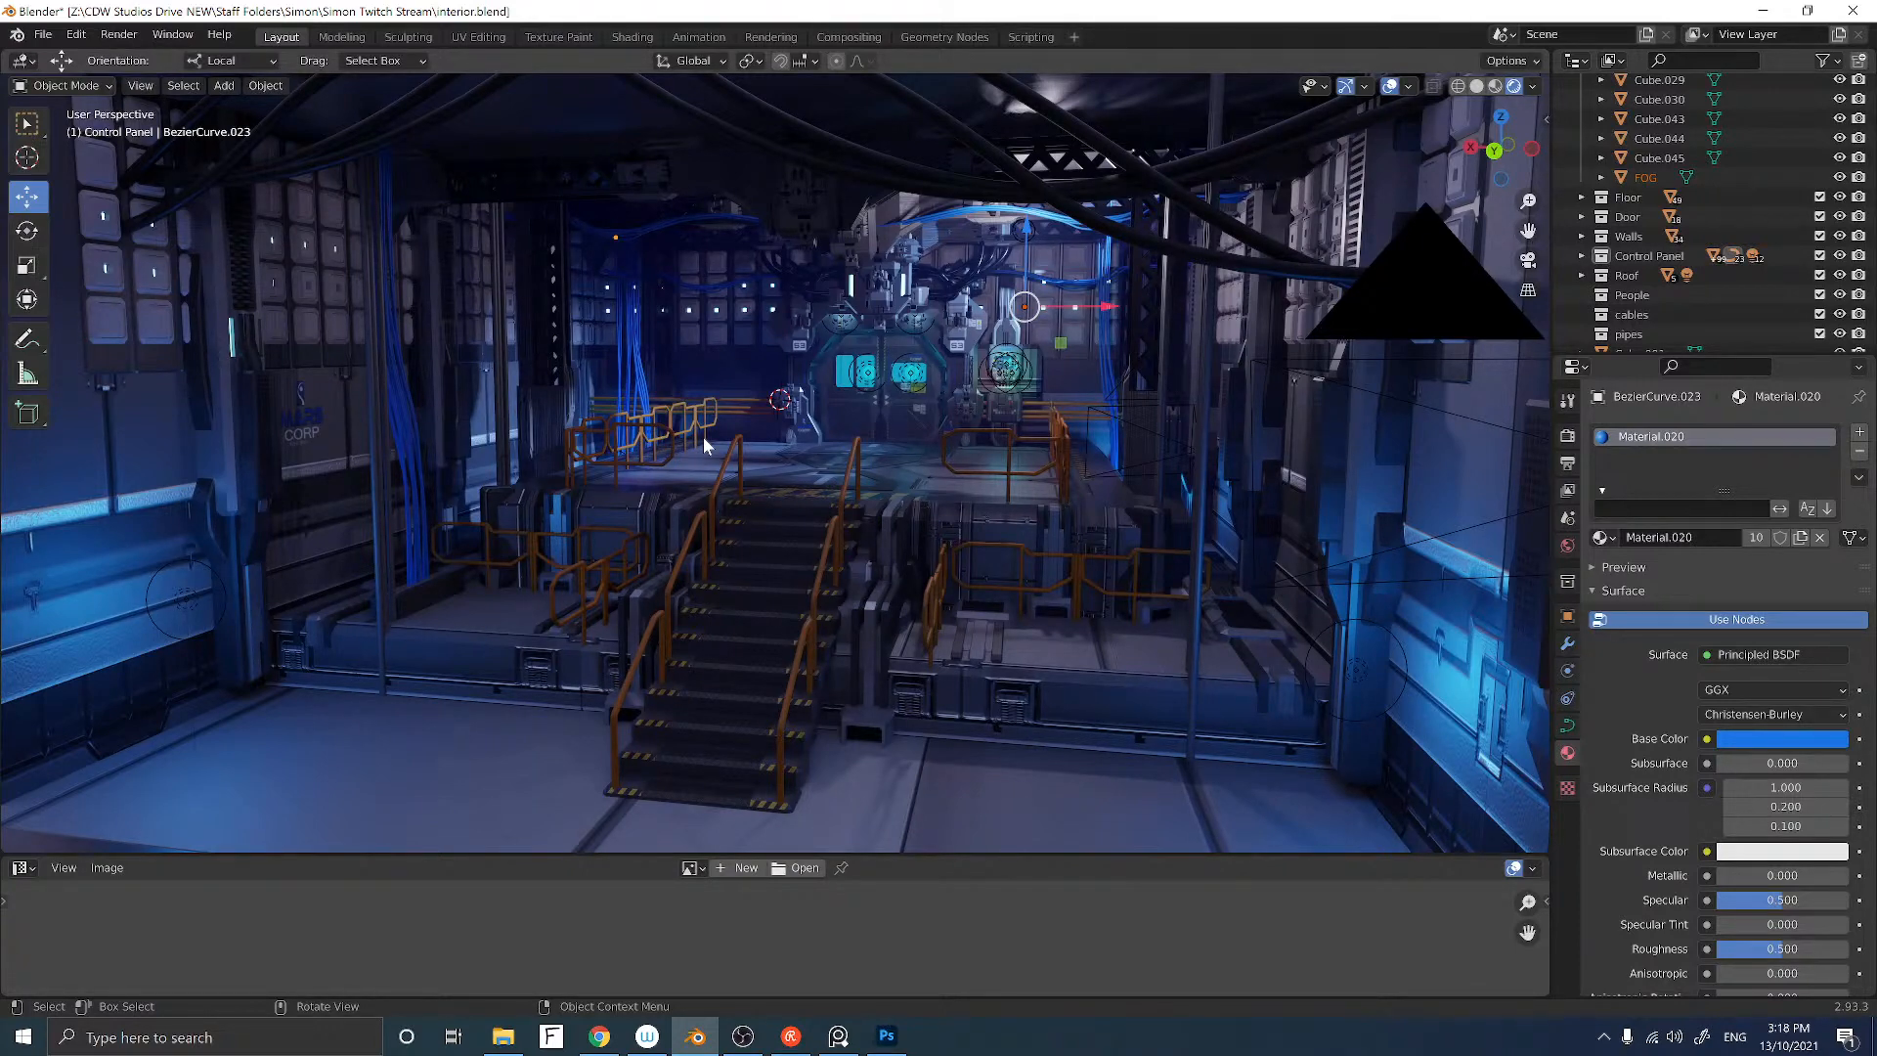
middle_drag(710, 437, 711, 436)
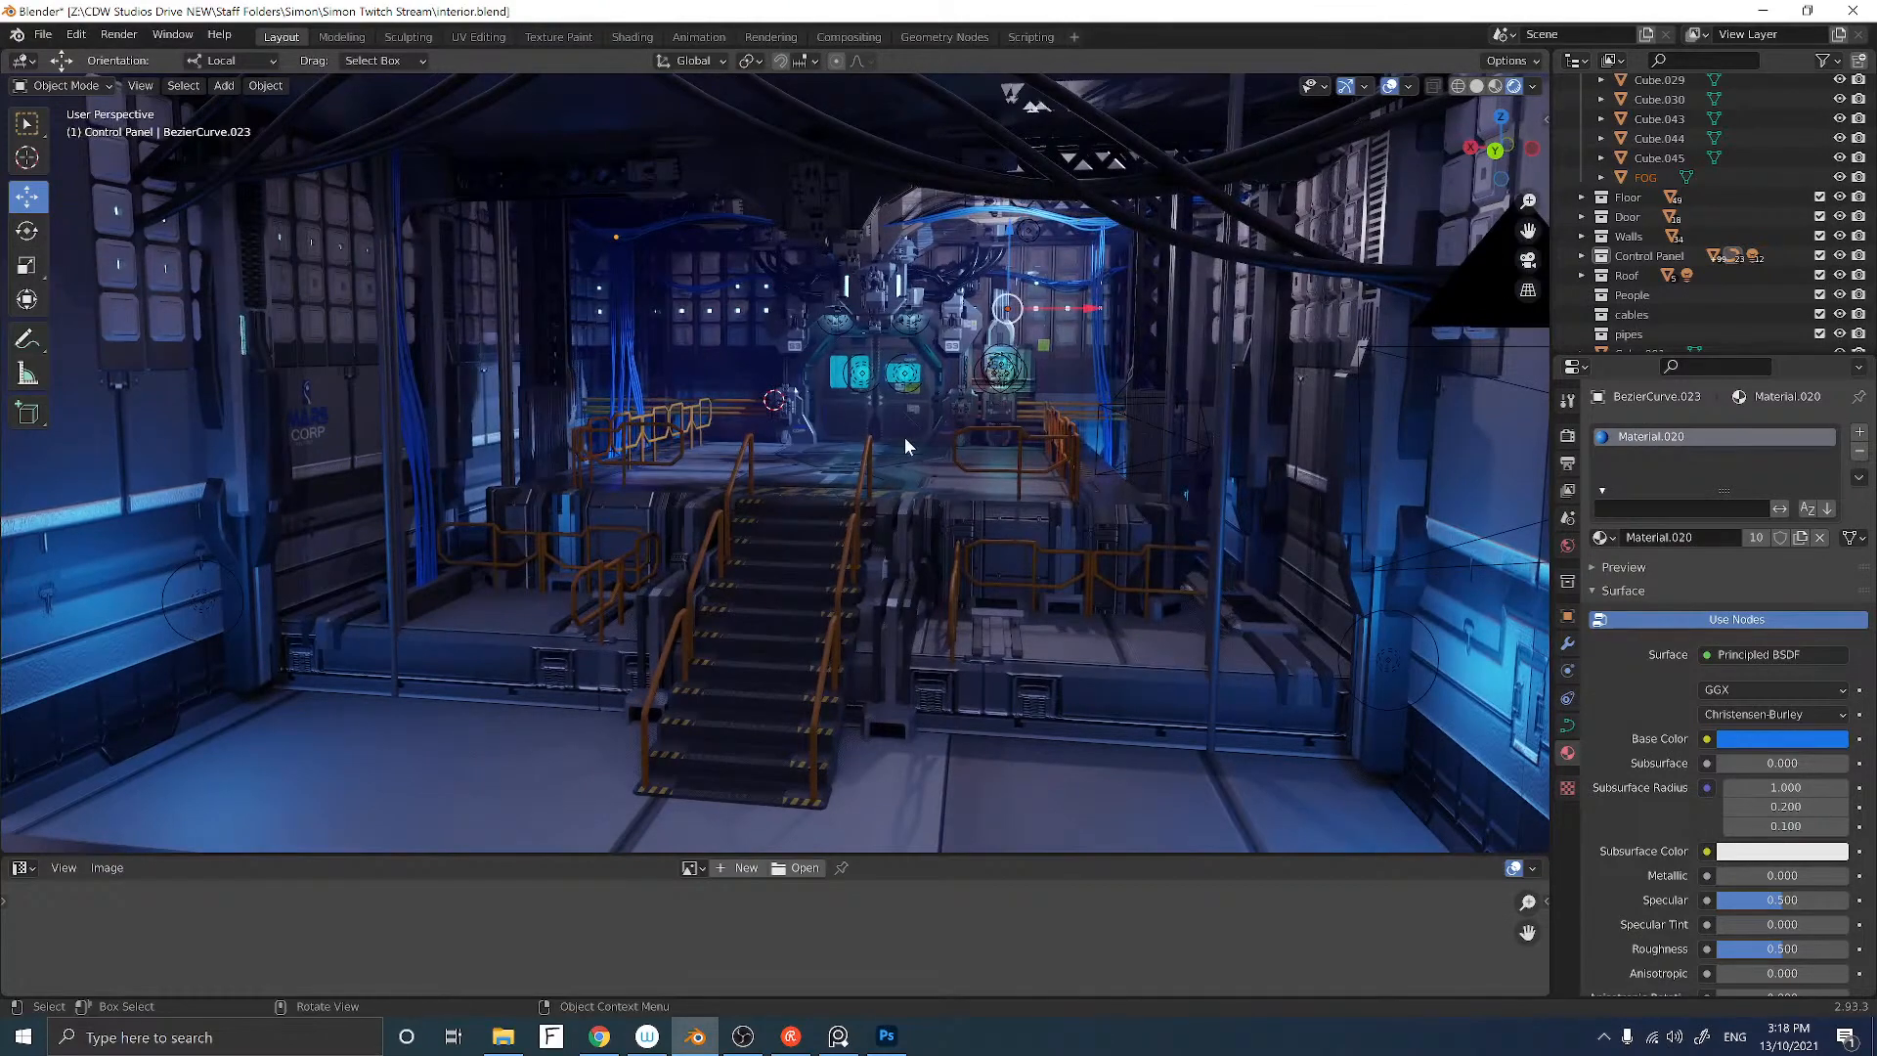
scroll(906, 437, up, 3)
middle_drag(882, 437, 857, 443)
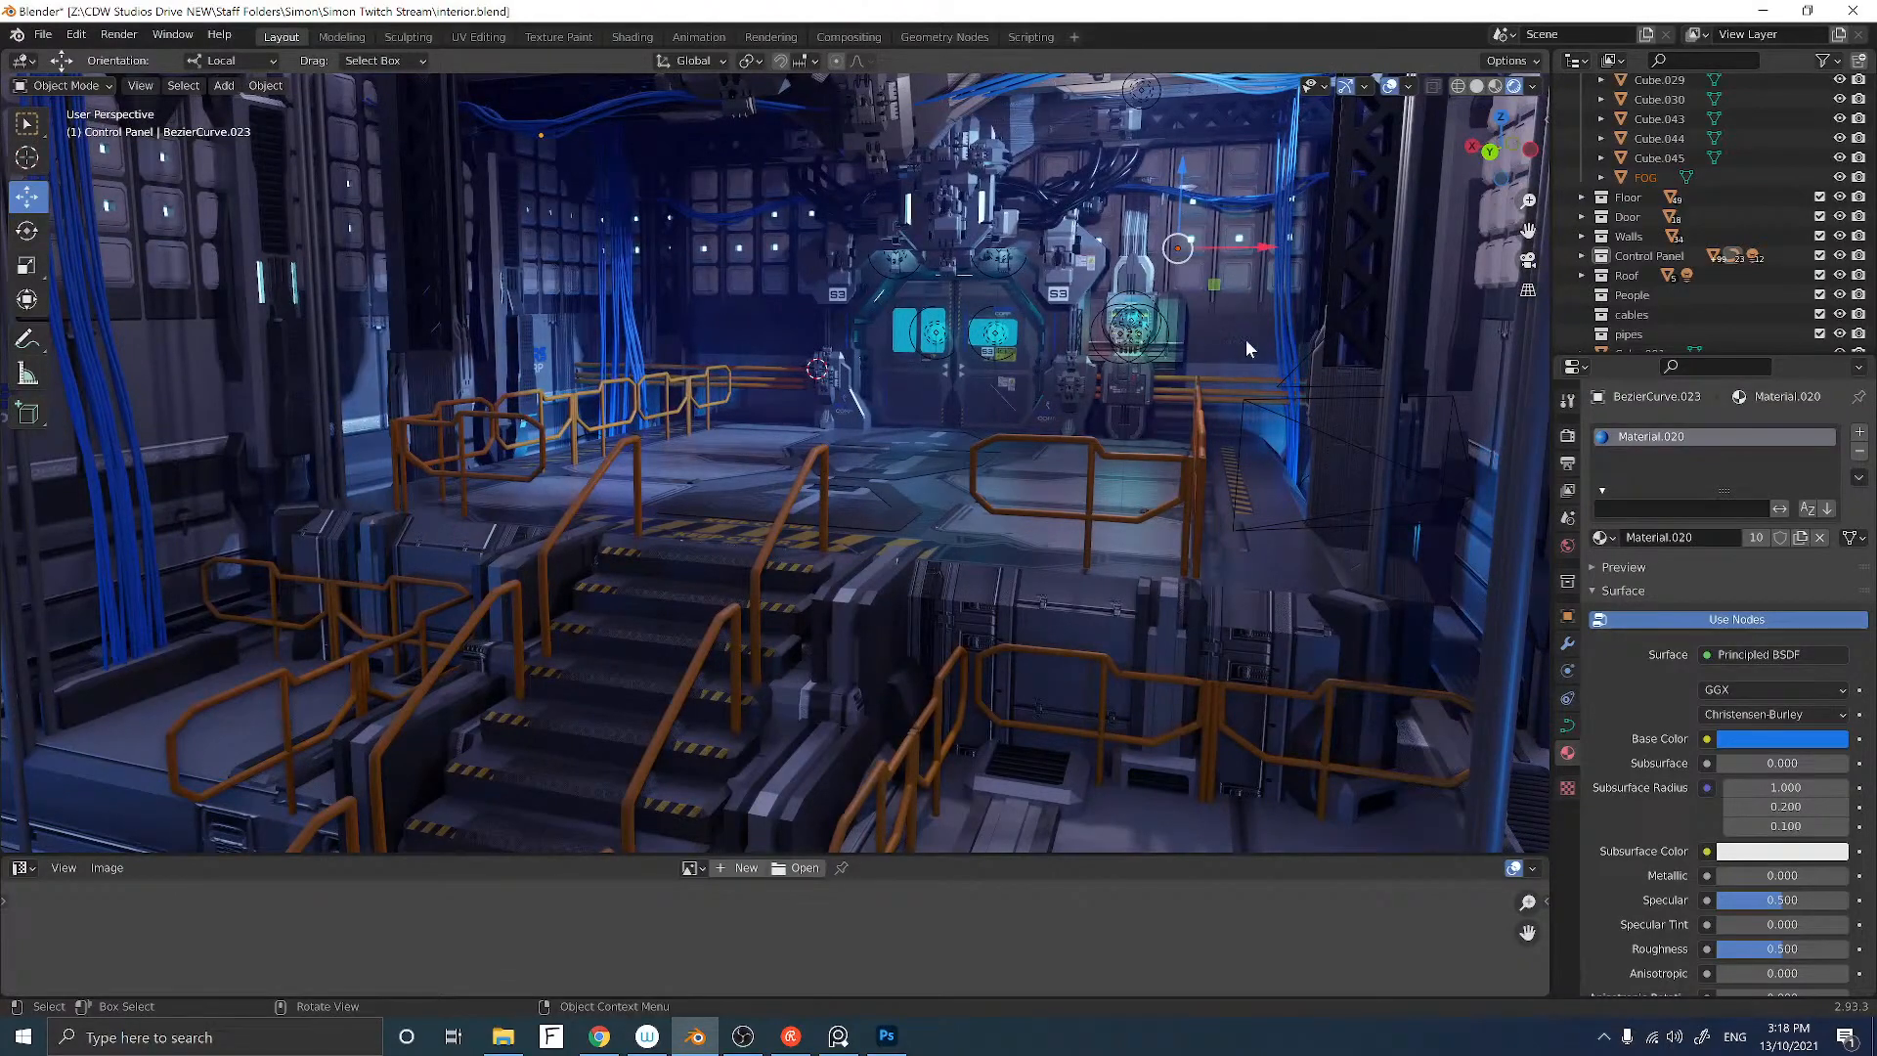
scroll(1223, 338, up, 2)
scroll(1221, 339, down, 3)
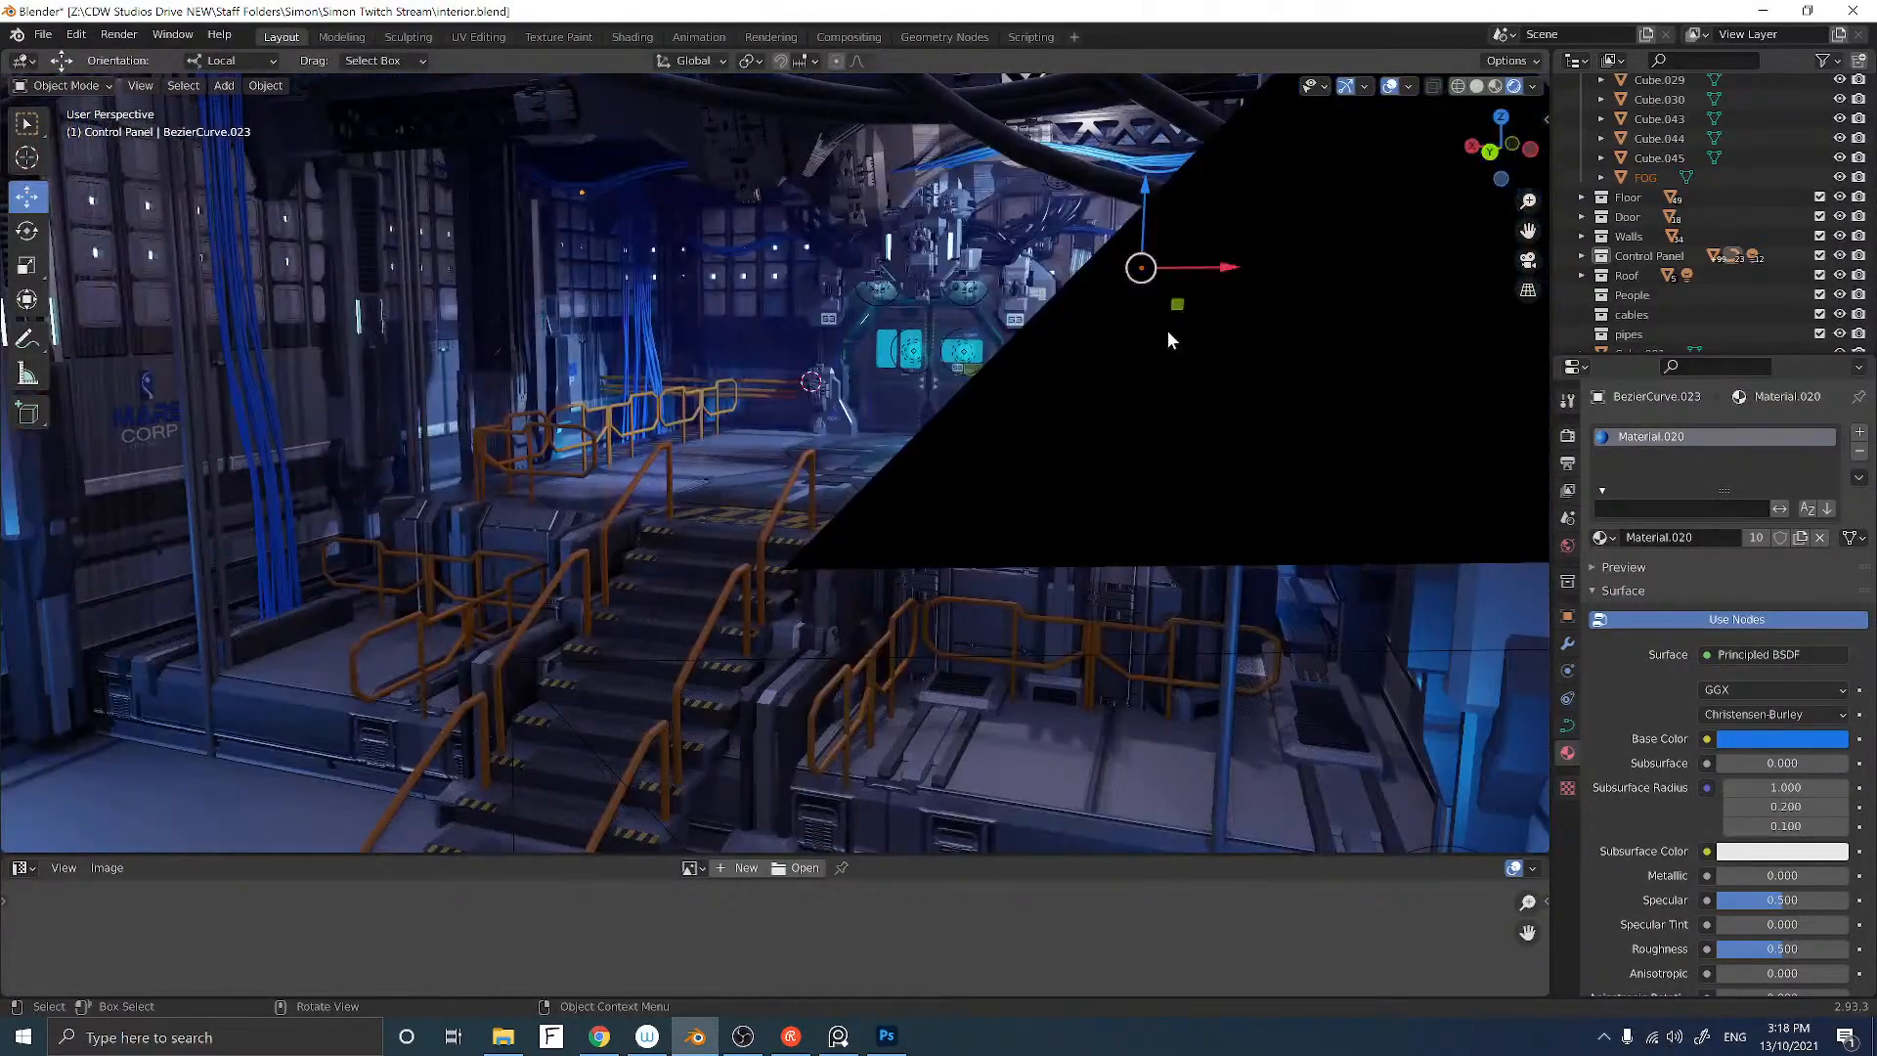
scroll(1165, 330, up, 1)
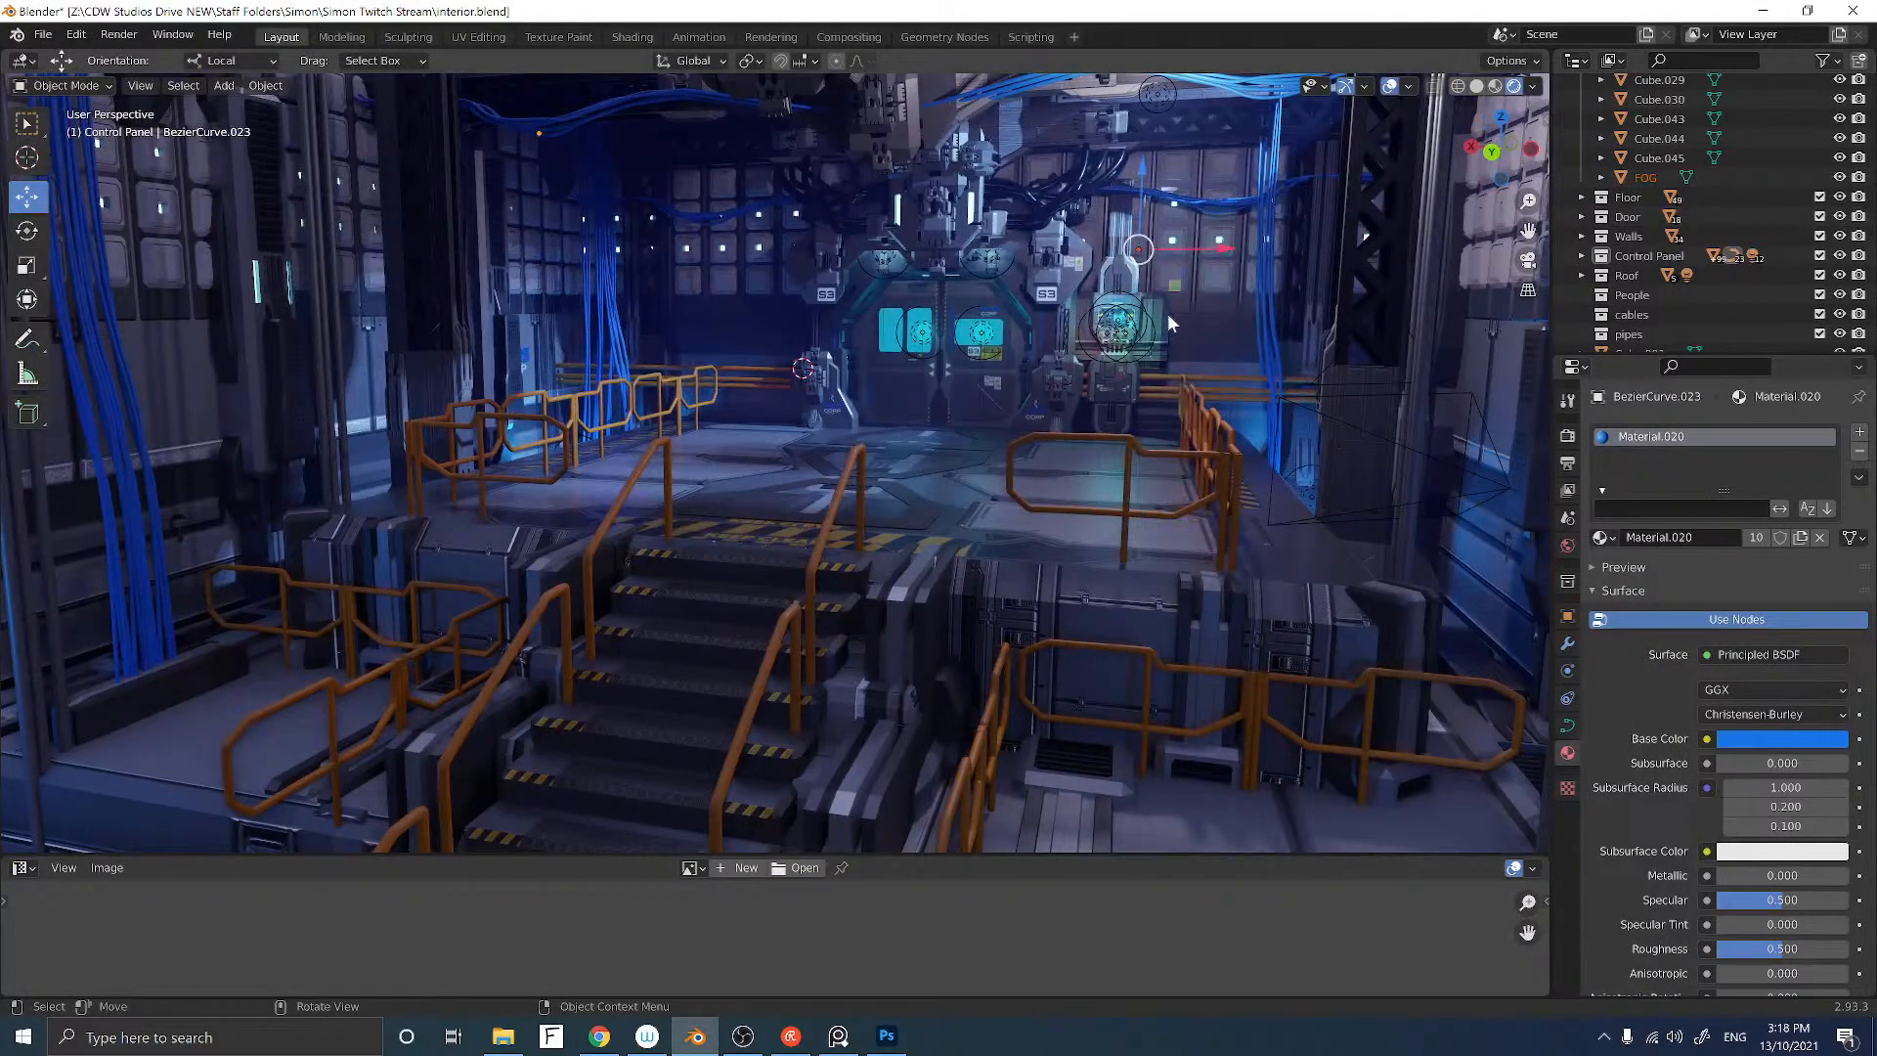
Step: Compare the shots framed by Camera.001 and Camera
click(1528, 262)
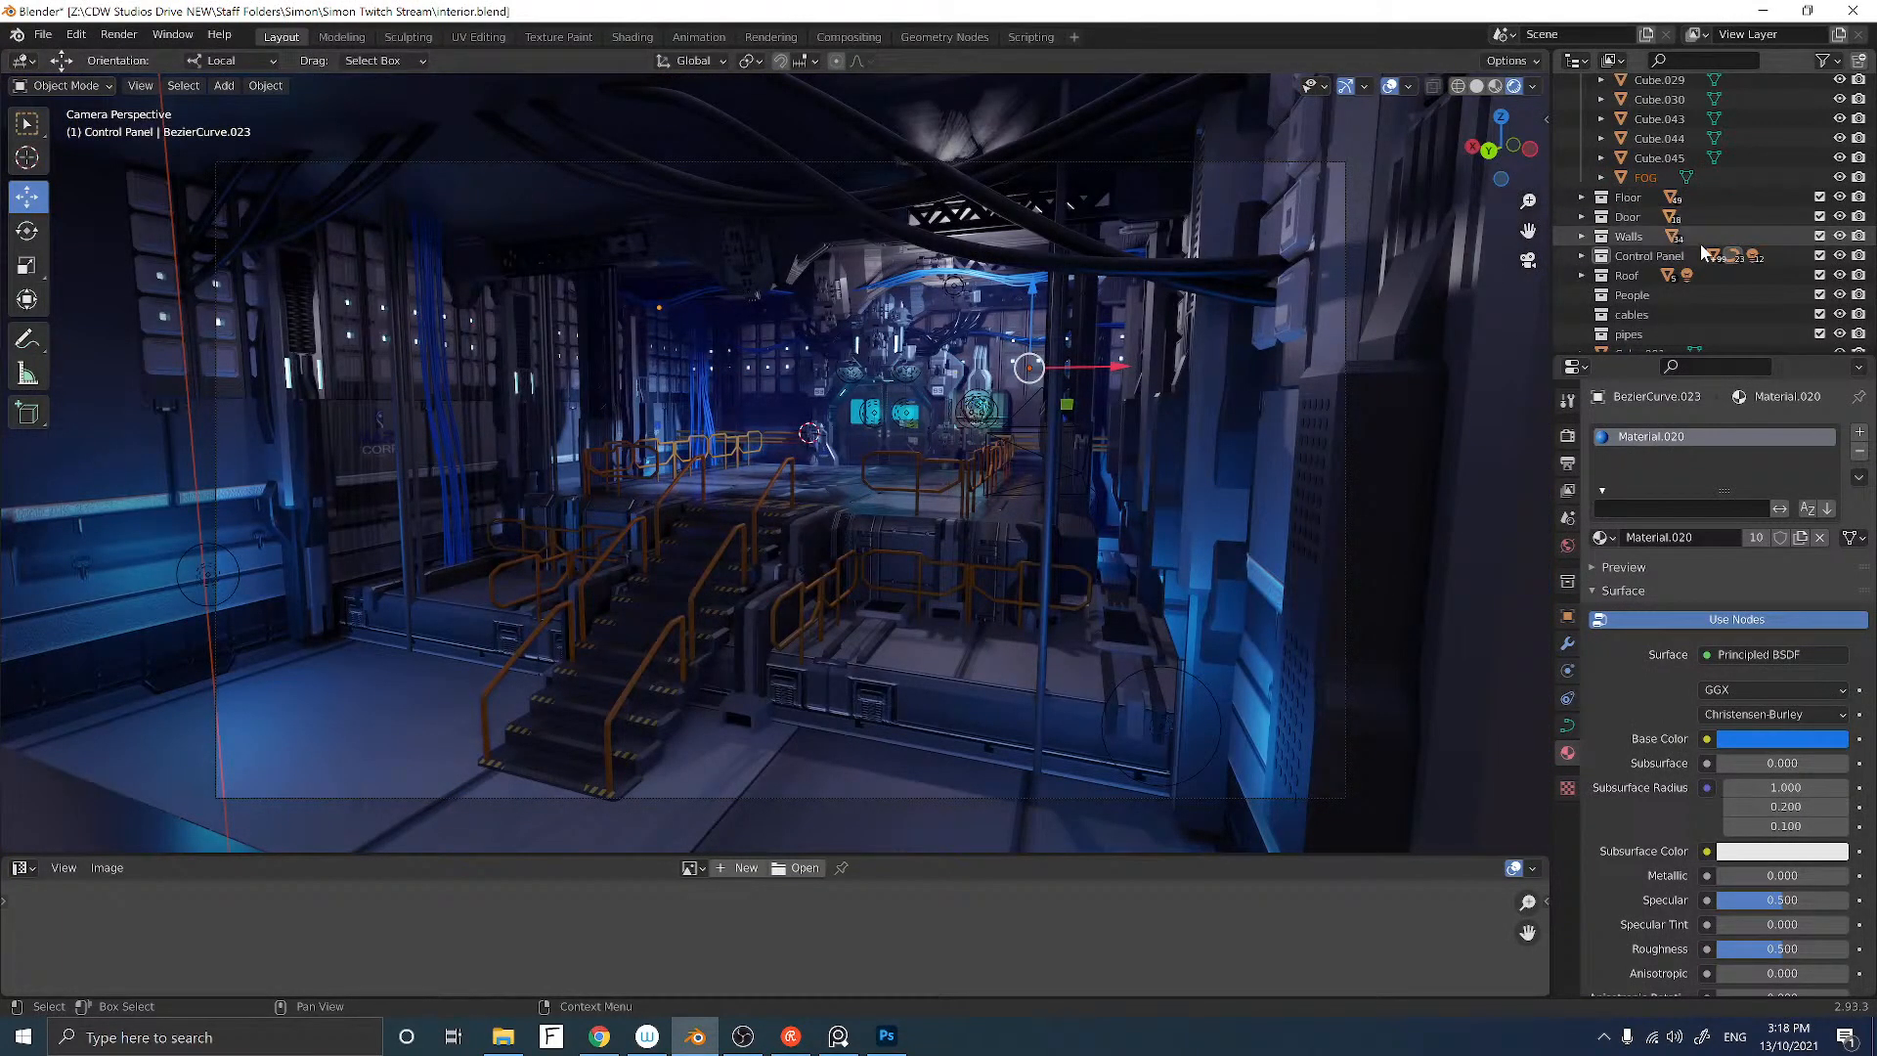
scroll(1703, 253, up, 3)
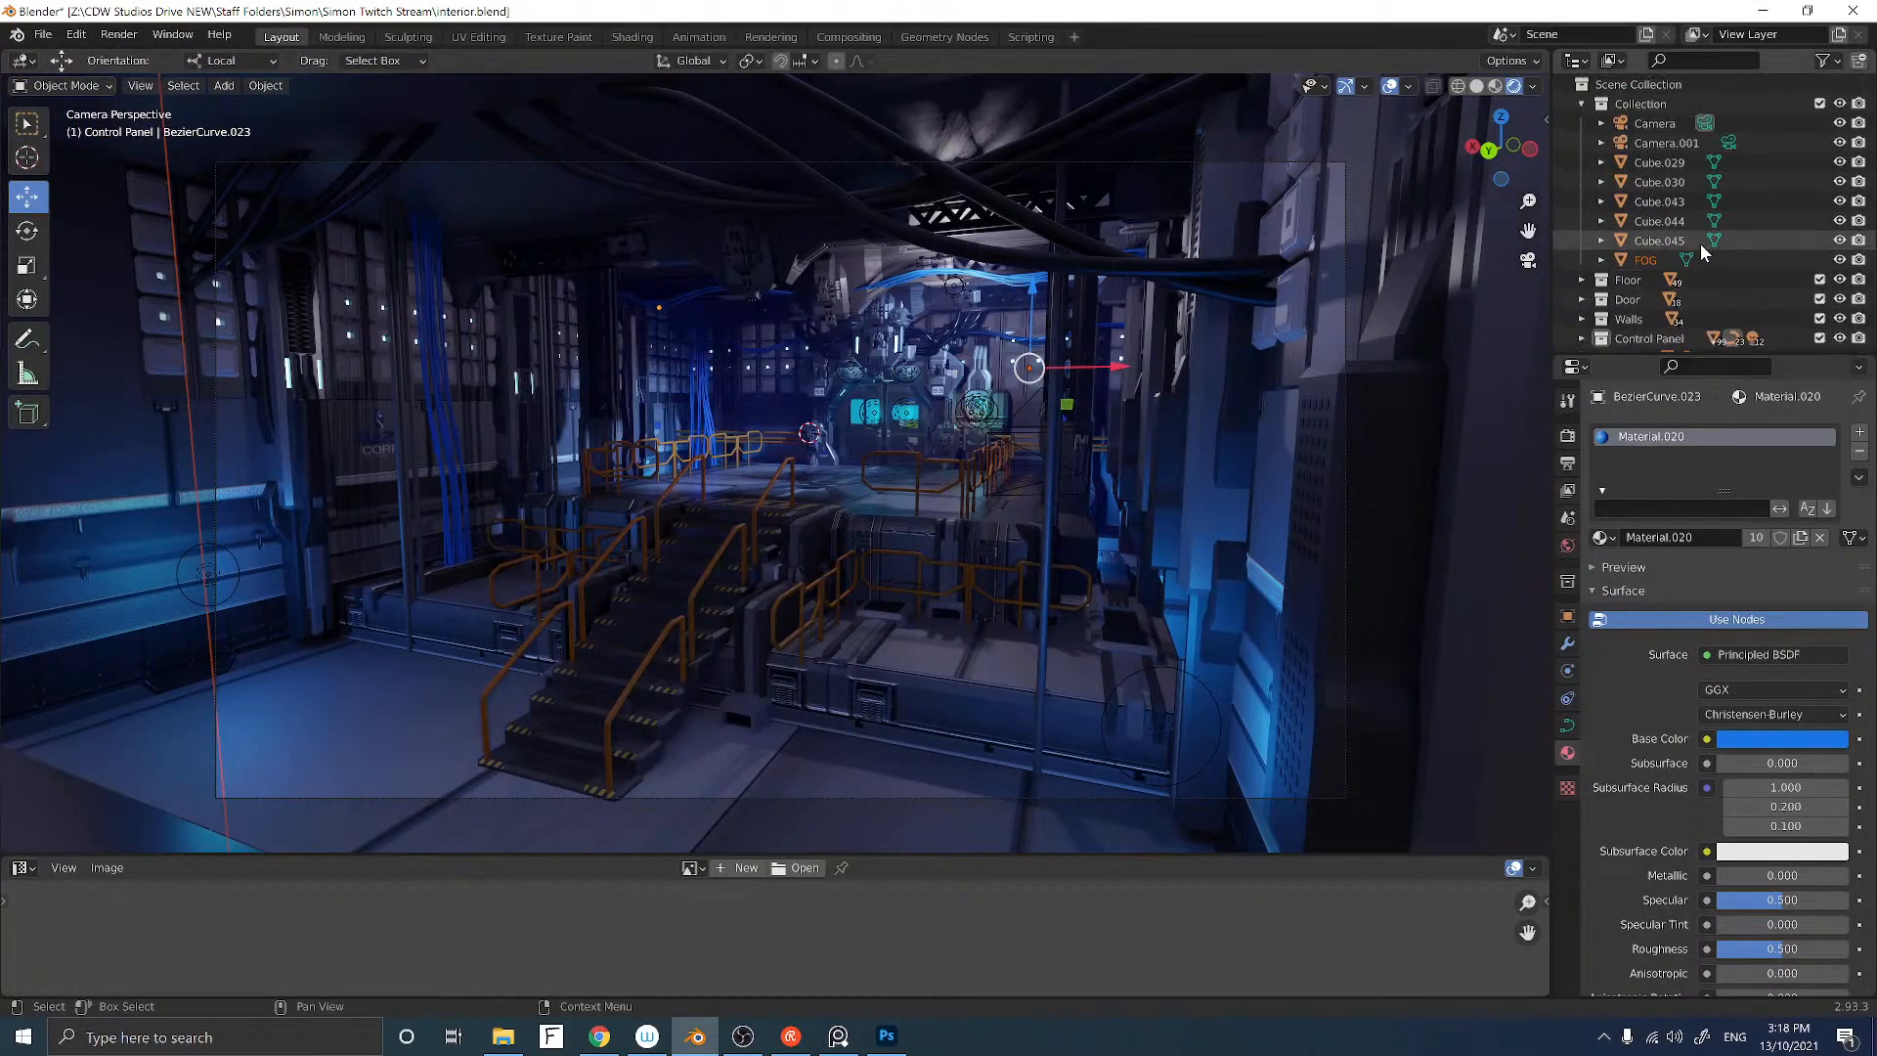
click(1731, 144)
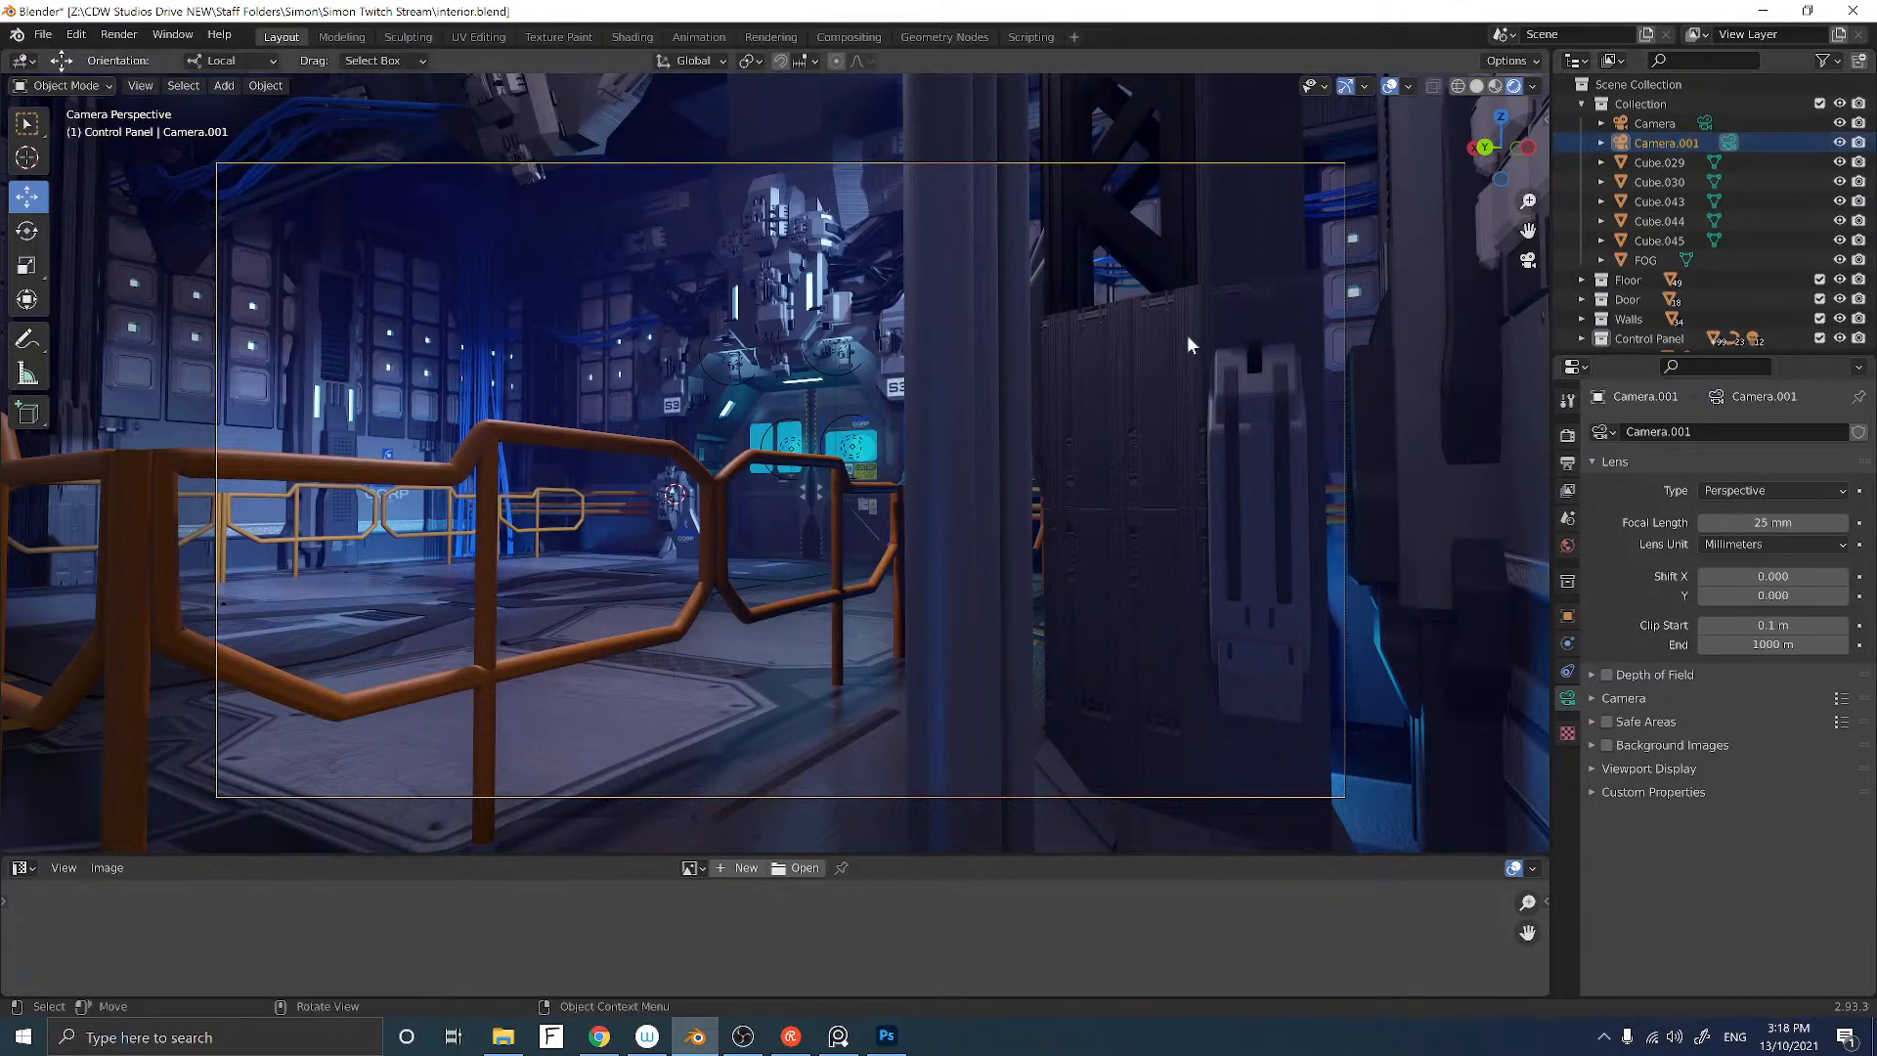
click(1702, 122)
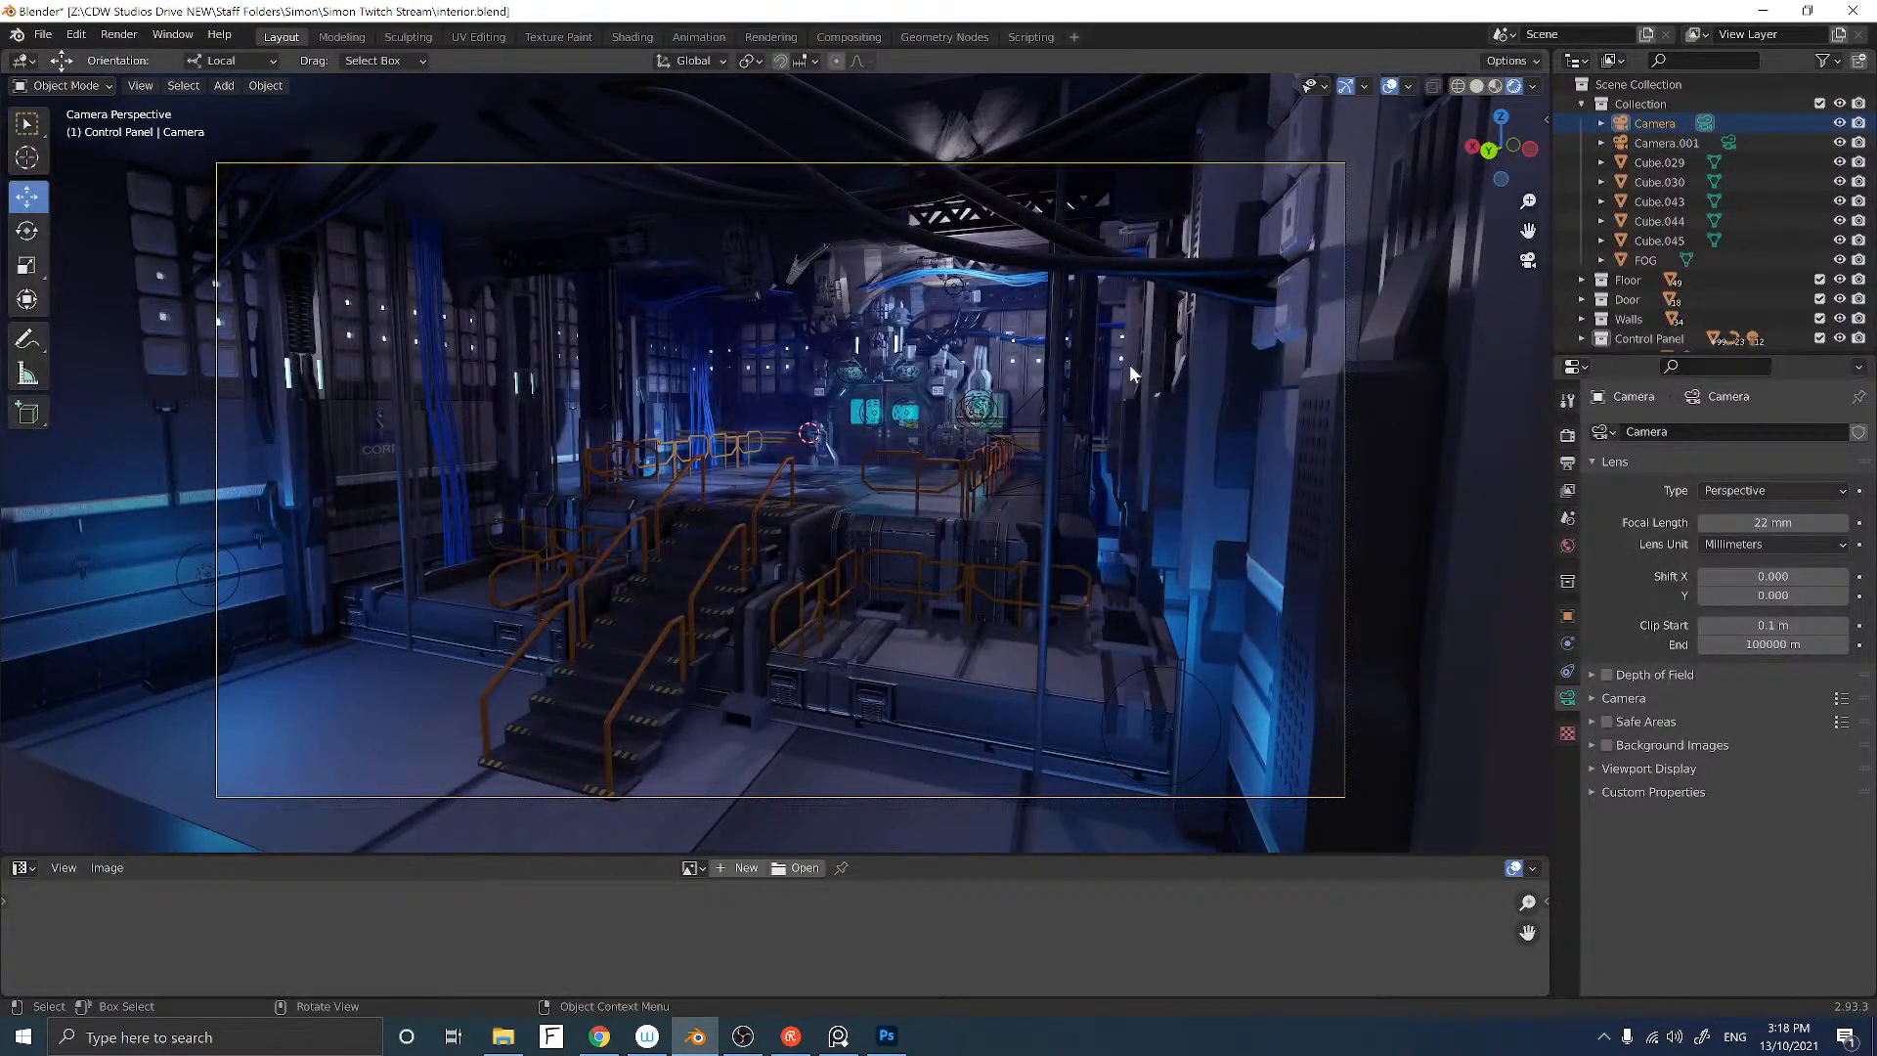
scroll(1130, 367, up, 3)
key(KP_0)
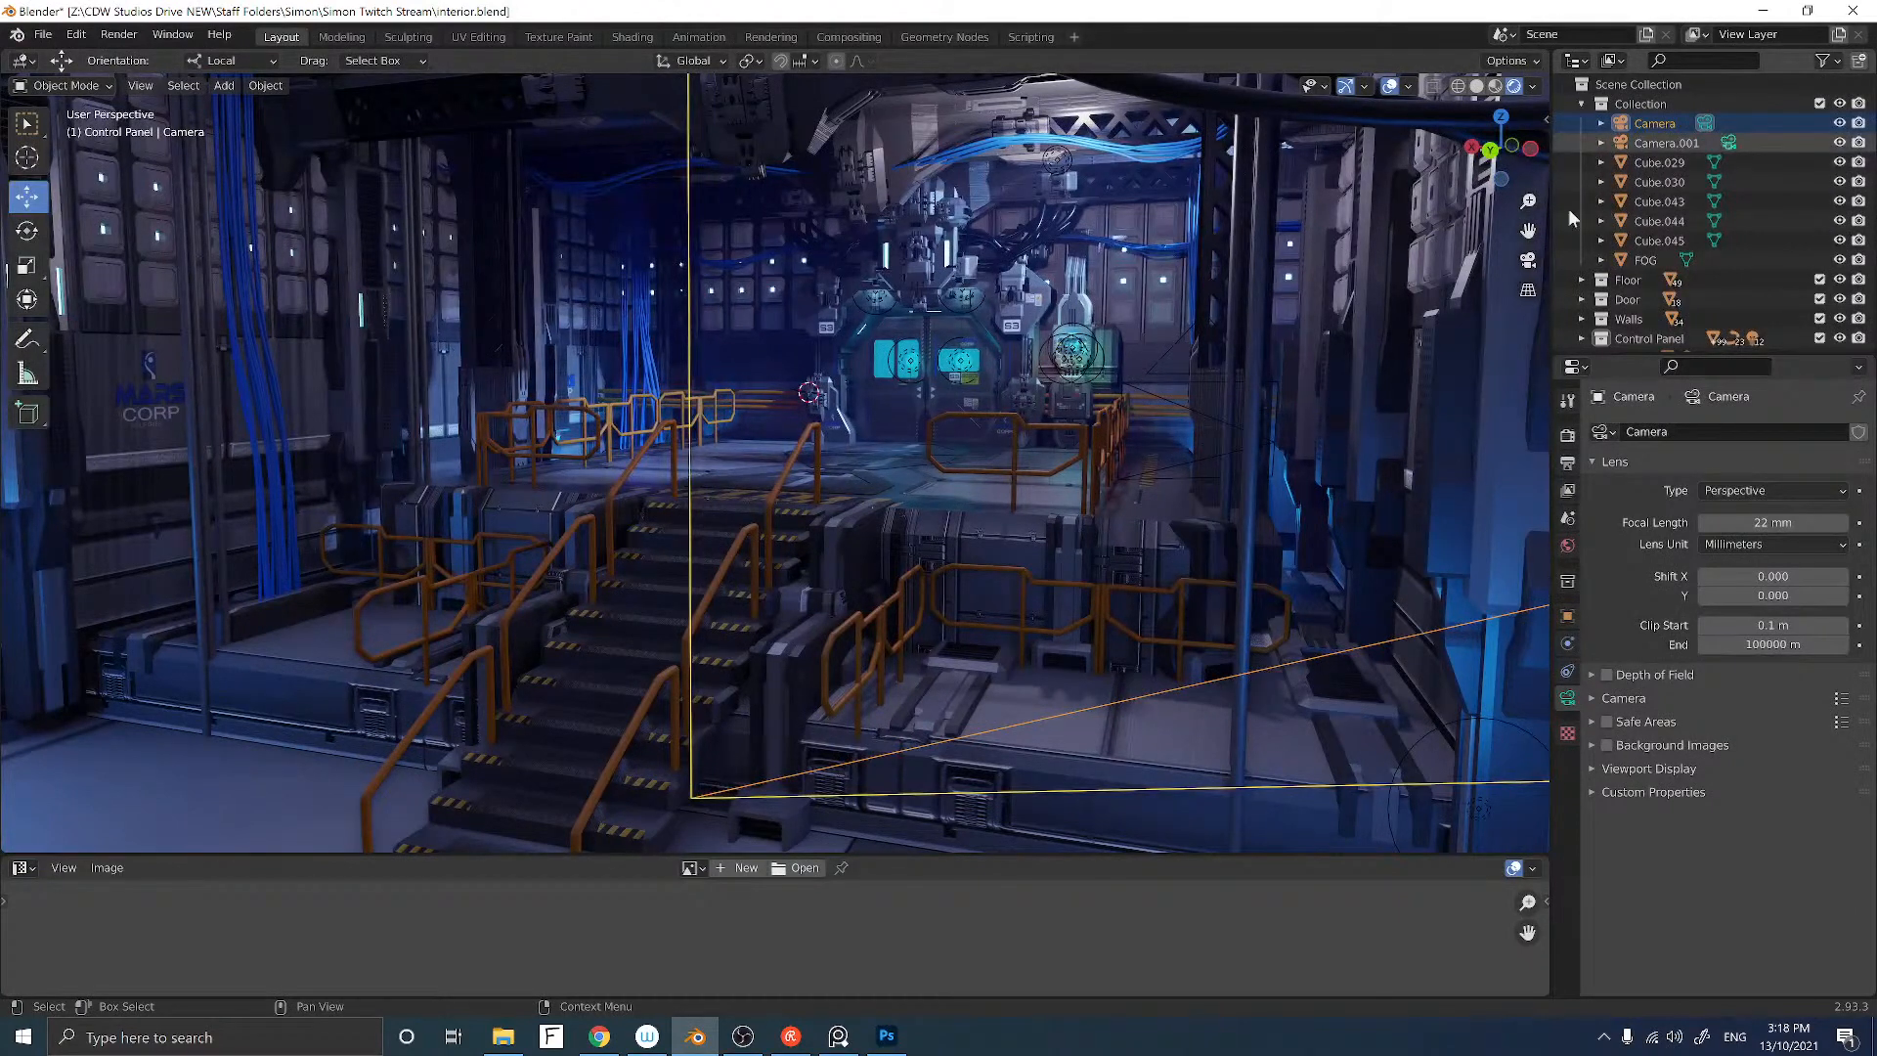
Step: Make Camera.001 the active camera, look through it and lock the camera to the view
click(1665, 143)
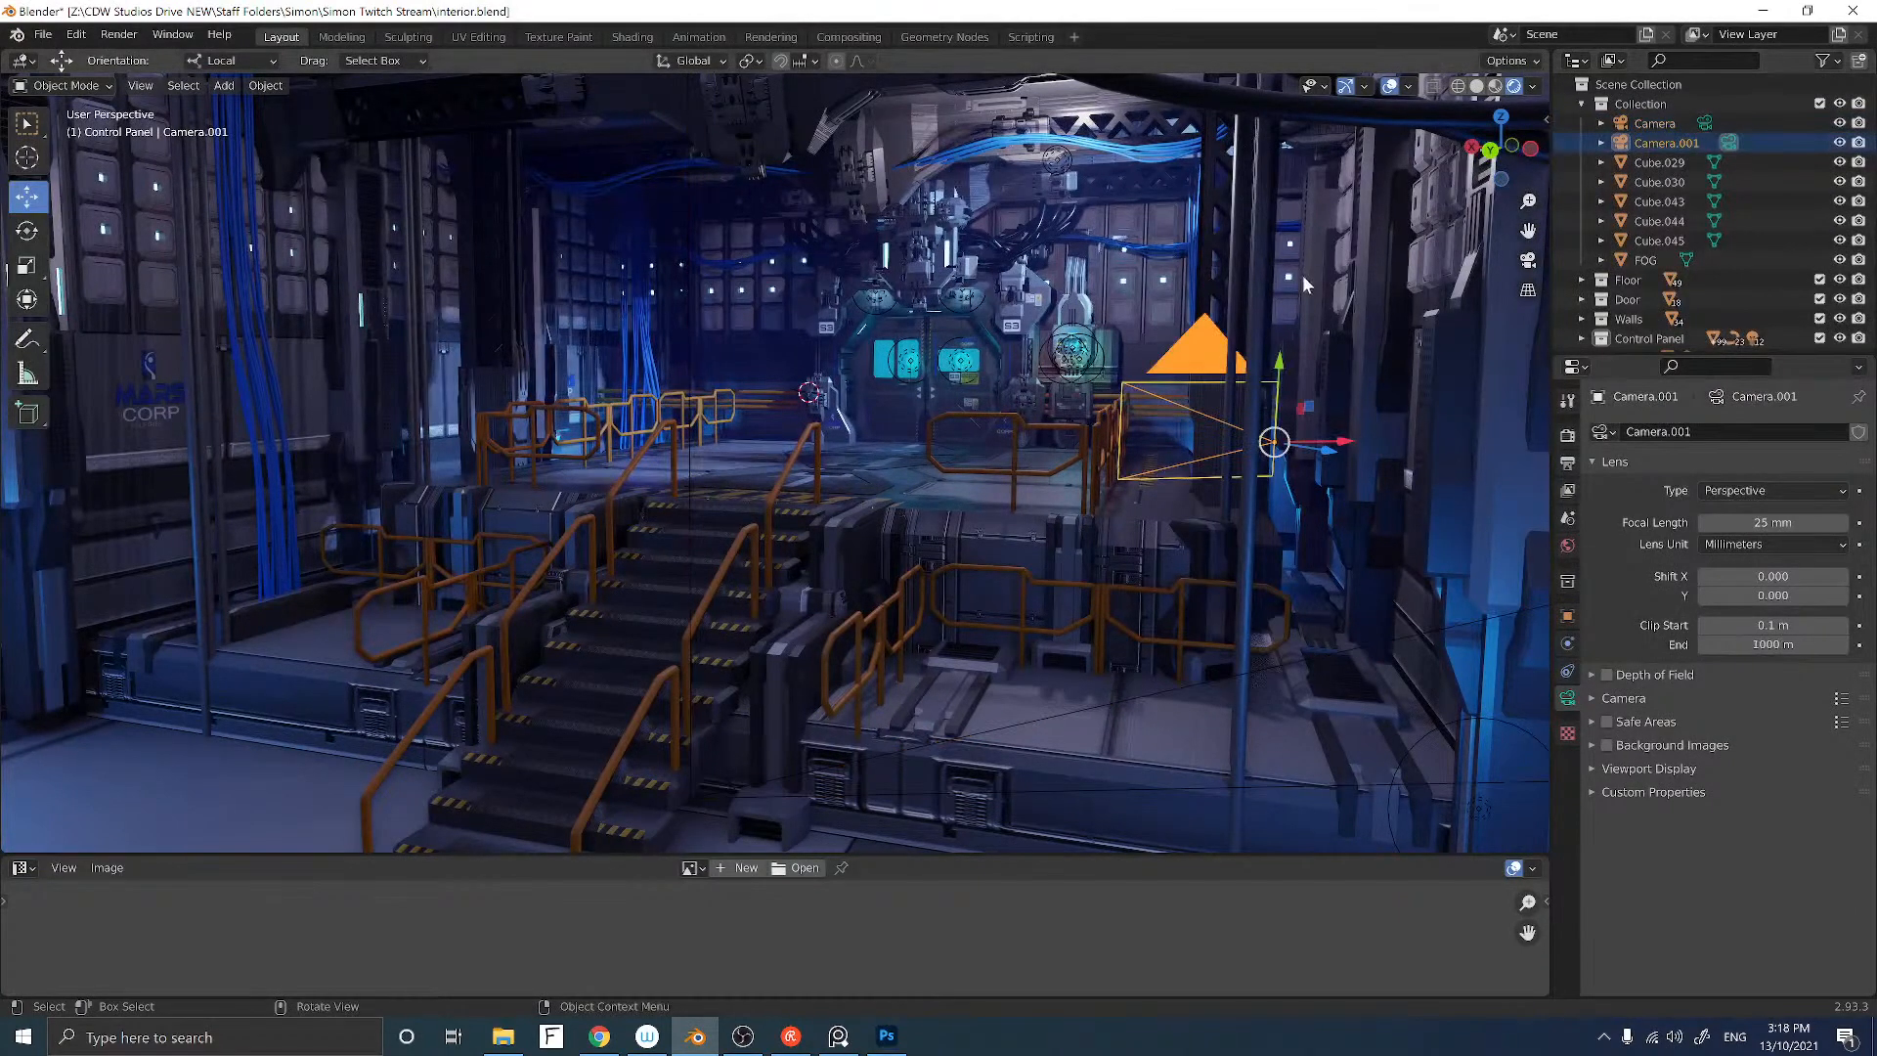
click(1527, 260)
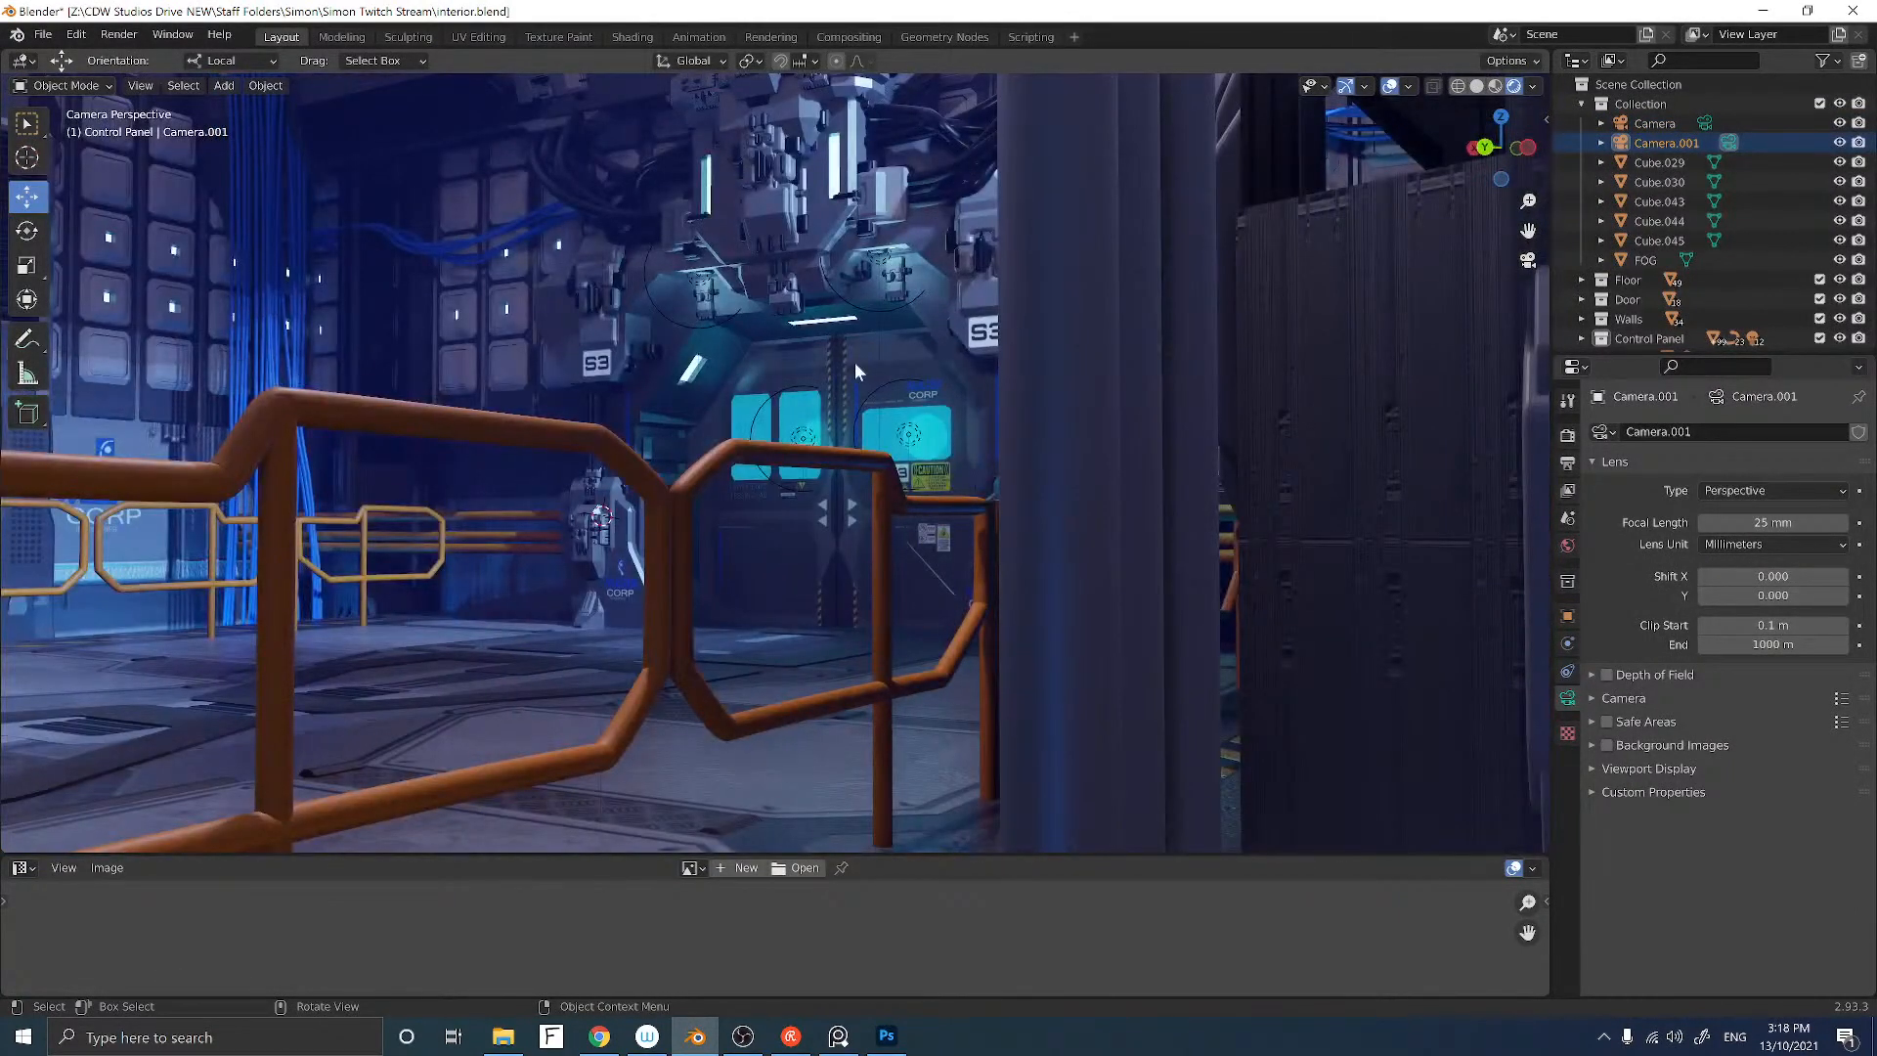
key(n)
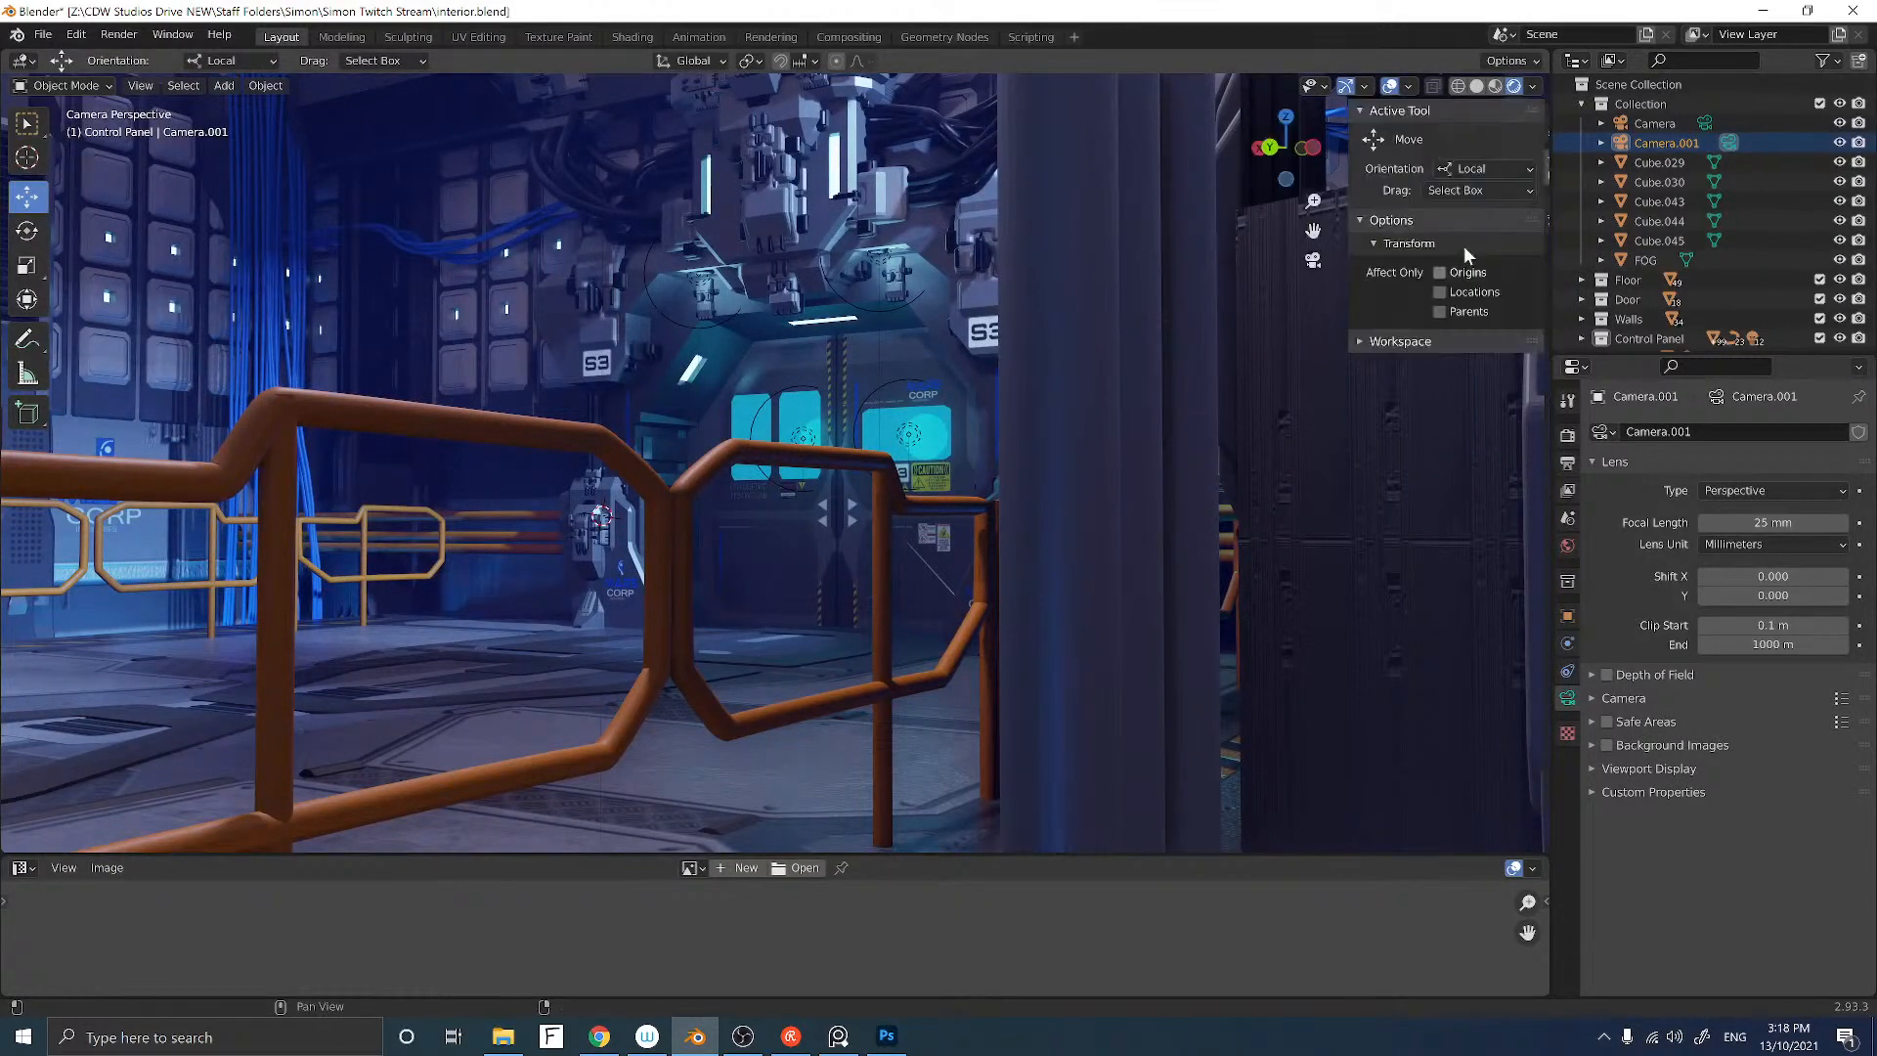
click(1537, 131)
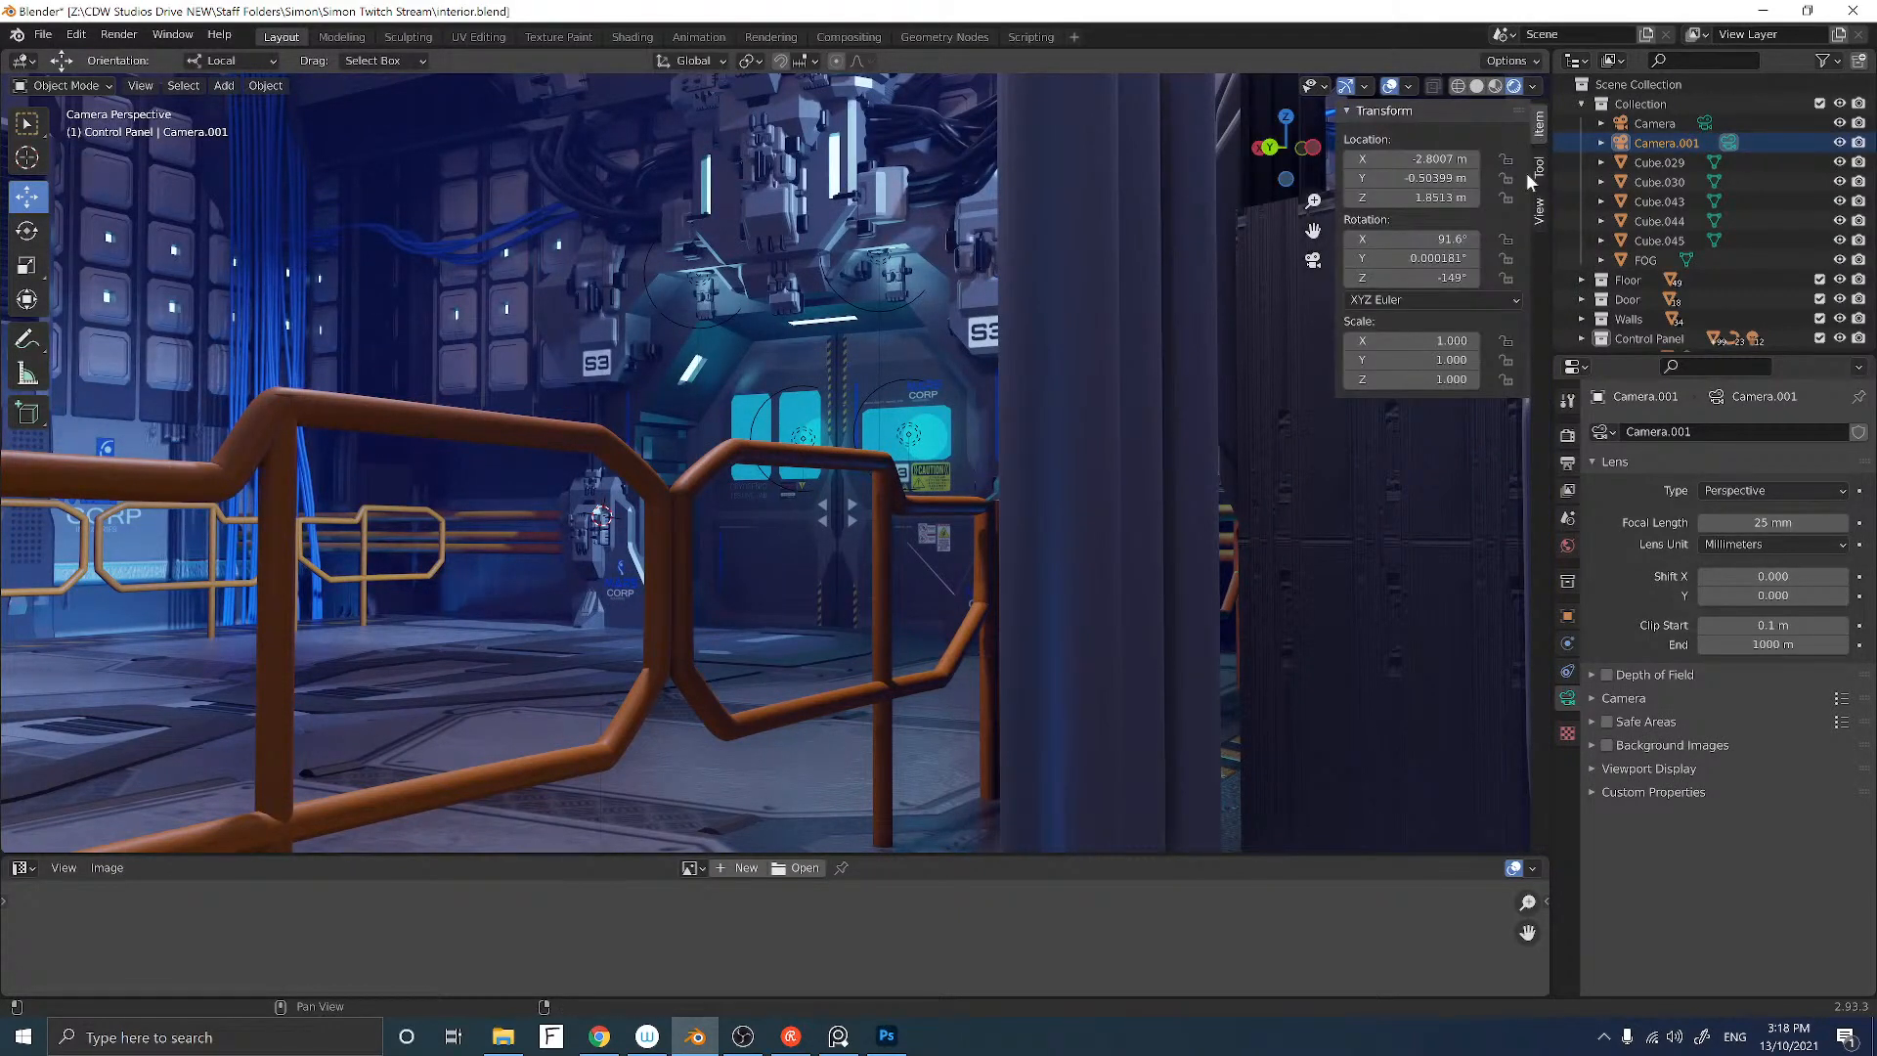
click(1539, 209)
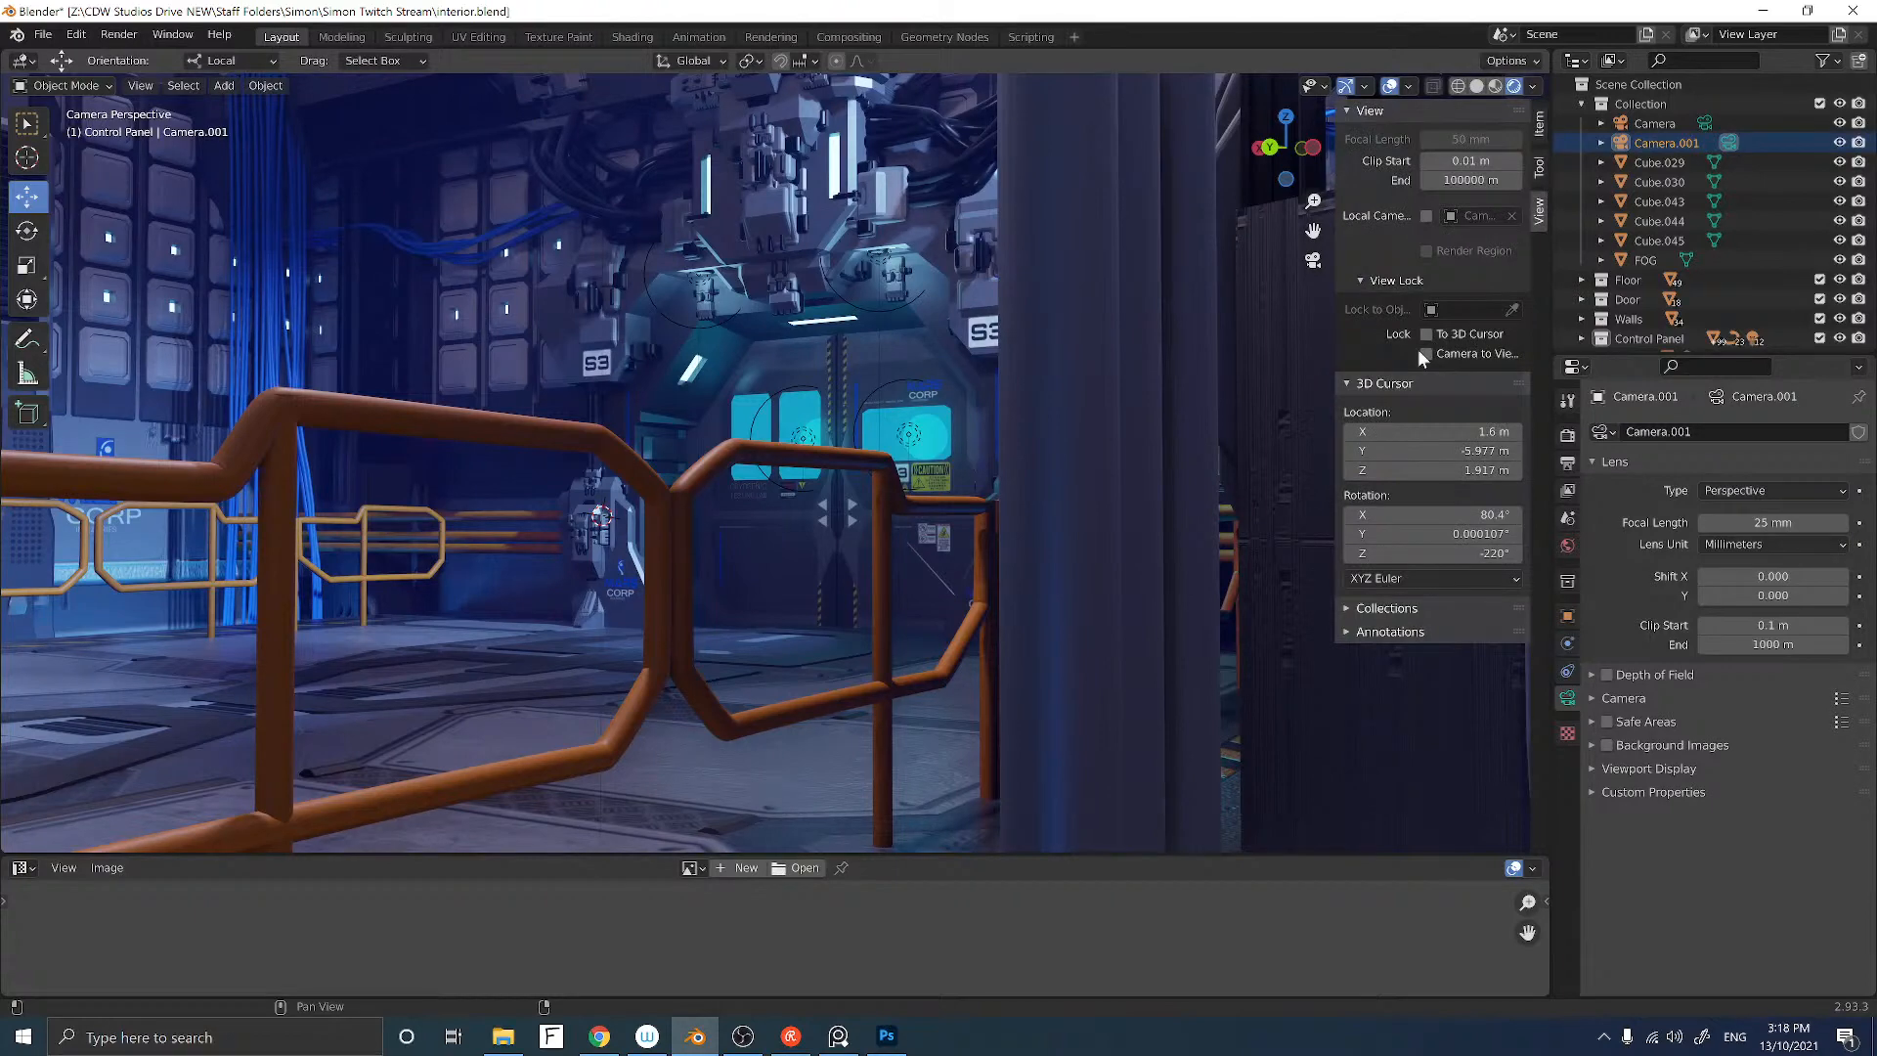
key(ctrl+z)
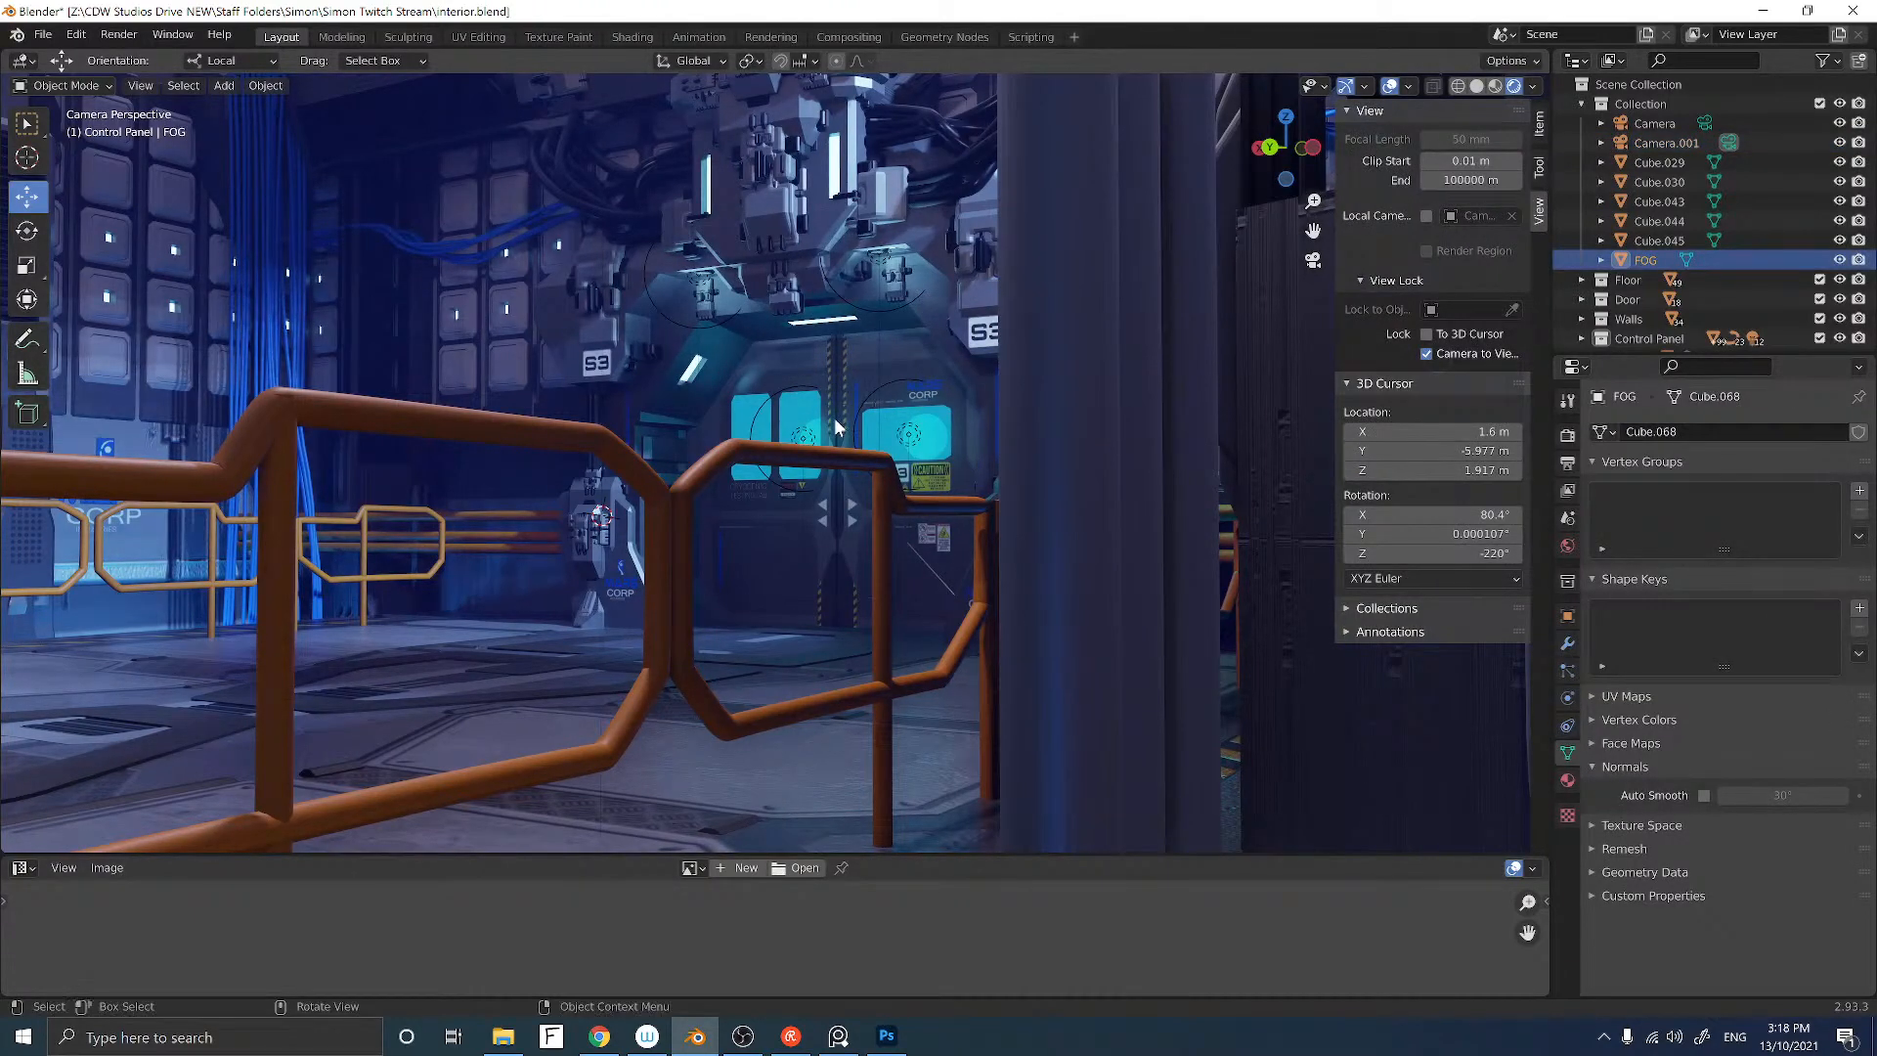
Step: Reframe Camera.001 to face the far door from the stairs and set its focal length to 20 mm
middle_drag(753, 415, 905, 420)
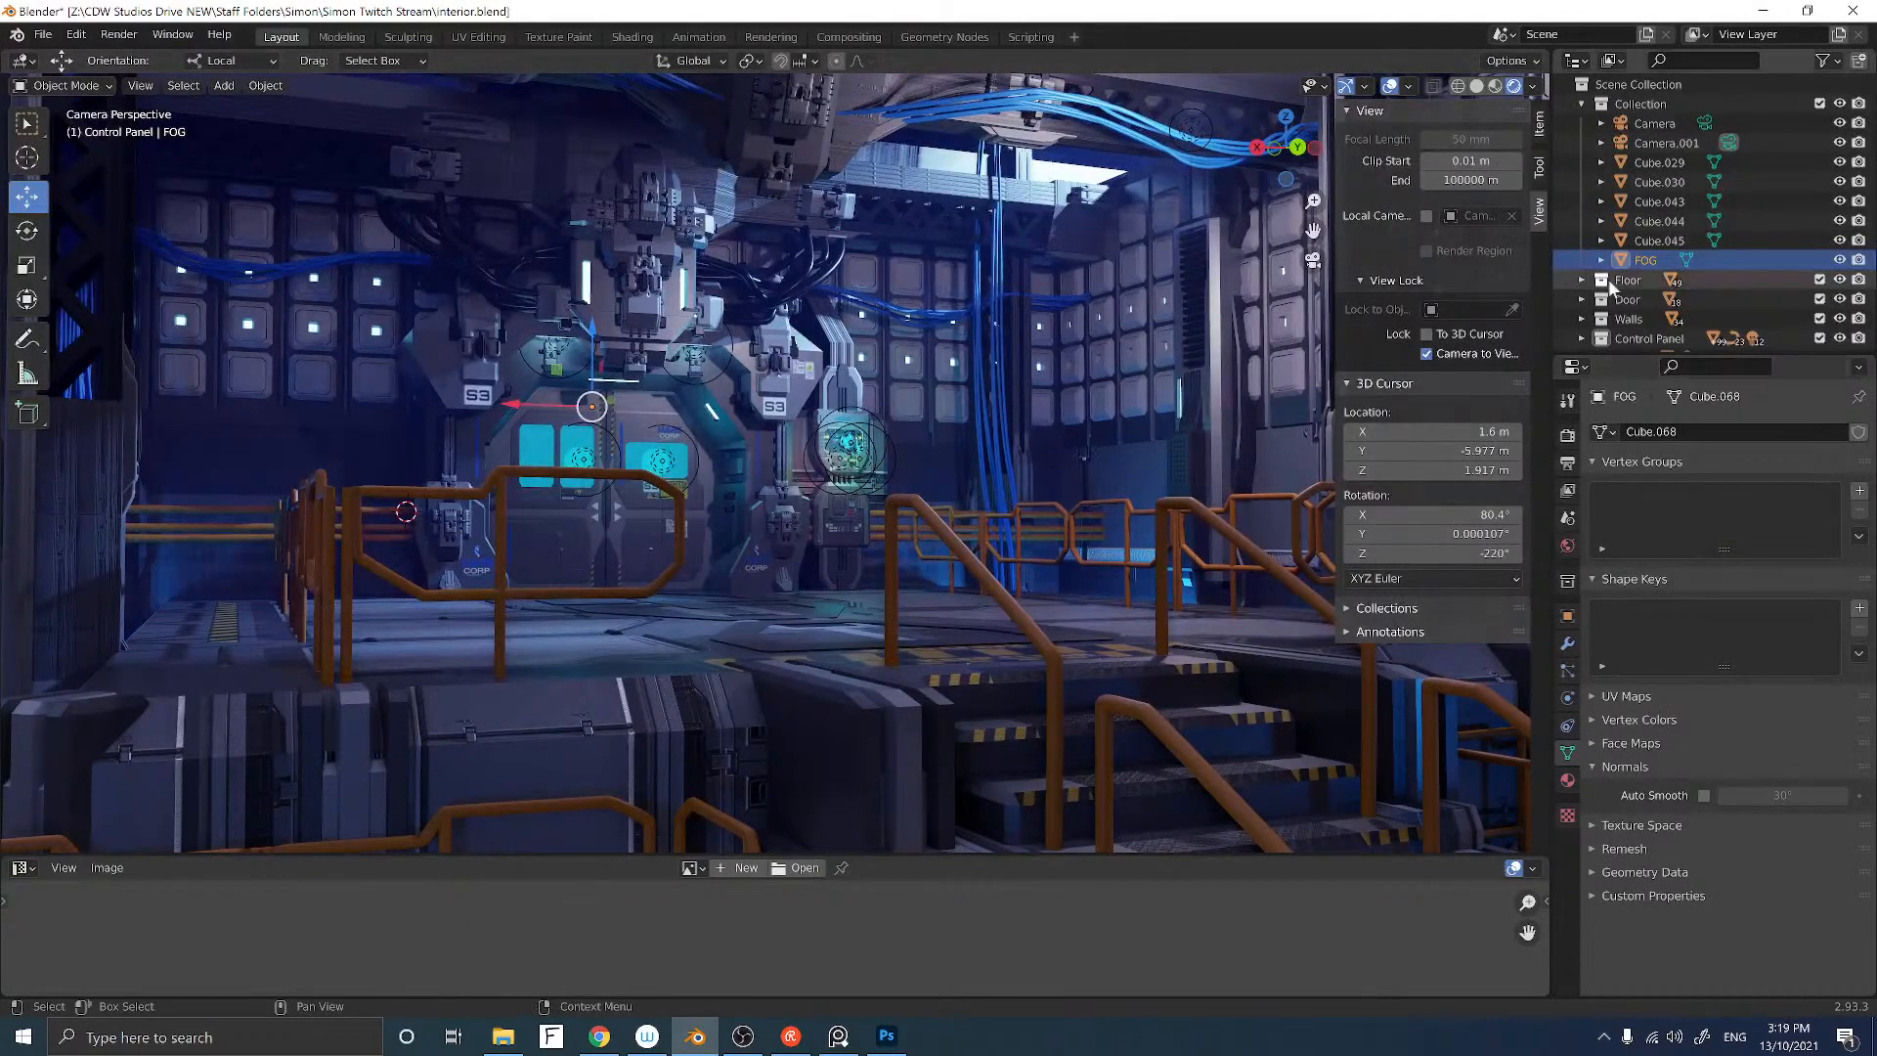
click(1666, 143)
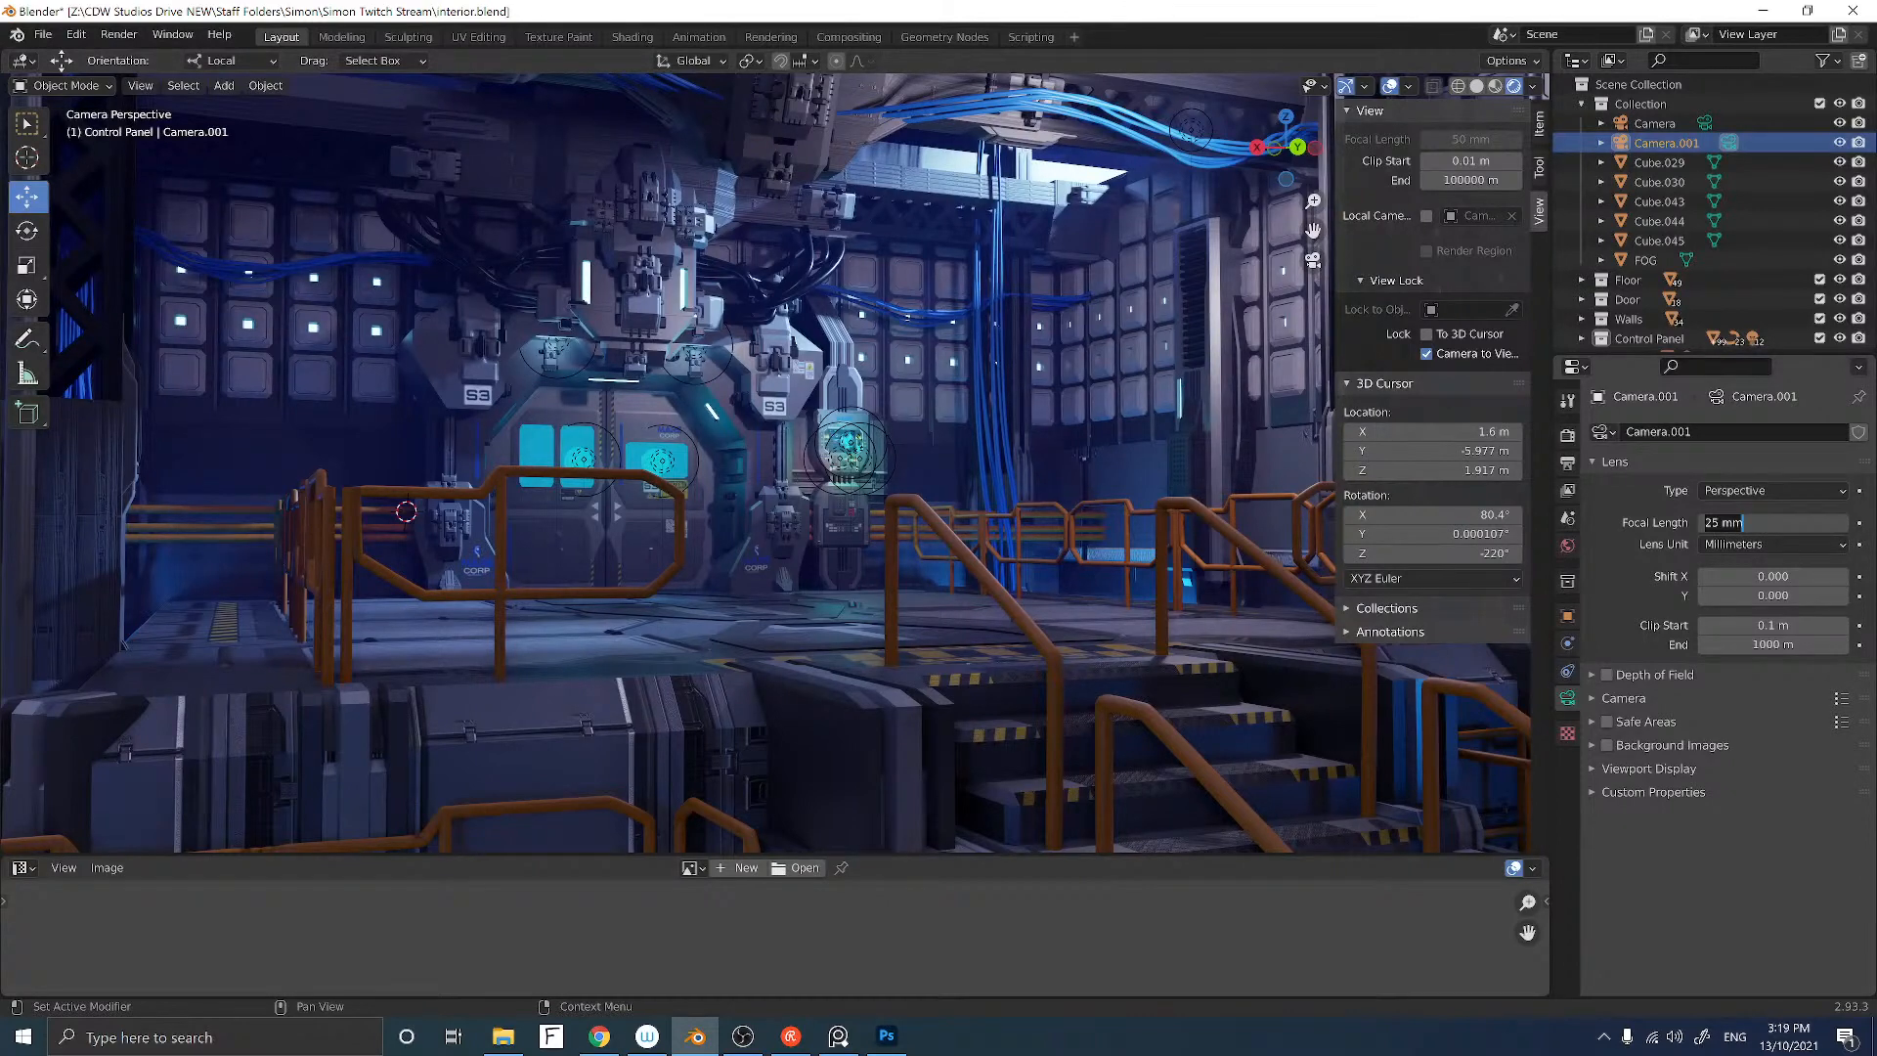
key(Return)
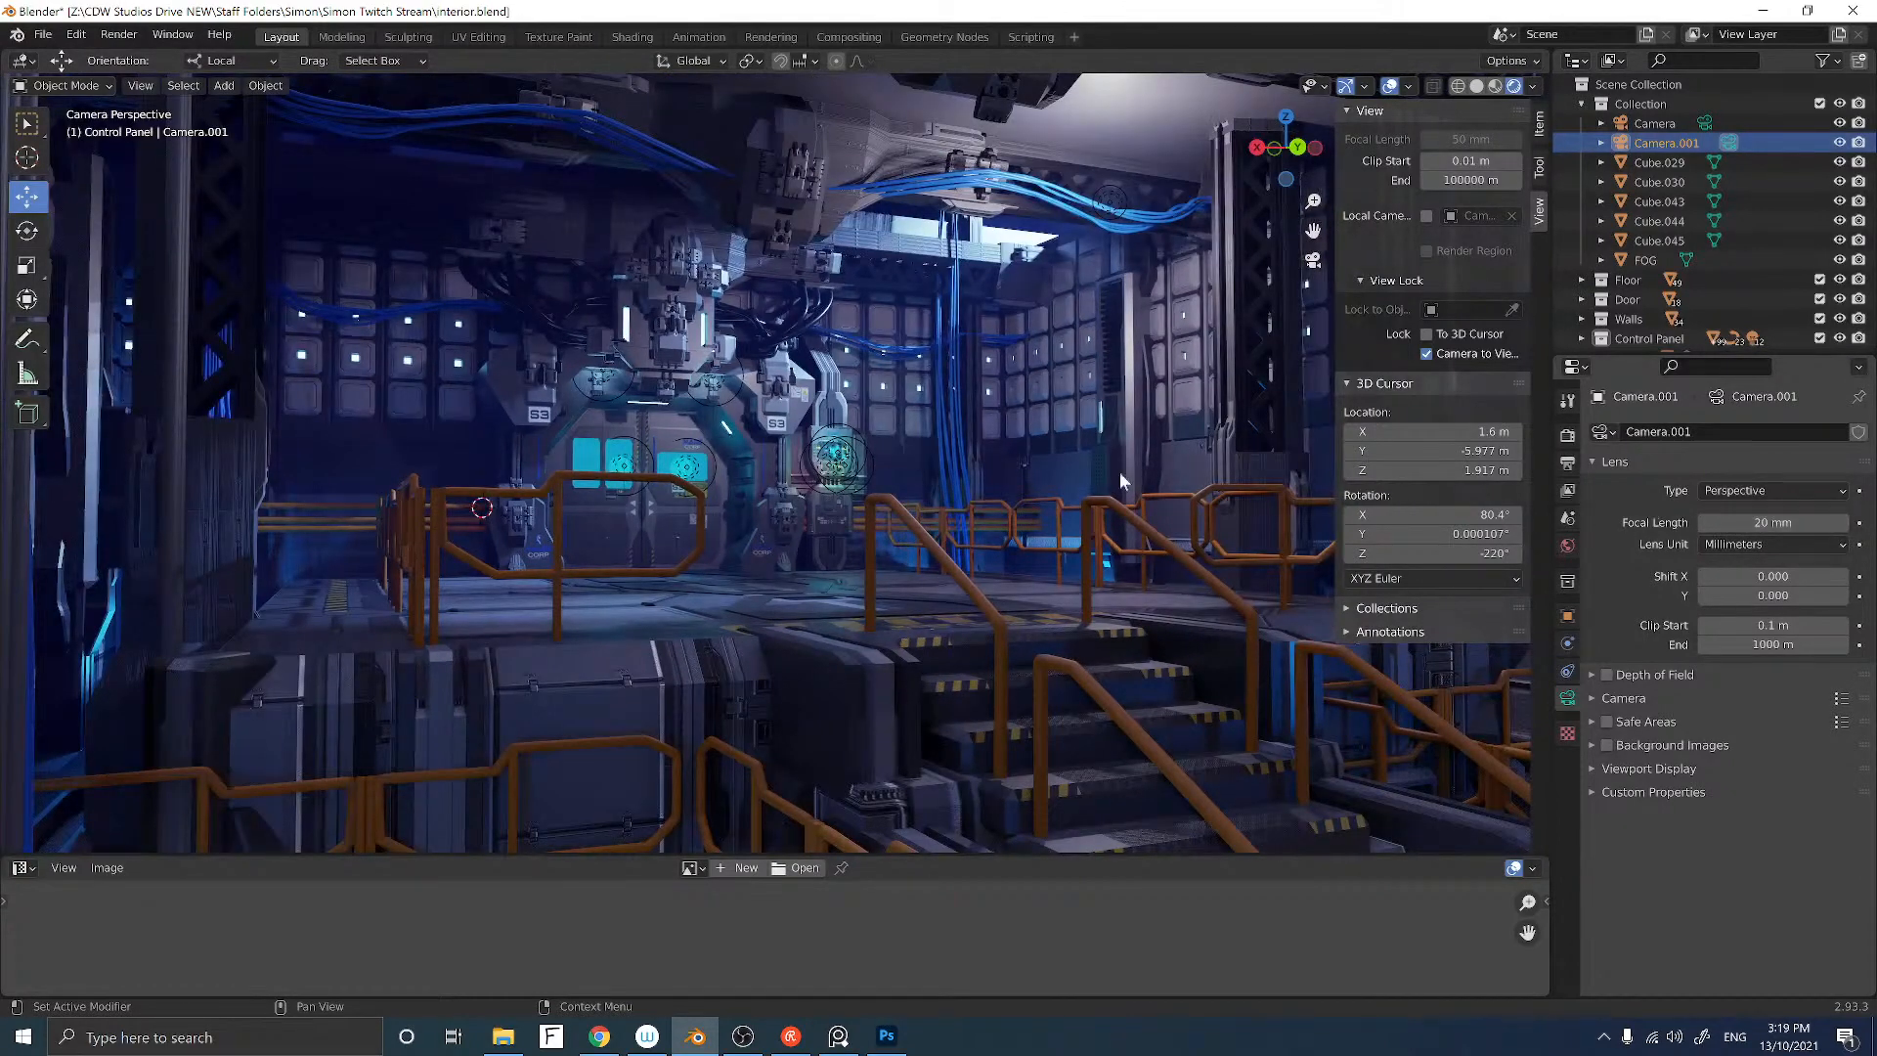
scroll(909, 446, up, 3)
mouse_move(909, 445)
middle_down()
mouse_move(883, 449)
mouse_move(932, 447)
middle_up()
Step: Turn off the camera-to-view lock to keep Camera.001's new framing
key(n)
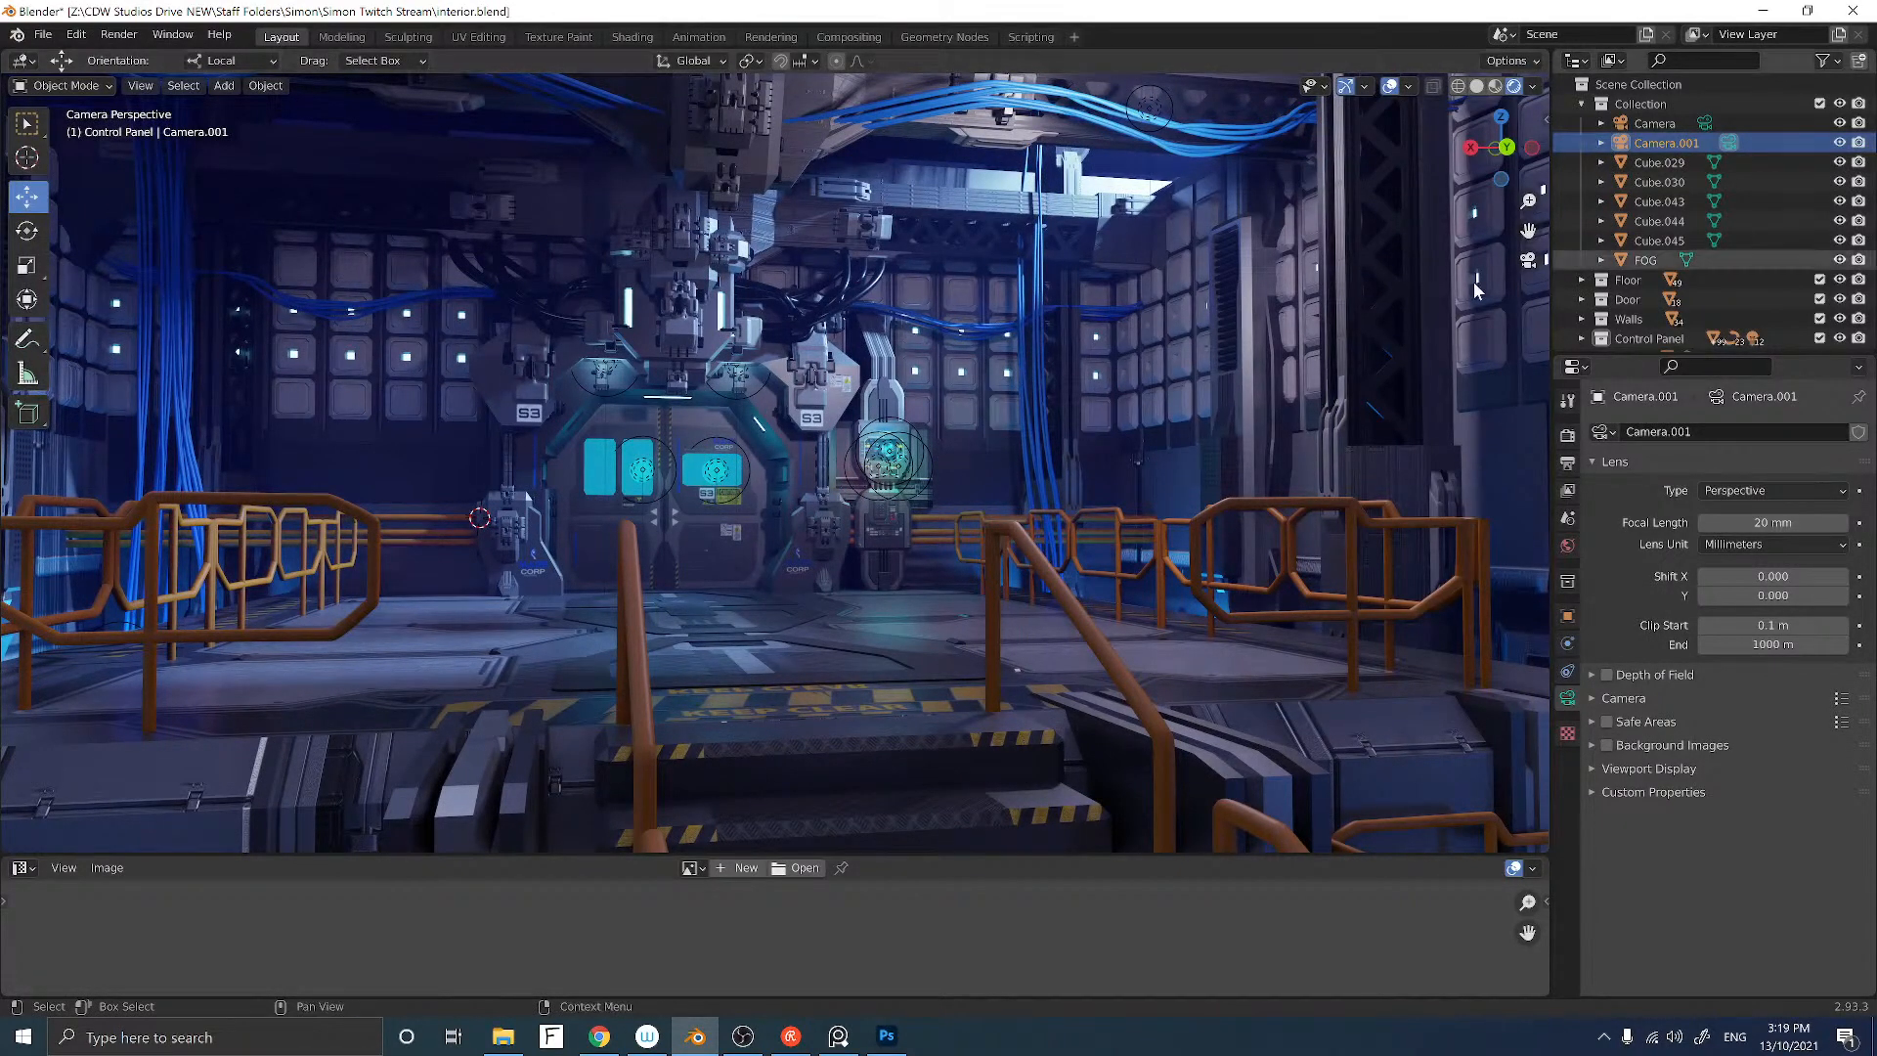
key(n)
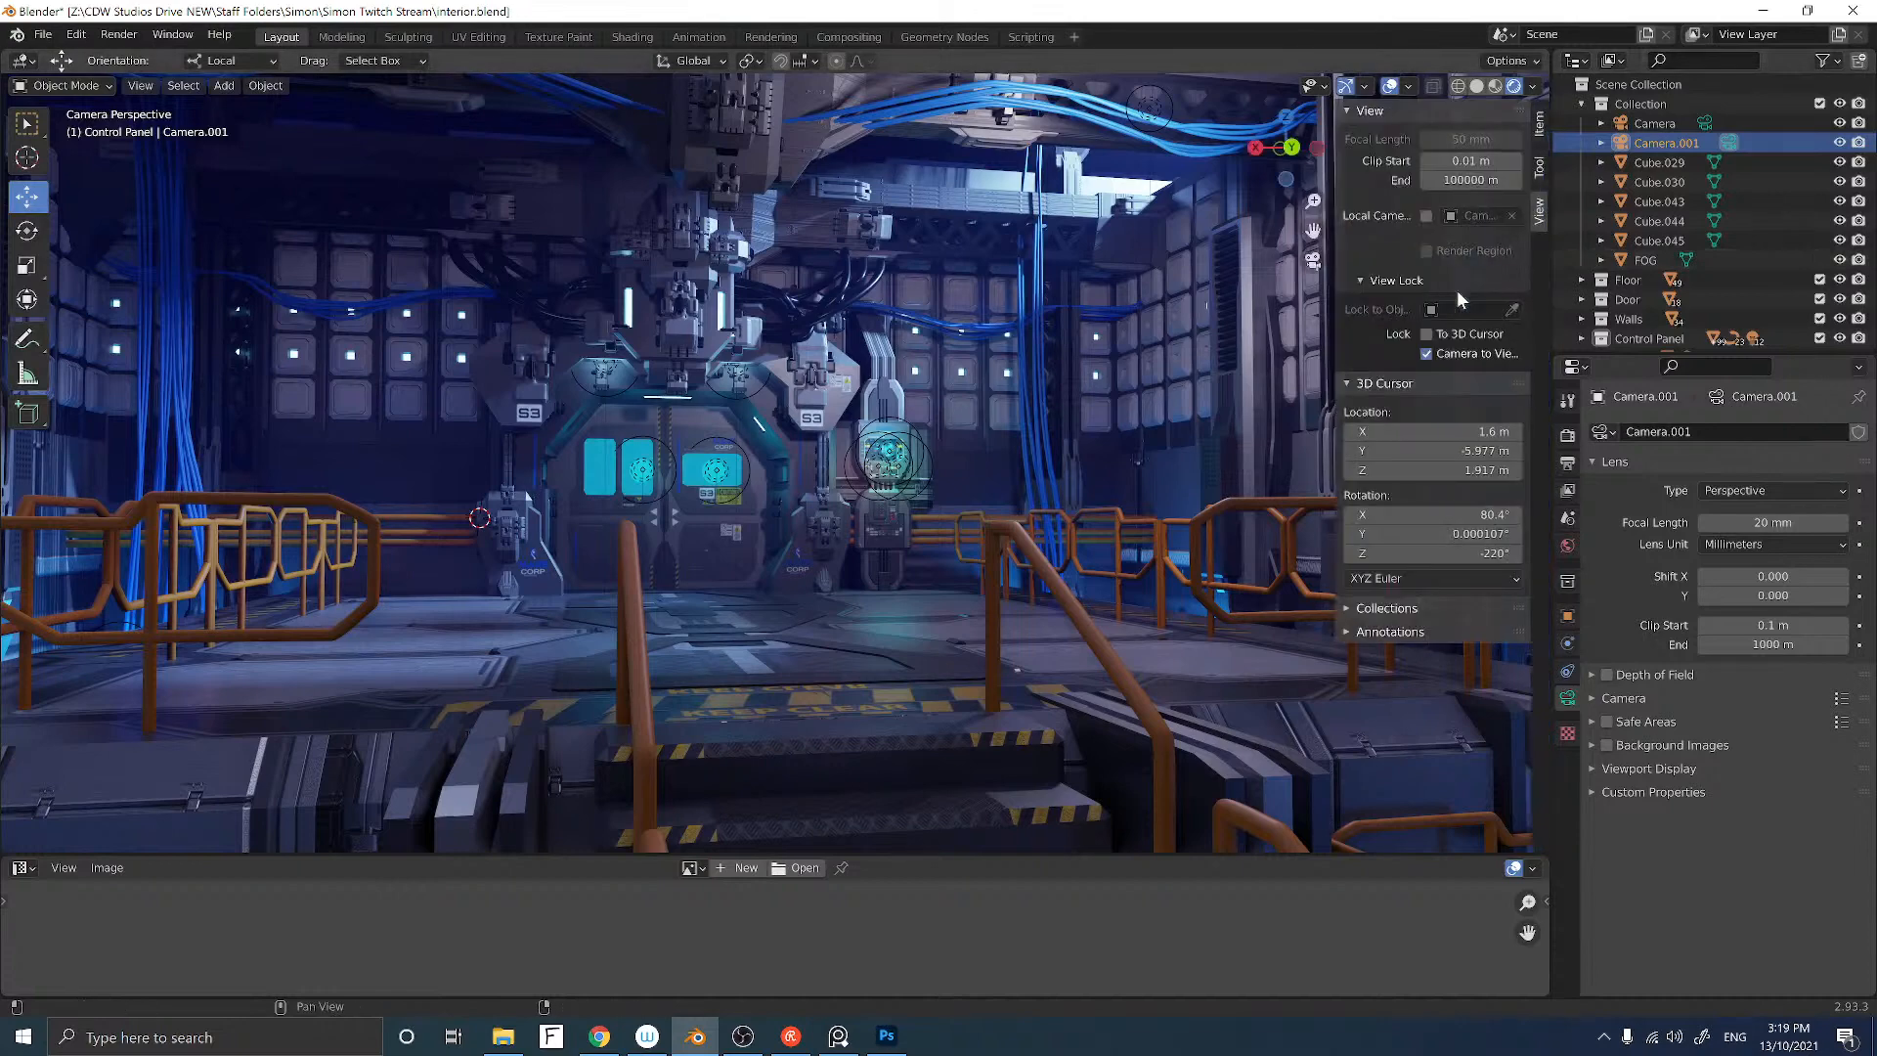
click(1427, 353)
scroll(1152, 336, down, 2)
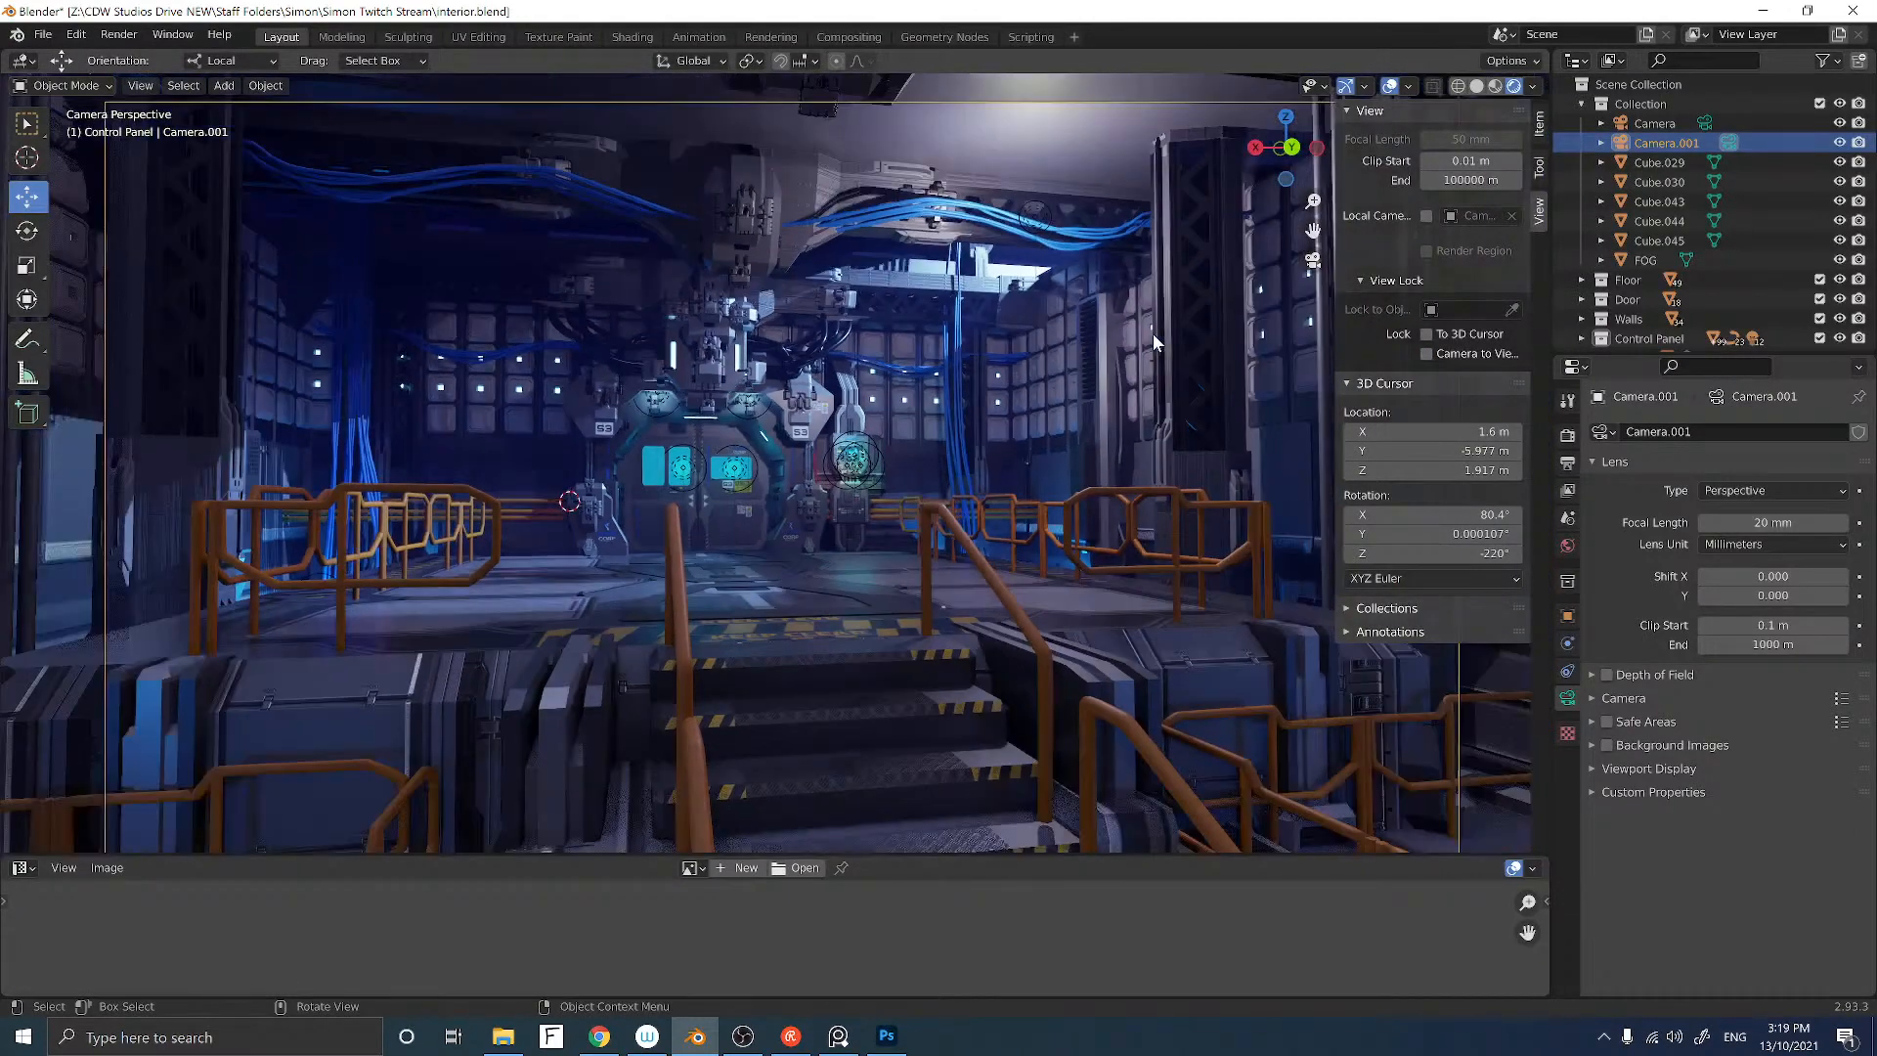
Step: Lock Camera.001 to the view and move it closer to the platform and far door for a tighter, higher framing
scroll(1153, 332, down, 1)
scroll(1151, 332, up, 1)
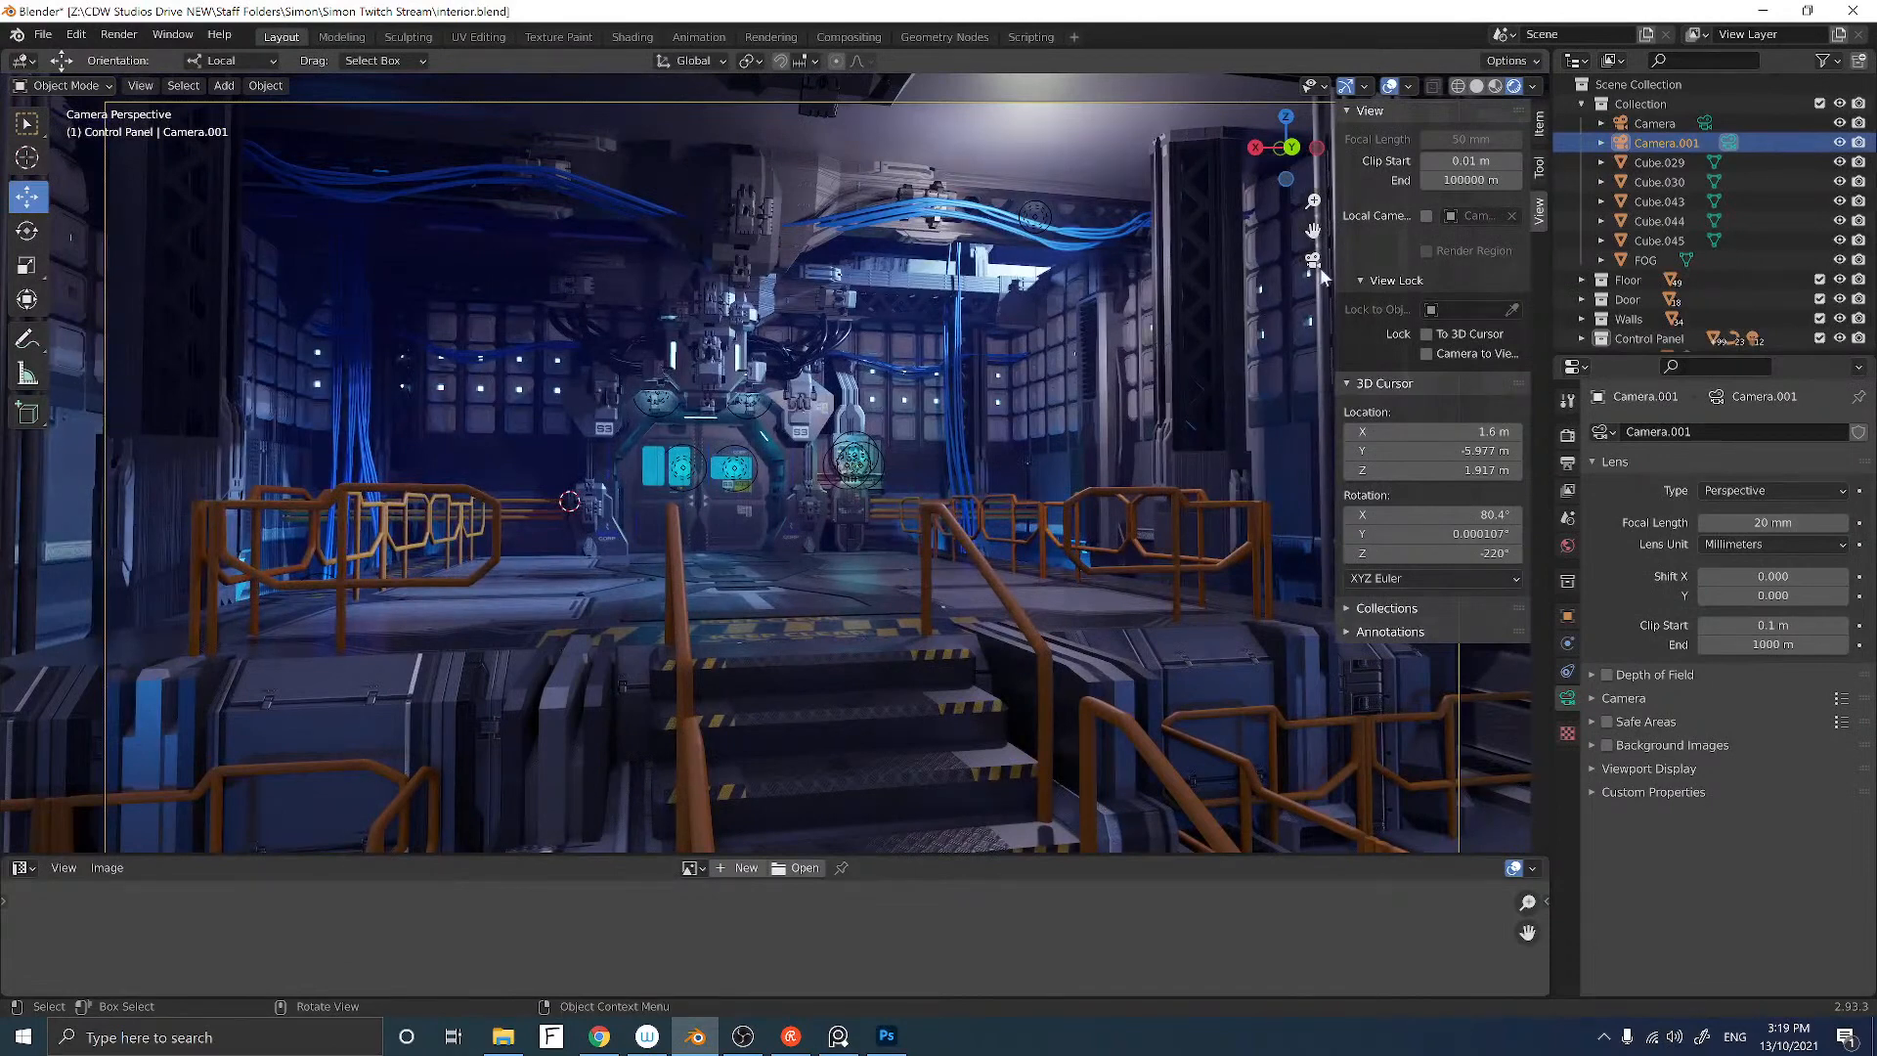
scroll(1198, 305, down, 1)
scroll(1198, 305, up, 1)
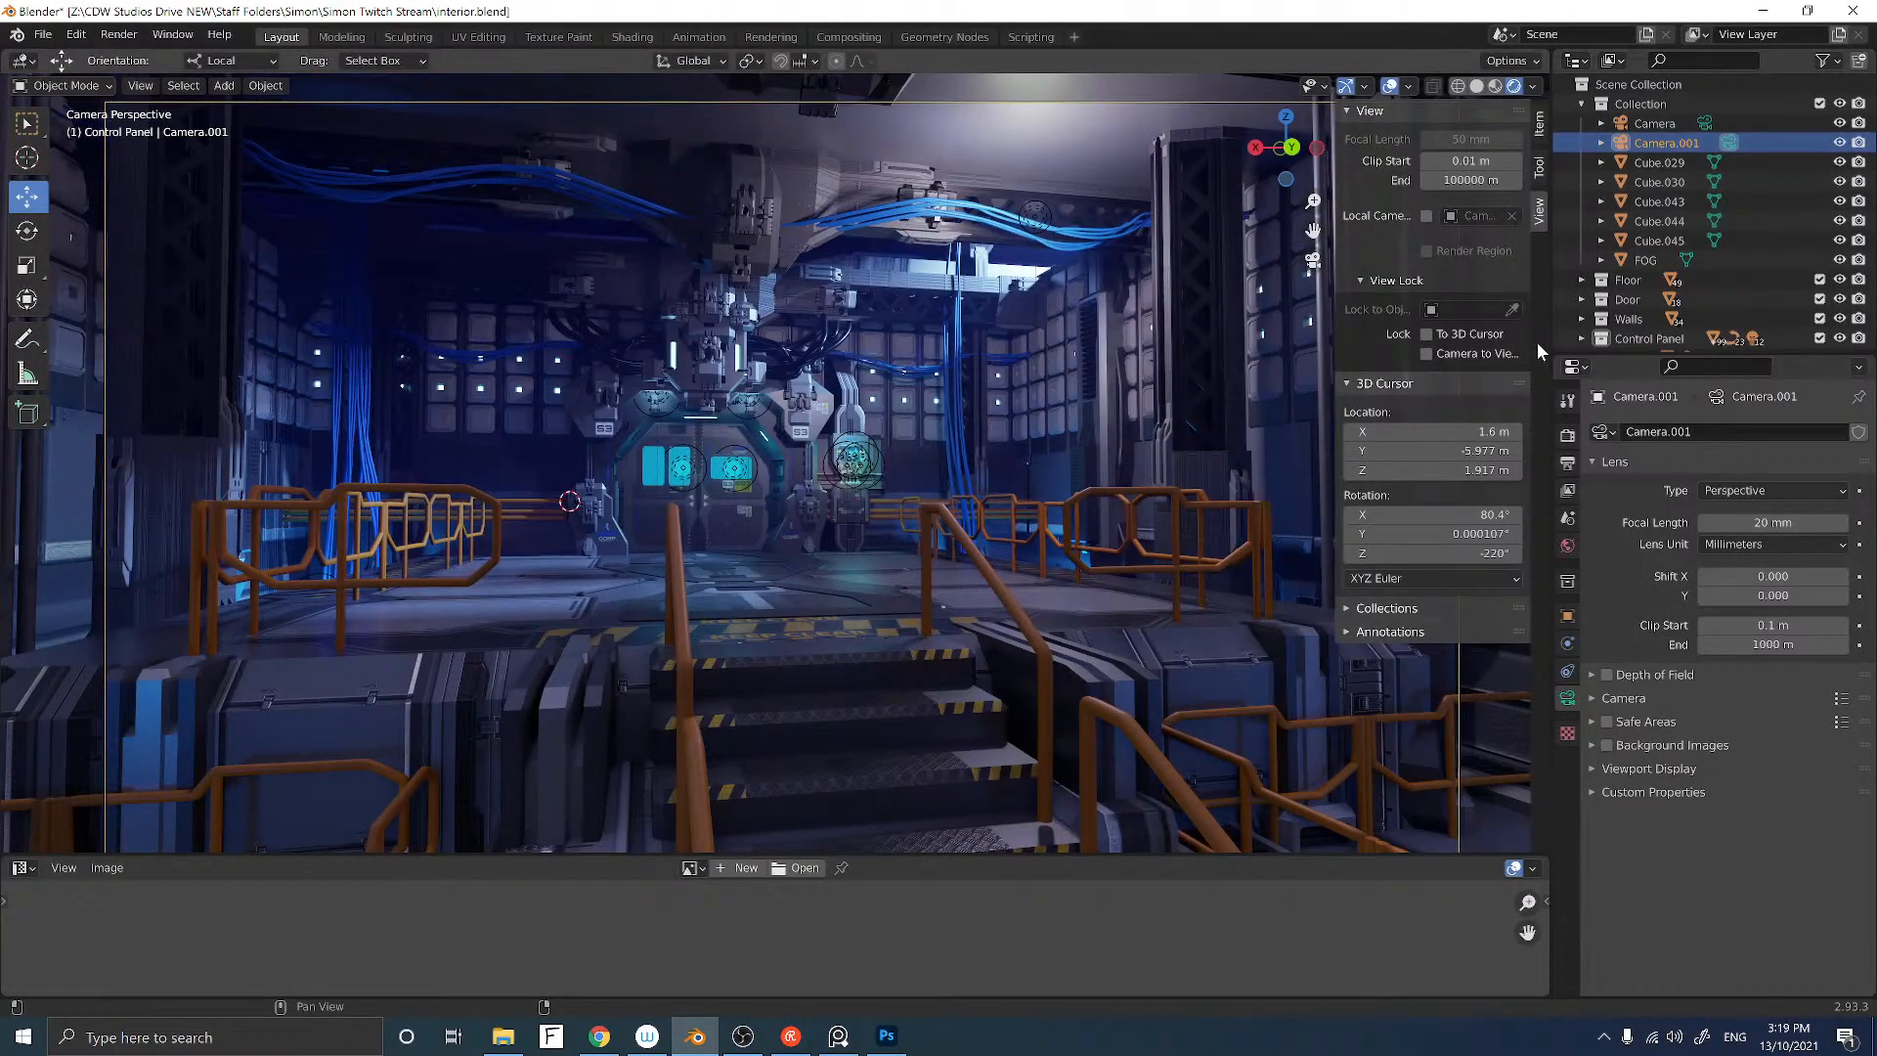
click(1426, 354)
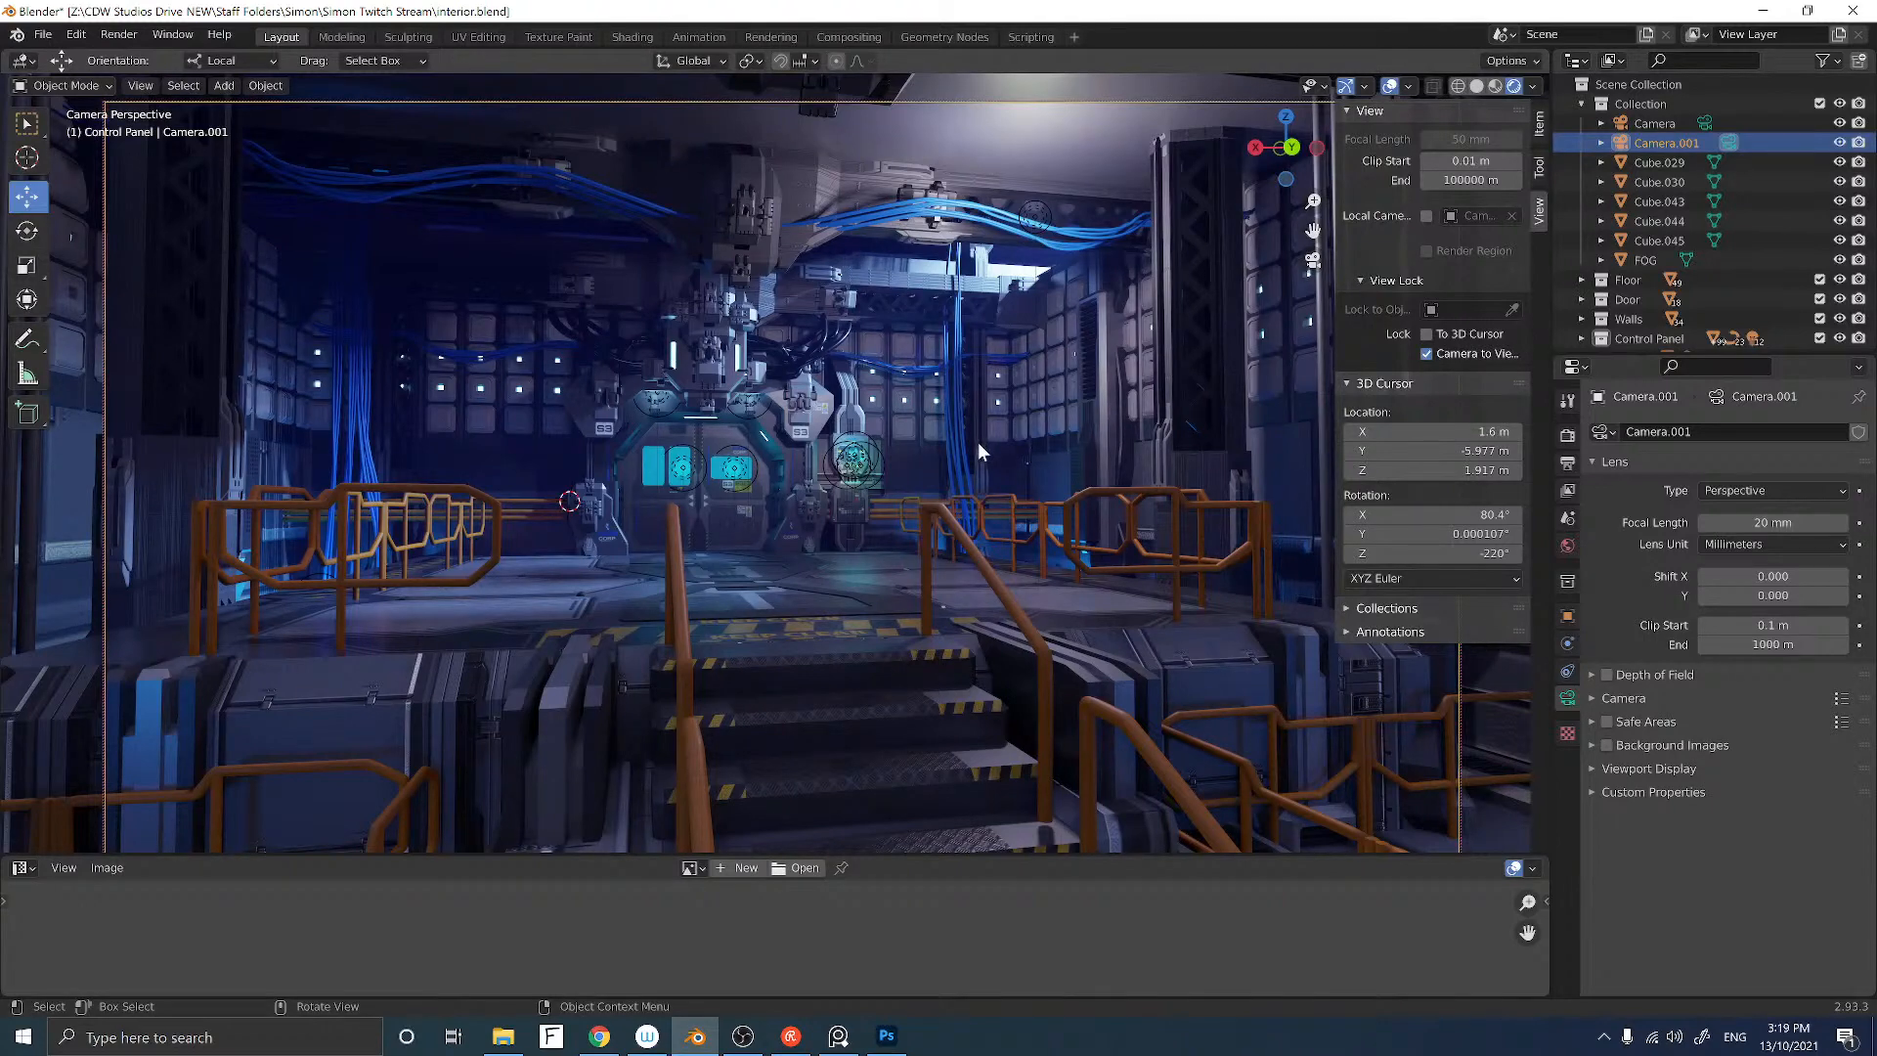
ctrl+middle_drag(856, 464, 866, 446)
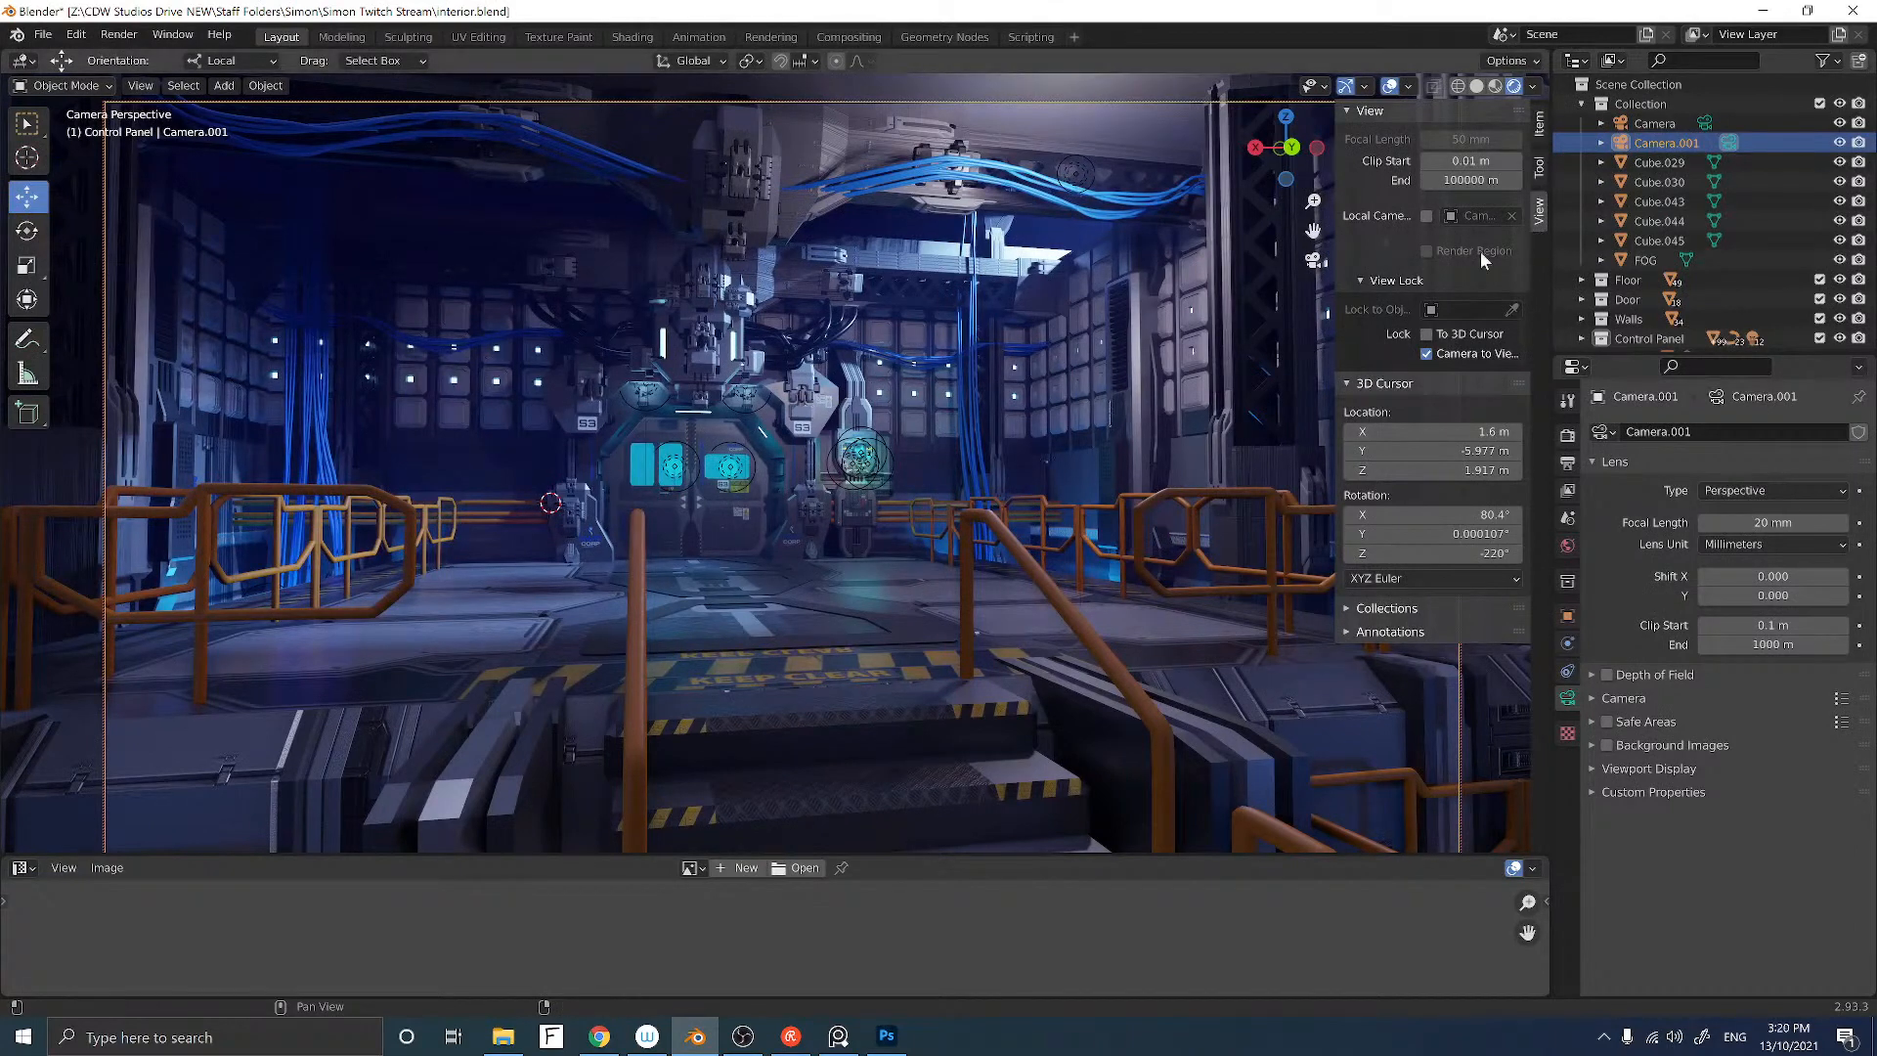
Step: Turn off the camera-to-view lock so Camera.001 keeps its closer framing, and hide the viewport sidebar
key(n)
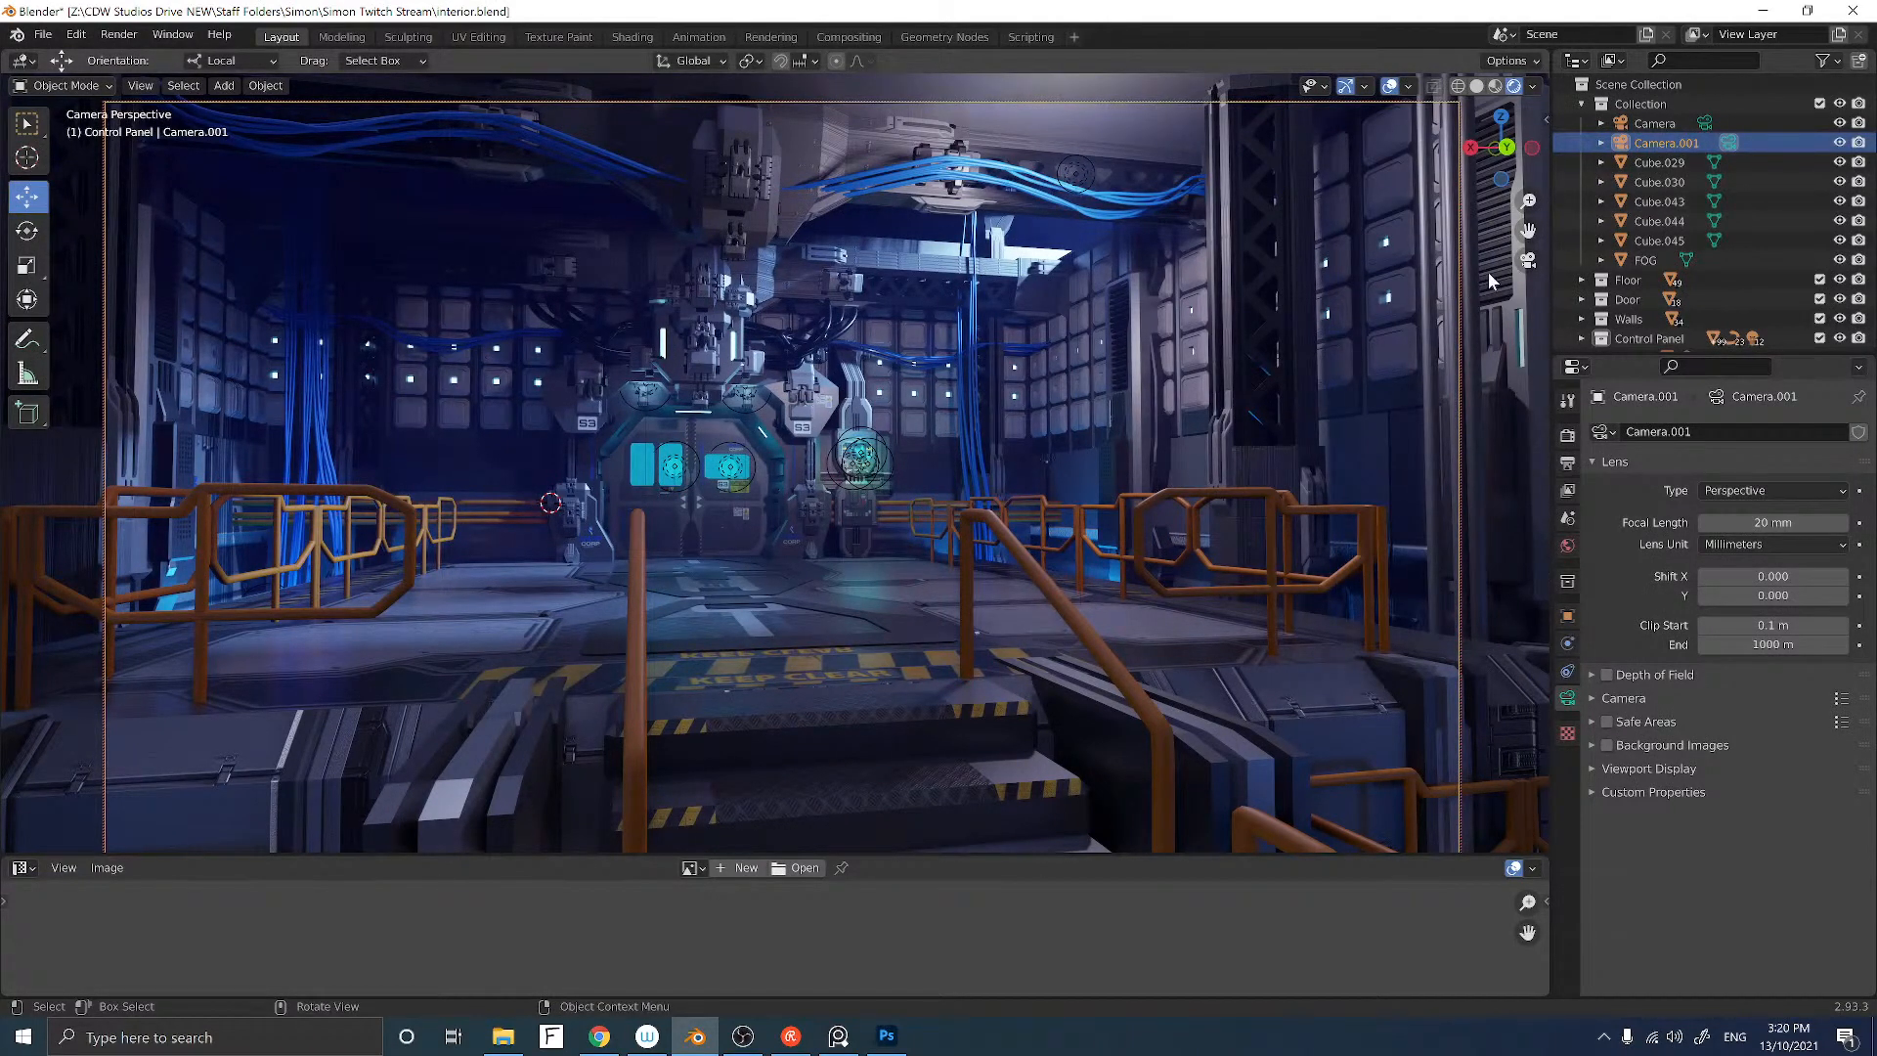
key(n)
click(1426, 354)
key(n)
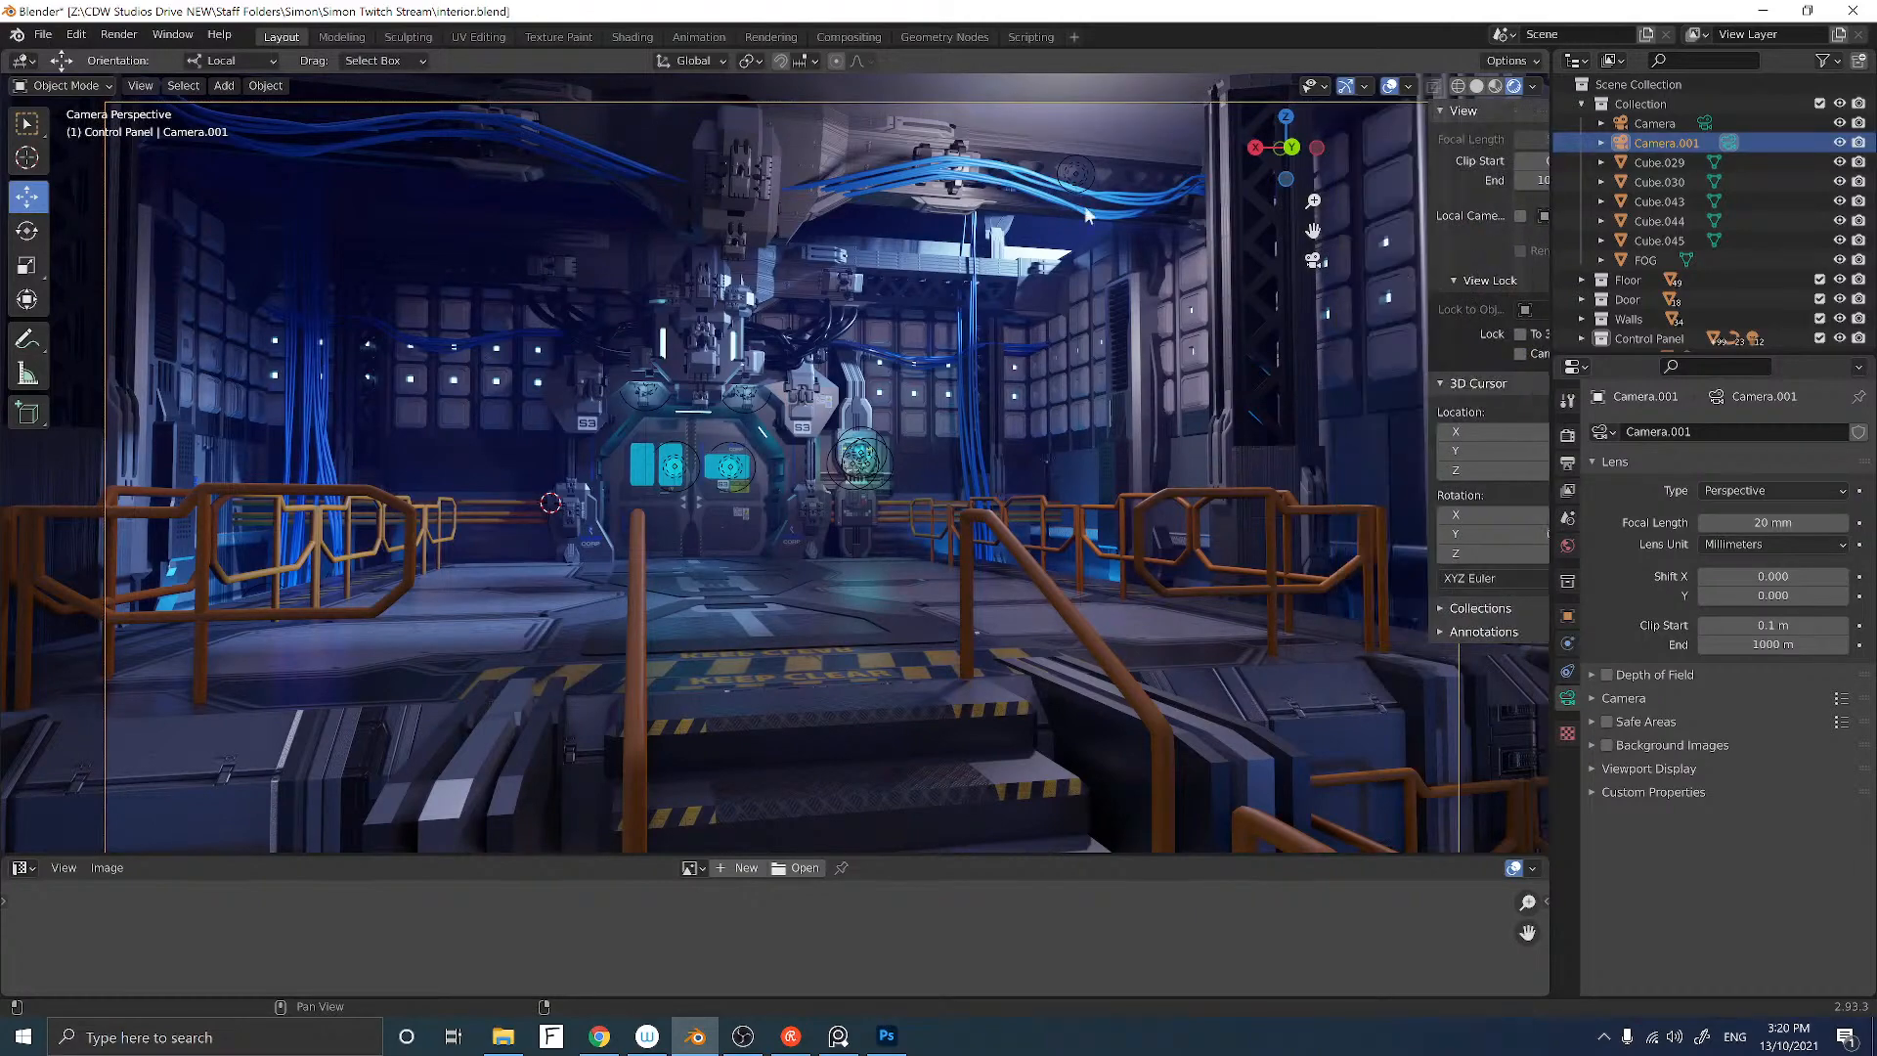
Step: Leave the Camera.001 view, look at the platform from the side and add a third camera on the platform floor
click(1526, 260)
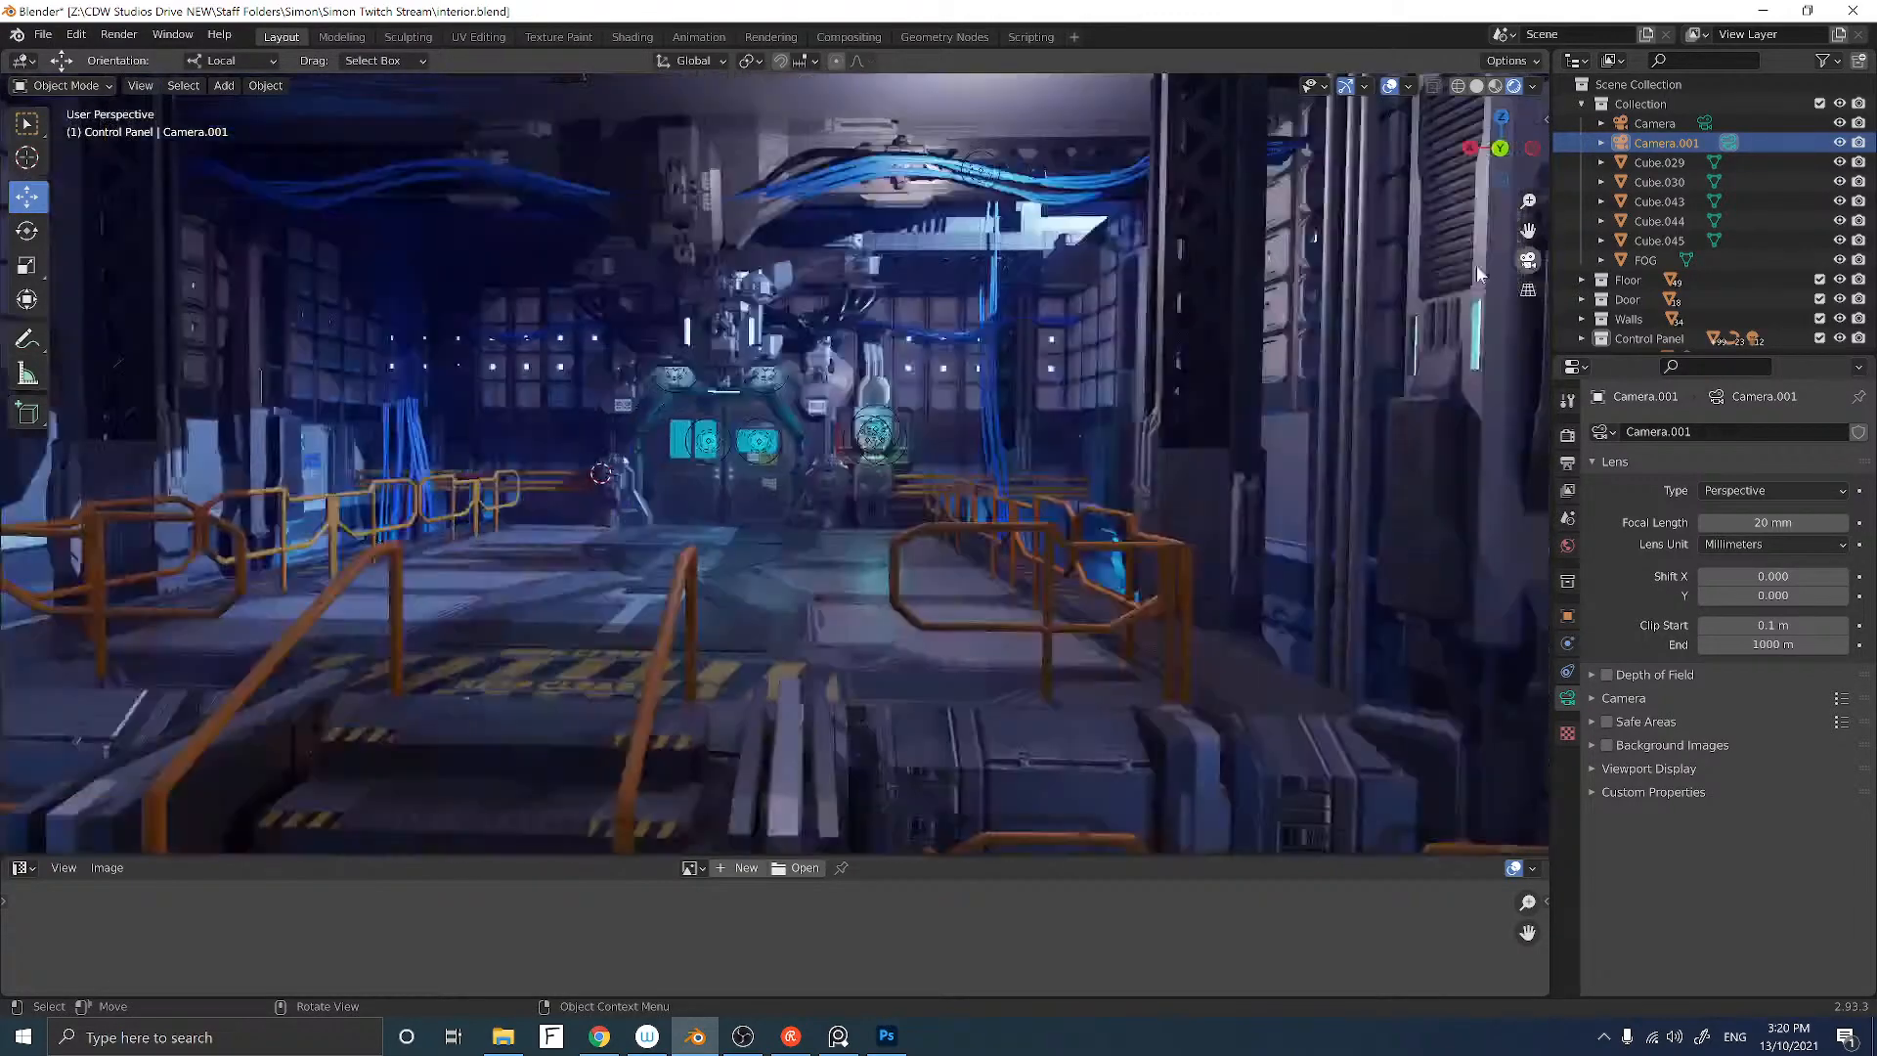
middle_drag(956, 344, 584, 510)
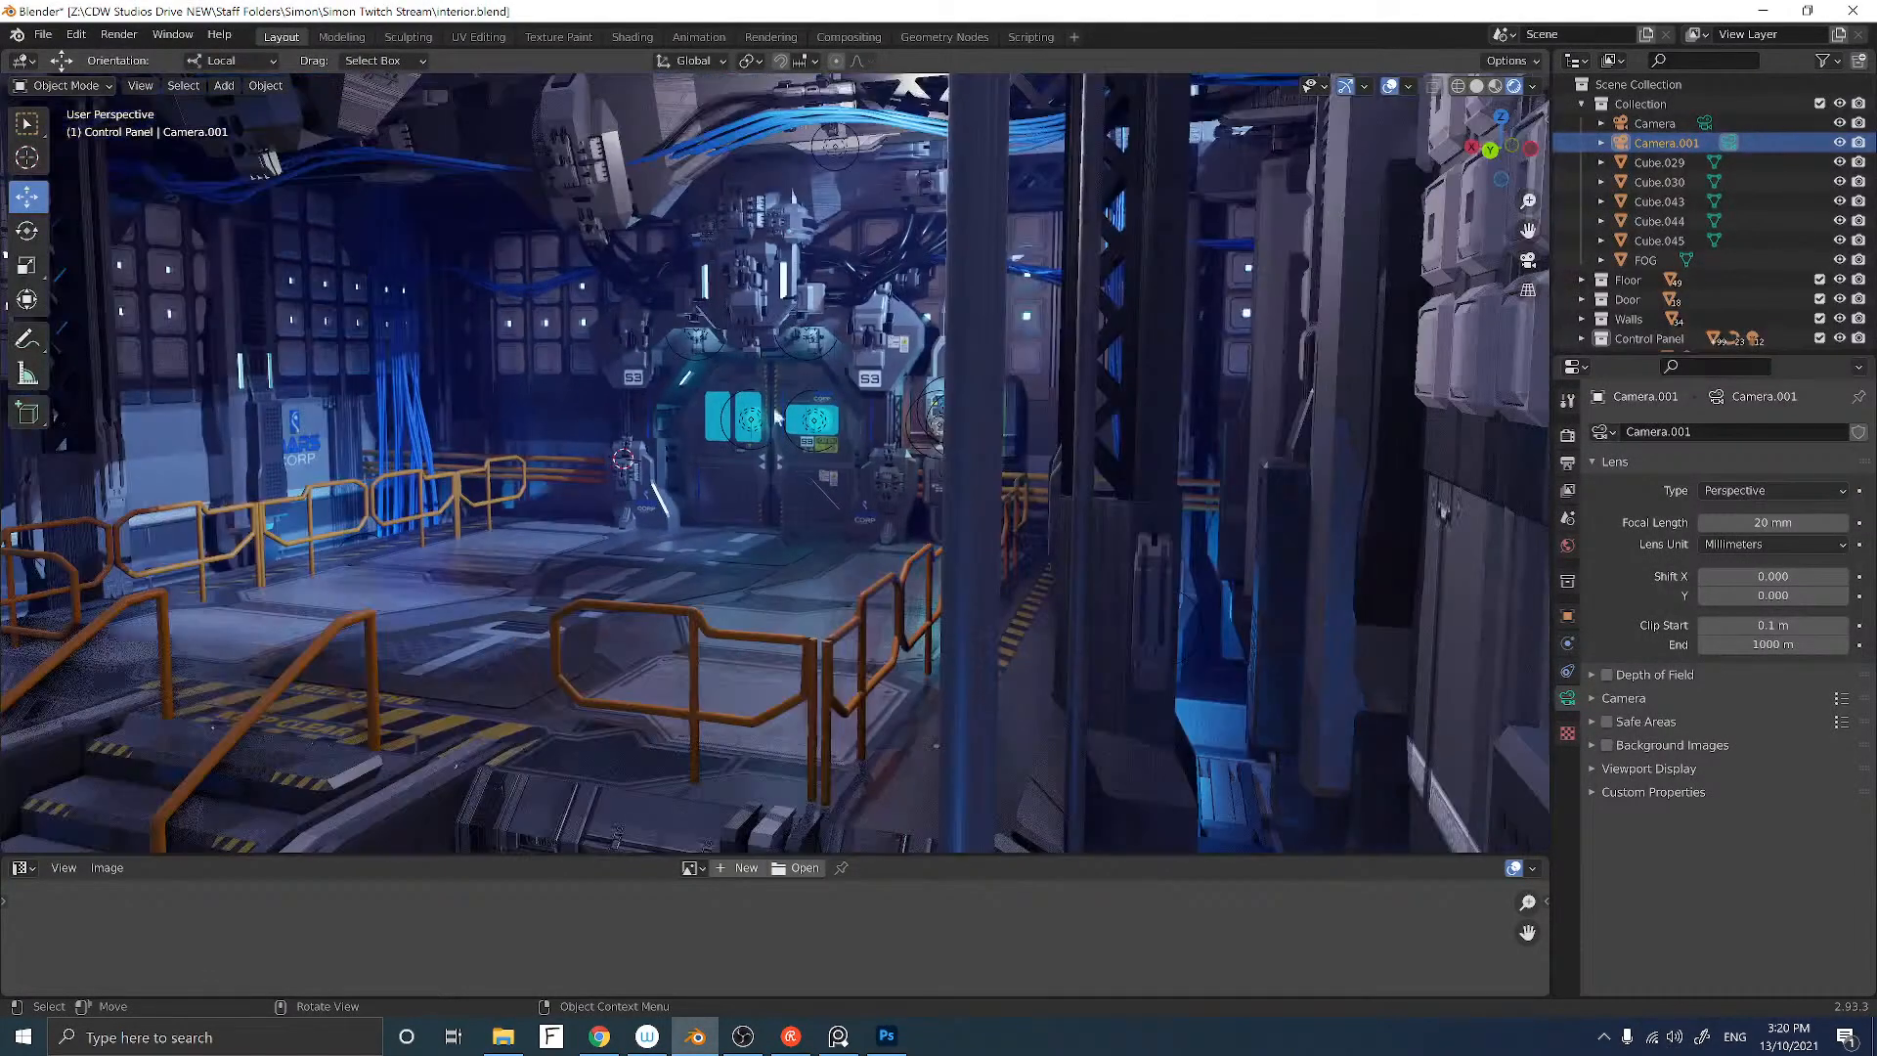
key(shift+a)
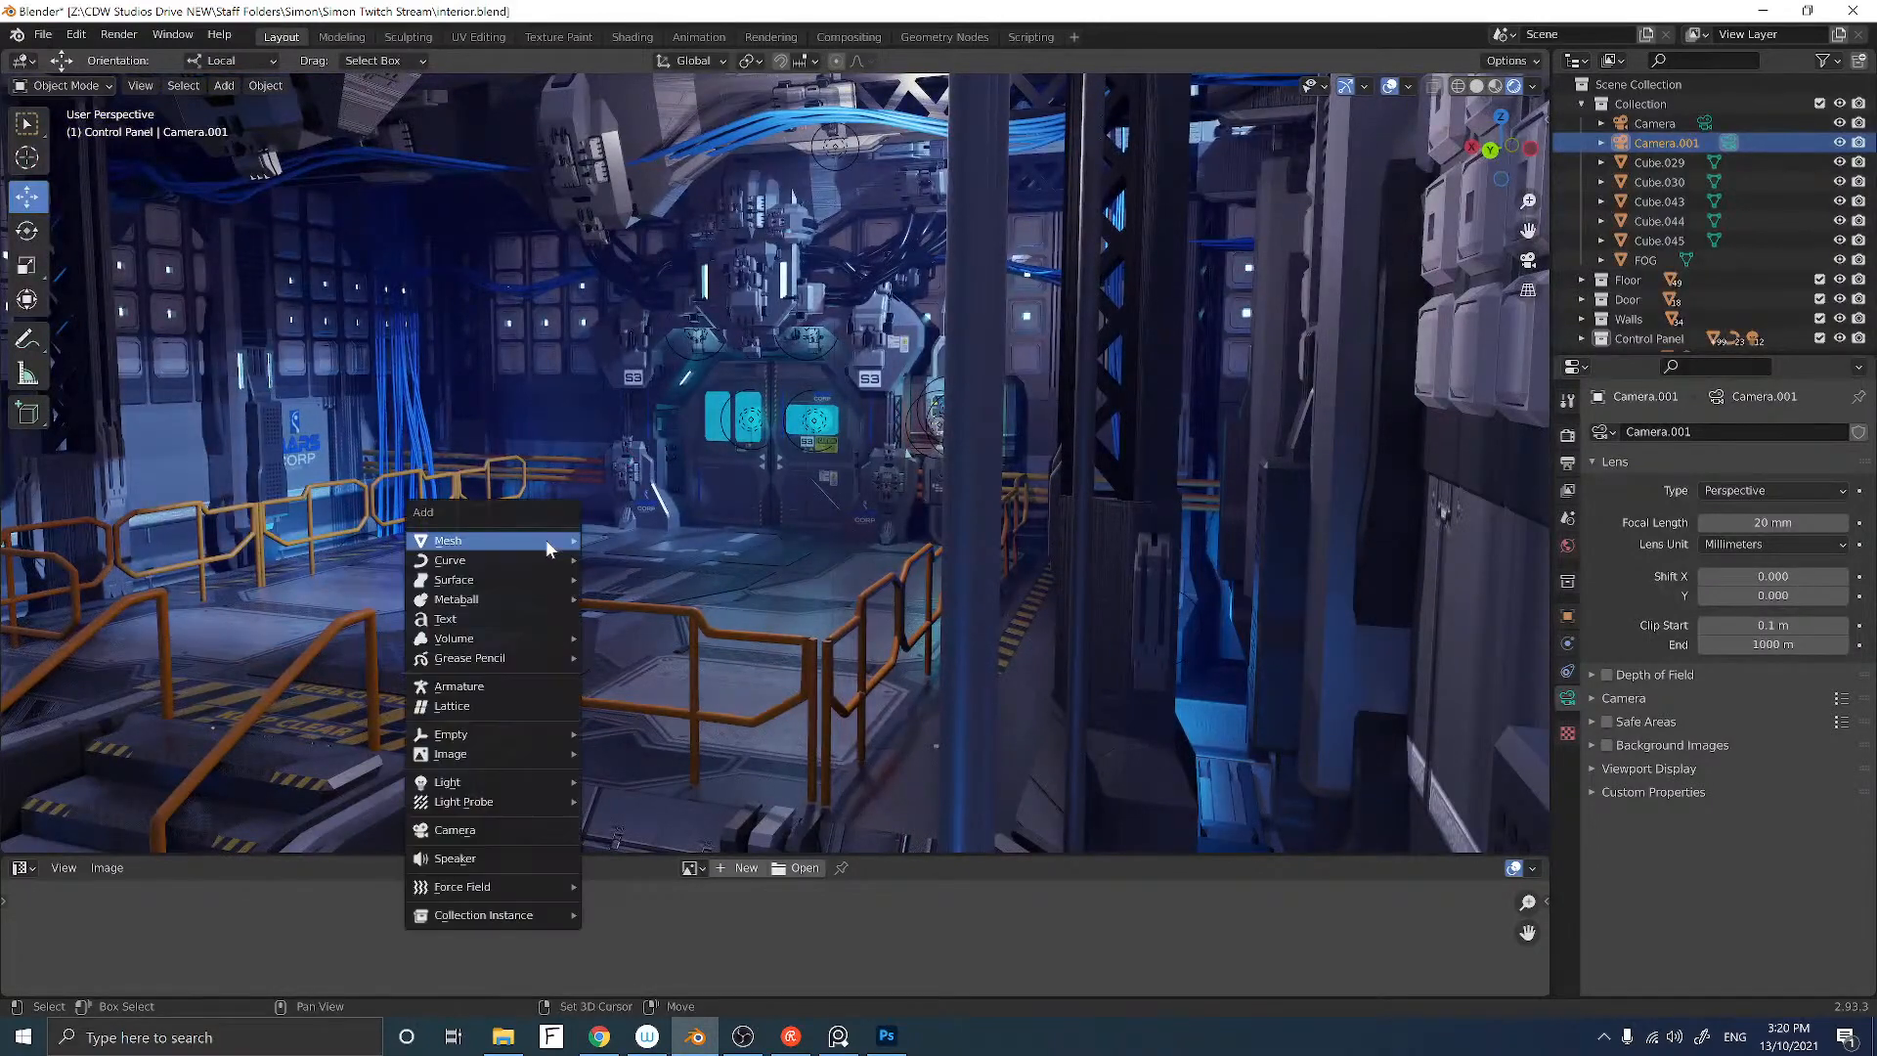
mouse_move(548, 549)
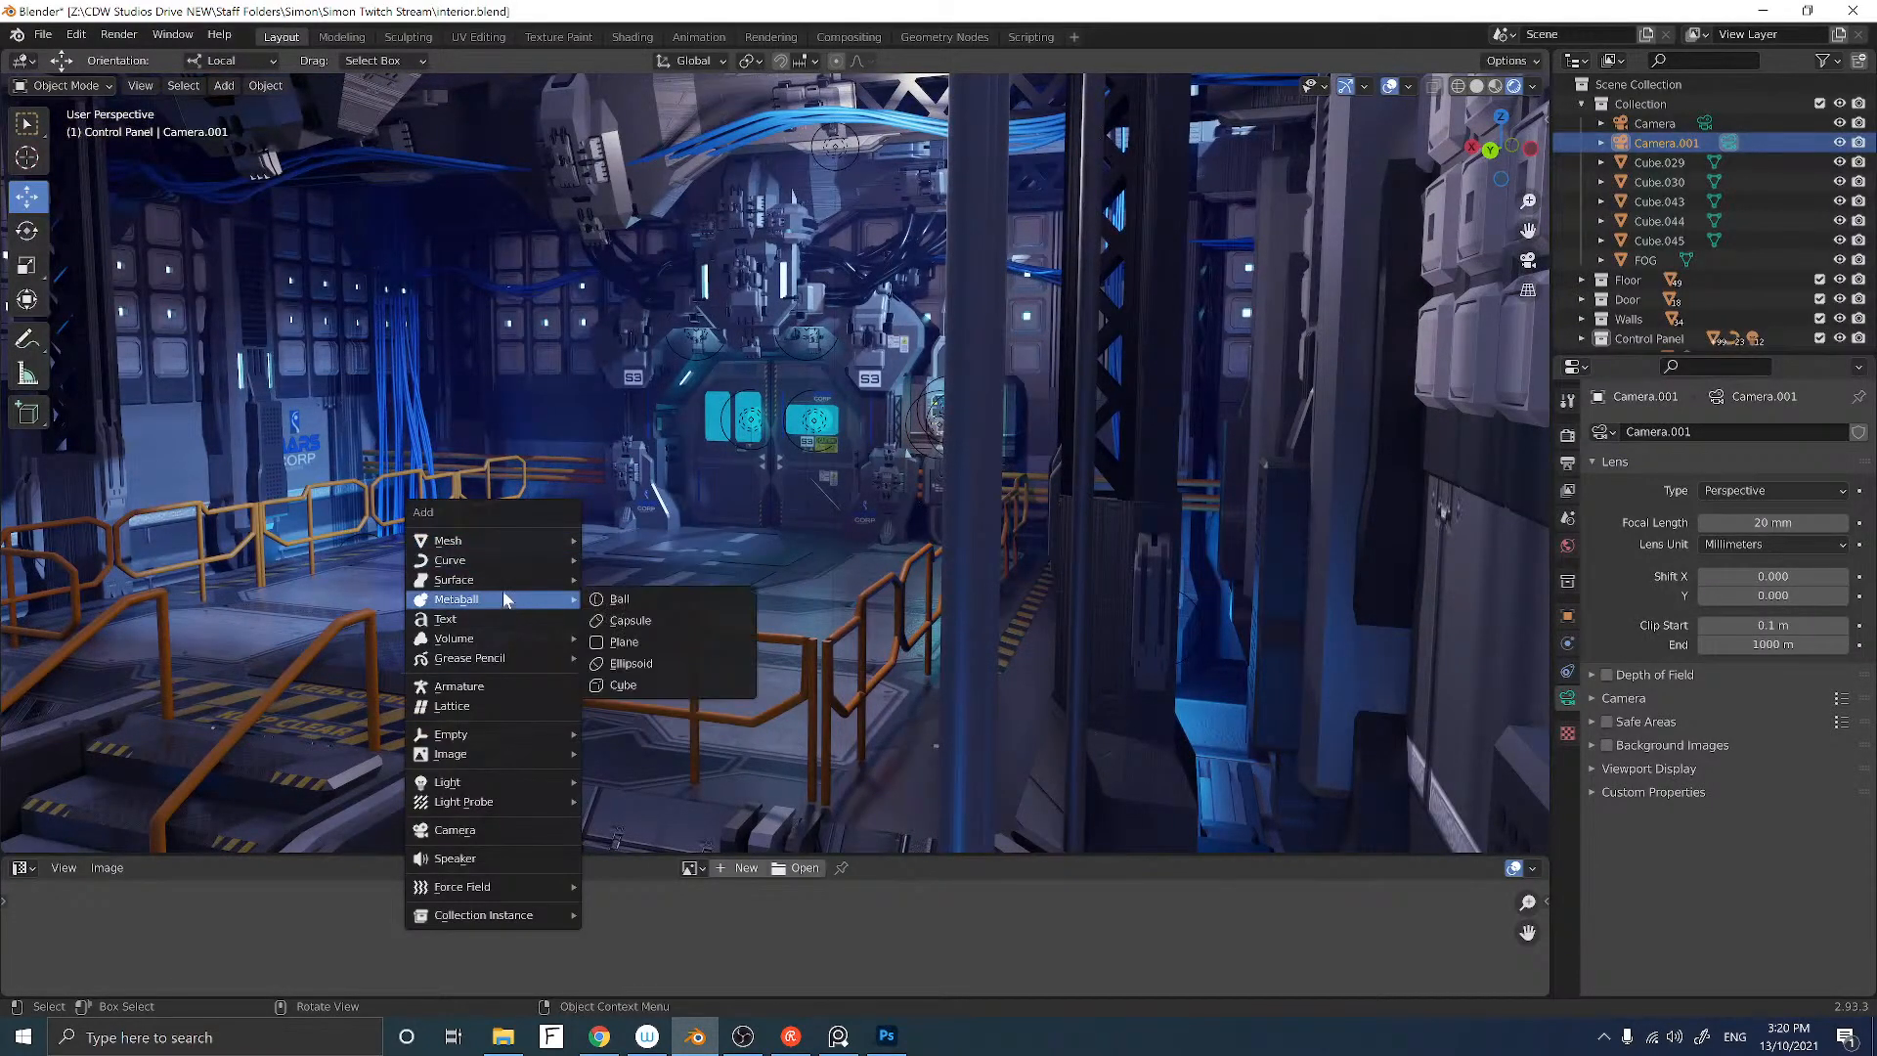
click(456, 831)
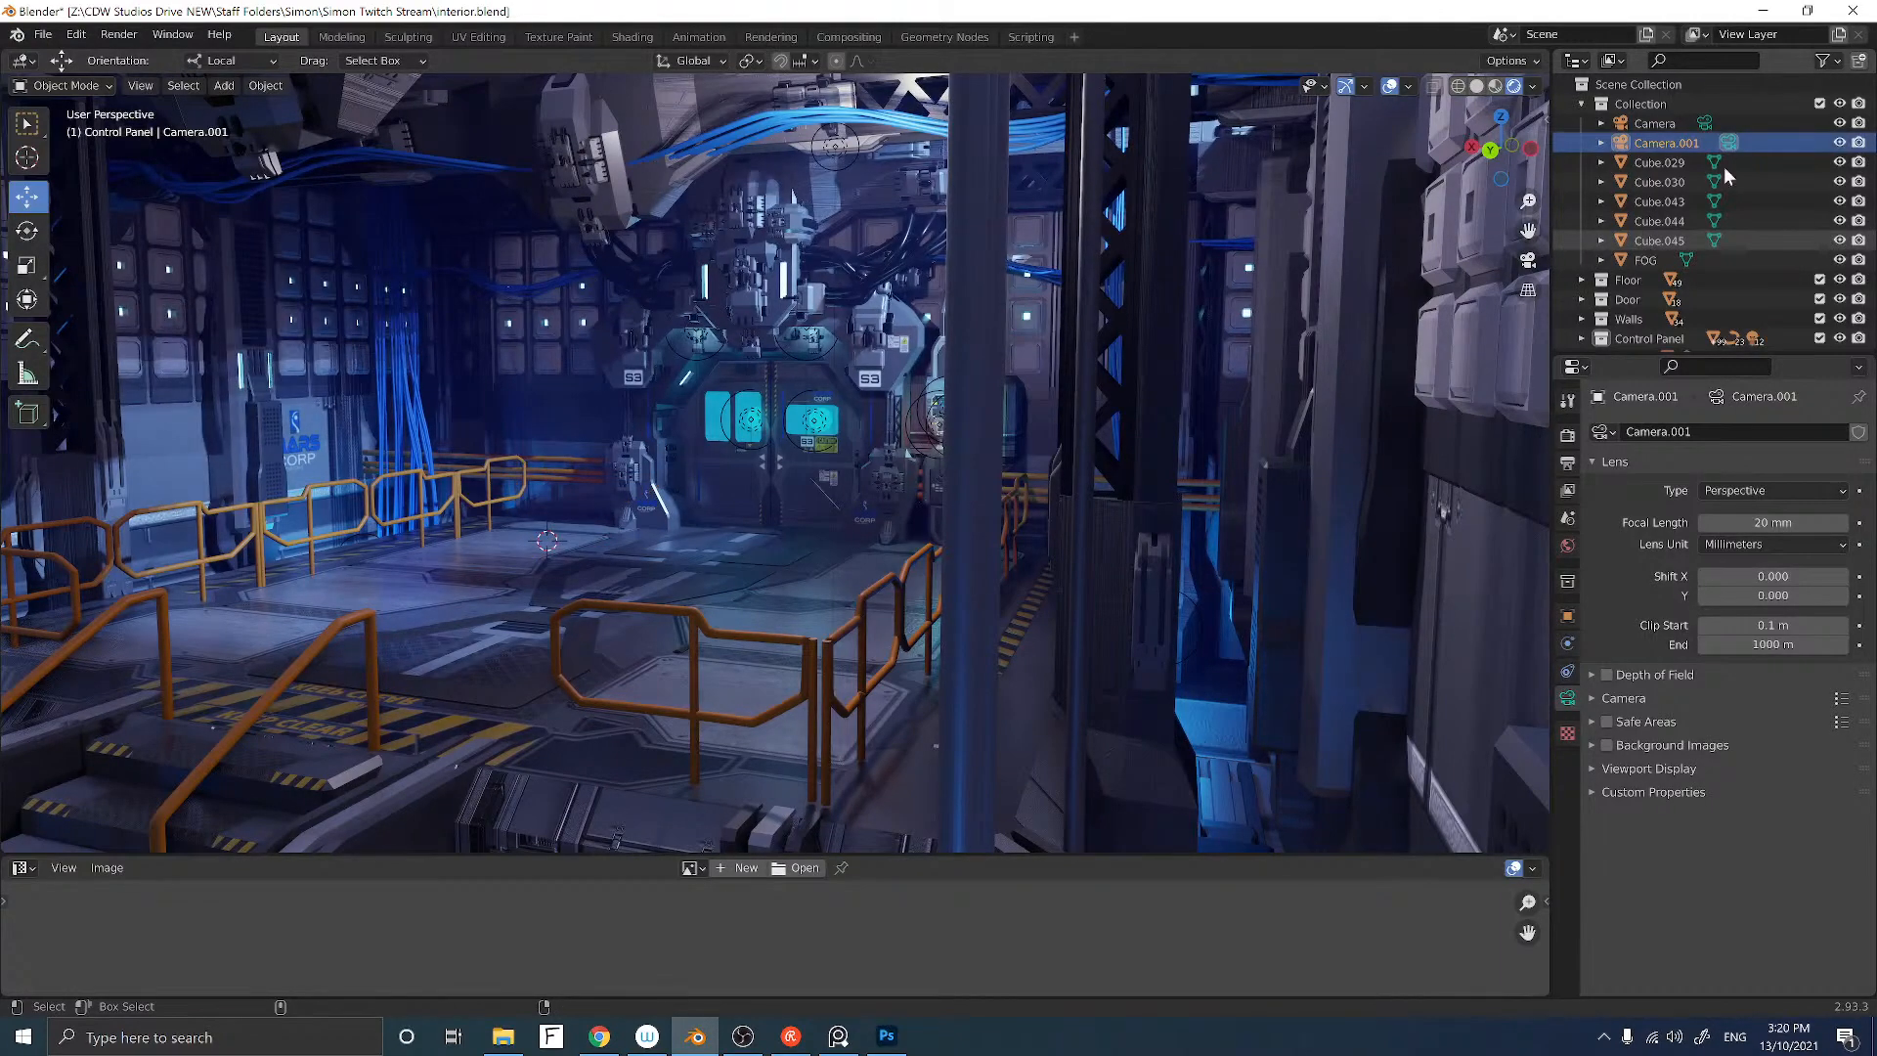
click(1664, 157)
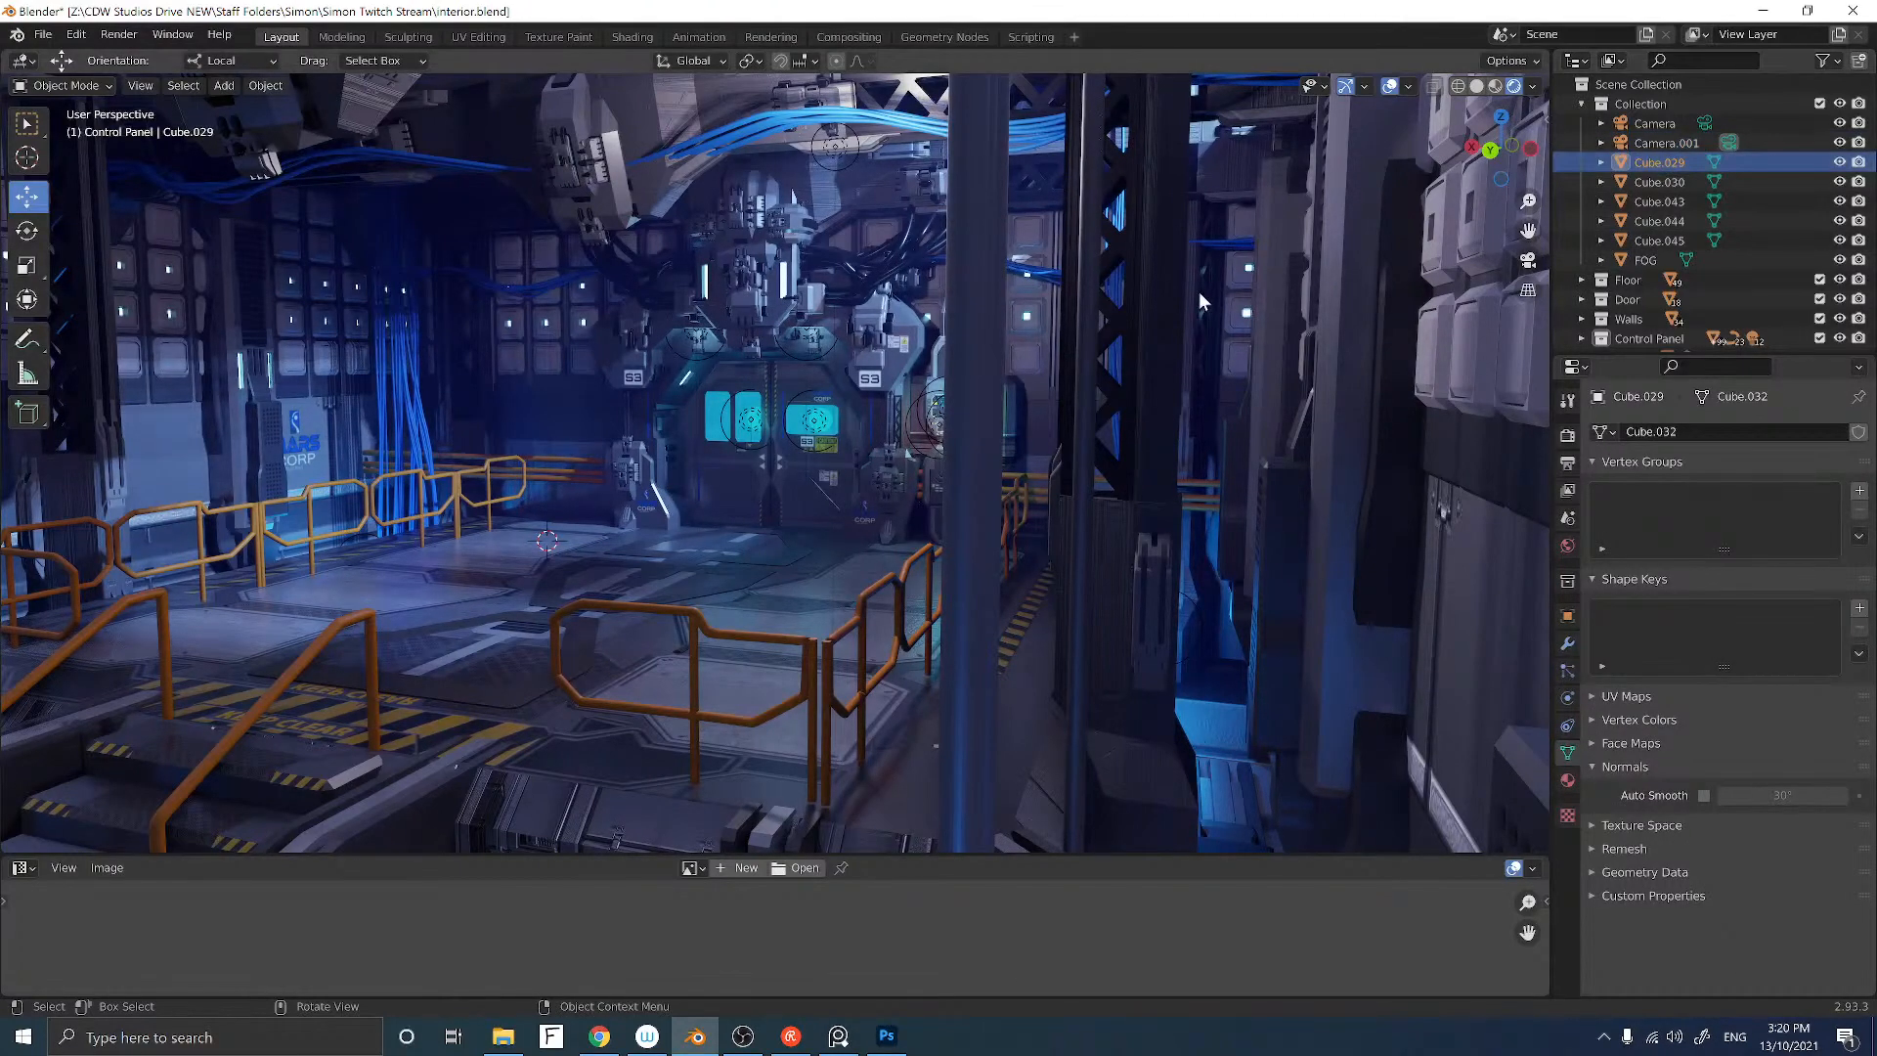
key(shift+a)
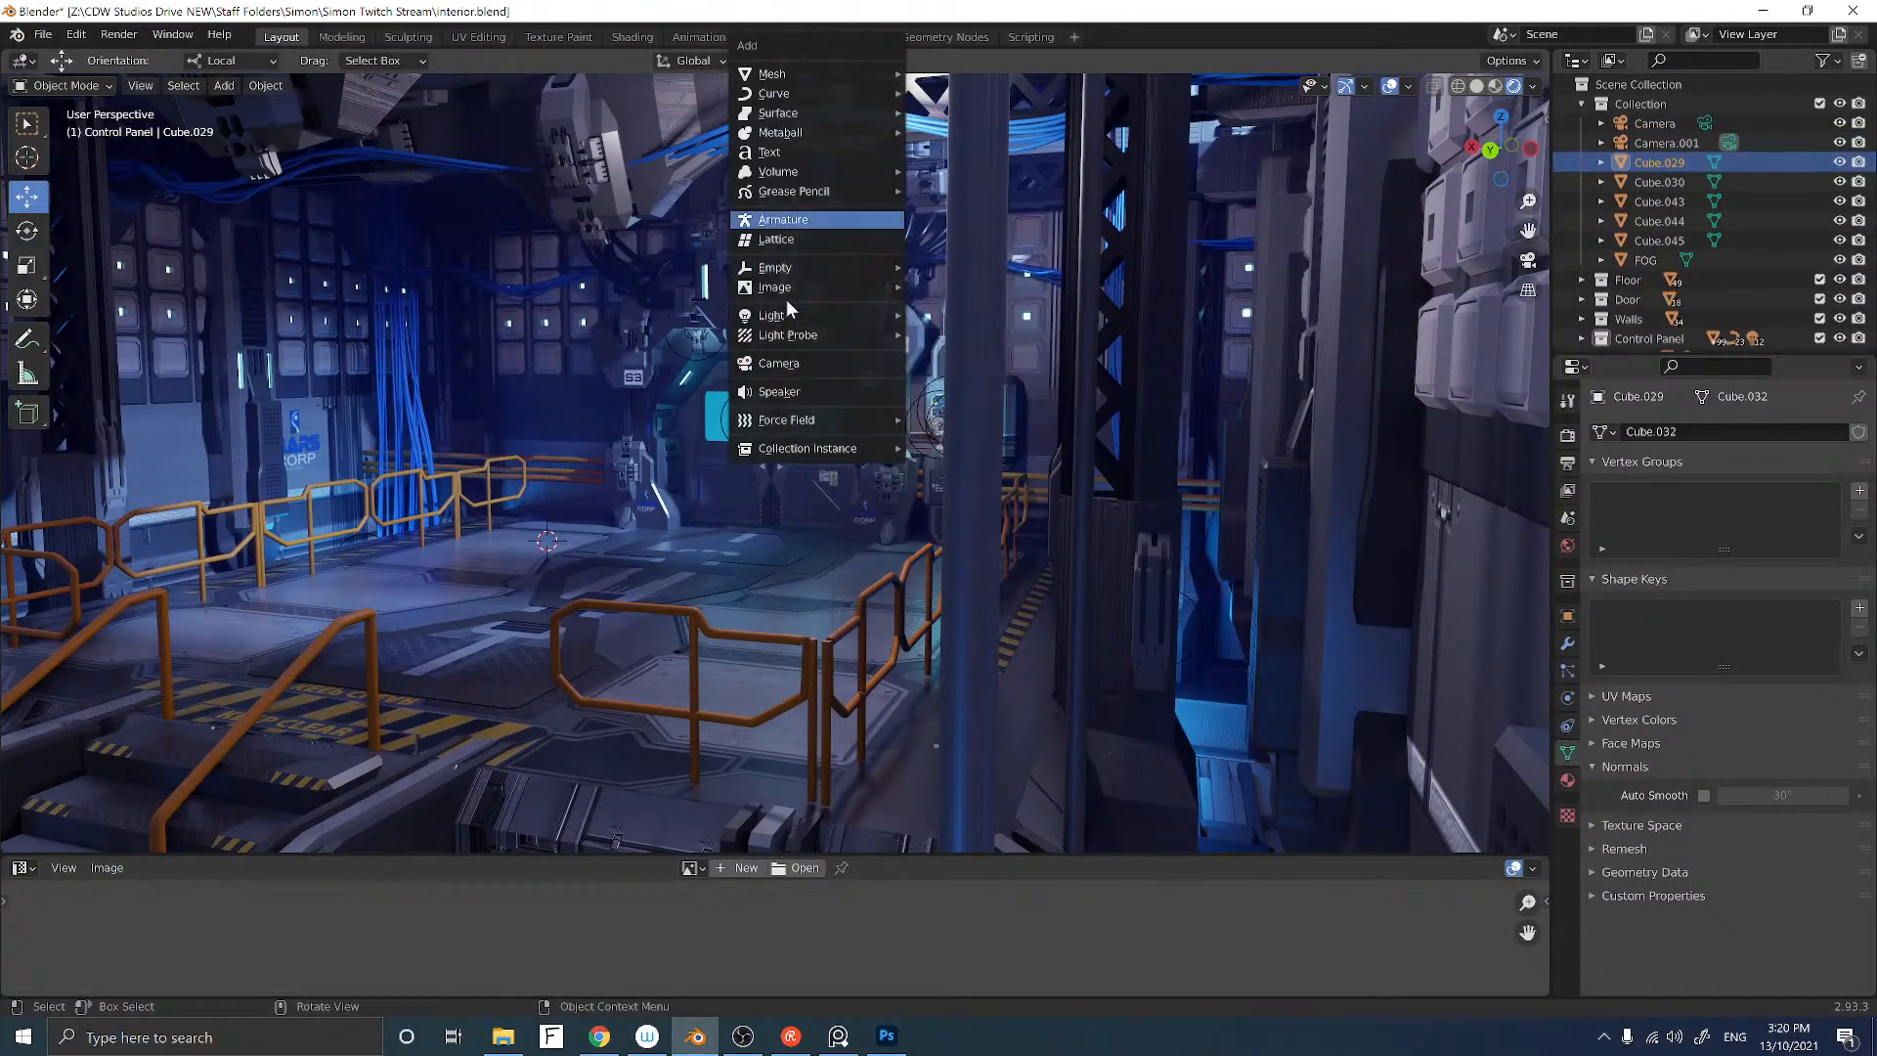
click(784, 362)
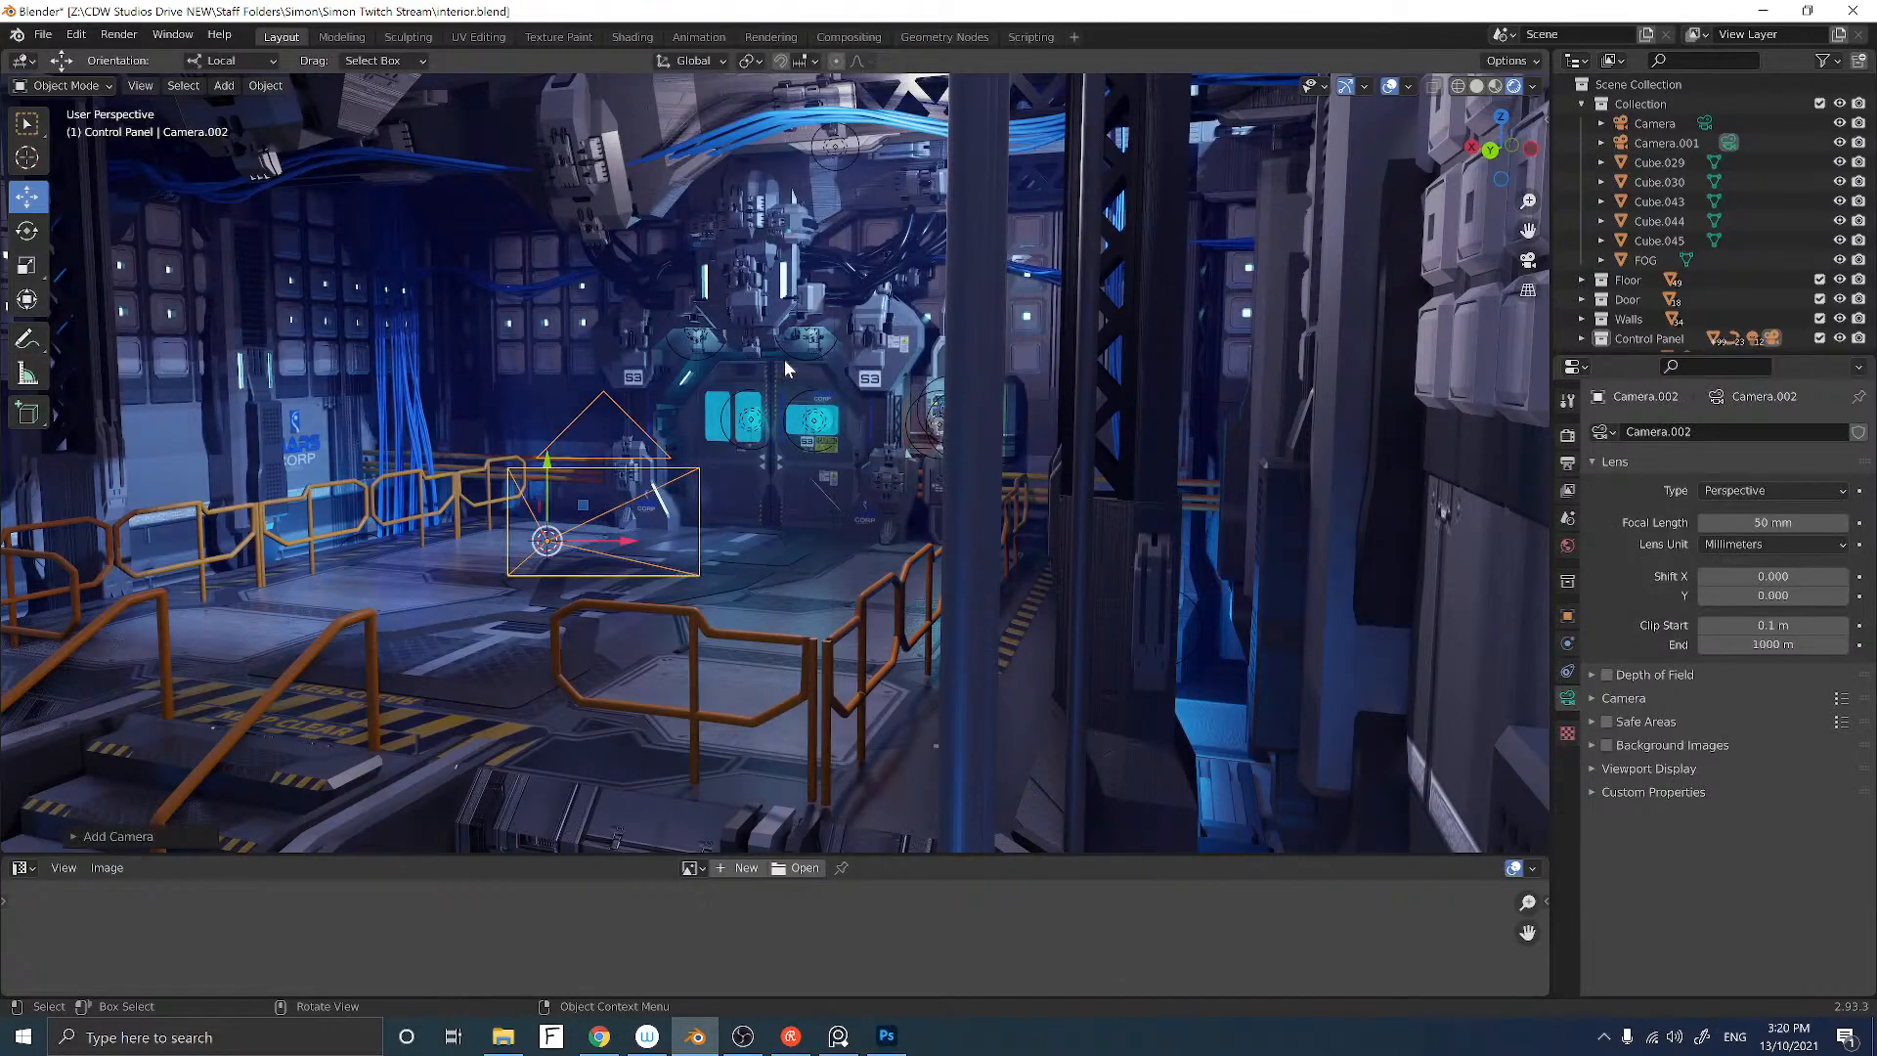
scroll(1591, 251, down, 5)
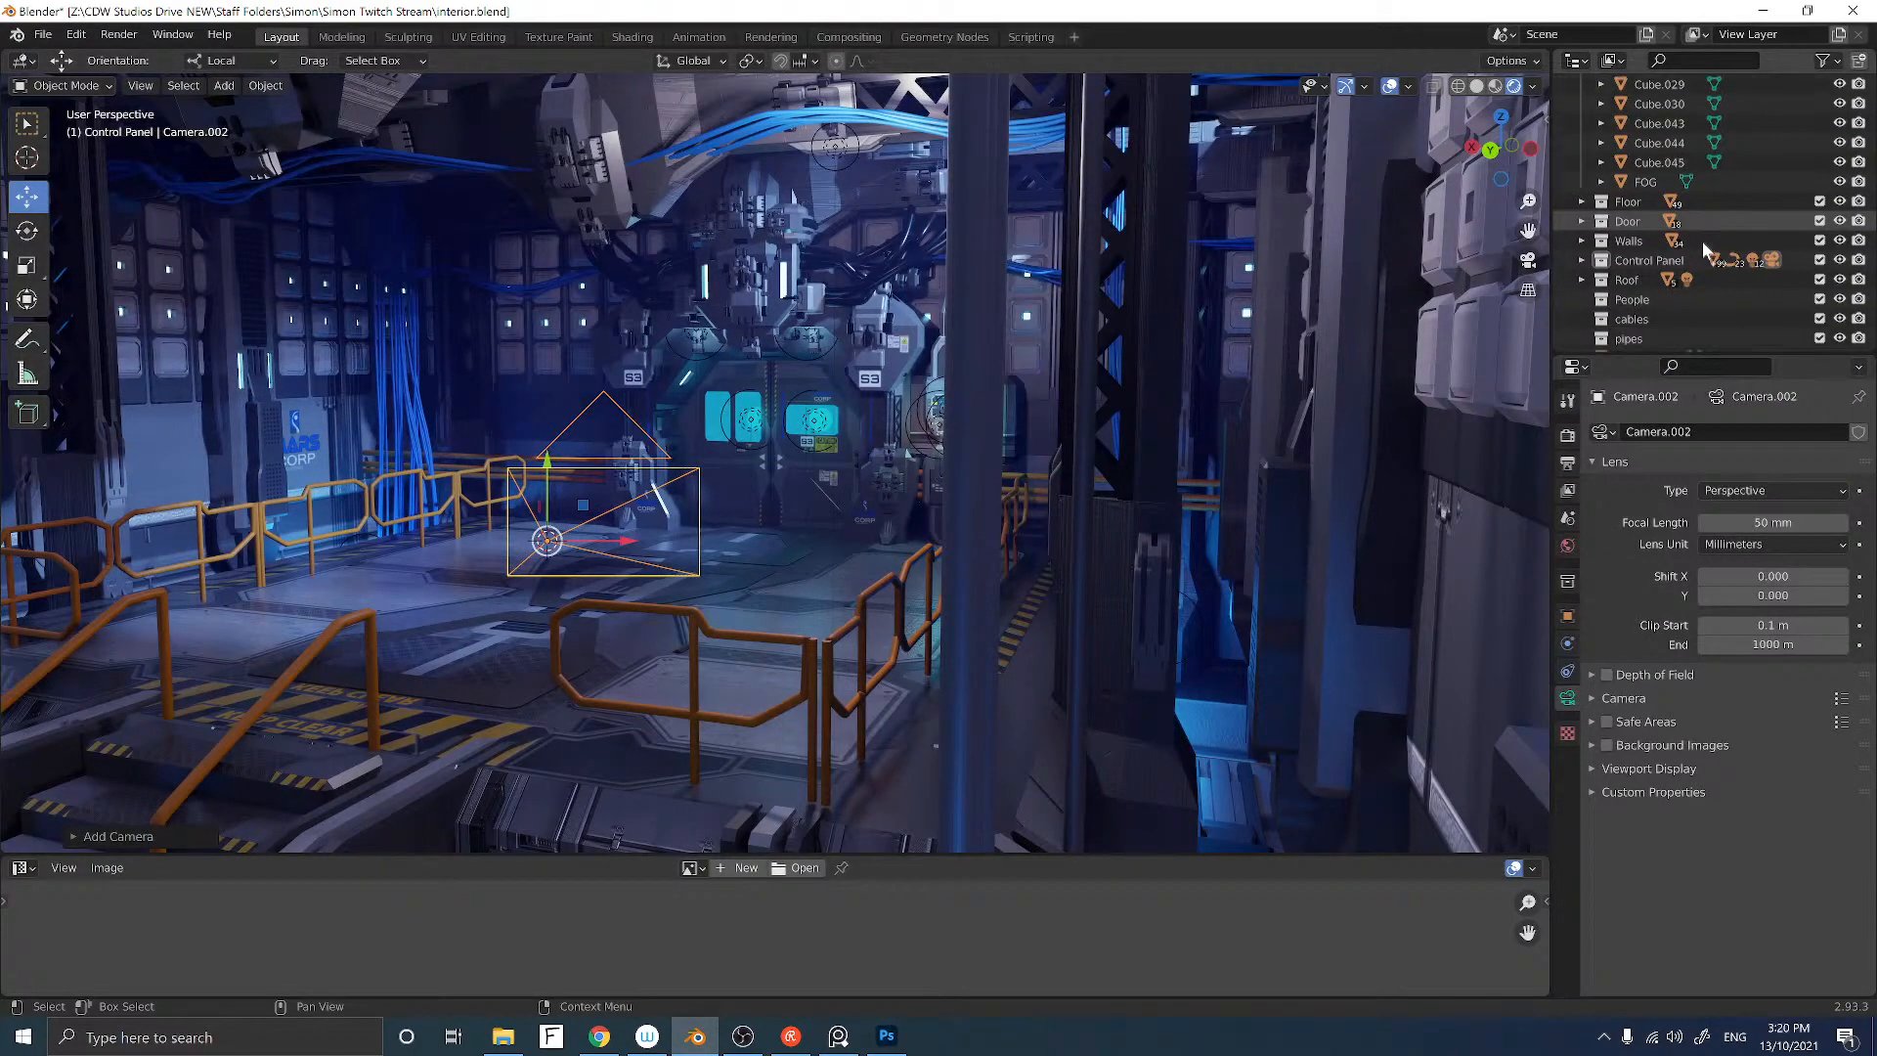
Step: Move Camera.002 out of the Control Panel collection and into the main Collection beside the other cameras
click(1582, 242)
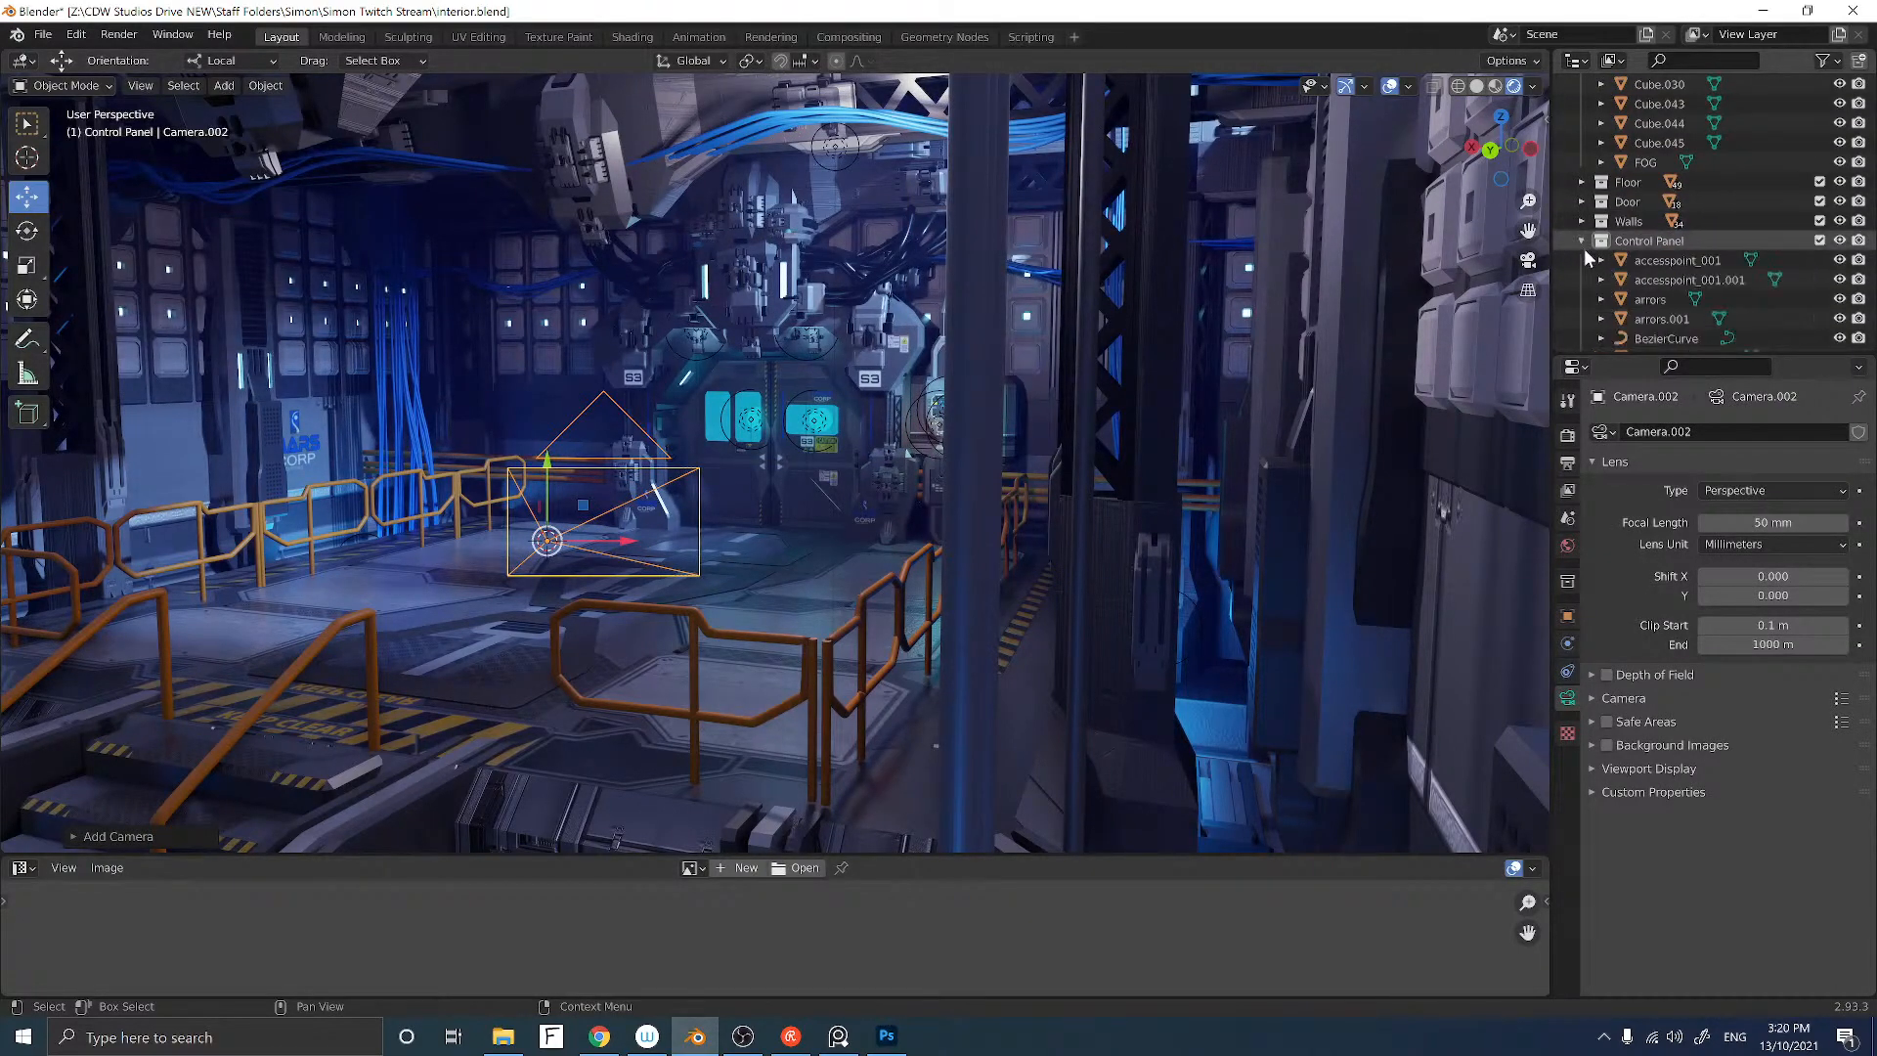
scroll(1583, 248, down, 4)
scroll(1584, 249, down, 12)
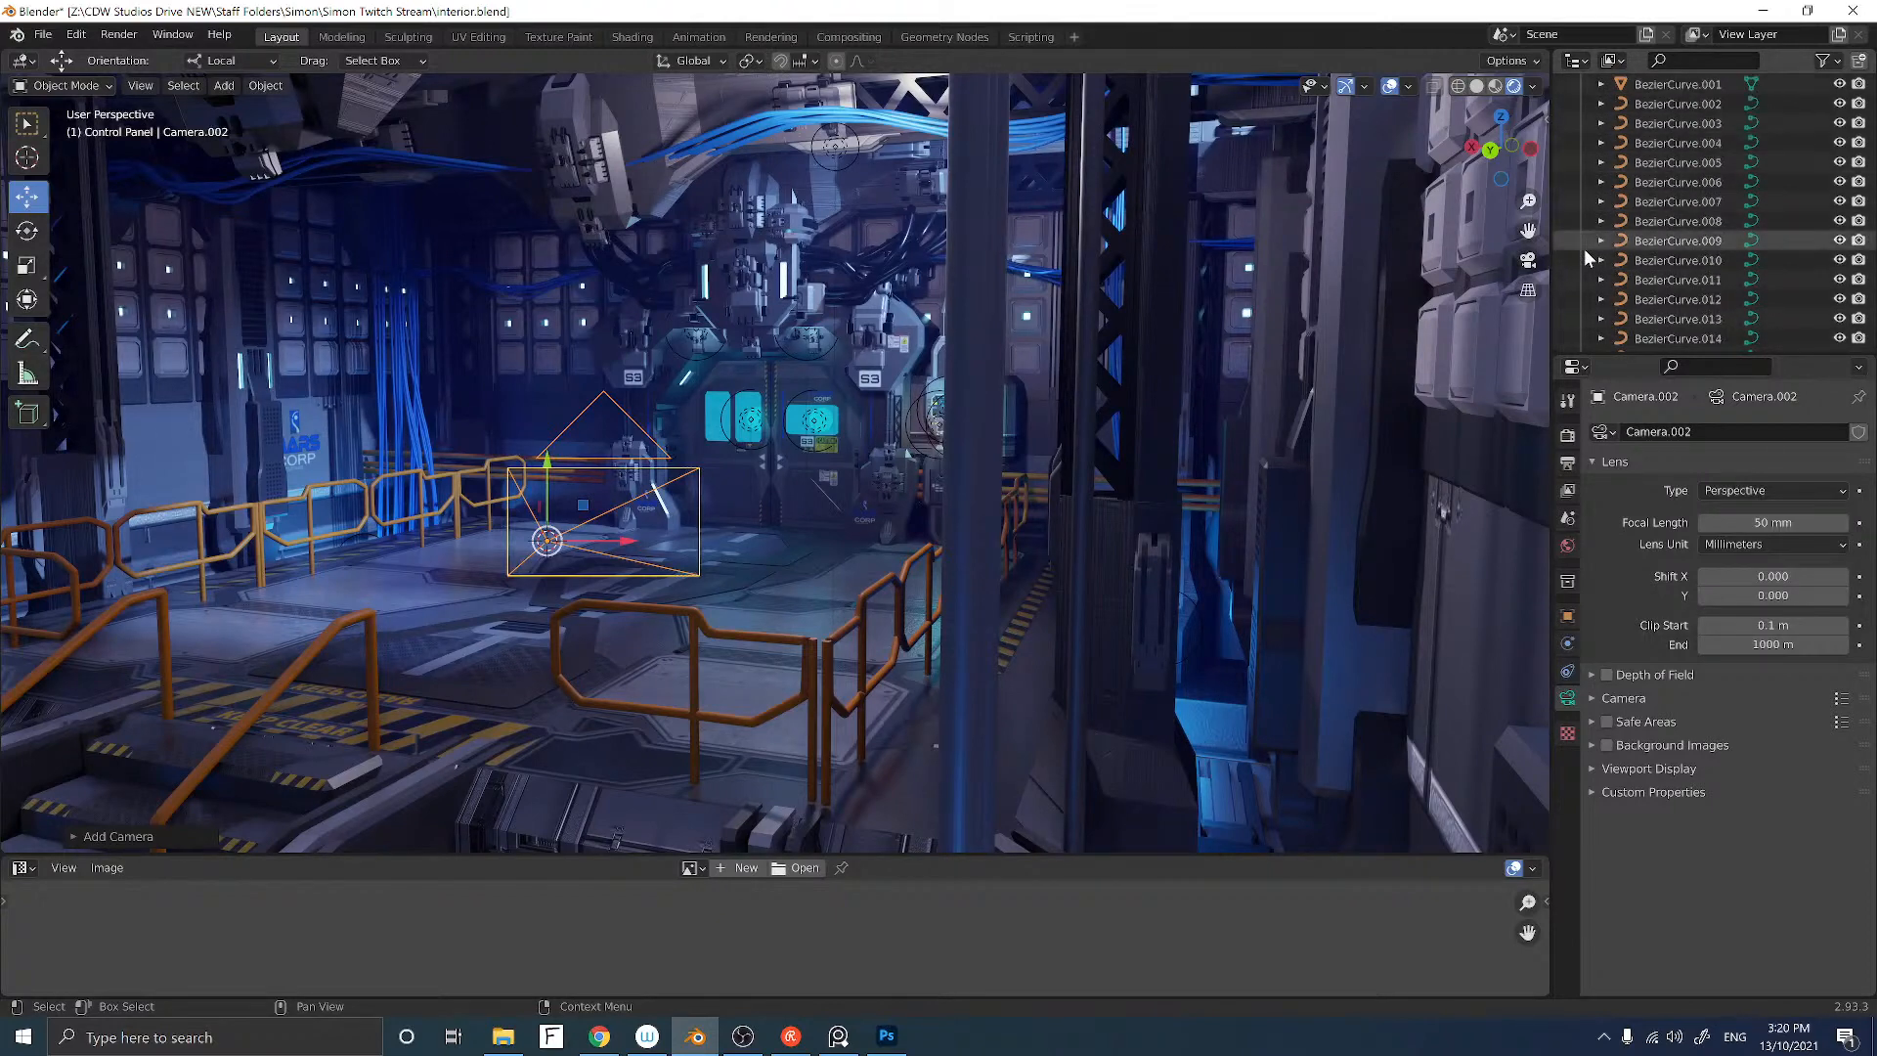
scroll(1584, 248, down, 2)
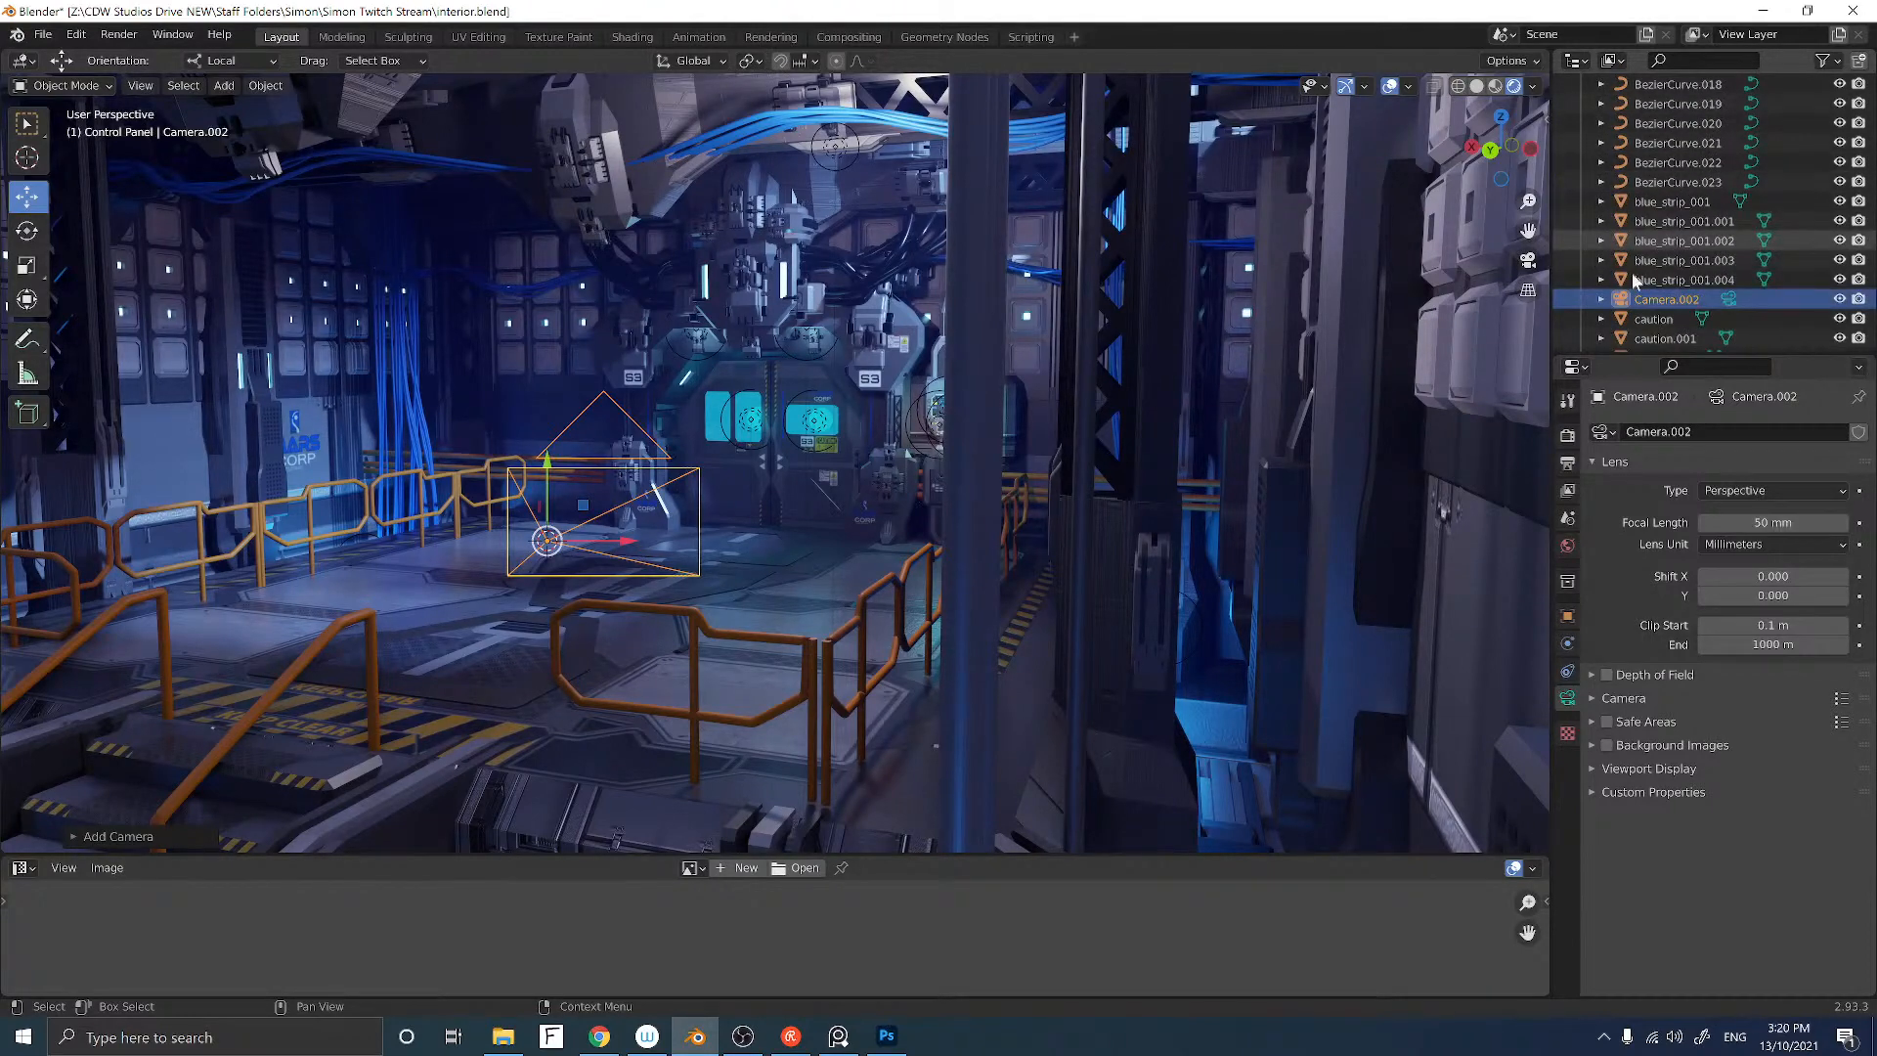
drag(1680, 260, 1654, 164)
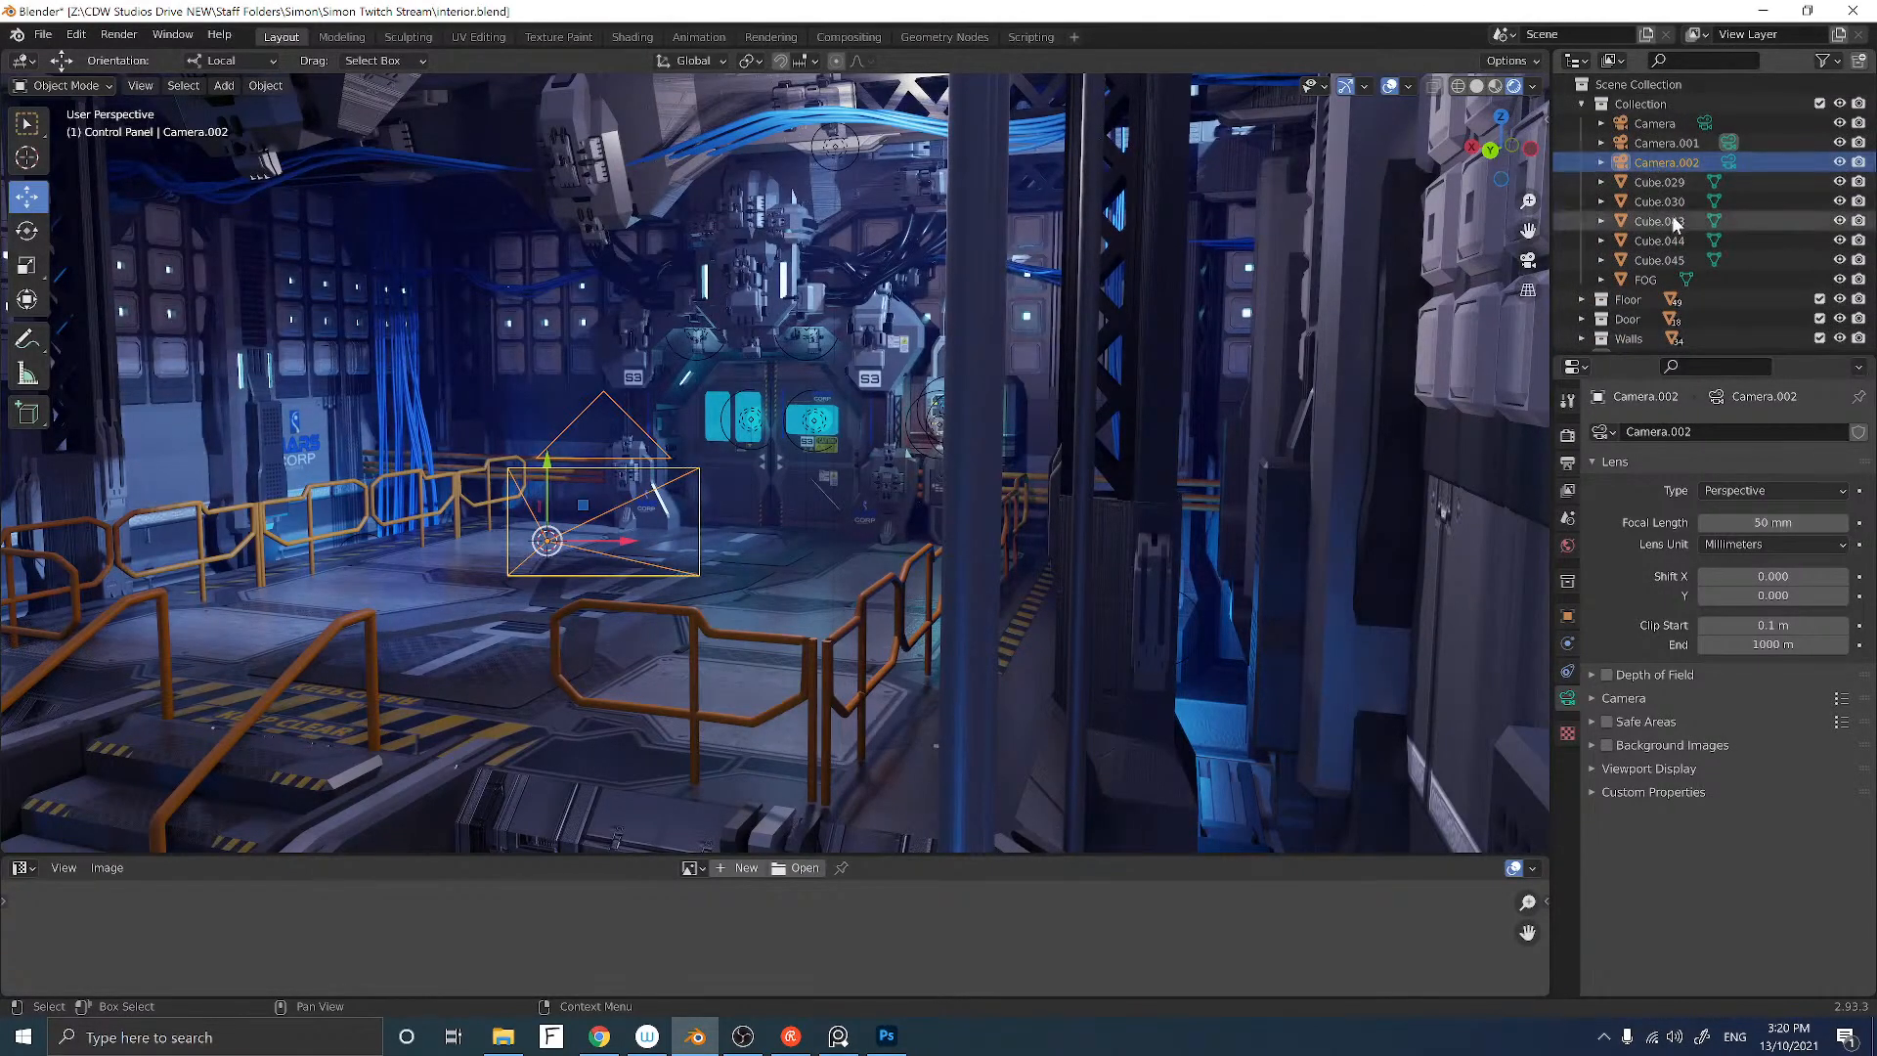
Step: Make Camera.002 the active scene camera and look through it
click(1728, 162)
click(1528, 262)
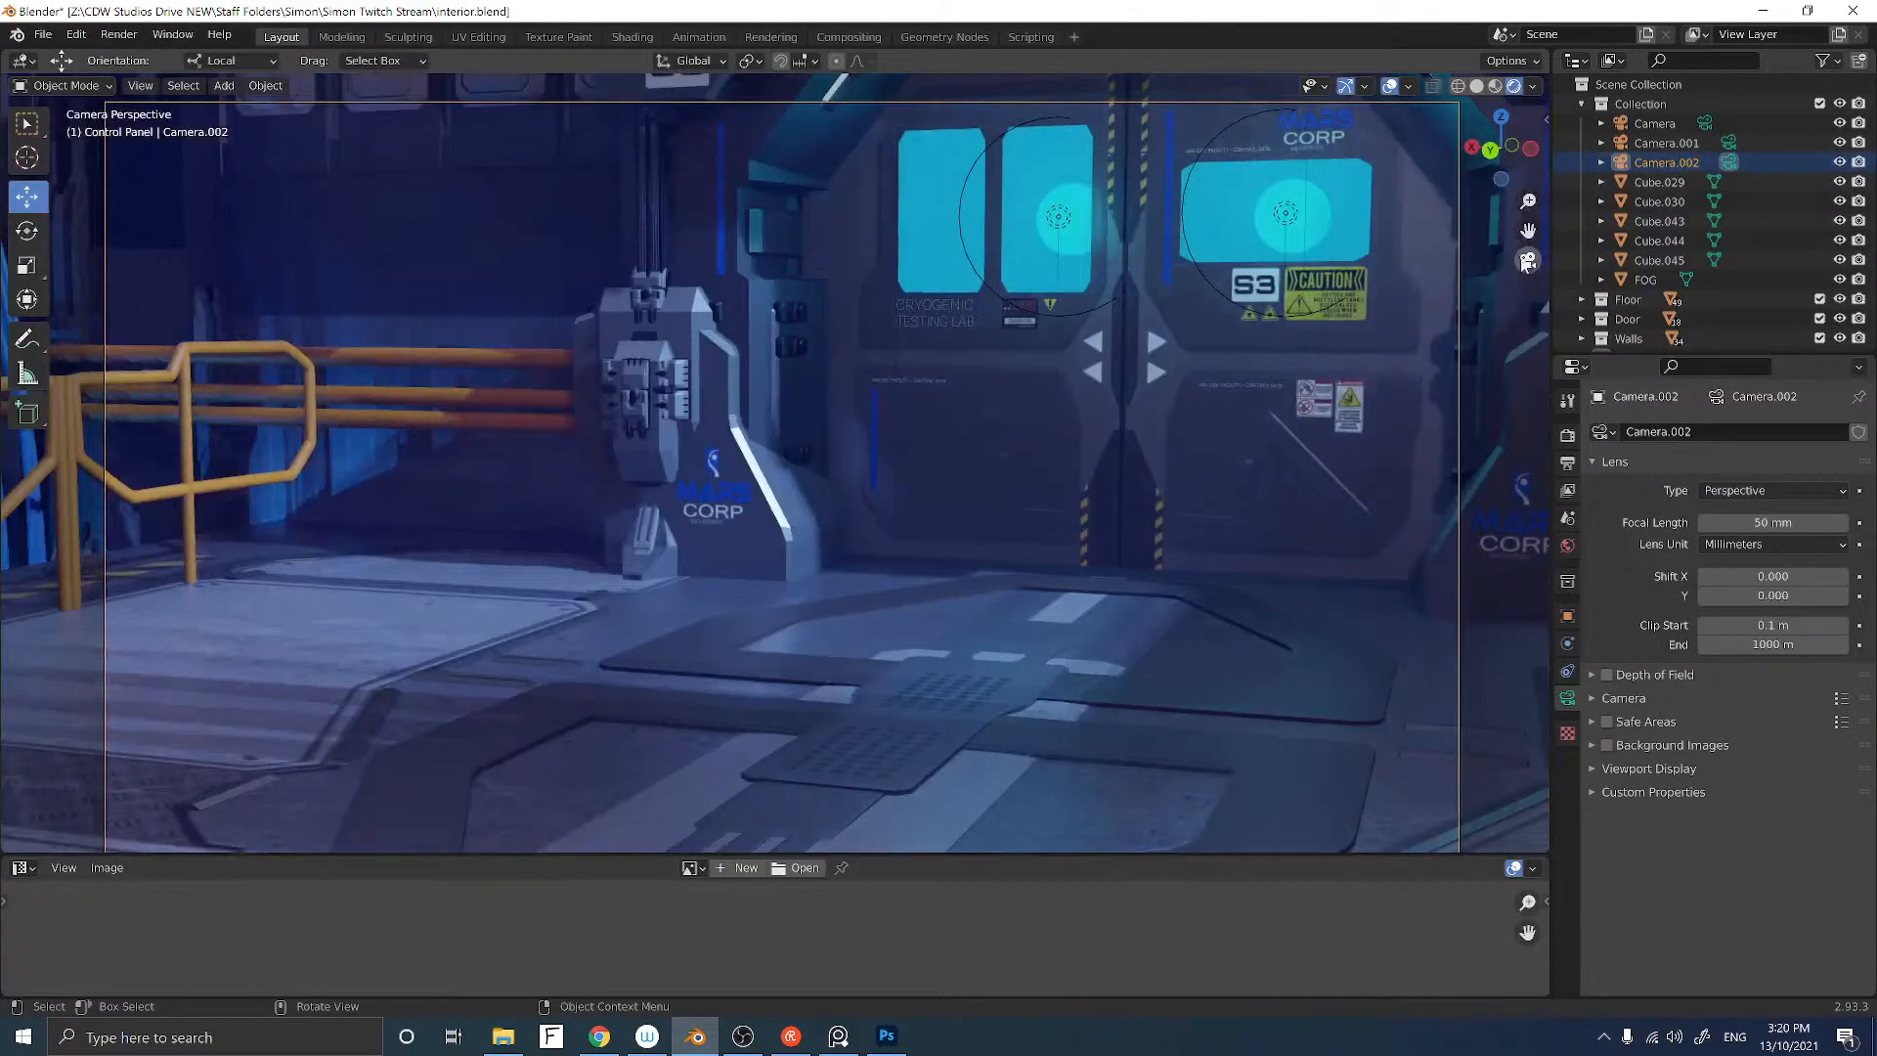
scroll(935, 333, down, 4)
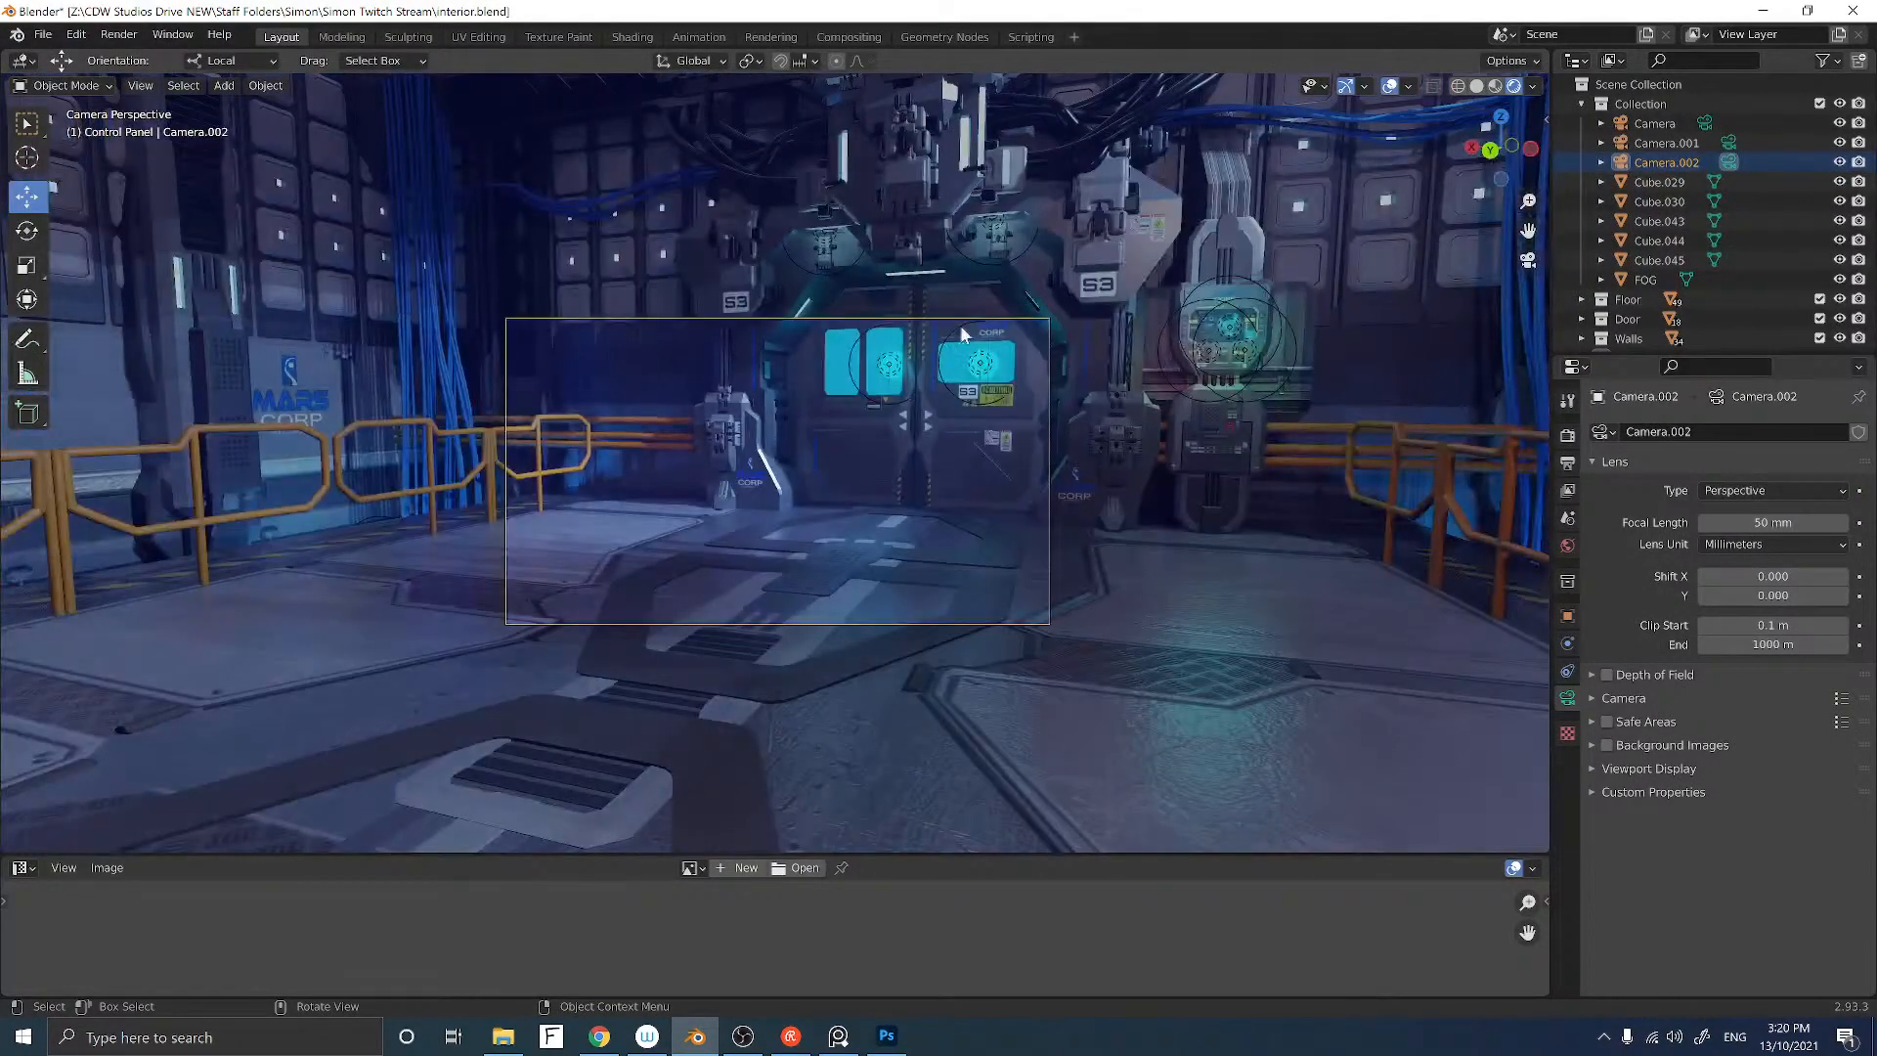
Step: Lock the camera to the view and reposition Camera.002 to frame the doors from beyond the yellow-striped stairs
key(n)
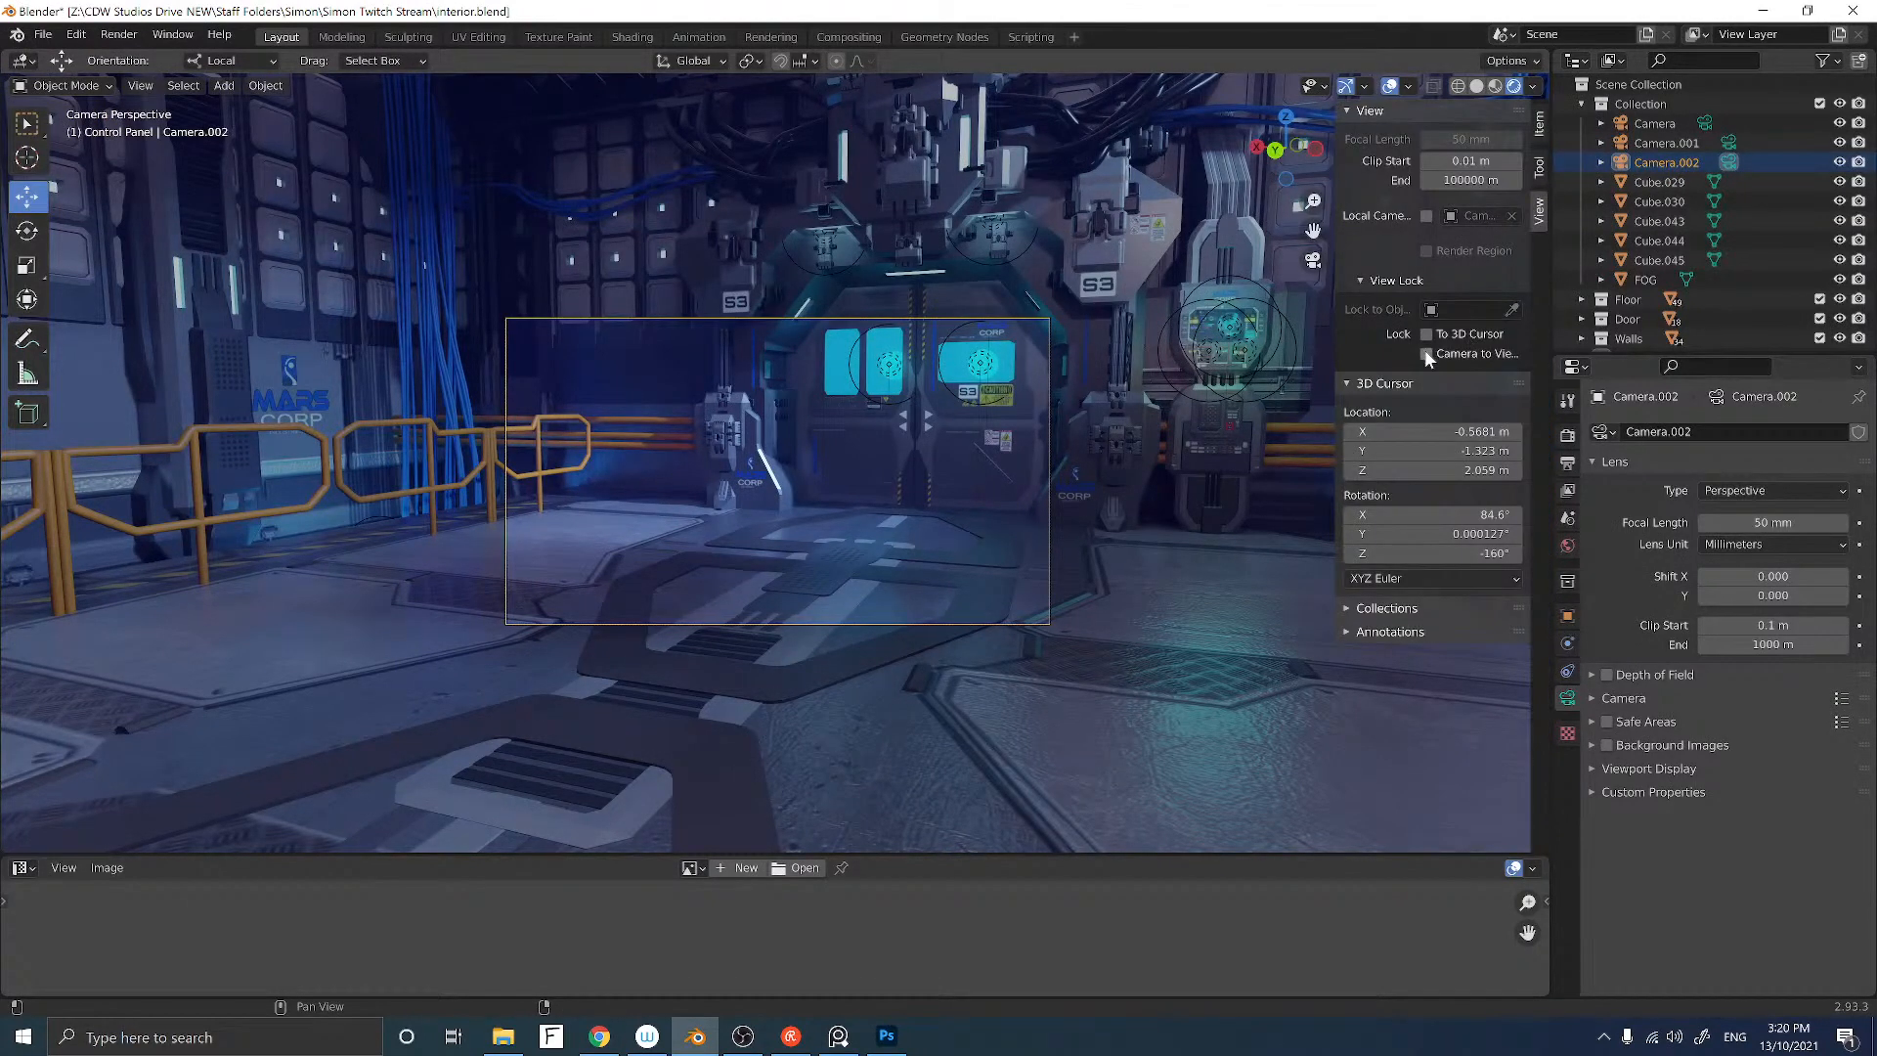
scroll(881, 443, down, 3)
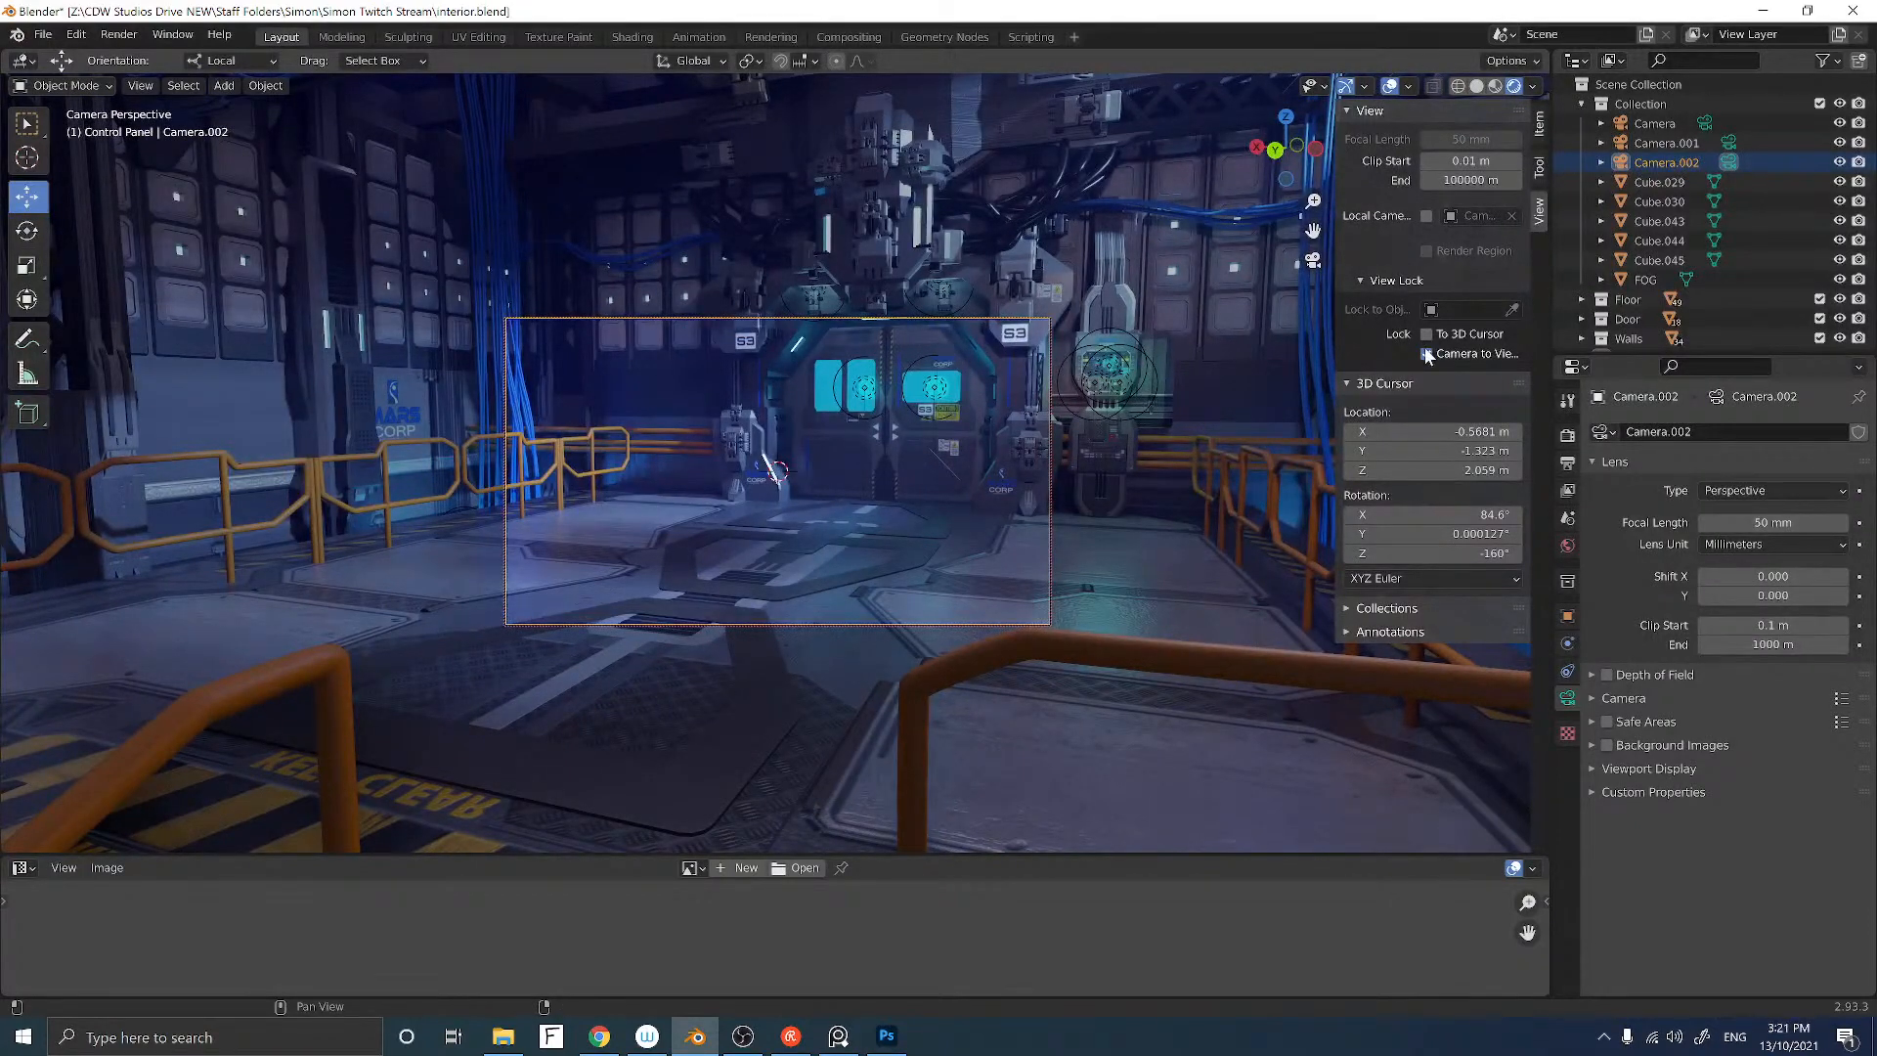
scroll(1156, 419, up, 5)
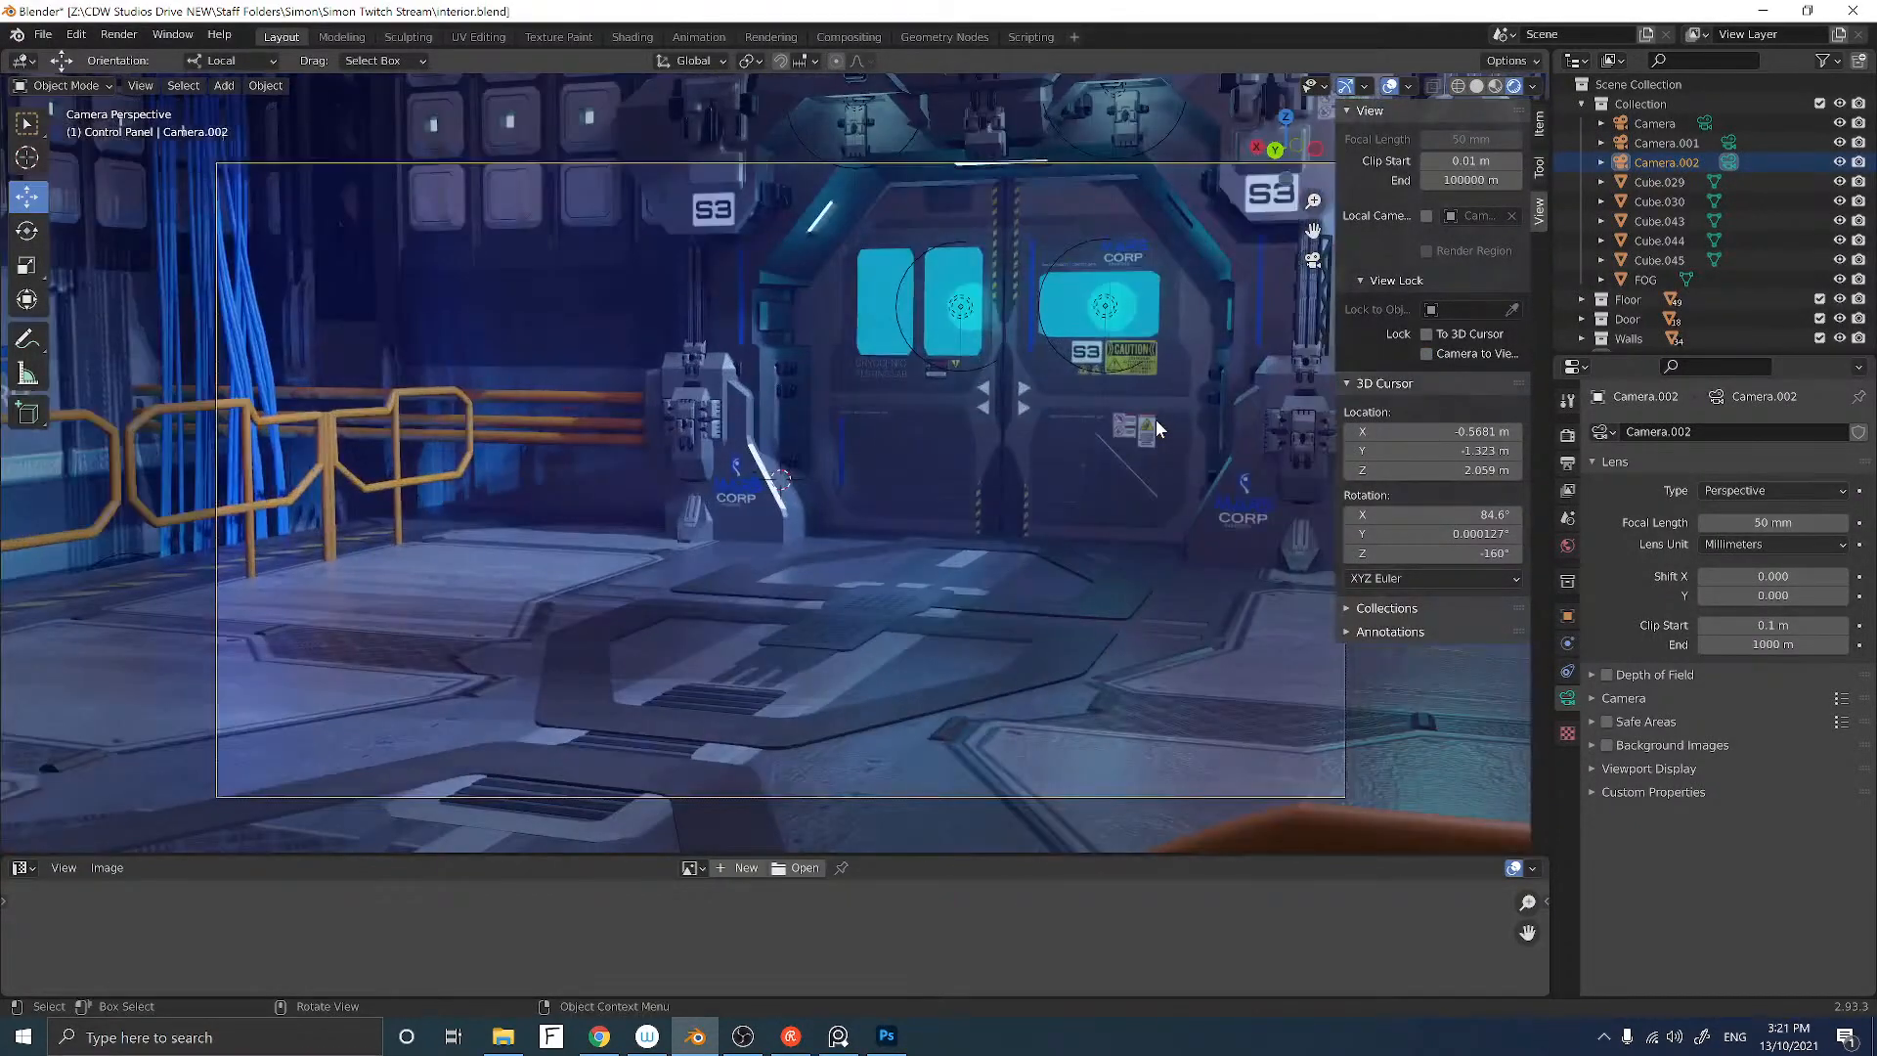
click(1427, 353)
middle_drag(864, 389, 1013, 384)
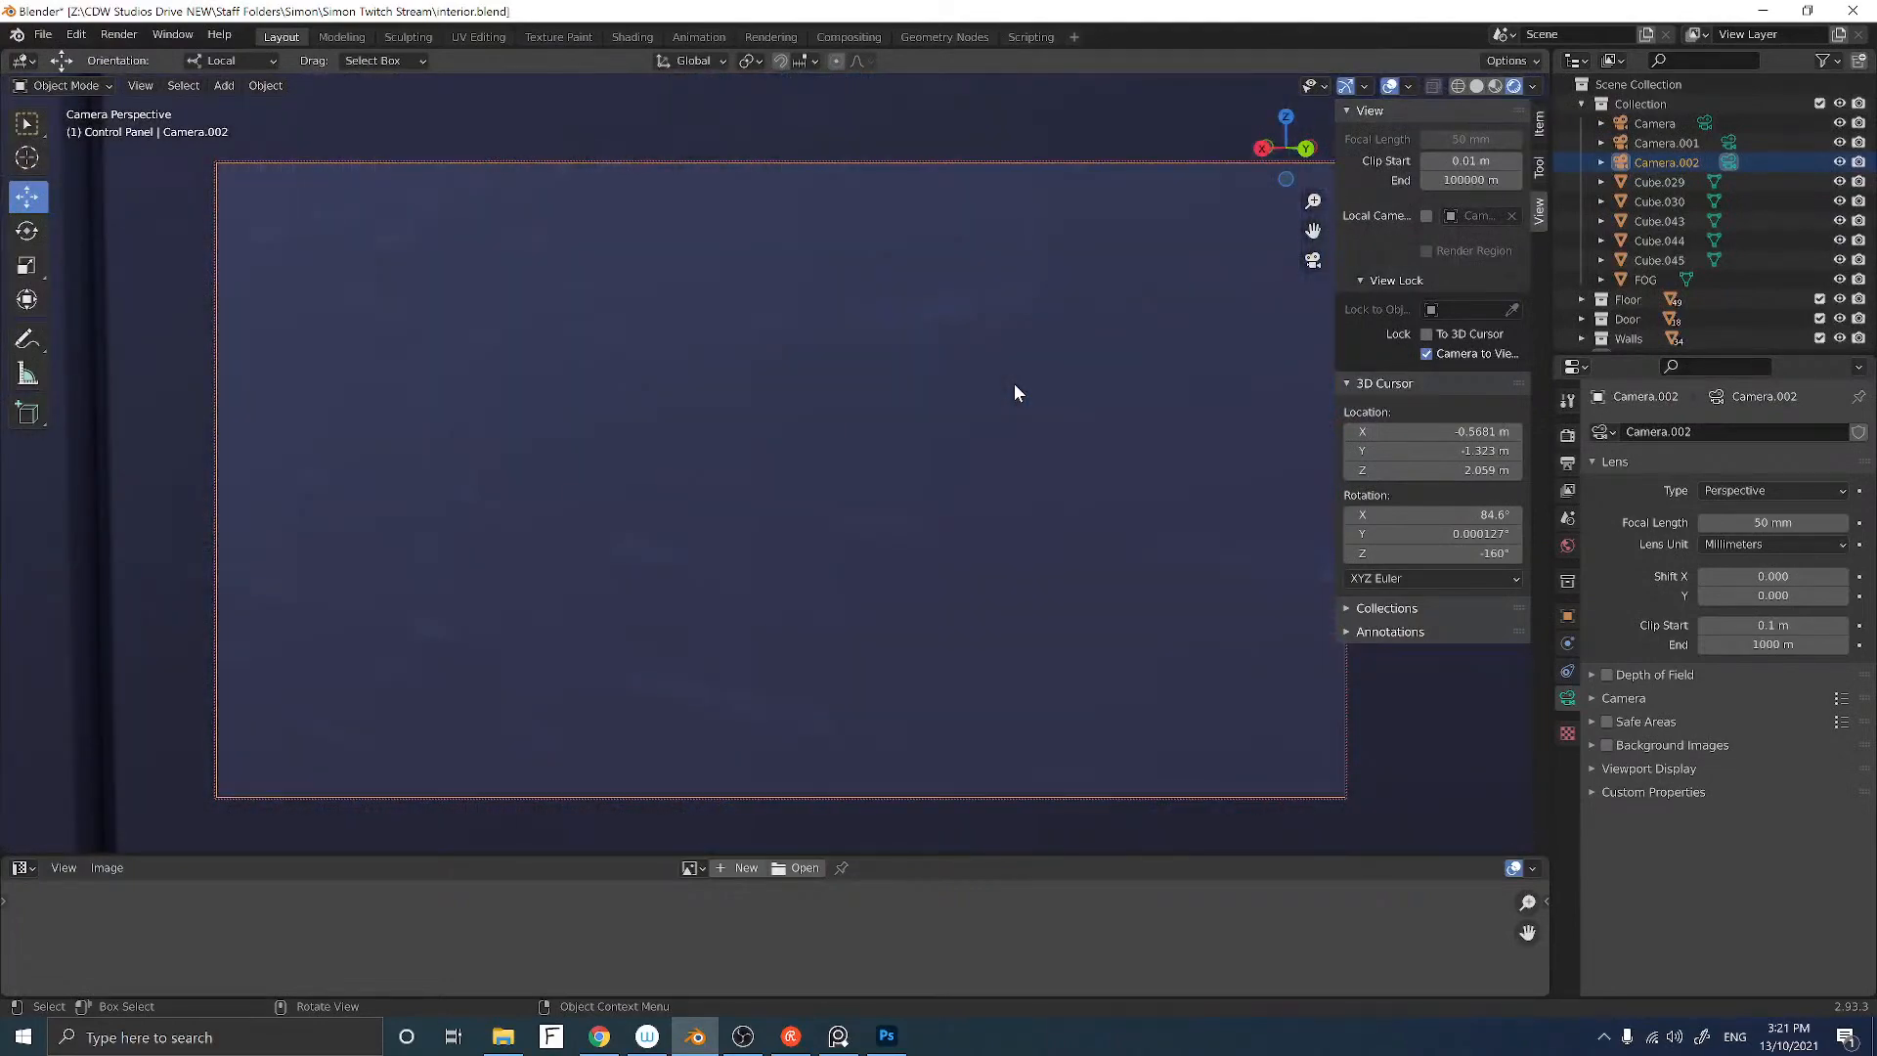
middle_drag(1012, 383, 946, 425)
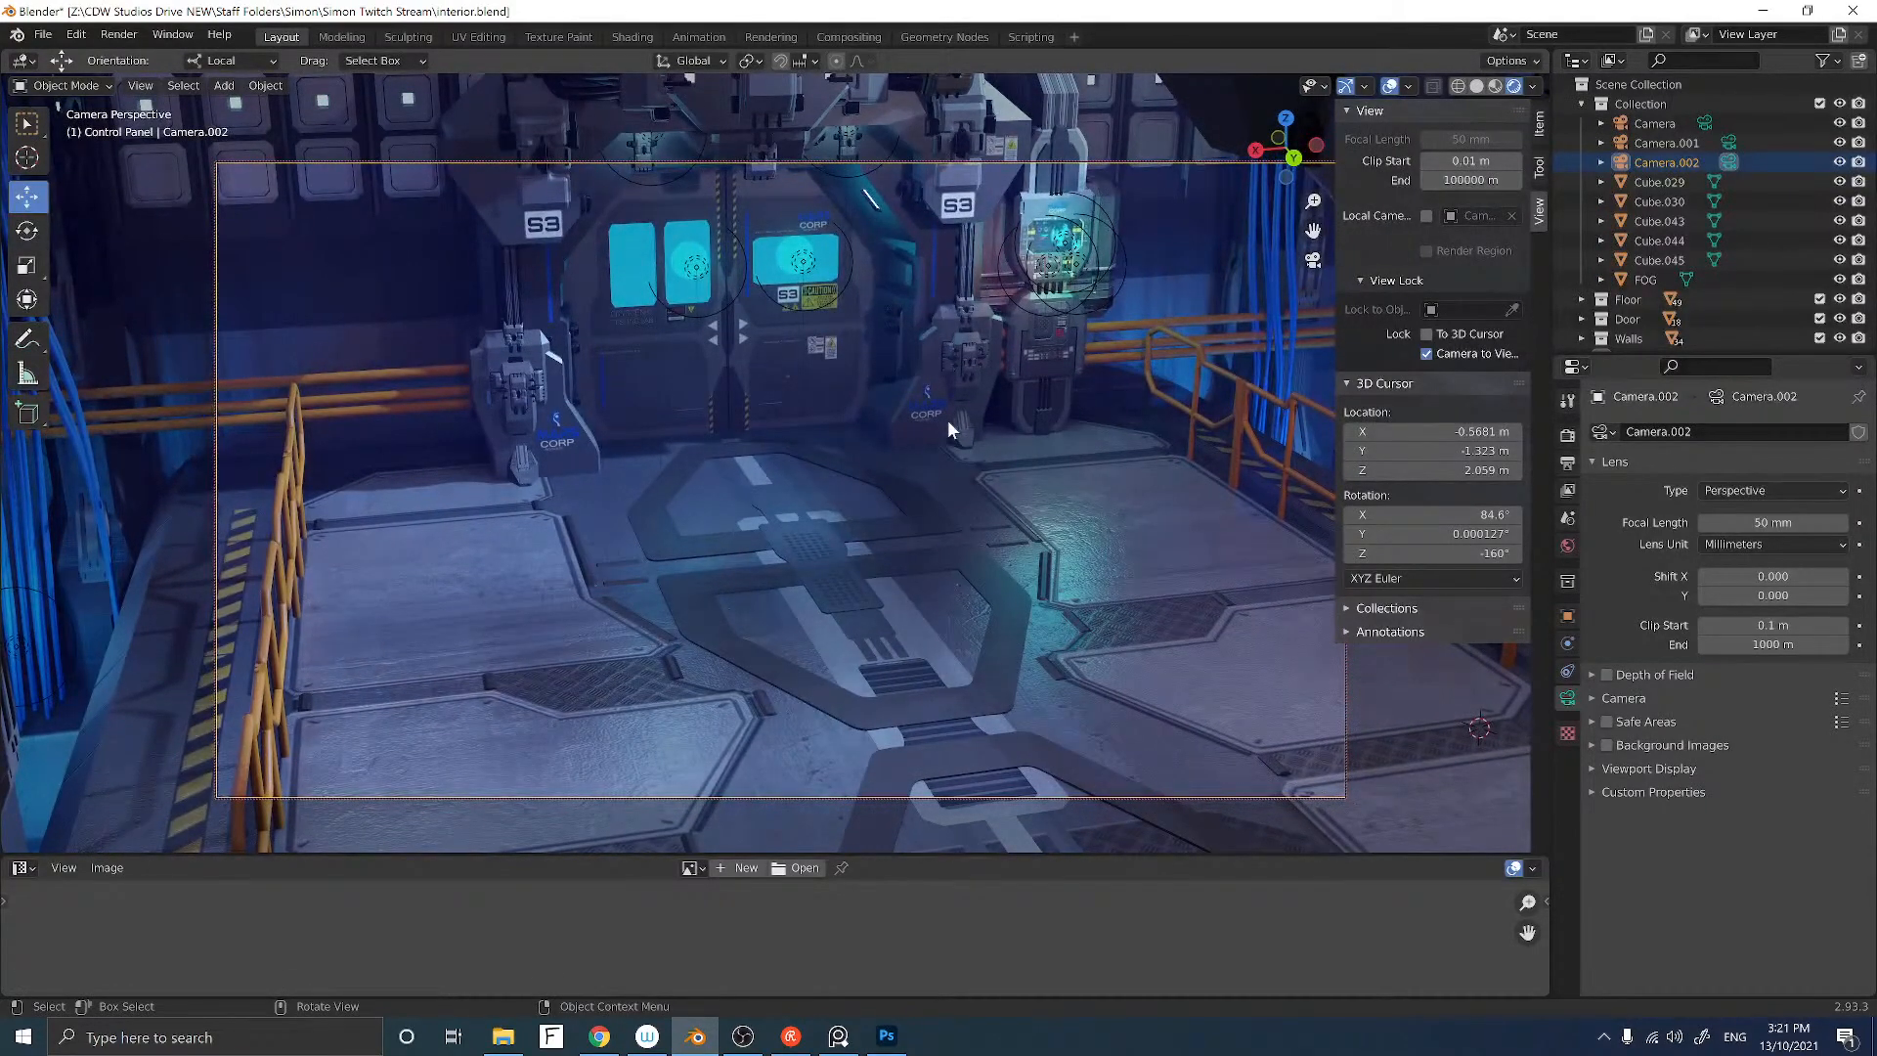
mouse_move(947, 422)
middle_down()
mouse_move(946, 473)
mouse_move(977, 446)
mouse_move(915, 440)
mouse_move(919, 421)
mouse_move(962, 427)
mouse_move(938, 430)
middle_up()
scroll(913, 436, up, 3)
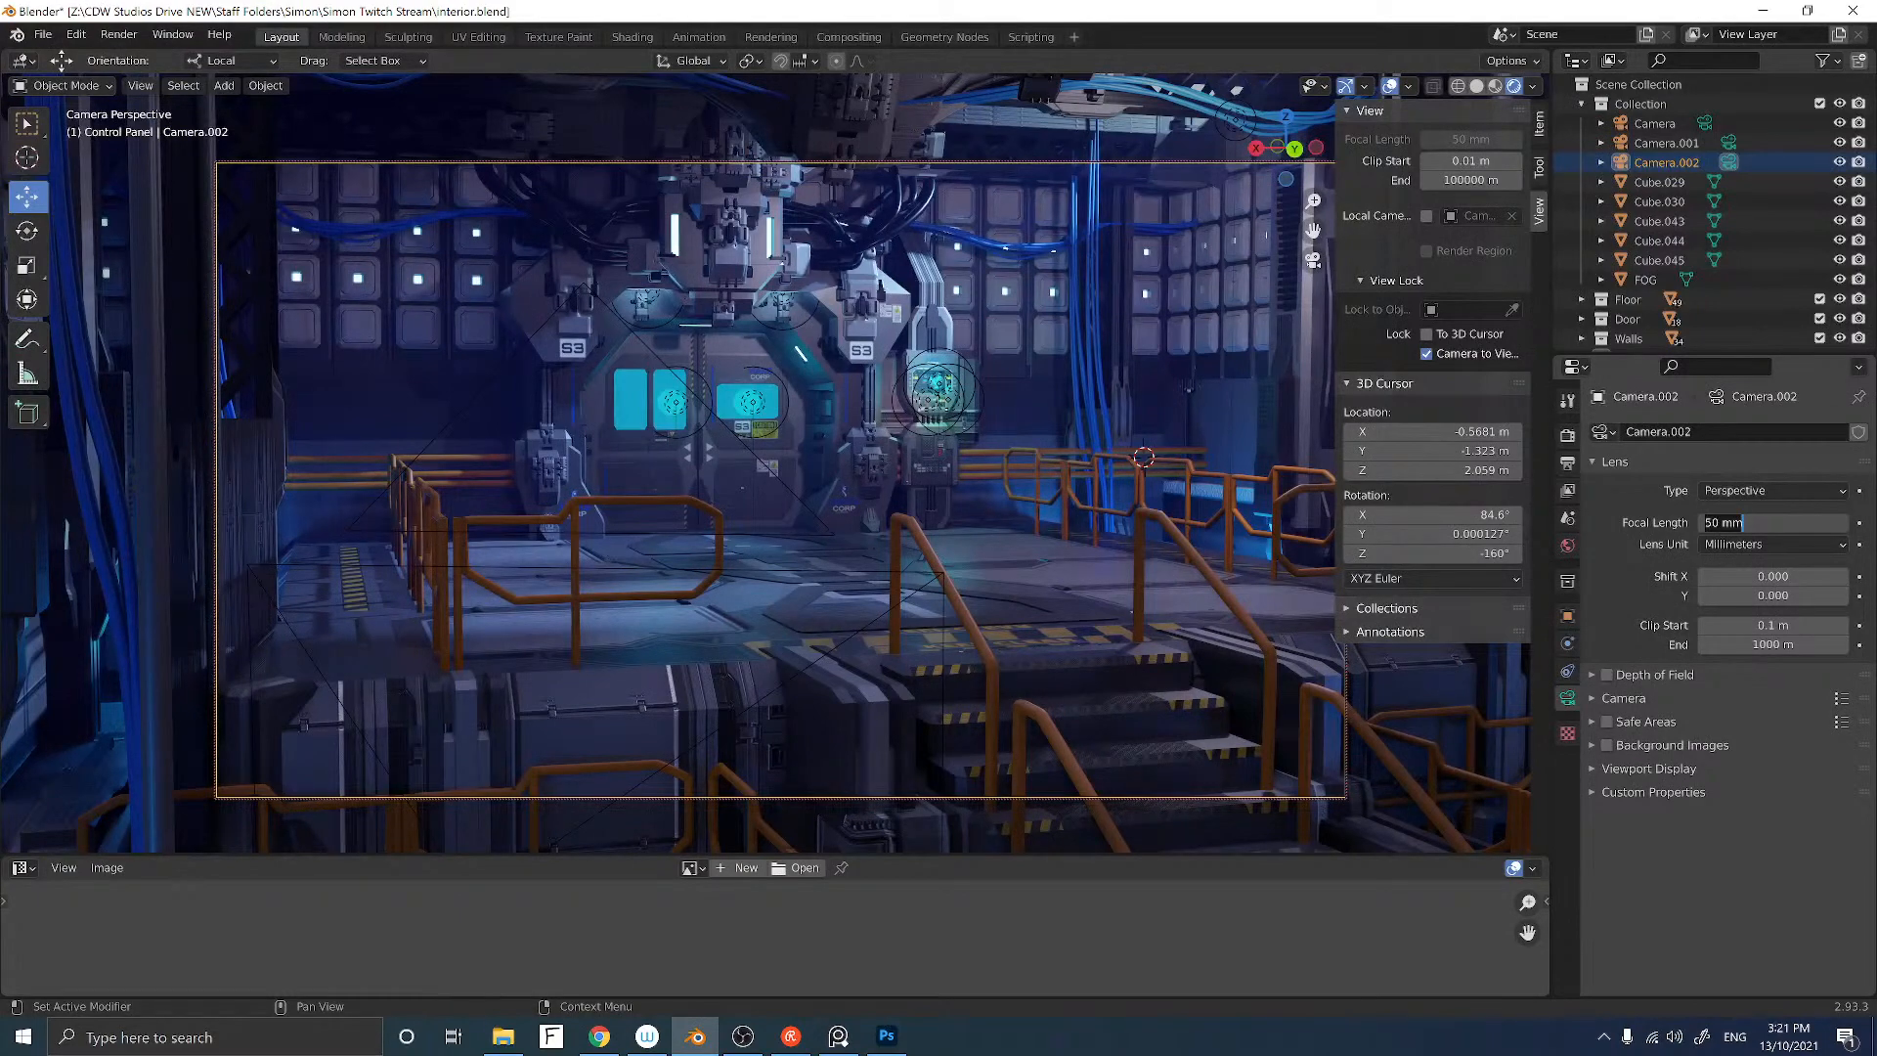
Step: Set Camera.002's focal length to 25 mm and reframe it from a higher angle overlooking the railed platform and doors
text(25)
key(Return)
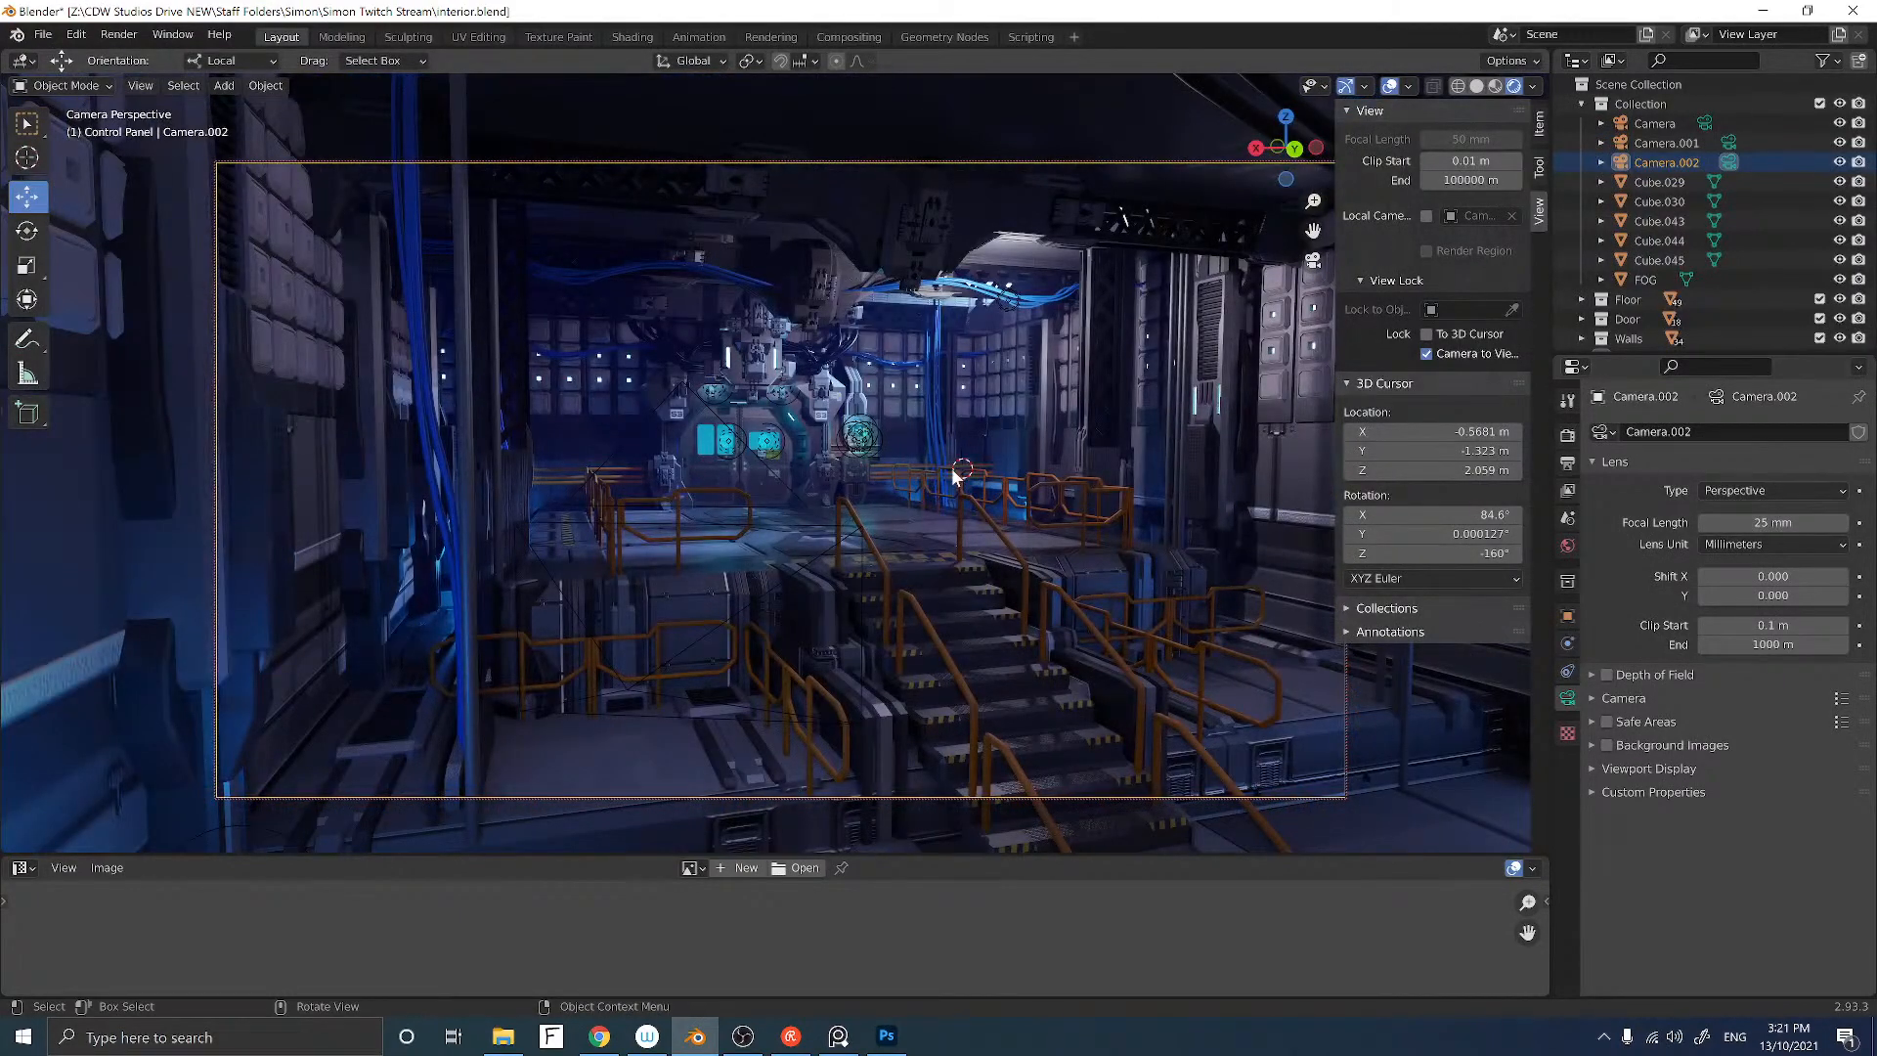
middle_drag(955, 476, 894, 459)
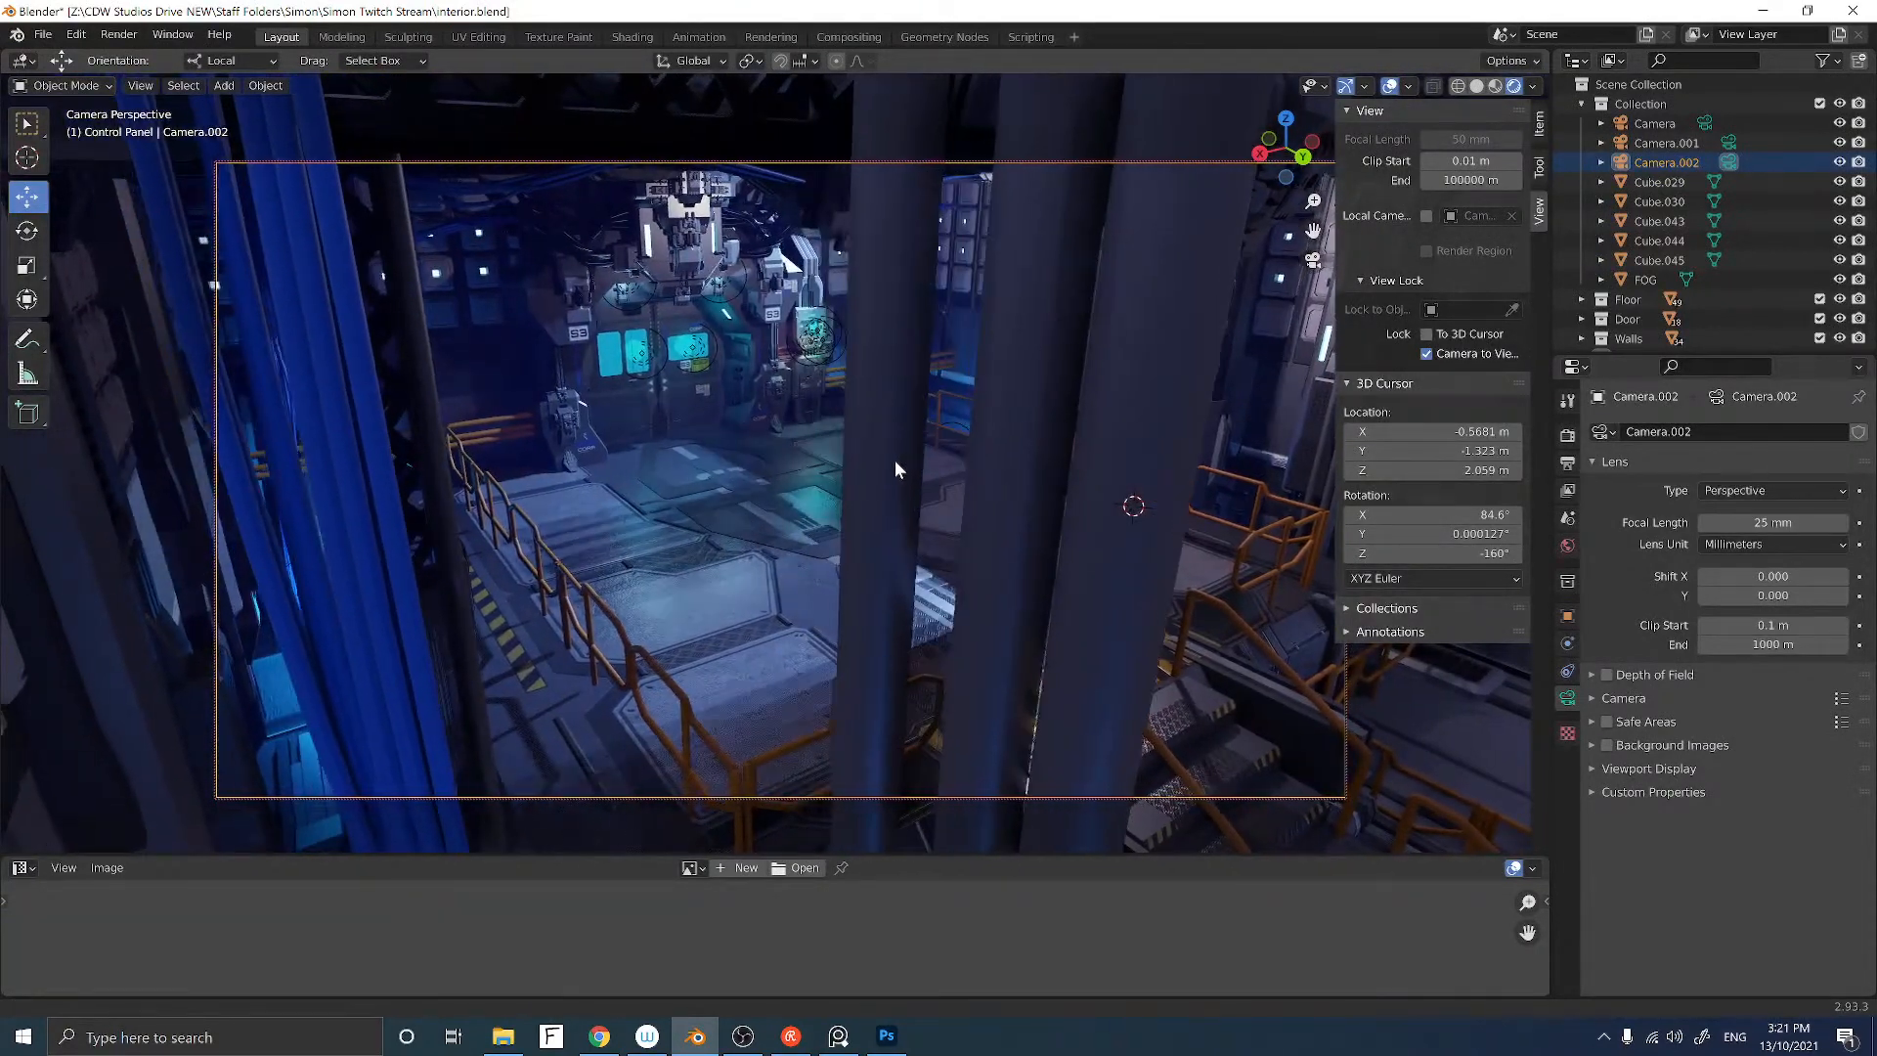
Step: Hide the vertical pipes blocking Camera.002's view and release the camera-to-view lock
click(893, 455)
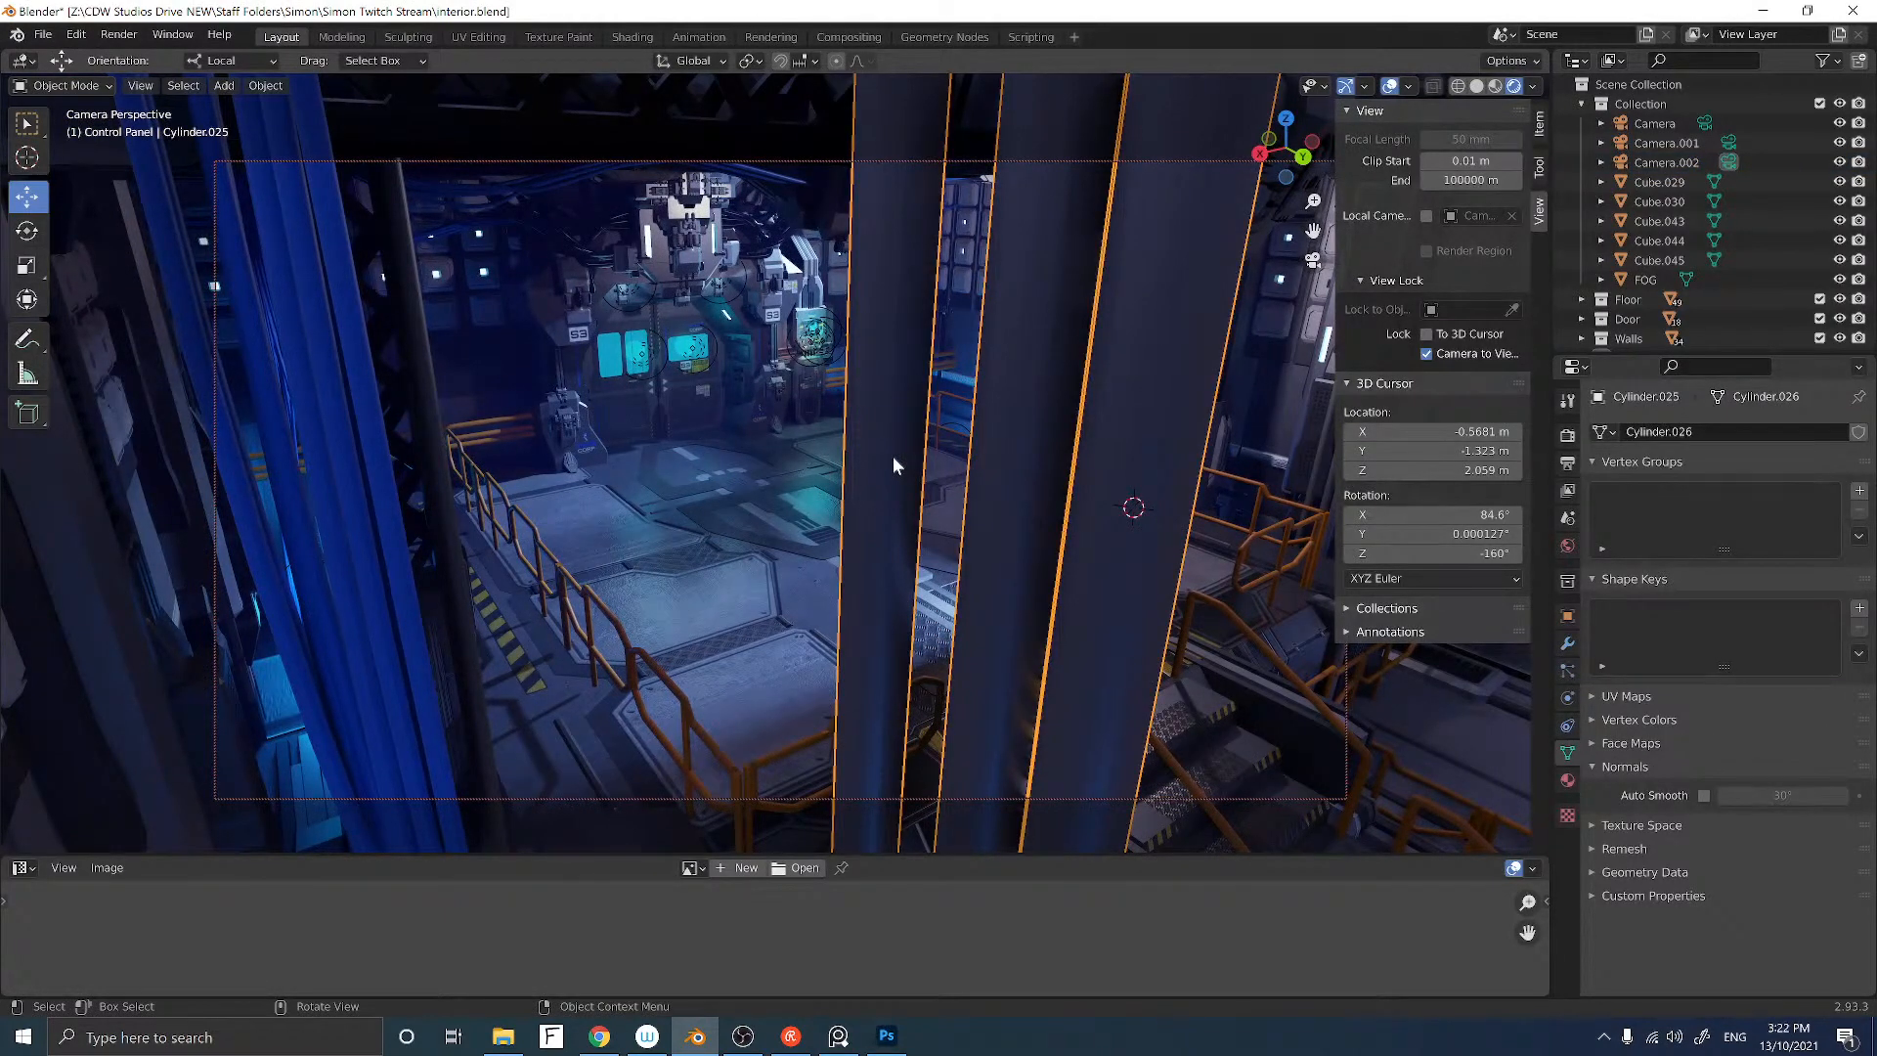
key(h)
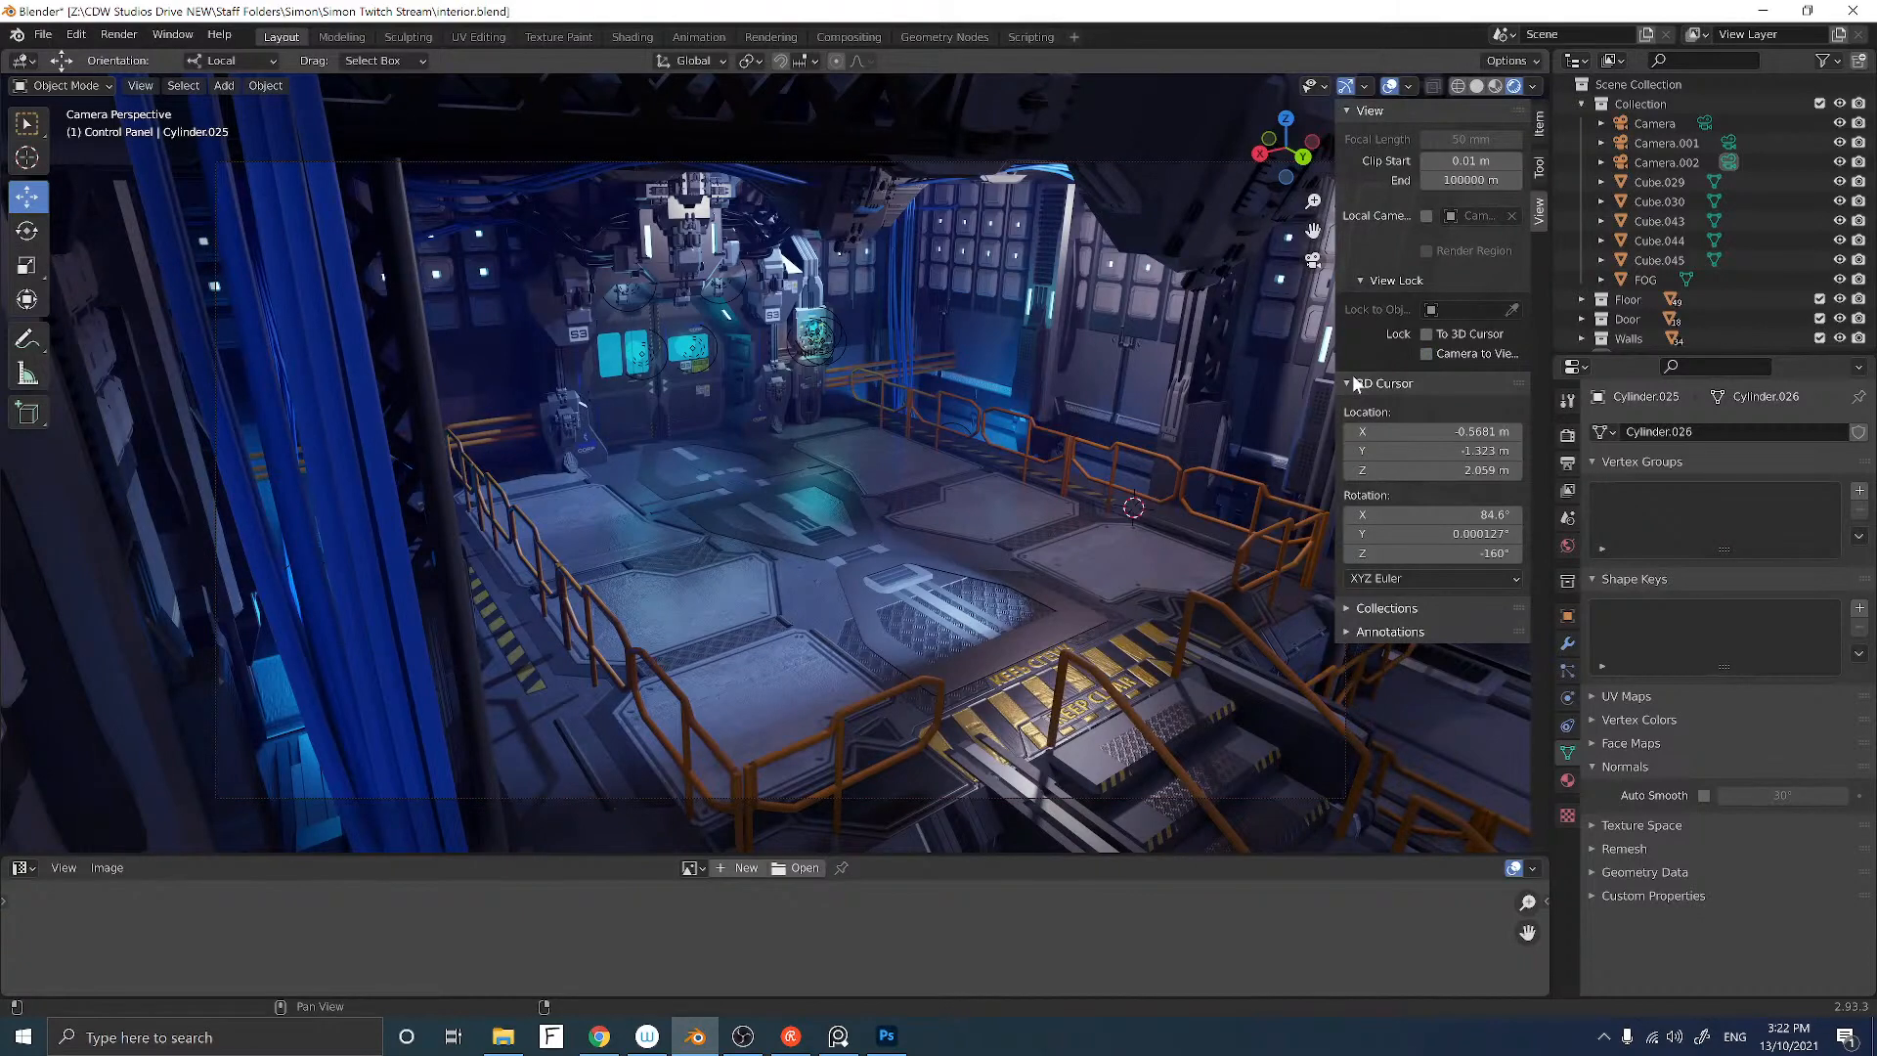
key(n)
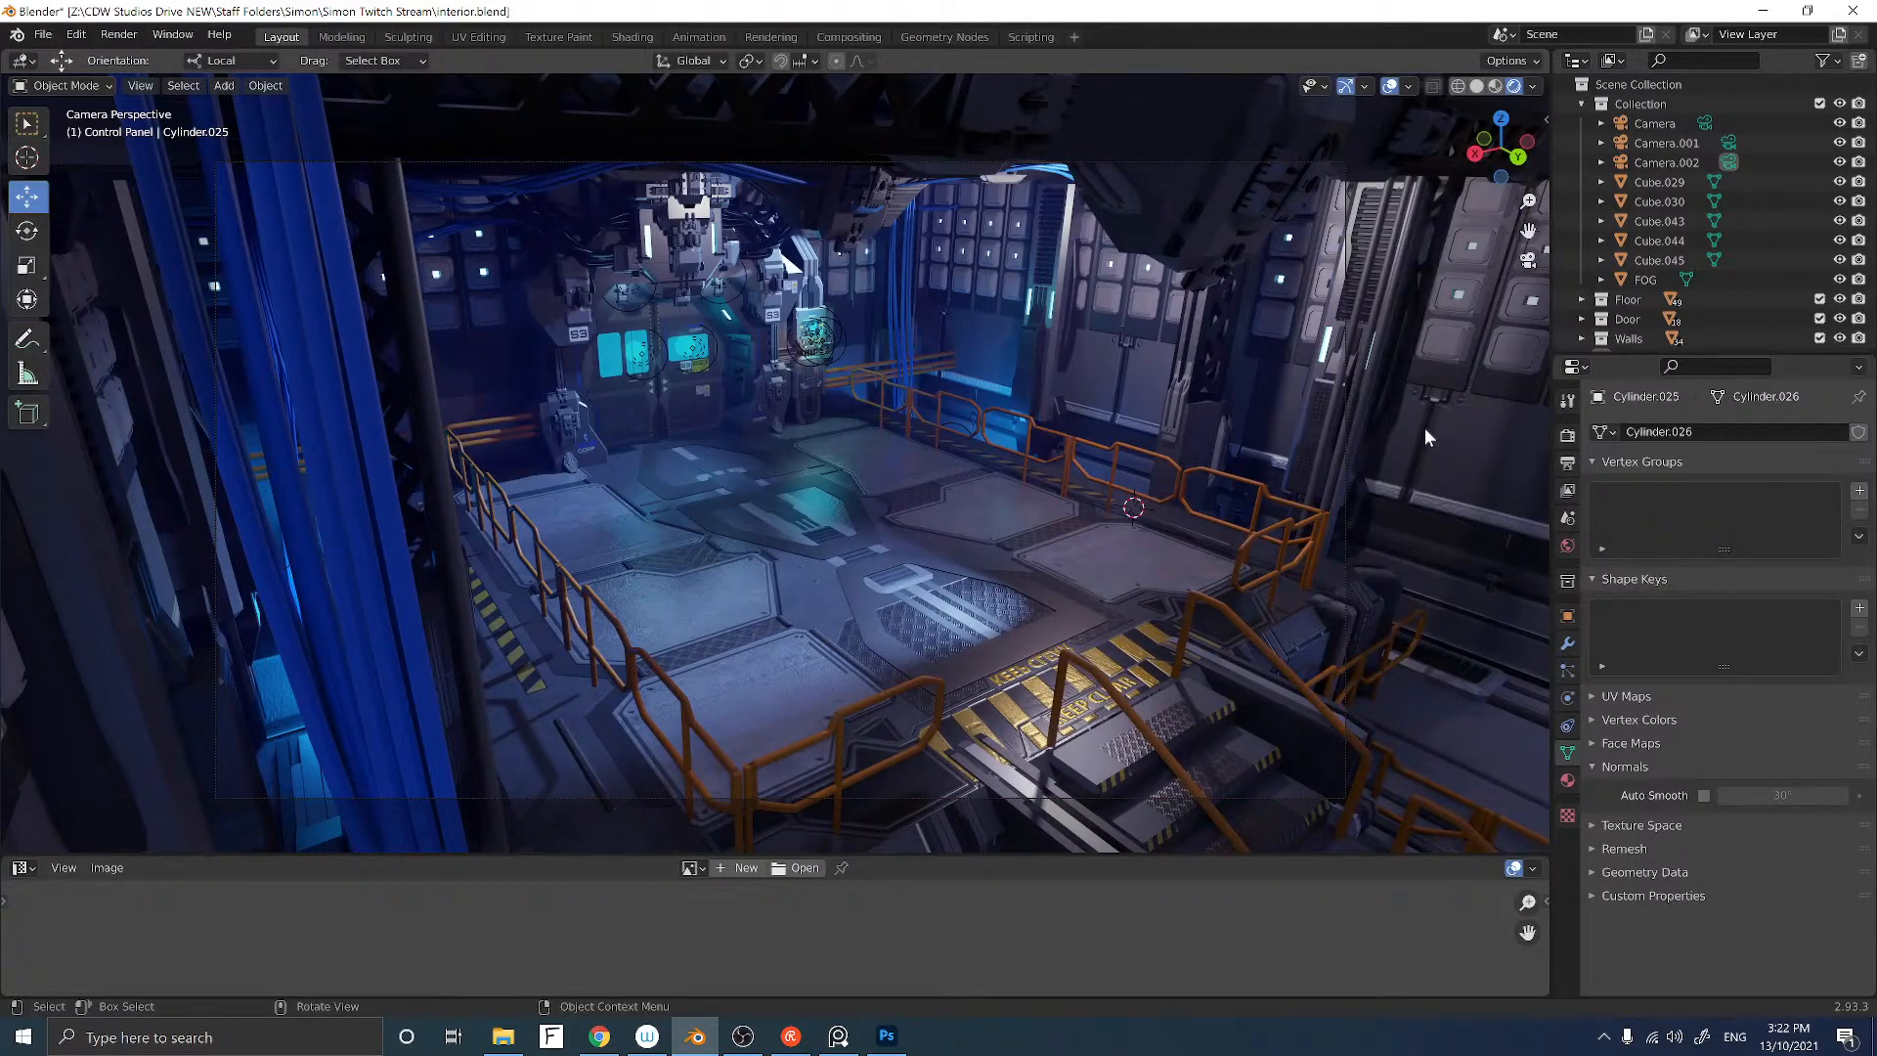
key(n)
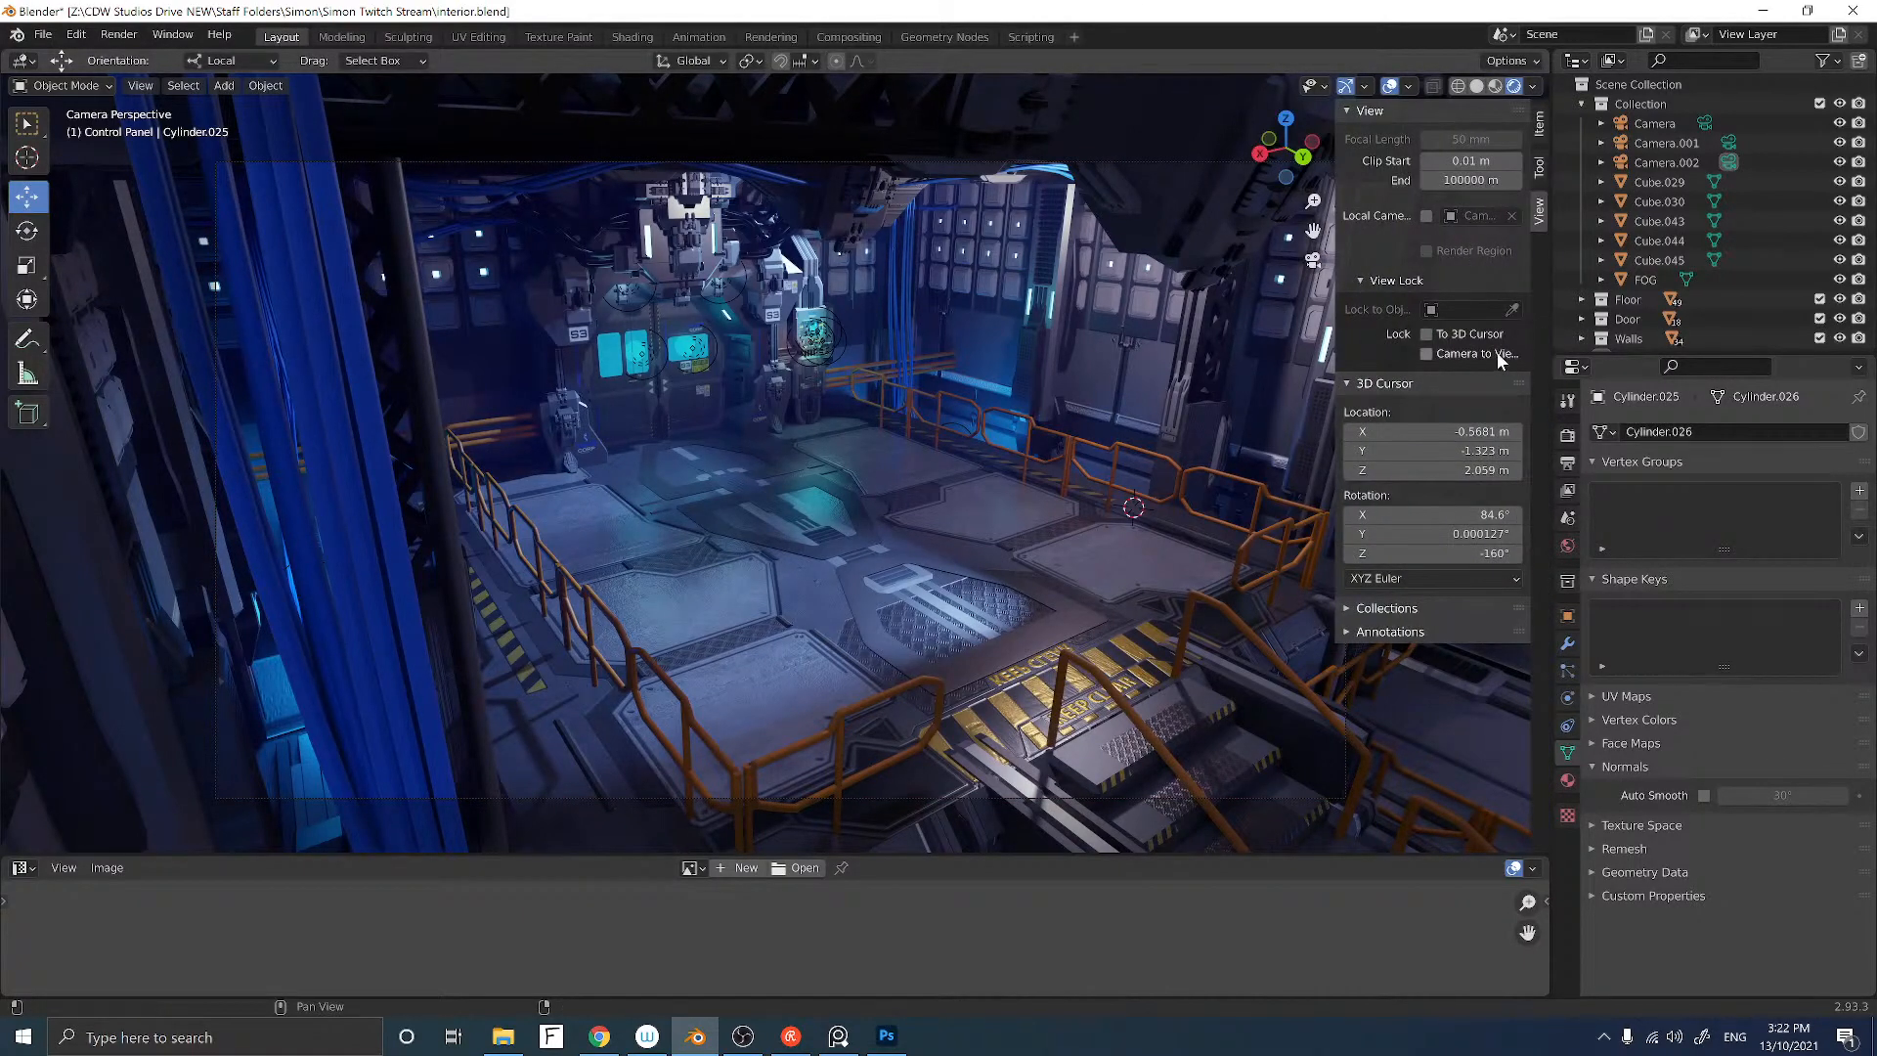
key(n)
Step: Check the shot from Camera.001 and make Camera the active scene camera
click(1729, 144)
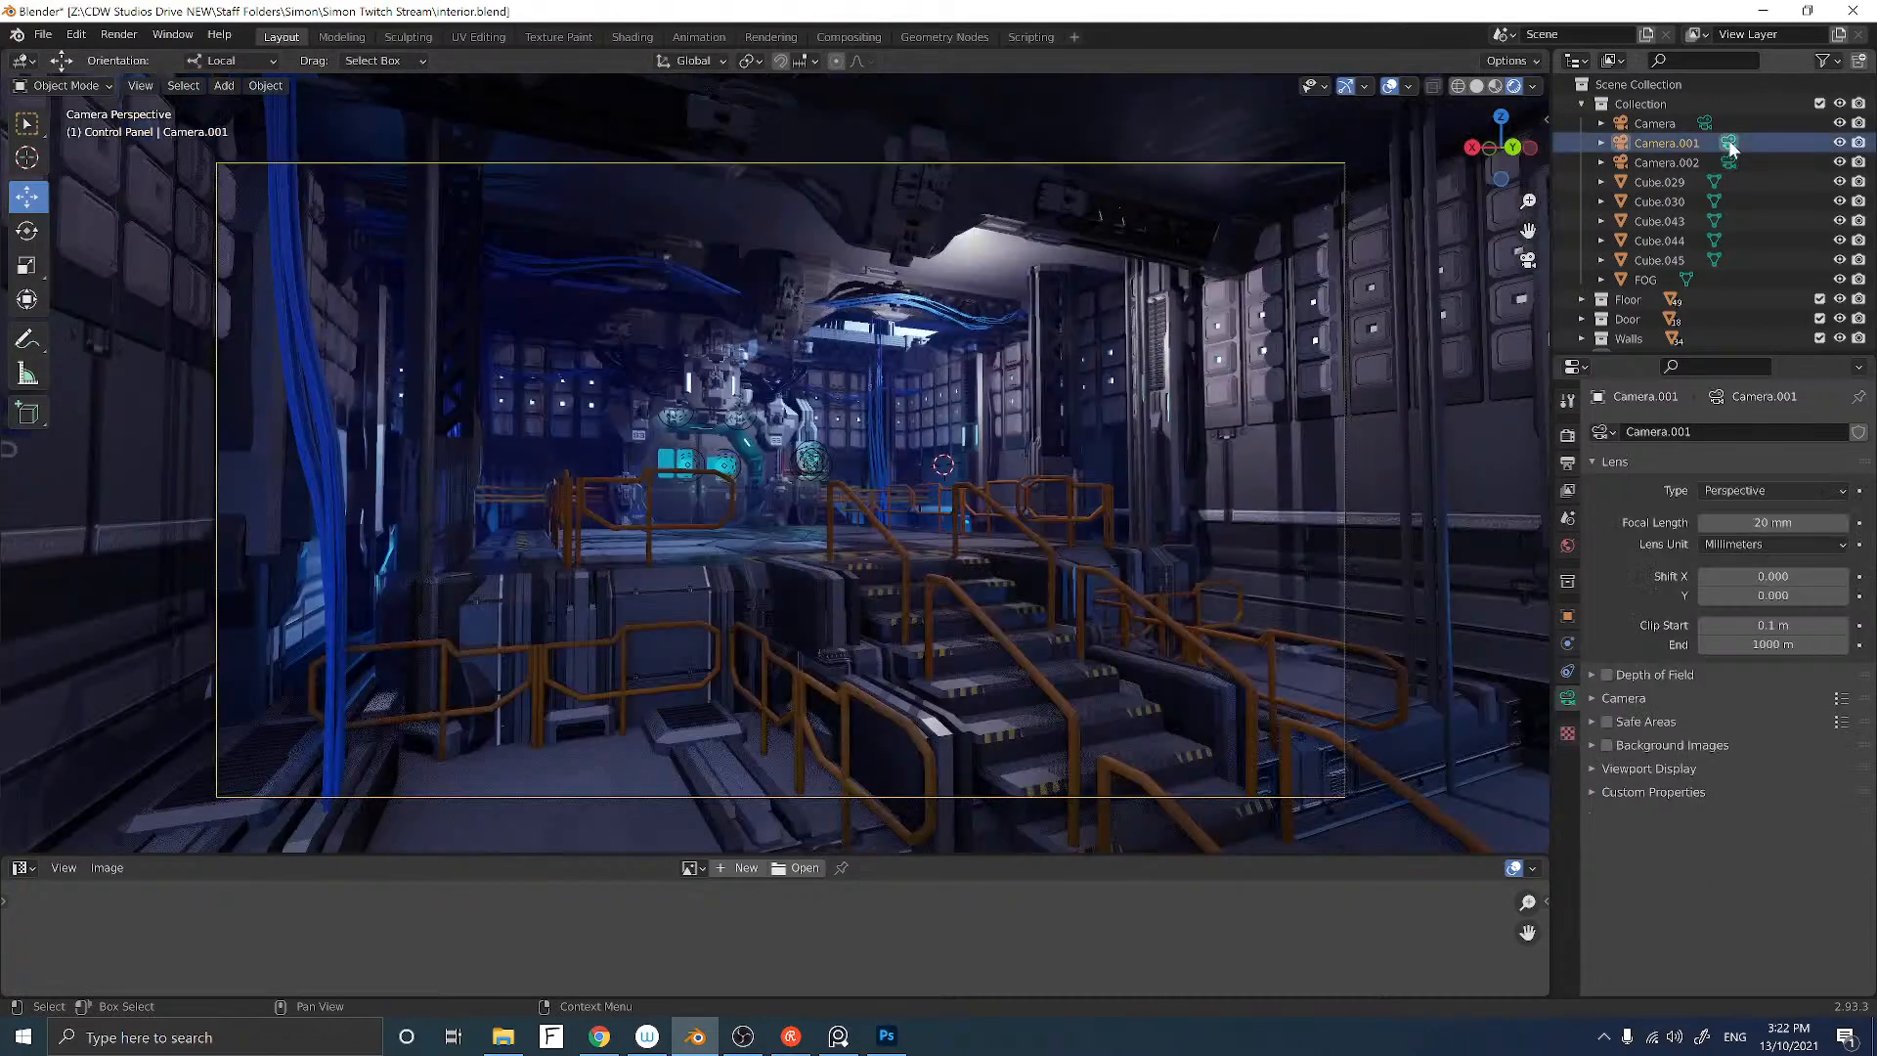
click(1703, 122)
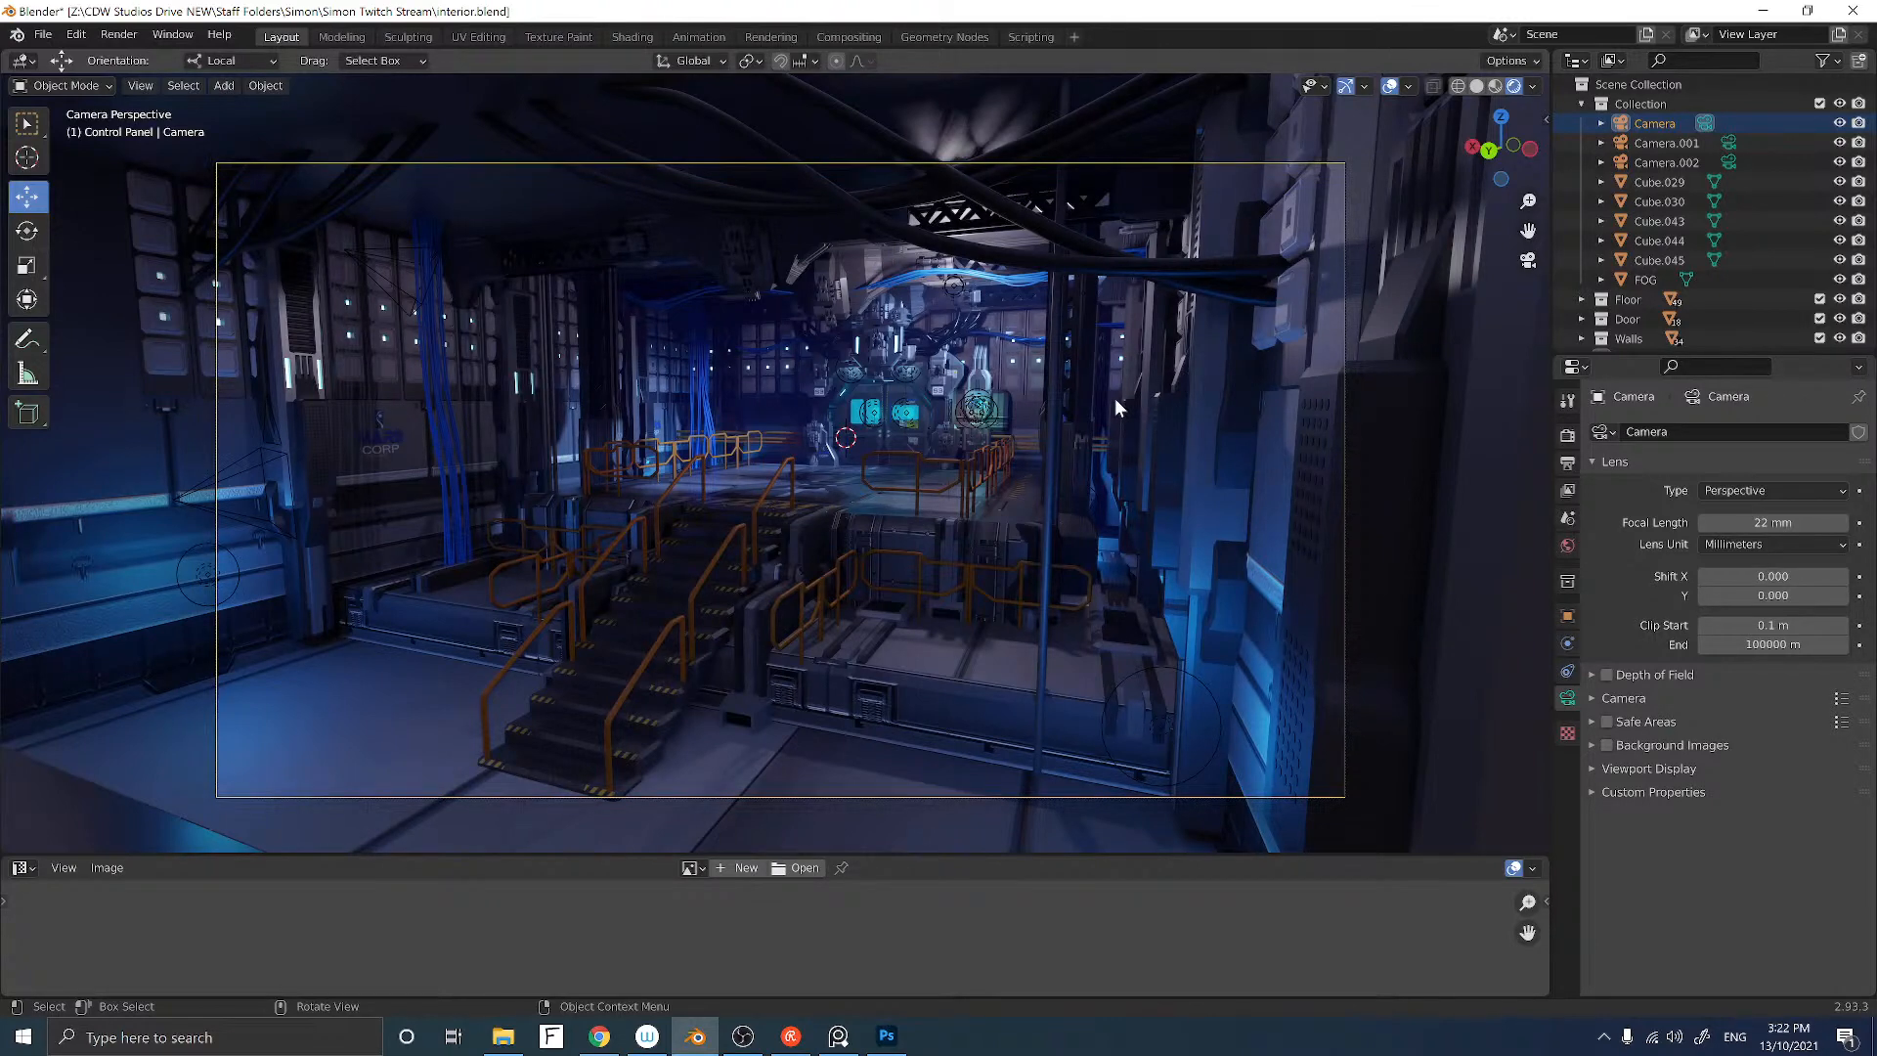
Step: Place the 3D cursor where the black cables meet the panelled side wall and add a cylinder mesh there
middle_drag(1232, 322, 1082, 345)
right_click(1082, 345)
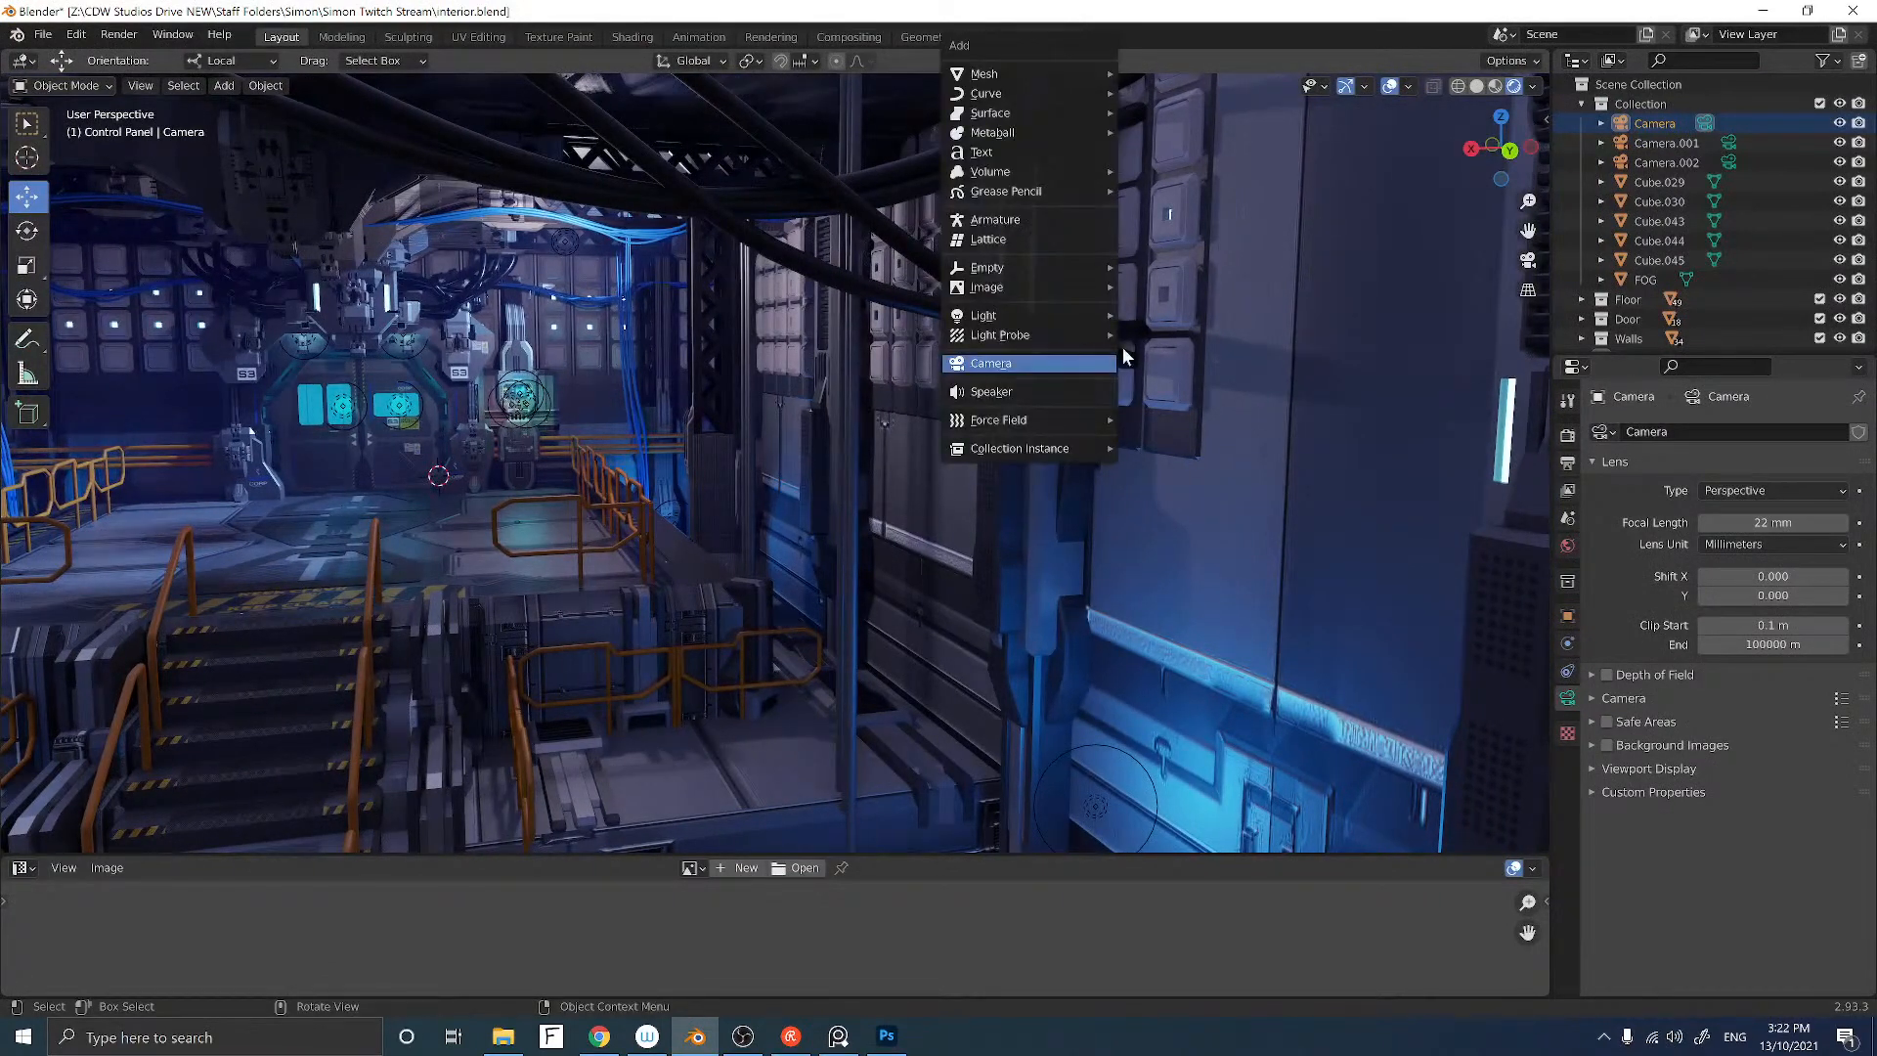
shift+right_click(1149, 329)
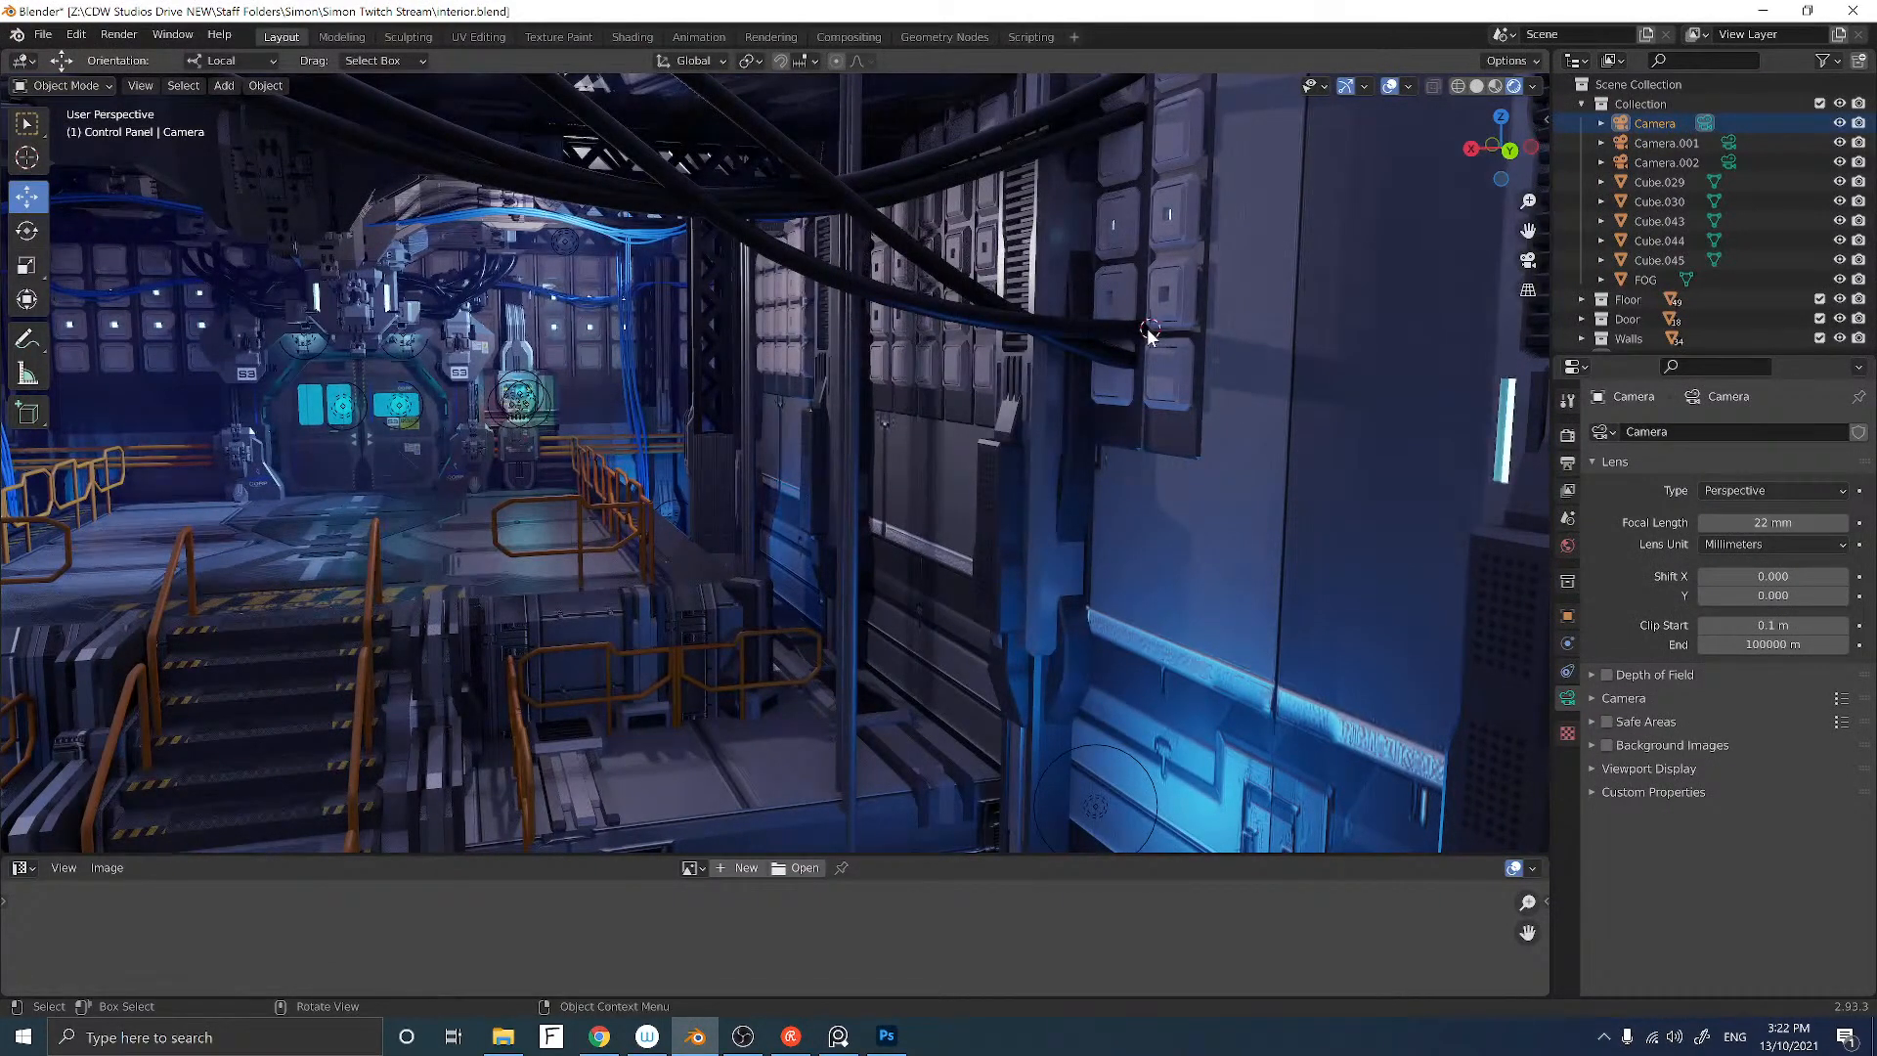
key(shift+a)
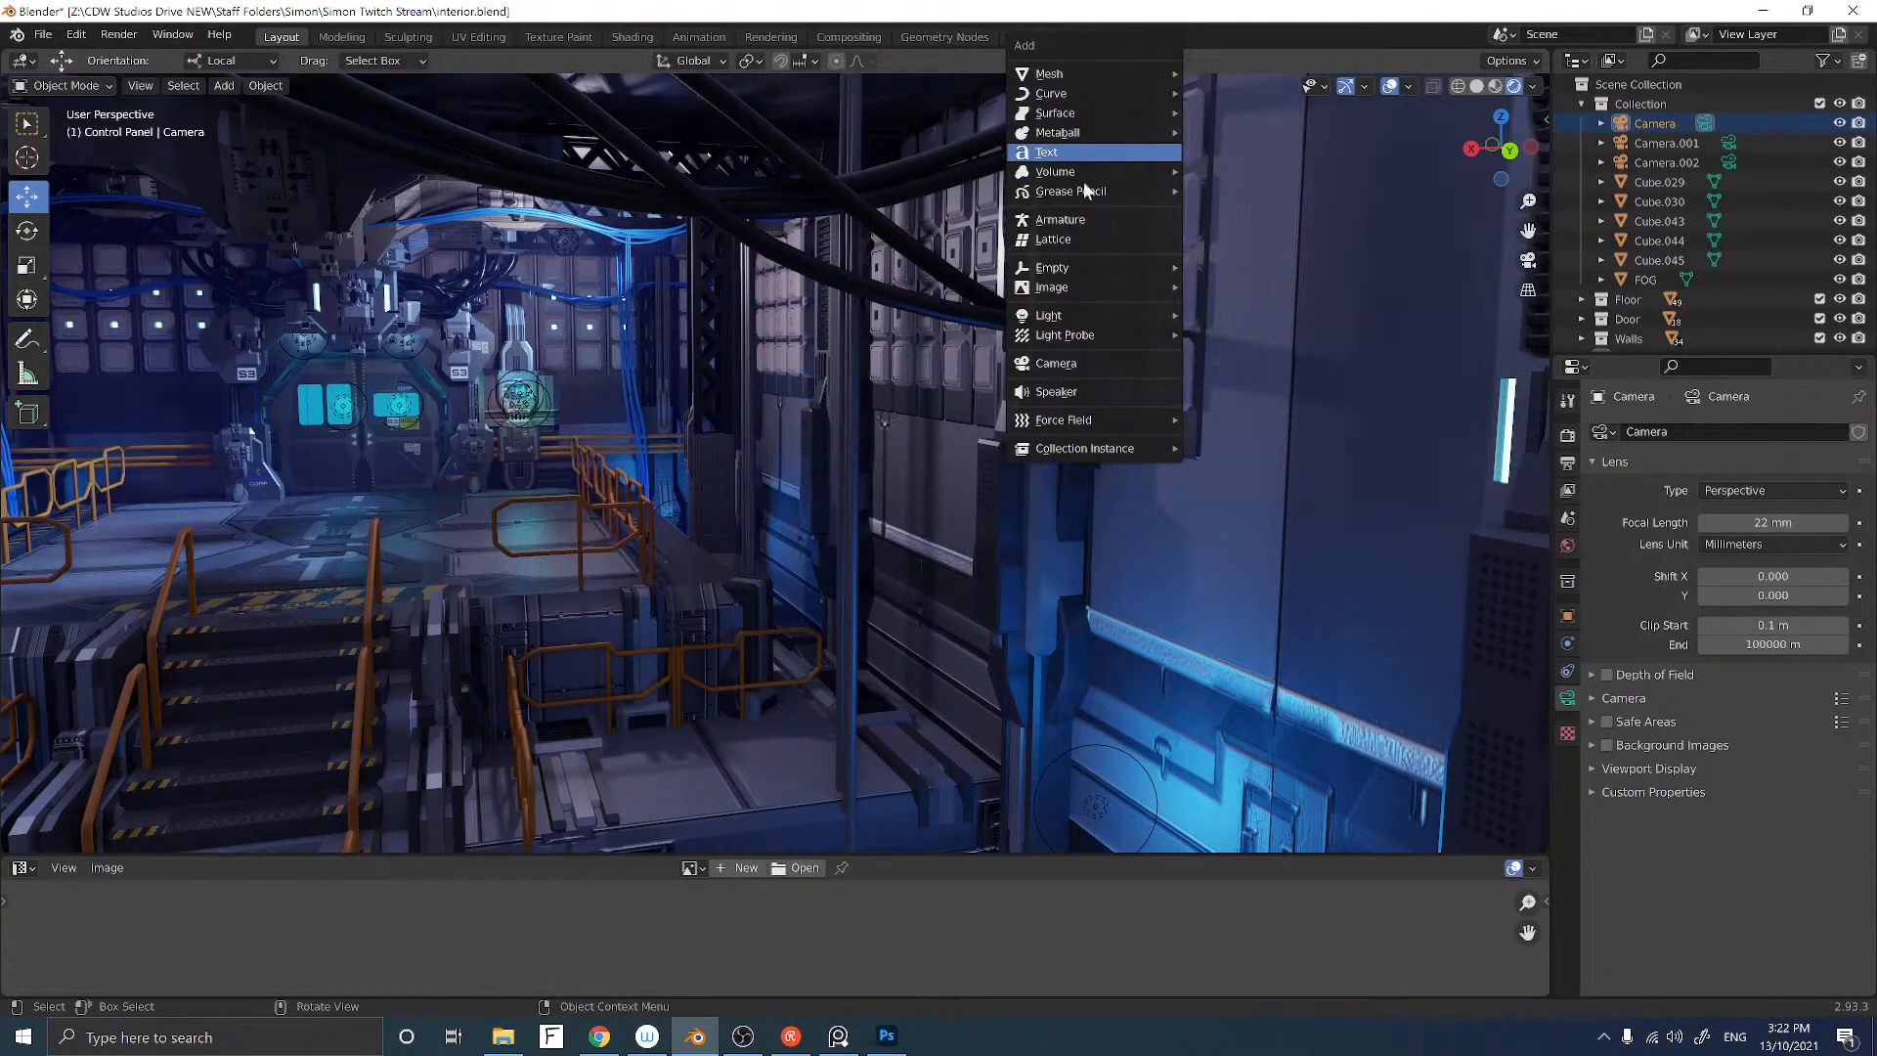
mouse_move(1083, 74)
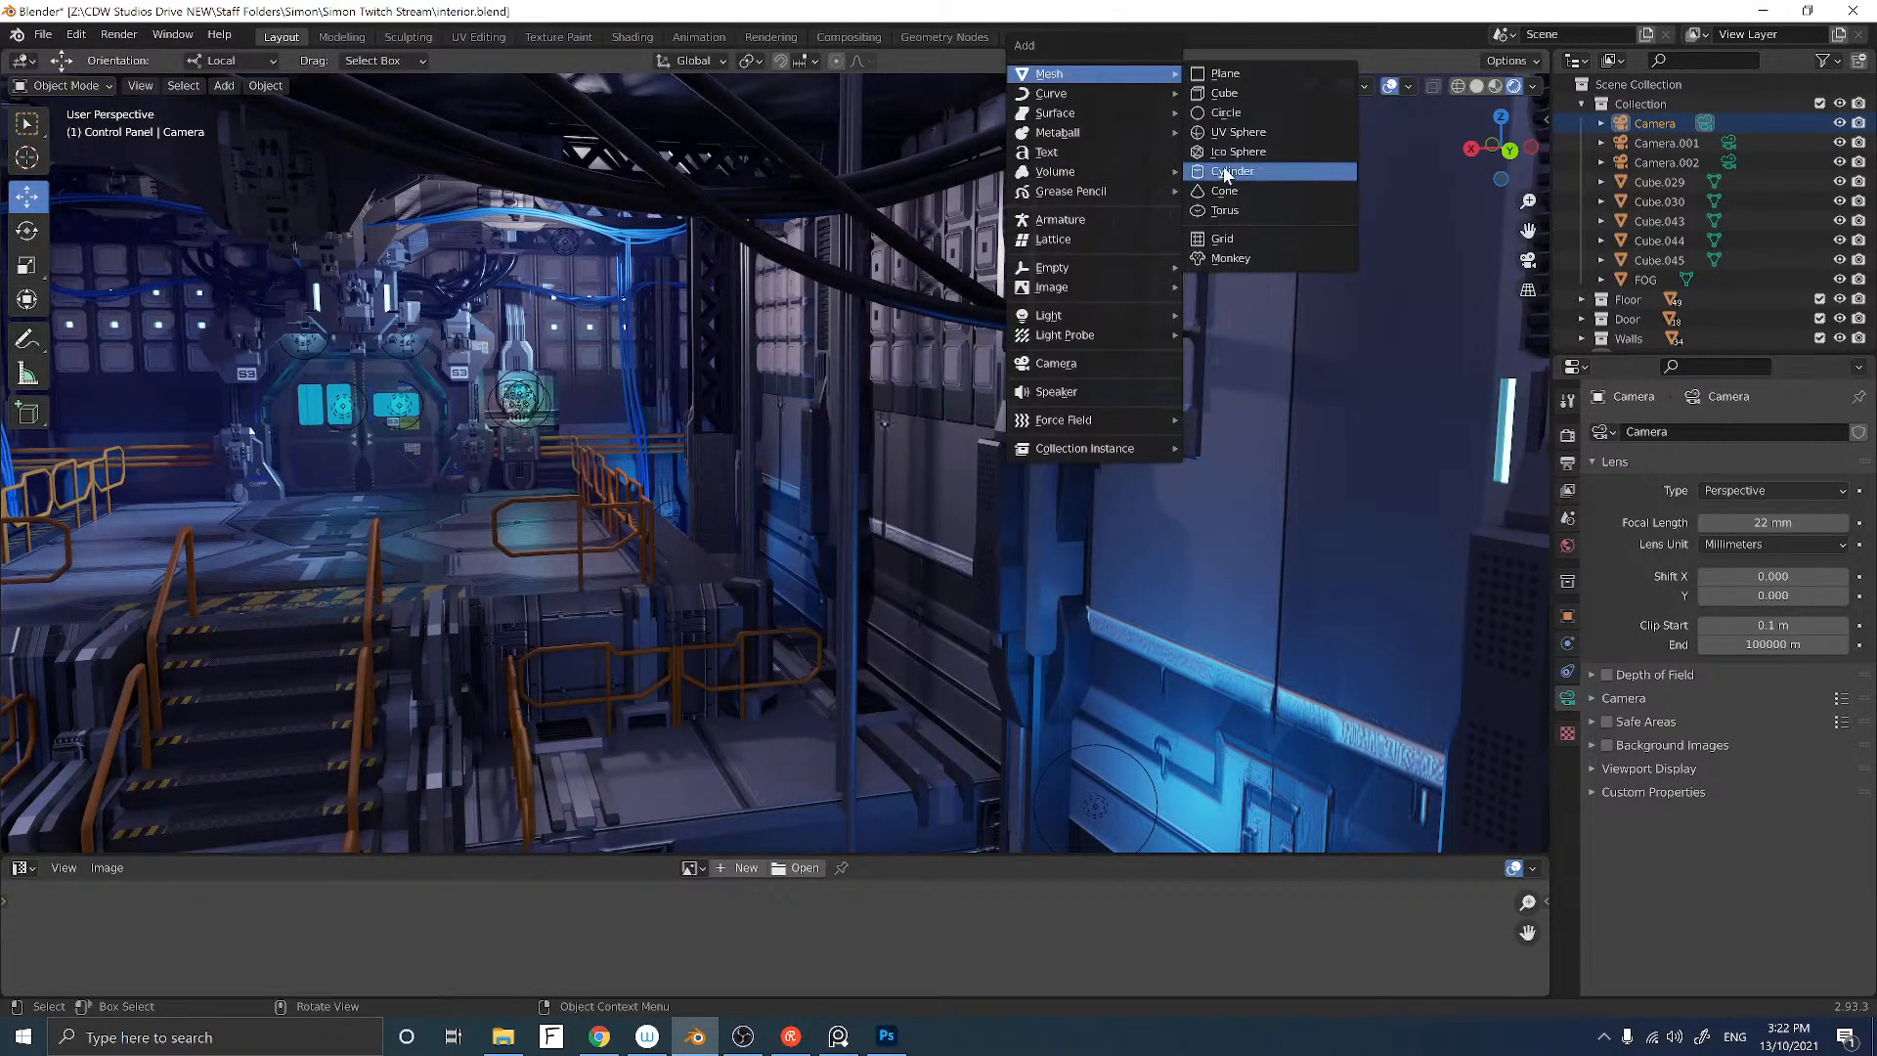
key(Return)
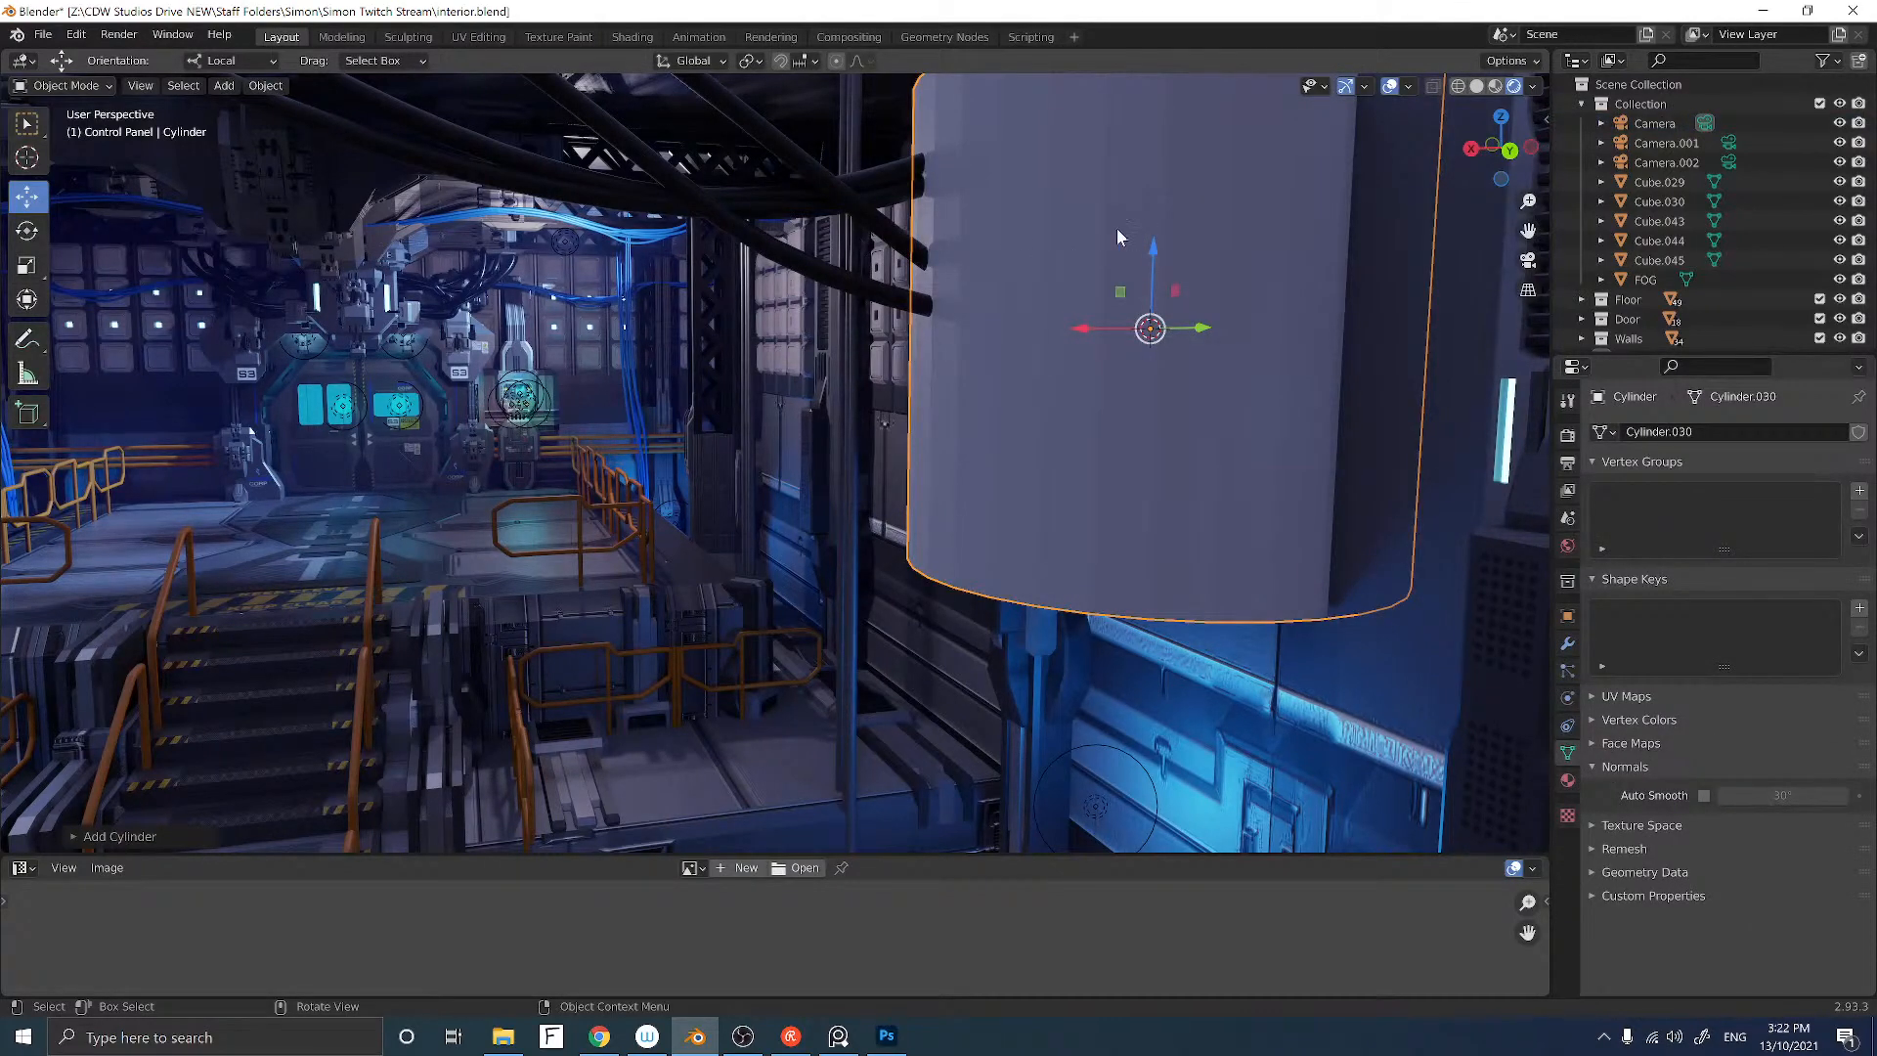
Step: Rotate the new cylinder onto its side and scale it down uniformly to a small fitting for the cable end
click(29, 233)
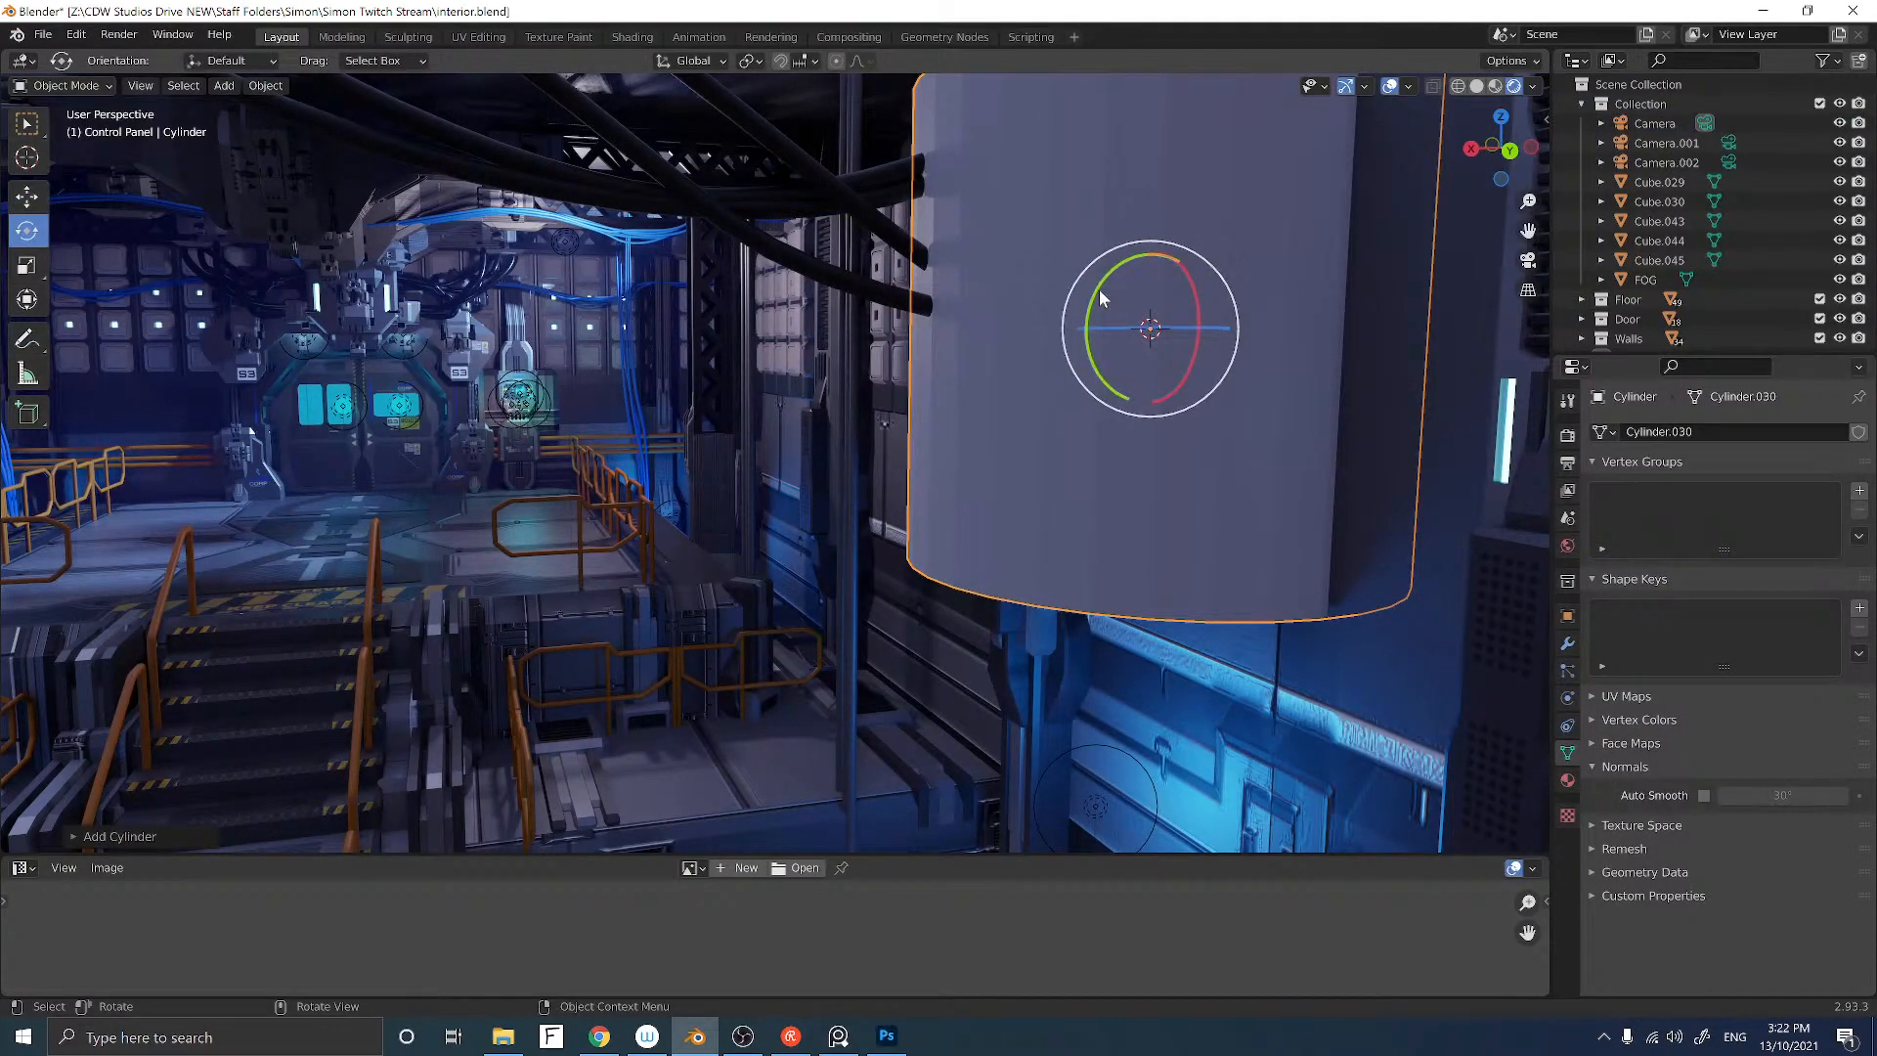
drag(1087, 328, 1139, 416)
key(s)
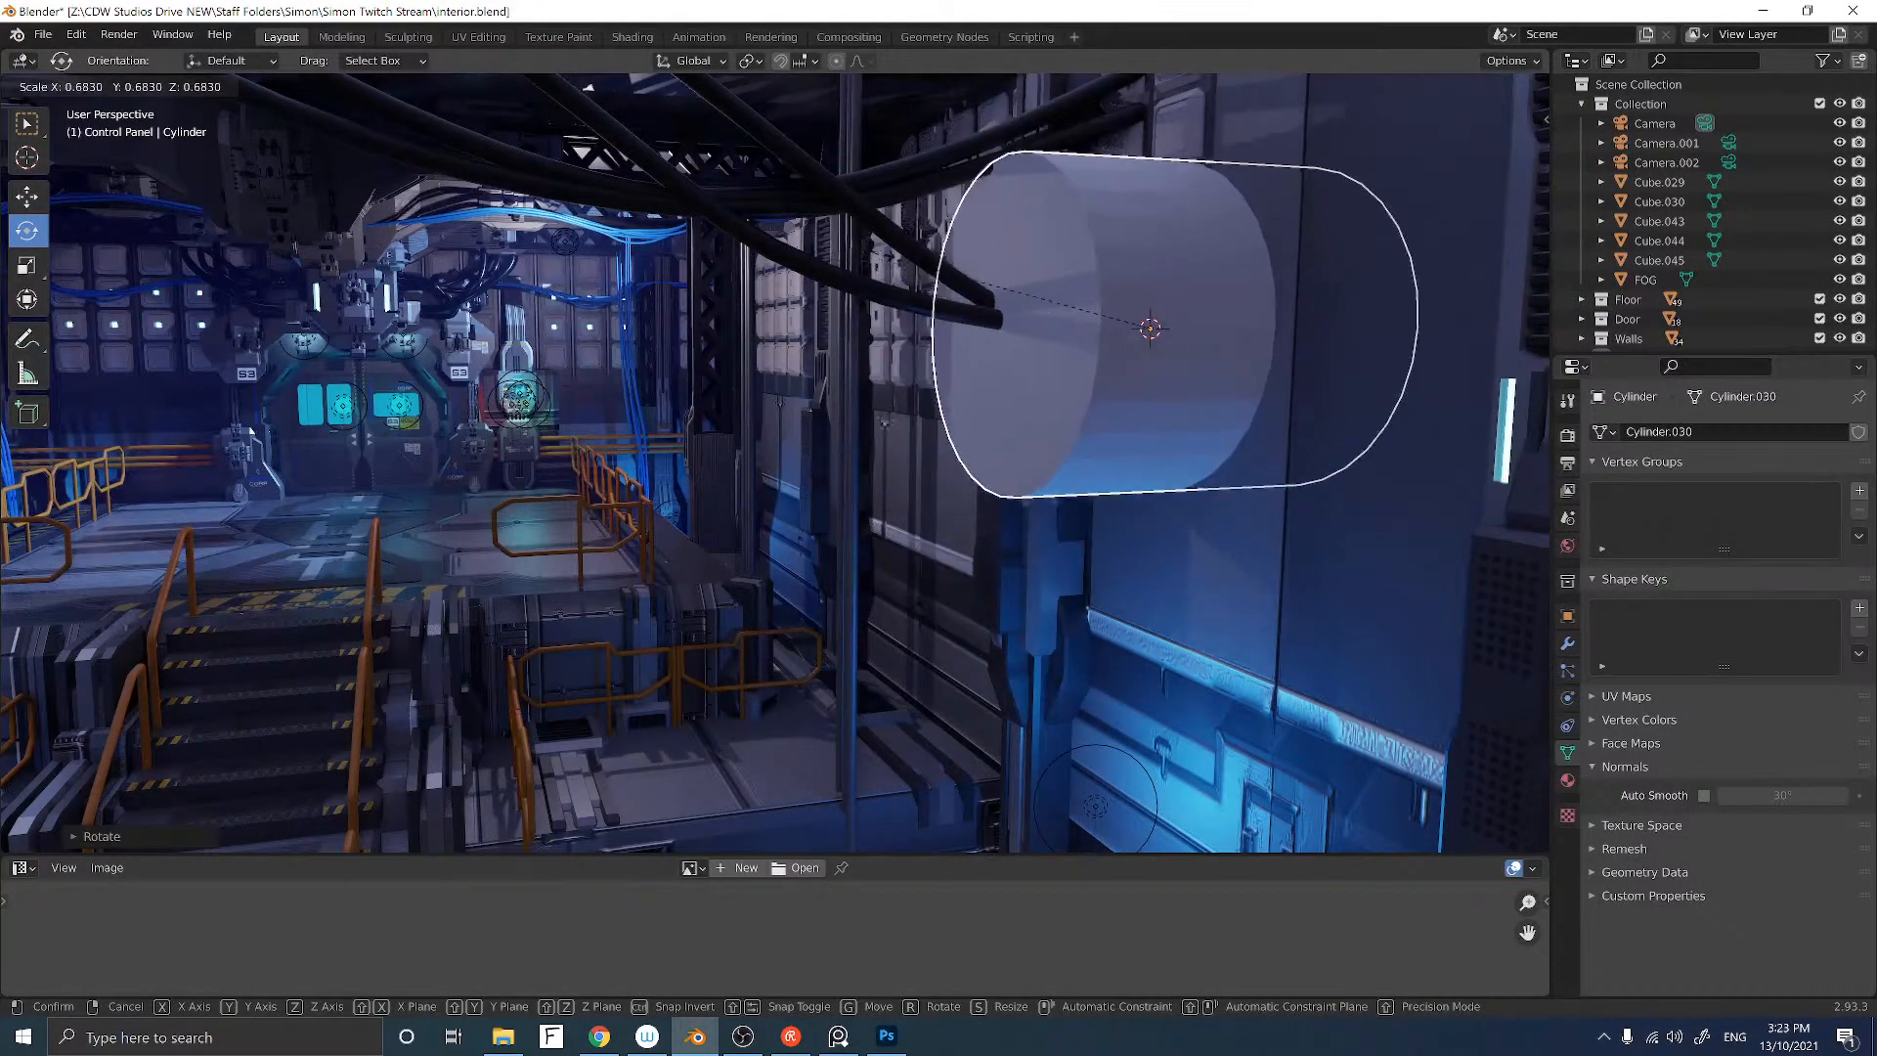
key(Return)
key(s)
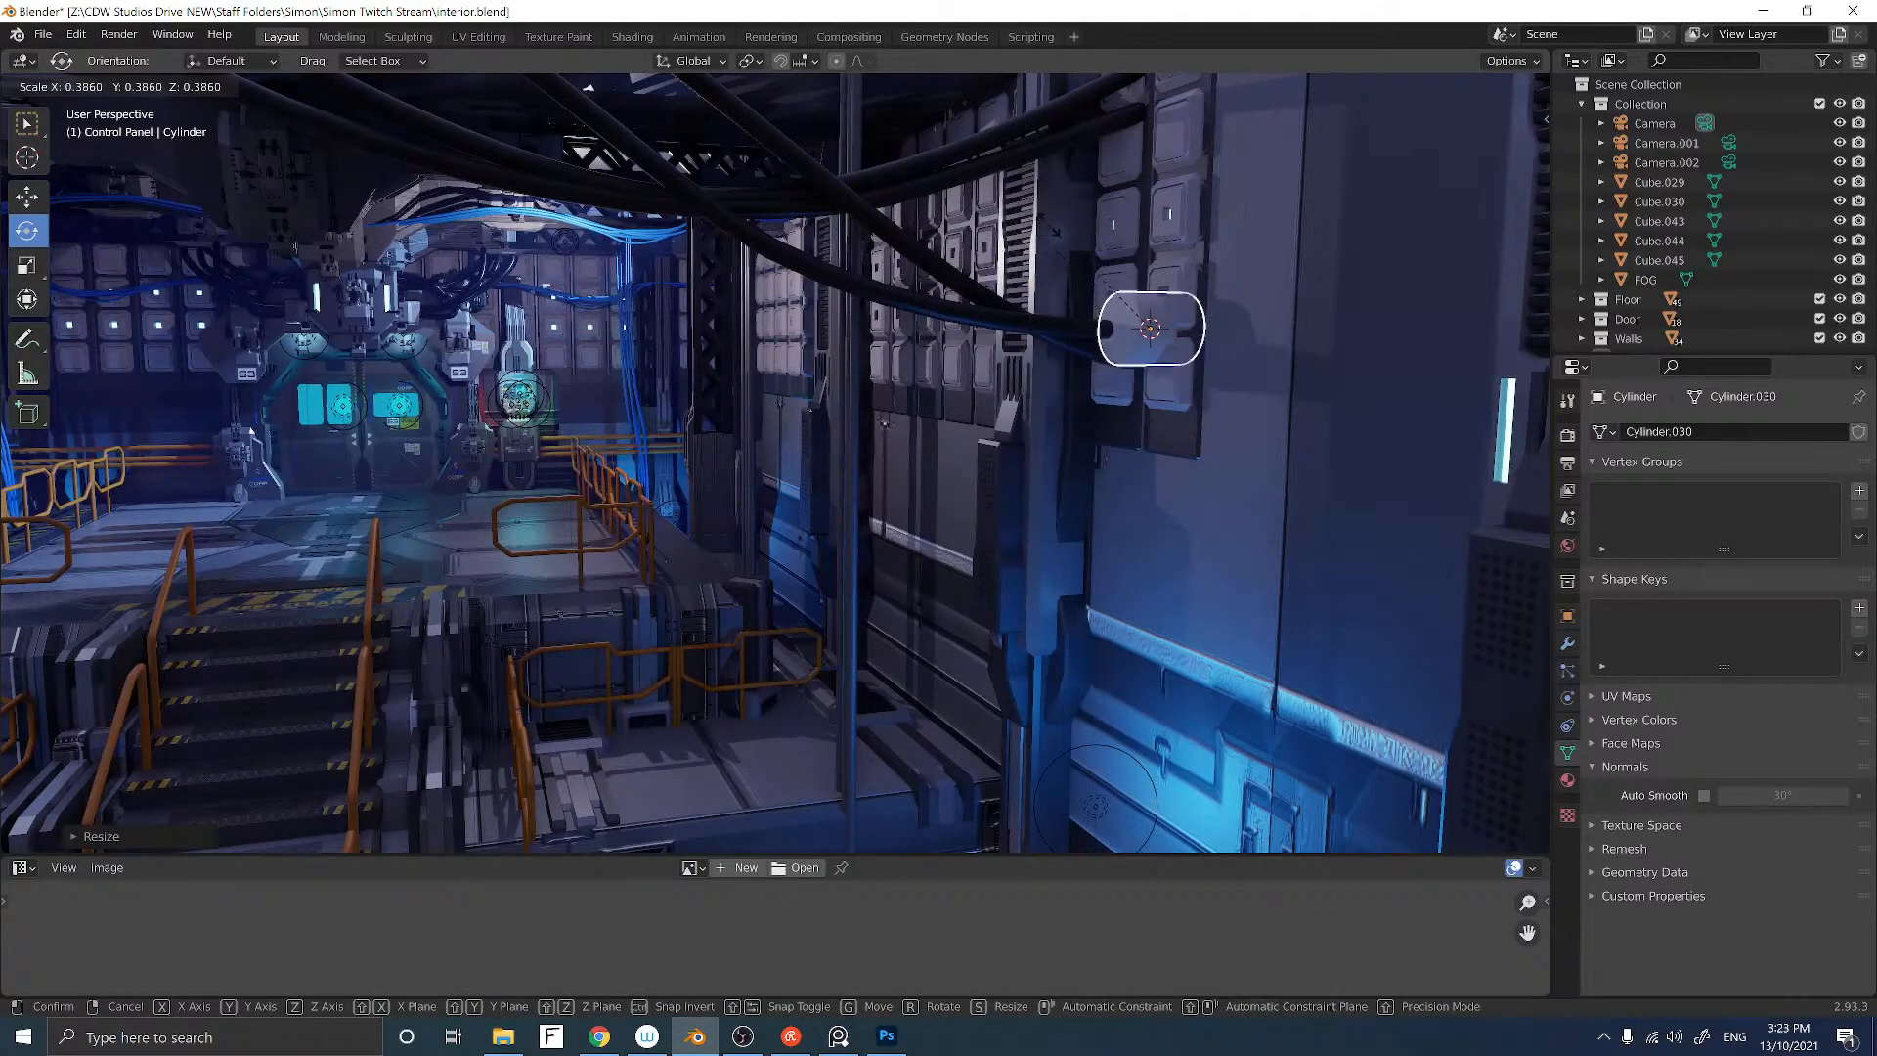
click(1070, 235)
key(s)
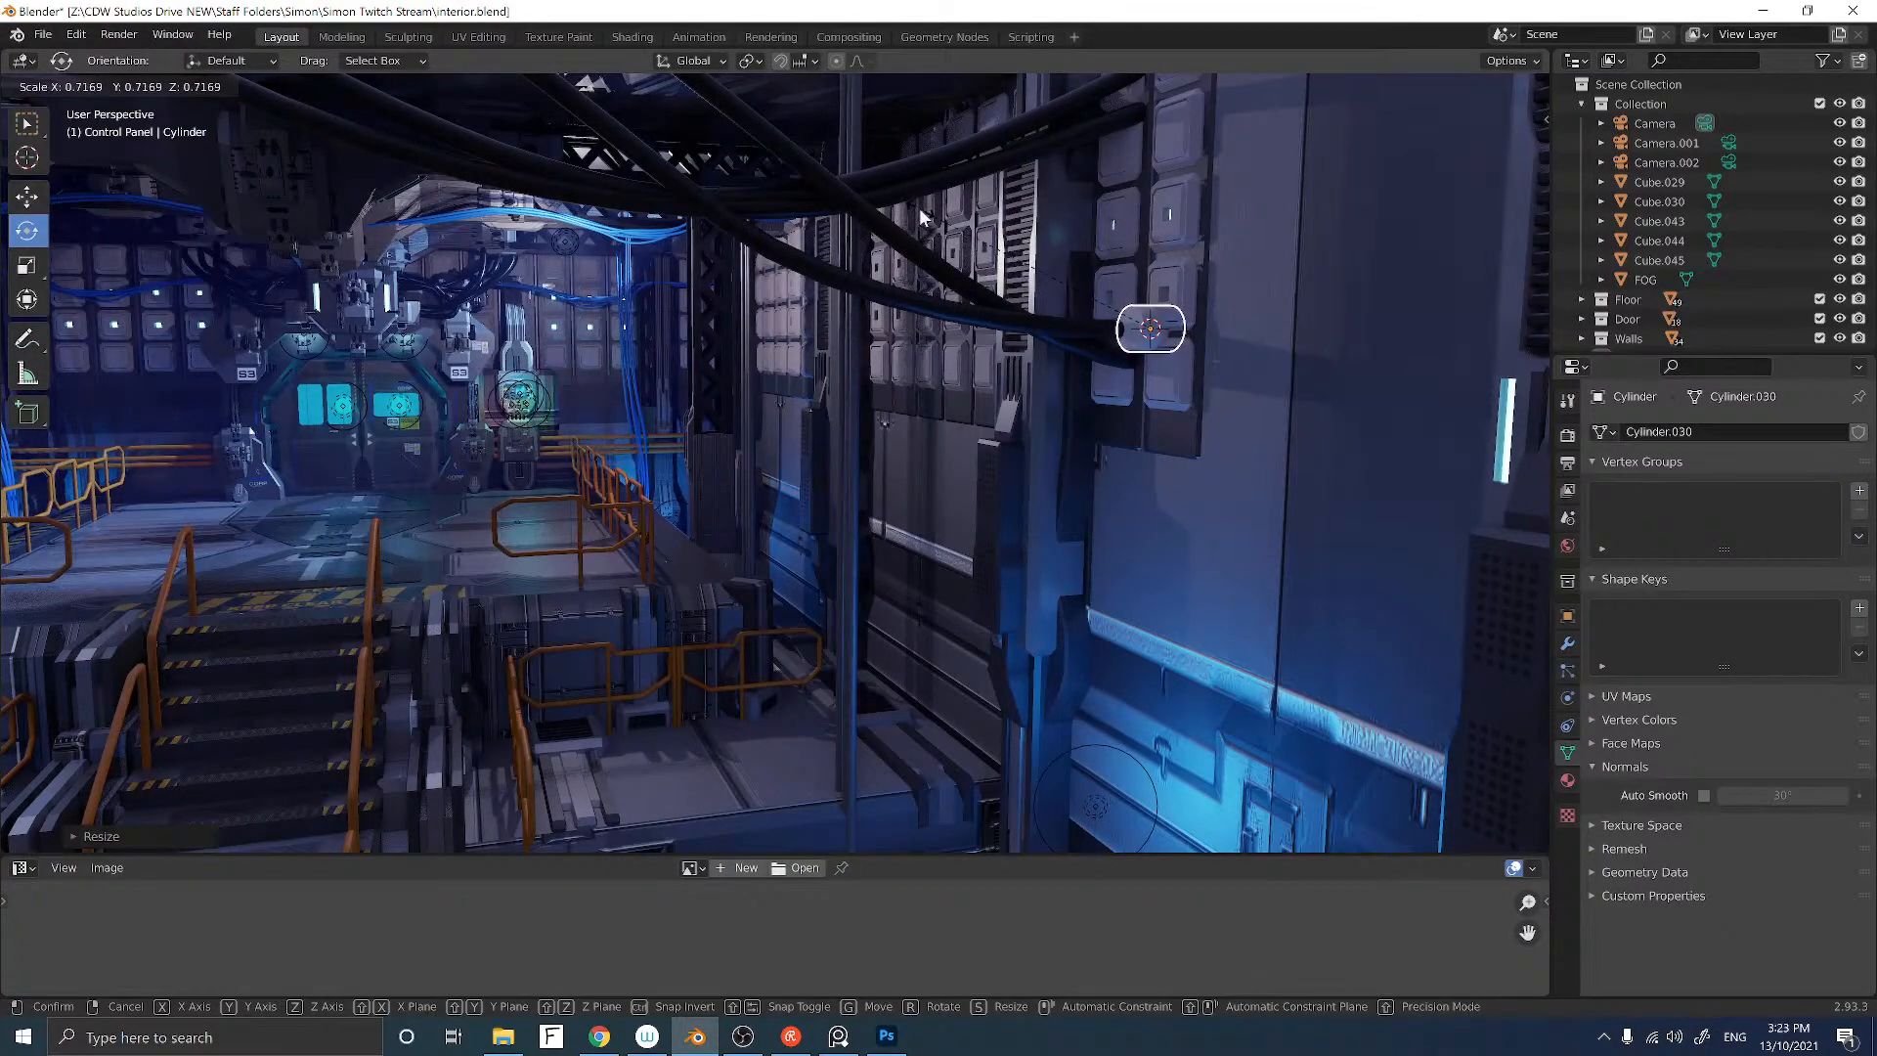
click(1095, 262)
Step: Move the small cylinder over the cable end so it caps the cable against the wall panels
middle_drag(1095, 262, 811, 335)
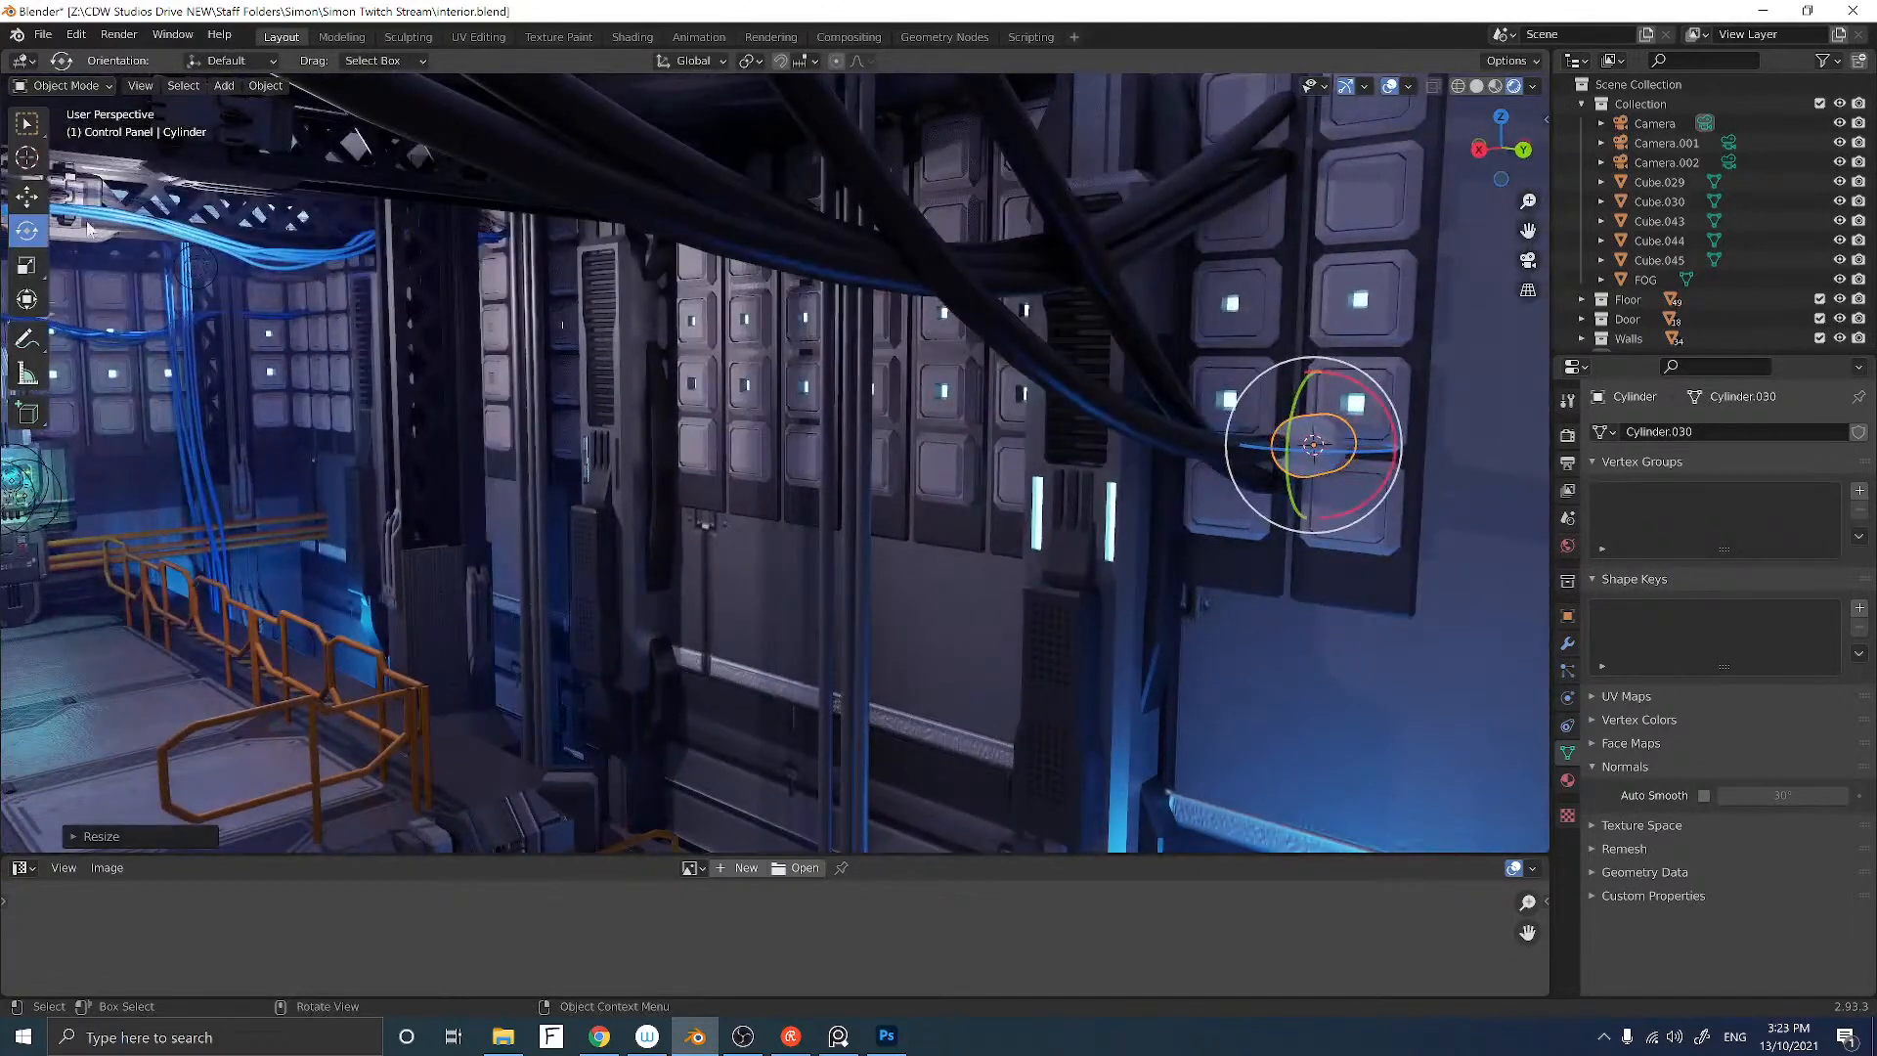
click(22, 200)
drag(1377, 447, 1328, 452)
middle_drag(1301, 457, 952, 460)
scroll(947, 457, up, 1)
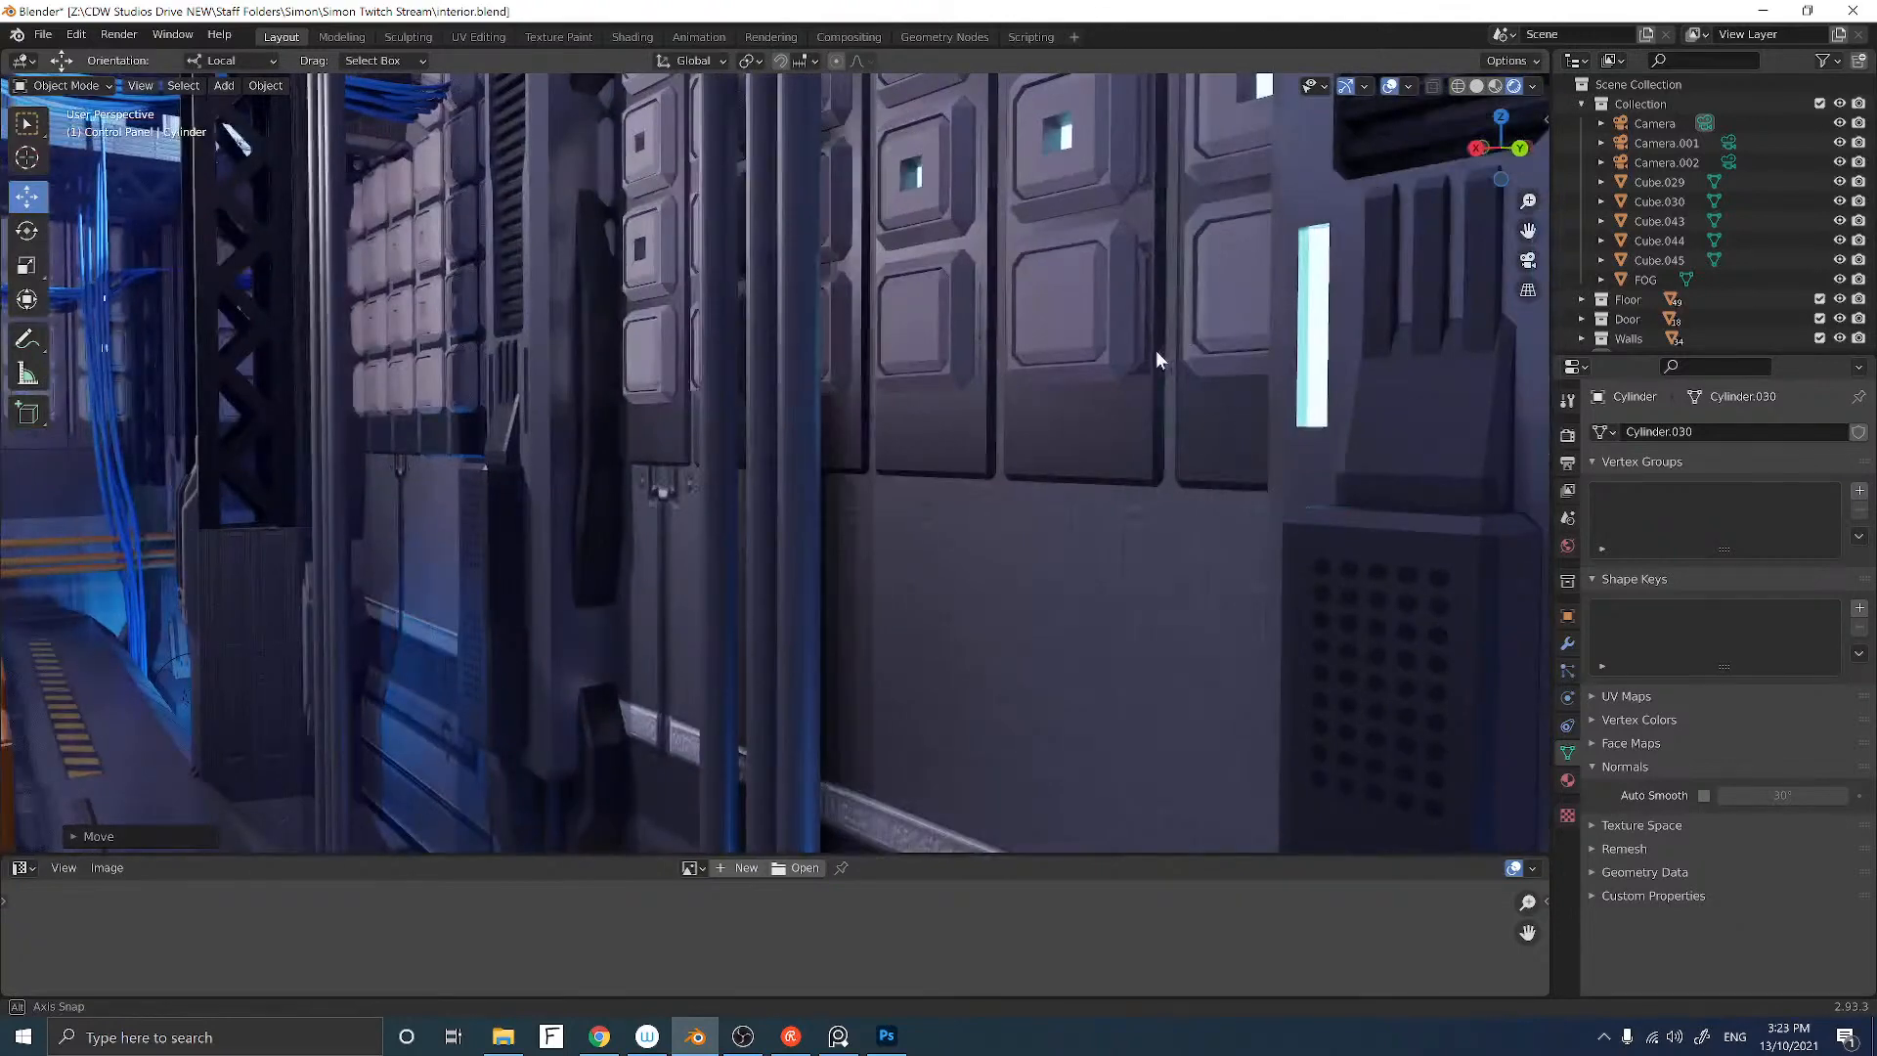
scroll(1156, 350, down, 6)
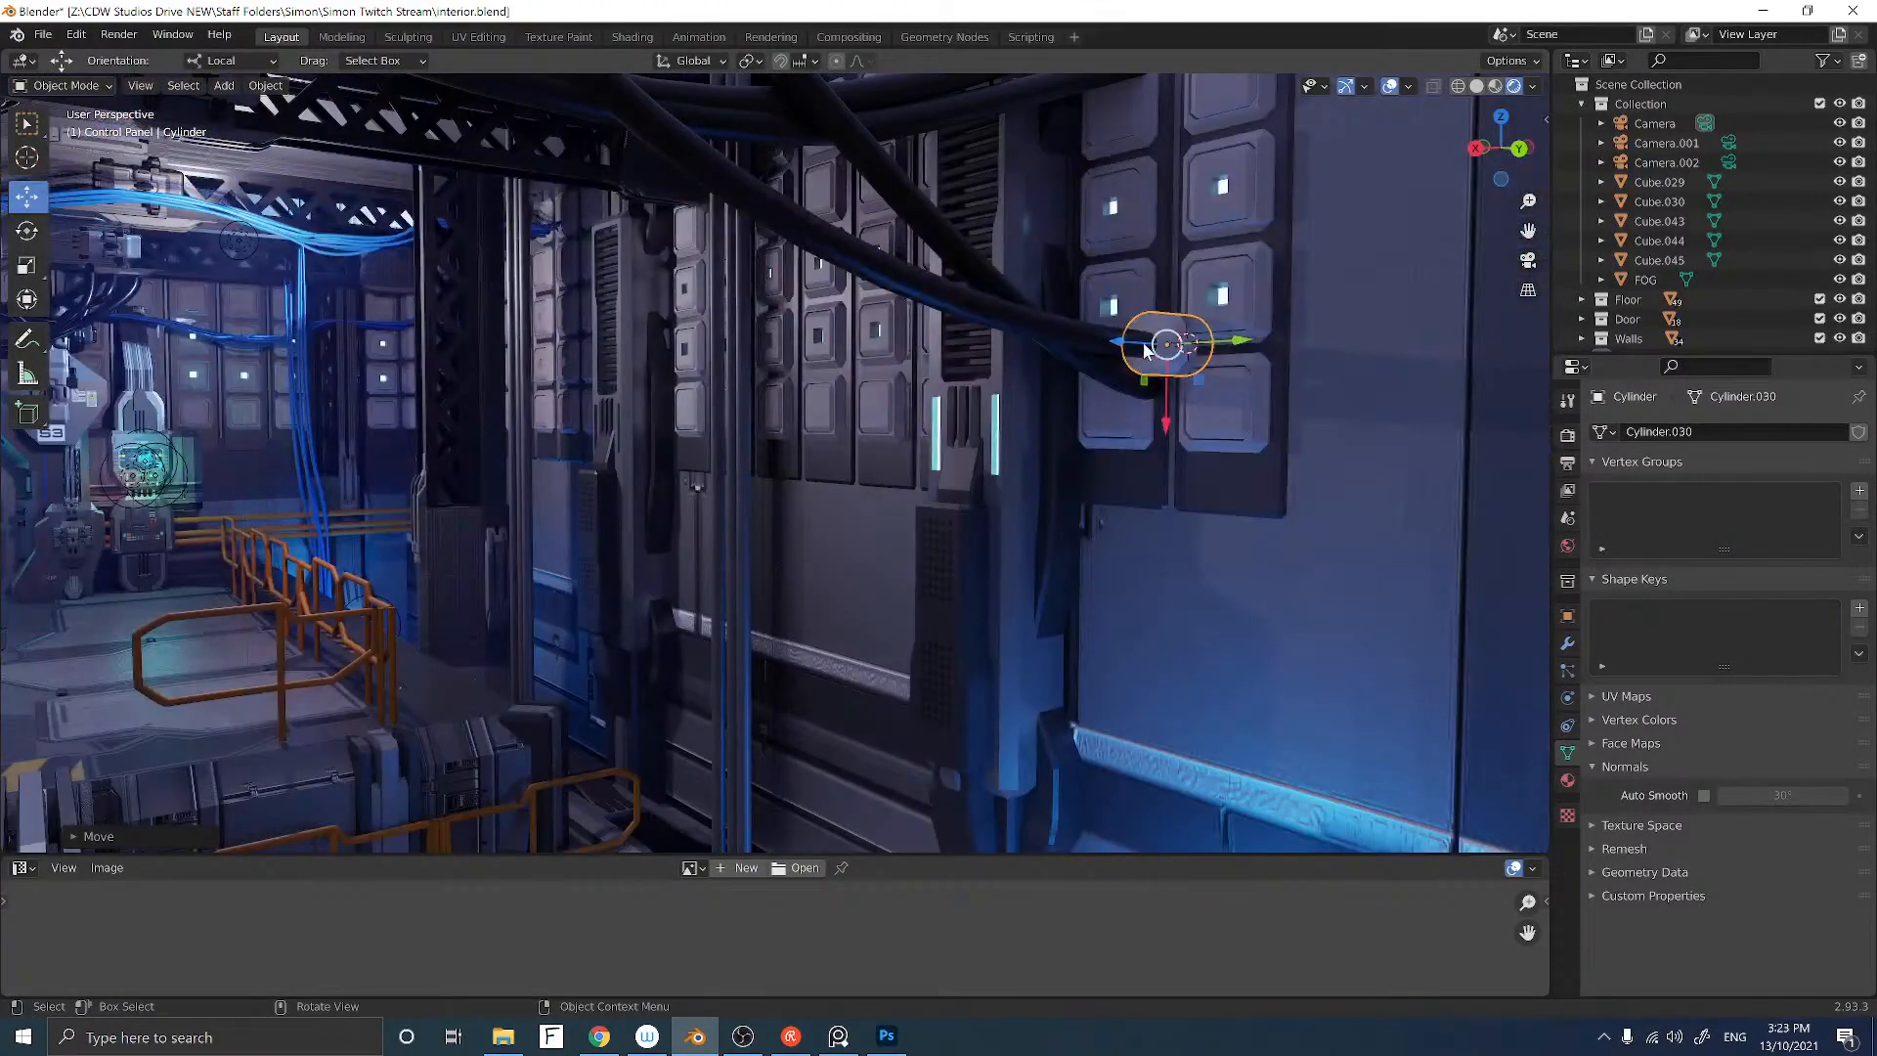
Step: Duplicate the cylinder, position the copy over the lower neighbouring cable end along its local Y axis, and reselect the original
middle_drag(1135, 360, 930, 398)
key(shift+d)
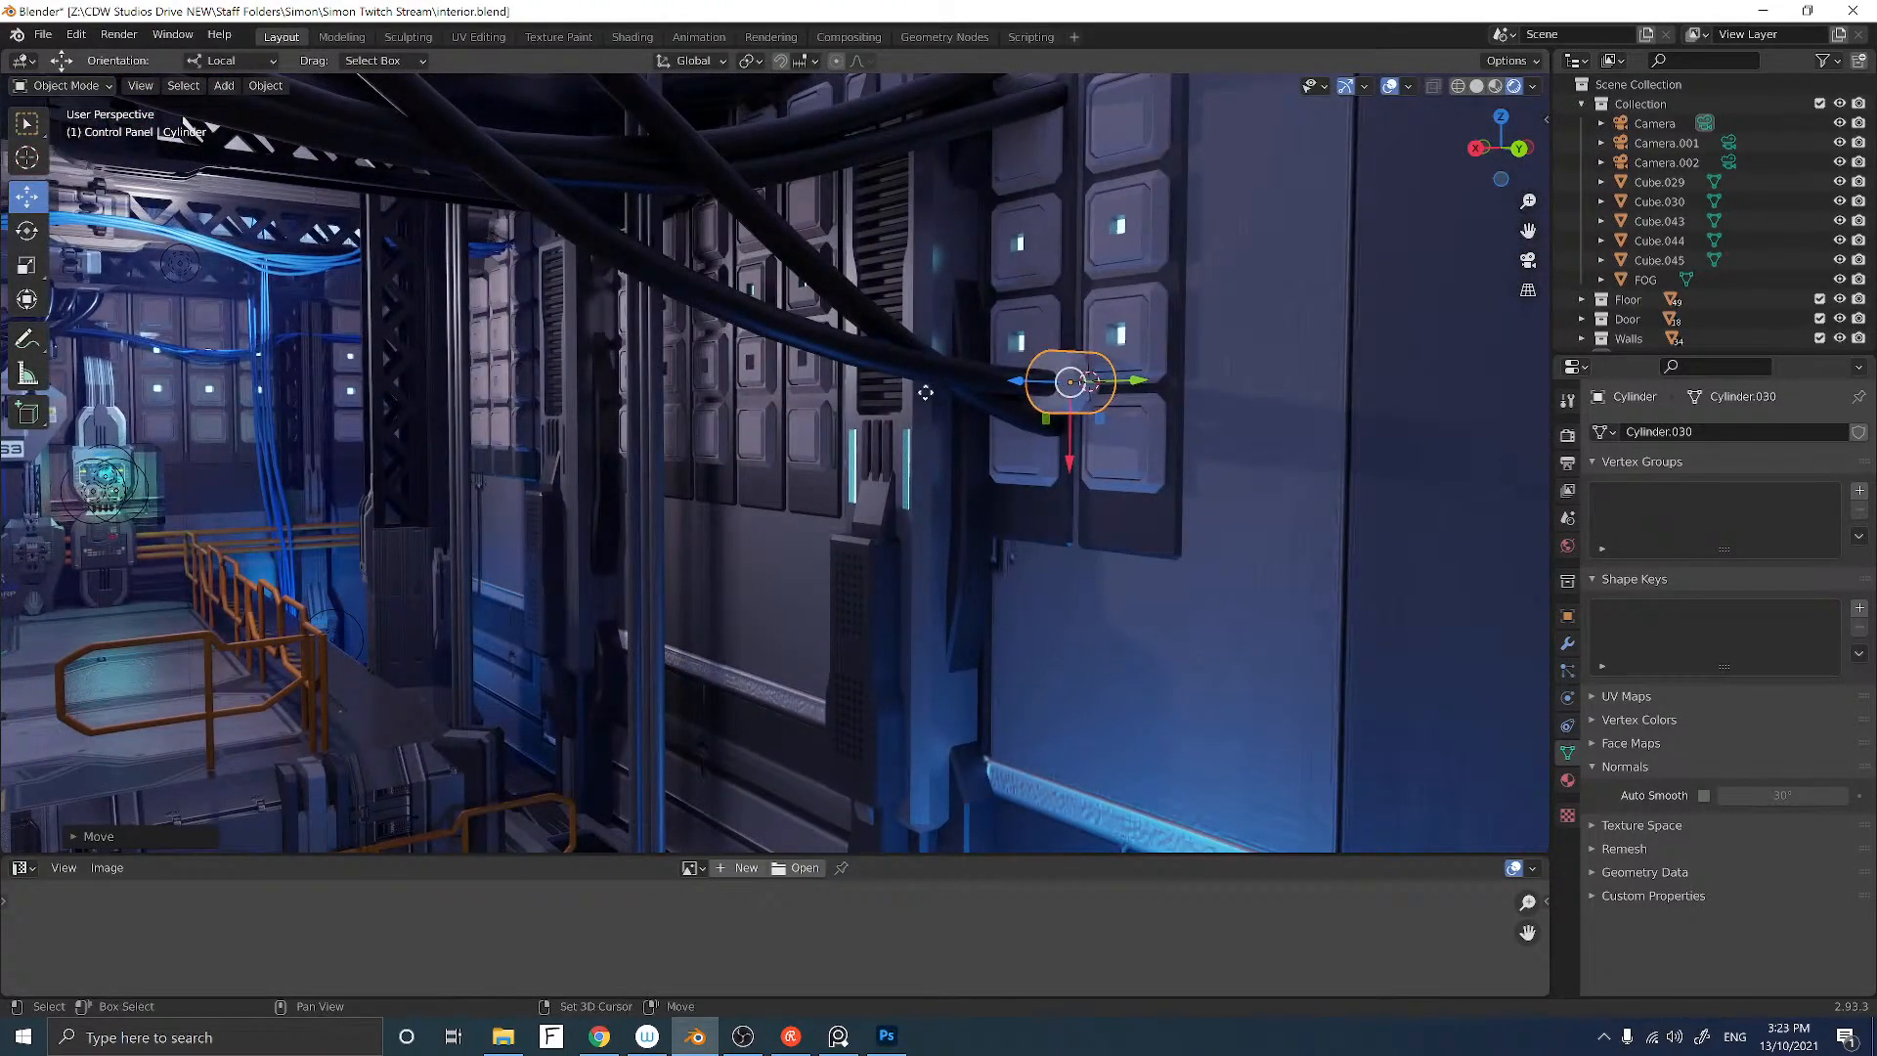
right_click(980, 403)
drag(1069, 442, 1116, 457)
middle_drag(1116, 457, 1266, 391)
key(g)
key(y)
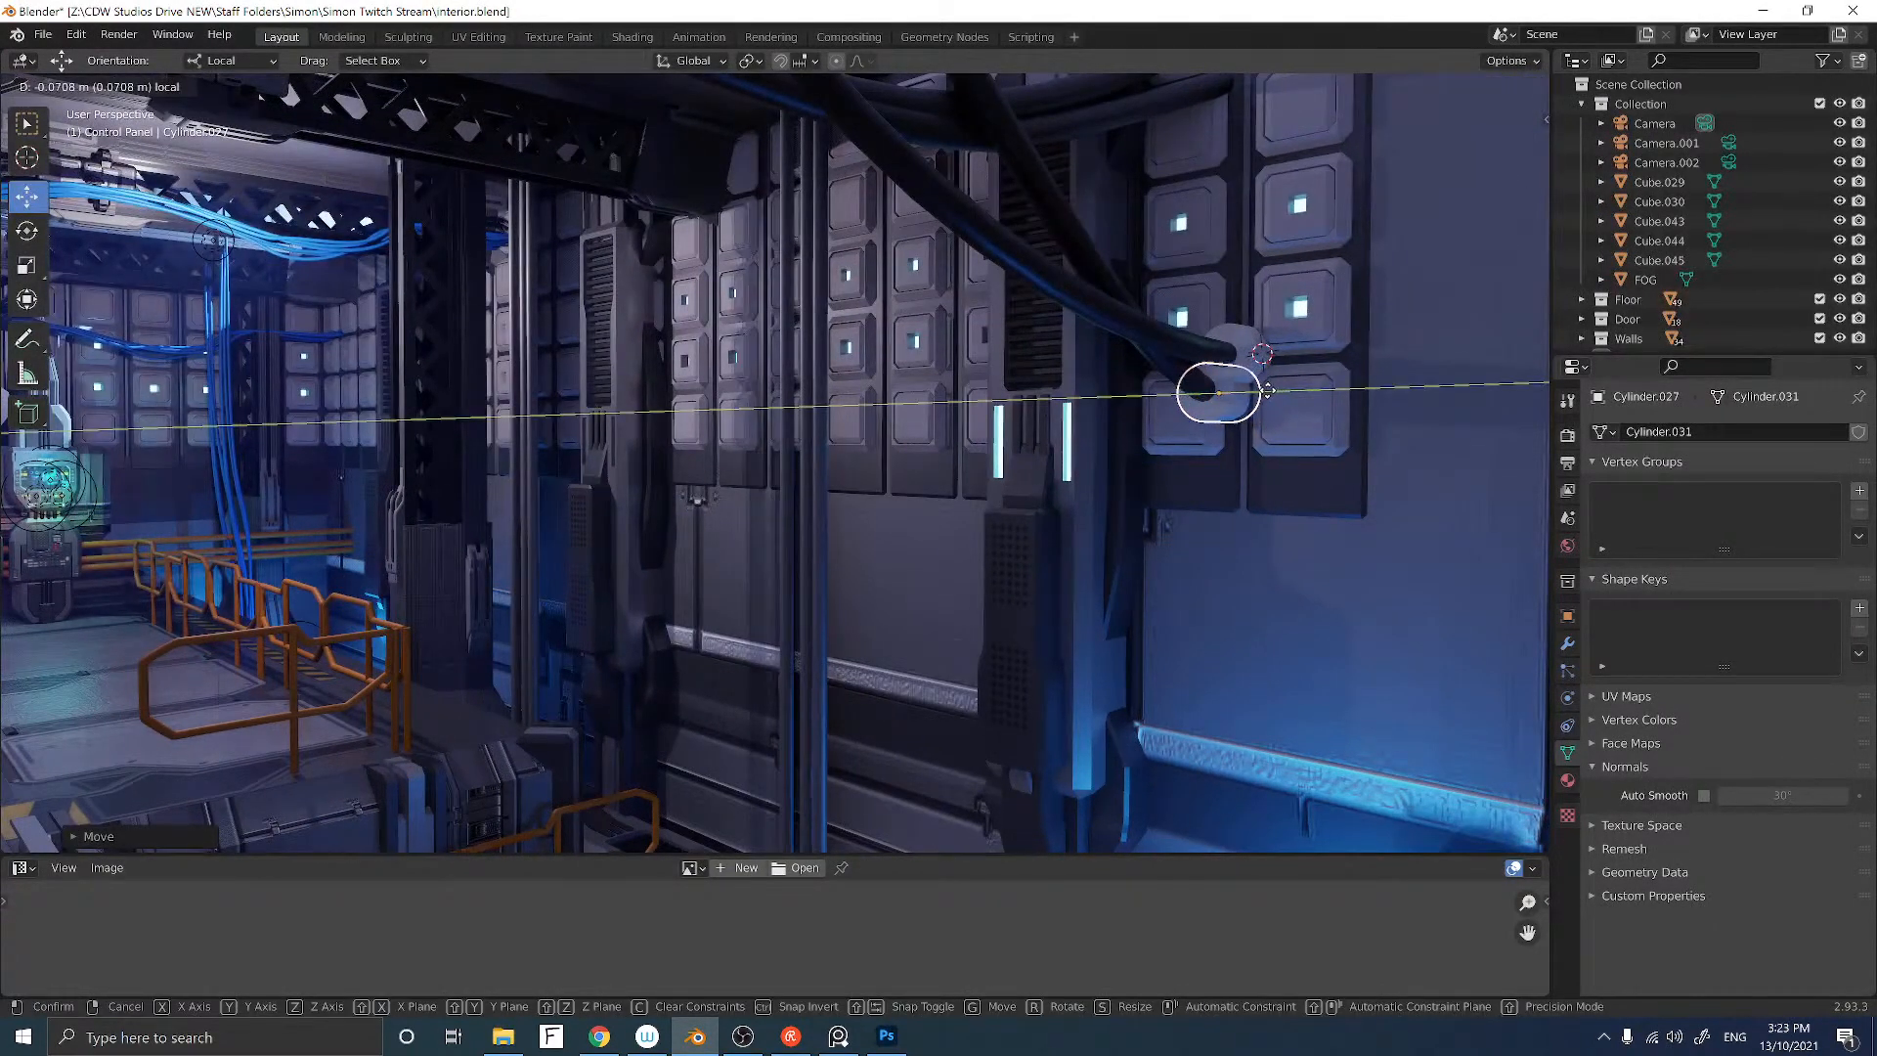
click(1251, 354)
click(1227, 352)
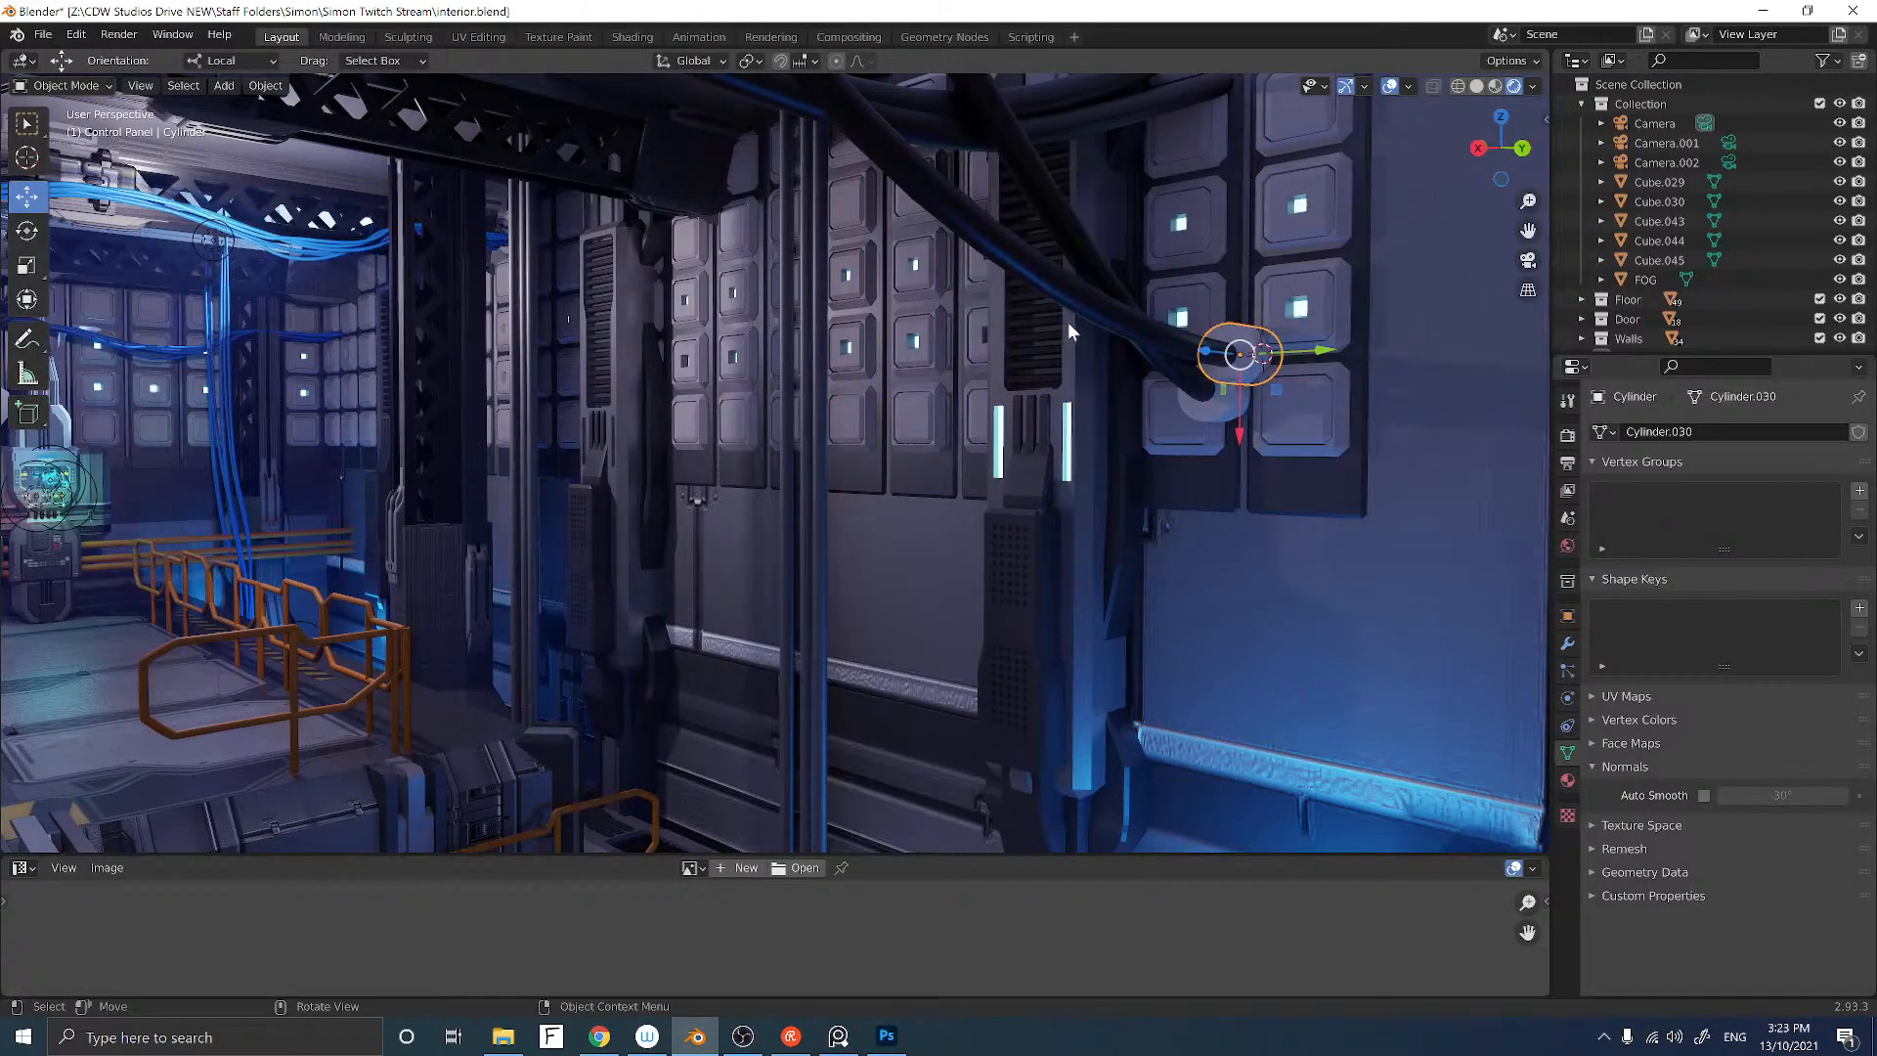
Step: Scale down both cylinder connectors at the black cable ends to fit the cables more closely, and reselect the upper one
key(s)
click(1140, 376)
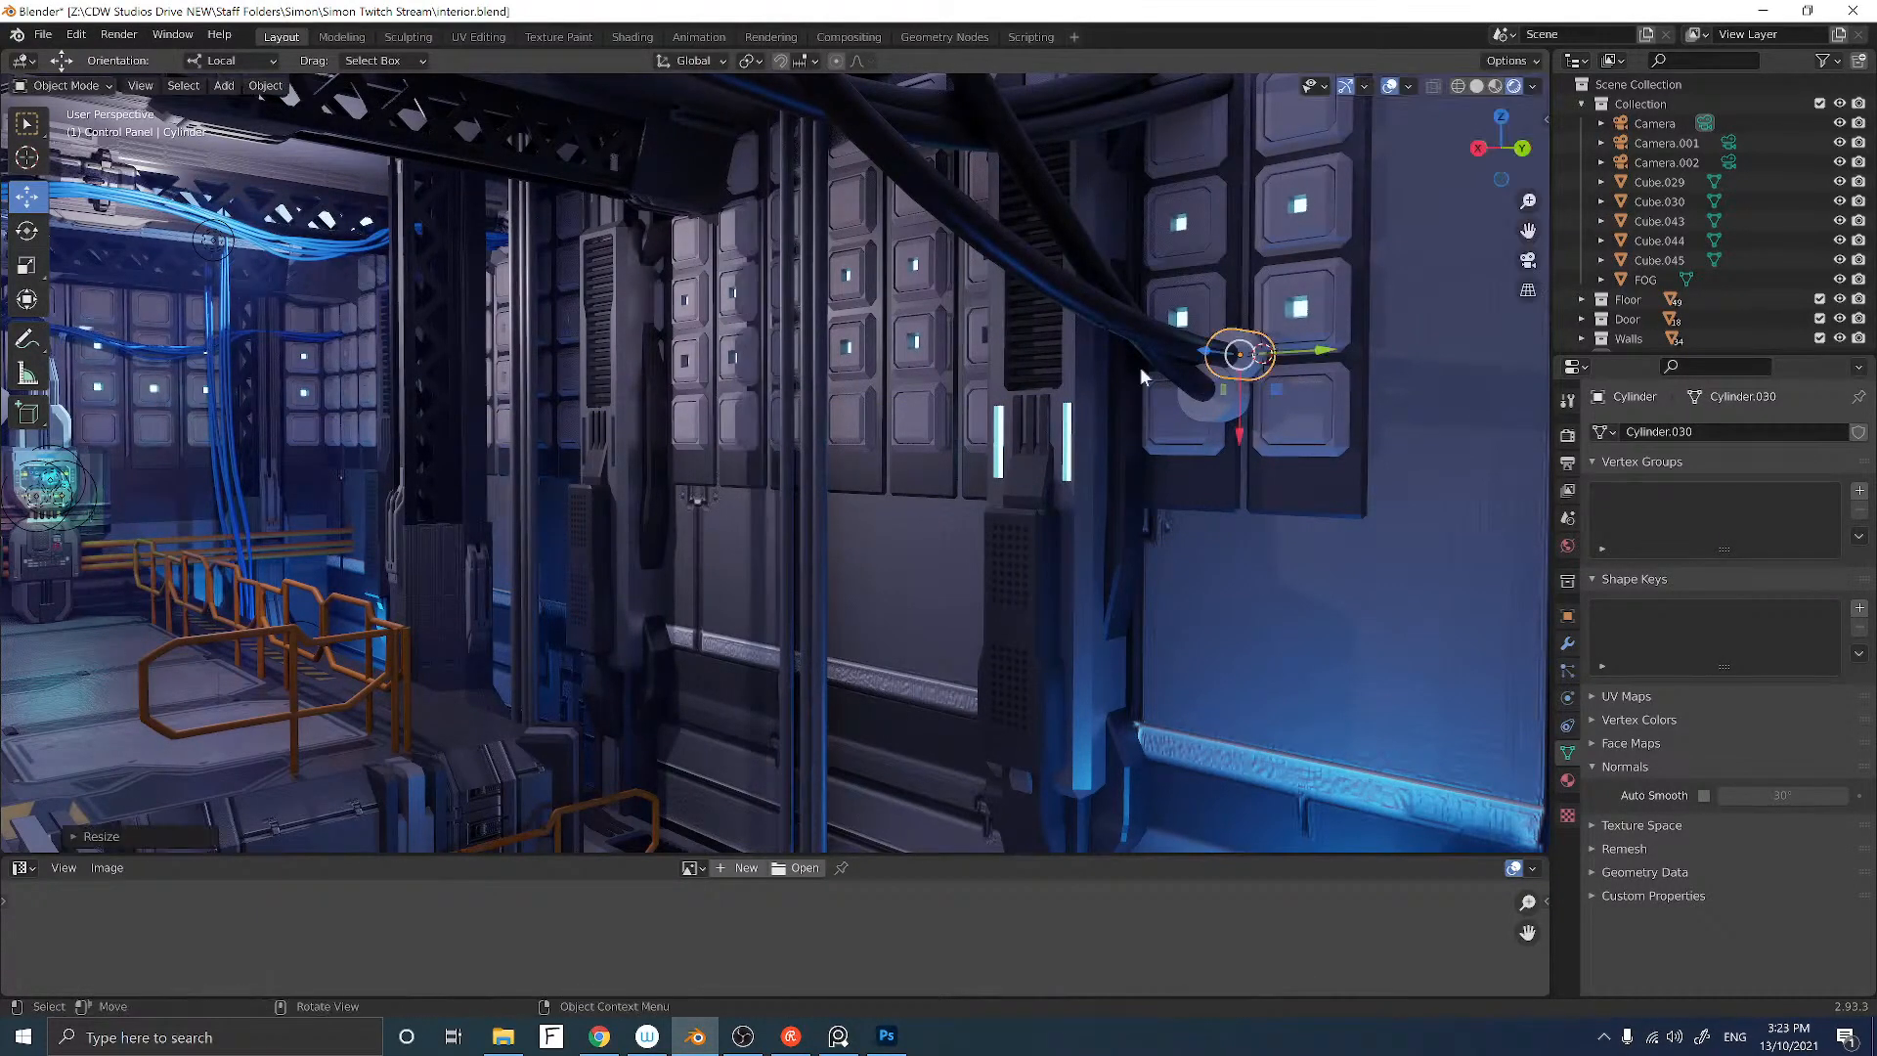
click(1210, 412)
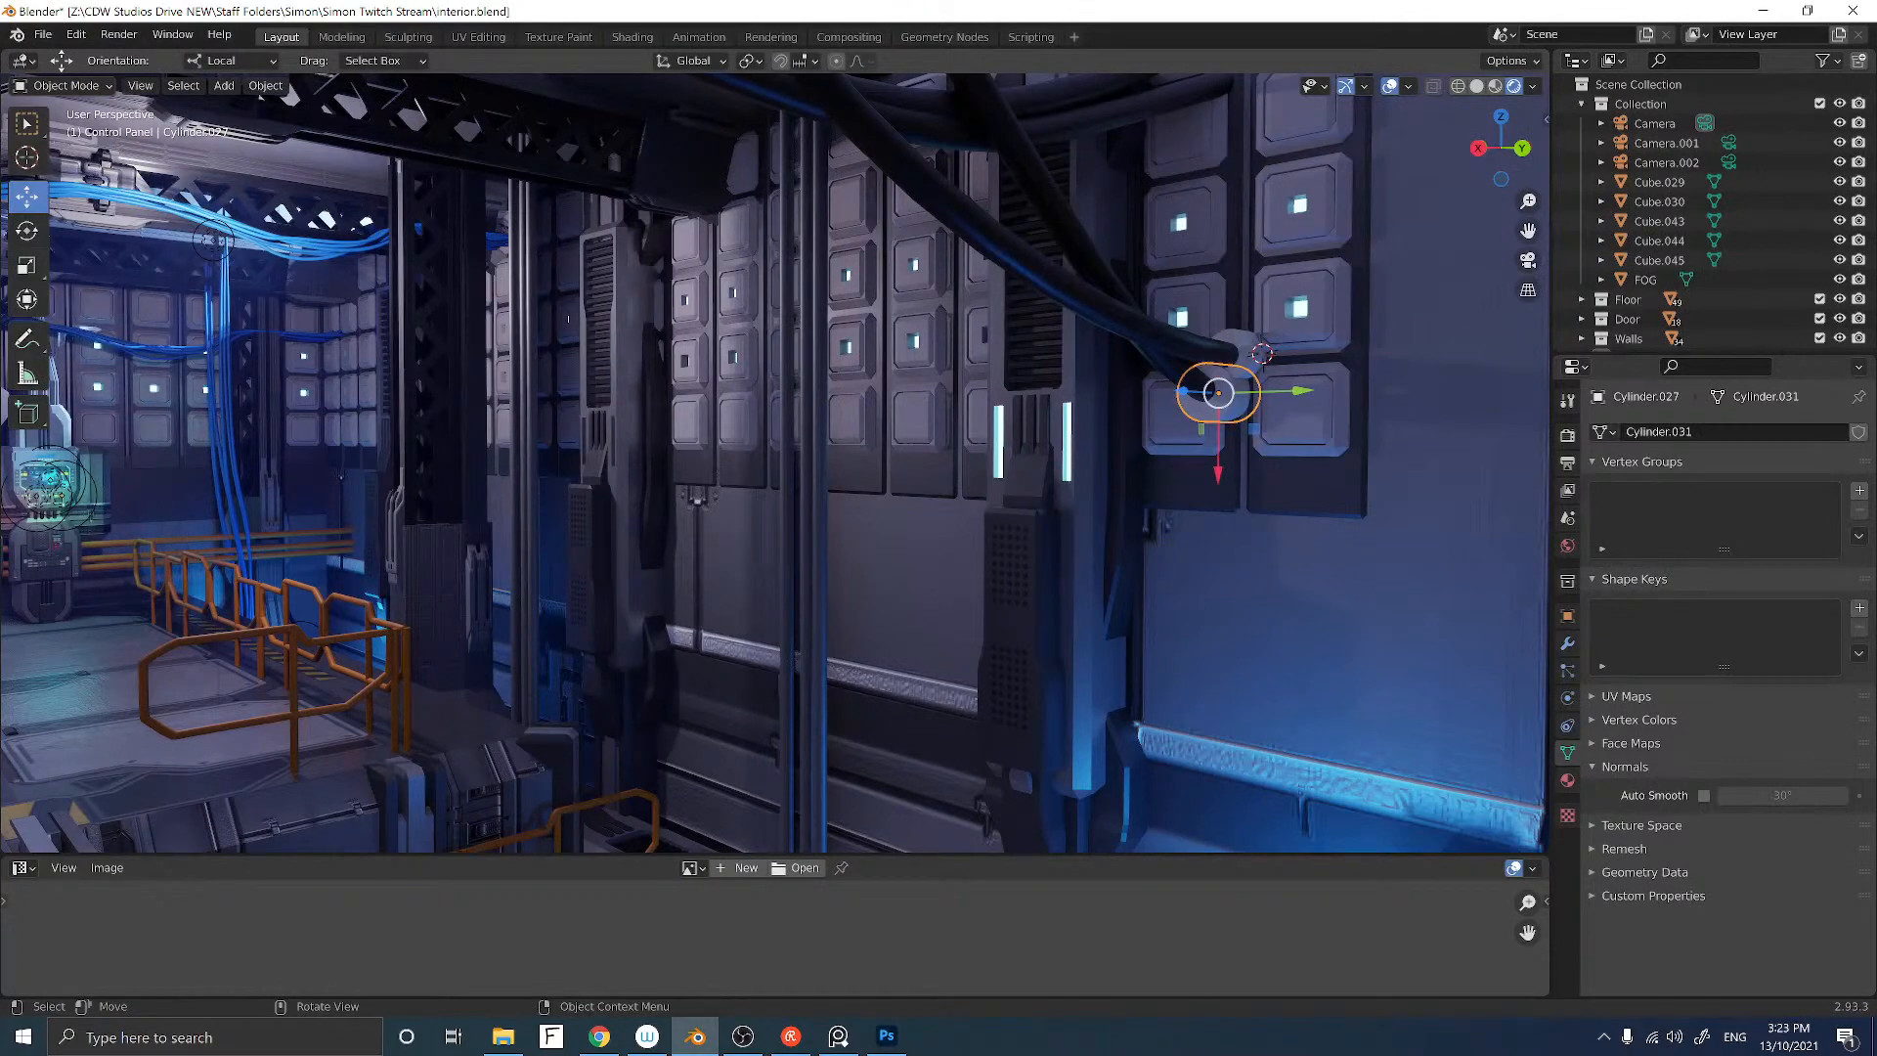
key(s)
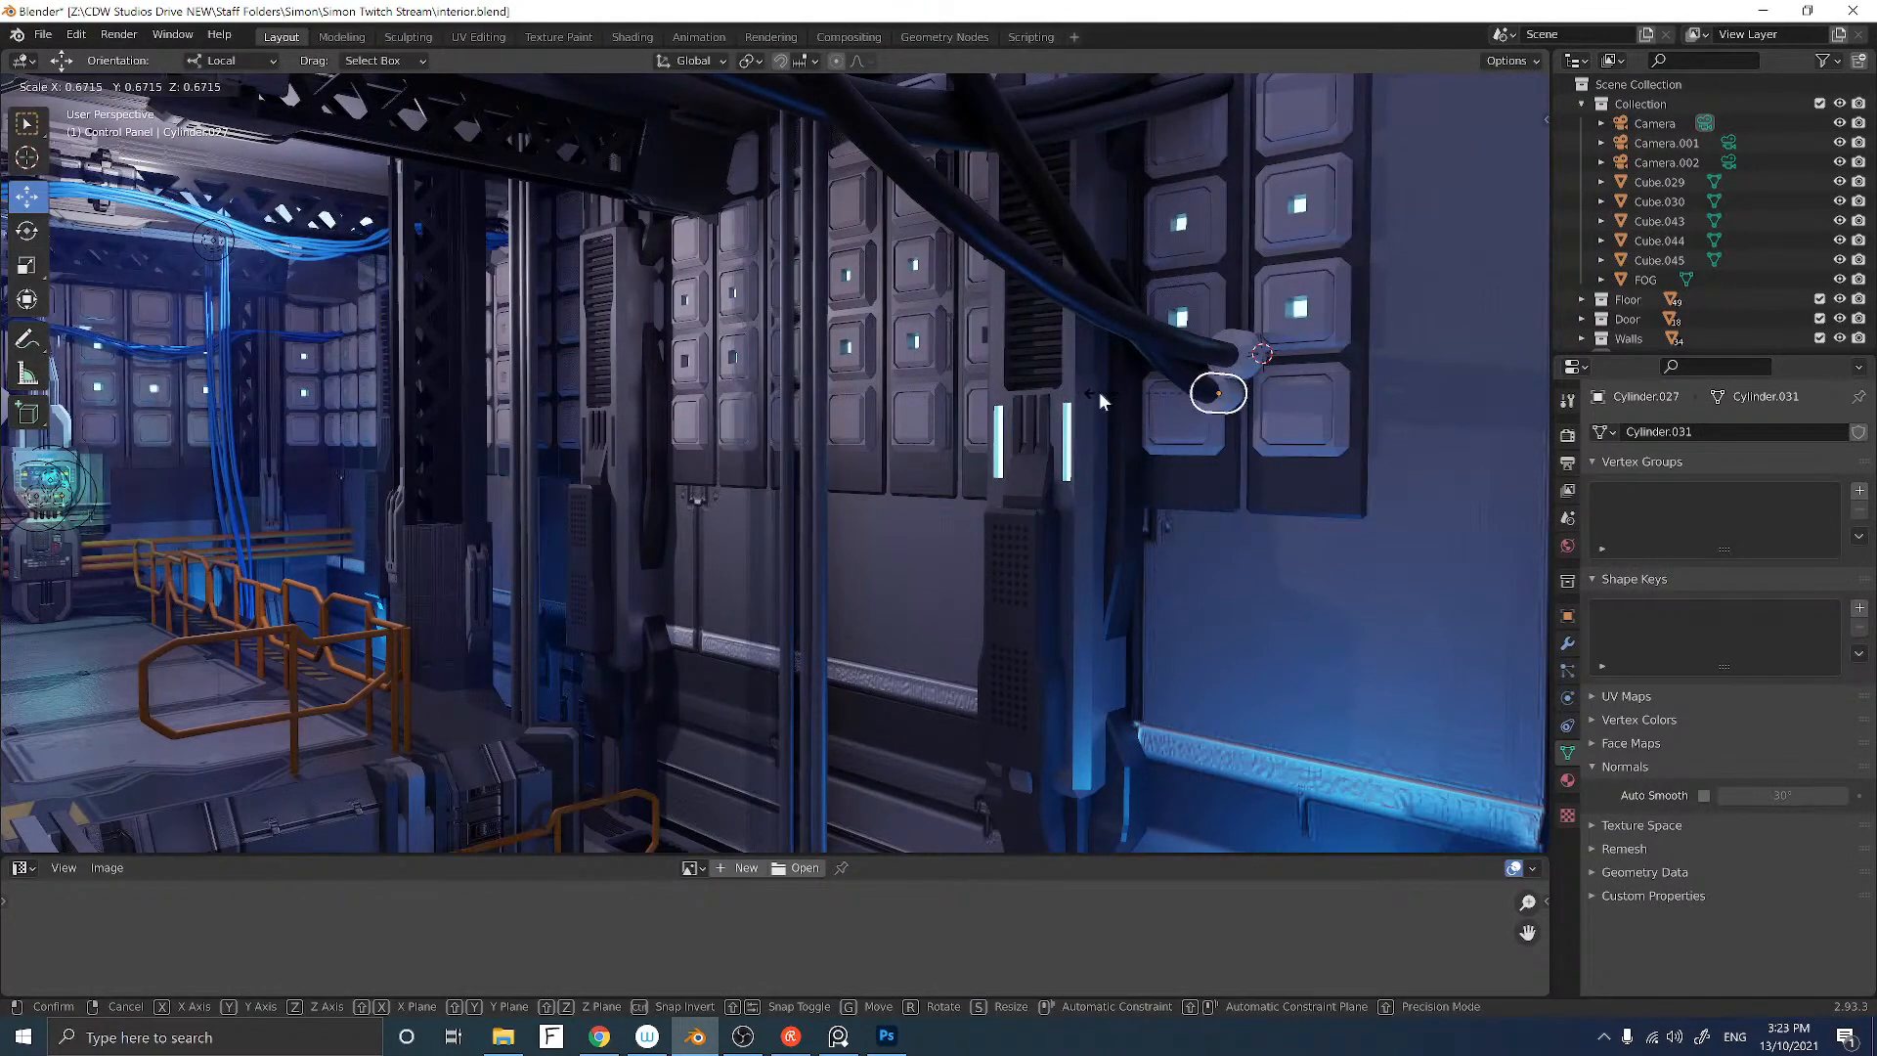
click(1085, 403)
click(1255, 359)
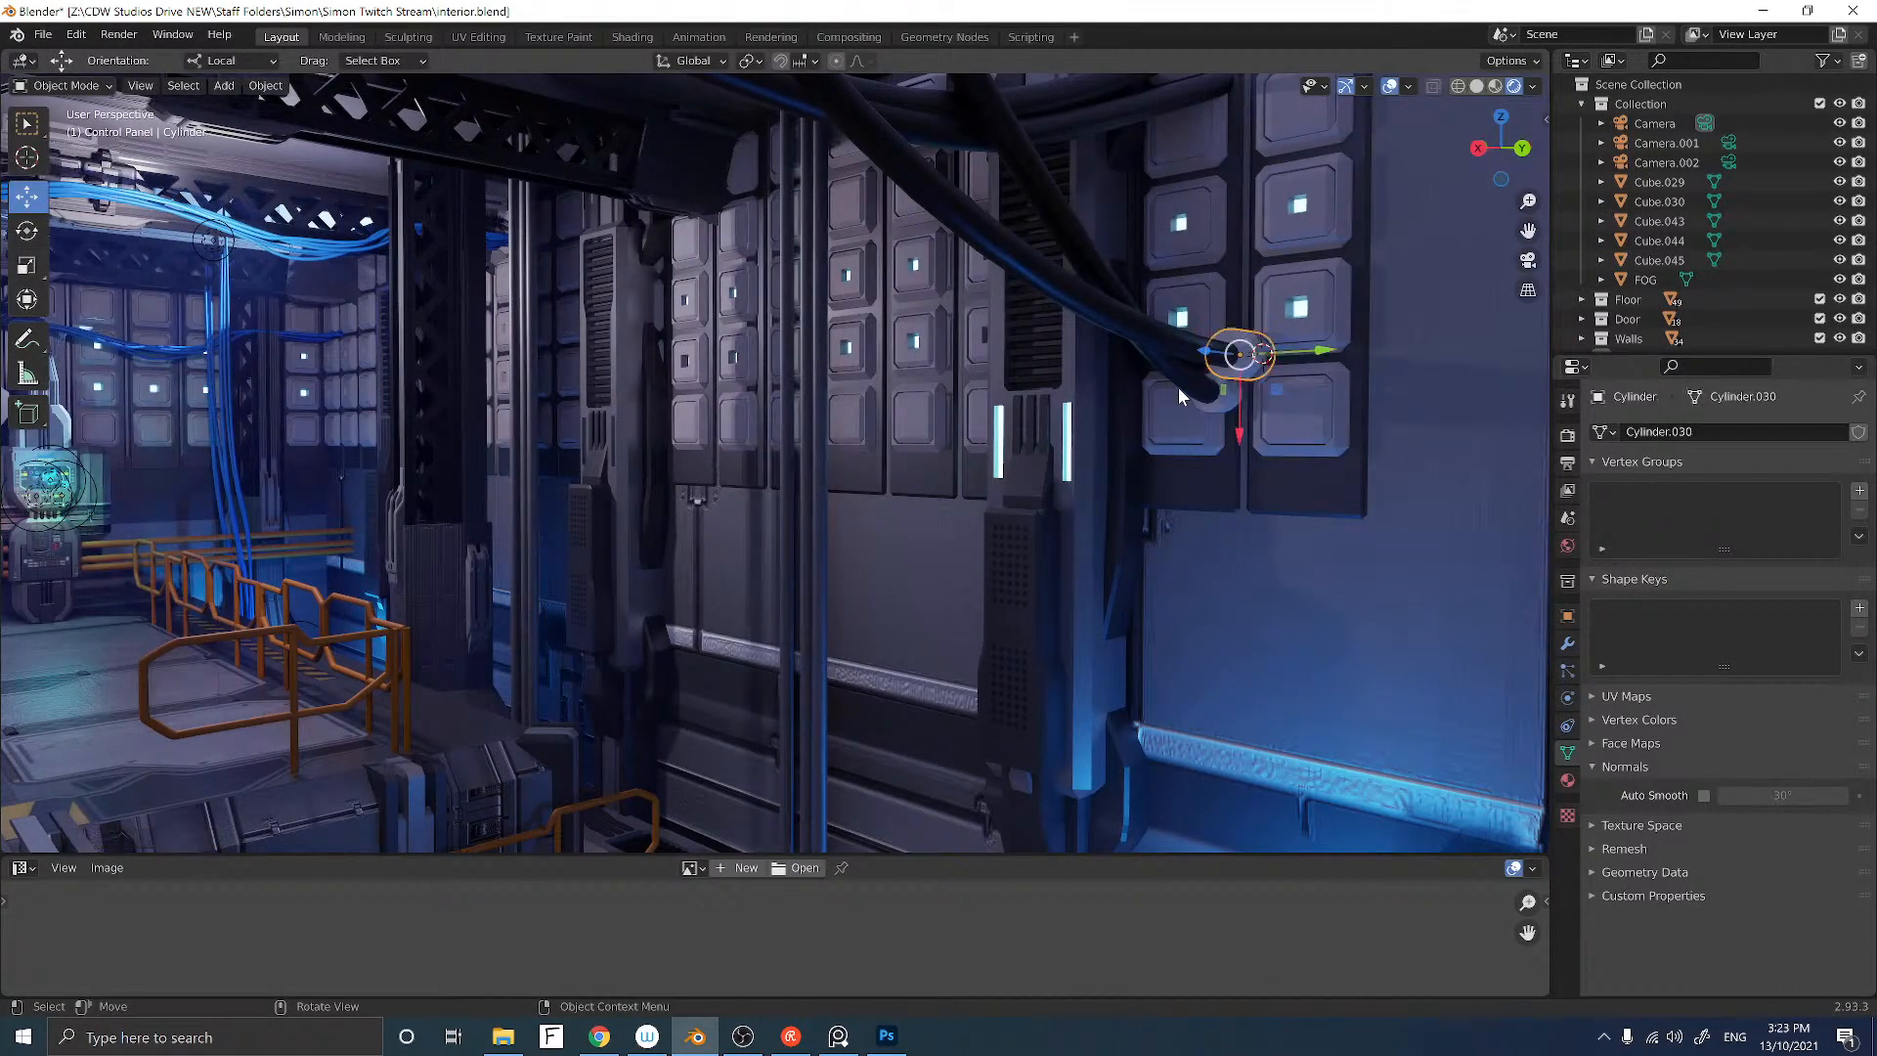
Step: Extrude the upper connector's cable-side end face about 0.03 m outward and scale it in to form a tapered rim
middle_drag(1176, 387, 1228, 409)
middle_drag(1359, 440, 1074, 434)
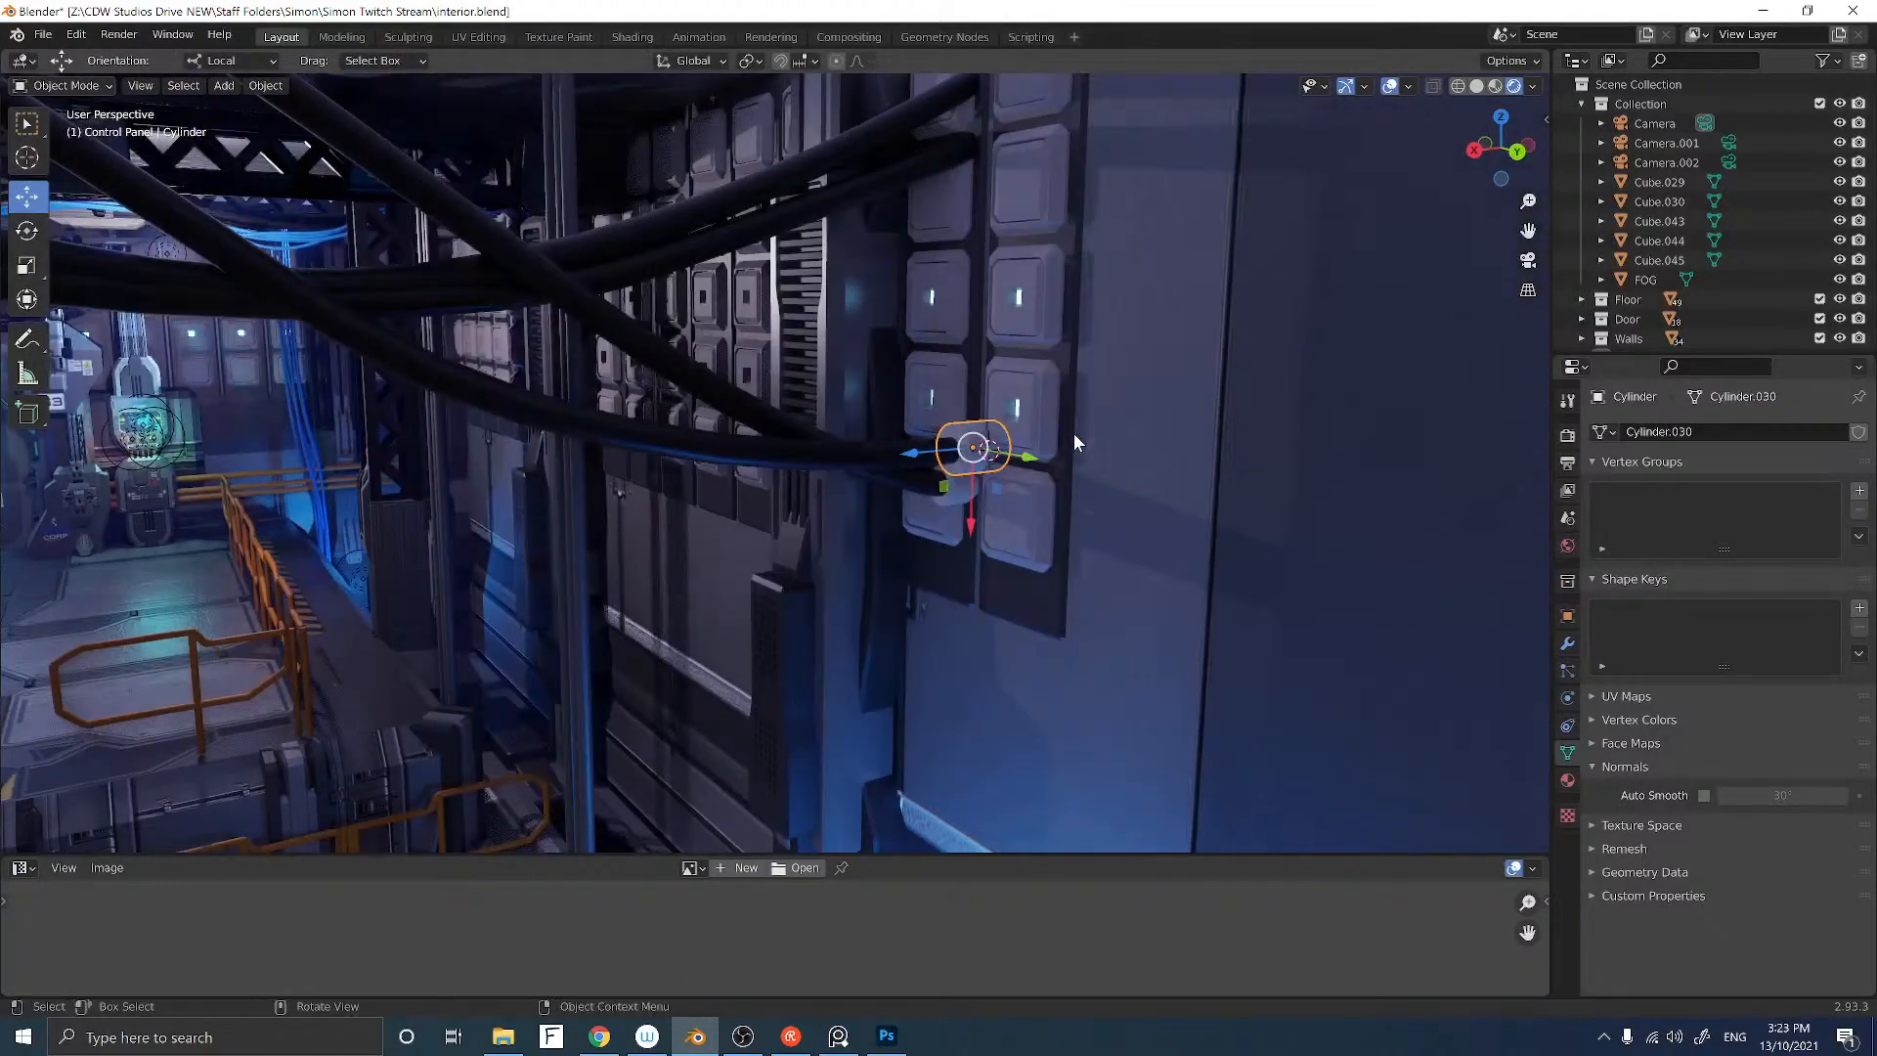
scroll(1073, 432, up, 3)
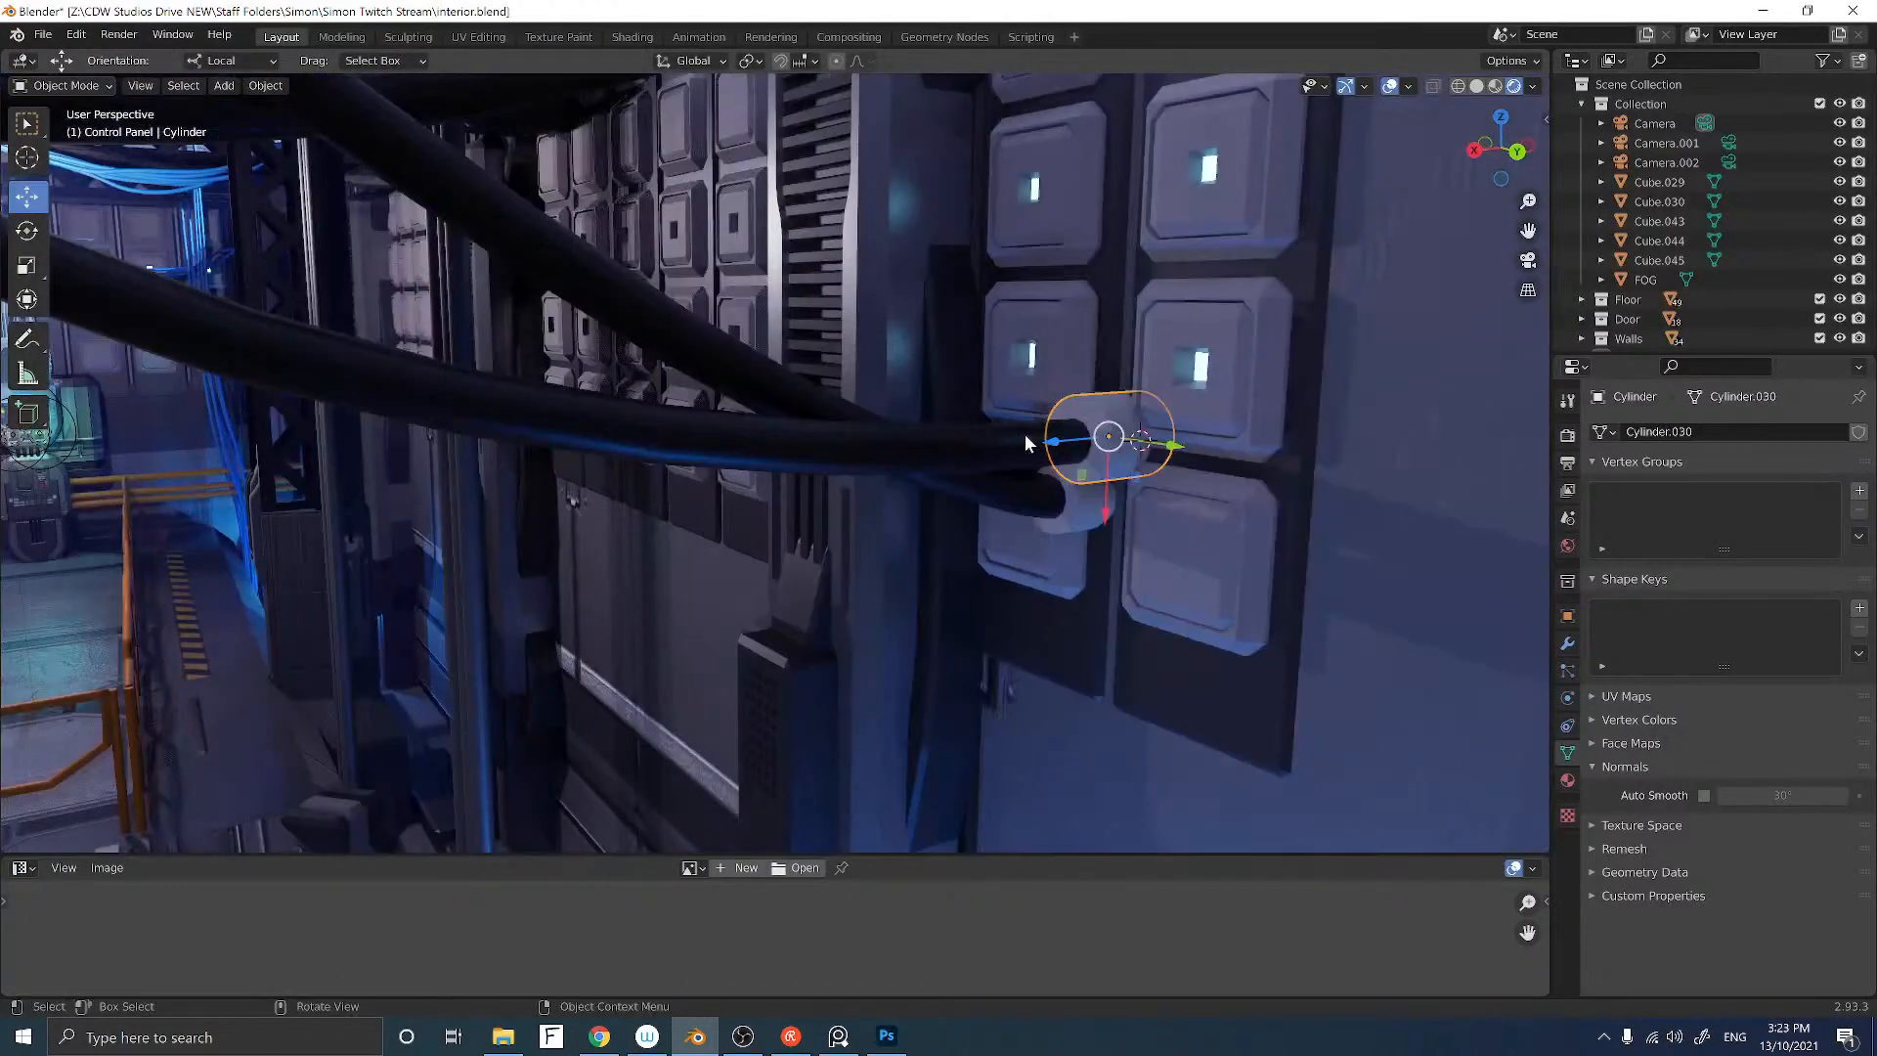
key(Tab)
click(1089, 412)
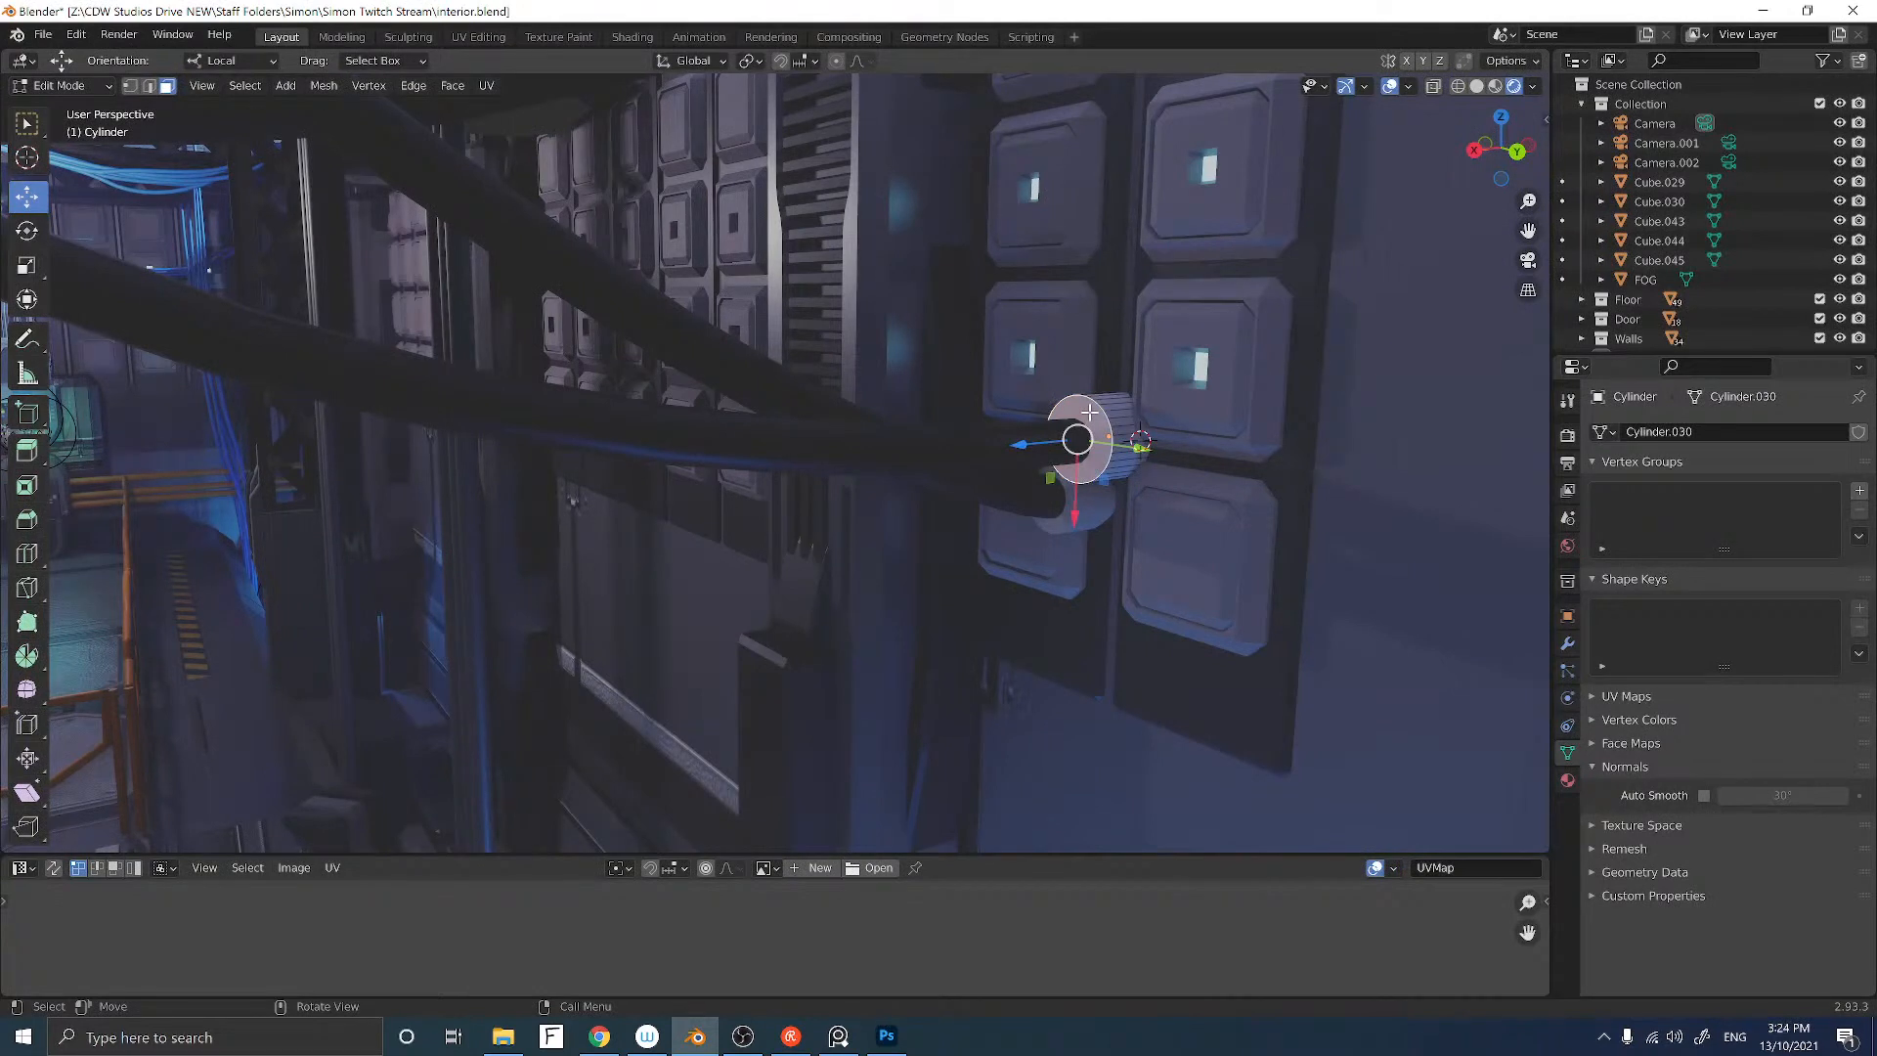
key(e)
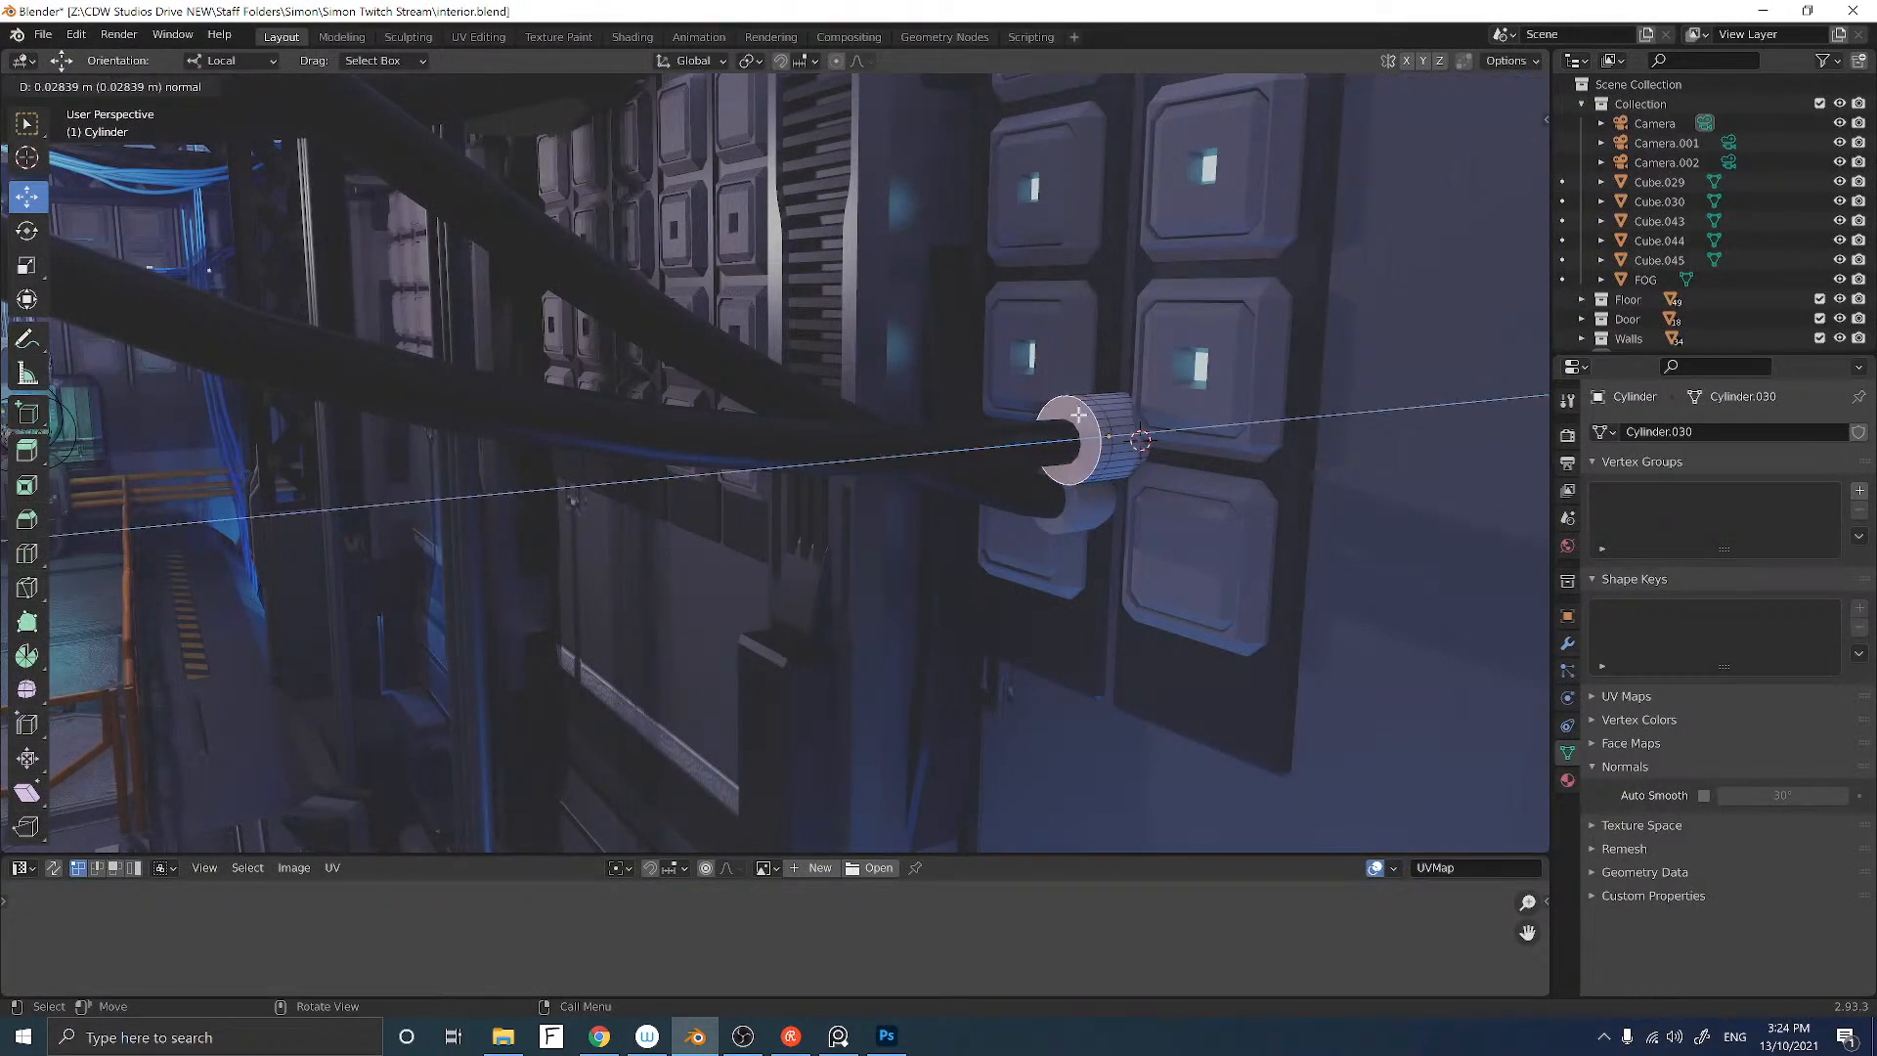
click(1075, 416)
key(s)
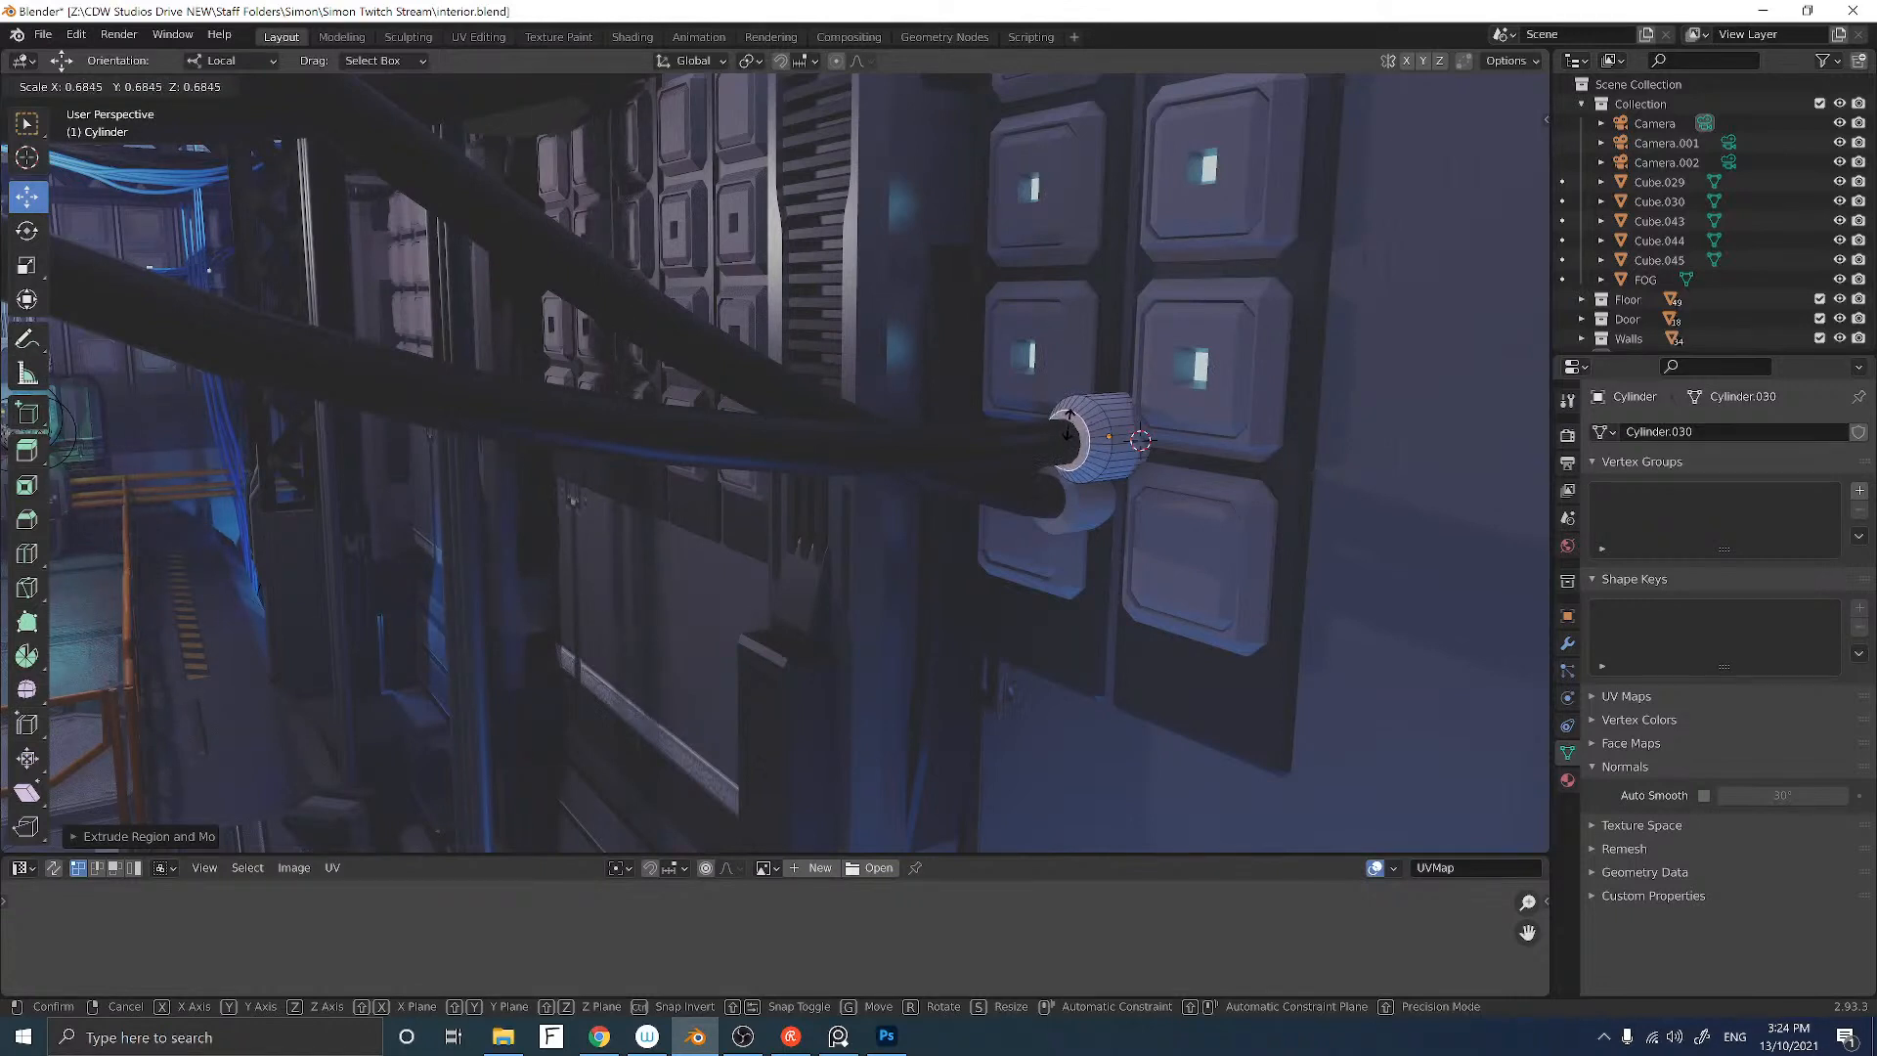
click(1070, 420)
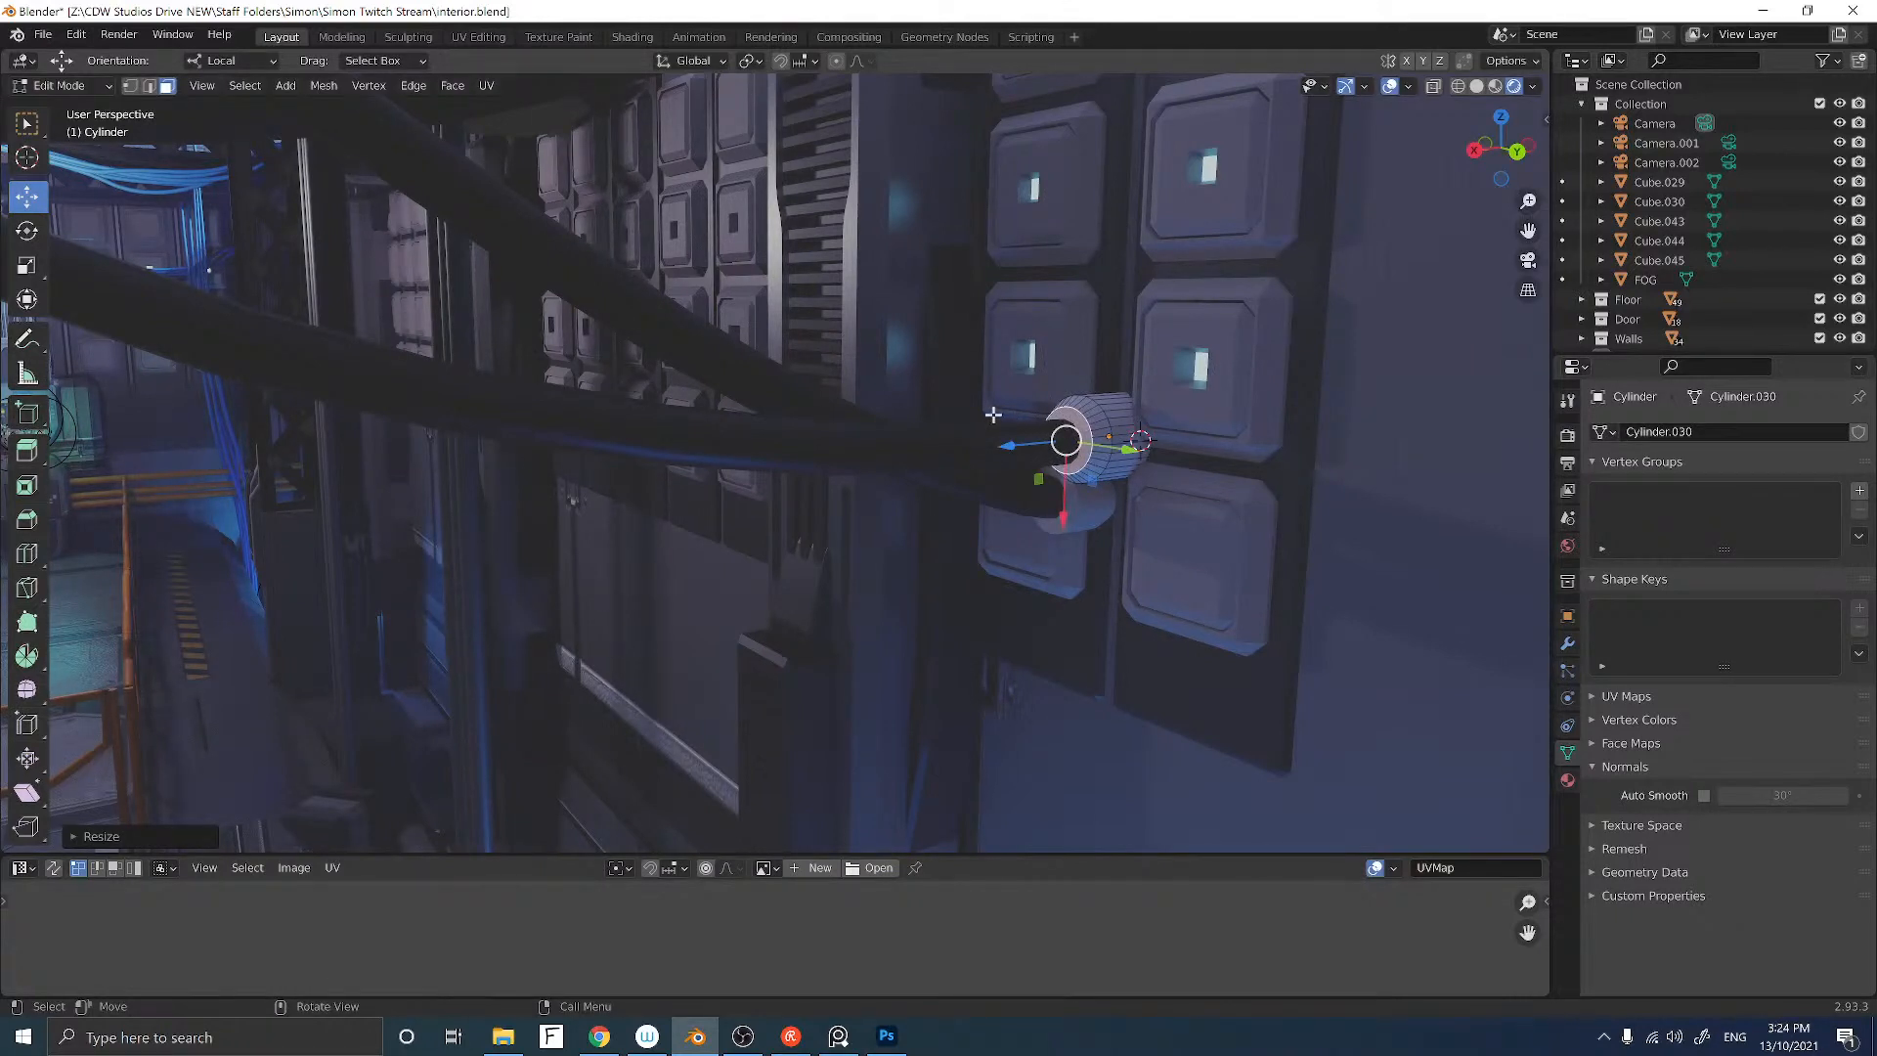
Step: Inset the connector's front face, extrude it inward about 0.013 m and shrink it to form a recessed opening around the cable
key(e)
key(s)
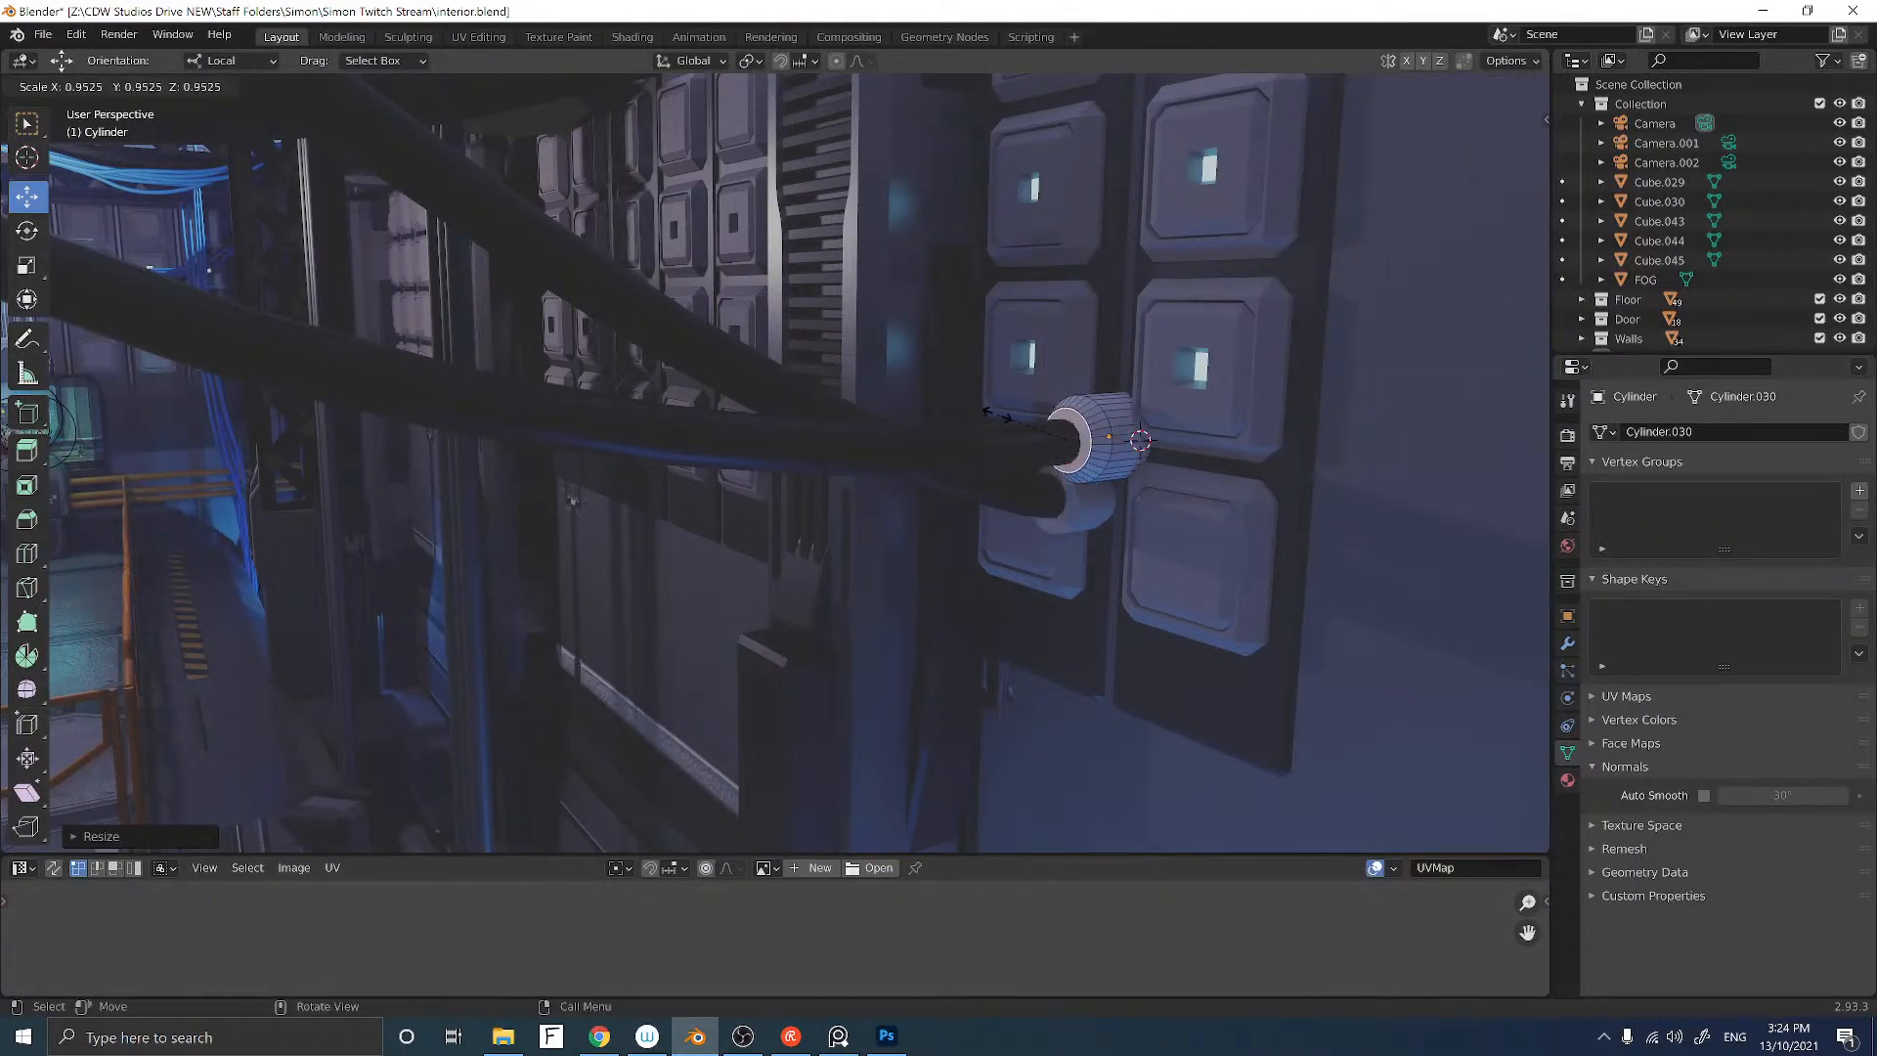
click(1006, 416)
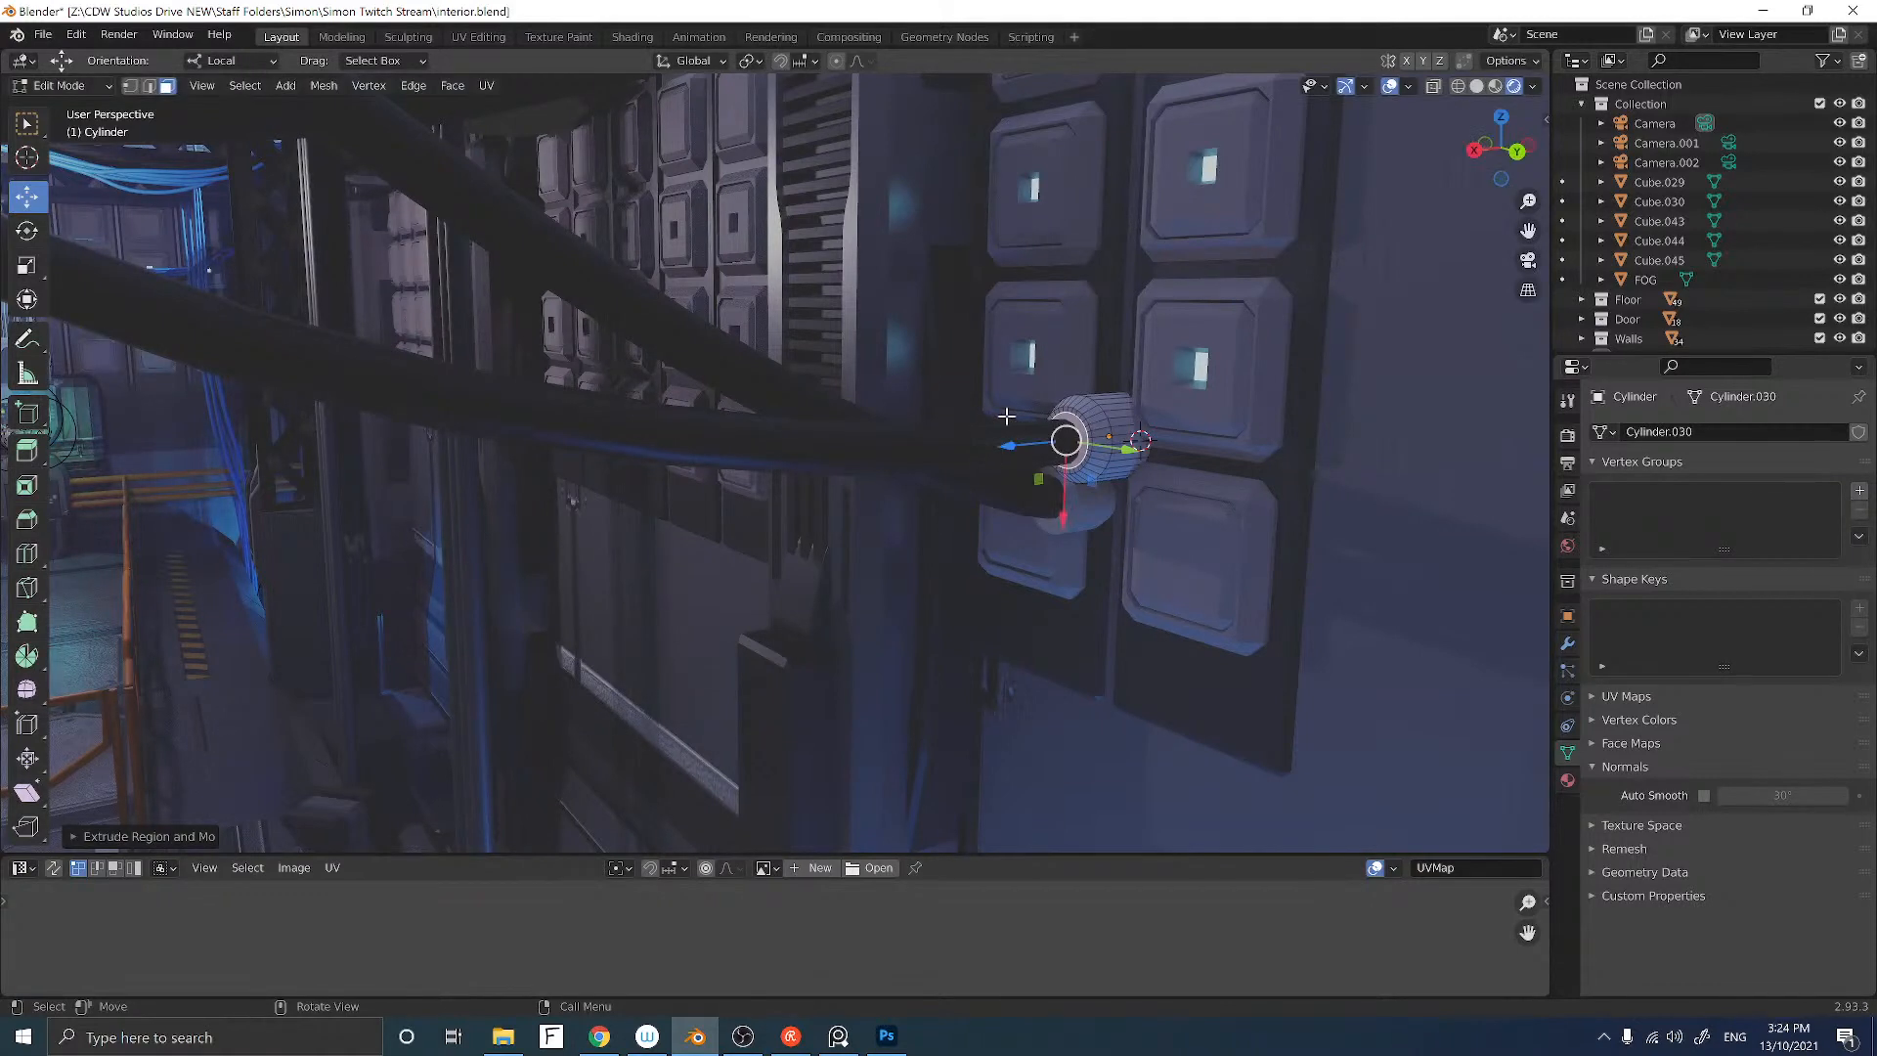
key(e)
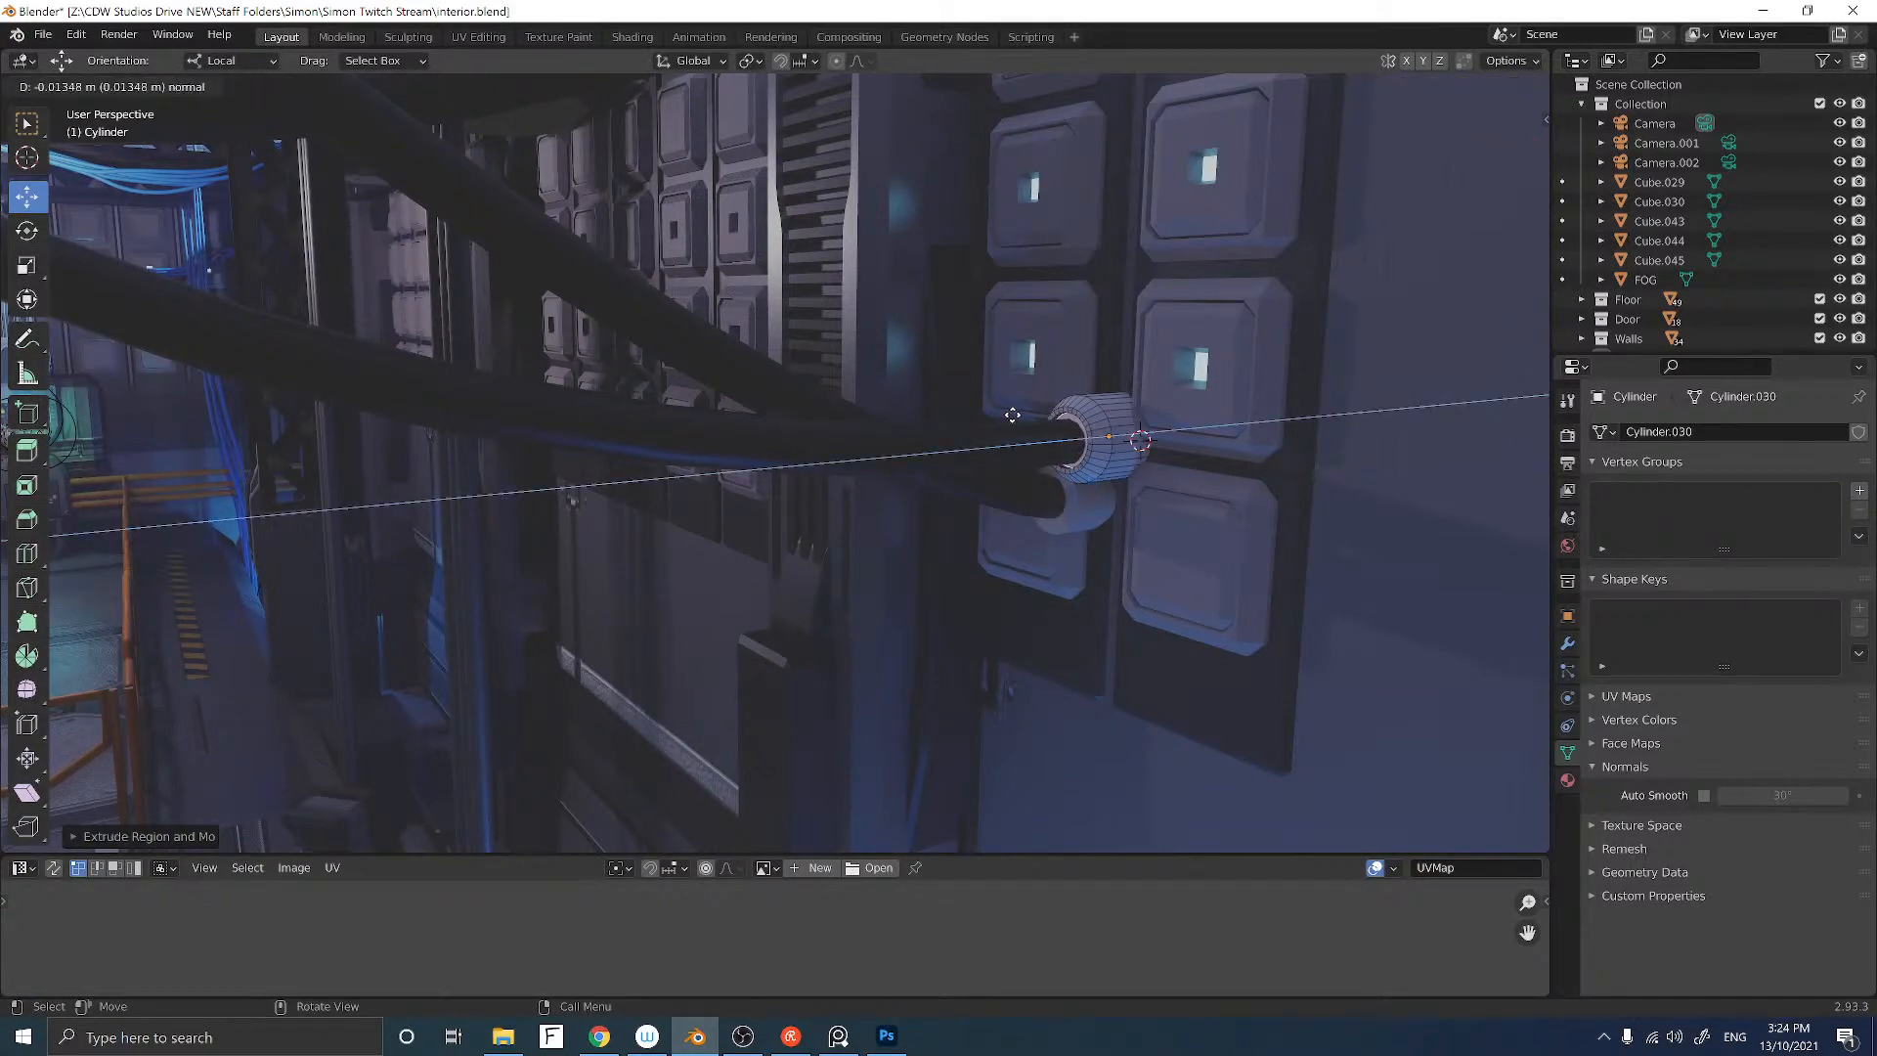
click(1011, 414)
key(s)
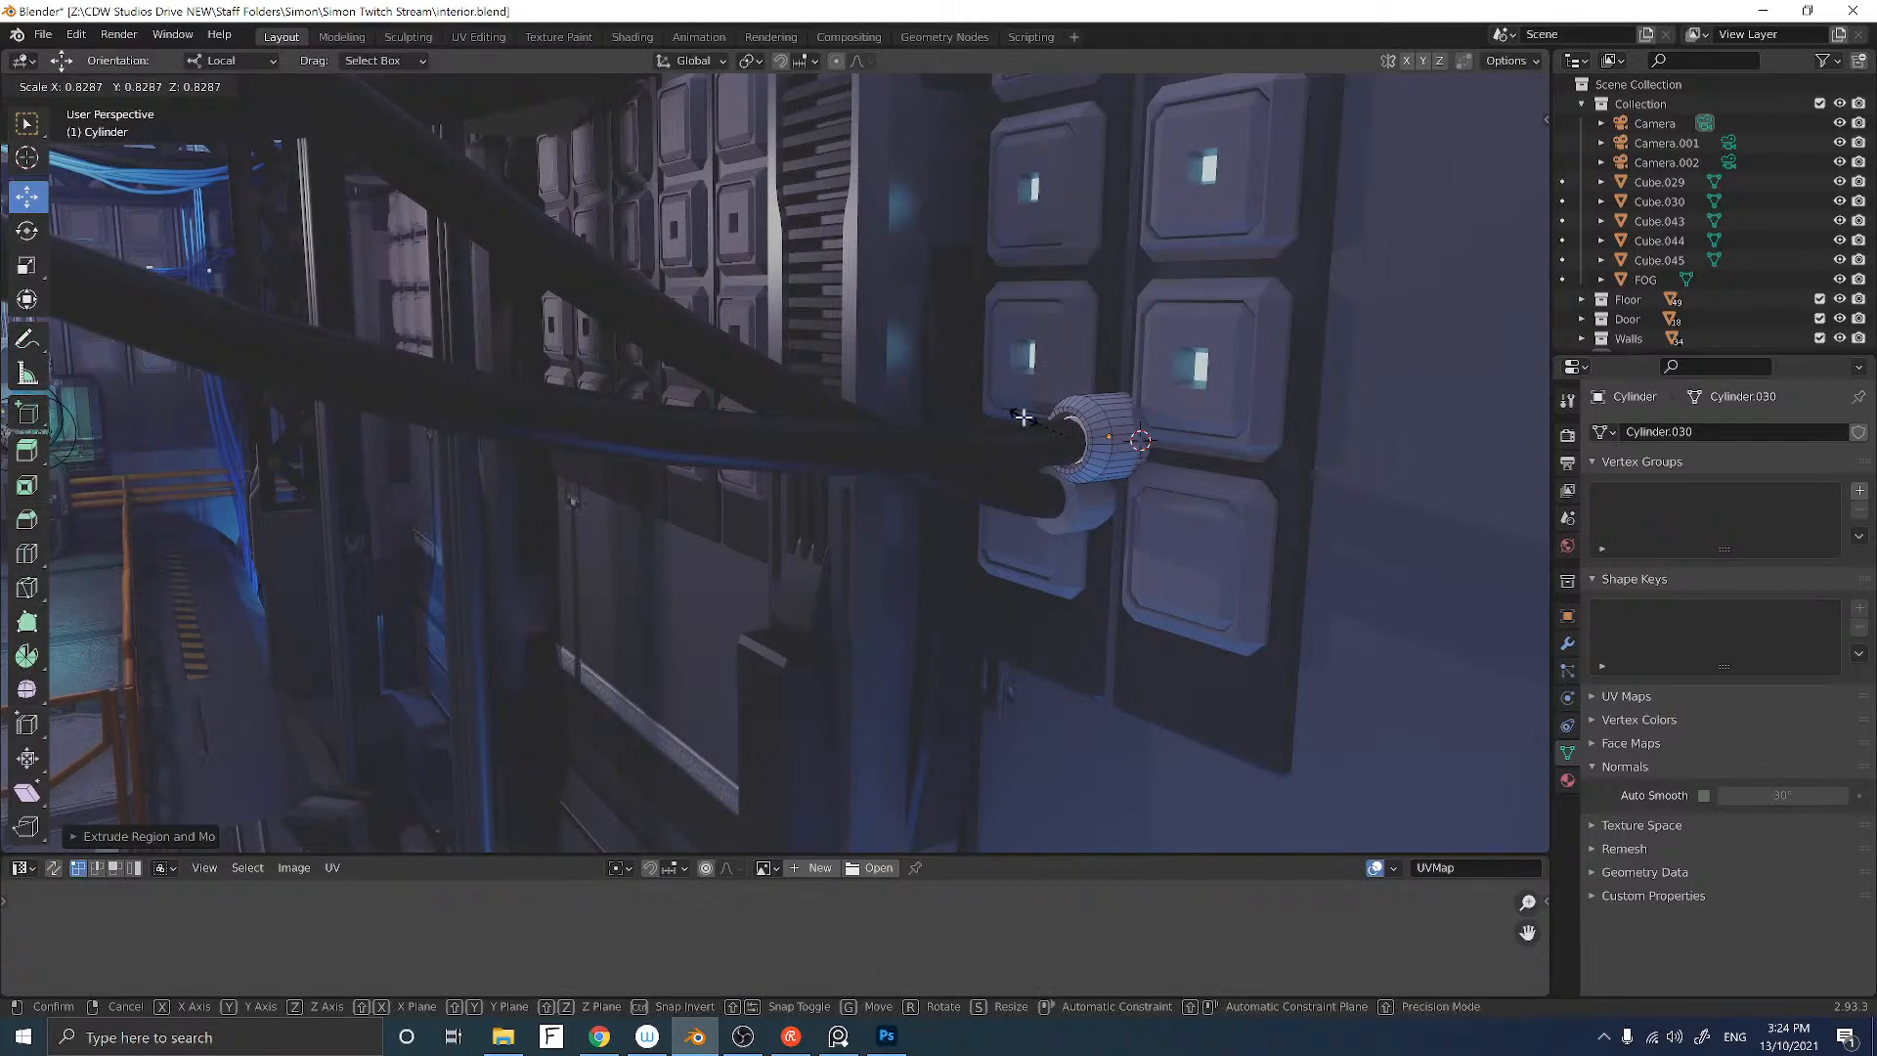
click(1066, 430)
key(Tab)
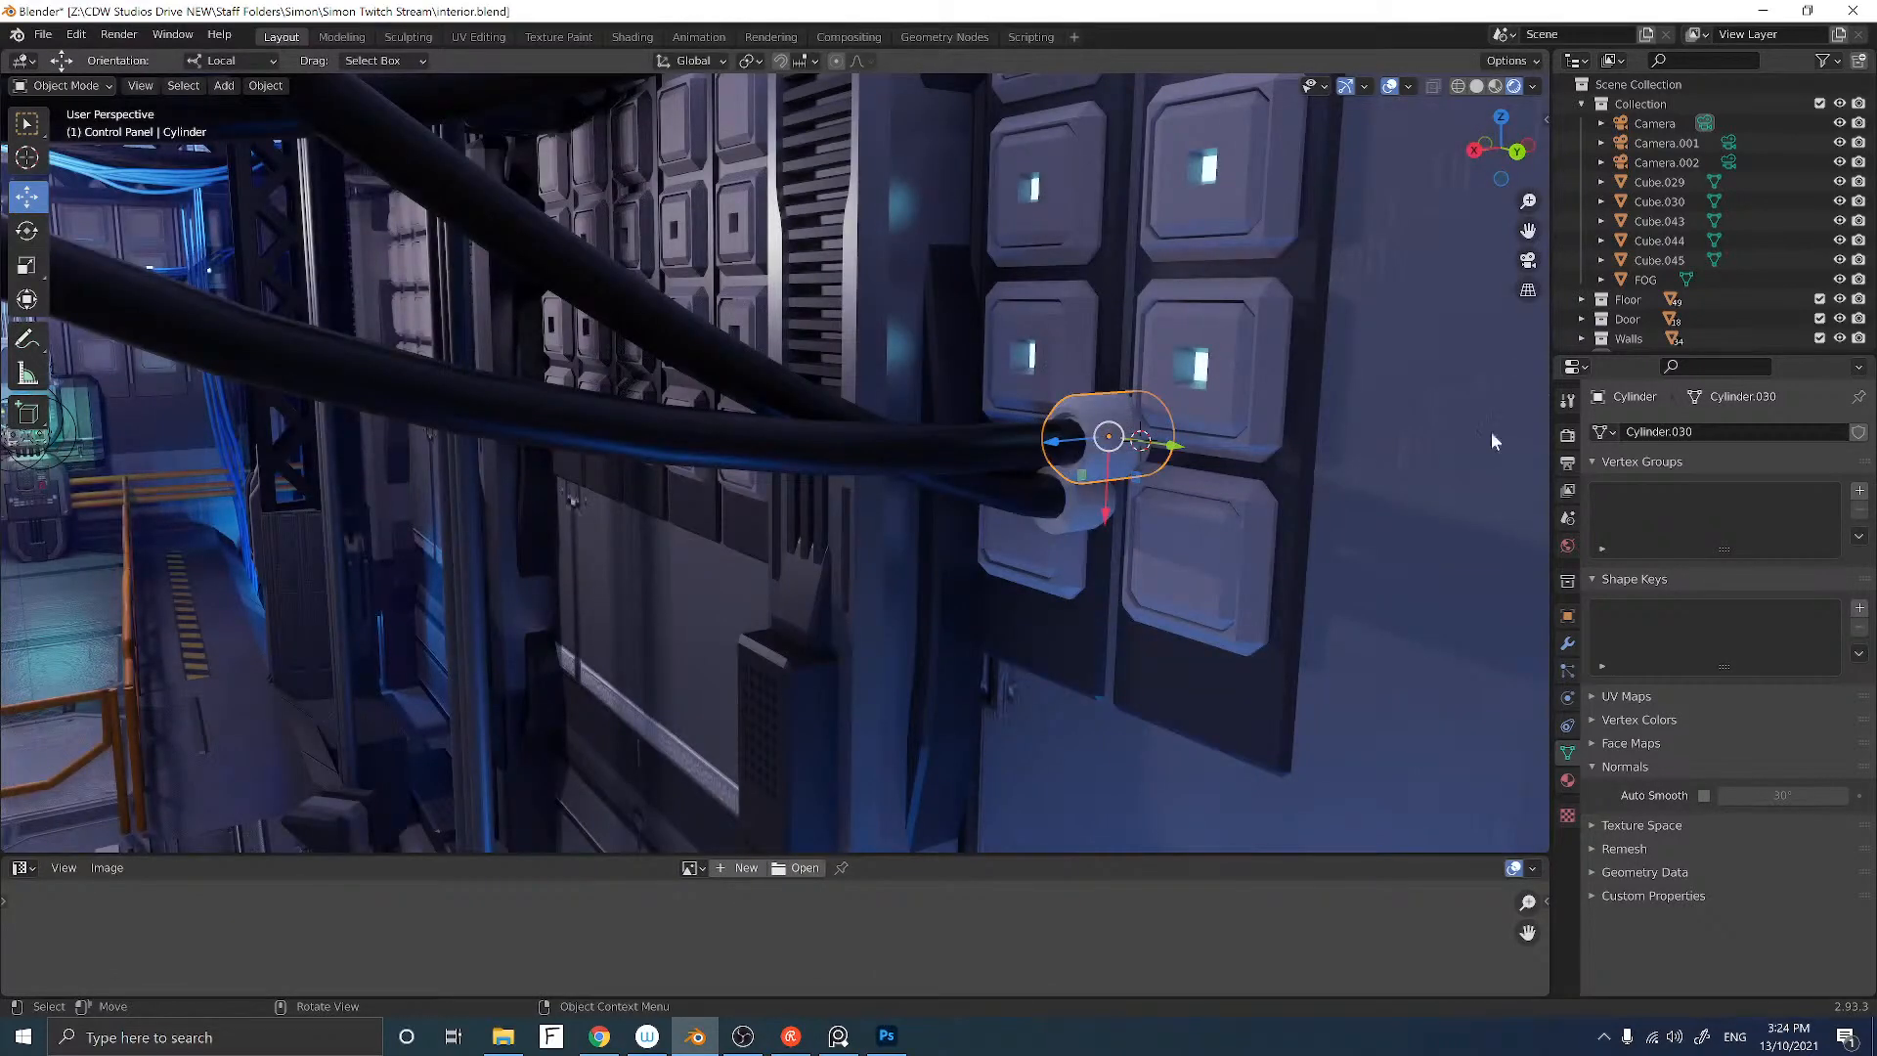
Step: Assign the black frame.002 material to the upper connector and delete the plain cylinder on the lower cable end
click(1567, 779)
click(1605, 537)
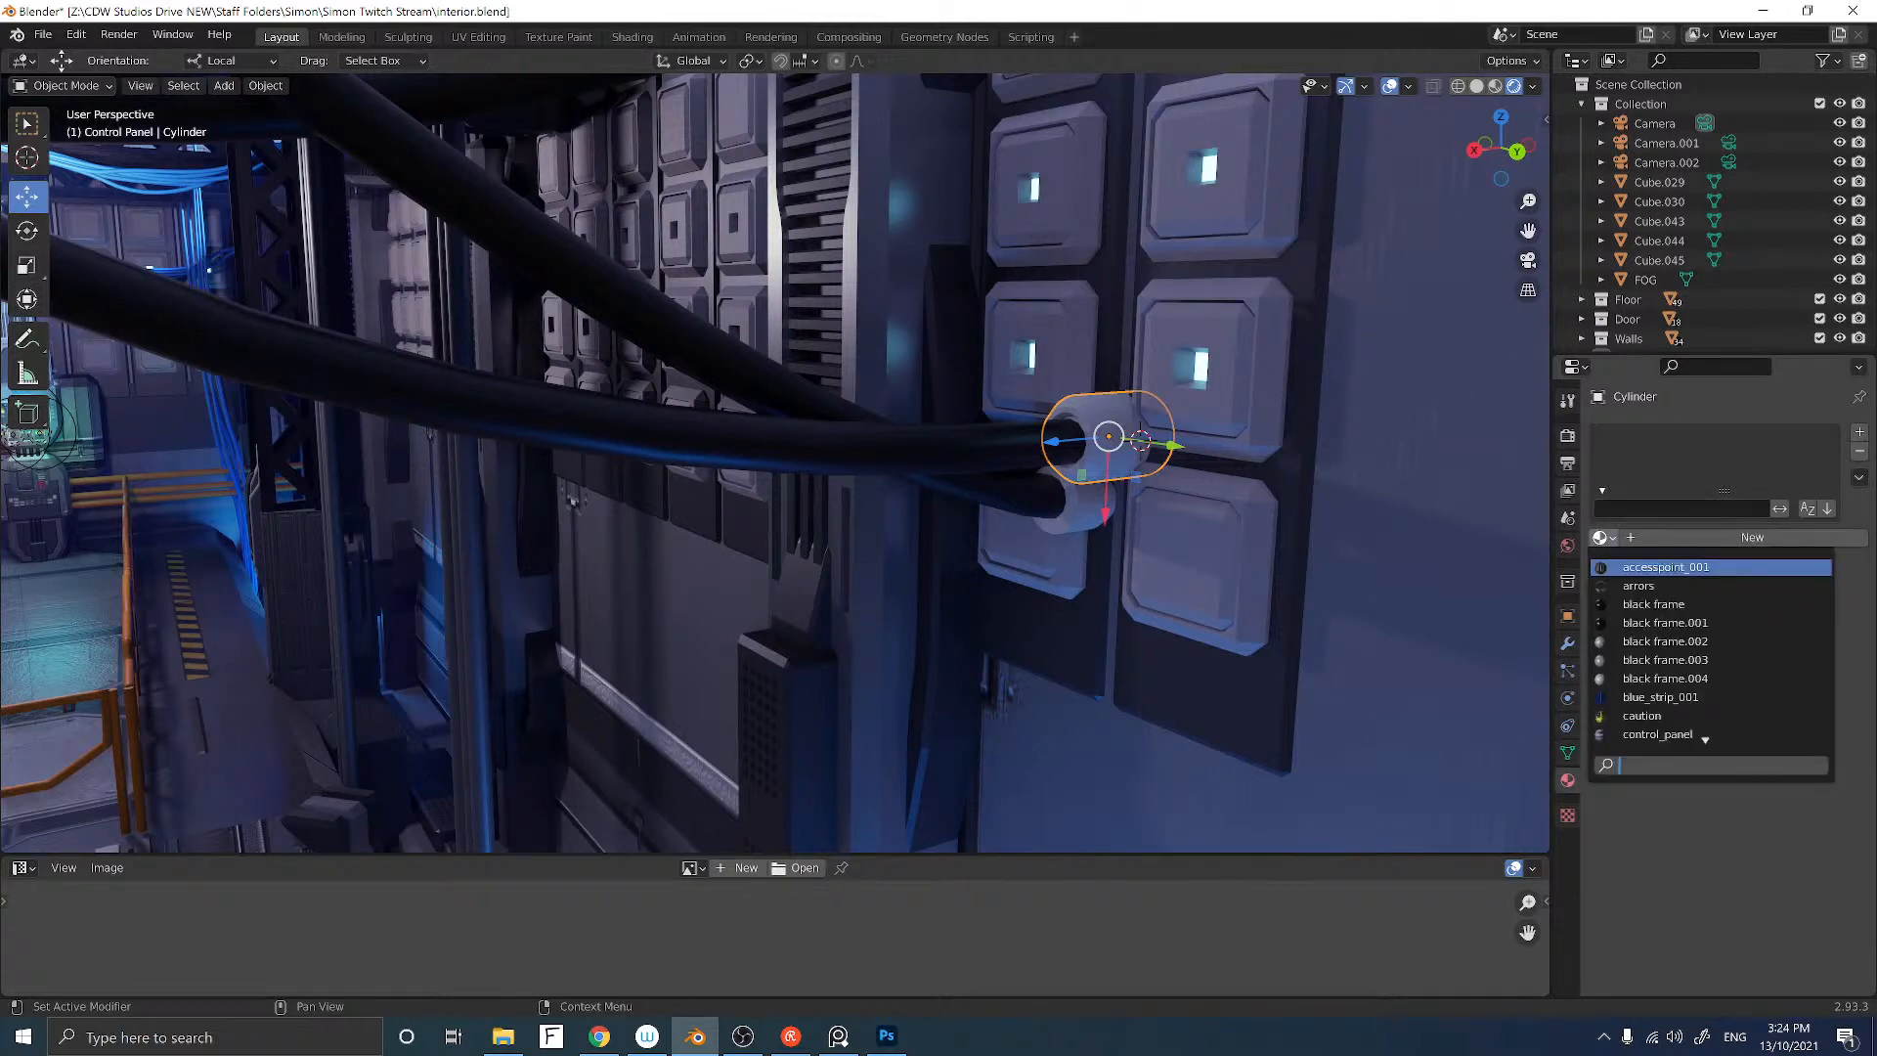
click(1642, 641)
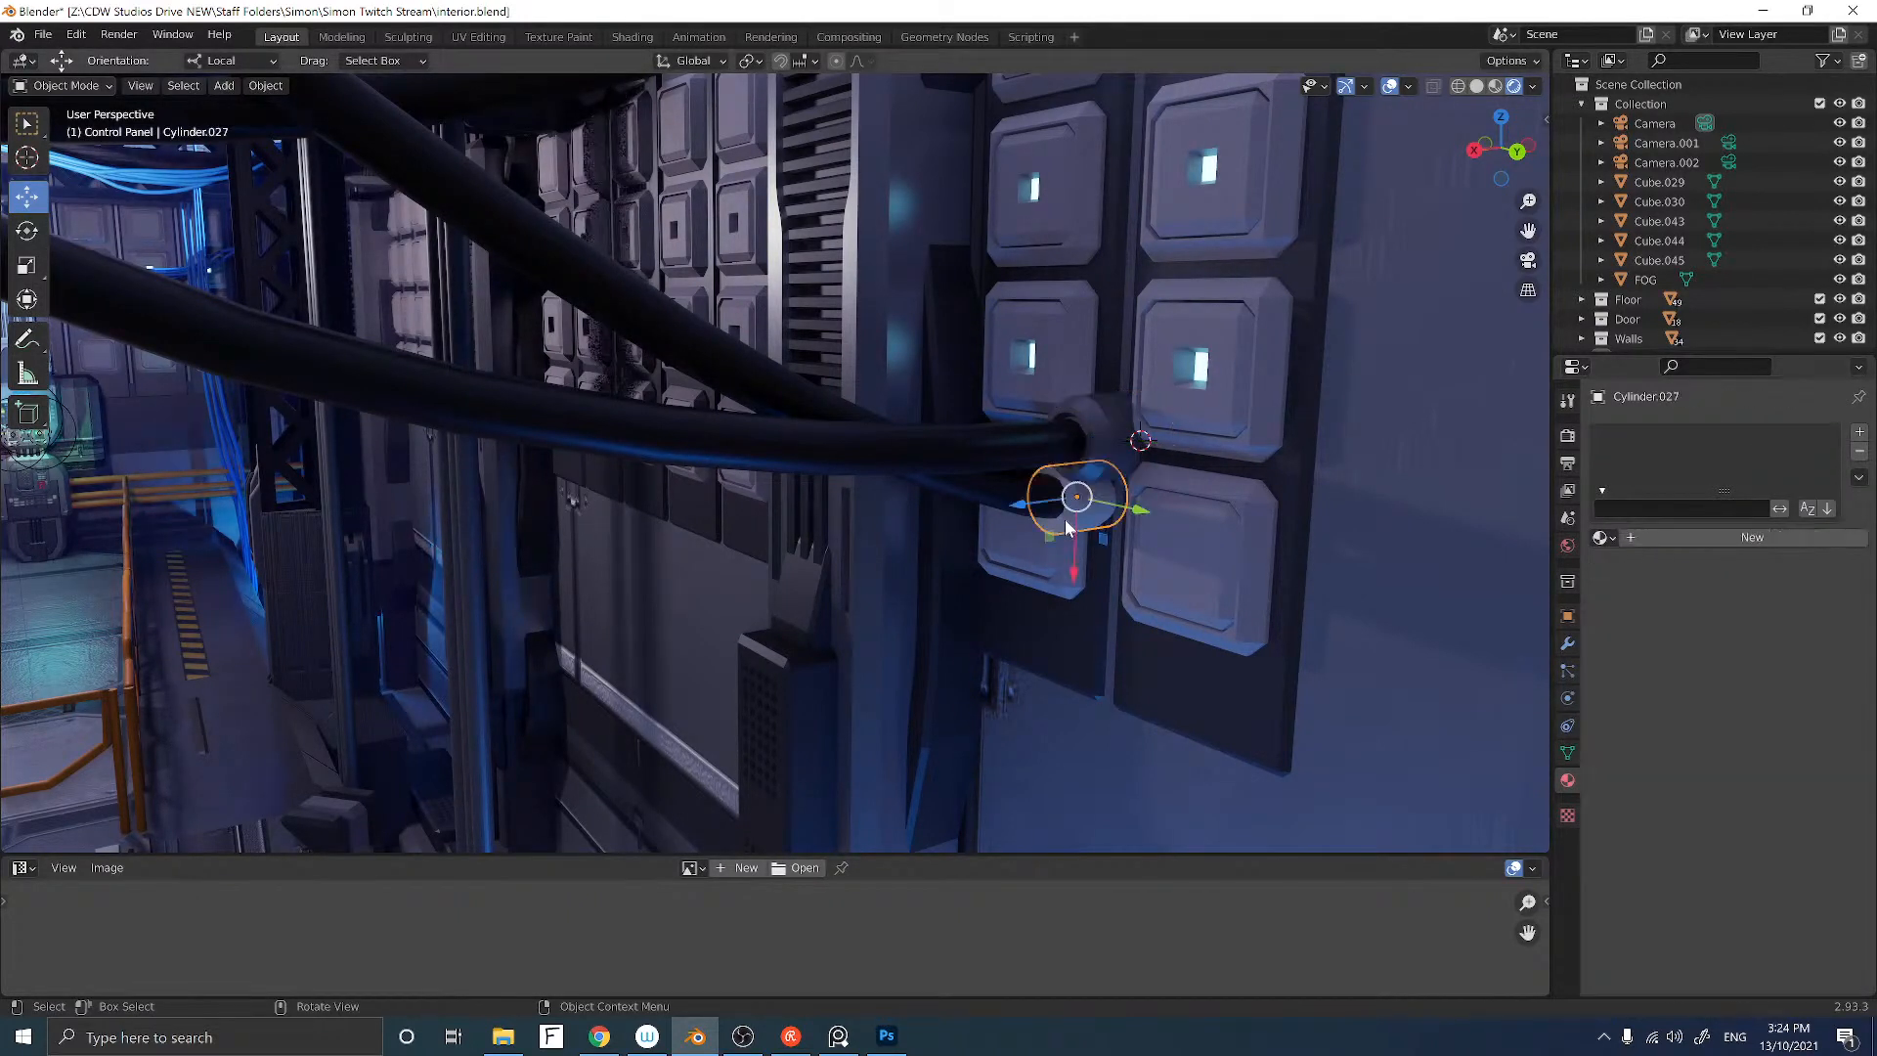
key(Delete)
key(ctrl+z)
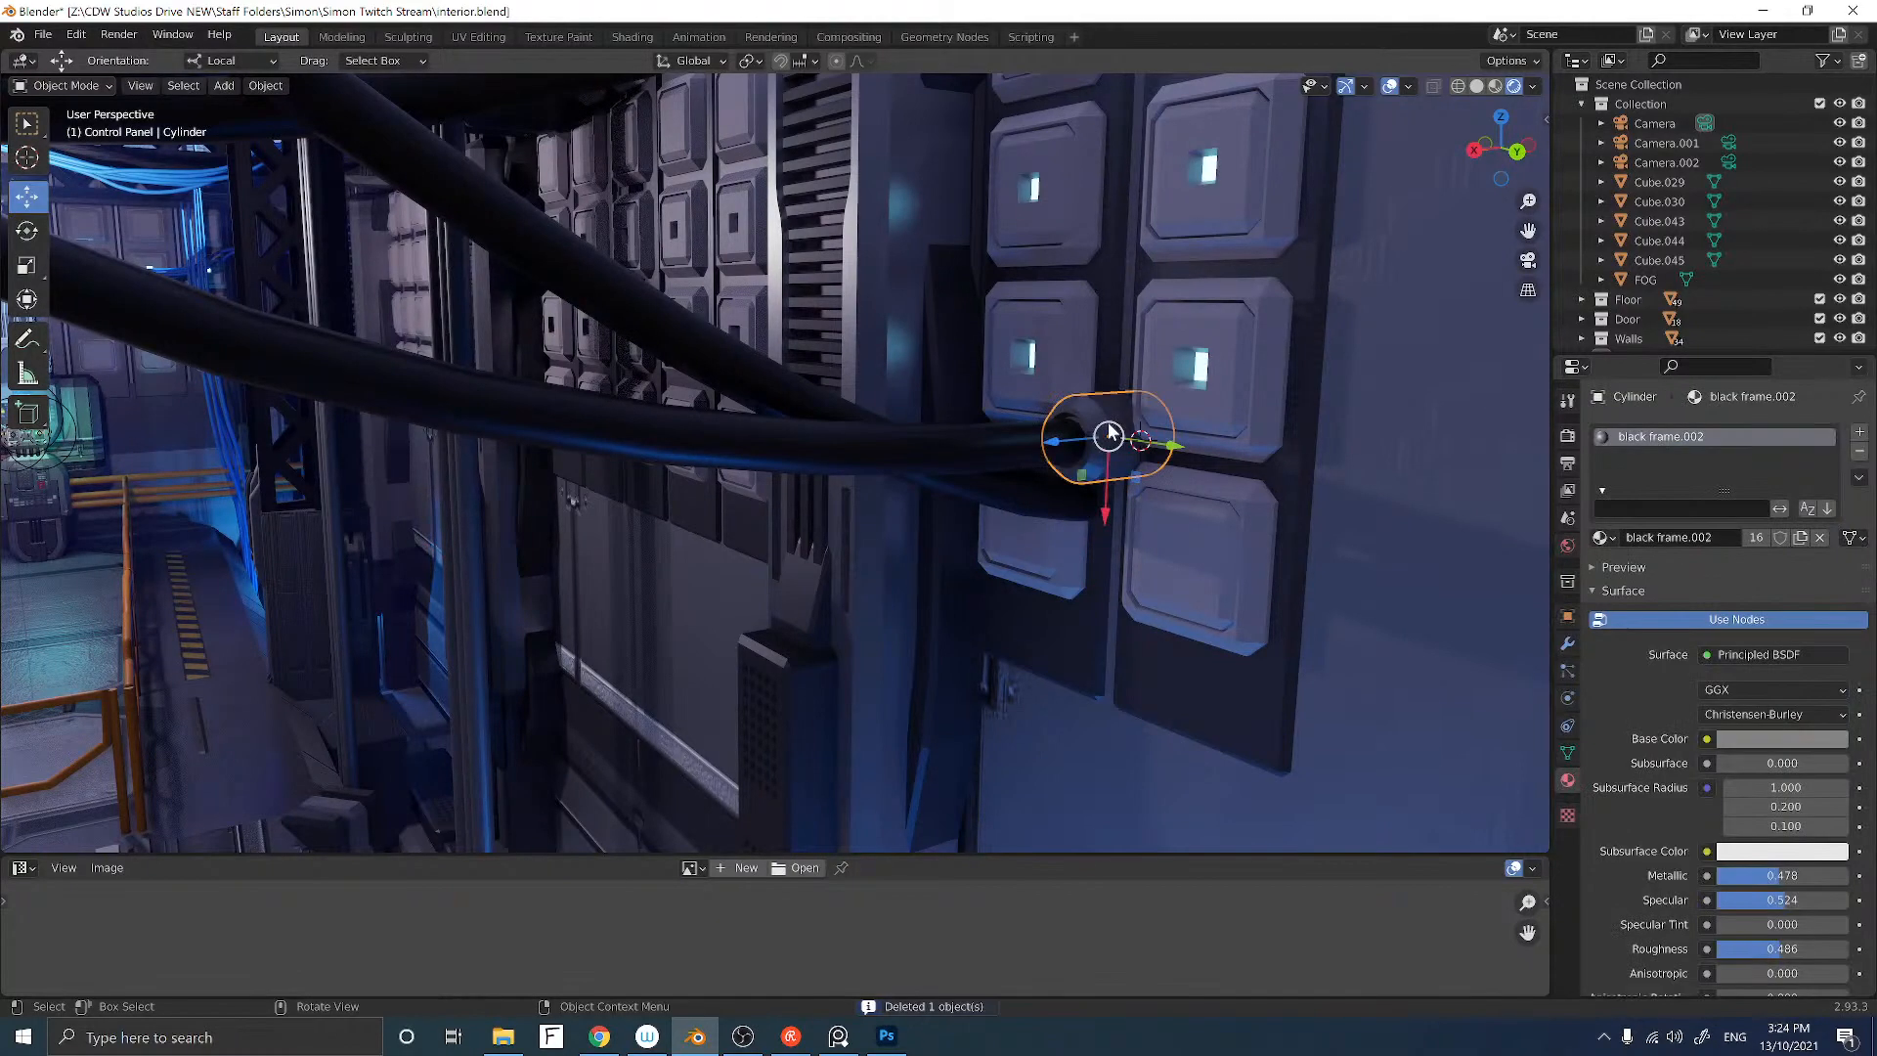
Step: Shade the upper connector smooth and enable Auto Smooth at 30° for its normals
right_click(1099, 401)
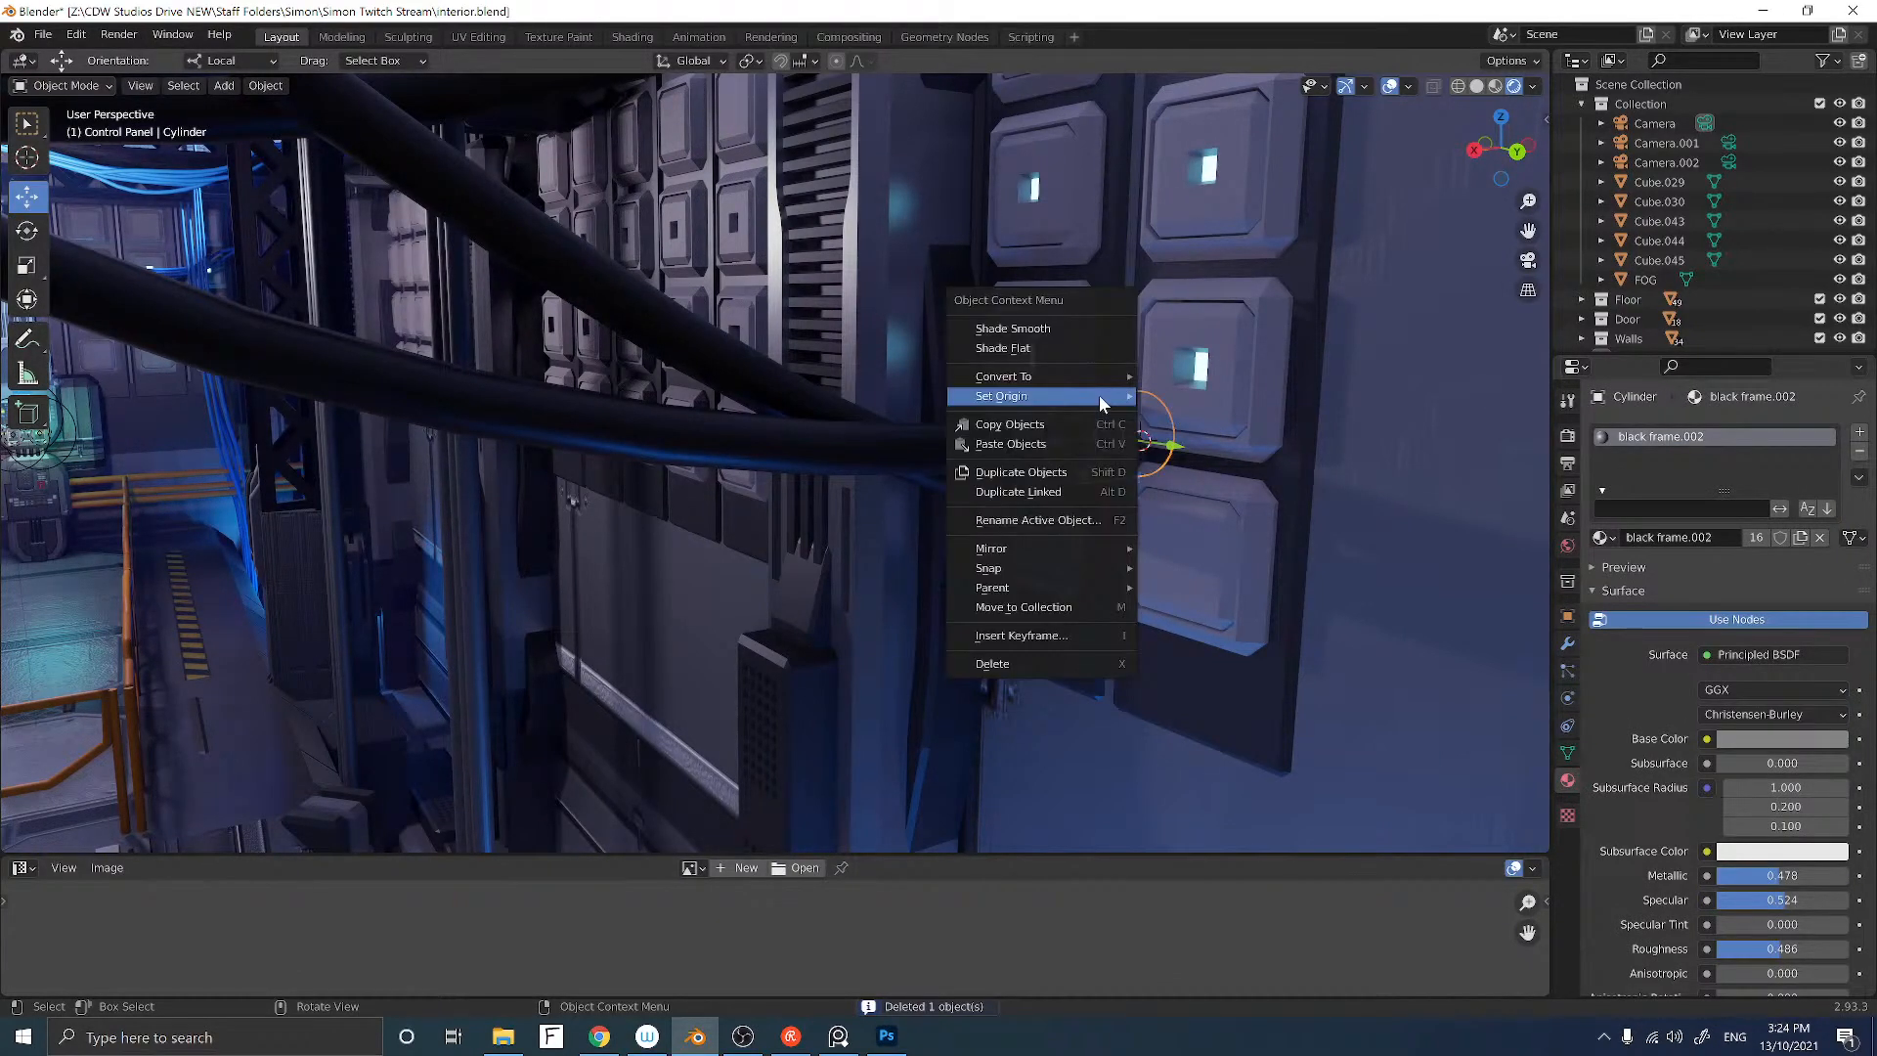
click(1050, 328)
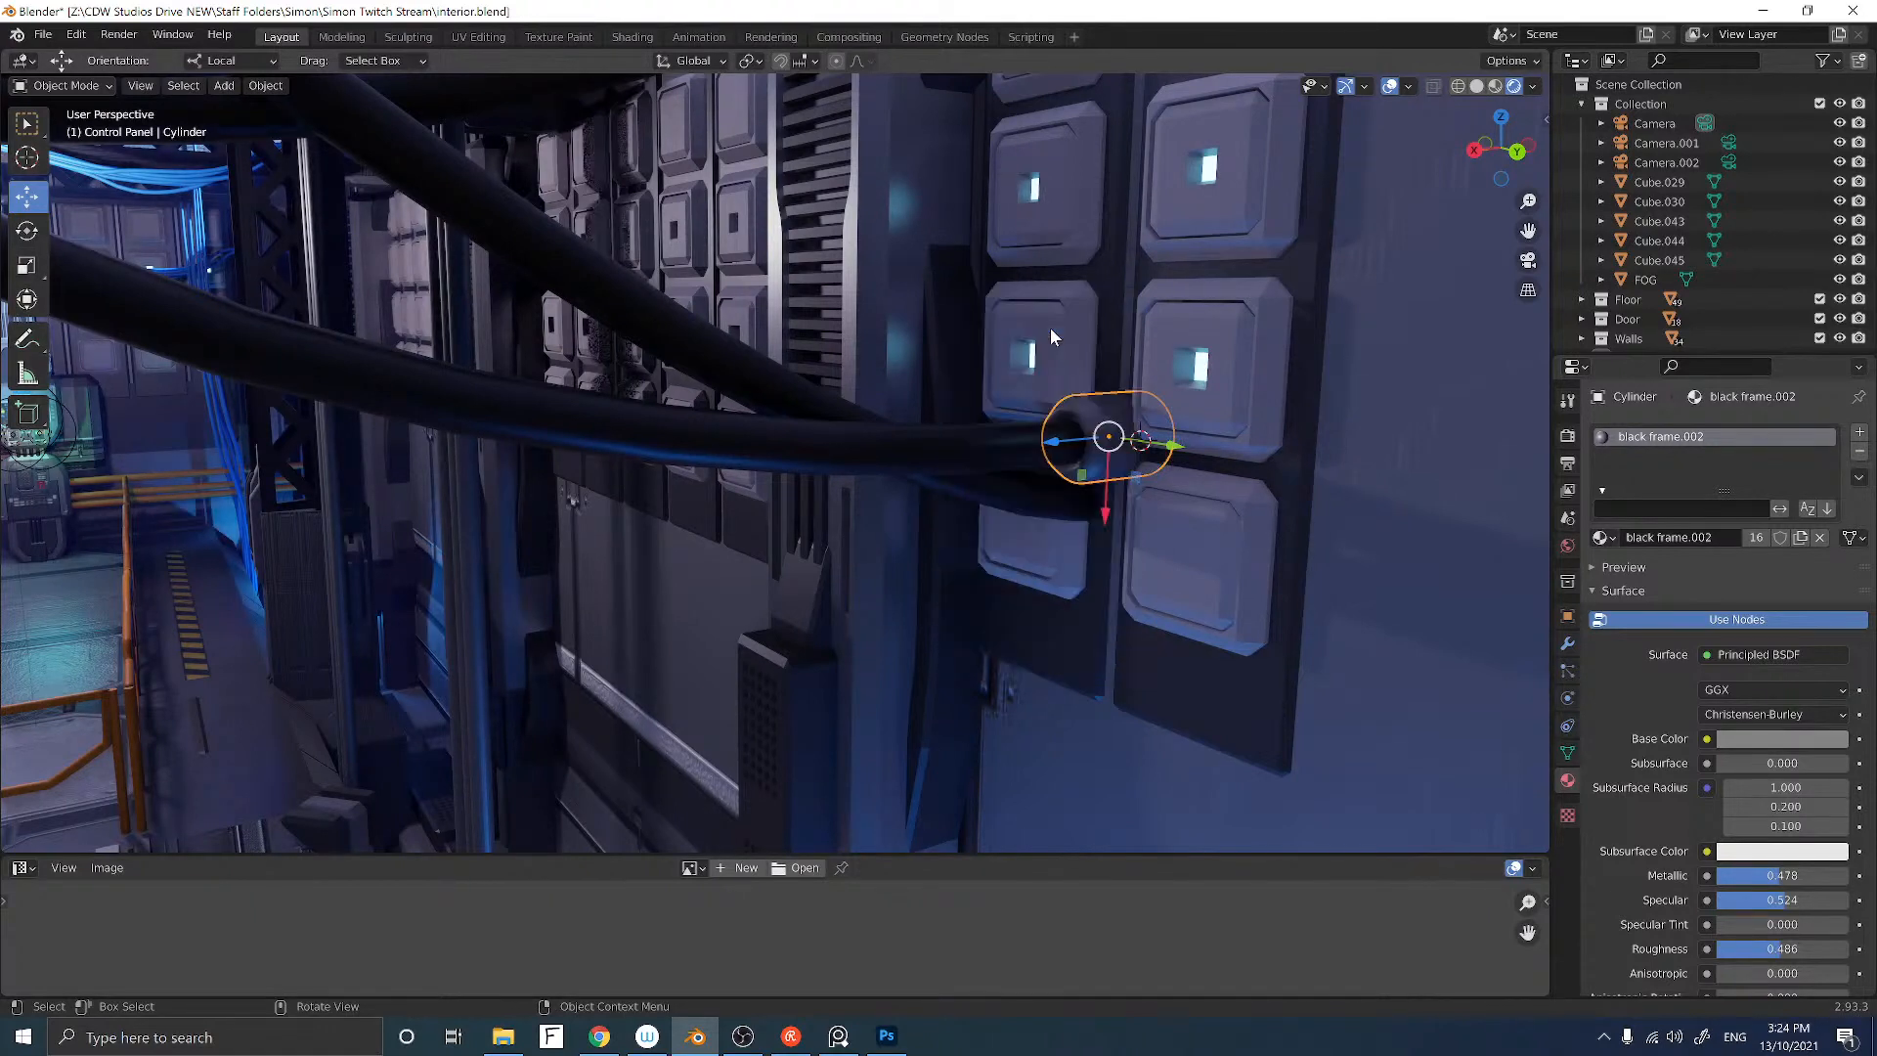
click(1567, 752)
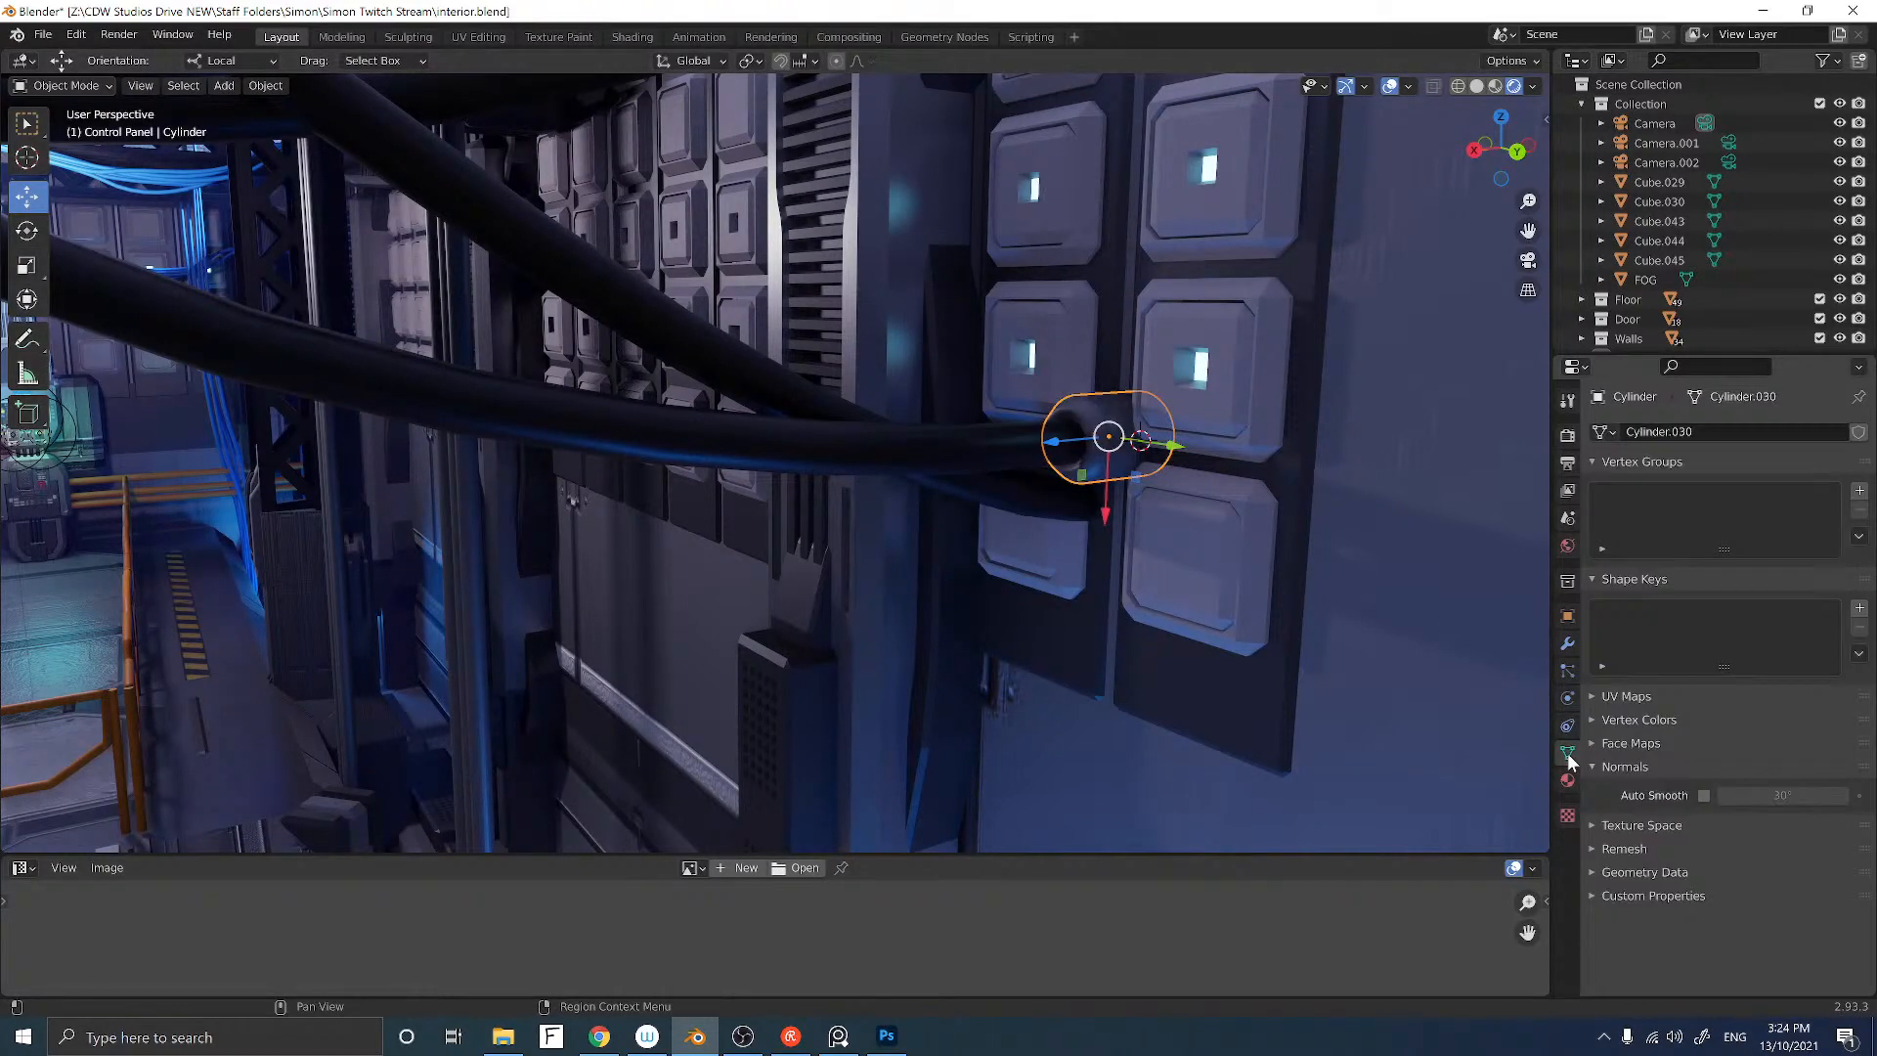
click(1704, 795)
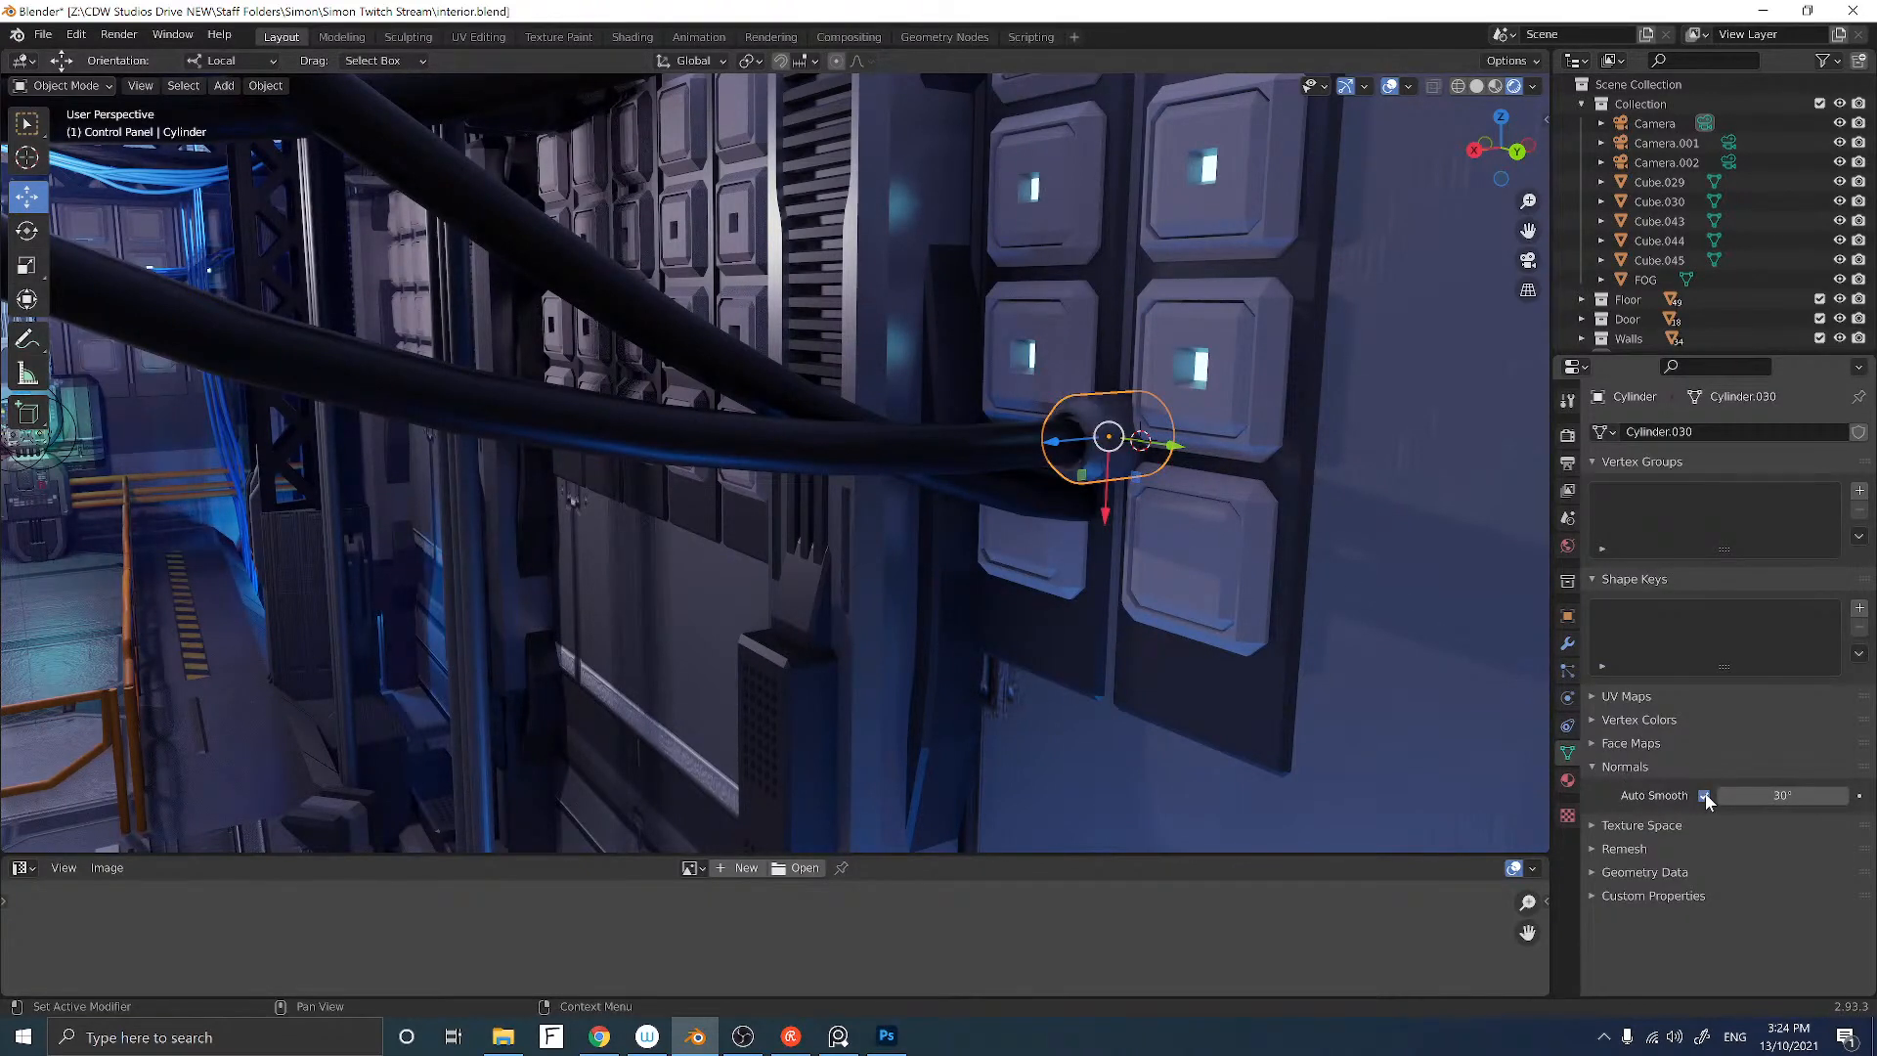
Step: Duplicate the finished connector and move the copy down and sideways onto the lower cable end
key(g)
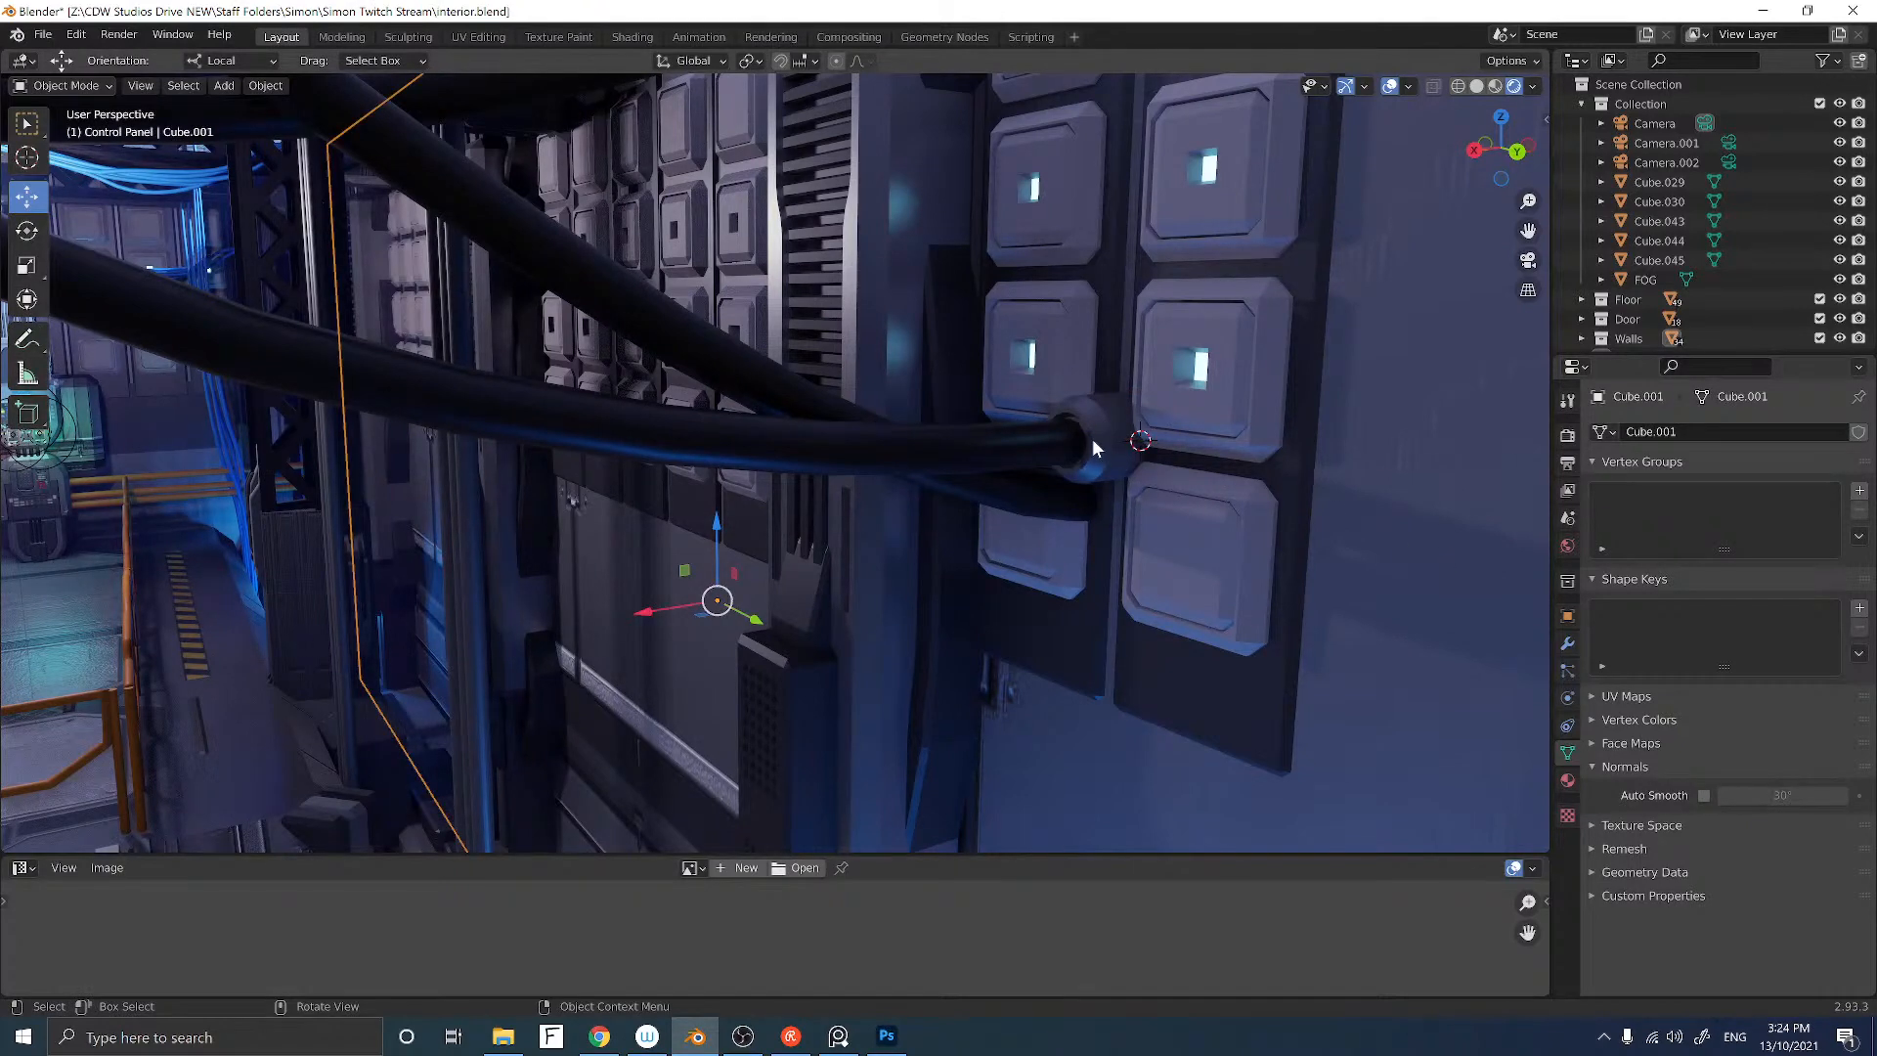
right_click(1088, 442)
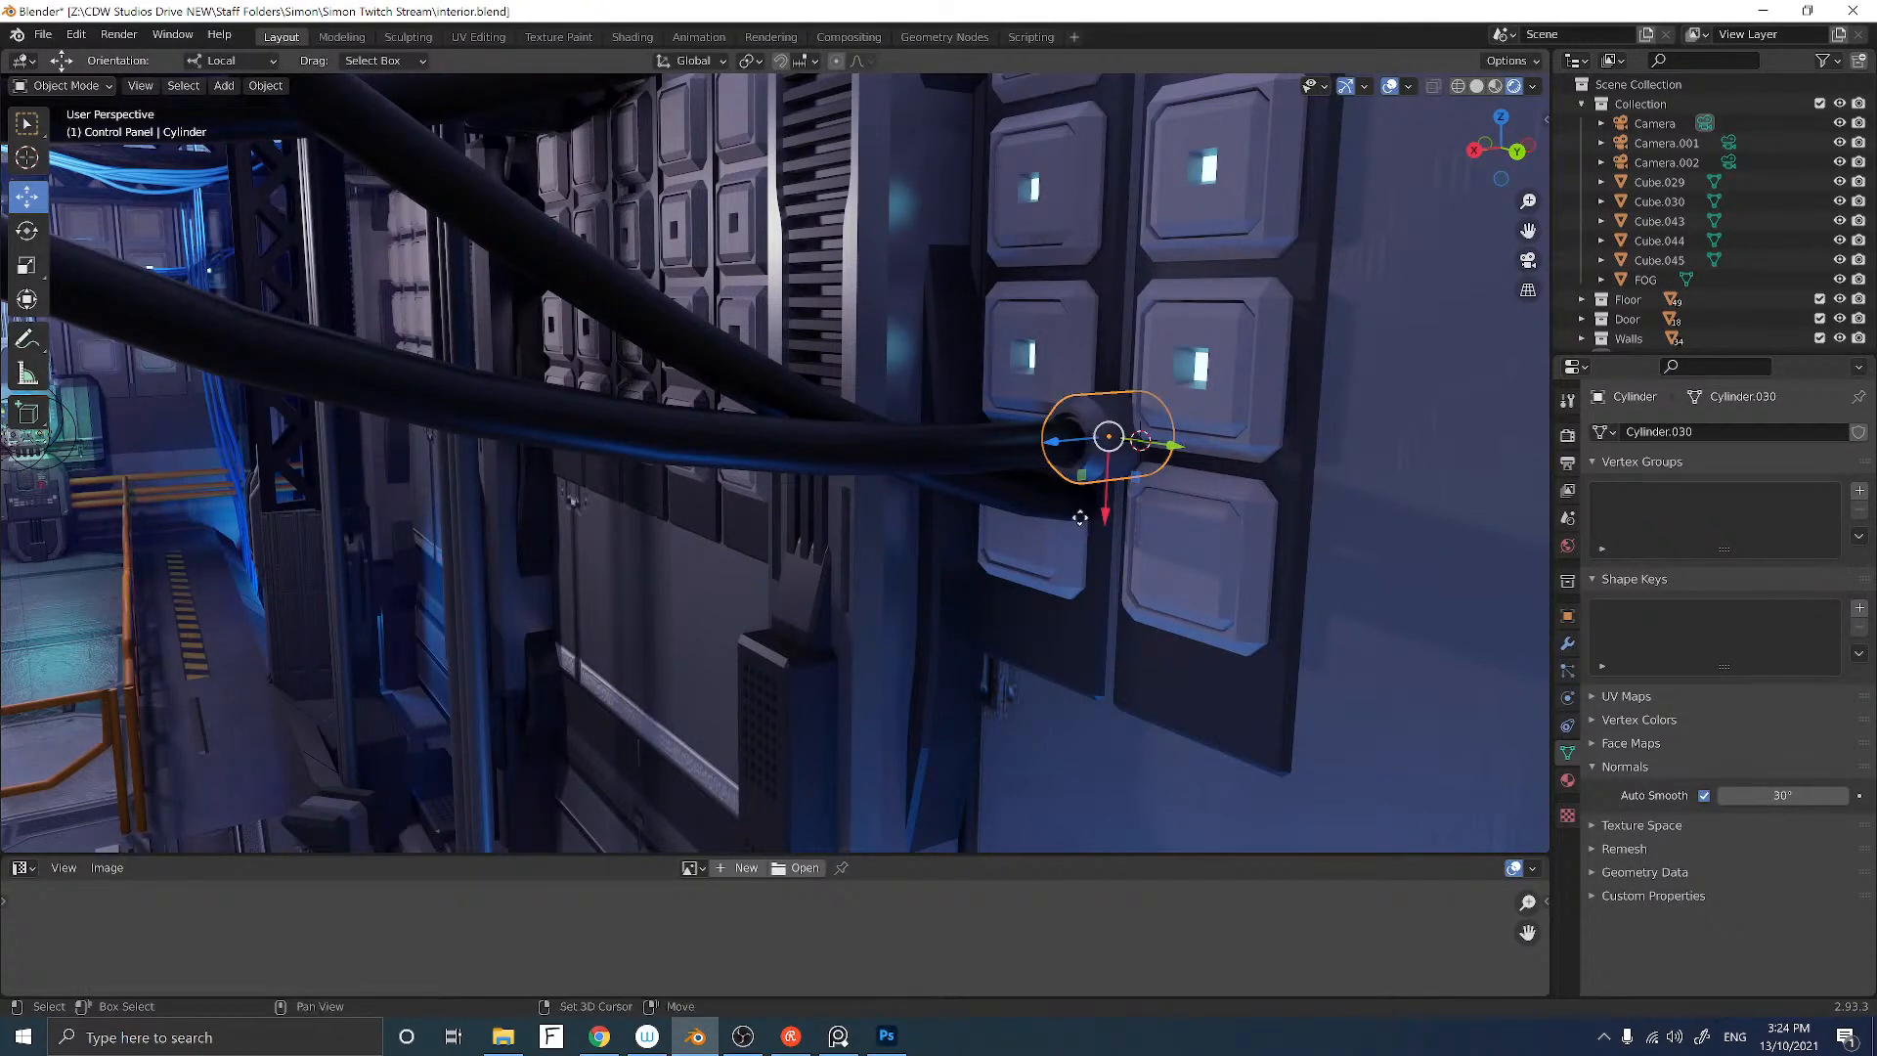
key(shift+d)
right_click(1079, 518)
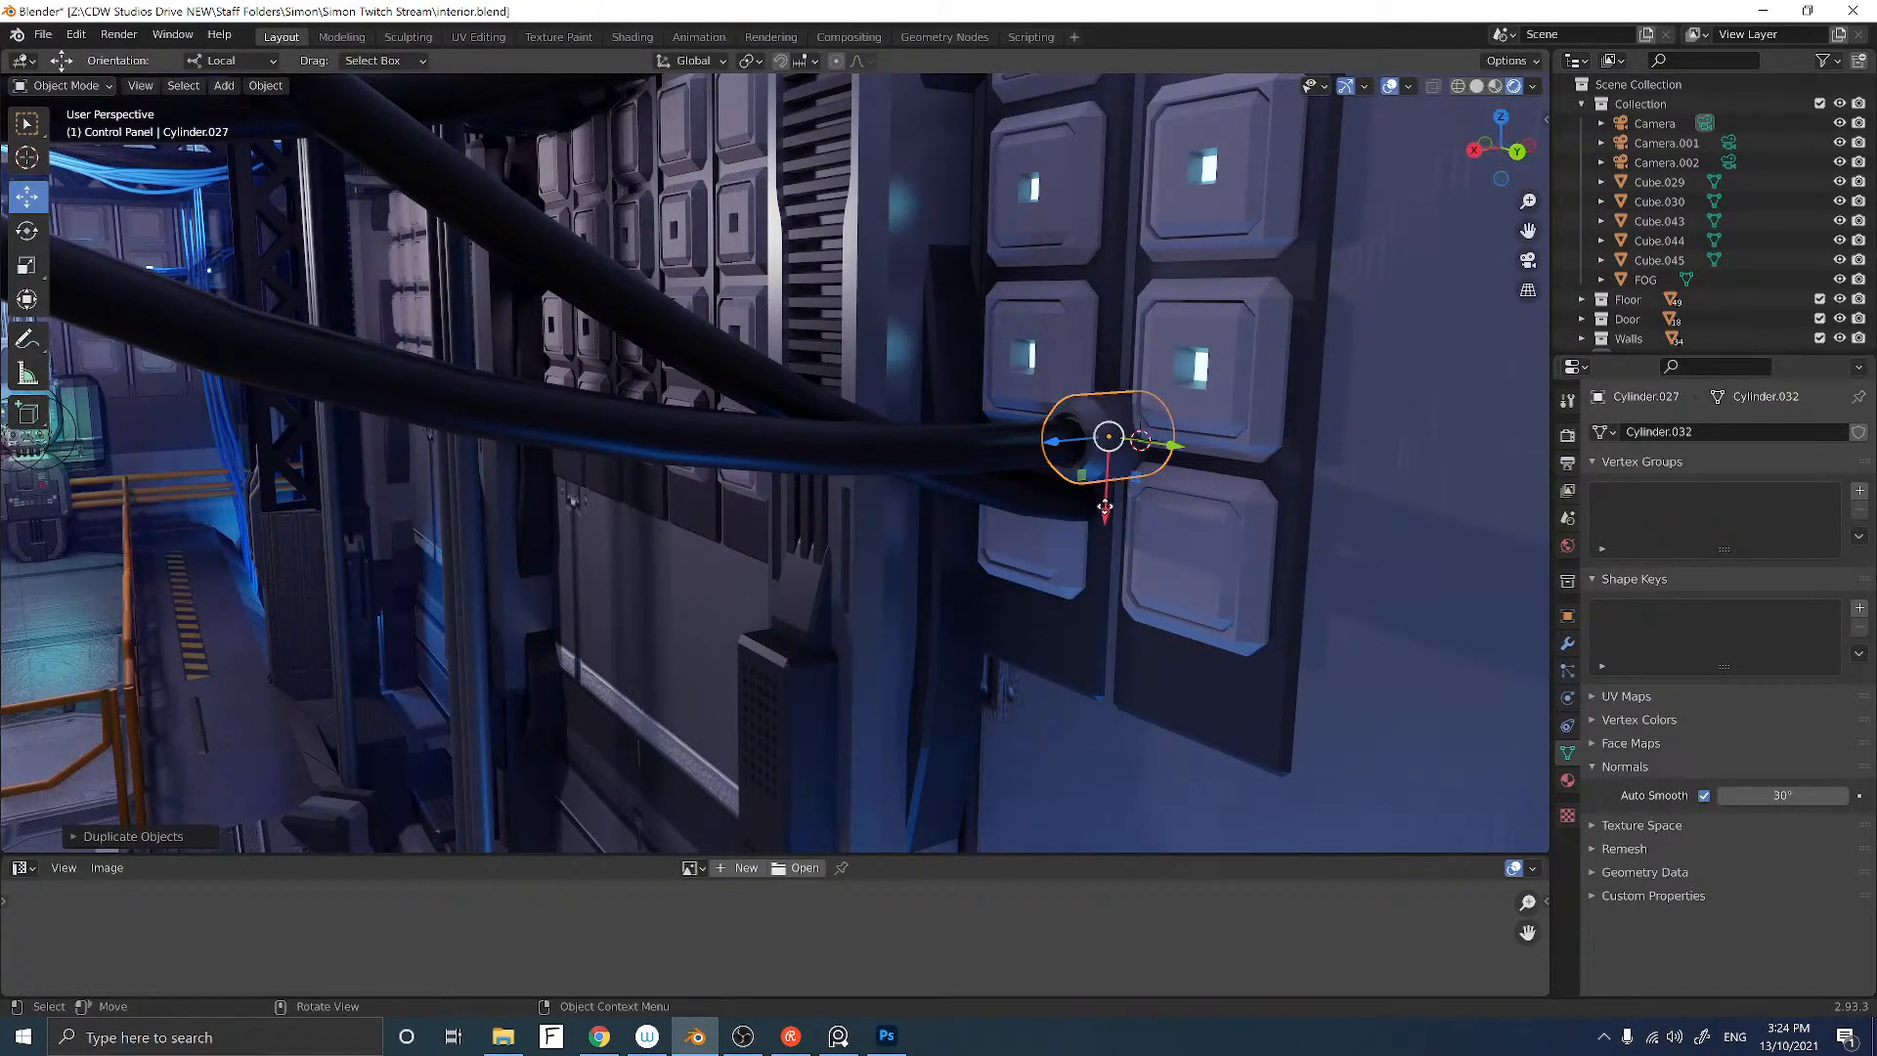
drag(1110, 476, 1095, 555)
middle_drag(1095, 555, 1172, 448)
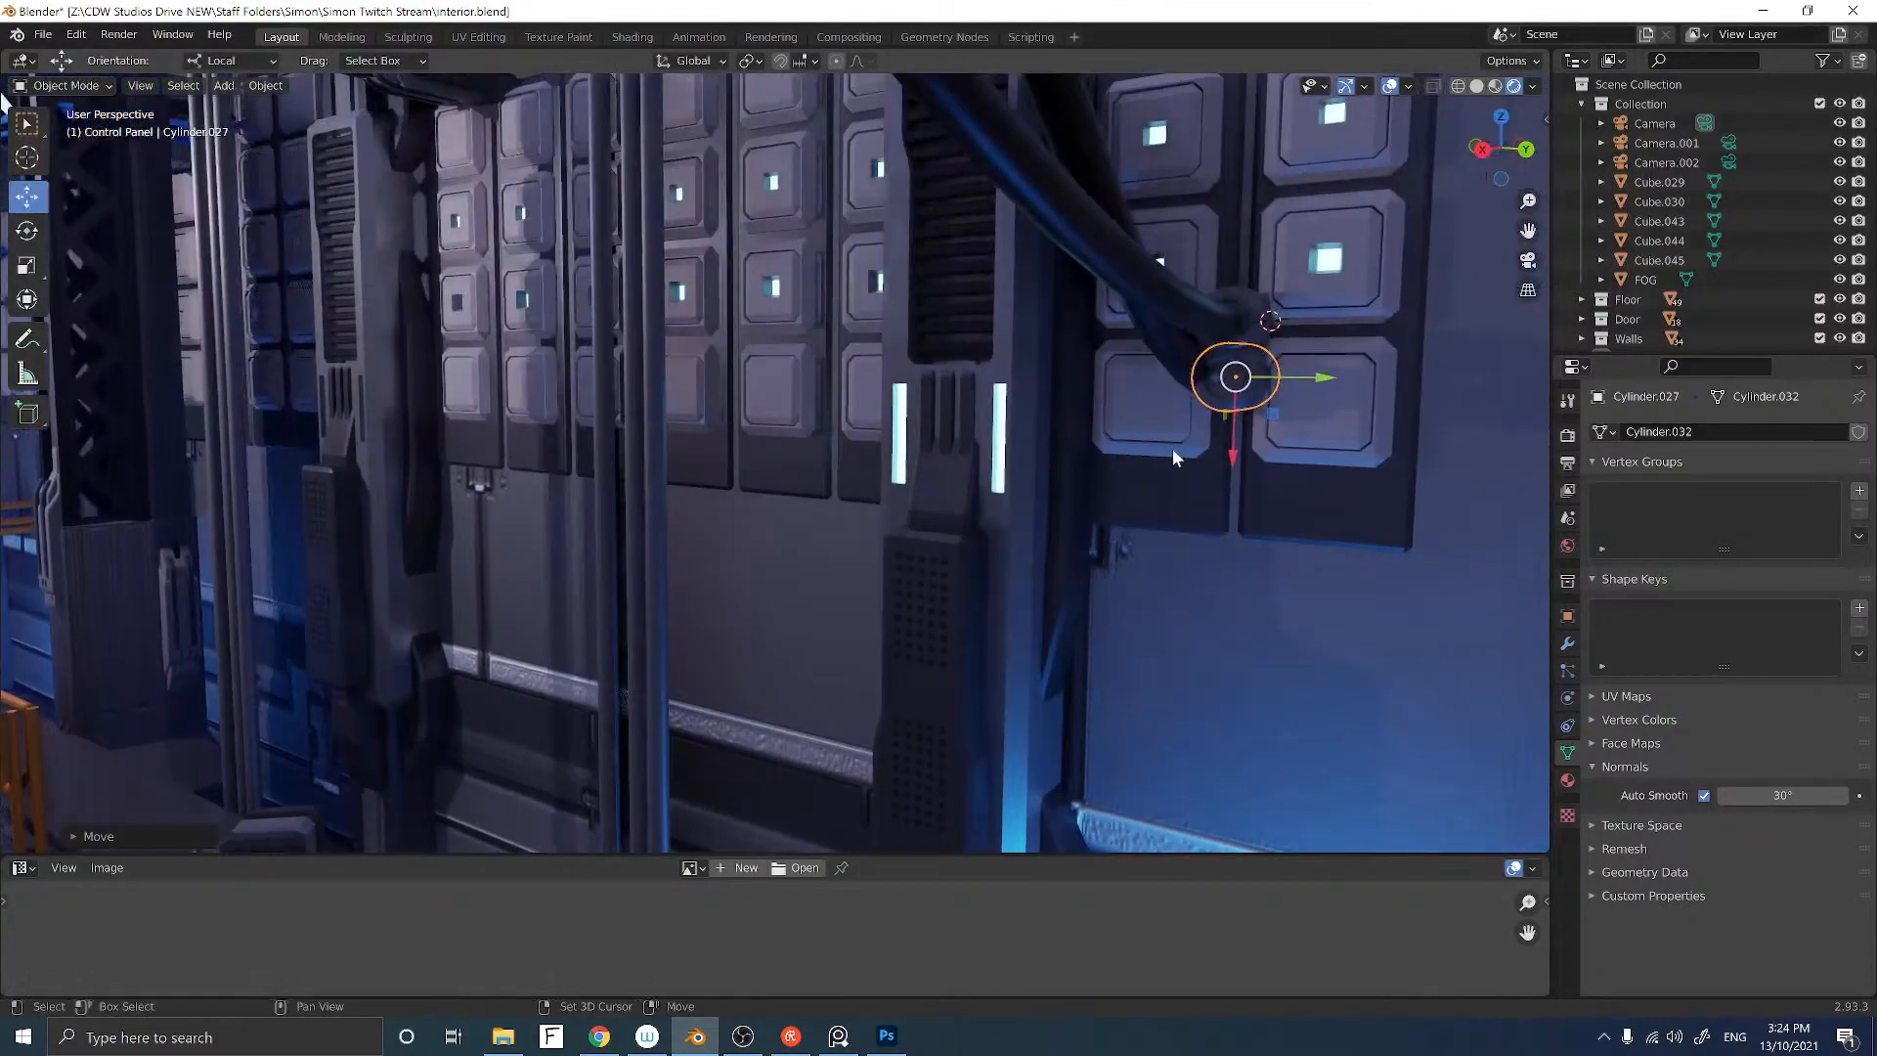
drag(1290, 377, 1249, 388)
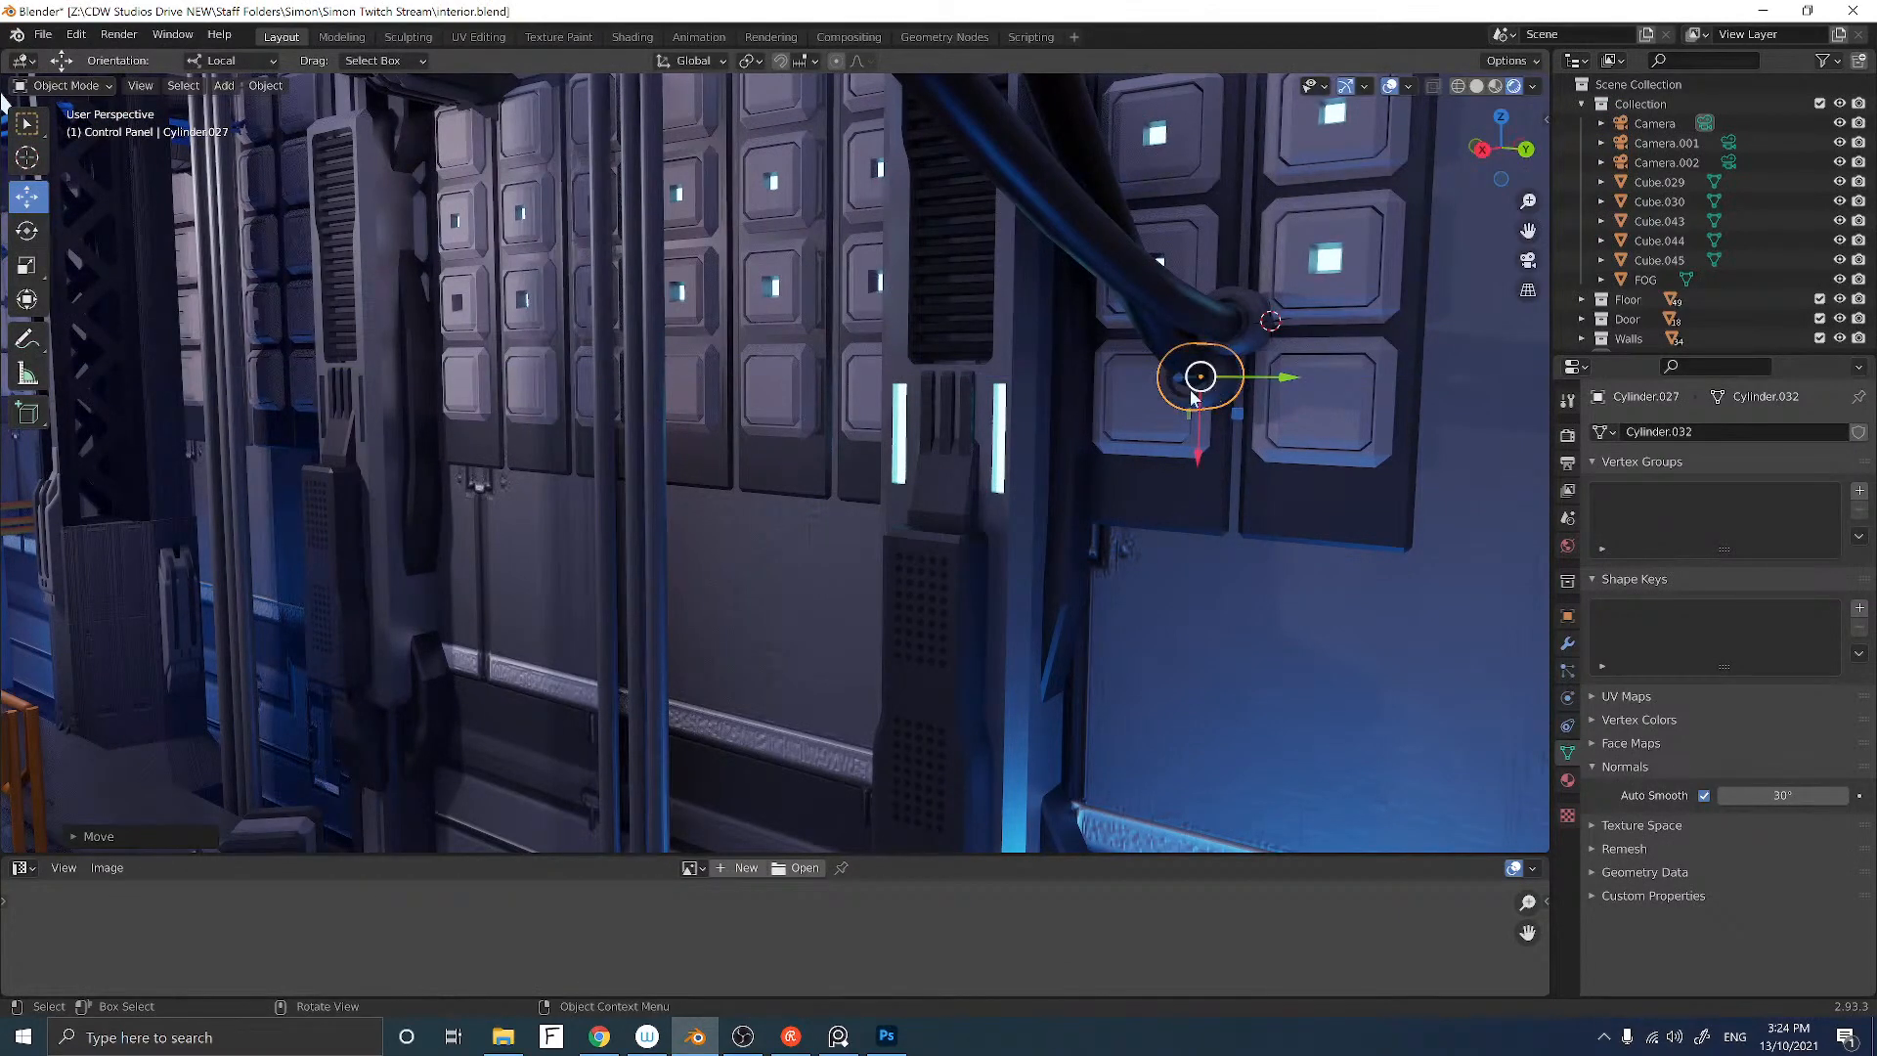
Step: Adjust the copied connector's scale and position so it fits around the lower cable end
middle_drag(1173, 432, 824, 409)
key(s)
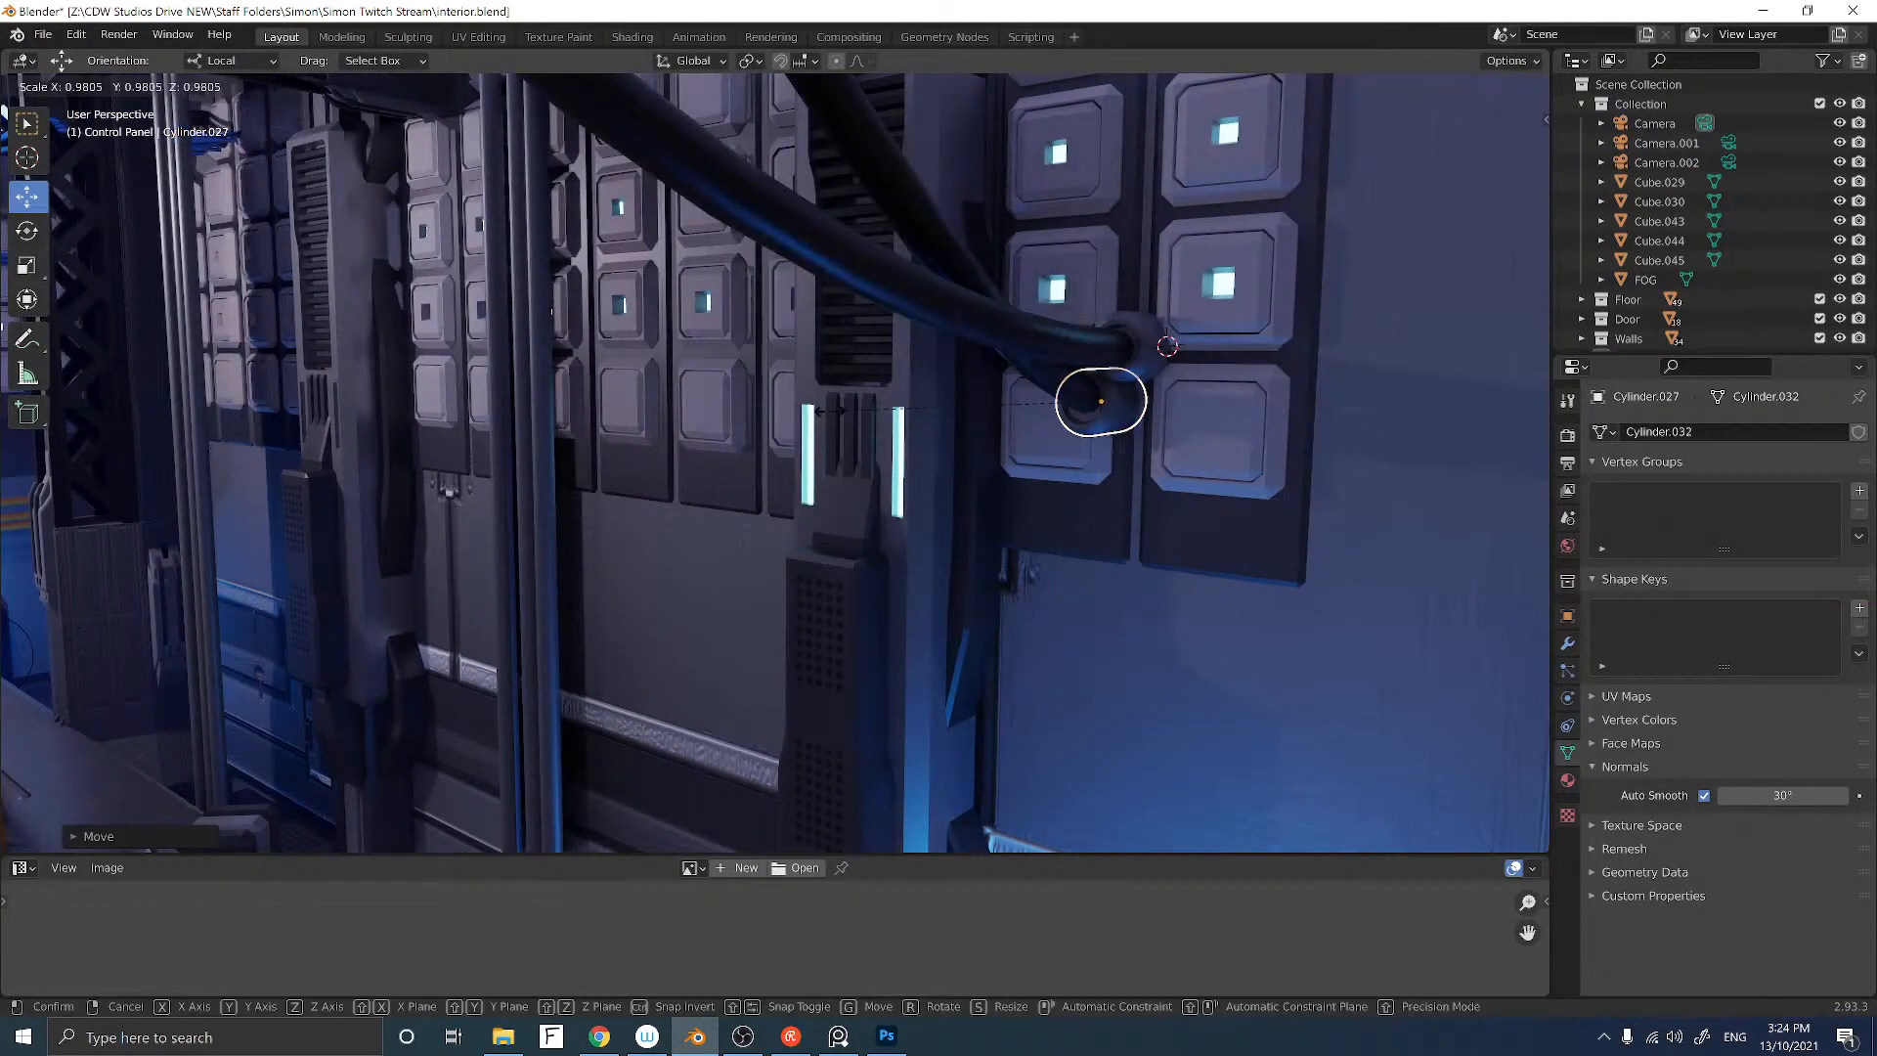
click(870, 411)
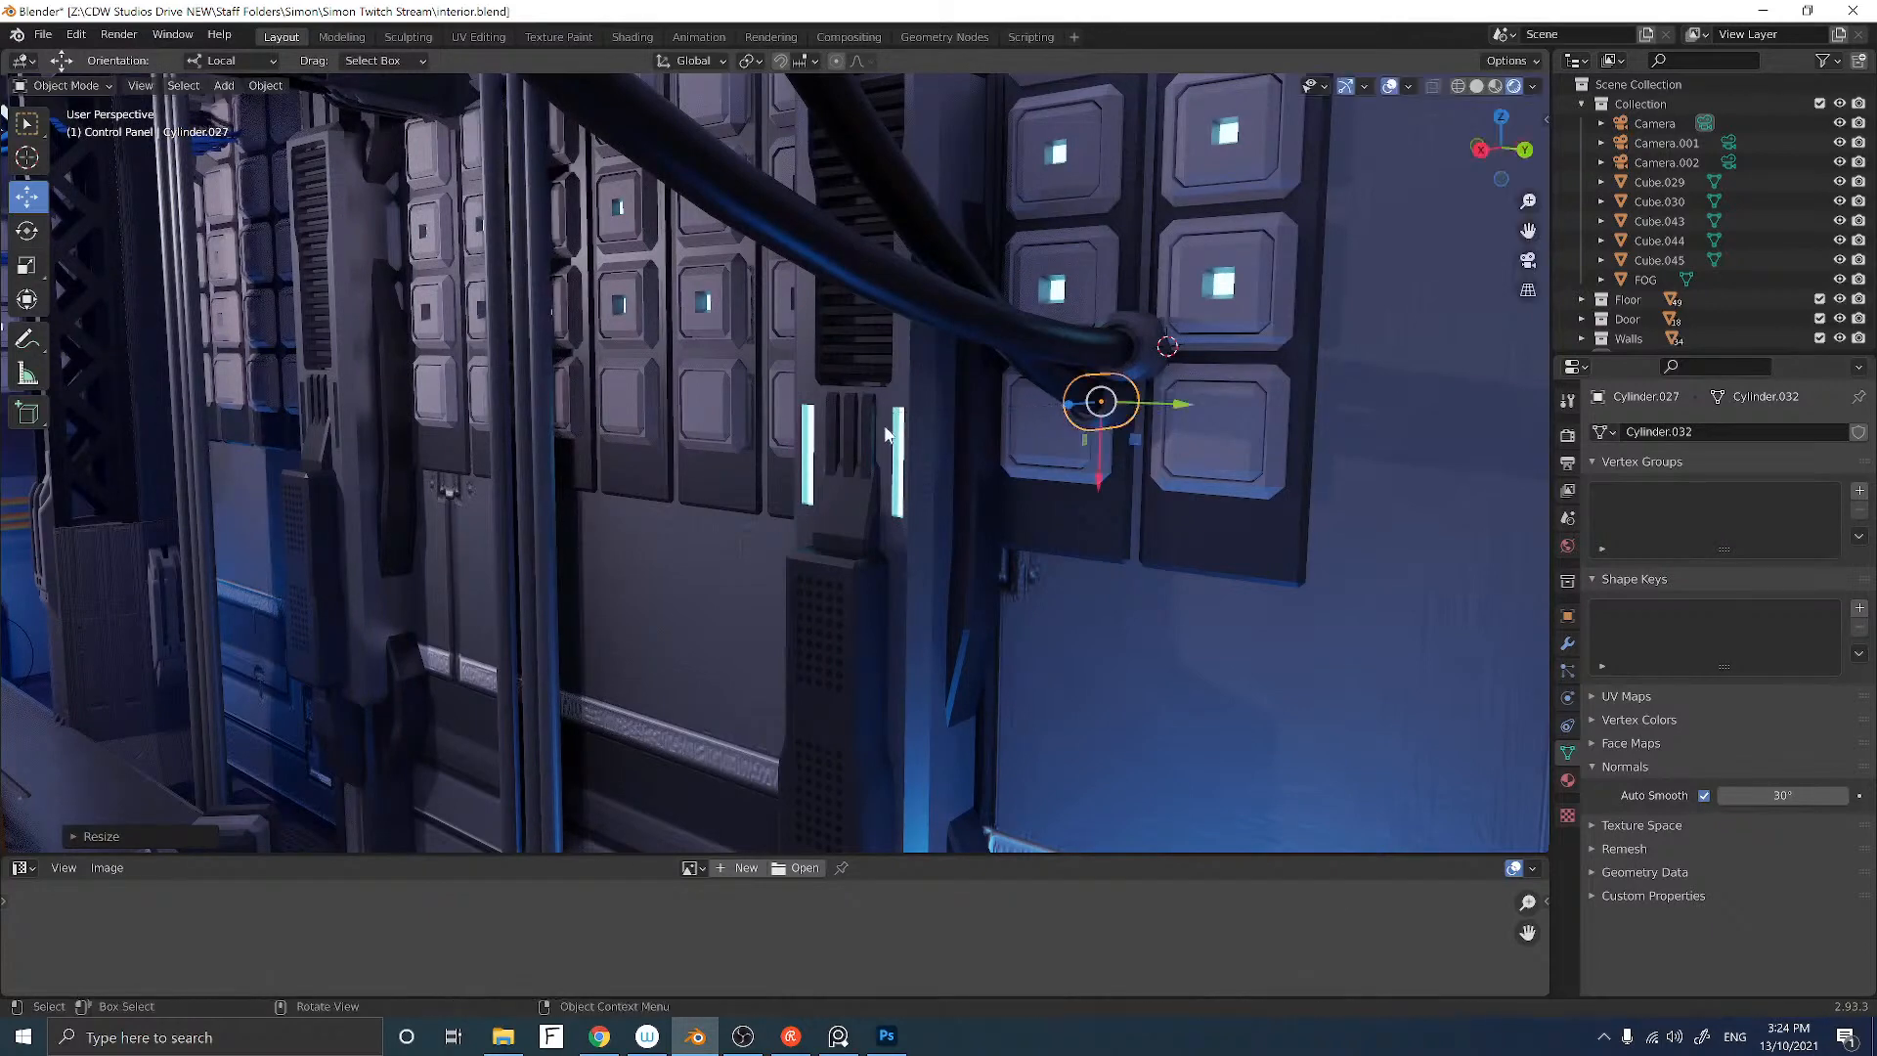
middle_drag(870, 412, 979, 444)
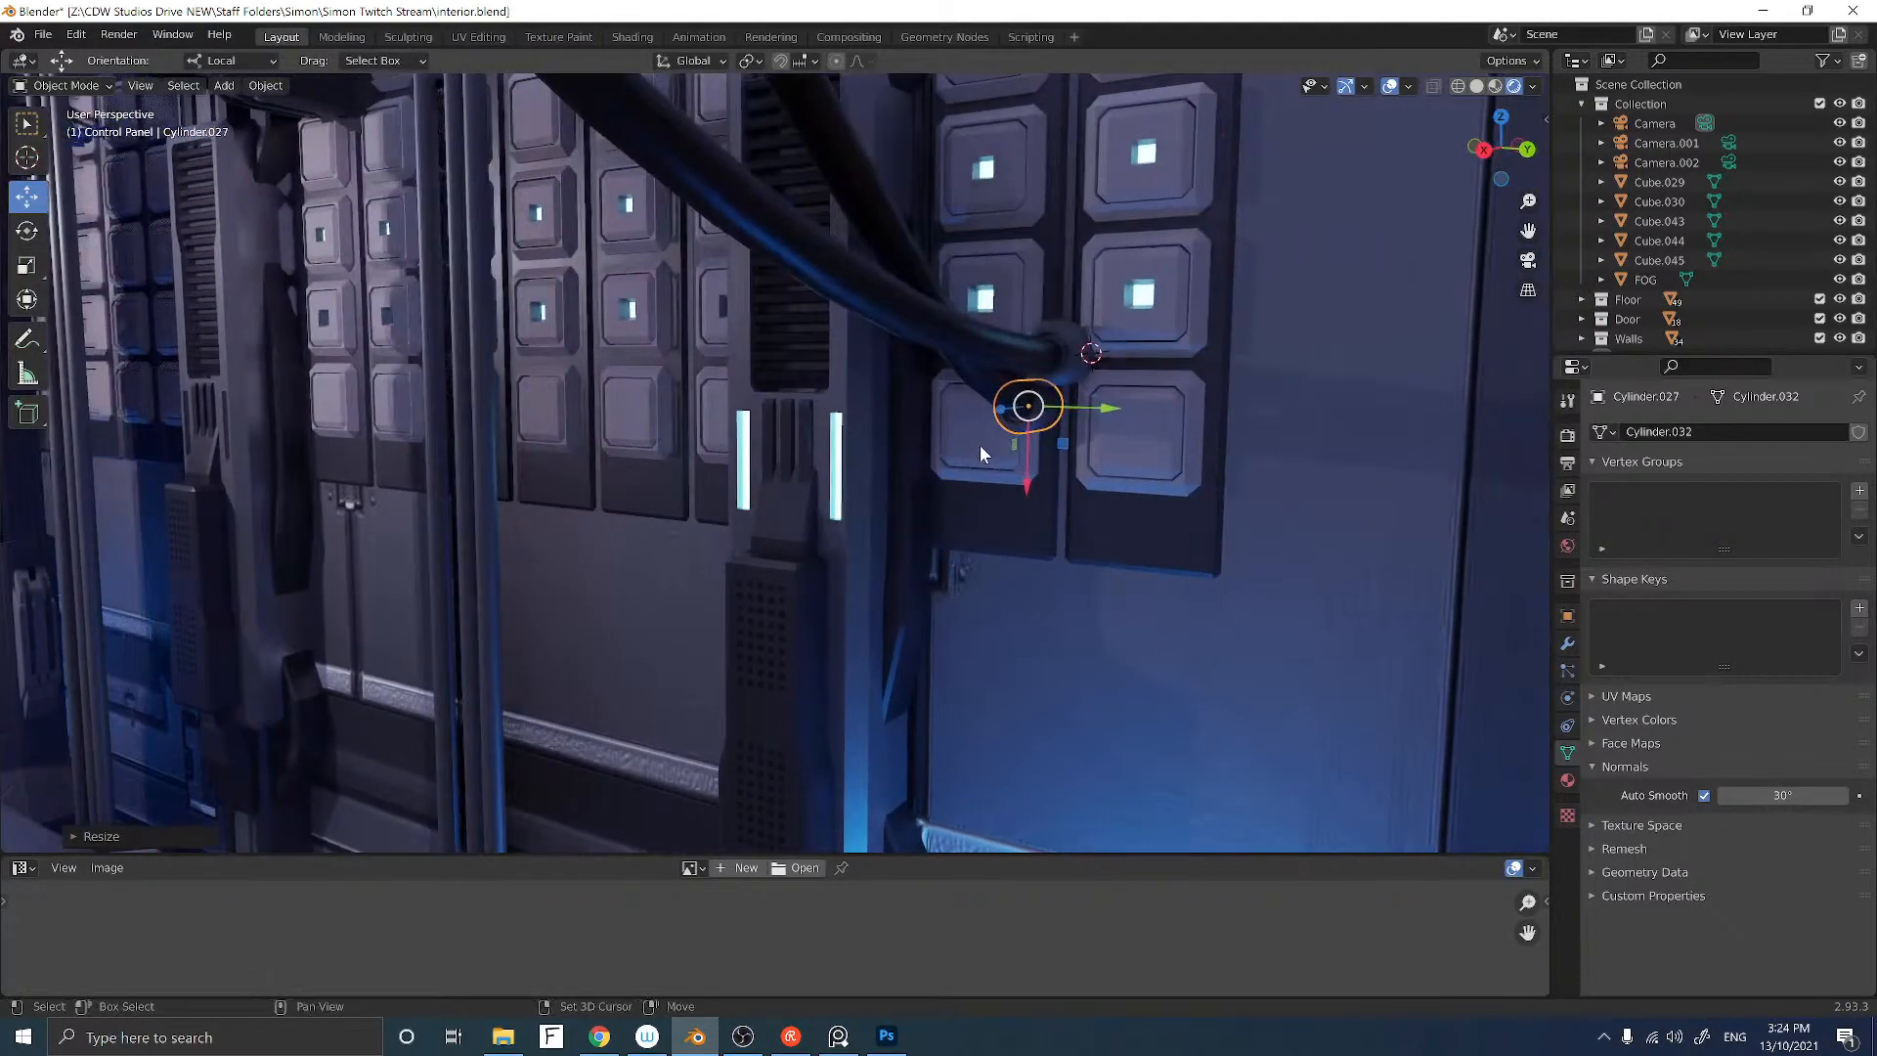
scroll(979, 443, up, 2)
drag(1257, 373, 1263, 372)
drag(1215, 445, 1223, 422)
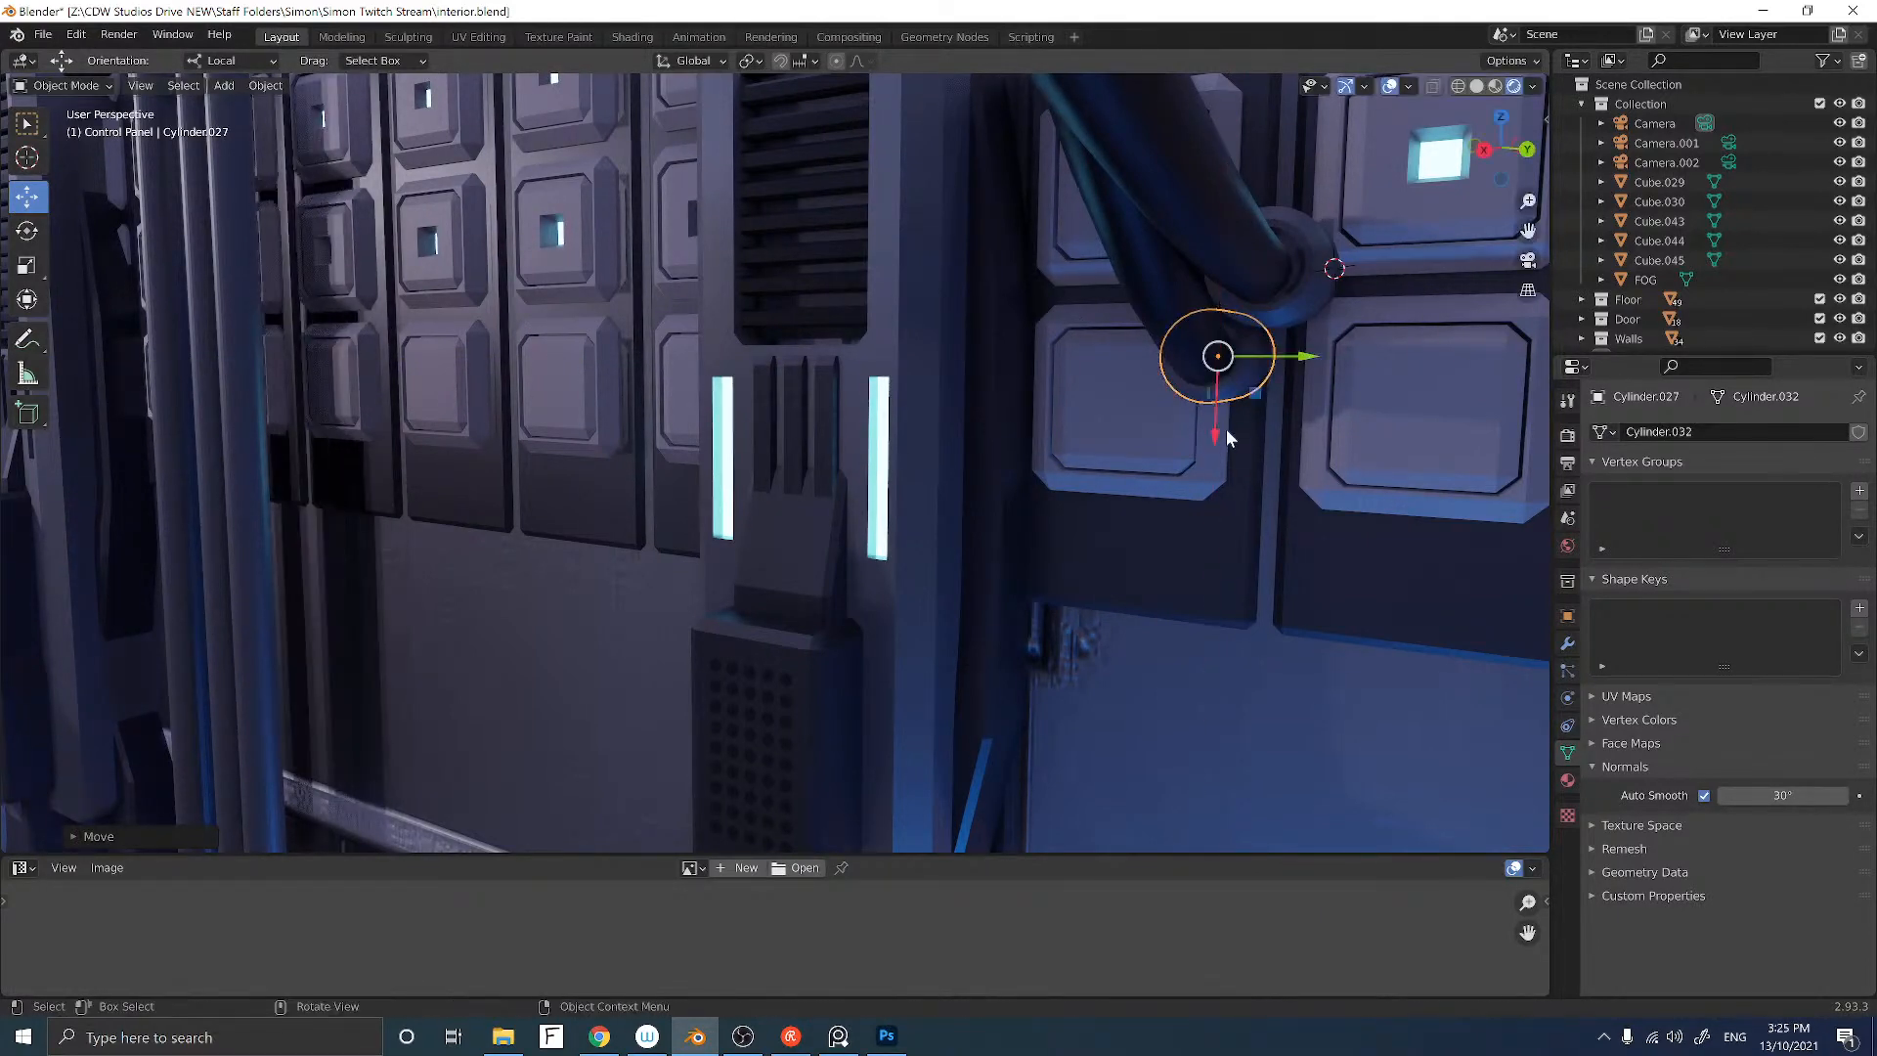
key(s)
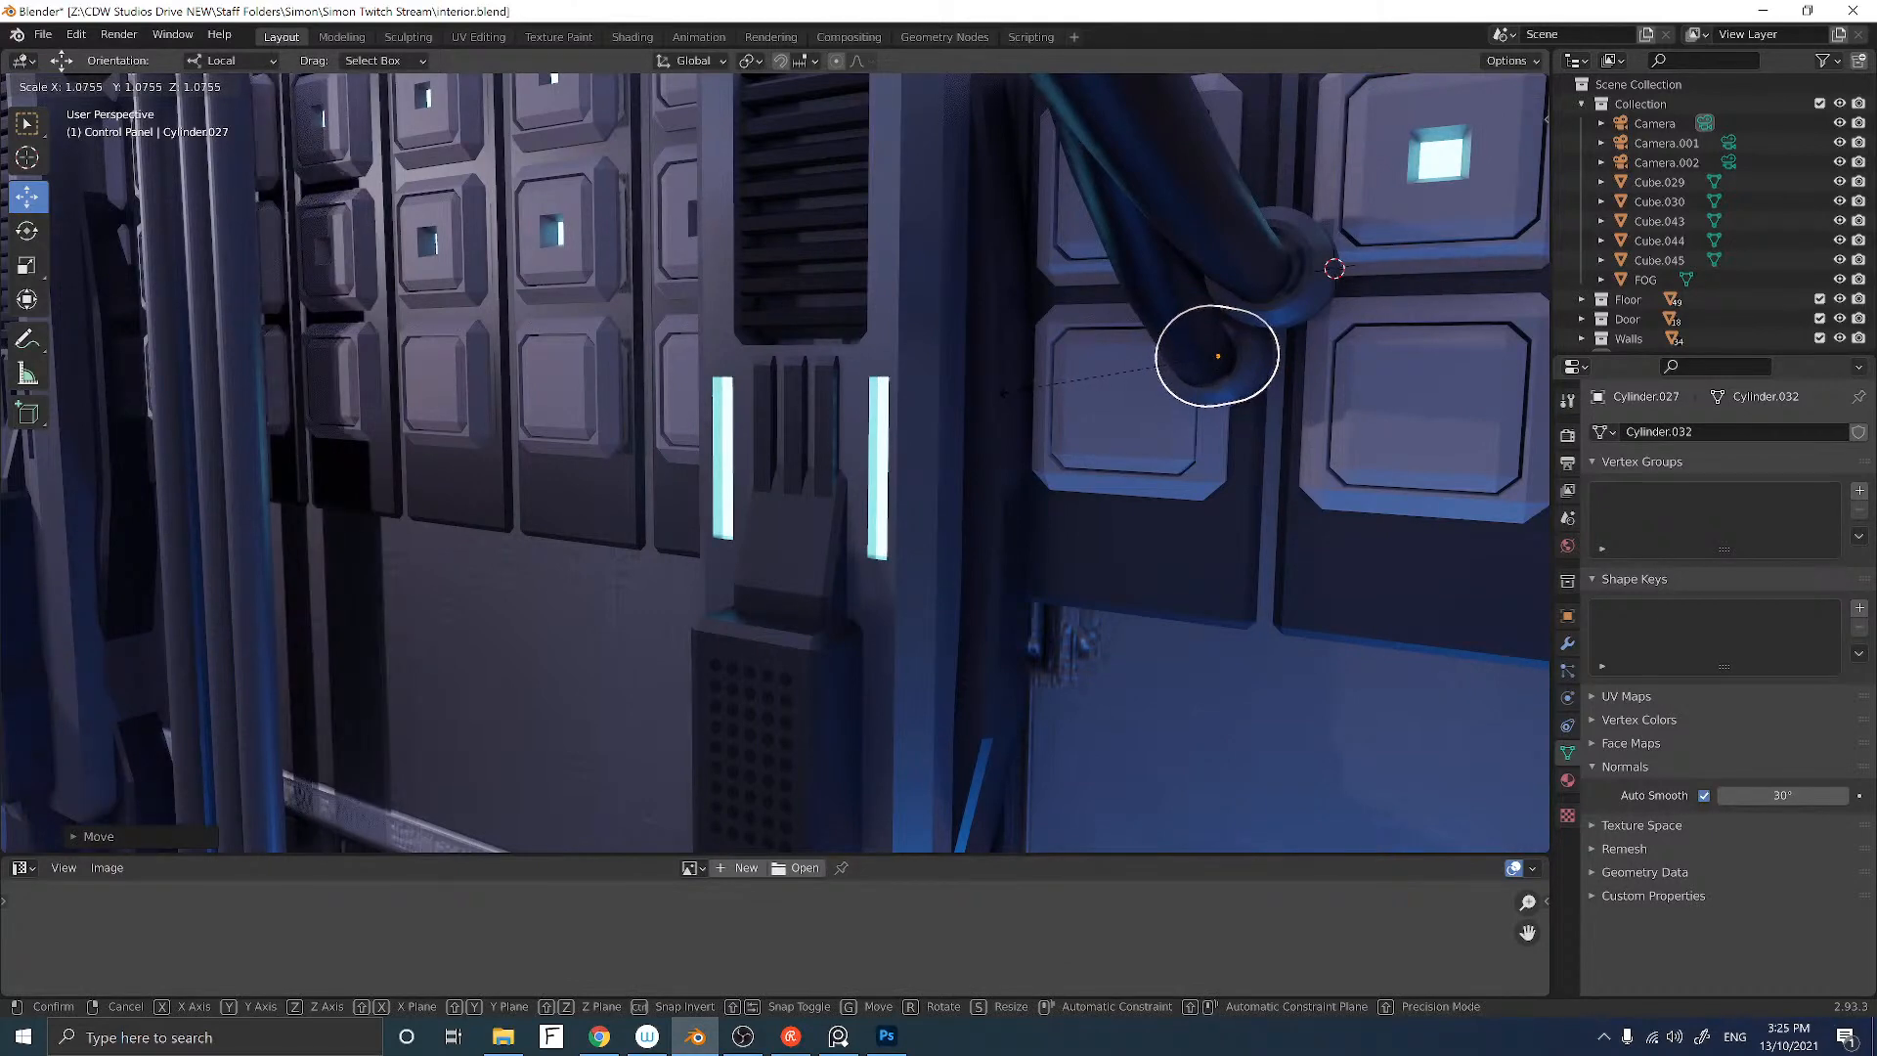
click(1000, 392)
Step: Return to the camera view and delete the tall vertical pole standing in front of the platform
mouse_move(1128, 464)
middle_down()
mouse_move(968, 471)
mouse_move(1134, 456)
middle_up()
click(1029, 460)
middle_drag(1011, 466, 1032, 466)
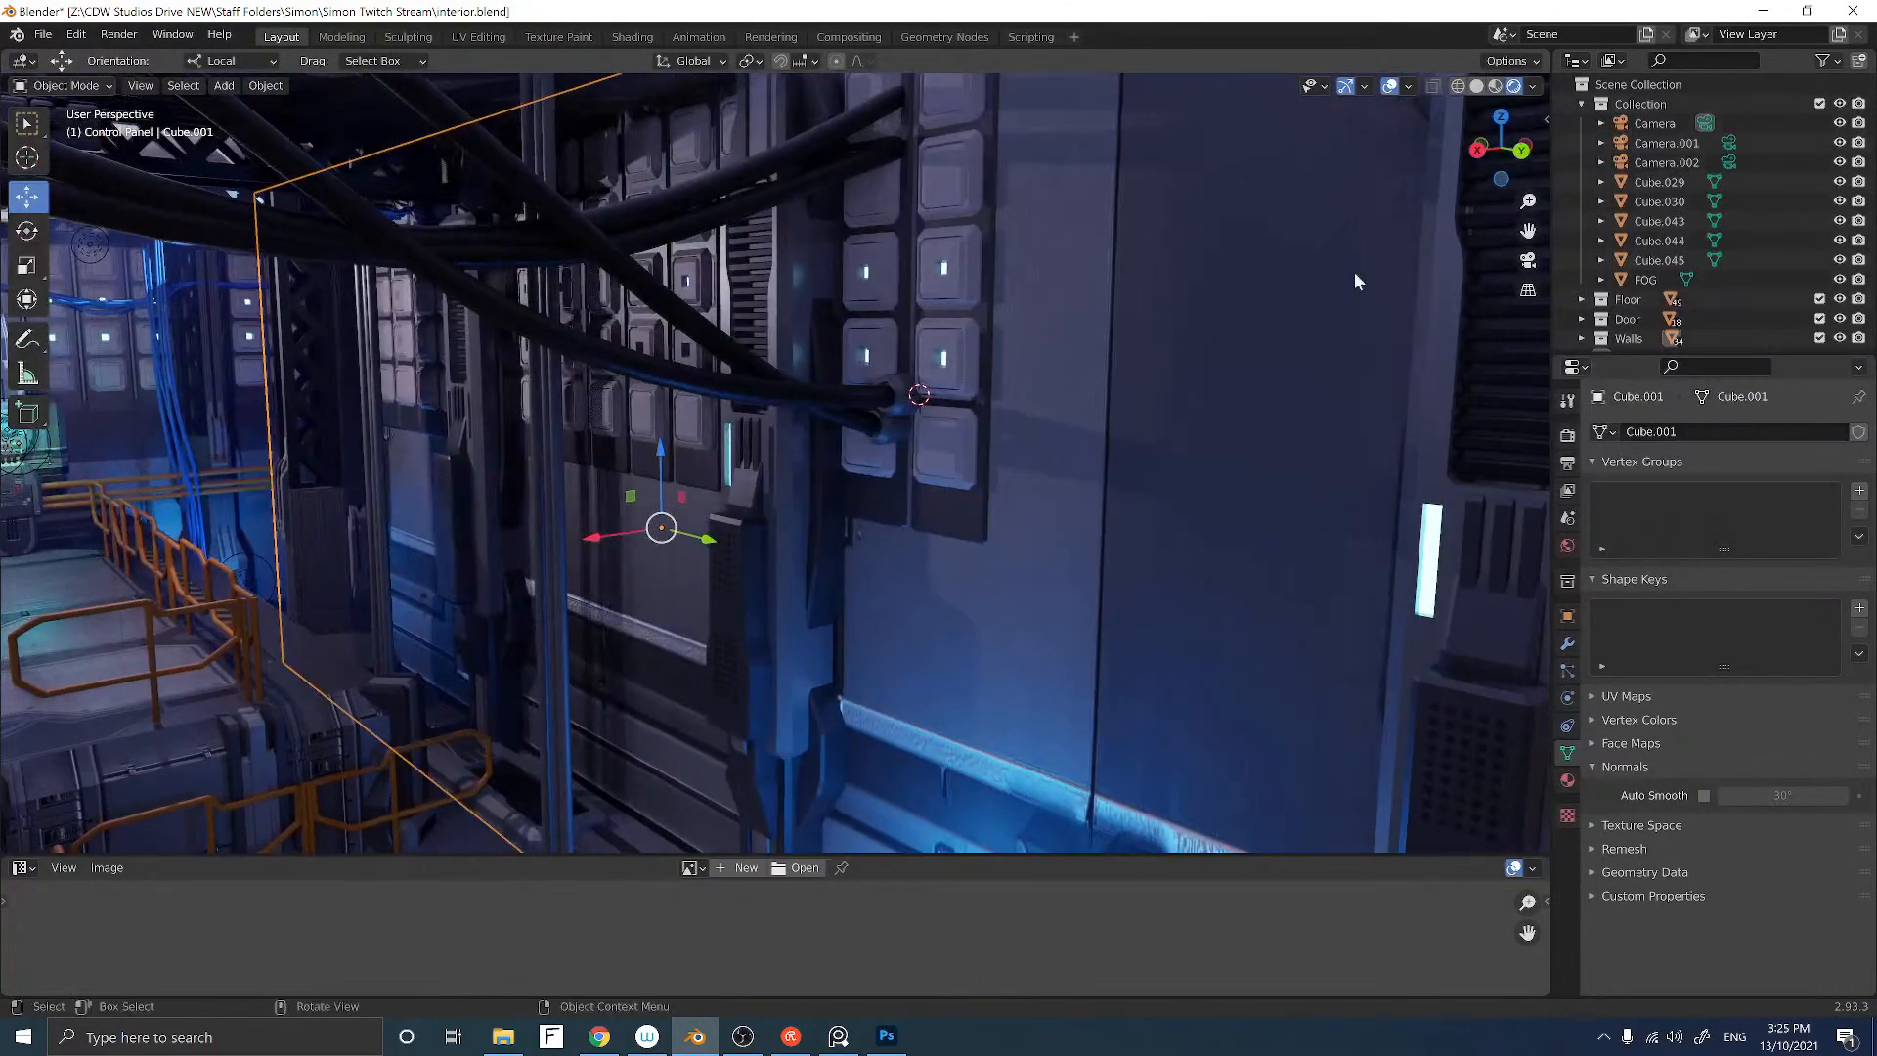
click(1526, 261)
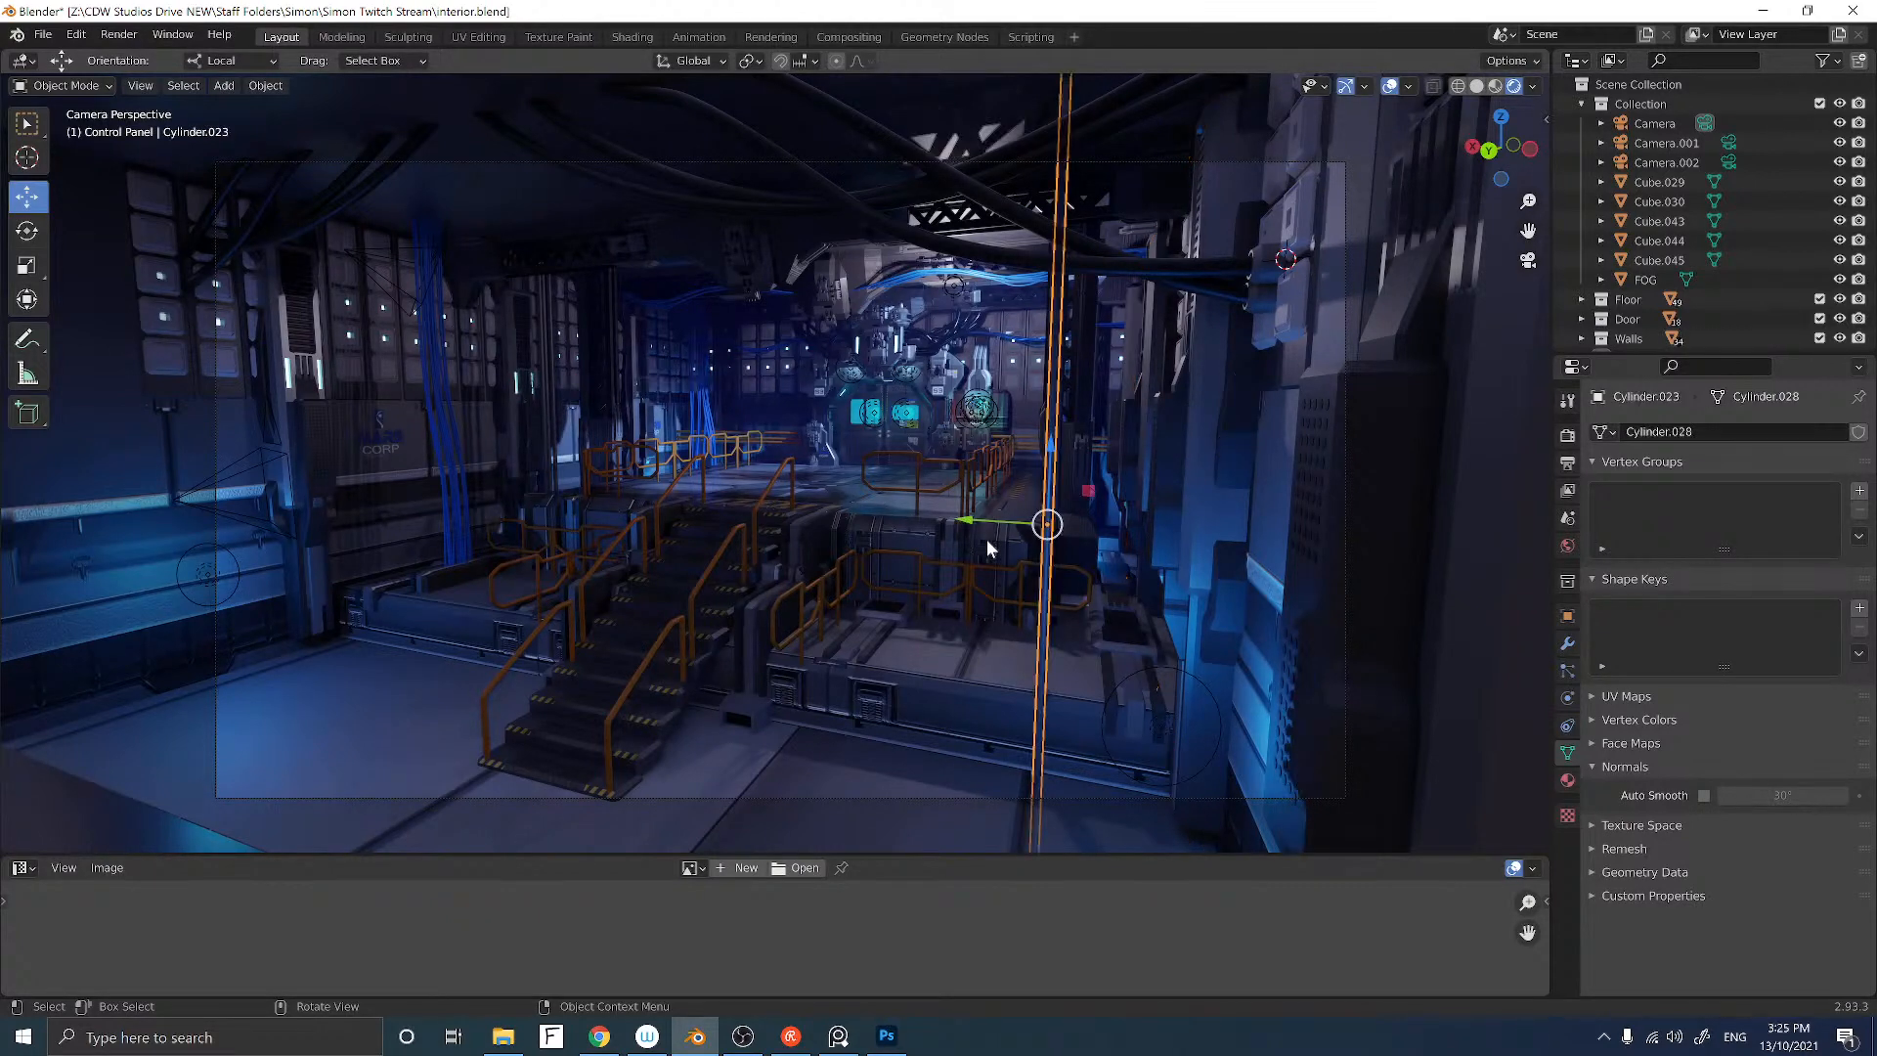
key(Delete)
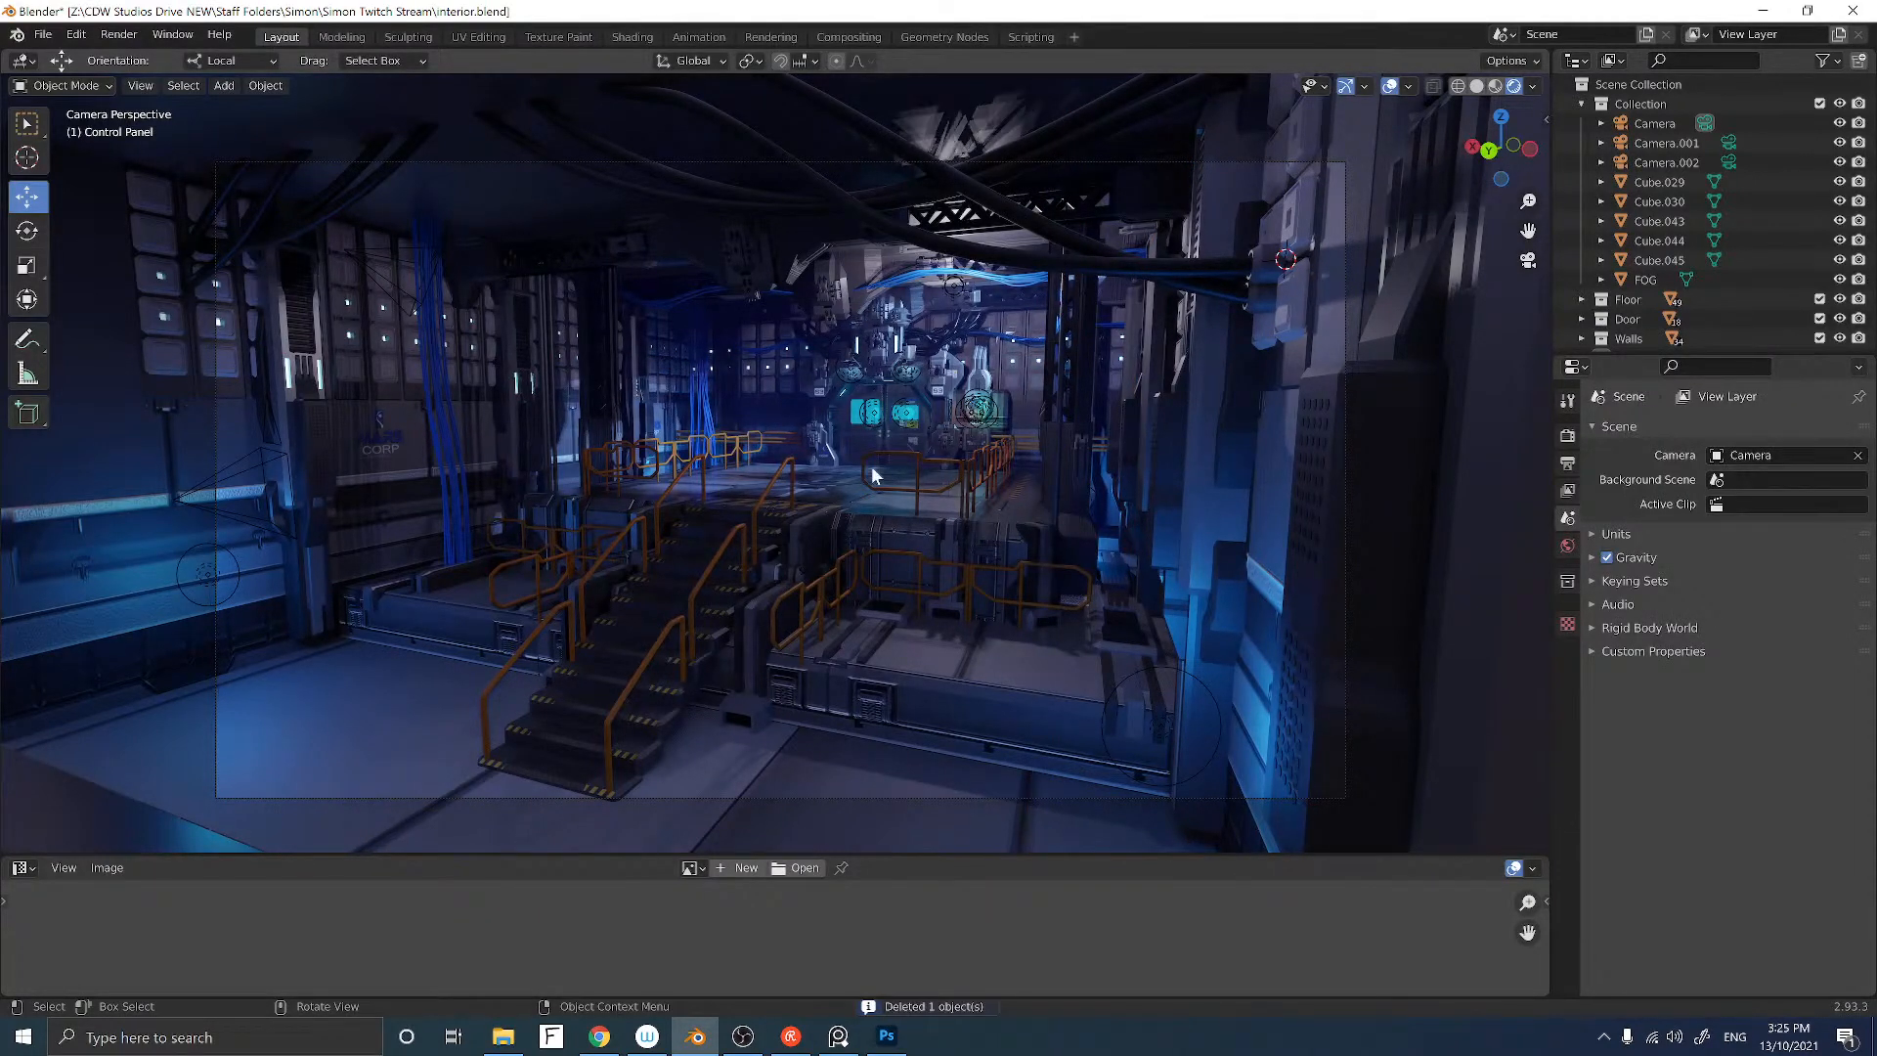
Step: Undo the deletion of the tall vertical pole and delete it again
key(ctrl+z)
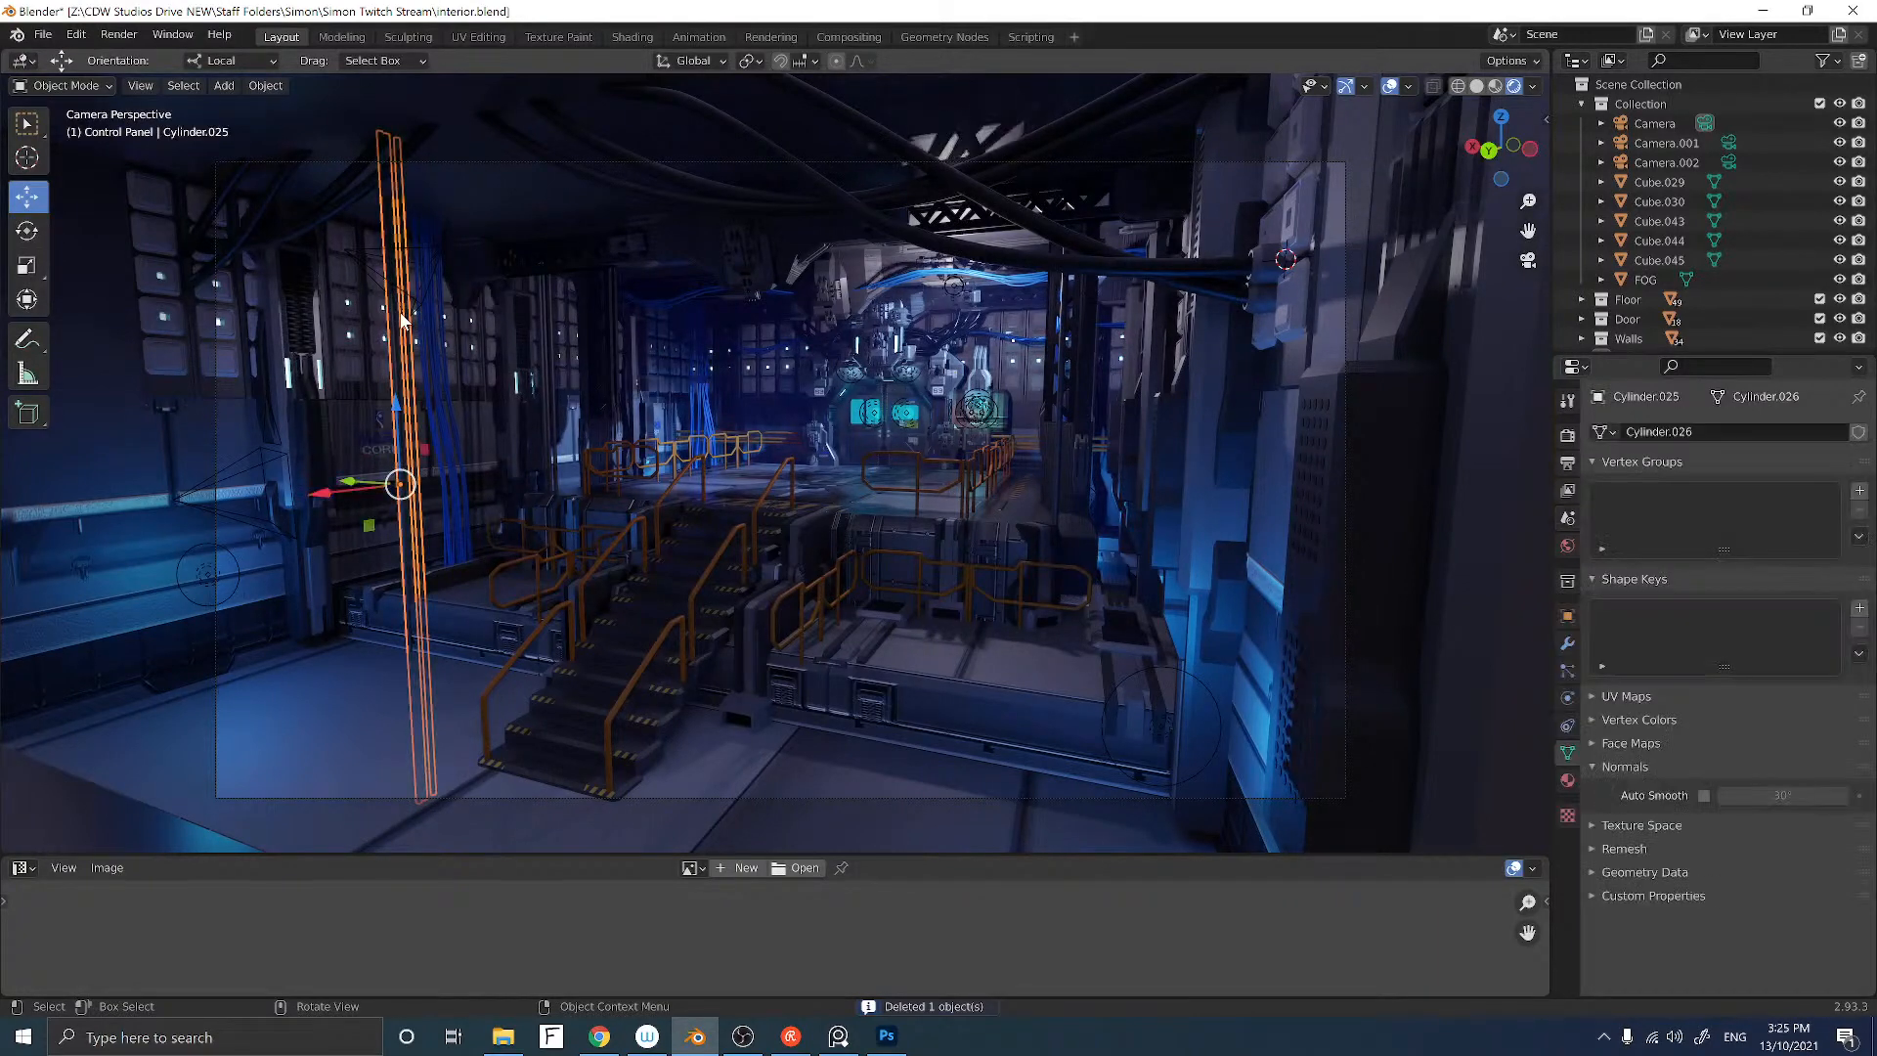
key(Delete)
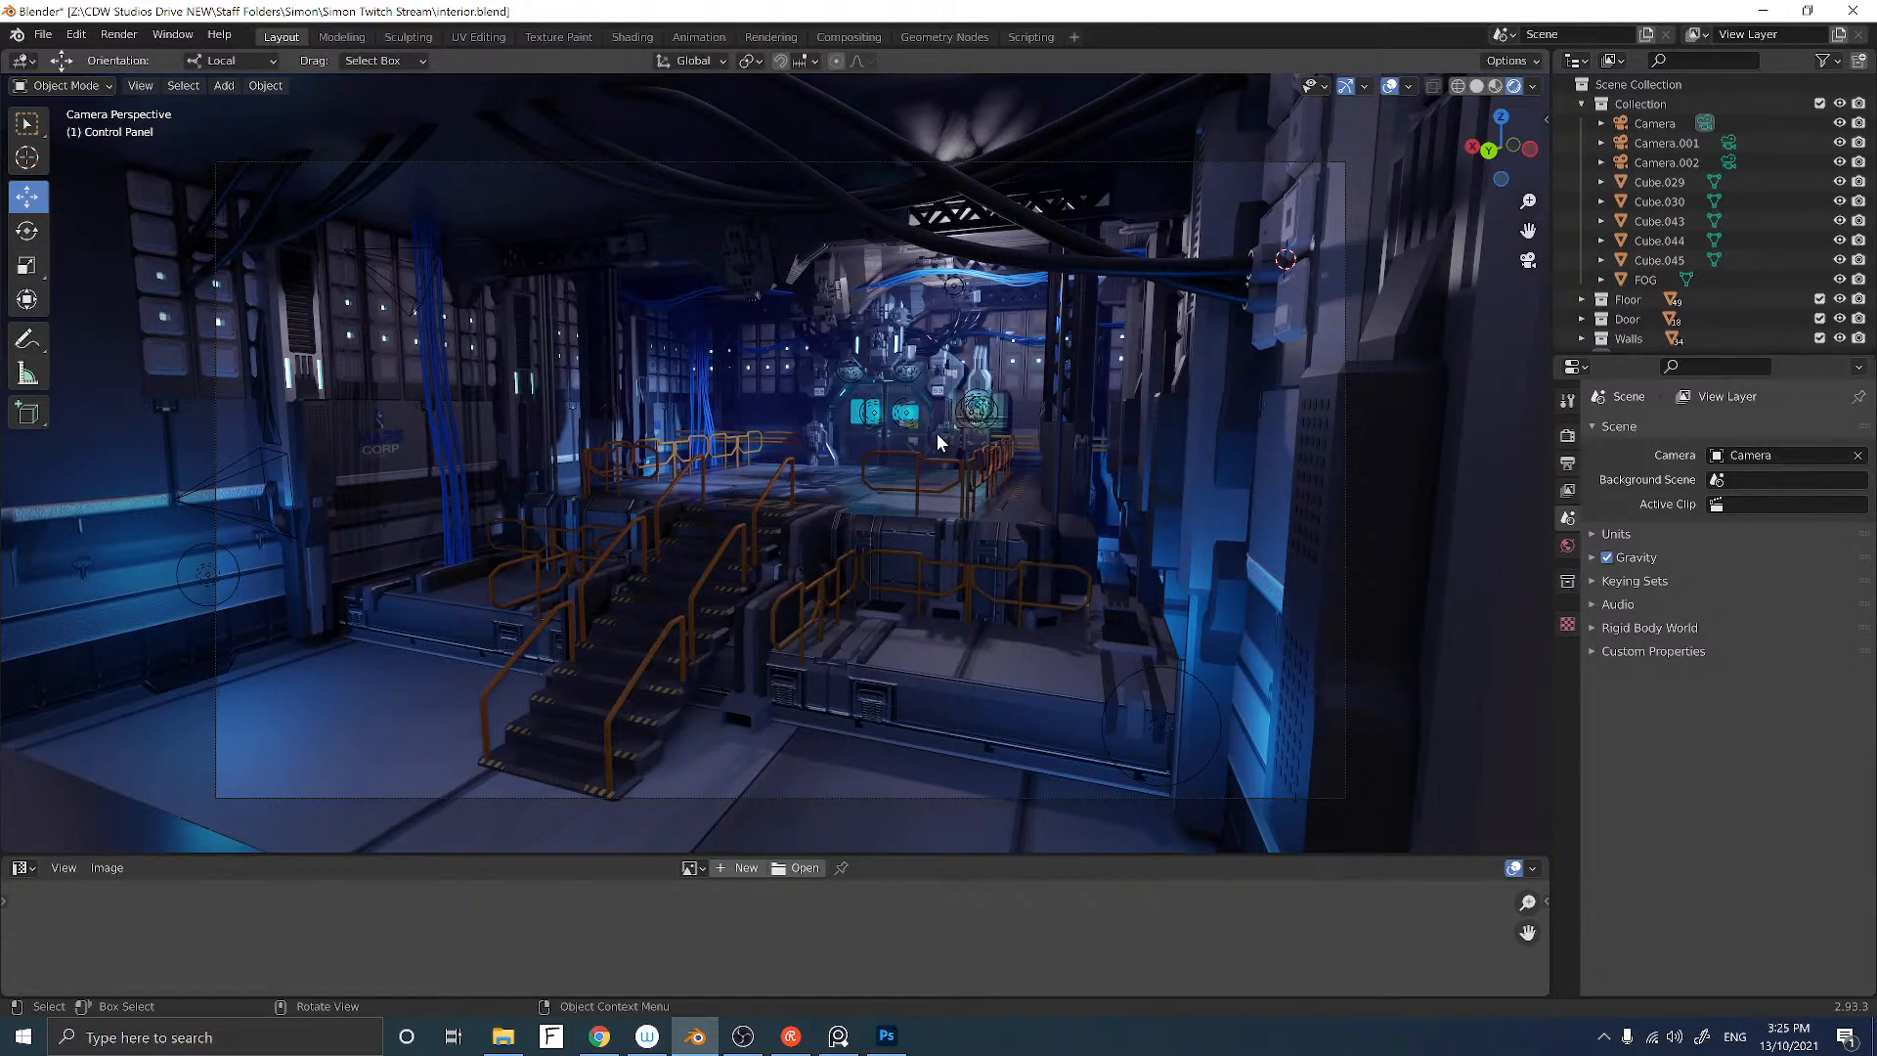
Step: Leave the camera view for a closer angle on the platform and enlarge the 3D viewport over the image editor
middle_drag(937, 432, 948, 434)
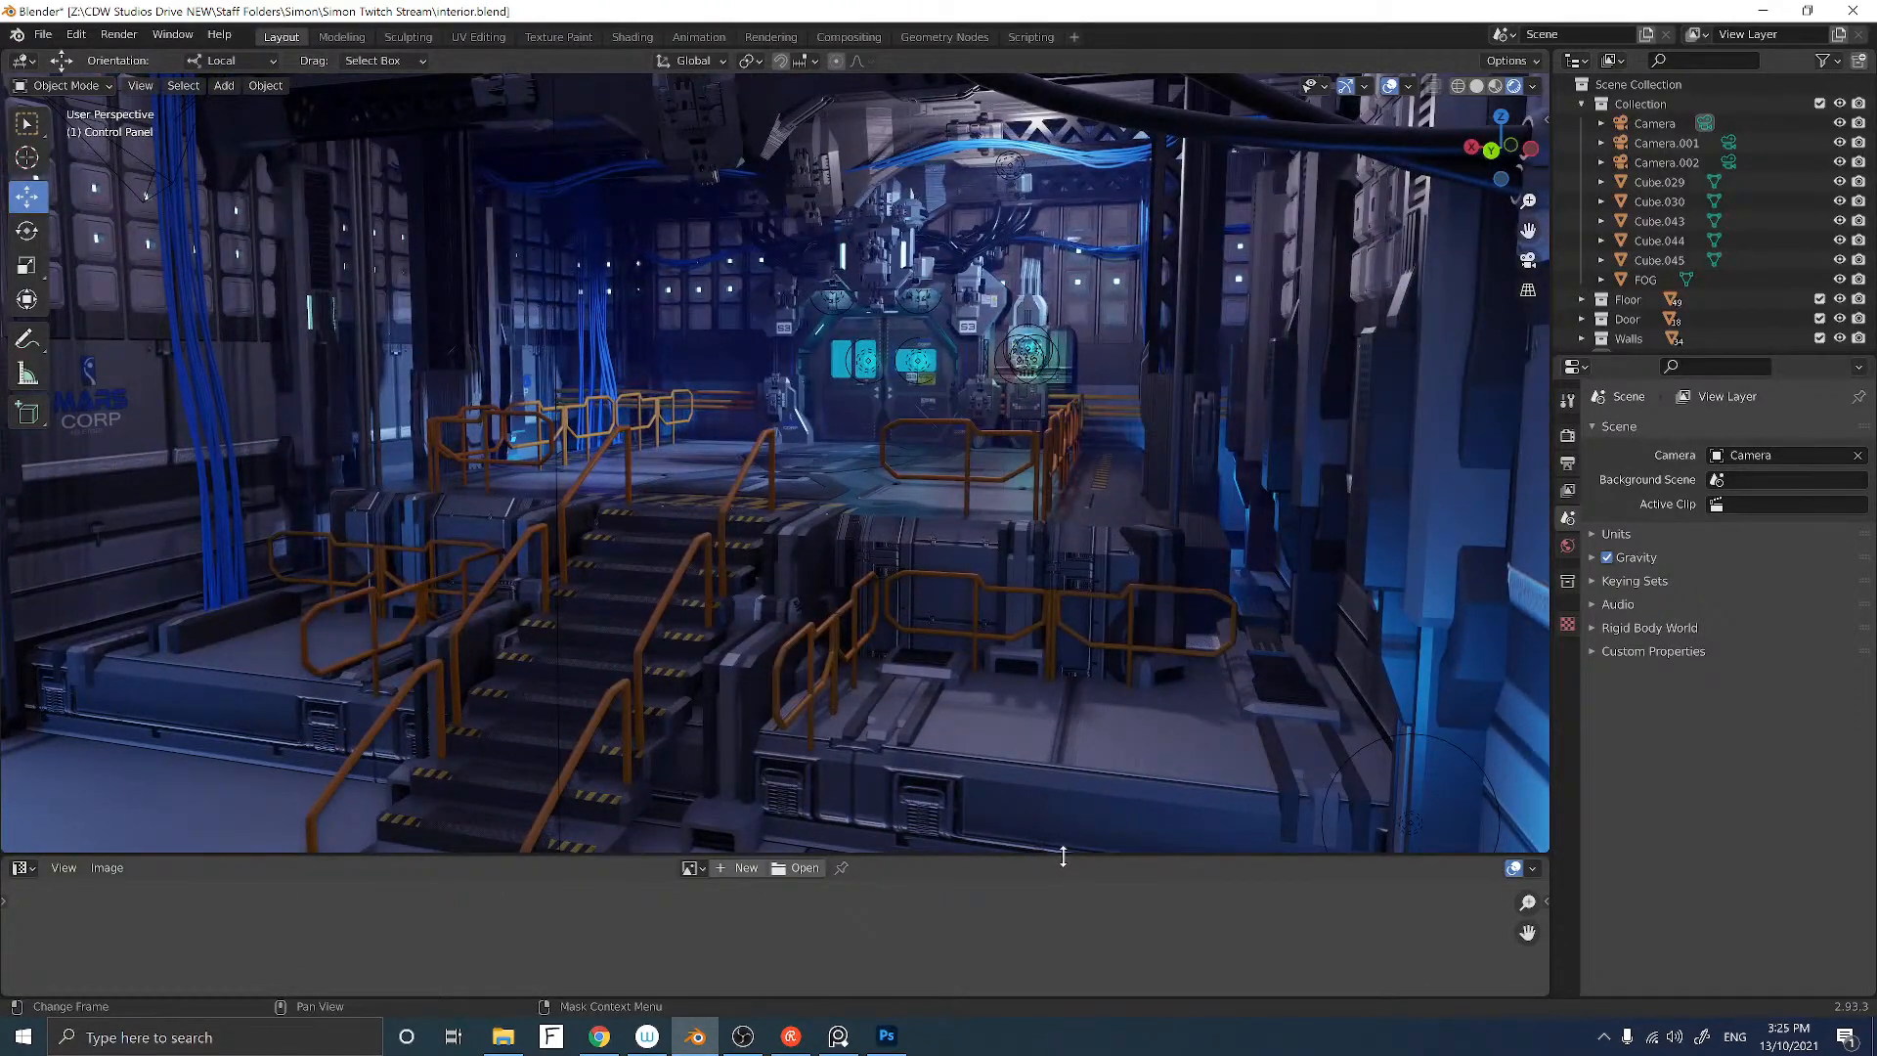
drag(1062, 867, 1063, 950)
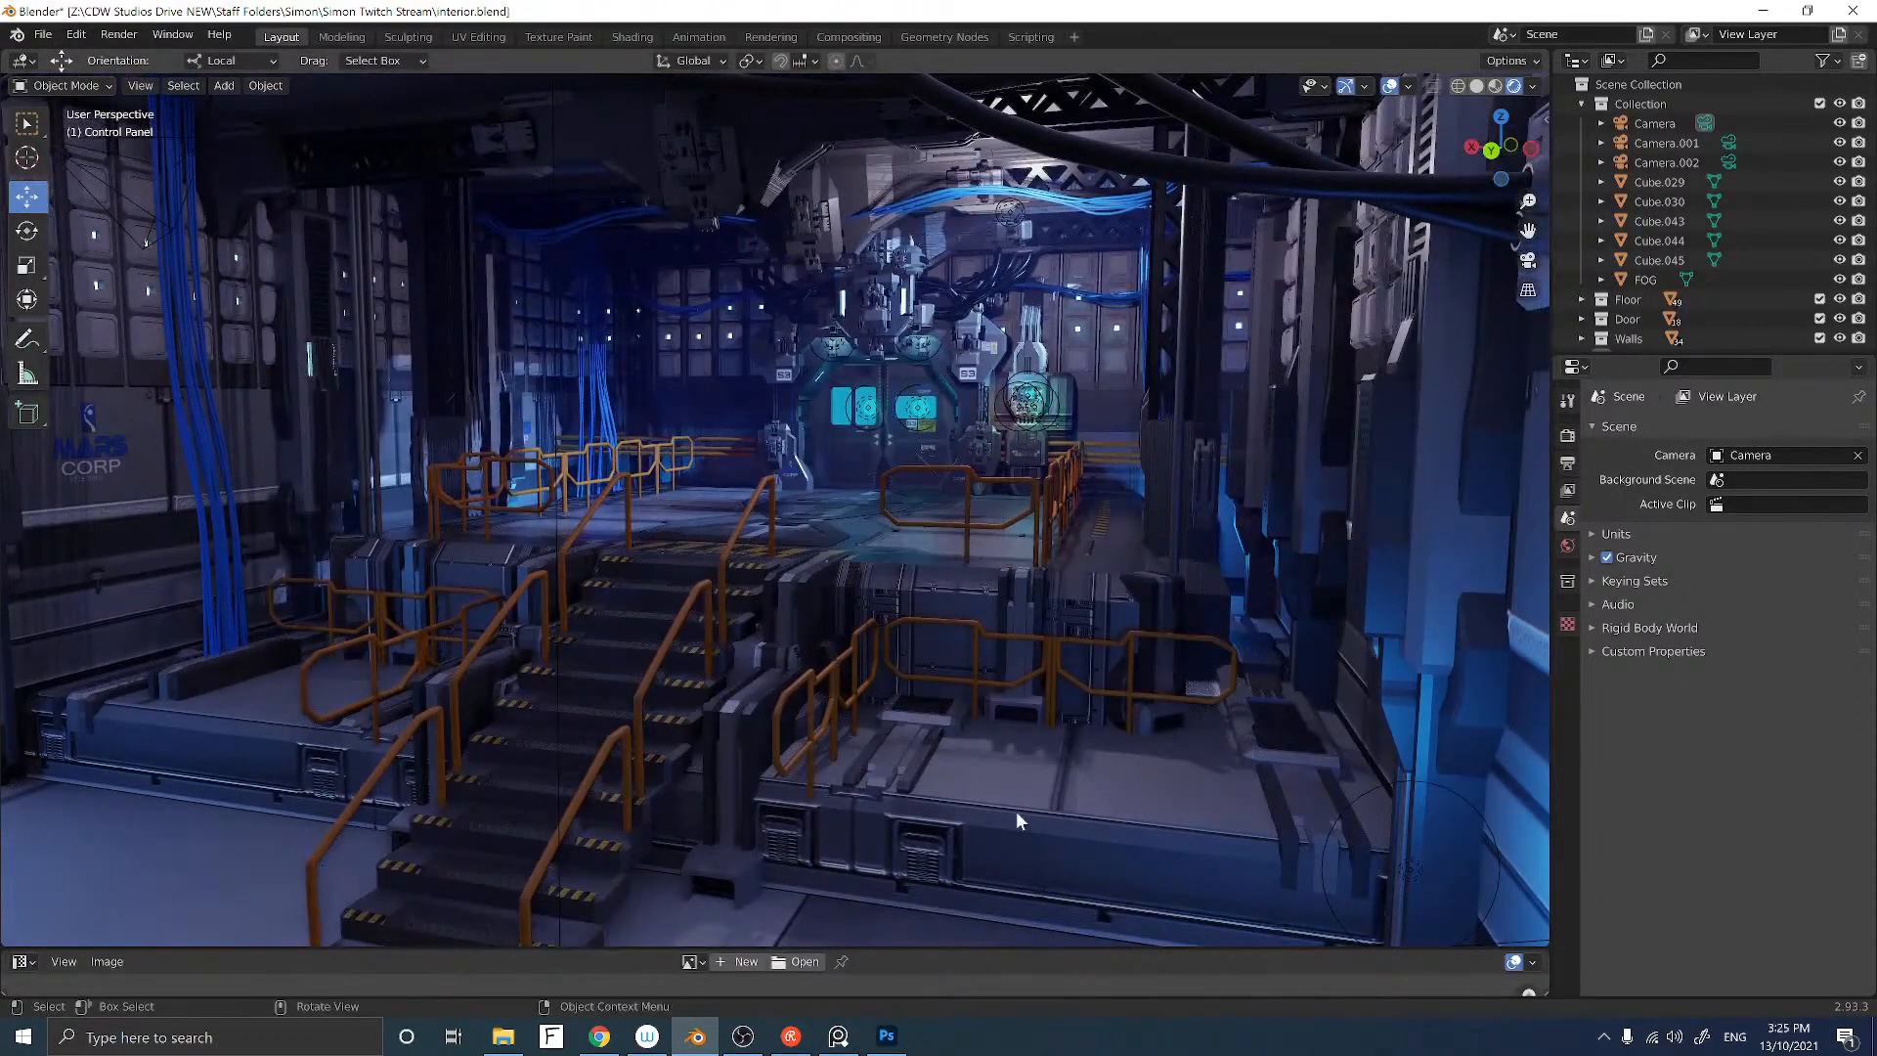
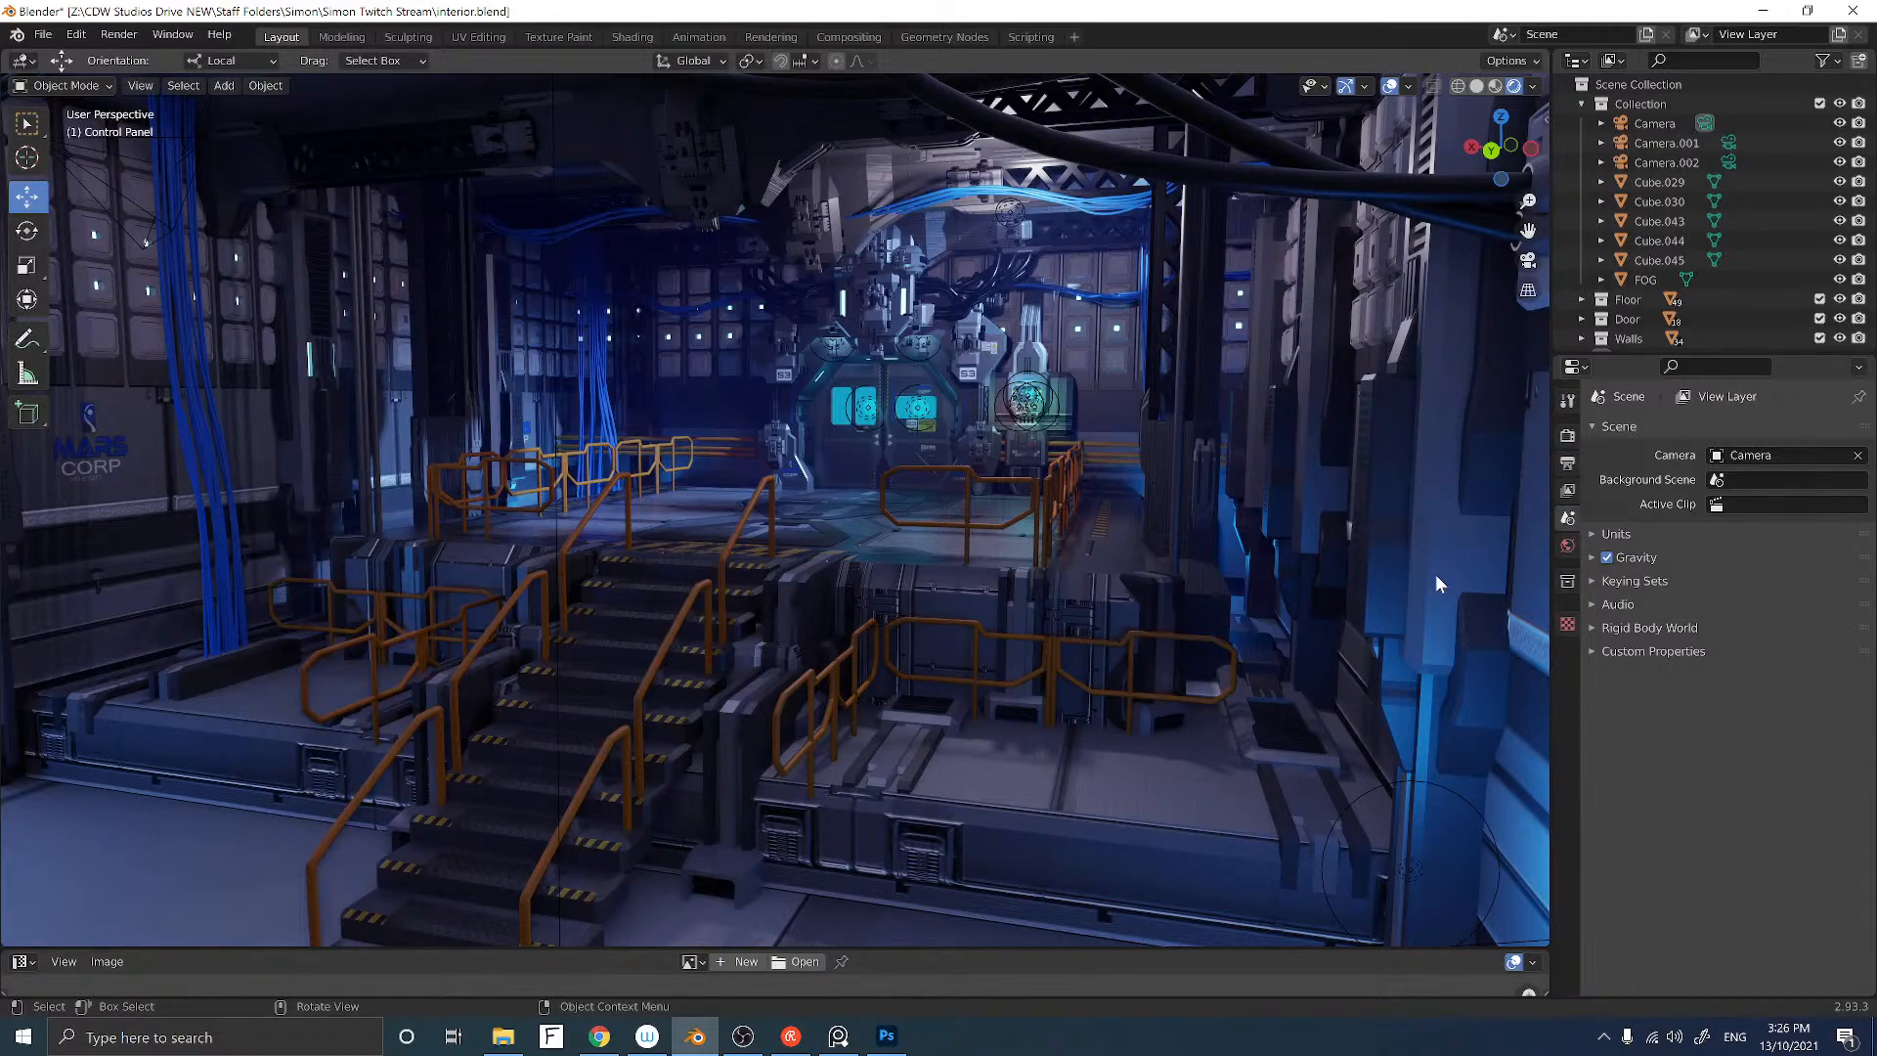
Step: Compare the scene with the render Color Management's Use Curves option switched off and on
click(1567, 435)
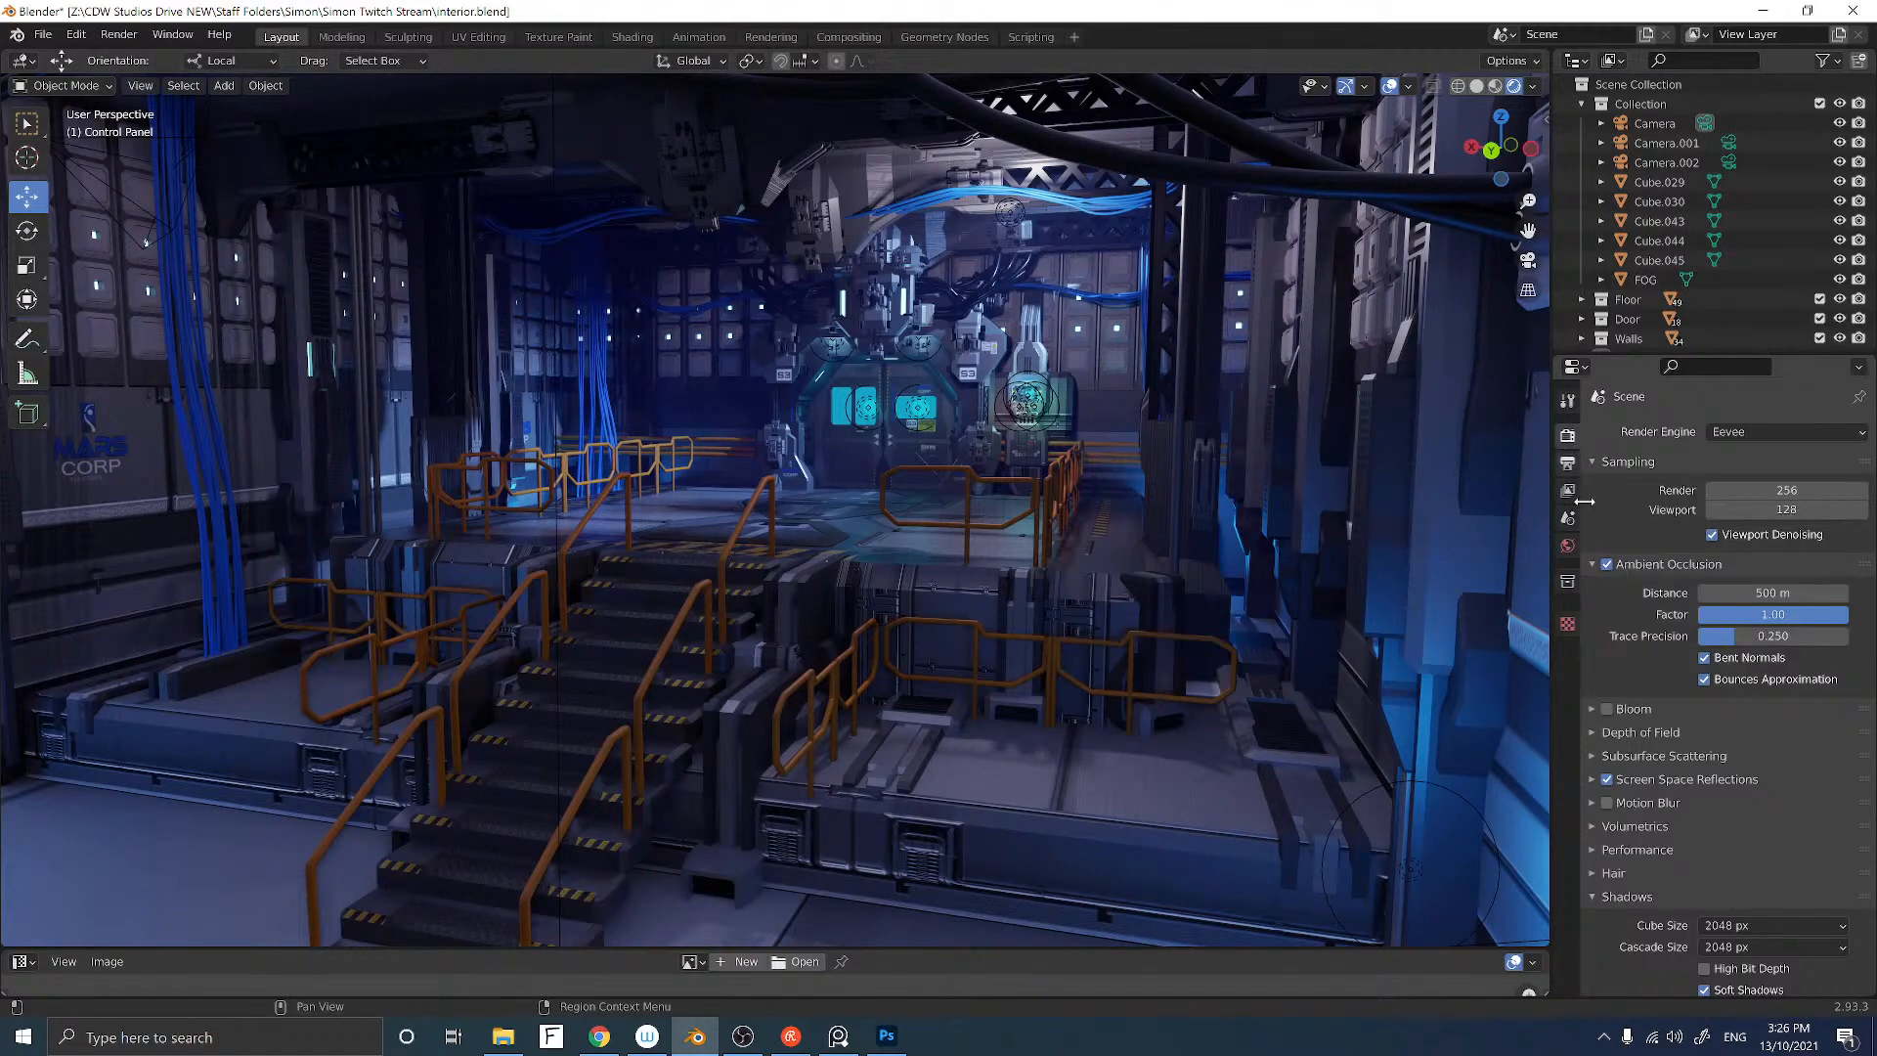
scroll(1674, 618, down, 5)
scroll(1675, 618, down, 13)
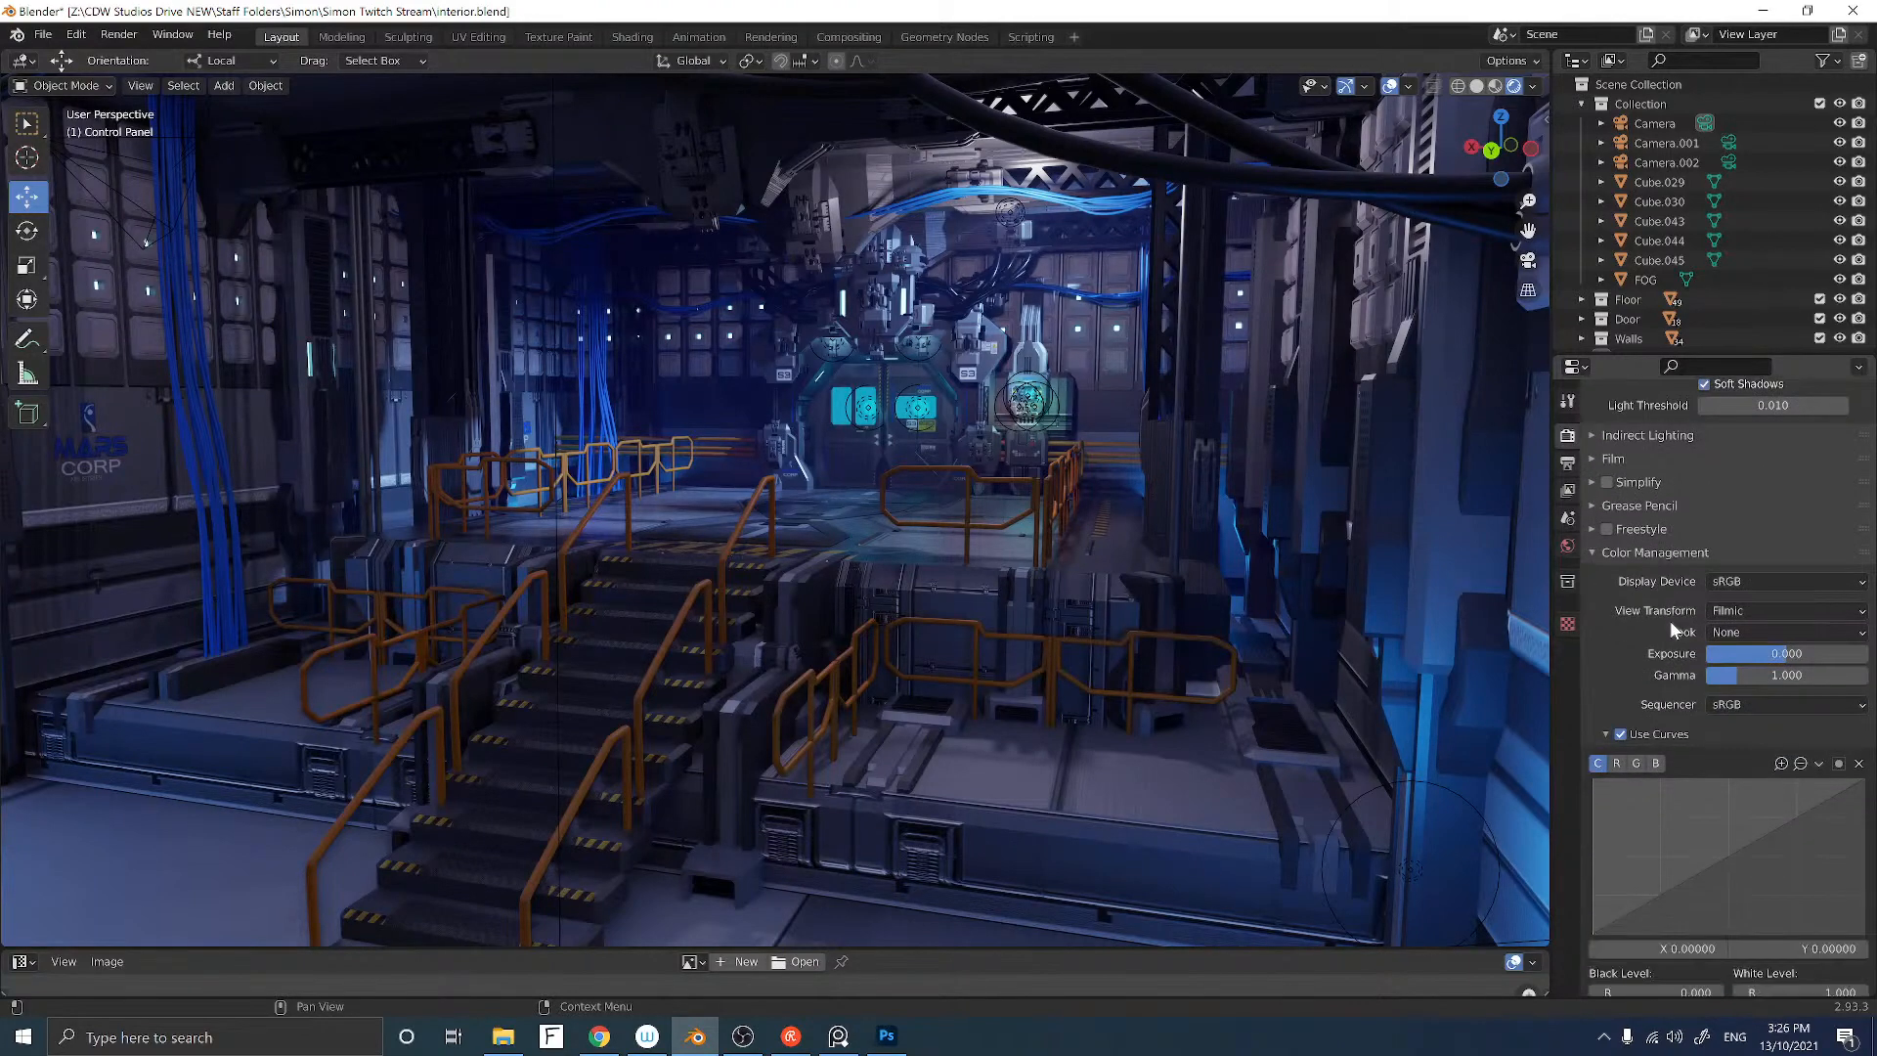
scroll(1669, 619, up, 1)
scroll(1668, 620, down, 1)
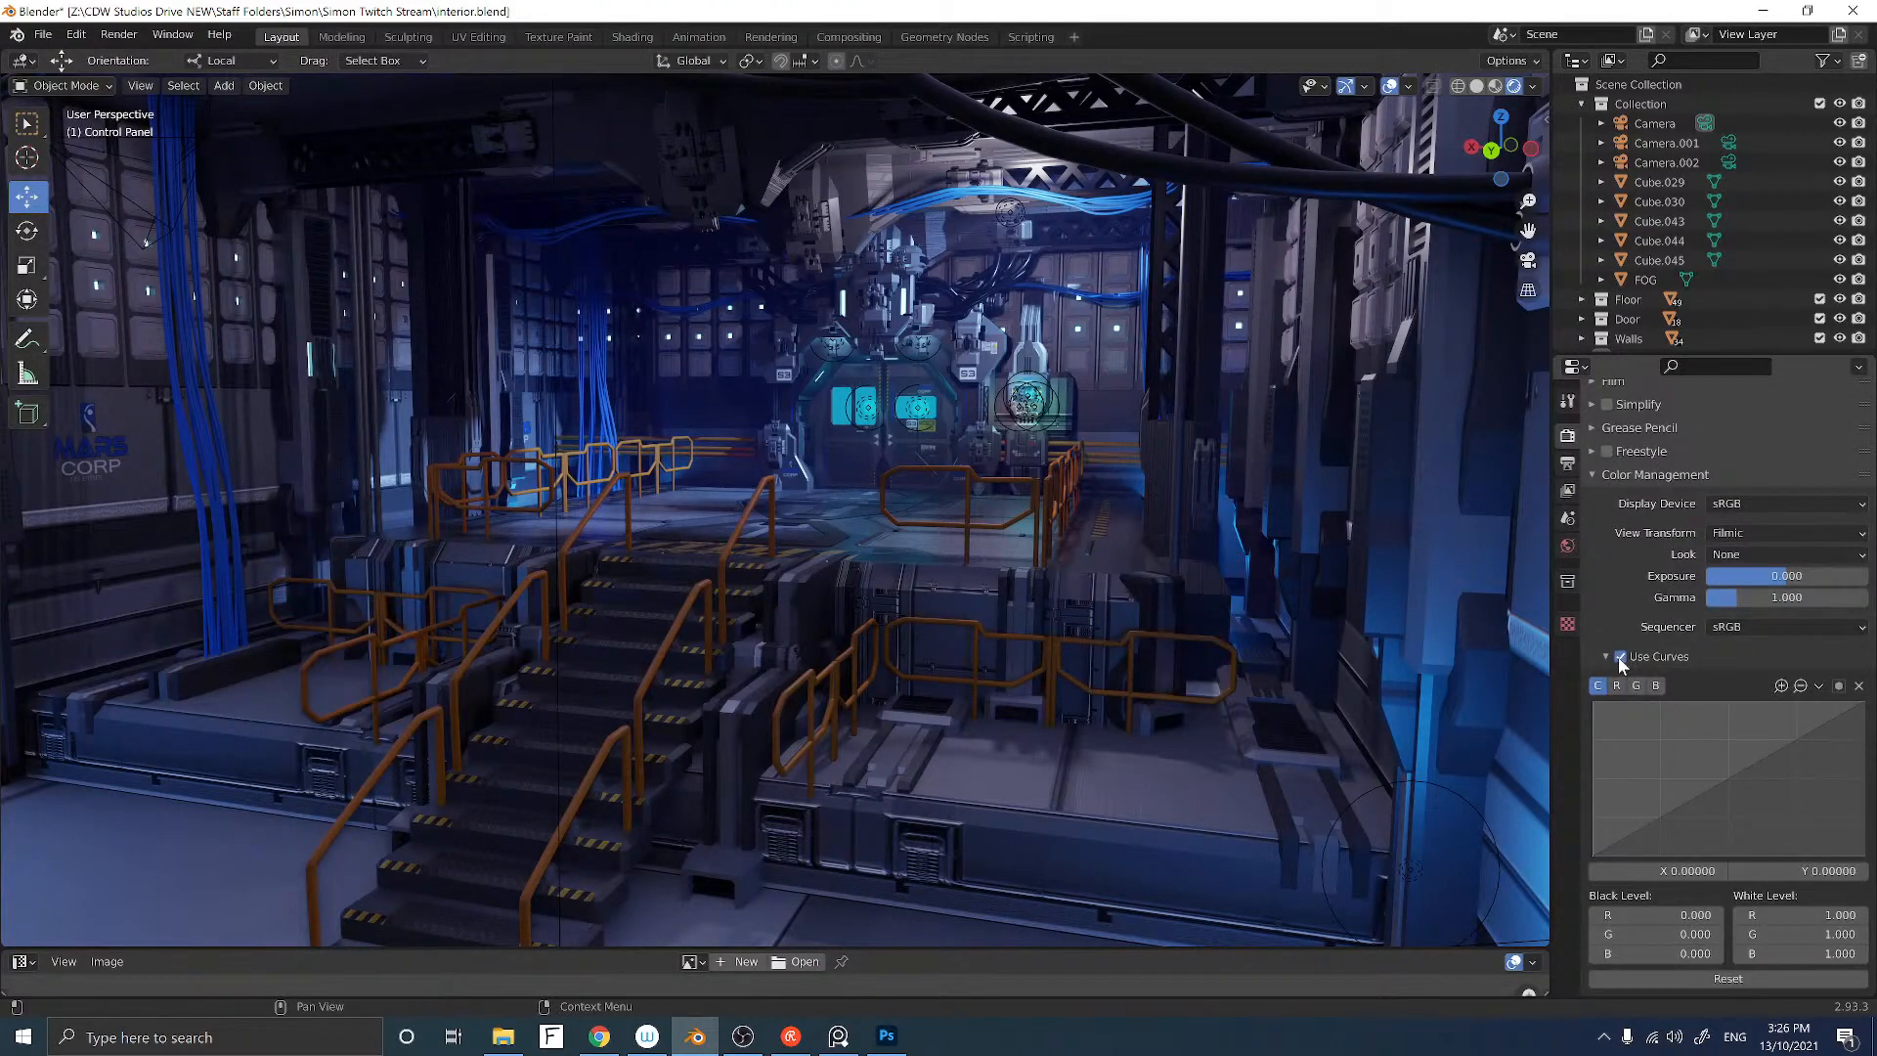
click(1619, 657)
click(1618, 657)
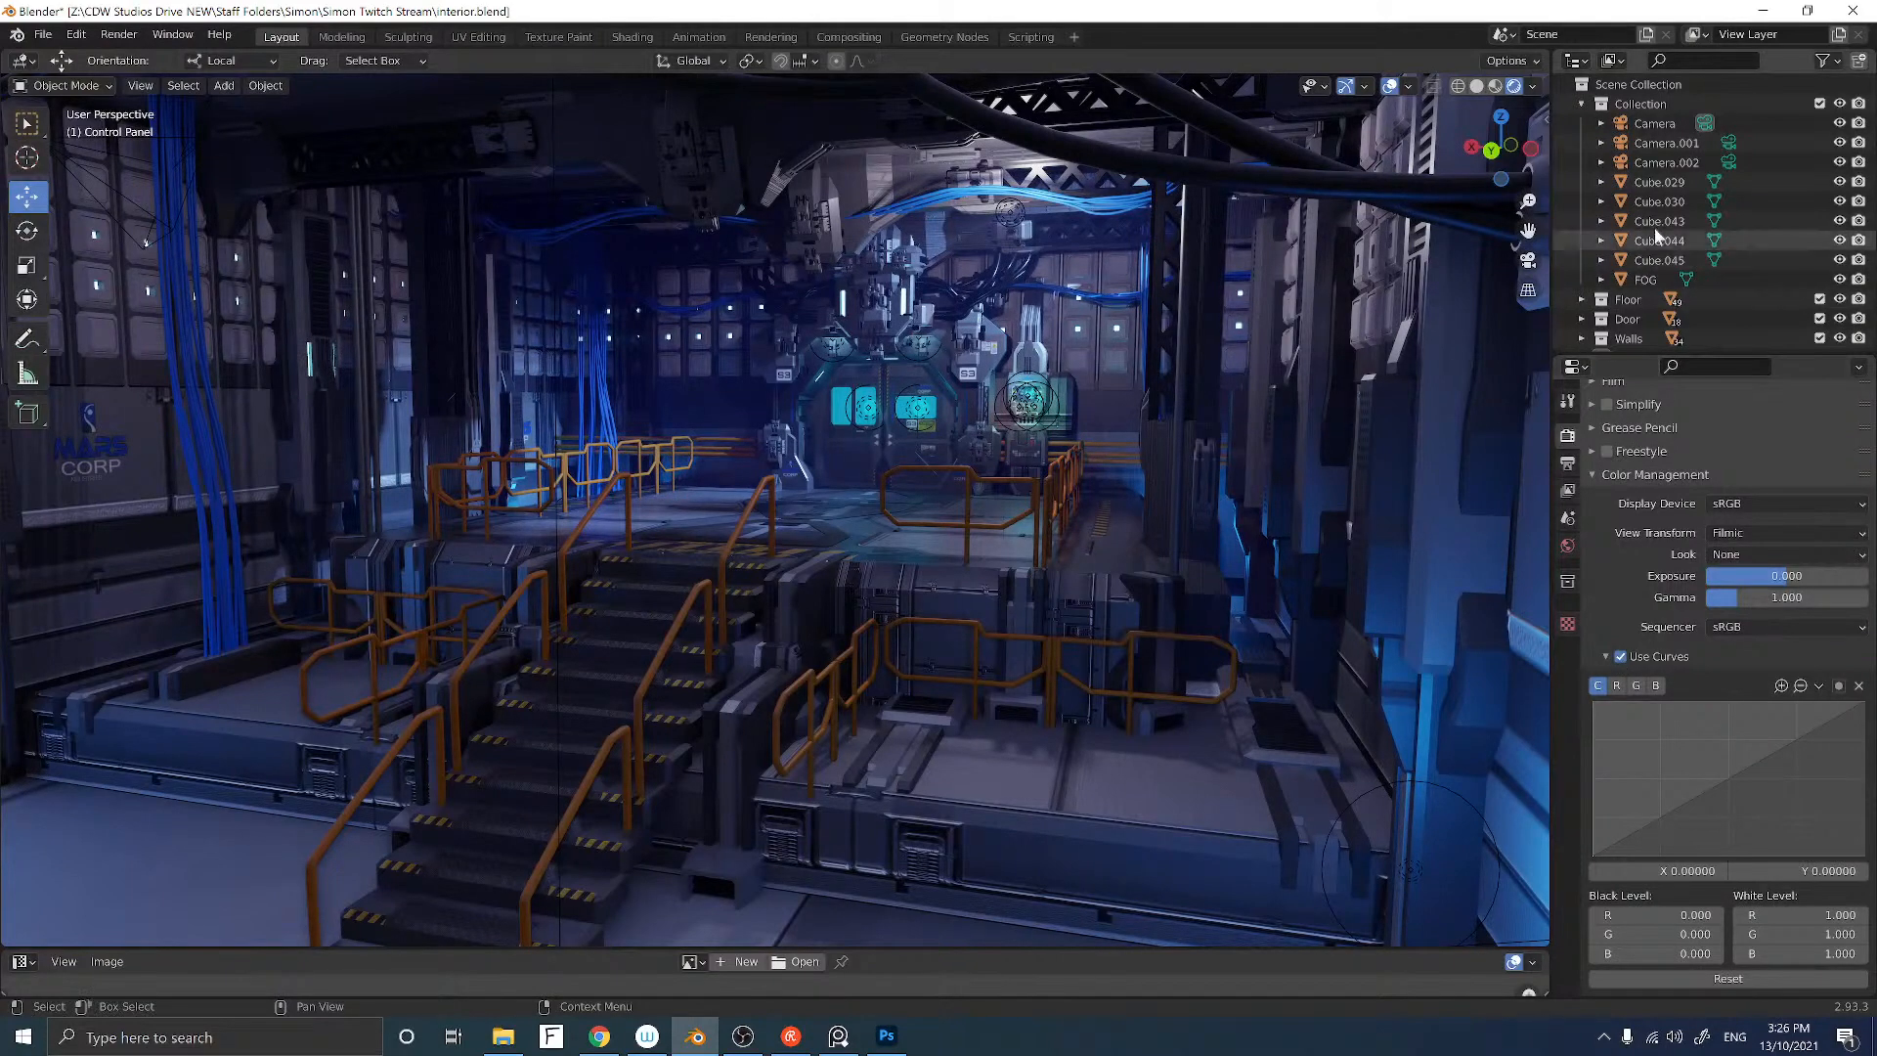
Step: View the scene through Camera, Camera.001 and Camera.002 in turn to check each framing
click(1528, 261)
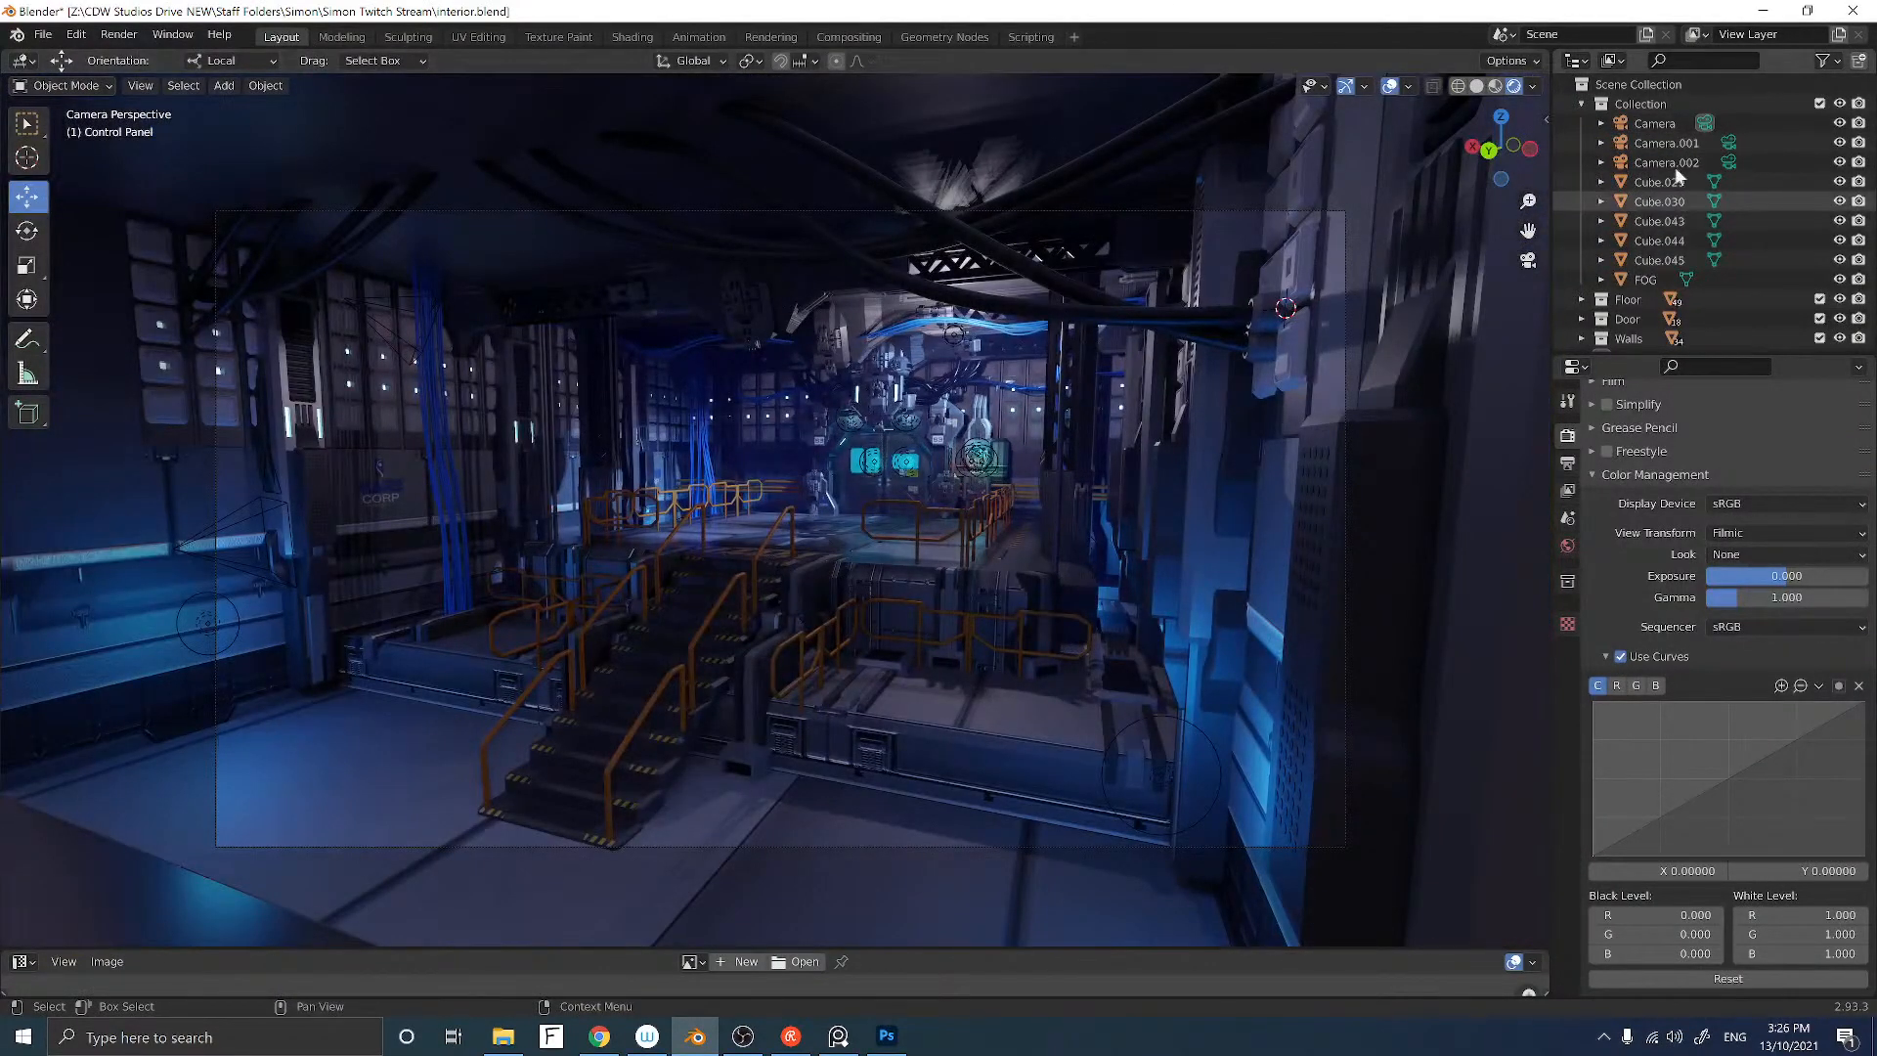
click(1730, 143)
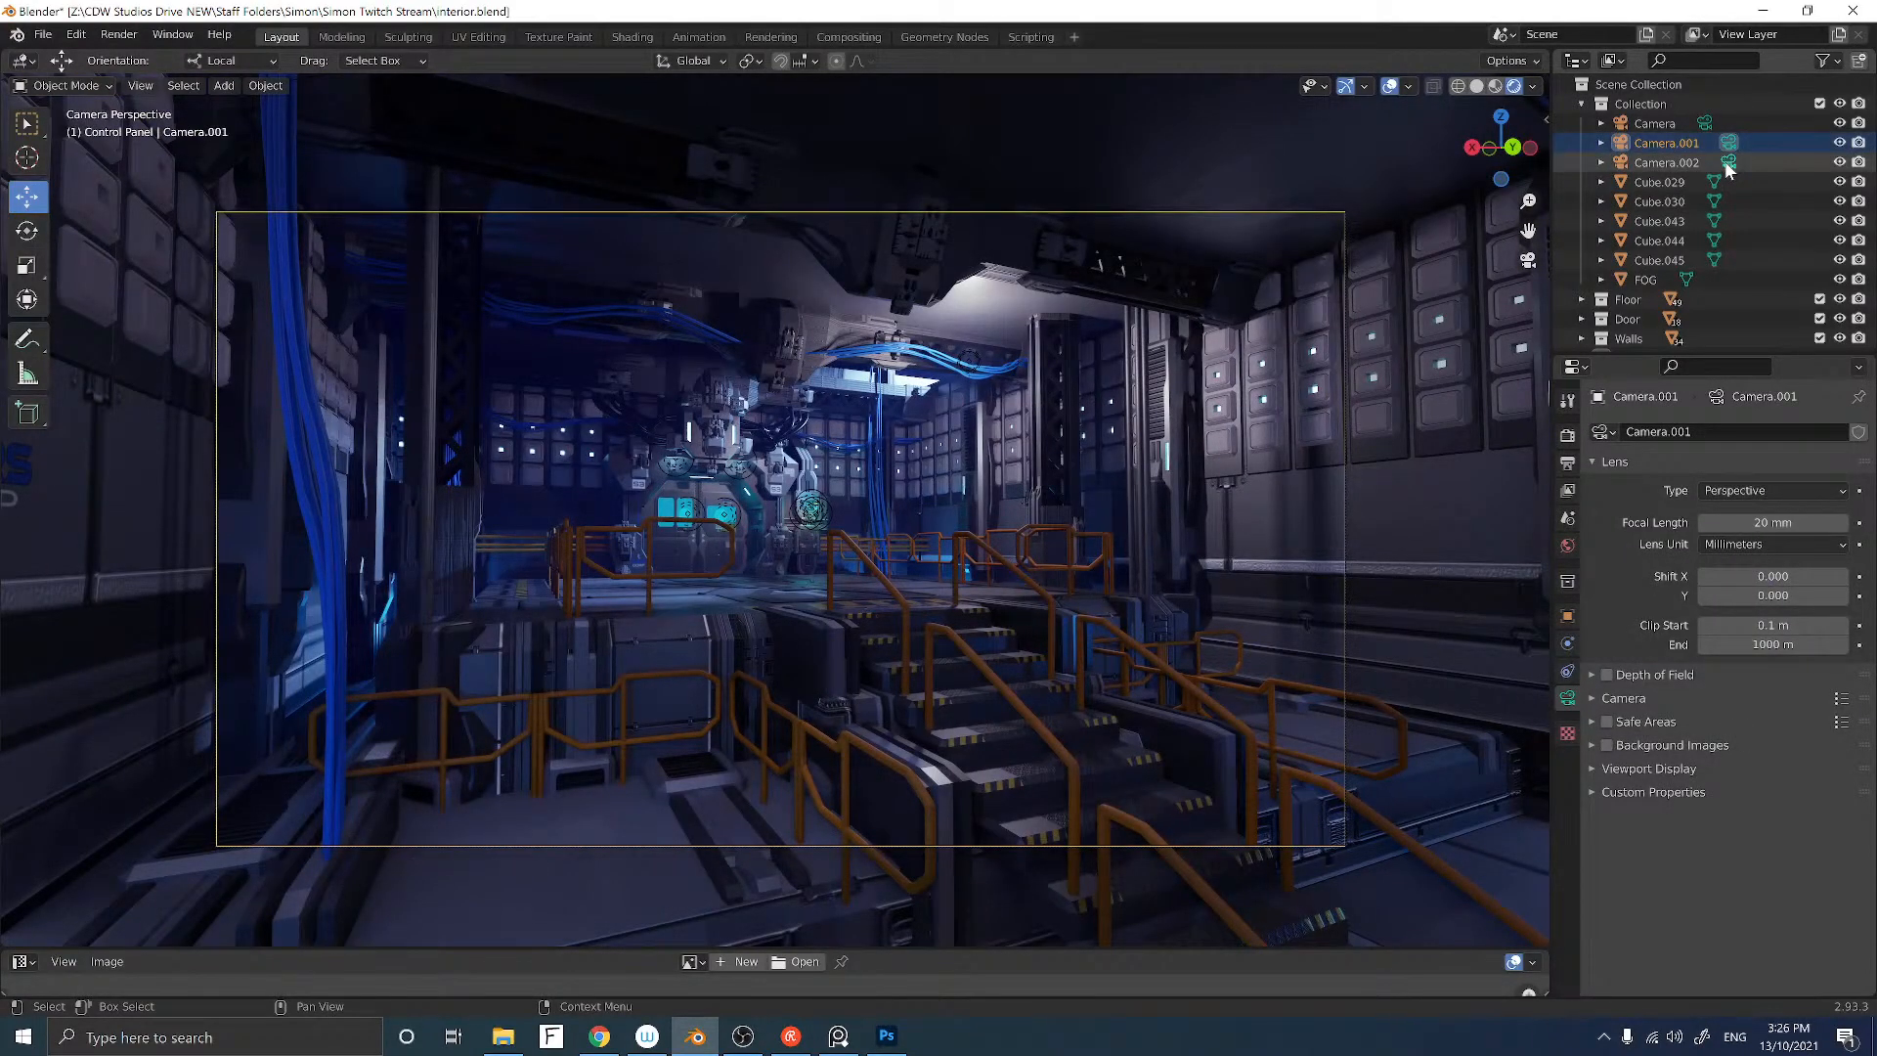
click(1729, 163)
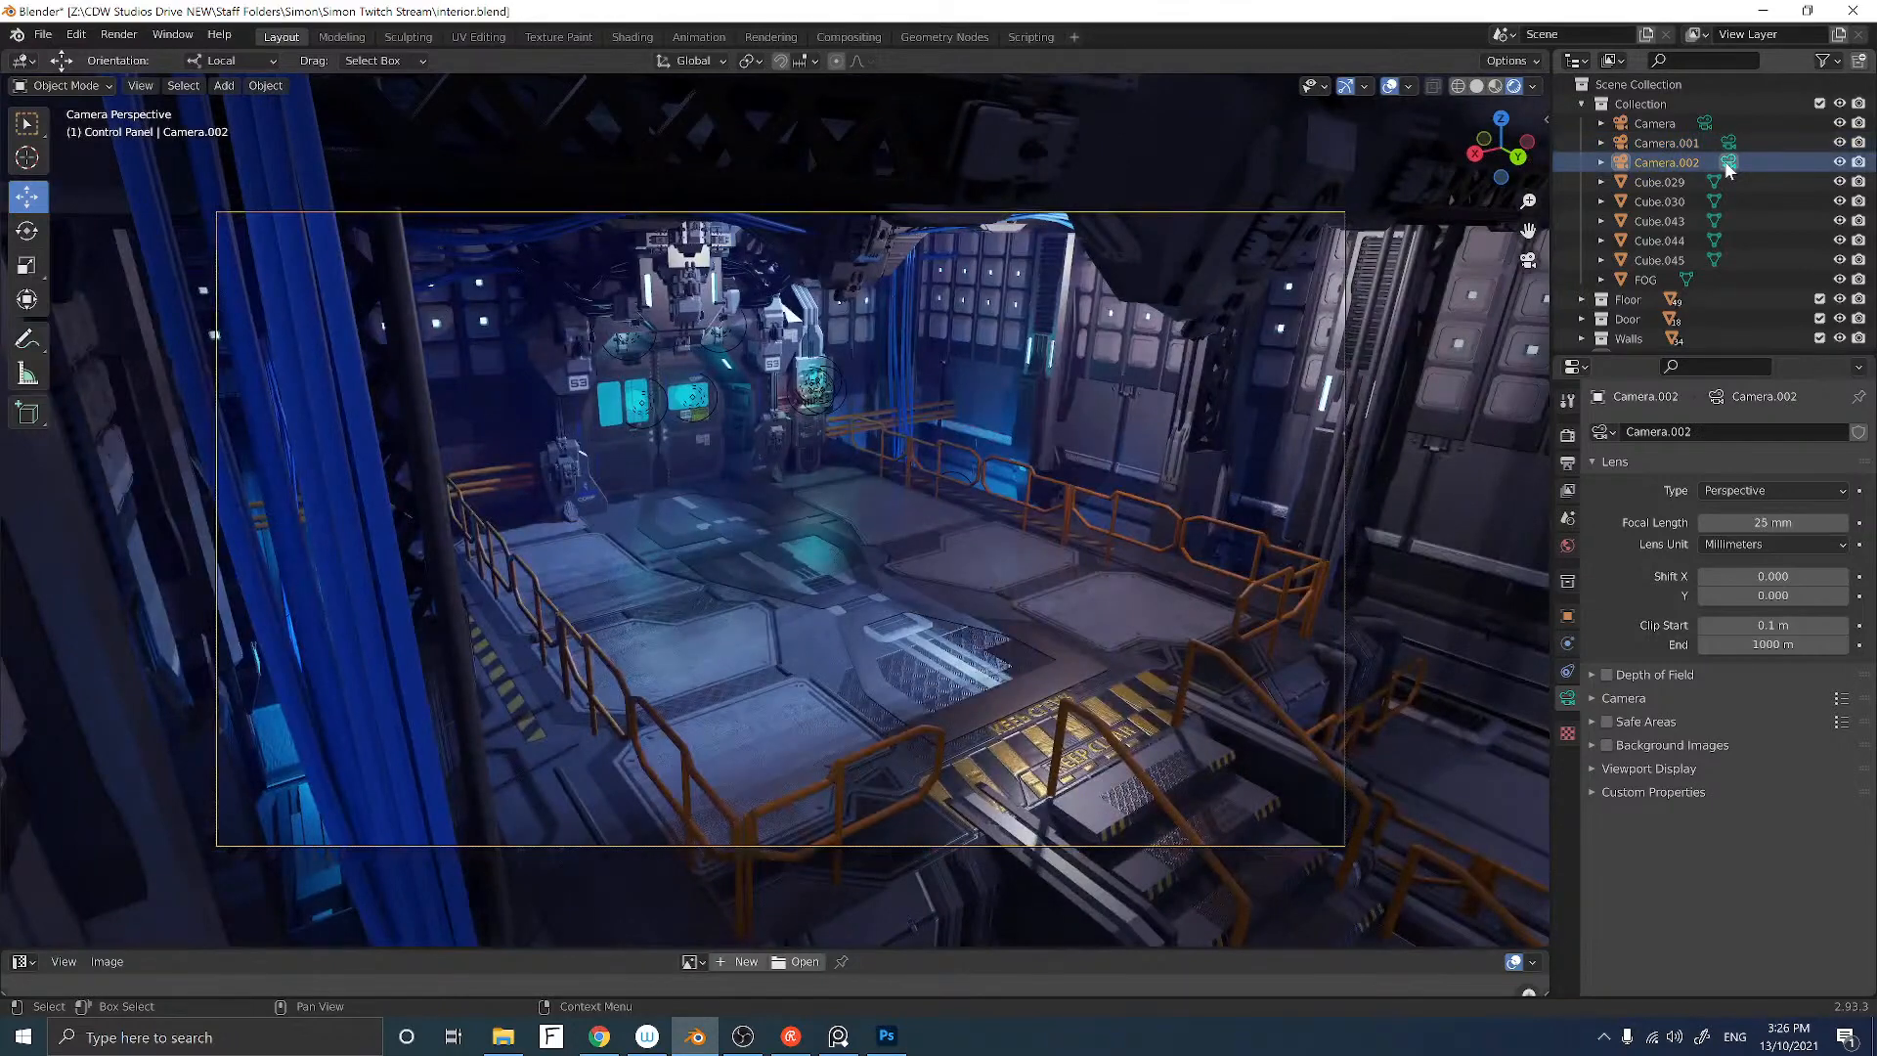
Step: Reframe Camera.001 from a higher viewpoint over the stairs and platform with Camera to View locked, and release the lock
click(1728, 144)
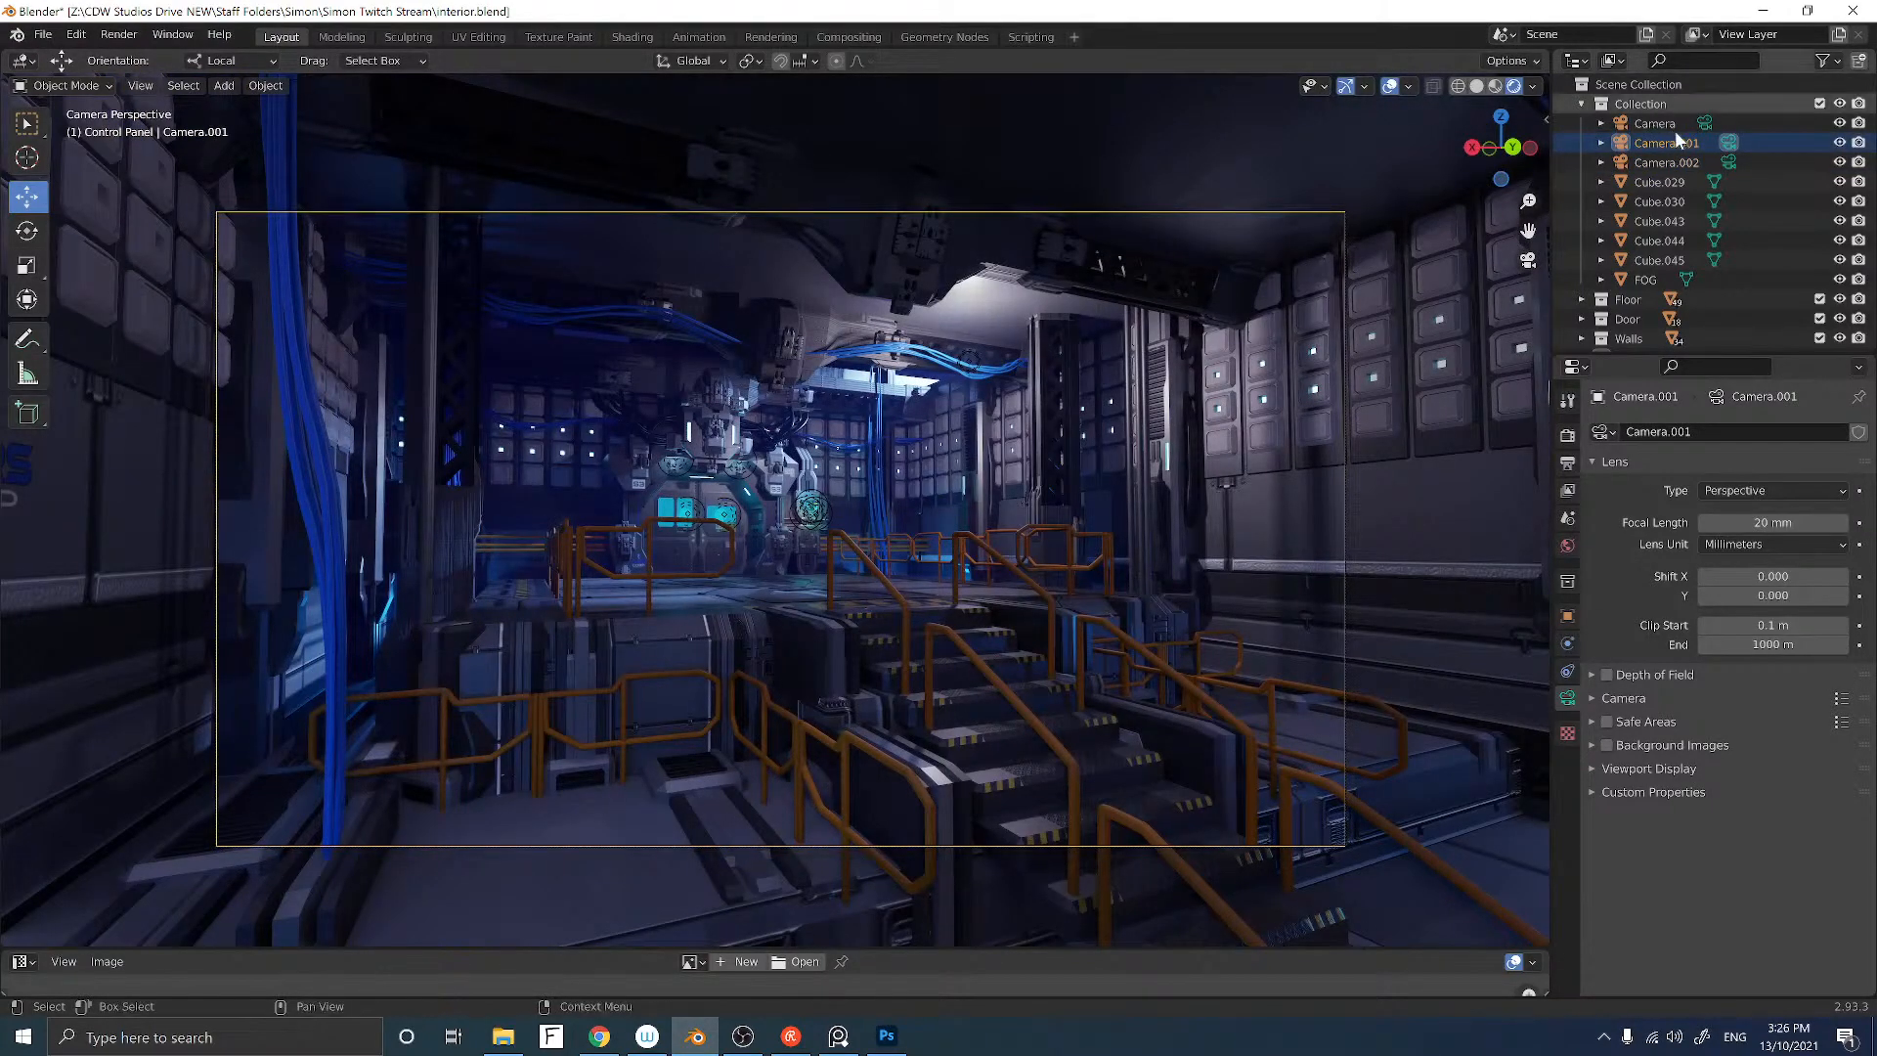
key(n)
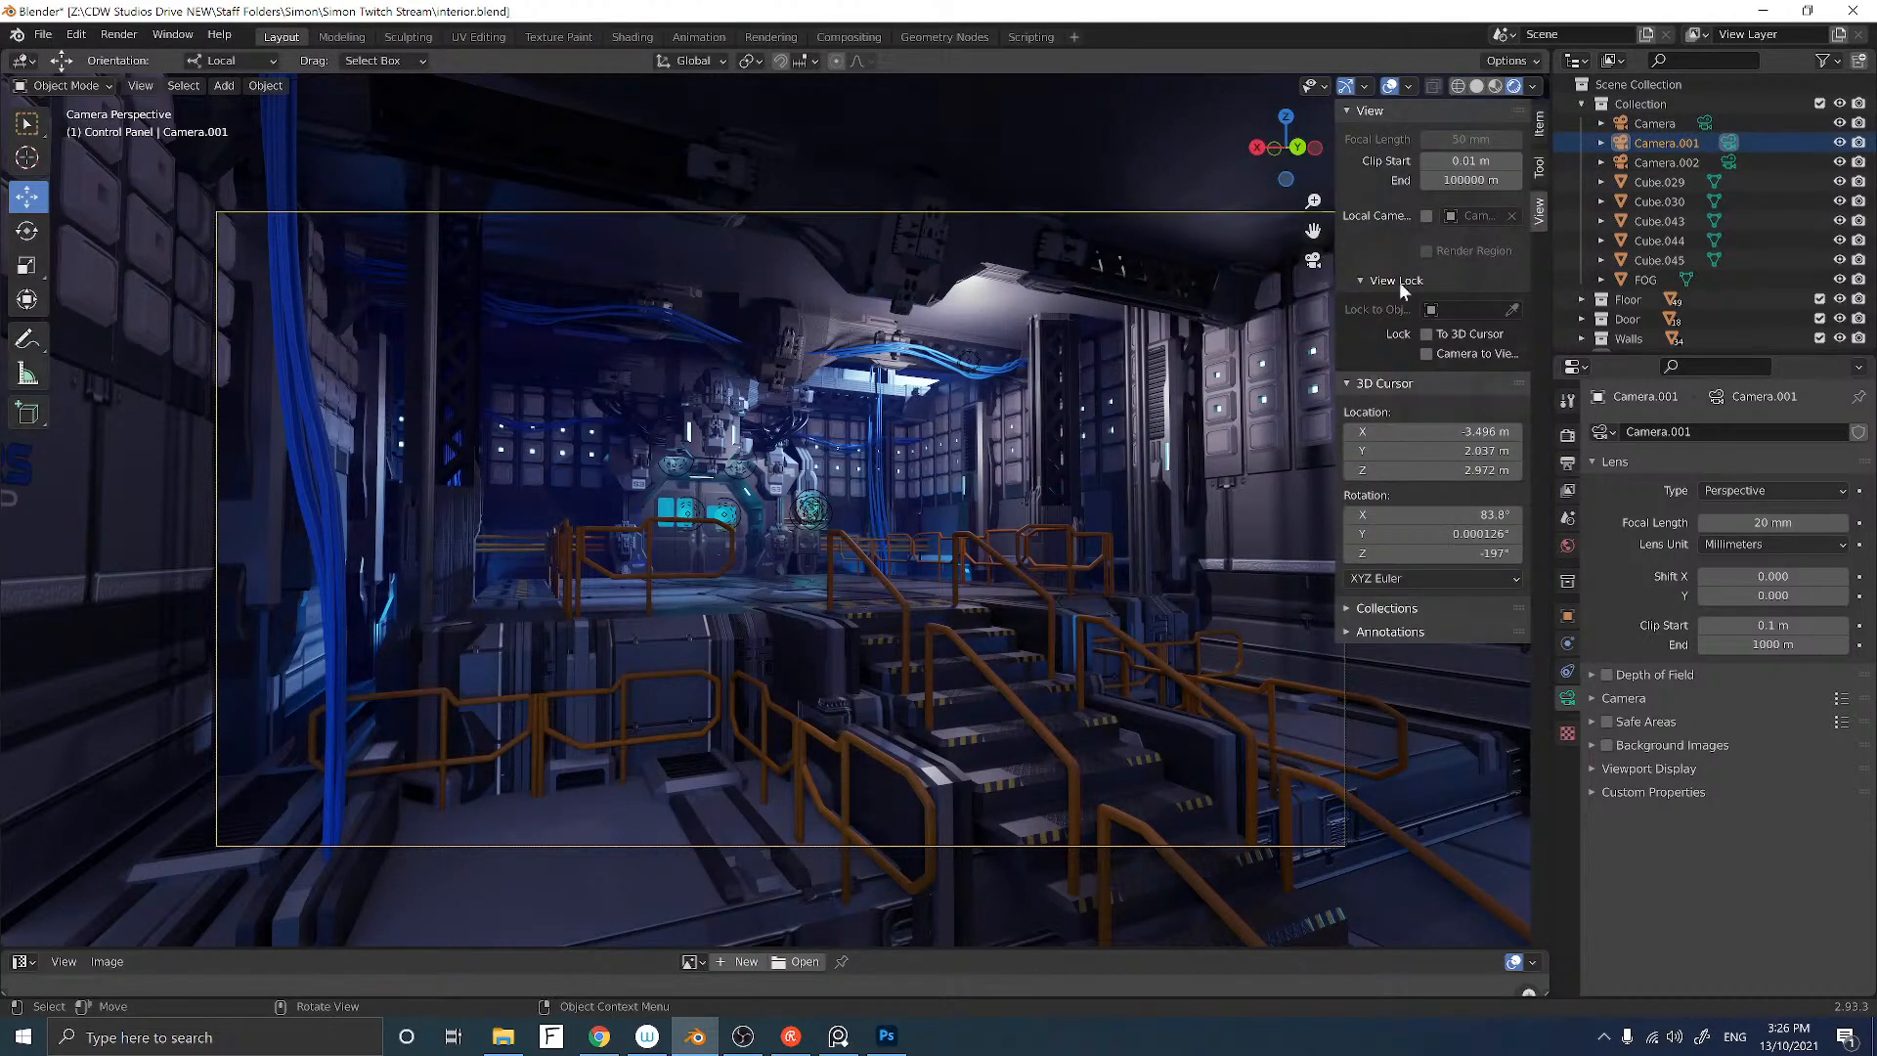
click(1424, 353)
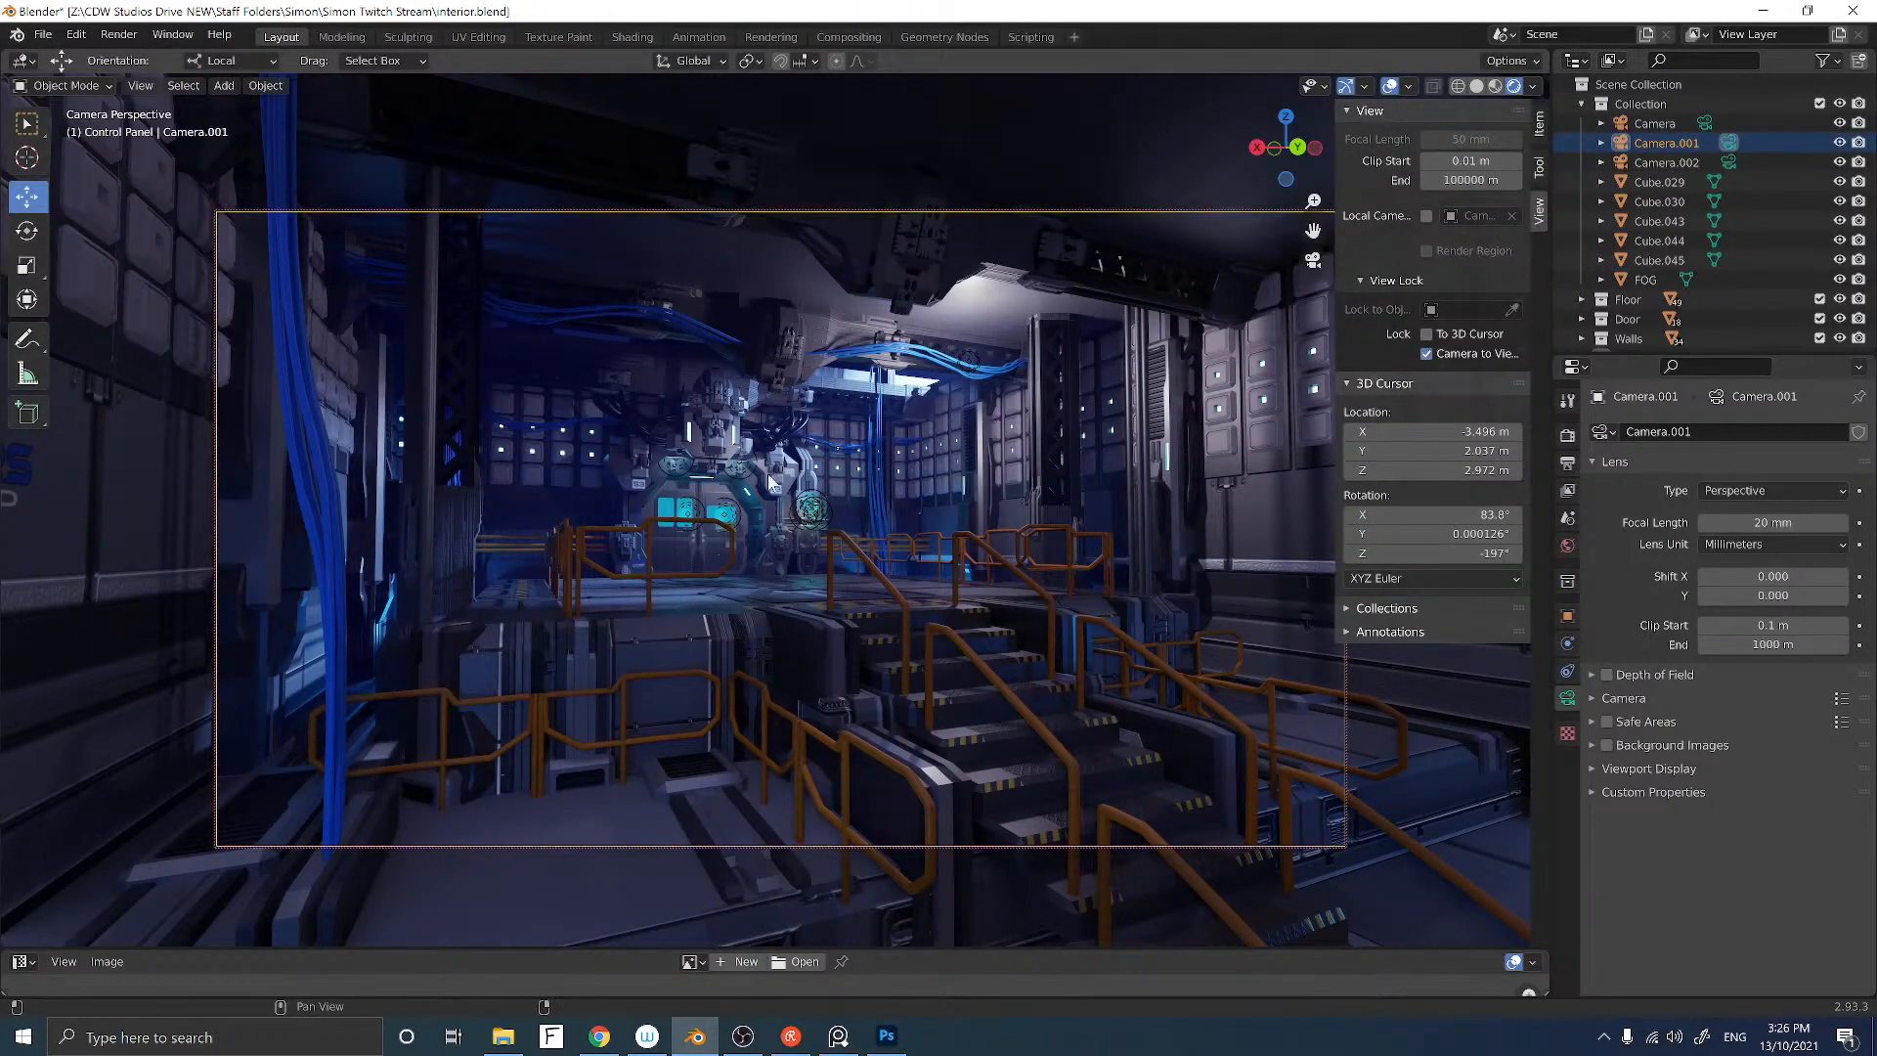
mouse_move(731, 520)
middle_down()
mouse_move(683, 522)
mouse_move(735, 524)
mouse_move(753, 547)
middle_up()
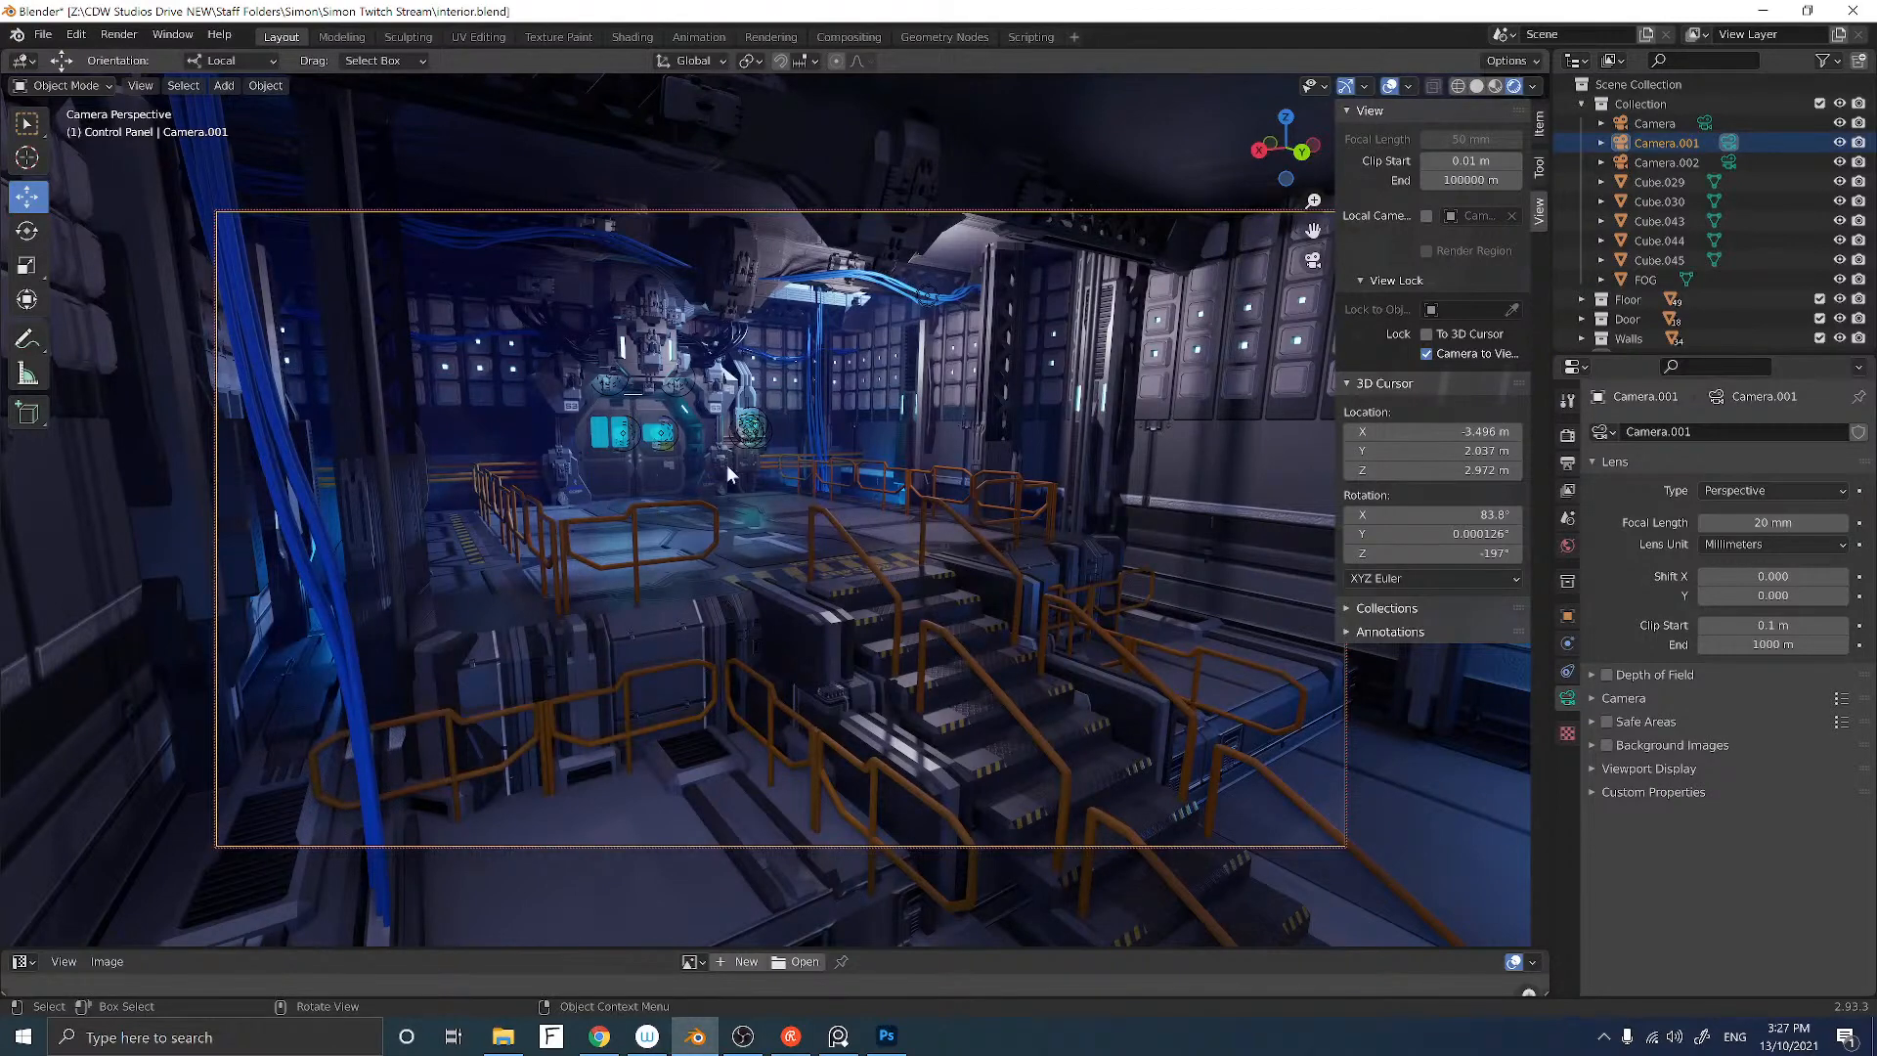
click(1427, 353)
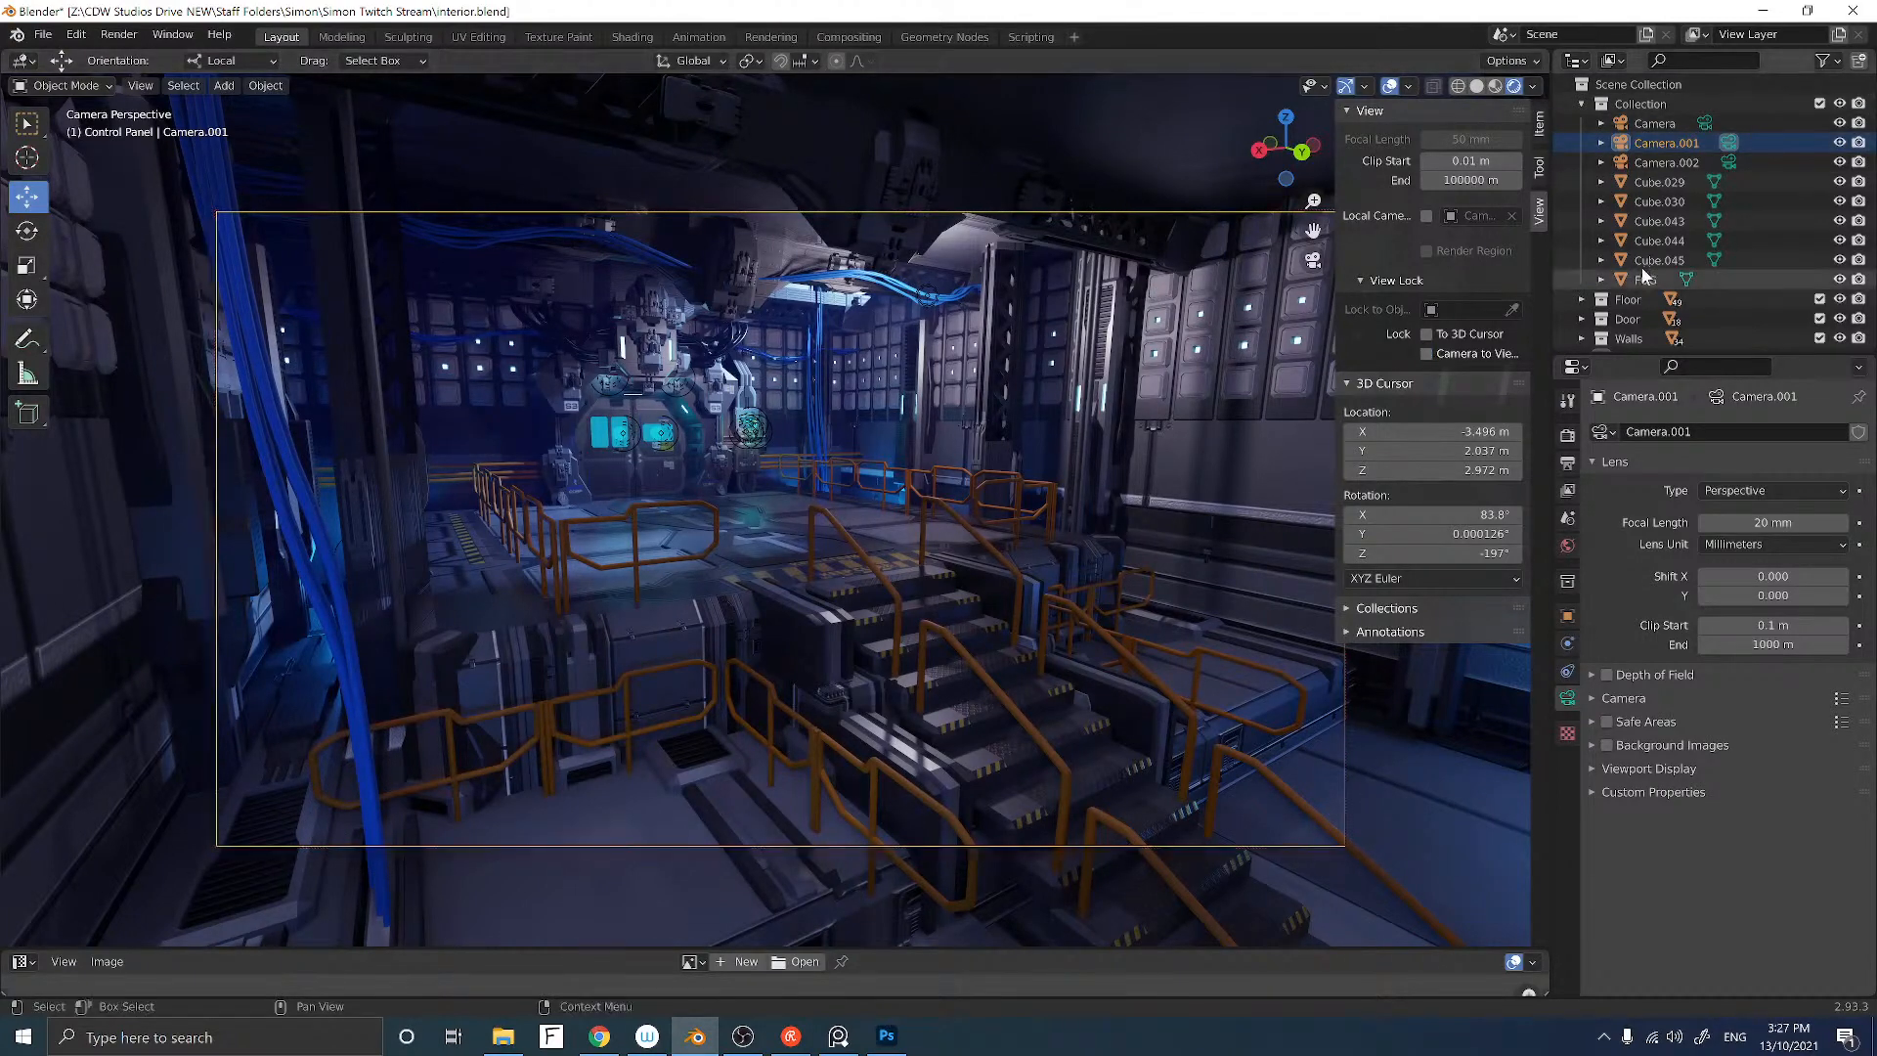
Step: Compare the adjusted Camera.001 shot with the views from Camera.002 and Camera
click(1733, 156)
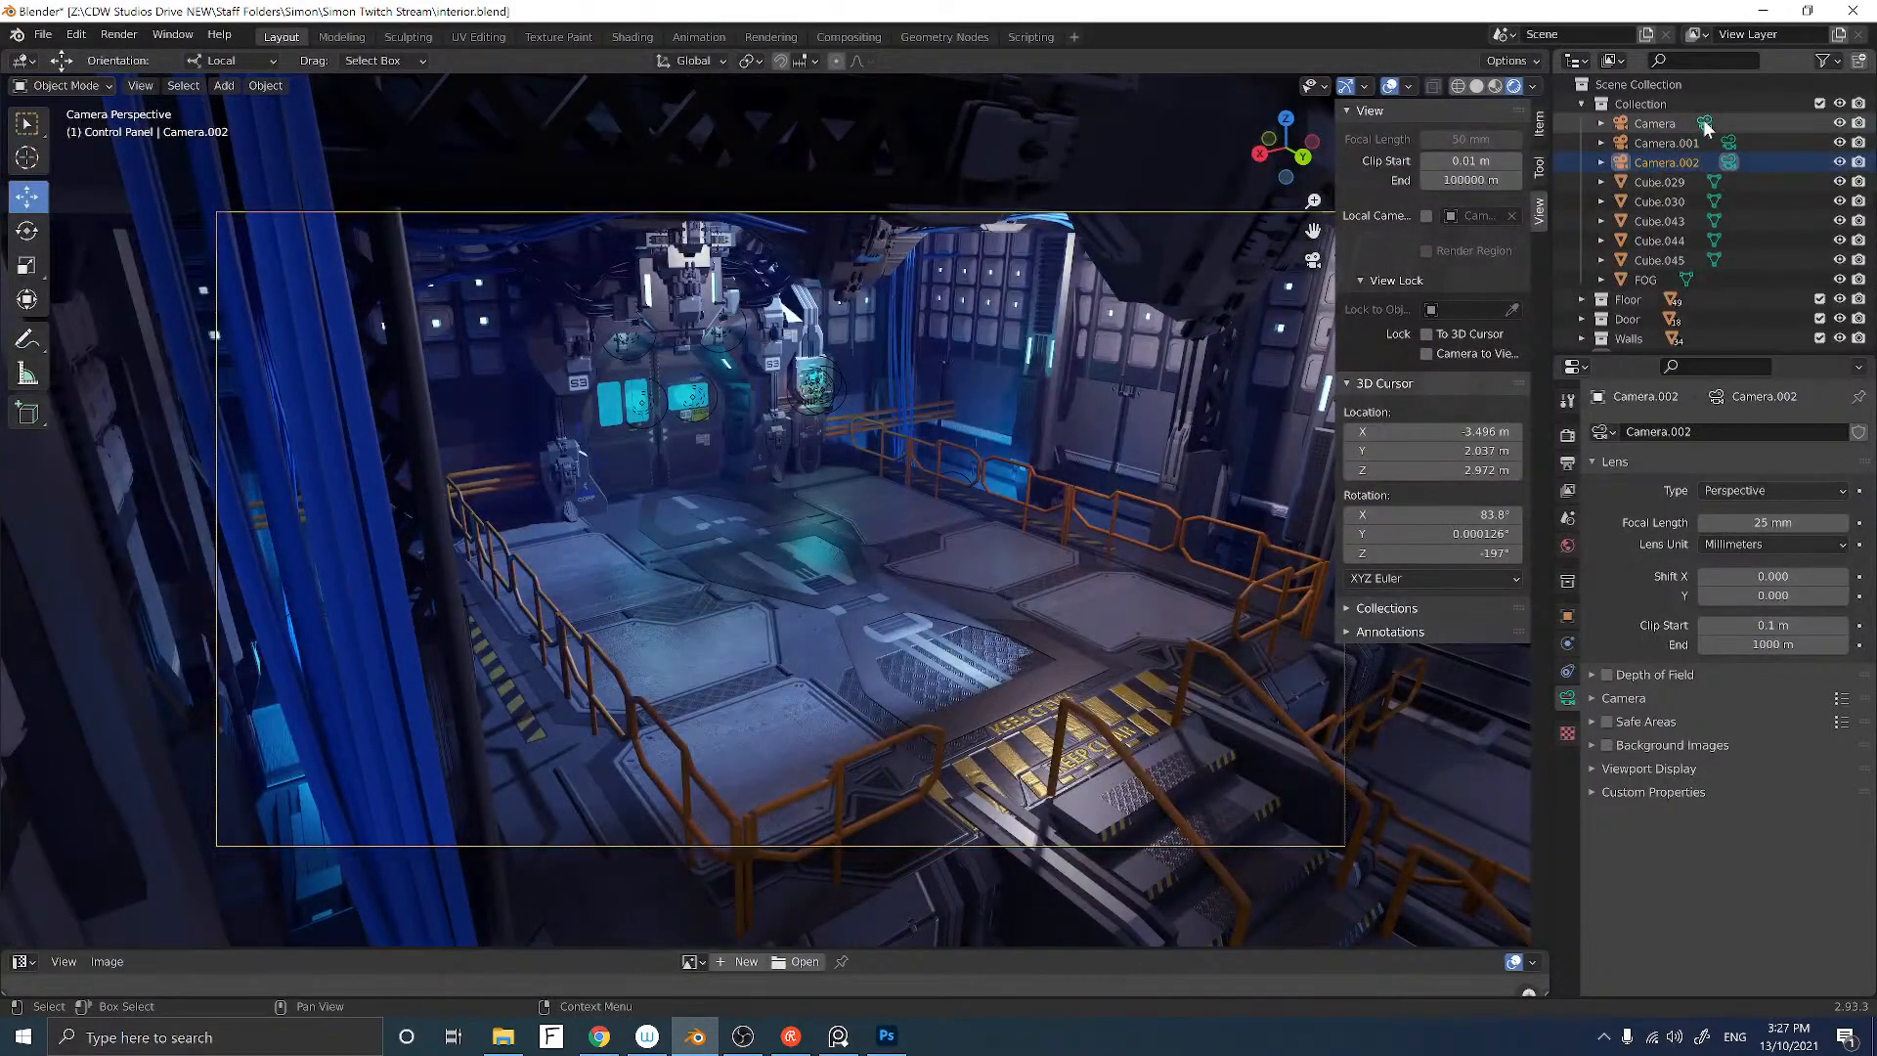
click(1702, 122)
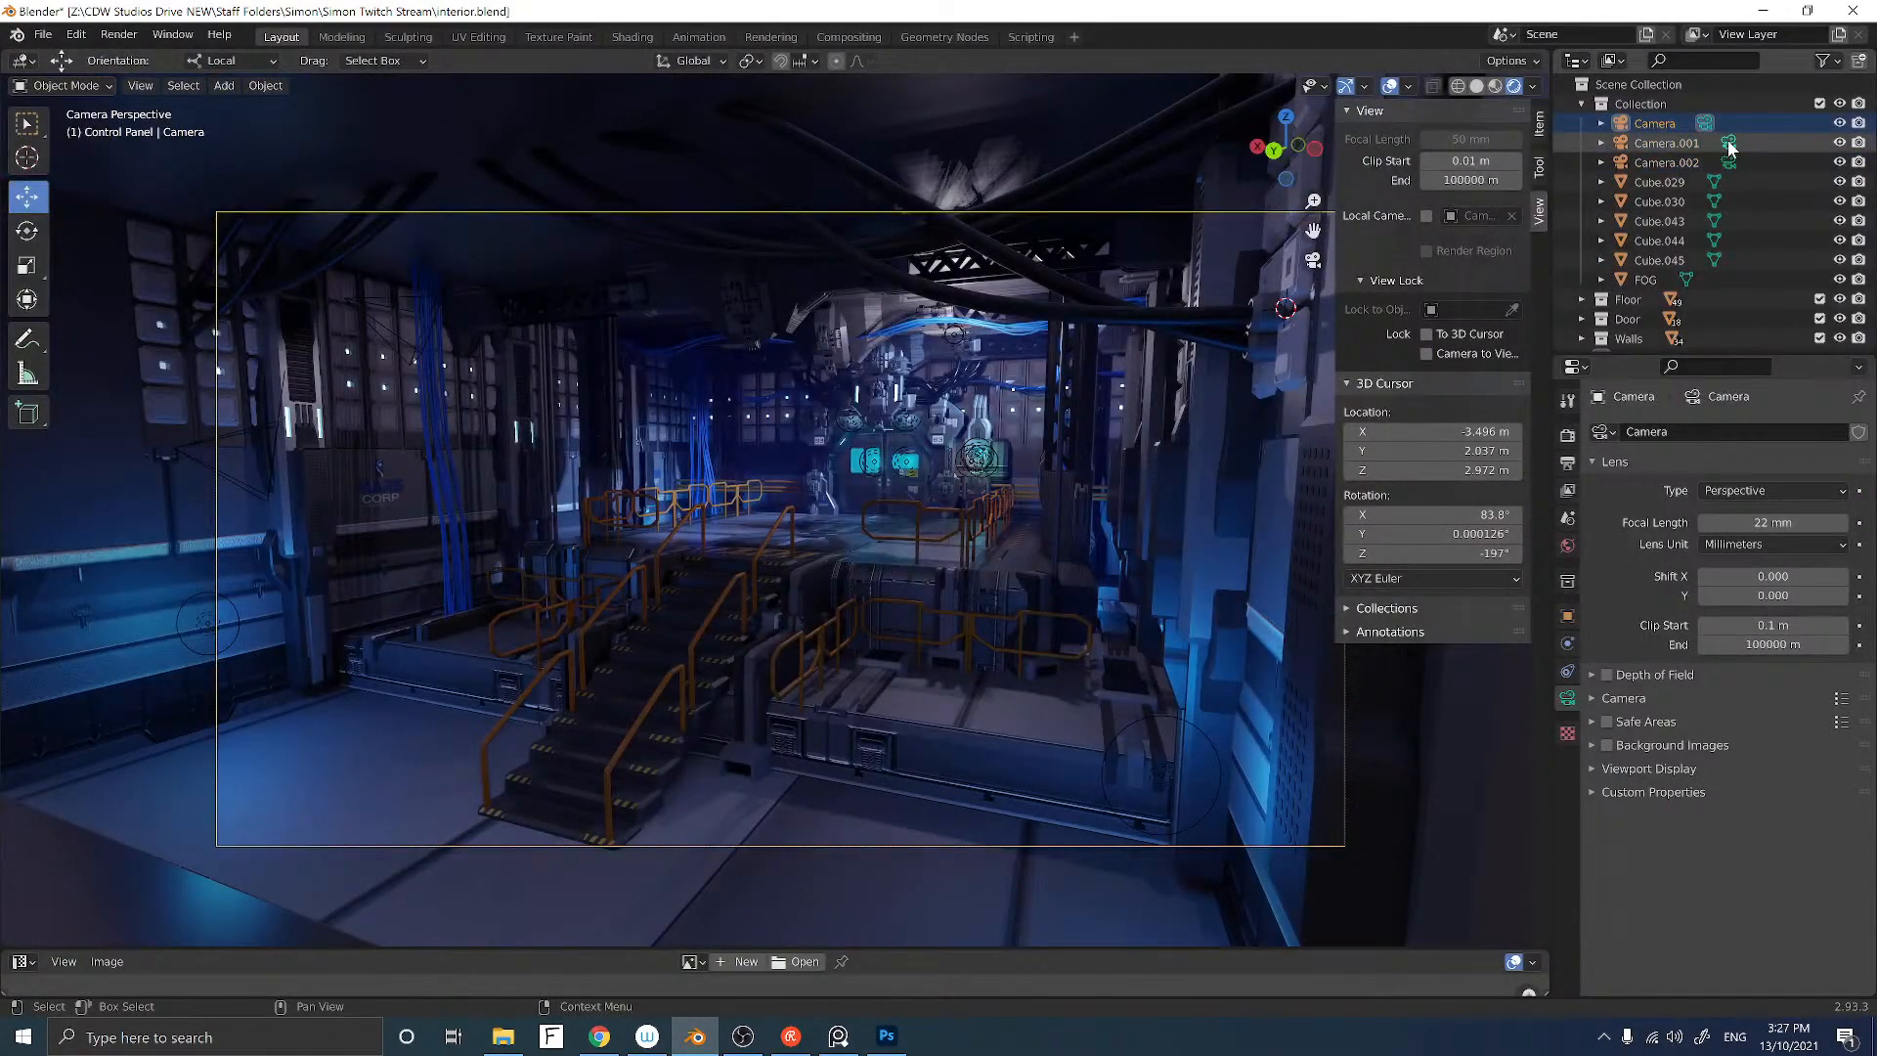
click(1729, 143)
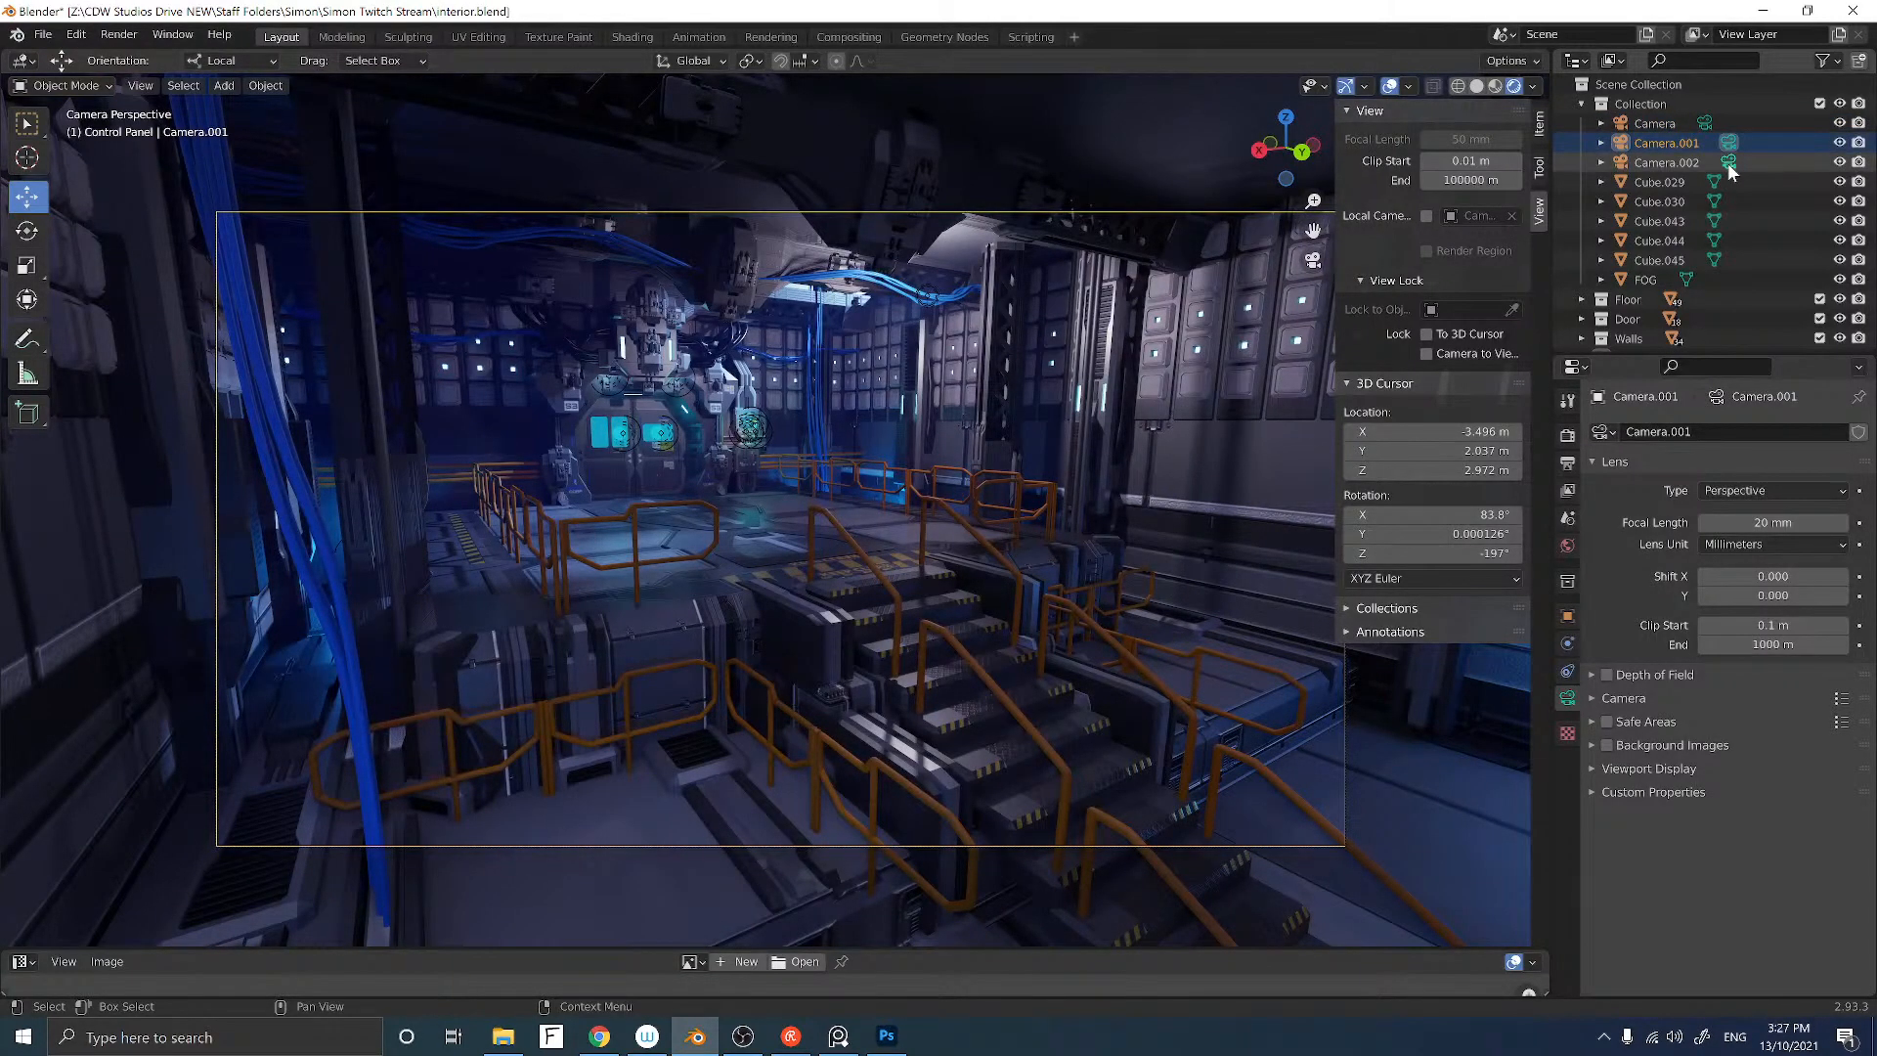
Step: Rename the Camera.002 object as Camera.003
click(1729, 162)
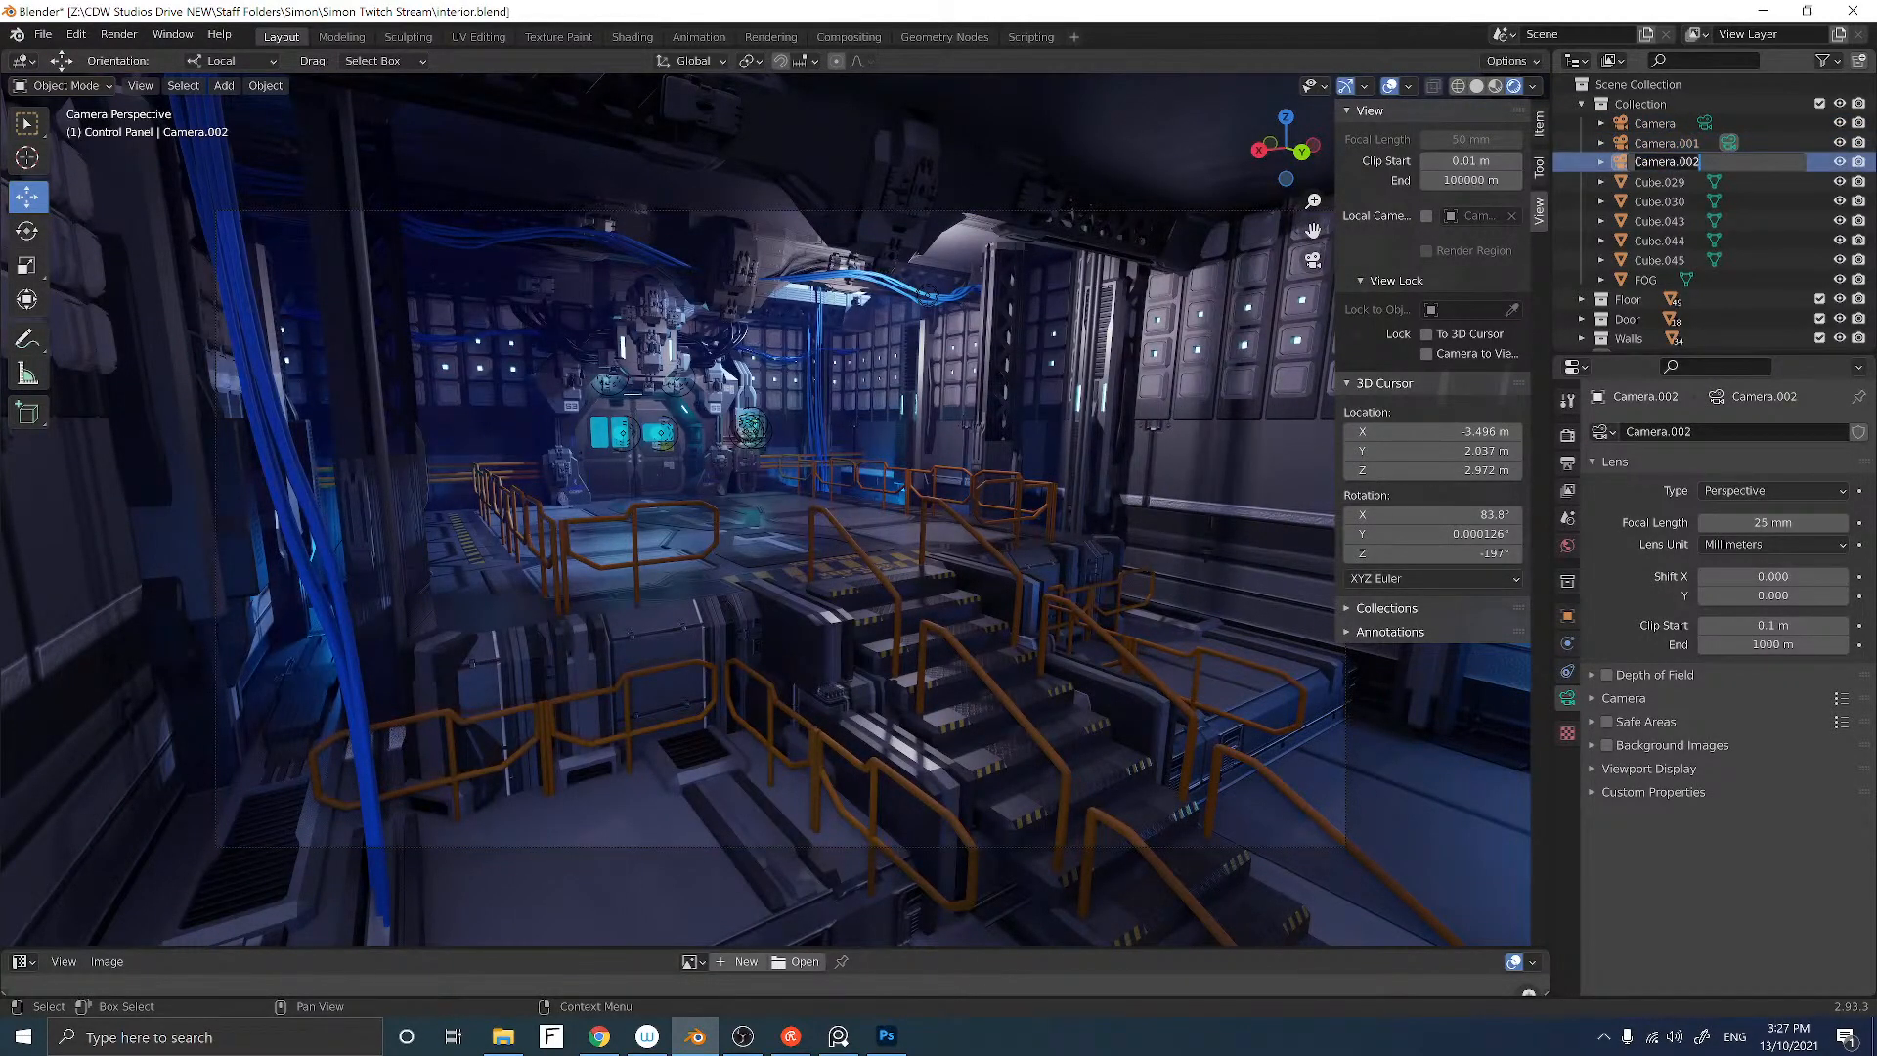
double_click(1666, 162)
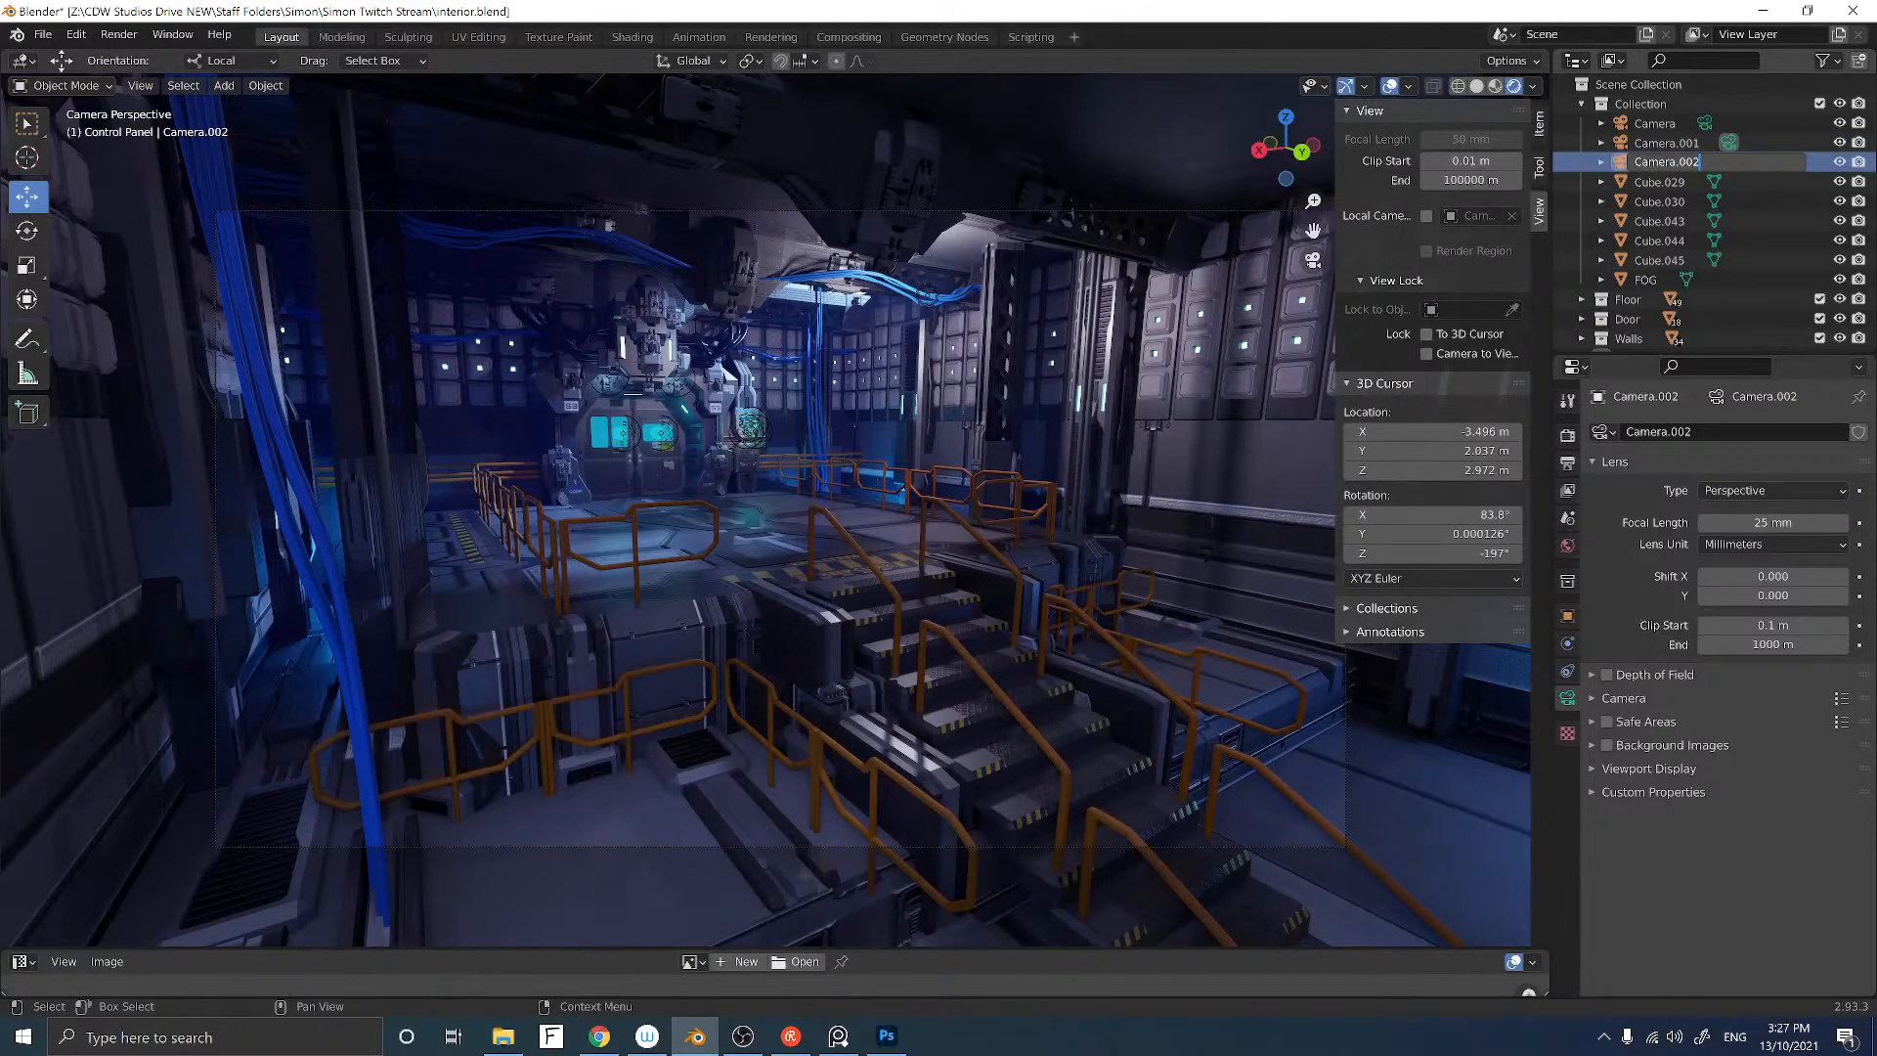
key(BackSpace)
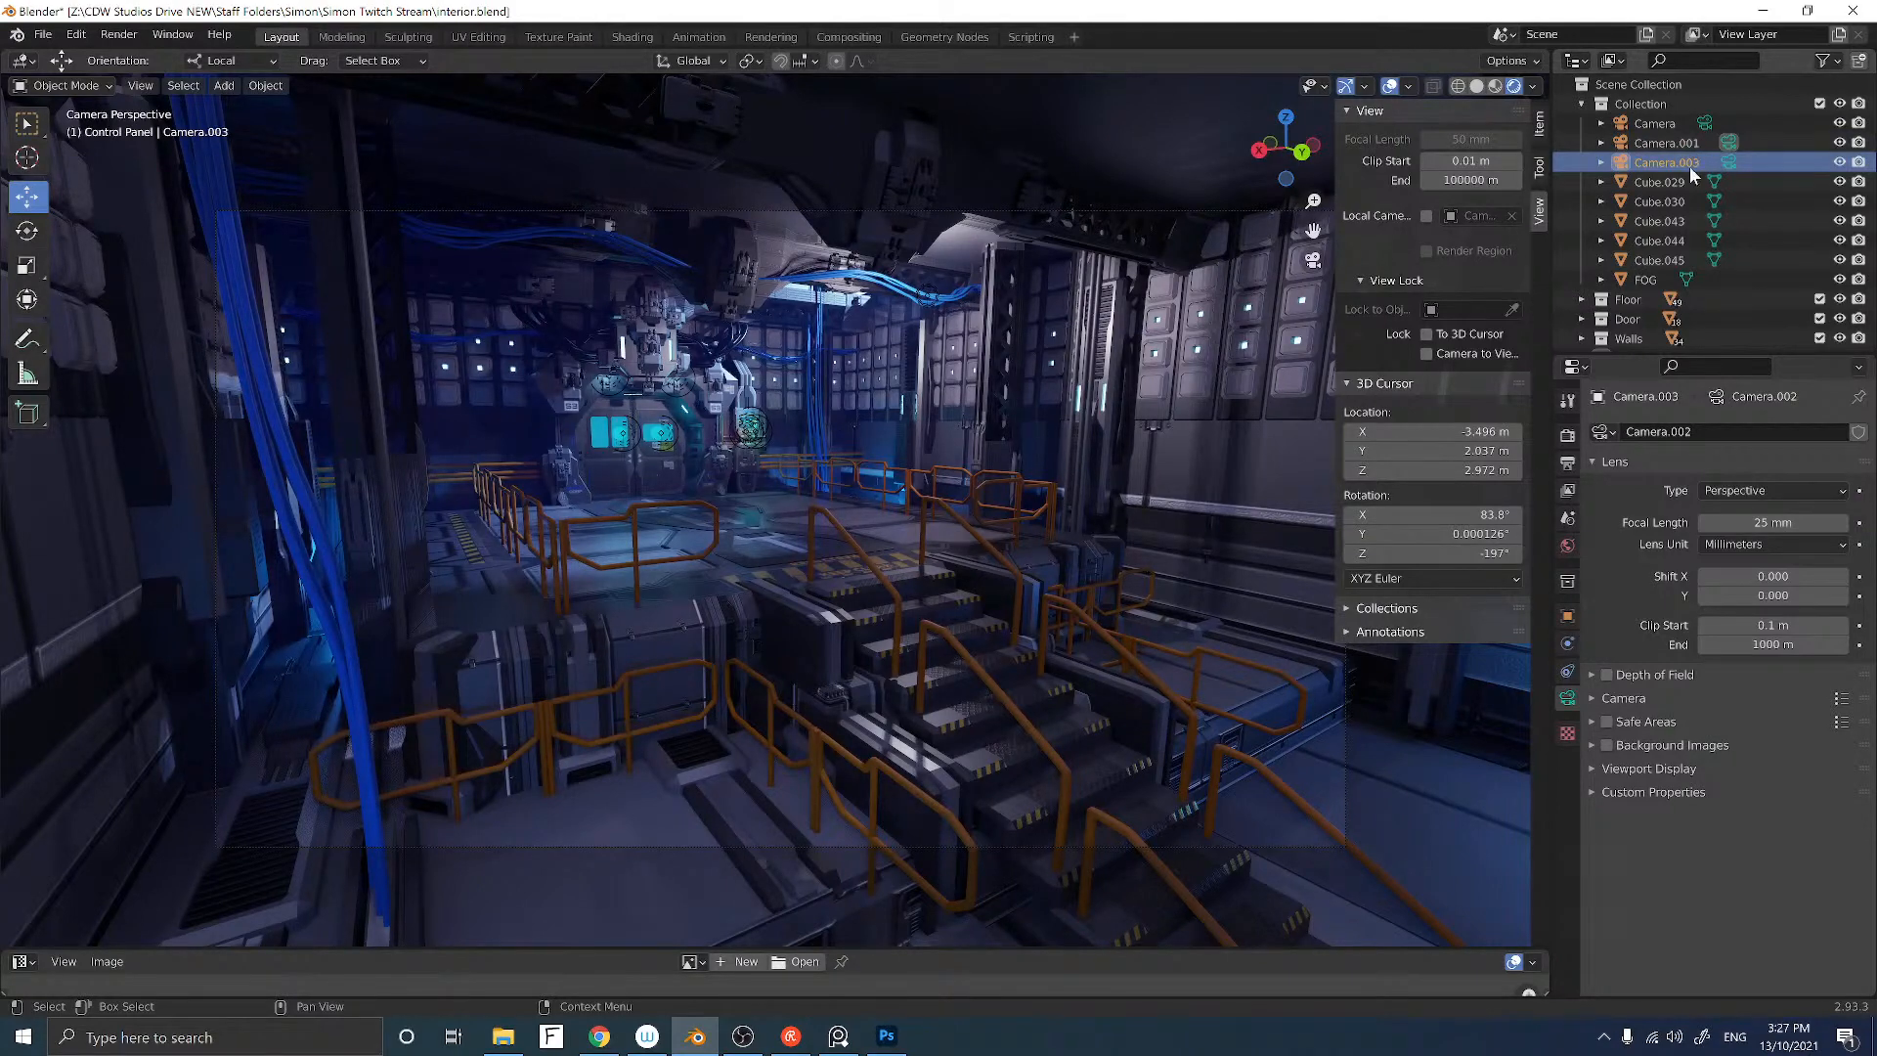
Step: Rename the Camera.001 object, which shows the stairs from the side, as Camera.002
click(1675, 144)
click(1729, 144)
double_click(1679, 144)
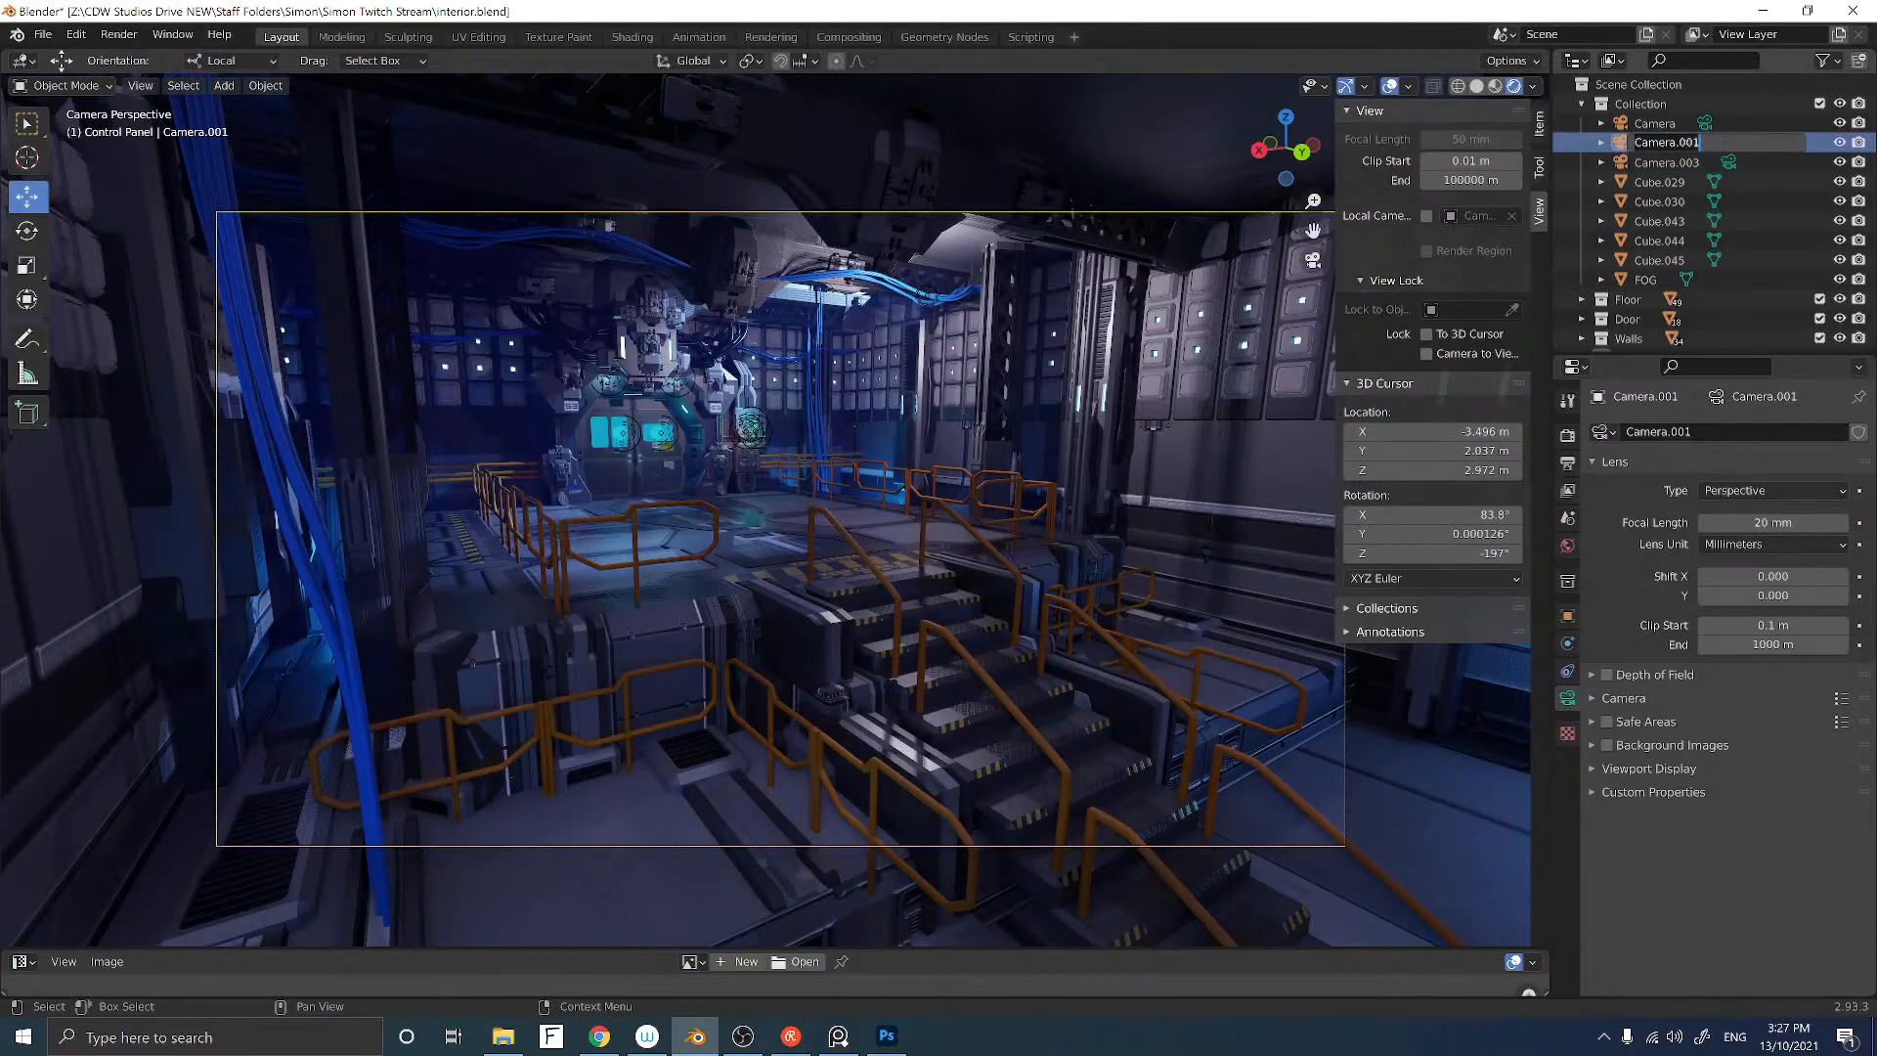
key(BackSpace)
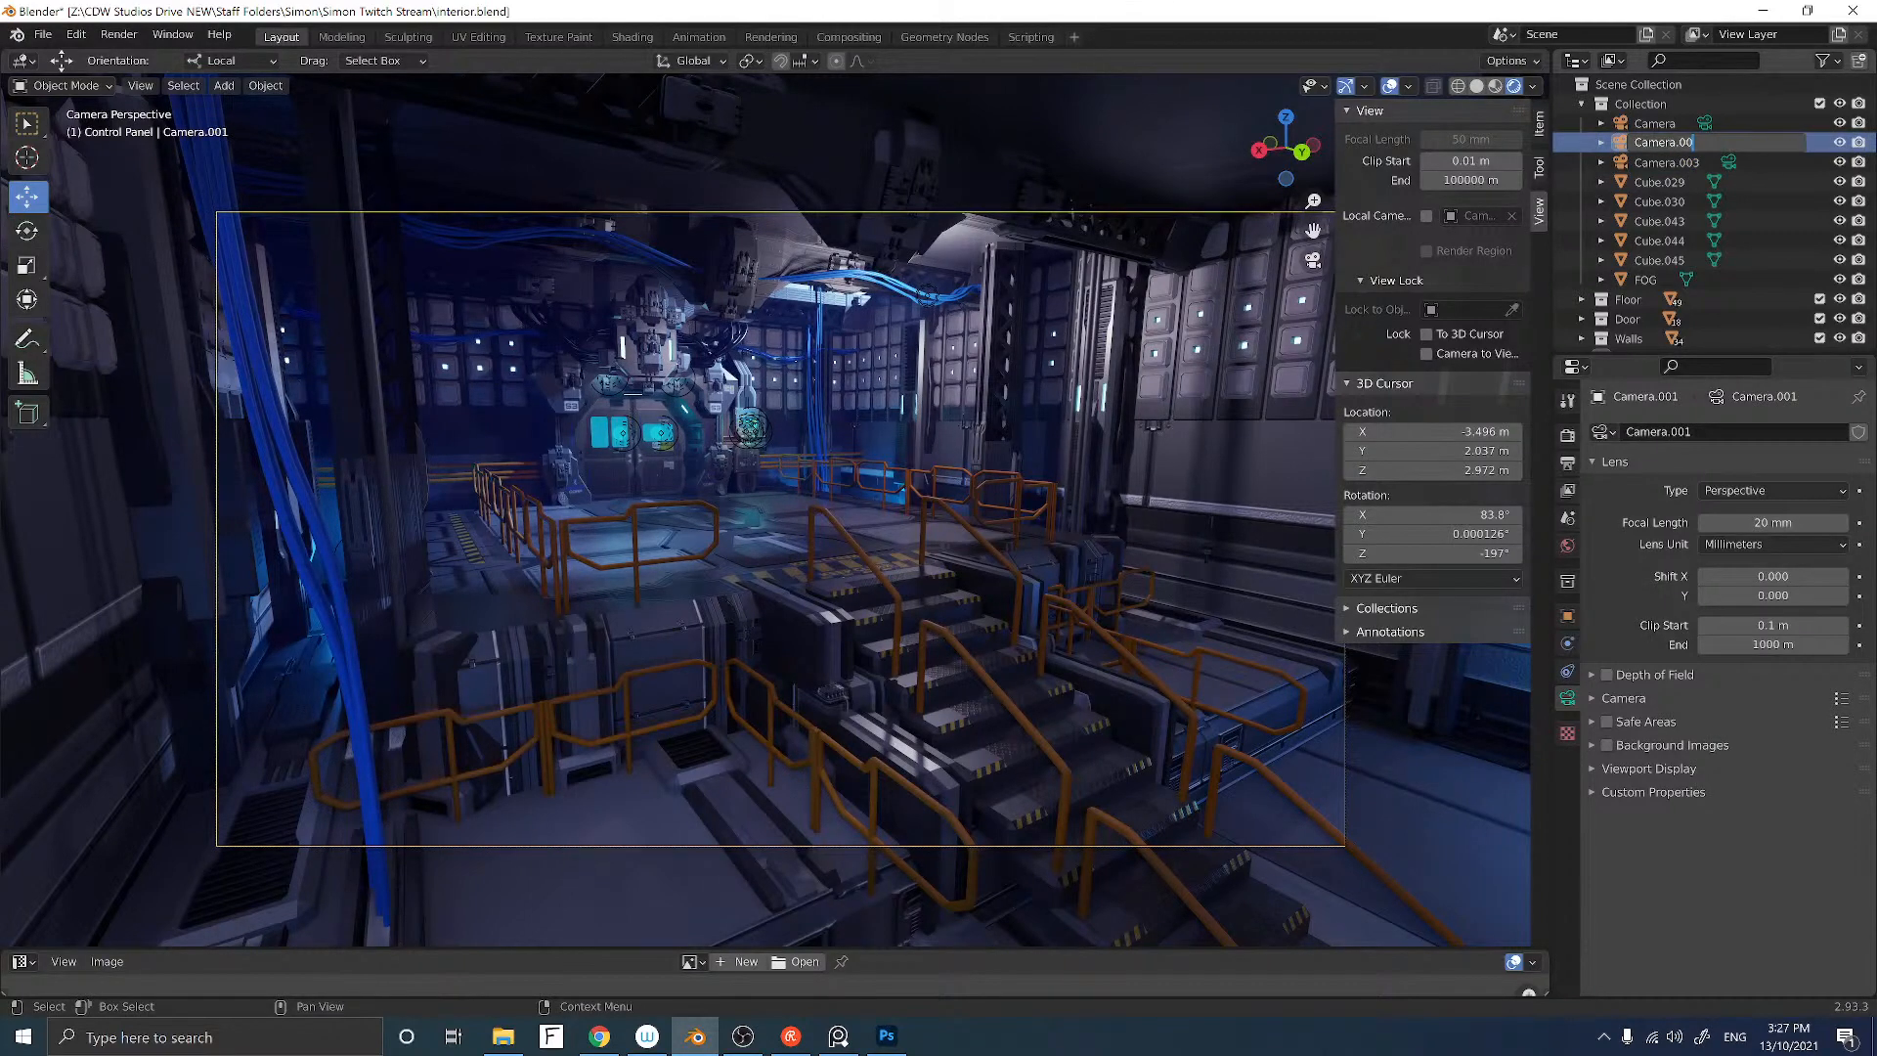
text(2)
key(Return)
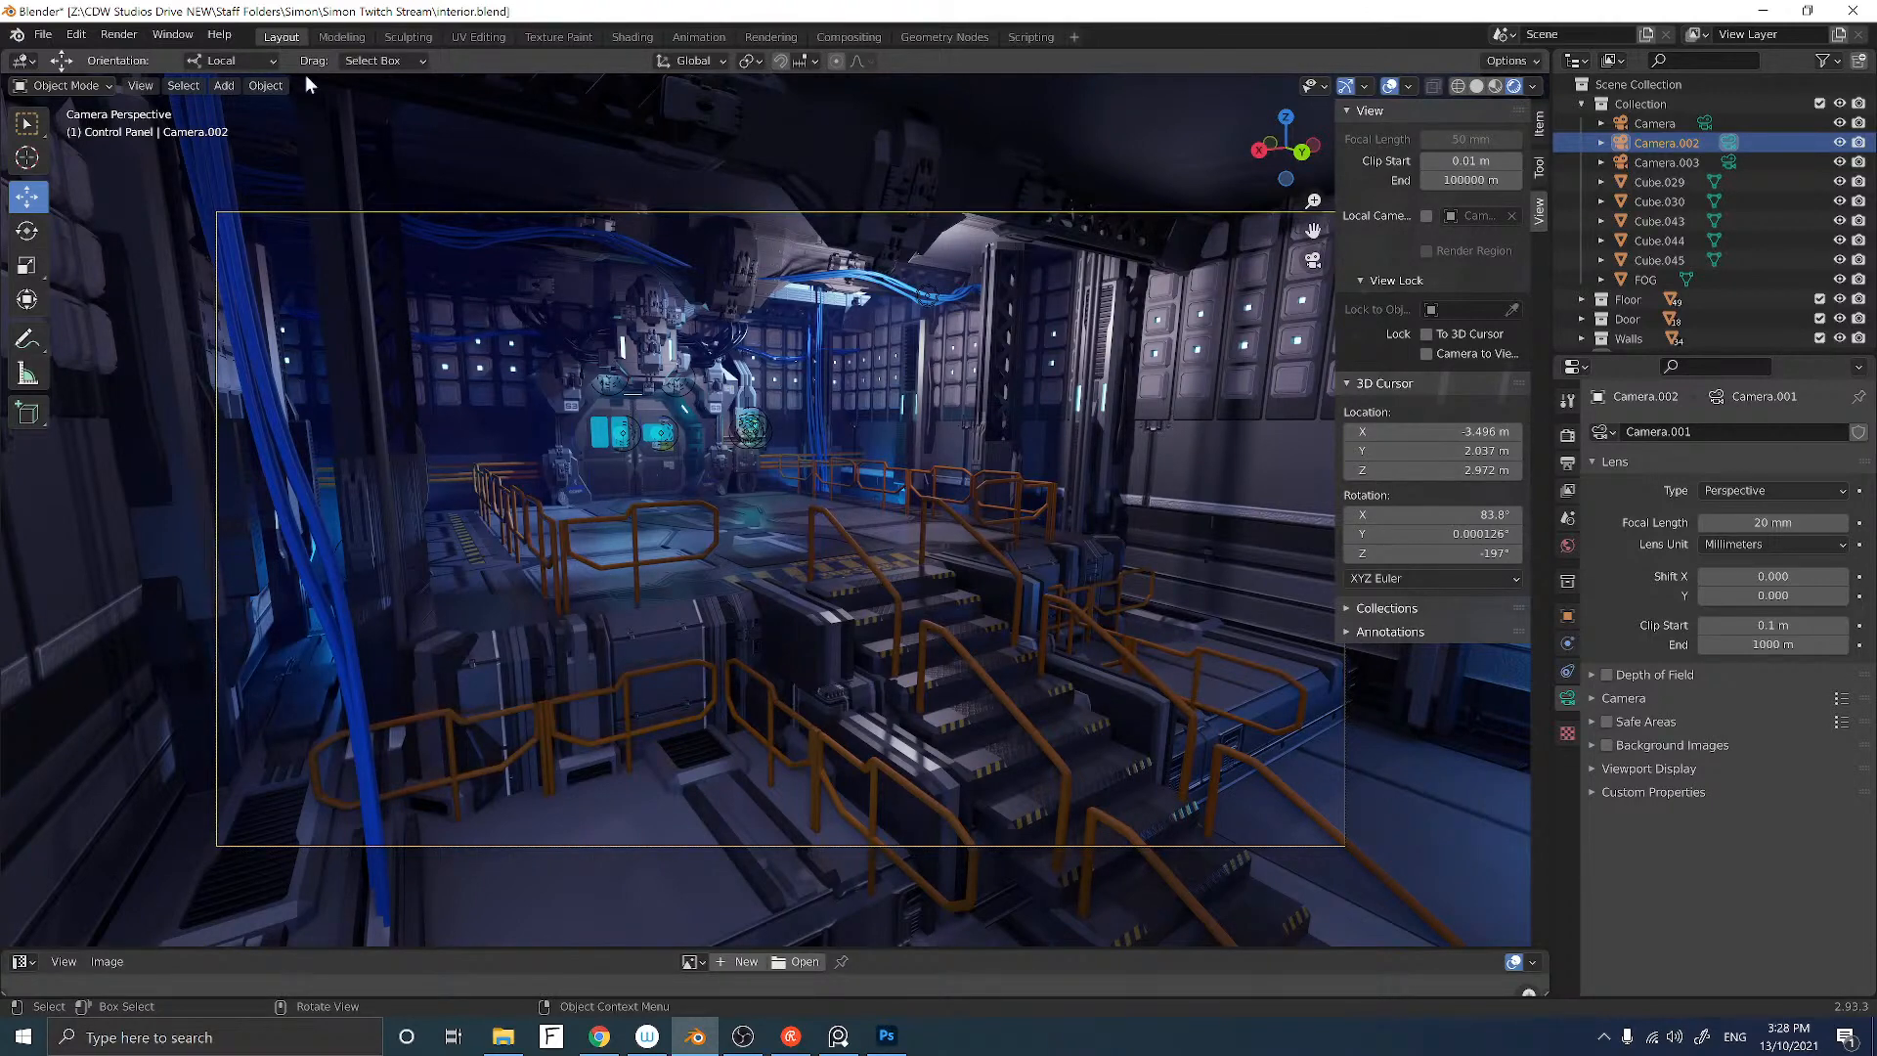
Step: Select the blue cable bundle under the ceiling to the right of the central machine
click(885, 288)
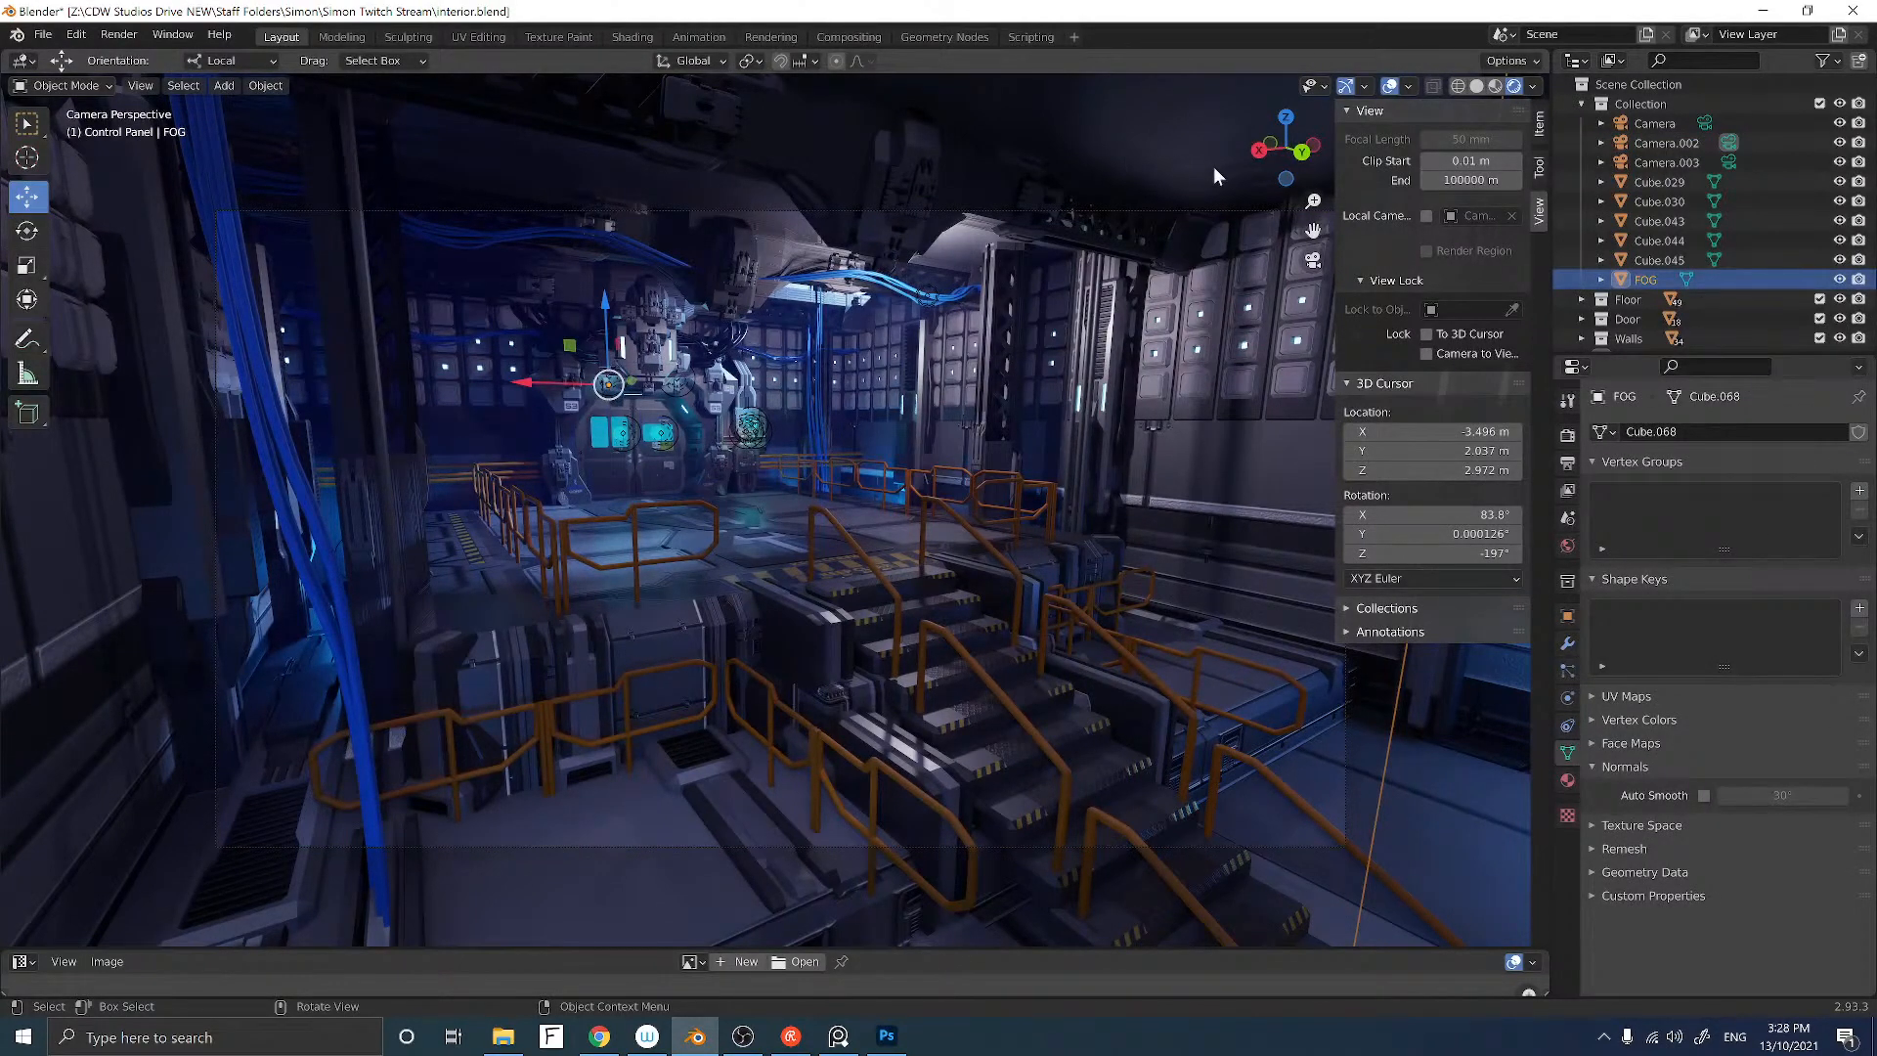
click(877, 284)
click(888, 286)
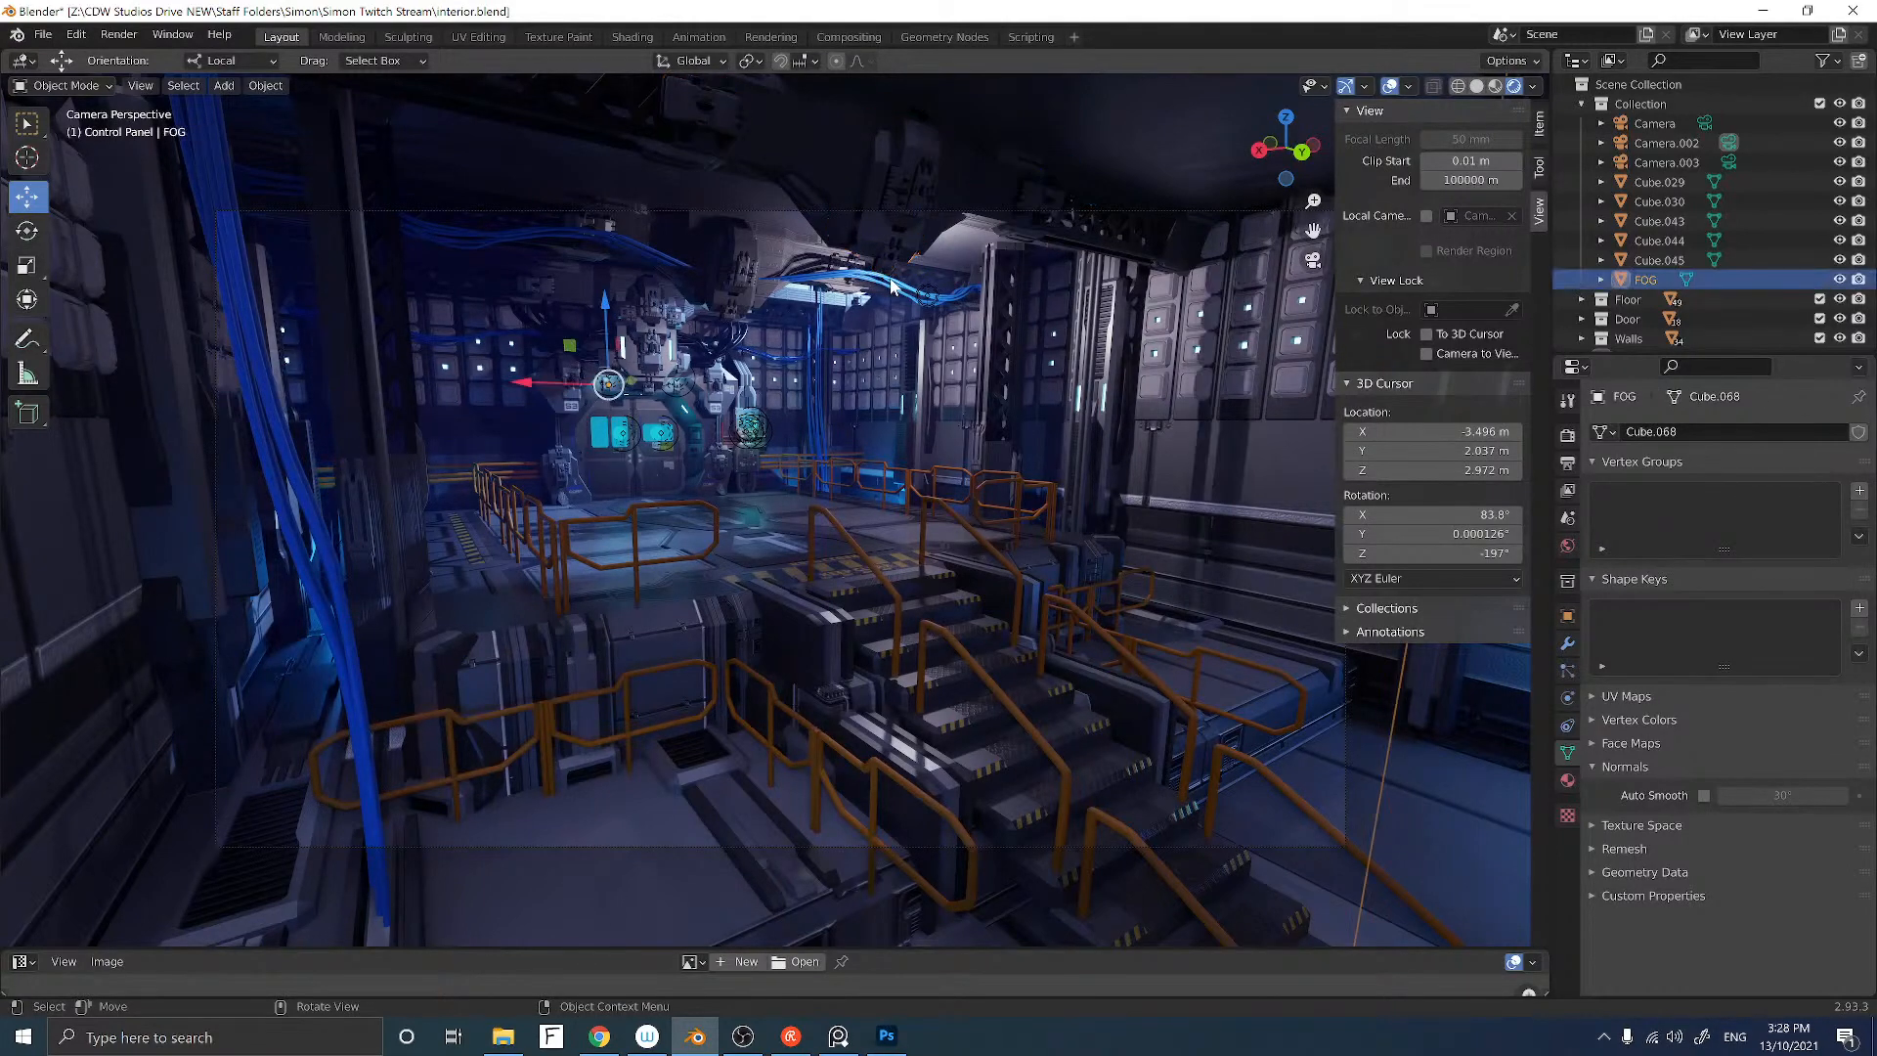
click(862, 292)
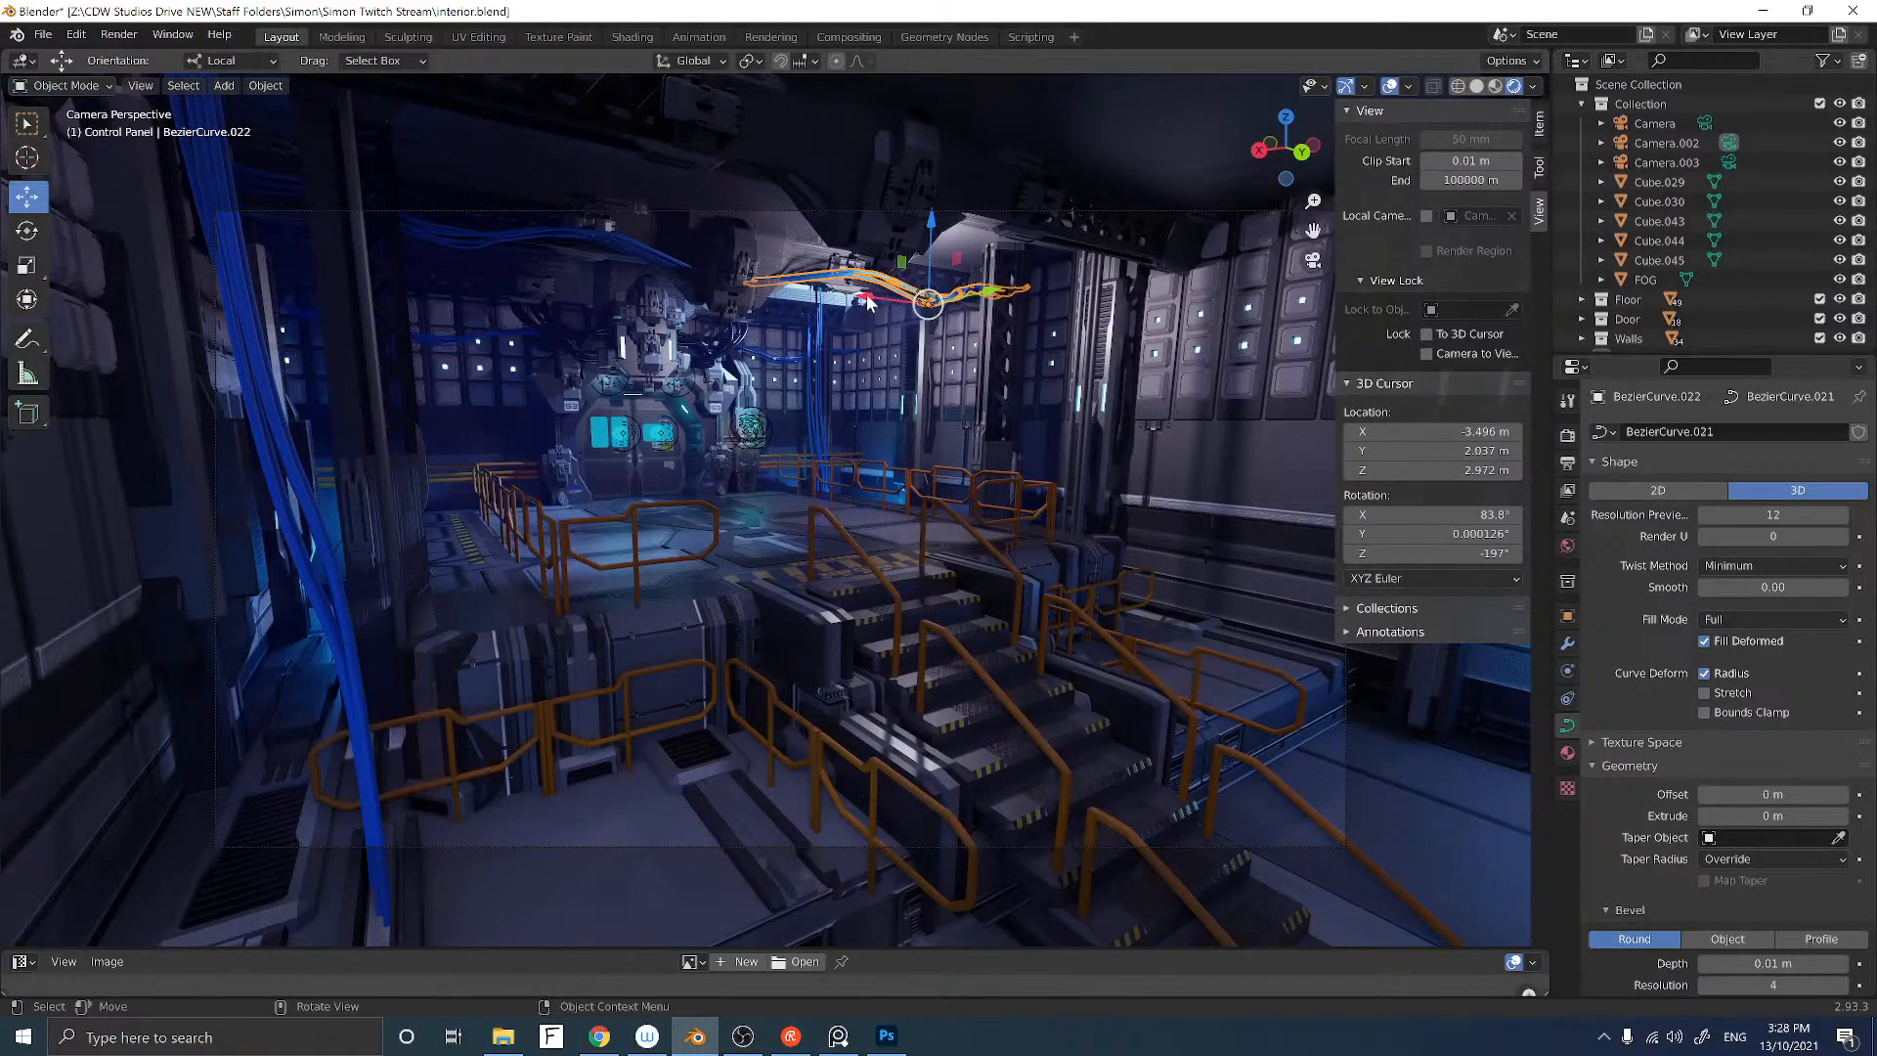
Step: Try to select the two blue cable bundles under the ceiling, on either side of the central machine, together
middle_drag(870, 293, 876, 424)
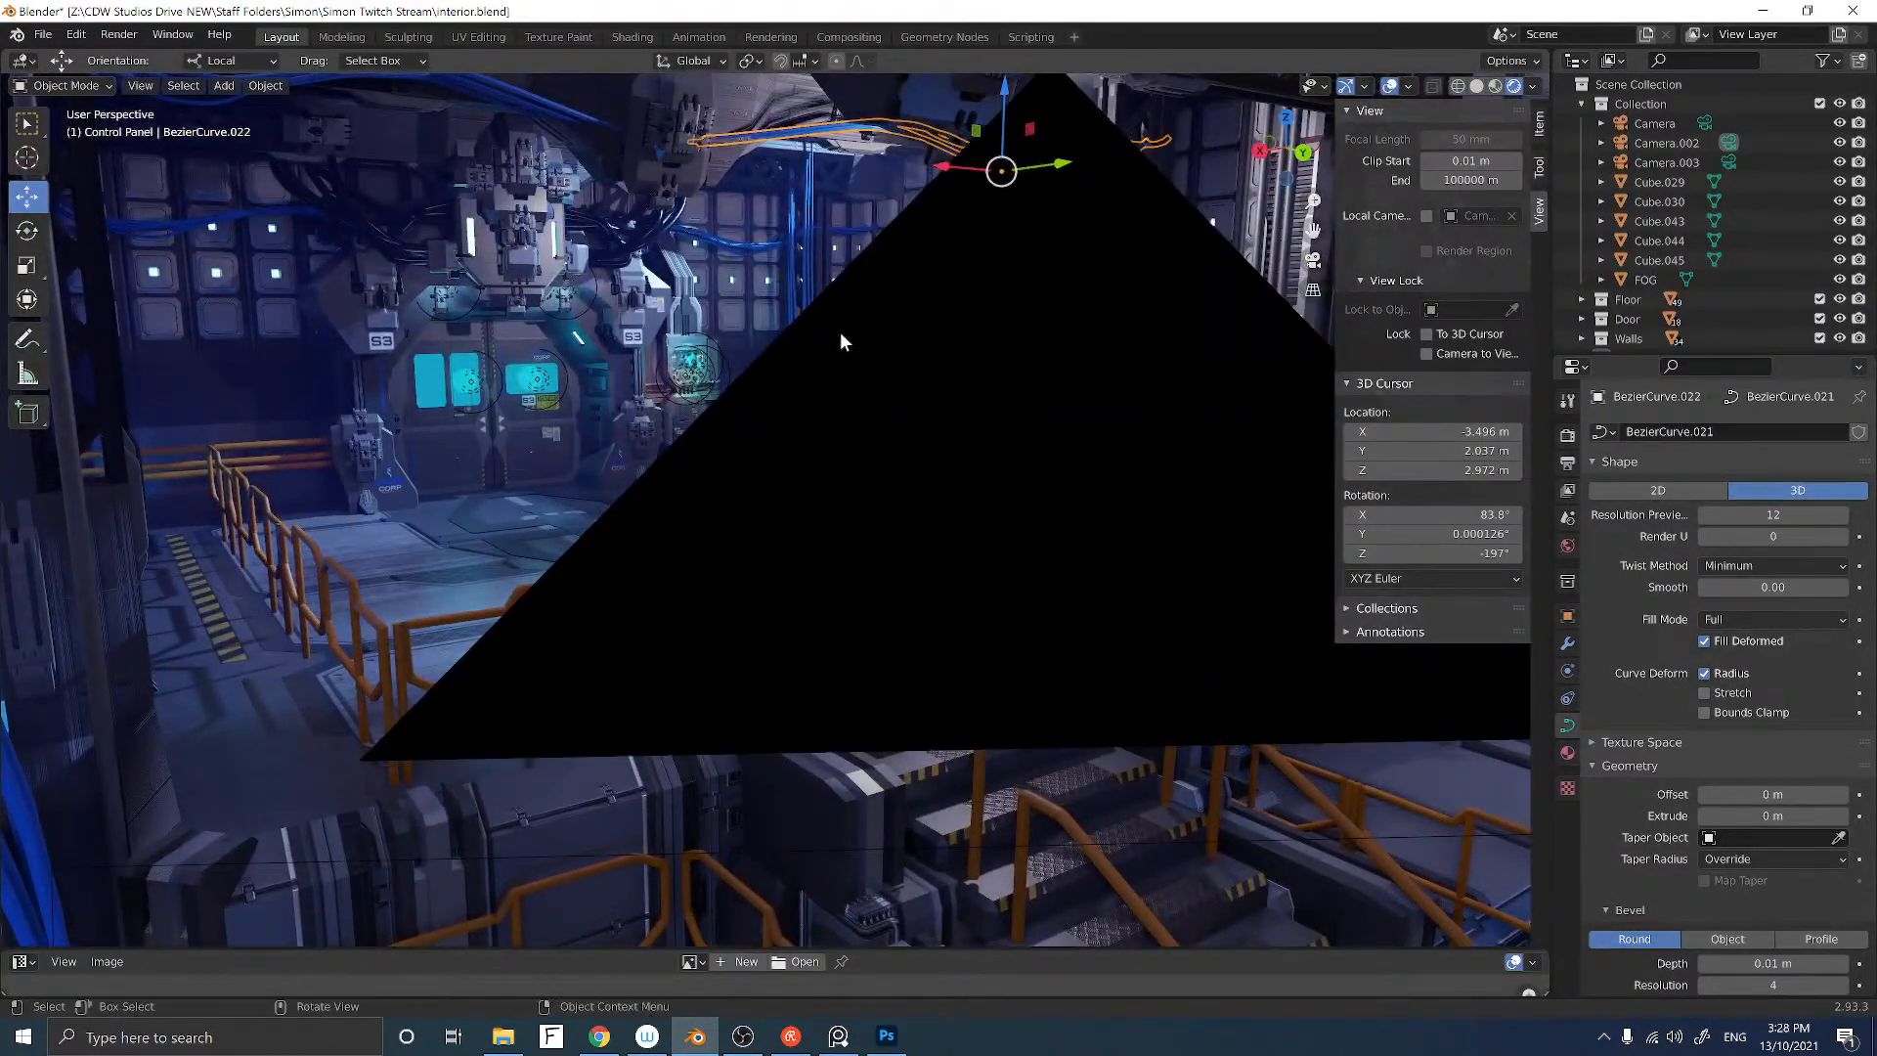
mouse_move(841, 331)
middle_down()
mouse_move(807, 338)
mouse_move(847, 311)
mouse_move(827, 323)
middle_up()
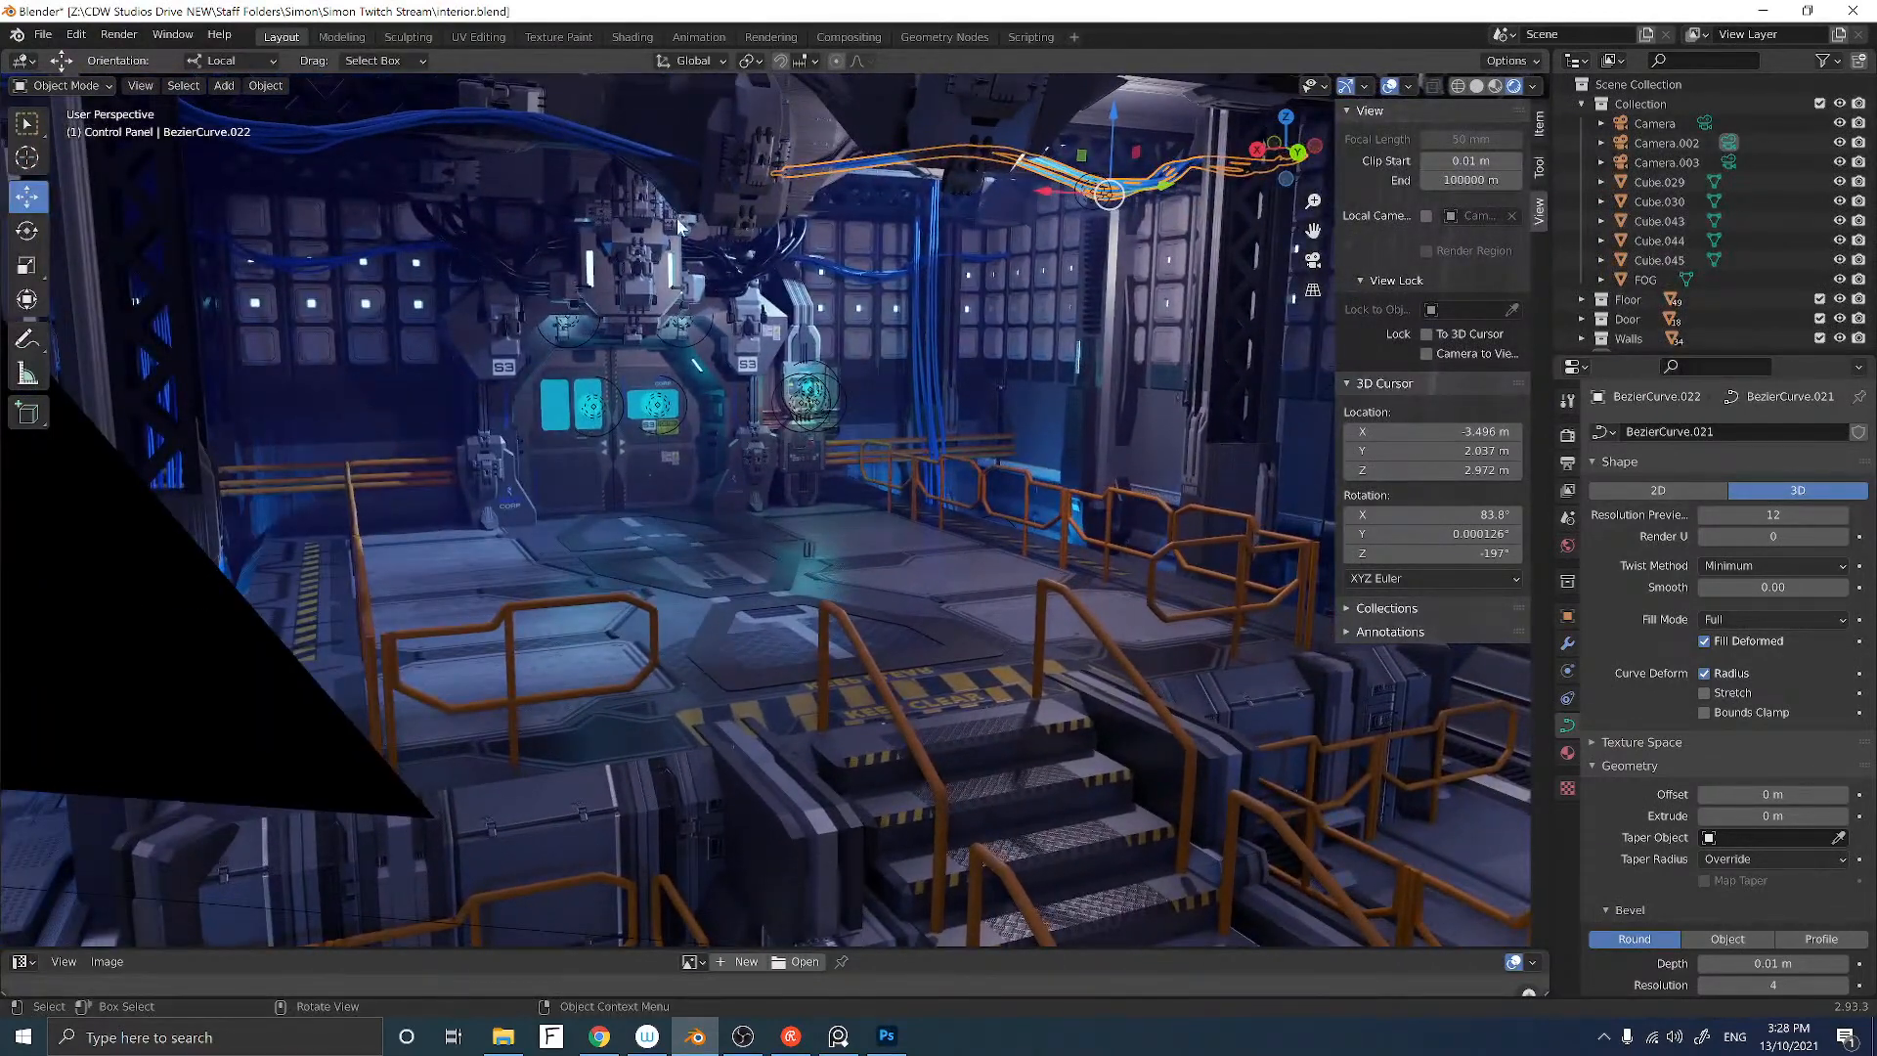
click(610, 138)
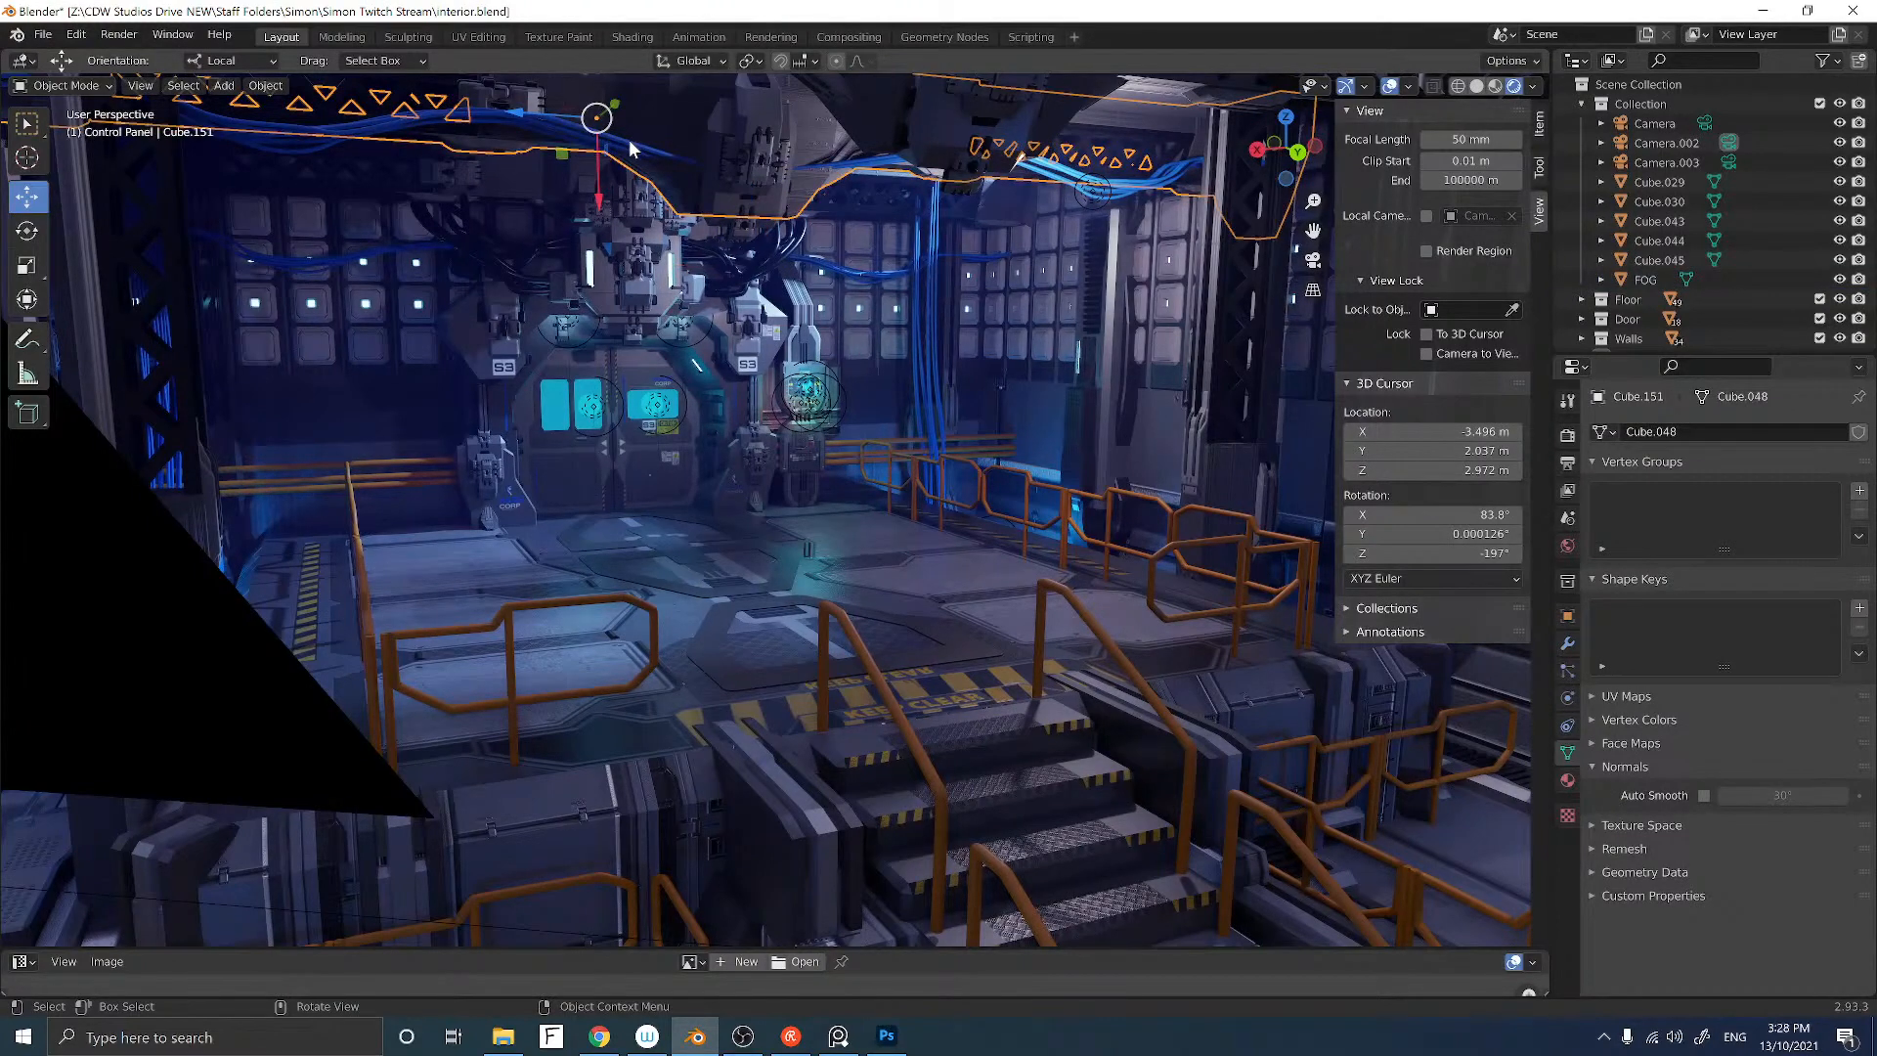
click(629, 139)
click(629, 139)
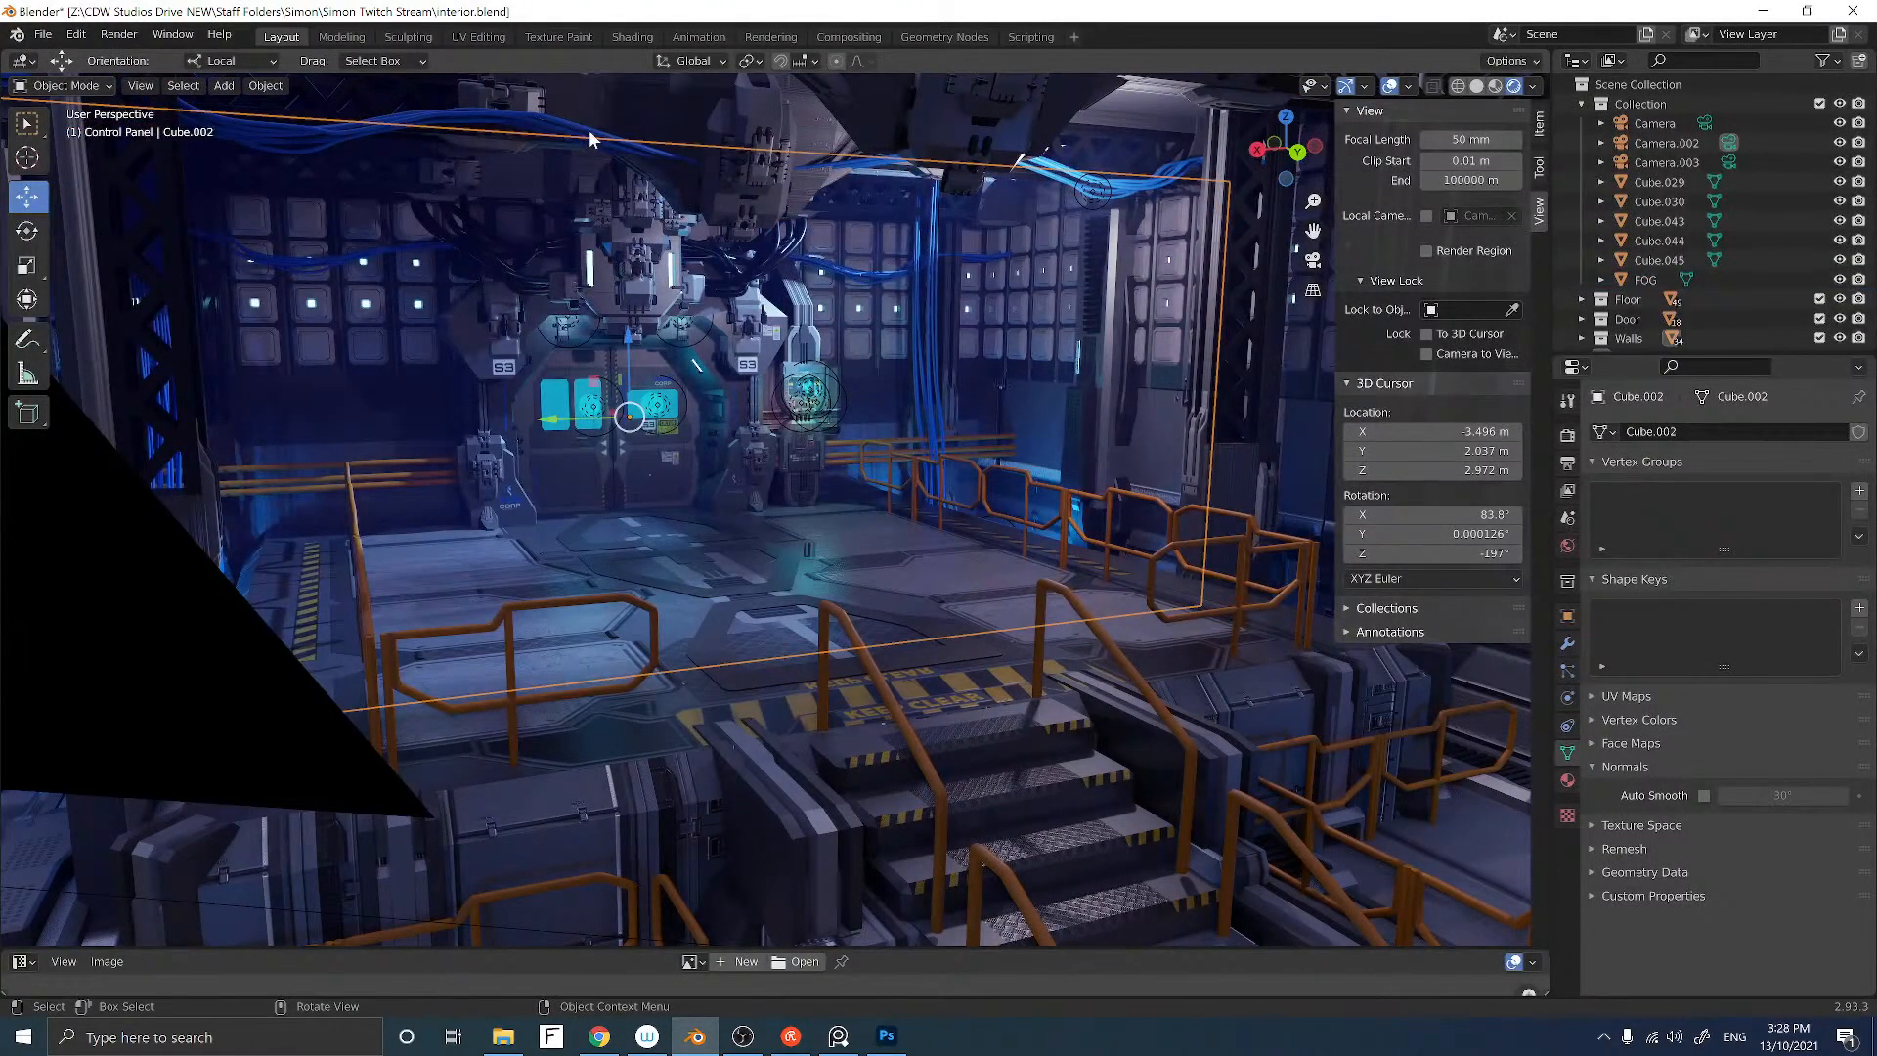
click(591, 134)
click(591, 134)
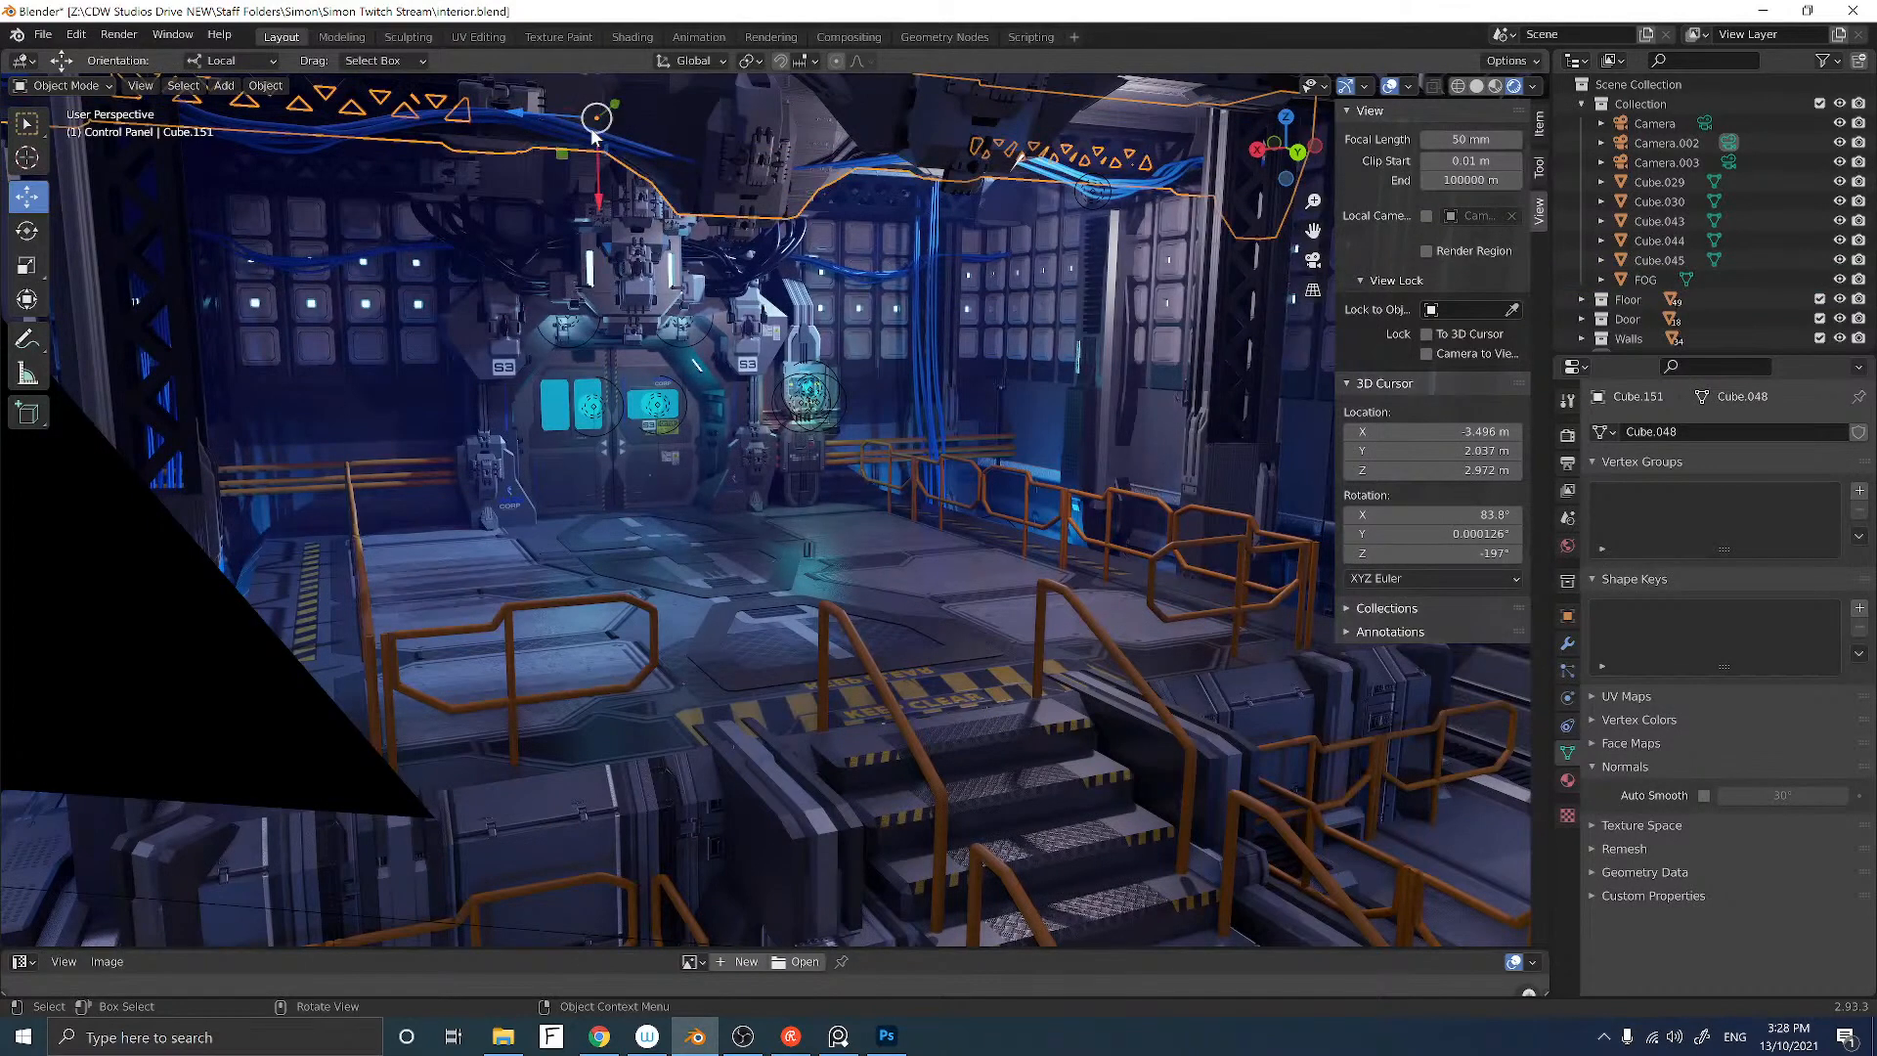
click(591, 134)
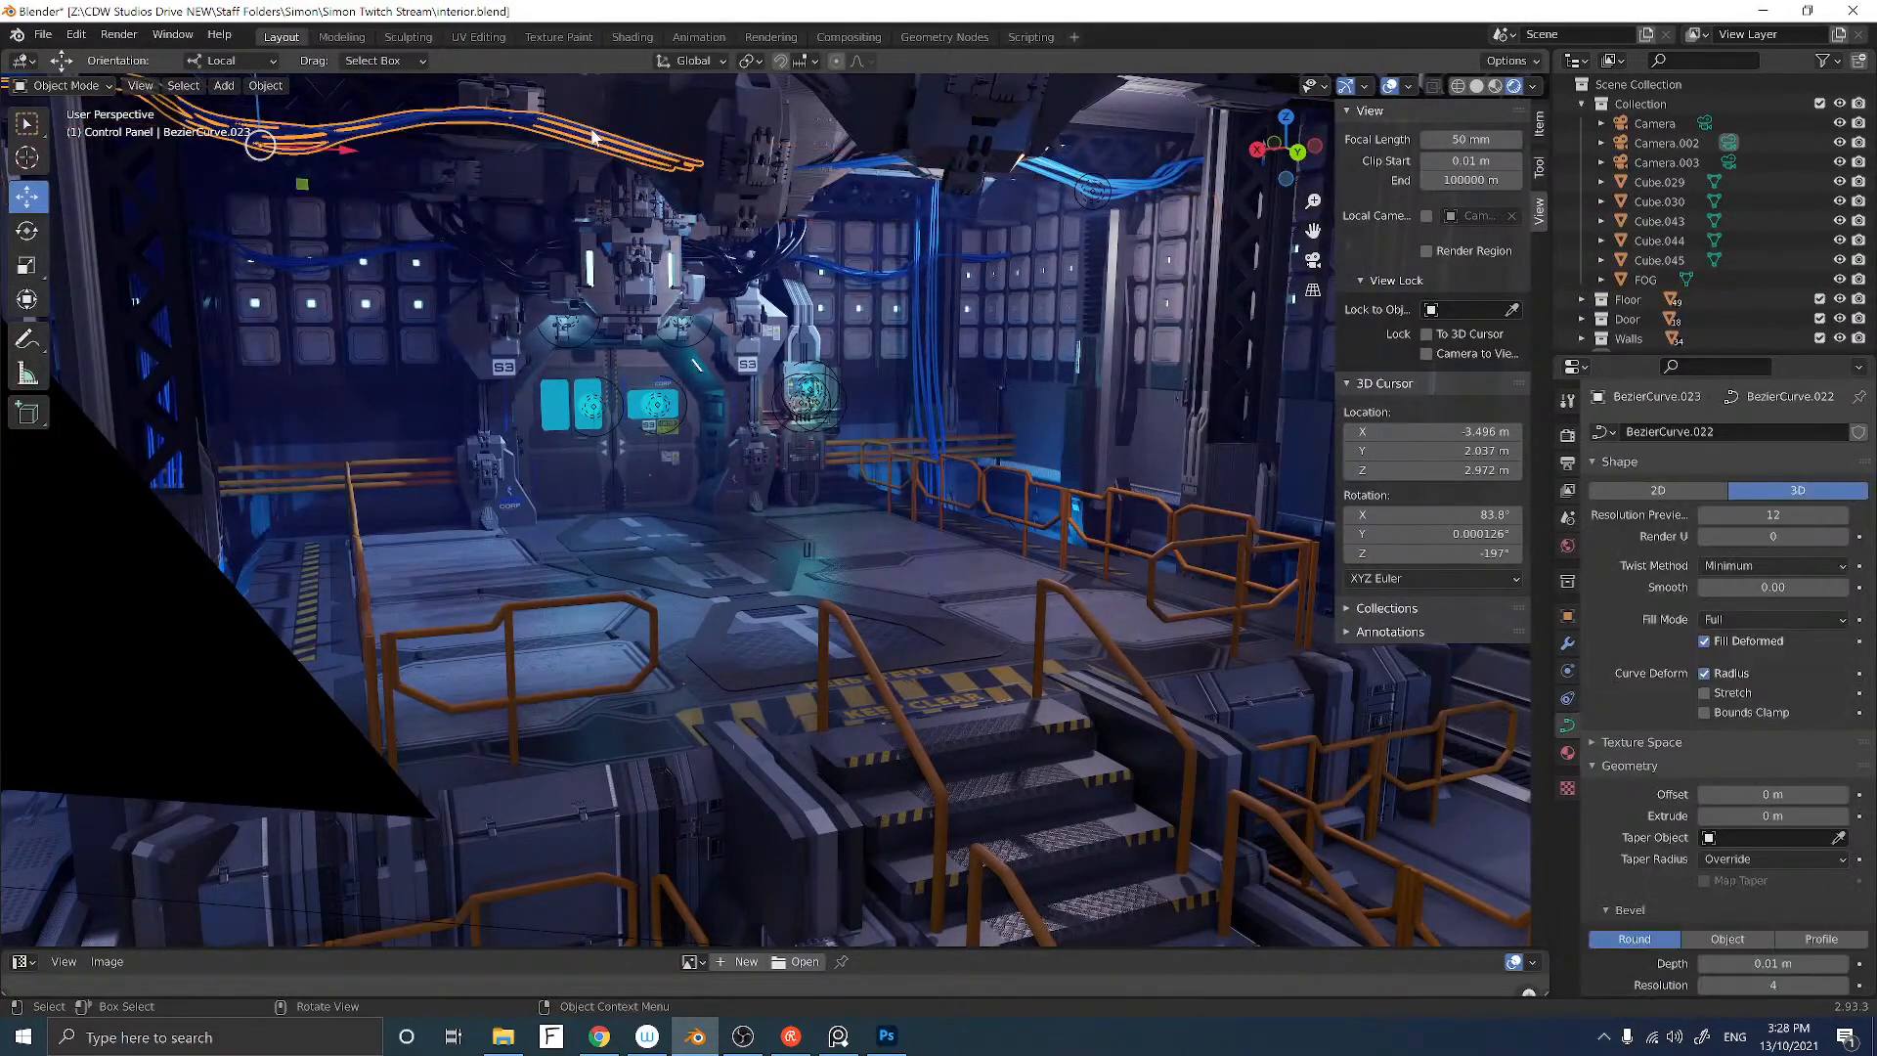
click(1136, 184)
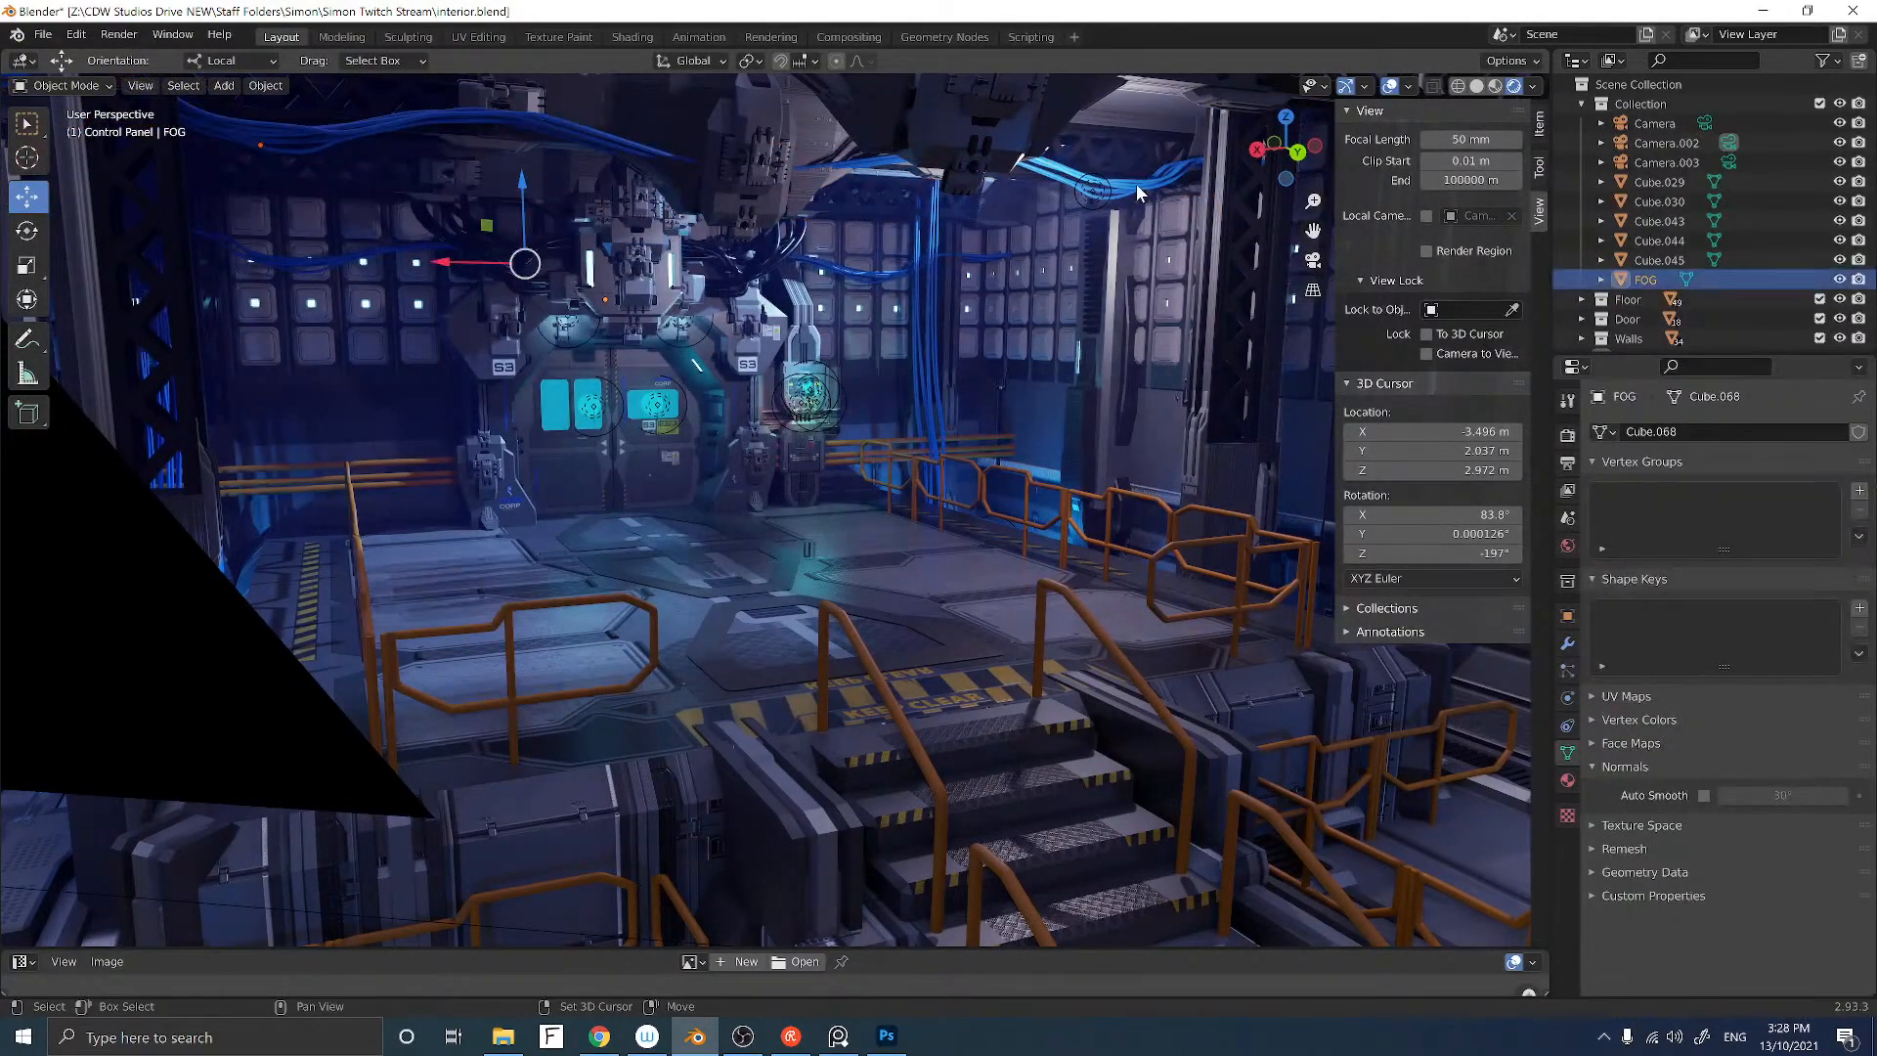
click(585, 137)
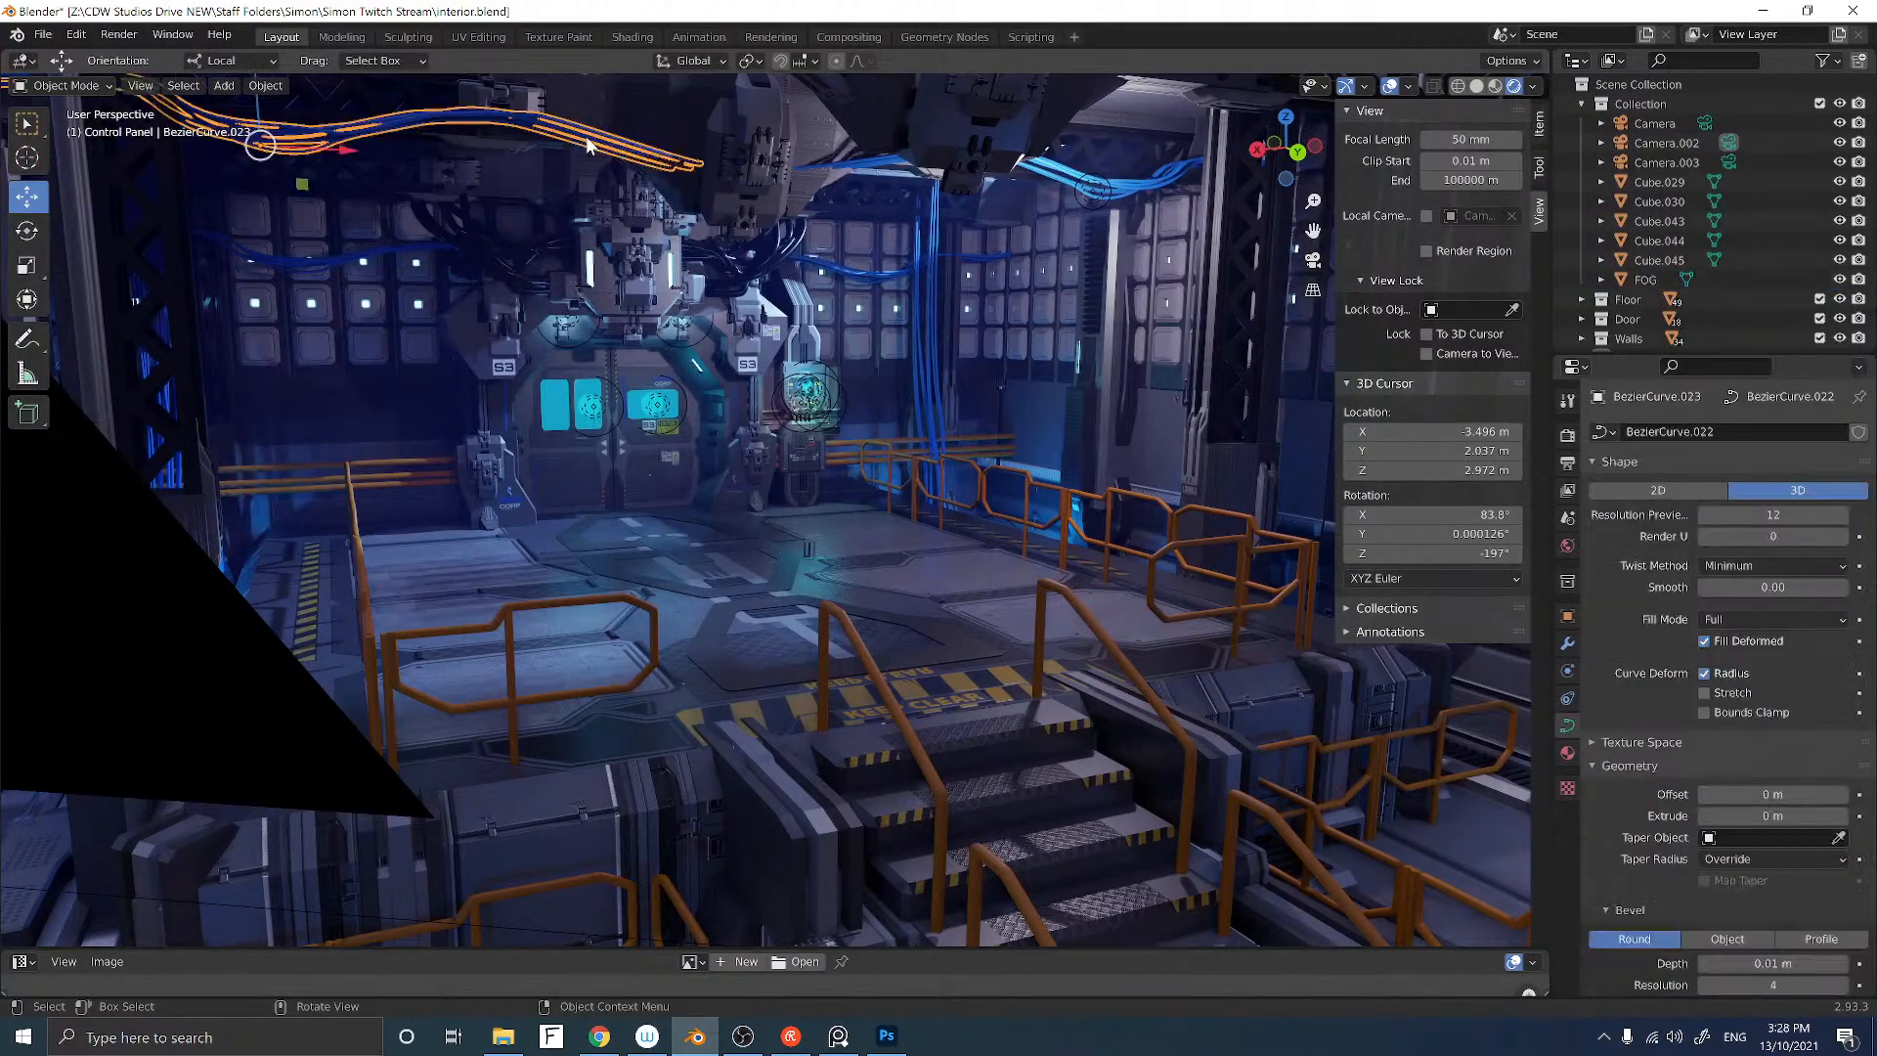
click(1146, 180)
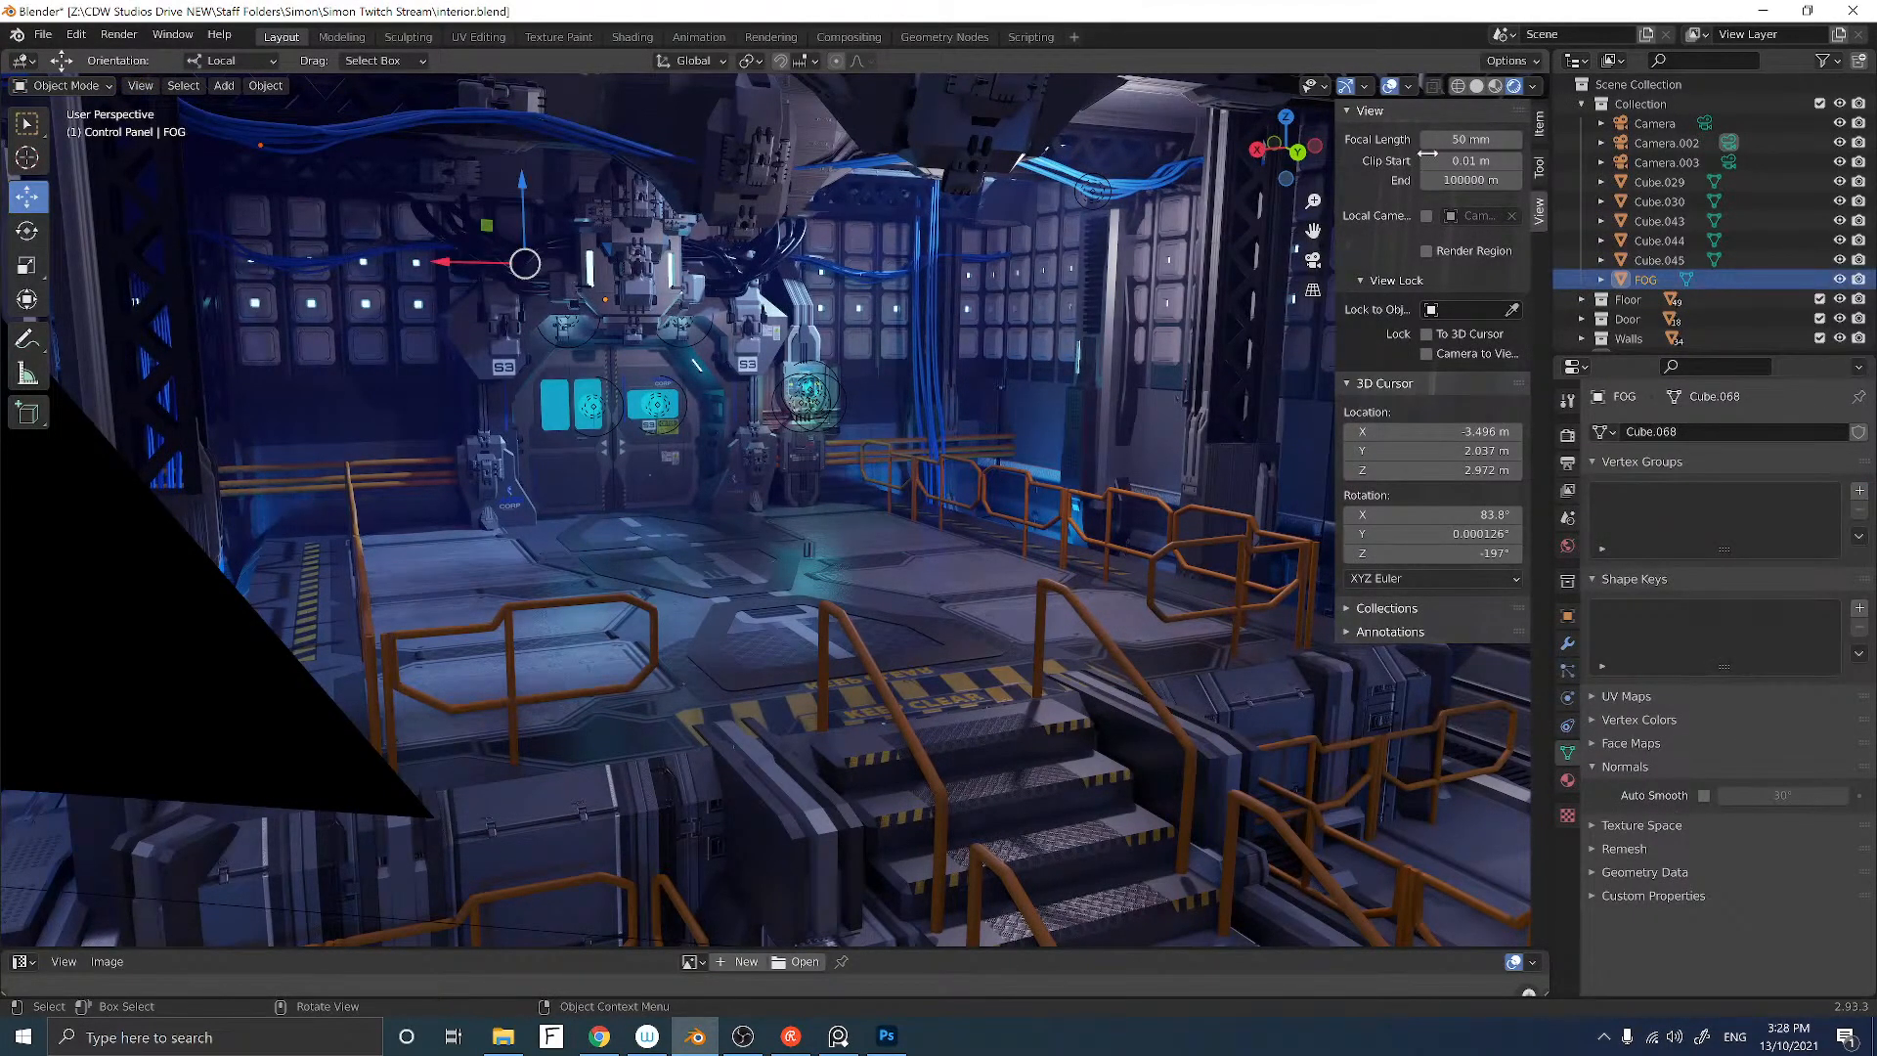
Step: Hide the FOG object in the viewport and shift both blue ceiling cable bundles together back toward the door wall
click(1839, 280)
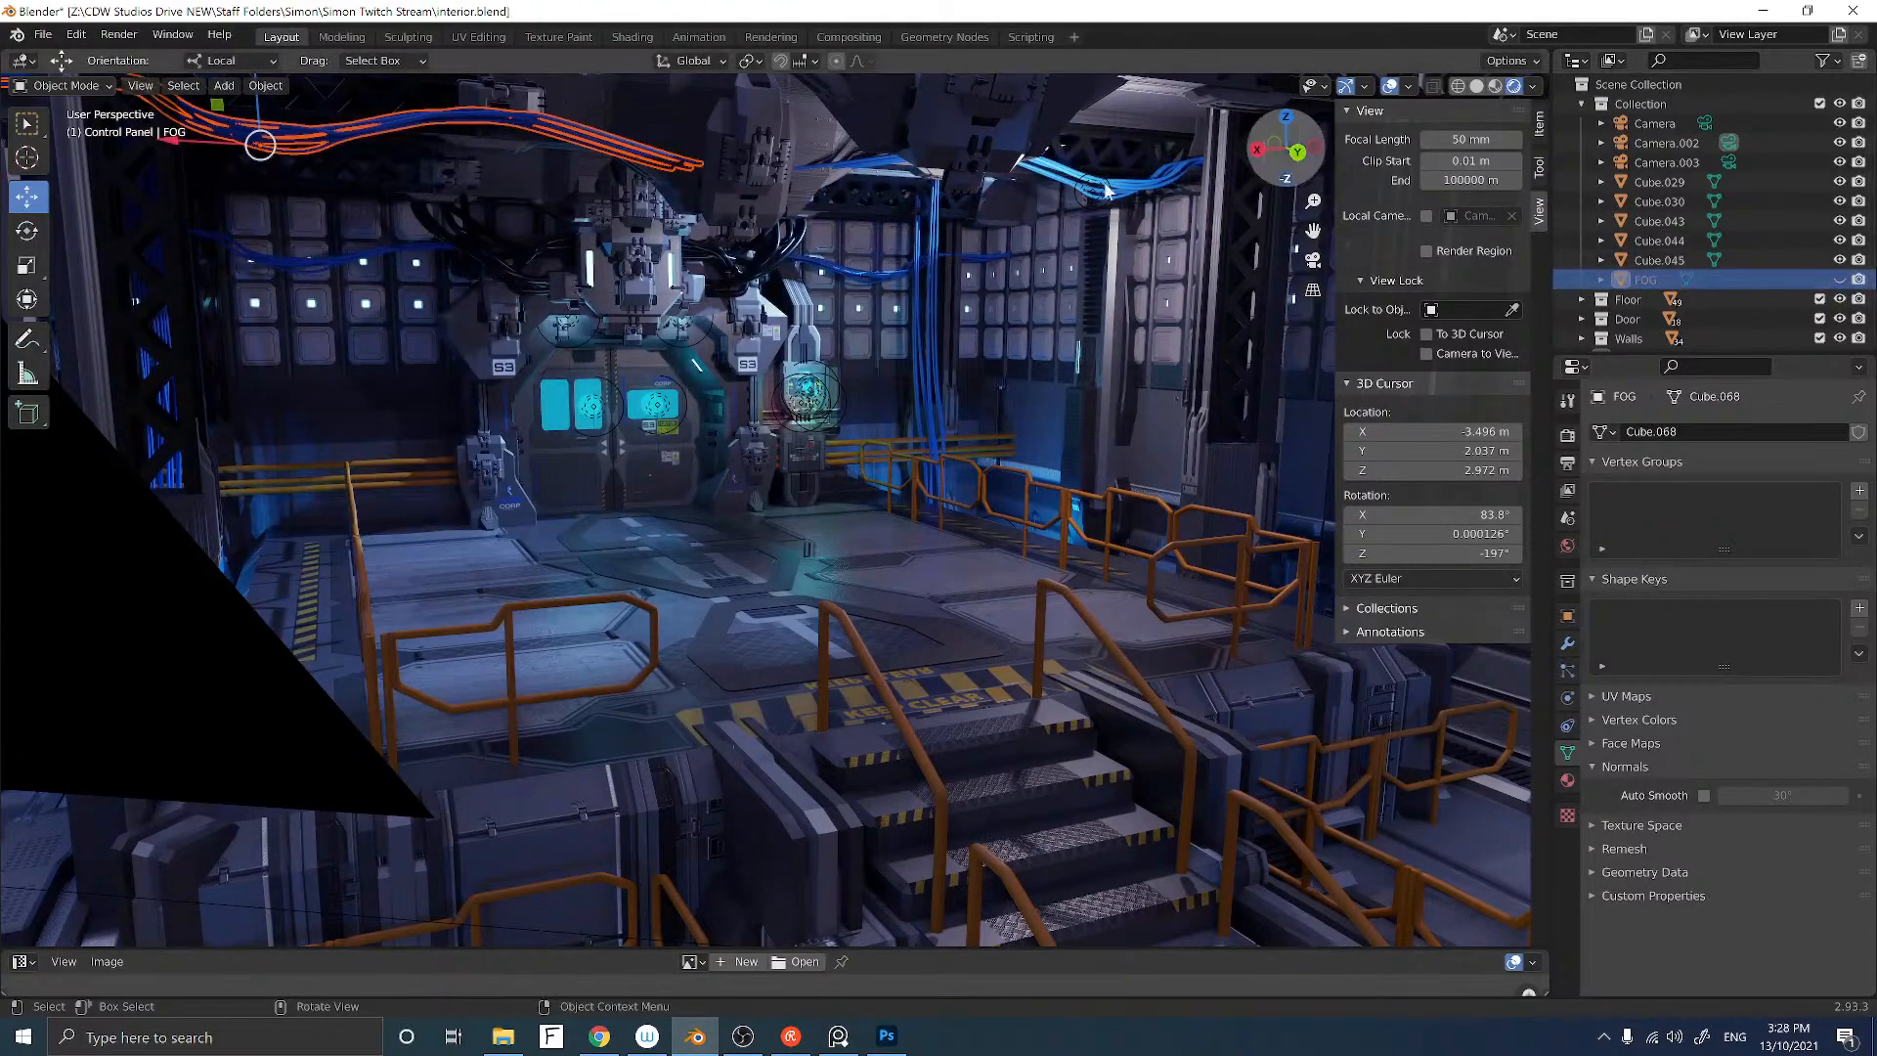
click(1130, 184)
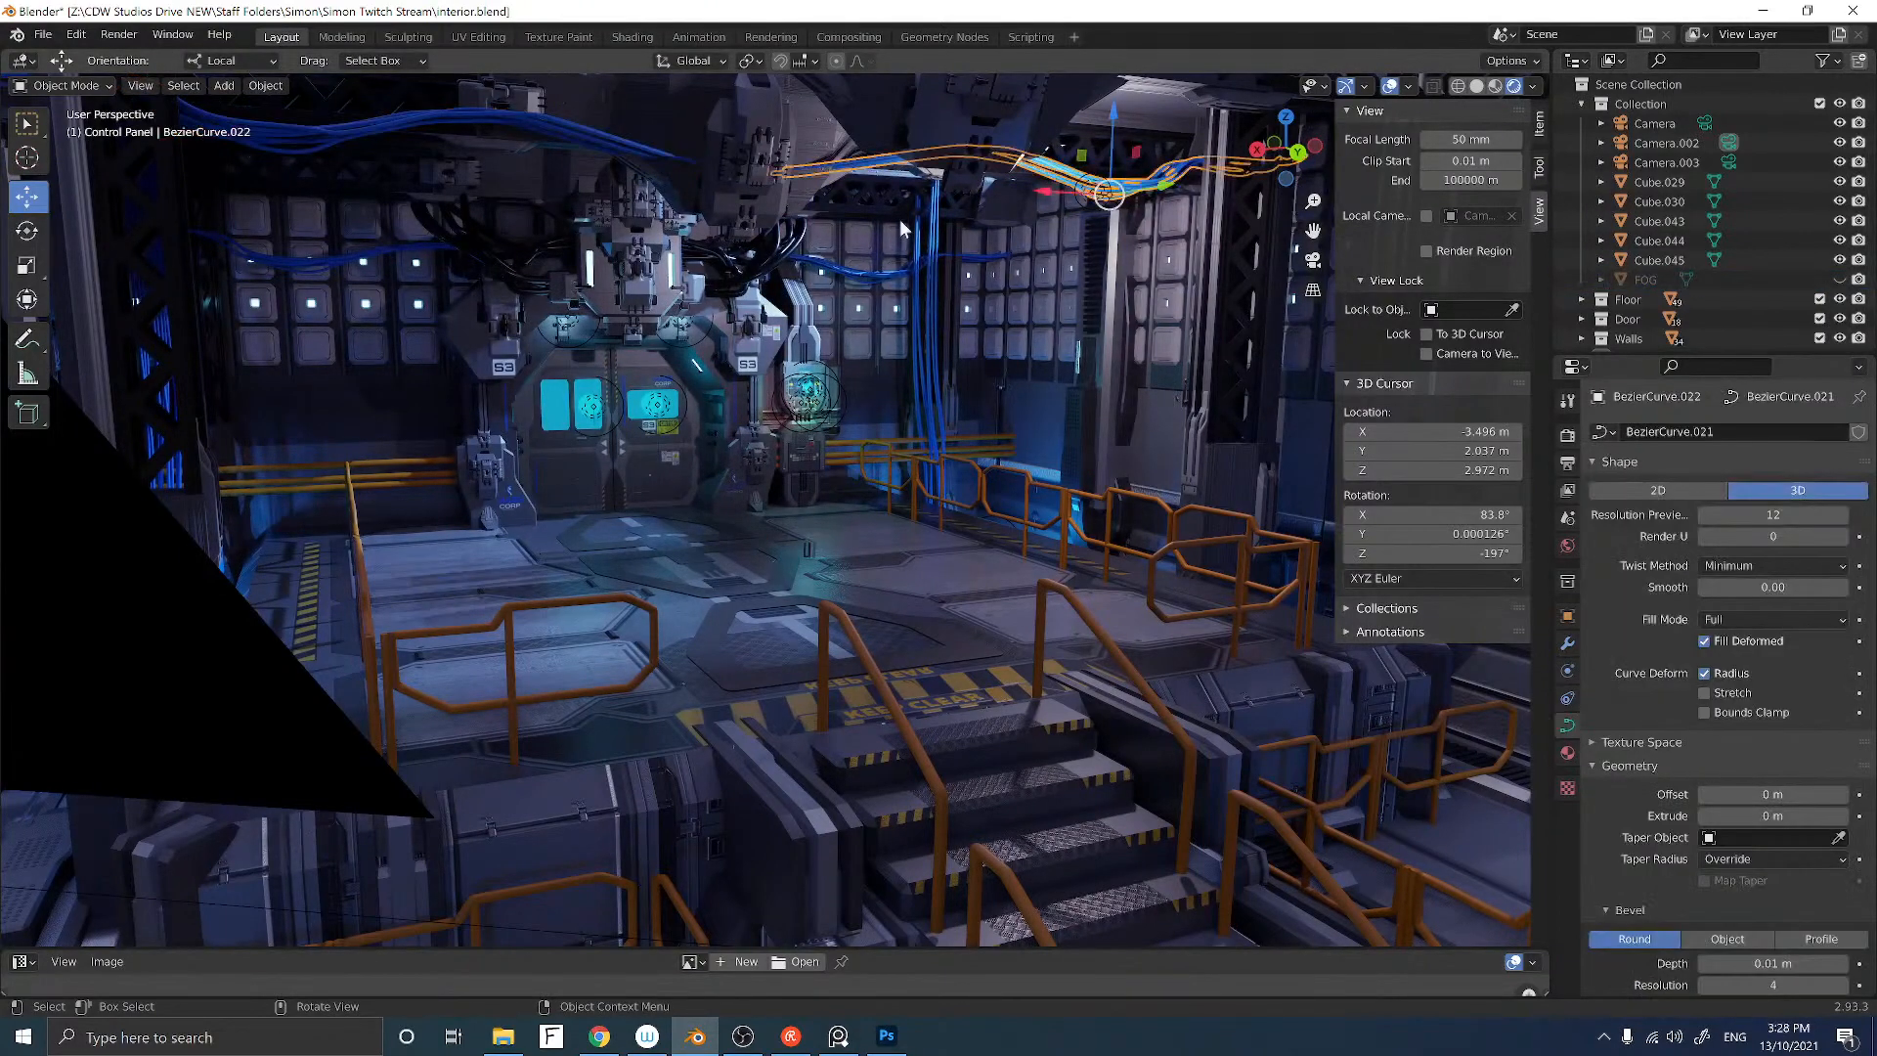
shift+click(553, 120)
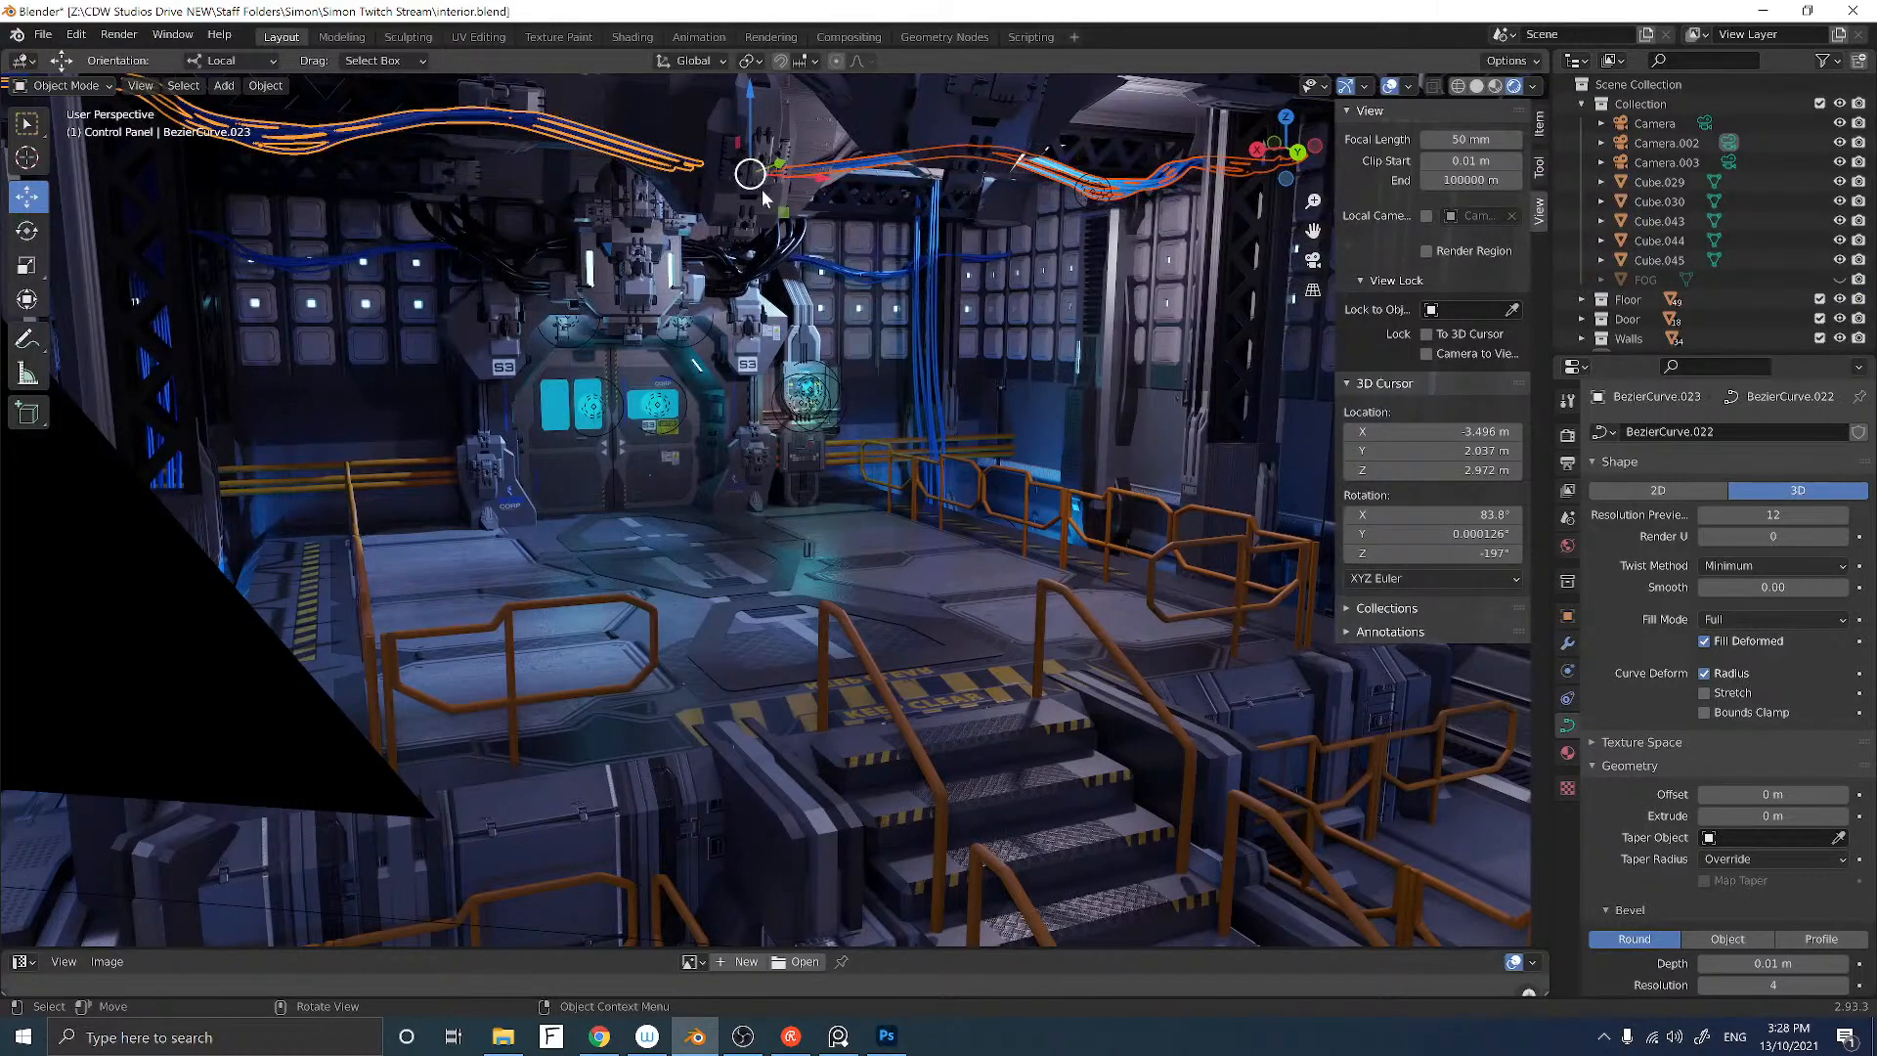
middle_drag(761, 190, 769, 186)
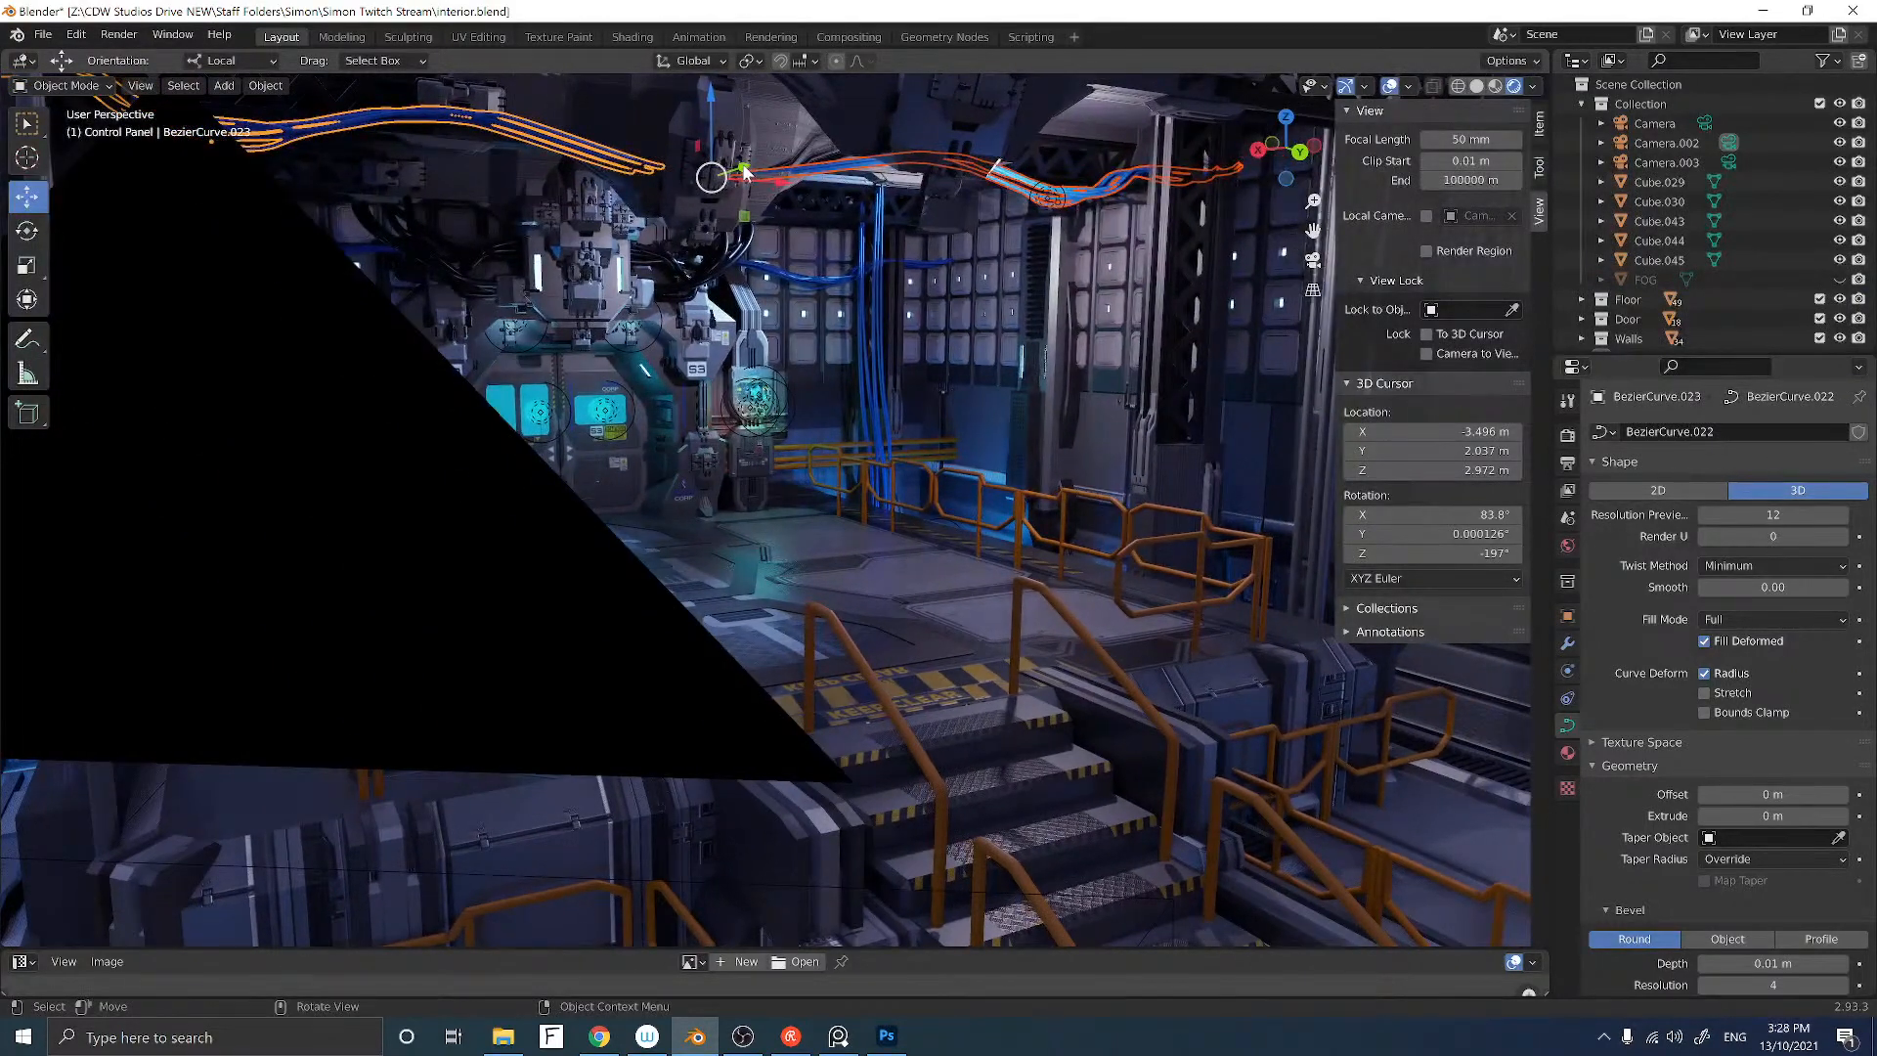
drag(745, 172, 690, 171)
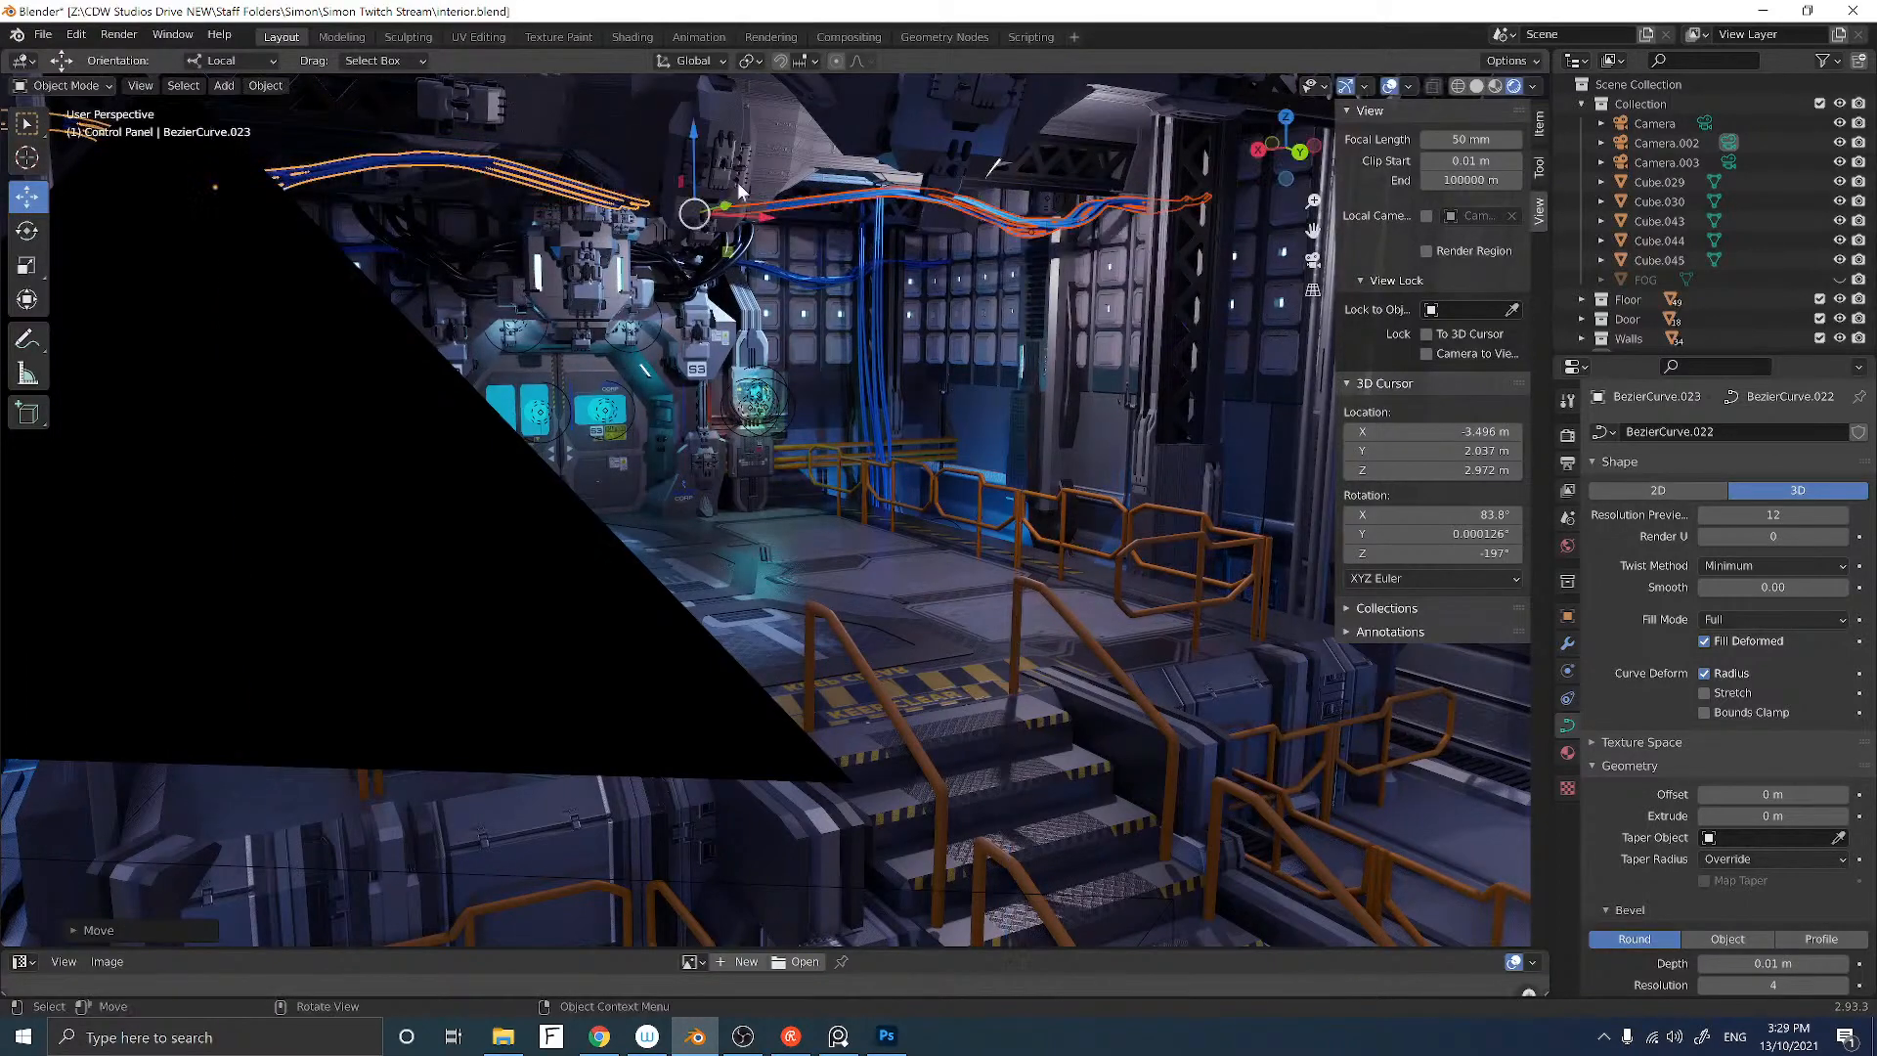
middle_drag(728, 185, 772, 220)
scroll(782, 191, up, 1)
click(657, 235)
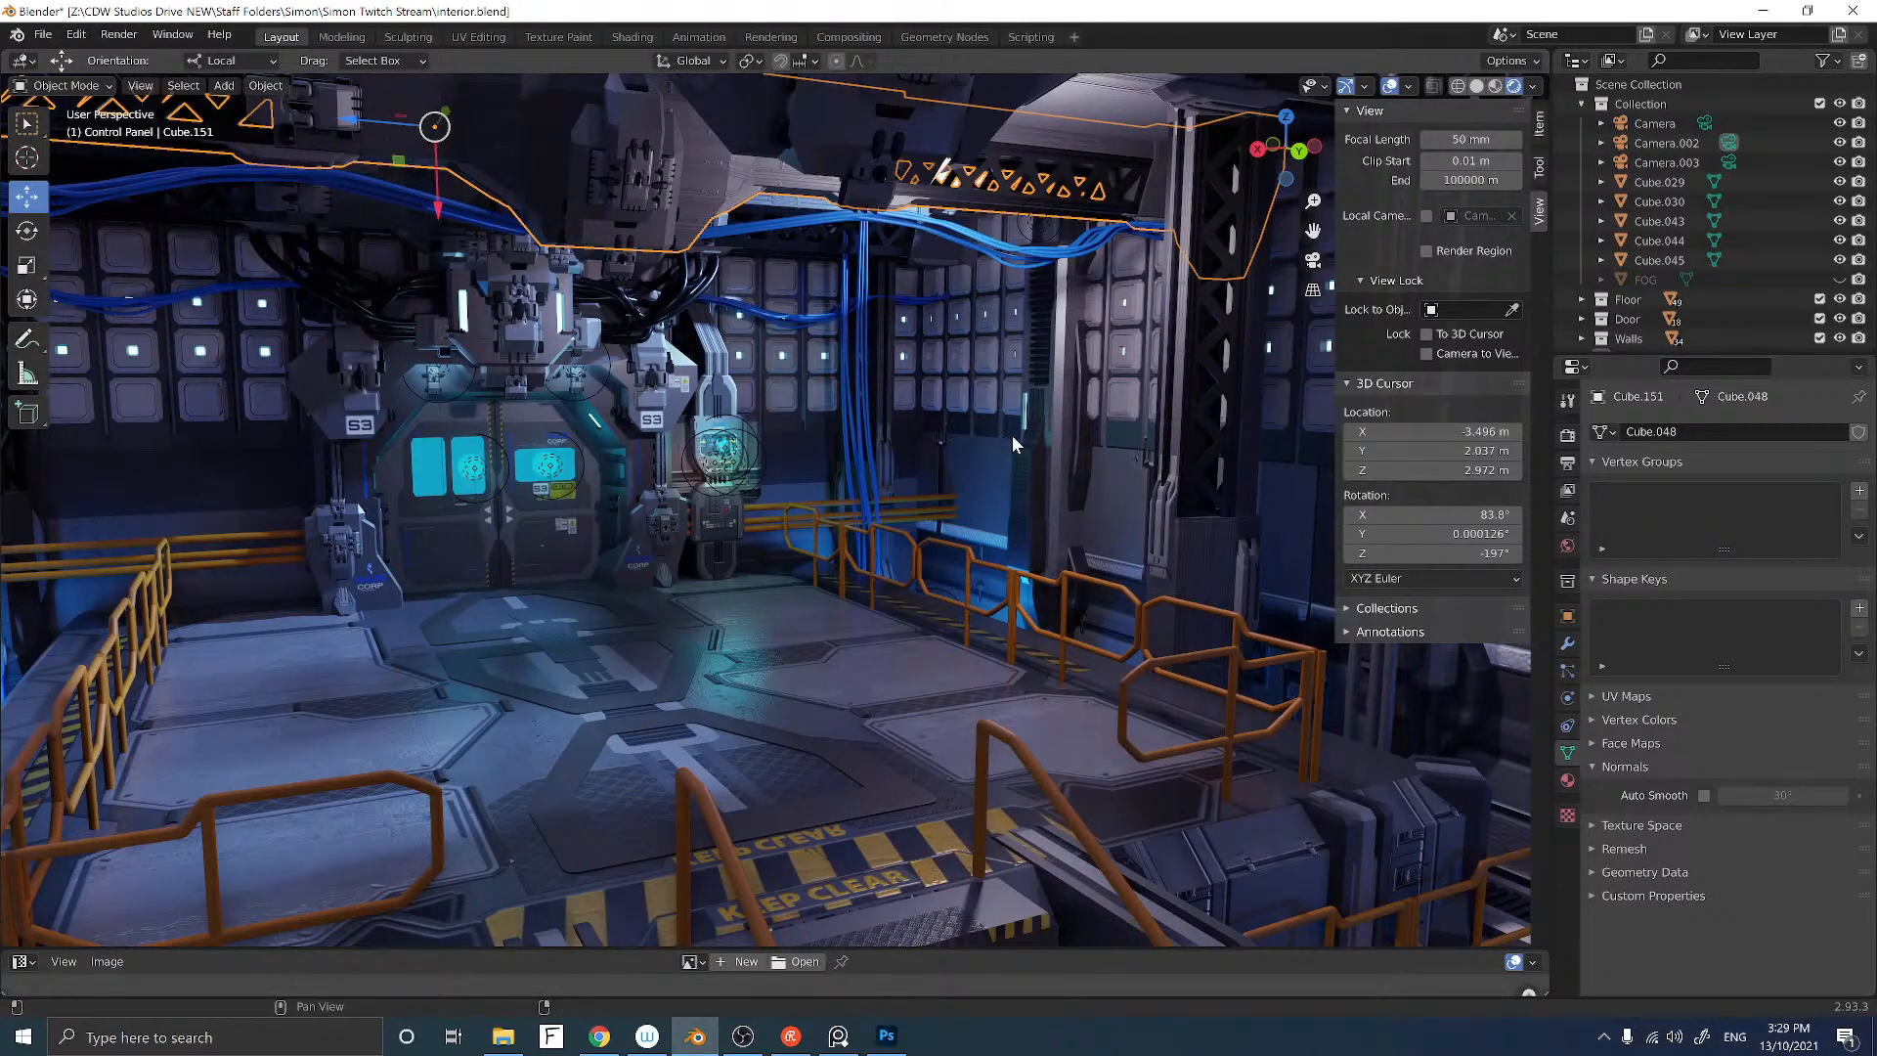
Step: Remove the Material.019 slot from the horizontal wall pipes on both sides of the door
click(879, 520)
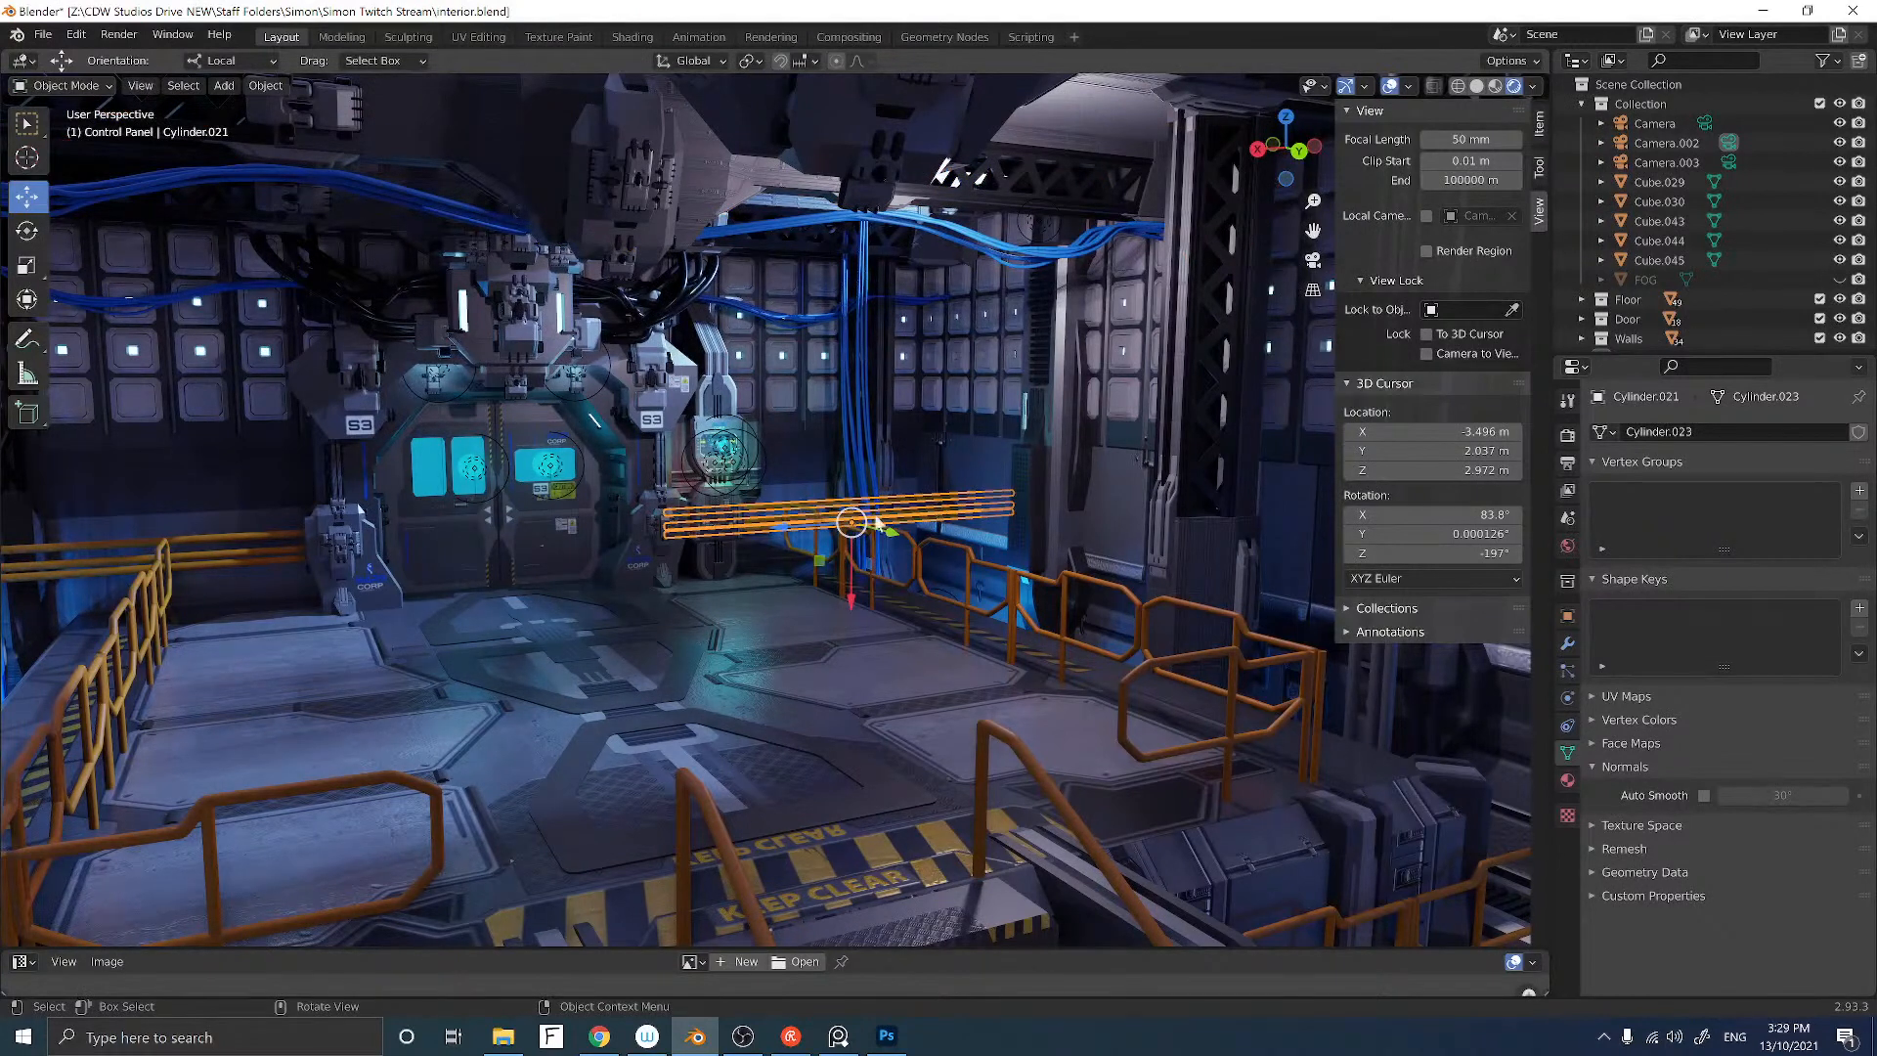
shift+click(282, 531)
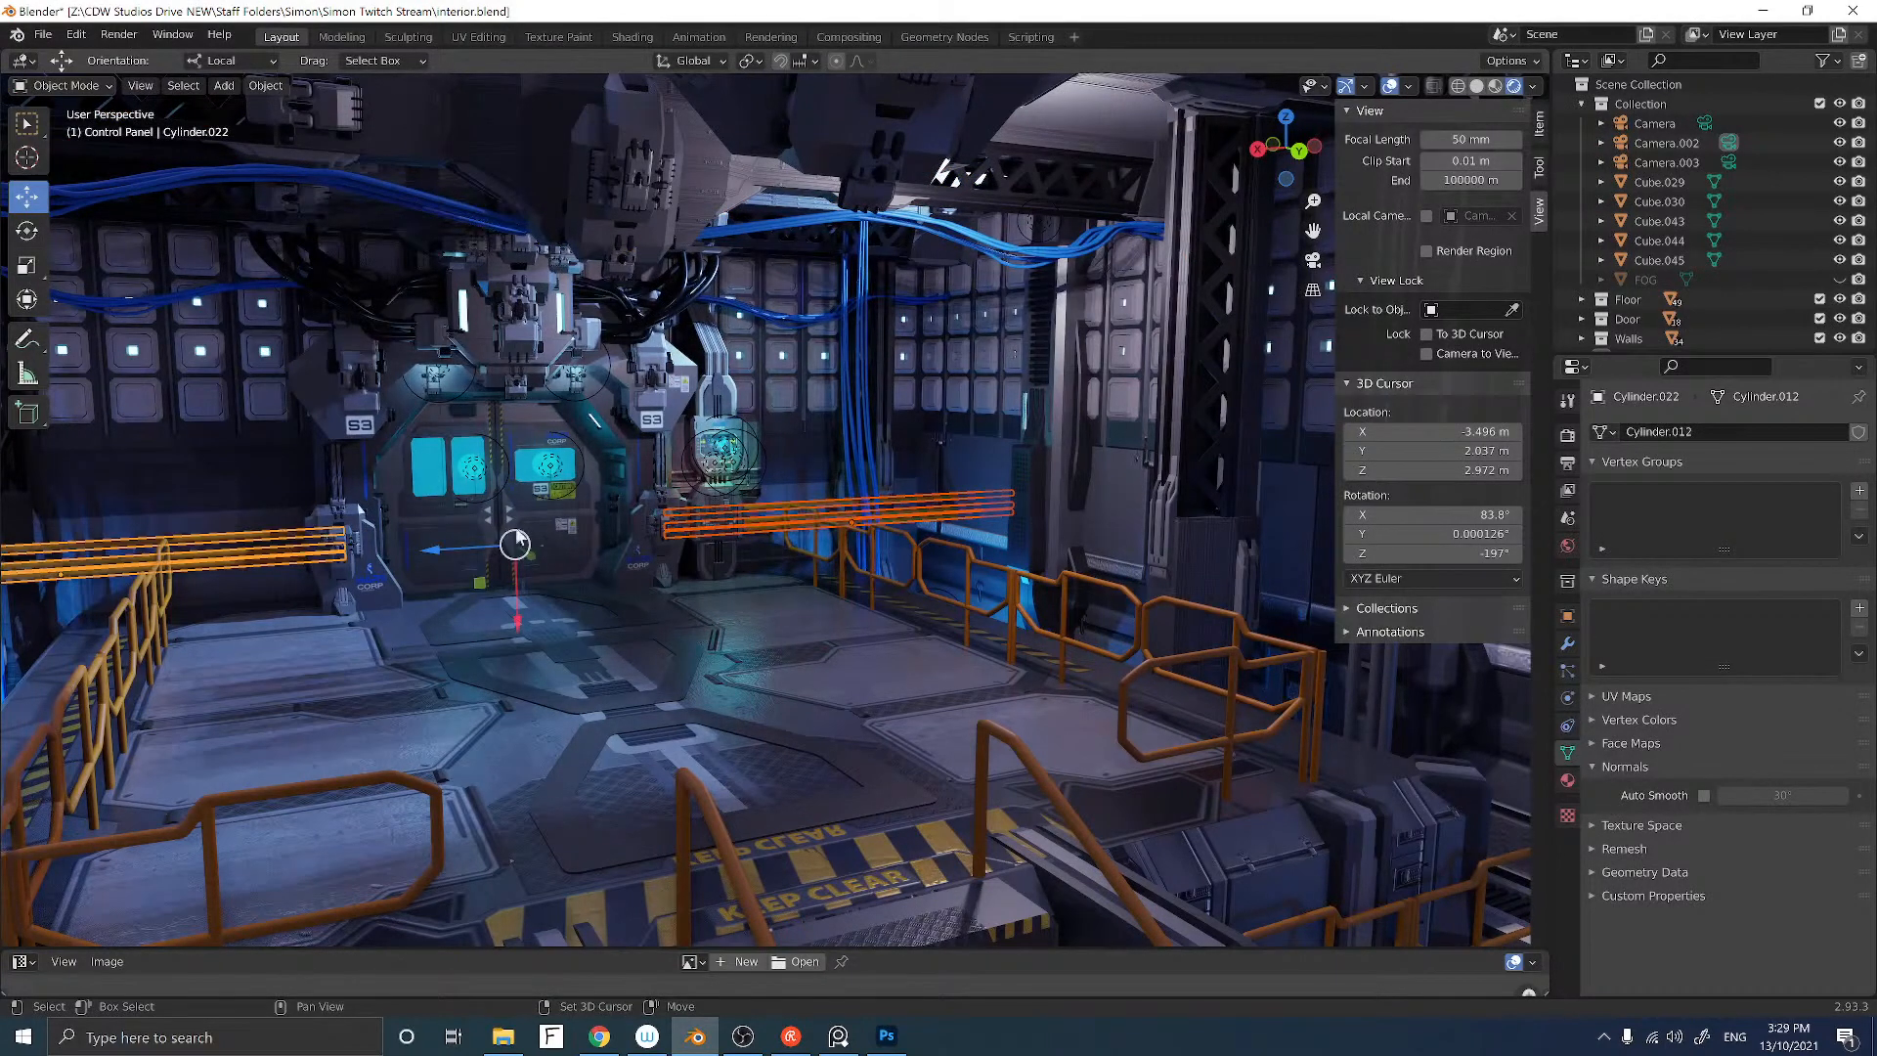
click(1567, 779)
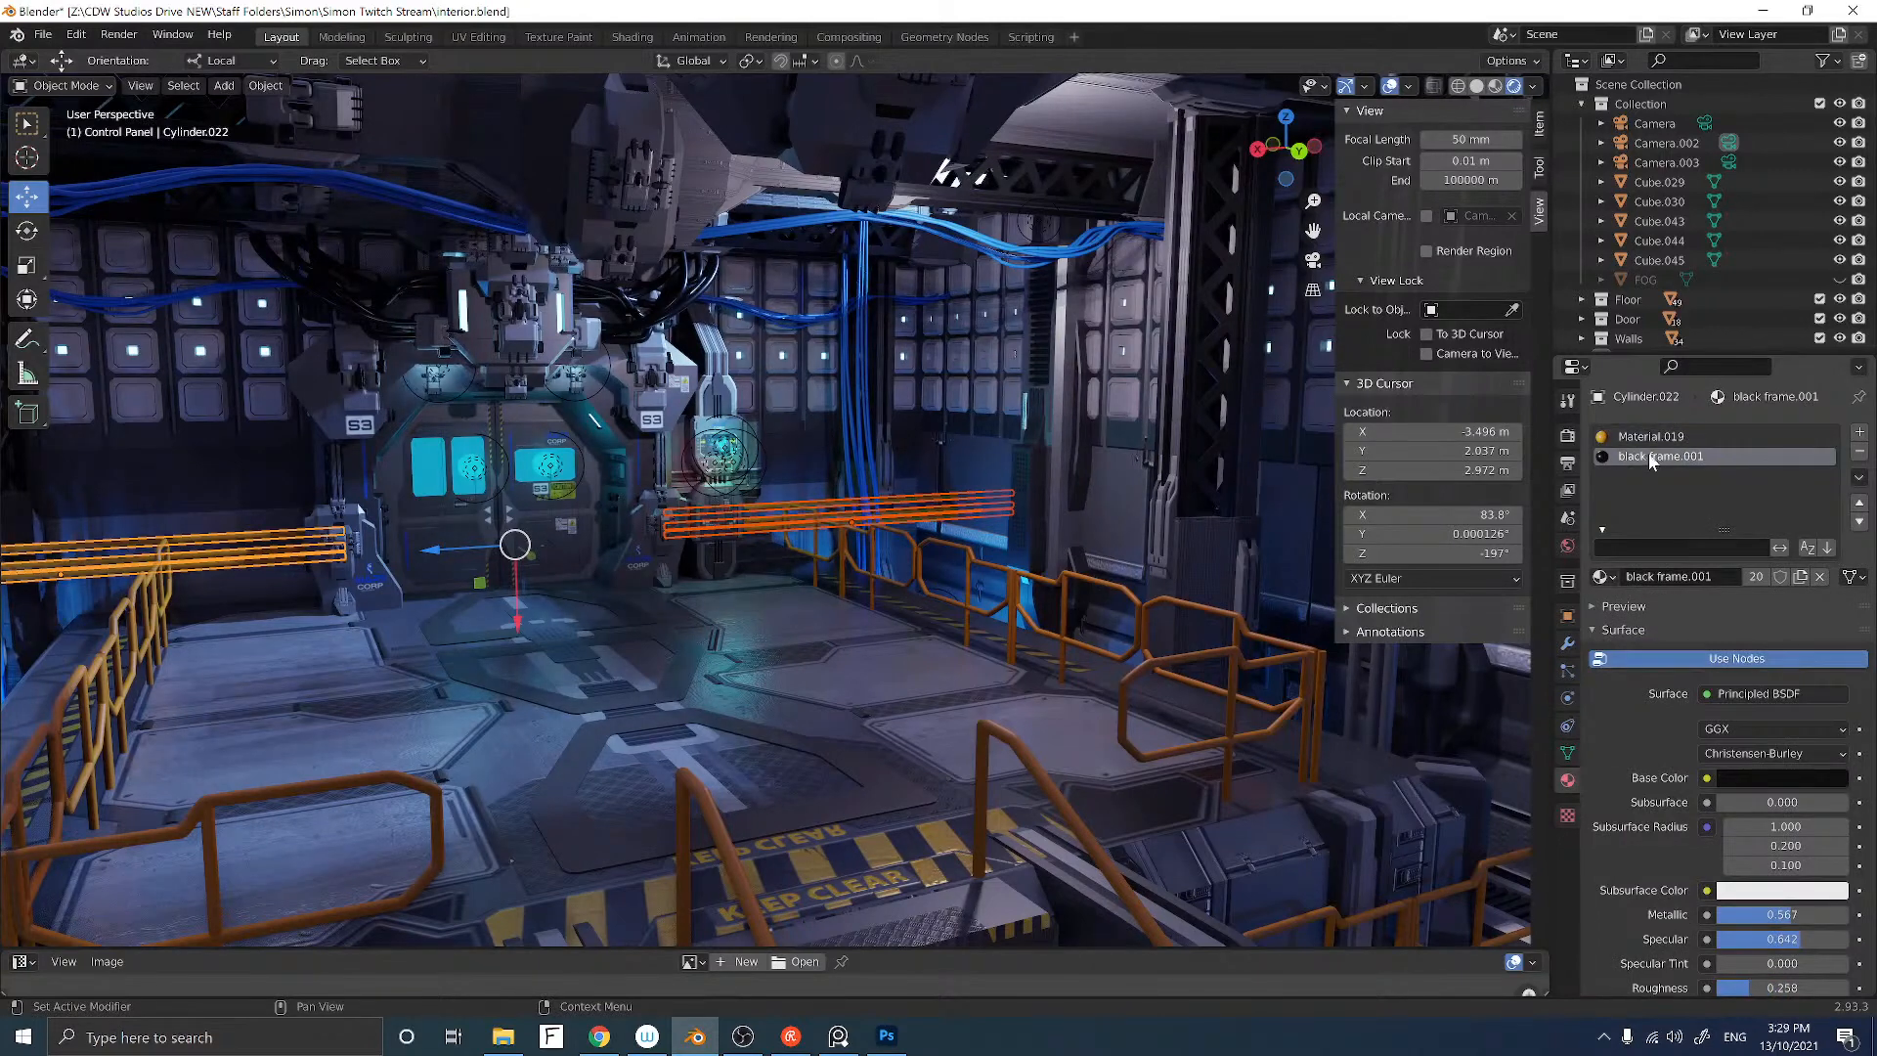
click(1859, 453)
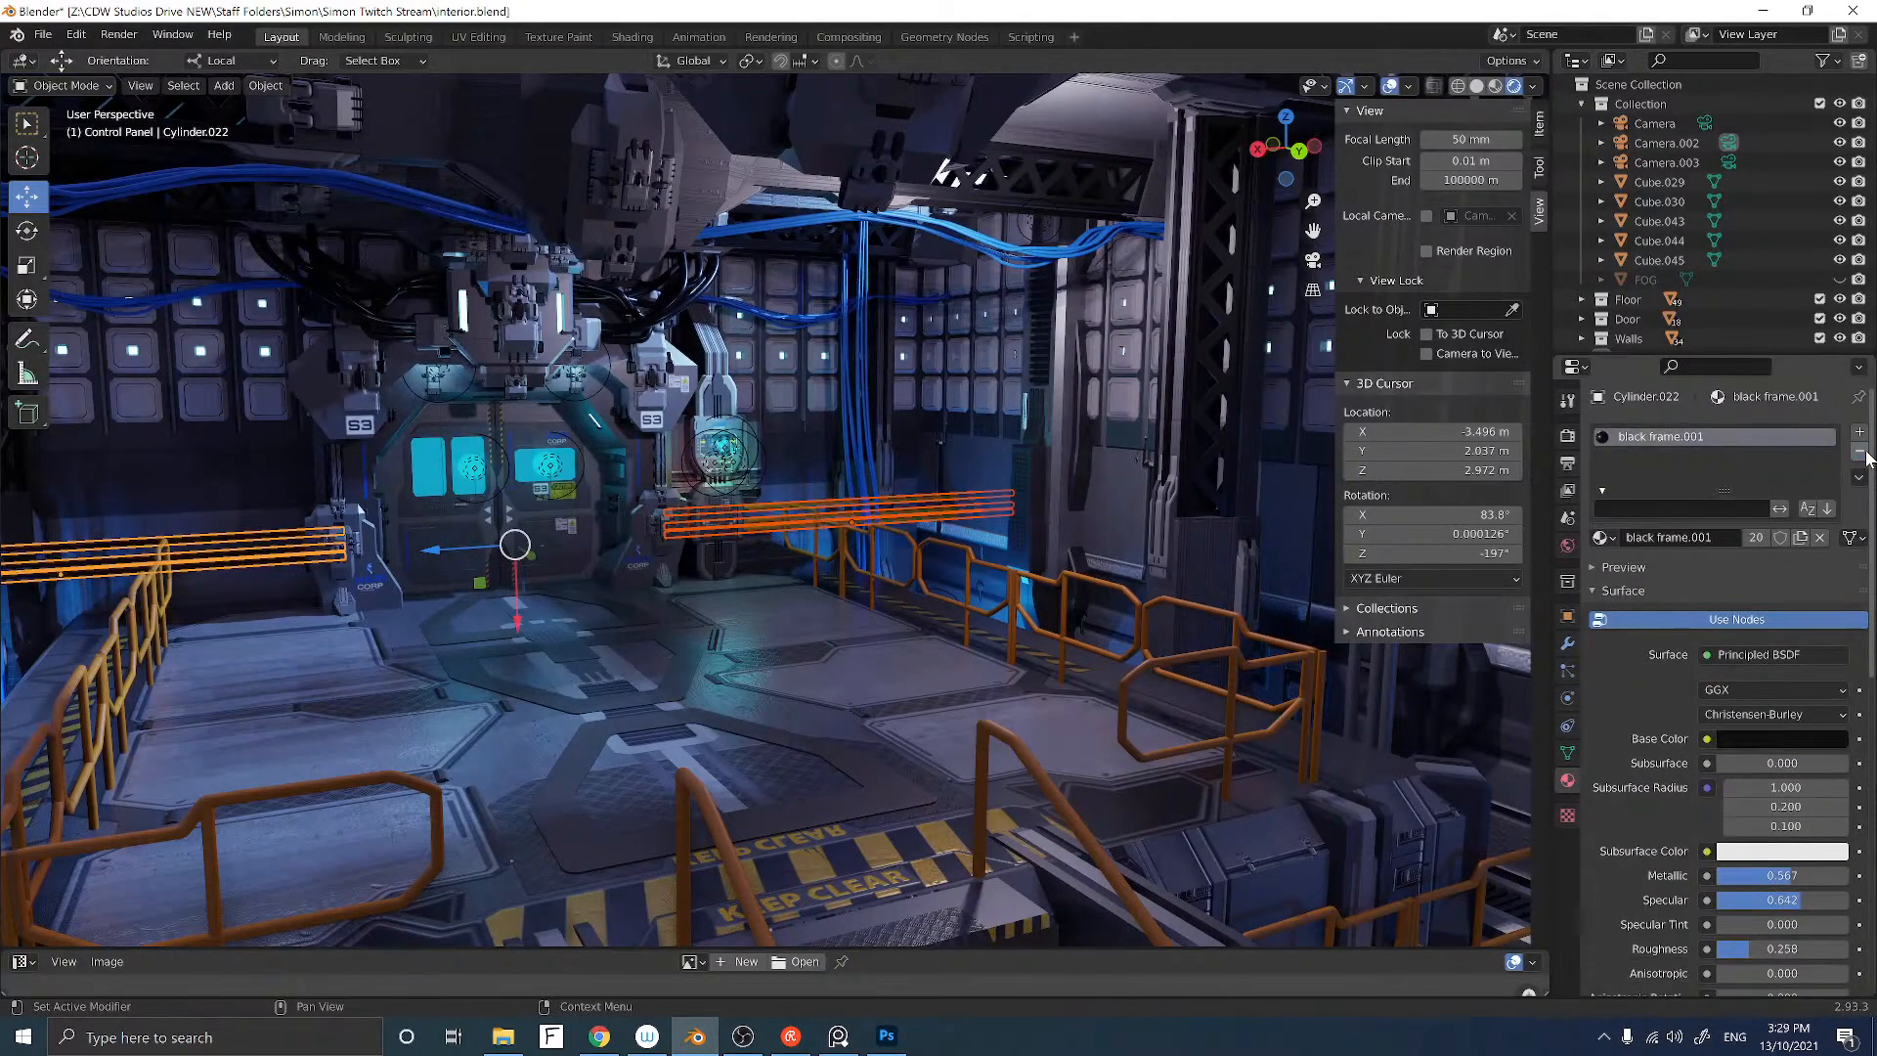
click(914, 506)
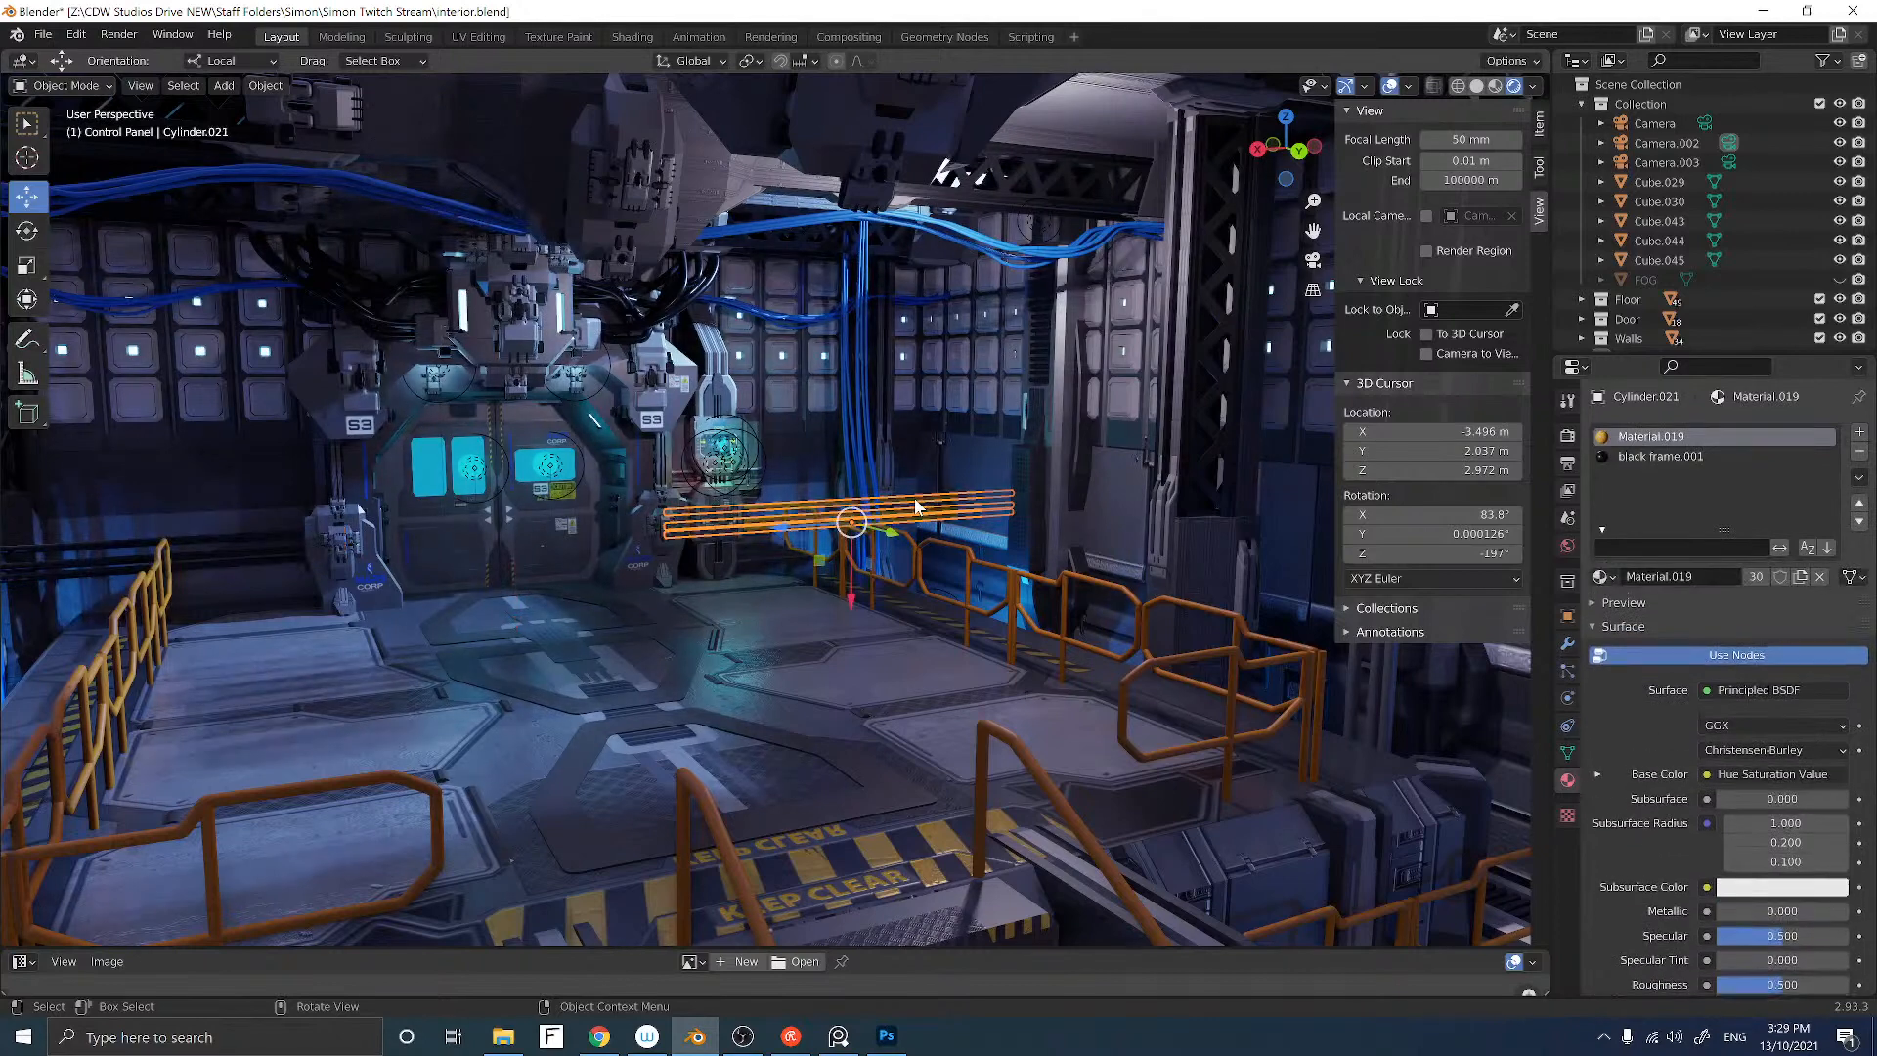
click(1859, 452)
Step: Assign the black frame.002 material to the horizontal wall pipes on both sides of the door
click(1601, 537)
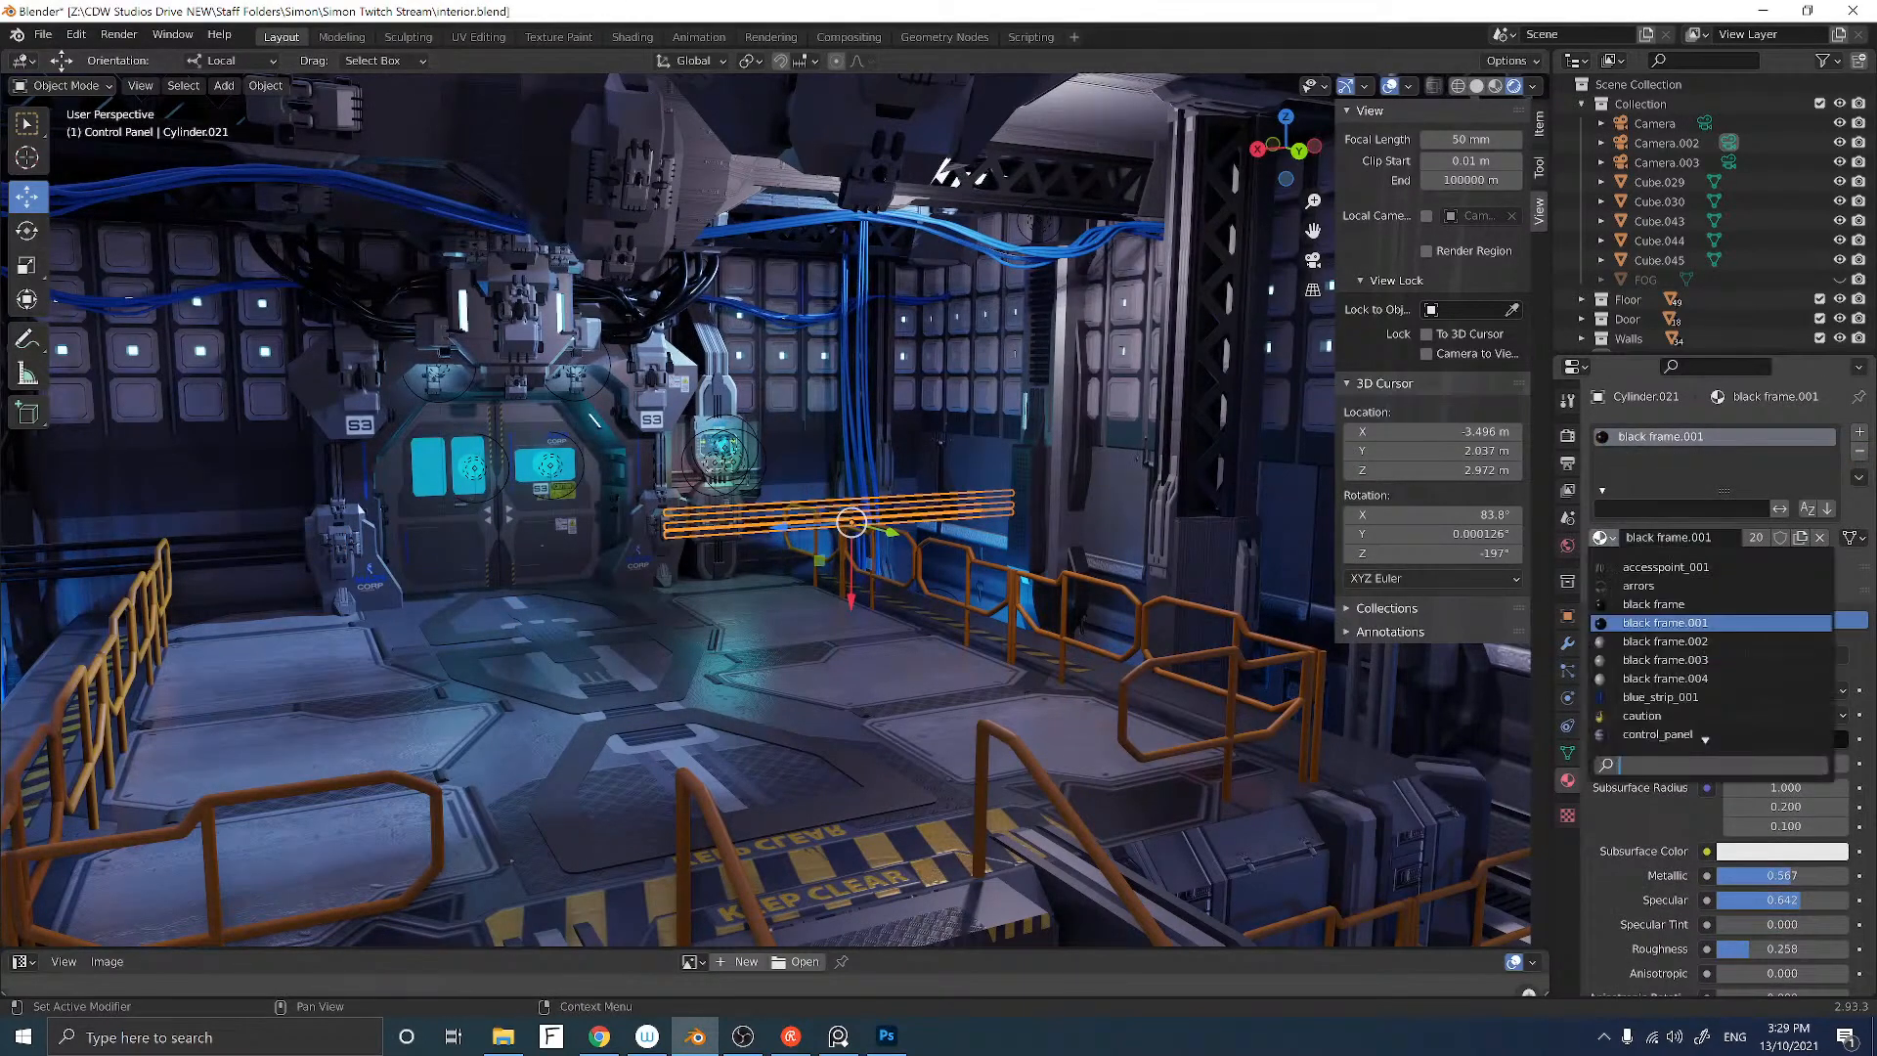
click(1665, 642)
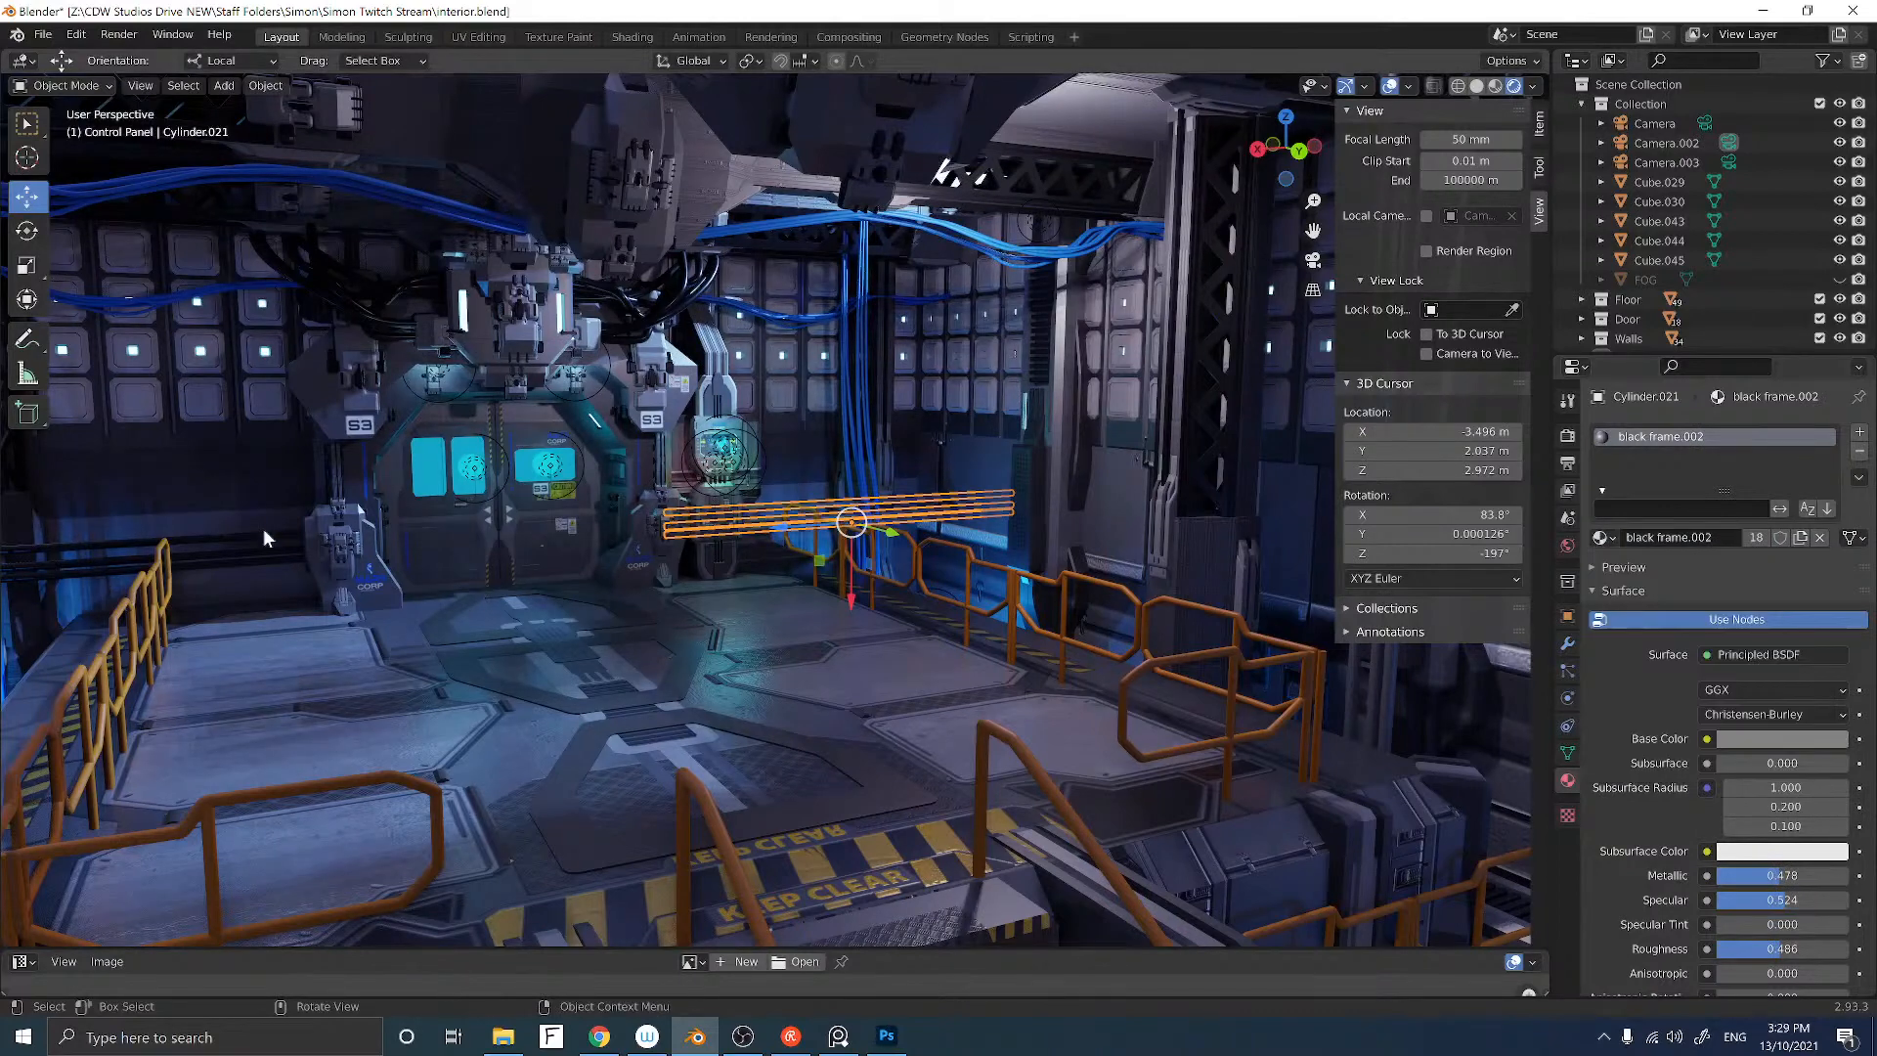
click(242, 546)
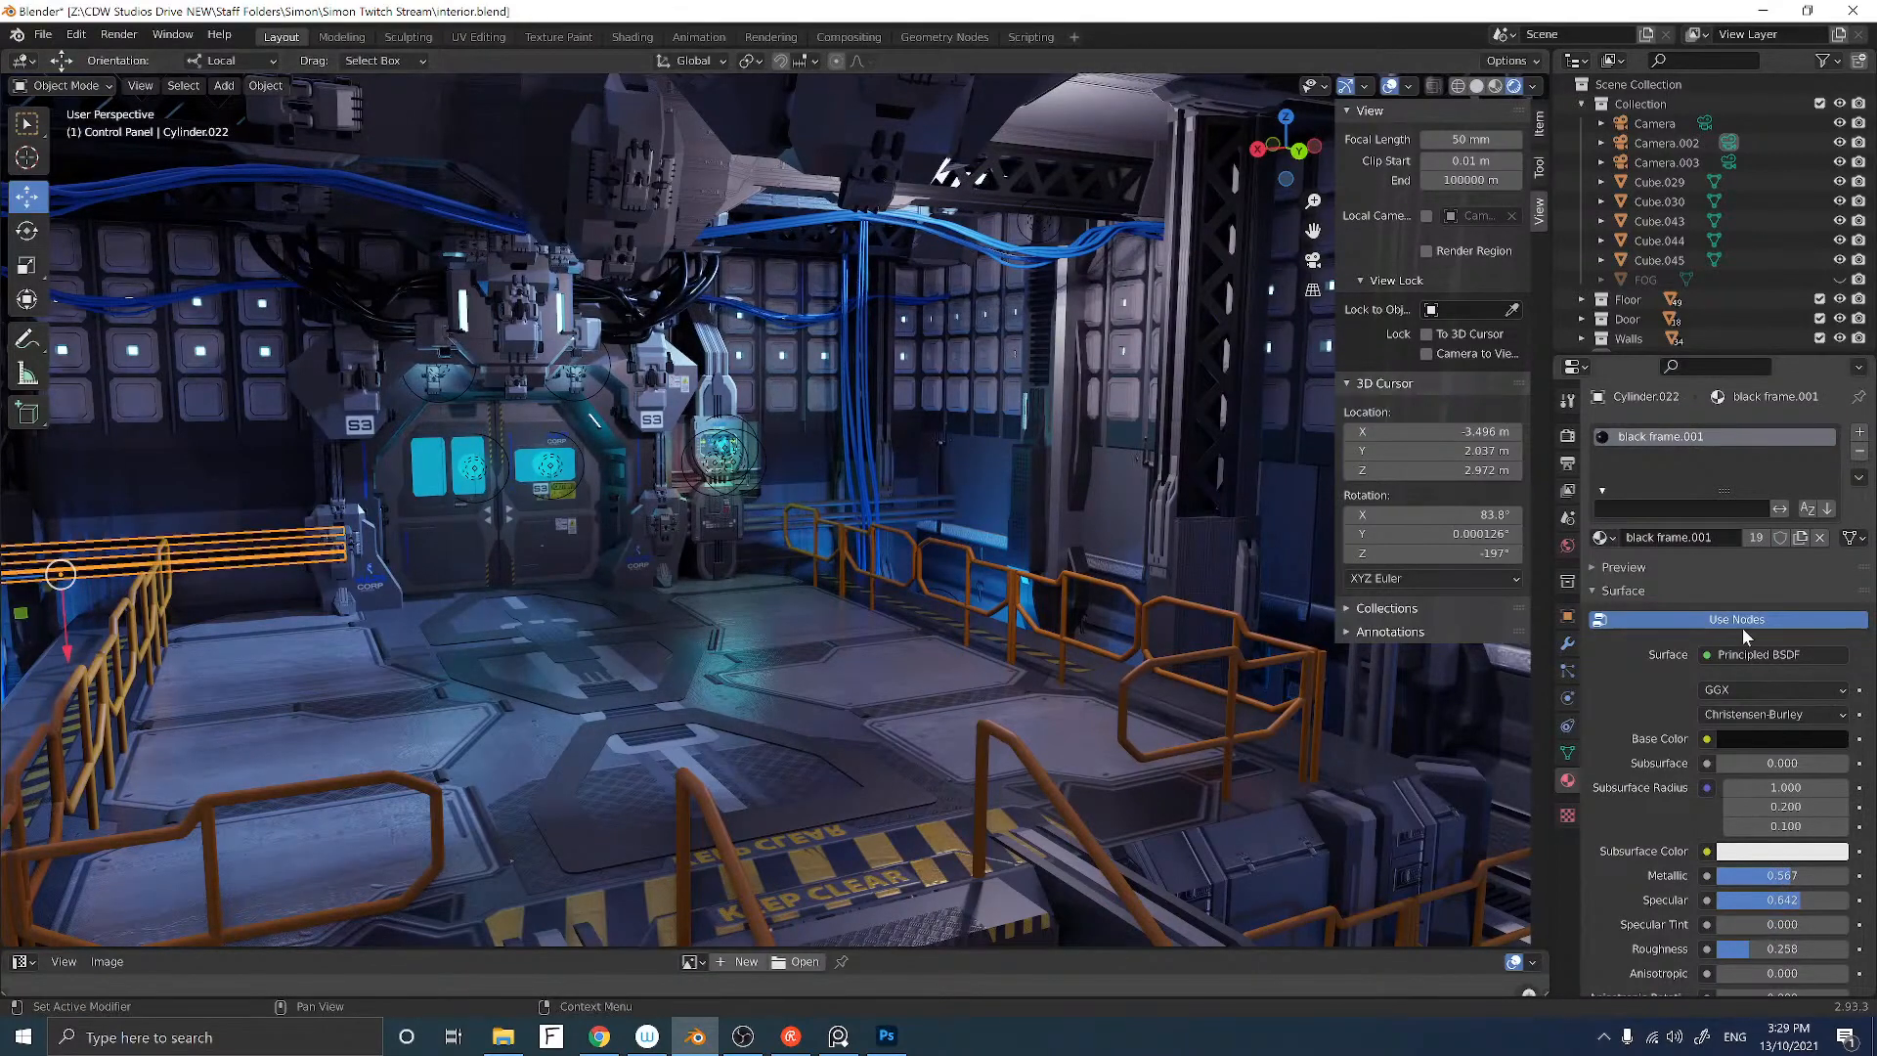
click(1602, 537)
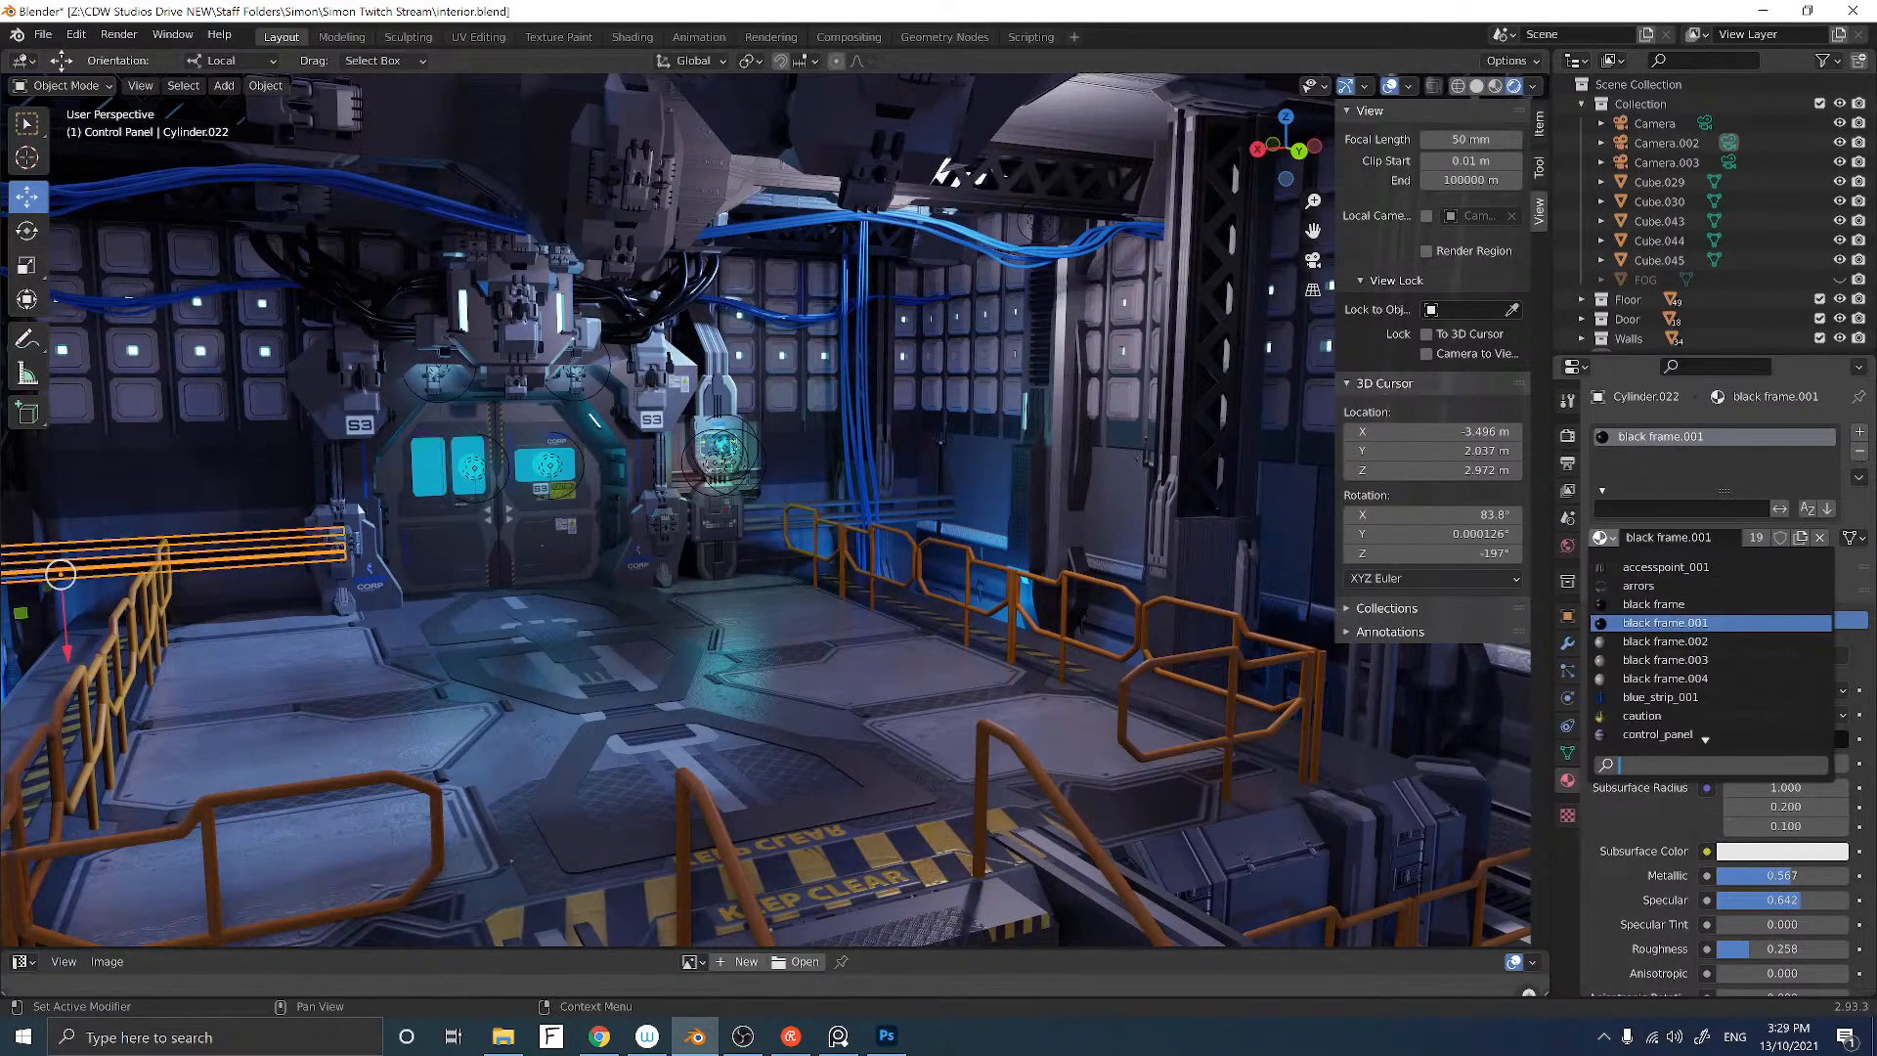
click(1666, 641)
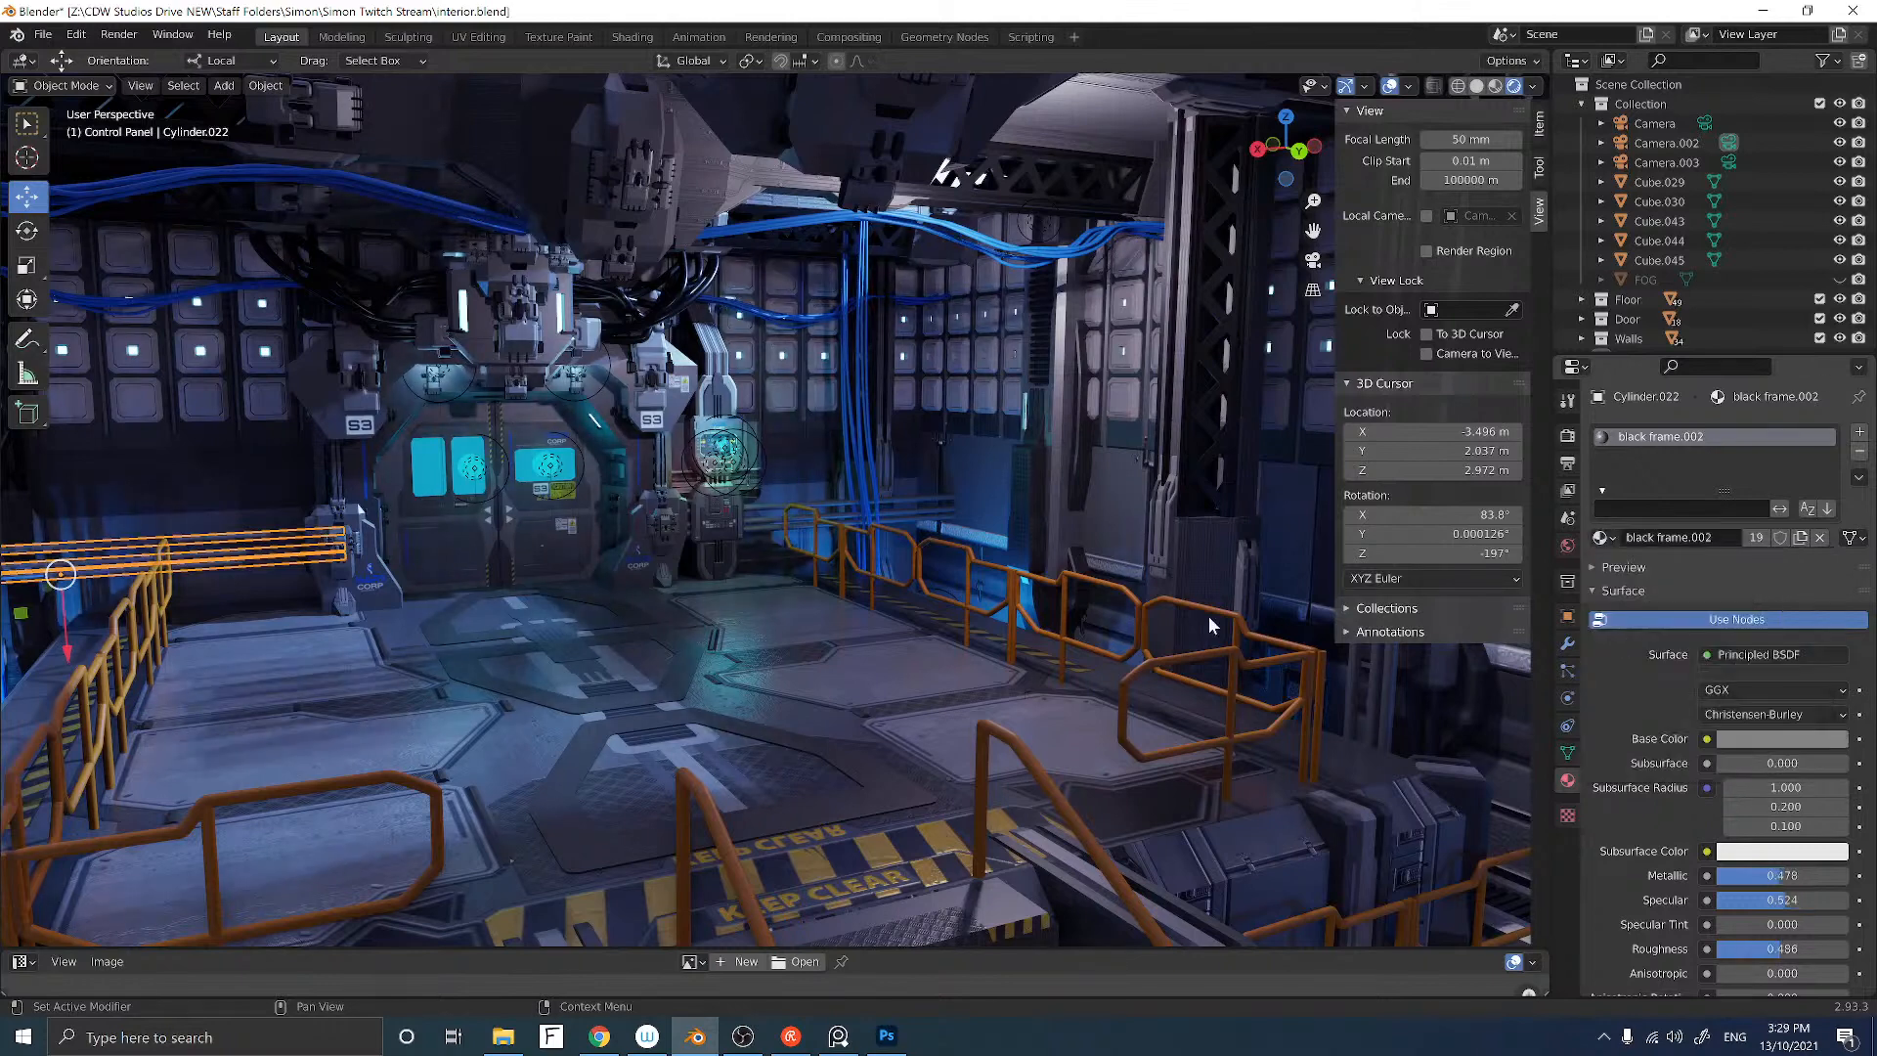
Step: Deselect the wall pipes and save the interior.blend file
click(976, 442)
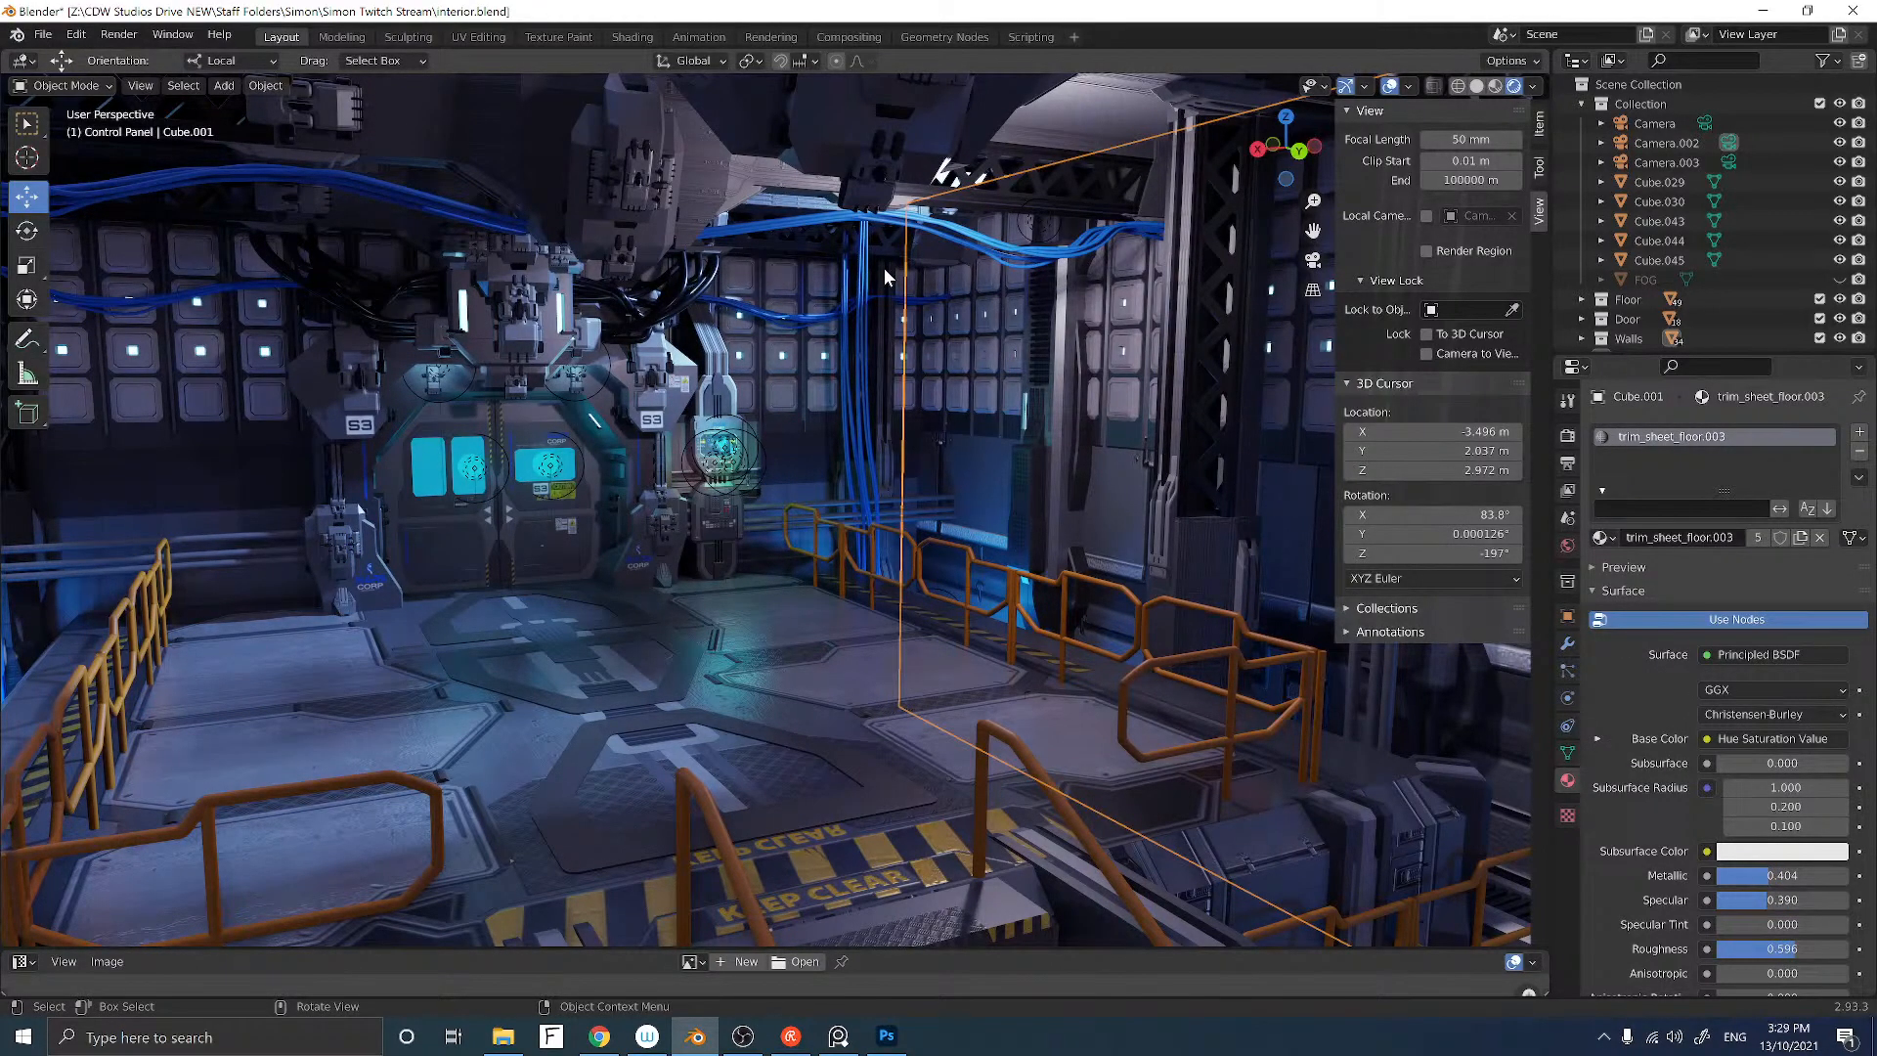
key(ctrl)
key(ctrl+s)
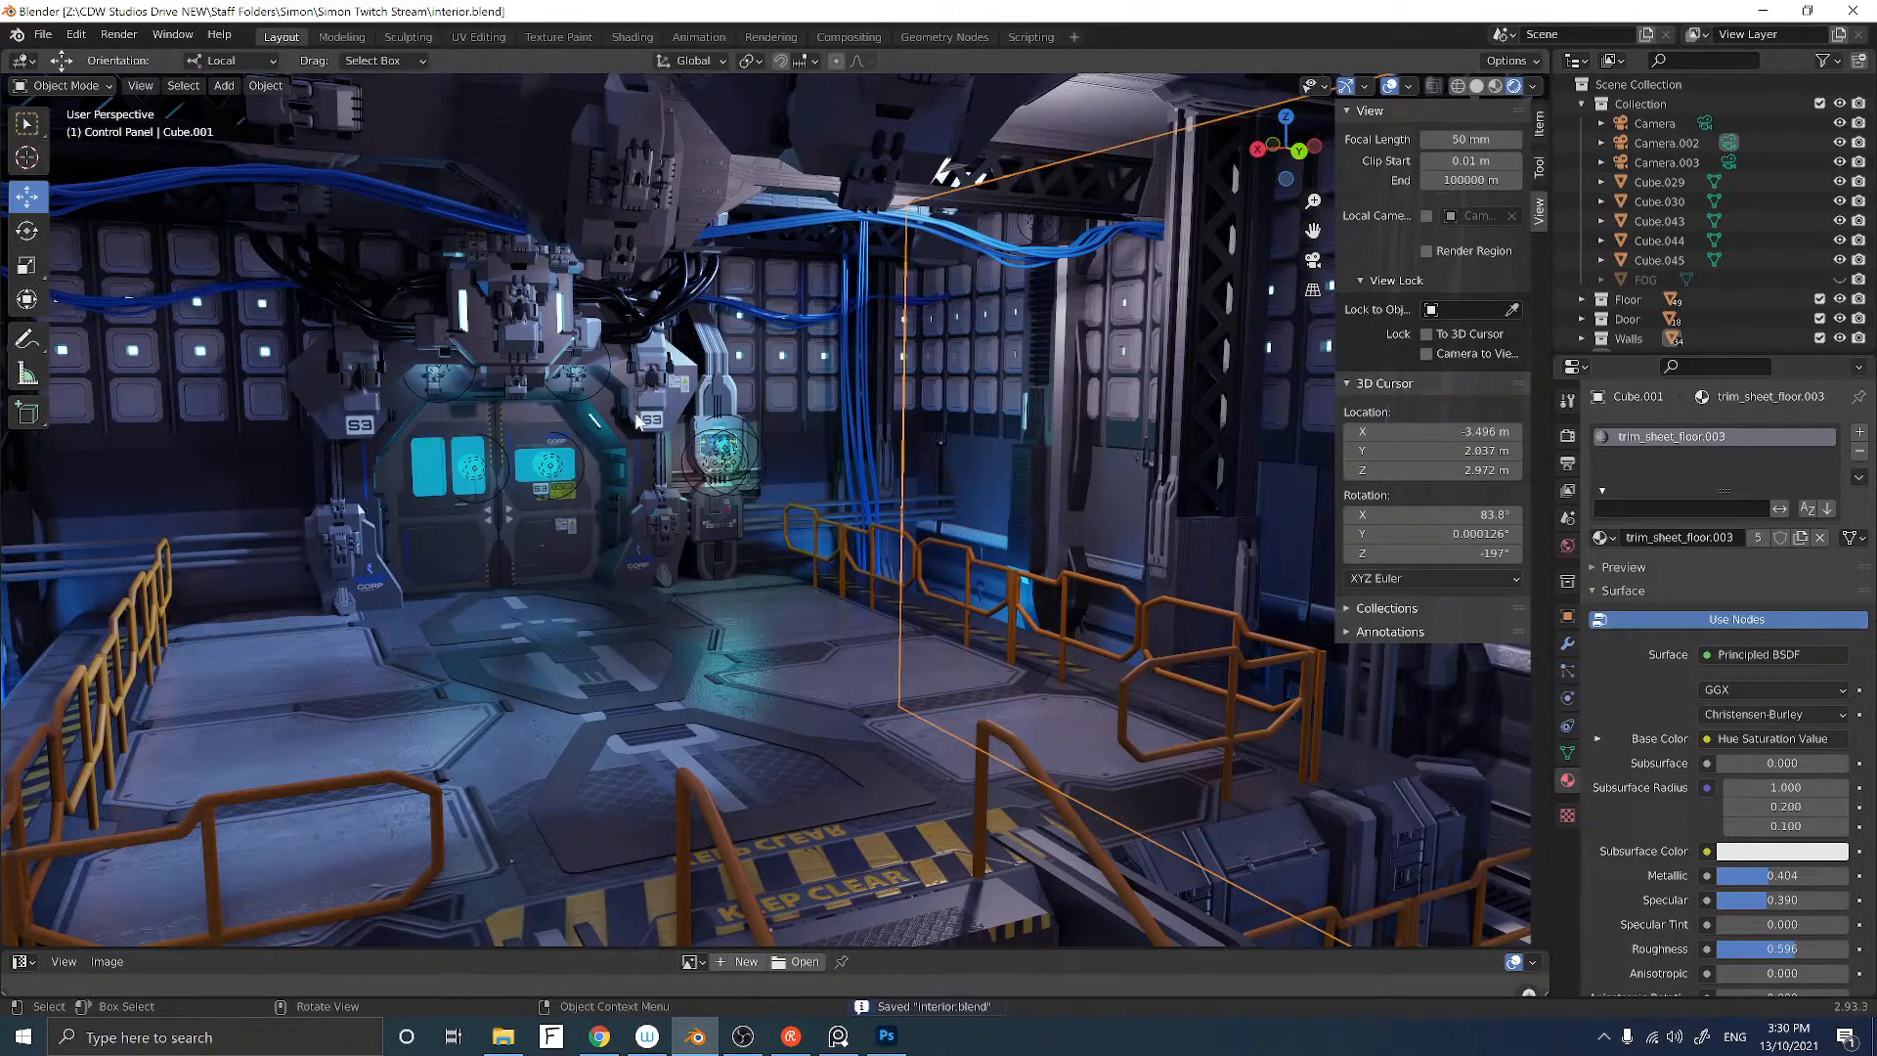
Step: Select the object named Camera and place the 3D cursor on the cyan window of the door's right half
middle_drag(619, 485, 978, 512)
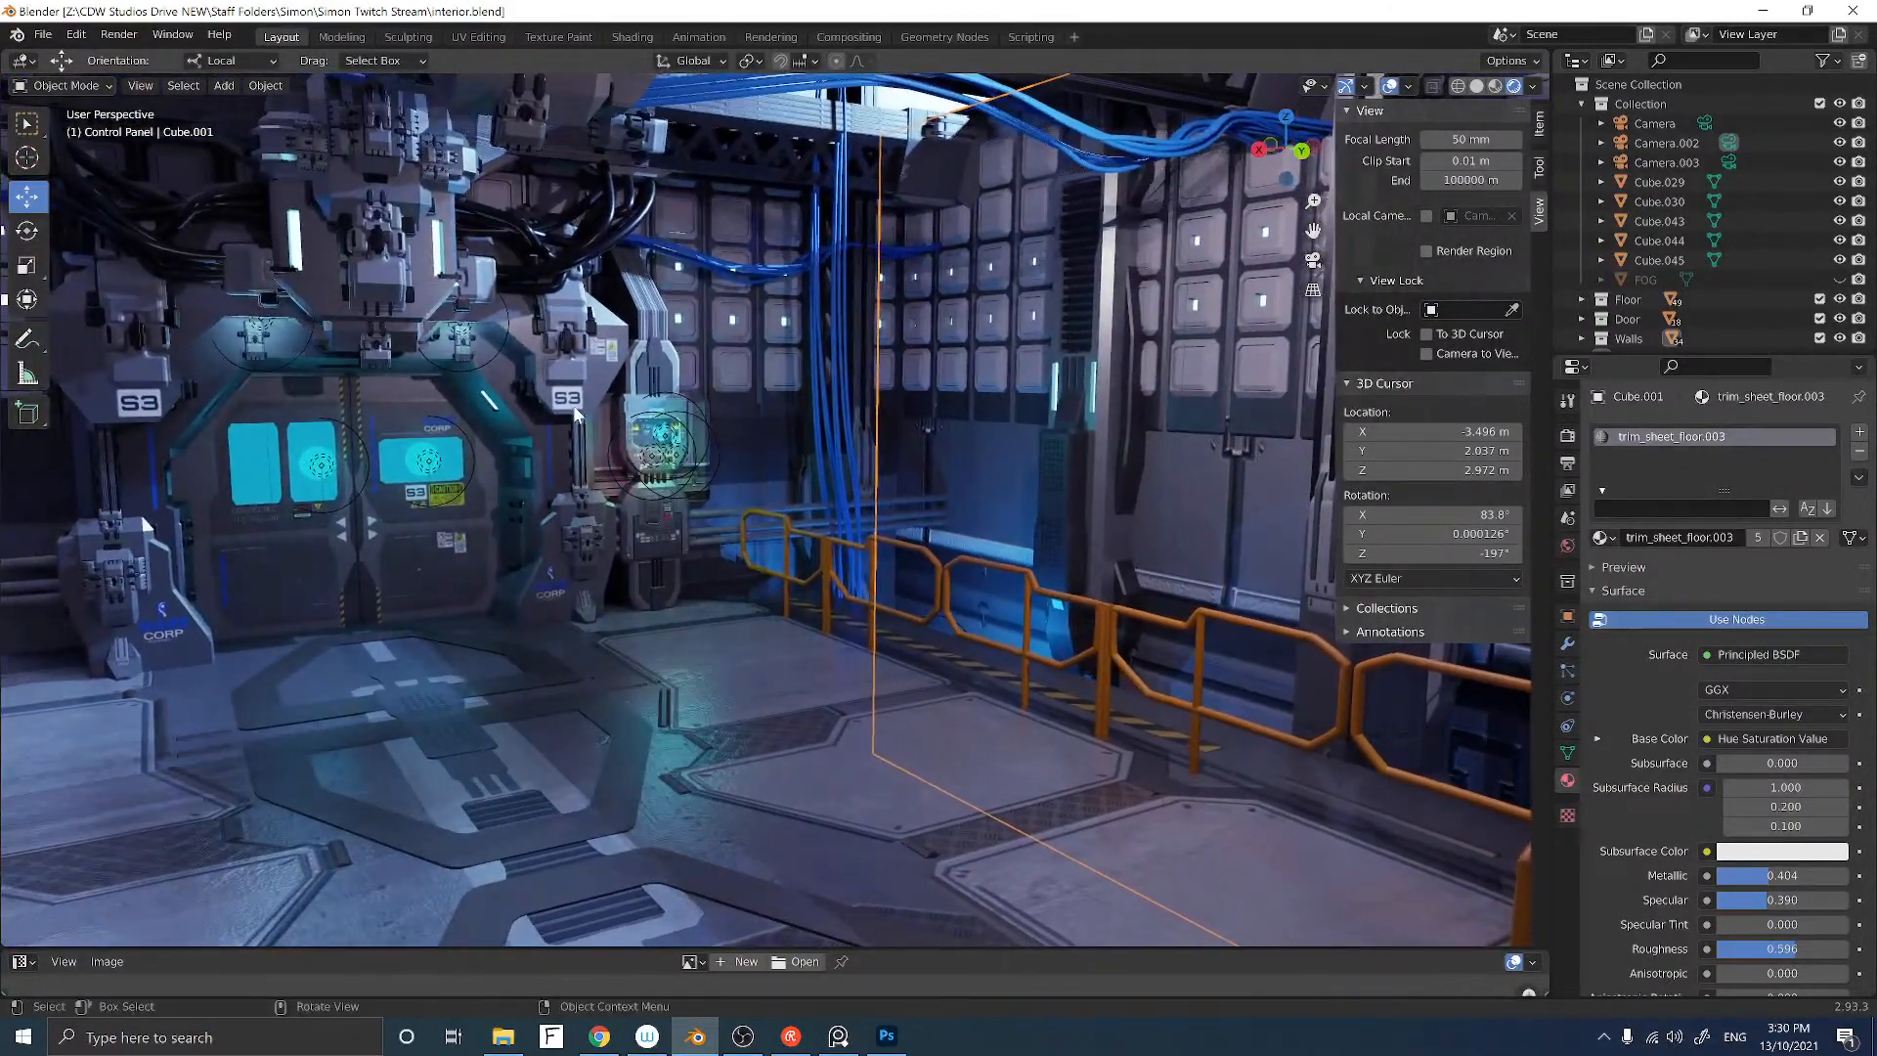
shift+middle_drag(573, 405, 811, 430)
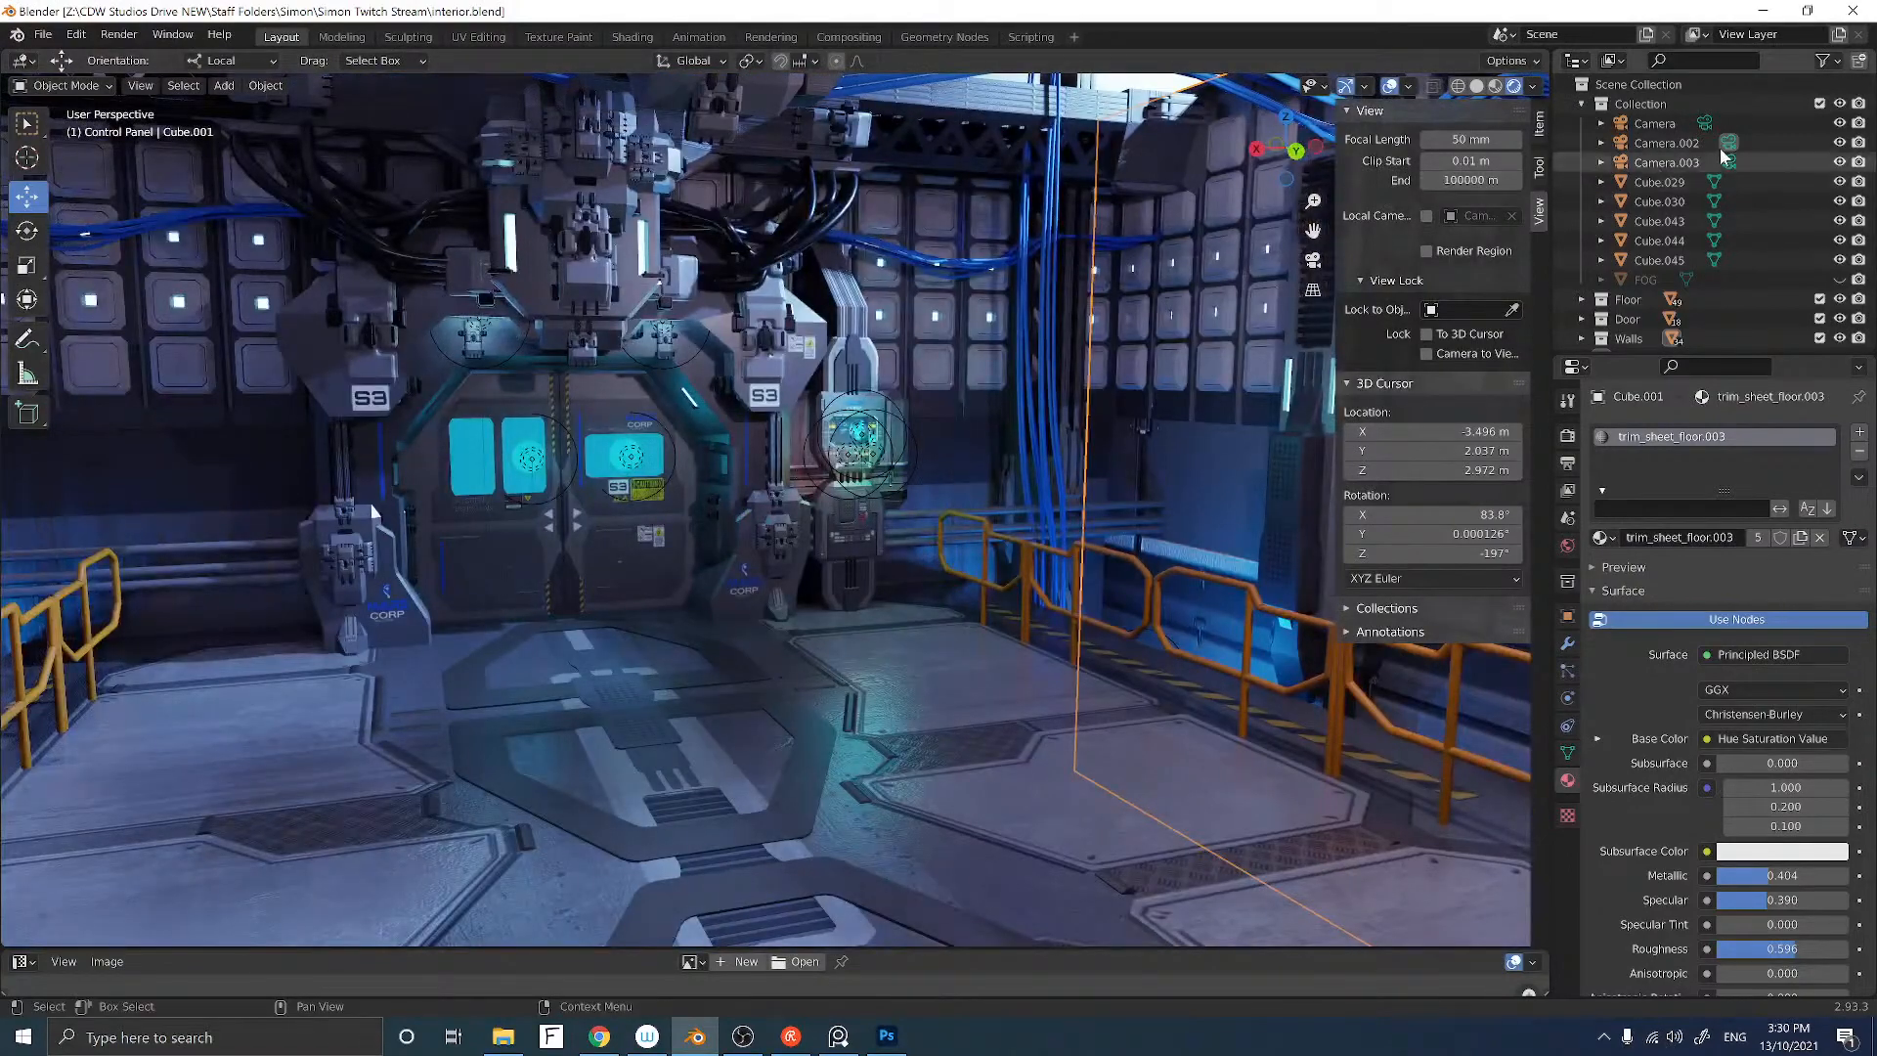
click(1652, 124)
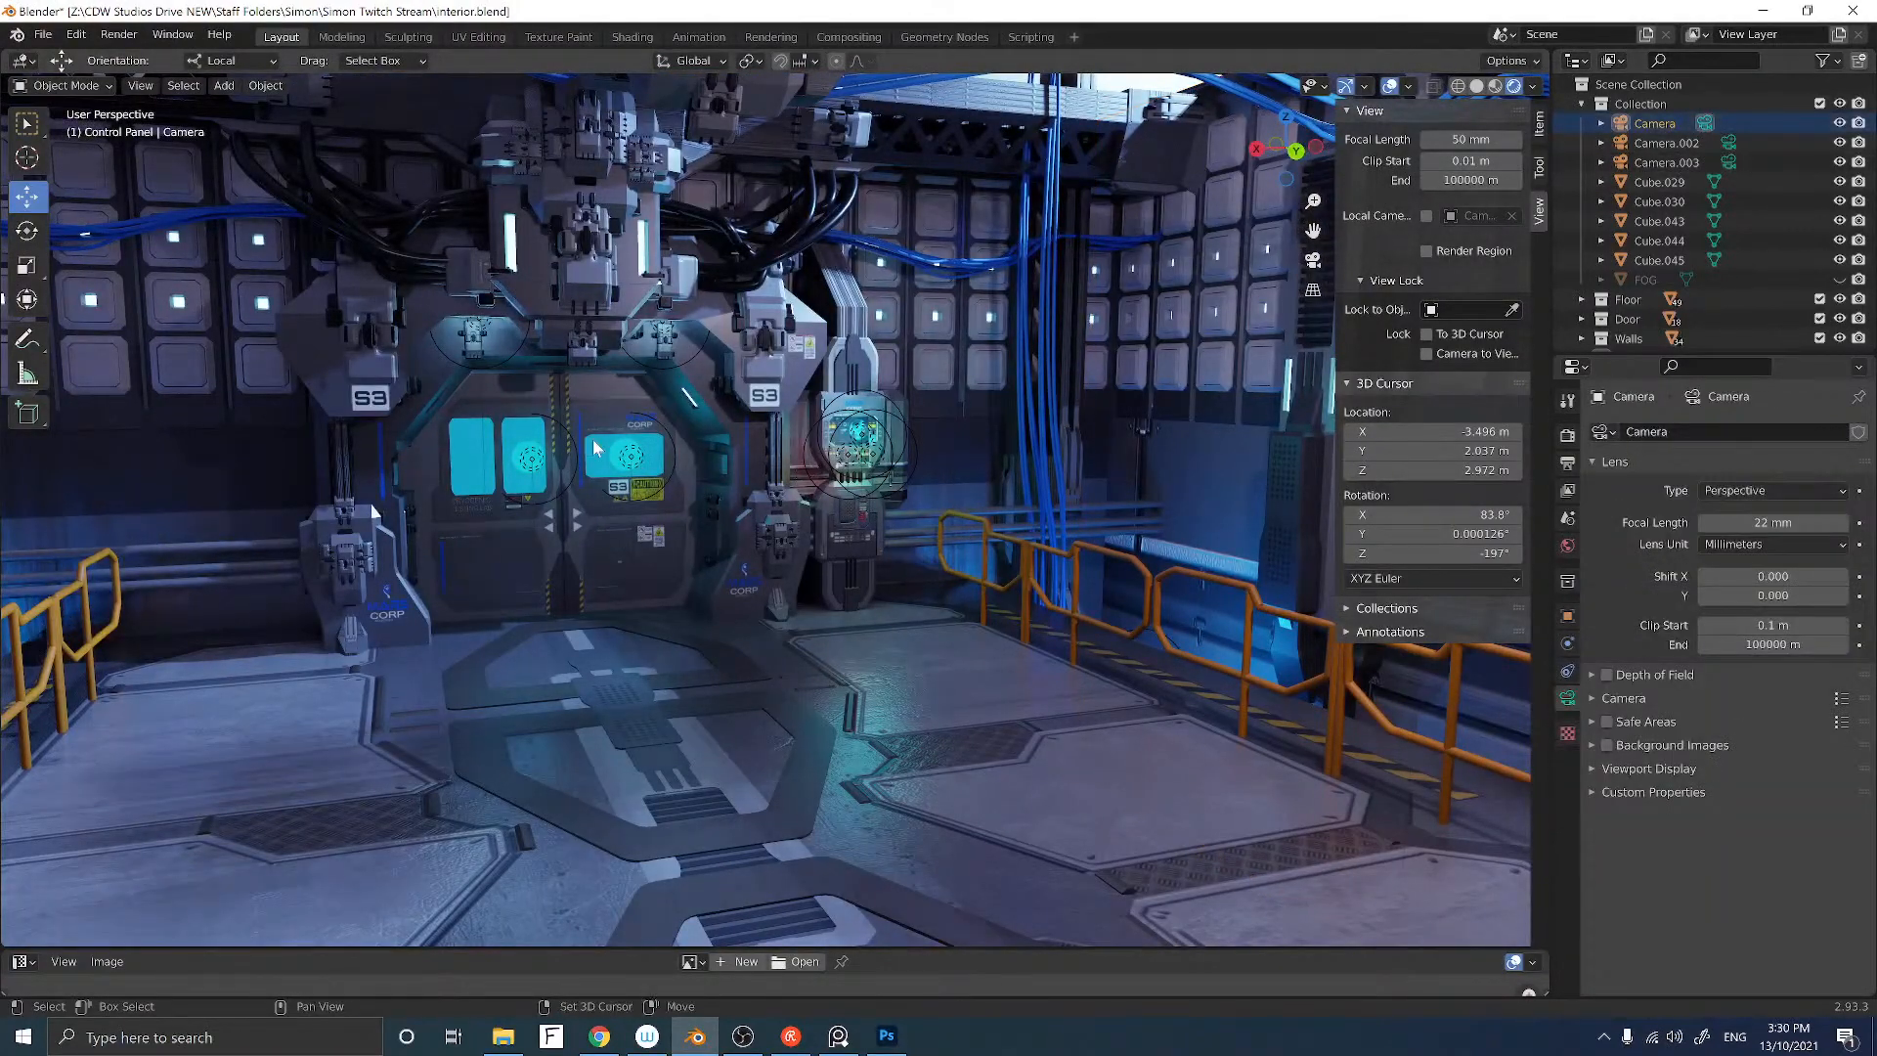
shift+right_click(592, 440)
mouse_move(592, 440)
middle_down()
mouse_move(608, 456)
mouse_move(472, 456)
mouse_move(586, 460)
middle_up()
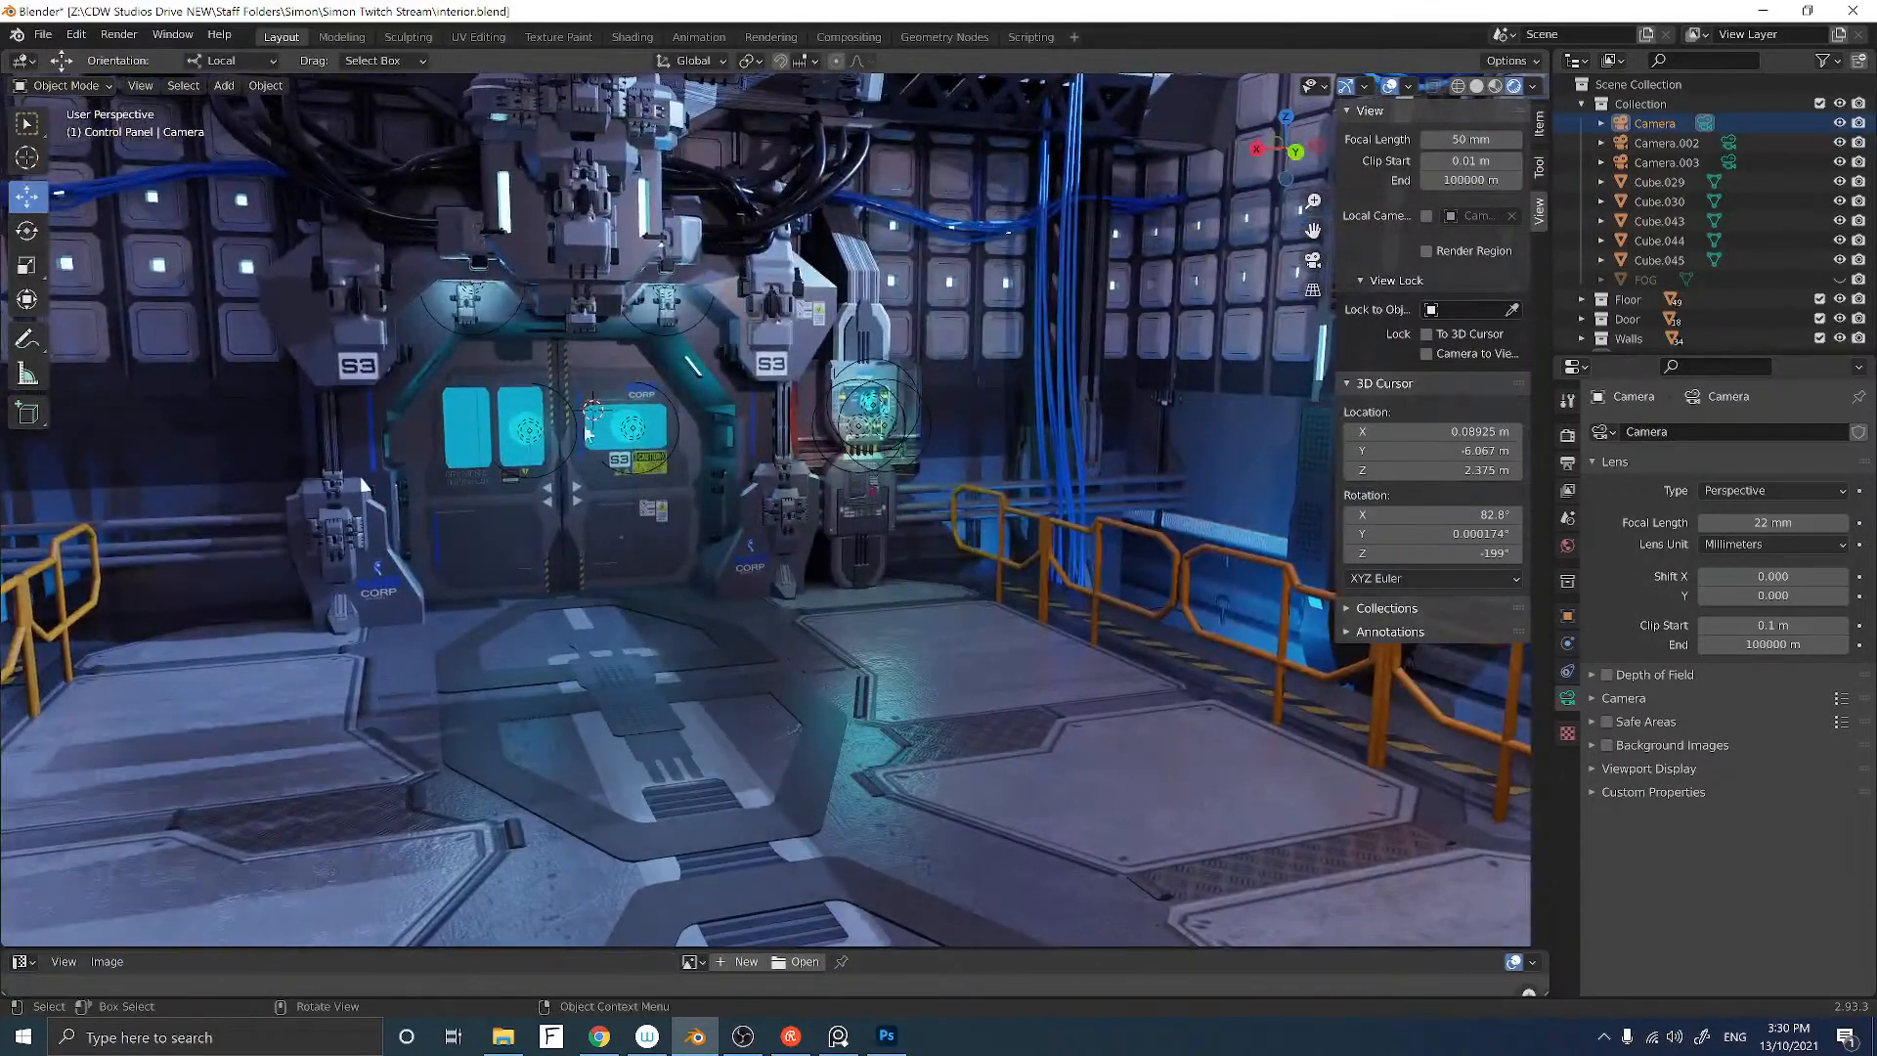
Step: Center the view on the 3D cursor and frame the door with the machine above it
click(140, 85)
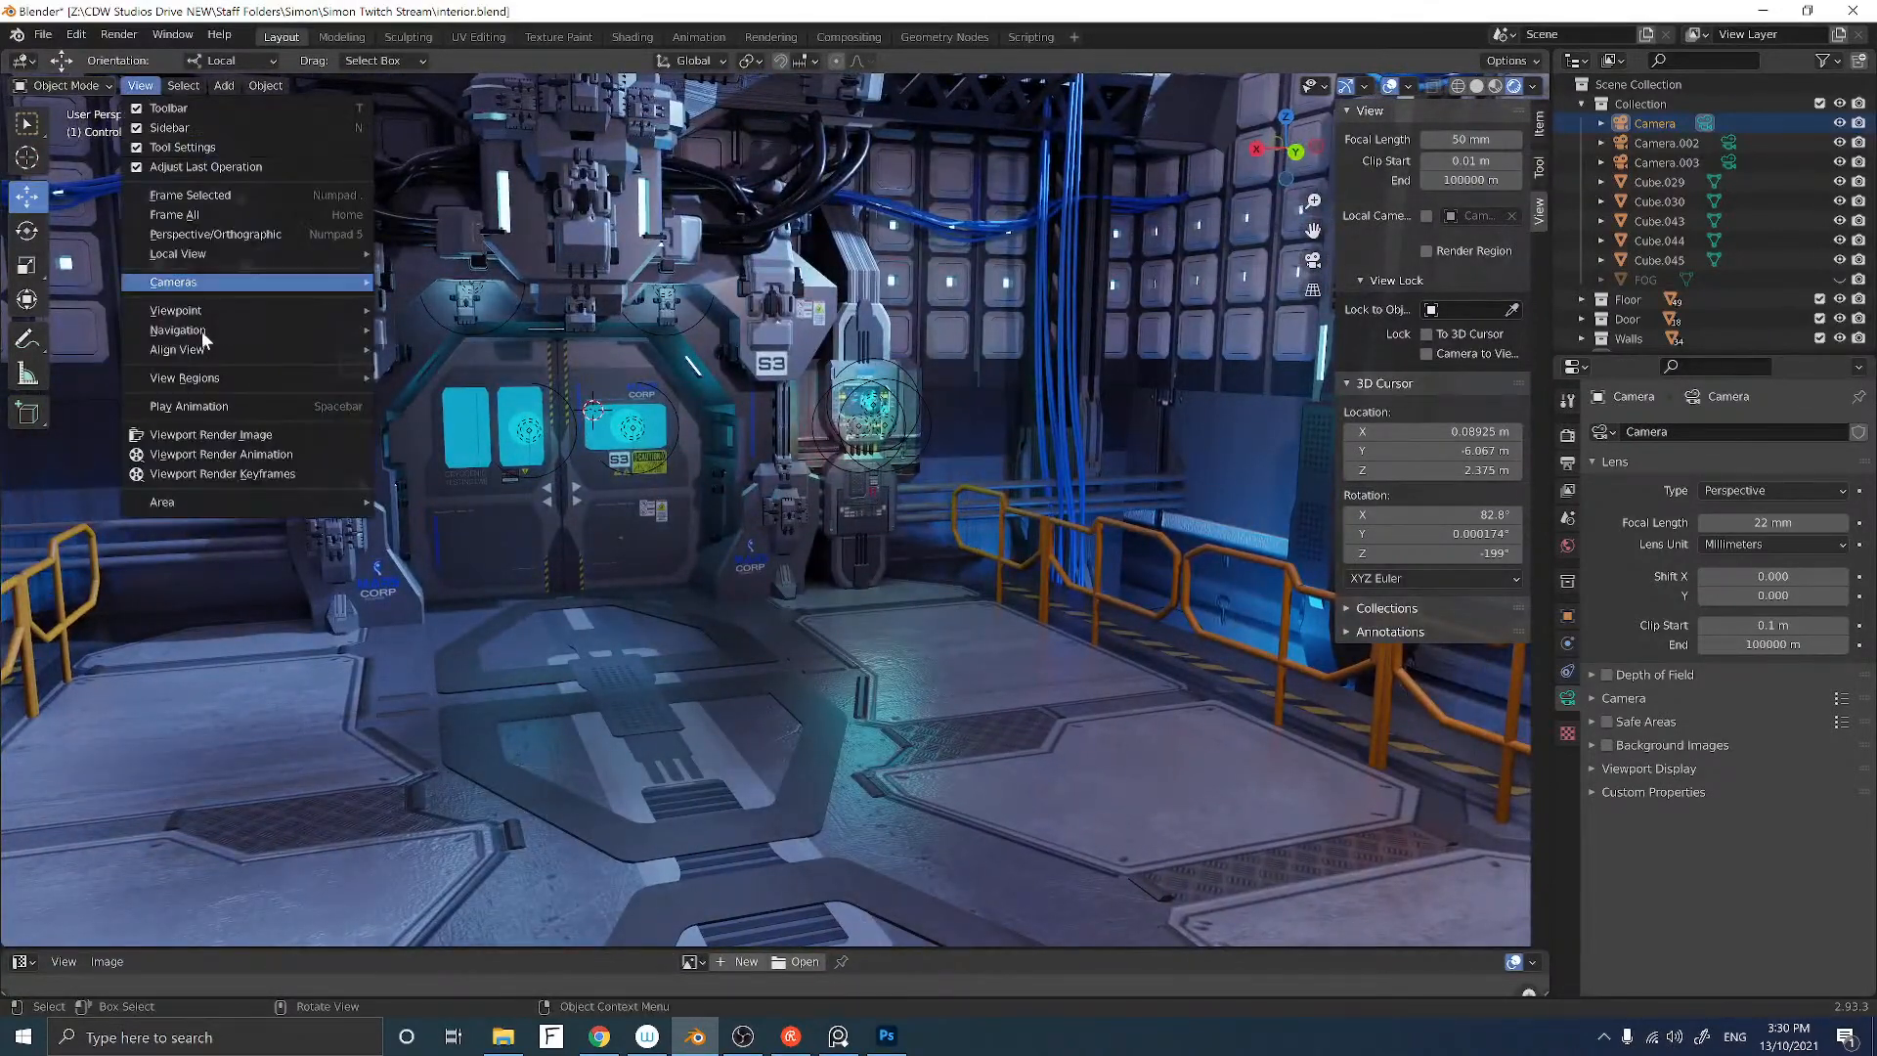
mouse_move(203, 350)
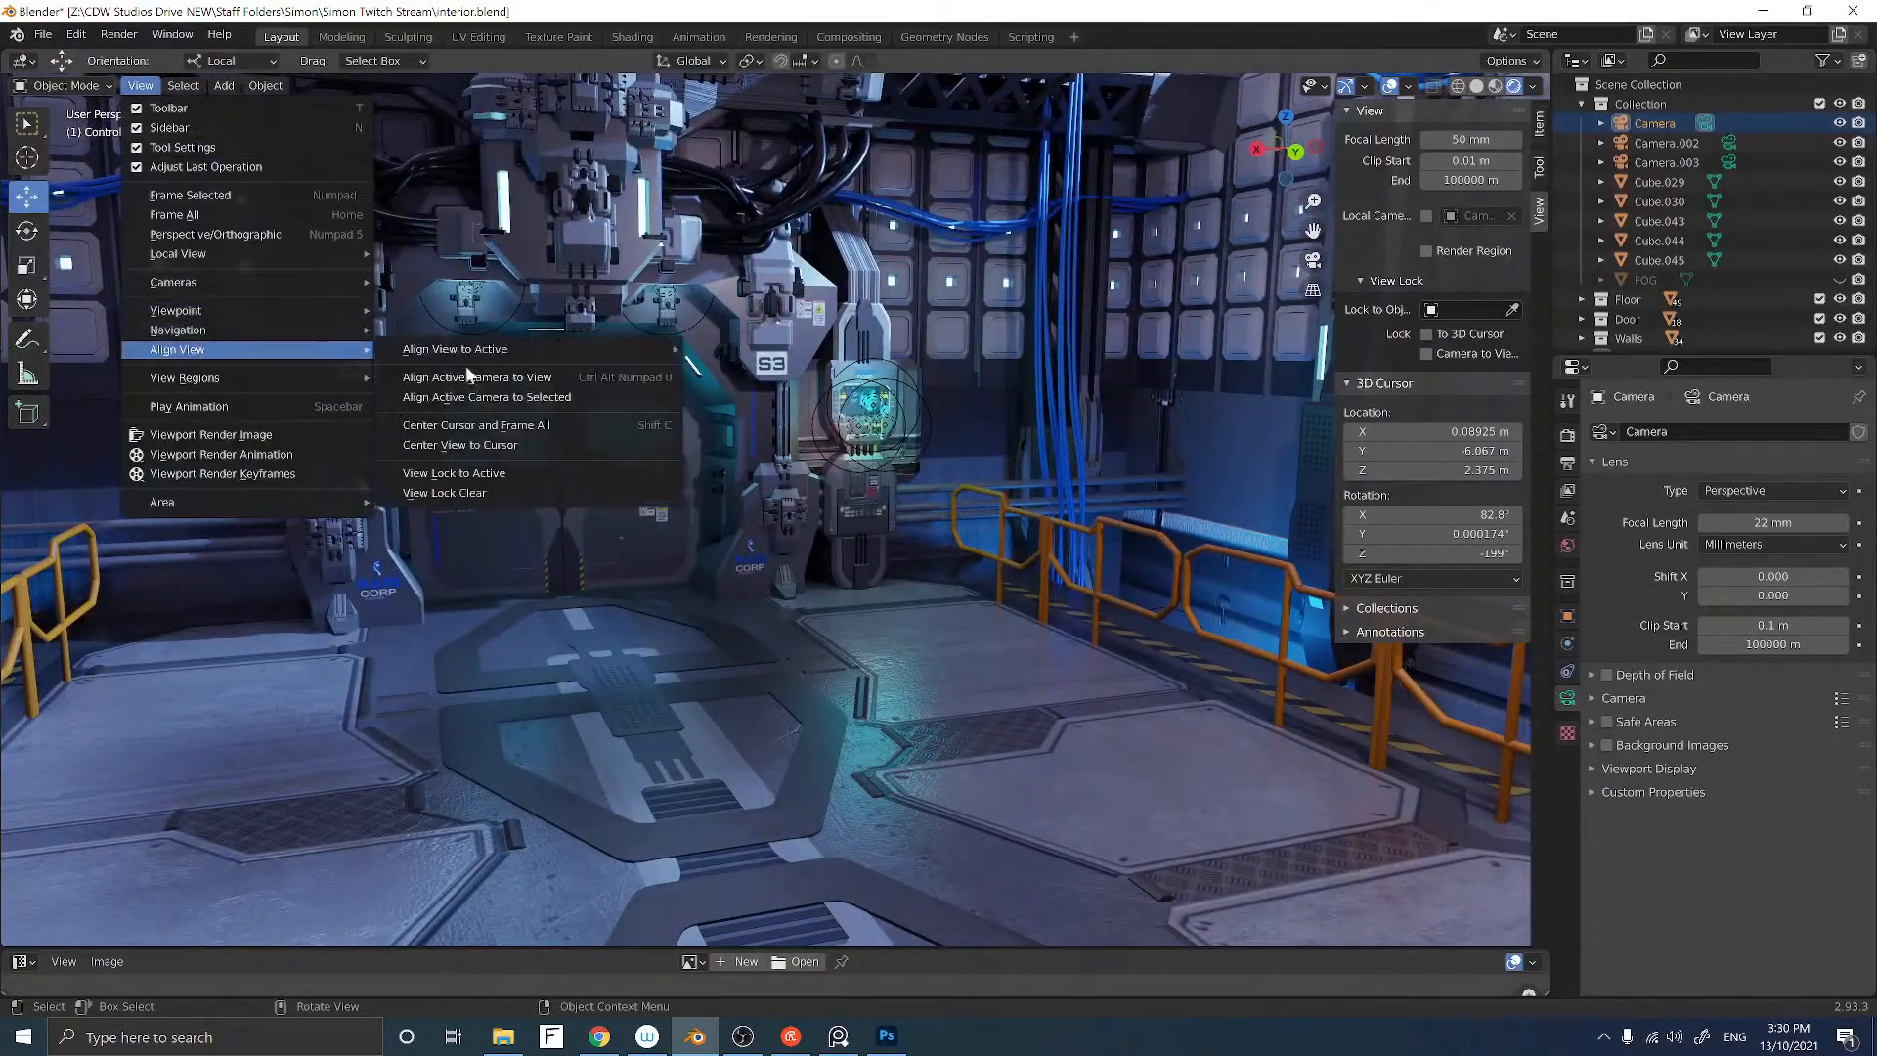
click(475, 424)
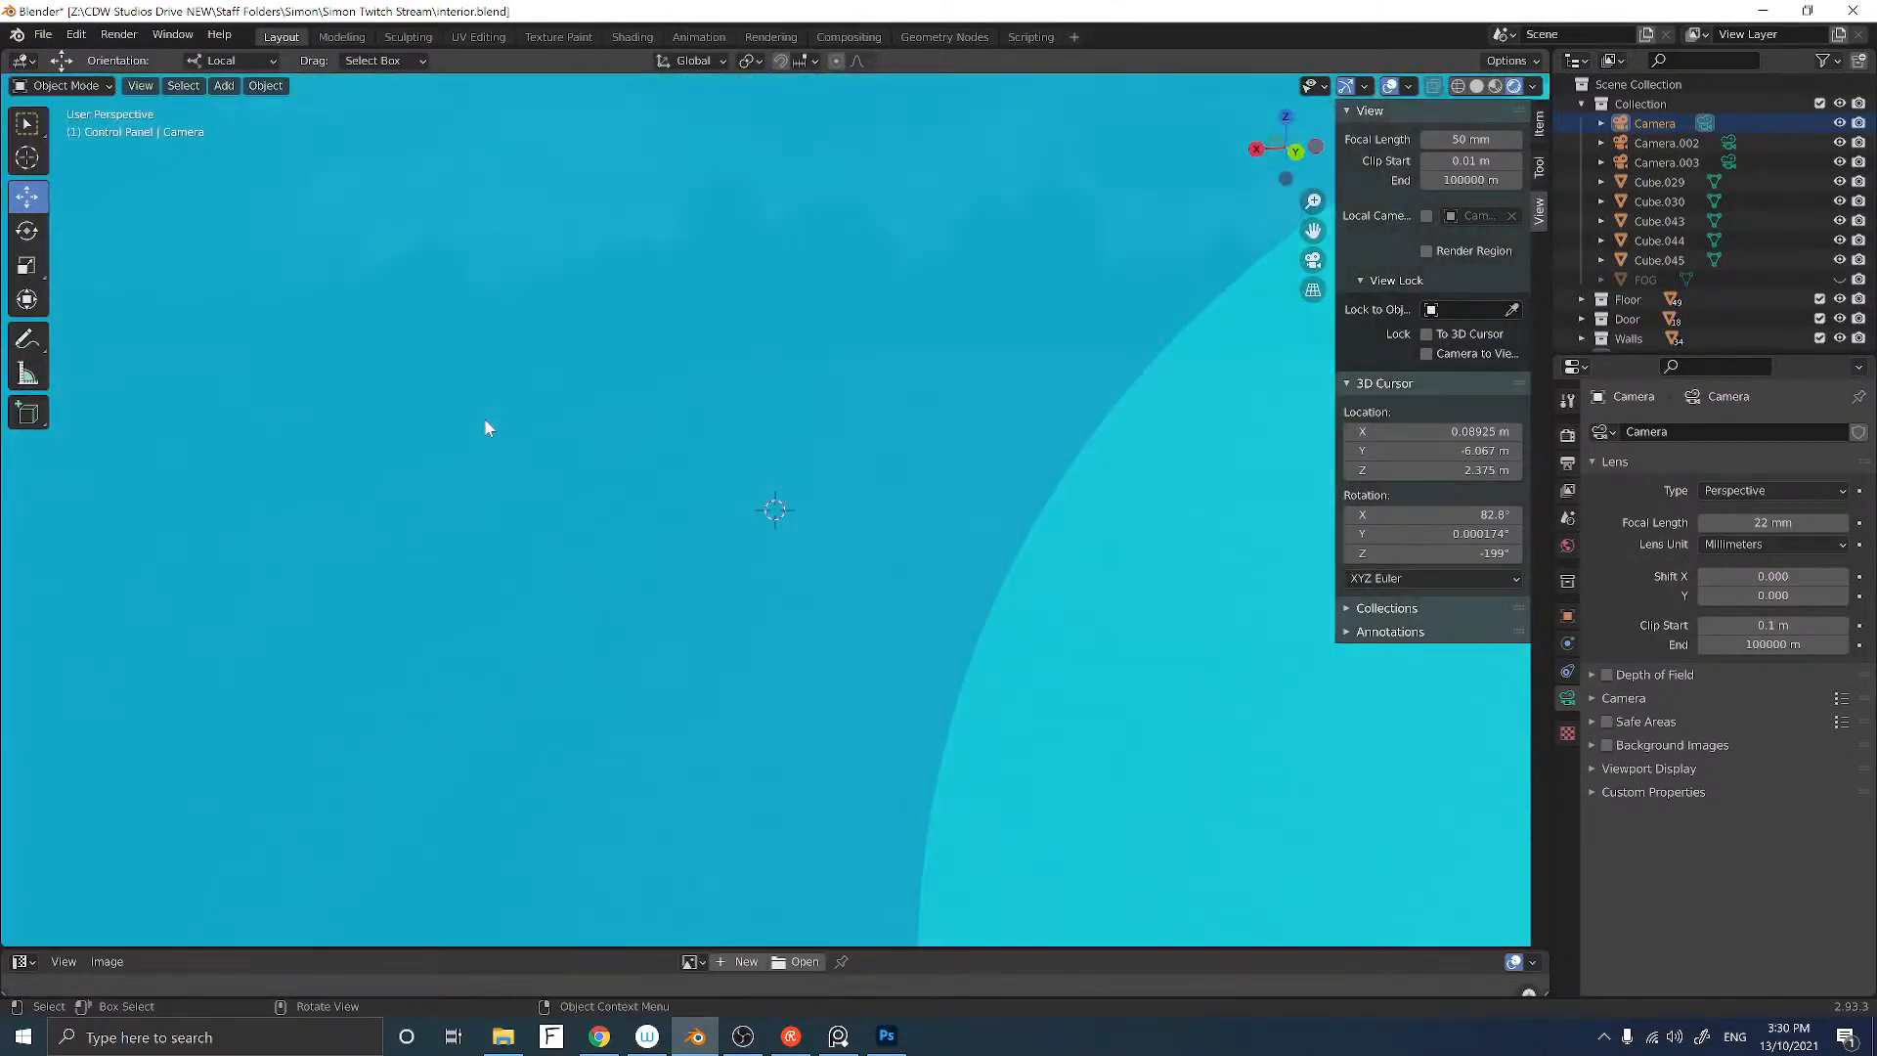
scroll(484, 418, down, 10)
scroll(484, 419, down, 5)
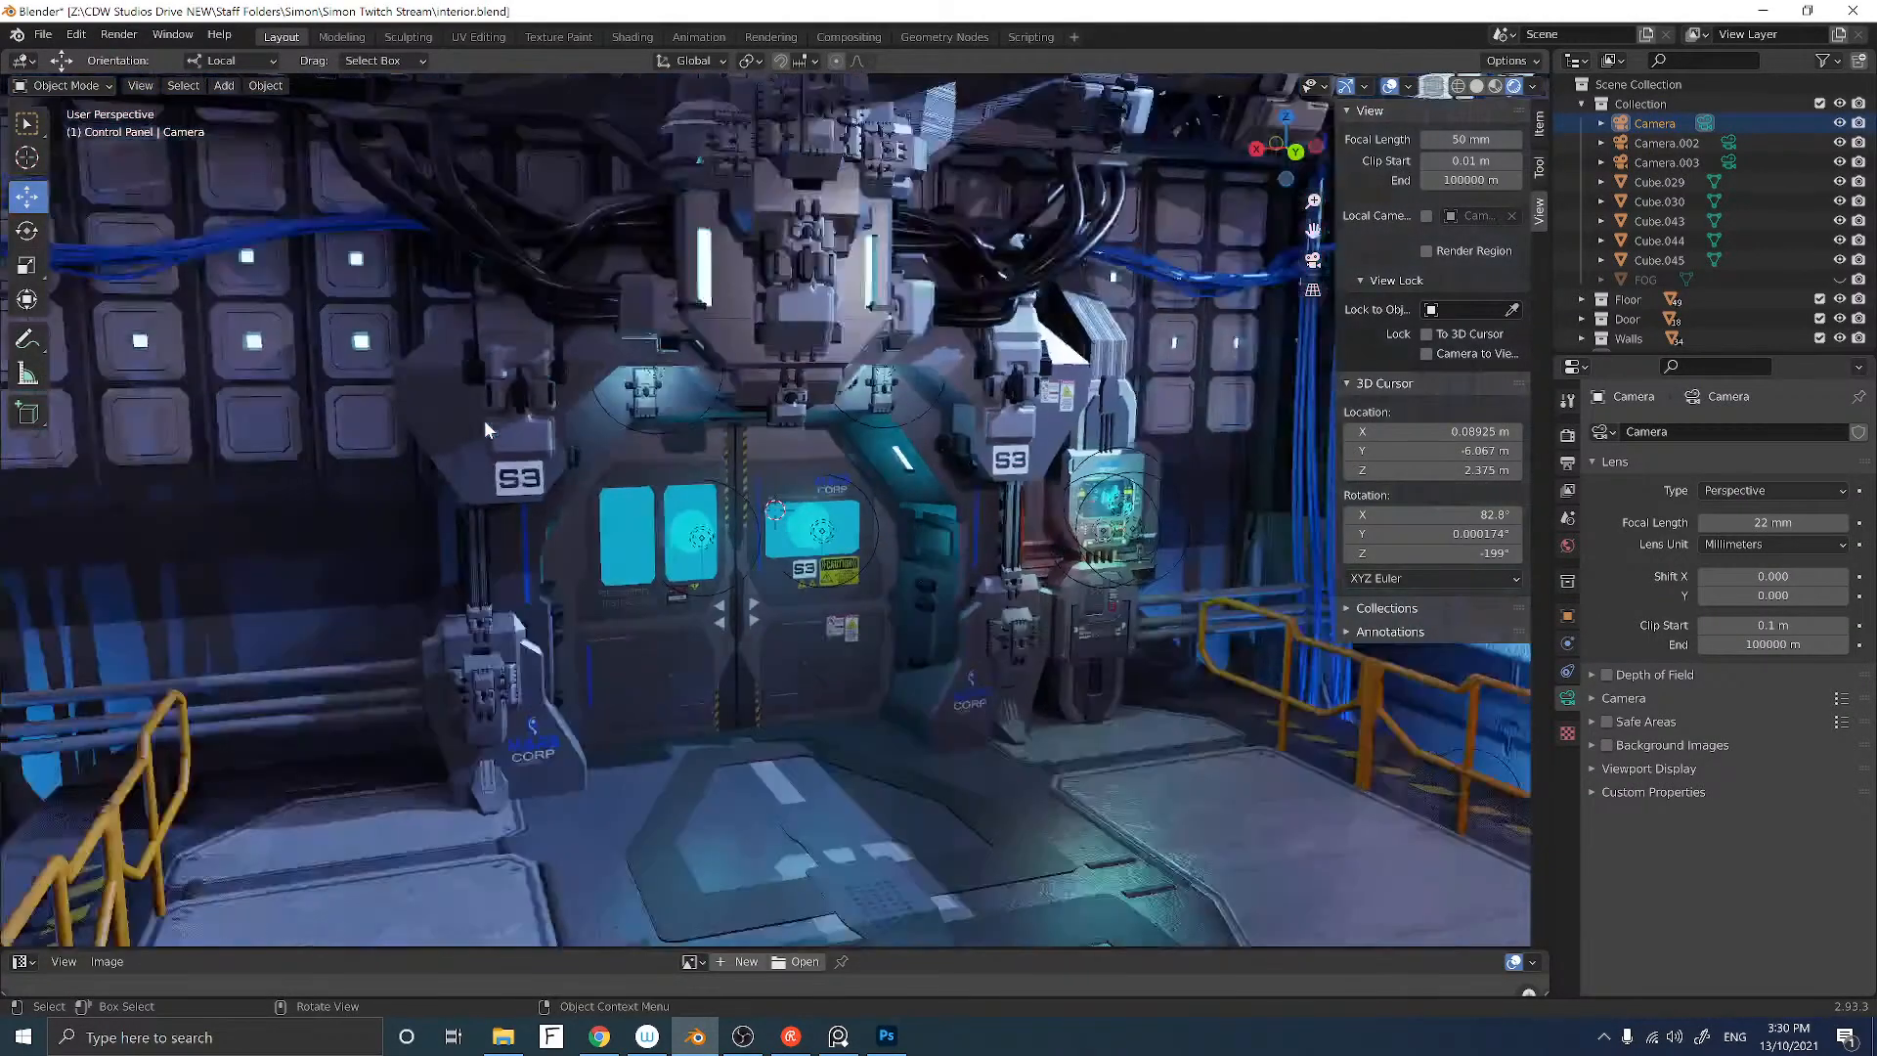
Step: Add a Subdivision Surface modifier to the door frame around the cyan-windowed door
middle_drag(484, 419, 577, 427)
click(1003, 459)
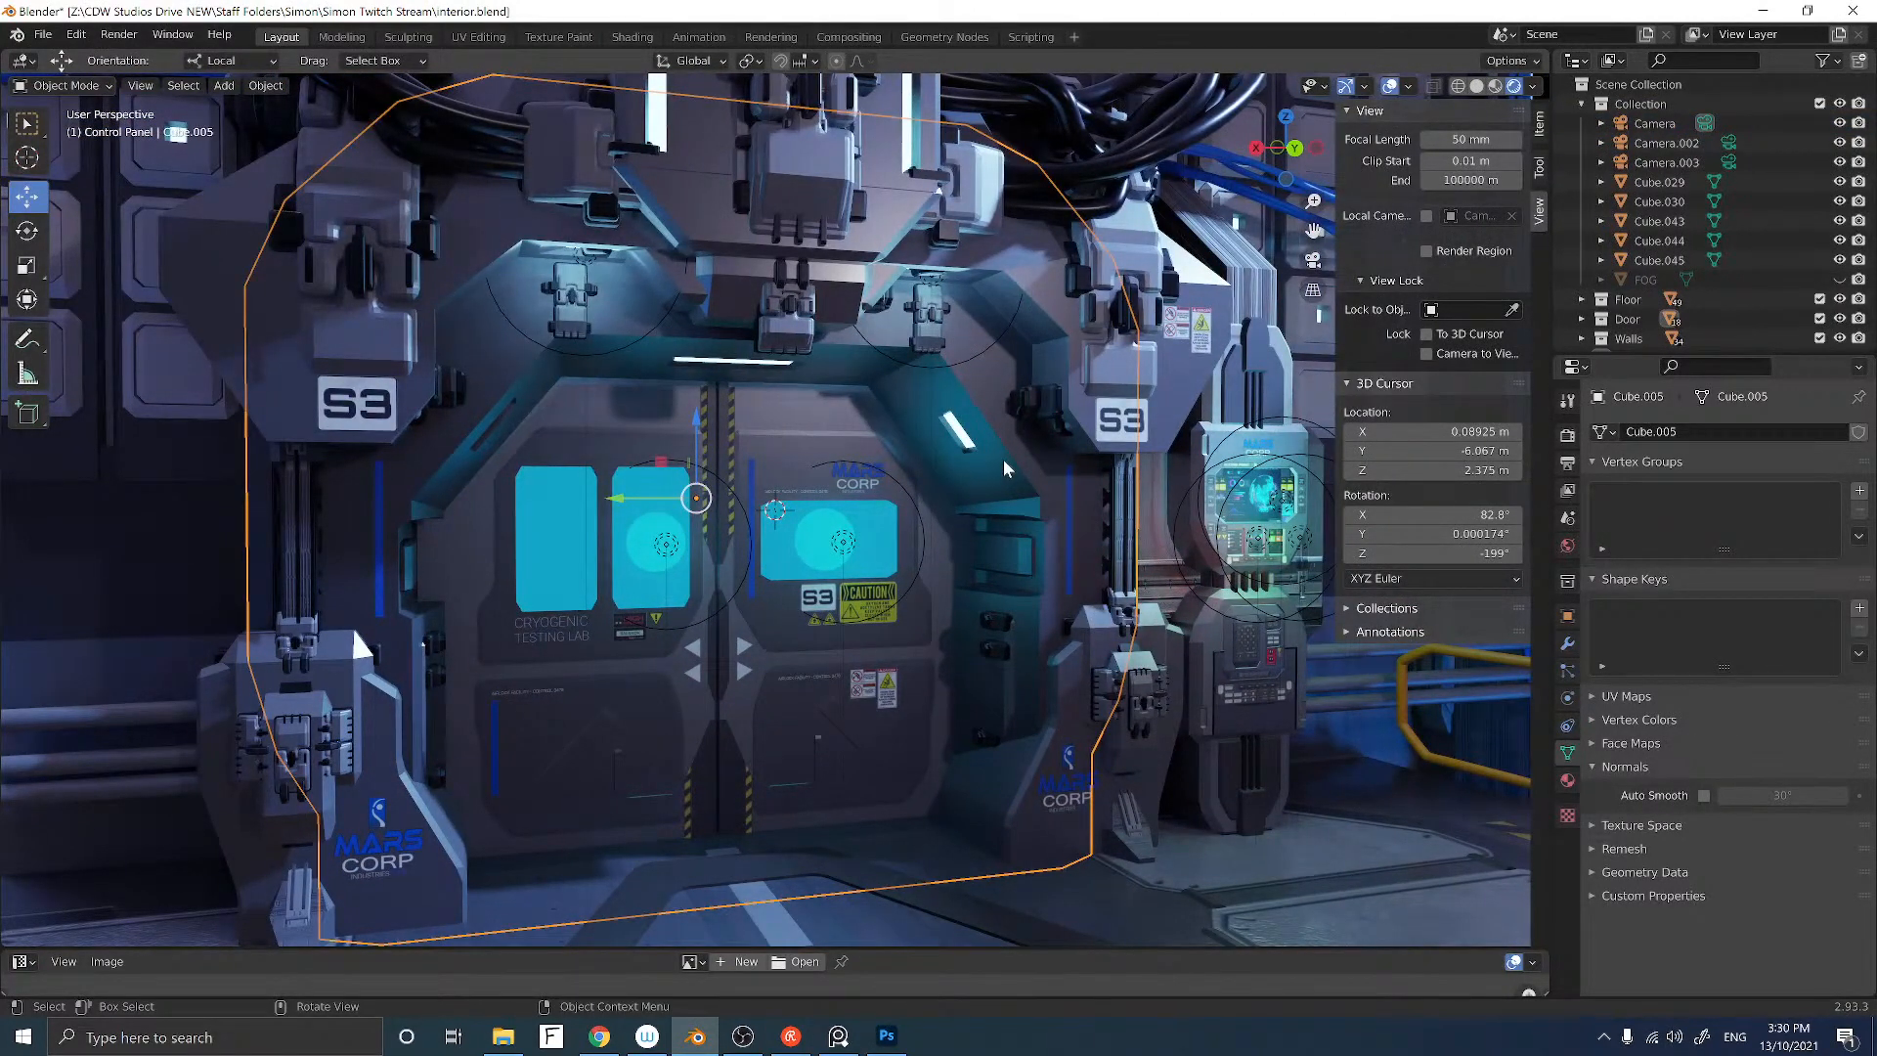
click(1568, 642)
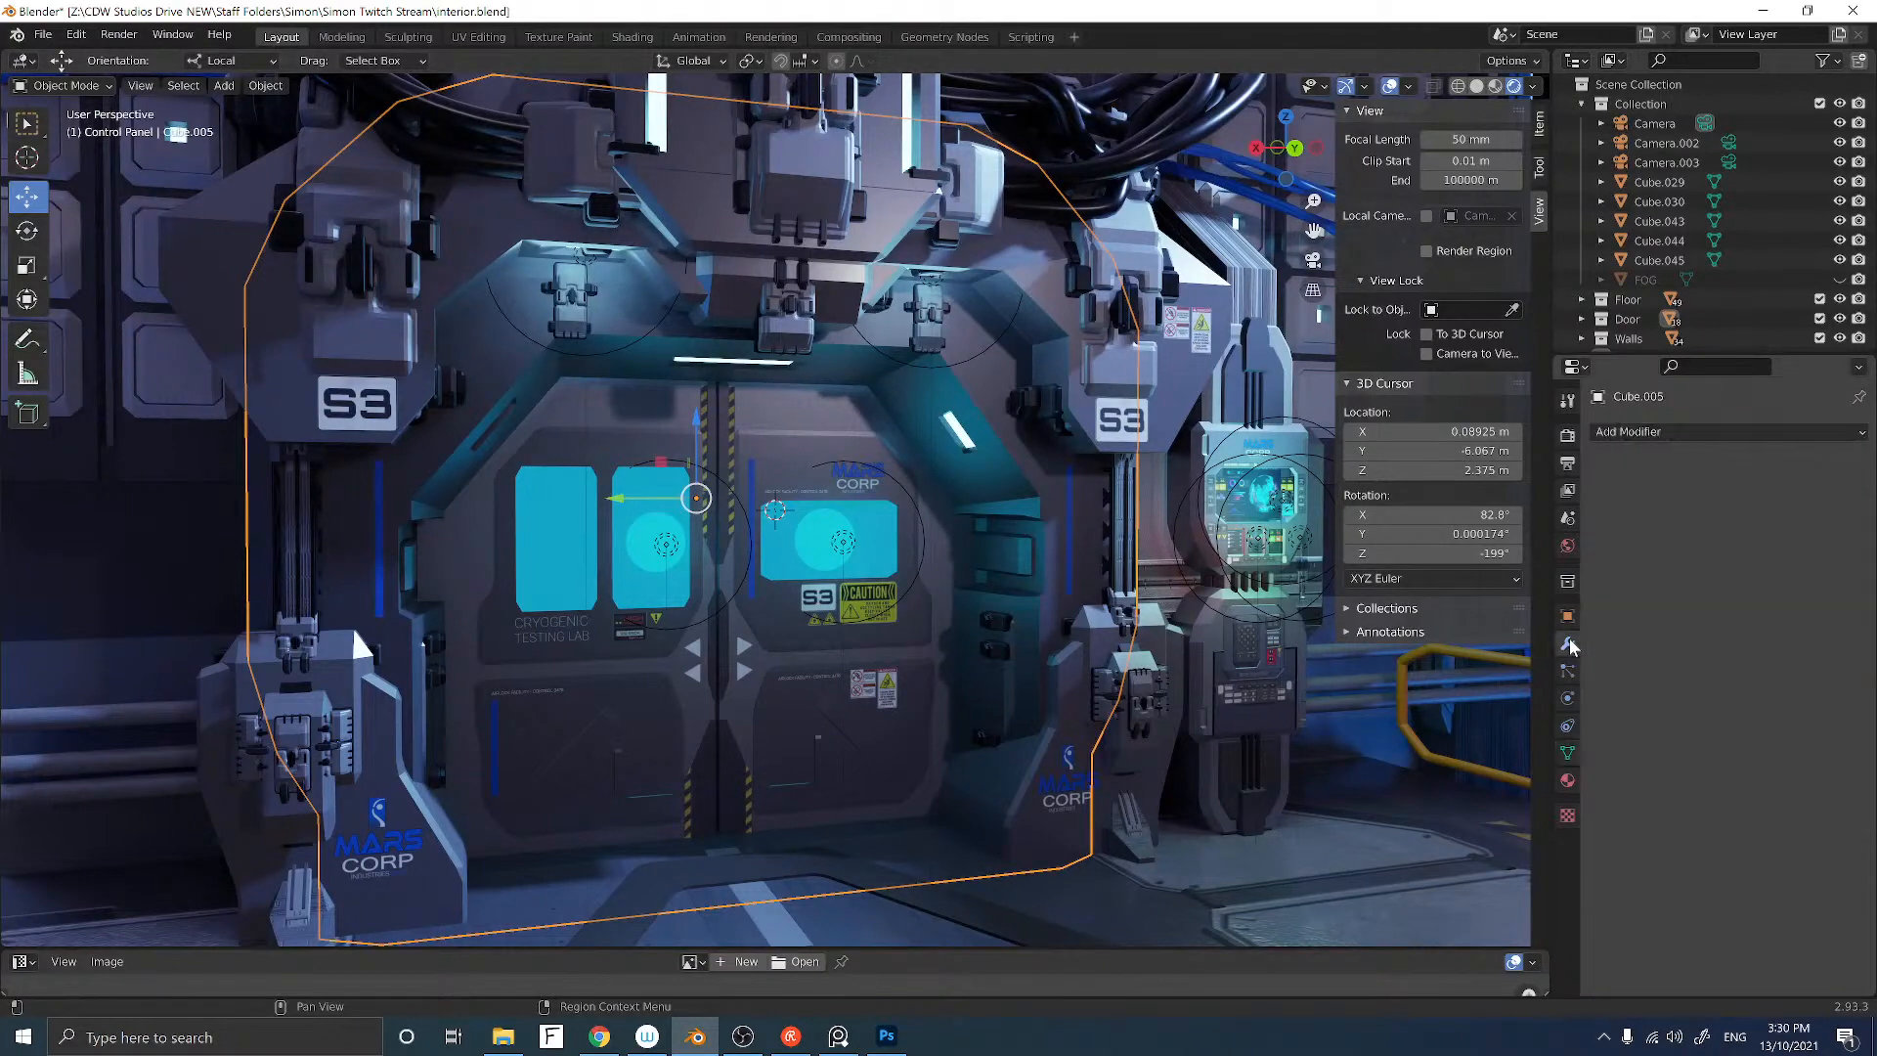
click(1658, 430)
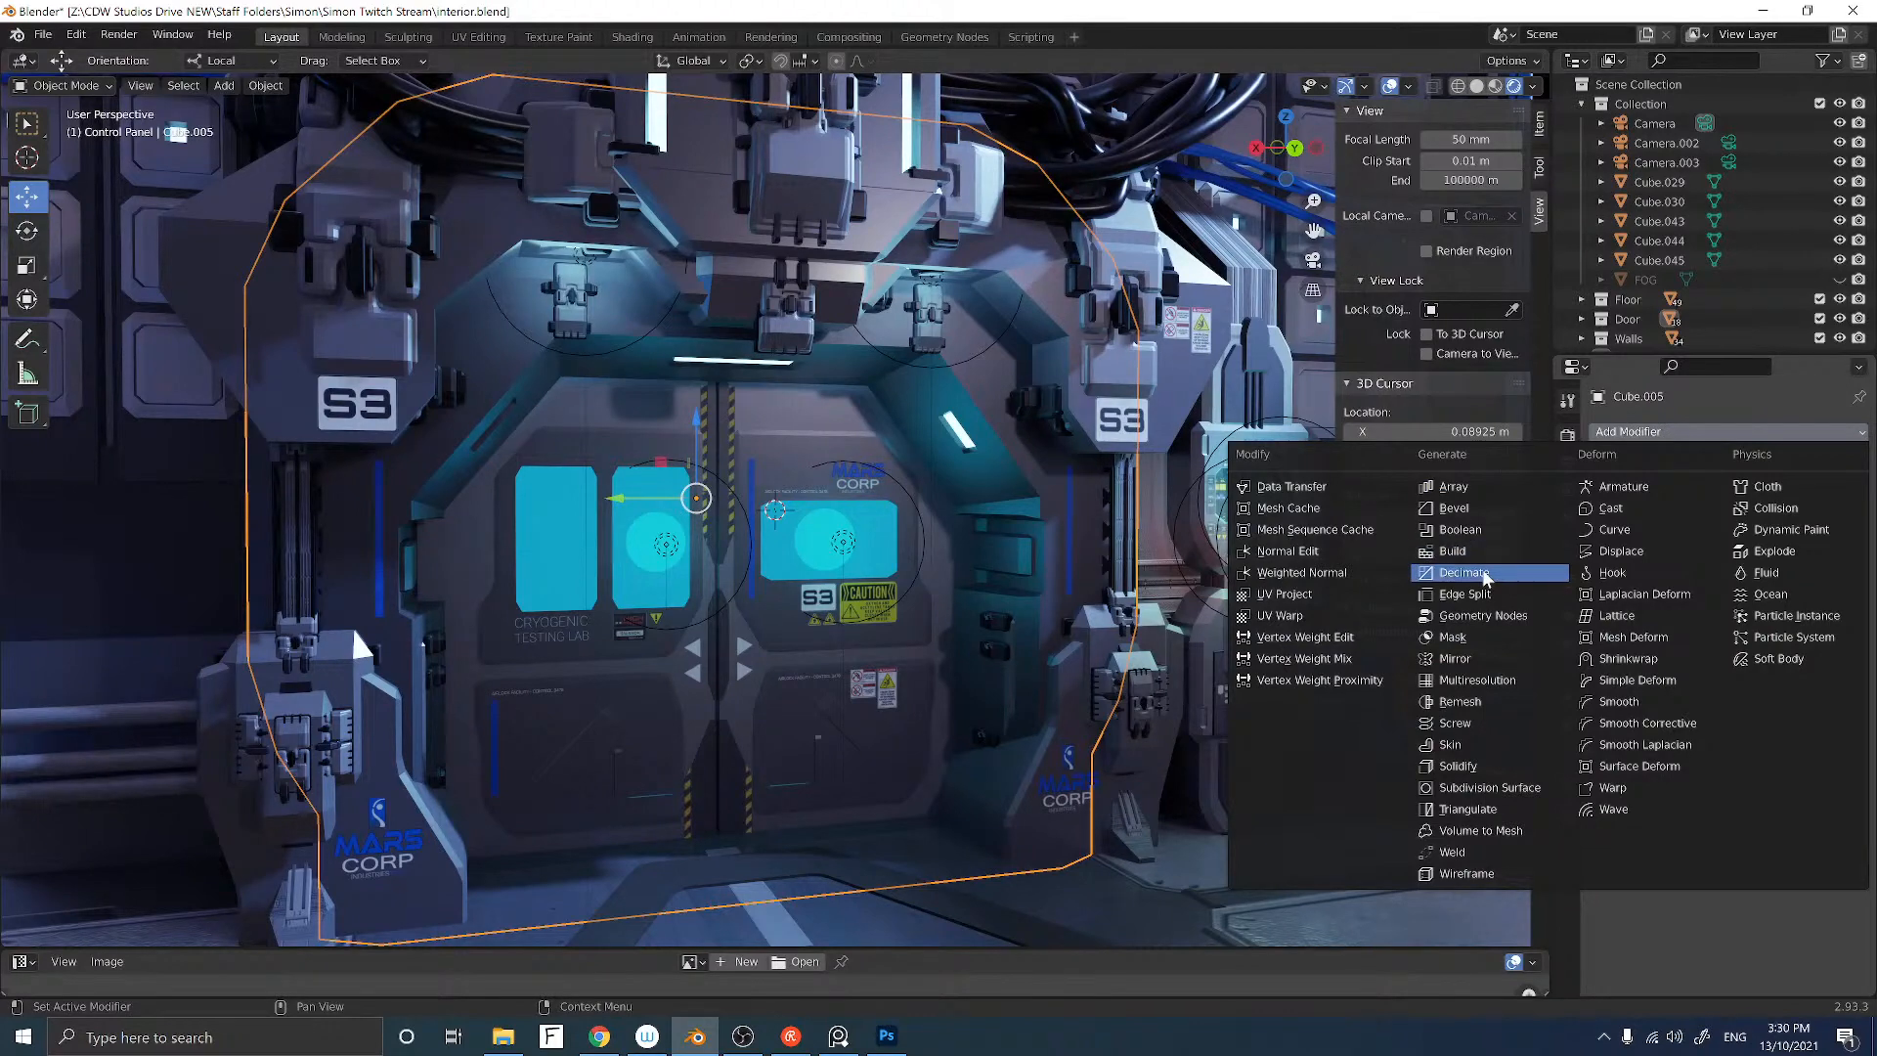
click(1463, 797)
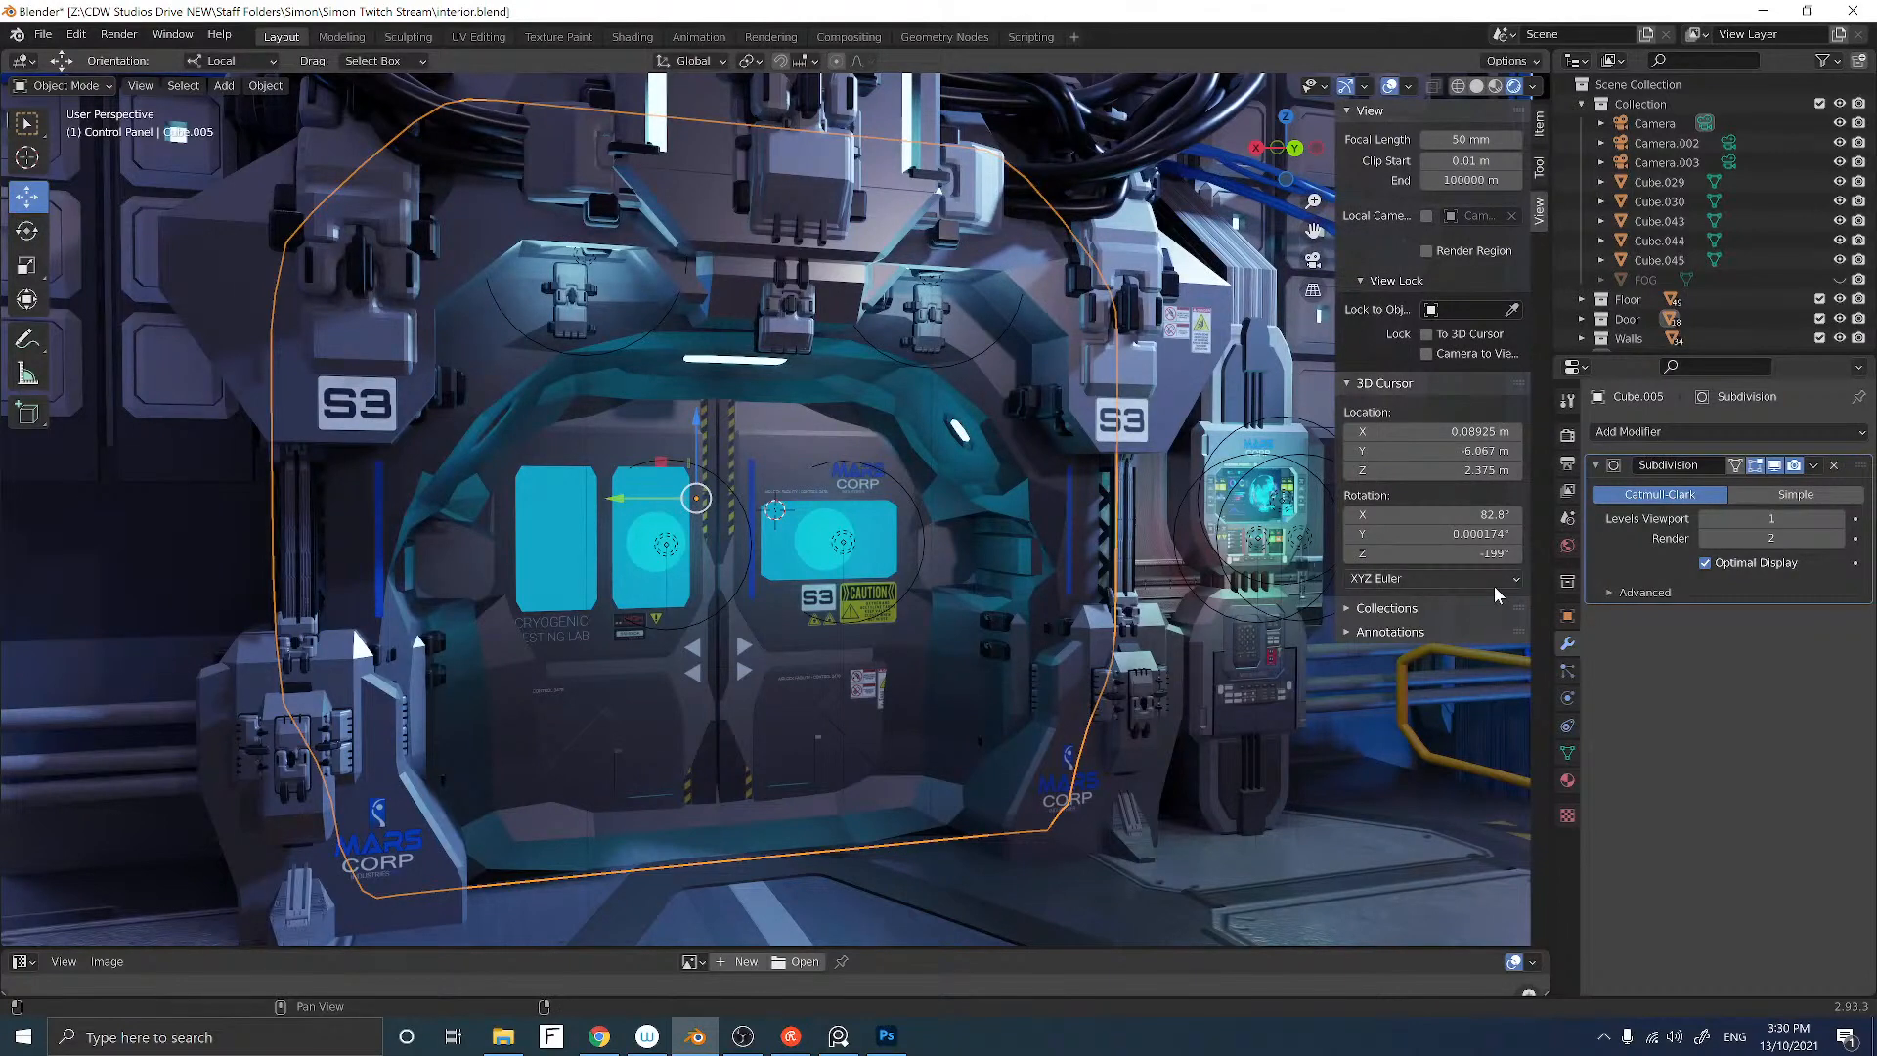
Step: Try Auto Smooth at 70° on the door frame's normals and switch it off again
click(1566, 752)
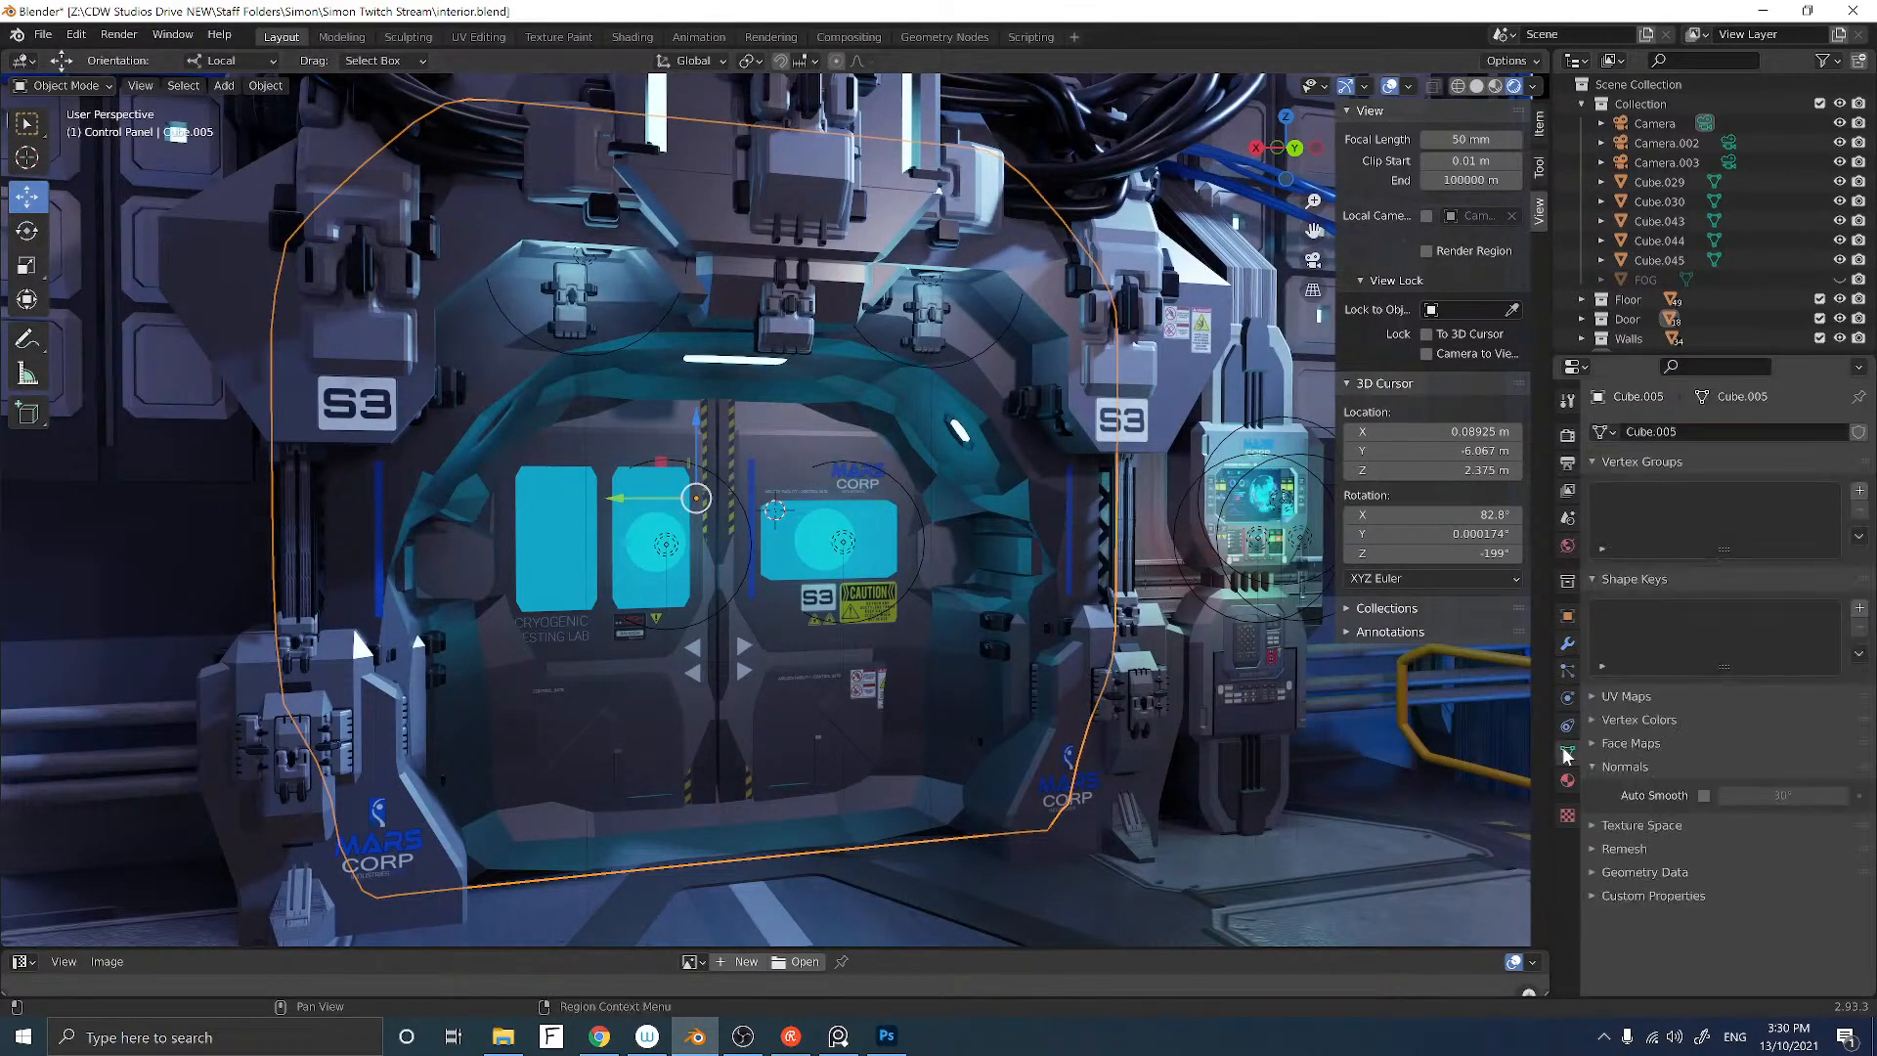
click(1703, 795)
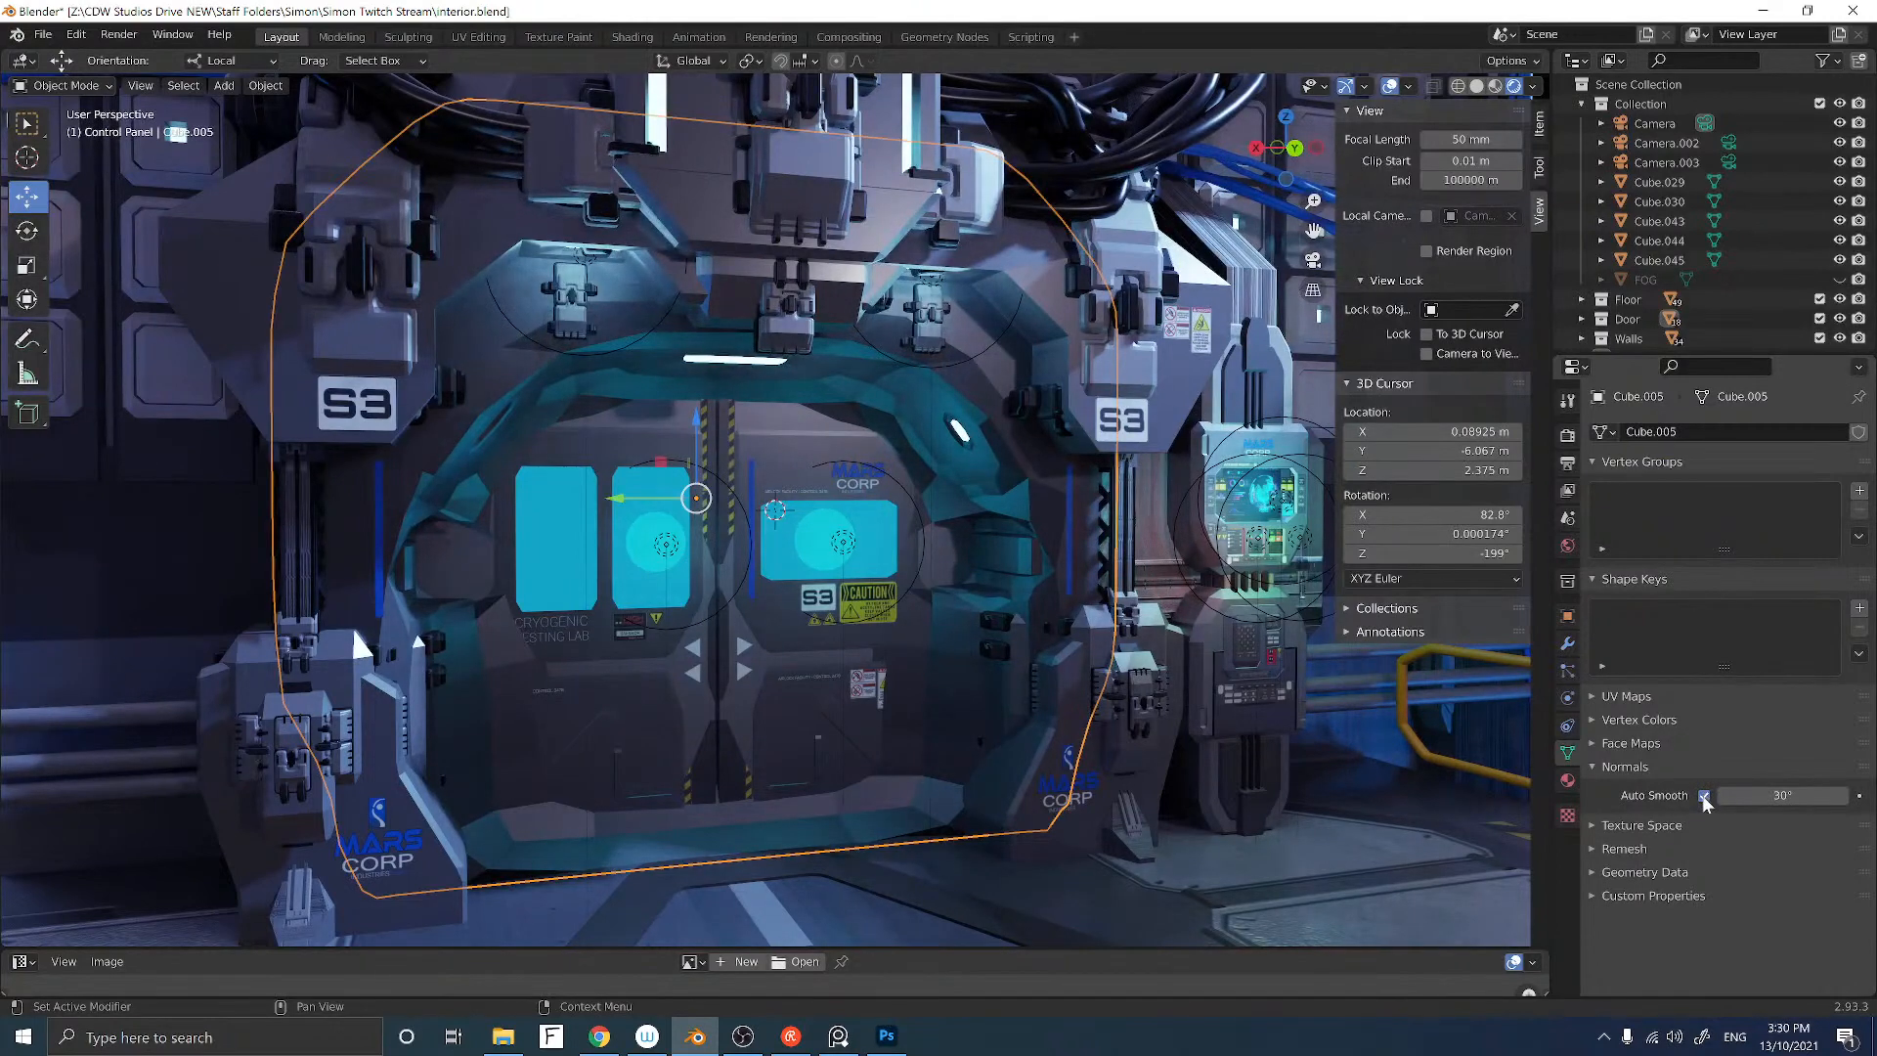
click(1781, 795)
text(70)
key(Return)
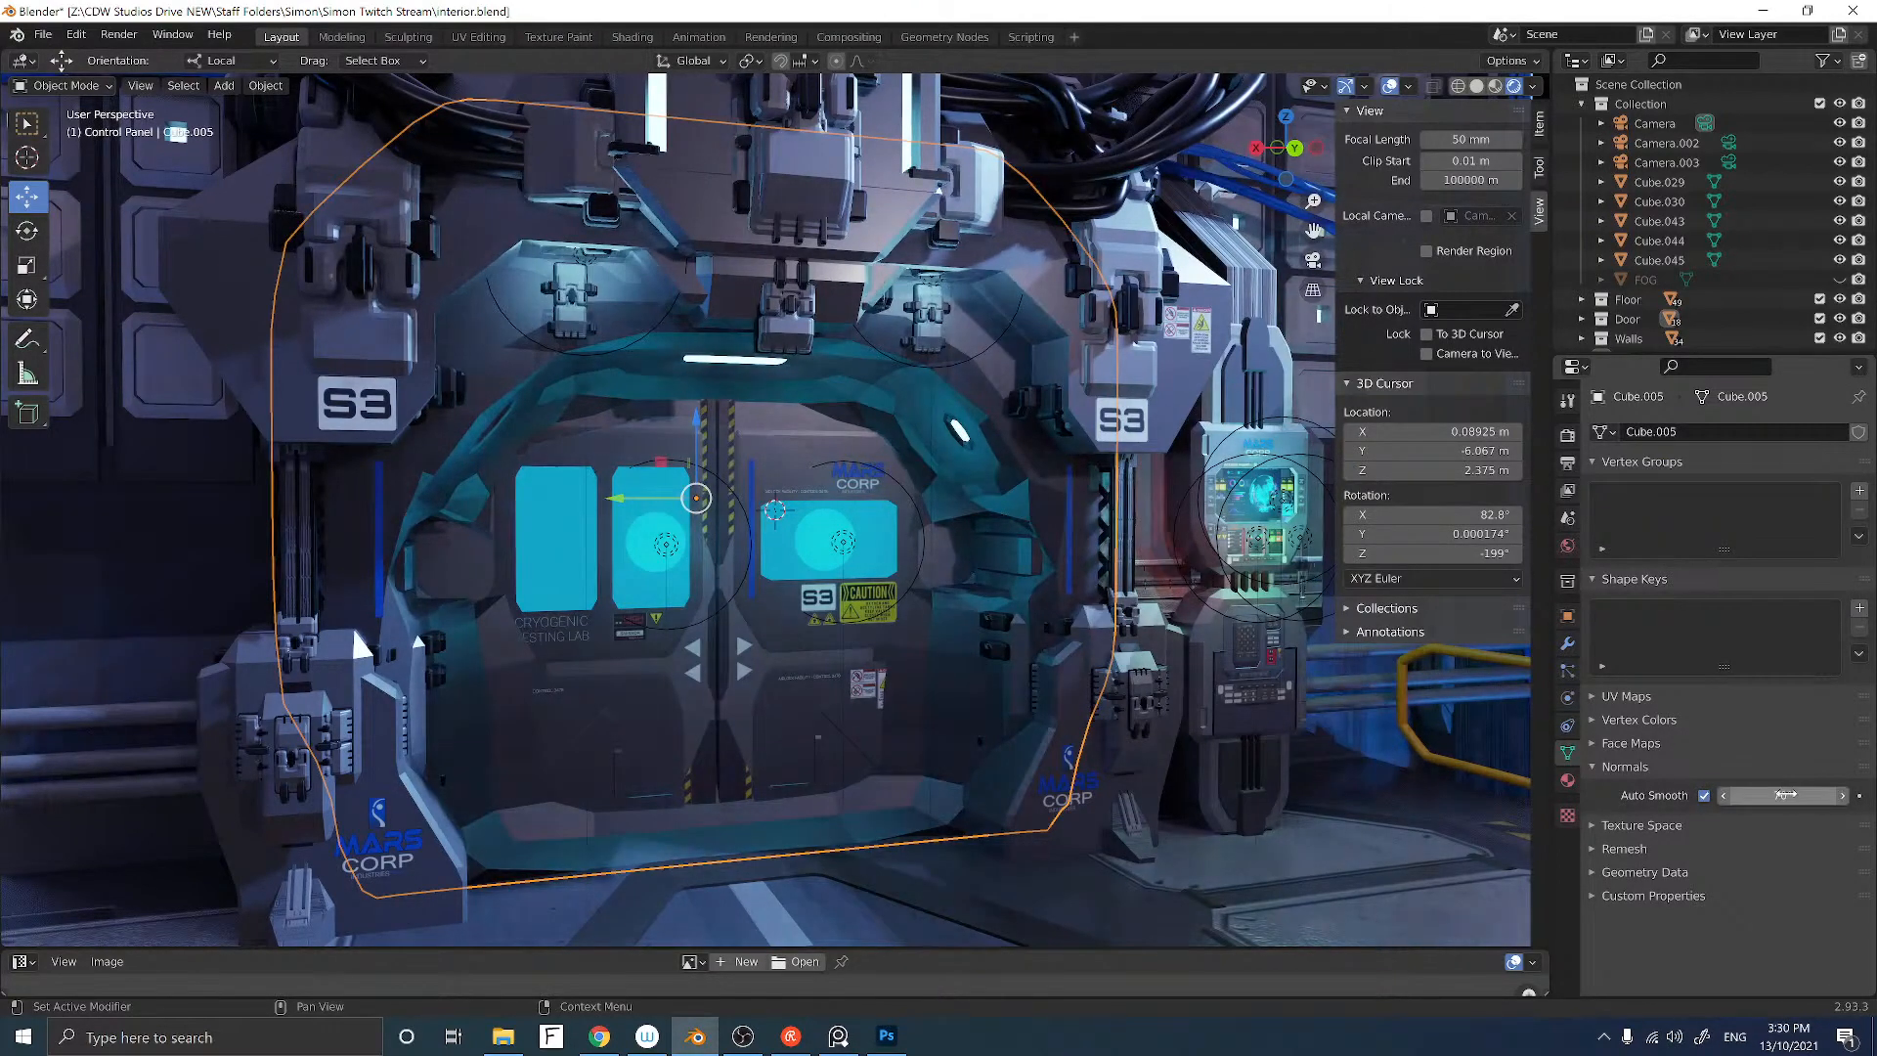
click(1781, 794)
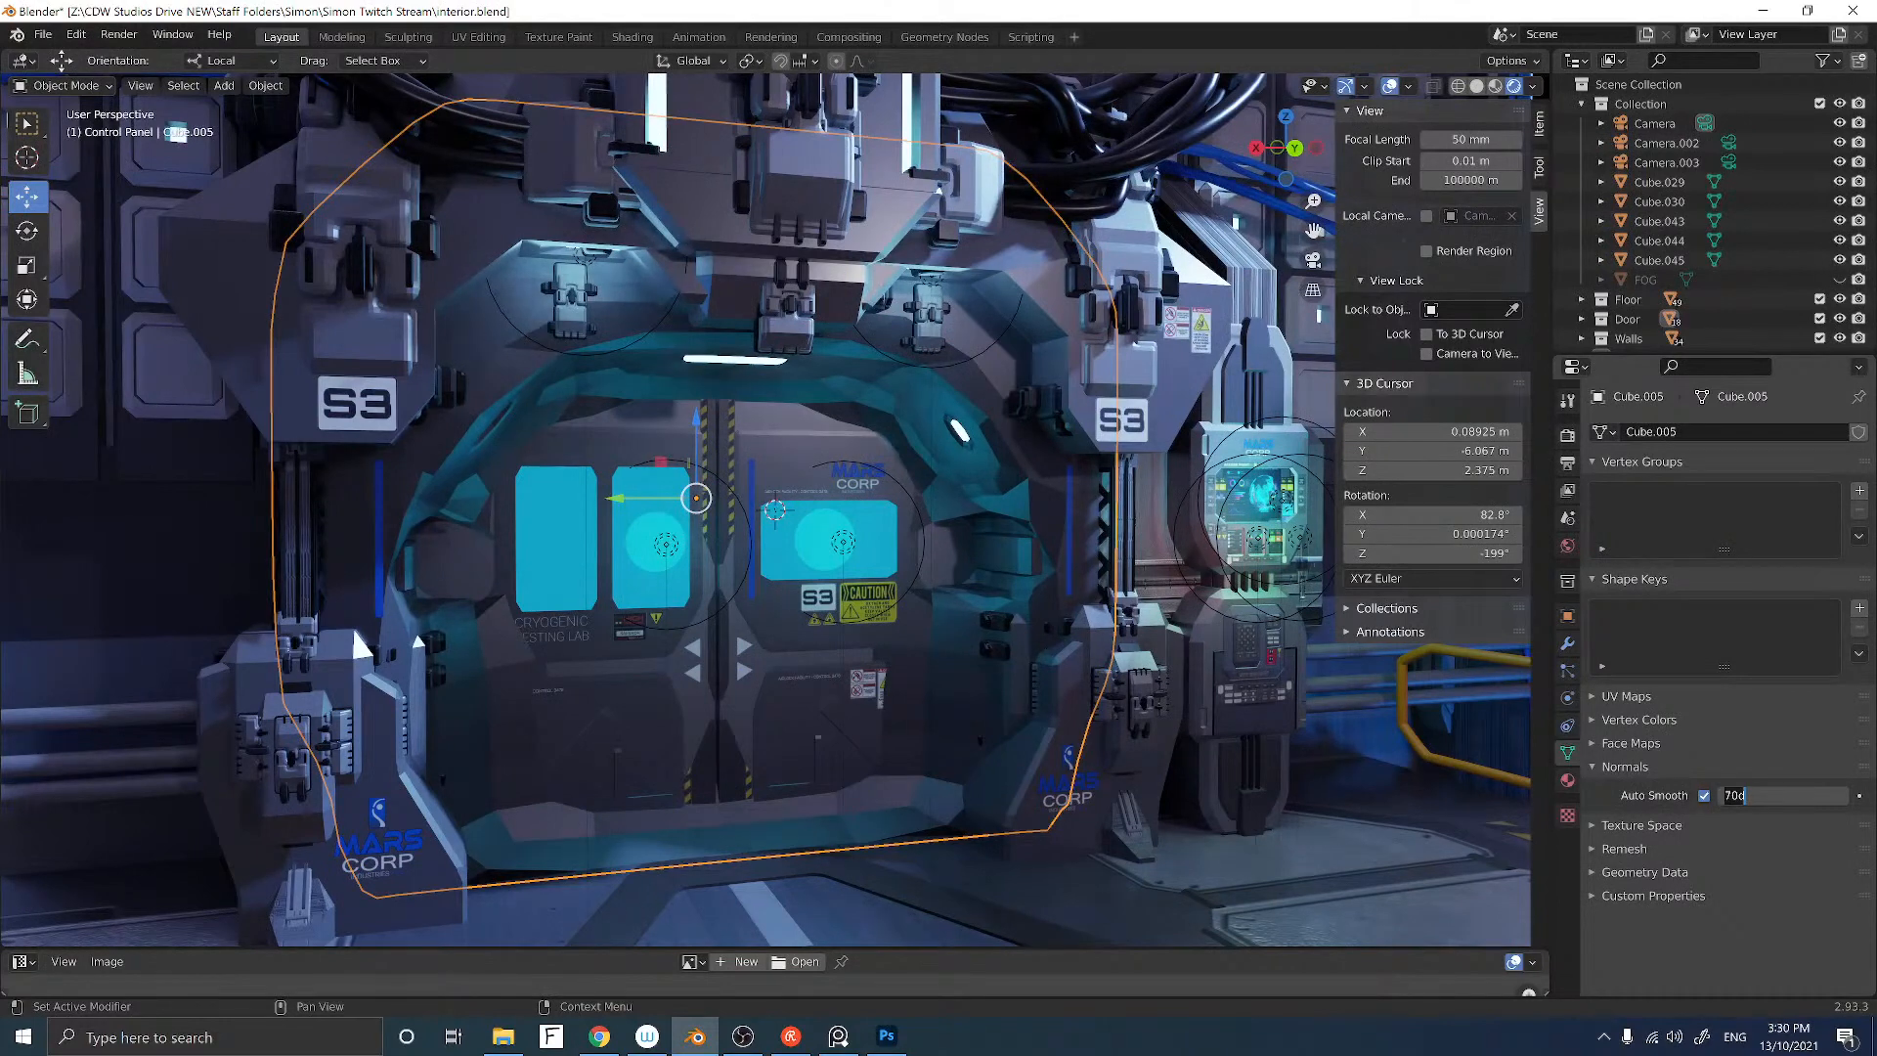
click(1705, 795)
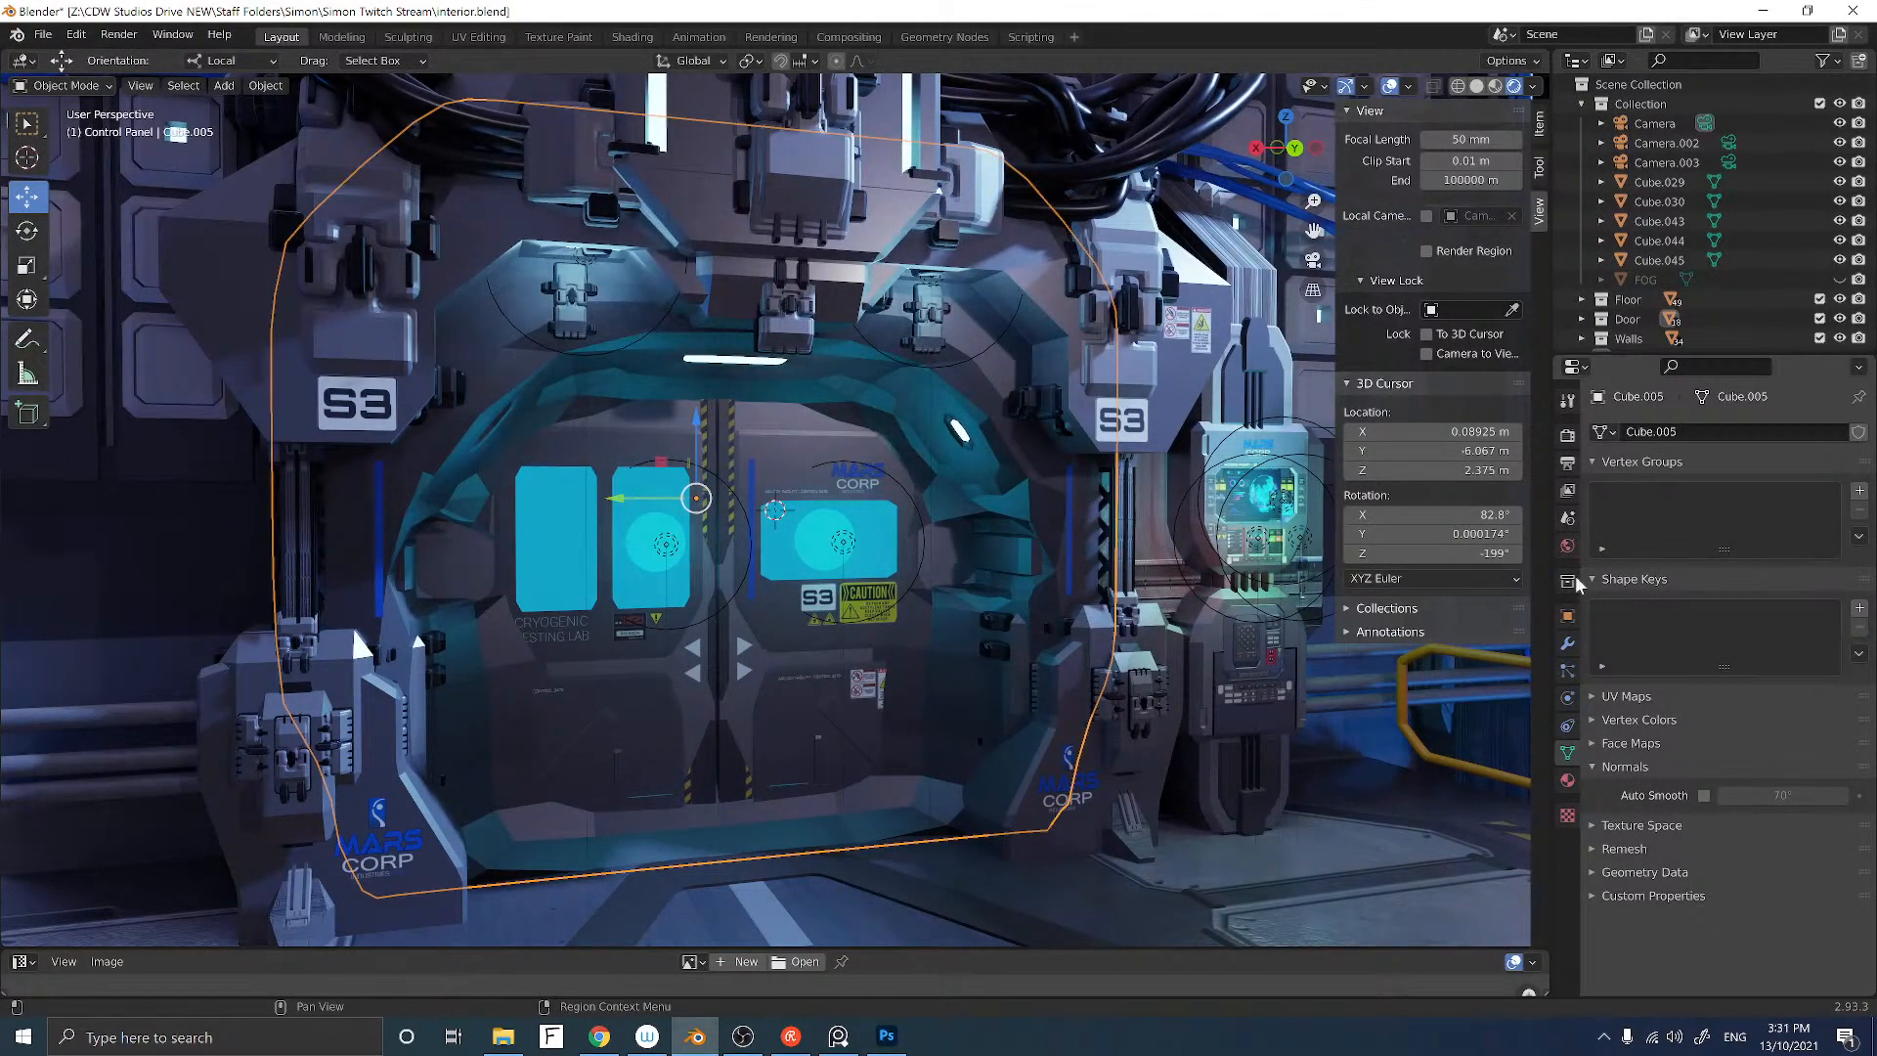
Step: Compare the Catmull-Clark and Simple subdivision types on the door frame at viewport level 3, and remove the modifier
click(1567, 645)
click(1771, 518)
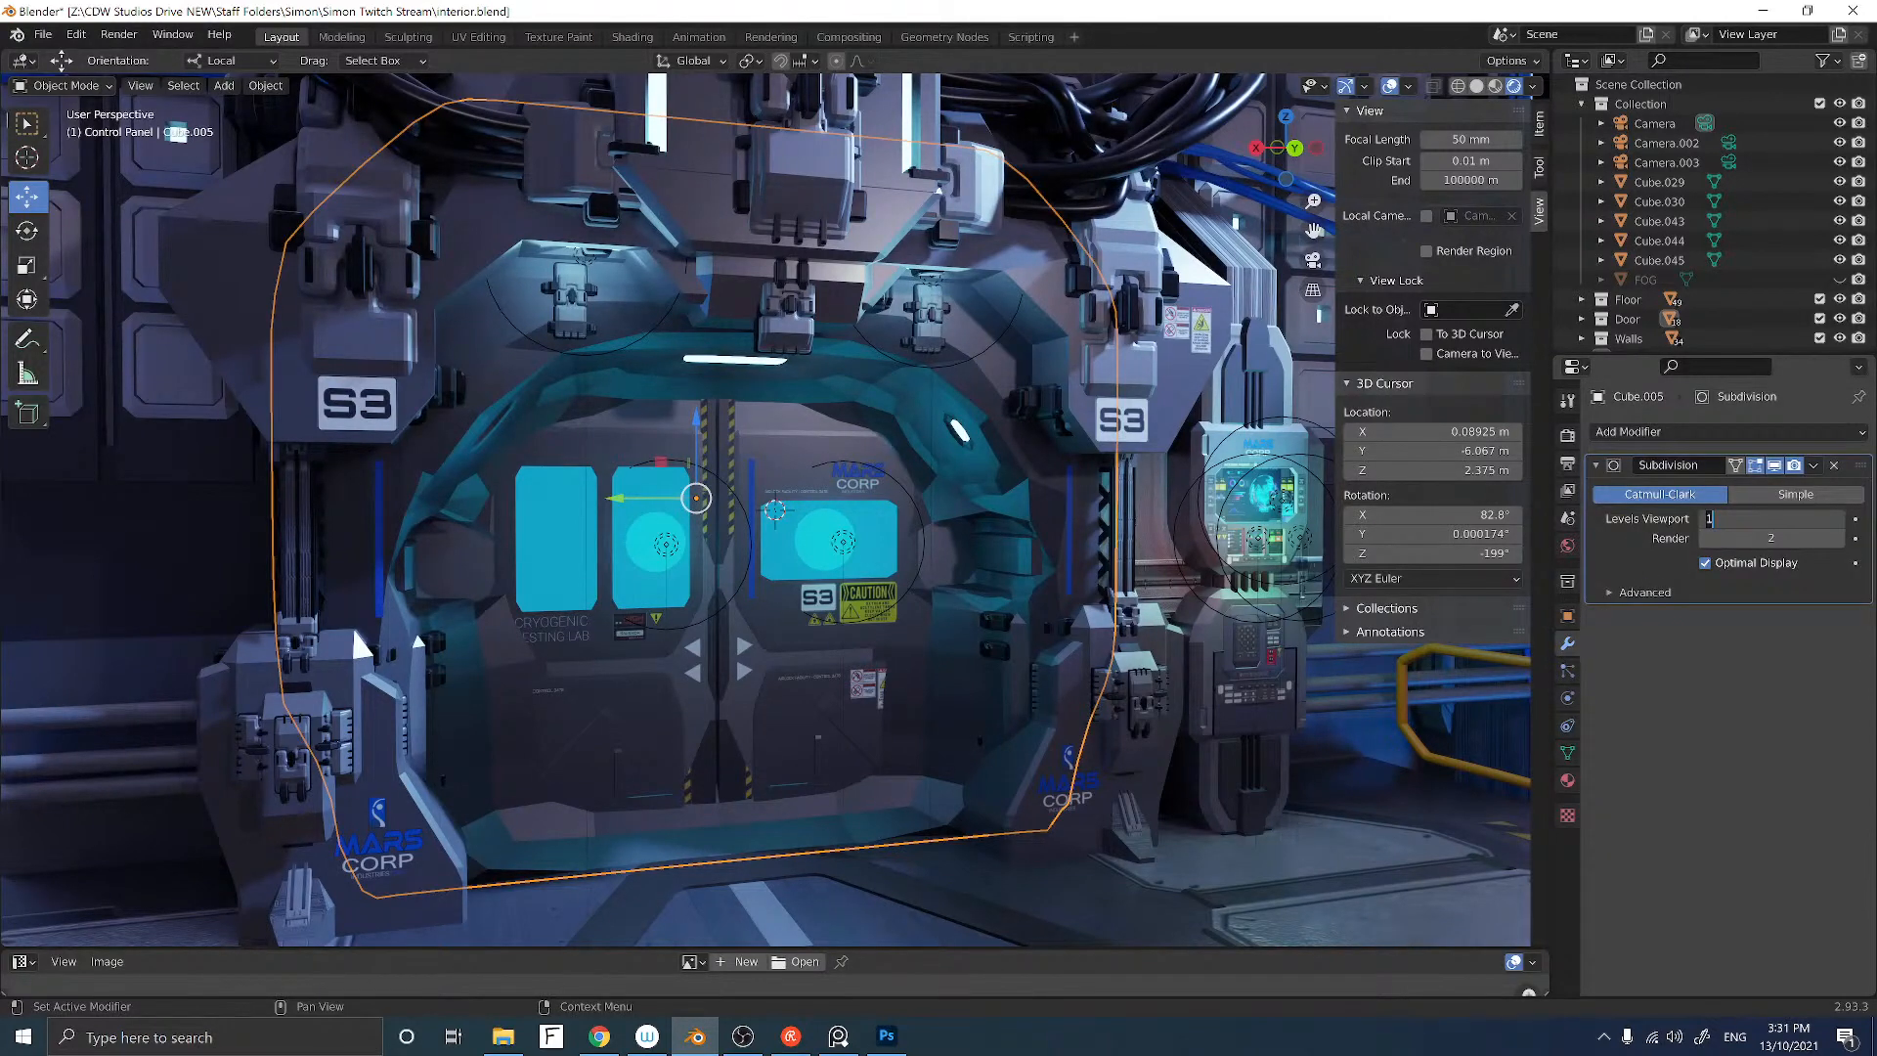
key(Return)
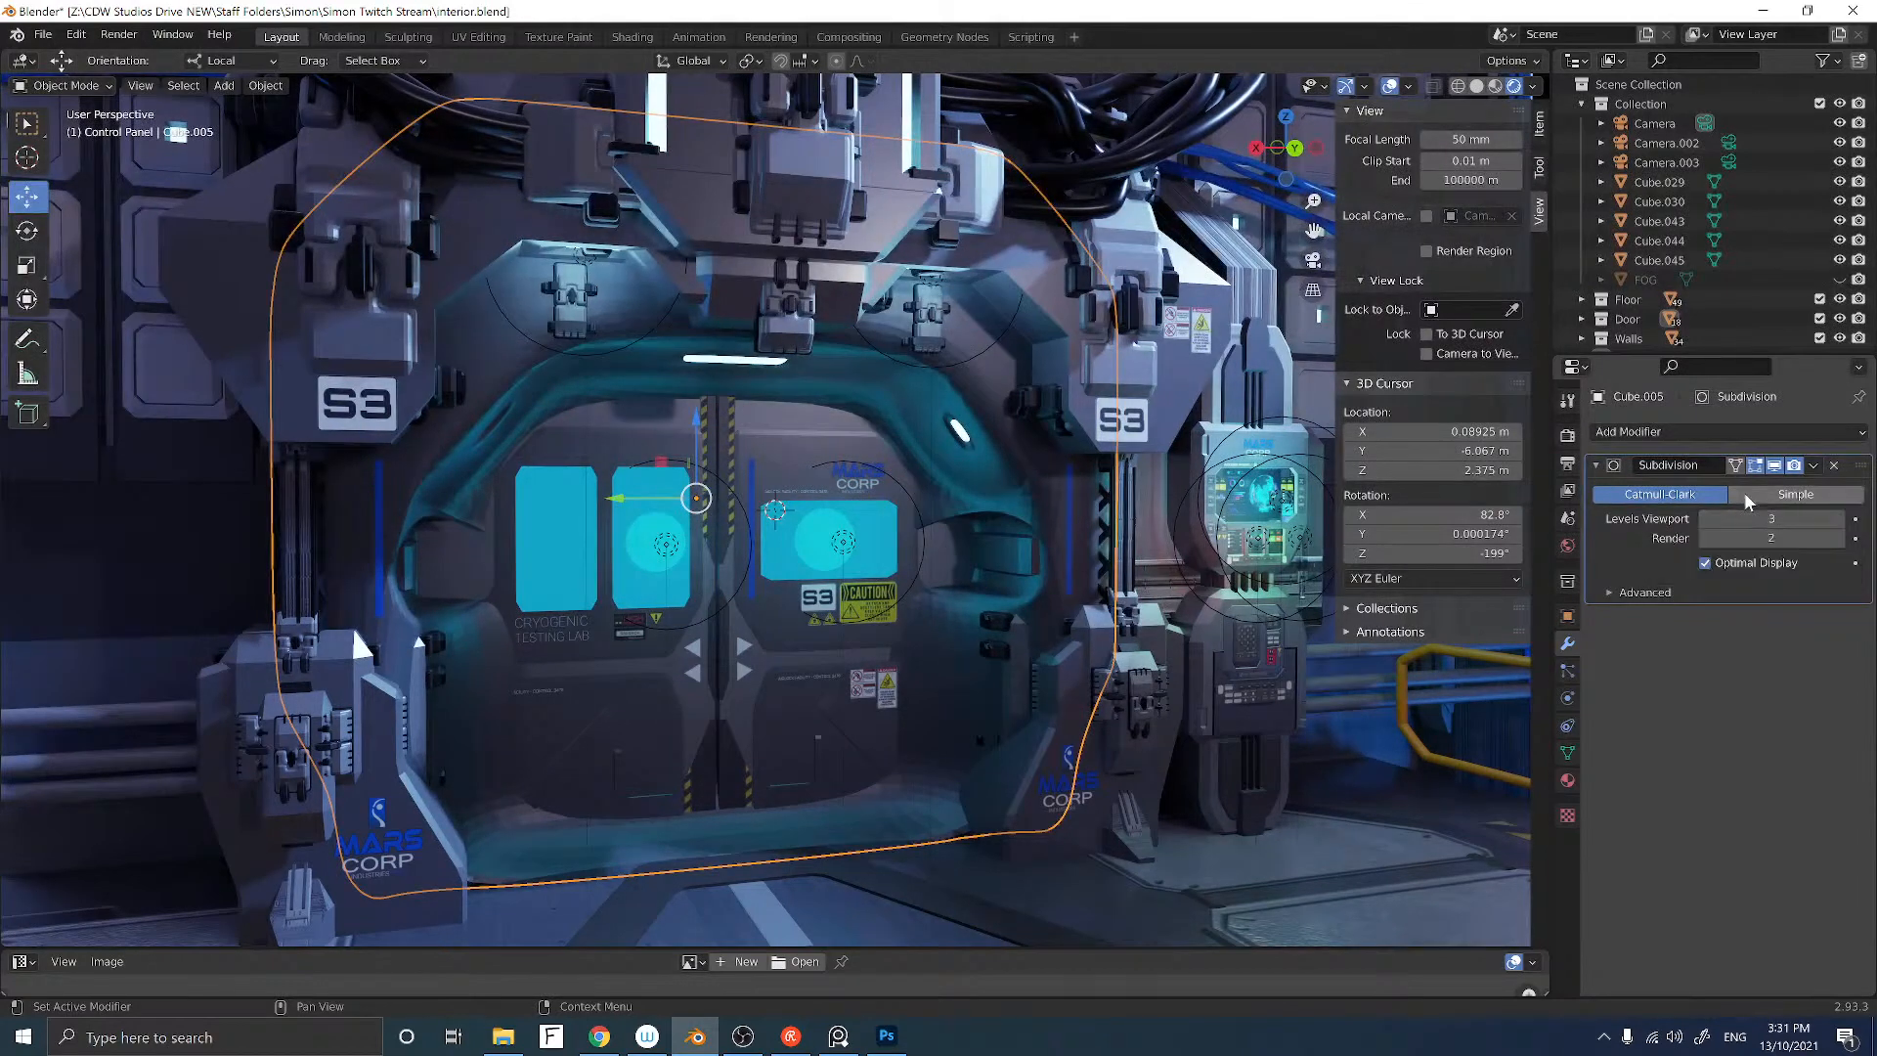
click(1791, 495)
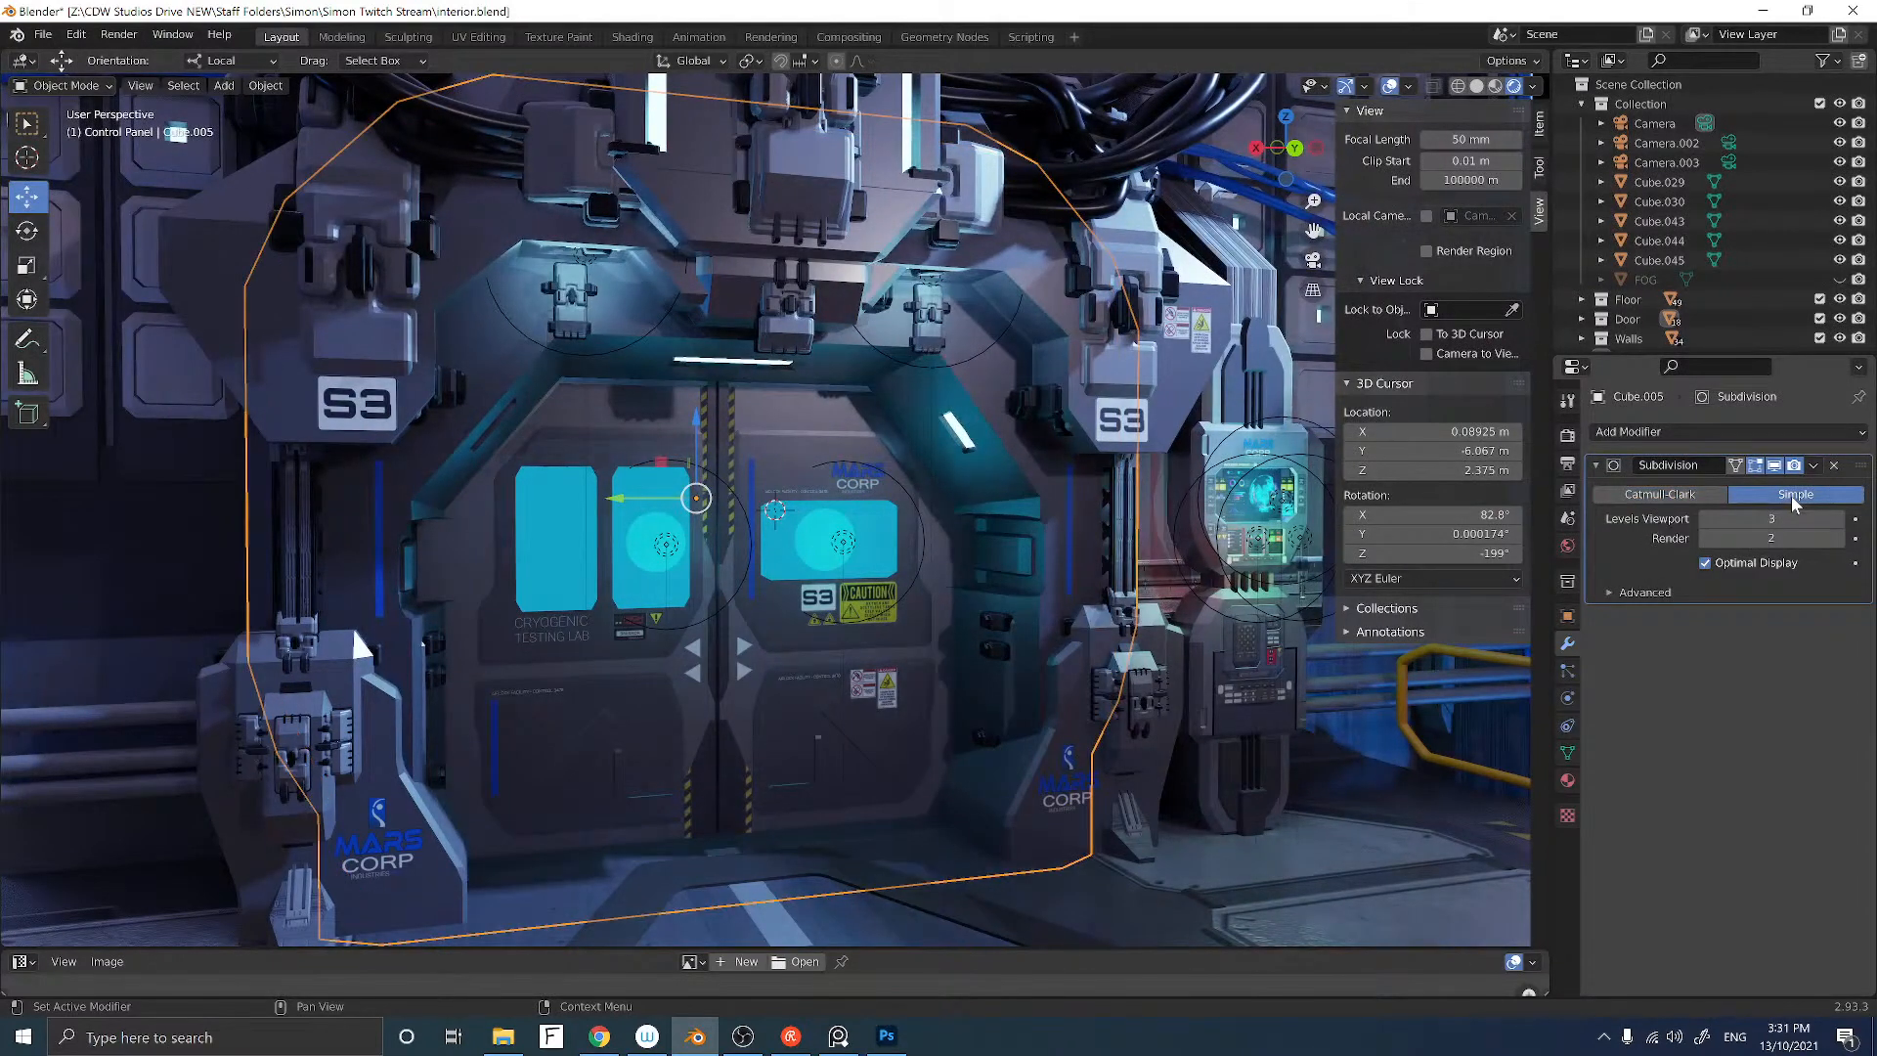
click(1674, 493)
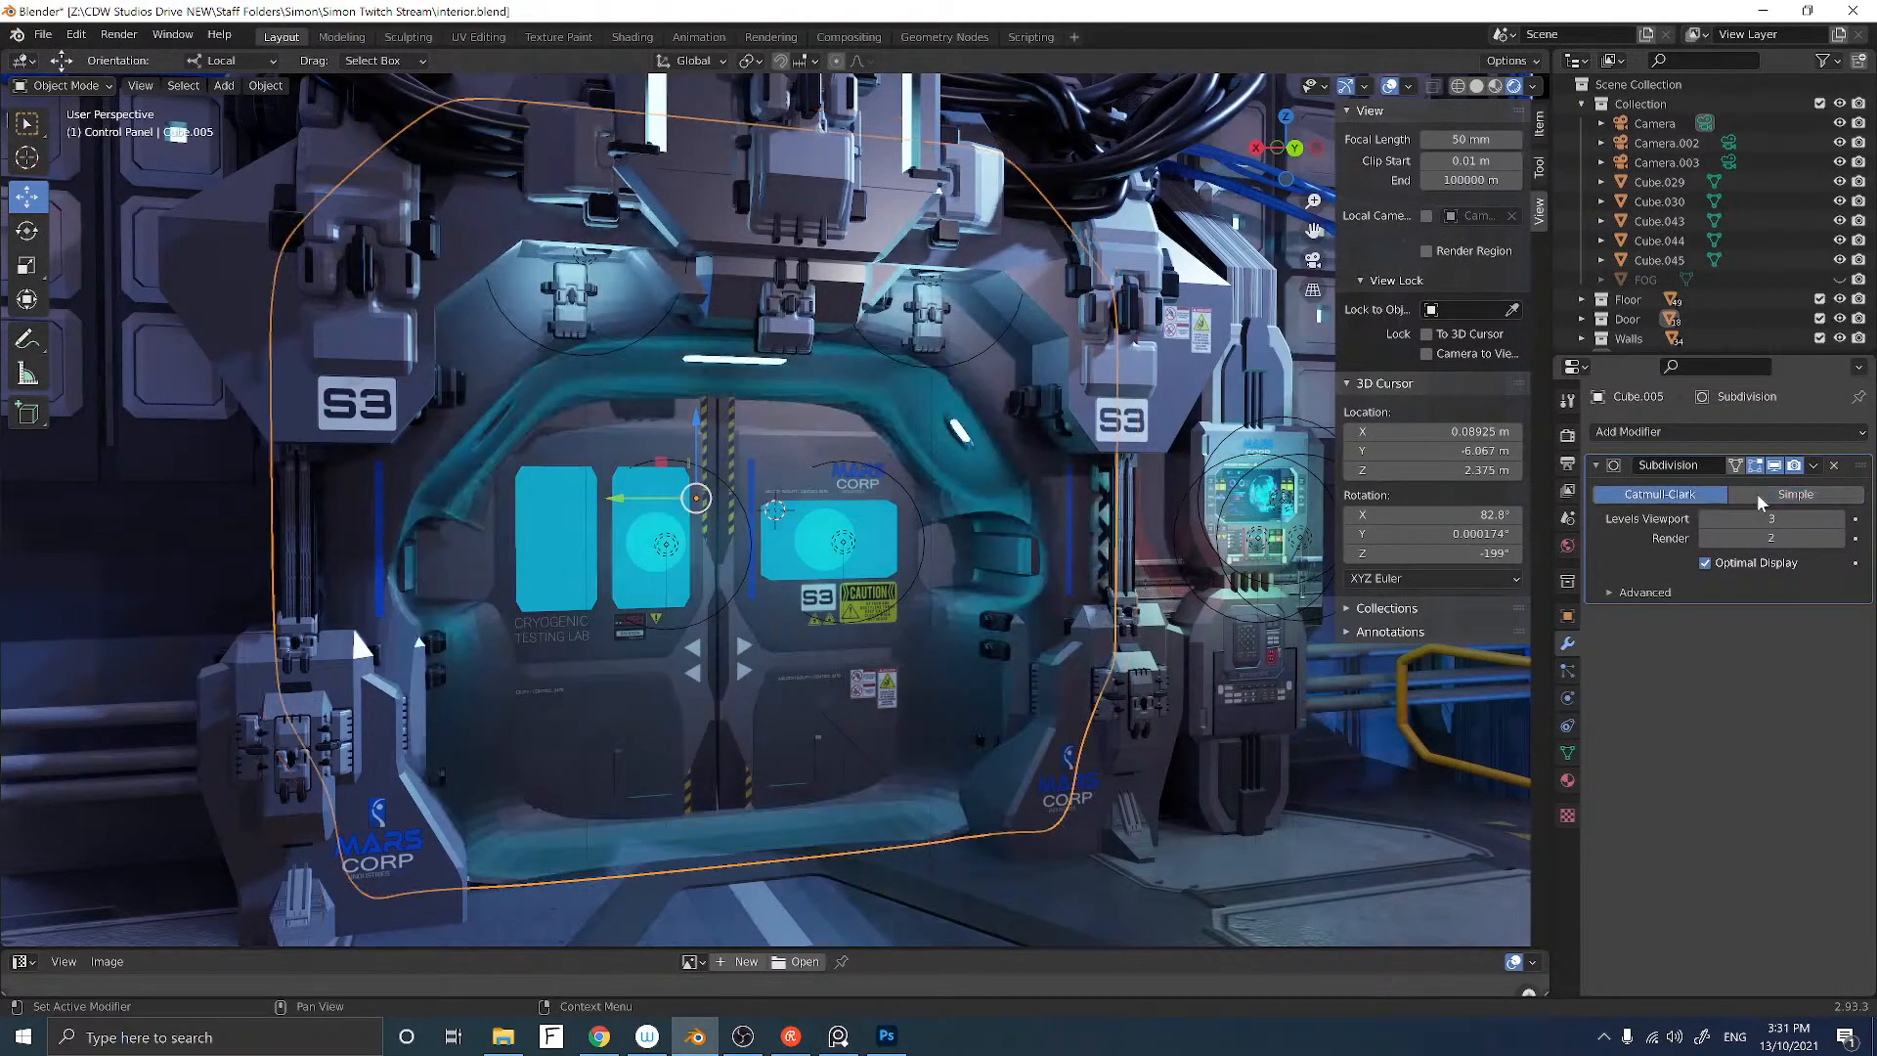
click(1757, 495)
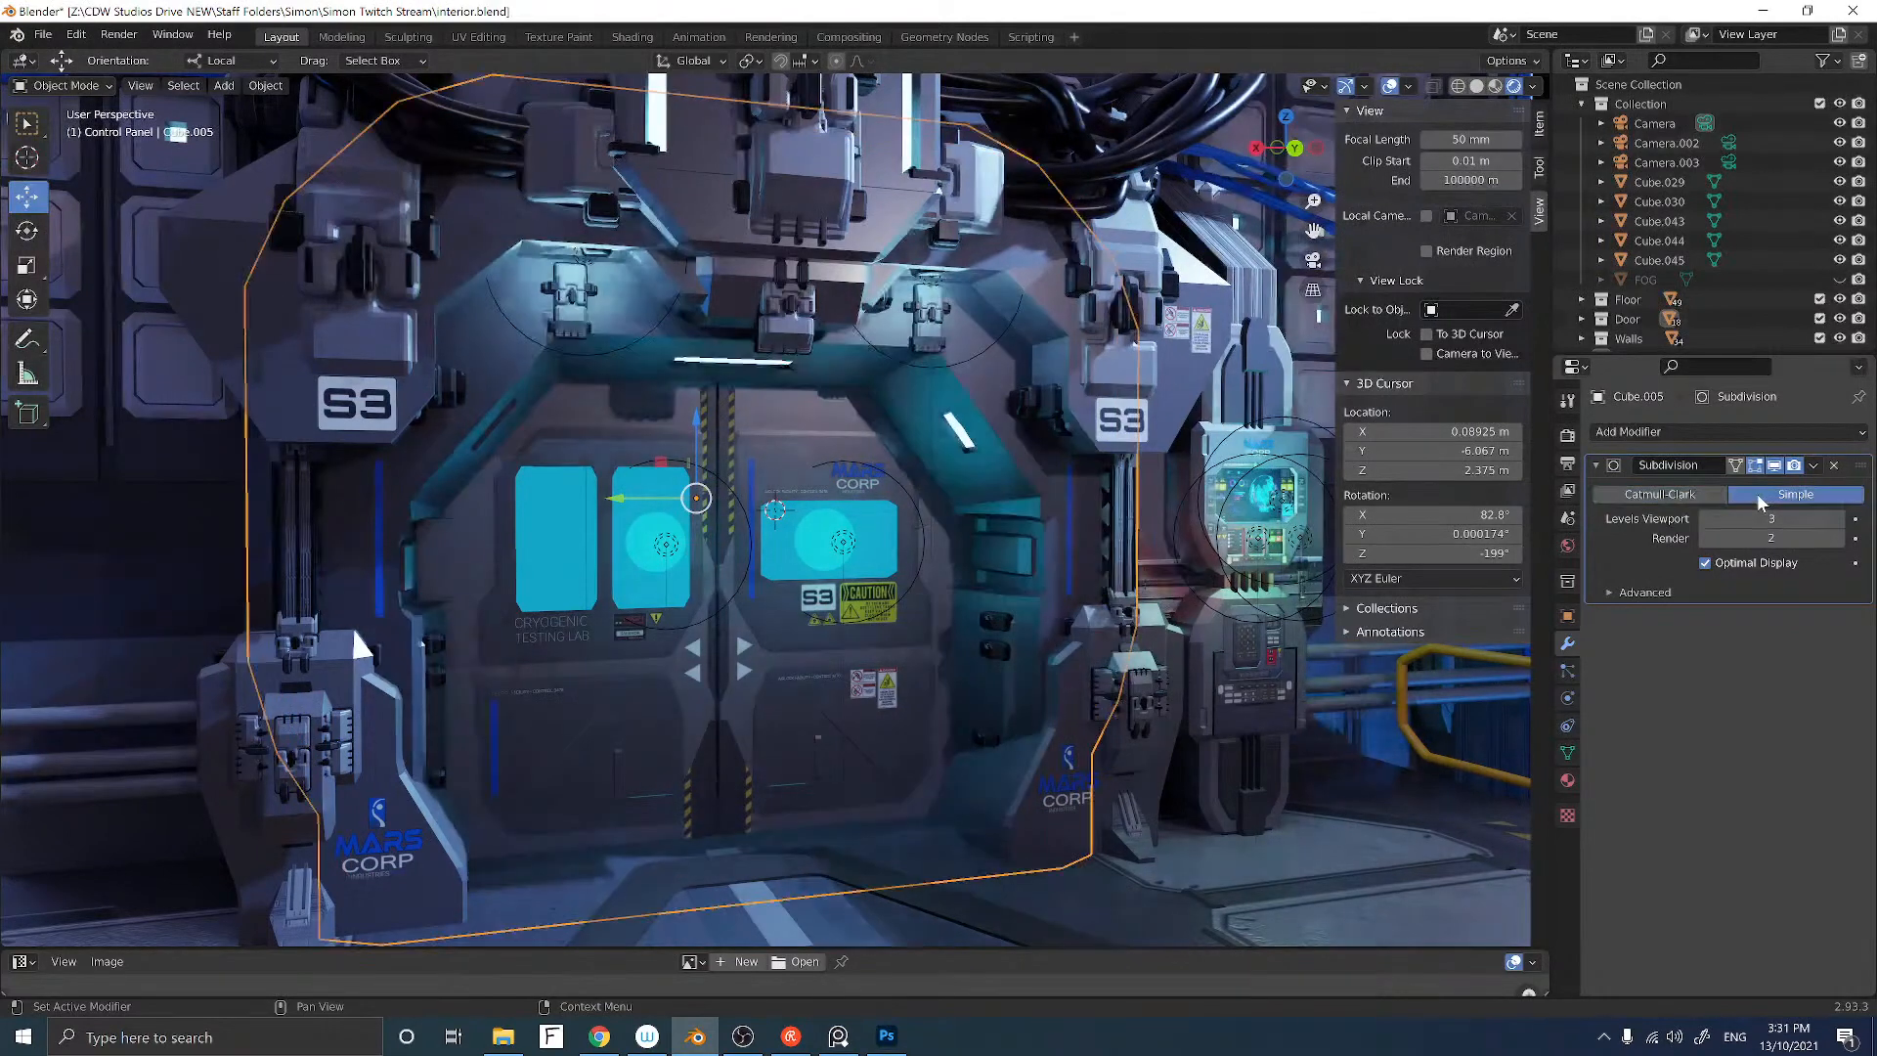
click(1834, 466)
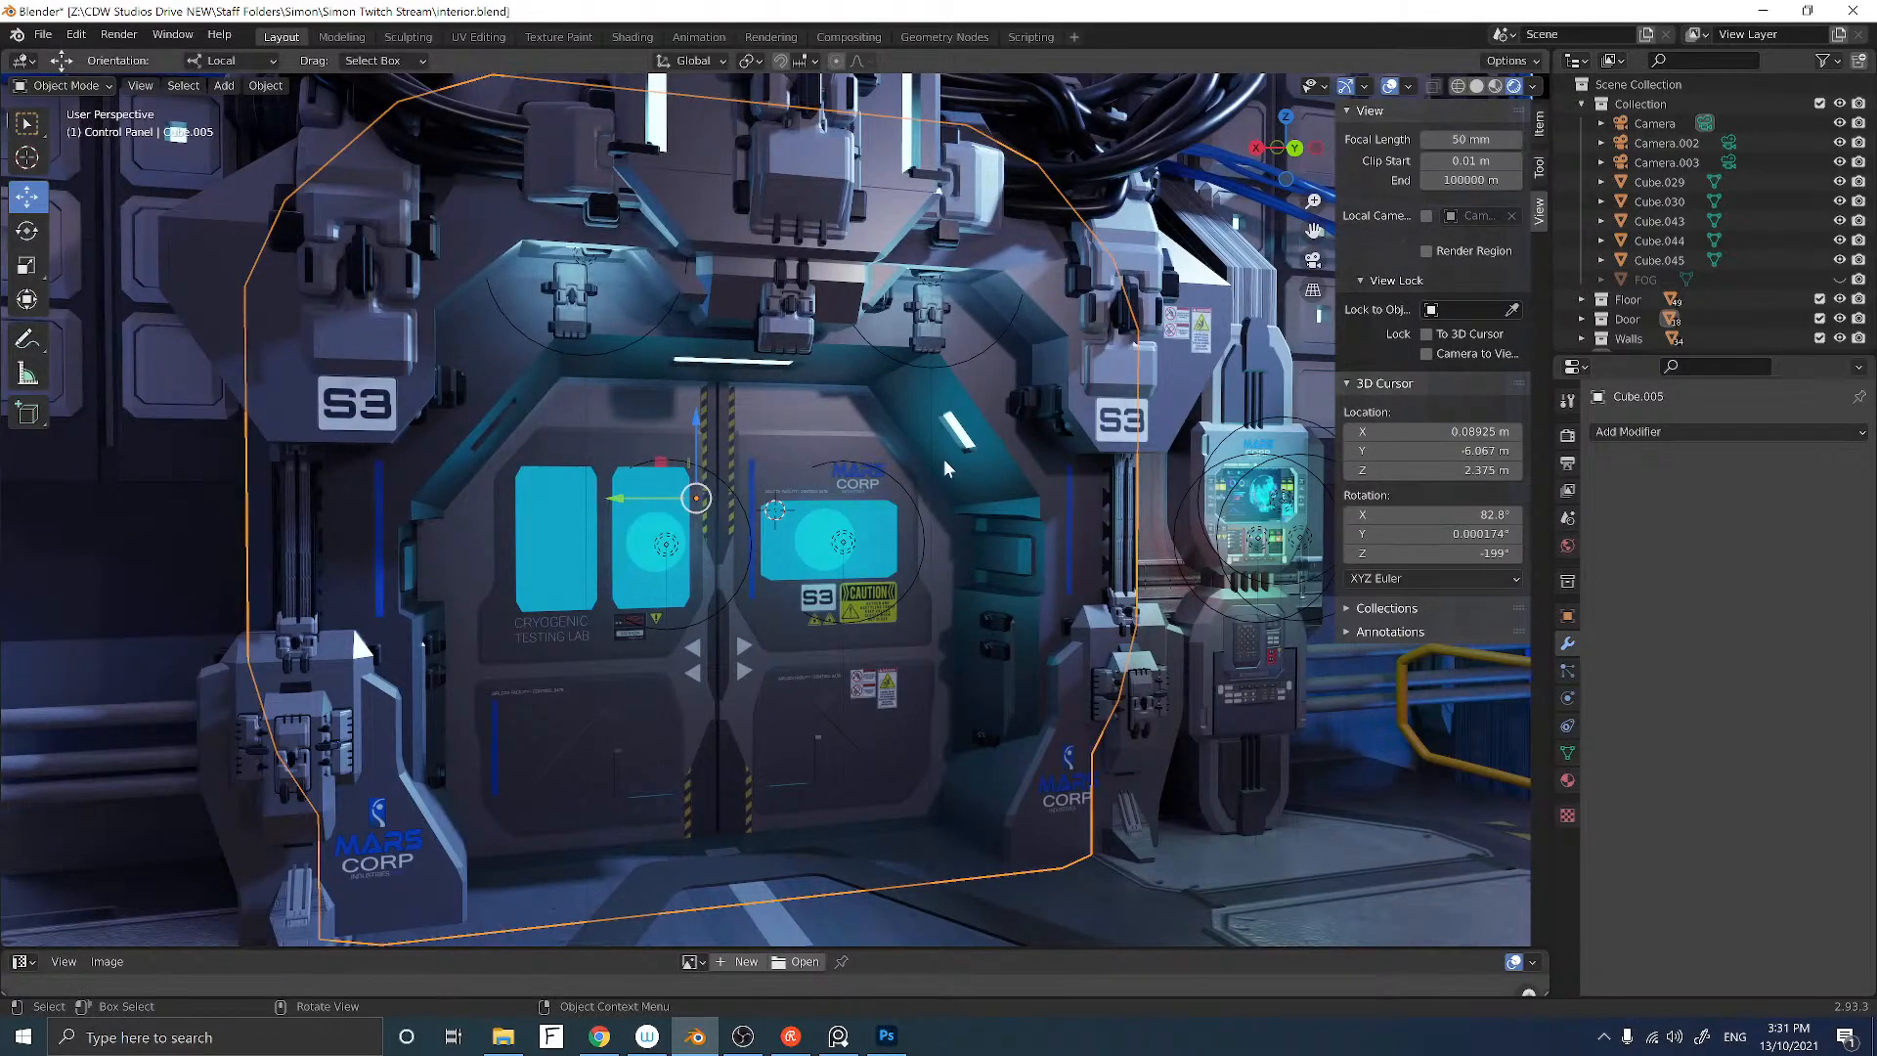
Step: Try to bevel the upper and slanted front edges of the door frame's opening
key(Tab)
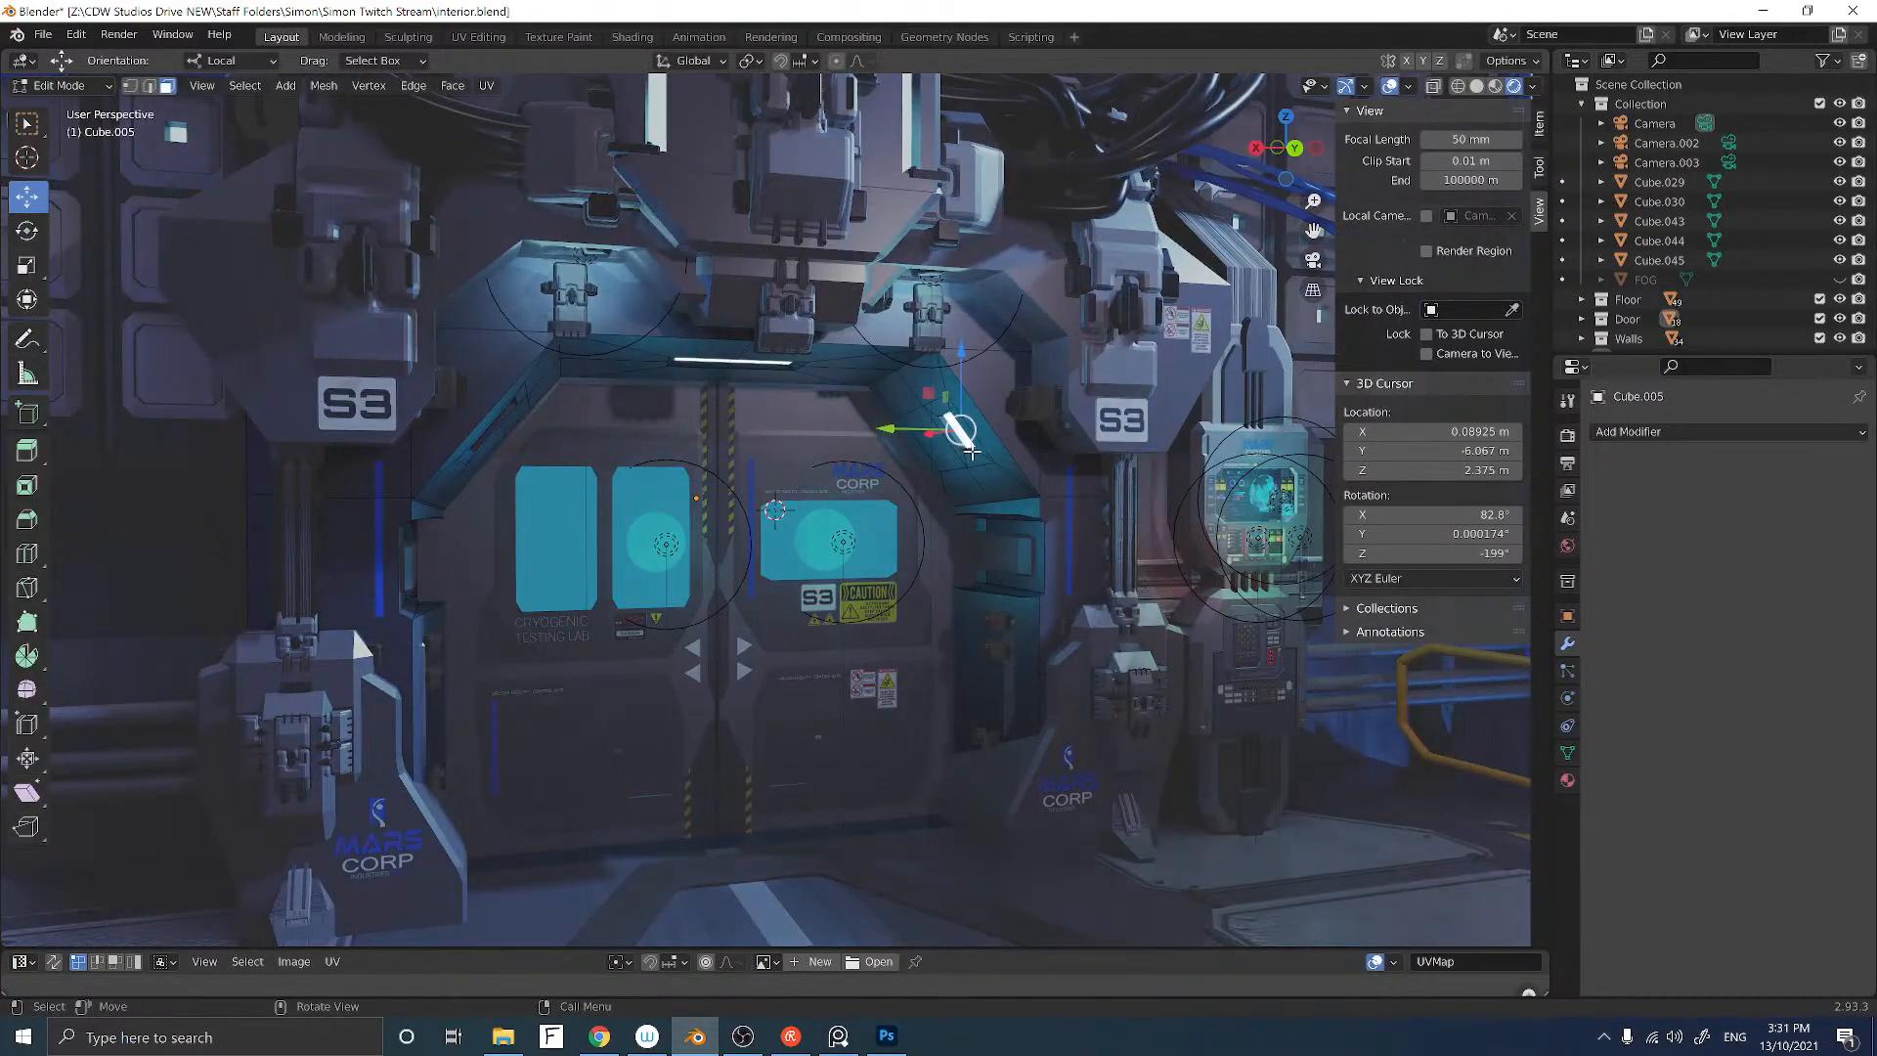
click(1005, 443)
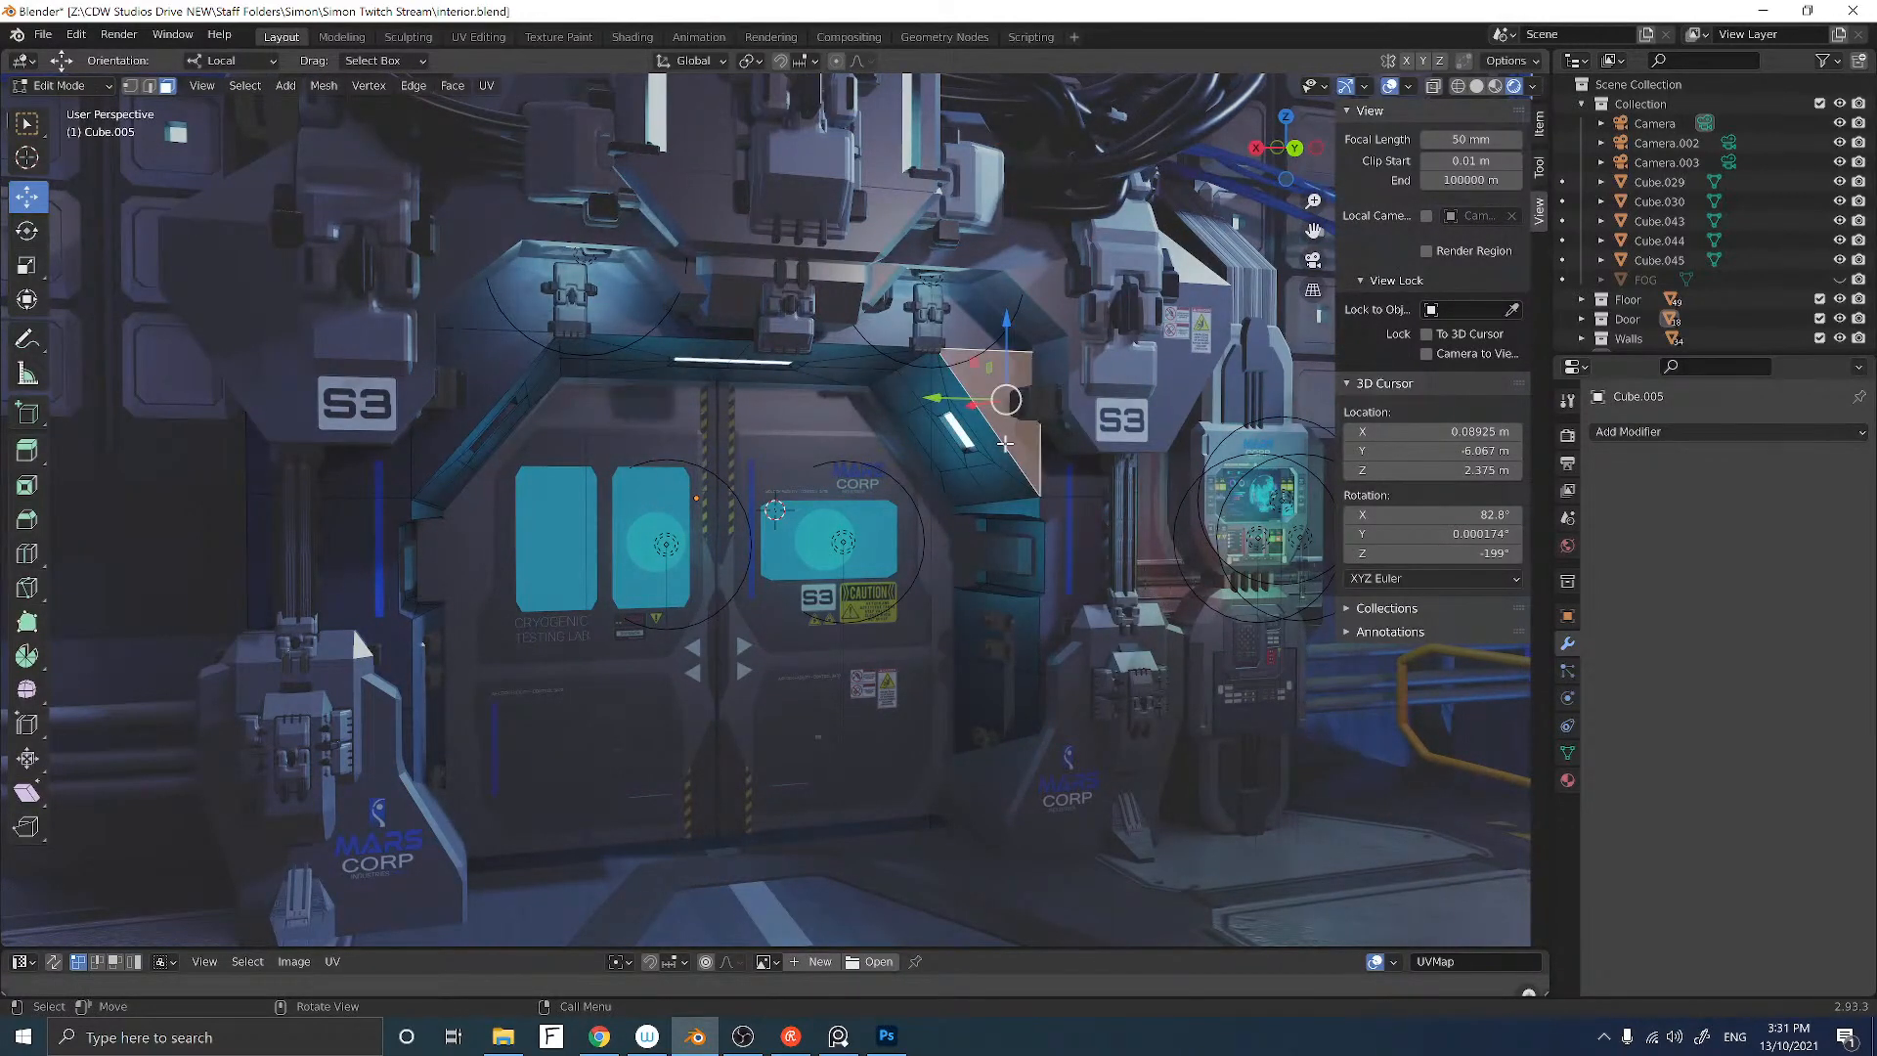
key(2)
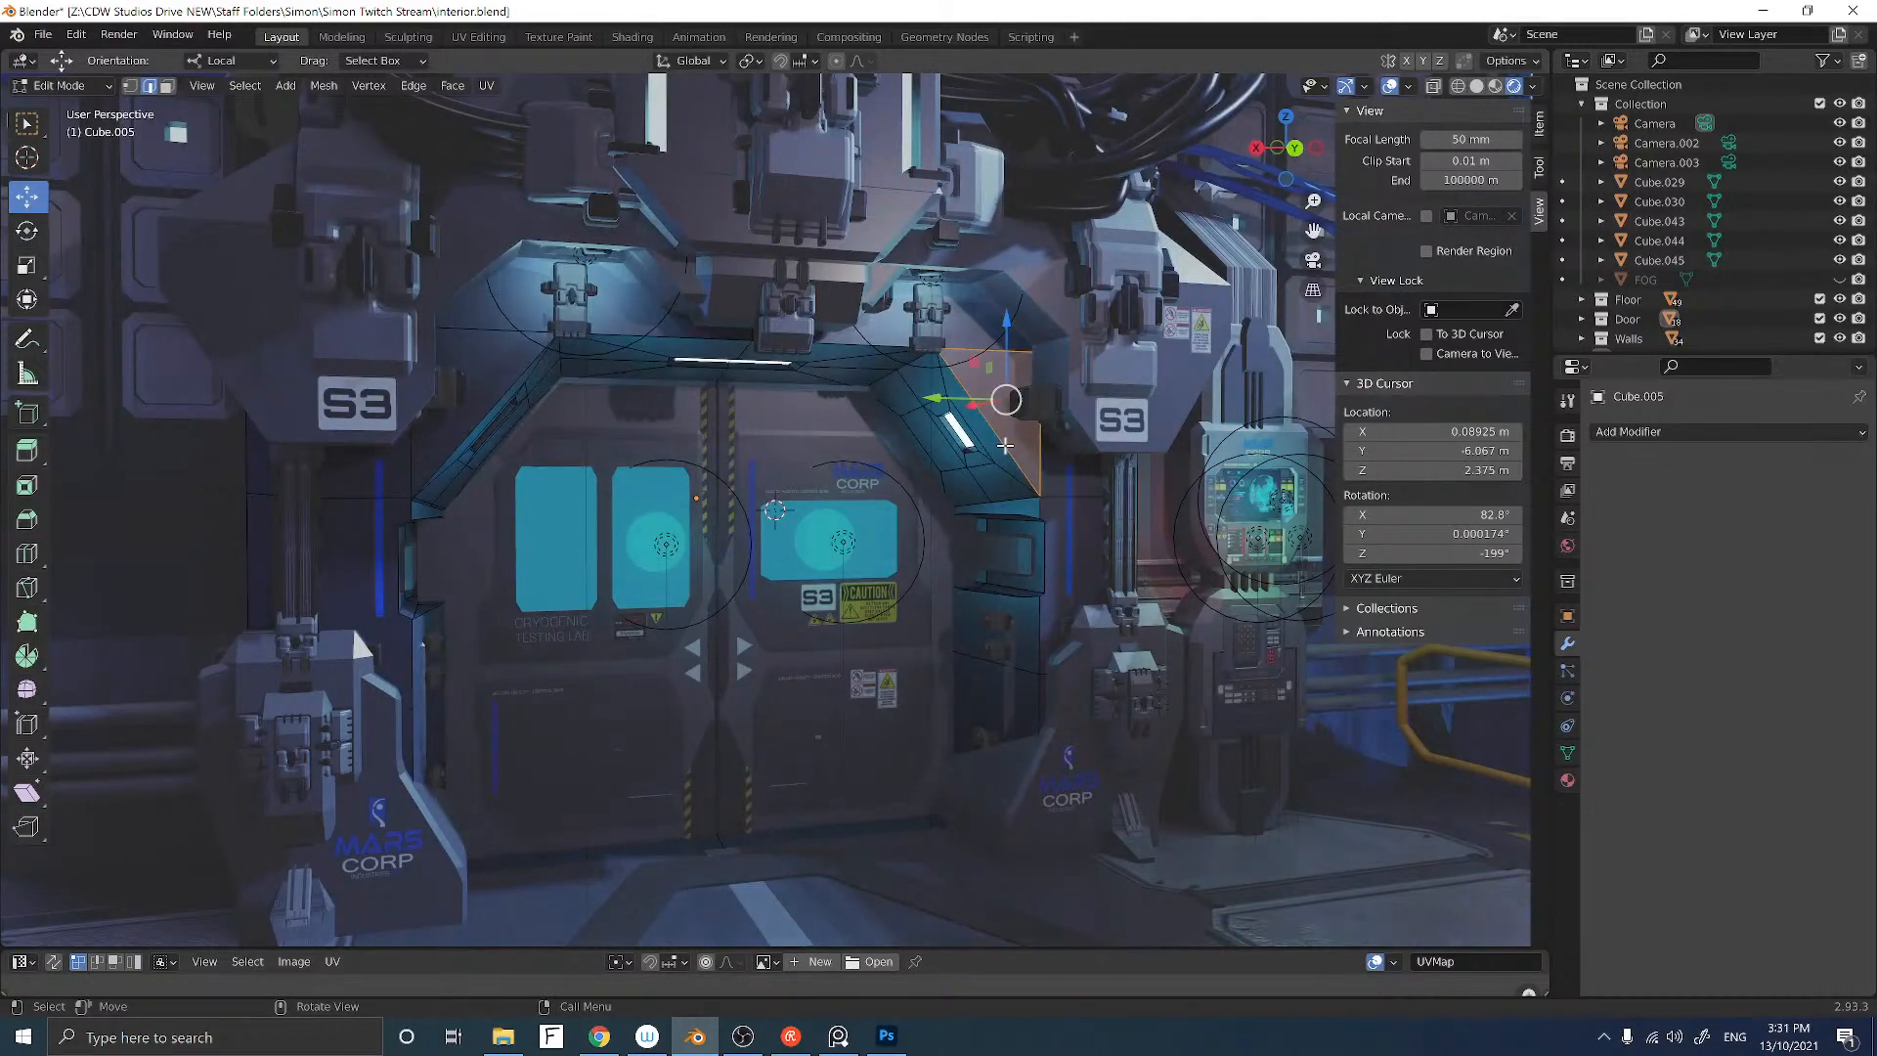
click(1021, 450)
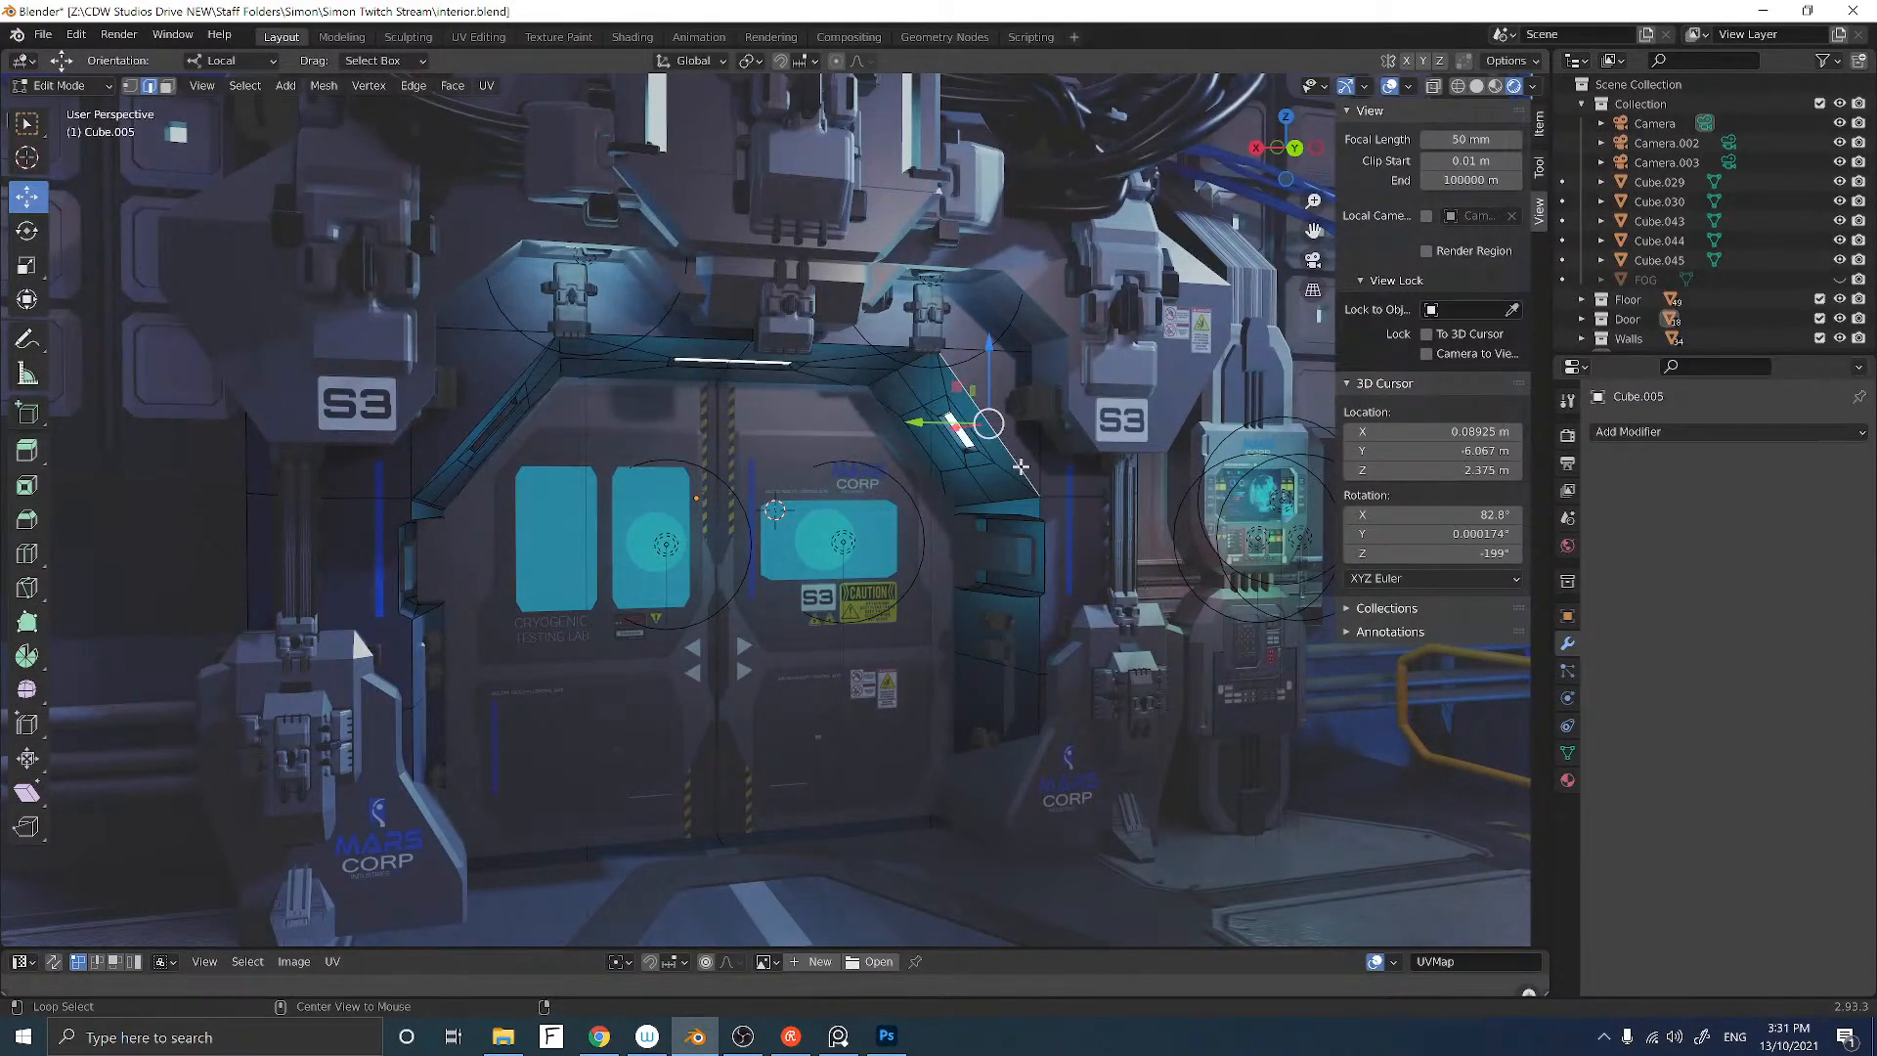
alt+click(1028, 478)
shift+click(857, 347)
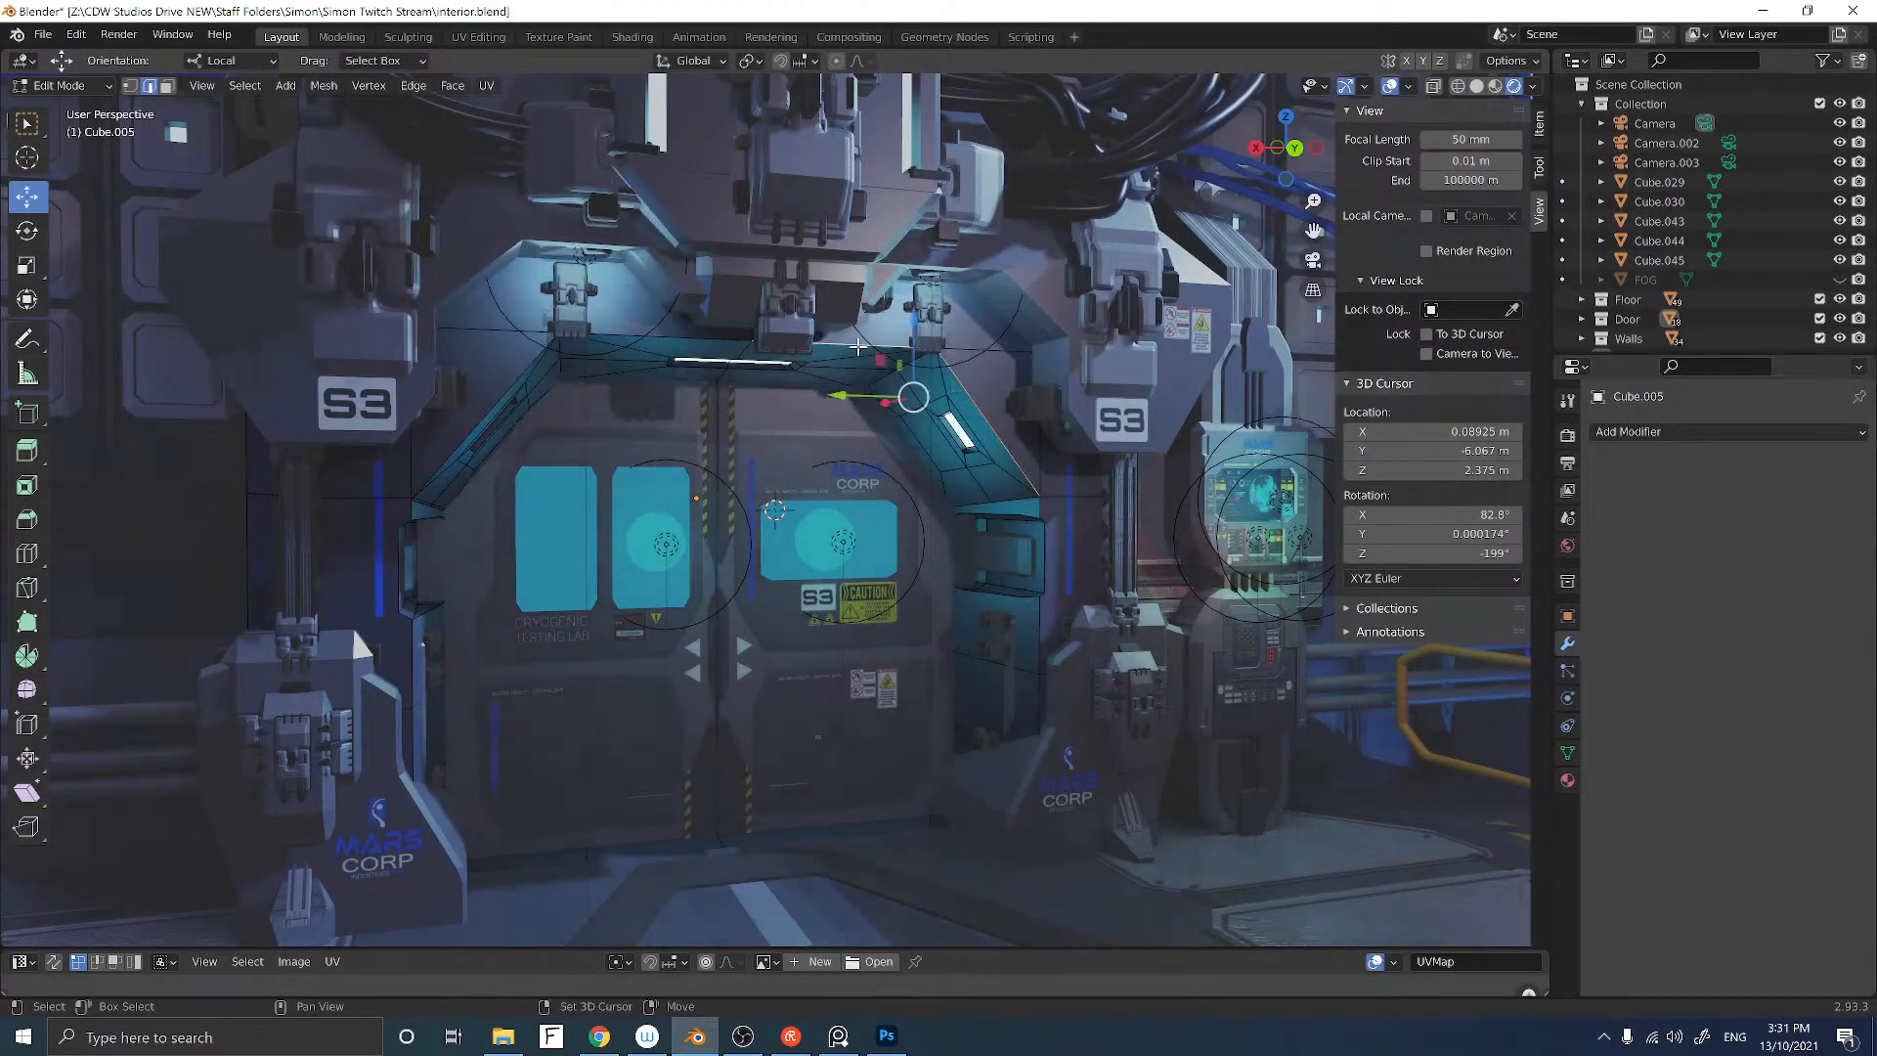
shift+click(724, 340)
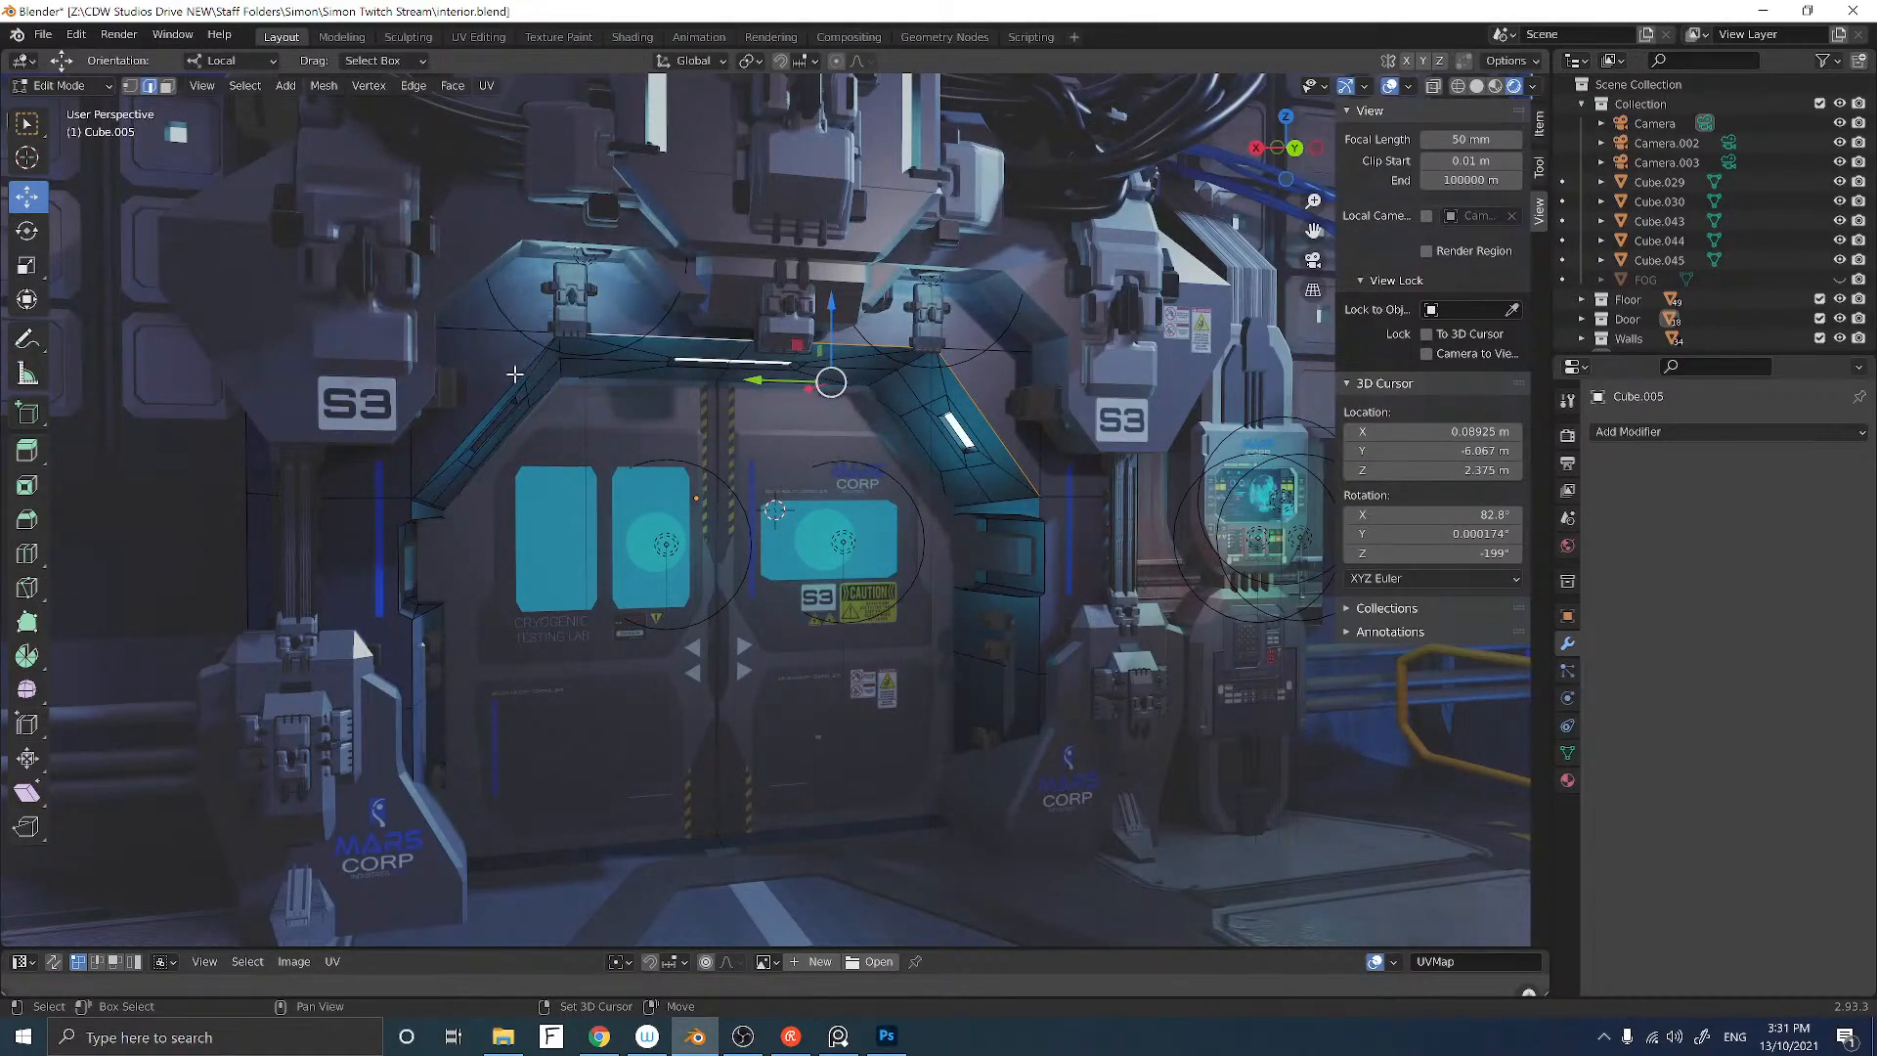
shift+click(532, 356)
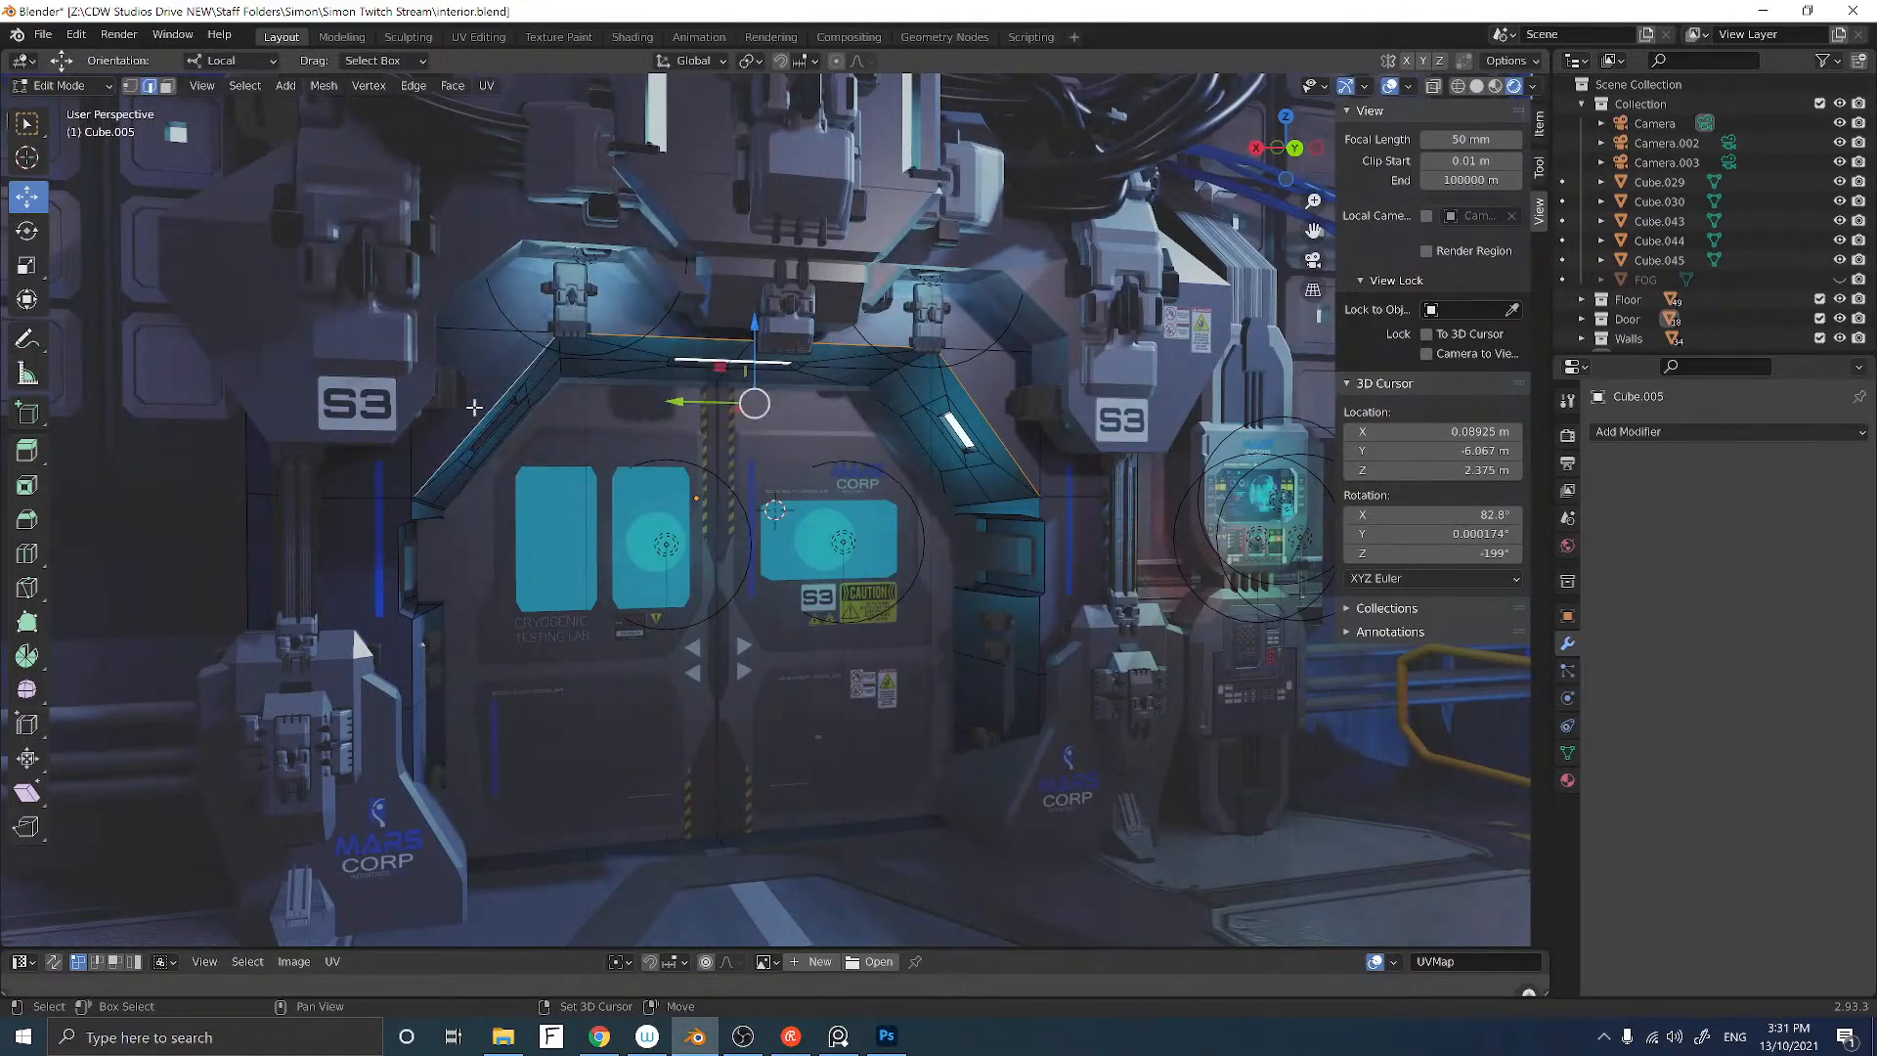
shift+click(1015, 465)
key(ctrl+b)
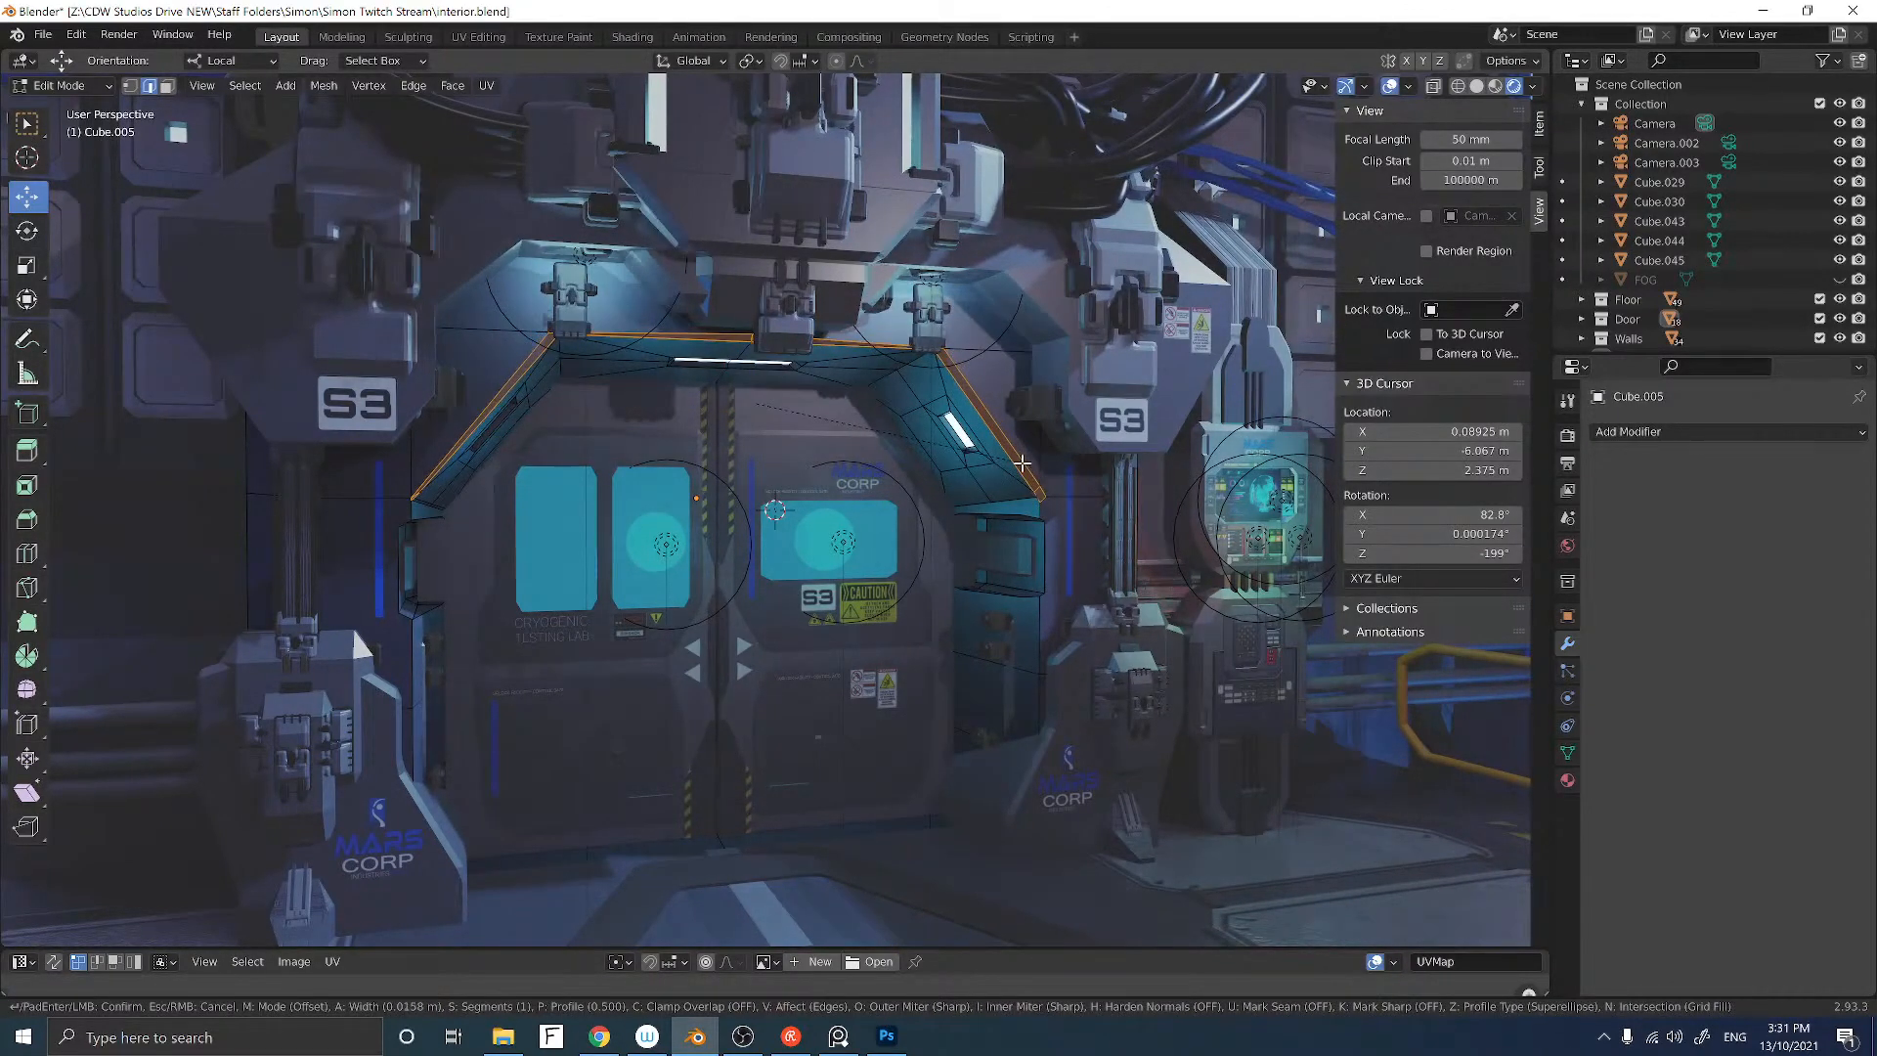
key(Escape)
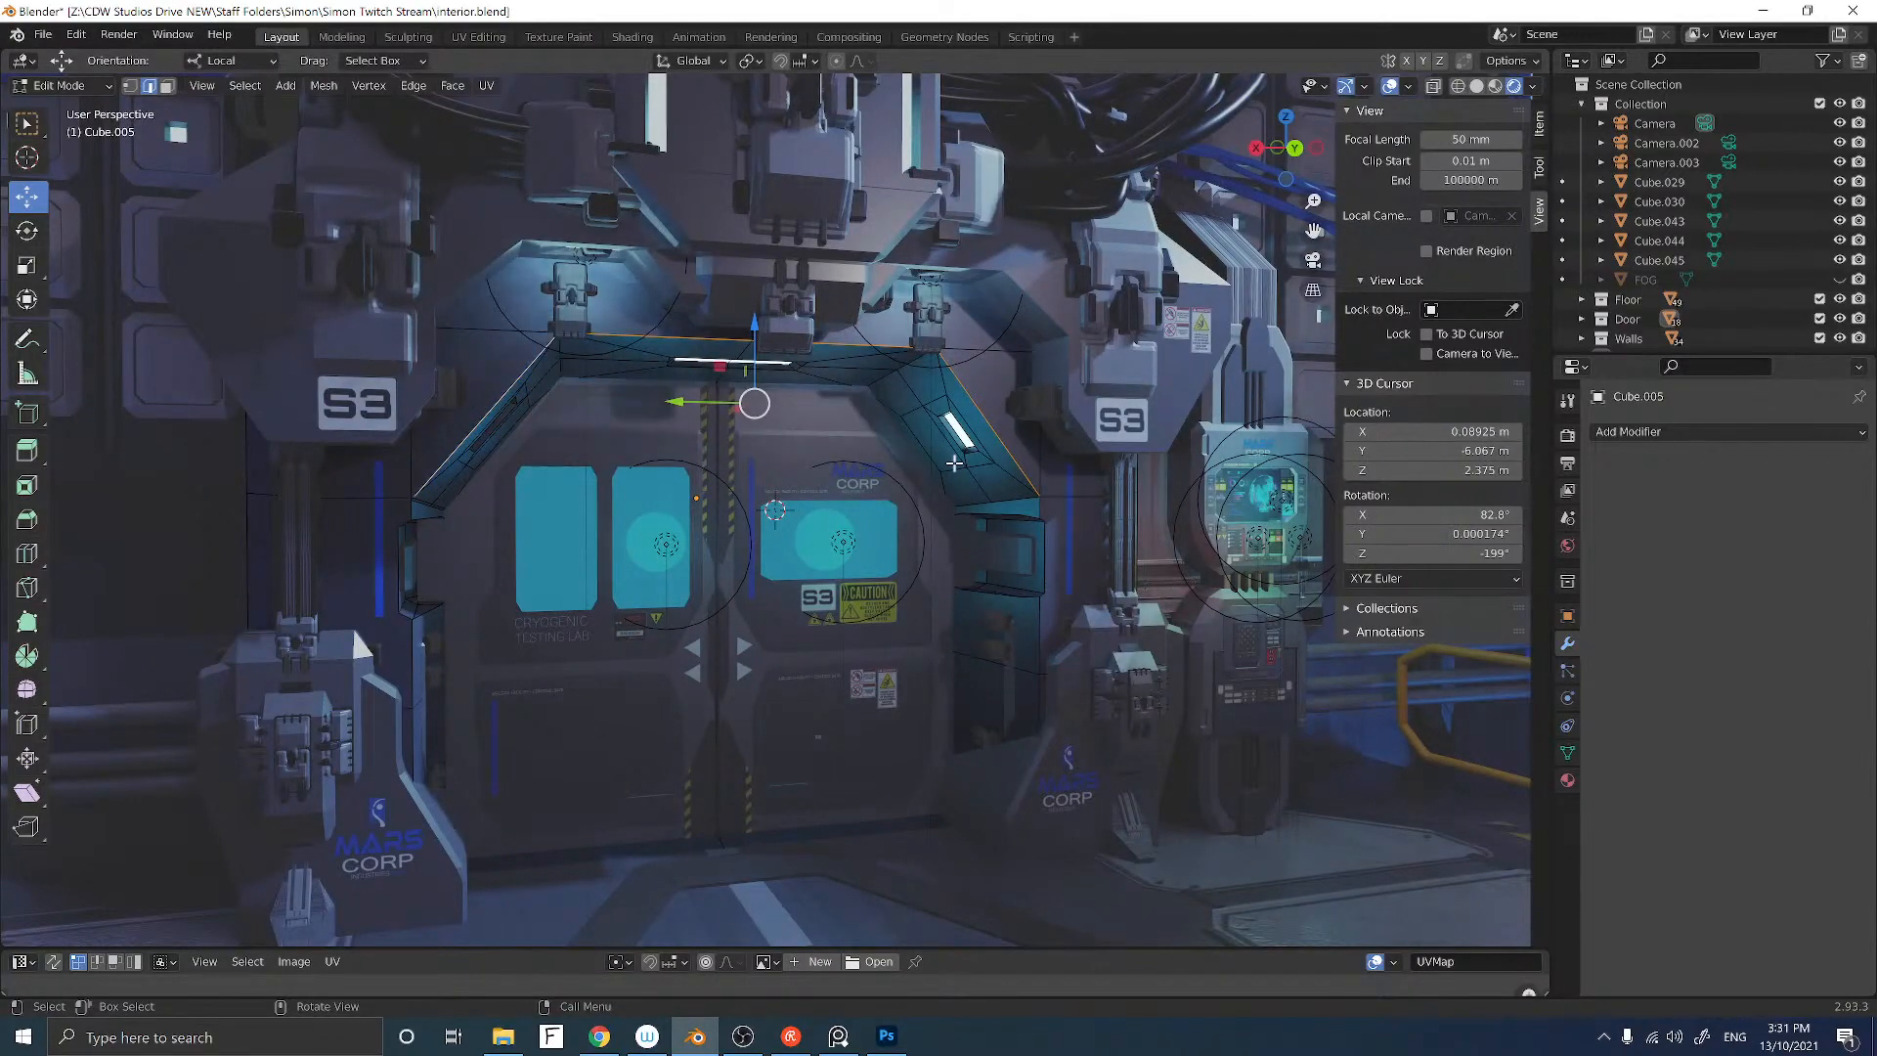
key(Tab)
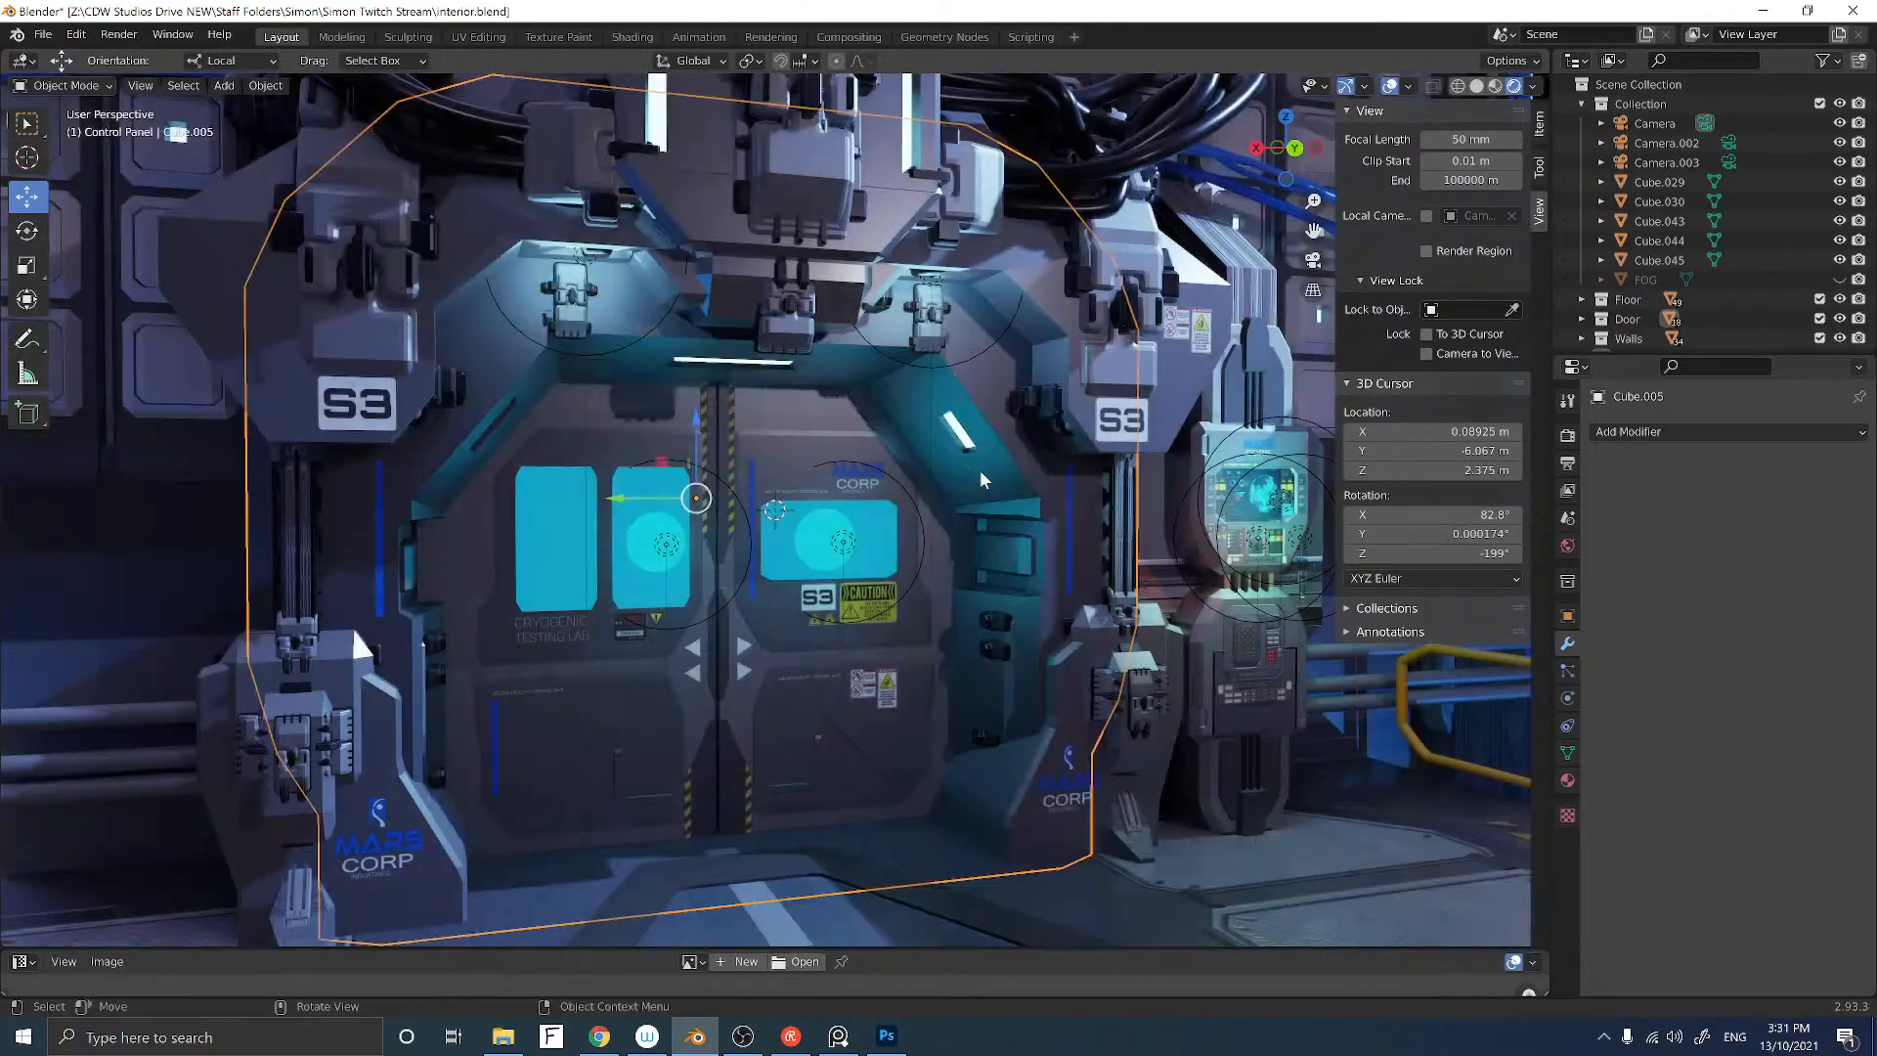
Step: Unhide the FOG object and frame the whole room from in front of the stairs
middle_drag(983, 471, 913, 485)
scroll(941, 484, down, 2)
scroll(903, 485, down, 3)
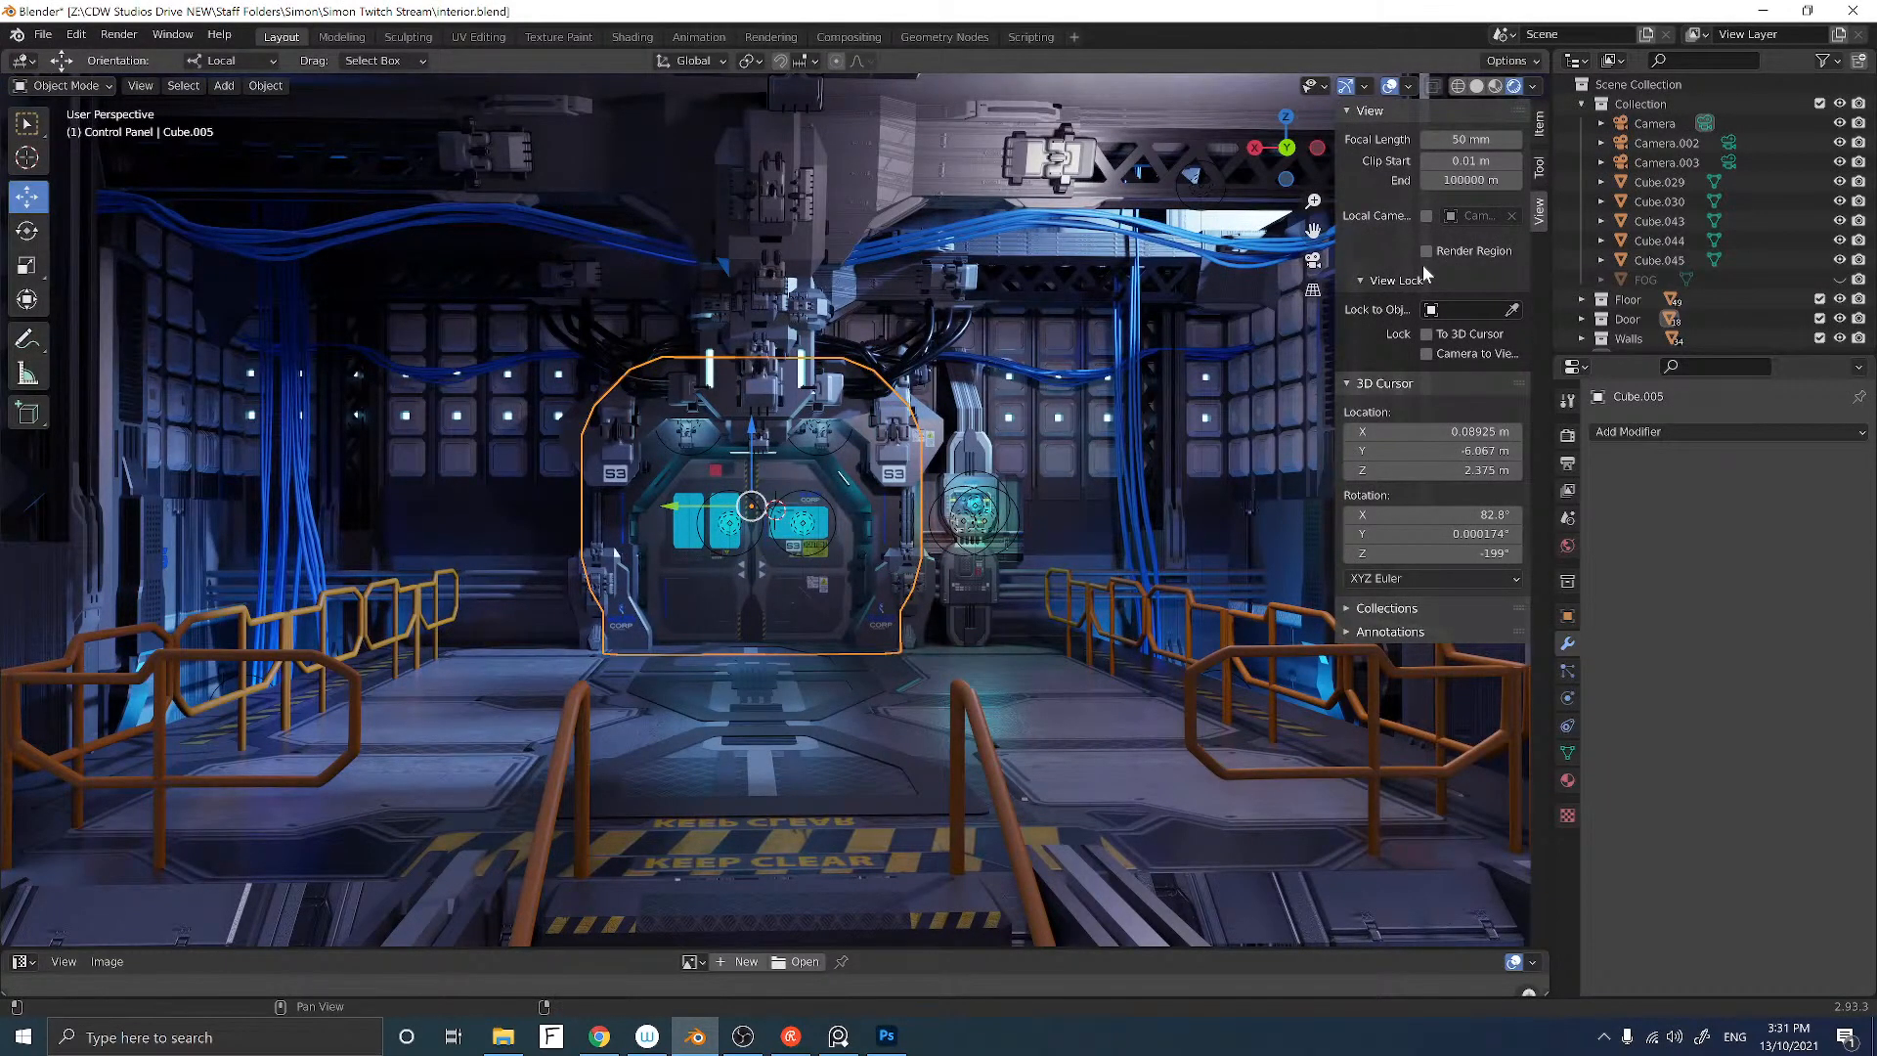
click(1023, 316)
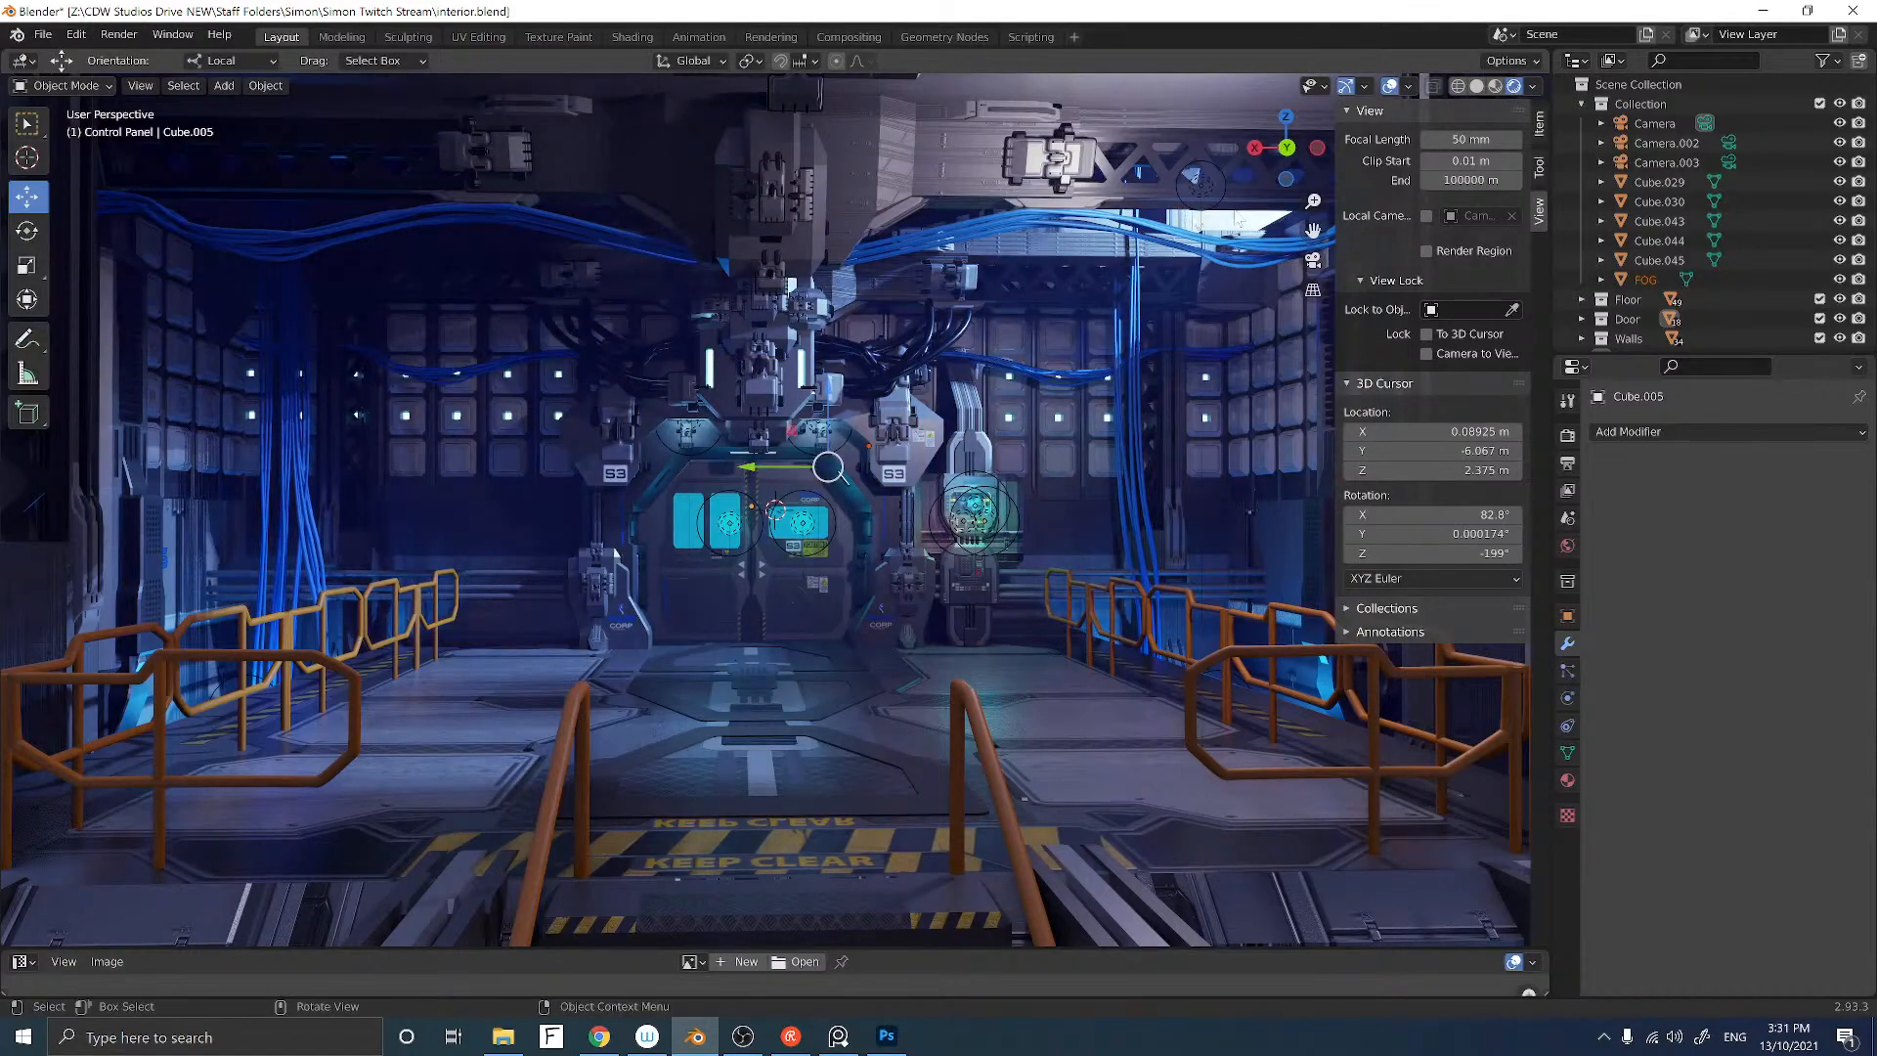
middle_drag(1022, 307, 665, 342)
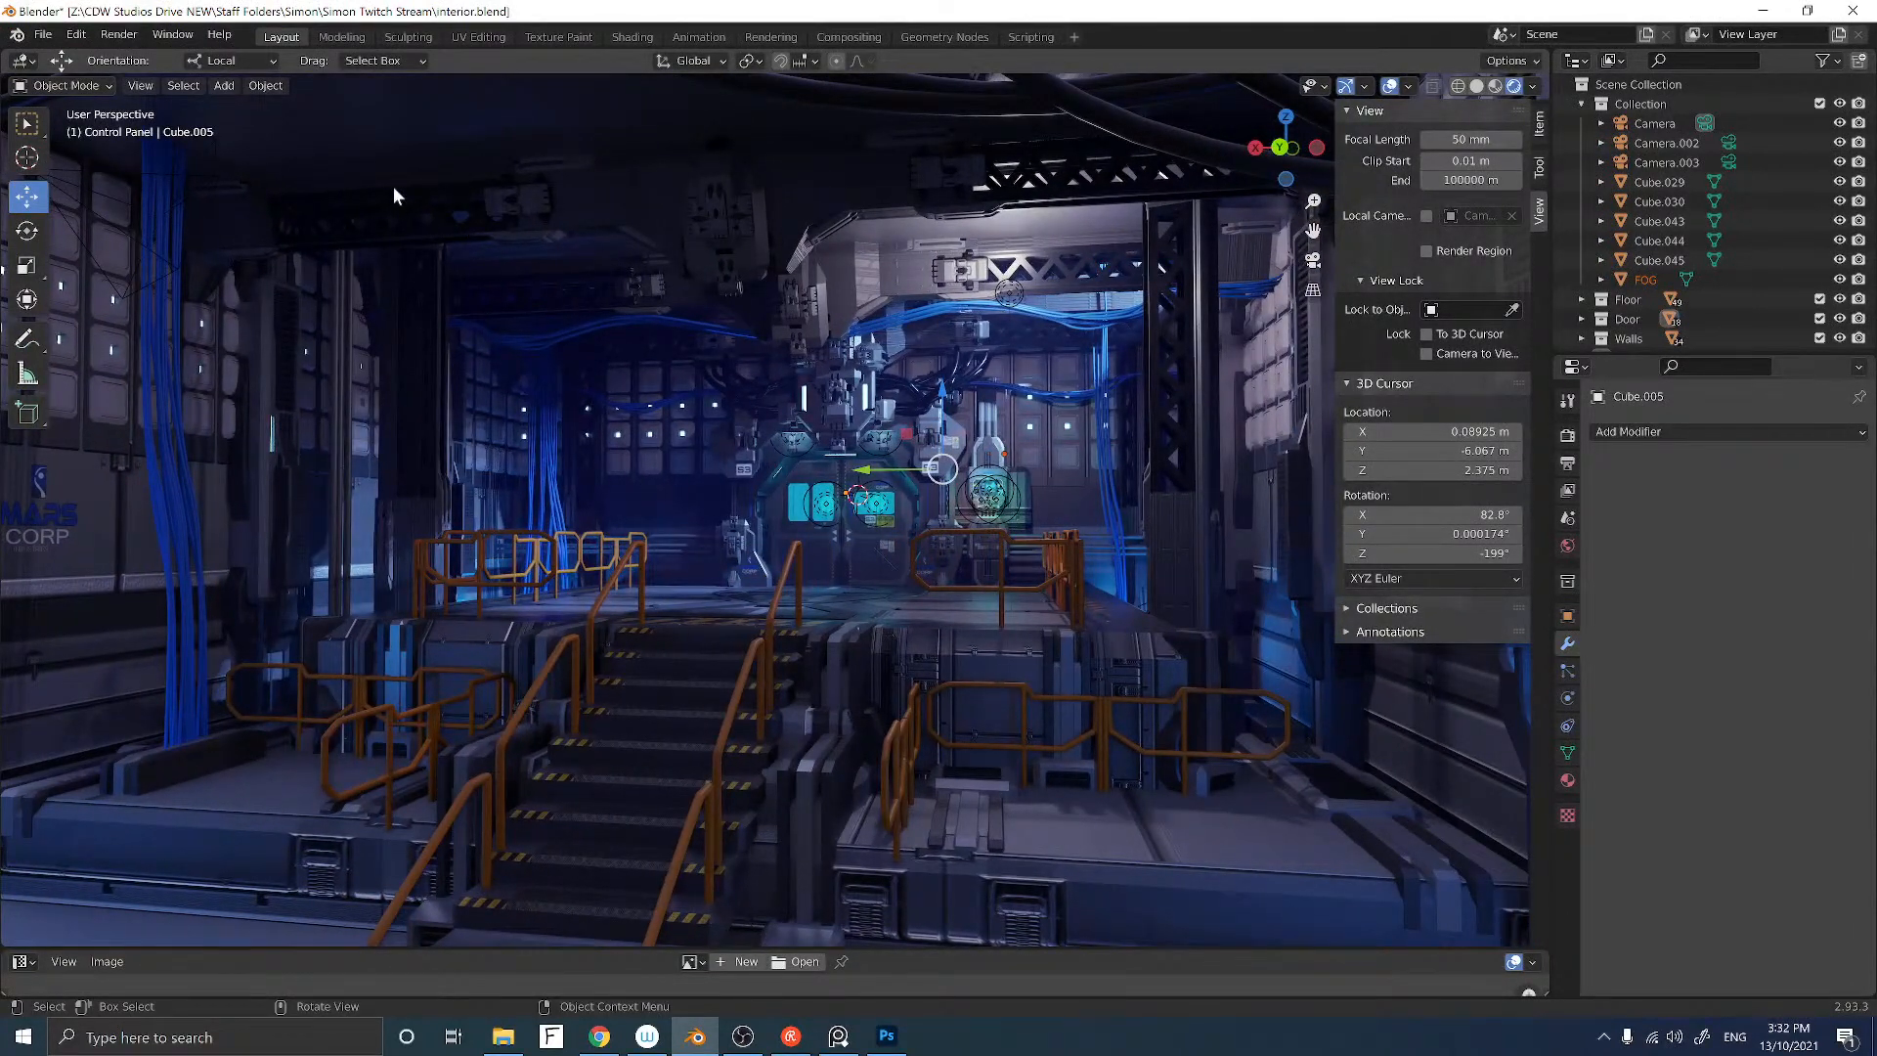
Step: Select the object named Camera and render a still image of the scene
click(1679, 125)
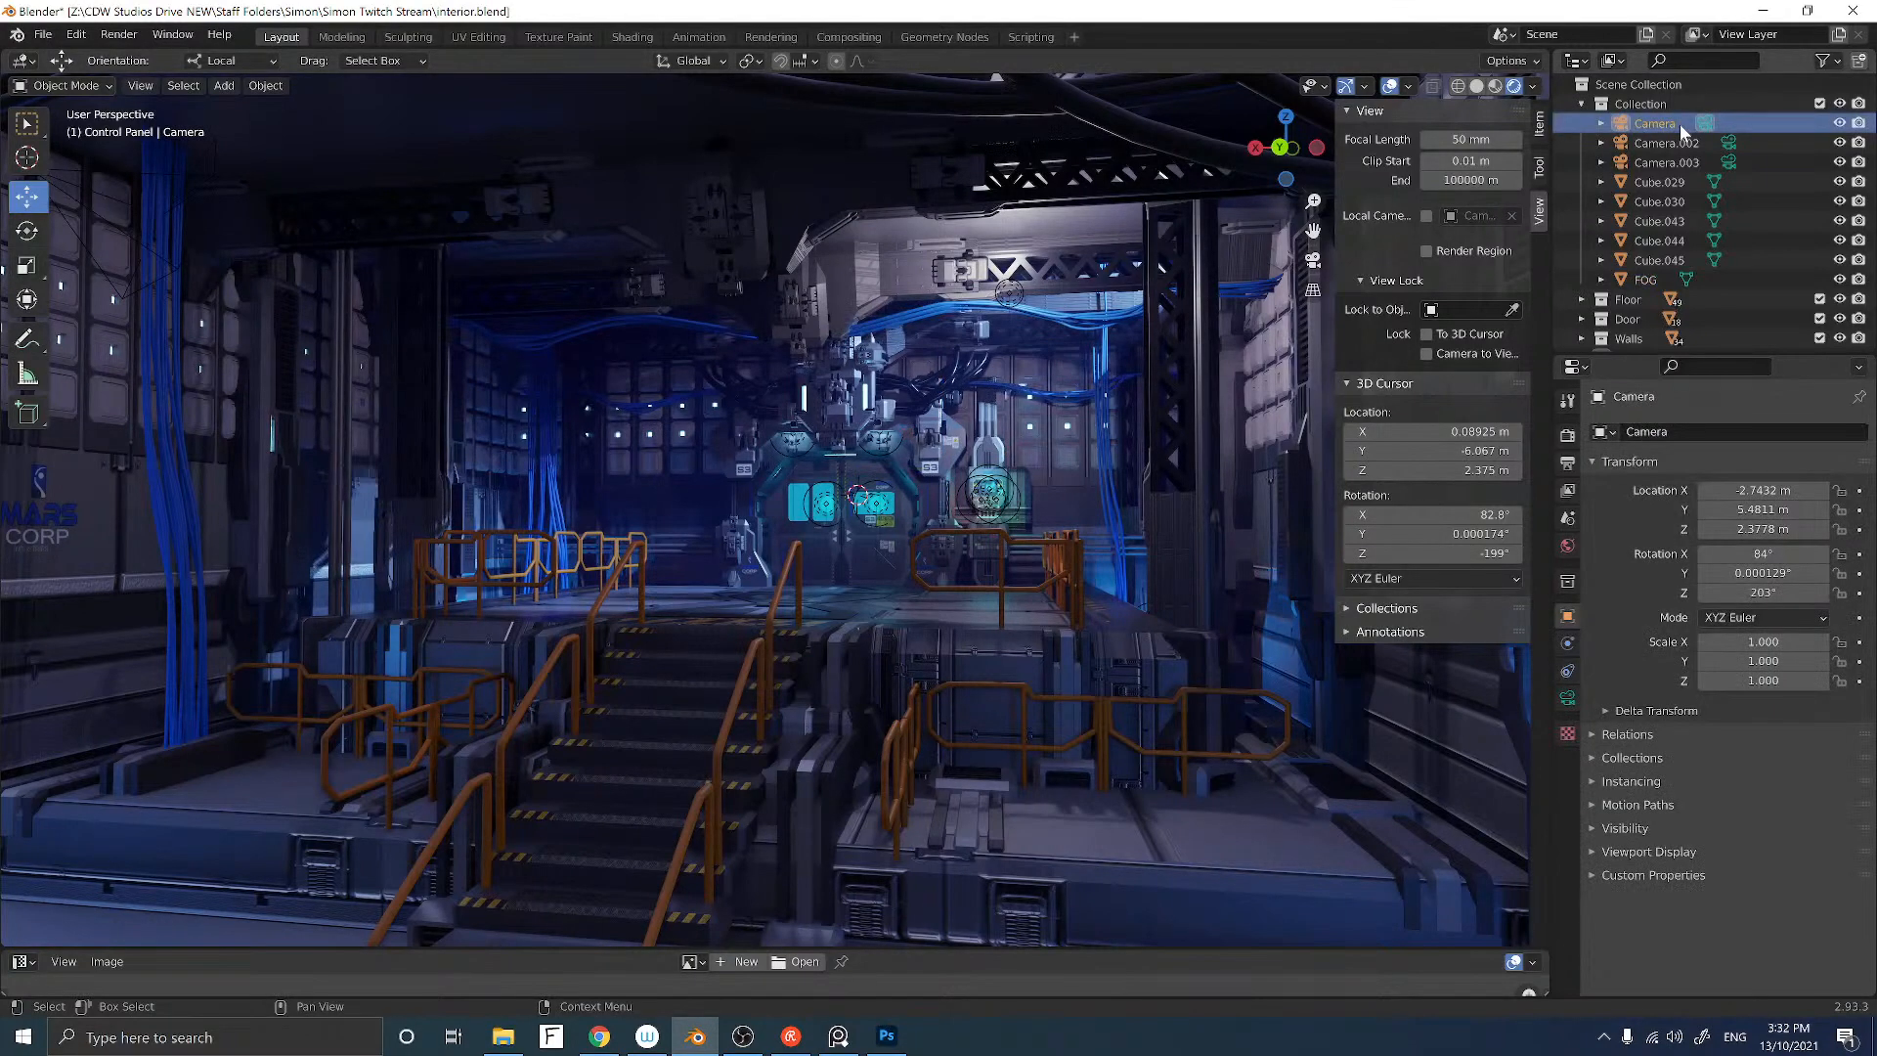
click(120, 39)
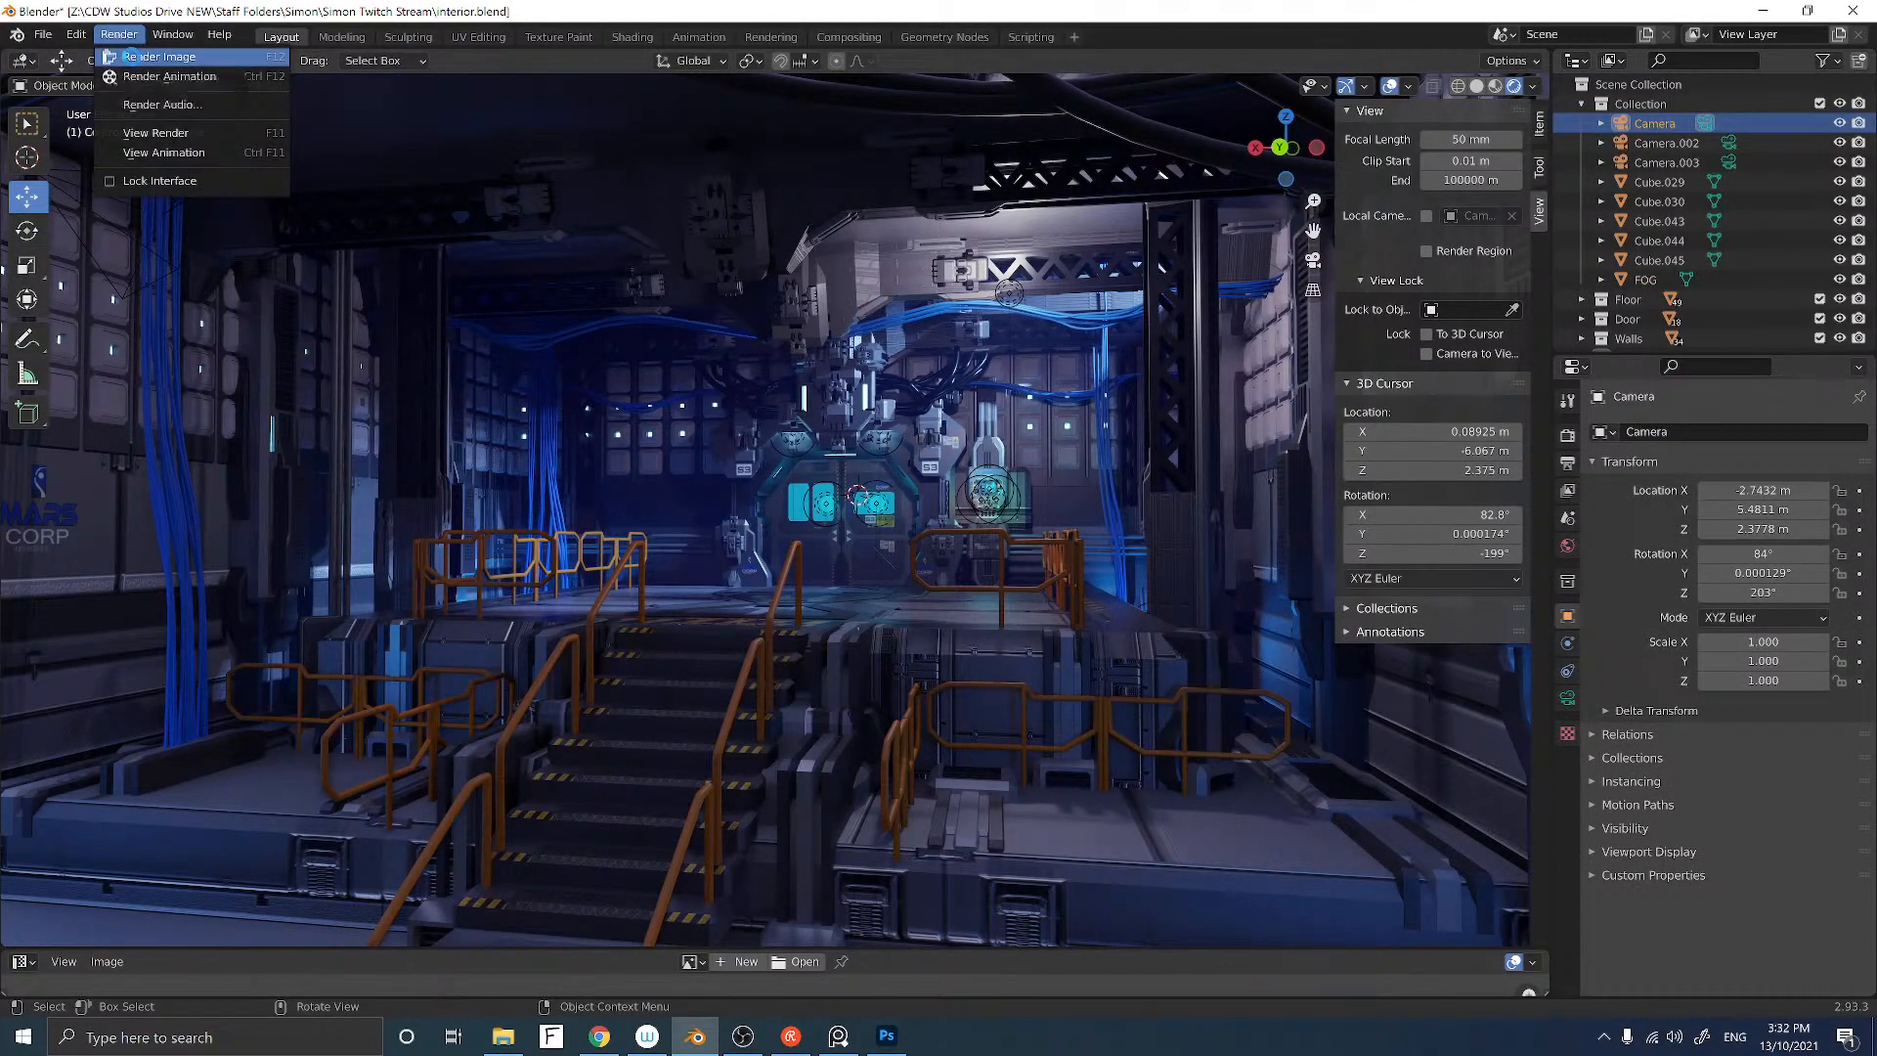
click(131, 56)
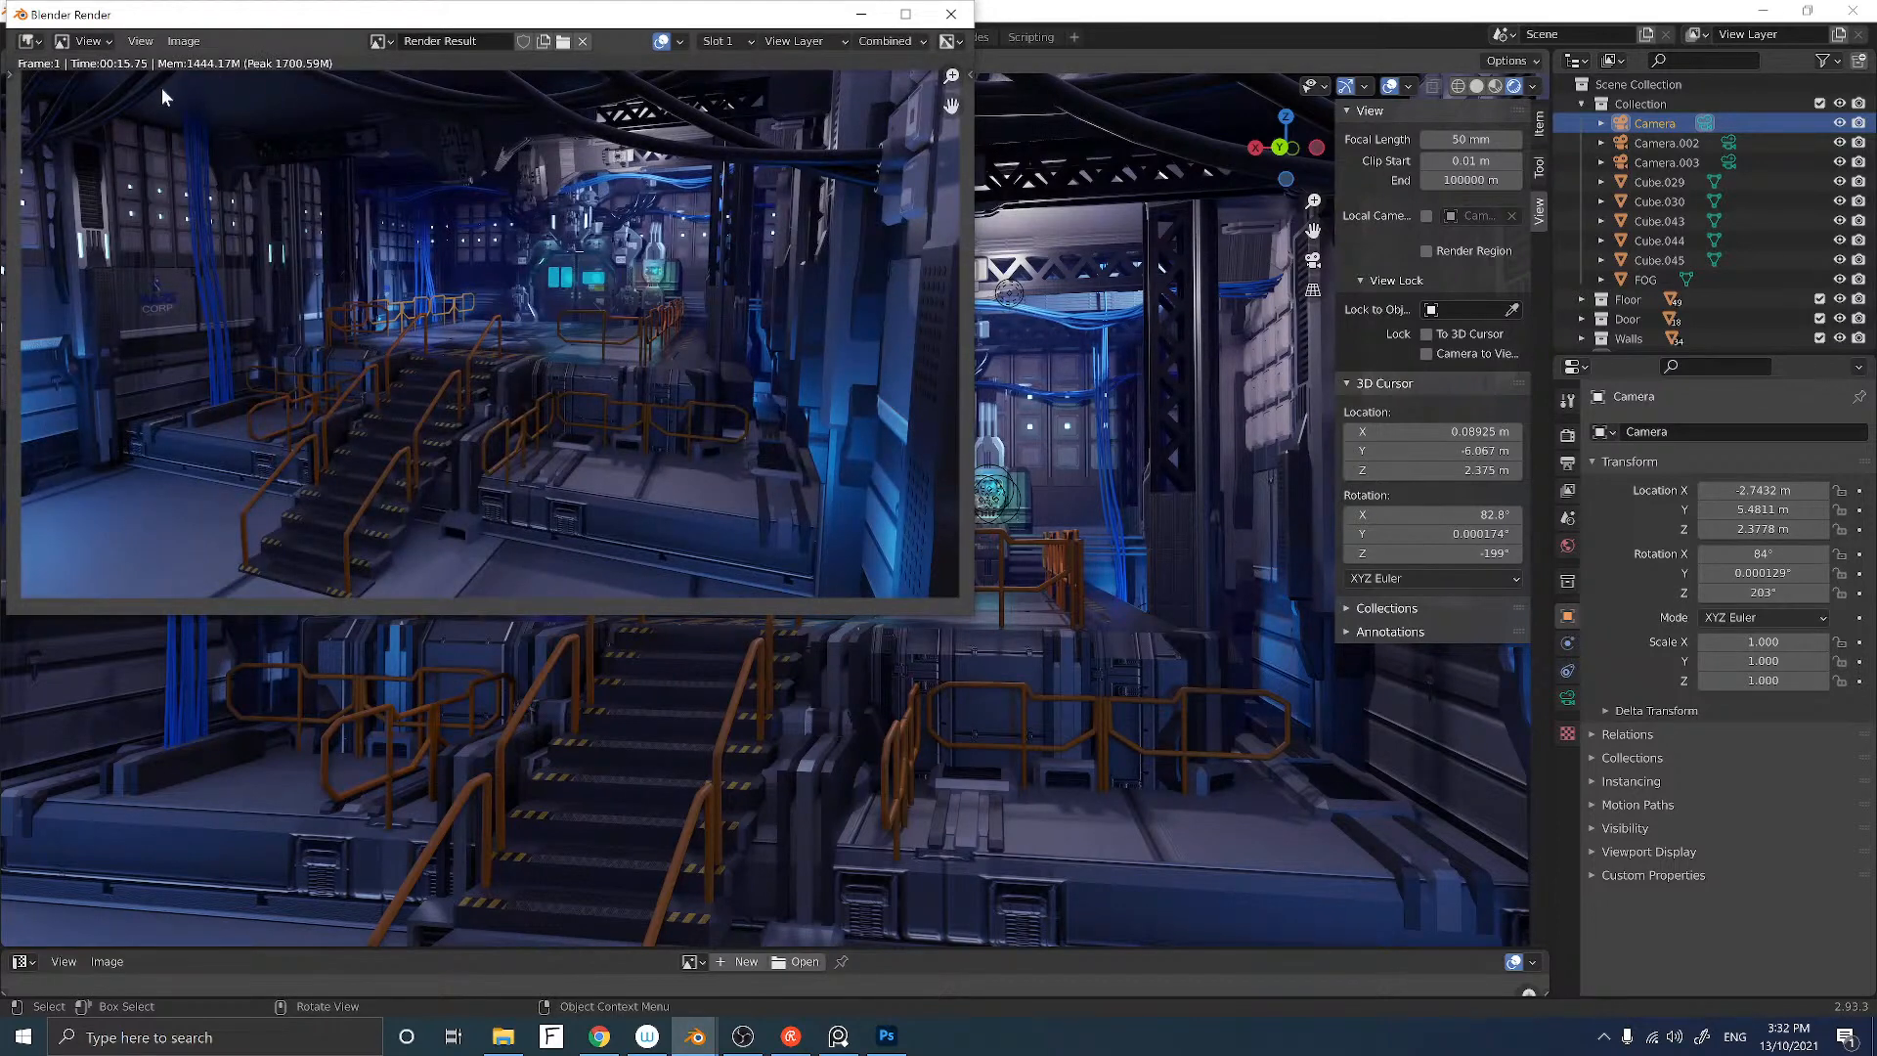
Step: Start saving the rendered image to a file, create a folder named Renders in the project folder, and open it
click(184, 42)
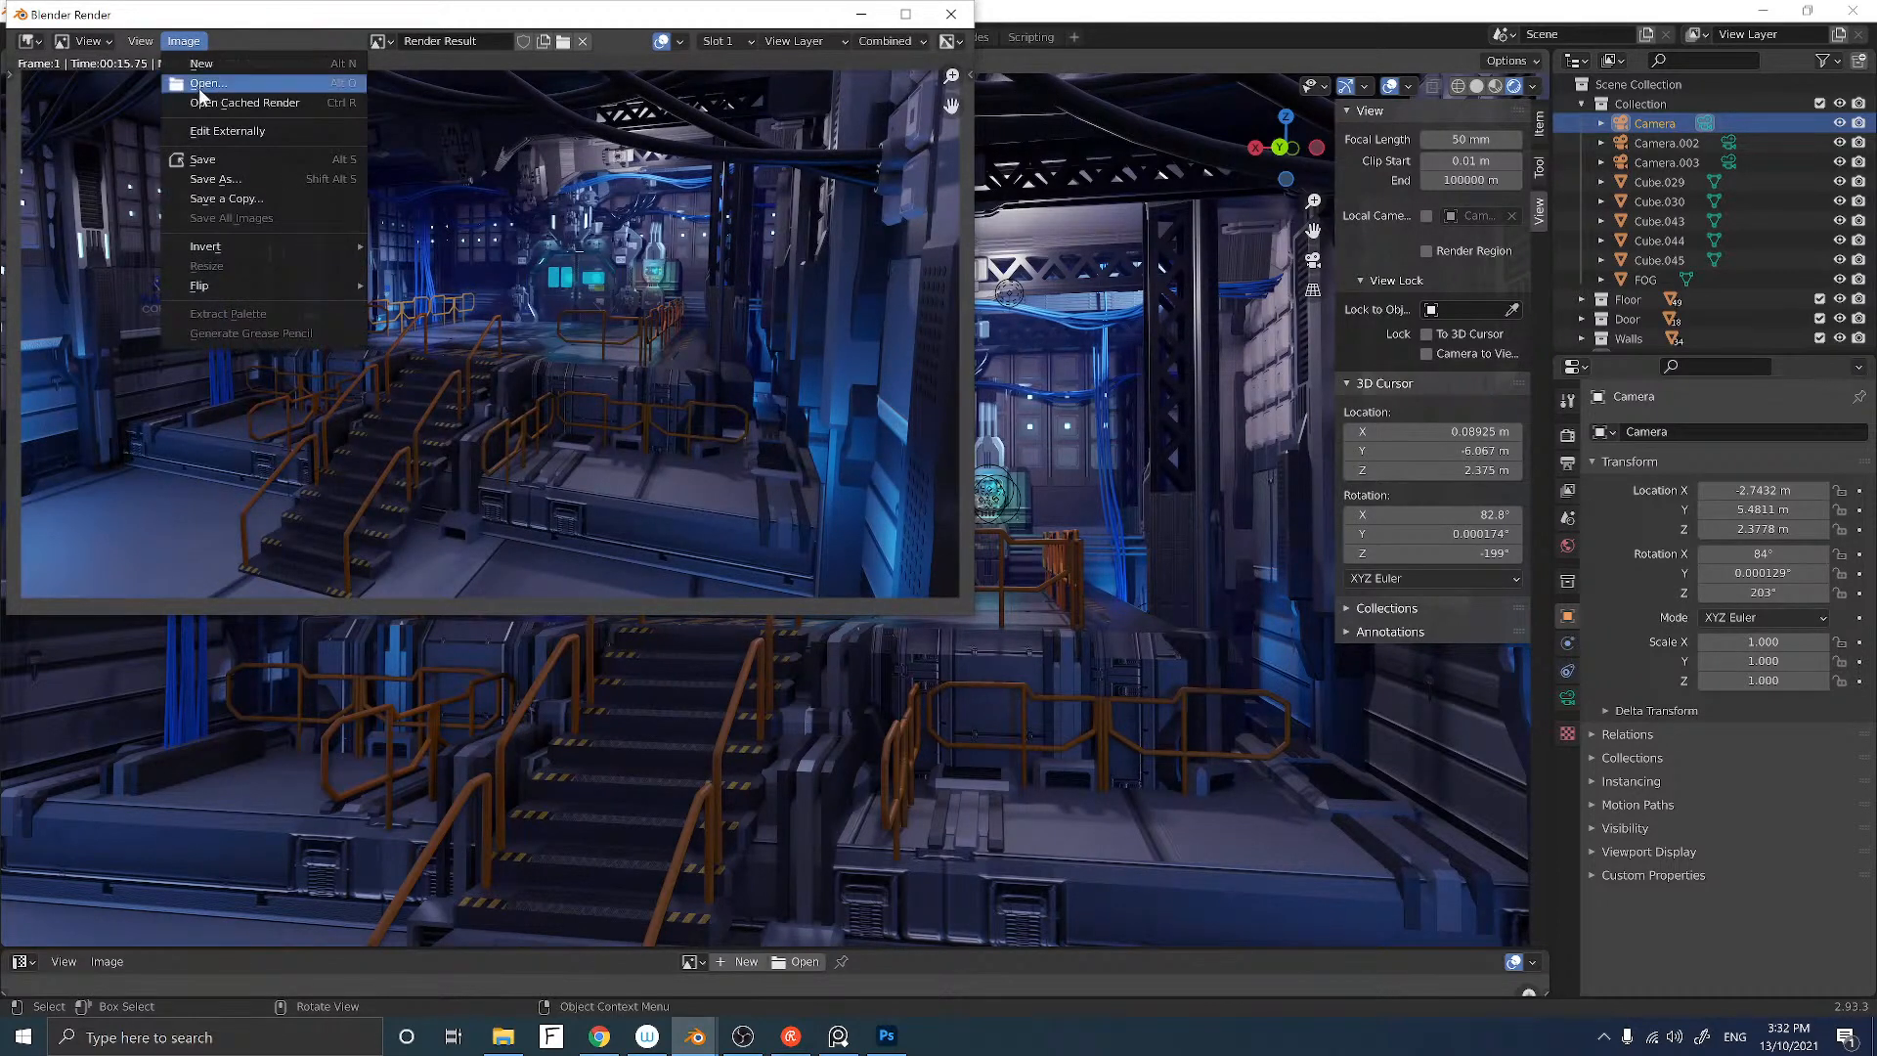
click(215, 180)
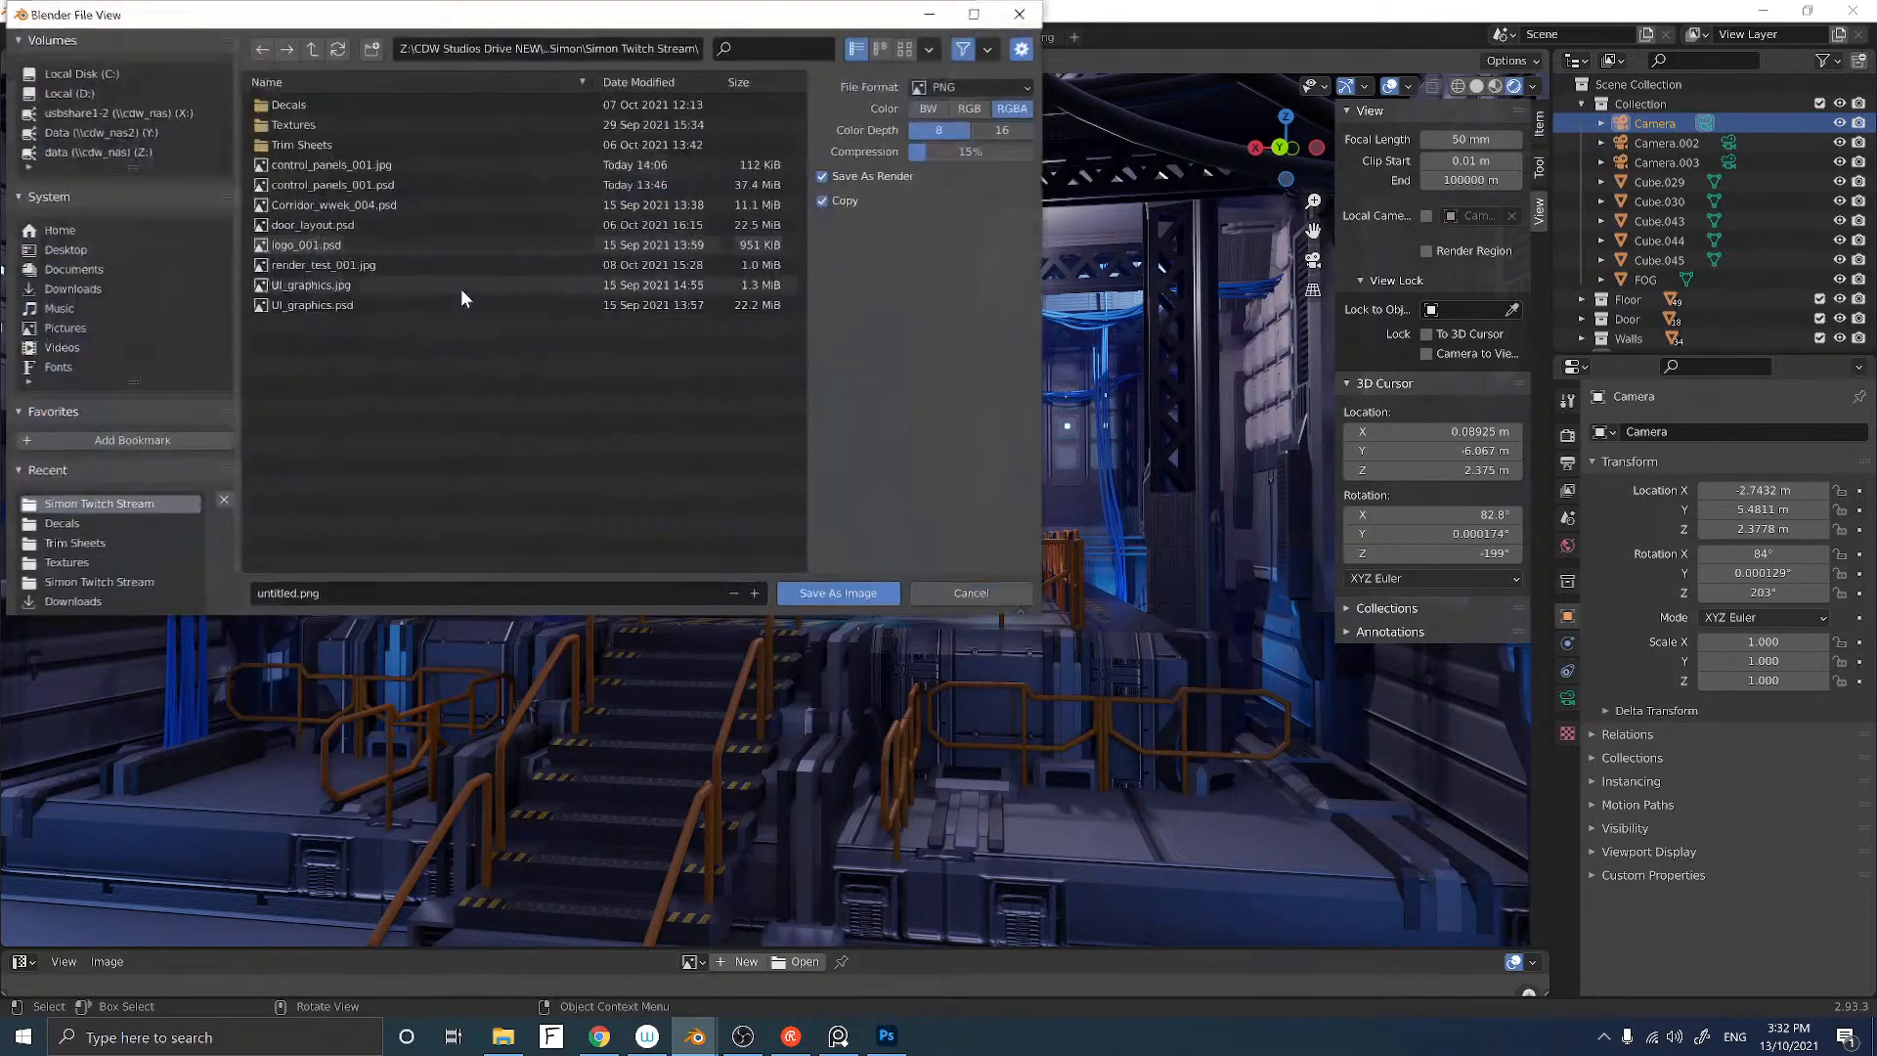
right_click(318, 404)
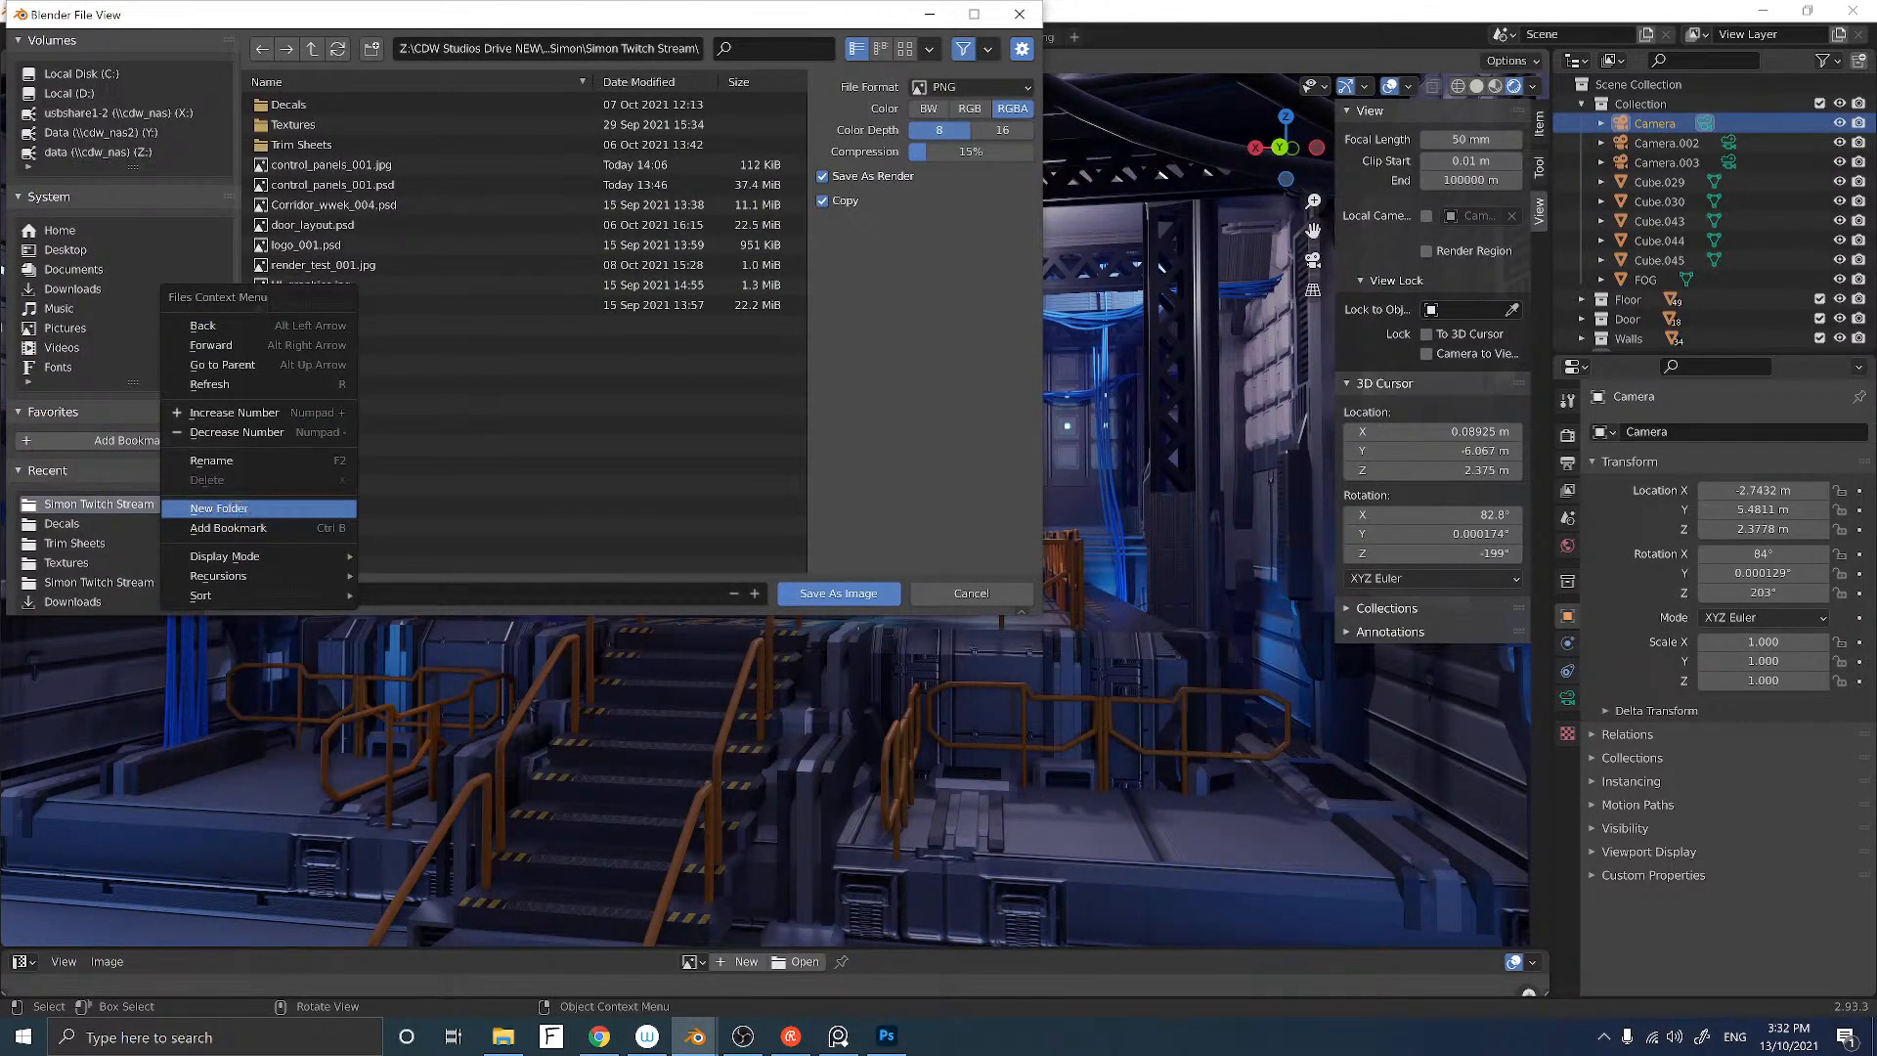
click(219, 508)
text(rs)
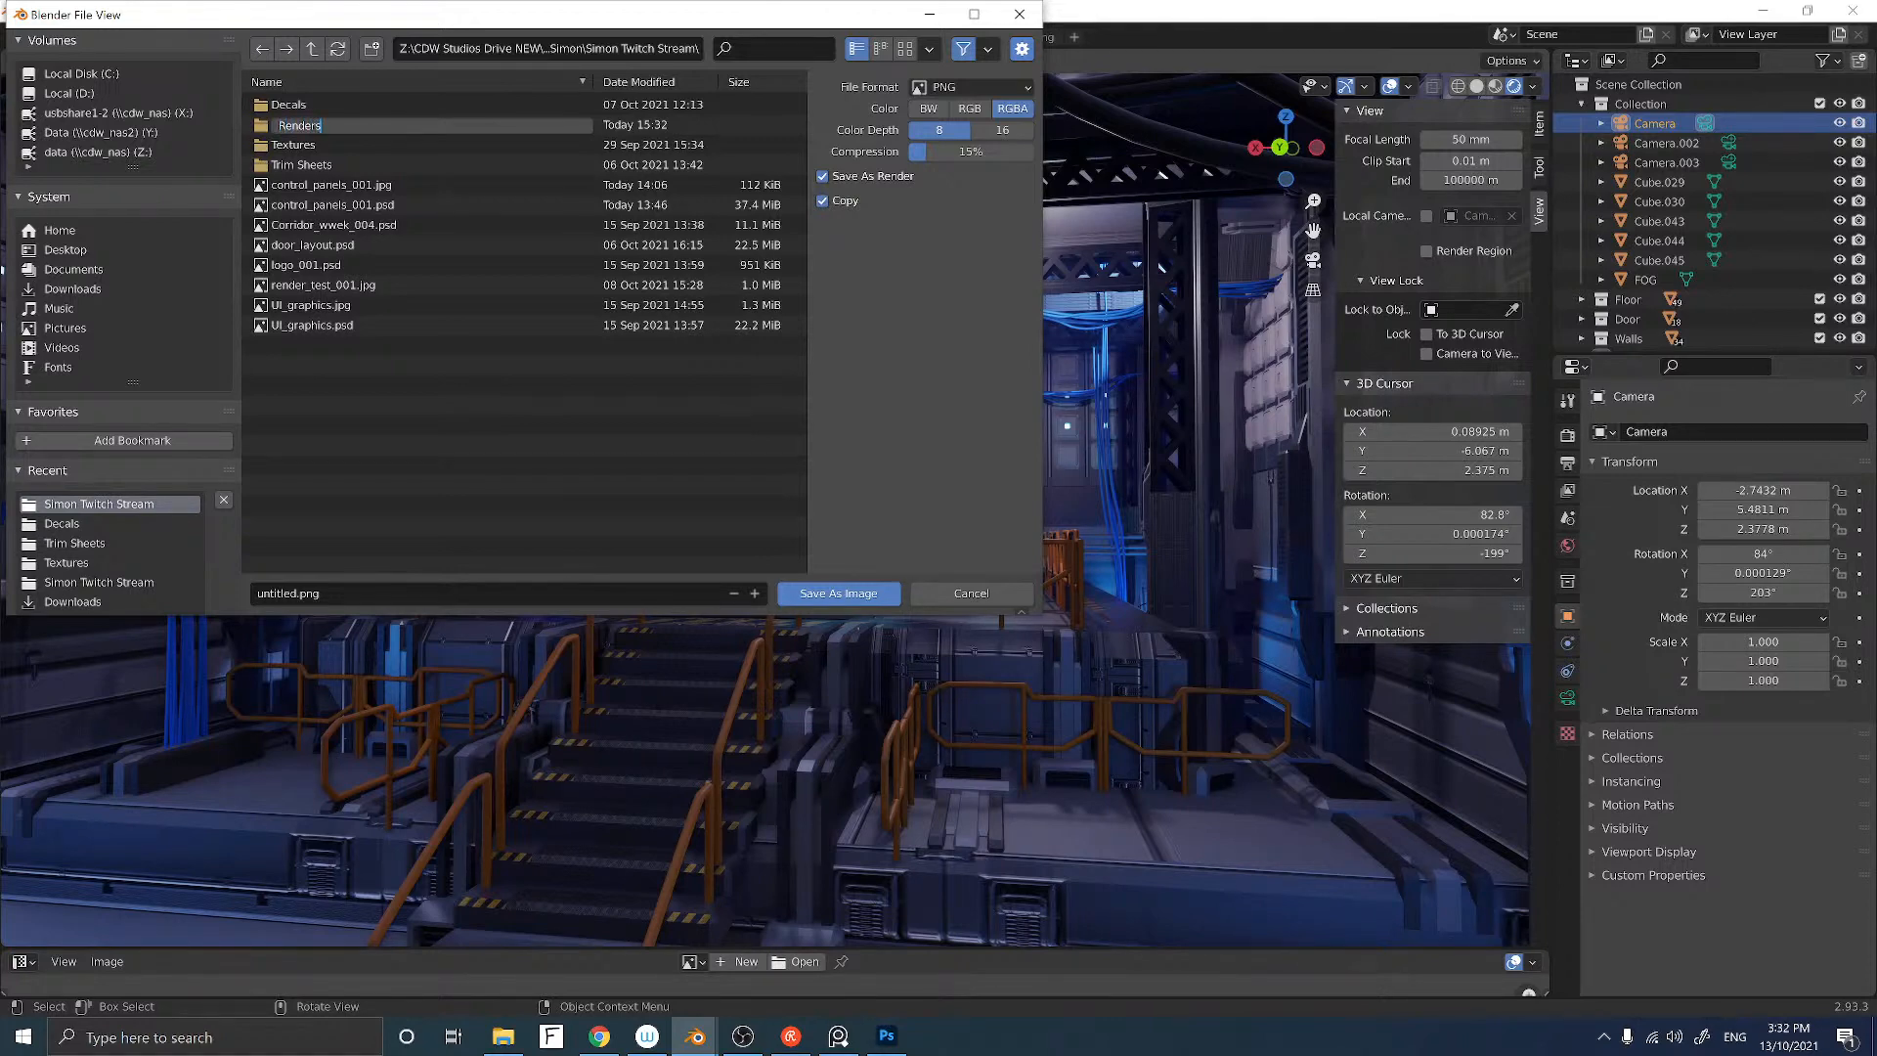
text(enders)
key(Return)
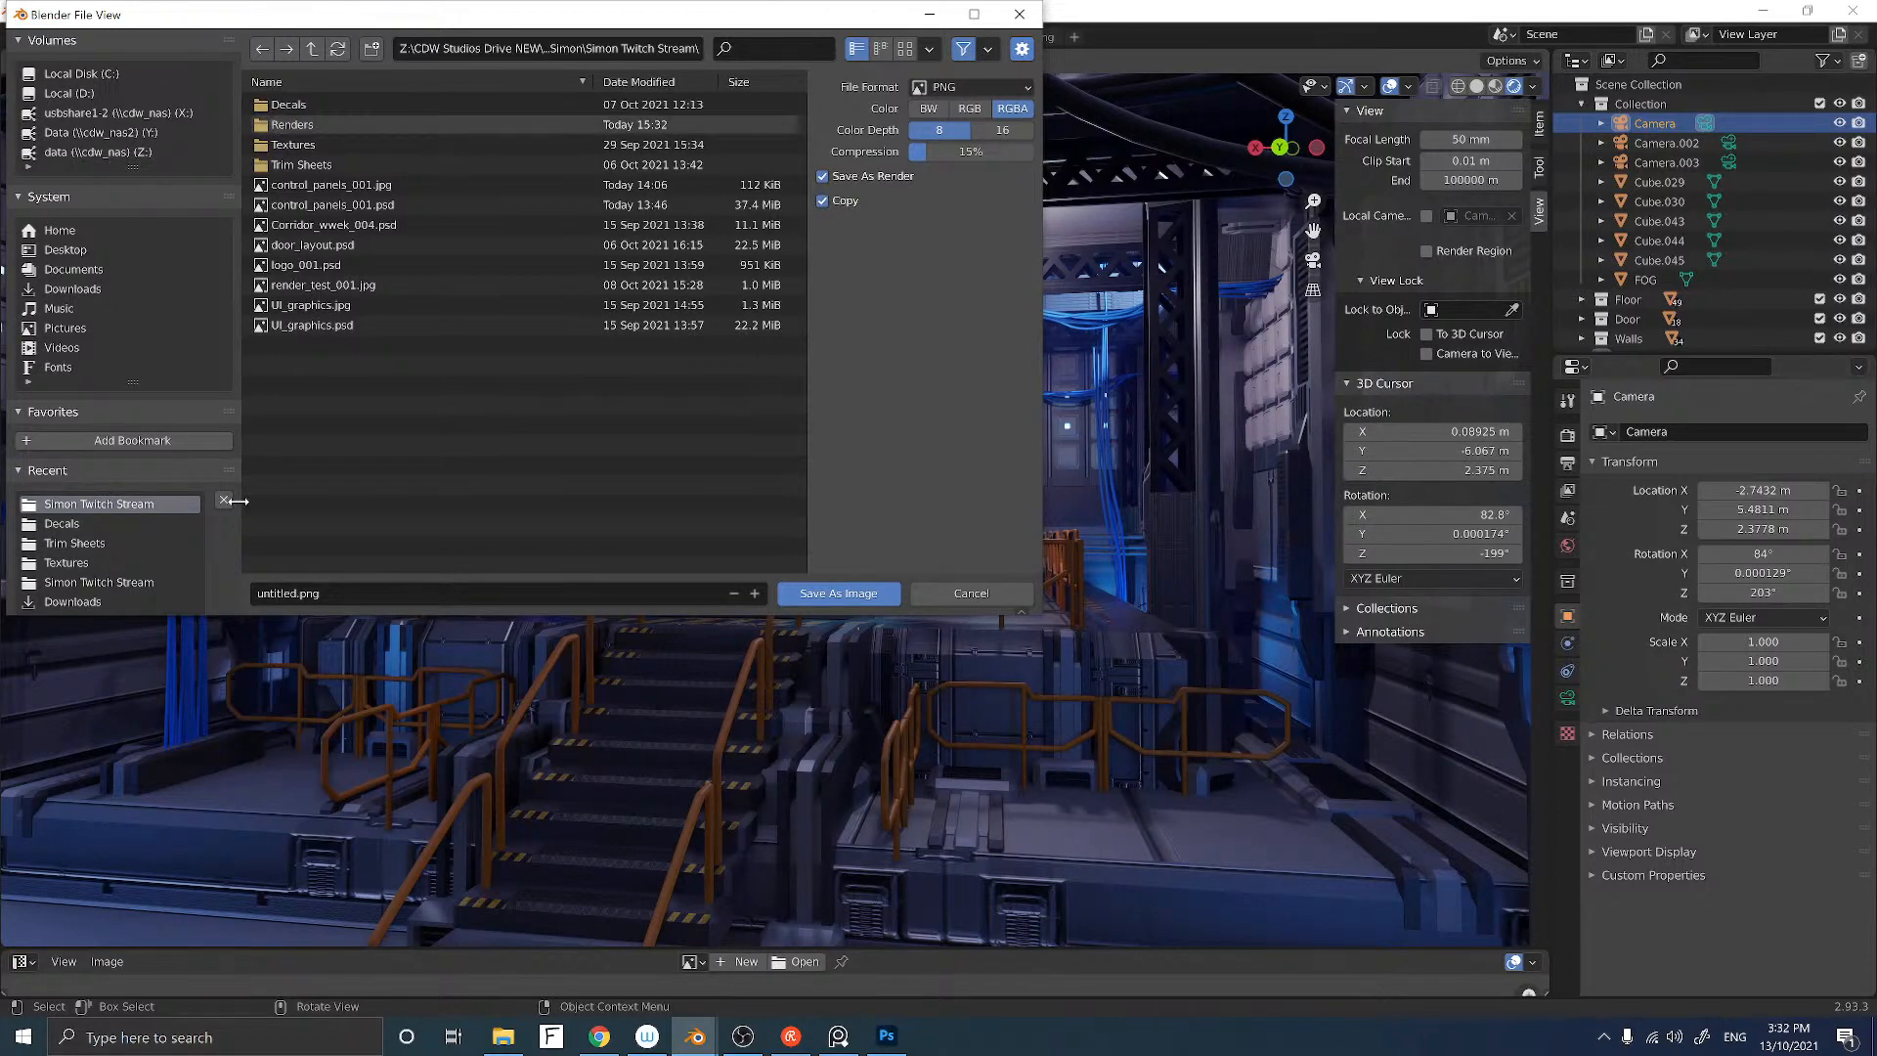
double_click(309, 125)
Step: Save the render as camera_001 in TIFF format with 16-bit color depth and no compression
click(313, 593)
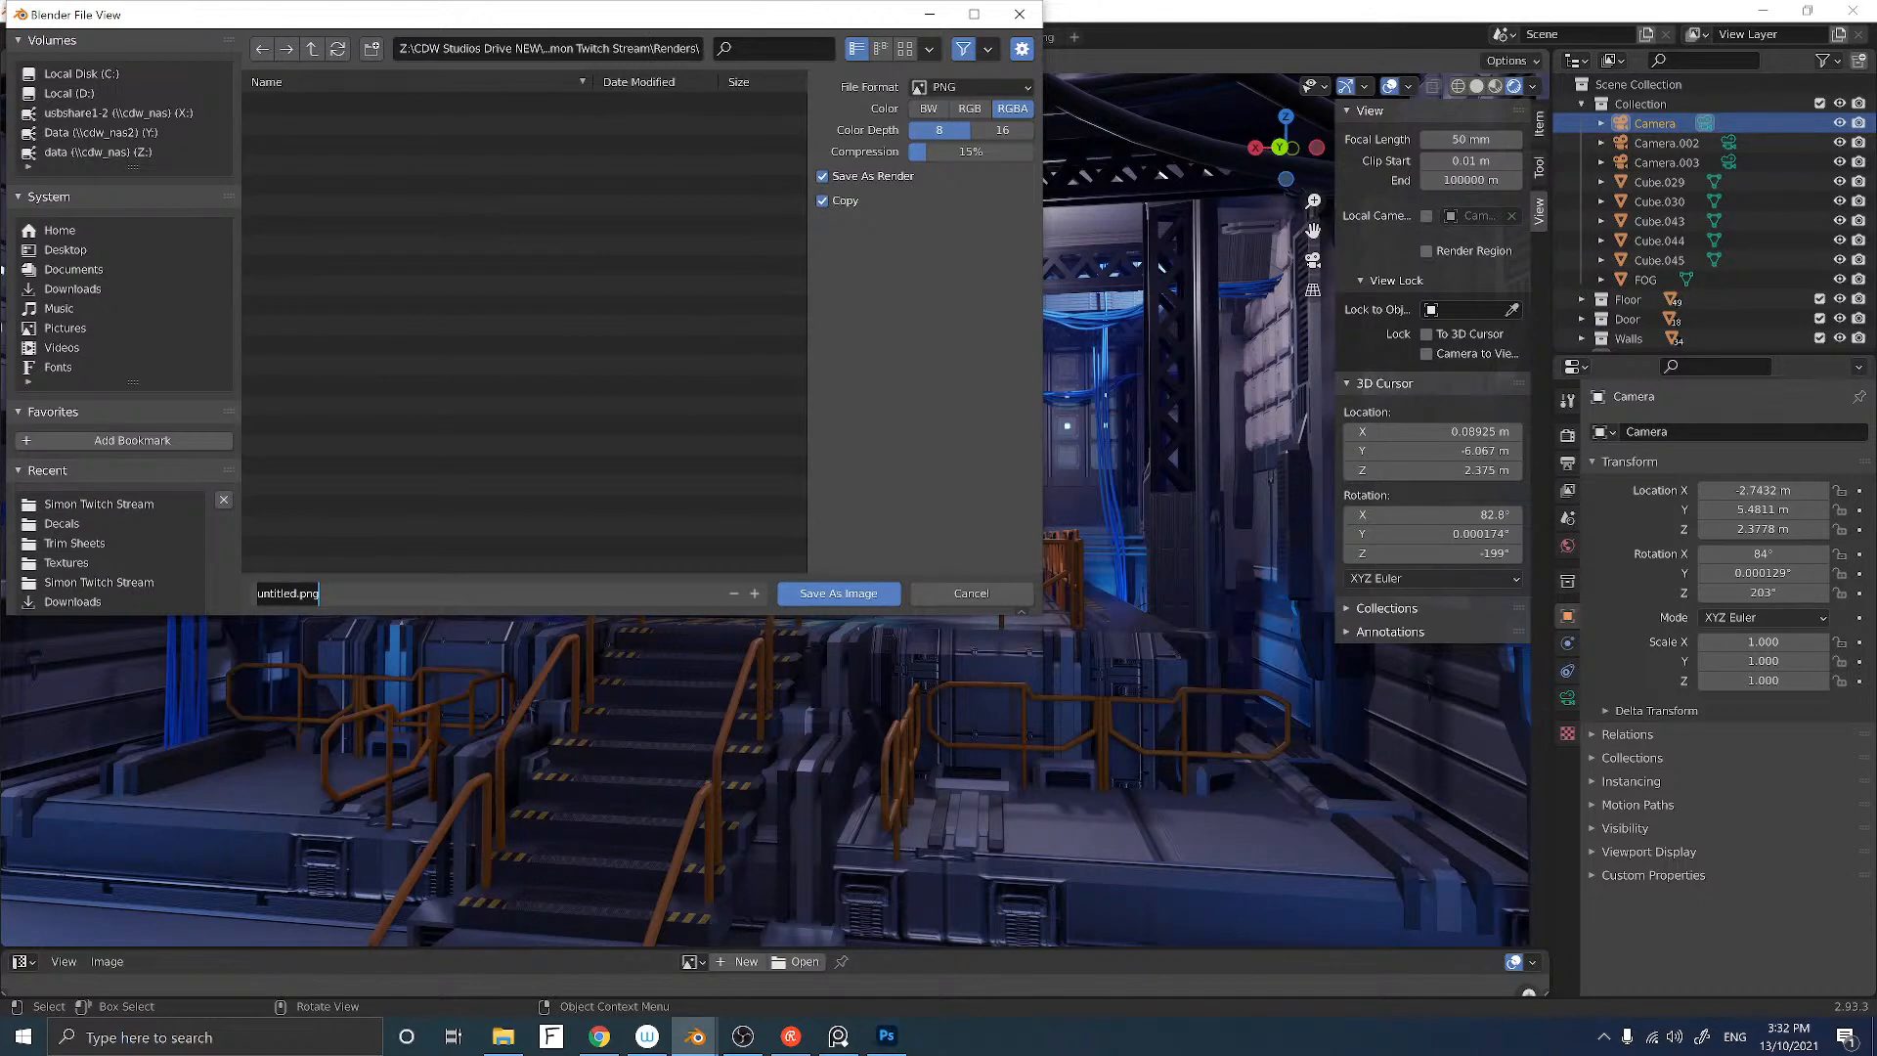
text(camera_001)
click(965, 88)
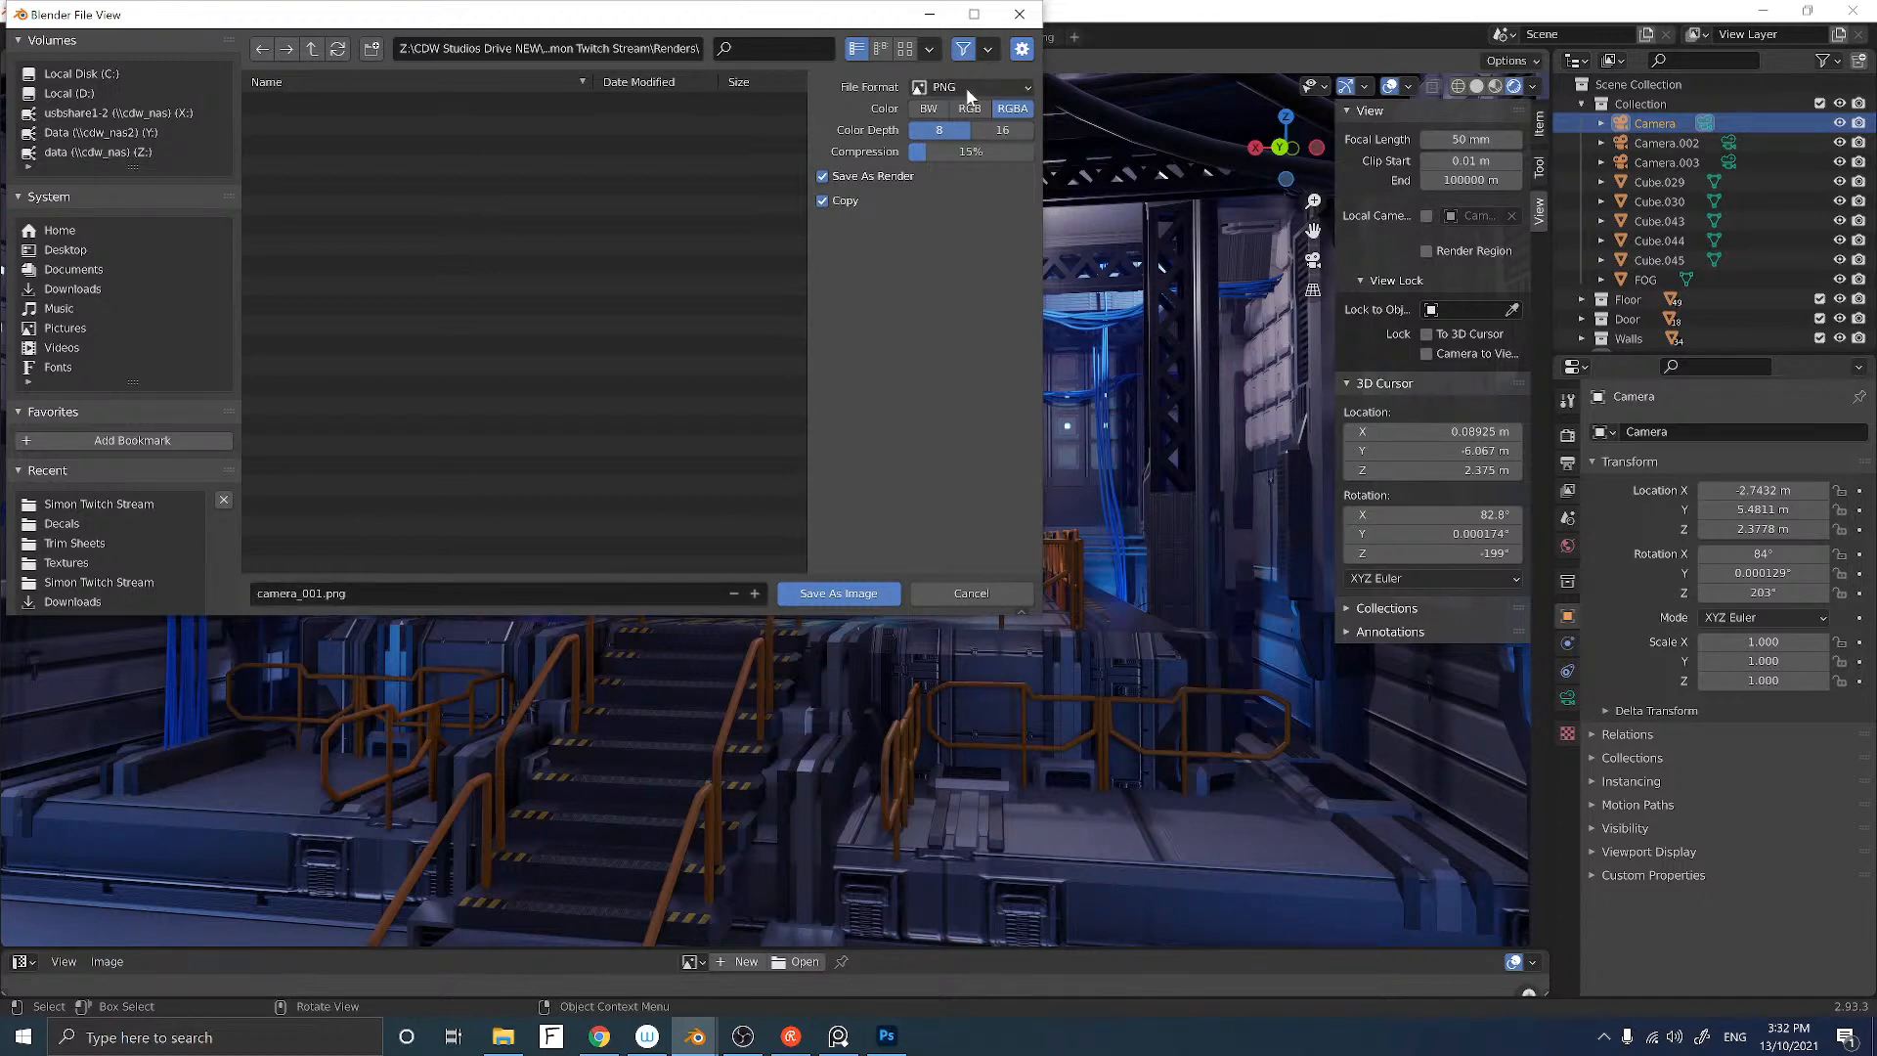
click(966, 88)
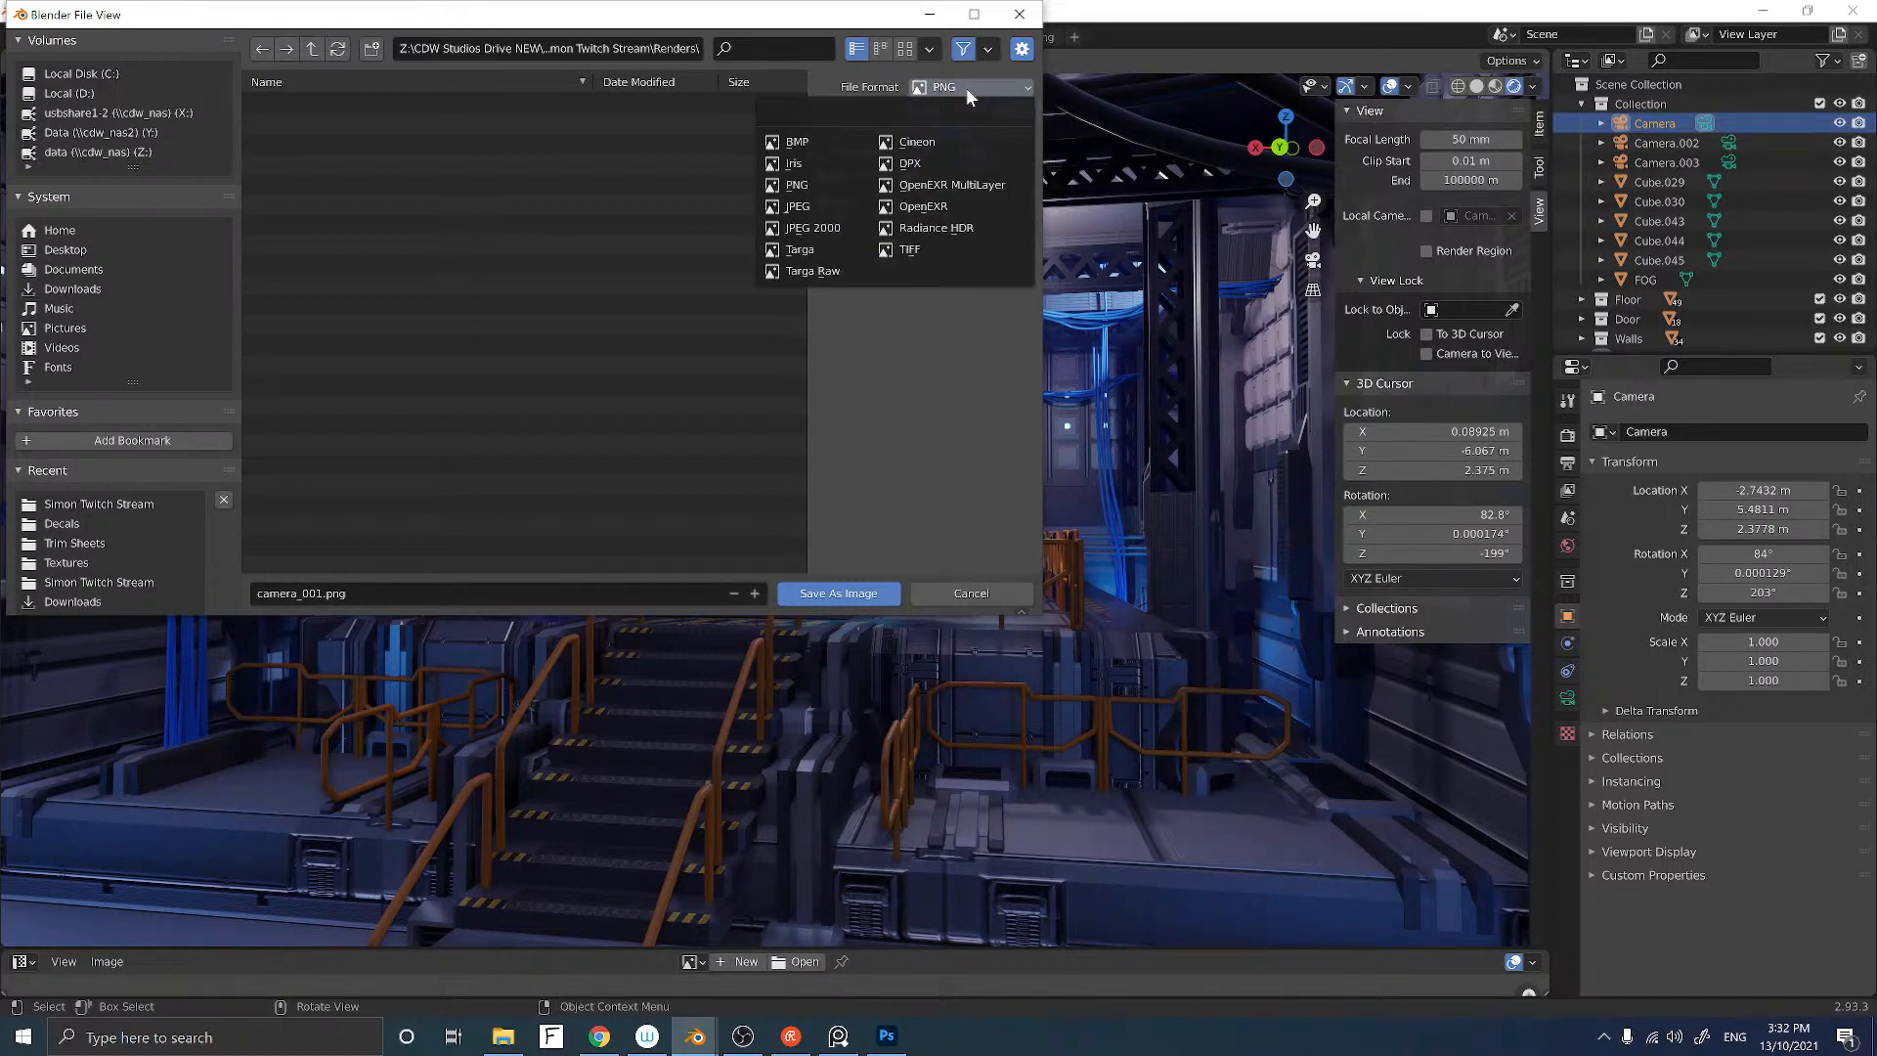
click(907, 253)
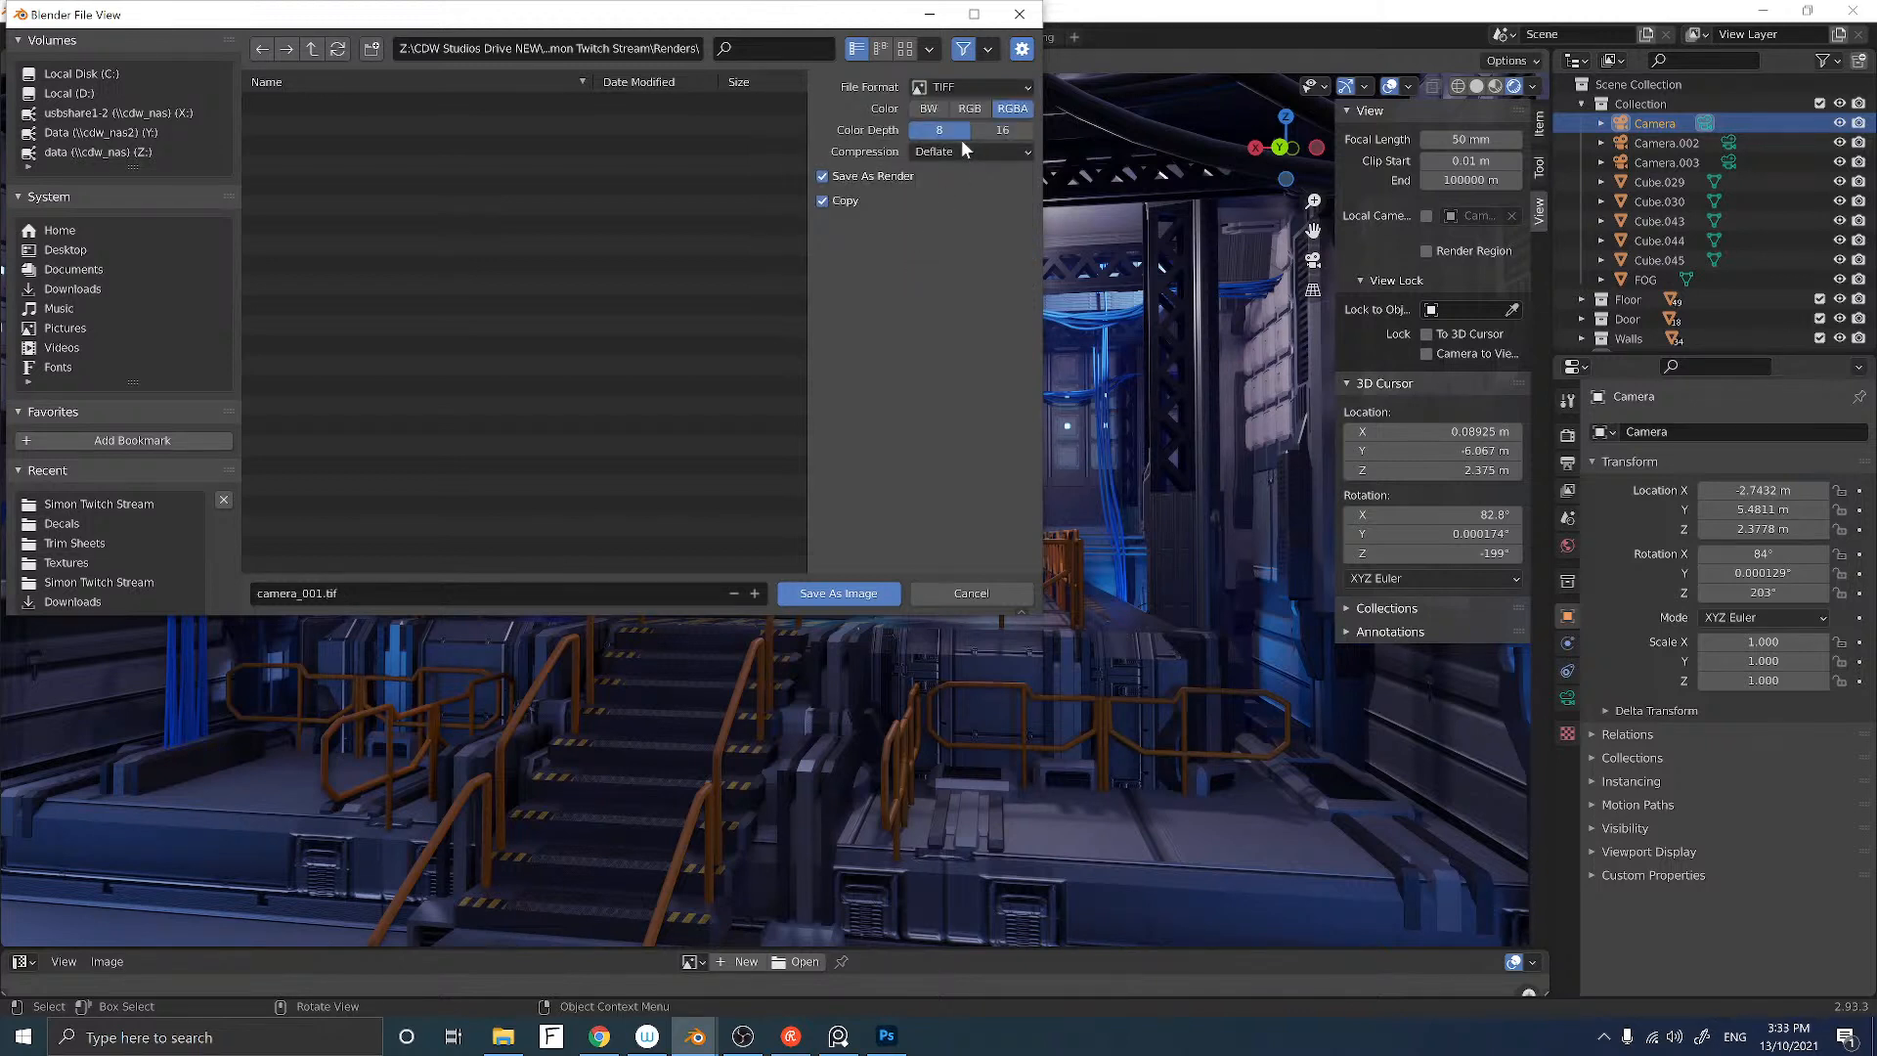
click(985, 134)
click(965, 146)
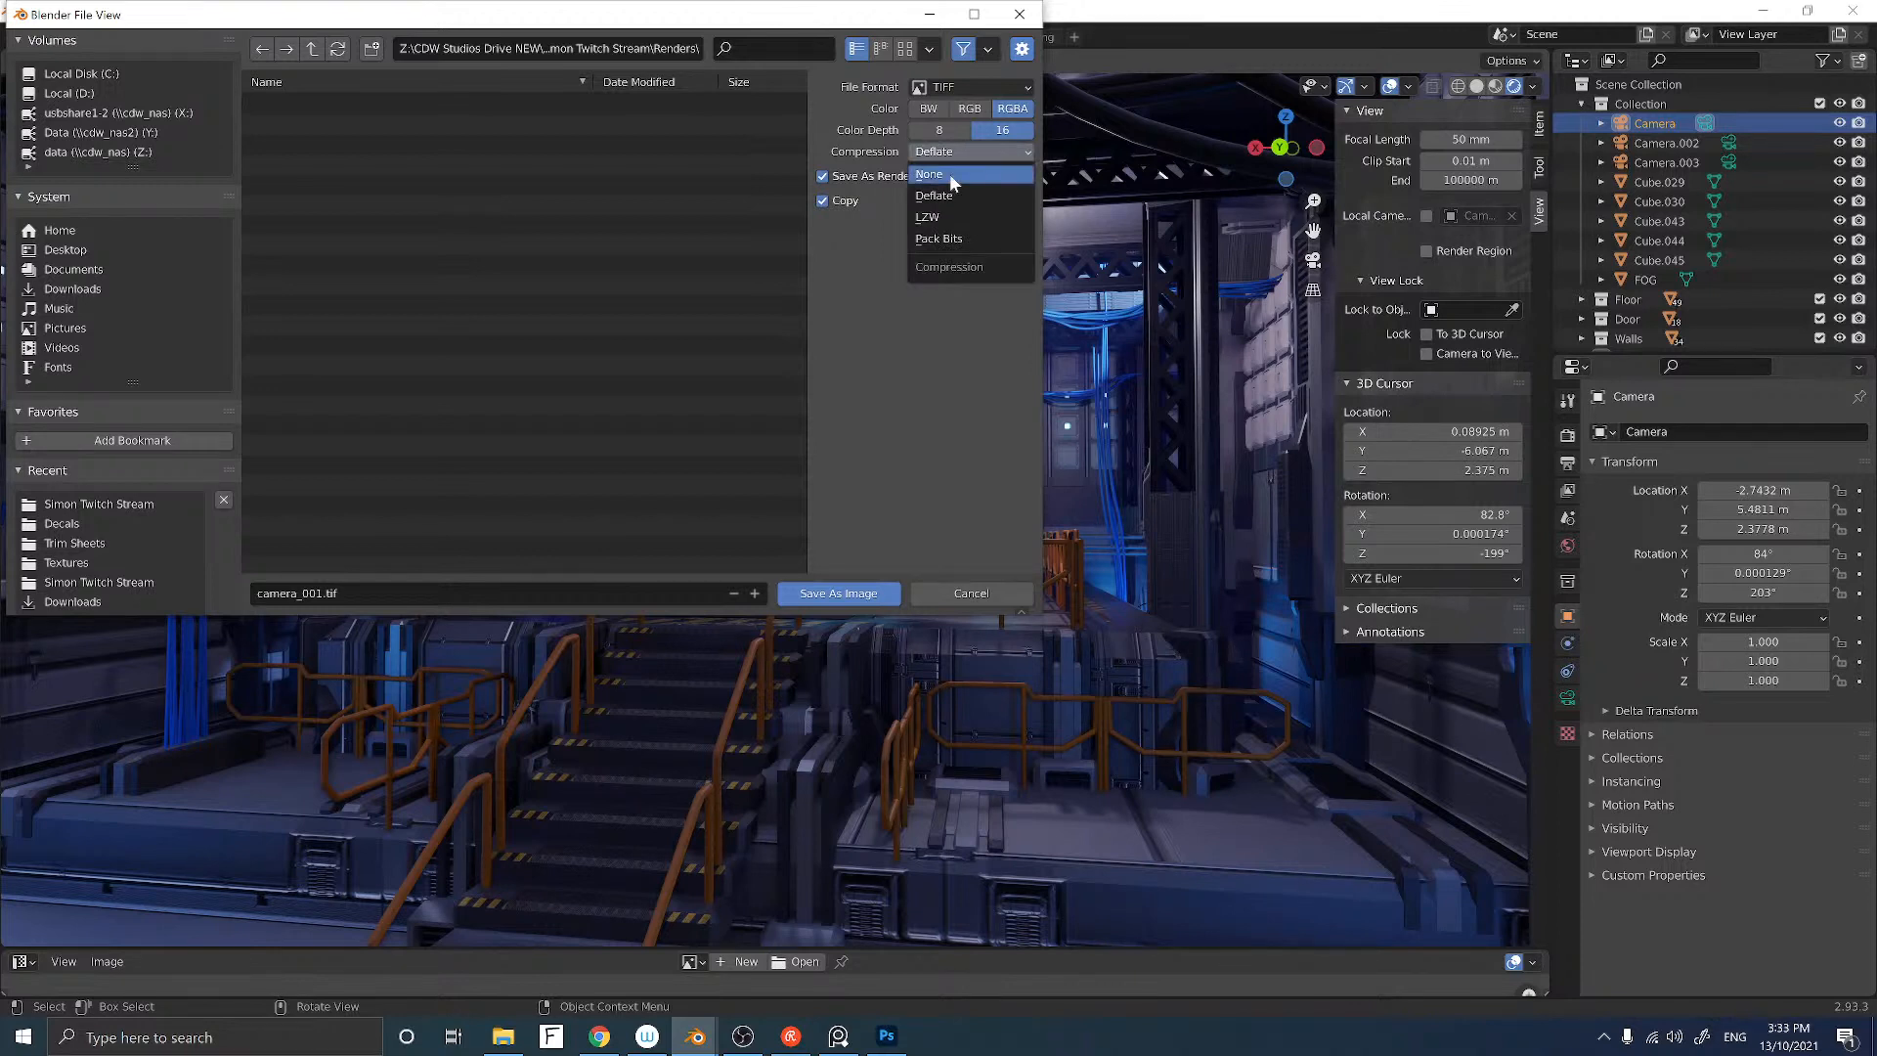
click(949, 174)
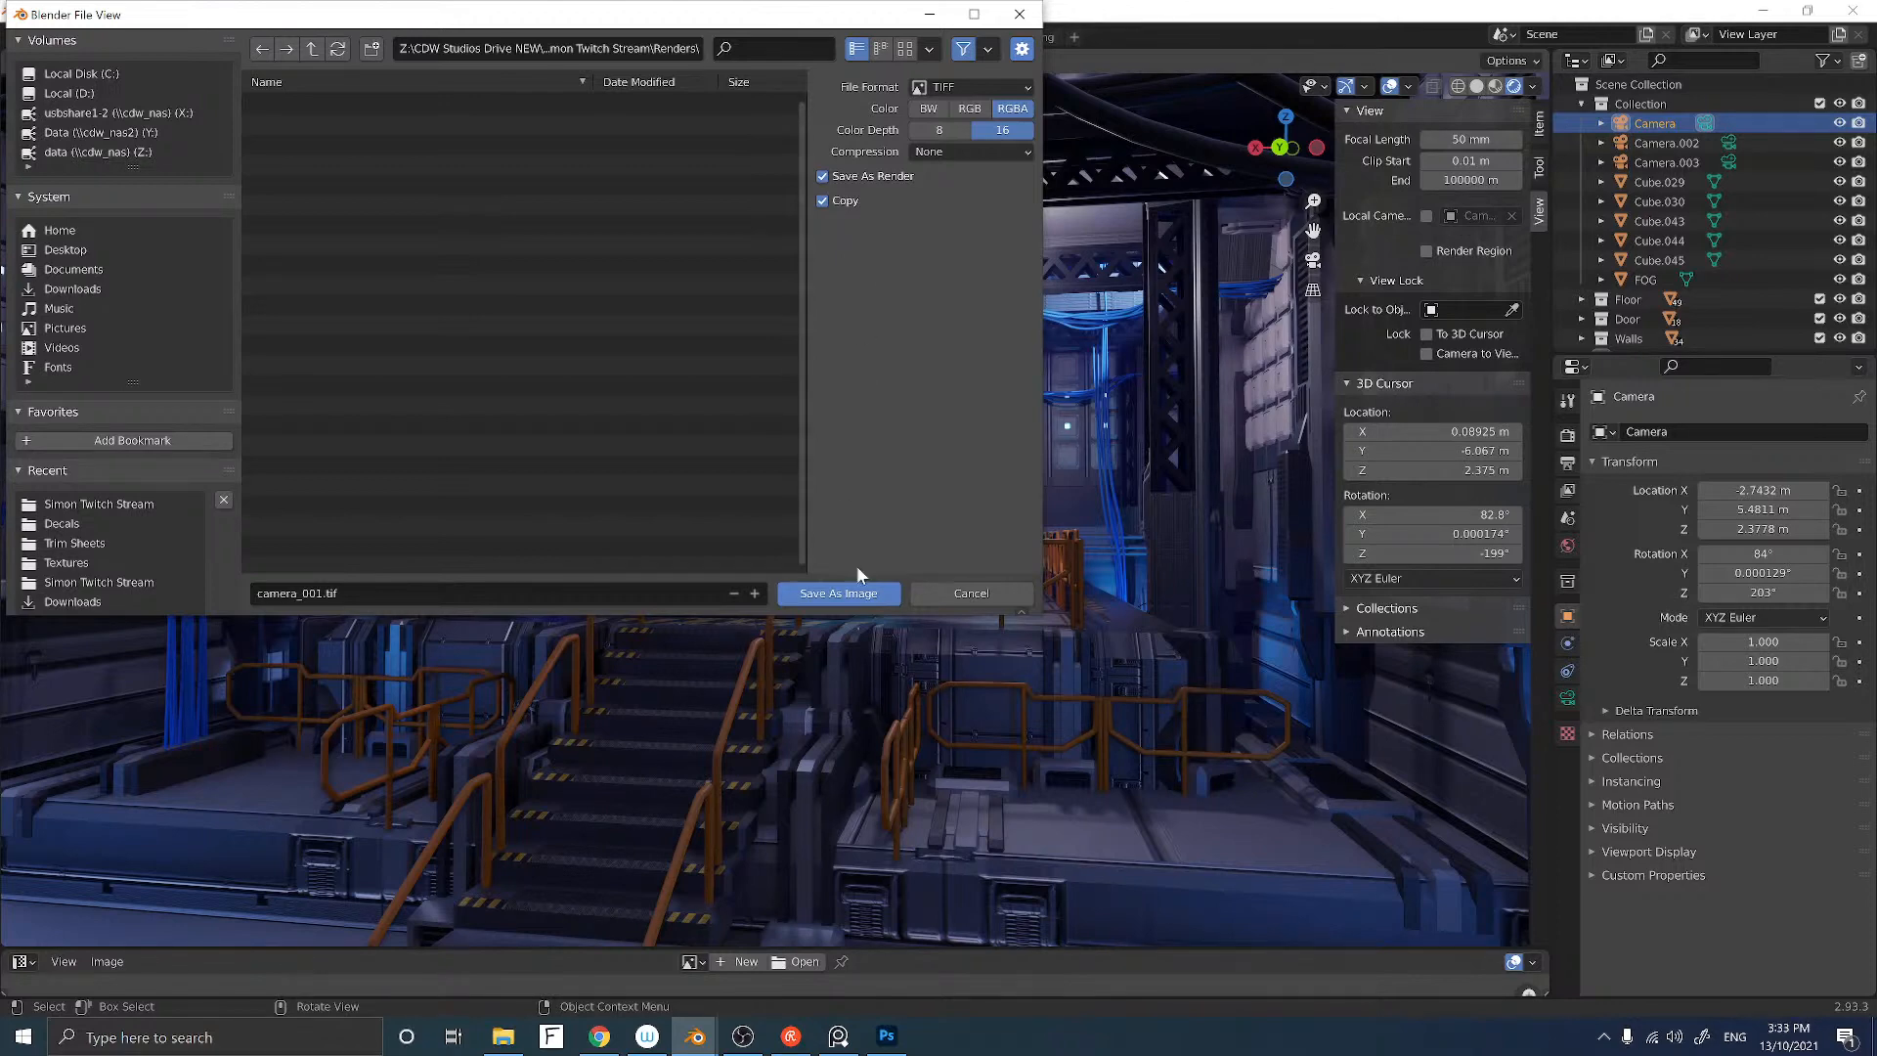
click(841, 593)
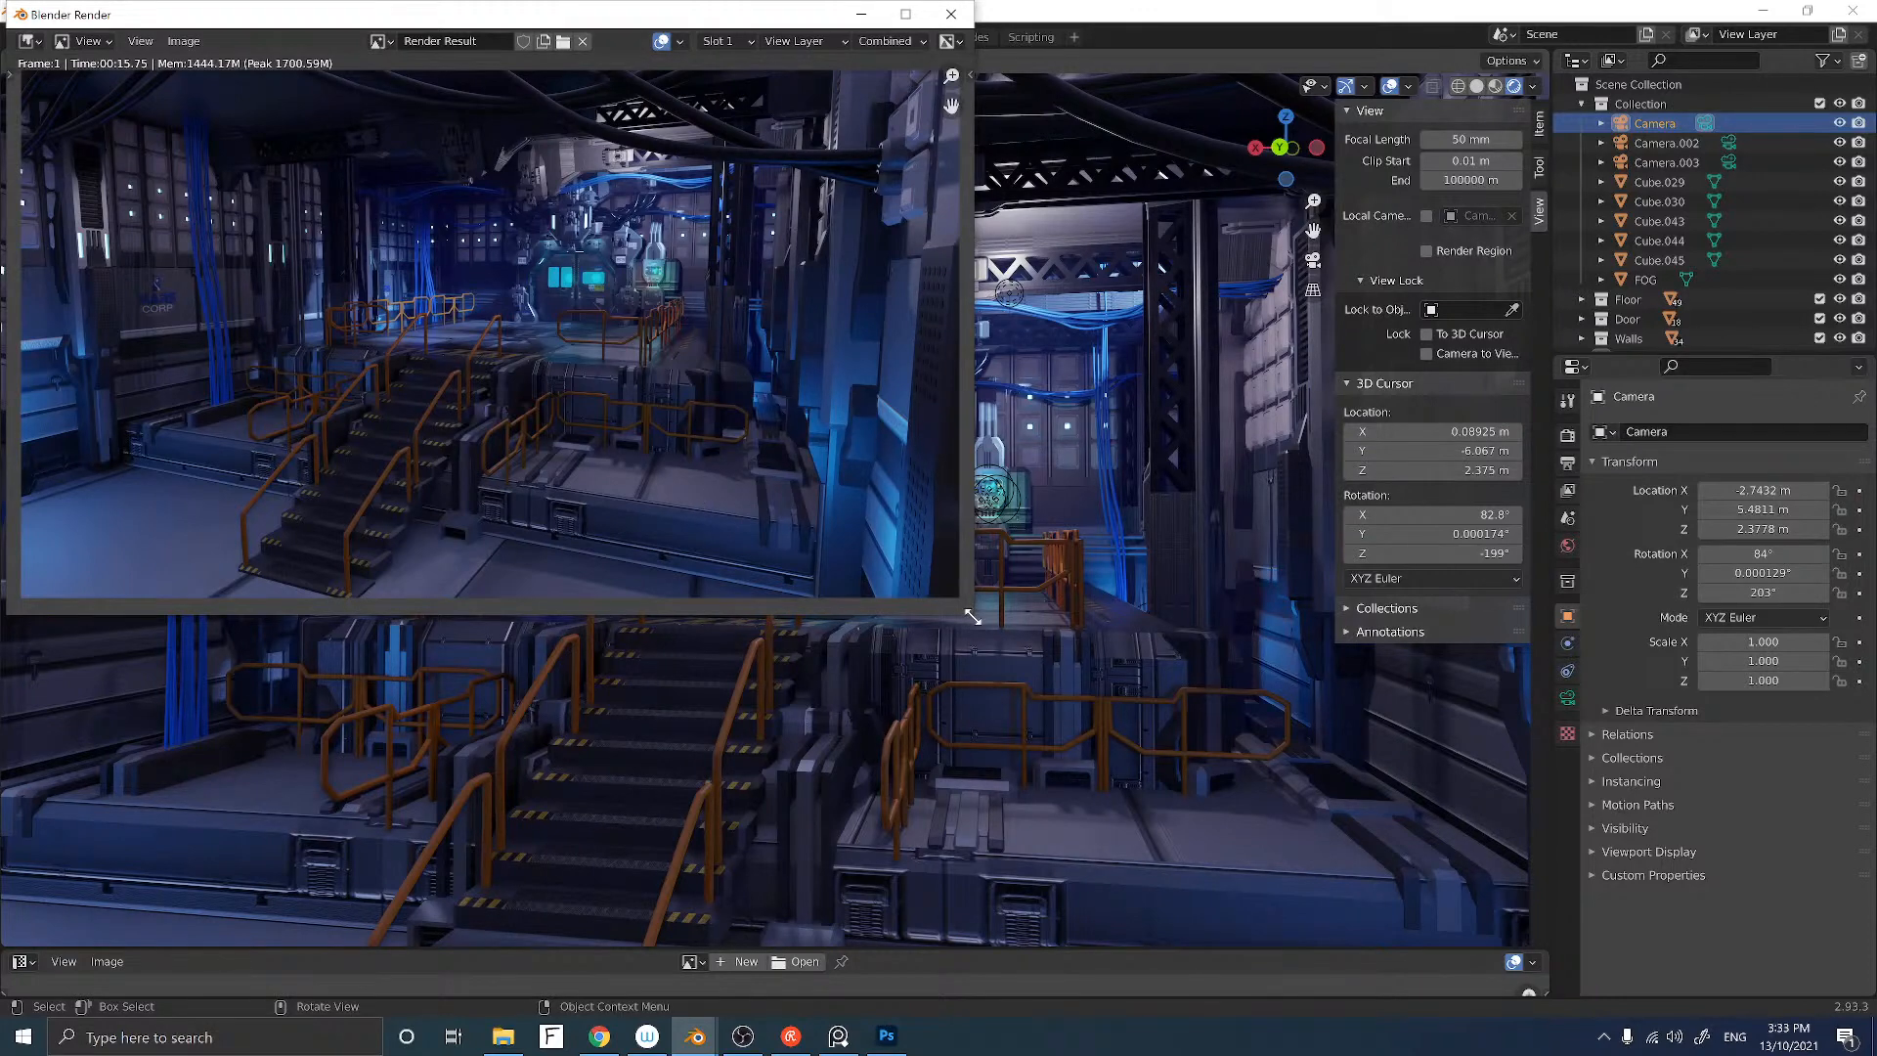
Step: Enlarge the render window, inspect the stairs, railings and door area of the image up close, and close the window
drag(971, 613, 1311, 799)
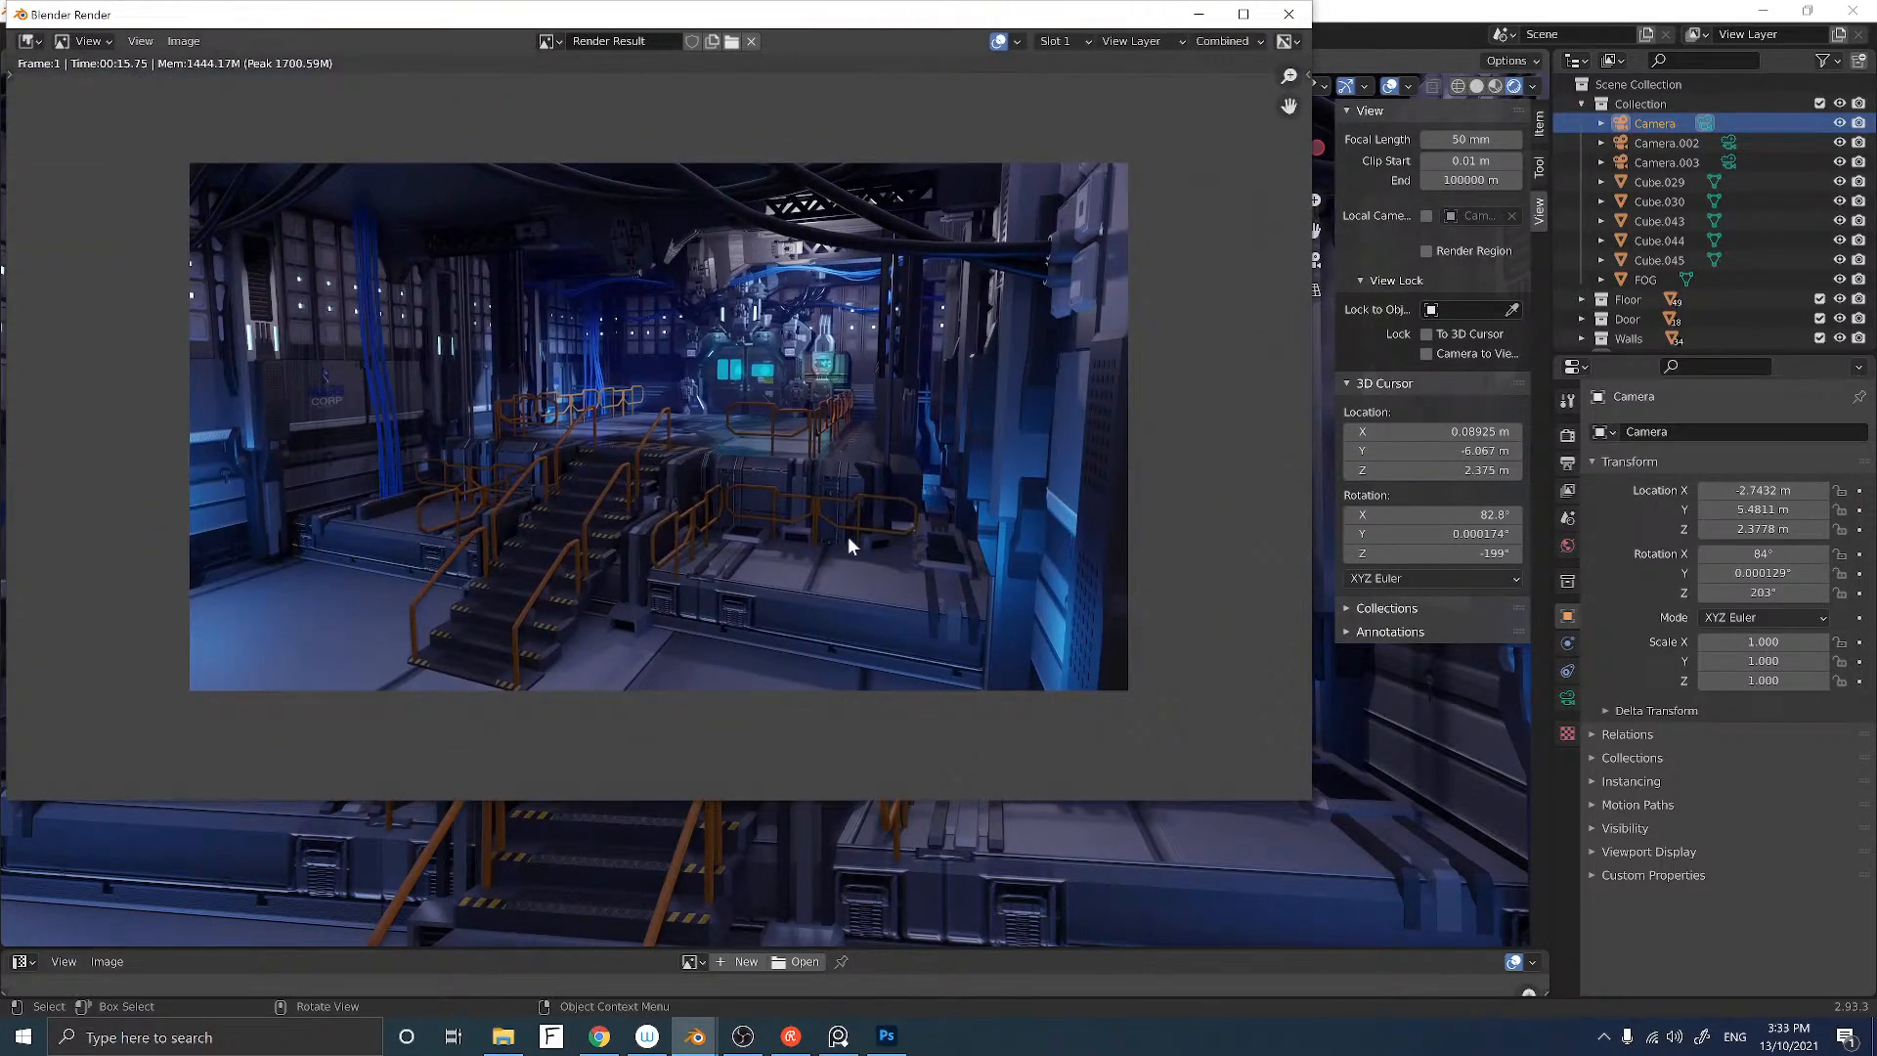
scroll(848, 536, up, 1)
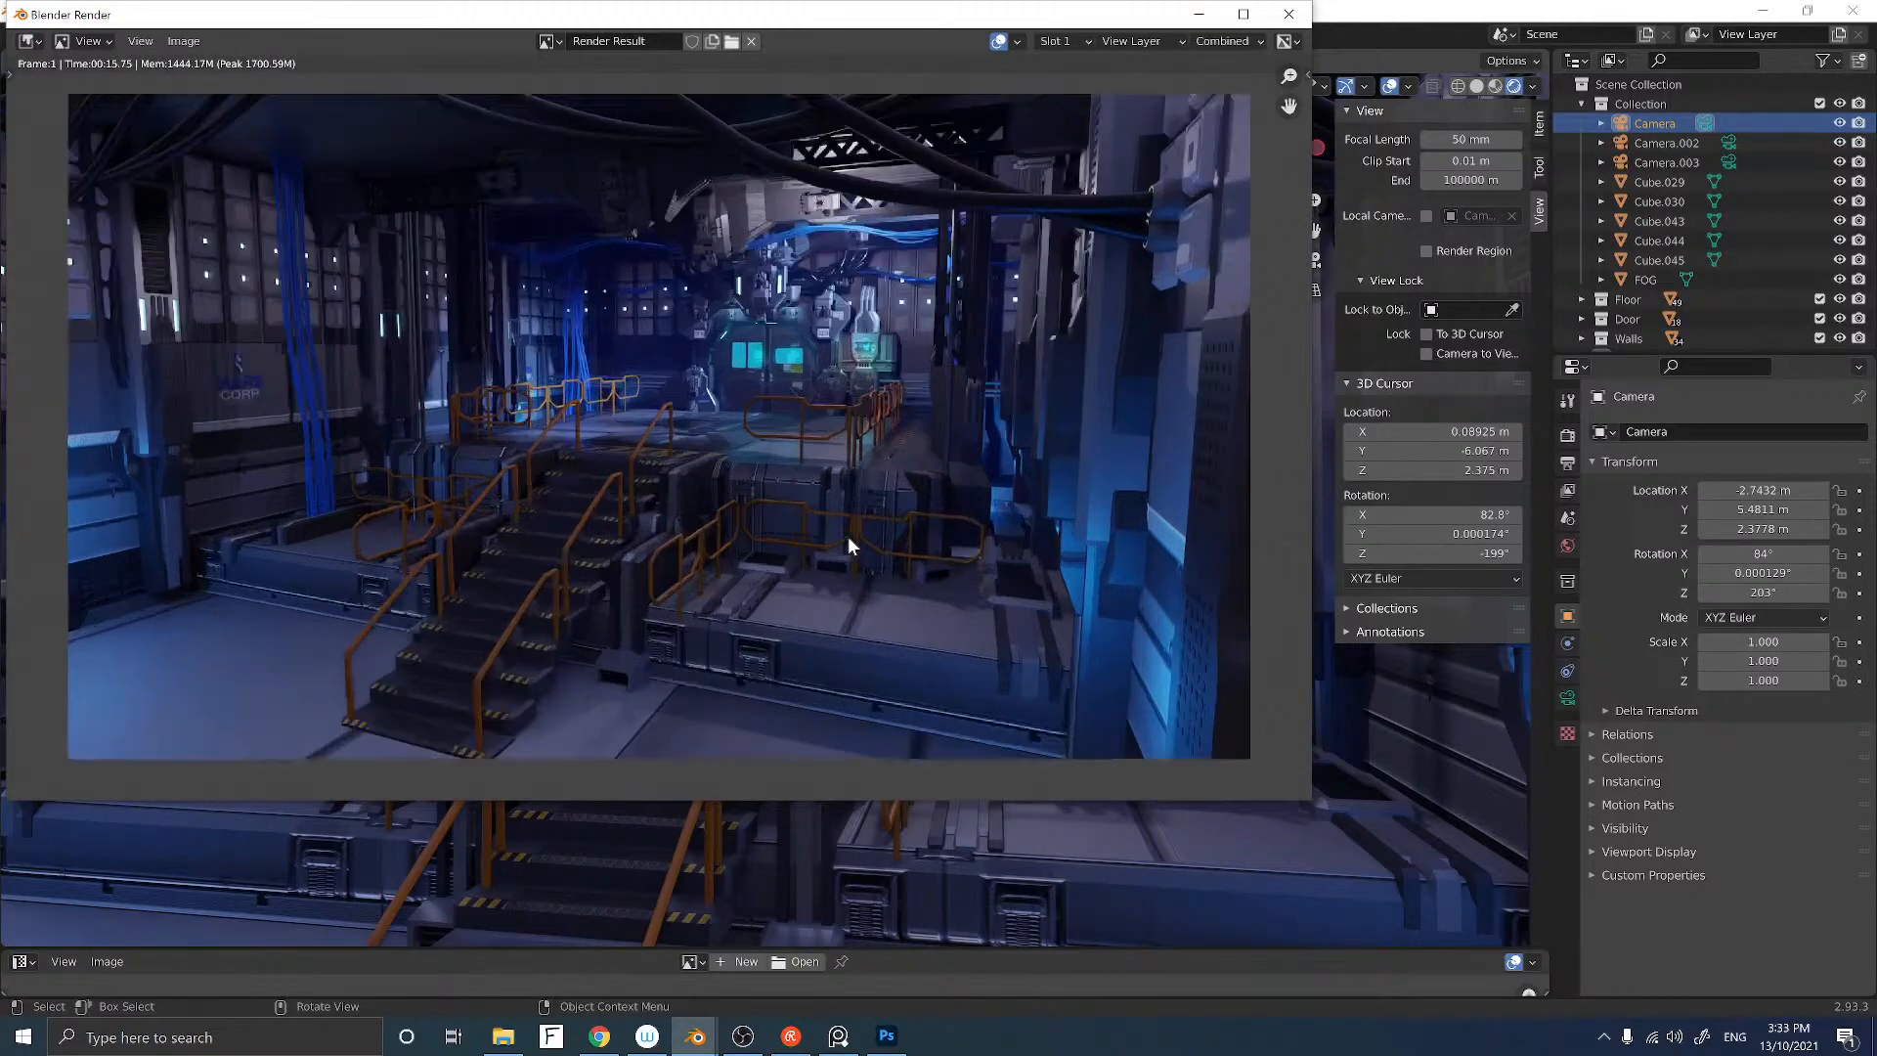
scroll(847, 536, up, 2)
scroll(848, 539, up, 3)
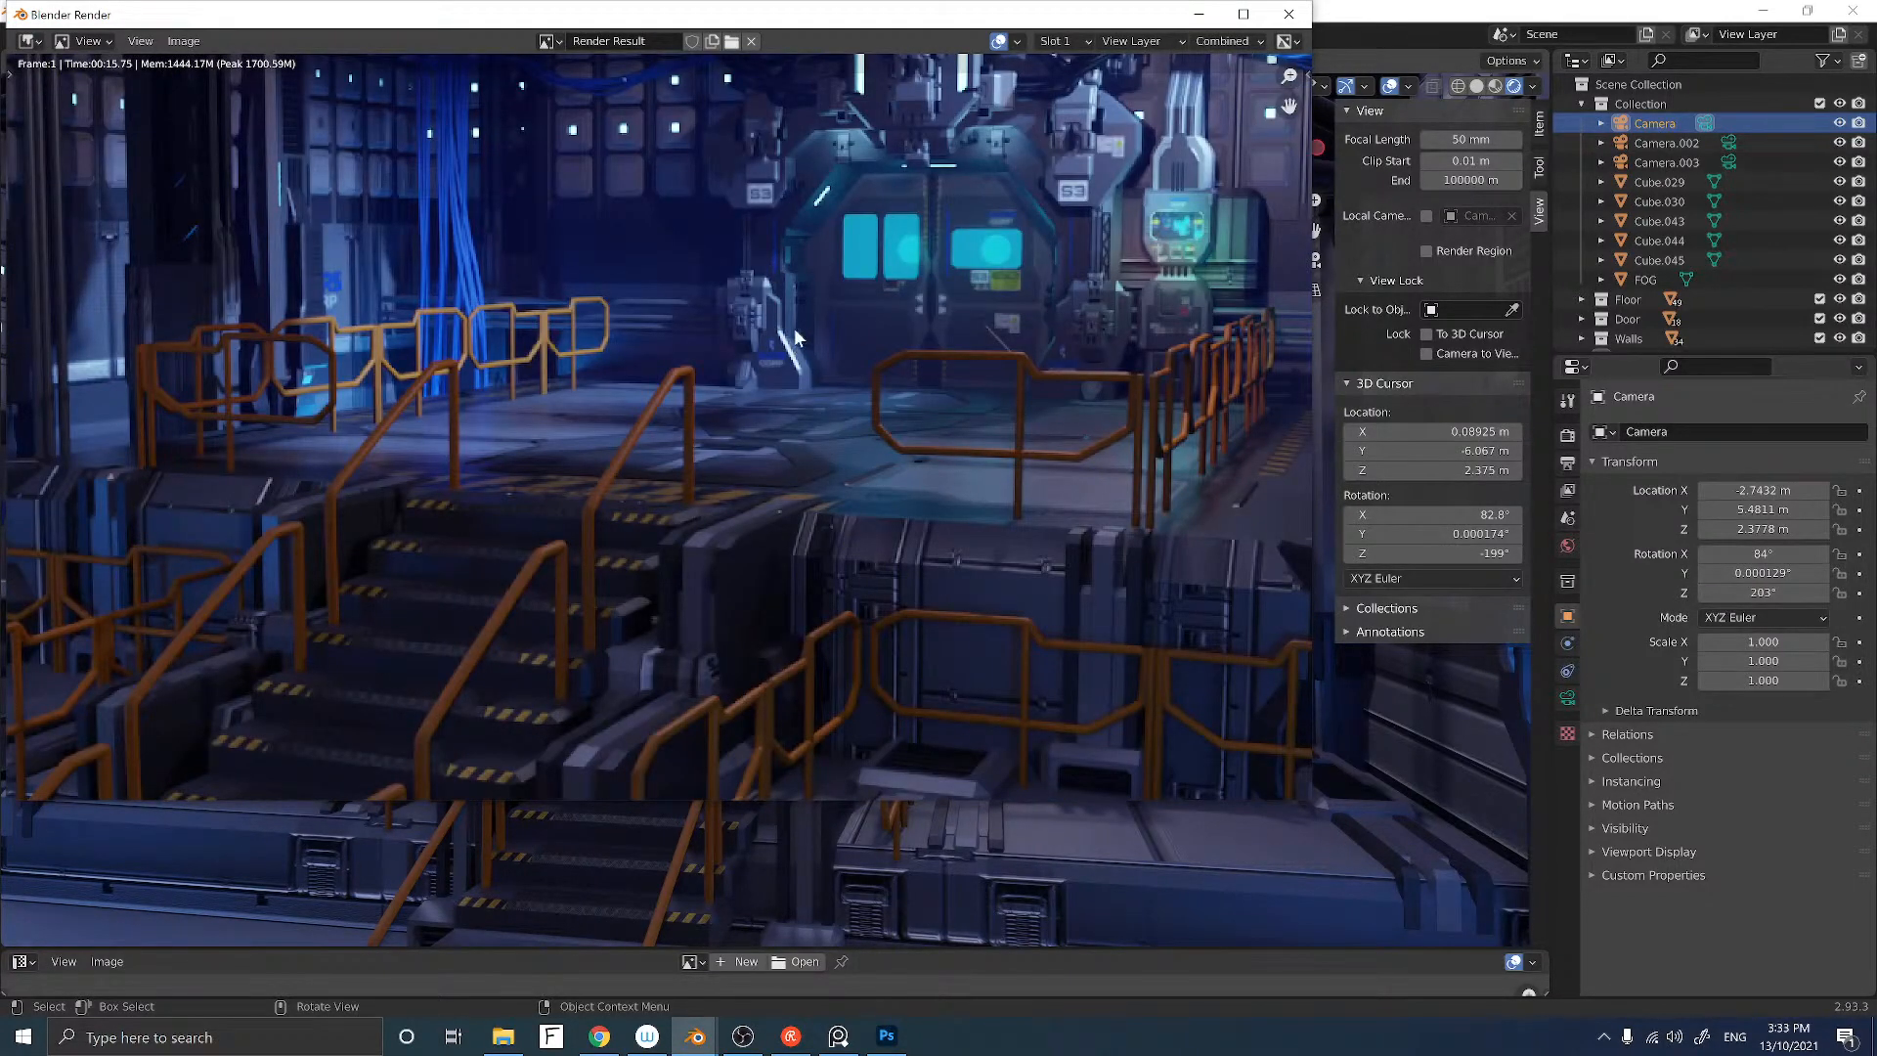
scroll(794, 326, down, 5)
scroll(784, 347, up, 3)
scroll(787, 337, down, 3)
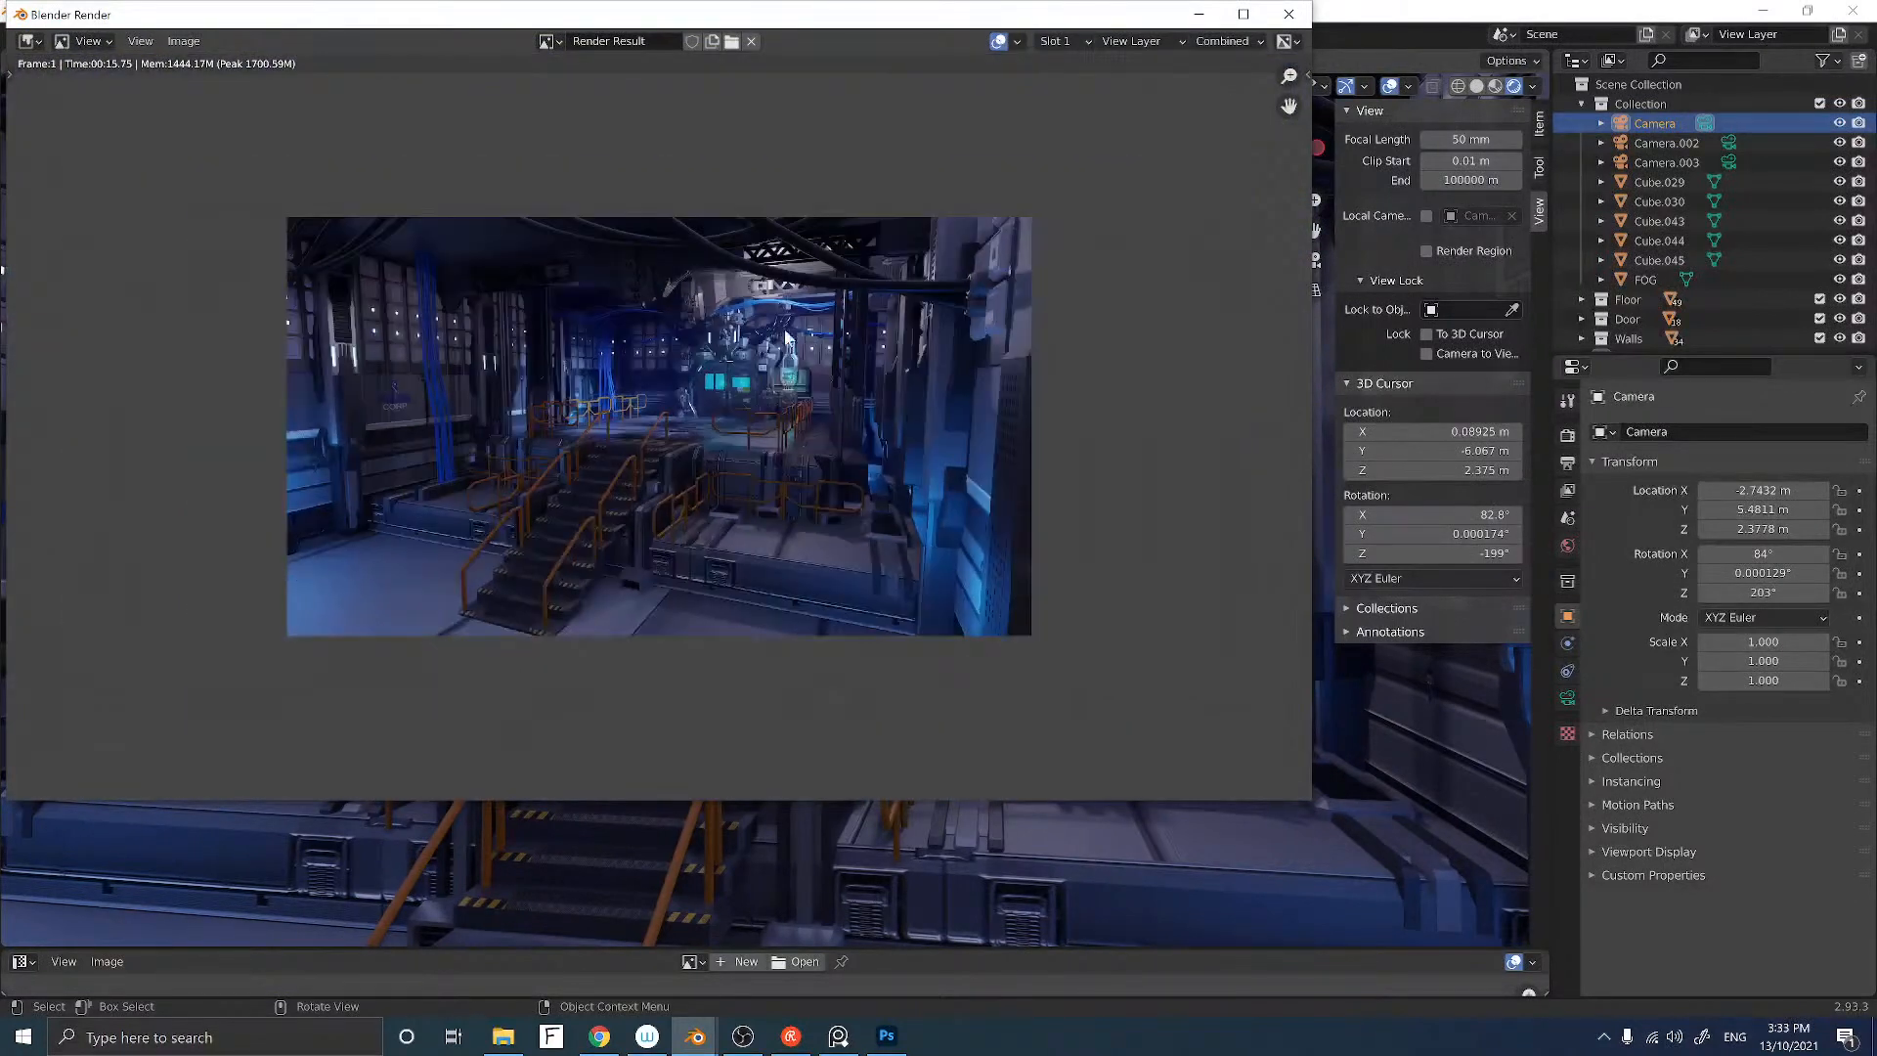
click(1290, 19)
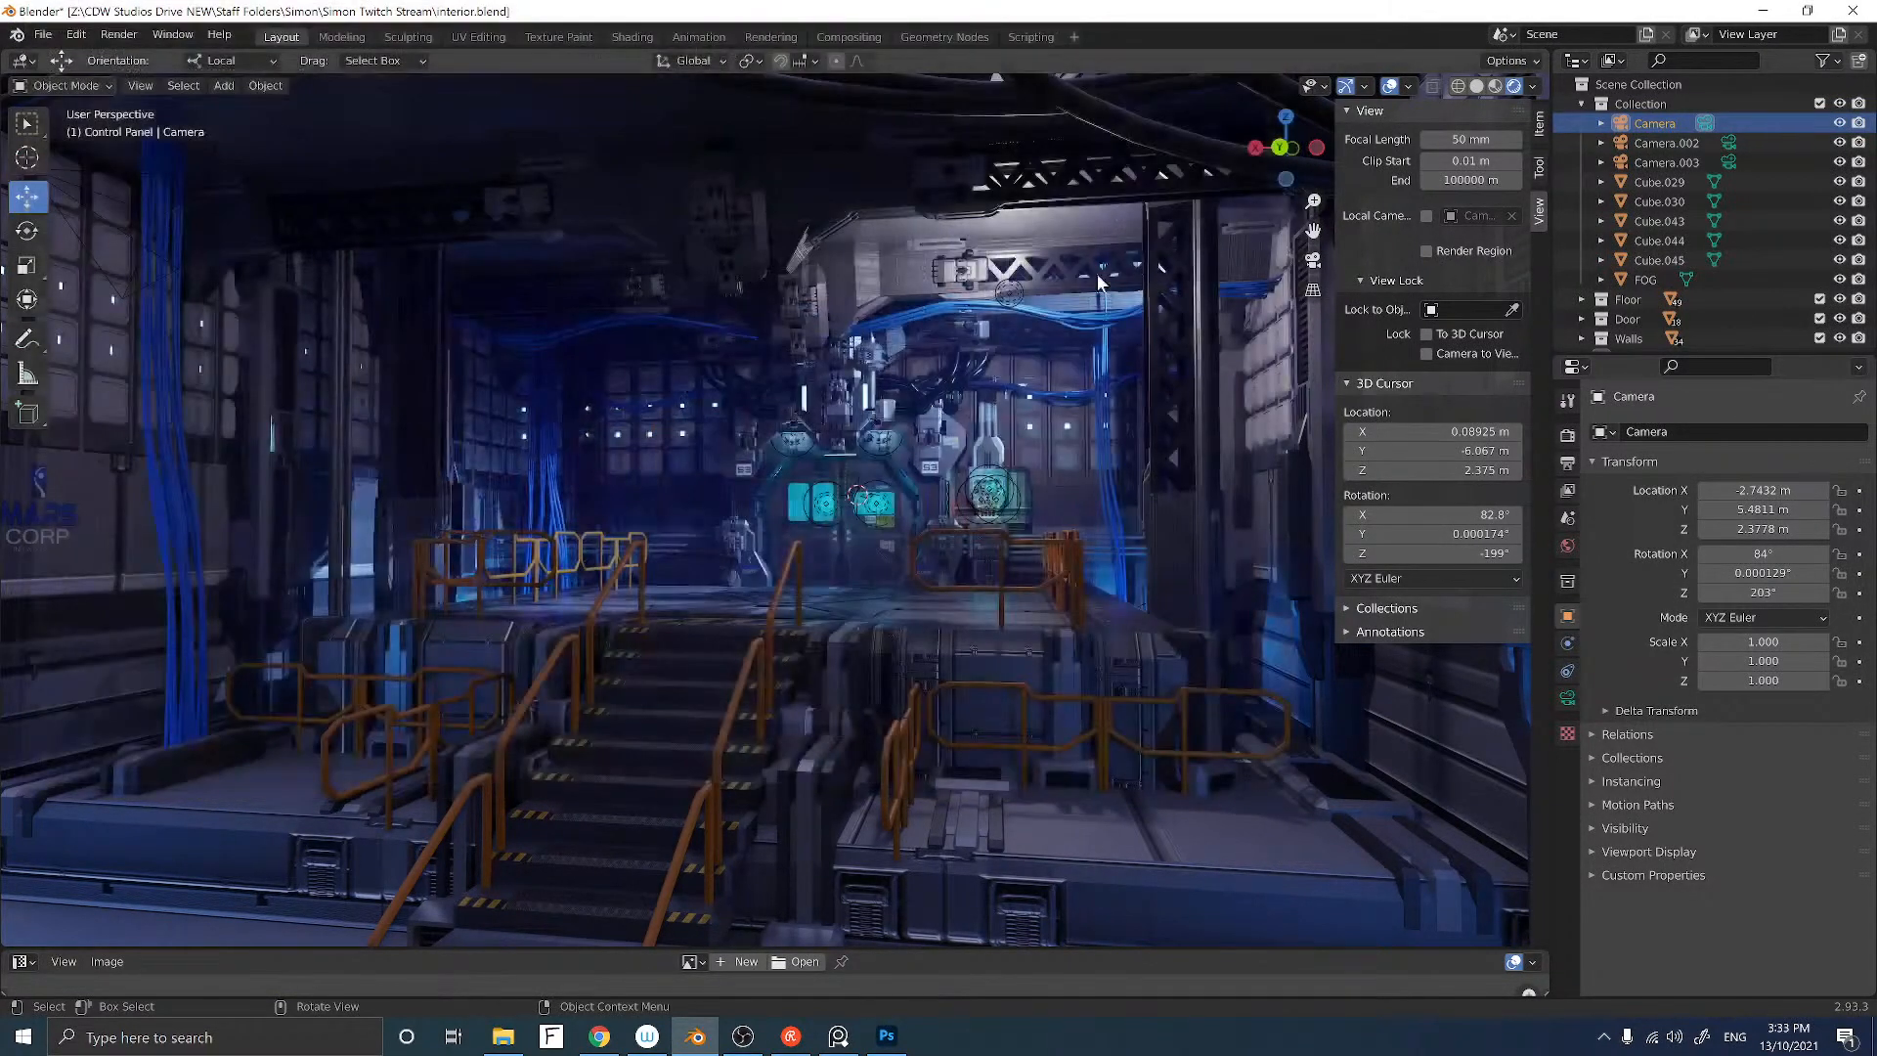
Step: Review the Eevee render settings and bring up the scene's output dimensions
click(1567, 435)
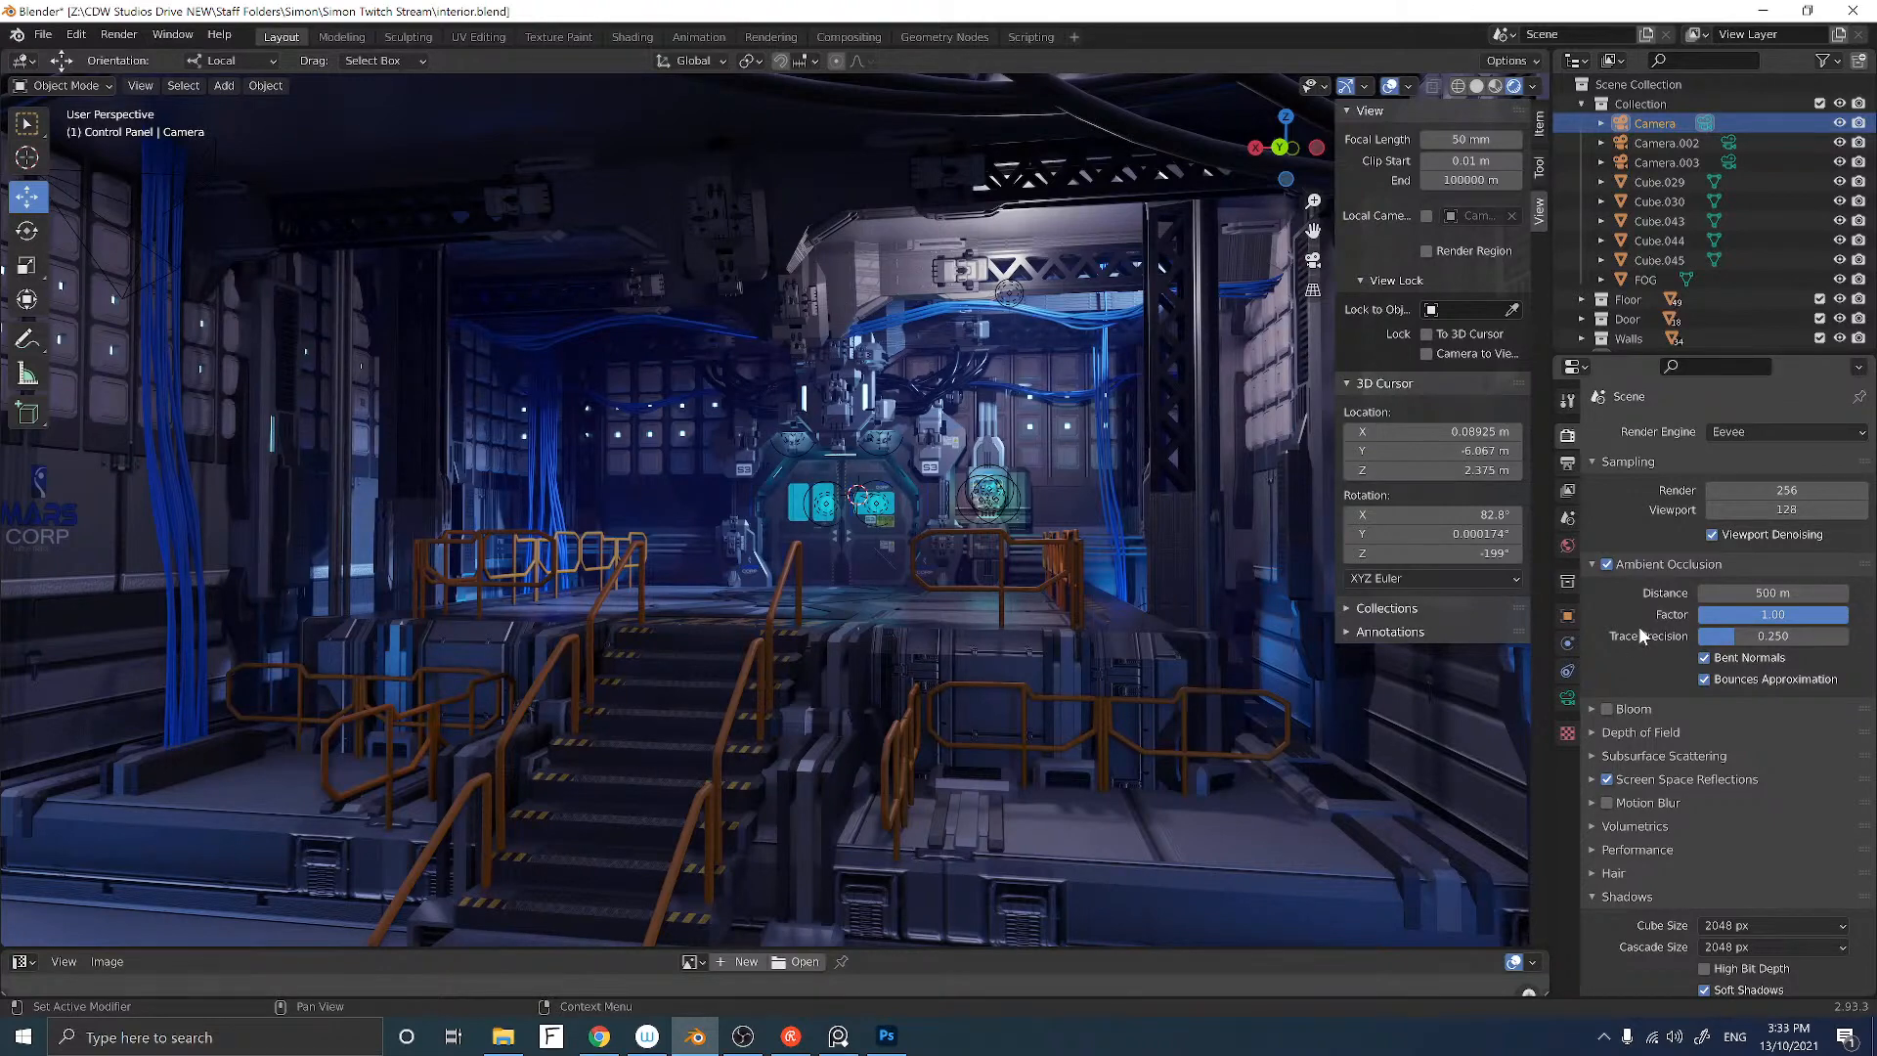
scroll(1643, 633, down, 2)
scroll(1603, 547, up, 2)
click(1568, 464)
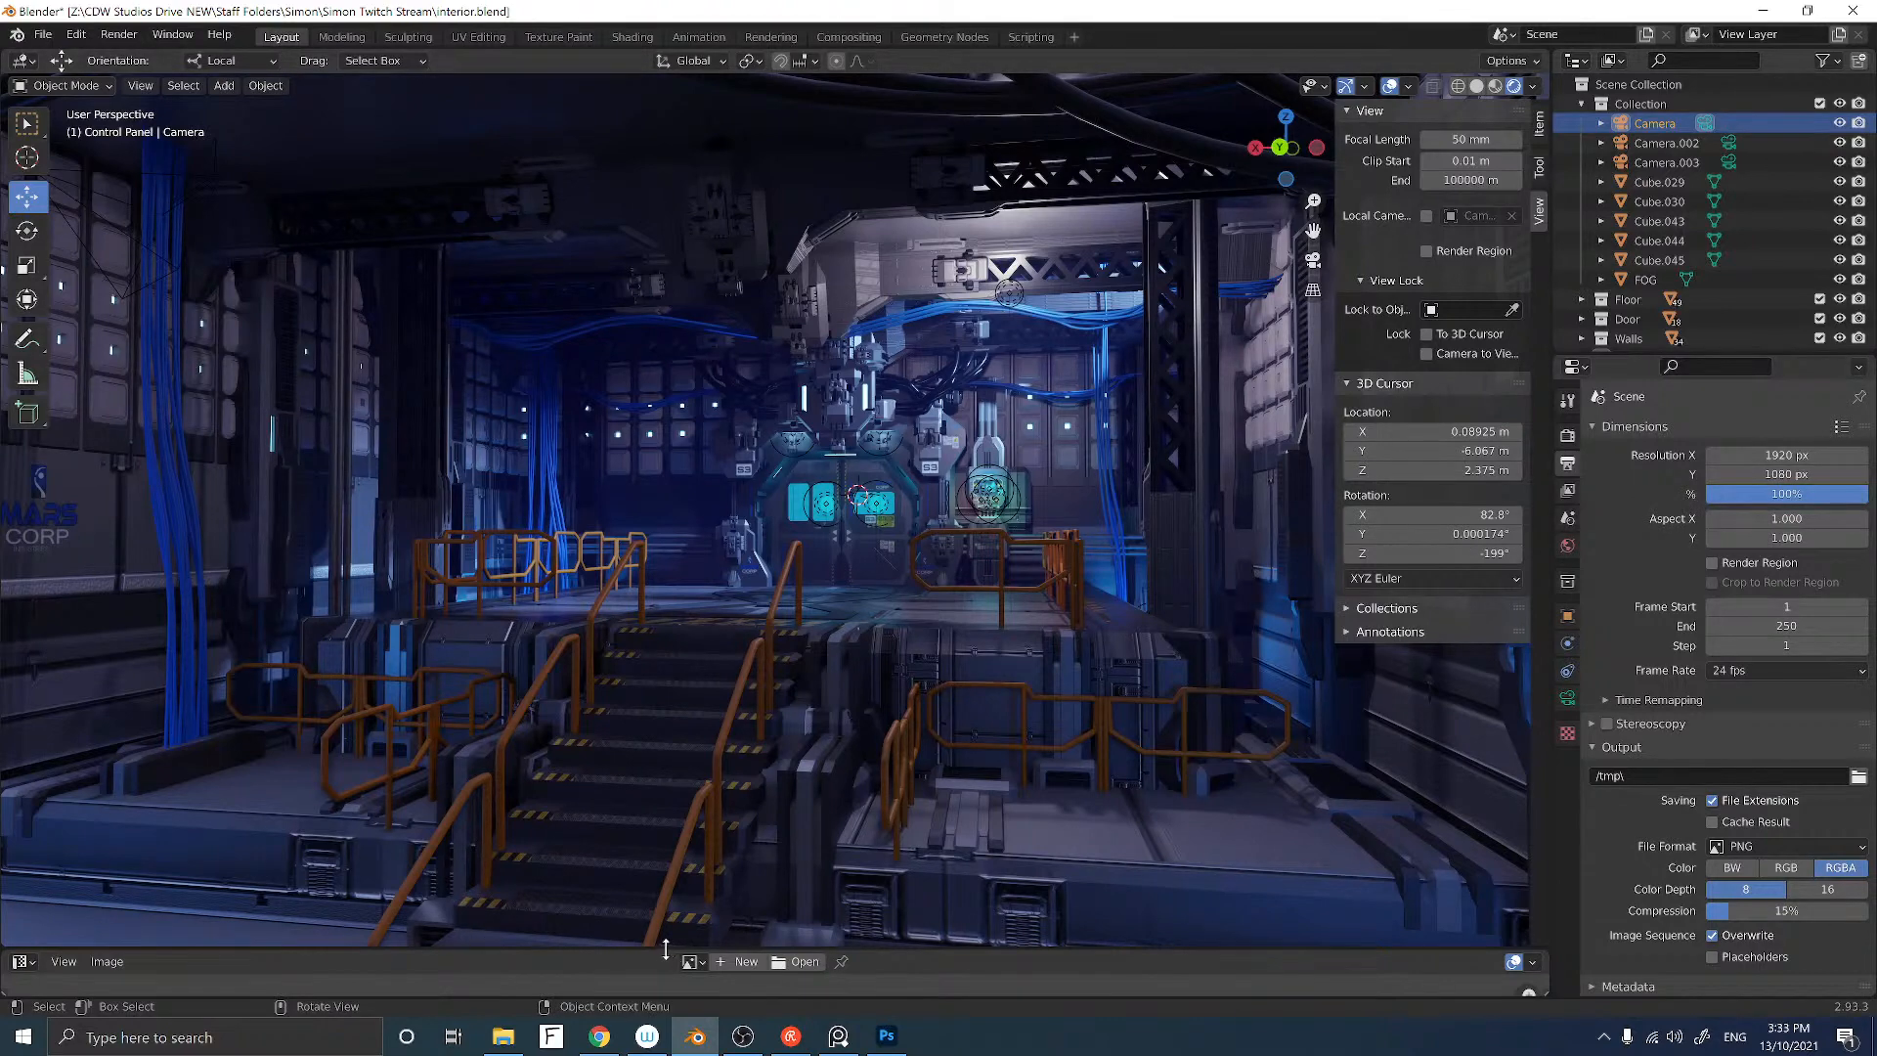
Step: Open the Windows Calculator and move it out of the way of the Blender window
click(200, 1037)
text(c)
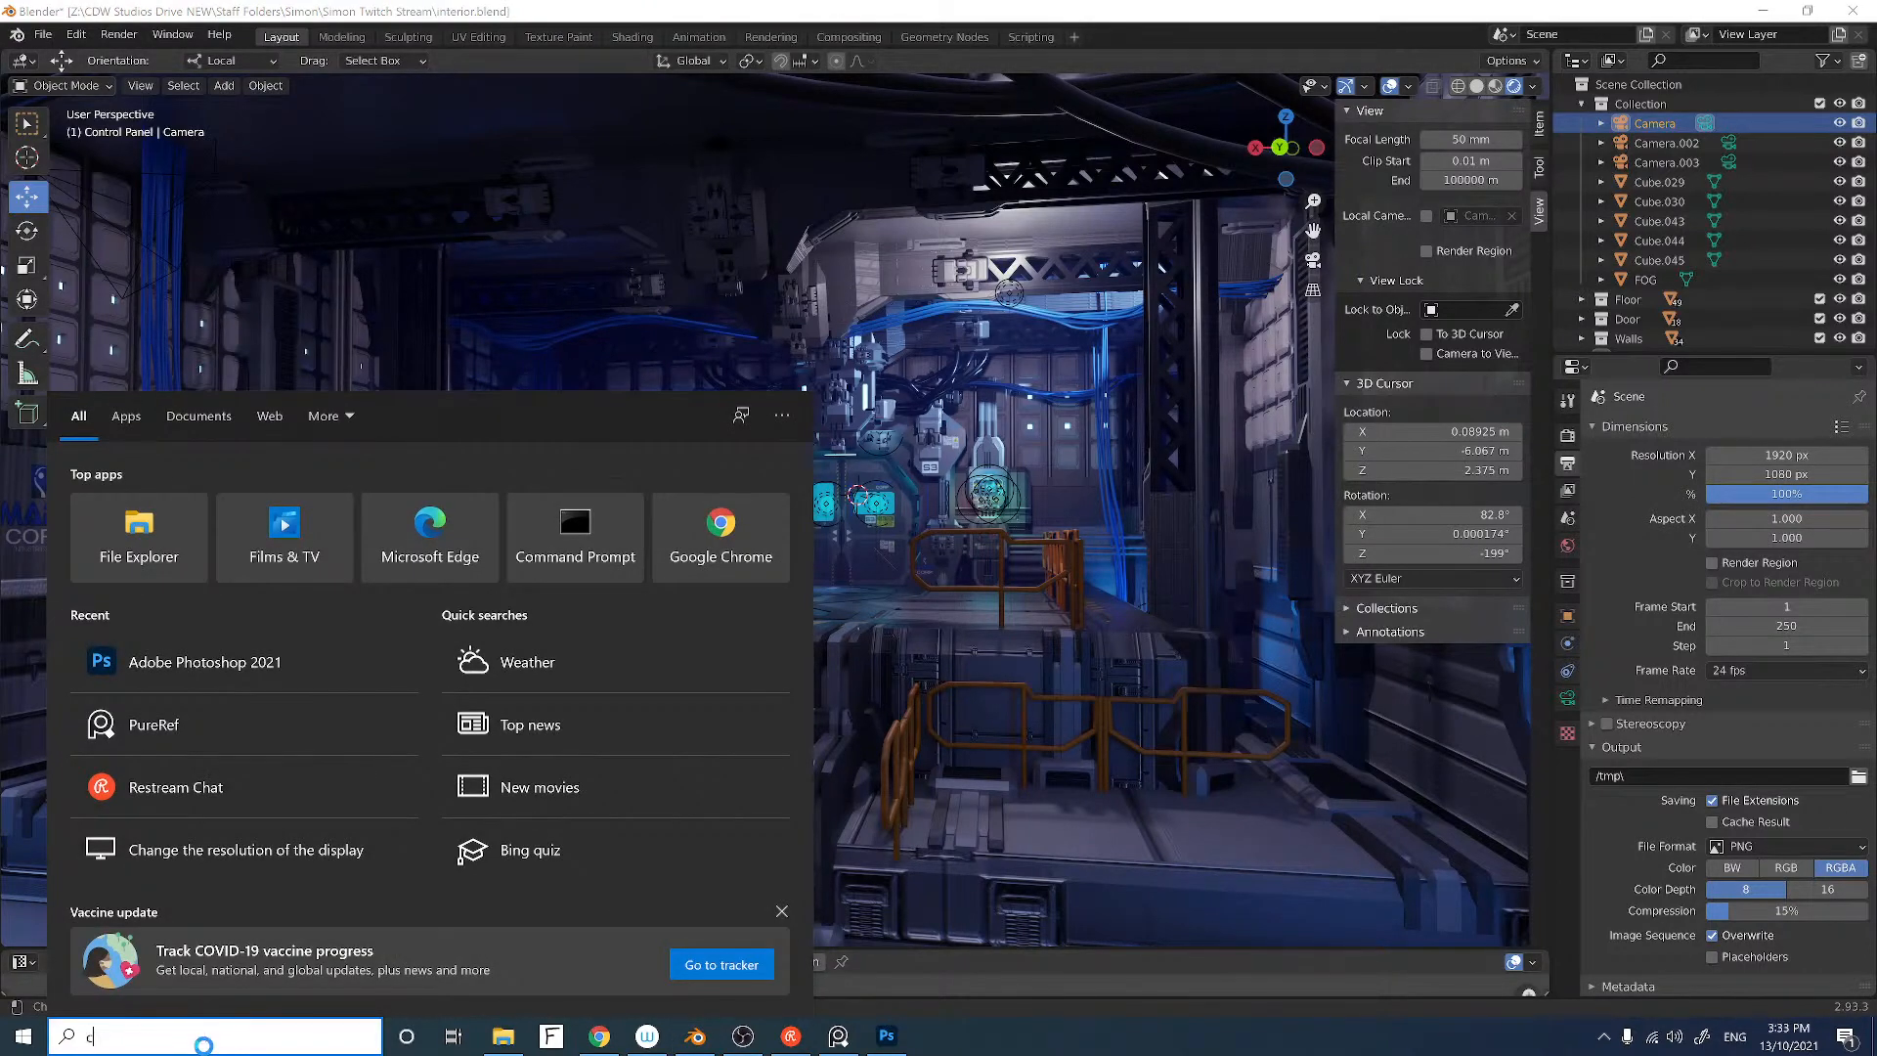
text(al)
key(Return)
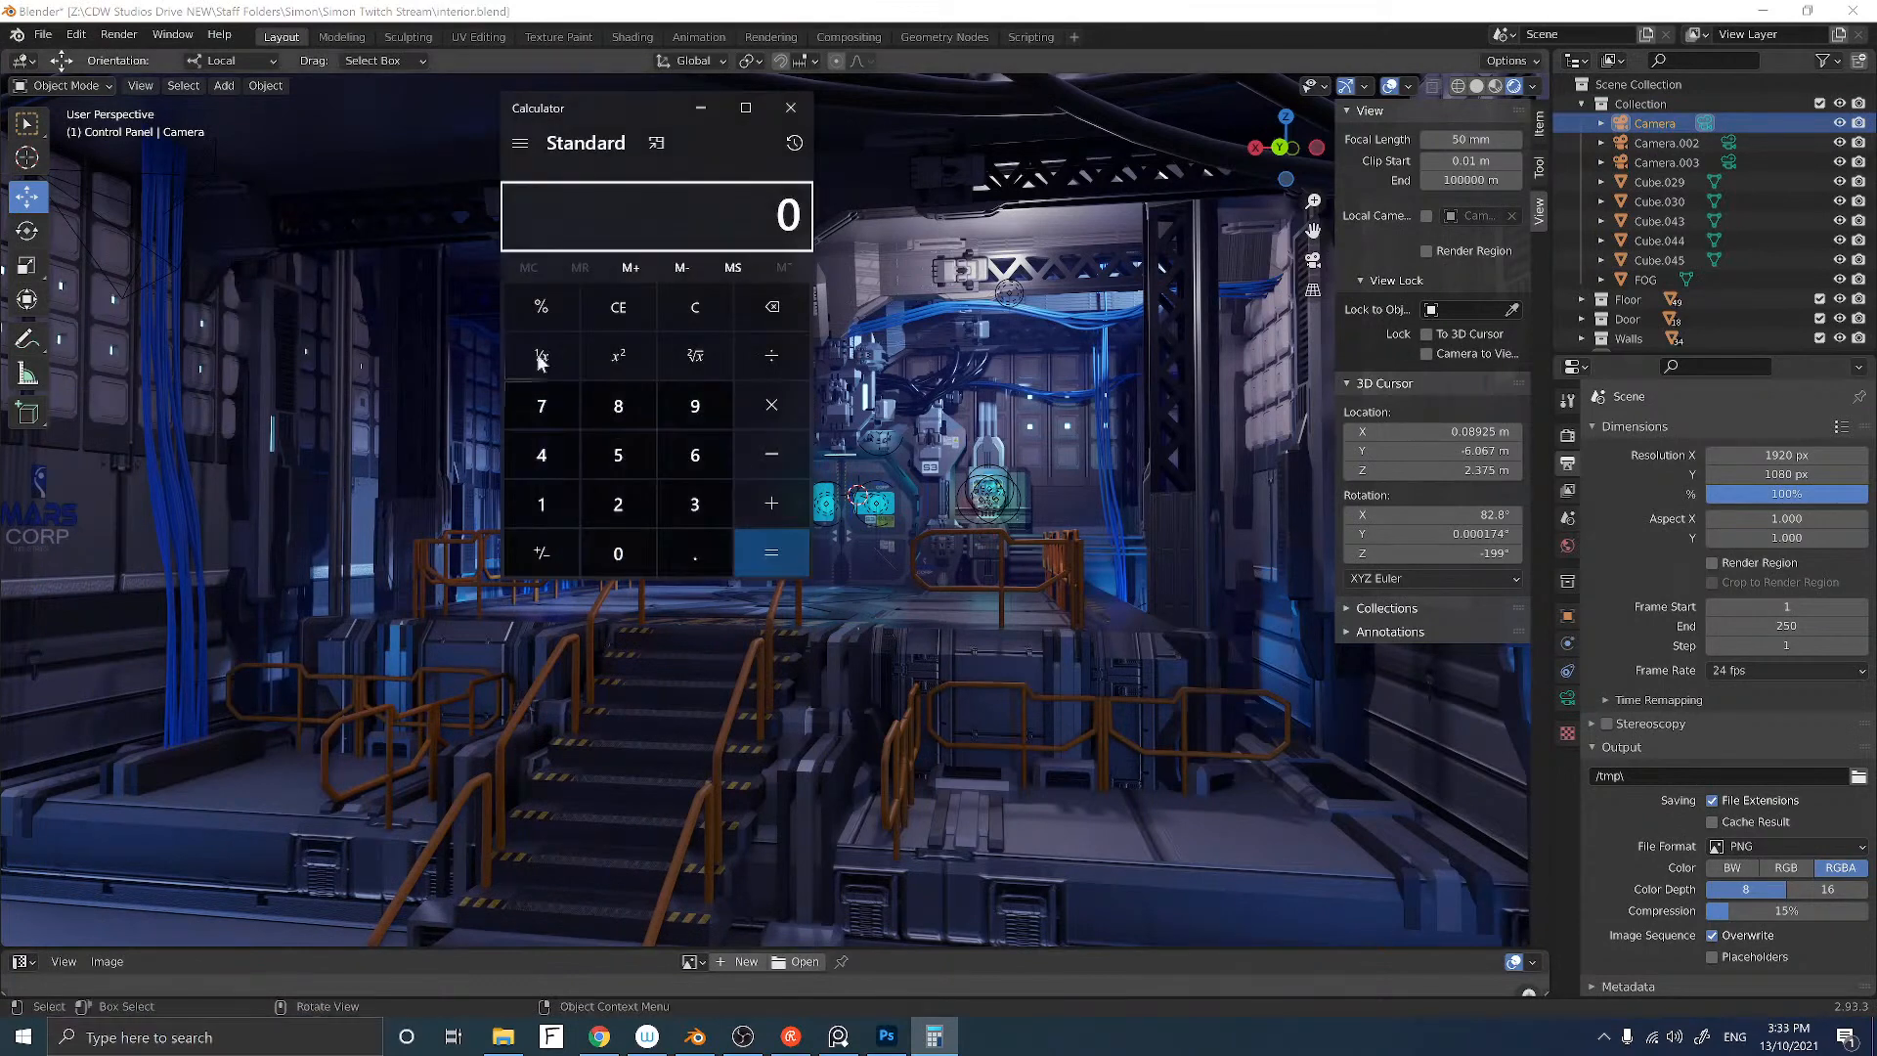
drag(604, 103, 1876, 30)
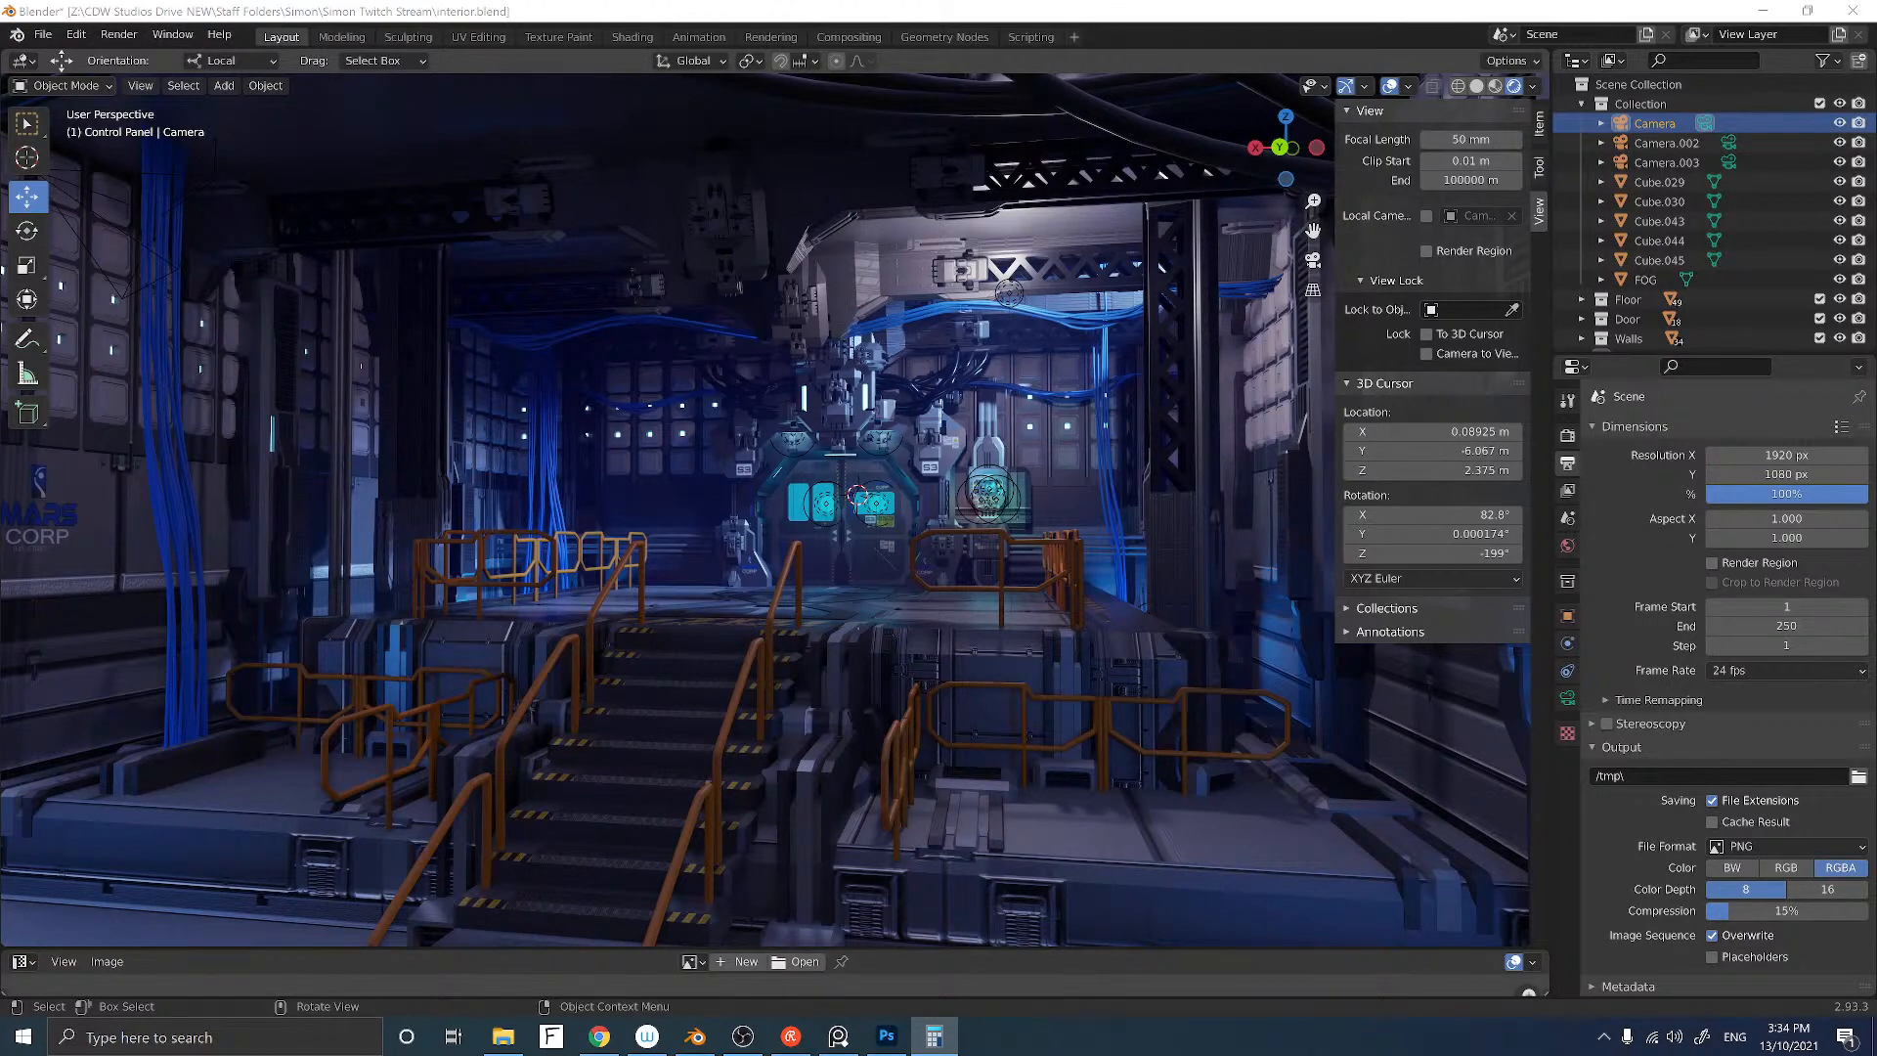
Step: Set the output resolution to 3840 px by 2160 px
click(1740, 454)
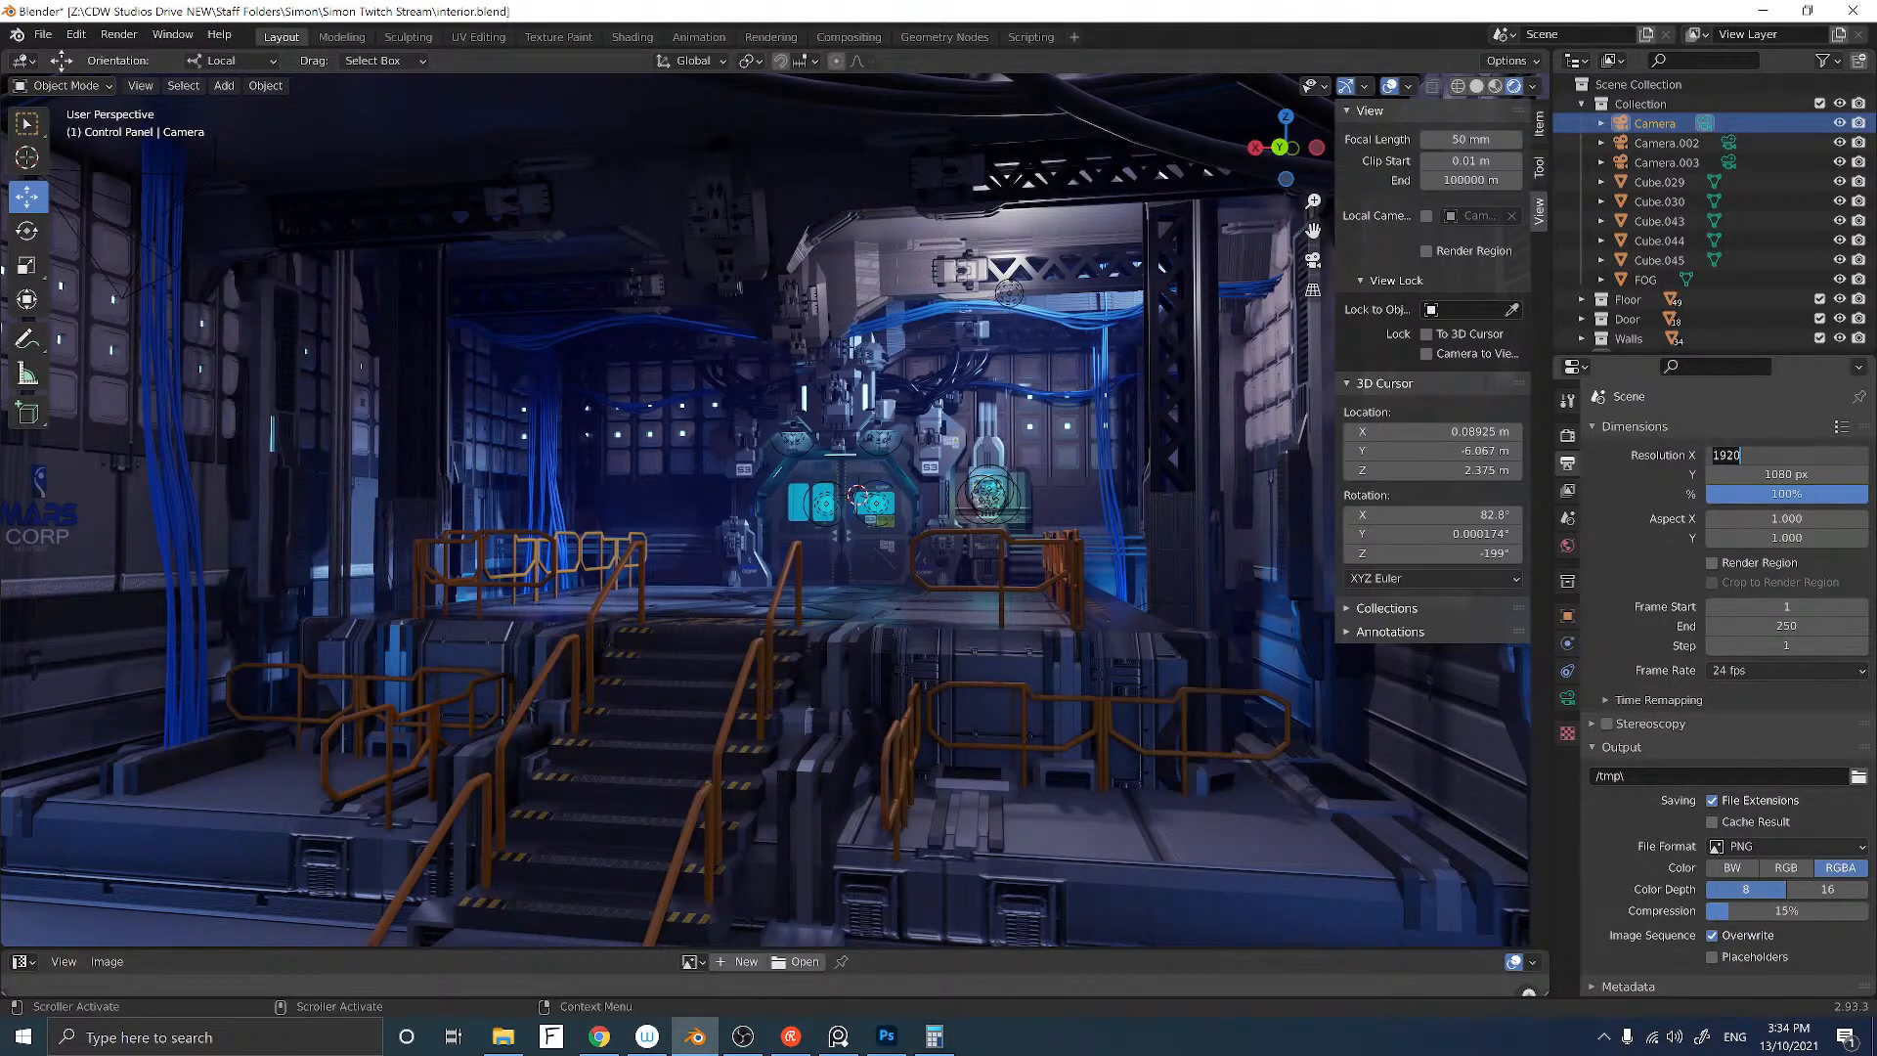
text(3840)
key(Tab)
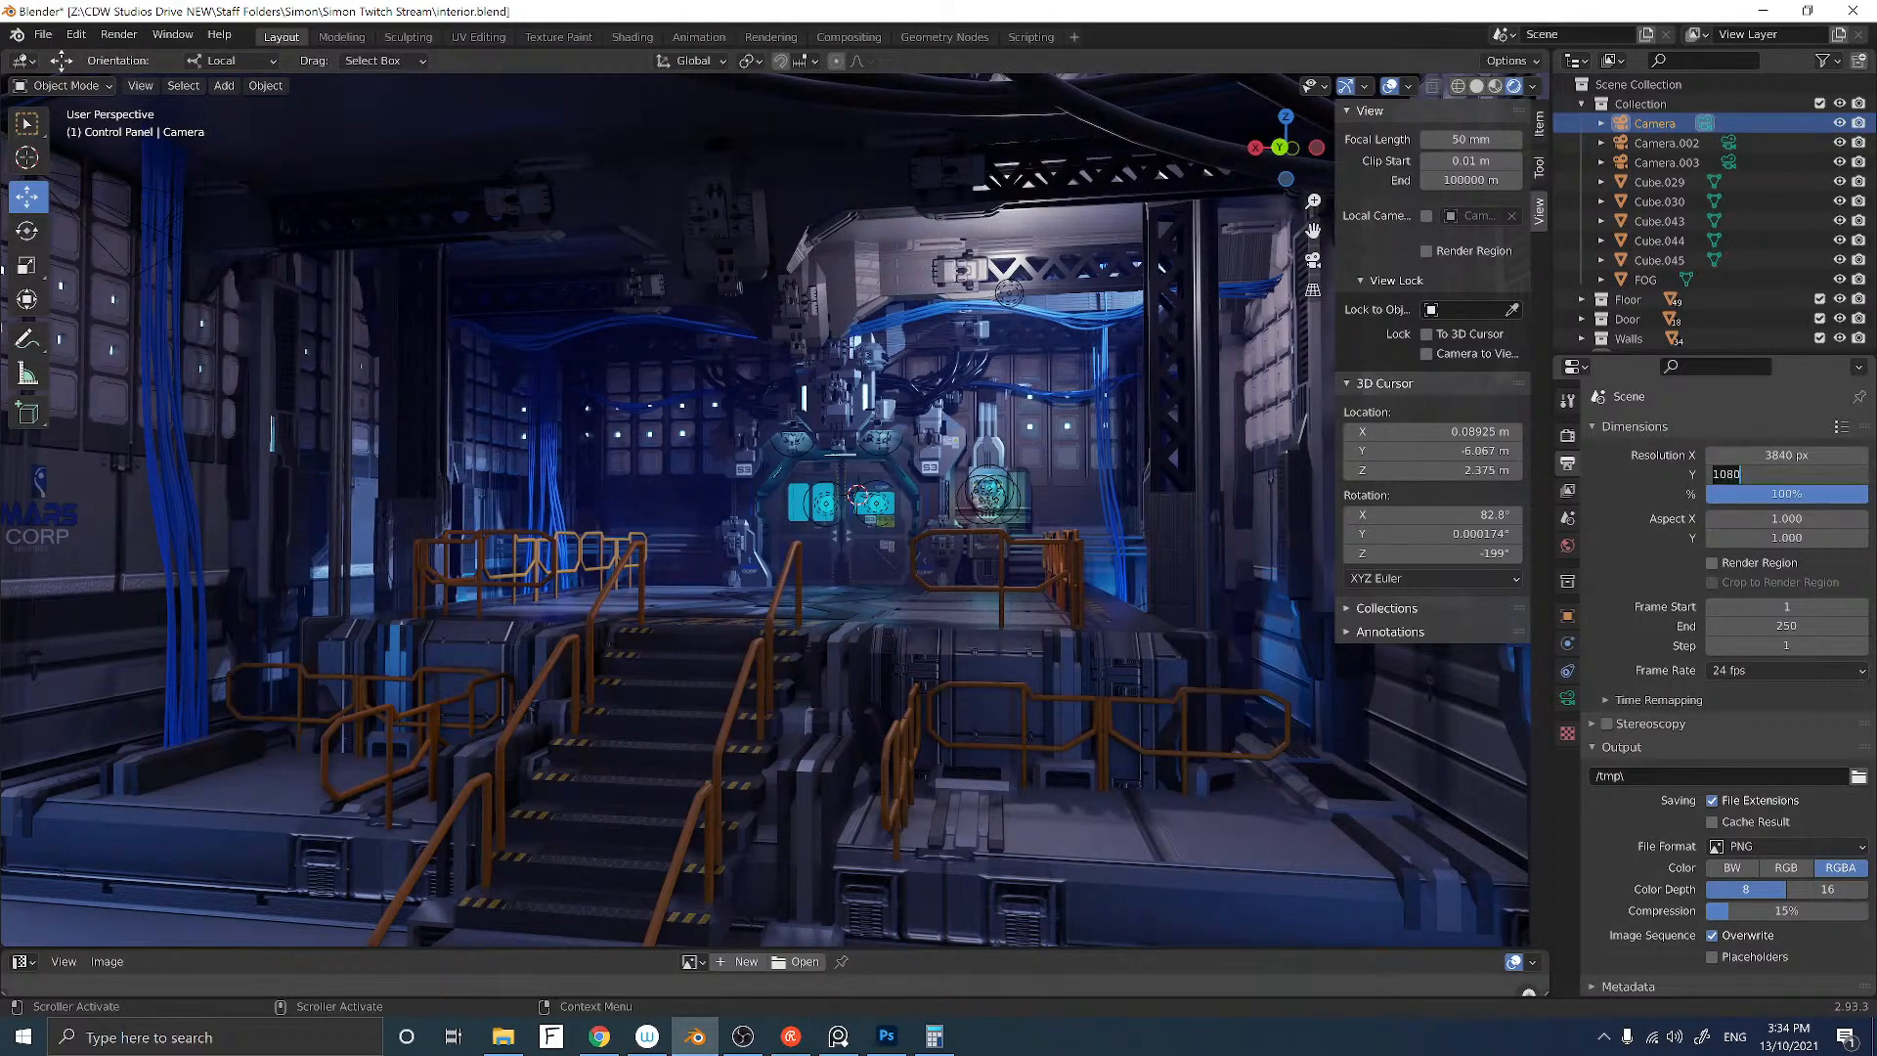
text(2160)
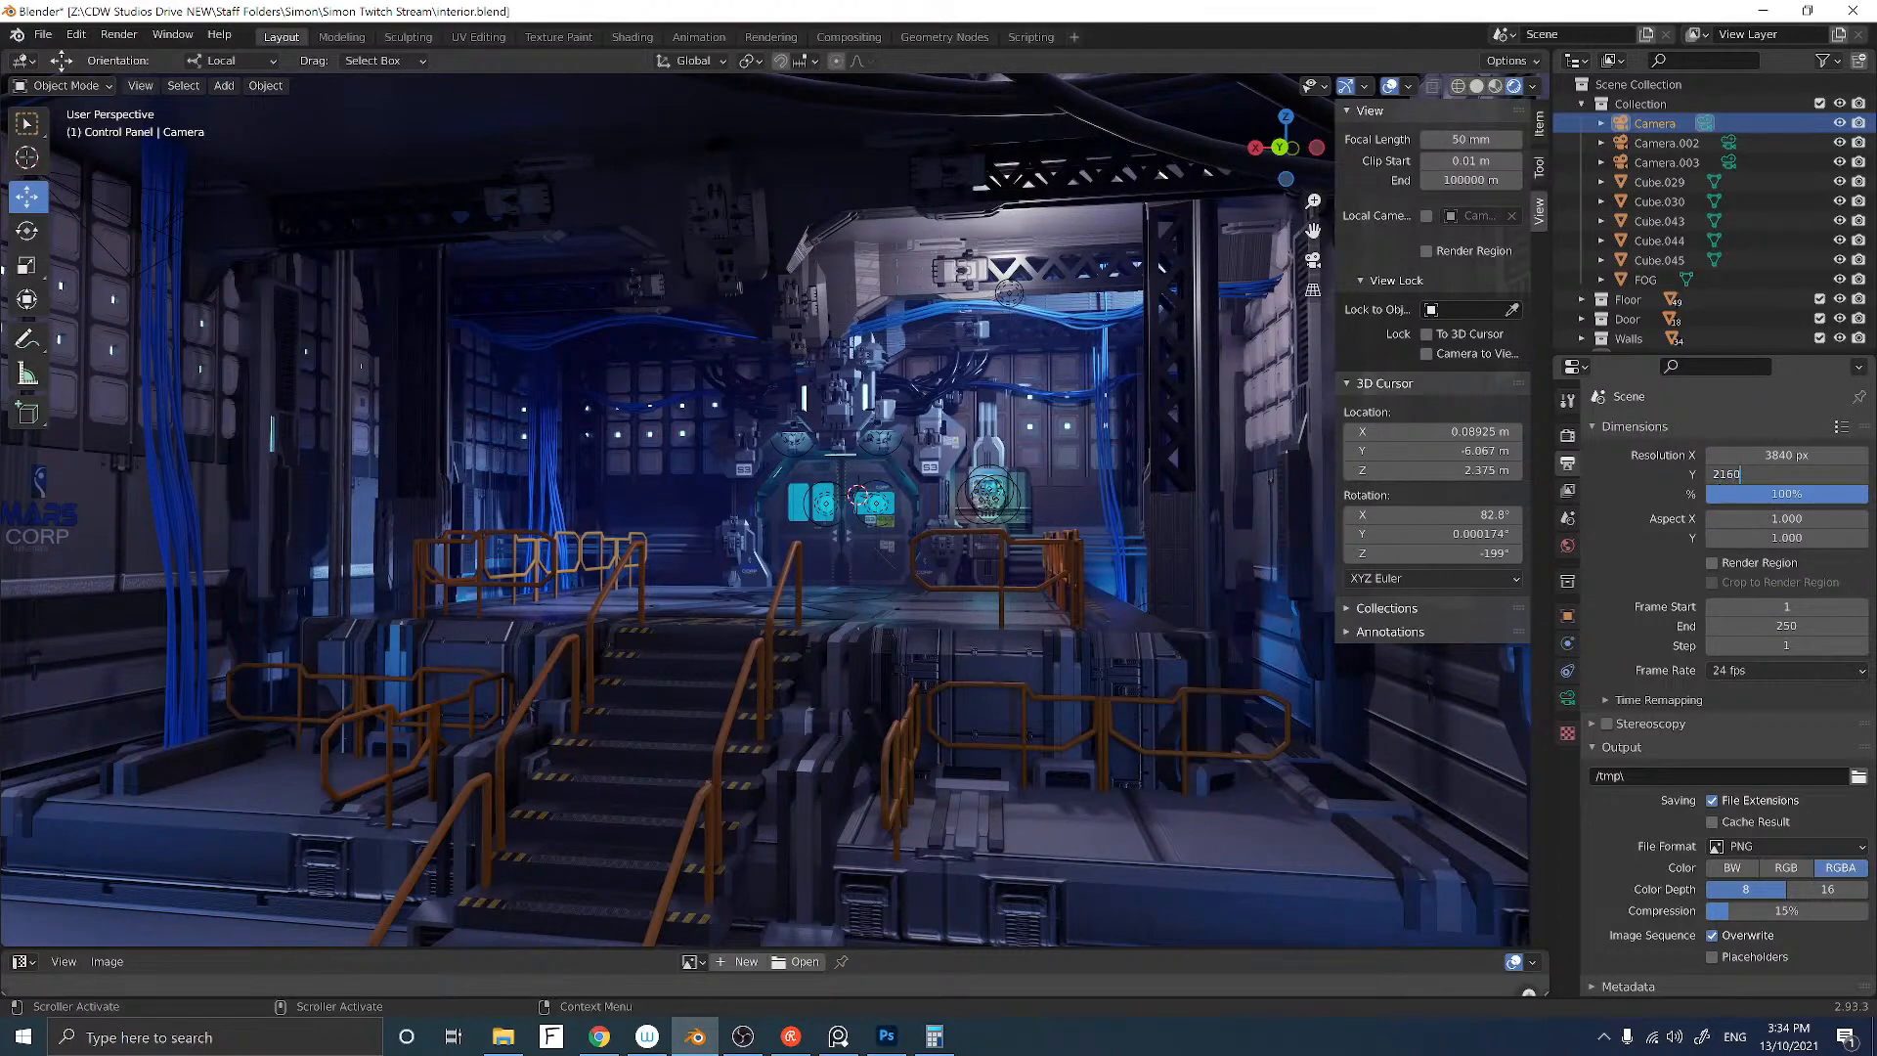
key(Return)
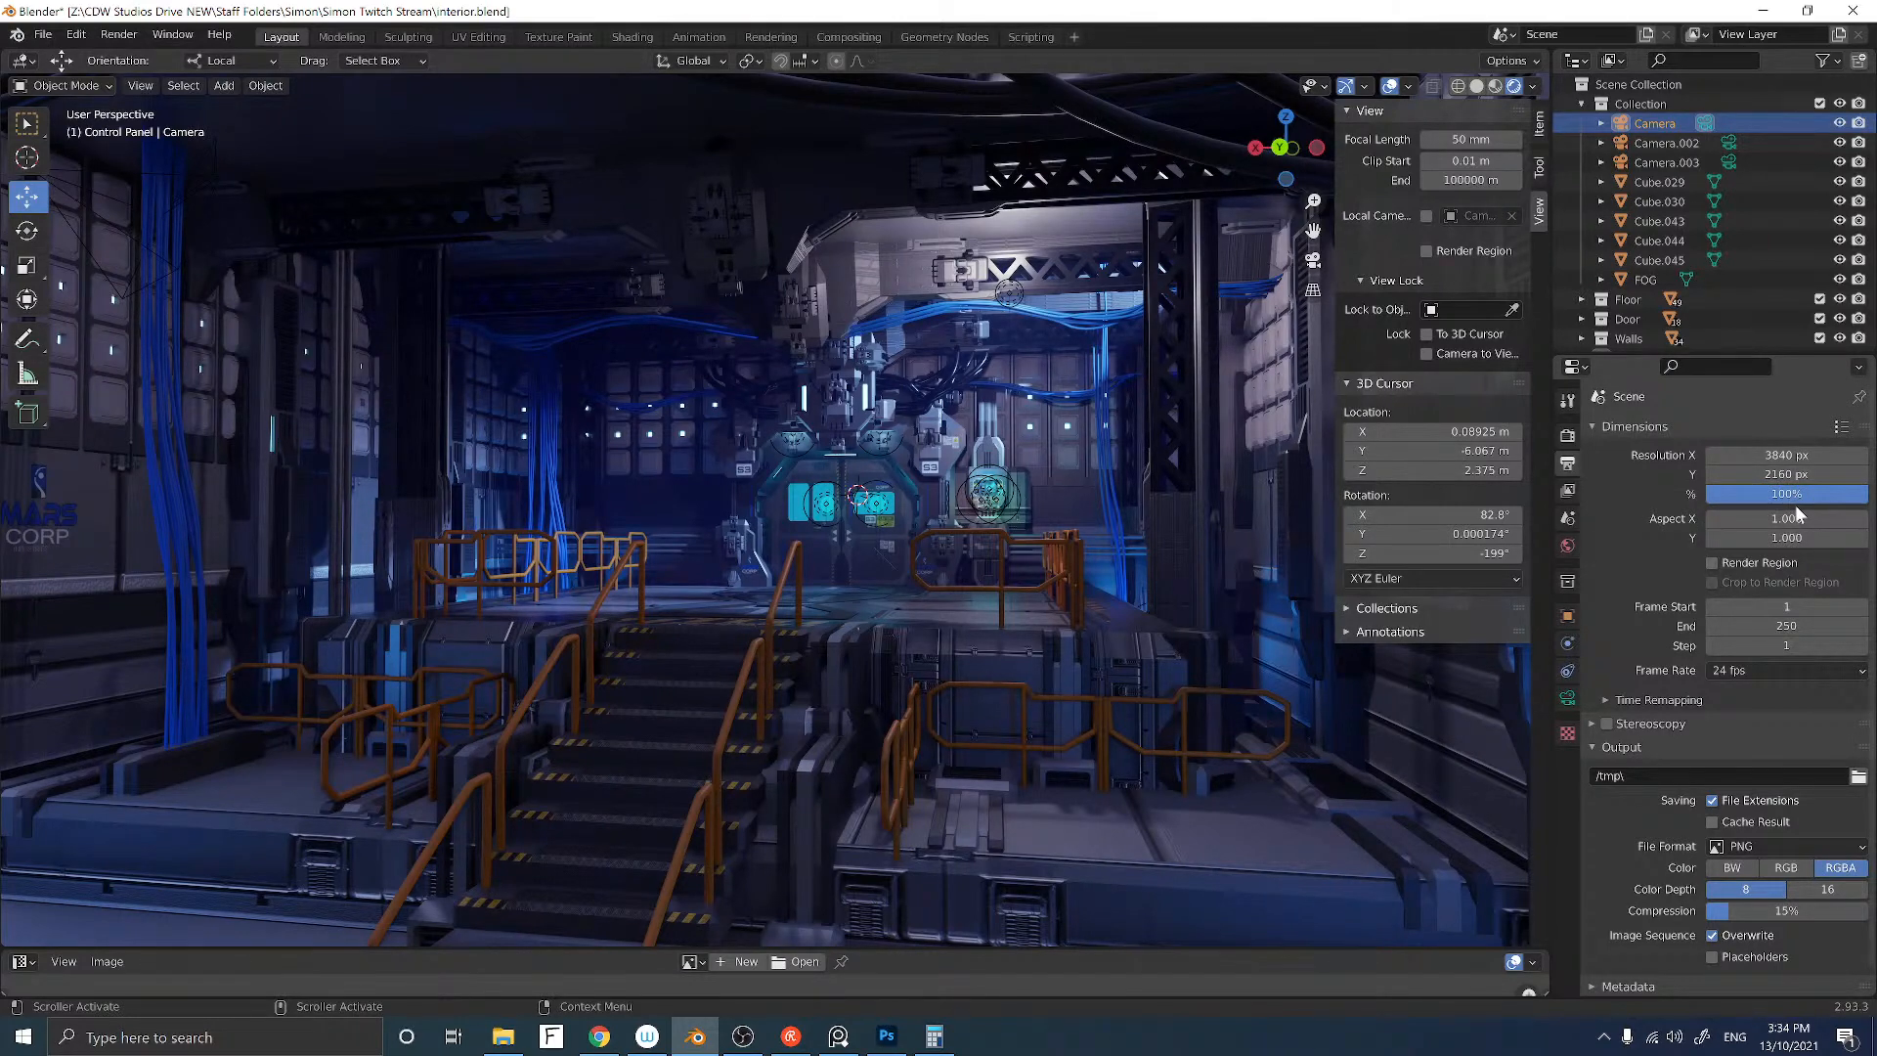
Step: Try a horizontal resolution of 5000 px, check the frame's proportions through the camera, and undo the change
click(1789, 455)
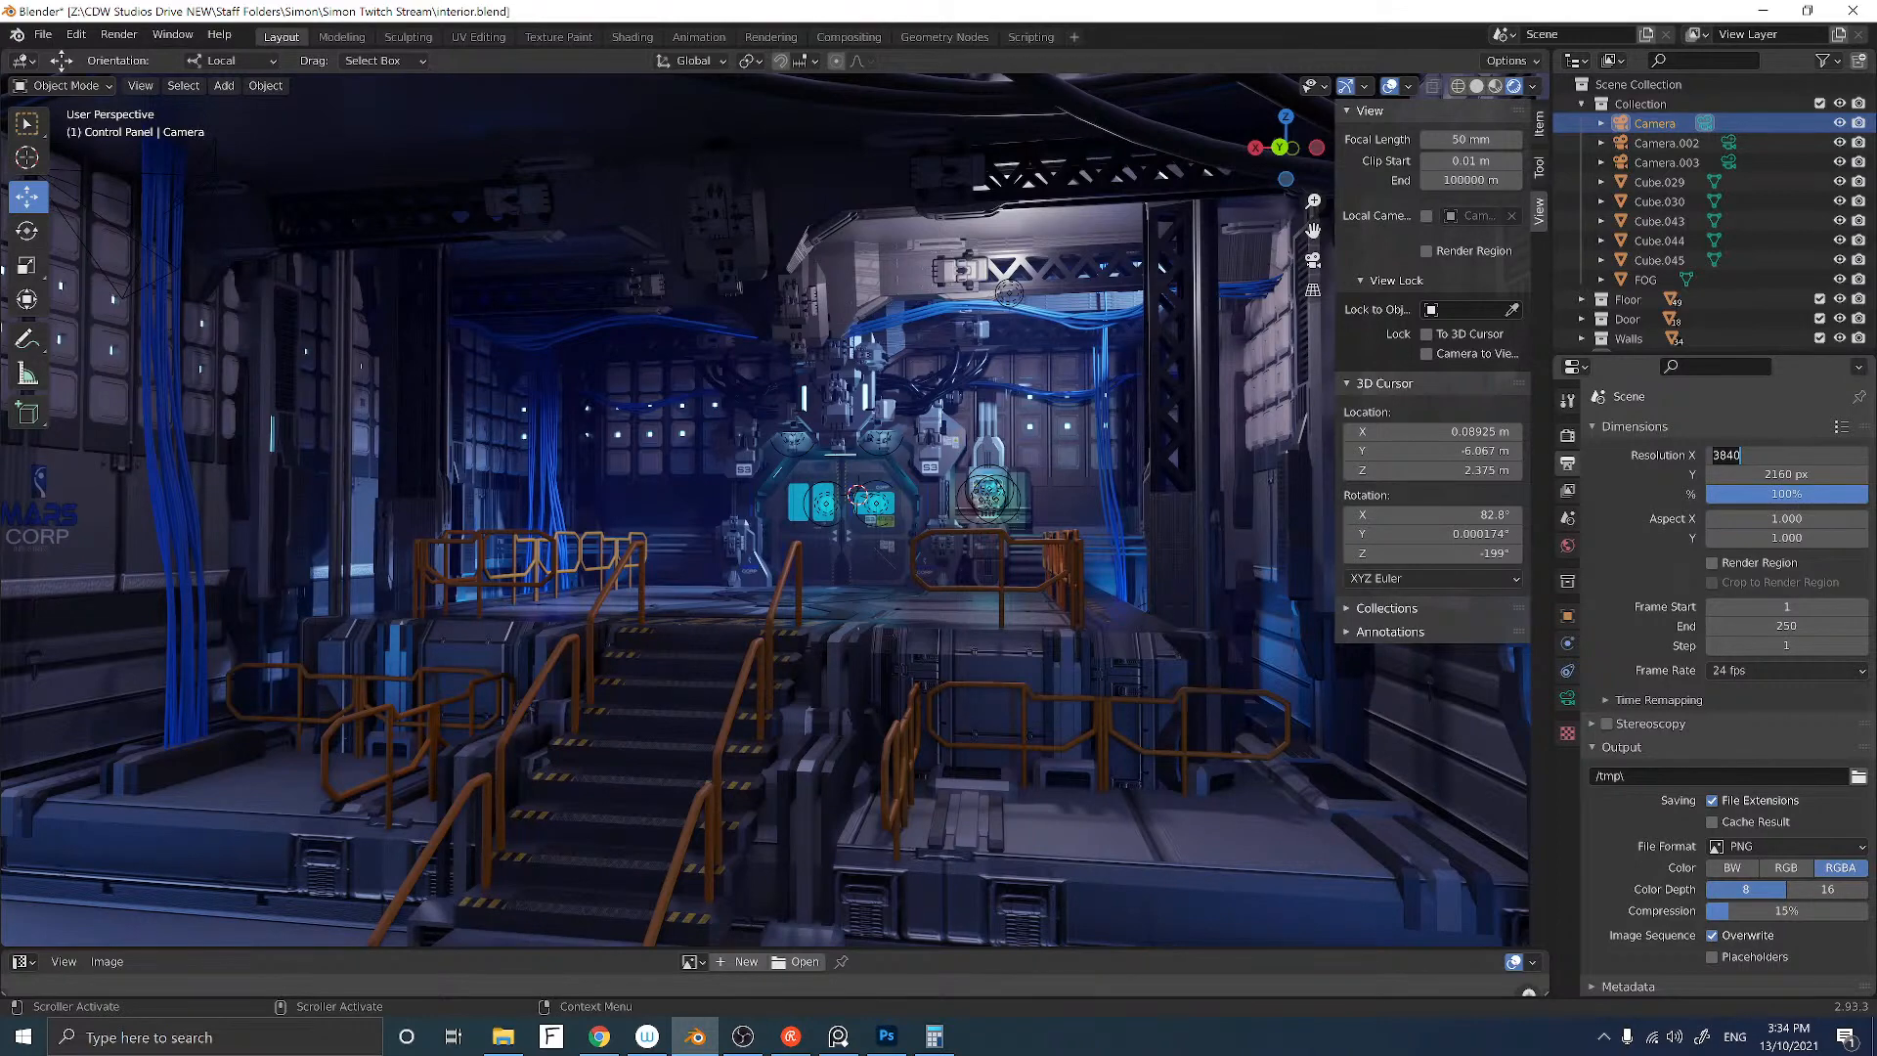
key(Return)
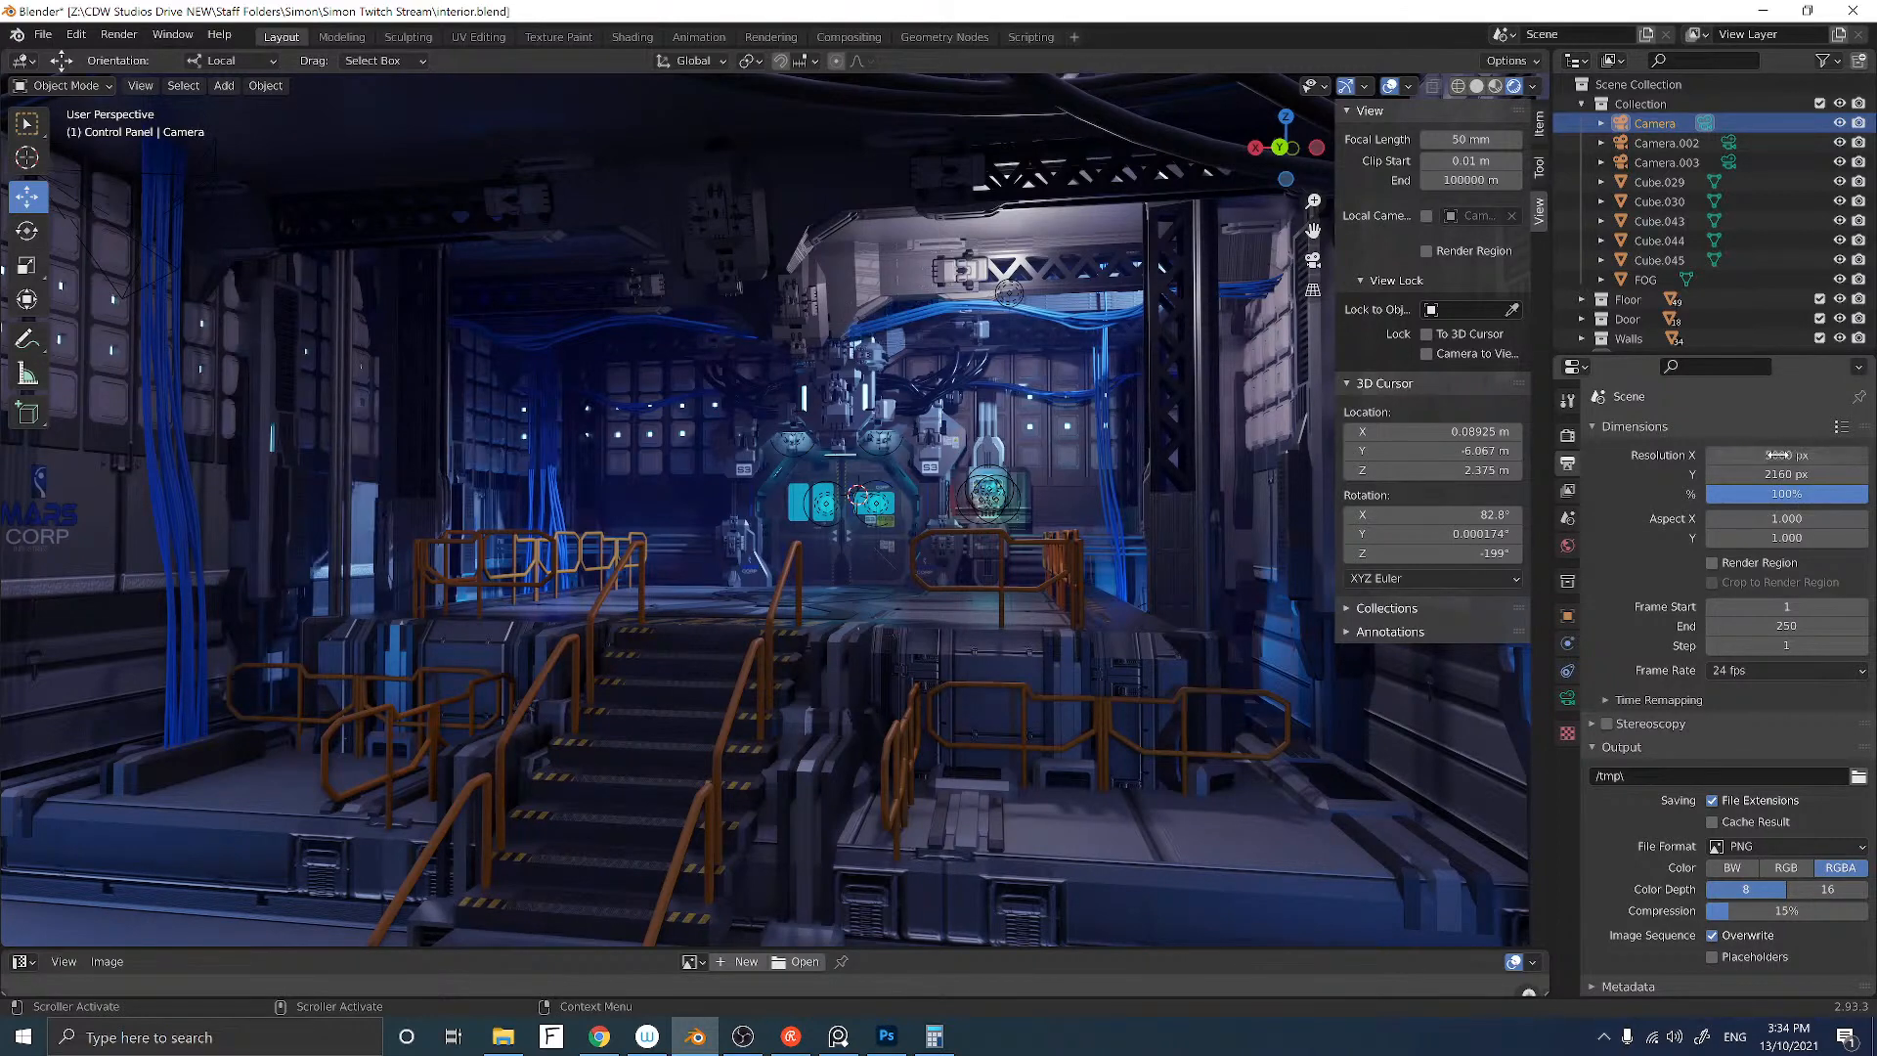
scroll(1110, 419, down, 8)
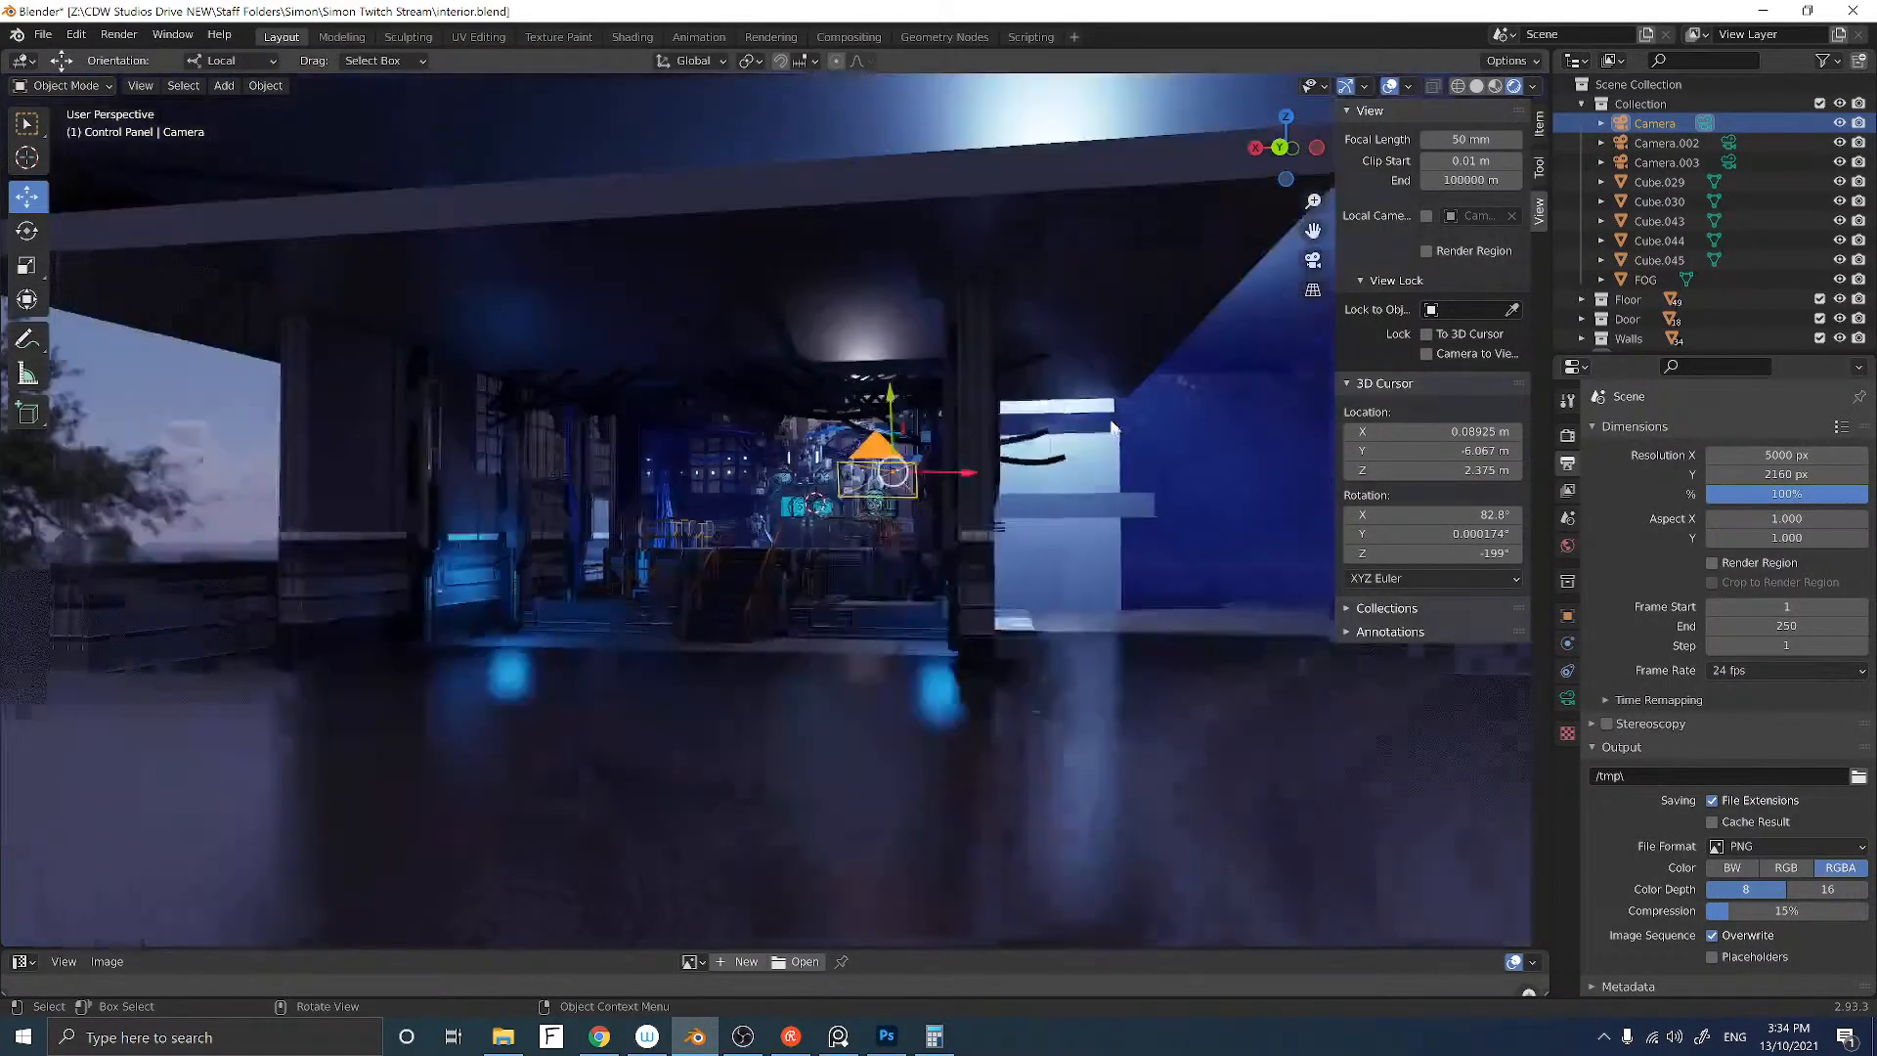
scroll(1111, 427, down, 8)
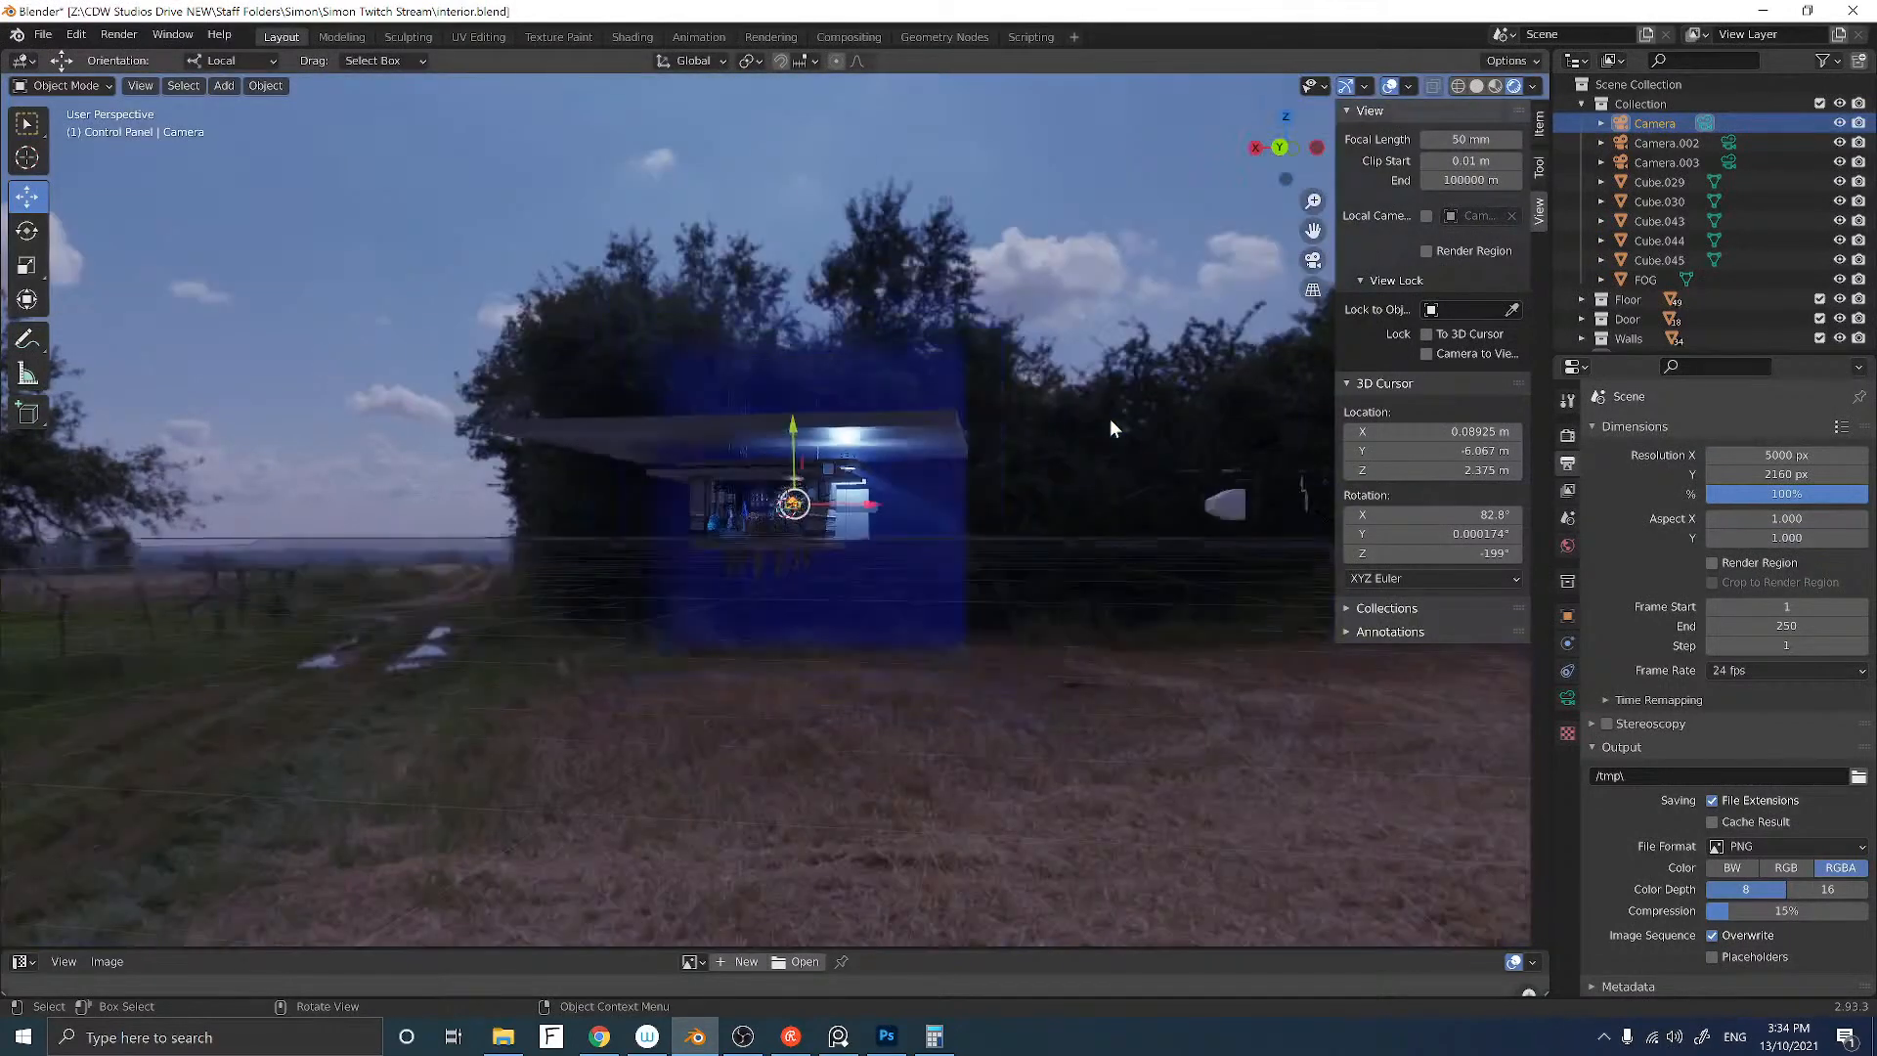
scroll(1111, 419, up, 15)
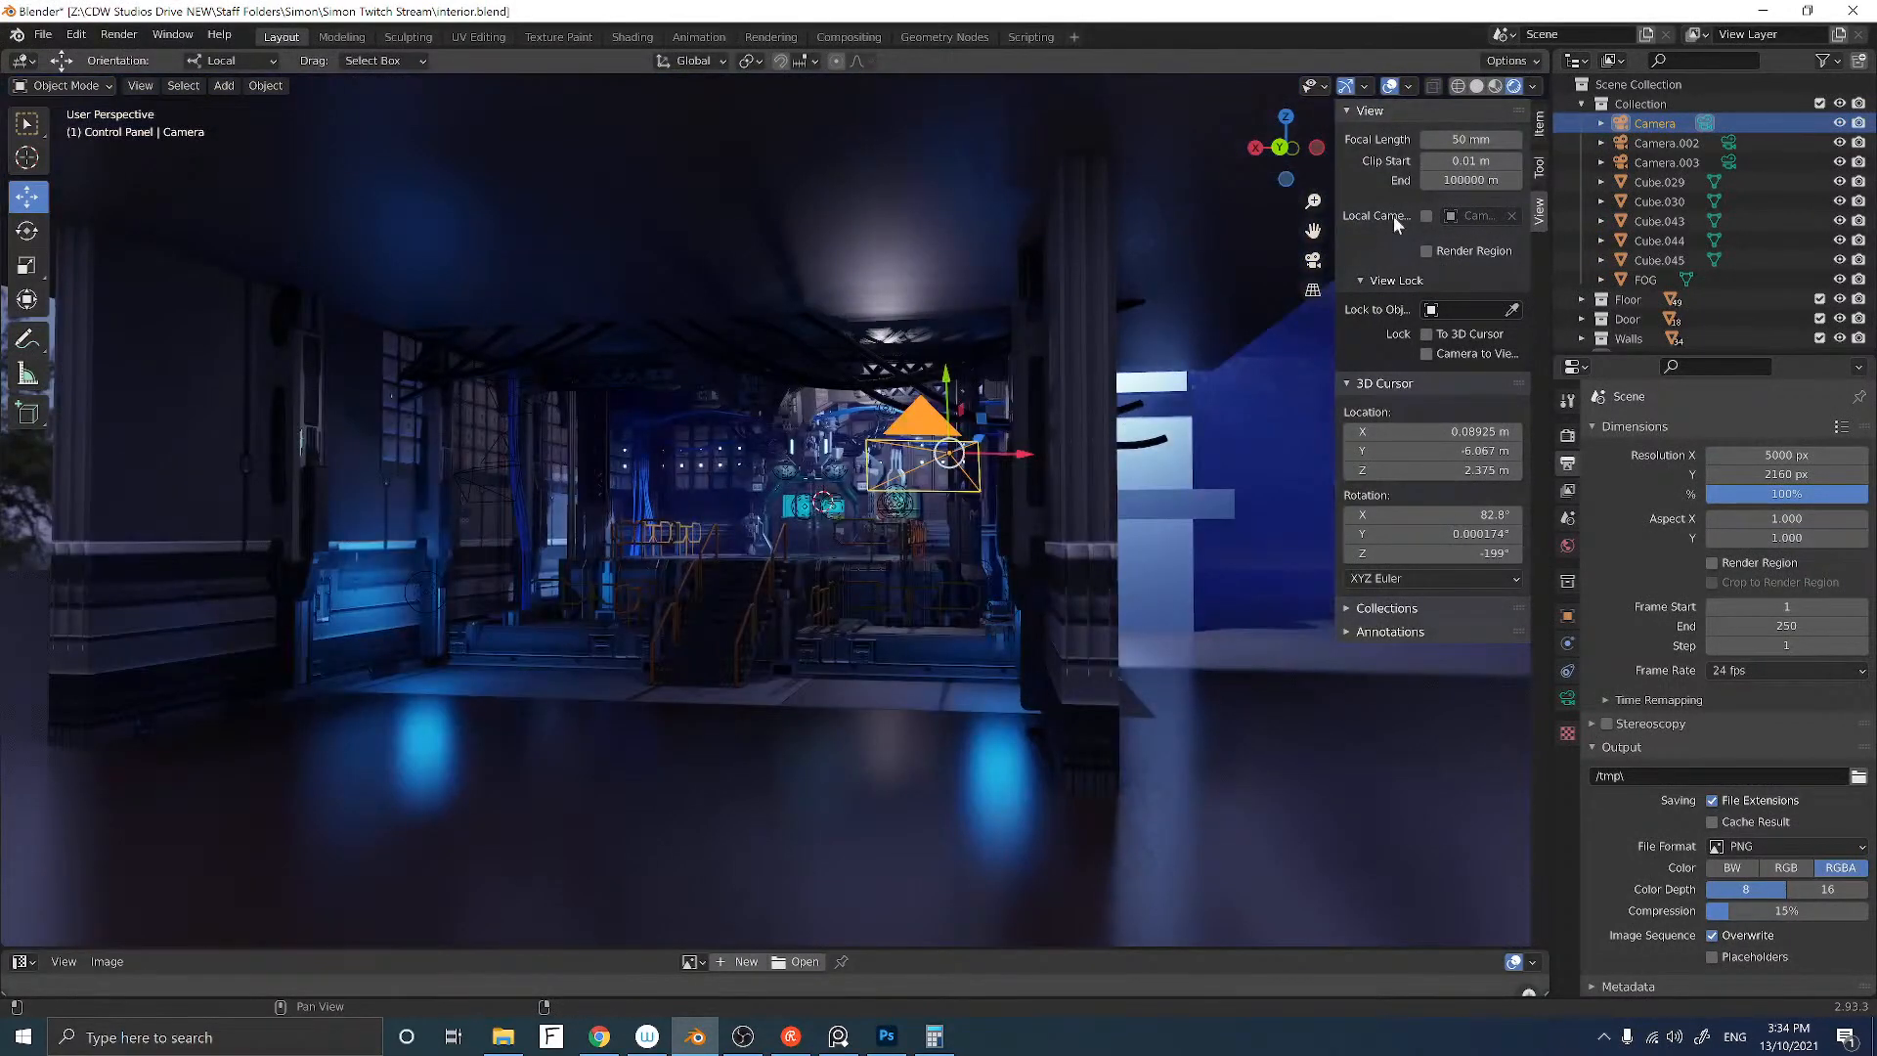
click(1313, 261)
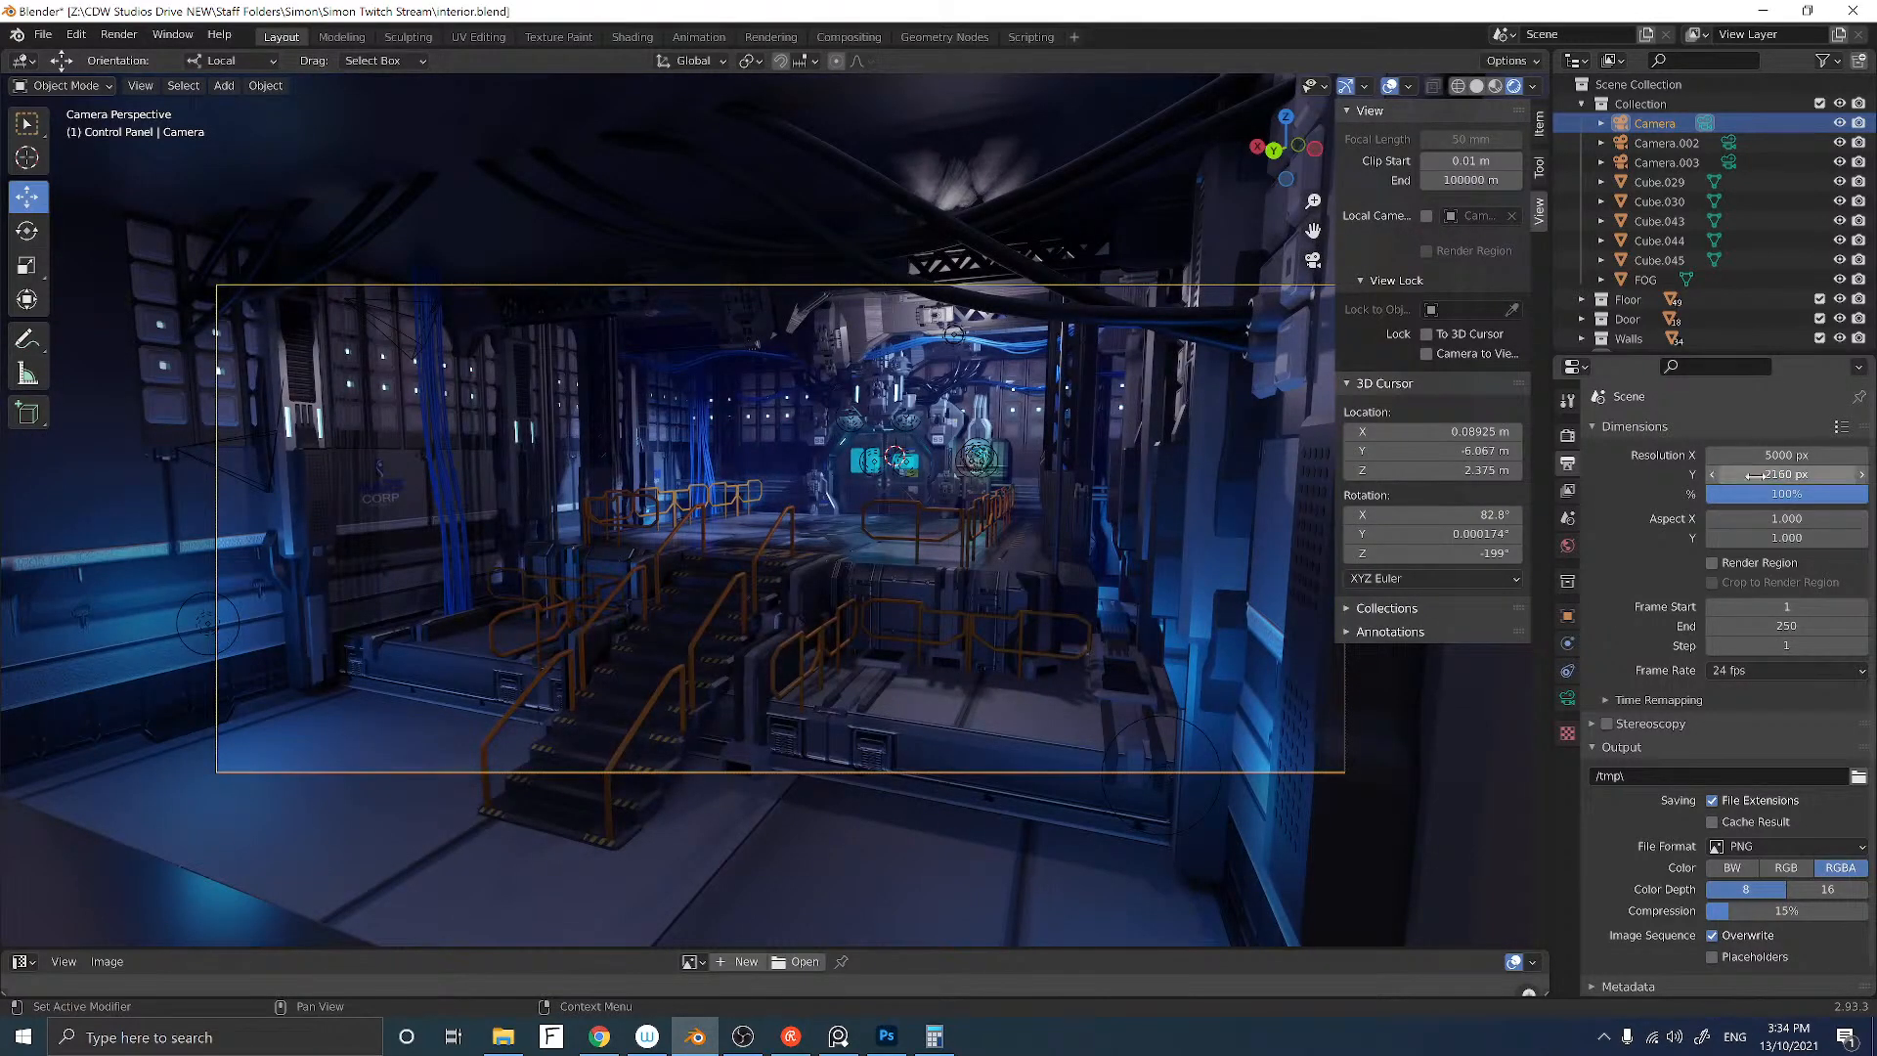
key(ctrl+z)
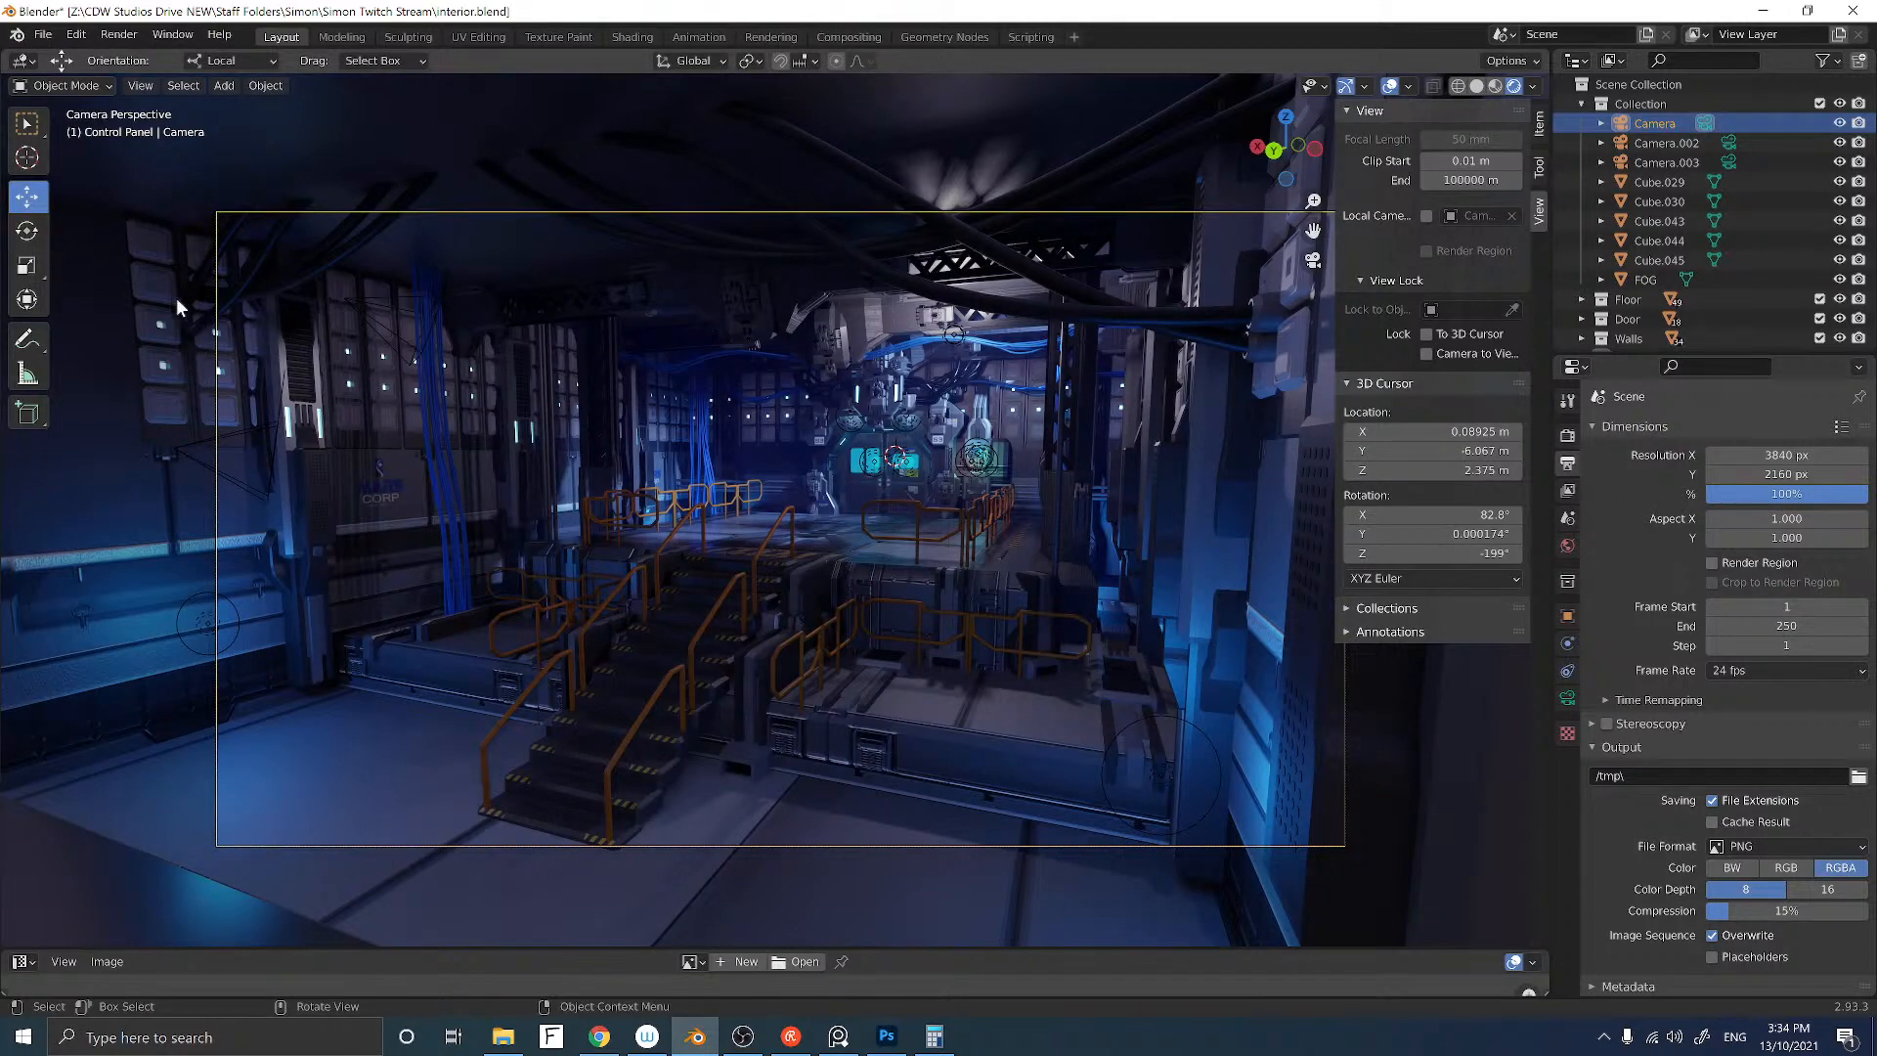
Step: Render a new still image of the scene from the active camera at the 4K resolution
click(117, 35)
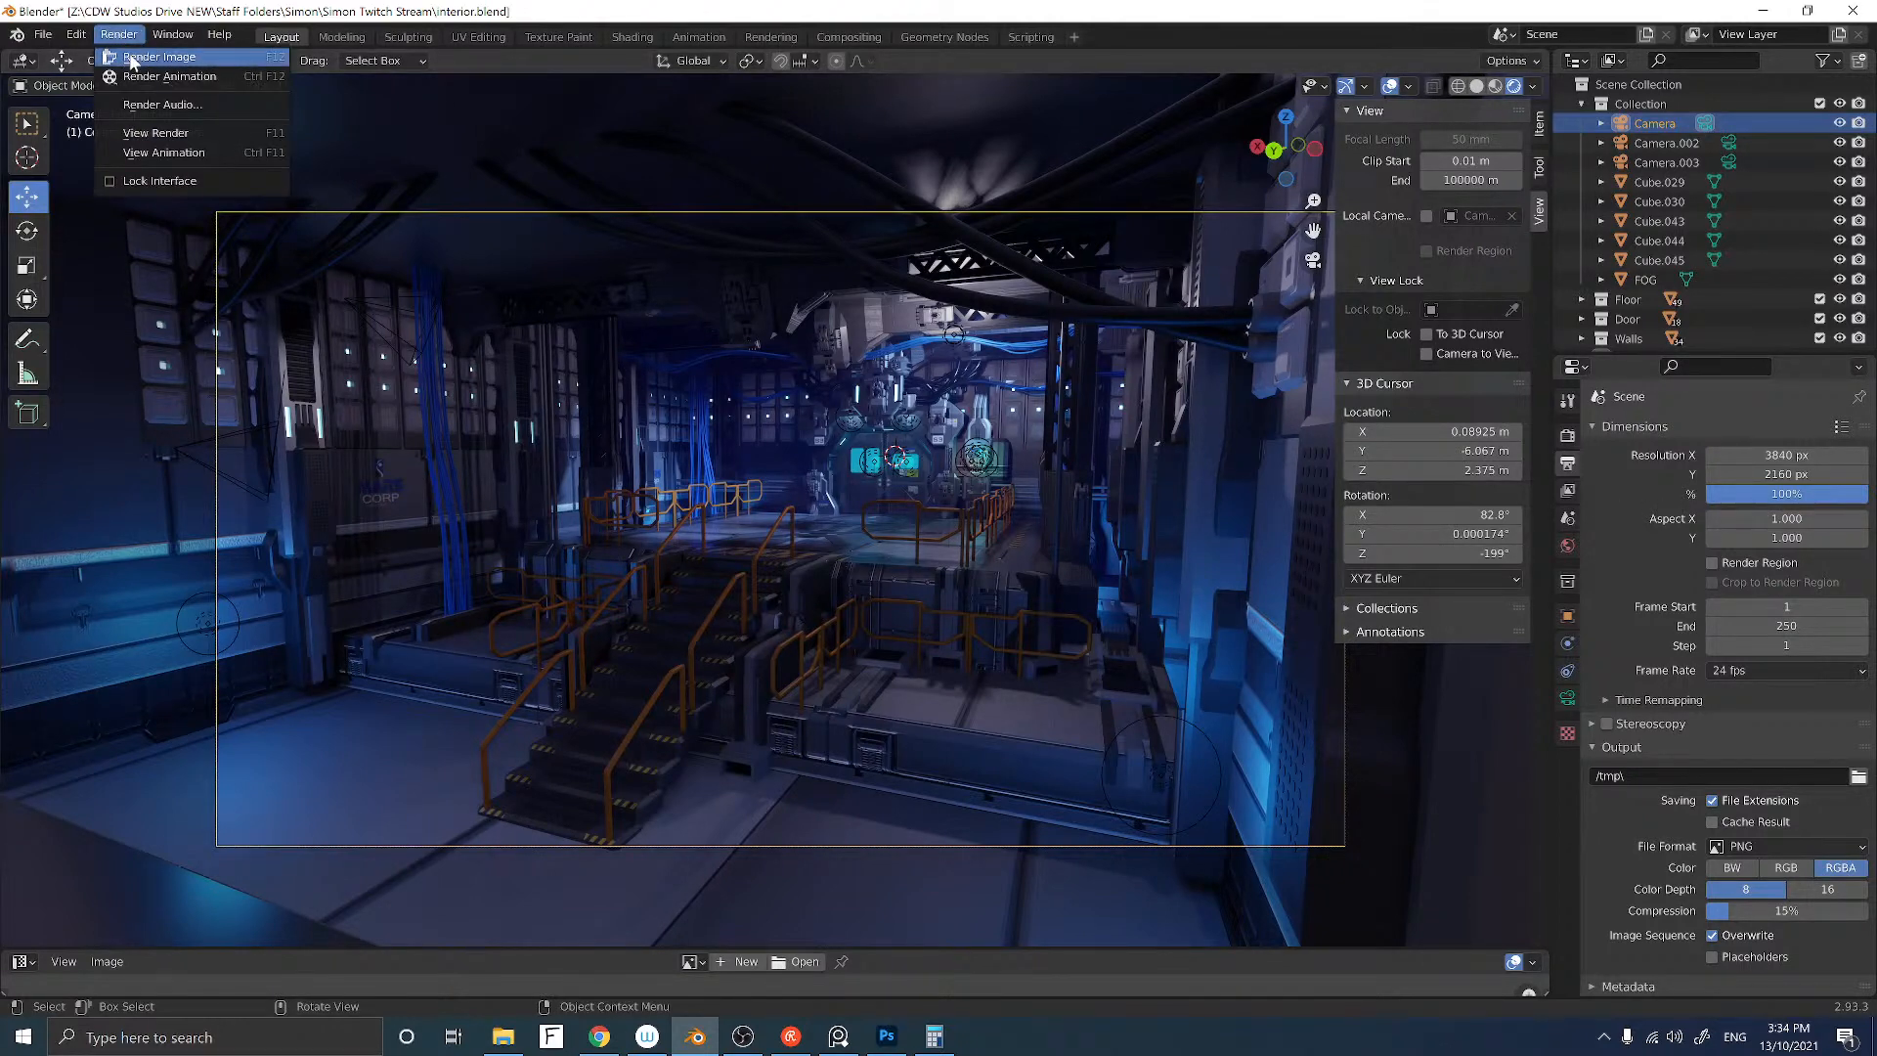
click(132, 56)
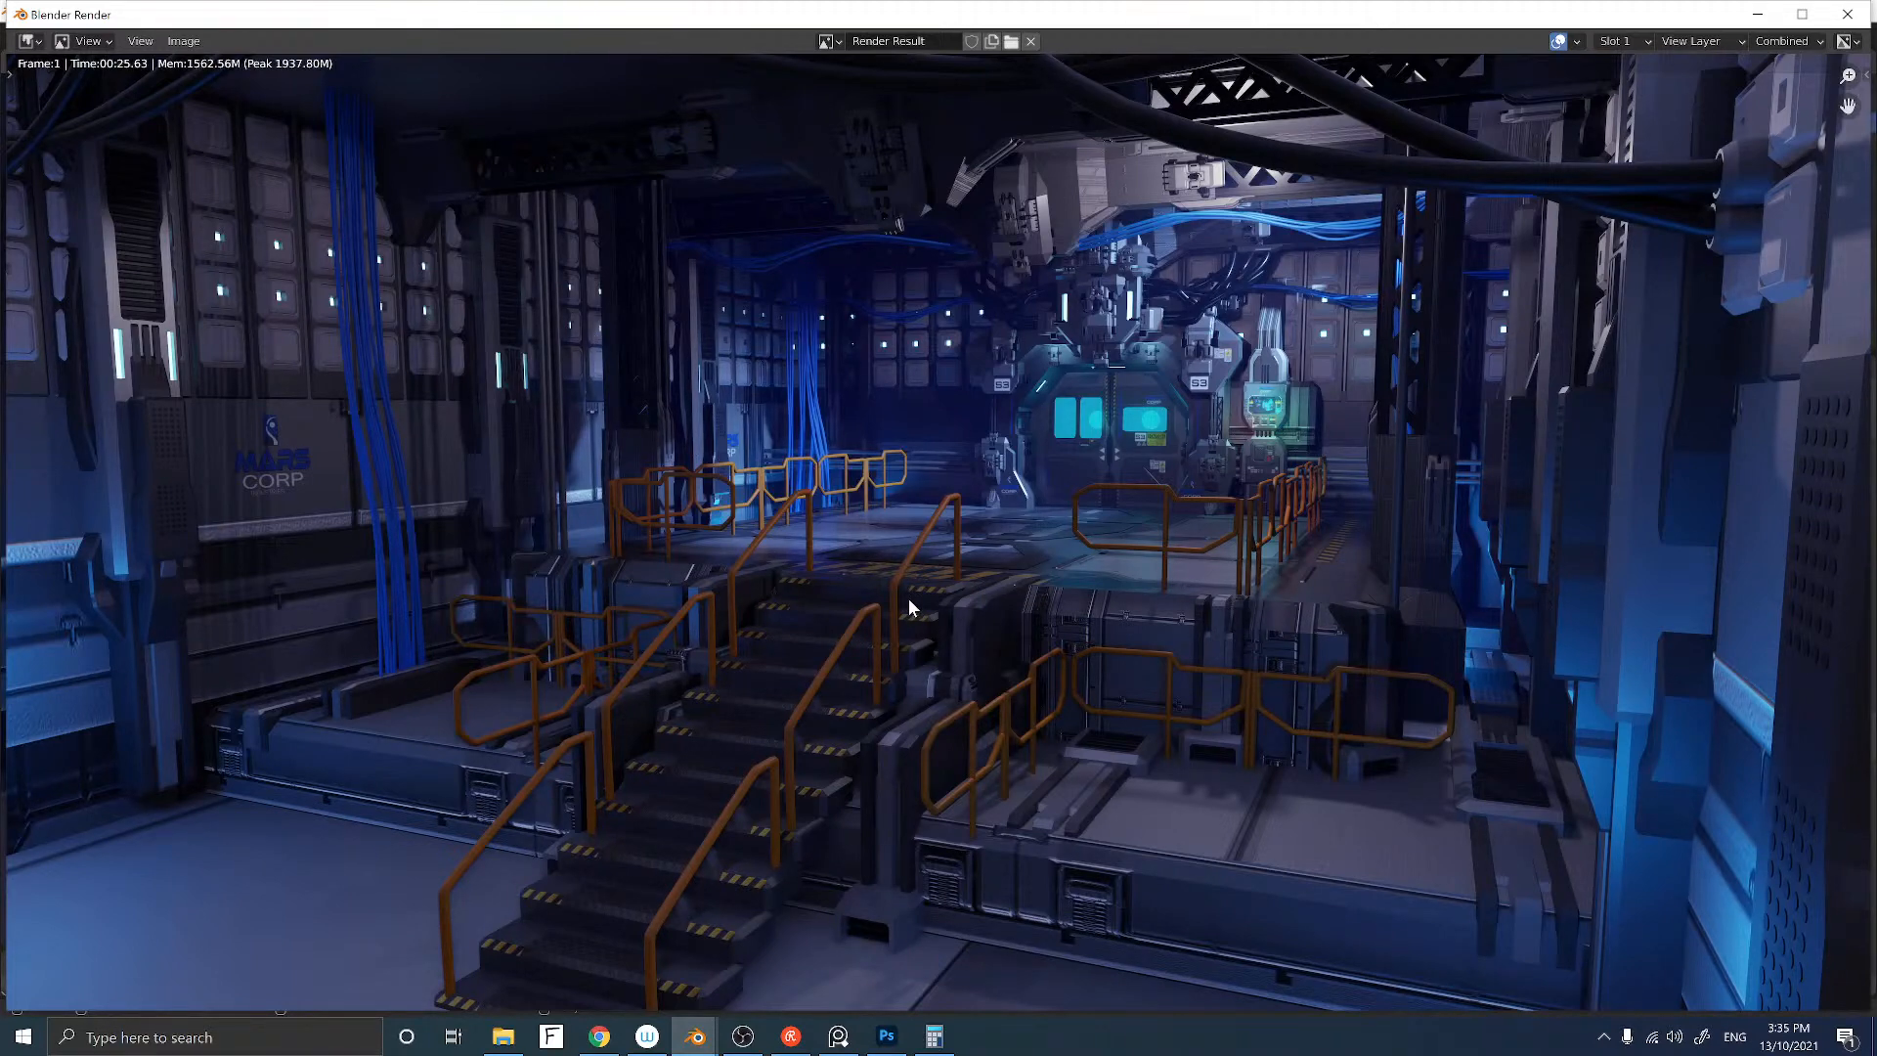
Step: Save a copy of the render as a 16-bit TIFF without compression, overwriting camera_001.tif in the Renders folder, and close the render window
scroll(908, 599, up, 1)
scroll(908, 599, down, 1)
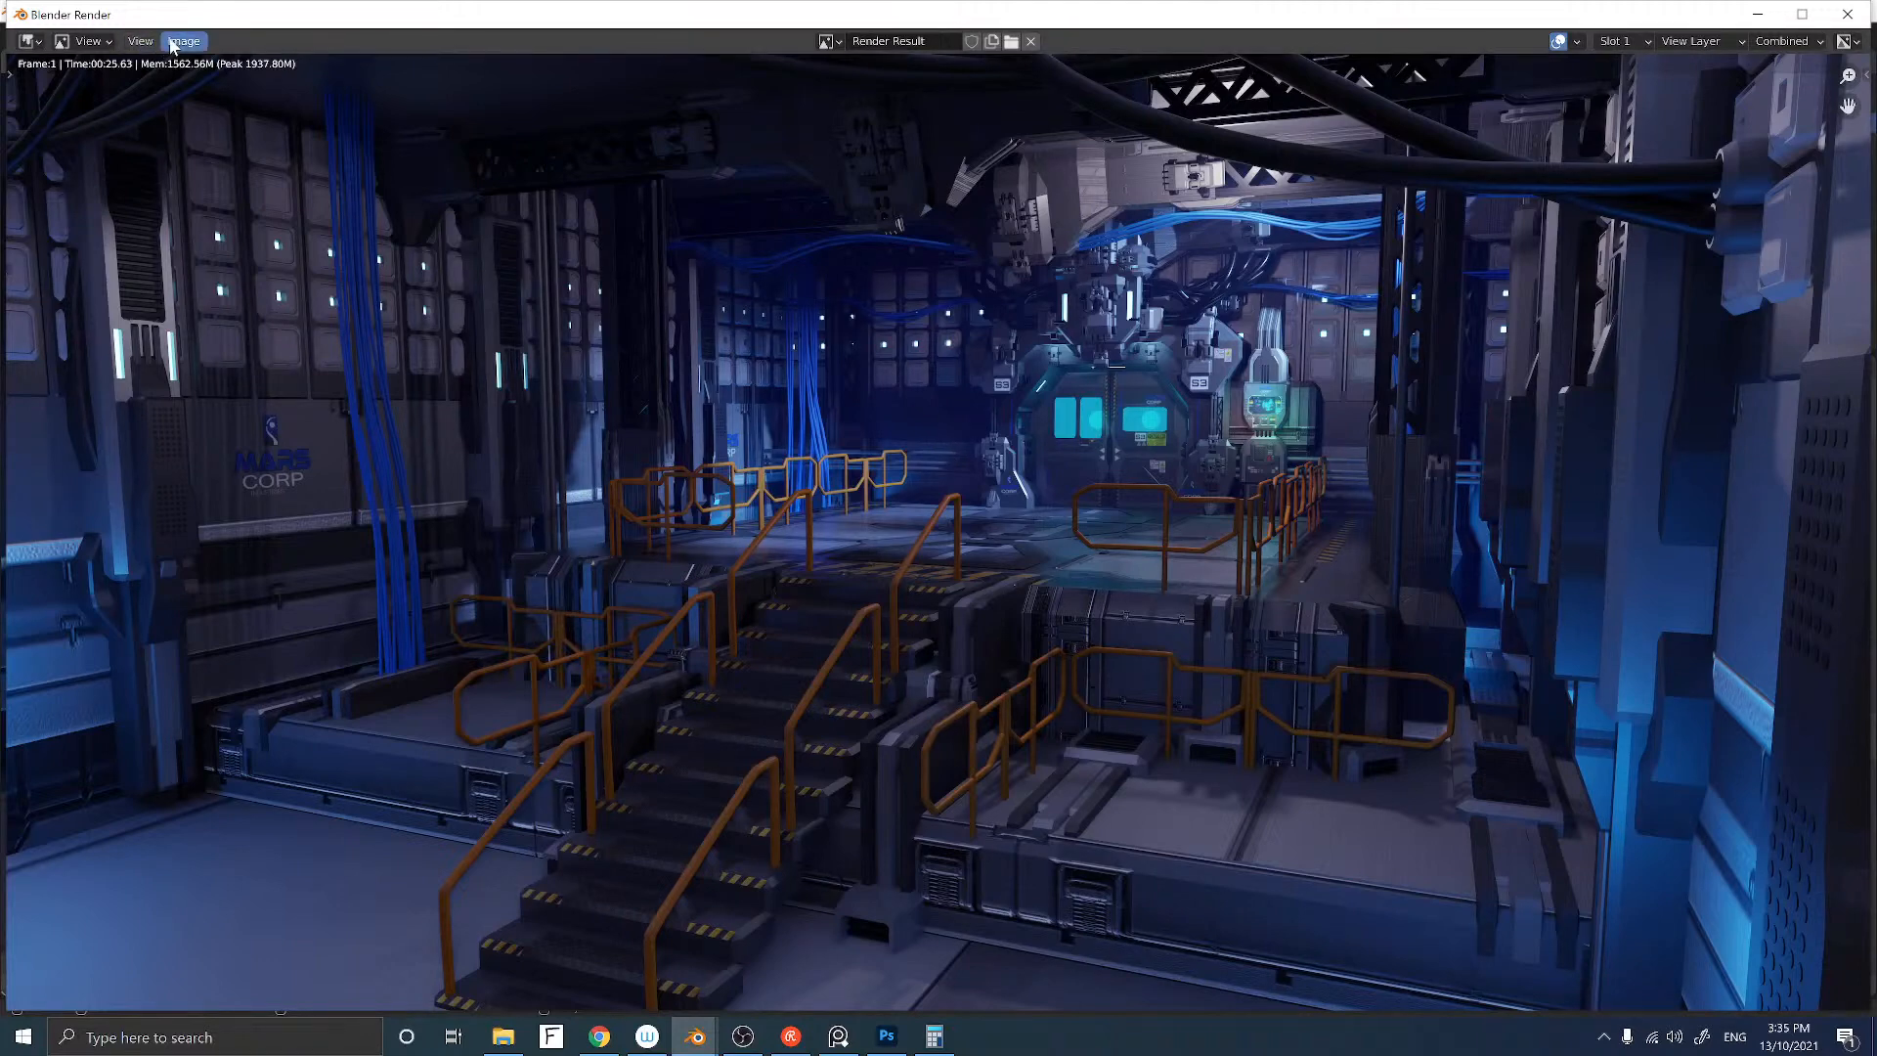
click(184, 41)
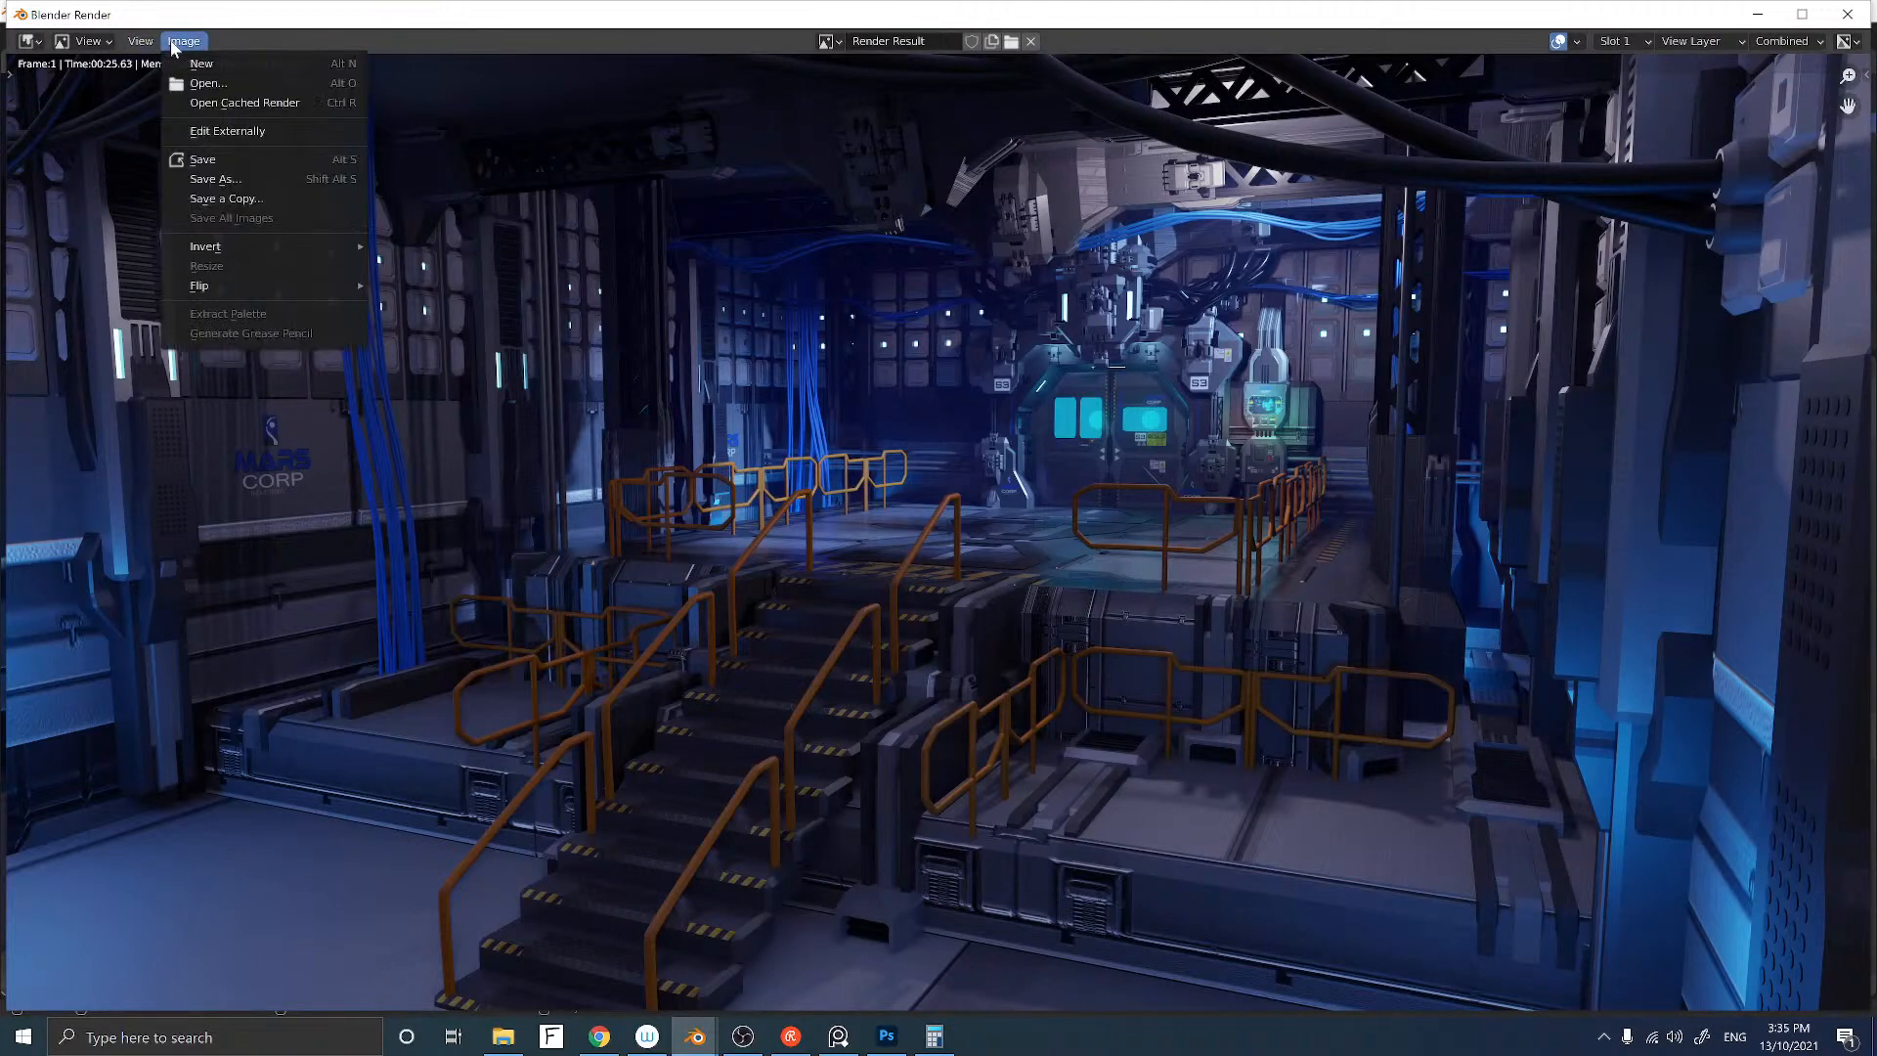
click(225, 198)
click(708, 302)
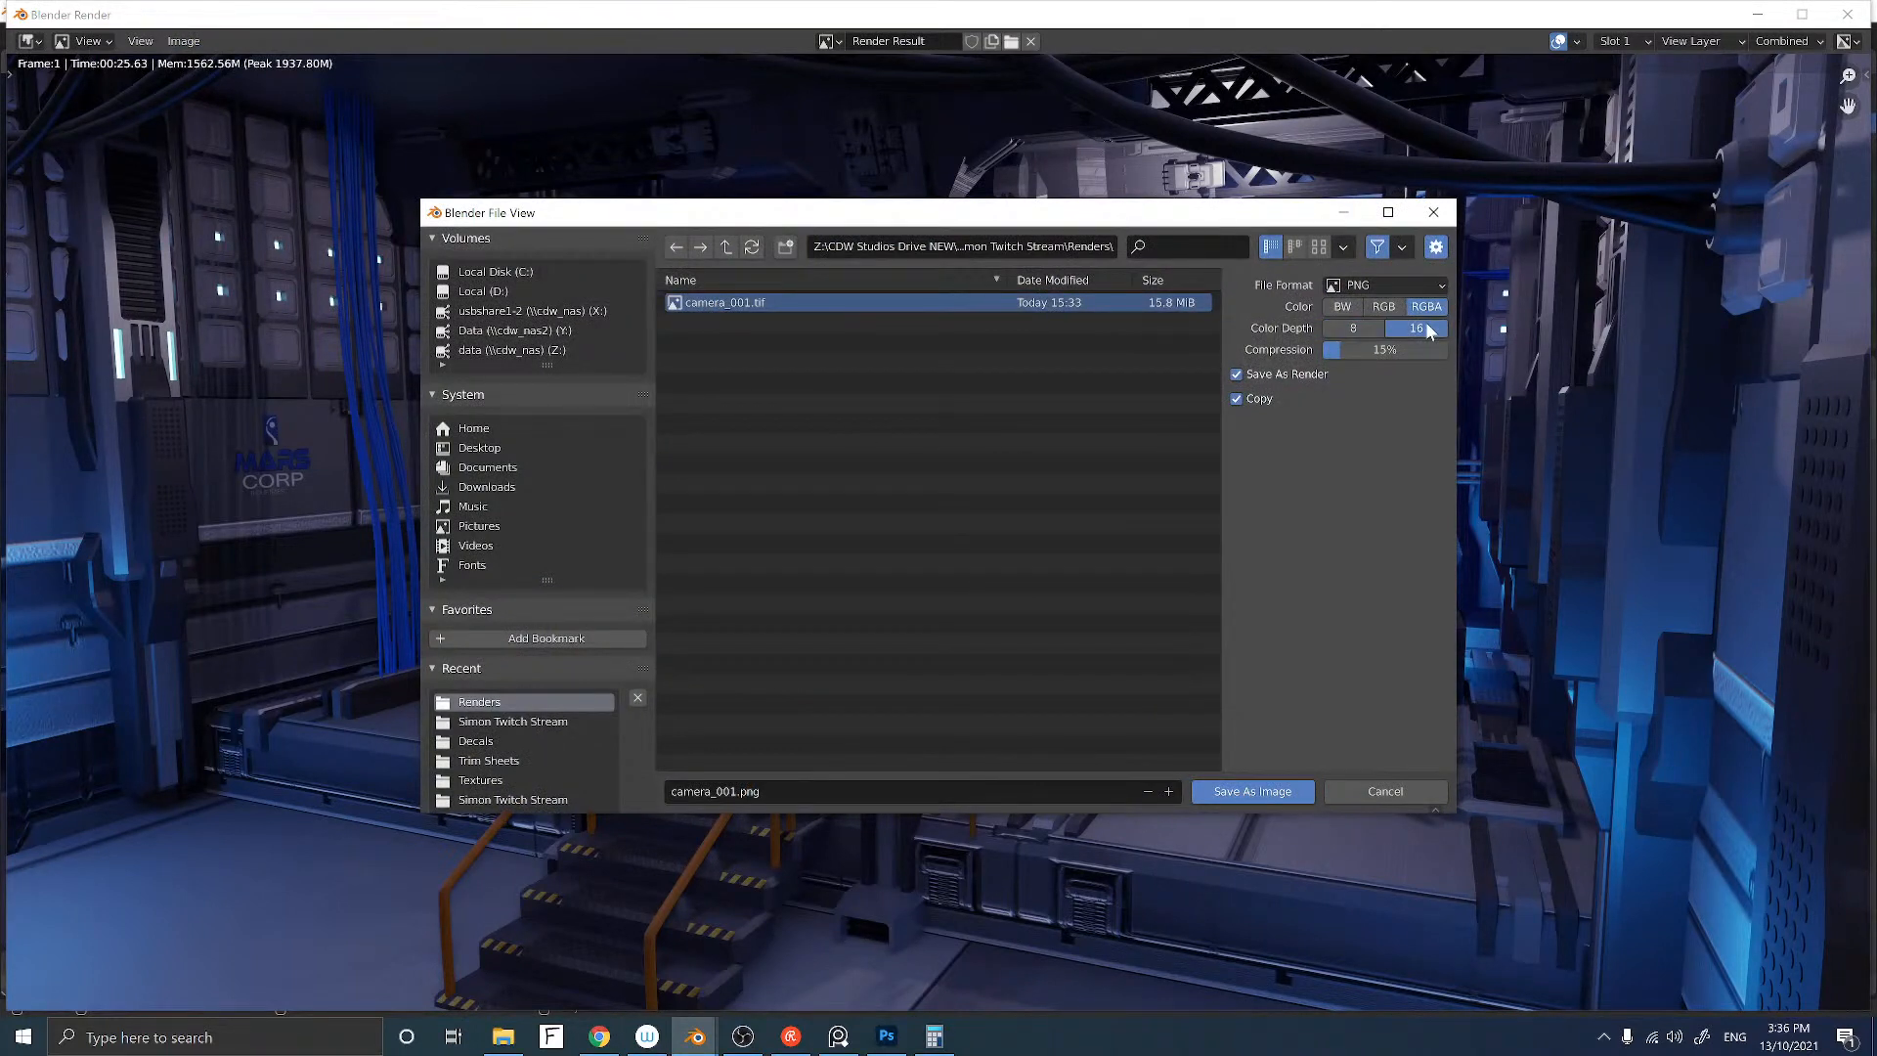
click(1405, 282)
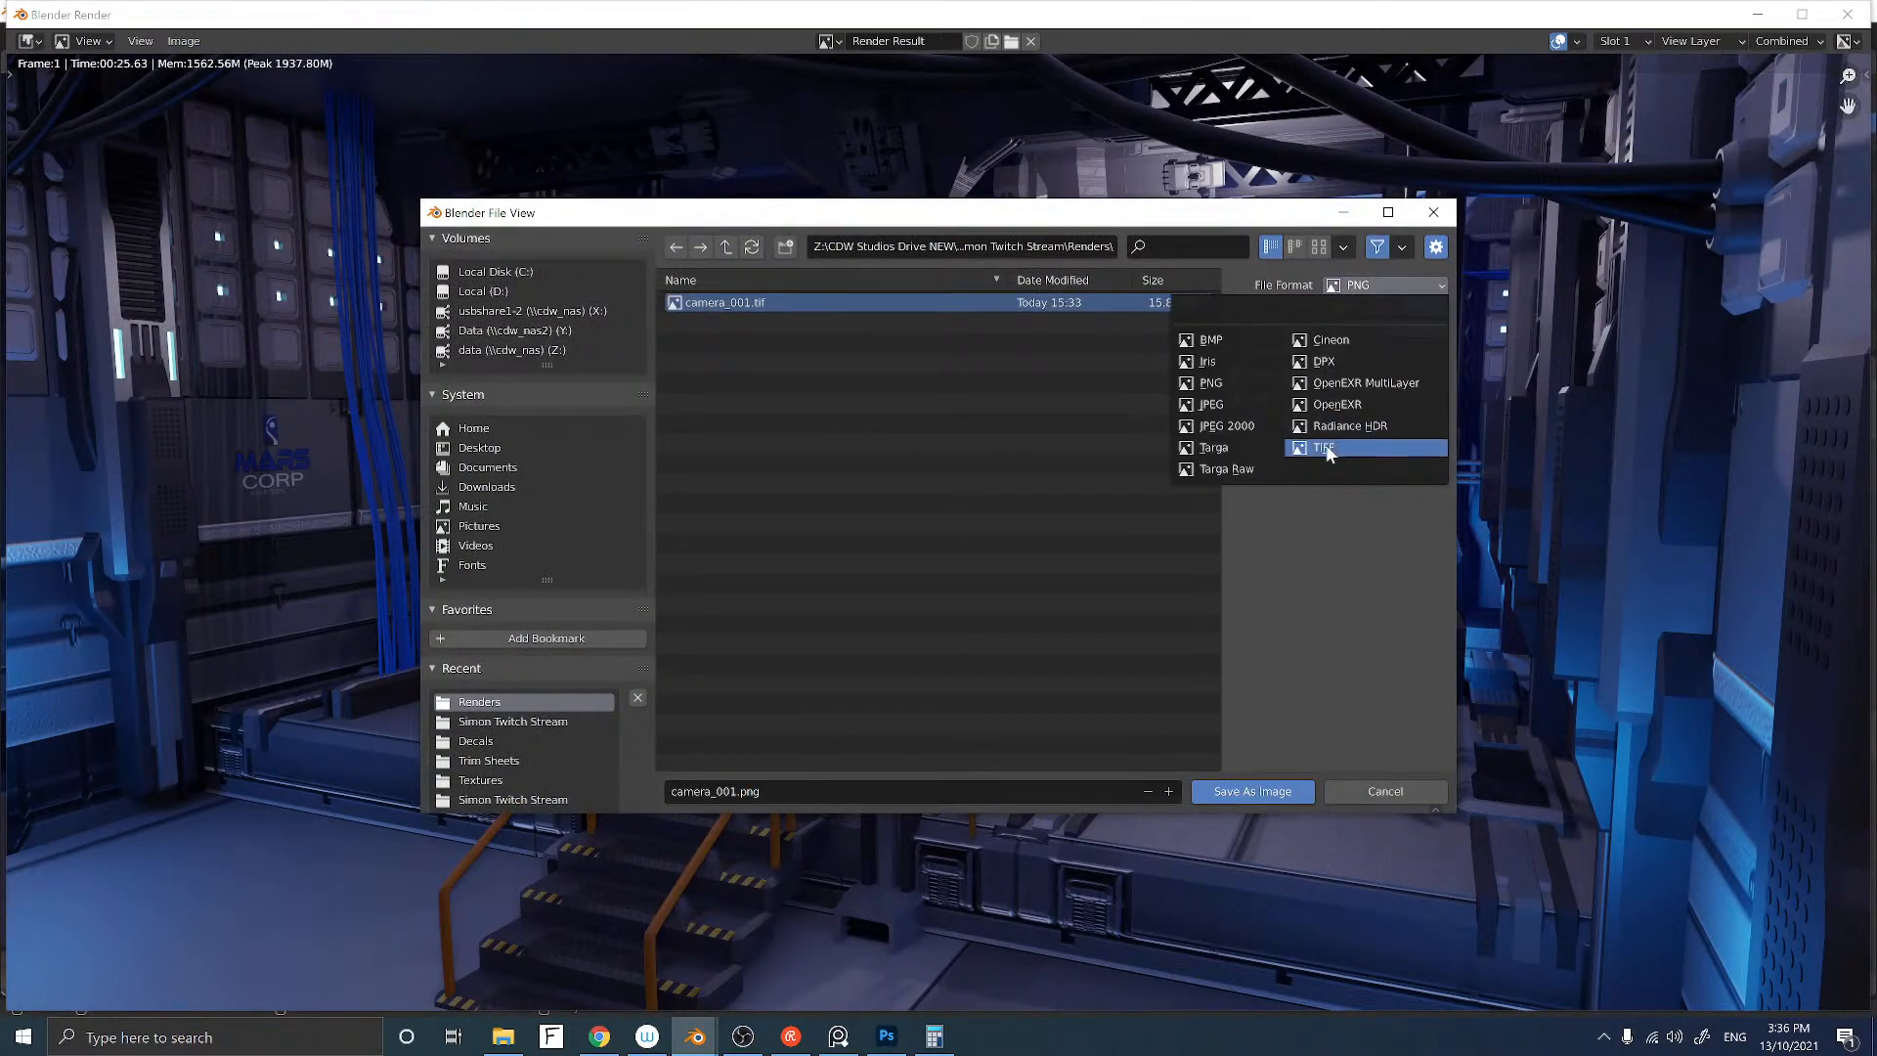
click(1344, 447)
click(1378, 348)
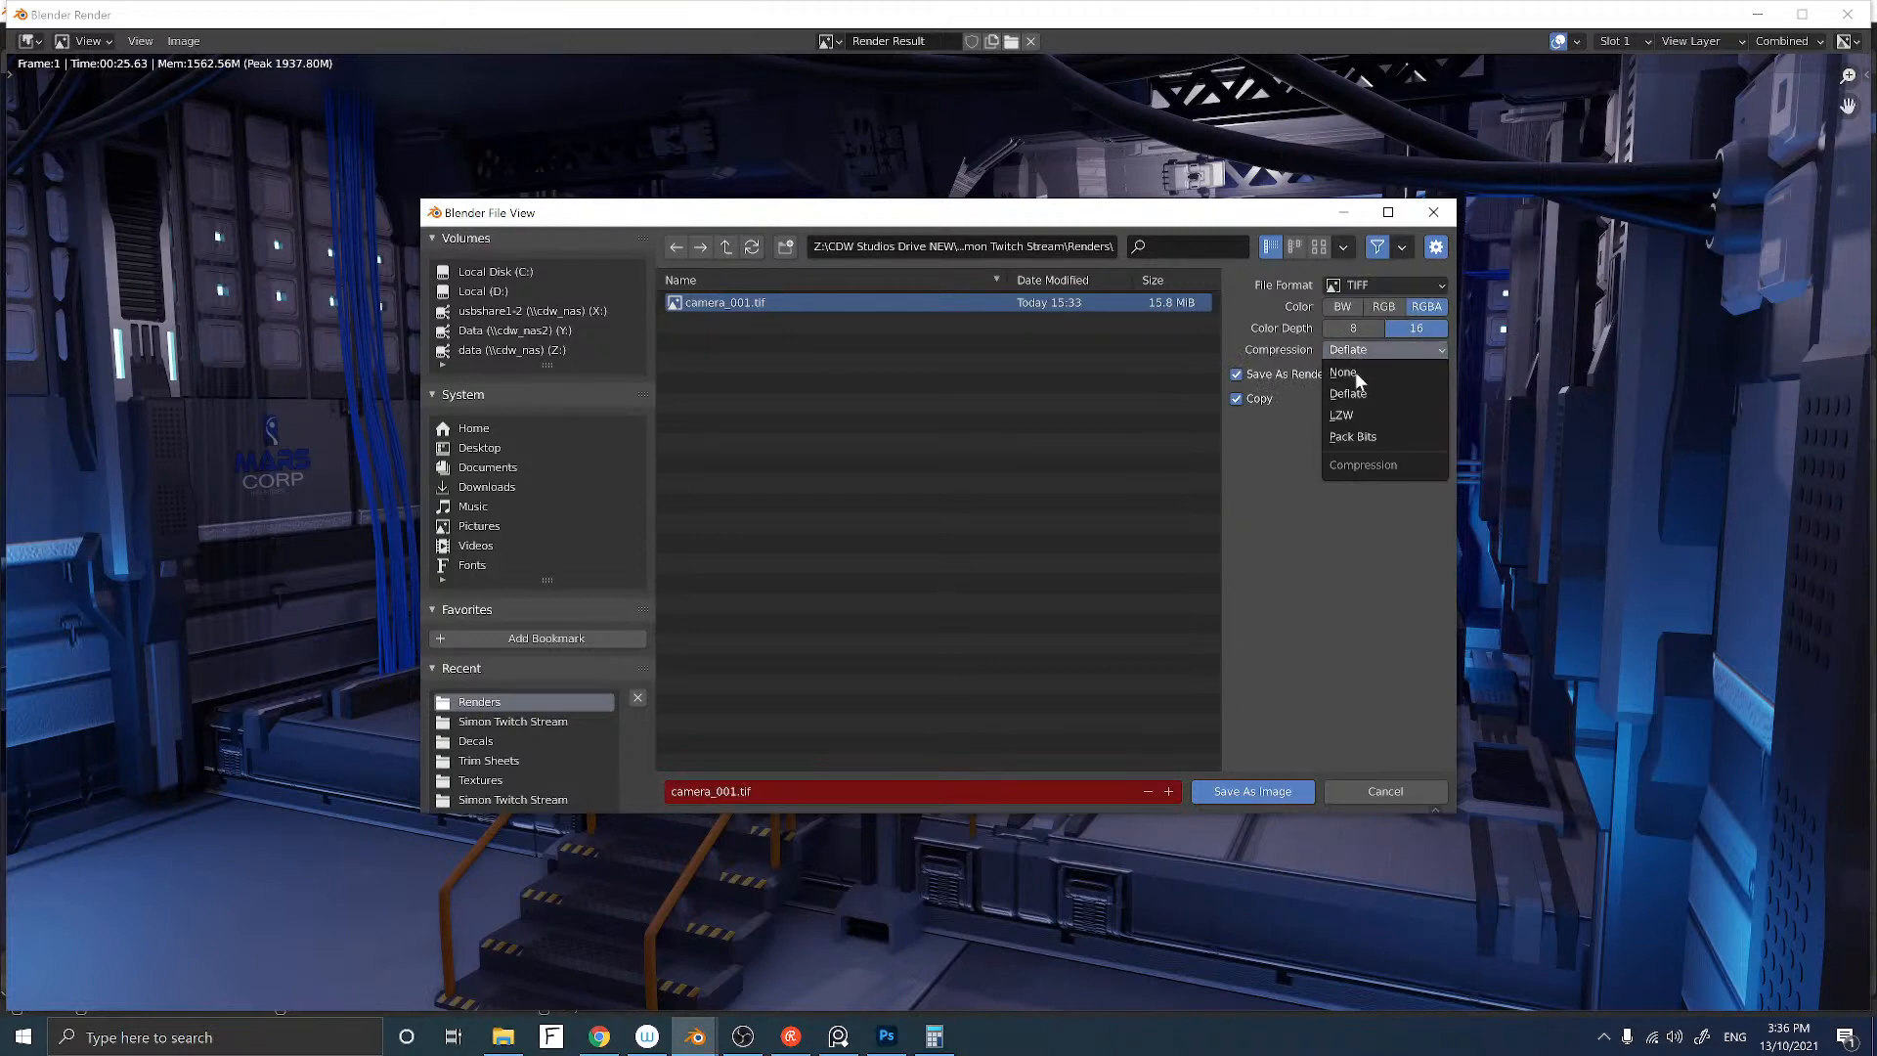
click(1355, 370)
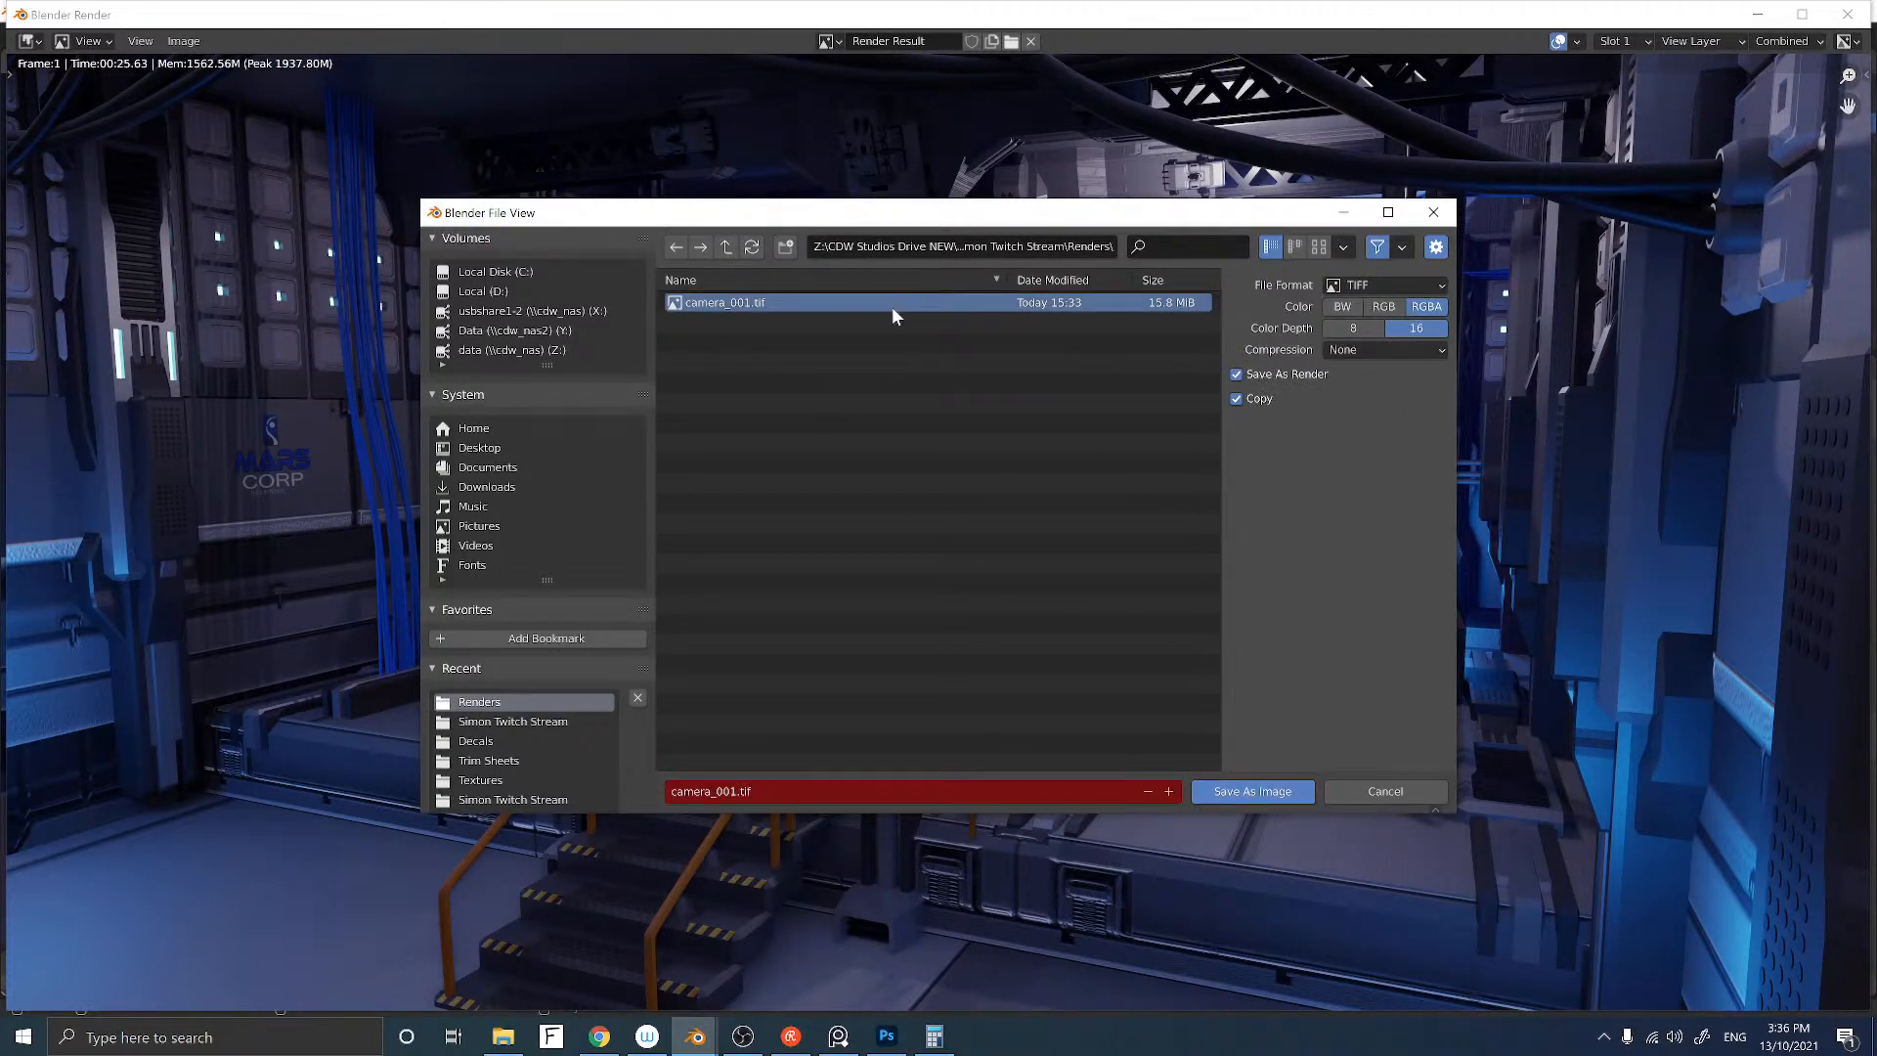
click(1259, 792)
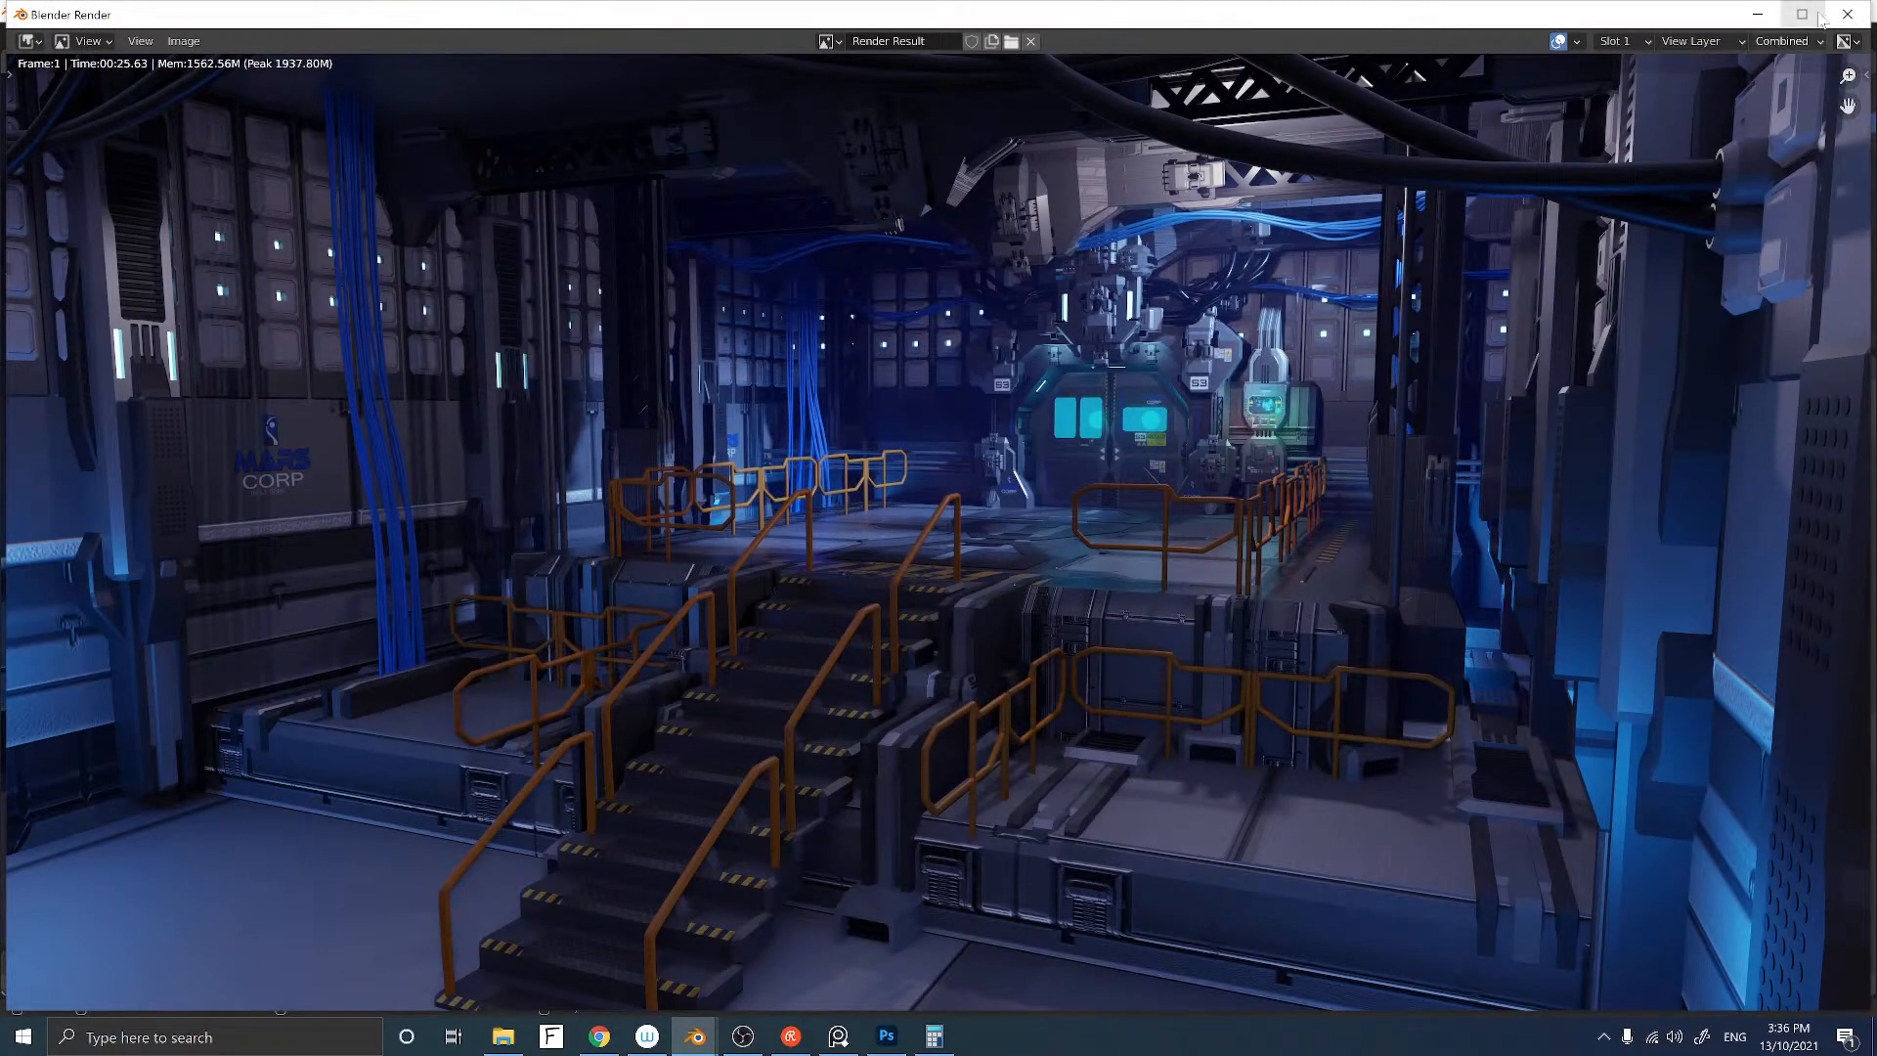
click(1842, 16)
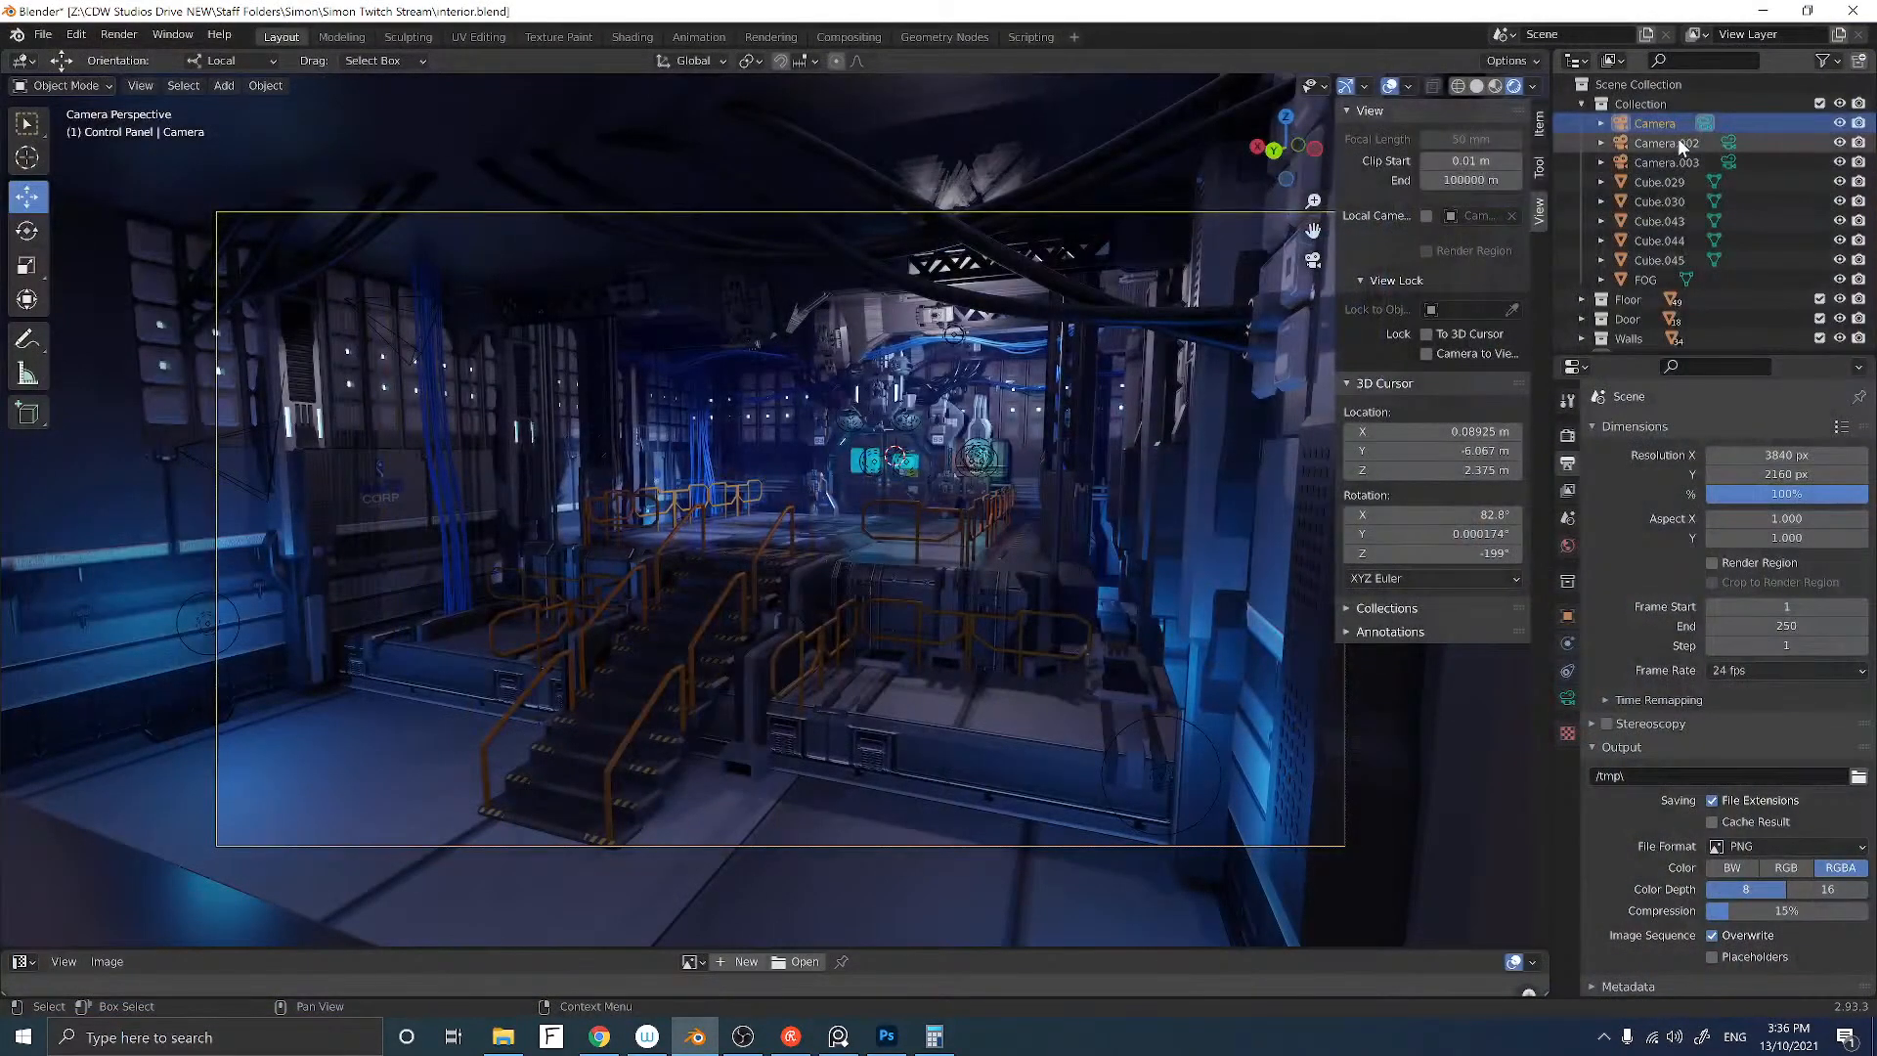
Step: Make Camera.002 the active camera and render a still image from it at 3840 by 2160 px
click(1729, 145)
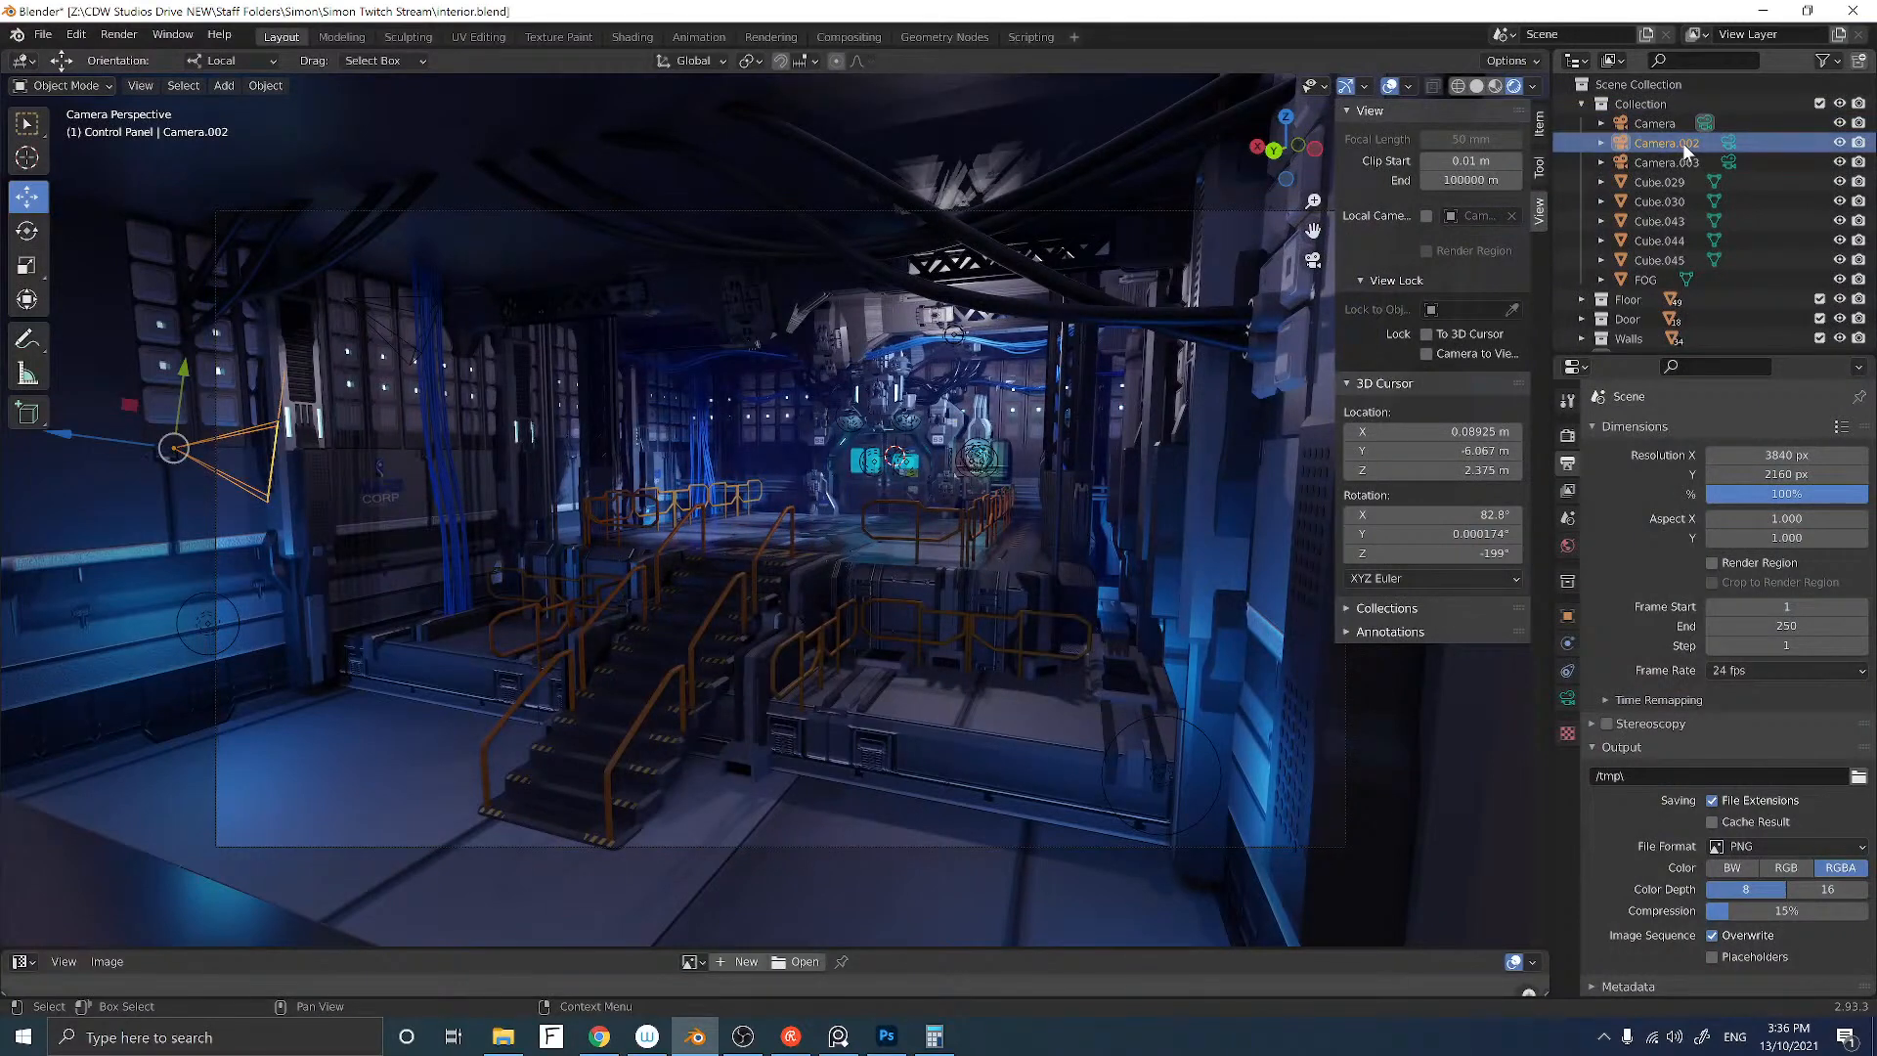
click(1730, 144)
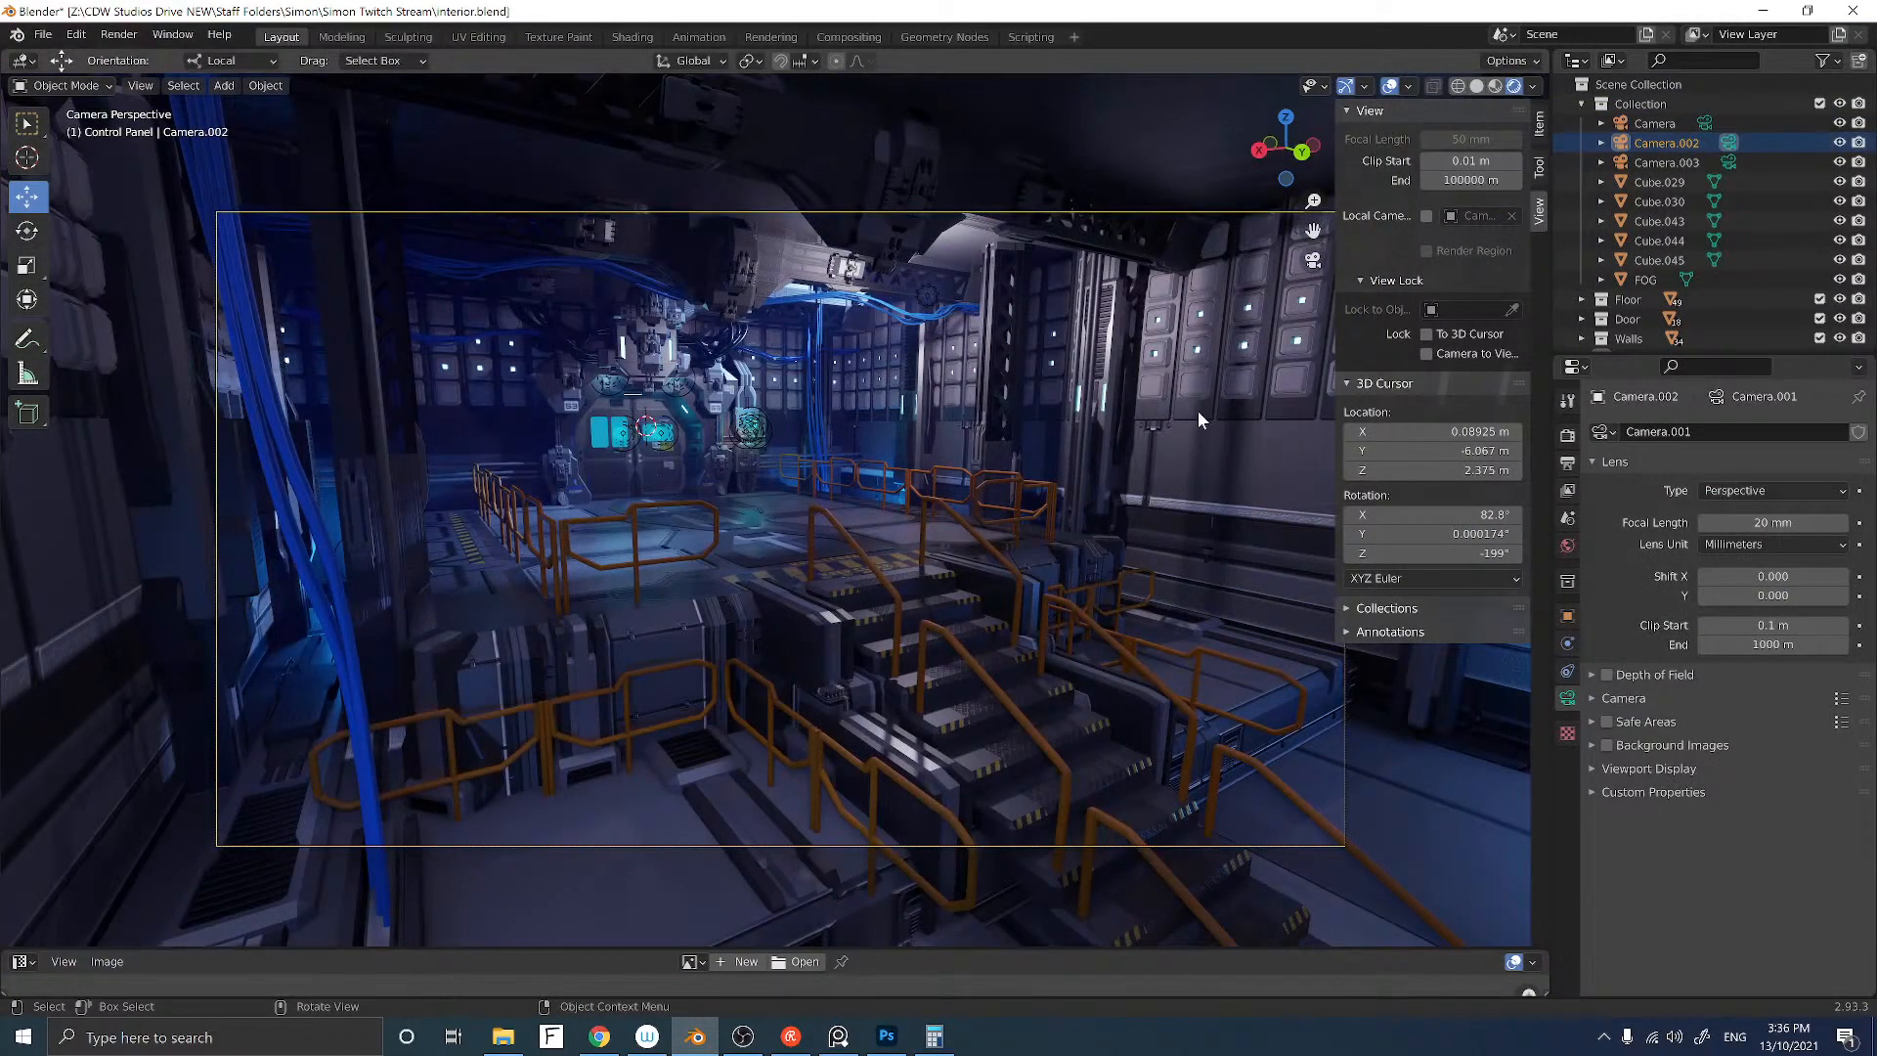
click(1568, 464)
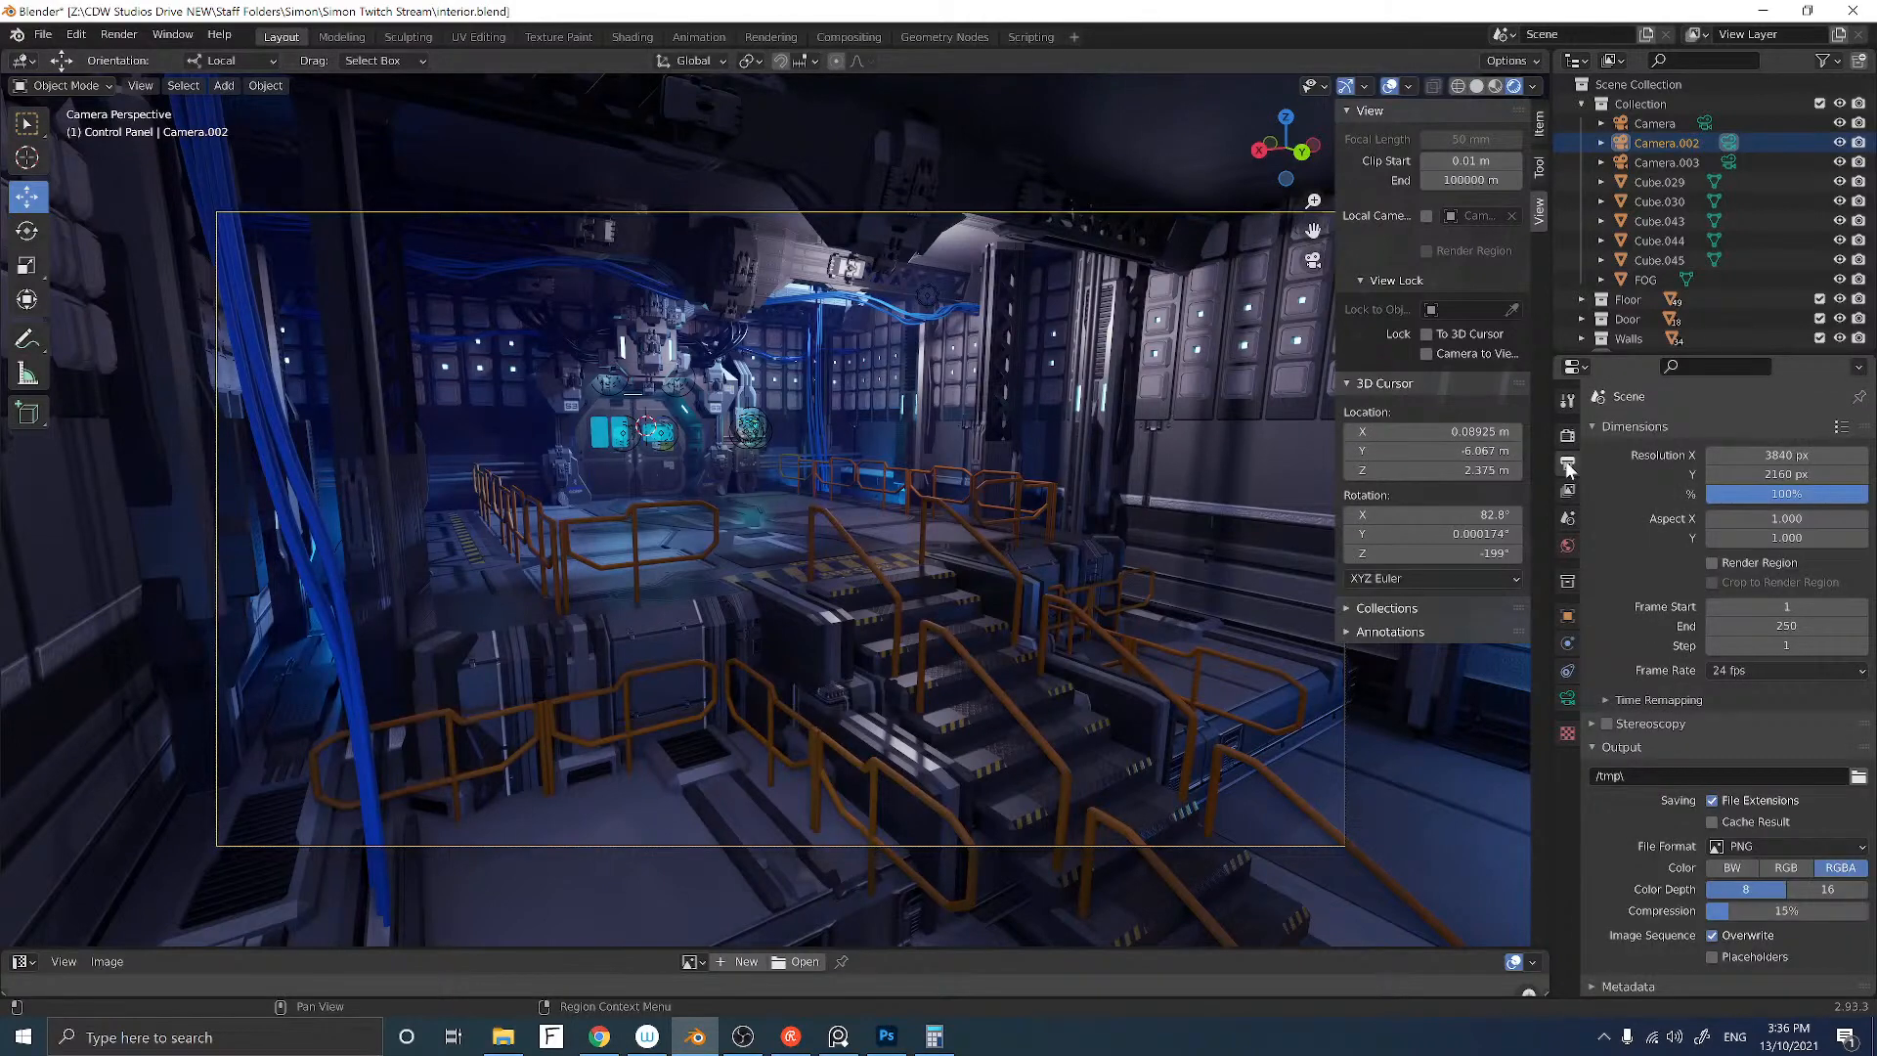
click(118, 34)
click(137, 57)
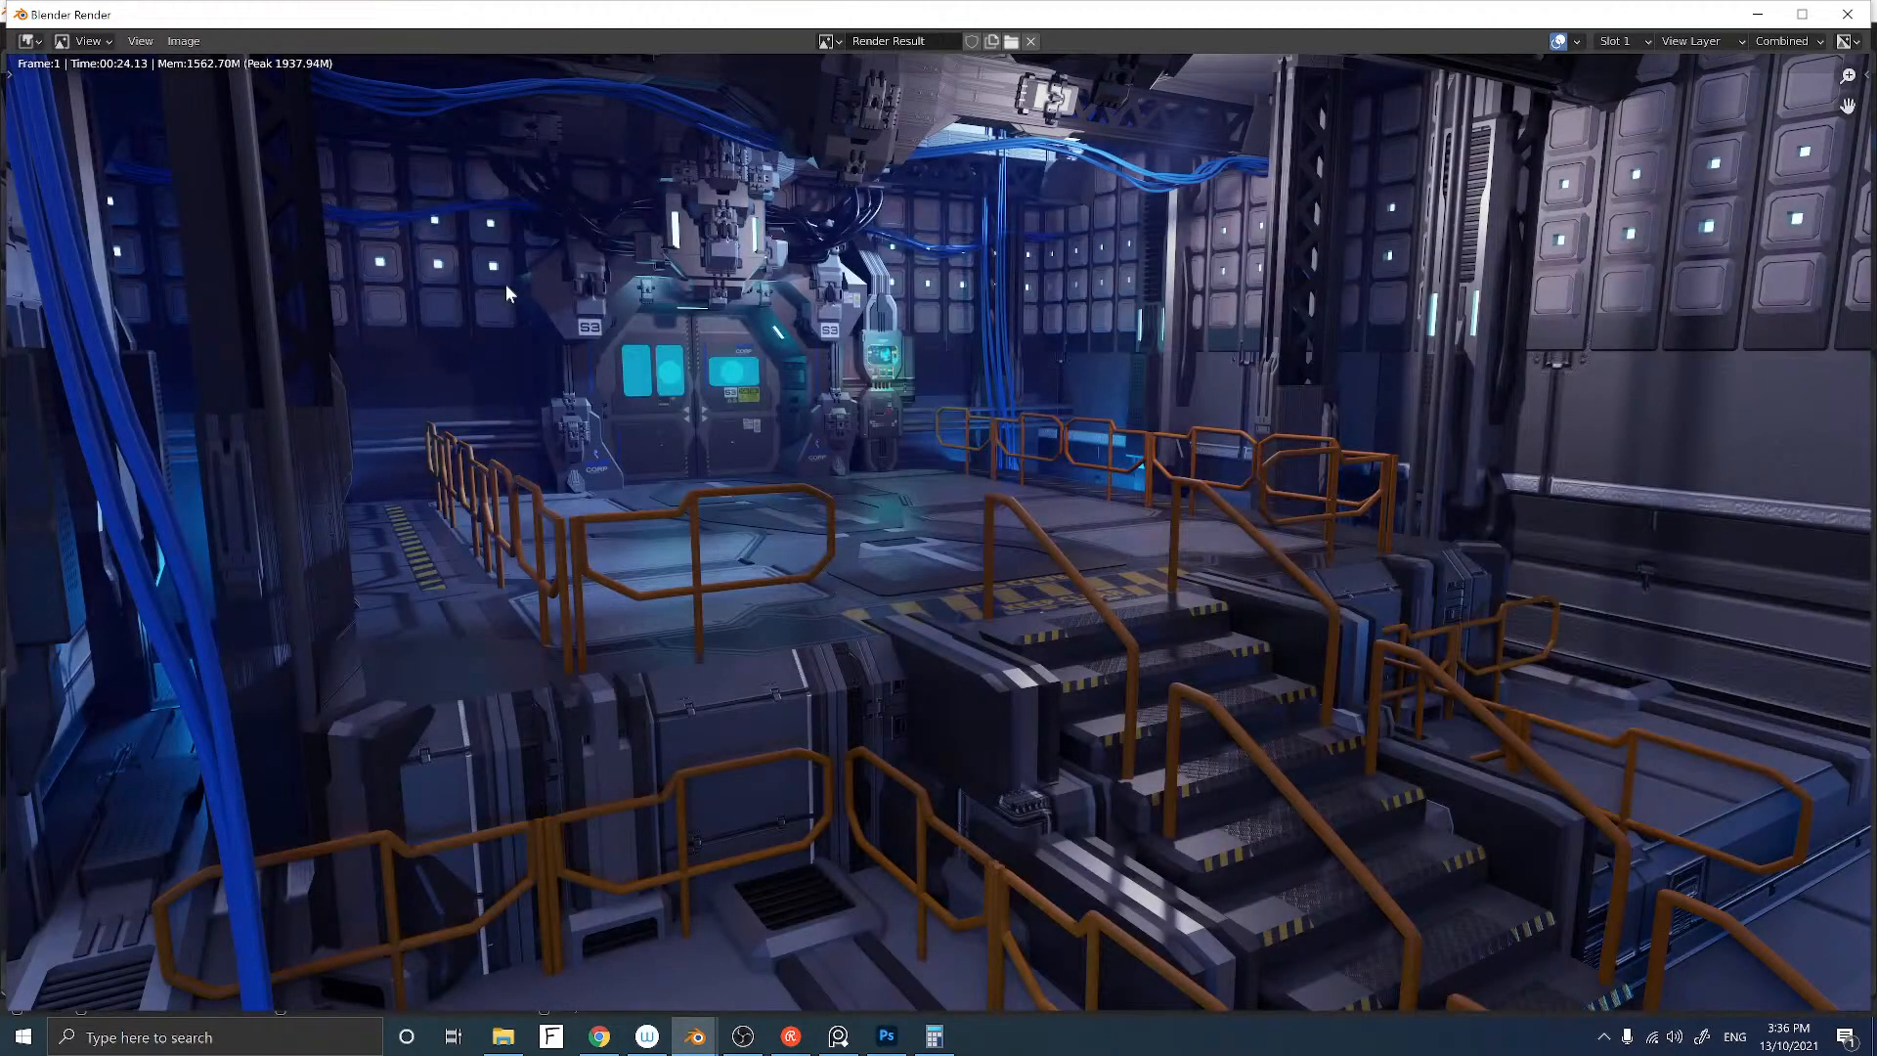
Step: Start saving the Camera.002 render to the Renders folder under the file name camera_002
click(192, 42)
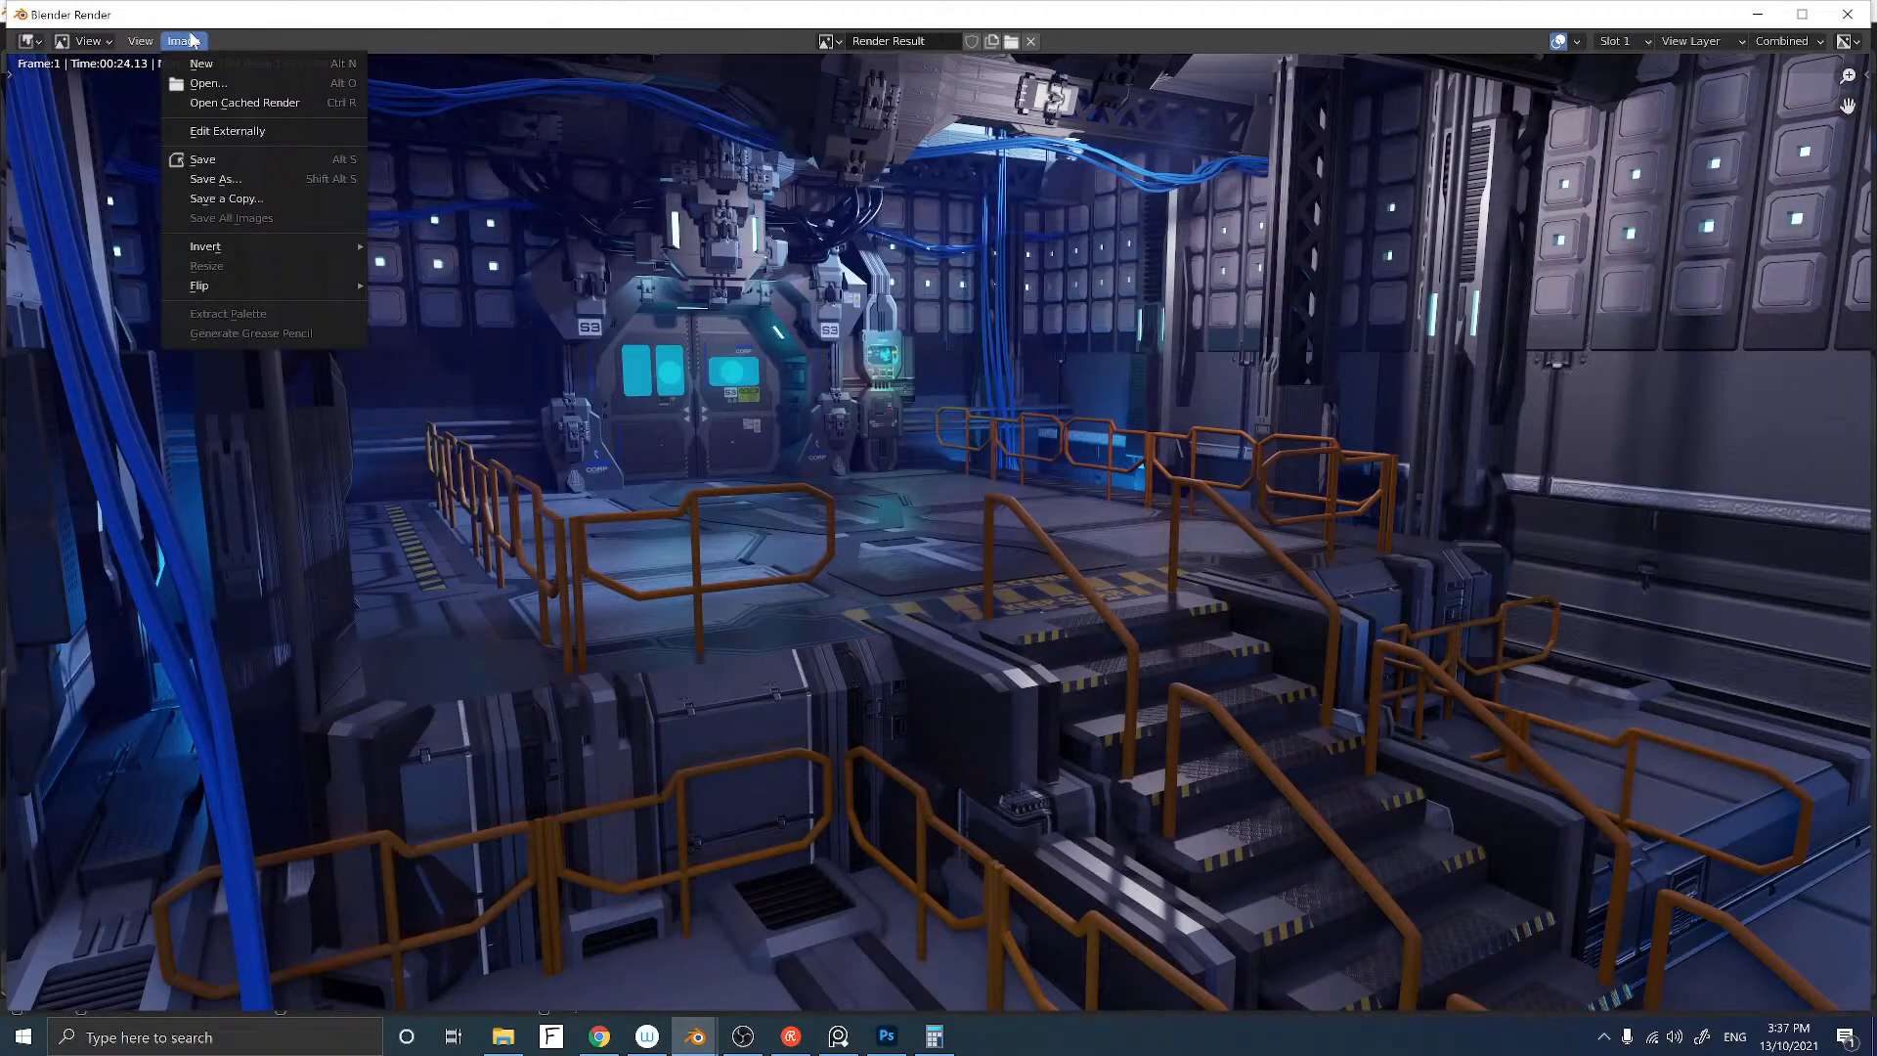
click(231, 179)
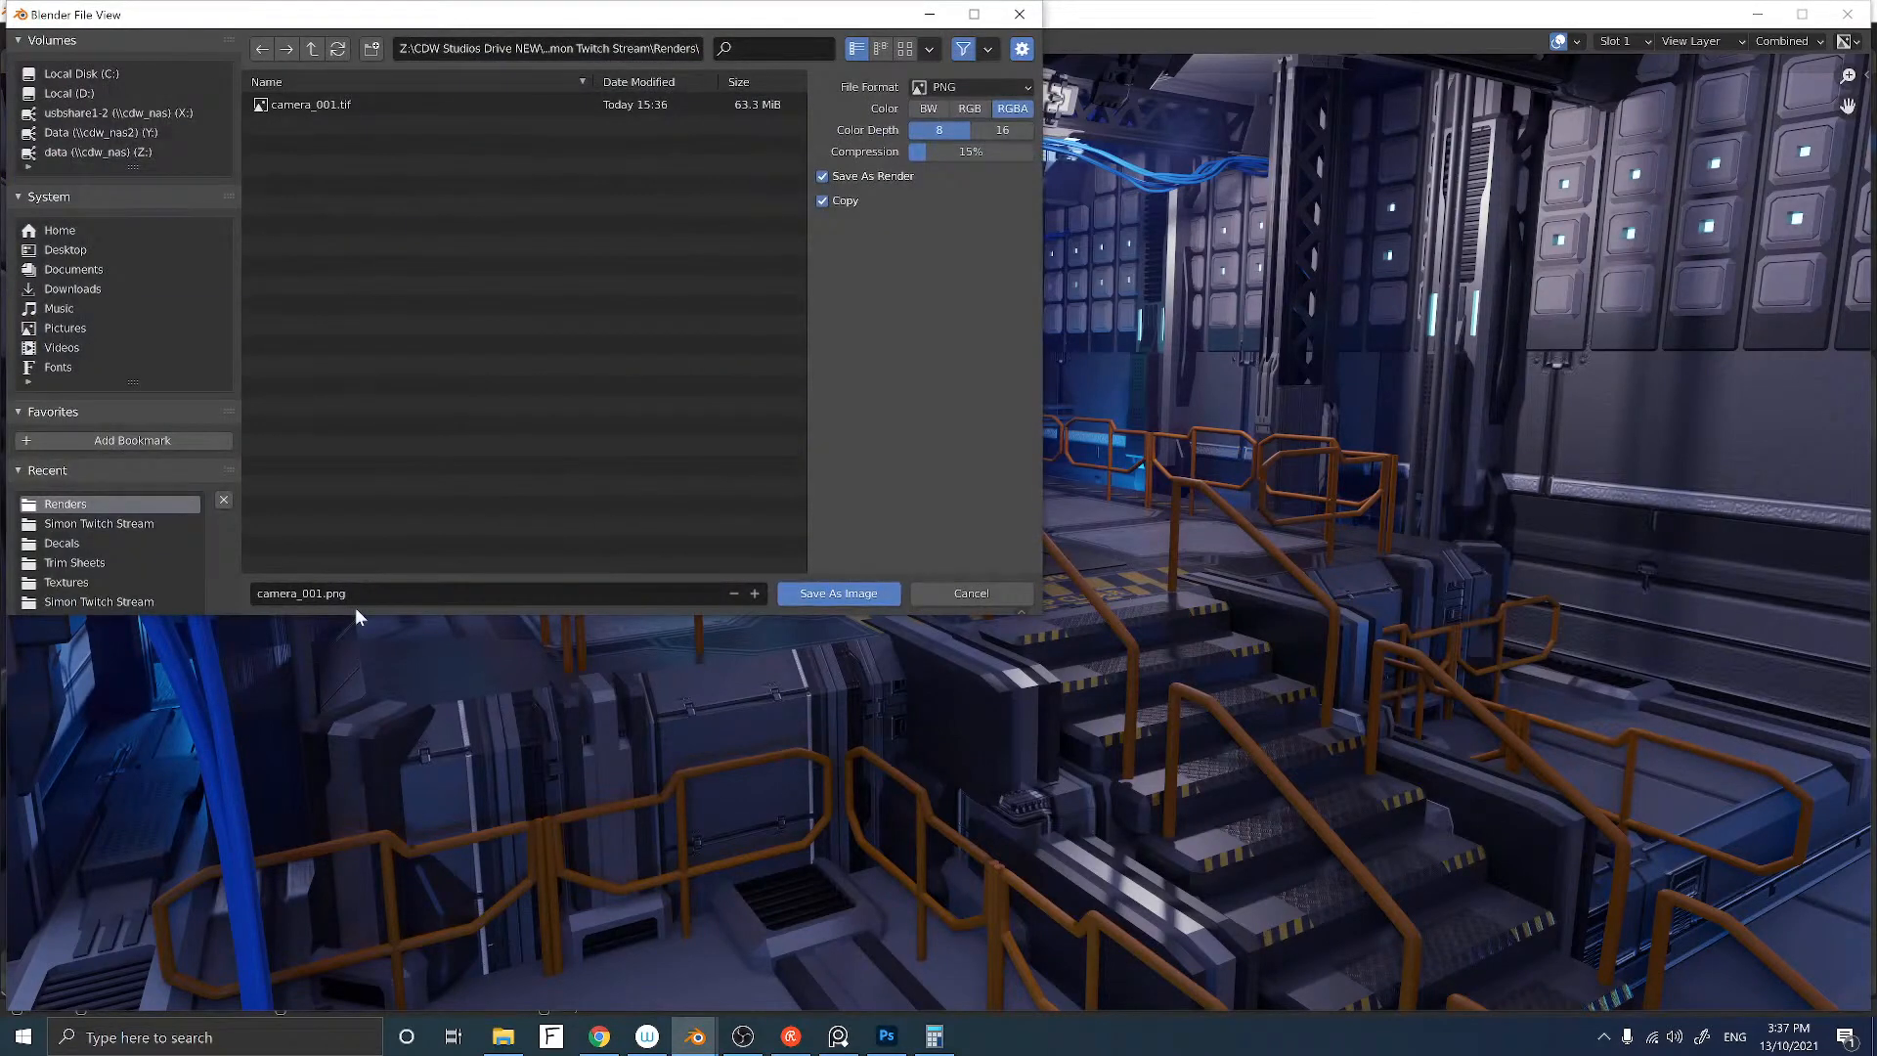
click(395, 596)
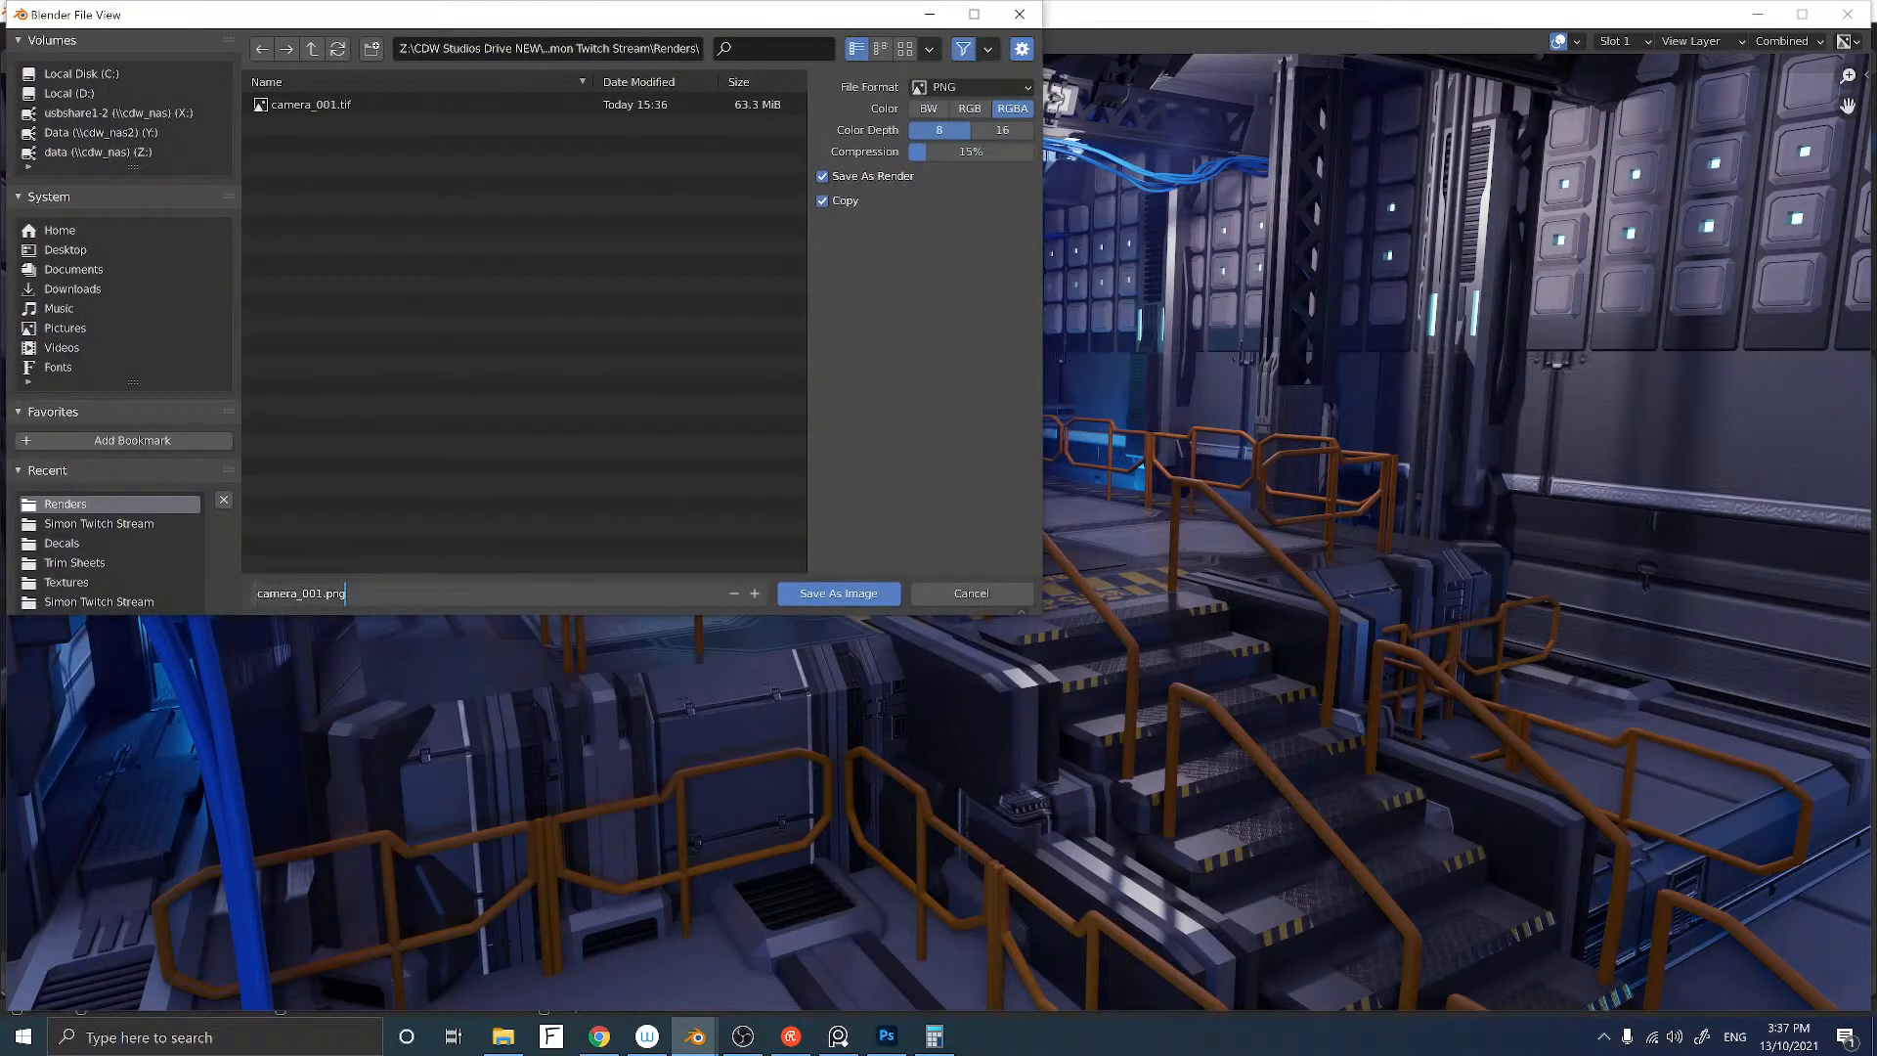
key(BackSpace)
key(BackSpace)
key(BackSpace)
key(BackSpace)
key(BackSpace)
text(2)
Step: Save the camera_002 image as a 16-bit TIFF with no compression and close the render window
click(1003, 133)
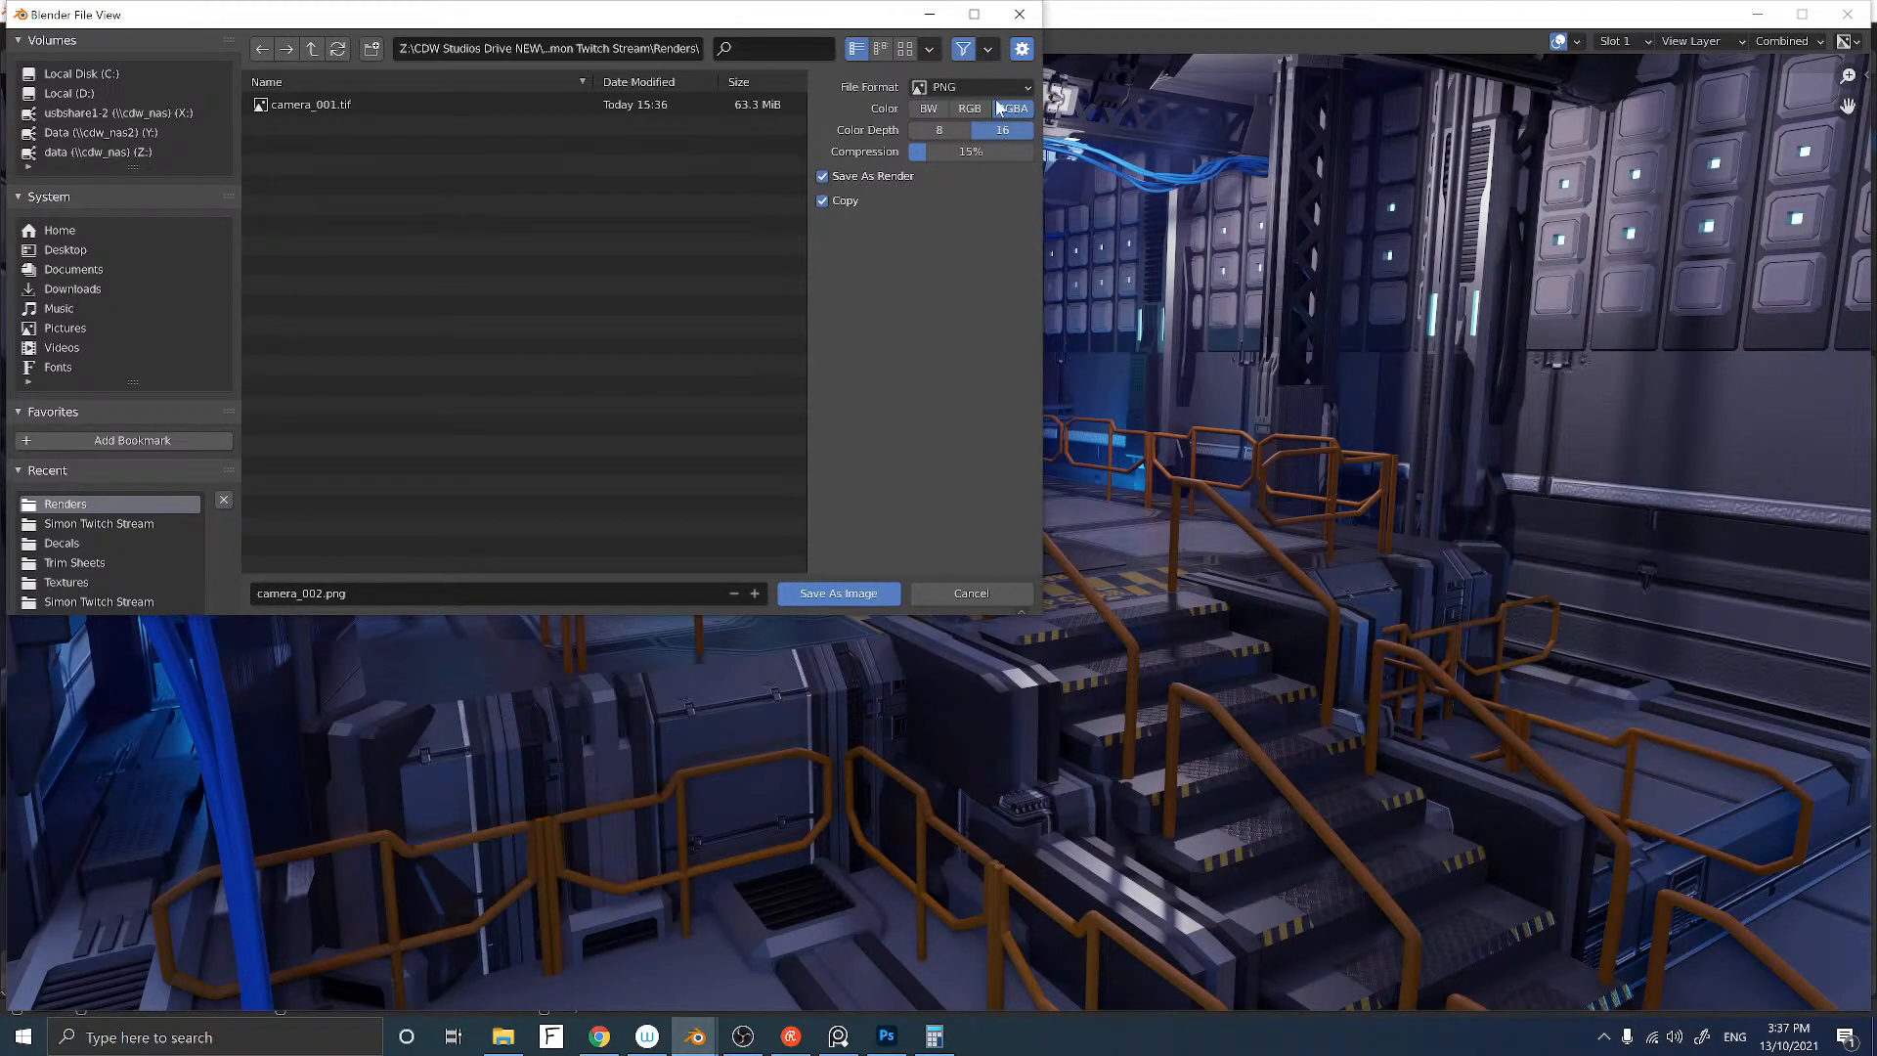
click(1001, 90)
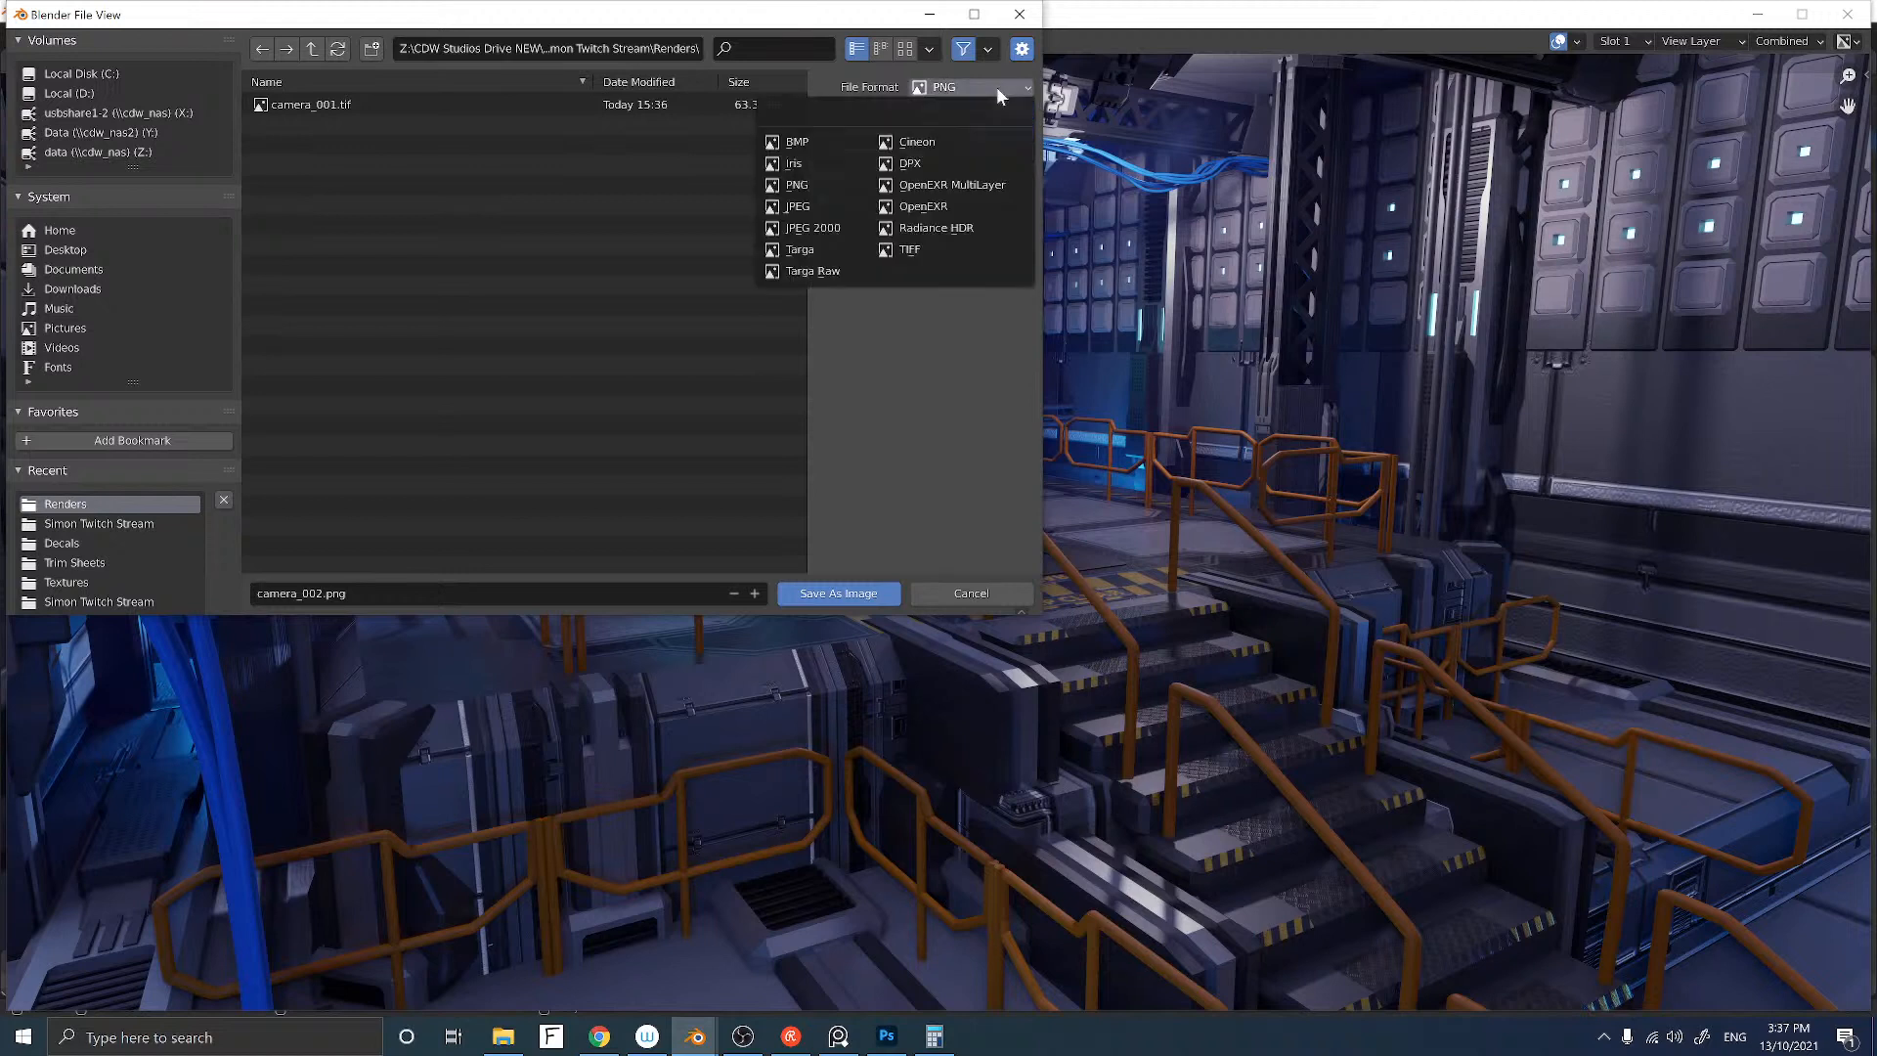
click(909, 249)
click(965, 153)
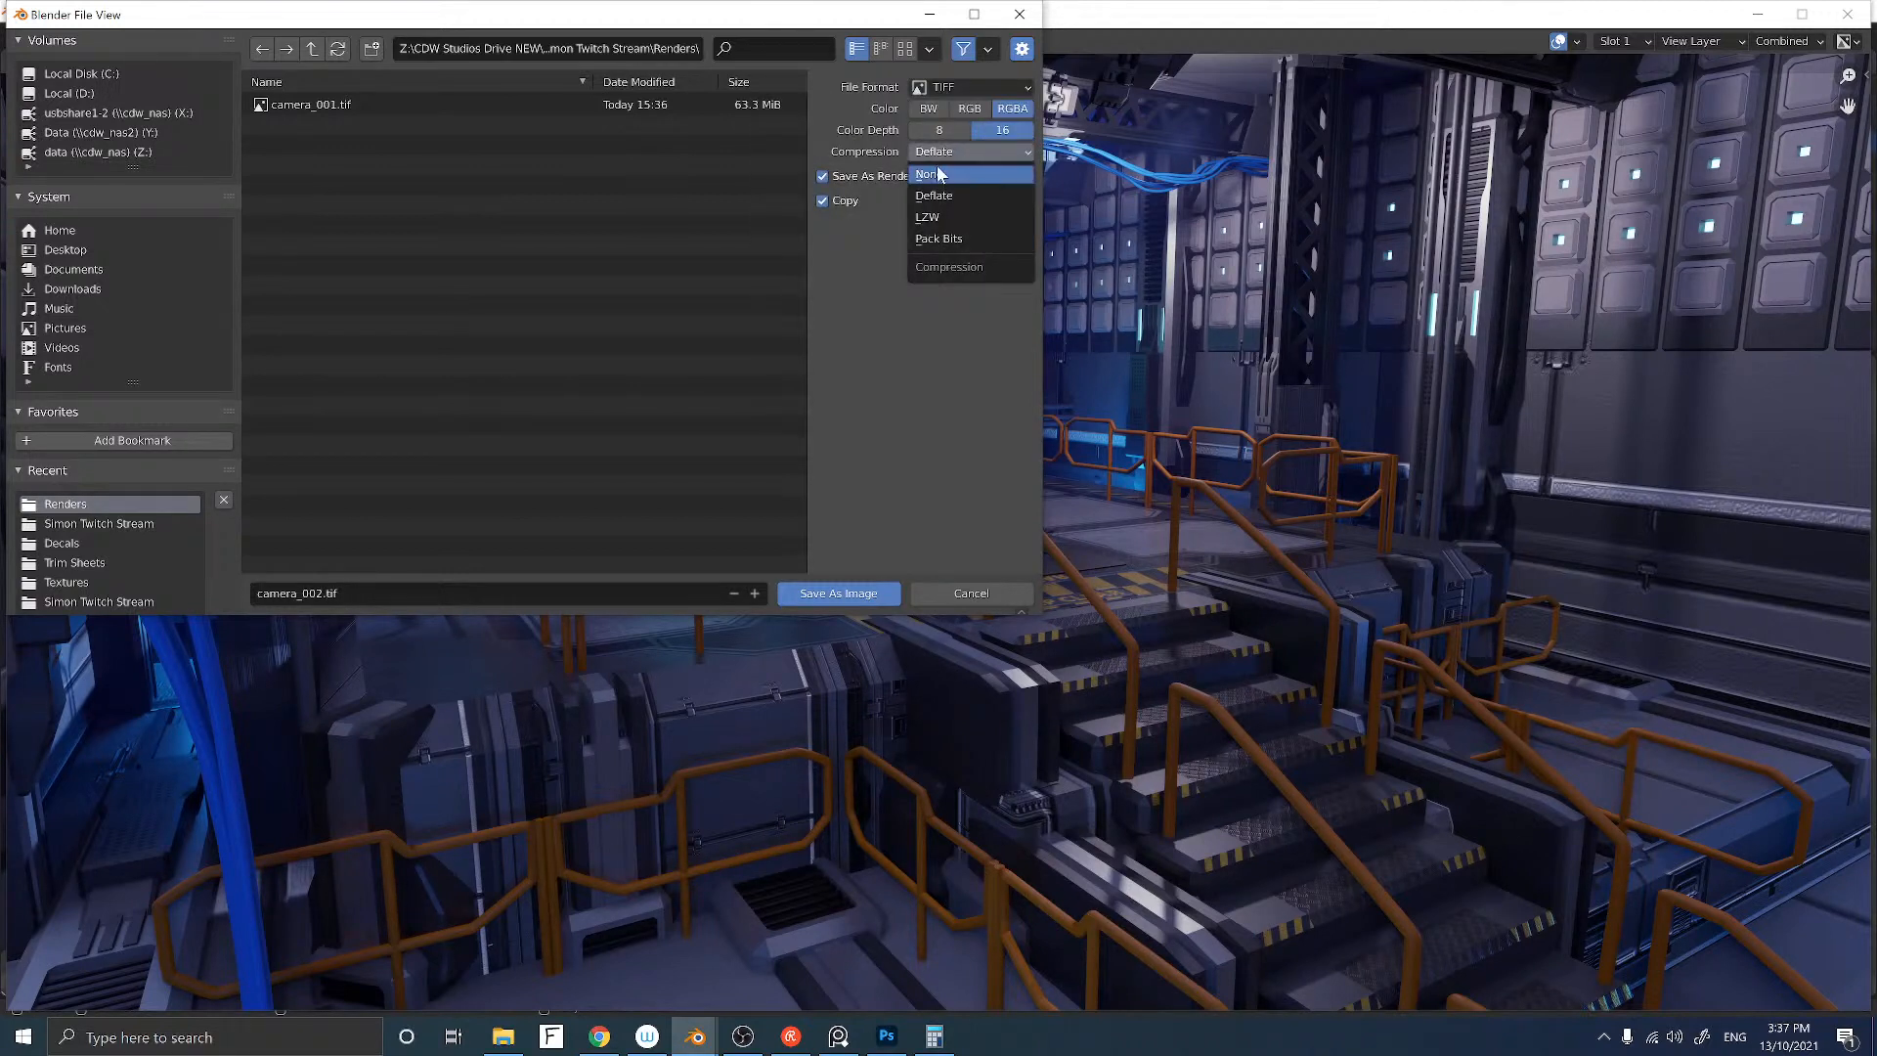
click(928, 174)
click(822, 596)
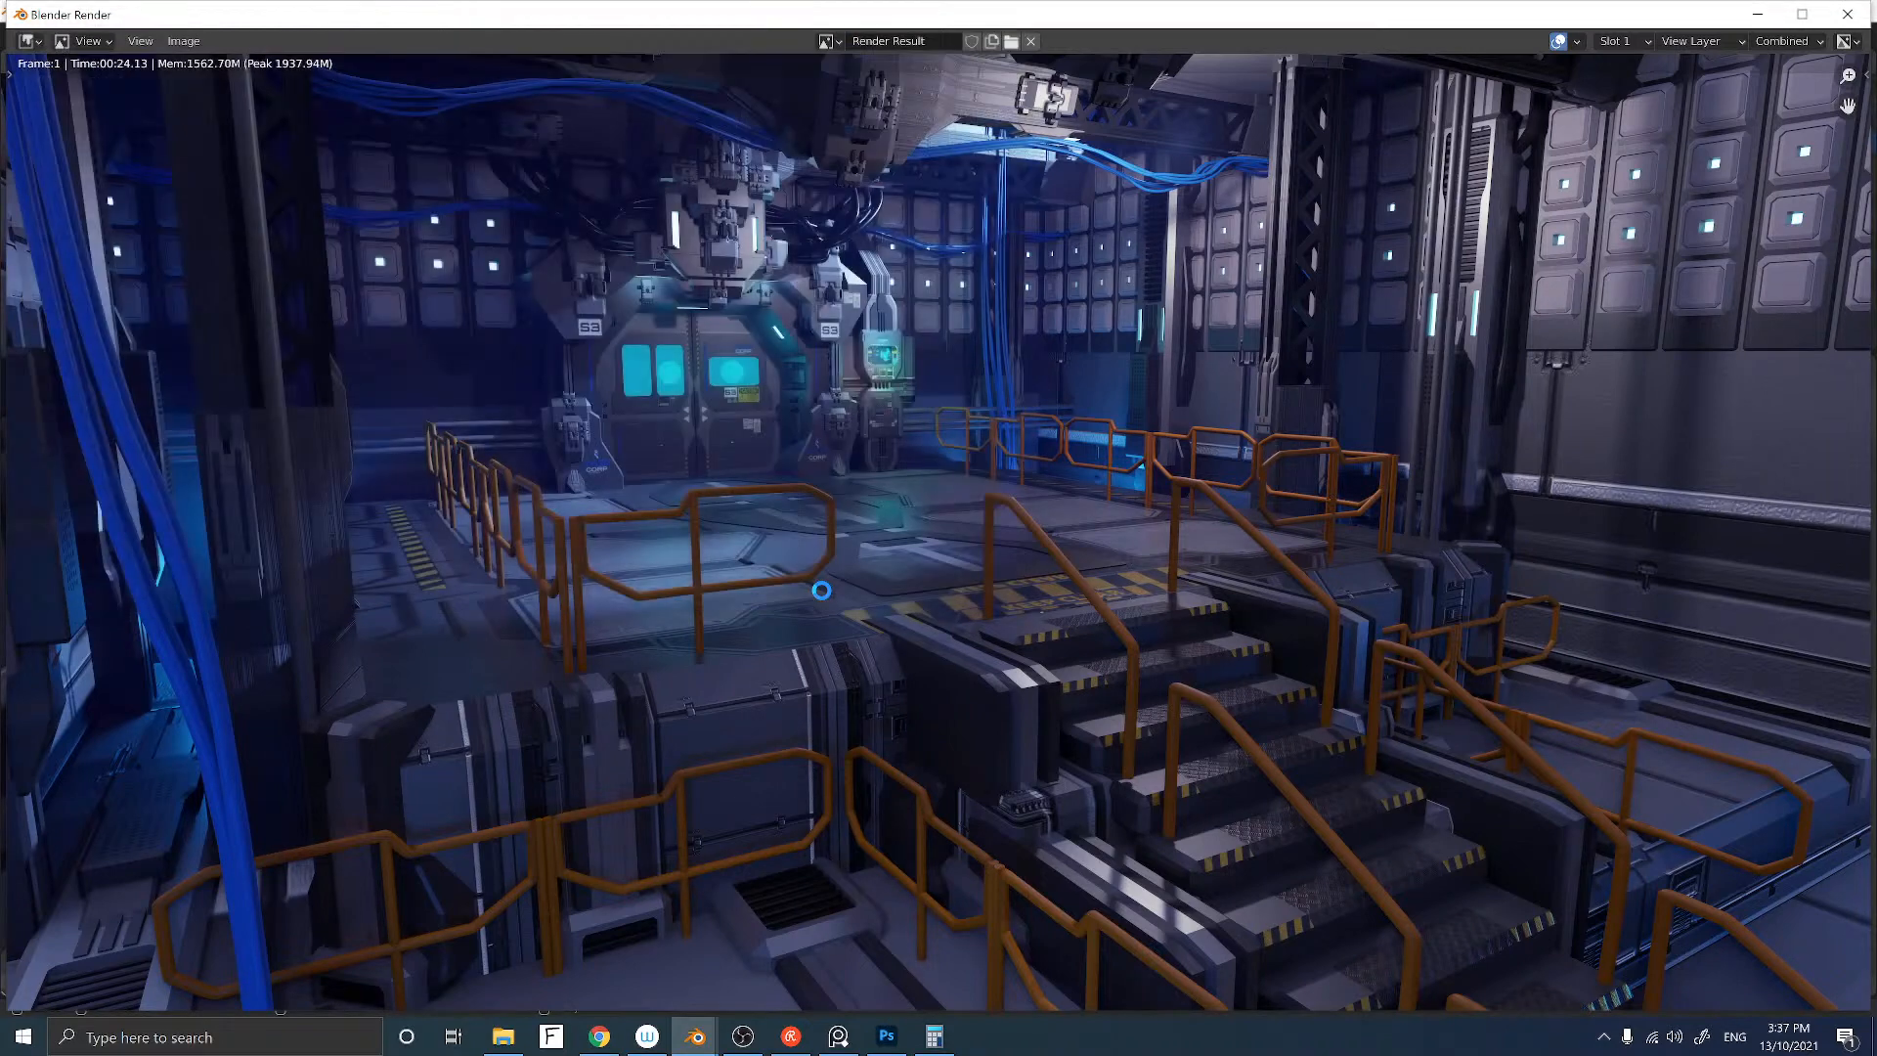
click(1847, 14)
Step: Make Camera.003 the active camera and render a still image from it
click(1730, 160)
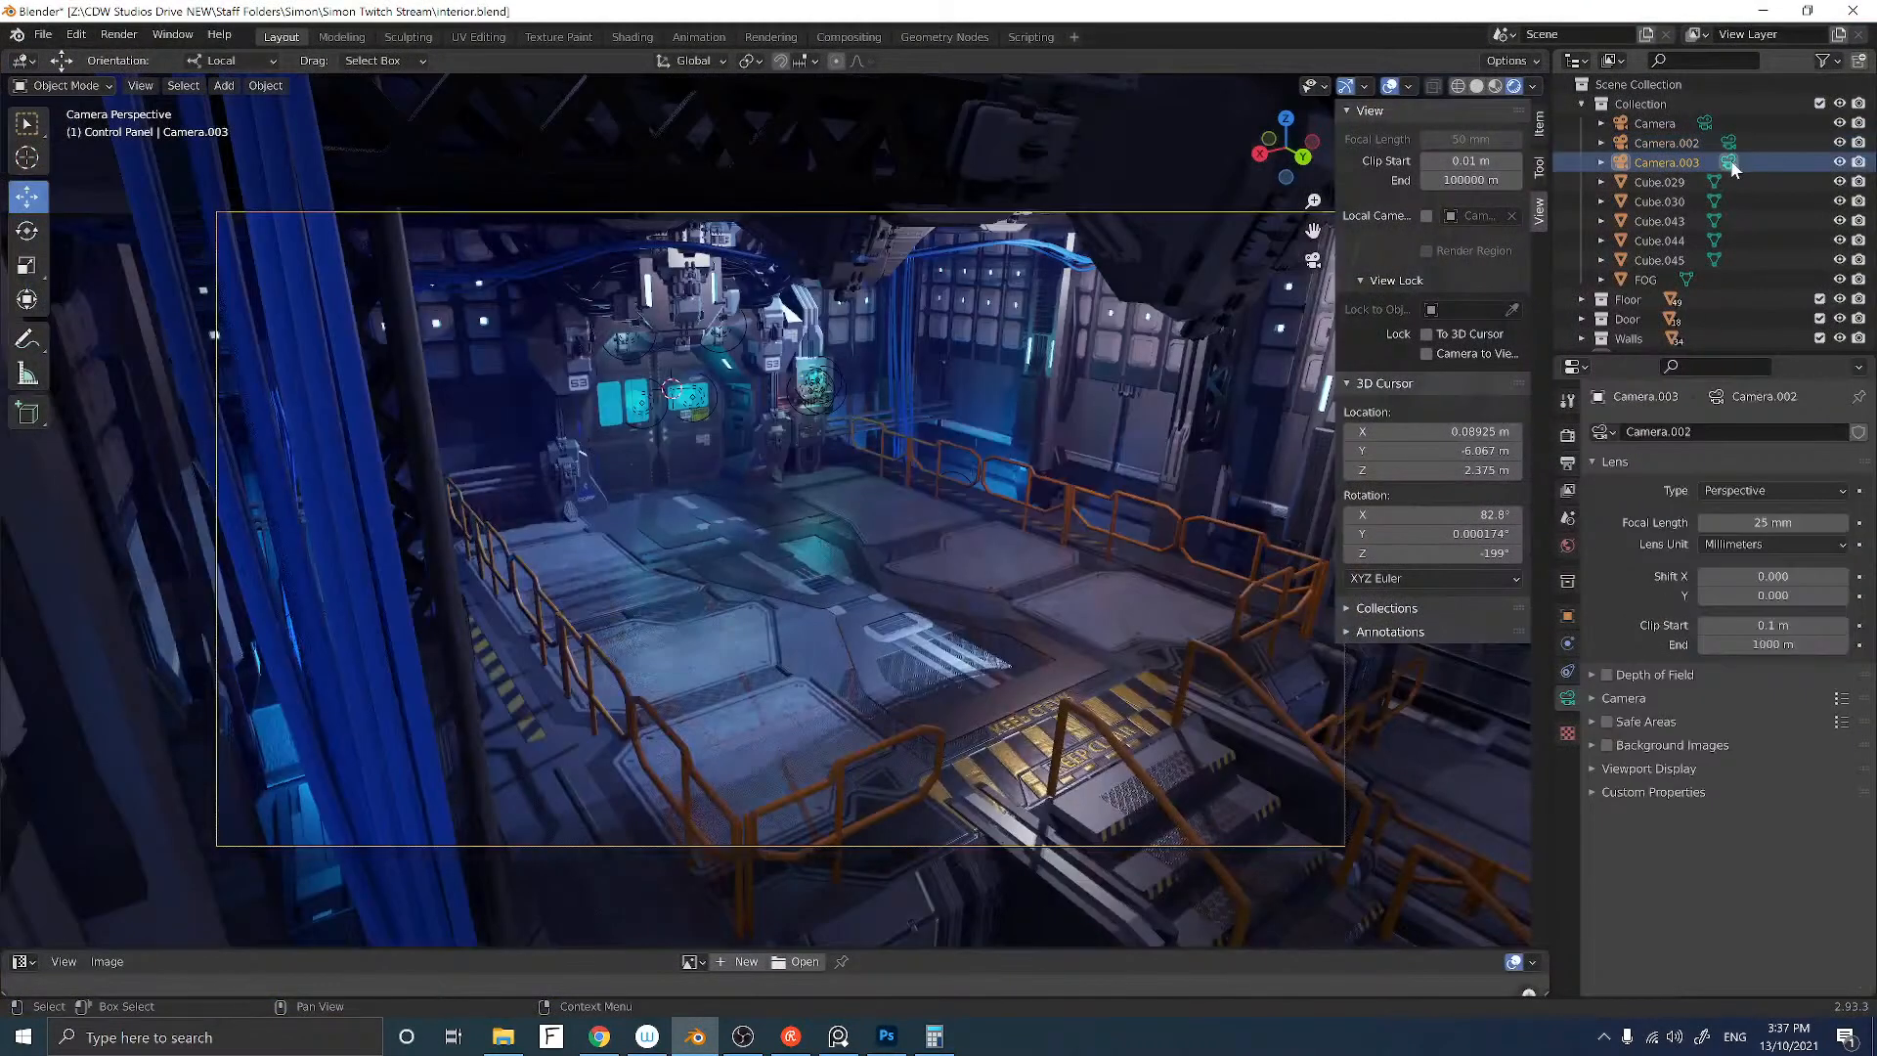
click(115, 36)
click(132, 61)
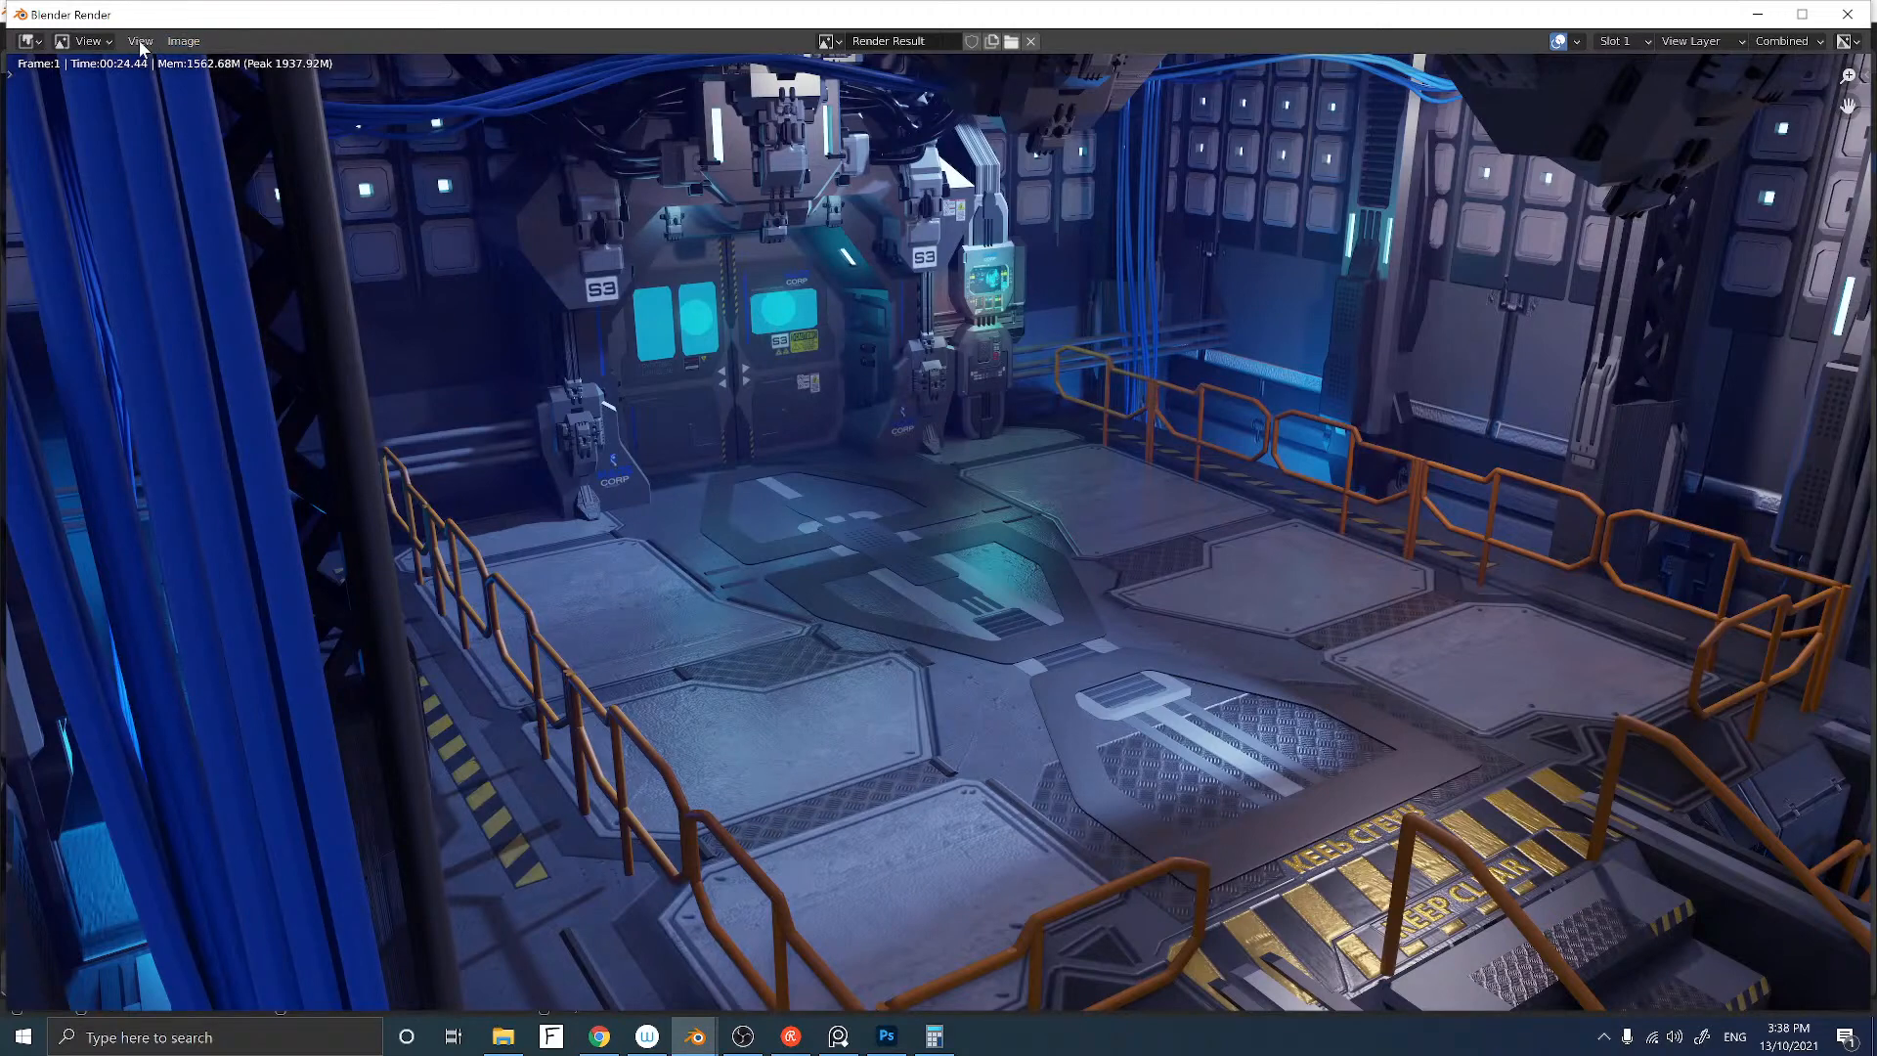
Step: Save the Camera.003 render as camera_003.tif, a 16-bit TIFF with no compression, in the Renders folder and close the render window
click(185, 44)
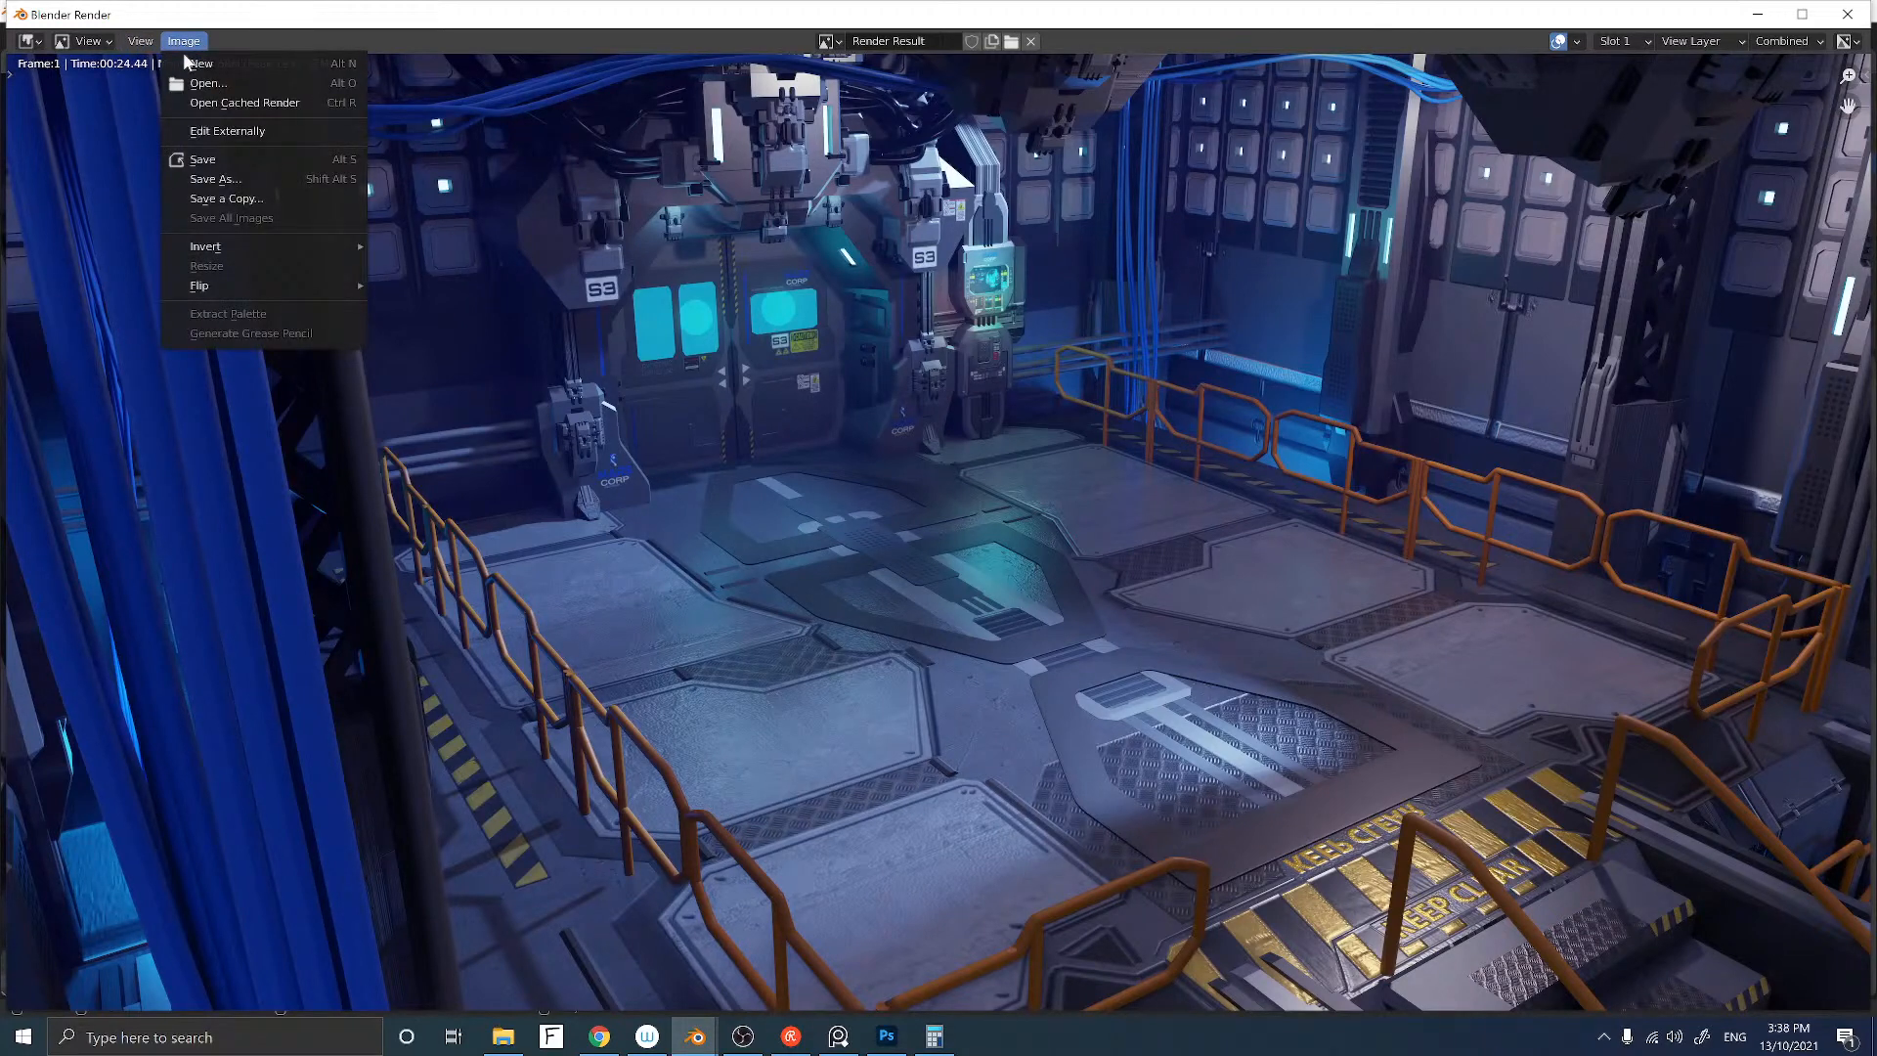
click(215, 179)
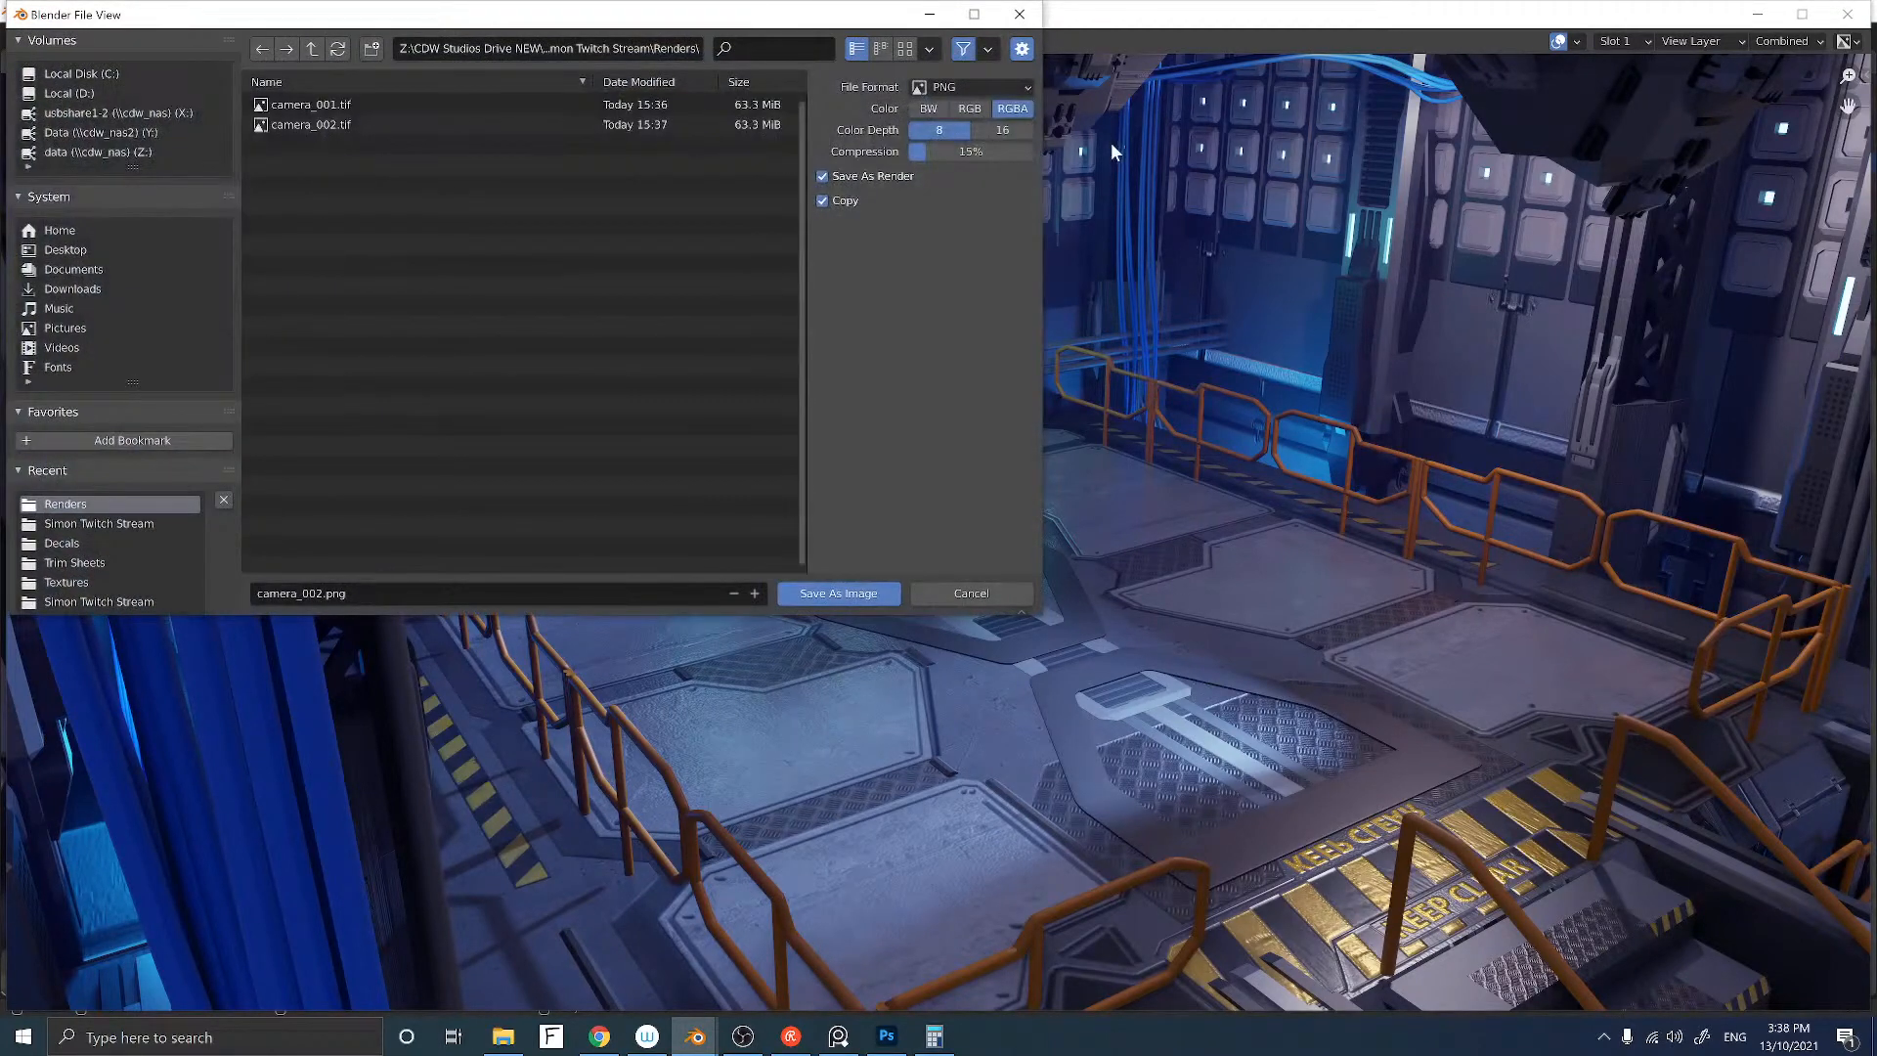
click(964, 85)
click(921, 249)
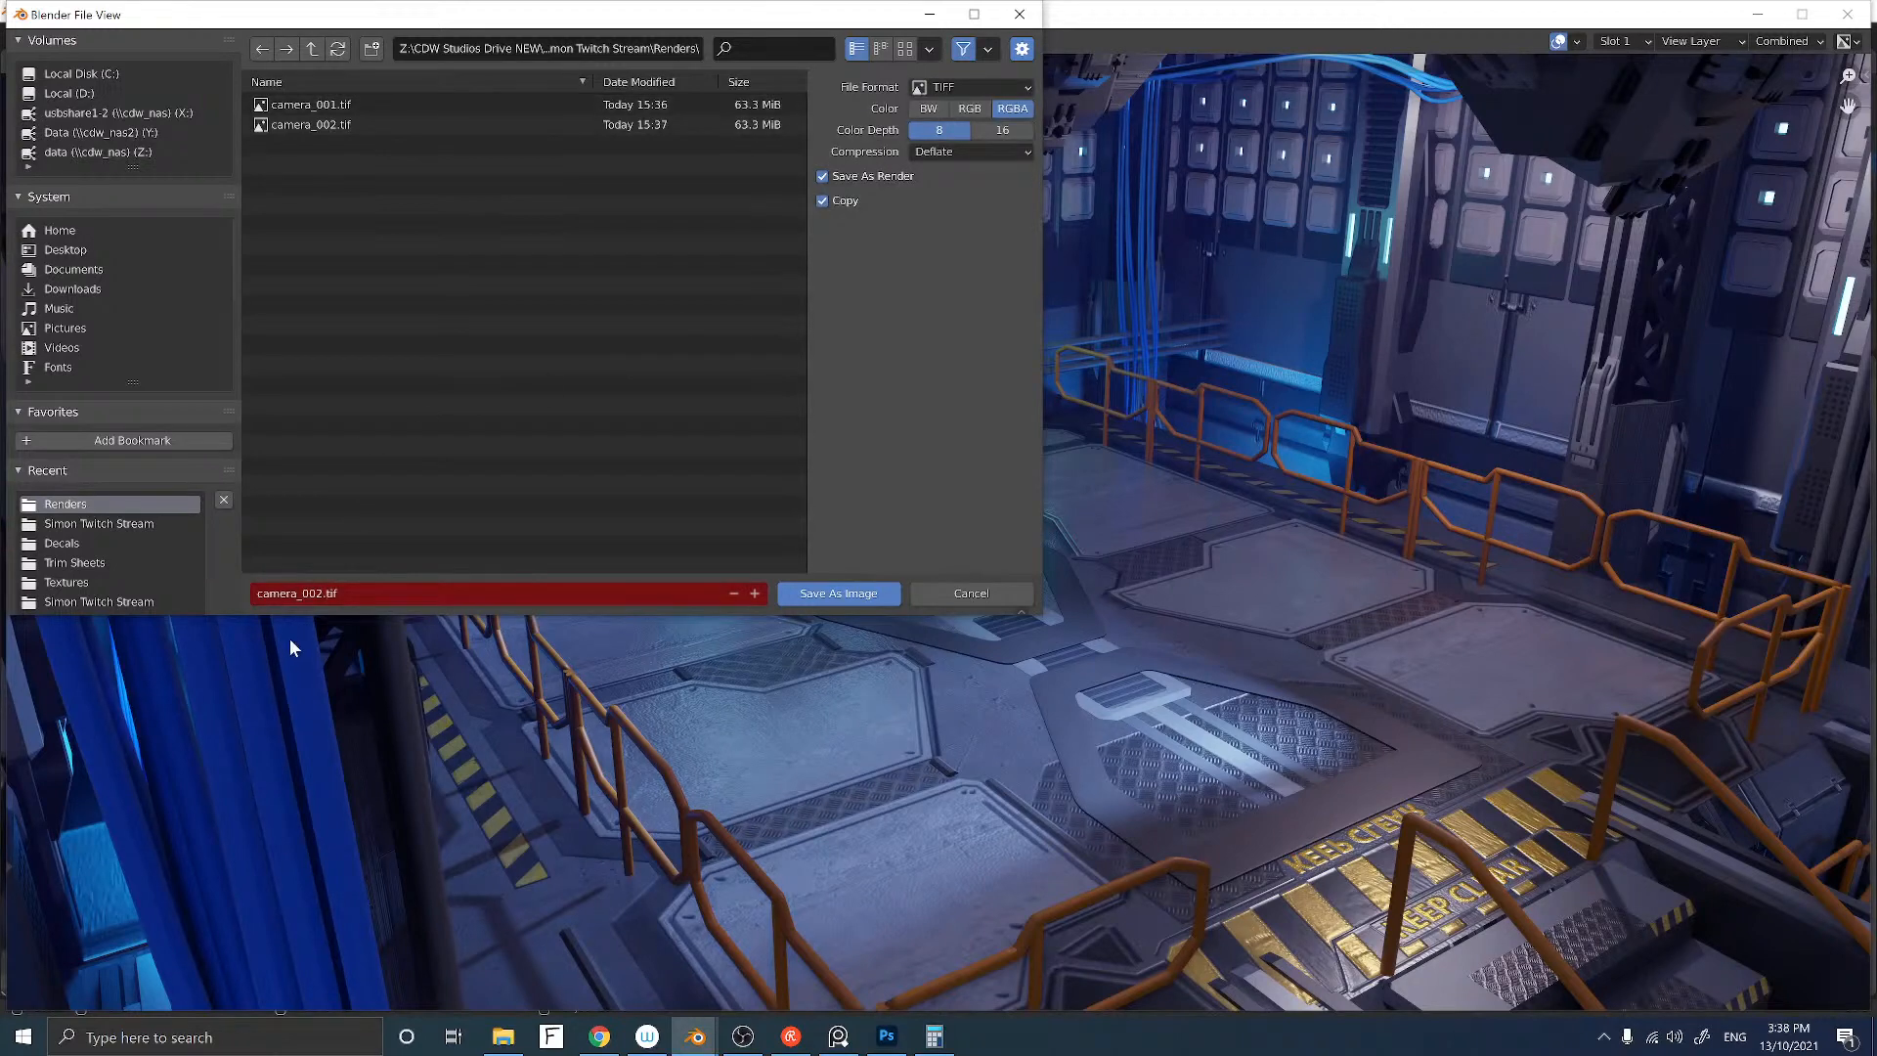
click(332, 592)
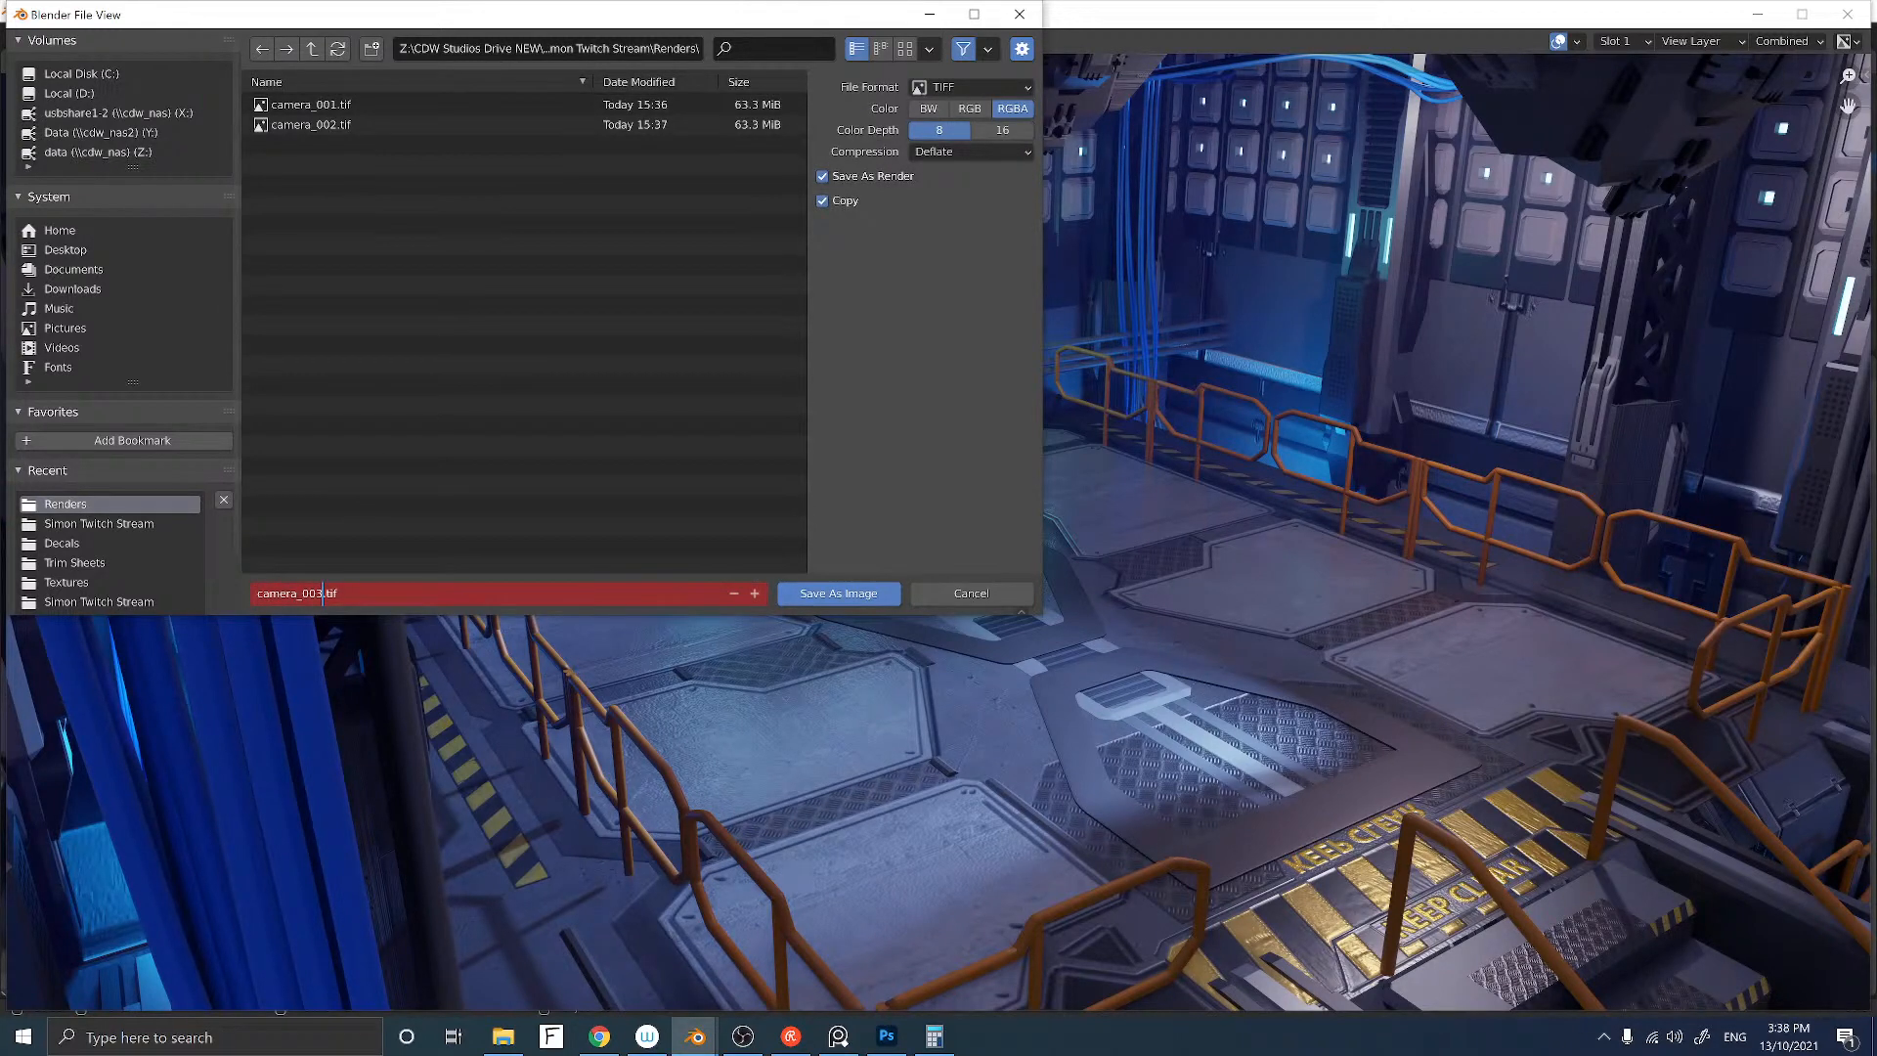
click(956, 150)
click(956, 150)
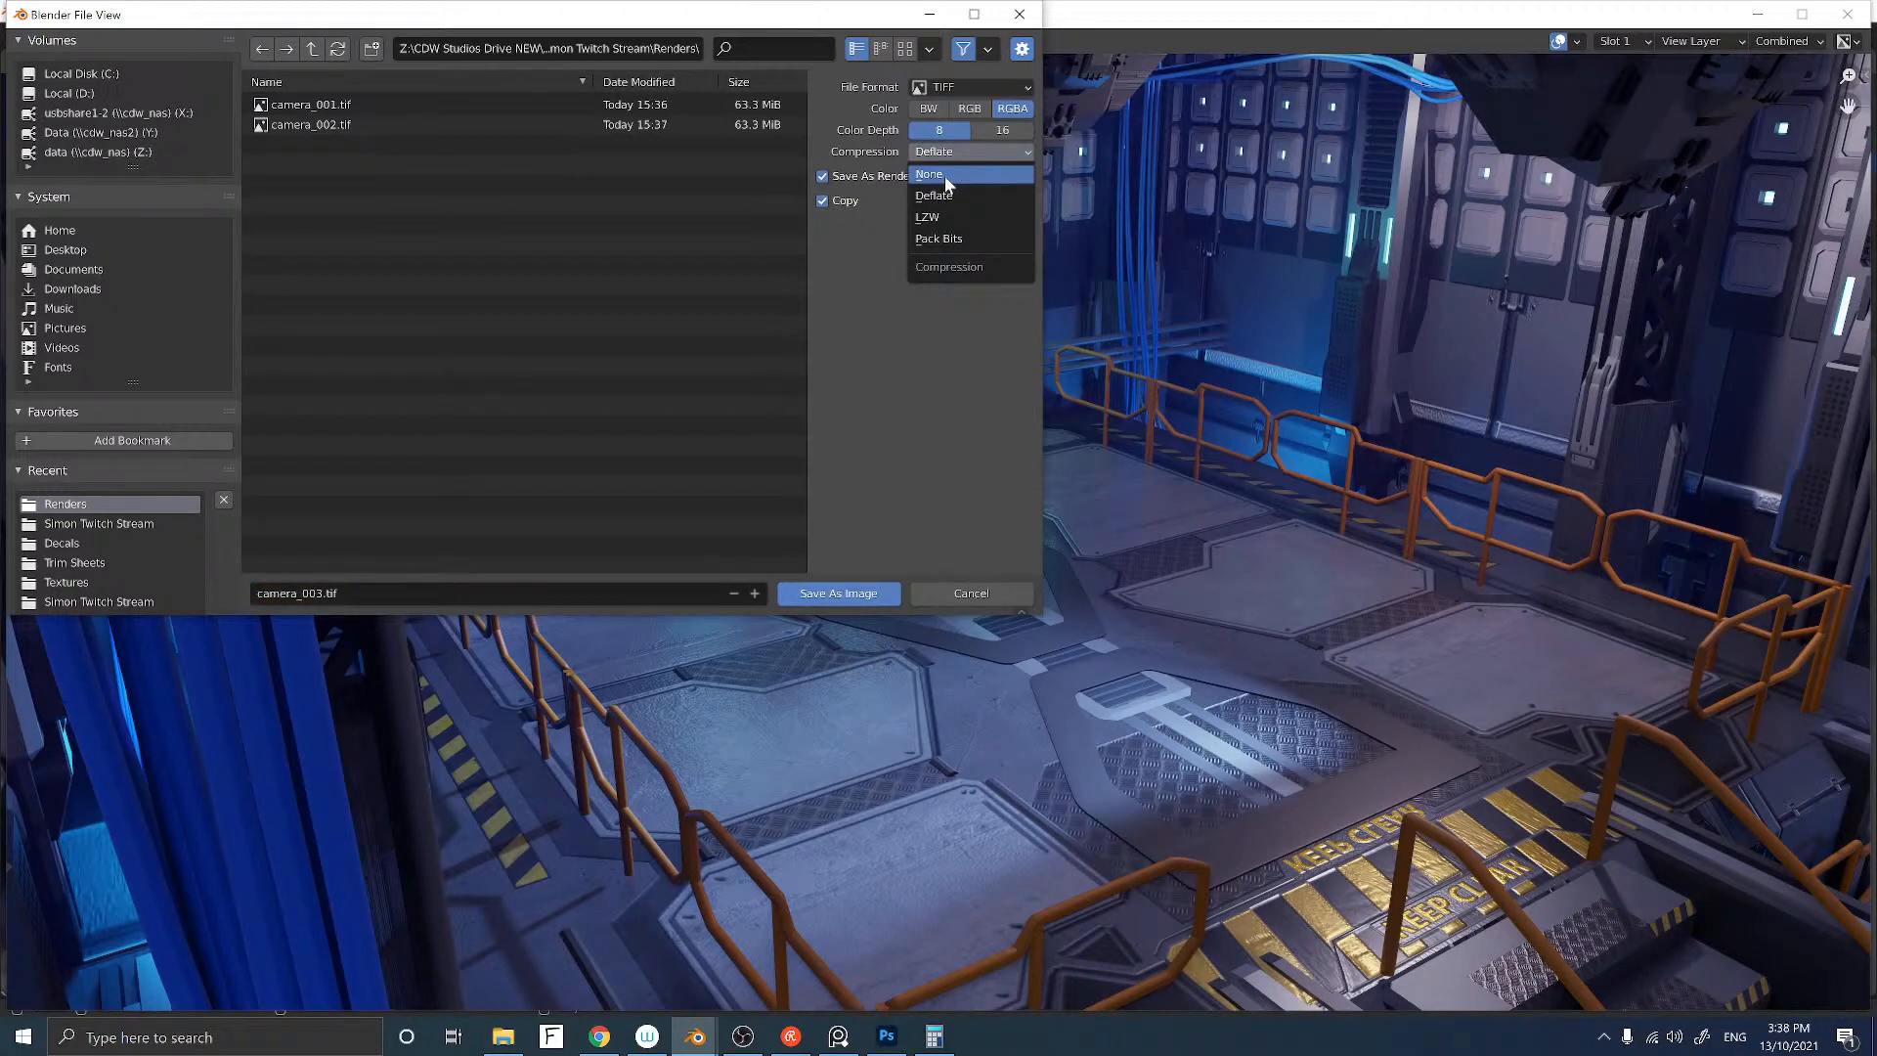
click(946, 160)
click(878, 594)
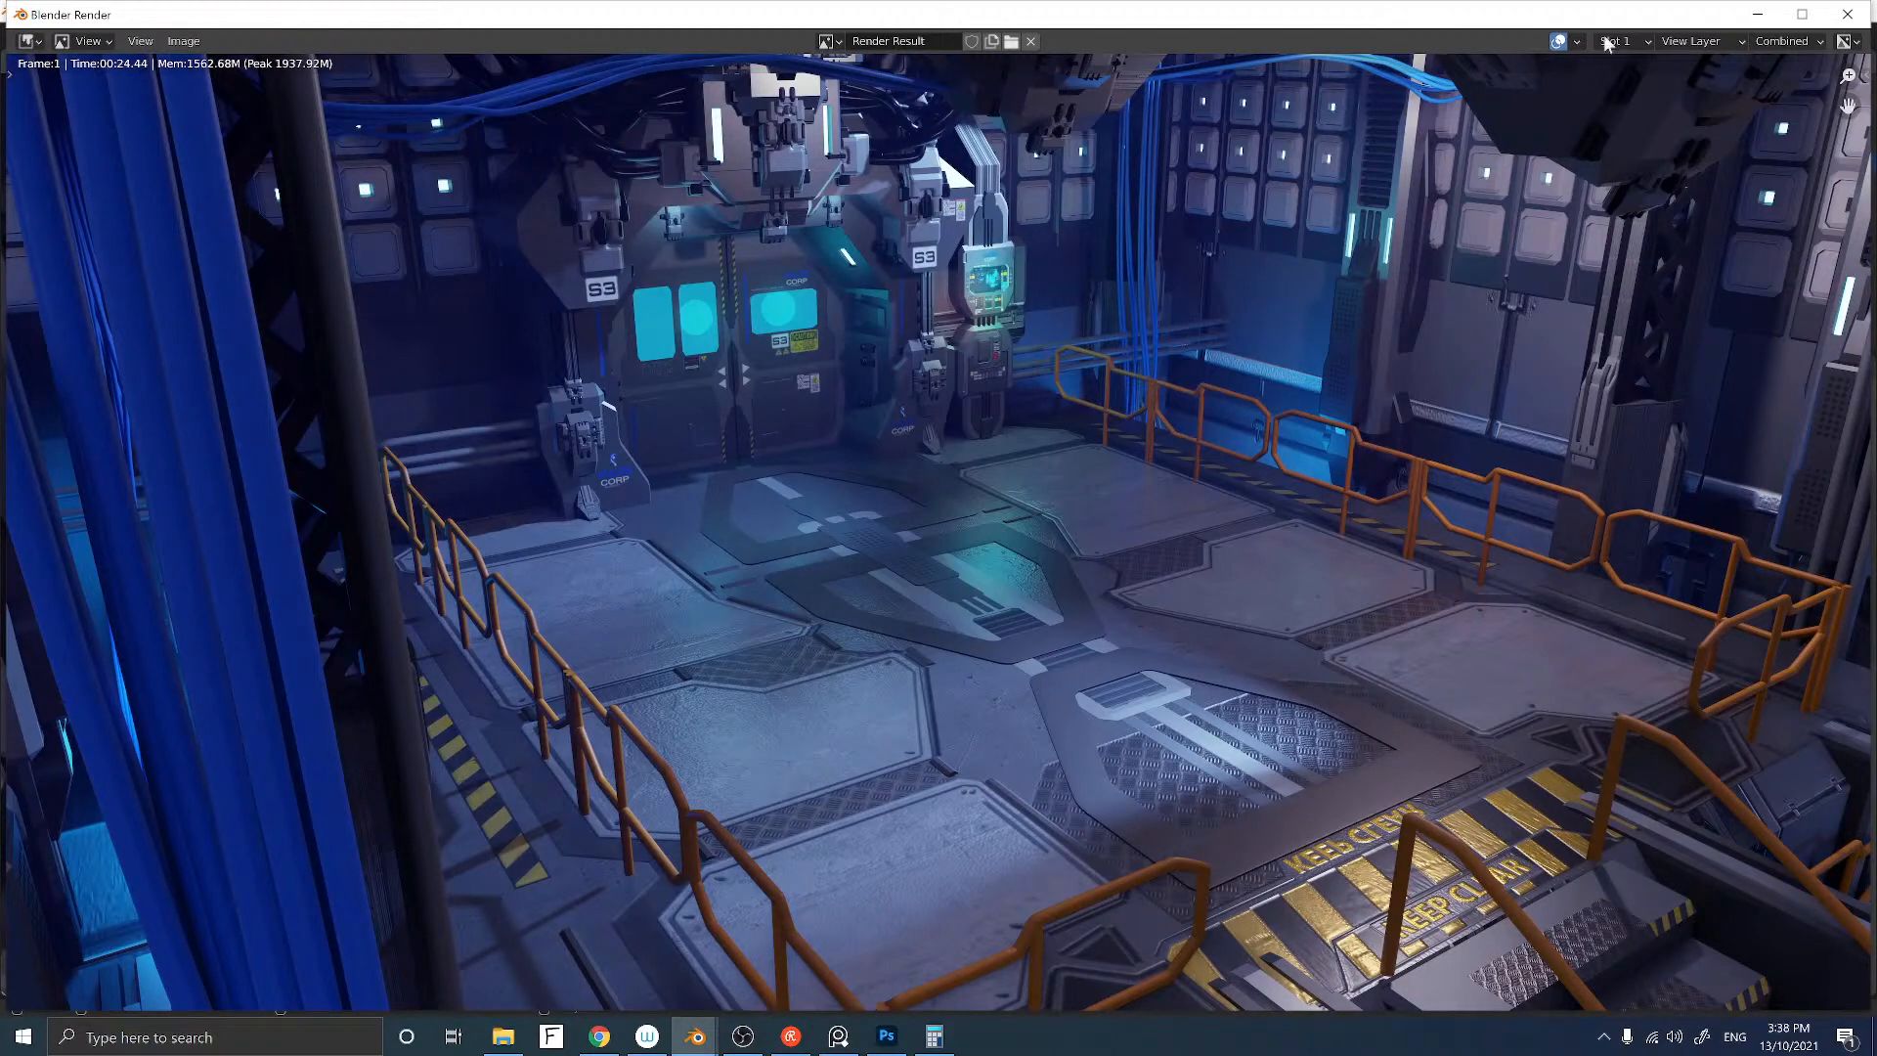
click(1848, 14)
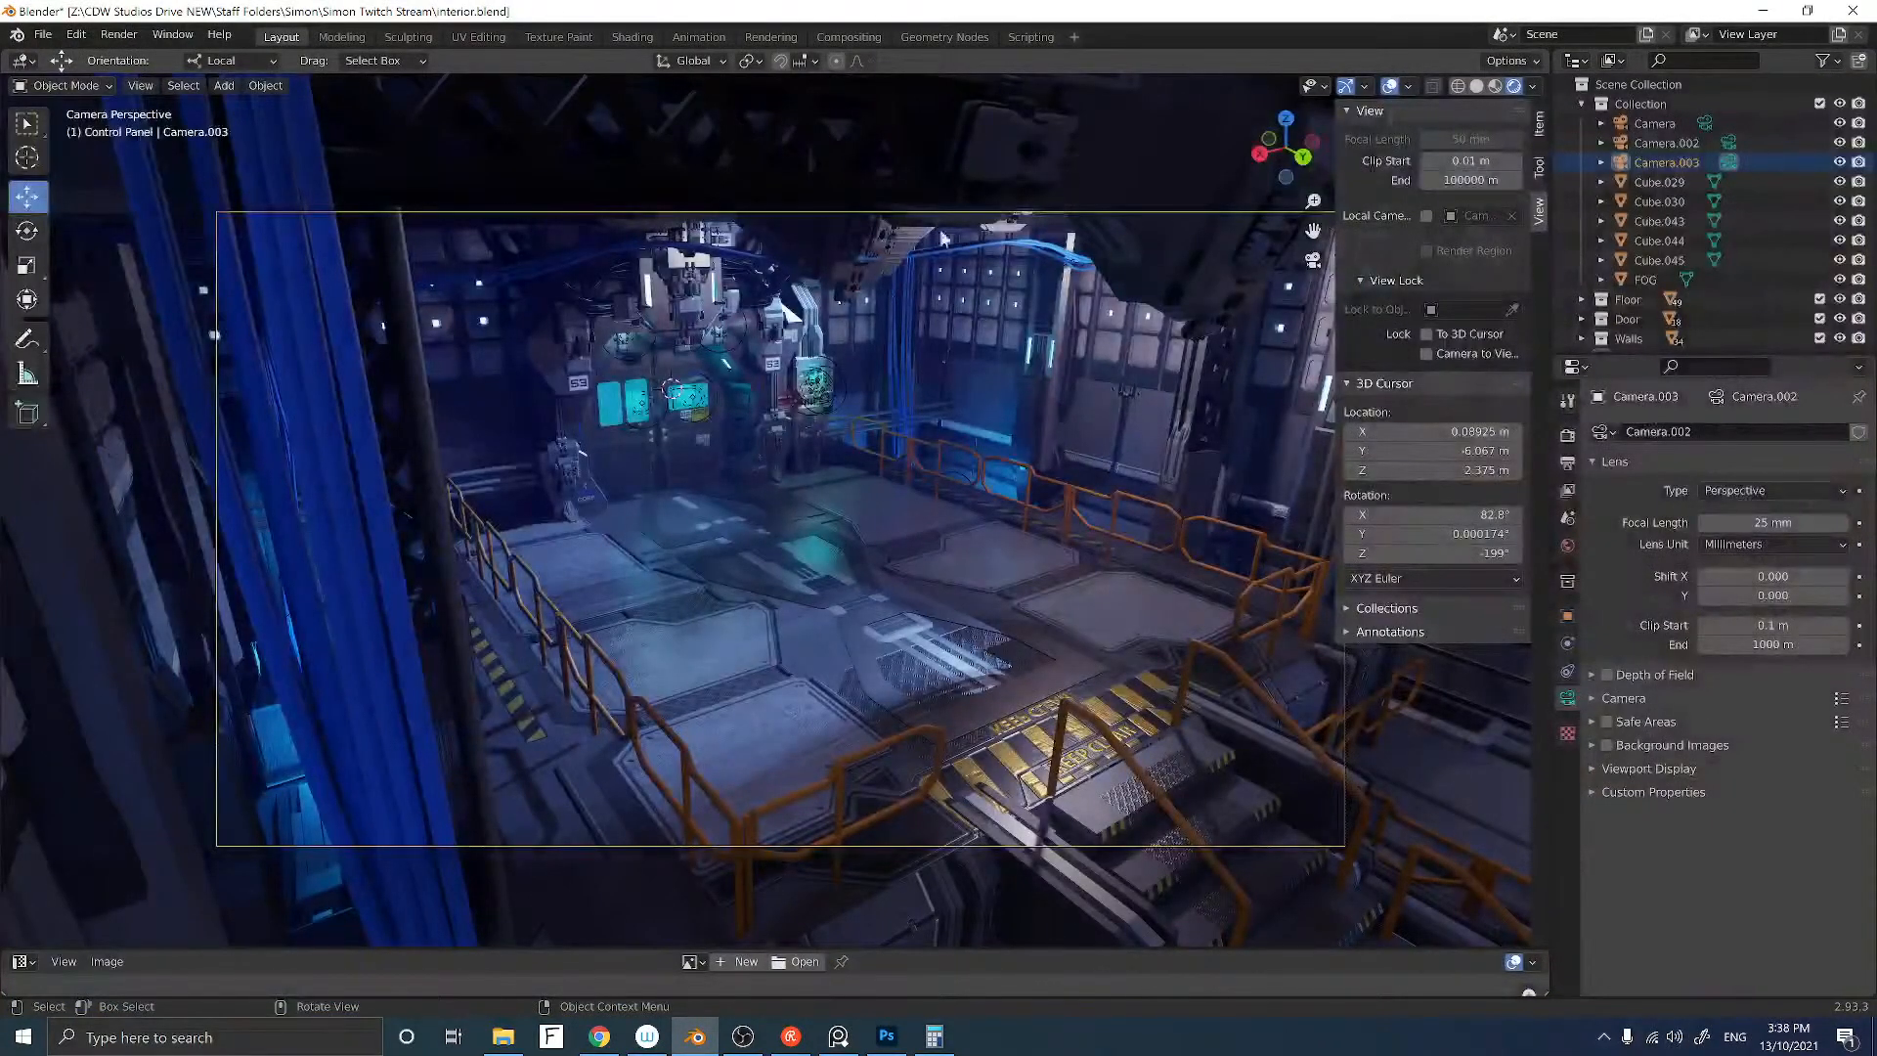
Step: Make the first camera active again and save the interior.blend file
click(1709, 122)
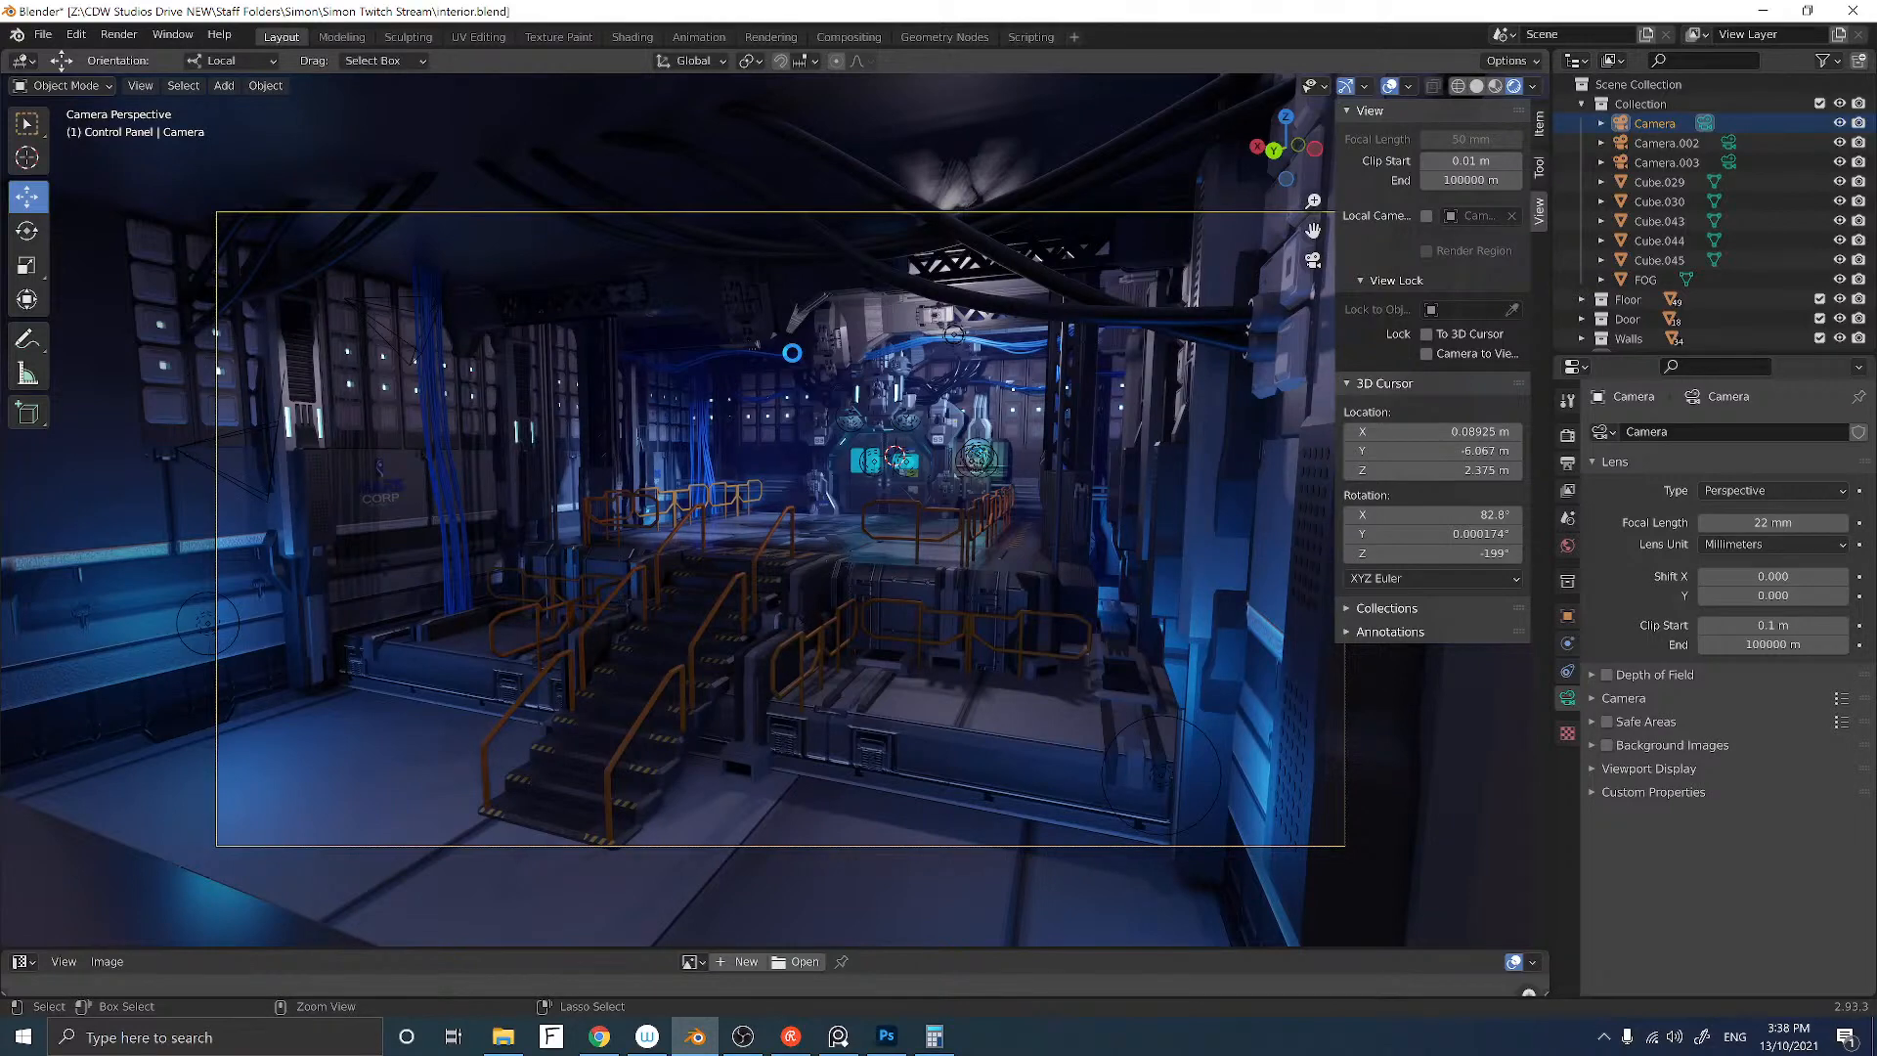
key(ctrl+s)
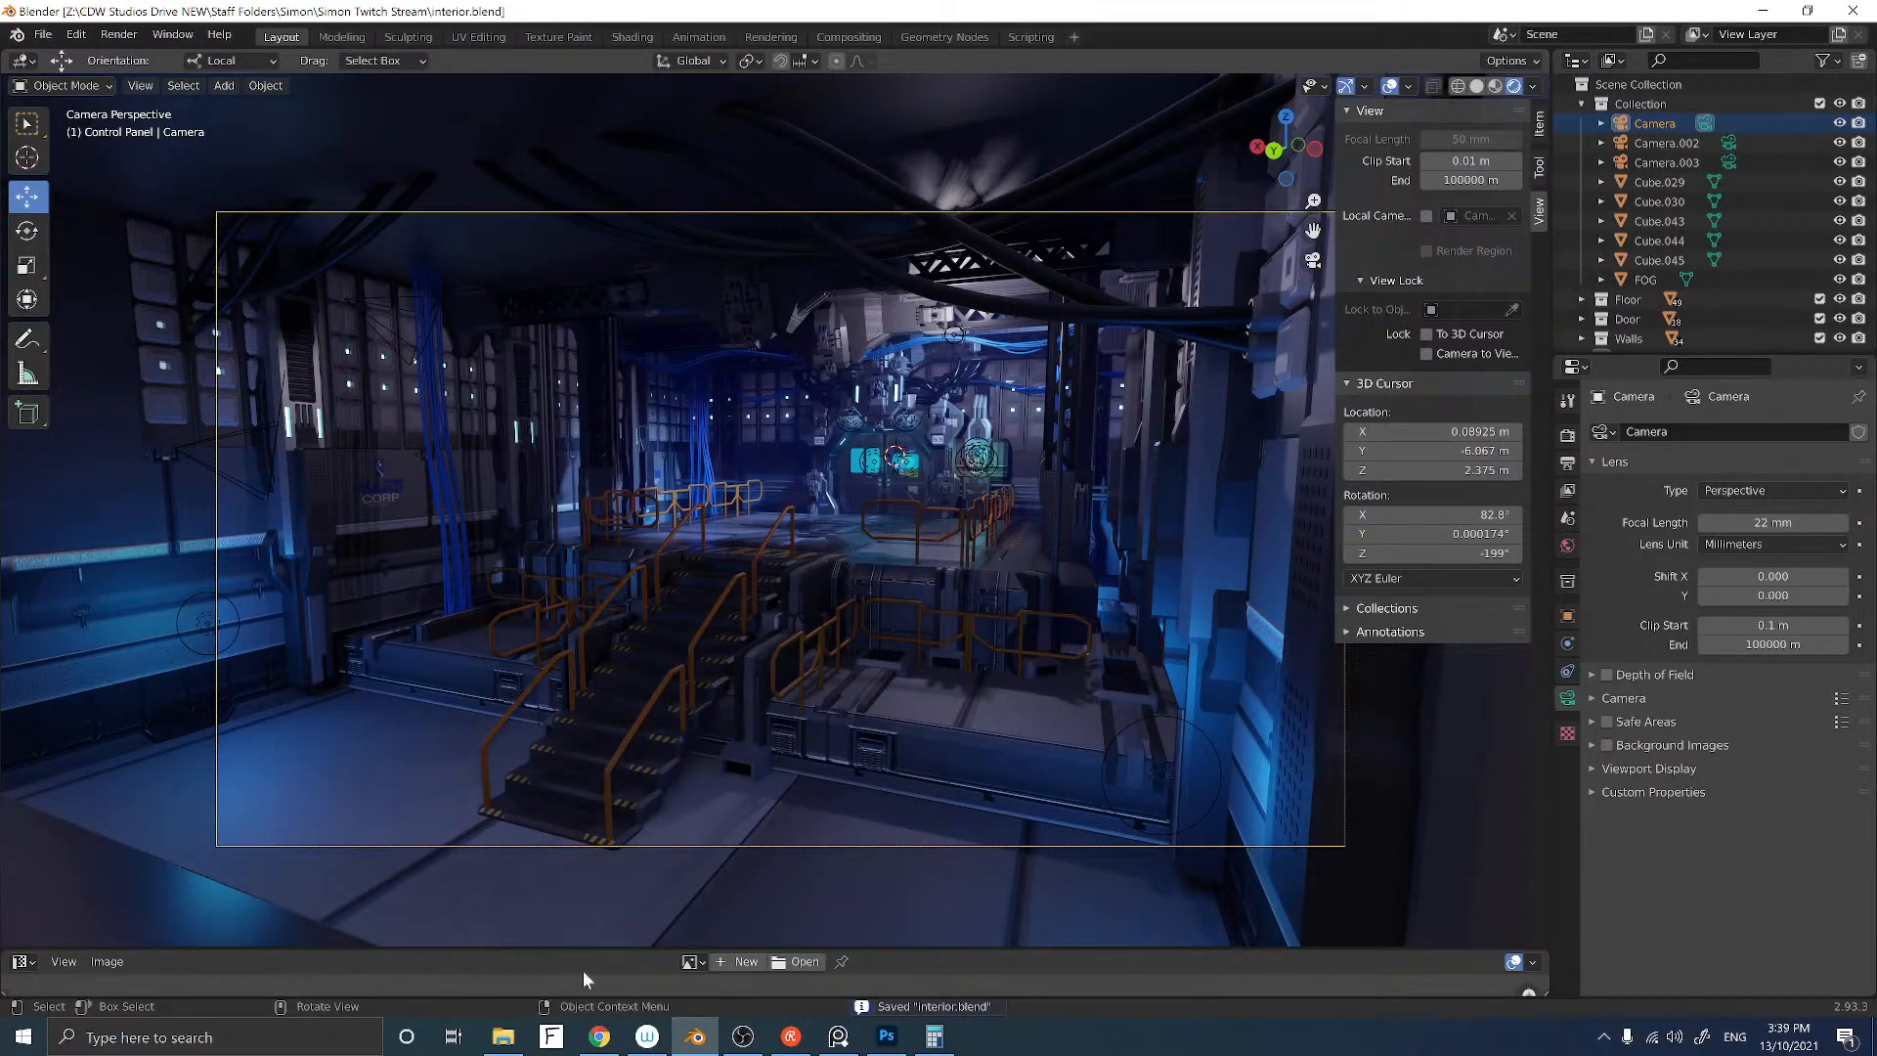
Step: Switch to Photoshop, open camera_001.tif, camera_002.tif and camera_003.tif from the Renders folder, and bring camera_001.tif to the front
click(886, 1036)
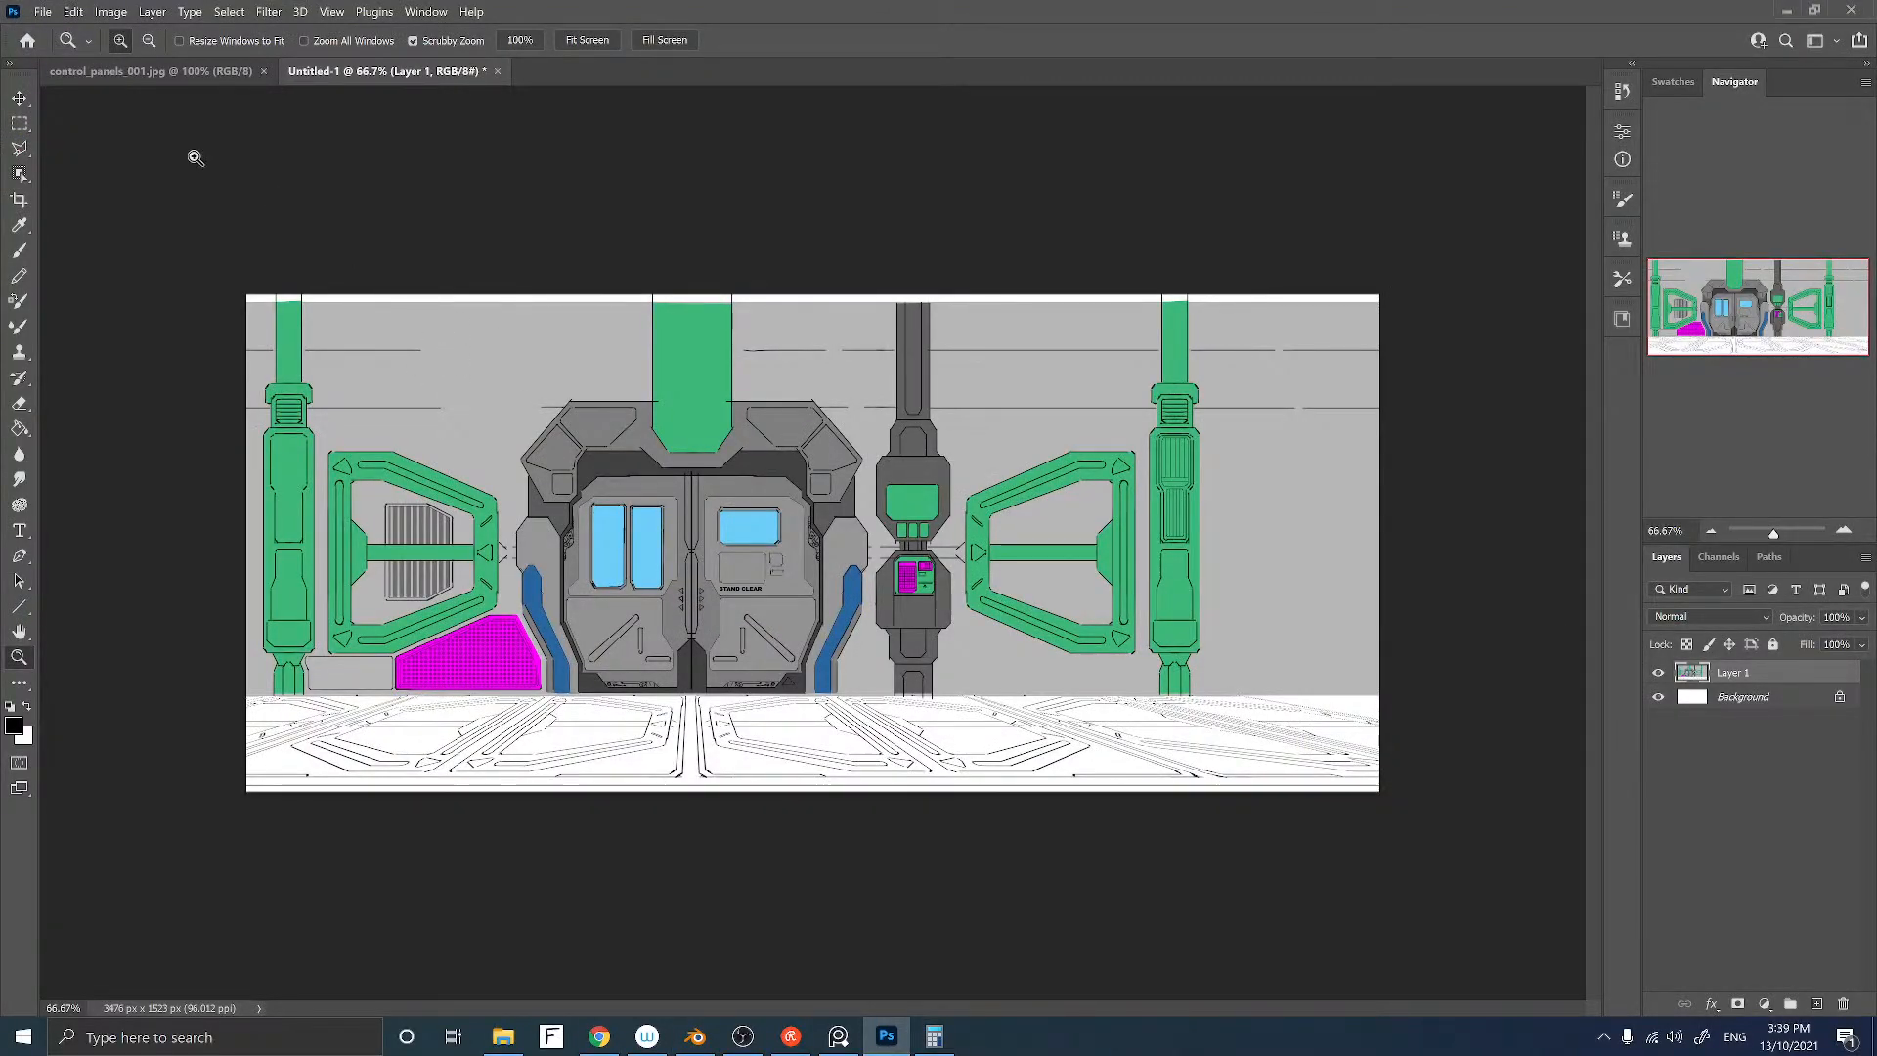
click(20, 100)
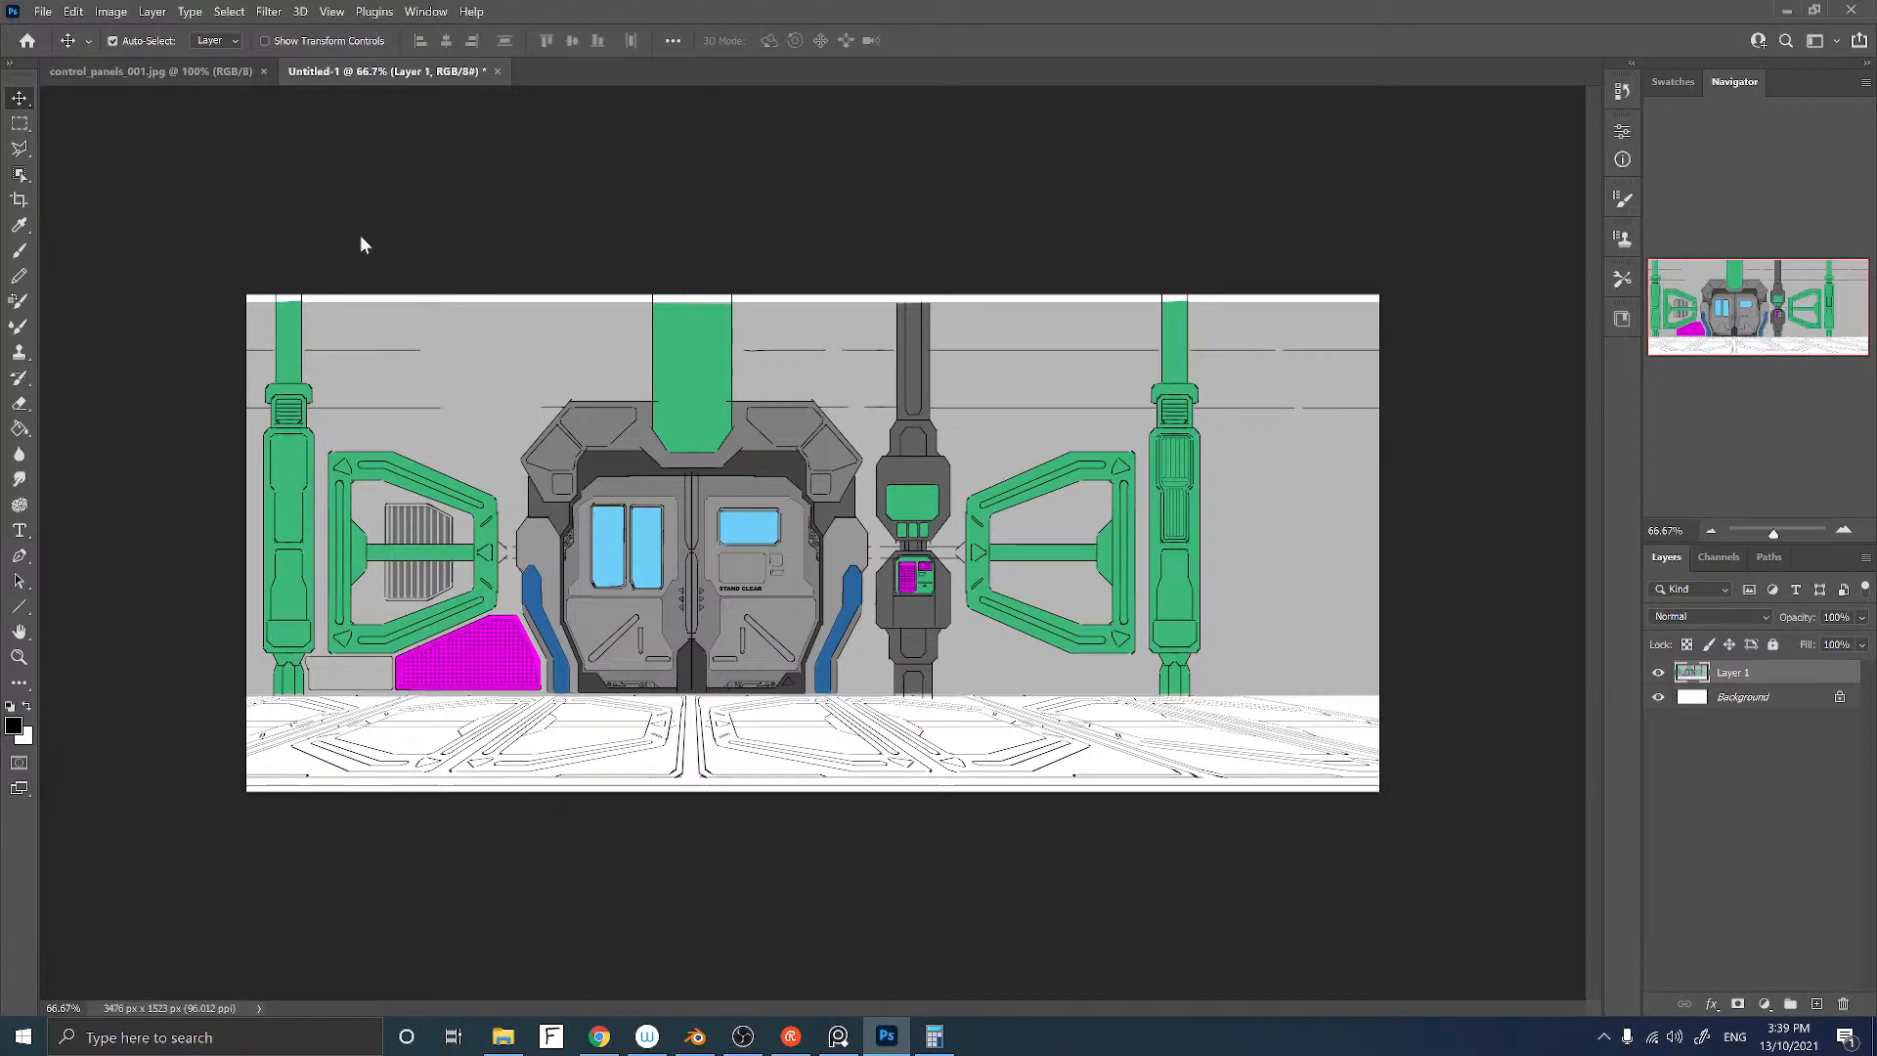
key(ctrl+o)
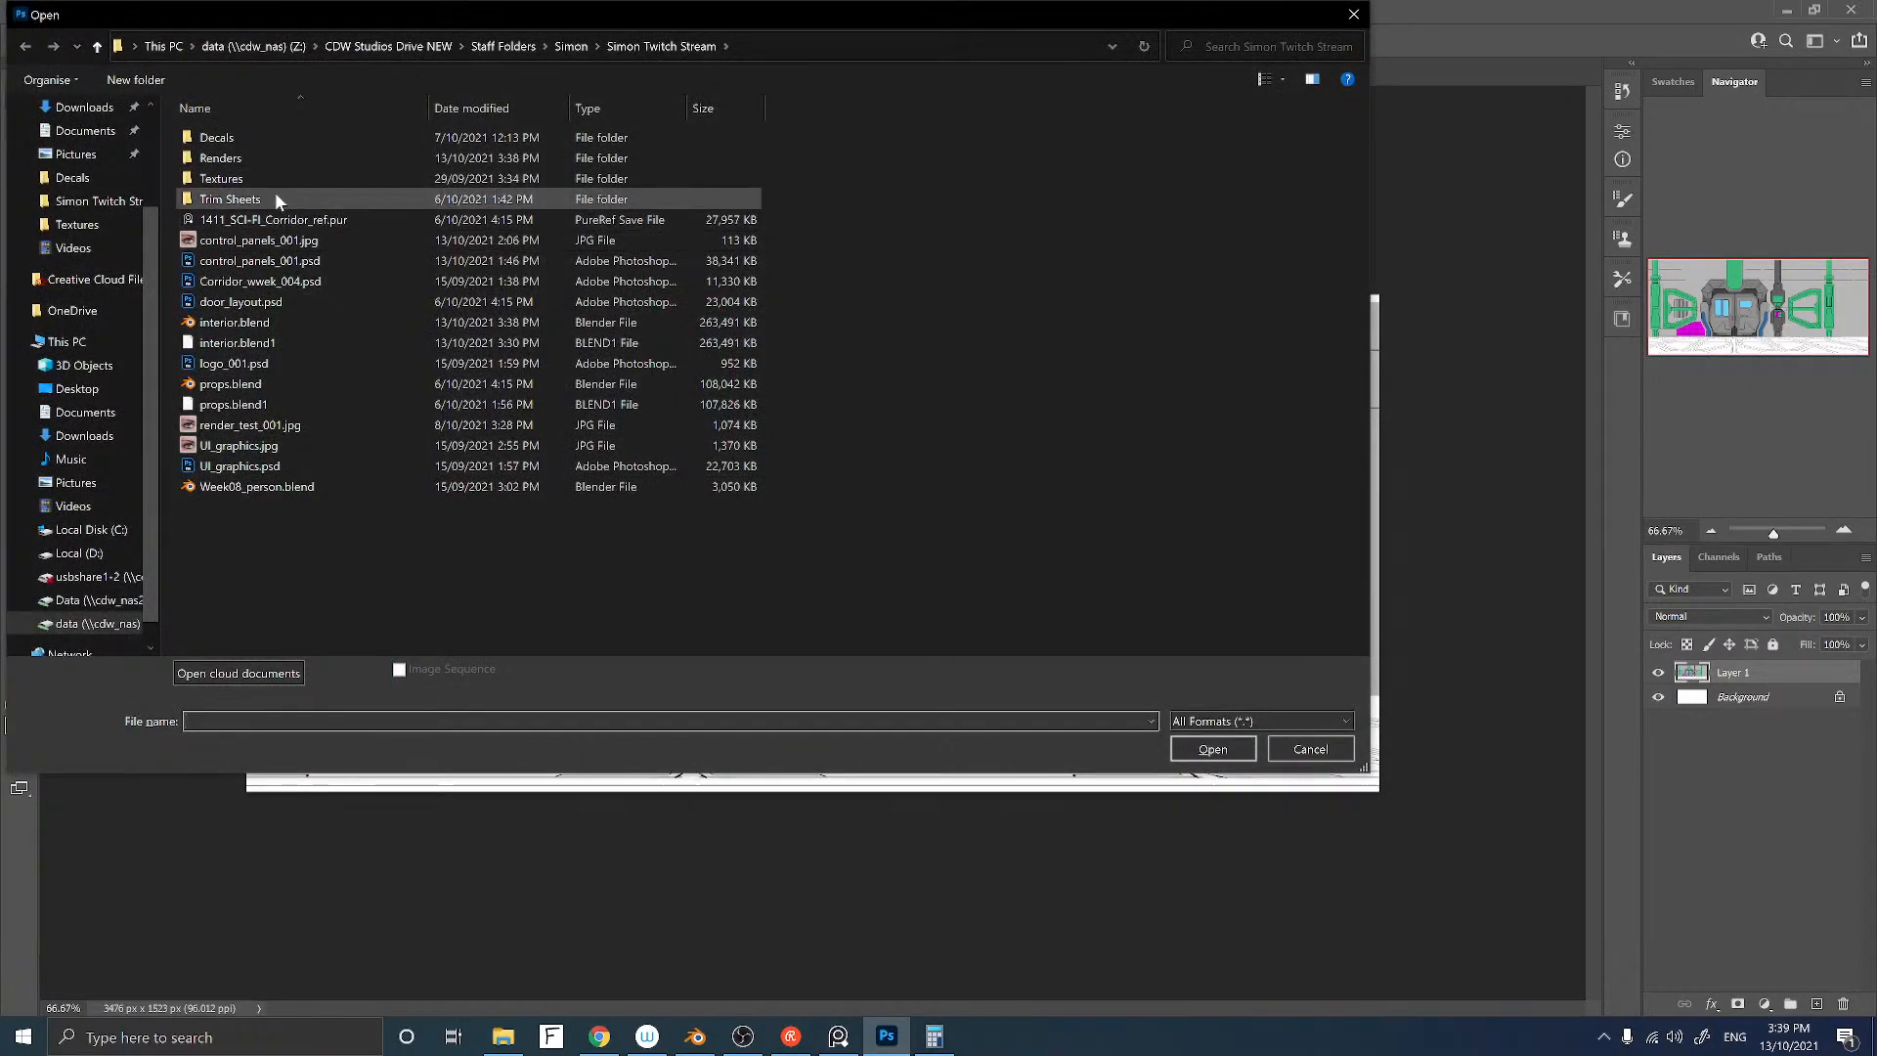
double_click(232, 159)
drag(252, 235, 204, 123)
click(1208, 752)
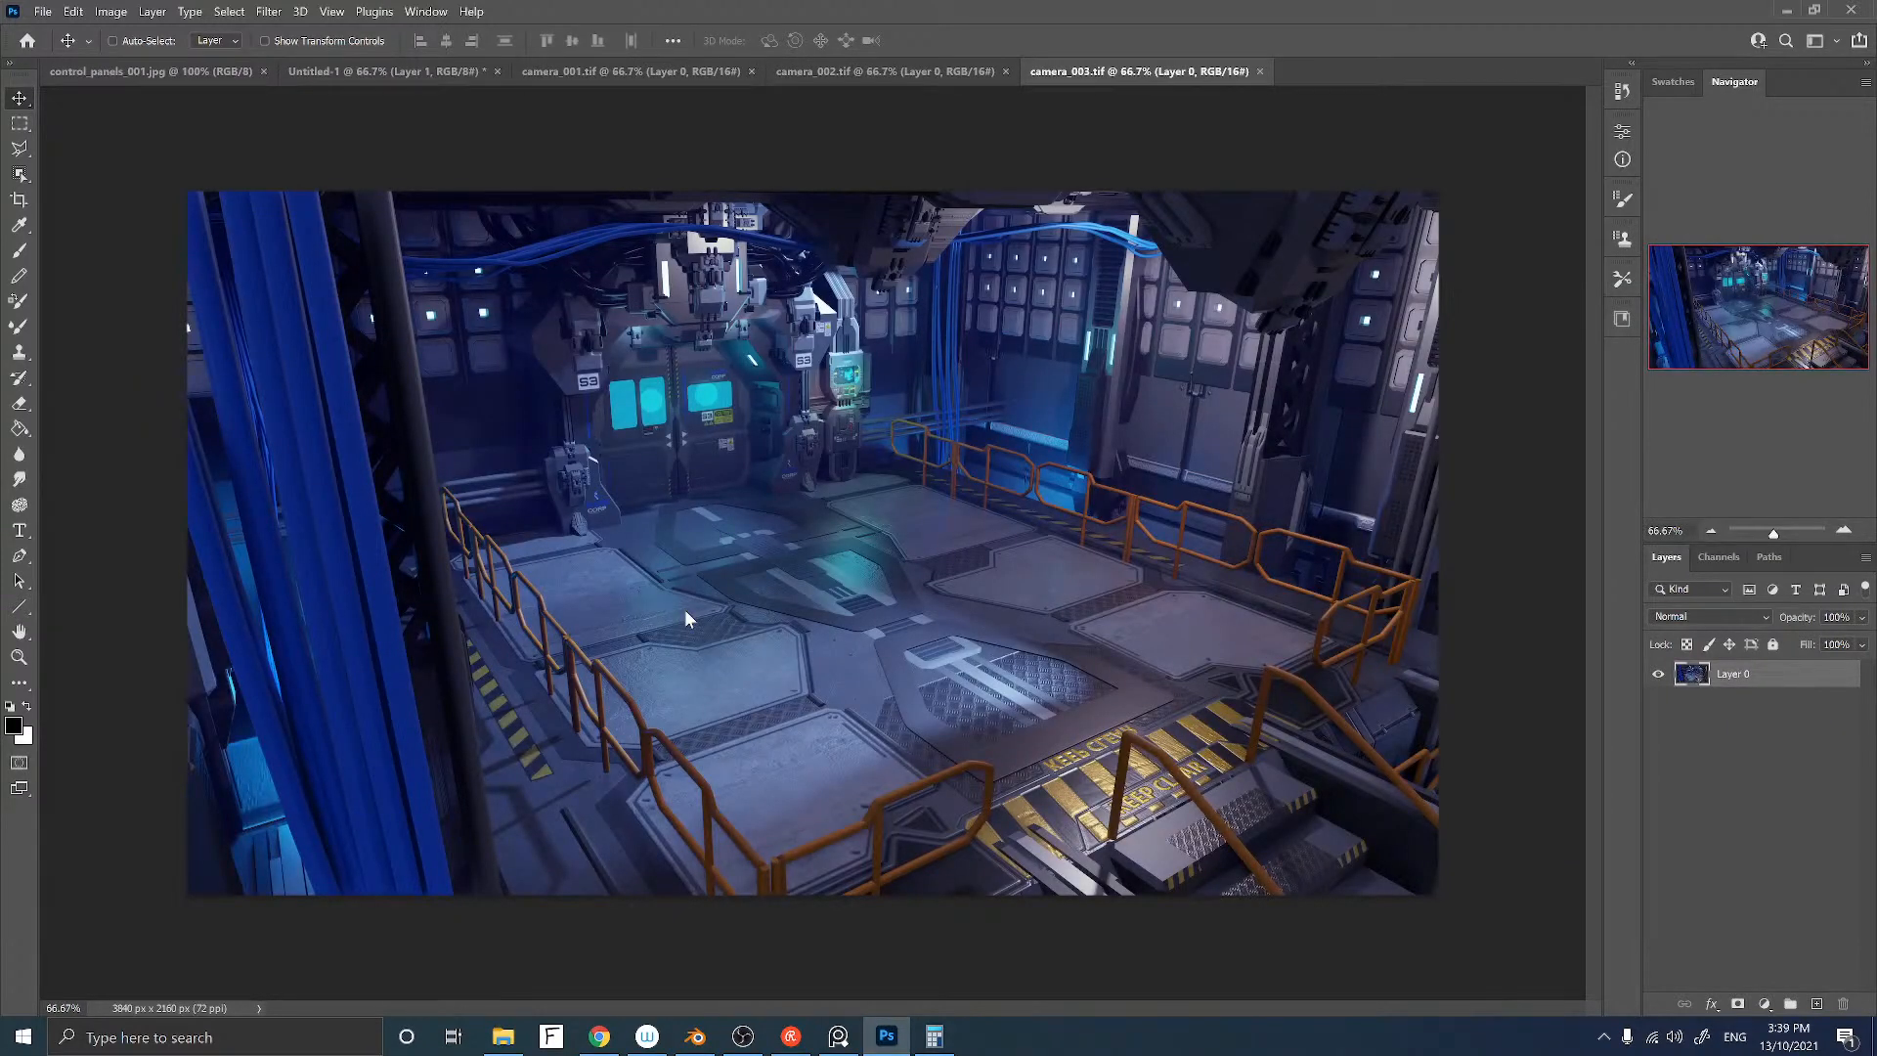
click(865, 73)
click(662, 72)
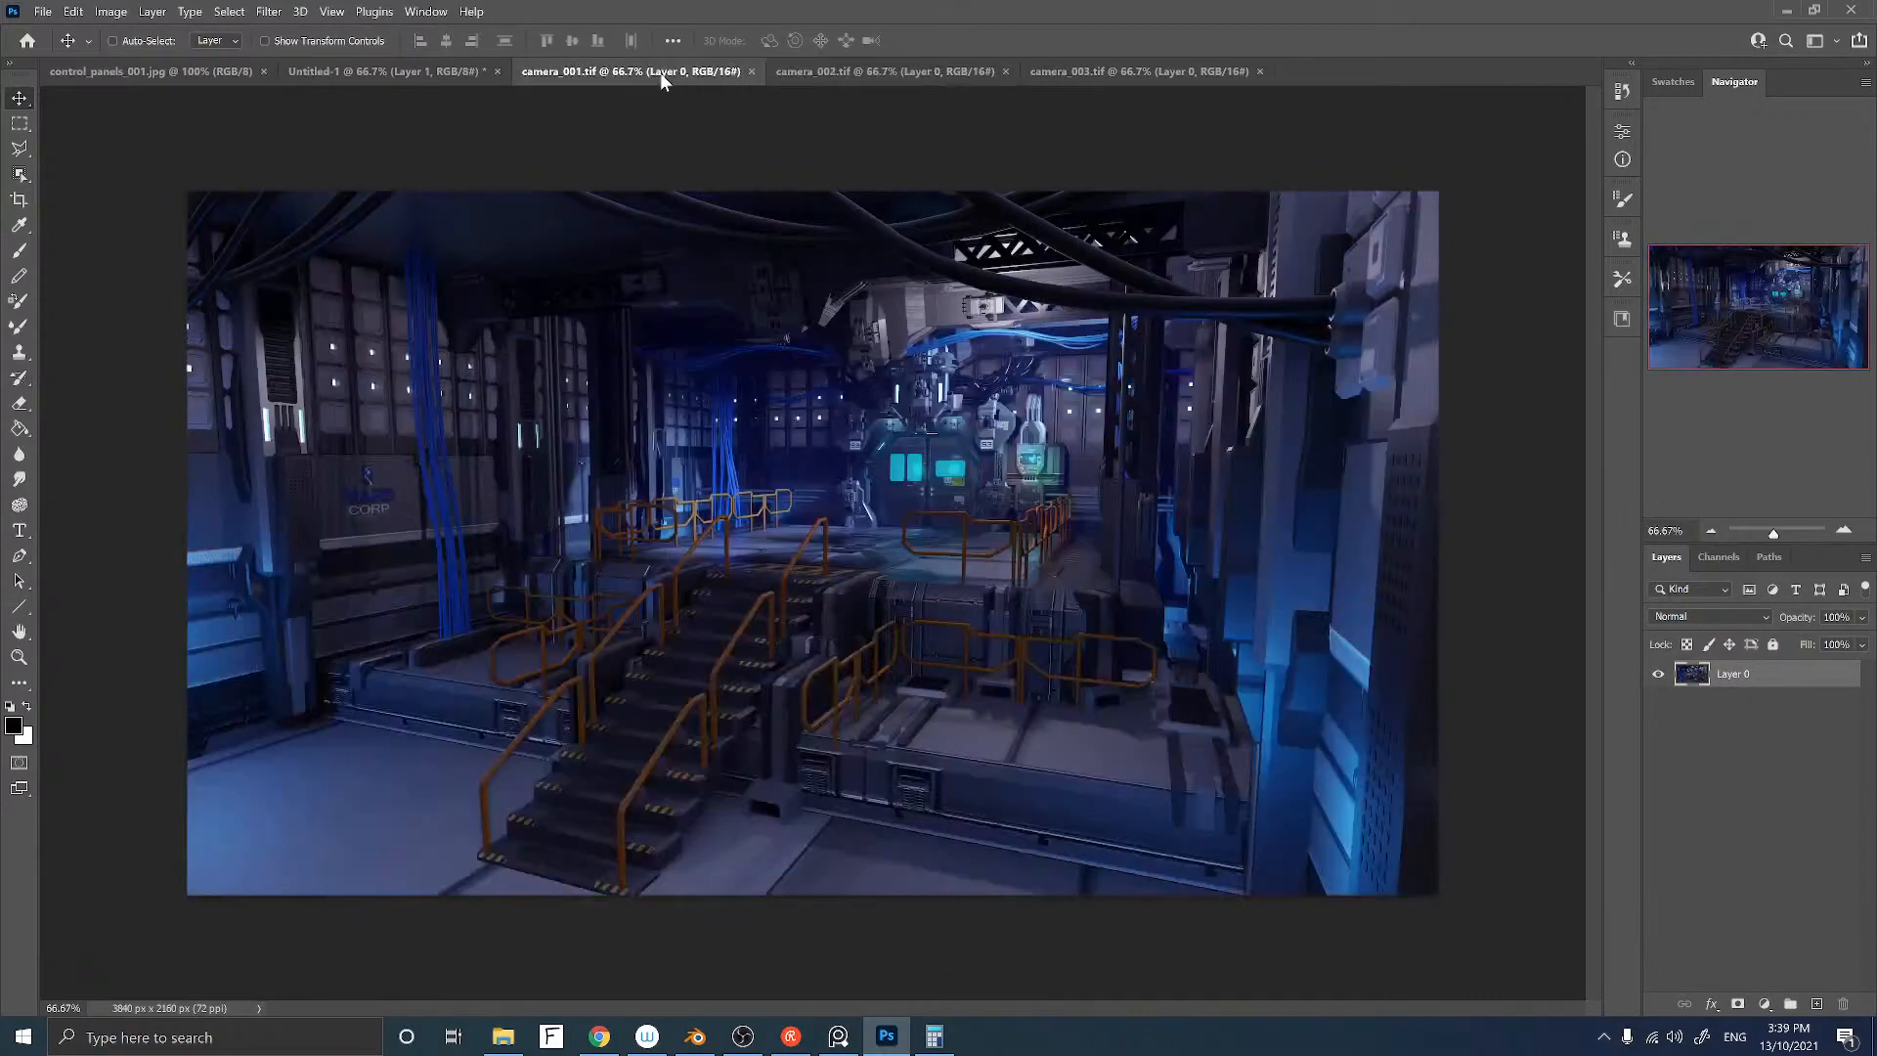
Step: Change the background surrounding the canvas to black
right_click(685, 127)
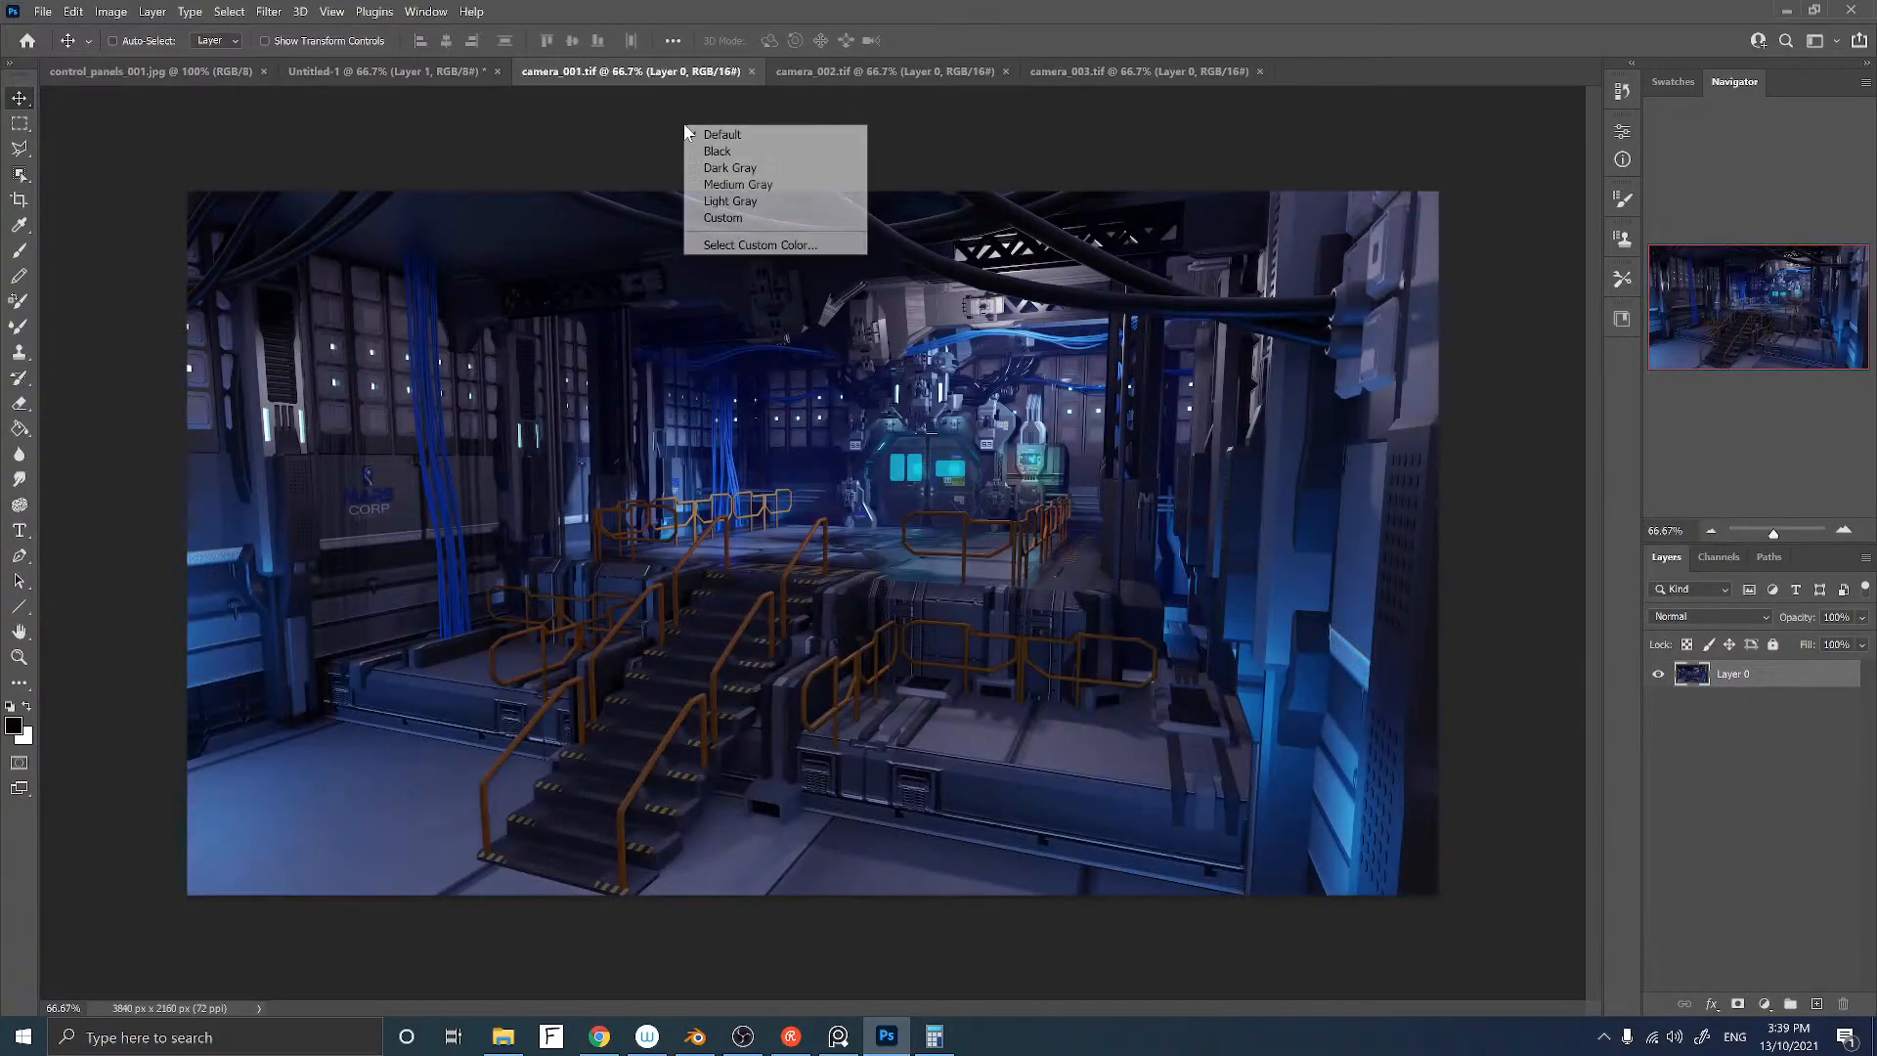
click(710, 154)
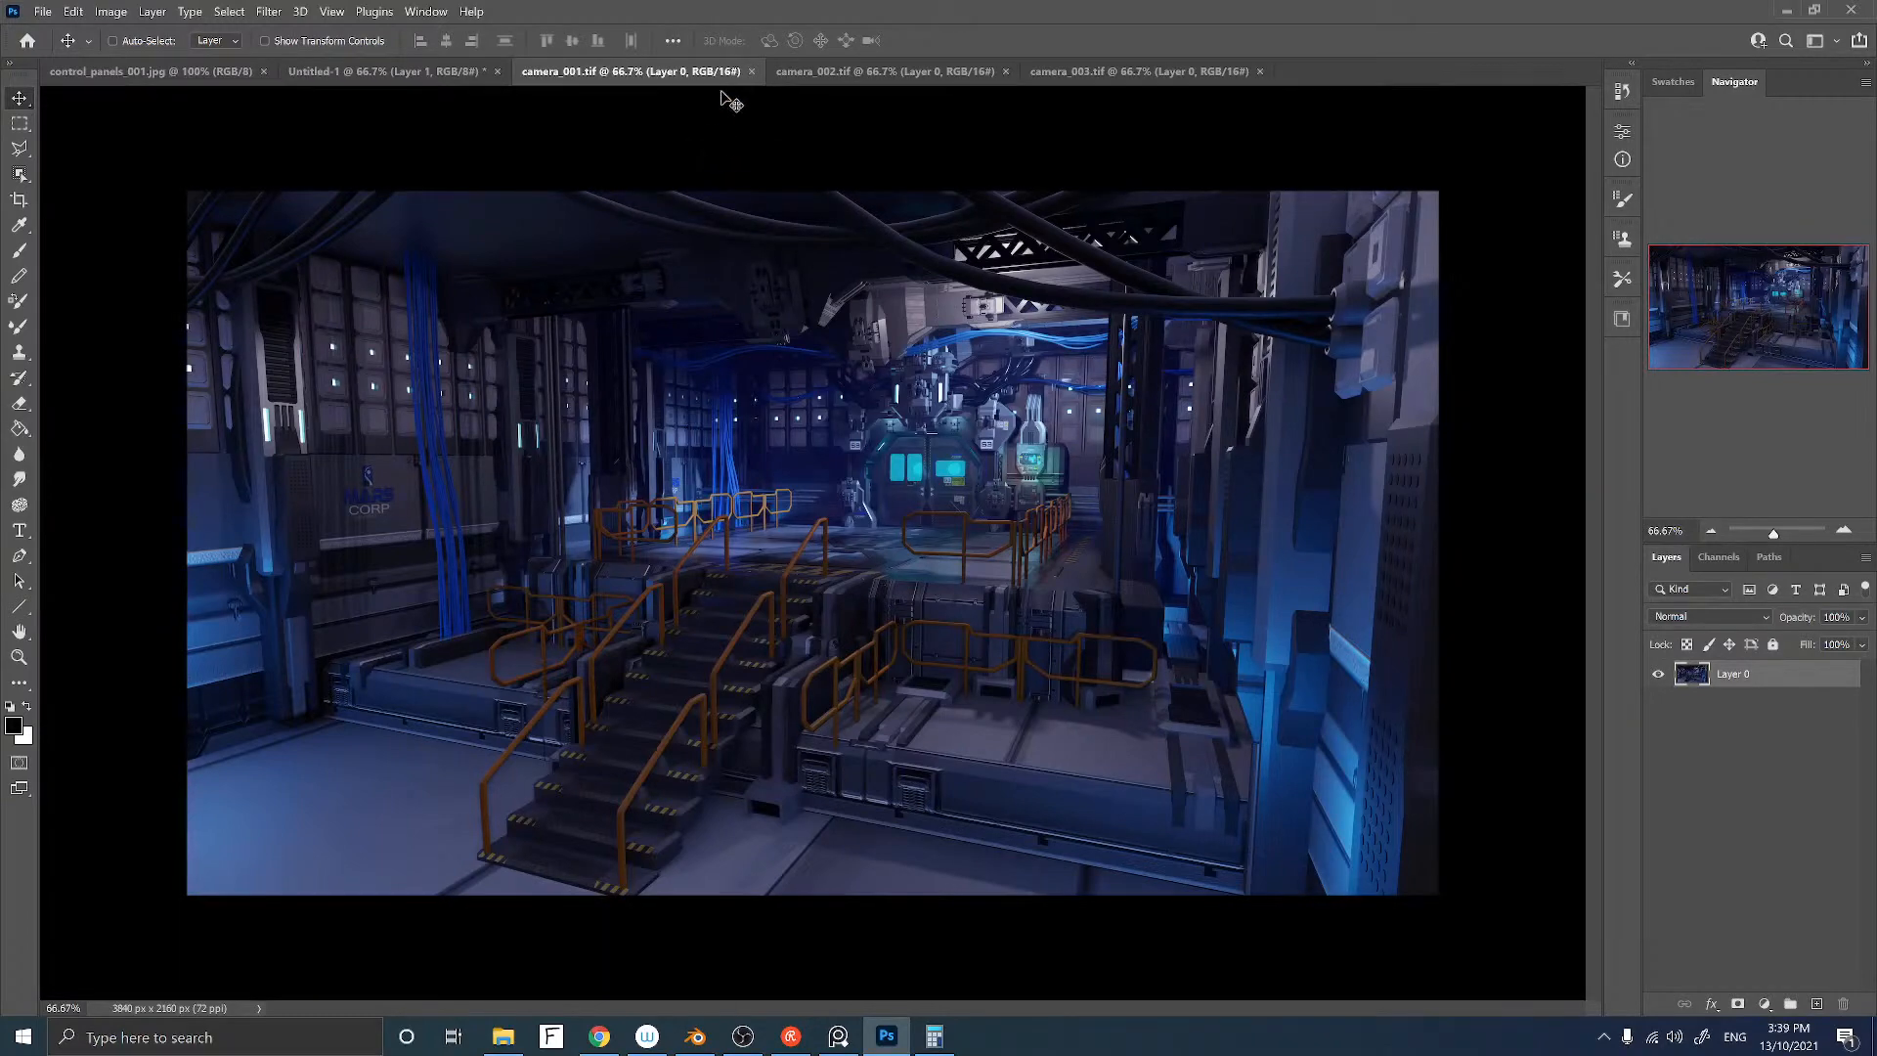
Step: Compare the composition and lighting of the three camera renders, returning to camera_001.tif
click(841, 72)
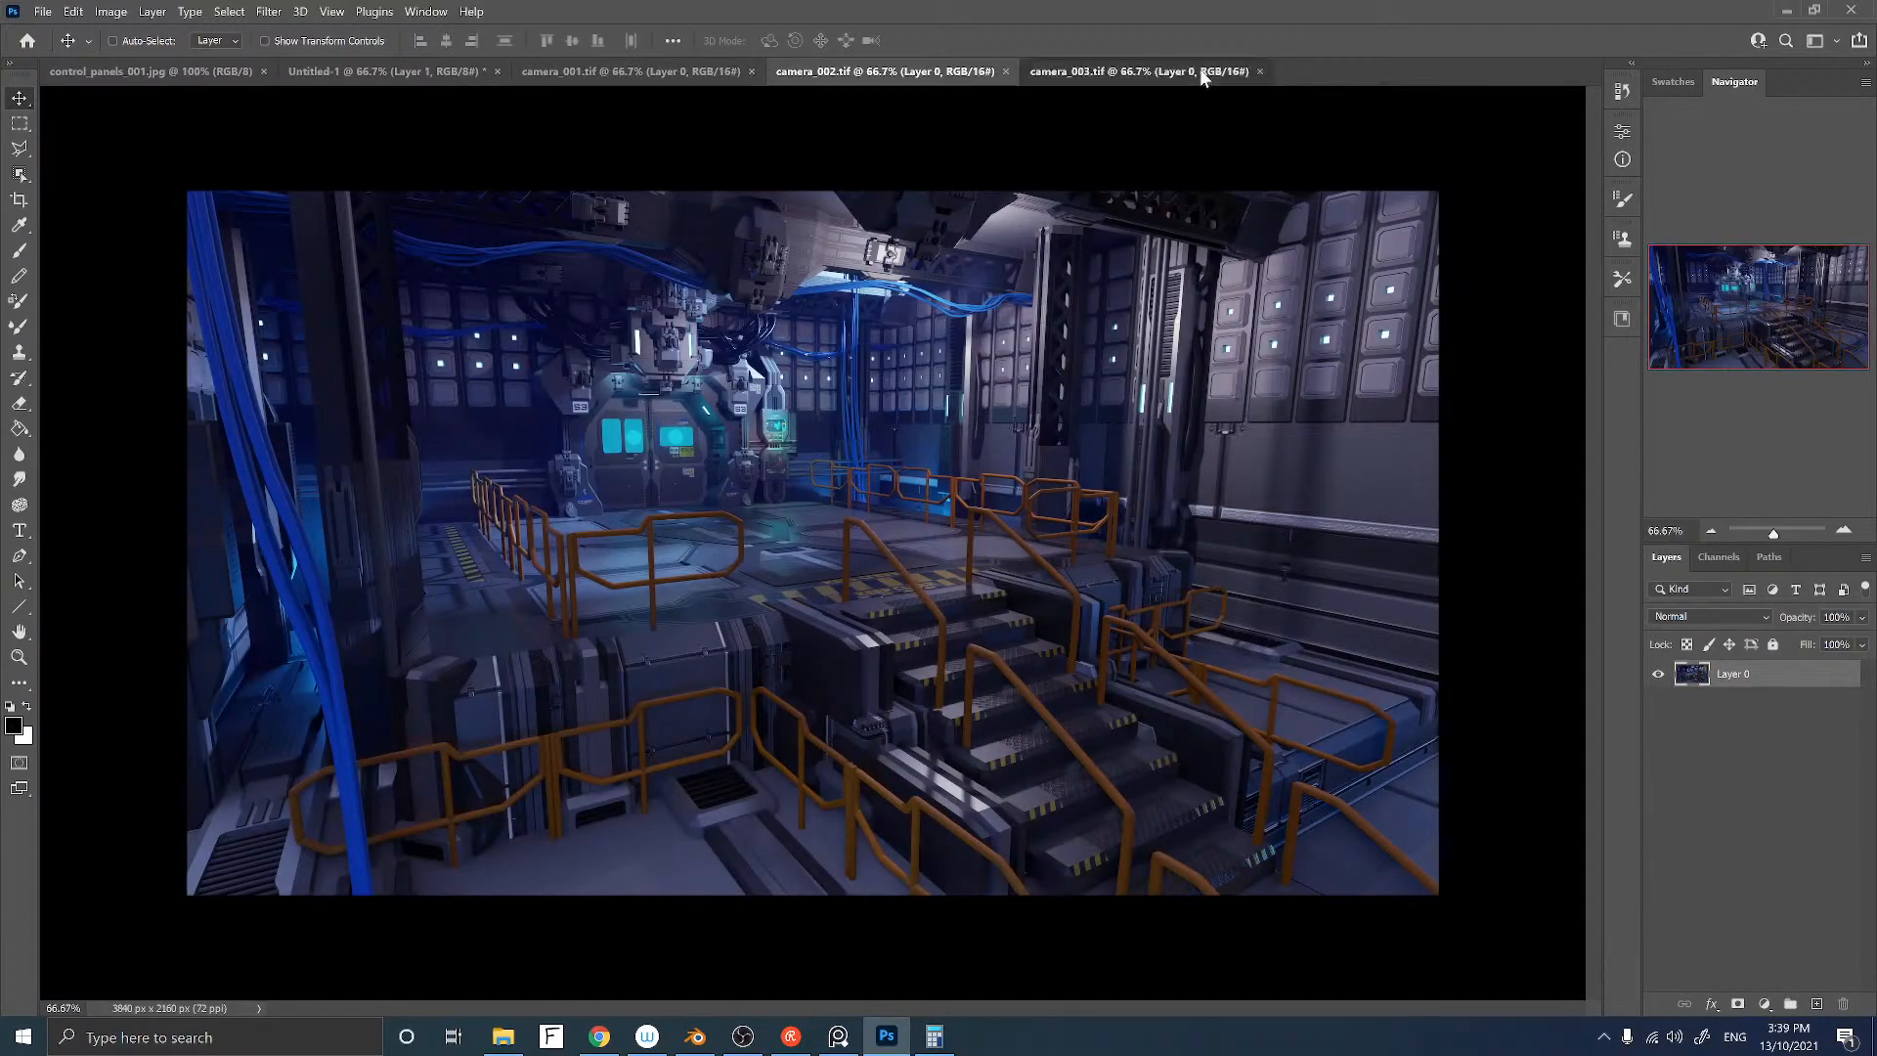
click(1199, 71)
click(900, 71)
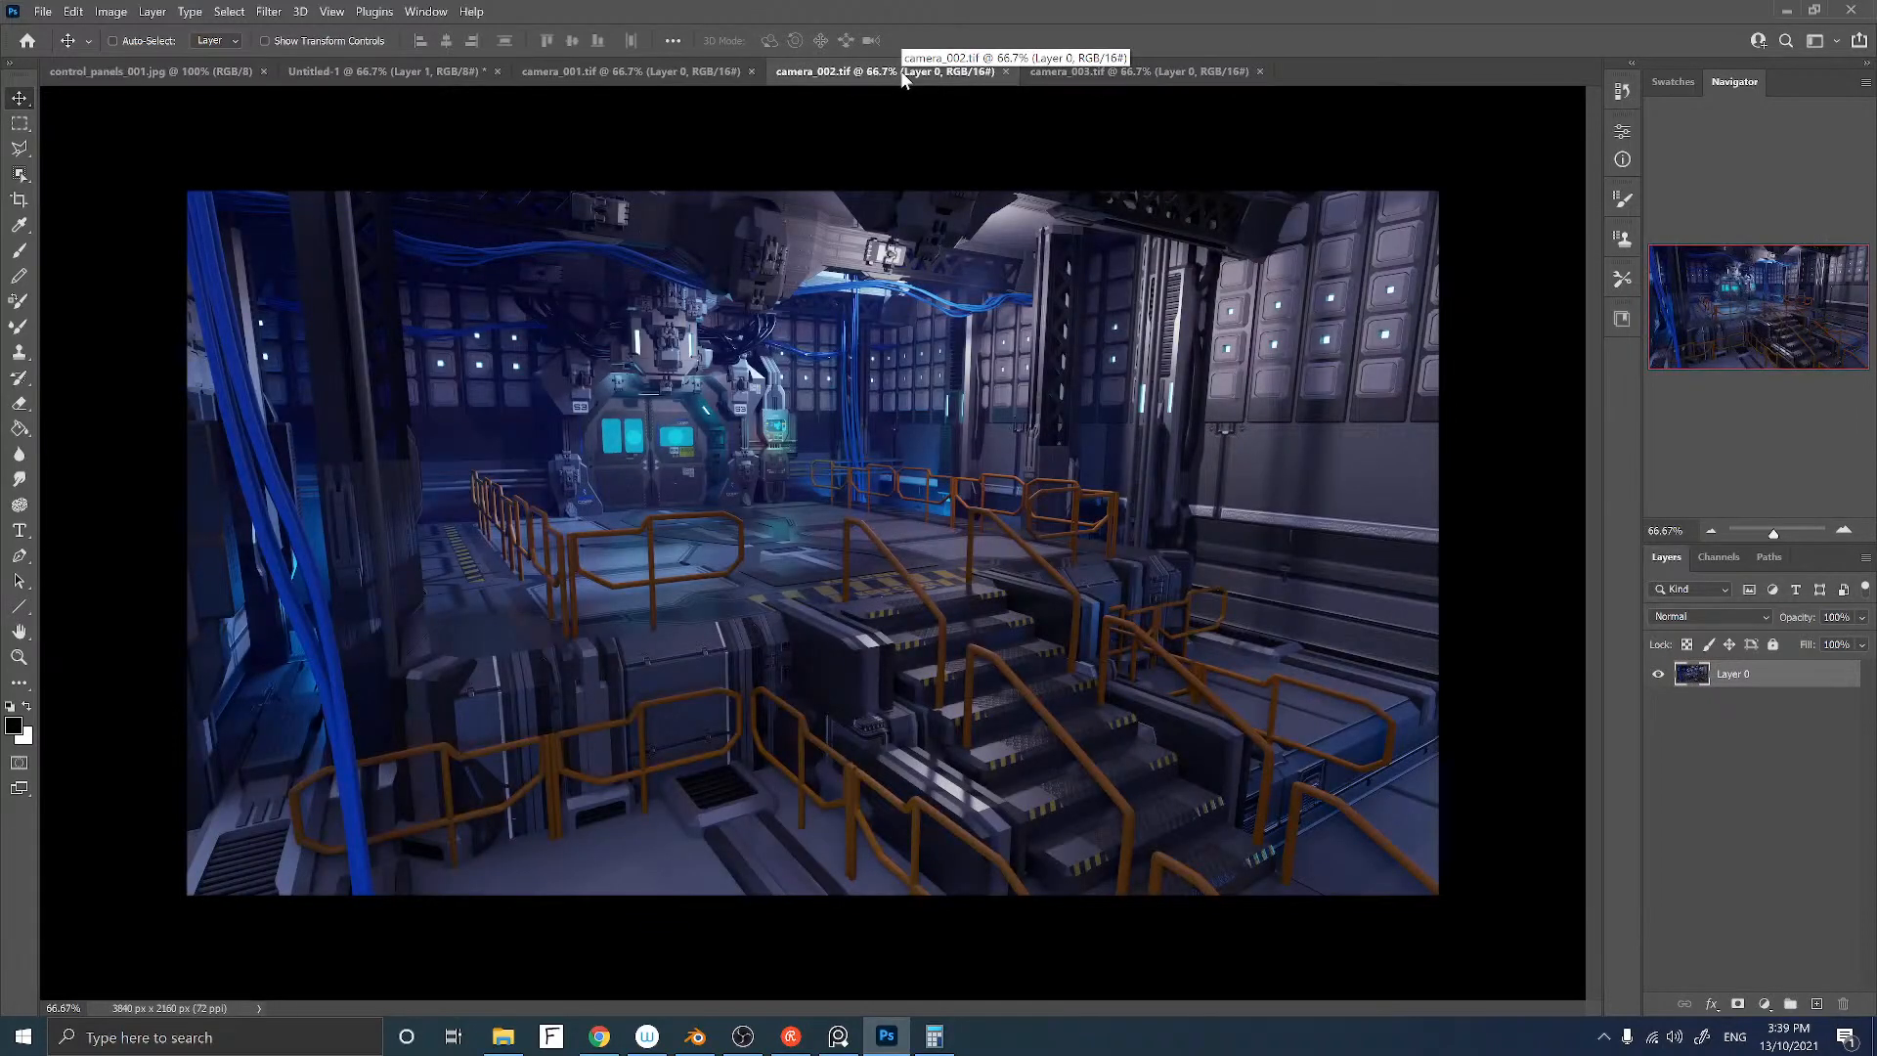
click(391, 71)
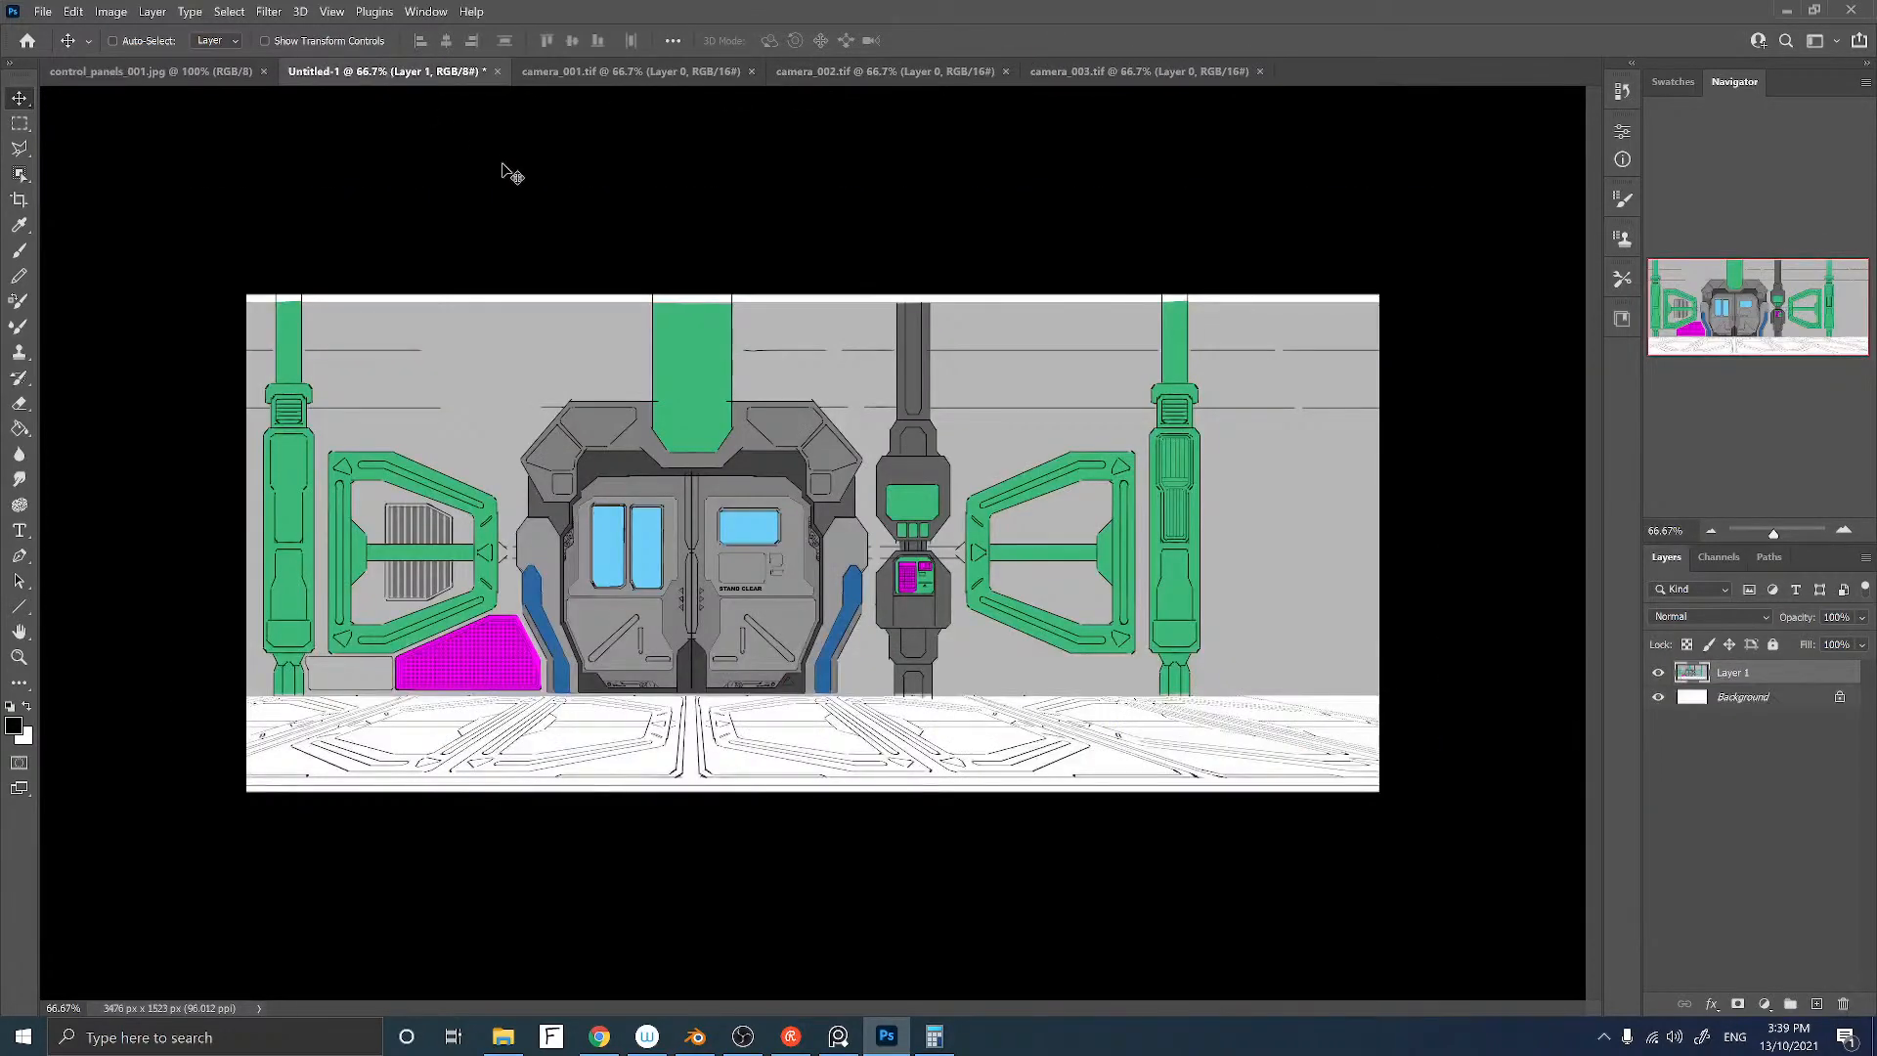
click(643, 72)
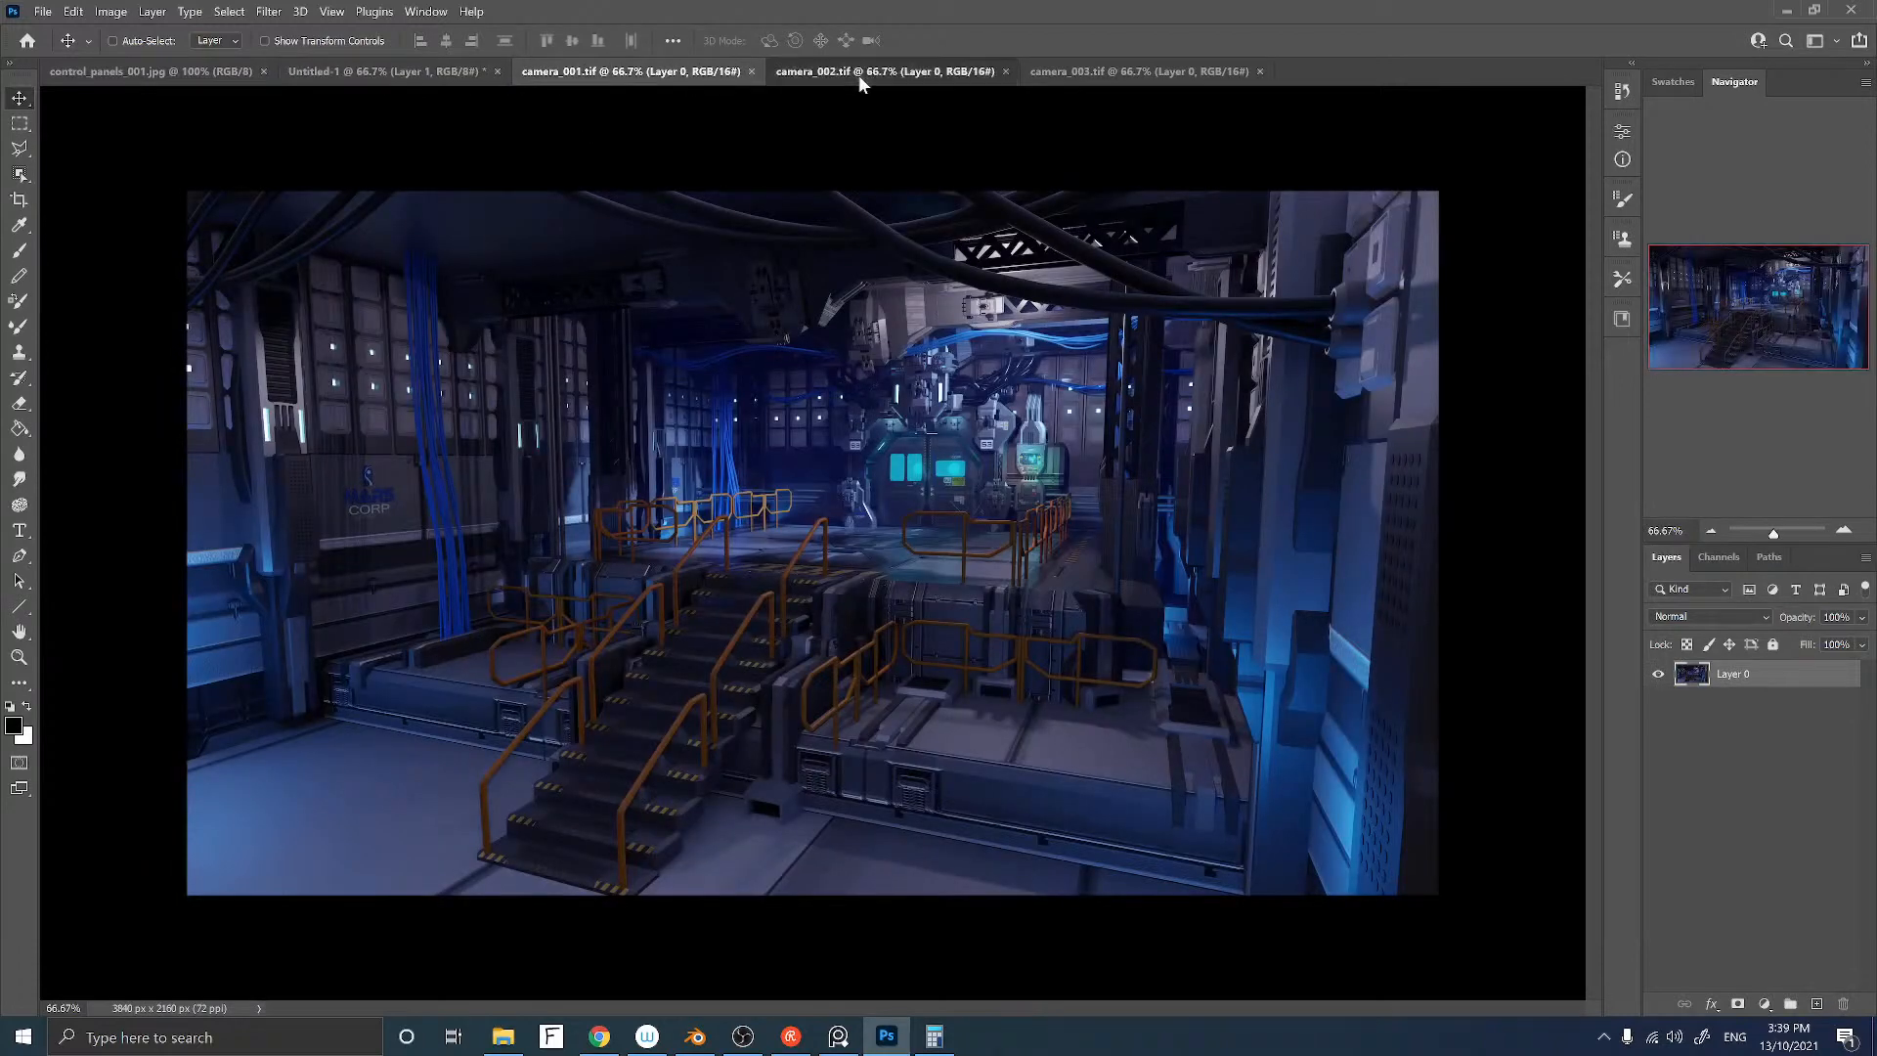
click(859, 75)
click(1139, 71)
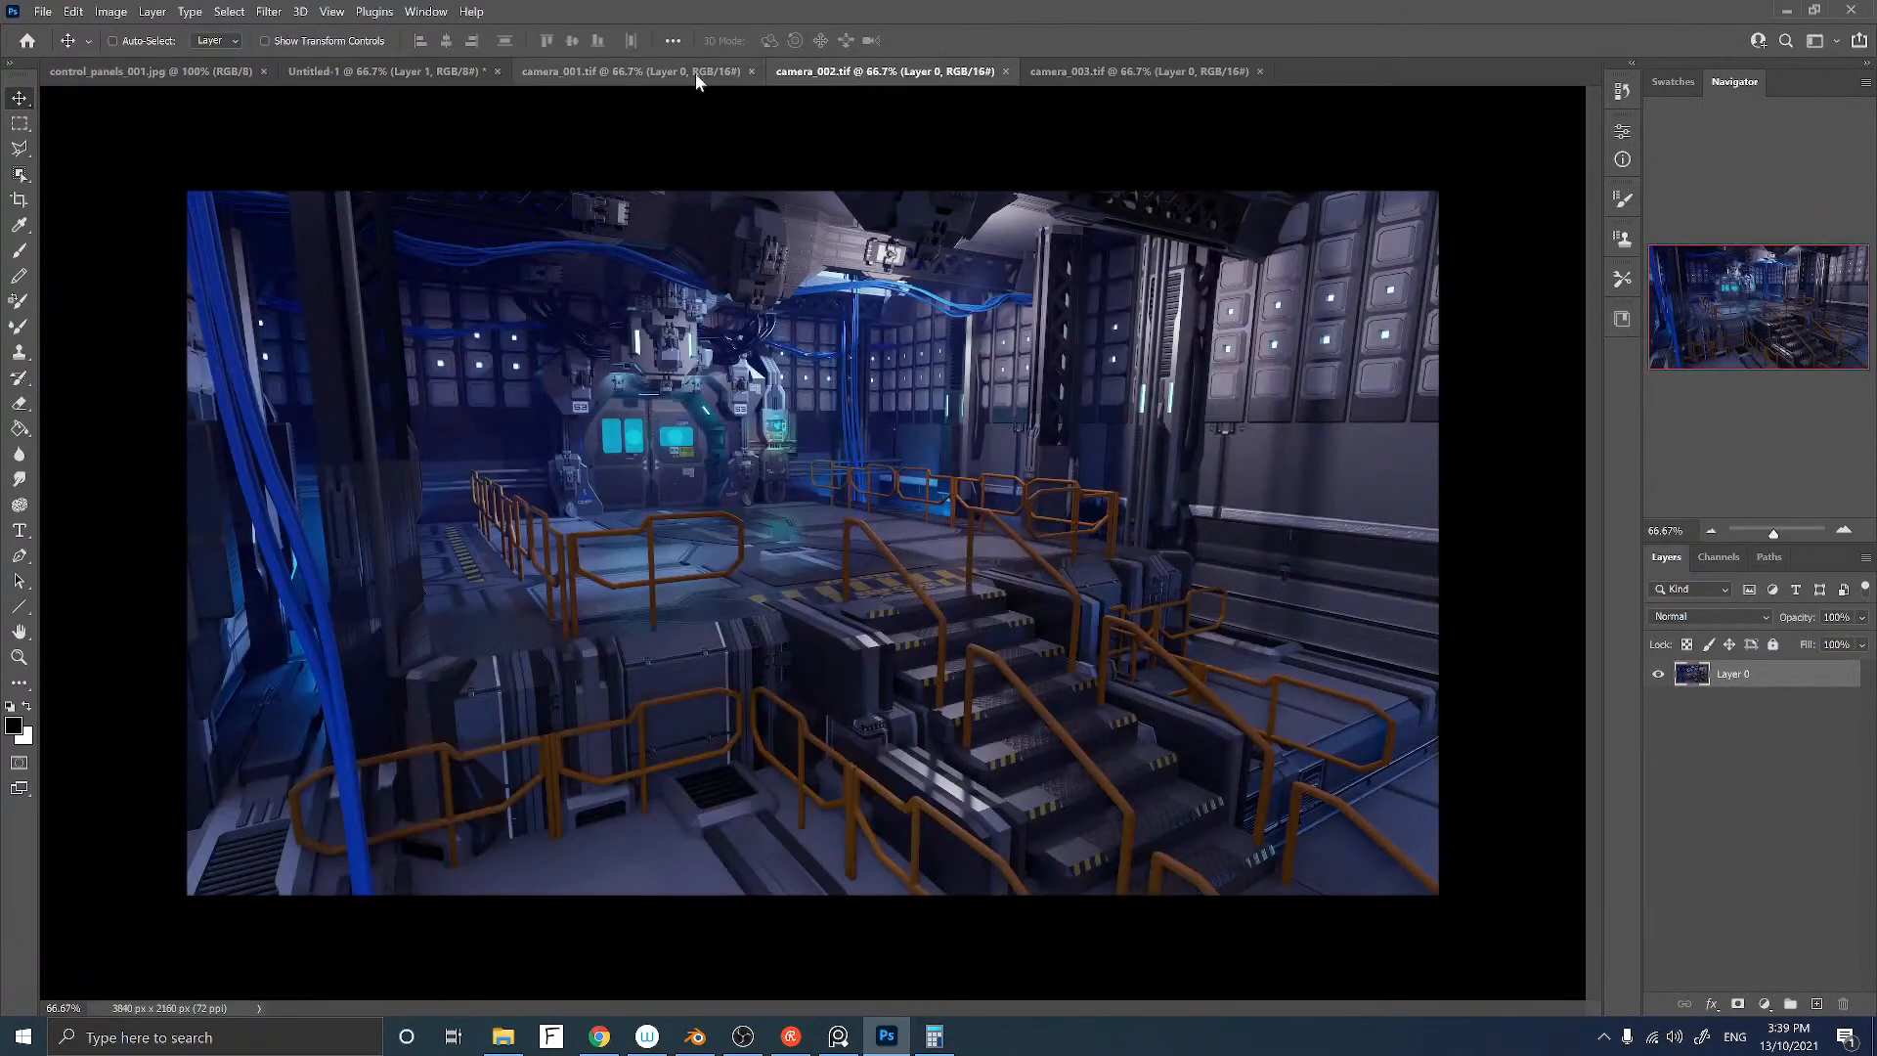
click(670, 74)
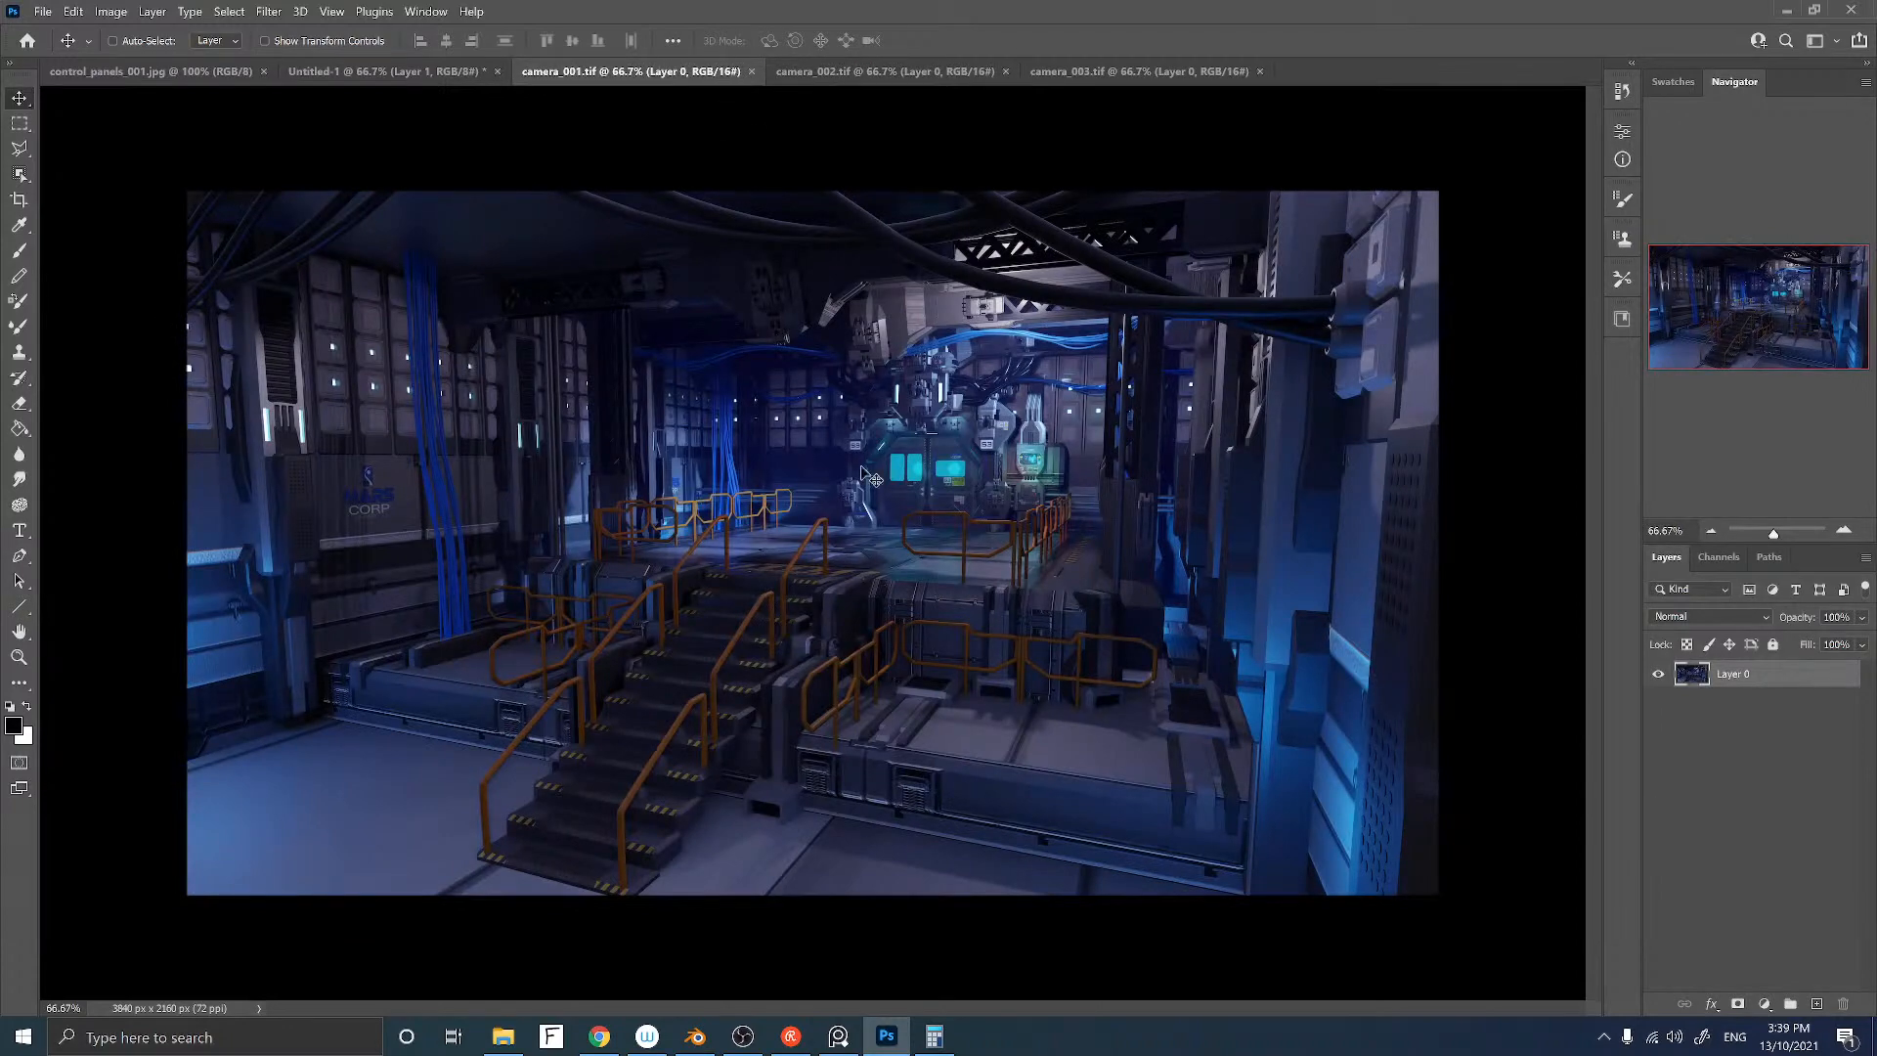
click(931, 70)
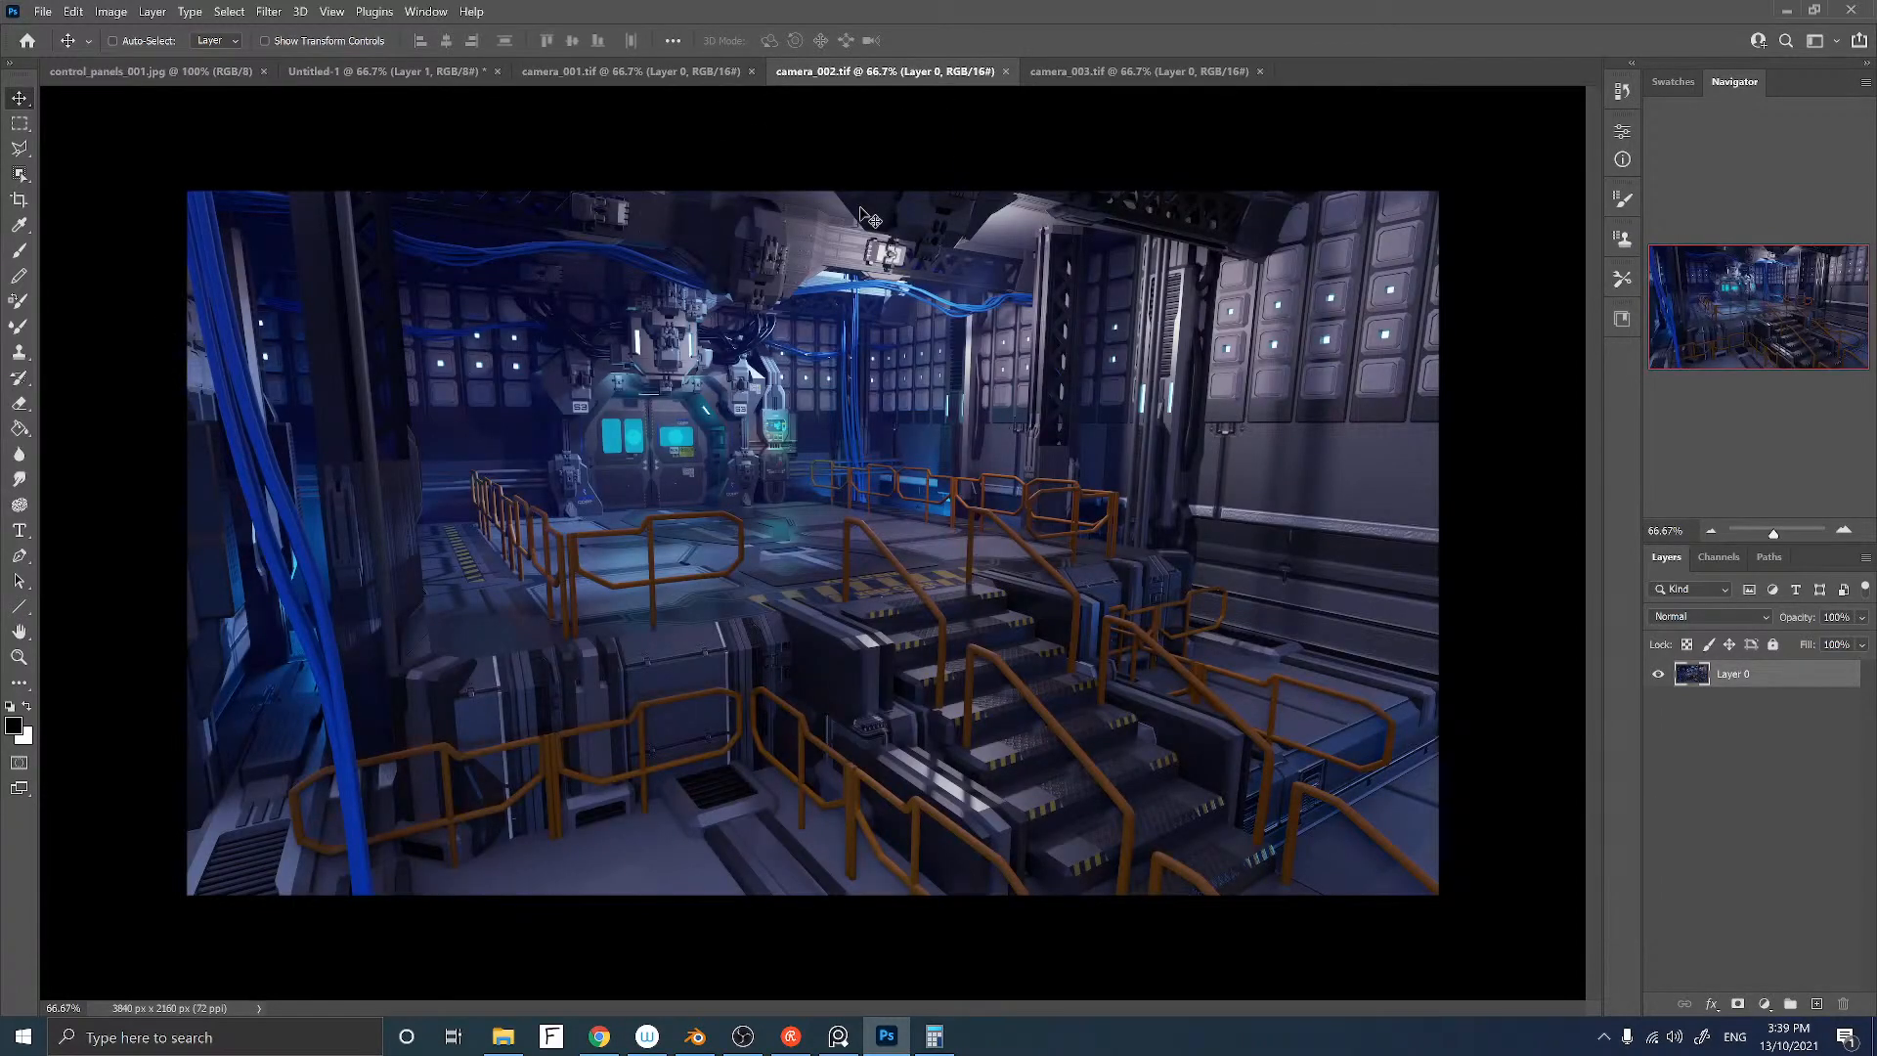
click(1114, 72)
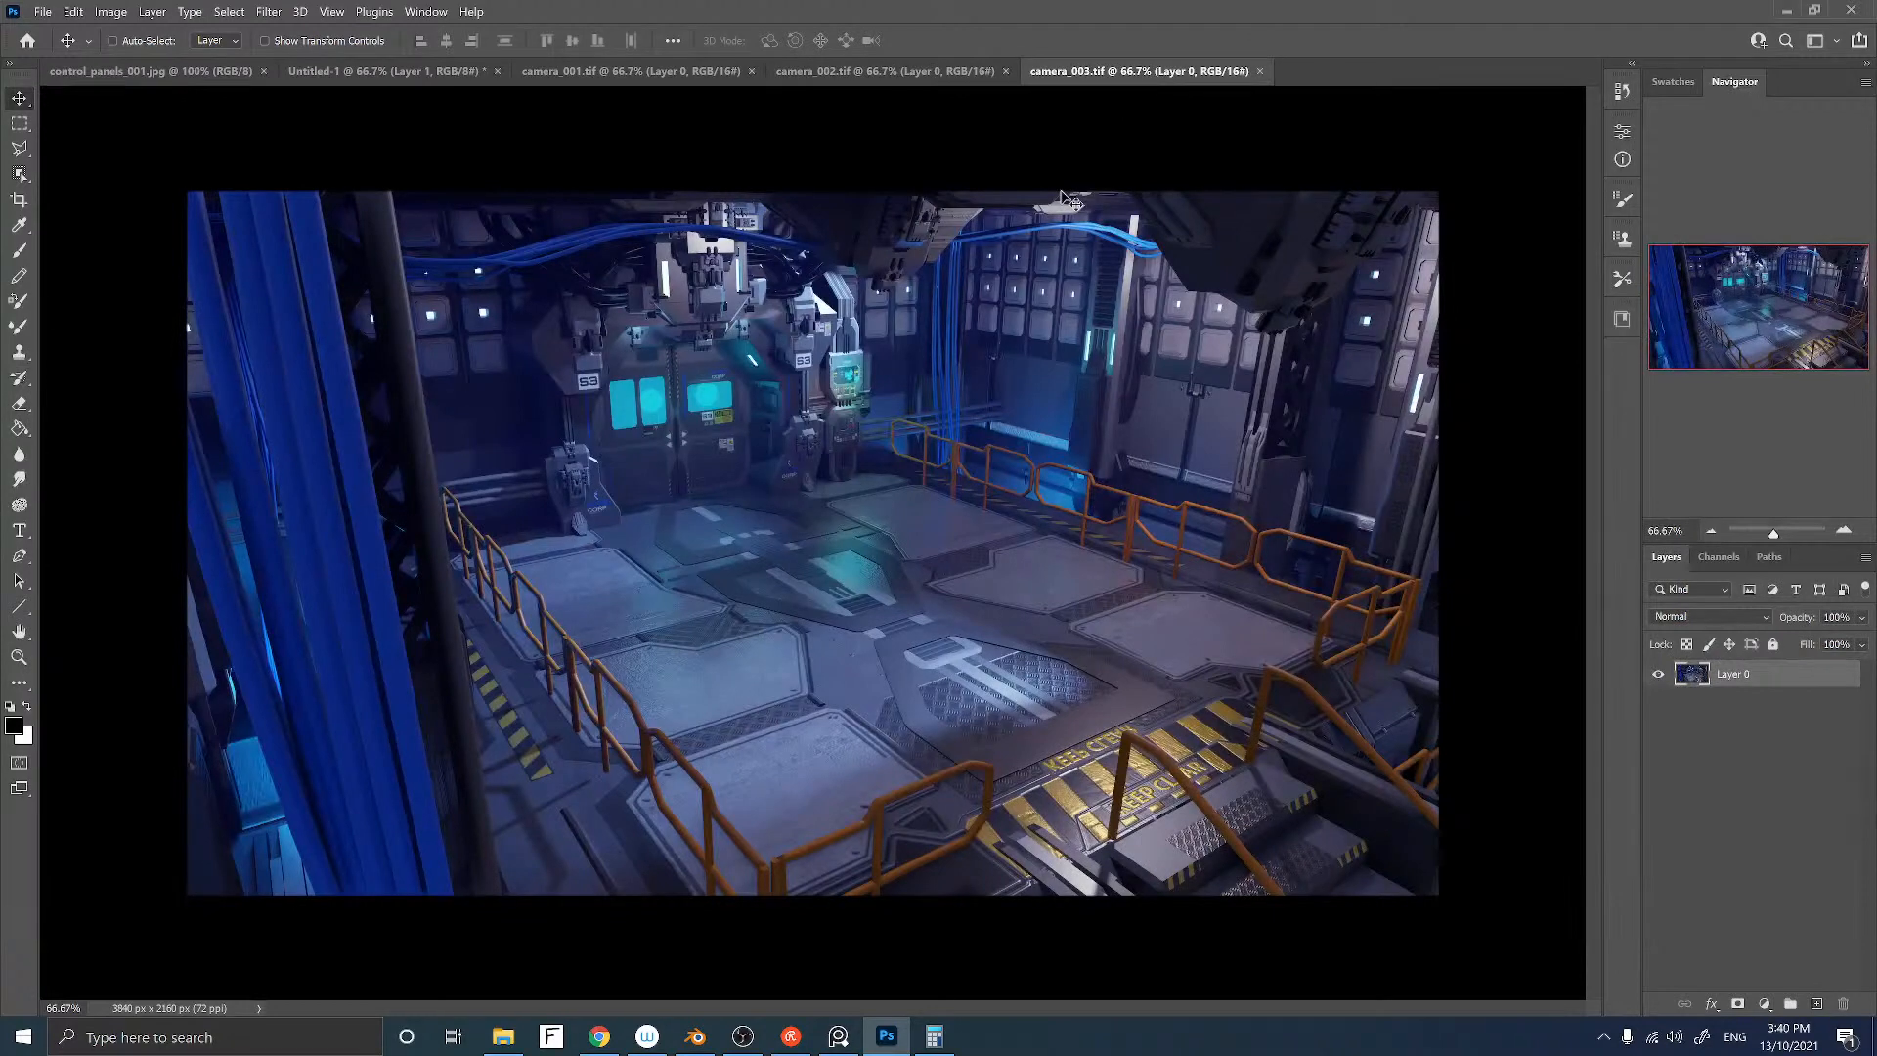
click(955, 70)
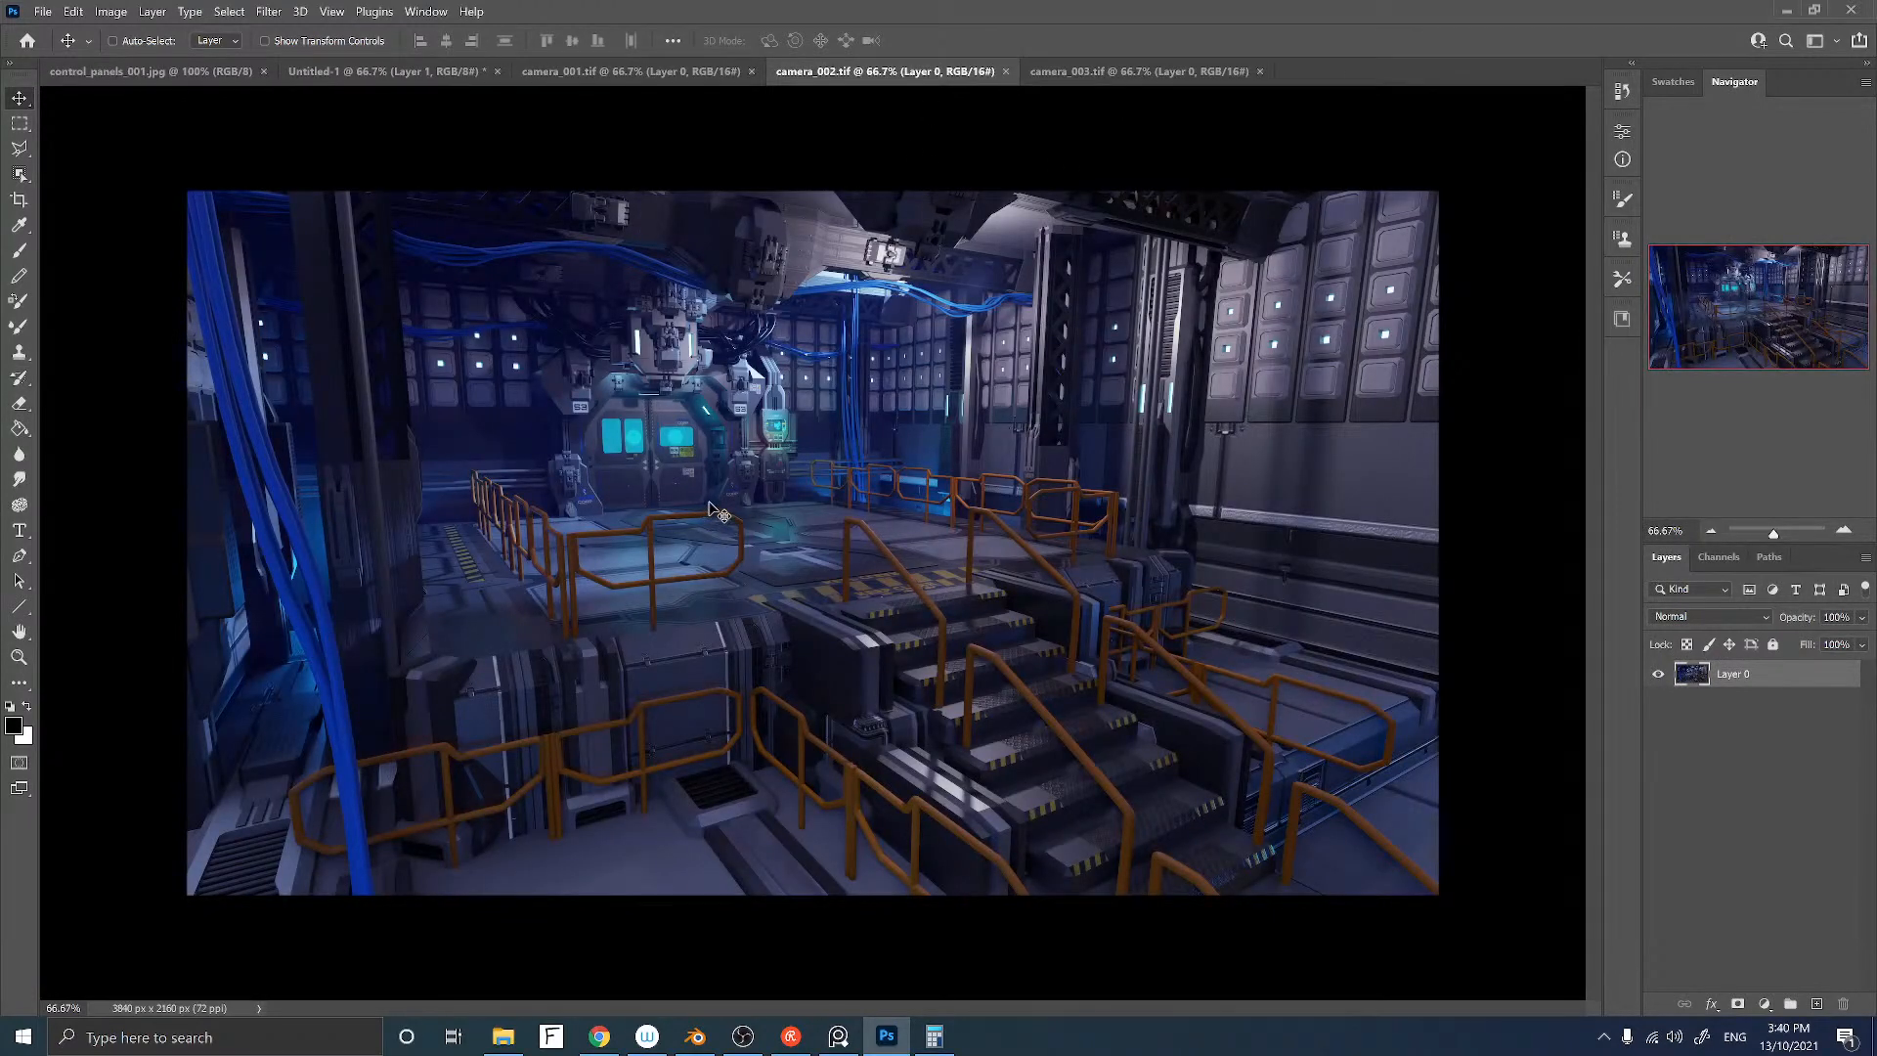
click(673, 72)
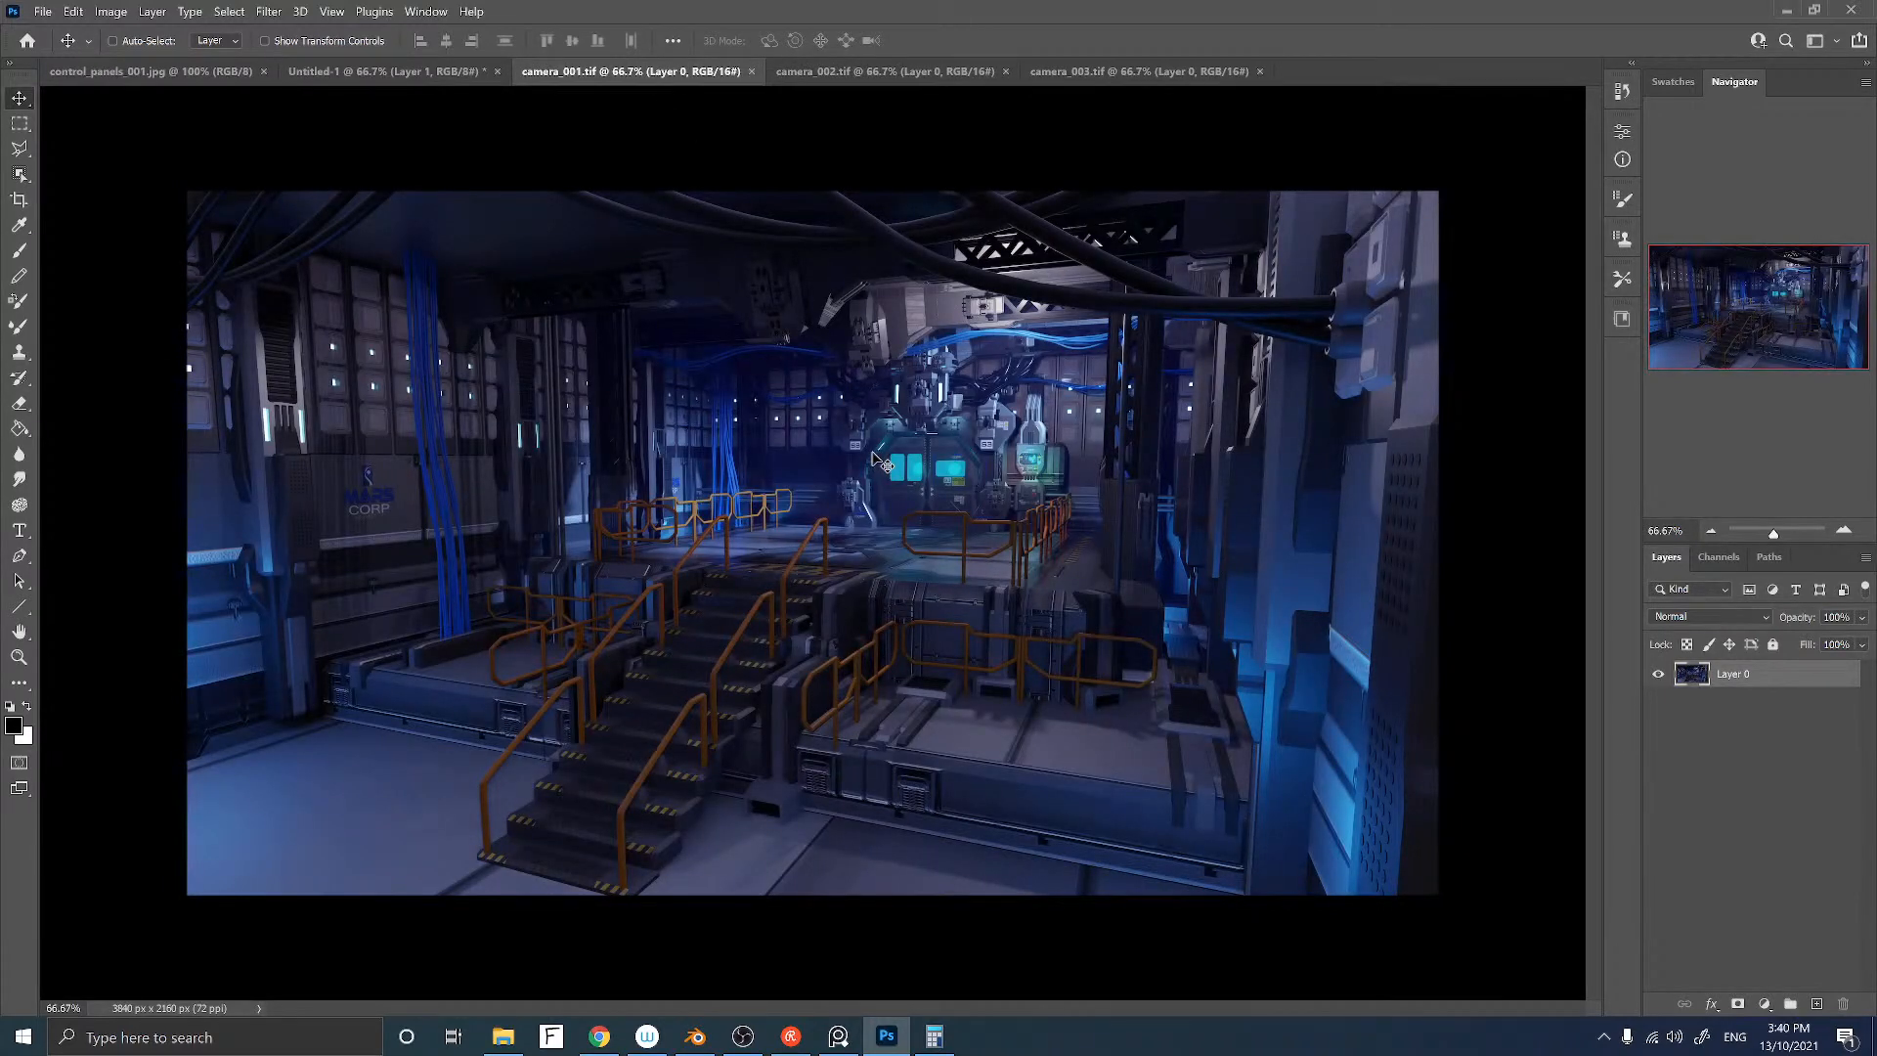
Step: Check the pixel dimensions of camera_001.tif in the Image Size settings without changing them
click(109, 12)
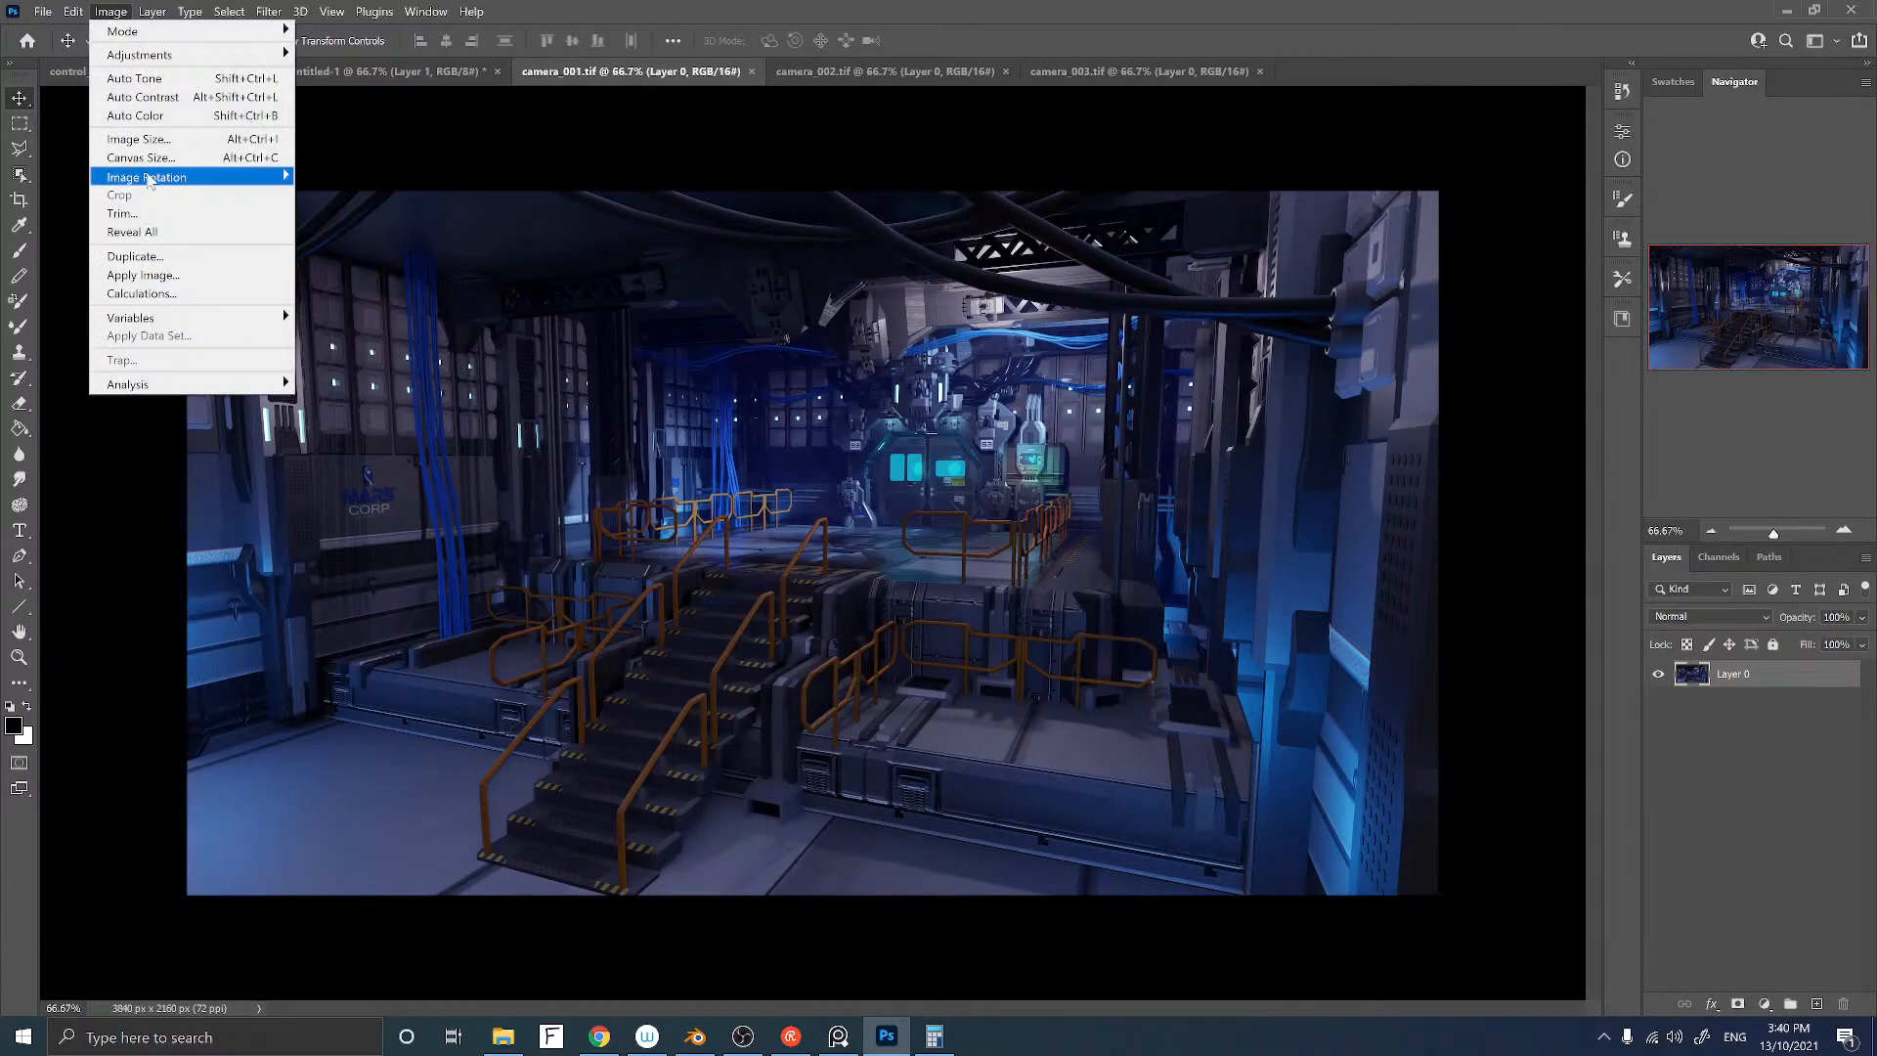
click(139, 138)
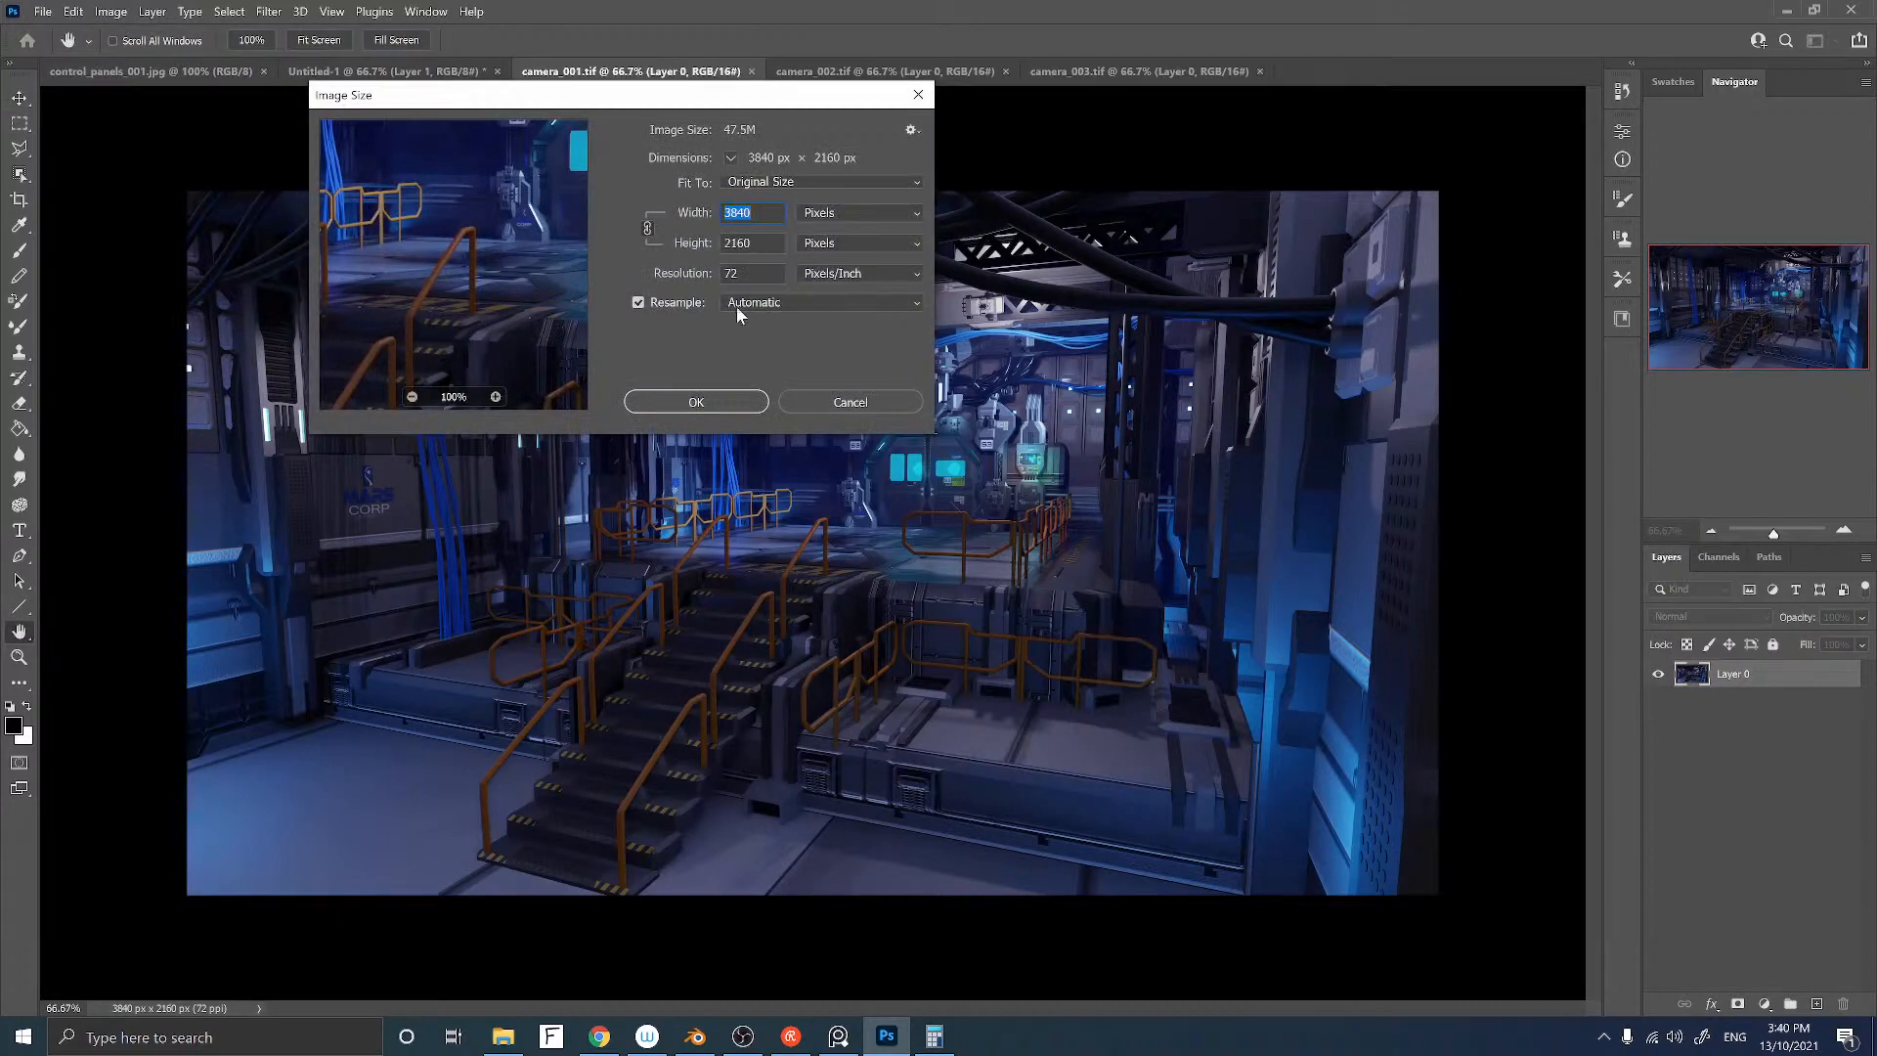
click(850, 400)
Step: Crop camera_001.tif to a rectangular marquee of about 3057 × 1718 px framing the stairs, platform and far door
key(v)
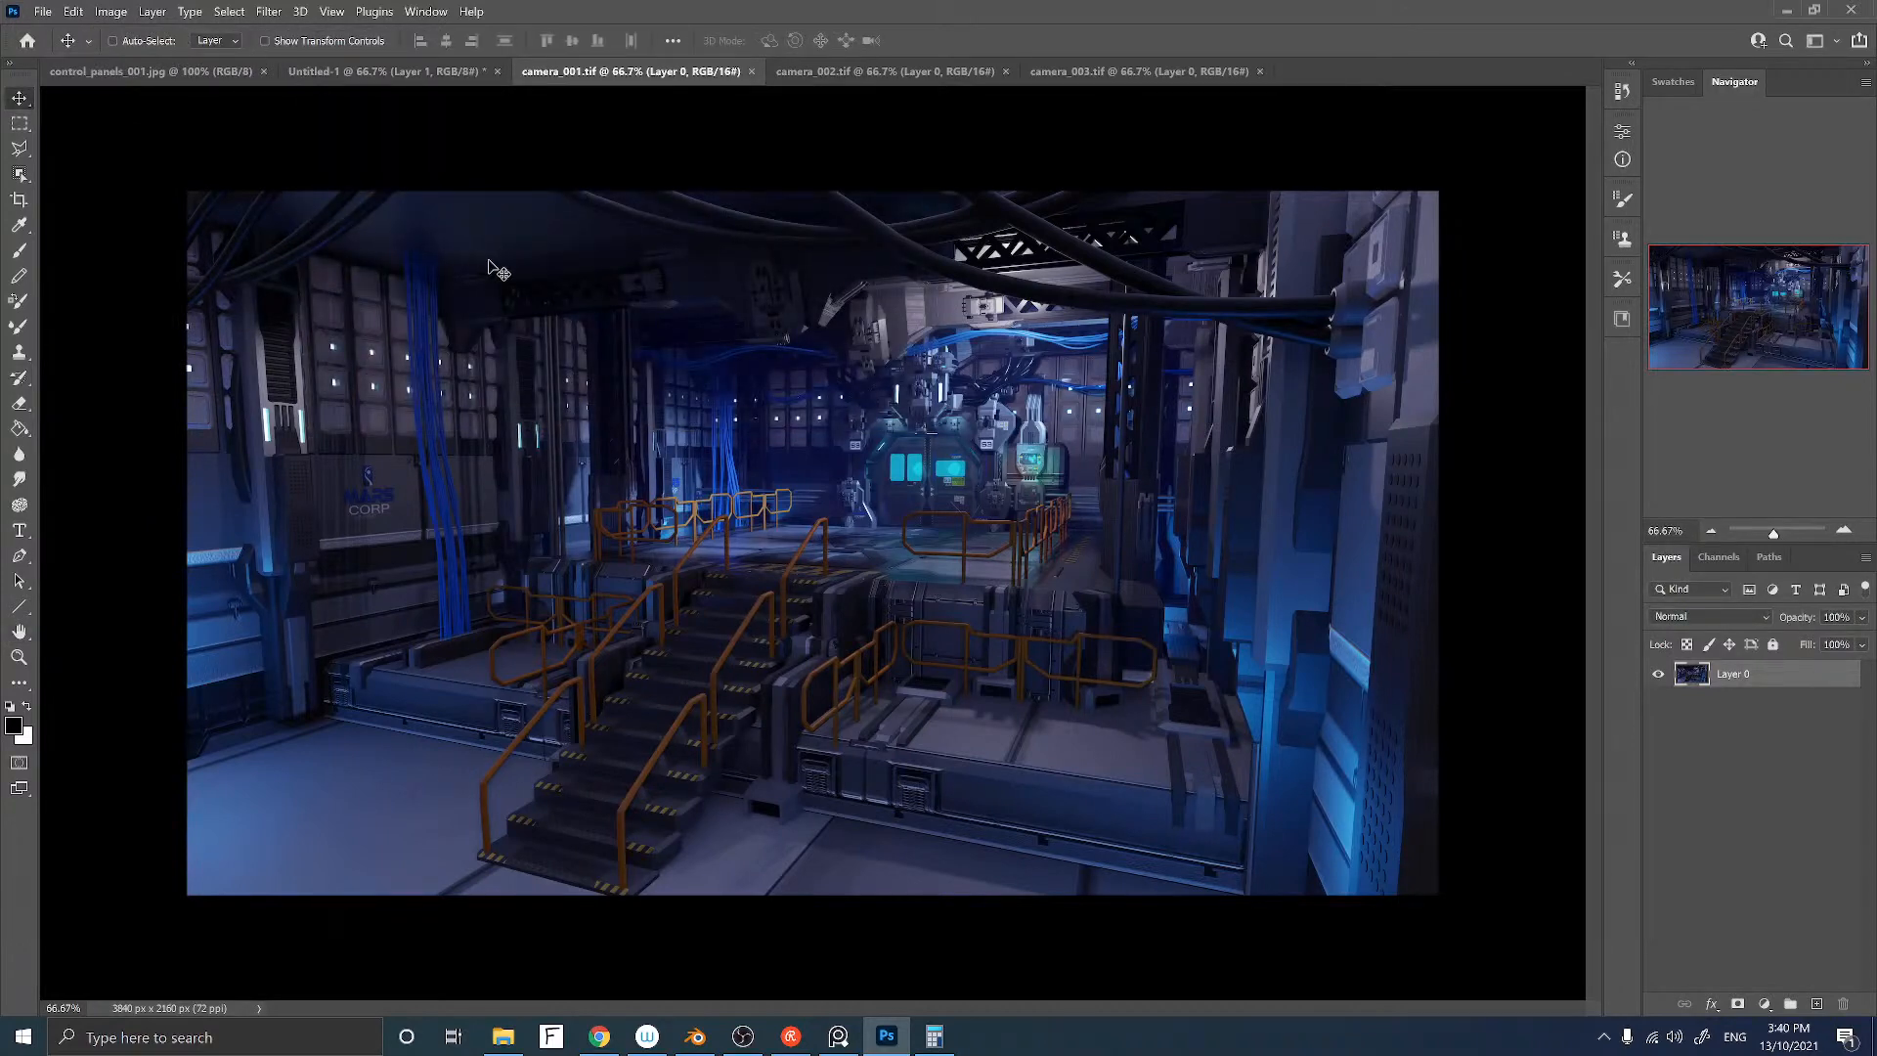
key(m)
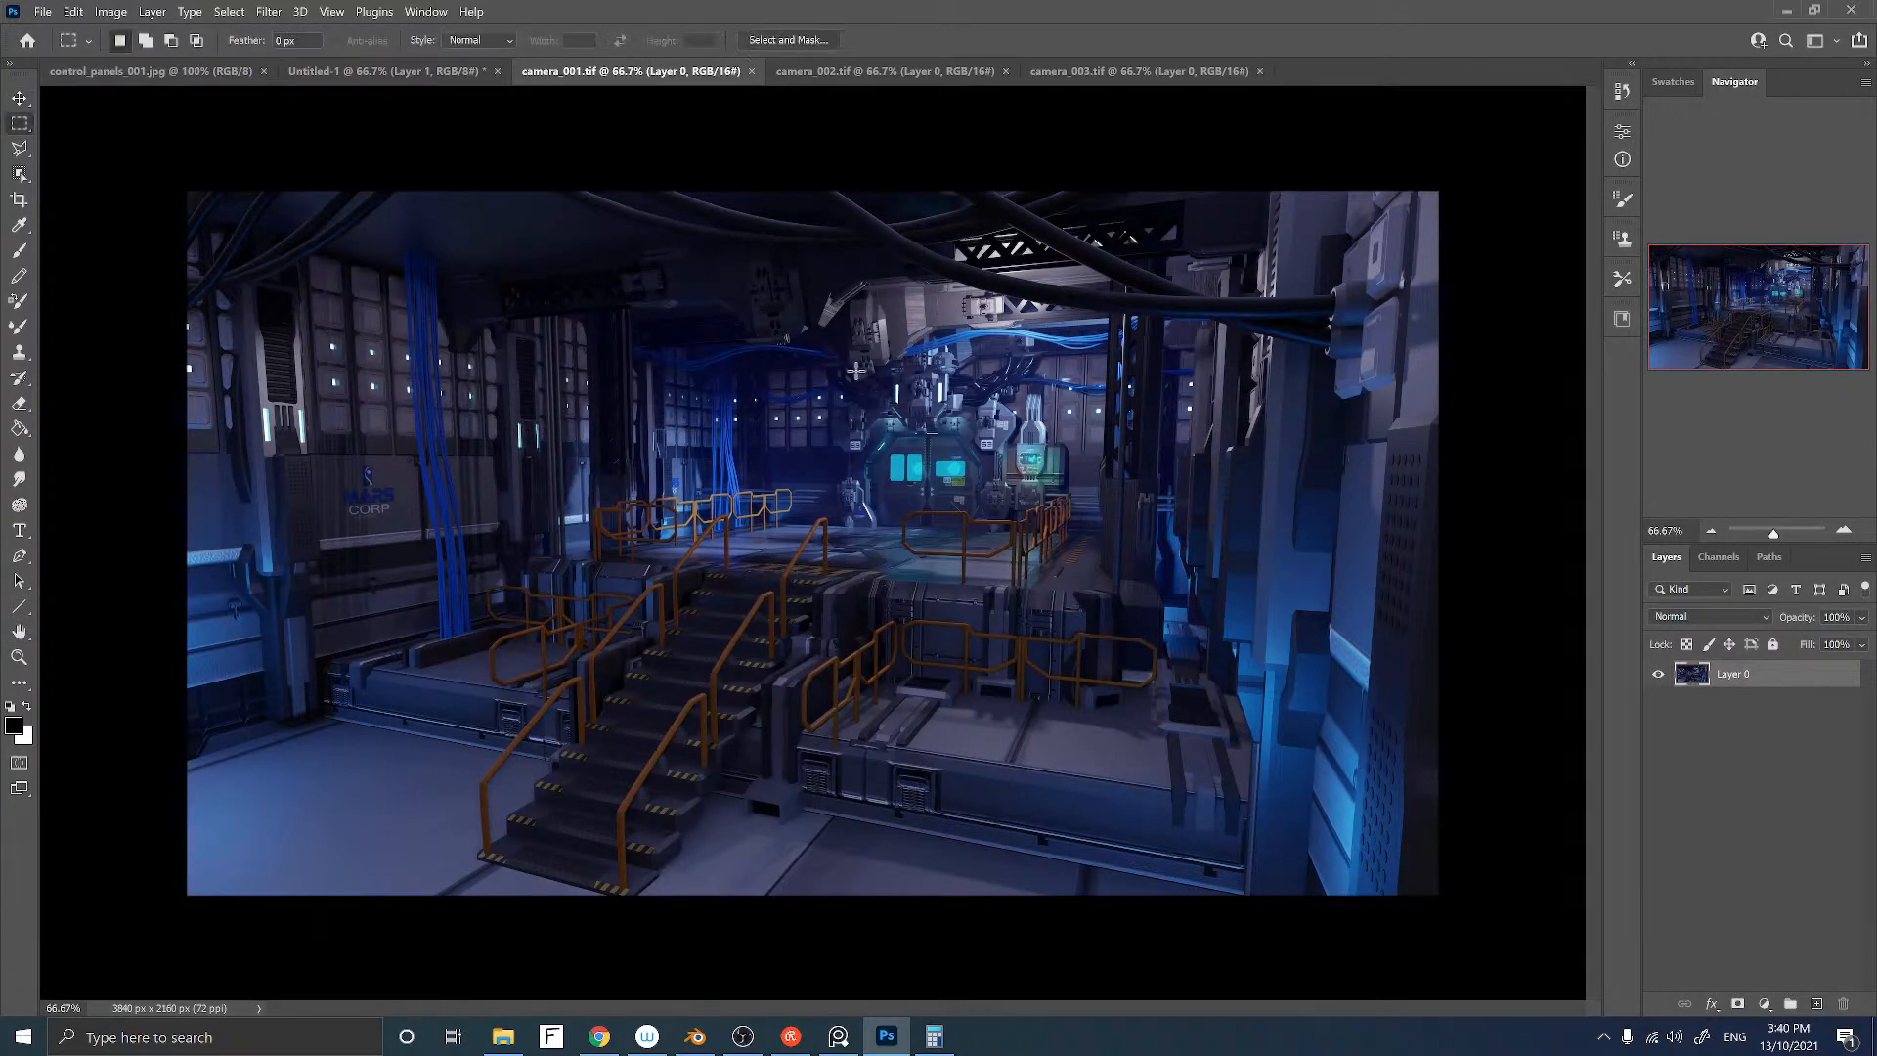
drag(269, 214, 1263, 774)
drag(1066, 660, 1116, 651)
key(c)
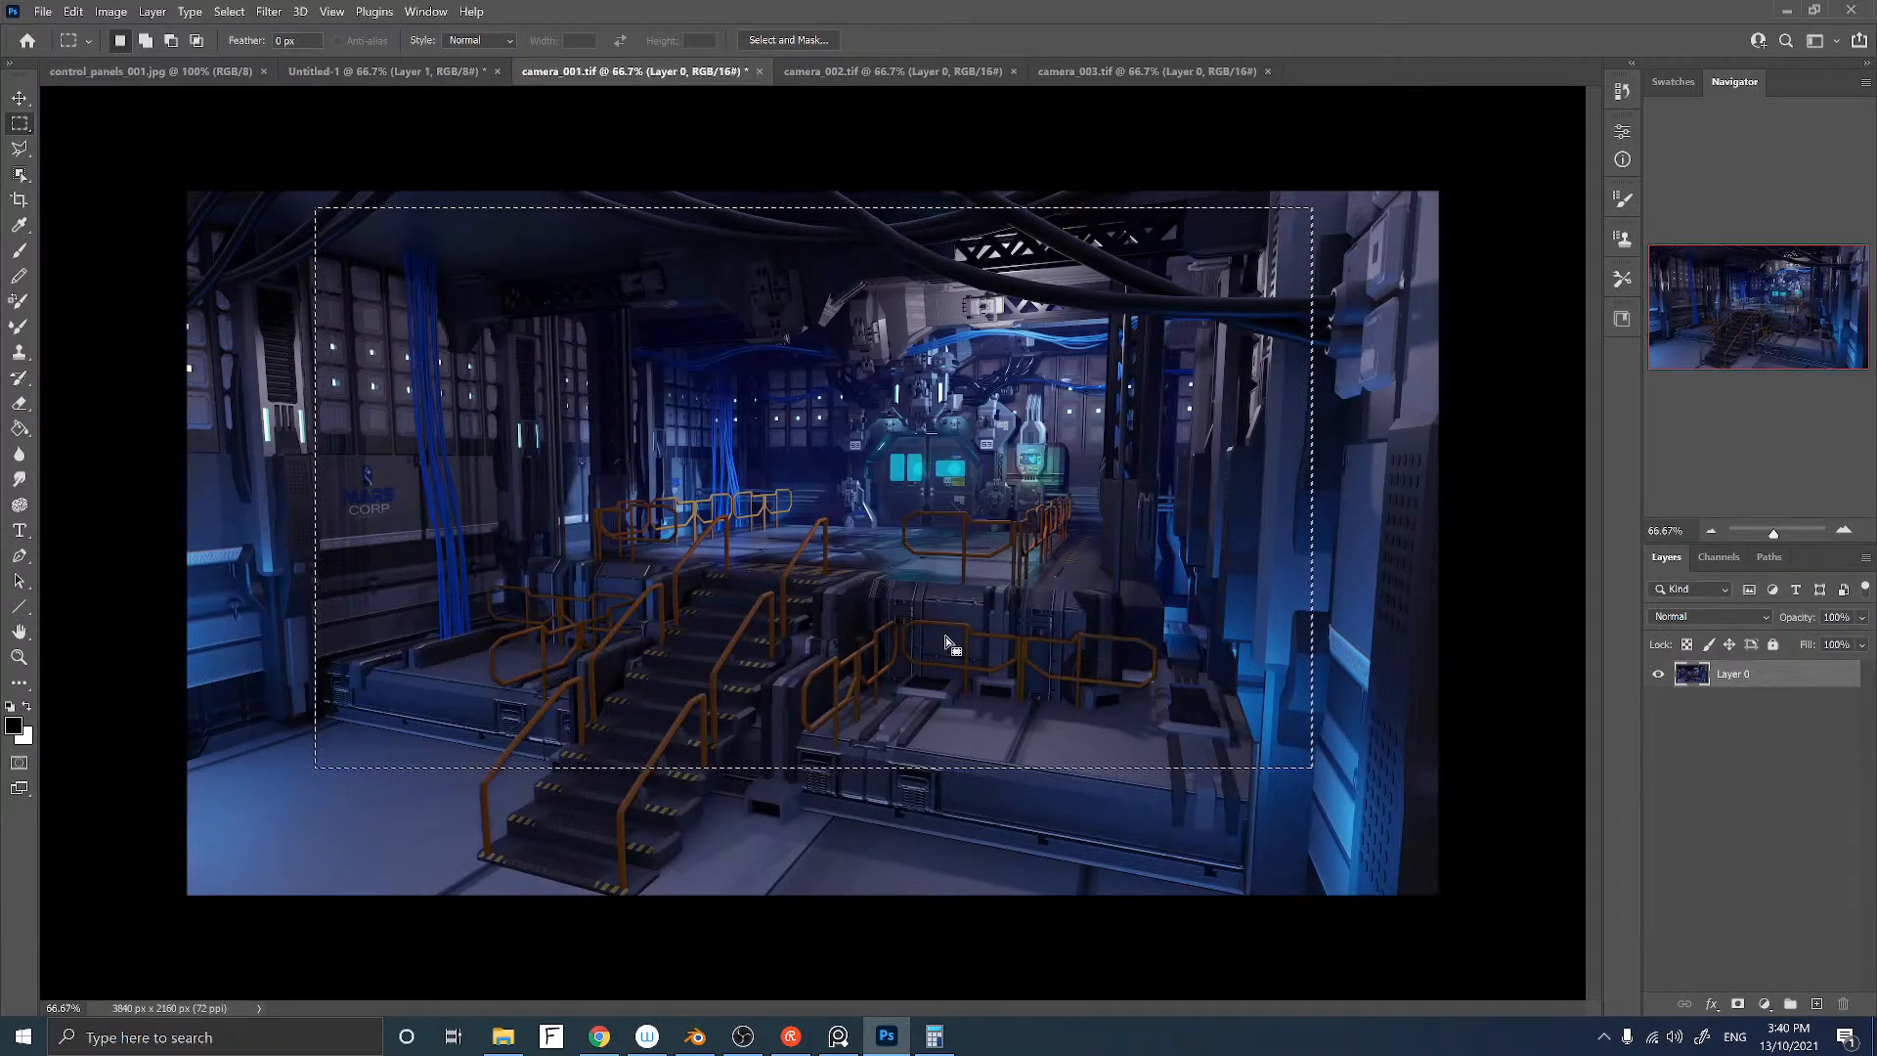
key(Return)
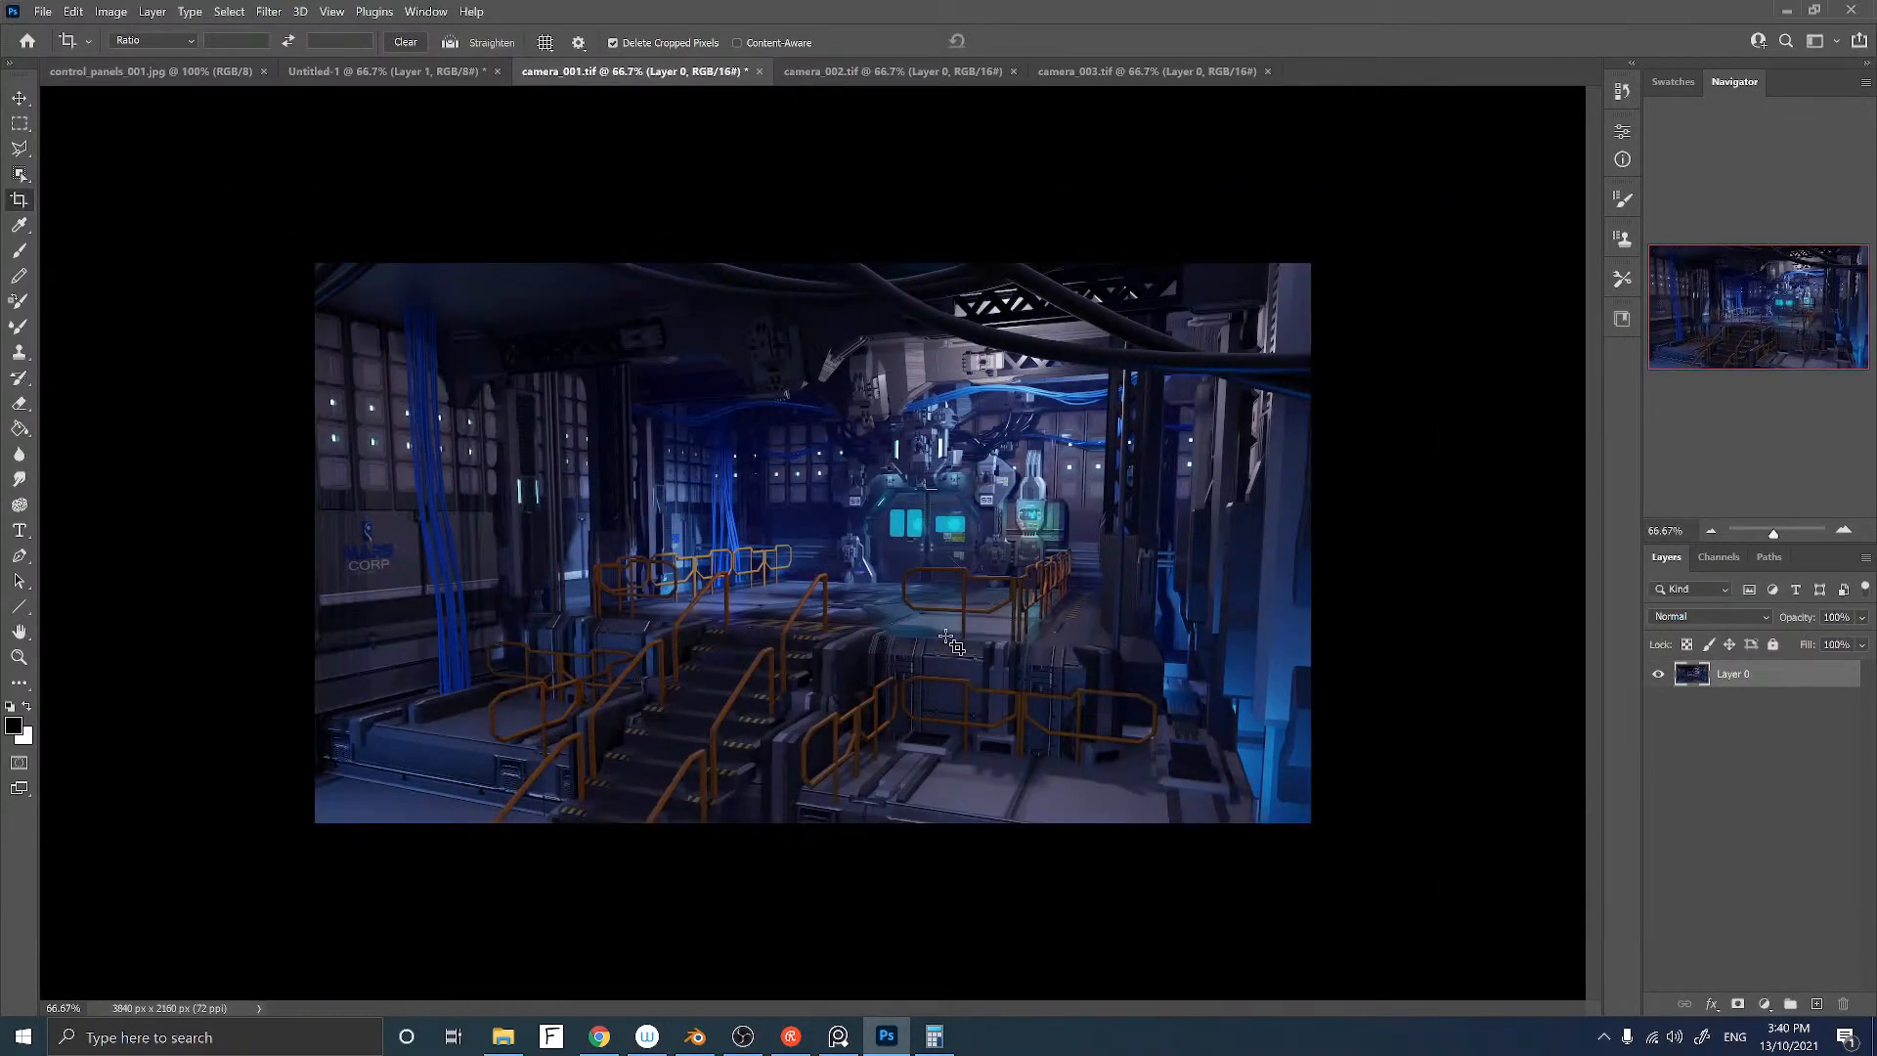
Step: Resize the cropped image to a width of 4000 px, keeping proportions and automatic resampling
key(z)
click(936, 599)
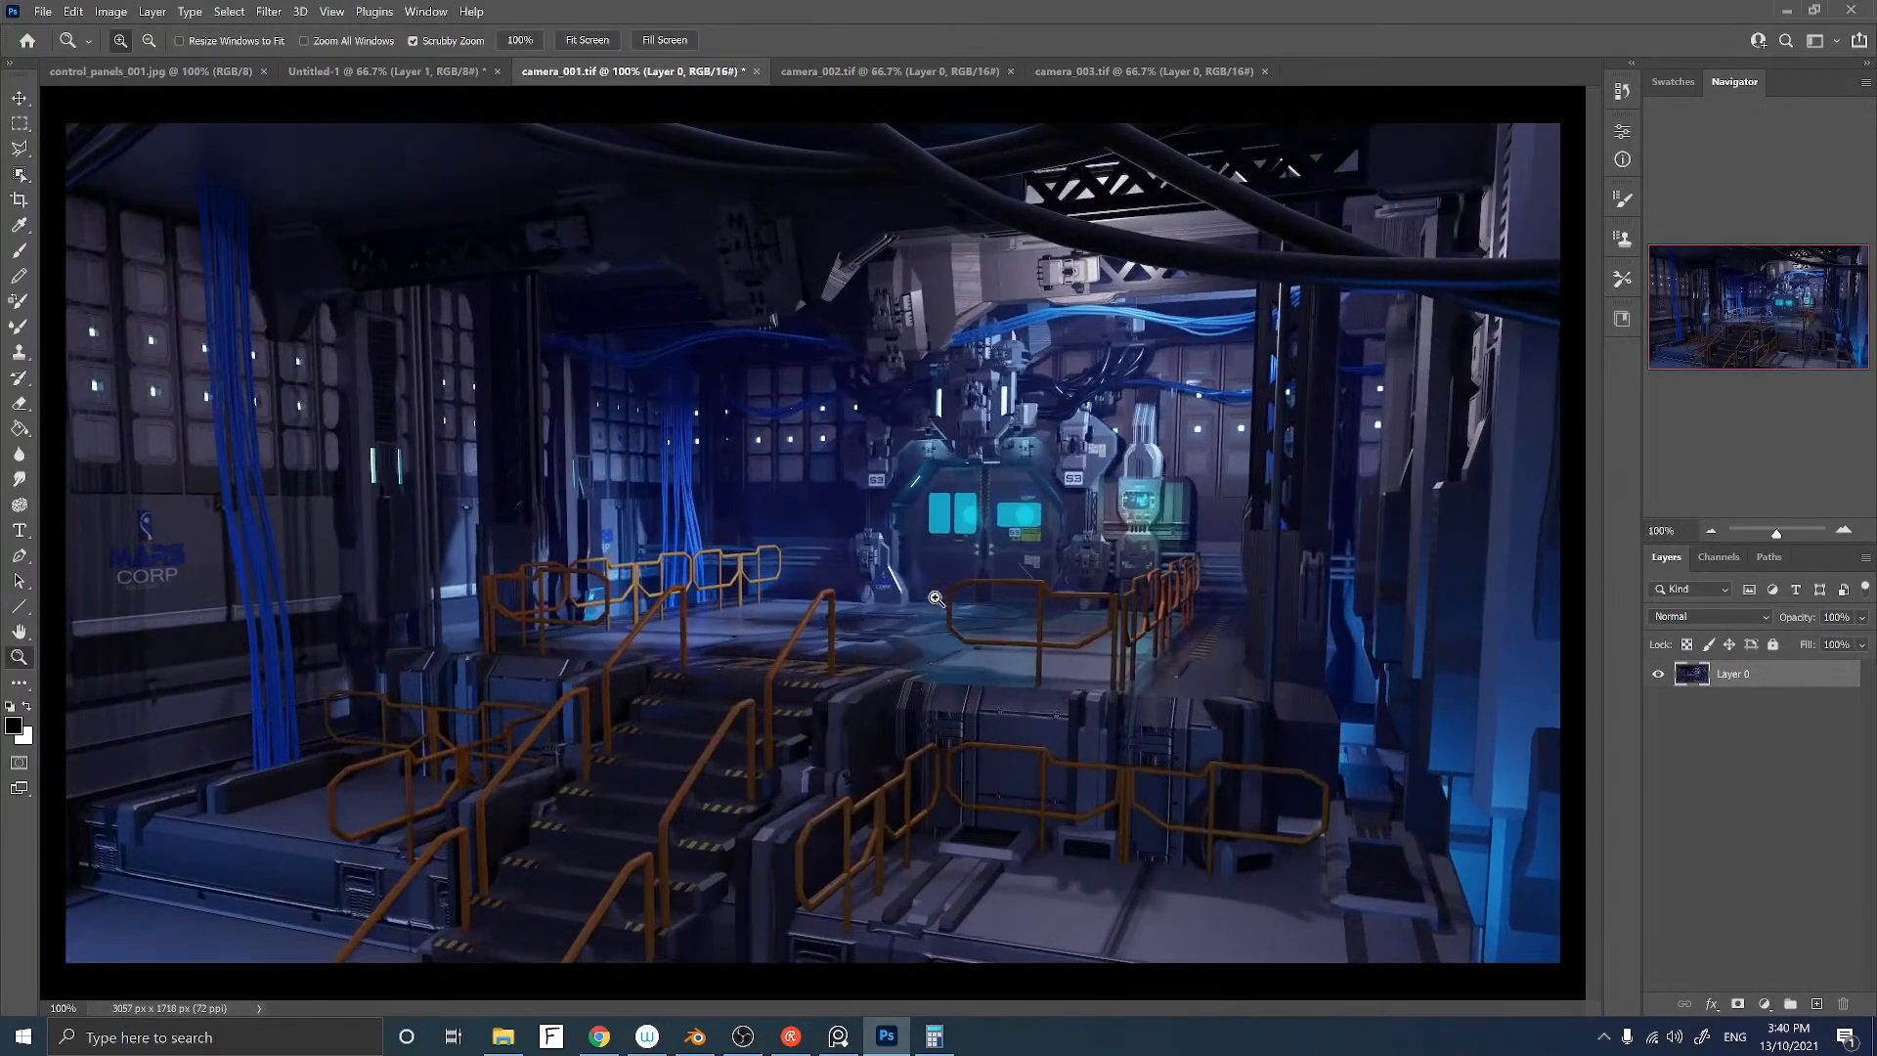
alt+click(936, 600)
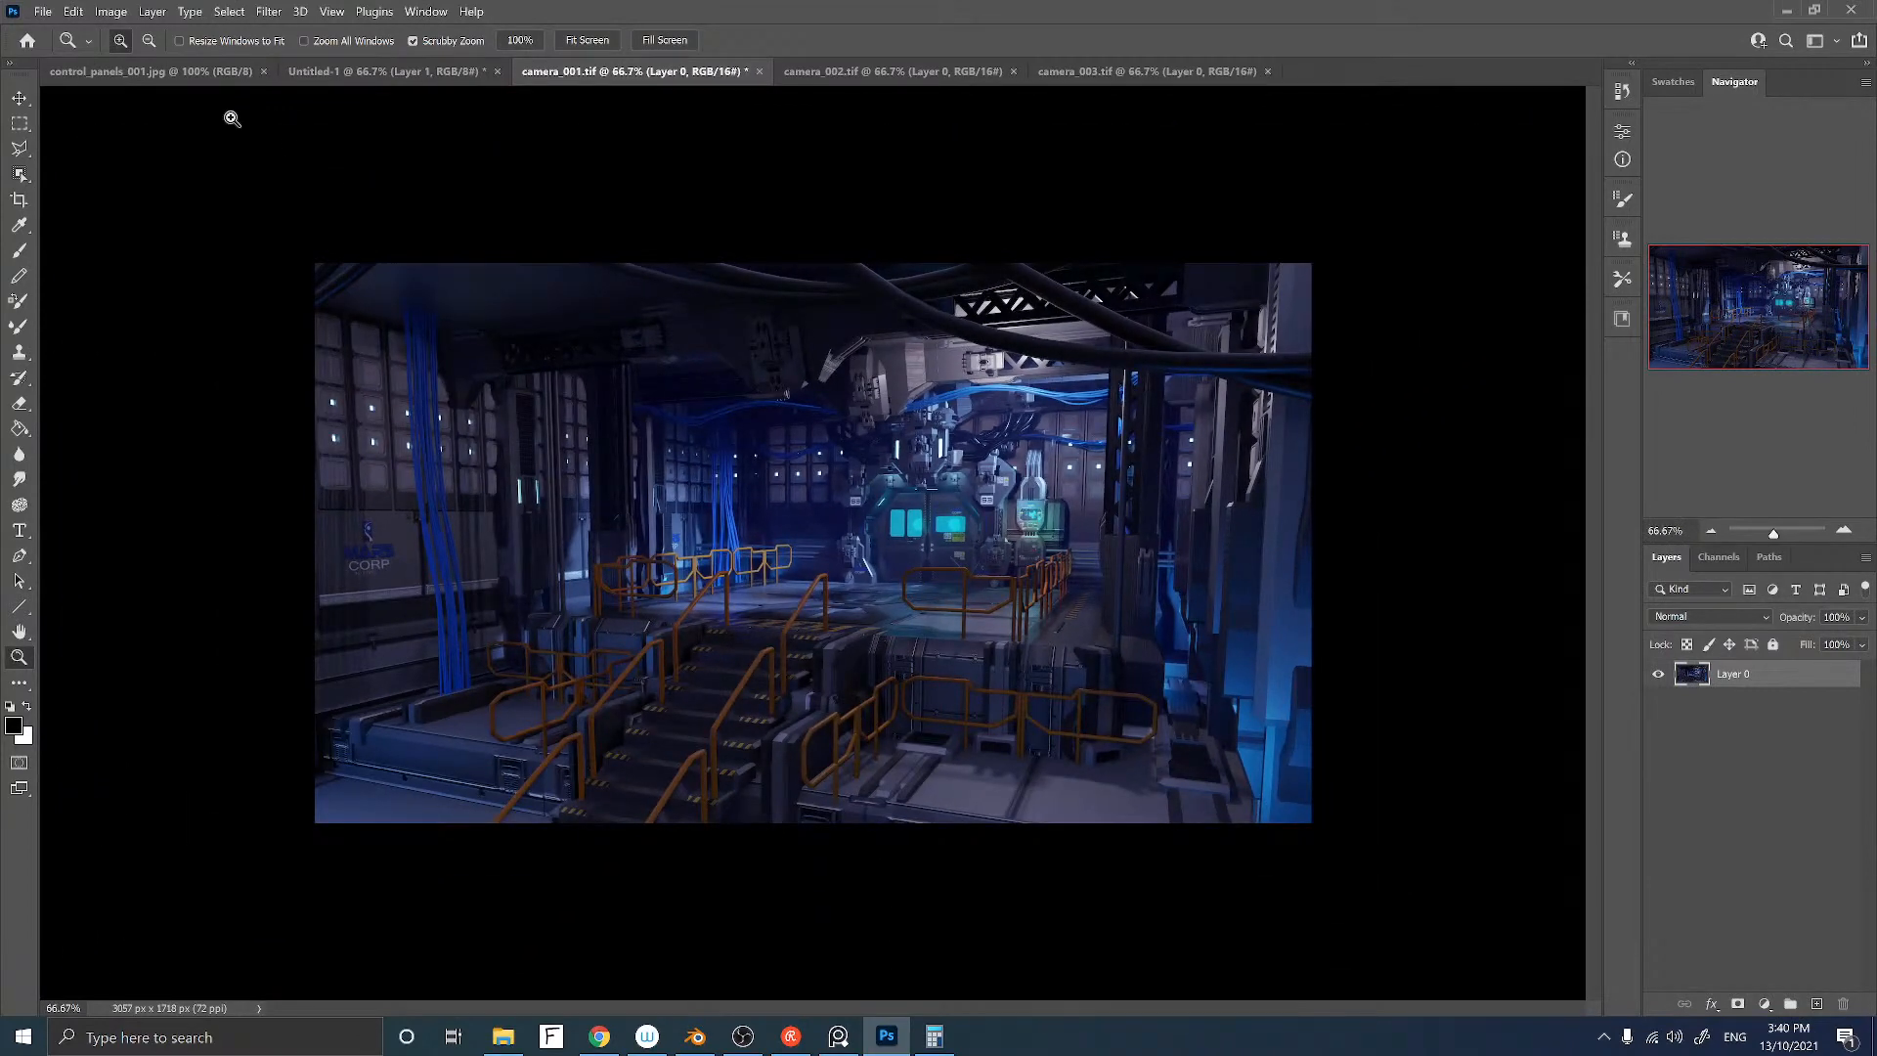
click(110, 11)
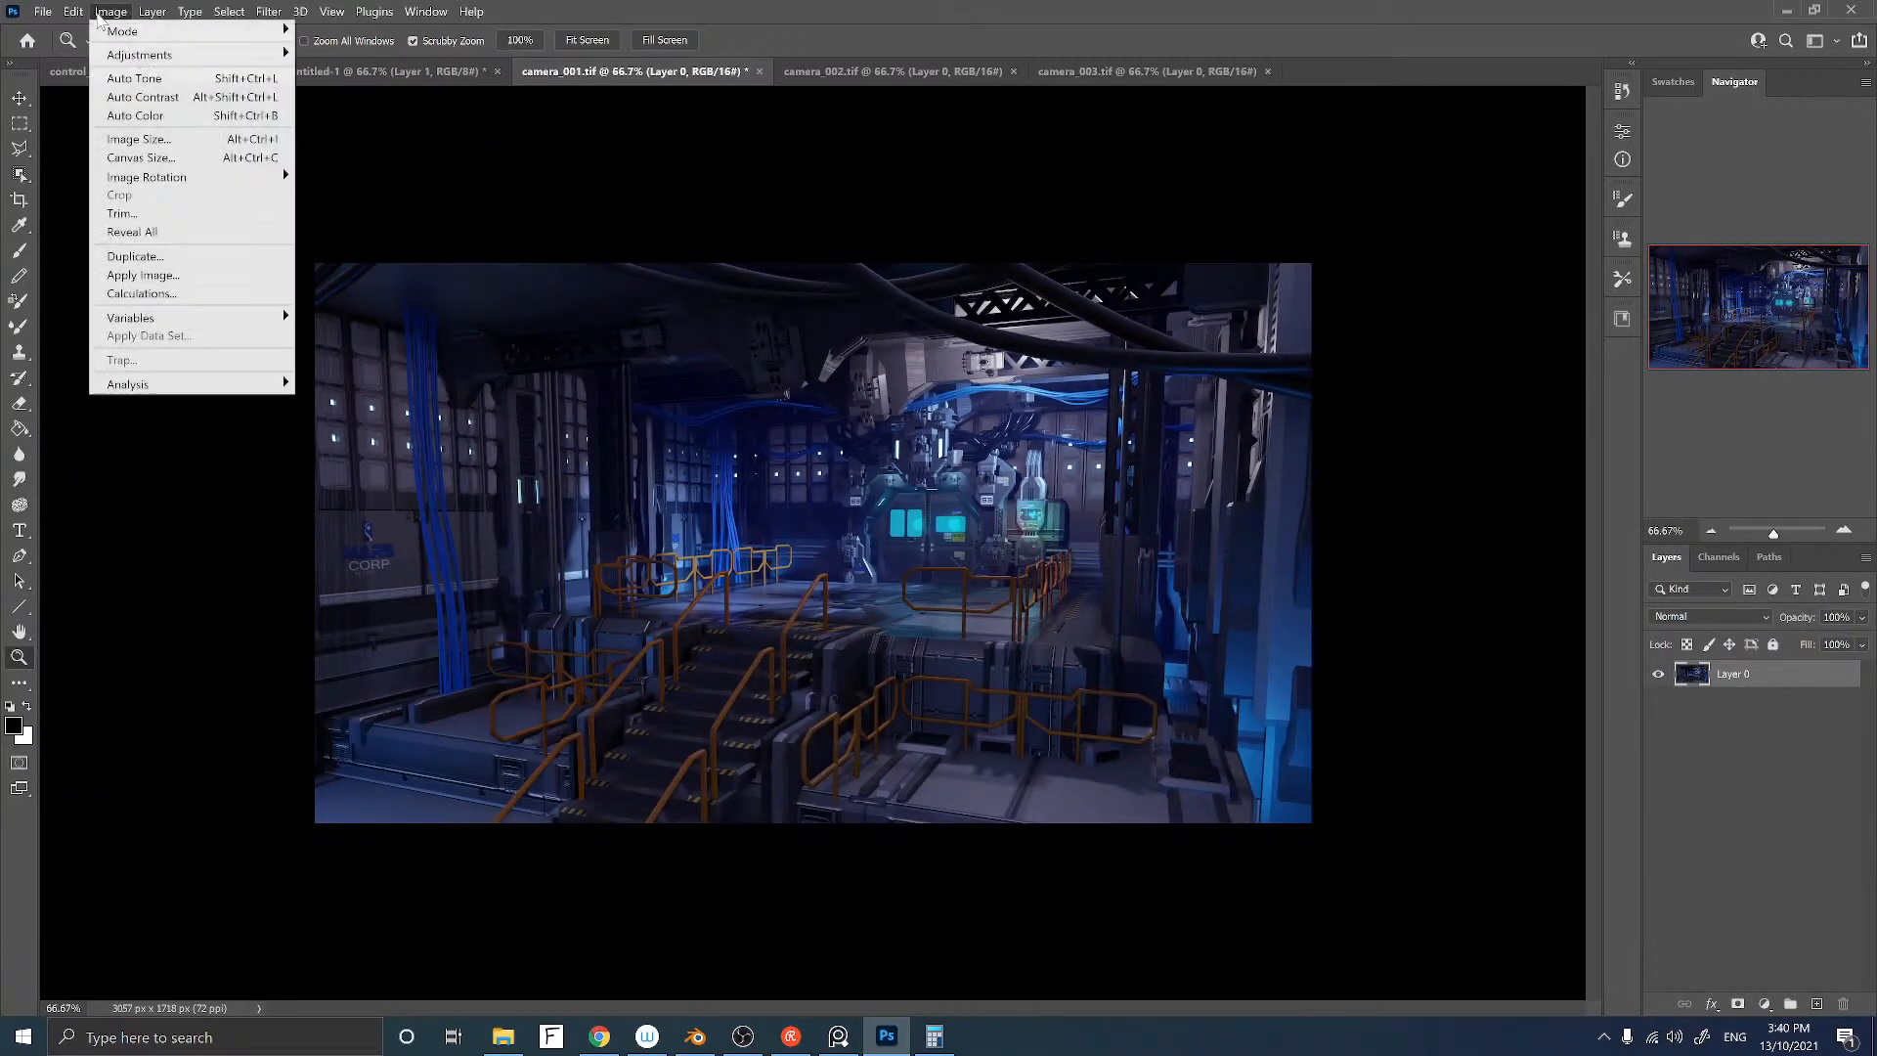
click(132, 138)
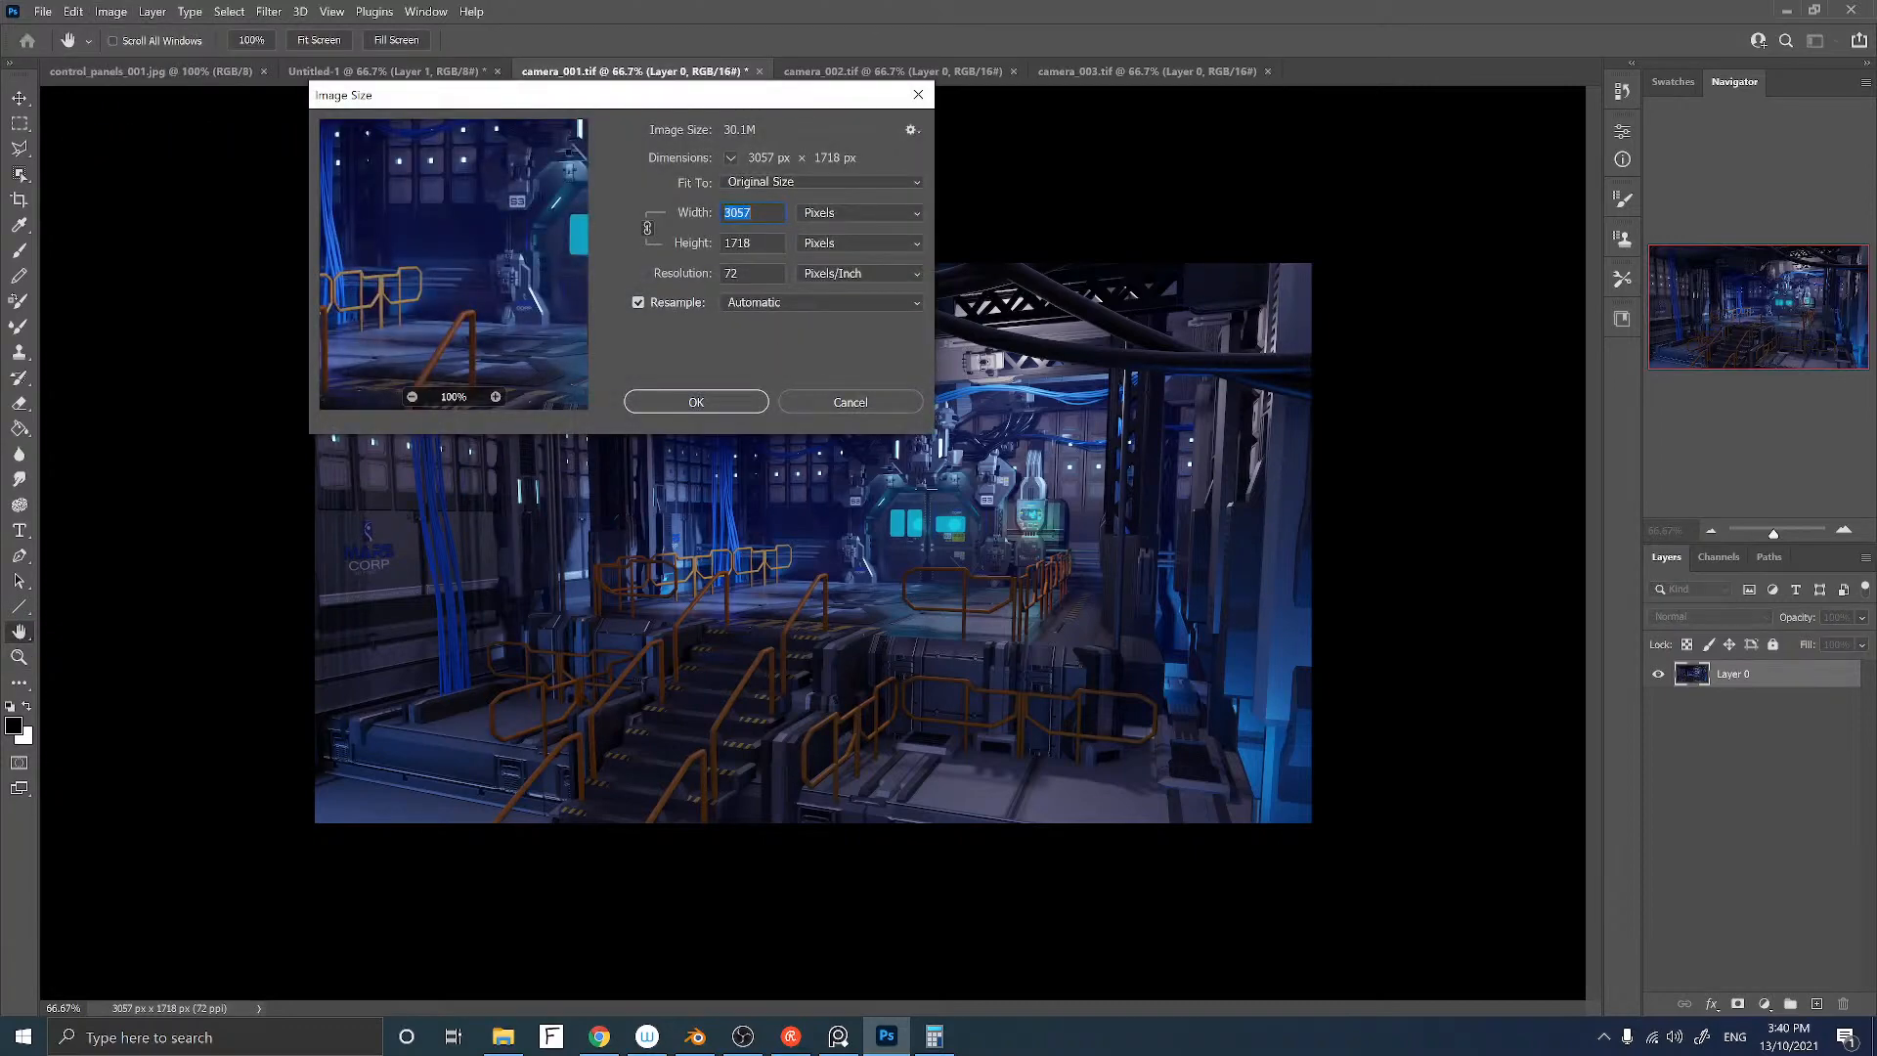
text(400)
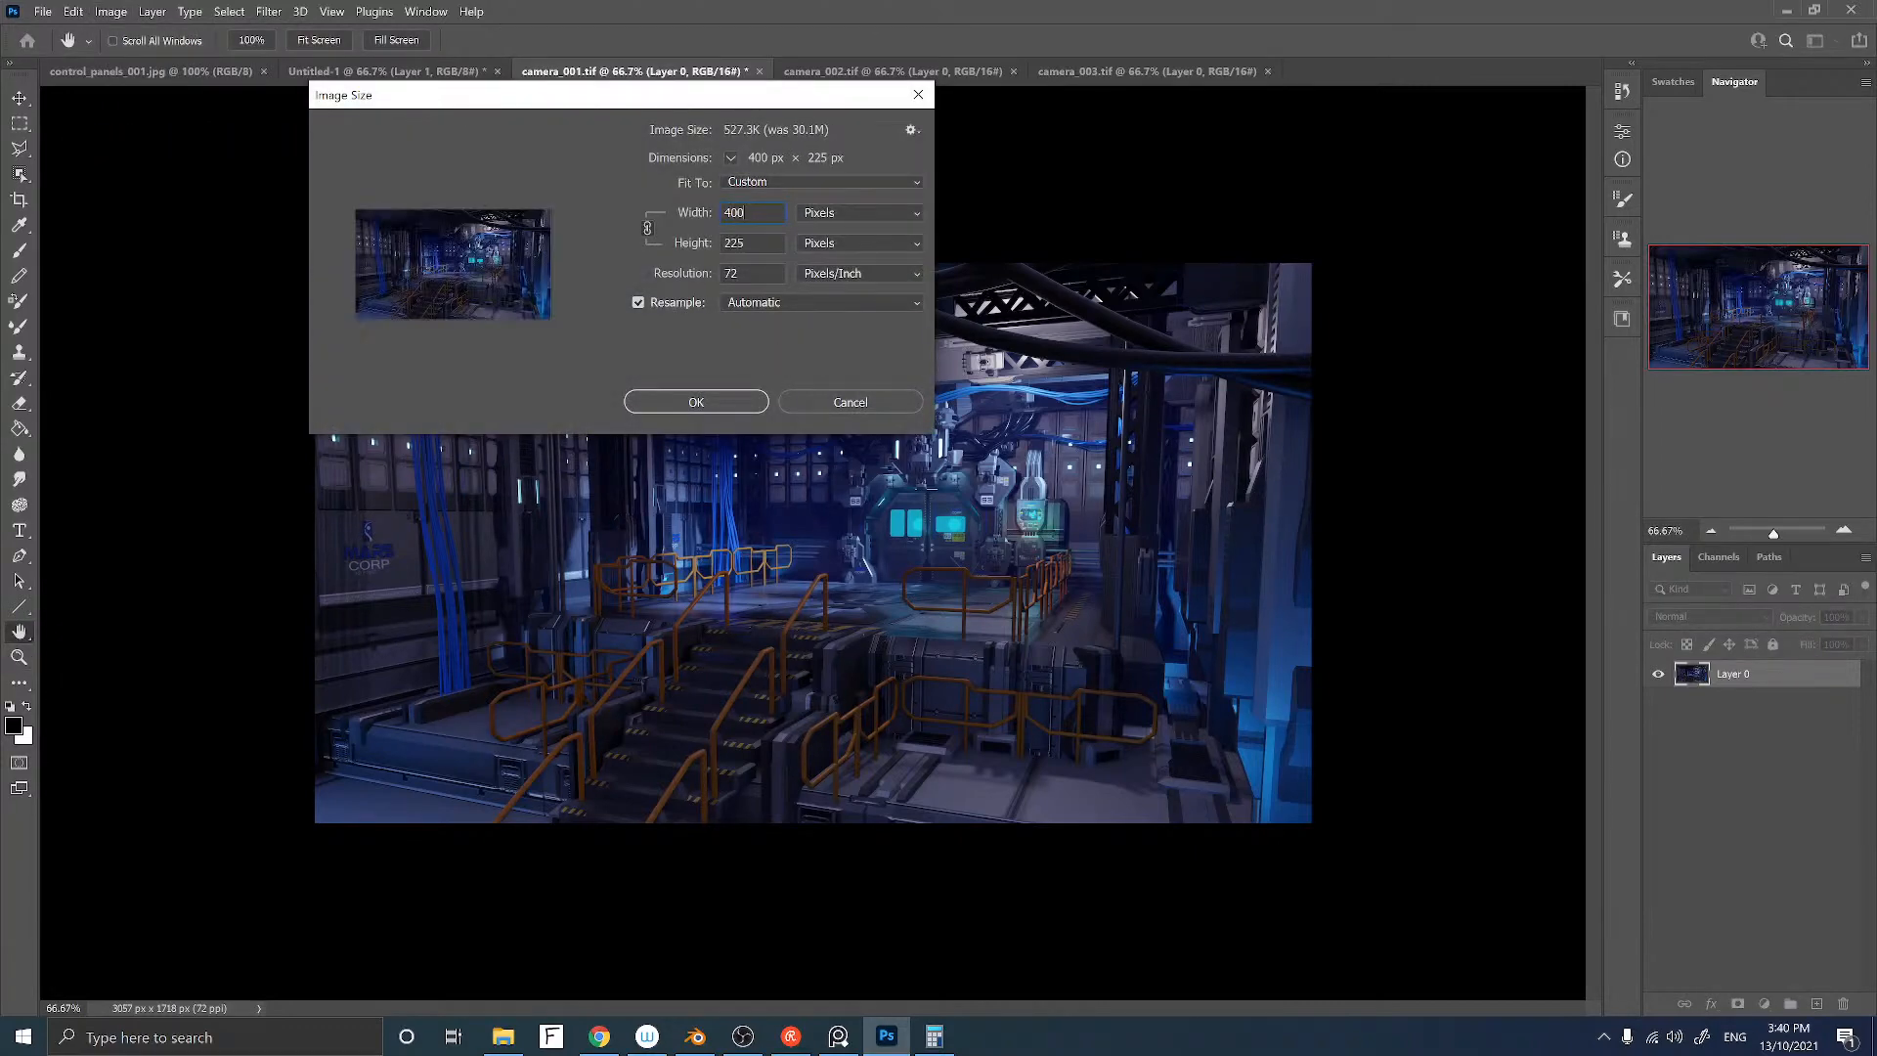
text(0)
key(Return)
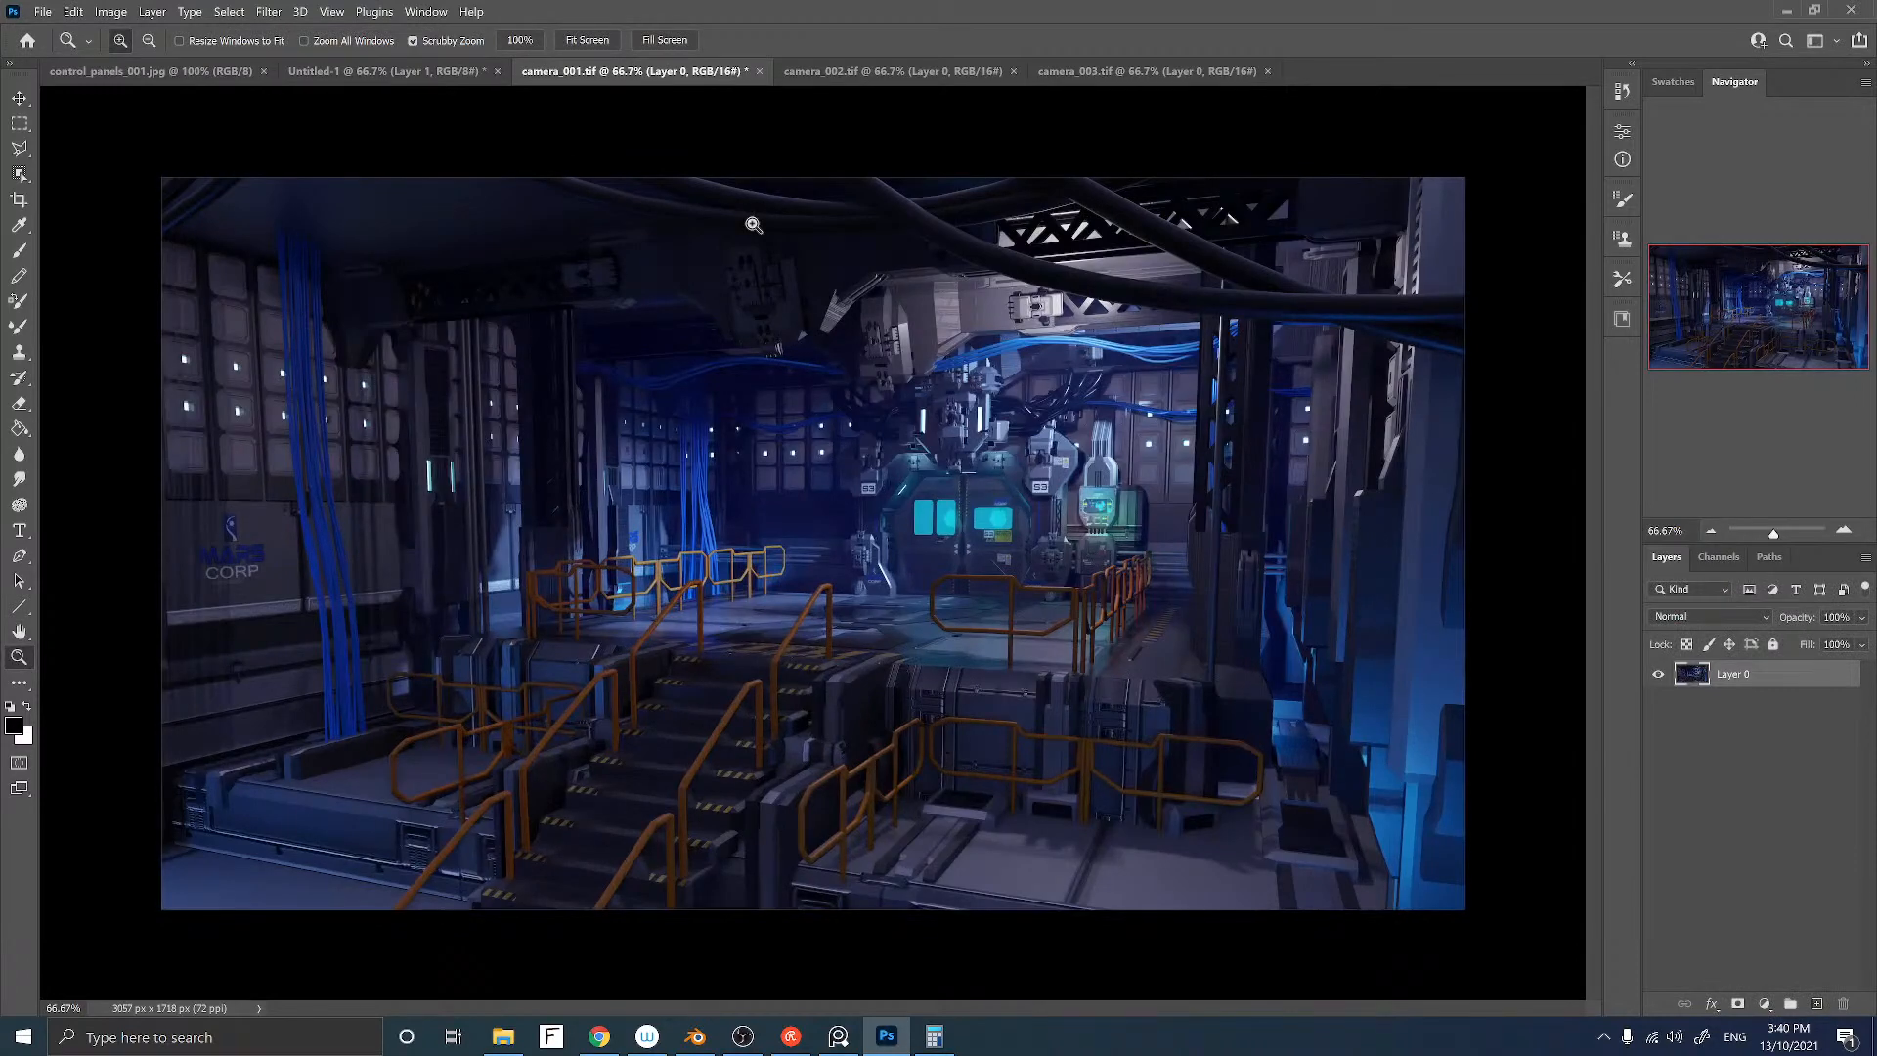
click(821, 409)
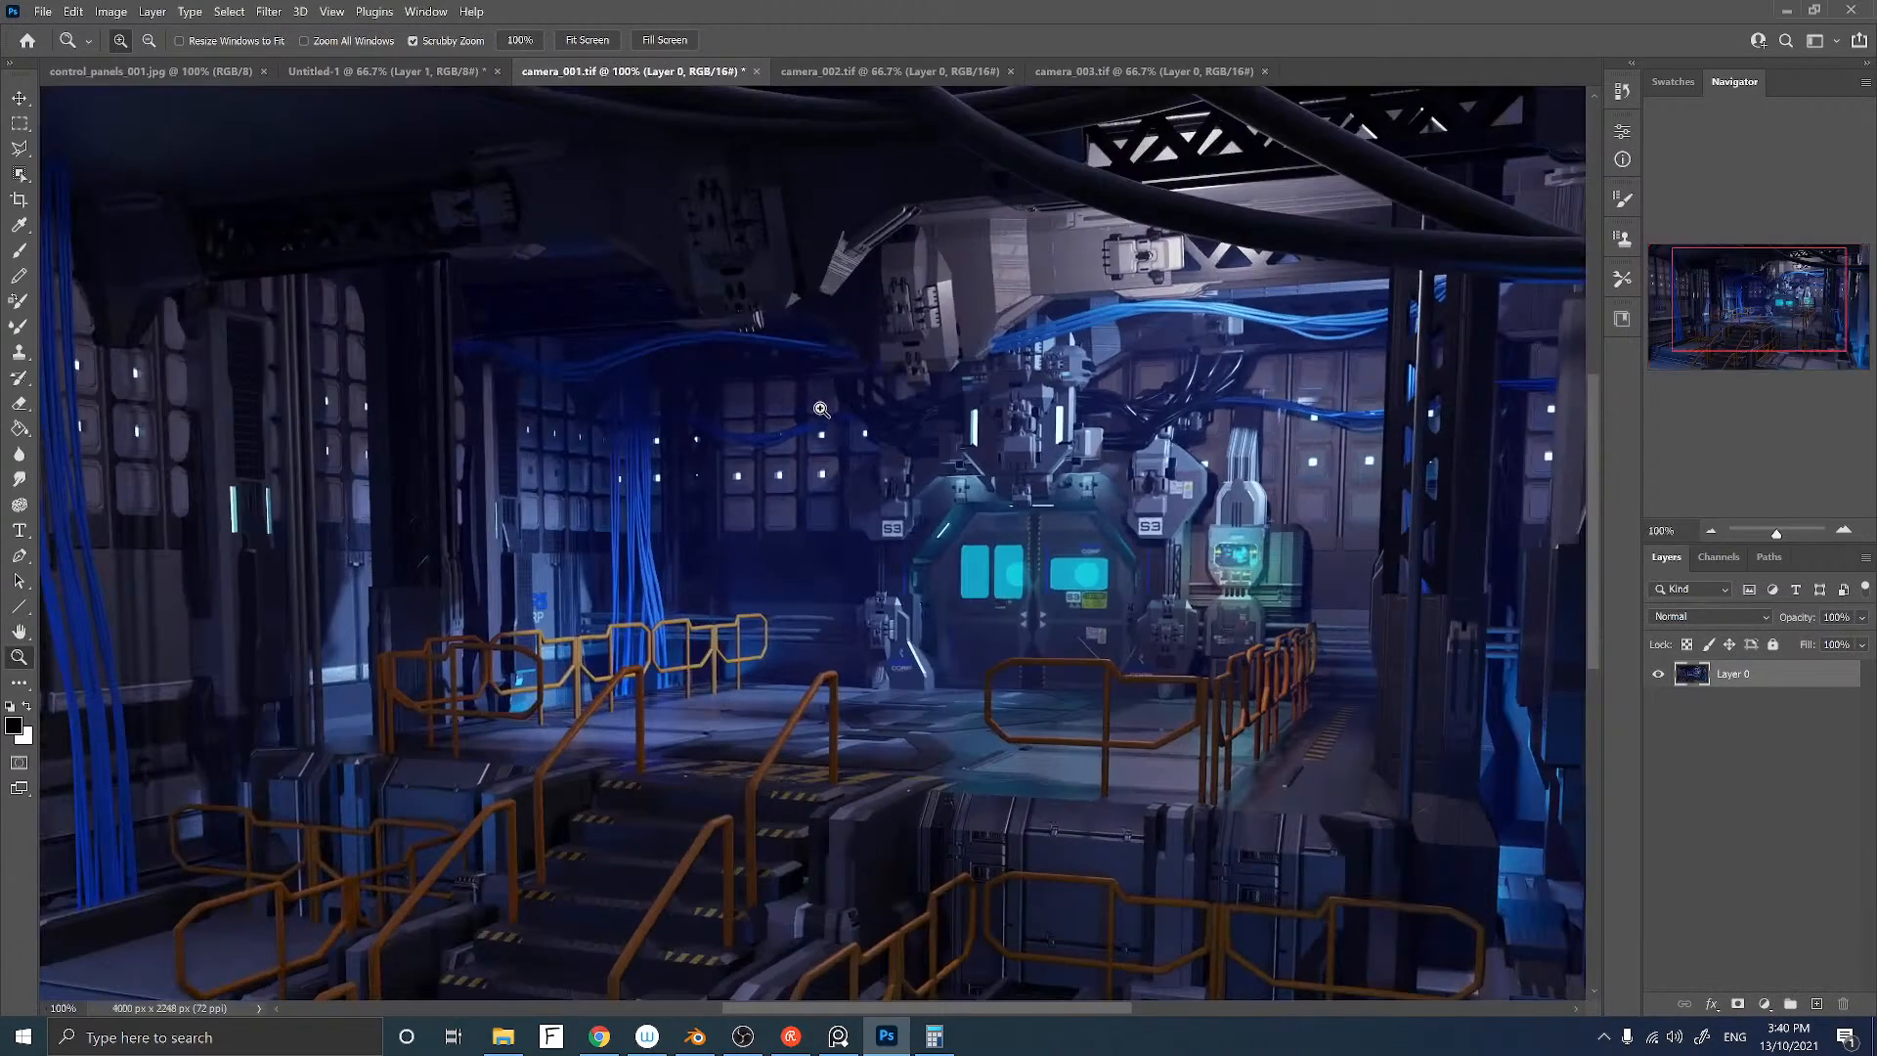
alt+click(819, 406)
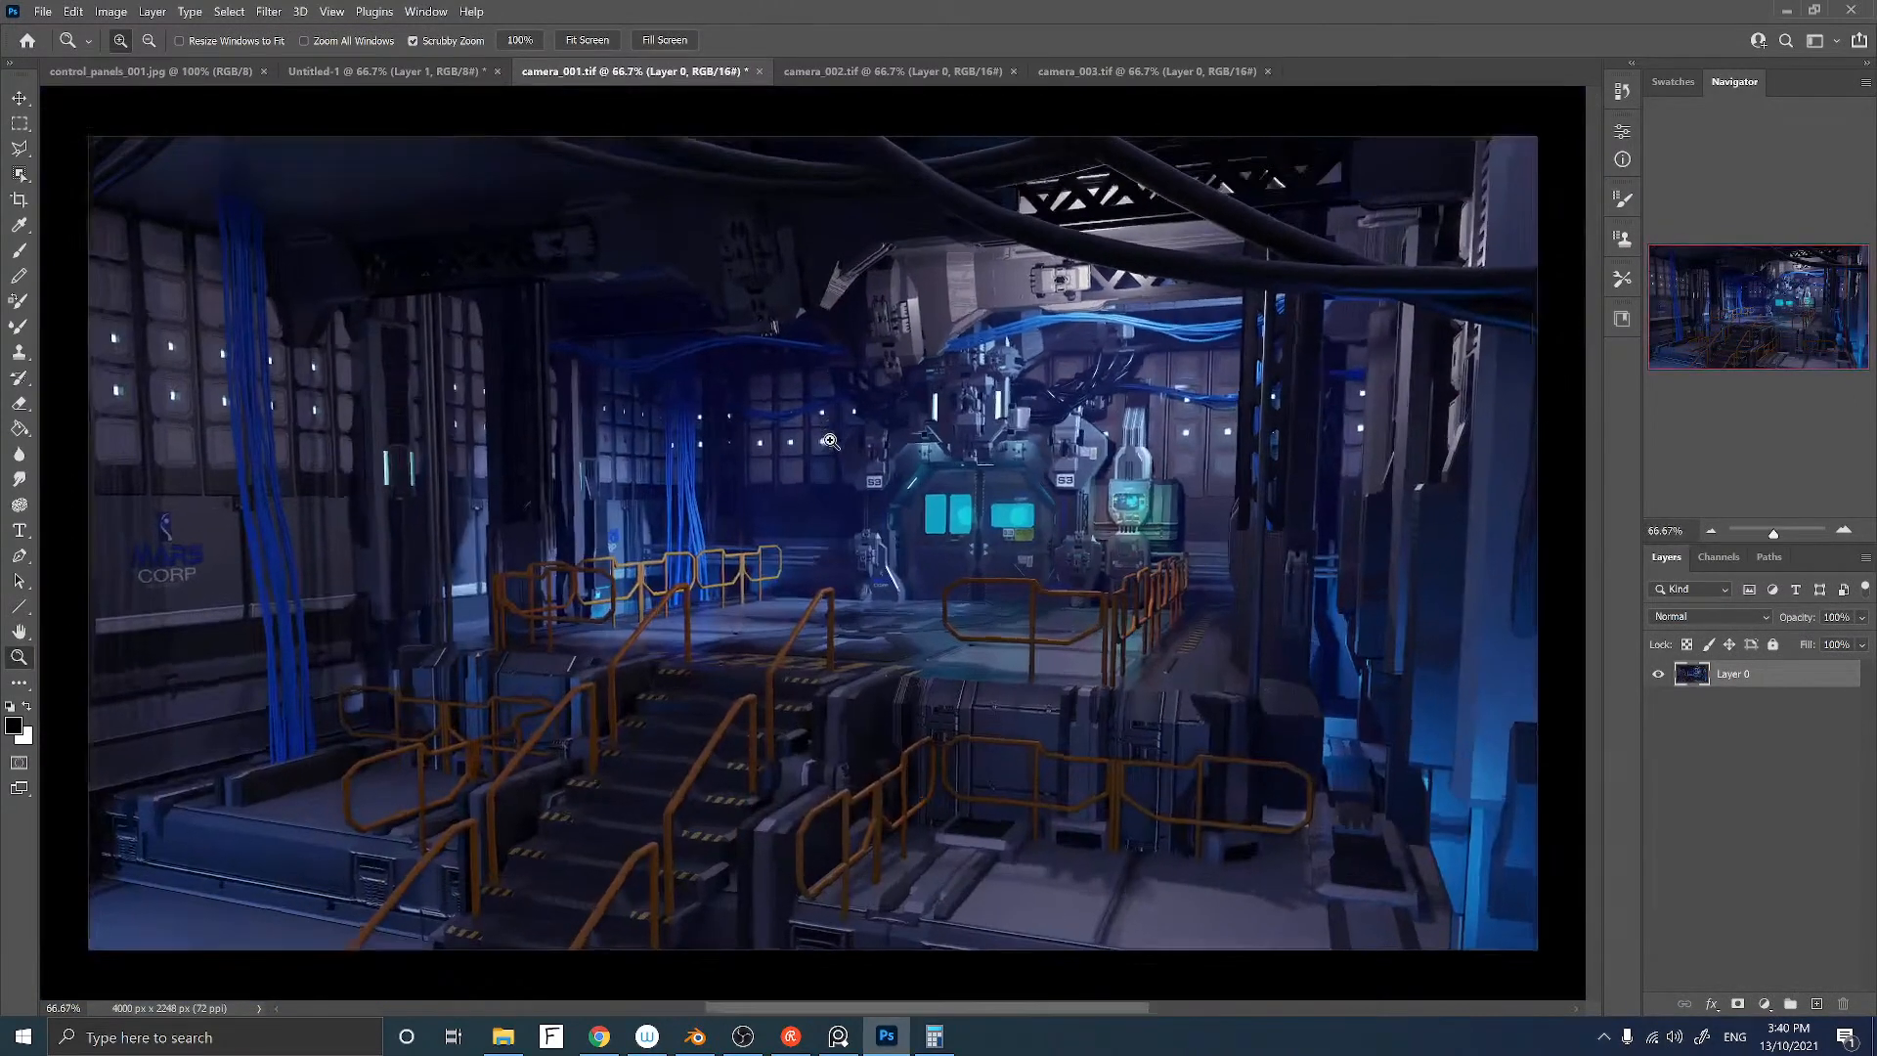
click(829, 441)
alt+click(830, 446)
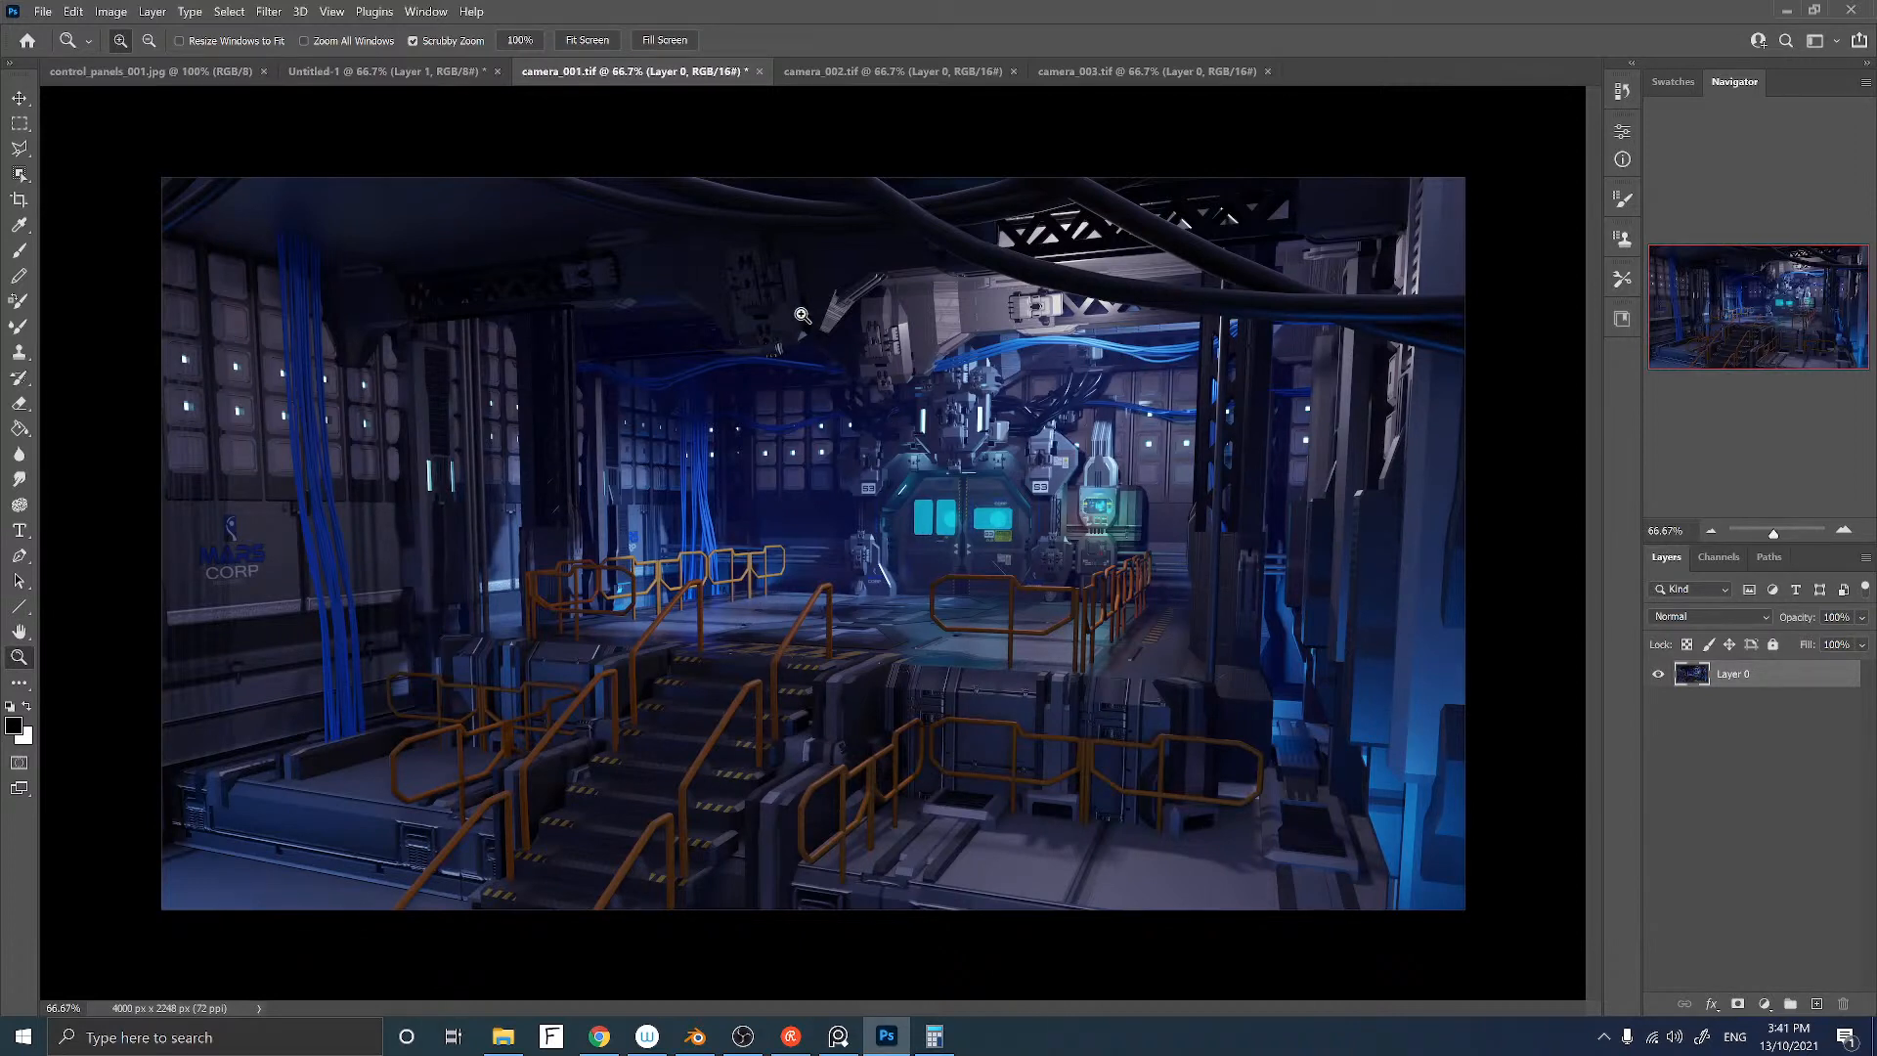
Step: Outline the stairs, platform, far door and upper-right ceiling of camera_001.tif with a Polygonal Lasso selection
key(l)
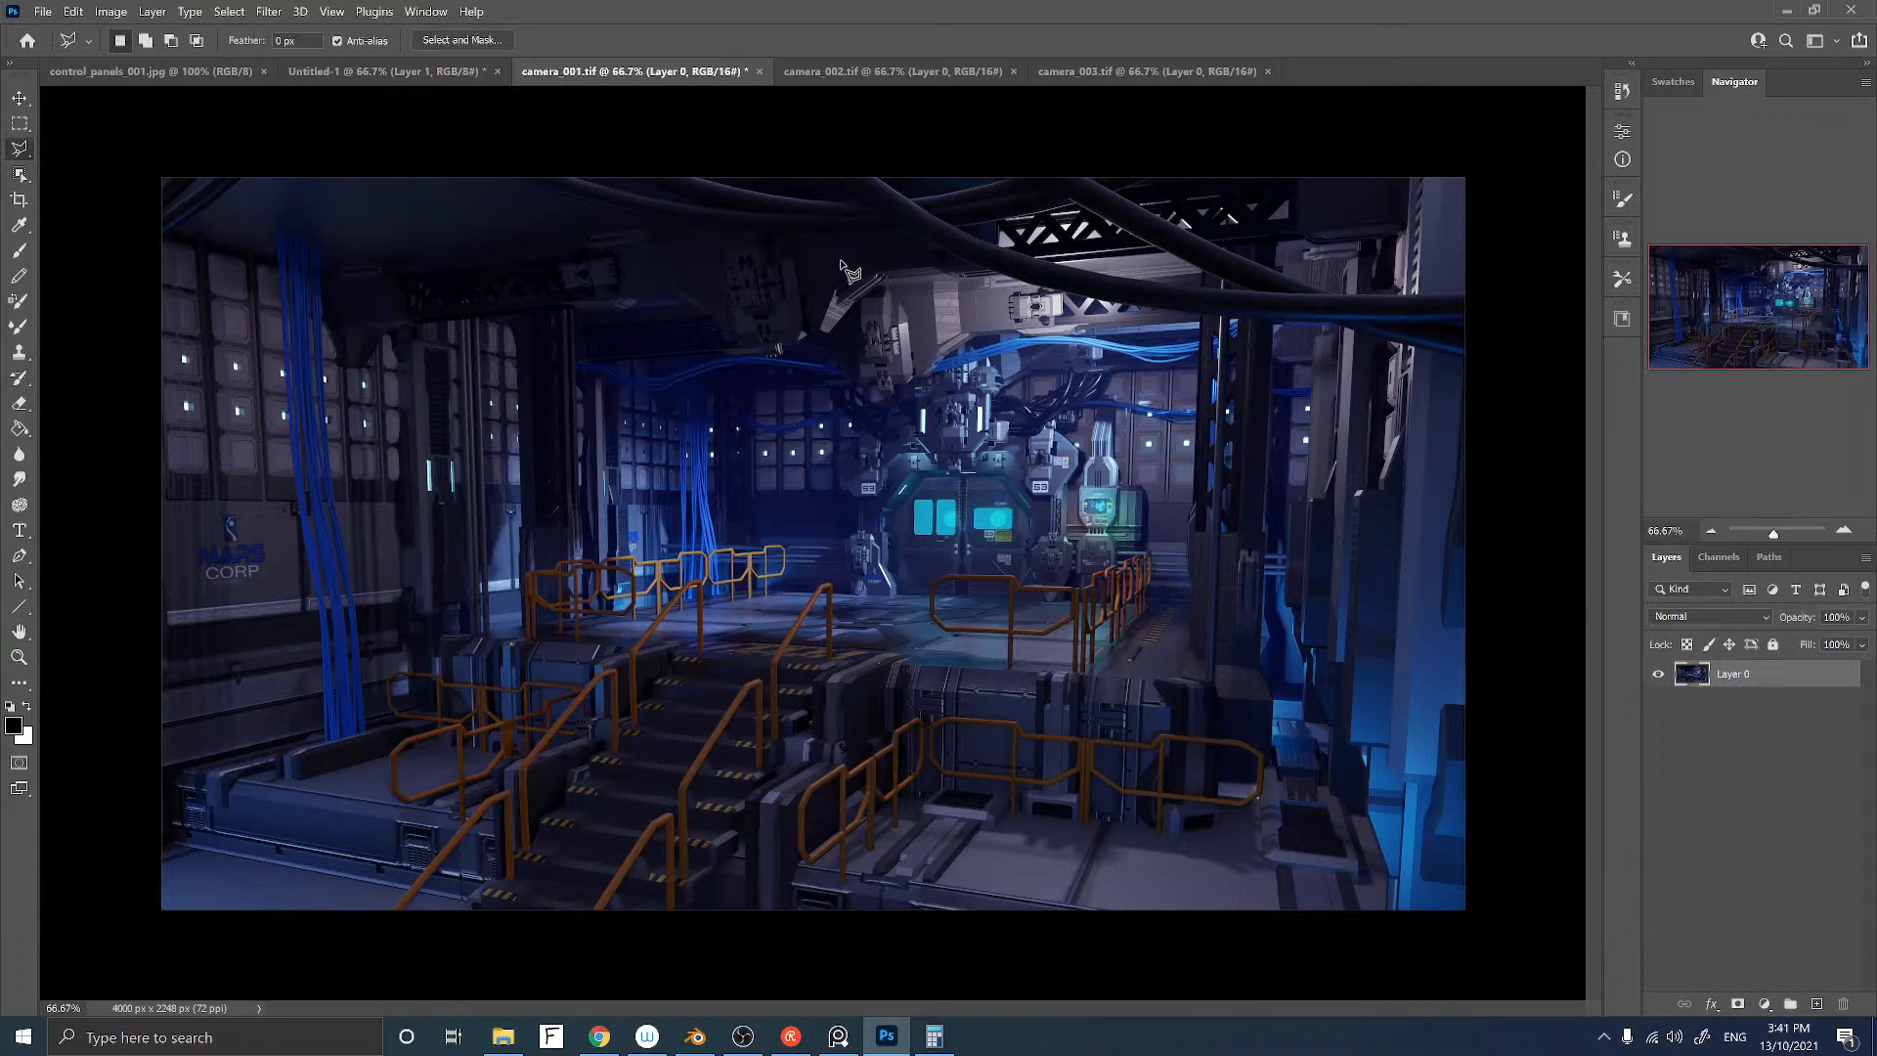
click(479, 139)
click(548, 241)
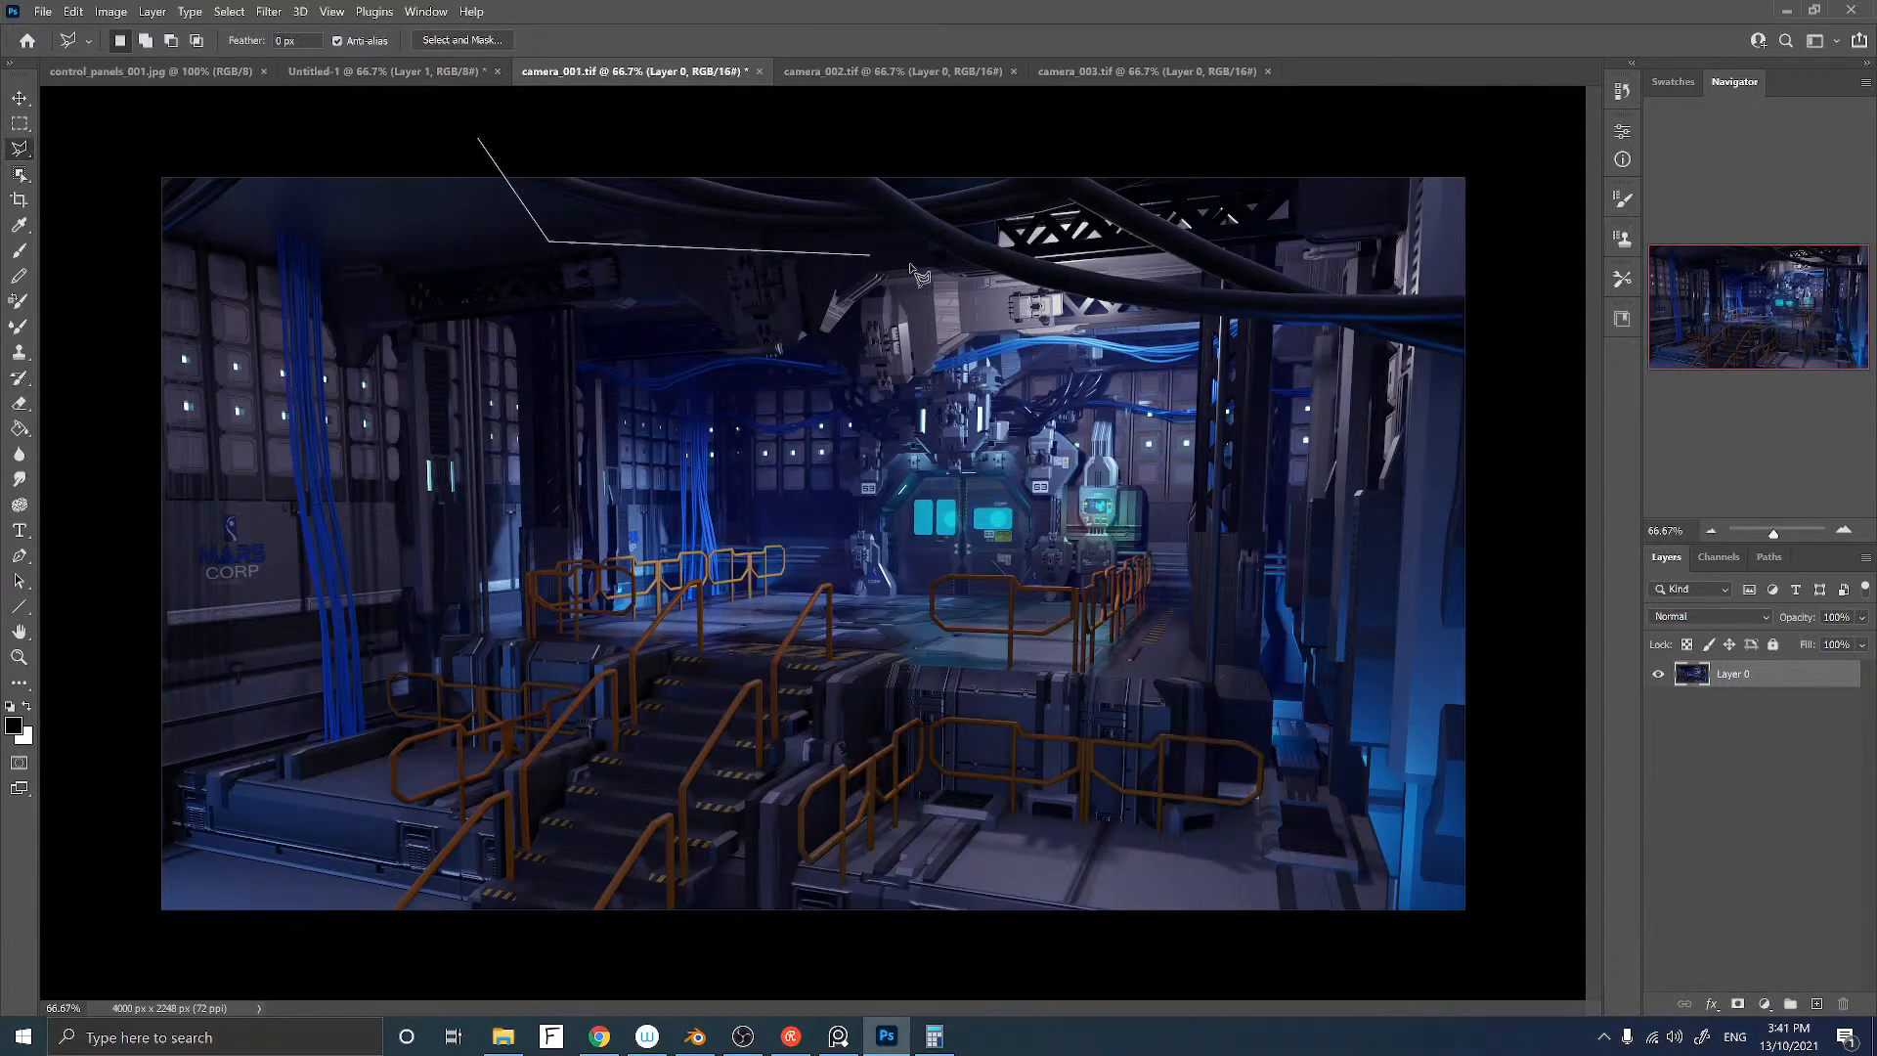
click(675, 300)
click(641, 596)
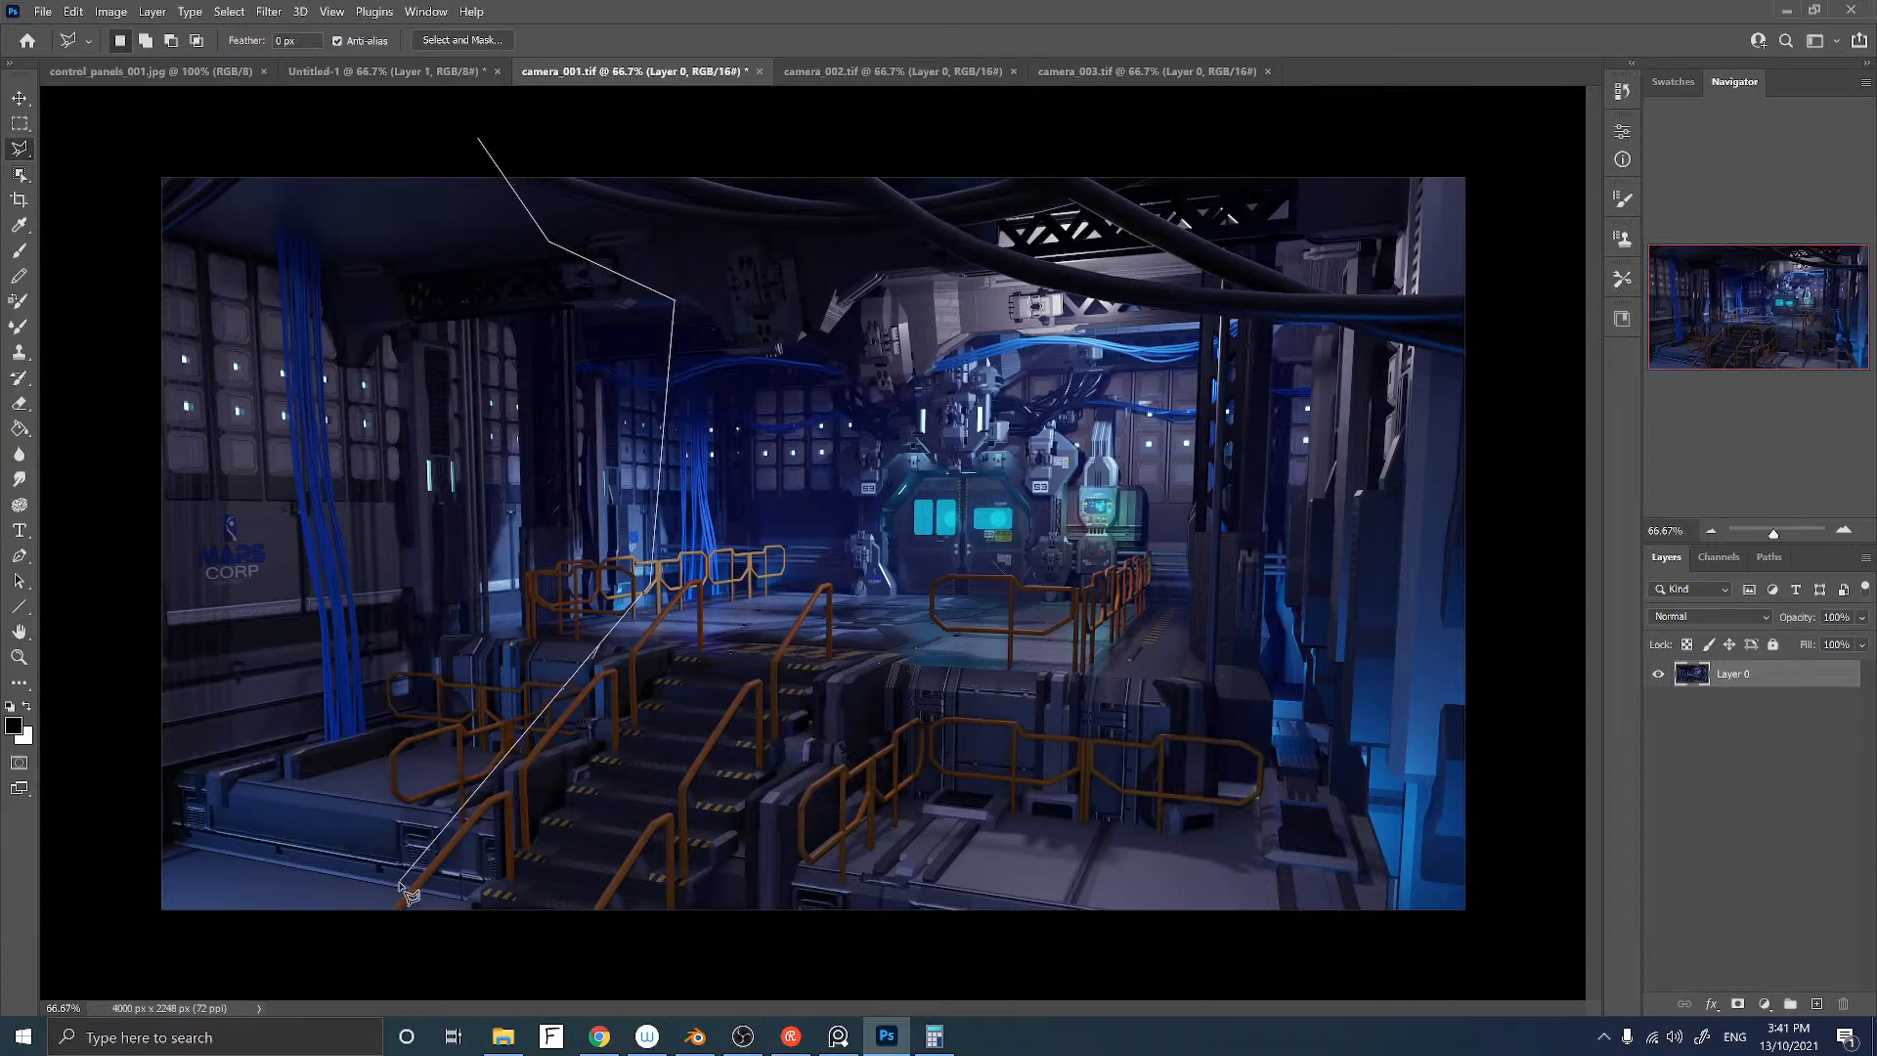
click(389, 945)
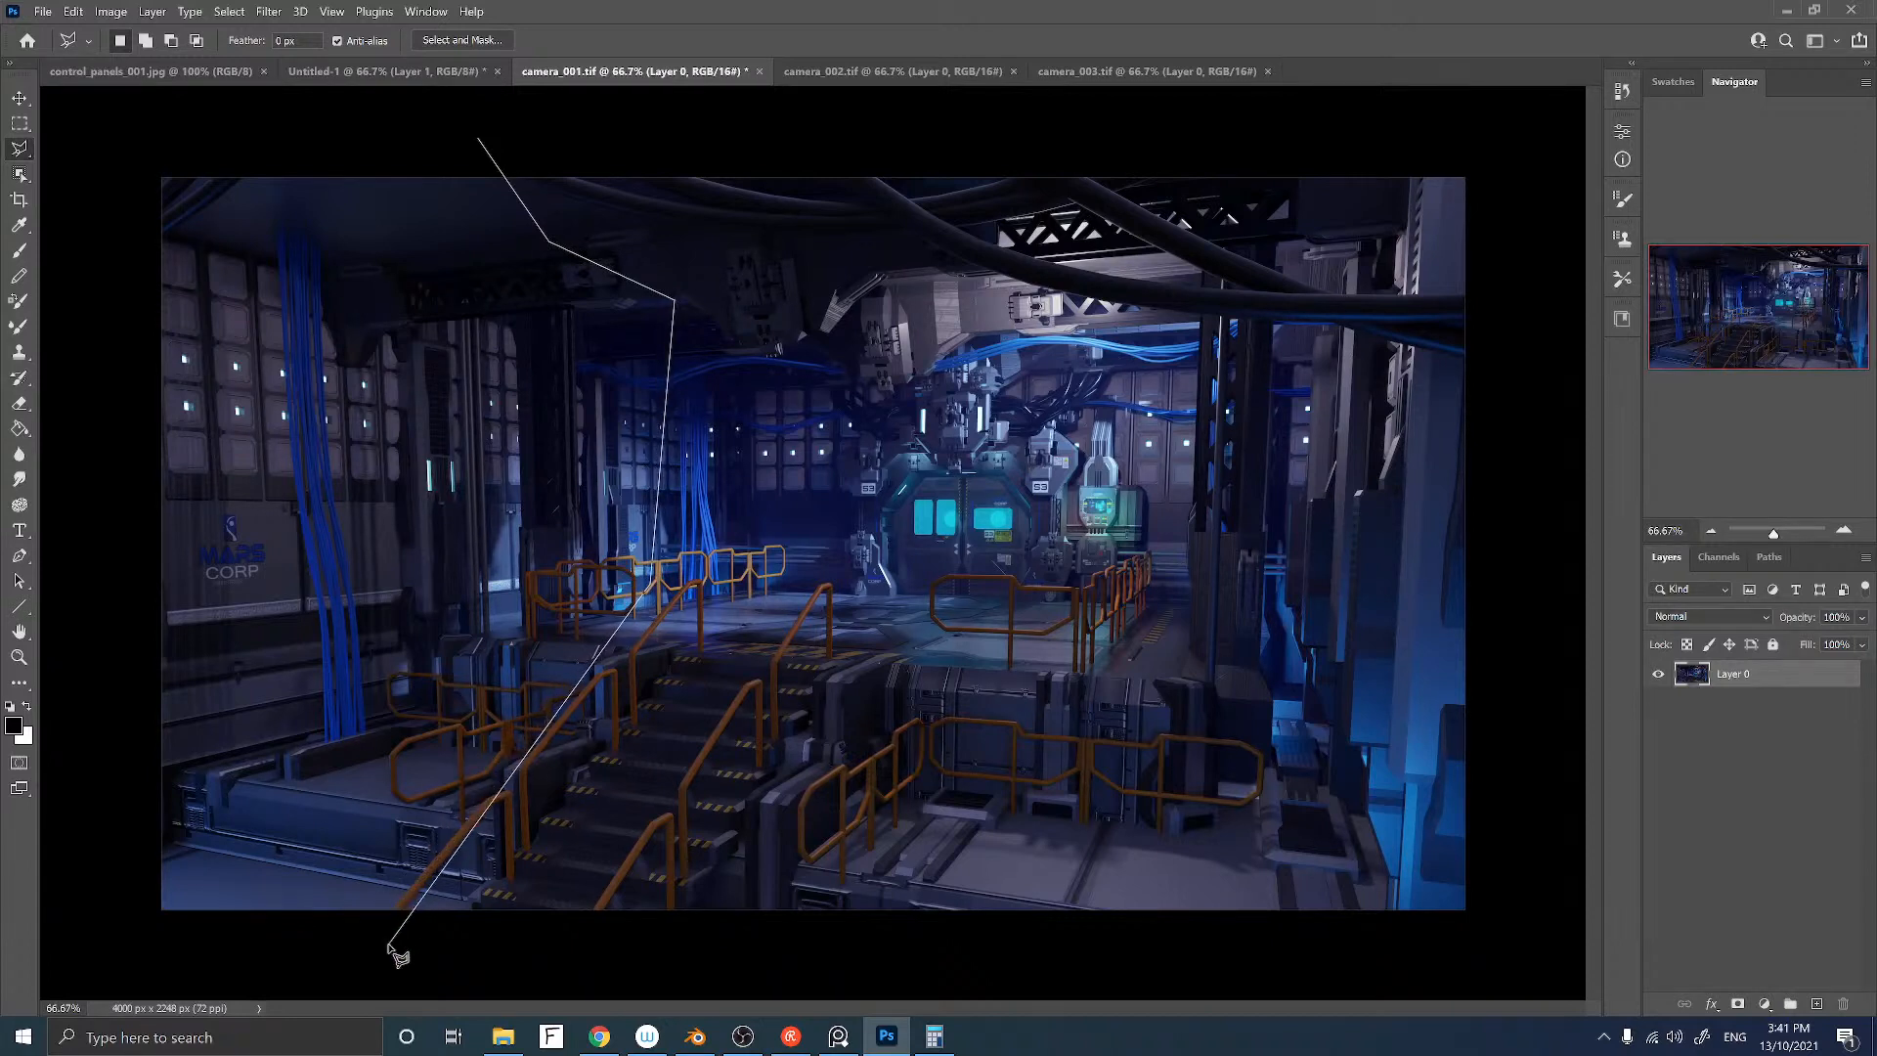
click(1274, 958)
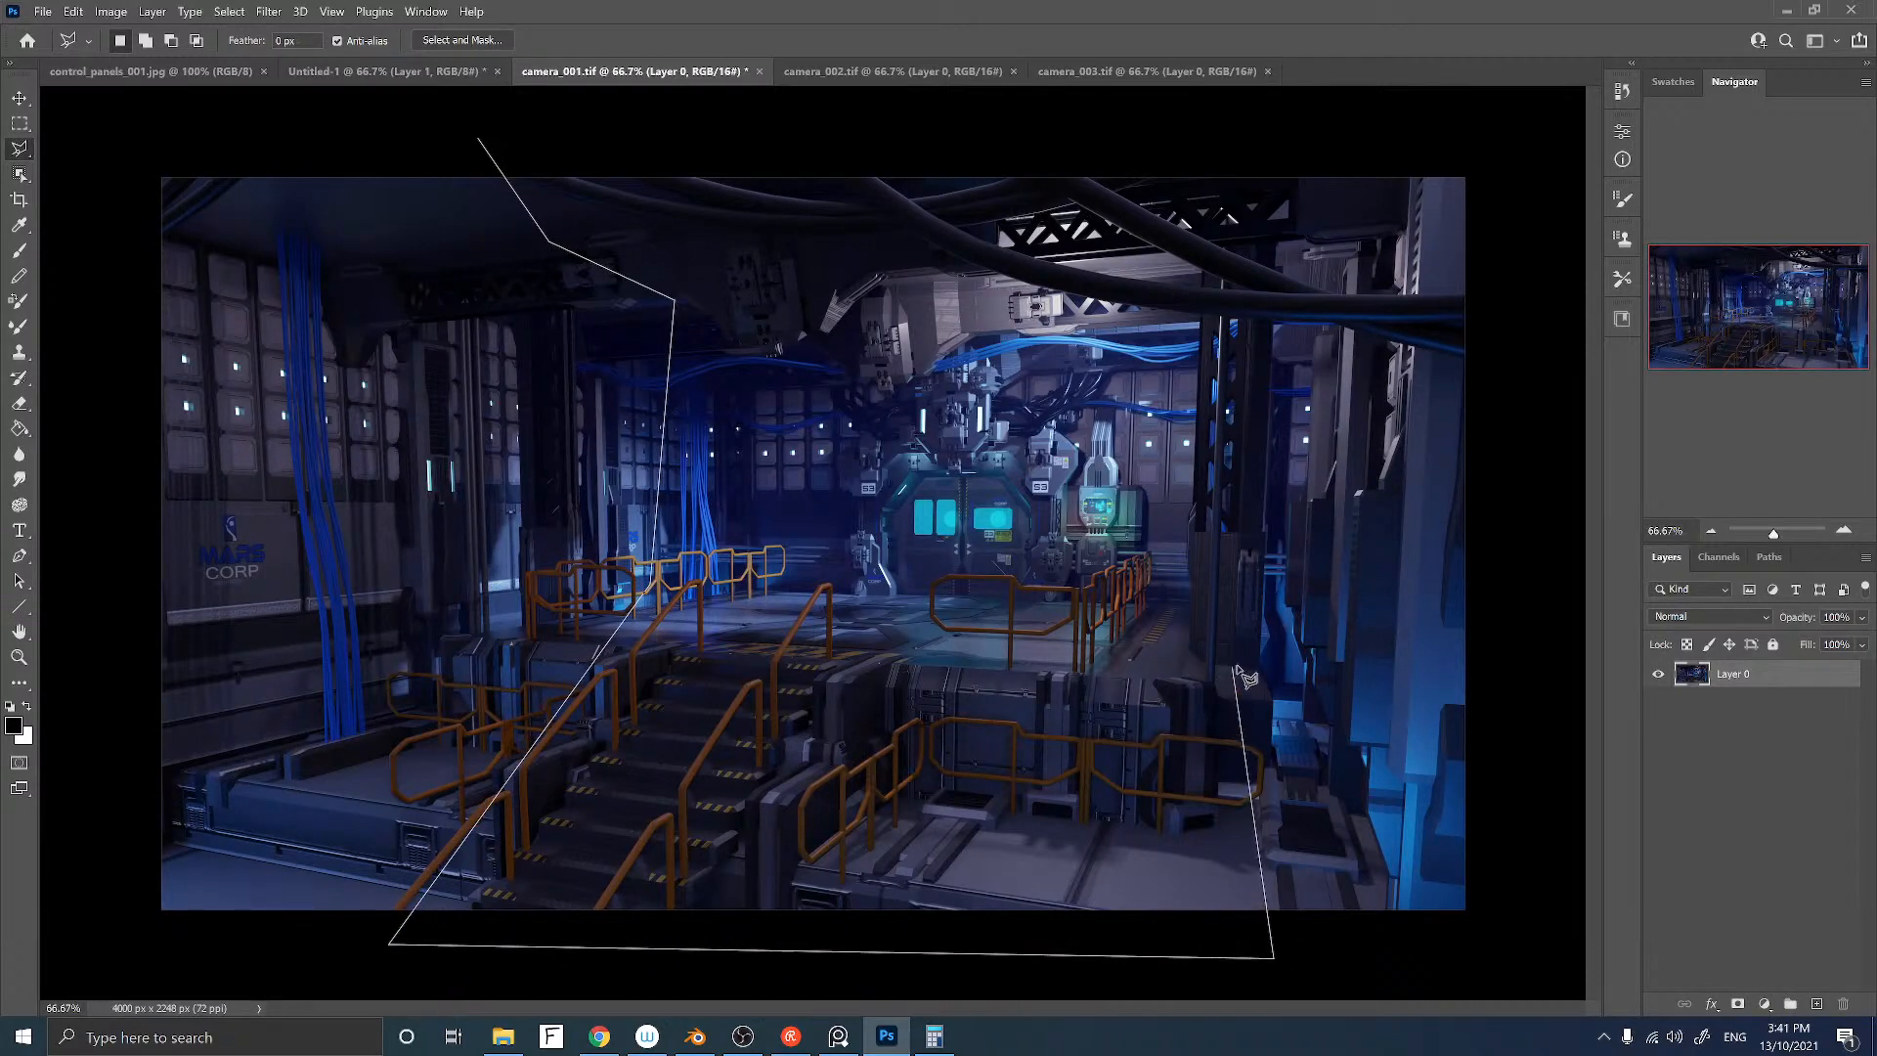
click(1229, 401)
click(1193, 335)
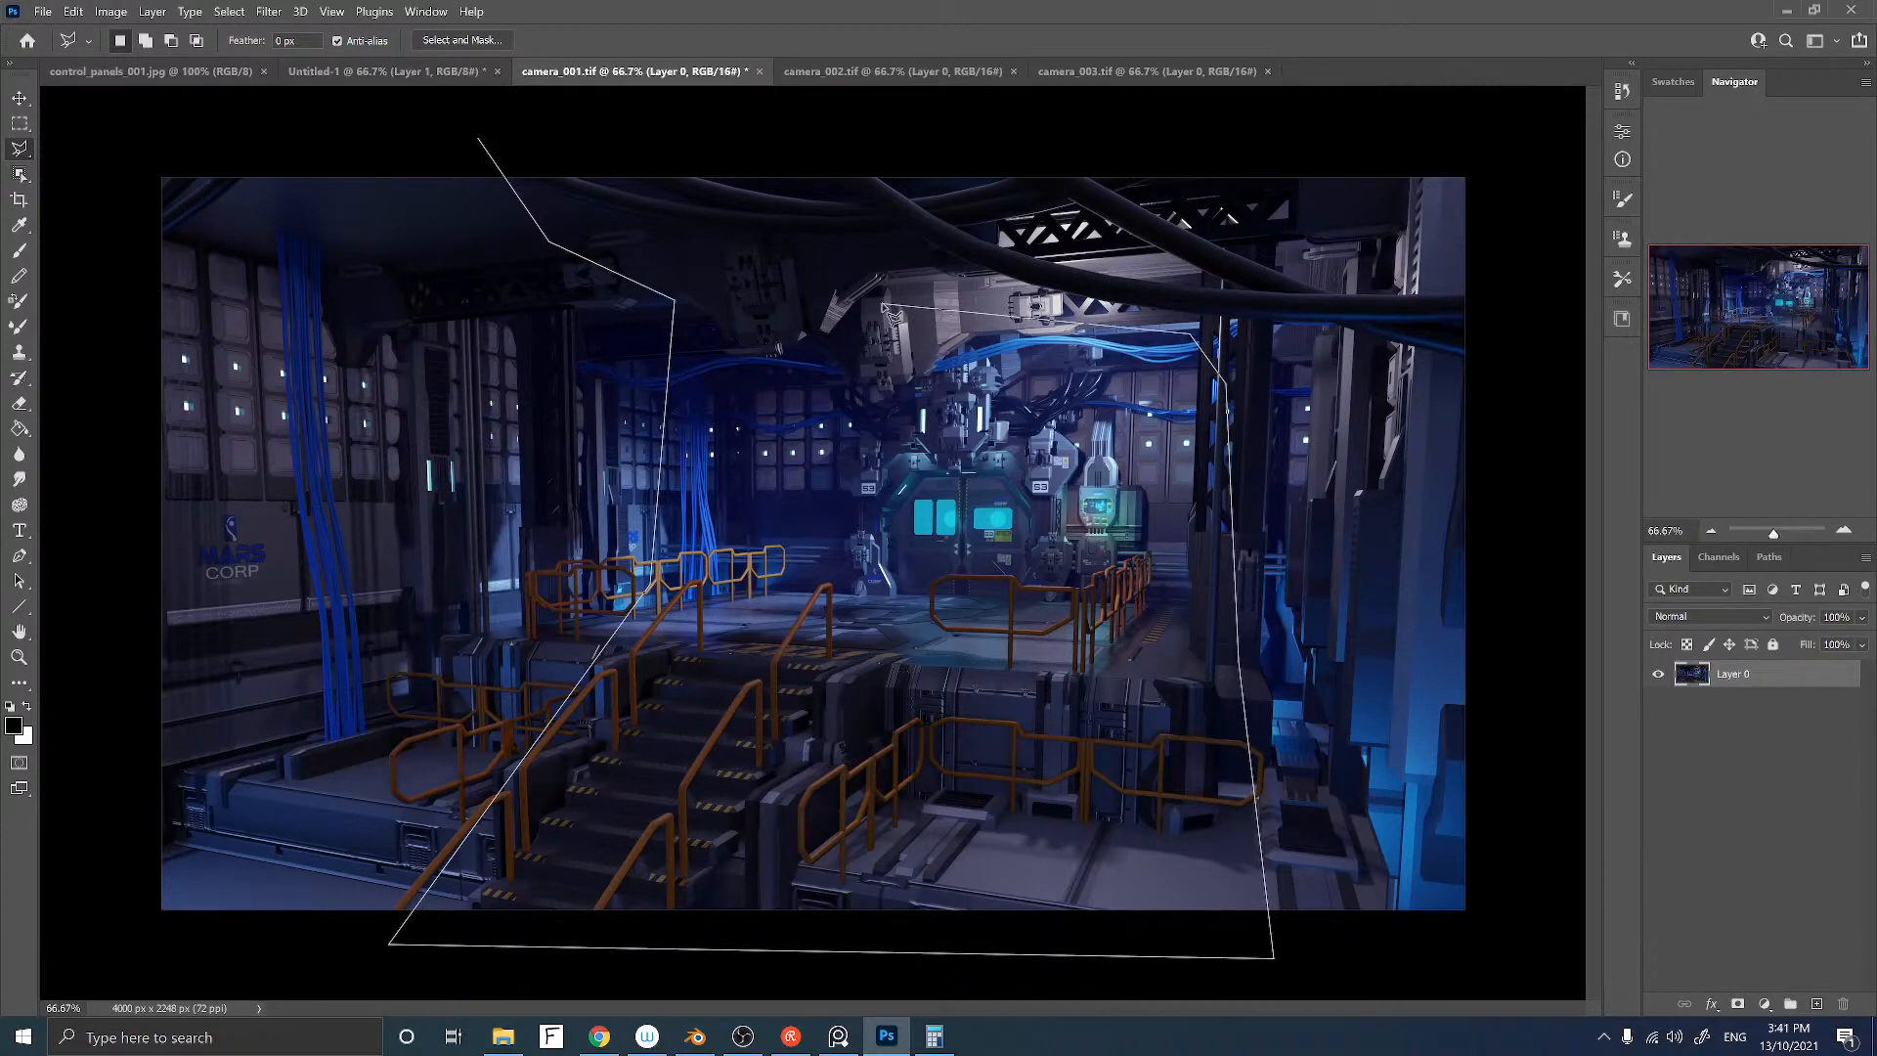
click(857, 288)
click(781, 251)
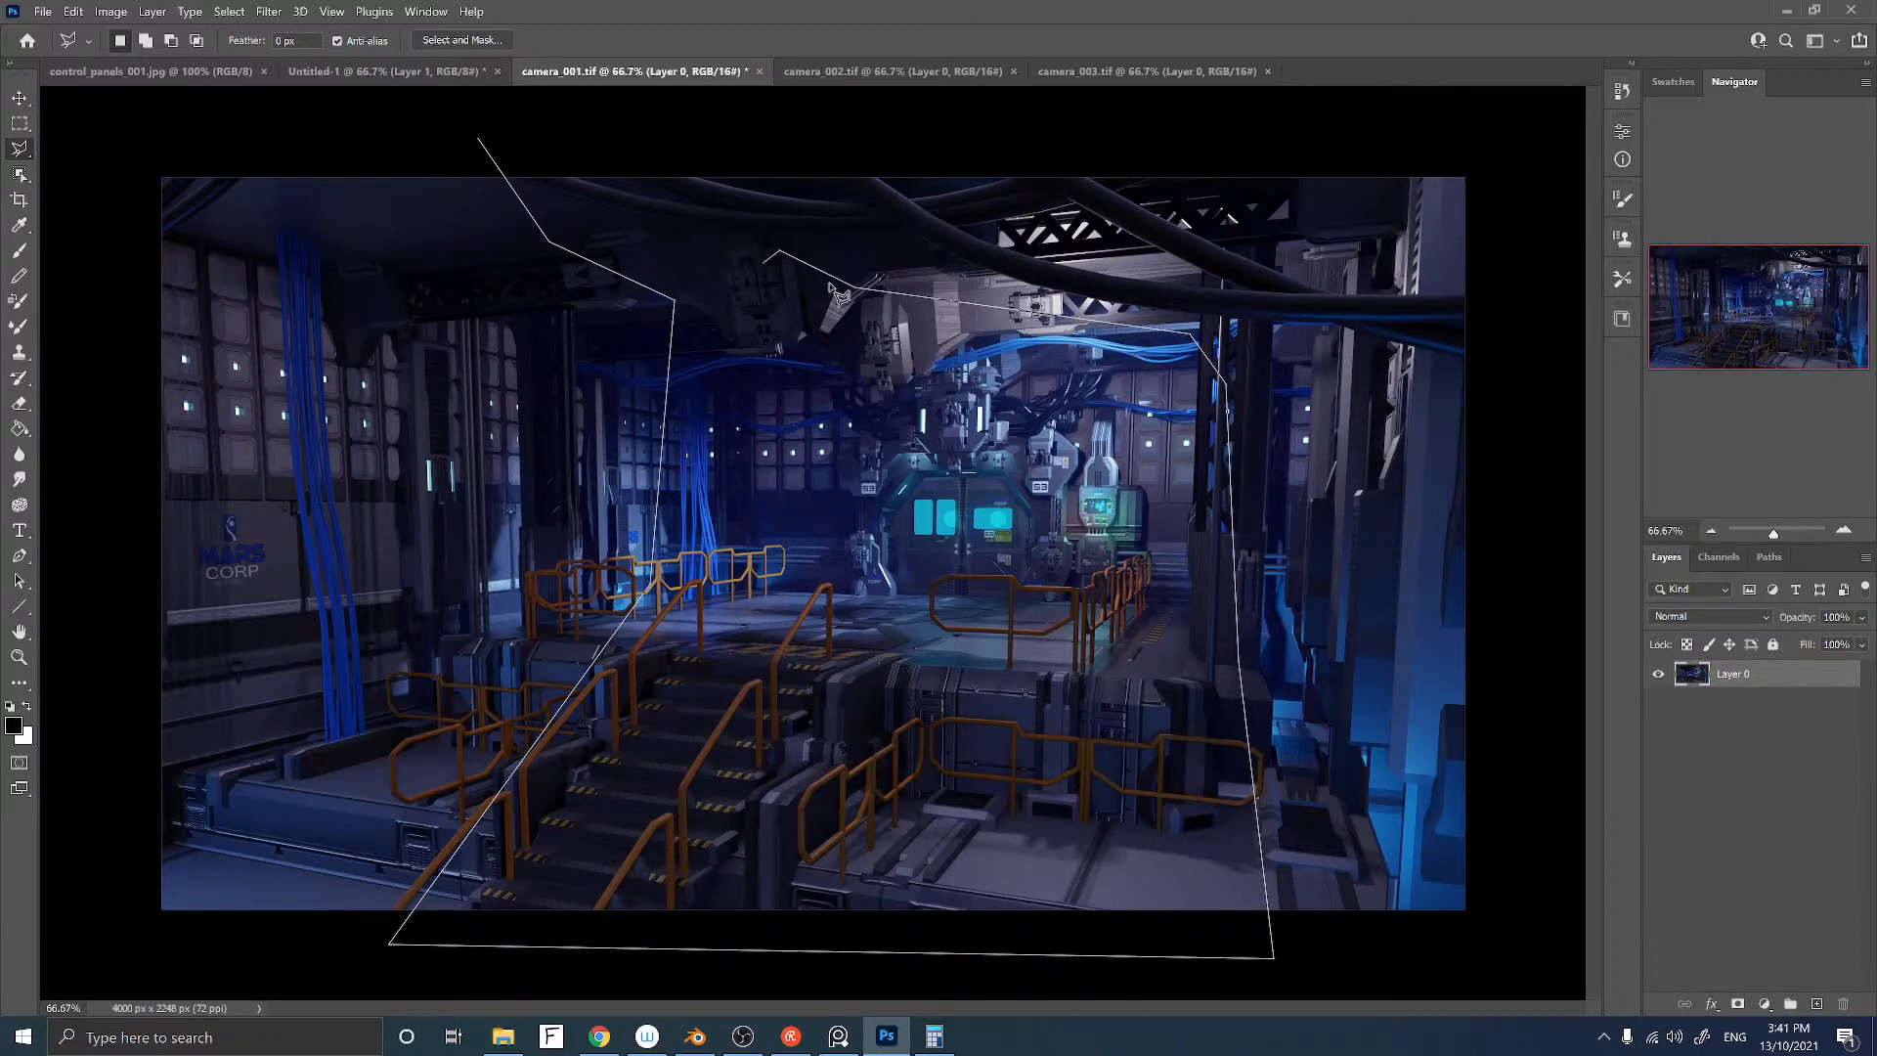
click(1527, 372)
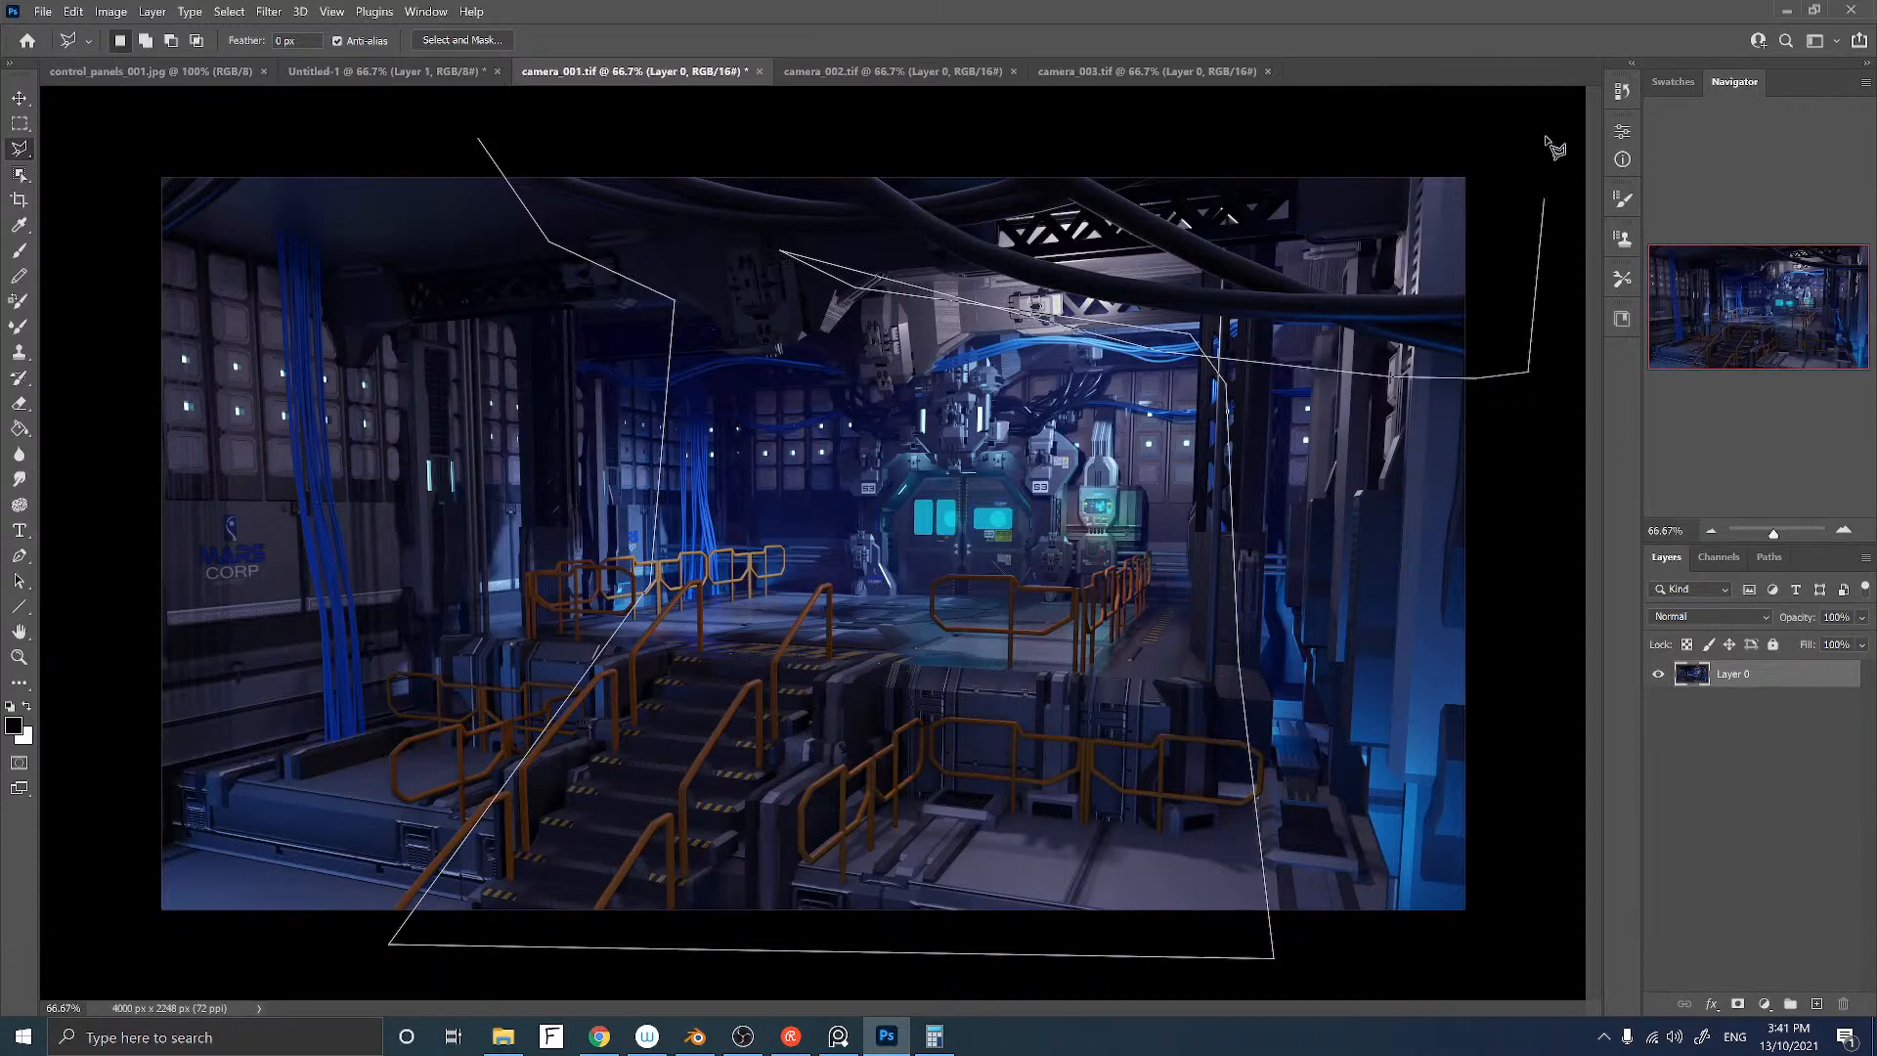
click(1475, 117)
double_click(540, 122)
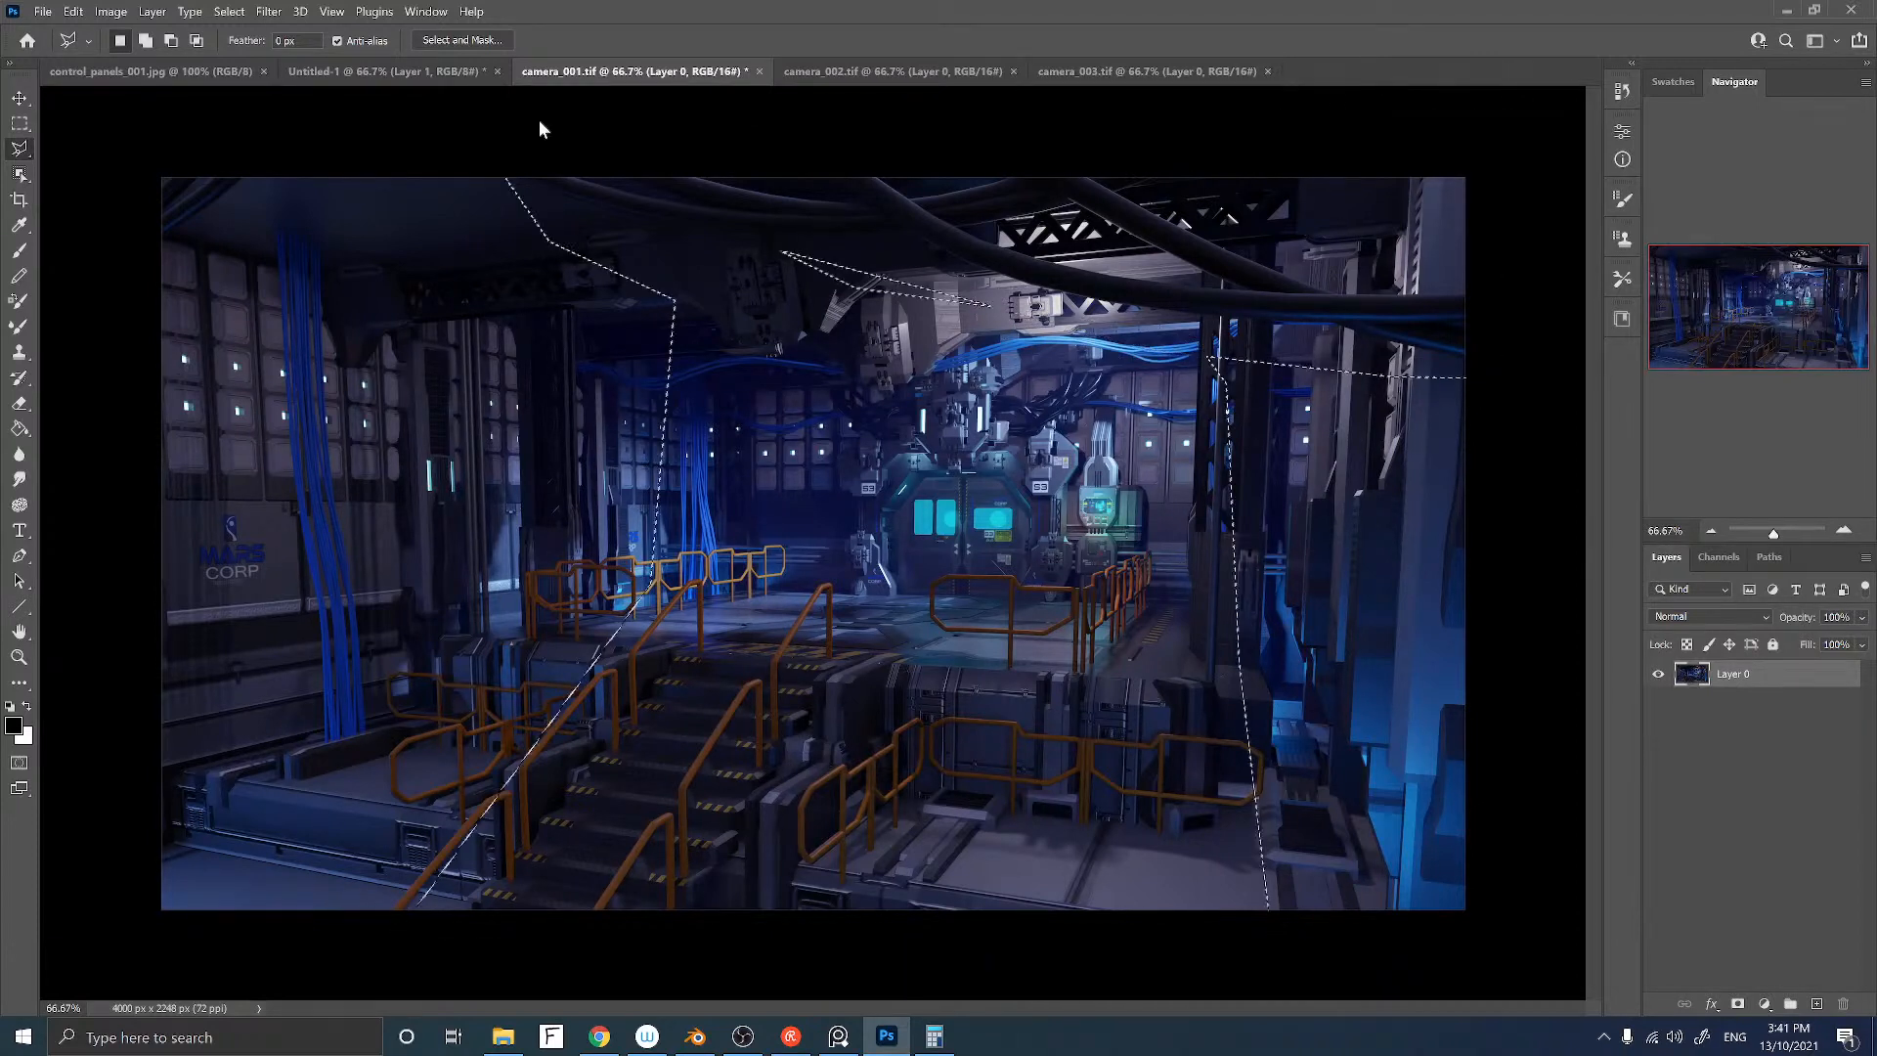
click(732, 260)
click(895, 331)
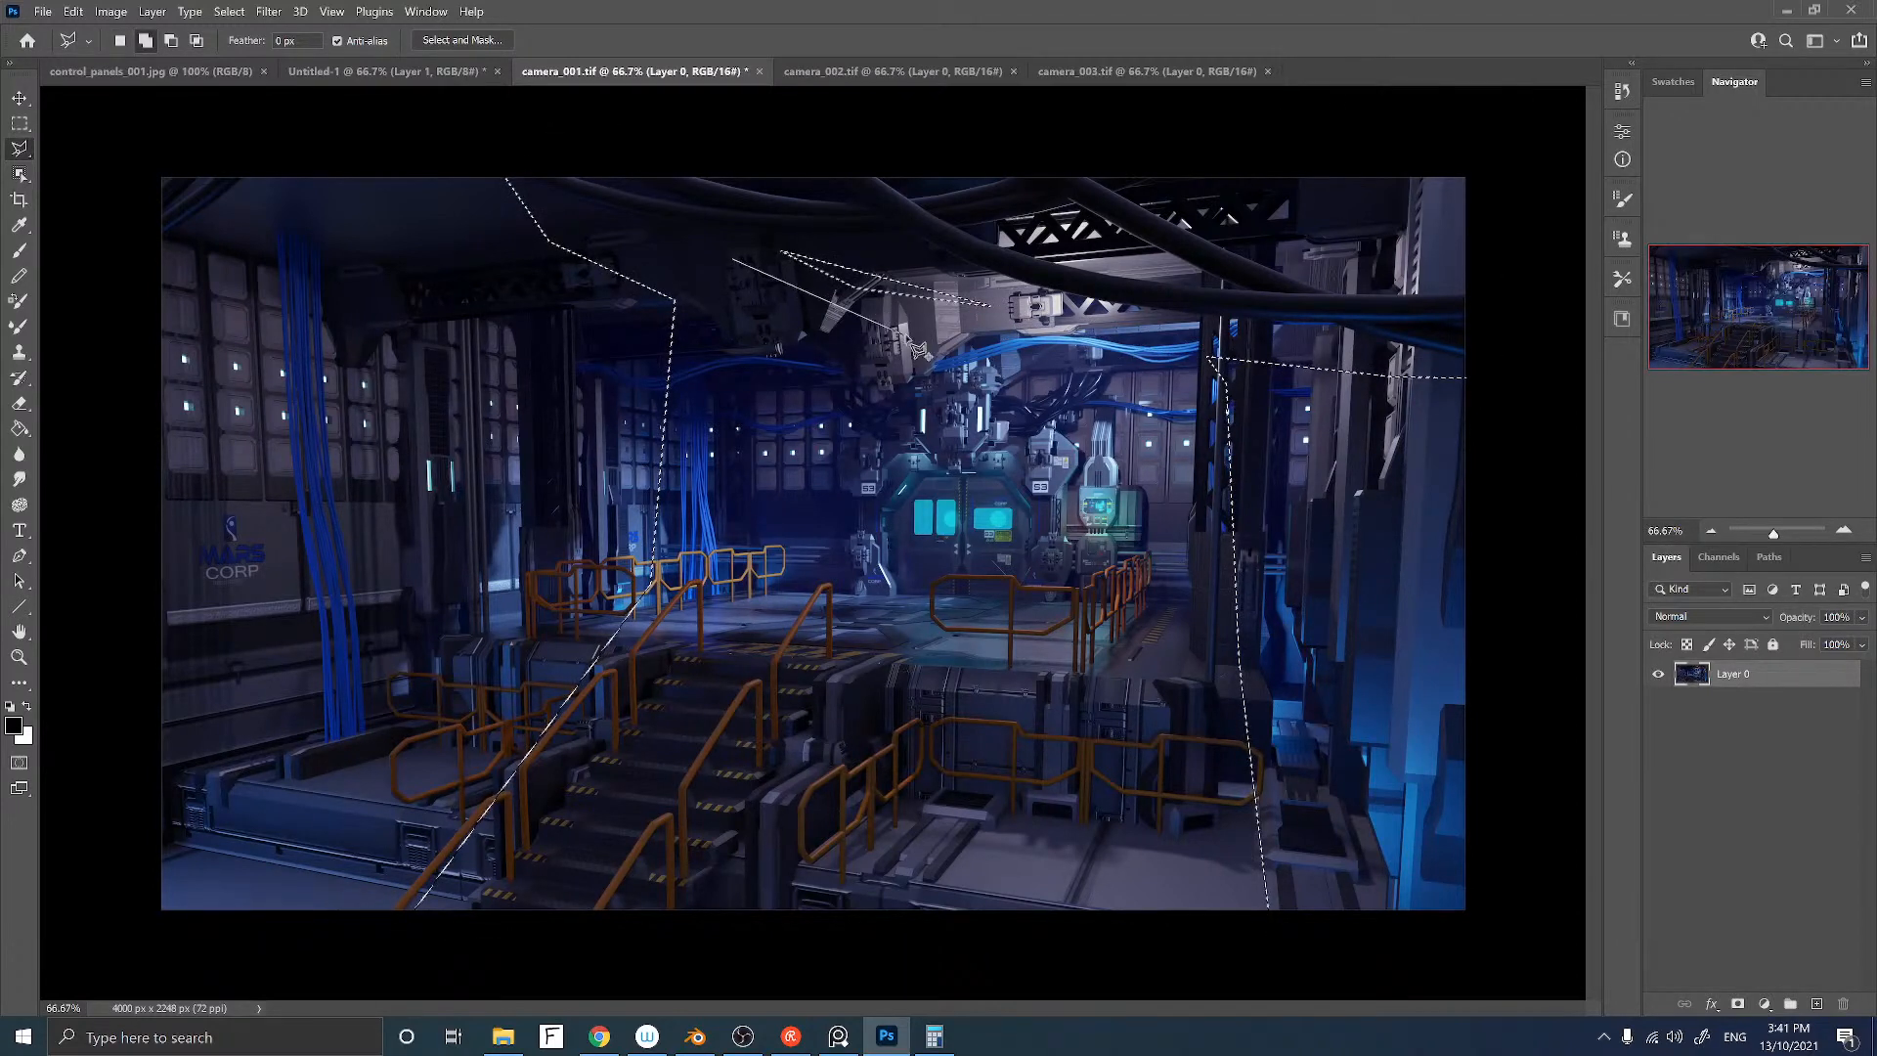
click(999, 337)
click(1026, 283)
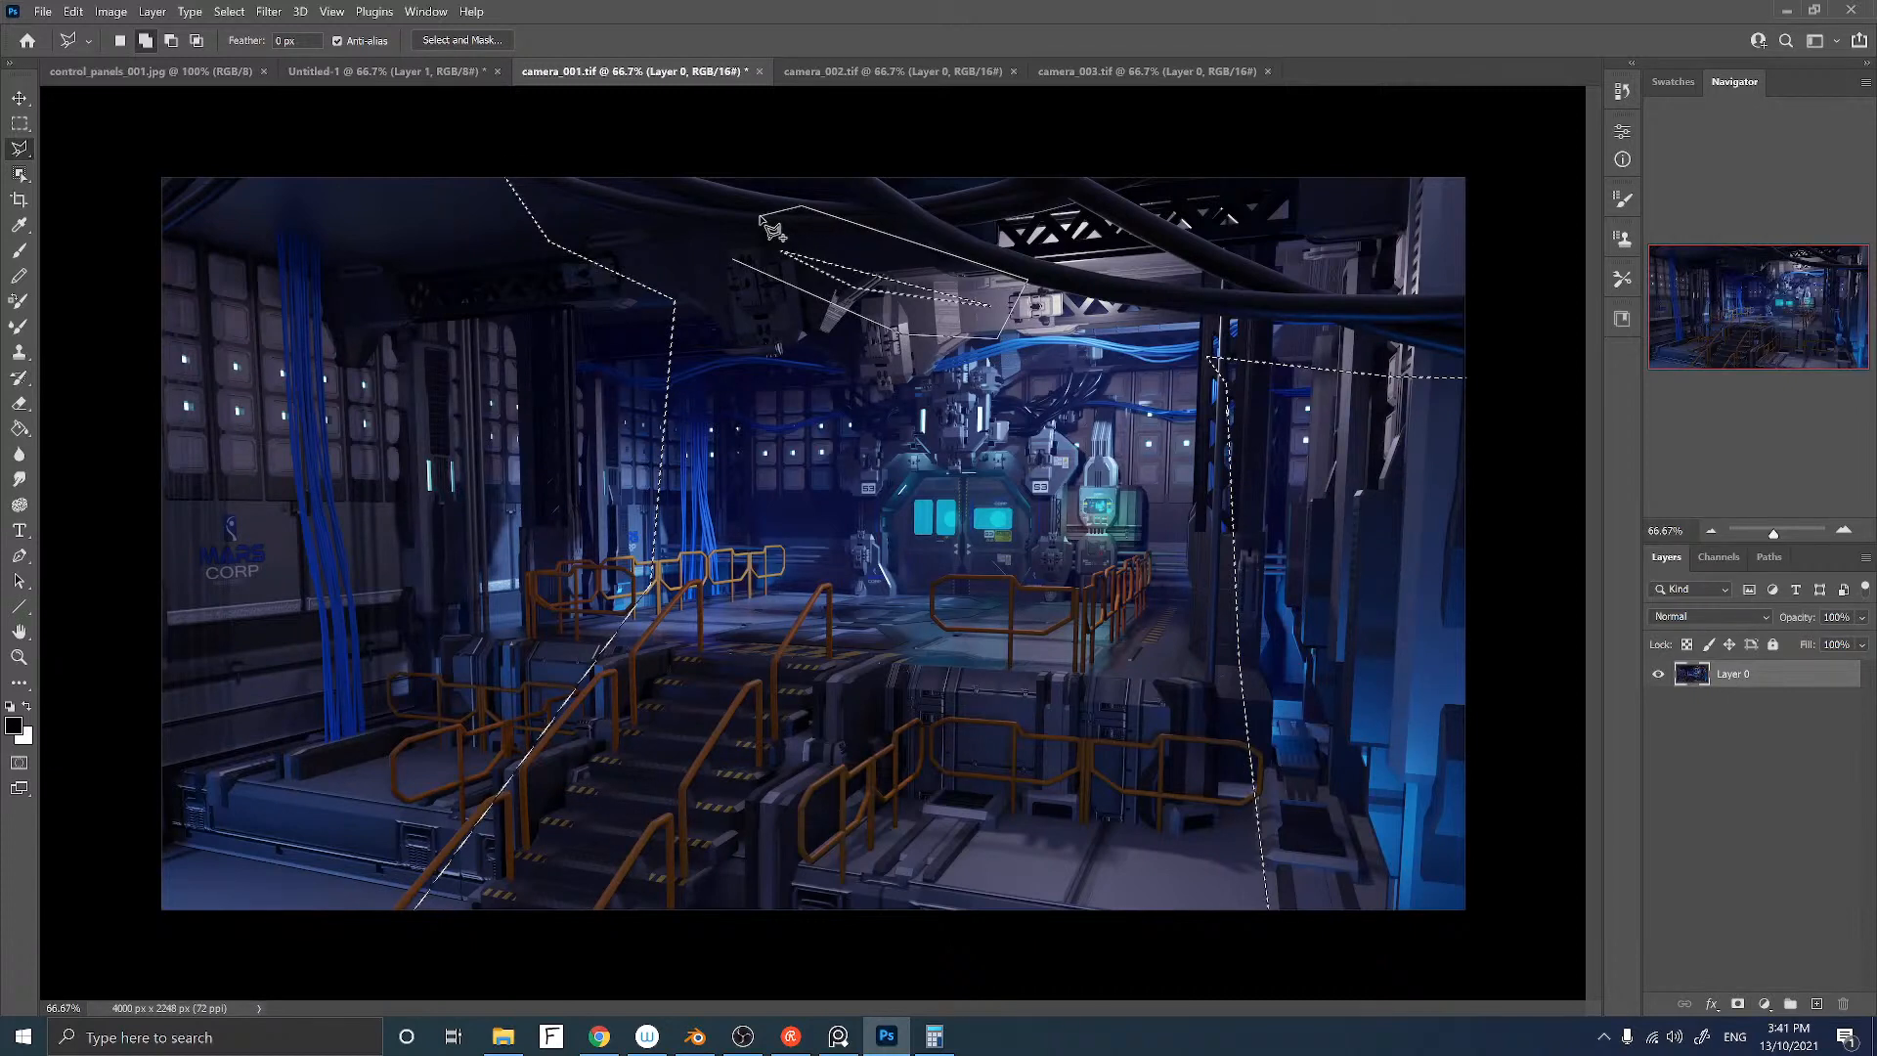
key(Escape)
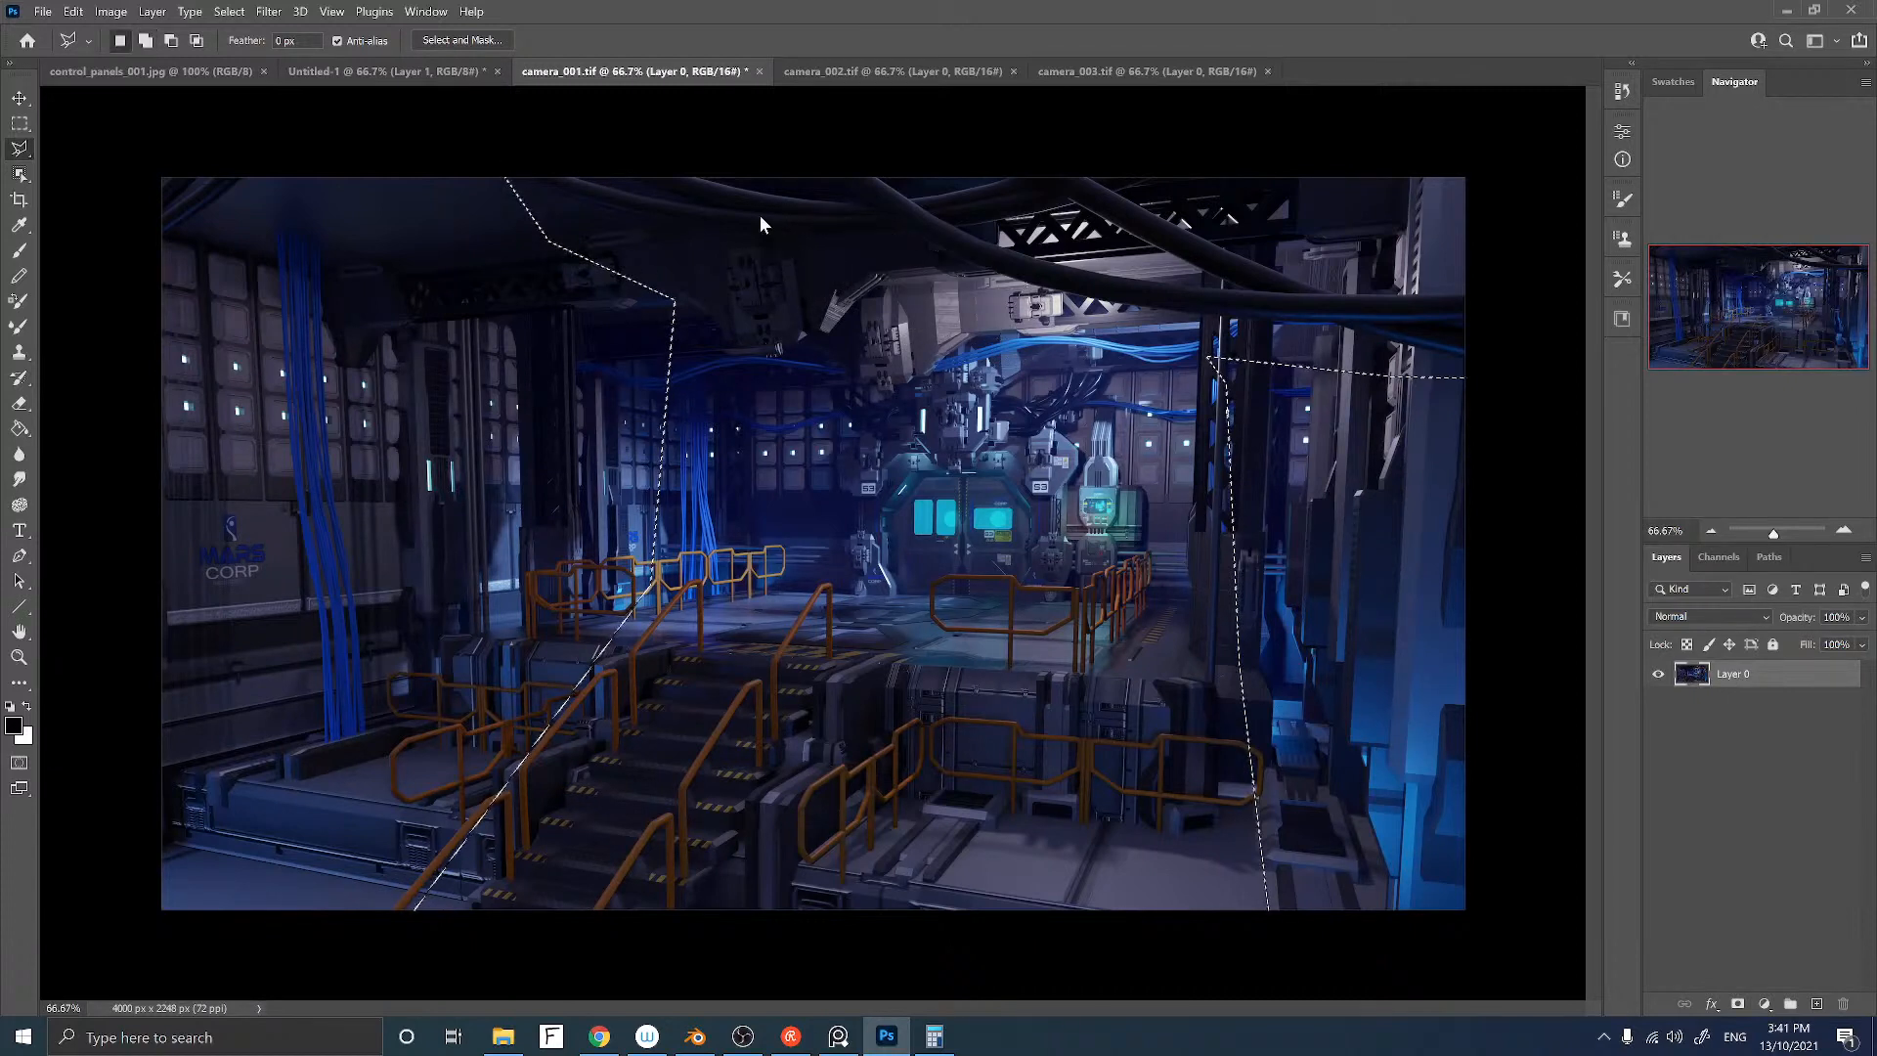
Step: Subtract the dark ceiling area above the left railing from the selection with the Polygonal Lasso
alt+click(597, 461)
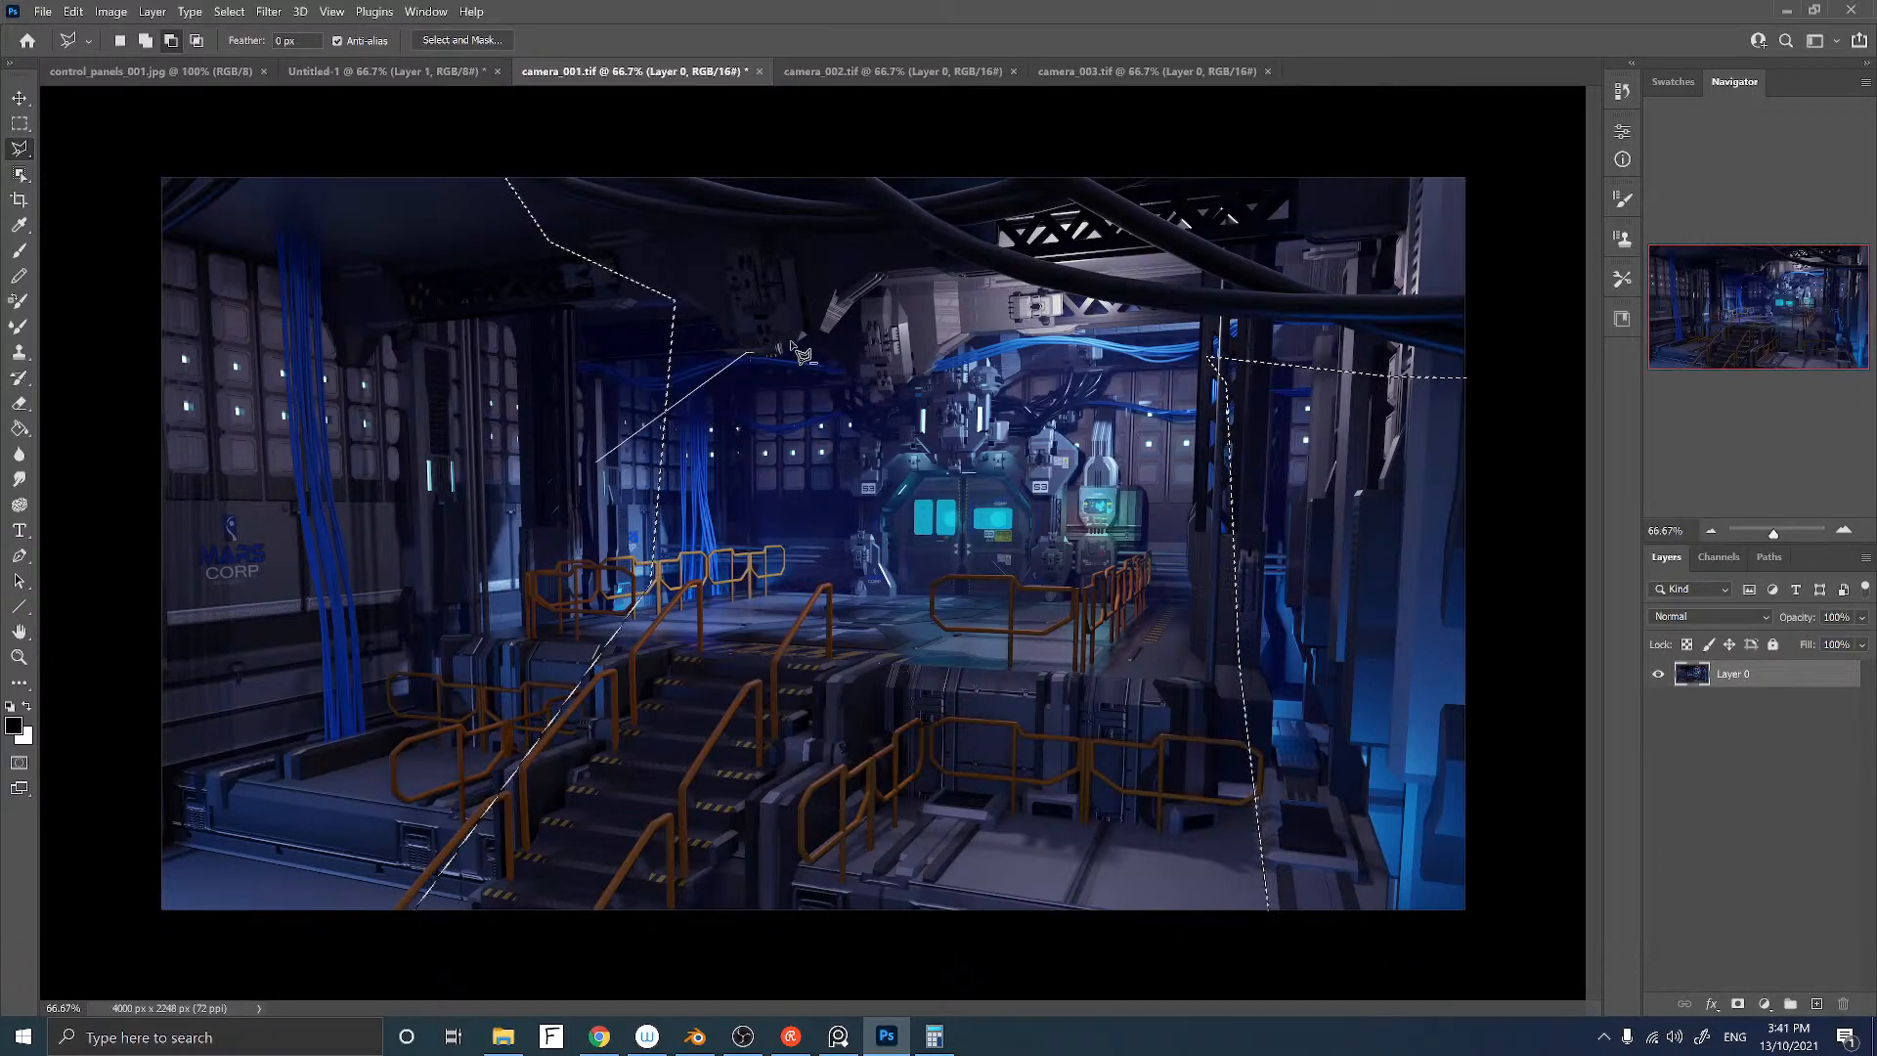
click(865, 289)
click(799, 260)
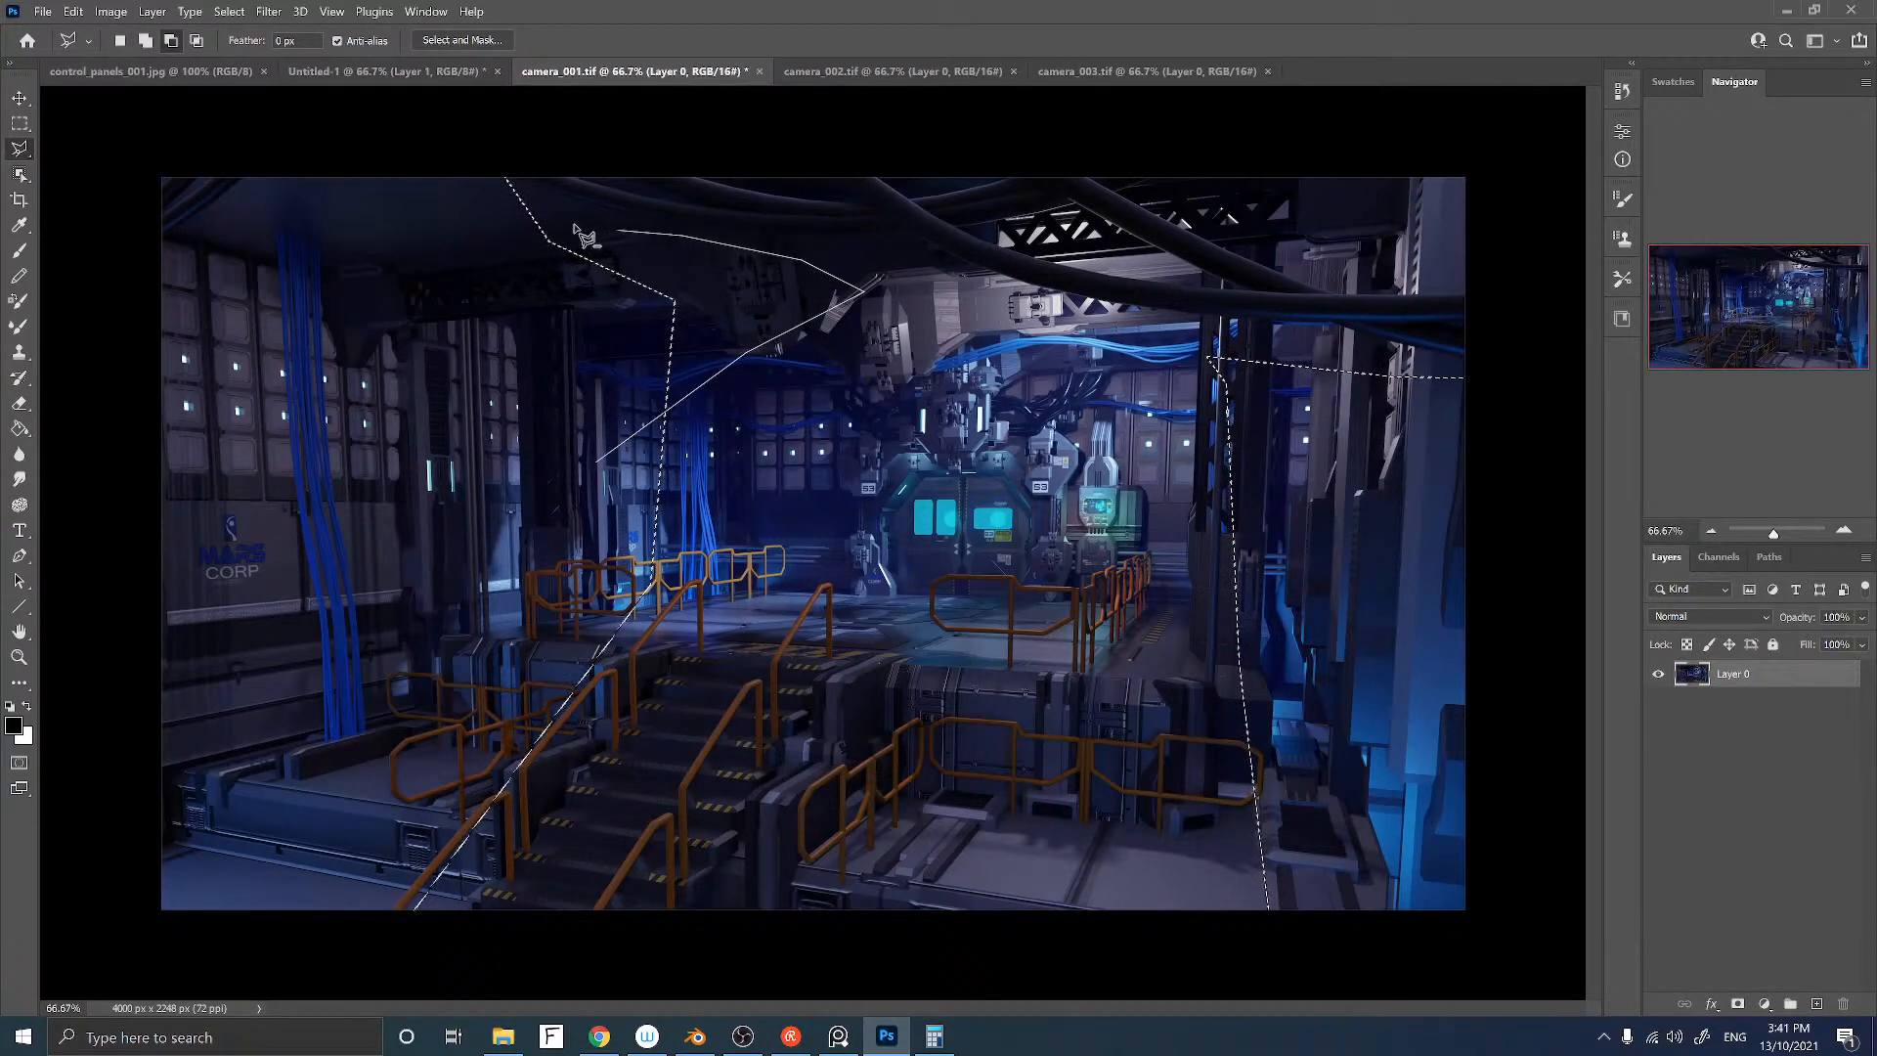
click(513, 222)
double_click(429, 313)
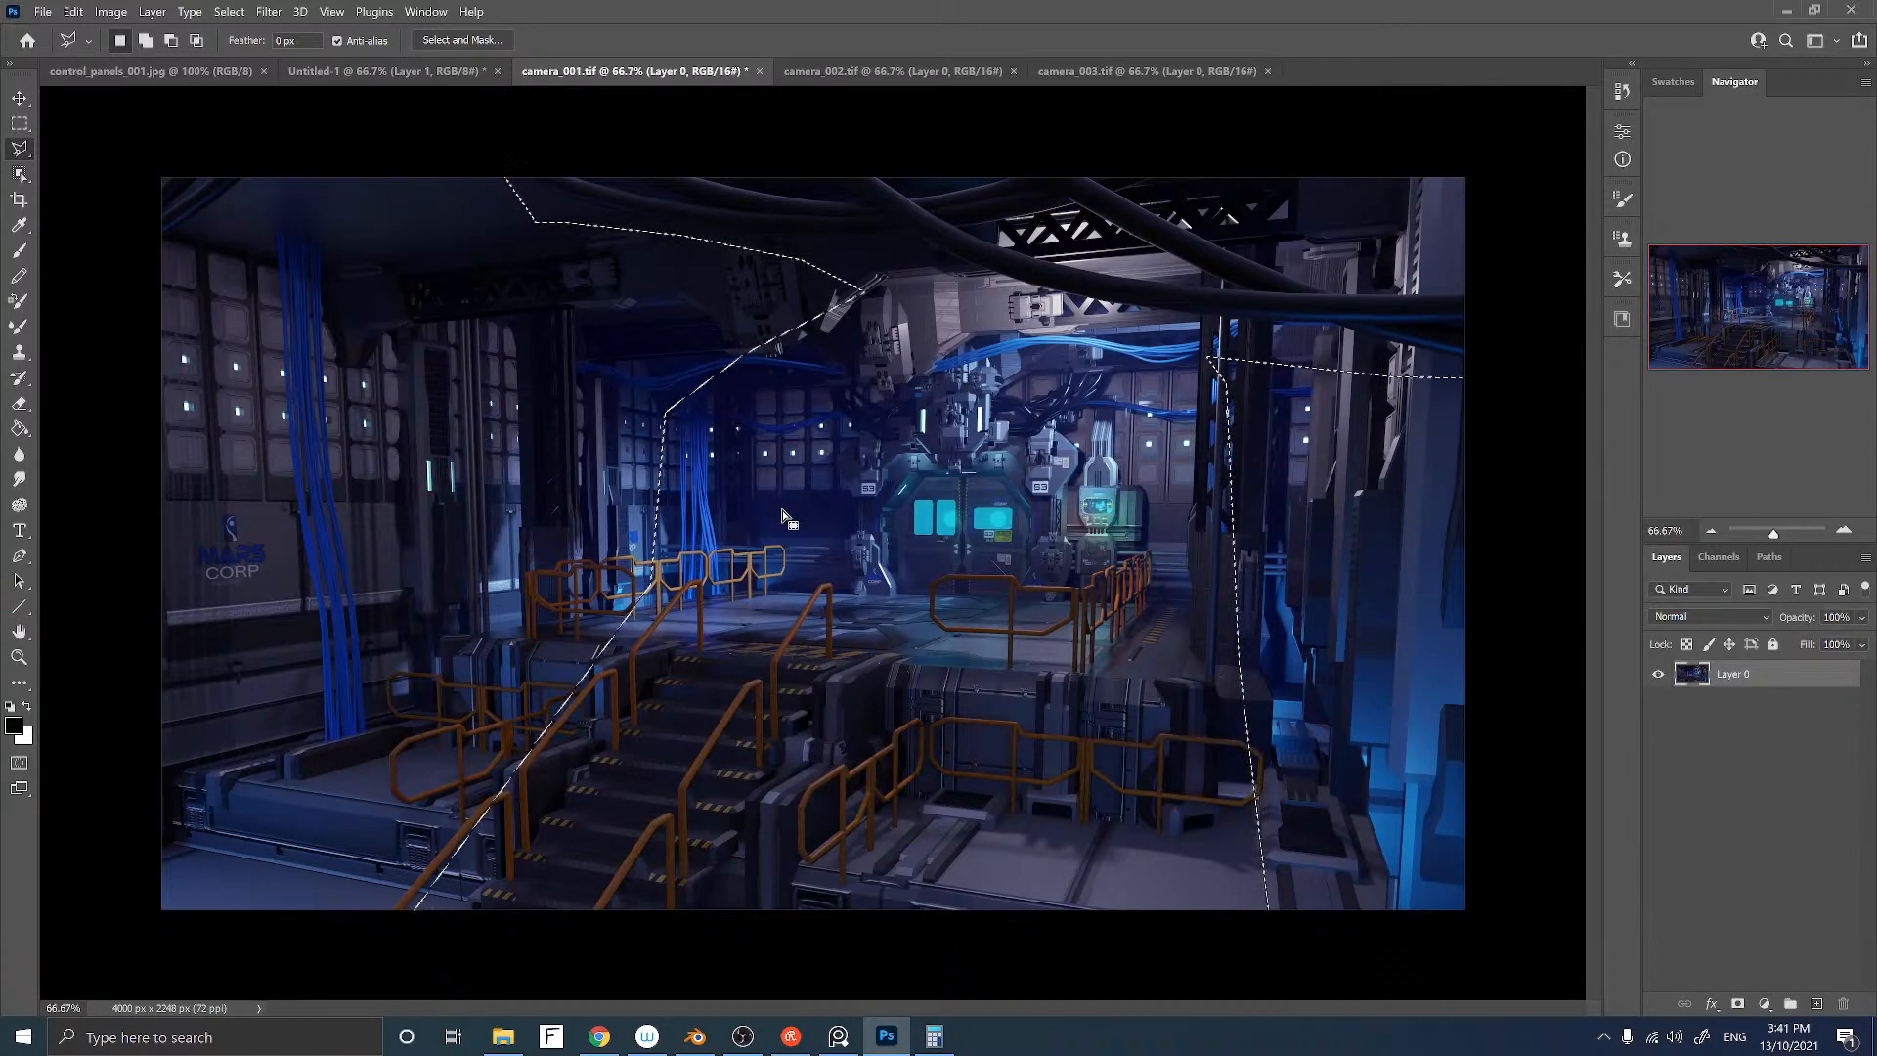
Step: Feather the polygonal selection by 50 pixels
right_click(892, 429)
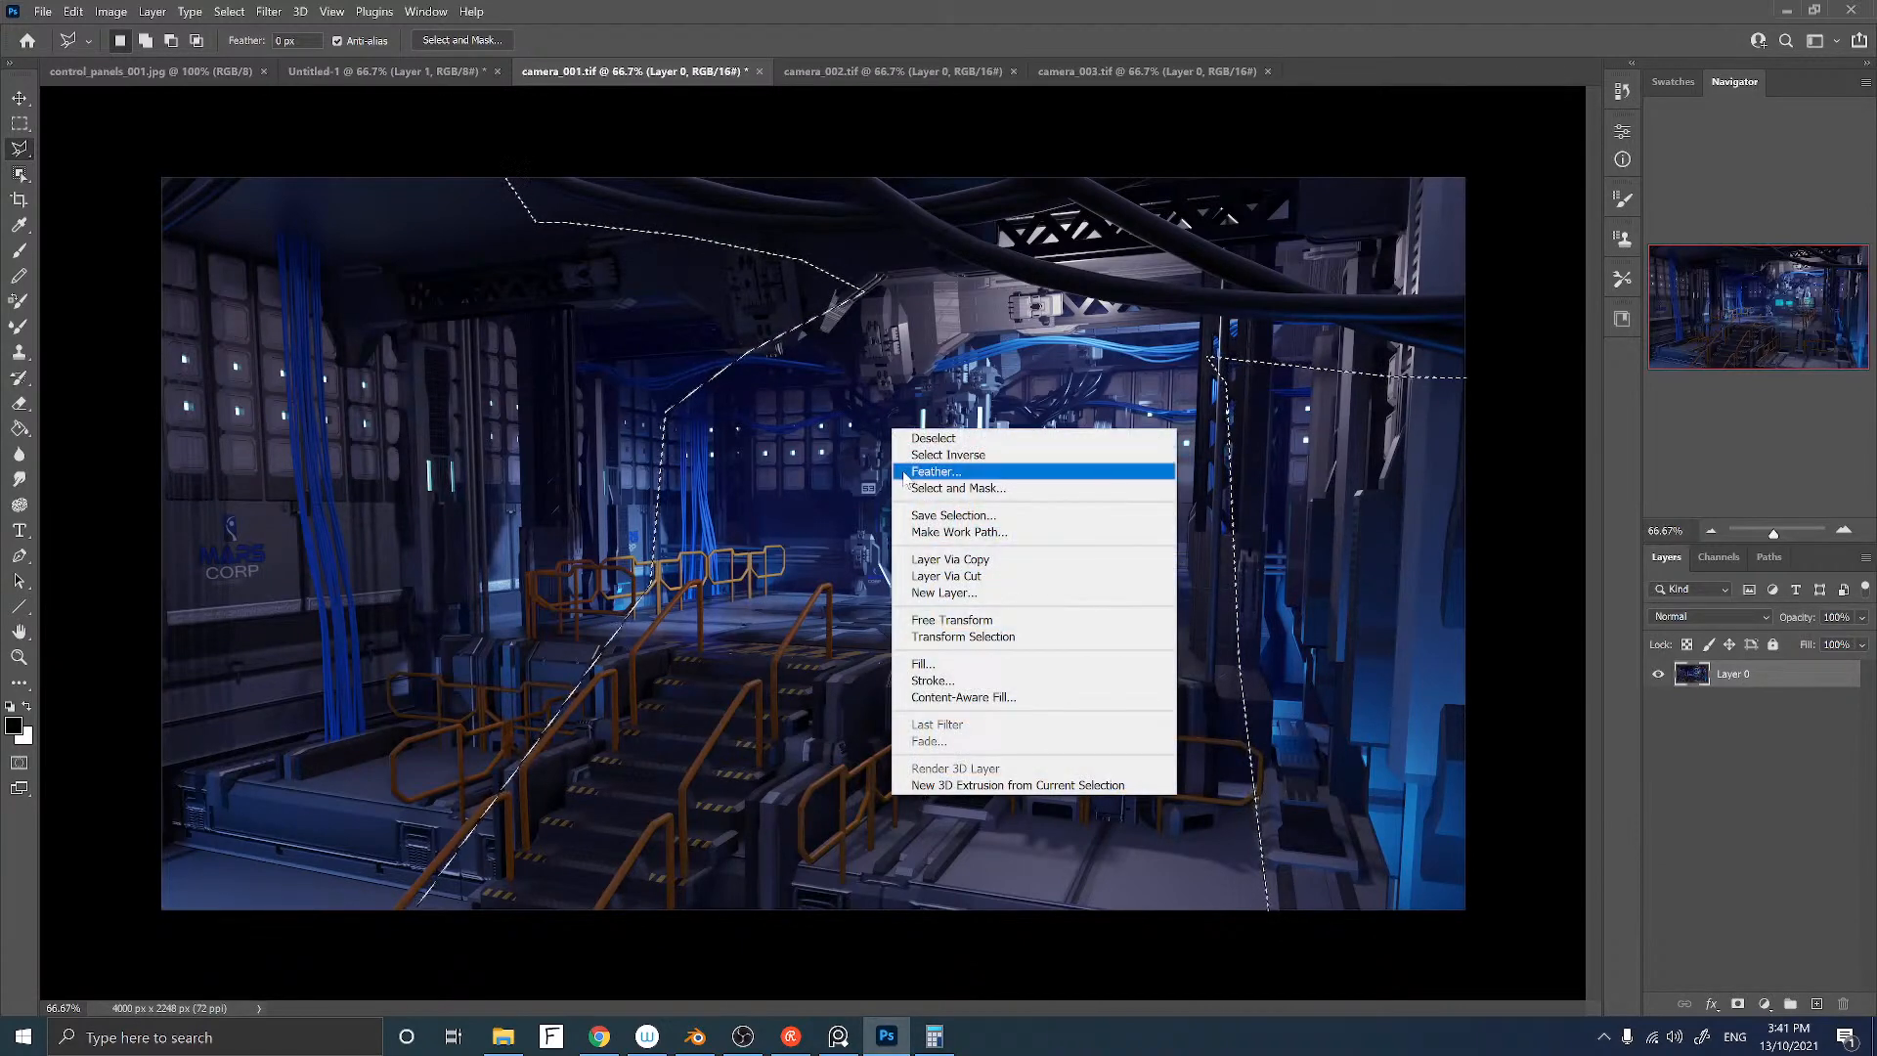
click(902, 471)
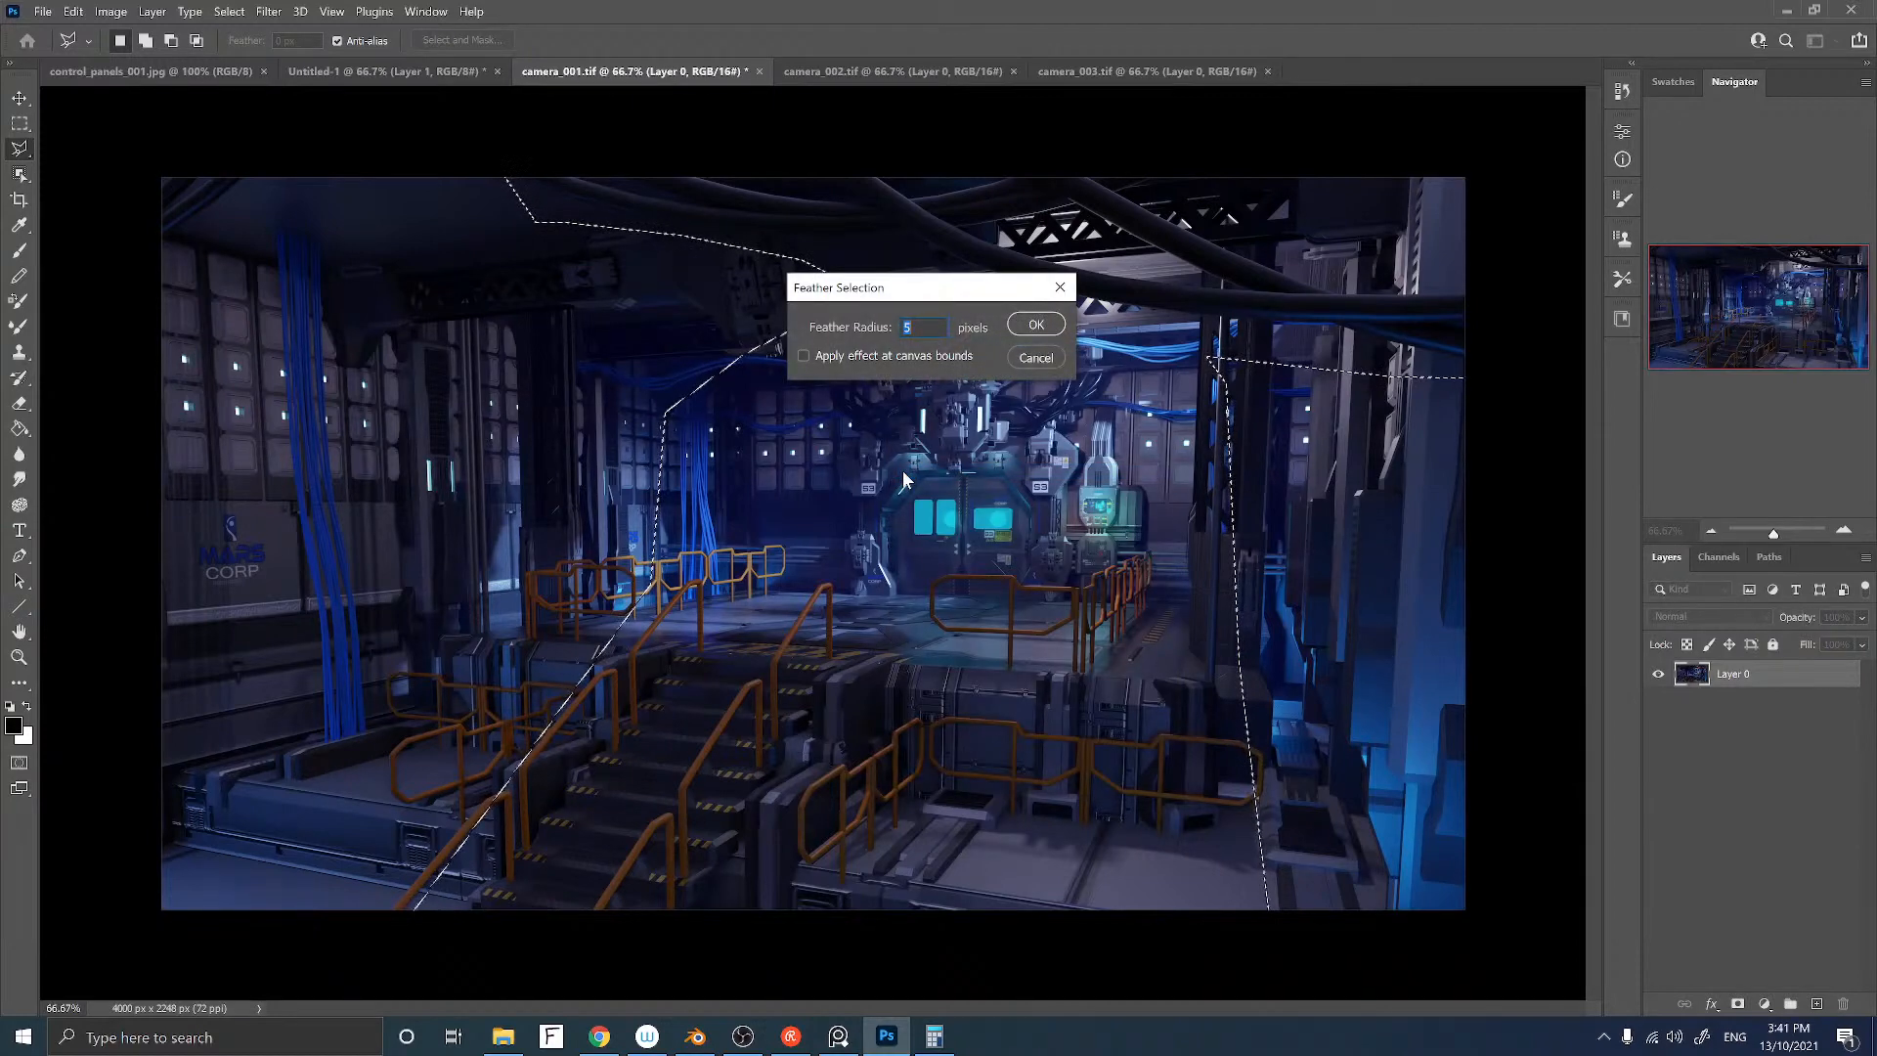
text(50)
key(Return)
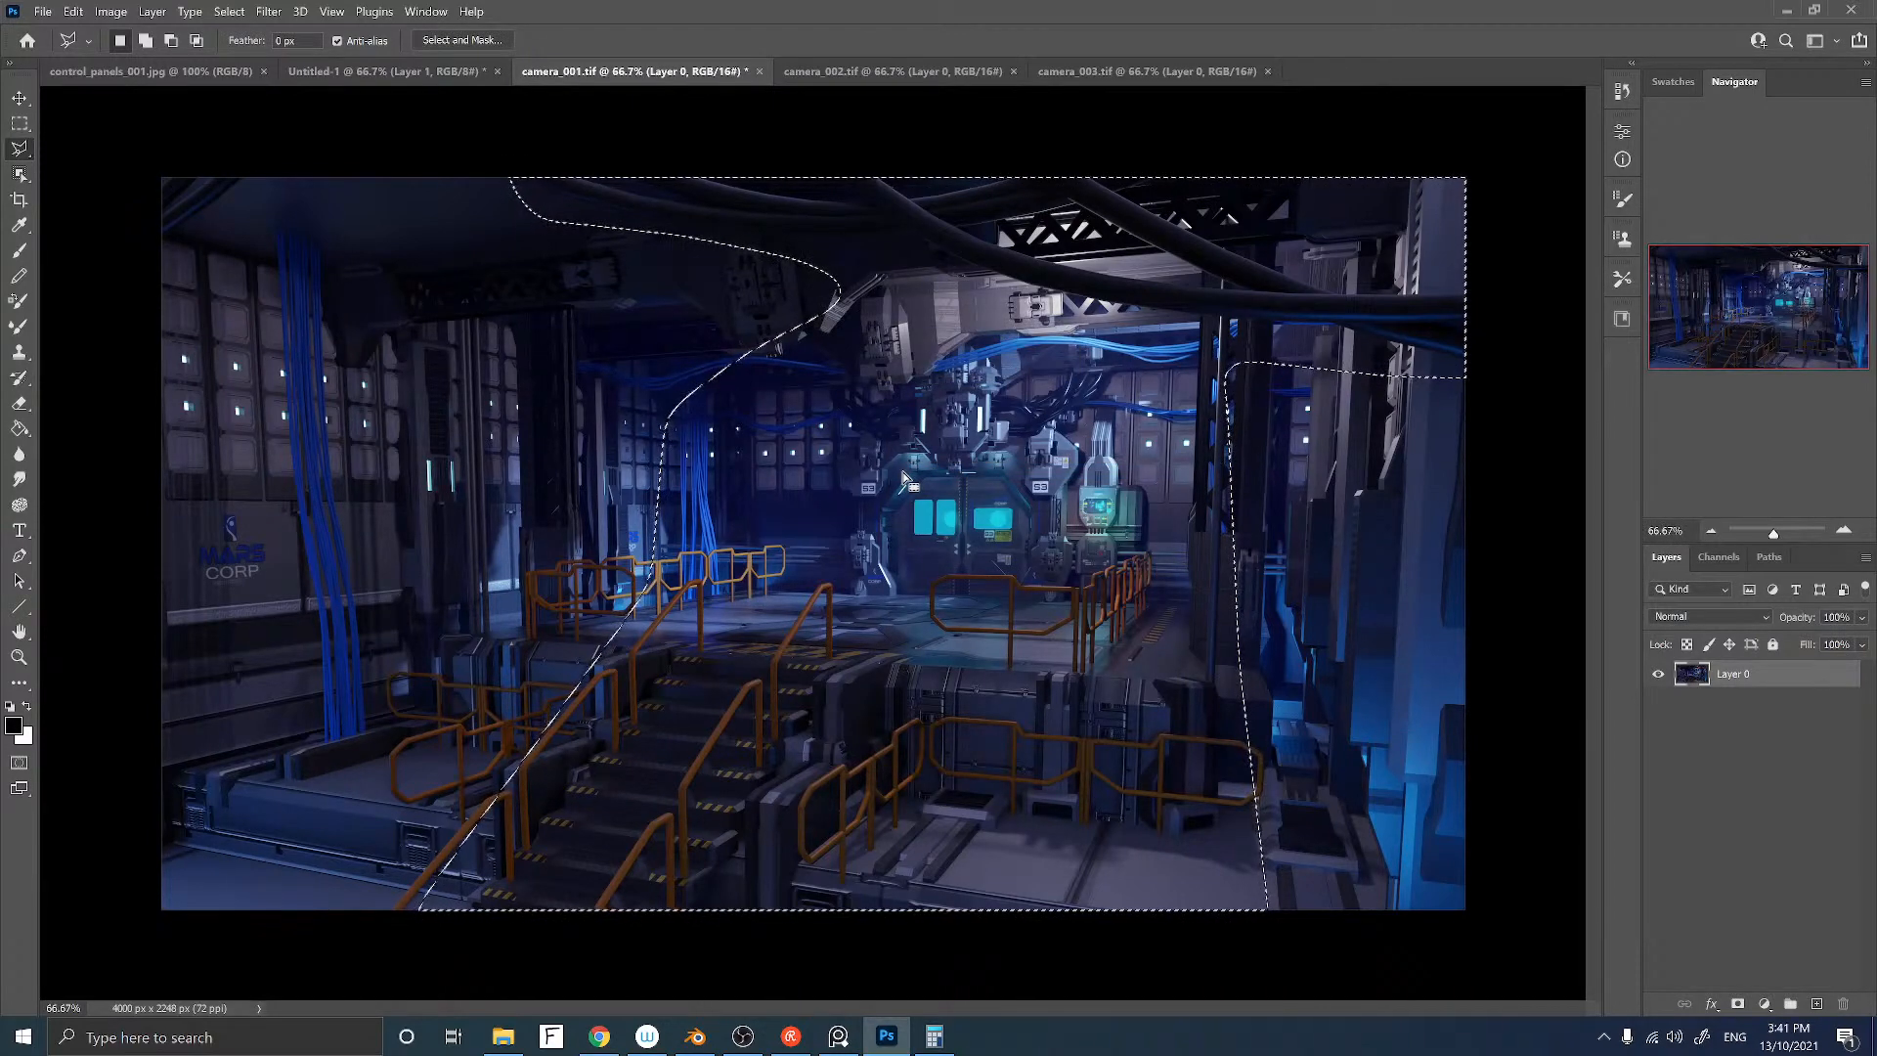
Step: Copy the feathered central selection to a new layer, try shifting the copy, and undo back to the unfeathered selection
key(ctrl+j)
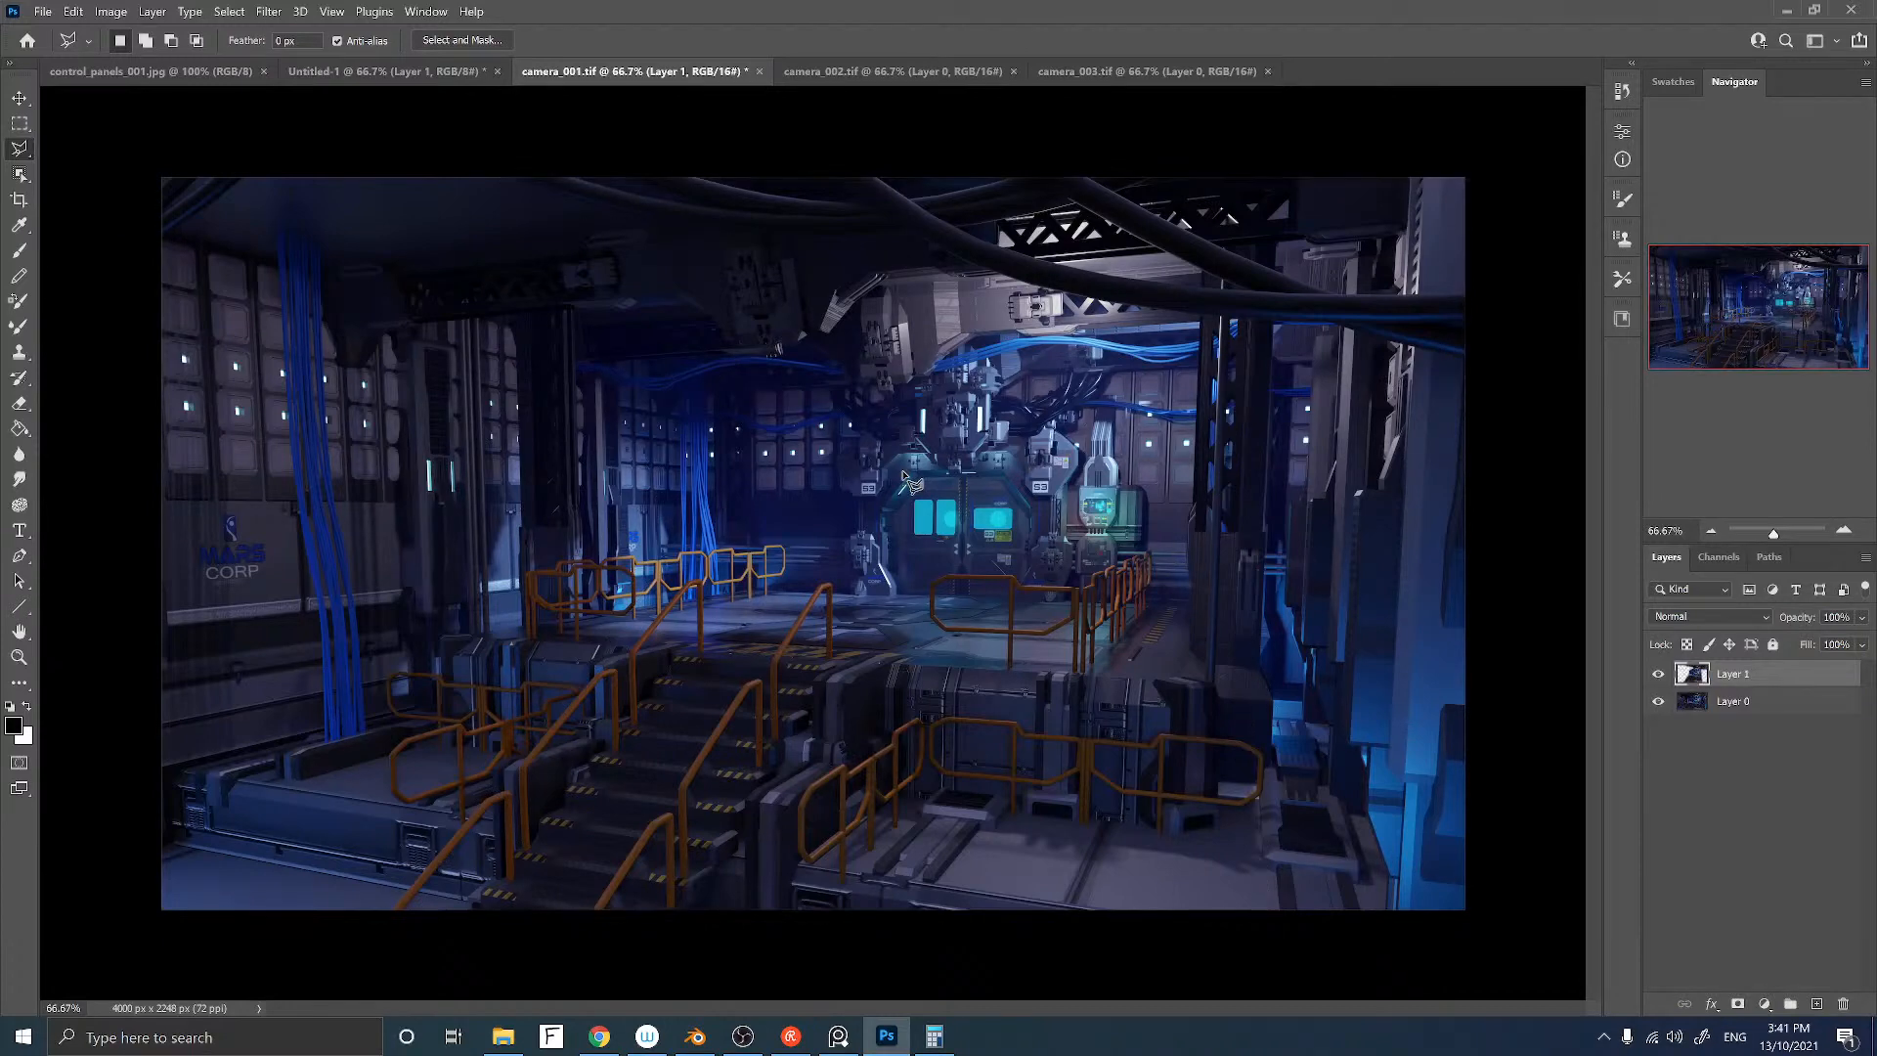
key(v)
drag(970, 572, 910, 546)
key(ctrl+z)
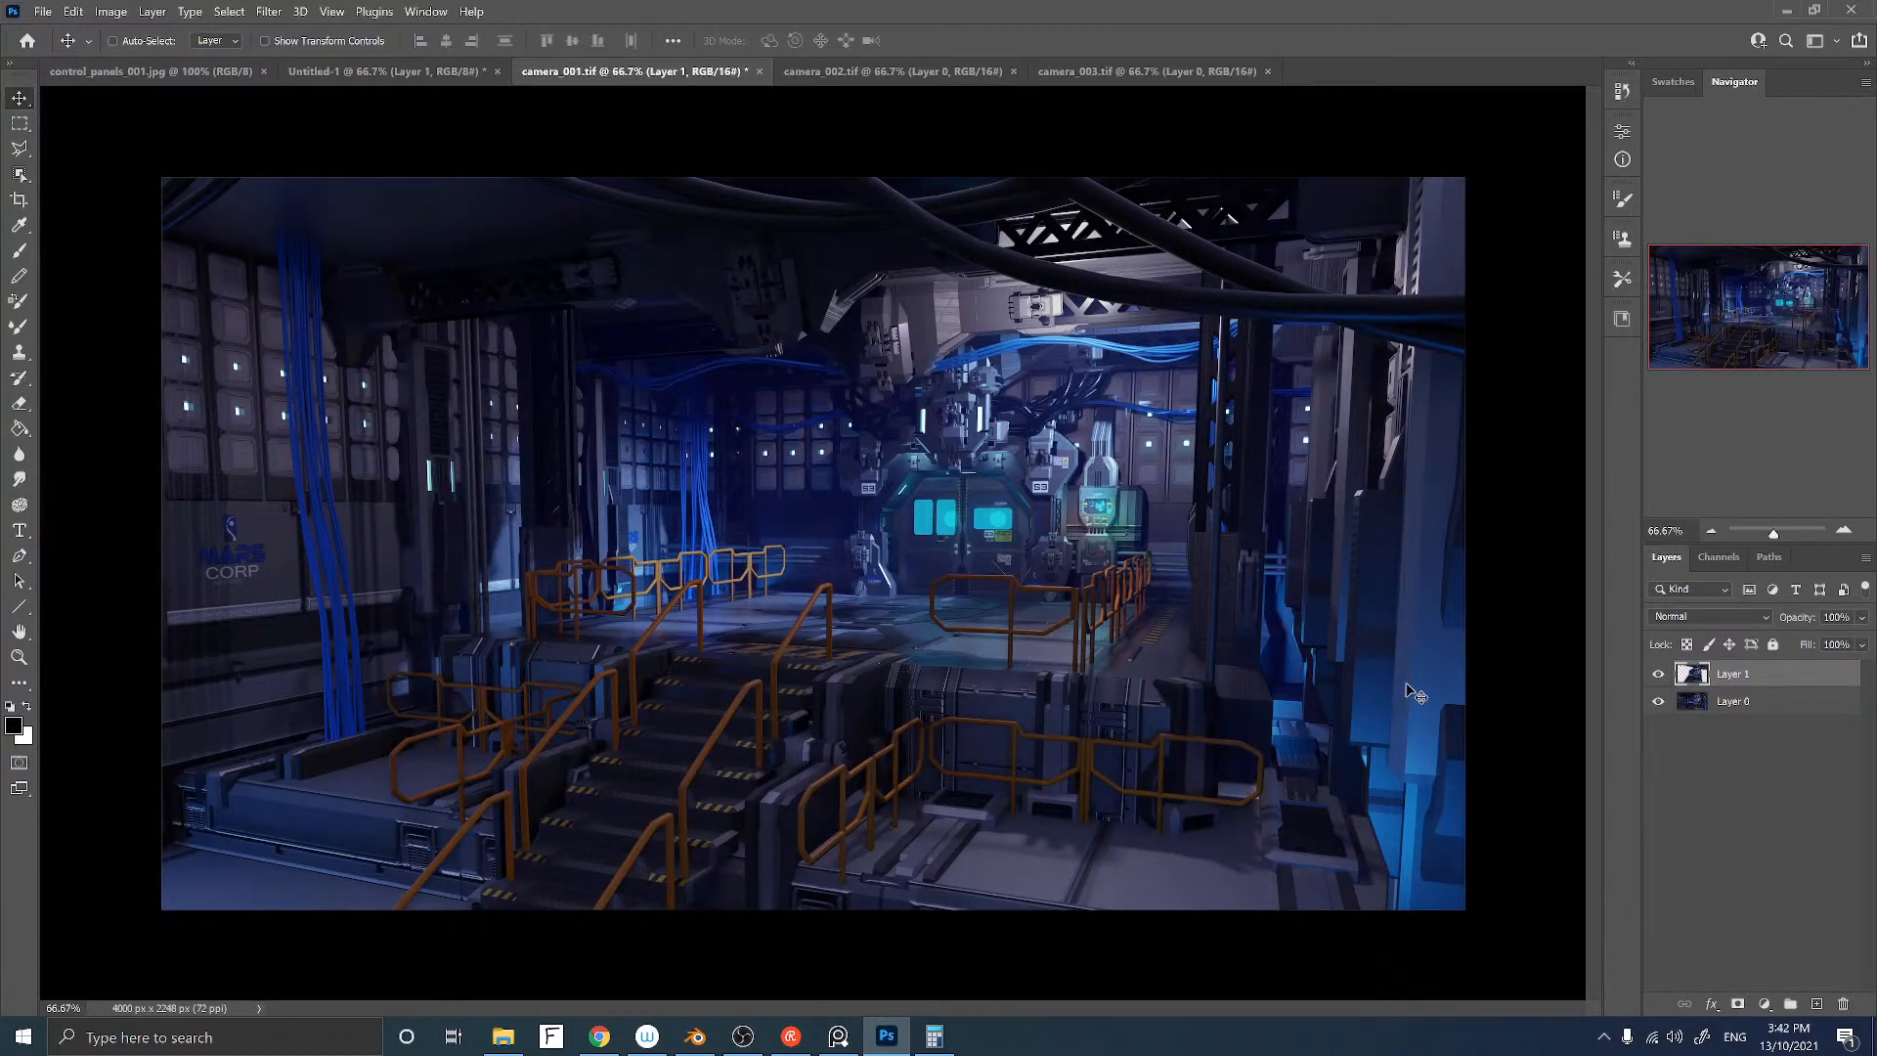
key(ctrl+z)
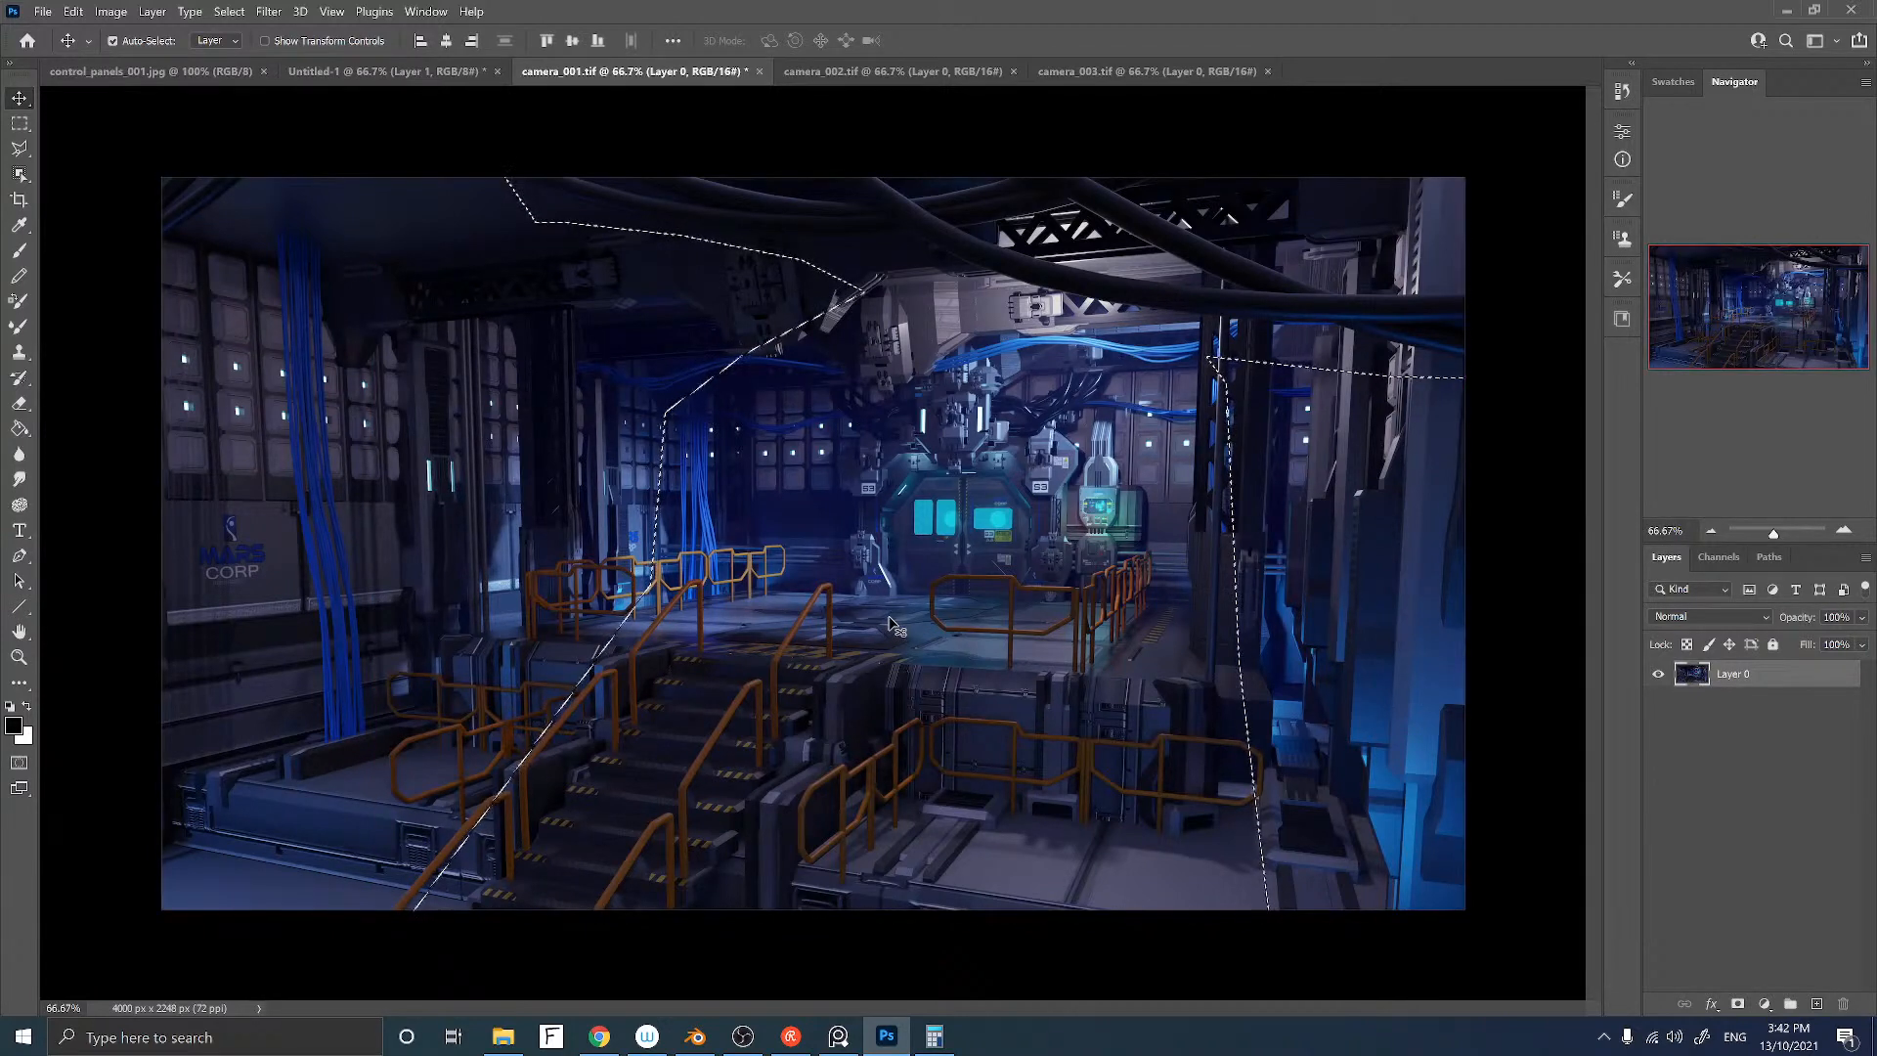
Step: Restore the feathered selection and copy its inverse, covering the outer left and right areas of the render, to a new layer
click(73, 10)
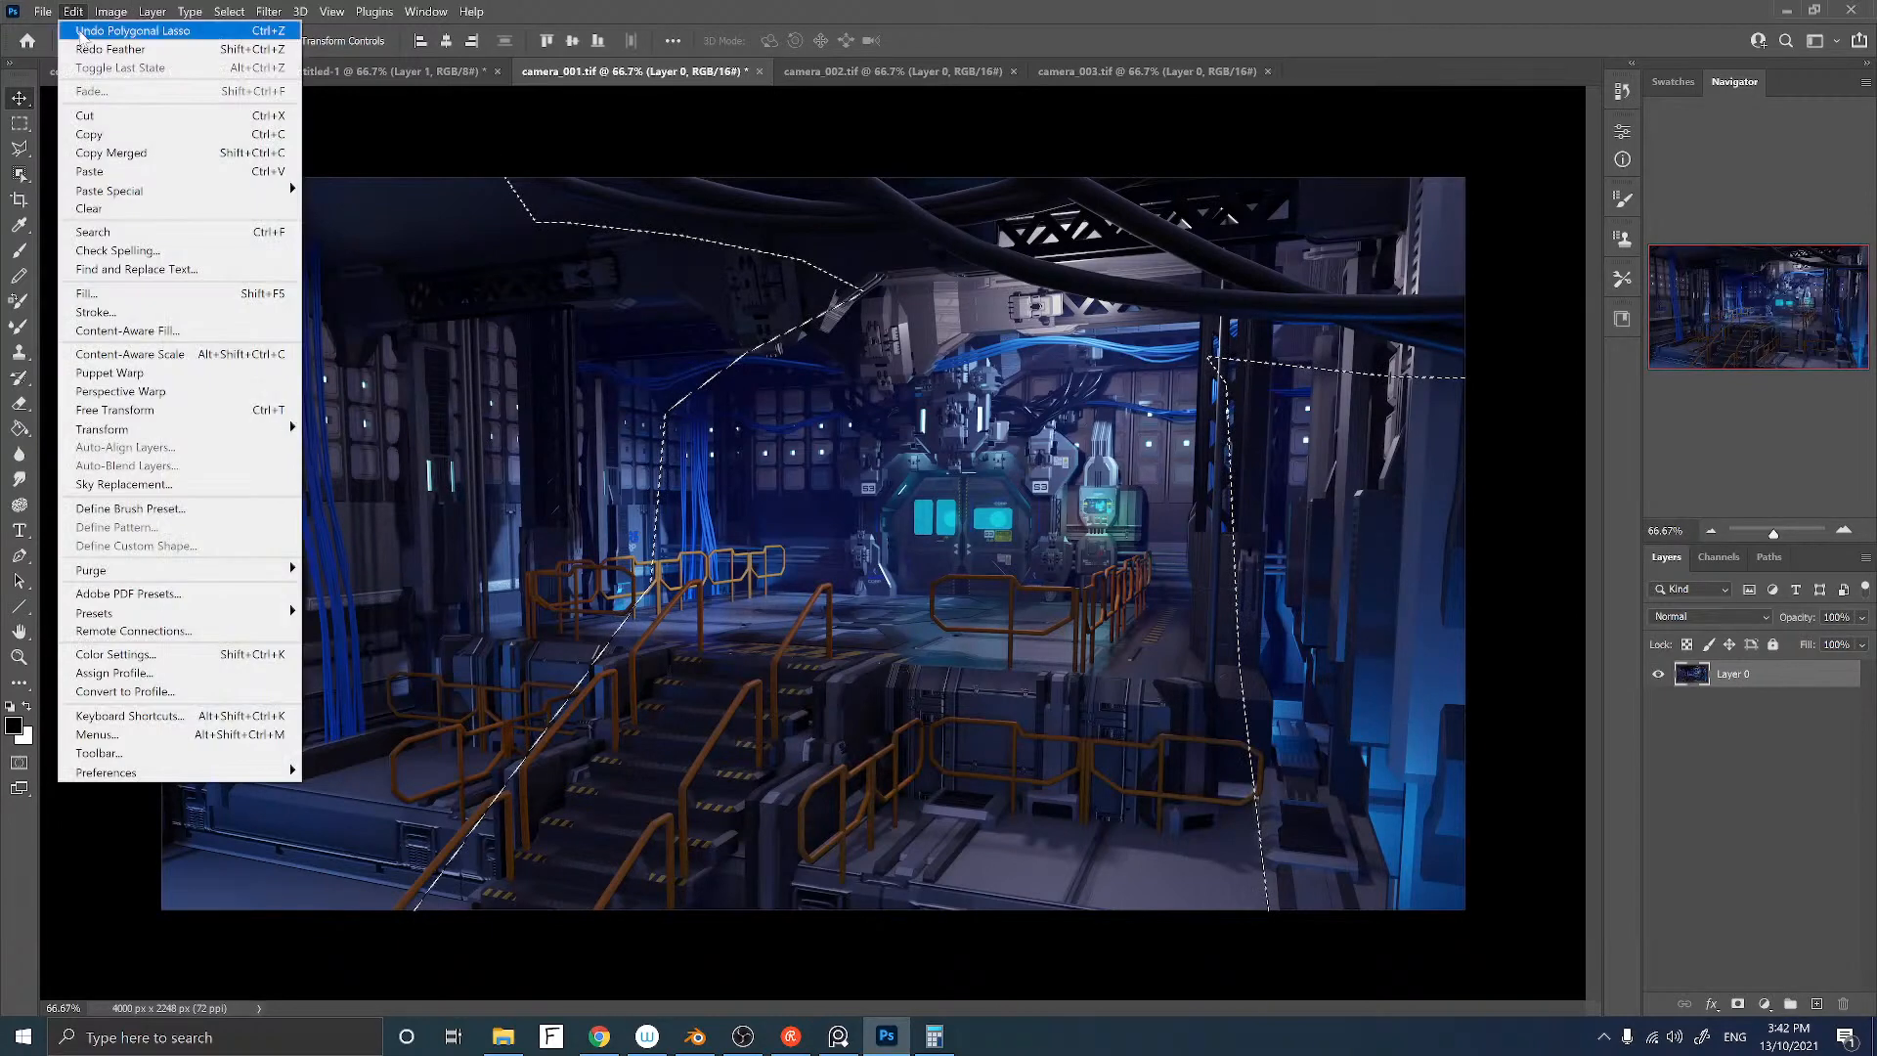
click(97, 50)
key(ctrl)
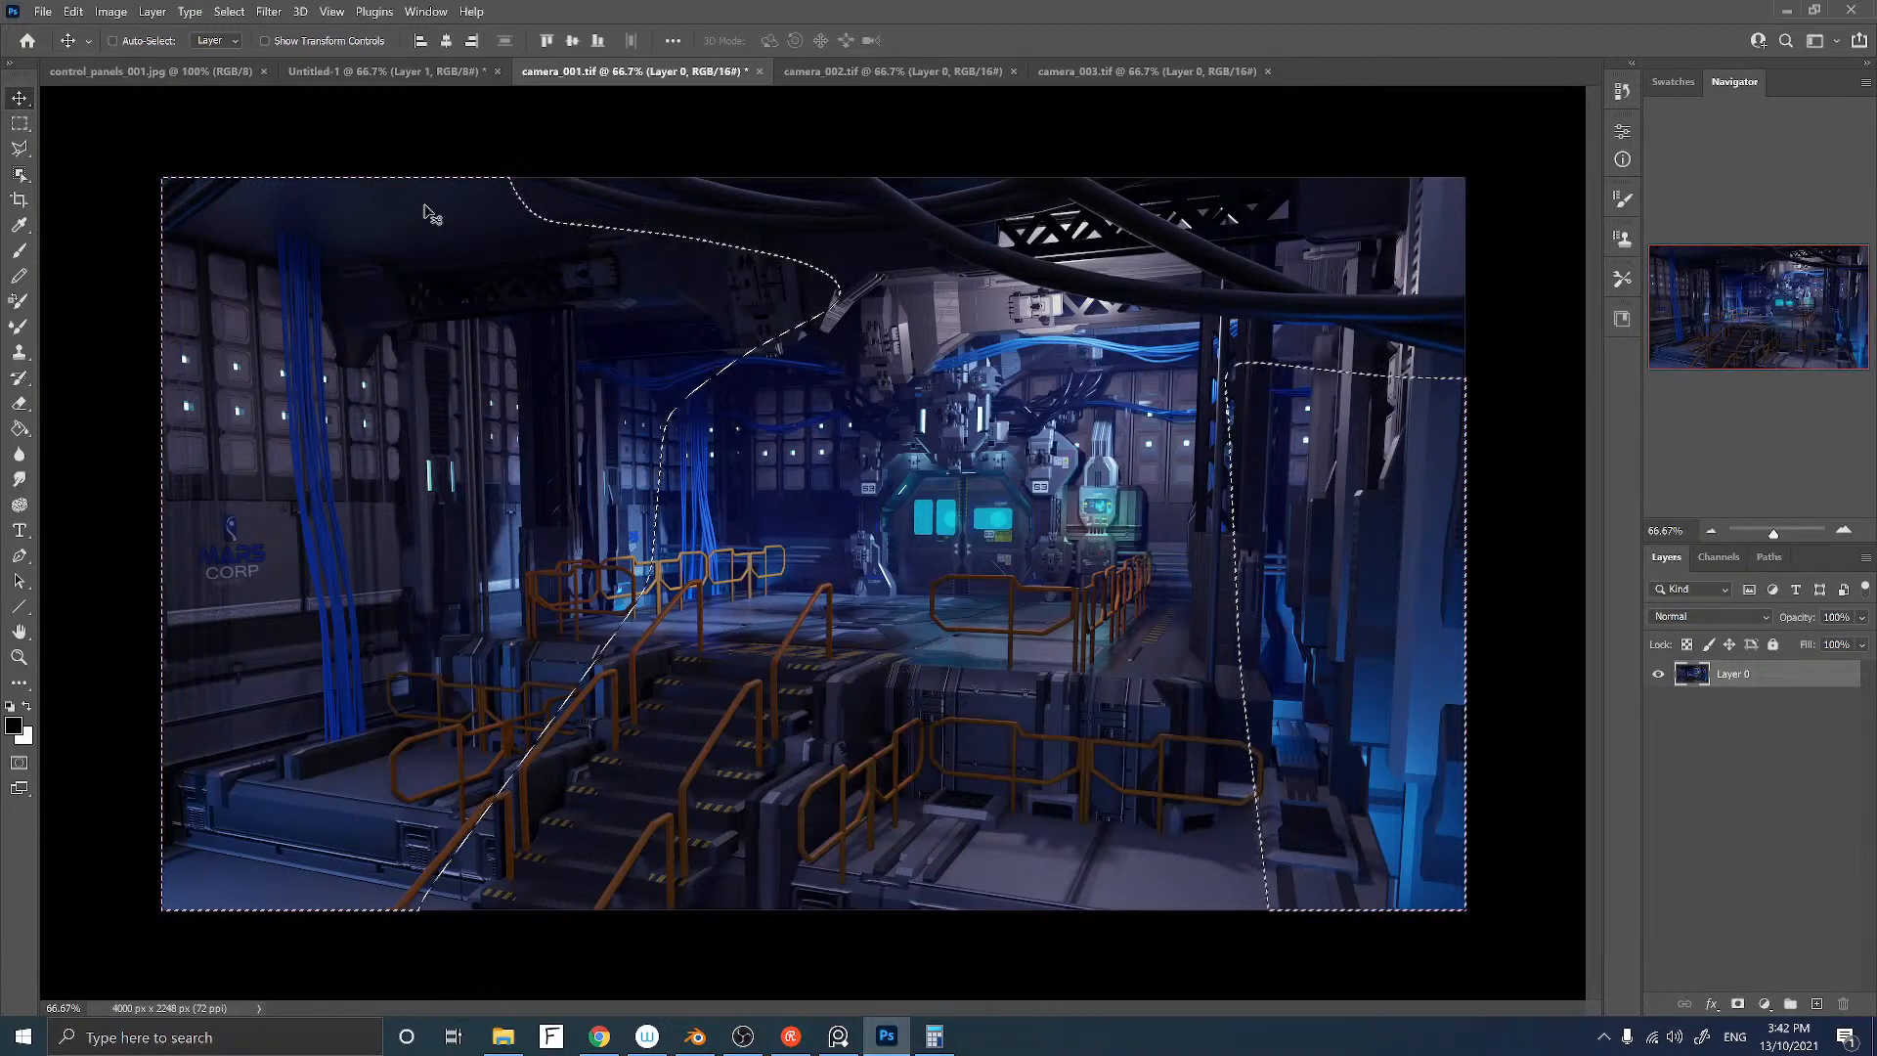
key(ctrl+j)
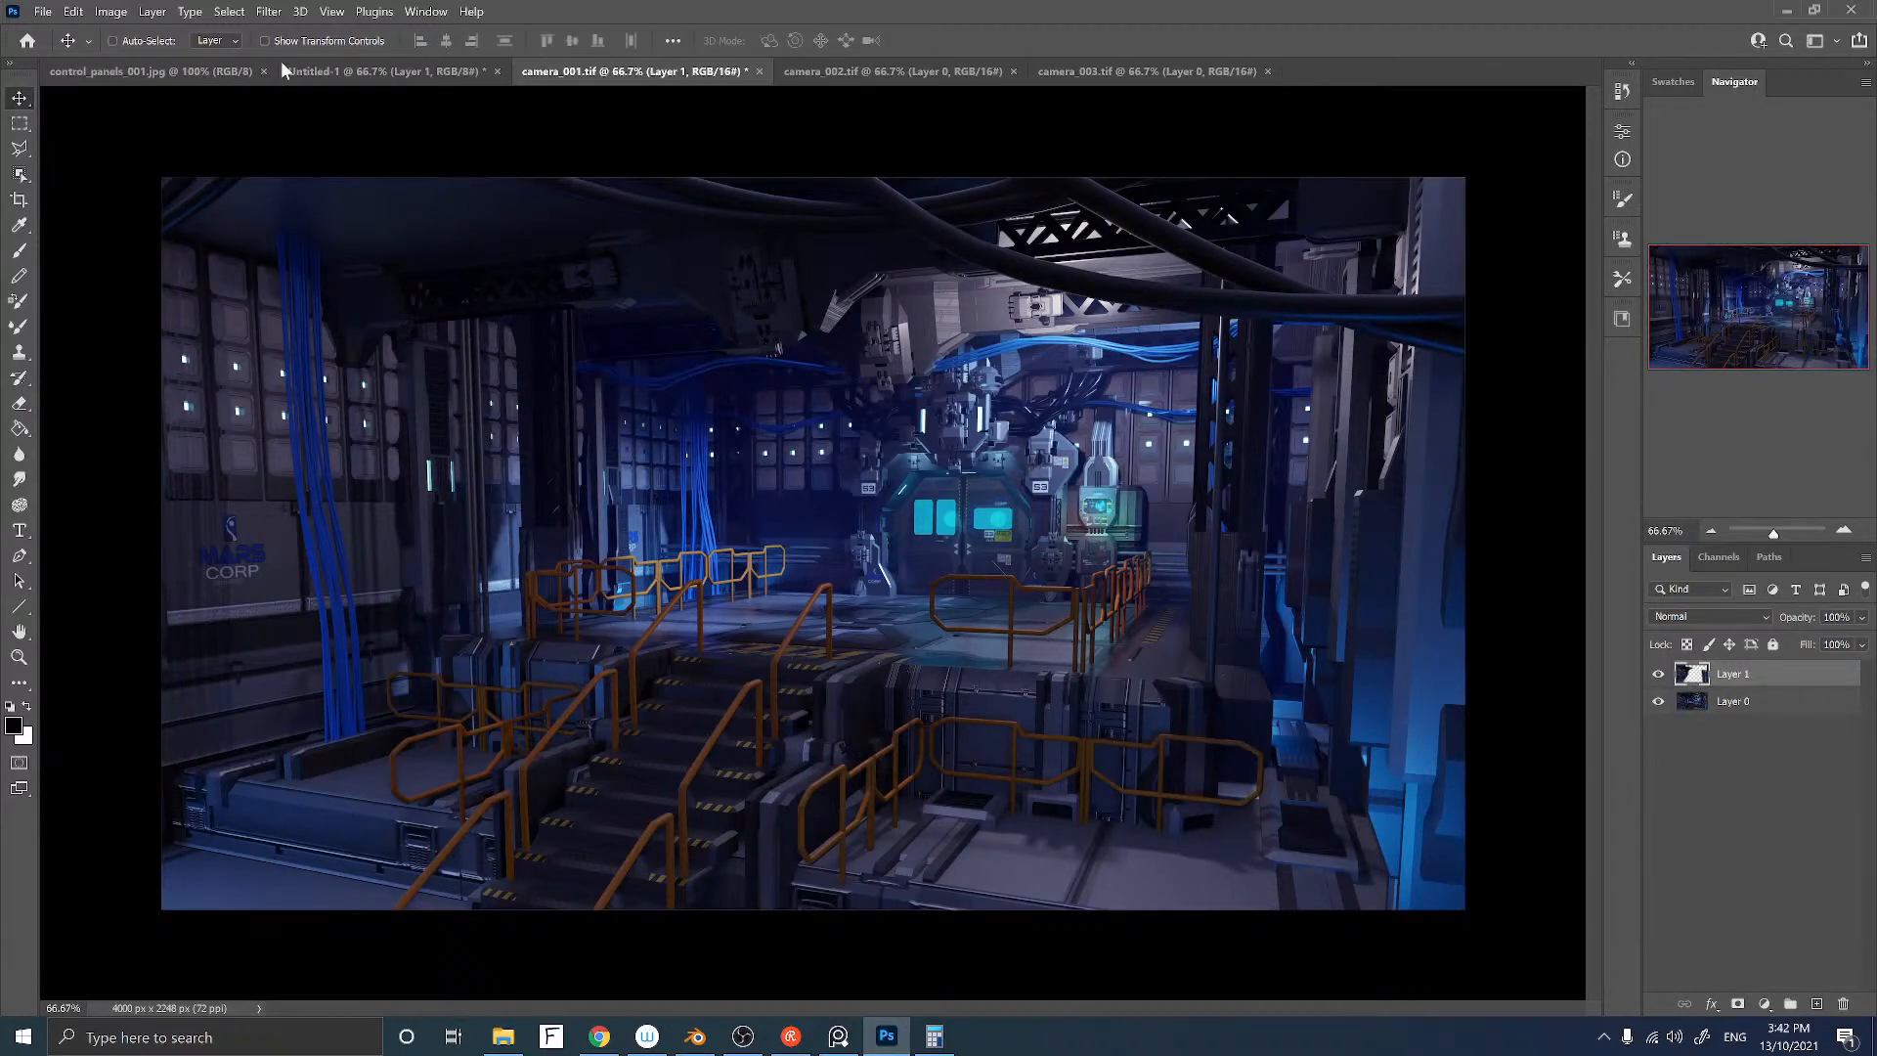
Step: Apply a Gaussian Blur with a 2.7-pixel radius to the new layer holding the outer areas
click(269, 12)
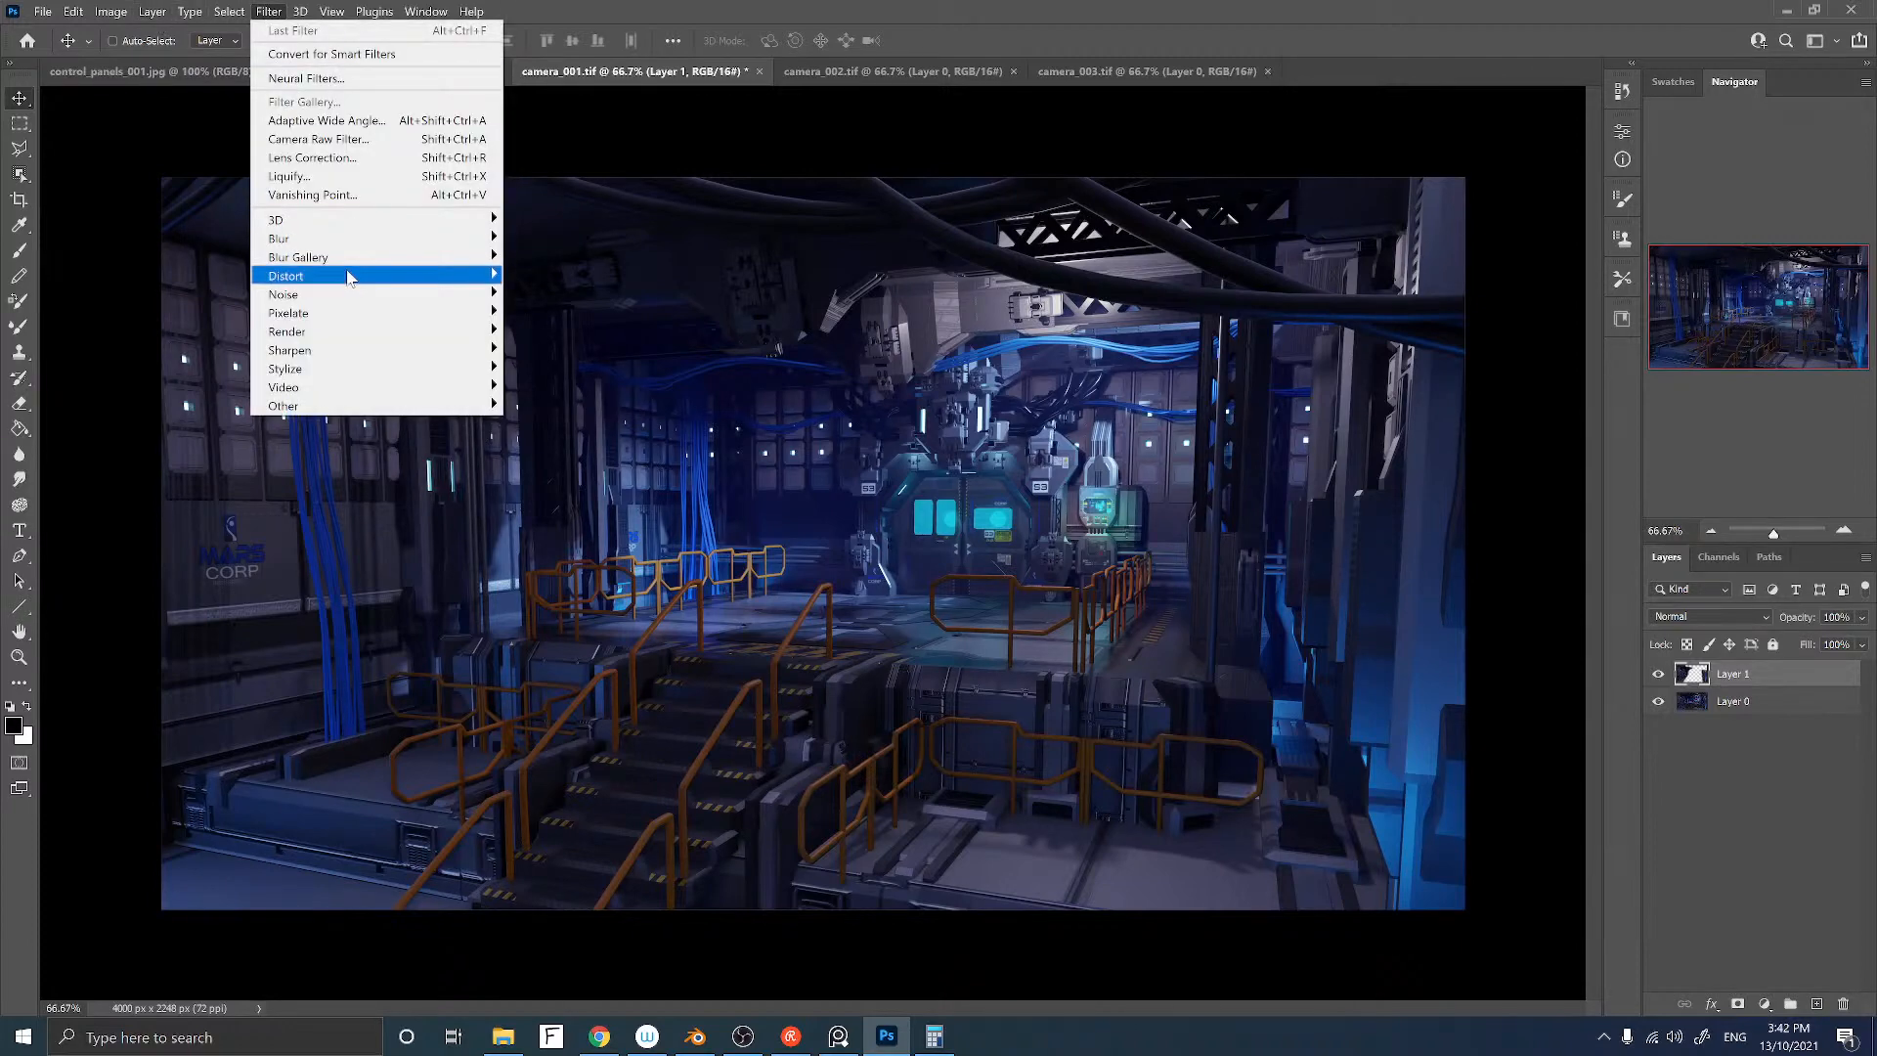
mouse_move(330, 276)
mouse_move(331, 239)
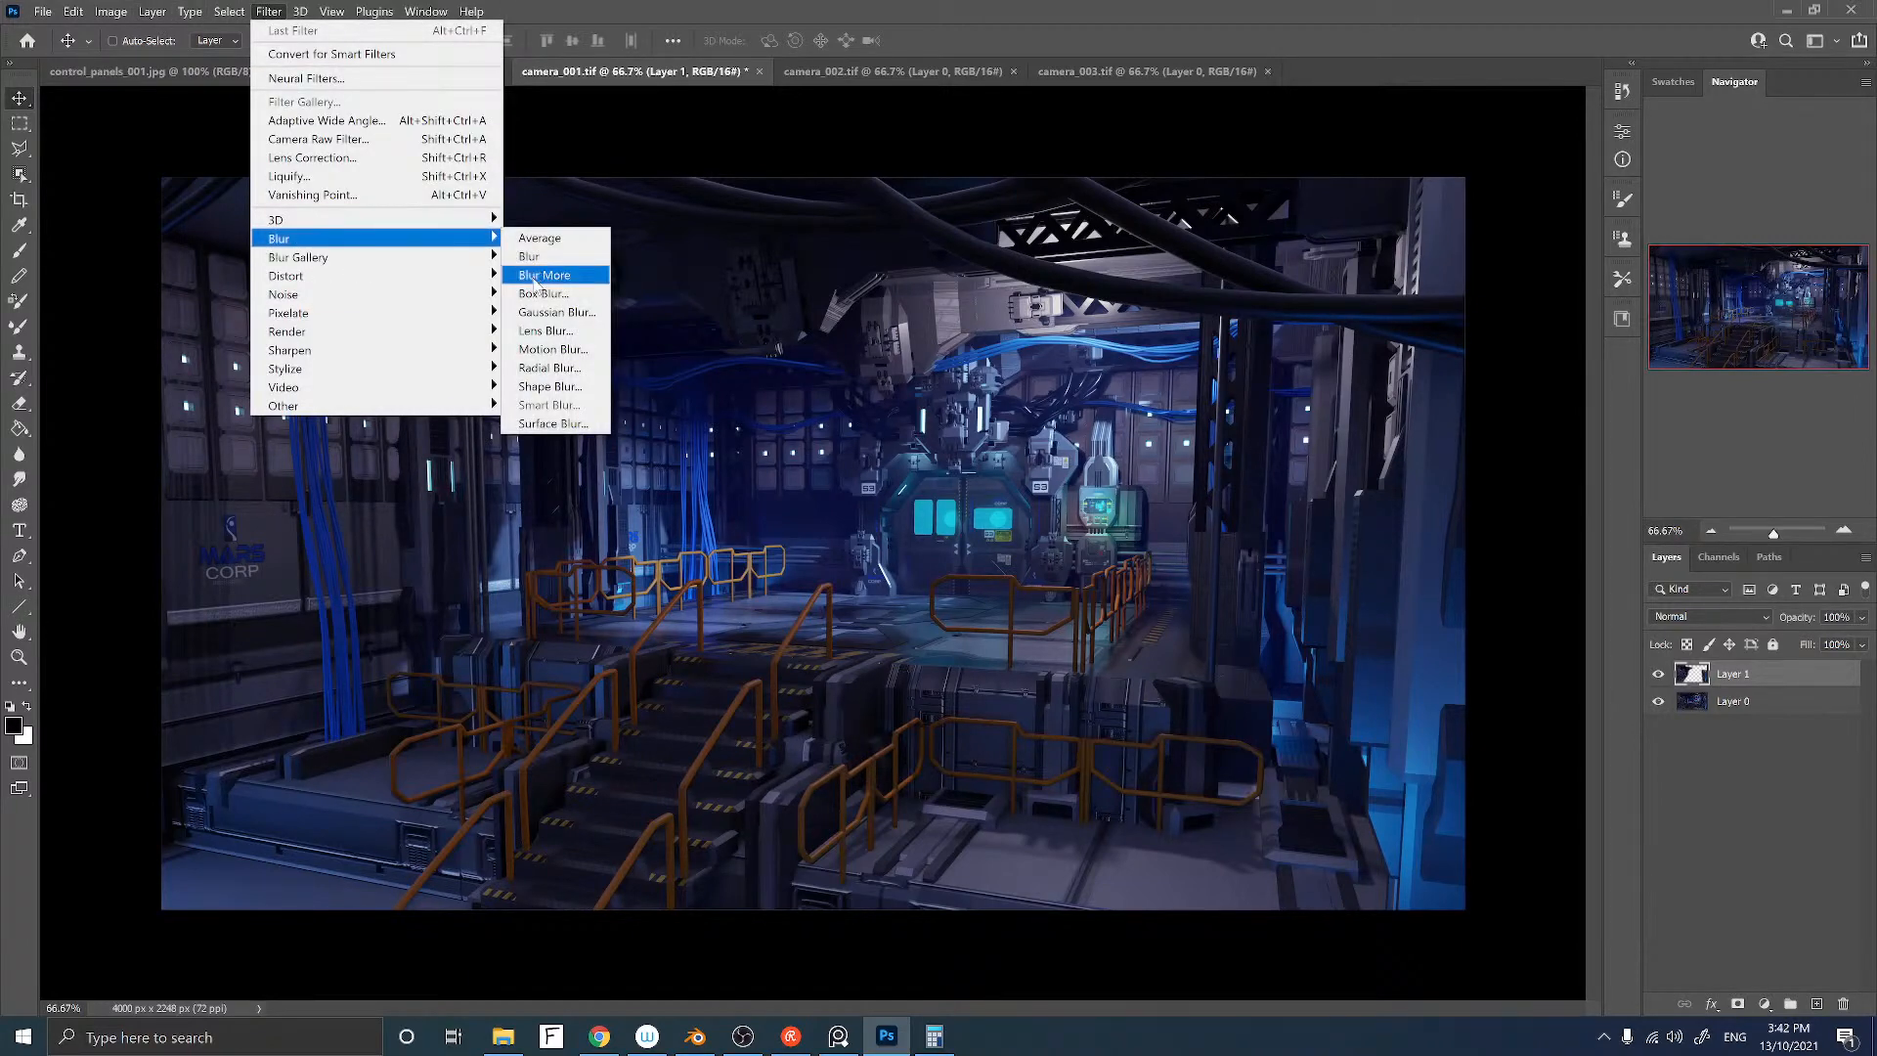
click(536, 313)
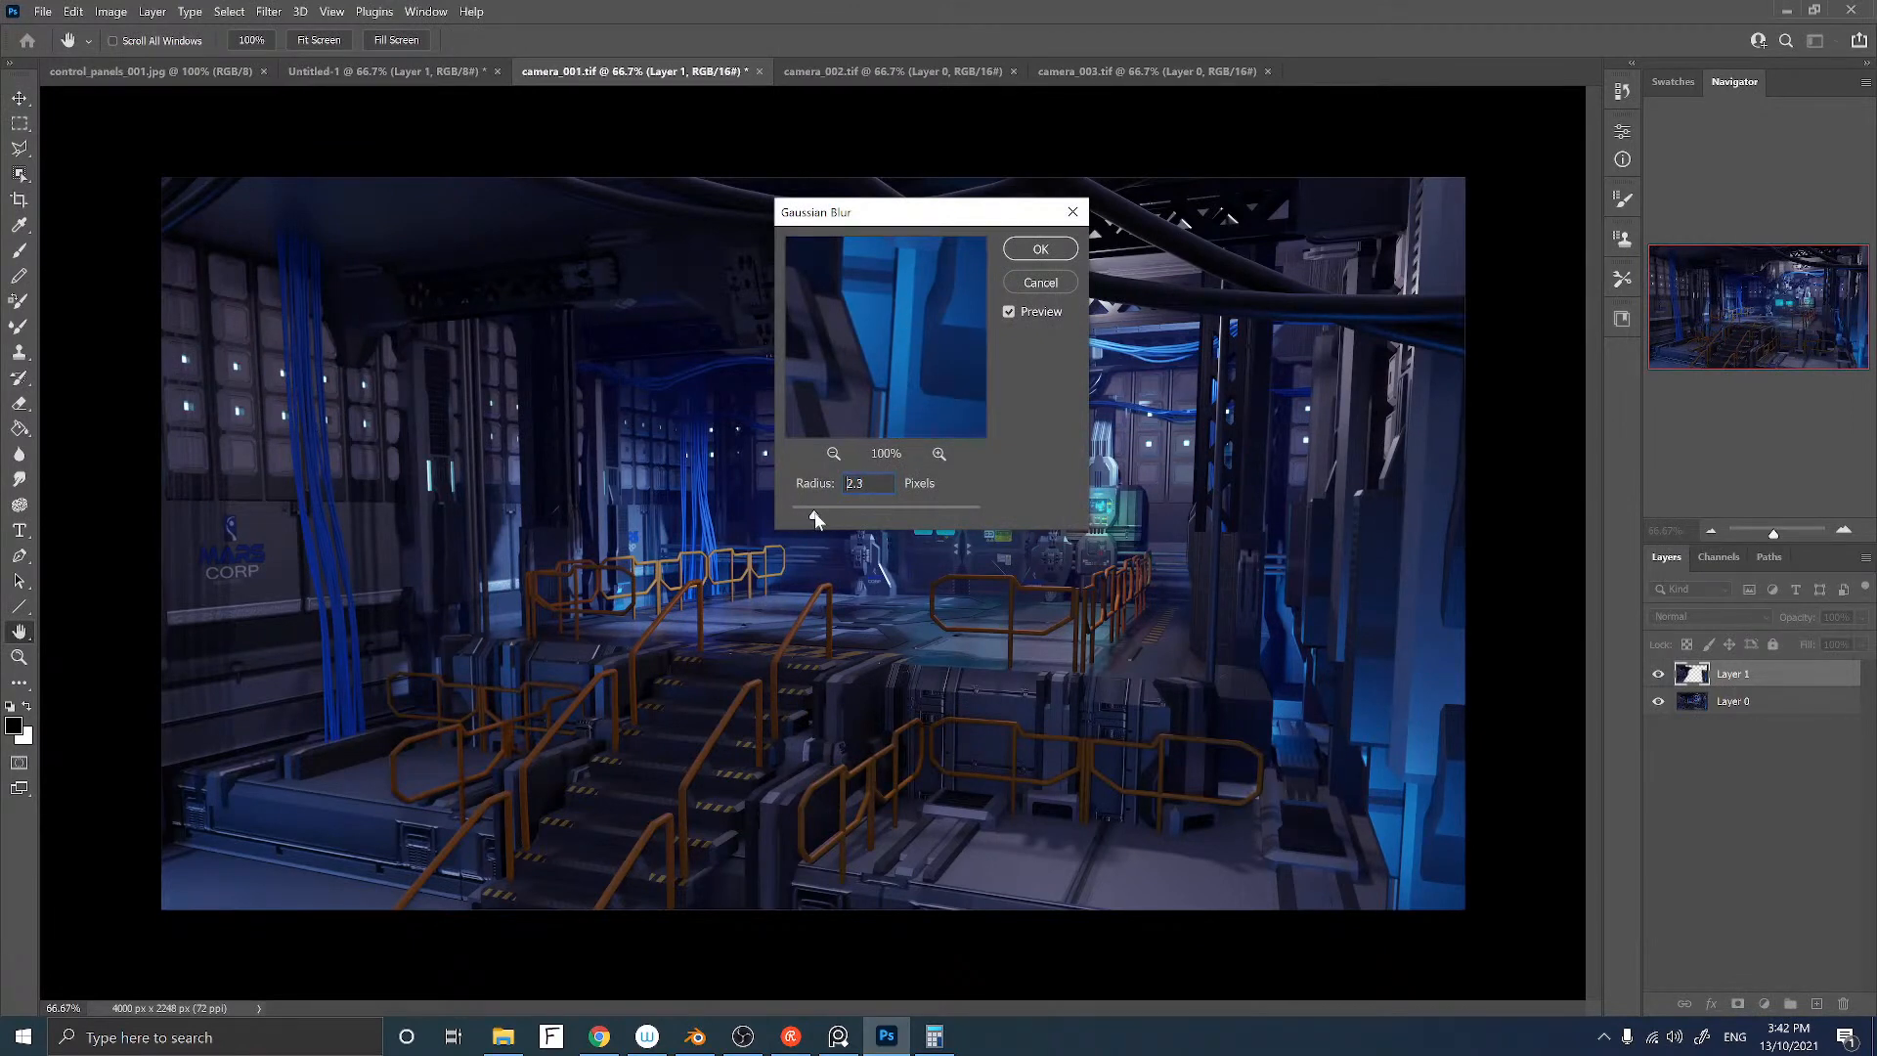
drag(836, 518, 887, 518)
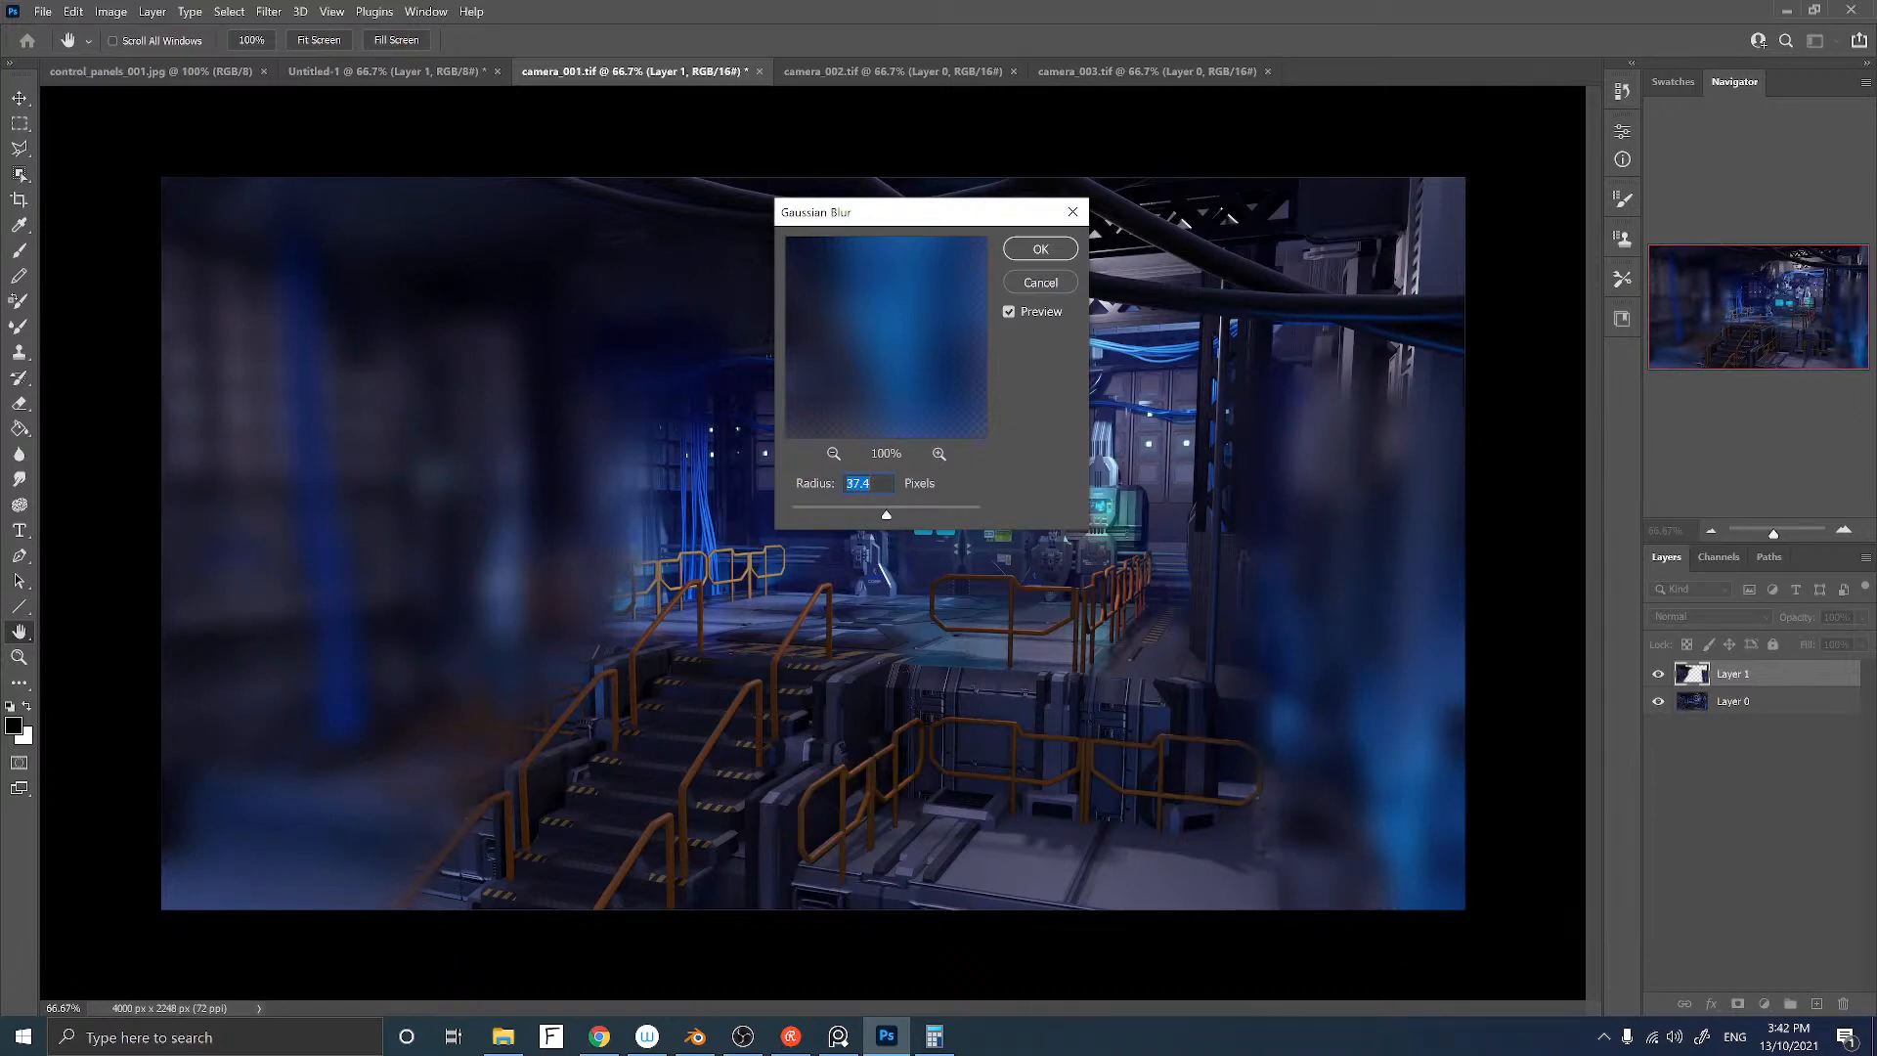
drag(889, 518, 821, 516)
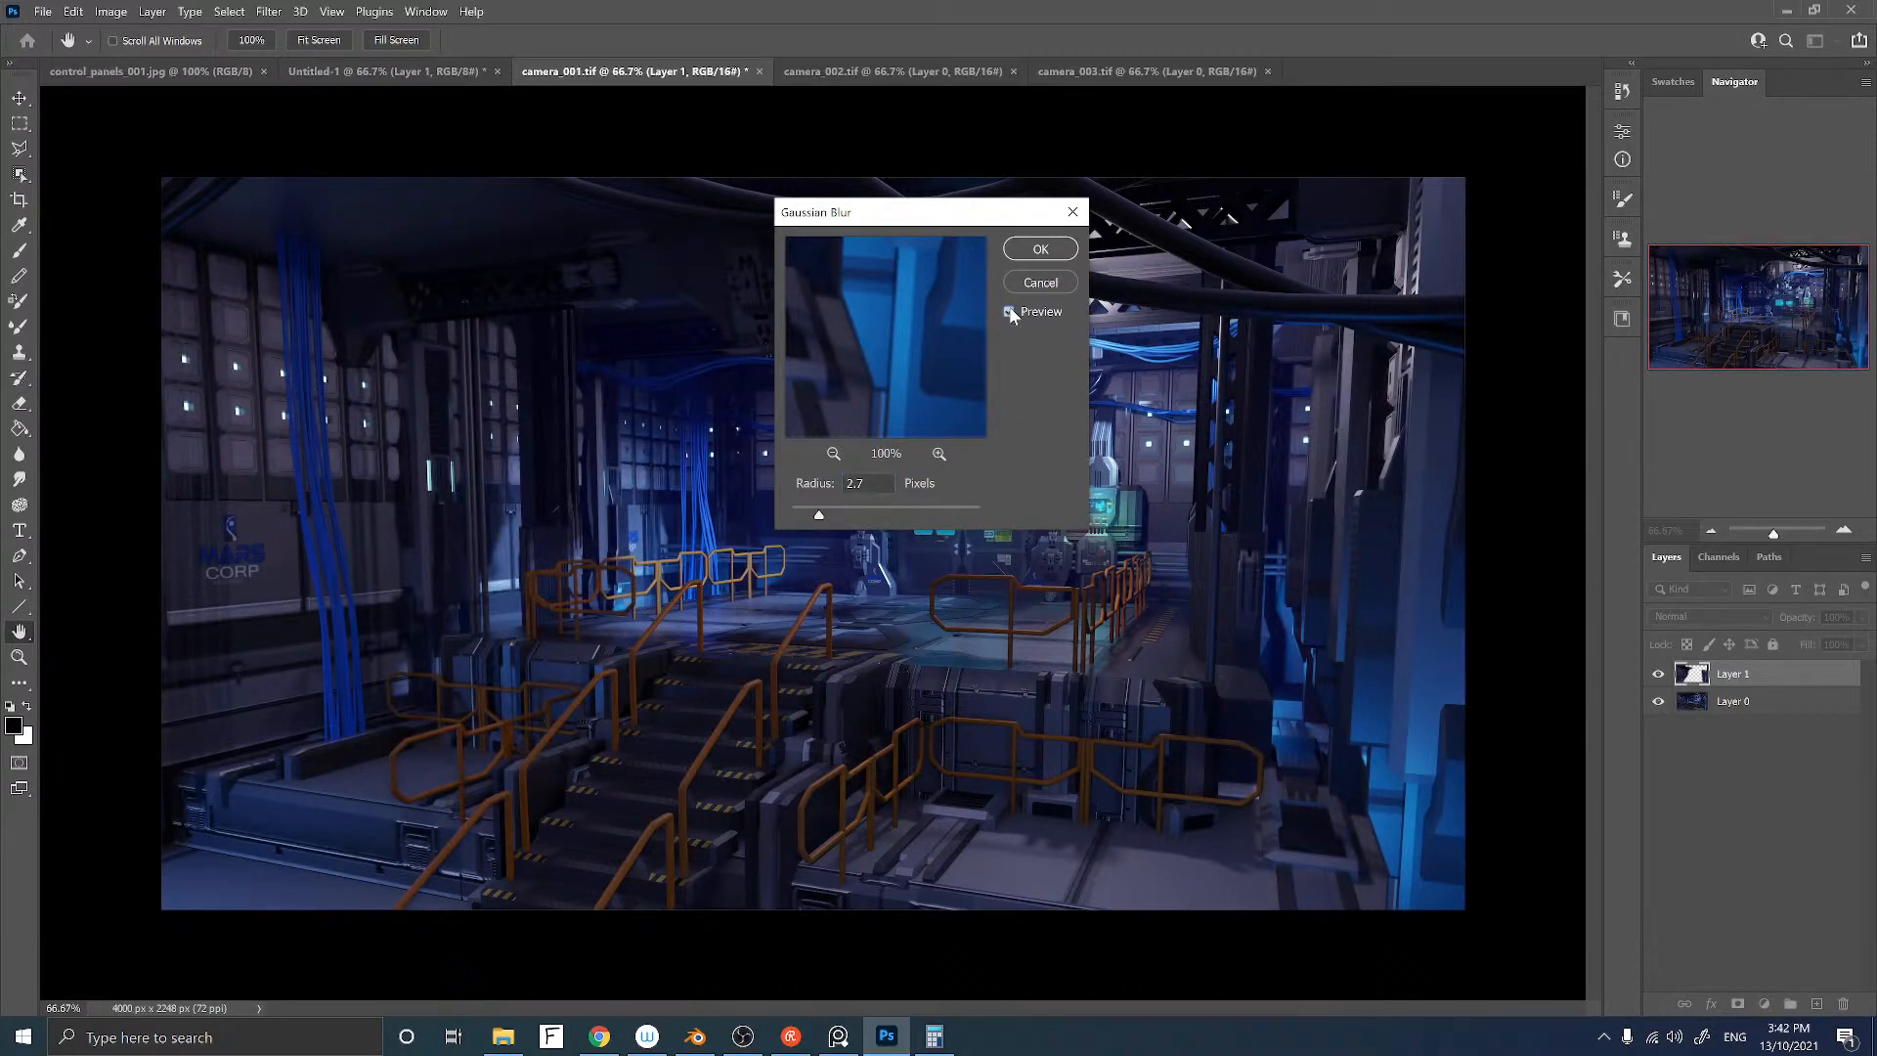
click(1040, 250)
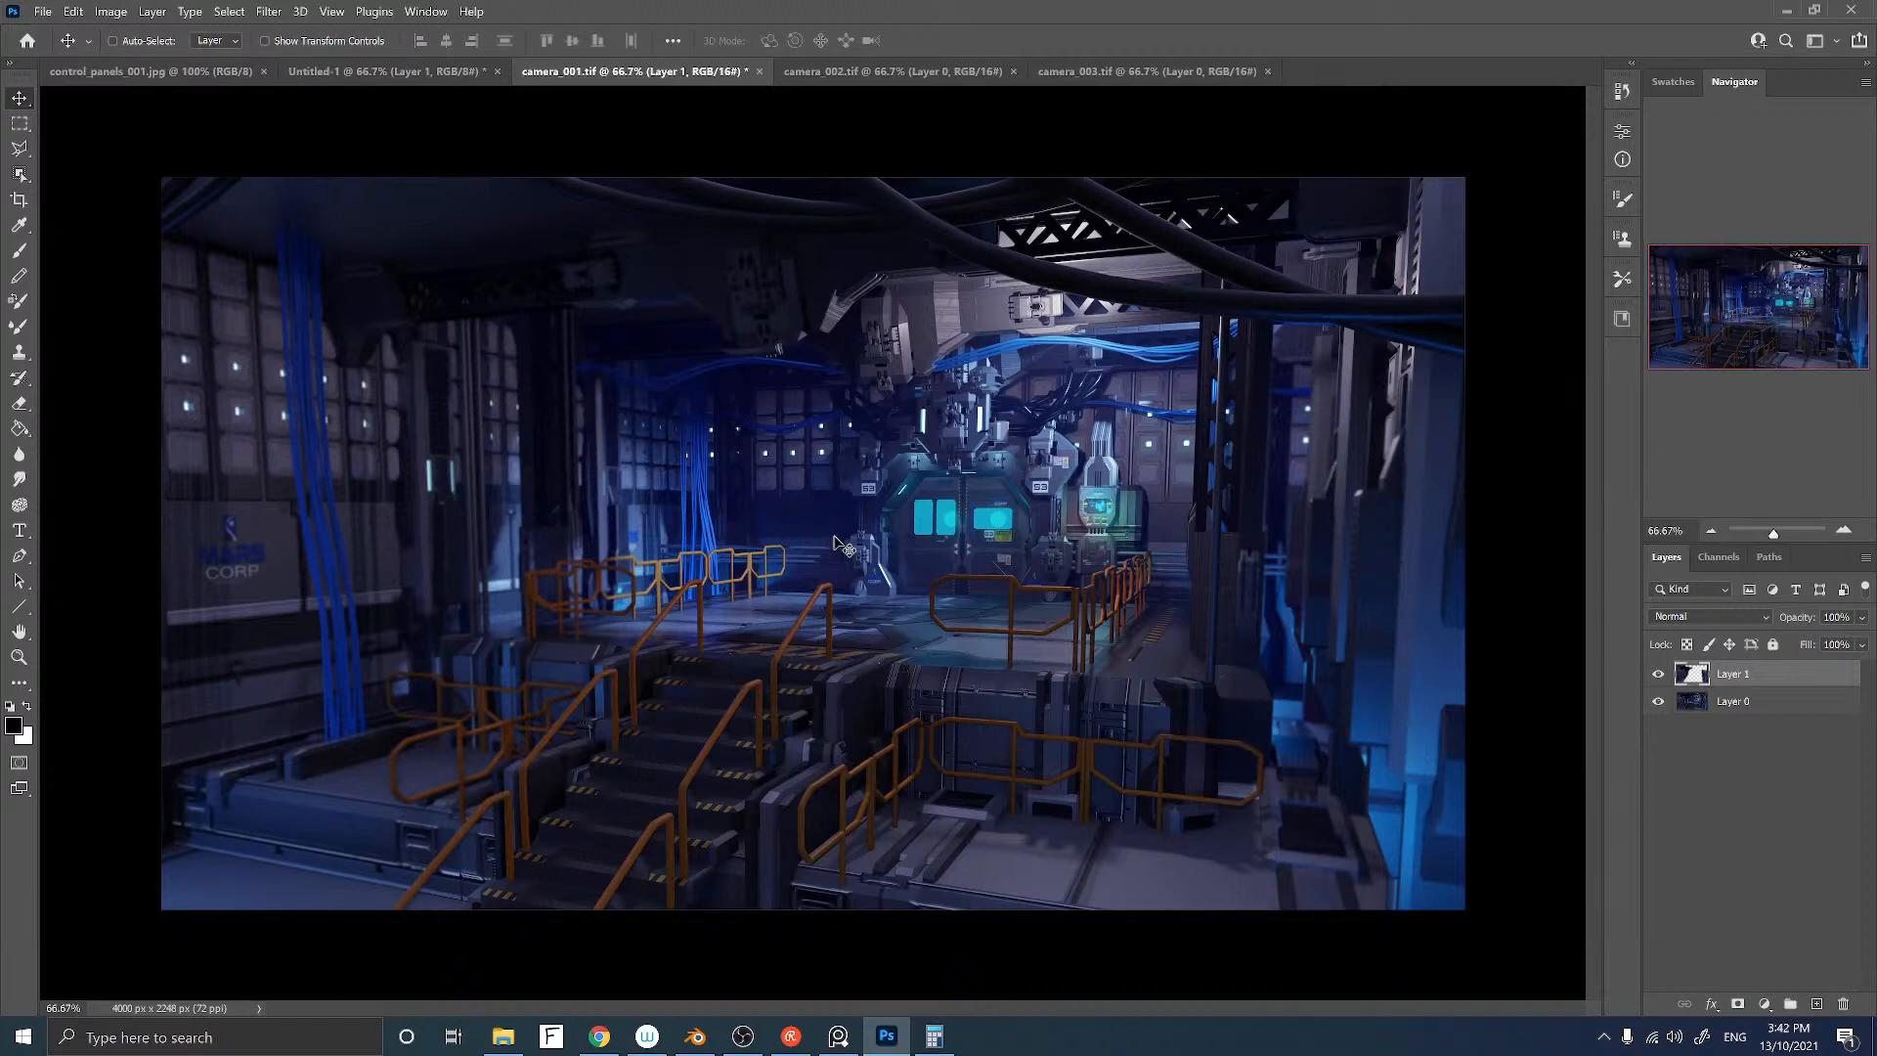
Step: Select a rectangle around the far door and back wall, and add a second rectangle over the upper stairs
key(m)
drag(714, 313, 1135, 651)
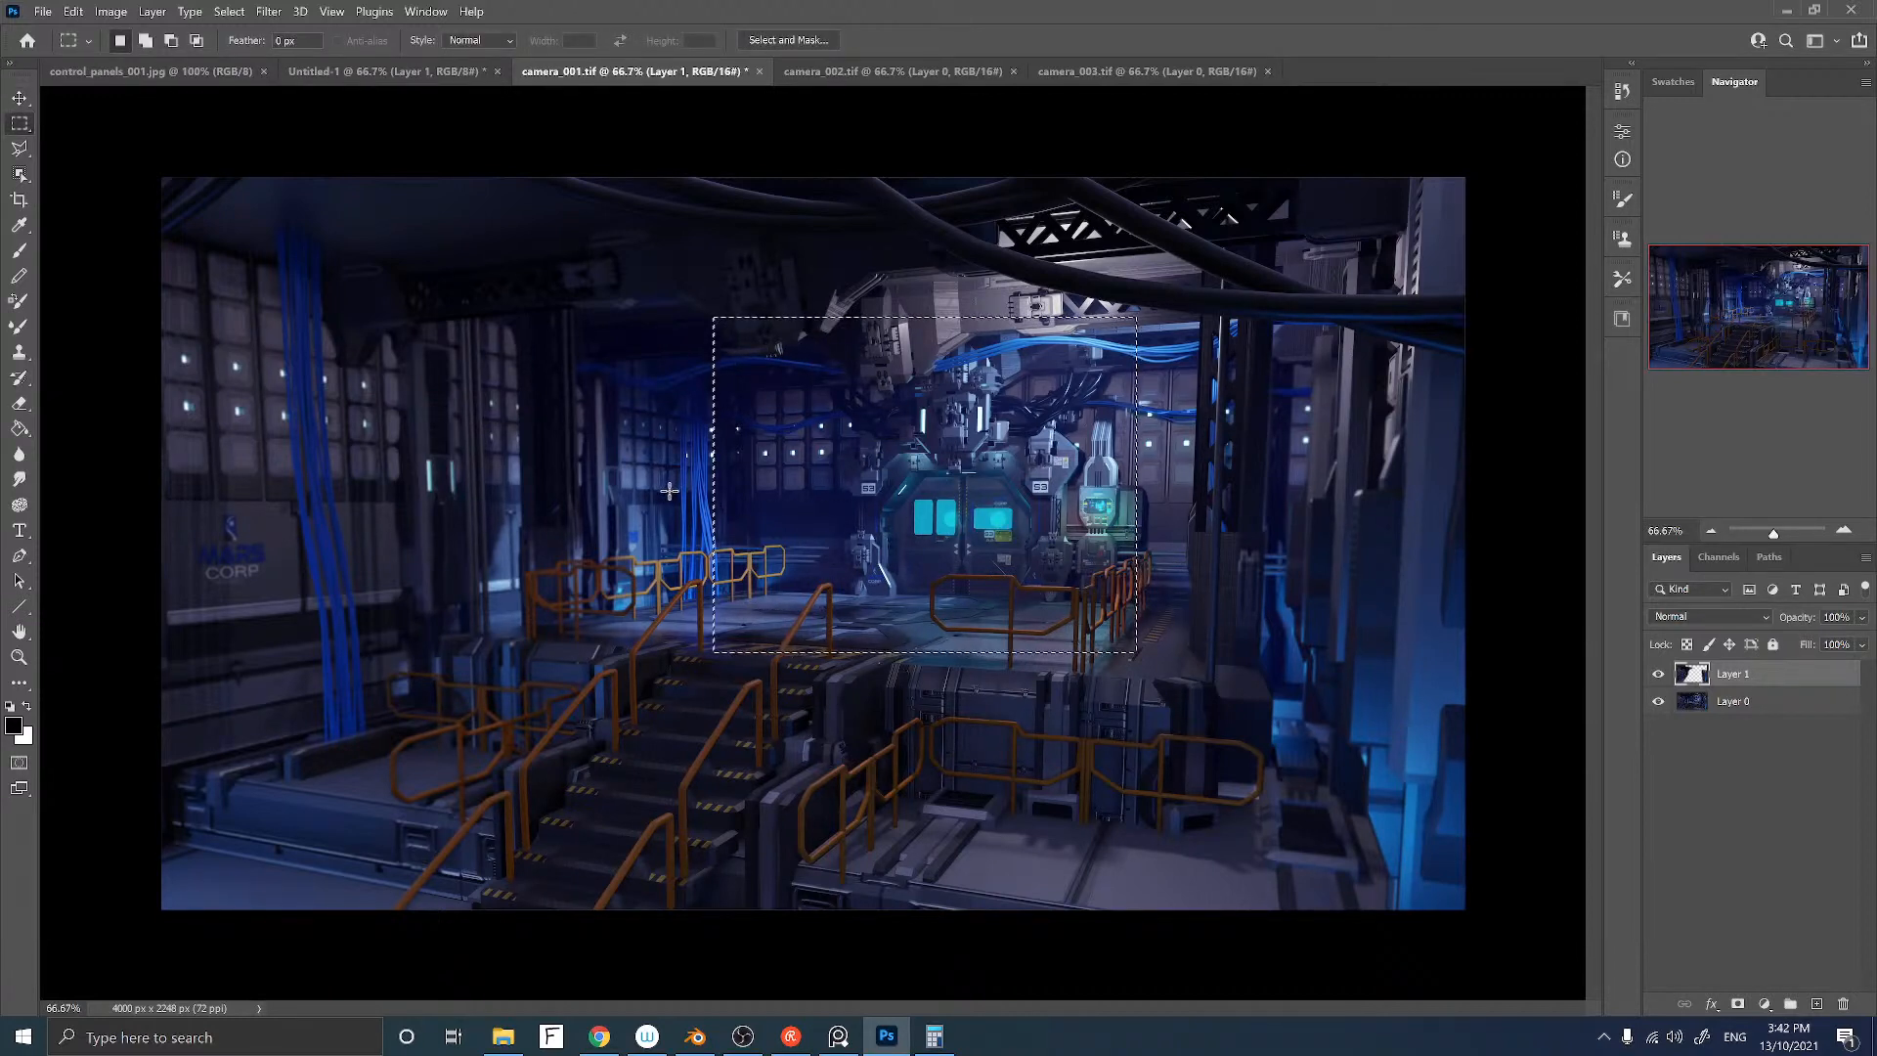
shift+drag(682, 551, 888, 797)
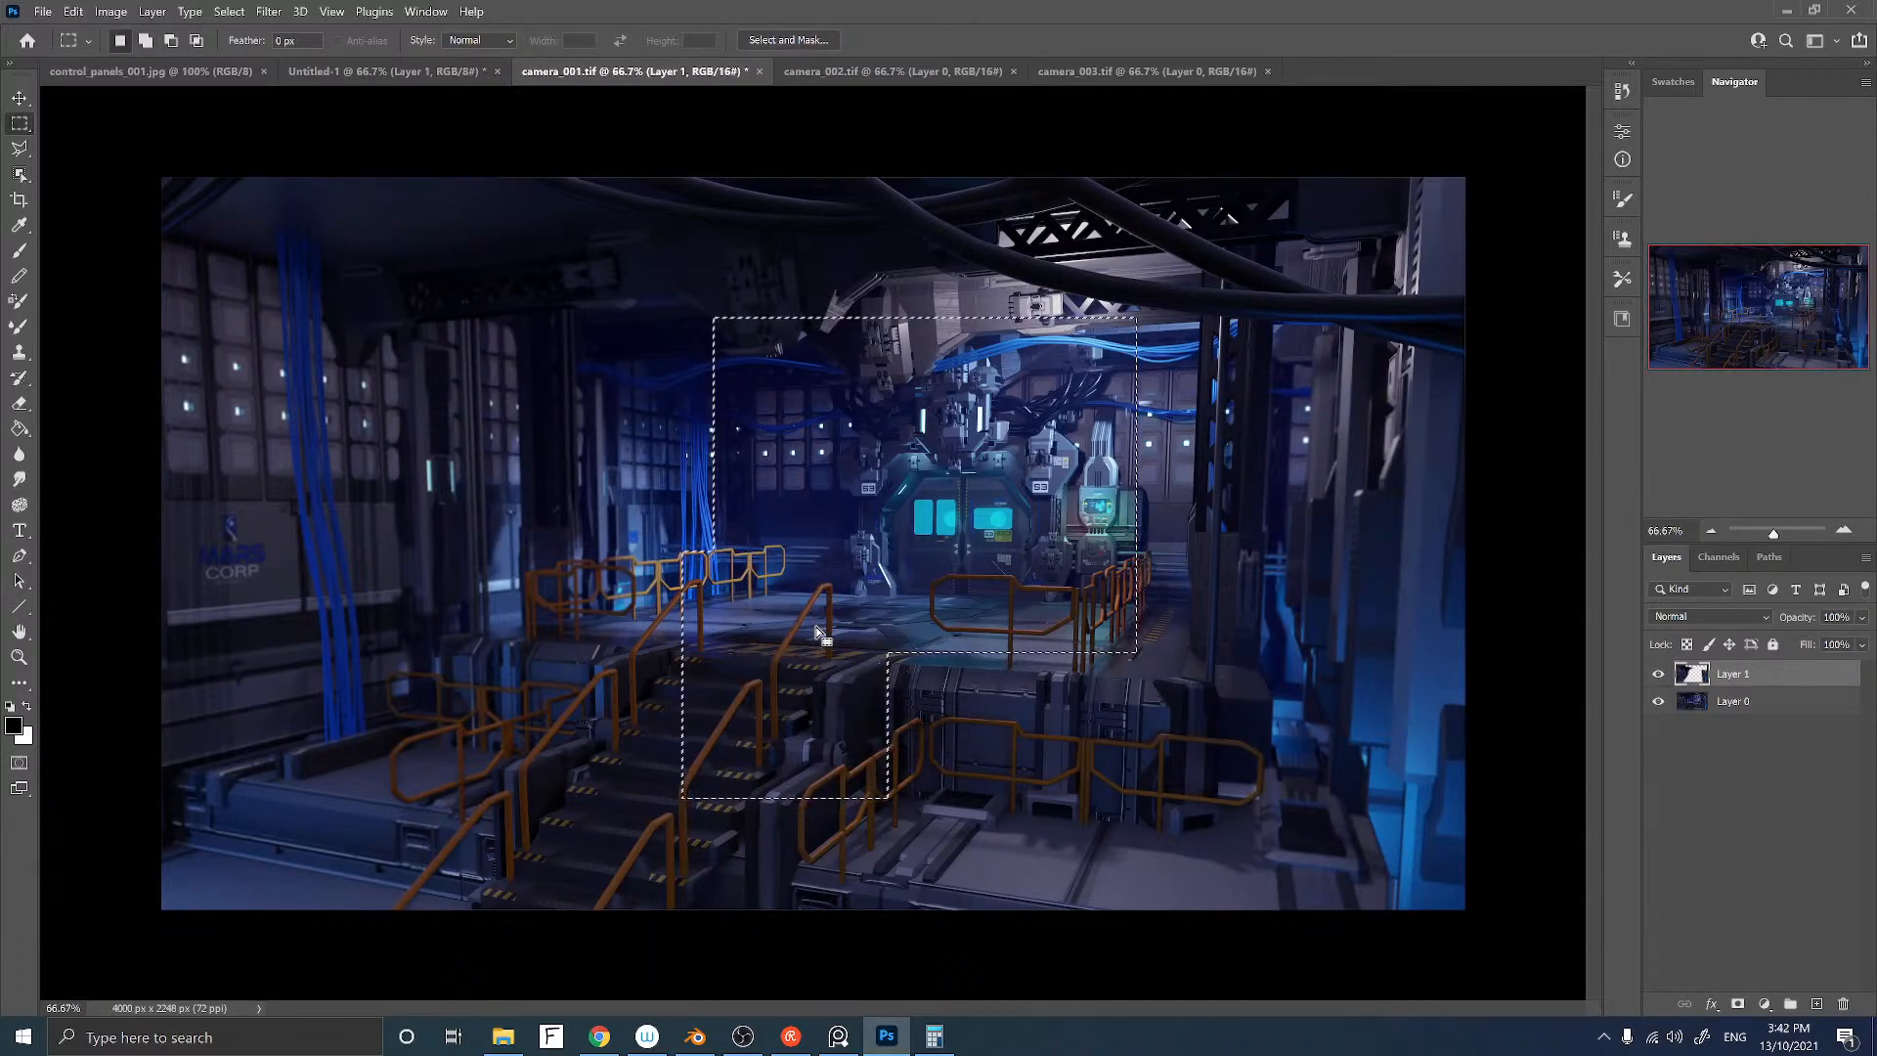
Step: Feather the combined door and stairs selection and copy it from the blurred layer to a new layer
right_click(866, 473)
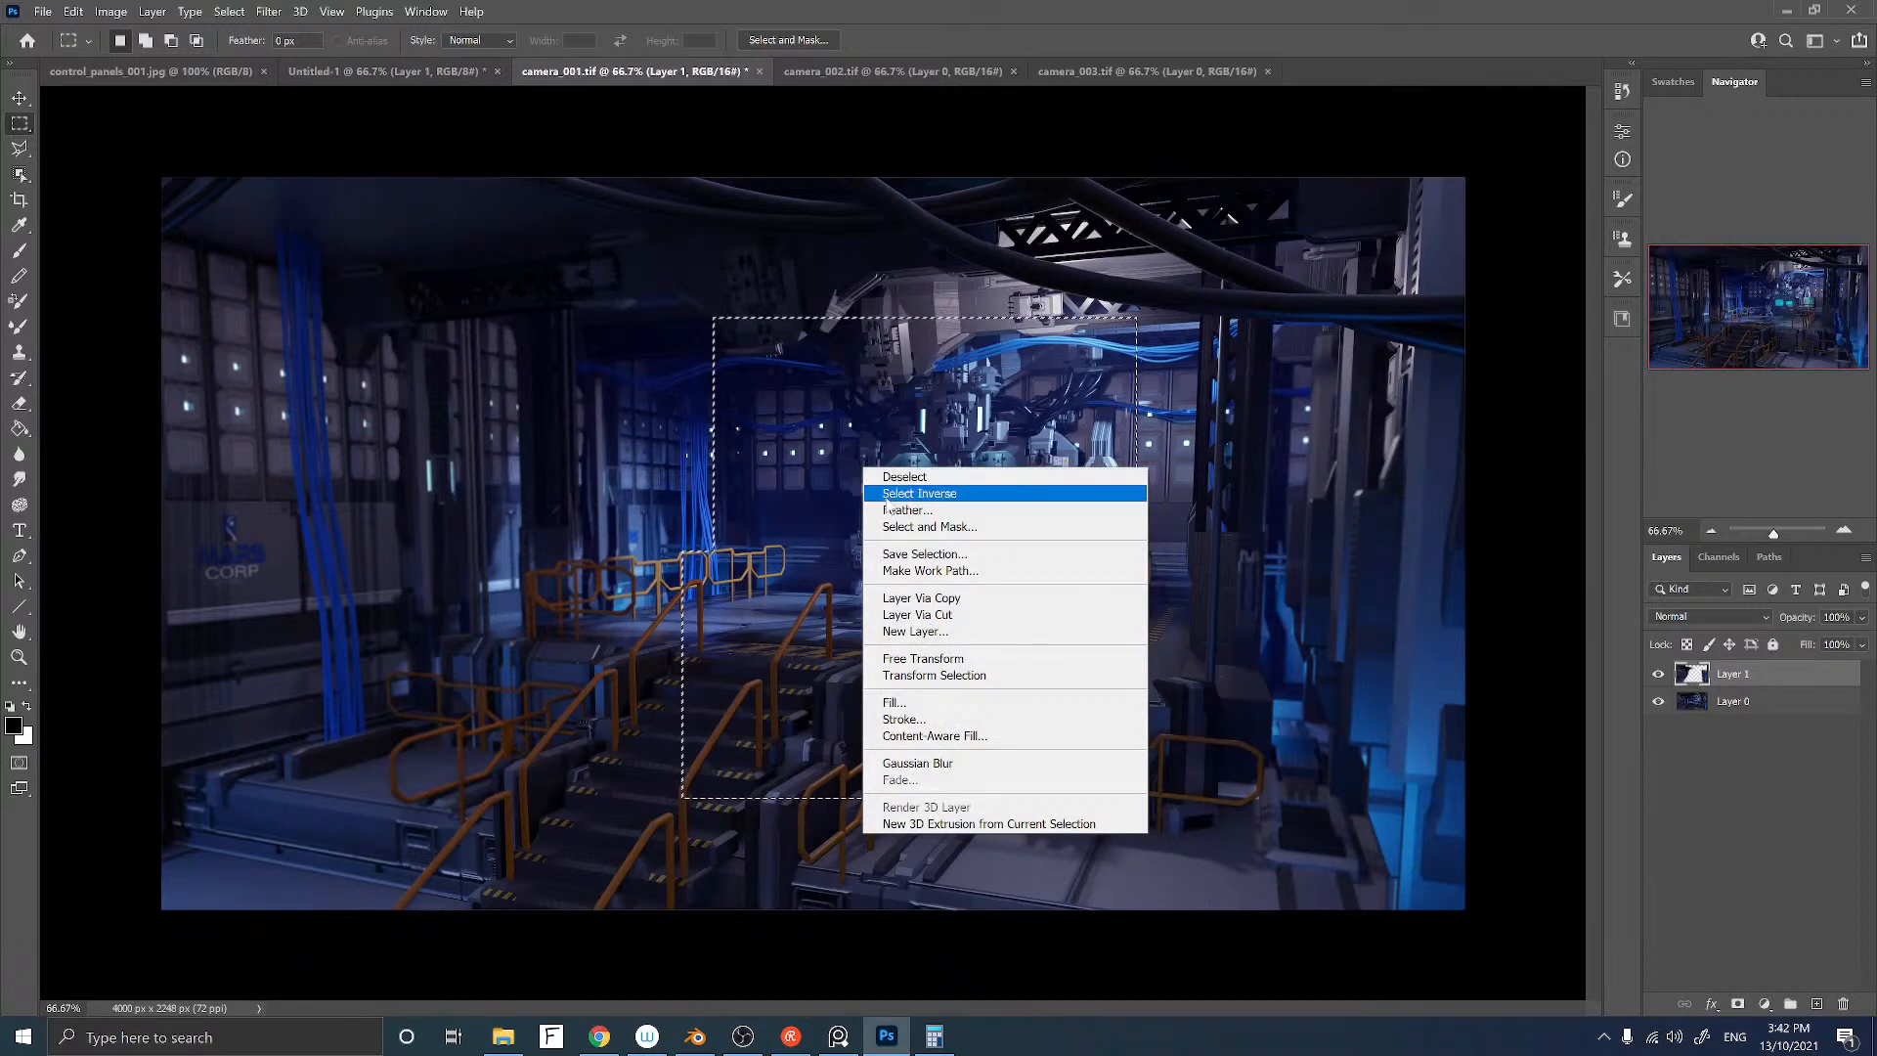
click(890, 508)
key(Return)
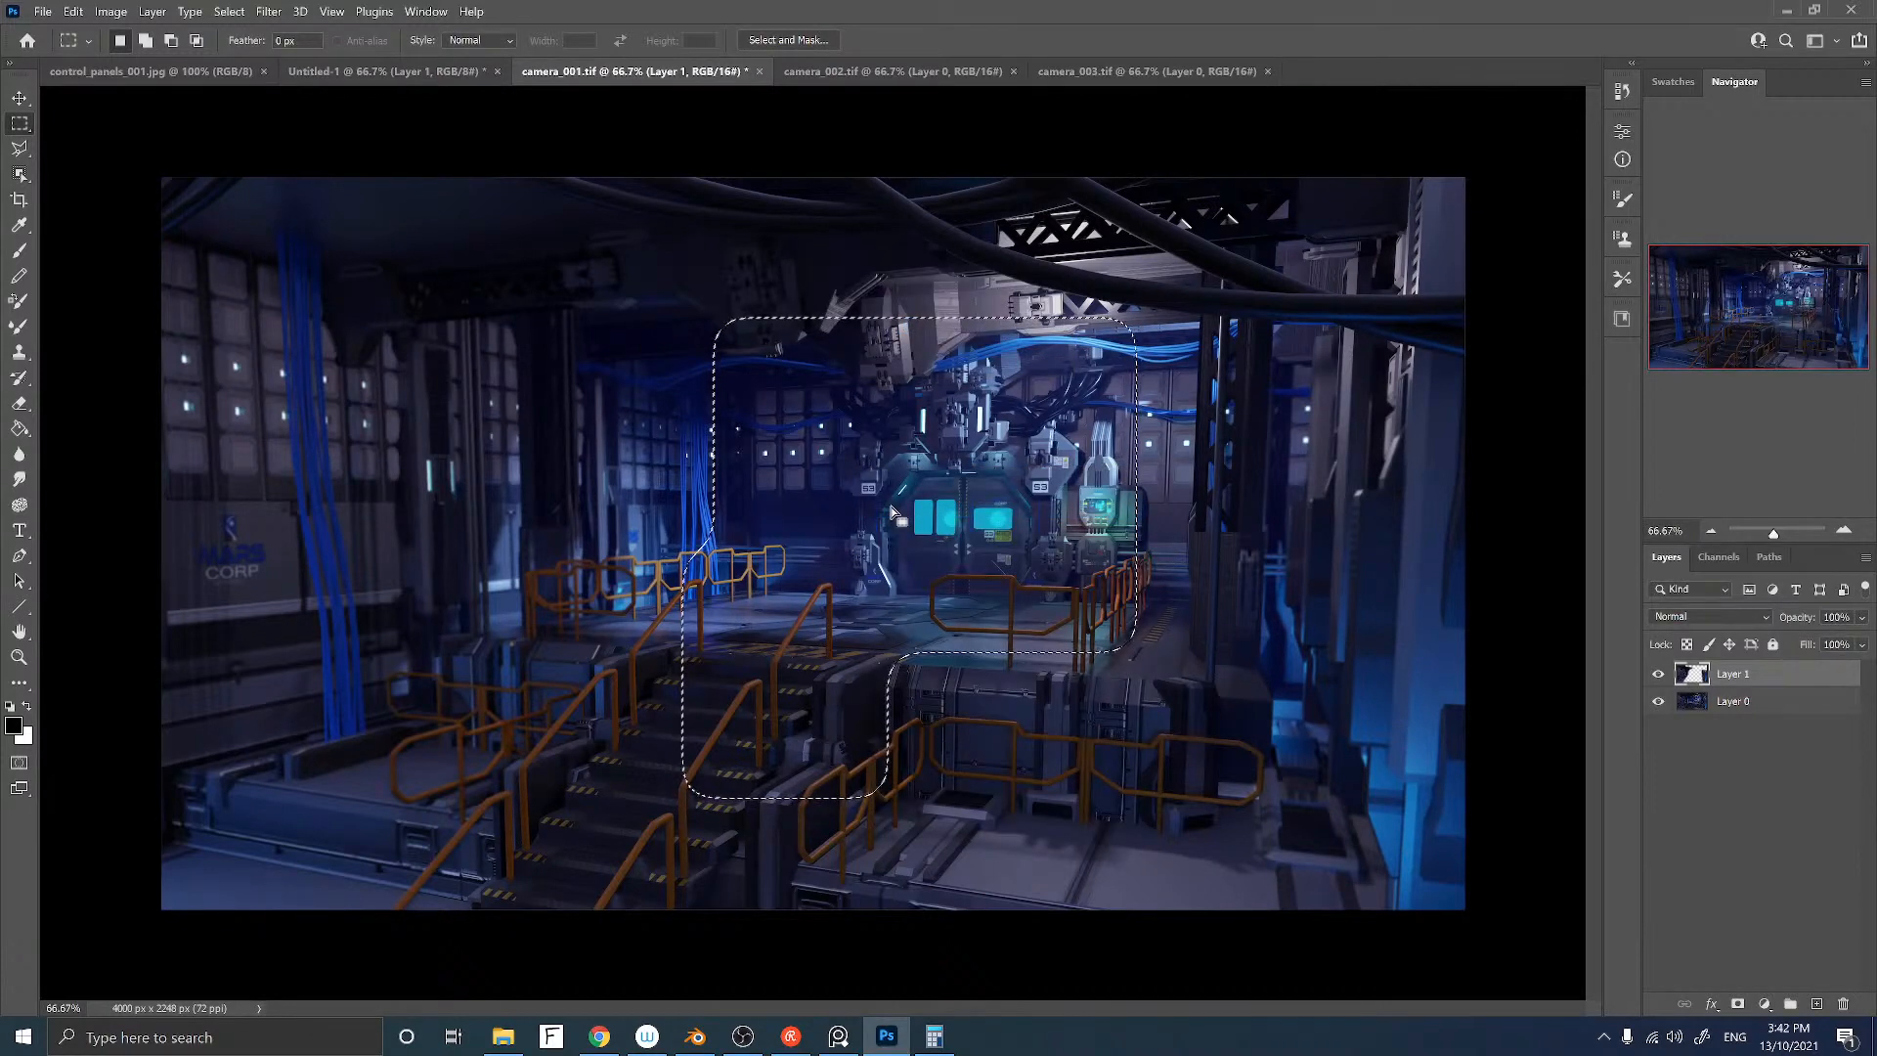
key(ctrl+j)
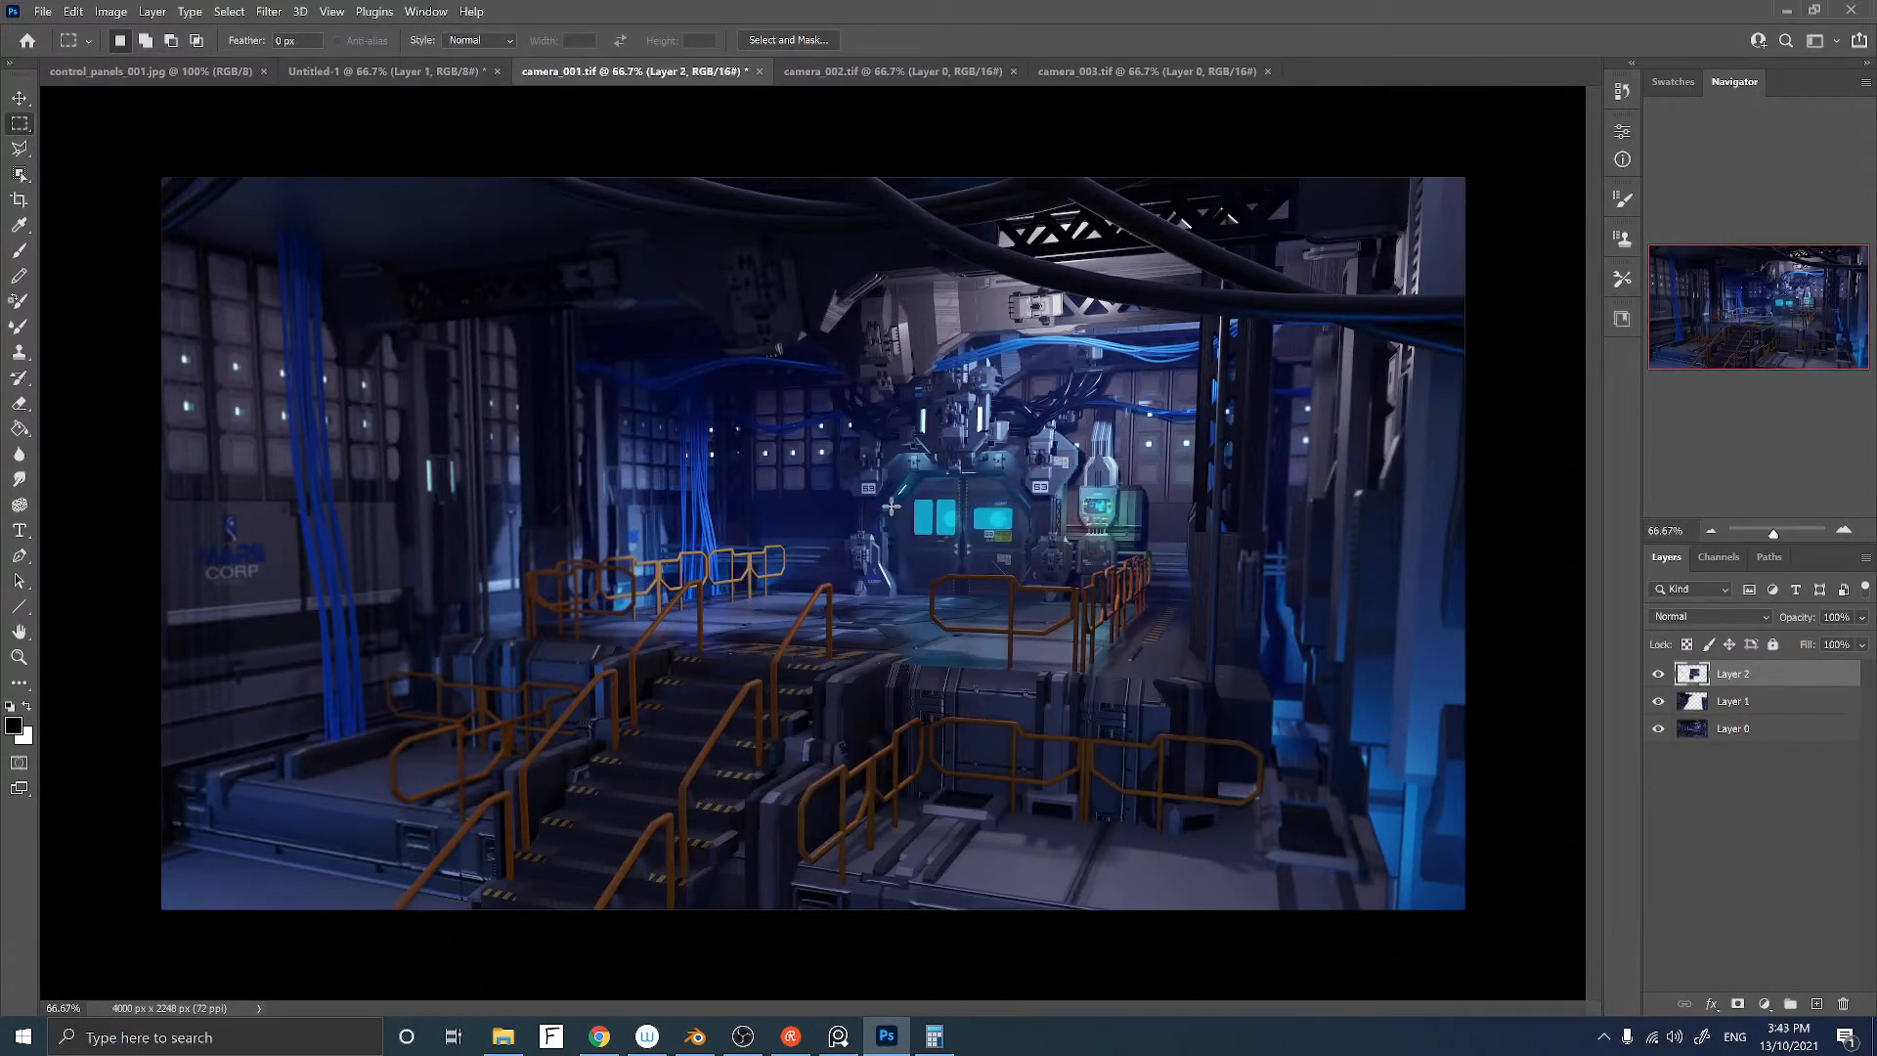
Step: Set contrast to 21 in a legacy Brightness/Contrast adjustment of the door and stairs layer and compare it with the unadjusted version
key(z)
click(899, 494)
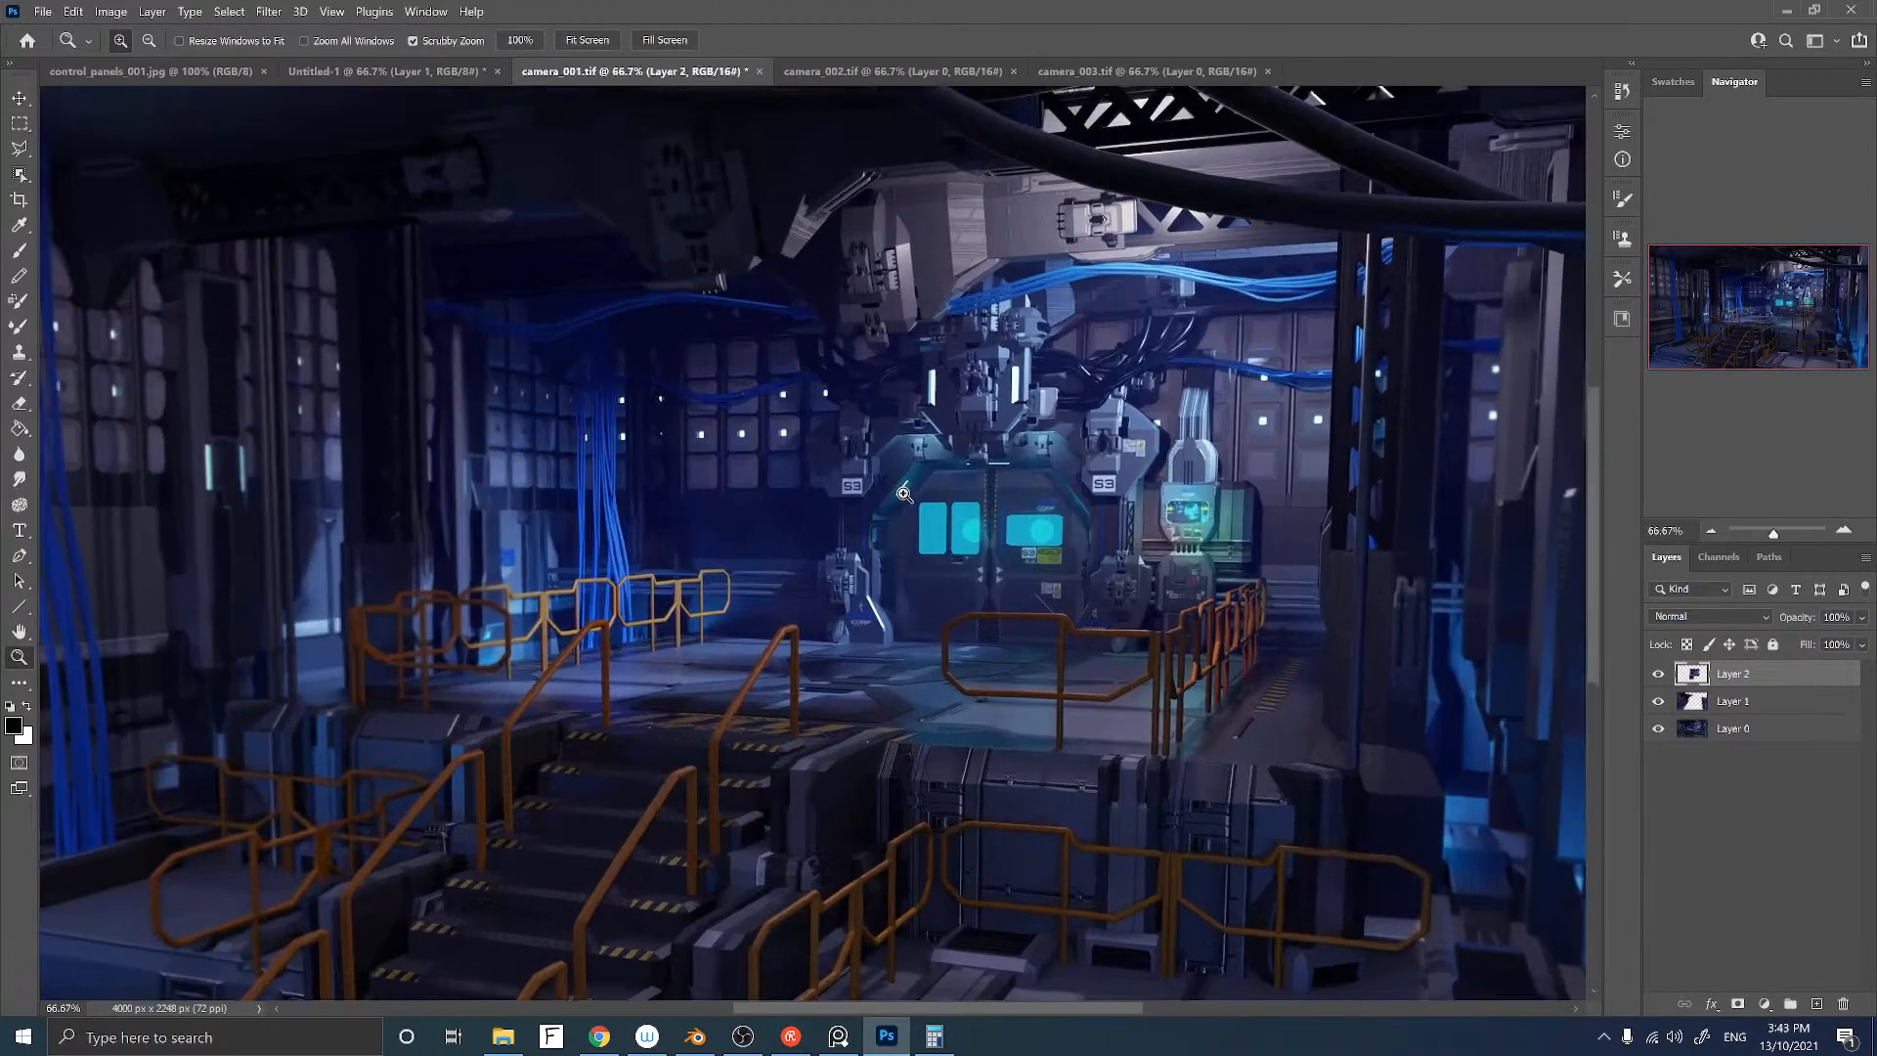
drag(899, 493, 949, 430)
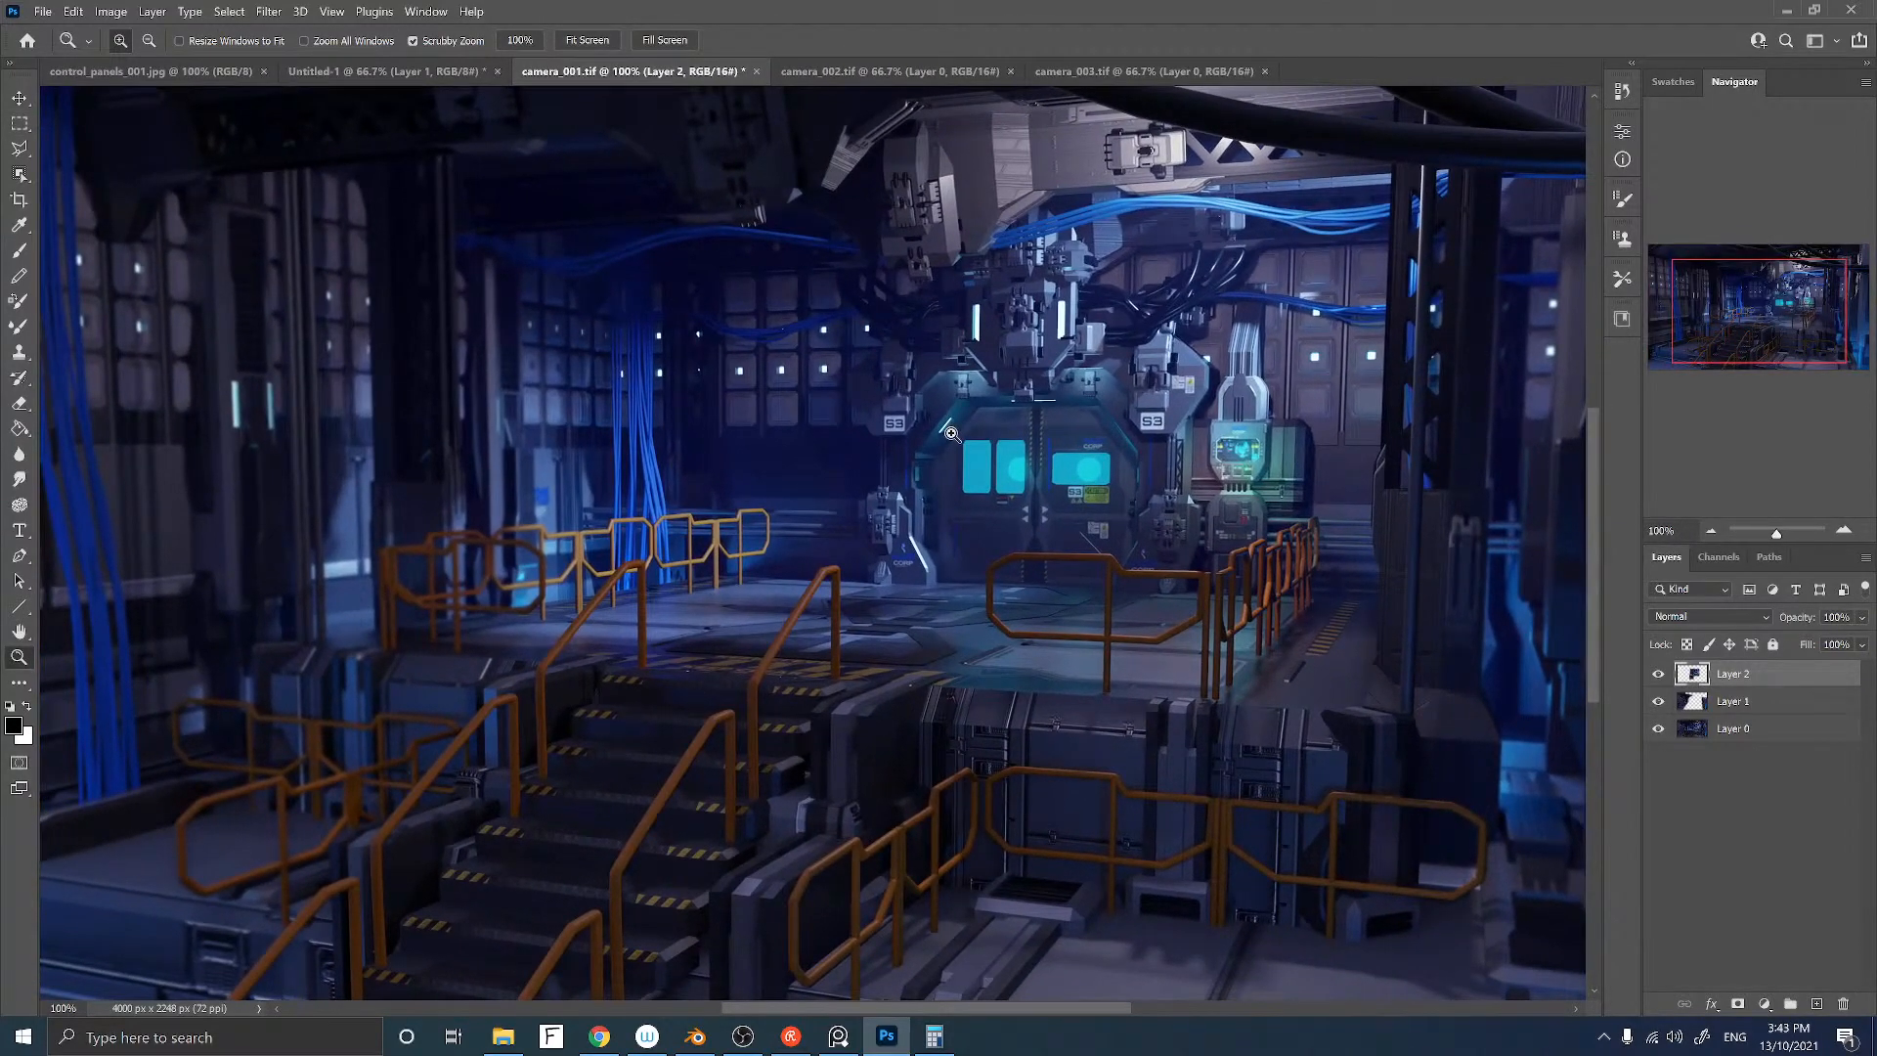
click(111, 12)
mouse_move(176, 50)
click(371, 54)
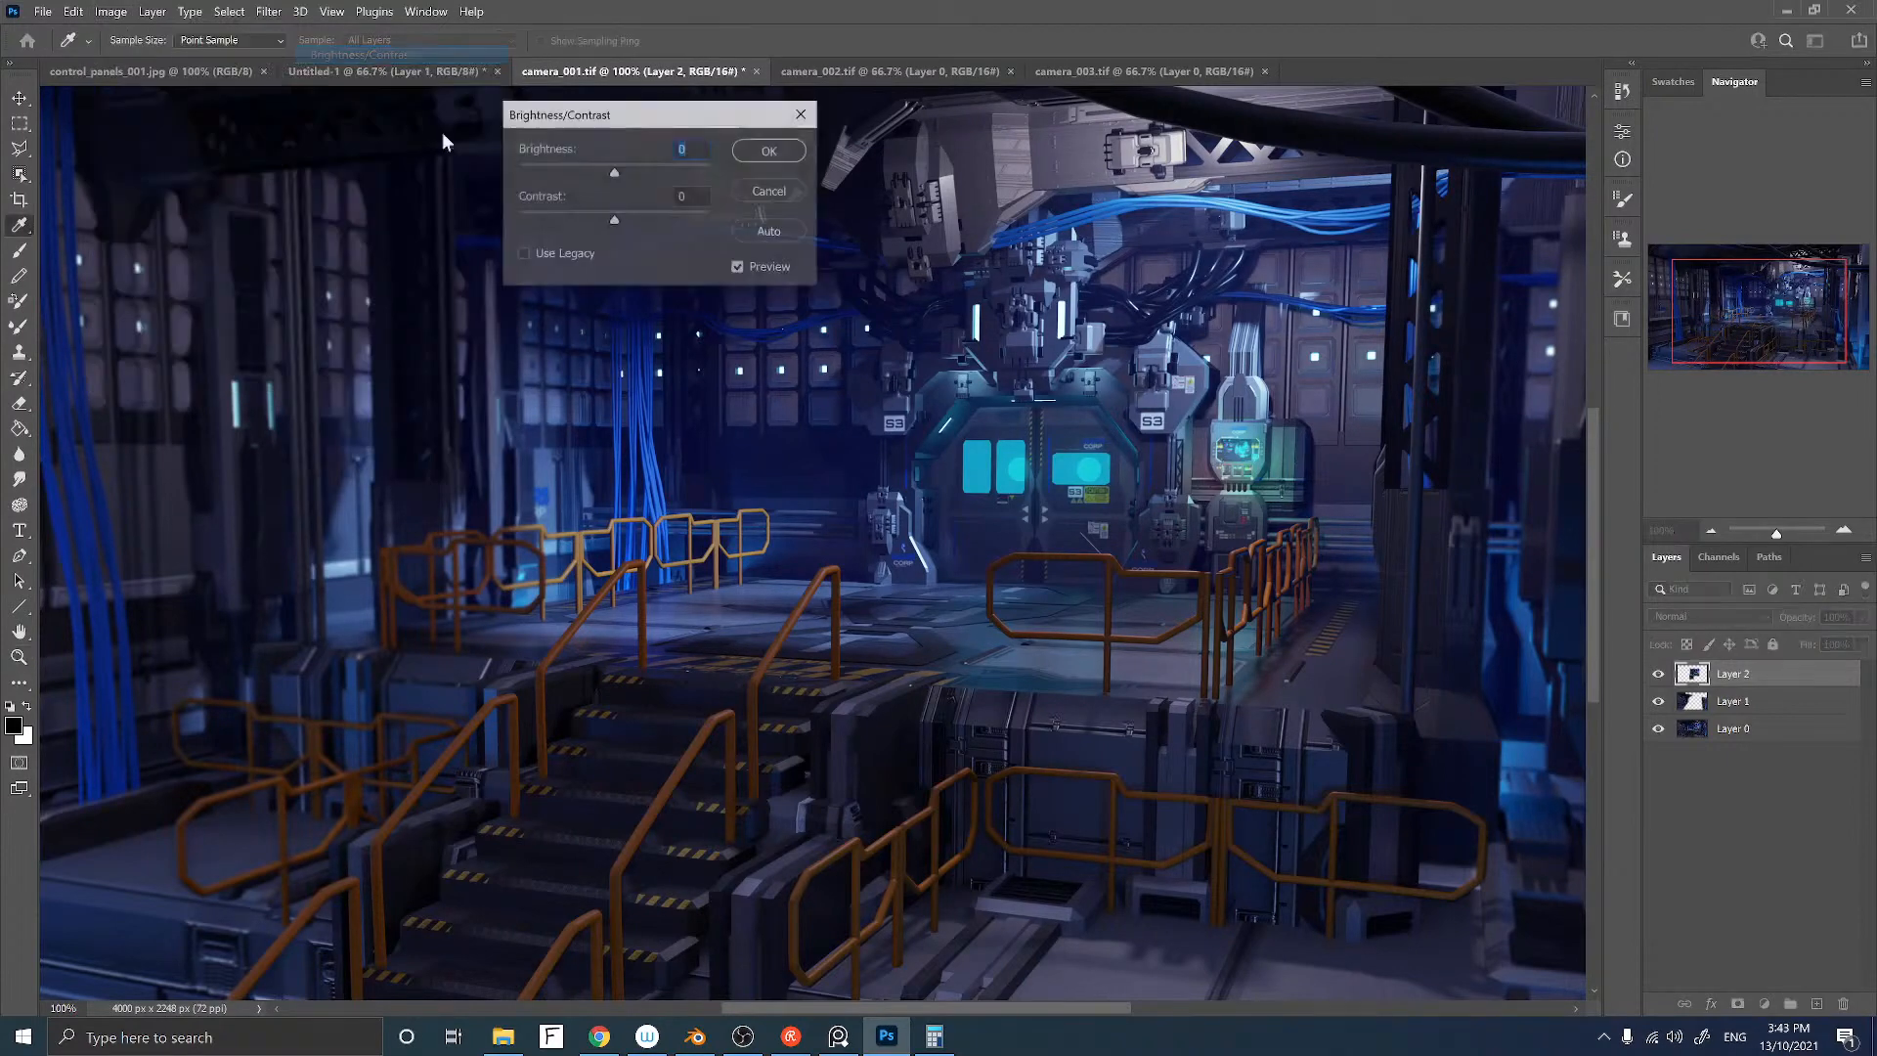
click(523, 253)
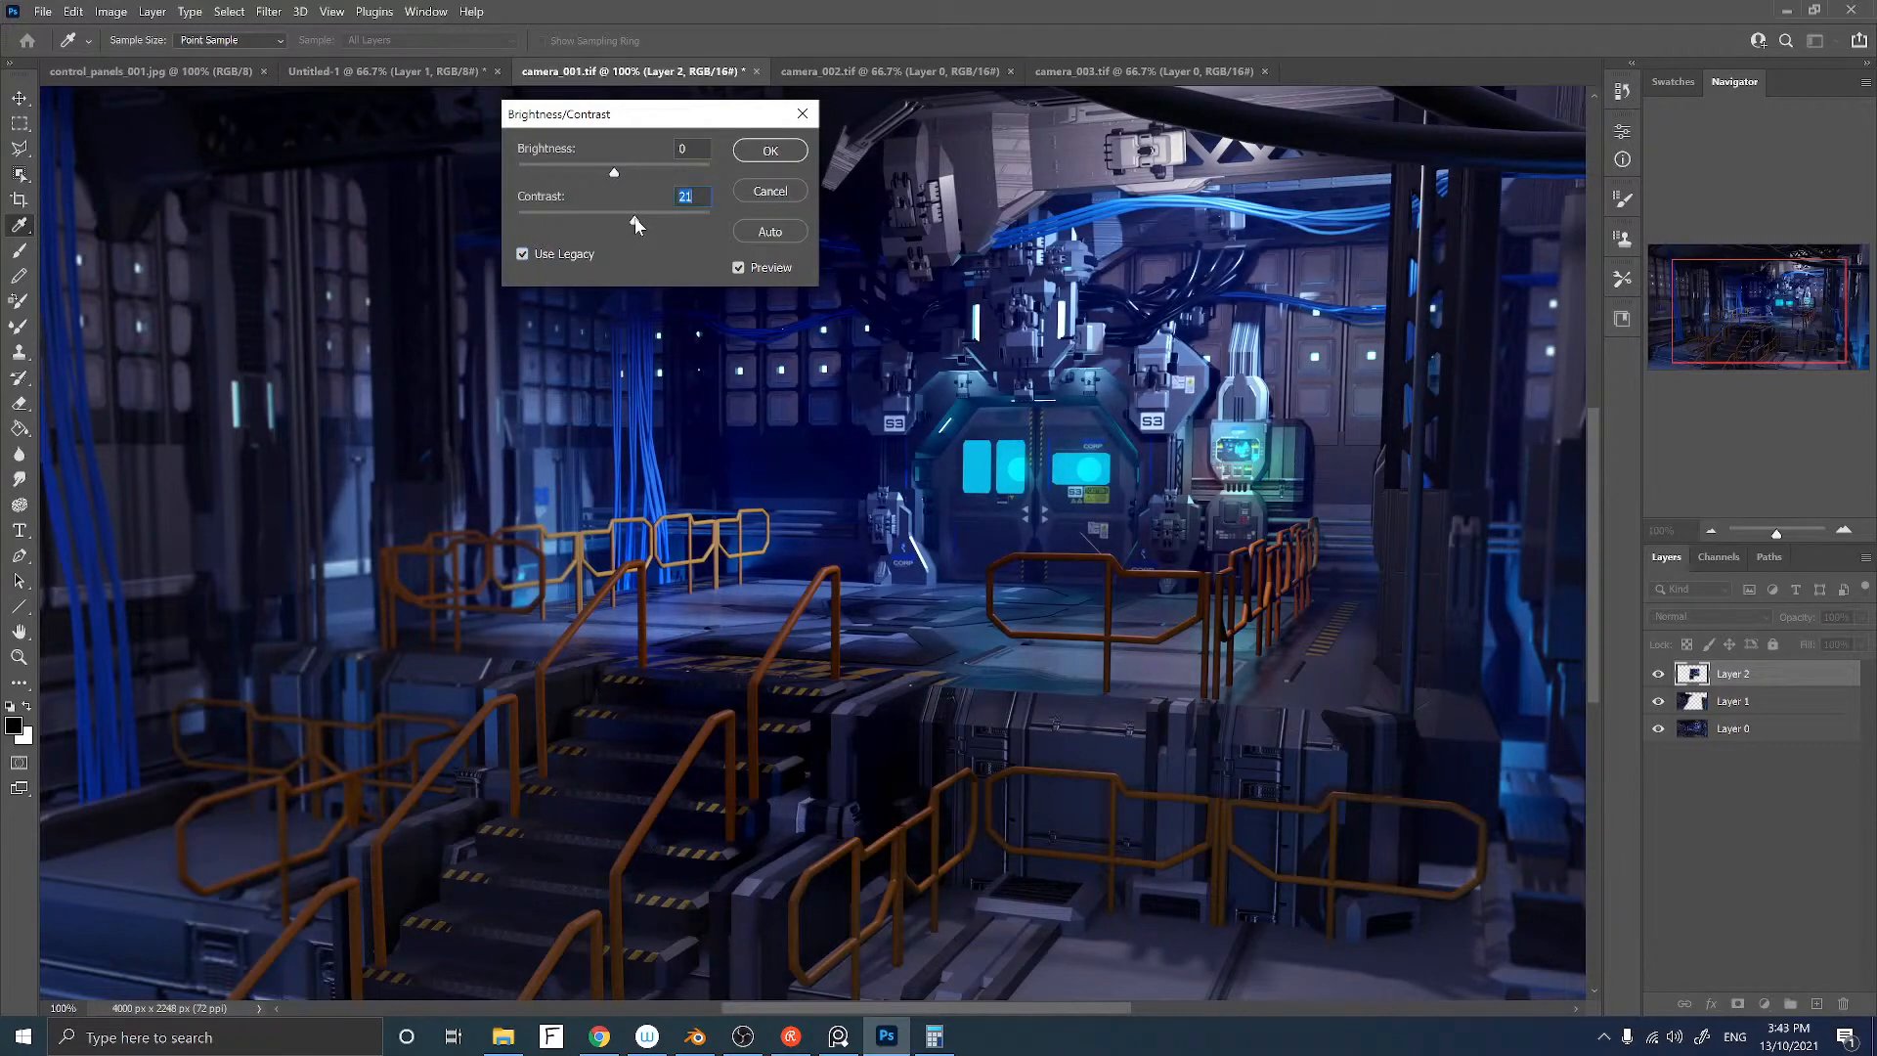
click(738, 268)
click(738, 268)
click(738, 268)
click(738, 268)
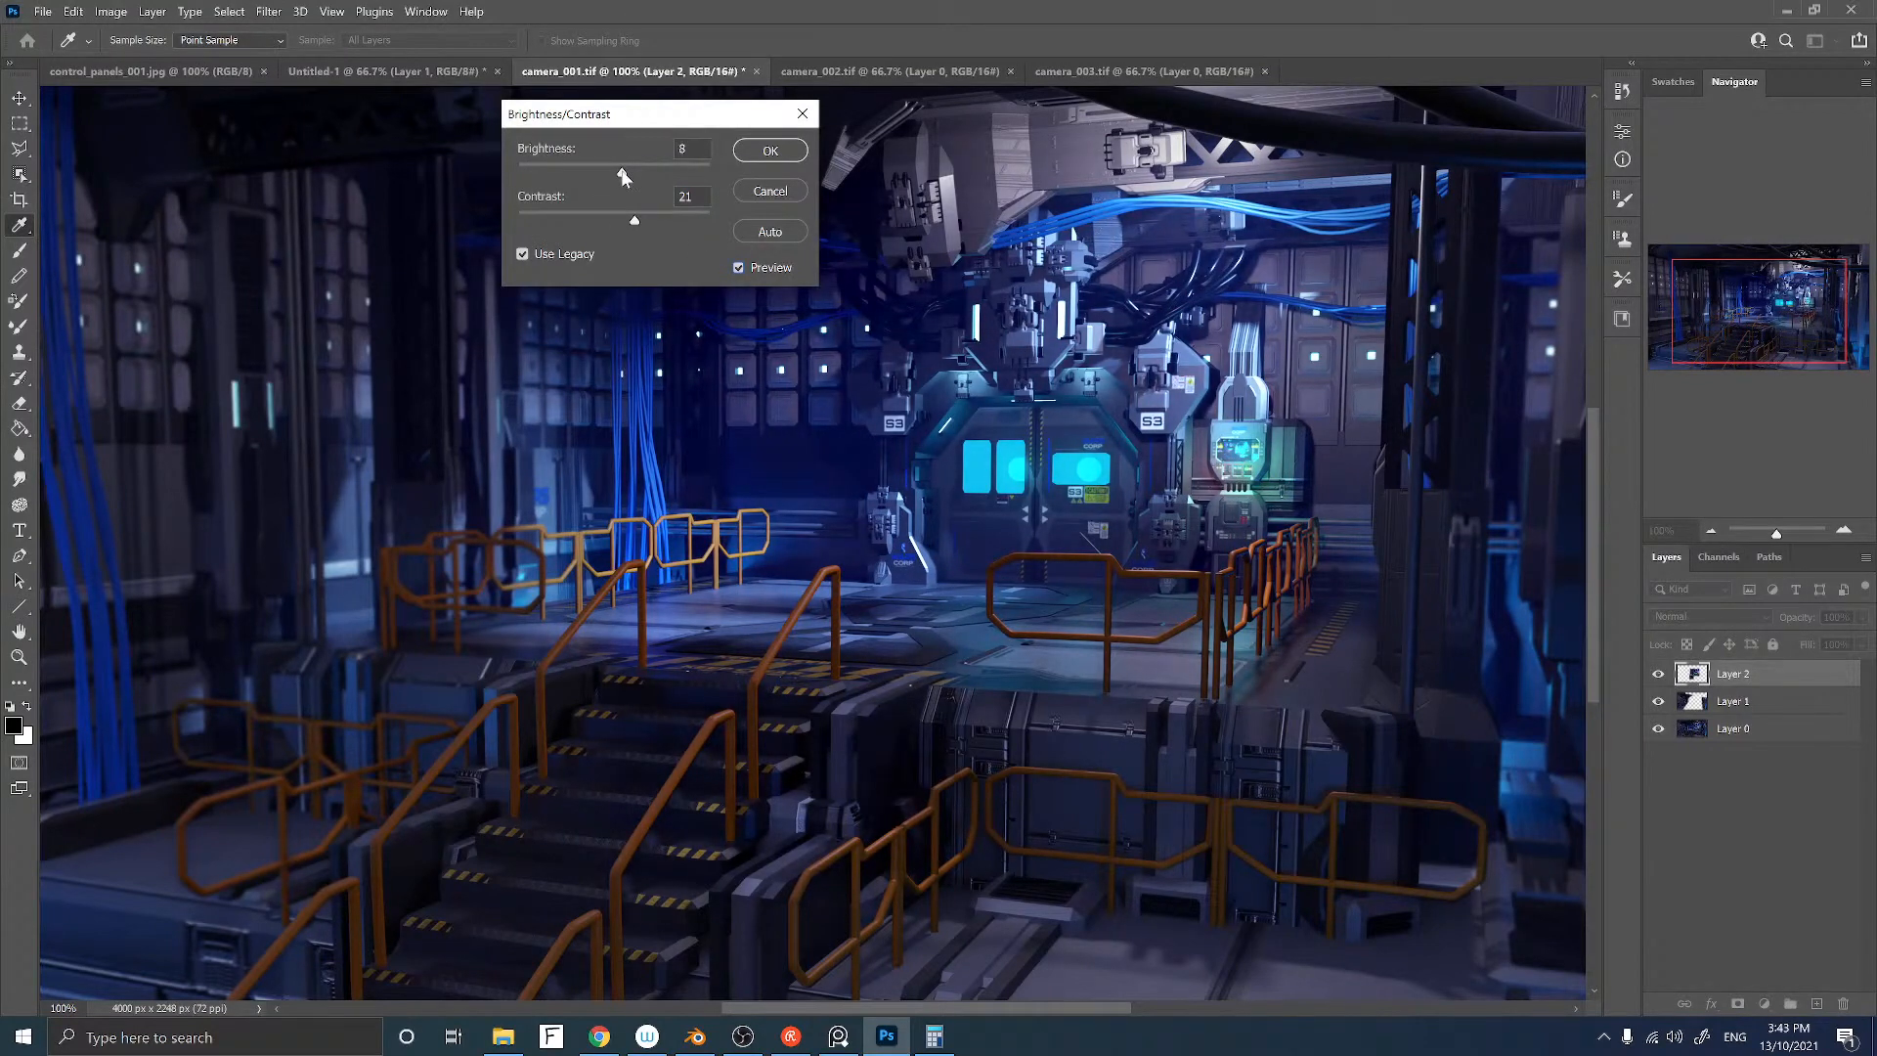
Step: Compare the door and stairs layer with and without brightness 8 and contrast 21, and apply the adjustment
click(738, 268)
click(738, 268)
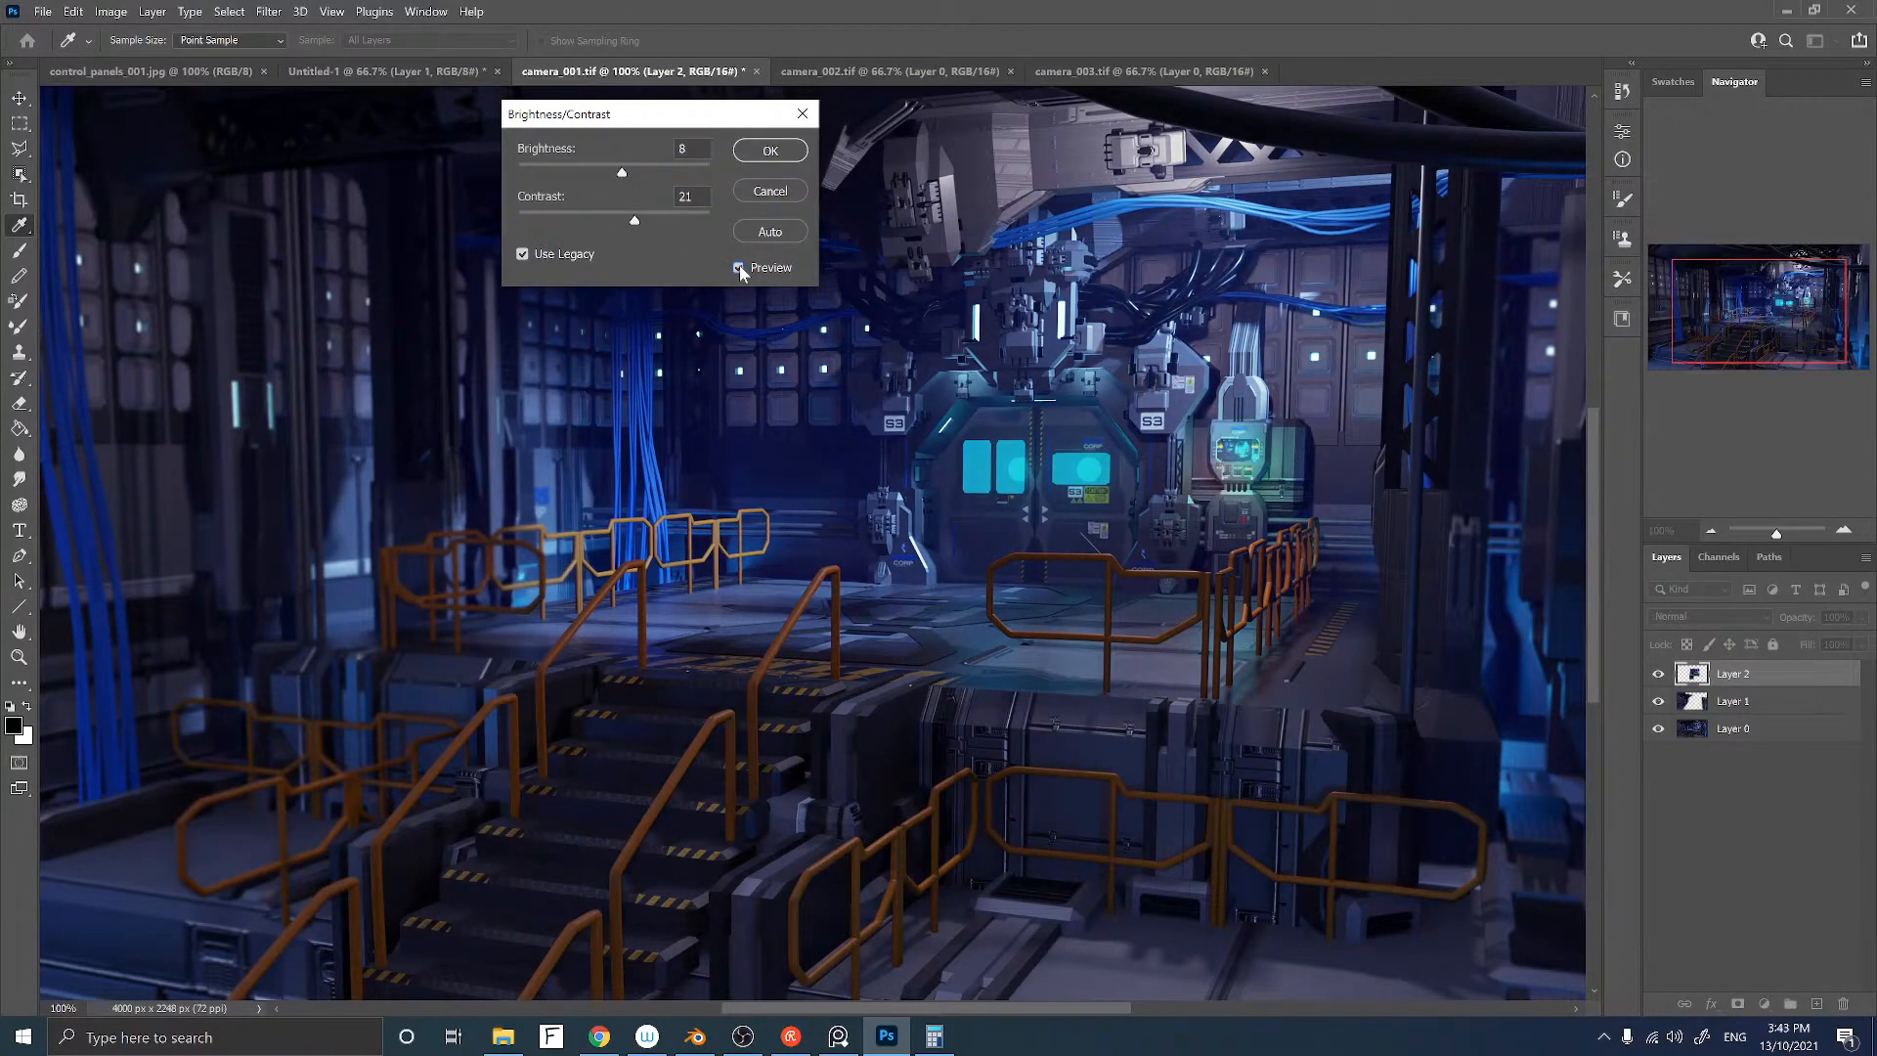
click(738, 268)
click(739, 267)
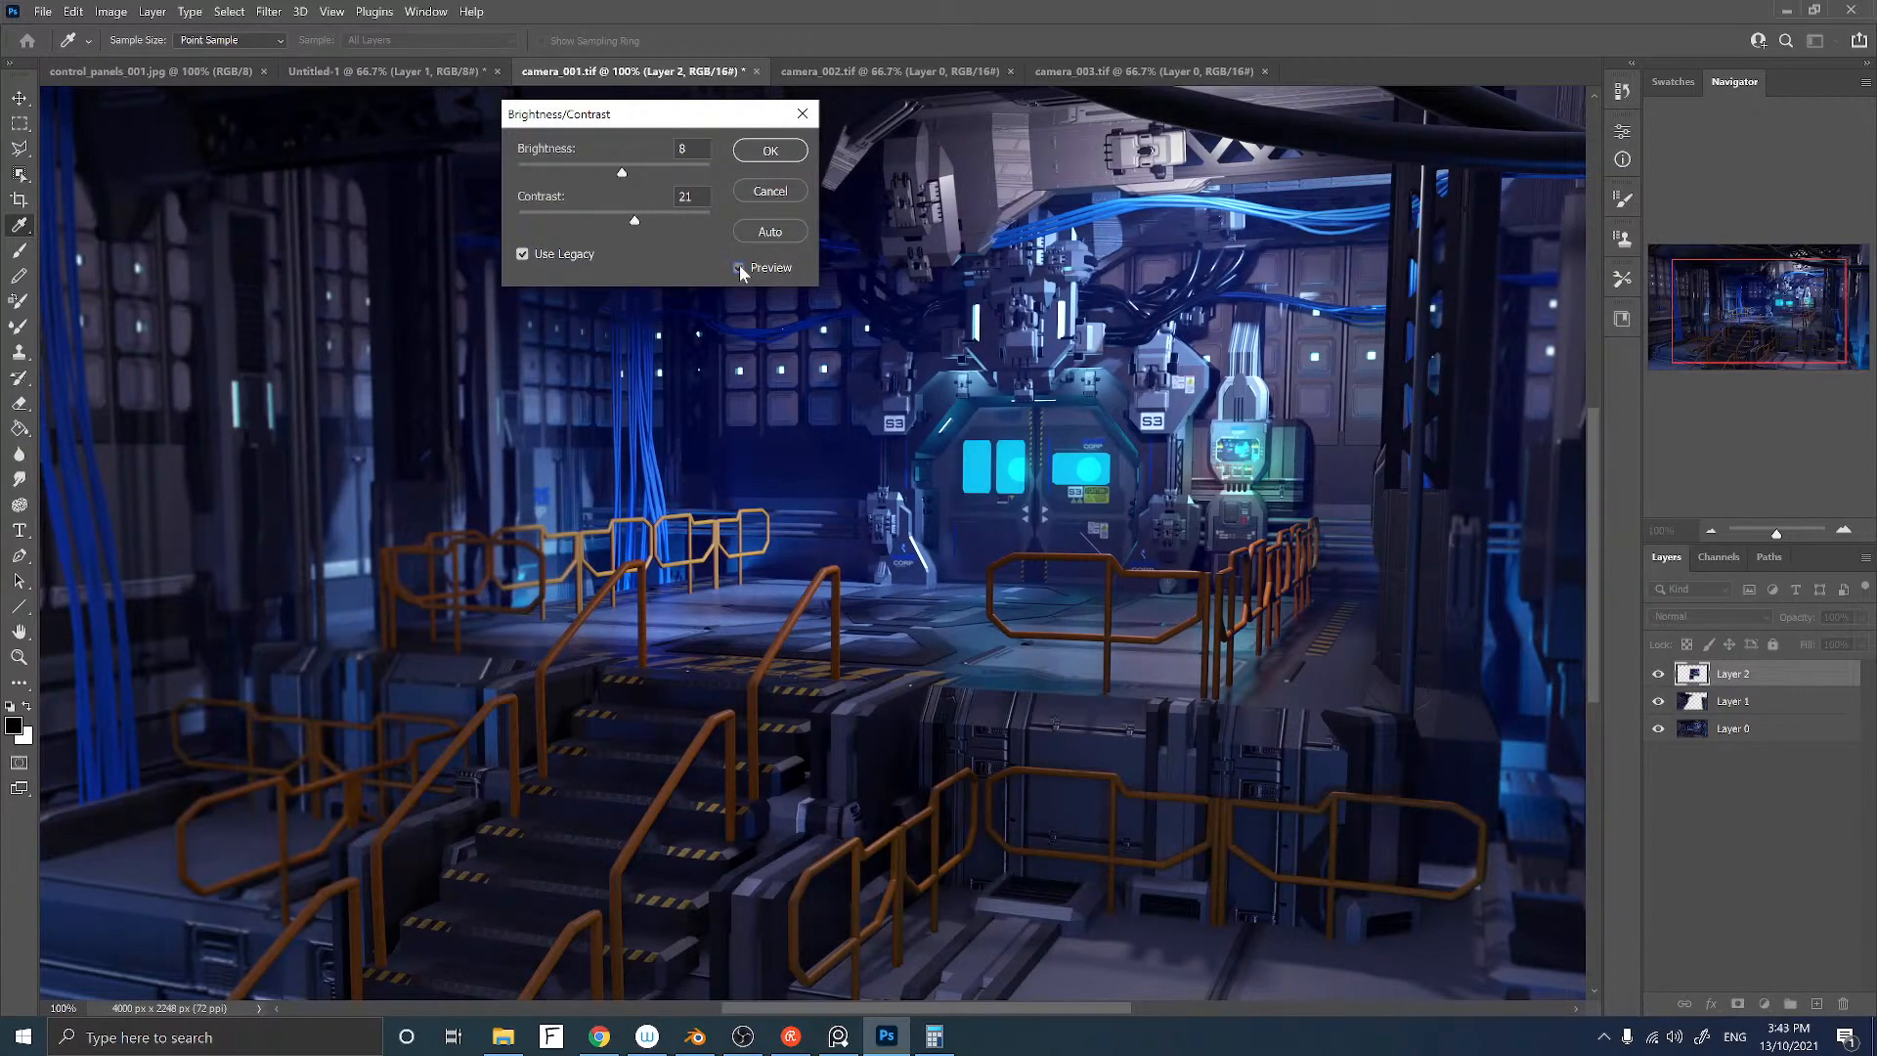
click(739, 266)
click(739, 266)
click(770, 150)
Step: Sharpen the door and stairs layer with an Unsharp Mask of 100% amount and 1.2 pixels radius
key(z)
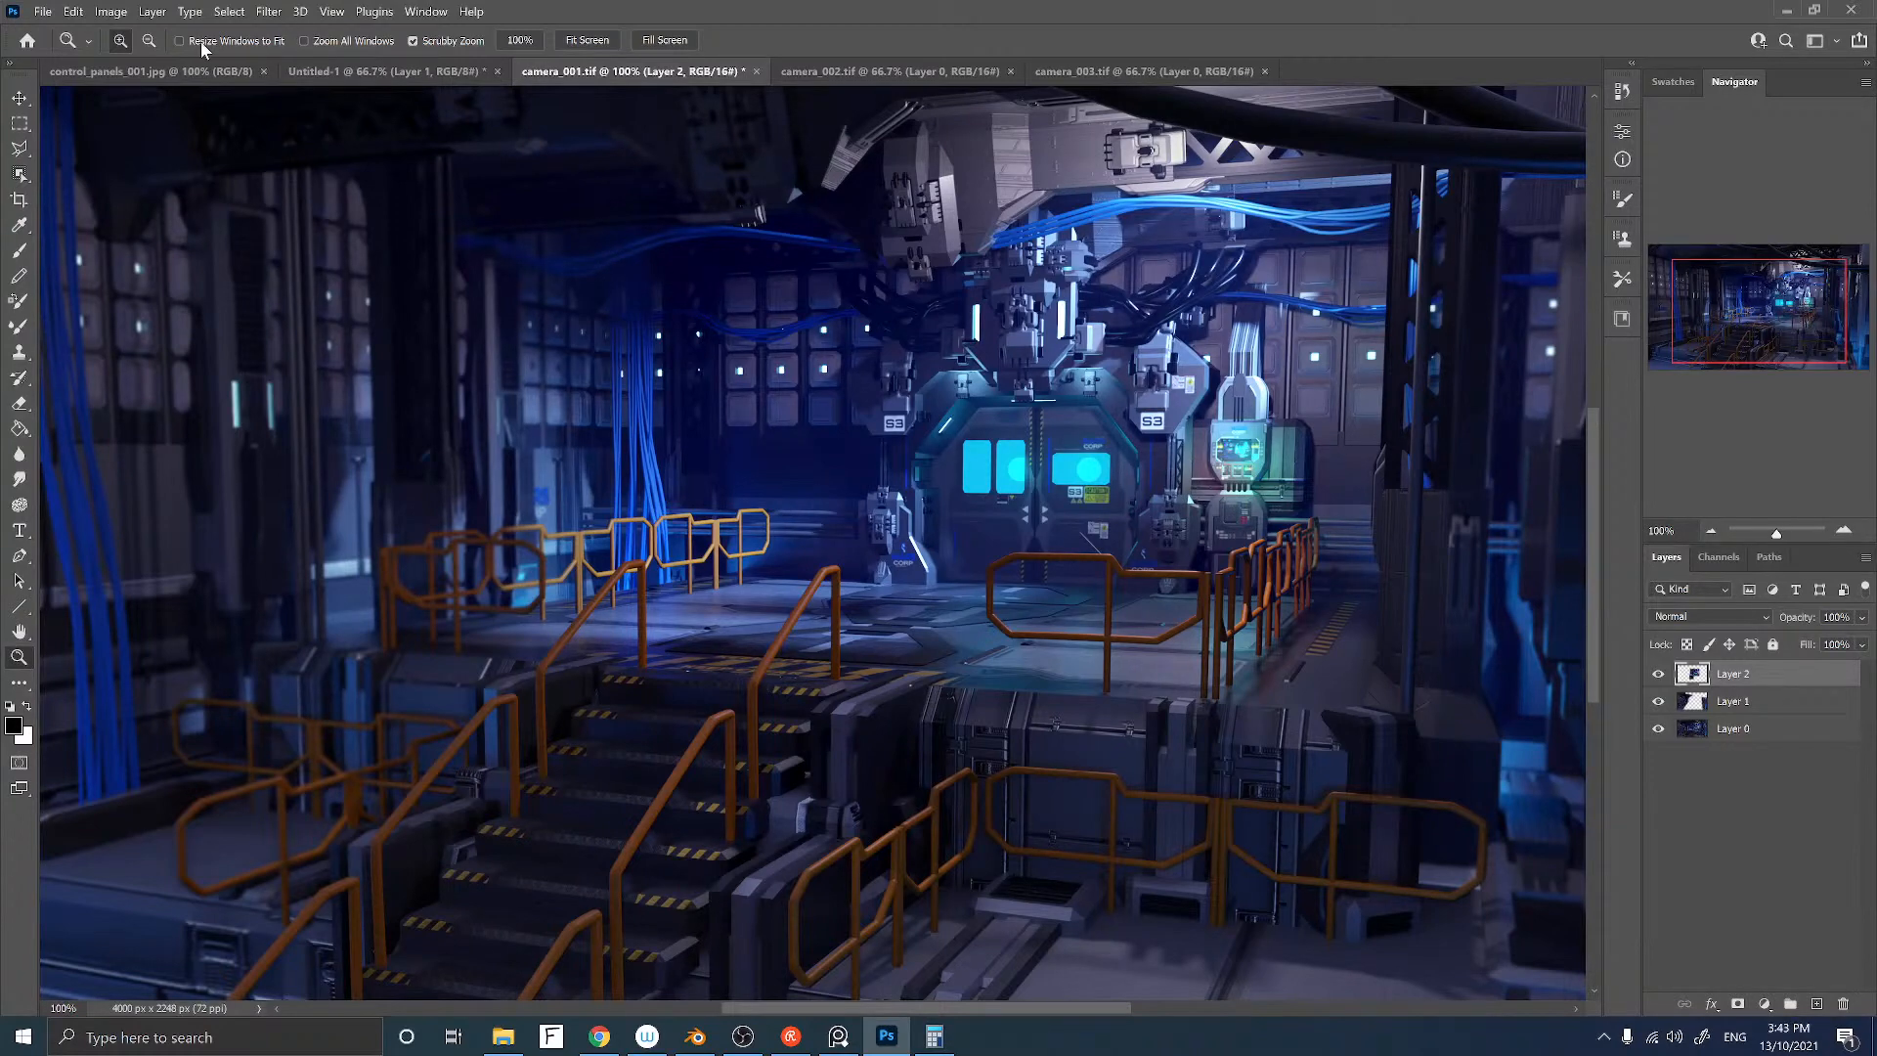
click(264, 12)
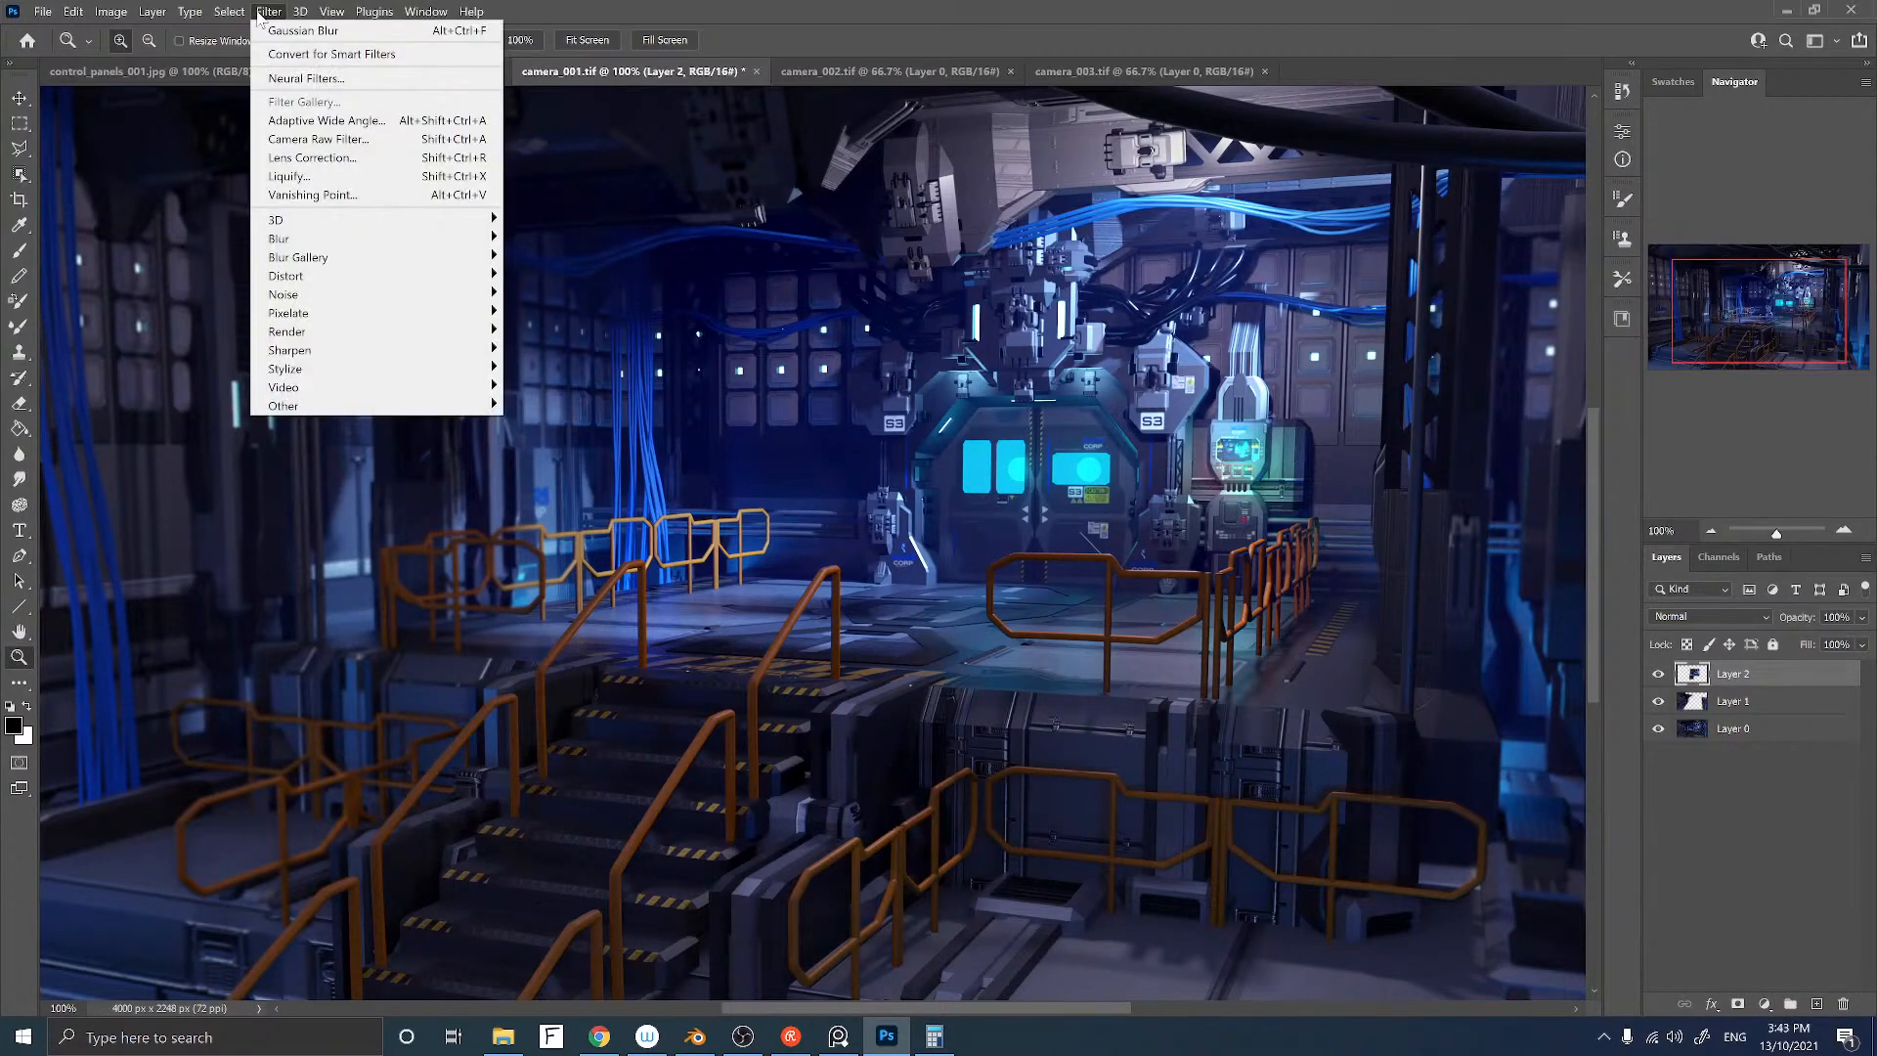
mouse_move(317, 352)
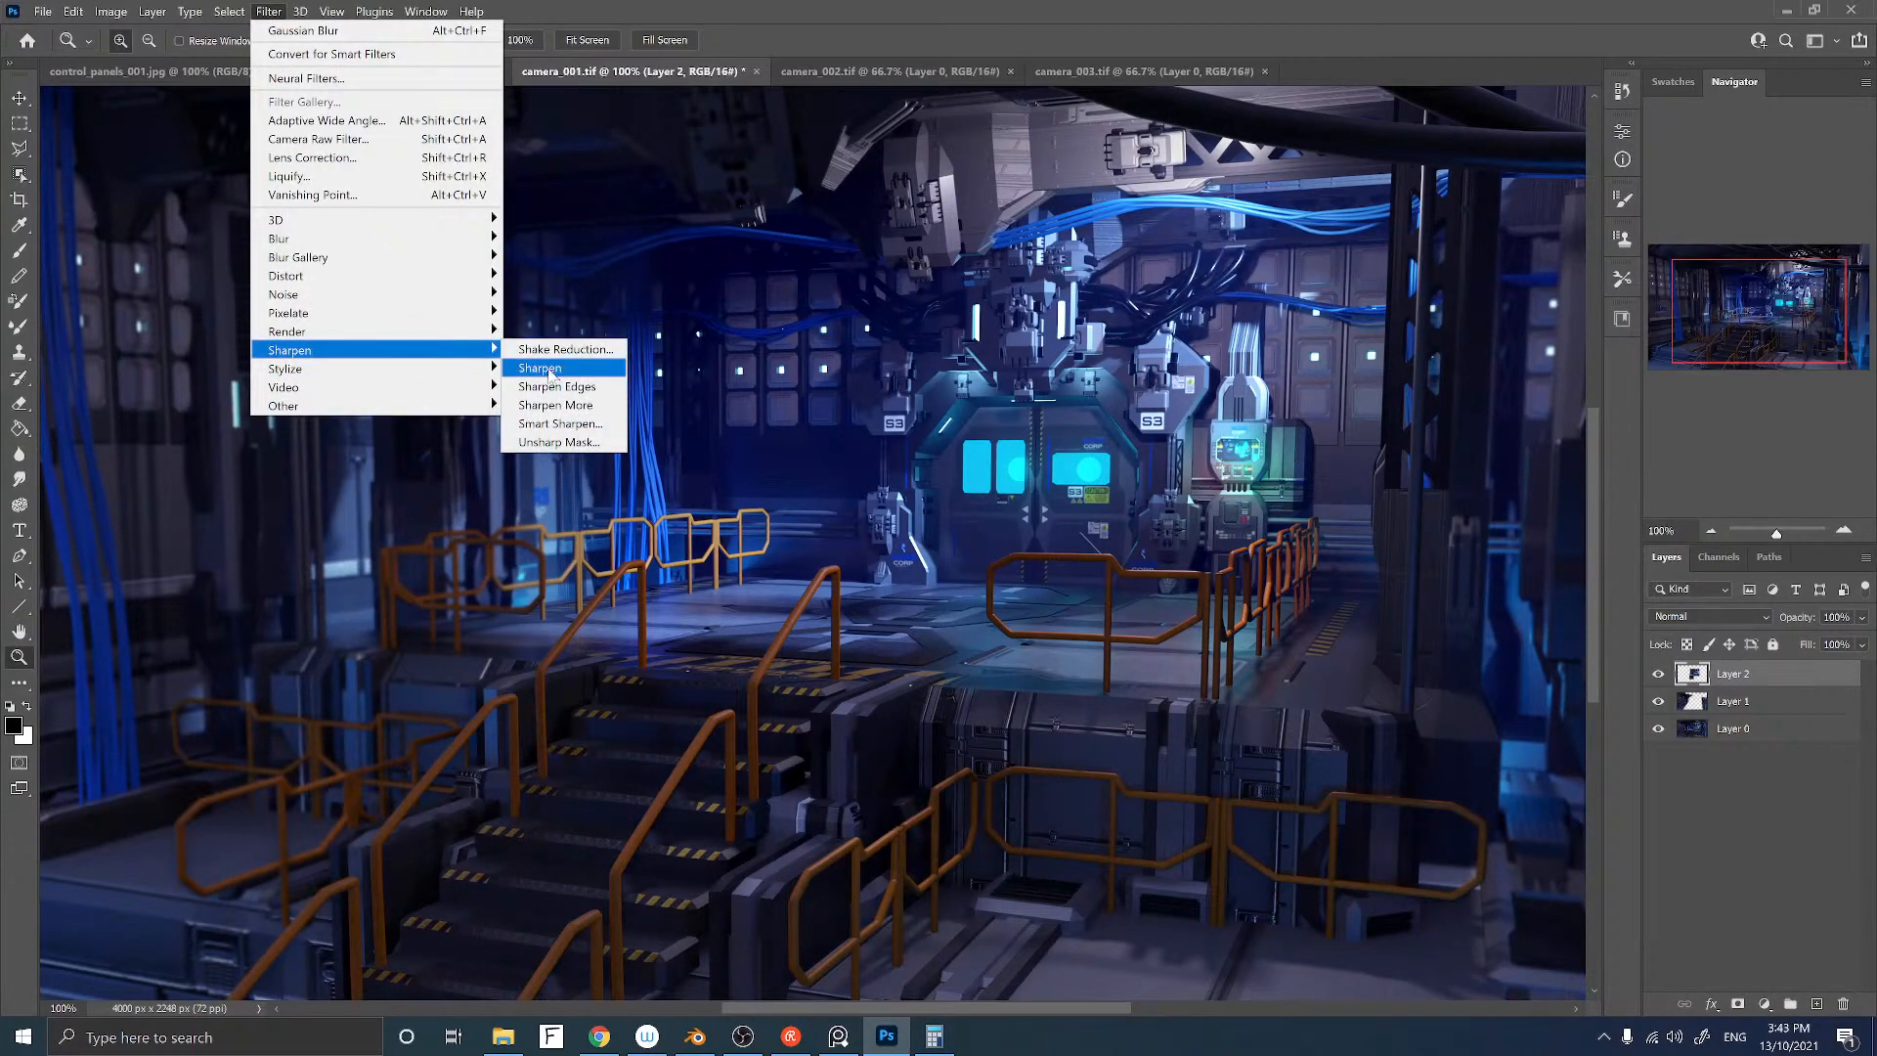
click(558, 442)
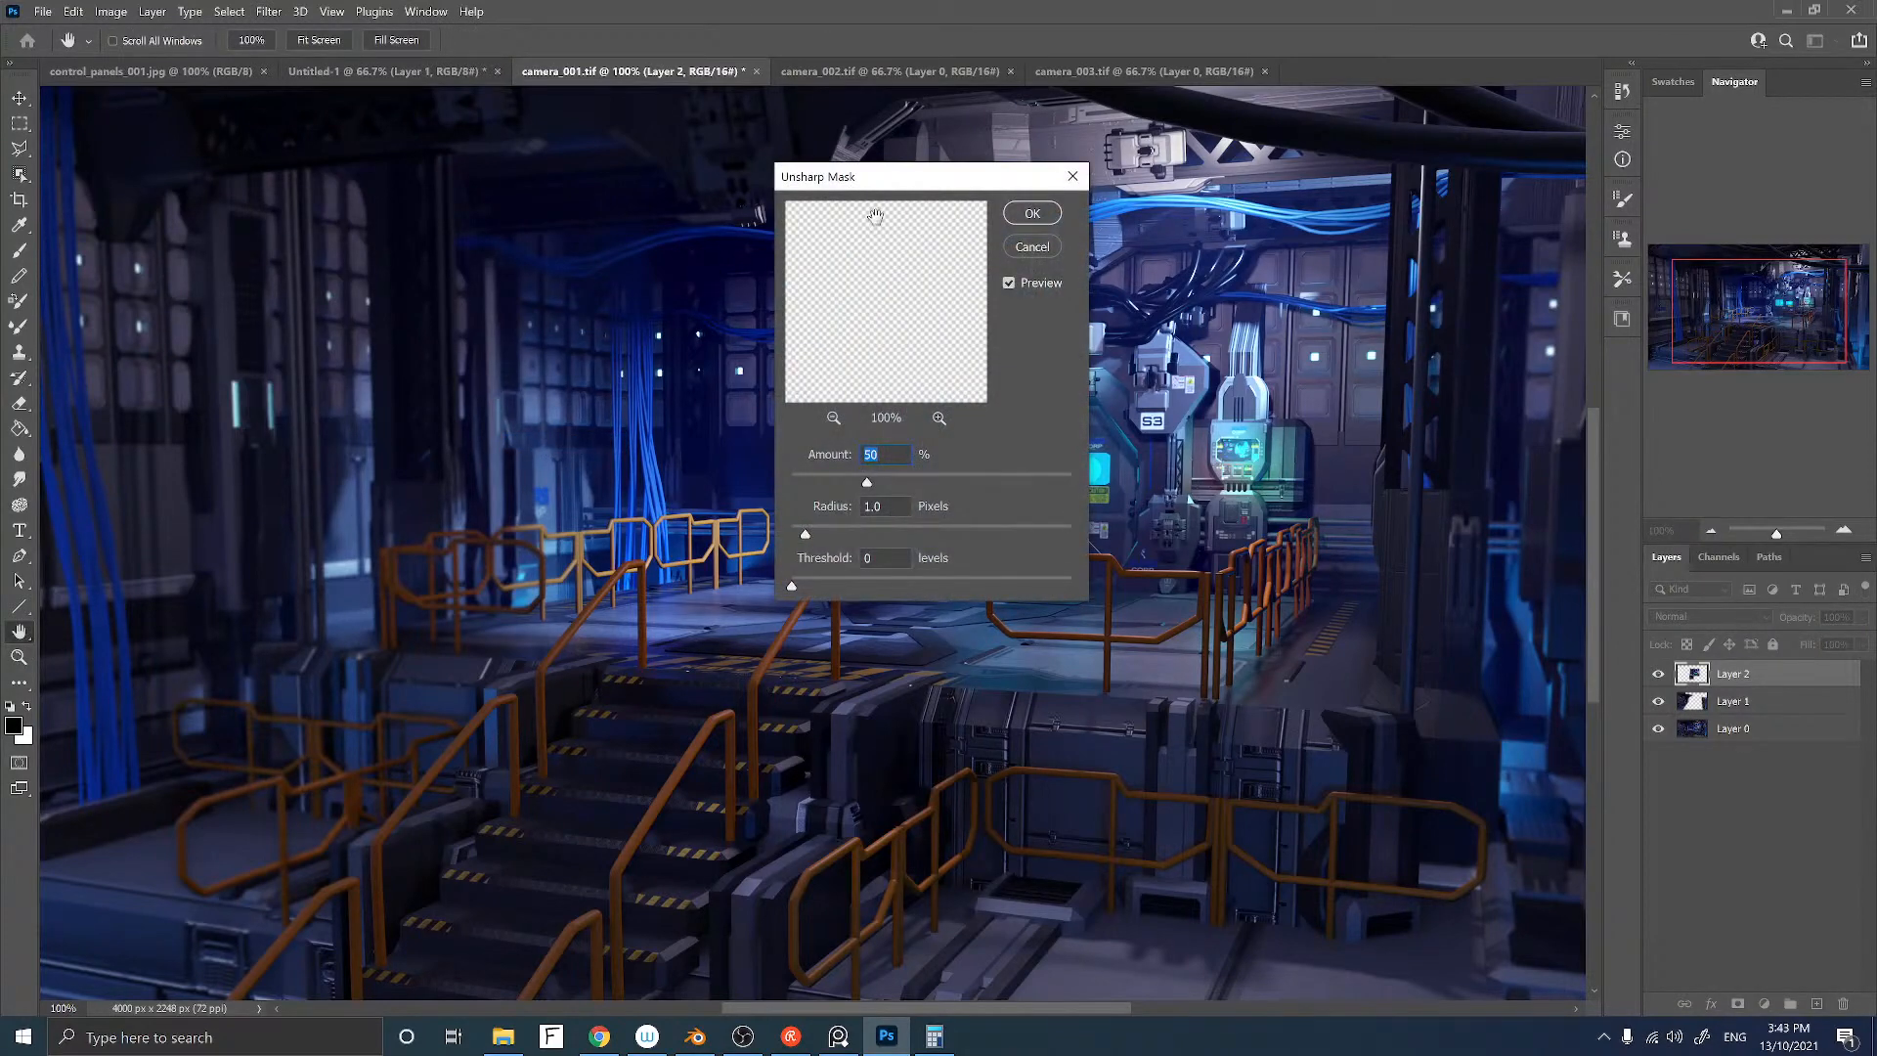
drag(909, 185, 1565, 180)
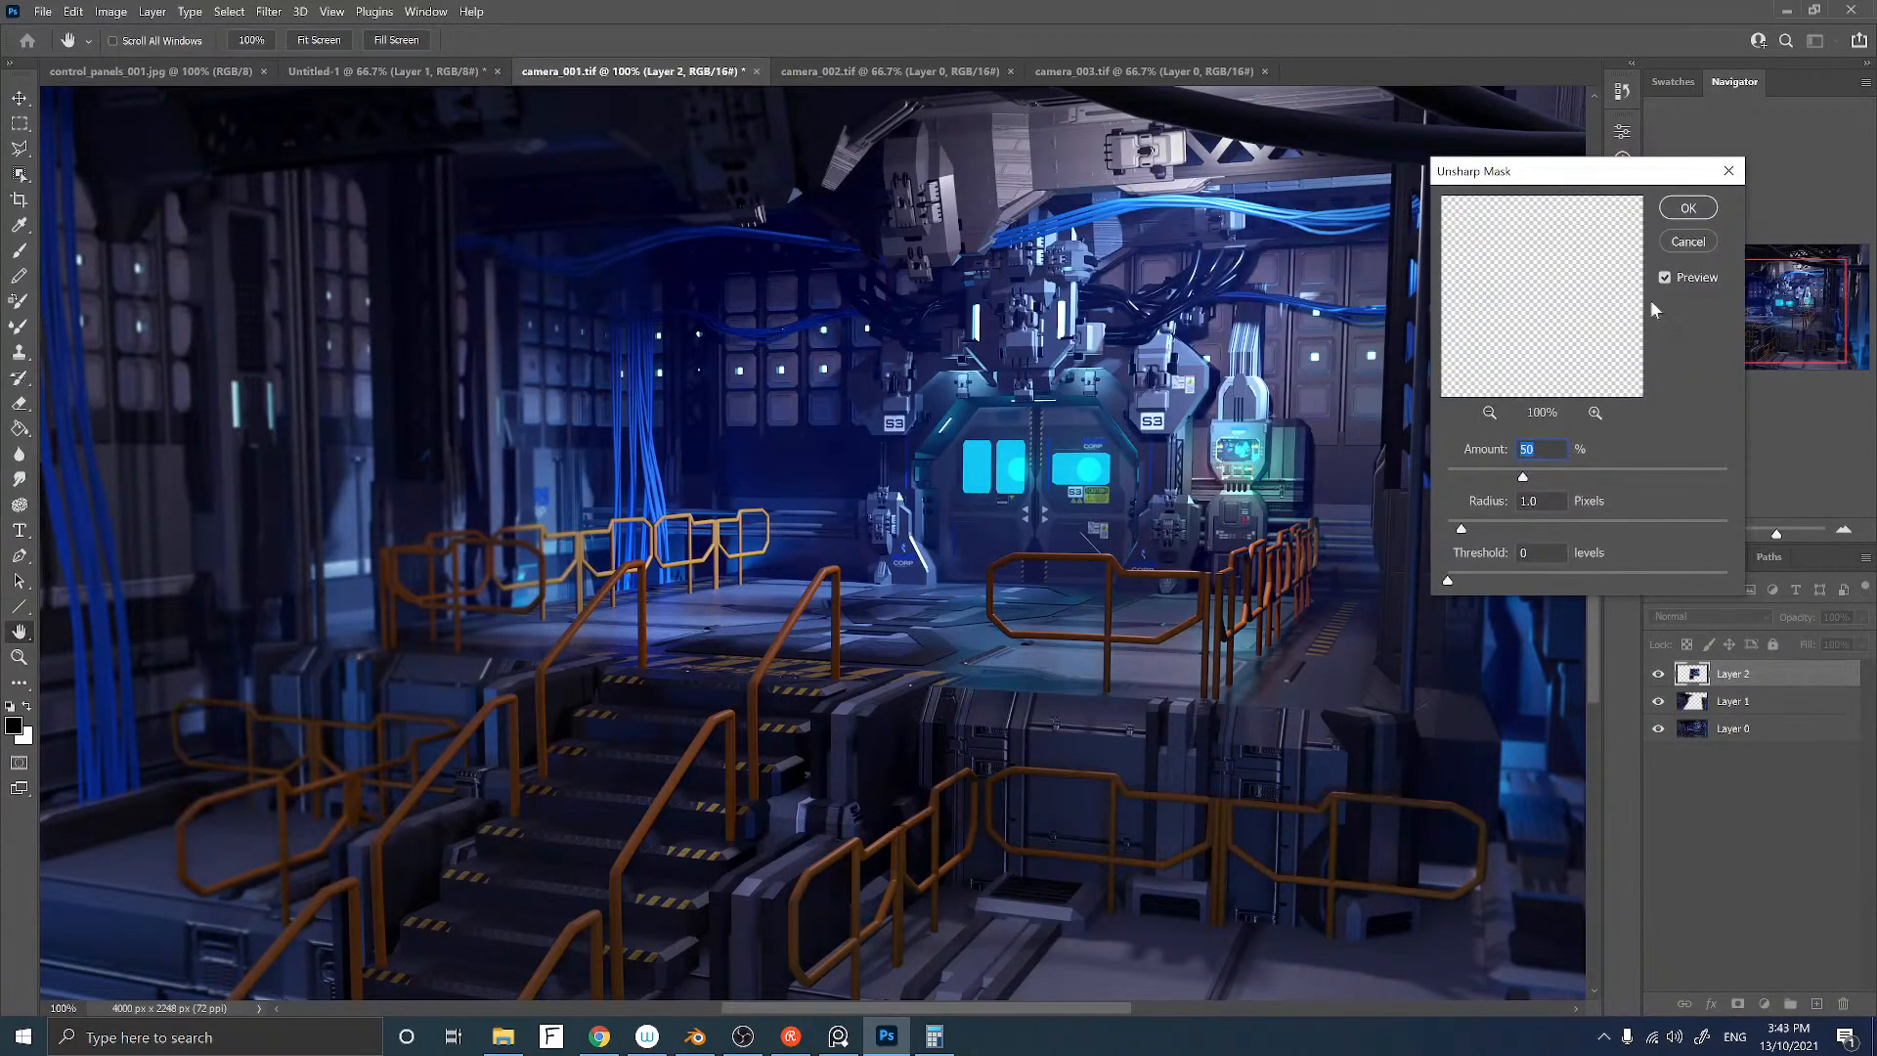
click(1663, 277)
key(Tab)
text(100)
click(1665, 278)
click(1073, 415)
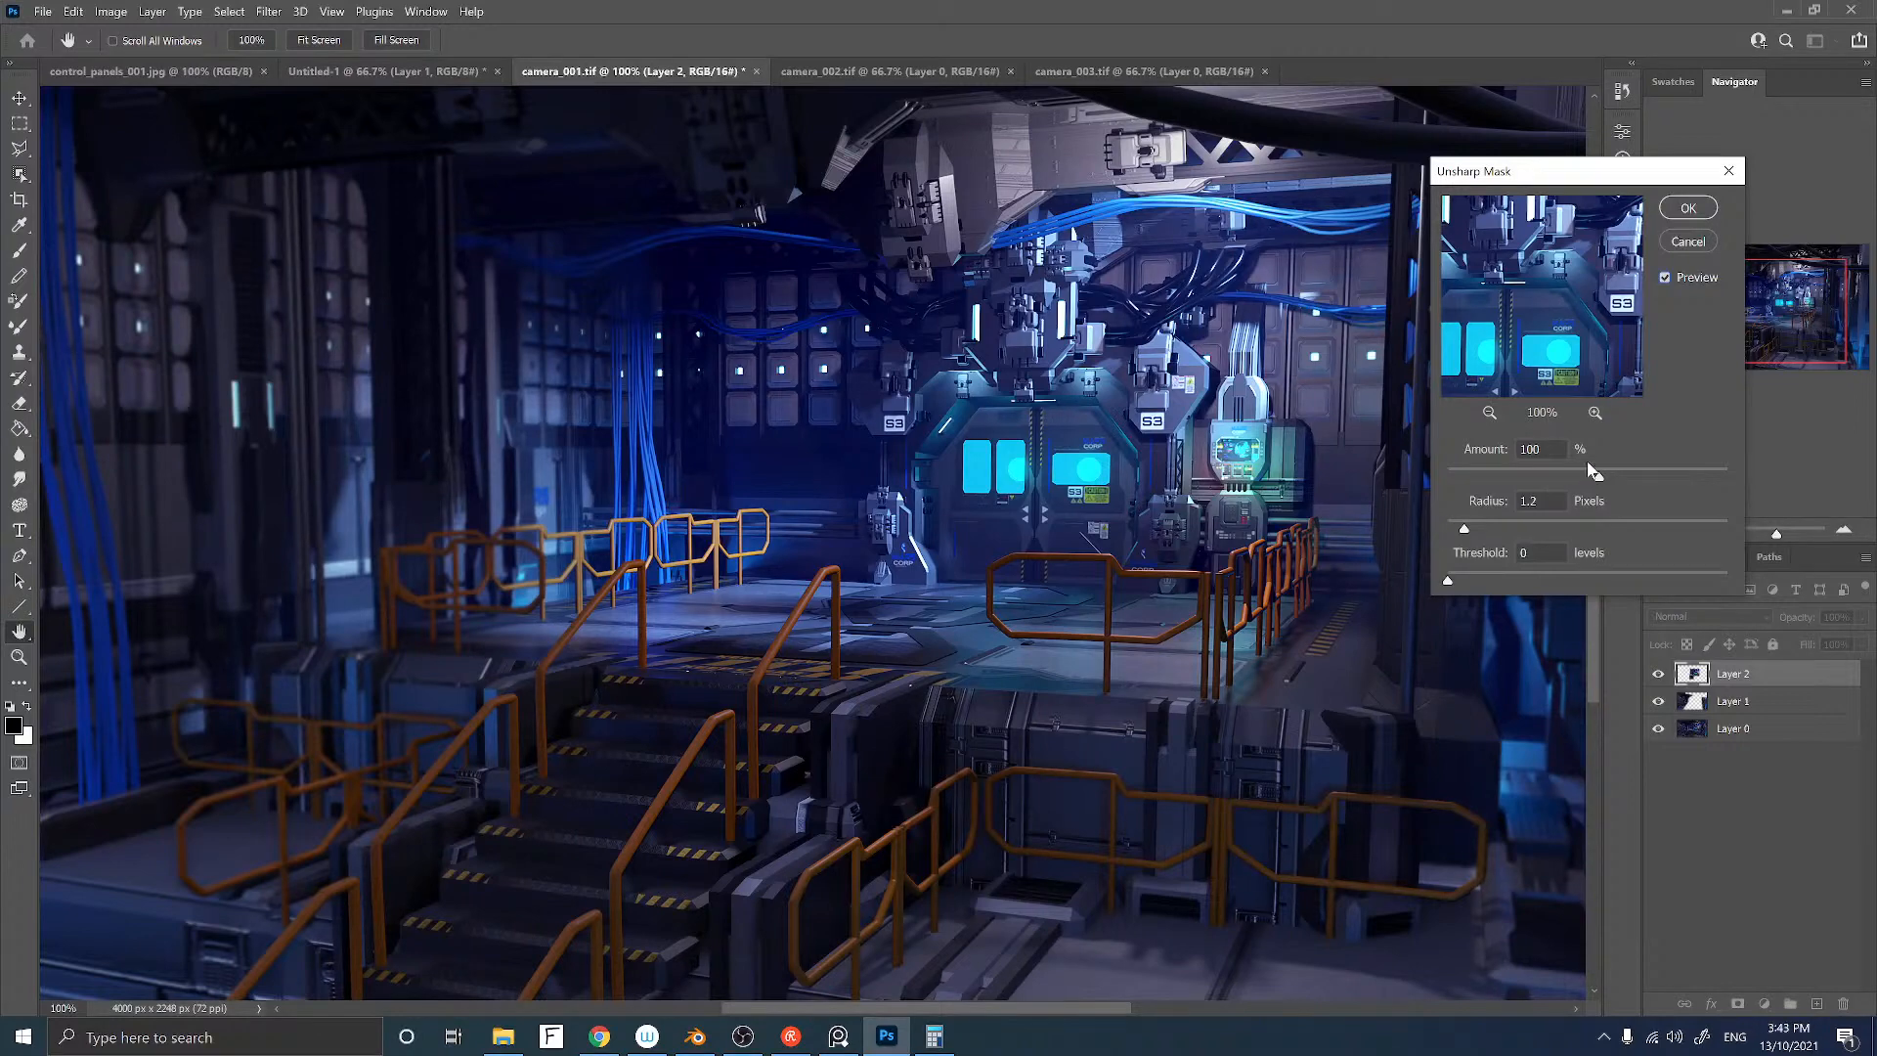
click(1687, 213)
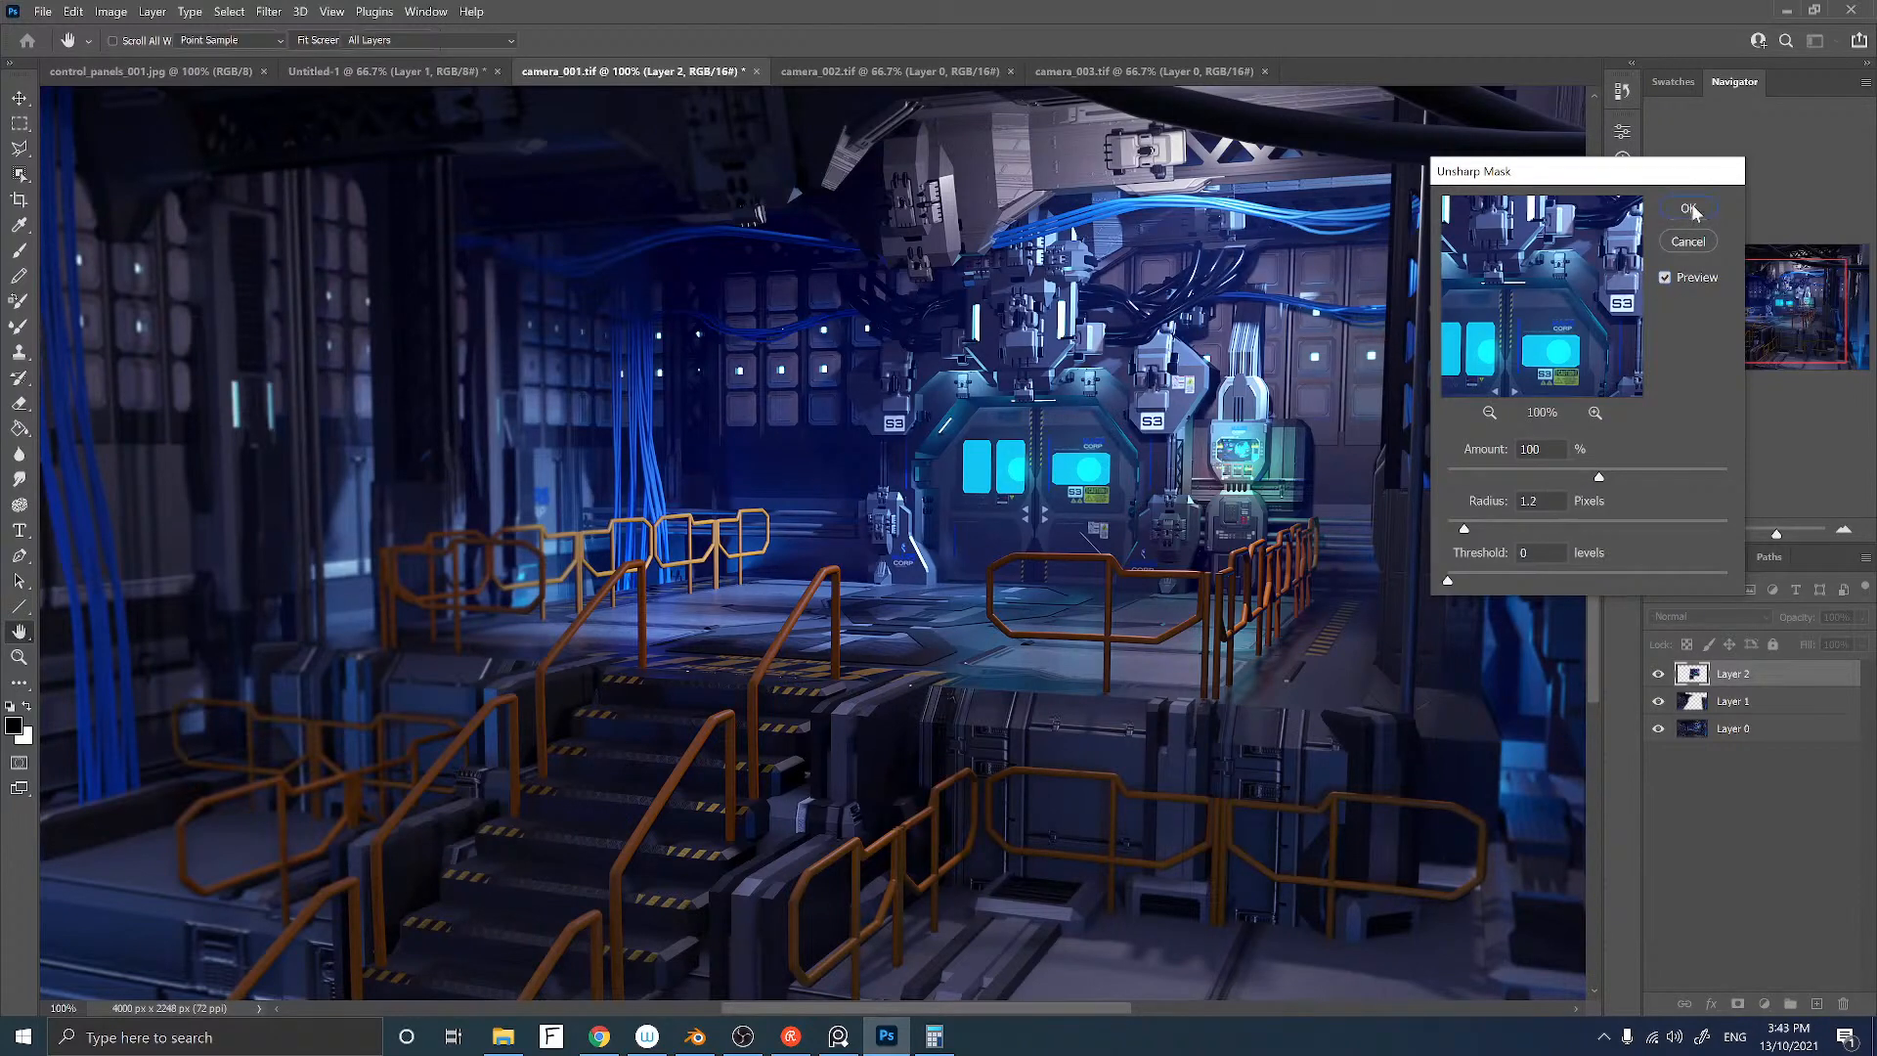
Step: Compare the render with and without the brightened and sharpened door and stairs layer, close up and in full view
click(1658, 674)
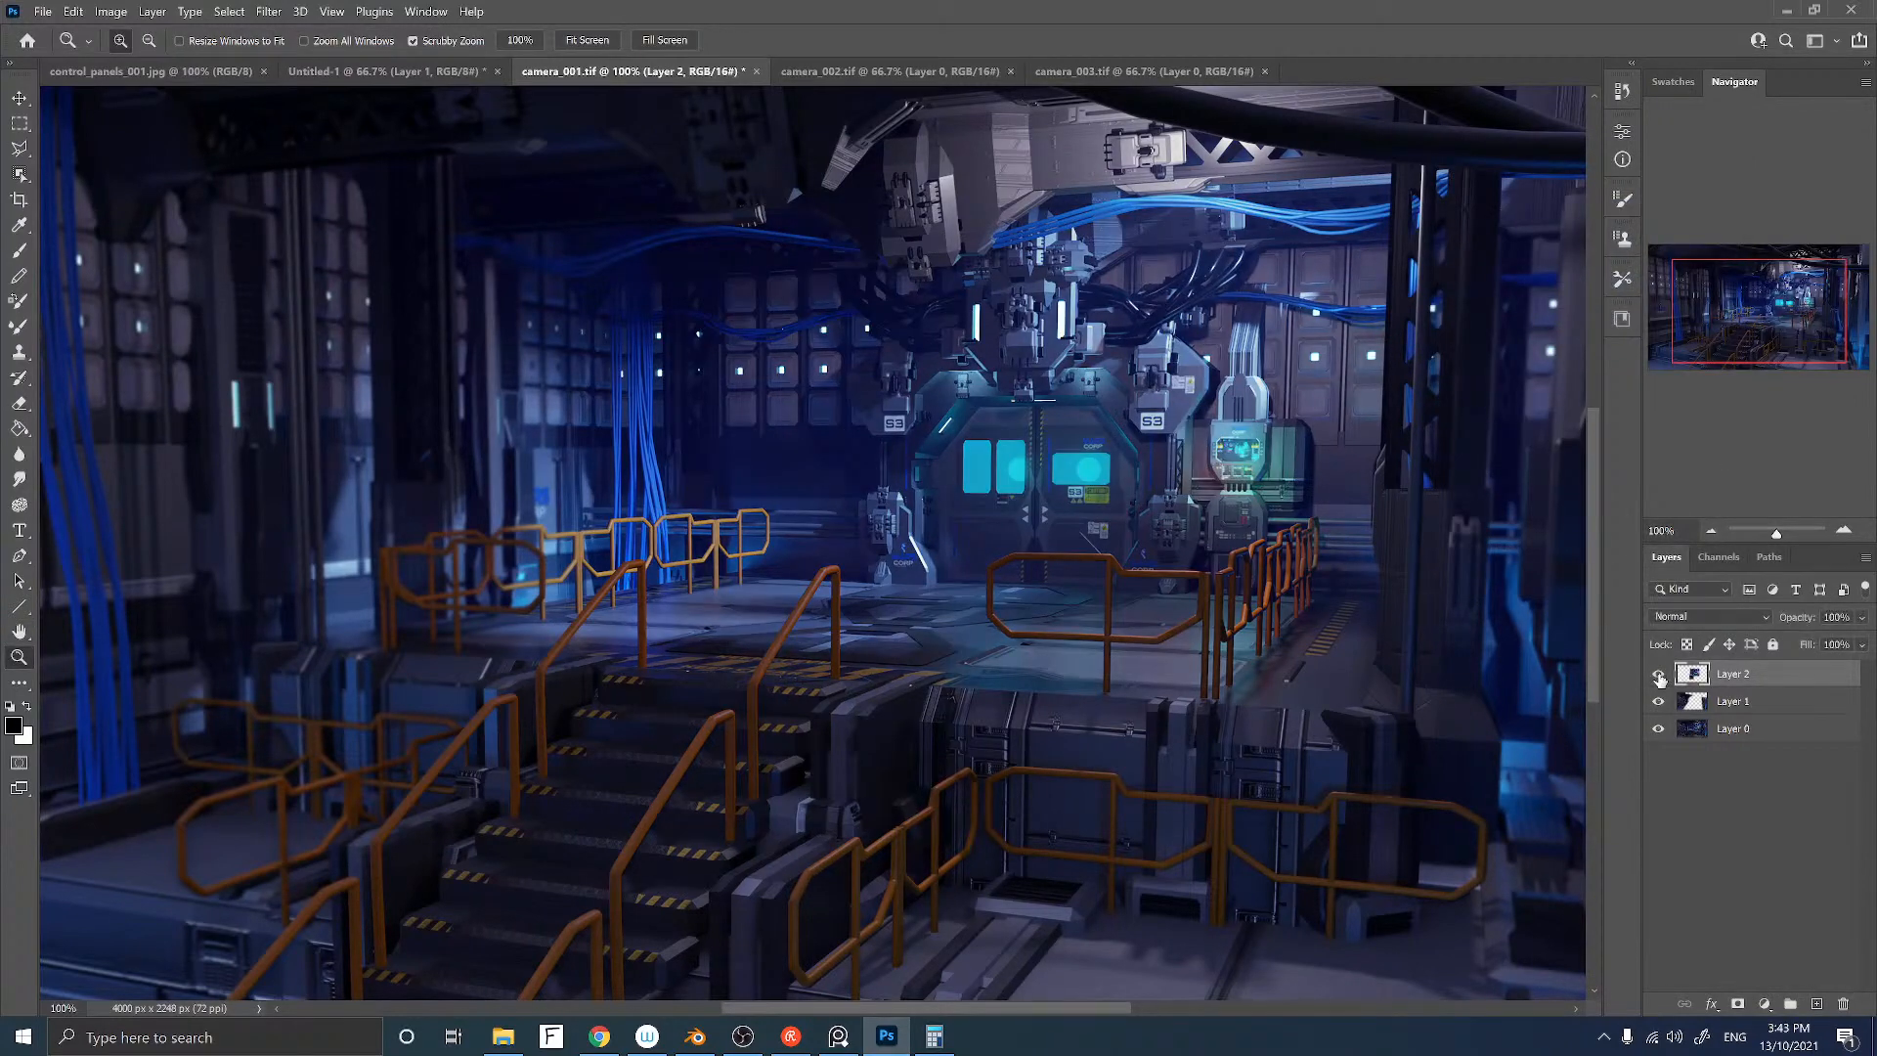
click(1658, 673)
click(1658, 673)
click(1658, 674)
click(1657, 673)
click(1658, 674)
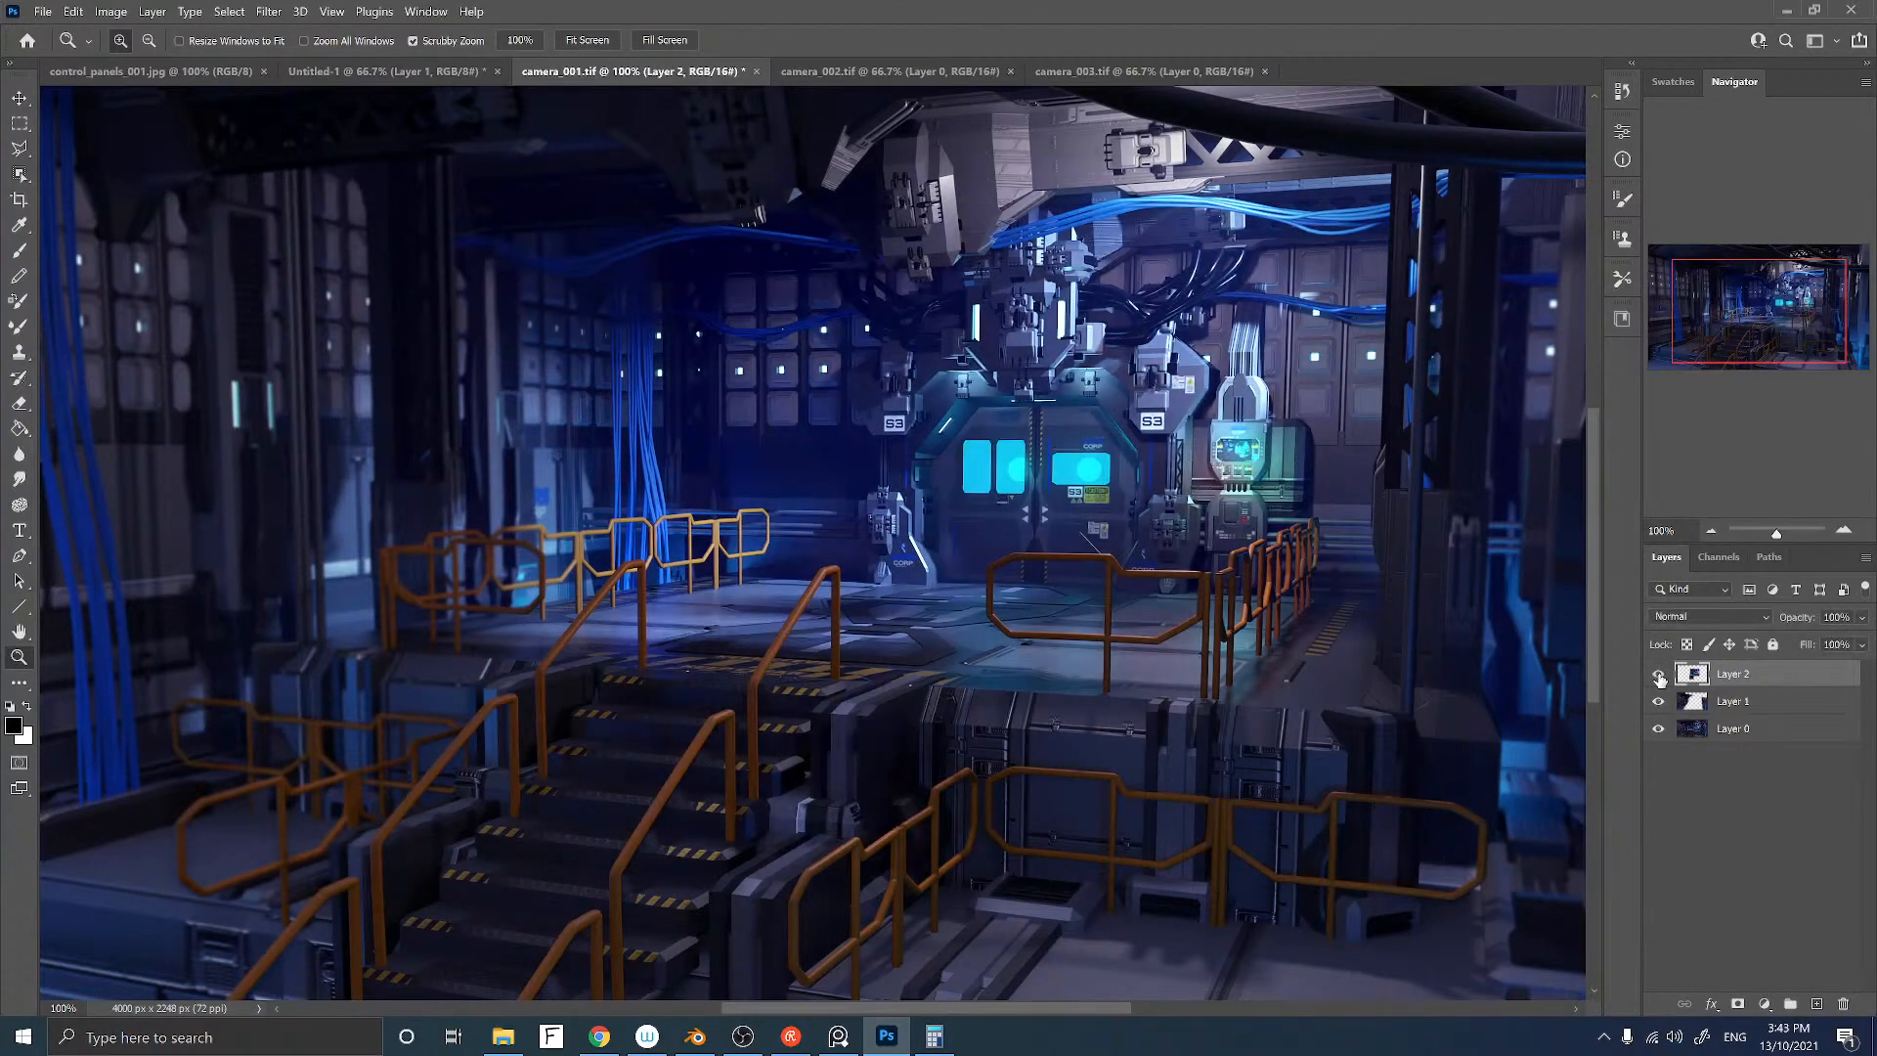
alt+click(1055, 494)
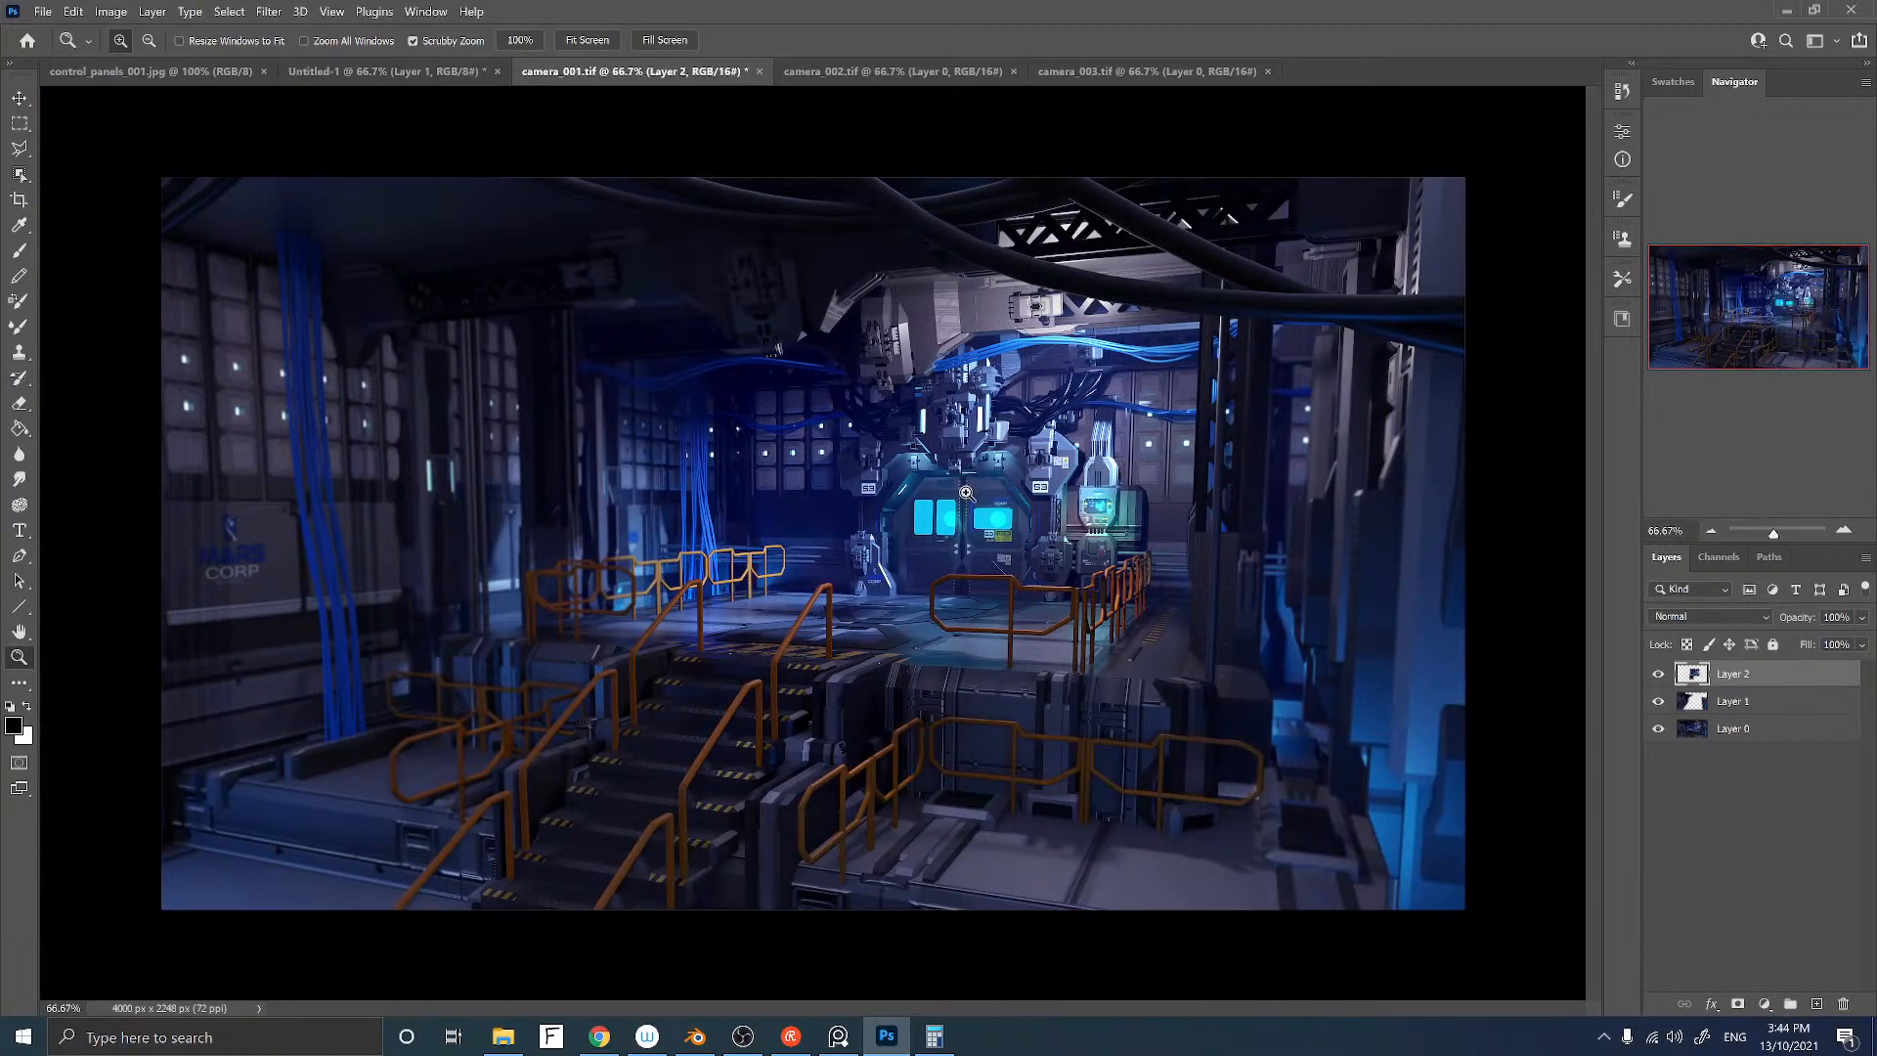
click(966, 491)
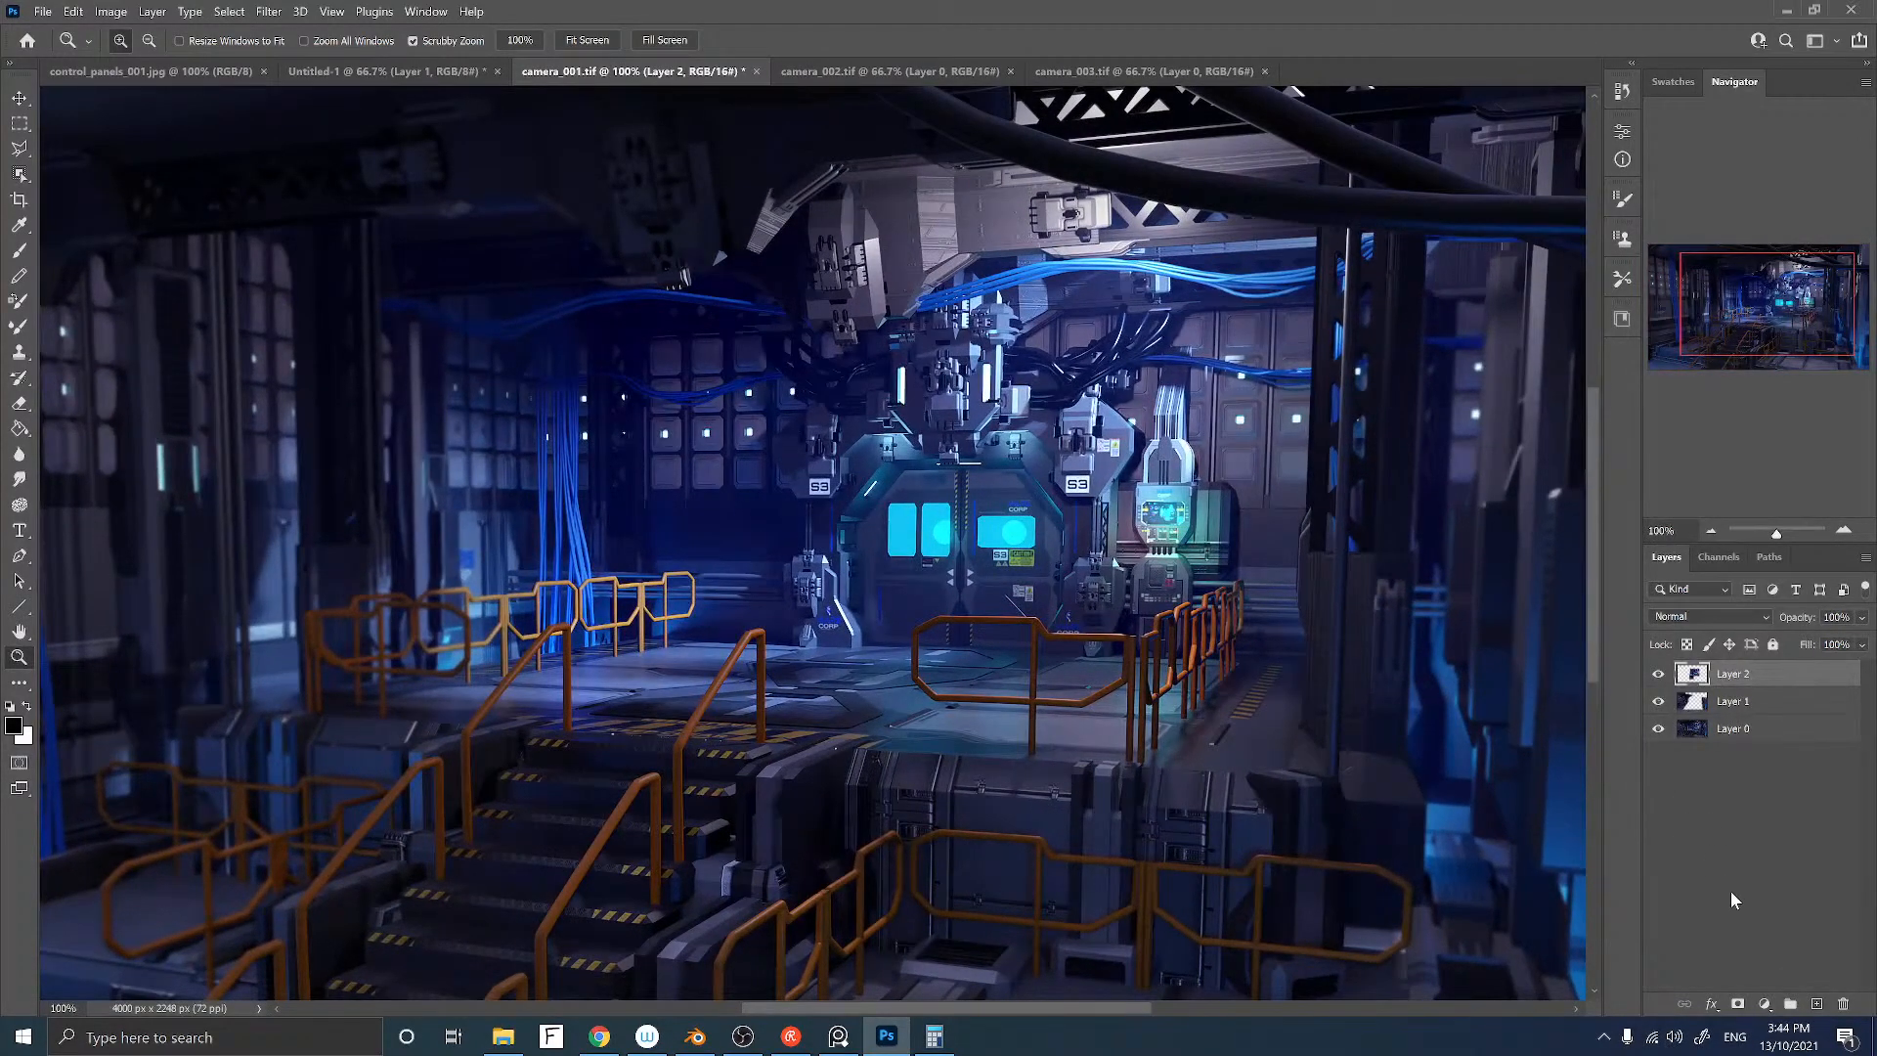
Step: Add a new layer above the others, fill it with black and set its blend mode to Color Dodge
click(1816, 1004)
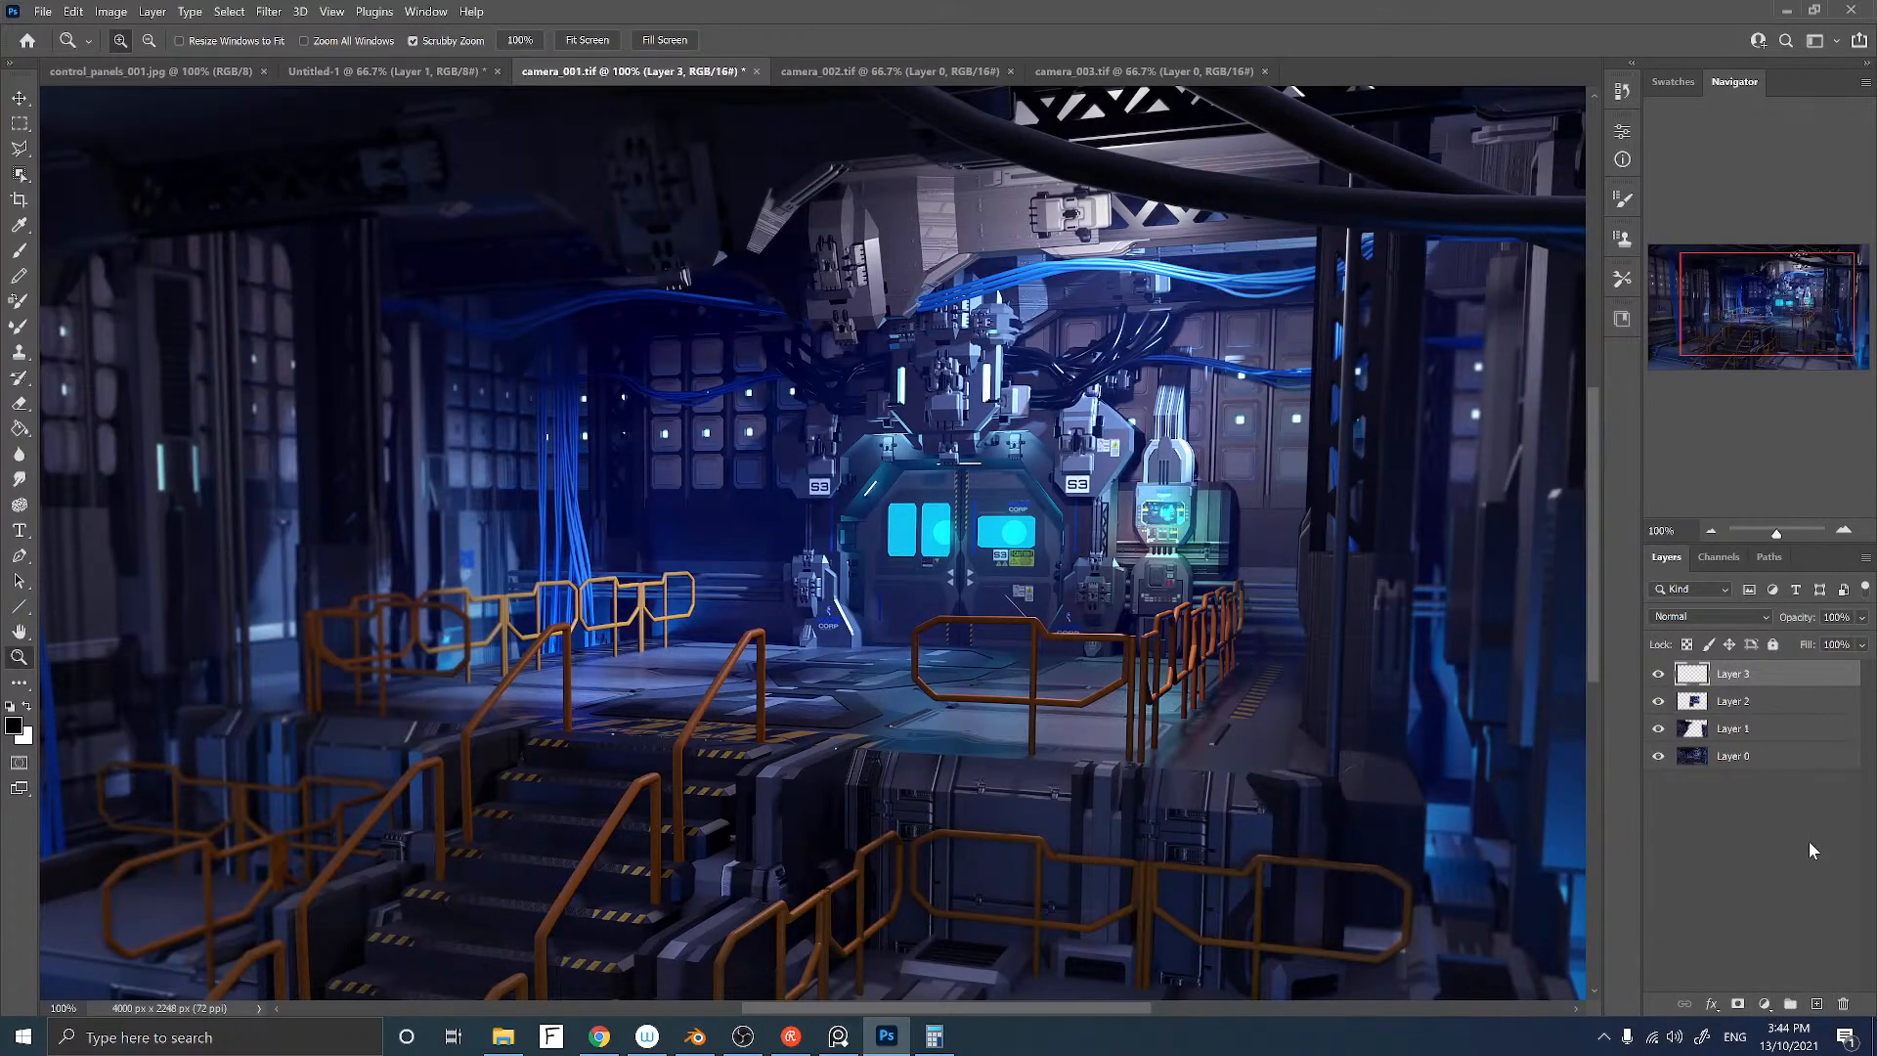
key(x)
key(ctrl+BackSpace)
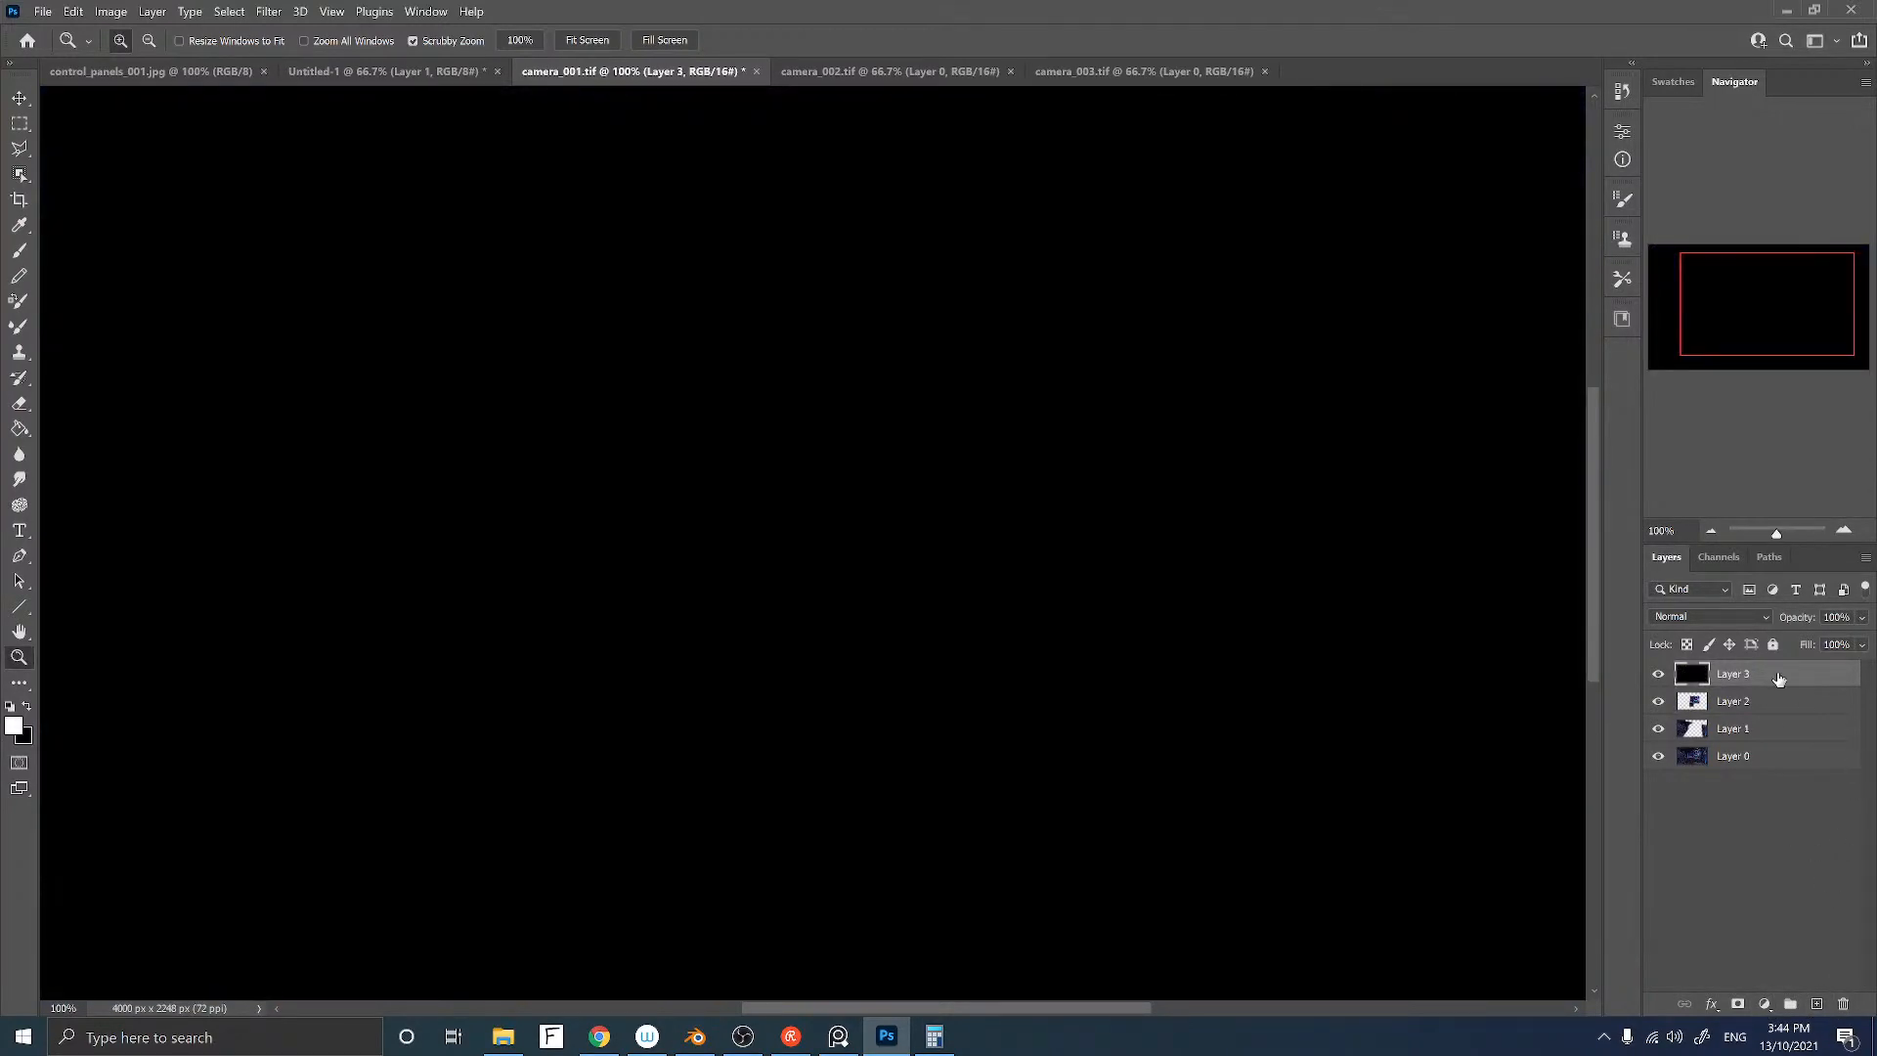
click(1711, 615)
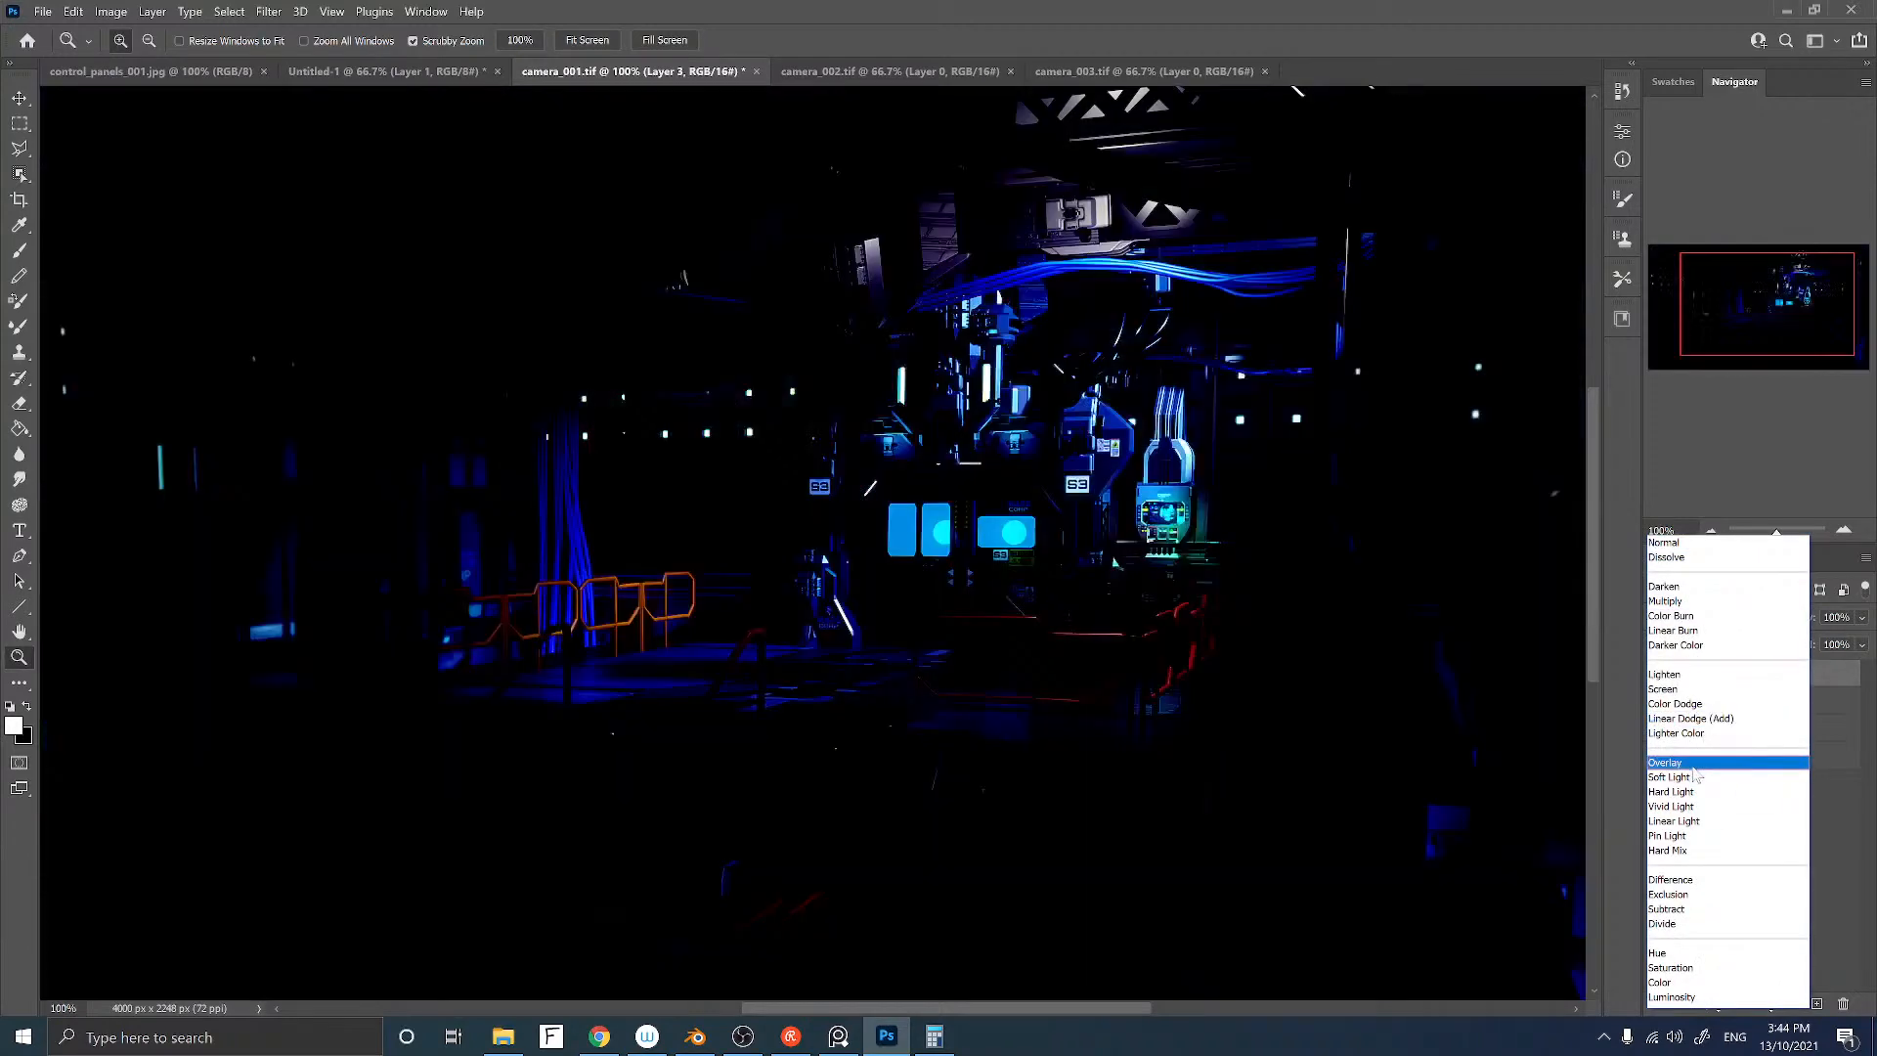
click(1681, 704)
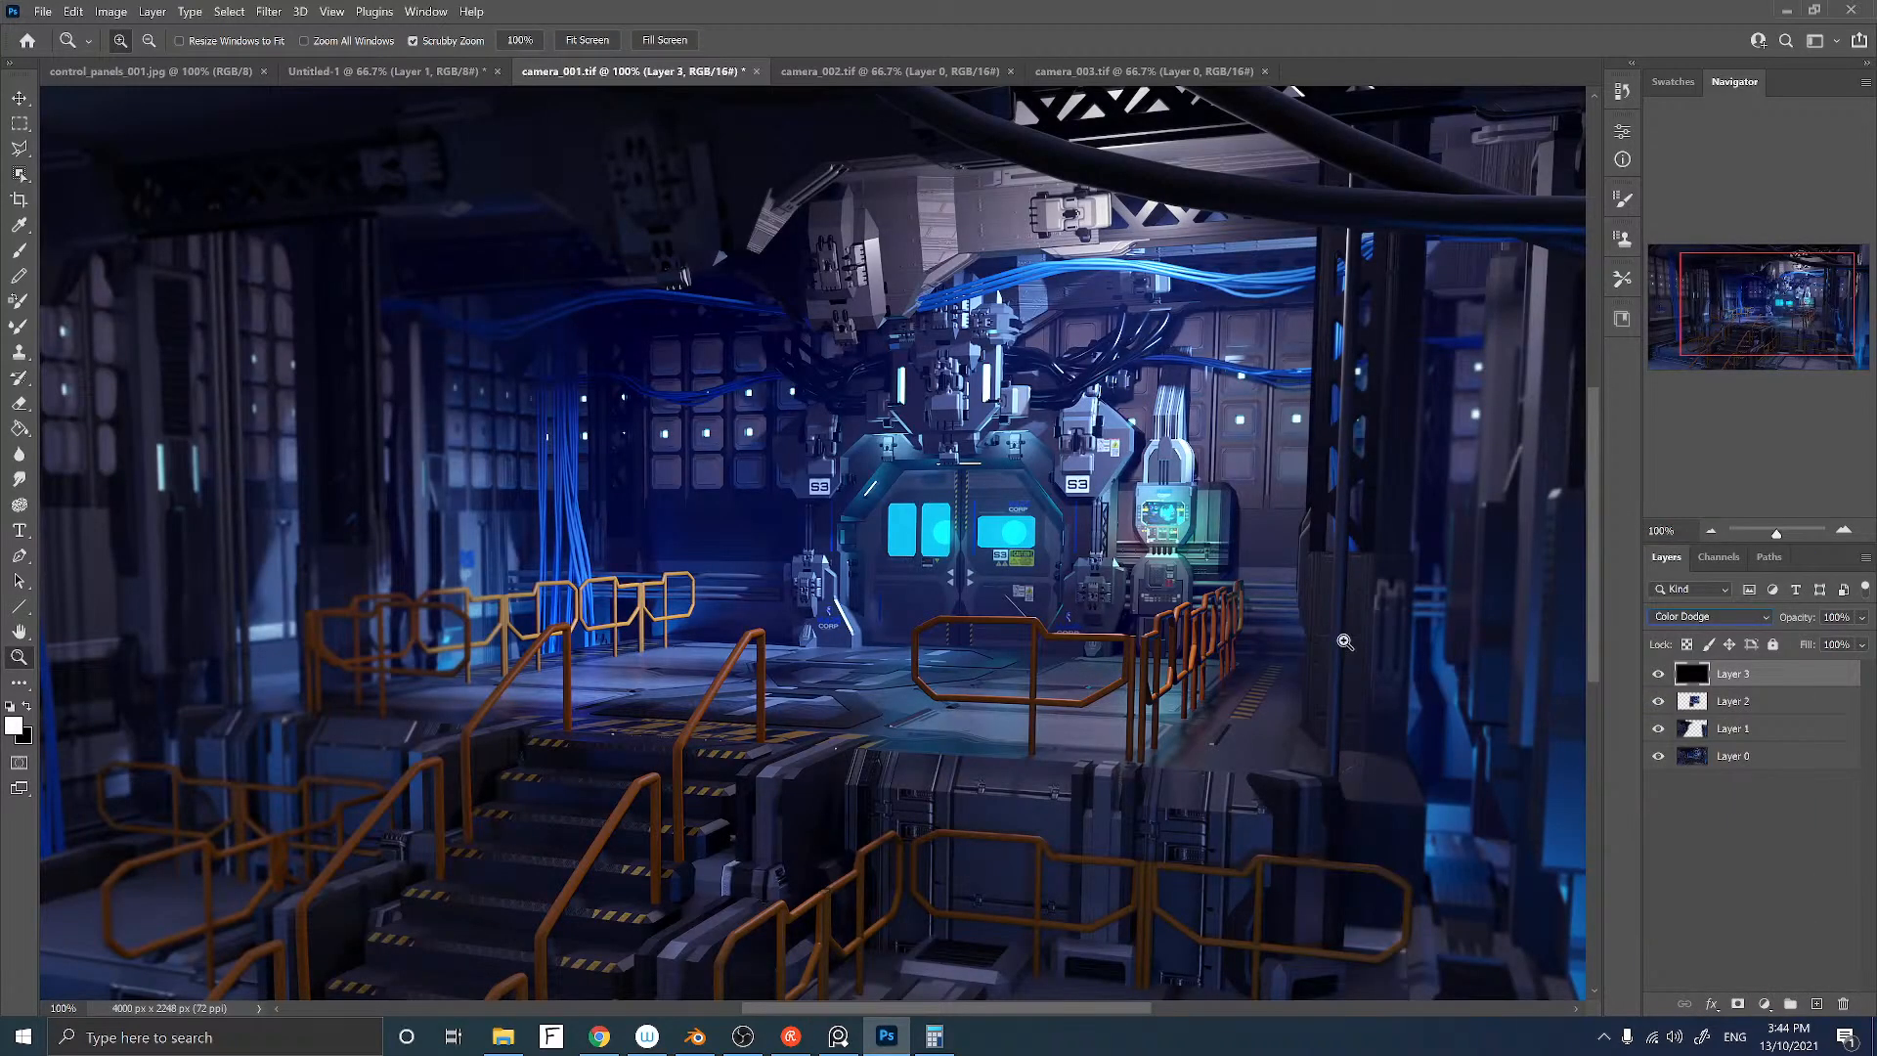
Step: Choose the Soft Round preset for the Brush tool
right_click(951, 379)
key(Escape)
click(19, 98)
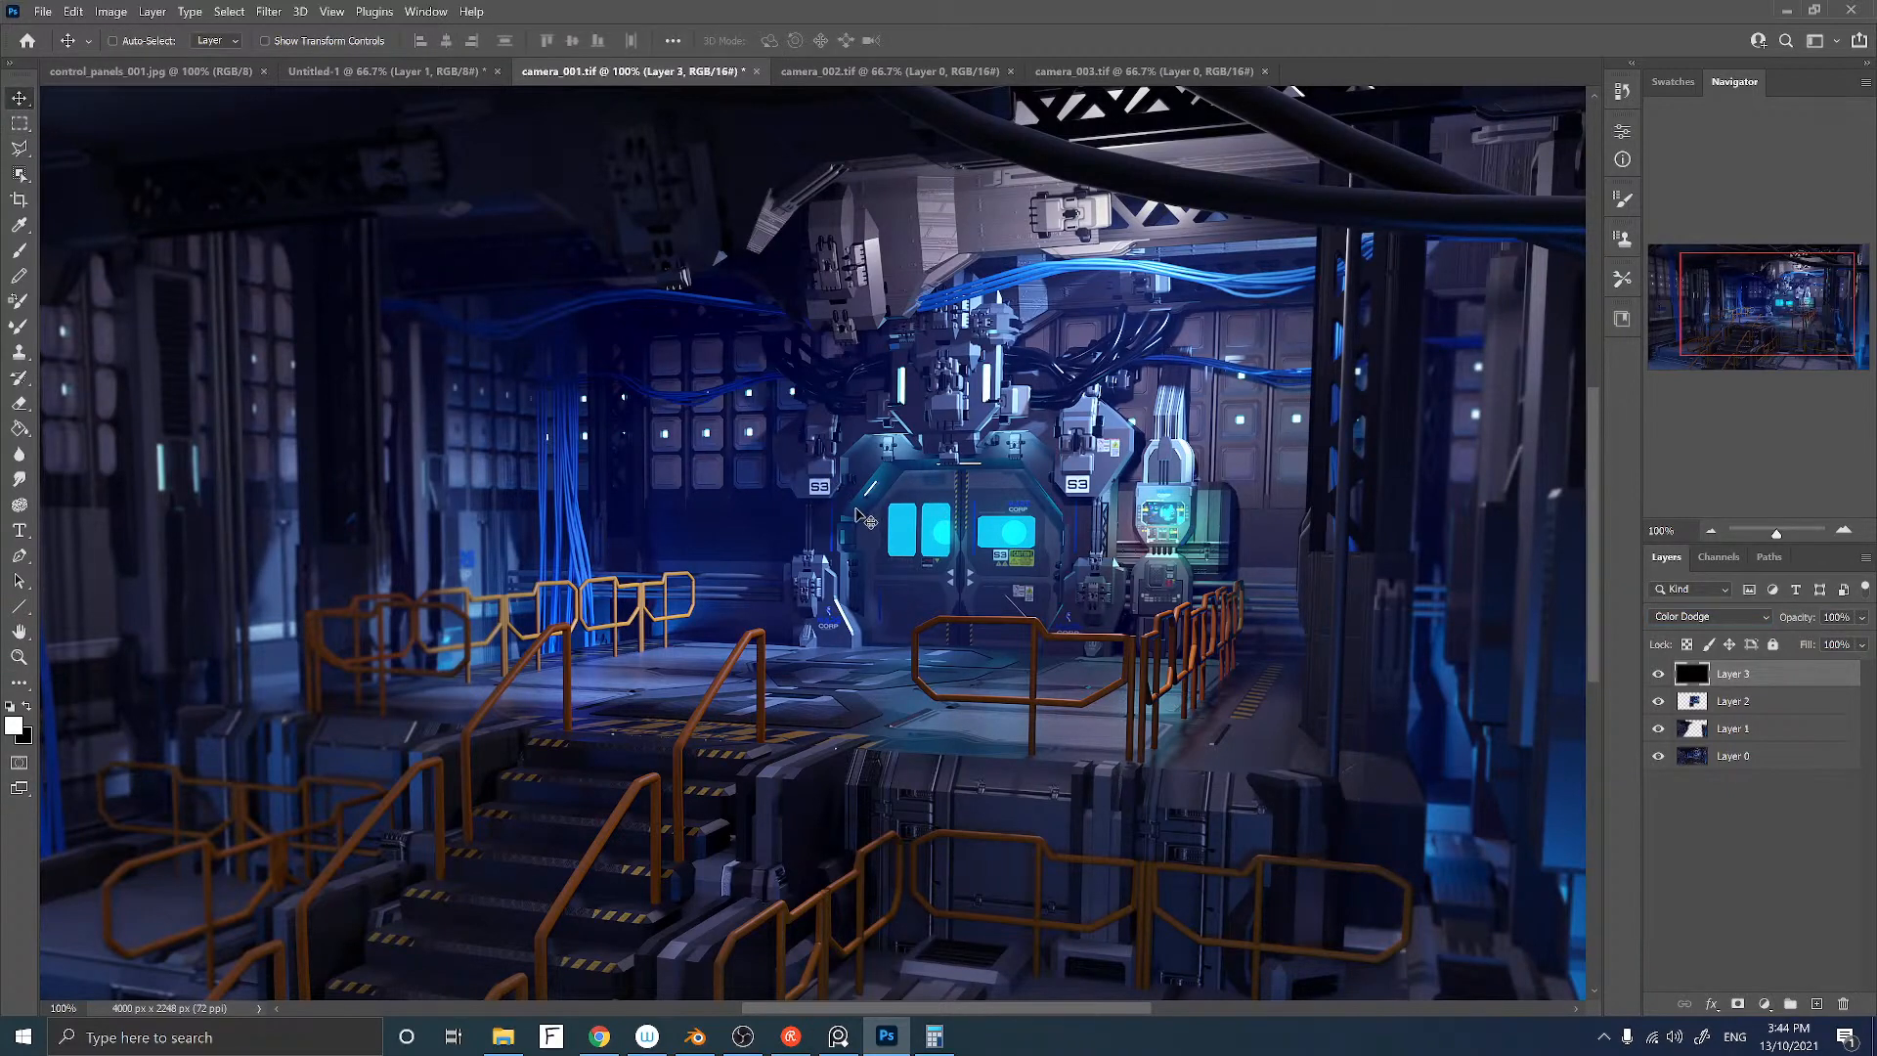
key(b)
right_click(938, 489)
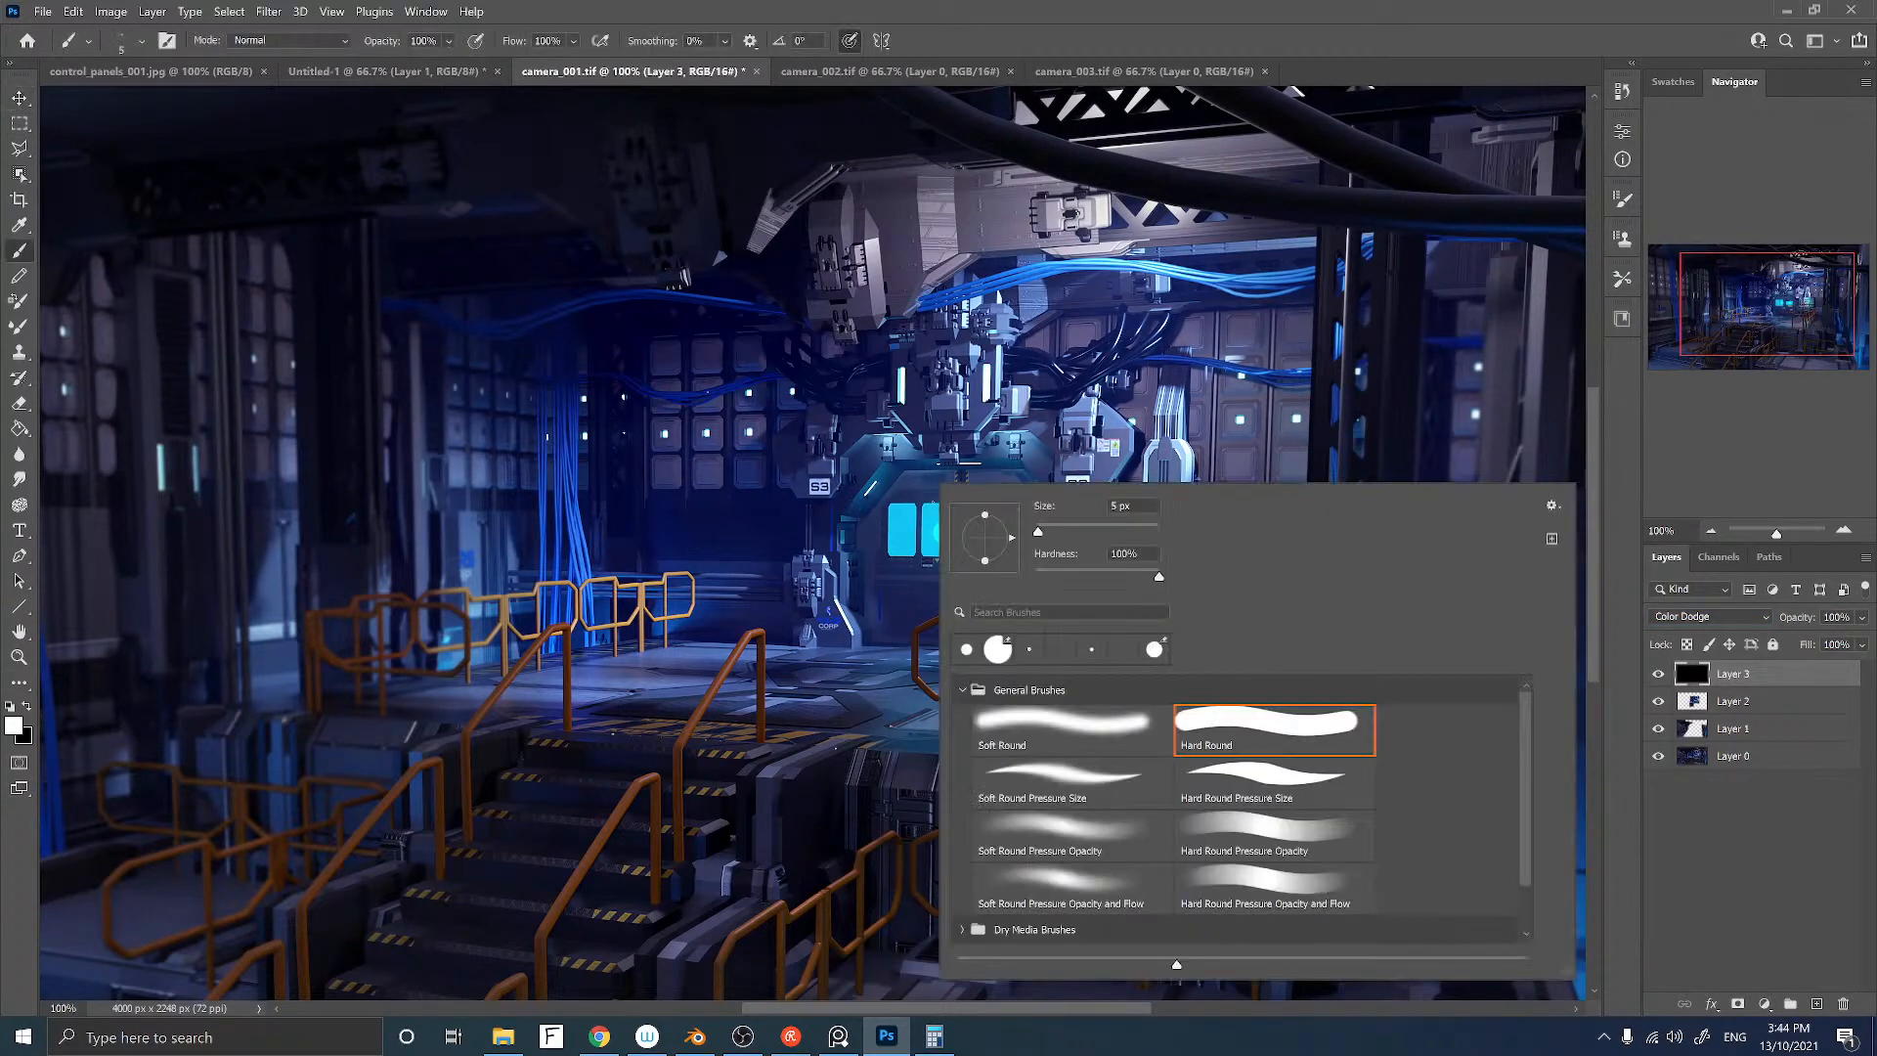
double_click(1070, 740)
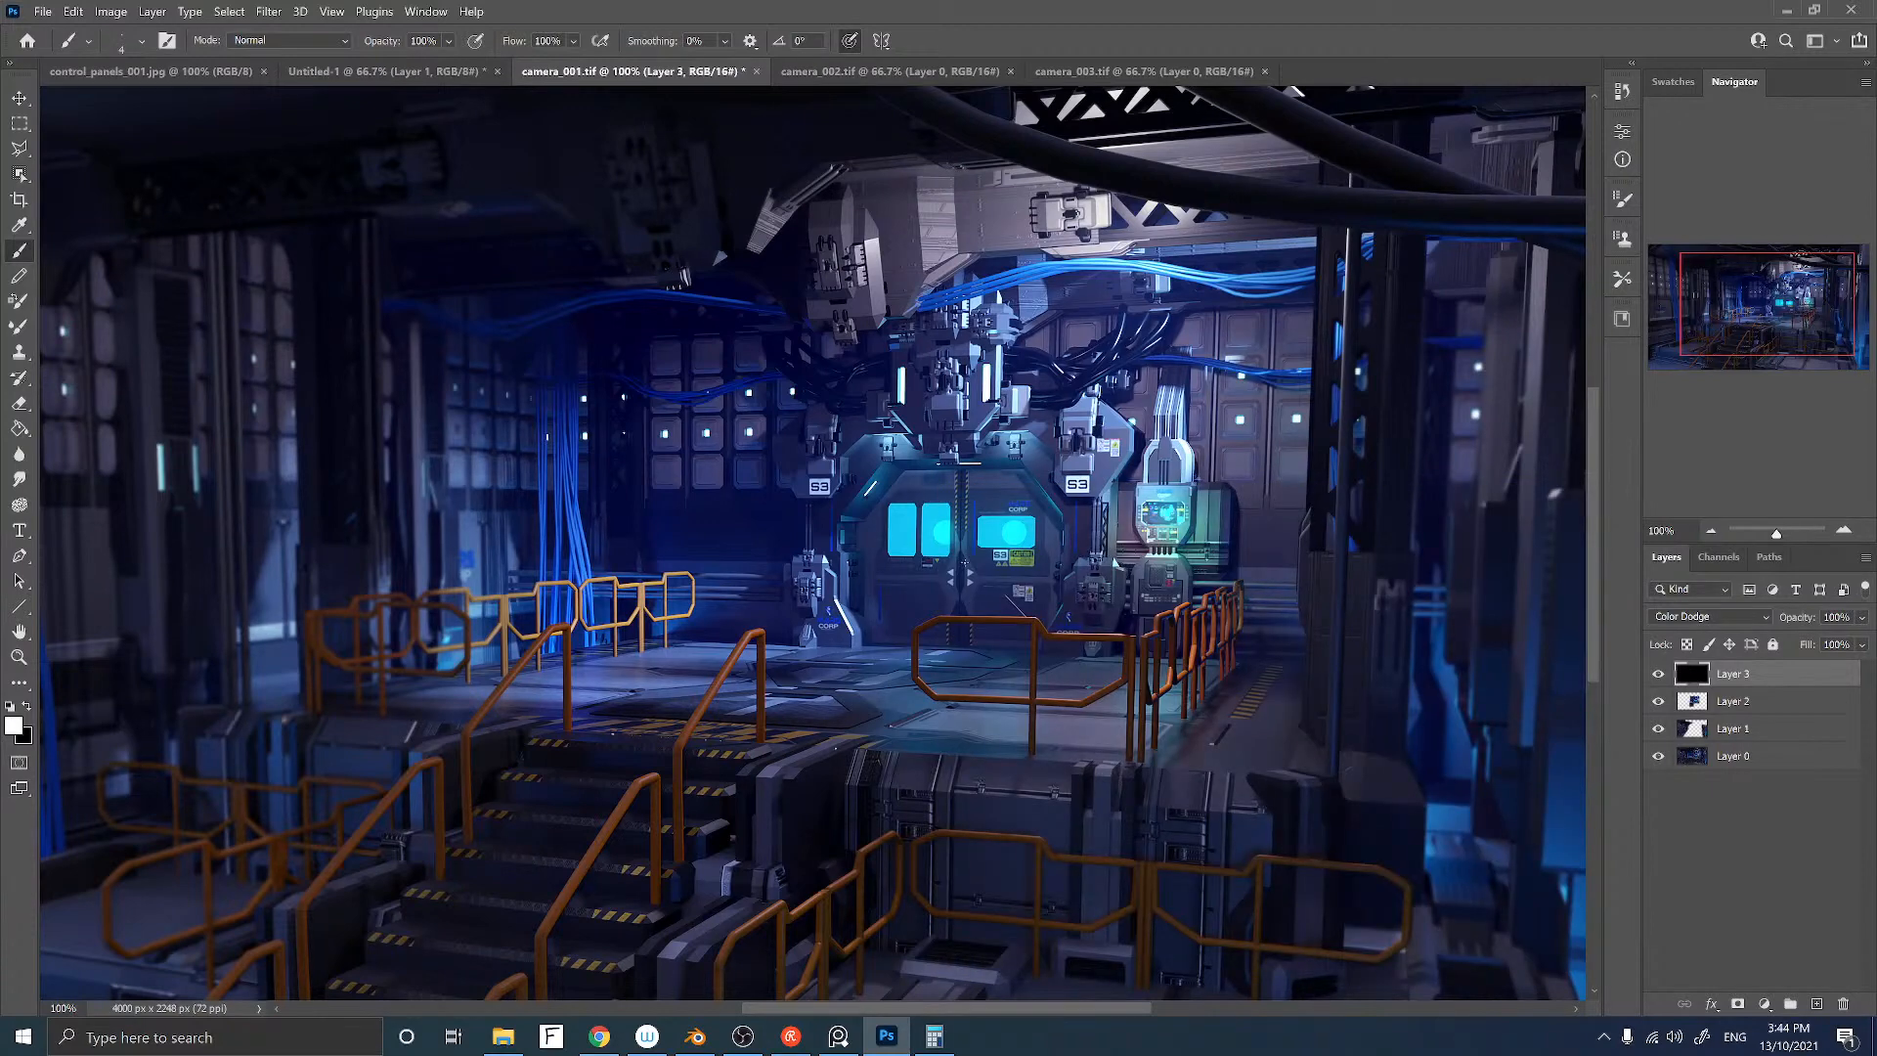
Step: Sample the cyan of the glowing door windows and set the brush to 500 px with 10% opacity
key(i)
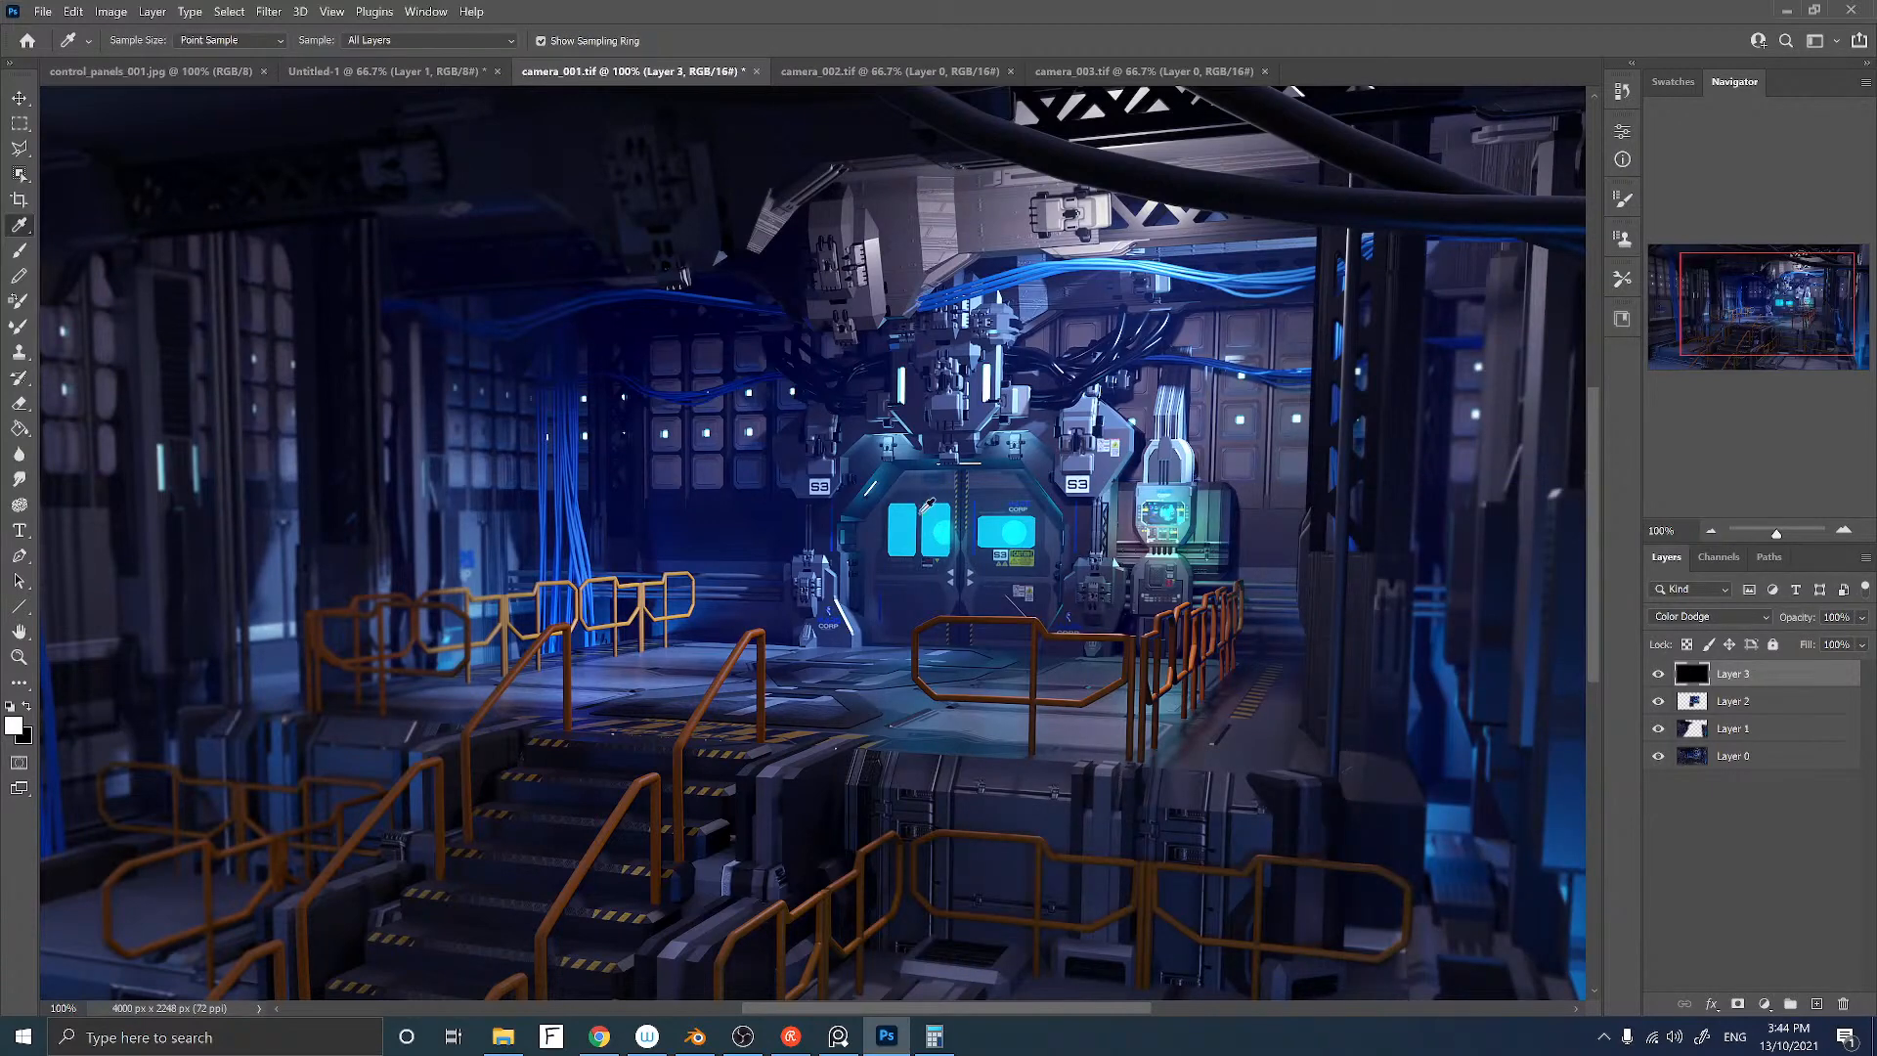
key(b)
key(bracketright)
key(bracketright)
key(bracketright)
key(bracketright)
key(bracketright)
key(bracketright)
key(bracketright)
key(bracketright)
key(bracketright)
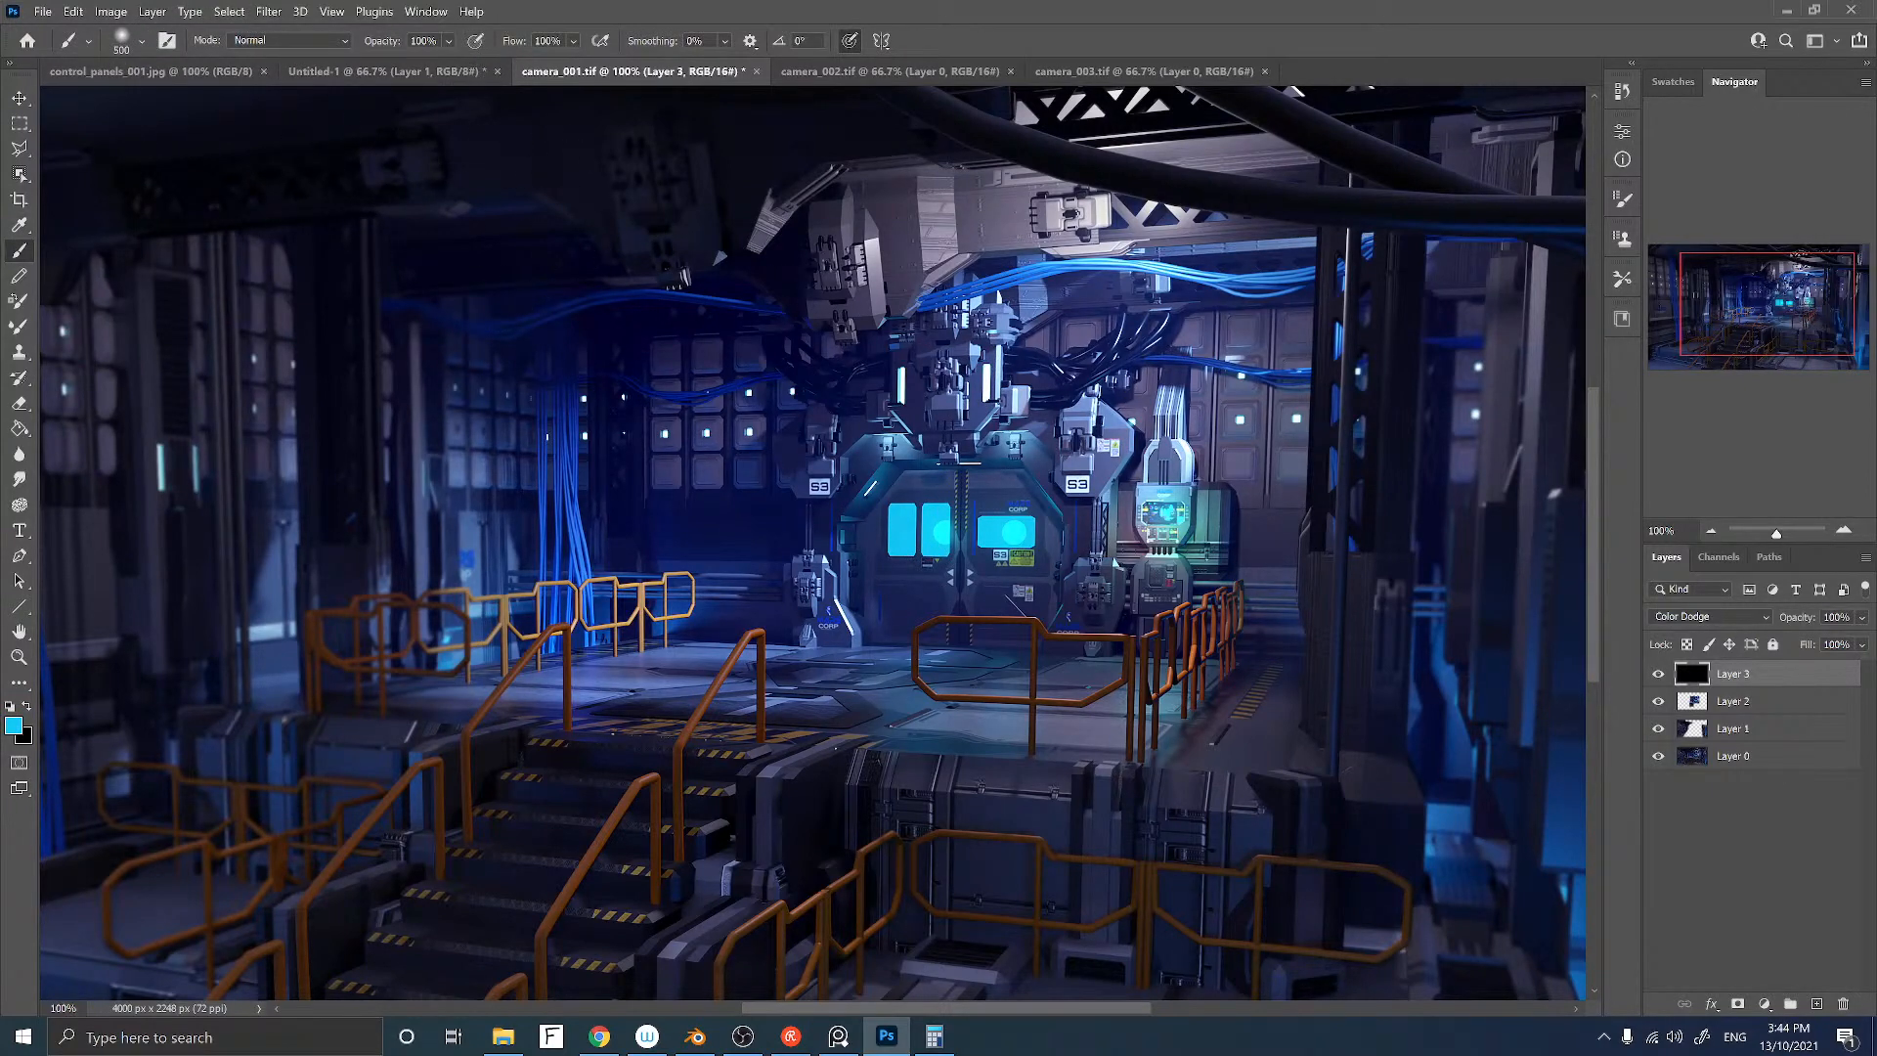
key(1)
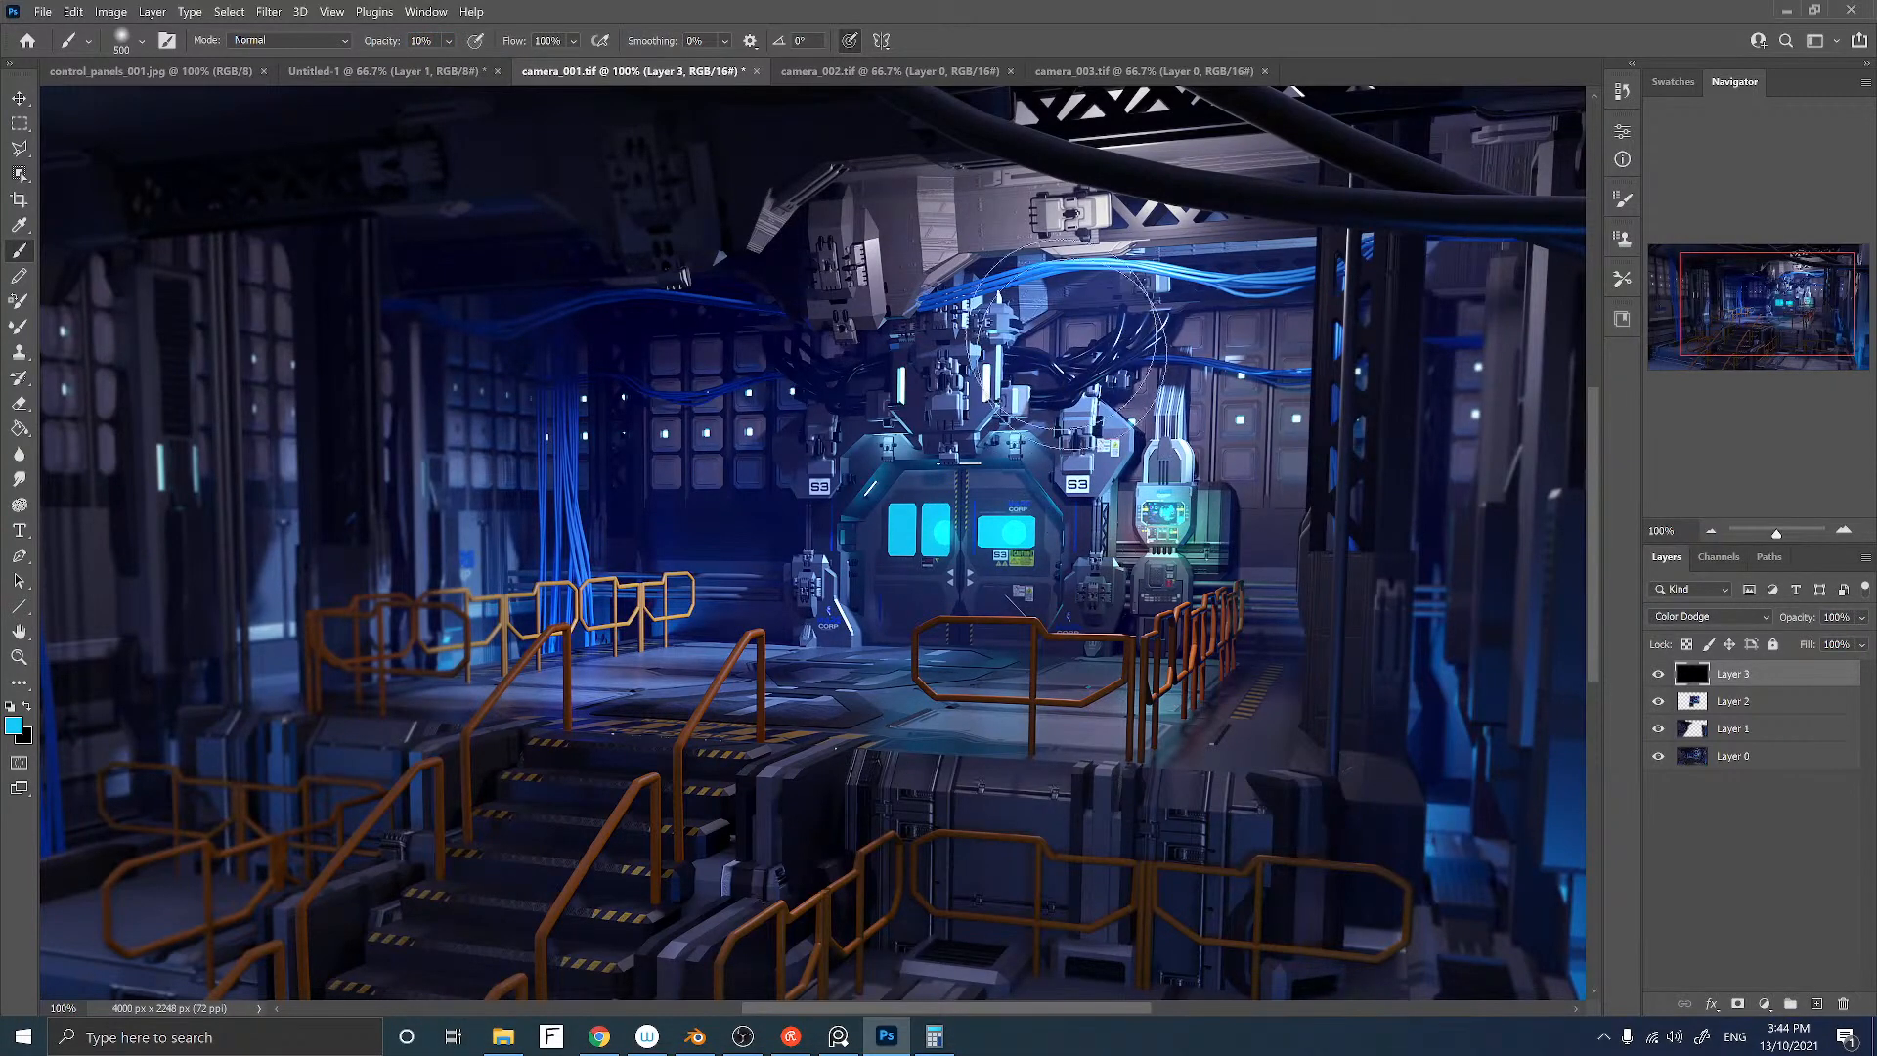
Step: Paint a faint cyan glow over the door windows and the console beside them, reducing the brush to 400 px and down to 150 px
mouse_move(1068, 348)
mouse_down()
mouse_move(1007, 548)
mouse_move(977, 528)
mouse_move(982, 577)
mouse_move(943, 562)
mouse_move(860, 625)
mouse_move(821, 584)
mouse_up()
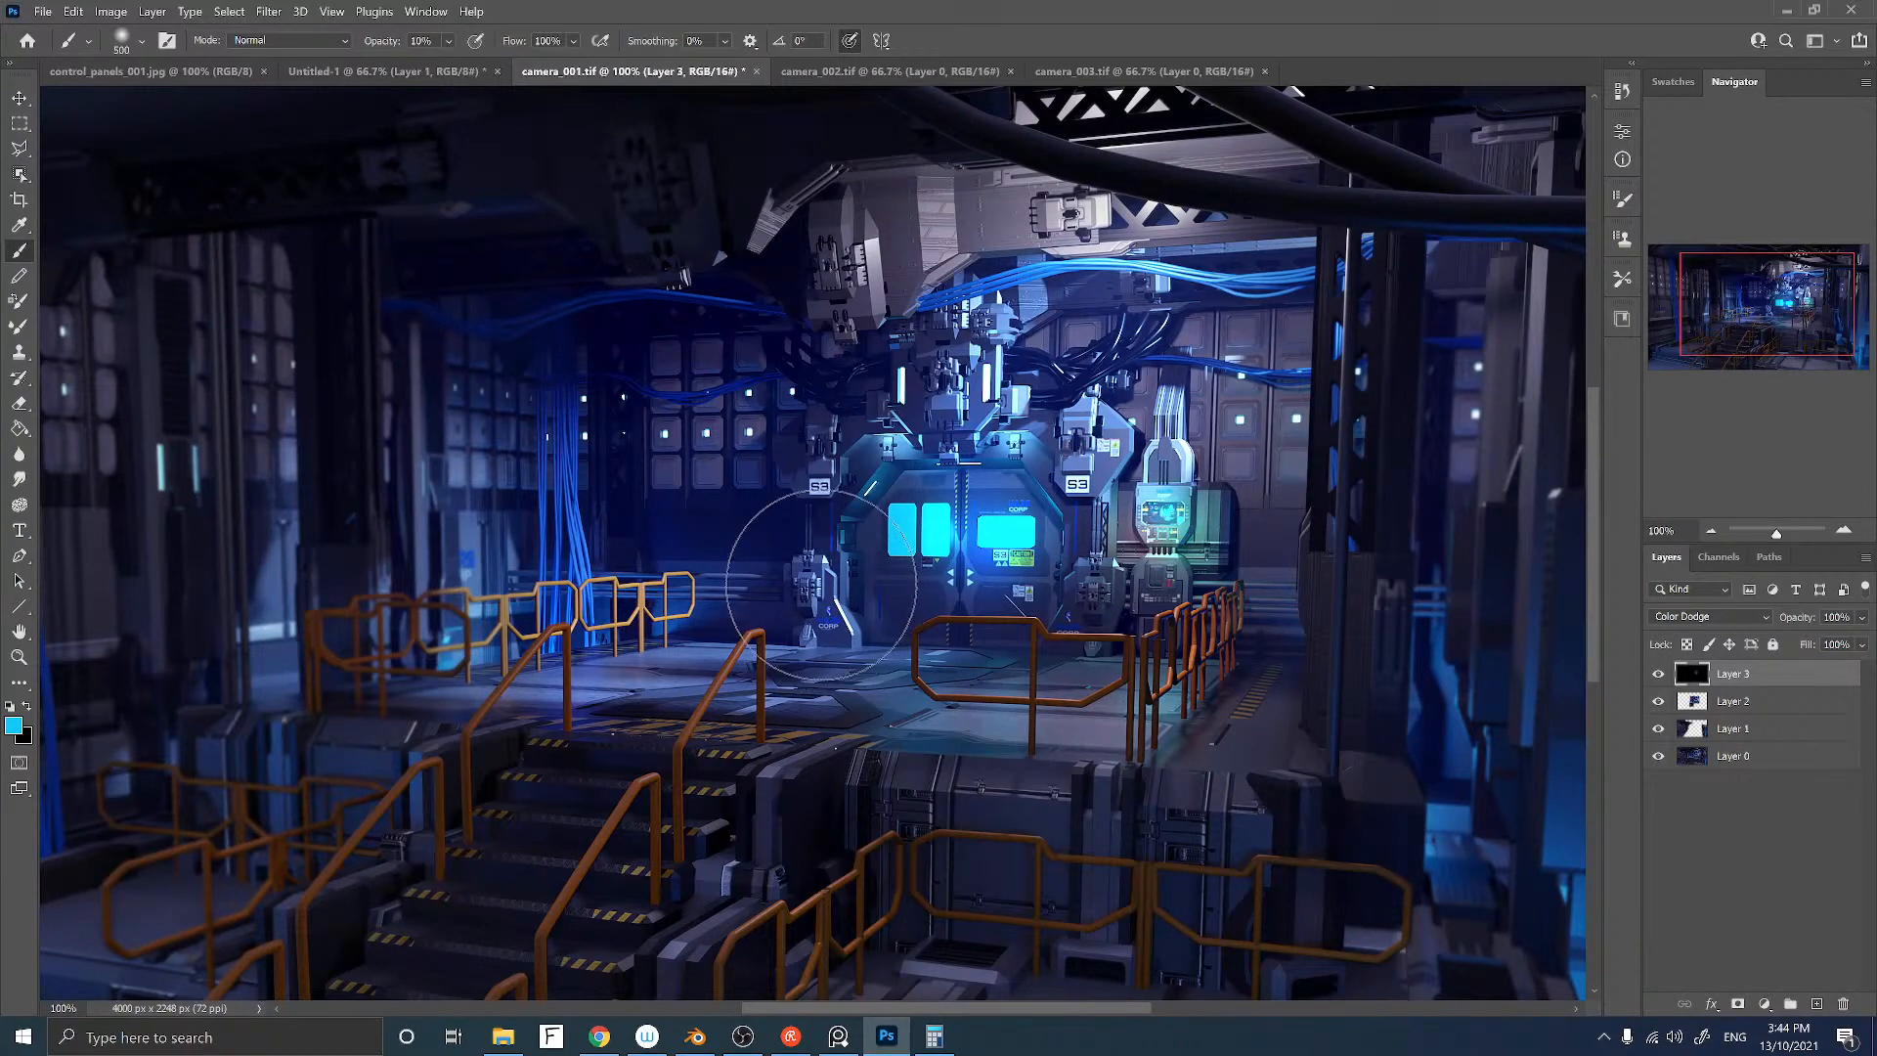
key(bracketleft)
mouse_move(1039, 636)
mouse_down()
mouse_move(1188, 513)
mouse_move(1044, 610)
mouse_up()
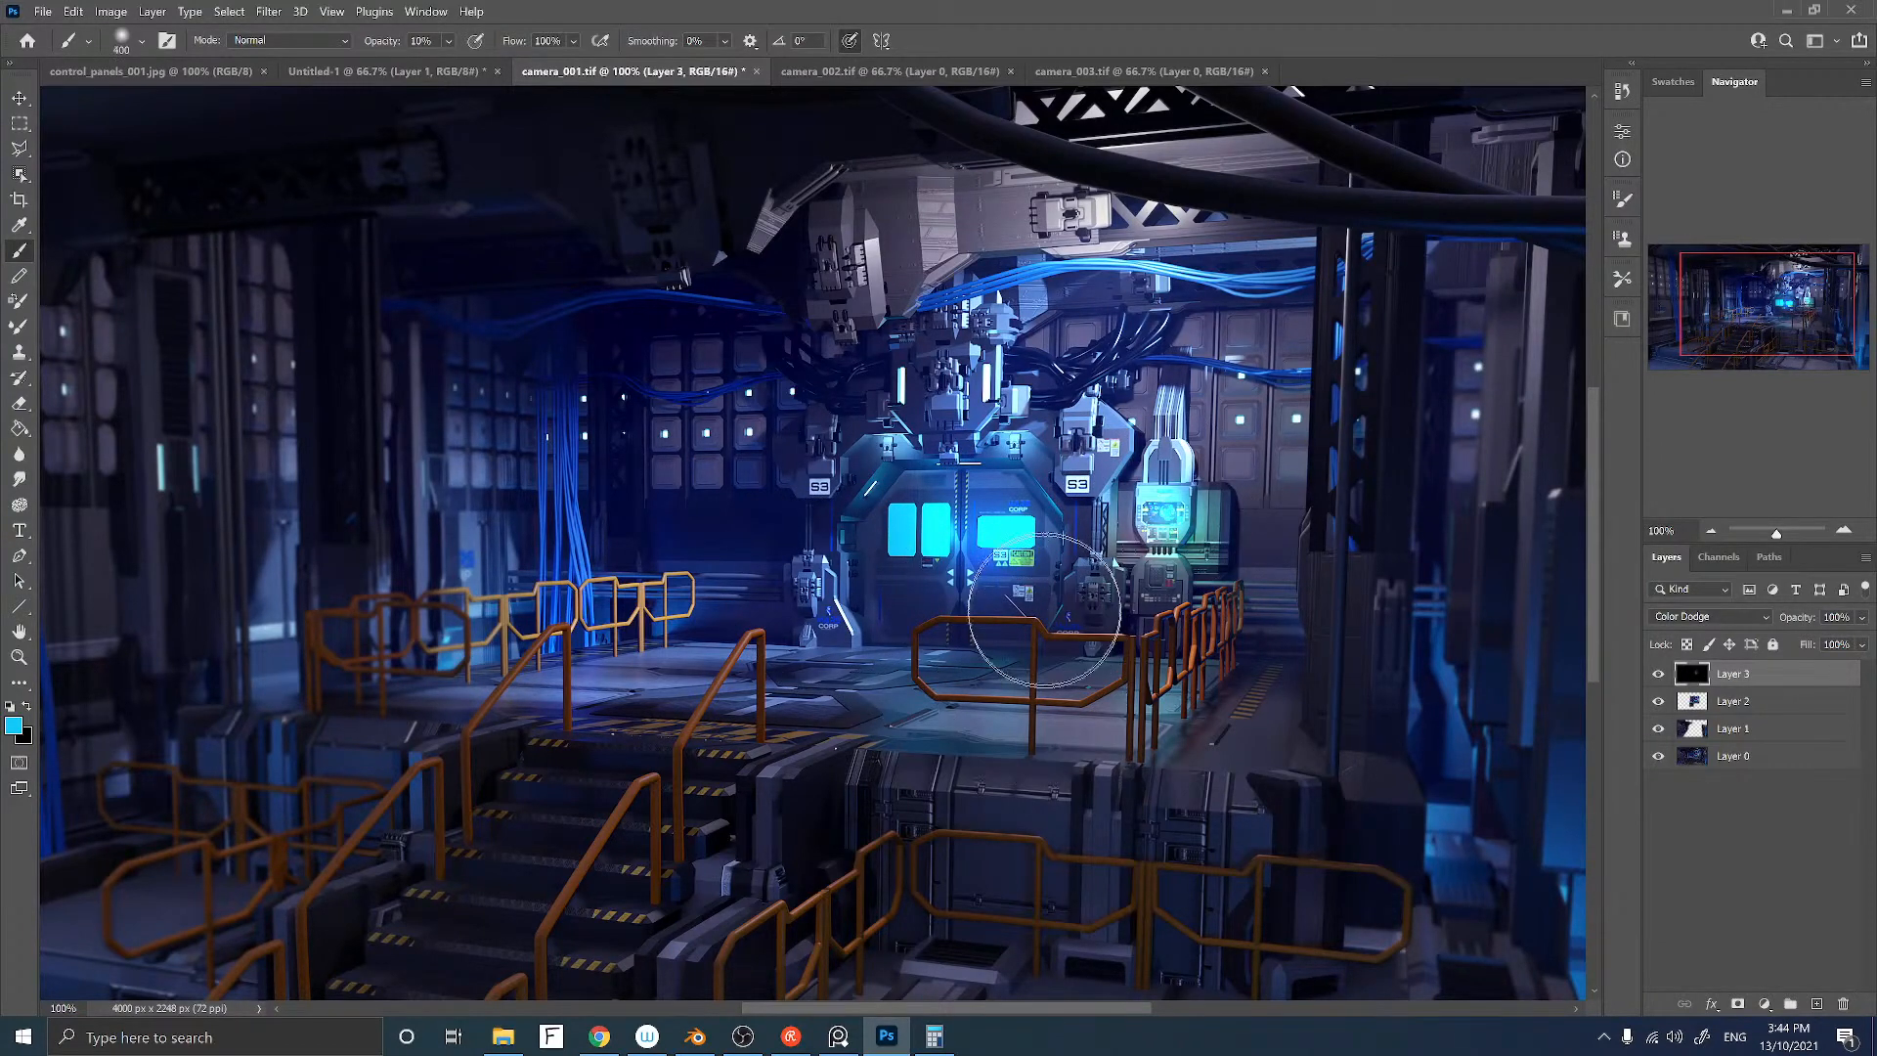
key(bracketleft)
key(bracketleft)
key(bracketleft)
key(bracketleft)
key(bracketleft)
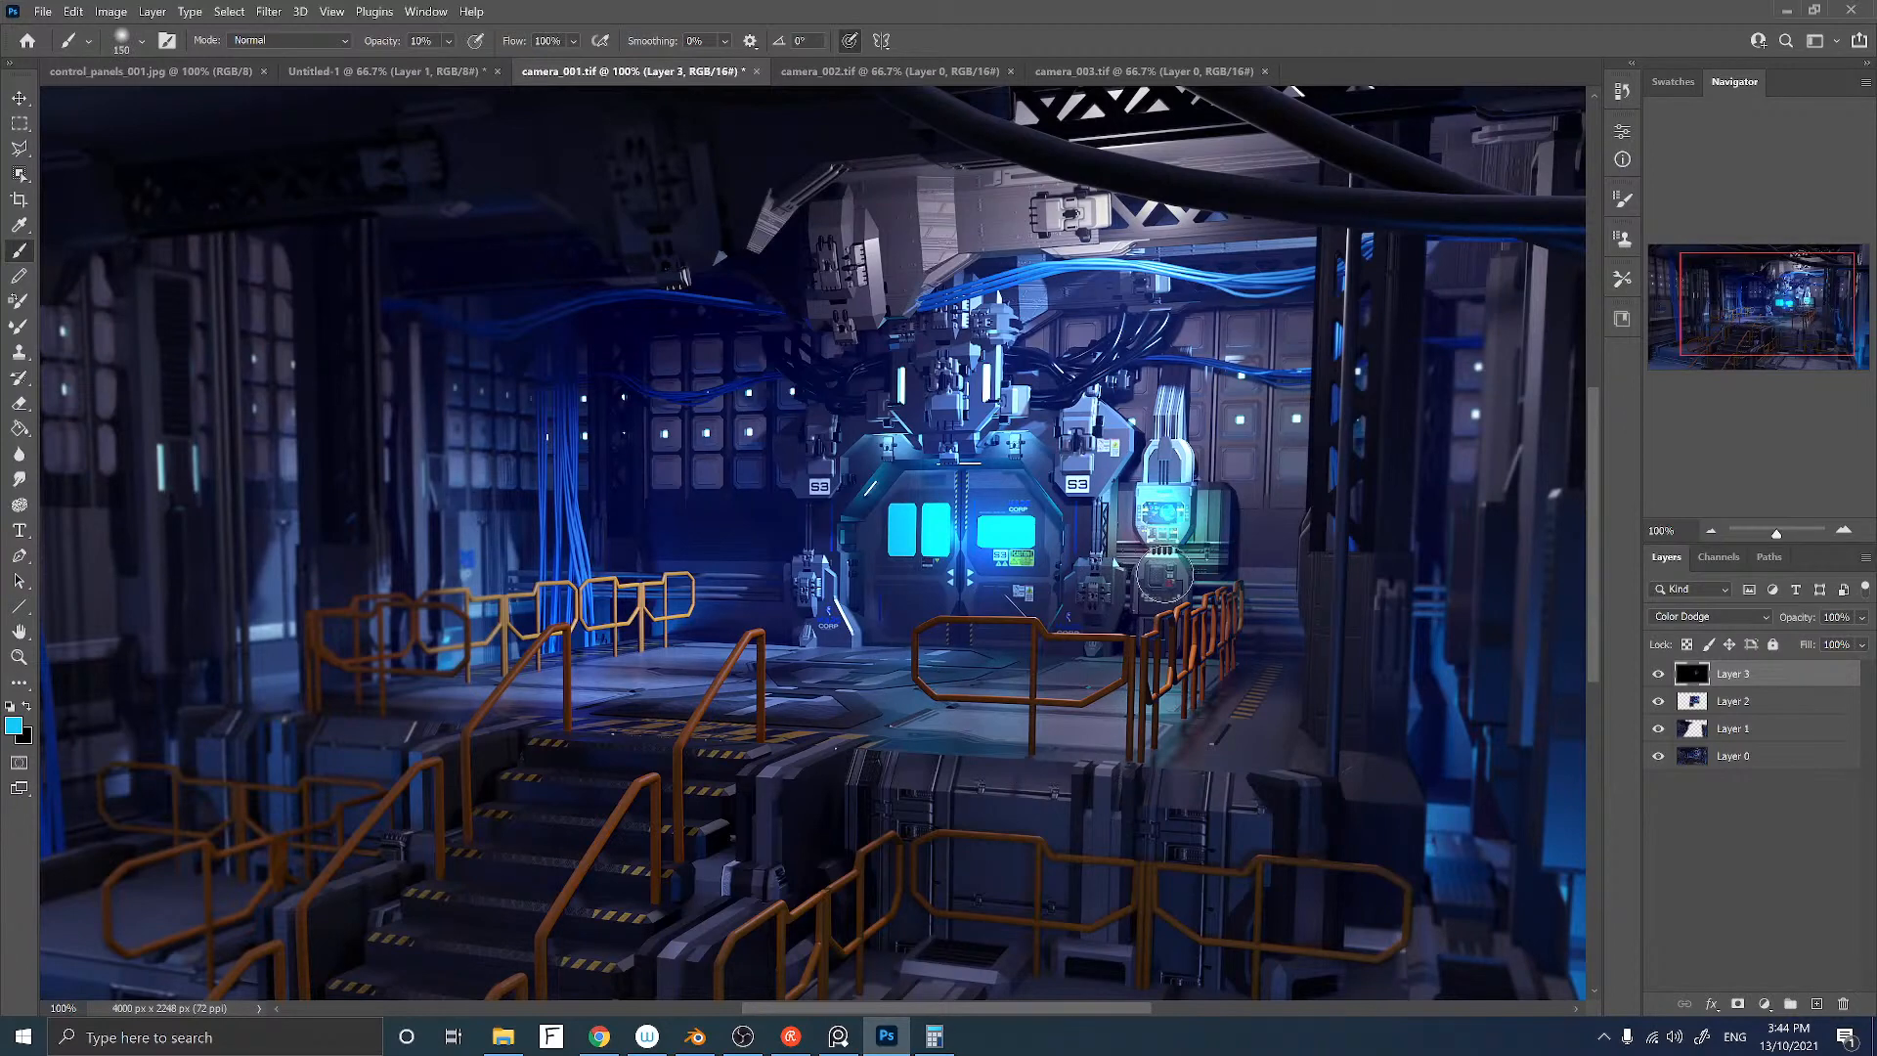
Step: Add cyan glow to the platform floor in front of the door, adjusting the brush size up to 300 px
key(bracketright)
key(bracketright)
key(bracketright)
key(bracketleft)
key(bracketleft)
key(bracketright)
key(bracketright)
key(bracketright)
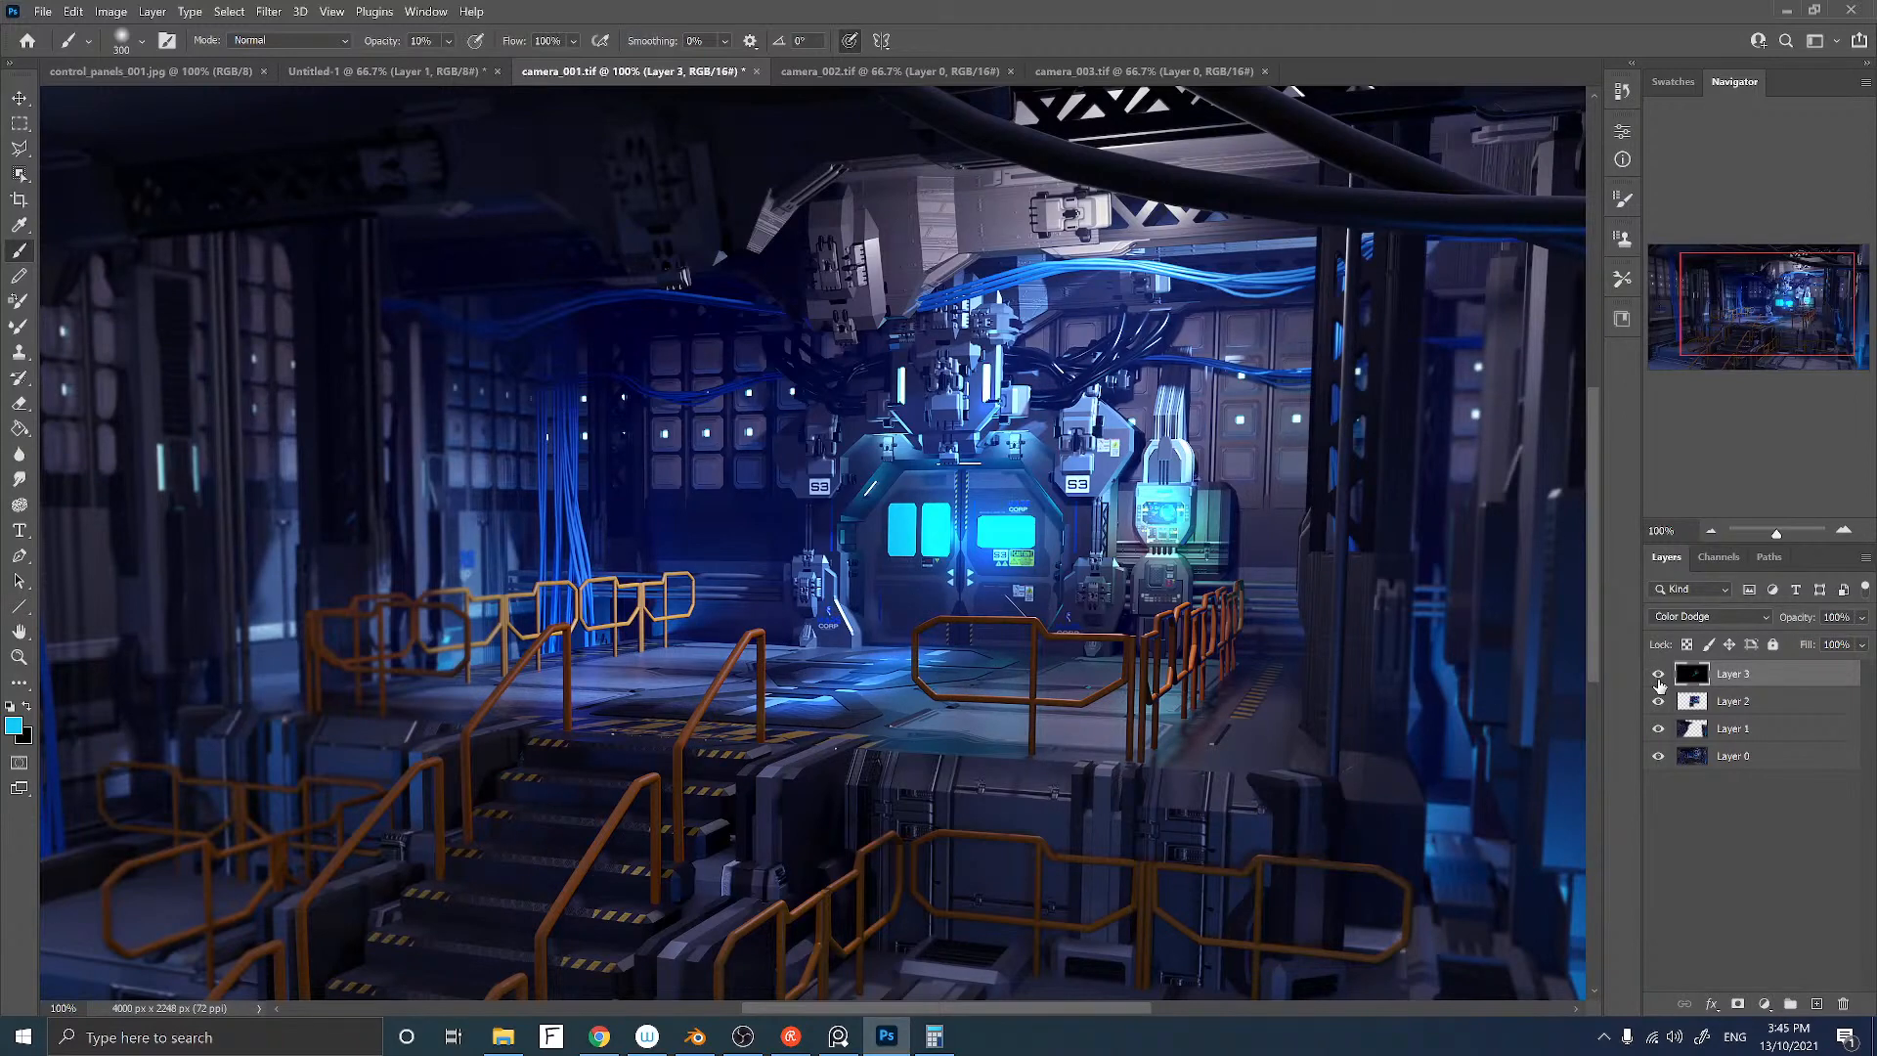
Step: Compare the render with and without the Color Dodge glow layer, close up and in full view
click(1659, 682)
click(1659, 684)
key(ctrl+minus)
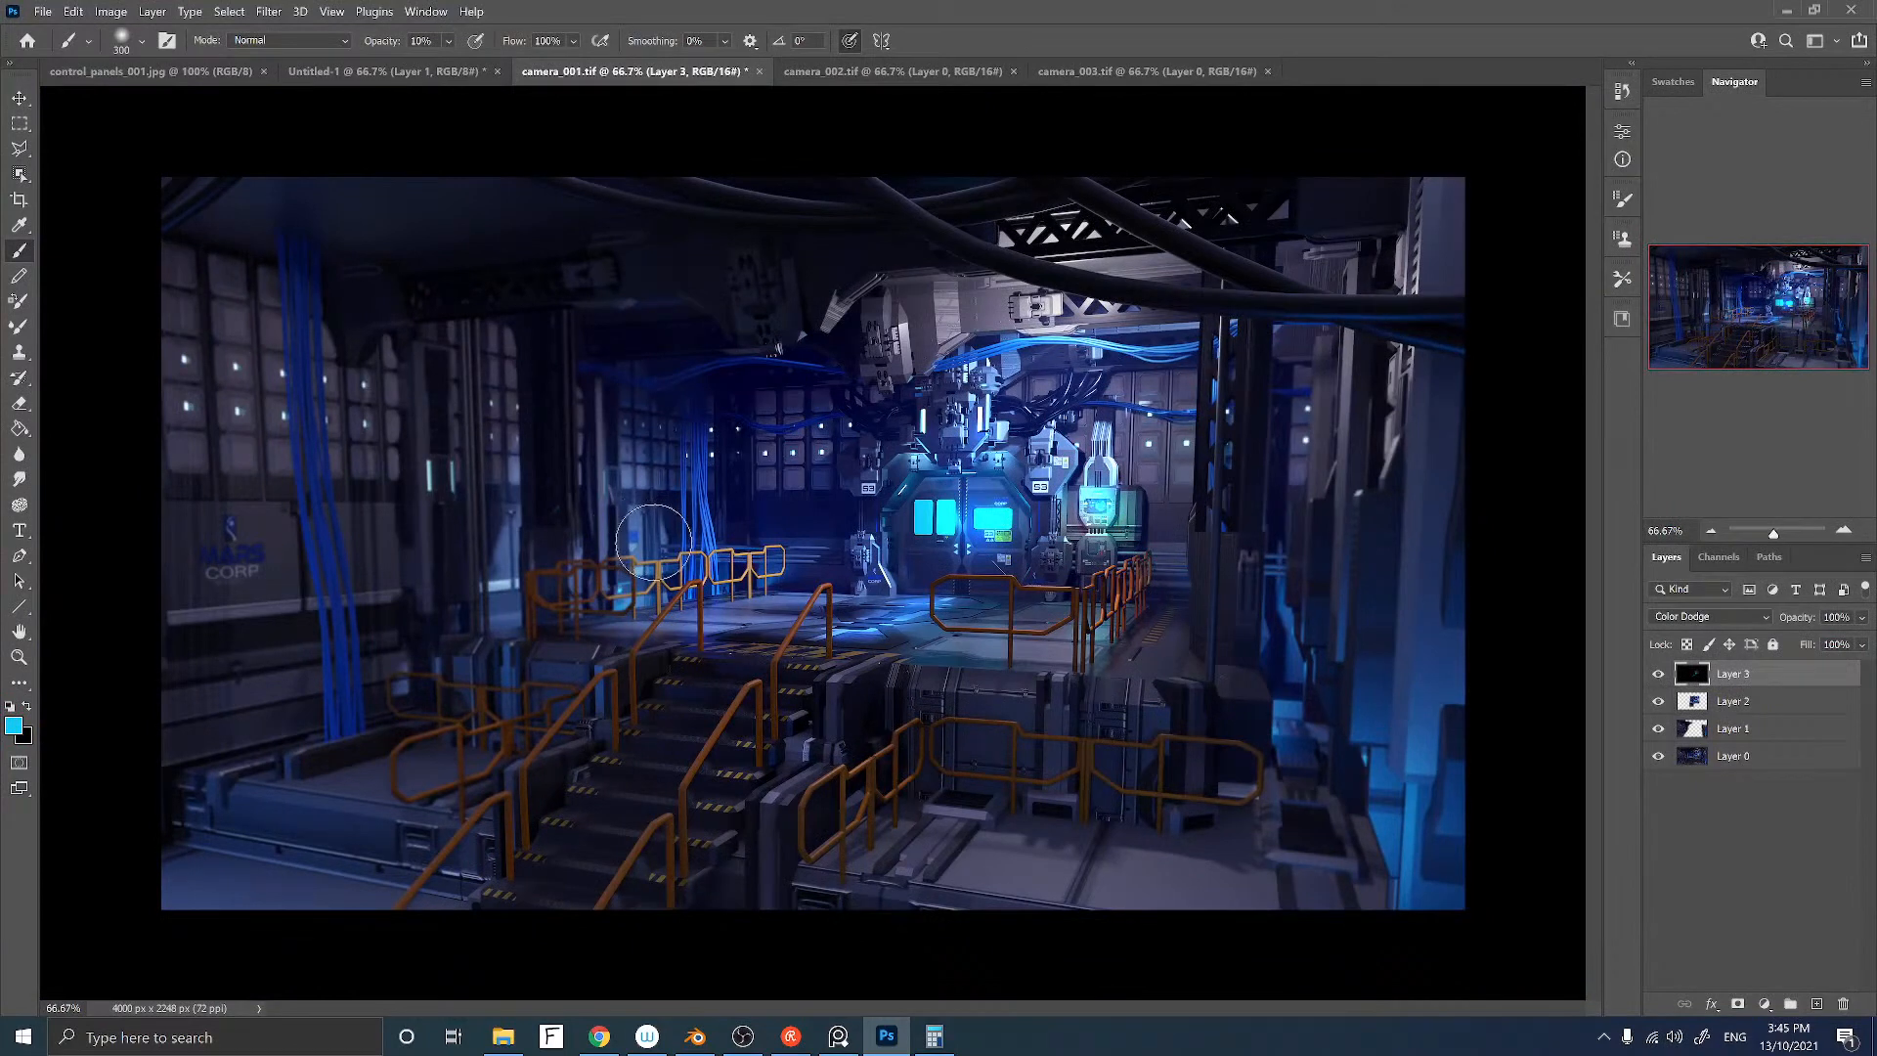
click(1658, 685)
click(1659, 684)
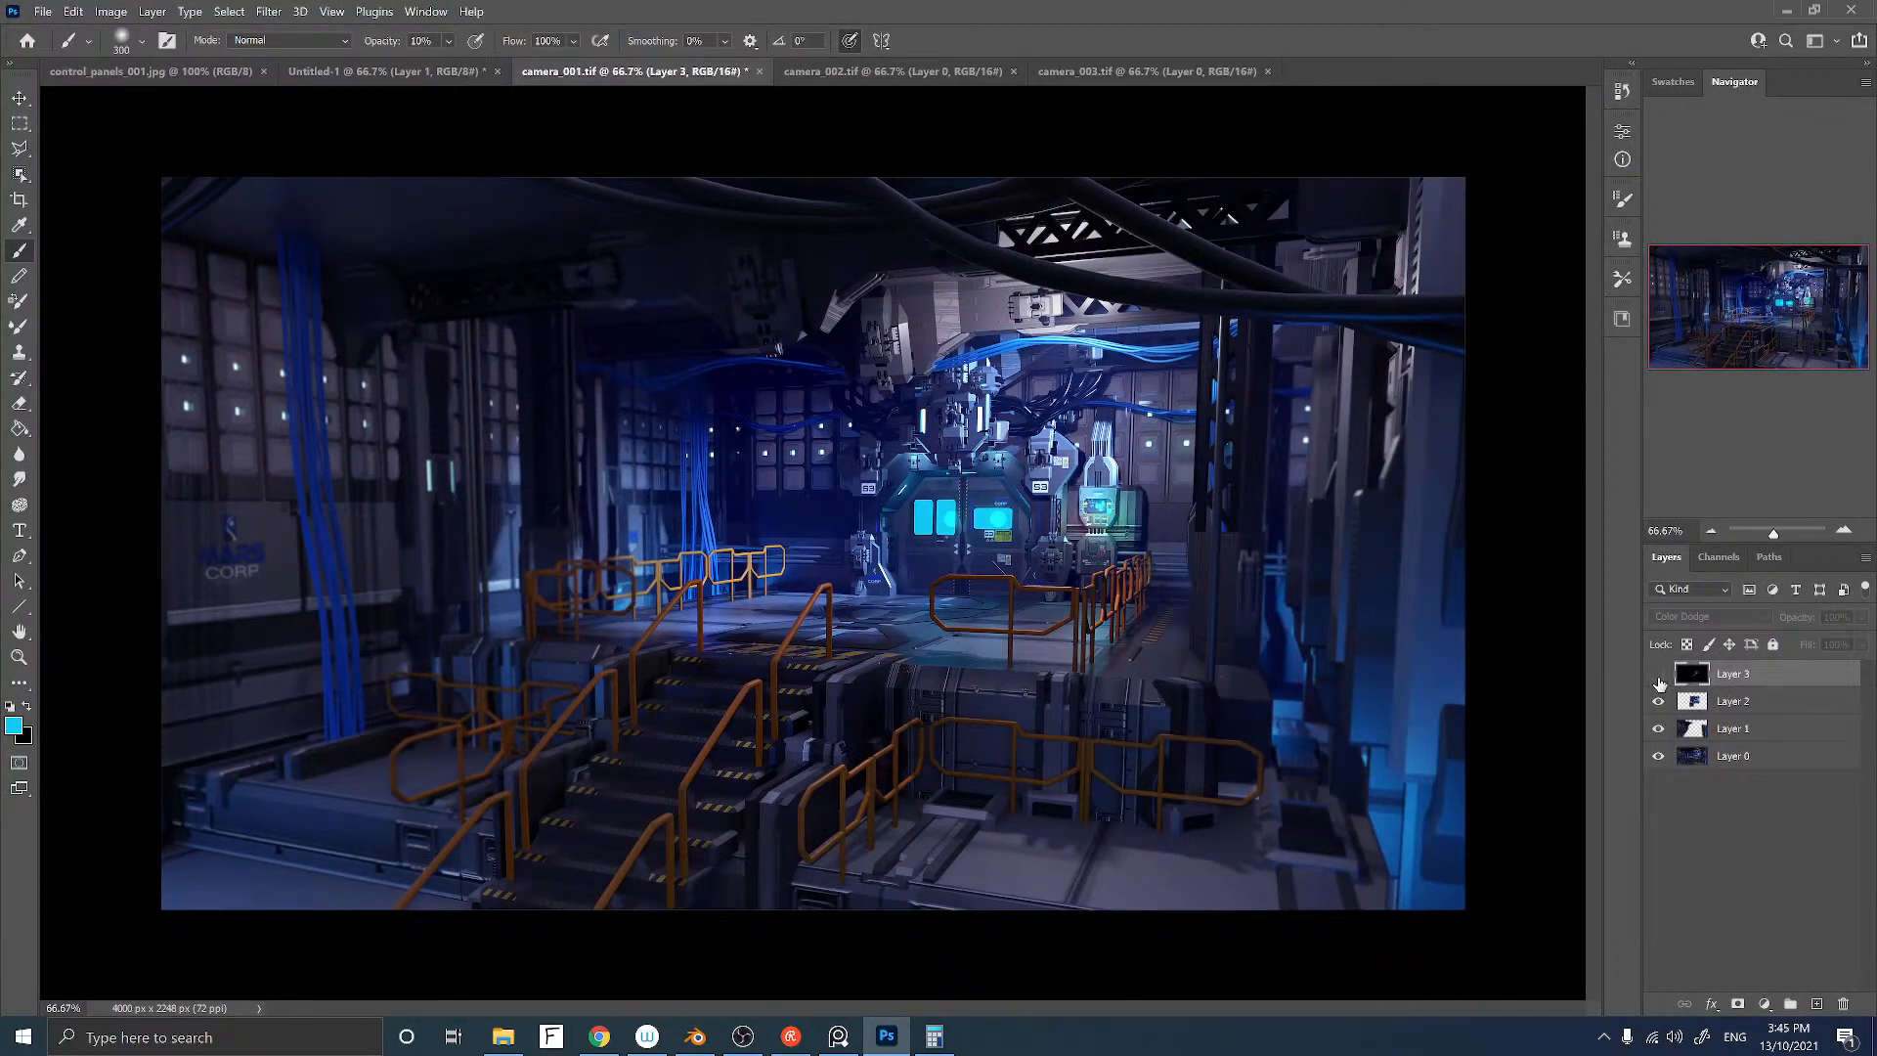
click(1659, 684)
click(1659, 684)
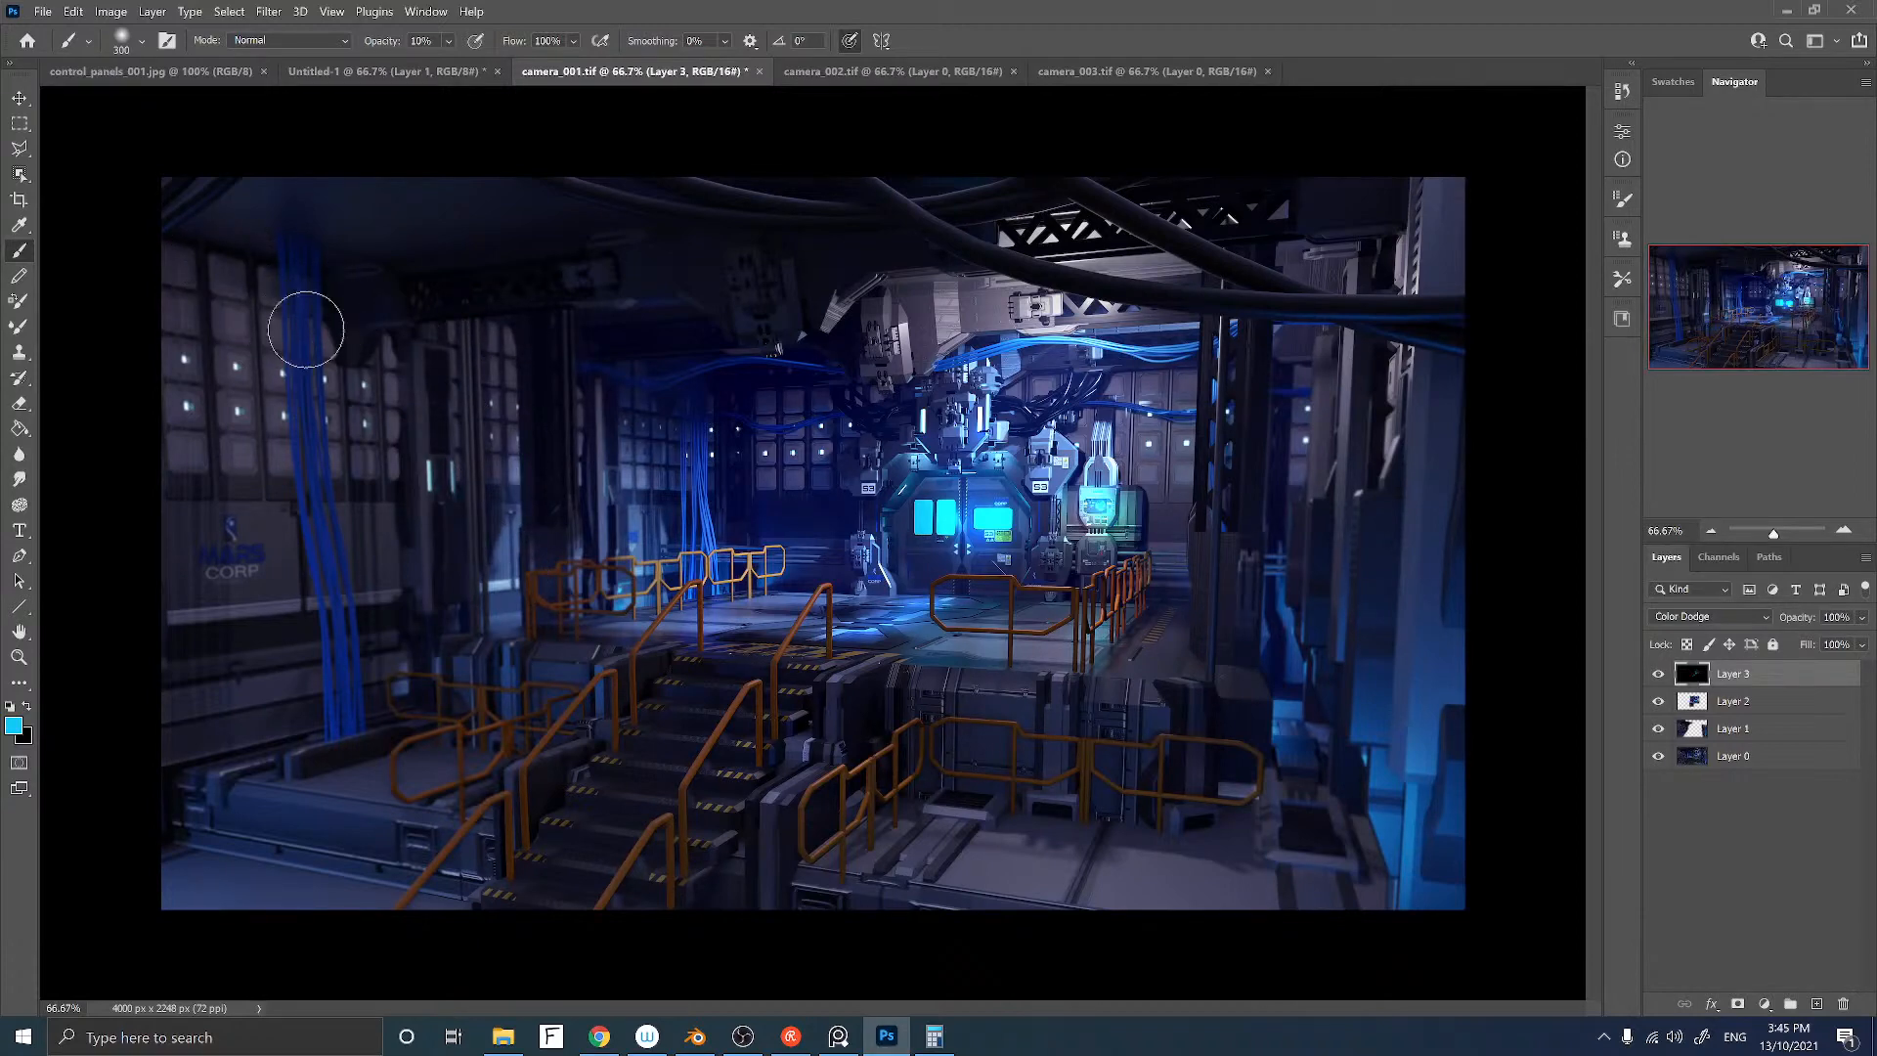
Step: Add a new empty layer above the glow layer, reset the colours to default black and white, and enlarge the brush to 700 px
key(ctrl+minus)
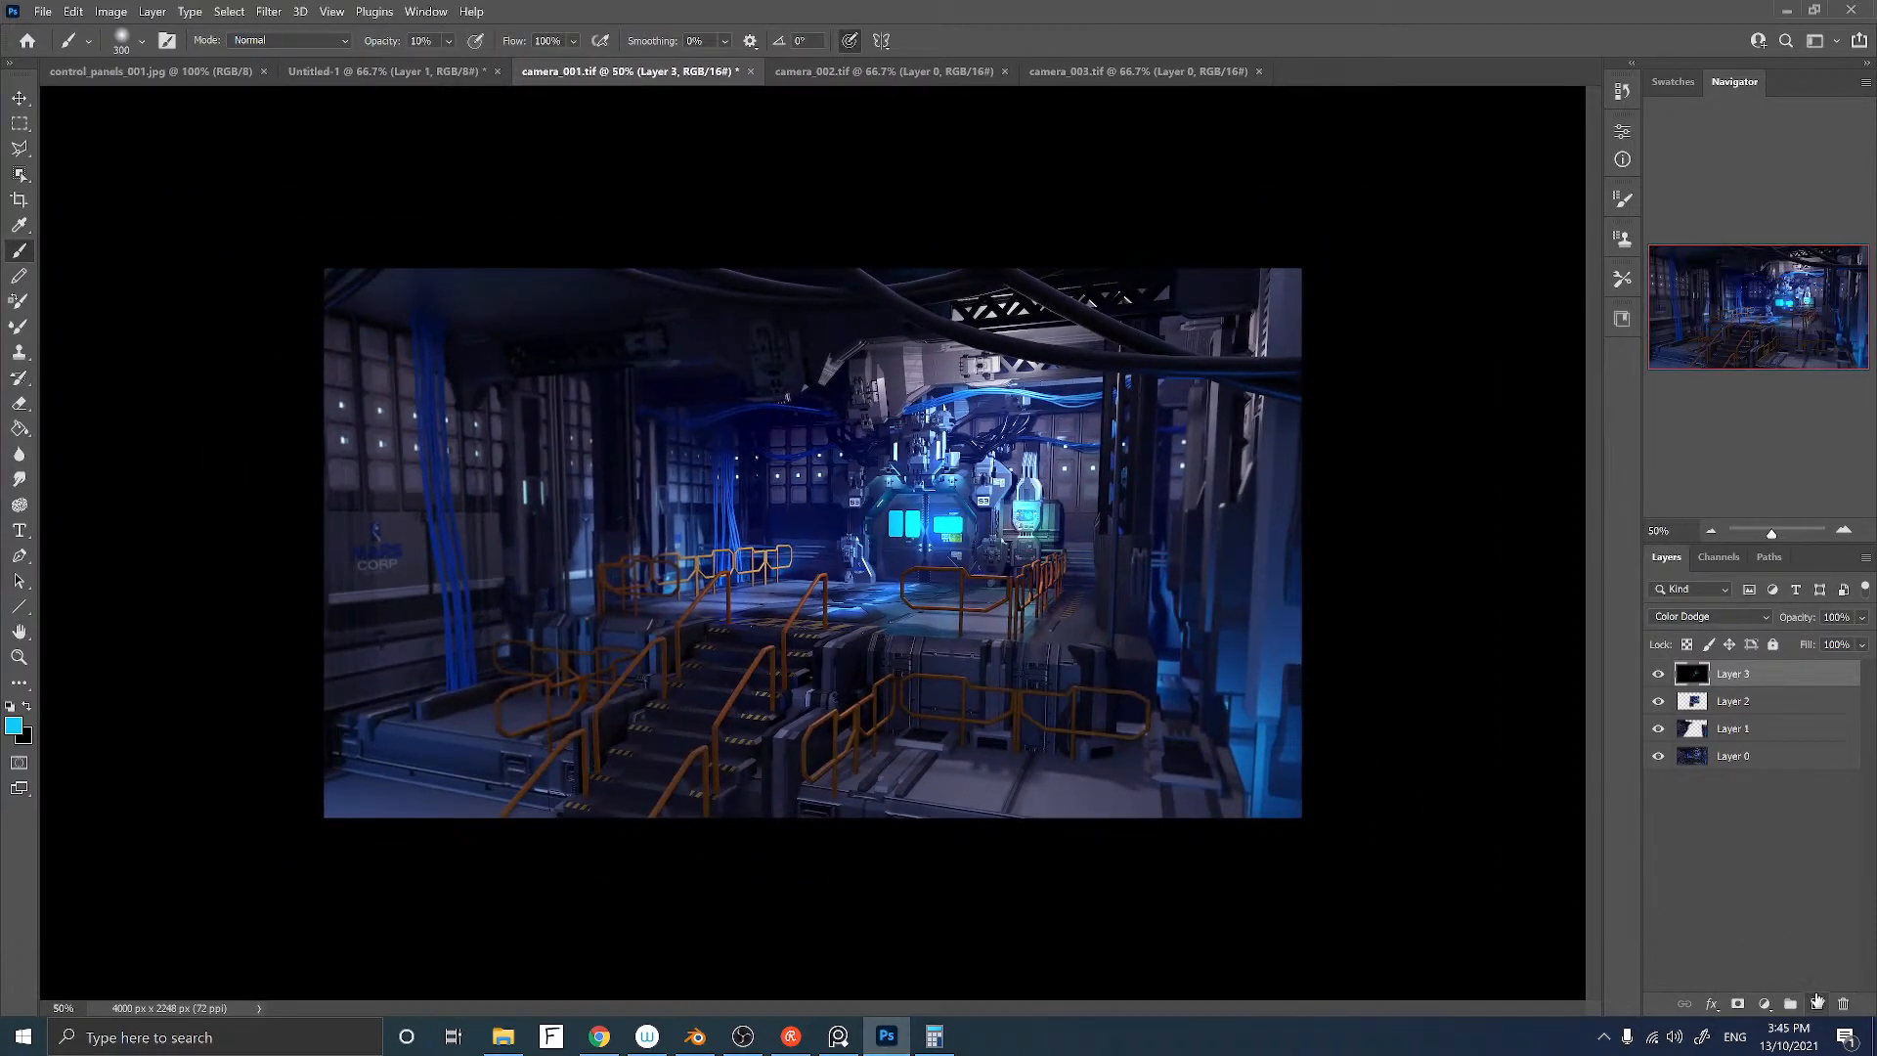
click(1816, 1003)
key(d)
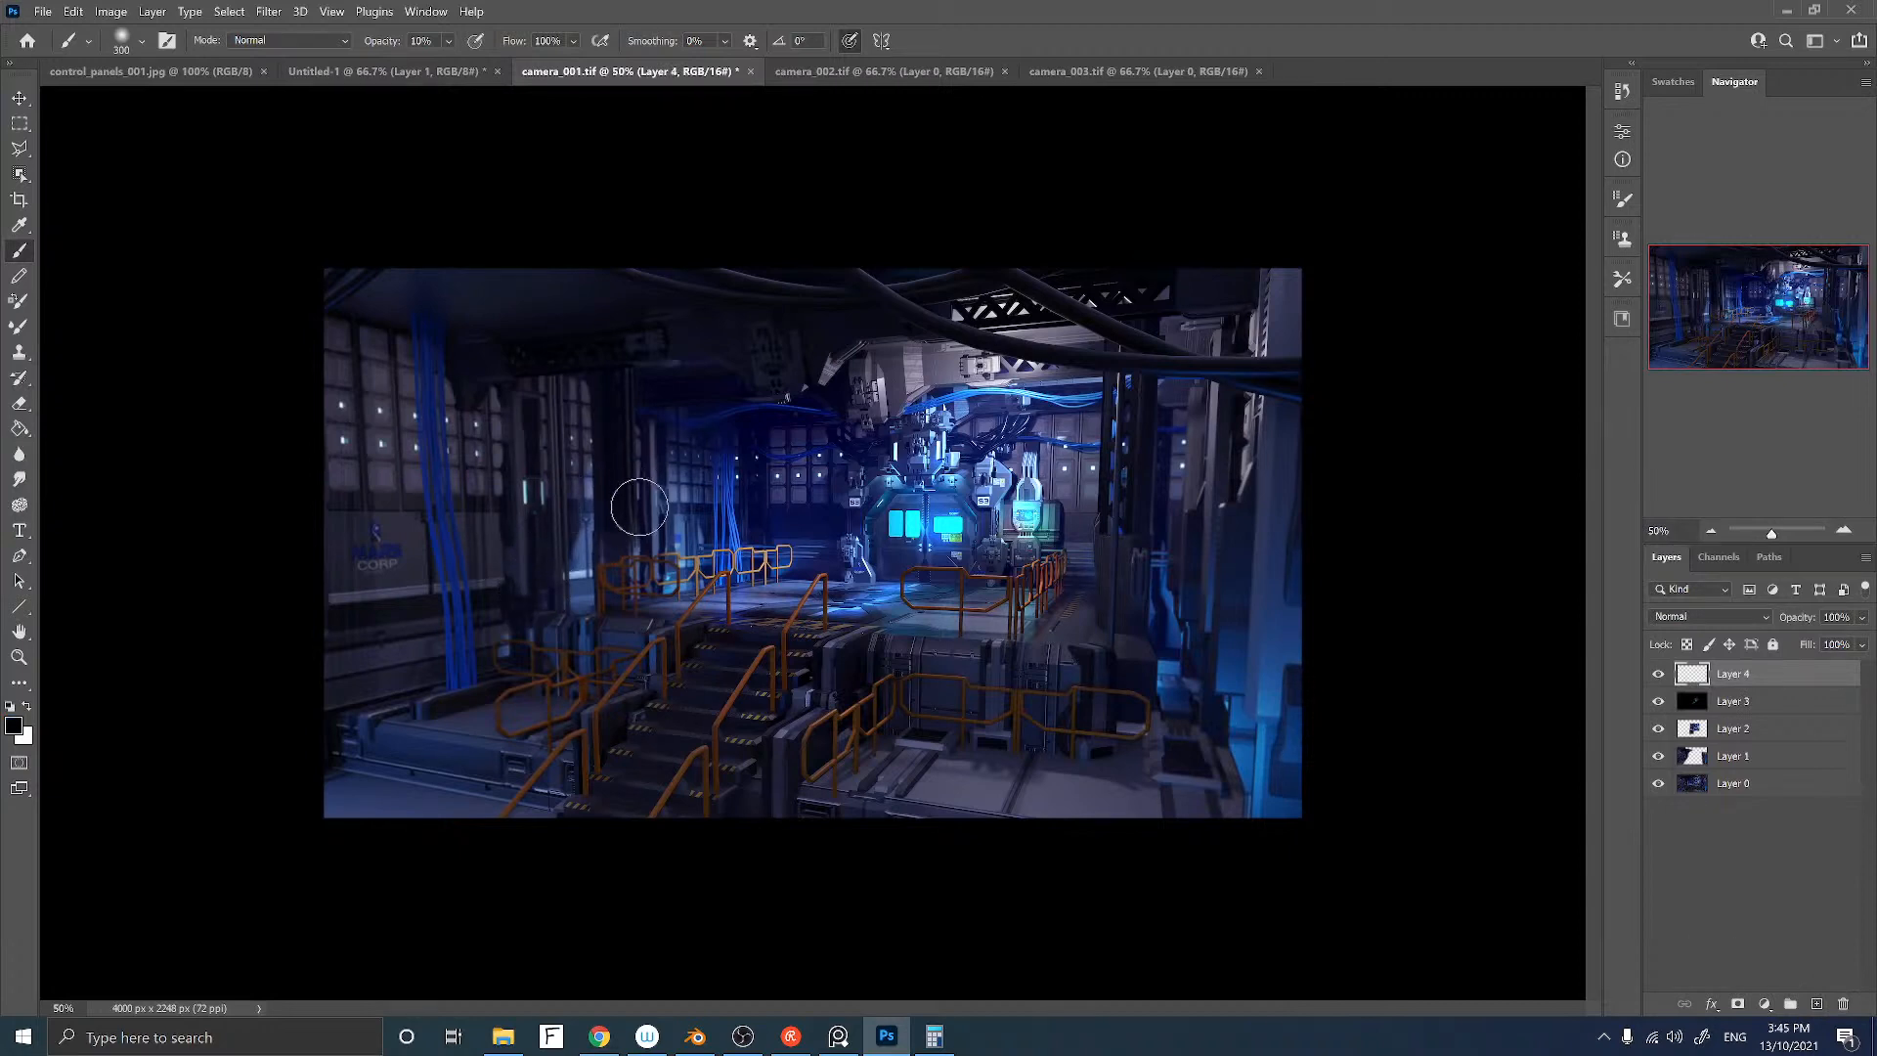
key(bracketright)
key(bracketright)
key(bracketright)
key(bracketright)
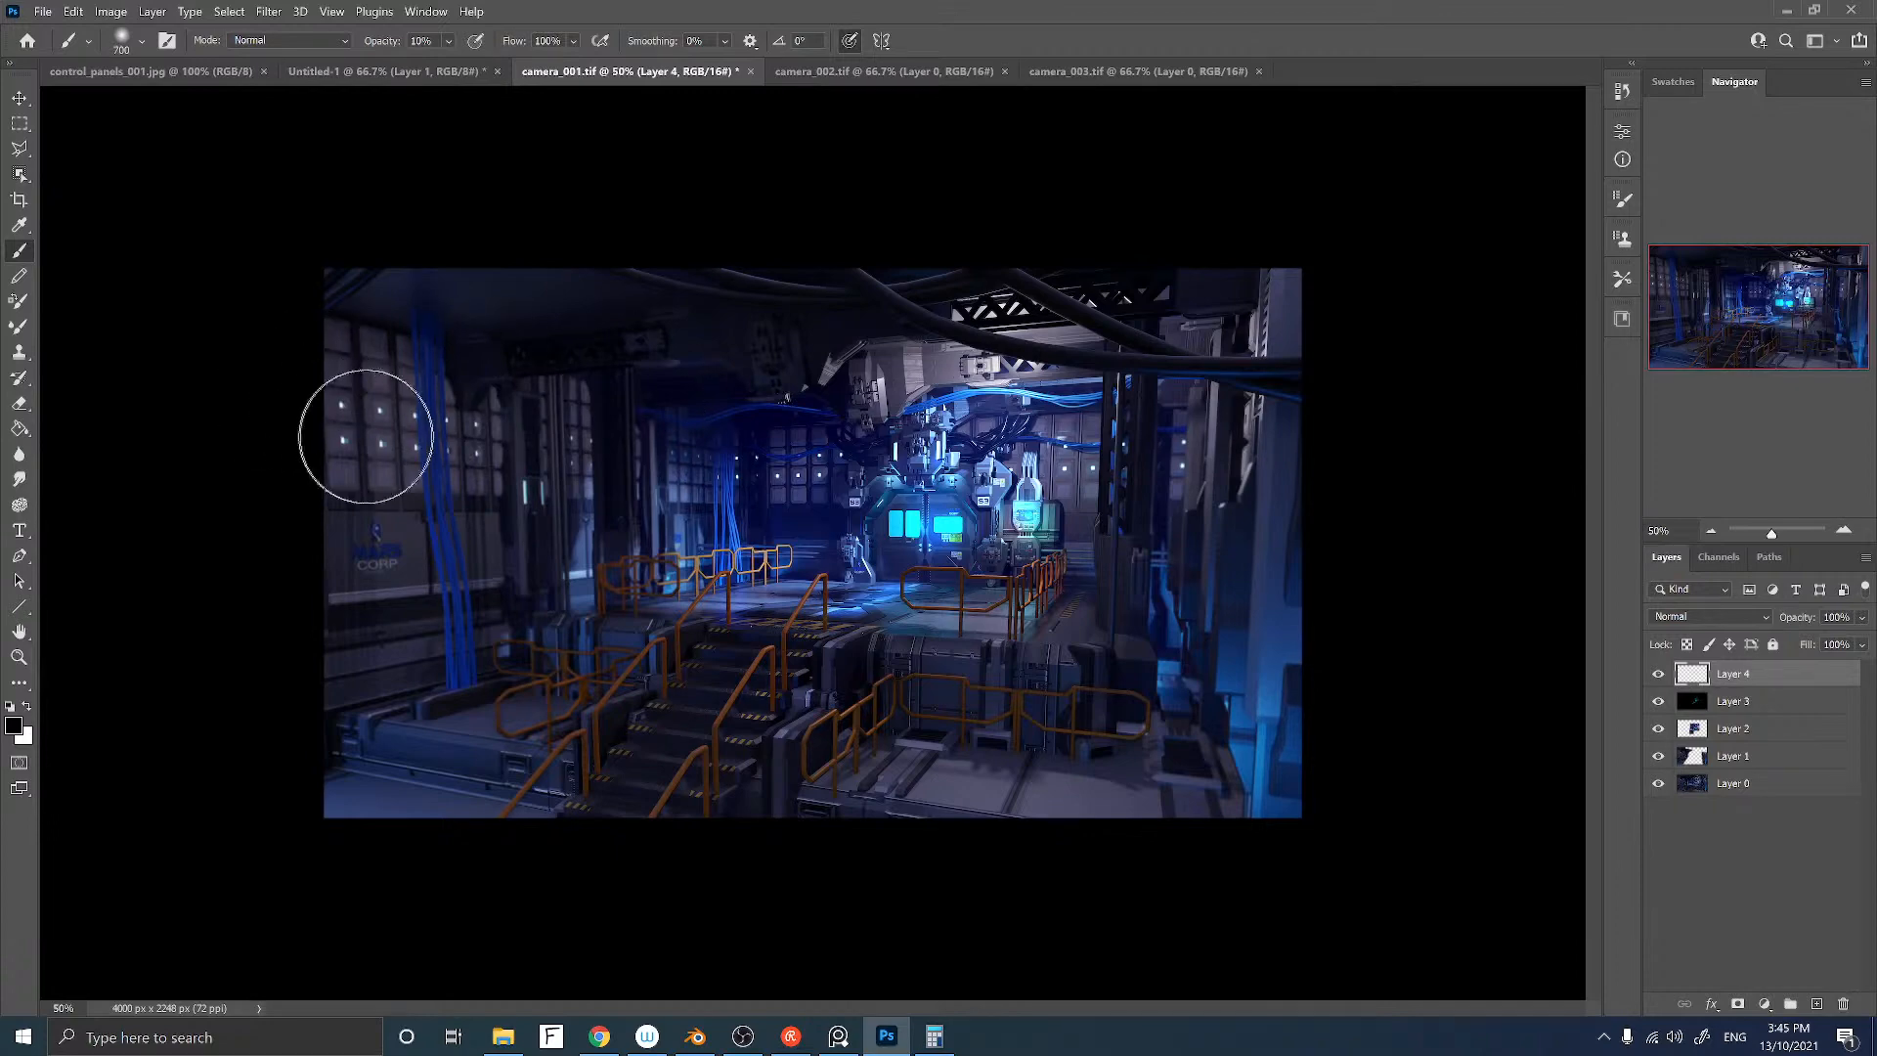
Step: In full-screen mode, paint soft black shading around the render's outer edges with the brush at 1500 px and 20% opacity
key(f)
mouse_move(502, 557)
mouse_down()
mouse_move(554, 497)
mouse_move(515, 490)
mouse_up()
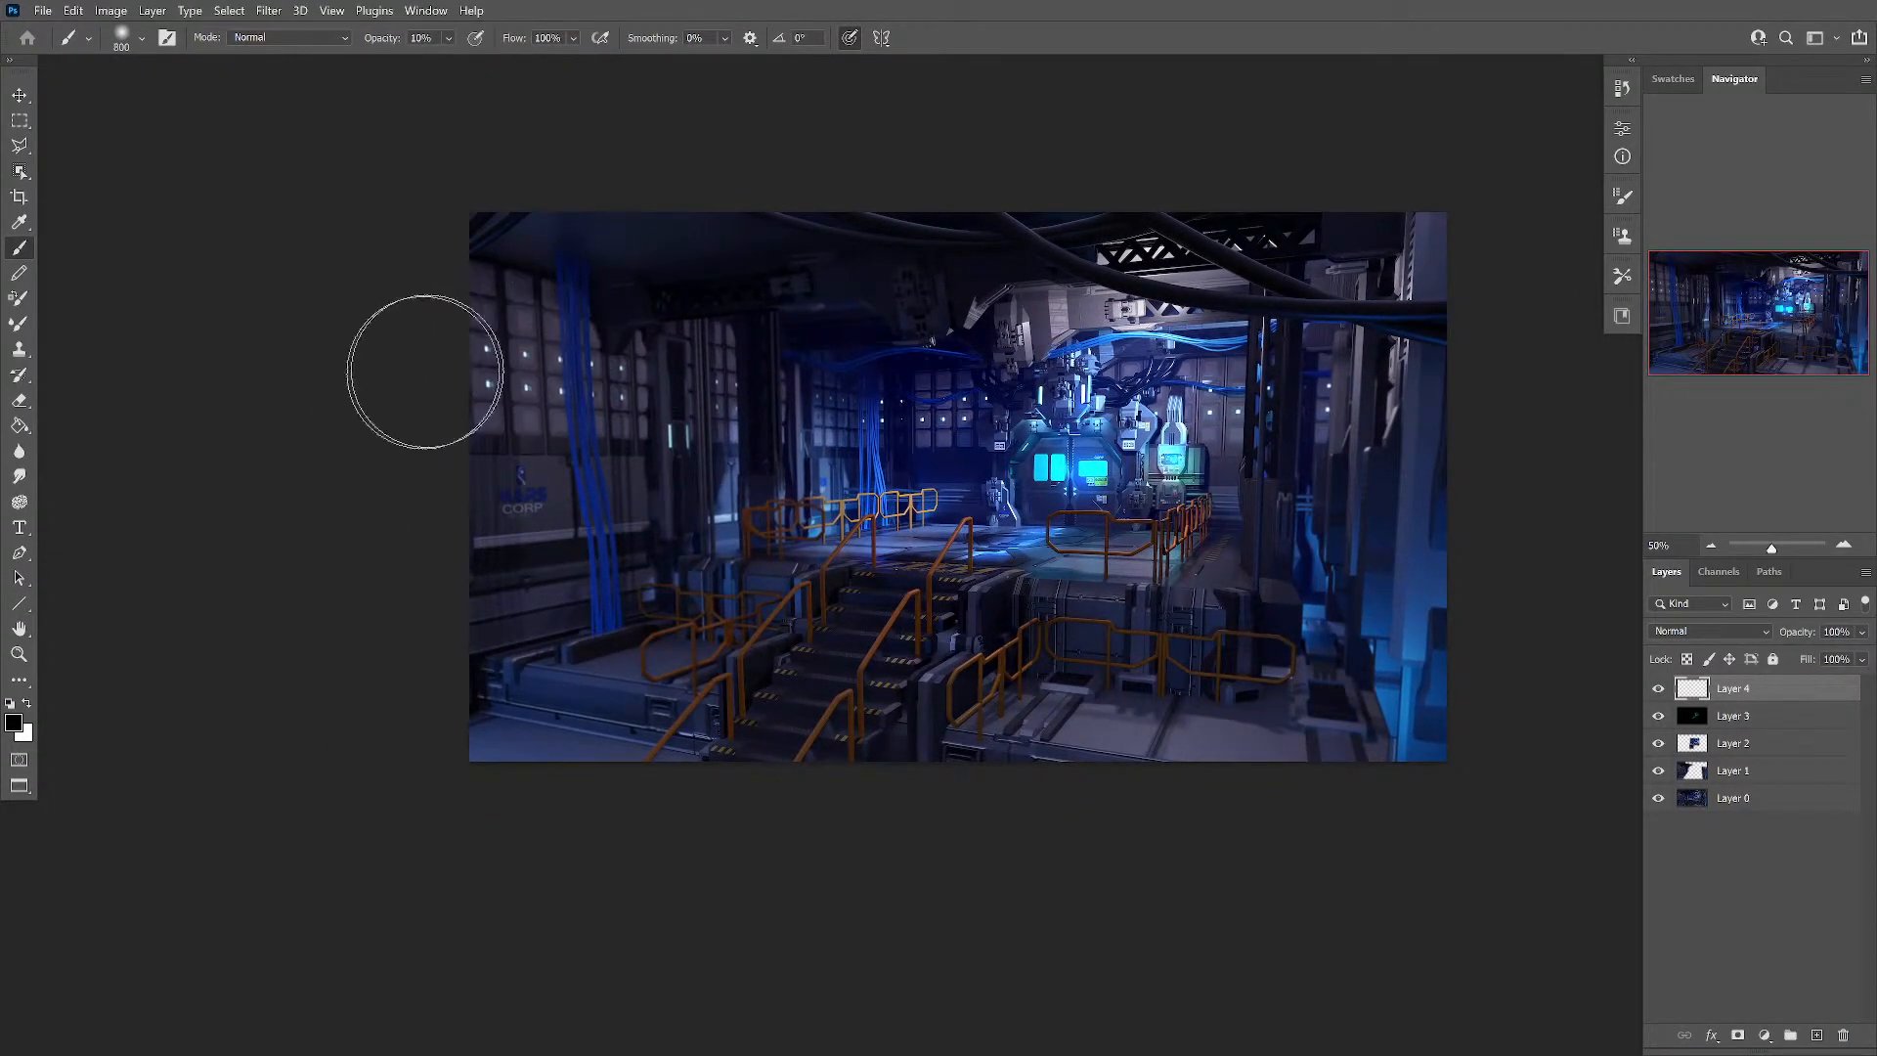
key(bracketright)
key(bracketright)
key(bracketright)
key(bracketright)
key(bracketright)
key(bracketright)
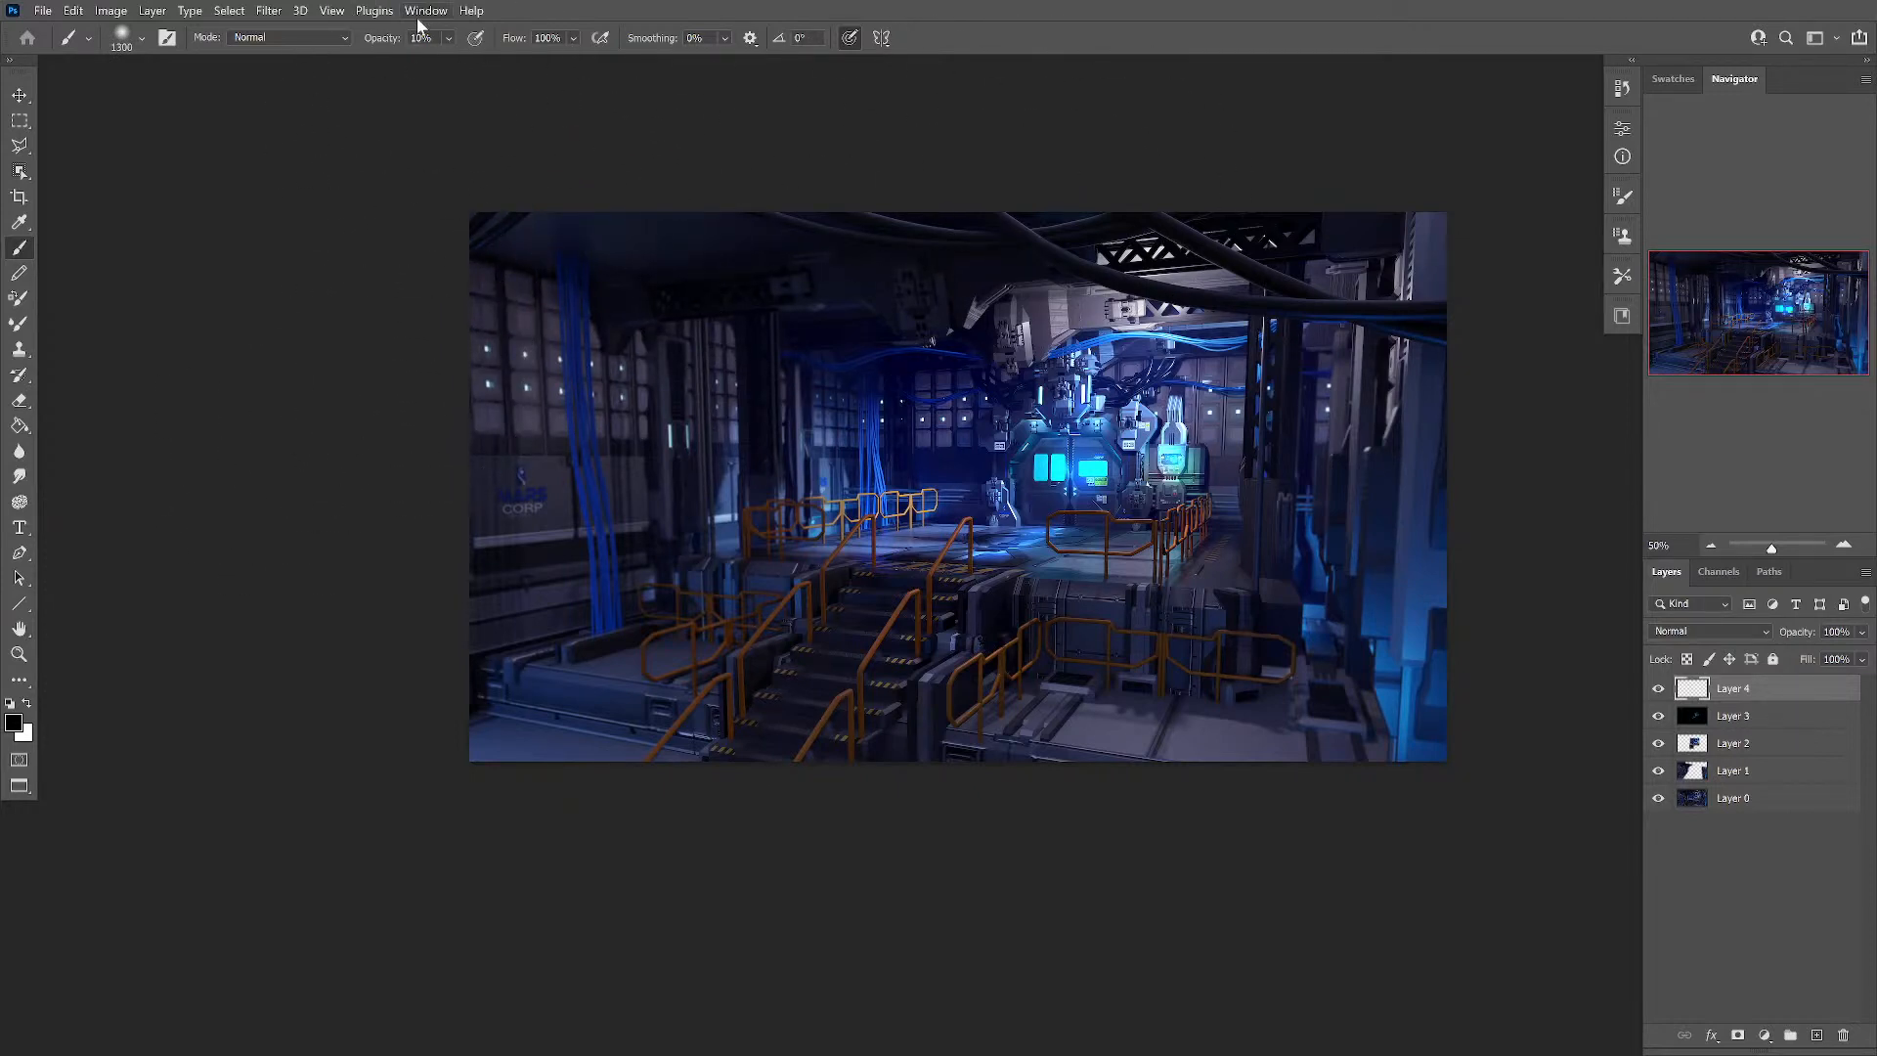
key(bracketright)
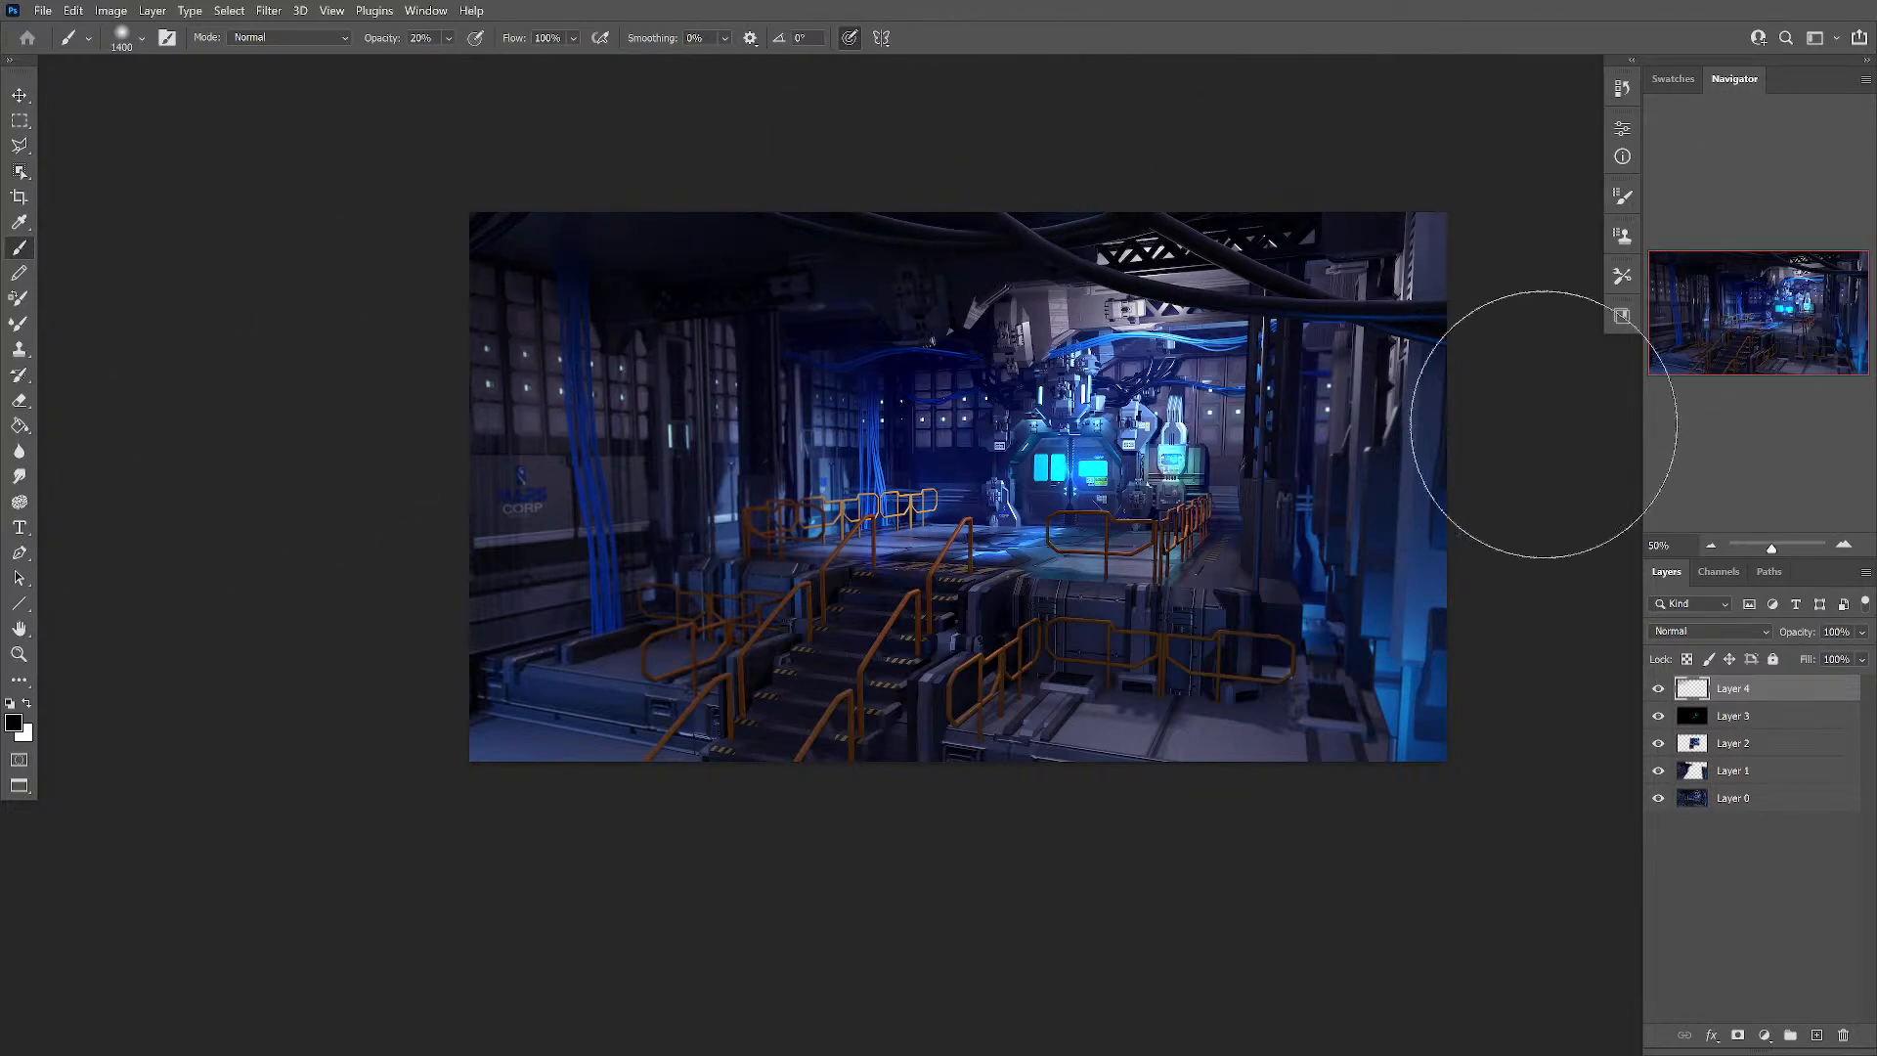
key(bracketright)
mouse_move(714, 851)
mouse_down()
mouse_move(1587, 656)
mouse_move(837, 825)
mouse_move(1246, 743)
mouse_up()
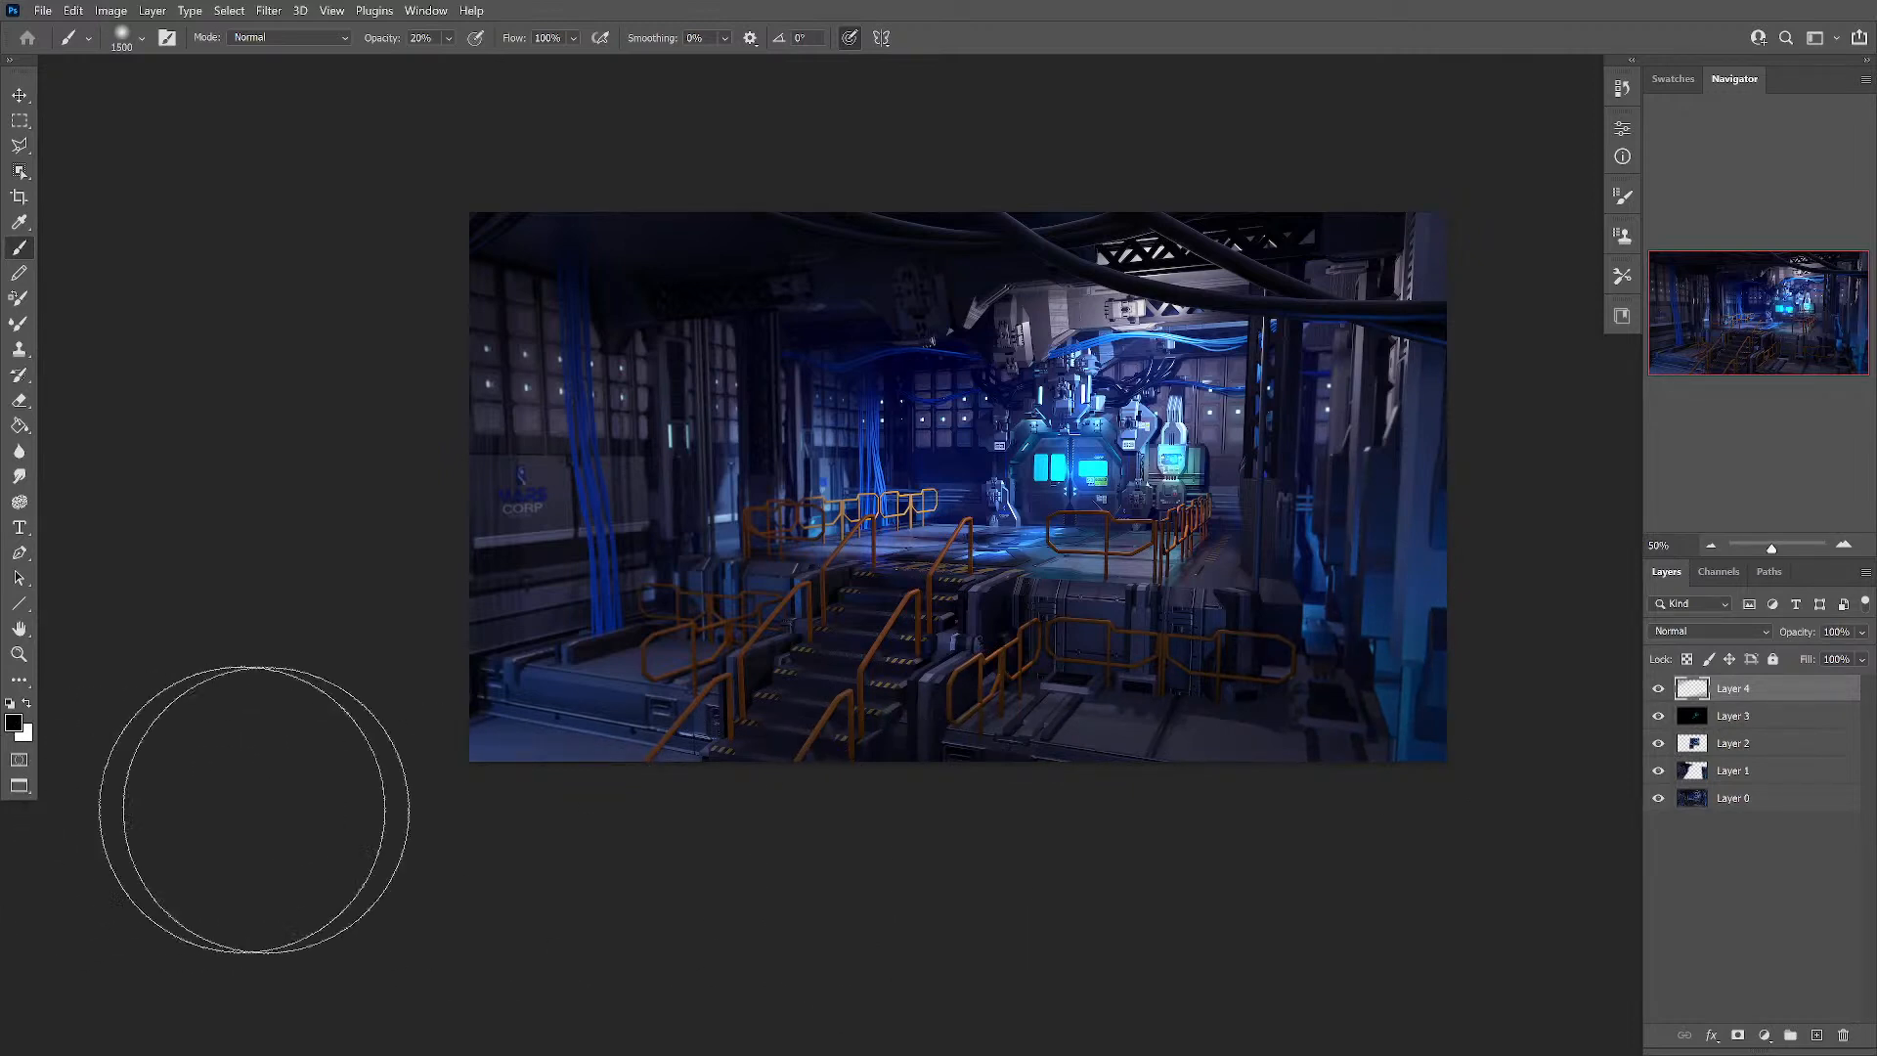
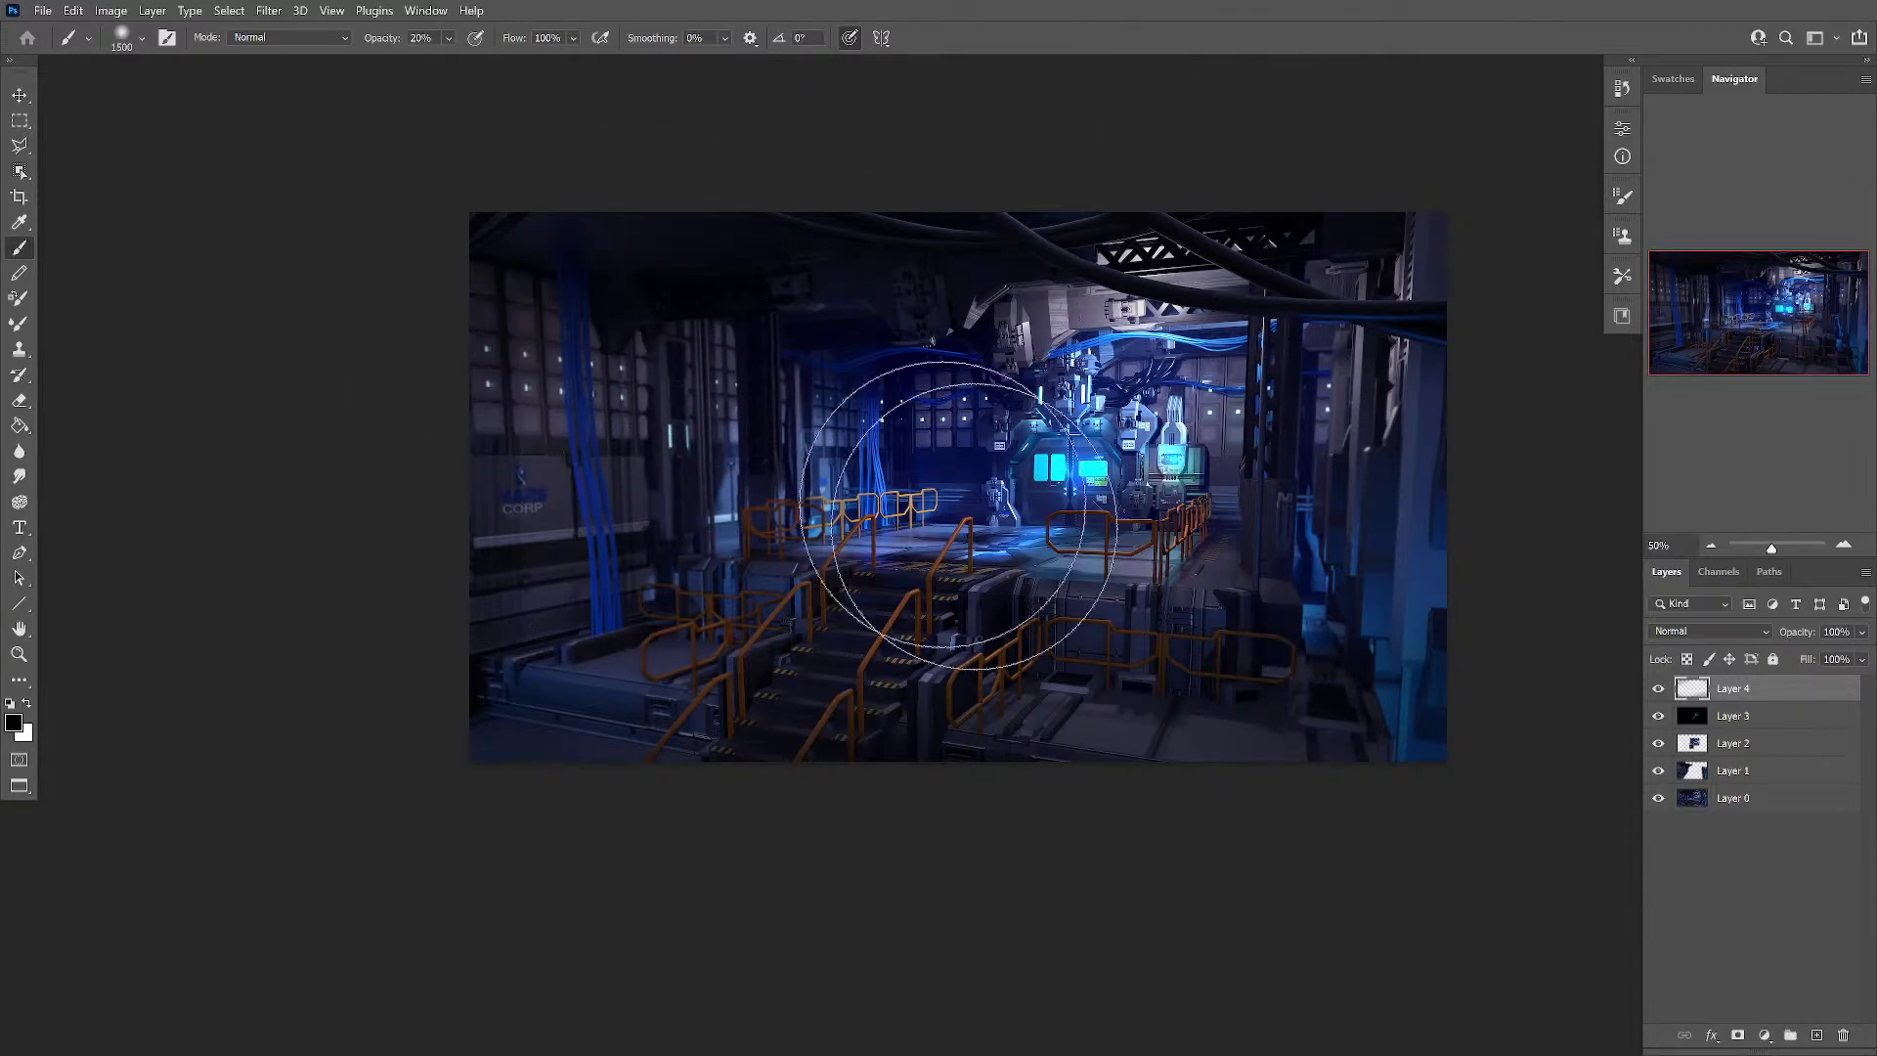
Step: Compare the render with and without Layers 1 to 4, and inspect the darkened edges closer up
click(1659, 771)
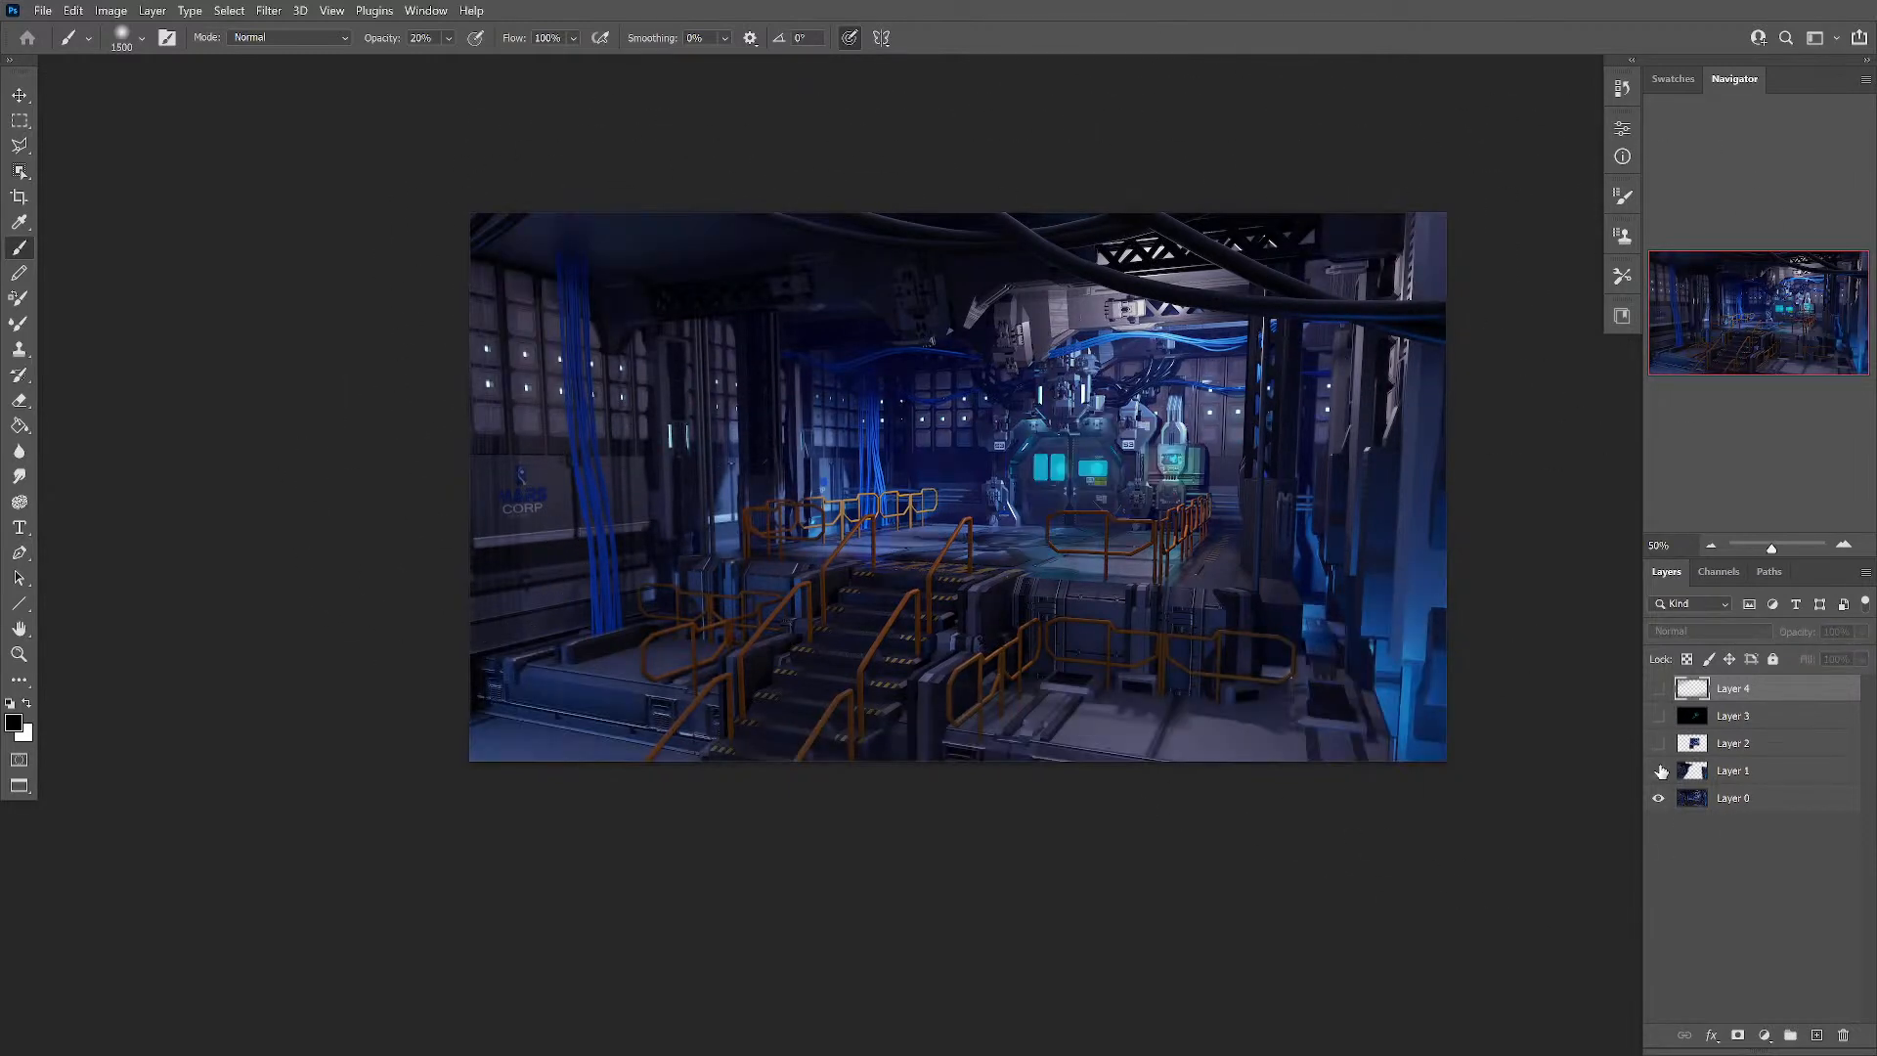
drag(1659, 743, 1659, 688)
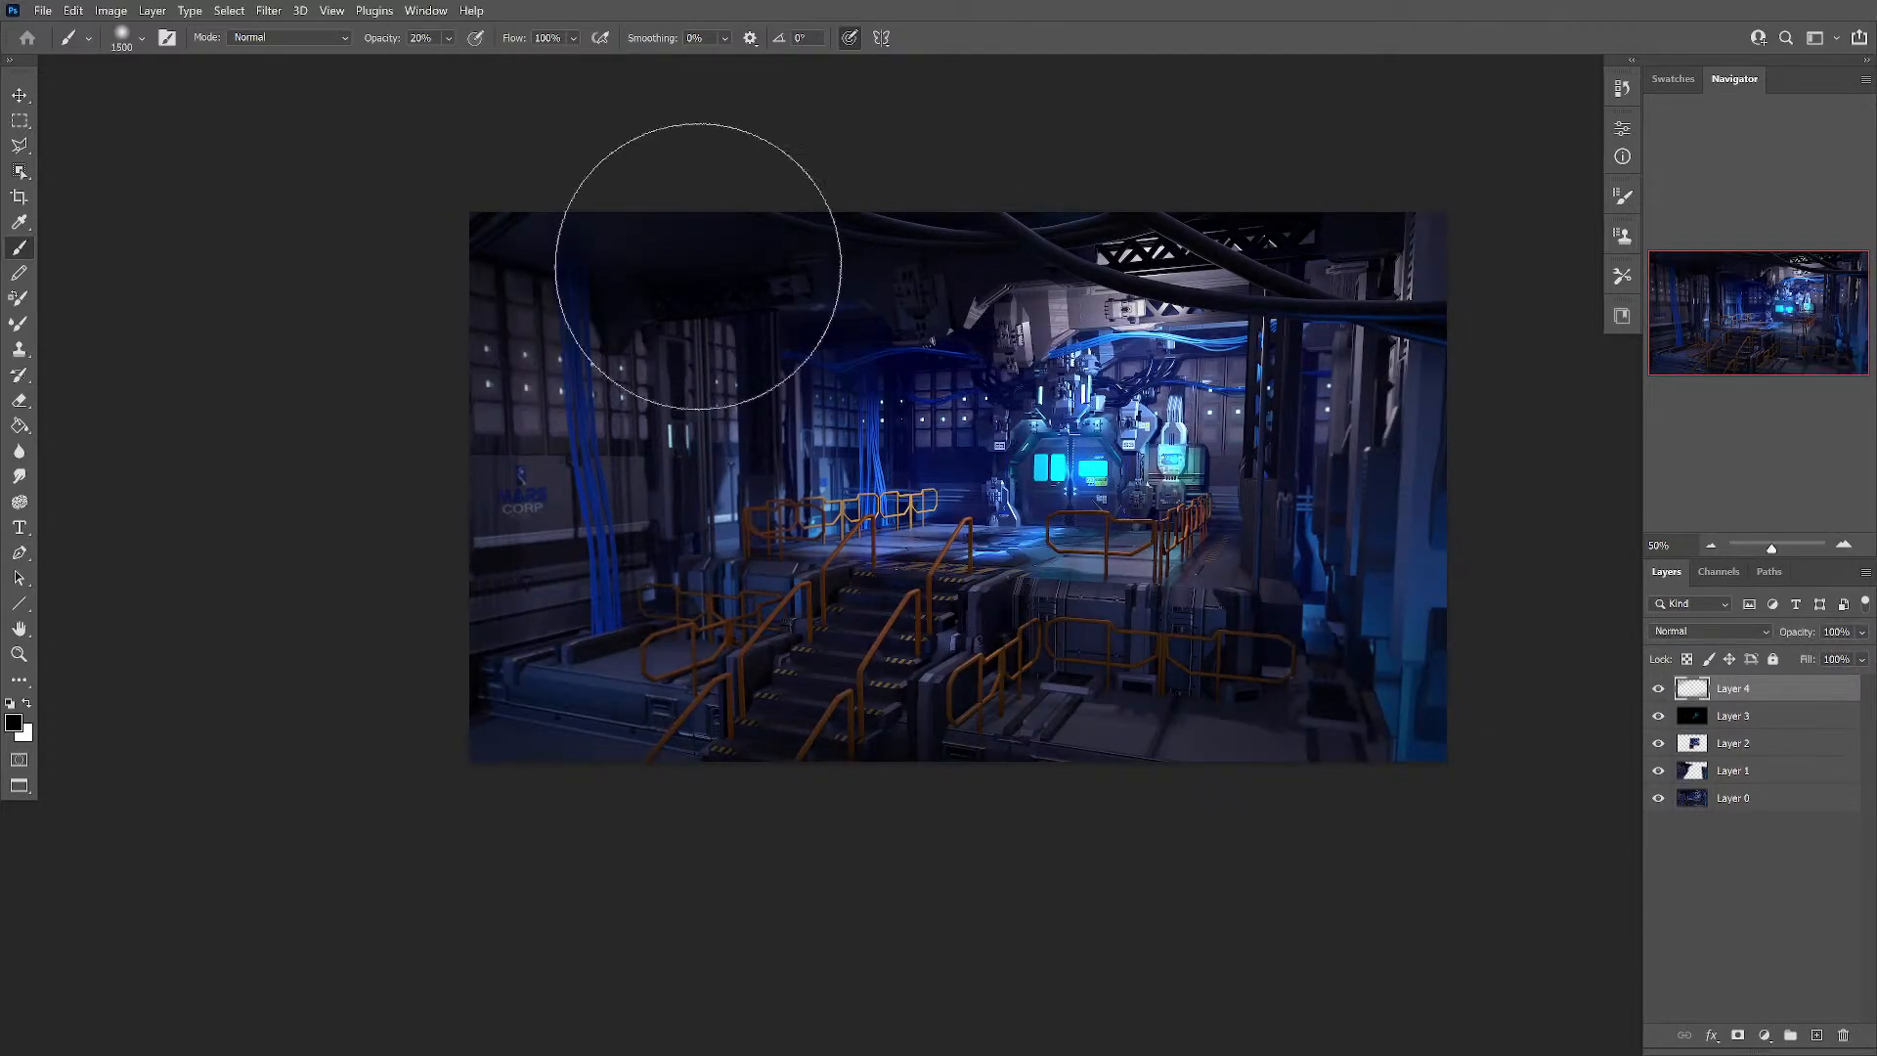
key(z)
click(841, 498)
drag(623, 601, 494, 619)
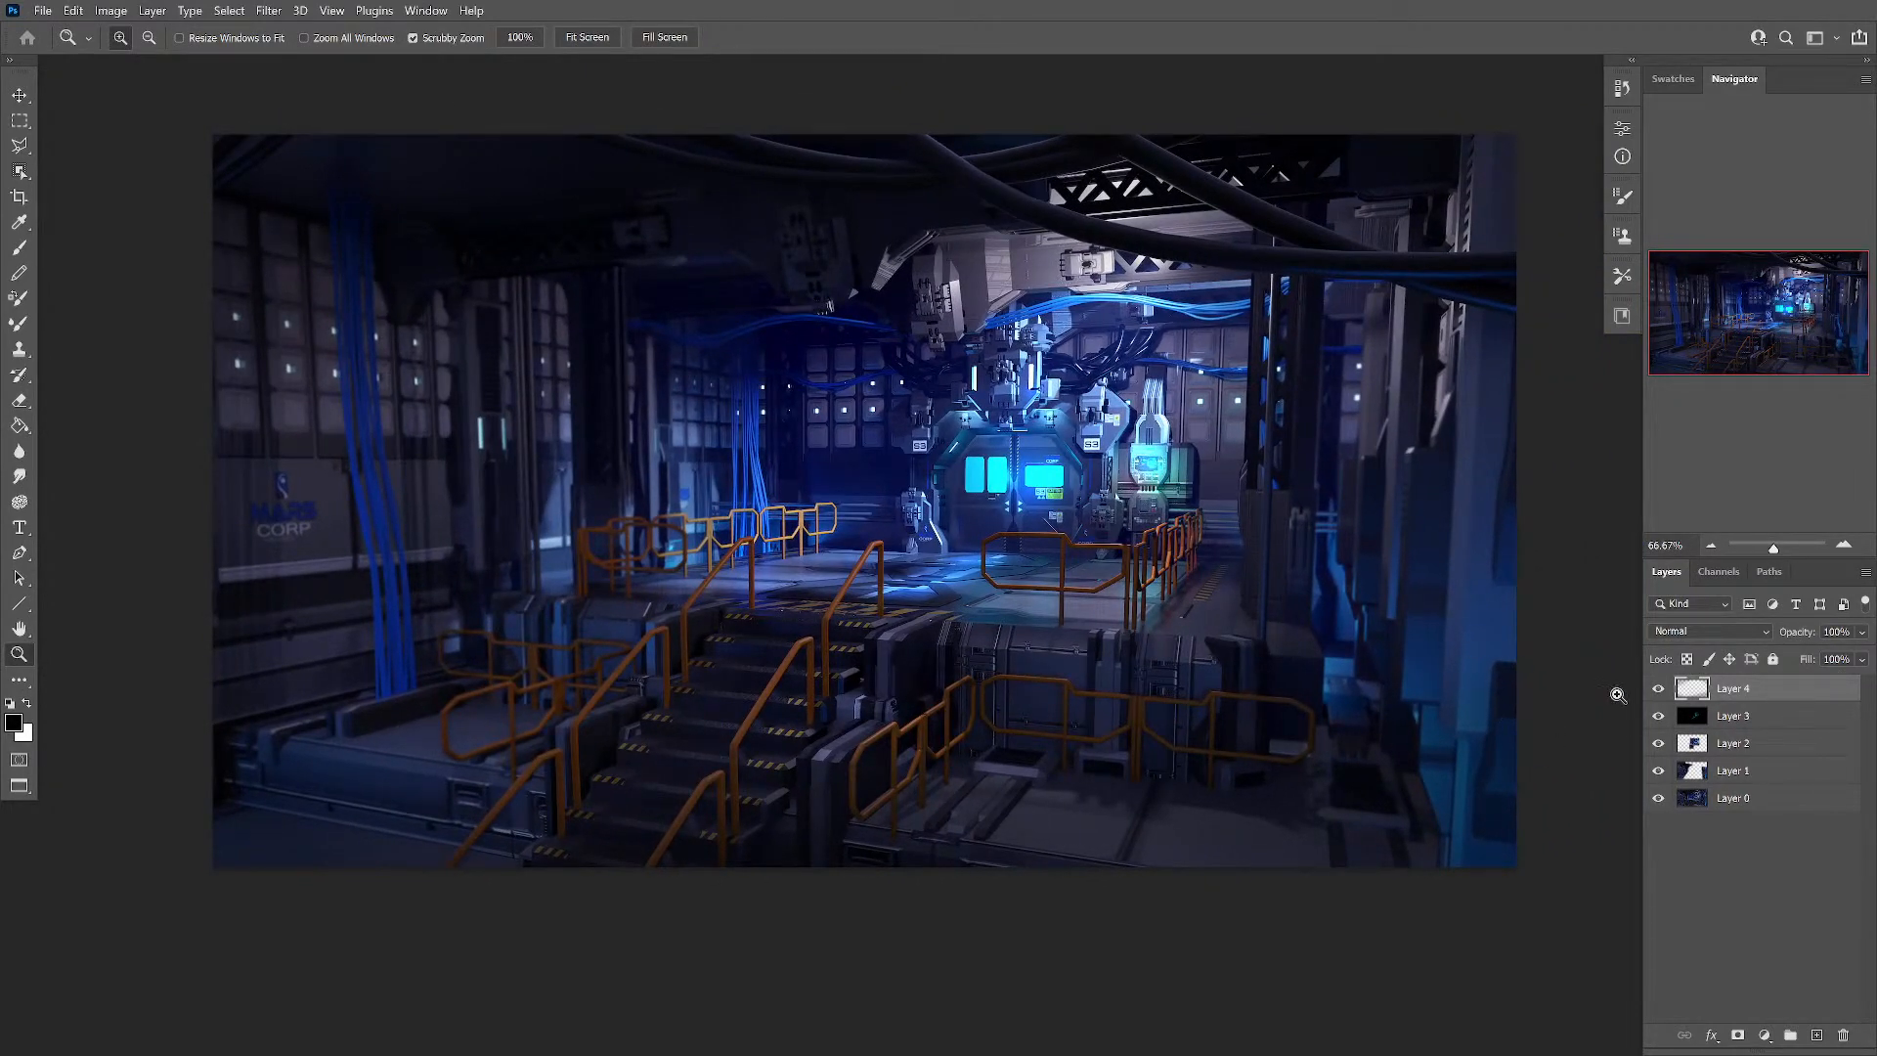
Step: Add a Curves adjustment layer on top, enlarge its curve graph, and place a lower-midtone point on the RGB curve near the diagonal
click(1768, 1037)
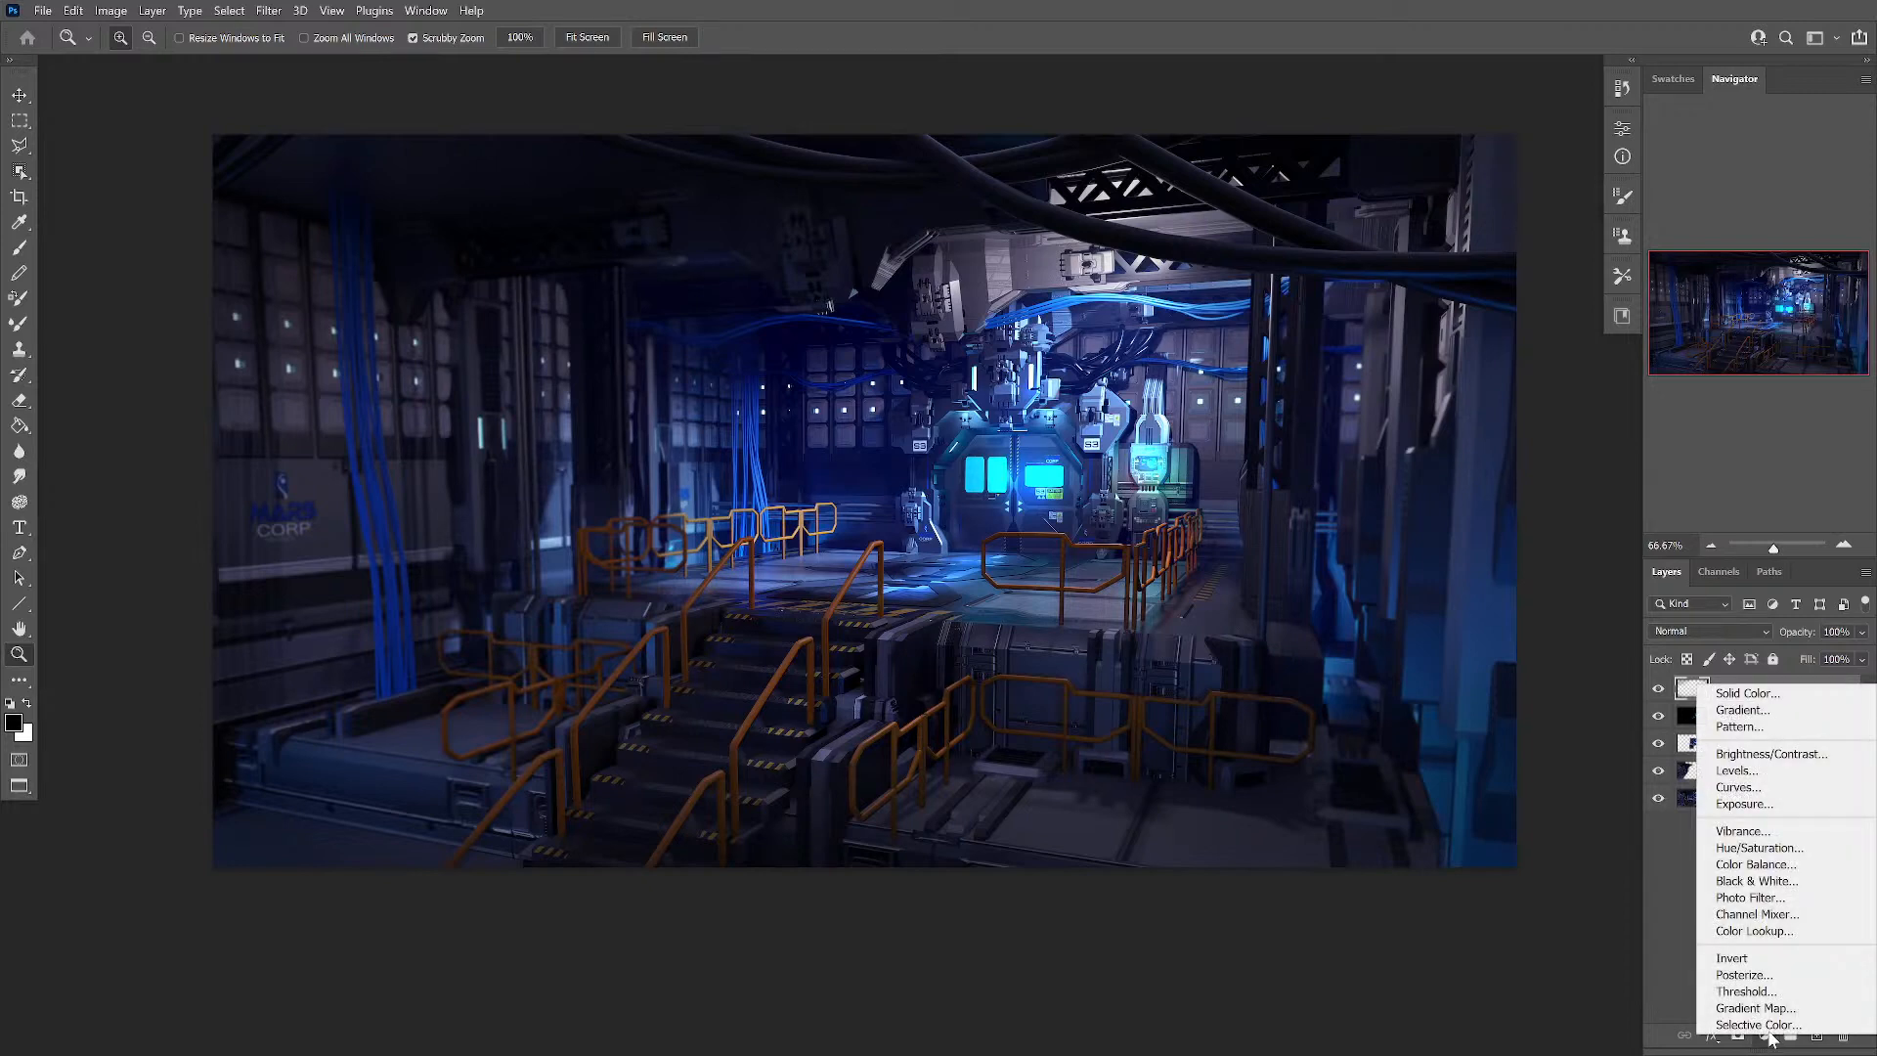
click(1763, 788)
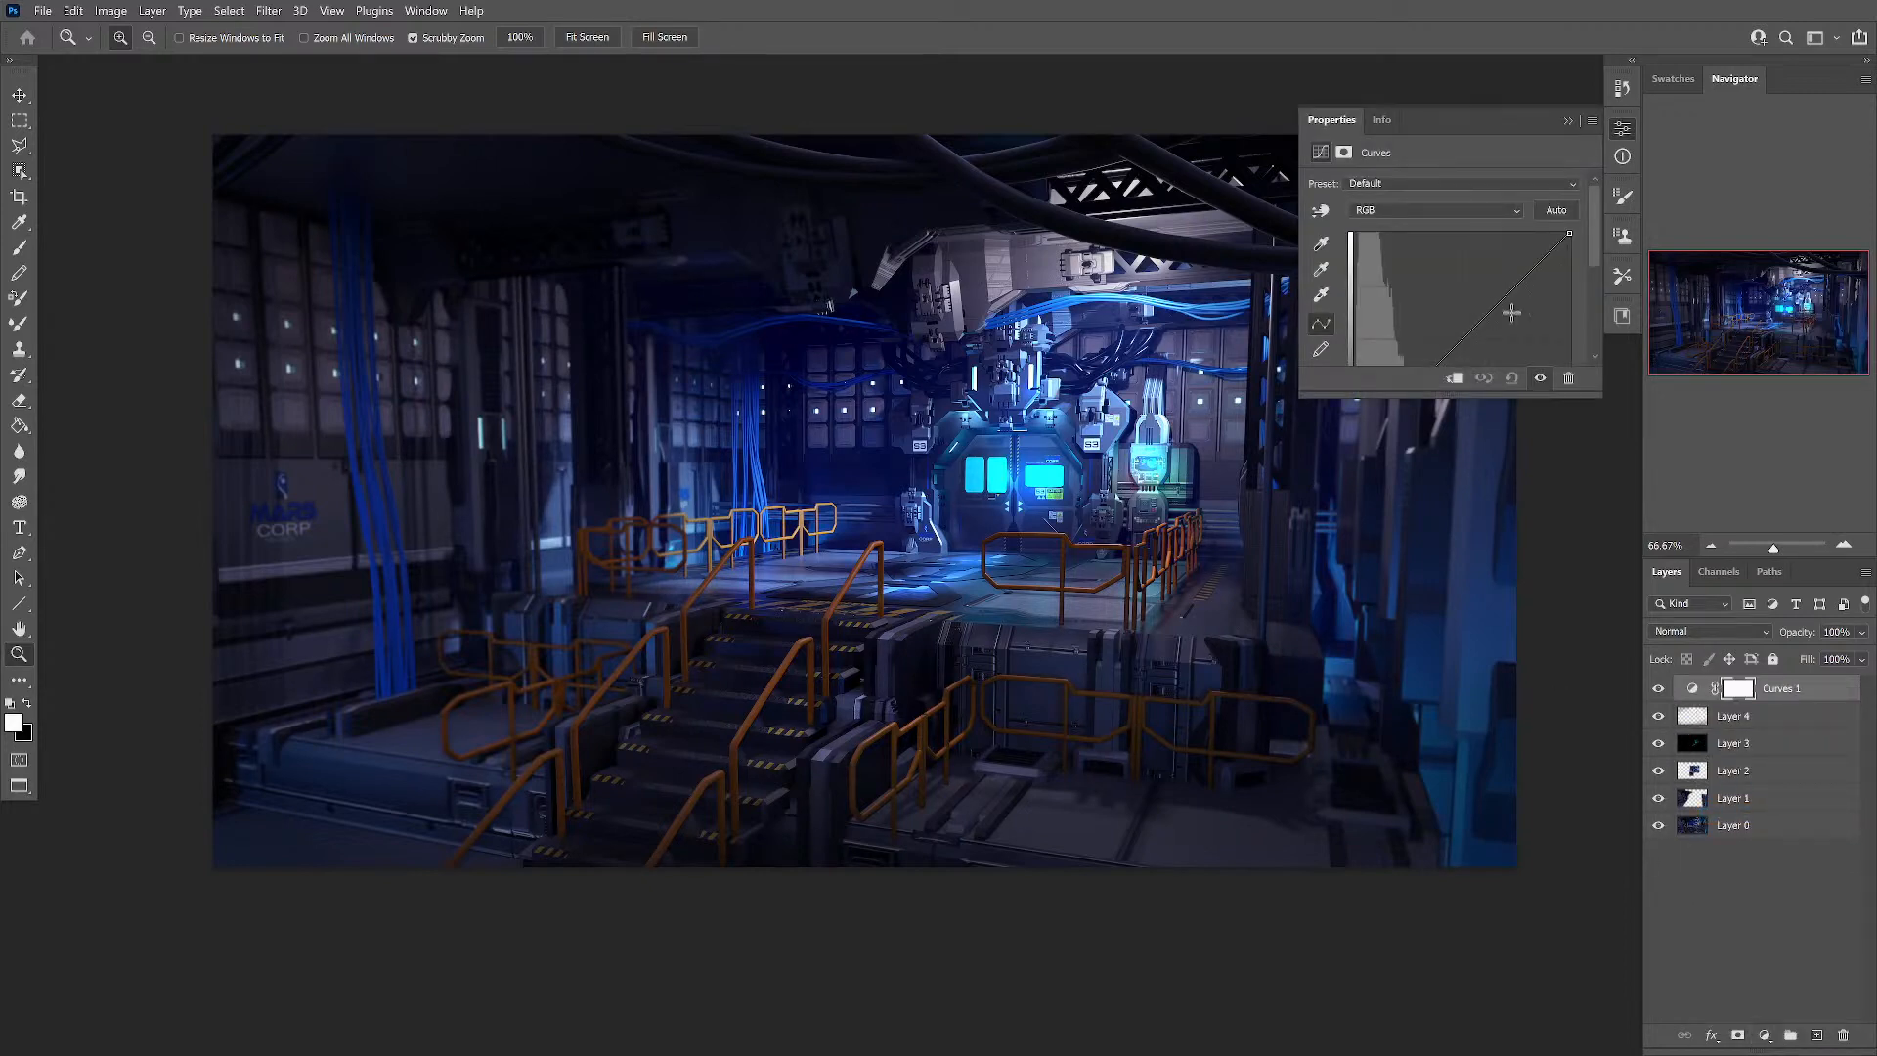
drag(1307, 395, 1148, 537)
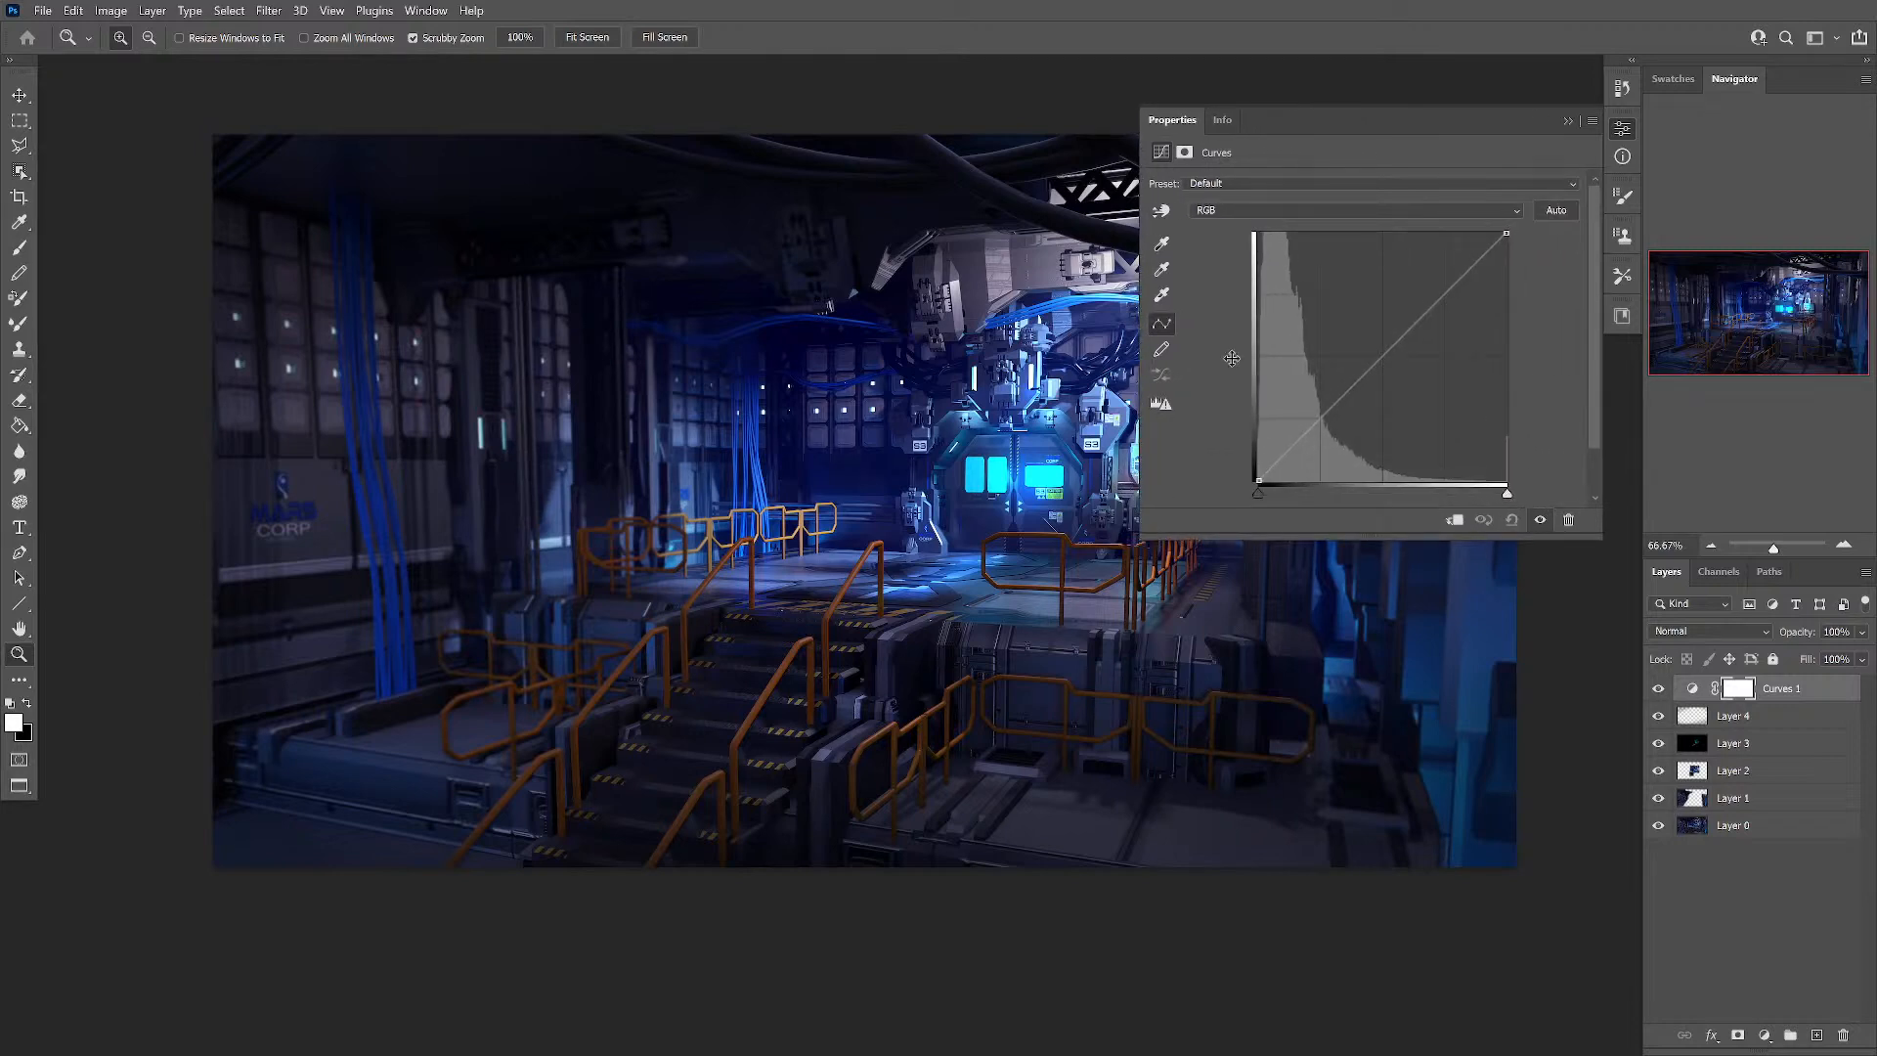
click(1304, 211)
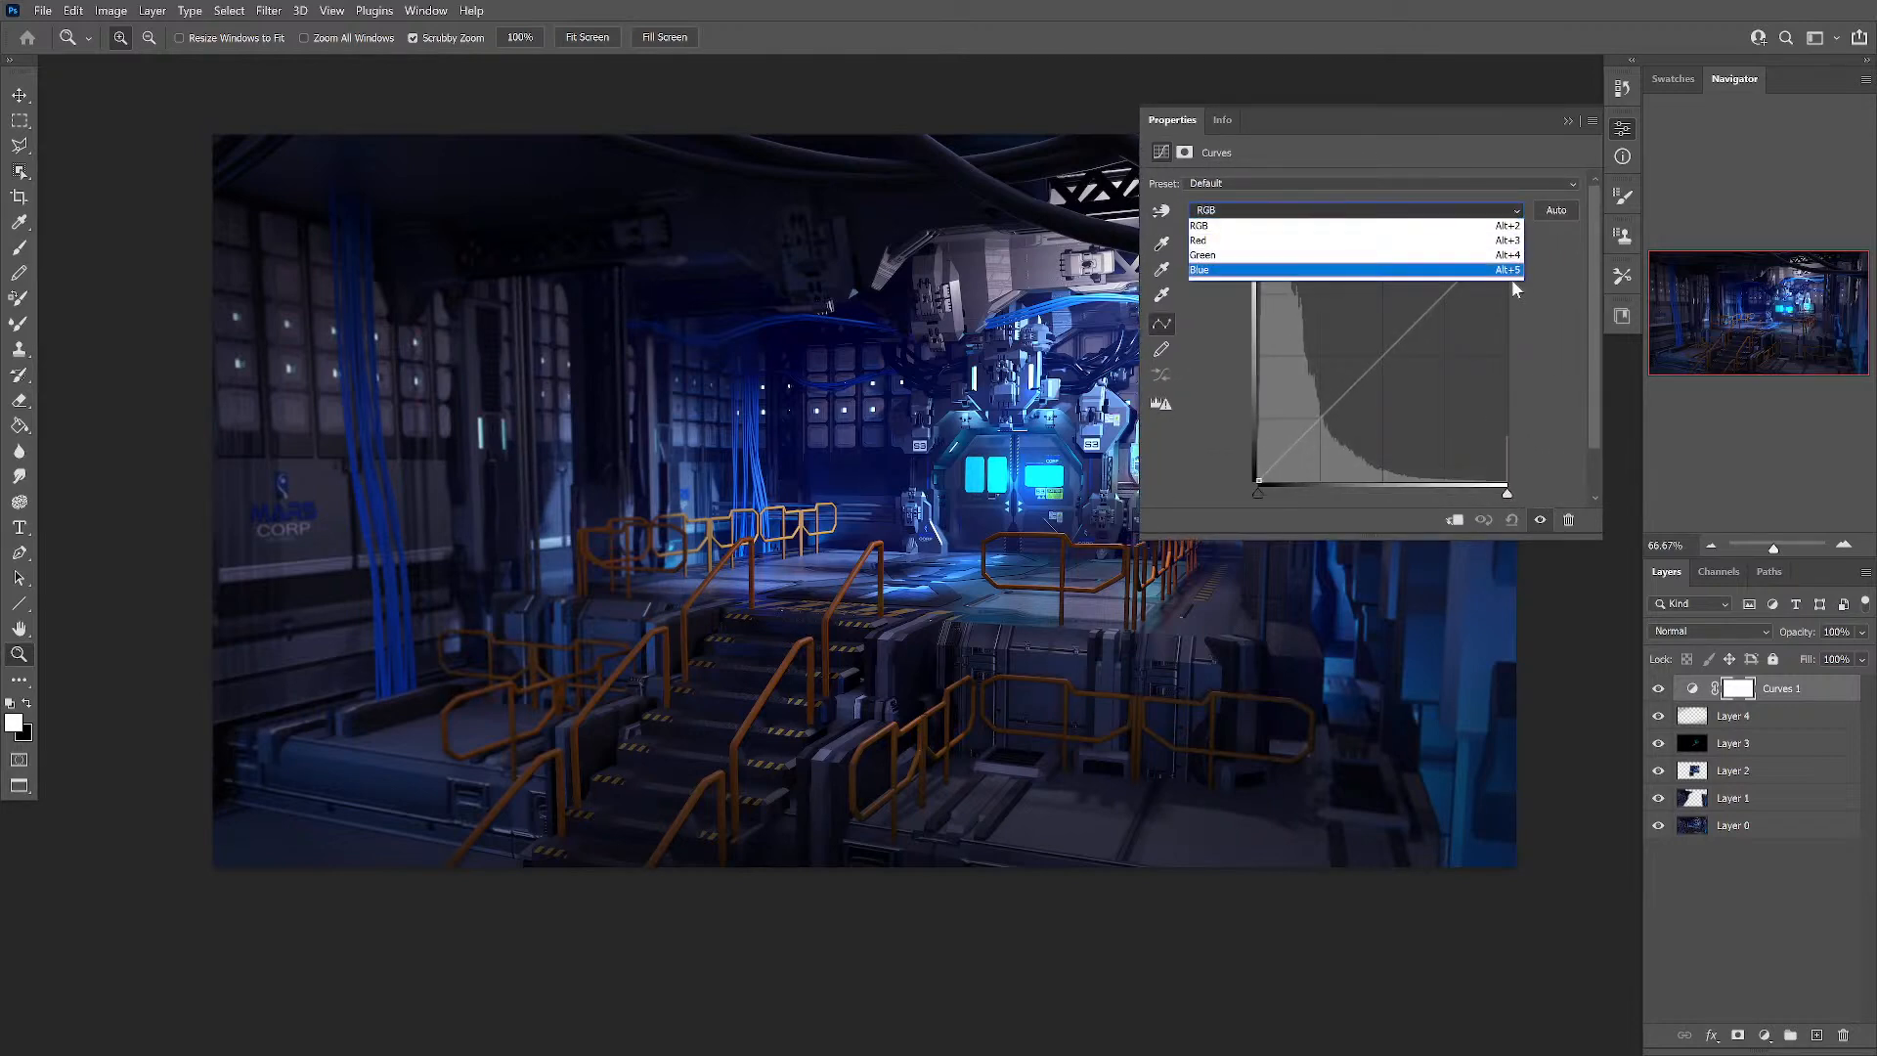
click(1541, 307)
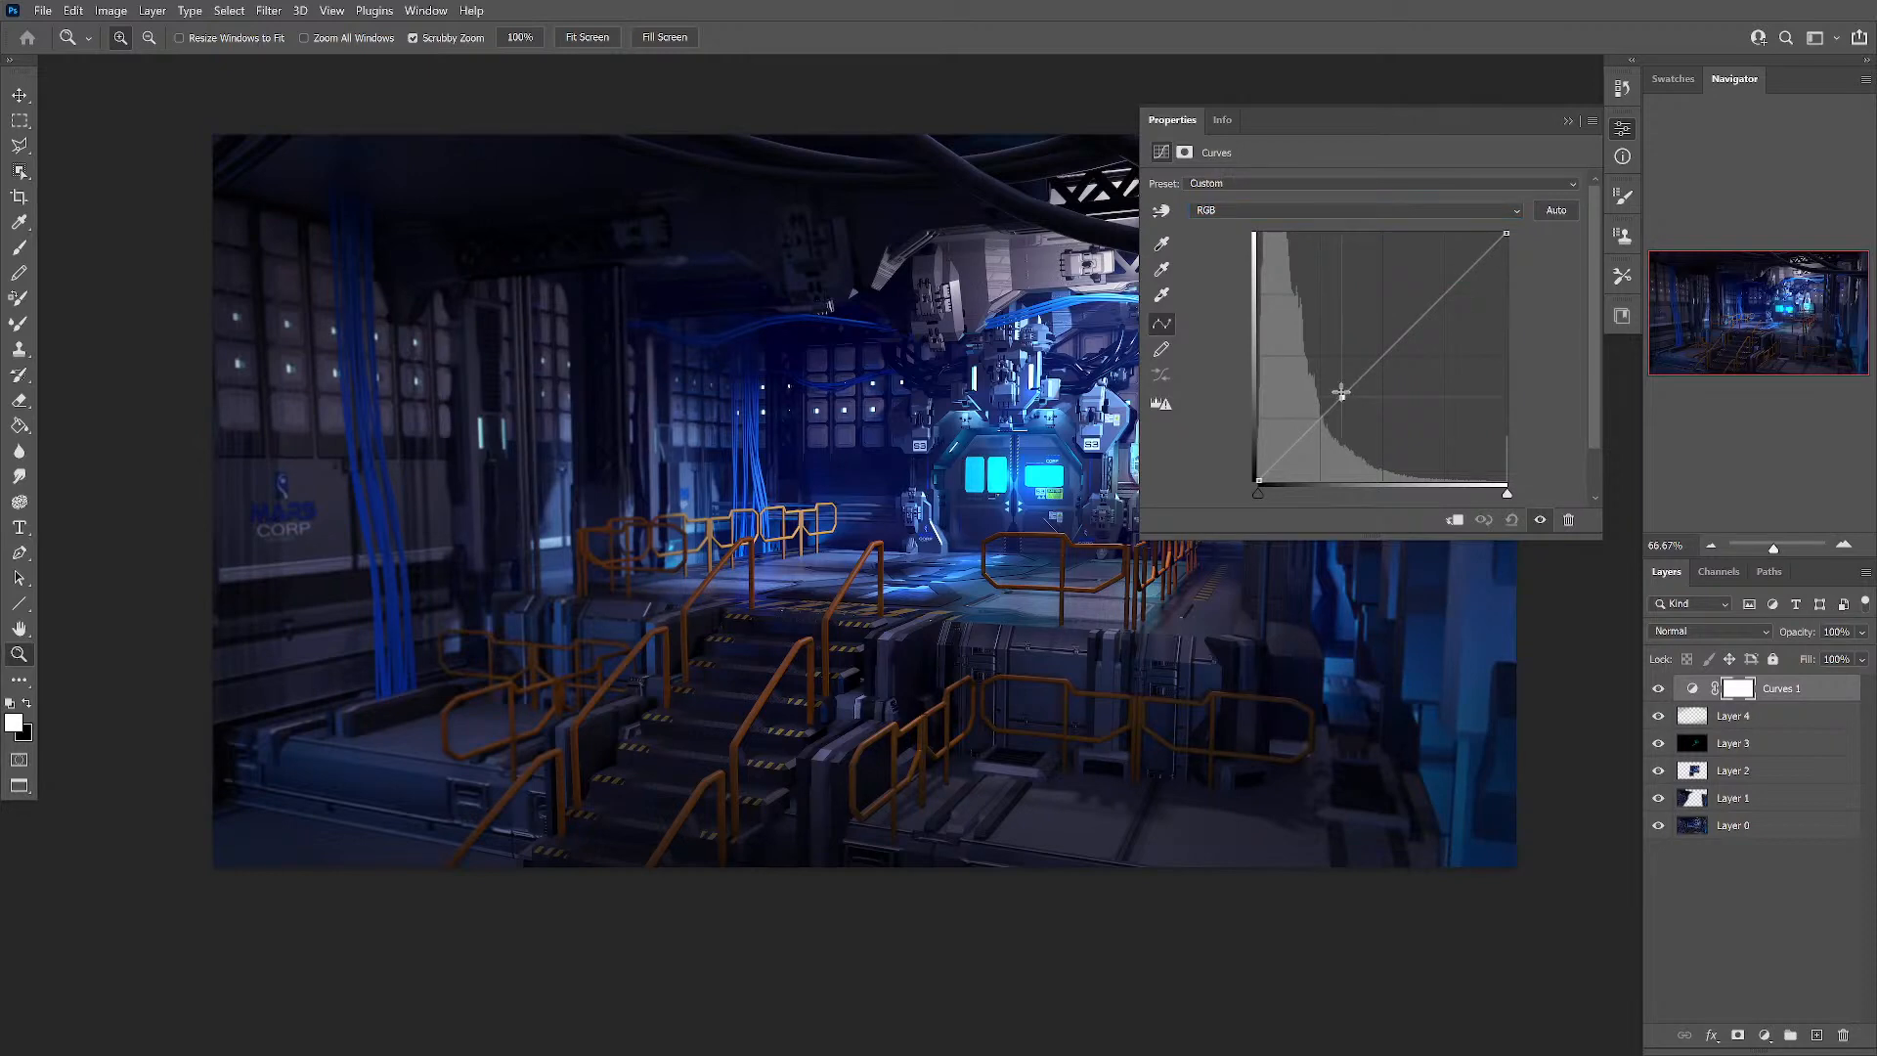
drag(1341, 392, 1340, 395)
Step: Try different positions for a lower-midtone point on the Red channel curve, settling it close to the diagonal
click(1244, 209)
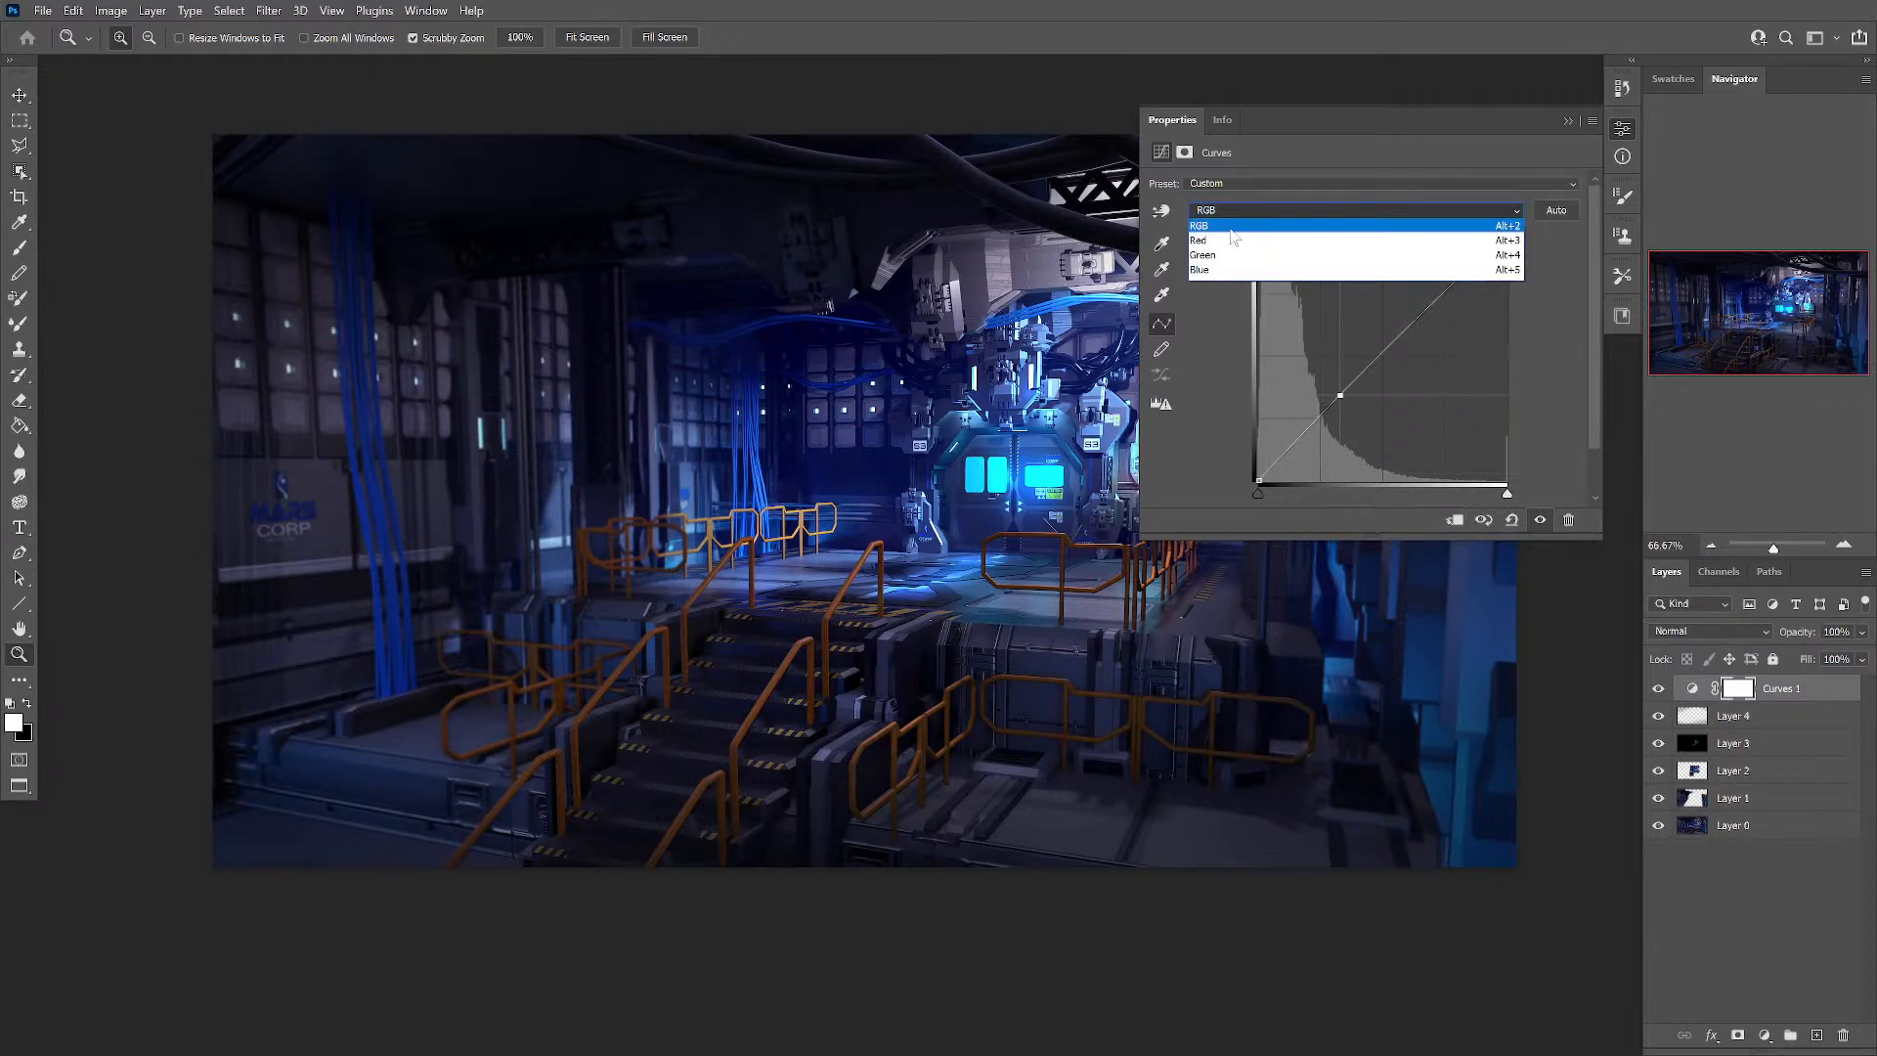
click(1261, 243)
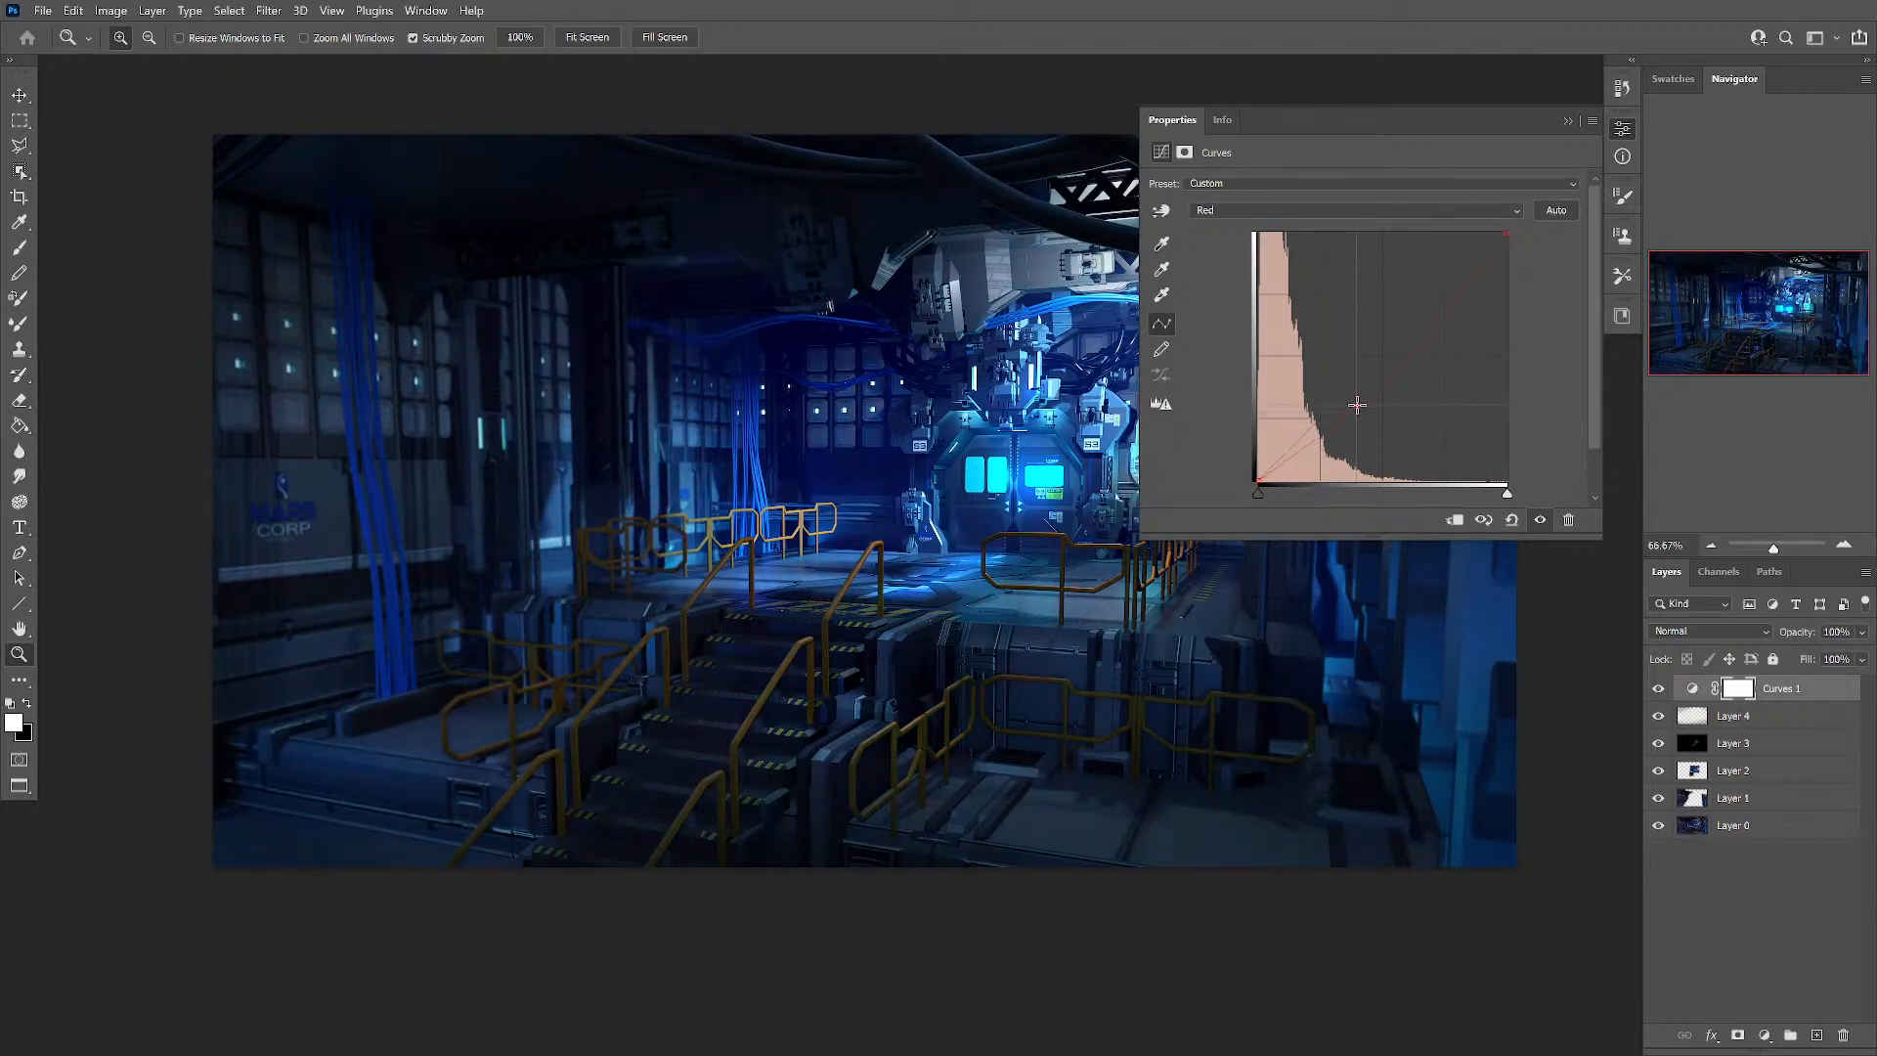
mouse_move(1321, 398)
mouse_down()
mouse_move(1310, 388)
mouse_move(1323, 417)
mouse_up()
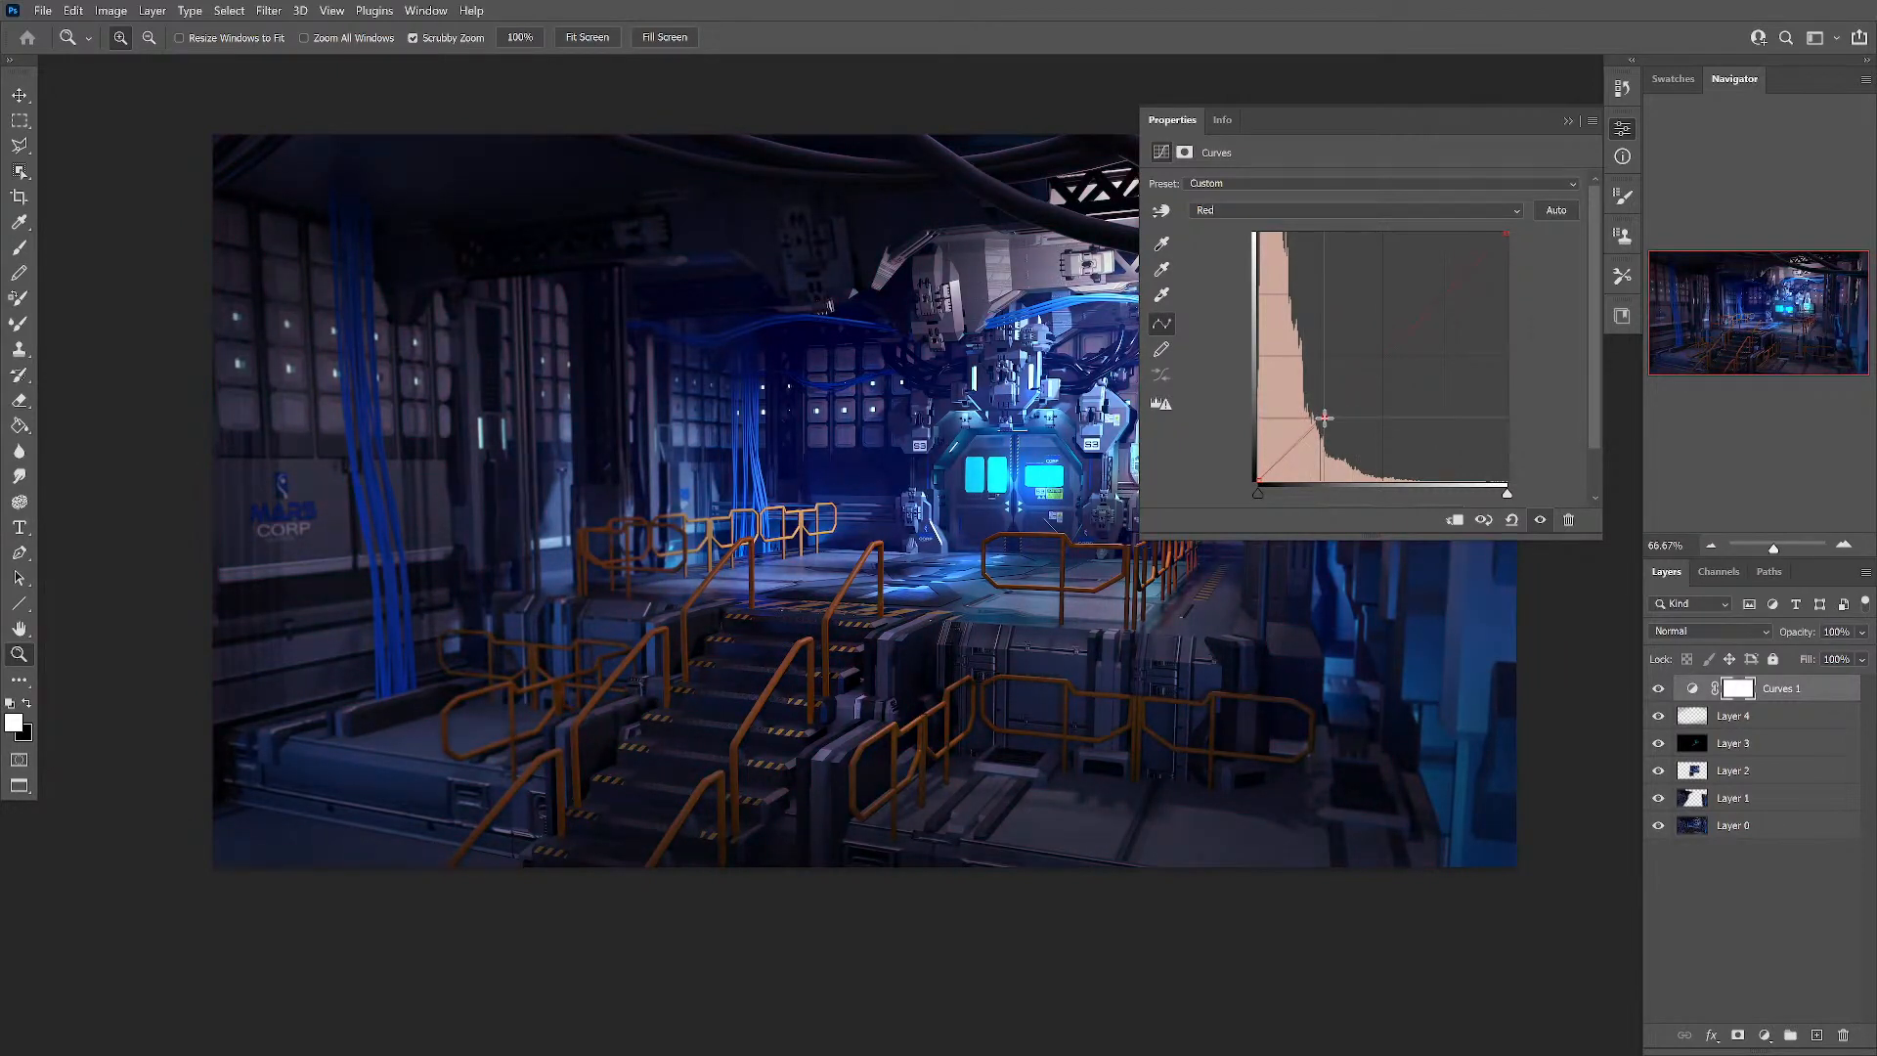
Step: Raise the Green channel curve slightly in the lower midtones, and place a matching point close to the diagonal on the Blue curve
click(1259, 210)
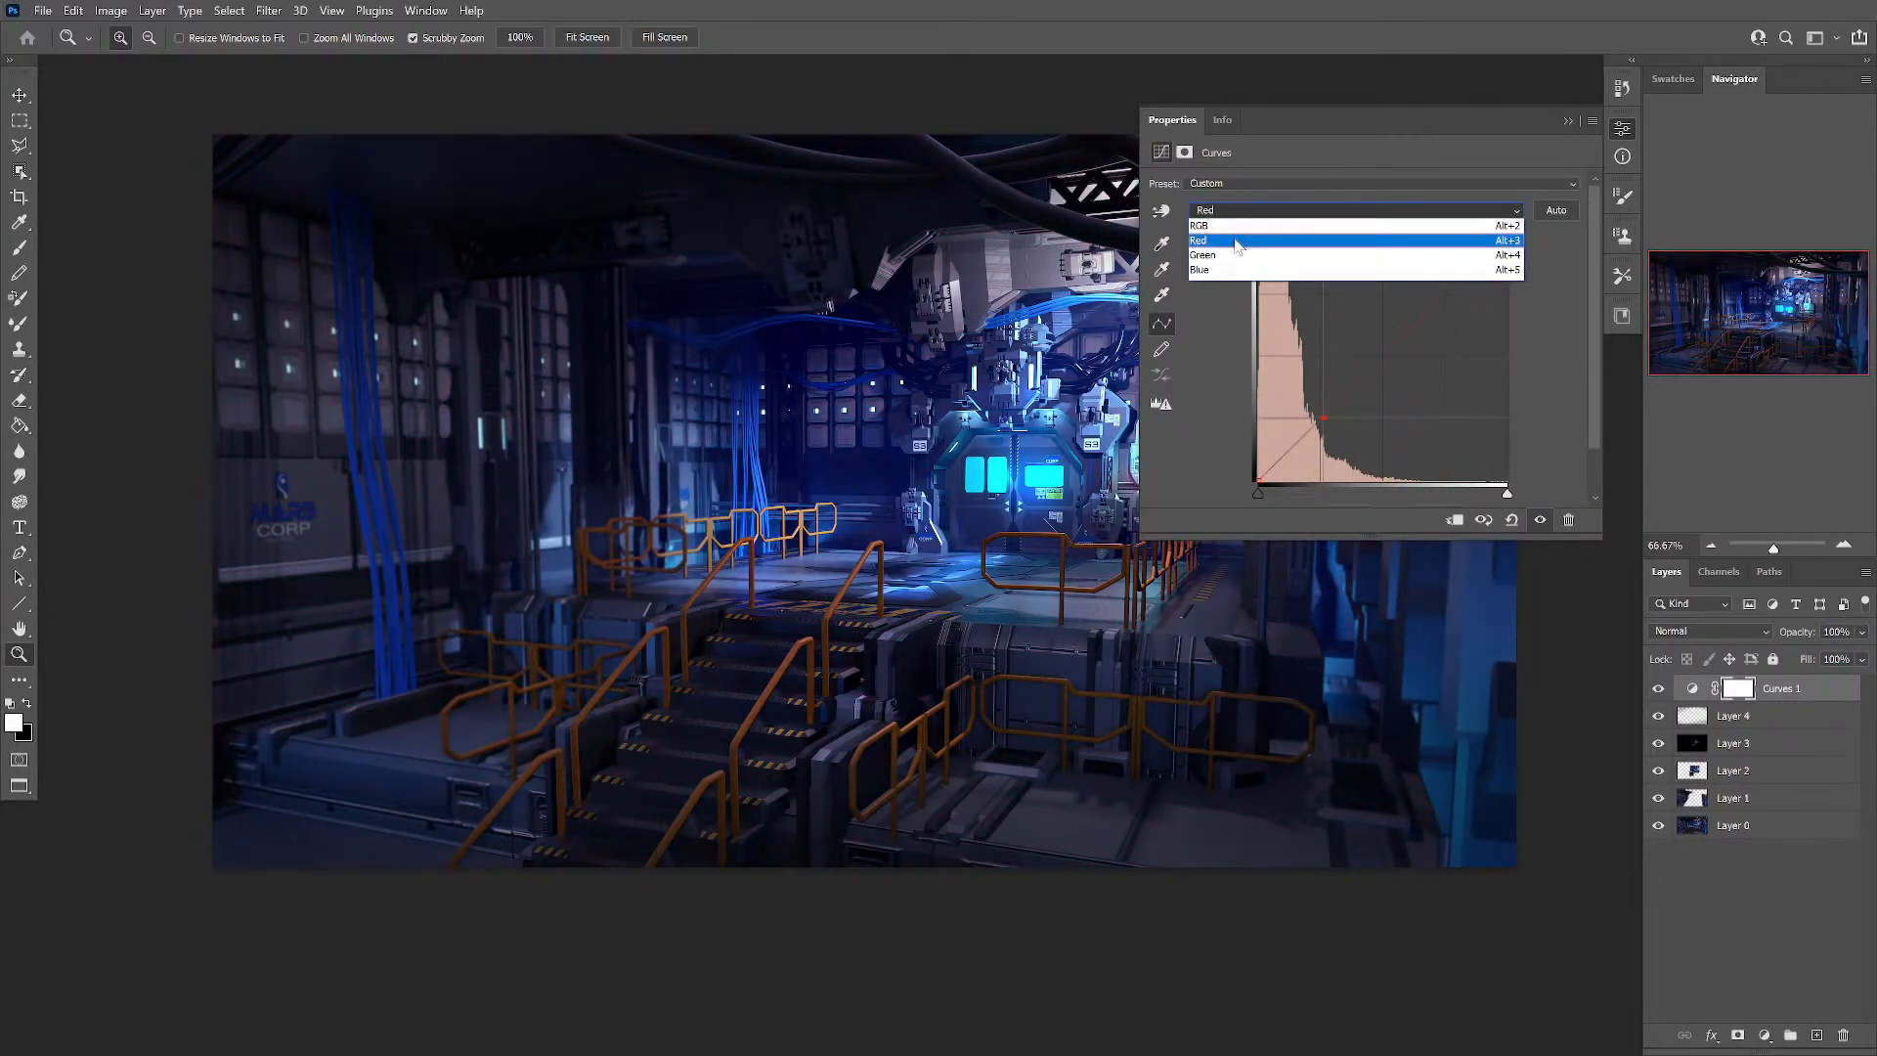
click(1271, 254)
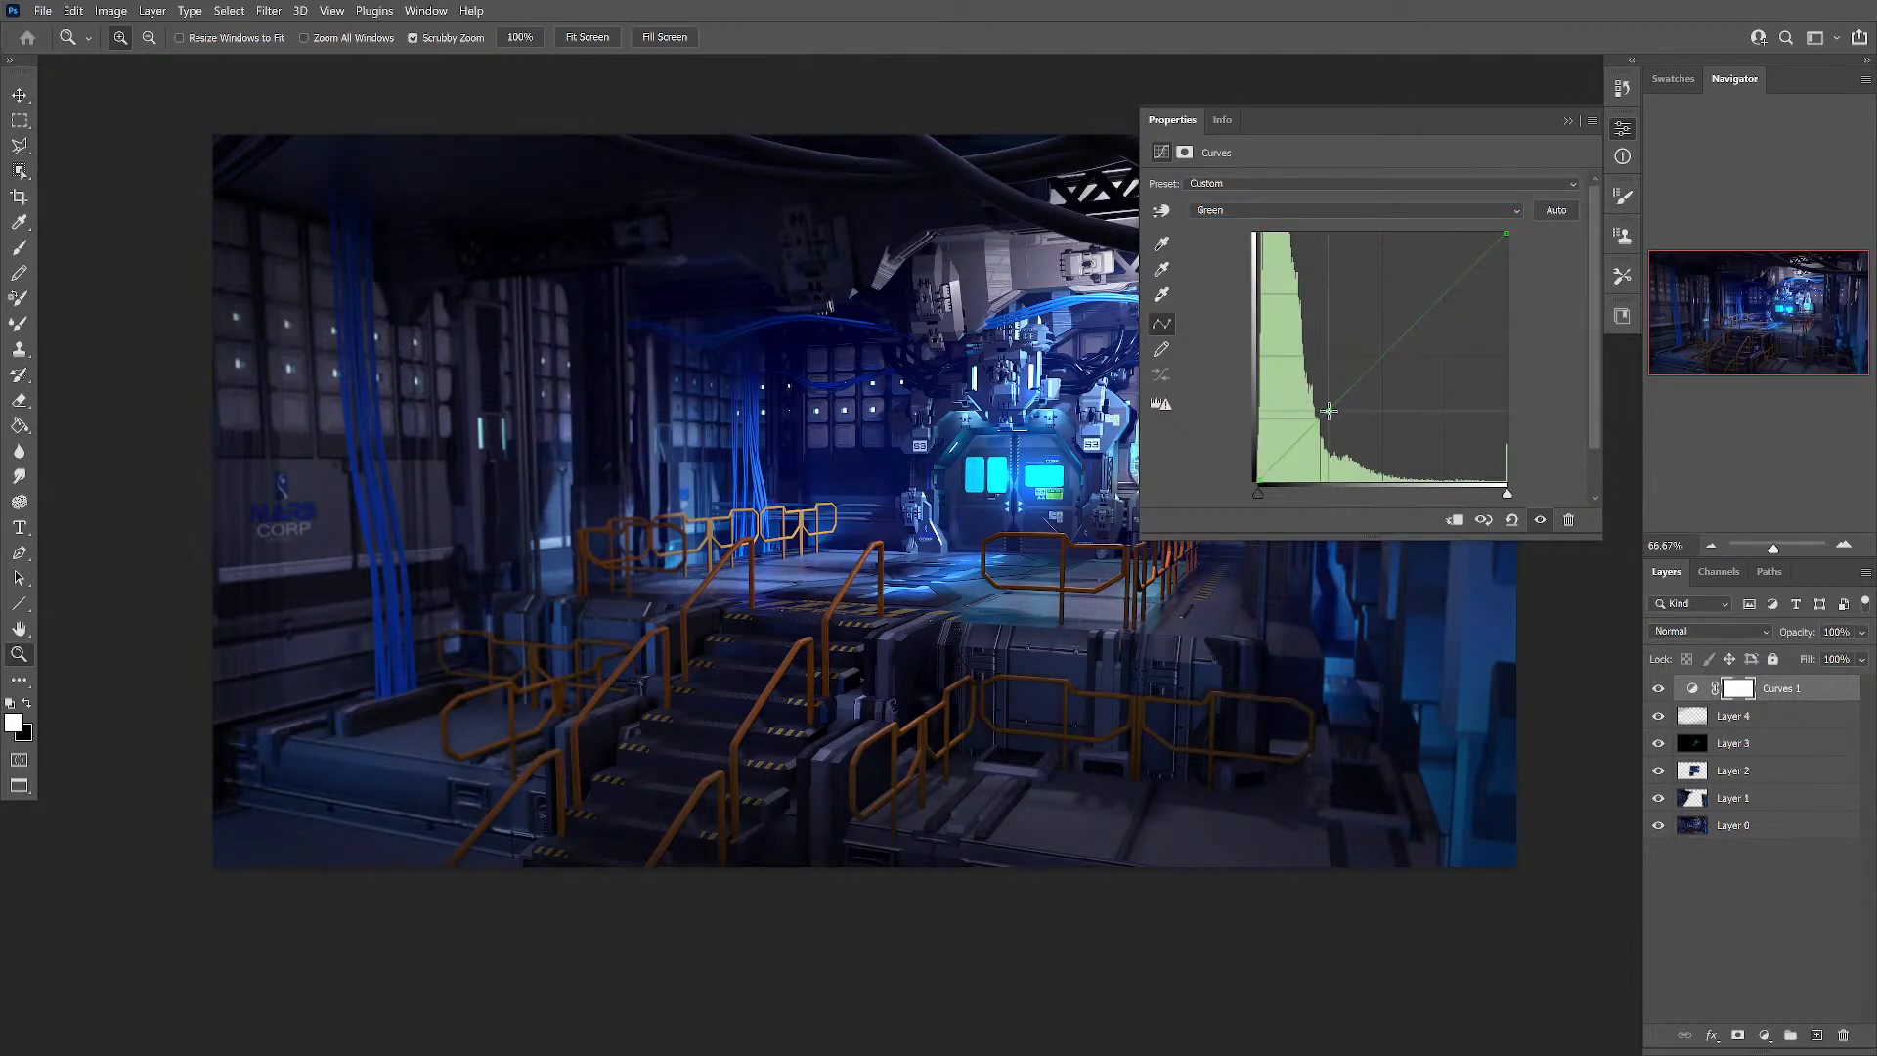
drag(1319, 410, 1317, 407)
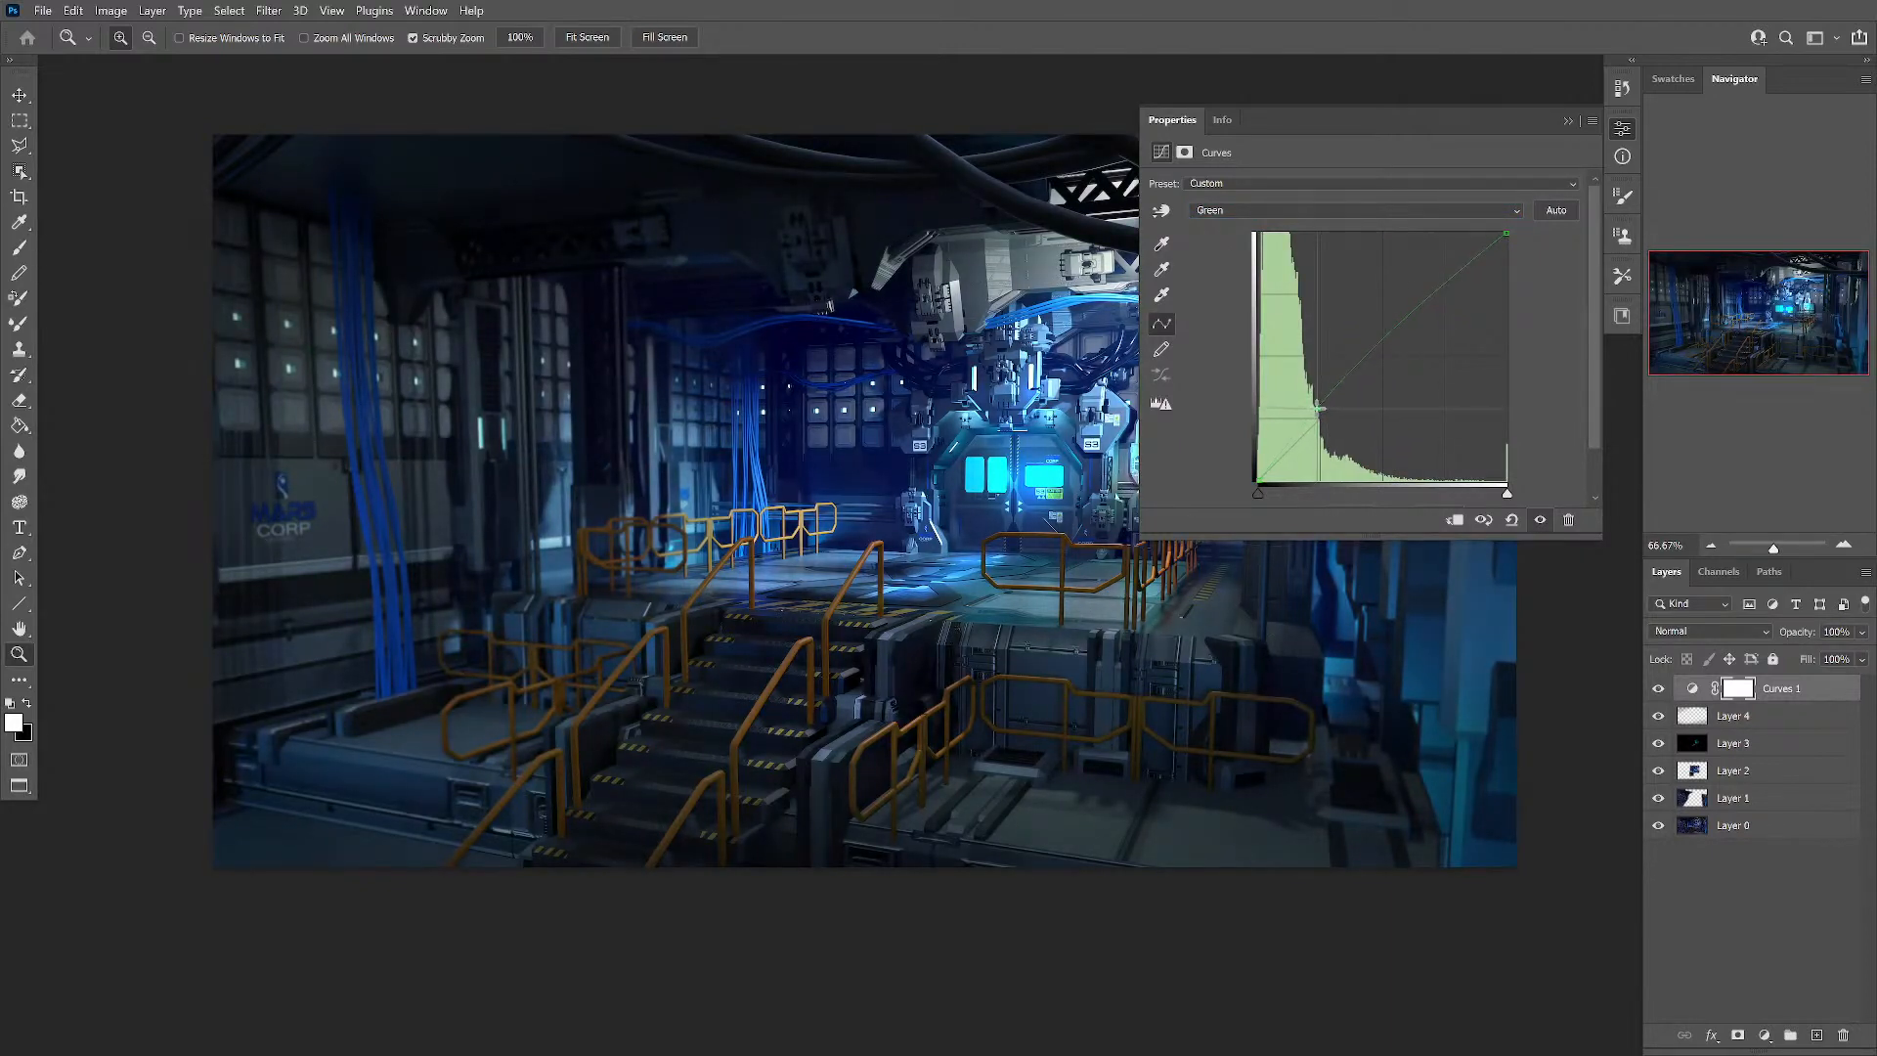
click(1298, 211)
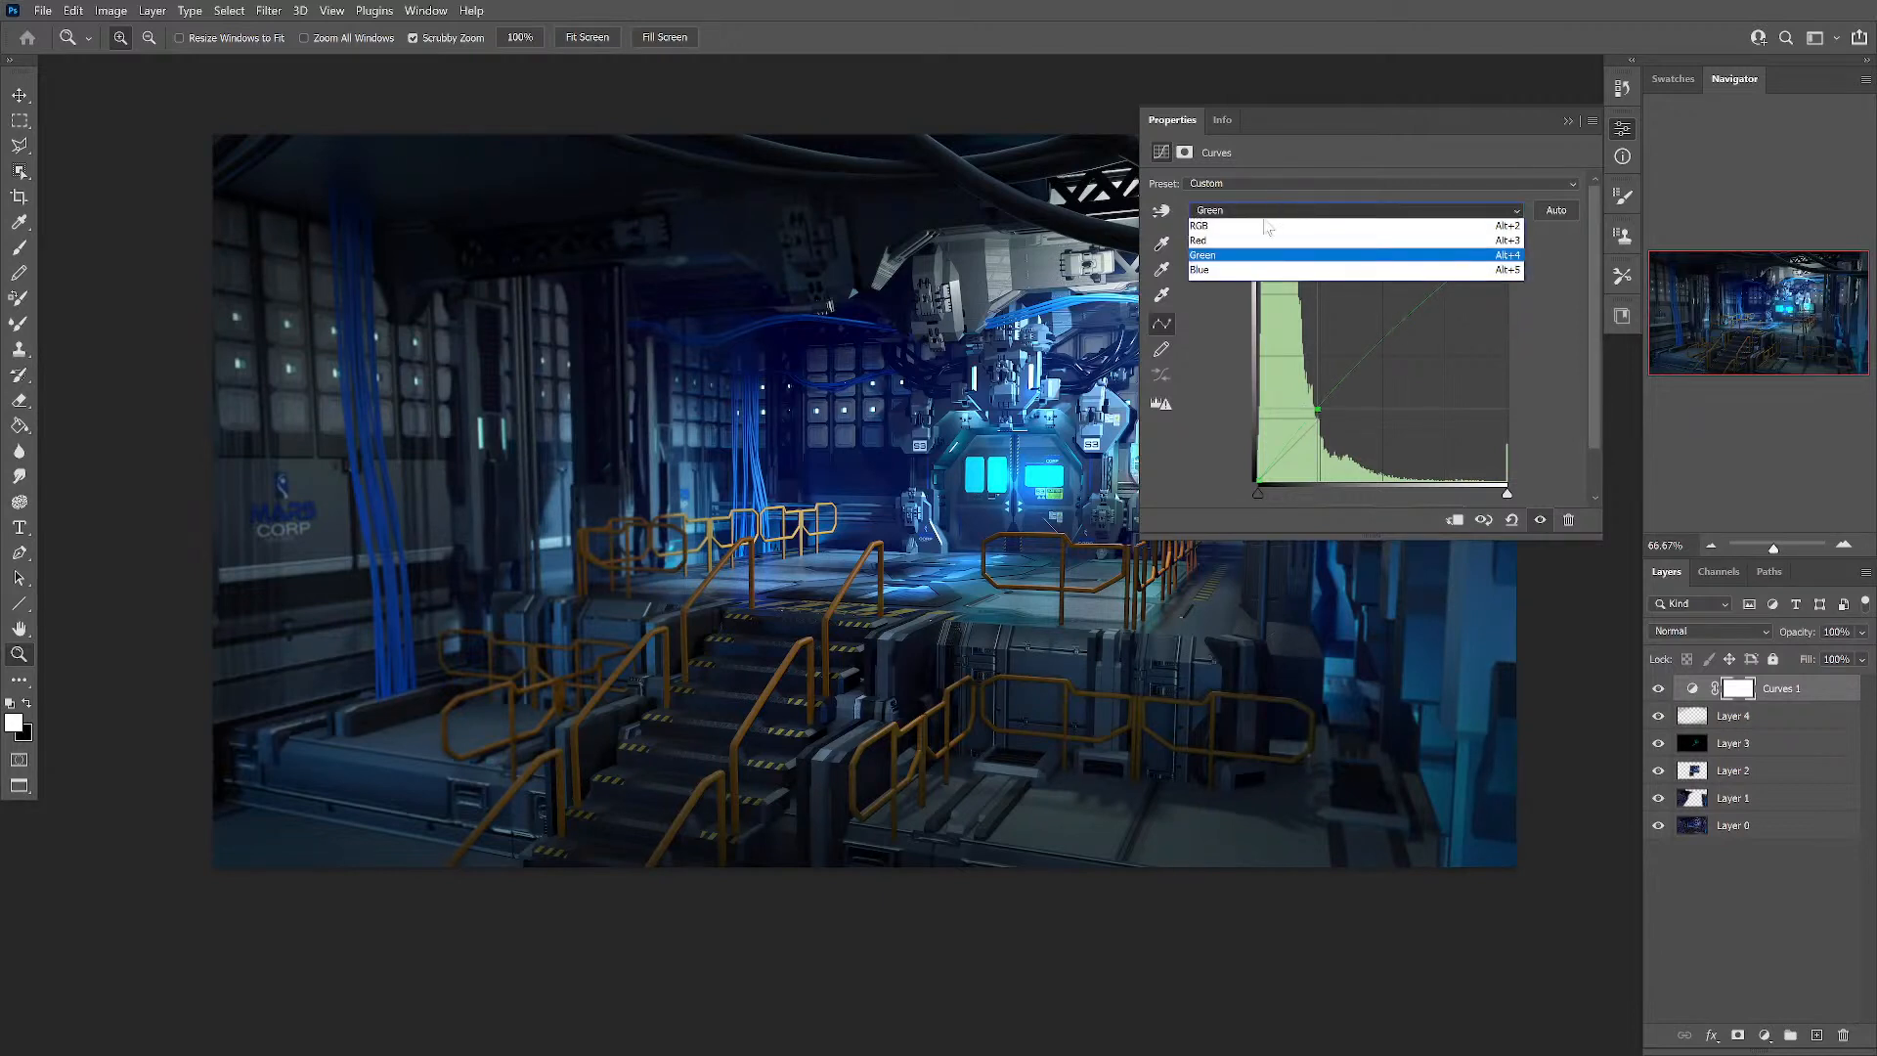
click(1230, 270)
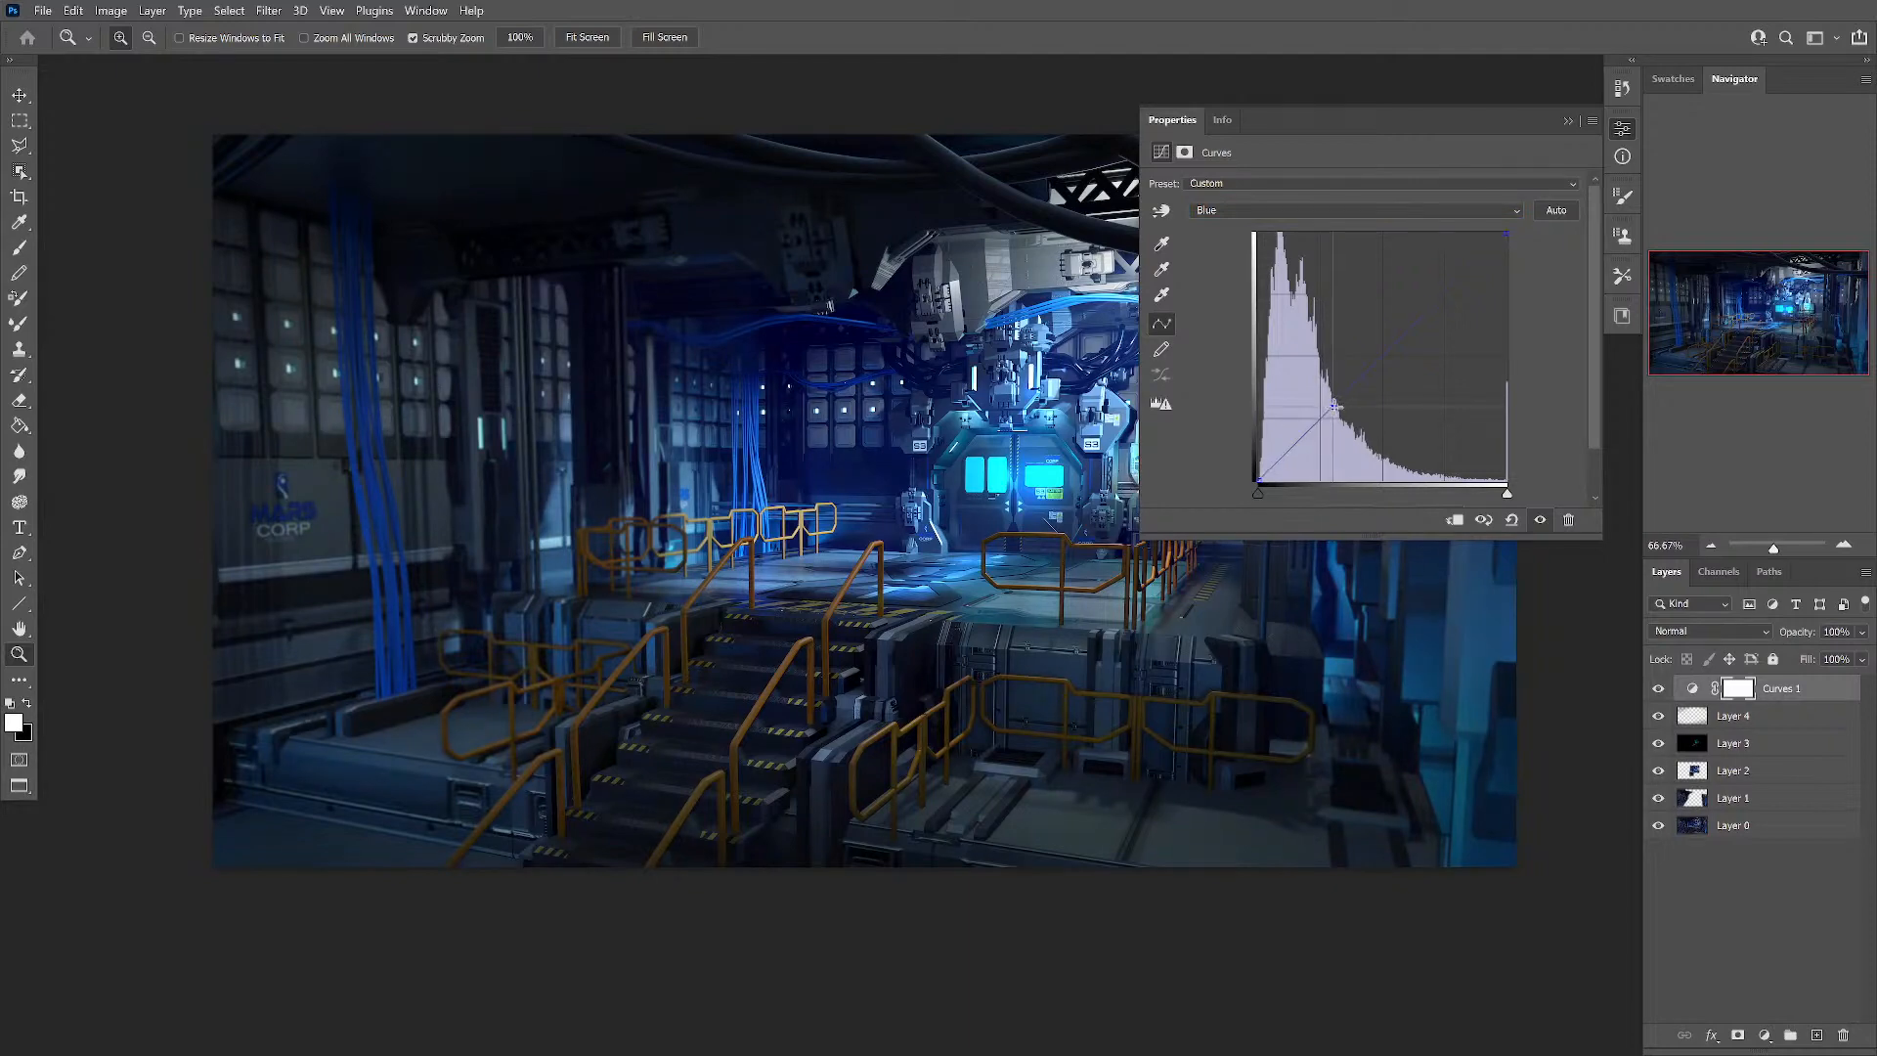
drag(1336, 406, 1336, 411)
Step: Compare the render with and without the Curves 1 adjustment, leave that layer hidden, and collapse its settings
click(1541, 521)
click(1541, 521)
click(1541, 521)
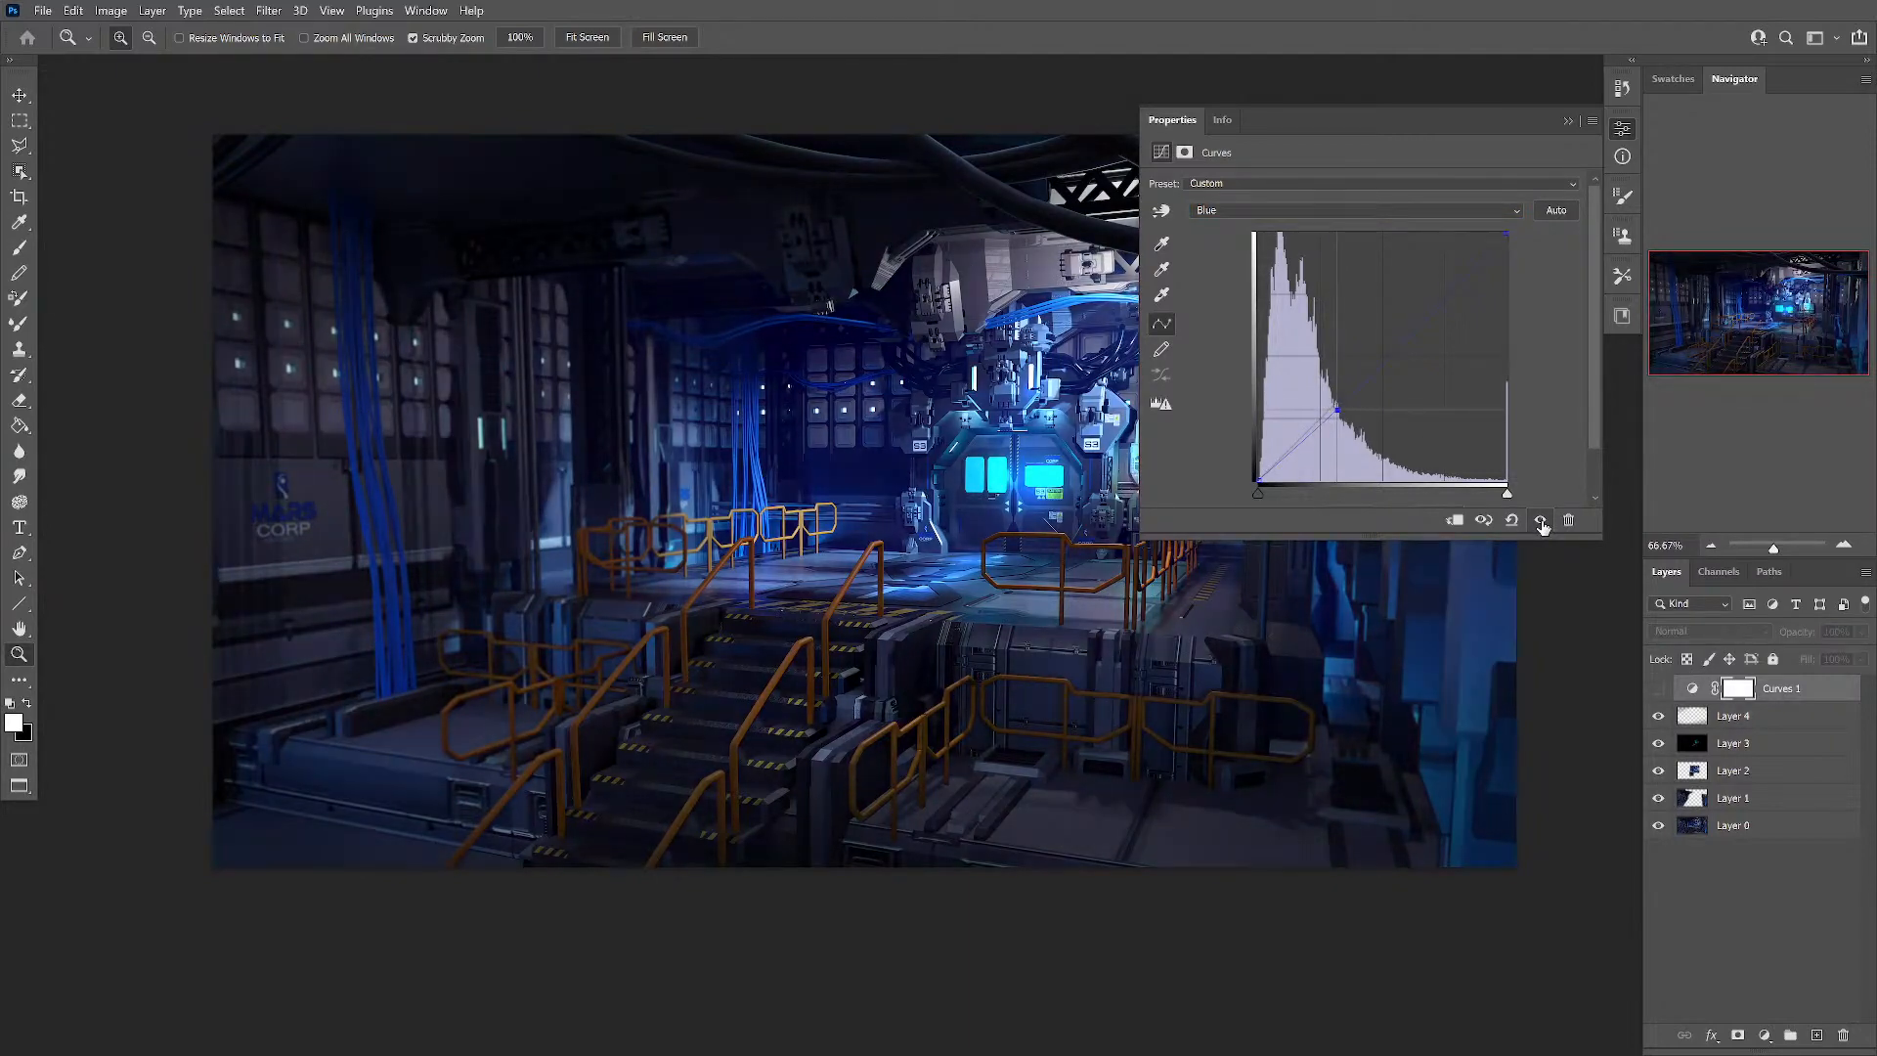
click(1540, 521)
click(1541, 521)
click(1541, 521)
click(1541, 521)
click(1541, 521)
click(1540, 521)
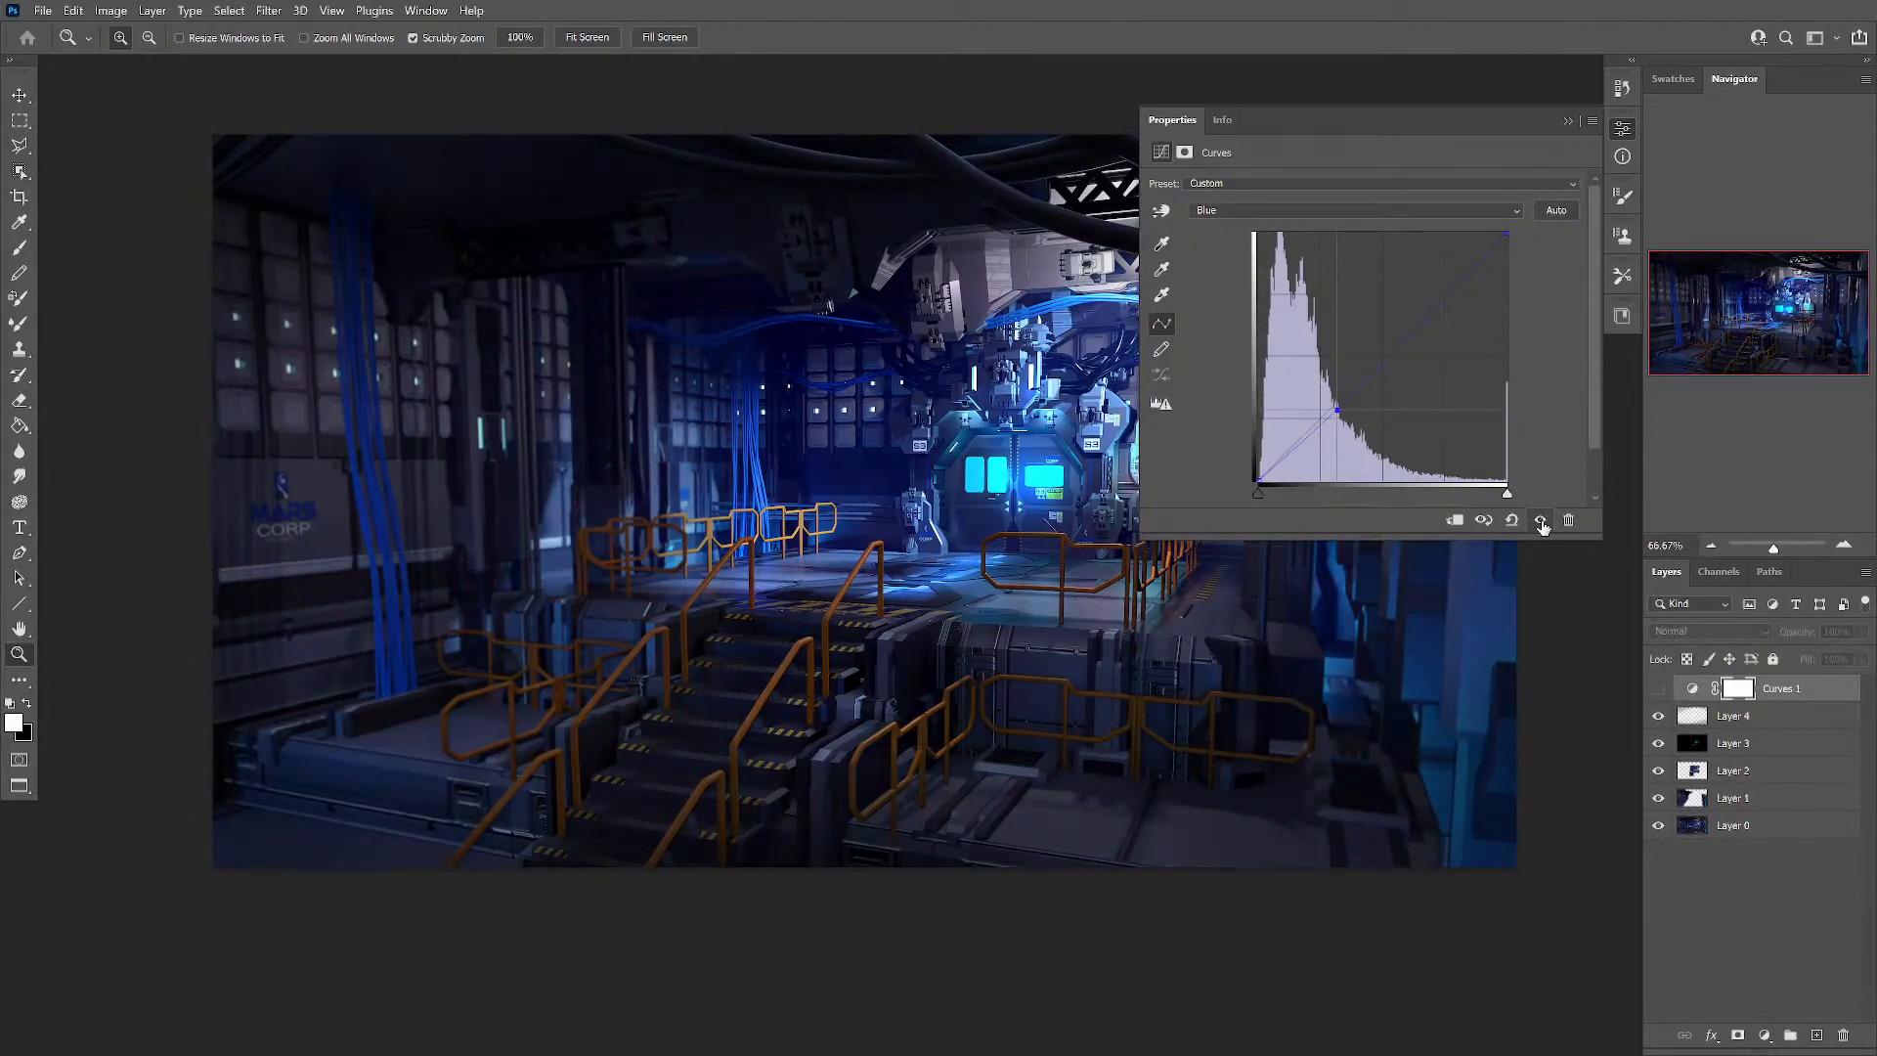
click(1569, 121)
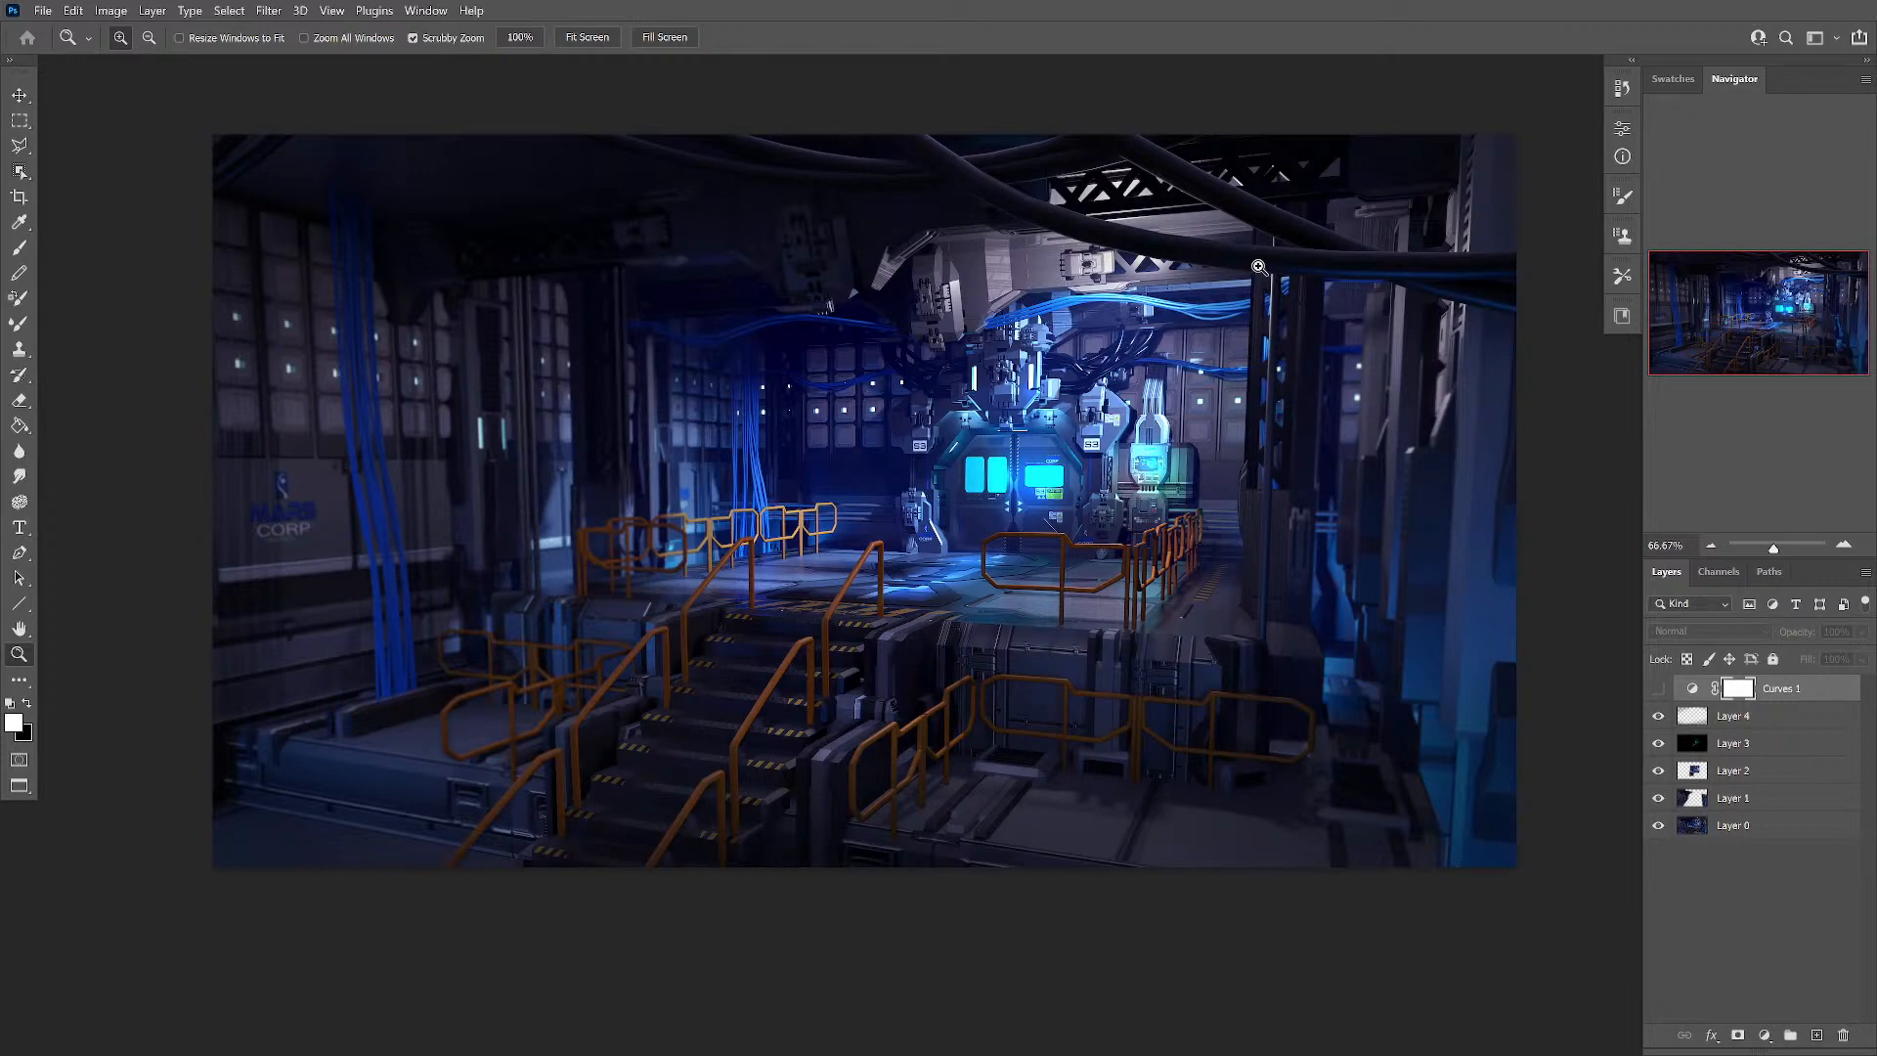
Step: Select a large rectangle around the central door and platform, feather it, and invert the selection to cover the outer frame
key(m)
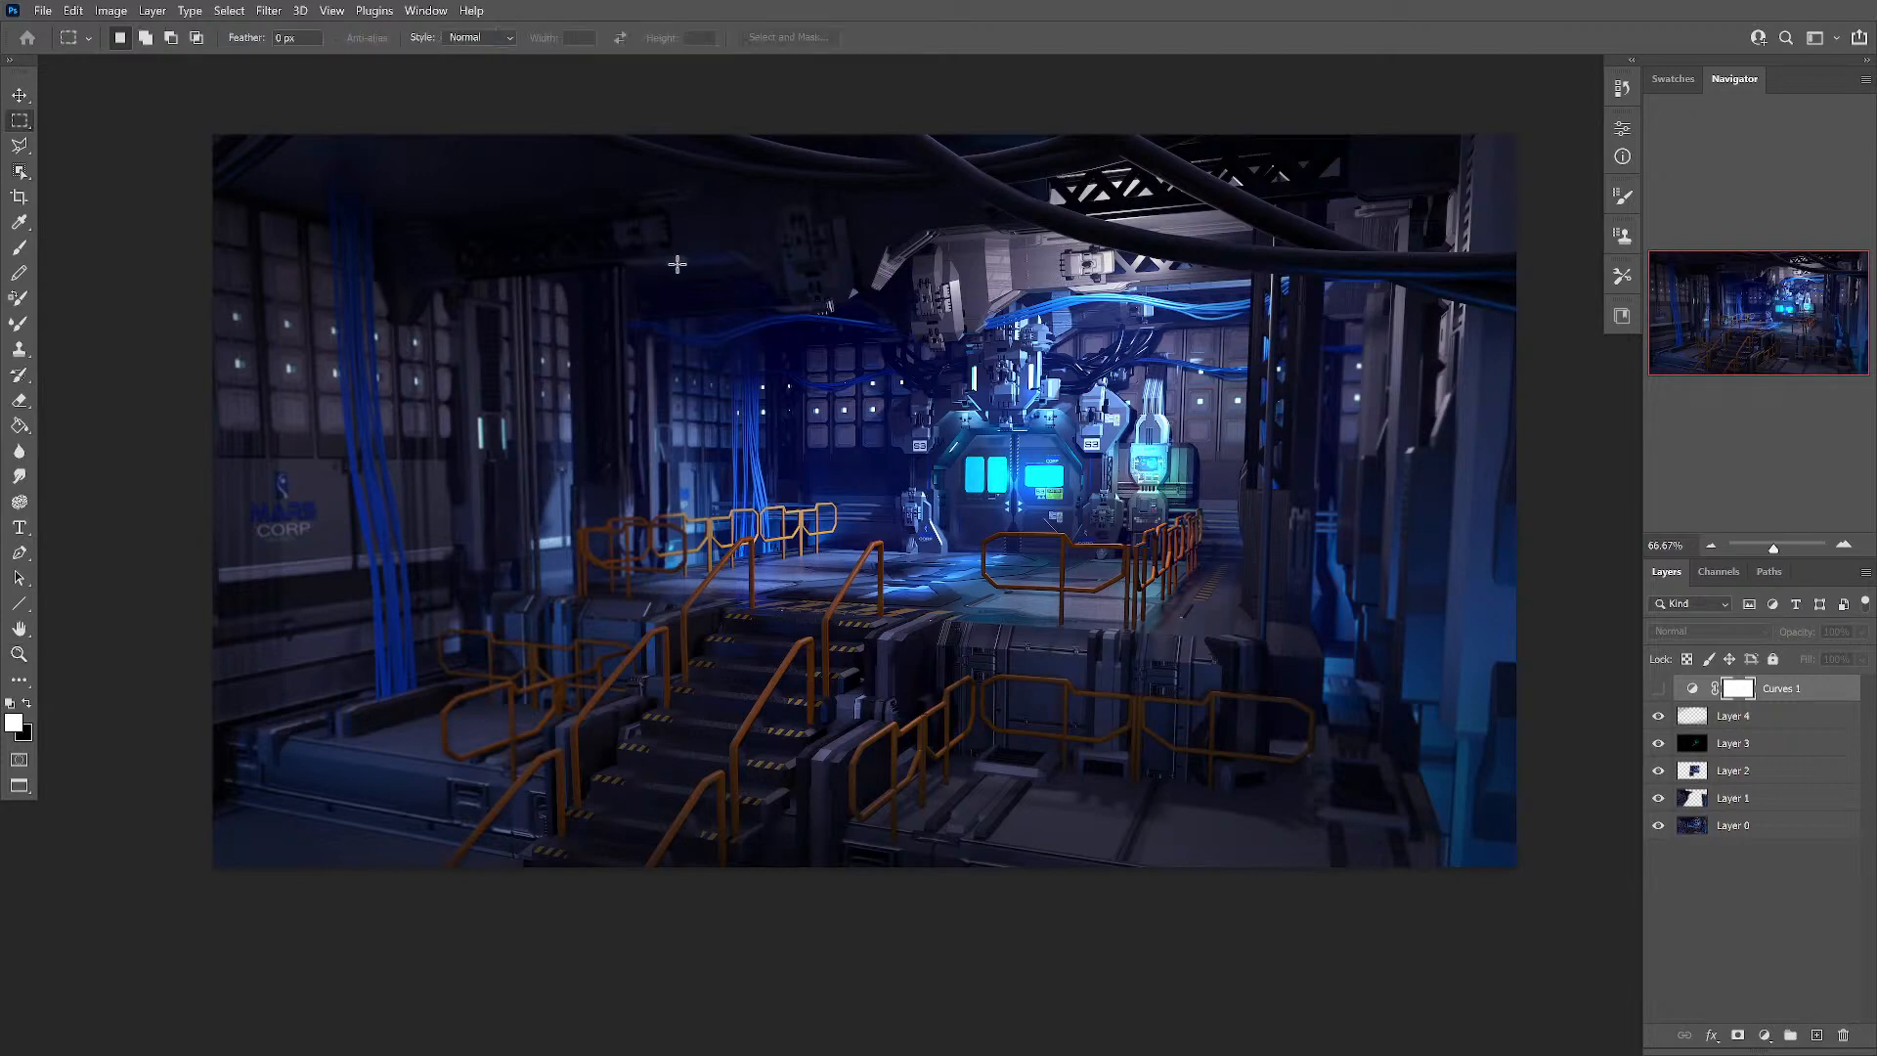
drag(547, 224, 1315, 693)
drag(949, 508, 982, 514)
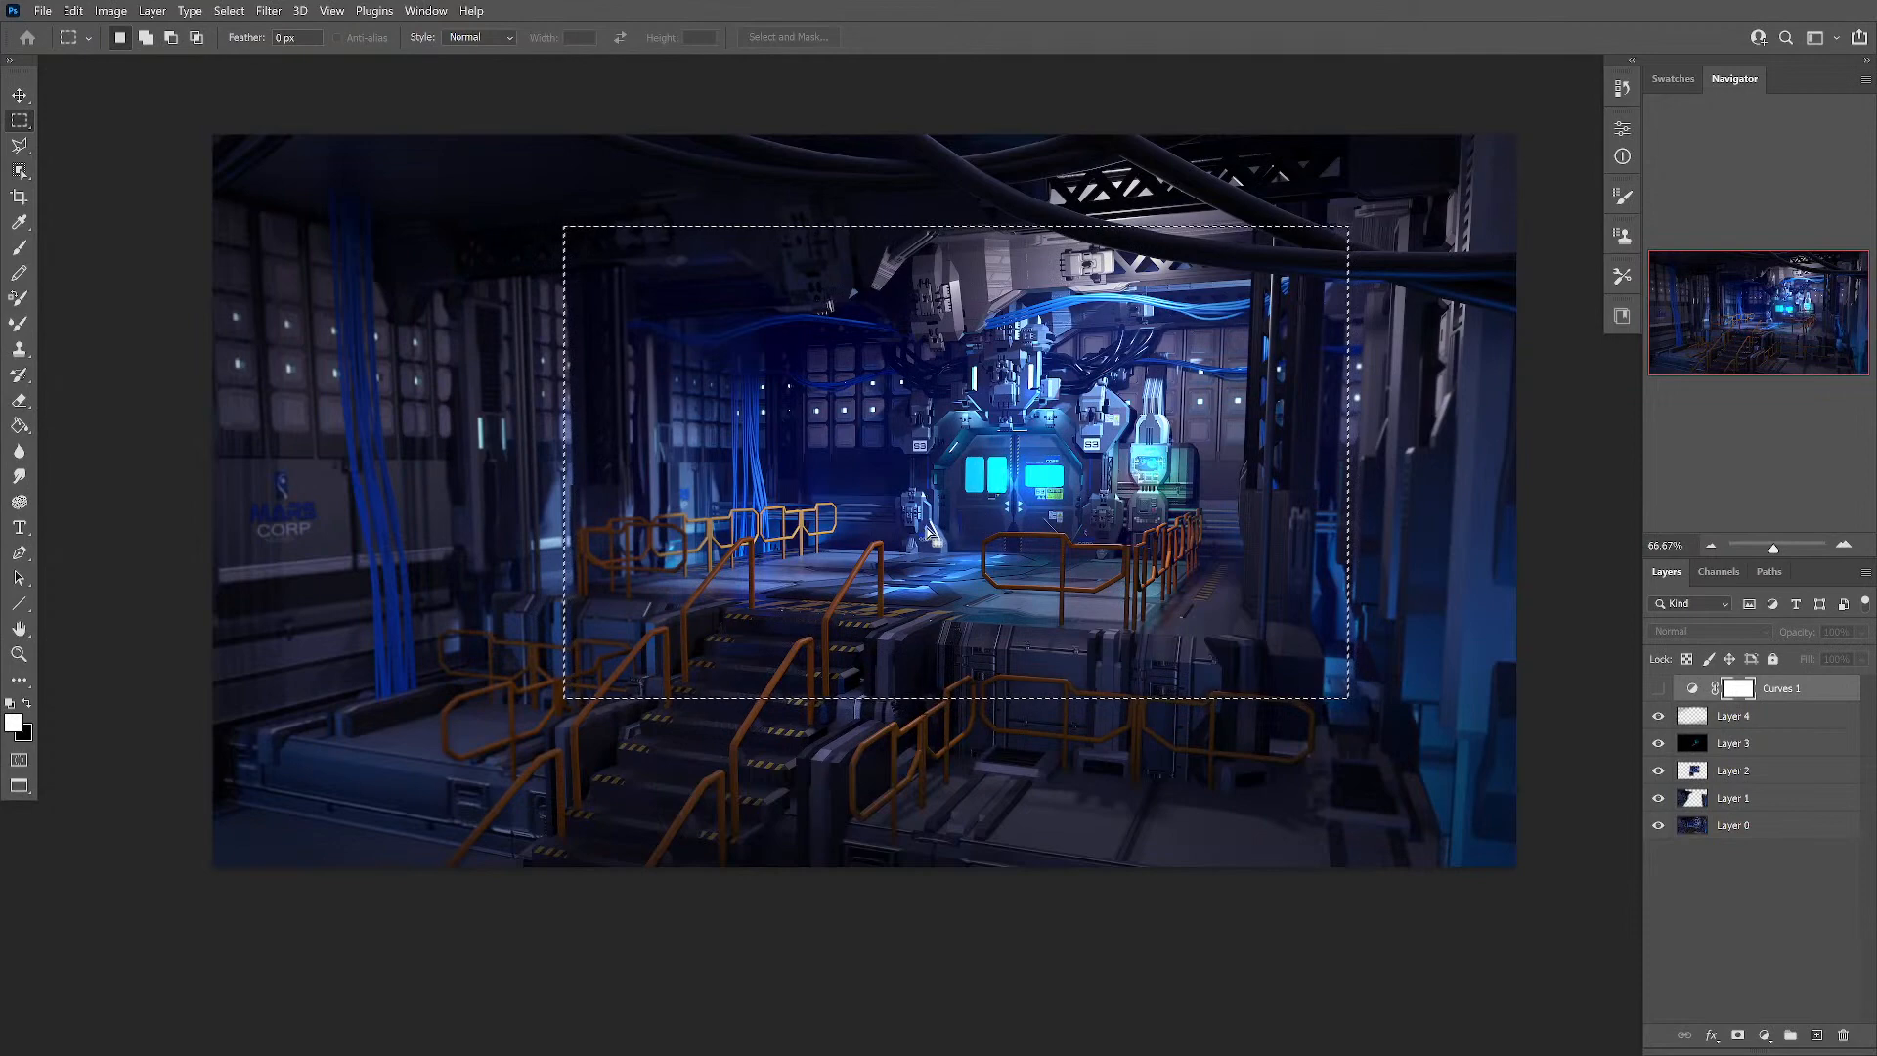
right_click(900, 453)
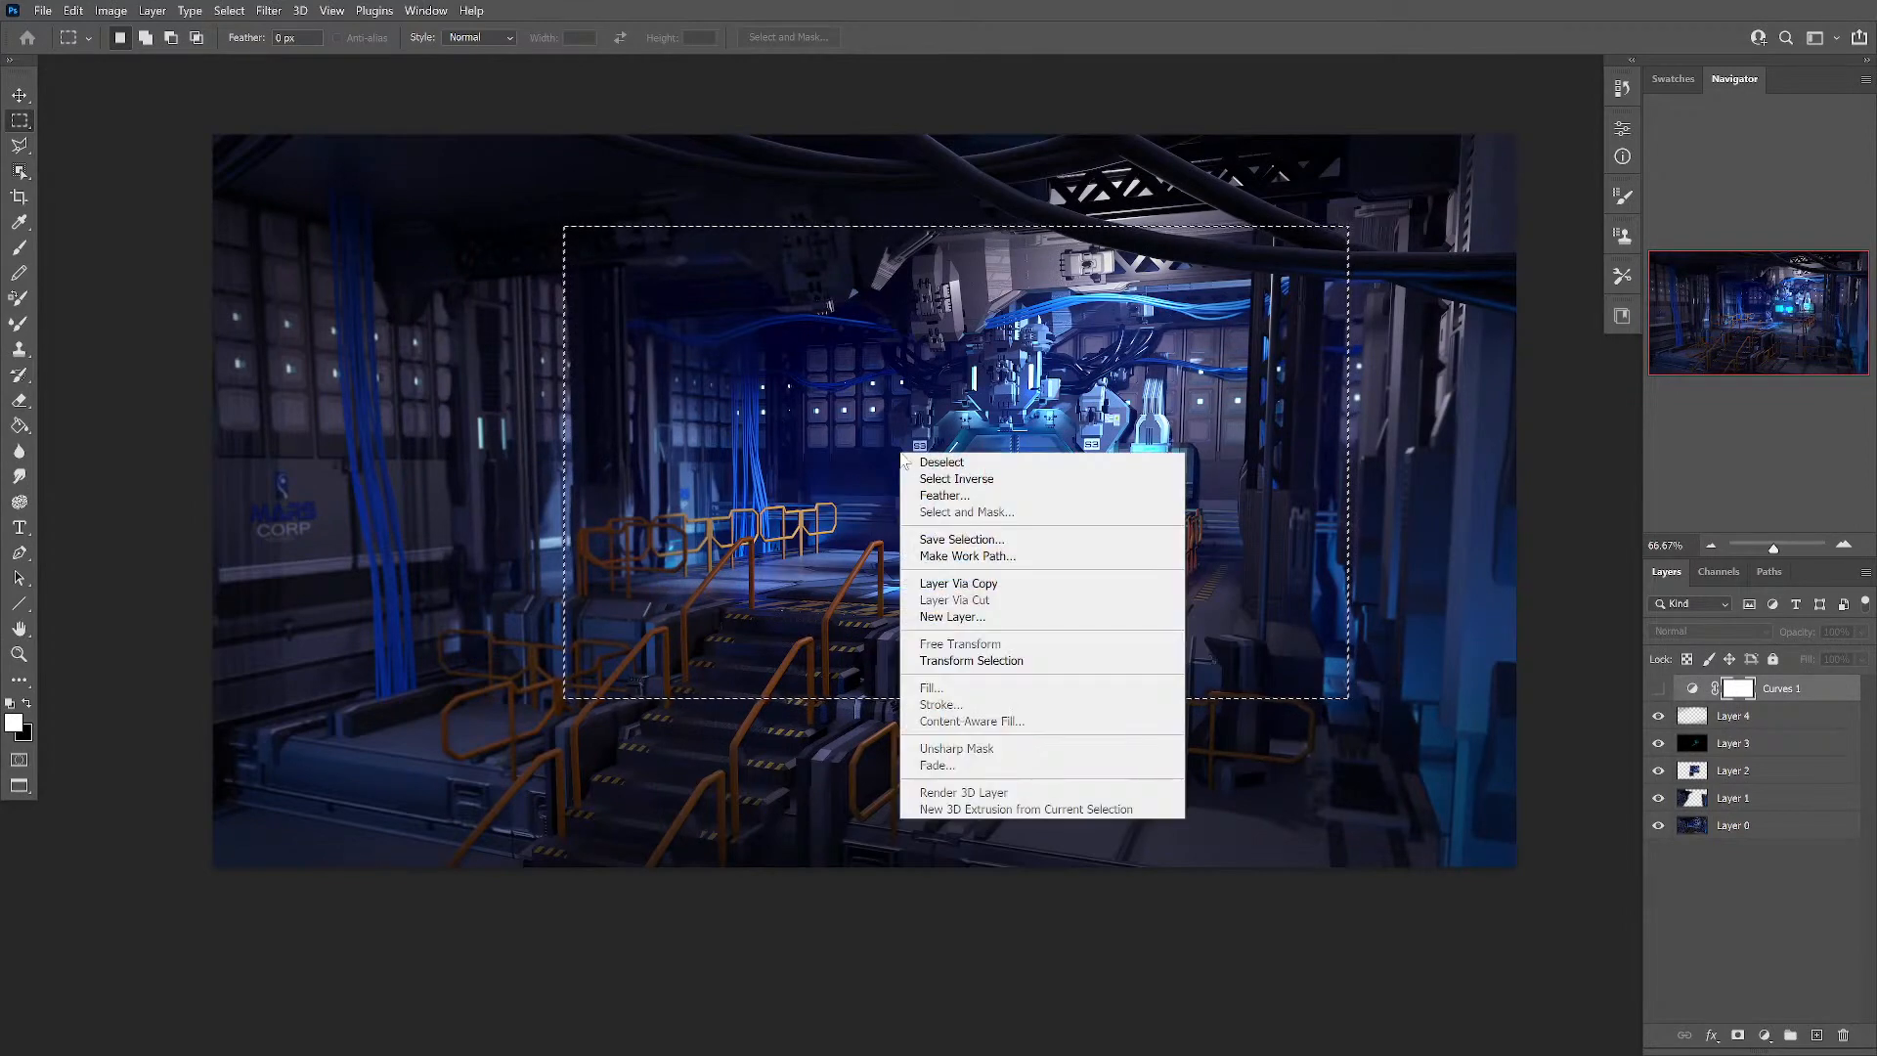
click(943, 496)
key(Return)
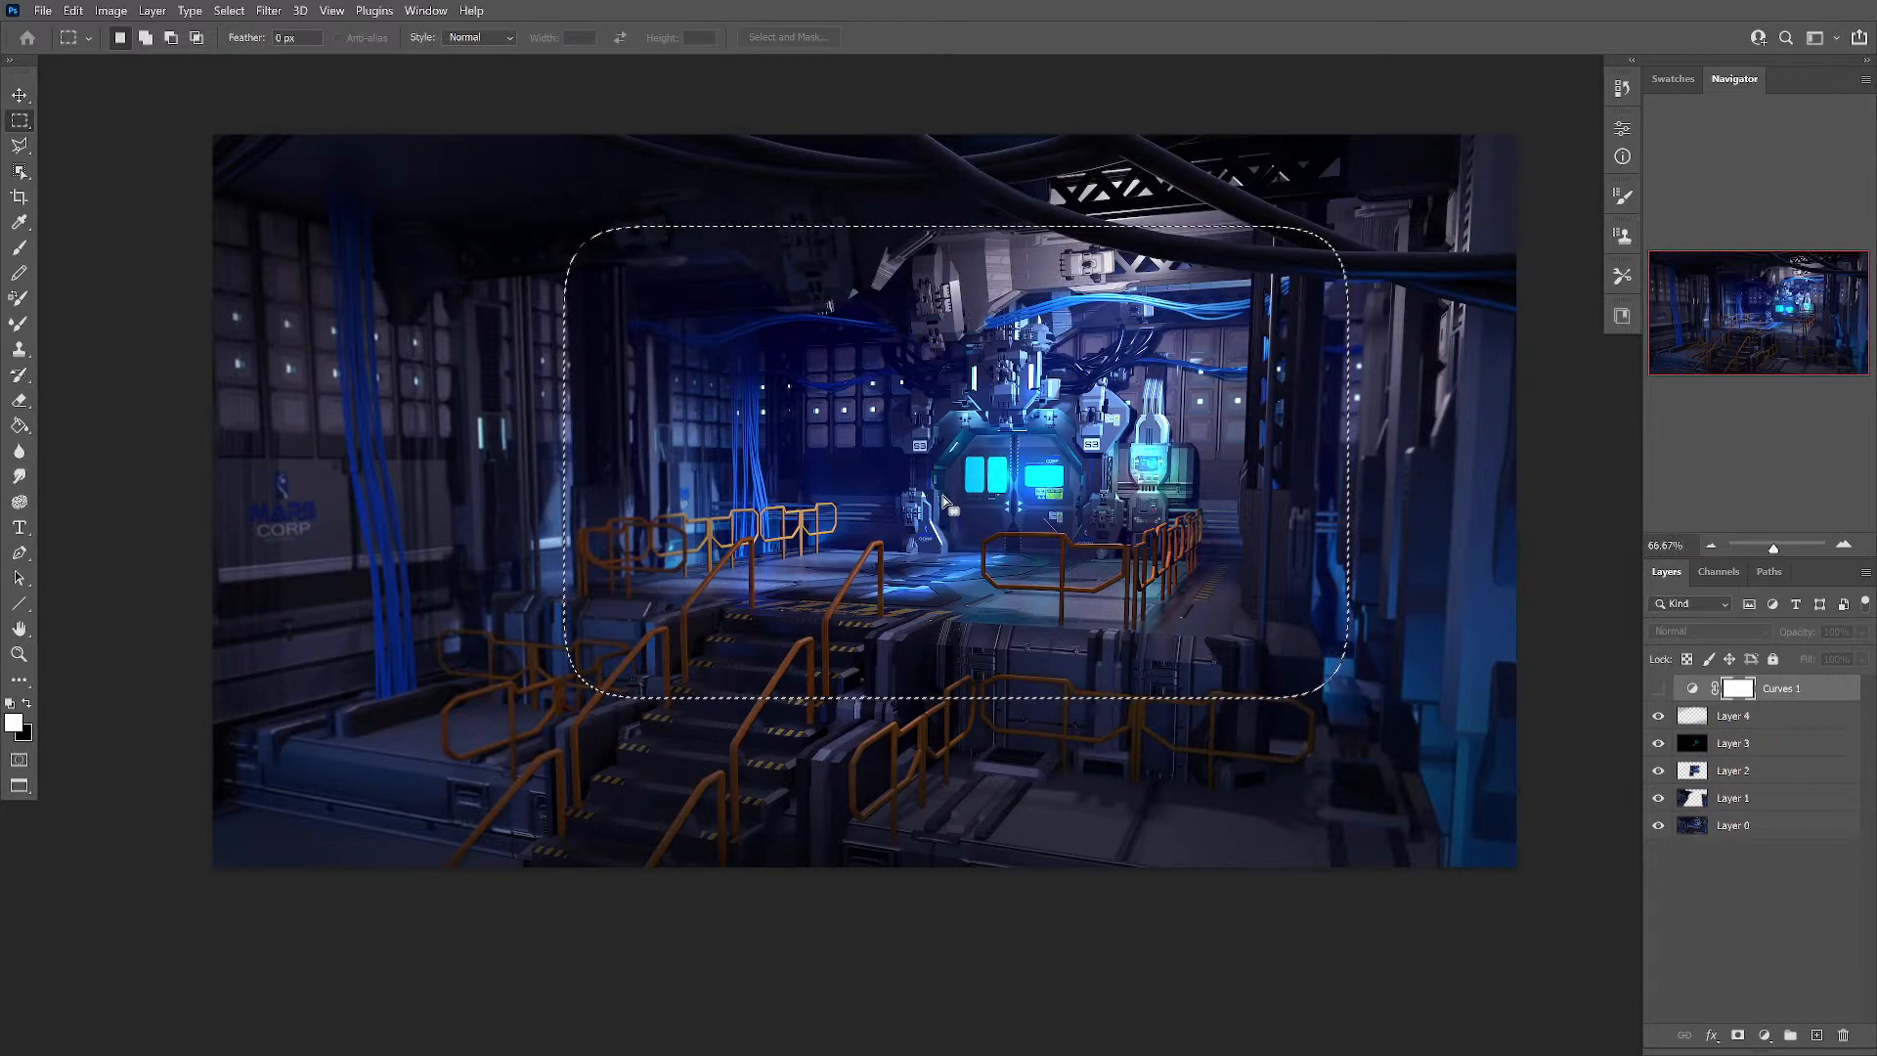
key(ctrl+shift+i)
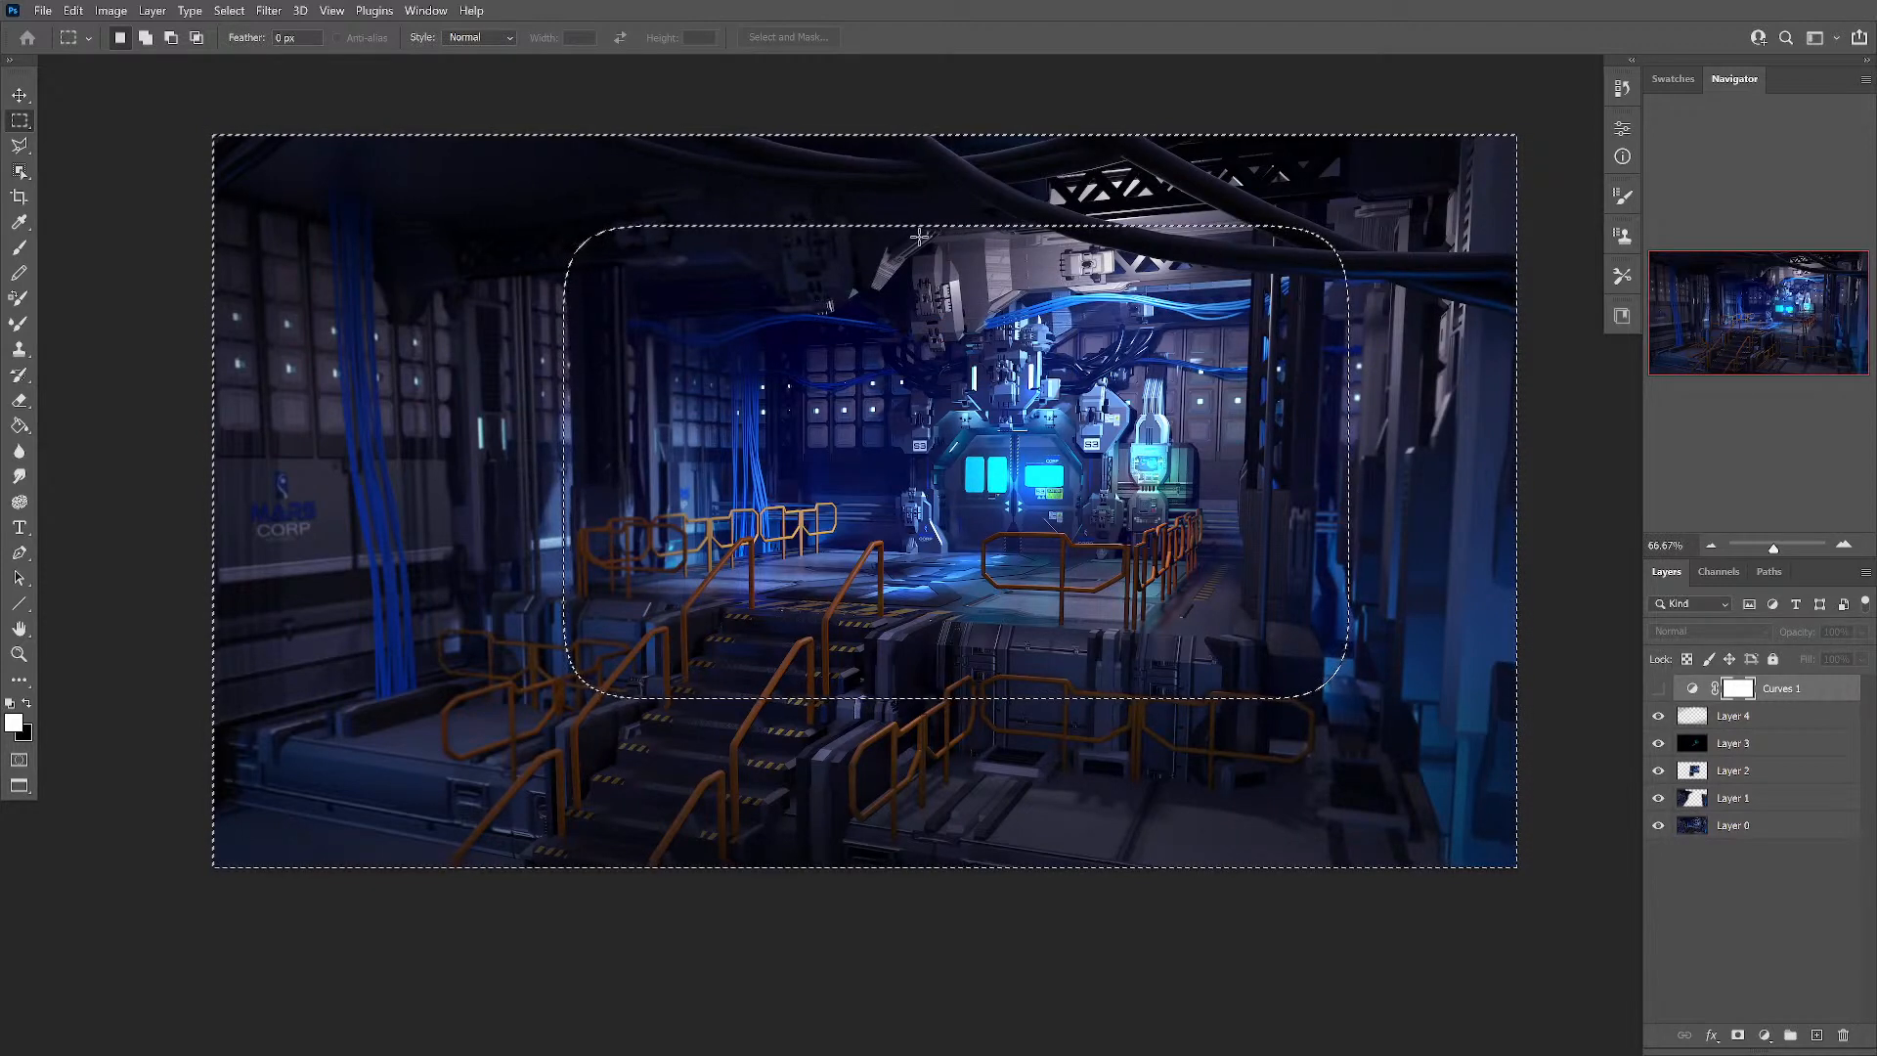
Step: Add a Curves adjustment masked to the outer-frame selection and pull its RGB lower midtones down slightly to darken the edges
click(1765, 1035)
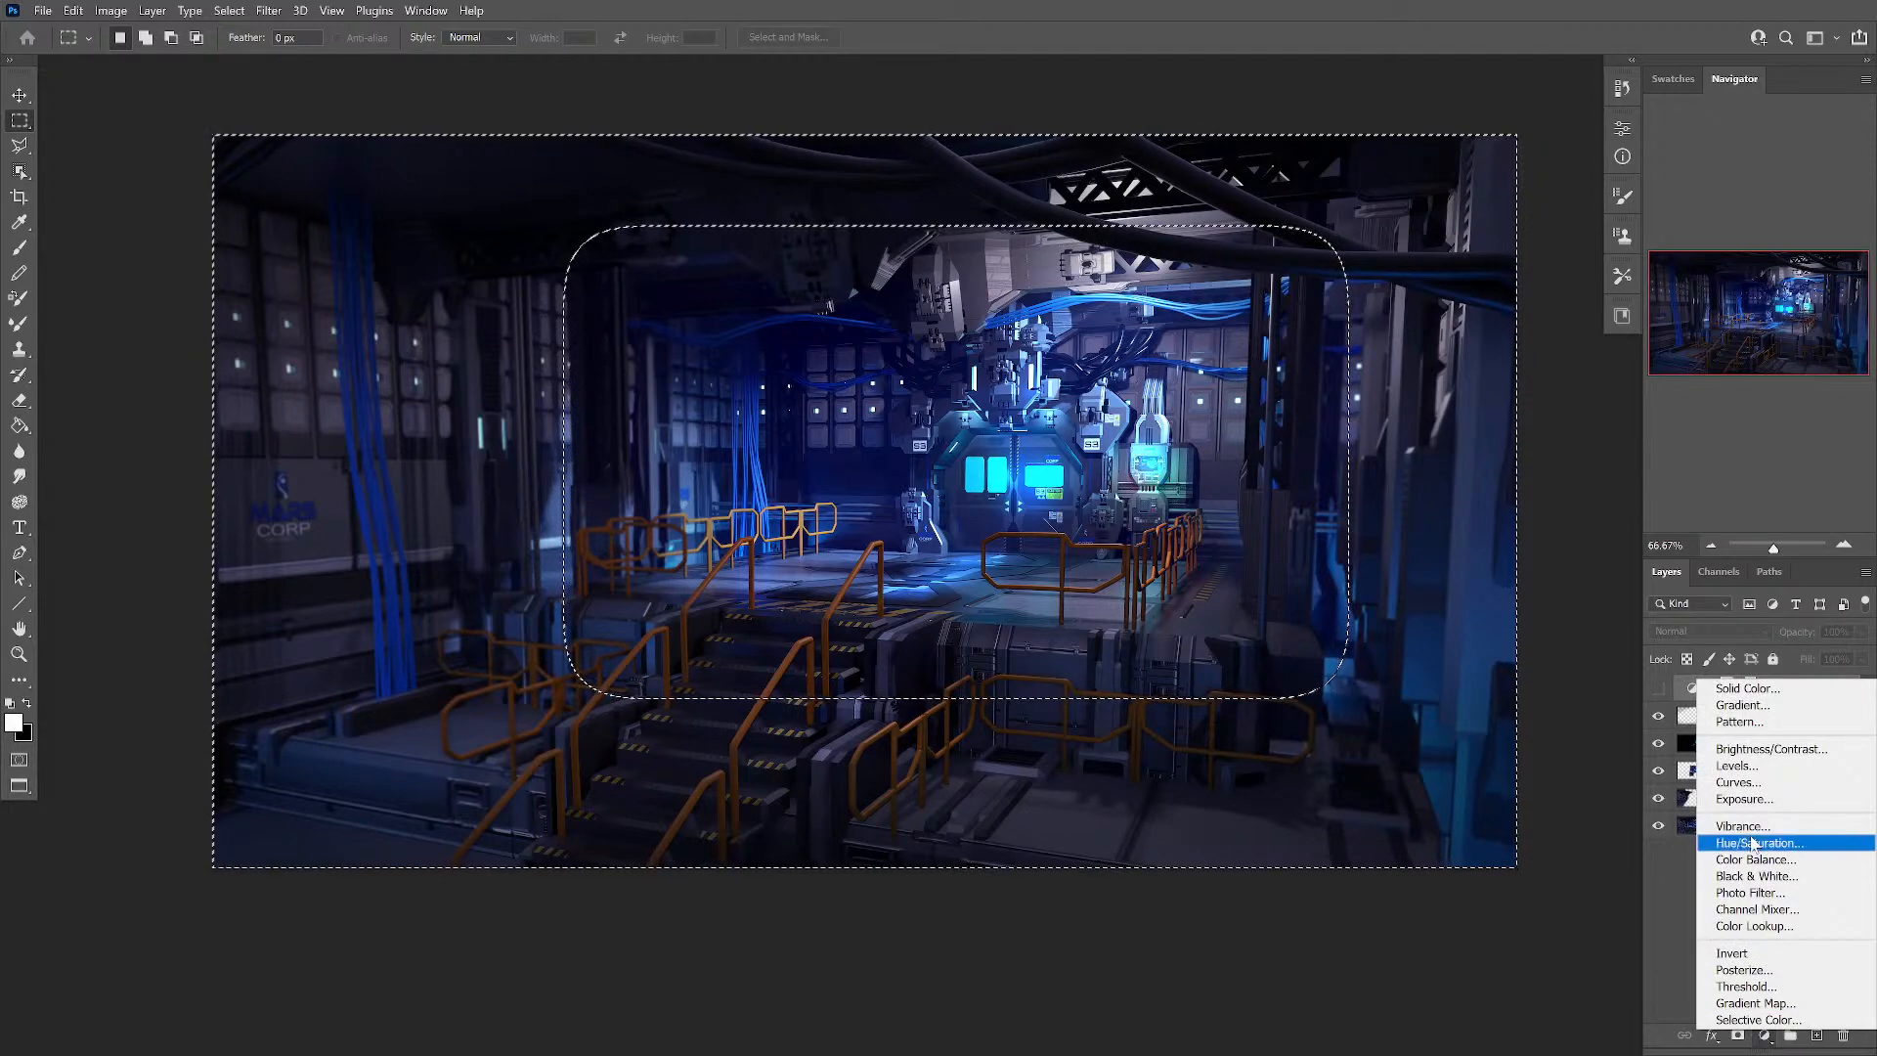
click(1754, 782)
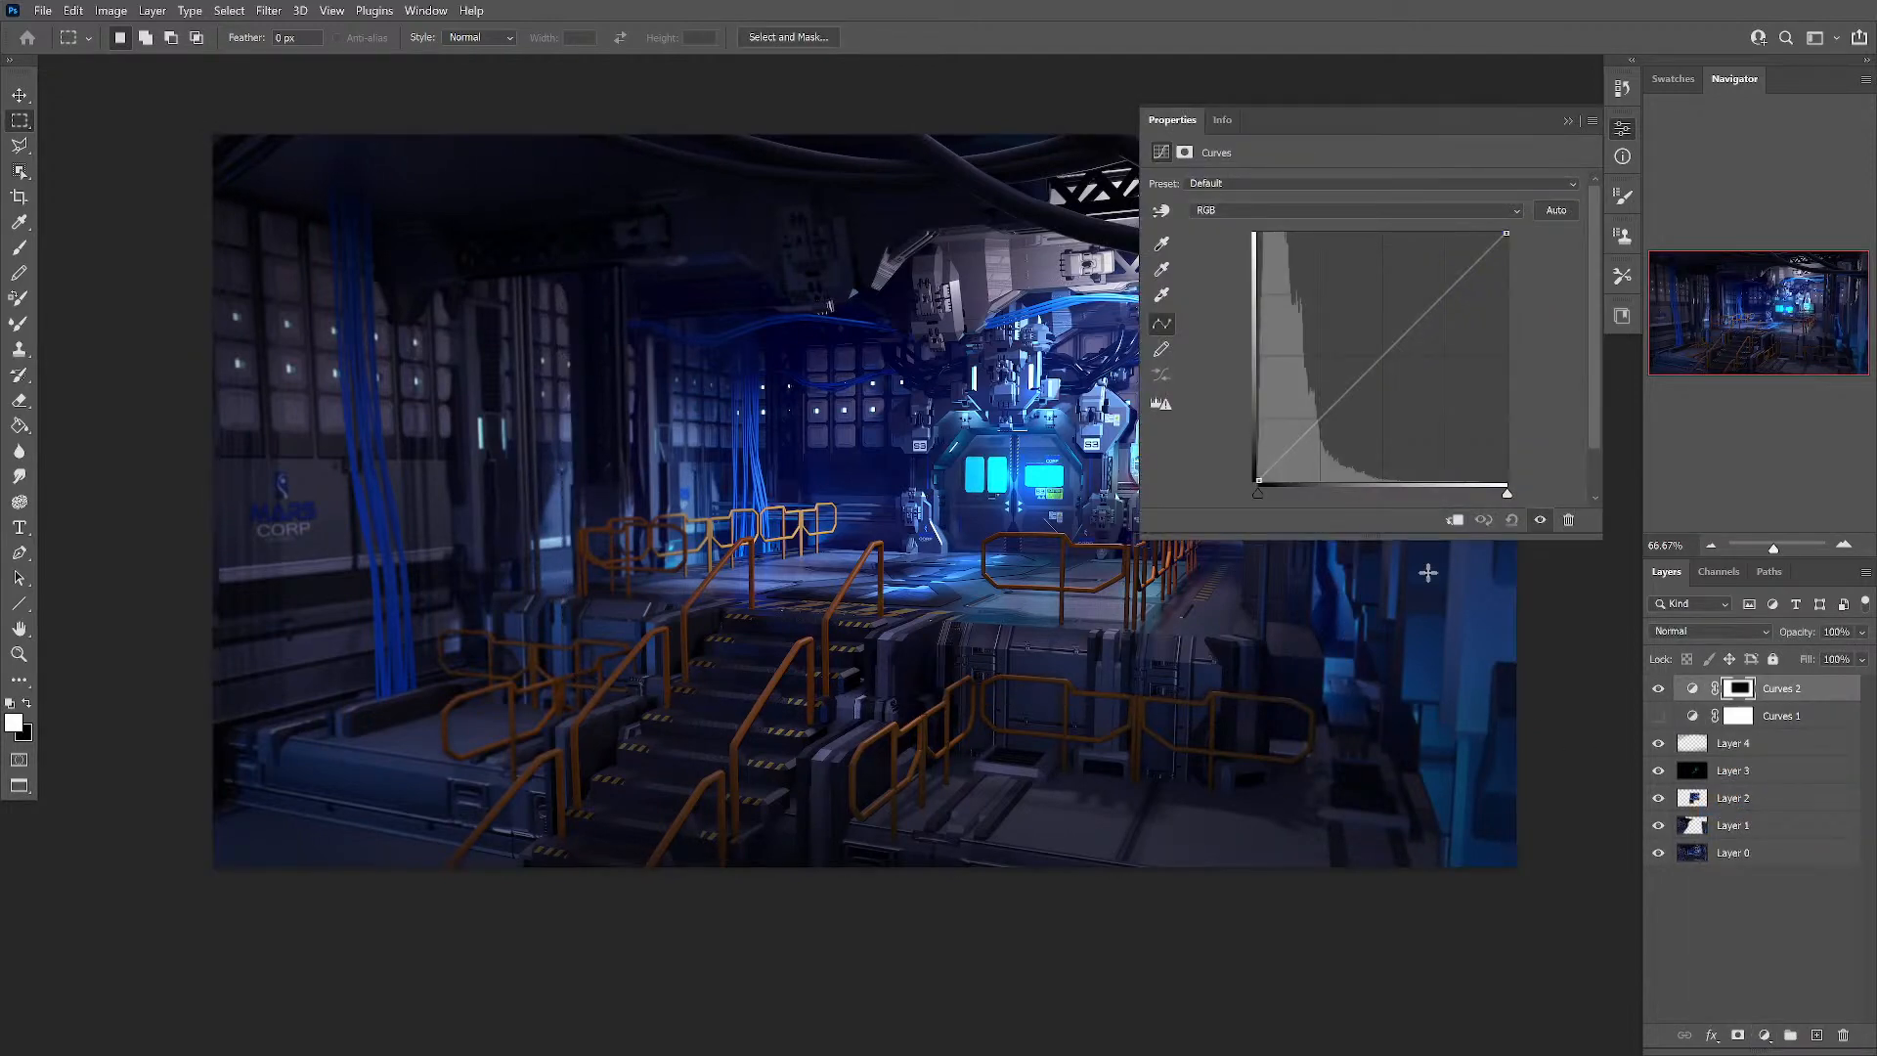
click(1344, 393)
mouse_move(1344, 393)
mouse_down()
mouse_move(1319, 364)
mouse_move(1337, 412)
mouse_up()
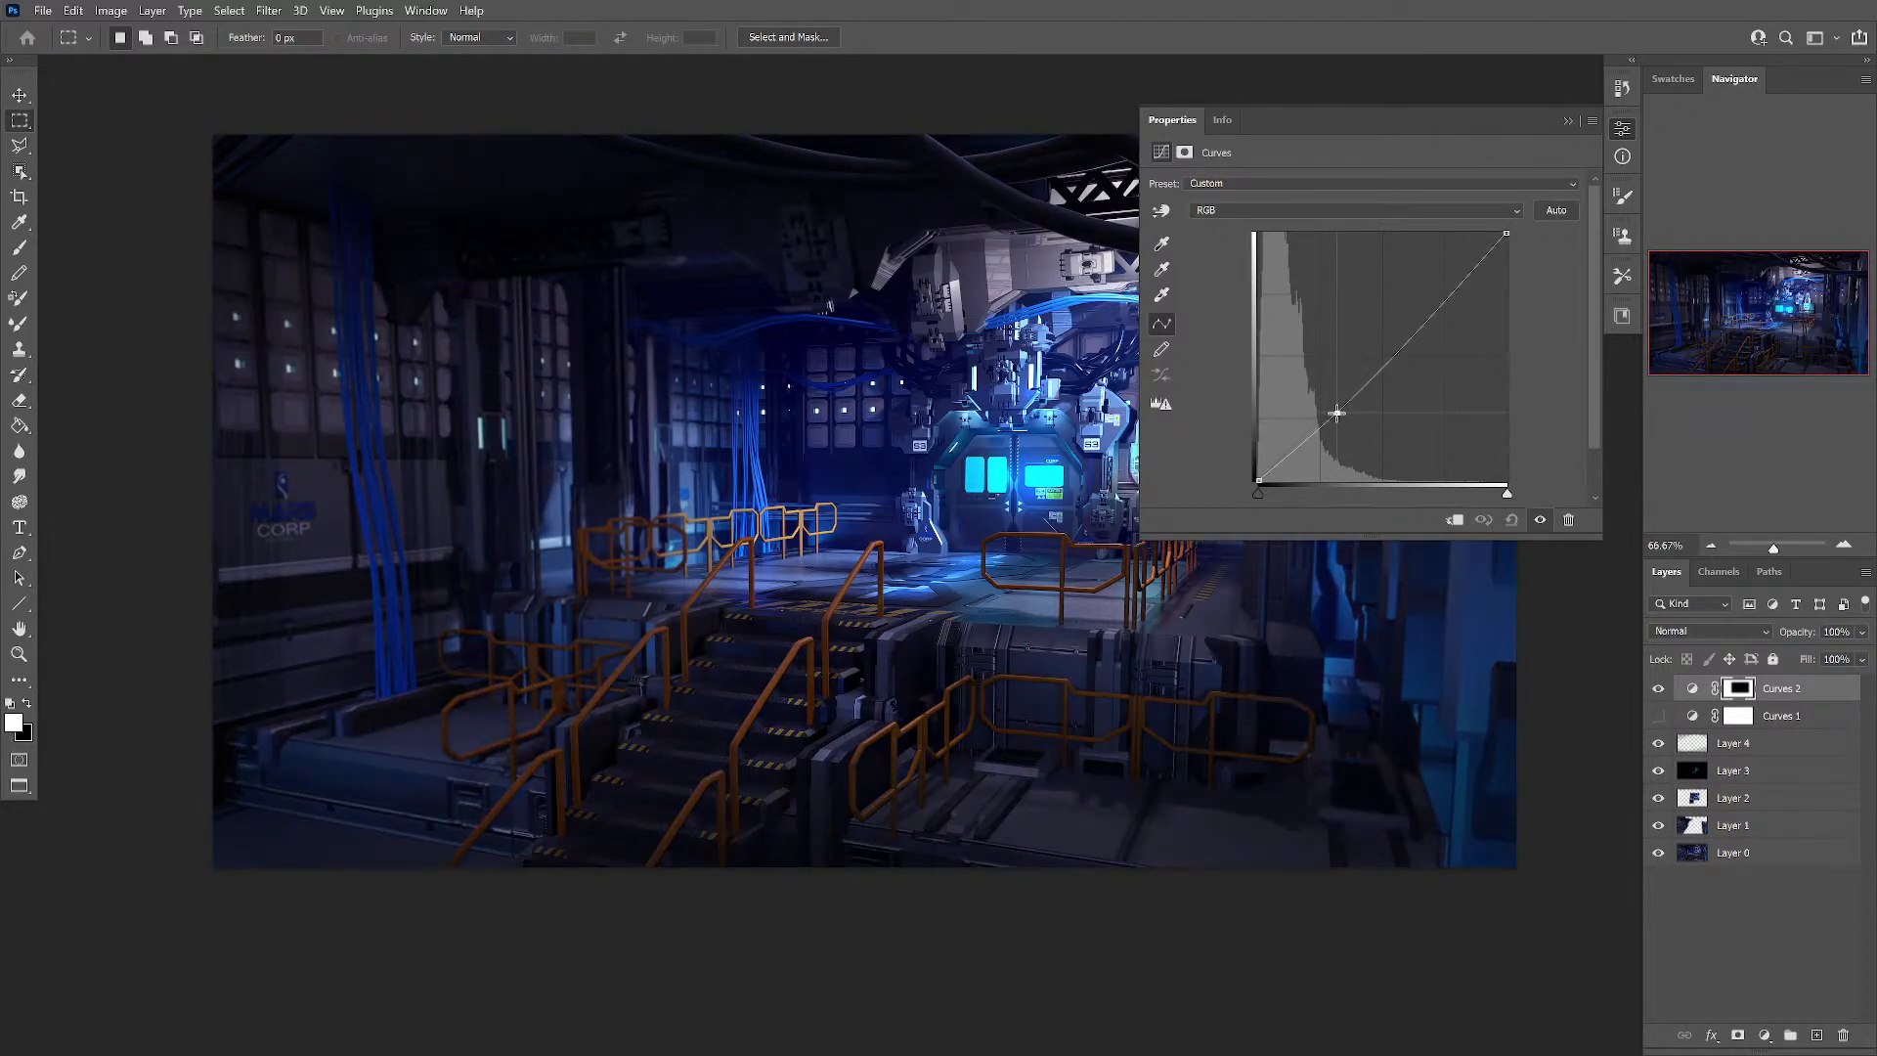
Step: Adjust the edge Curves per channel in the lower midtones: shift Green slightly, raise Red slightly, and pull Blue down a little
click(1217, 208)
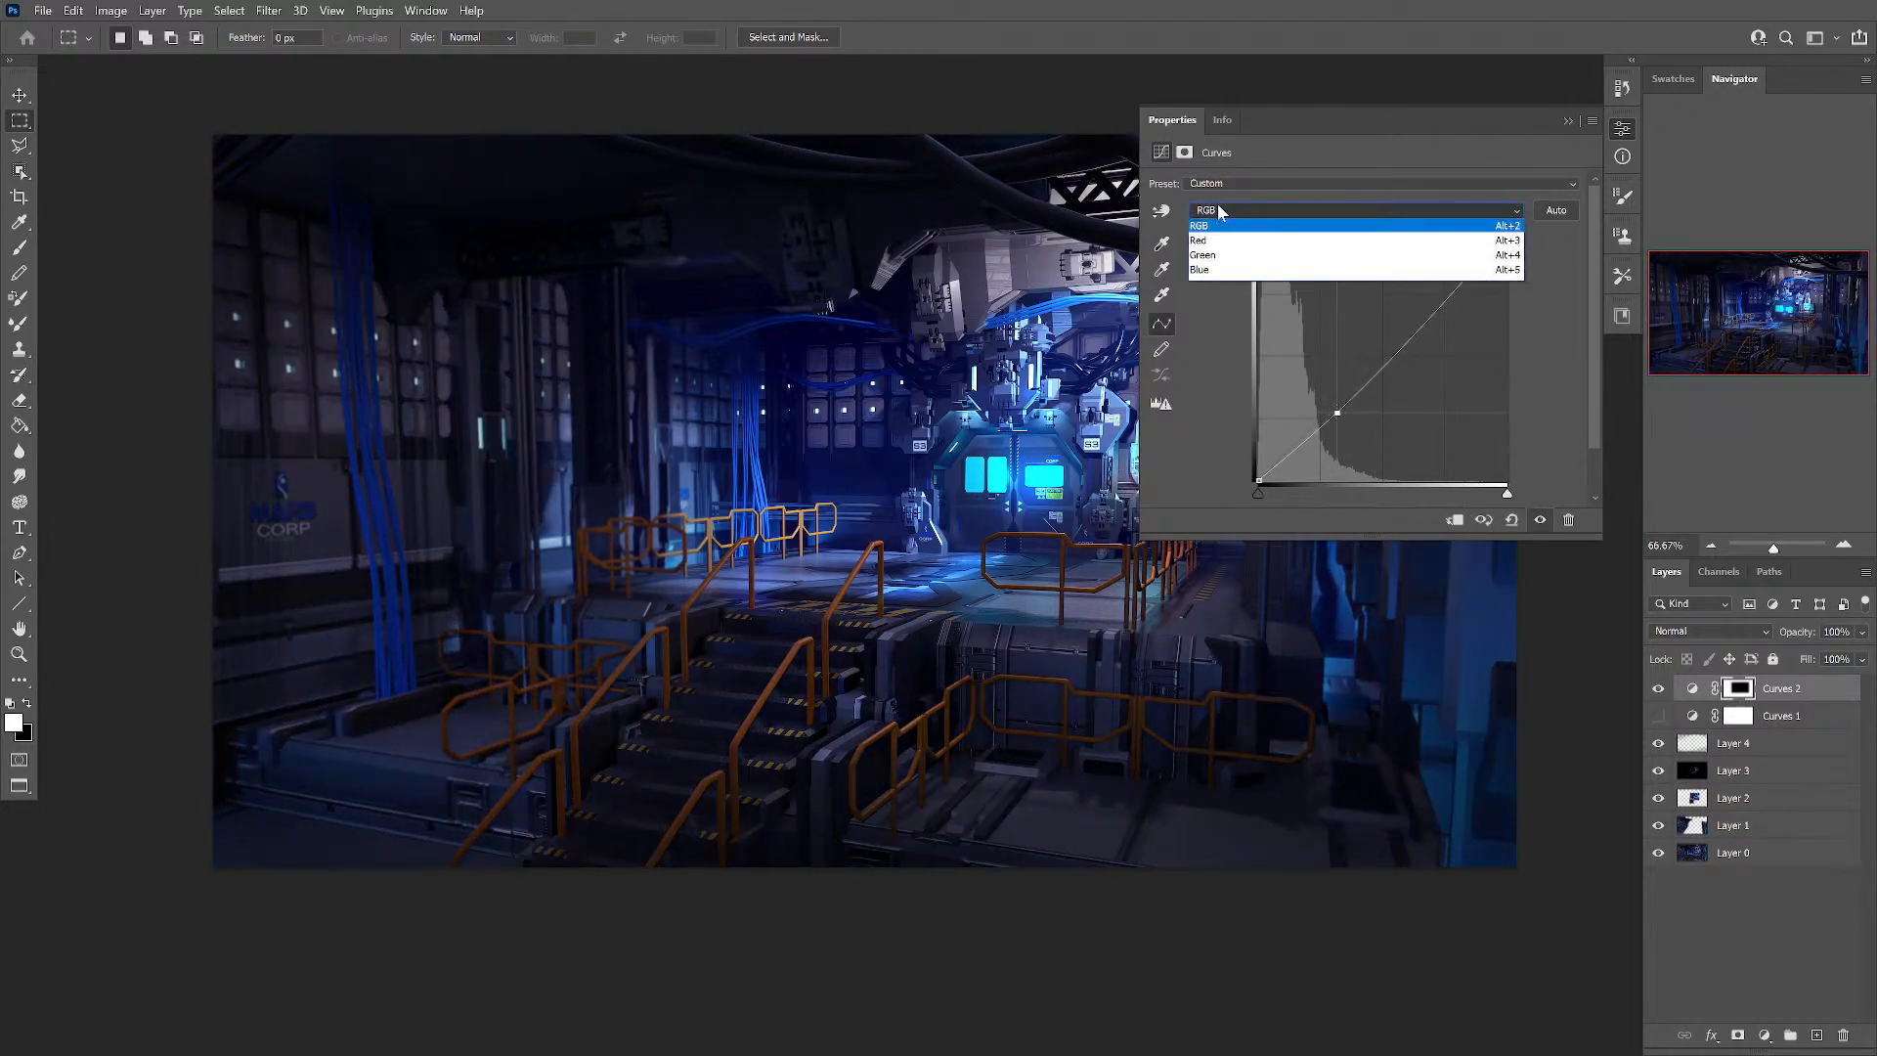
click(1212, 255)
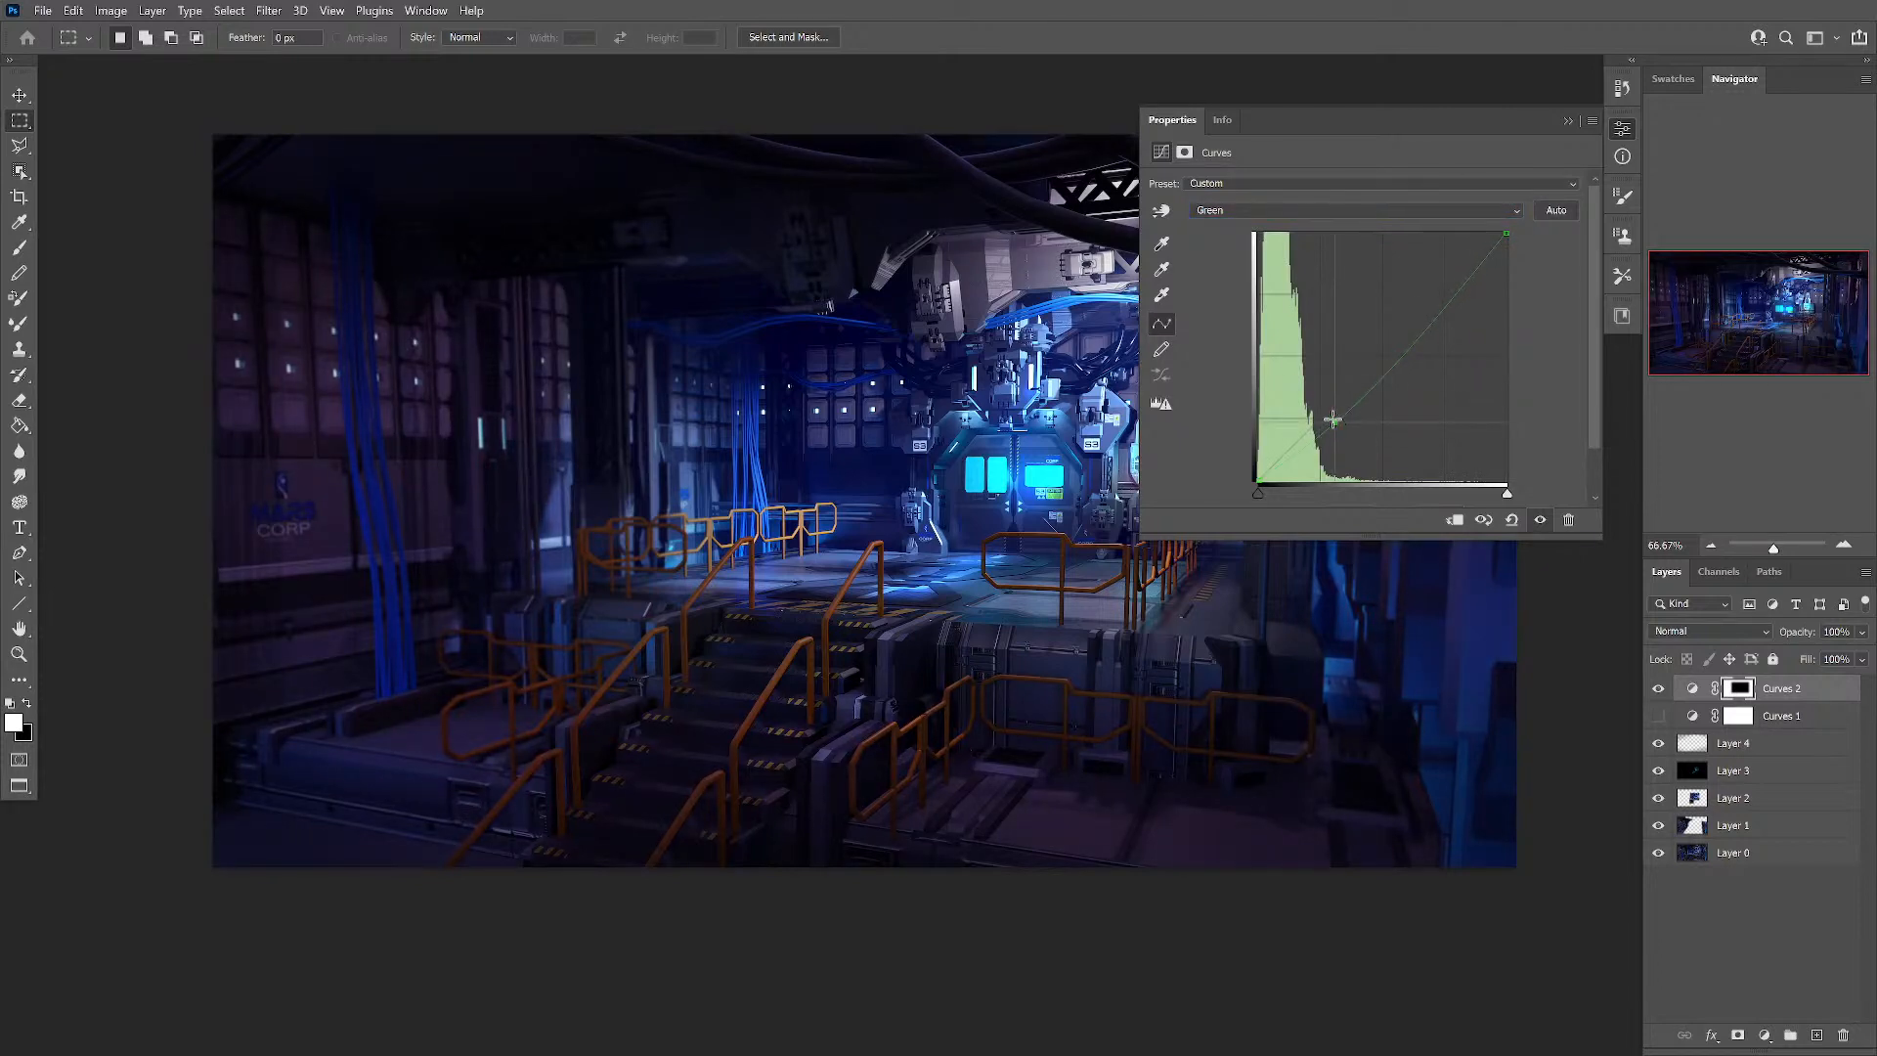
mouse_move(1327, 413)
mouse_down()
mouse_move(1324, 390)
mouse_move(1362, 441)
mouse_move(1326, 385)
mouse_move(1326, 401)
mouse_up()
click(1261, 210)
click(1212, 240)
click(1249, 210)
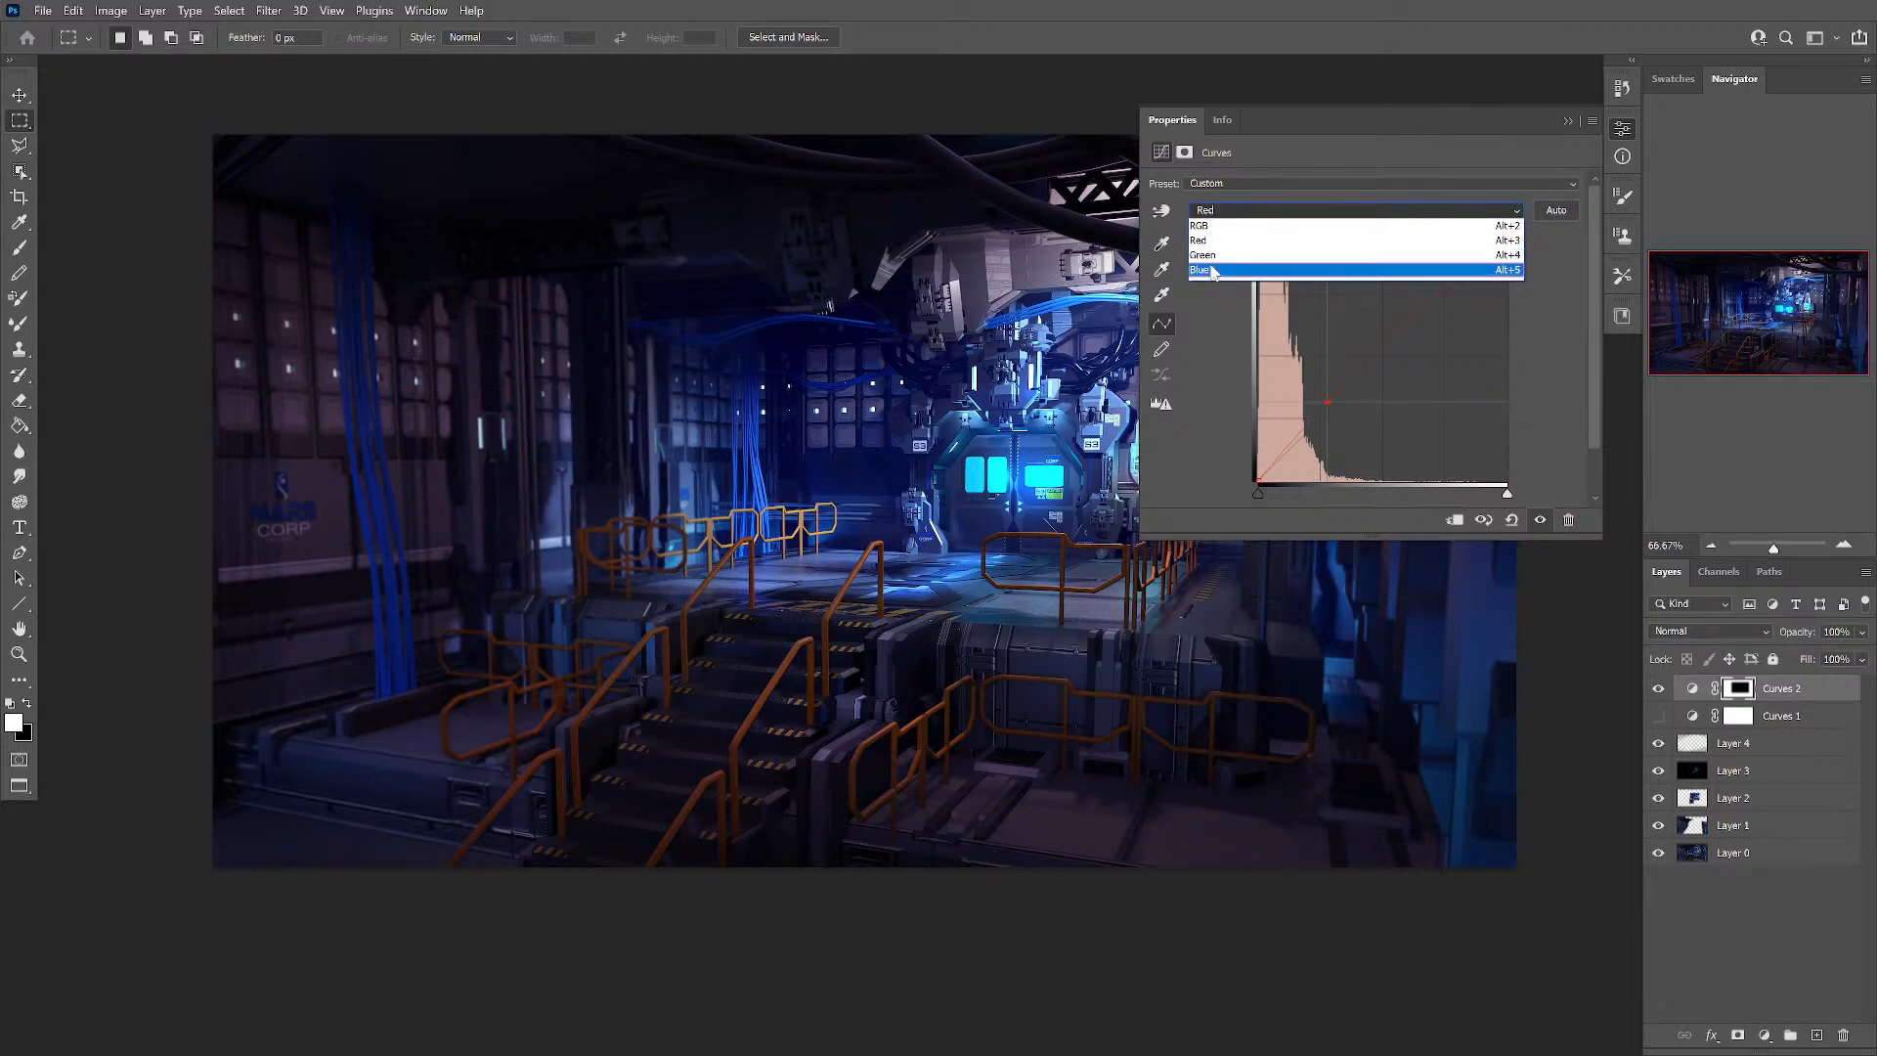
click(1217, 268)
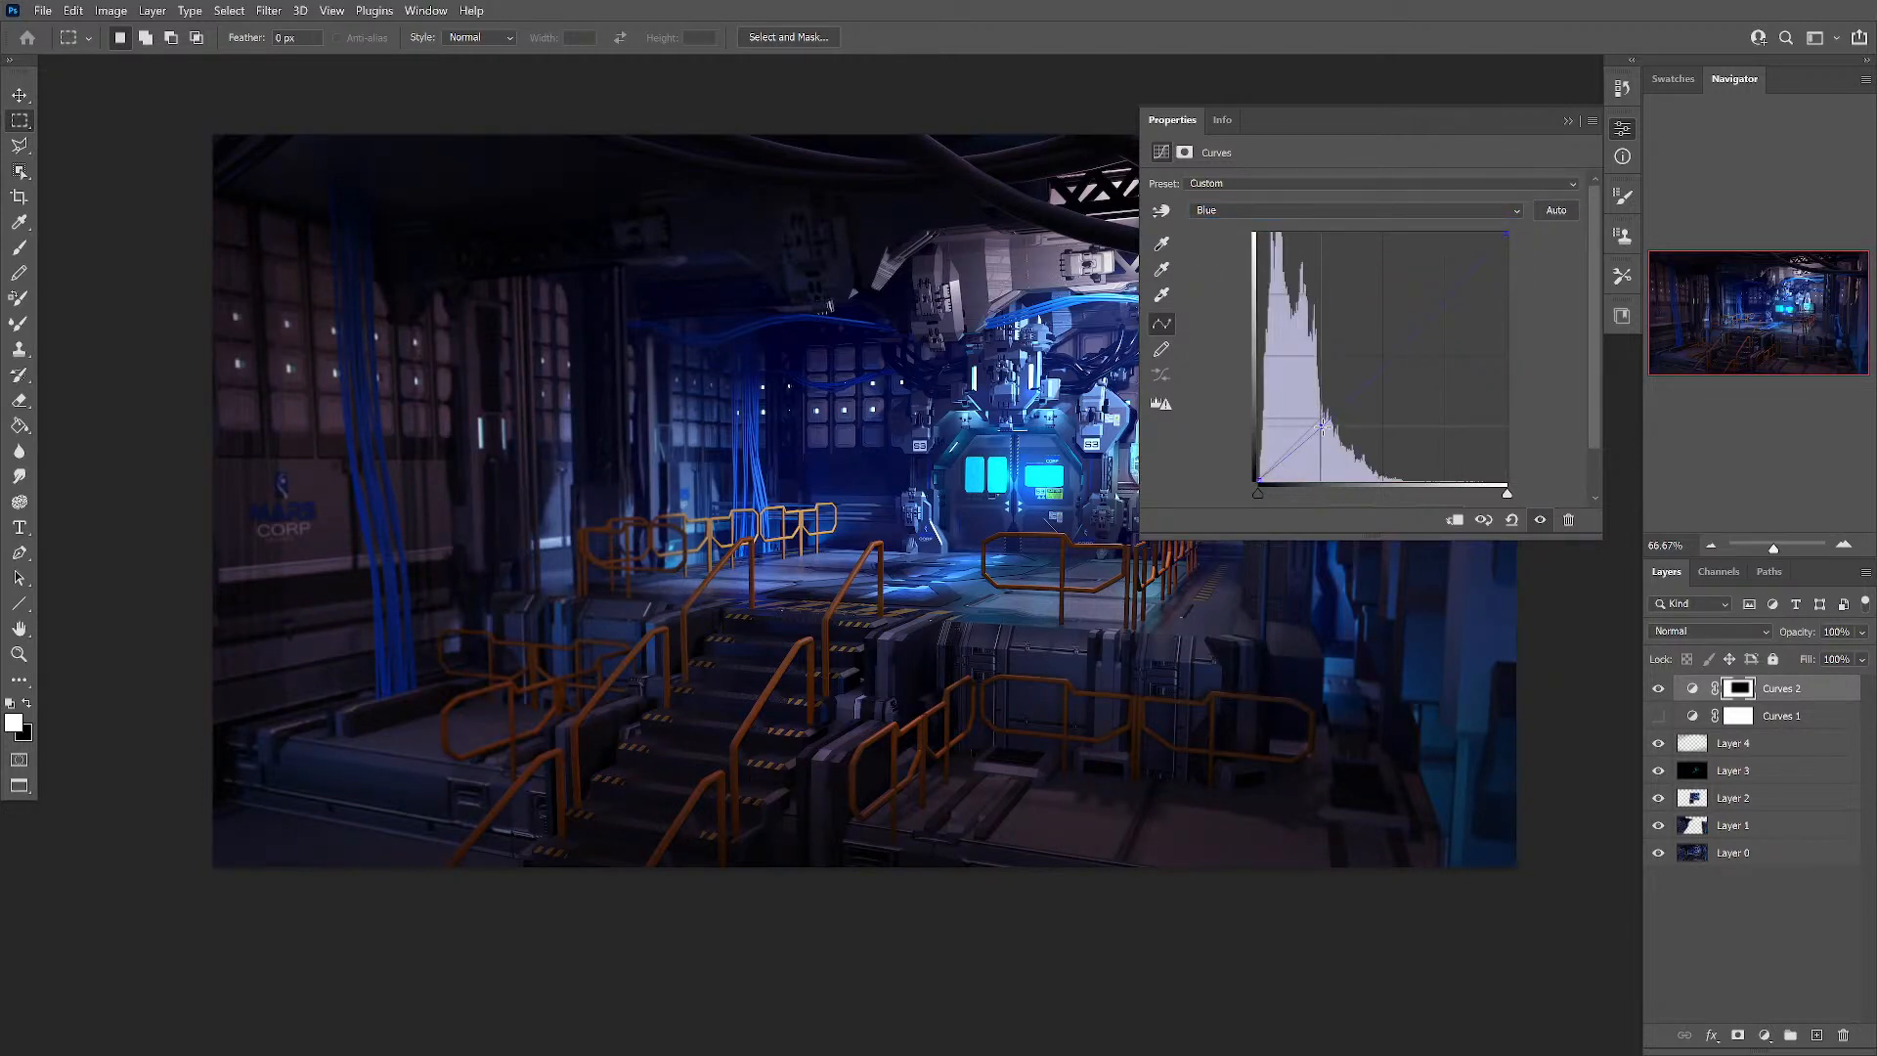
Step: Pull the edge adjustment's RGB curve further down in the lower midtones, collapse its settings, and reduce the layer's opacity to 55%
click(1261, 208)
click(1217, 226)
drag(1337, 412, 1335, 426)
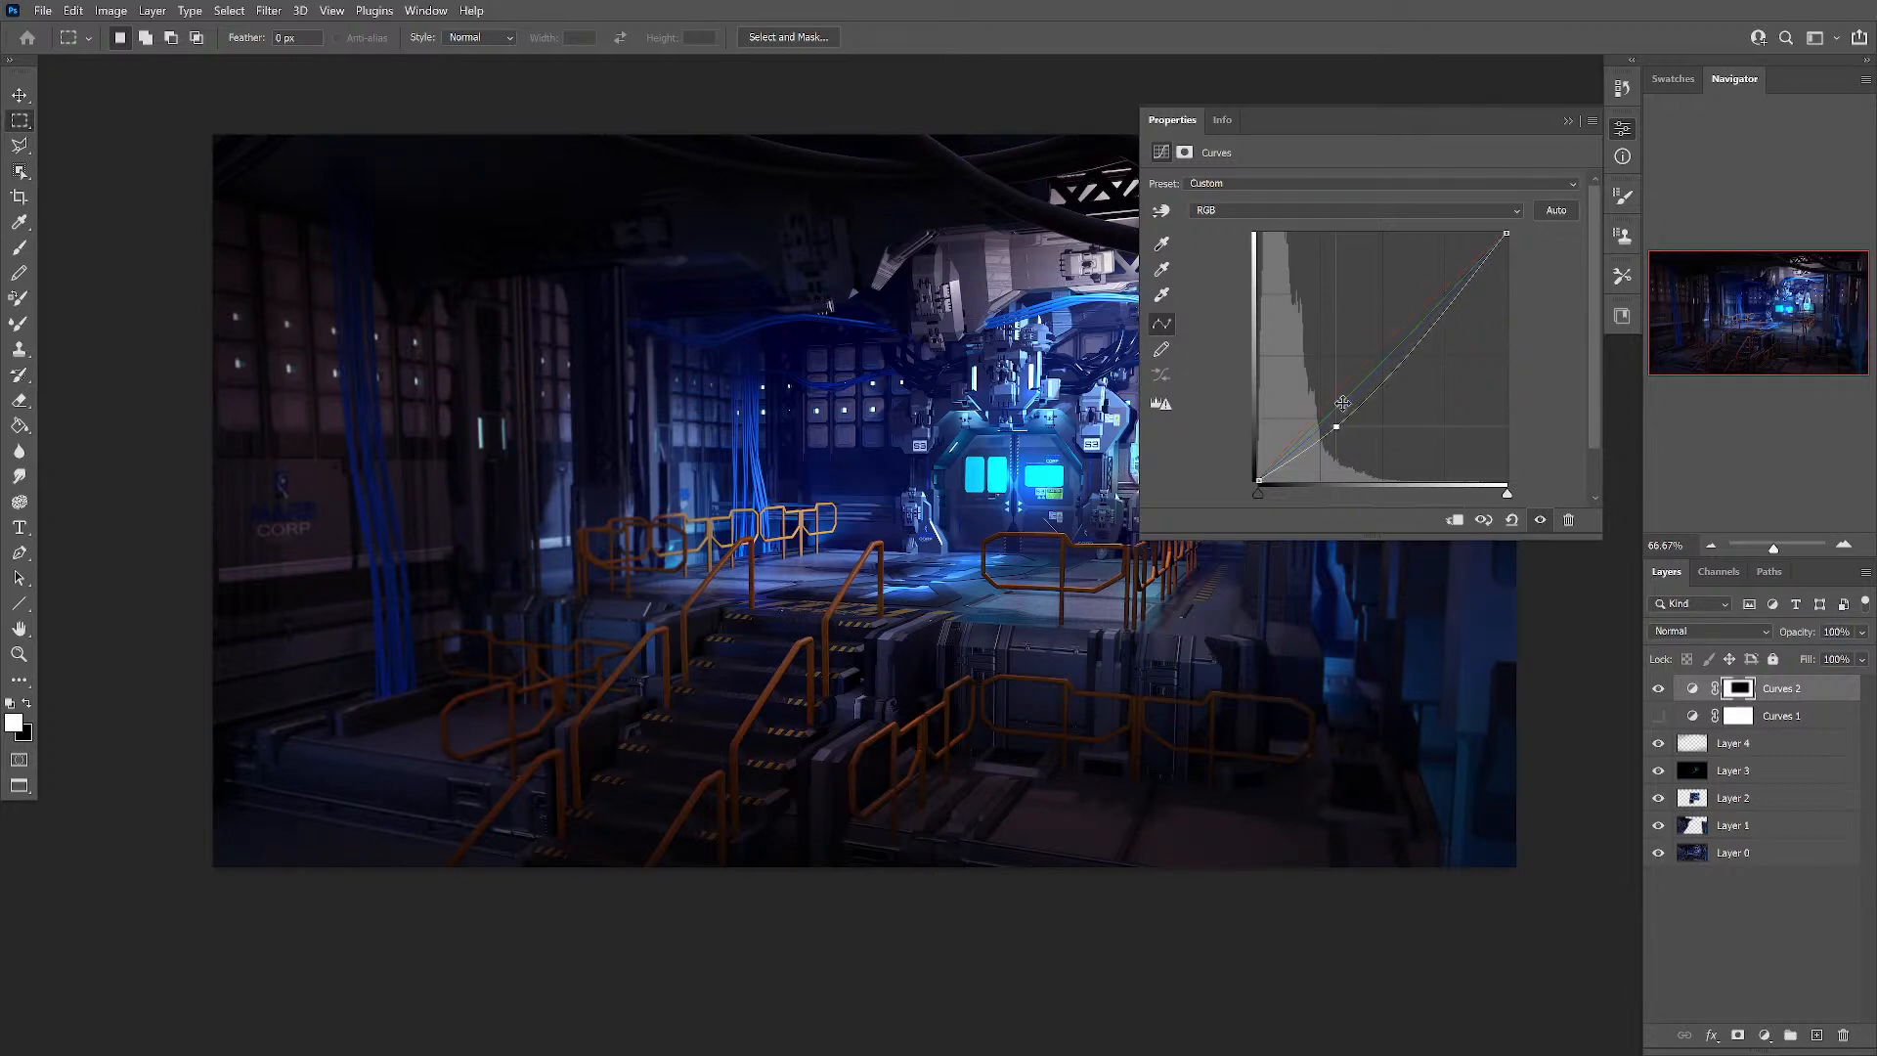
click(1567, 120)
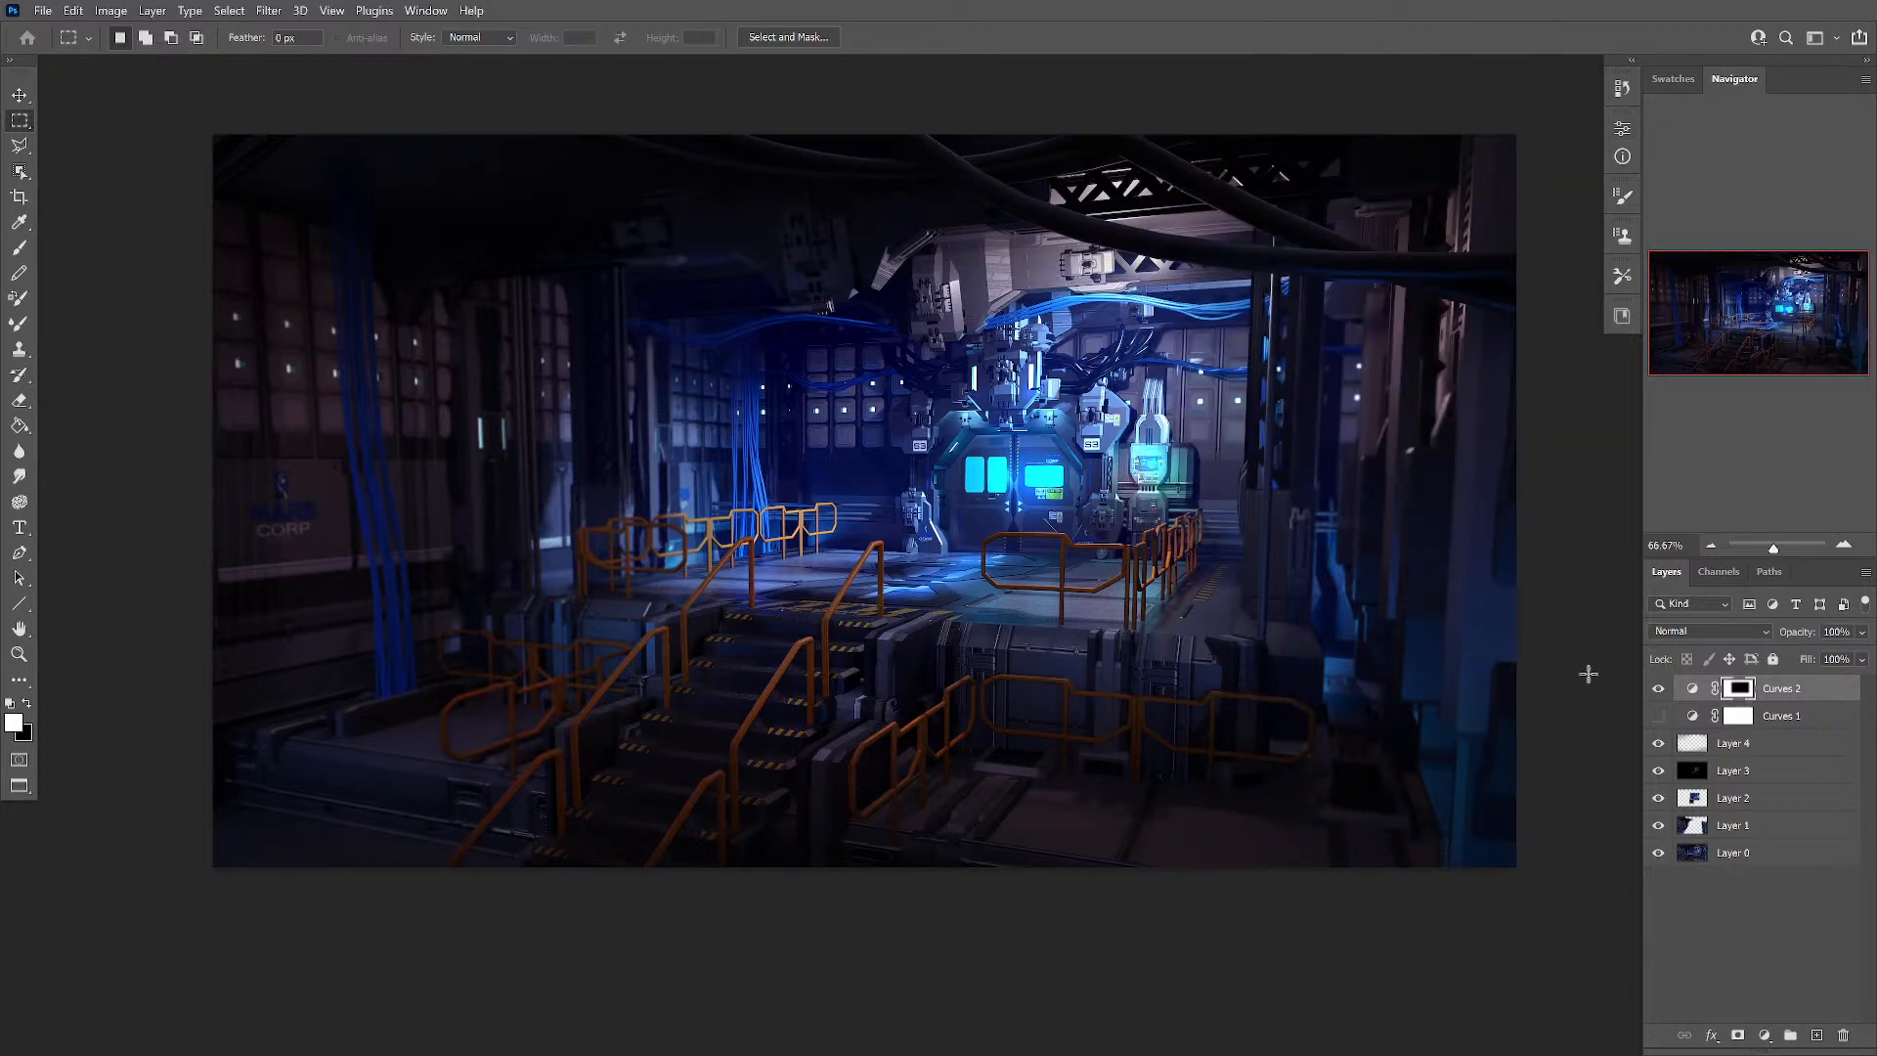
click(1861, 632)
drag(1863, 655, 1823, 657)
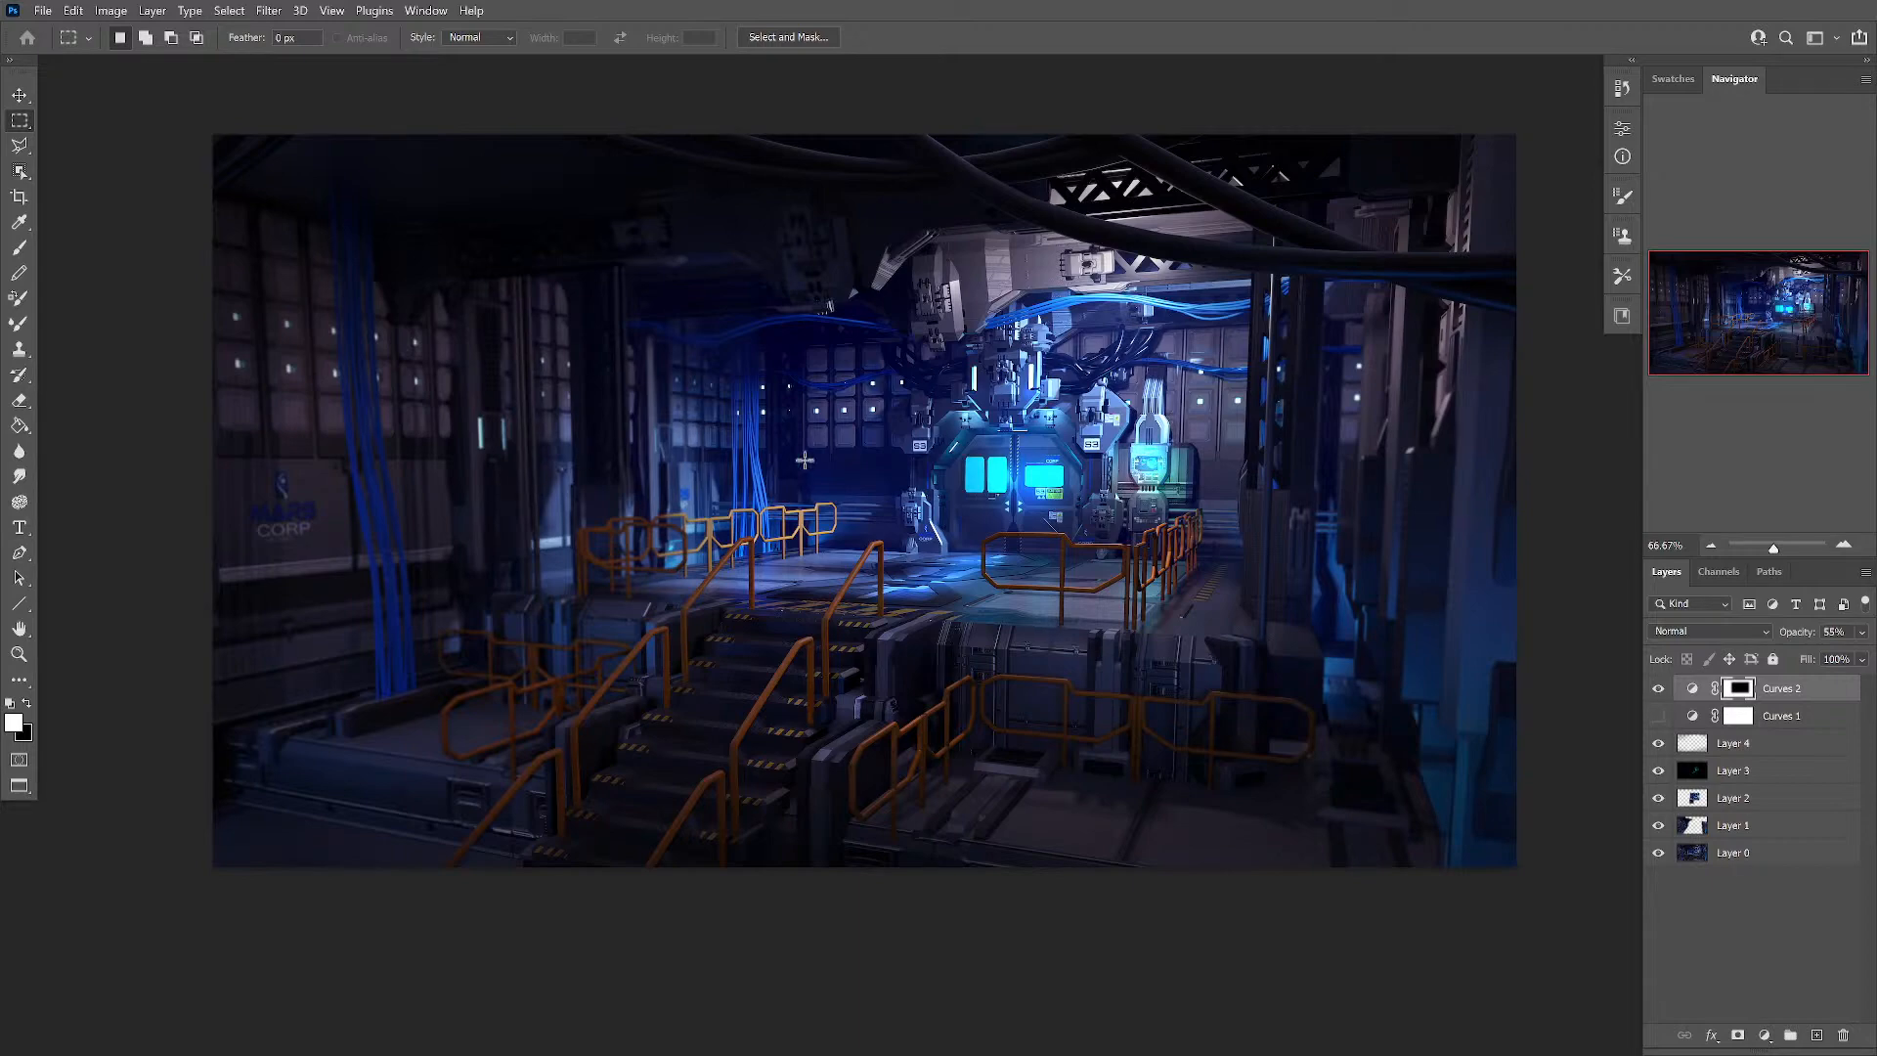
Step: Preview the darkened render full screen without the interface, and return to the standard view
key(f)
key(f)
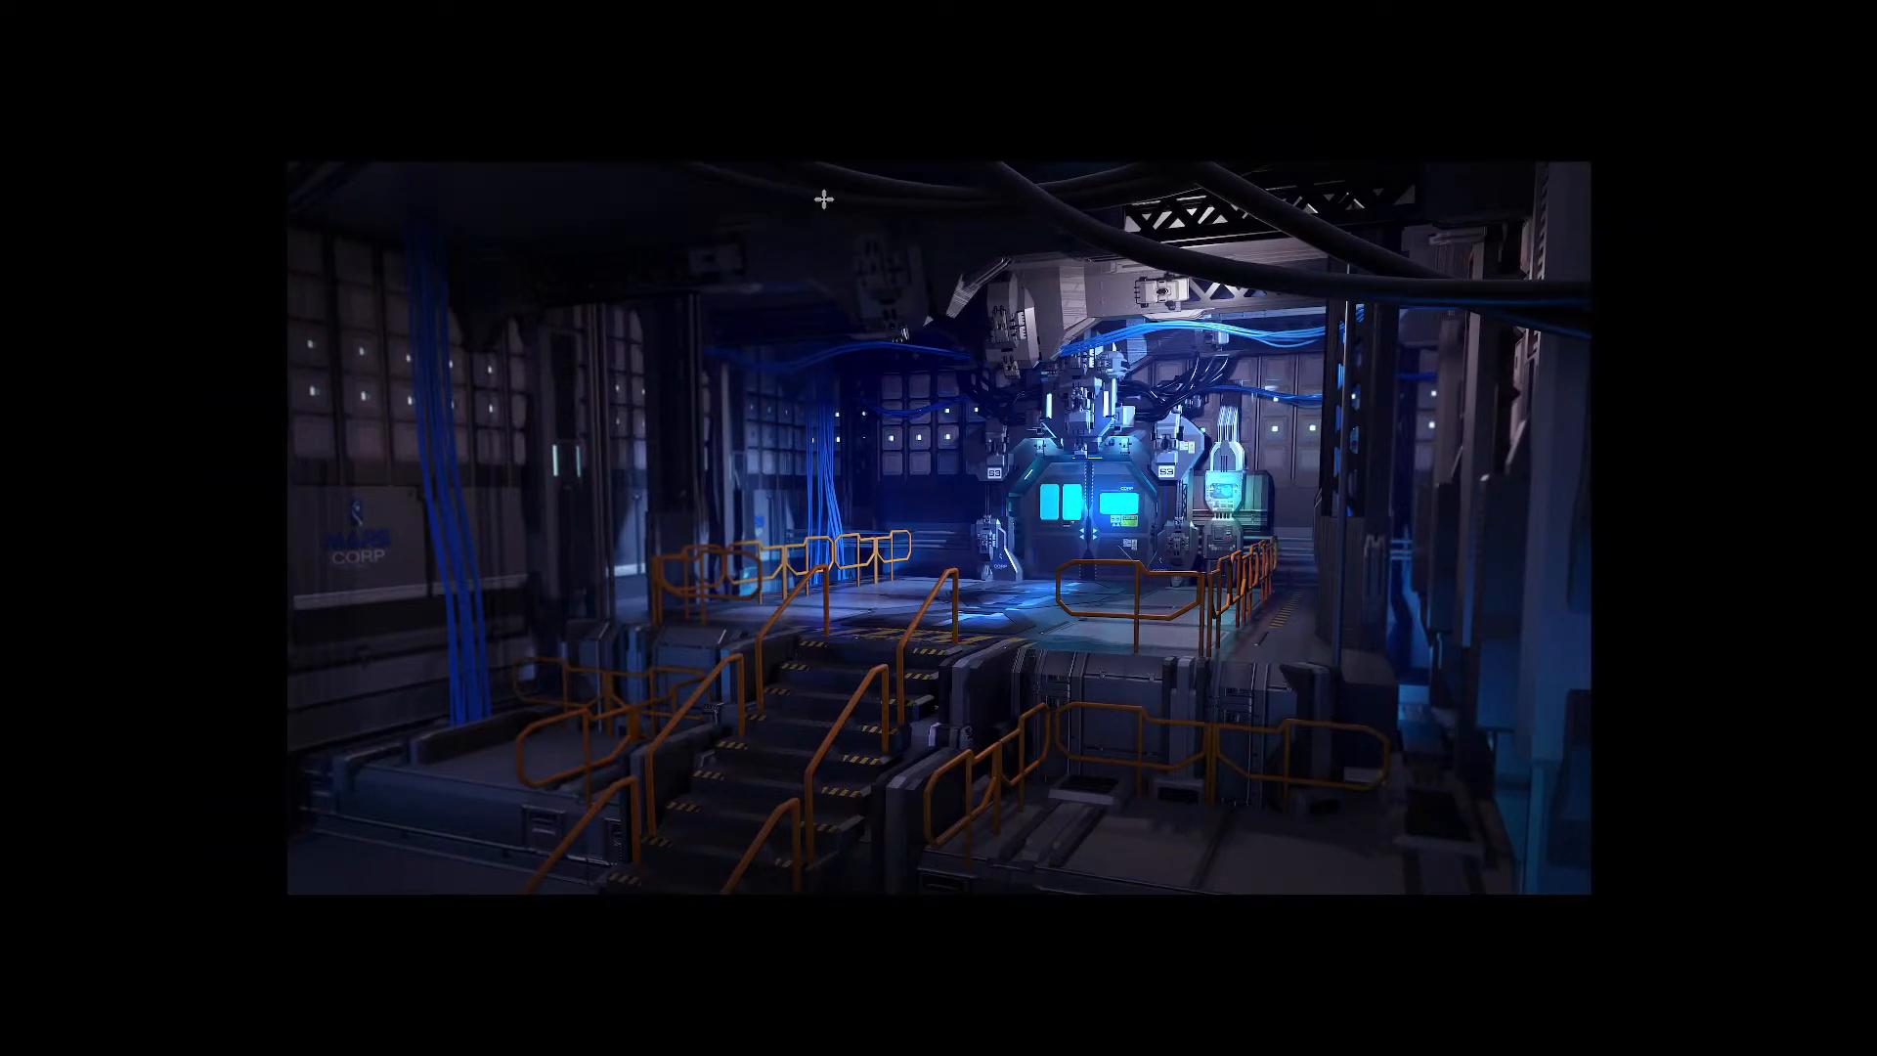
key(f)
Step: Compare the graded camera_001.tif with the unedited camera_002.tif and camera_003.tif renders, ending on camera_001.tif
click(875, 65)
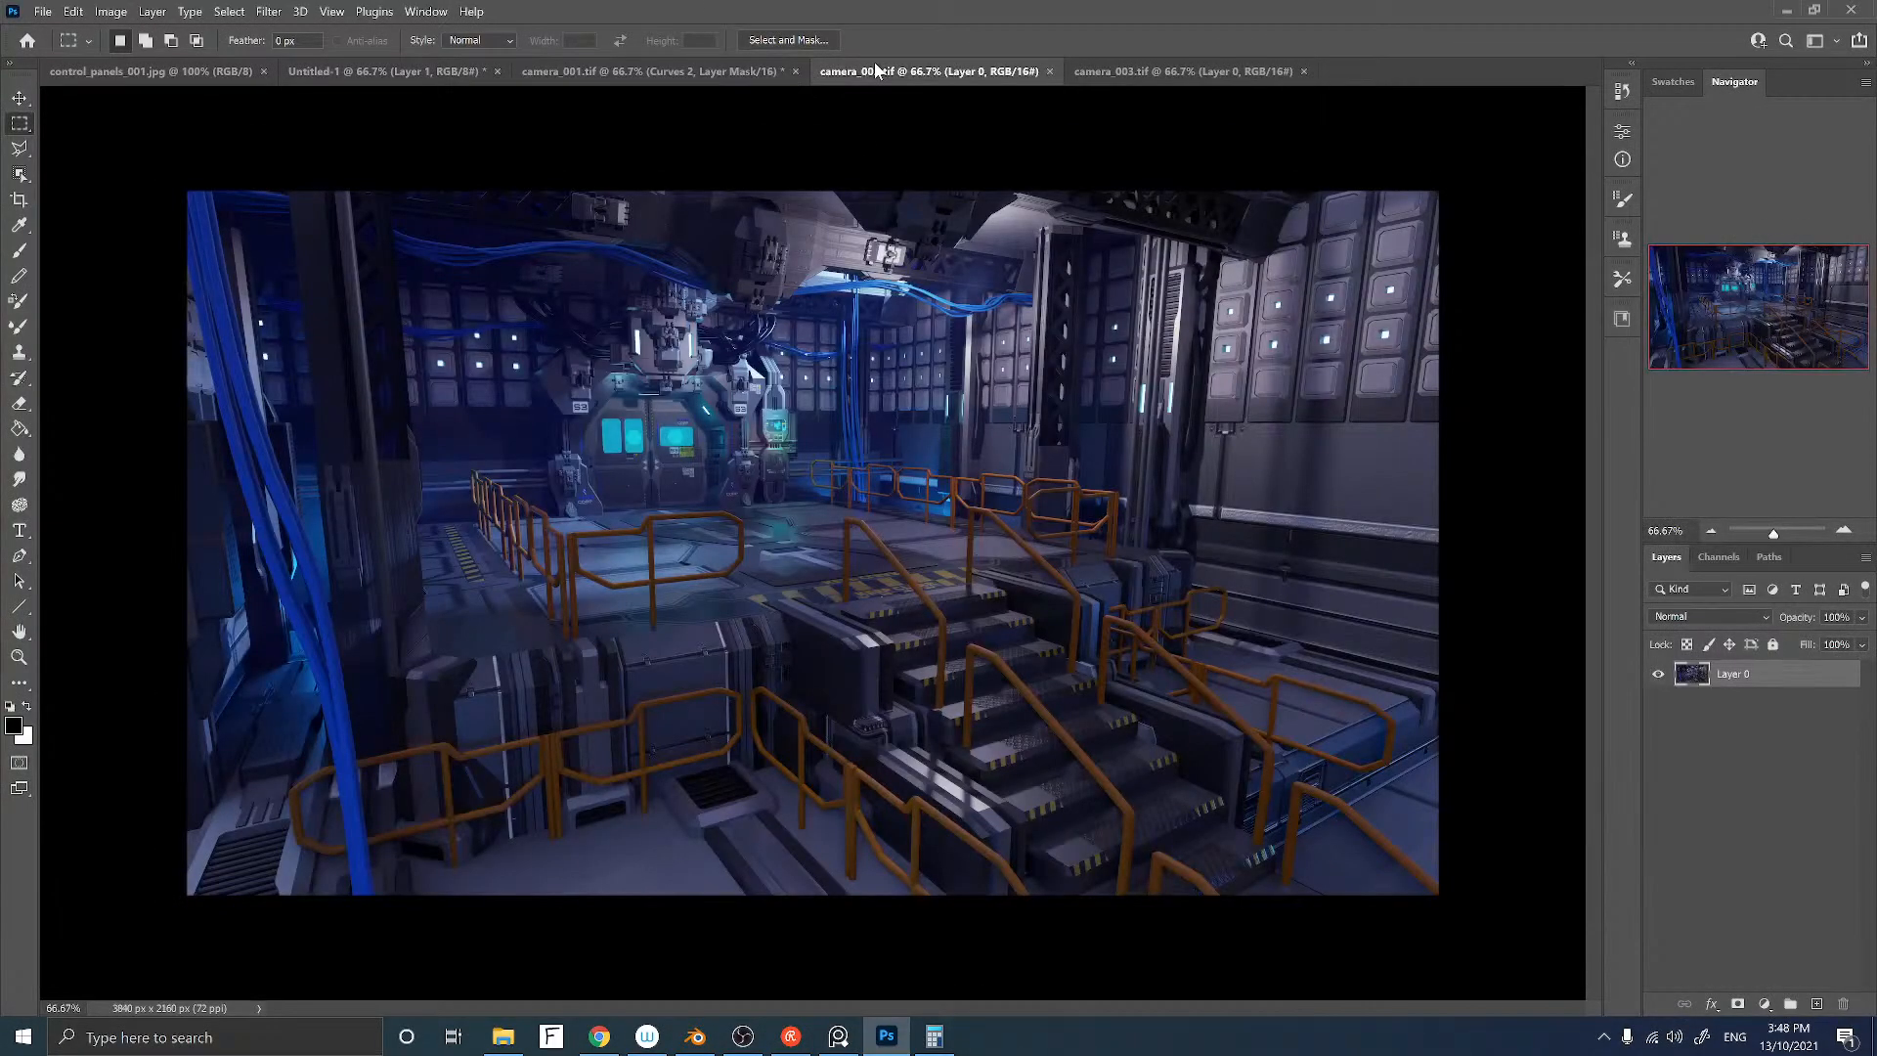
click(1169, 72)
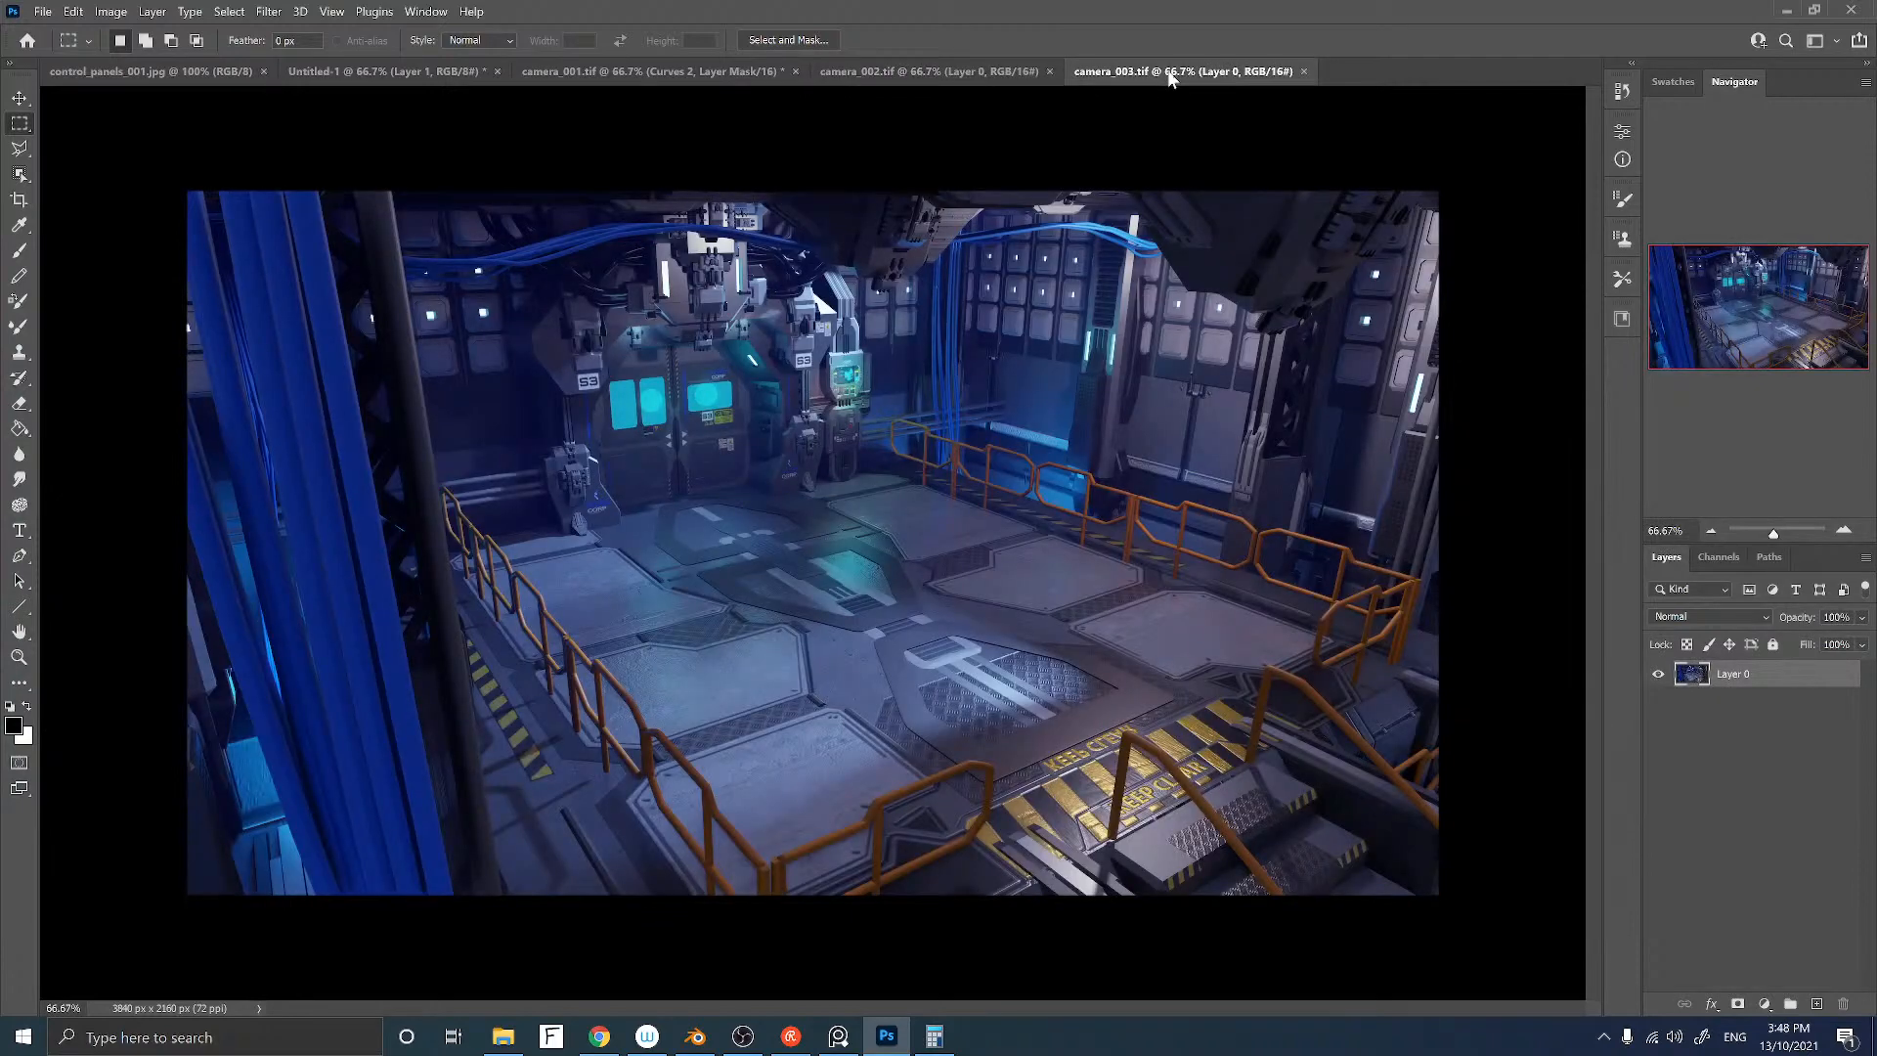
click(673, 68)
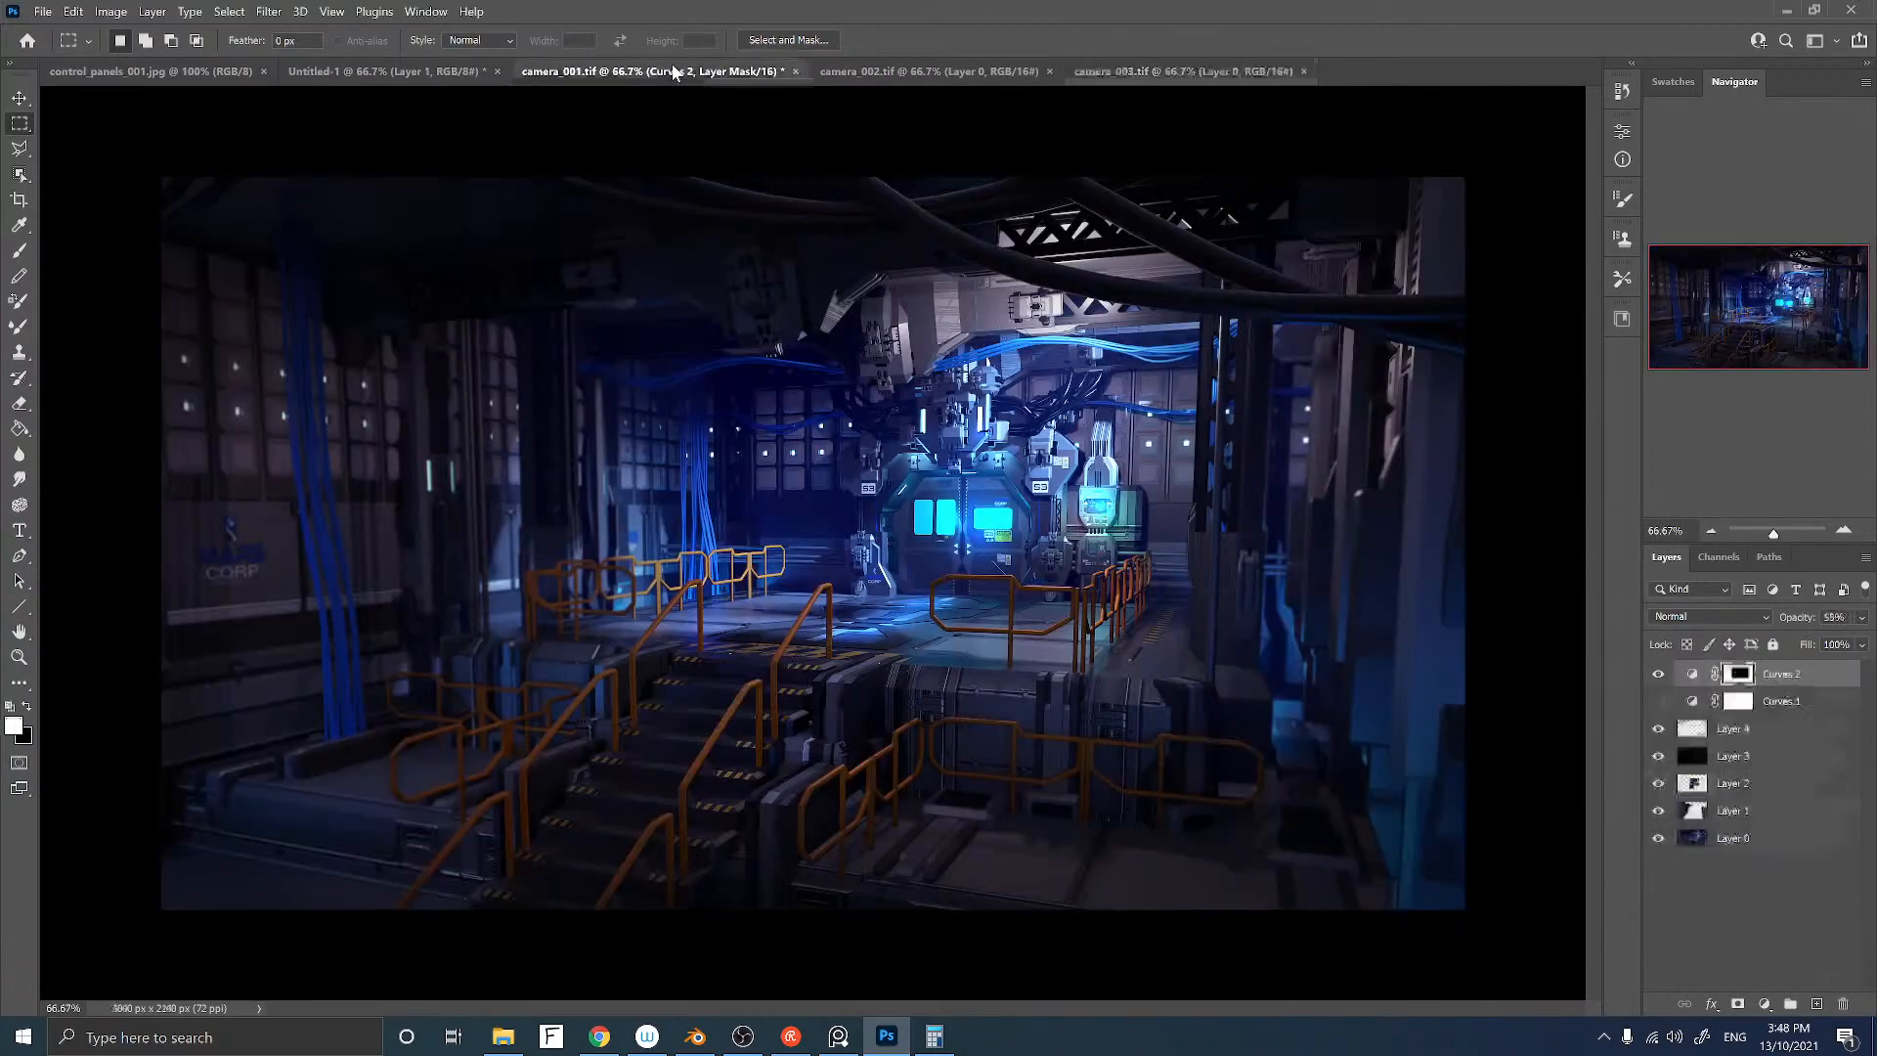
click(1169, 71)
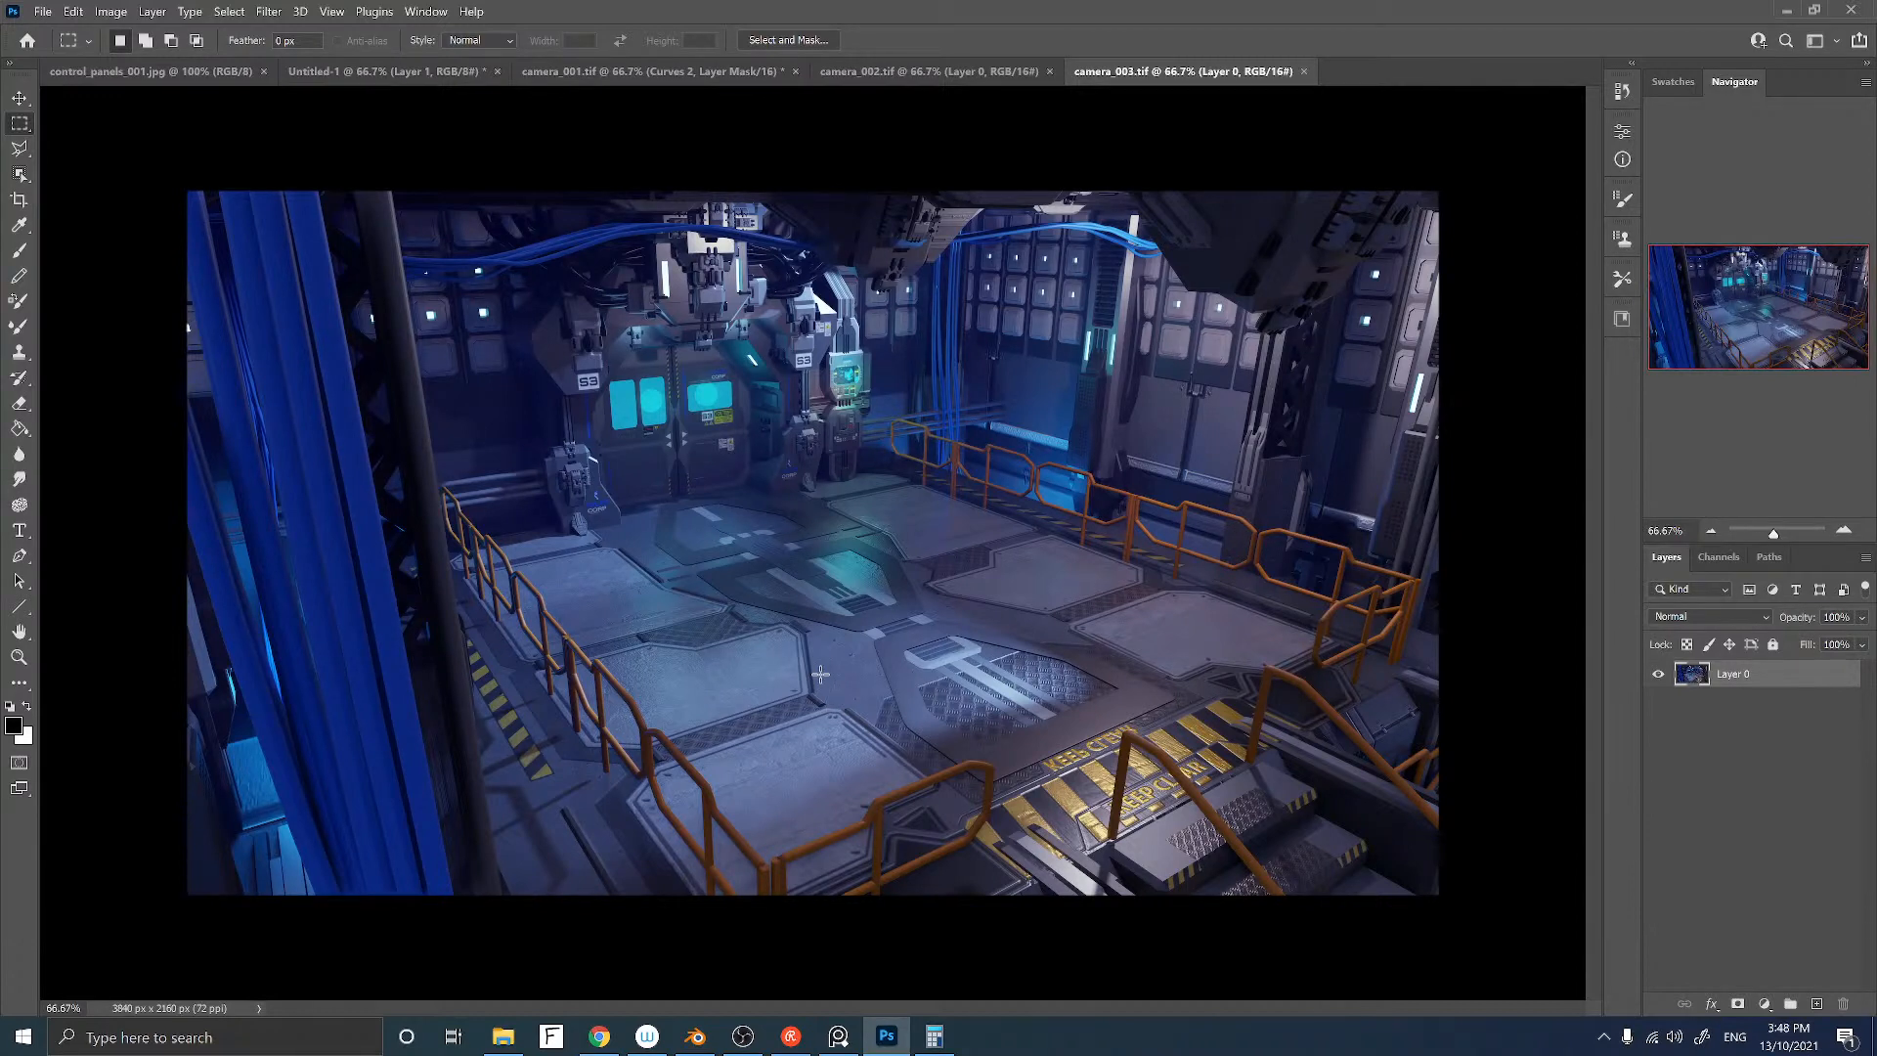
key(v)
click(900, 74)
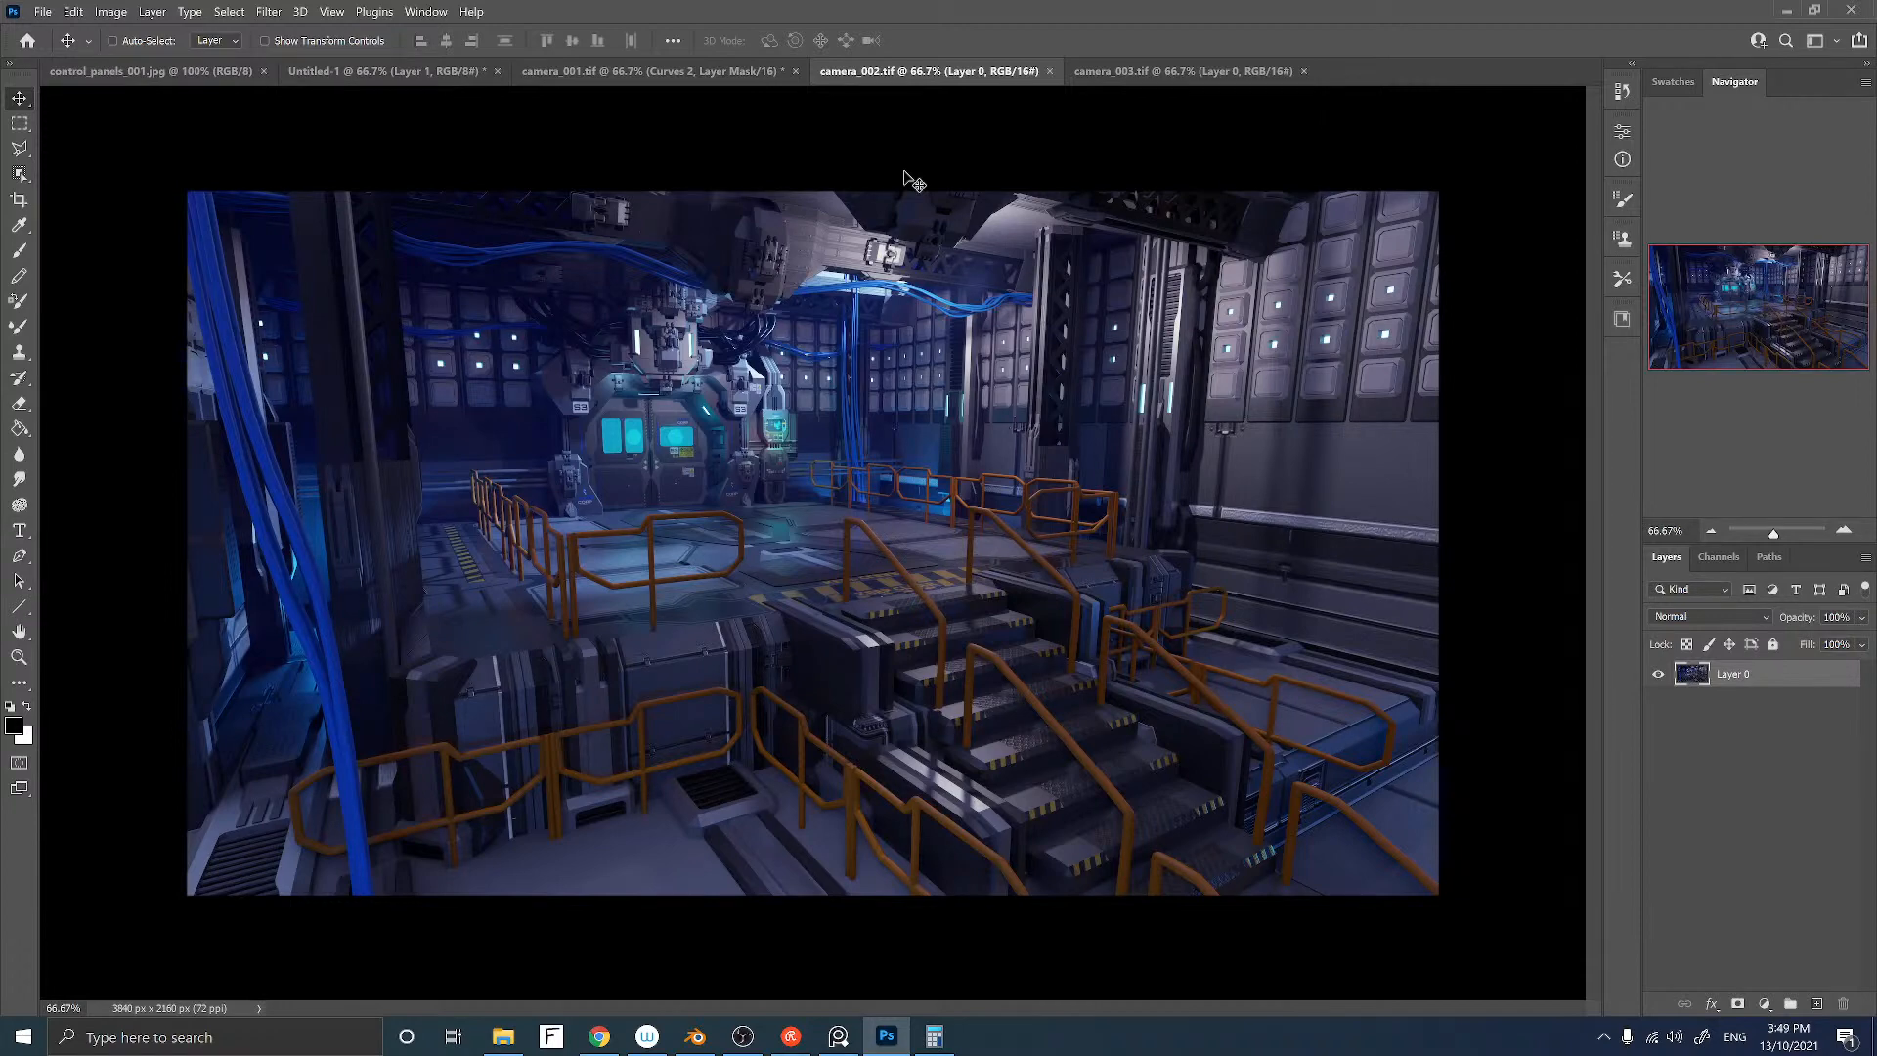
click(668, 75)
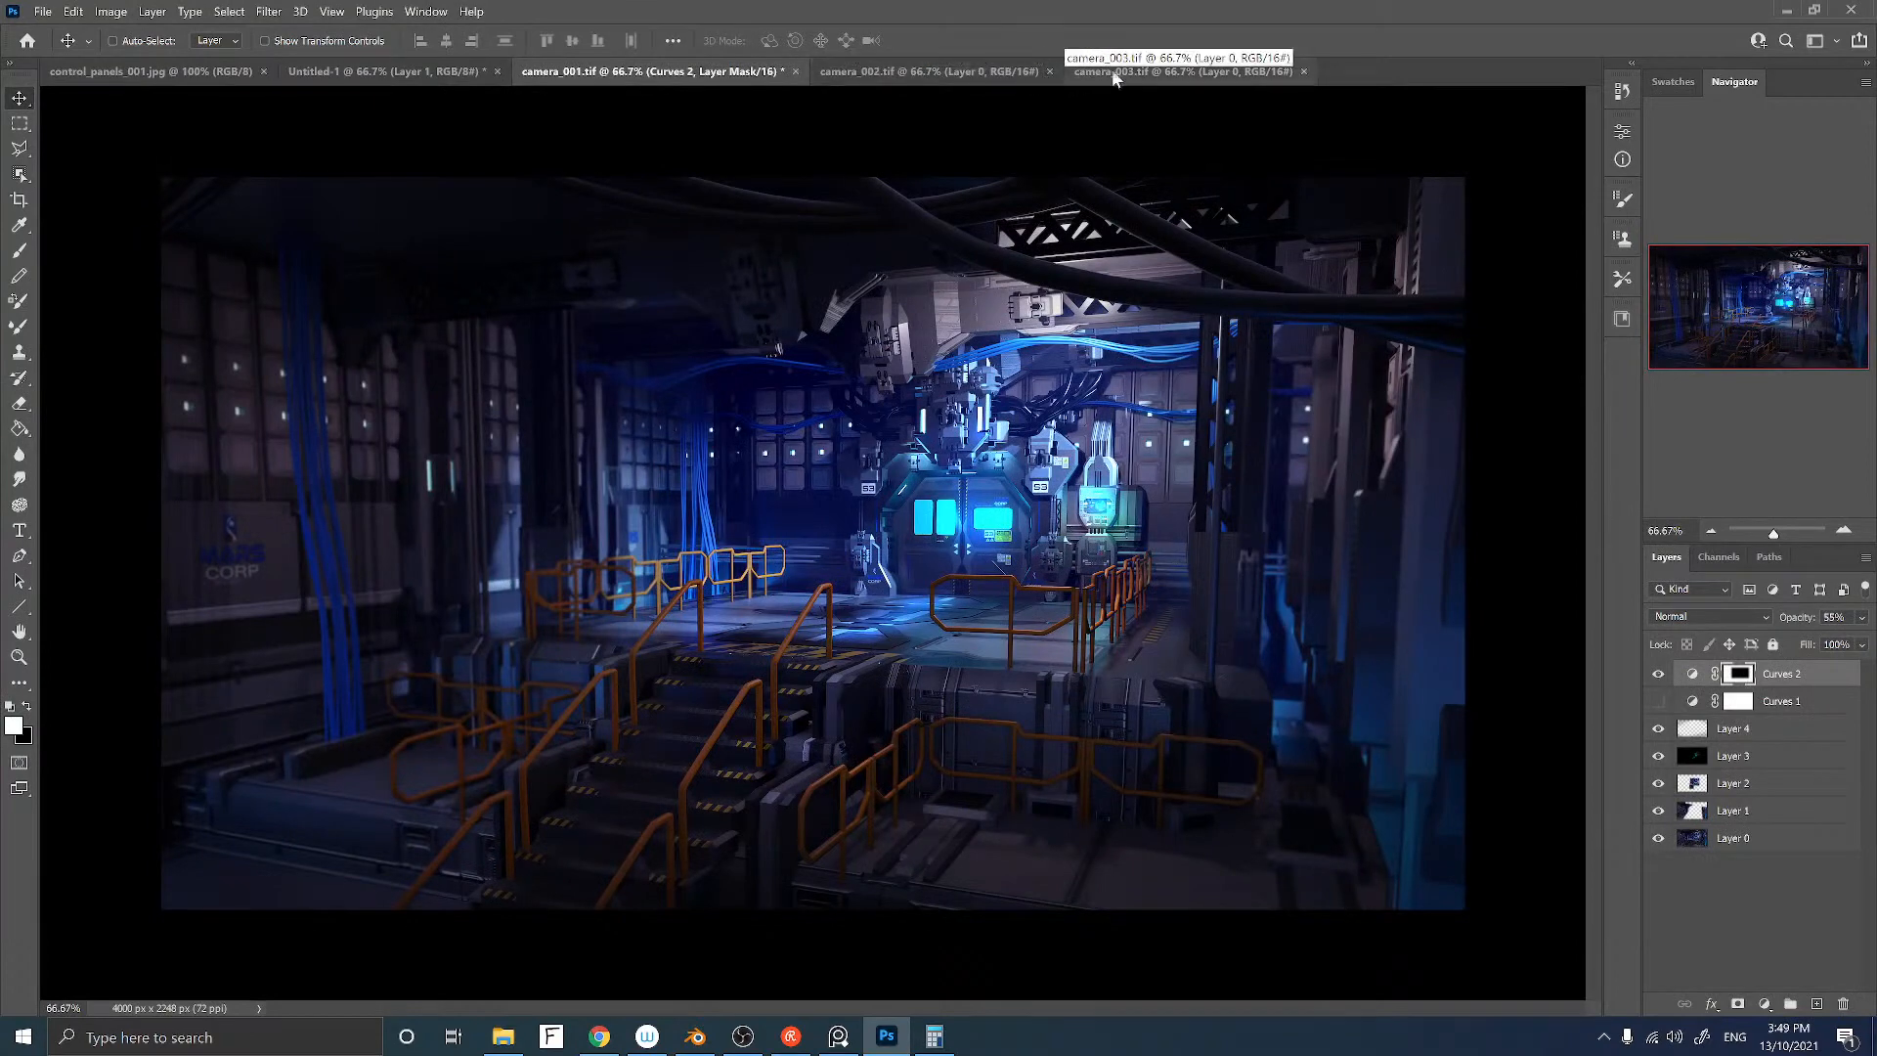
click(1141, 73)
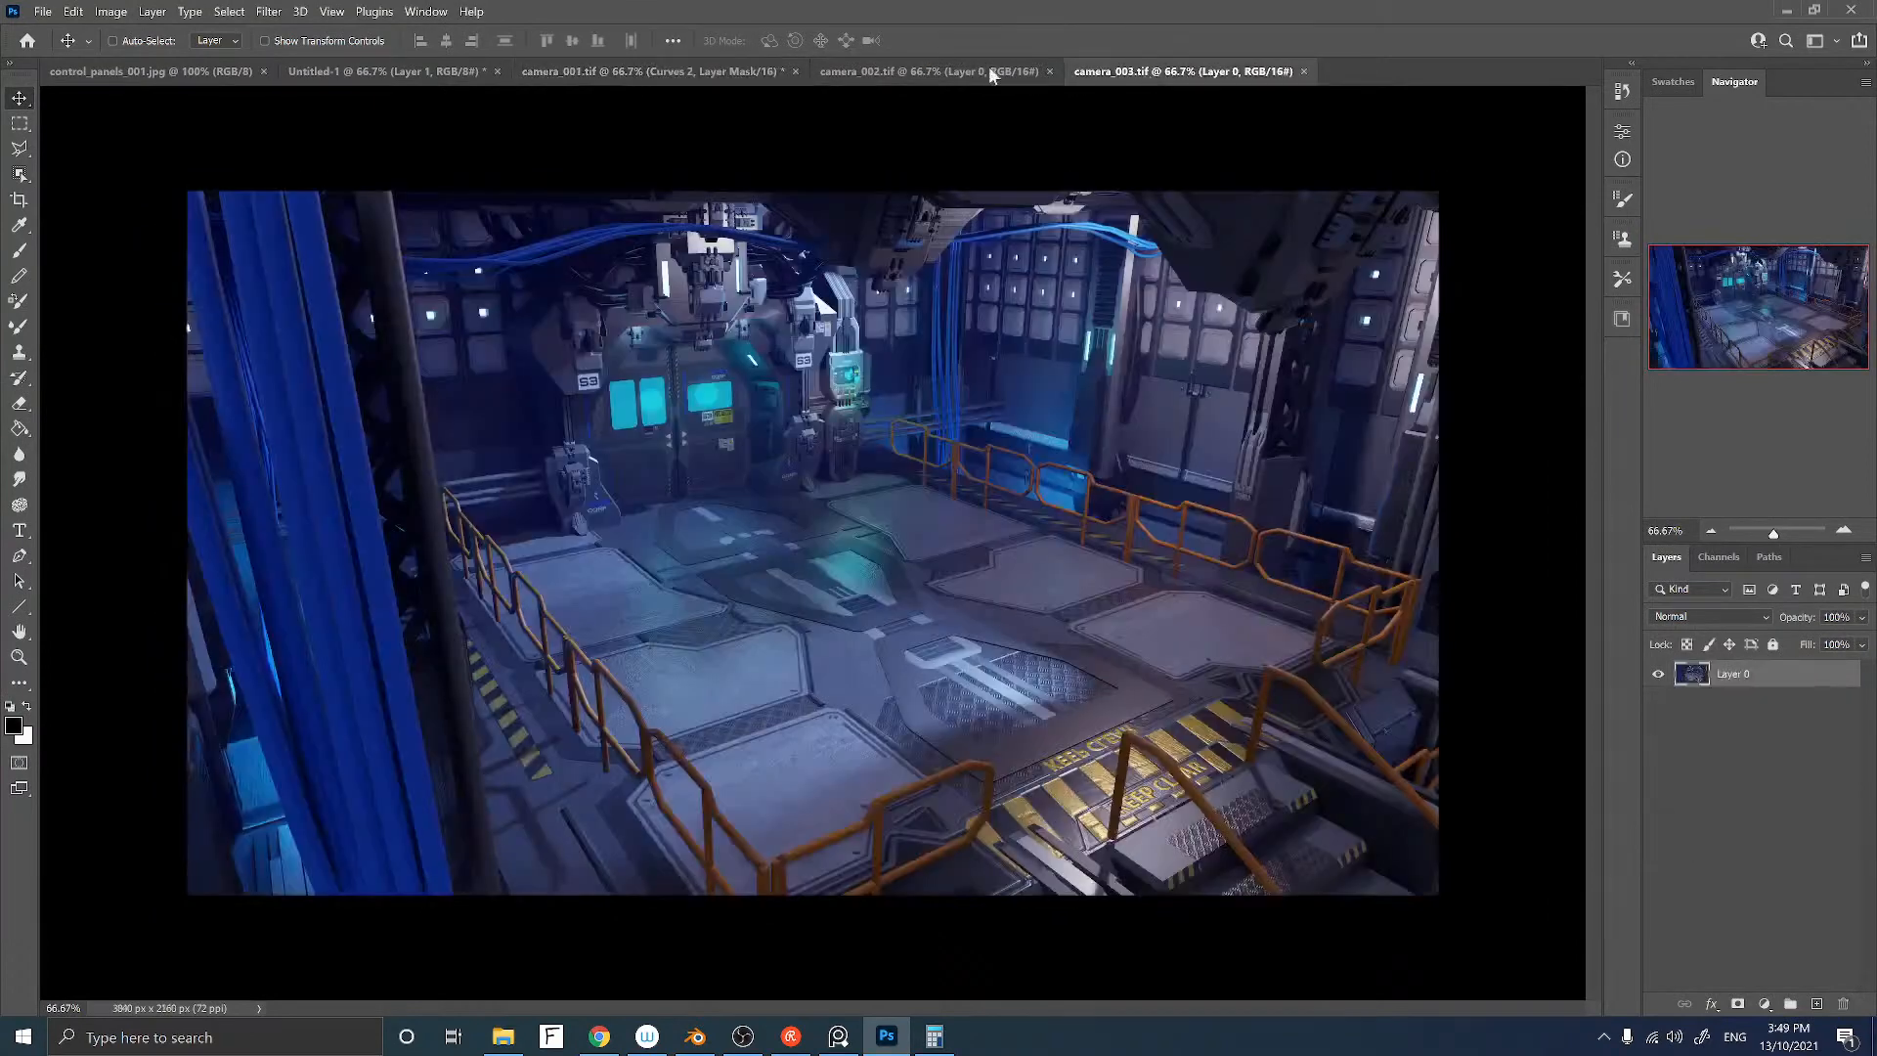
click(560, 71)
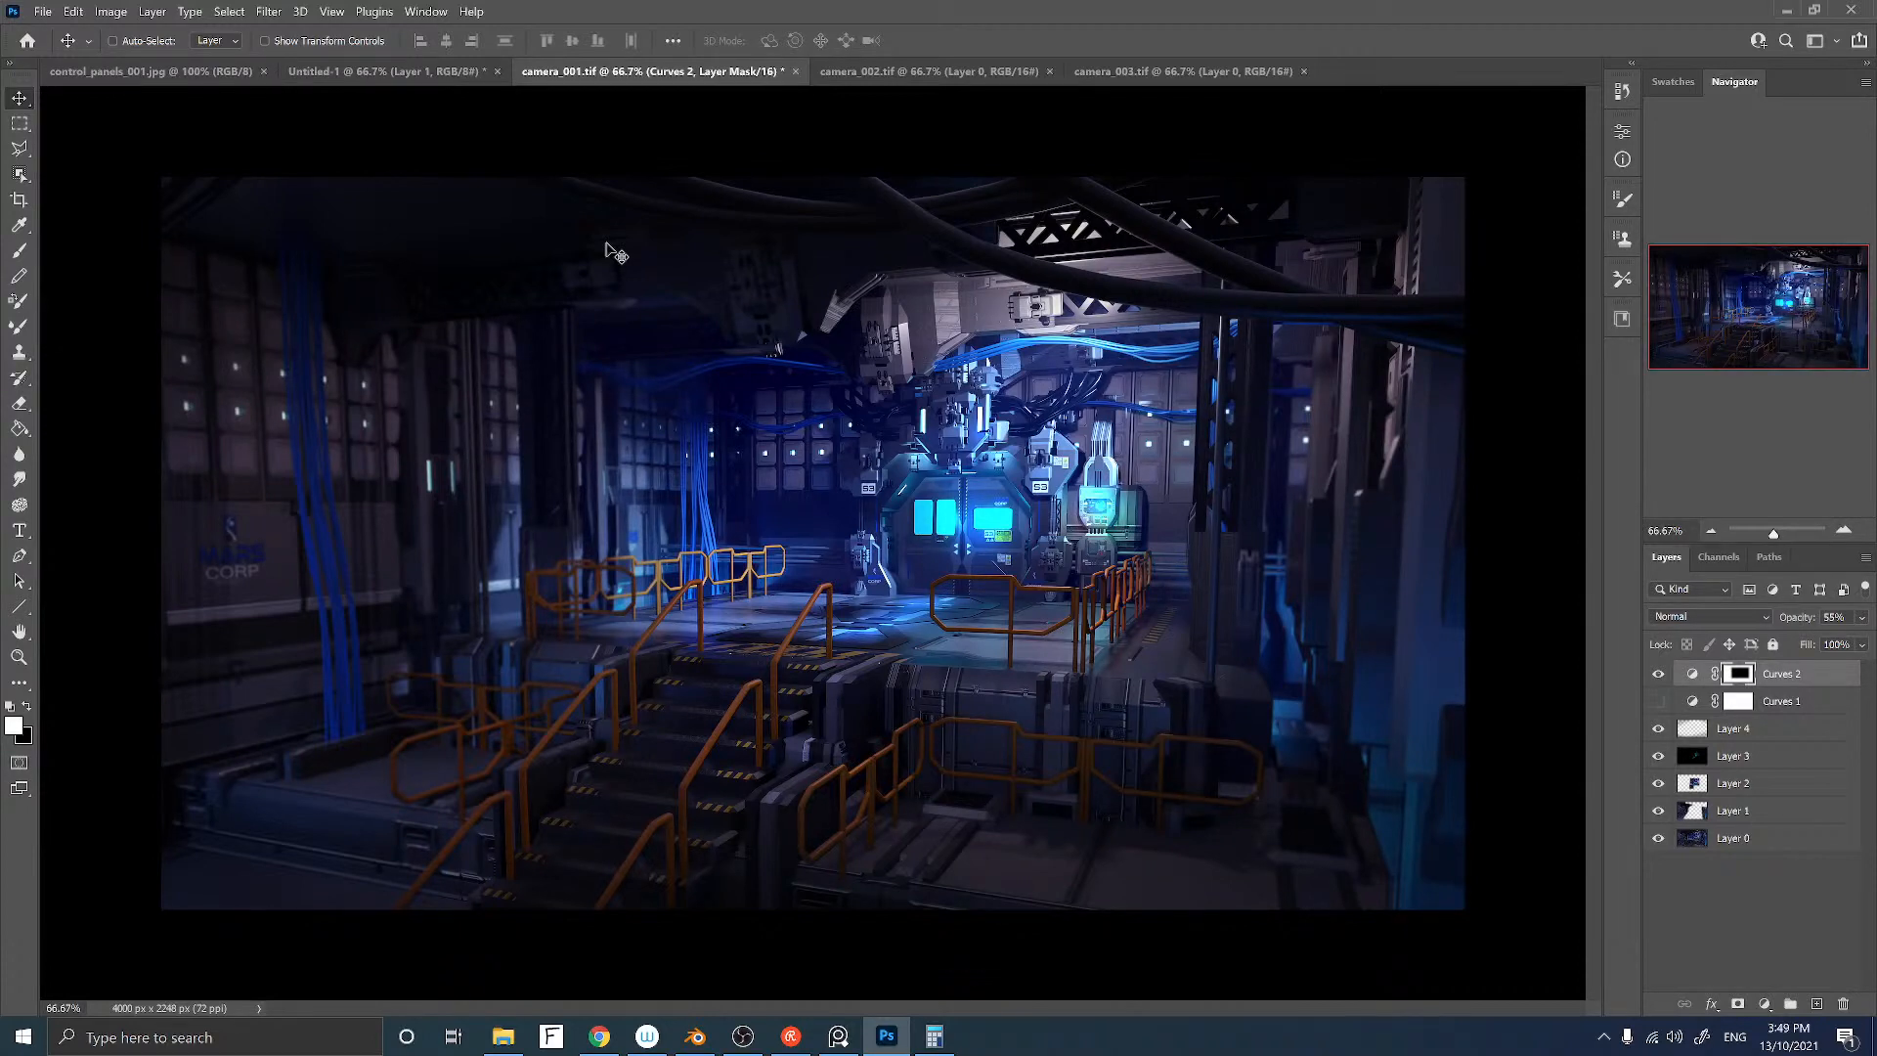
click(912, 72)
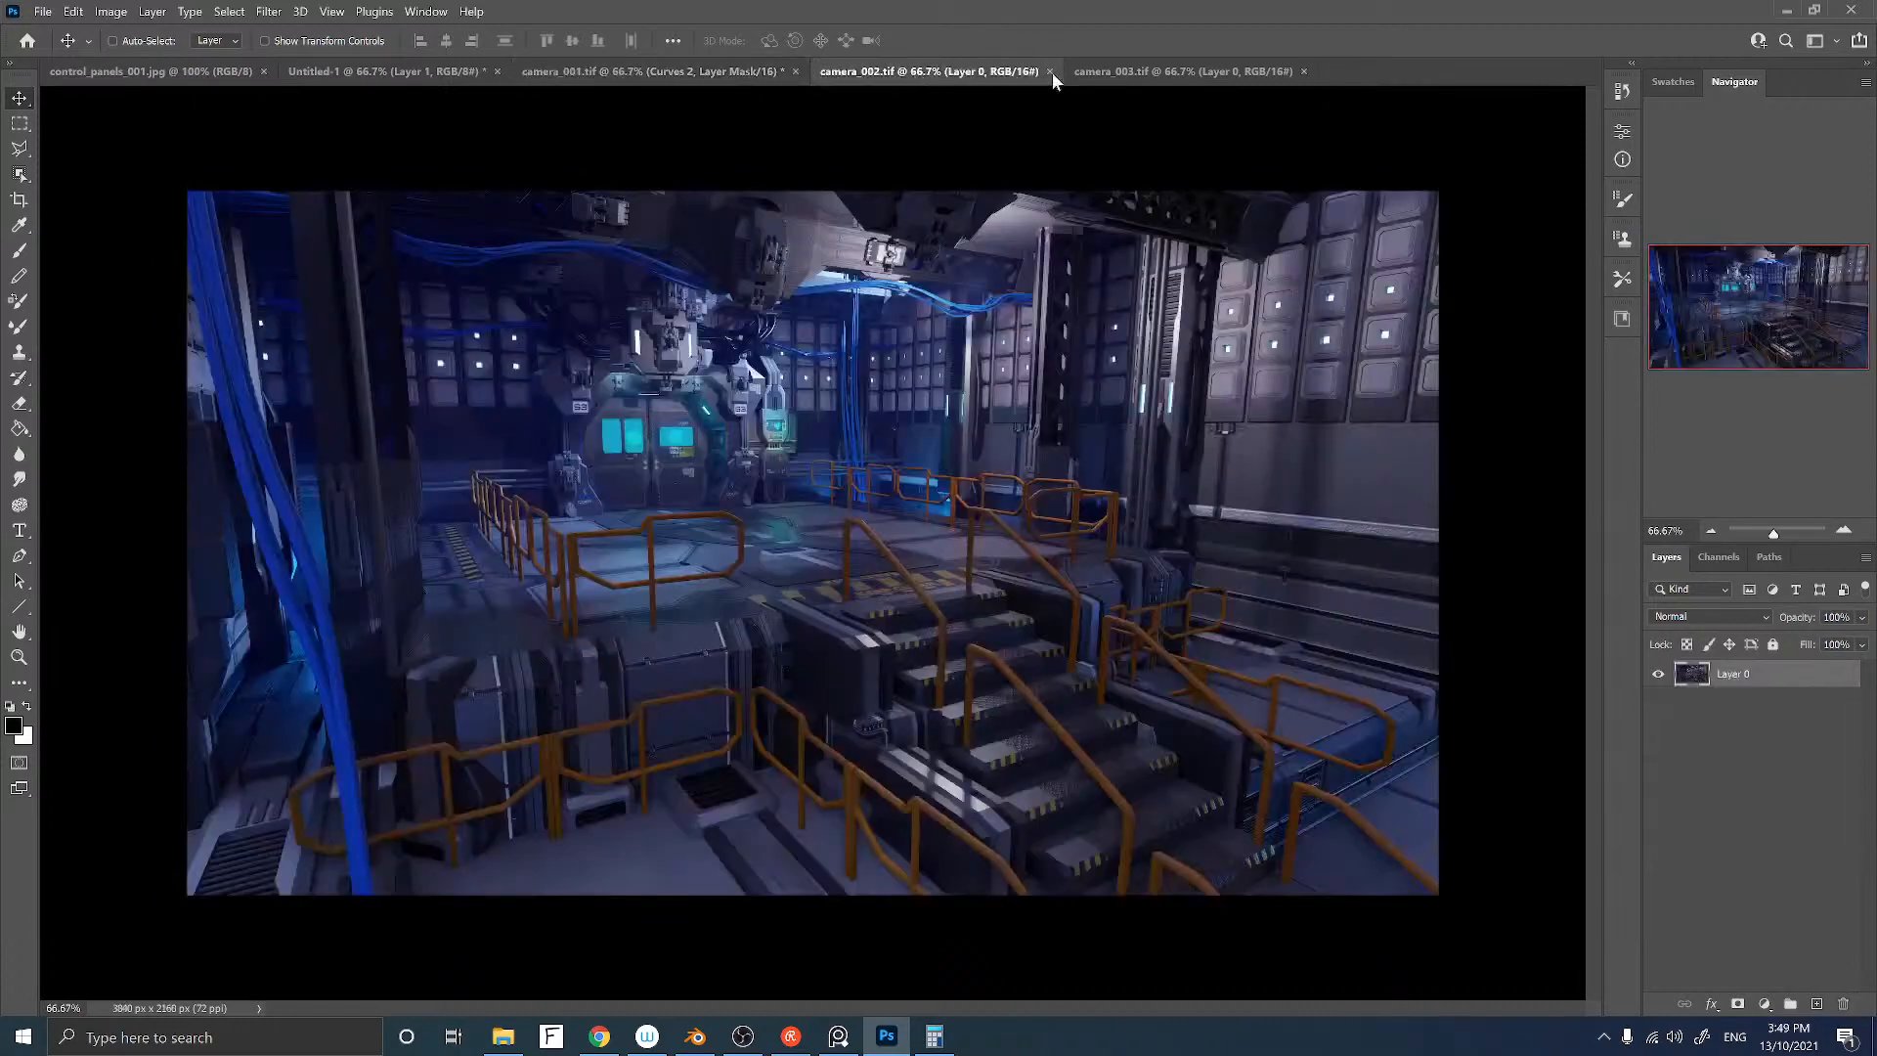
click(1185, 73)
click(977, 70)
click(745, 72)
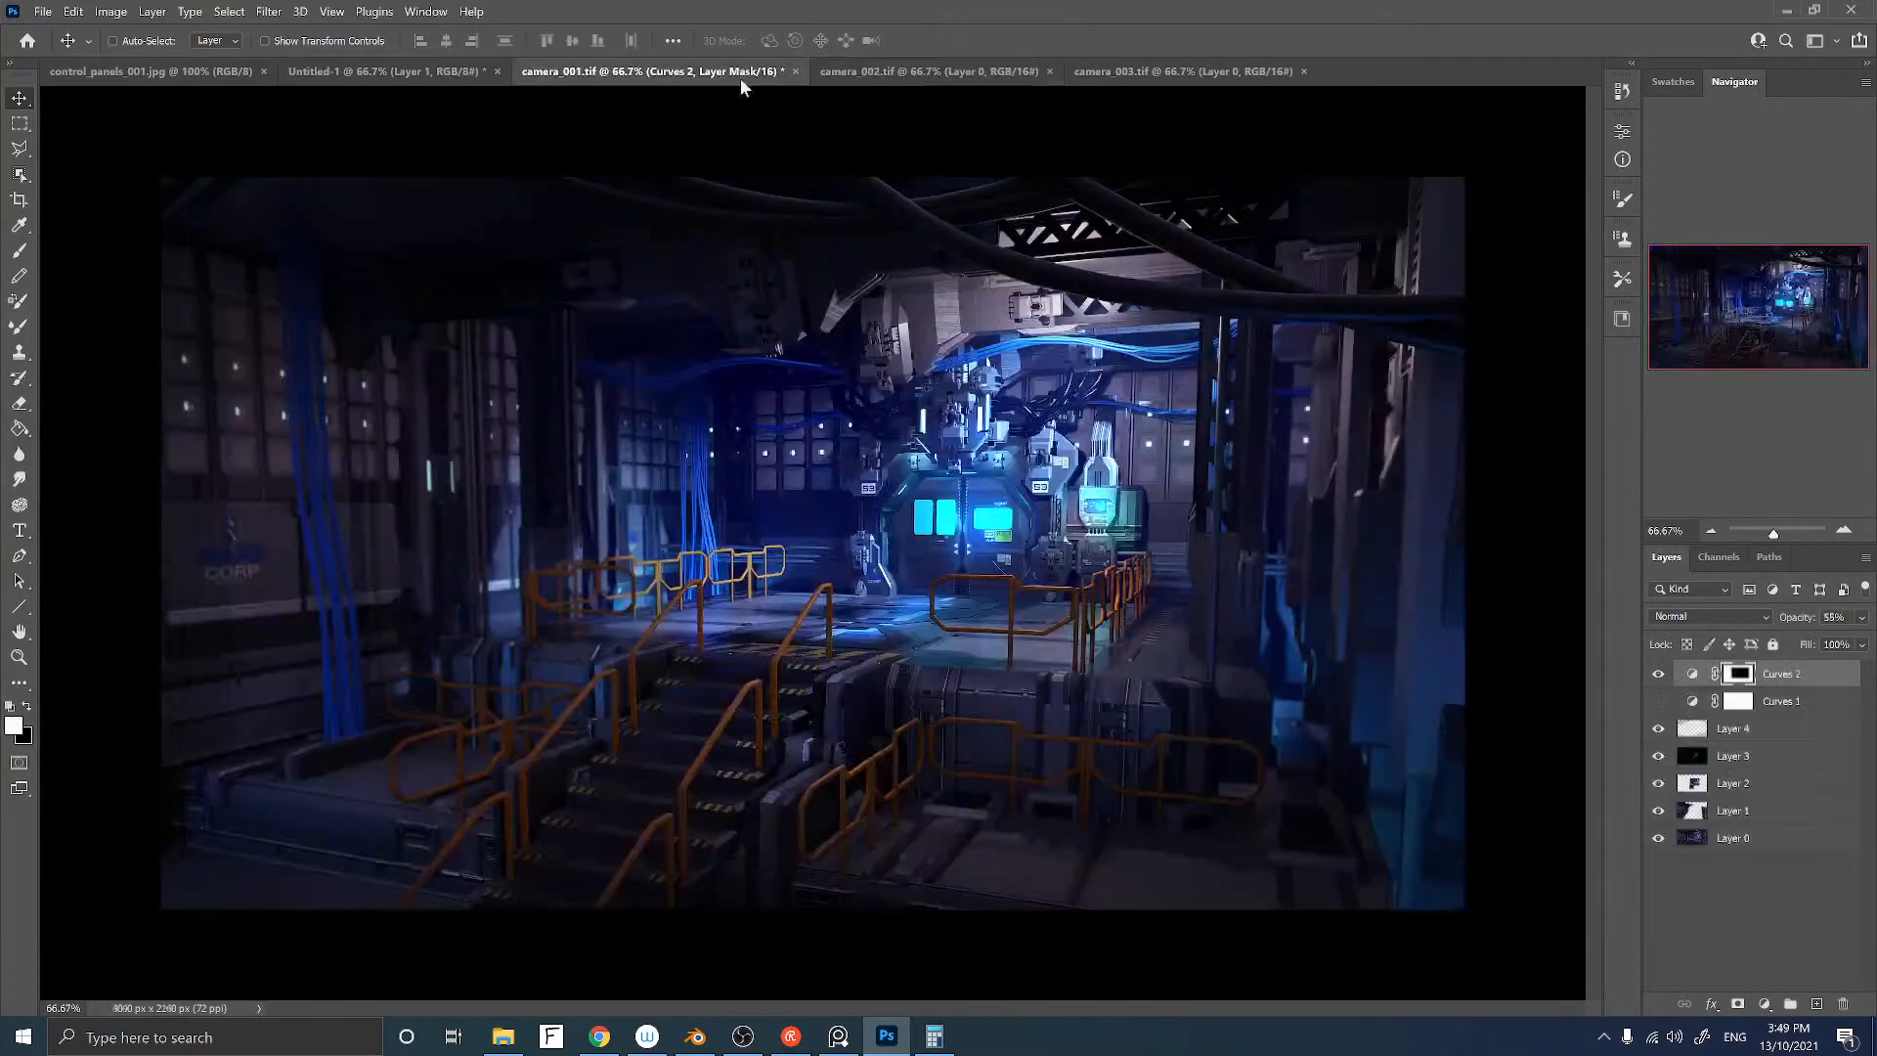